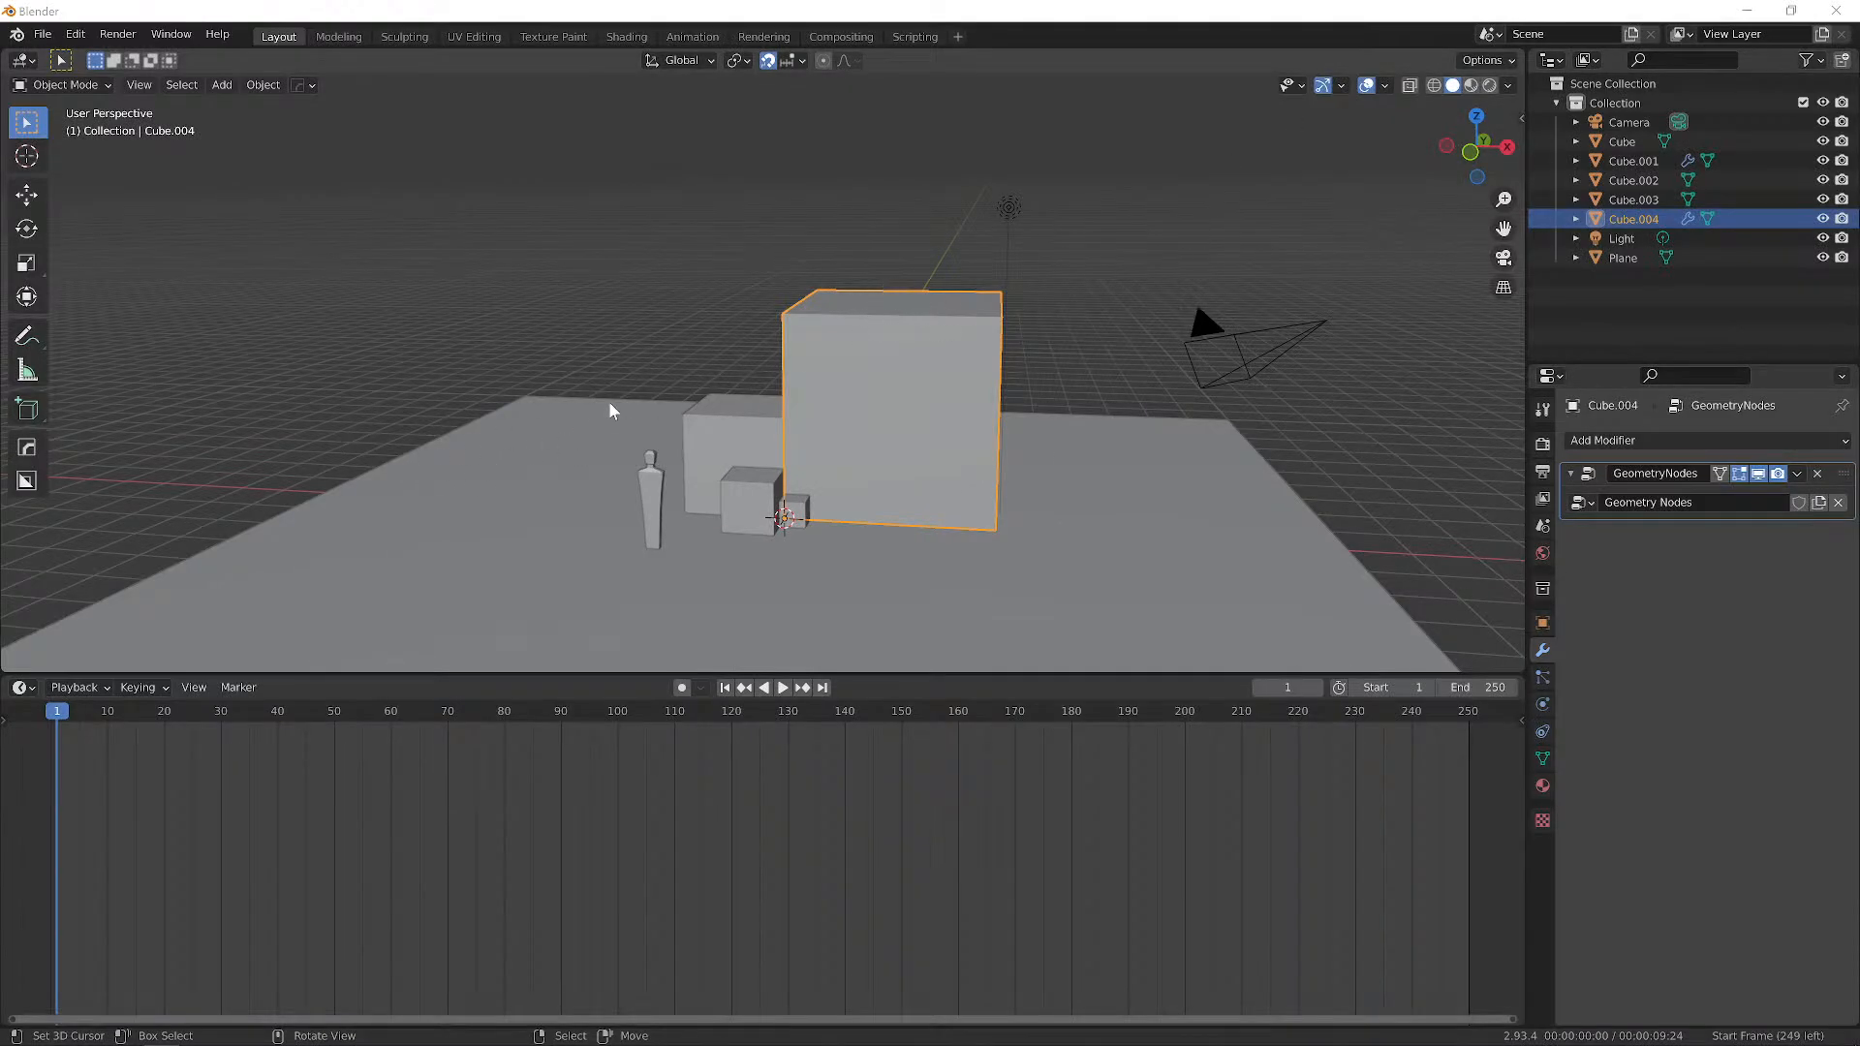
# Drag the timeline border down to enlarge the 3D viewport and orbit around the large box.
pyautogui.moveTo(610, 403)
pyautogui.mouseDown(button='middle')
pyautogui.moveTo(735, 397)
pyautogui.moveTo(622, 420)
pyautogui.mouseUp(button='middle')
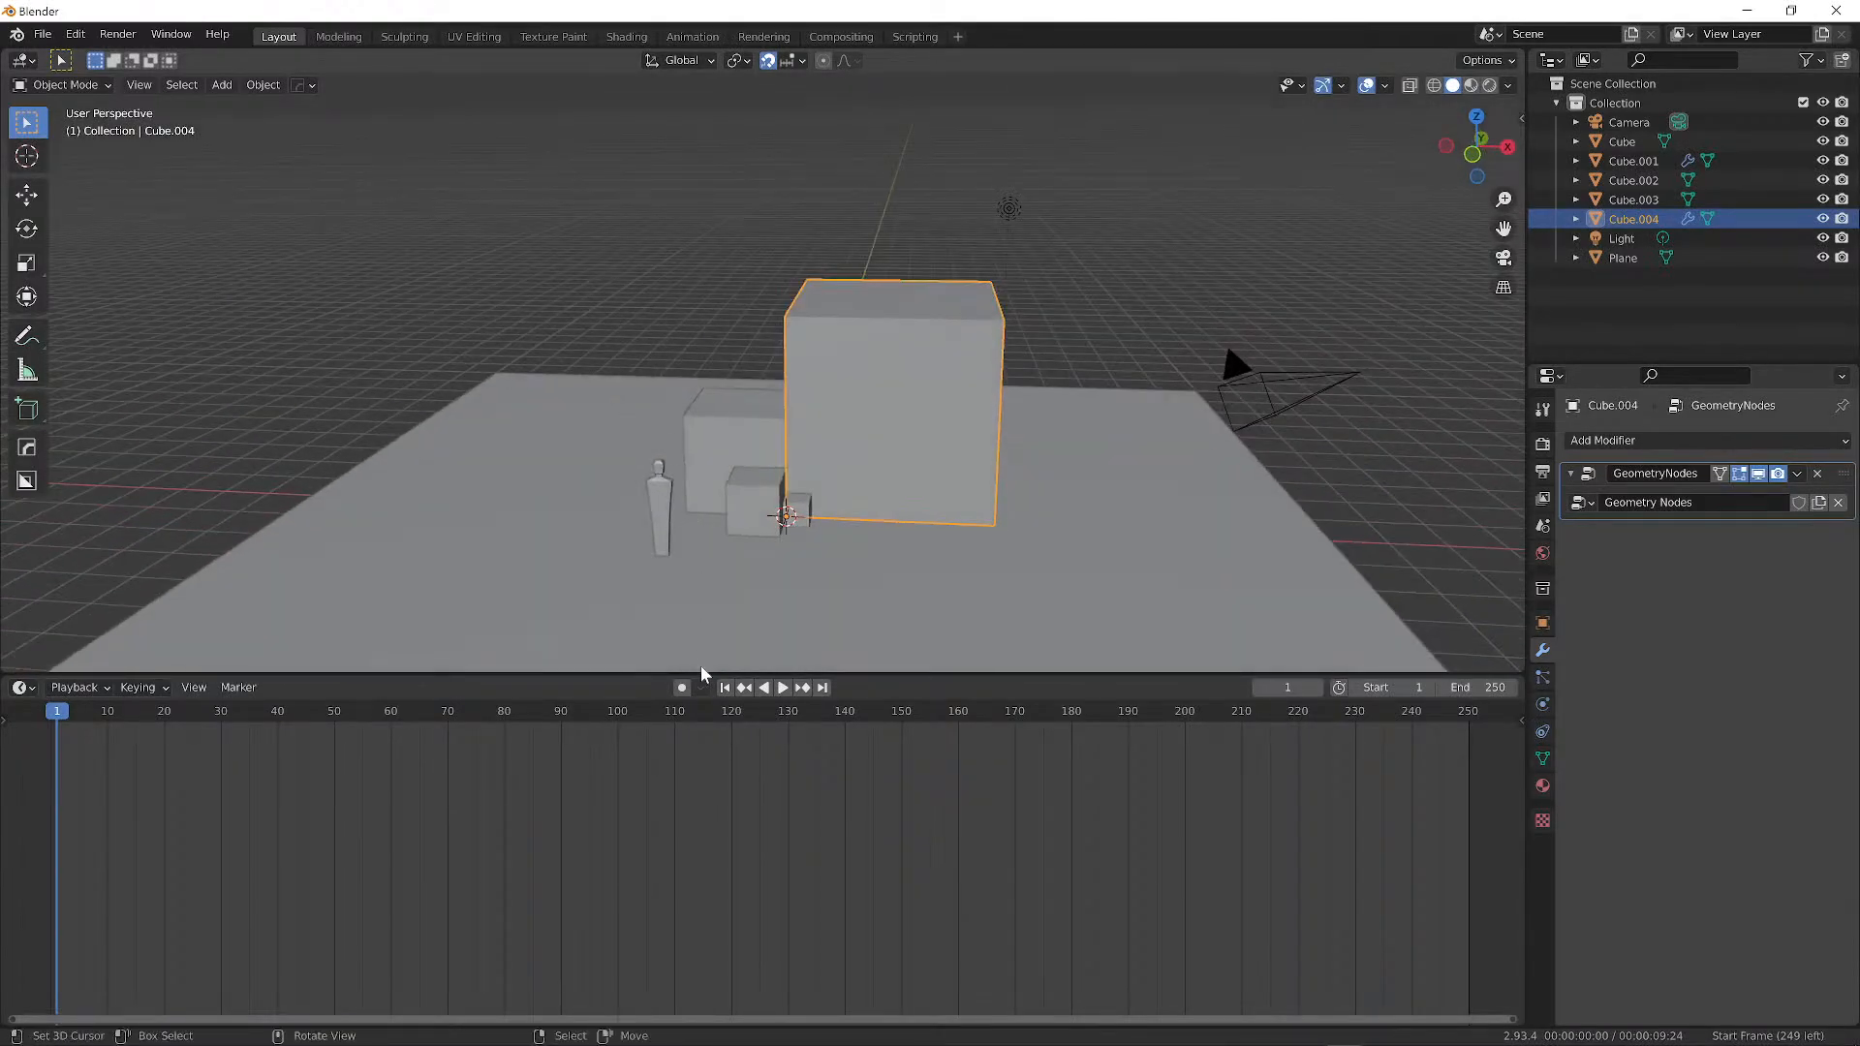
pyautogui.moveTo(703, 676); pyautogui.dragTo(706, 921)
pyautogui.moveTo(773, 603); pyautogui.dragTo(900, 510, button='middle')
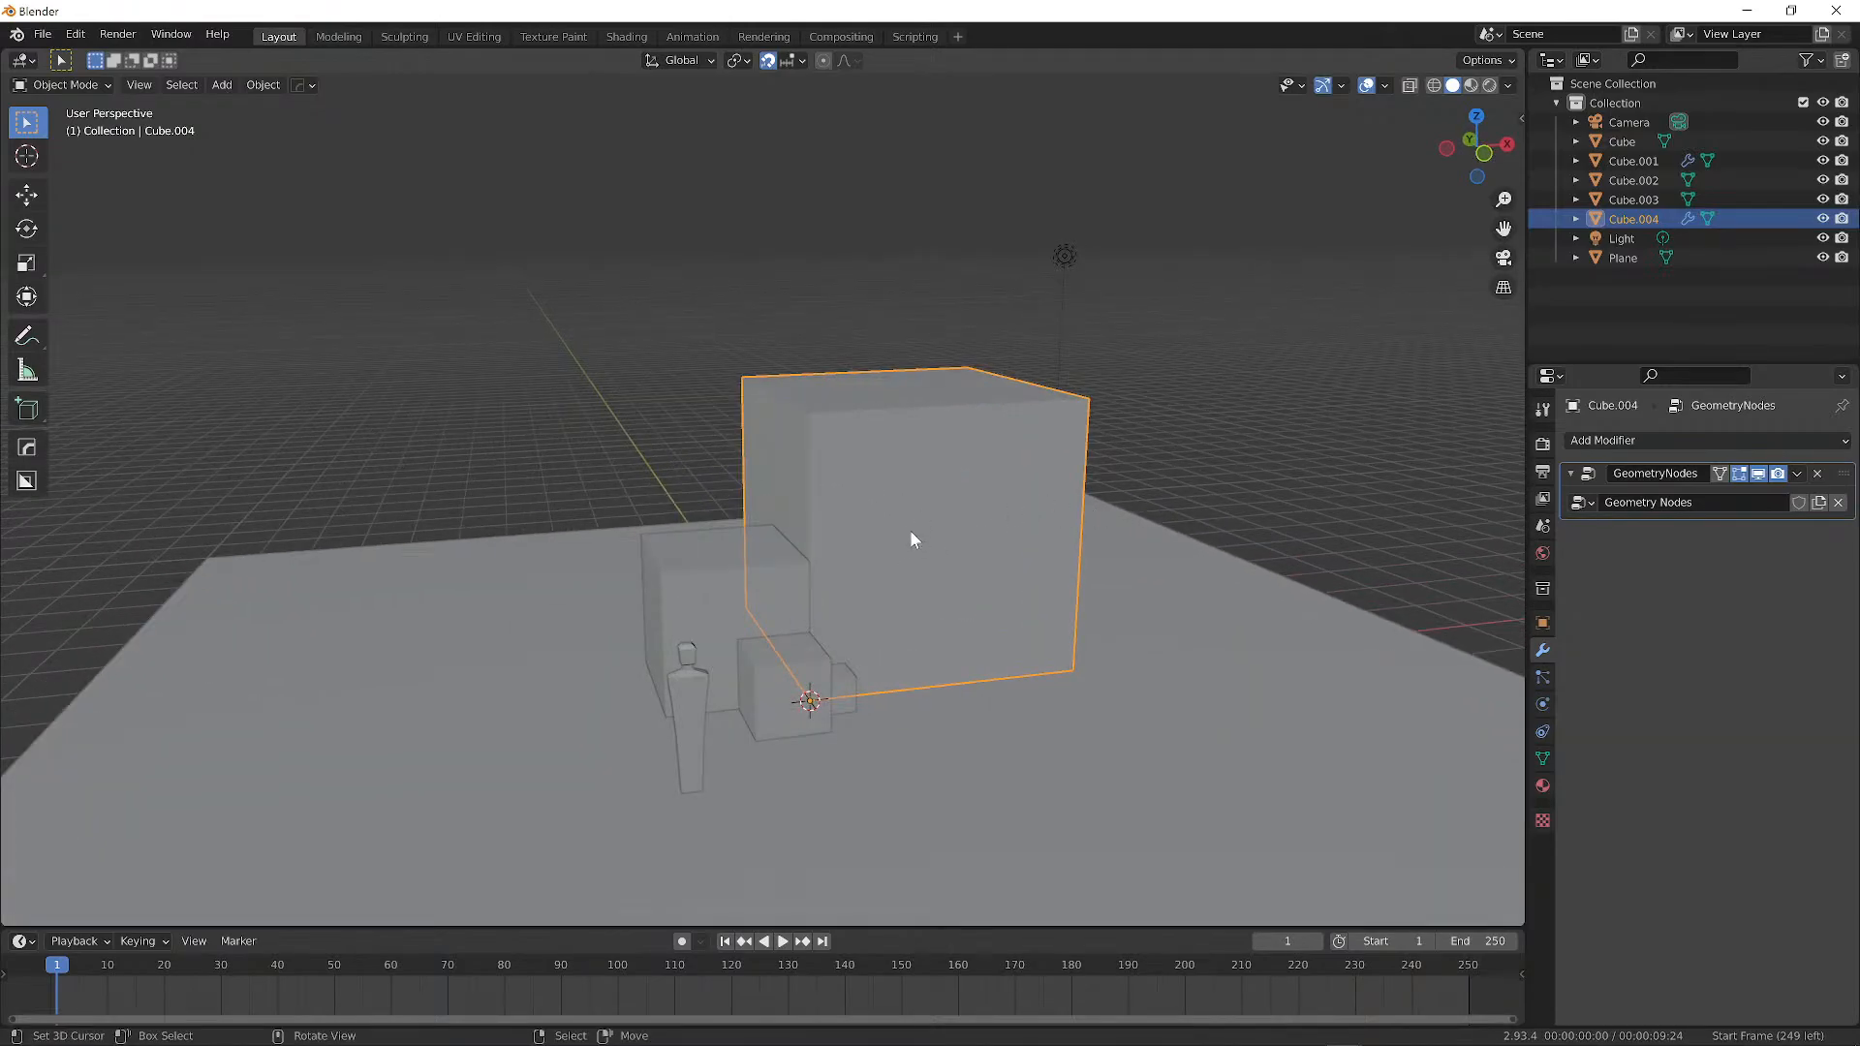
# Place the 3D cursor on the small cube.
pyautogui.moveTo(840, 479); pyautogui.dragTo(750, 427, button='middle')
pyautogui.click(627, 554)
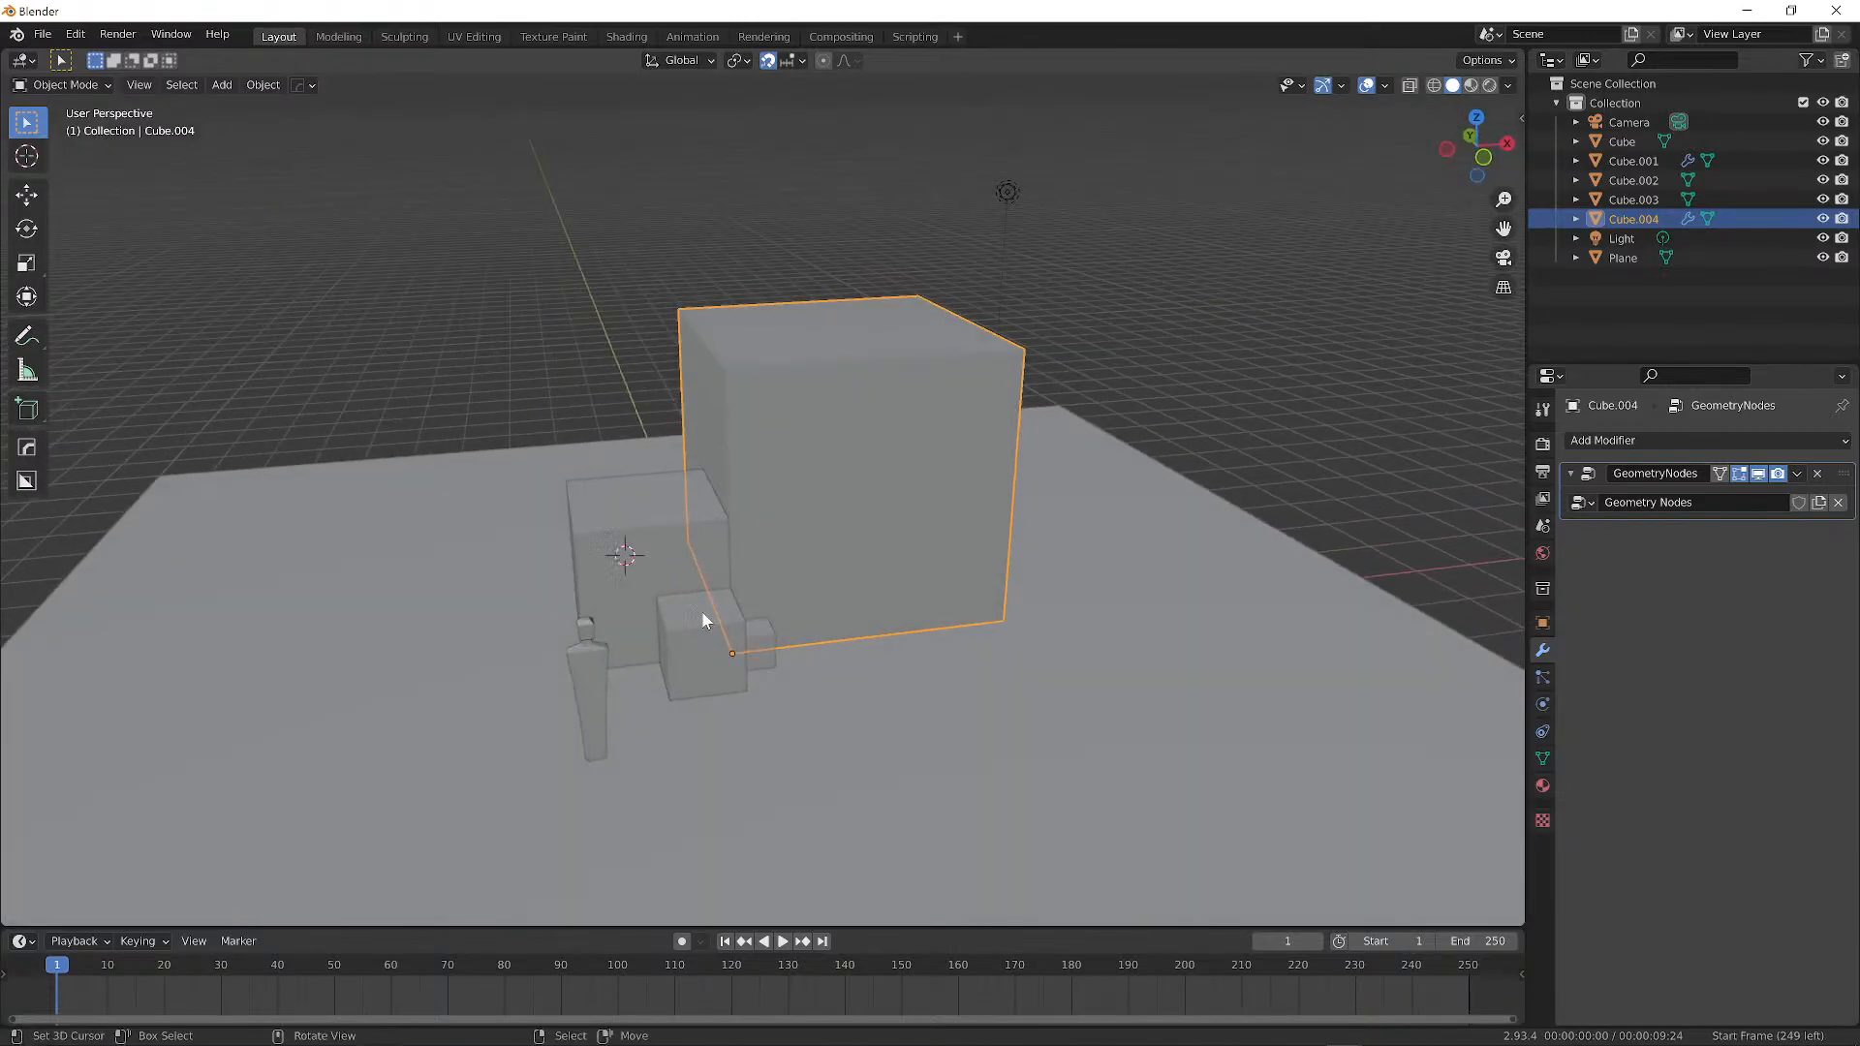
pyautogui.click(686, 638)
# In Preferences > Keymap, set Select with Mouse Button to Left.
pyautogui.click(74, 34)
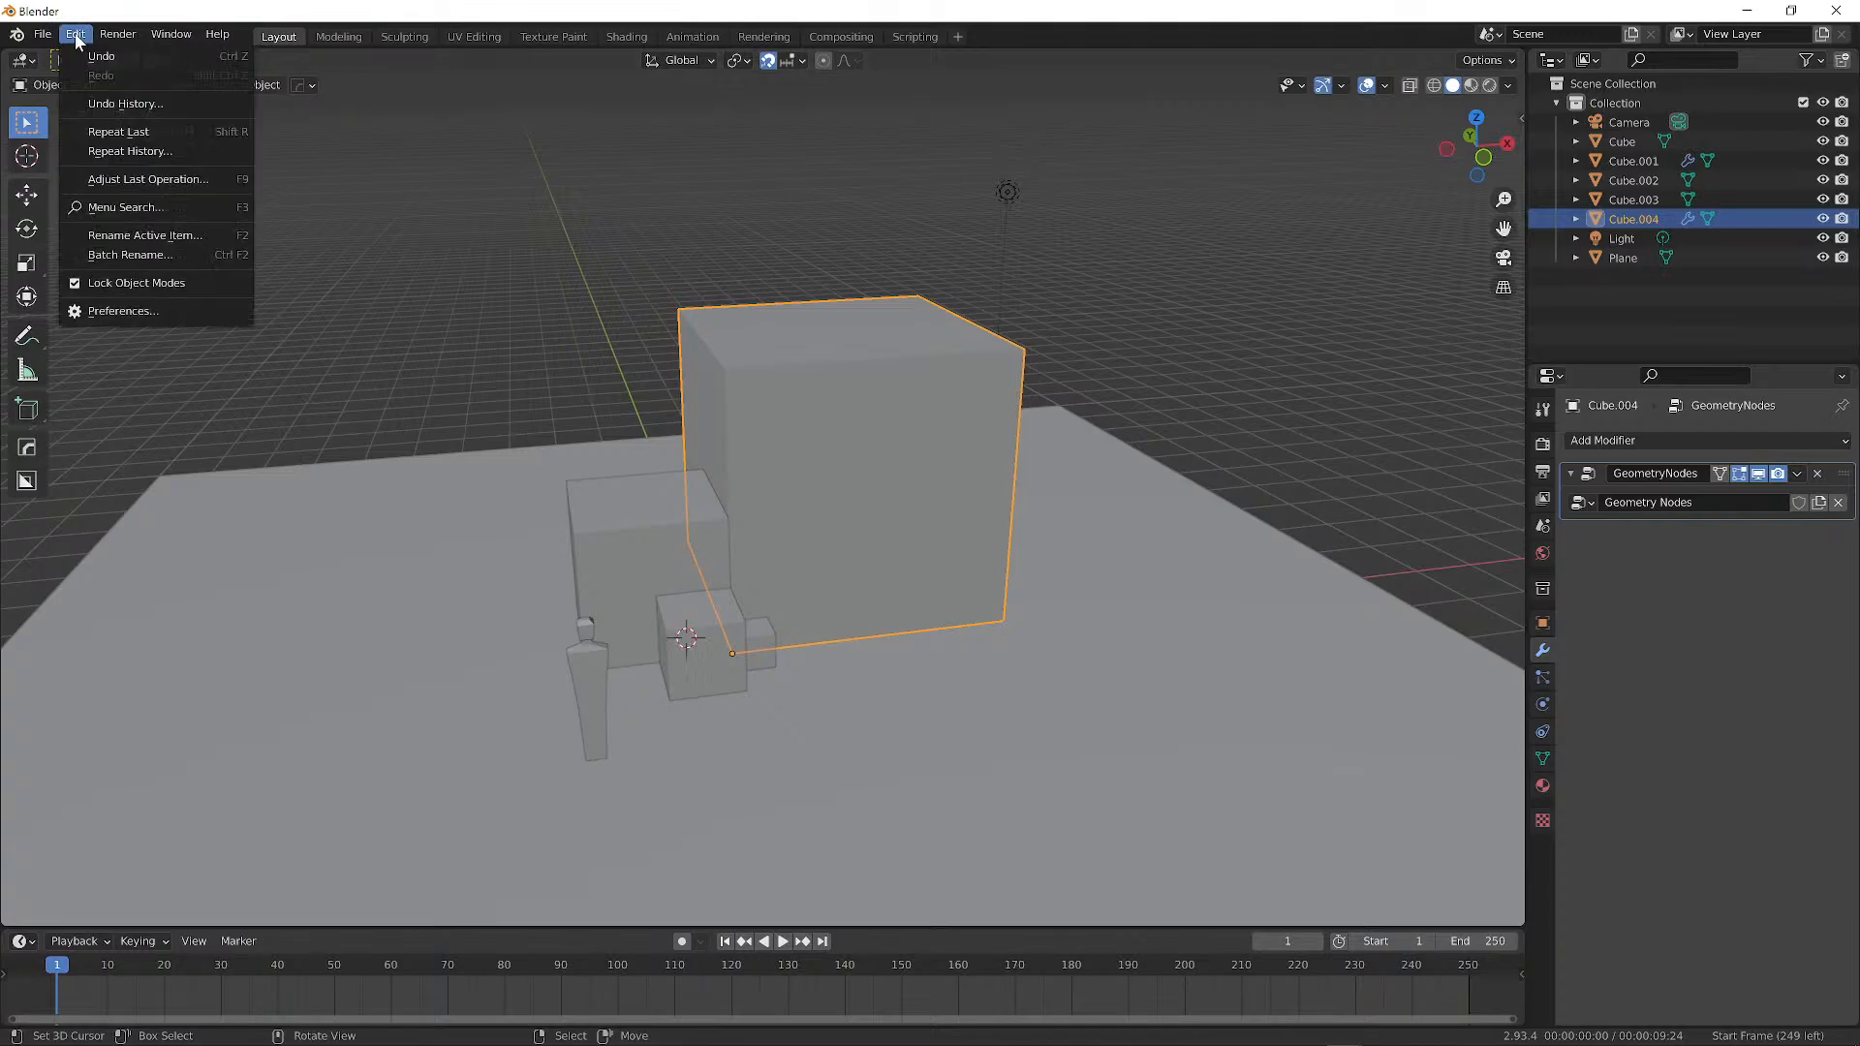
pyautogui.click(134, 312)
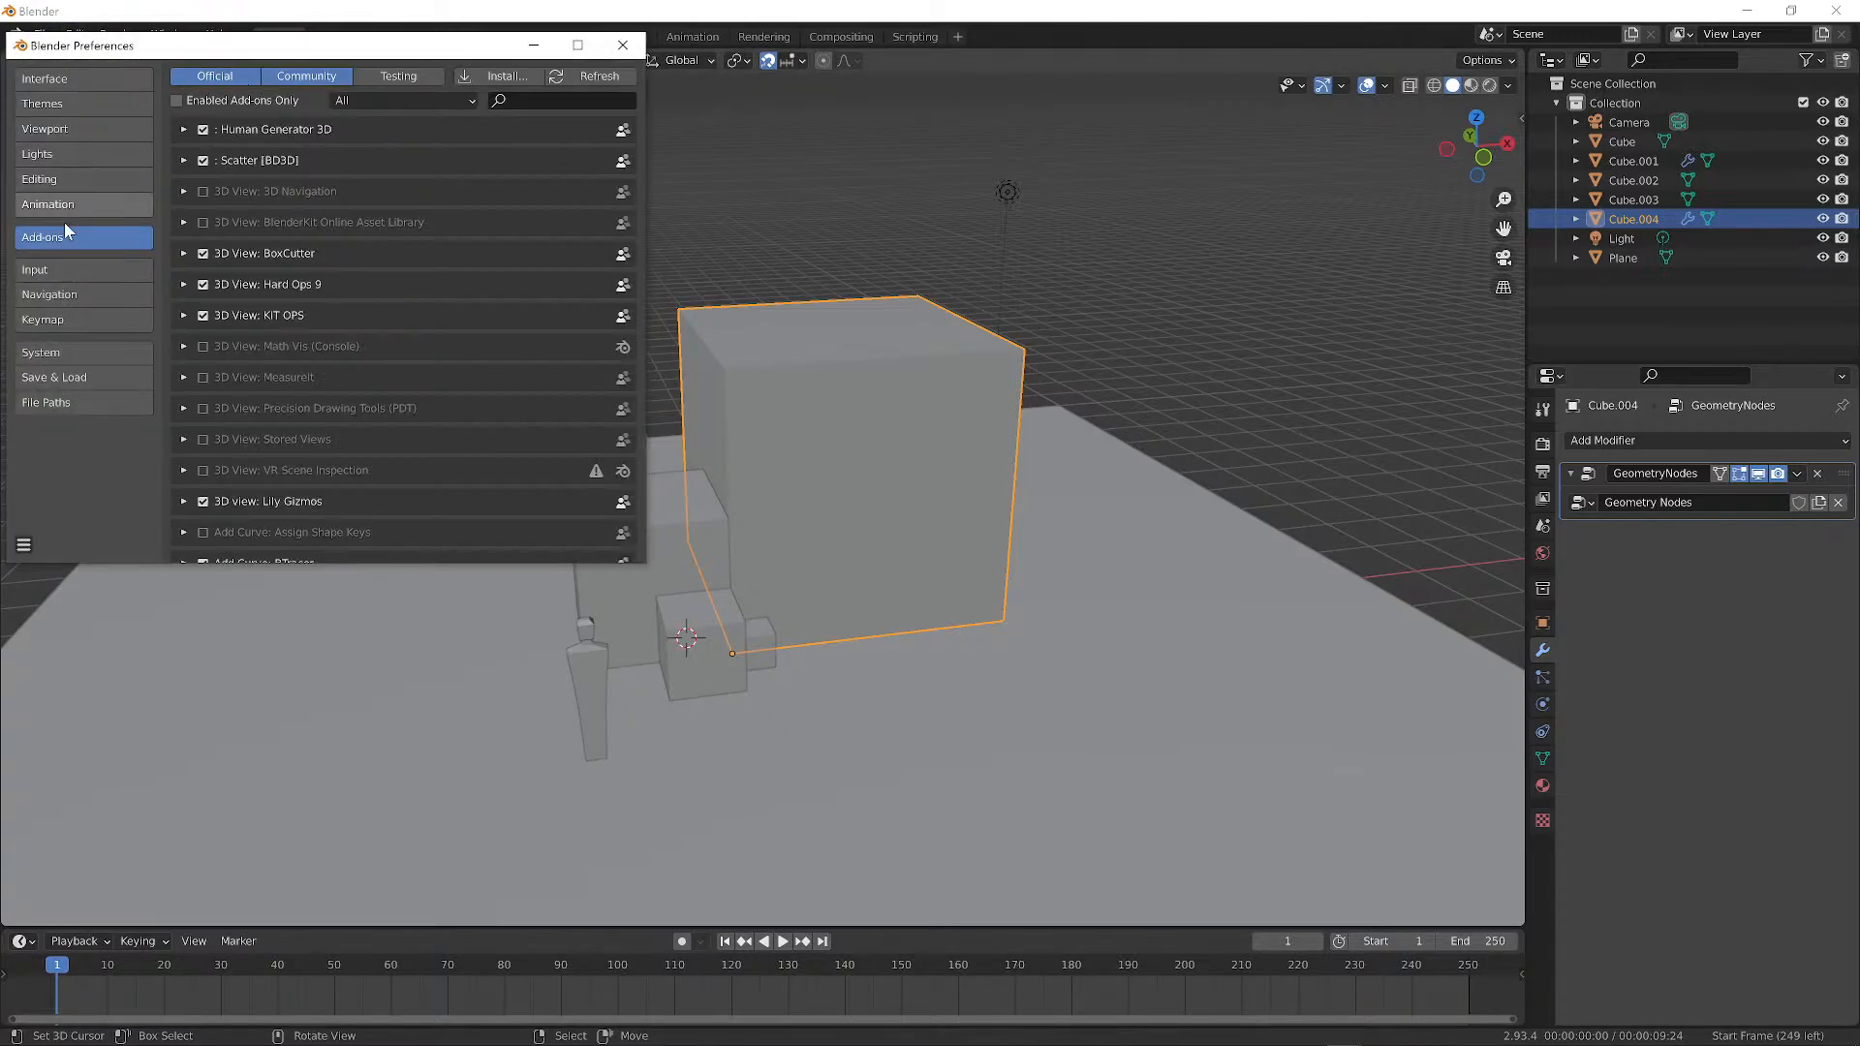
pyautogui.click(64, 271)
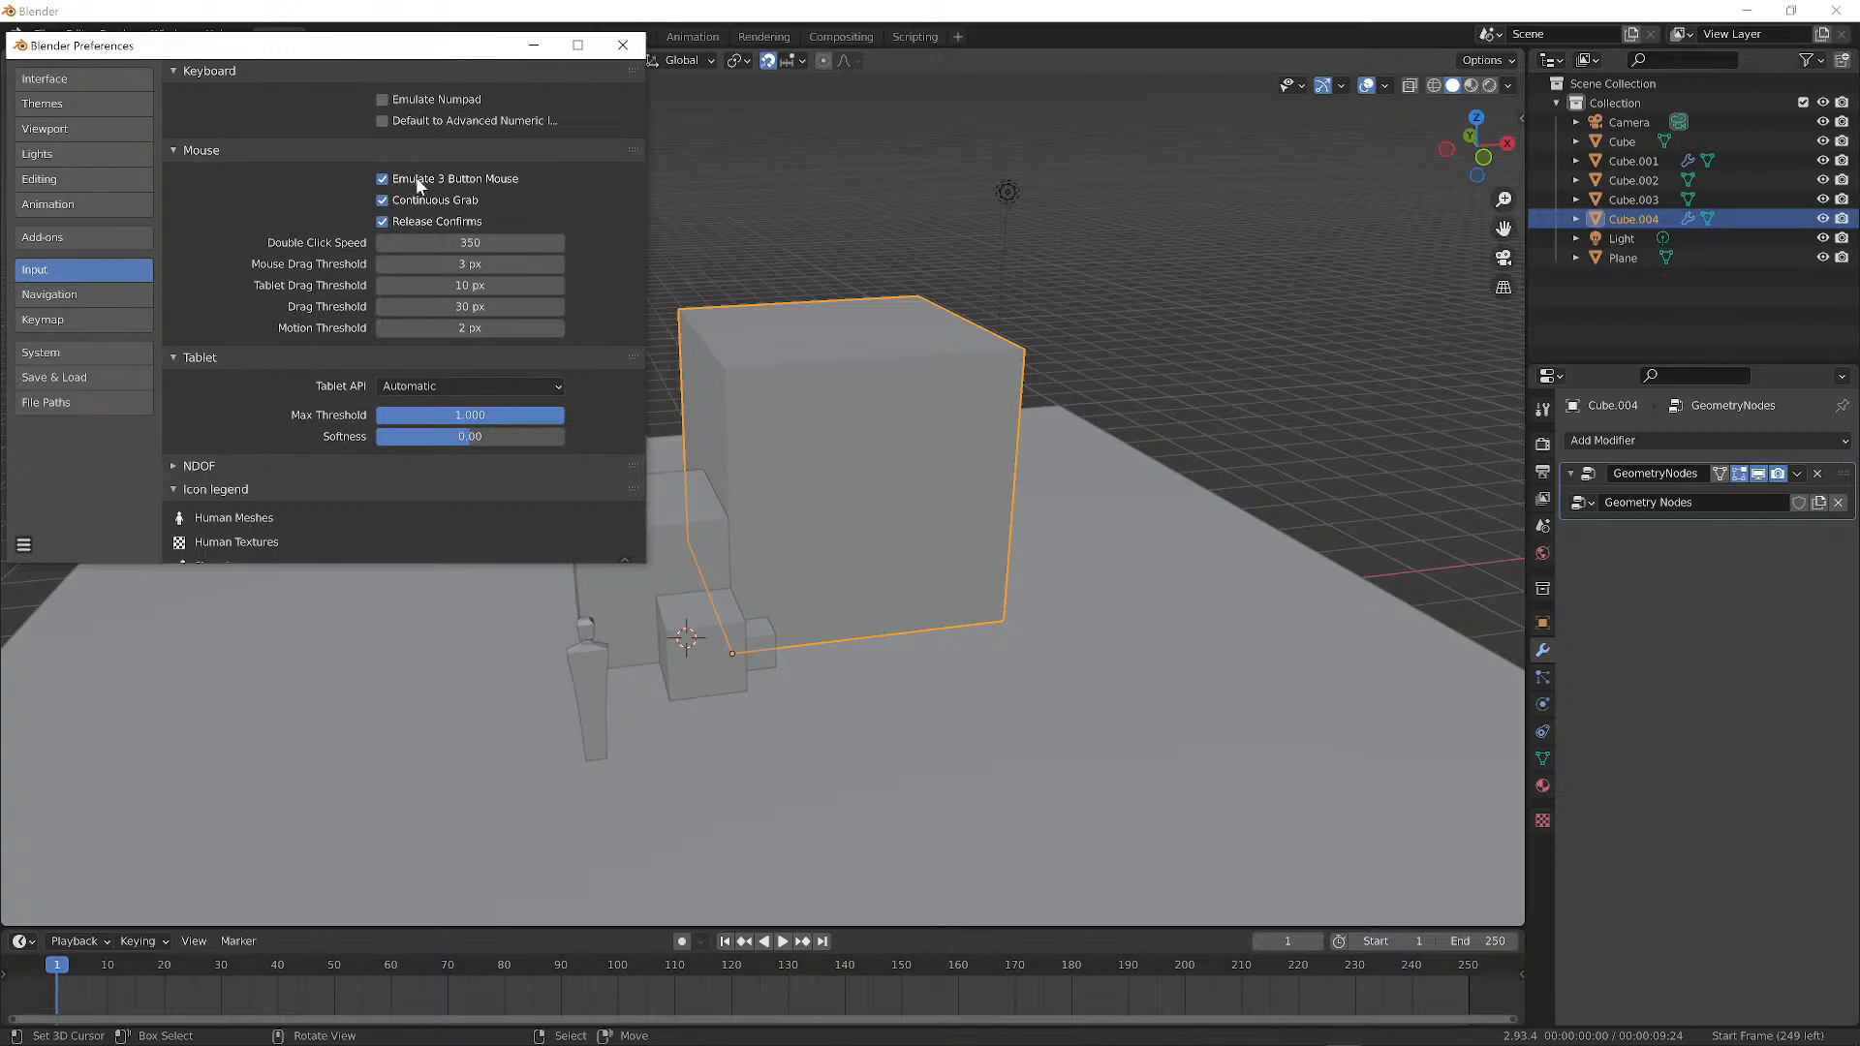
pyautogui.scroll(-3, 430, 211)
pyautogui.scroll(3, 432, 205)
pyautogui.scroll(-2, 281, 147)
pyautogui.scroll(-1, 273, 149)
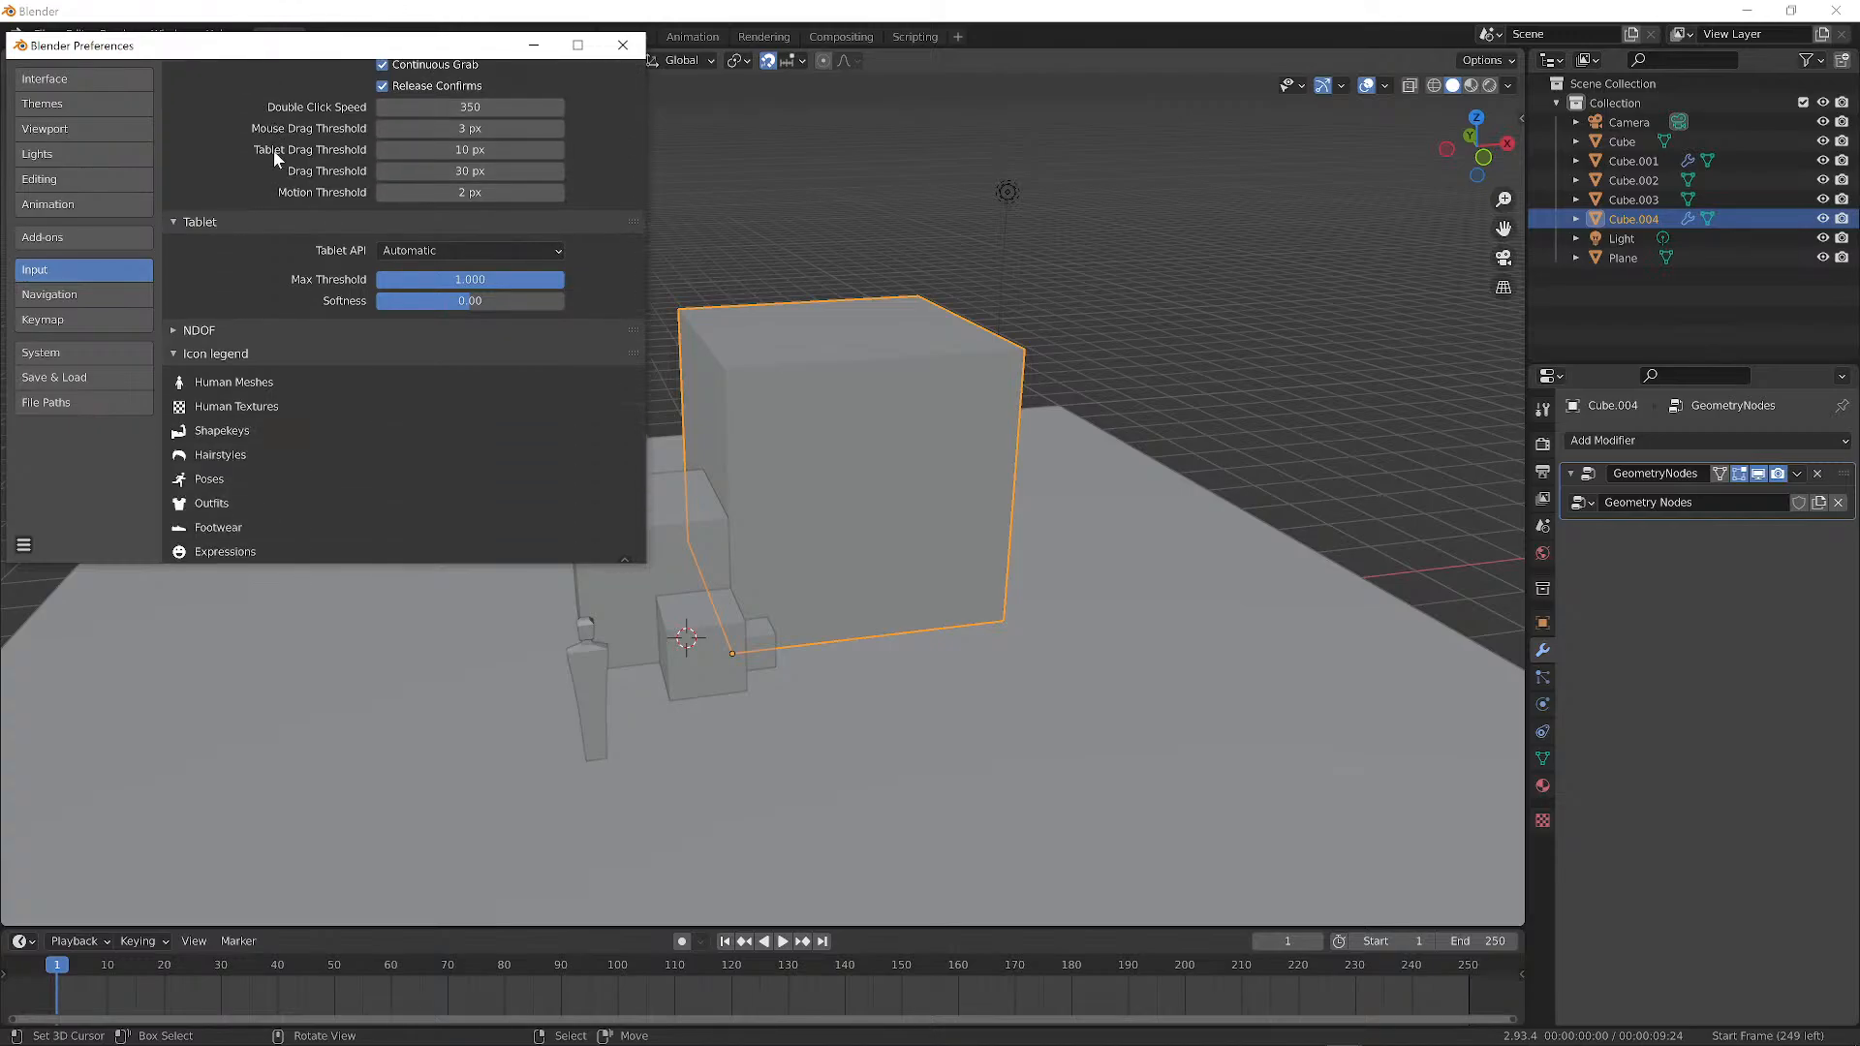
pyautogui.scroll(3, 273, 149)
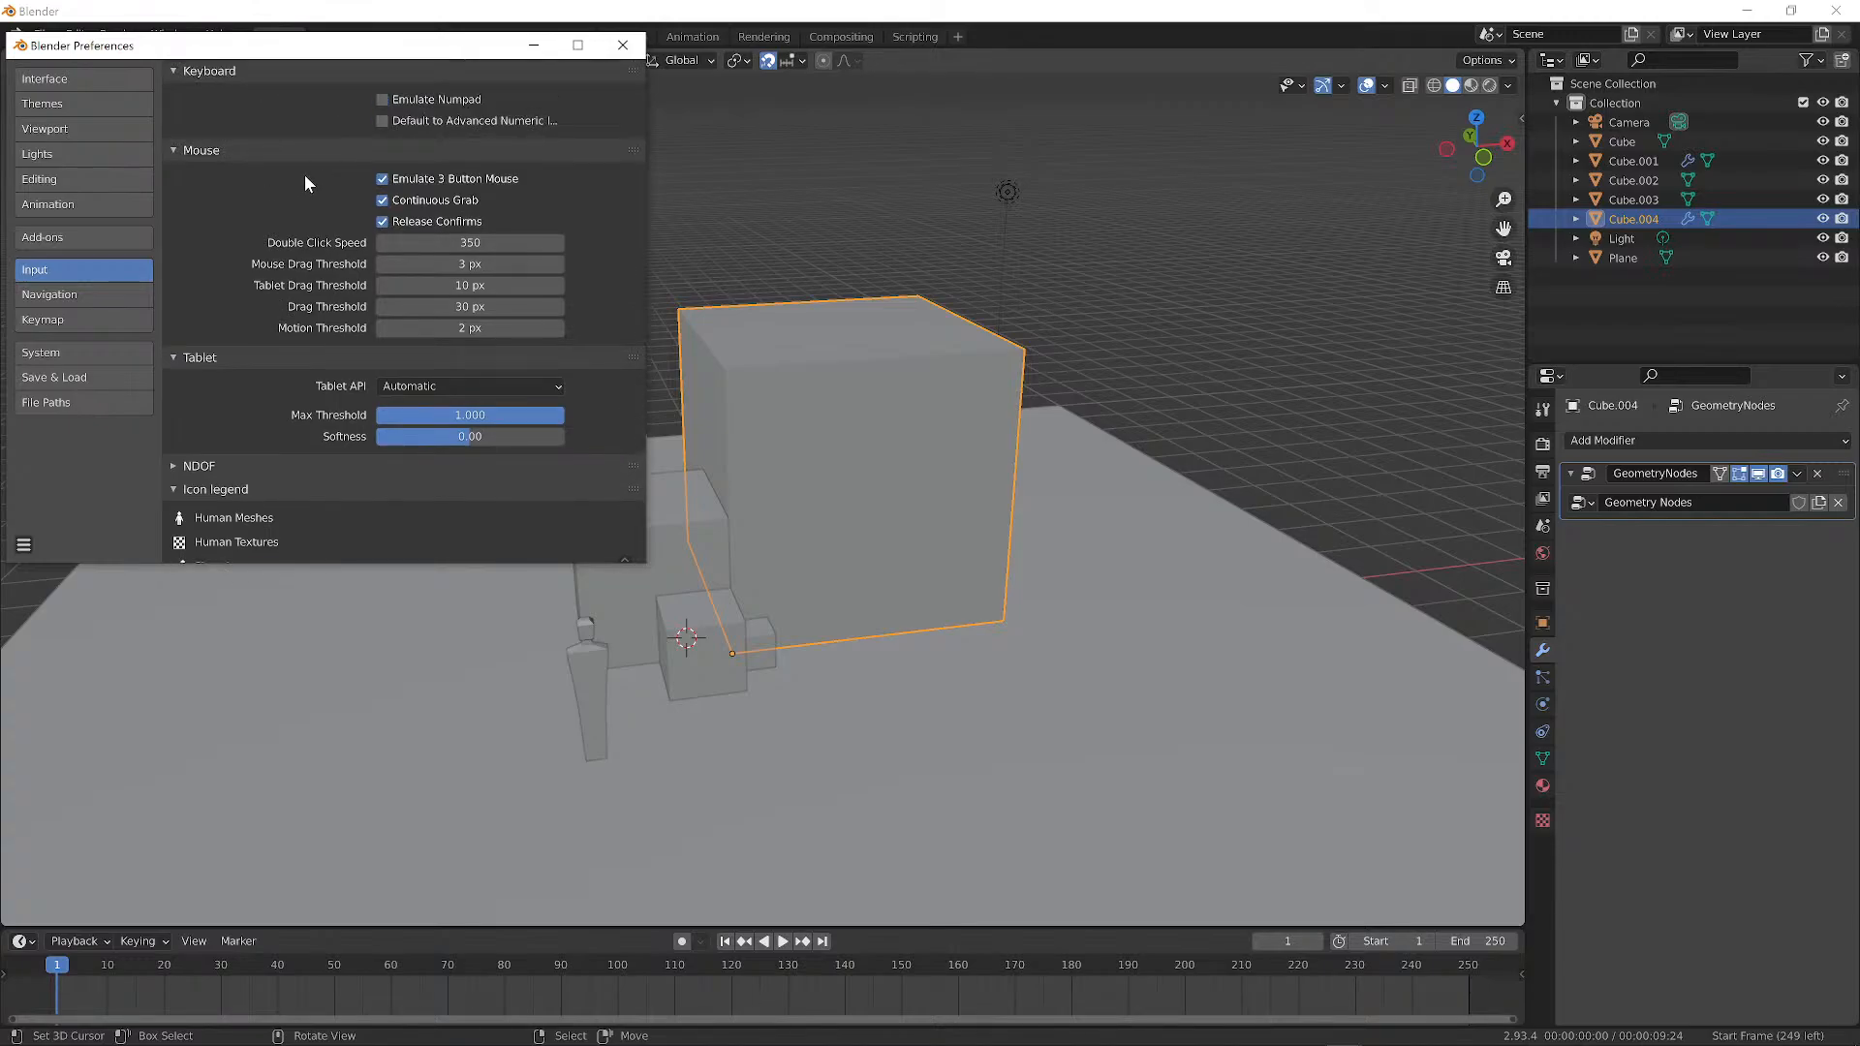
pyautogui.click(78, 320)
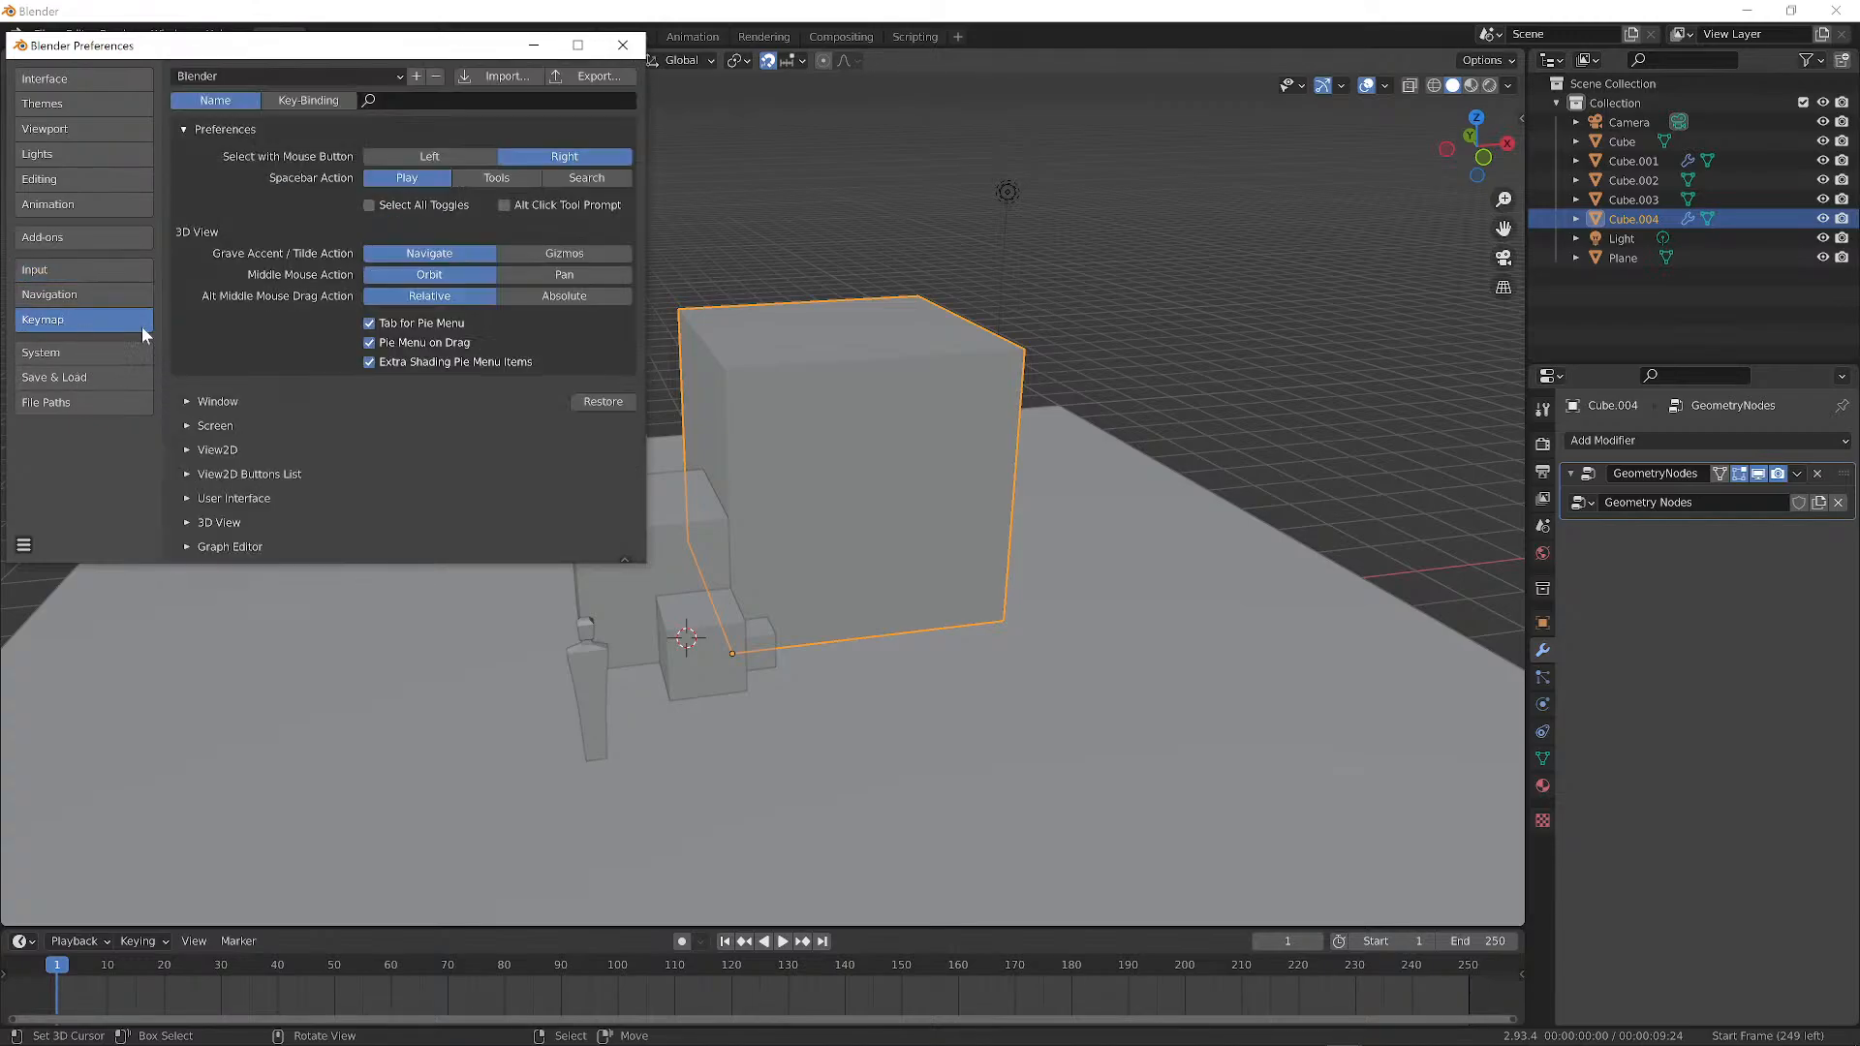
pyautogui.click(441, 156)
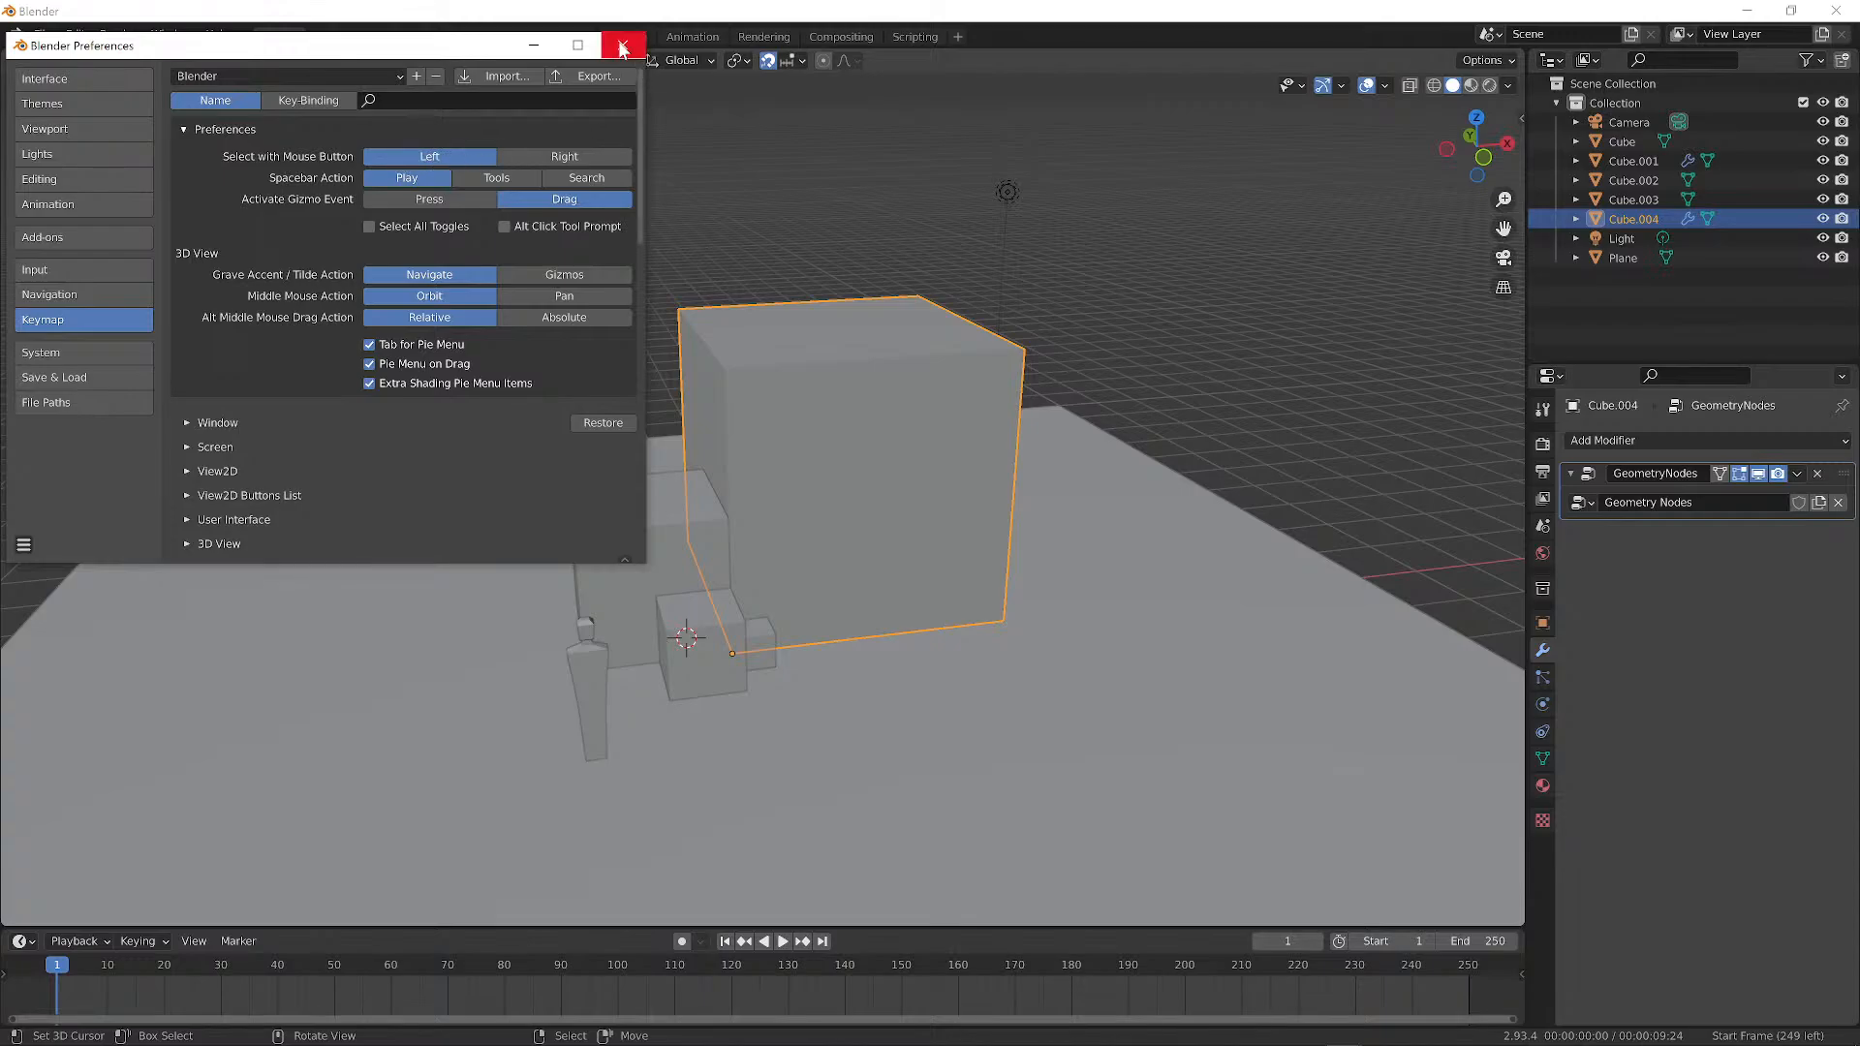
# Save the preferences and close the Preferences window.
pyautogui.click(23, 545)
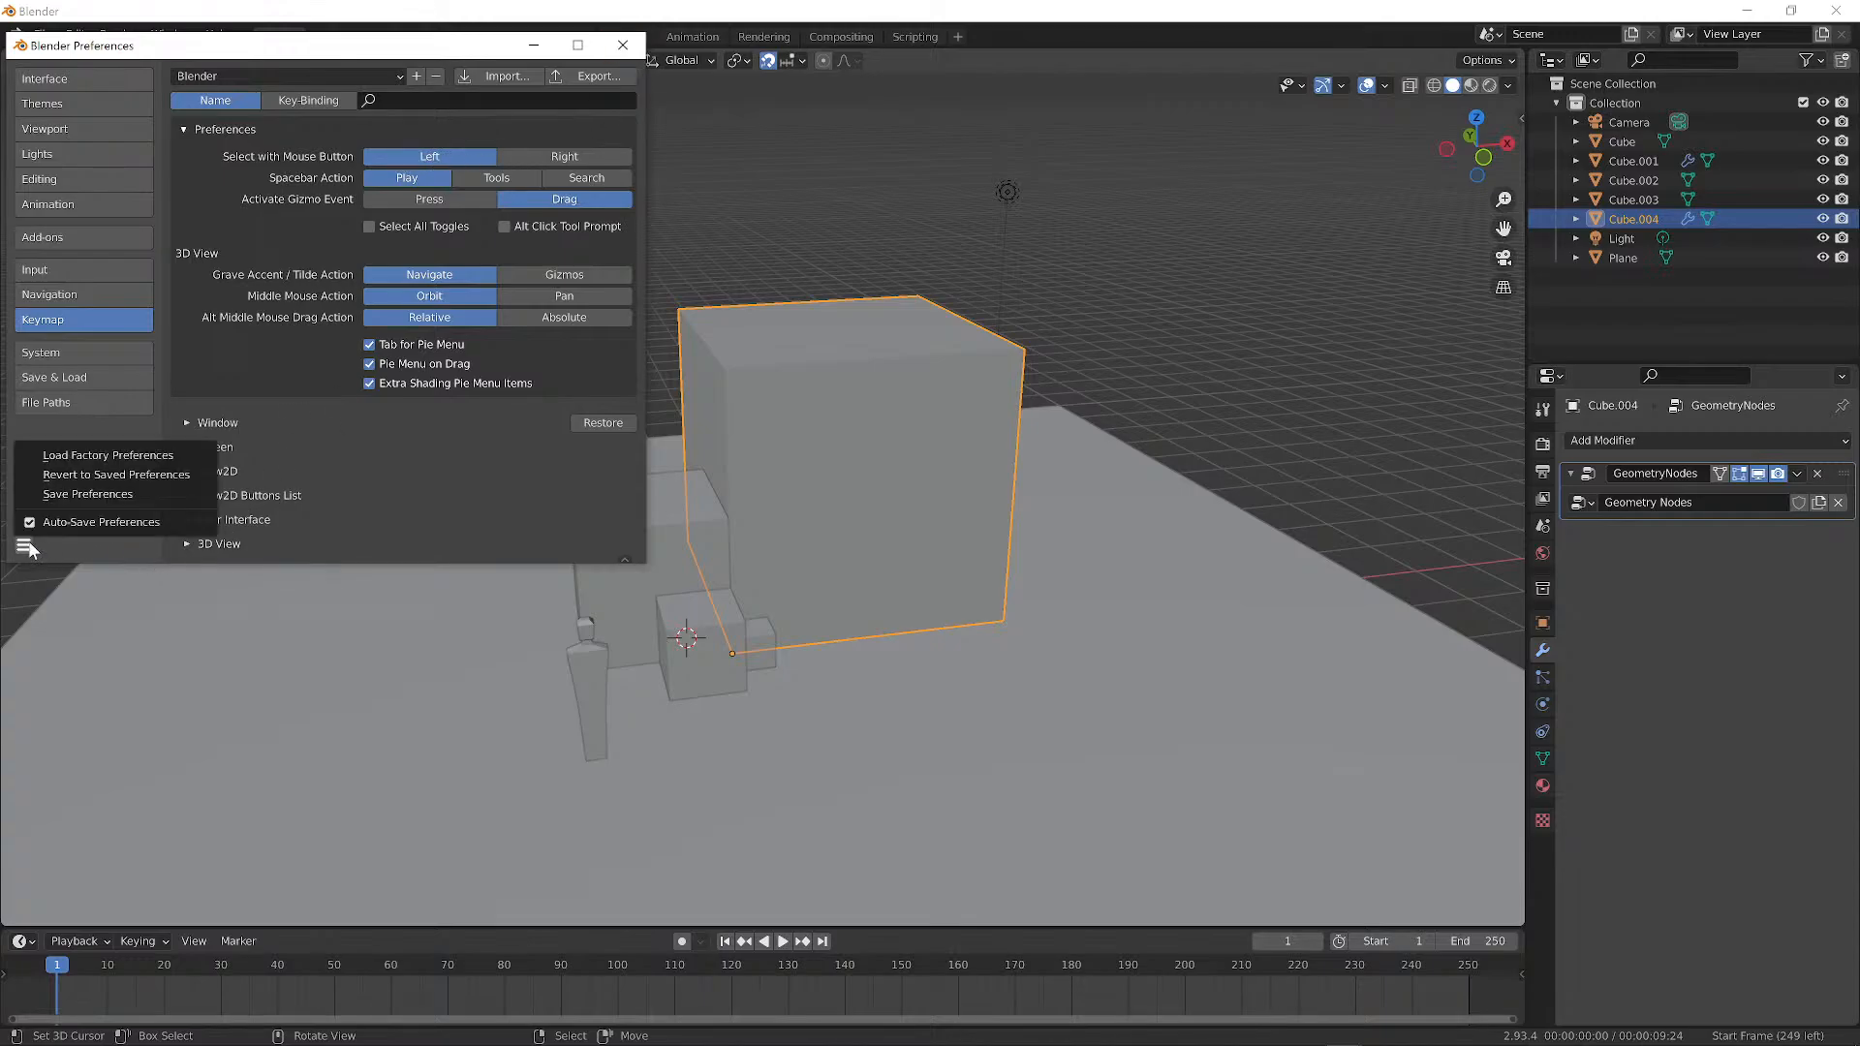
pyautogui.click(87, 493)
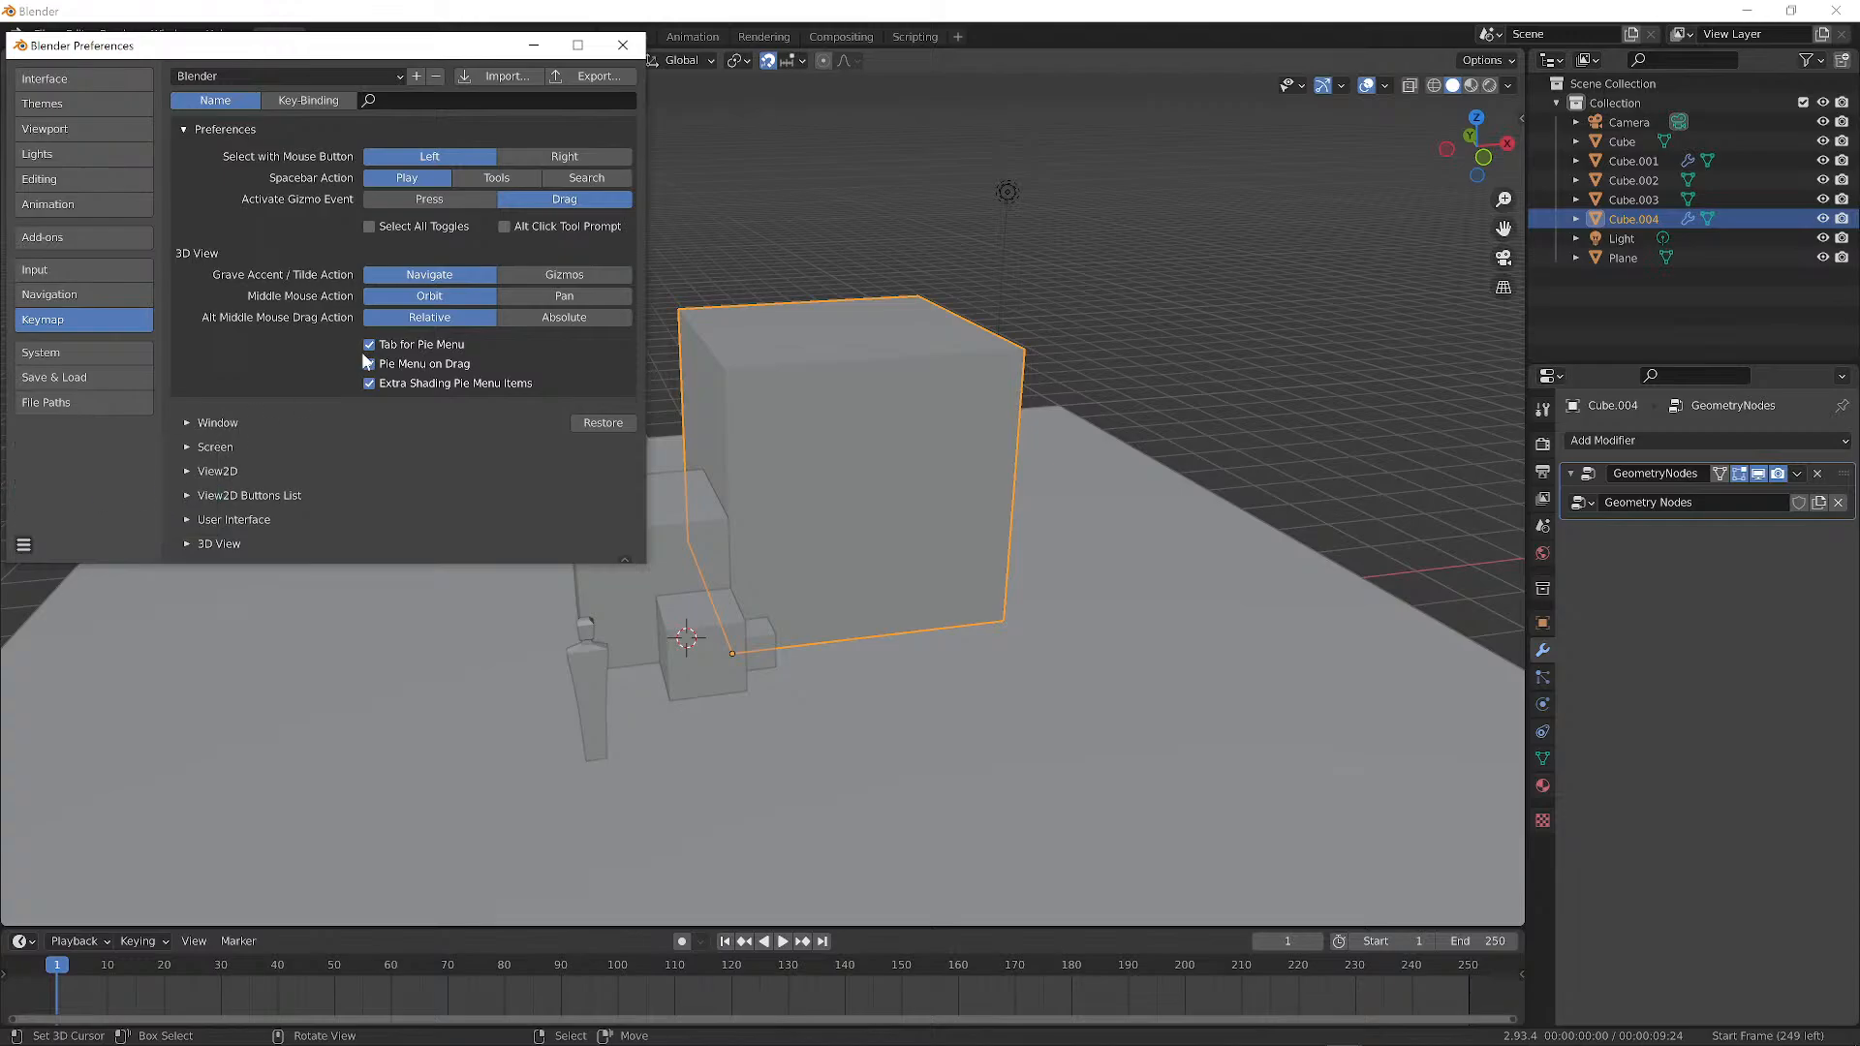
pyautogui.click(623, 46)
pyautogui.click(664, 542)
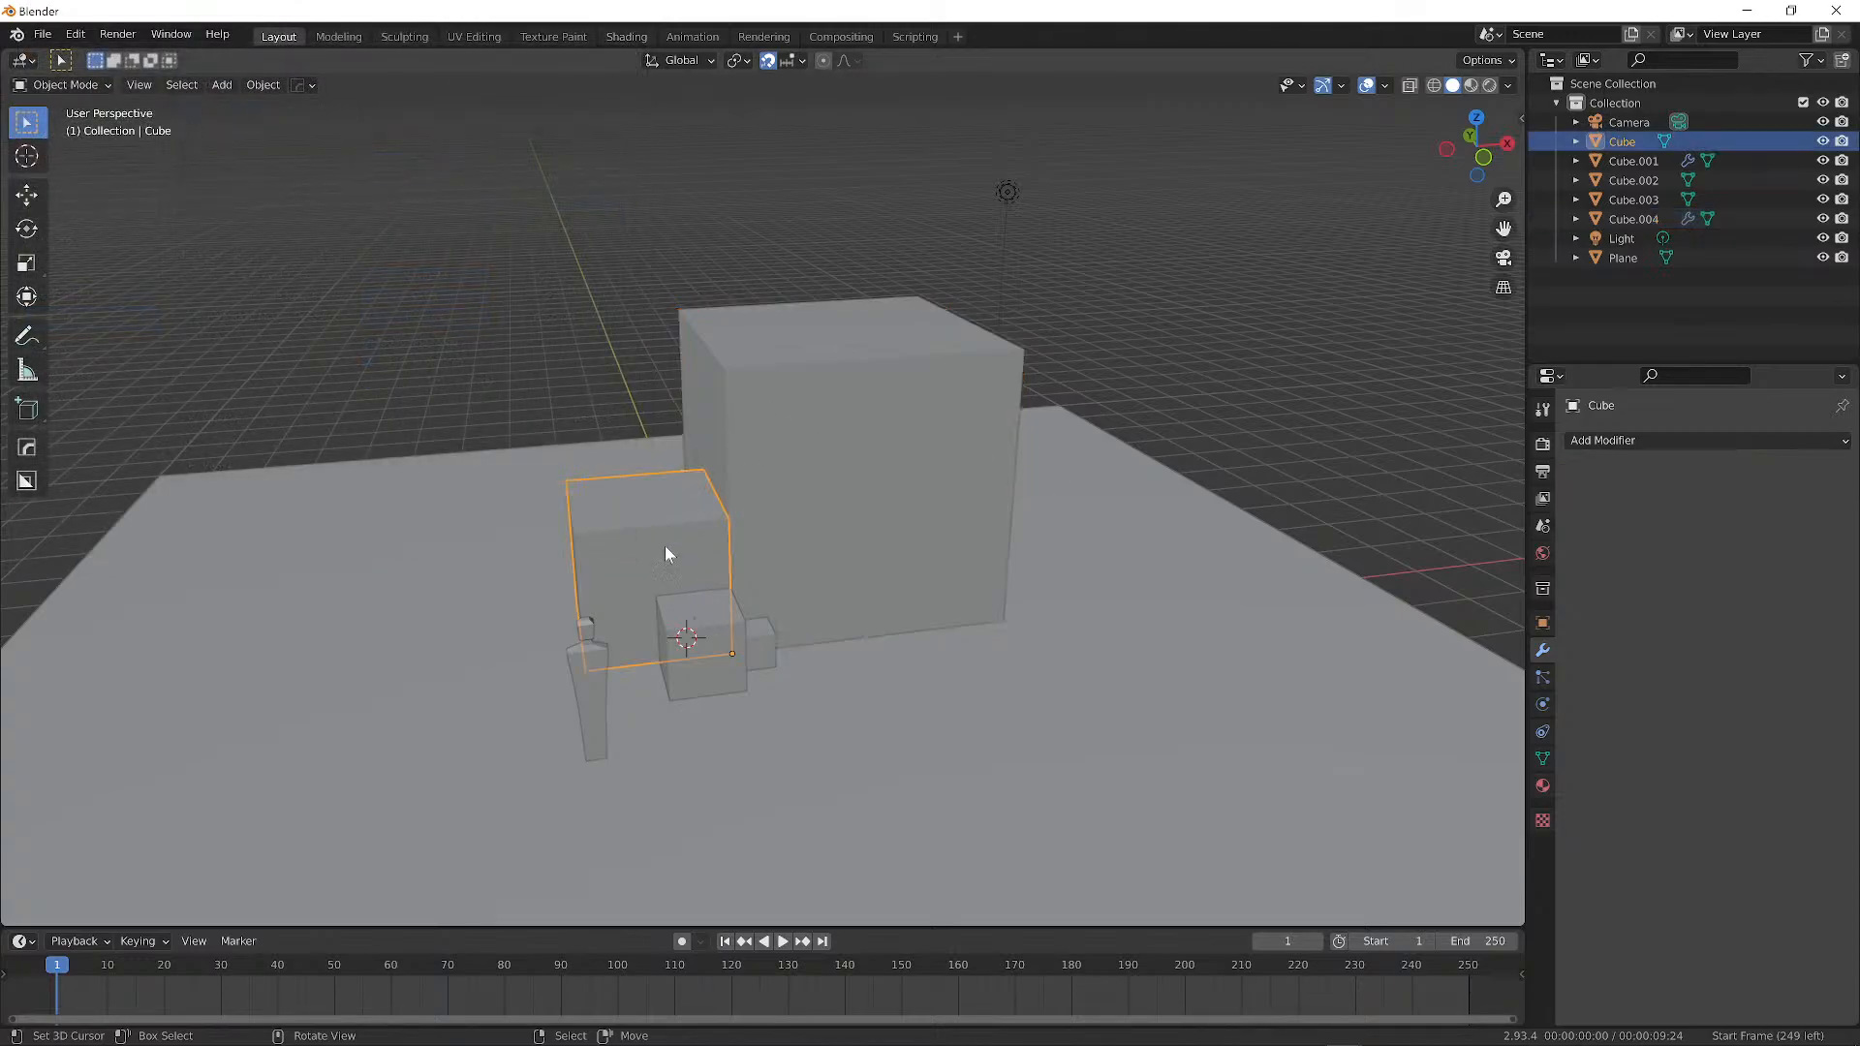
pyautogui.click(705, 655)
pyautogui.rightClick(758, 635)
pyautogui.rightClick(809, 547)
pyautogui.rightClick(630, 537)
pyautogui.rightClick(677, 666)
pyautogui.rightClick(597, 661)
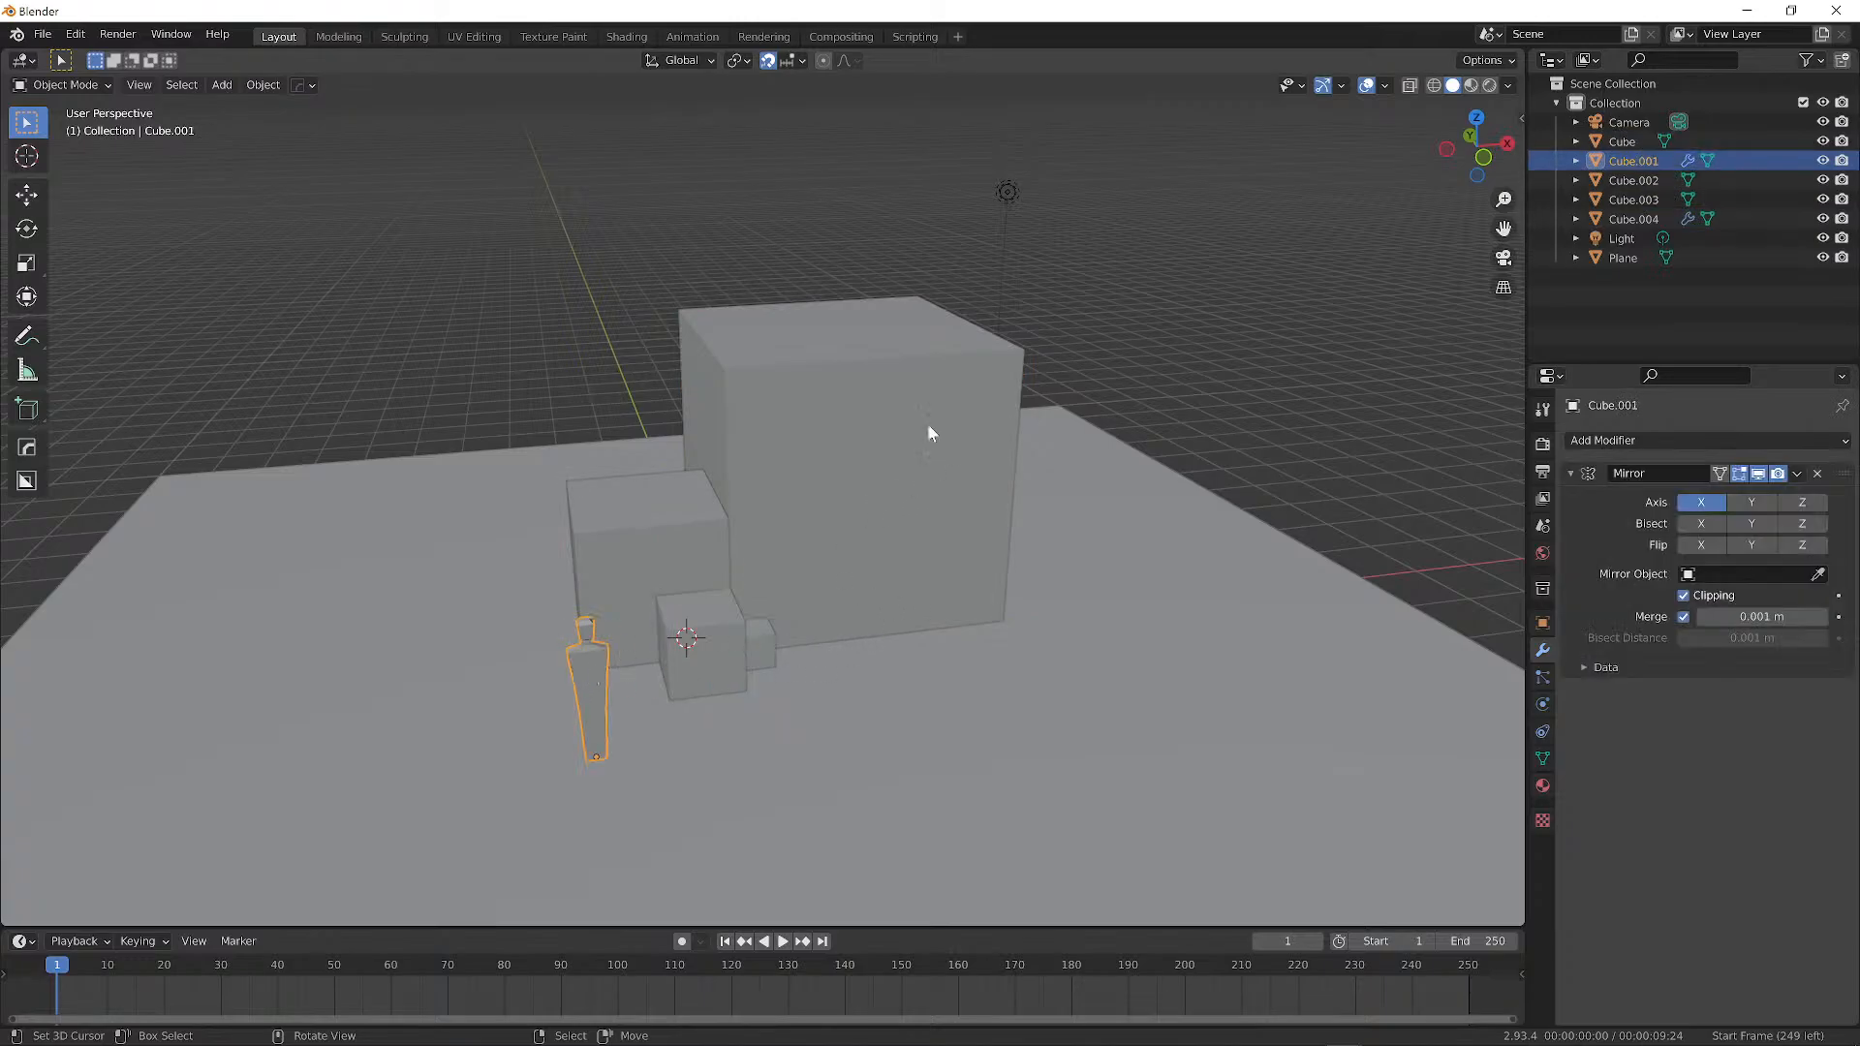
pyautogui.moveTo(928, 433); pyautogui.dragTo(682, 407, button='middle')
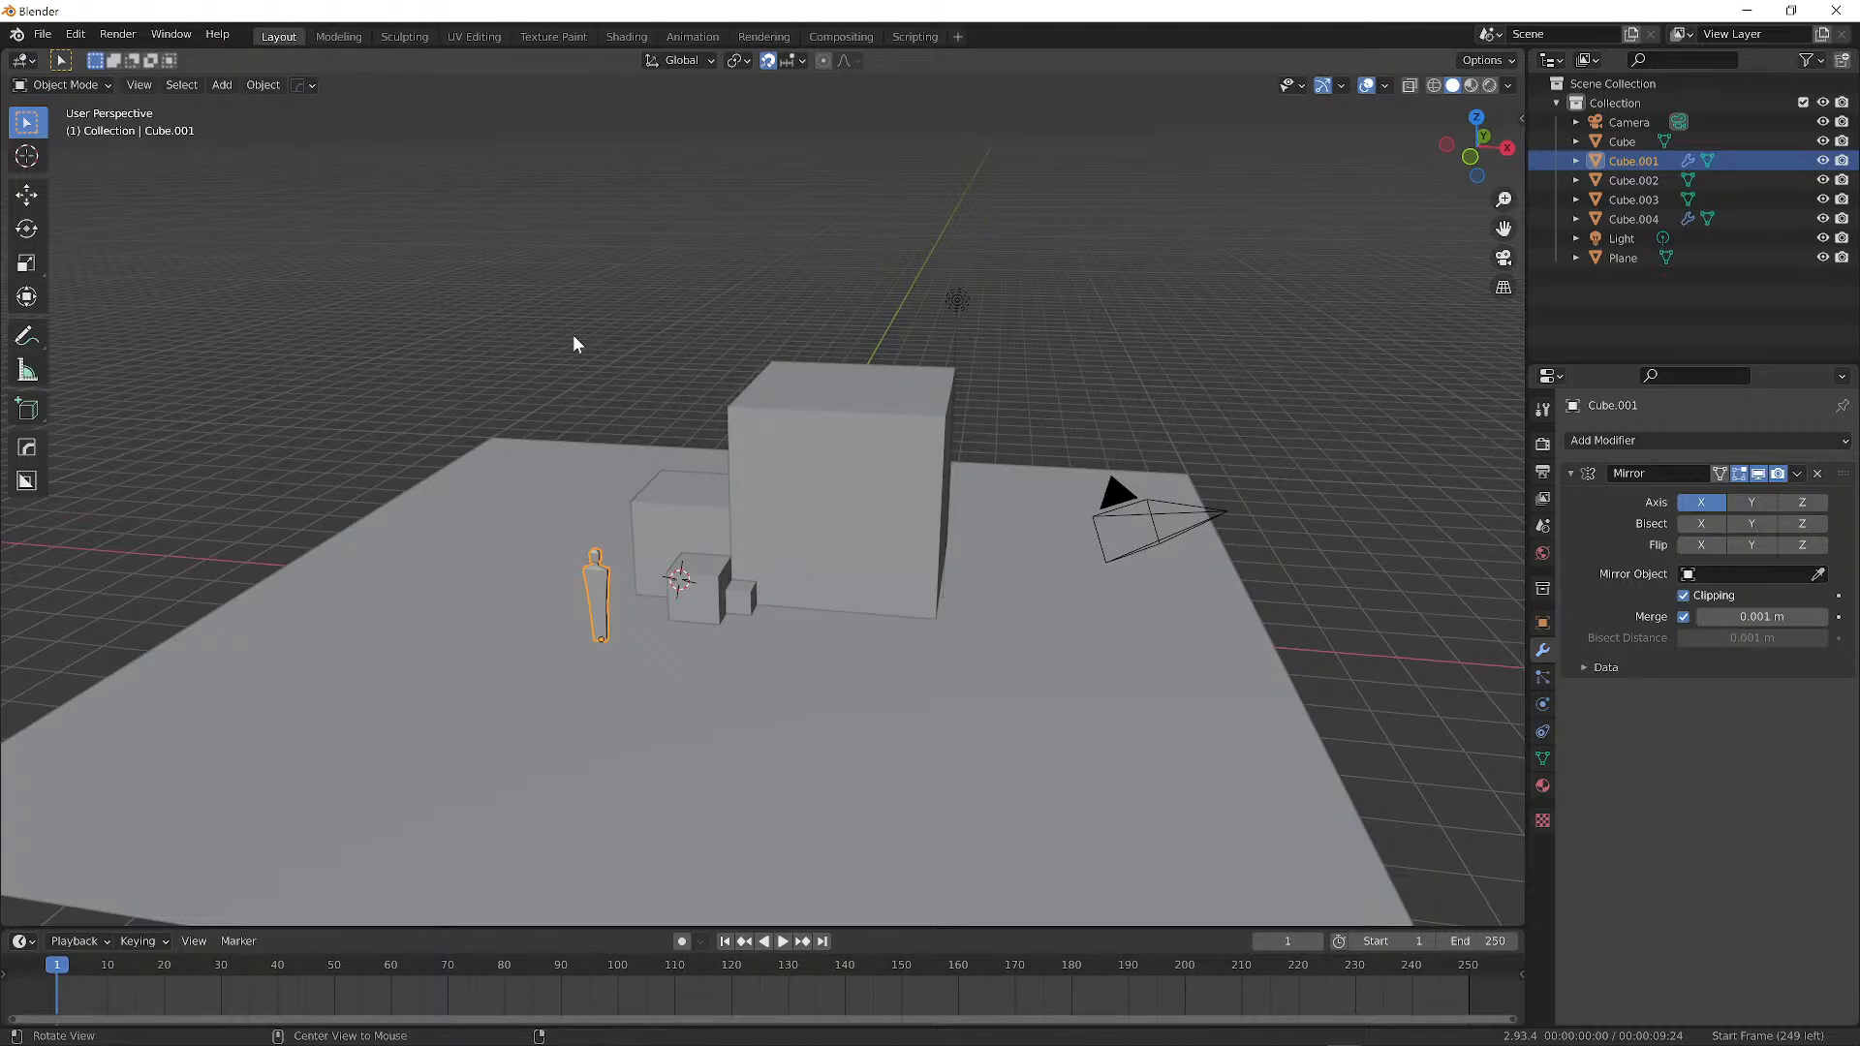
pyautogui.moveTo(542, 337); pyautogui.dragTo(323, 329, button='middle')
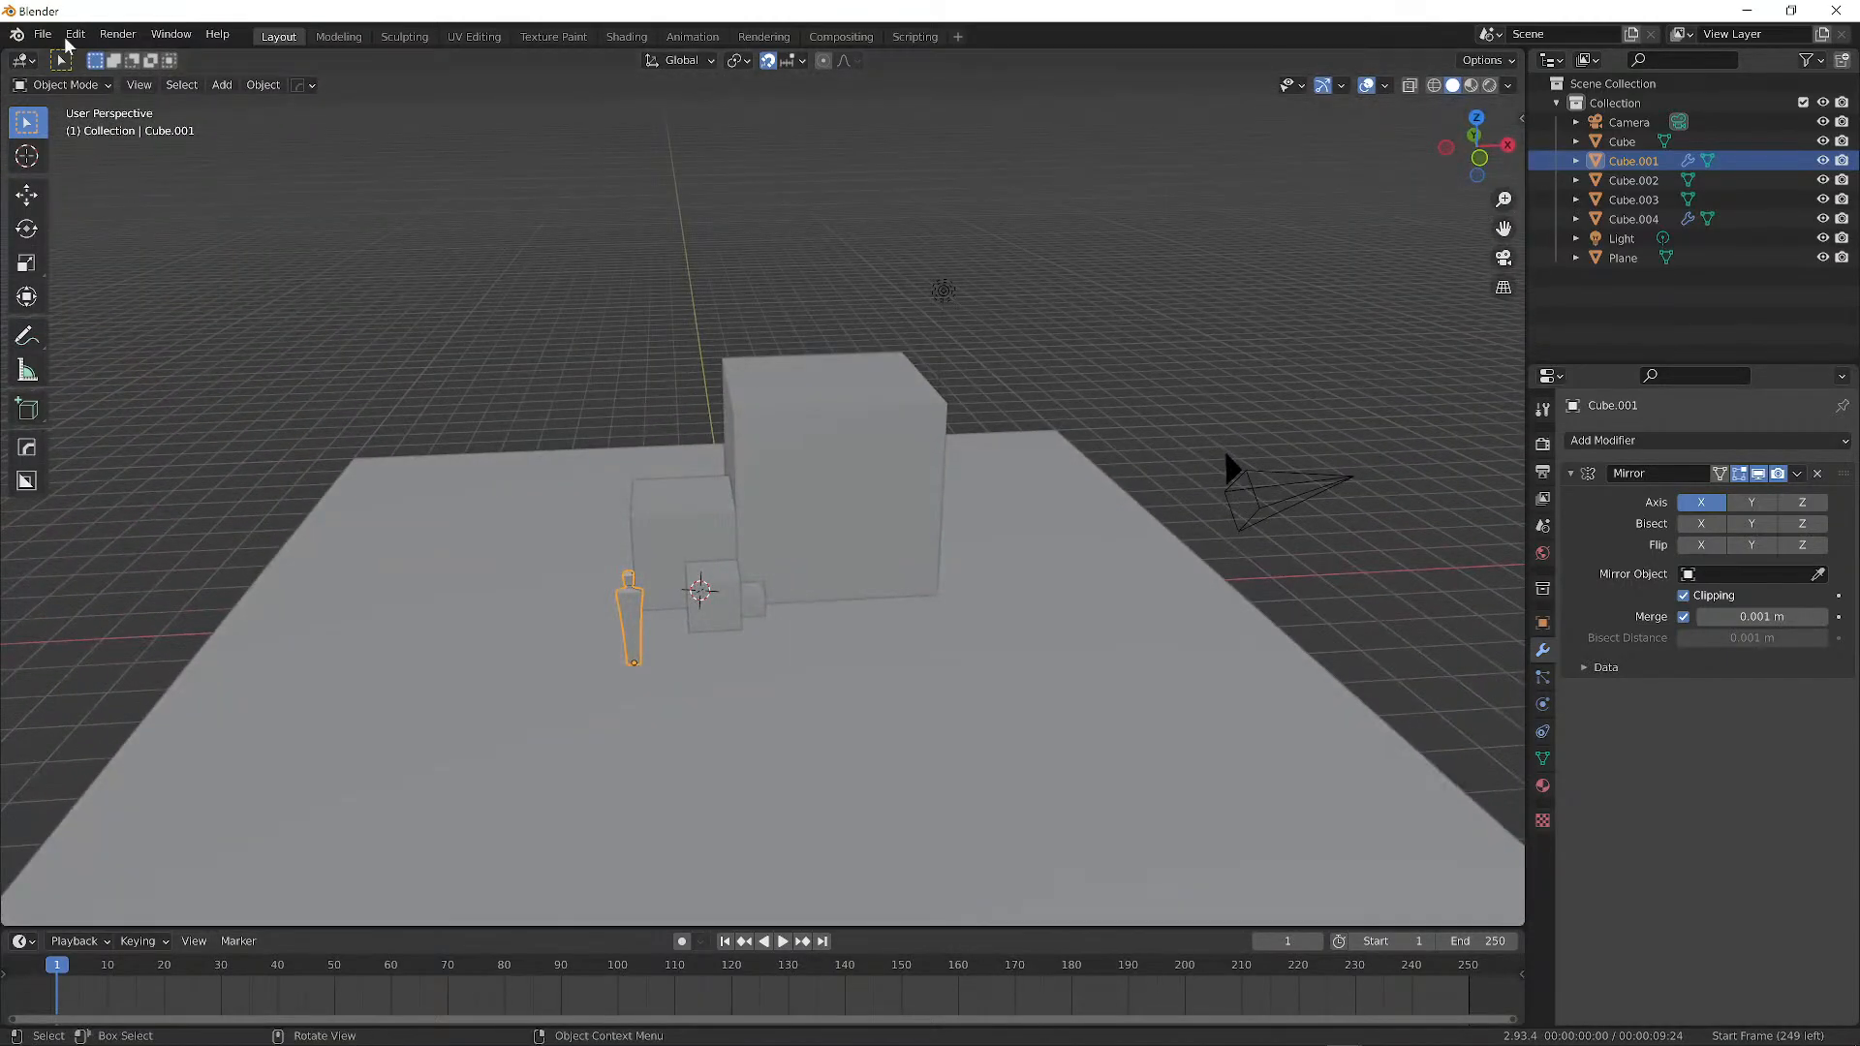
pyautogui.moveTo(523, 502); pyautogui.dragTo(893, 496, button='middle')
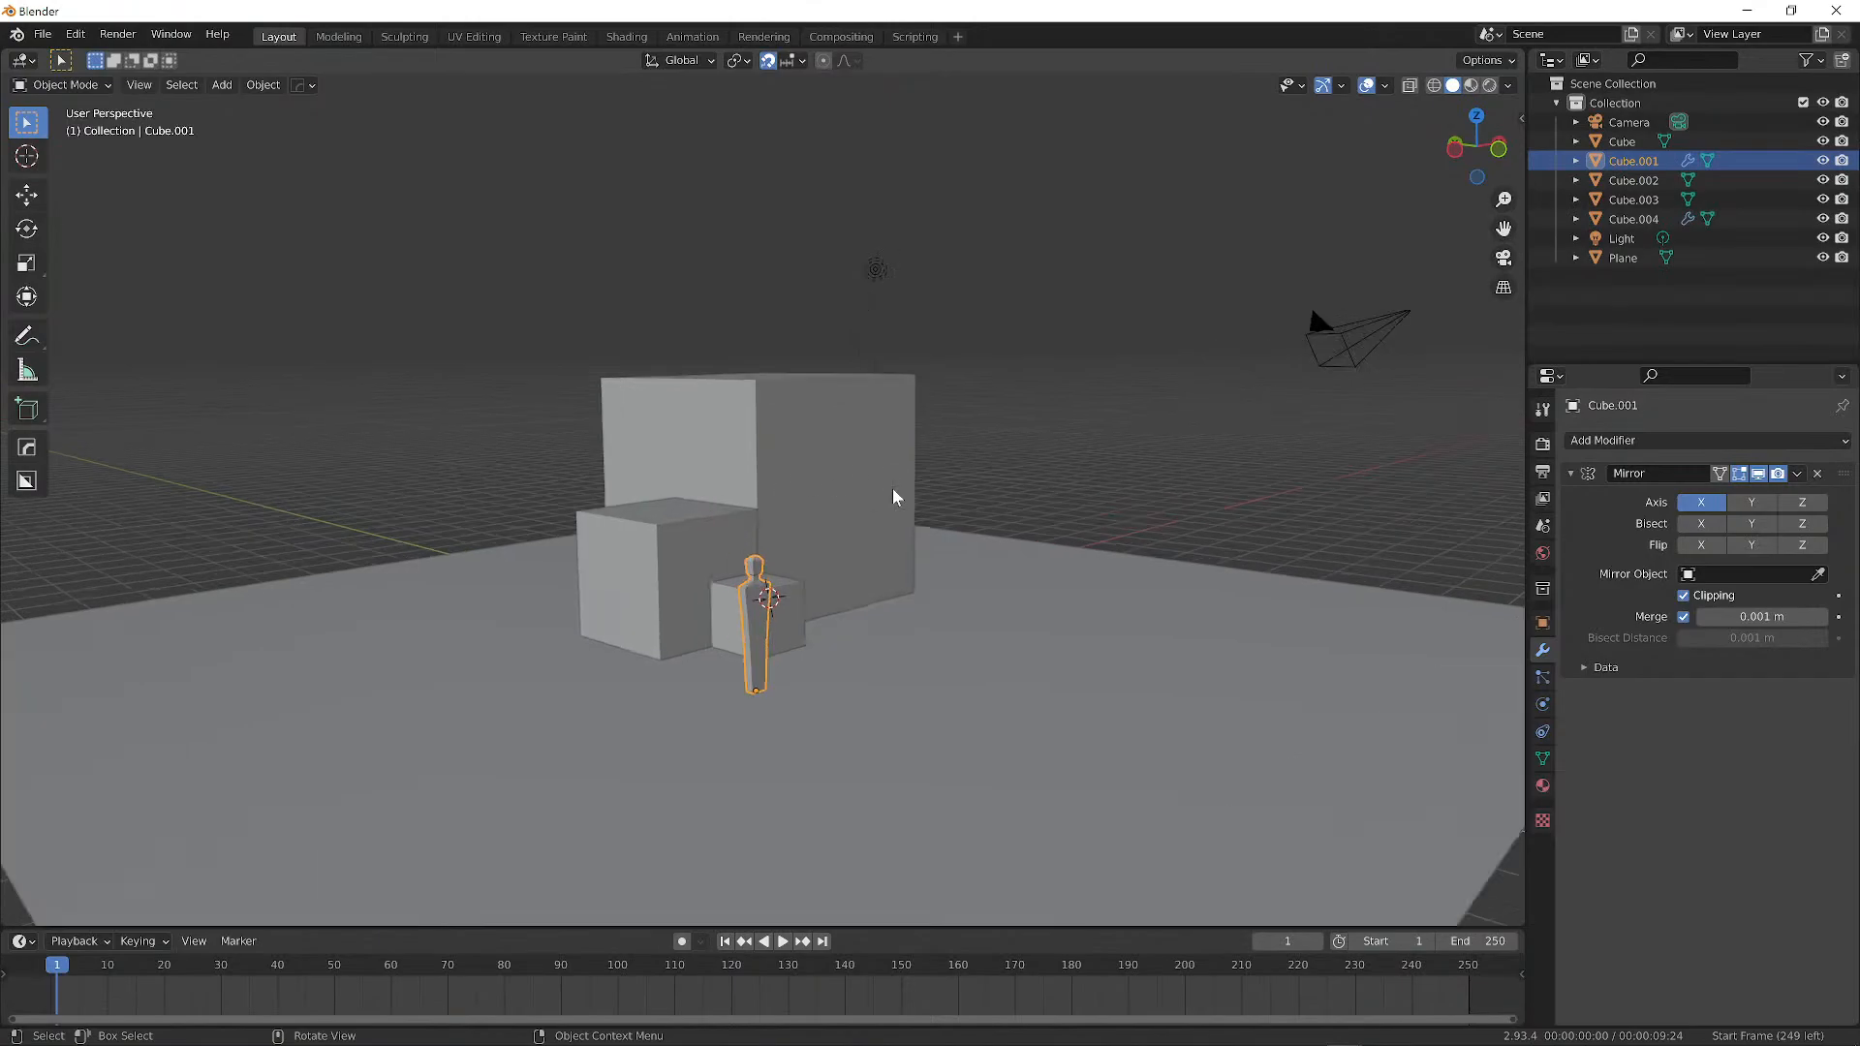
pyautogui.scroll(-2, 892, 497)
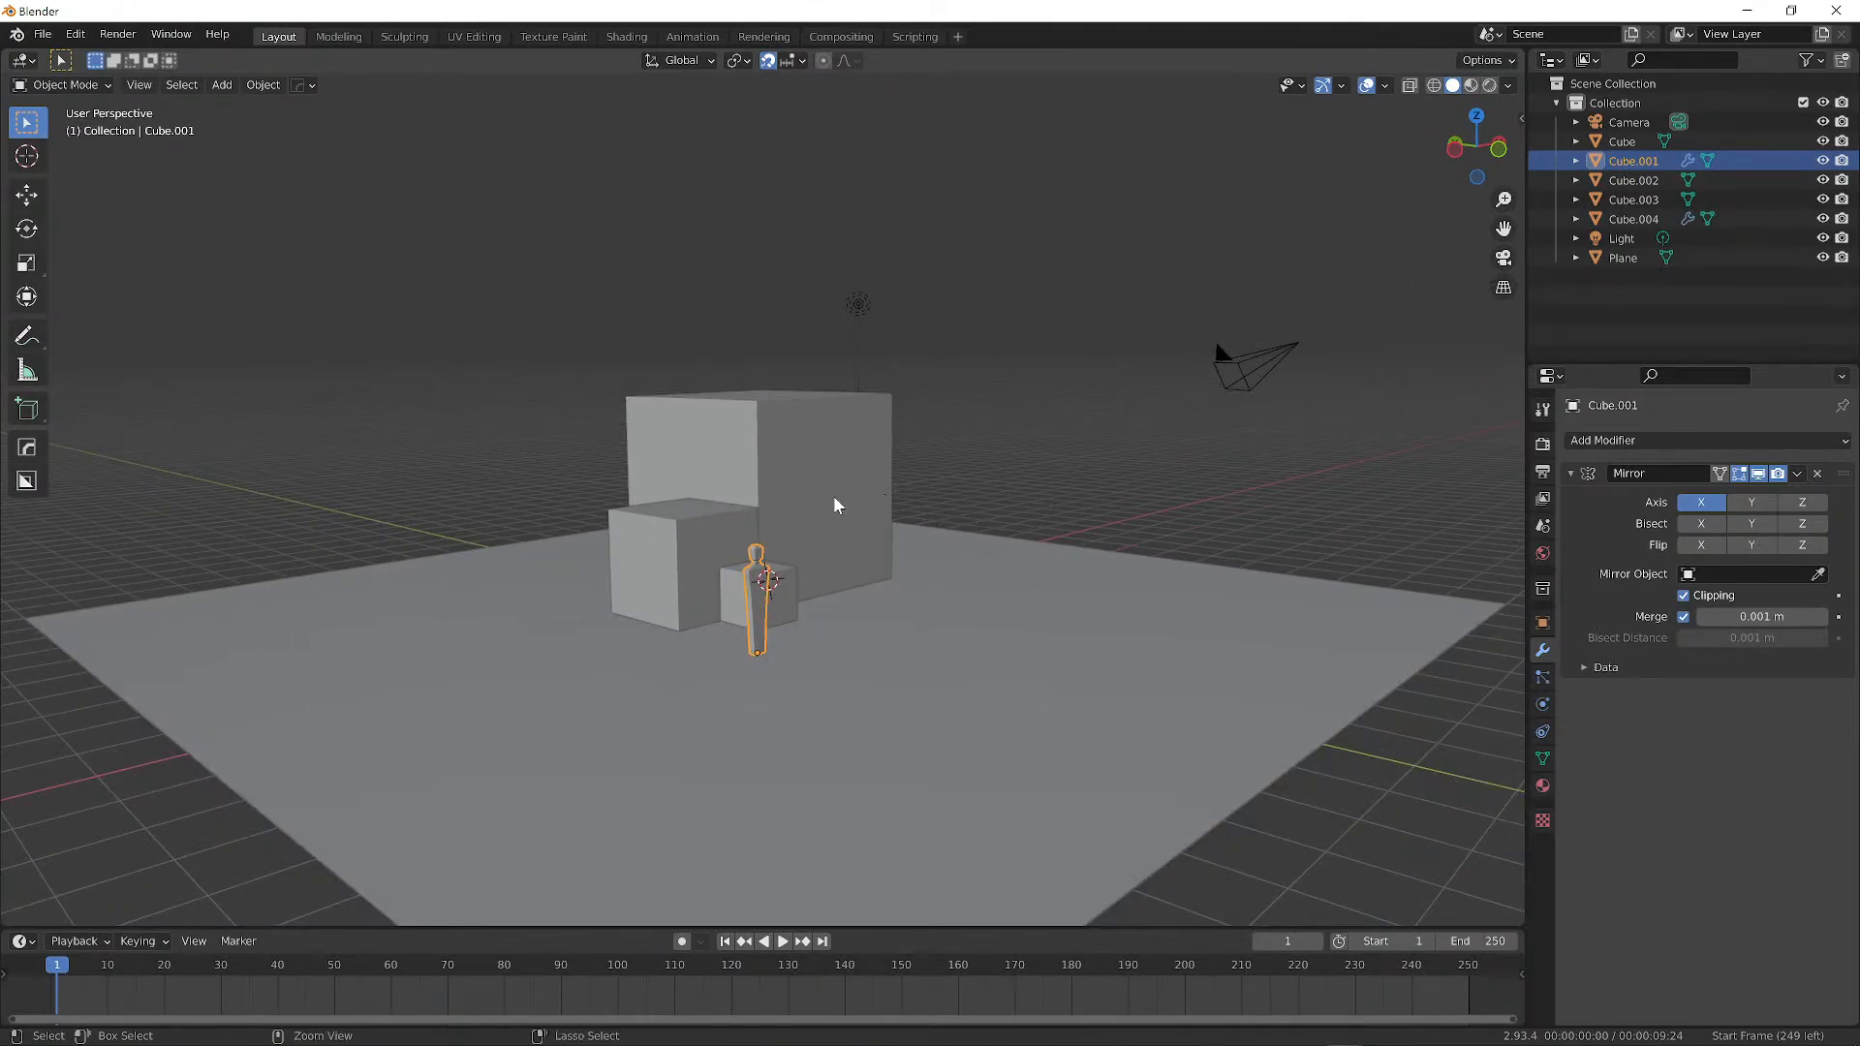
pyautogui.keyDown('ctrl'); pyautogui.moveTo(833, 496); pyautogui.dragTo(901, 542, button='middle'); pyautogui.keyUp('ctrl')
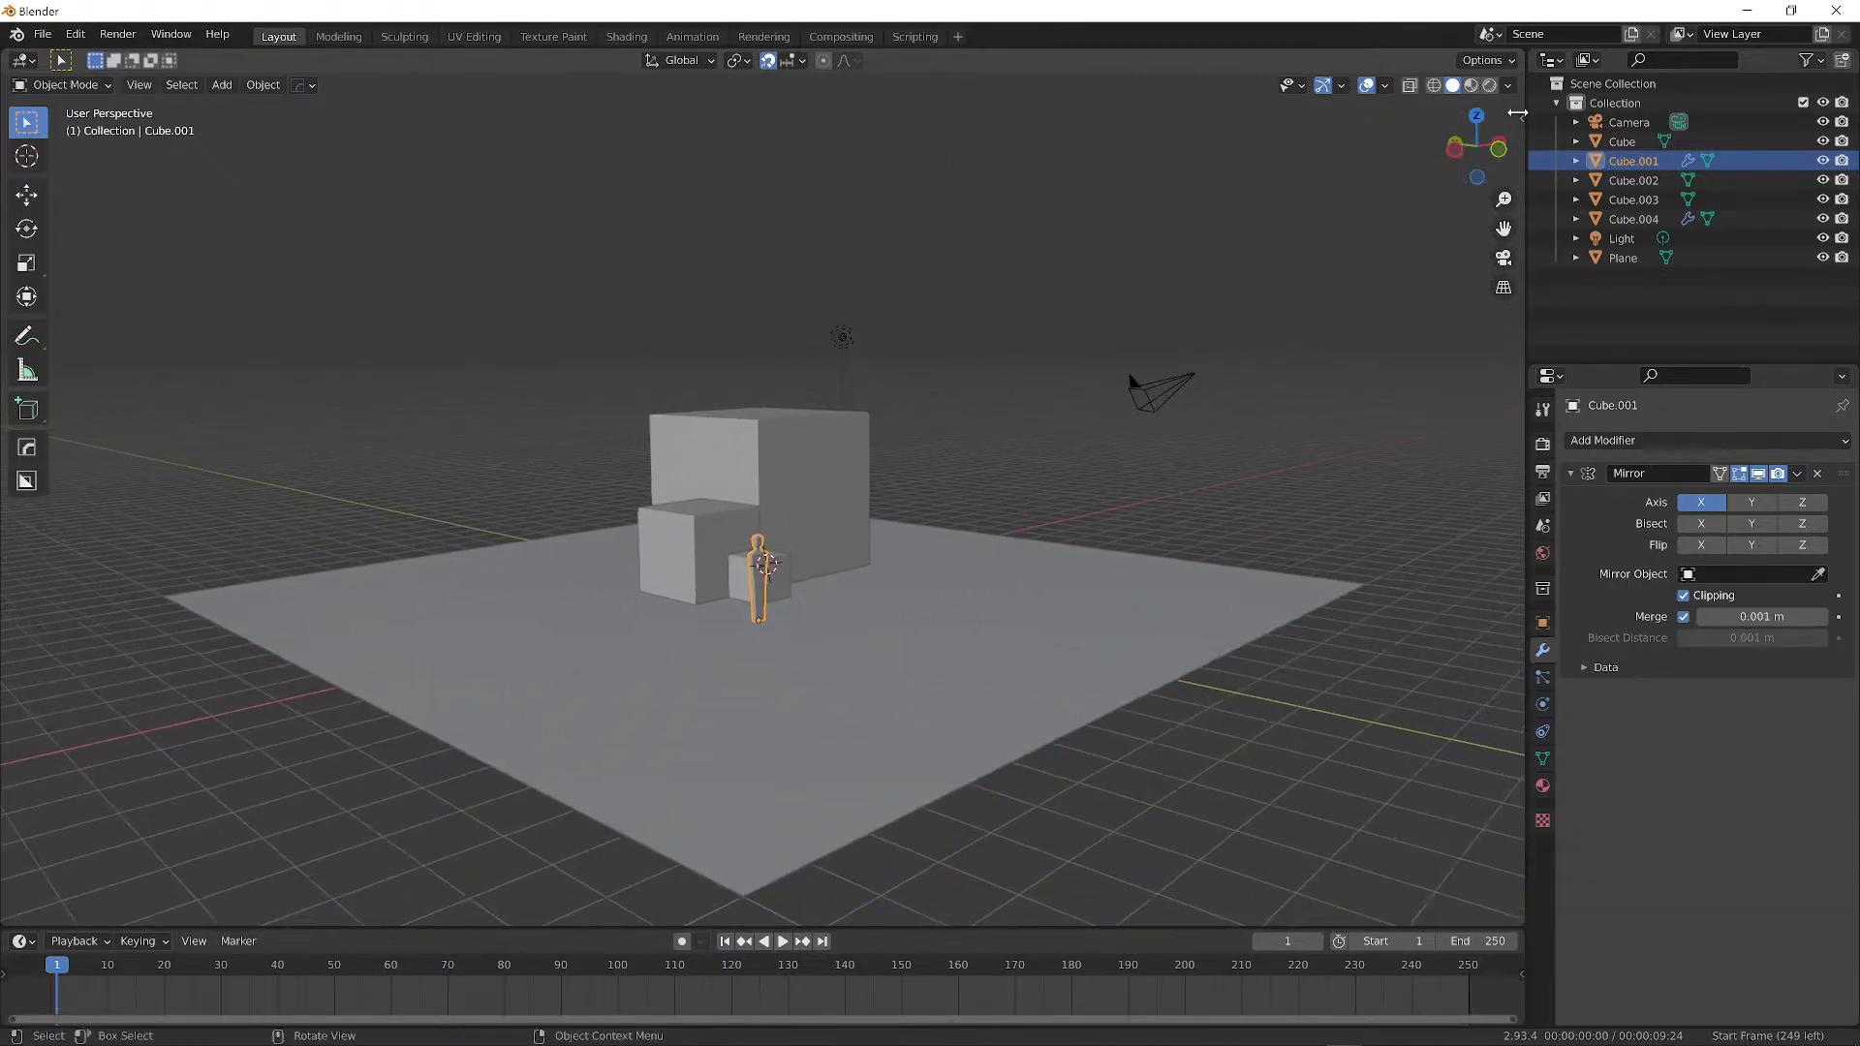
pyautogui.click(1521, 117)
pyautogui.keyDown('ctrl'); pyautogui.scroll(-4, 1511, 306); pyautogui.keyUp('ctrl')
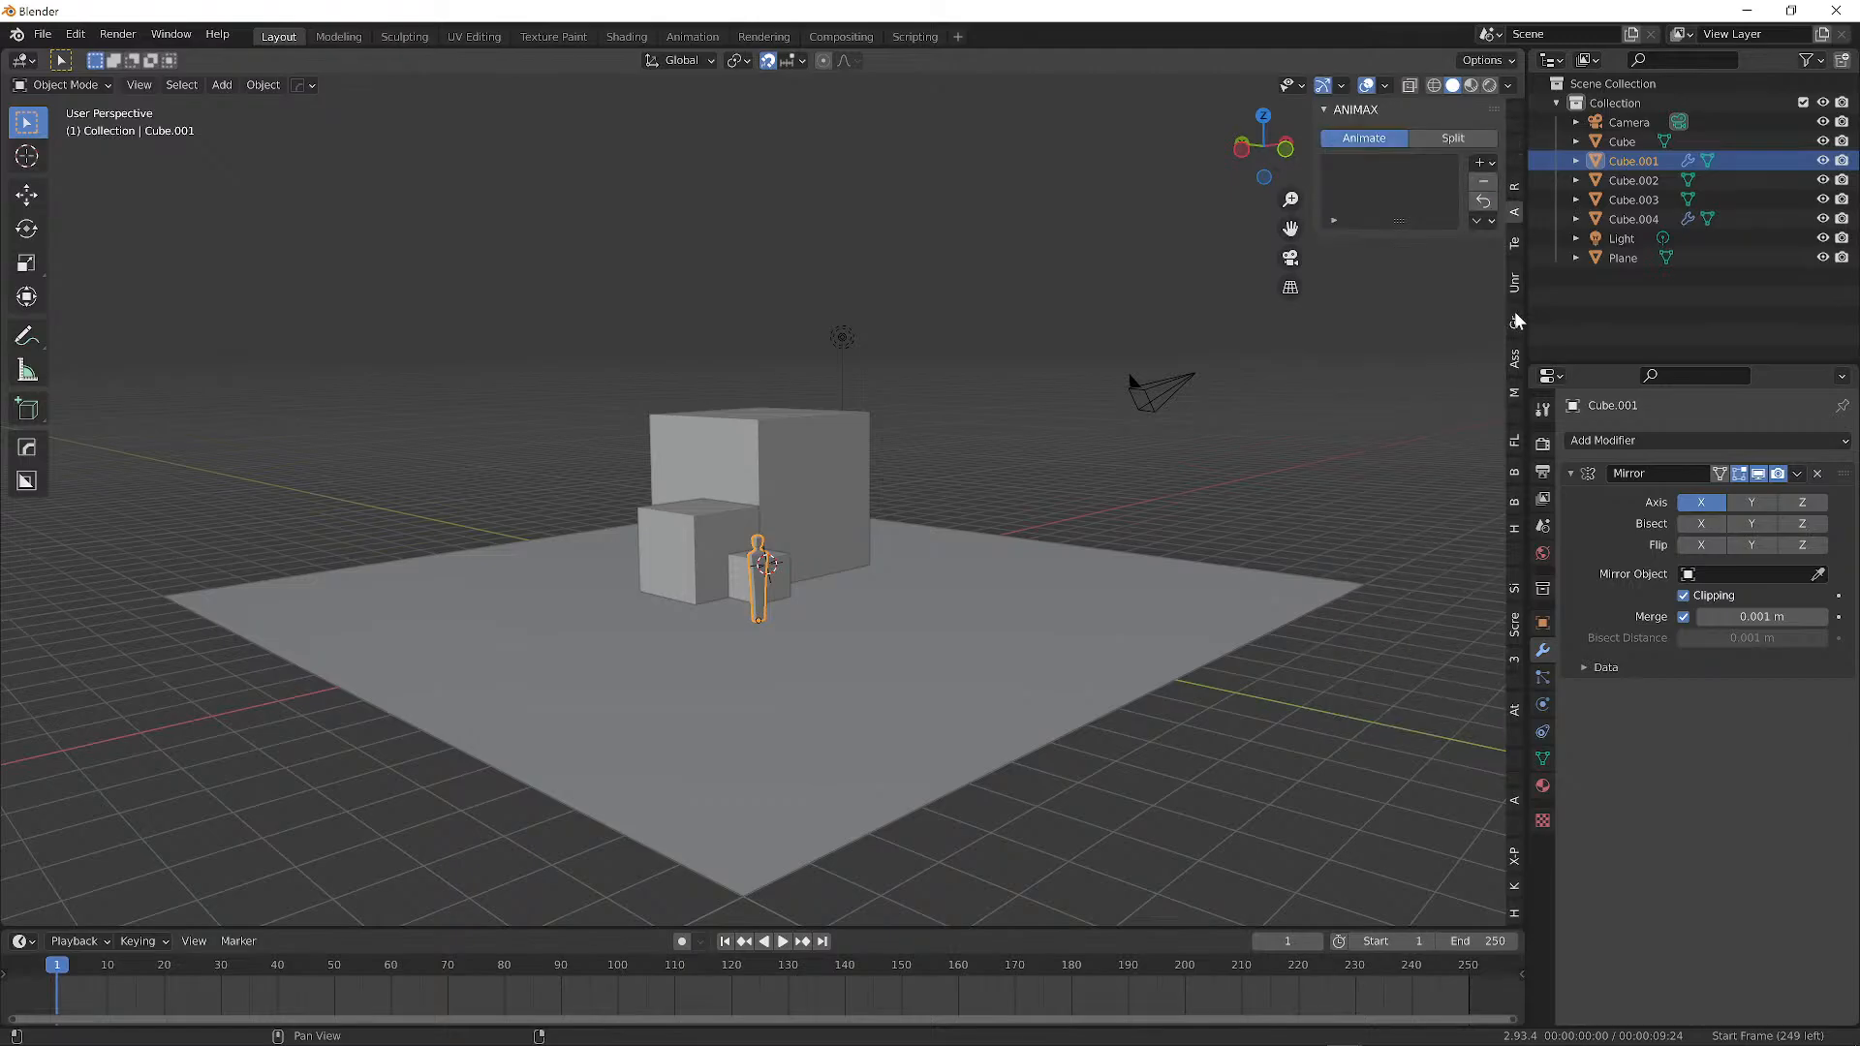
pyautogui.keyDown('ctrl'); pyautogui.scroll(-12, 1518, 322); pyautogui.keyUp('ctrl')
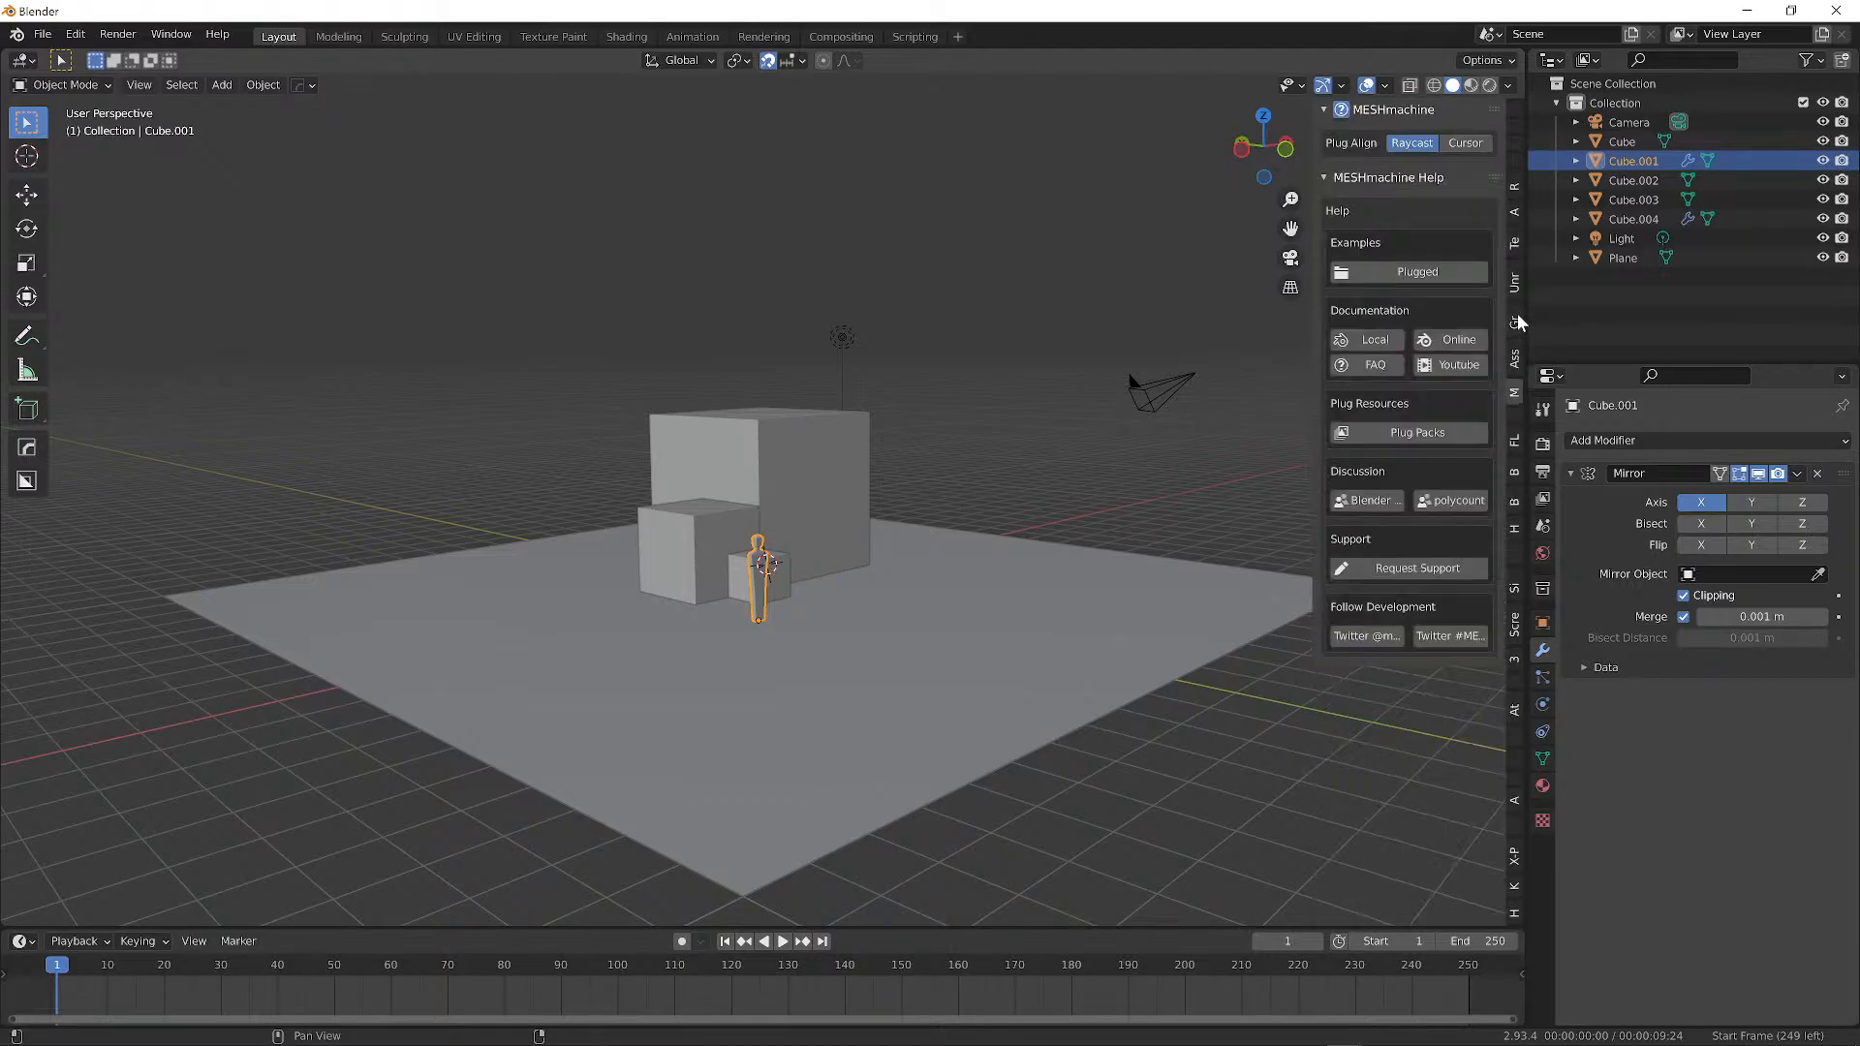
pyautogui.keyDown('ctrl'); pyautogui.scroll(6, 1517, 319); pyautogui.keyUp('ctrl')
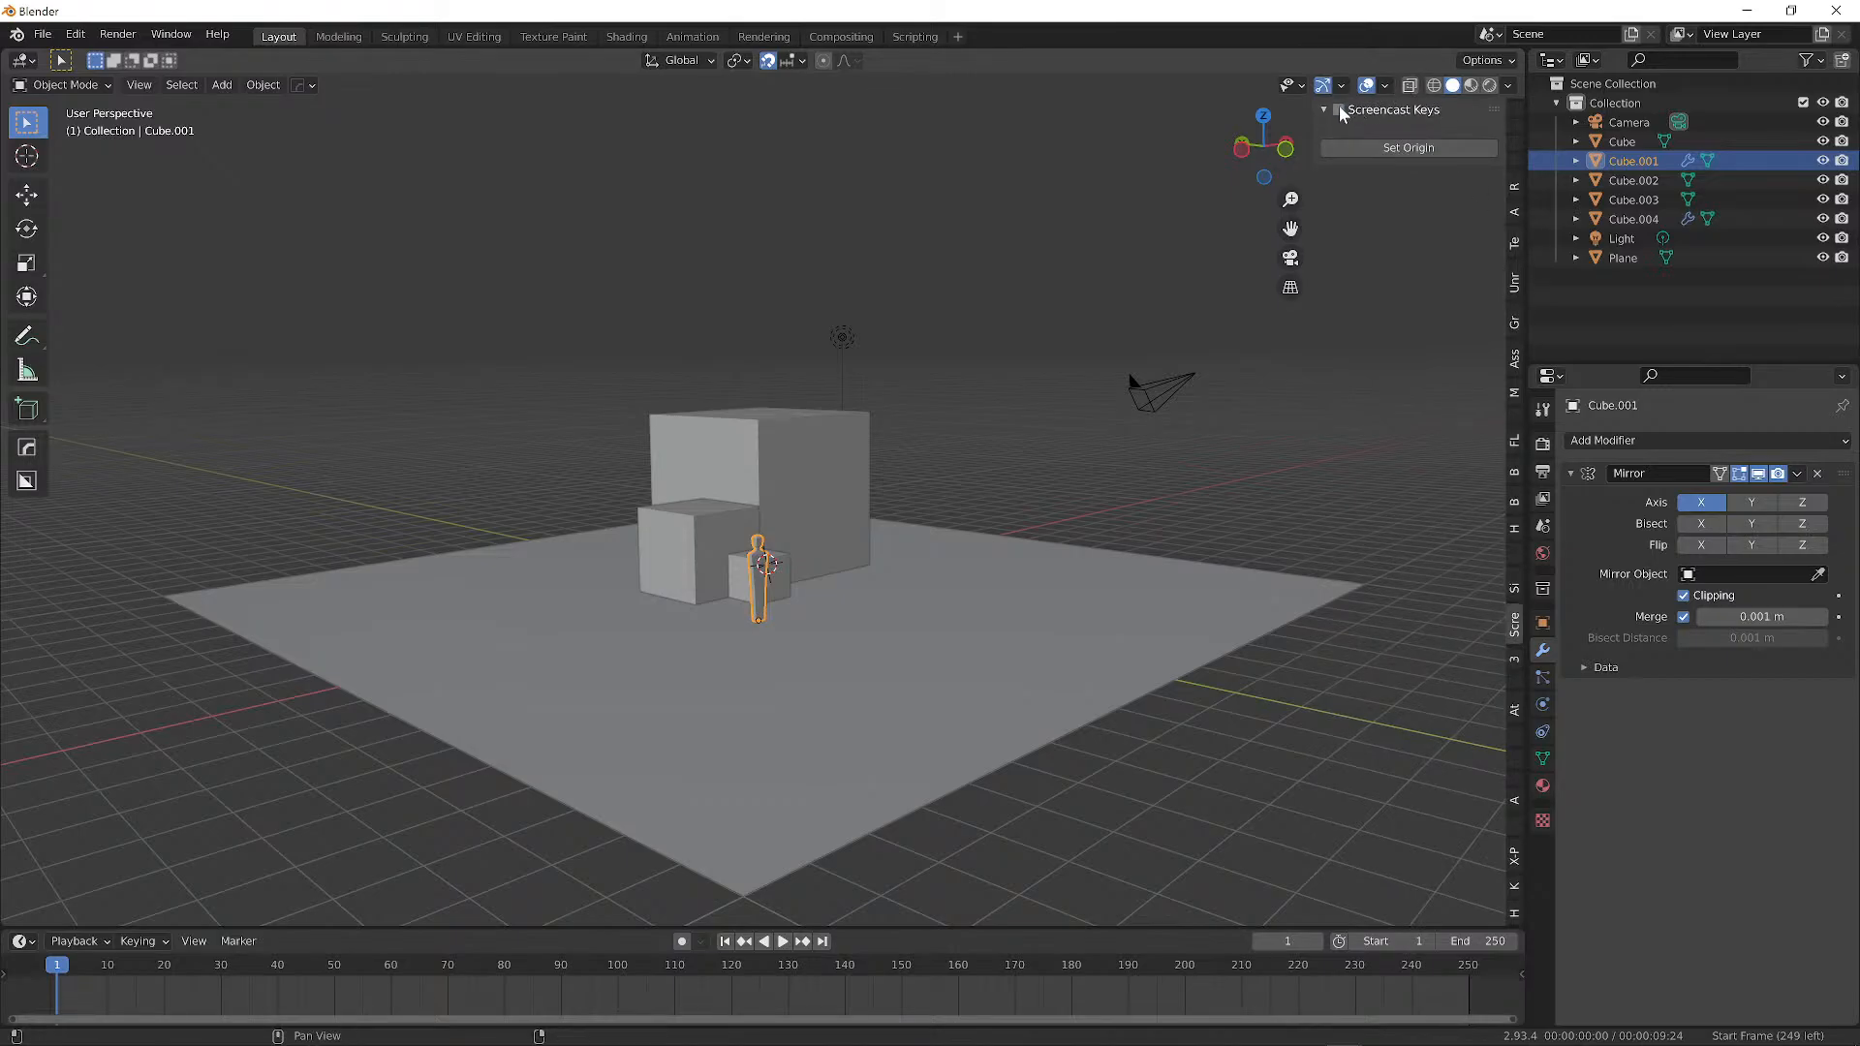
pyautogui.click(1339, 110)
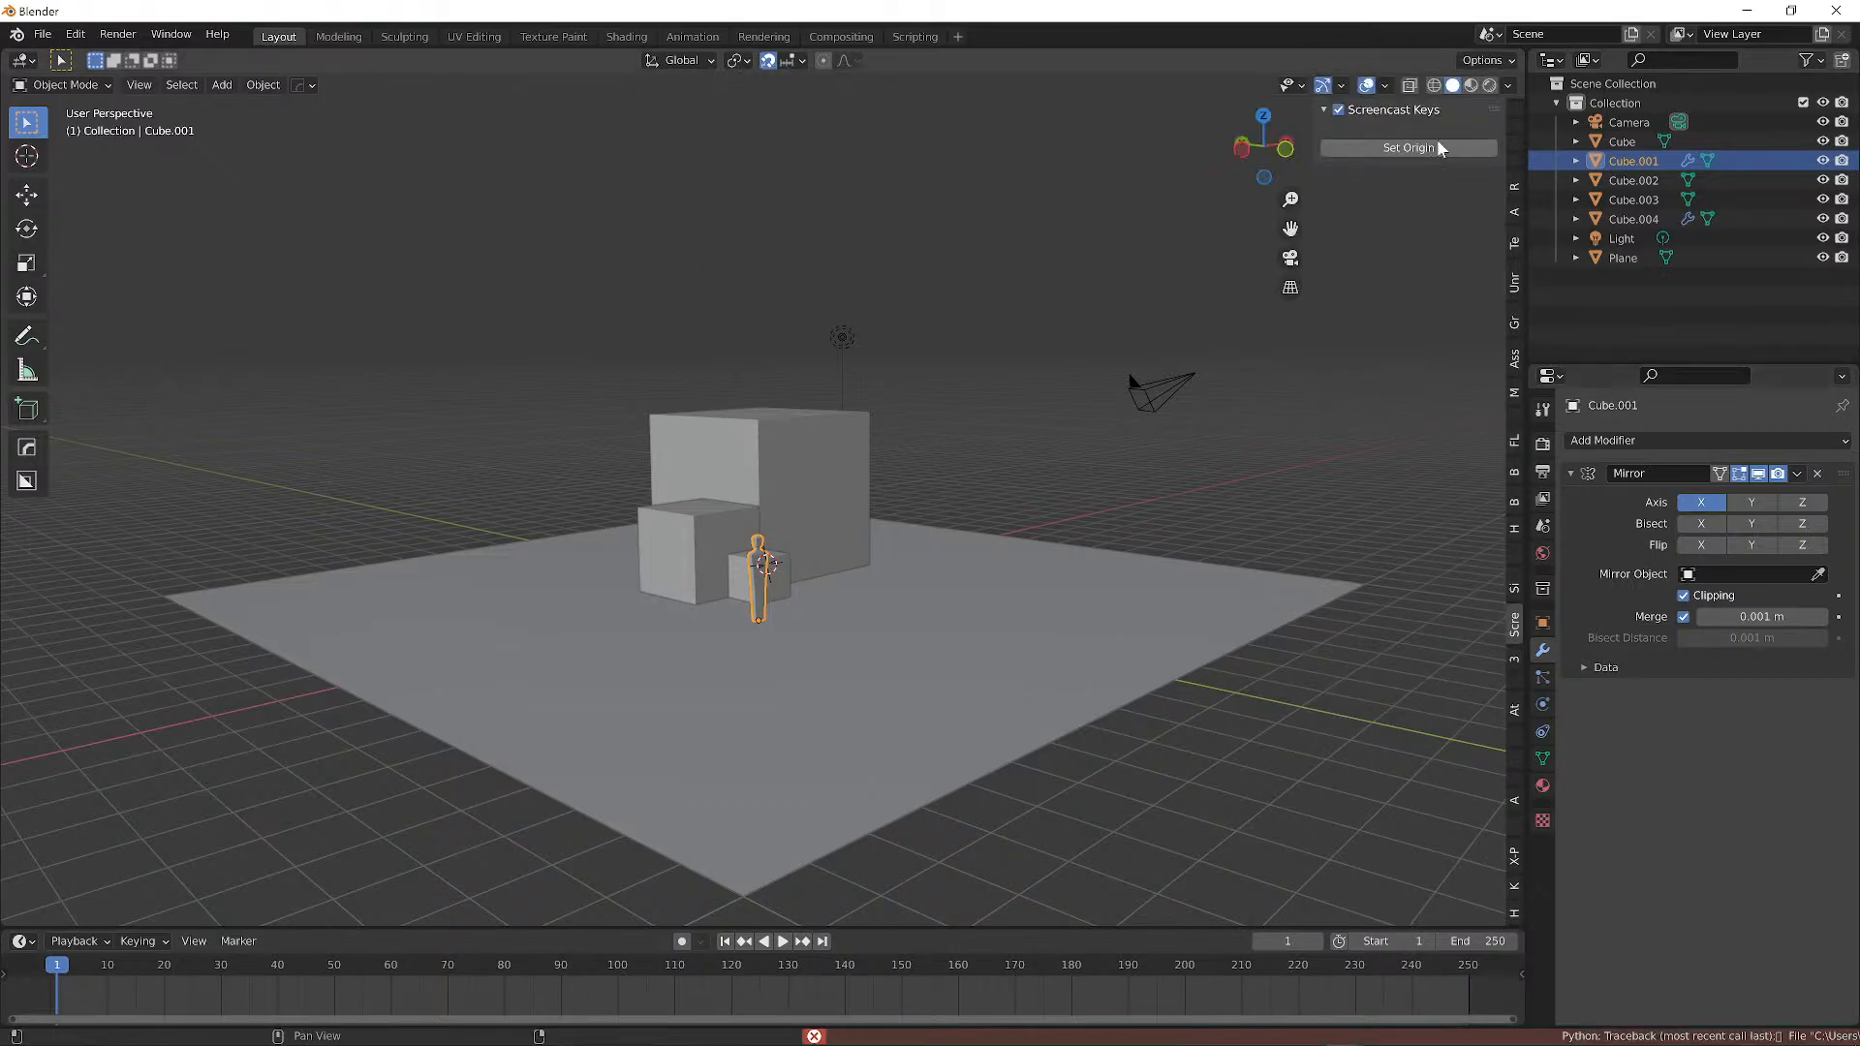
pyautogui.click(1339, 109)
pyautogui.click(1398, 147)
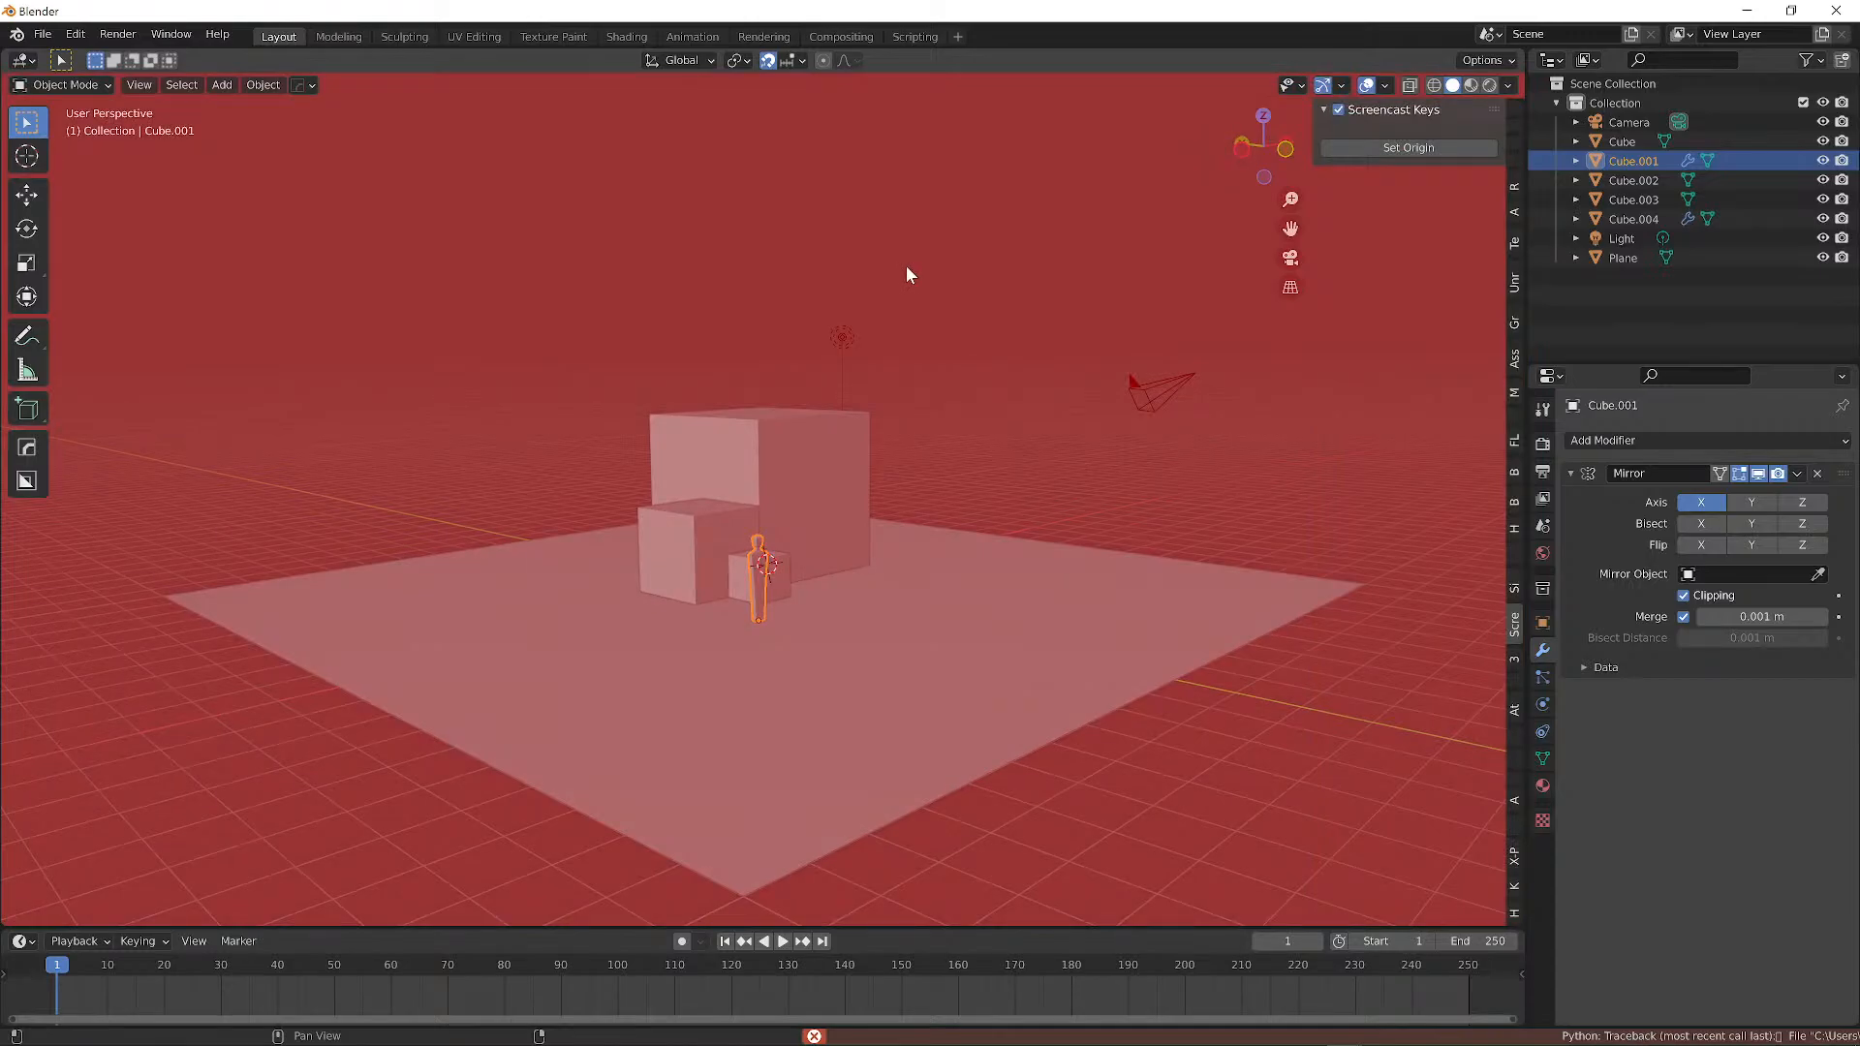
pyautogui.click(907, 275)
pyautogui.click(1339, 109)
pyautogui.click(1339, 107)
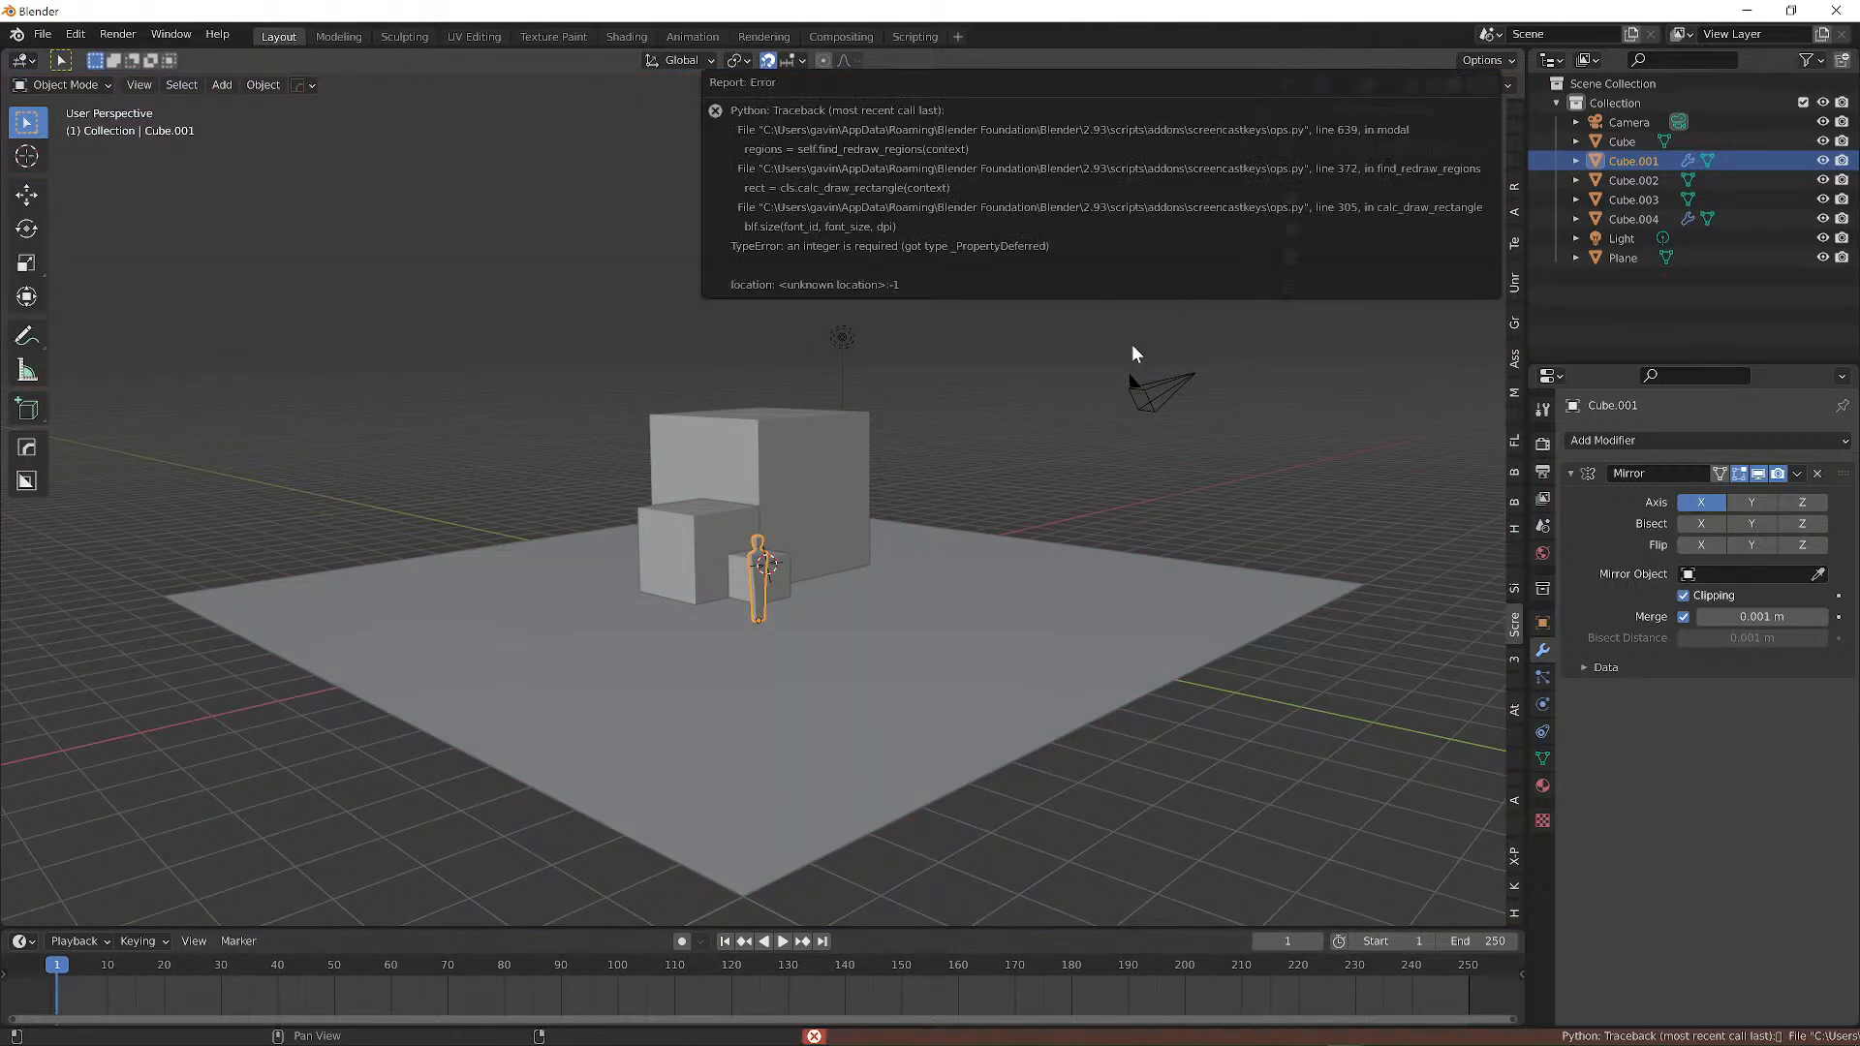
pyautogui.moveTo(1066, 504); pyautogui.dragTo(1043, 450, button='middle')
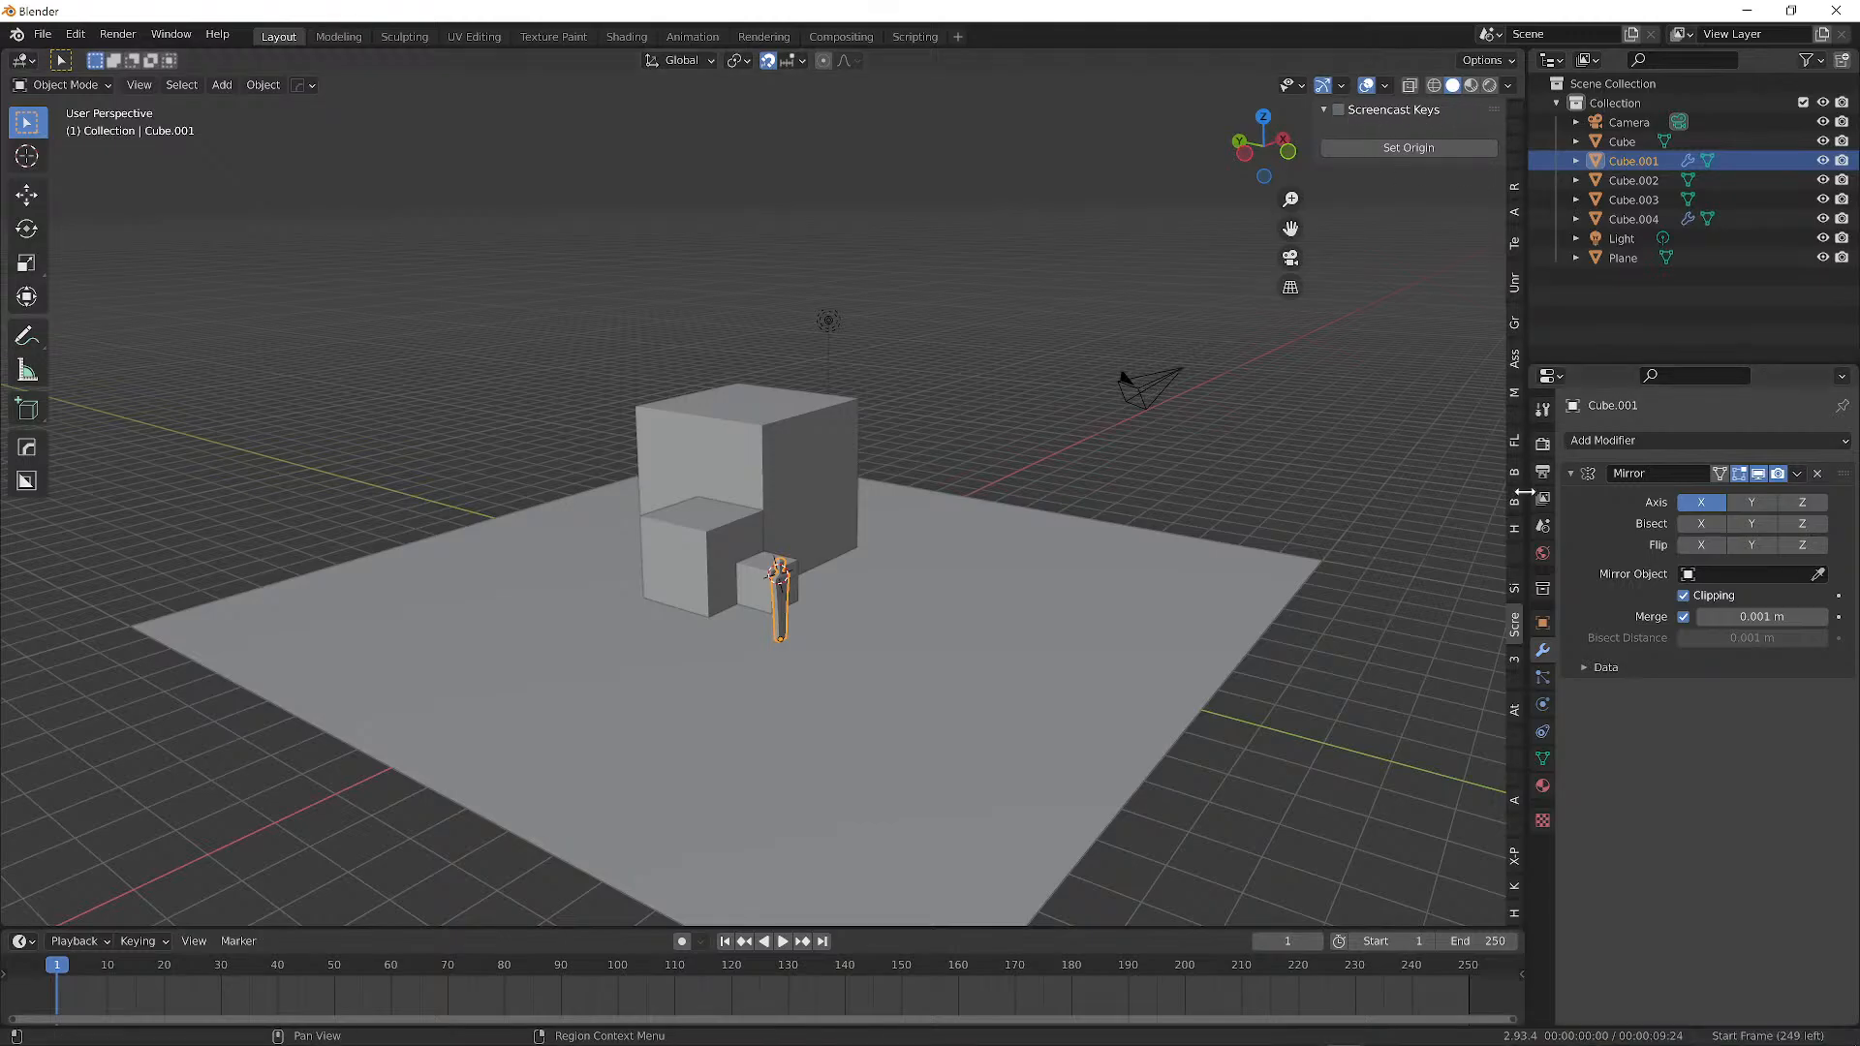
pyautogui.scroll(-1, 1517, 568)
pyautogui.scroll(-3, 1517, 568)
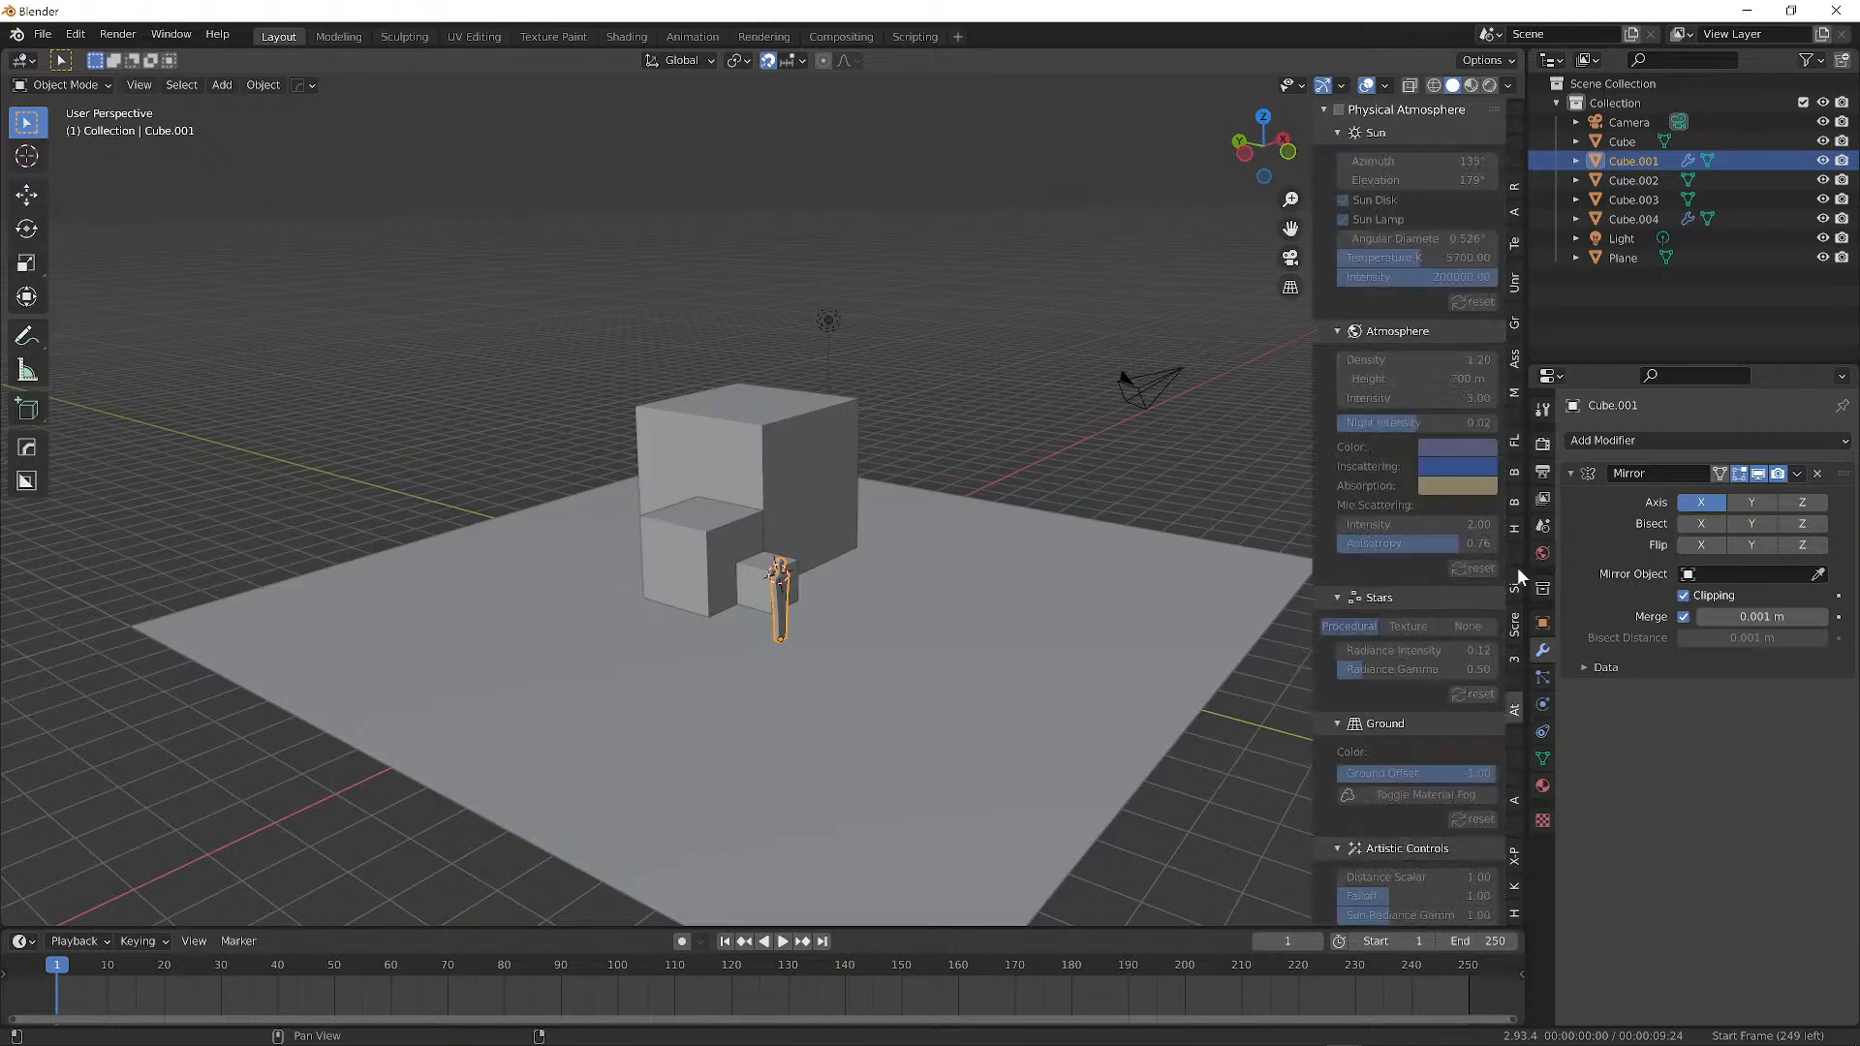
pyautogui.scroll(2, 1517, 568)
pyautogui.scroll(4, 1517, 567)
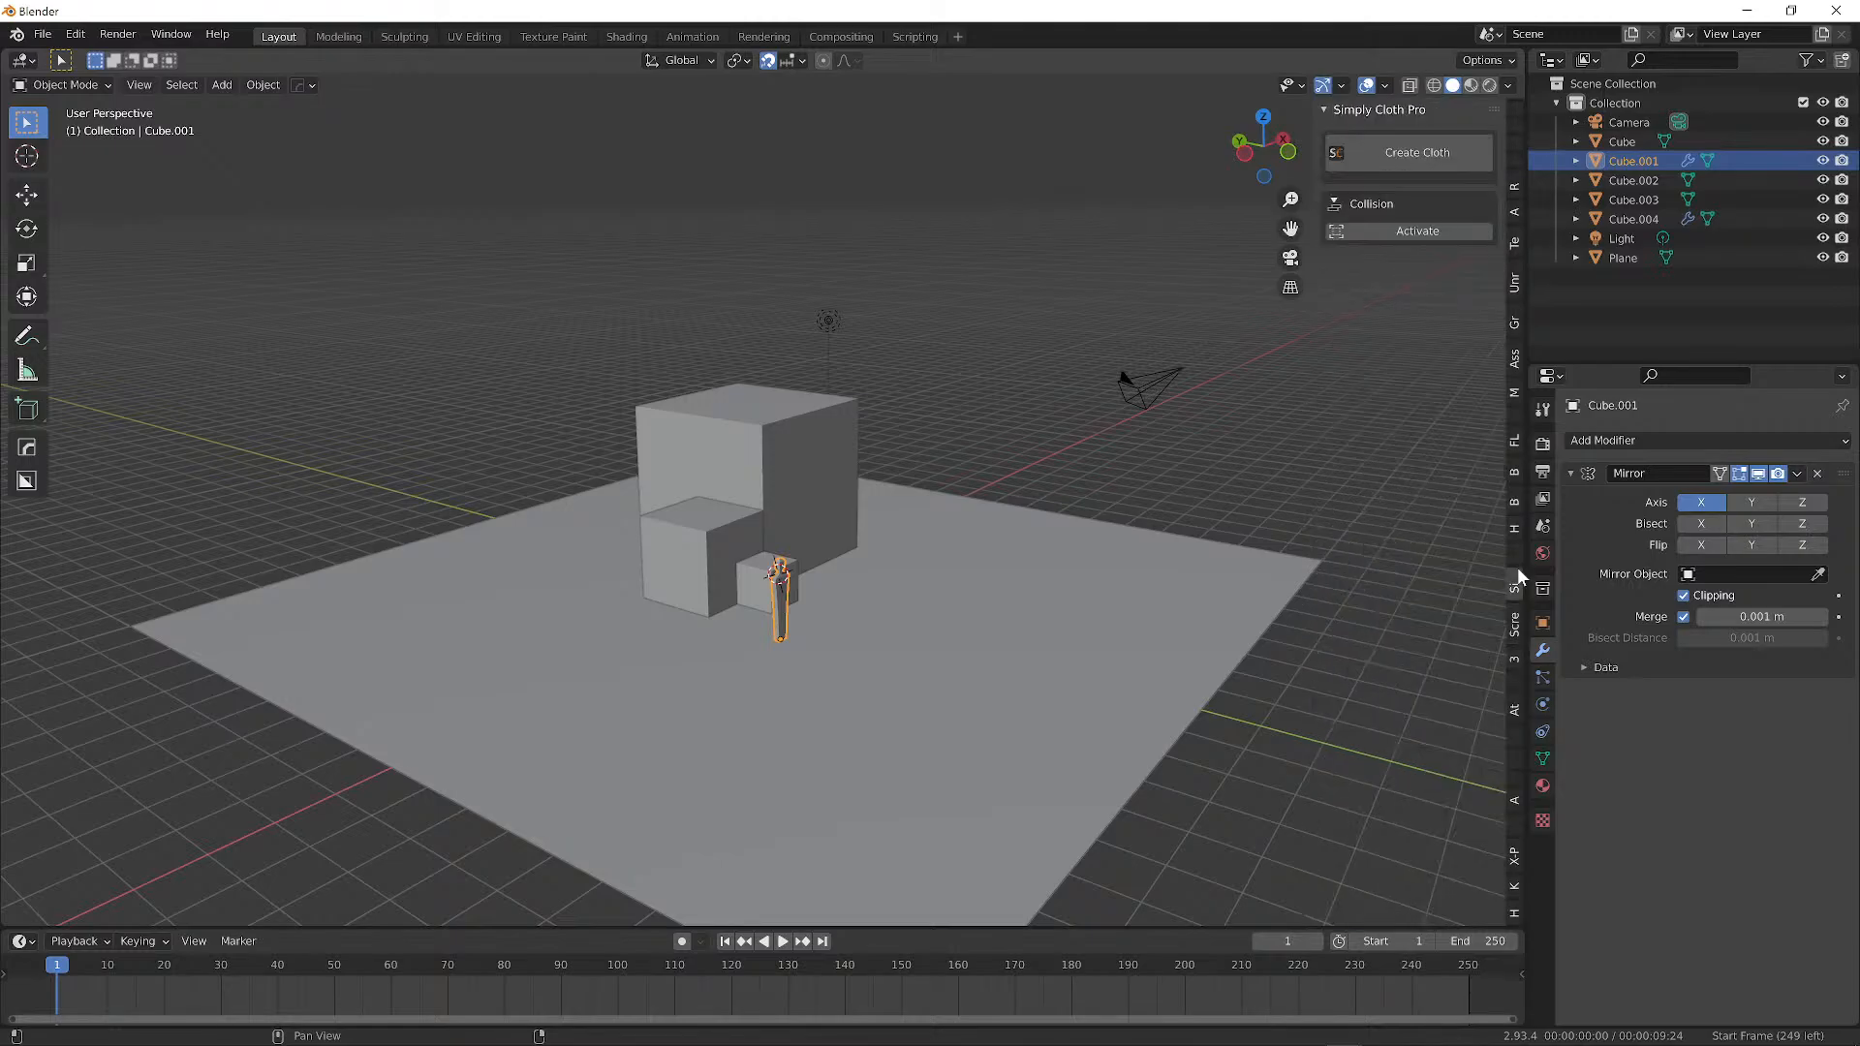
pyautogui.scroll(-3, 1518, 567)
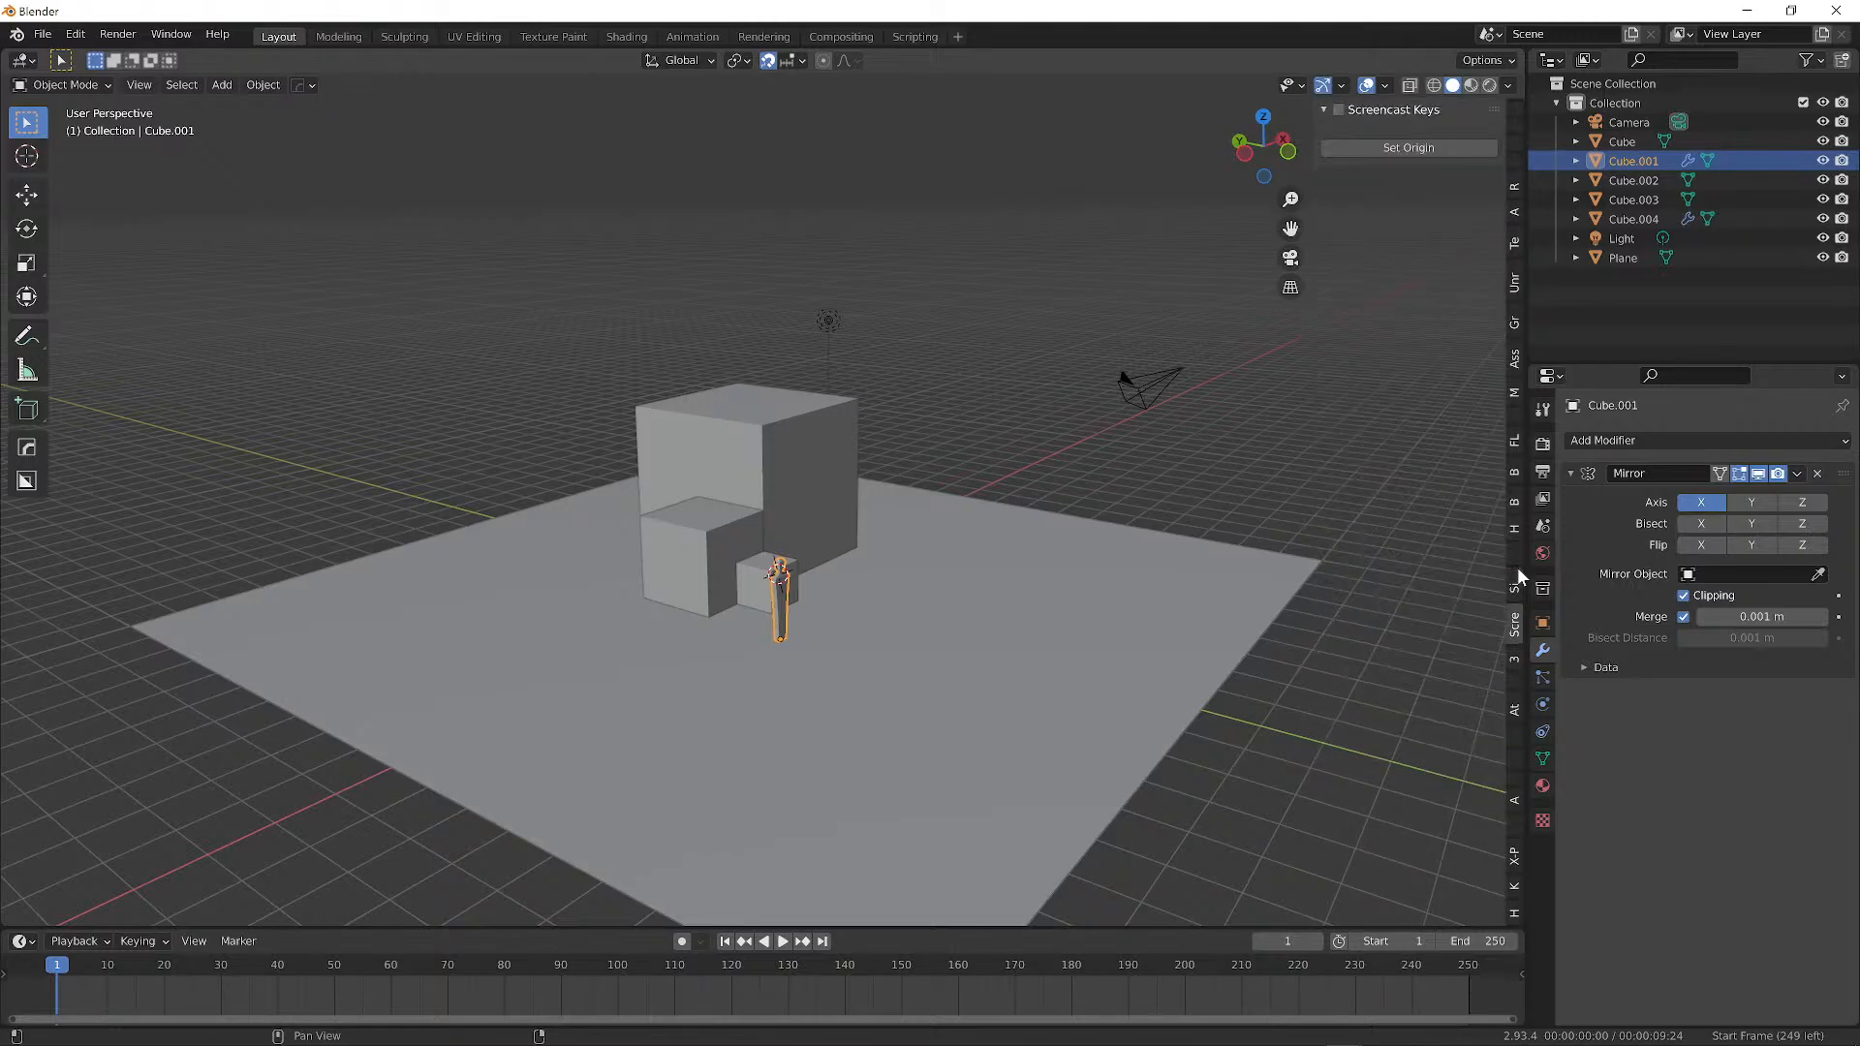
pyautogui.click(1339, 109)
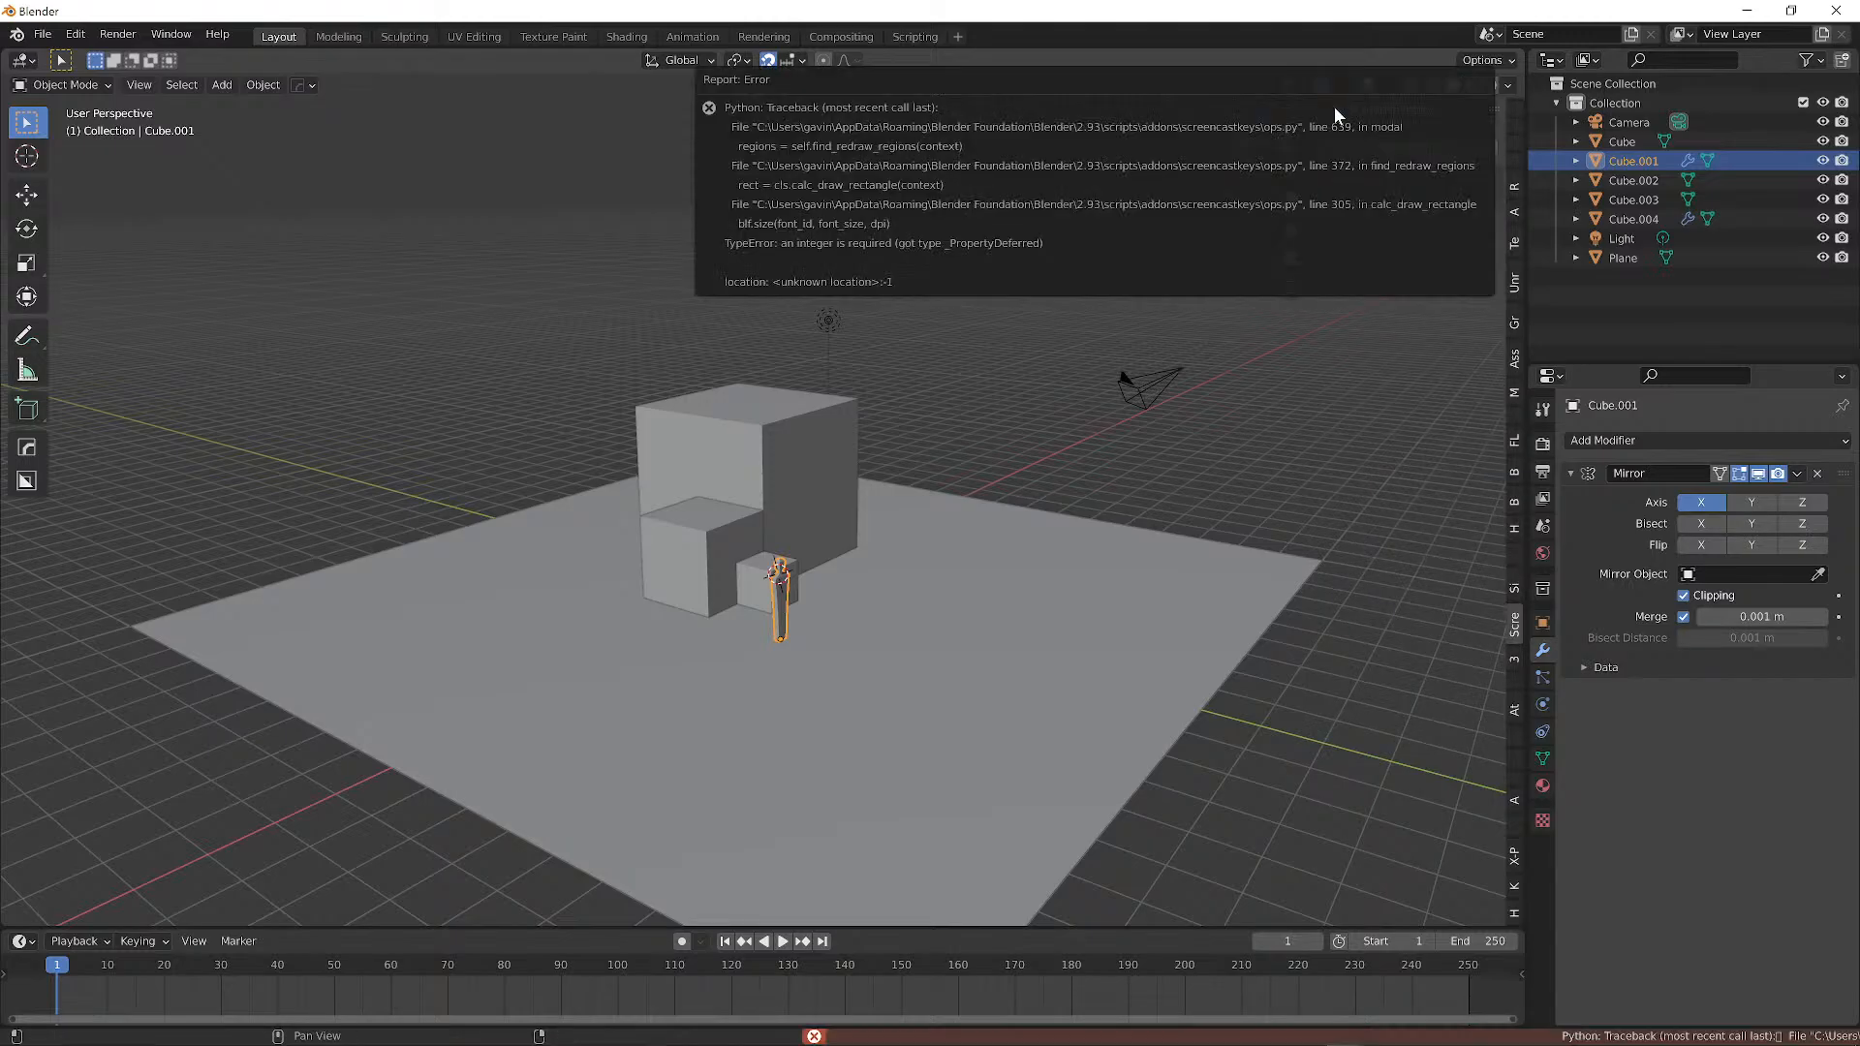
pyautogui.click(1338, 109)
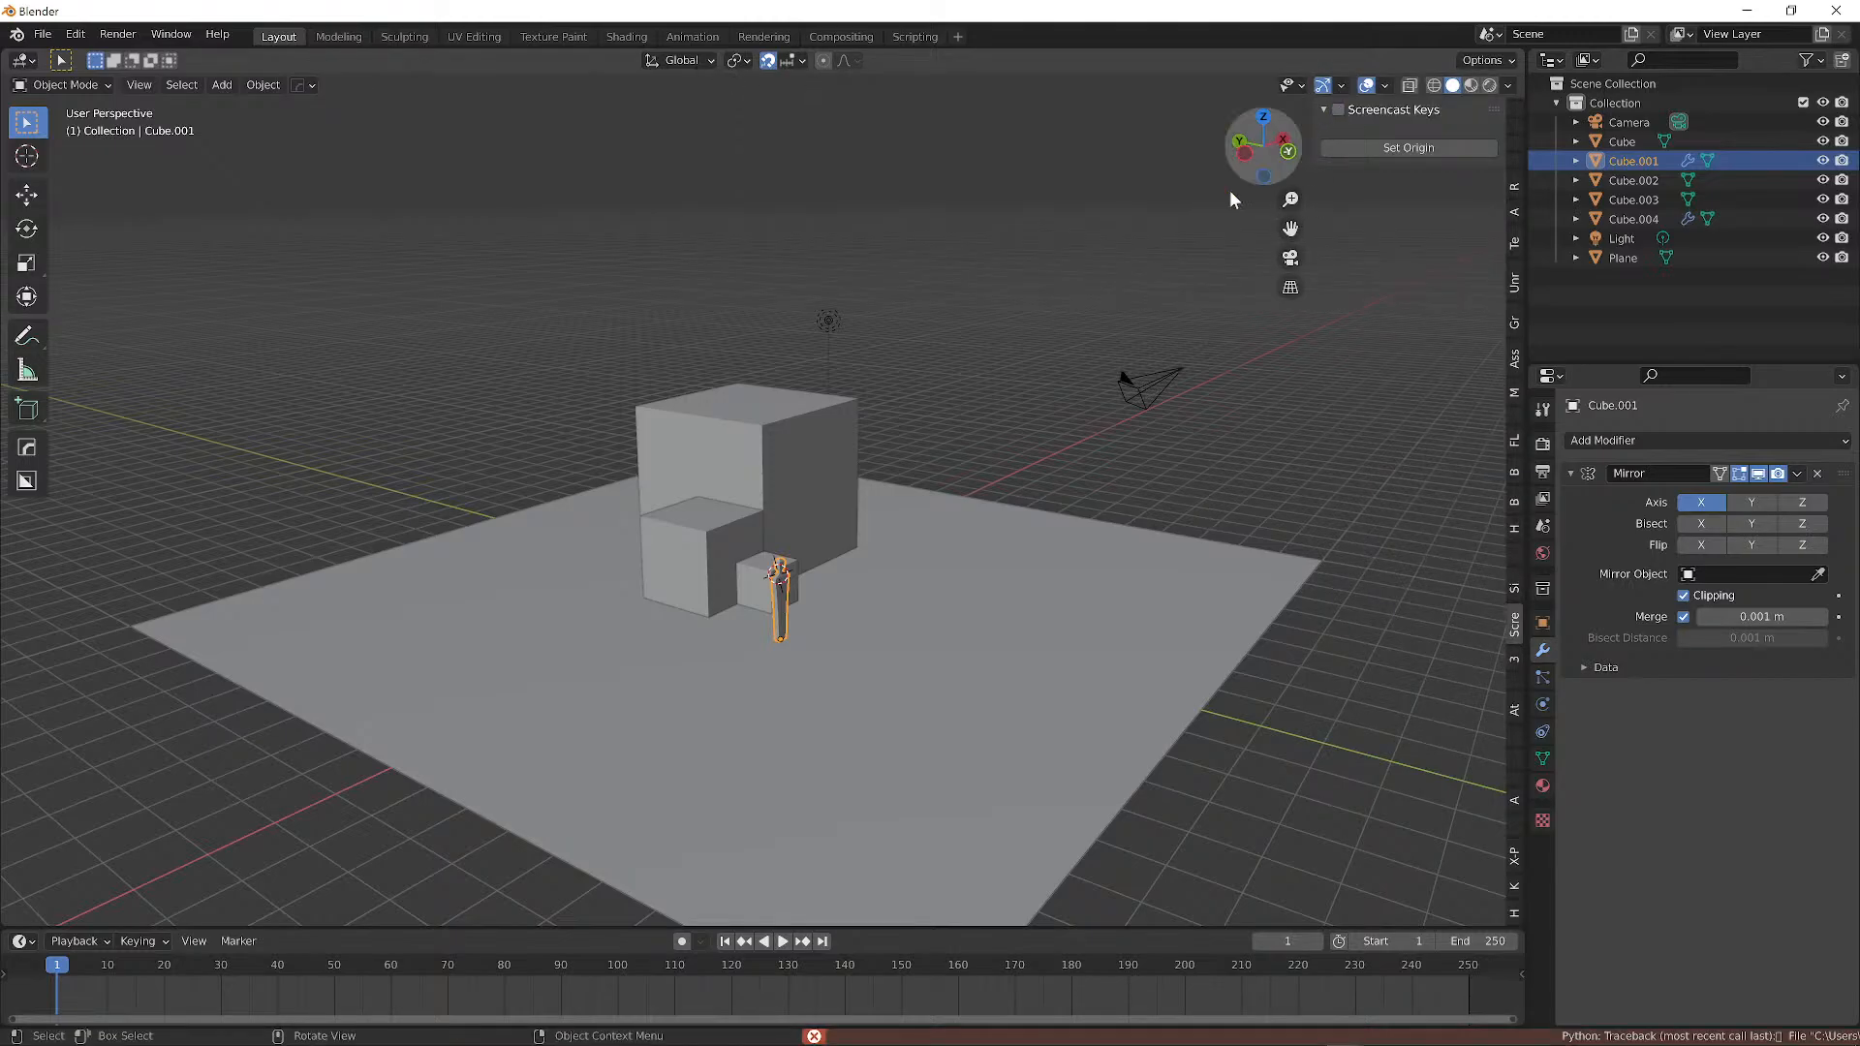
pyautogui.moveTo(1229, 190); pyautogui.dragTo(621, 625, button='middle')
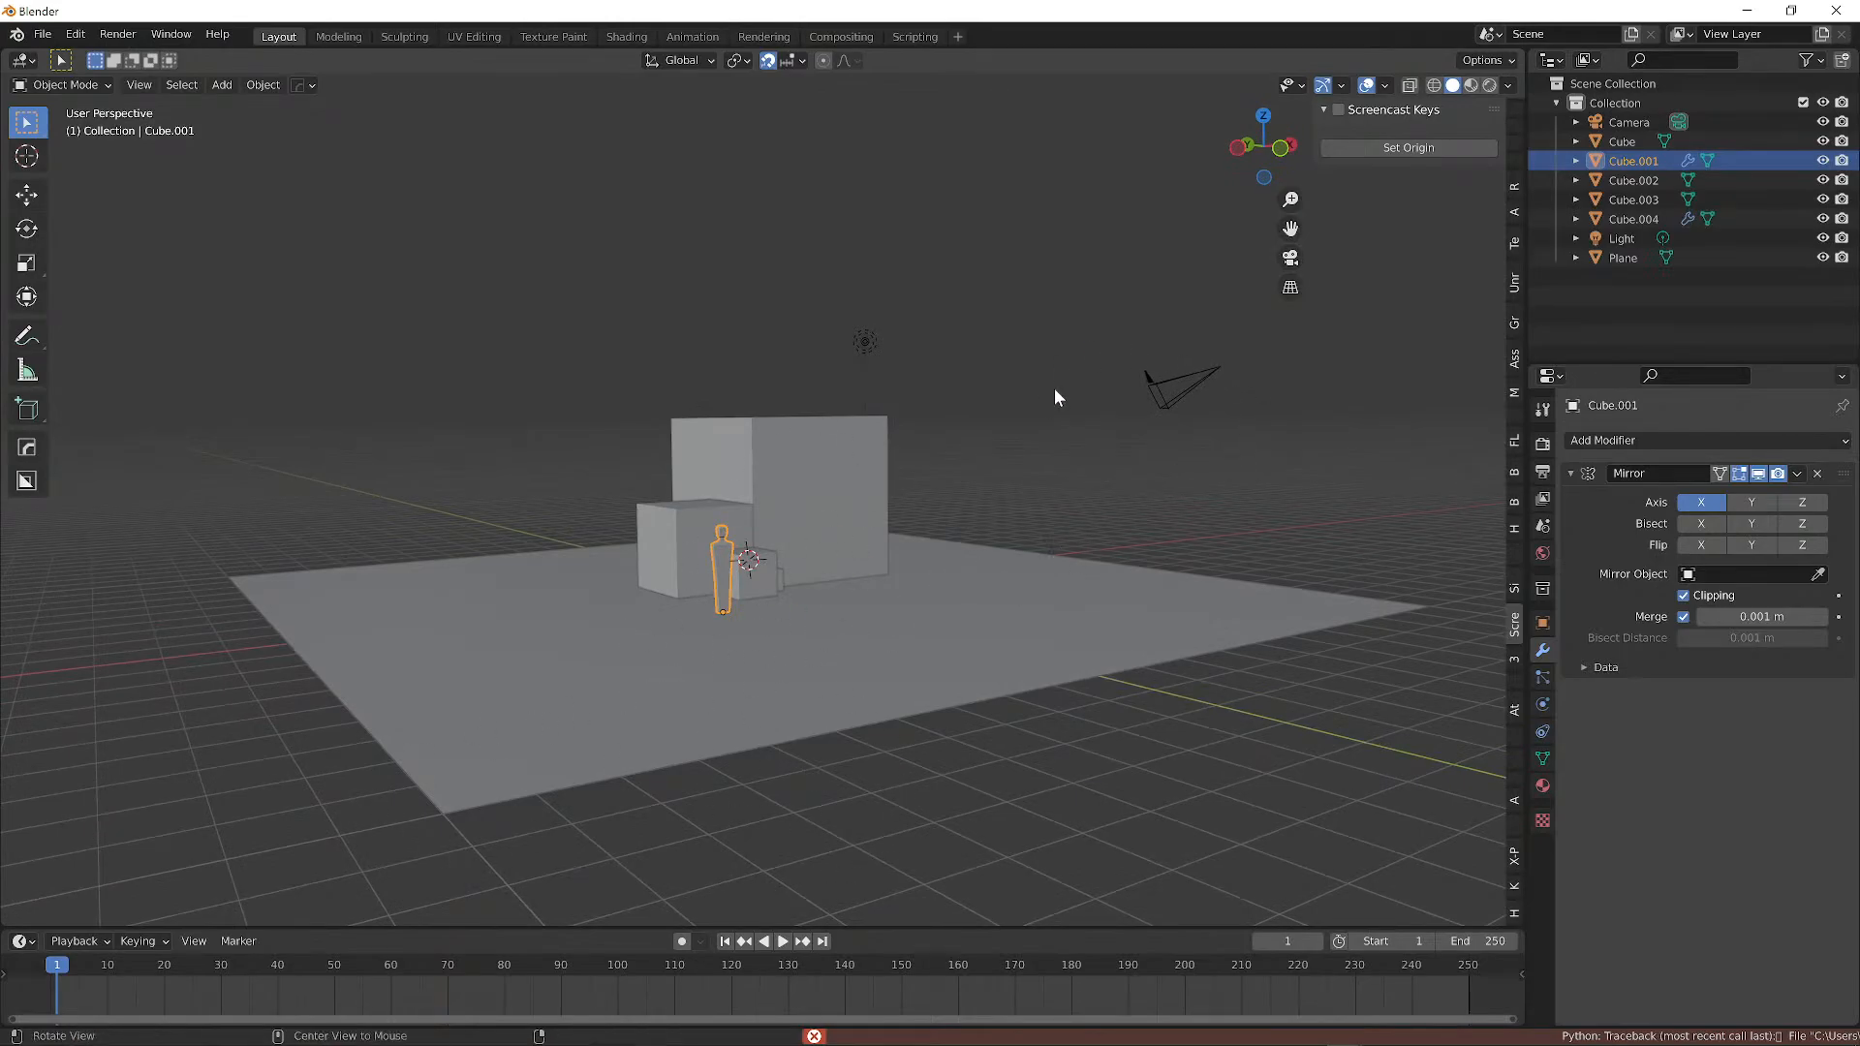
# Select each object in turn to identify the cubes, the plane and Cube.004.
pyautogui.keyDown('alt'); pyautogui.moveTo(896, 391); pyautogui.dragTo(1000, 445); pyautogui.keyUp('alt')
pyautogui.scroll(1, 911, 428)
pyautogui.moveTo(1003, 454); pyautogui.dragTo(852, 451, button='middle')
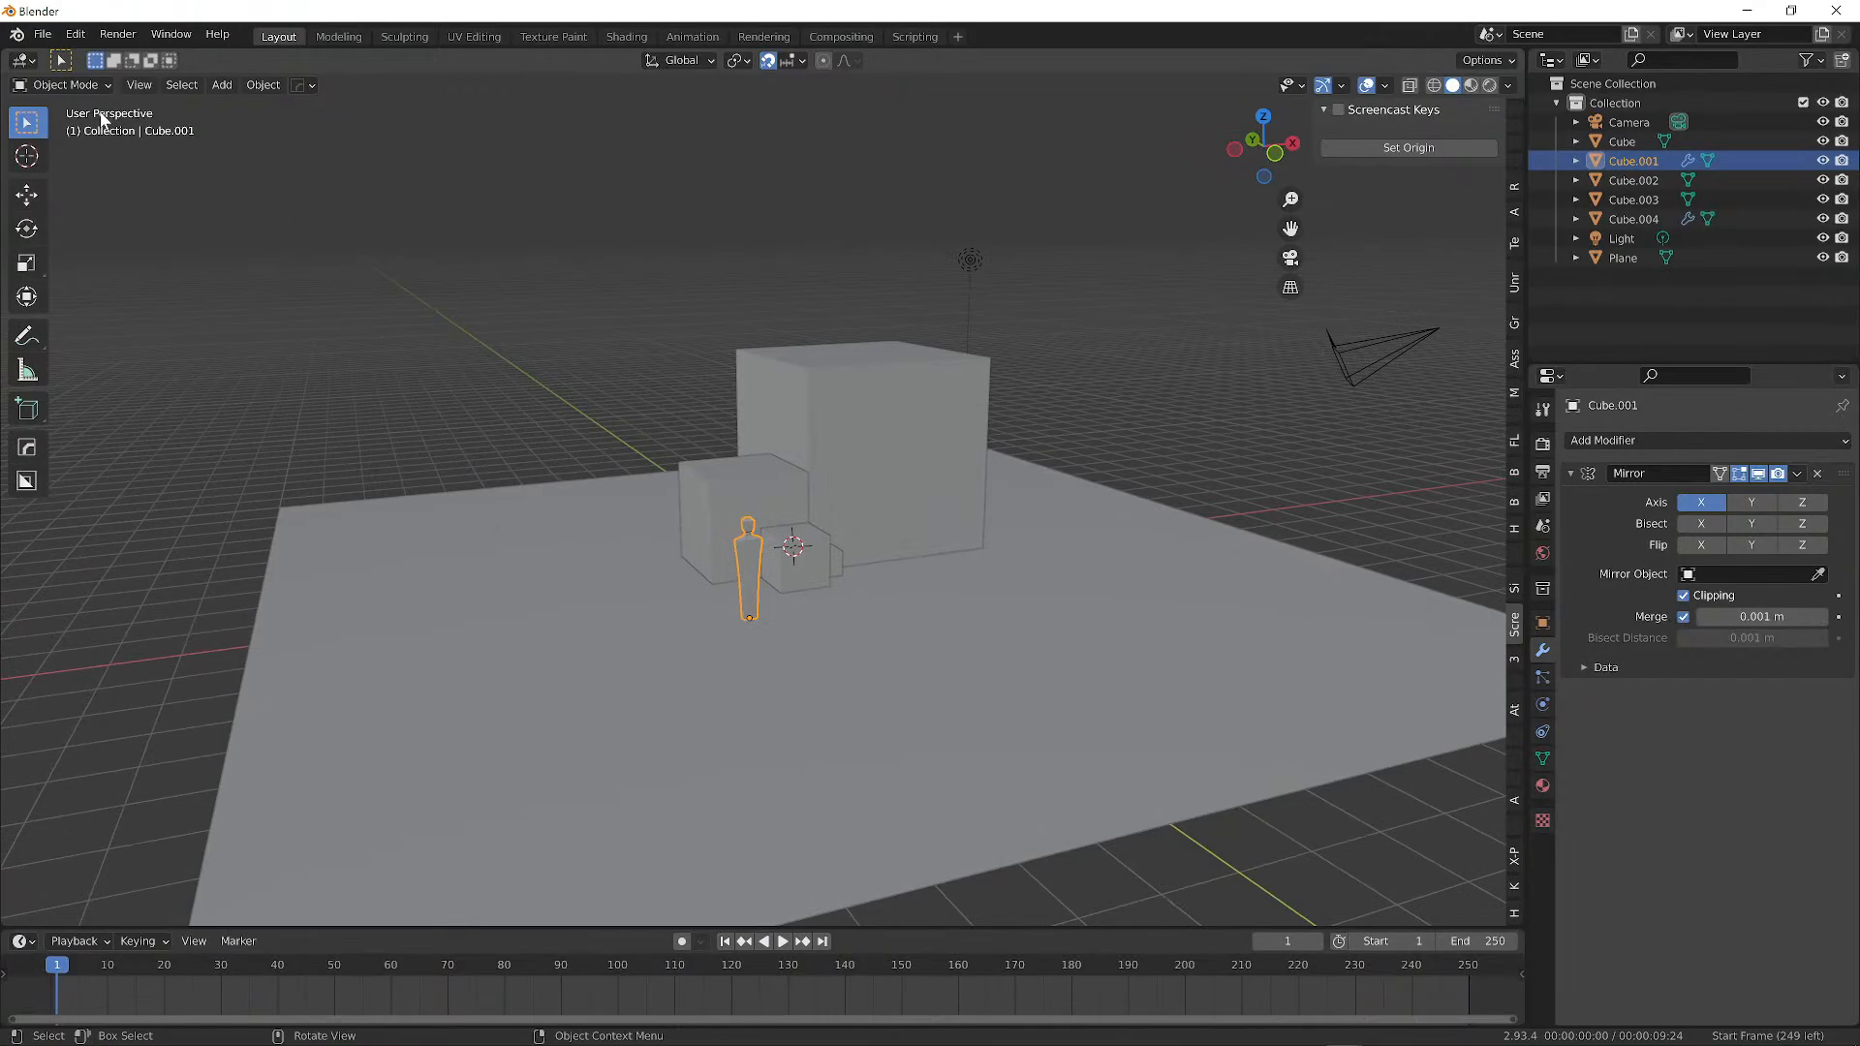
pyautogui.click(718, 532)
pyautogui.click(785, 553)
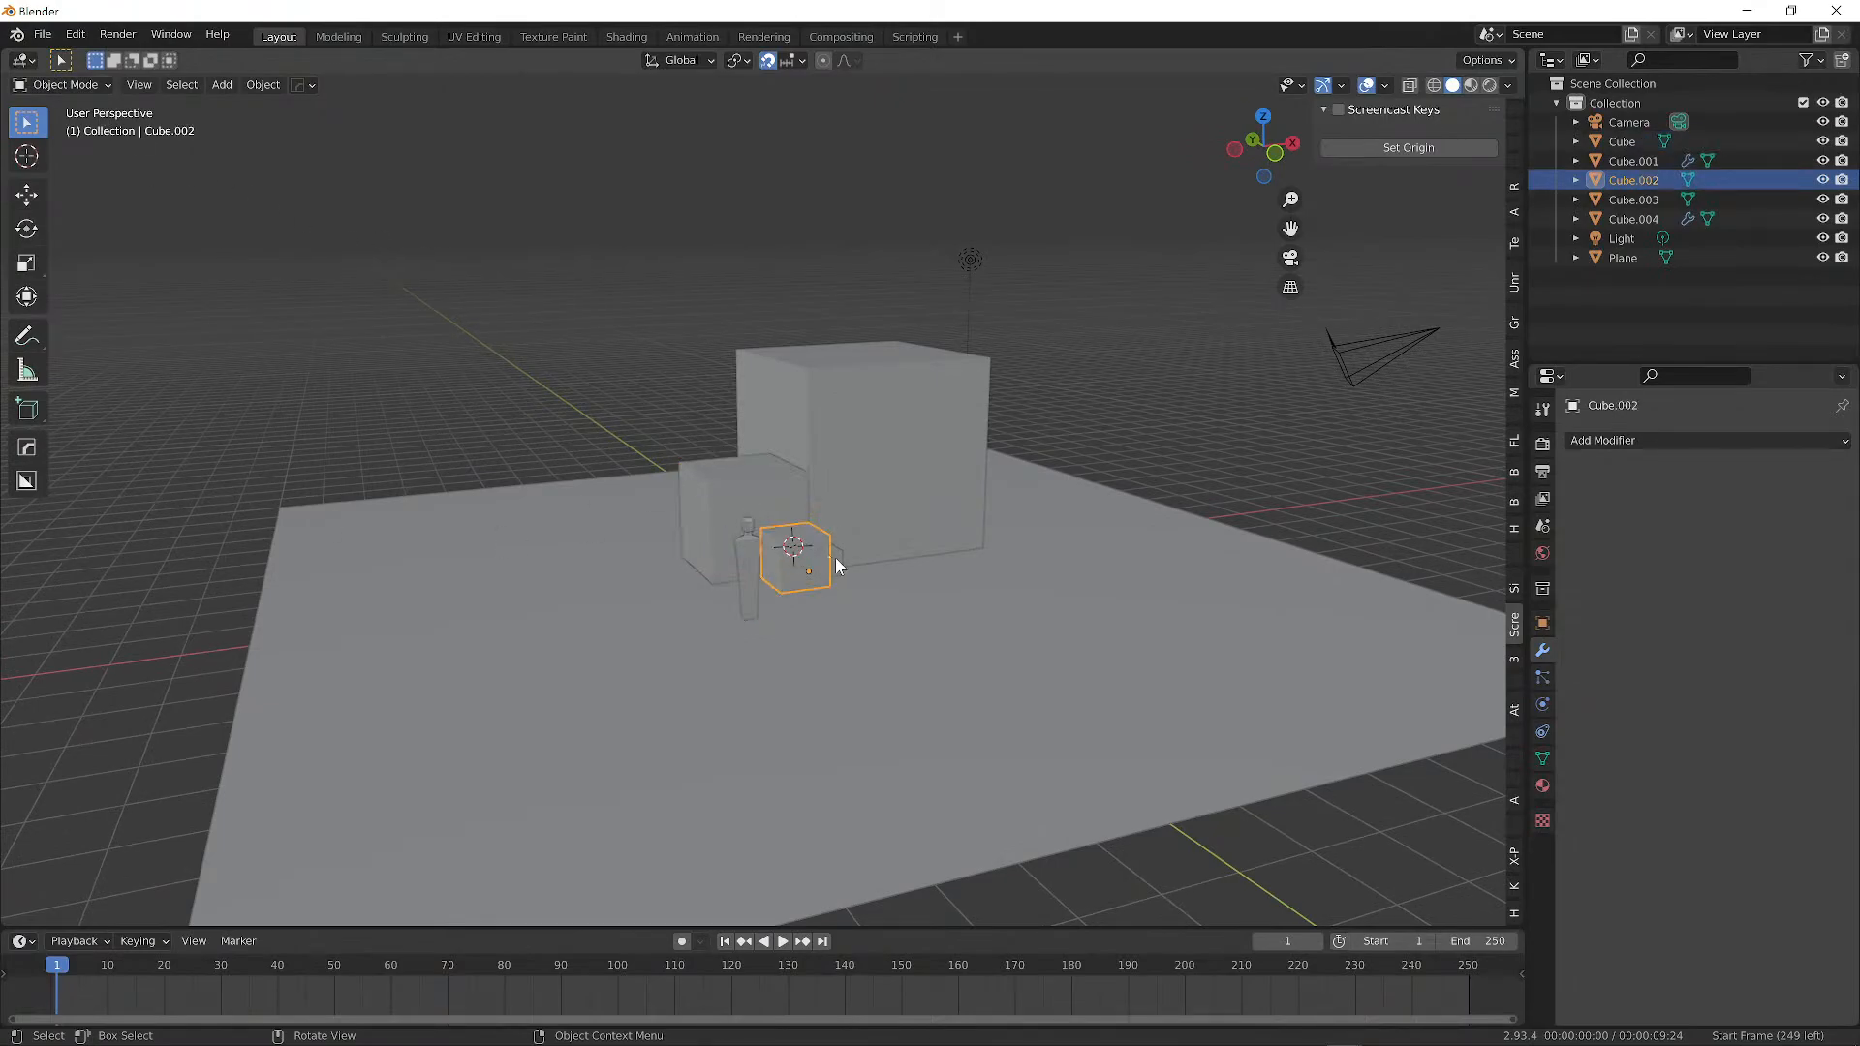
pyautogui.click(833, 559)
pyautogui.click(866, 480)
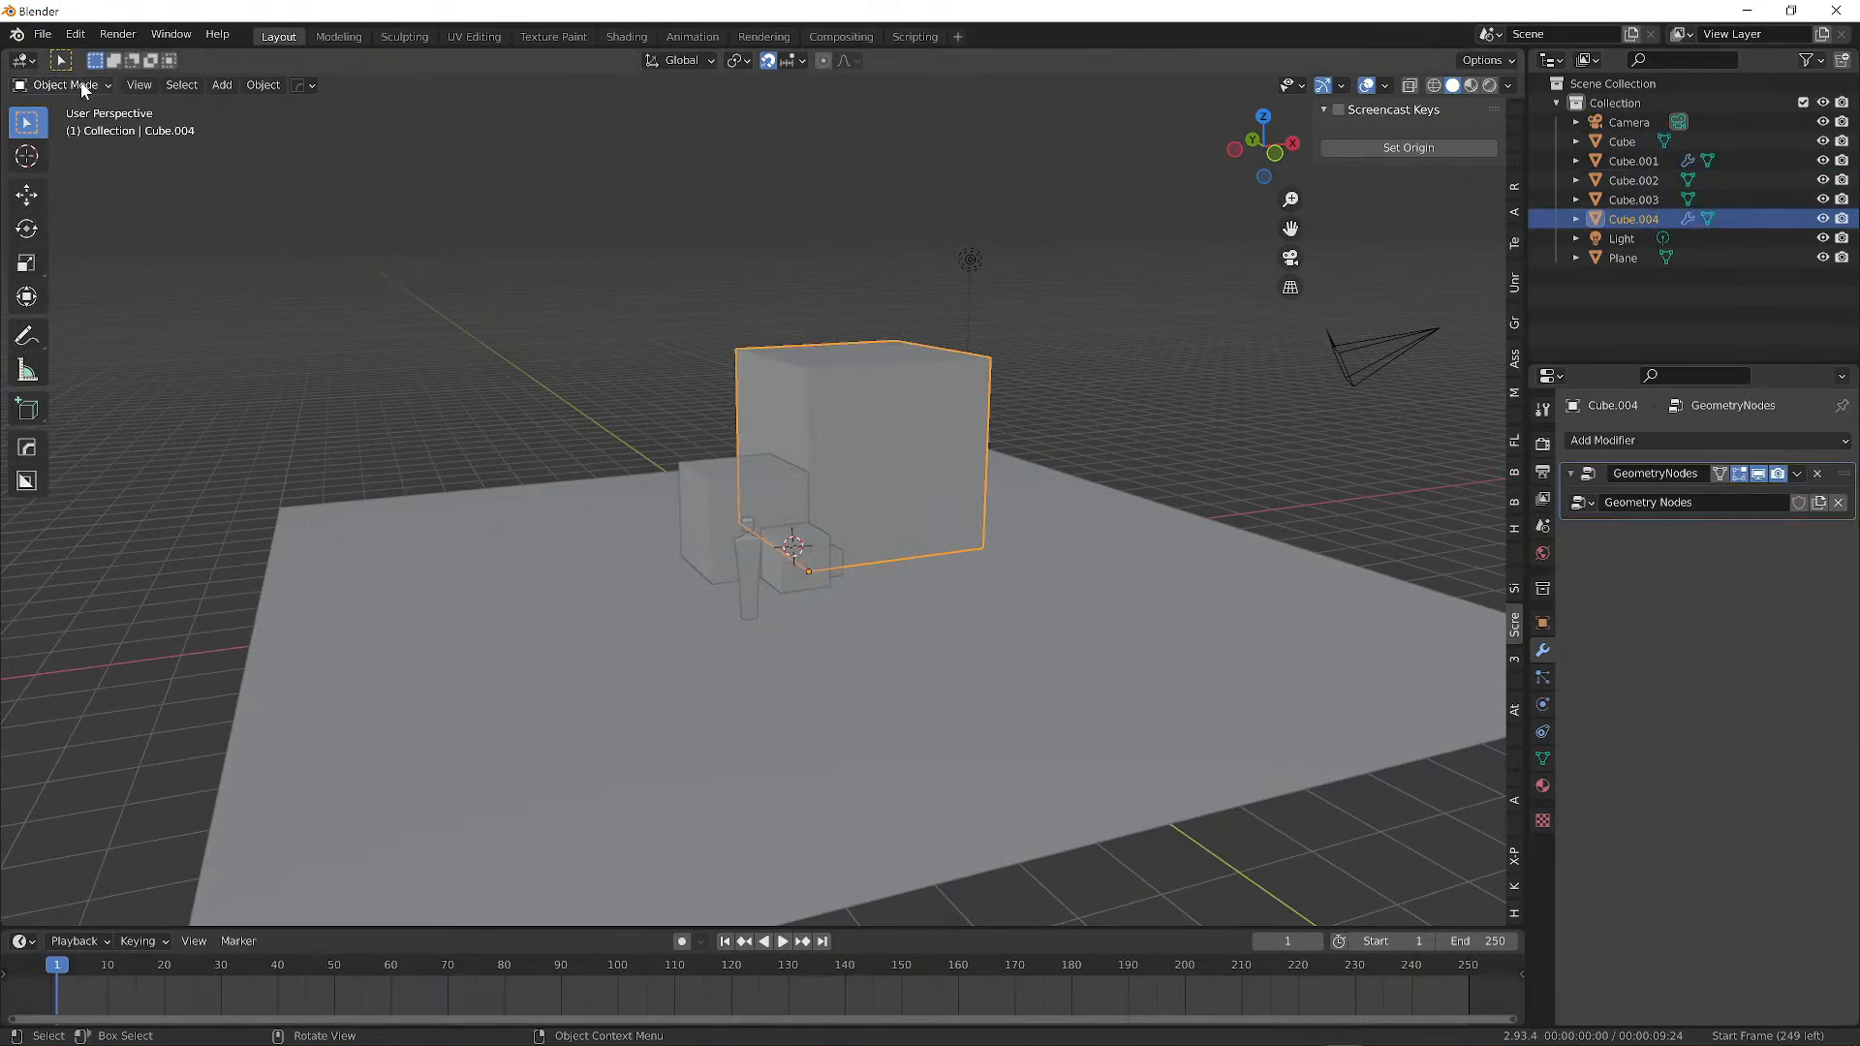
pyautogui.click(851, 652)
pyautogui.click(840, 519)
pyautogui.click(797, 552)
# Box-select all scene objects, select all with A, then deselect everything.
pyautogui.moveTo(418, 172); pyautogui.dragTo(1209, 668)
pyautogui.click(728, 285)
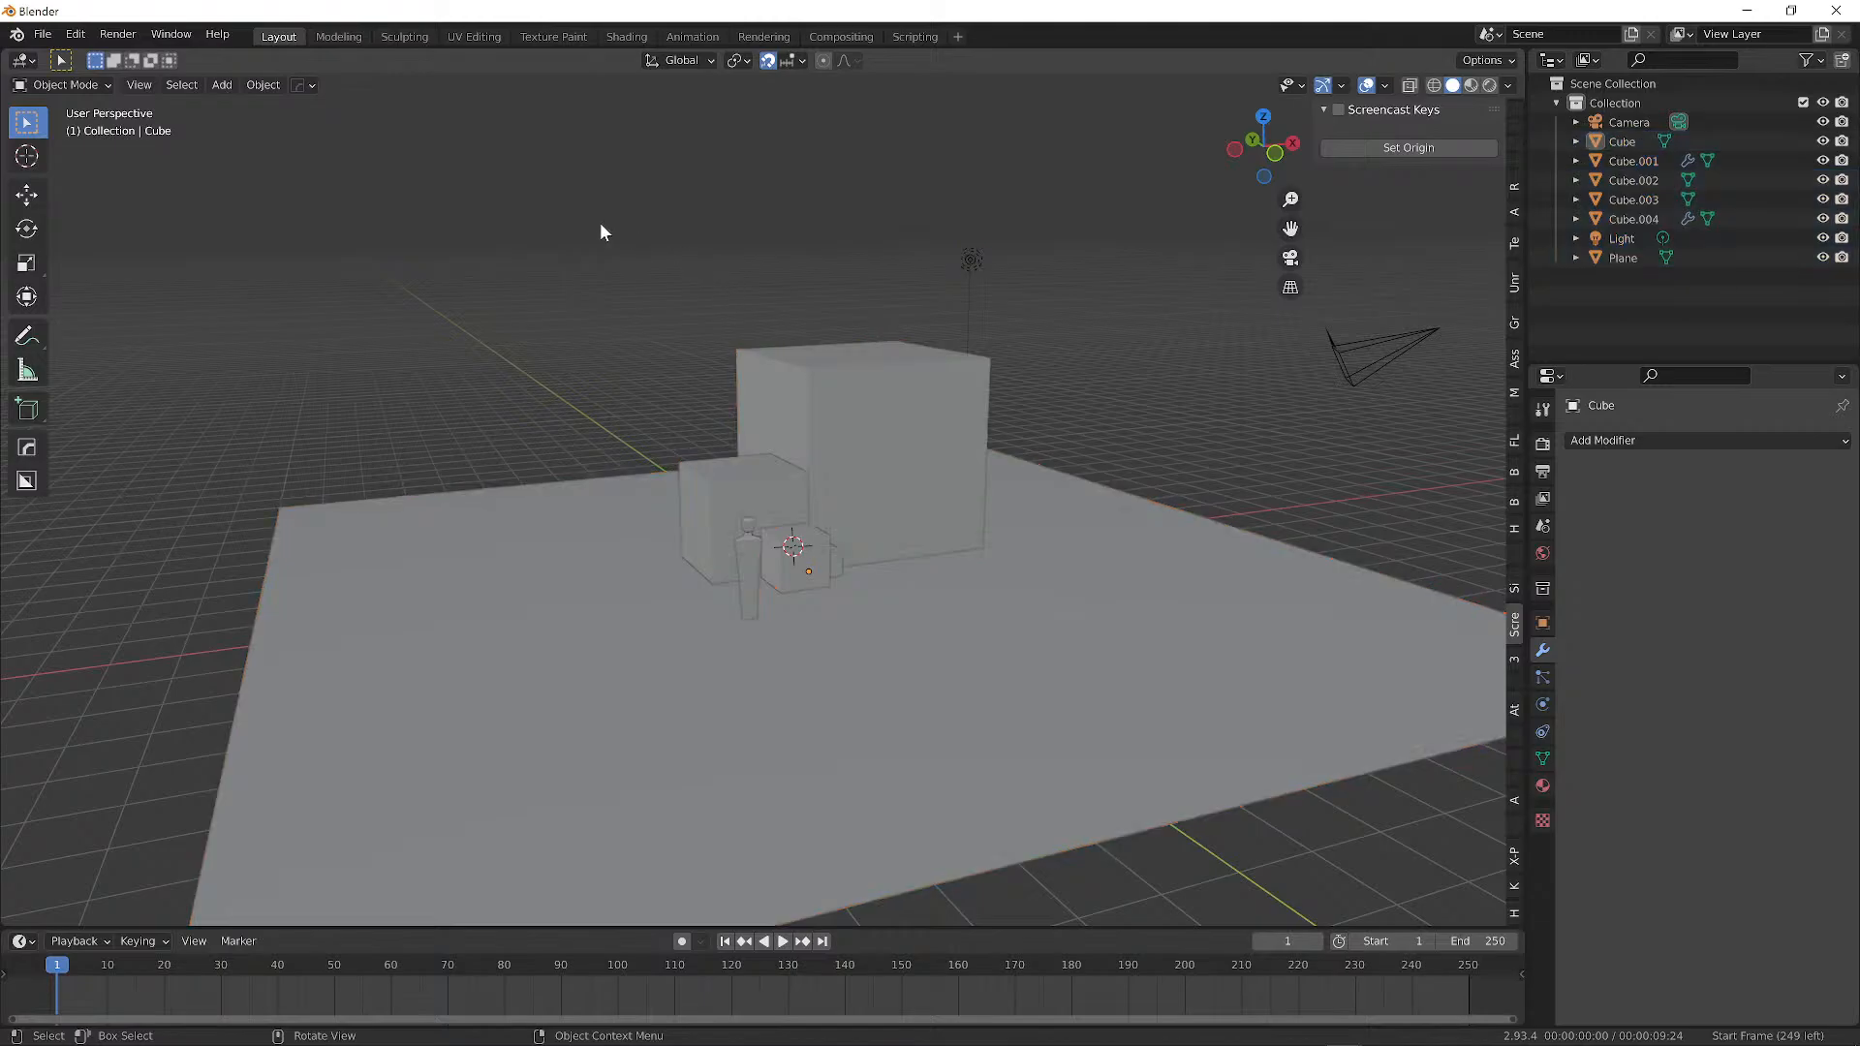
pyautogui.moveTo(417, 155); pyautogui.dragTo(1124, 654)
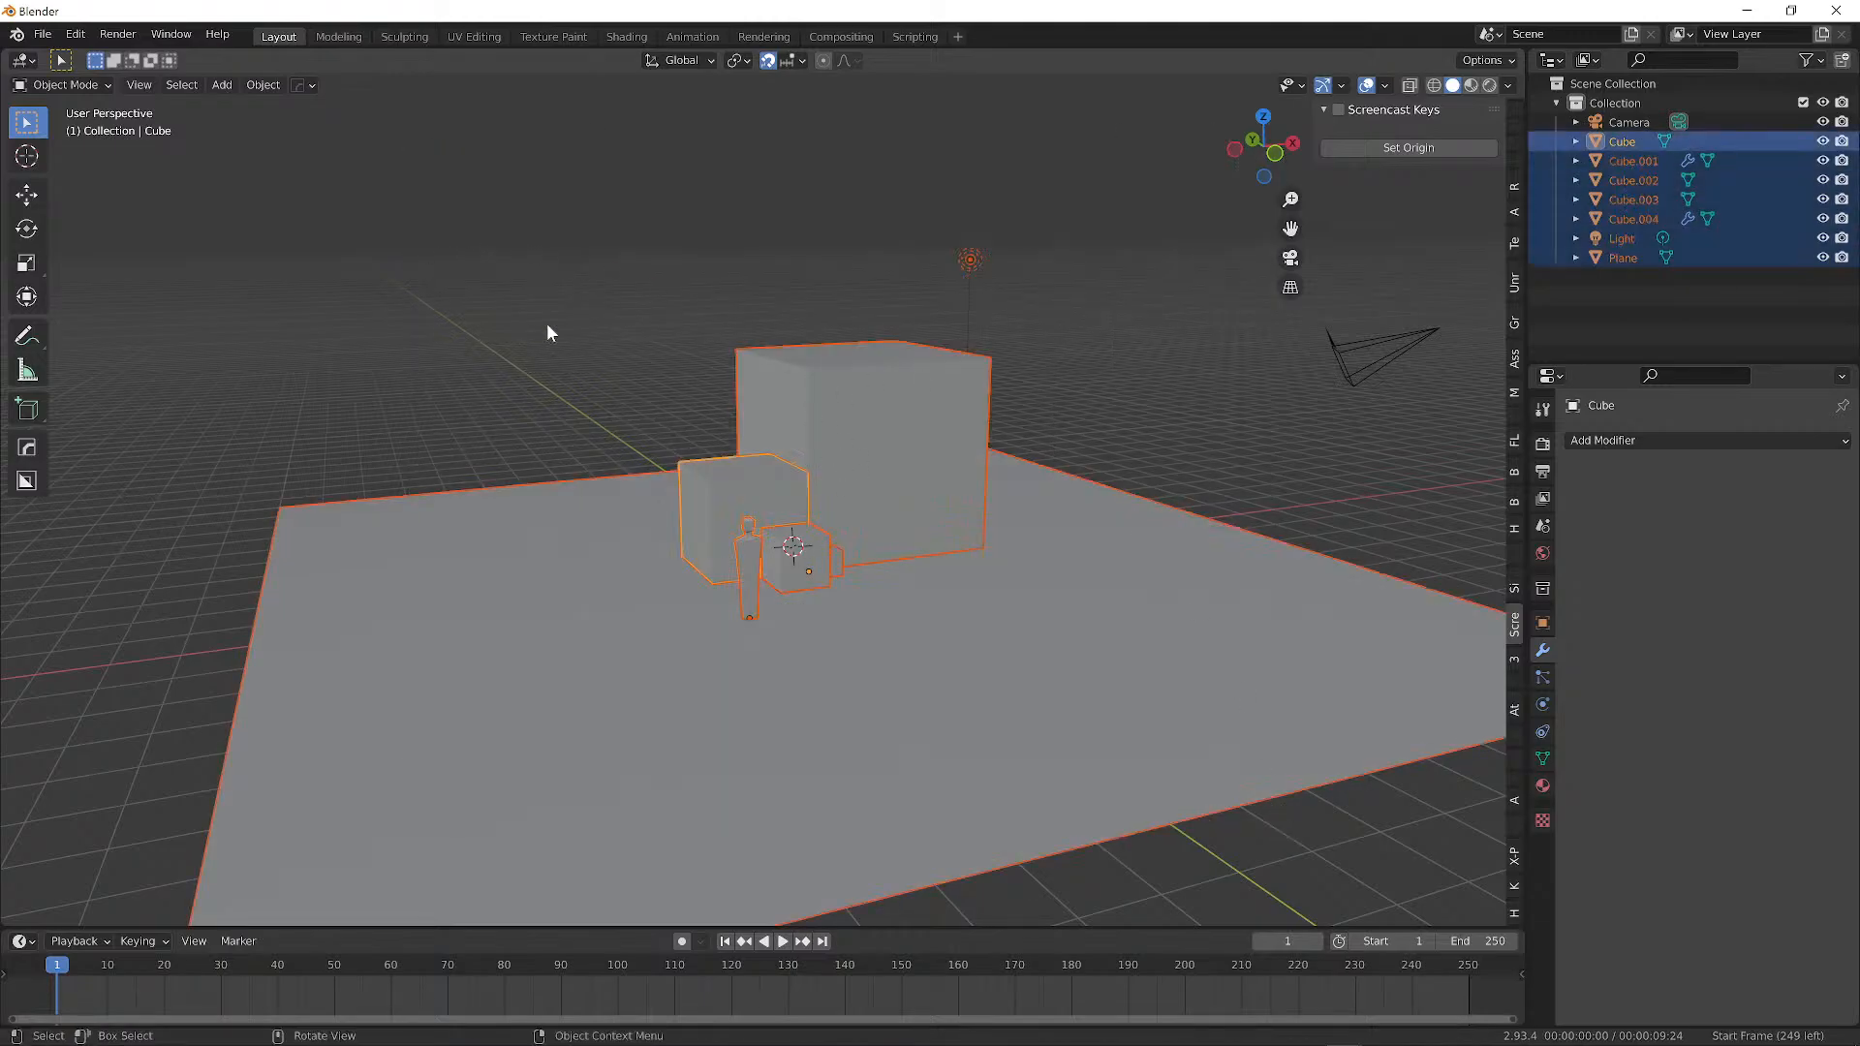
pyautogui.moveTo(405, 171); pyautogui.dragTo(1157, 772)
pyautogui.click(593, 263)
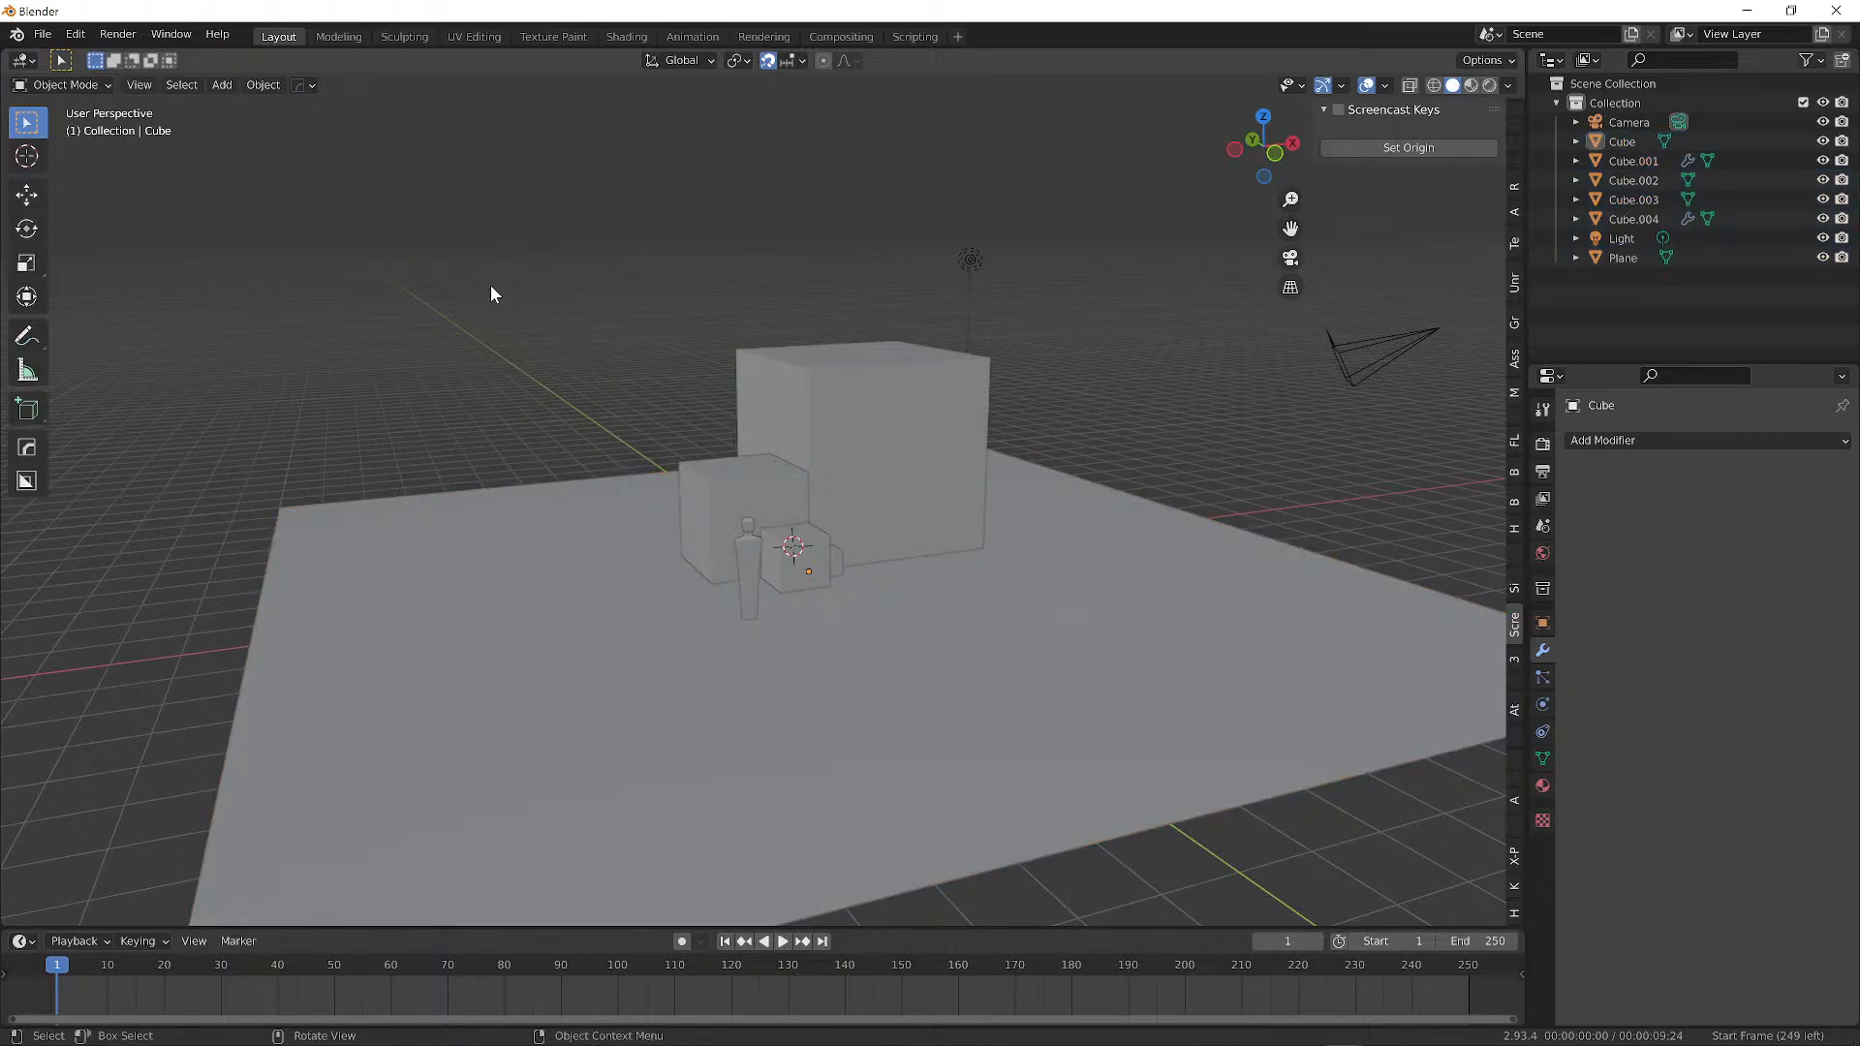
pyautogui.press('a')
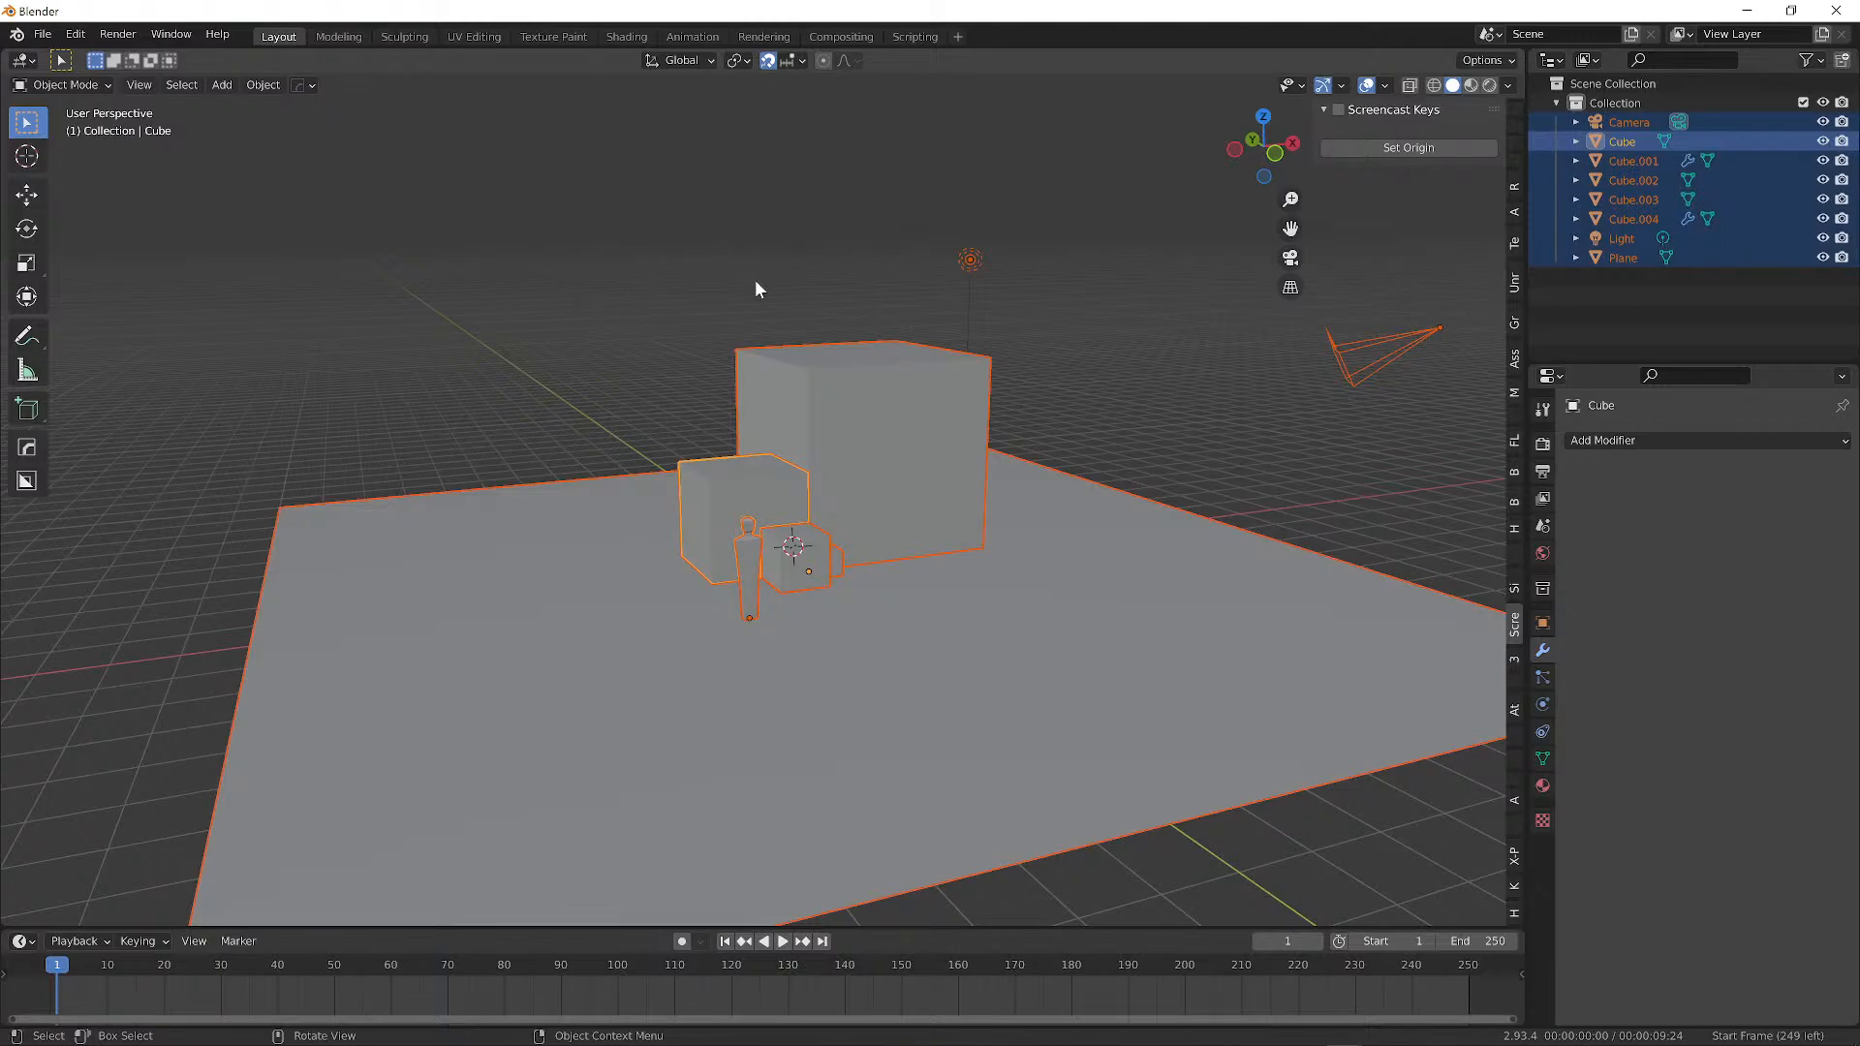
pyautogui.click(766, 214)
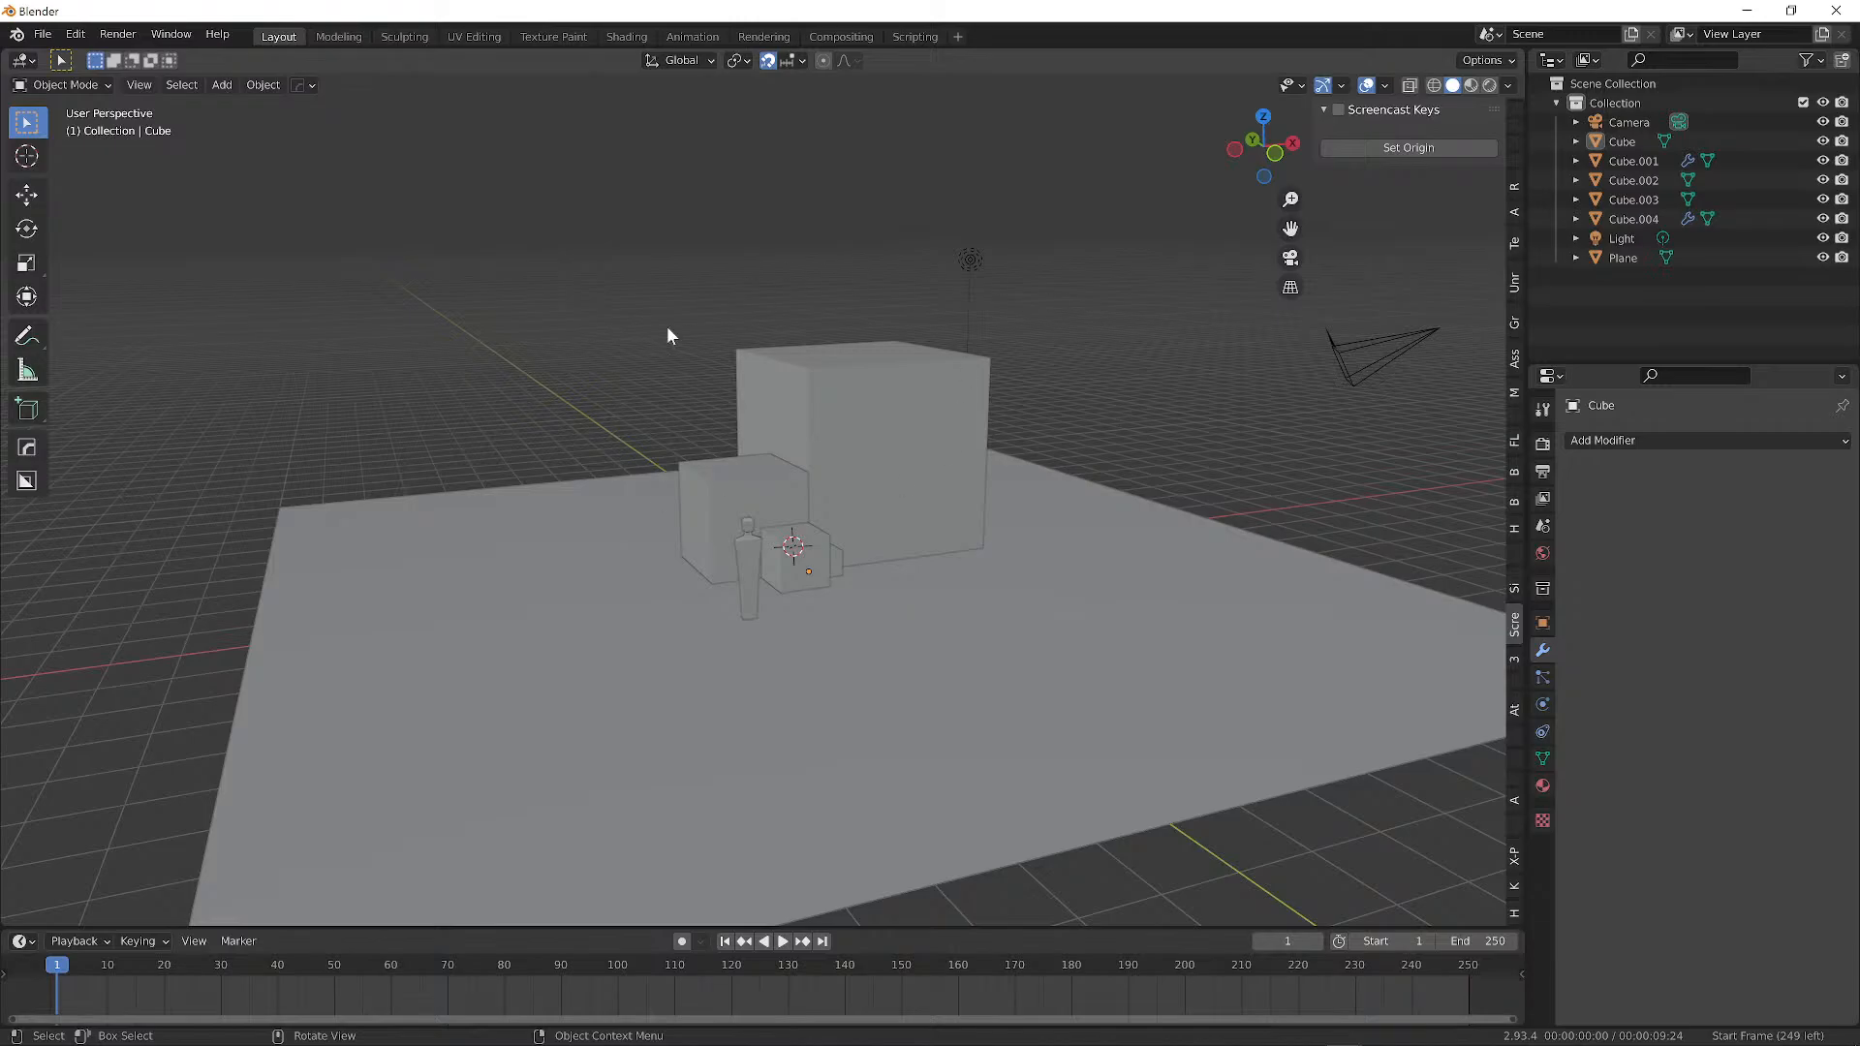
# Select Cube.004 and raise it along the Z axis above the plane.
pyautogui.rightClick(888, 407)
pyautogui.press('Escape')
pyautogui.click(888, 409)
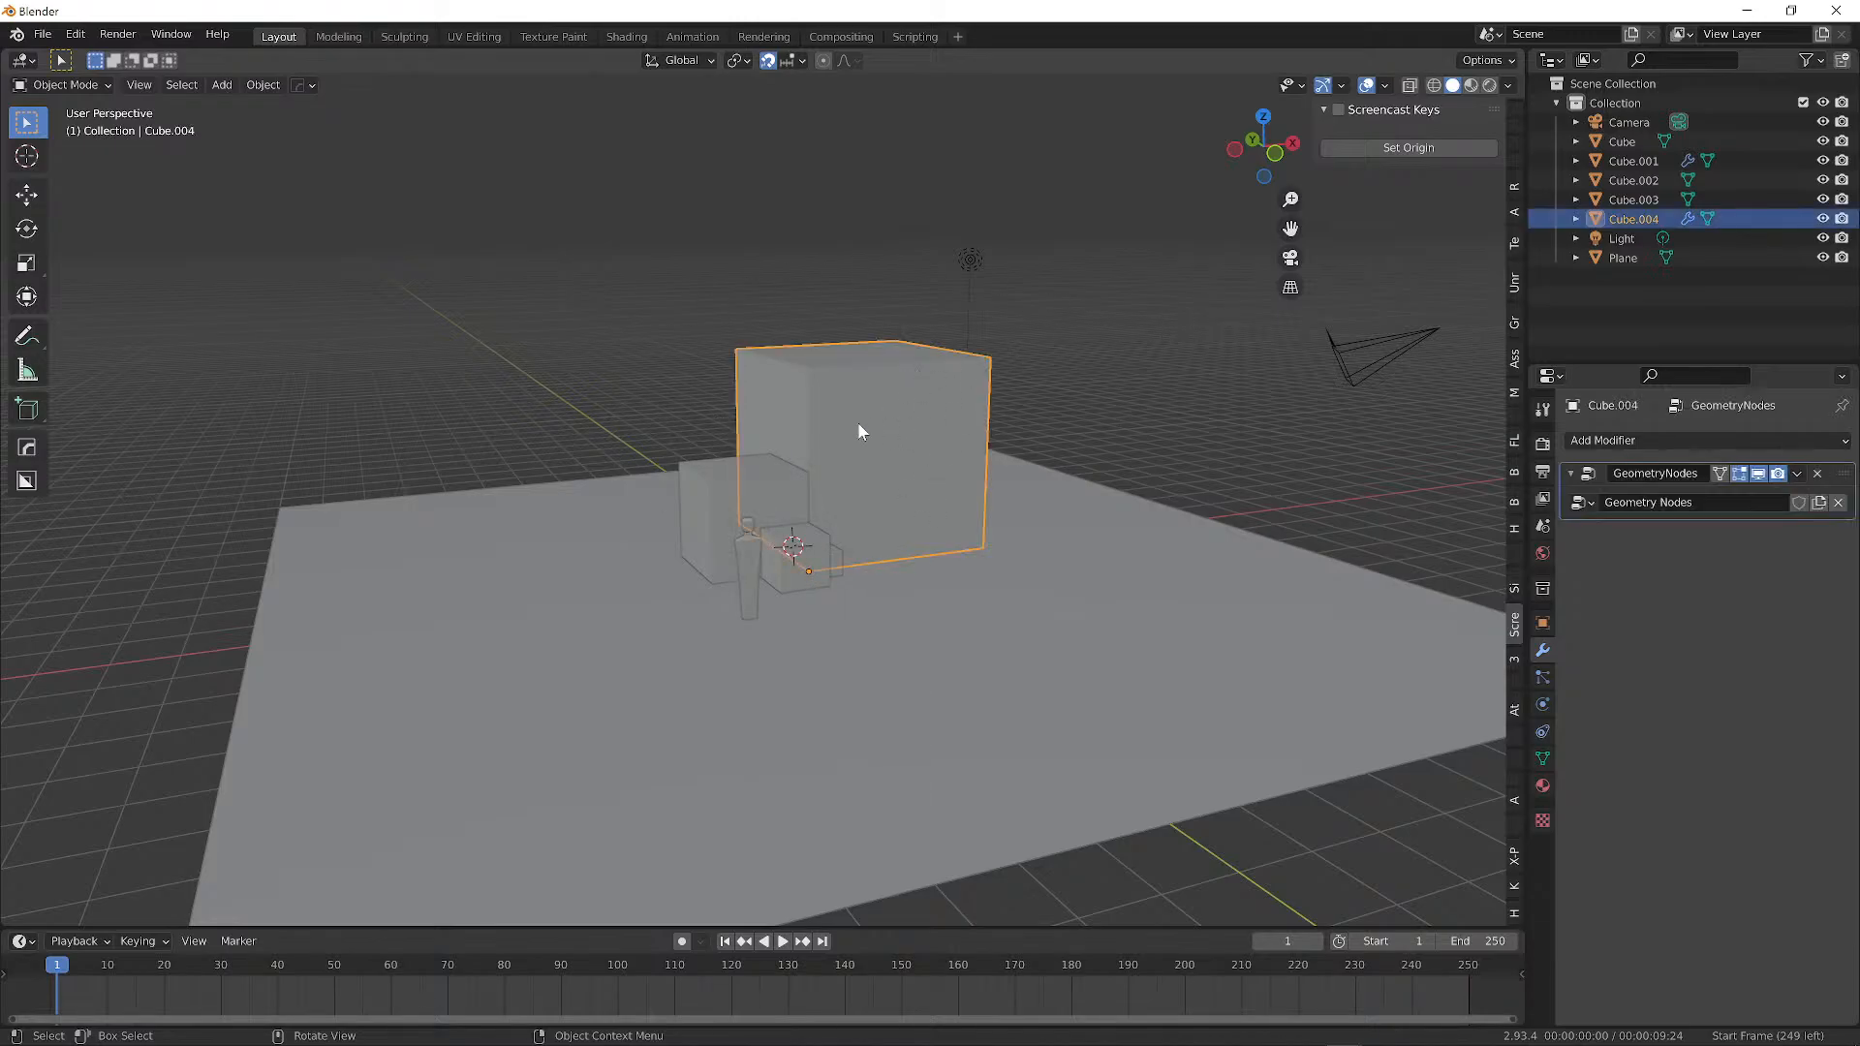
pyautogui.press('g')
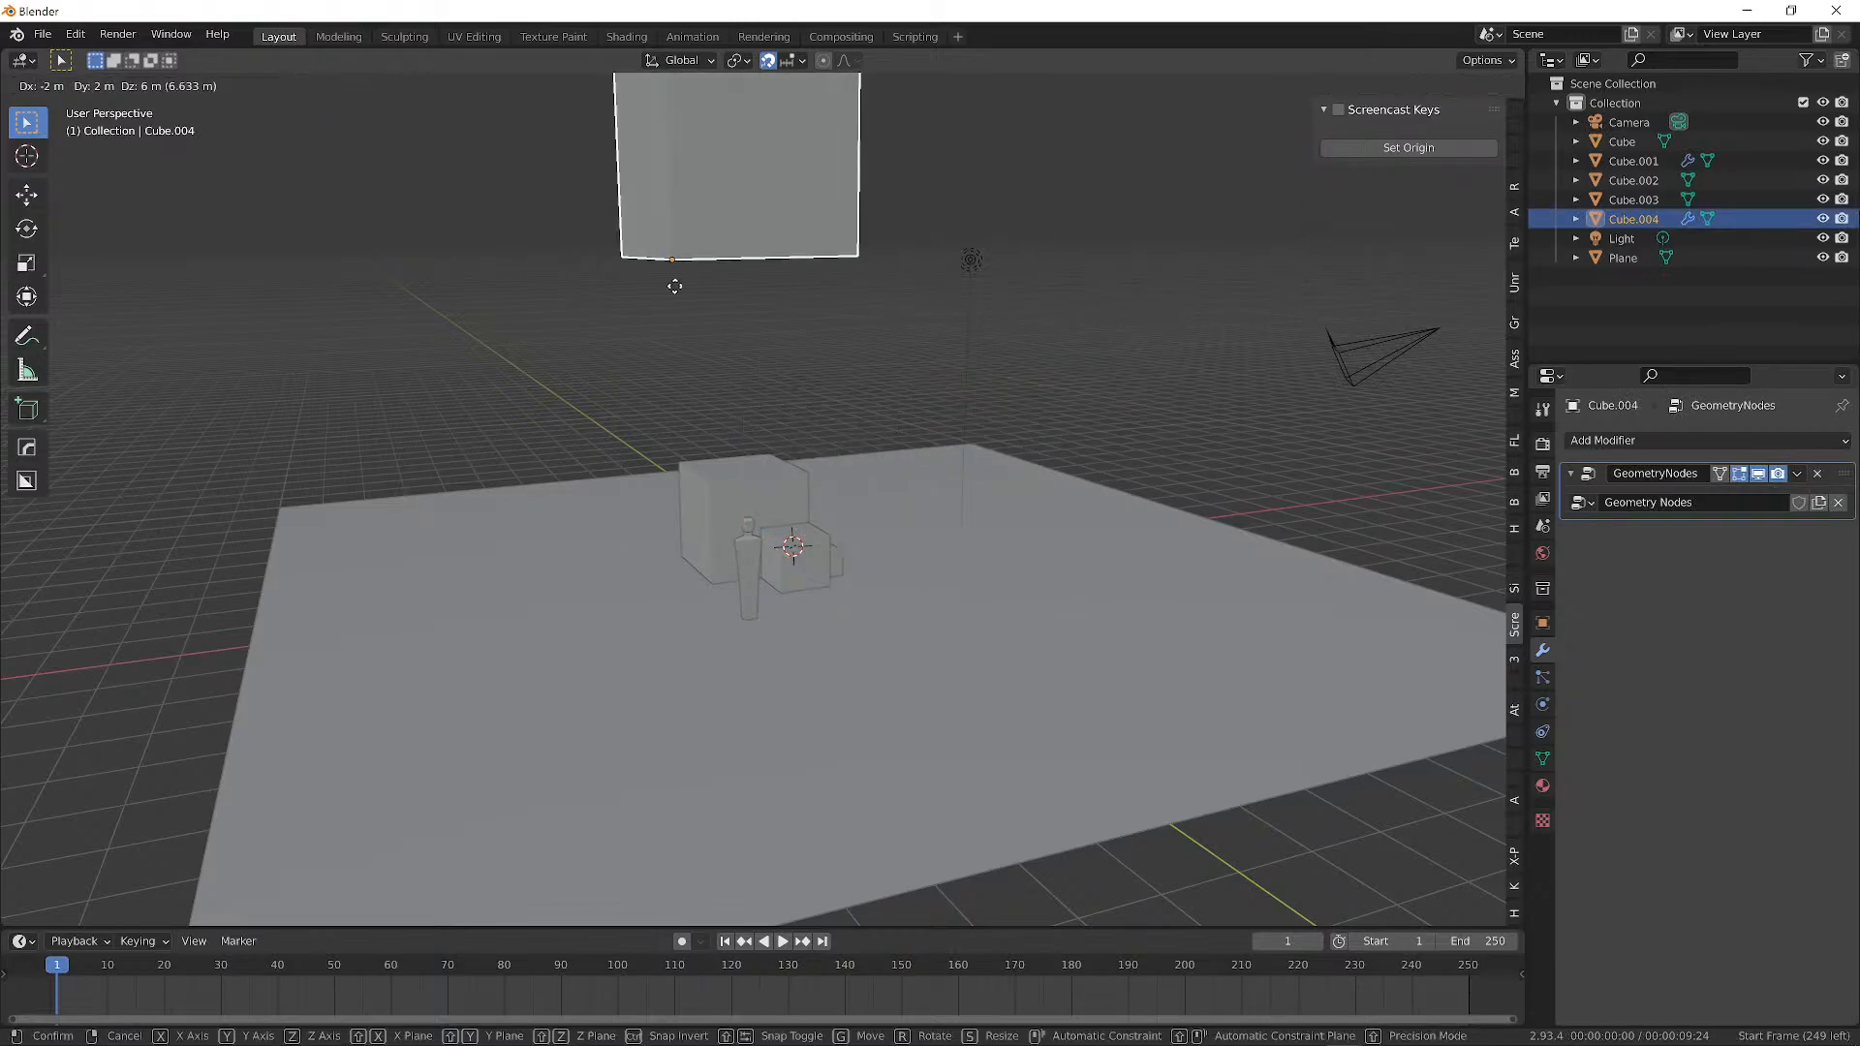
pyautogui.press('Escape')
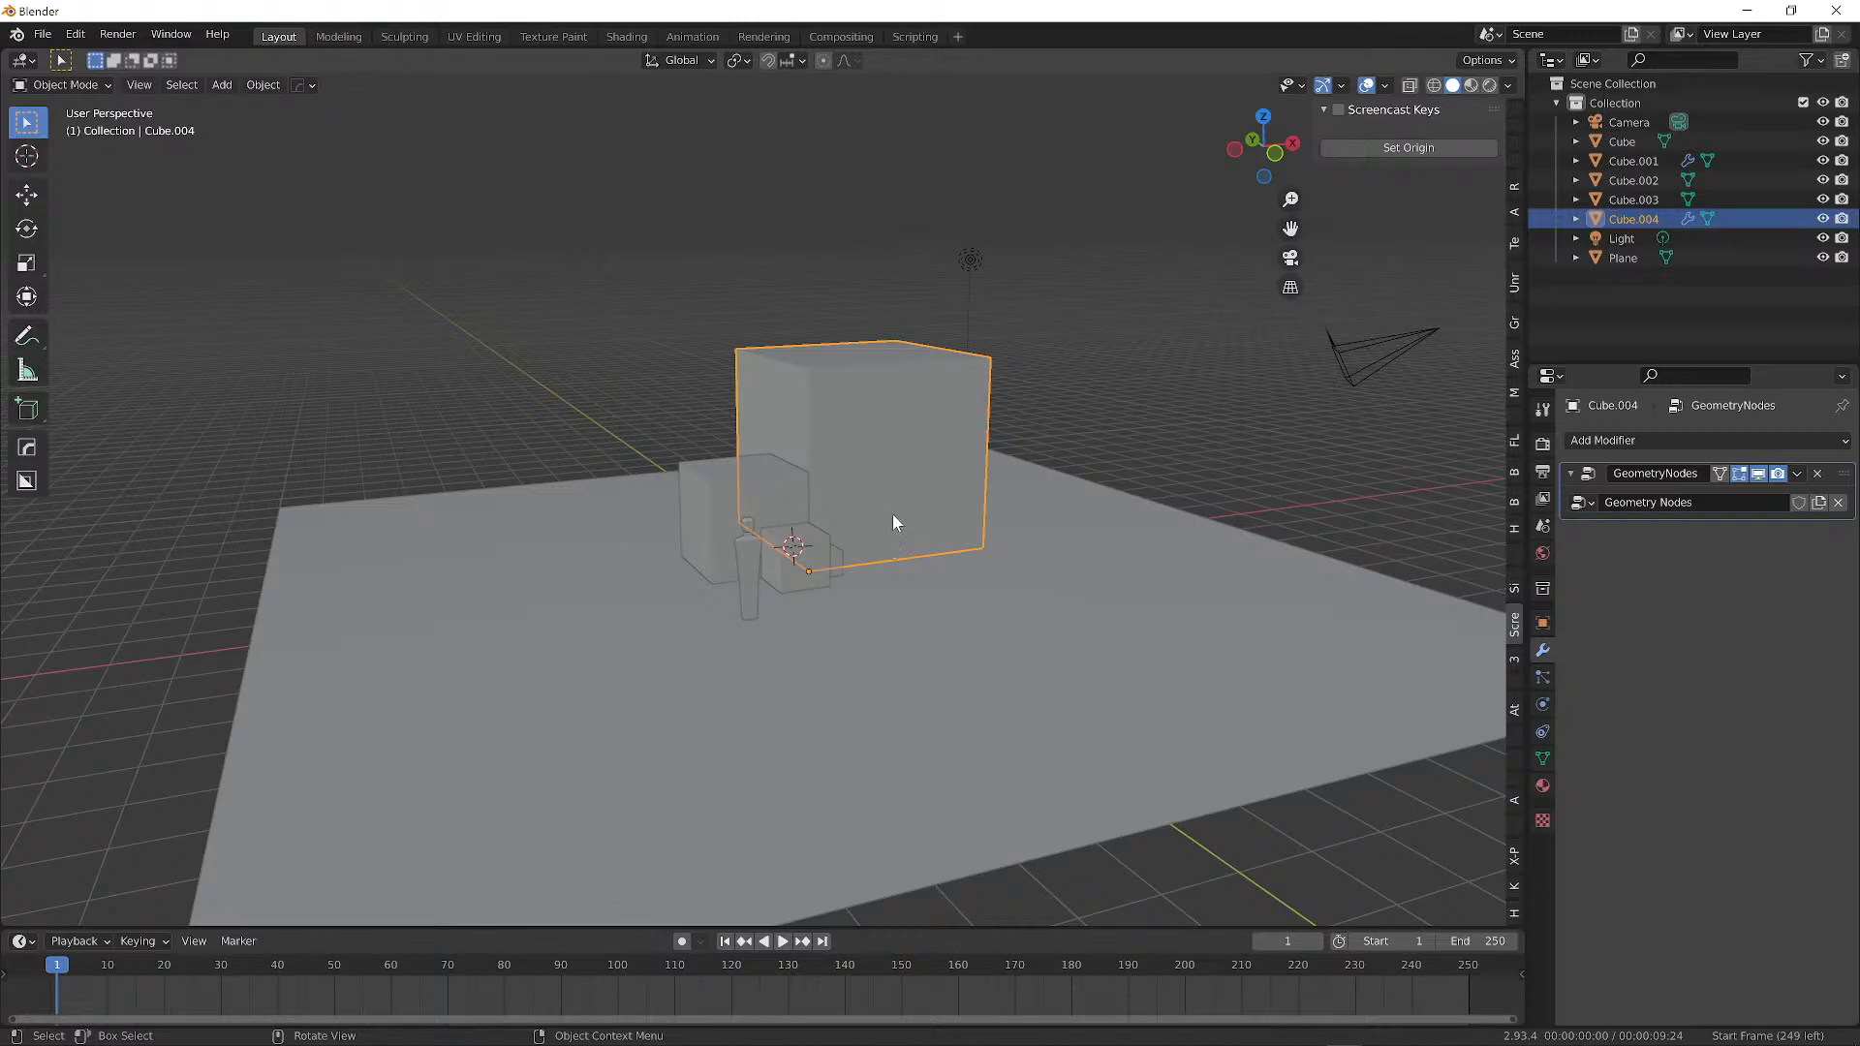
pyautogui.press('g')
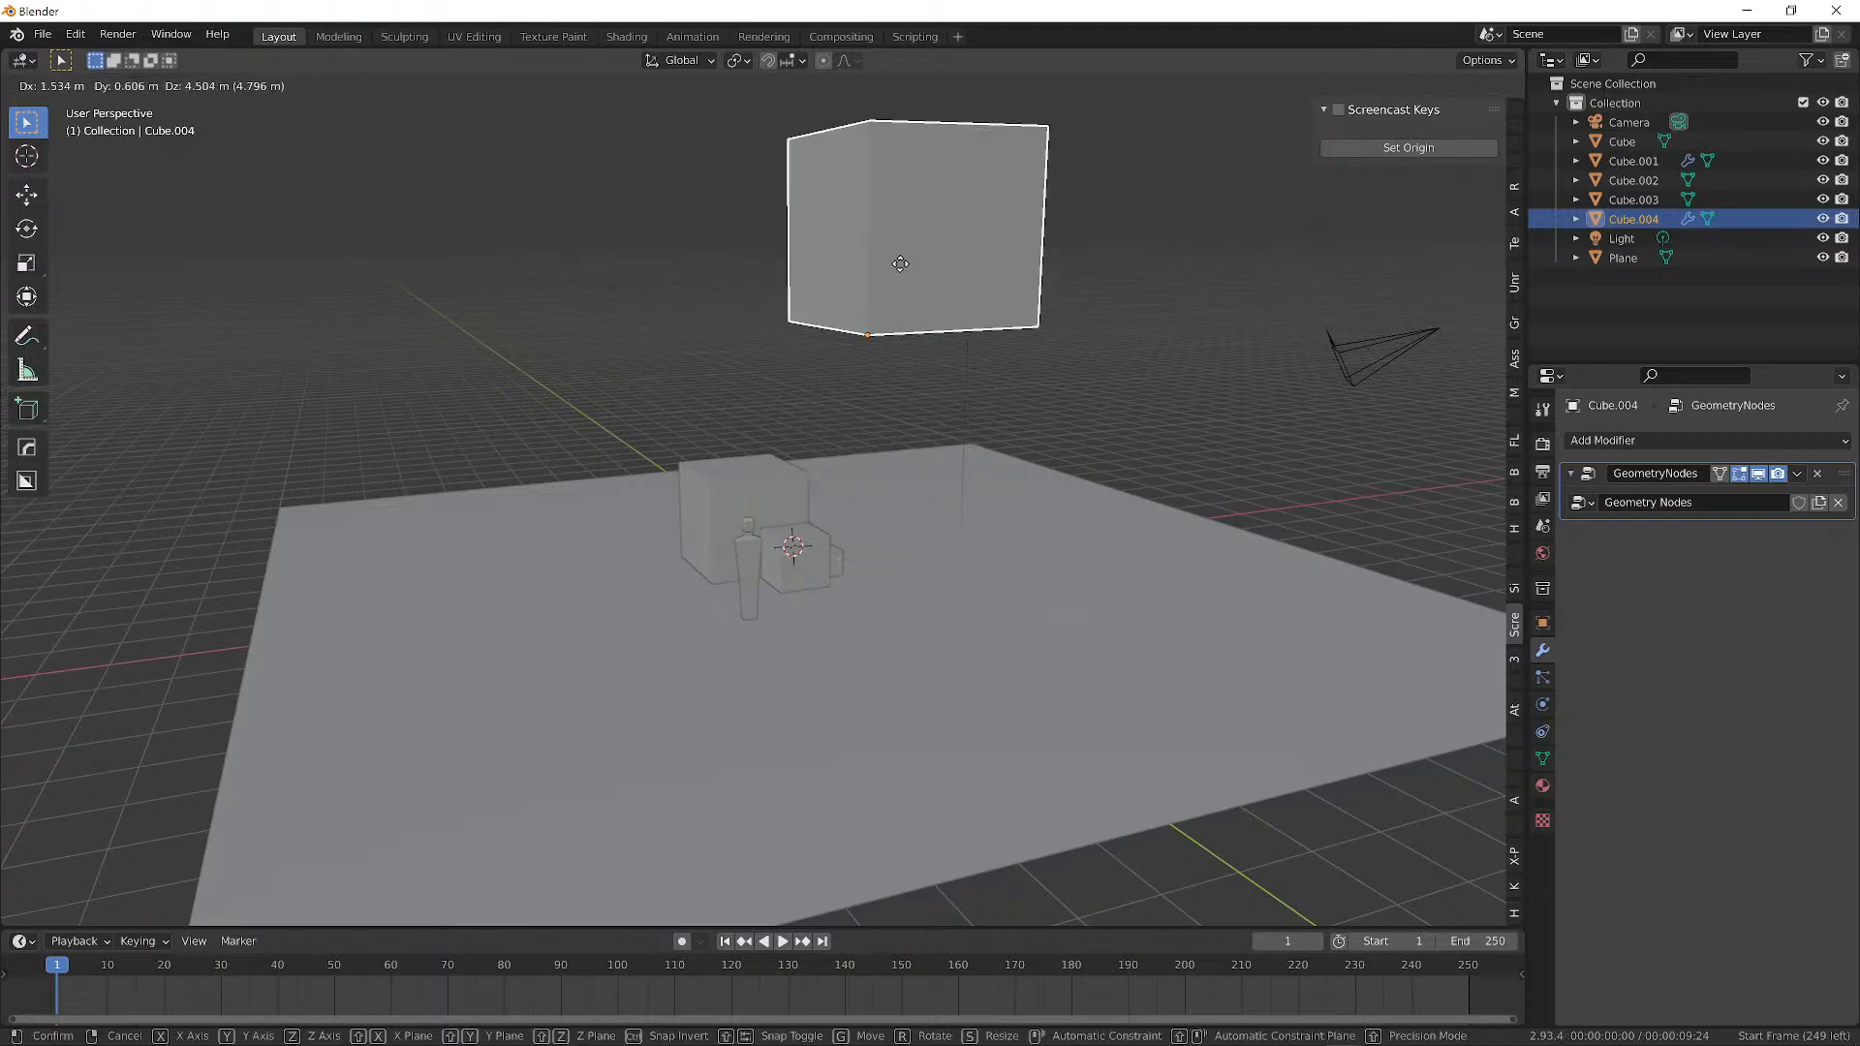
pyautogui.press('z')
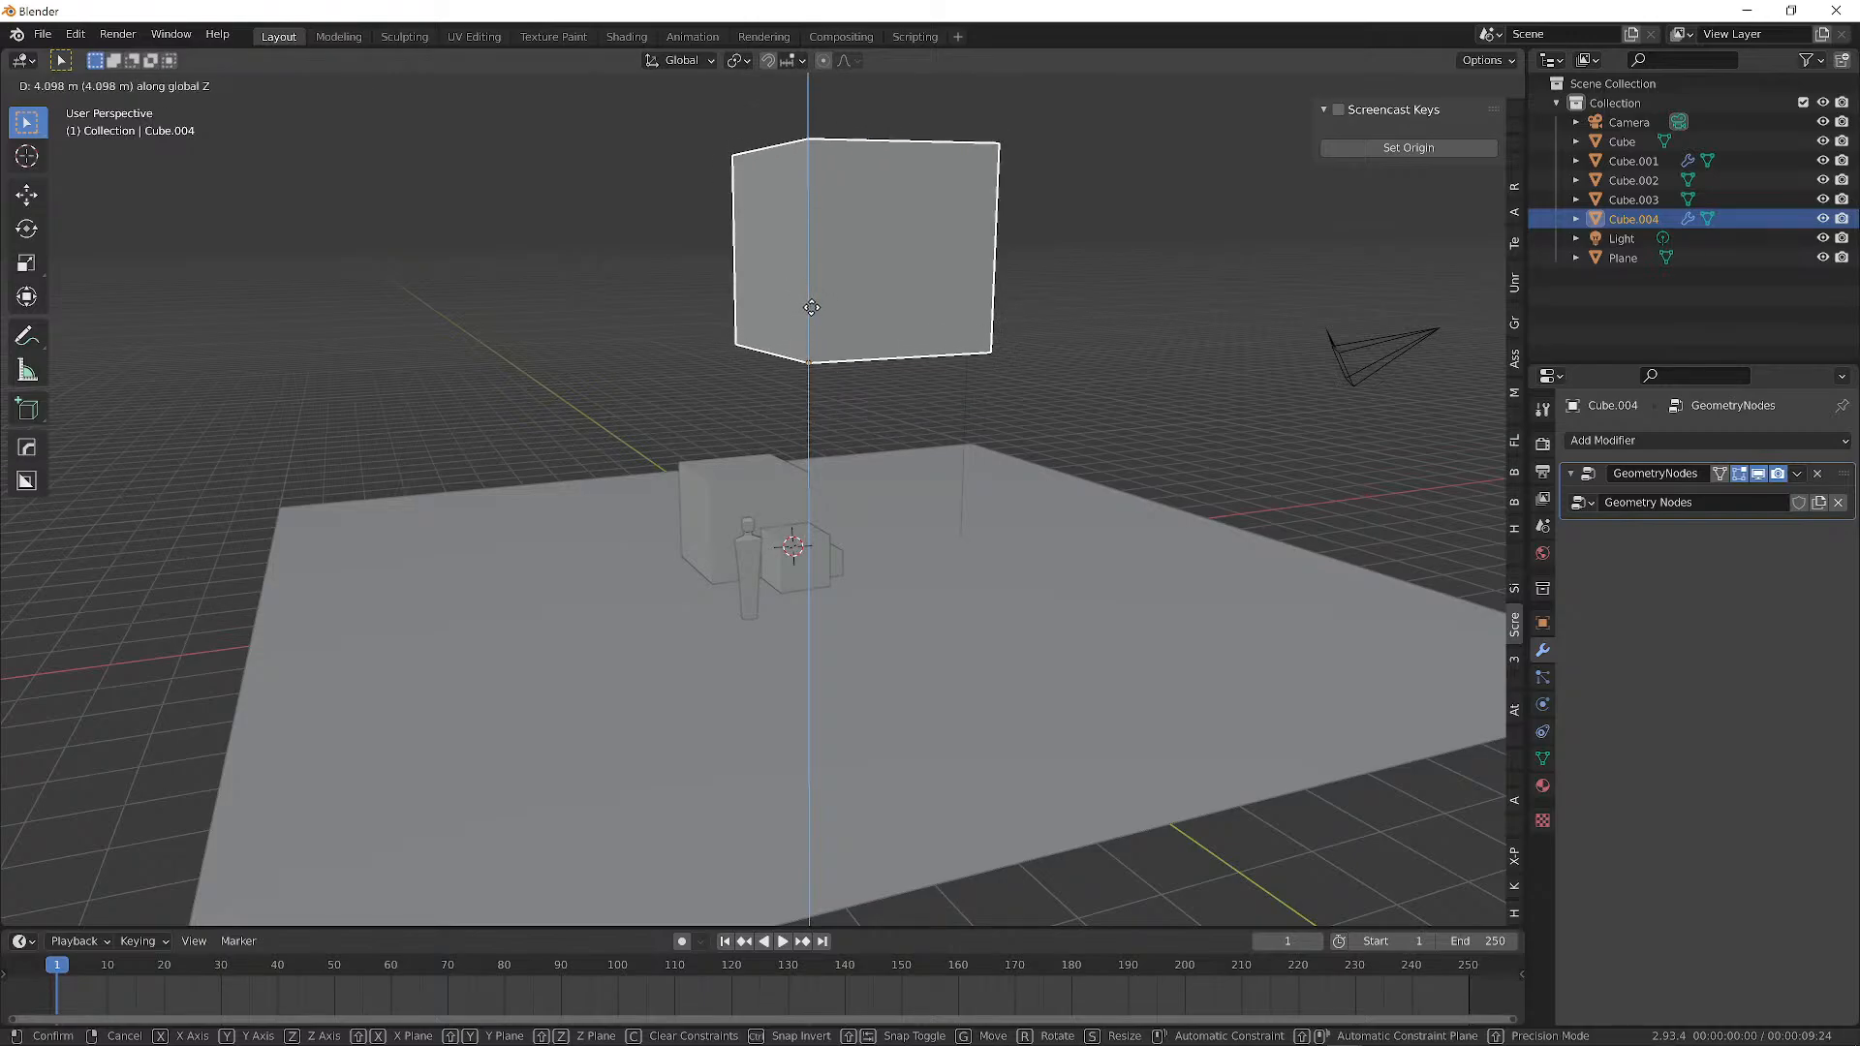
pyautogui.click(908, 292)
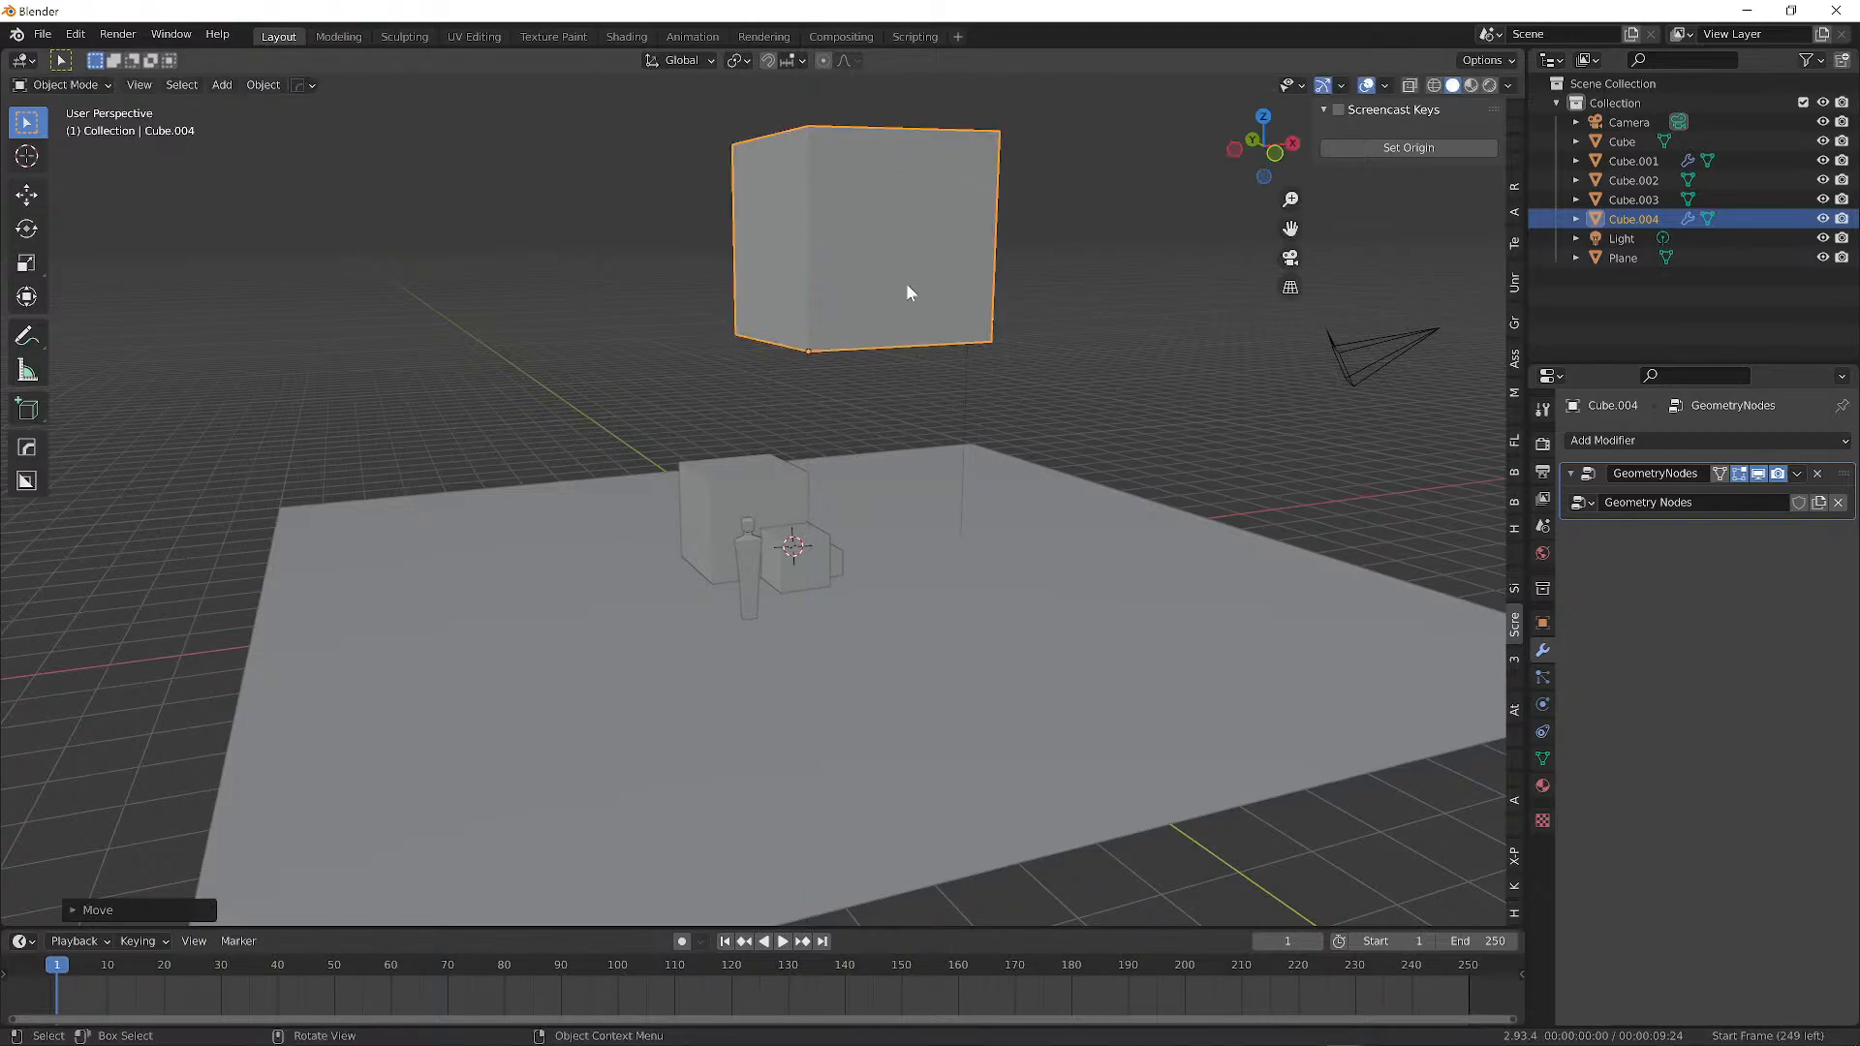
# Undo the Z move, lift Cube.004 again, and call up deletion with X.
pyautogui.moveTo(972, 366); pyautogui.dragTo(915, 593, button='middle')
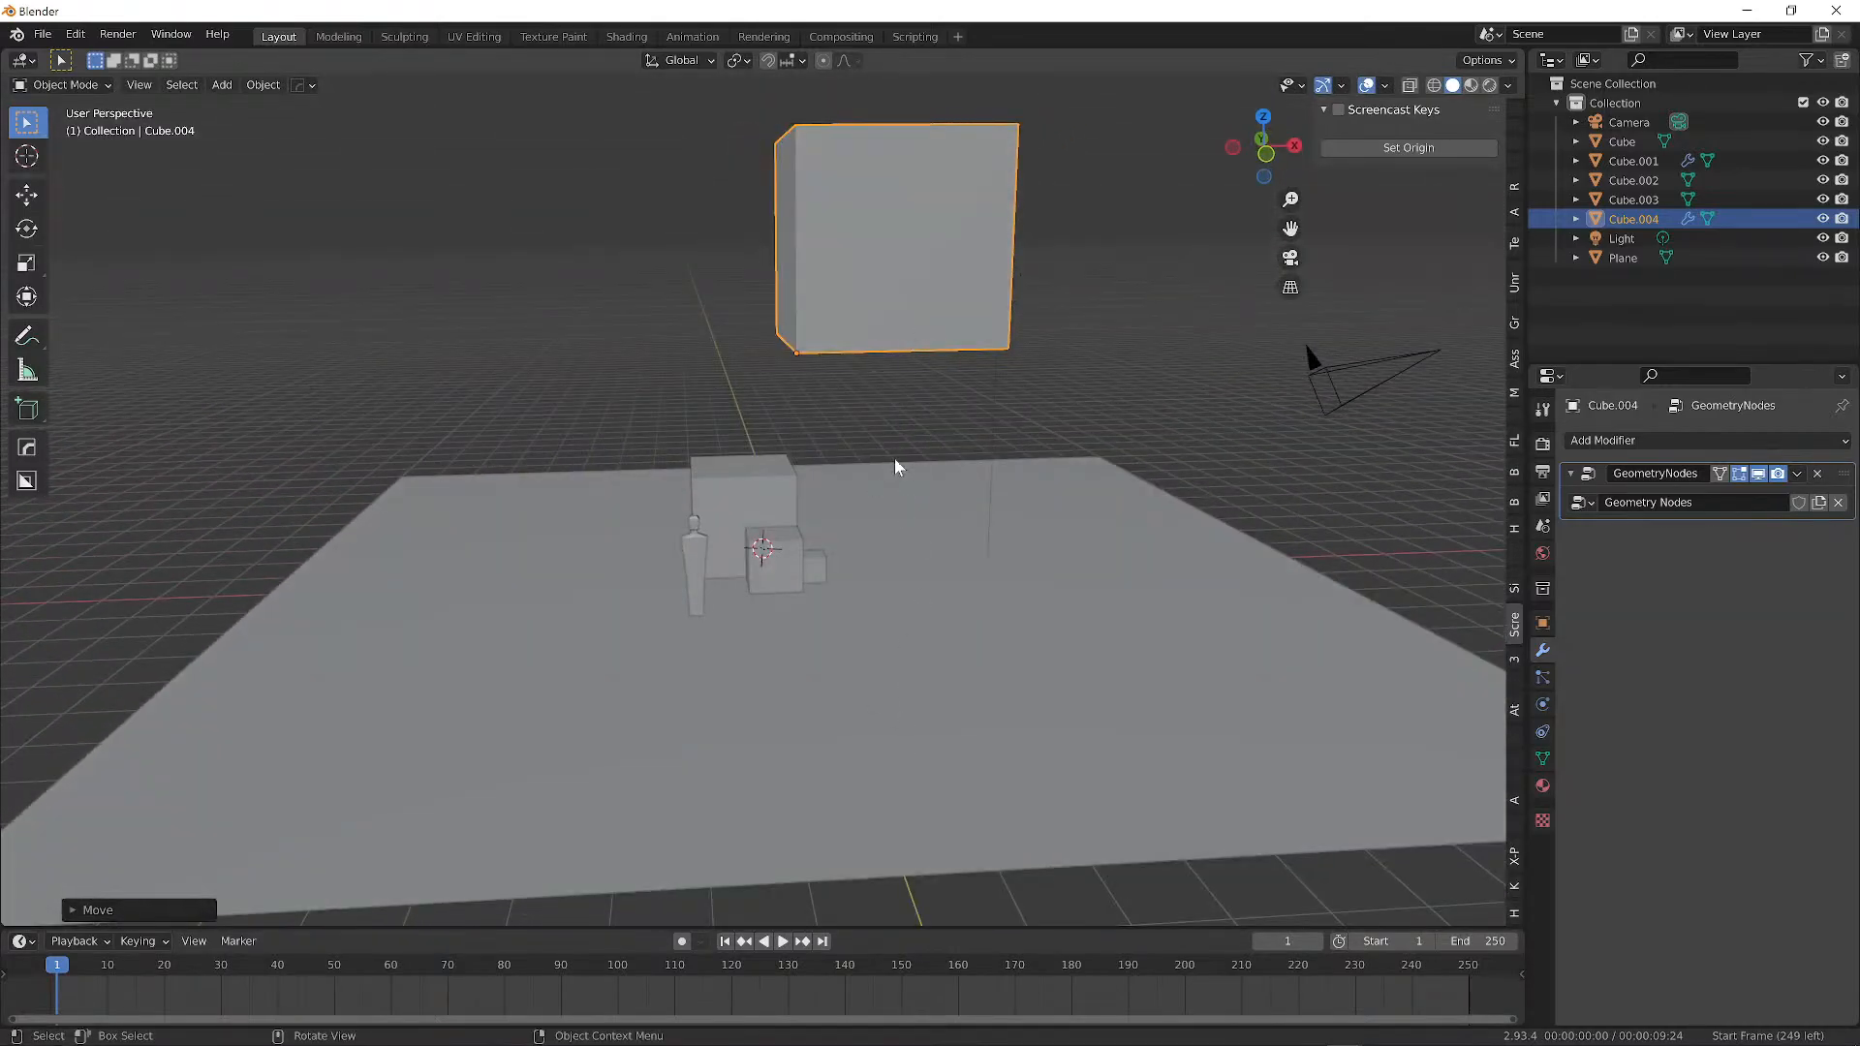
pyautogui.hotkey('ctrl', 'z')
pyautogui.moveTo(1035, 530); pyautogui.dragTo(855, 477, button='middle')
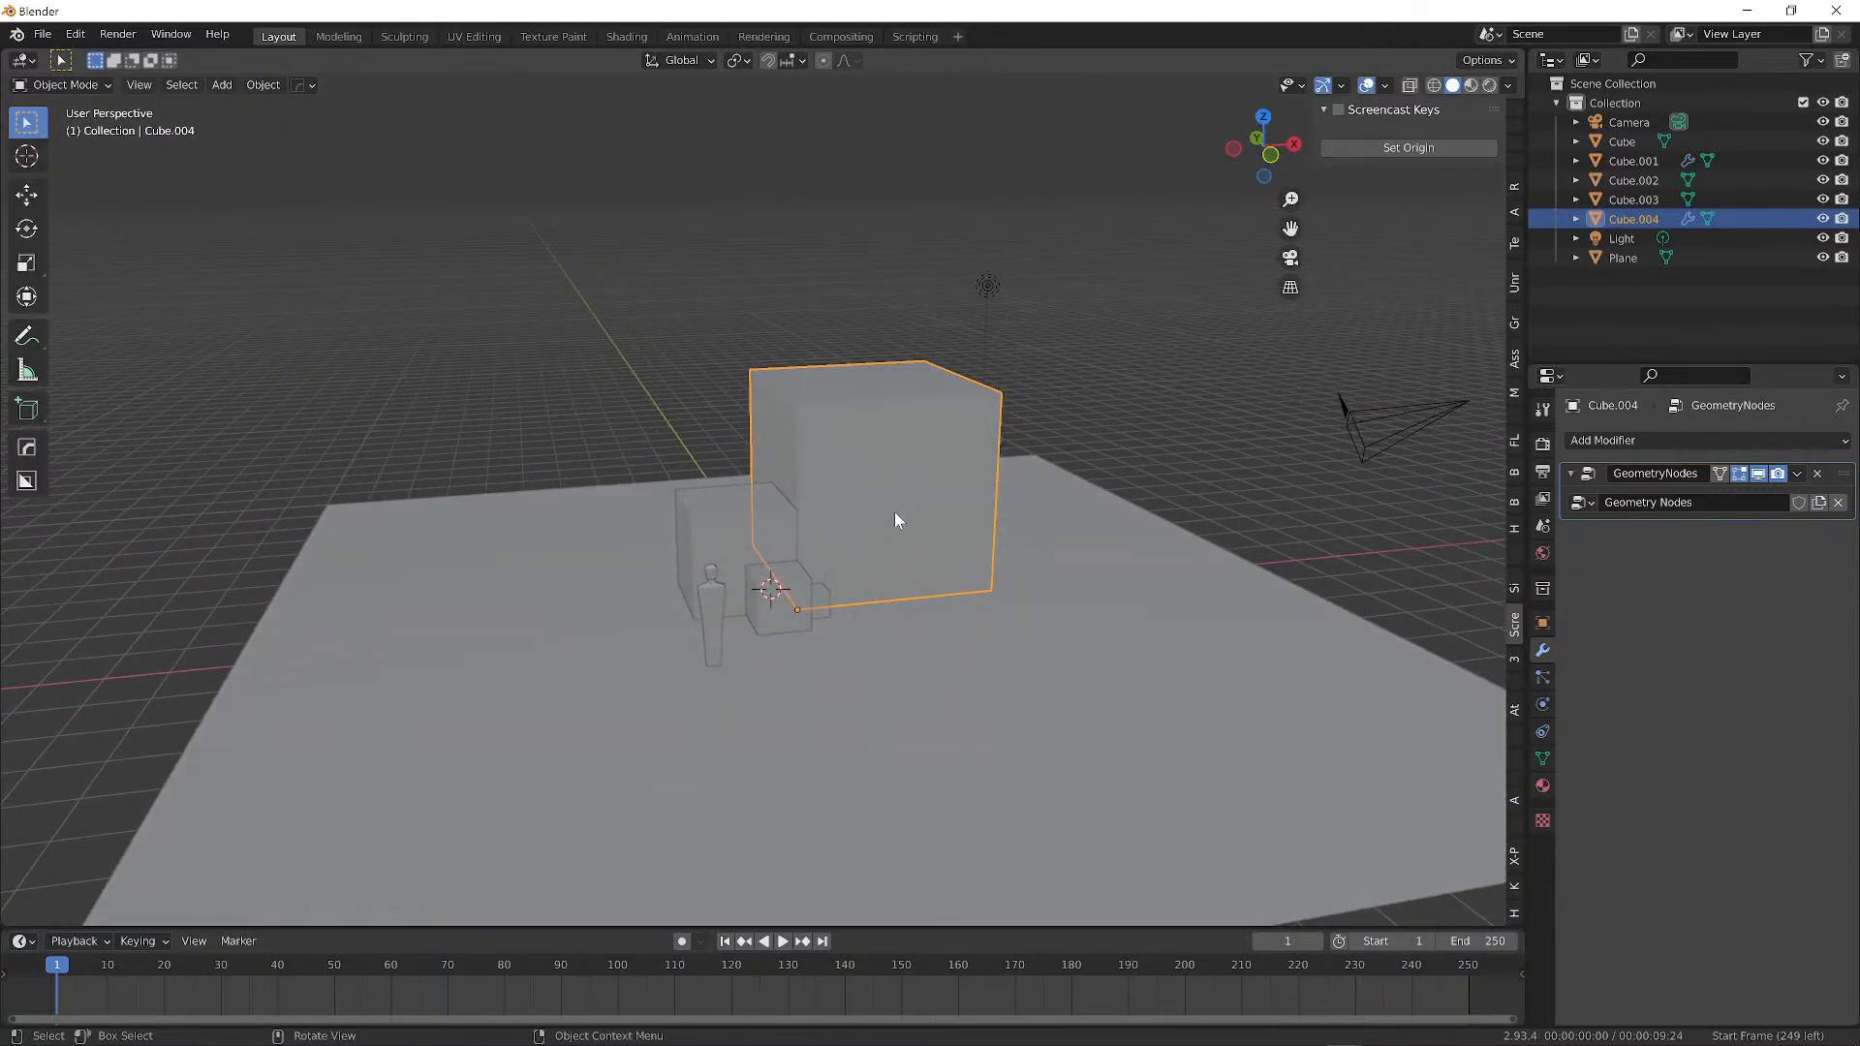
pyautogui.press('g')
pyautogui.click(1004, 248)
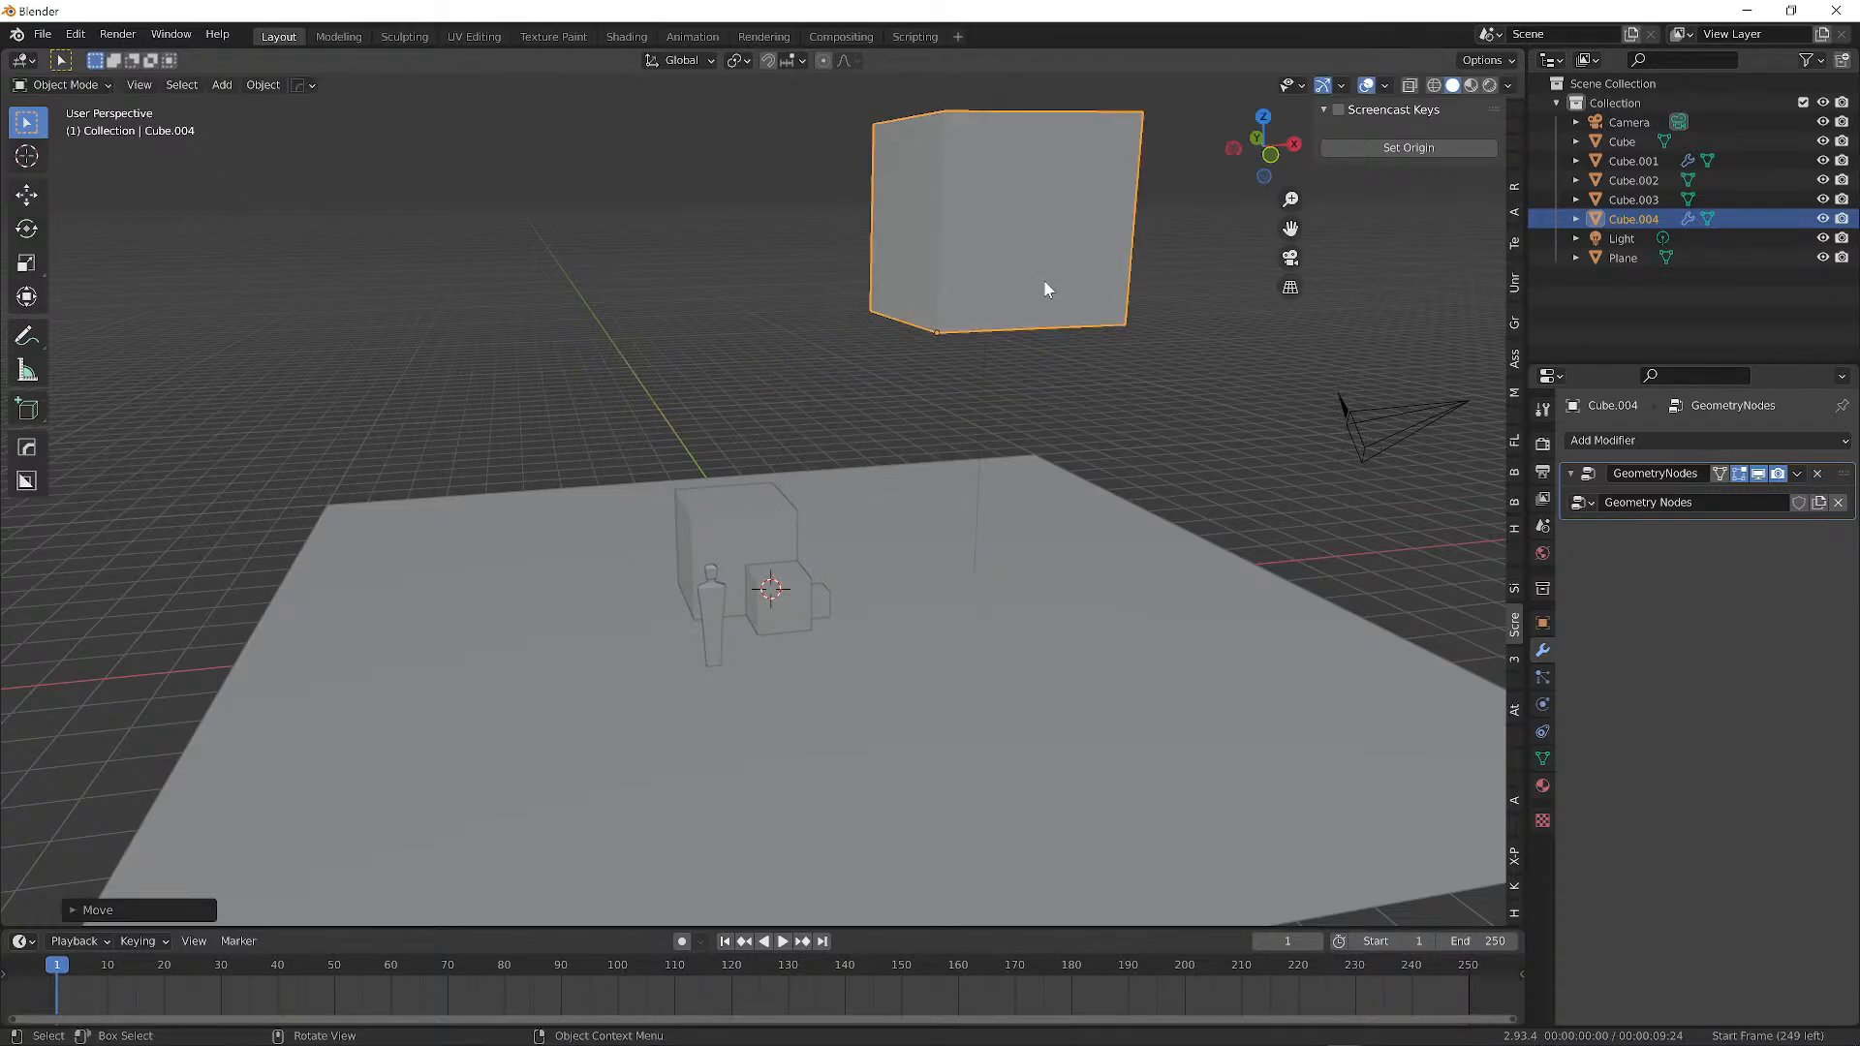
pyautogui.press('x')
pyautogui.click(975, 281)
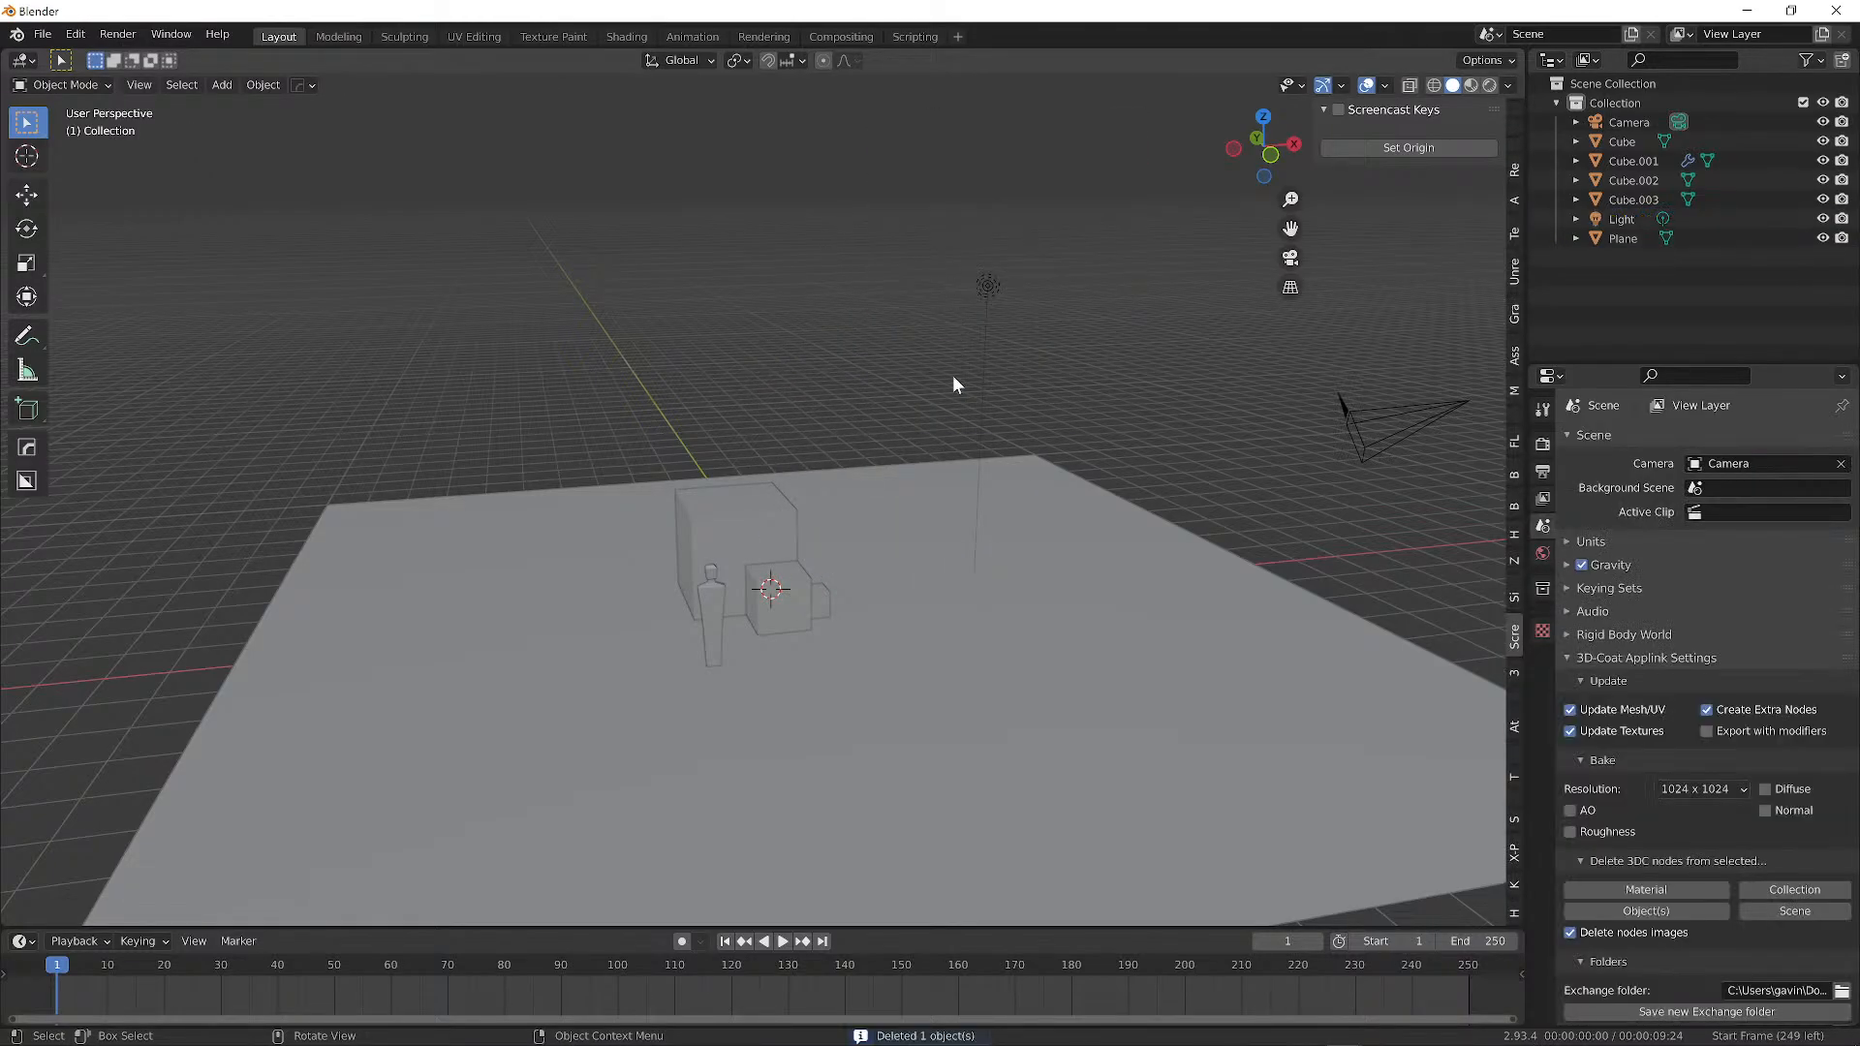
pyautogui.rightClick(705, 543)
pyautogui.click(787, 500)
pyautogui.click(771, 512)
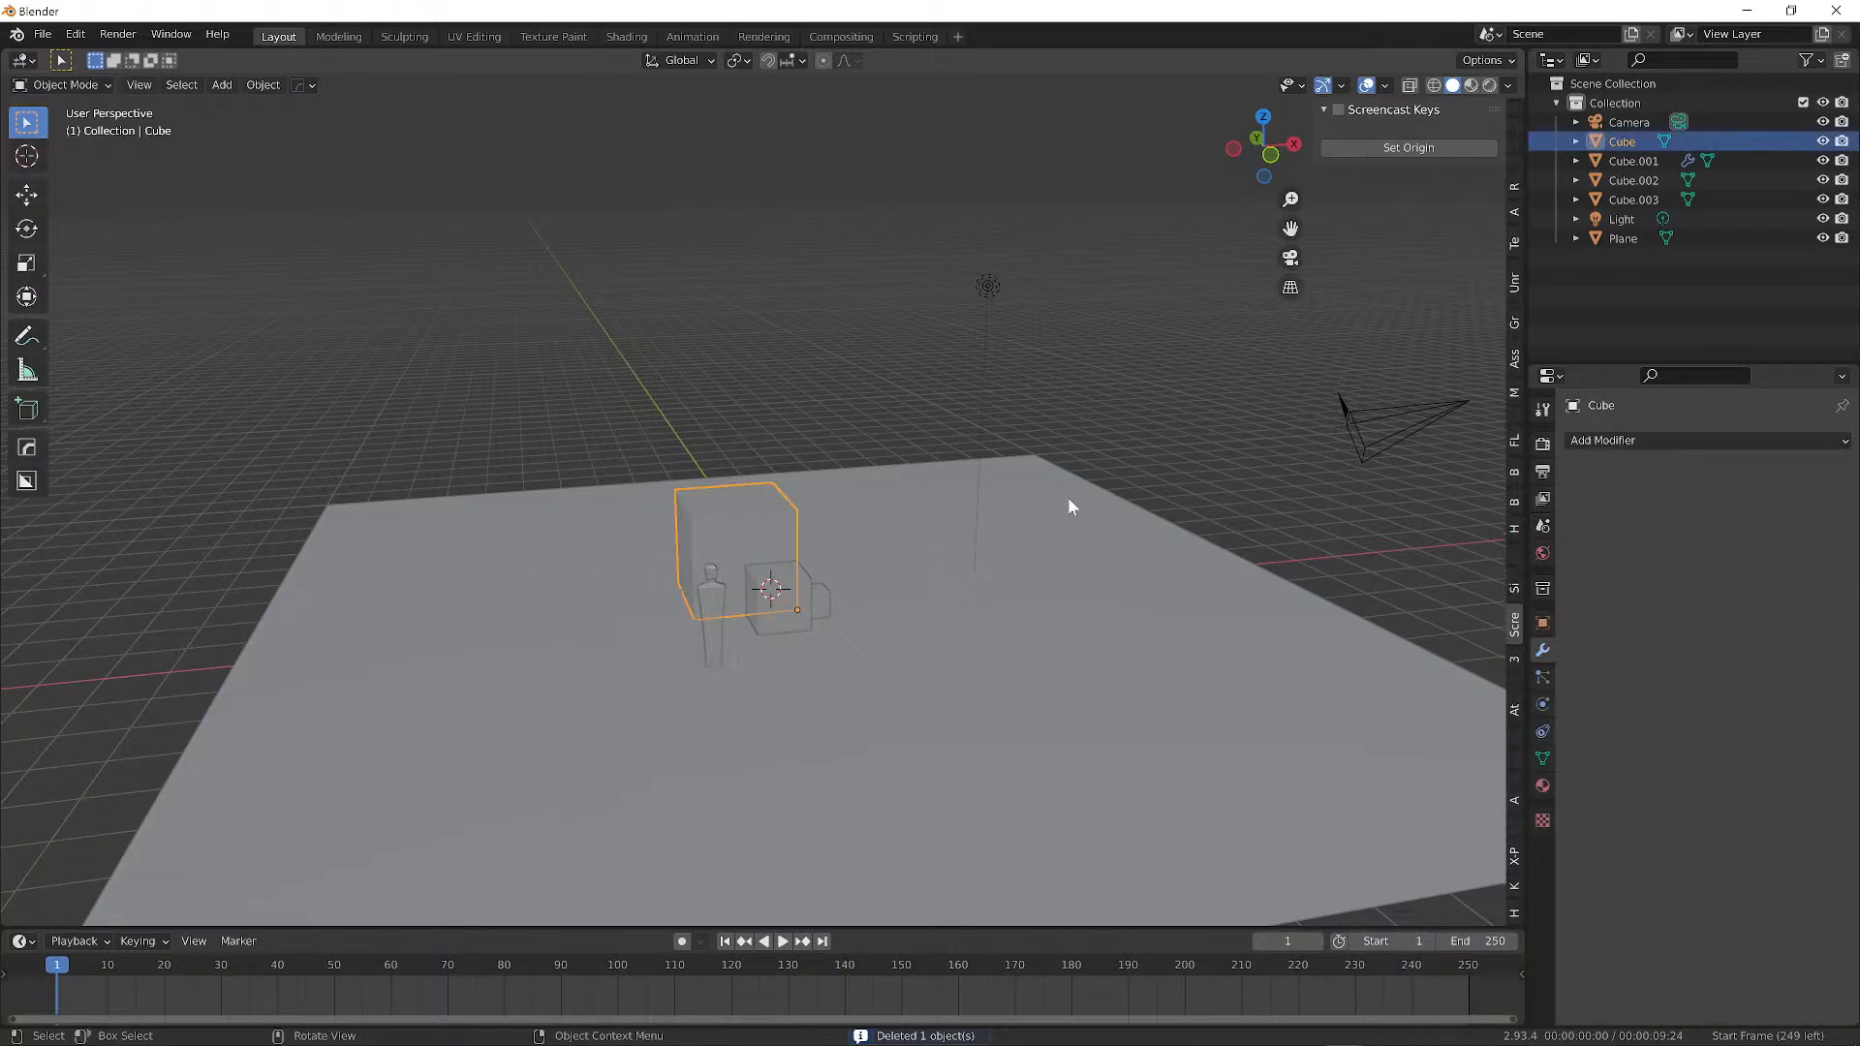
pyautogui.moveTo(863, 435); pyautogui.dragTo(835, 425, button='middle')
pyautogui.press('r')
pyautogui.press('Escape')
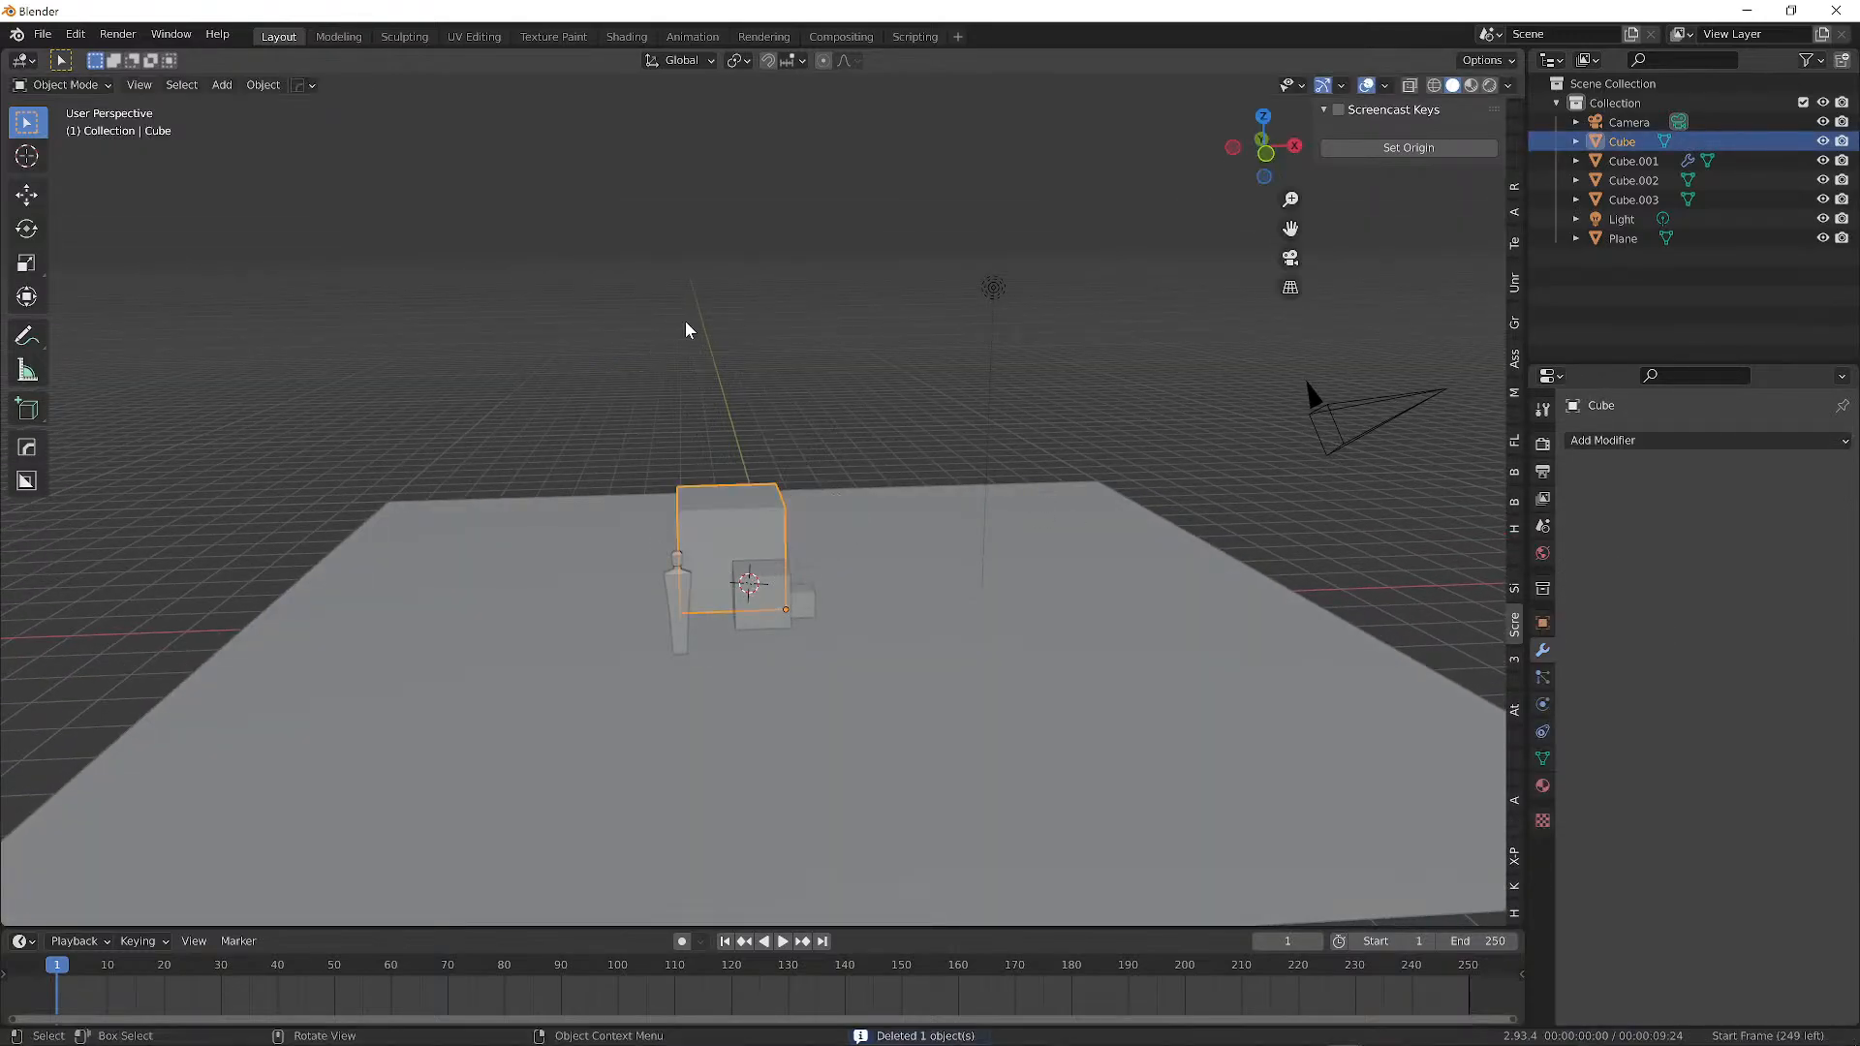
pyautogui.press('s')
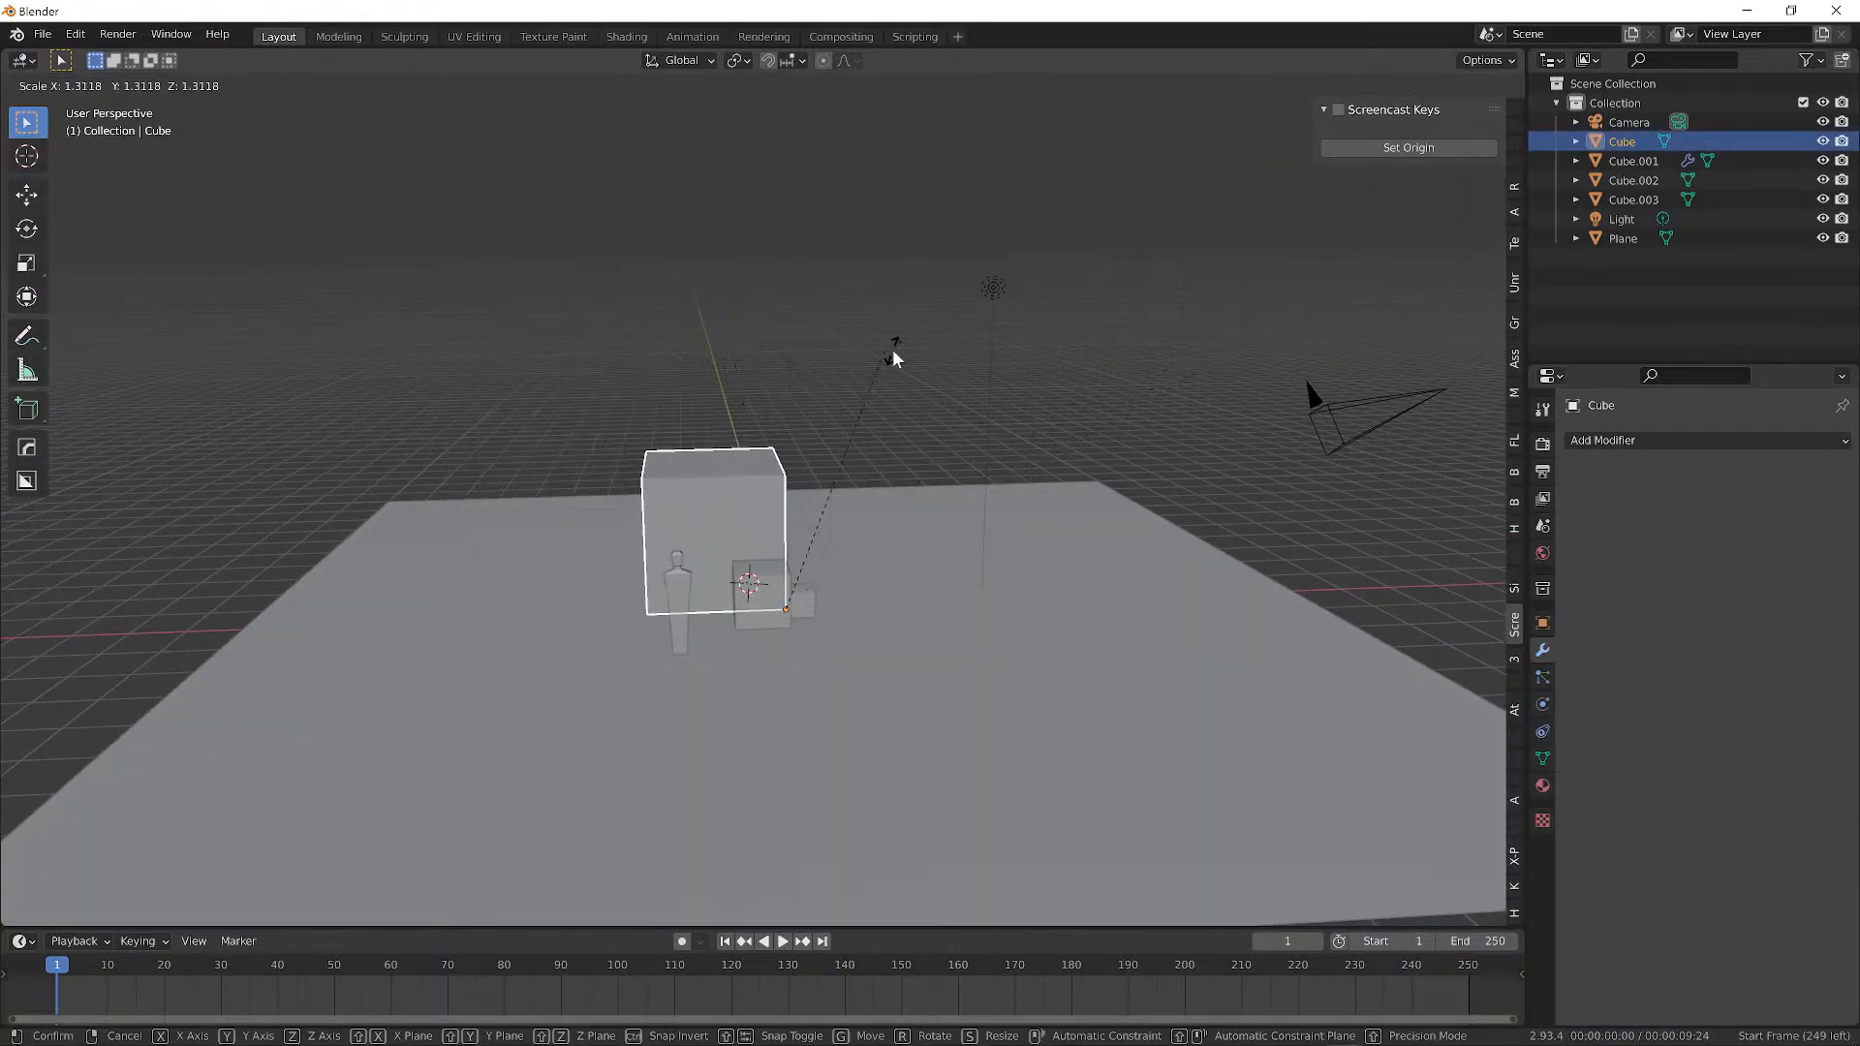
pyautogui.press('Escape')
pyautogui.moveTo(738, 504)
pyautogui.mouseDown(button='middle')
pyautogui.moveTo(876, 486)
pyautogui.moveTo(765, 512)
pyautogui.mouseUp(button='middle')
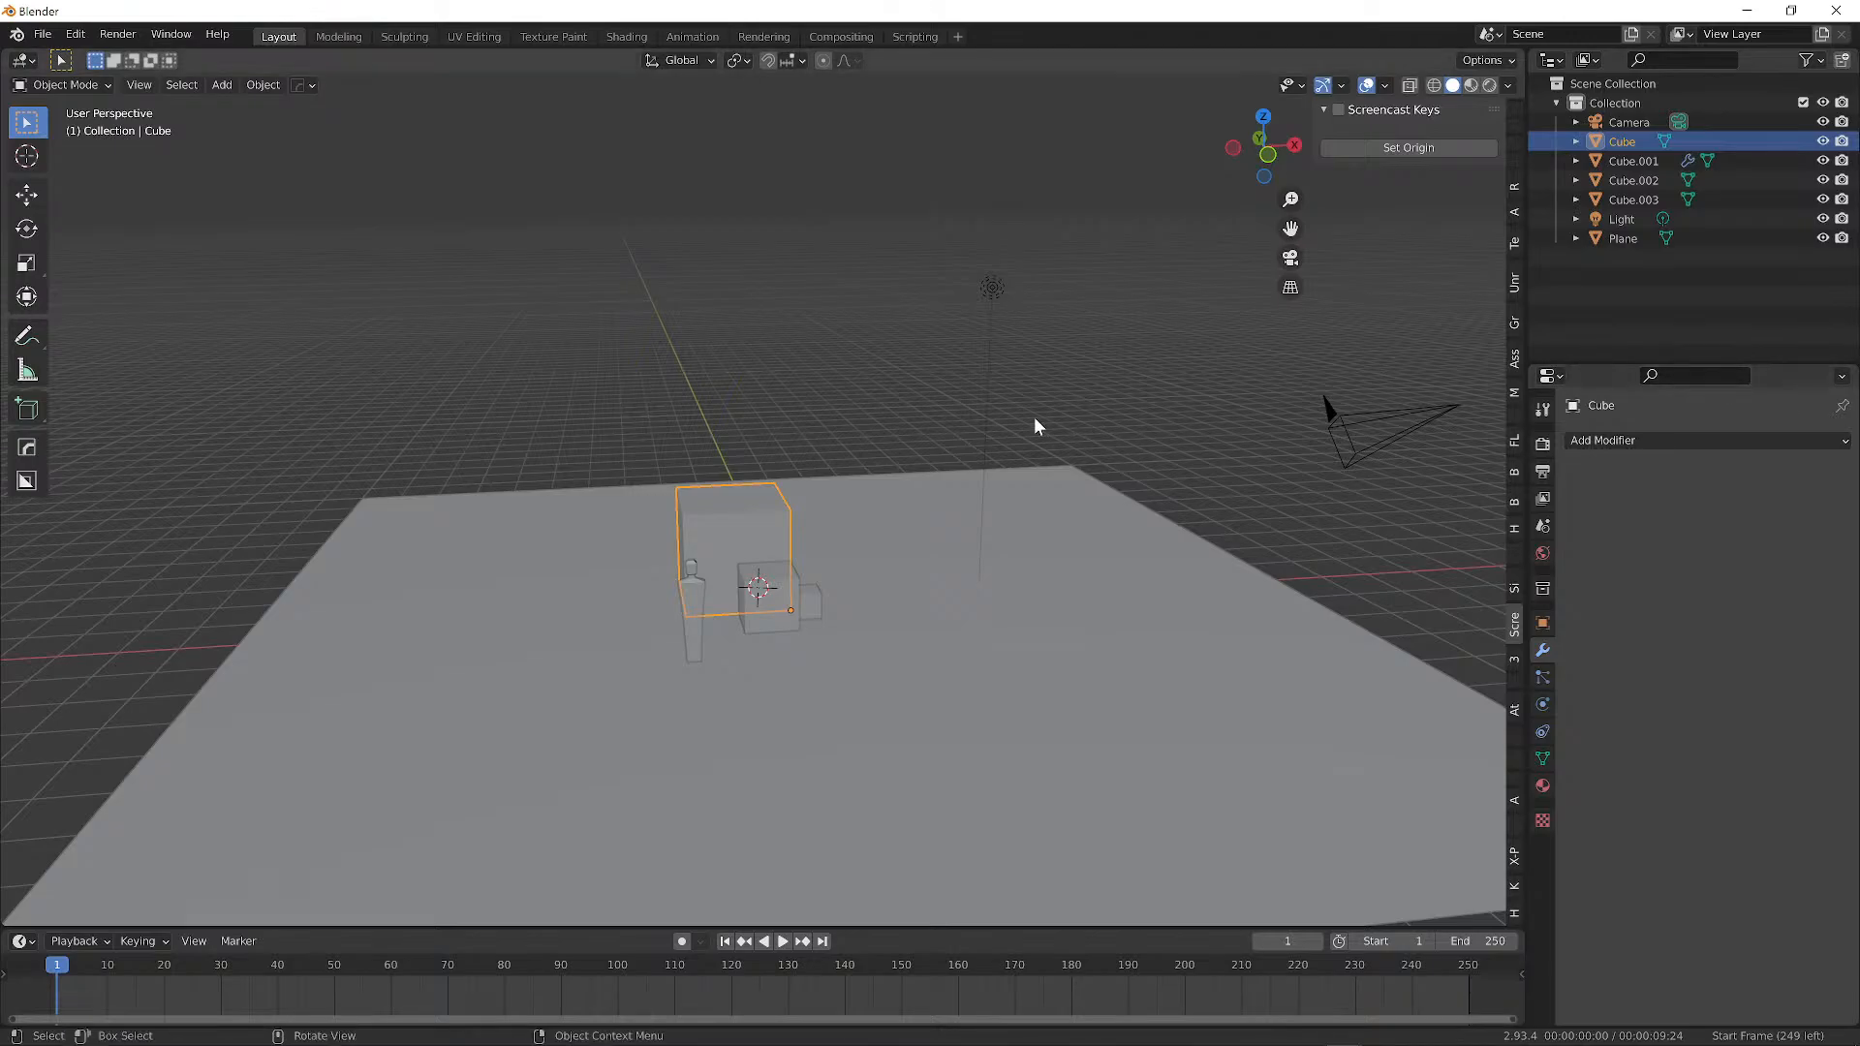
pyautogui.hotkey('shift', 'd')
pyautogui.click(897, 385)
pyautogui.moveTo(897, 386); pyautogui.dragTo(1056, 307, button='middle')
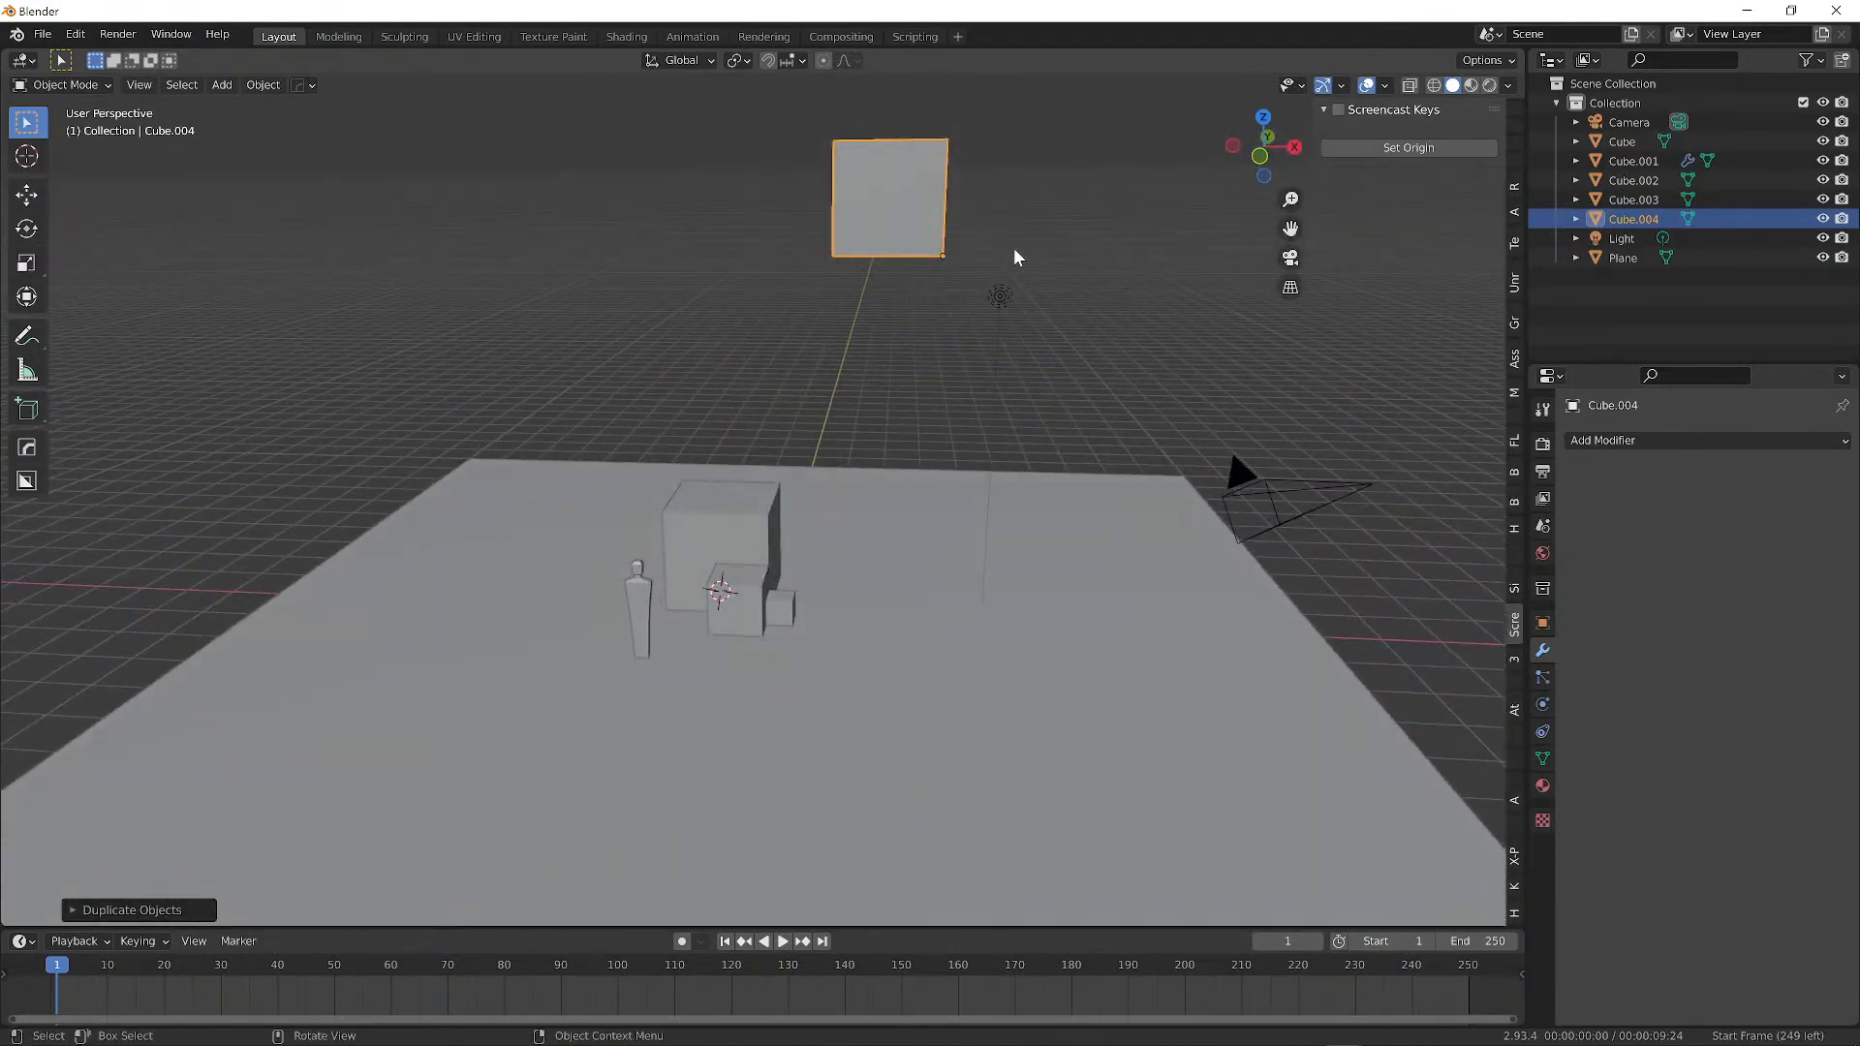
pyautogui.press('Delete')
# Select the medium Cube to show its modifier properties.
pyautogui.click(747, 505)
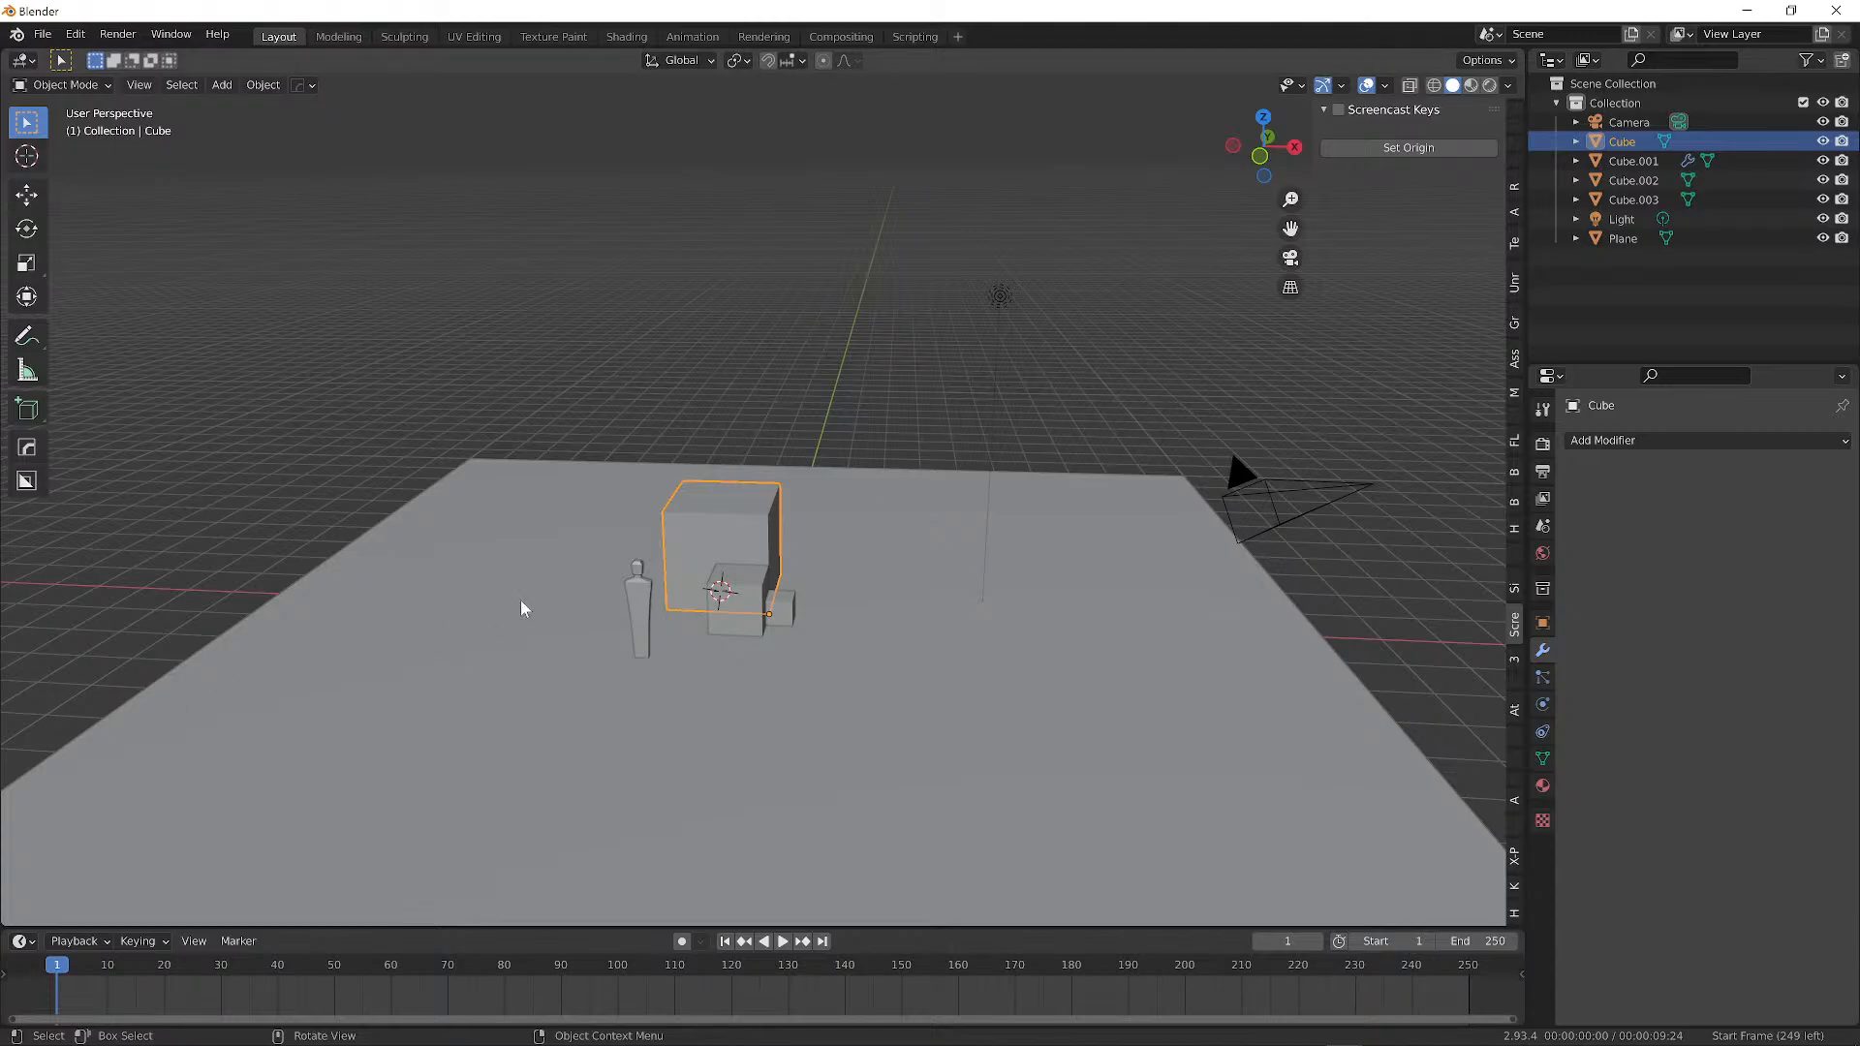
# Select all seven objects and delete them.
pyautogui.moveTo(693, 616); pyautogui.dragTo(645, 591, button='middle')
pyautogui.scroll(4, 710, 564)
pyautogui.scroll(-6, 678, 542)
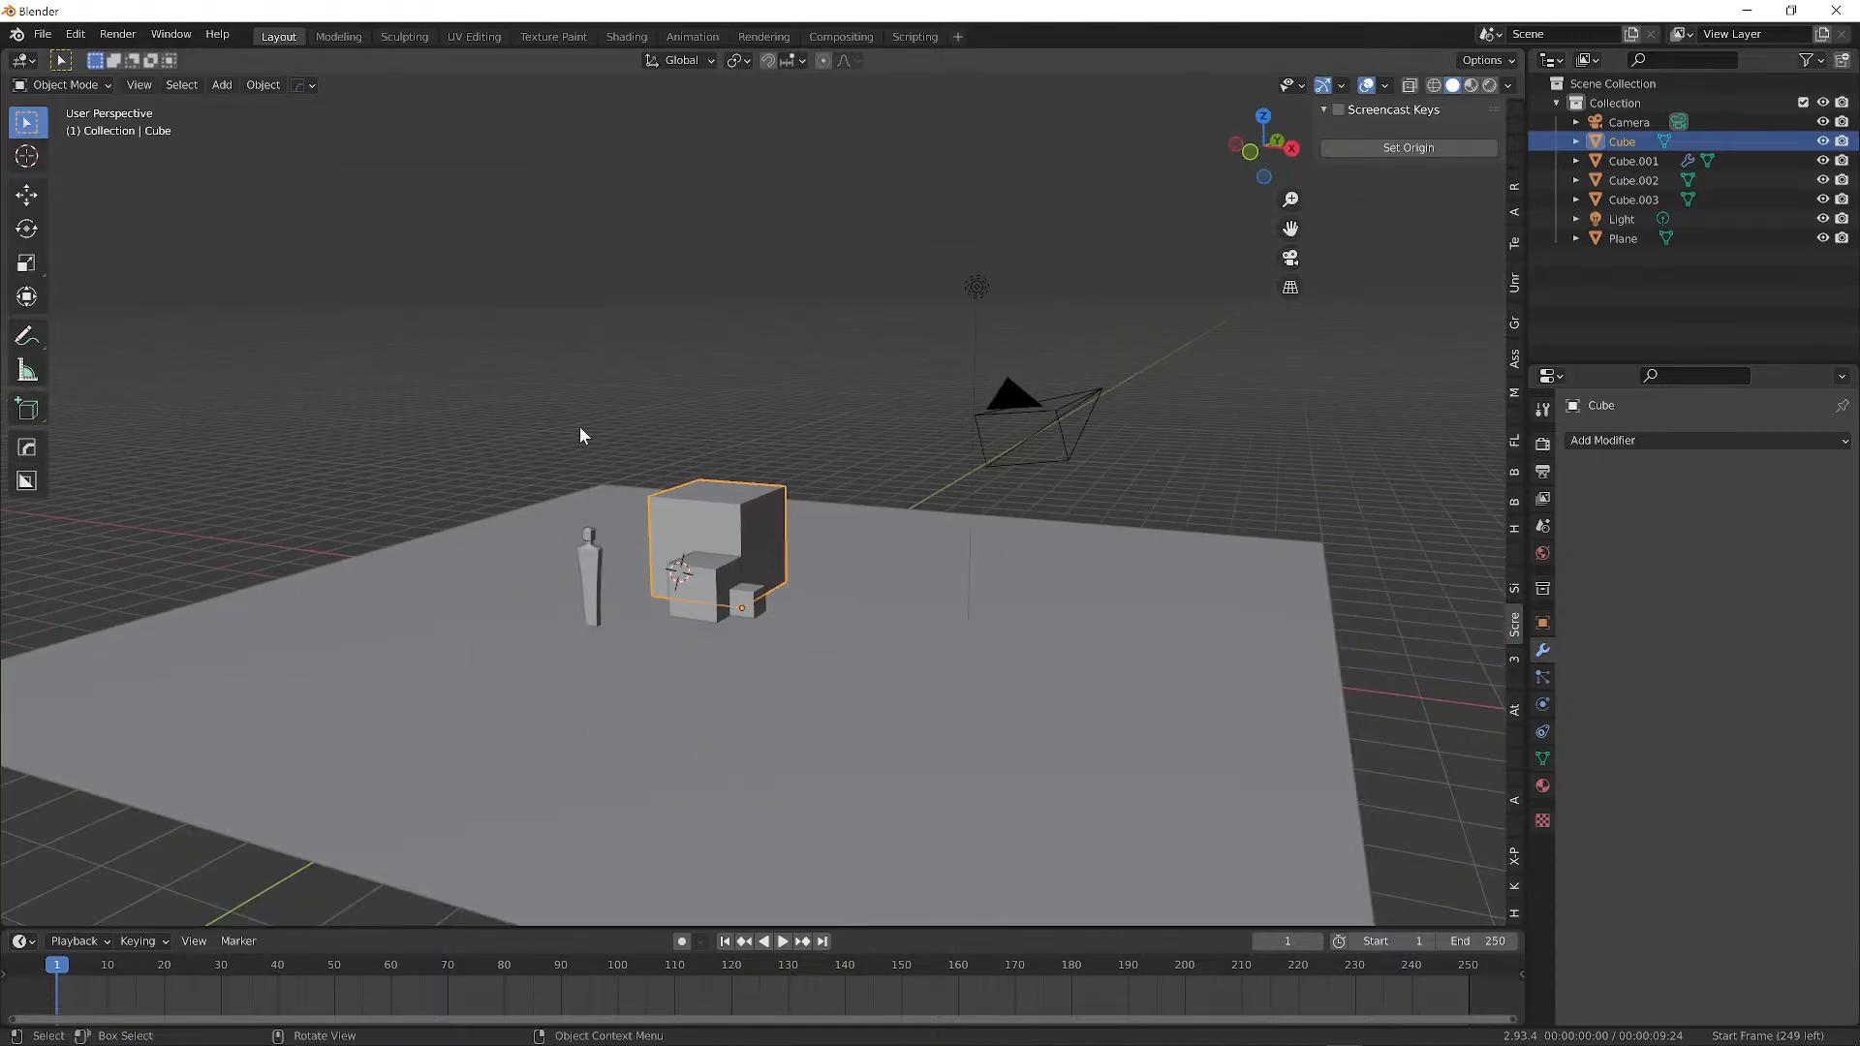
pyautogui.moveTo(581, 433); pyautogui.dragTo(863, 428, button='middle')
pyautogui.press('a')
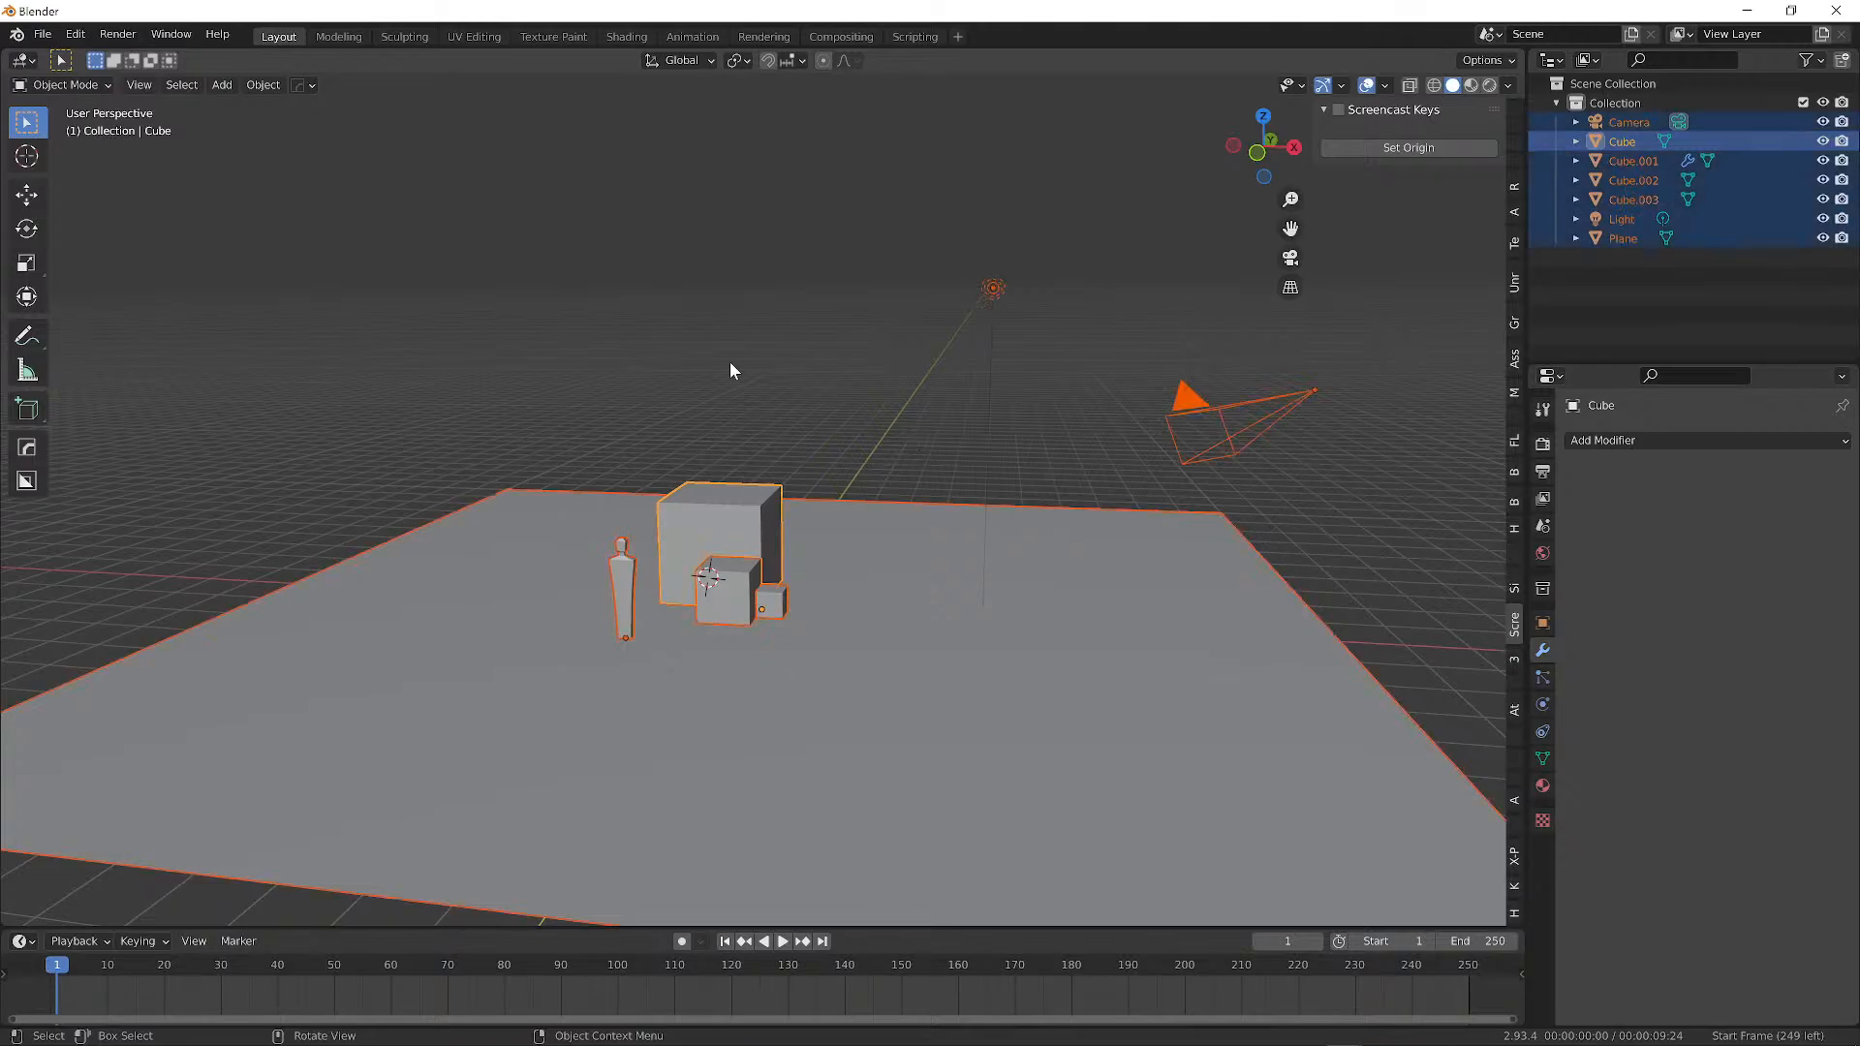
pyautogui.press('x')
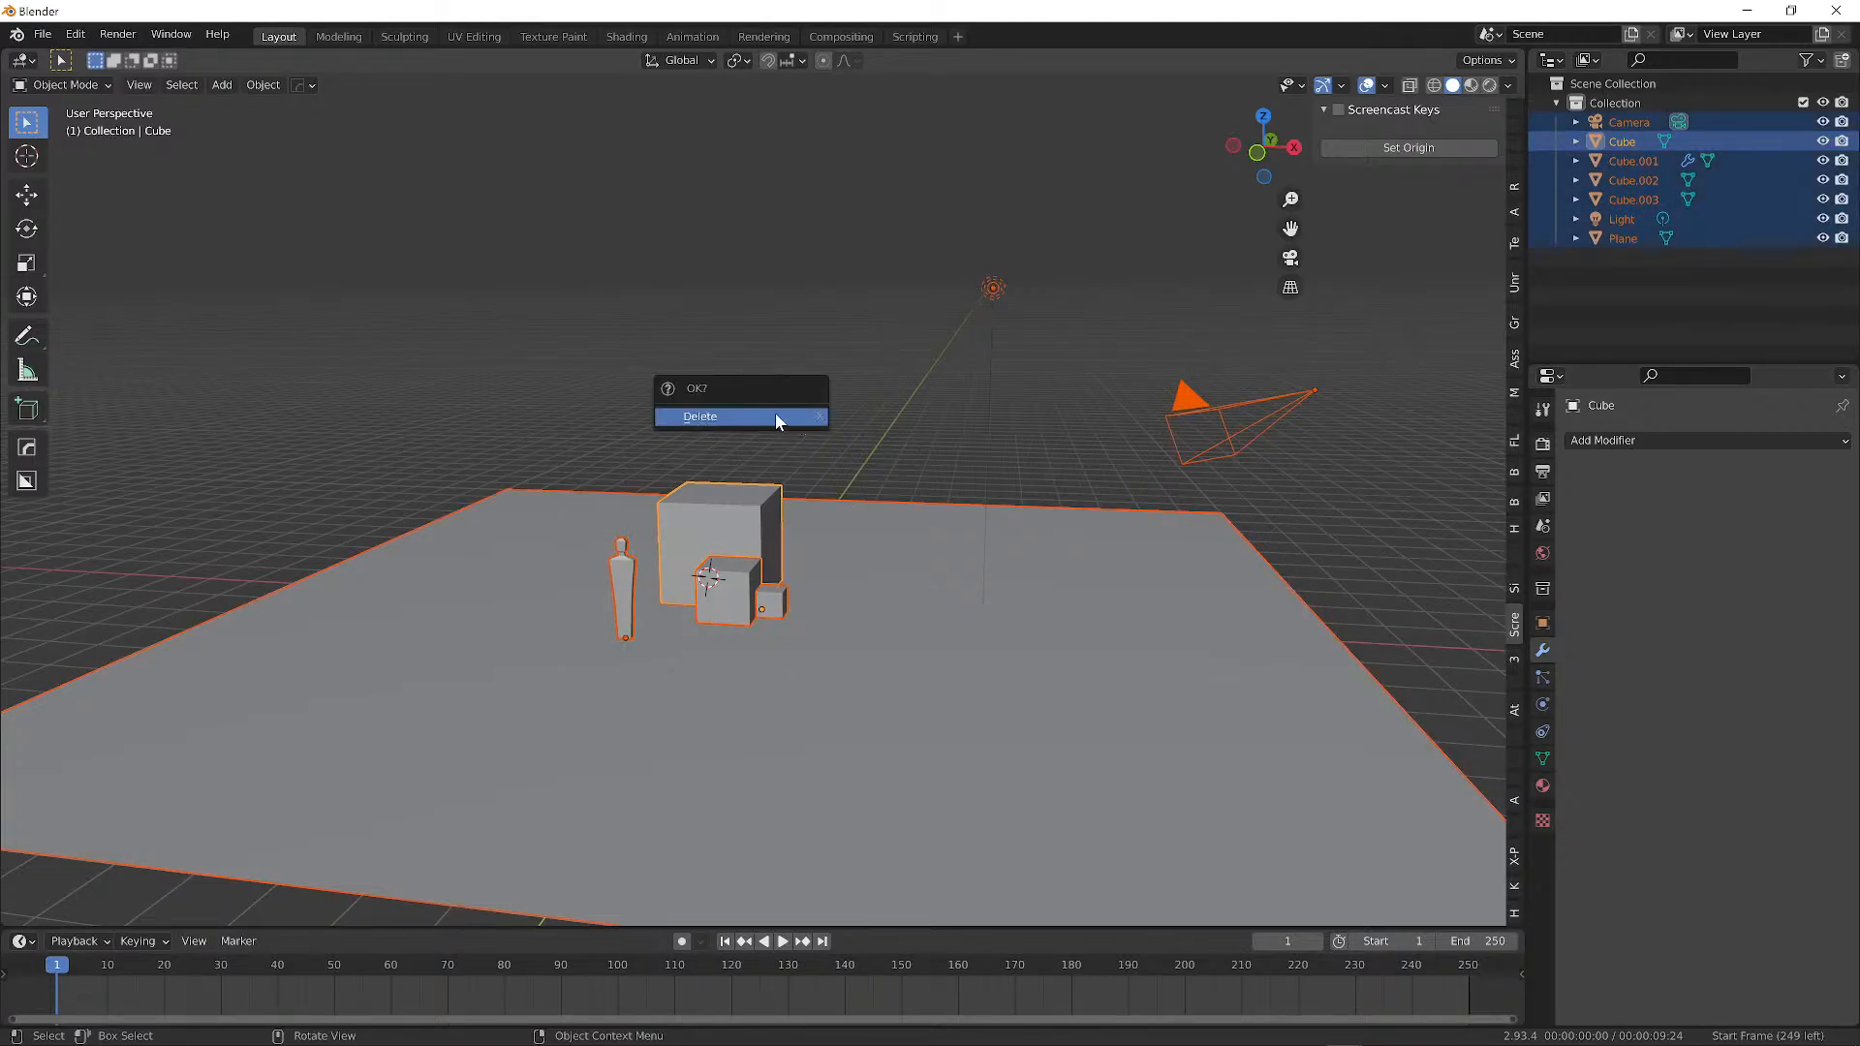
pyautogui.click(775, 417)
# Orbit the empty view and move the 3D cursor to various spots on the grid.
pyautogui.keyDown('alt'); pyautogui.moveTo(758, 587); pyautogui.dragTo(670, 469); pyautogui.keyUp('alt')
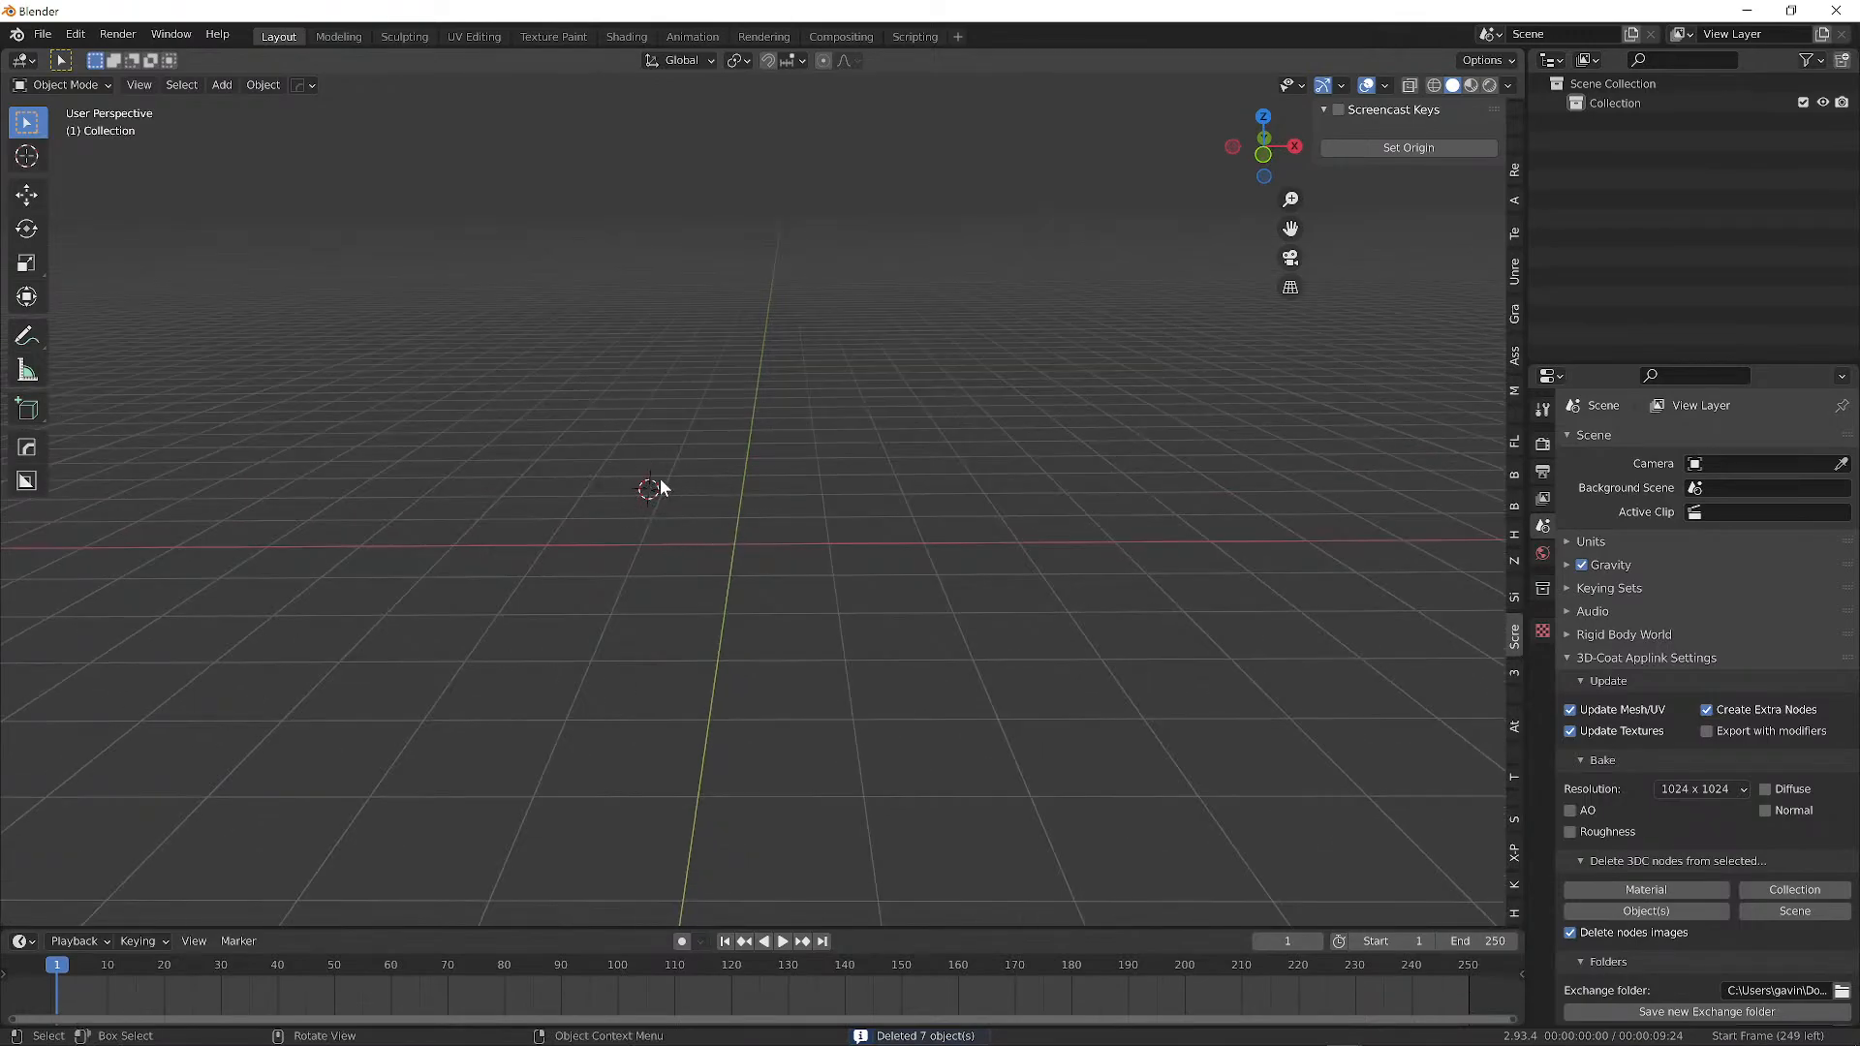
pyautogui.keyDown('shift'); pyautogui.rightClick(817, 427); pyautogui.keyUp('shift')
pyautogui.keyDown('shift'); pyautogui.rightClick(952, 610); pyautogui.keyUp('shift')
pyautogui.keyDown('shift'); pyautogui.rightClick(515, 464); pyautogui.keyUp('shift')
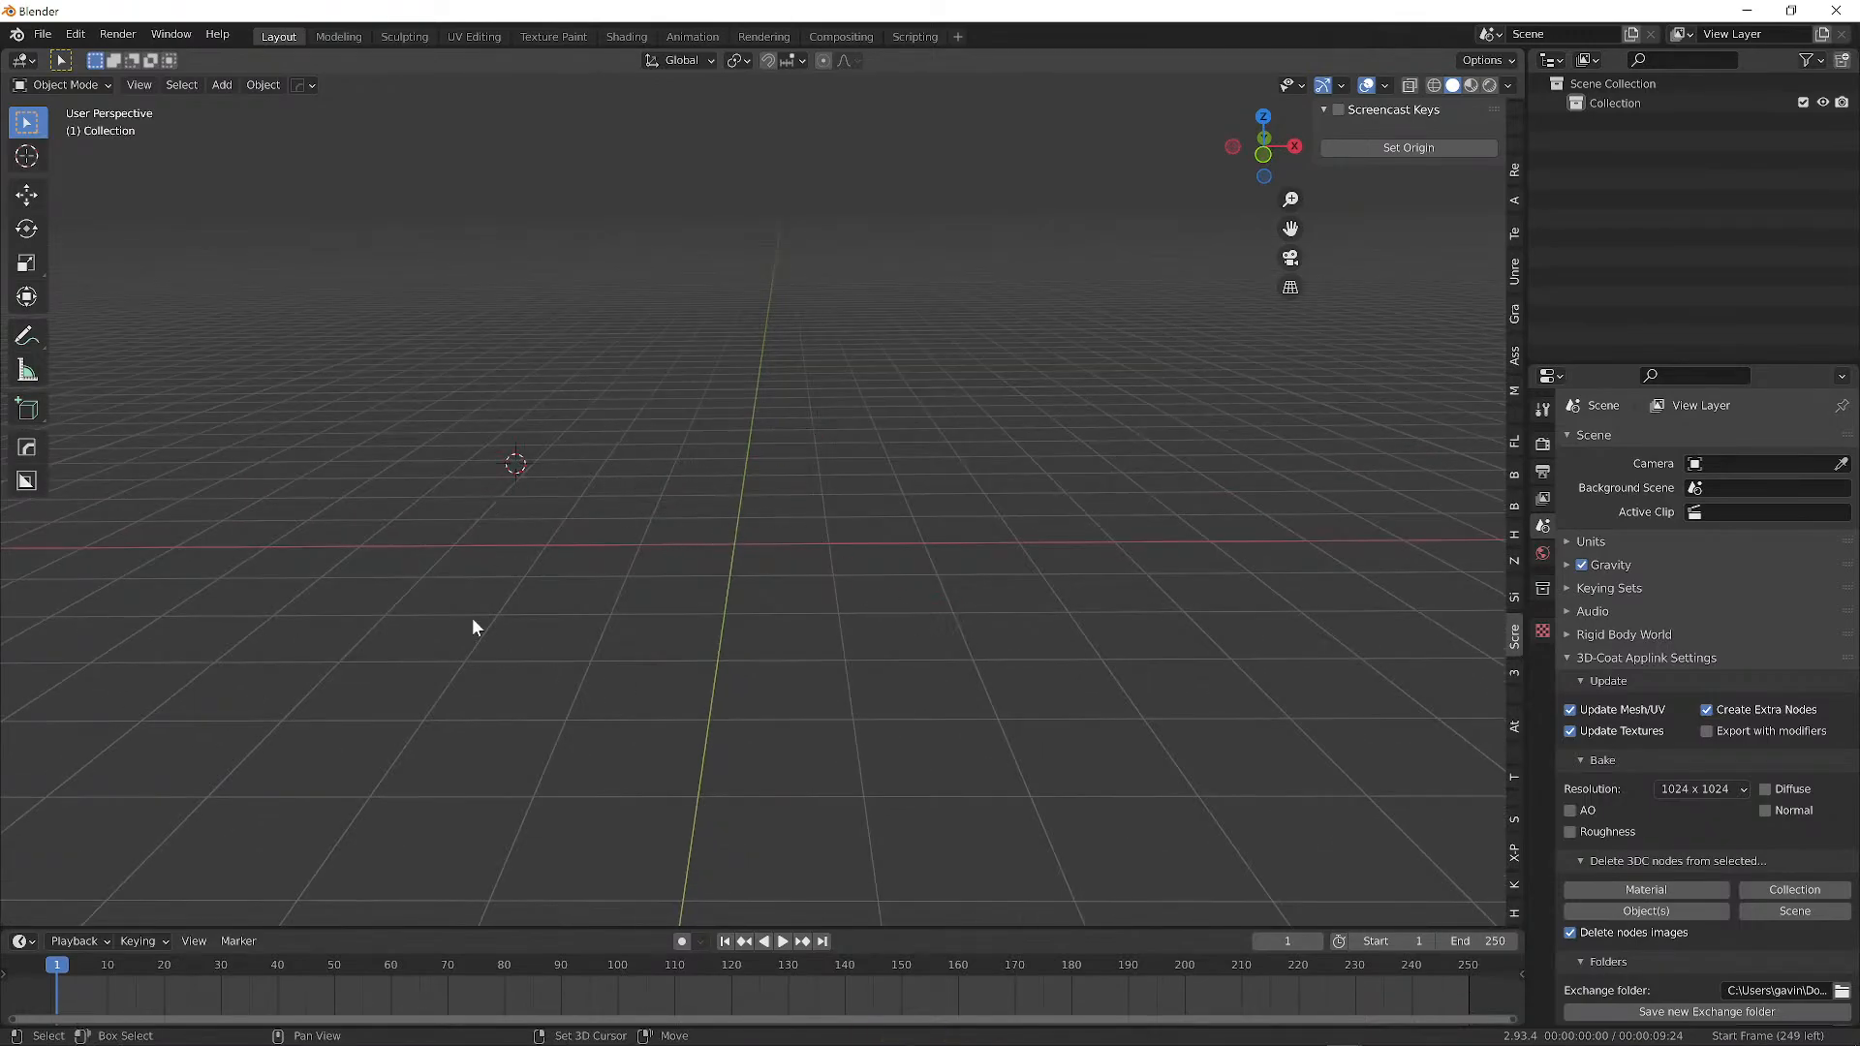
pyautogui.keyDown('shift'); pyautogui.rightClick(467, 655); pyautogui.keyUp('shift')
pyautogui.keyDown('shift'); pyautogui.rightClick(1003, 293); pyautogui.keyUp('shift')
pyautogui.keyDown('shift'); pyautogui.rightClick(1049, 627); pyautogui.keyUp('shift')
pyautogui.keyDown('shift'); pyautogui.rightClick(881, 220); pyautogui.keyUp('shift')
pyautogui.keyDown('shift'); pyautogui.rightClick(652, 320); pyautogui.keyUp('shift')
pyautogui.keyDown('shift'); pyautogui.rightClick(719, 752); pyautogui.keyUp('shift')
pyautogui.keyDown('shift'); pyautogui.rightClick(1026, 441); pyautogui.keyUp('shift')
# Open the Add-ons preferences and search for 'scr'.
pyautogui.click(75, 35)
pyautogui.click(124, 311)
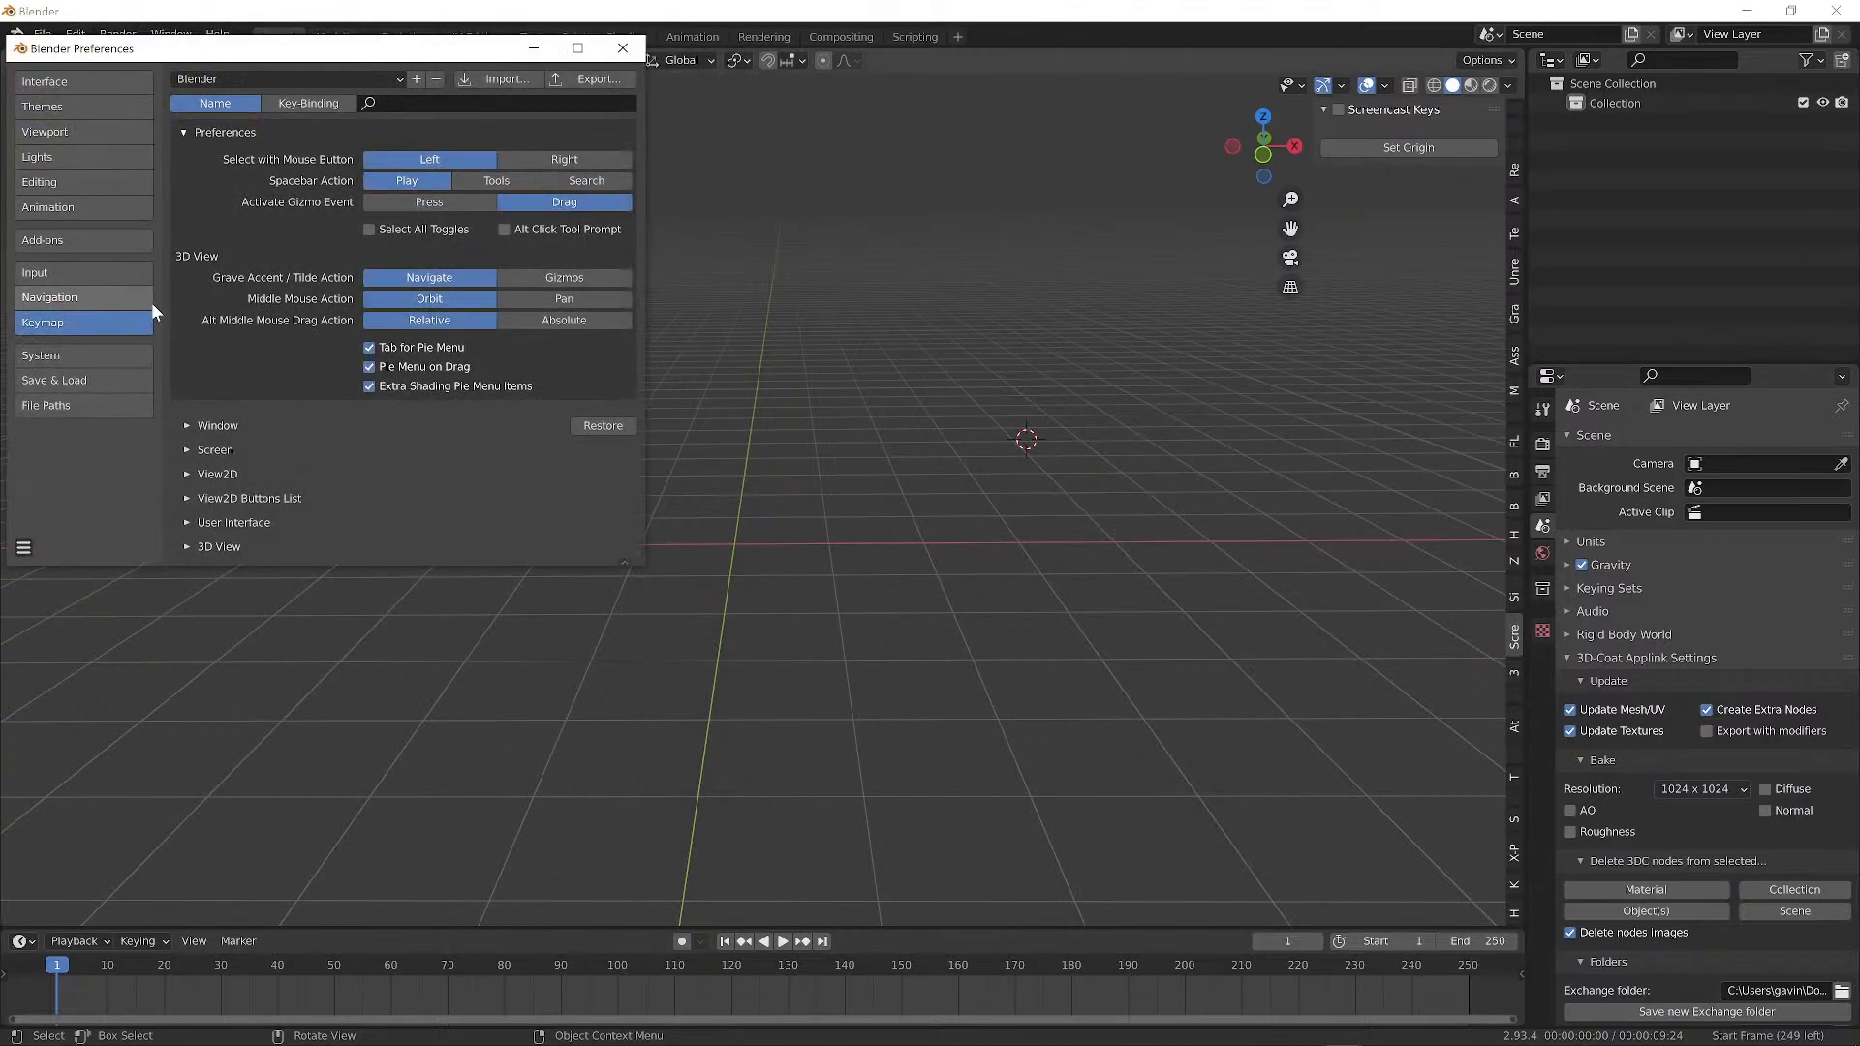
pyautogui.click(61, 240)
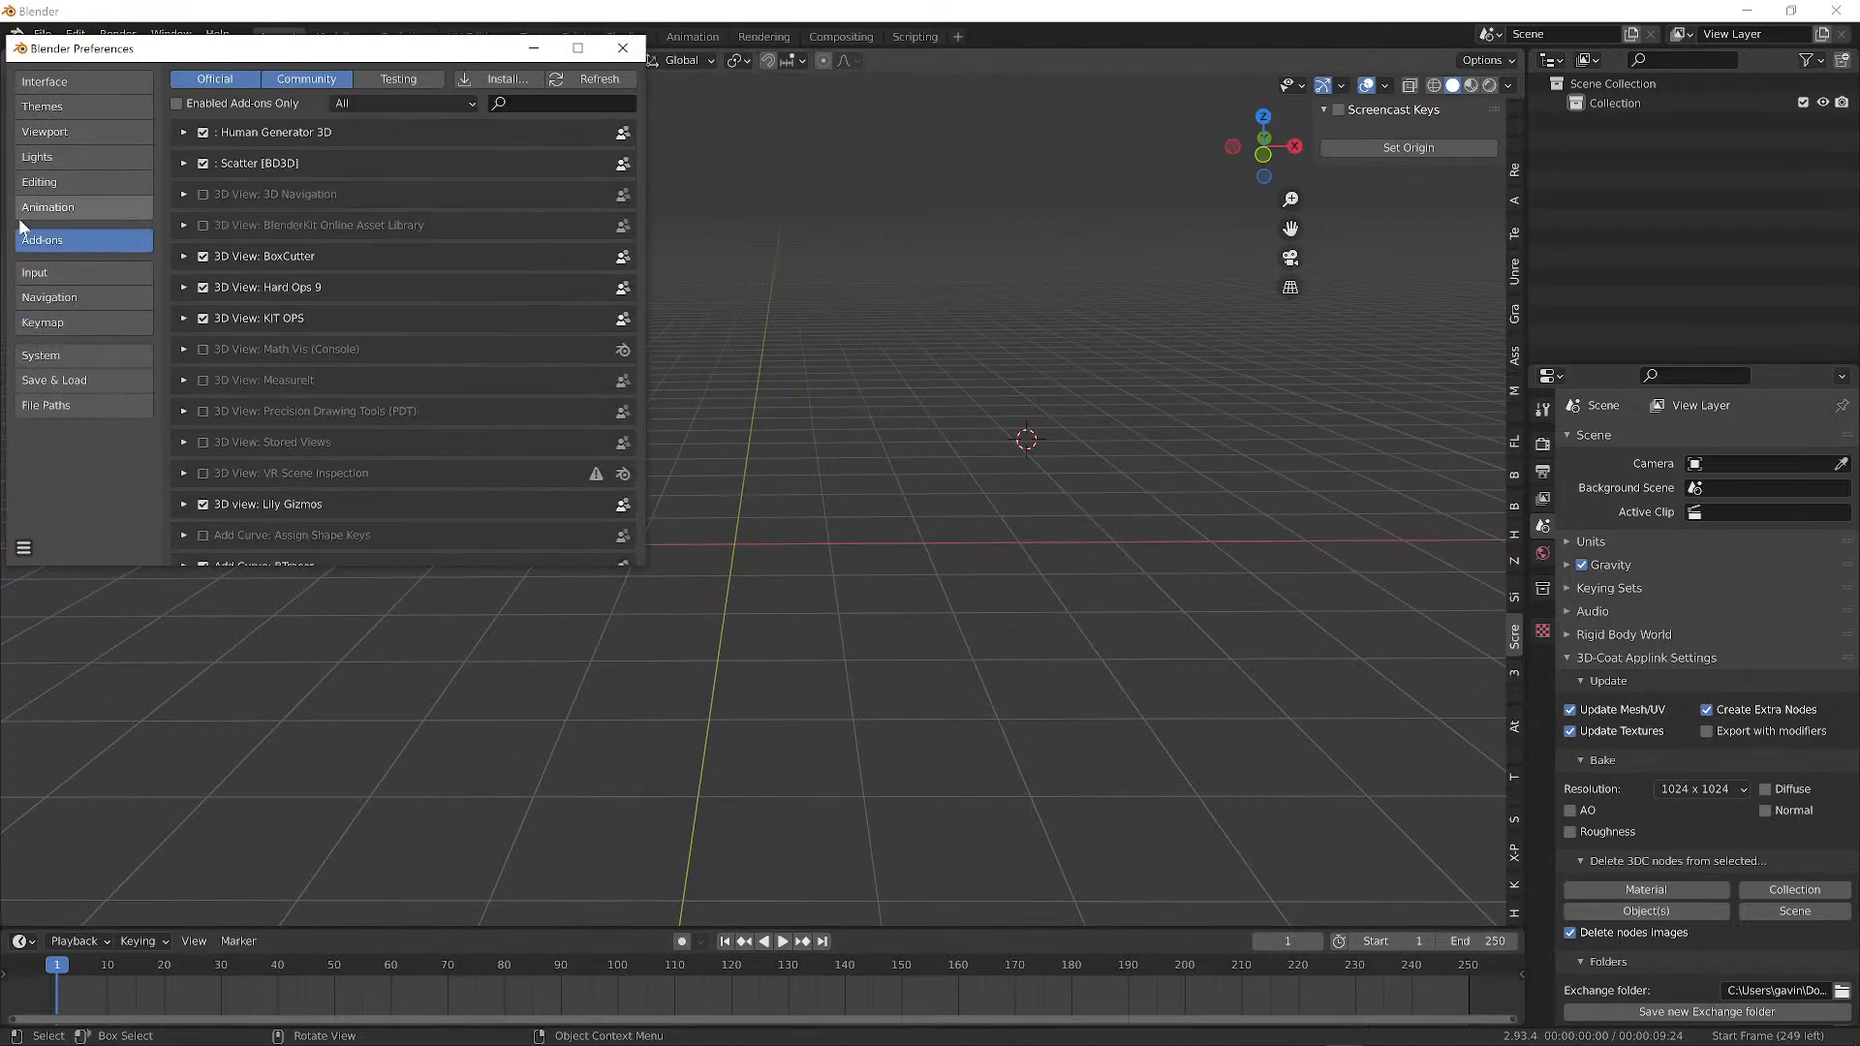
pyautogui.click(567, 103)
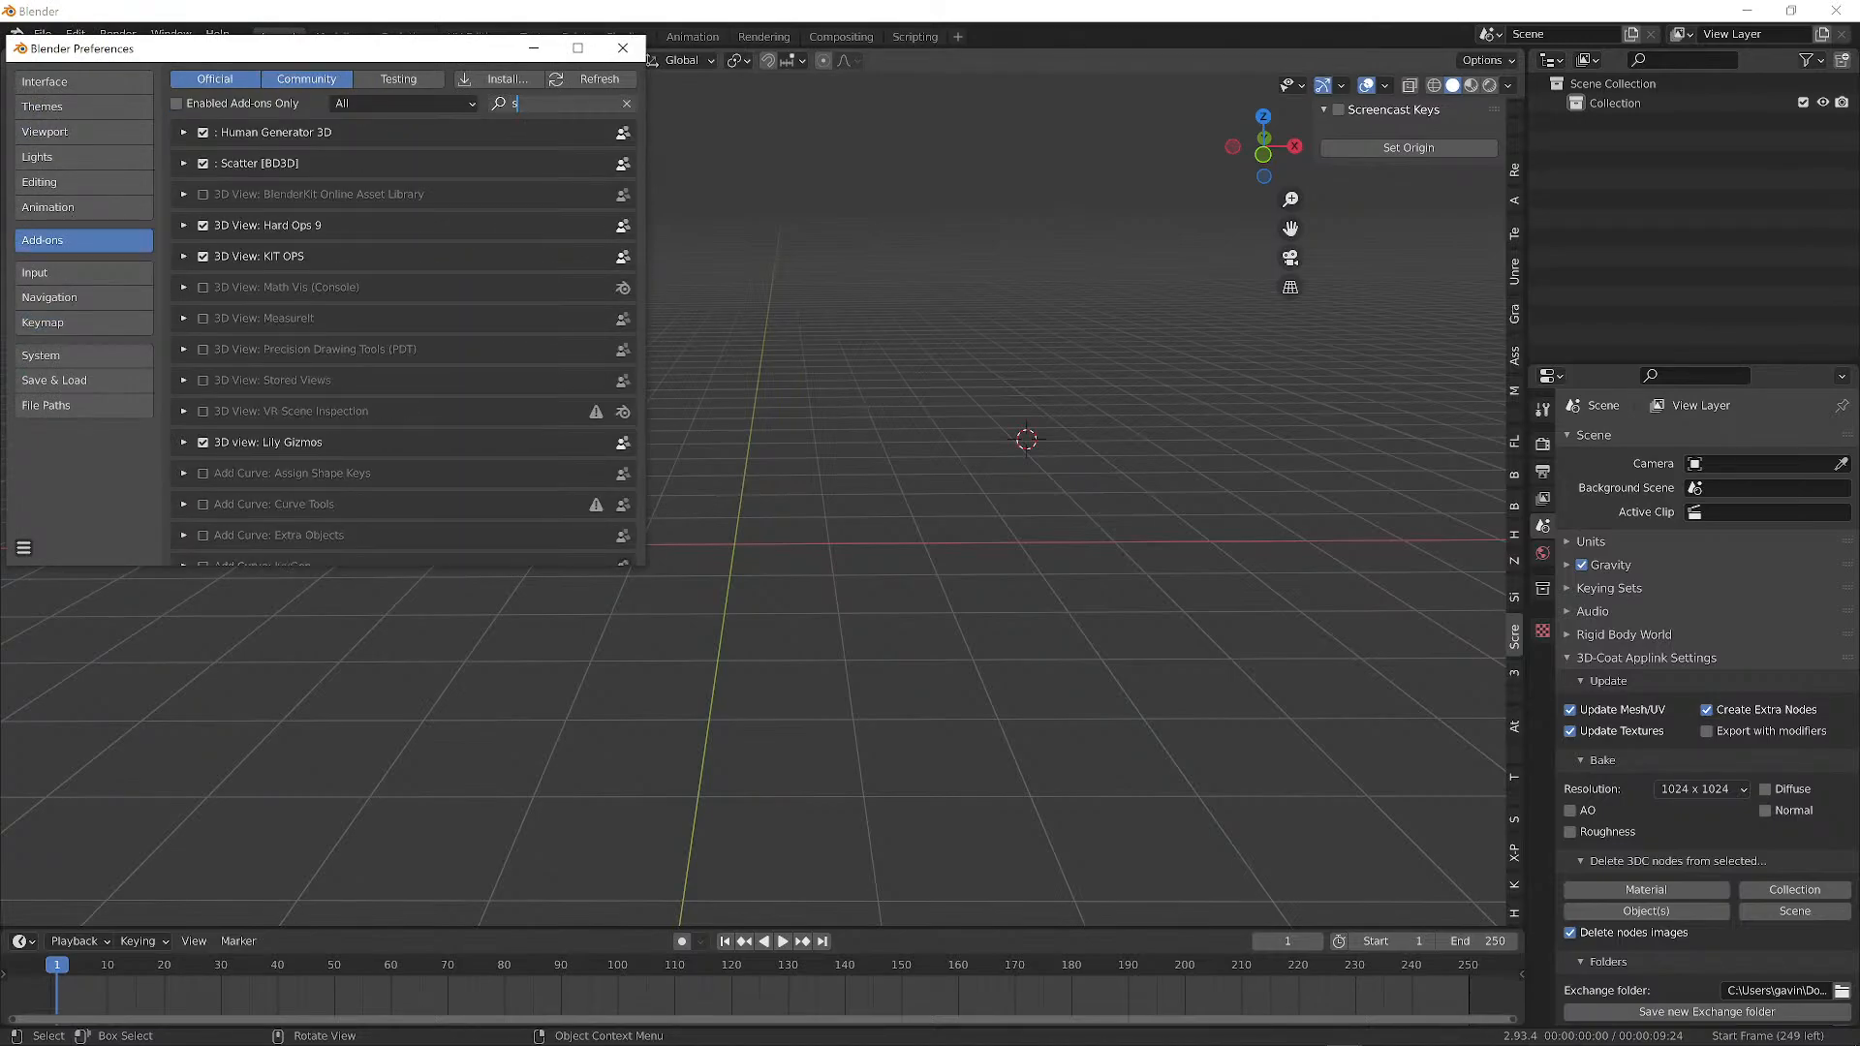
pyautogui.write('sce')
pyautogui.press('BackSpace')
pyautogui.write('r')
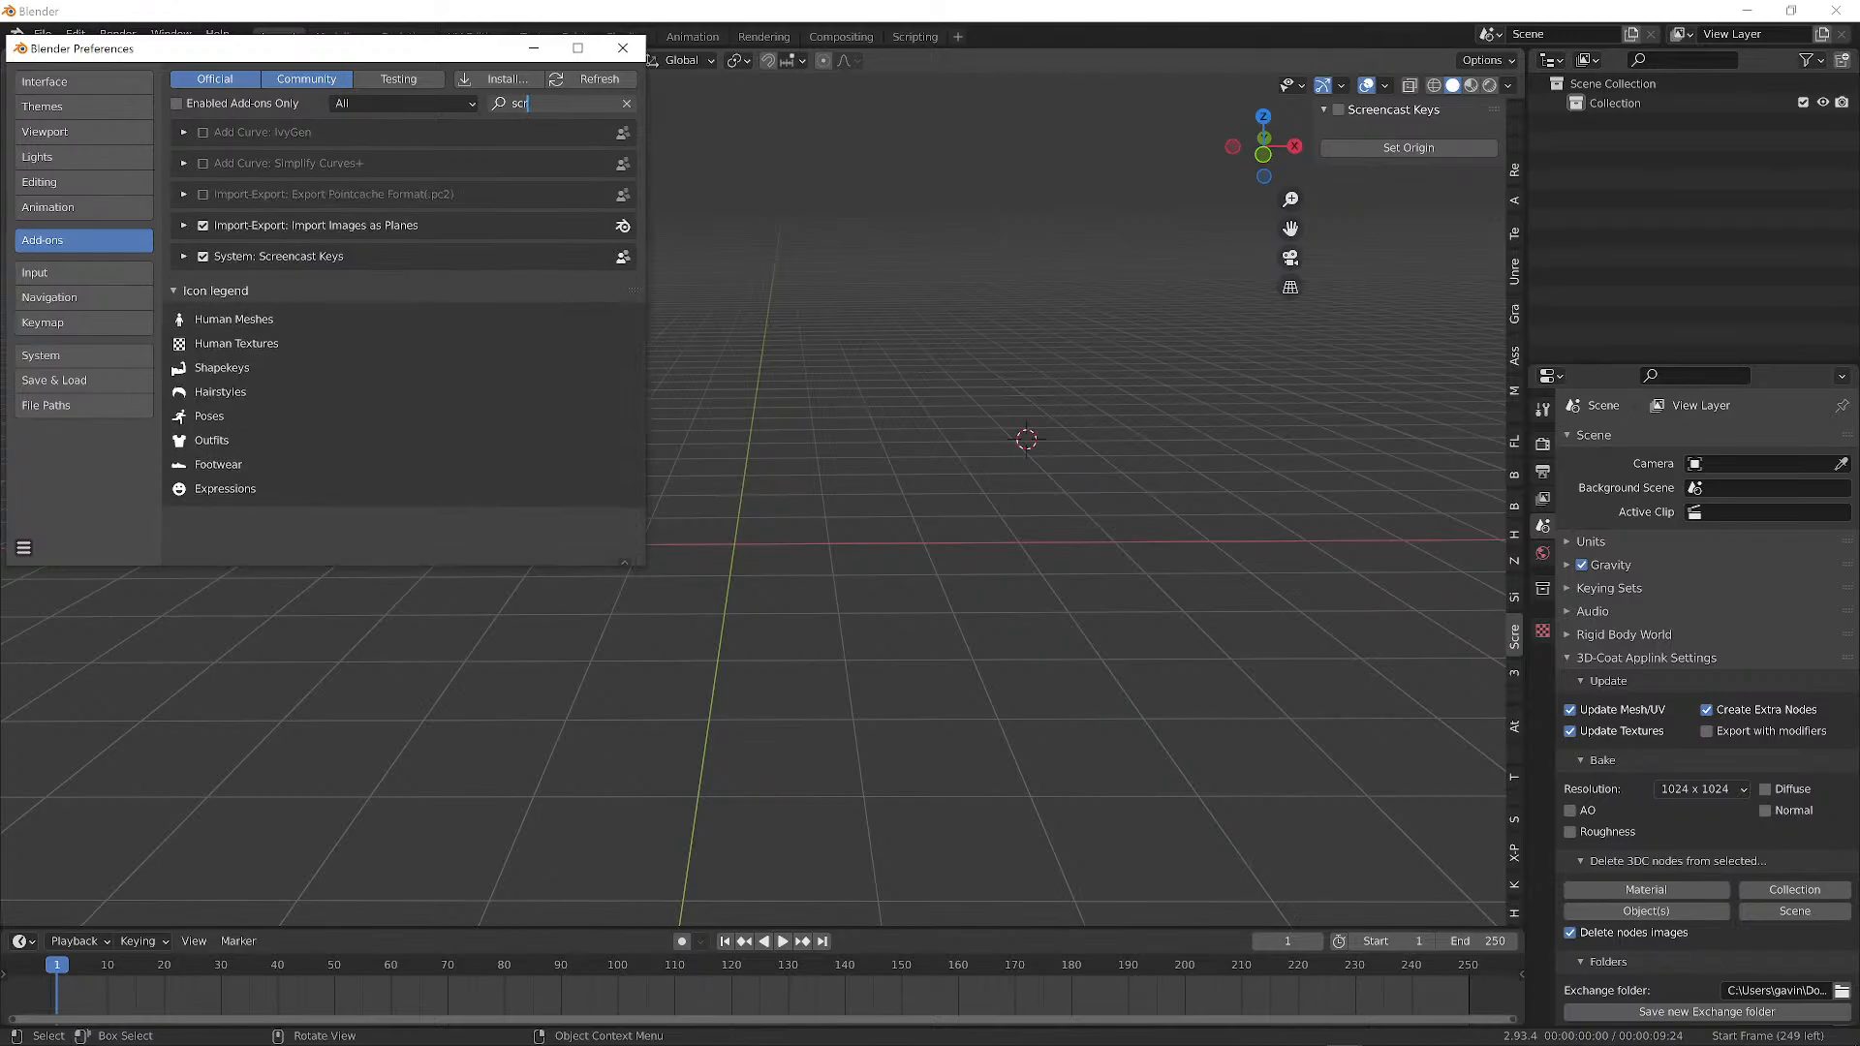
pyautogui.press('Return')
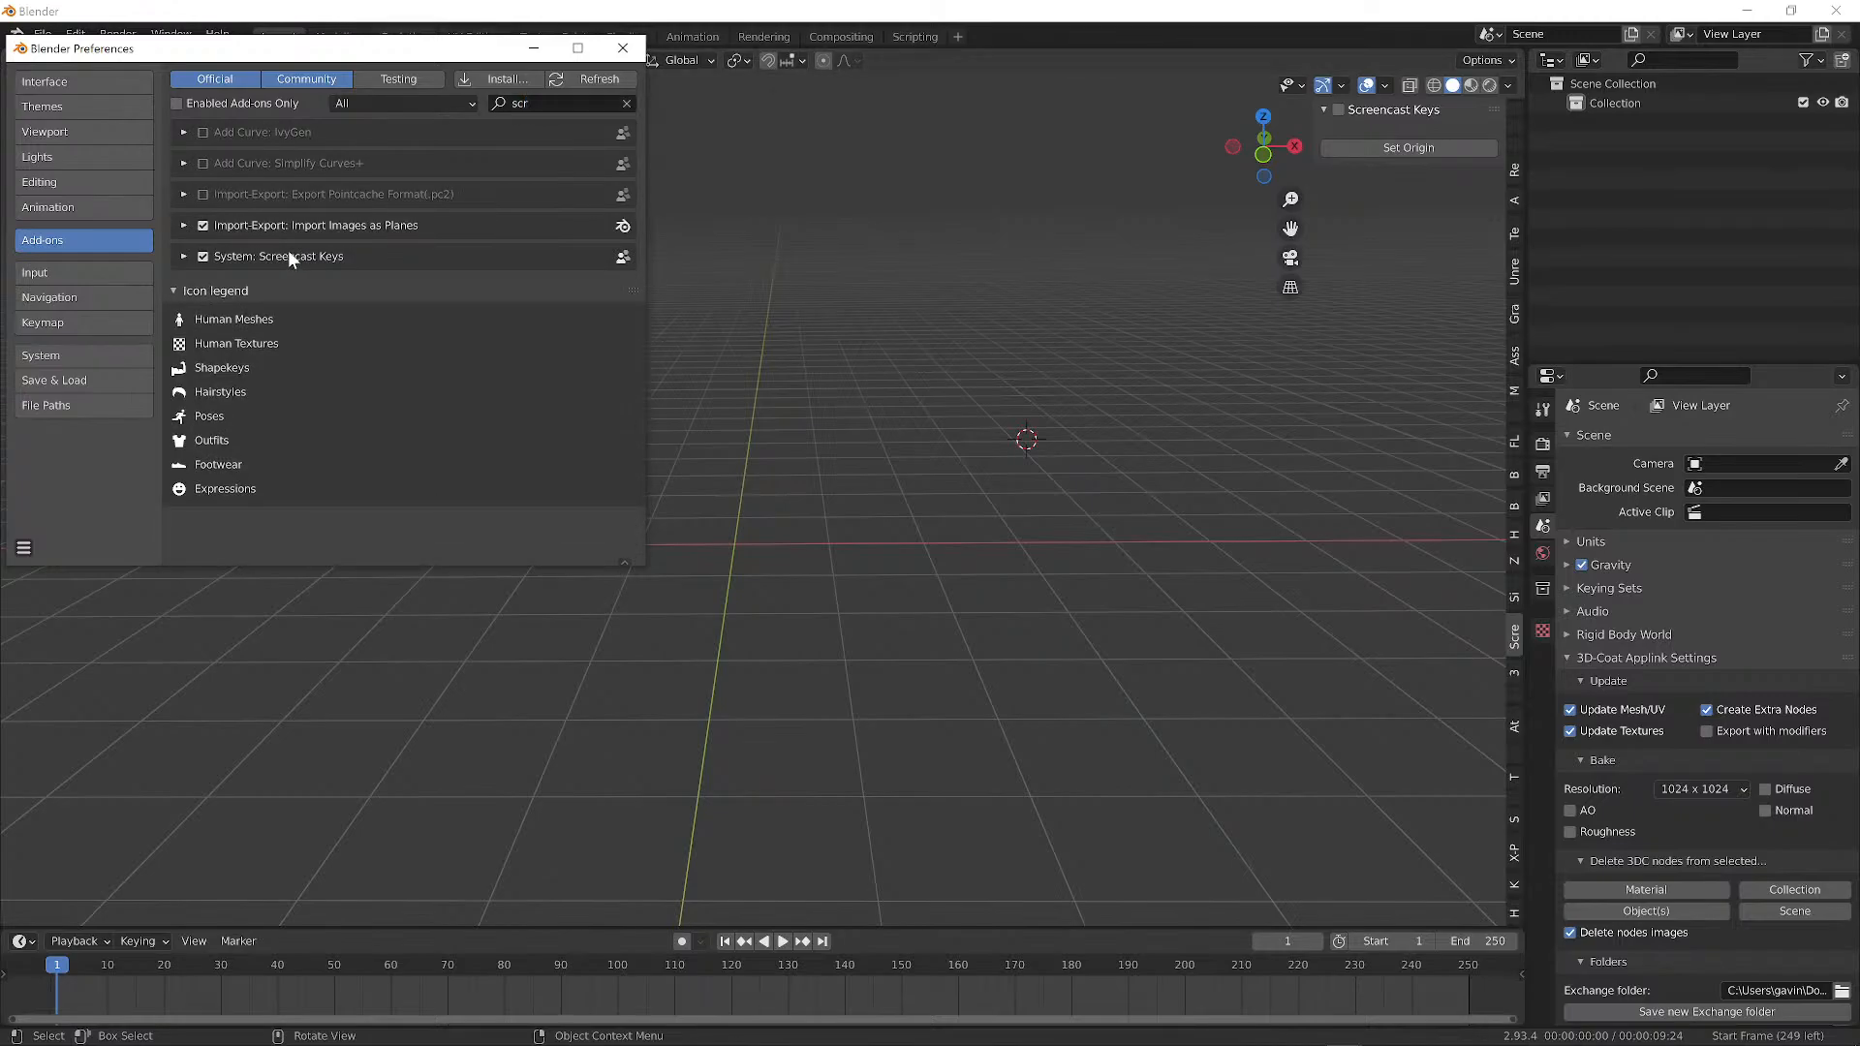
# Expand Screencast Keys, widen the window, and open its Documentation link.
pyautogui.click(183, 256)
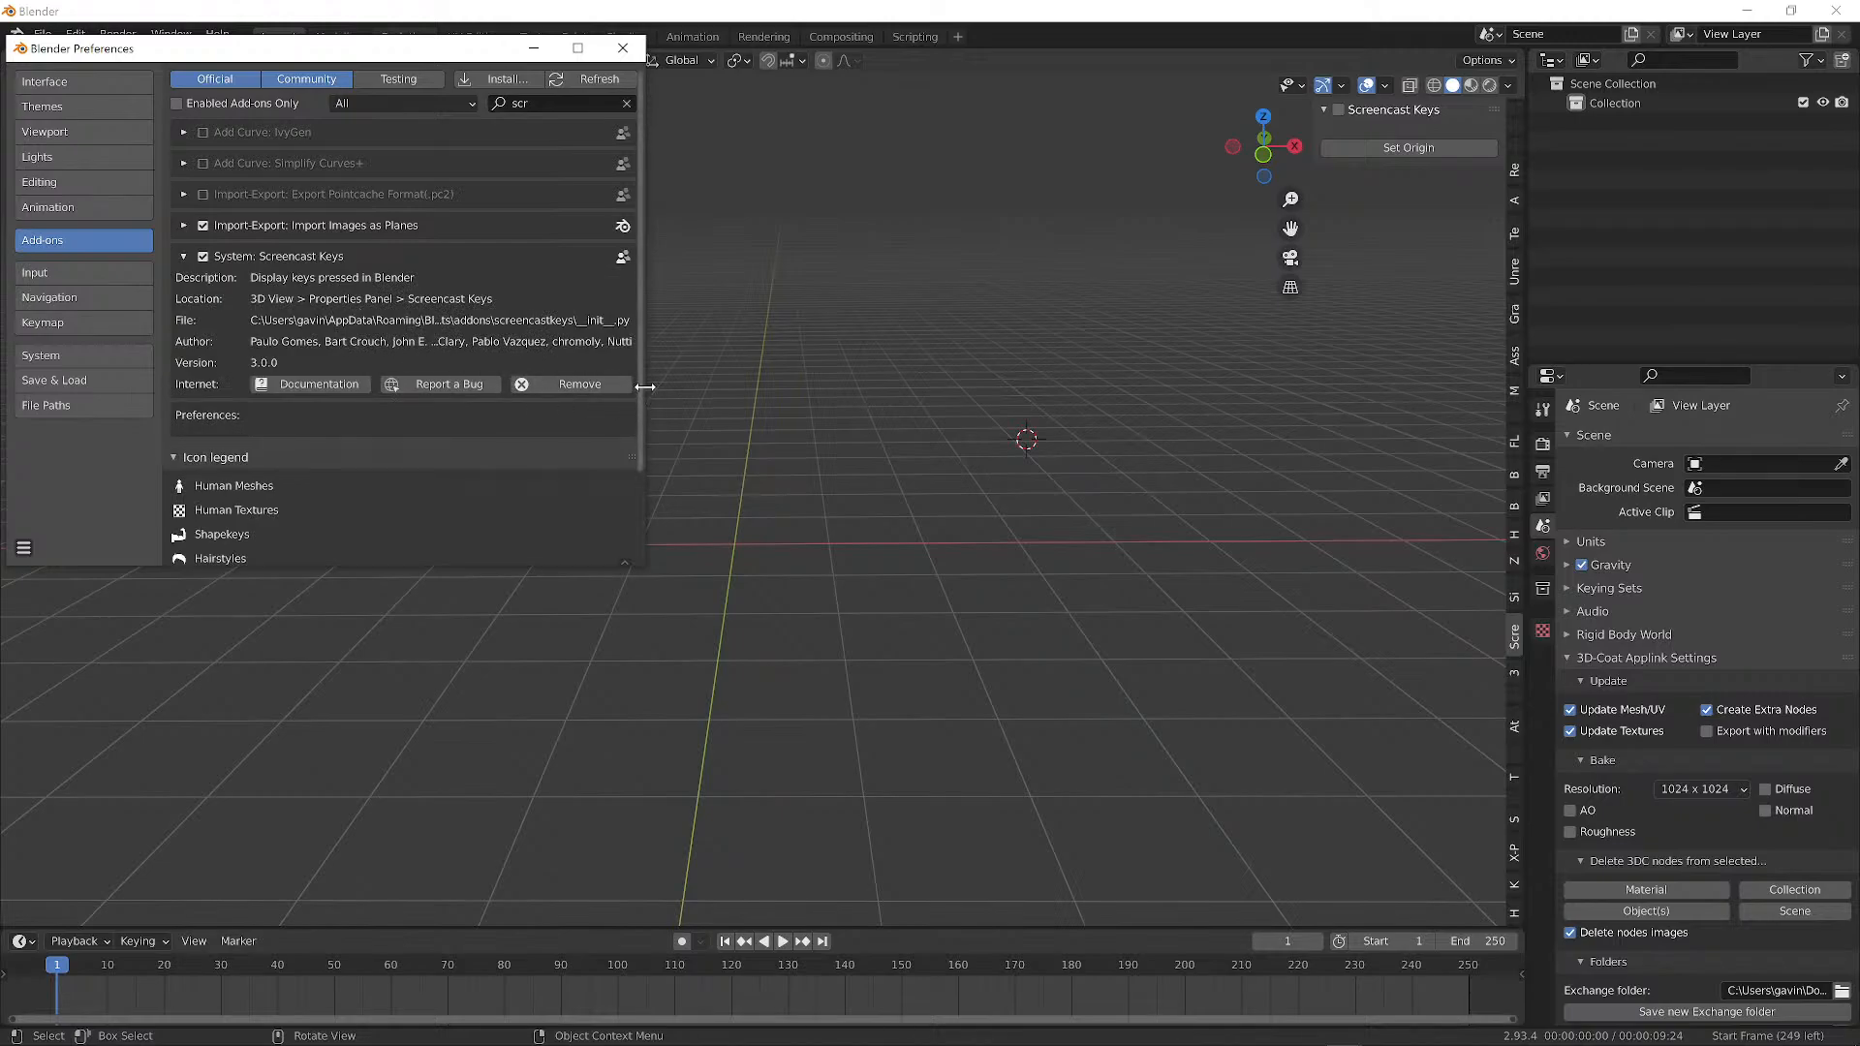
pyautogui.moveTo(643, 387); pyautogui.dragTo(969, 394)
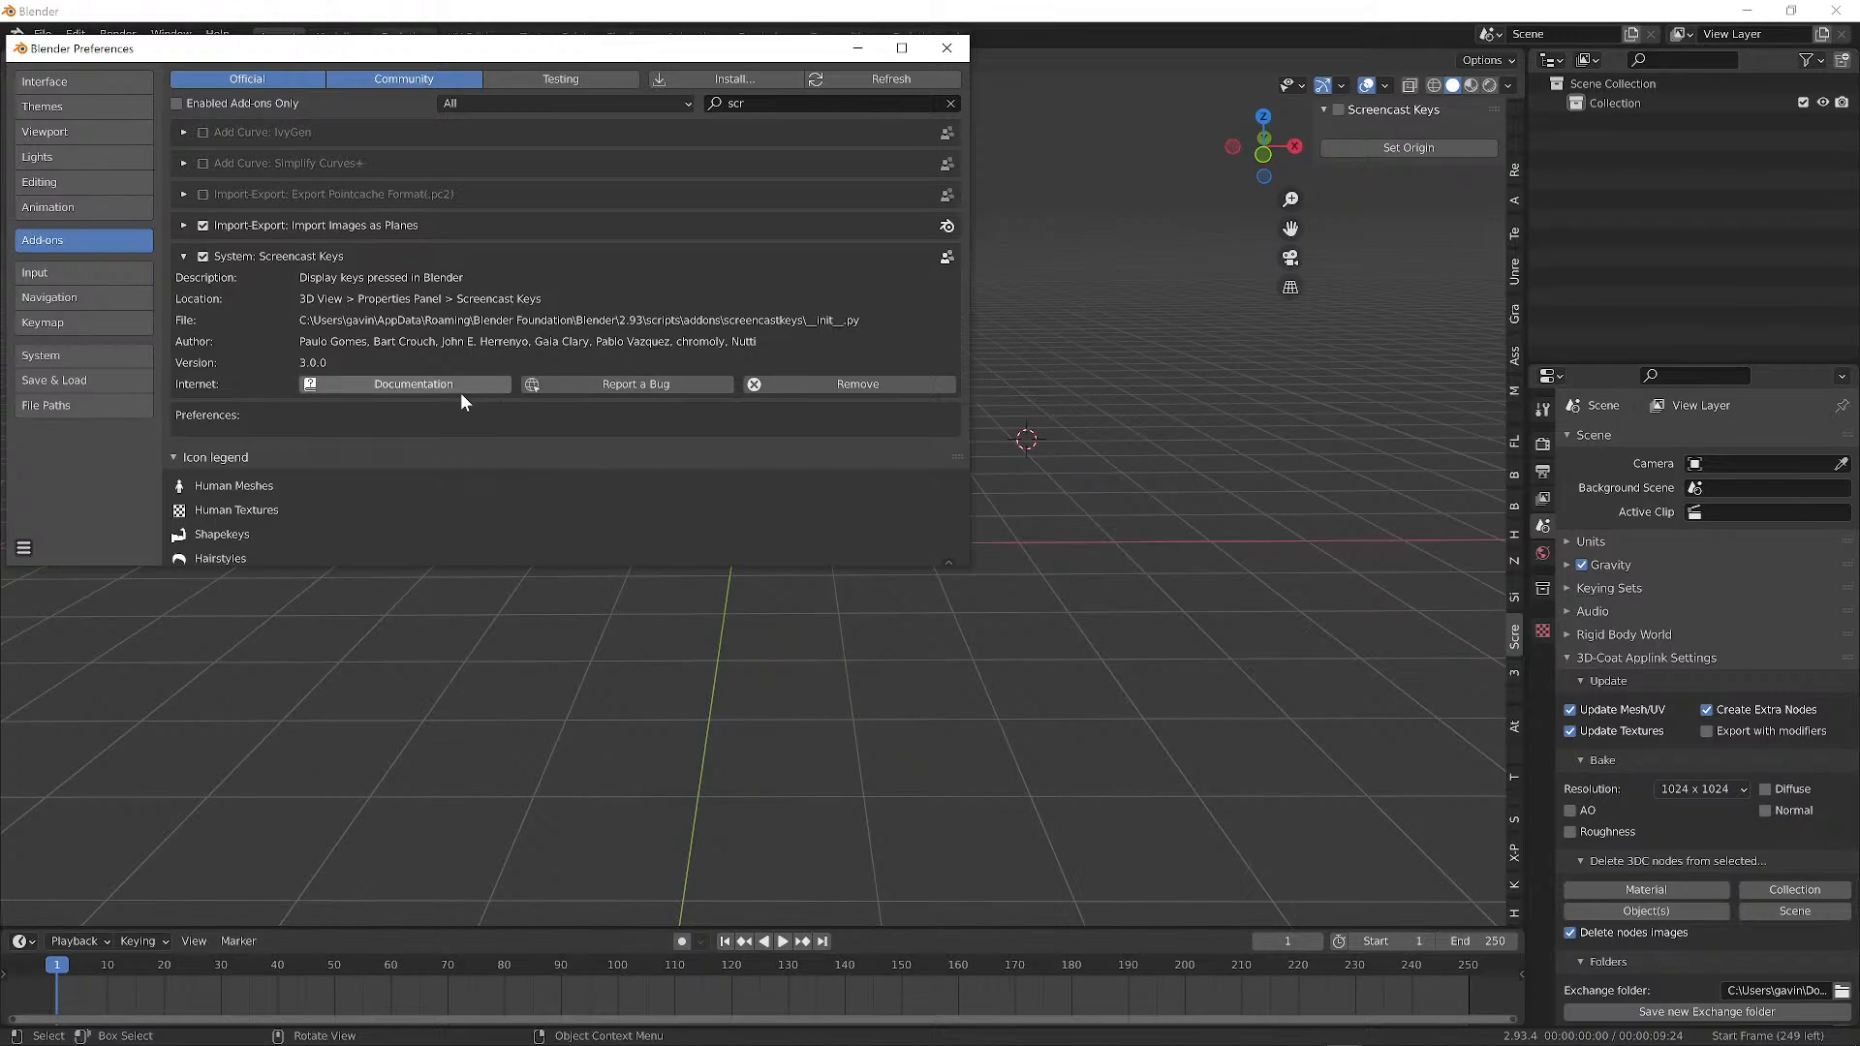
pyautogui.click(426, 383)
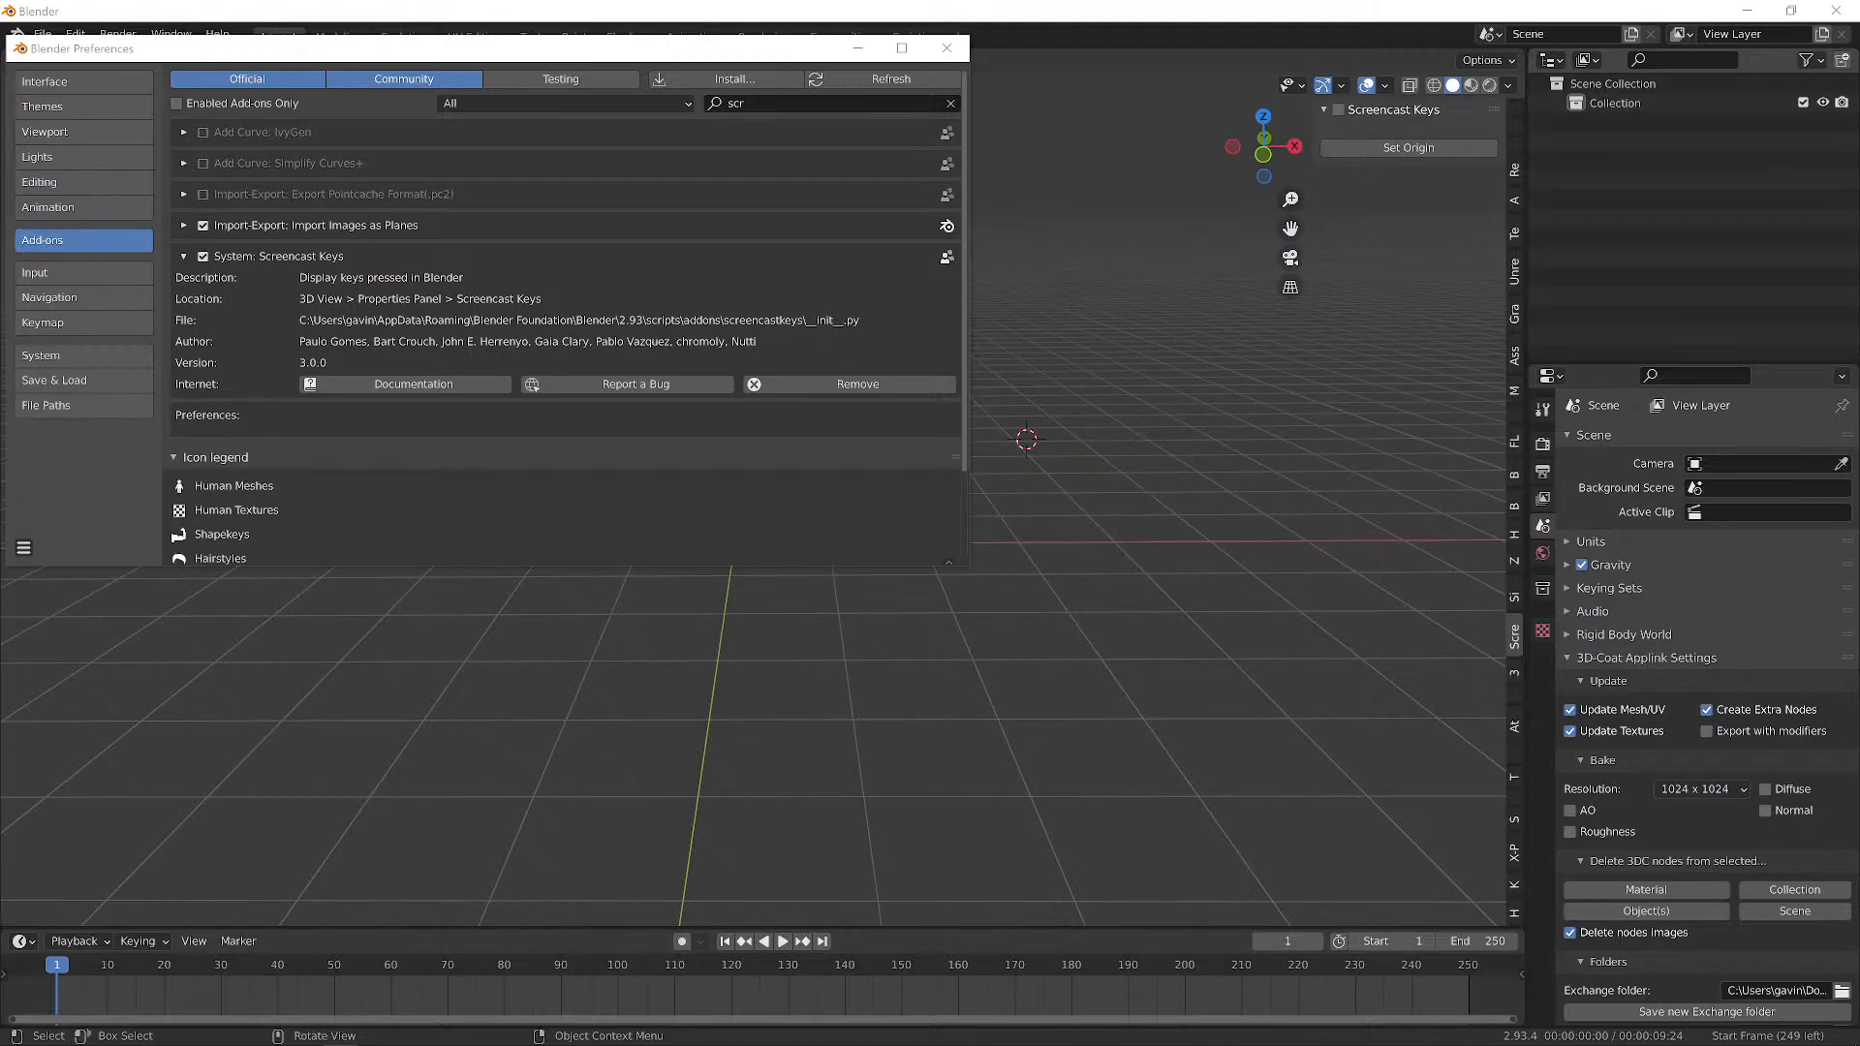
# Browse the Screencast-Keys GitHub page and go to its Releases page.
pyautogui.scroll(5, 1003, 446)
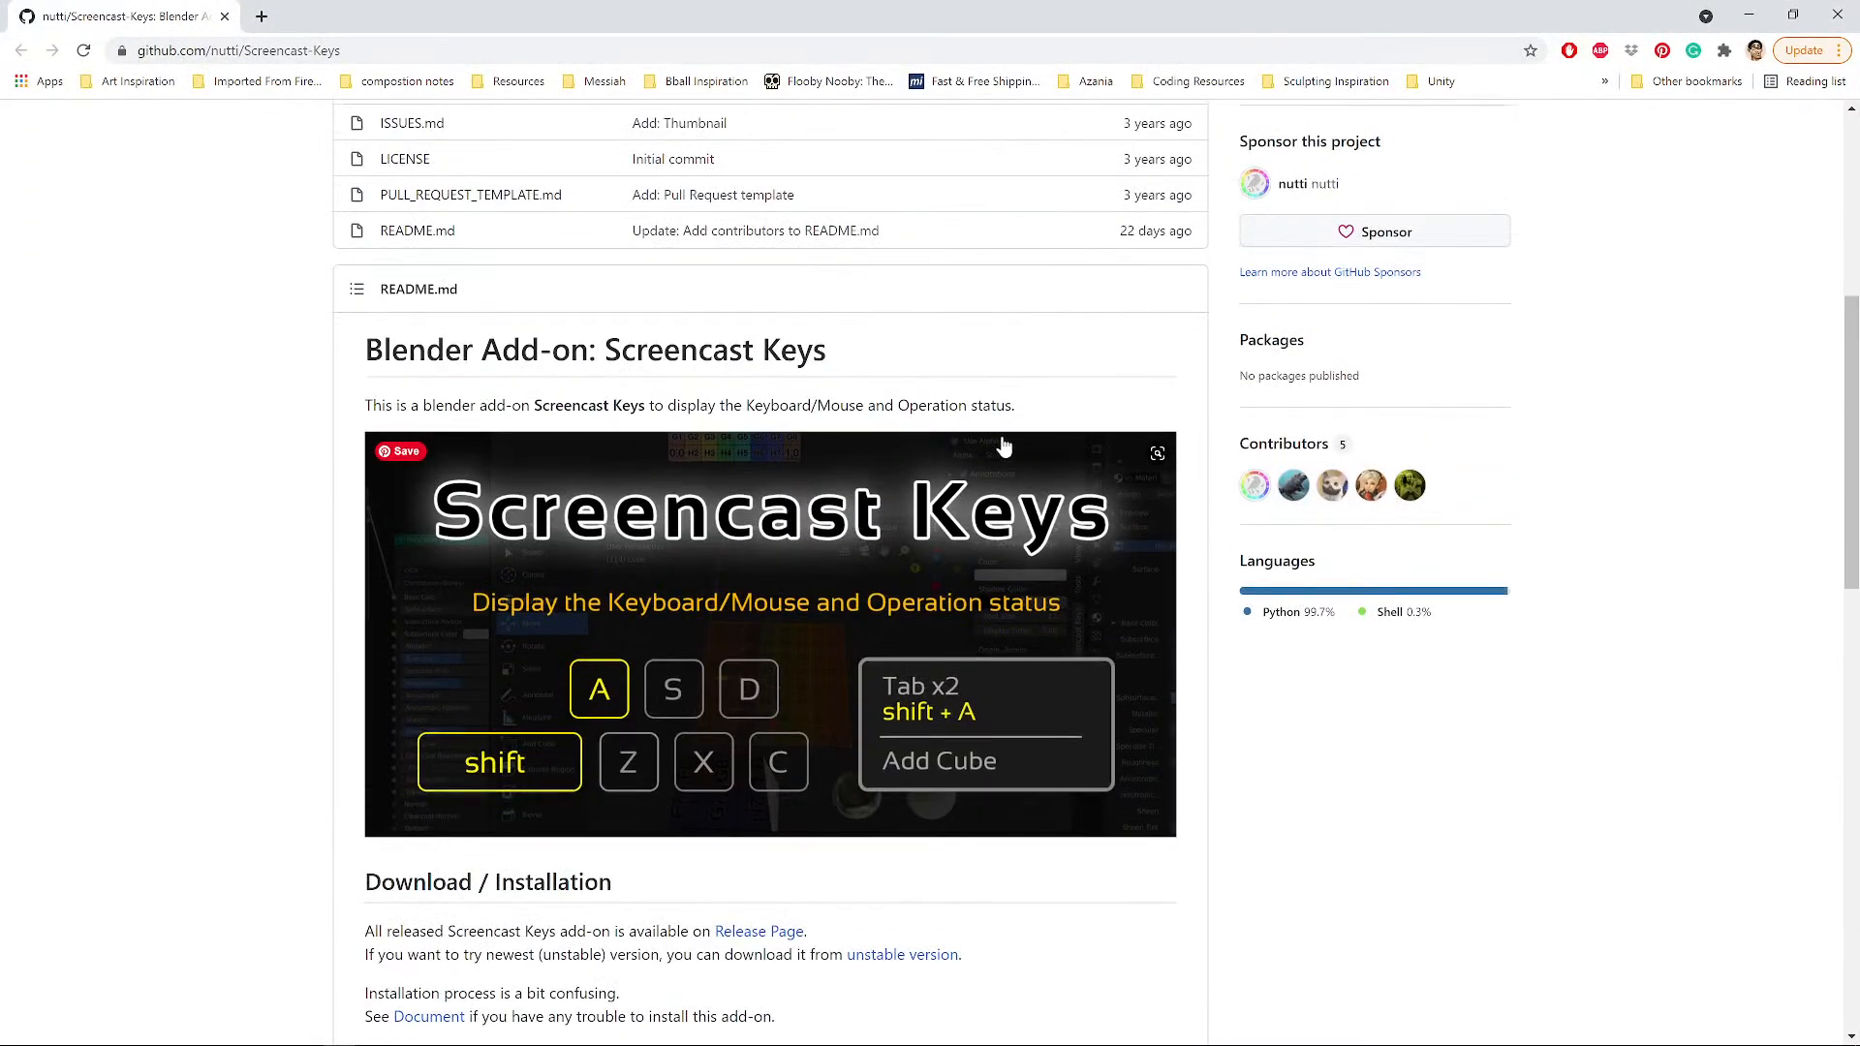
pyautogui.scroll(8, 1004, 446)
pyautogui.scroll(-4, 1391, 436)
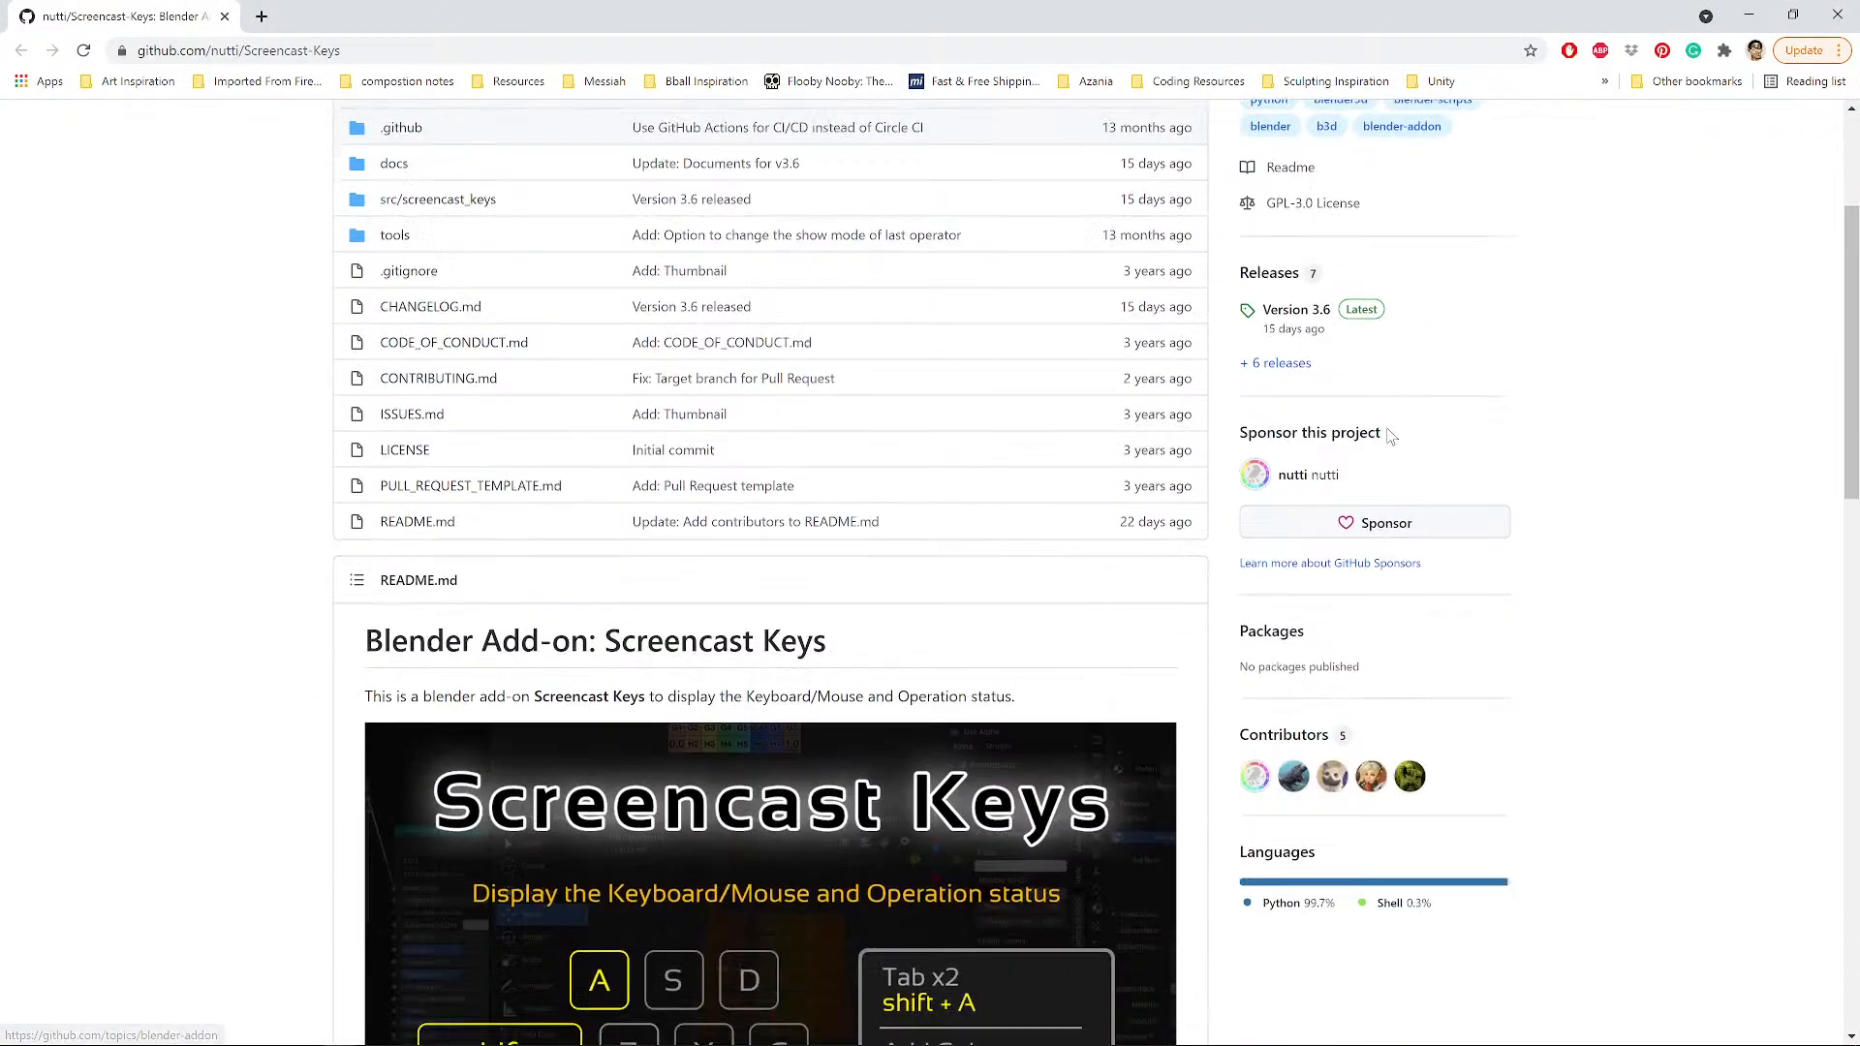
pyautogui.scroll(2, 1391, 436)
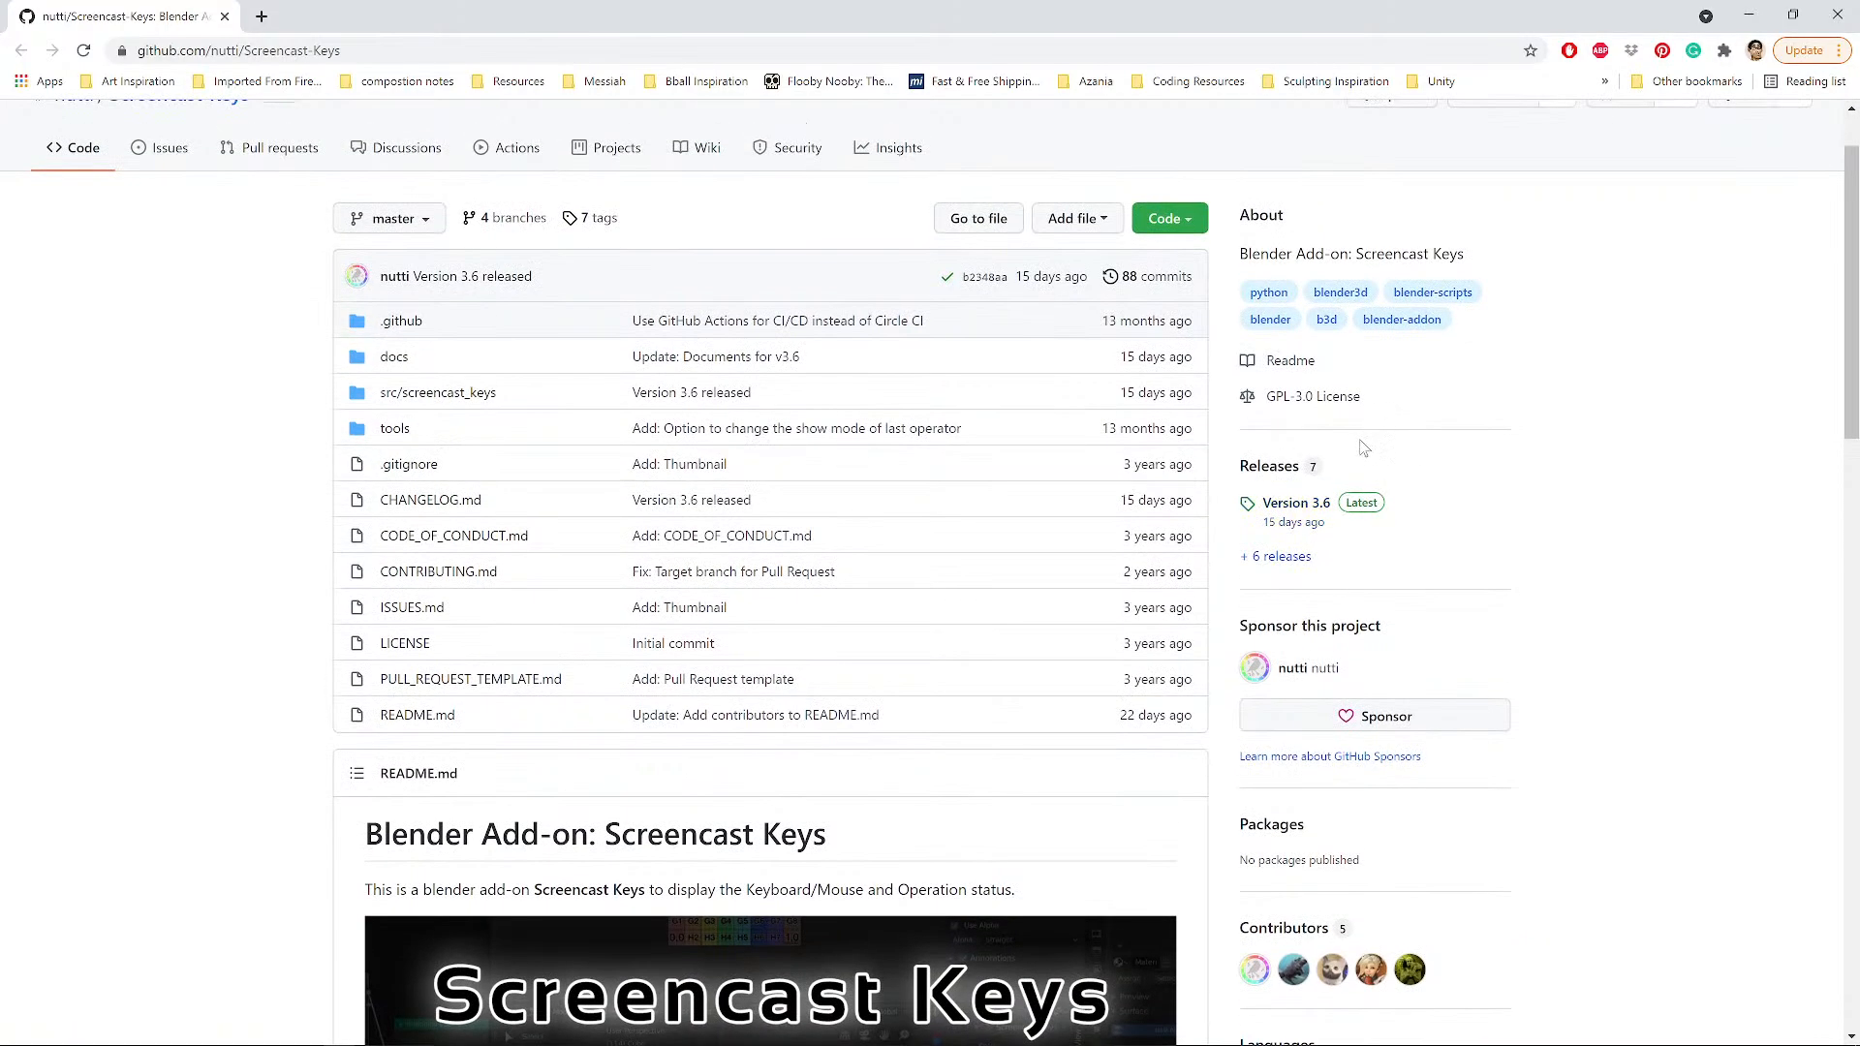
pyautogui.scroll(-7, 1146, 543)
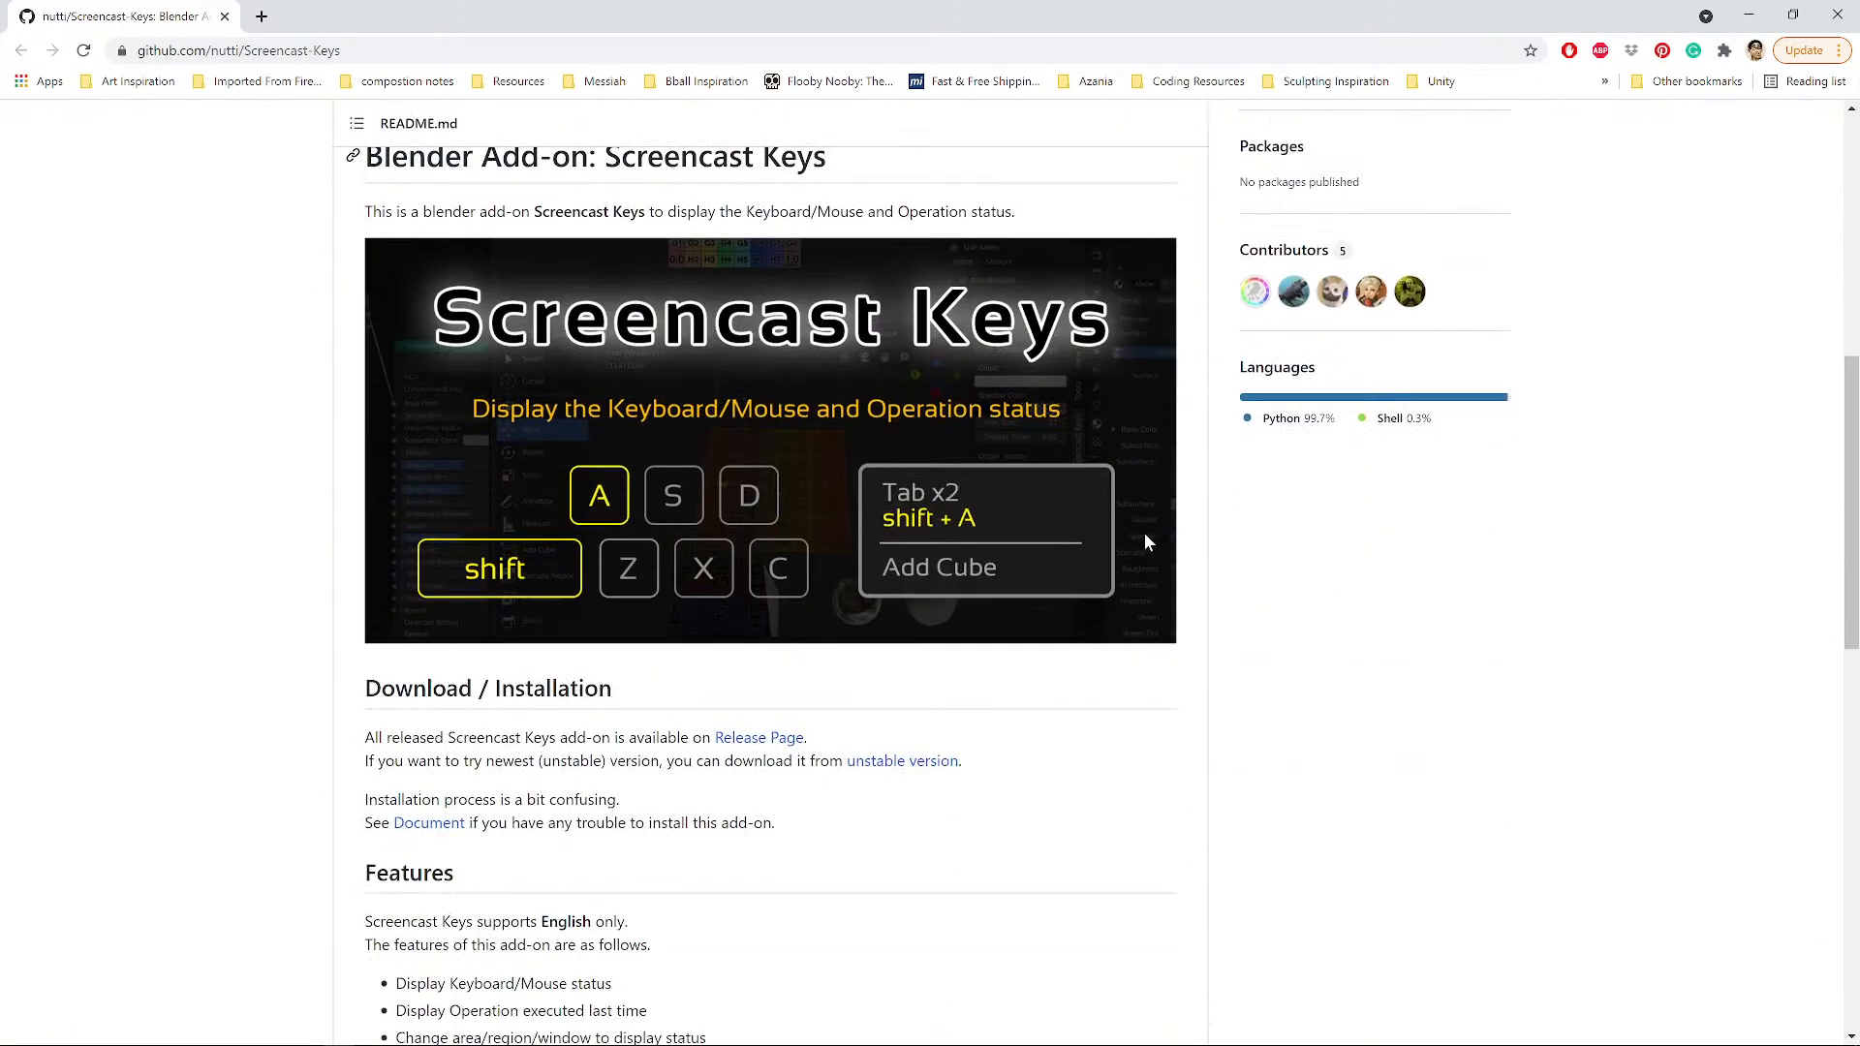
pyautogui.scroll(-5, 1147, 543)
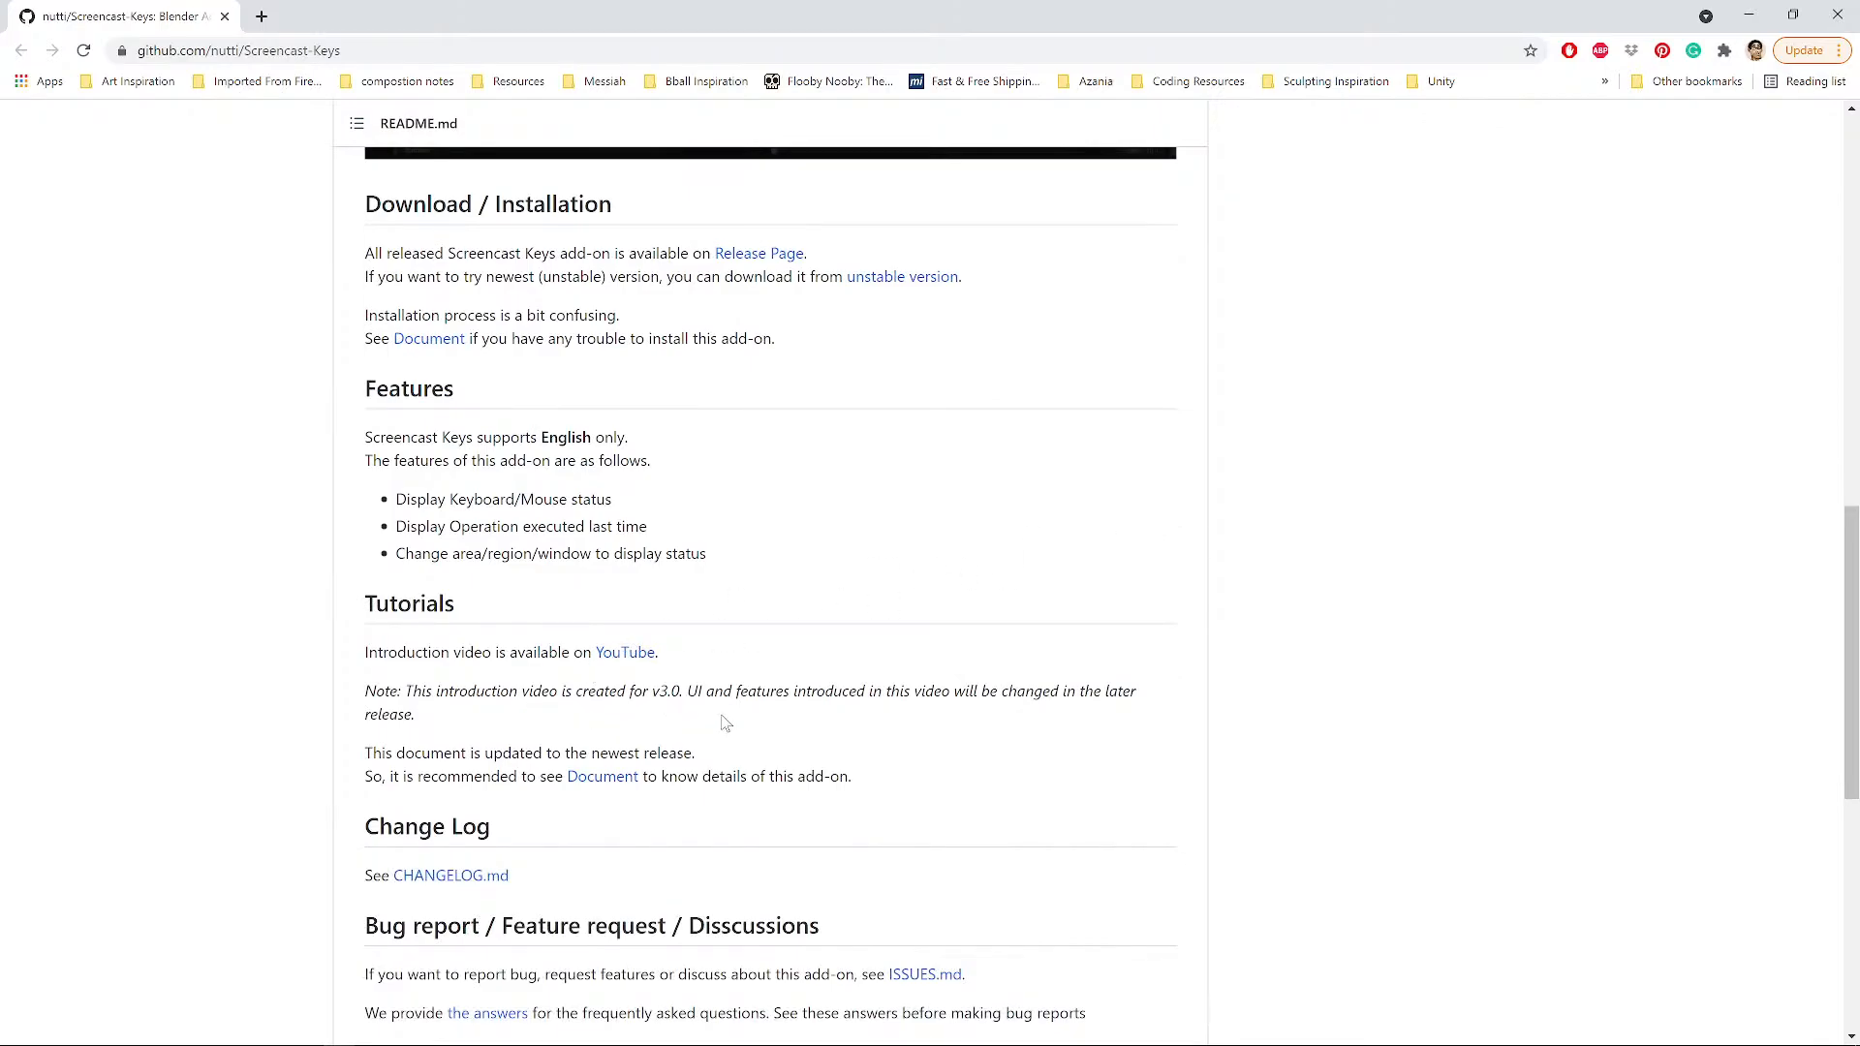
pyautogui.scroll(12, 726, 724)
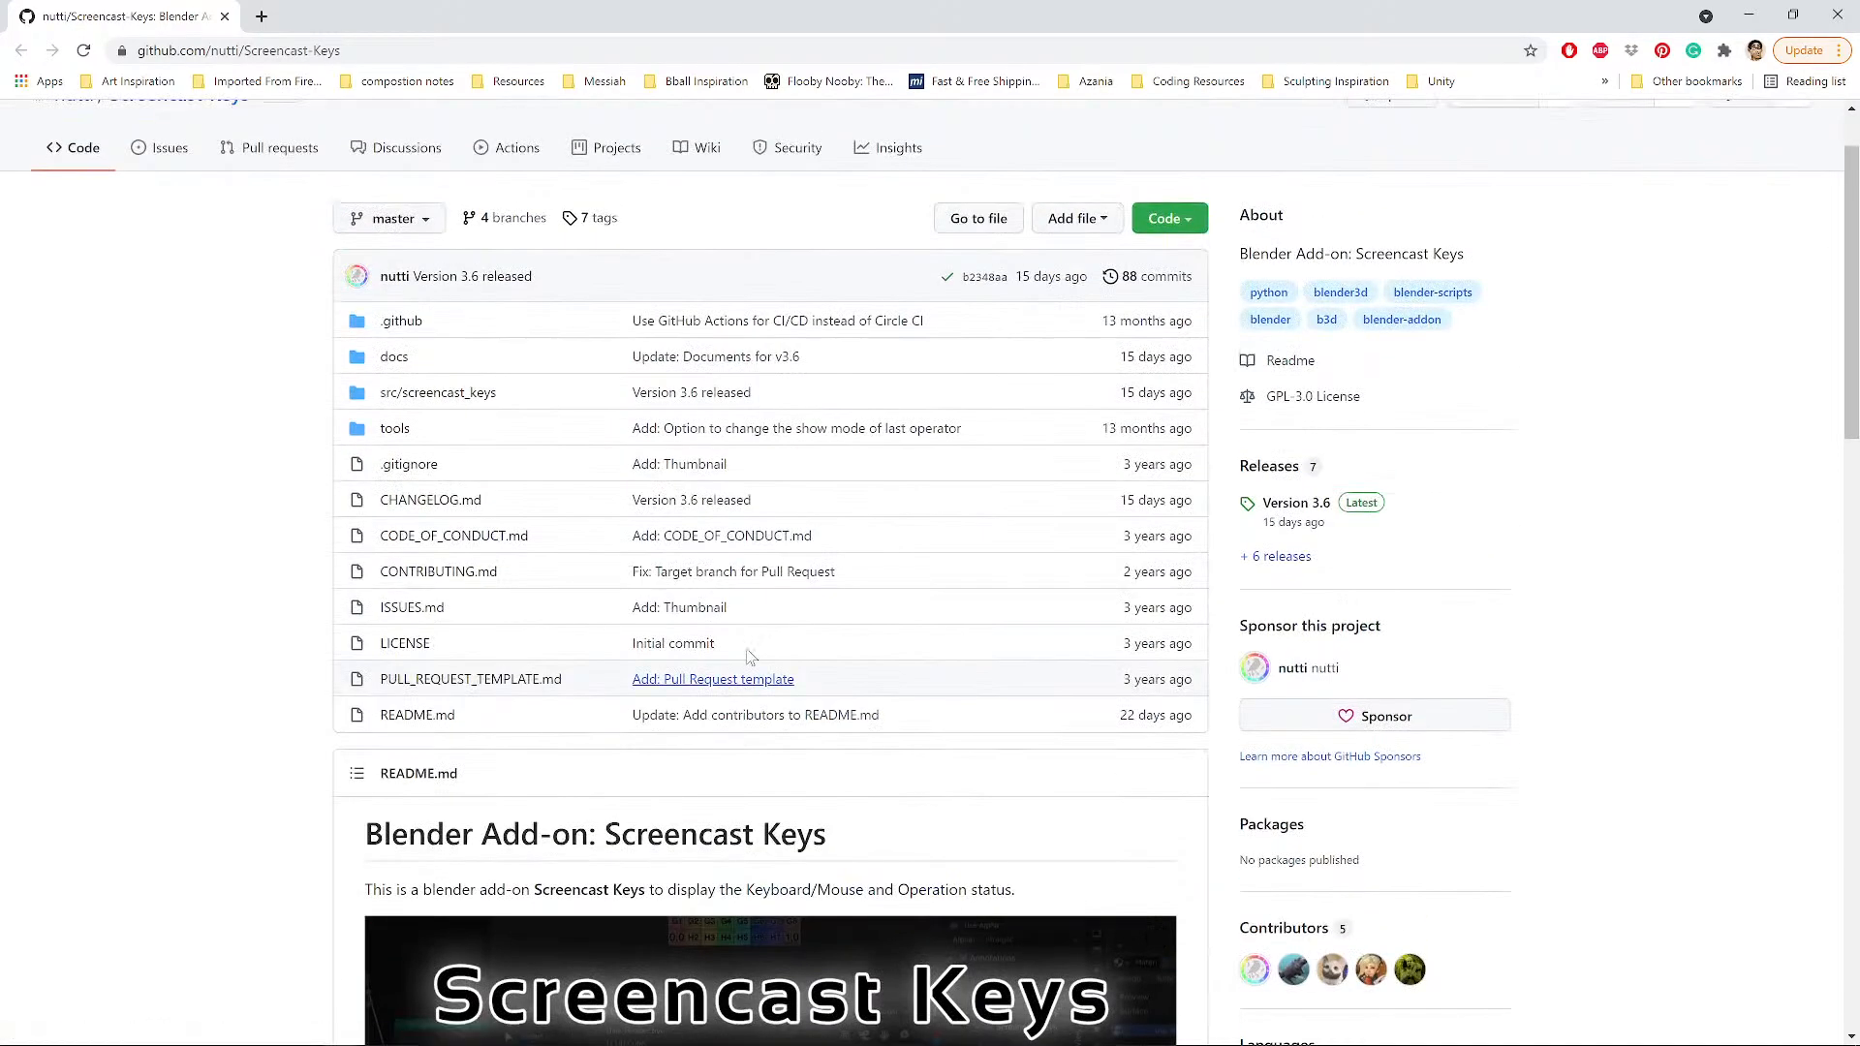
pyautogui.scroll(1, 749, 656)
pyautogui.scroll(-6, 979, 484)
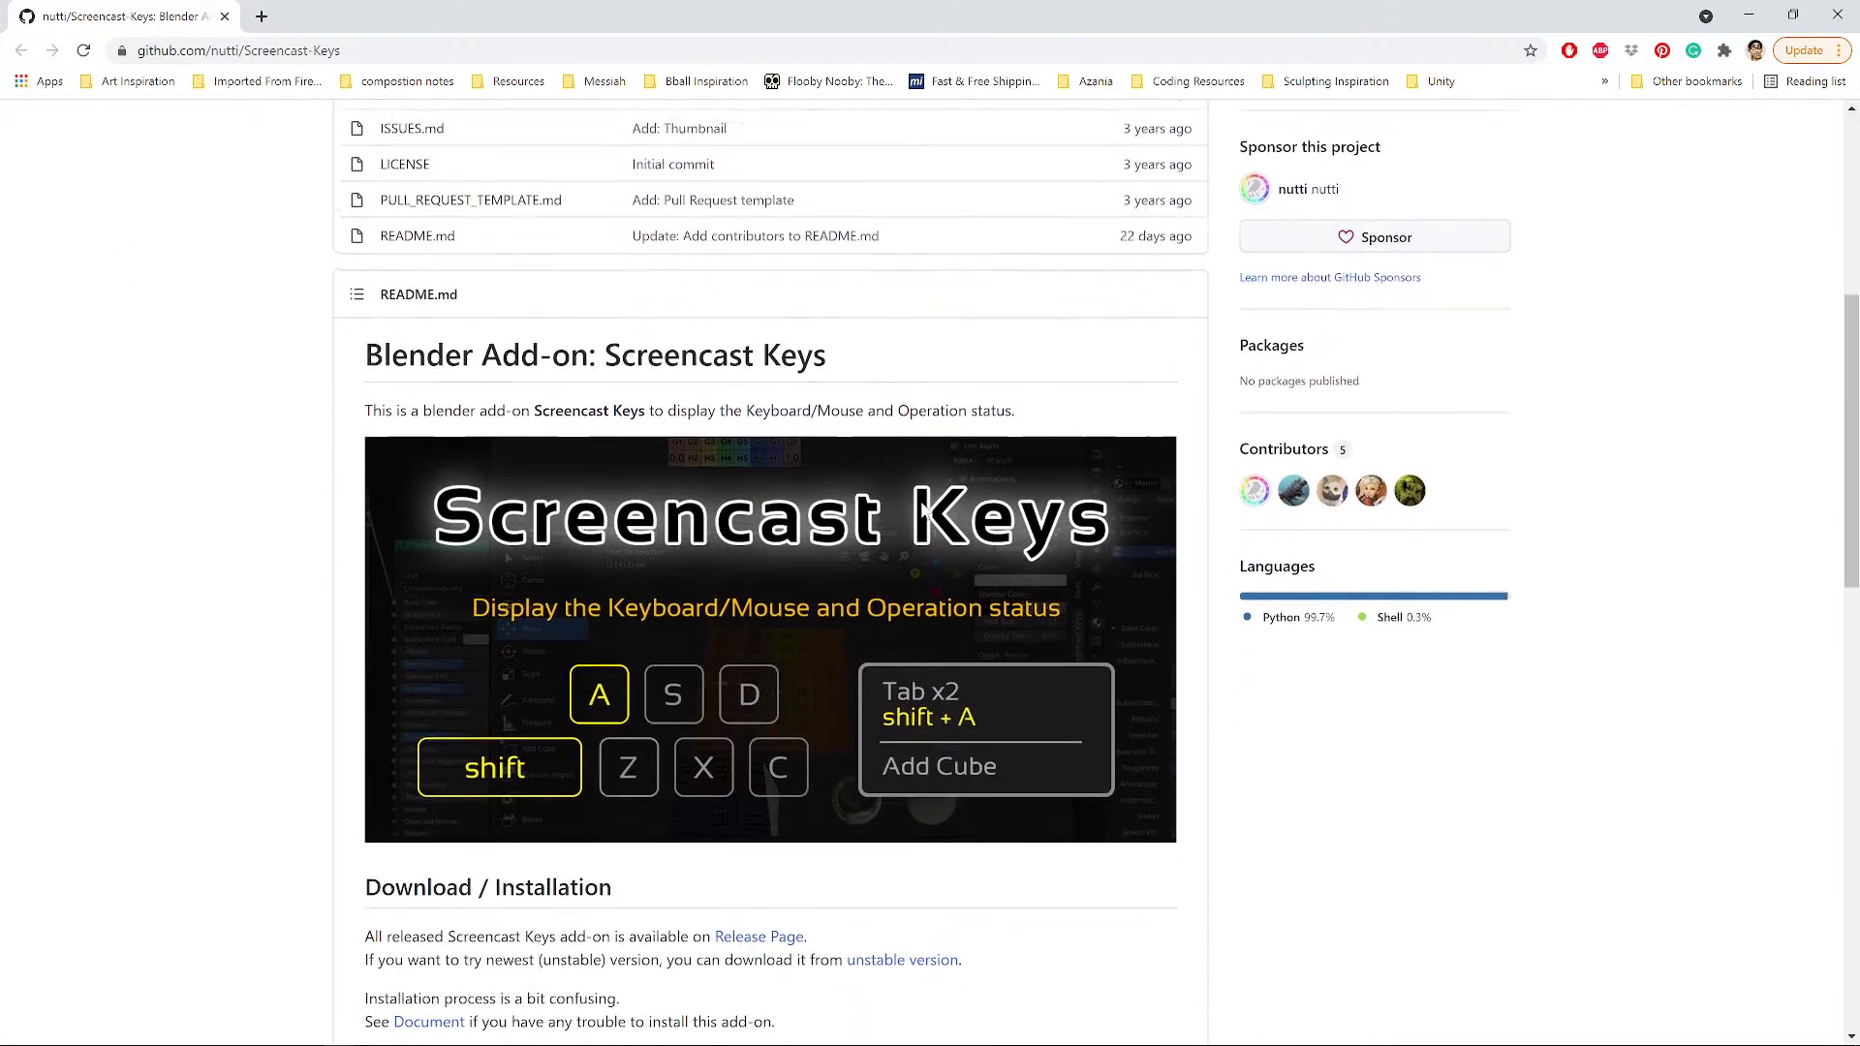
pyautogui.scroll(-12, 923, 513)
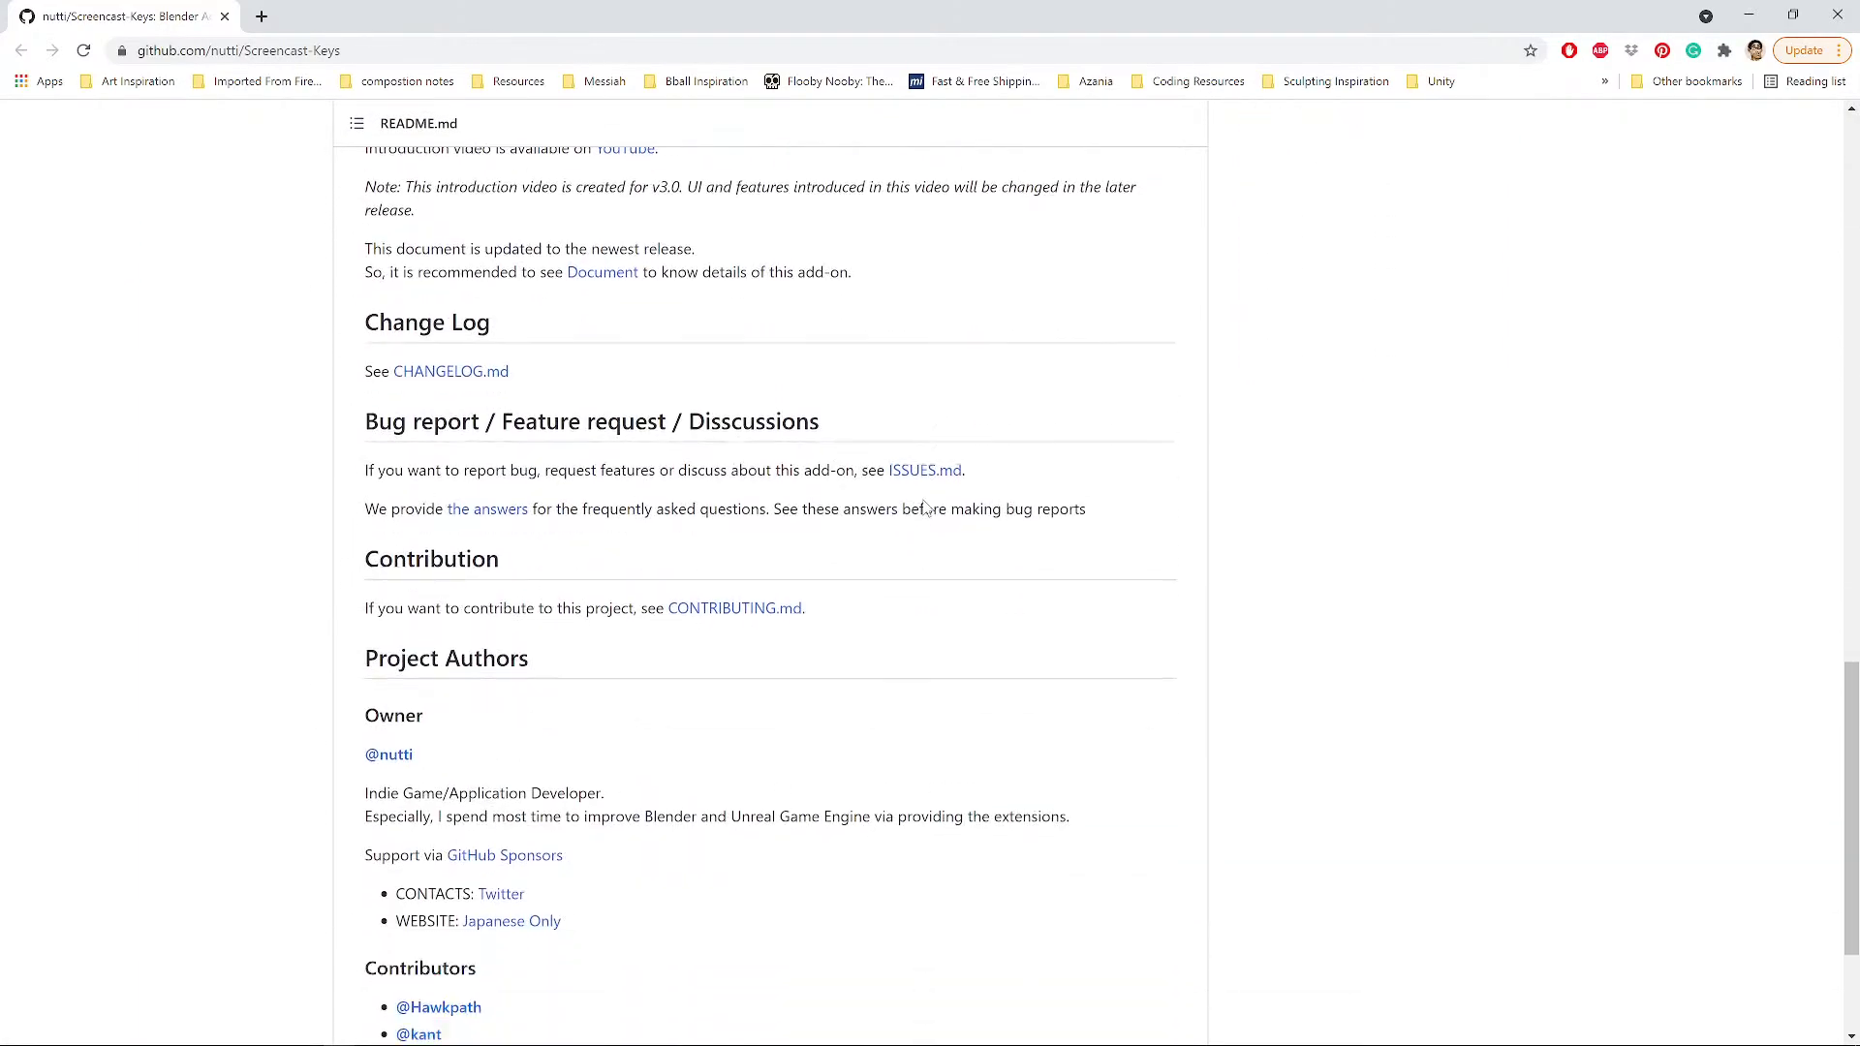
pyautogui.scroll(-1, 924, 509)
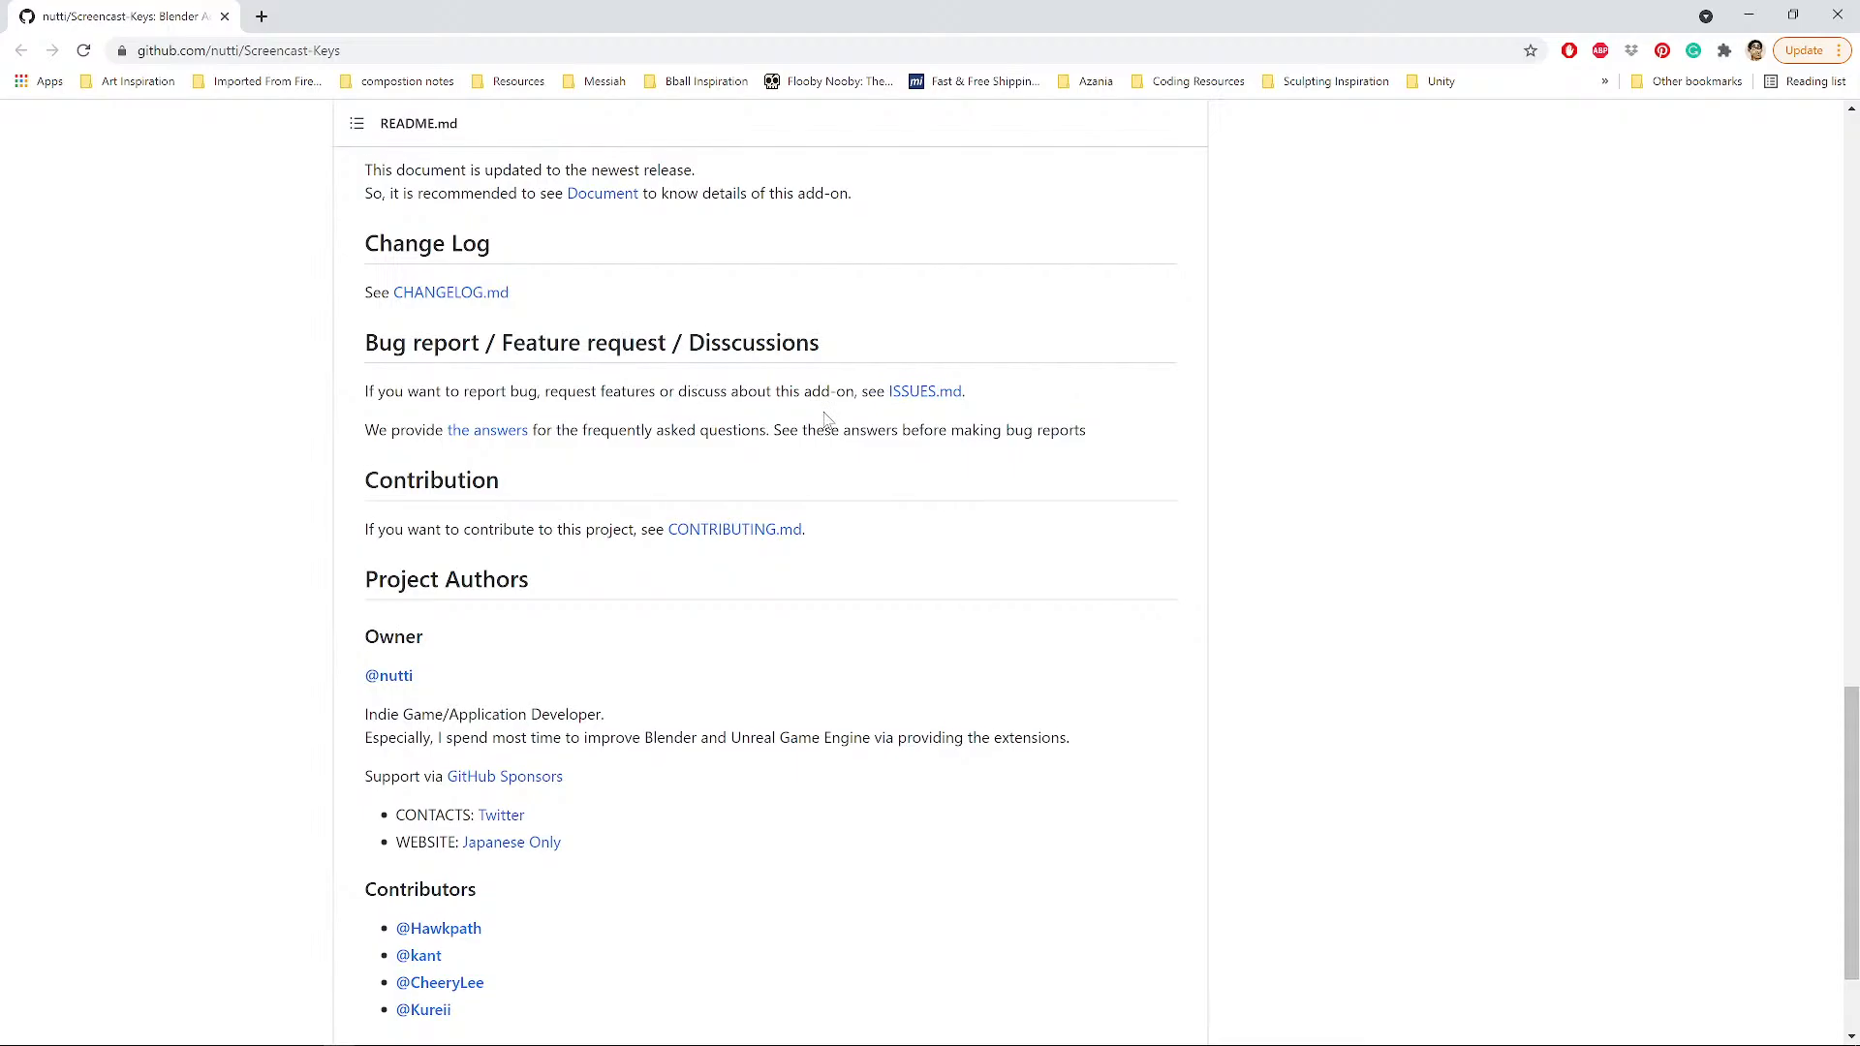
pyautogui.scroll(-2, 827, 418)
pyautogui.scroll(9, 823, 415)
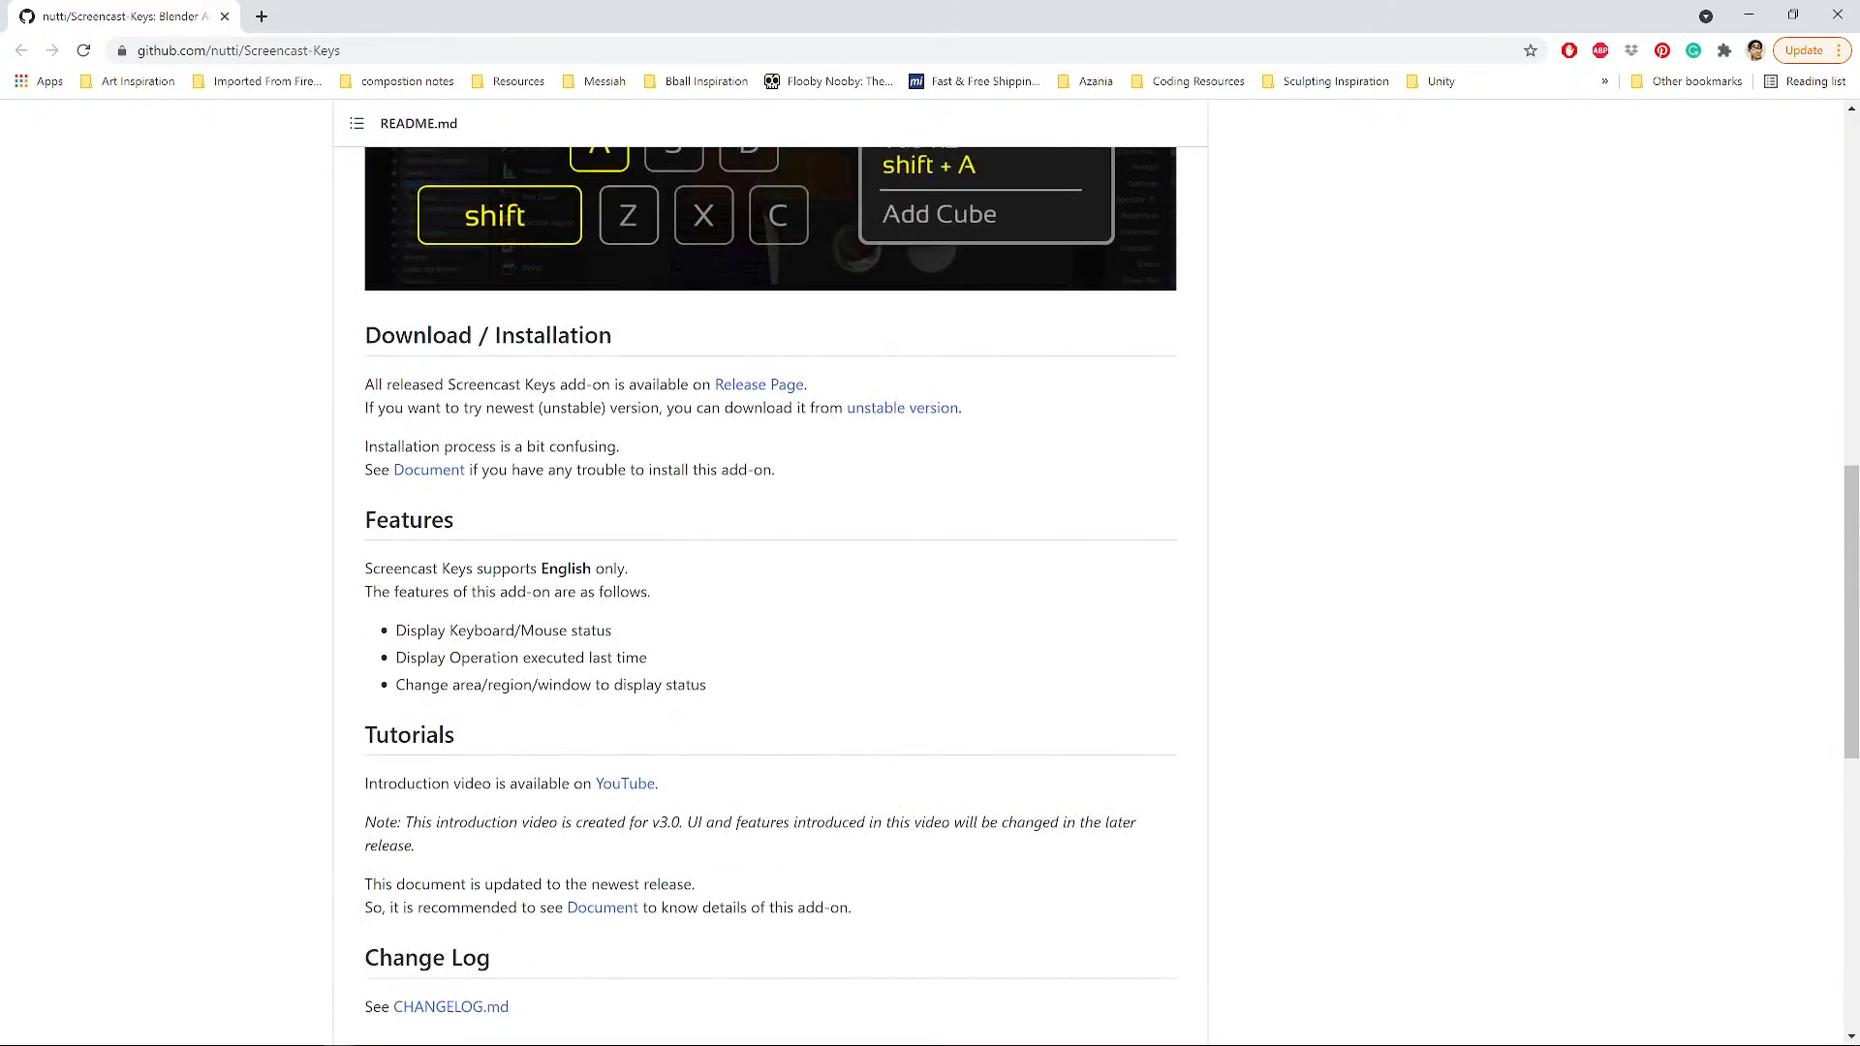
pyautogui.scroll(6, 831, 419)
pyautogui.scroll(3, 836, 419)
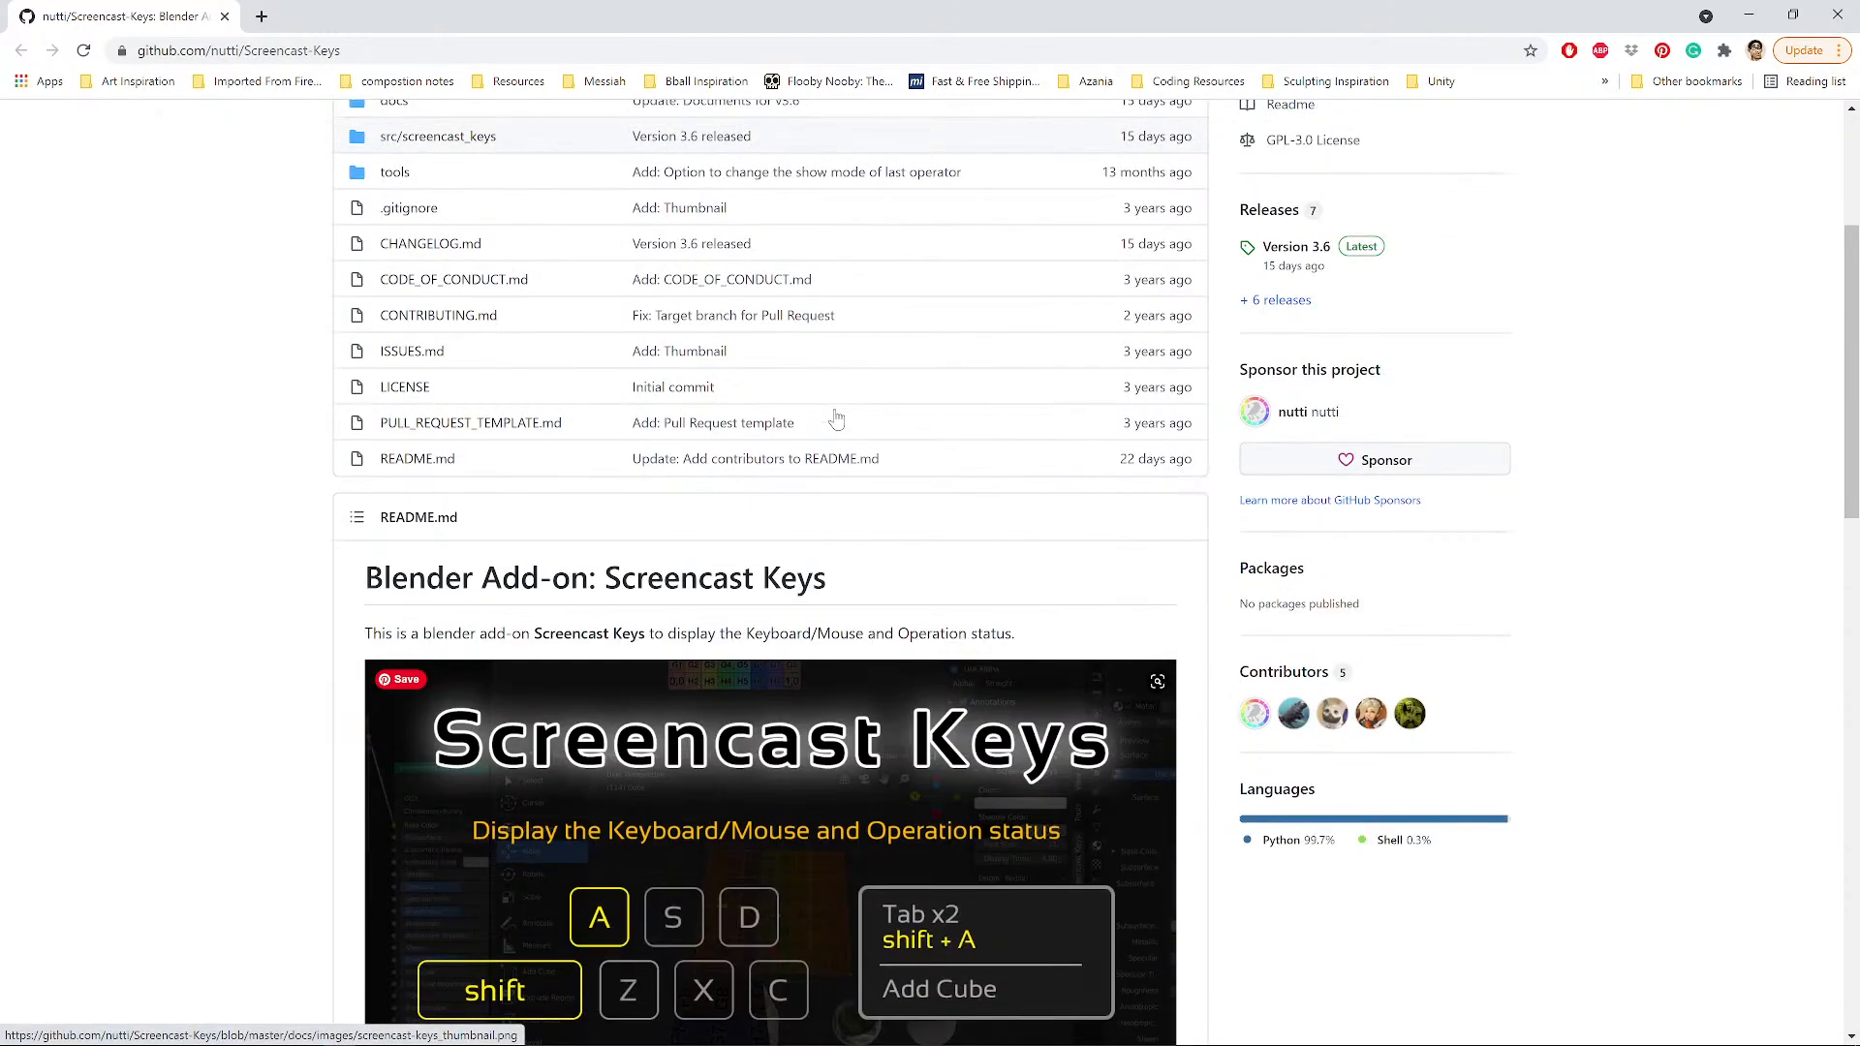
pyautogui.scroll(4, 835, 417)
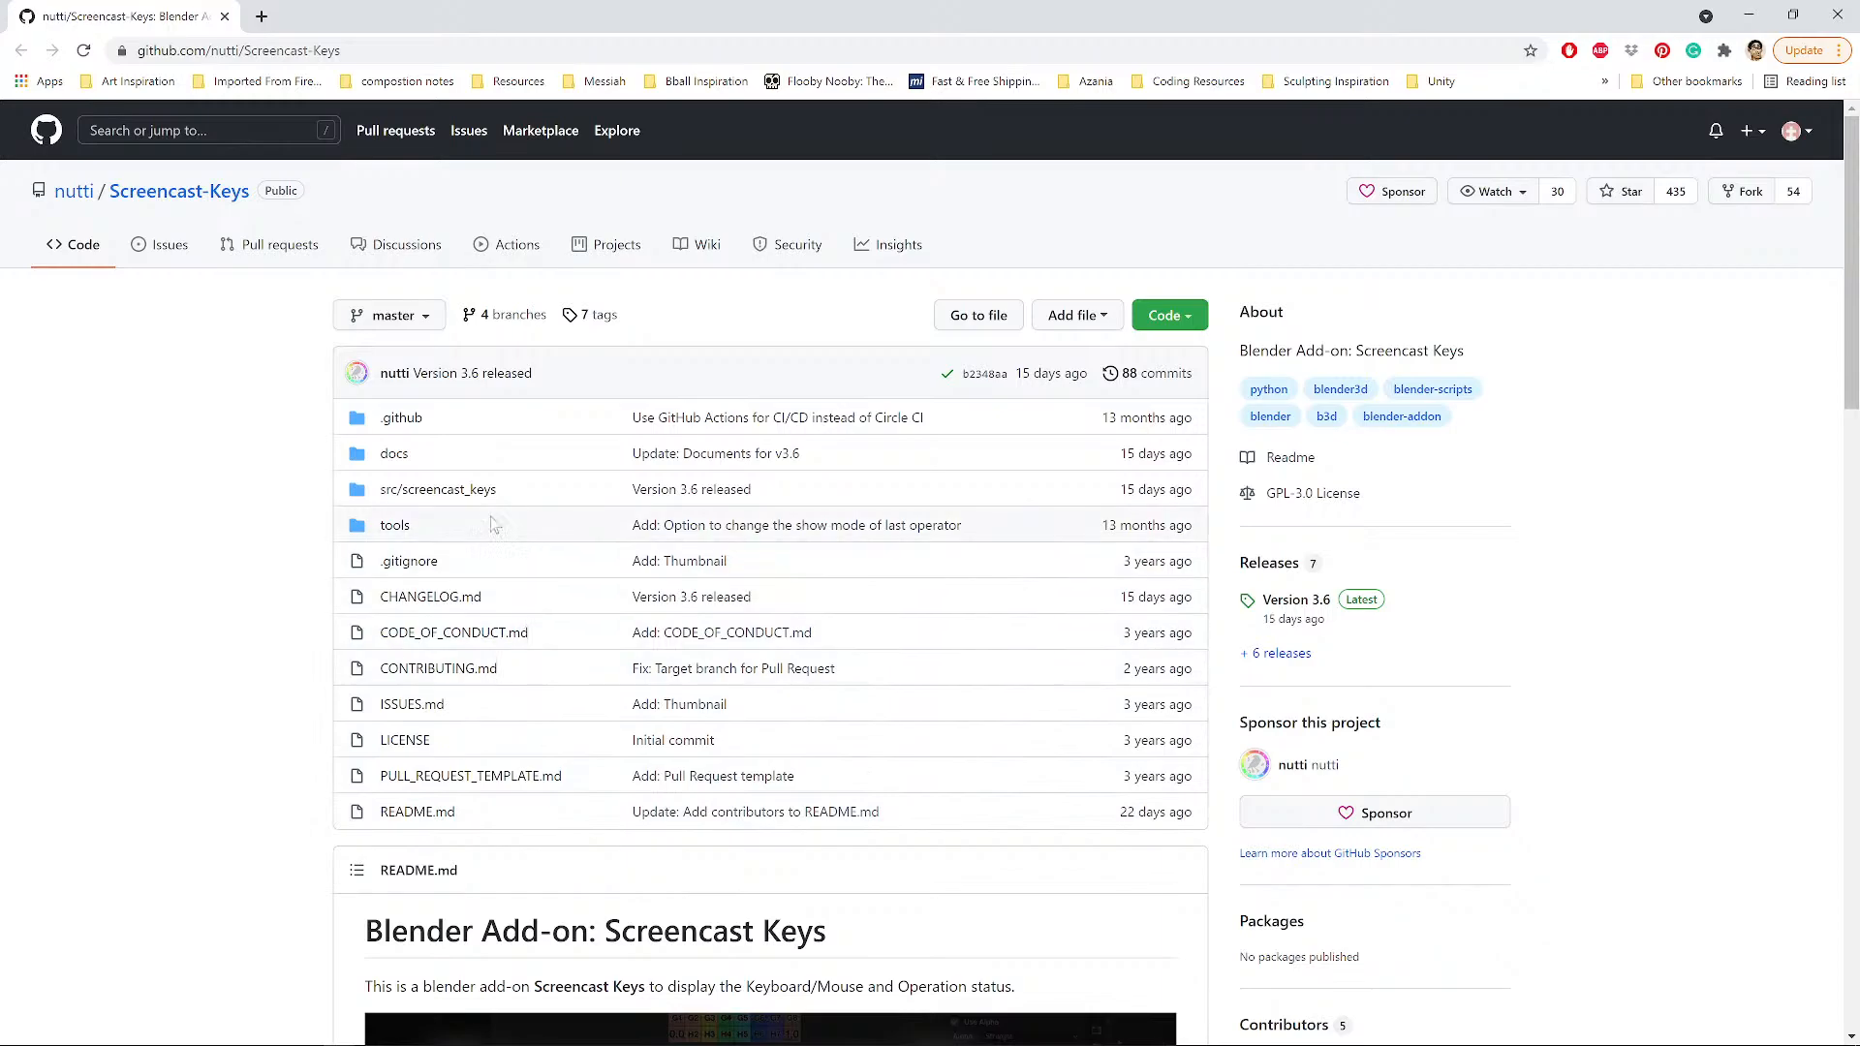
pyautogui.scroll(-8, 863, 472)
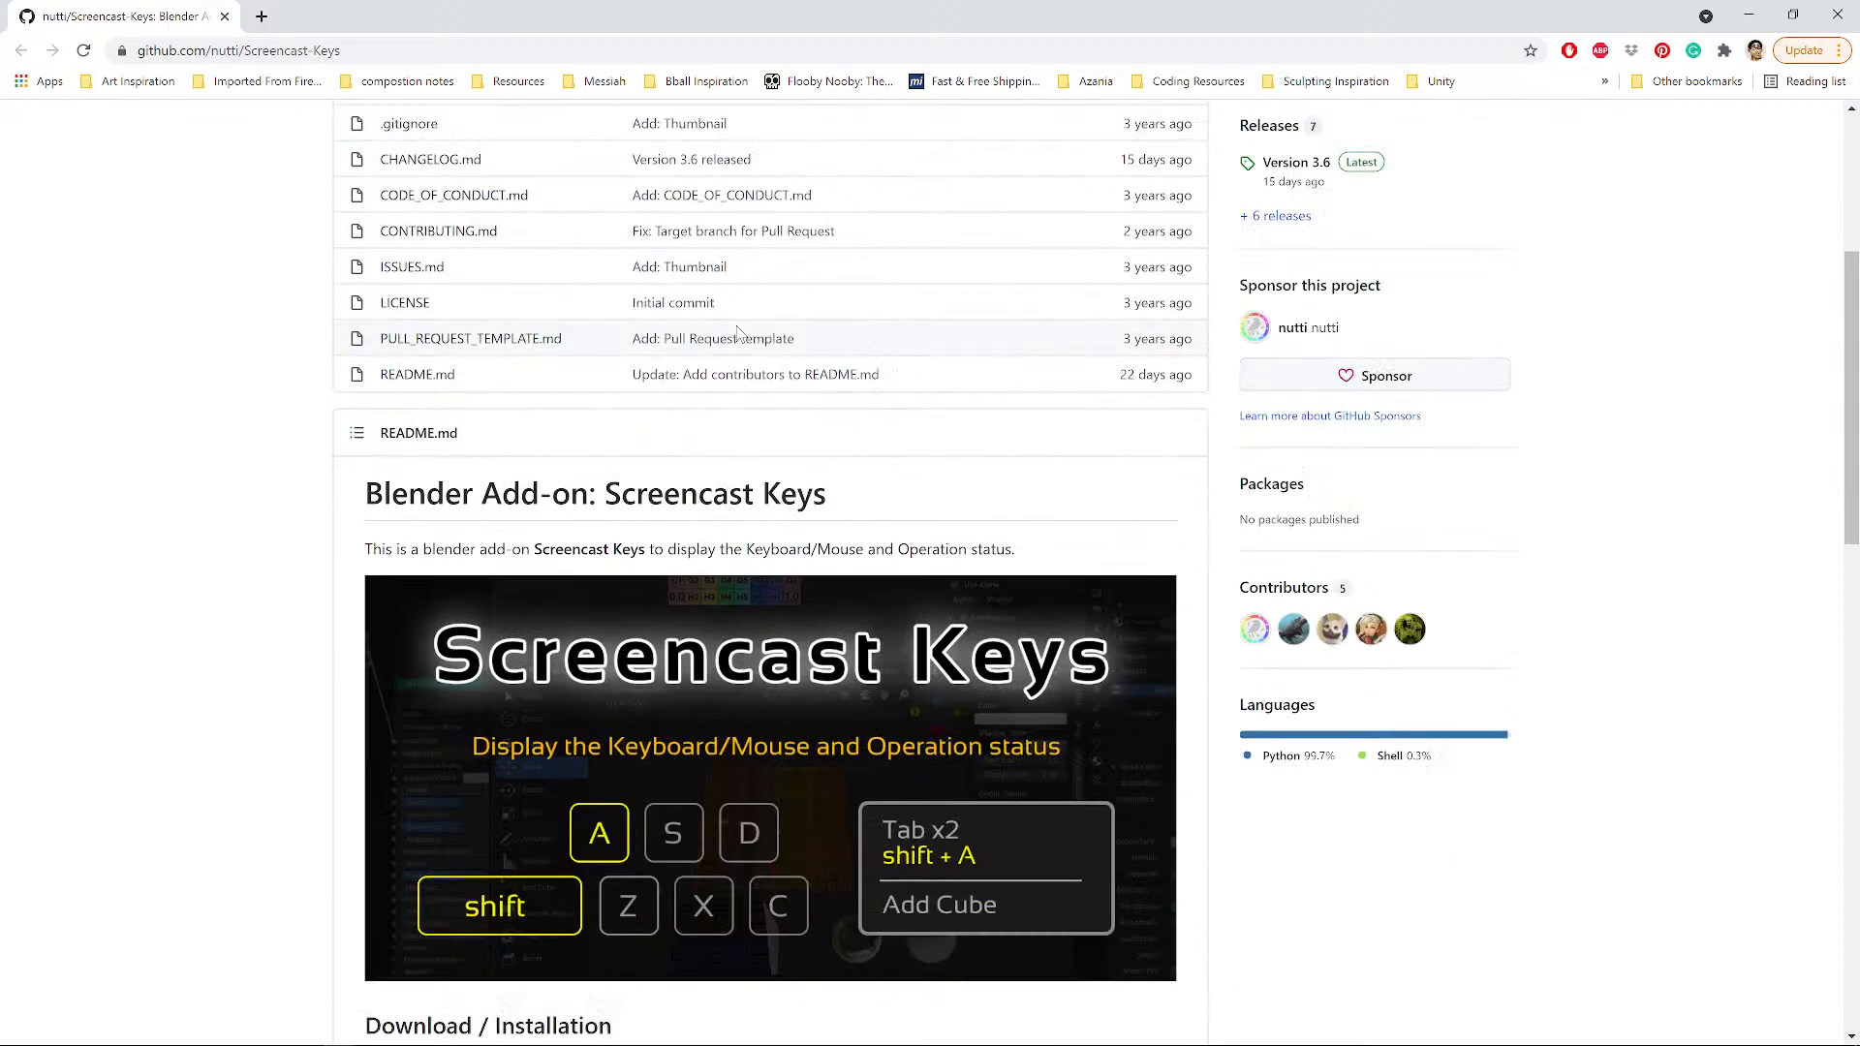
pyautogui.scroll(-2, 623, 654)
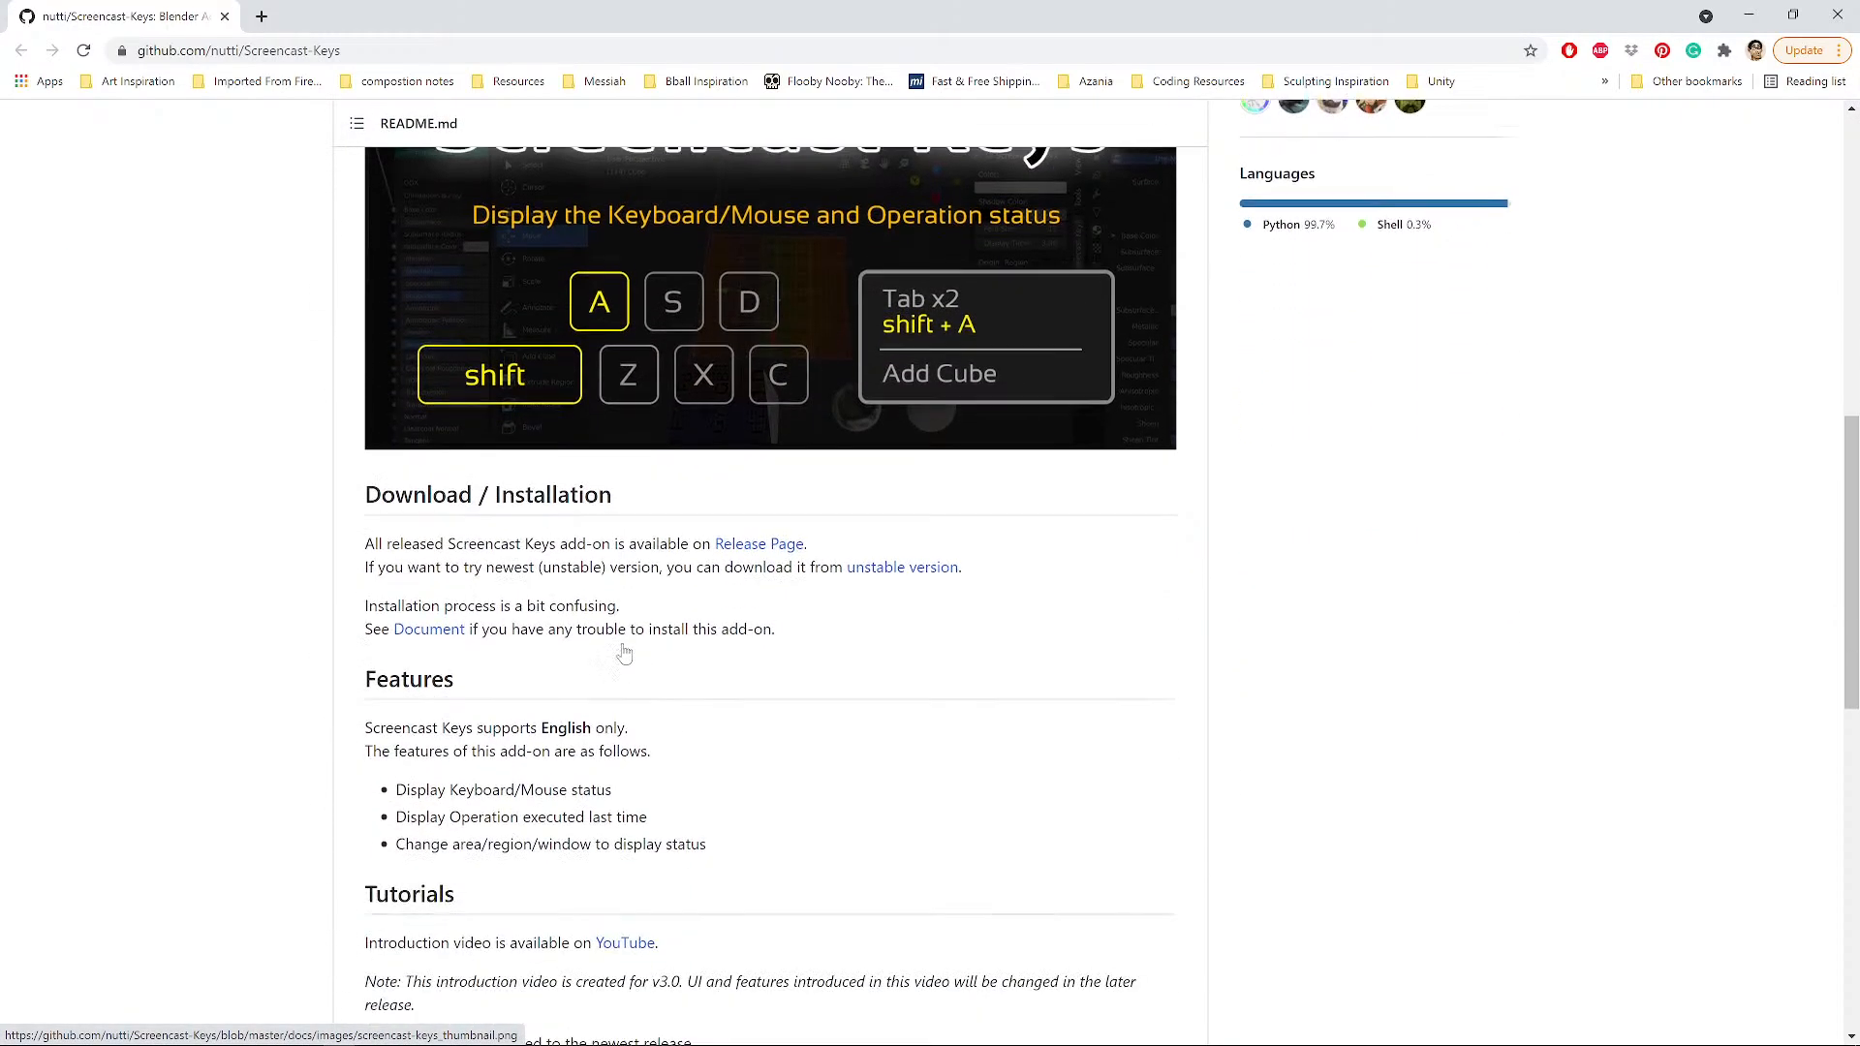
pyautogui.click(754, 548)
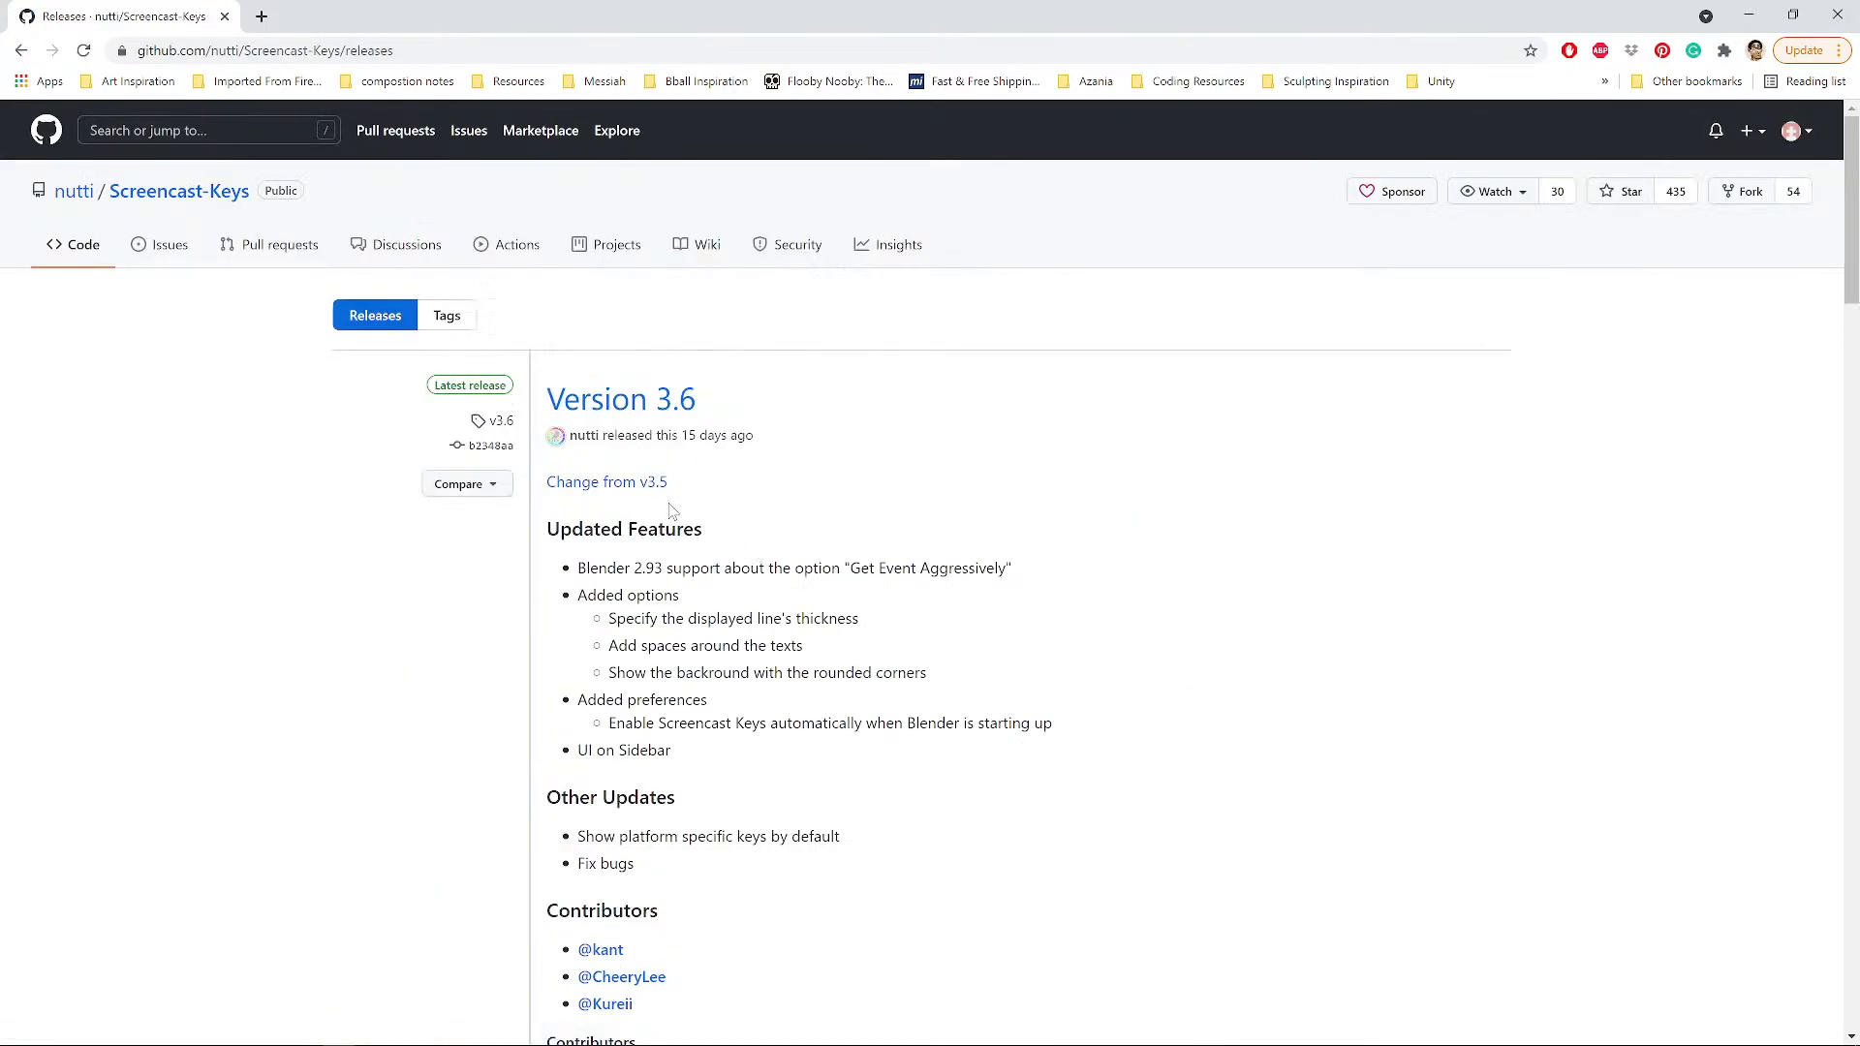
# Open the Version 3.6 release page.
pyautogui.scroll(-5, 629, 403)
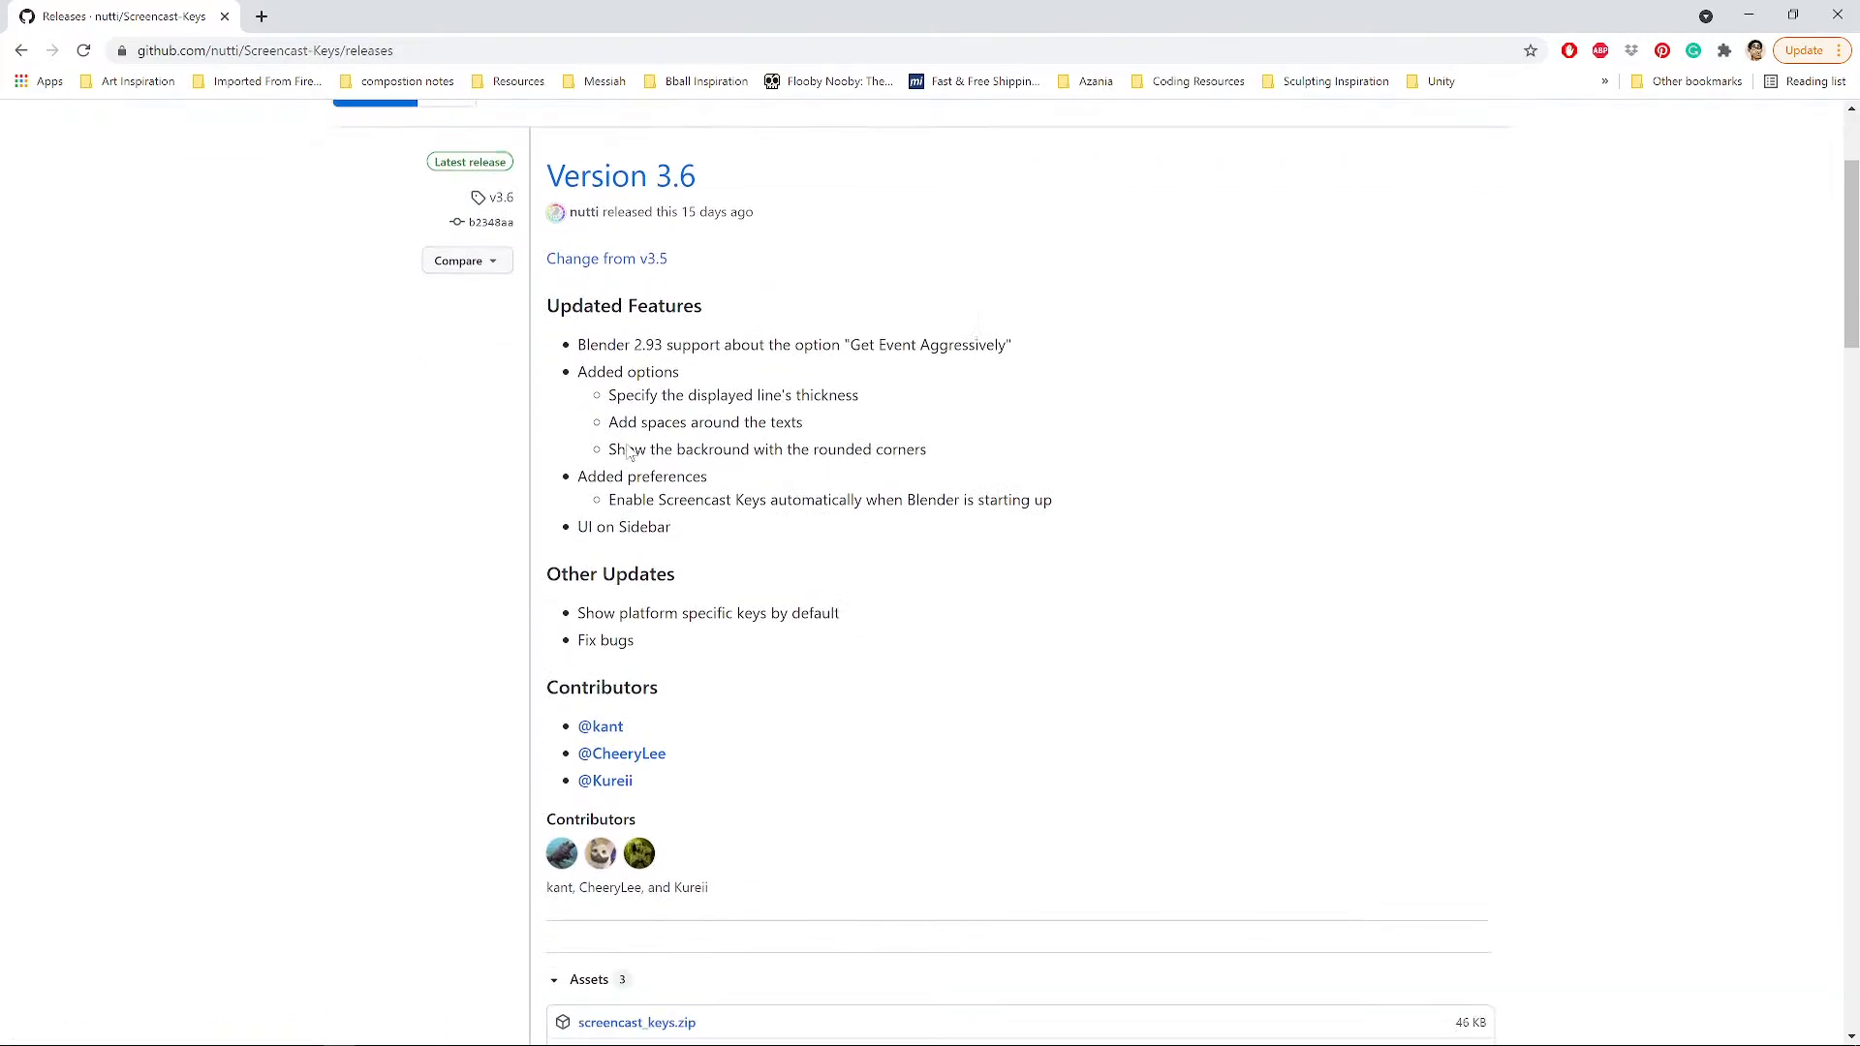
pyautogui.scroll(5, 606, 393)
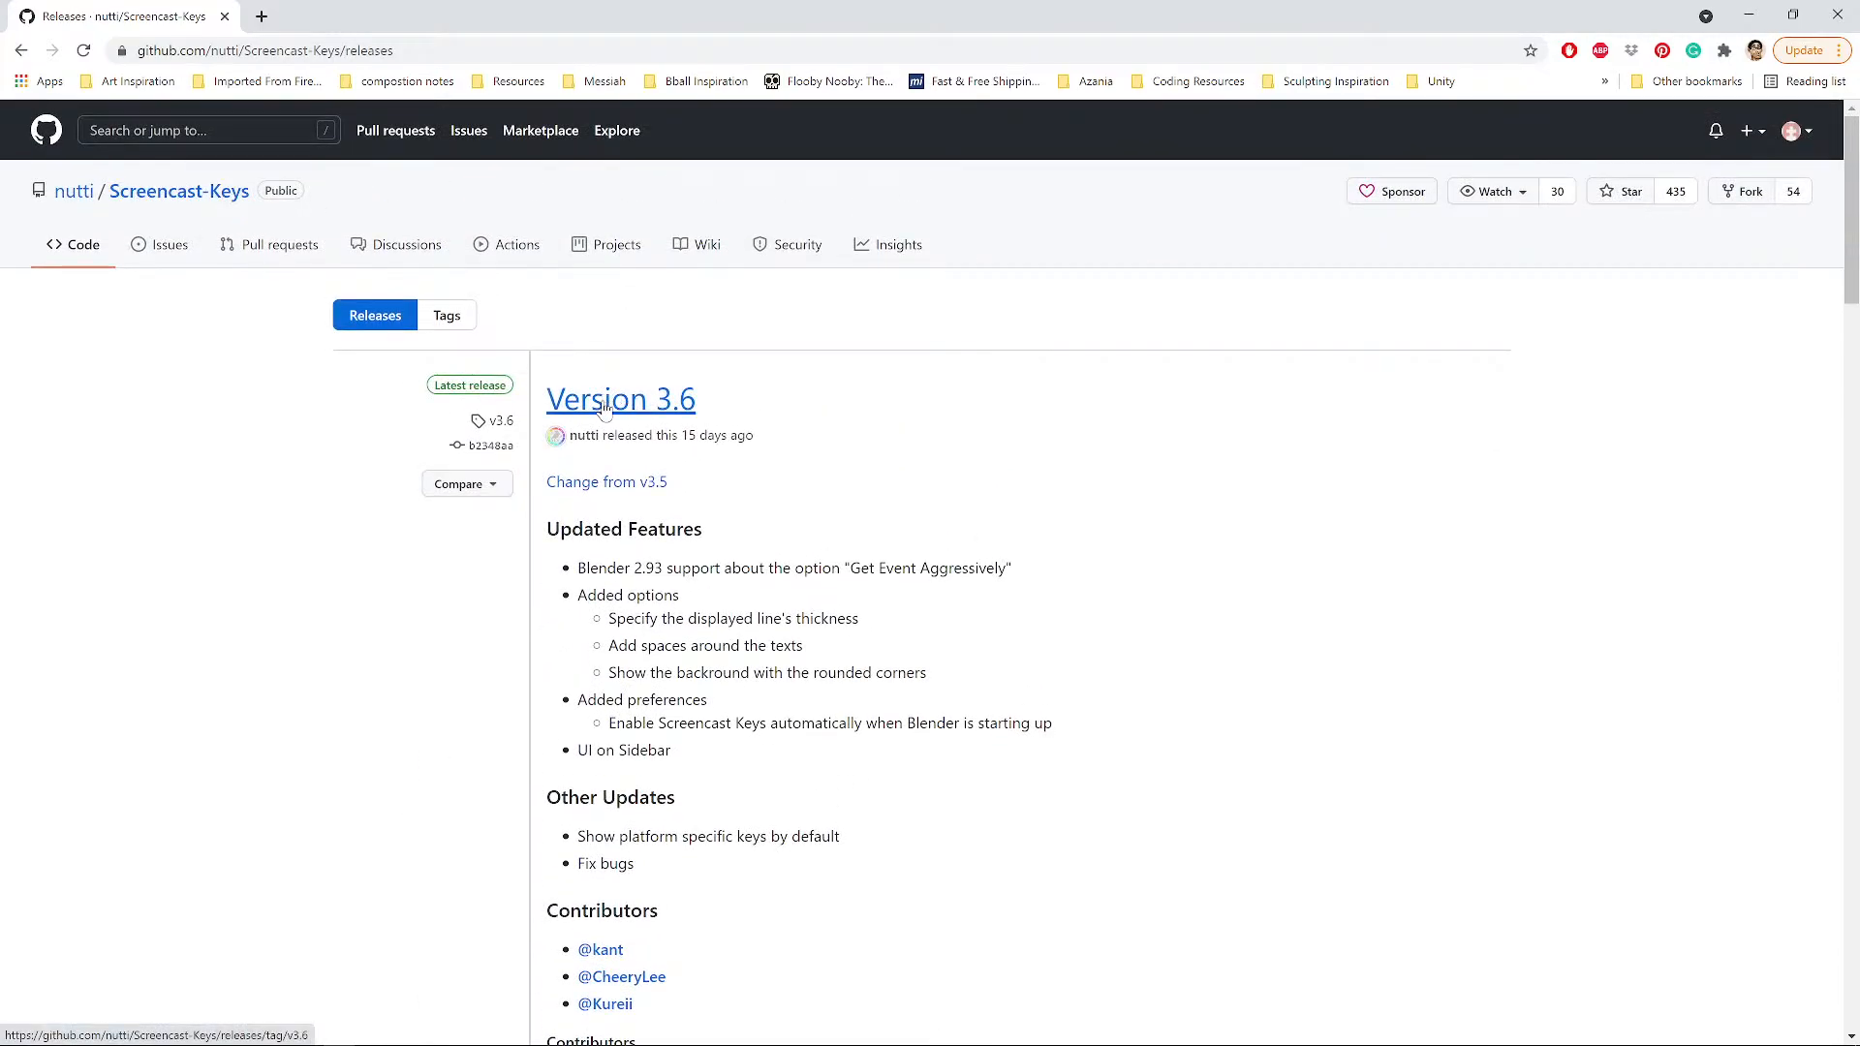
pyautogui.click(606, 409)
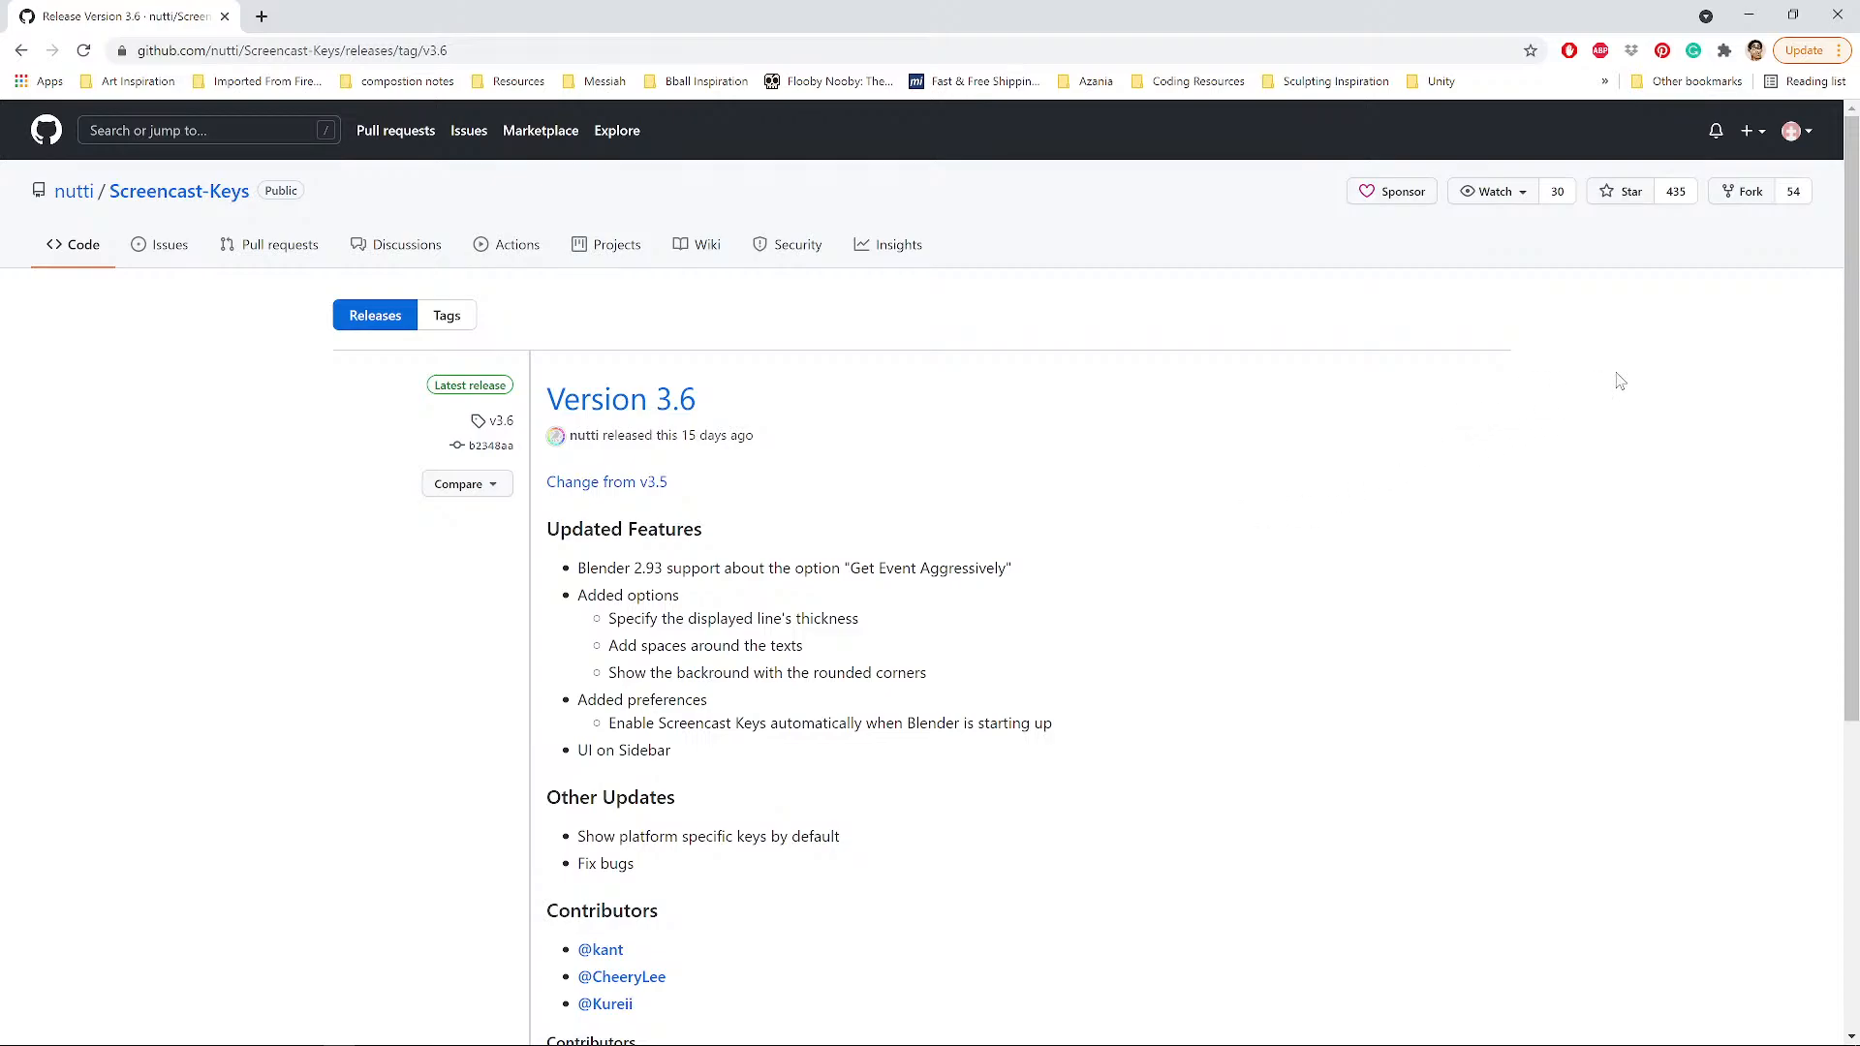
# Try 'Save link as' on the Version 3.6 link, cancel it, and scroll to the Assets list.
pyautogui.click(610, 407)
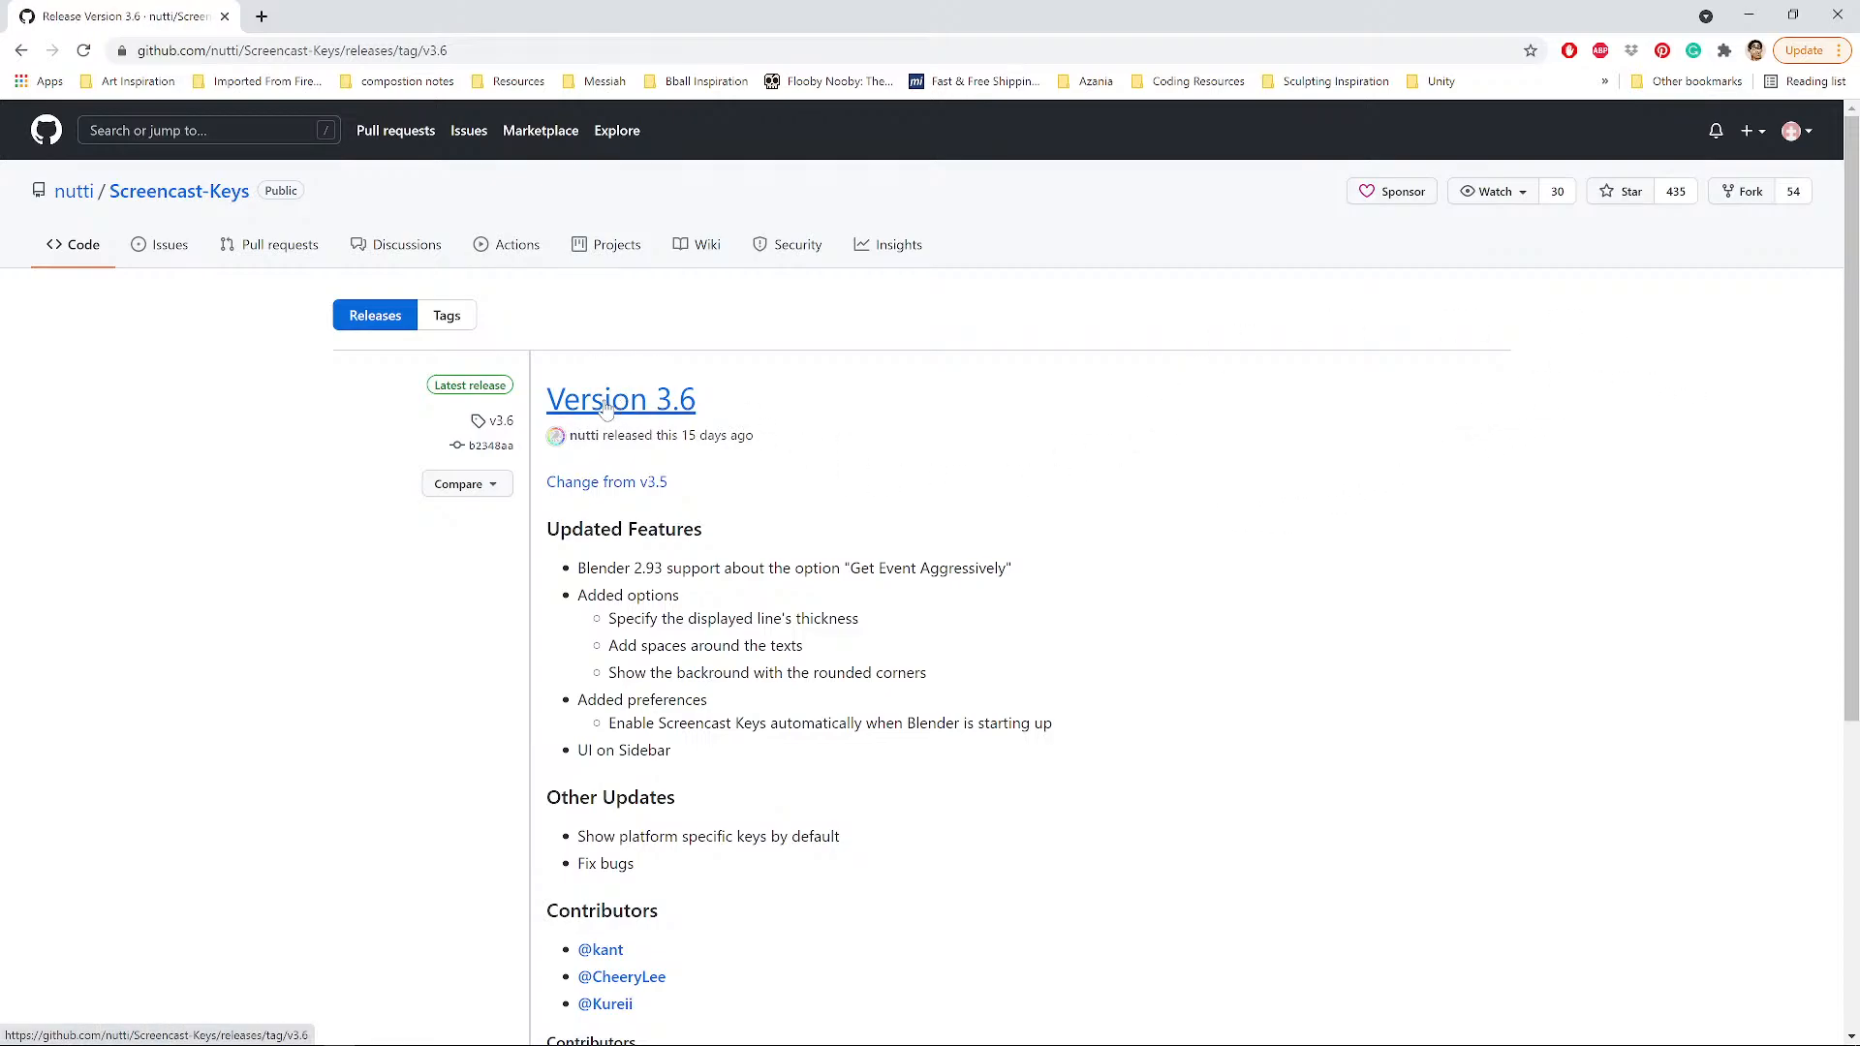
pyautogui.rightClick(606, 405)
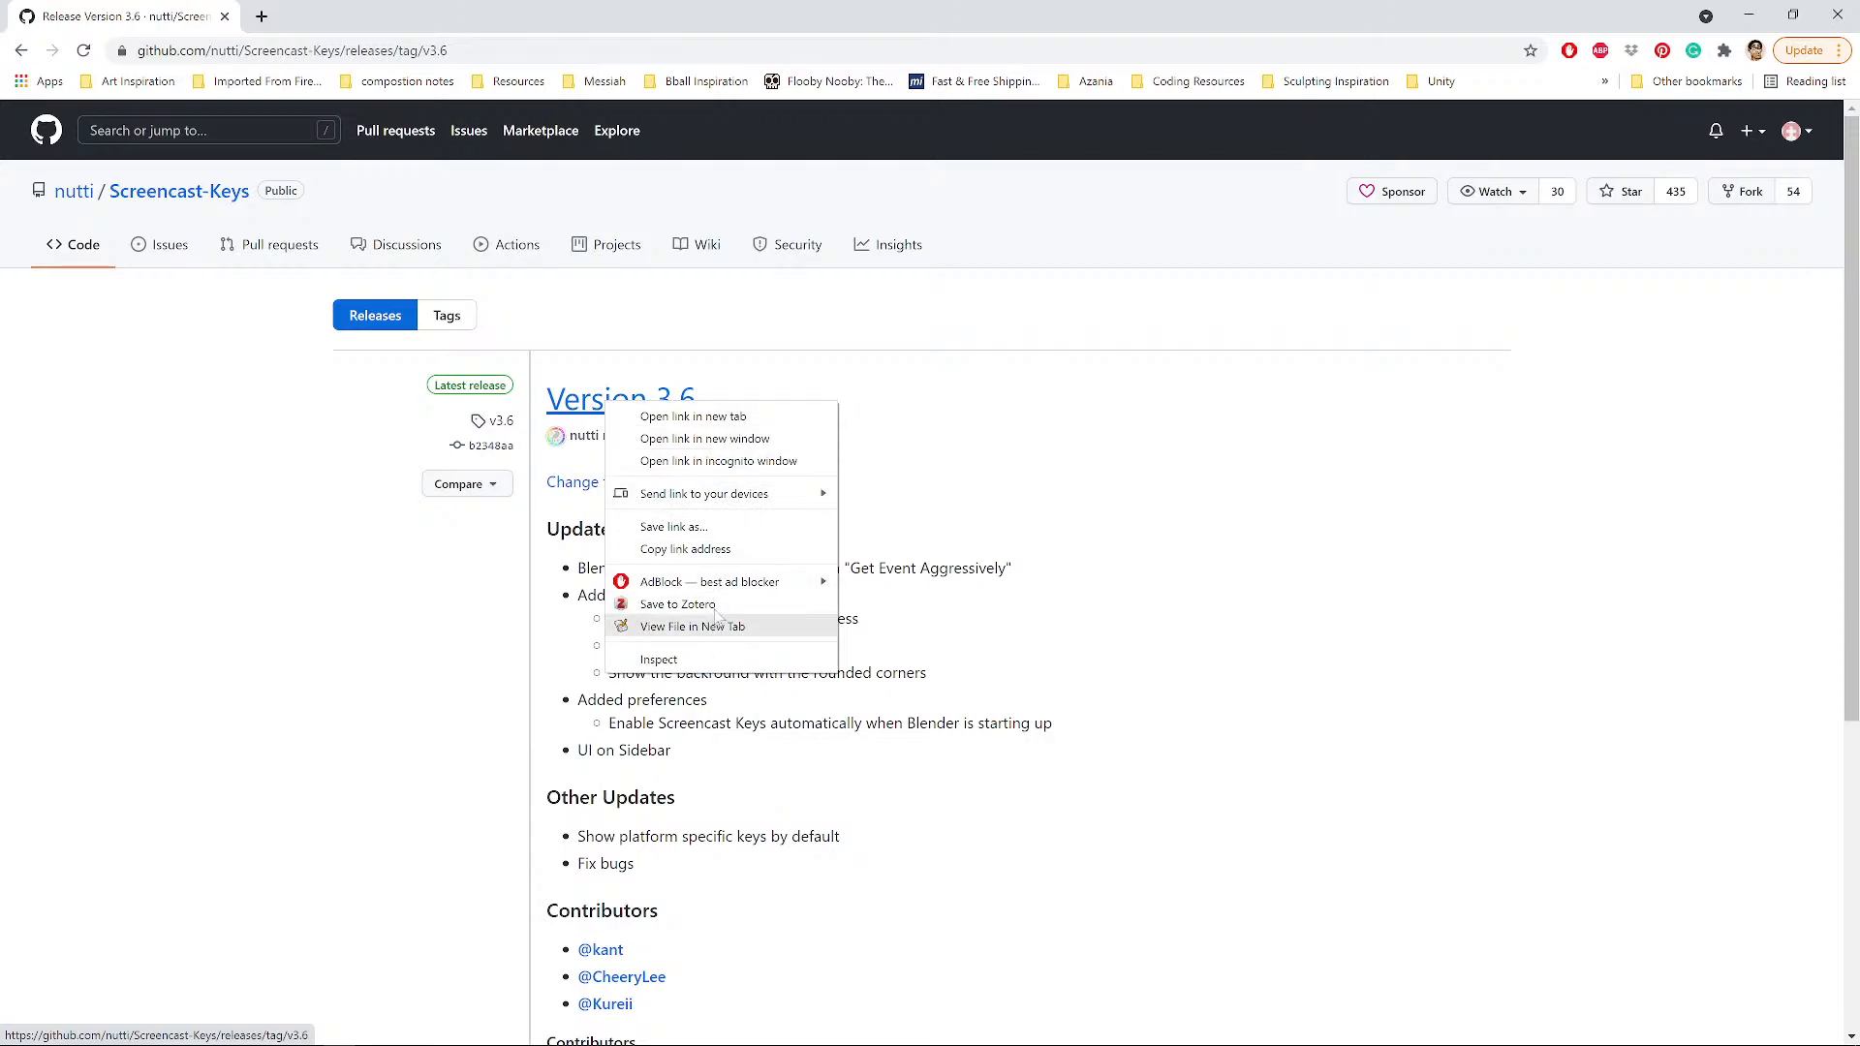
pyautogui.moveTo(685, 499)
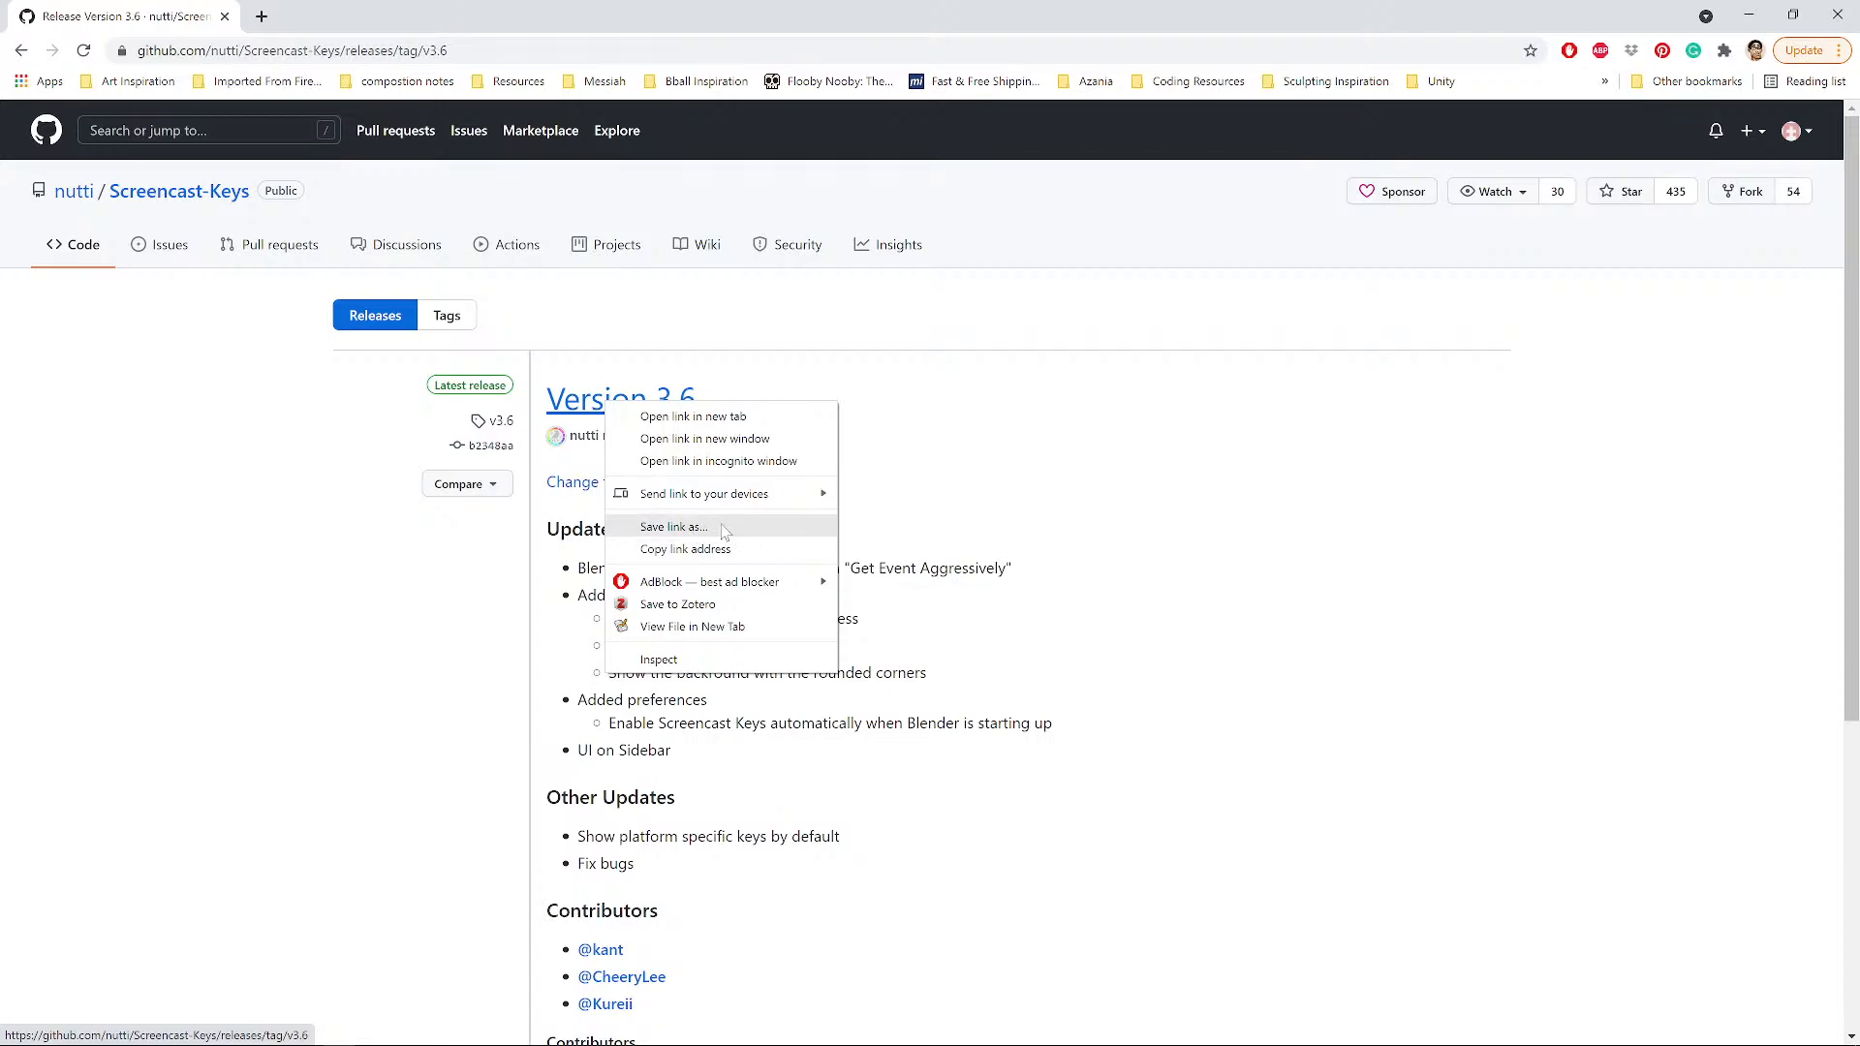
pyautogui.click(675, 527)
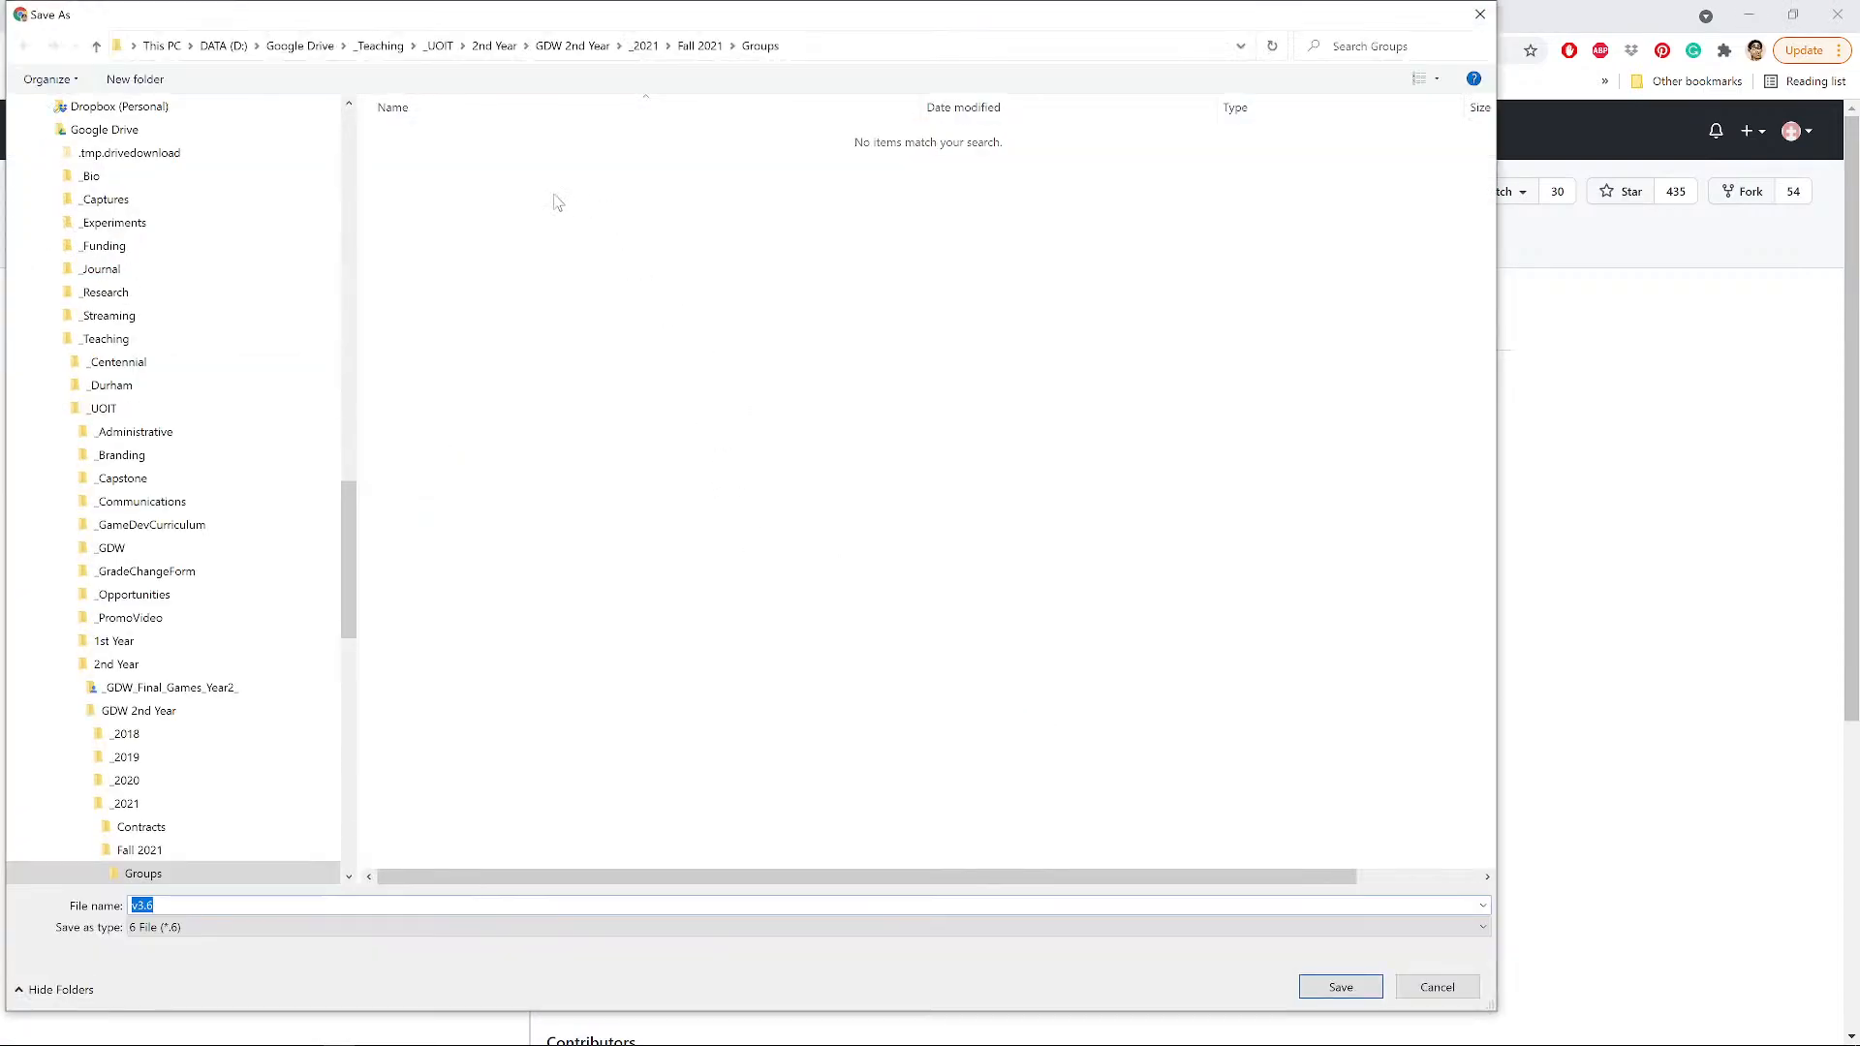
pyautogui.moveTo(350, 528); pyautogui.dragTo(358, 300)
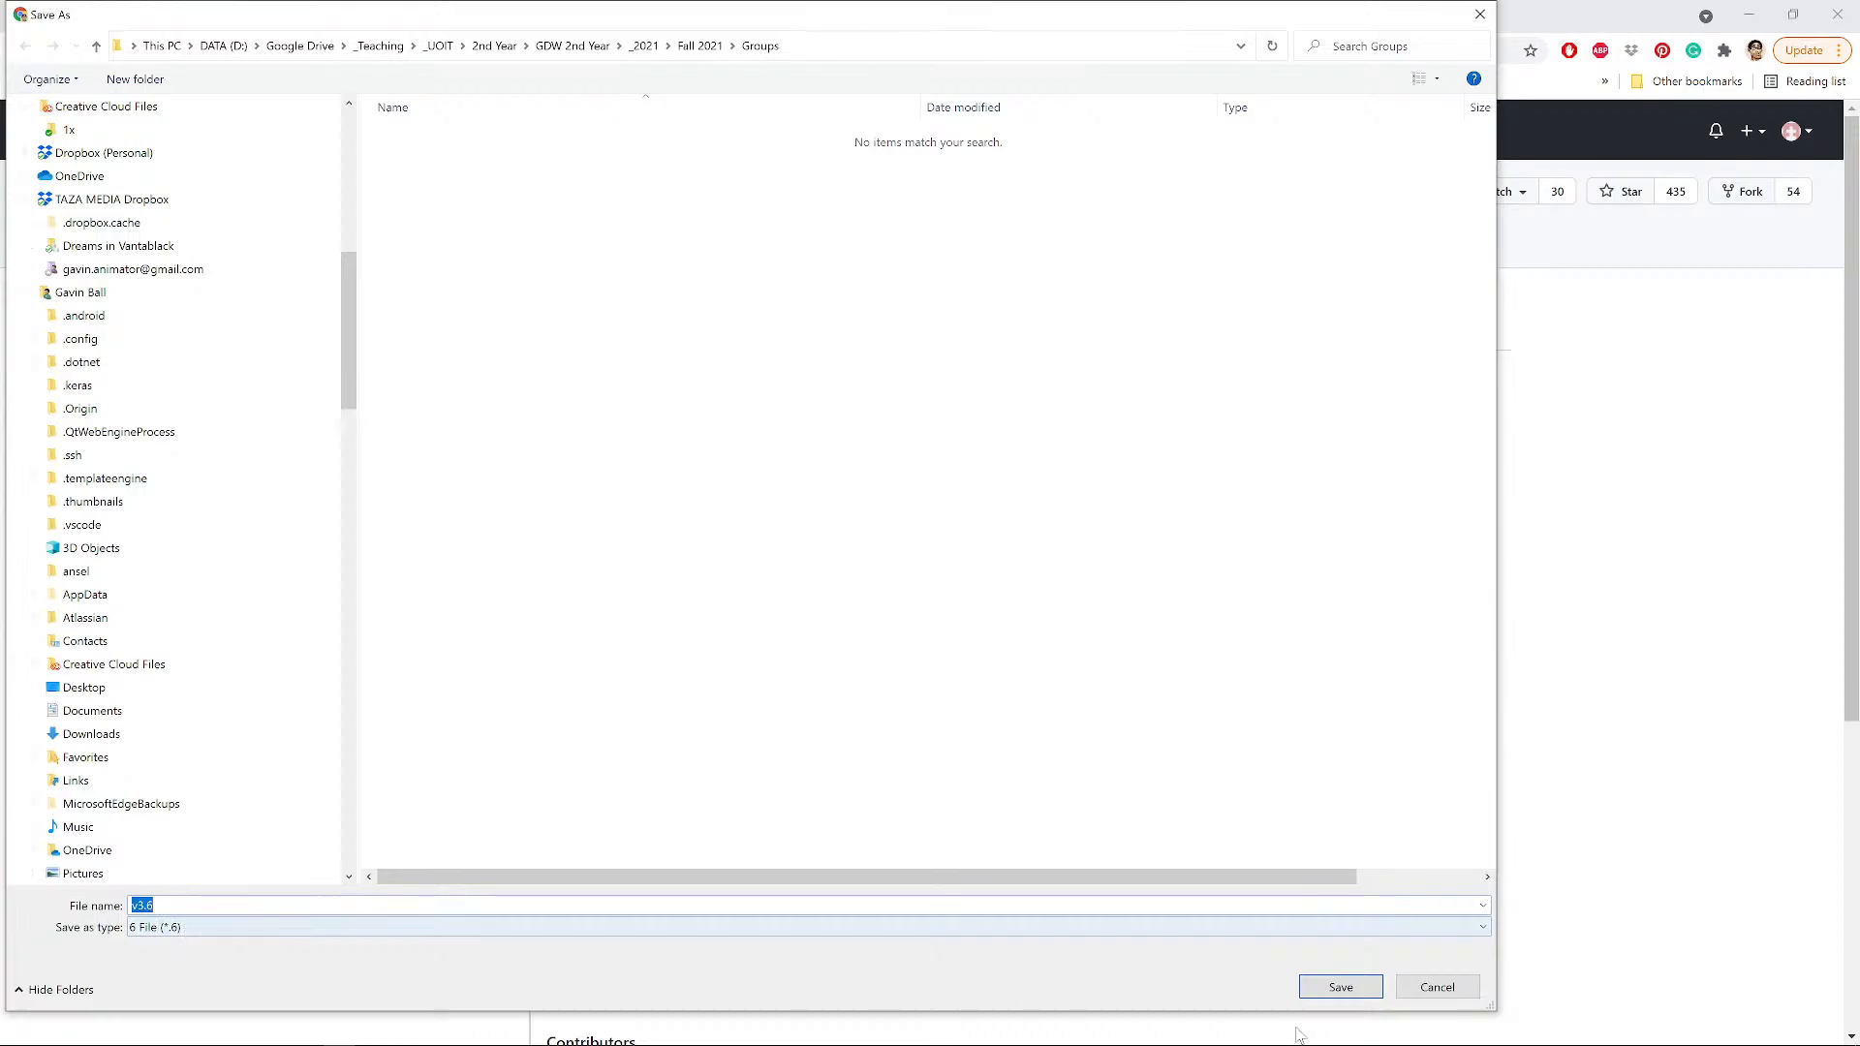
pyautogui.click(1422, 998)
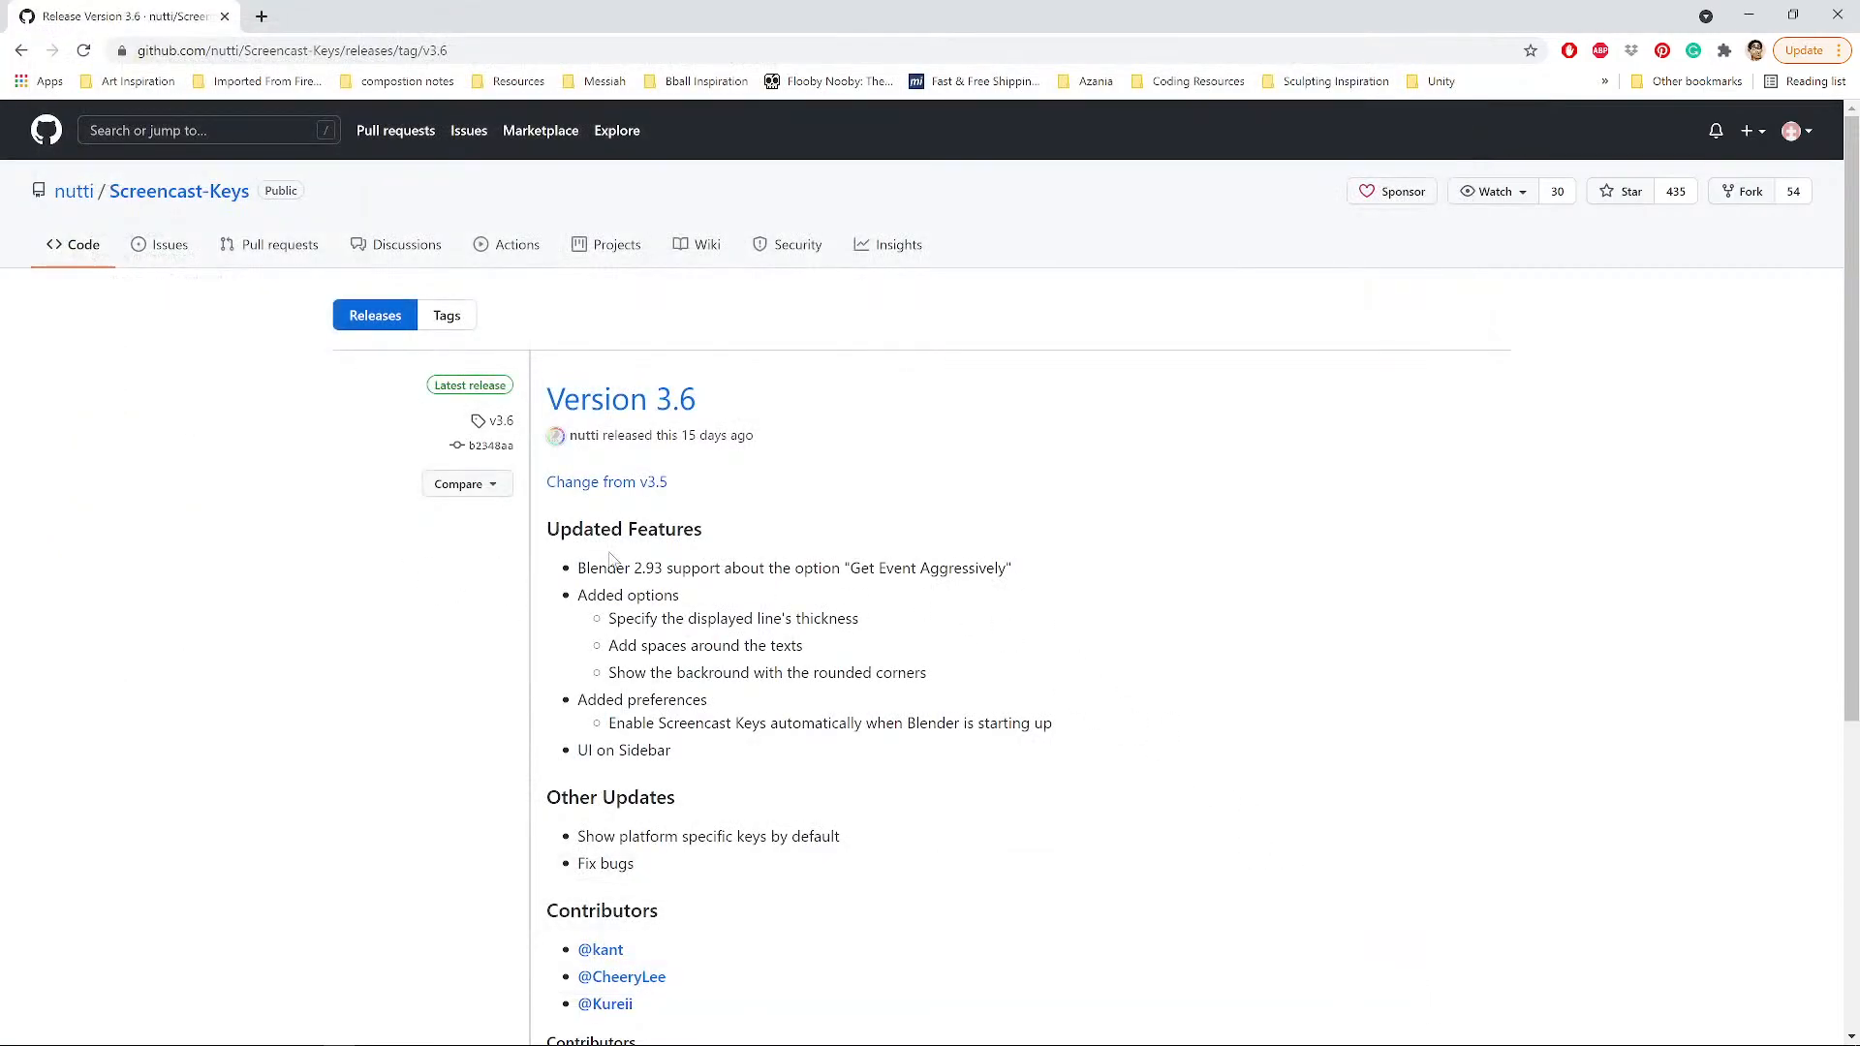
pyautogui.scroll(-3, 616, 560)
pyautogui.scroll(-2, 600, 737)
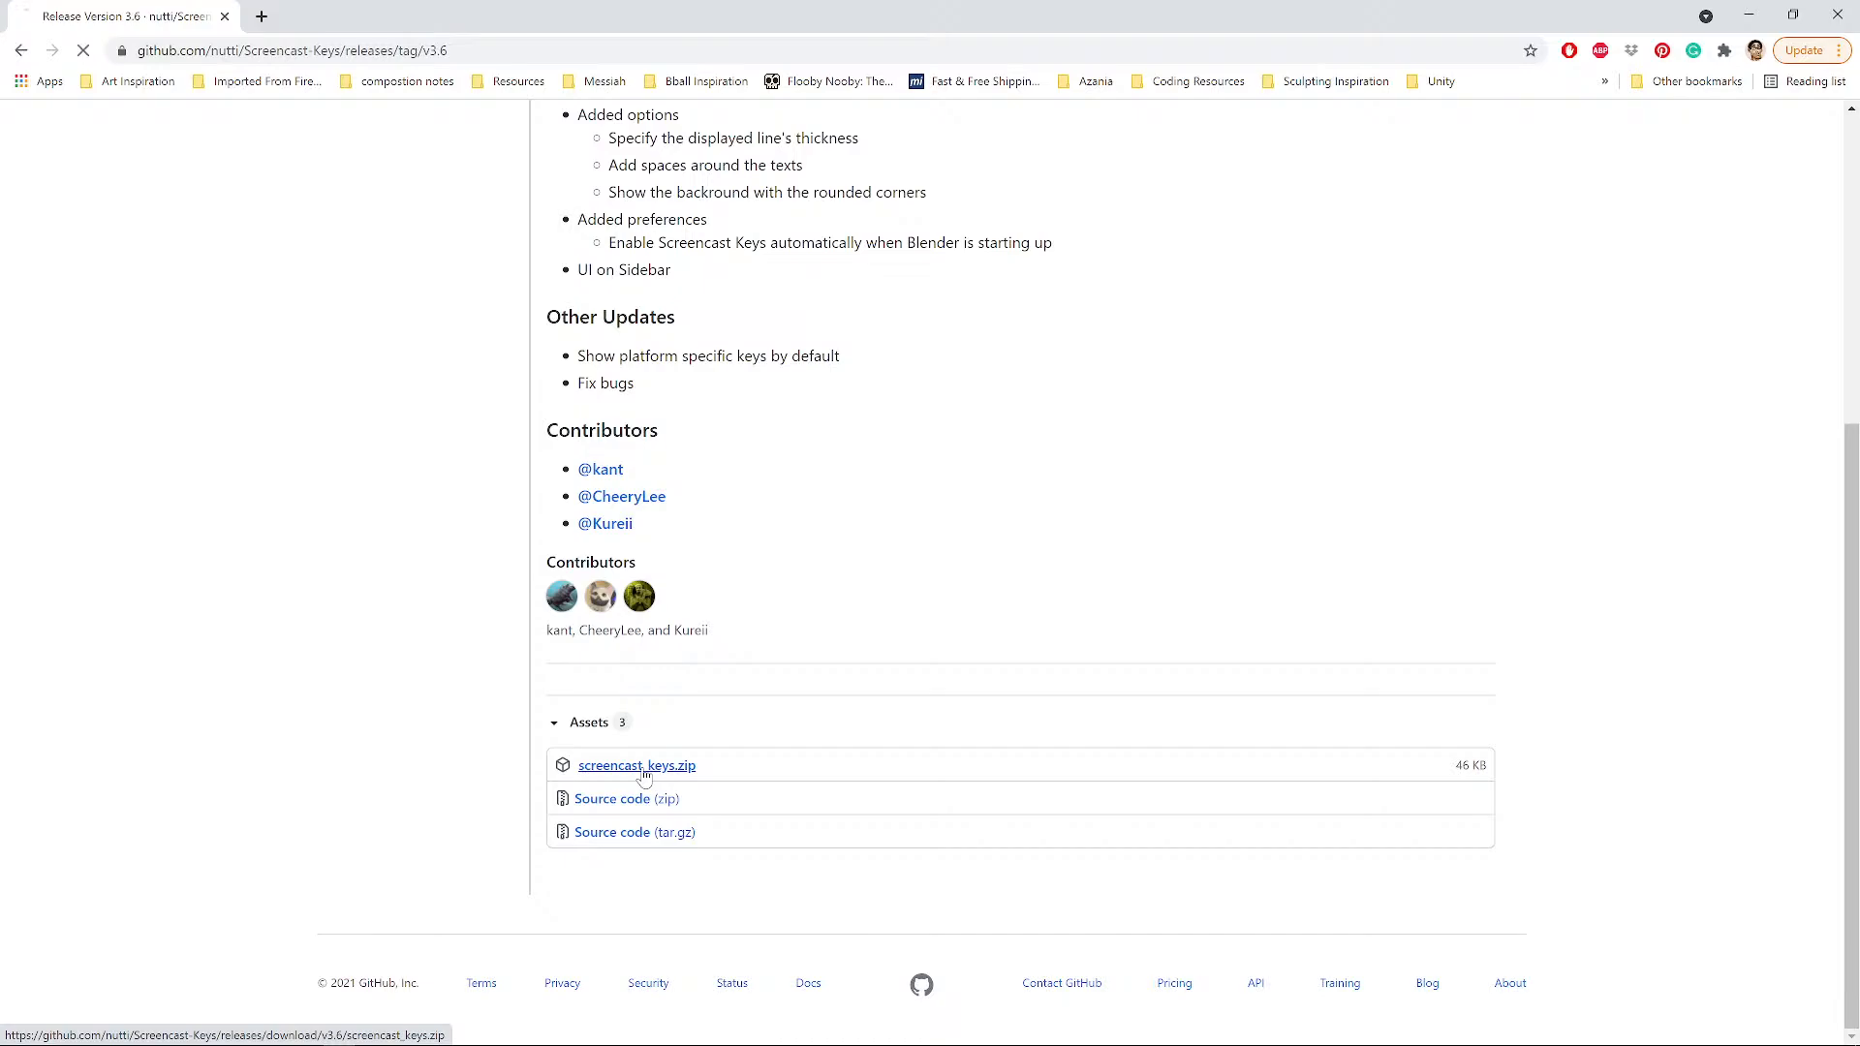
# Save screencast_keys.zip to D:\Dropbox\Blender and close Chrome.
pyautogui.click(645, 771)
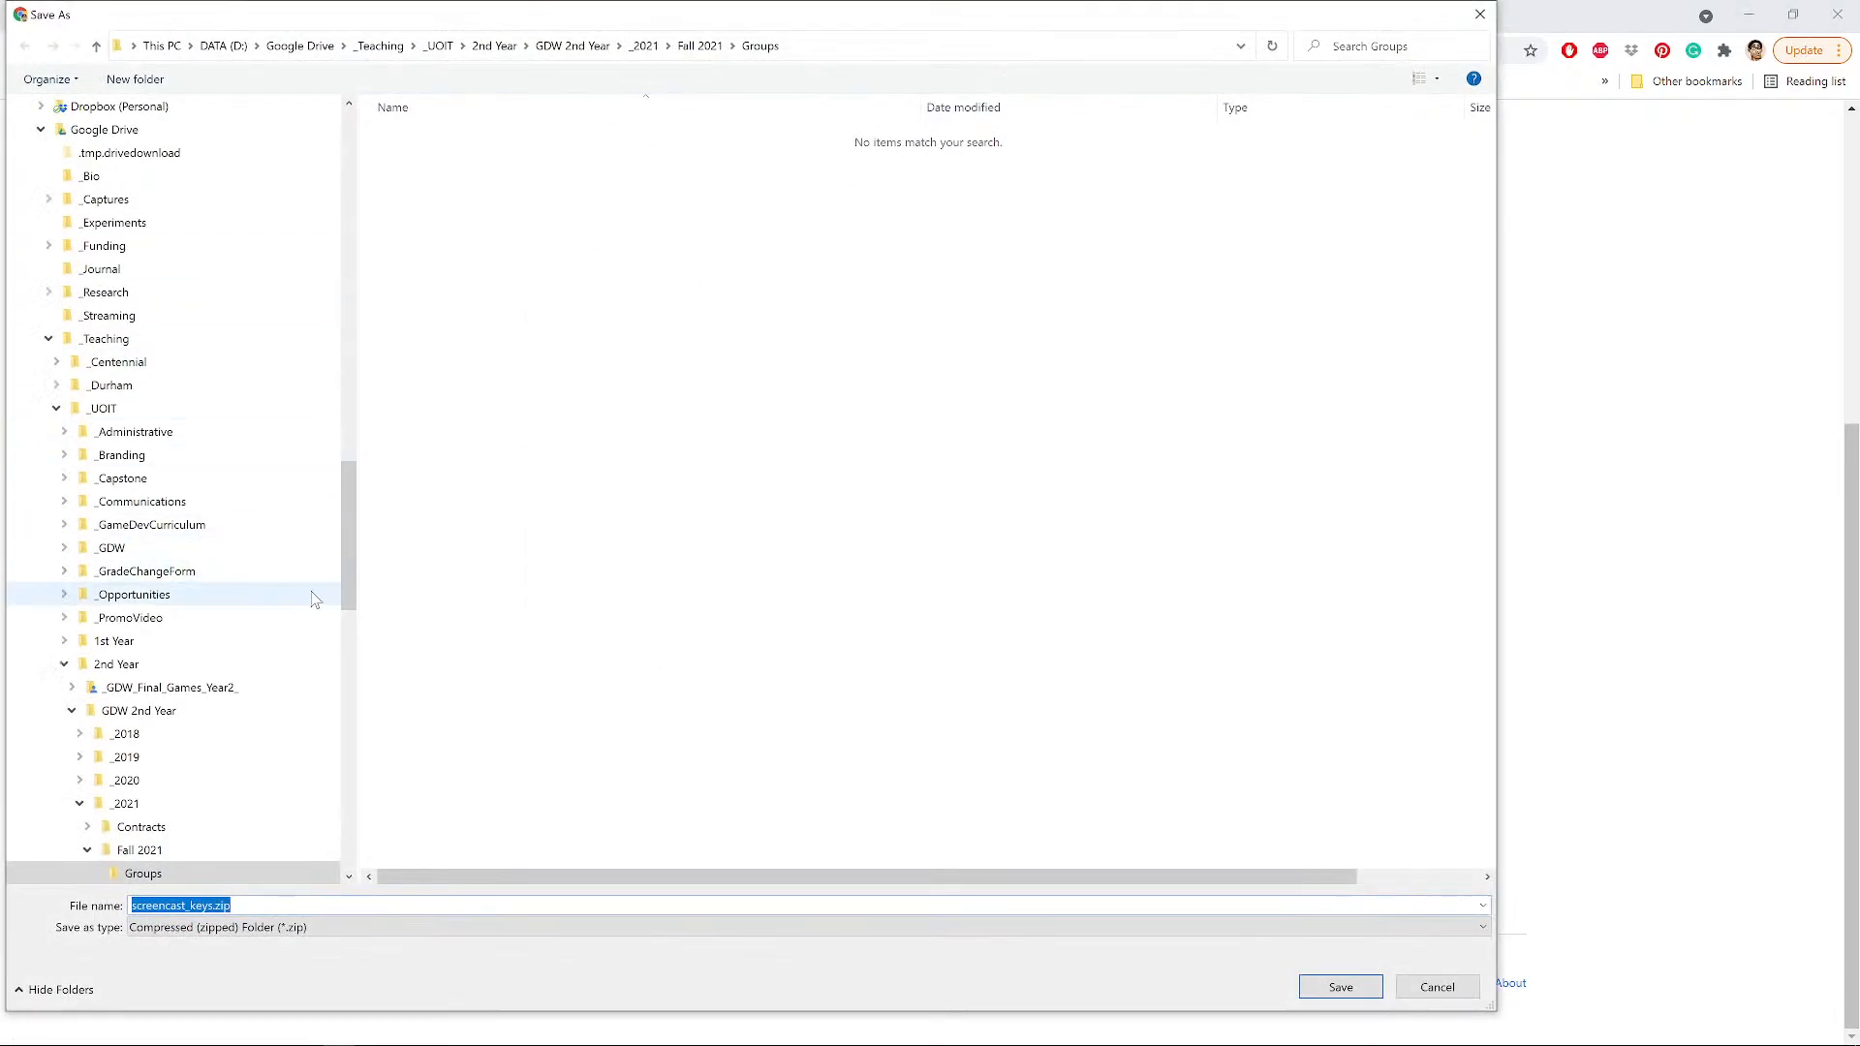
pyautogui.moveTo(349, 542); pyautogui.dragTo(271, 218)
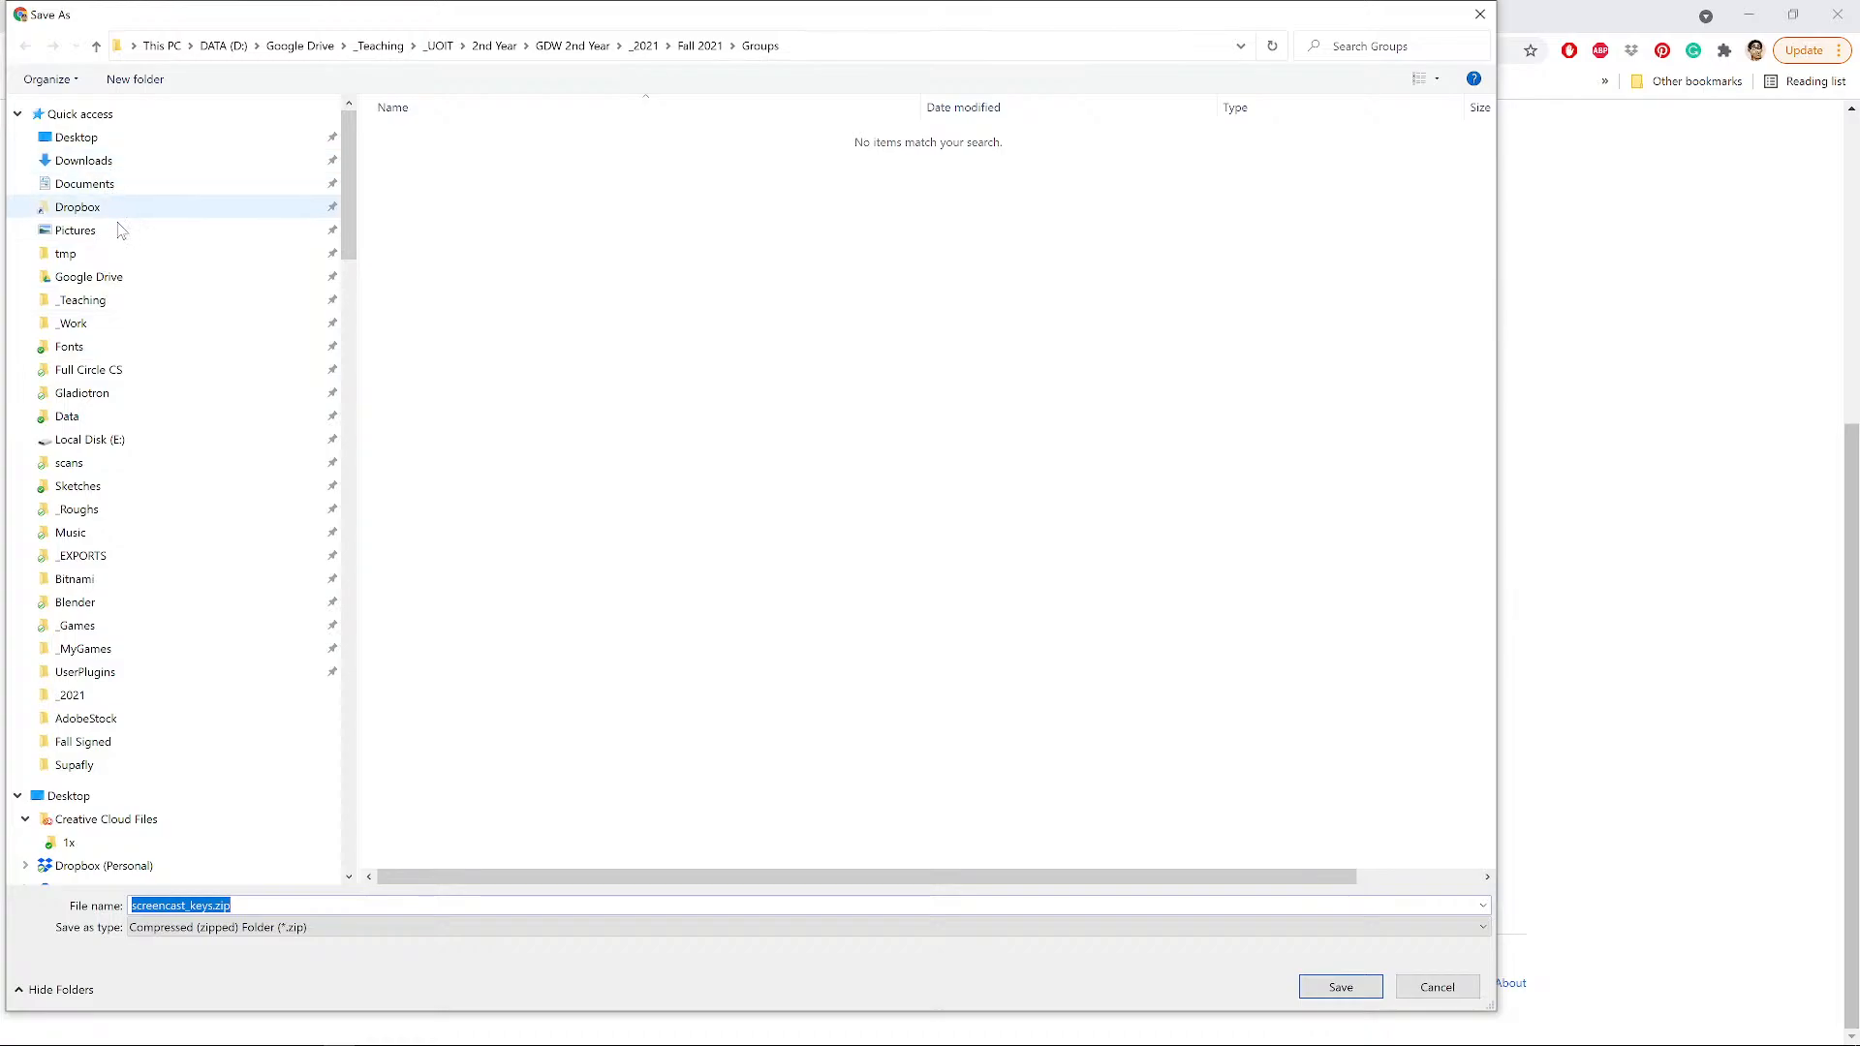
pyautogui.click(75, 603)
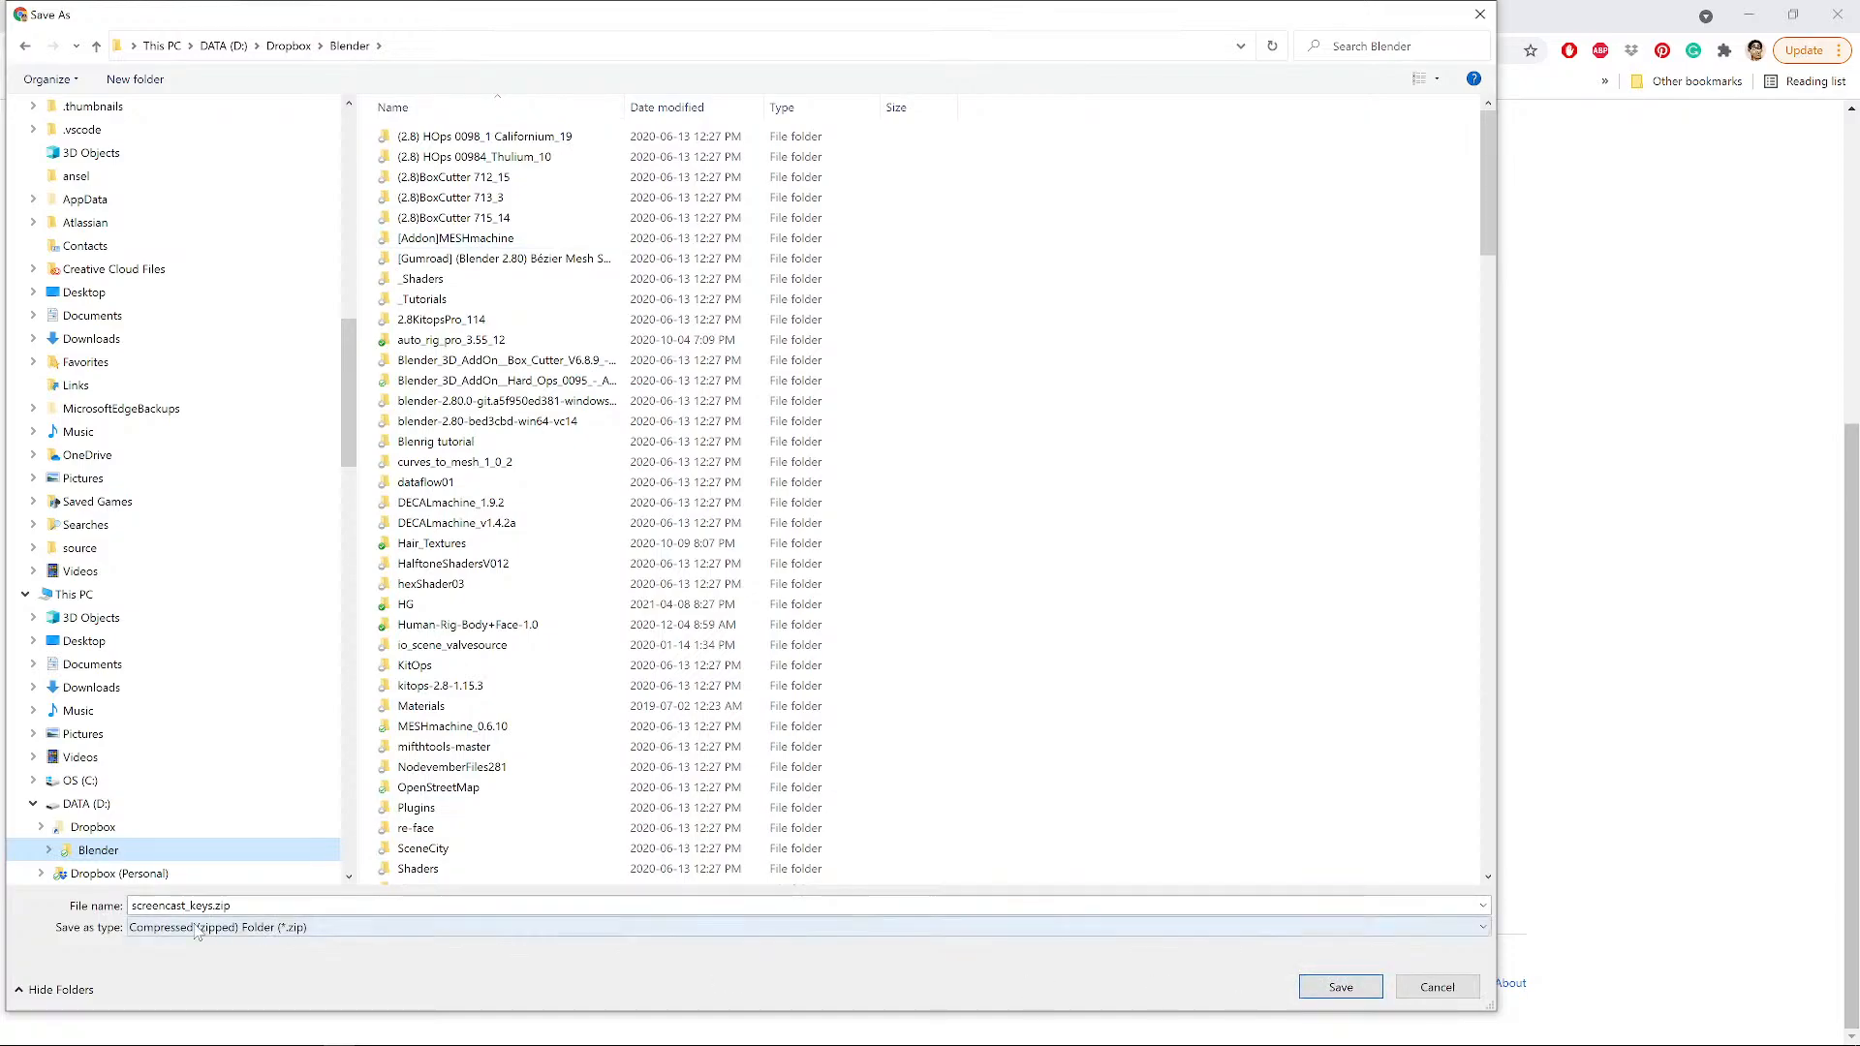
pyautogui.click(1327, 991)
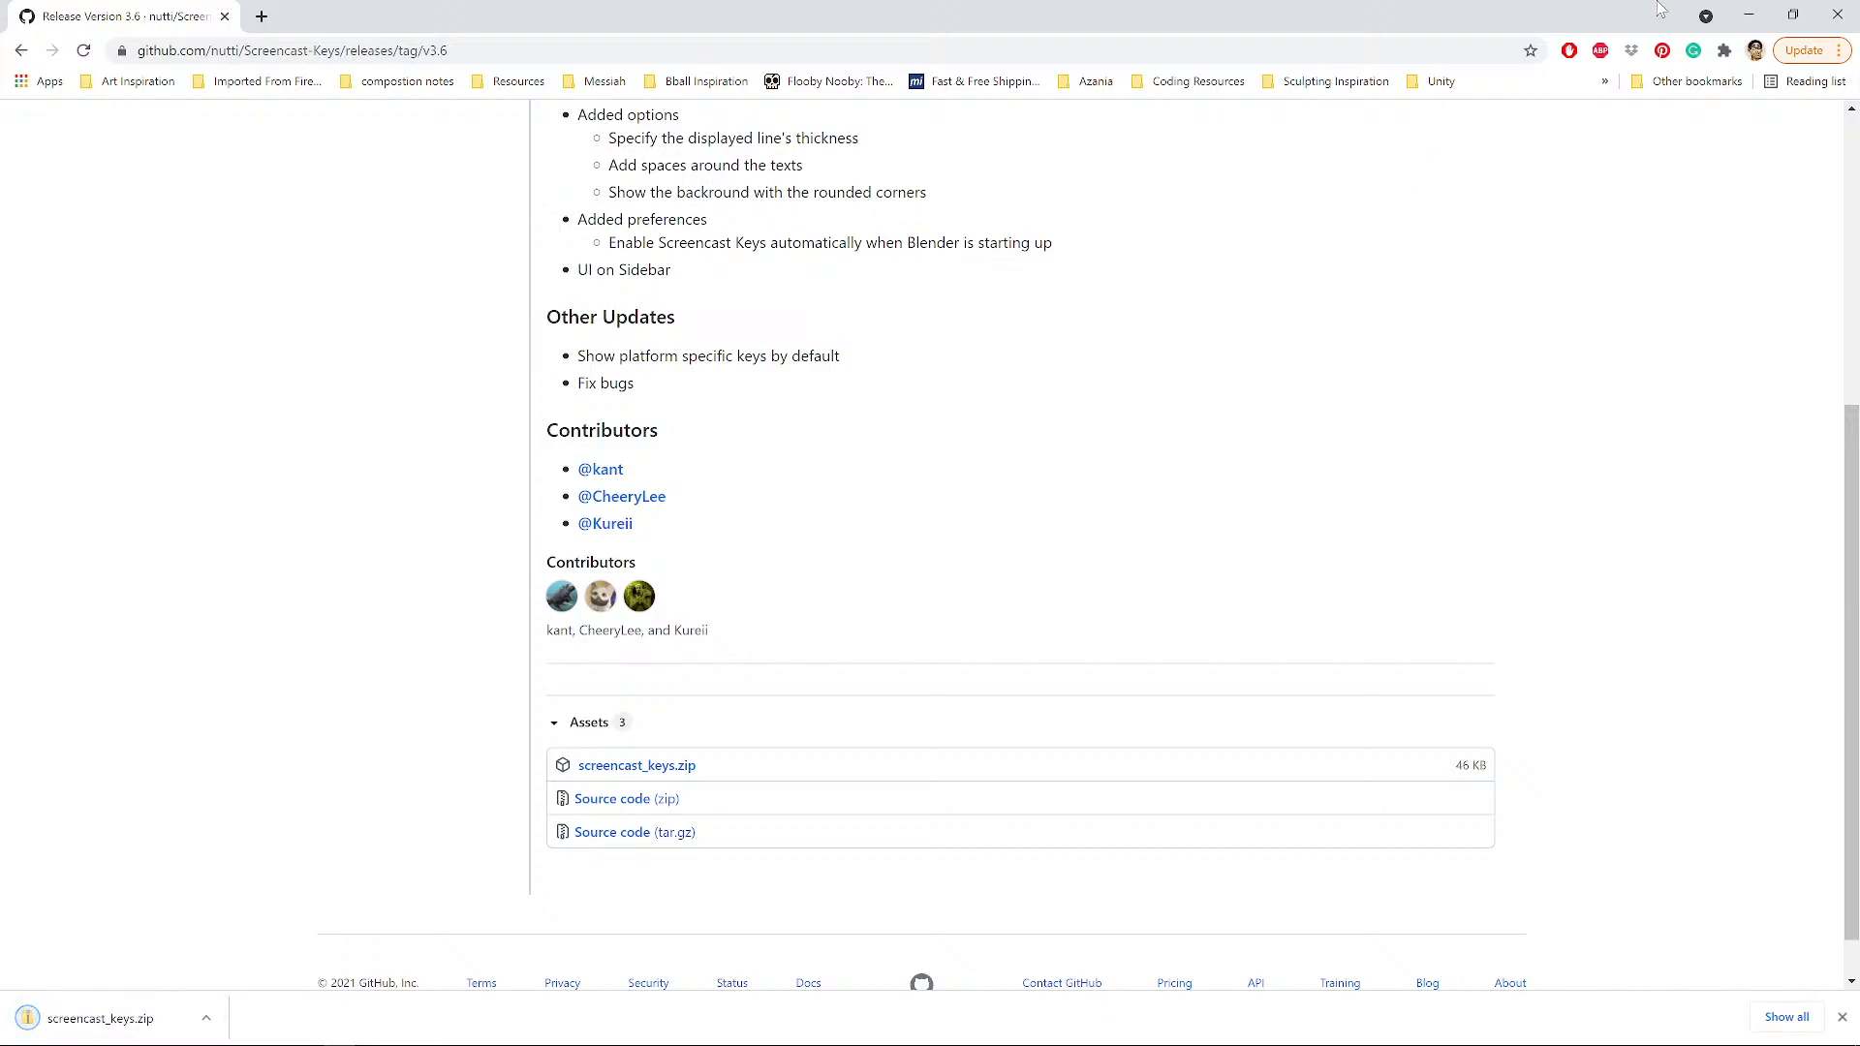
pyautogui.click(1849, 15)
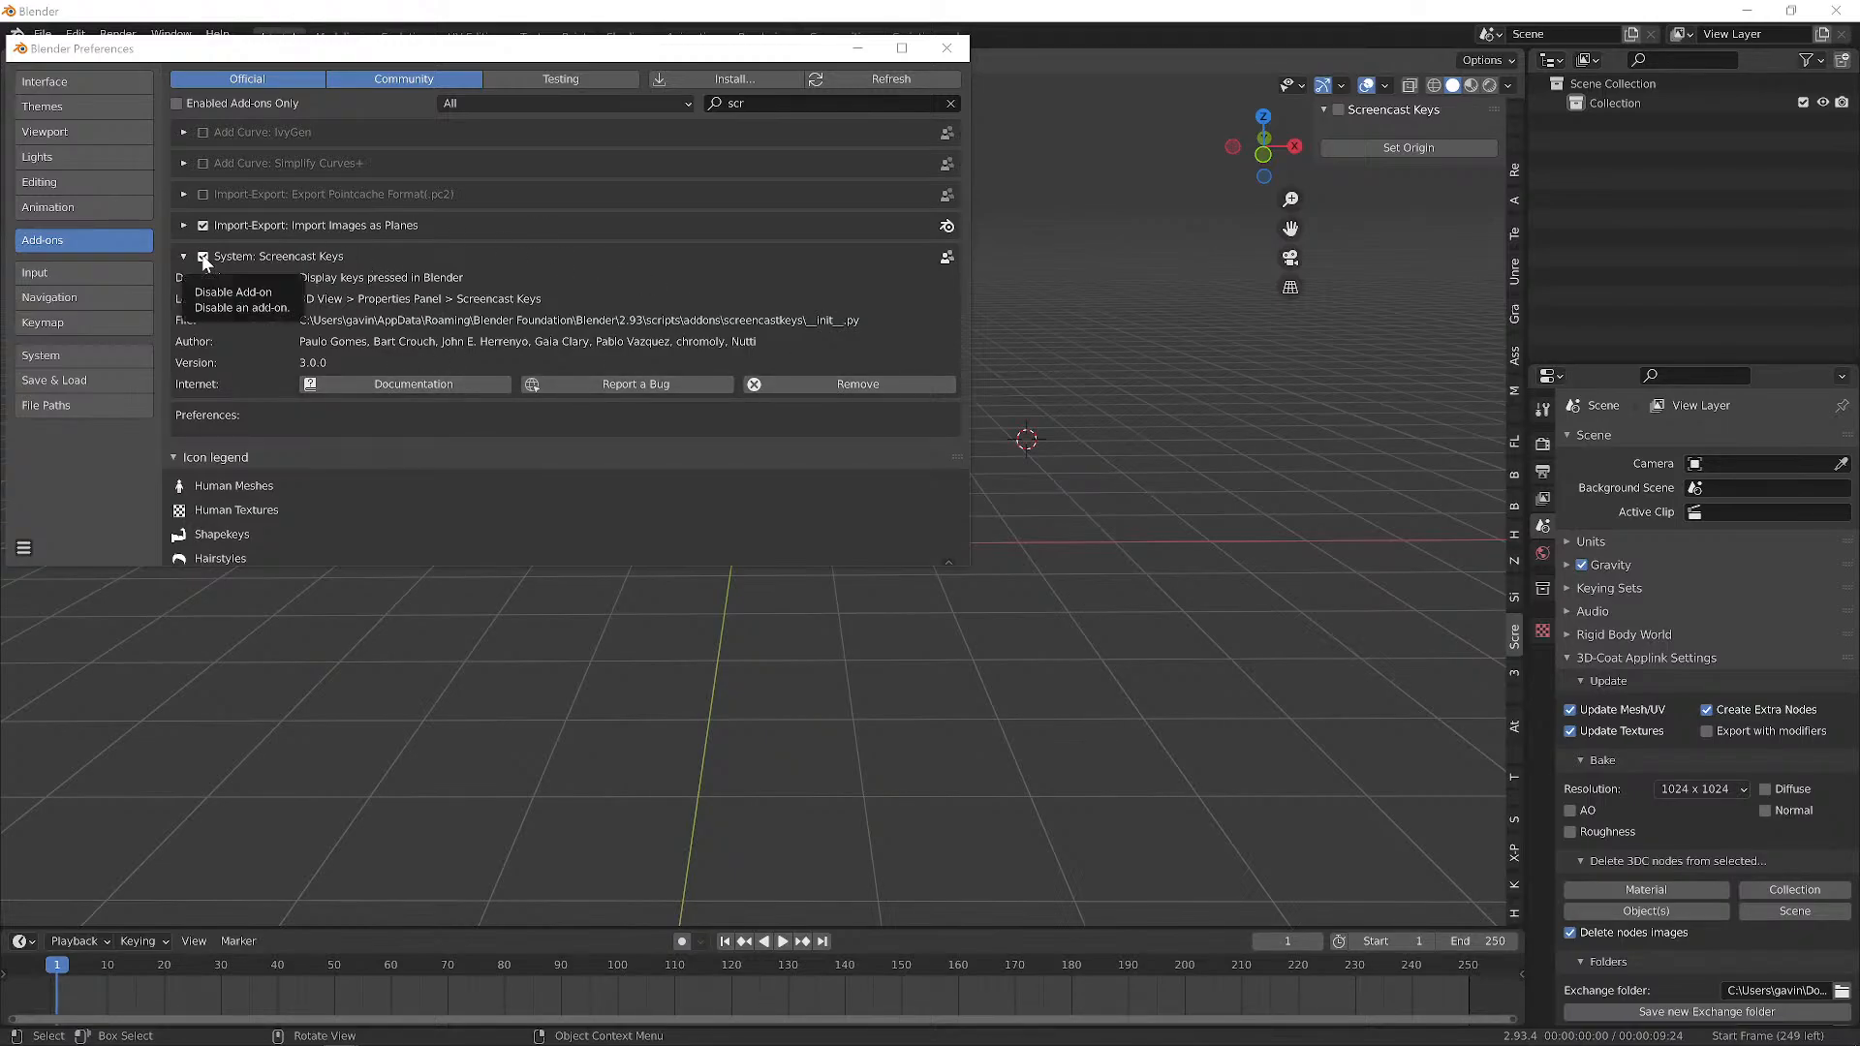
# Remove the Screencast Keys 3.0.0 add-on and confirm with OK.
pyautogui.click(839, 387)
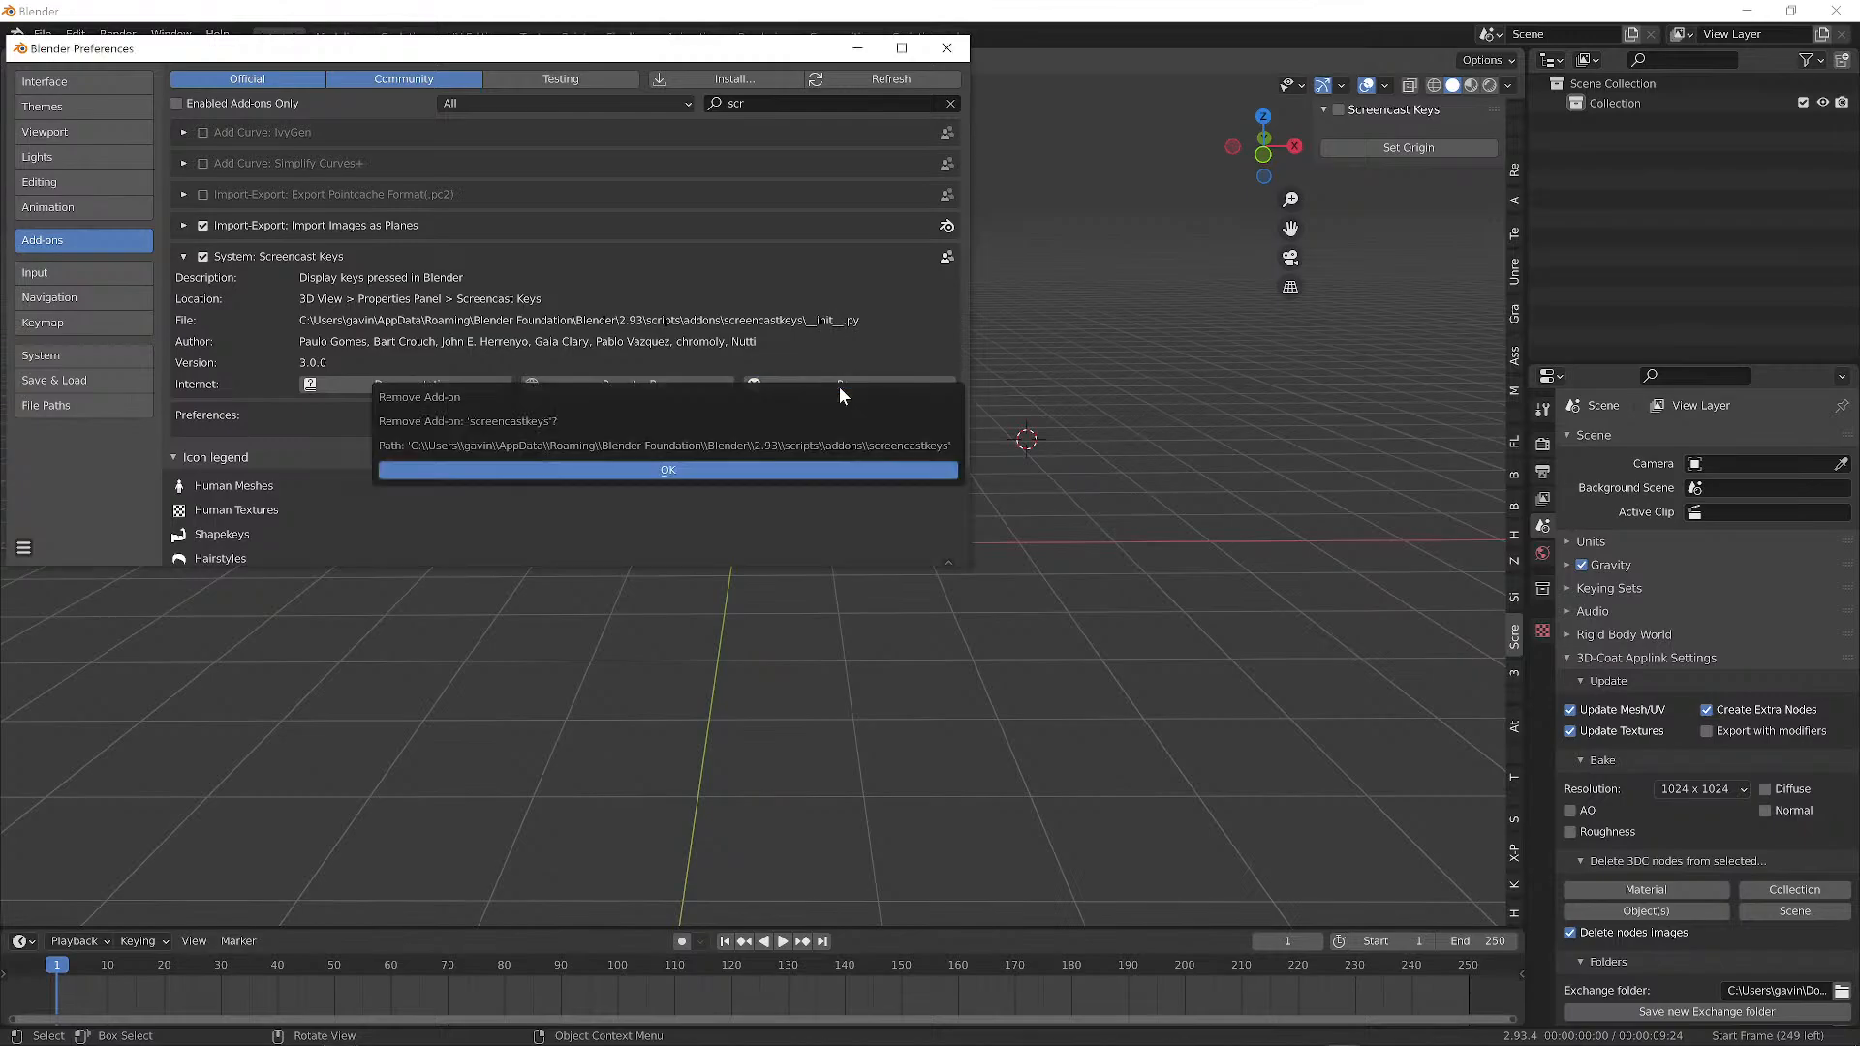
pyautogui.click(677, 469)
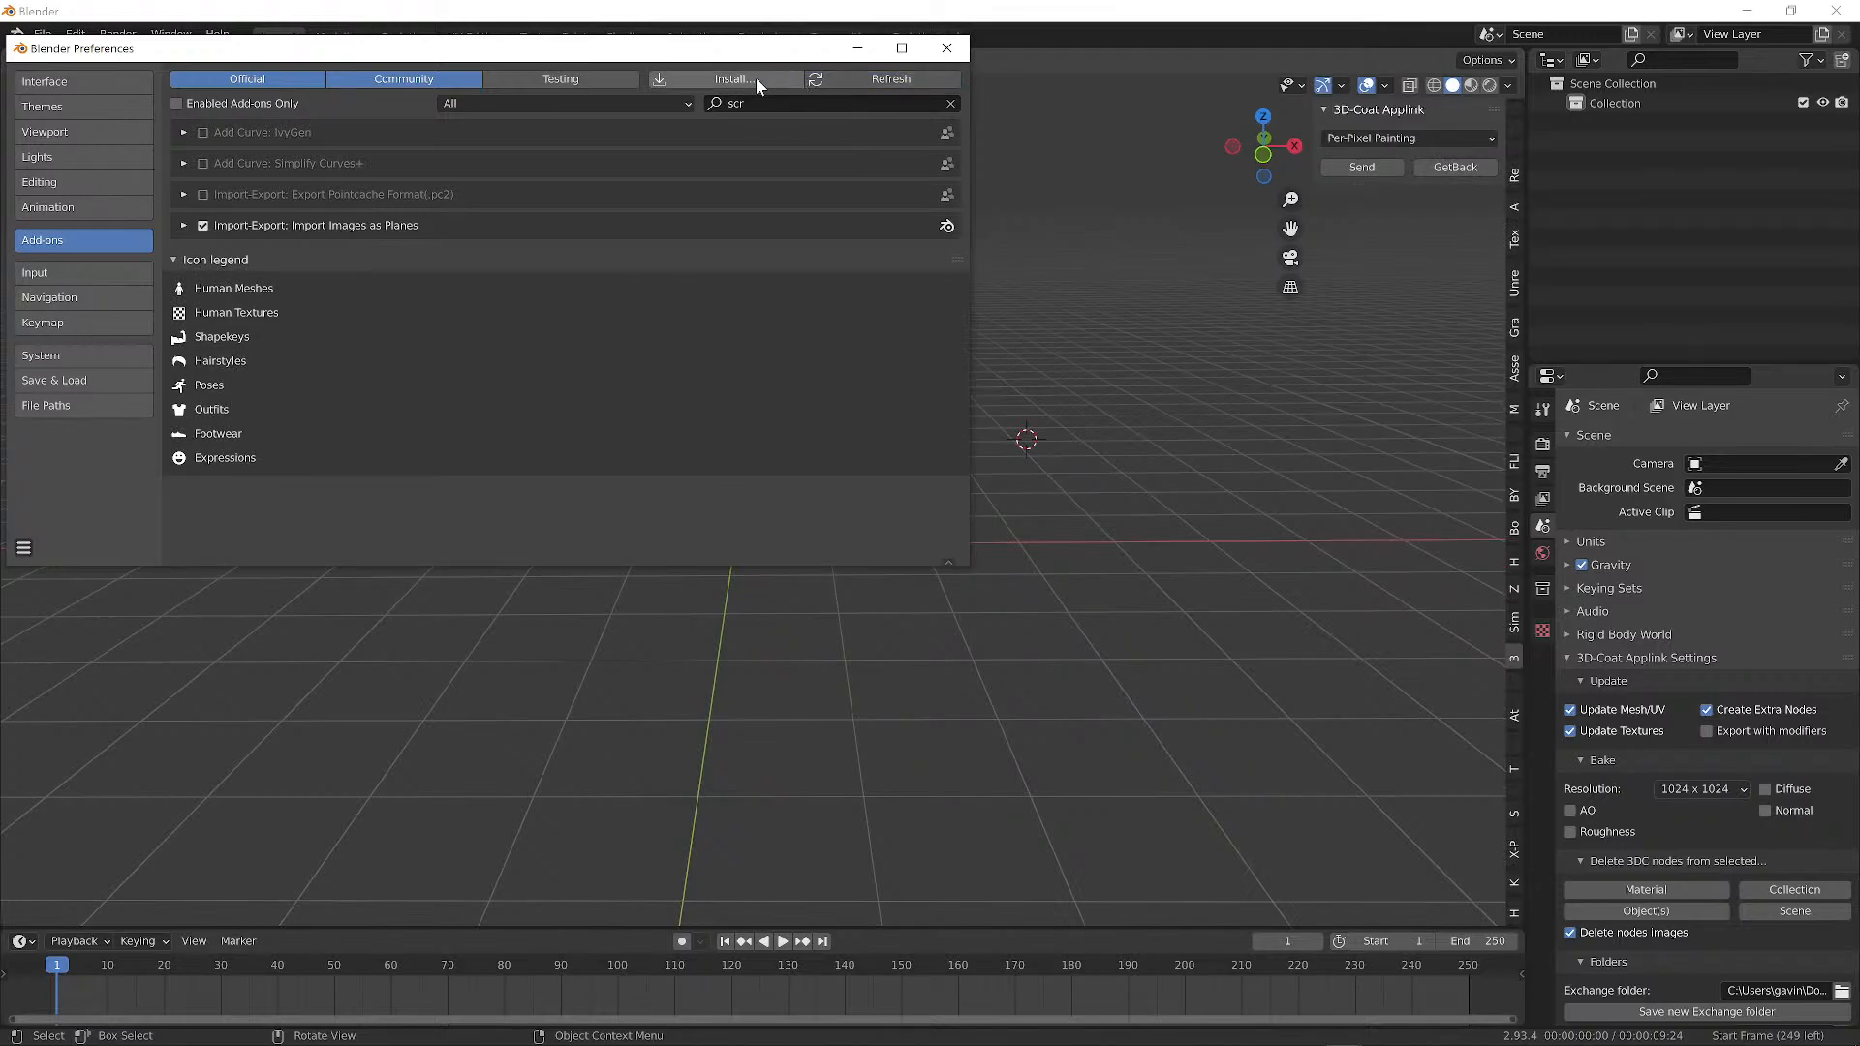
# Install screencast_keys.zip from the Dropbox Blender folder, browsing it in list view sorted by date.
pyautogui.click(732, 82)
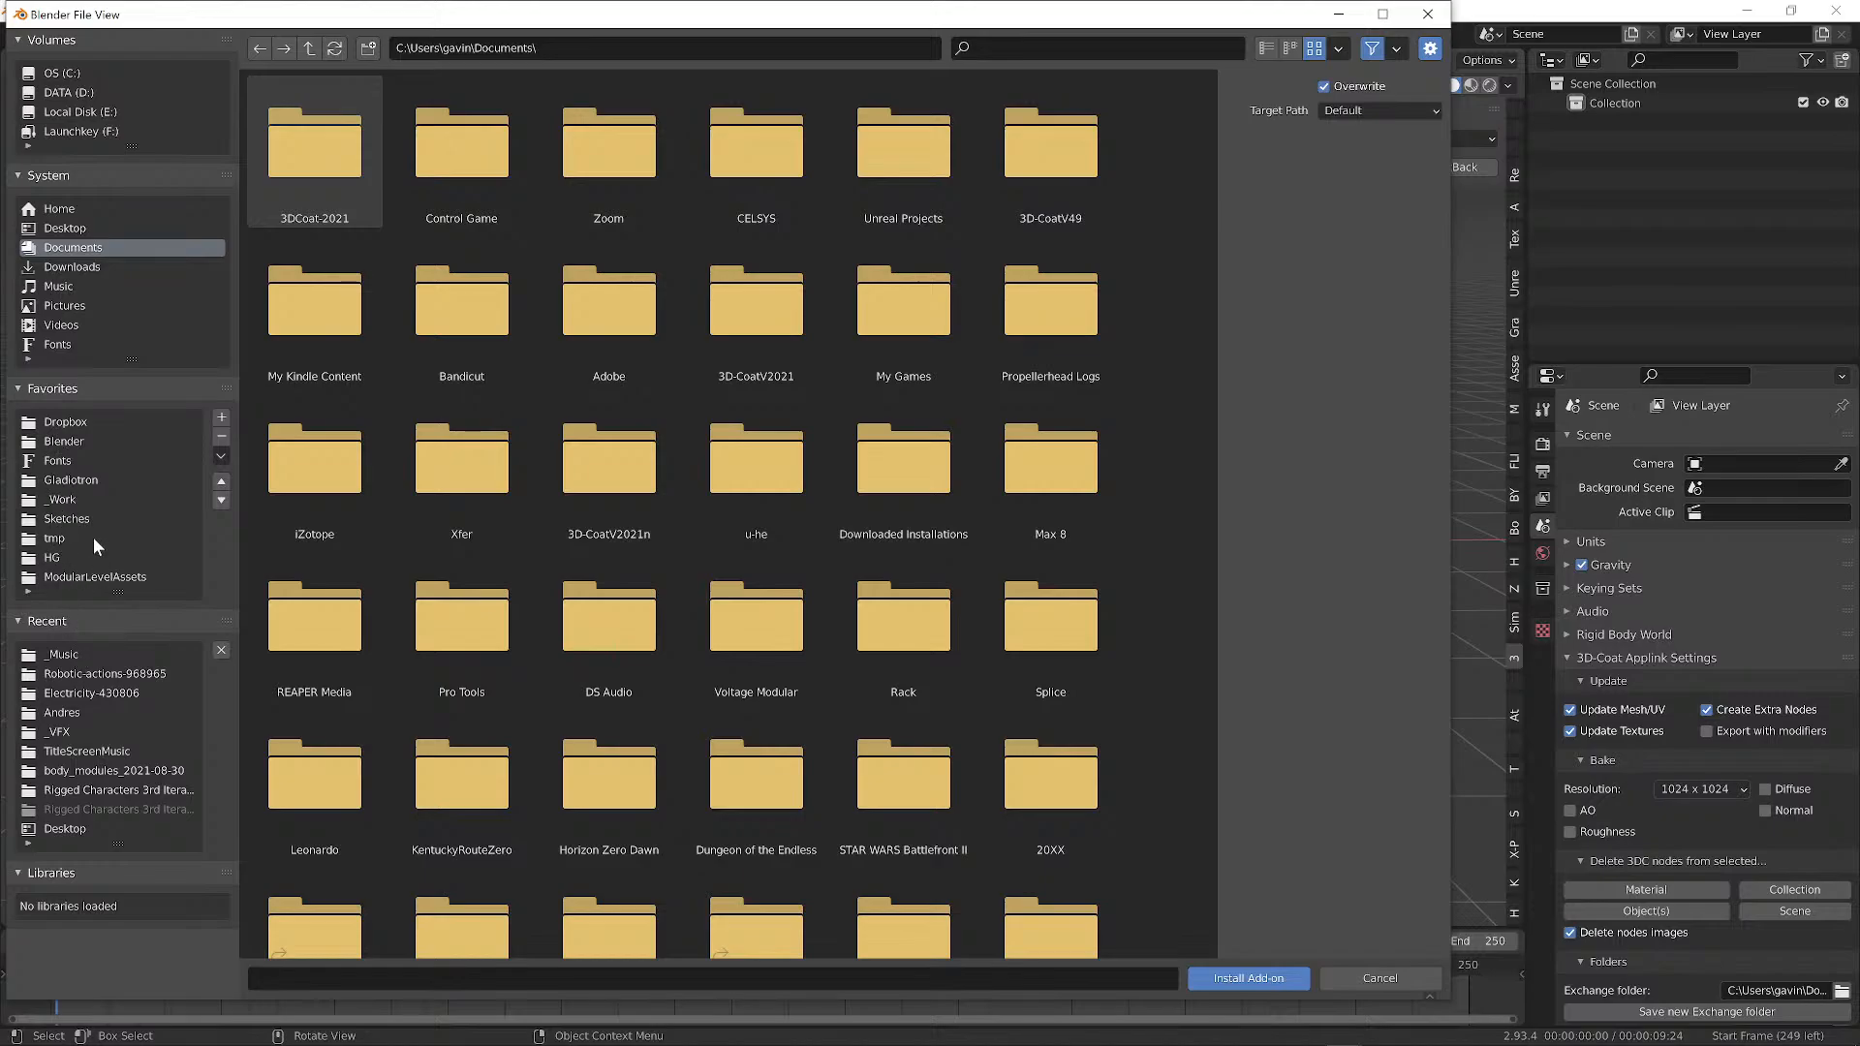
pyautogui.click(61, 441)
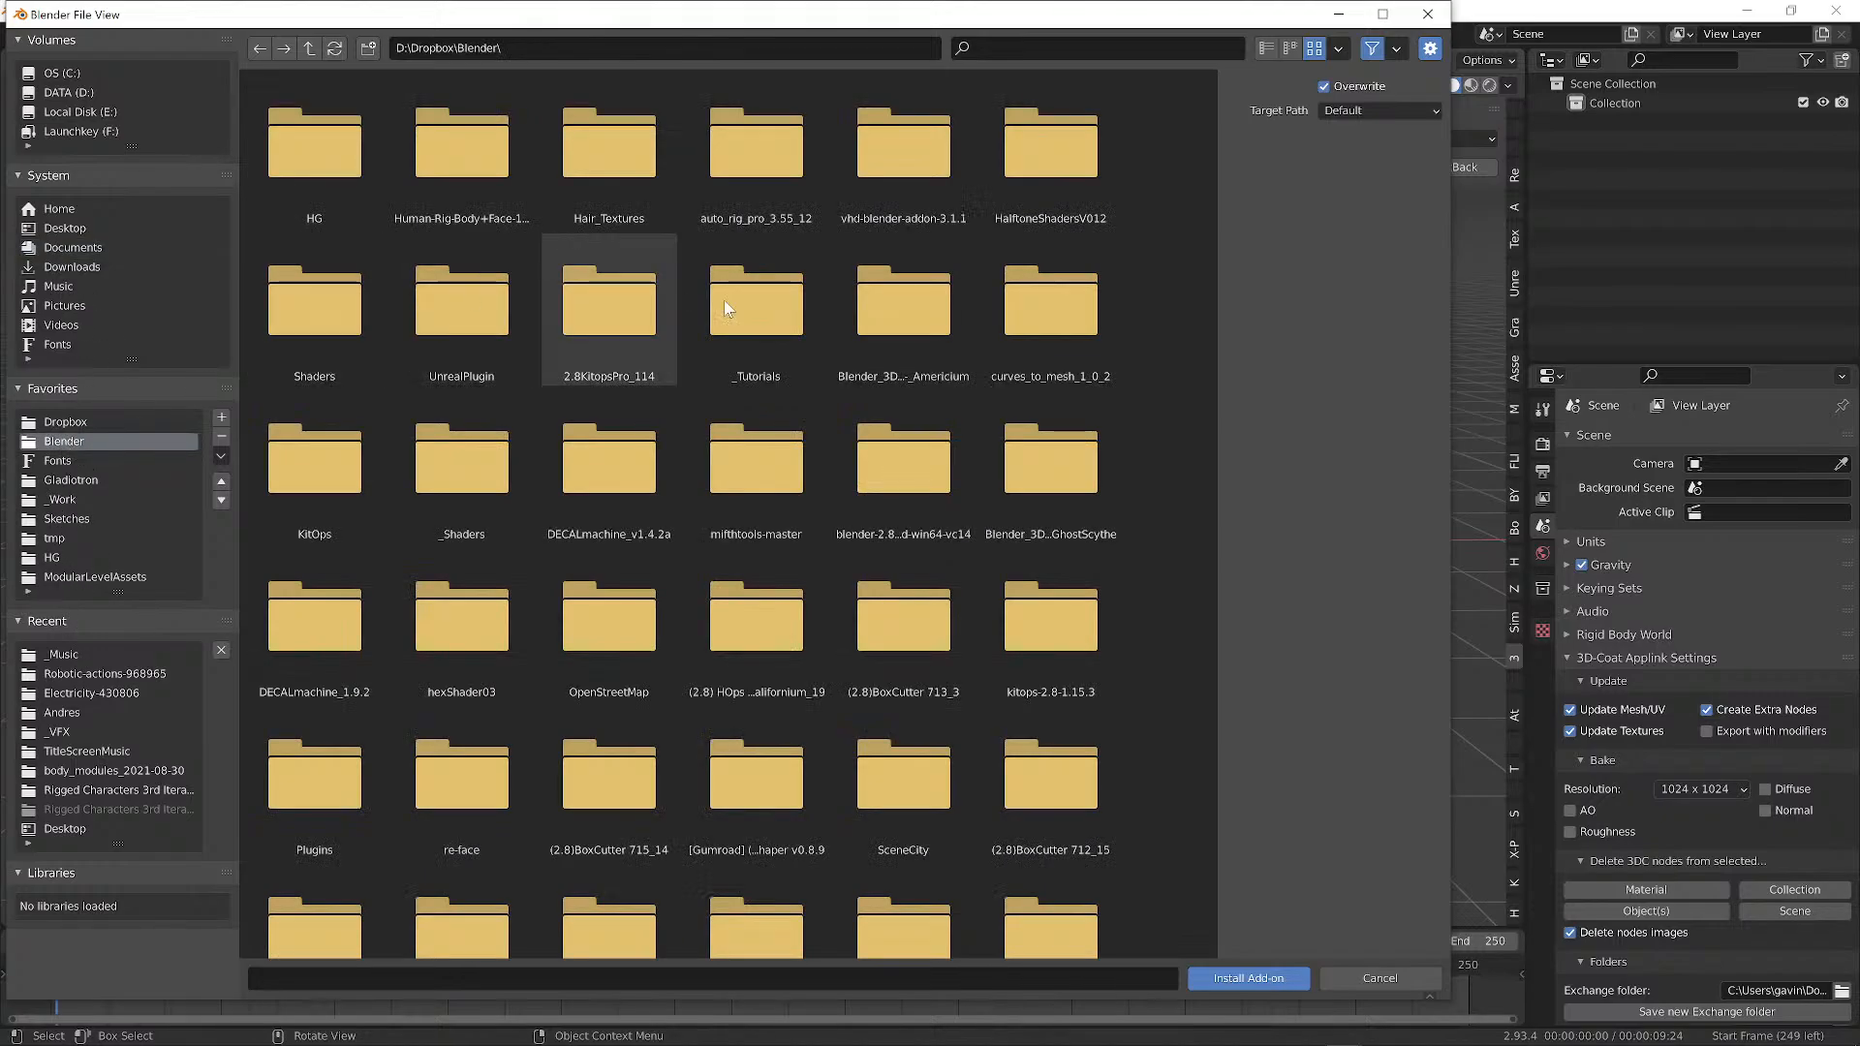
pyautogui.scroll(-1, 1130, 175)
pyautogui.click(1268, 49)
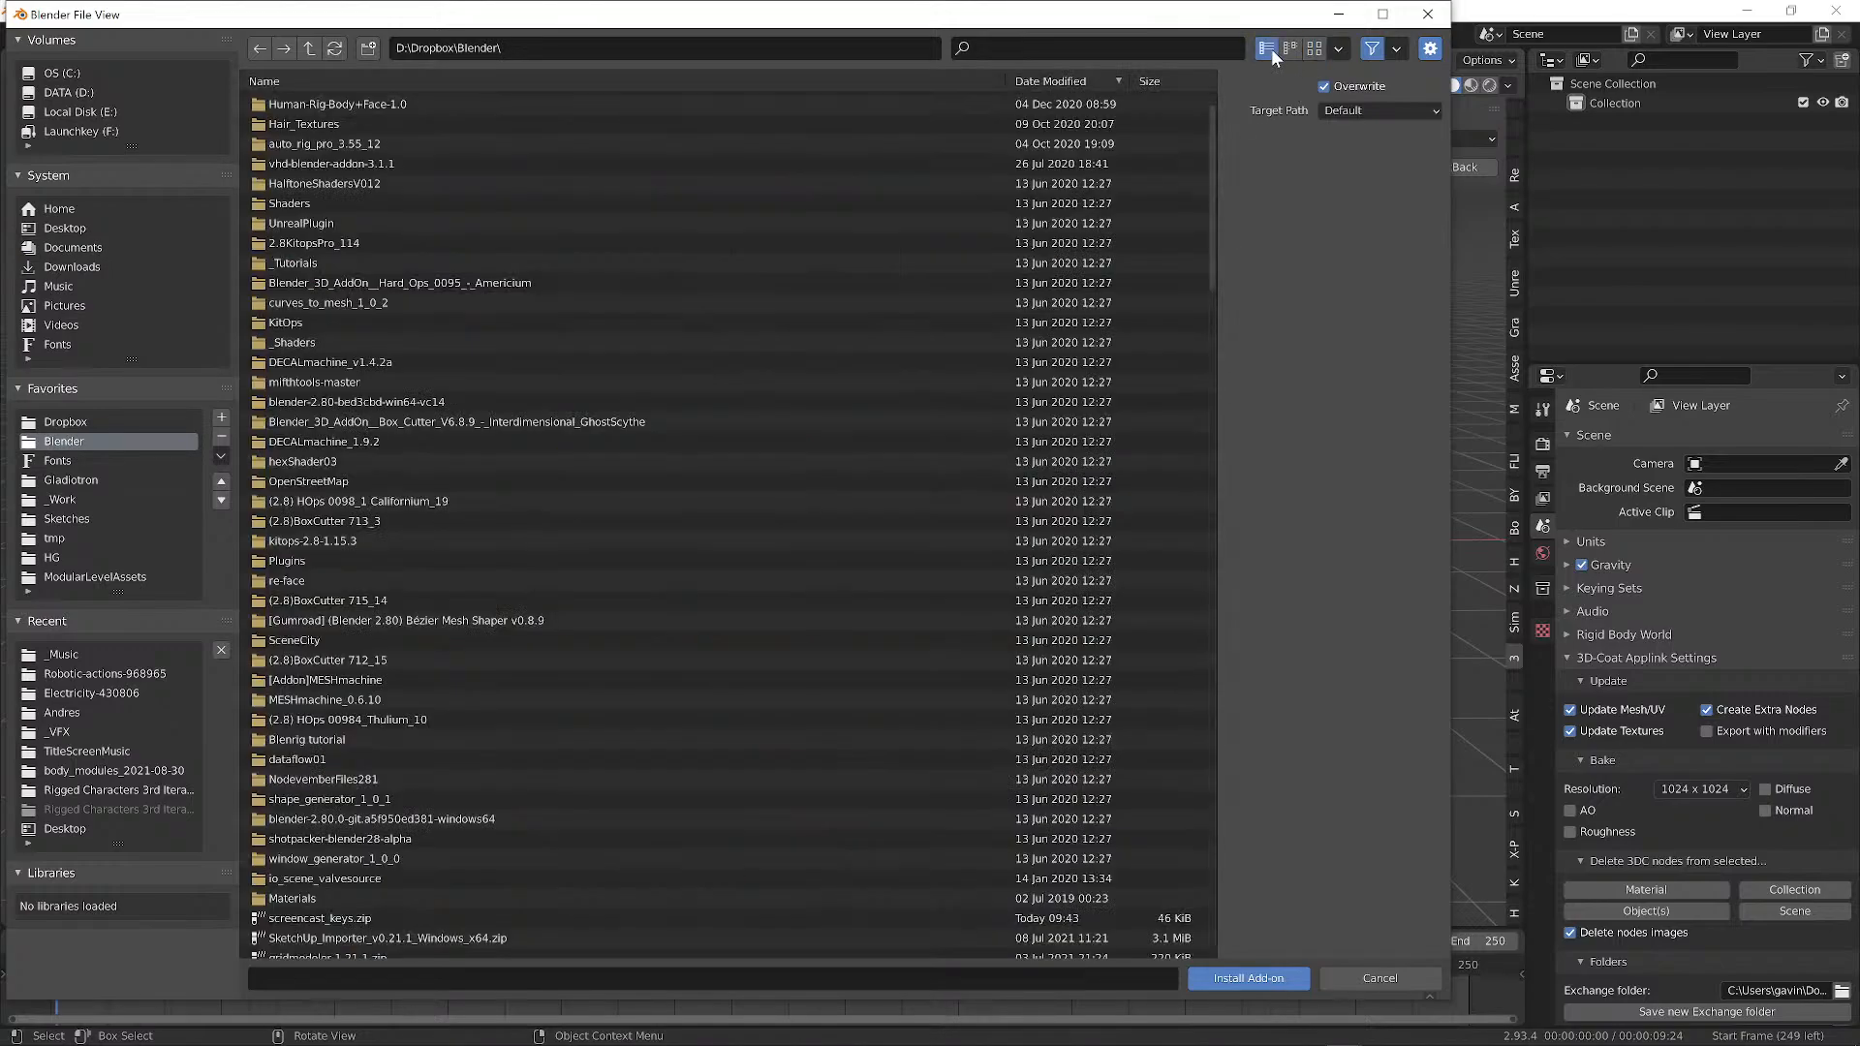
pyautogui.scroll(1, 339, 147)
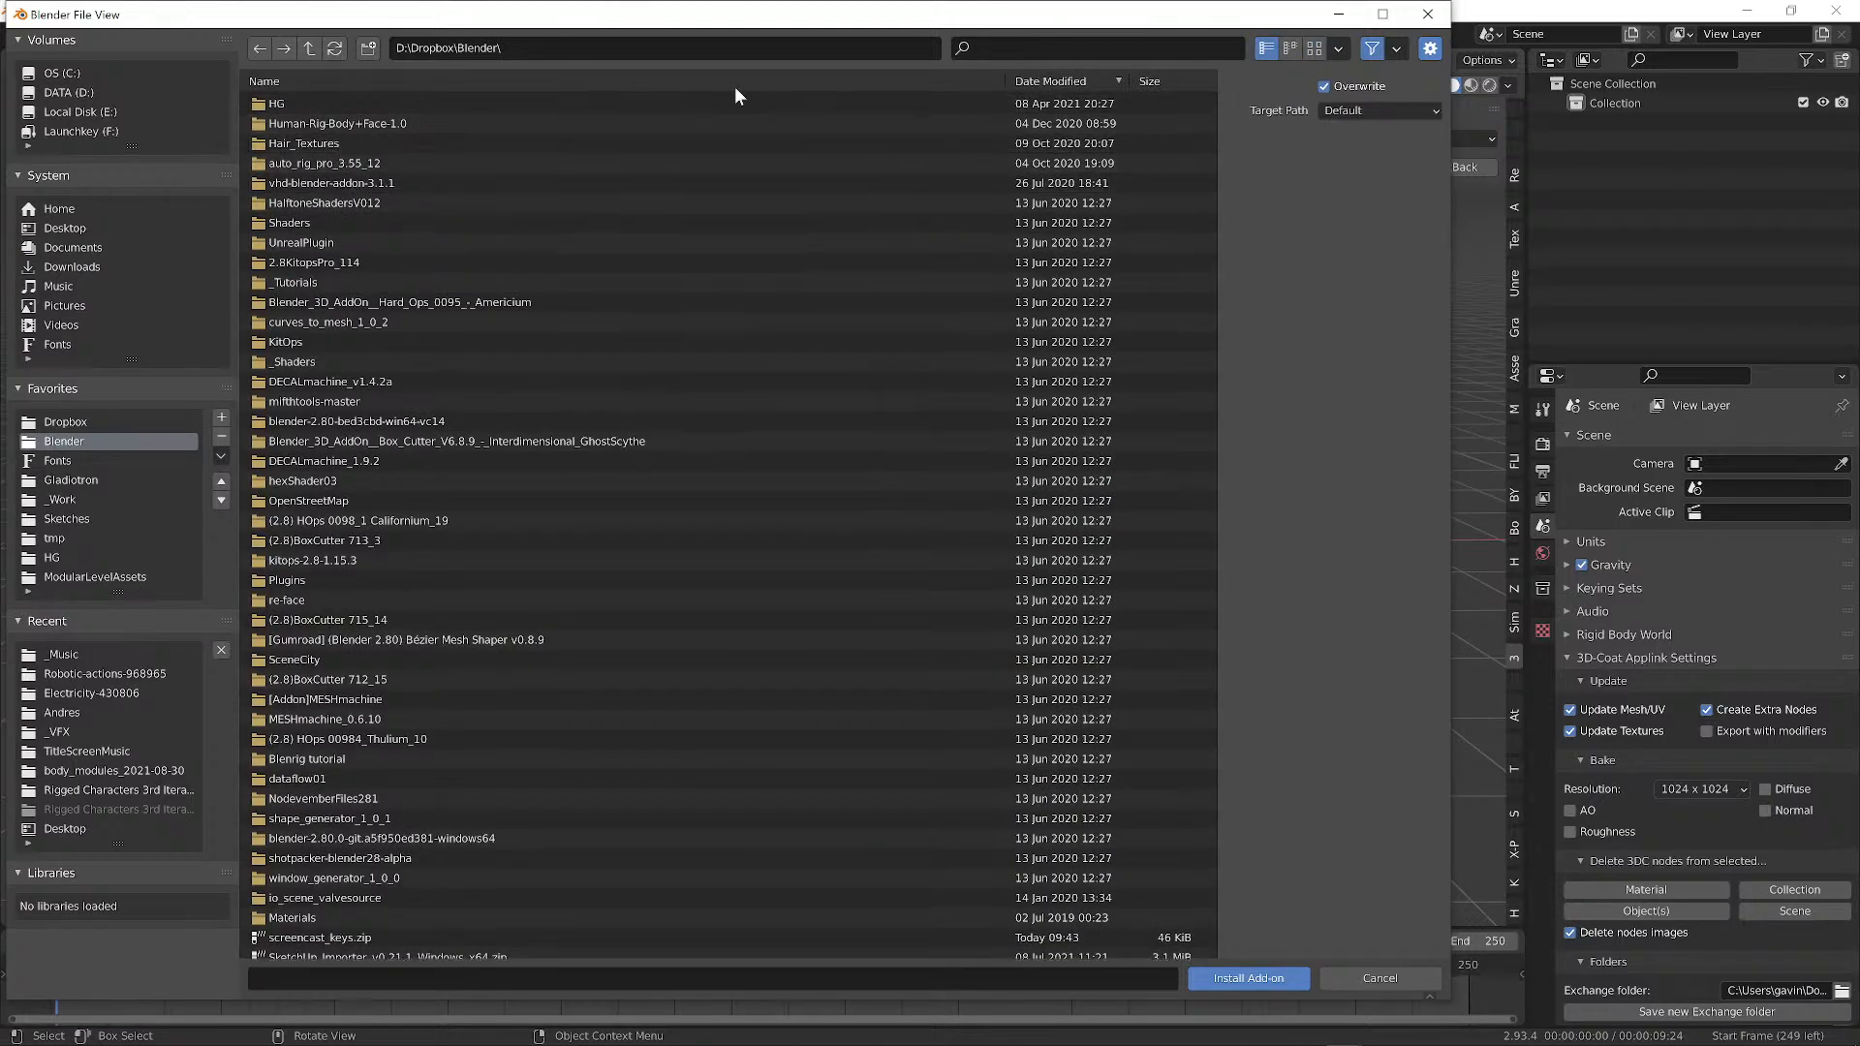
pyautogui.click(1068, 80)
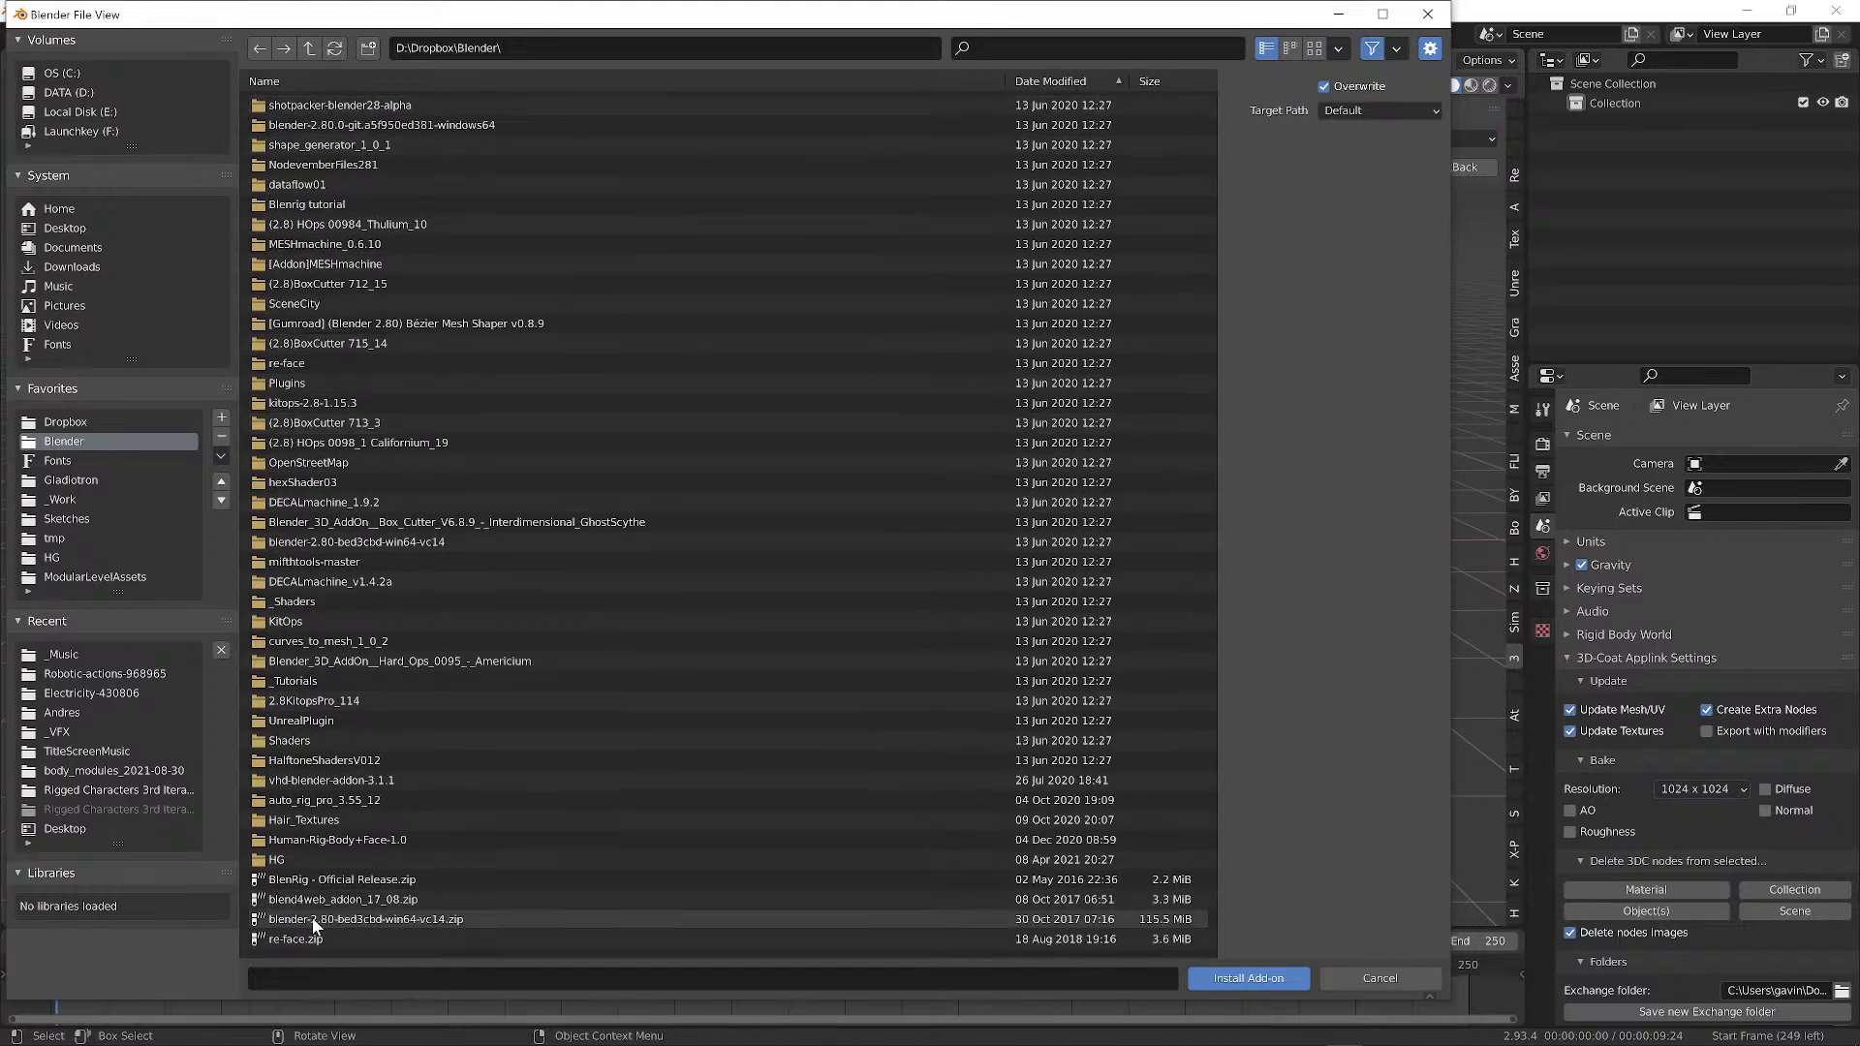
pyautogui.click(1084, 81)
pyautogui.scroll(-3, 426, 719)
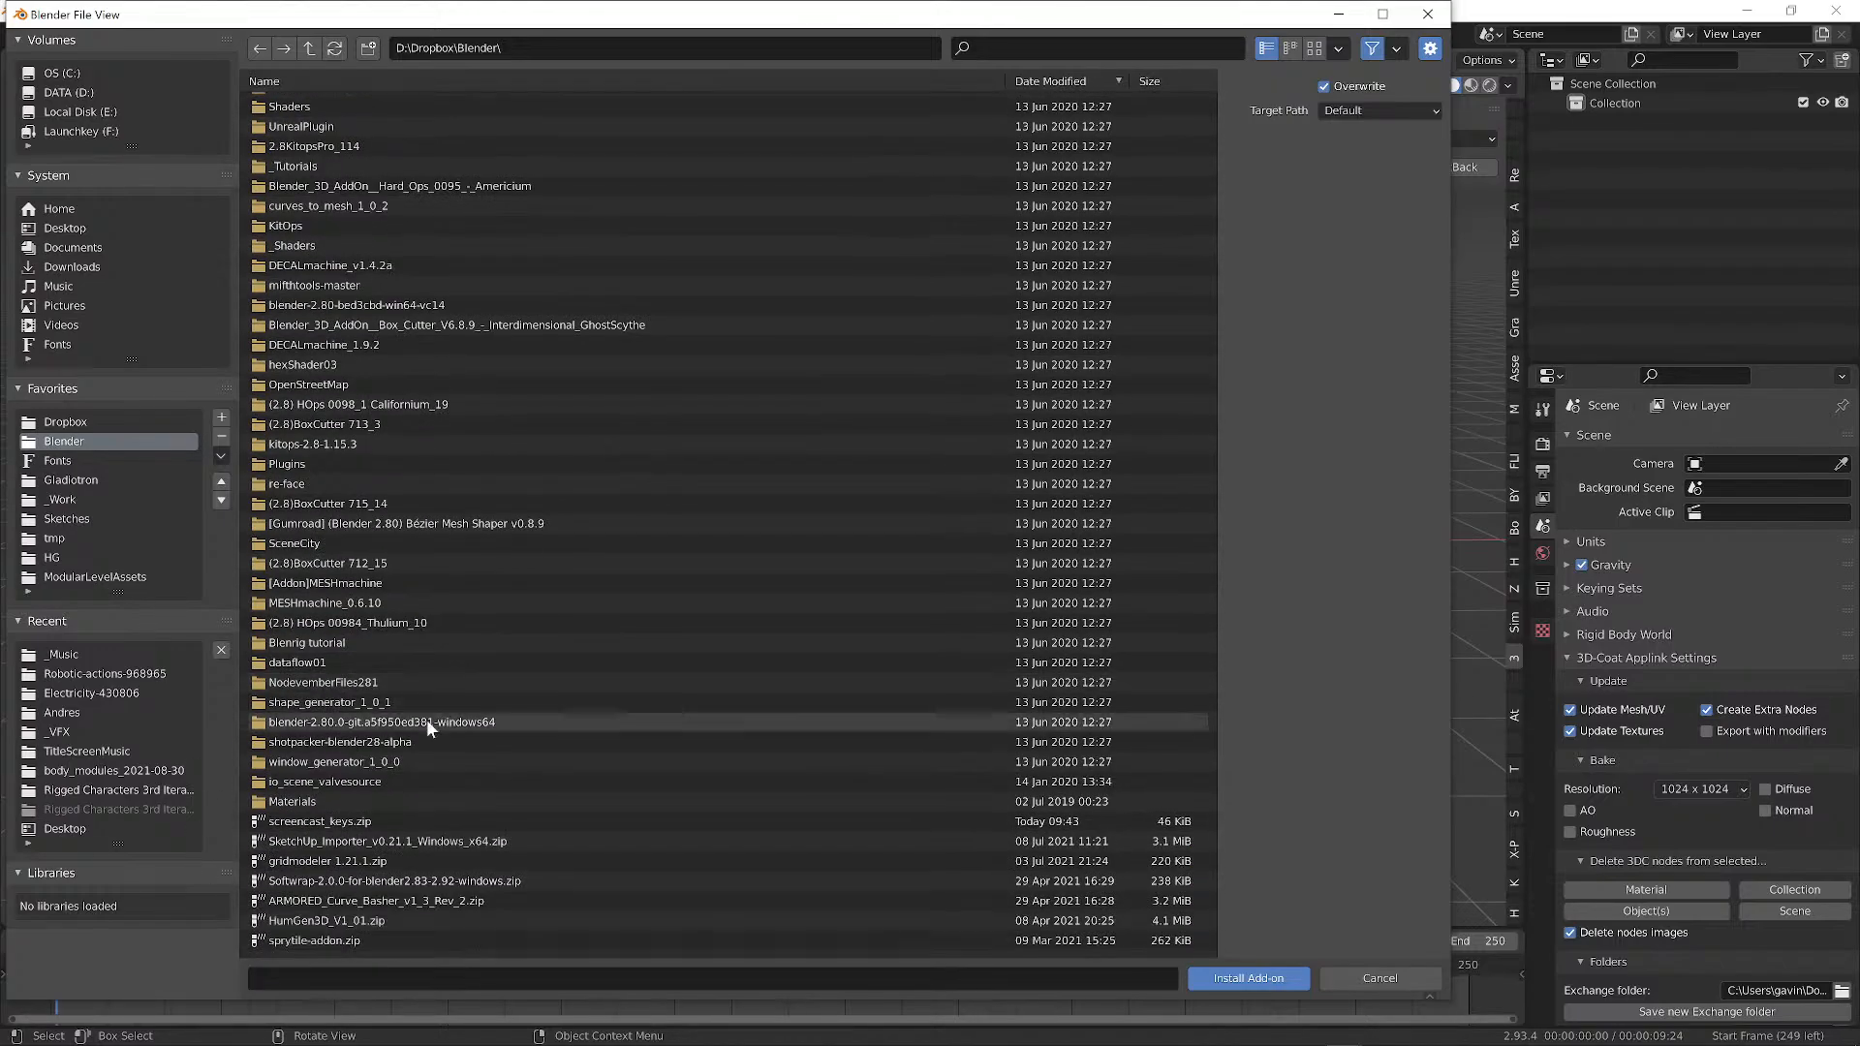
pyautogui.click(320, 821)
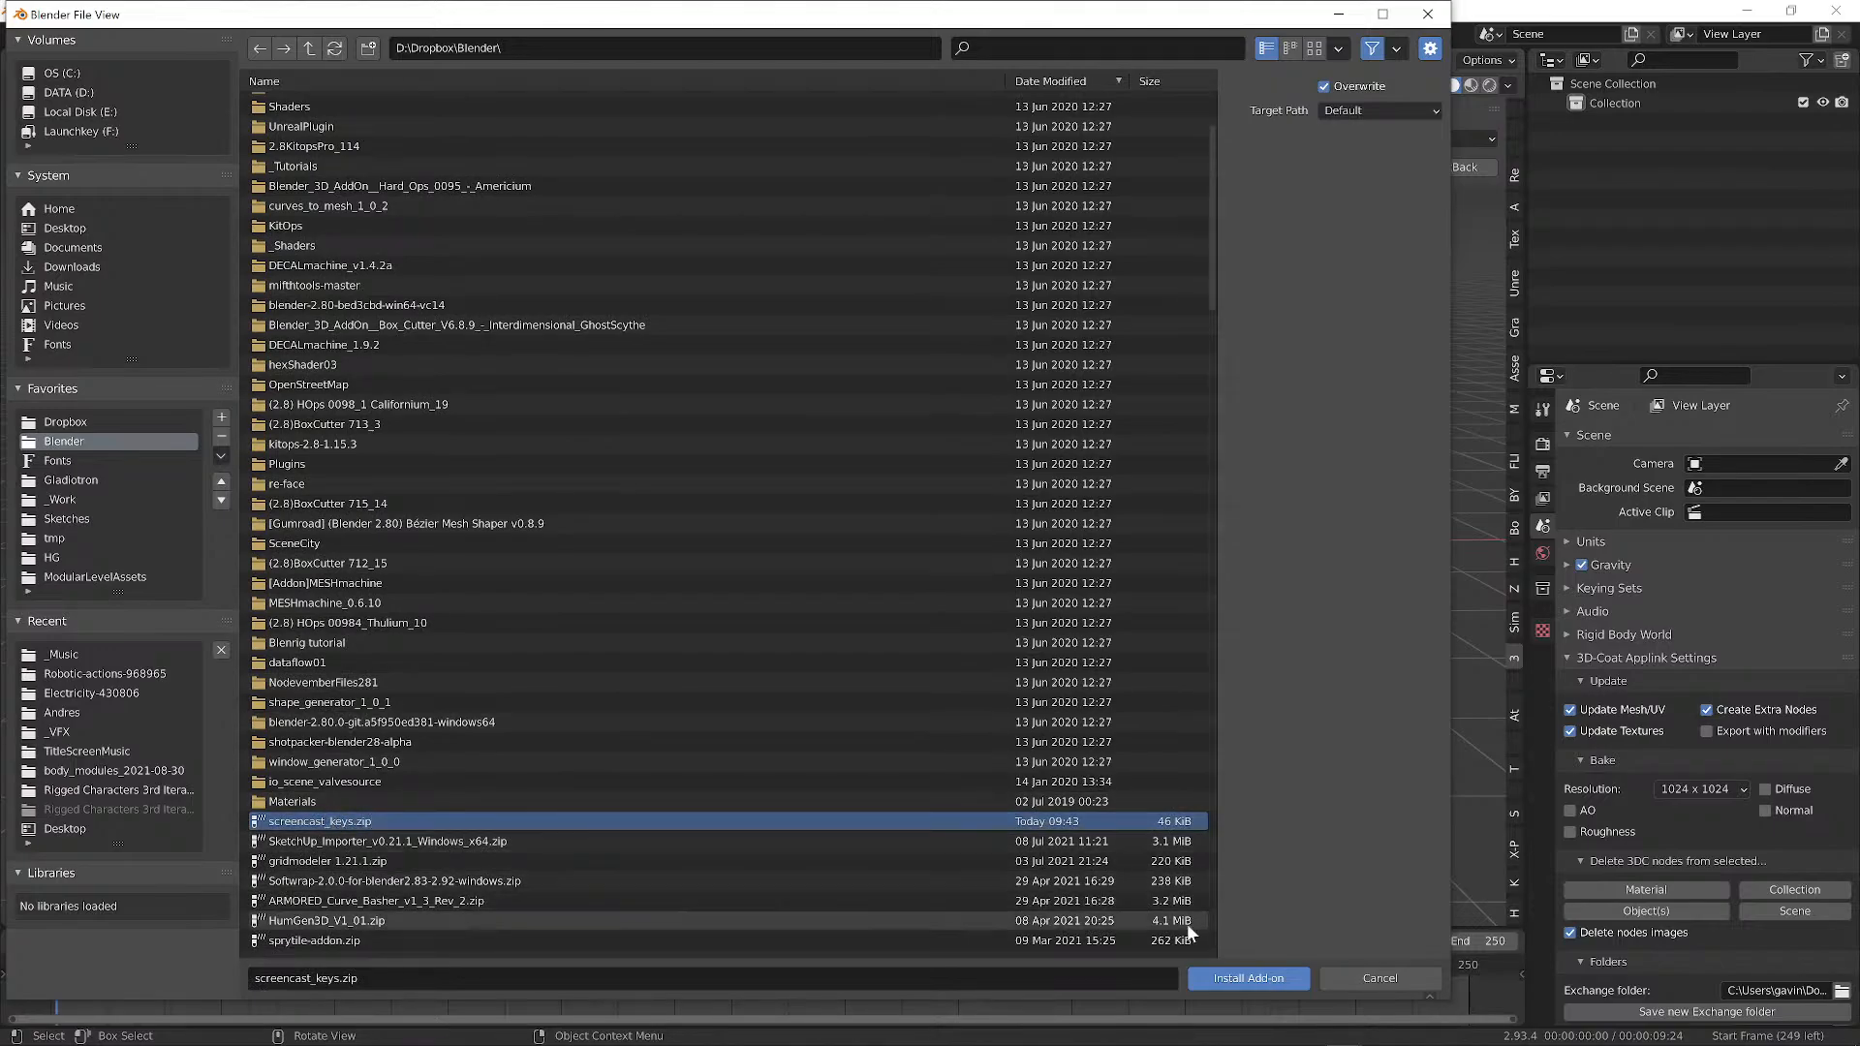
pyautogui.click(1249, 980)
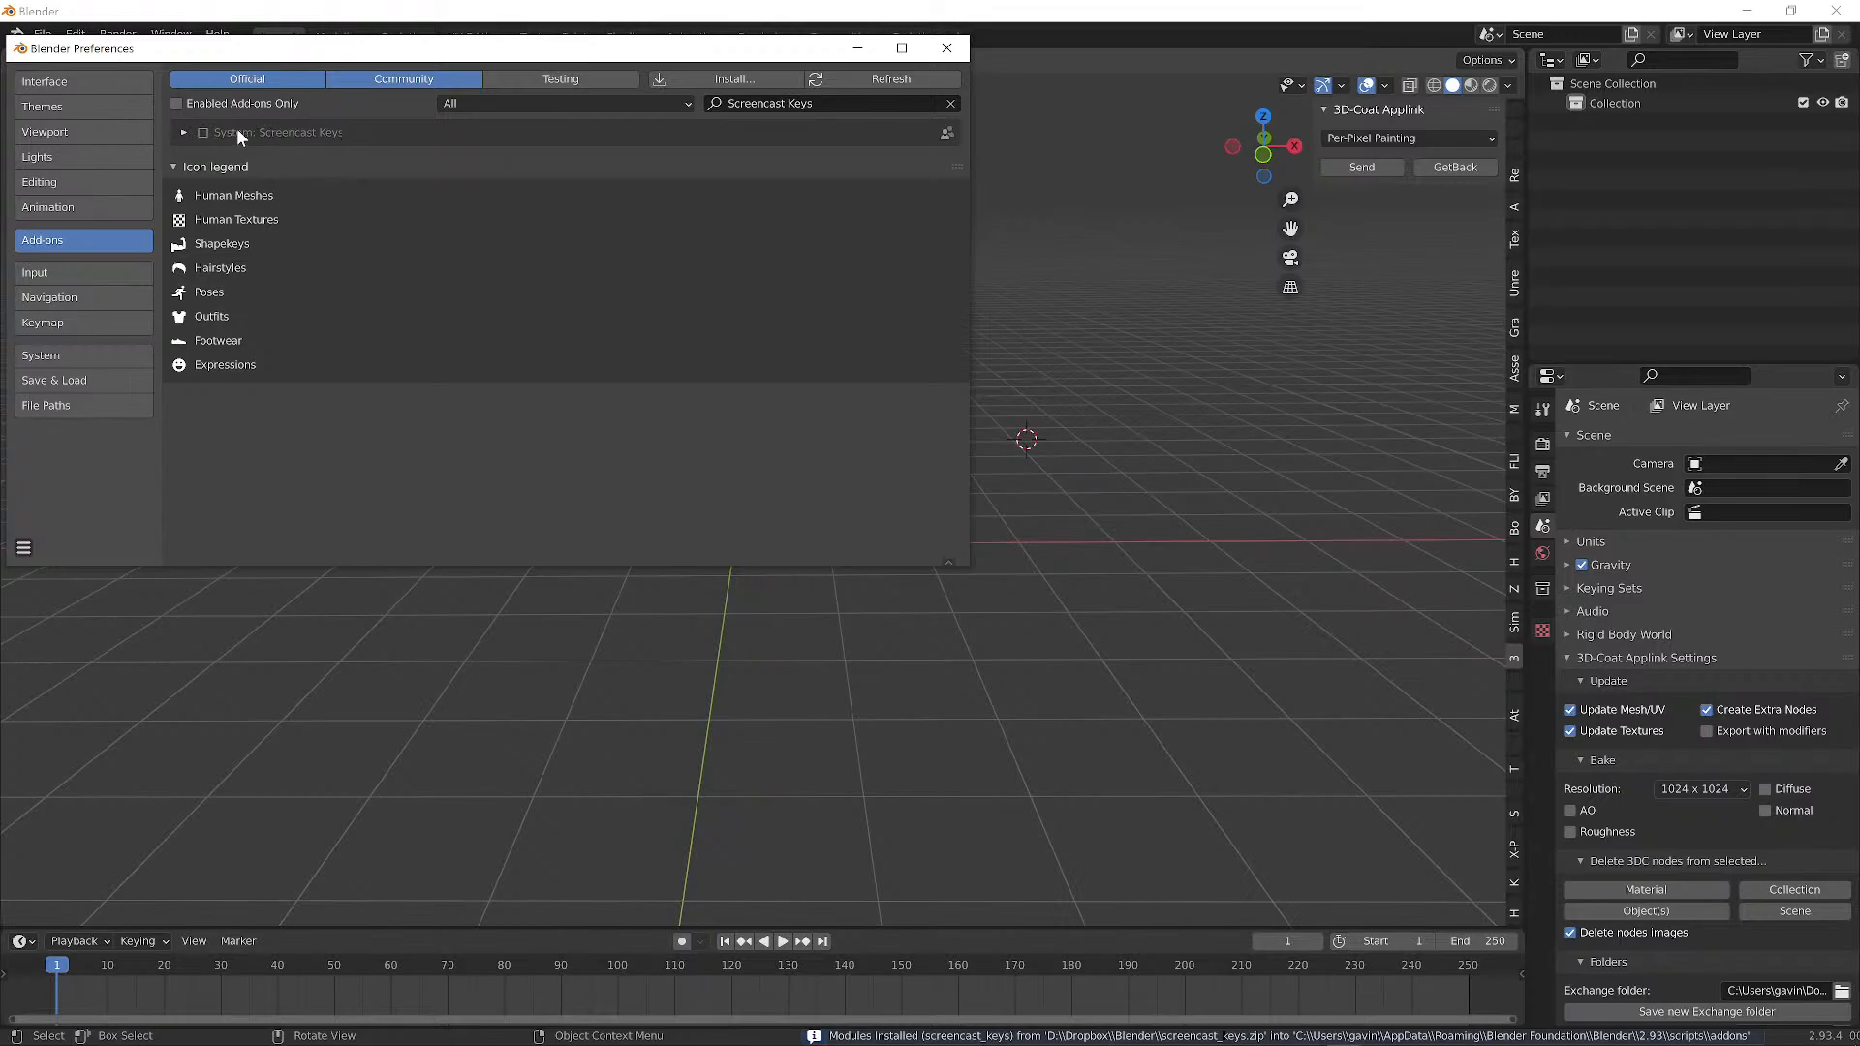
# Expand the Screencast Keys add-on entry and enable it.
pyautogui.click(184, 132)
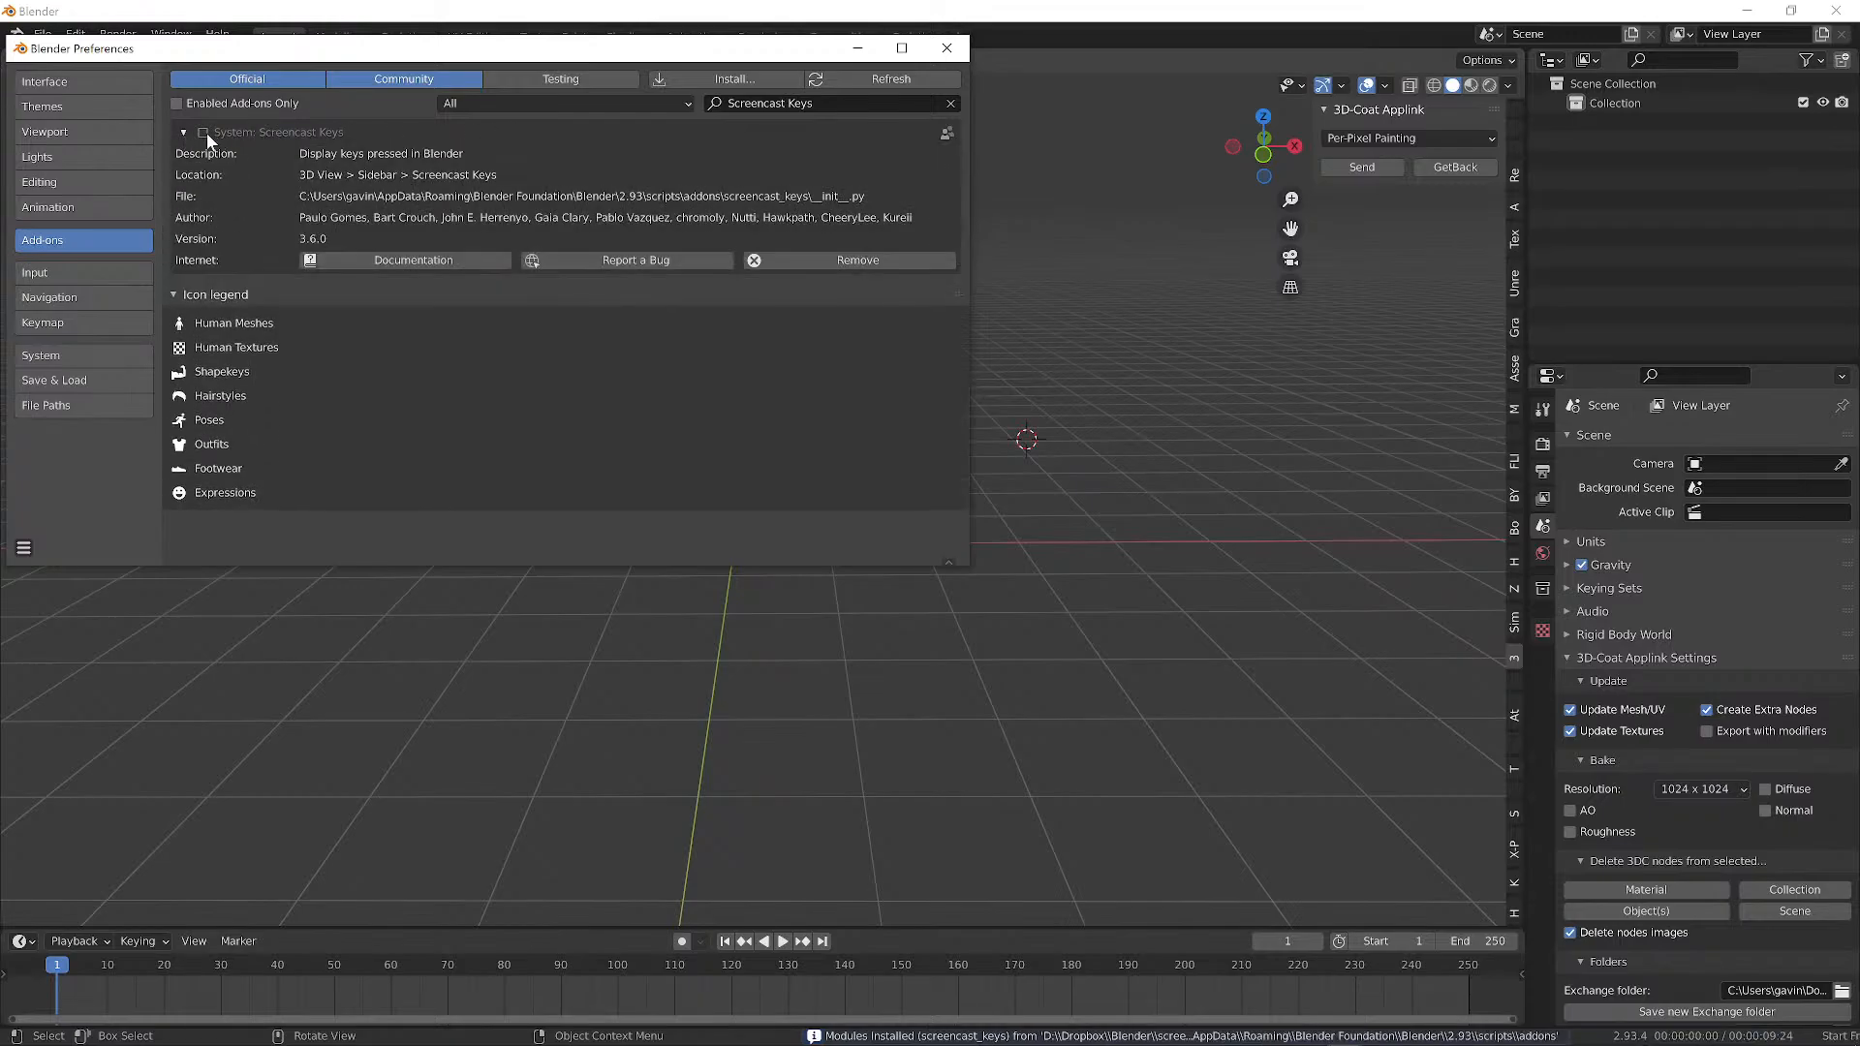
pyautogui.click(203, 132)
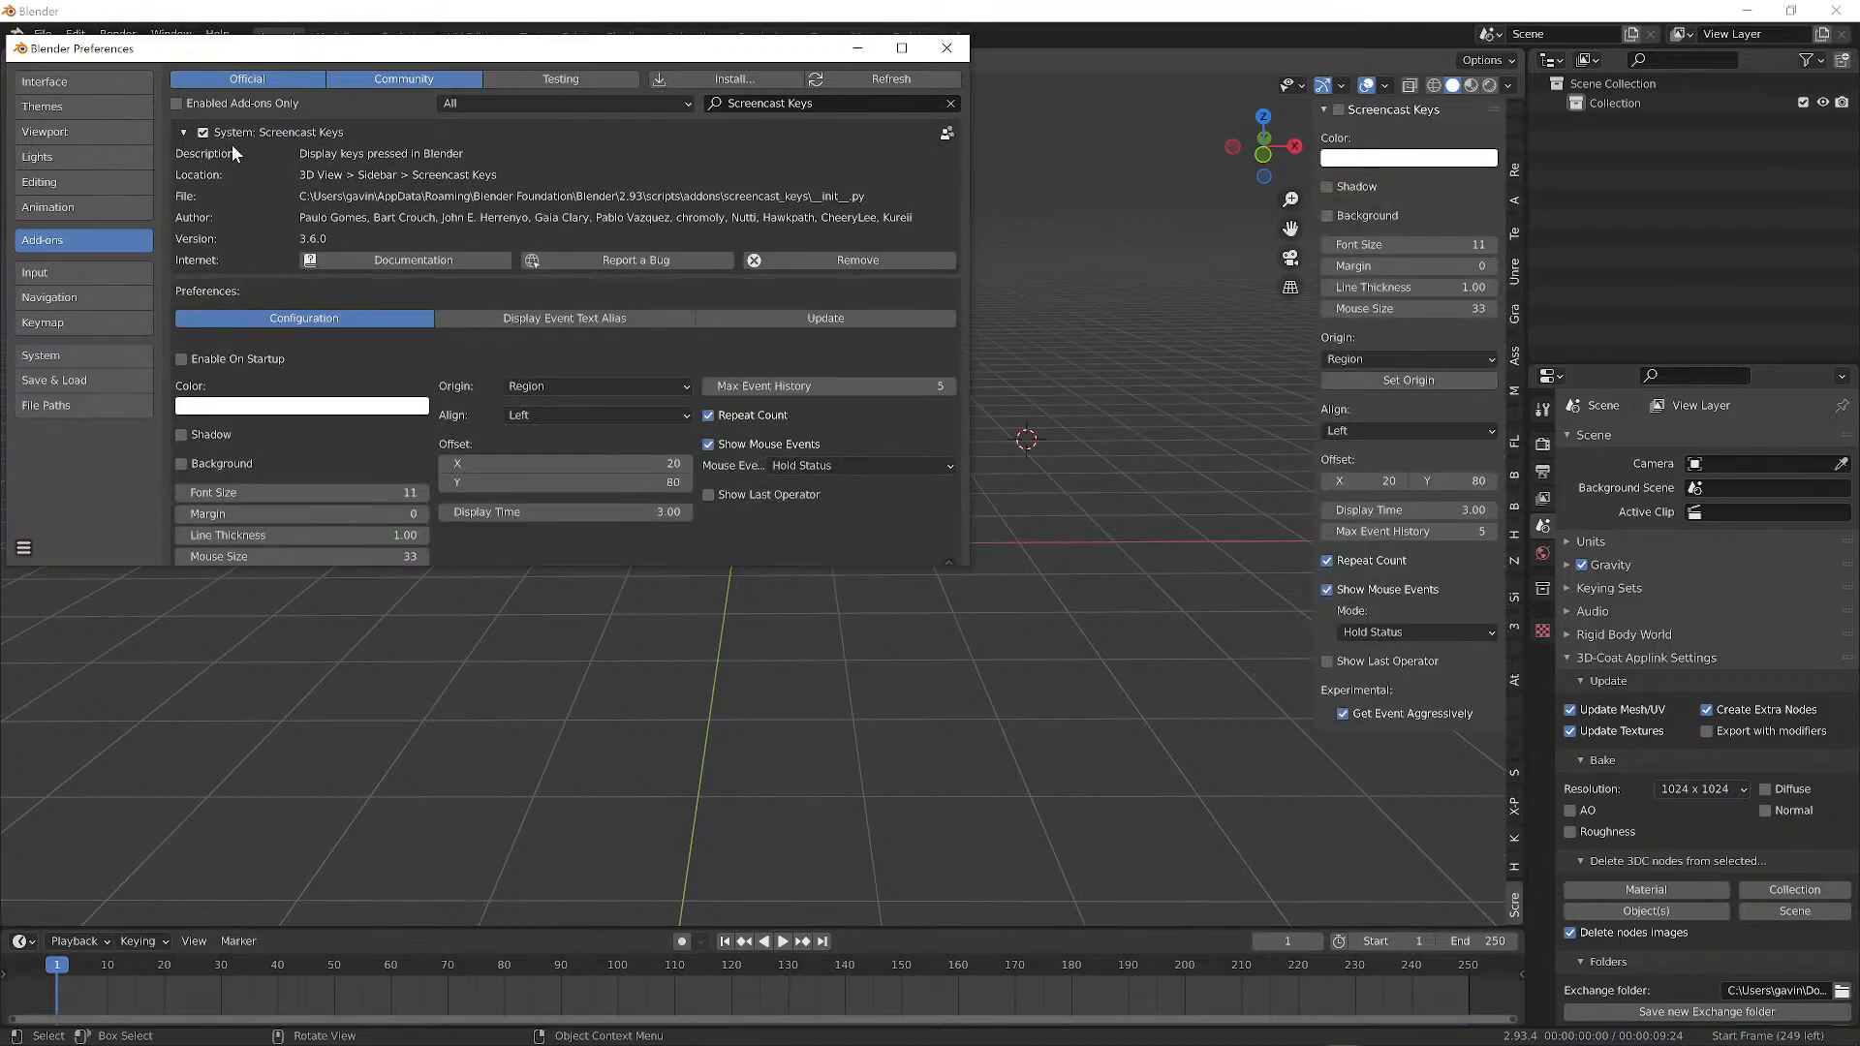
pyautogui.scroll(-1, 666, 433)
pyautogui.scroll(1, 657, 423)
# Scroll through the add-on's preferences, then close the Preferences window.
pyautogui.scroll(-1, 375, 323)
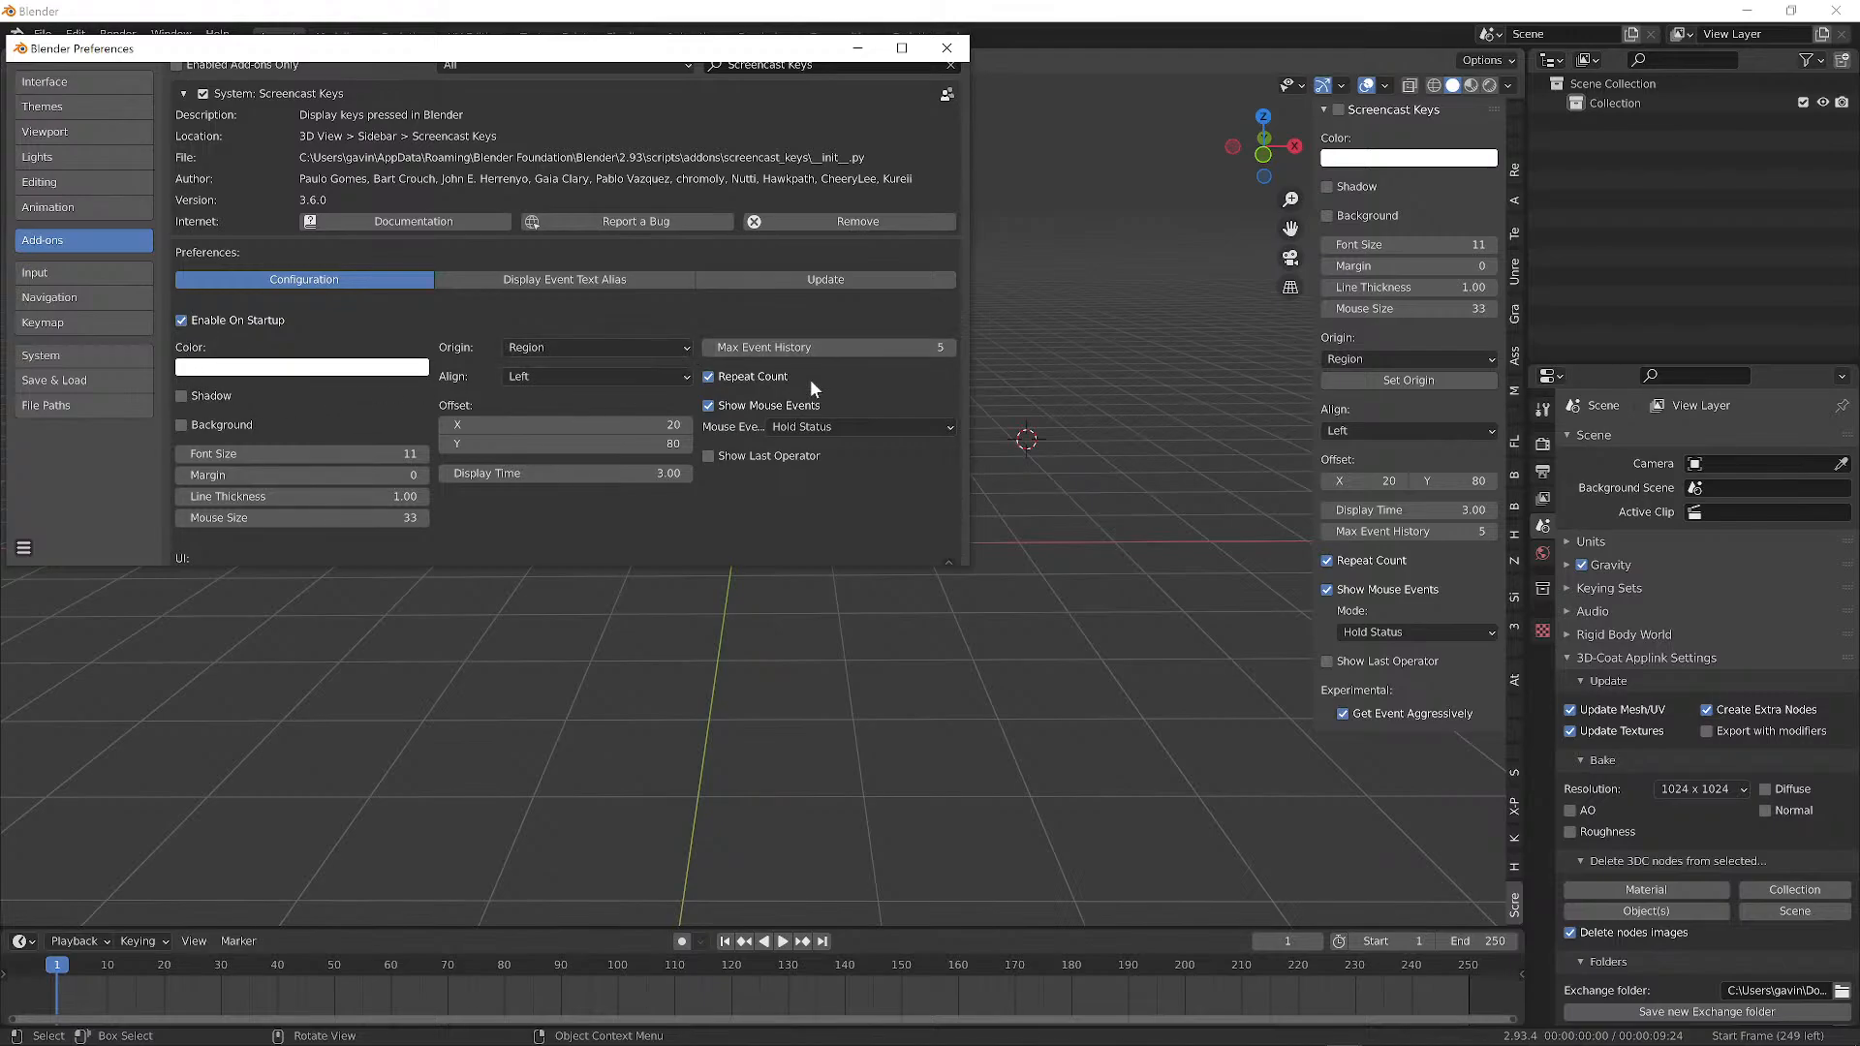
pyautogui.scroll(-6, 799, 368)
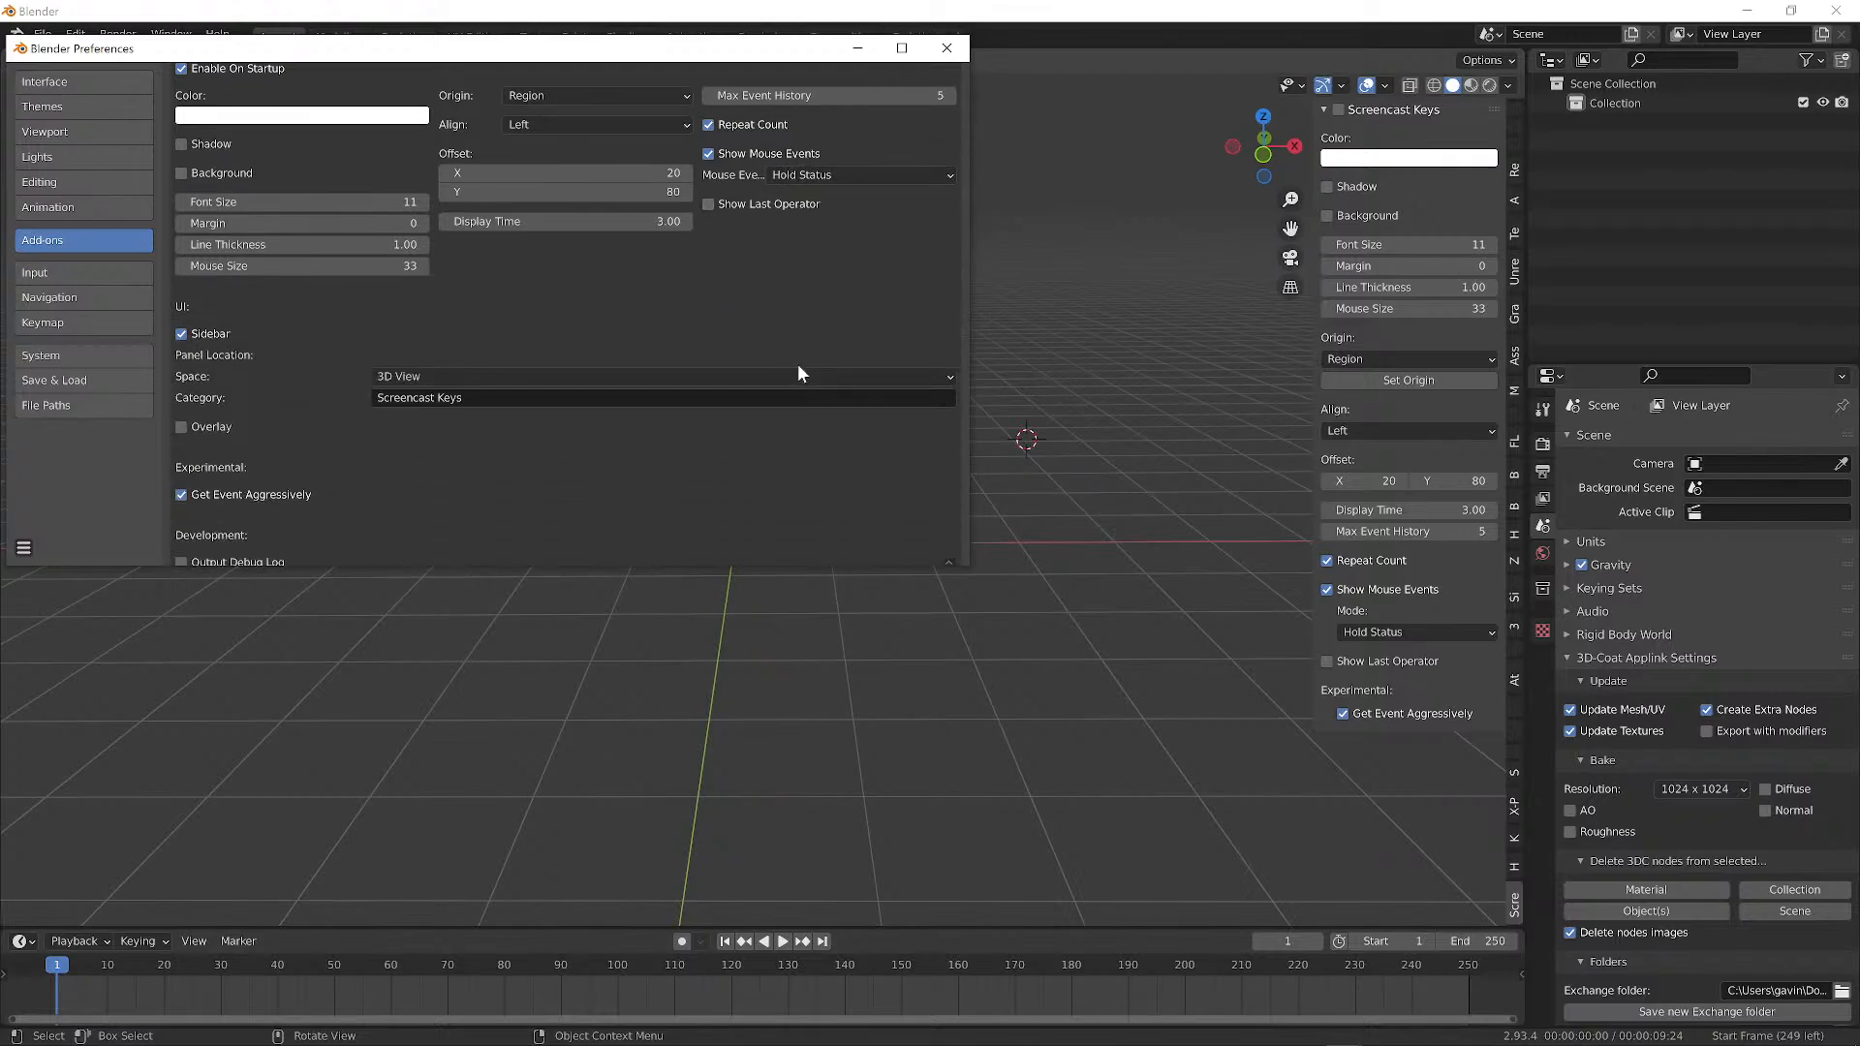
pyautogui.scroll(-1, 799, 366)
pyautogui.scroll(-5, 180, 427)
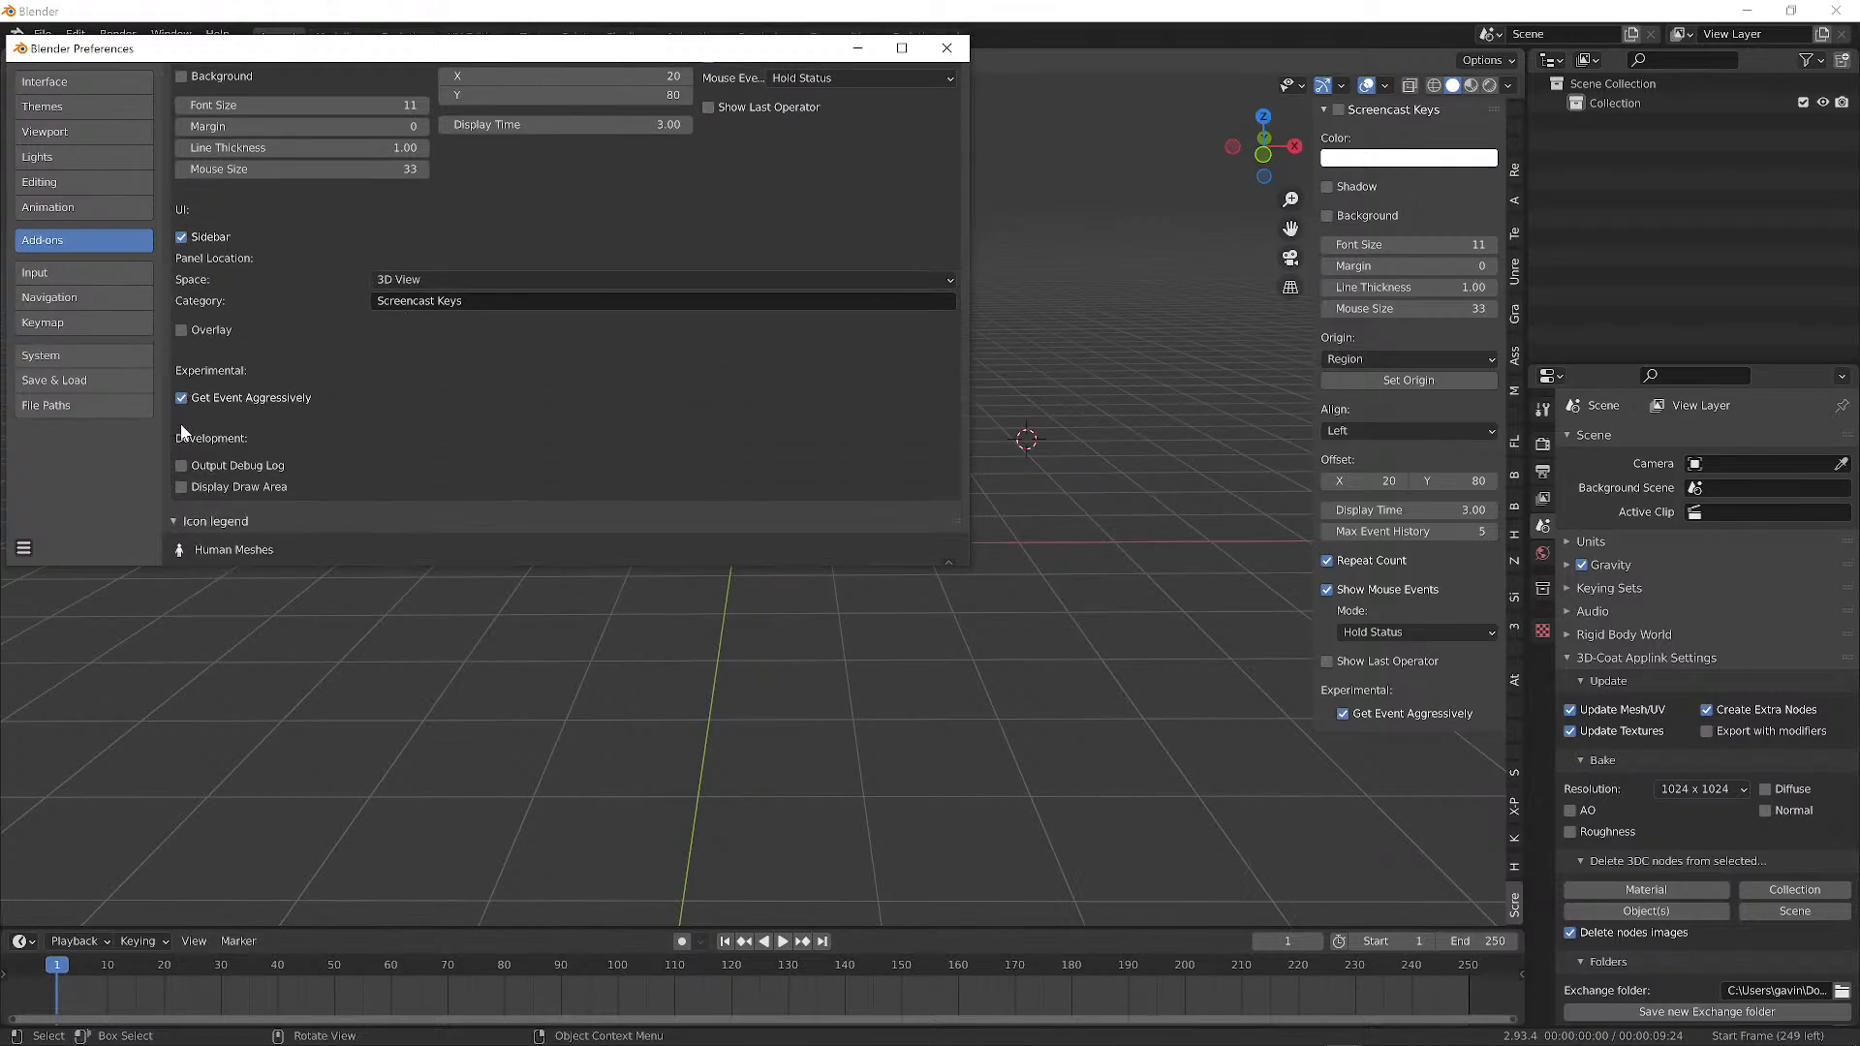
pyautogui.click(24, 545)
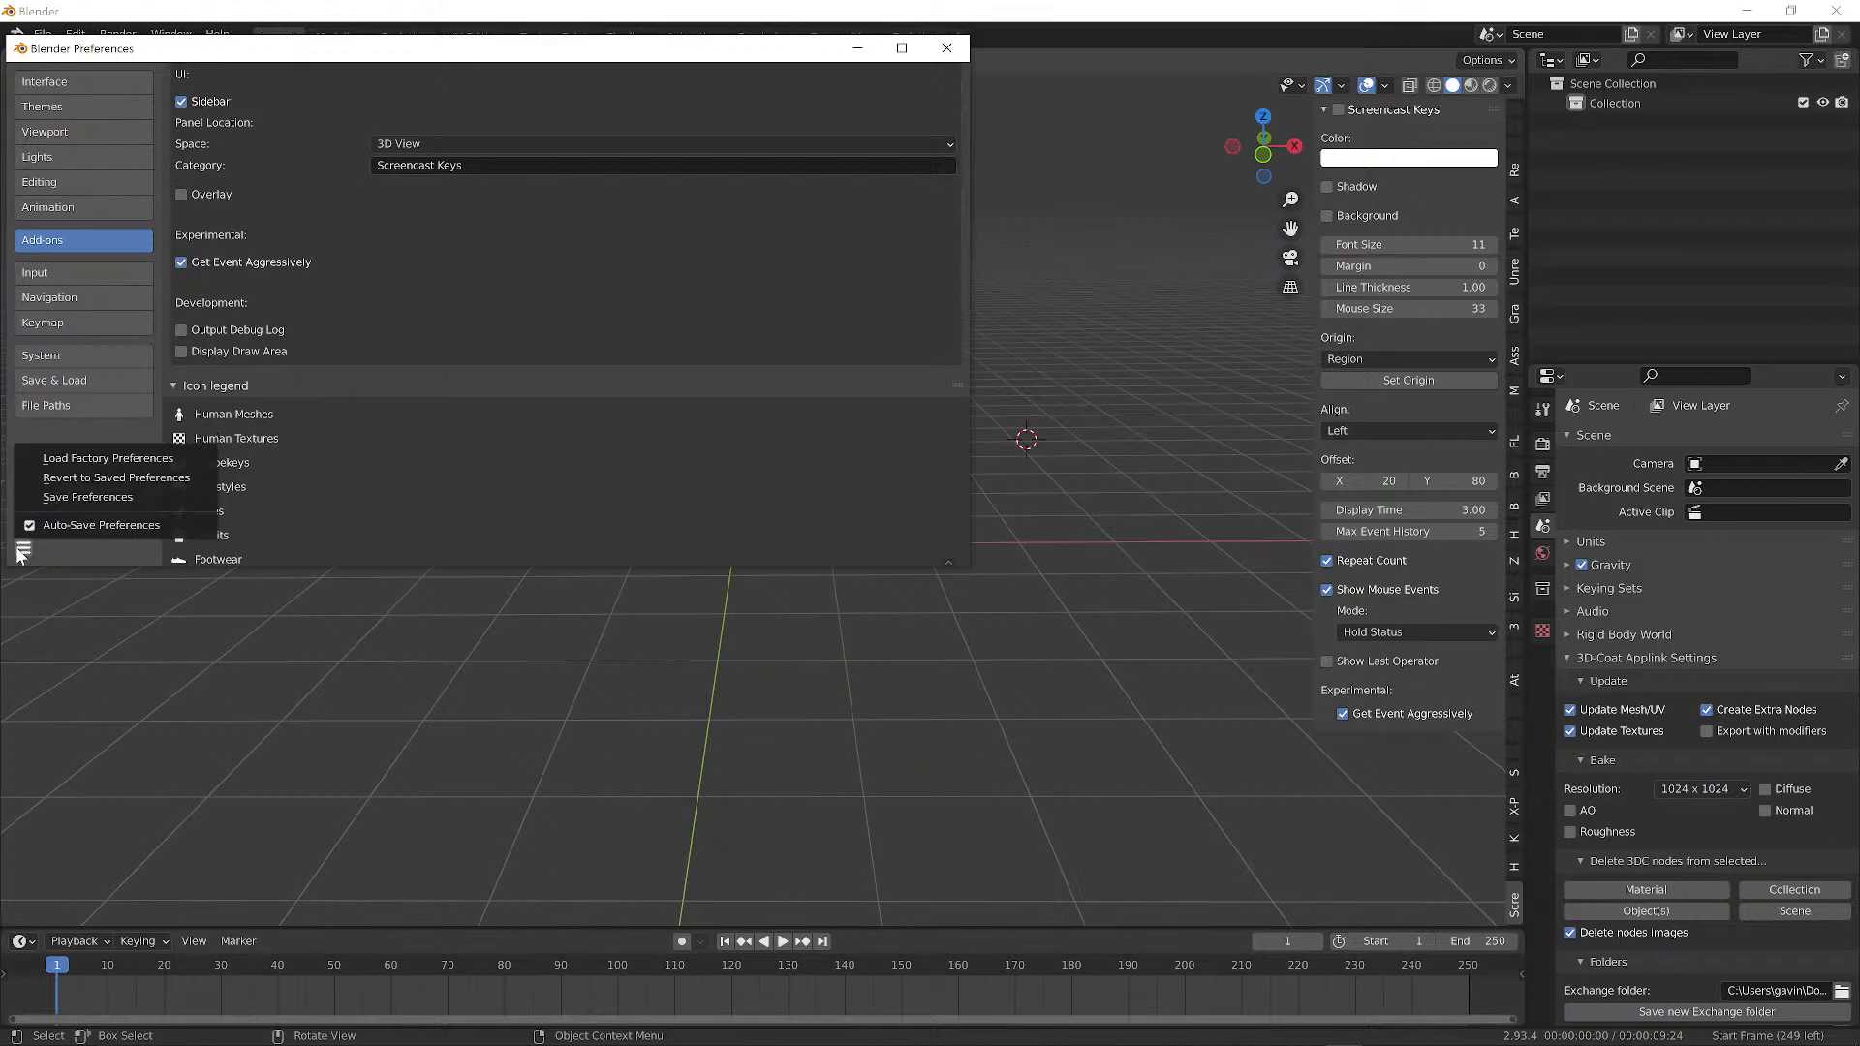
pyautogui.click(947, 48)
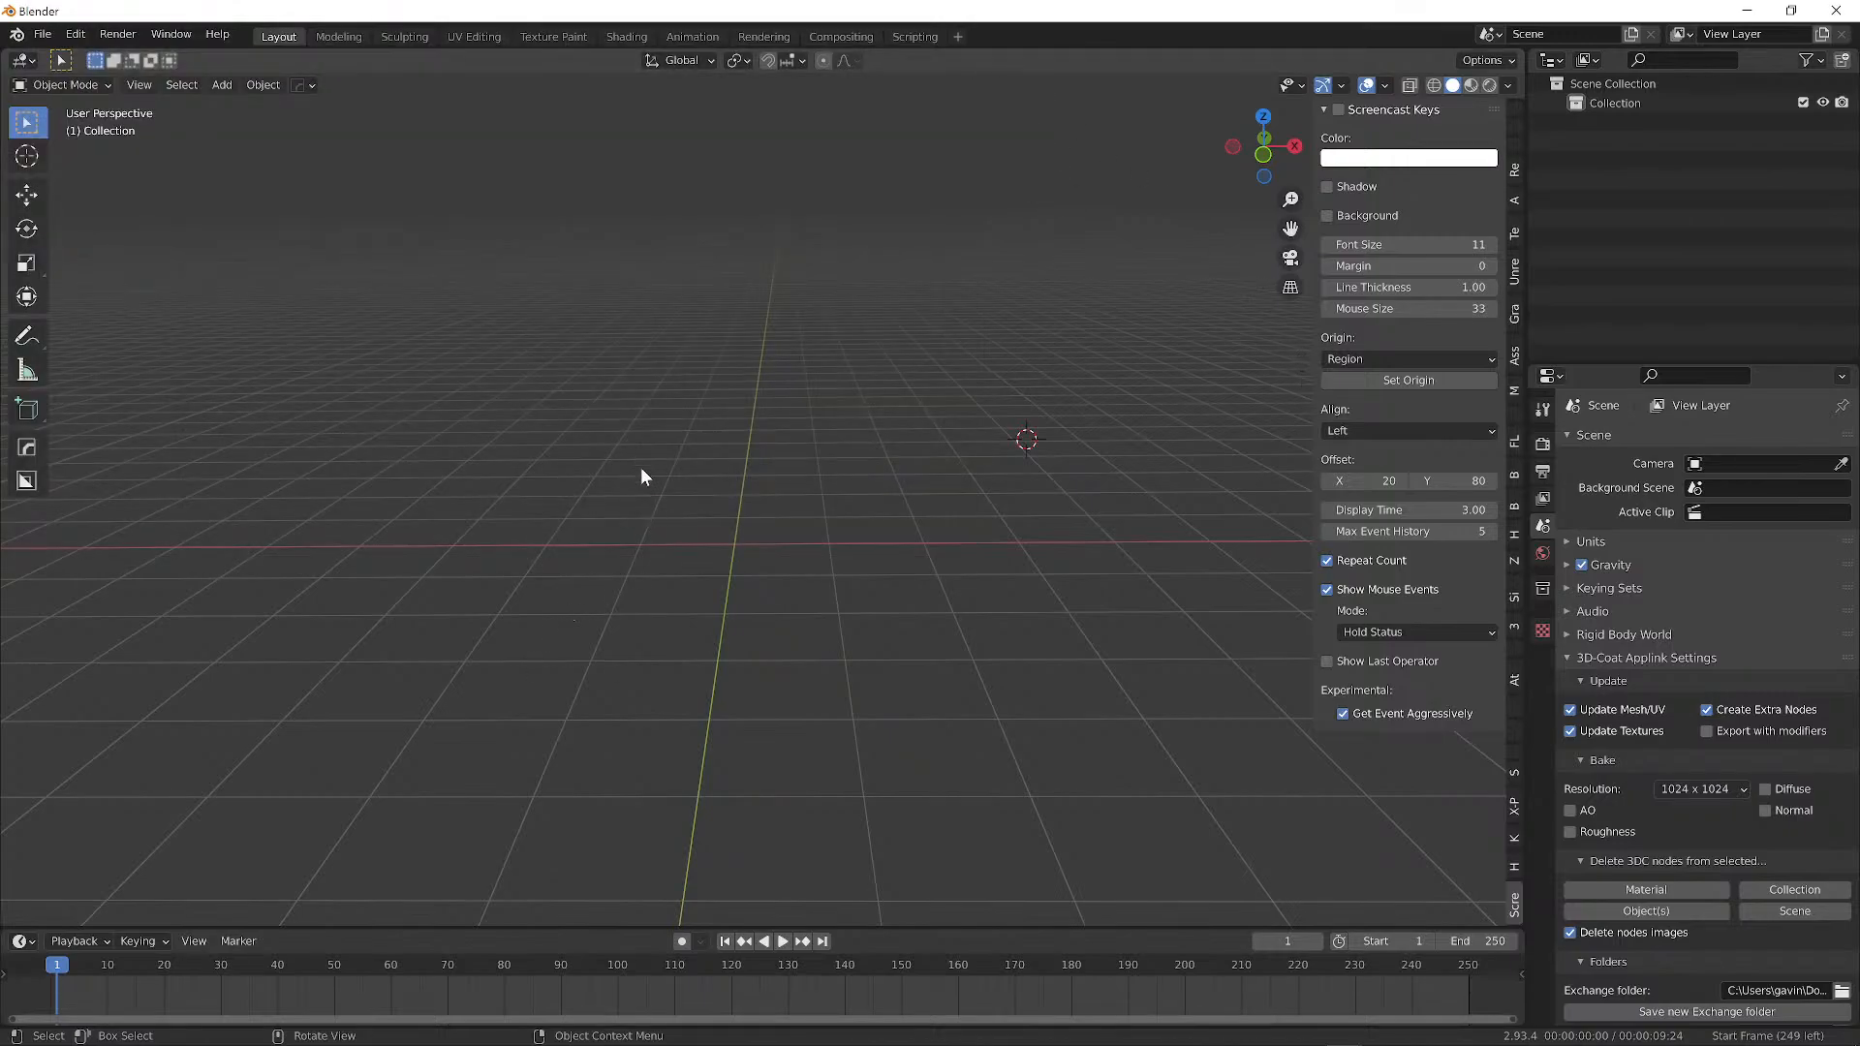
# Test the Screencast Keys overlay with view orbits, a G keystroke, selection boxes and a context menu.
pyautogui.moveTo(641, 467); pyautogui.dragTo(642, 499, button='middle')
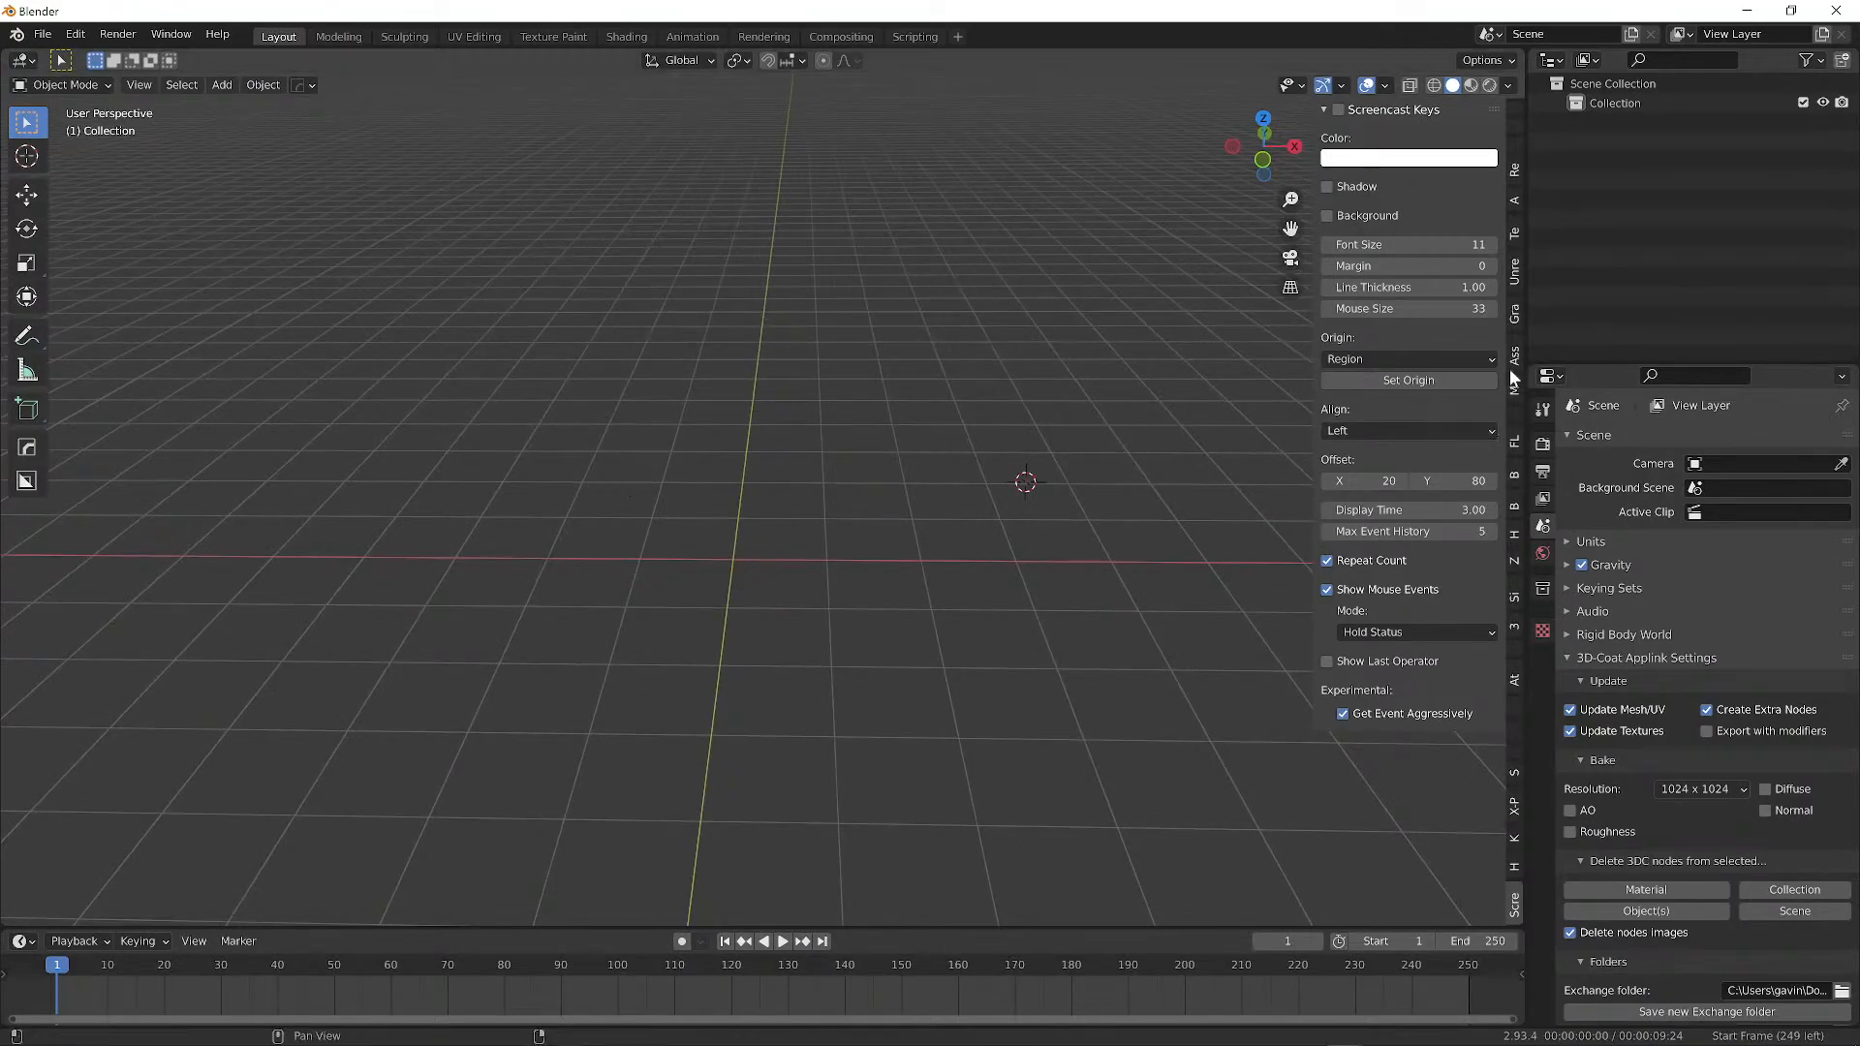
pyautogui.keyDown('ctrl'); pyautogui.scroll(3, 1515, 373); pyautogui.keyUp('ctrl')
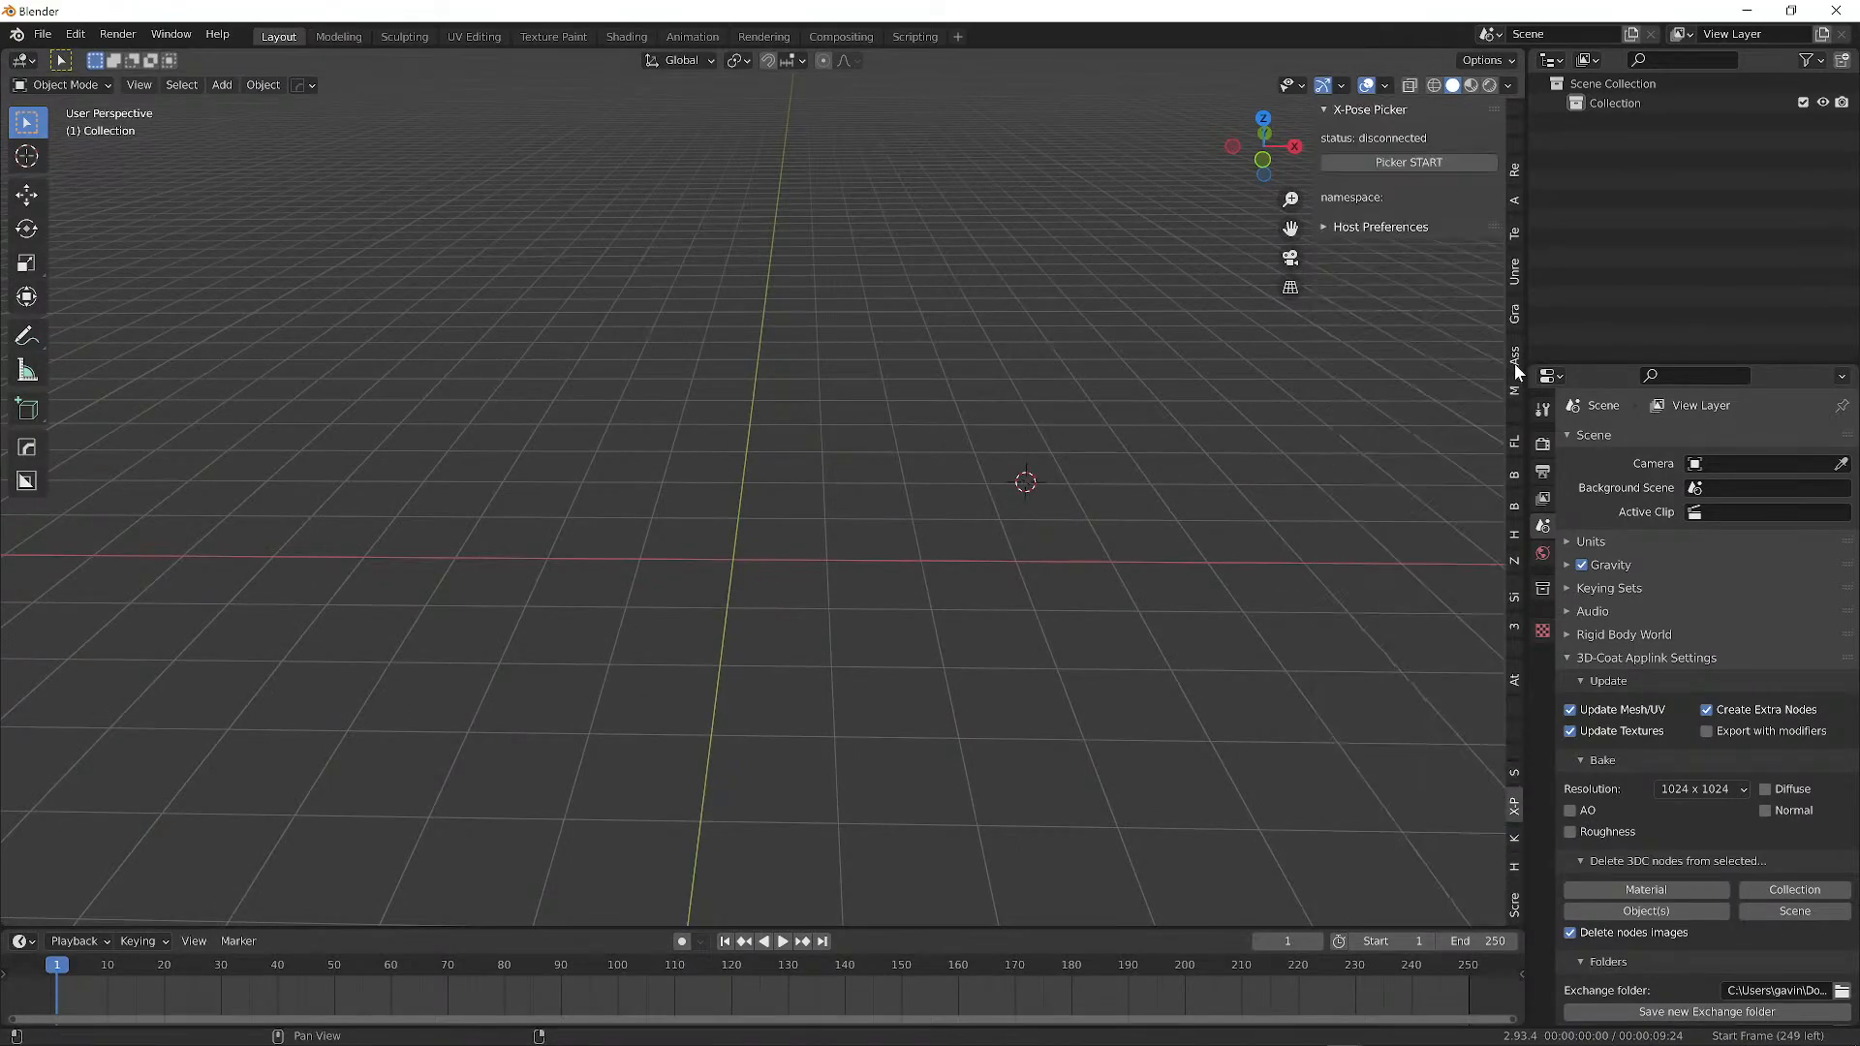
pyautogui.keyDown('ctrl'); pyautogui.scroll(-2, 1515, 366); pyautogui.keyUp('ctrl')
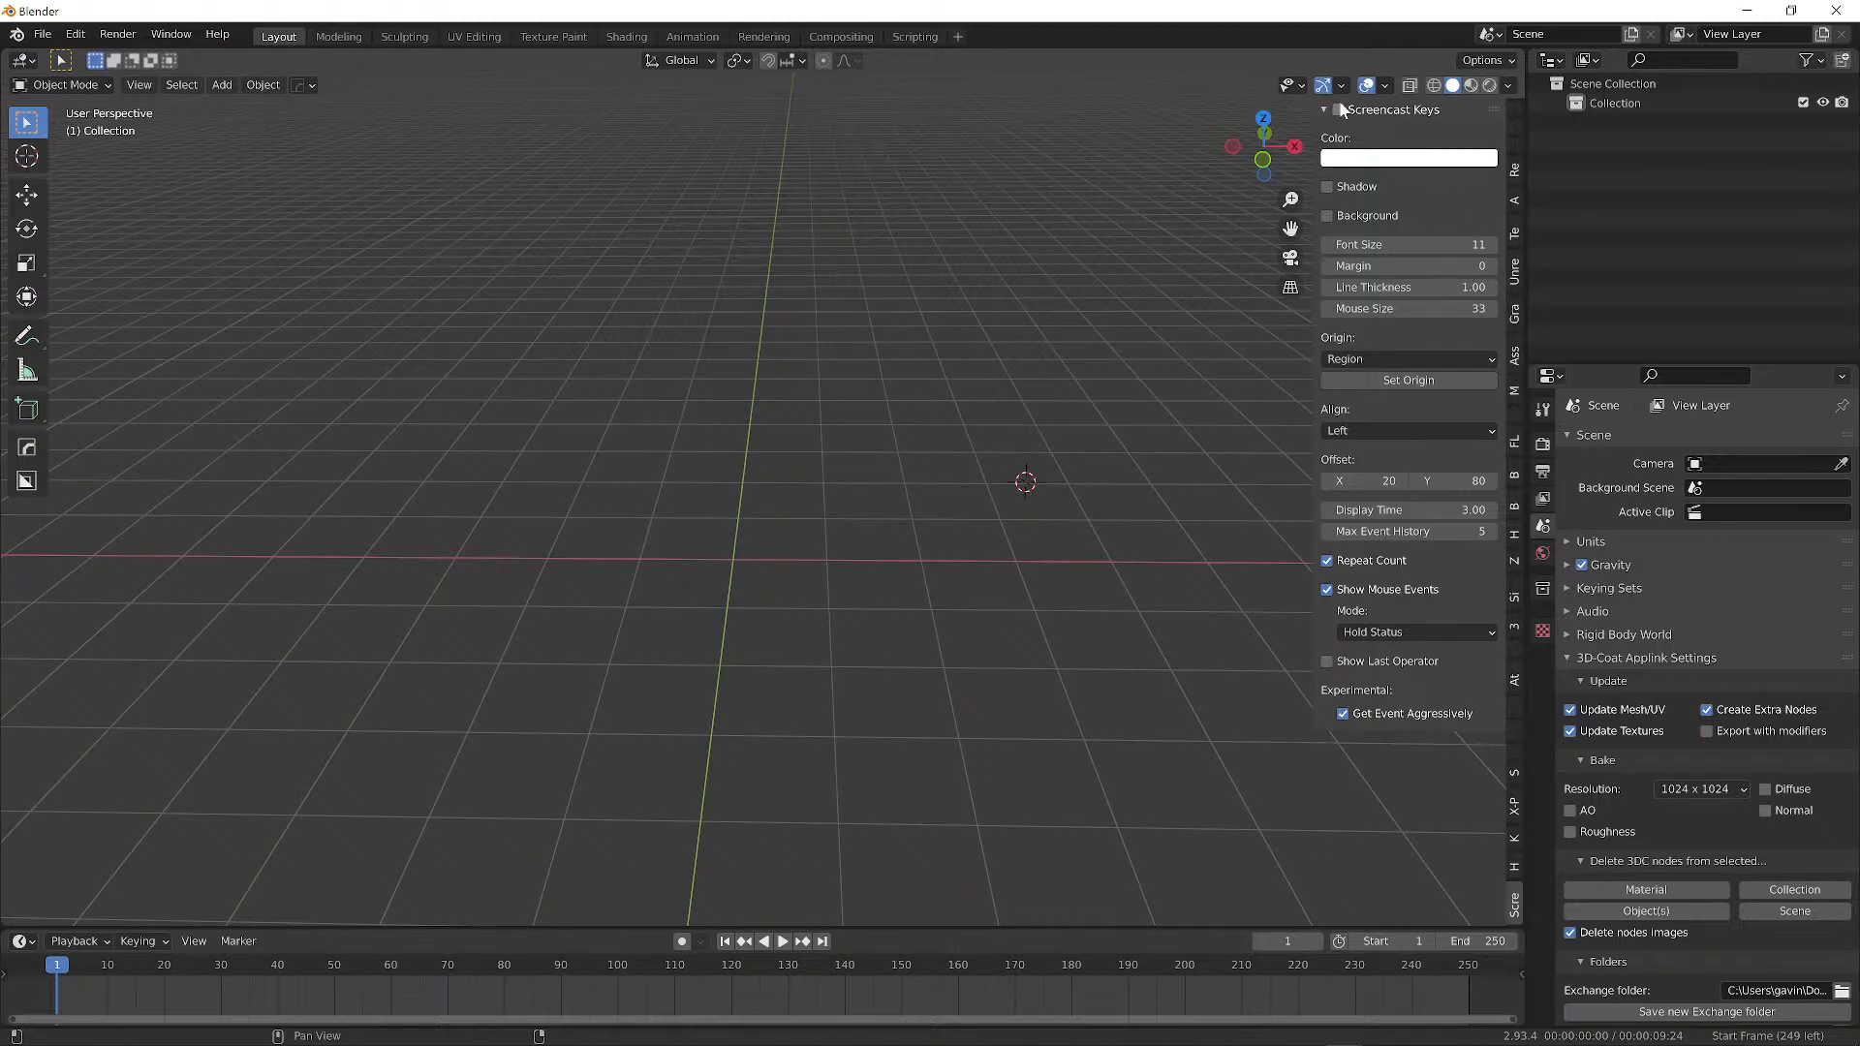
pyautogui.moveTo(1068, 333); pyautogui.dragTo(775, 450, button='middle')
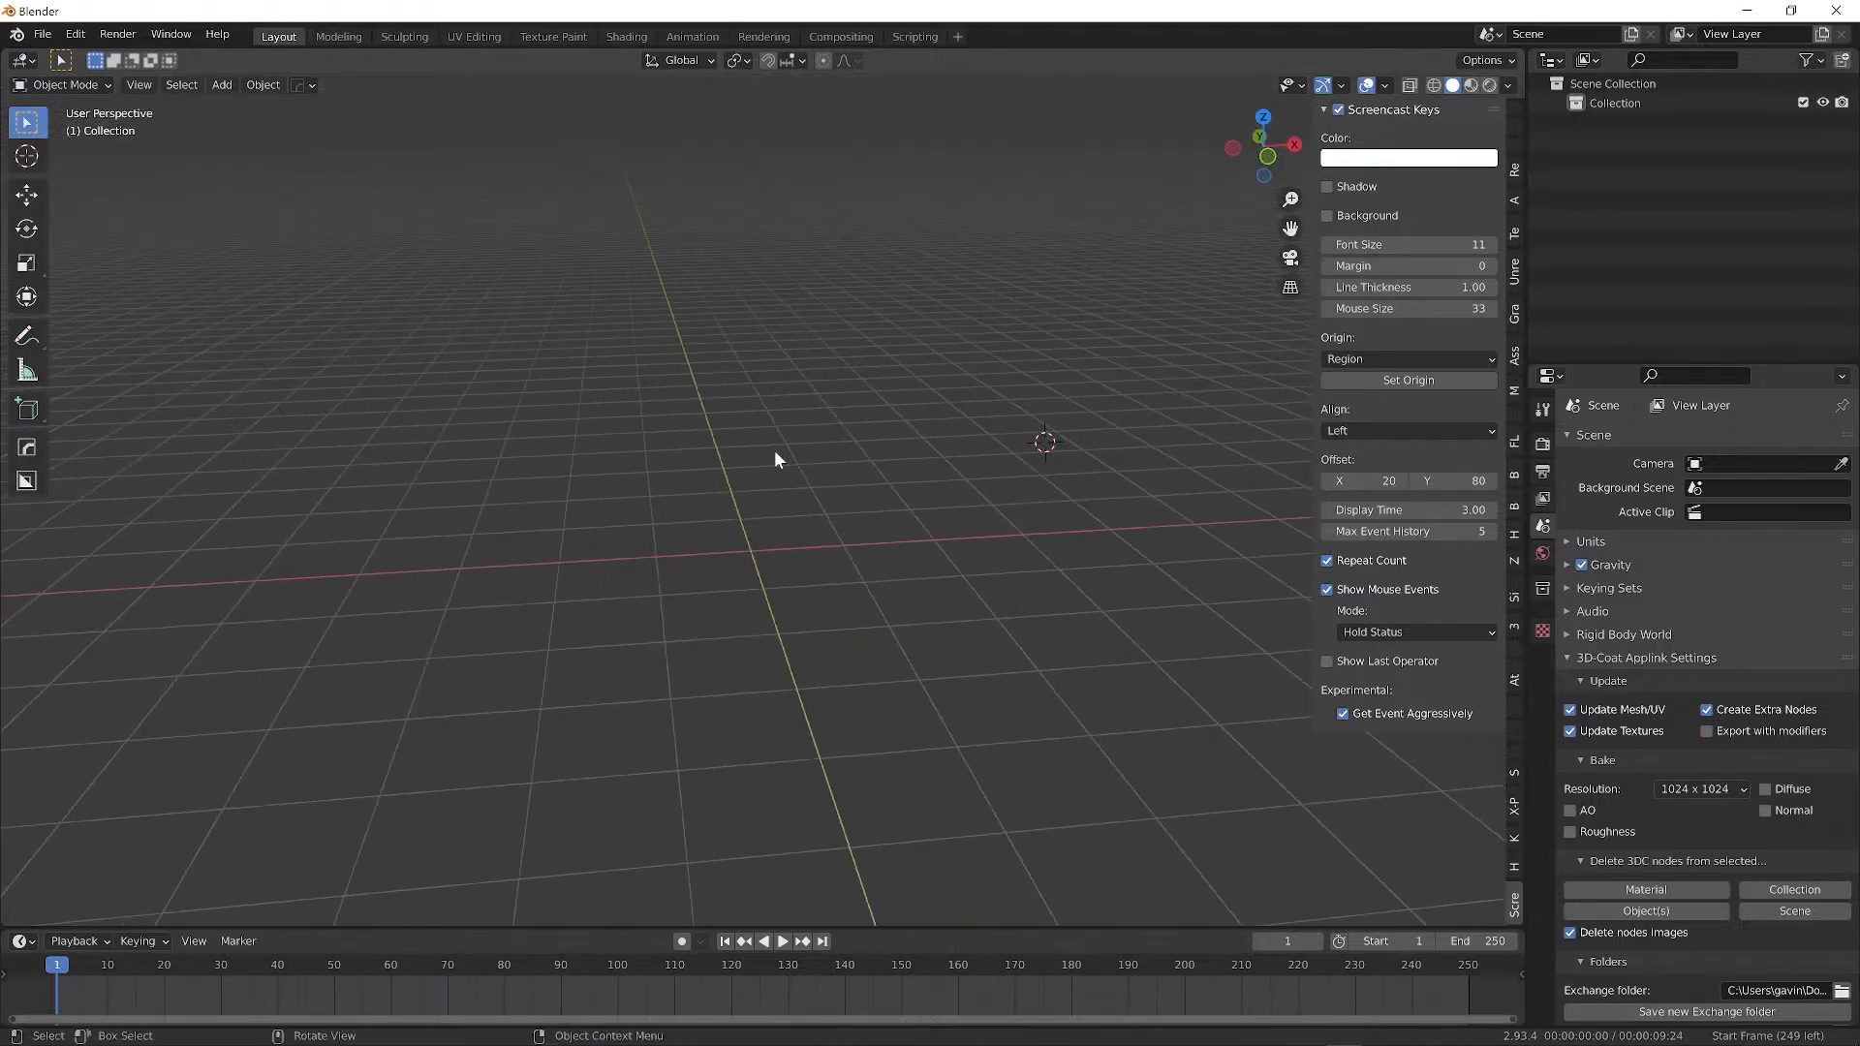
pyautogui.press('g')
pyautogui.moveTo(644, 403); pyautogui.dragTo(686, 440)
pyautogui.moveTo(759, 409)
pyautogui.mouseDown(button='middle')
pyautogui.moveTo(721, 433)
pyautogui.moveTo(740, 422)
pyautogui.mouseUp(button='middle')
pyautogui.rightClick(740, 434)
pyautogui.moveTo(485, 374); pyautogui.dragTo(658, 403, button='middle')
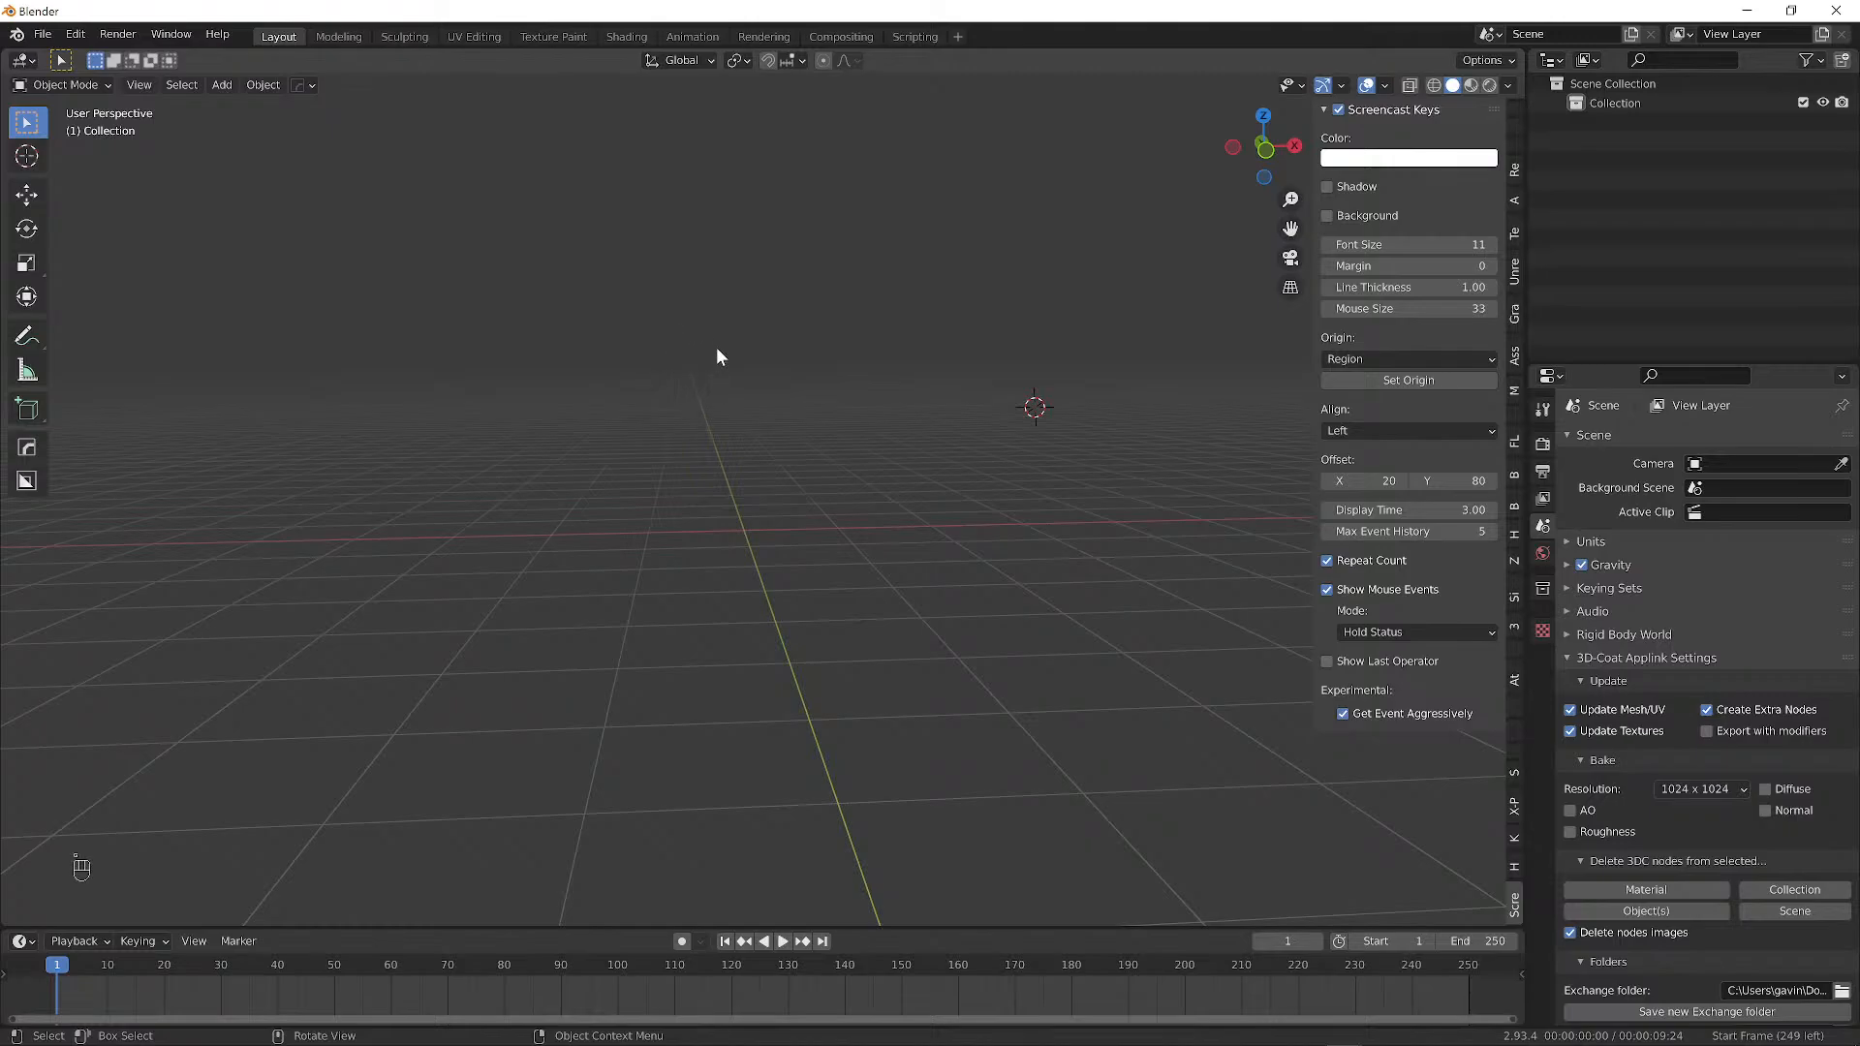
# Set the overlay font size to 92 and mouse size to 79, previewing a keystroke.
pyautogui.moveTo(1405, 245); pyautogui.dragTo(1474, 246)
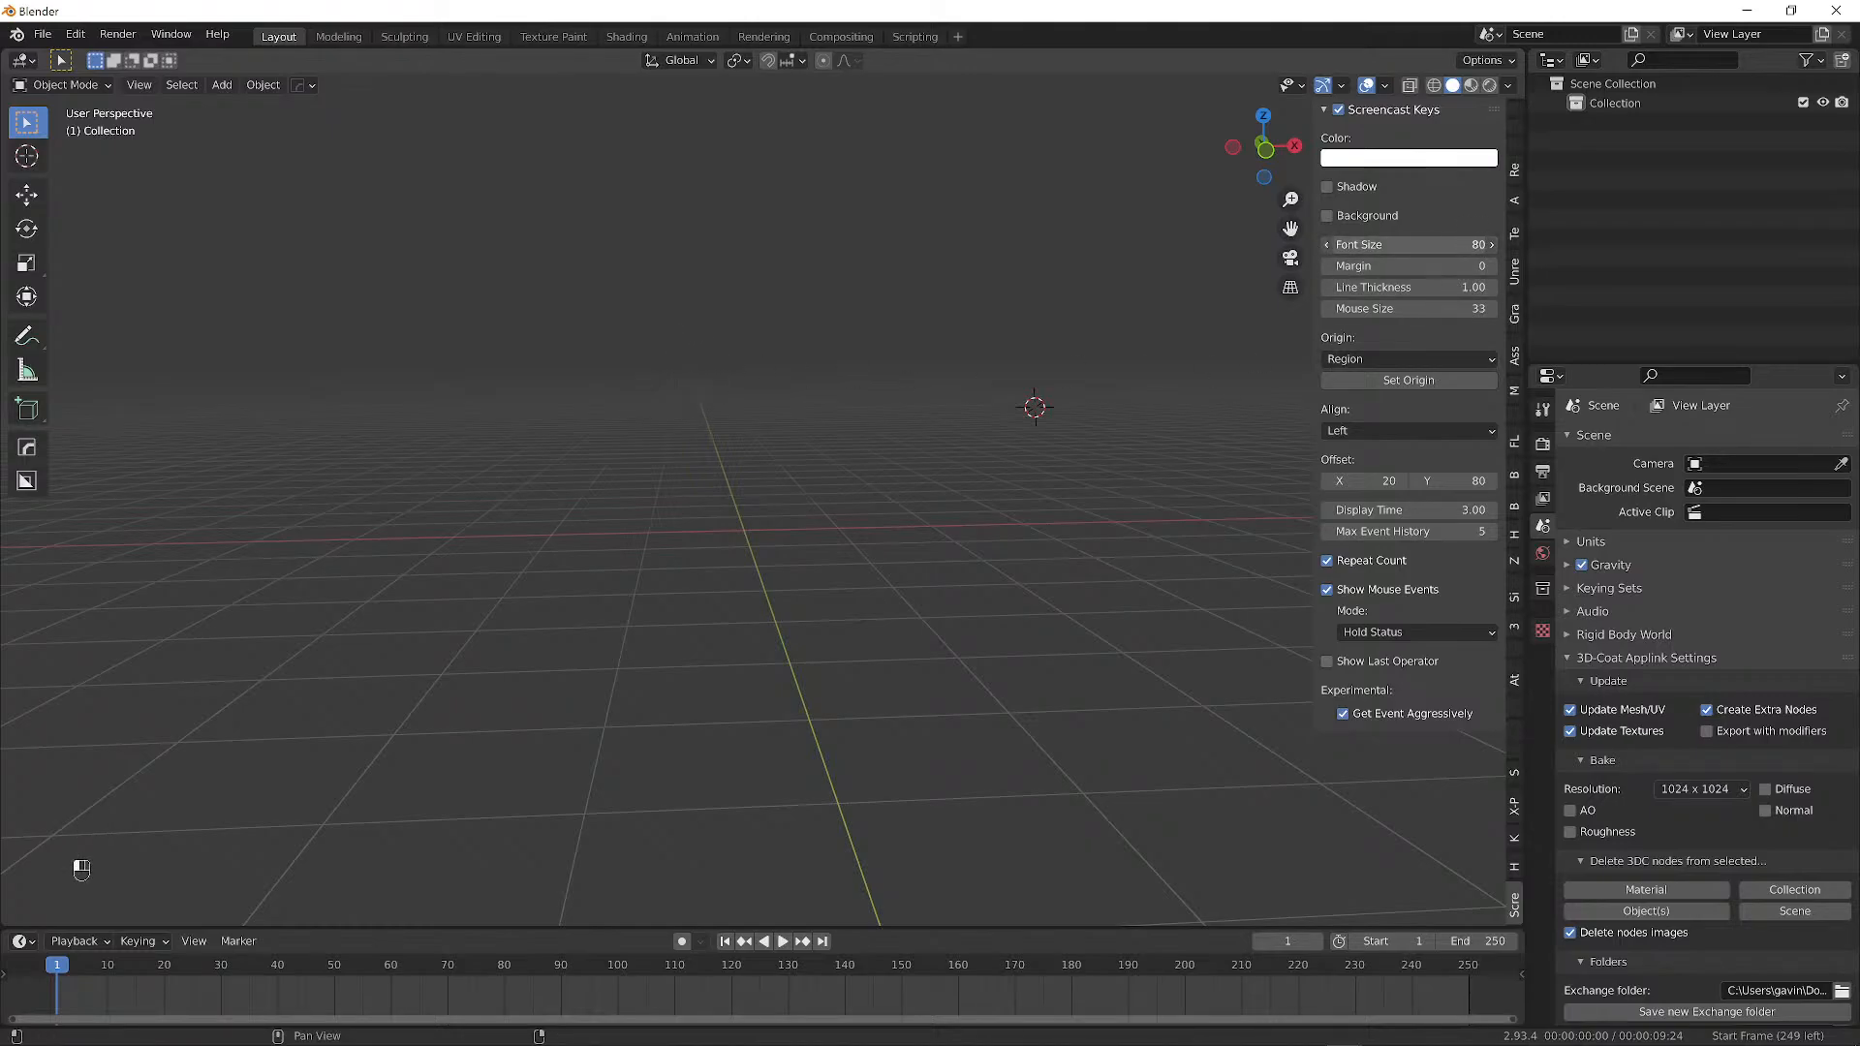
pyautogui.moveTo(1474, 245); pyautogui.dragTo(1458, 245)
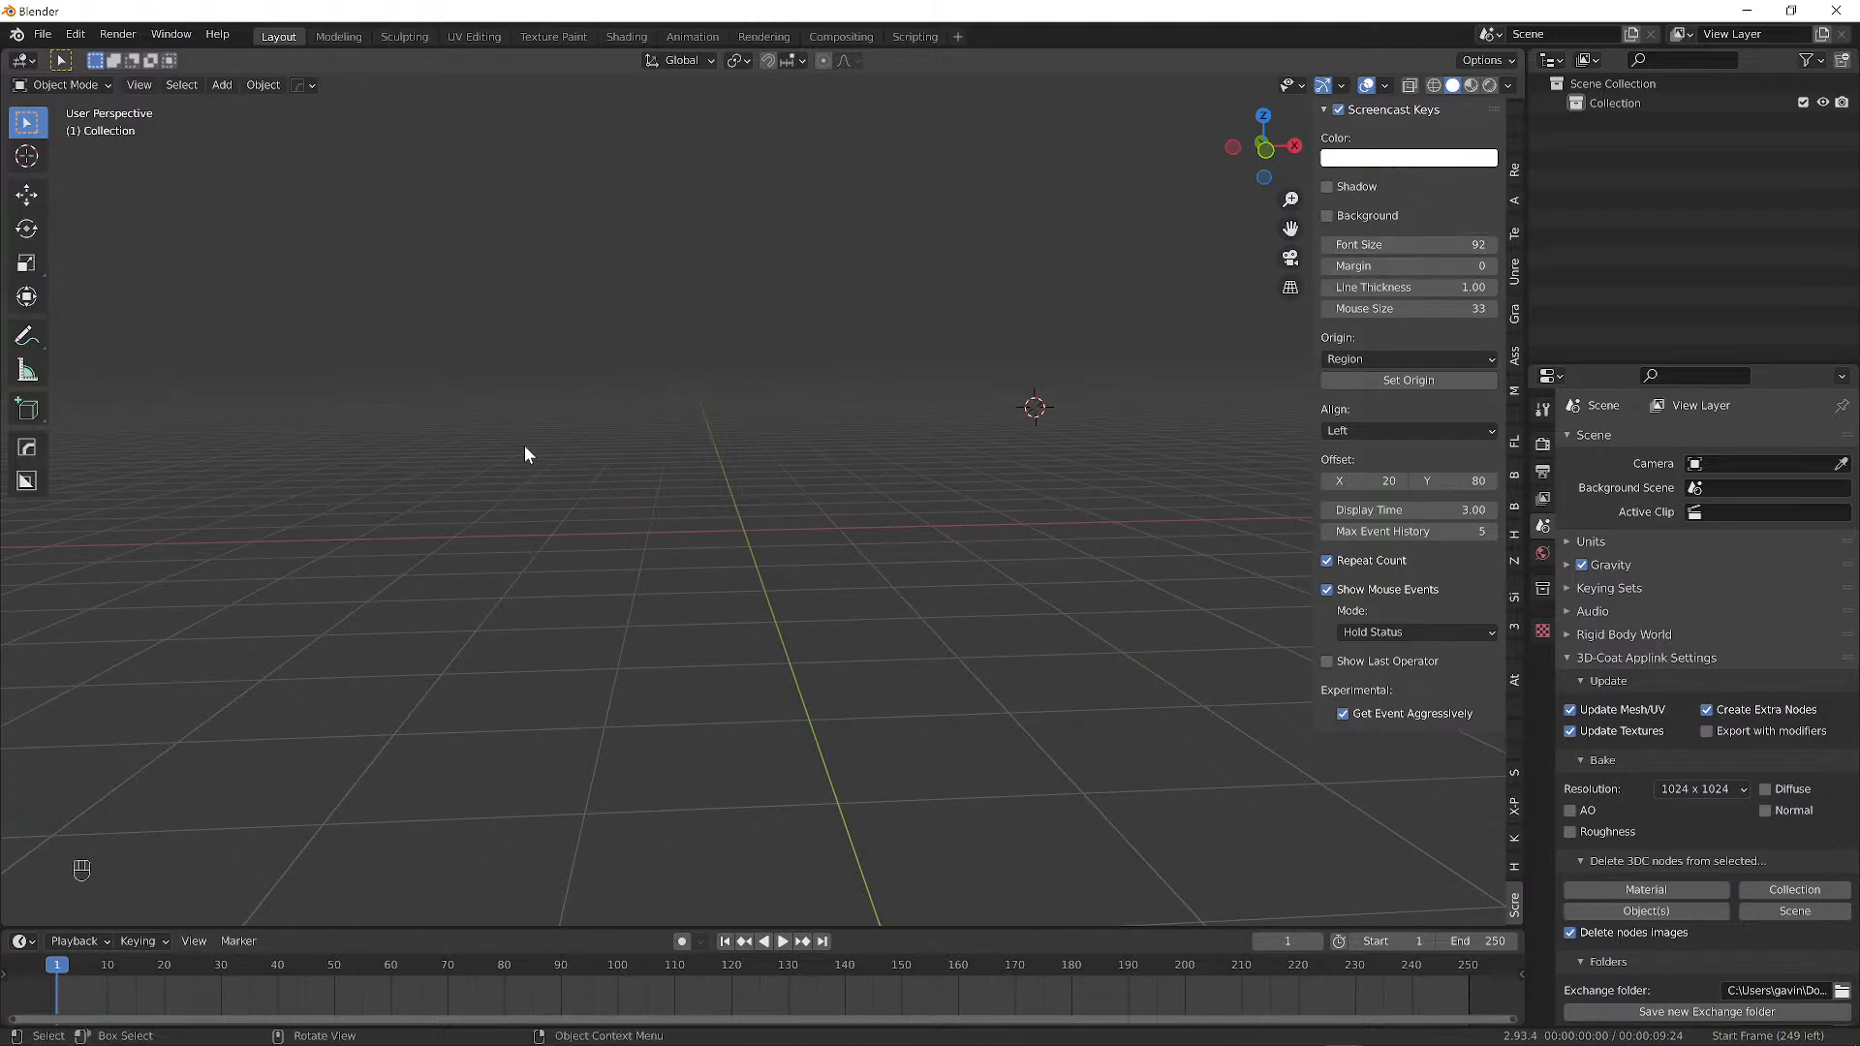
pyautogui.moveTo(540, 503); pyautogui.dragTo(605, 504)
pyautogui.press('g')
pyautogui.moveTo(1386, 308)
pyautogui.mouseDown()
pyautogui.moveTo(1445, 308)
pyautogui.moveTo(1378, 275)
pyautogui.mouseUp()
# Change the Screencast Keys overlay colour to a warm orange and preview it in the viewport.
pyautogui.click(1408, 157)
pyautogui.click(1379, 281)
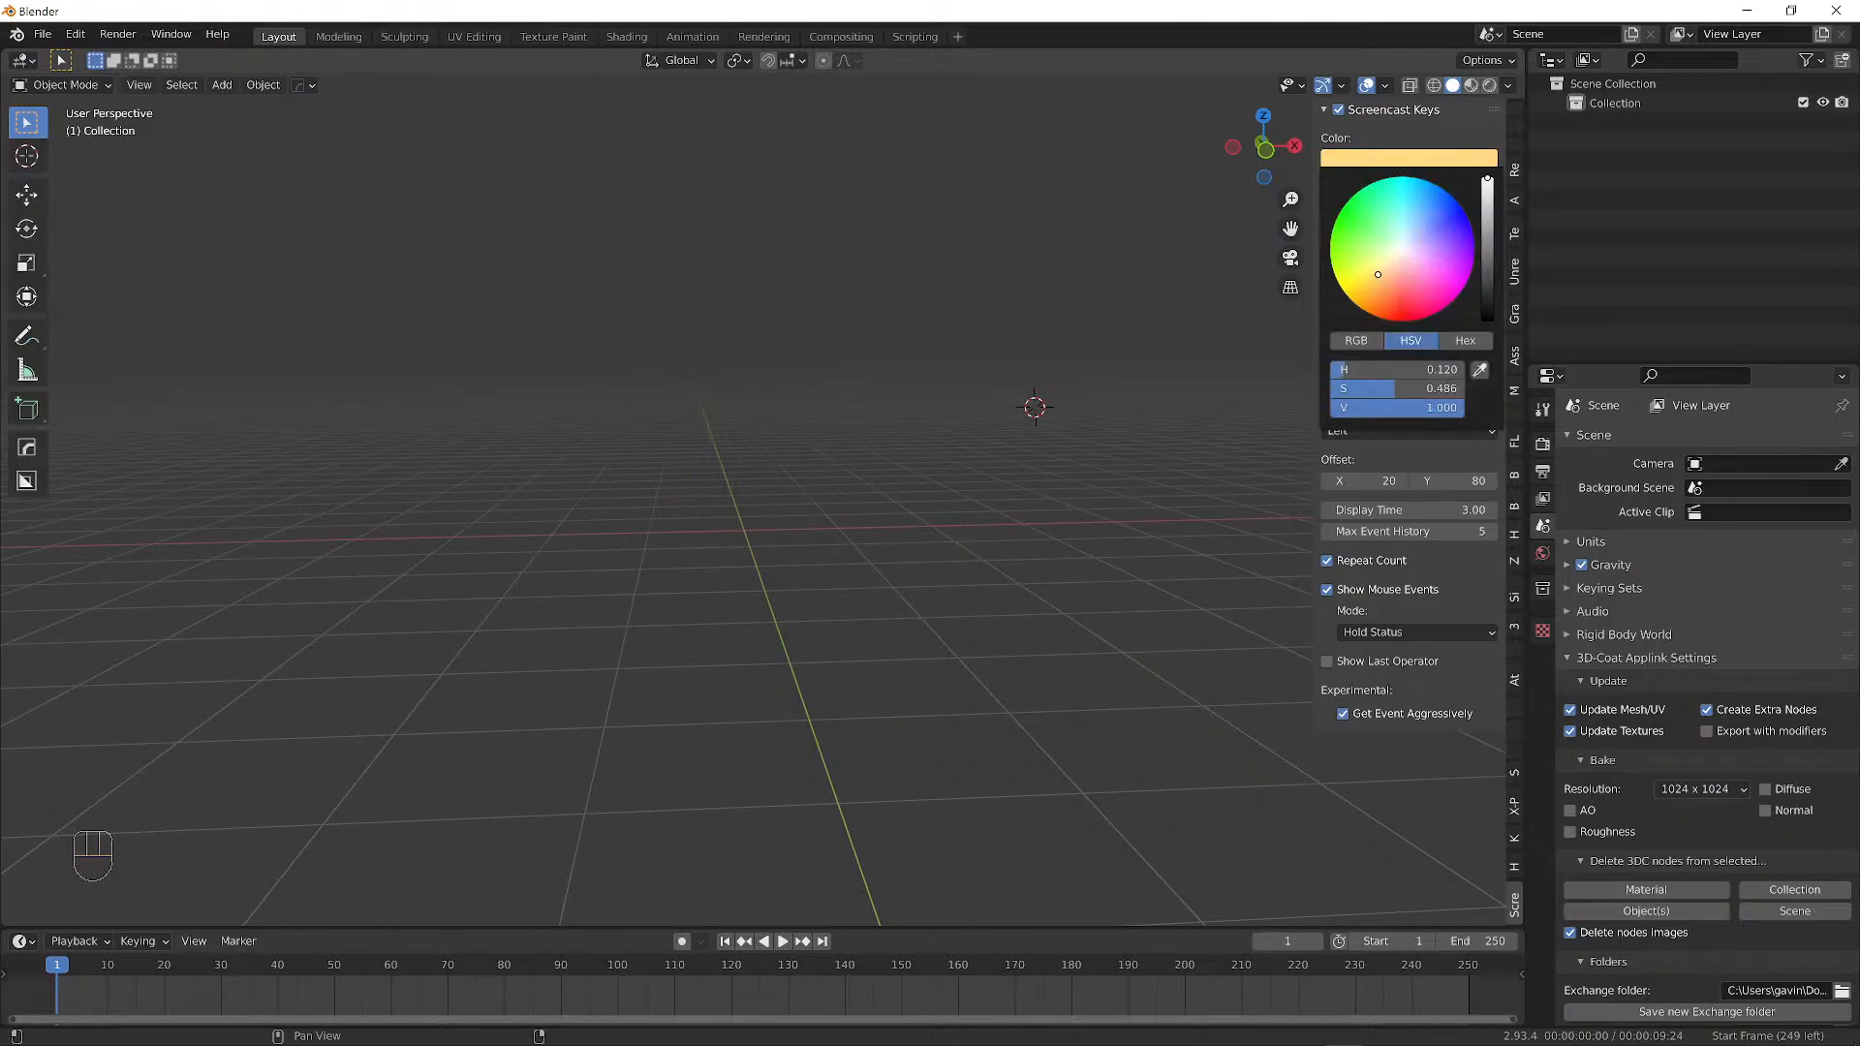
pyautogui.moveTo(647, 498); pyautogui.dragTo(620, 525, button='middle')
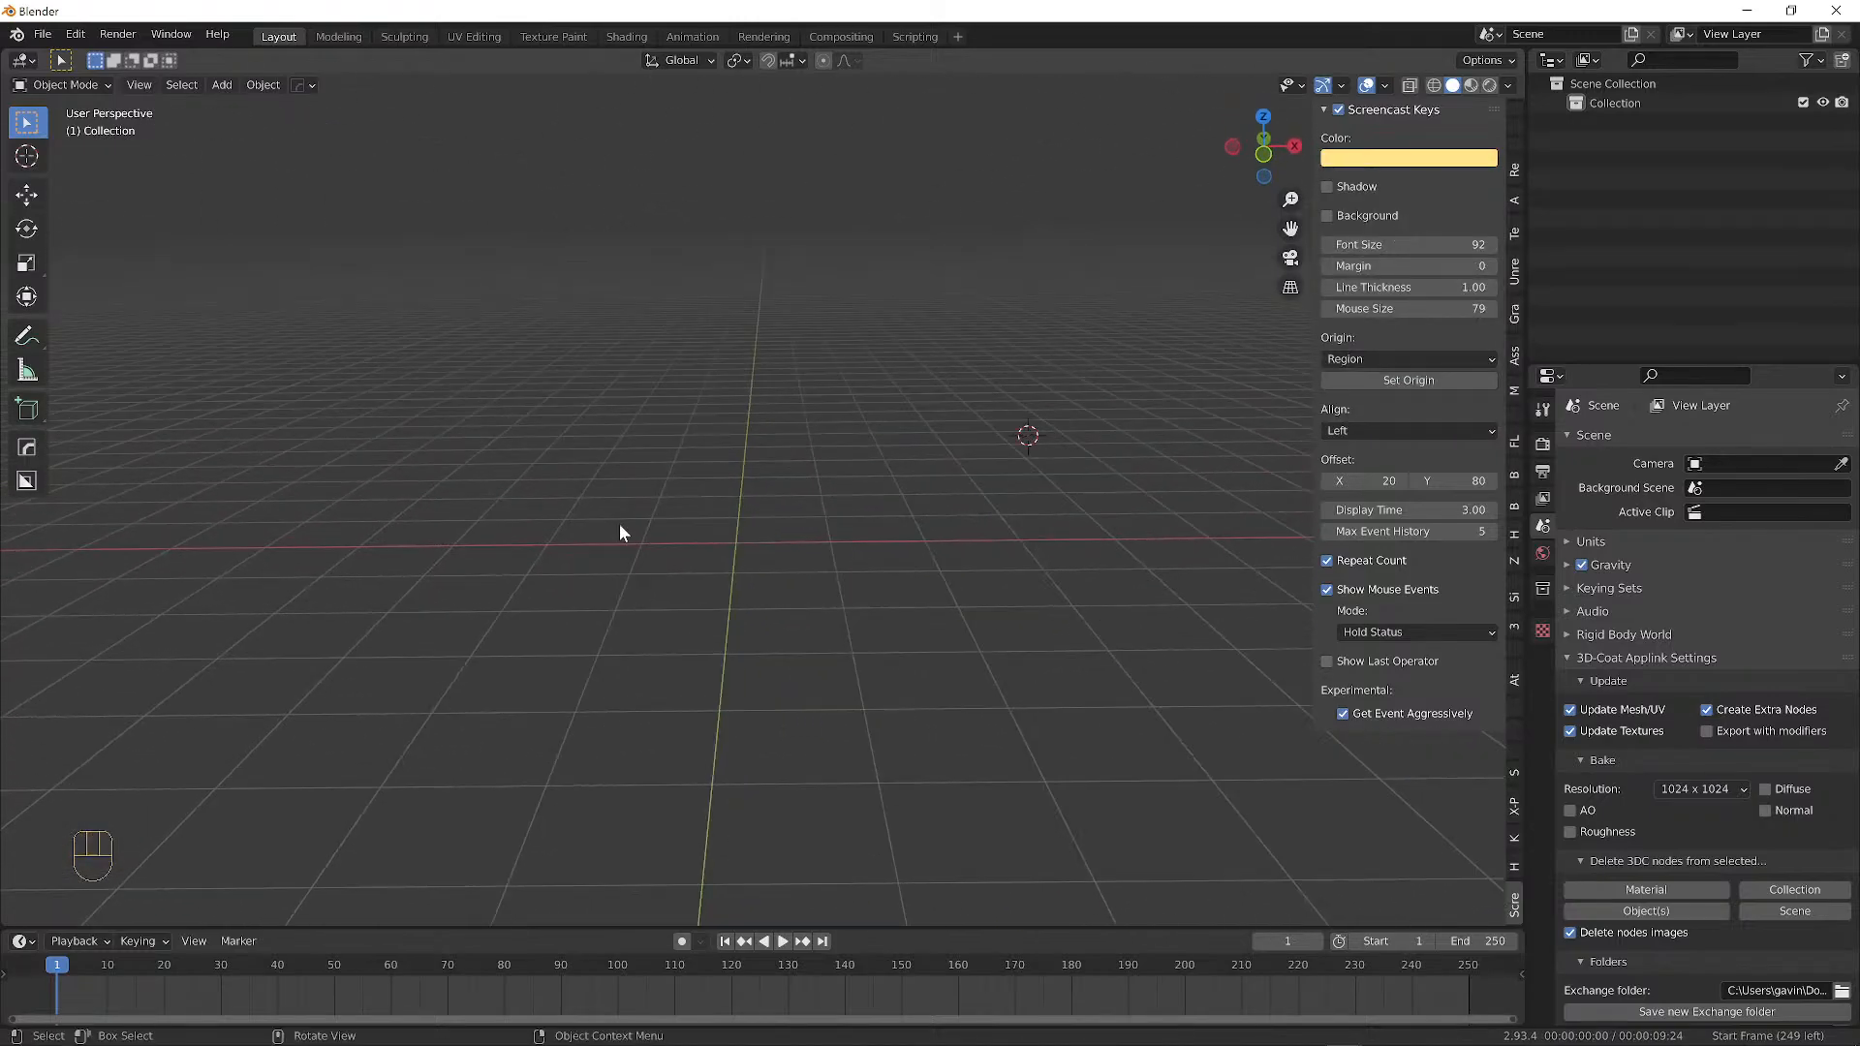
pyautogui.rightClick(699, 438)
pyautogui.moveTo(624, 458)
pyautogui.mouseDown(button='middle')
pyautogui.moveTo(653, 452)
pyautogui.moveTo(632, 461)
pyautogui.mouseUp(button='middle')
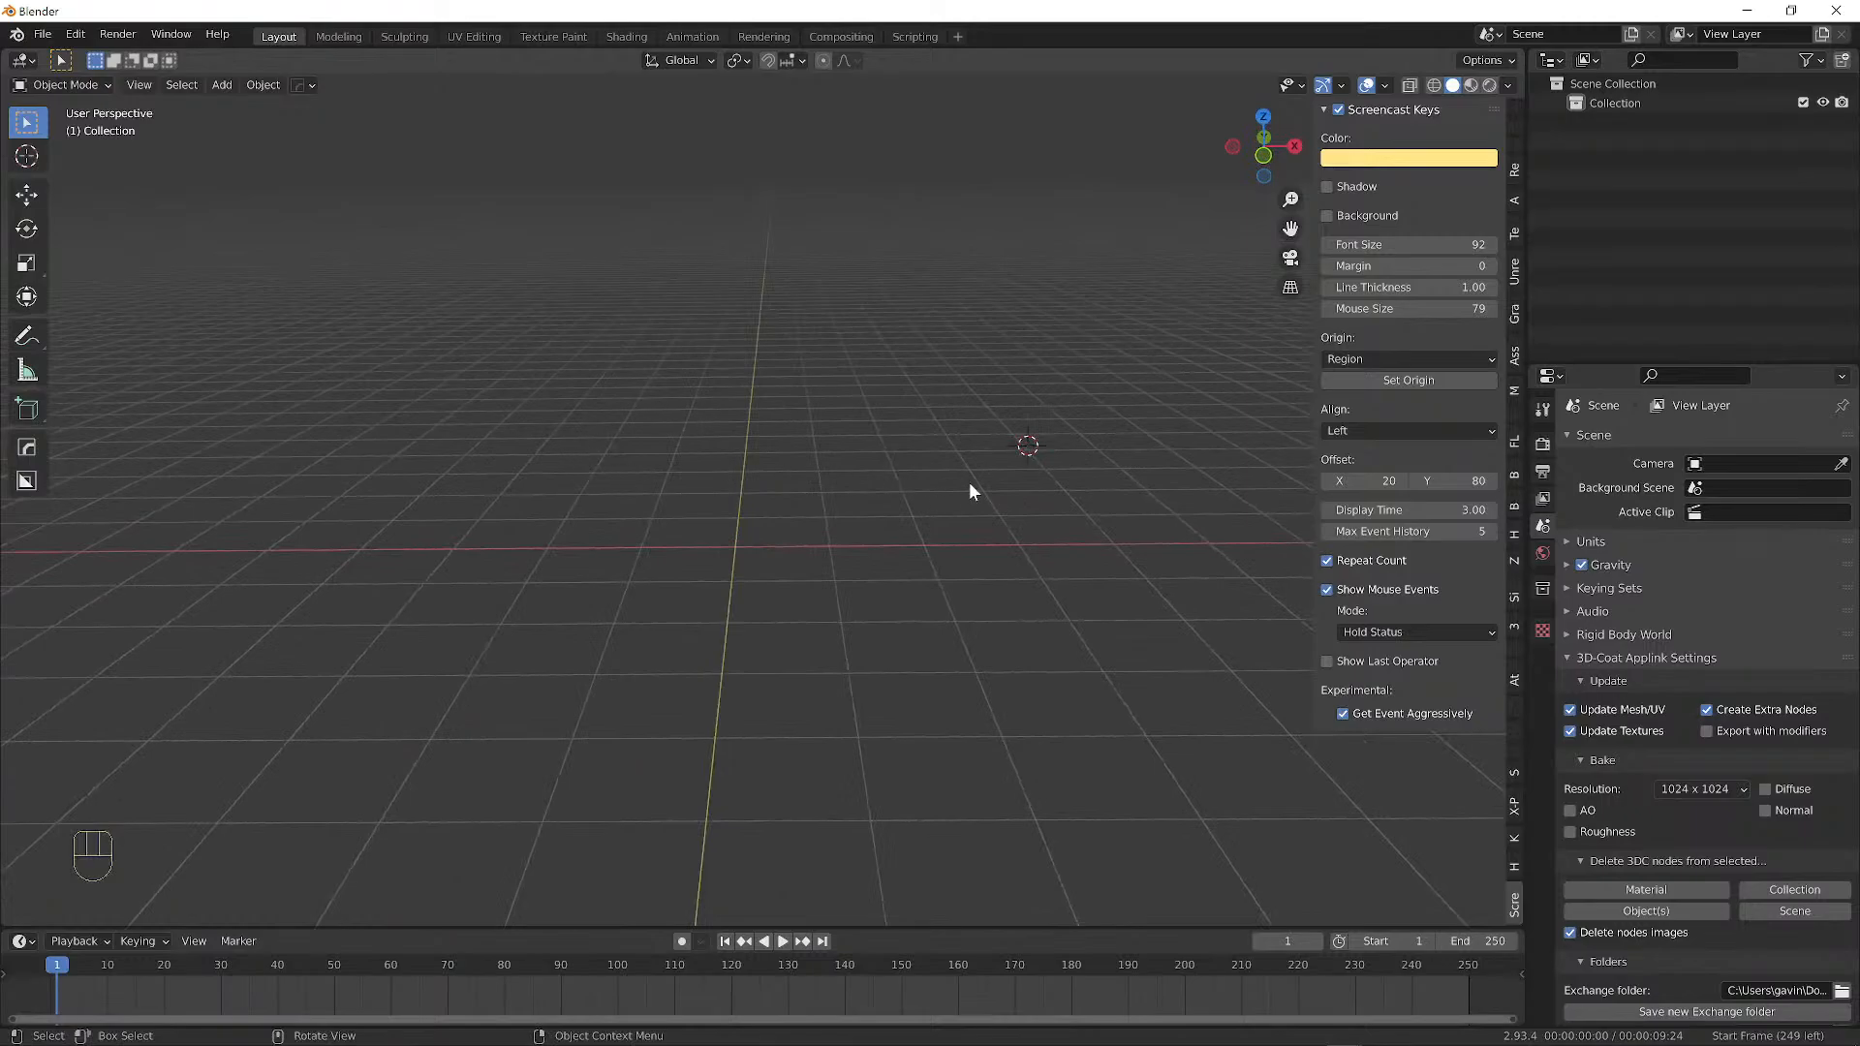
pyautogui.keyDown('alt'); pyautogui.moveTo(1019, 467); pyautogui.dragTo(1023, 460, button='middle'); pyautogui.keyUp('alt')
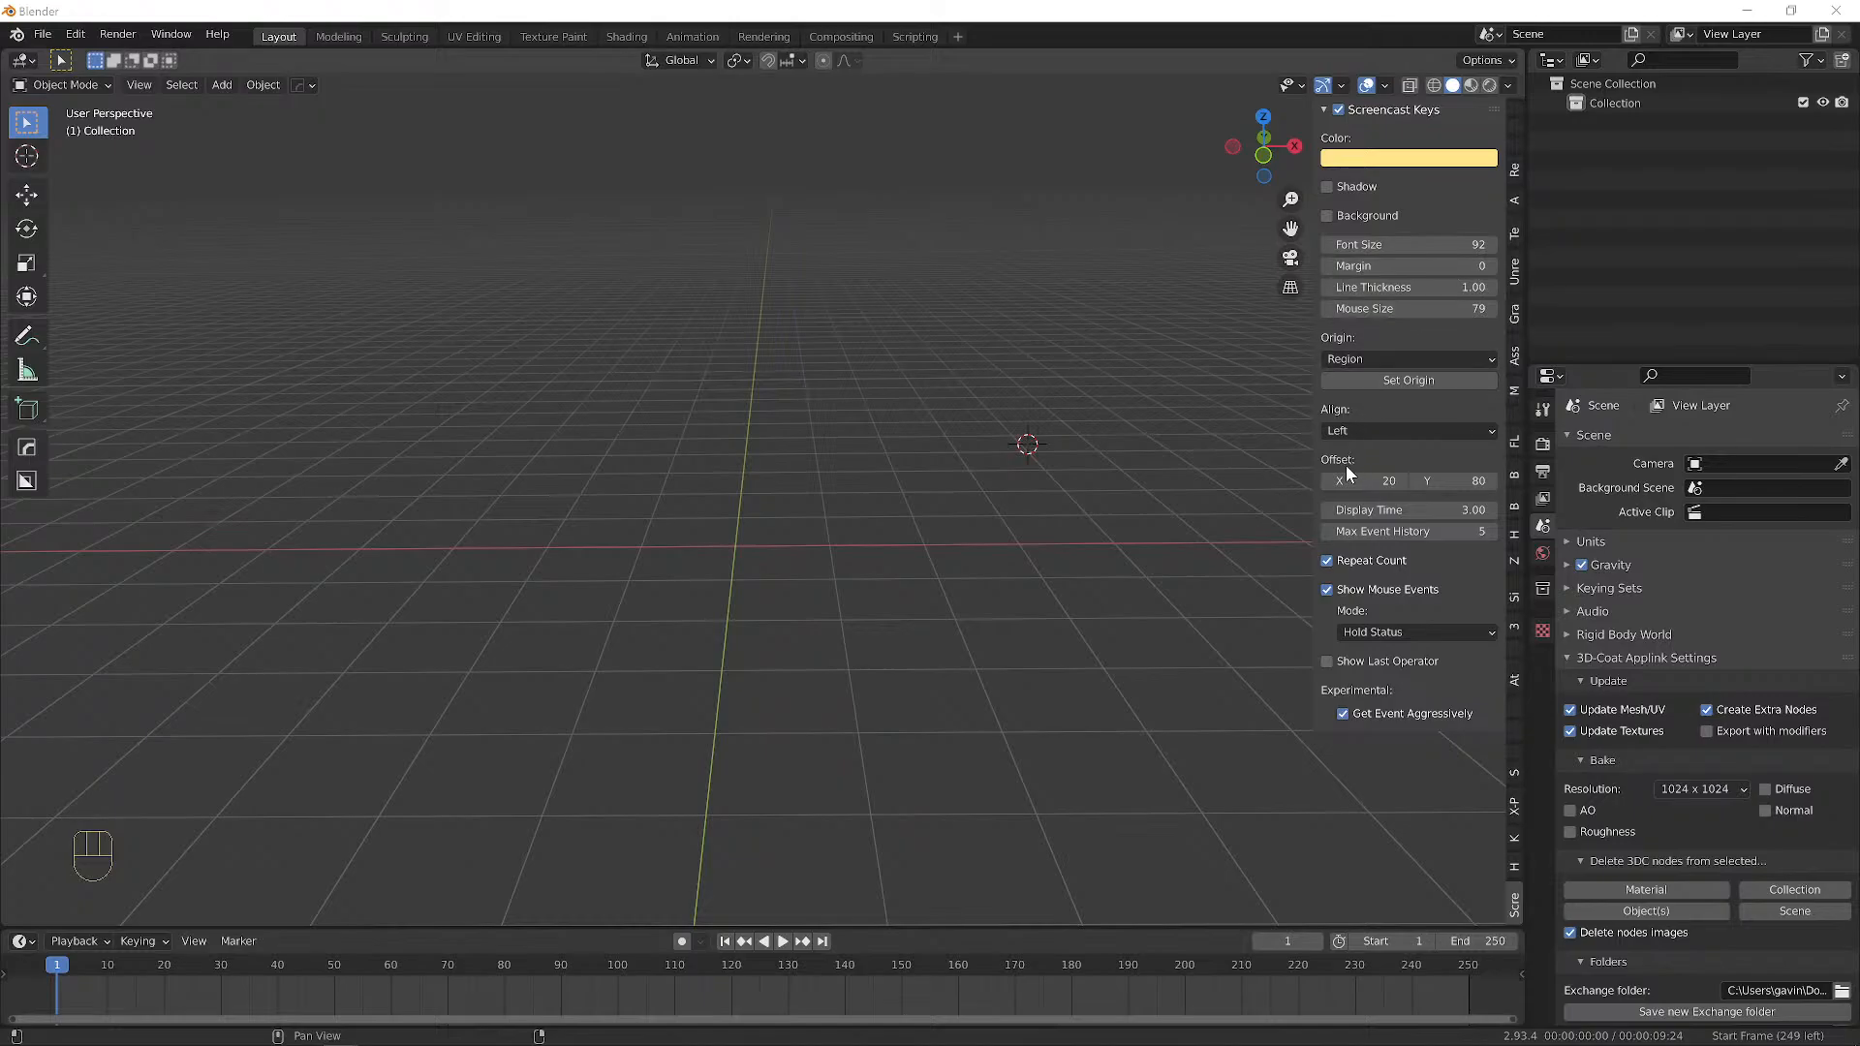
# Keep overlay alignment Left after trying Center, and raise Offset Y to 1389.
pyautogui.click(1385, 430)
pyautogui.click(1375, 357)
pyautogui.click(1362, 427)
pyautogui.click(1363, 480)
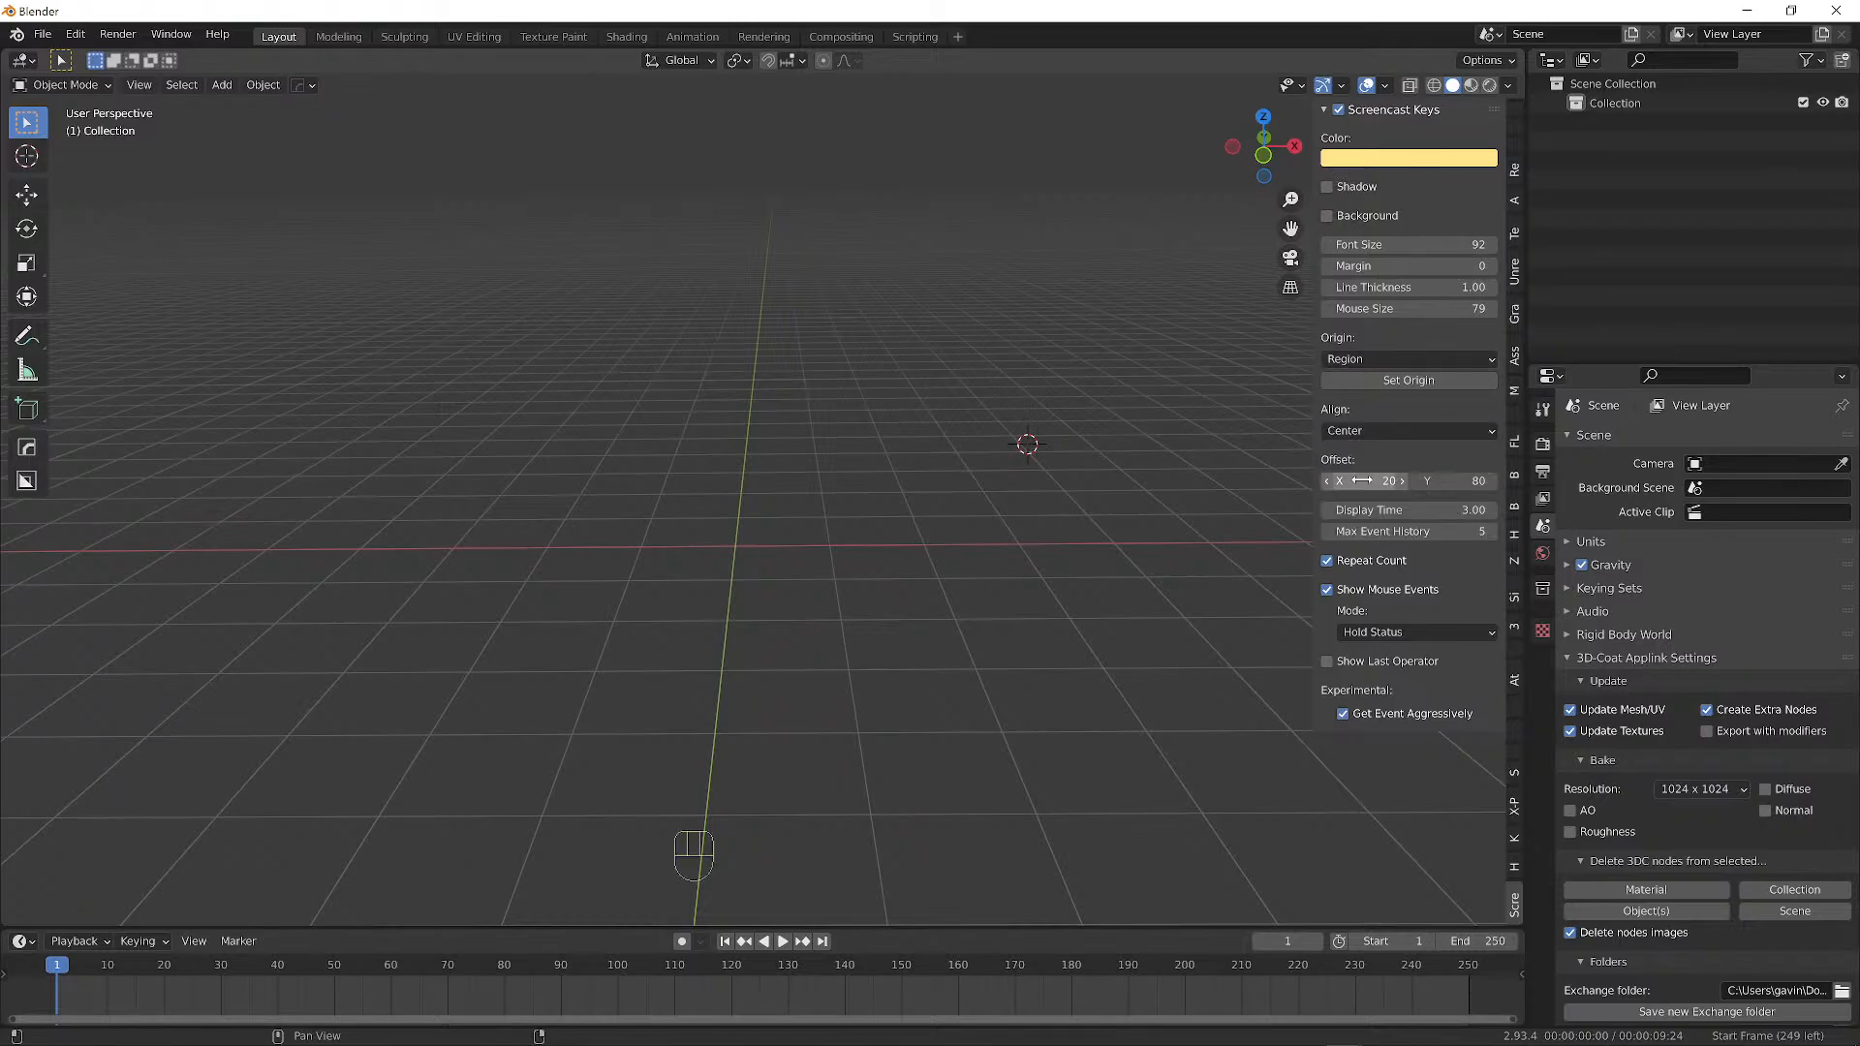
pyautogui.moveTo(1374, 435)
pyautogui.mouseDown()
pyautogui.moveTo(1356, 490)
pyautogui.moveTo(1353, 457)
pyautogui.mouseUp()
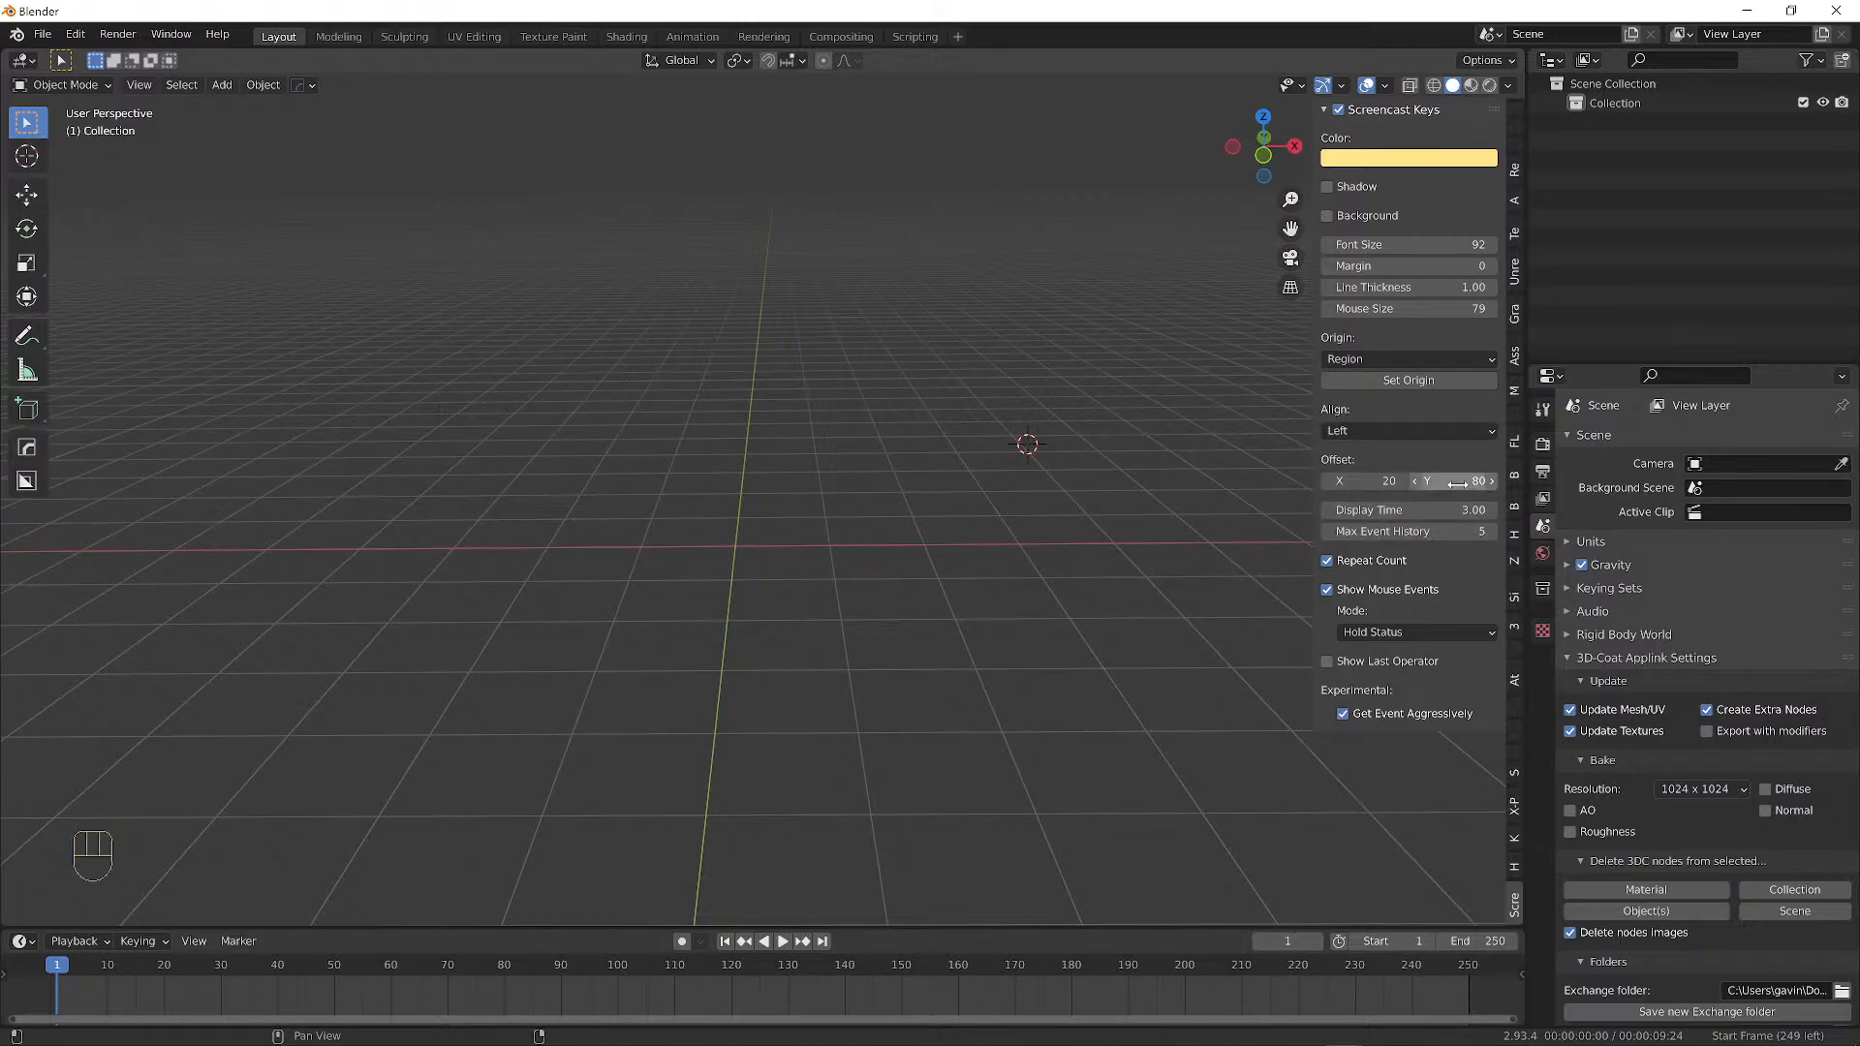
pyautogui.moveTo(1457, 483); pyautogui.dragTo(1652, 483)
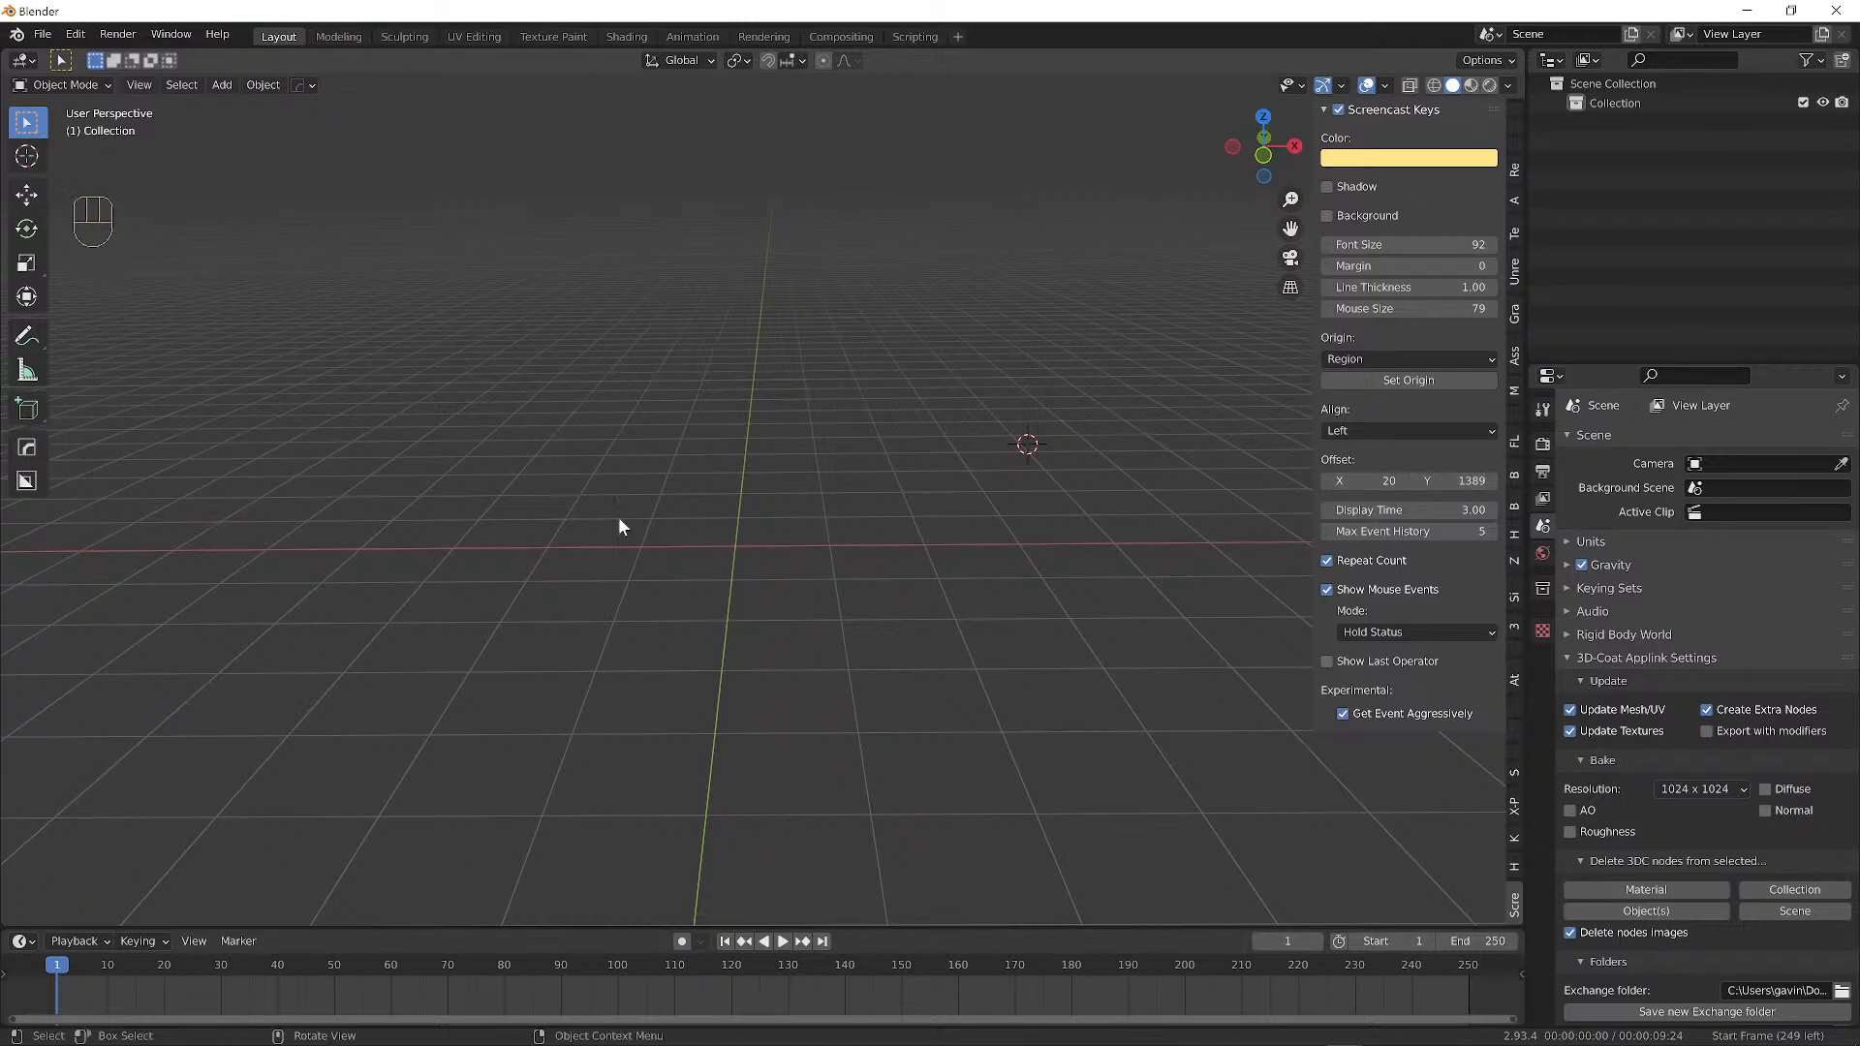
pyautogui.keyDown('alt'); pyautogui.moveTo(641, 475); pyautogui.dragTo(537, 320); pyautogui.keyUp('alt')
# Snap the 3D cursor back to the world origin with Shift+C.
pyautogui.click(78, 86)
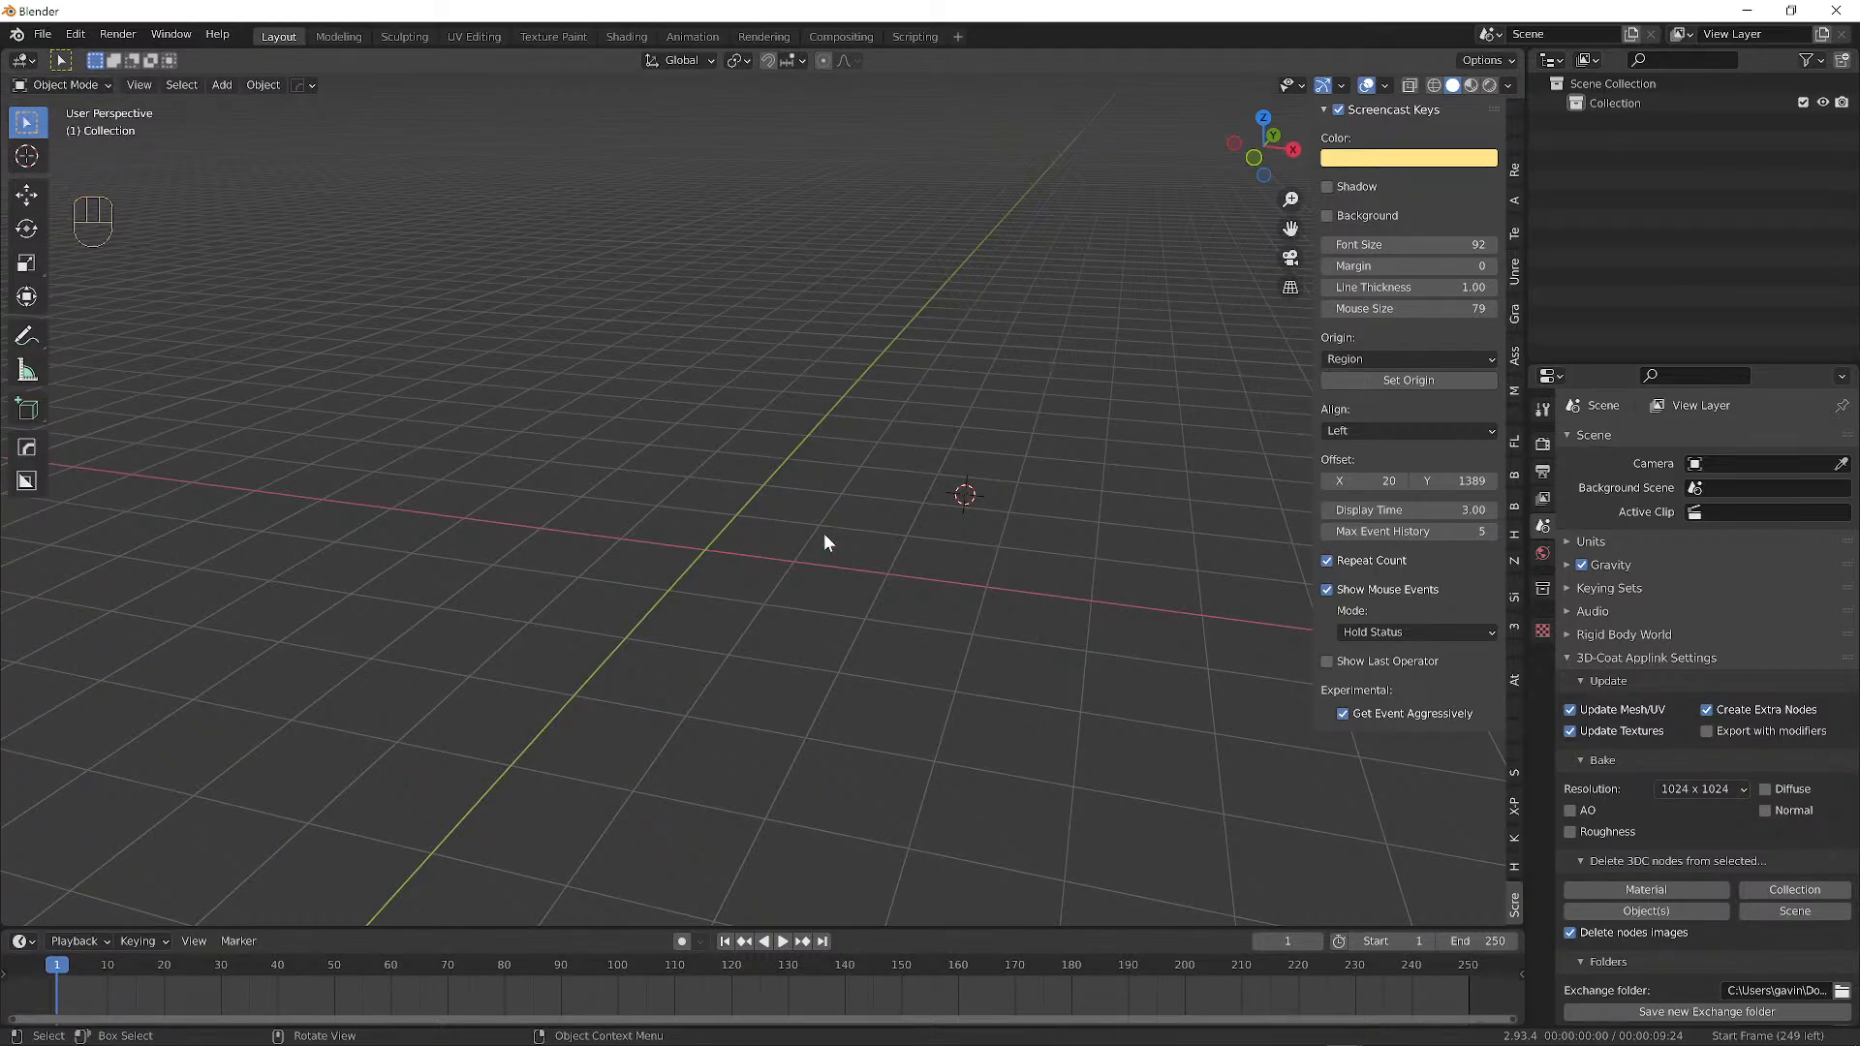
pyautogui.keyDown('alt'); pyautogui.moveTo(386, 382); pyautogui.dragTo(843, 485); pyautogui.keyUp('alt')
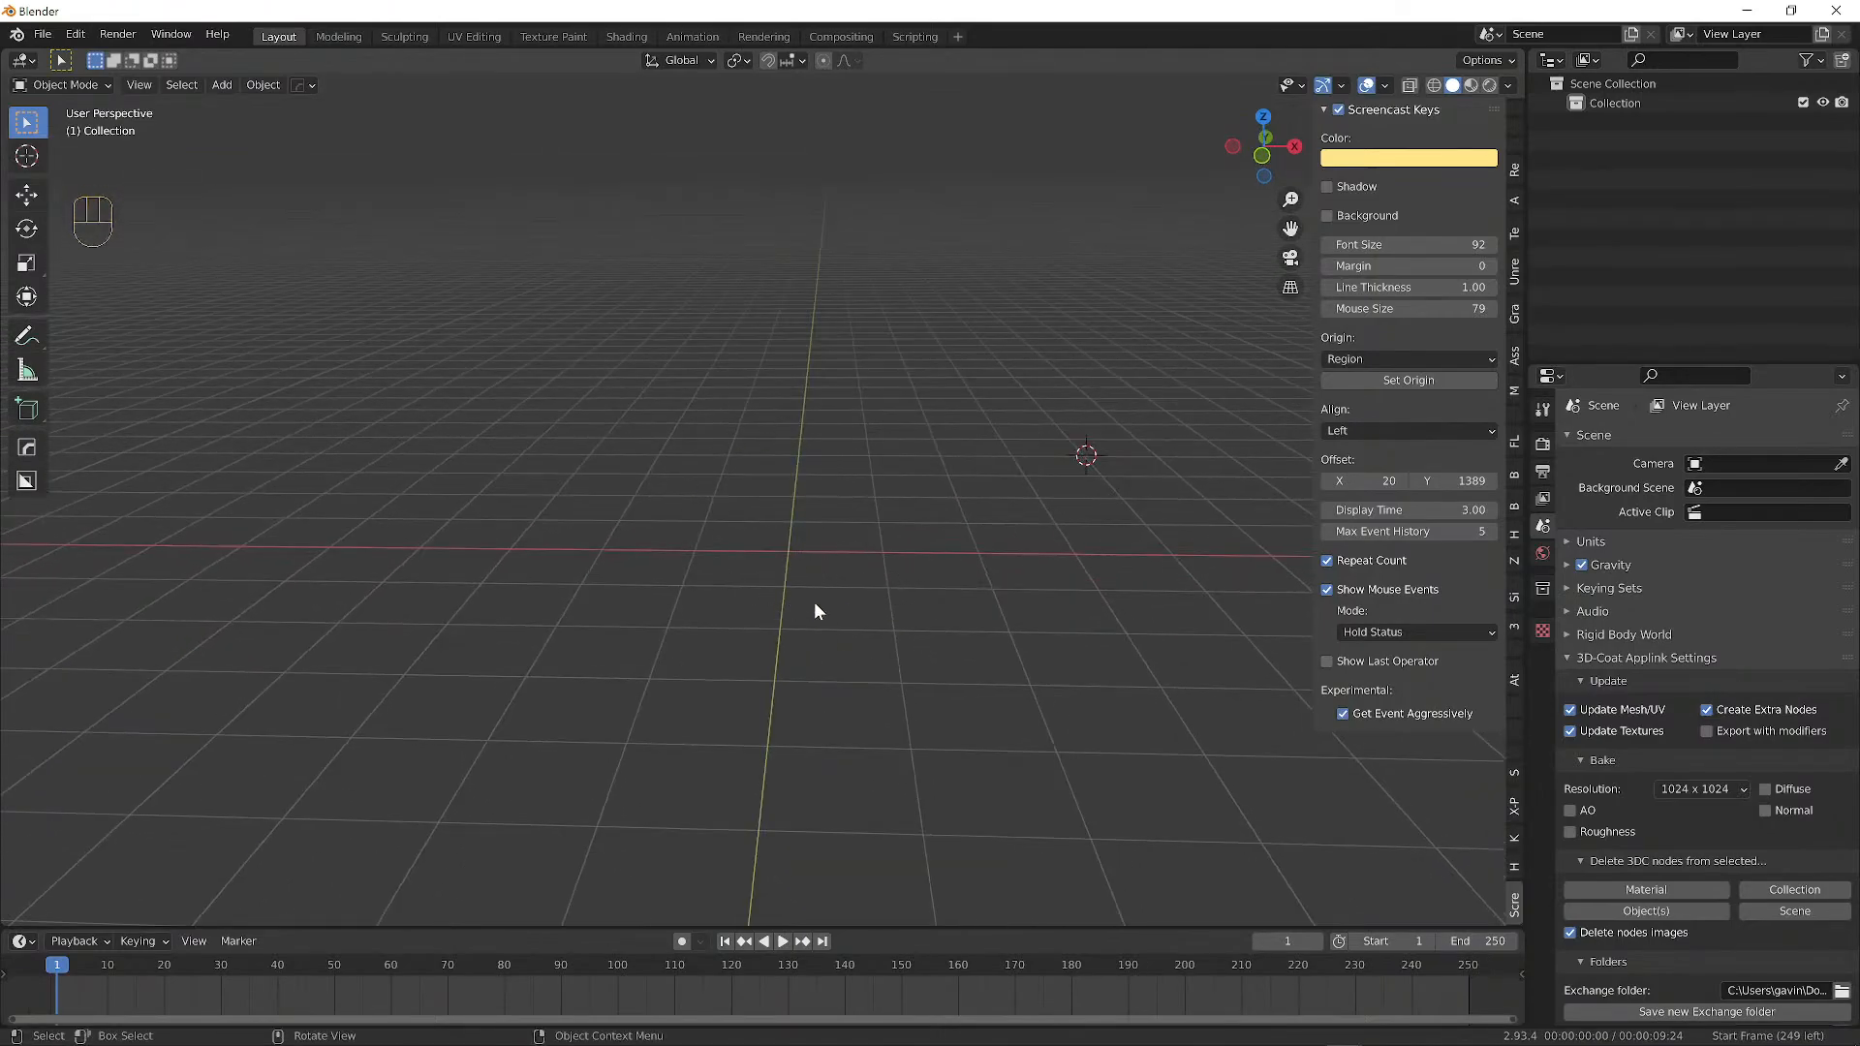
pyautogui.hotkey('shift', 'c')
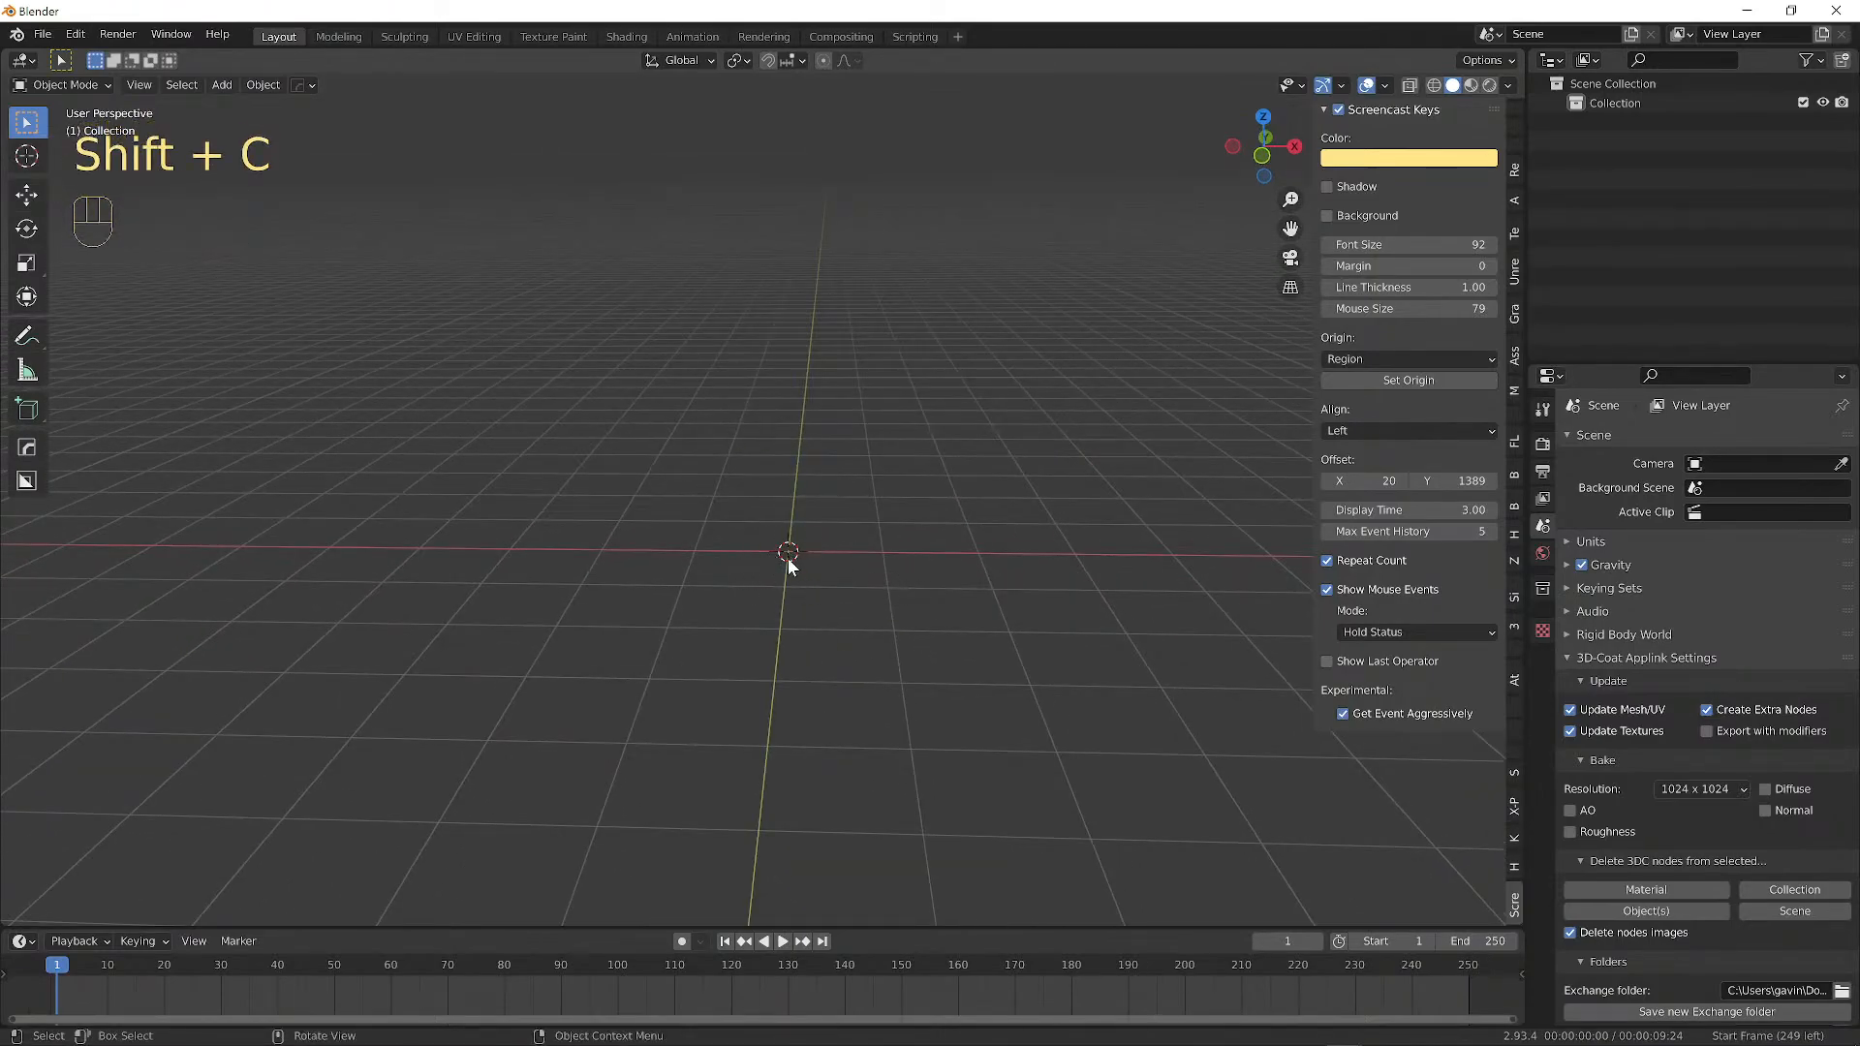
pyautogui.scroll(3, 884, 570)
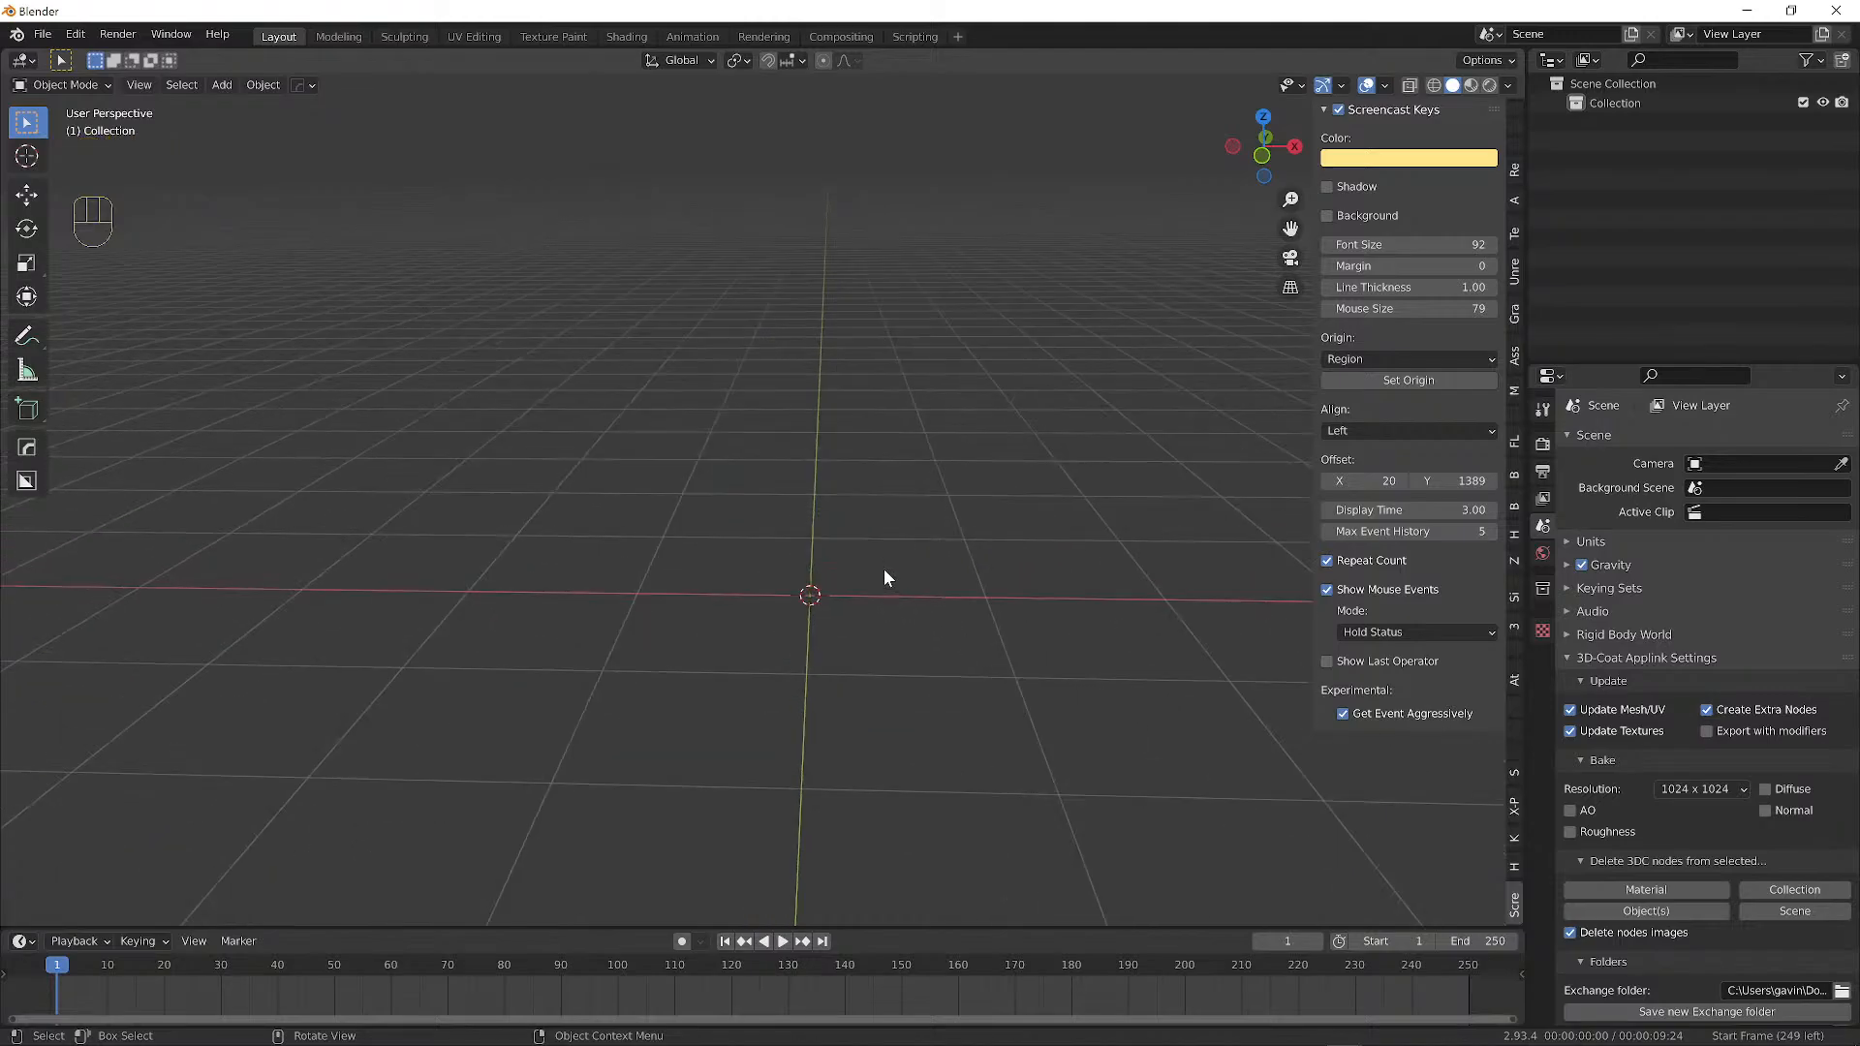
# Add a default Mesh > Cube at the origin.
pyautogui.hotkey('shift', 'a')
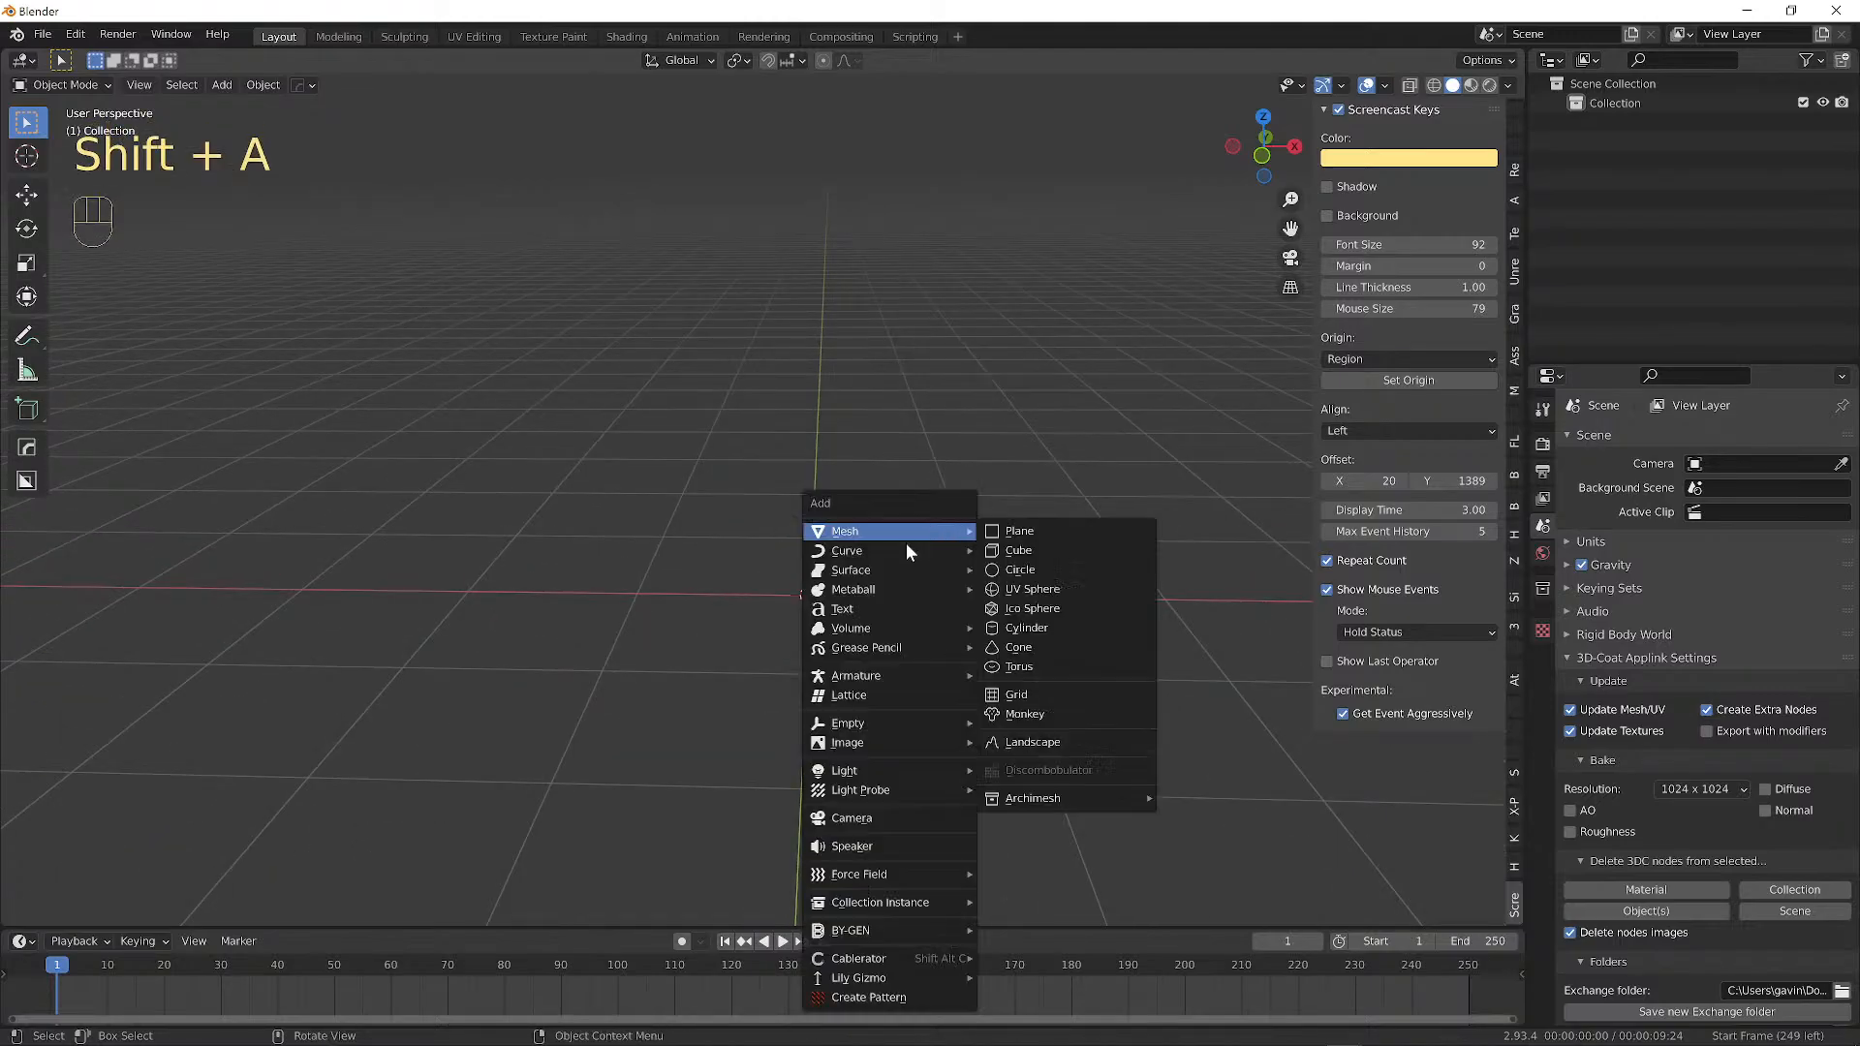
pyautogui.moveTo(925, 531)
pyautogui.click(1060, 546)
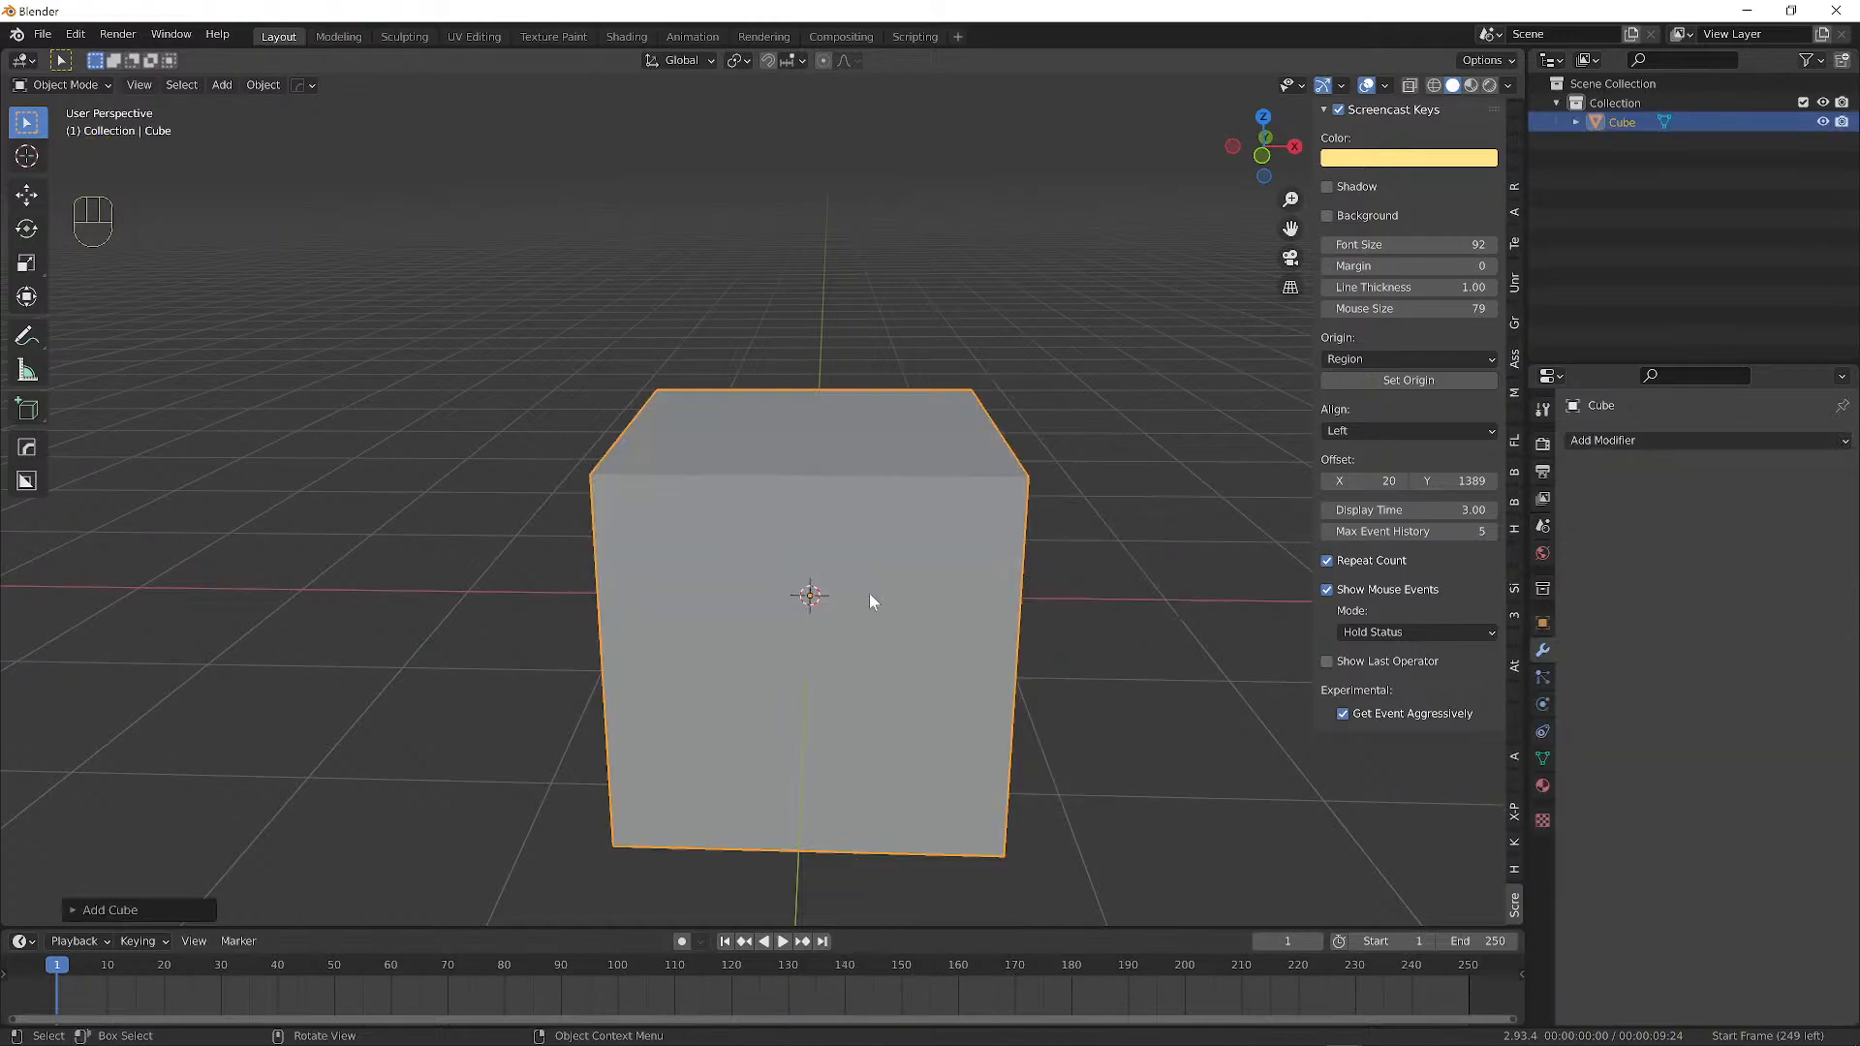
pyautogui.moveTo(869, 593); pyautogui.dragTo(1021, 535, button='middle')
# Switch the cube into Edit Mode and orbit to a near-front view.
pyautogui.click(80, 83)
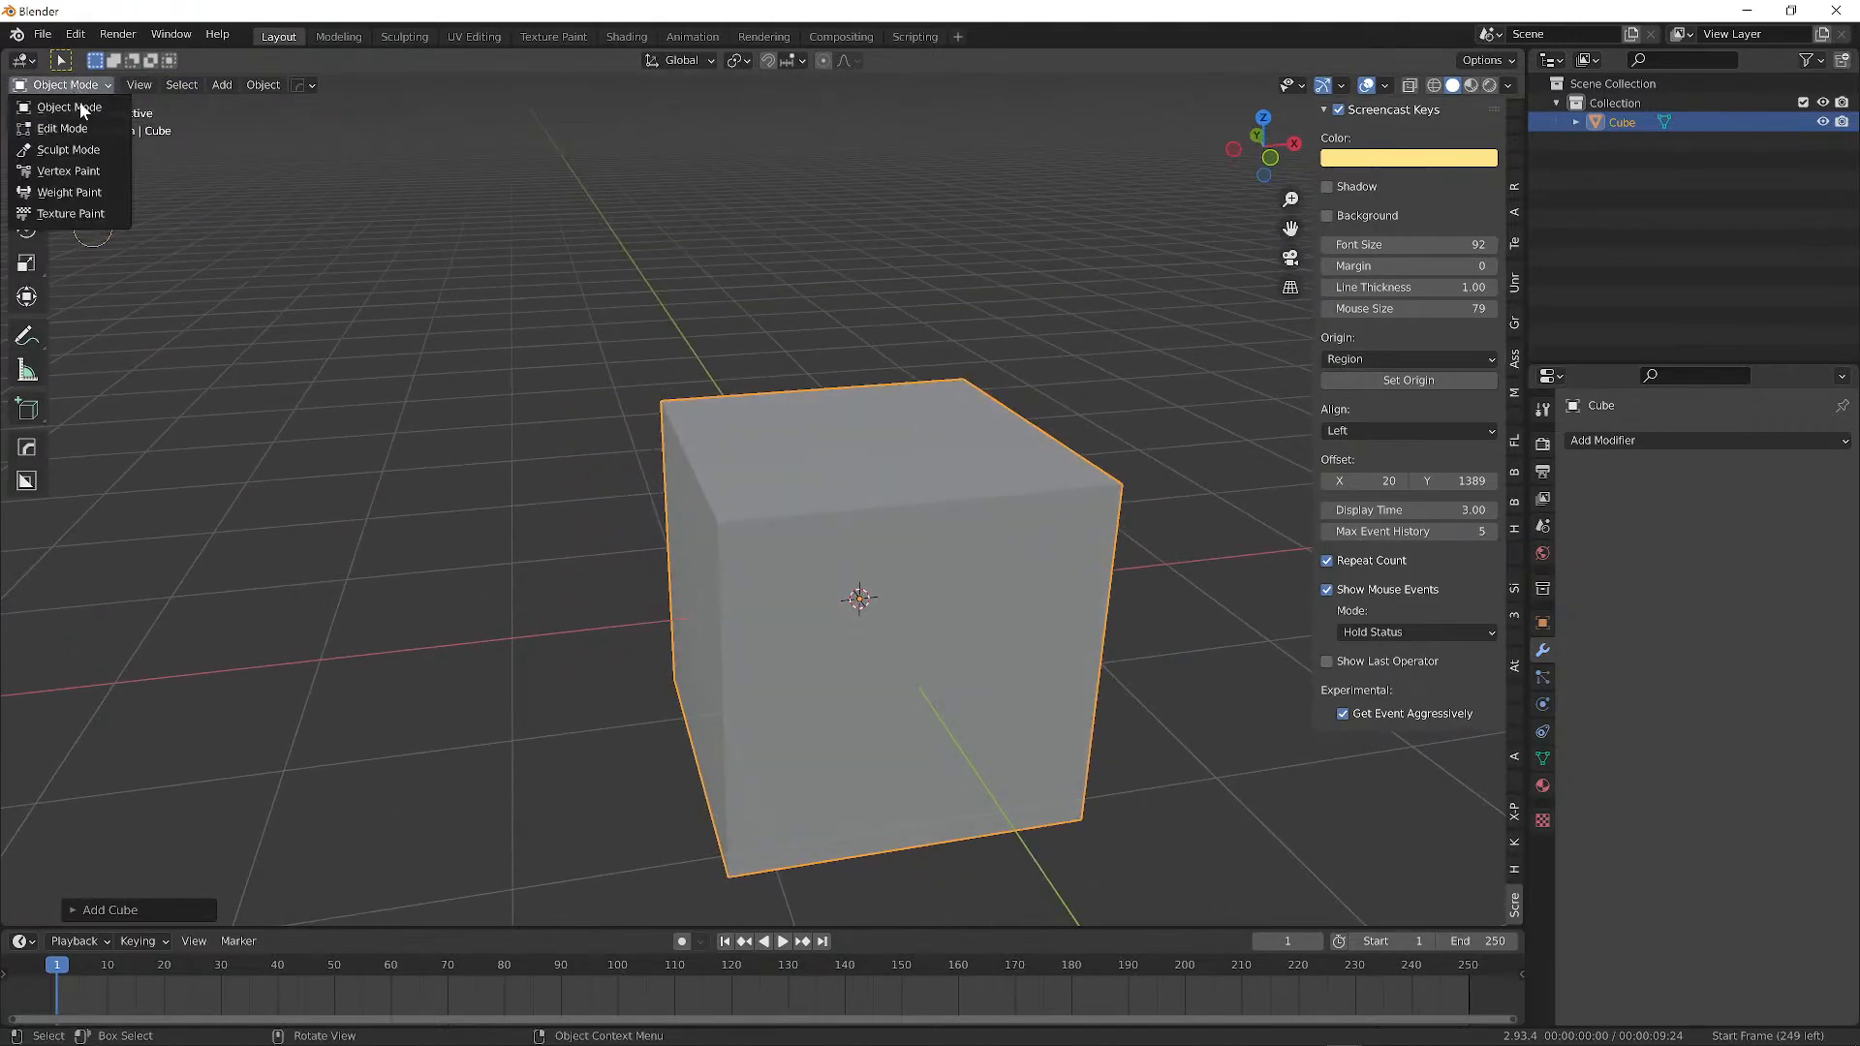
pyautogui.click(68, 128)
pyautogui.moveTo(843, 562); pyautogui.dragTo(850, 502, button='middle')
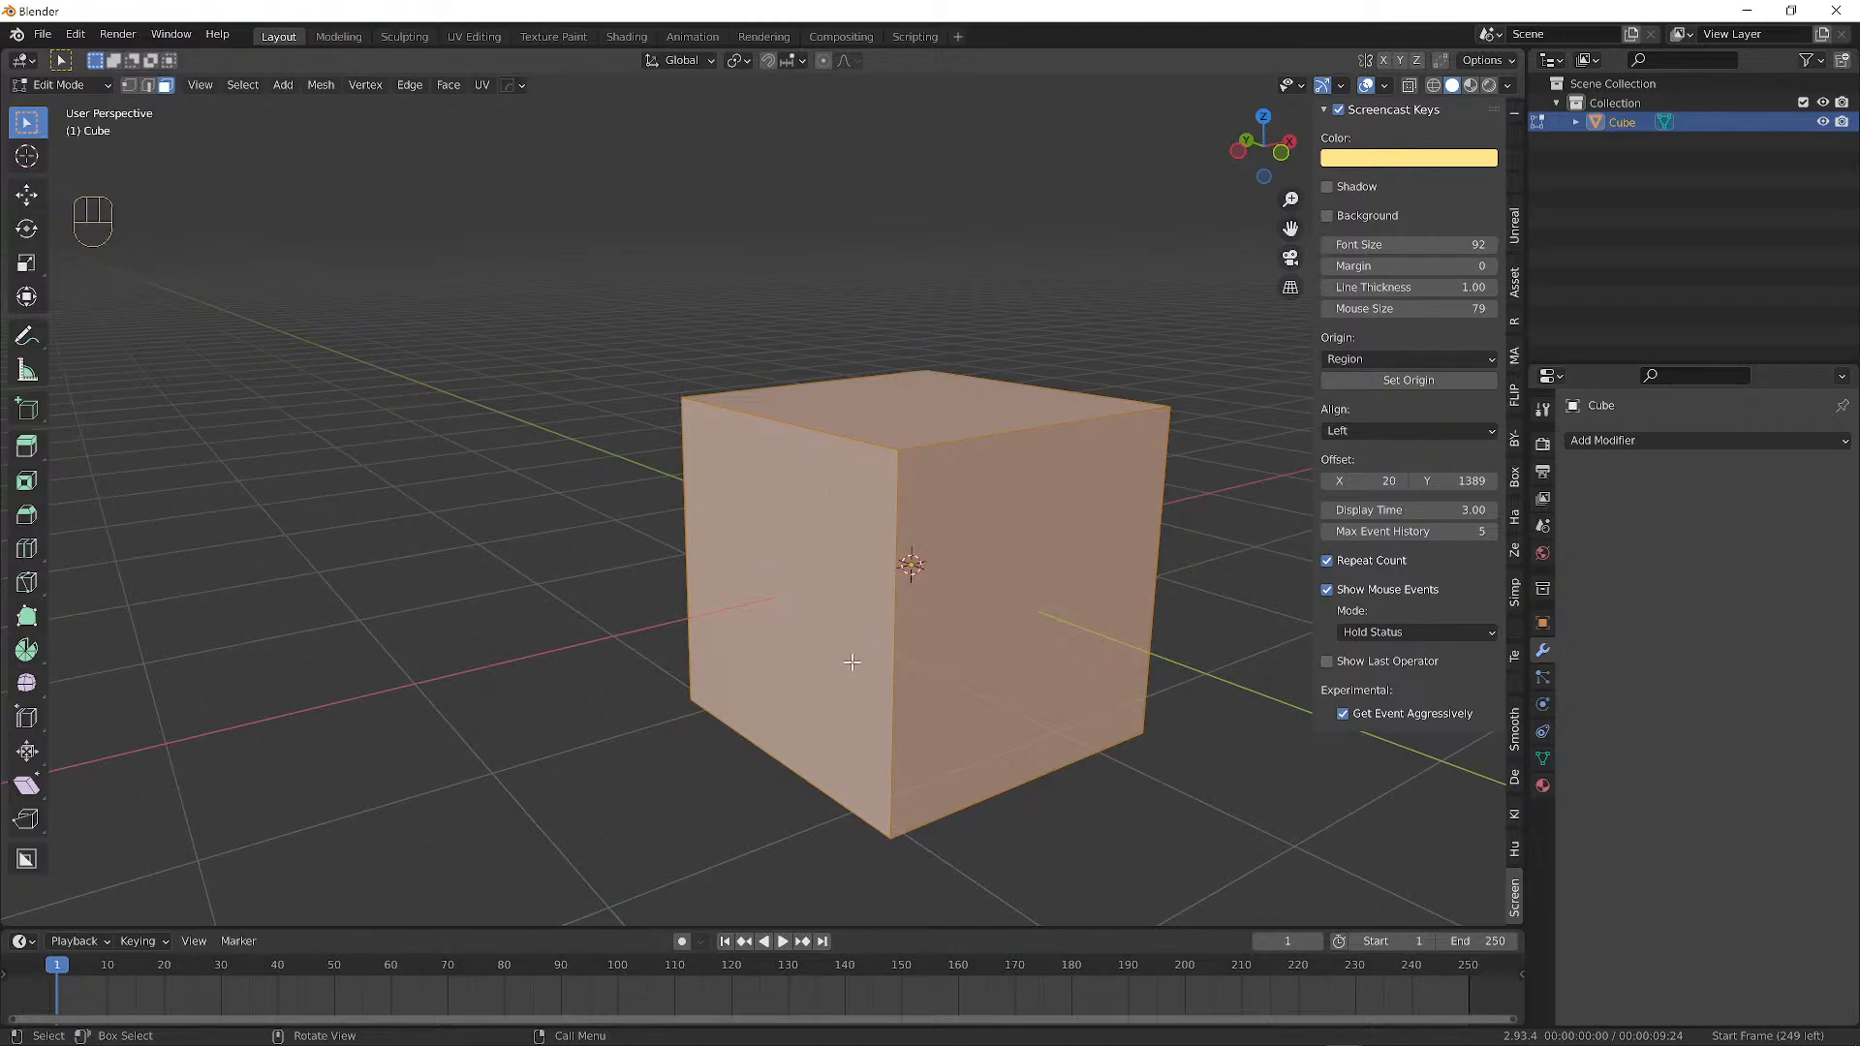
pyautogui.moveTo(916, 570); pyautogui.dragTo(867, 605, button='middle')
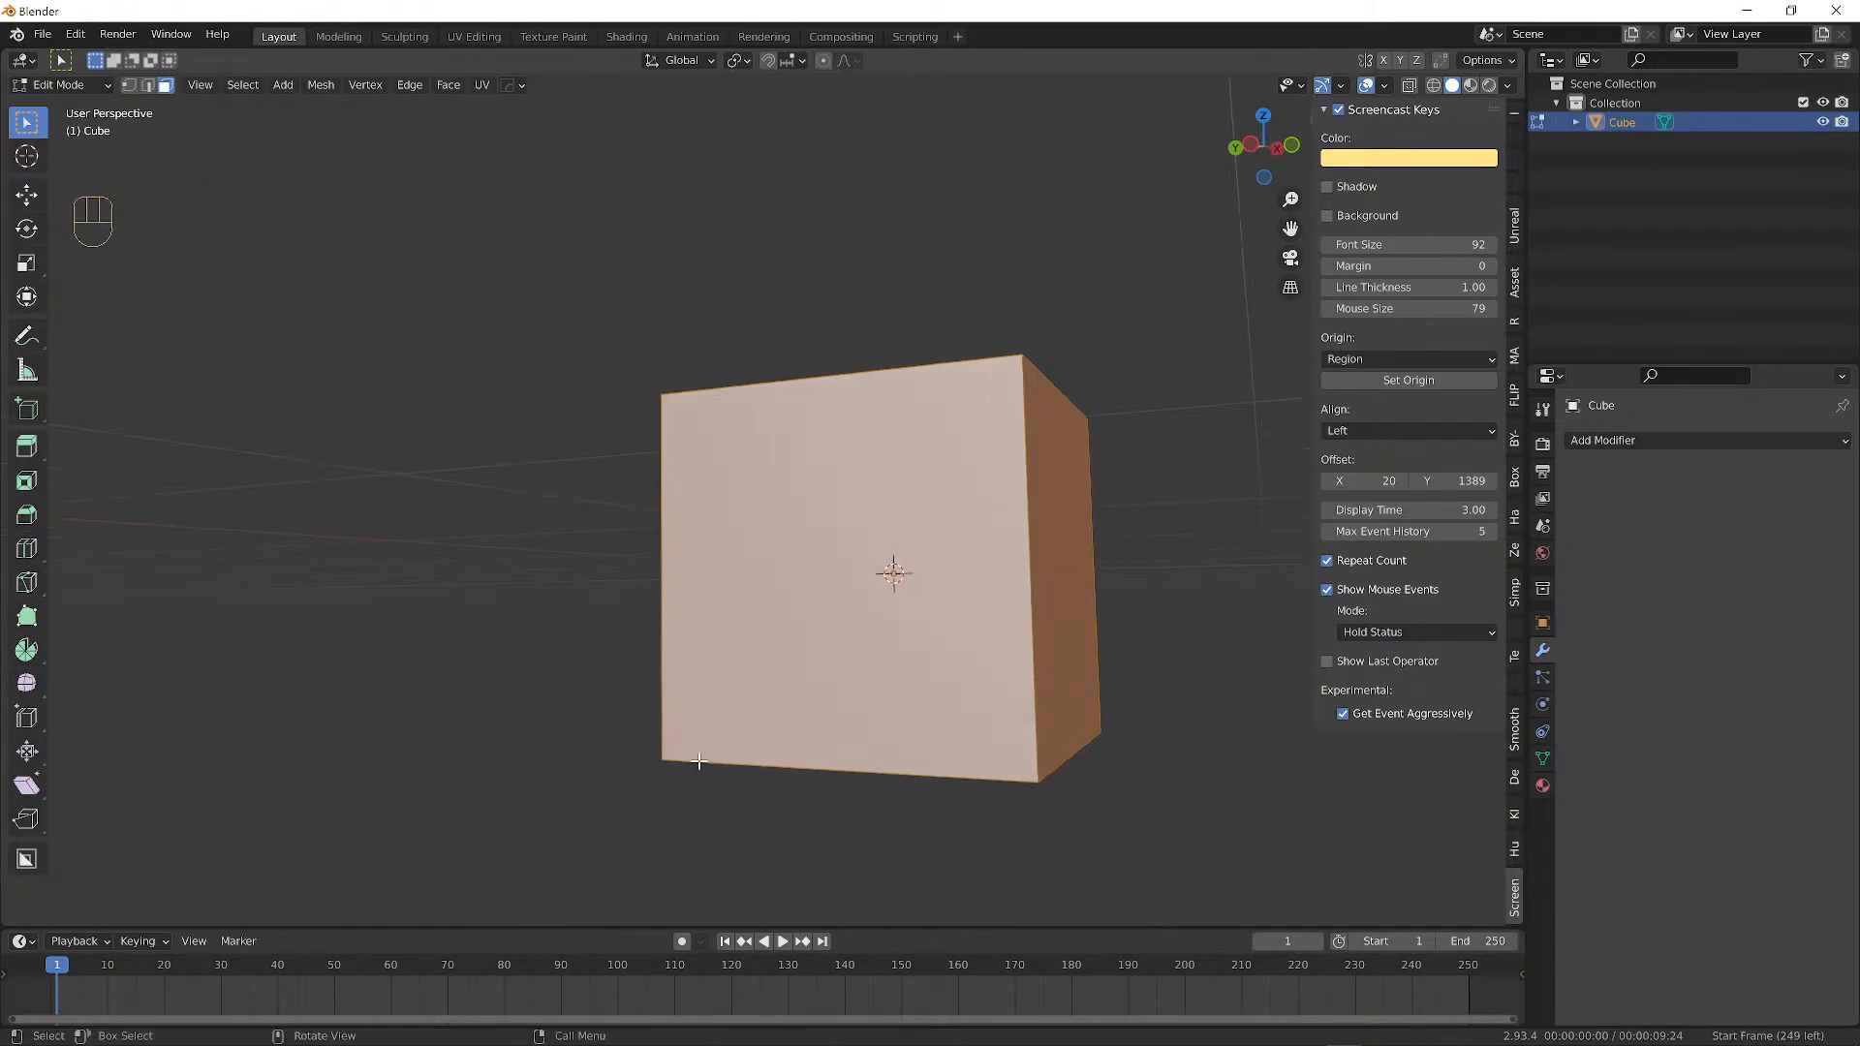
# Cycle through vertex, edge and face select modes, then select the cube's bottom-left vertex.
pyautogui.click(130, 84)
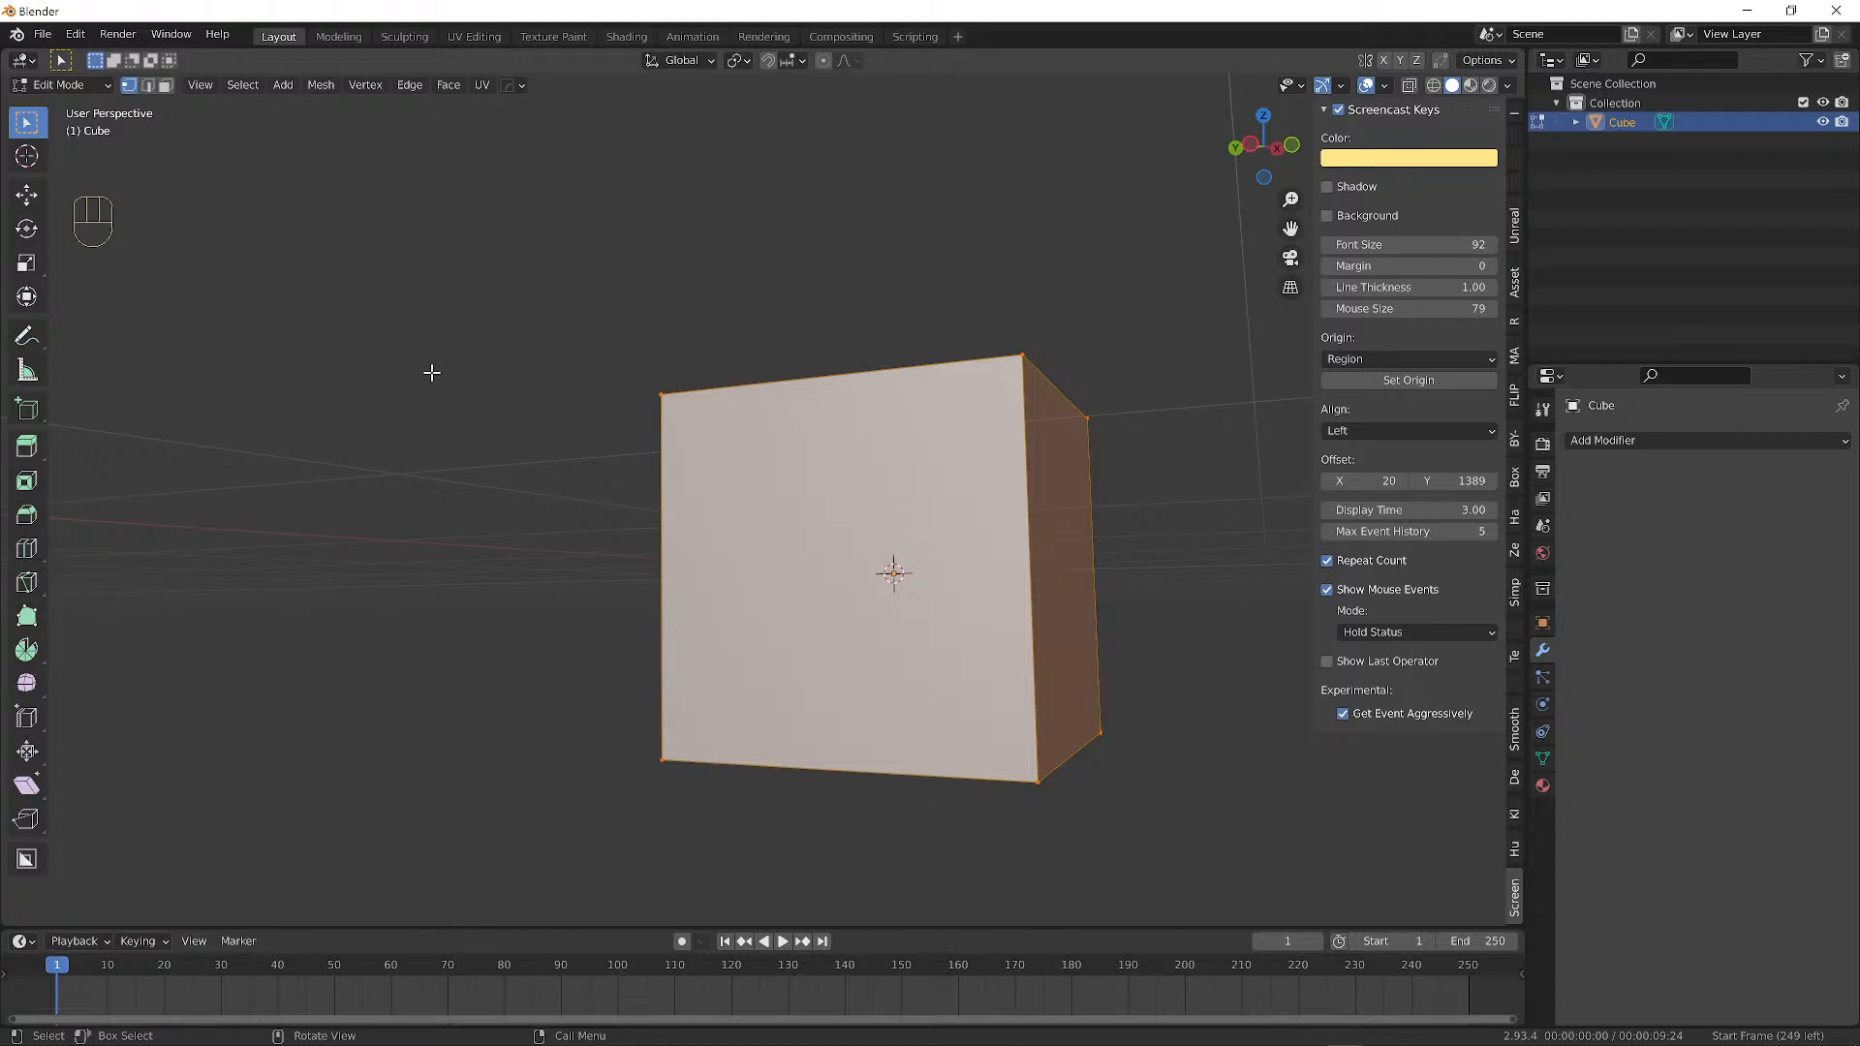
pyautogui.press('2')
pyautogui.press('1')
pyautogui.press('2')
pyautogui.press('3')
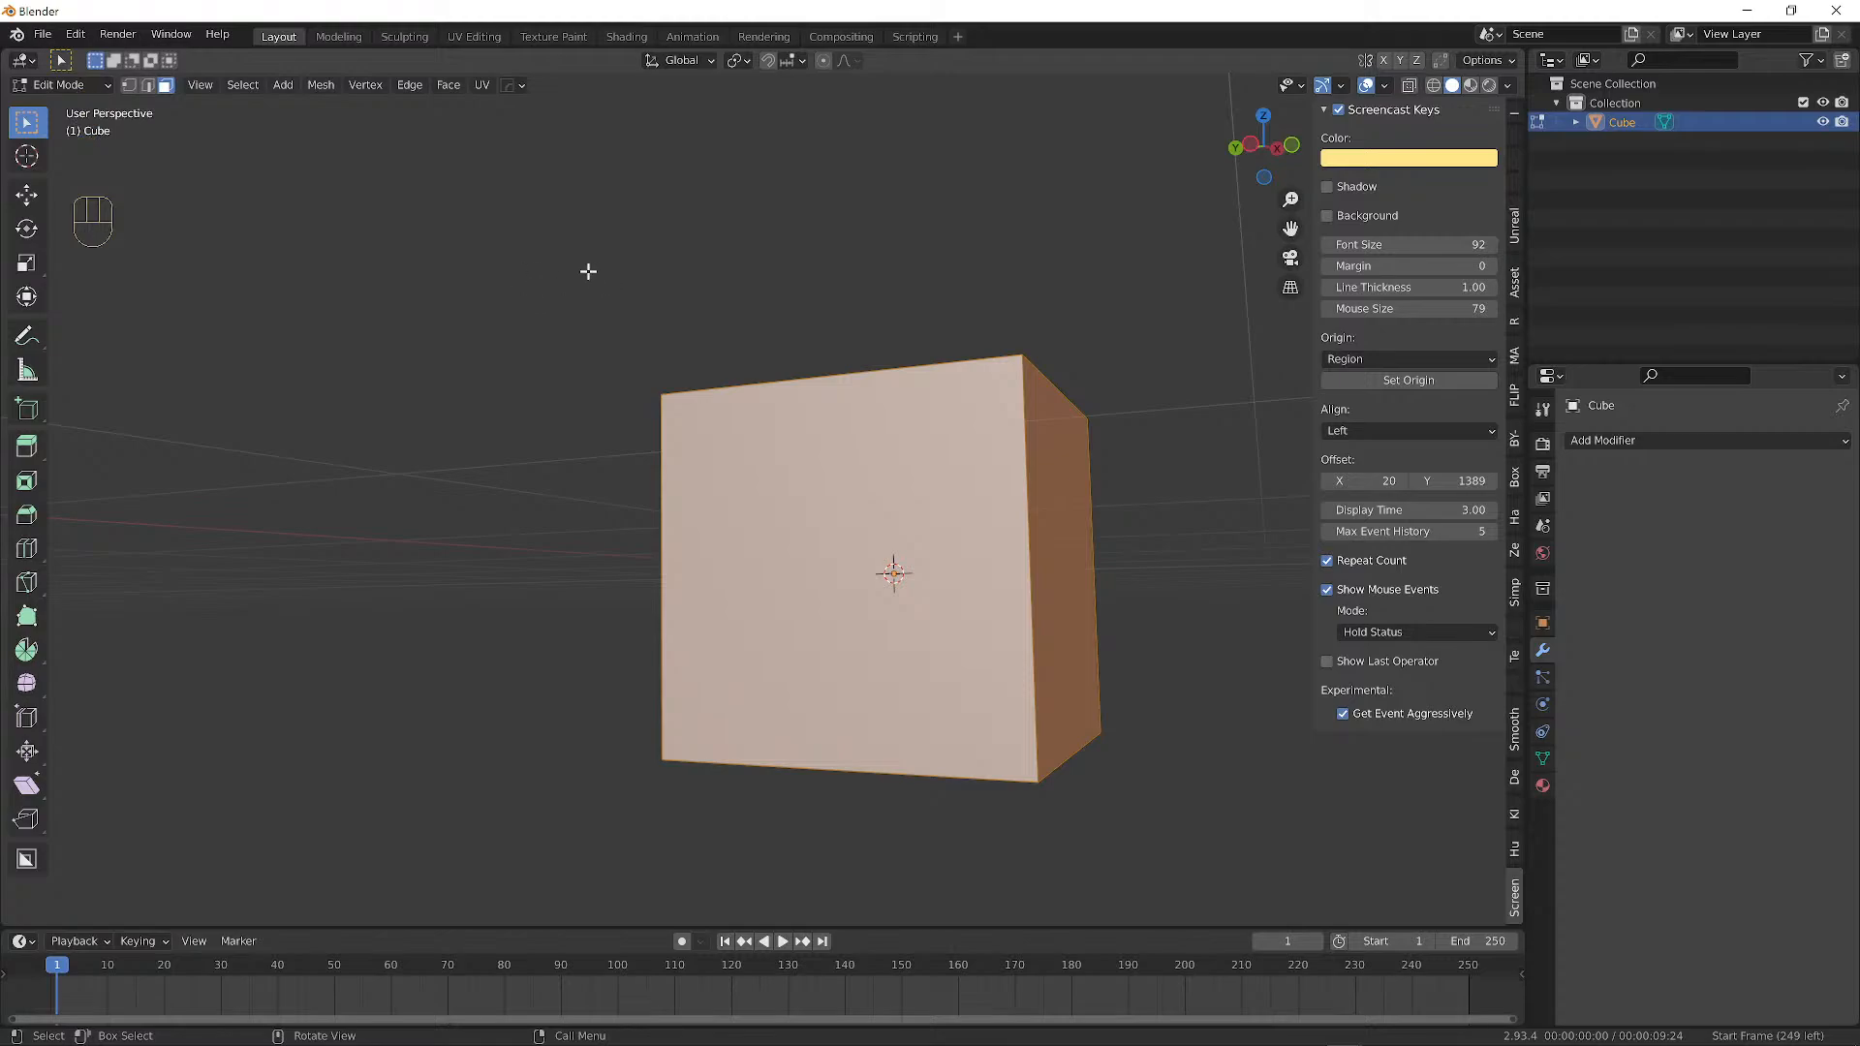
pyautogui.press('1')
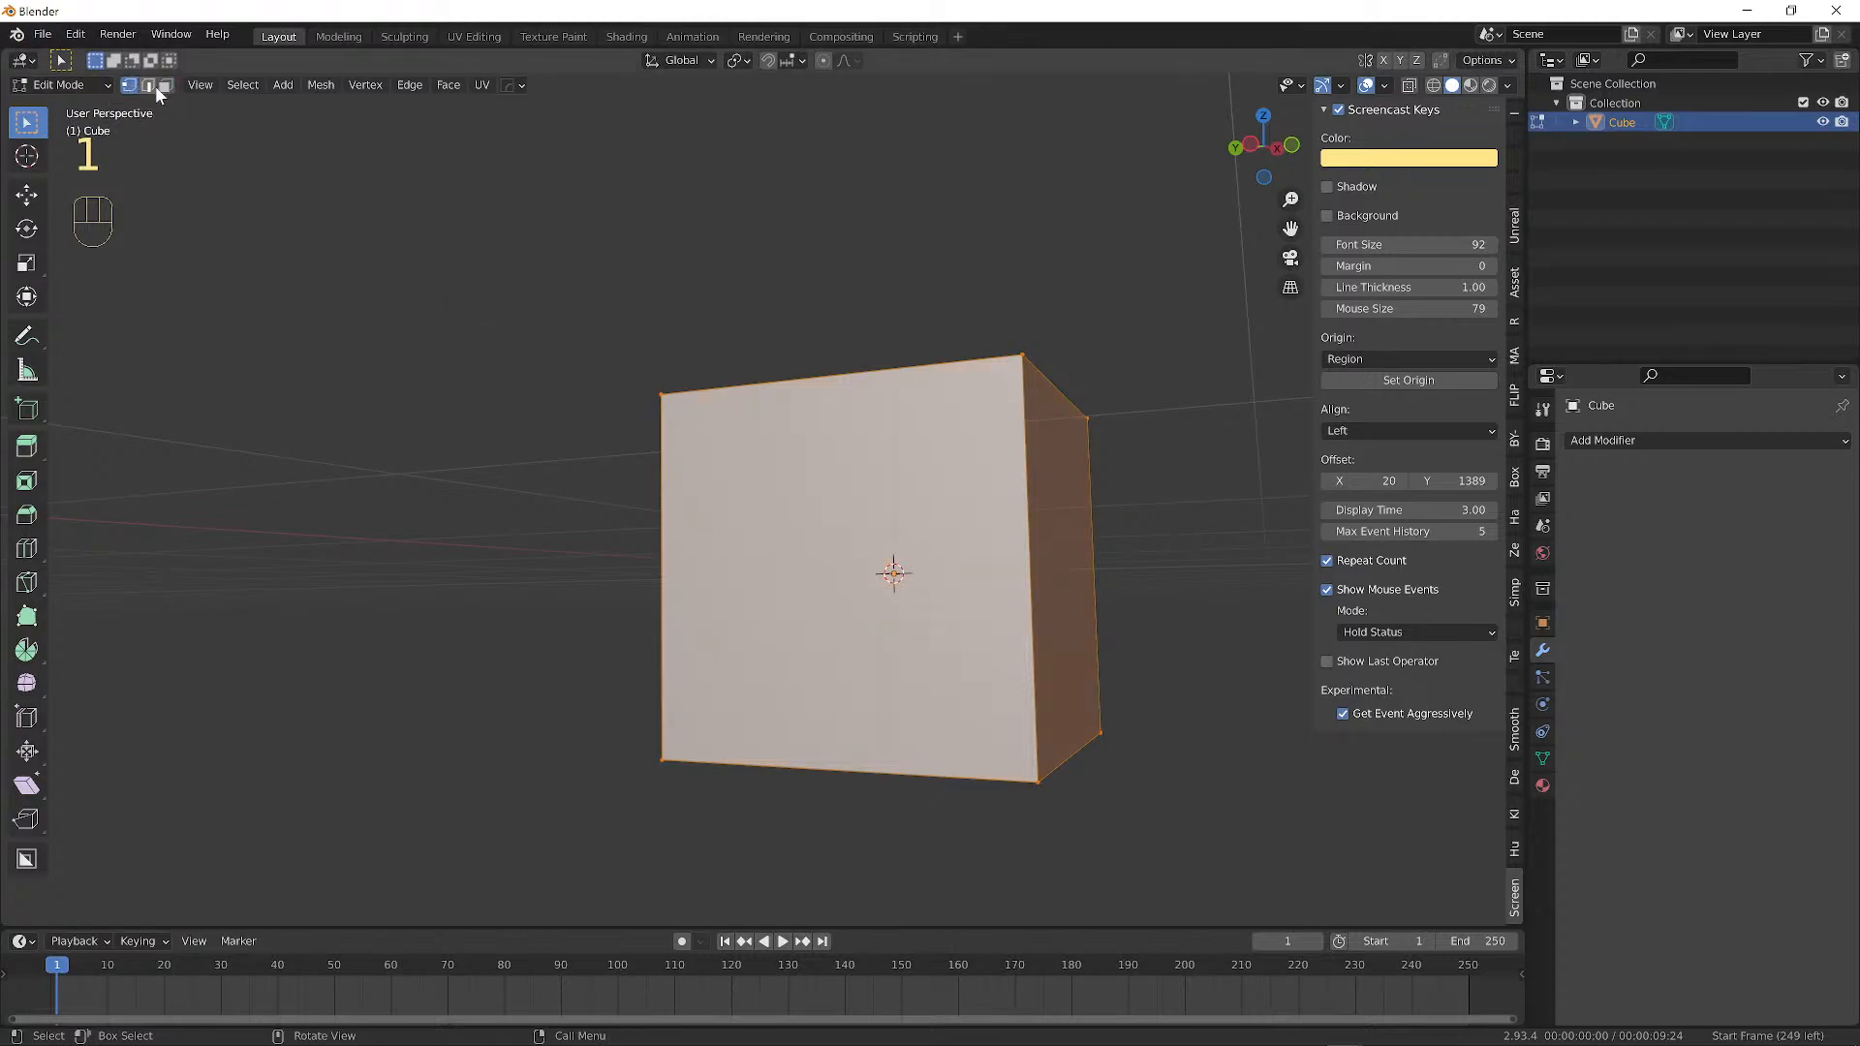
pyautogui.press('2')
pyautogui.press('3')
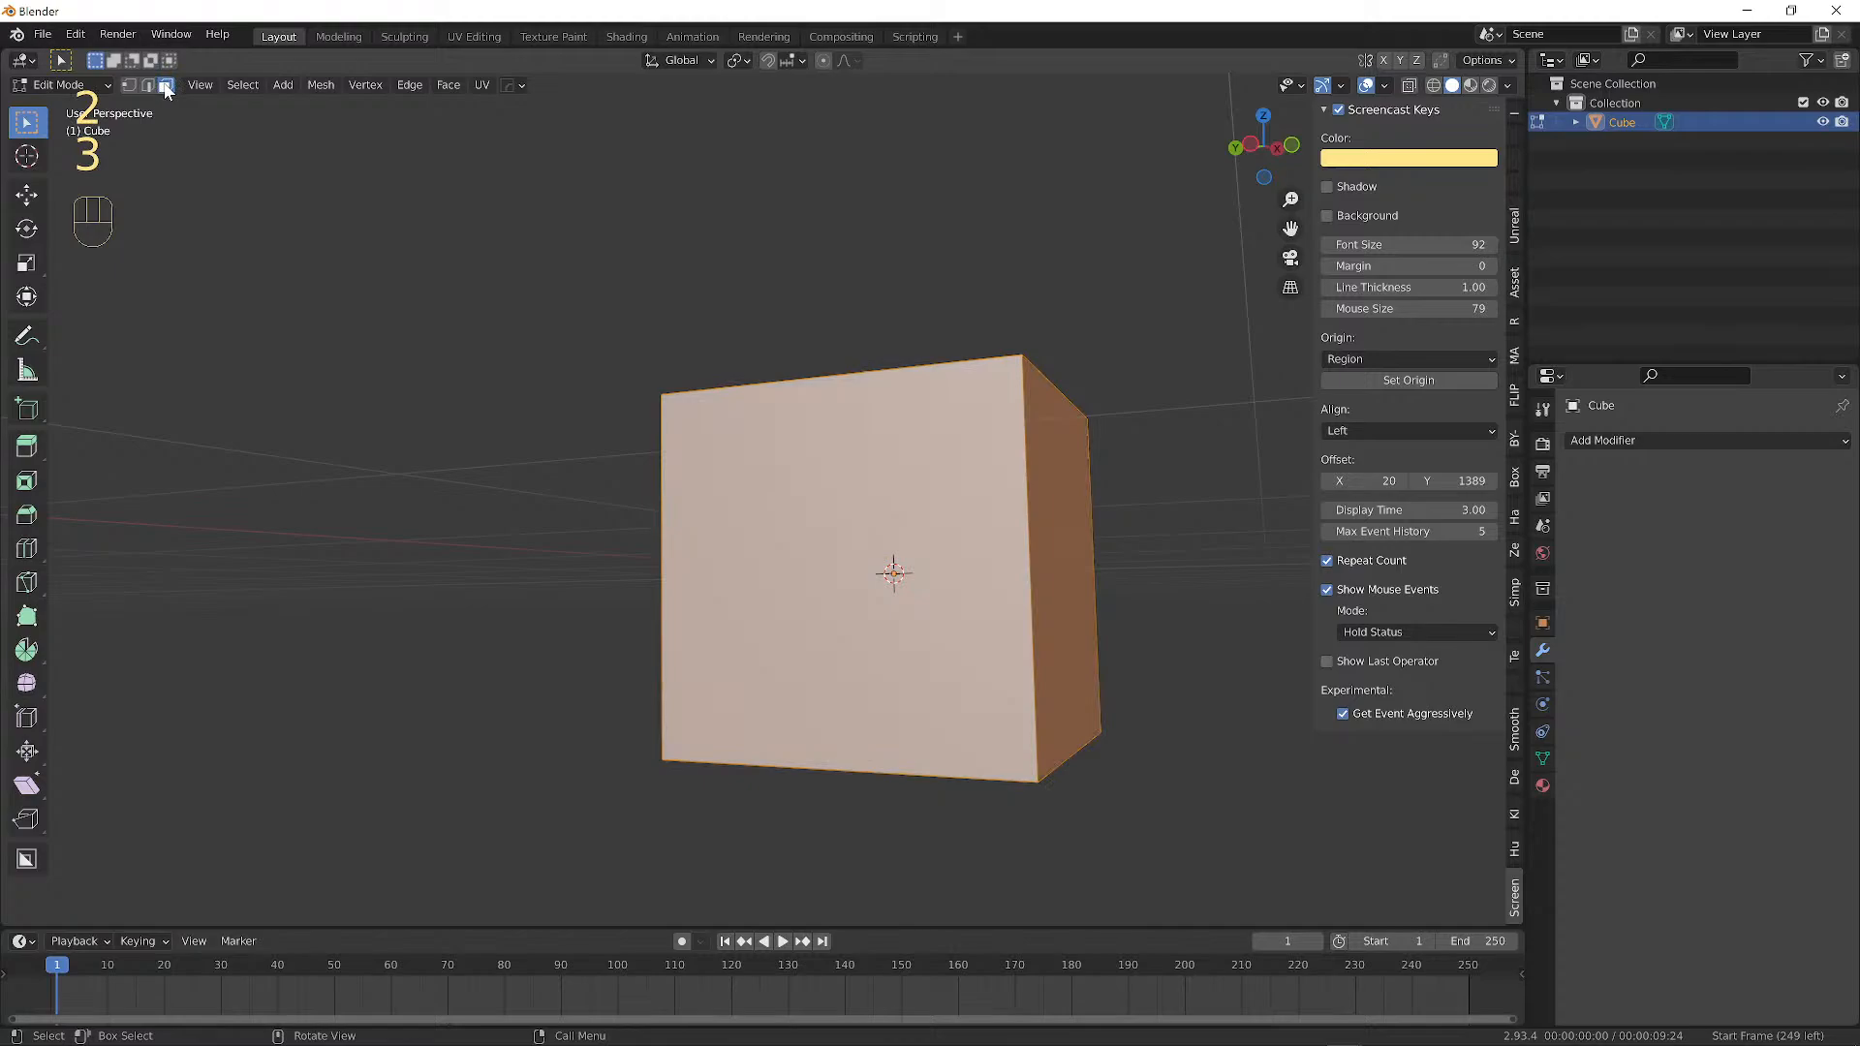
pyautogui.press('1')
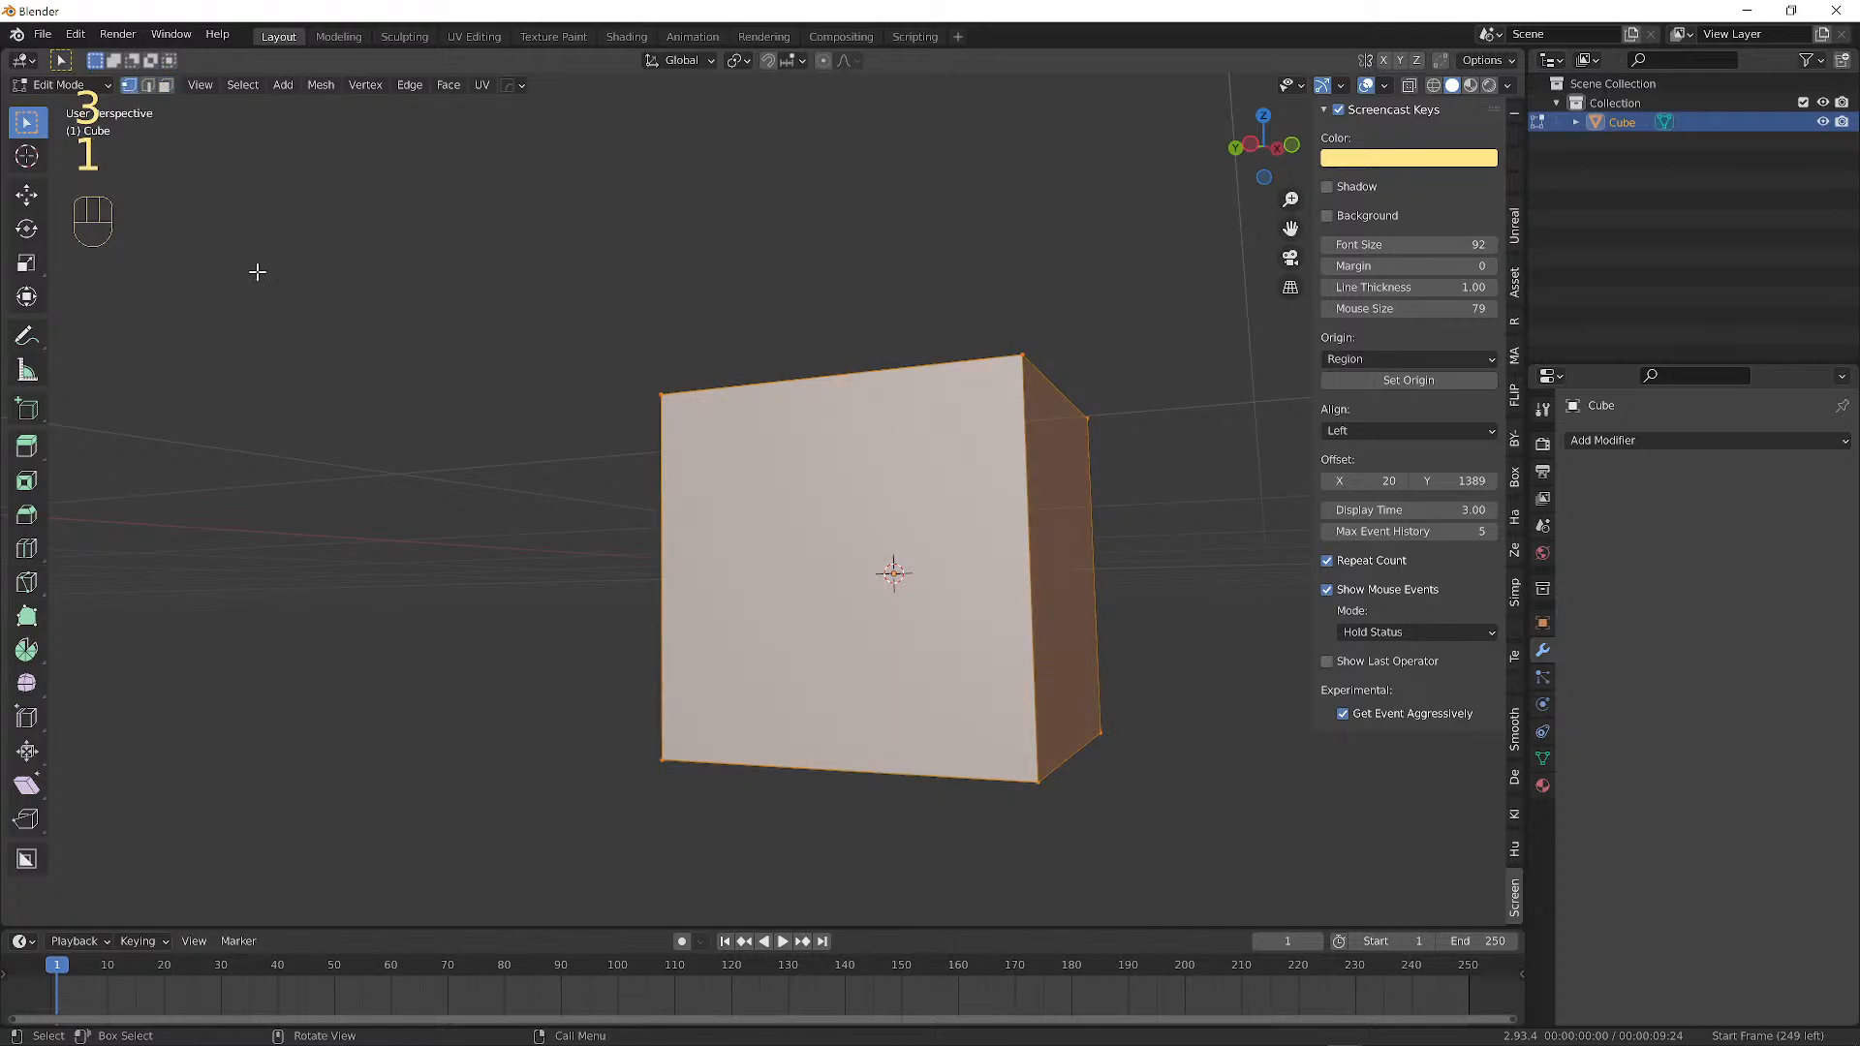
pyautogui.click(665, 762)
# Snap the 3D cursor to the world origin via the Shift+S menu.
pyautogui.keyDown('alt'); pyautogui.moveTo(718, 753); pyautogui.dragTo(788, 660, button='middle'); pyautogui.keyUp('alt')
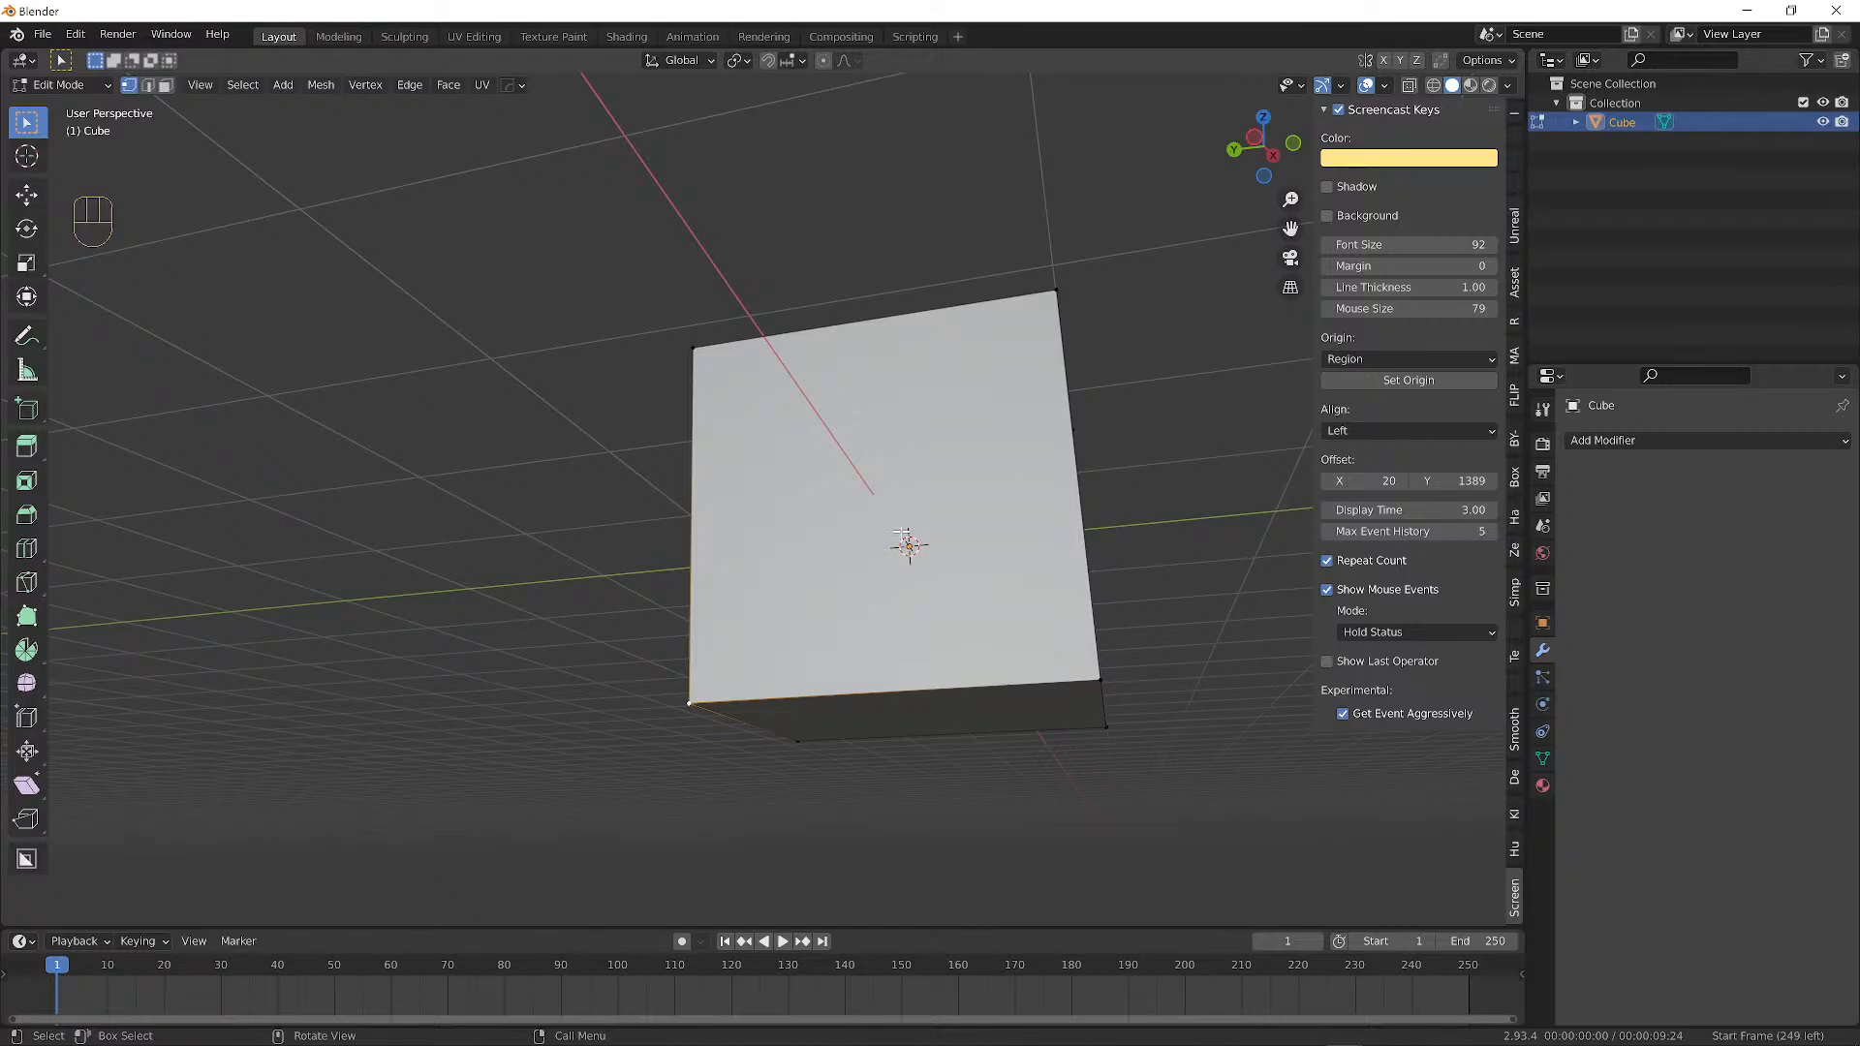
pyautogui.hotkey('shift', 's')
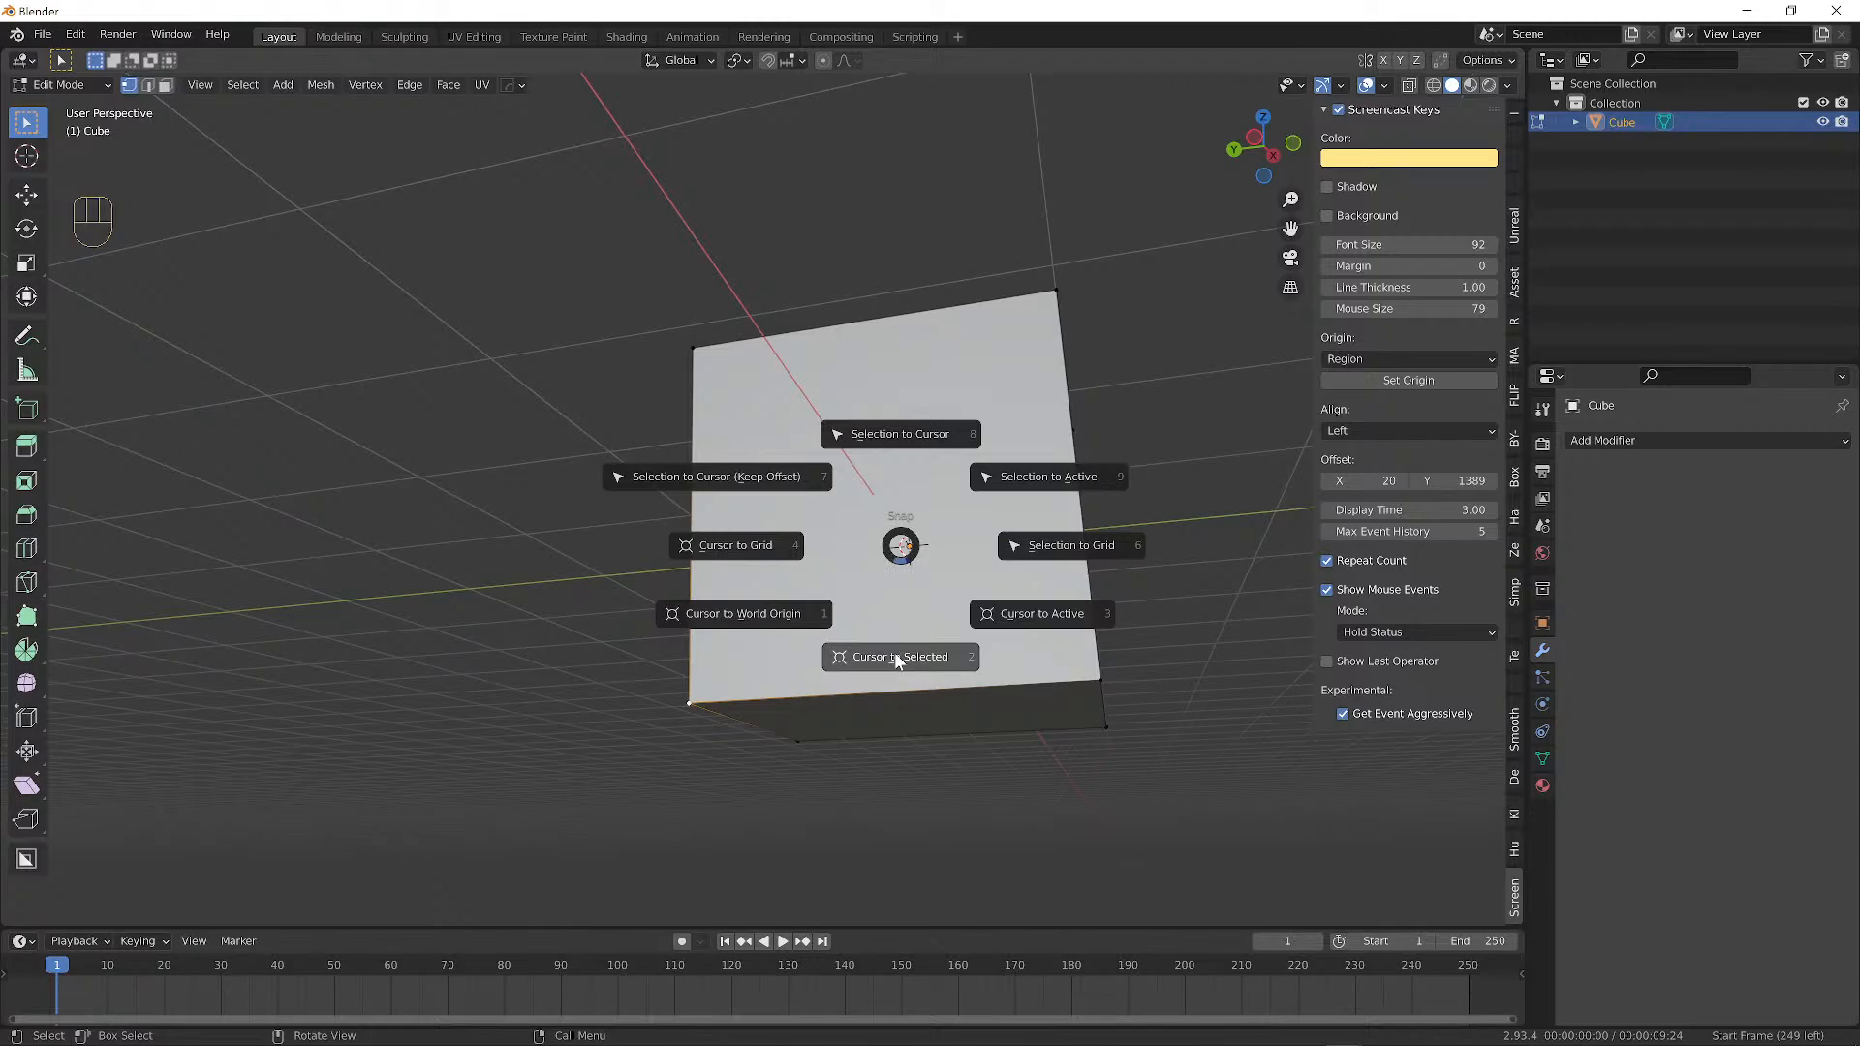
pyautogui.click(881, 563)
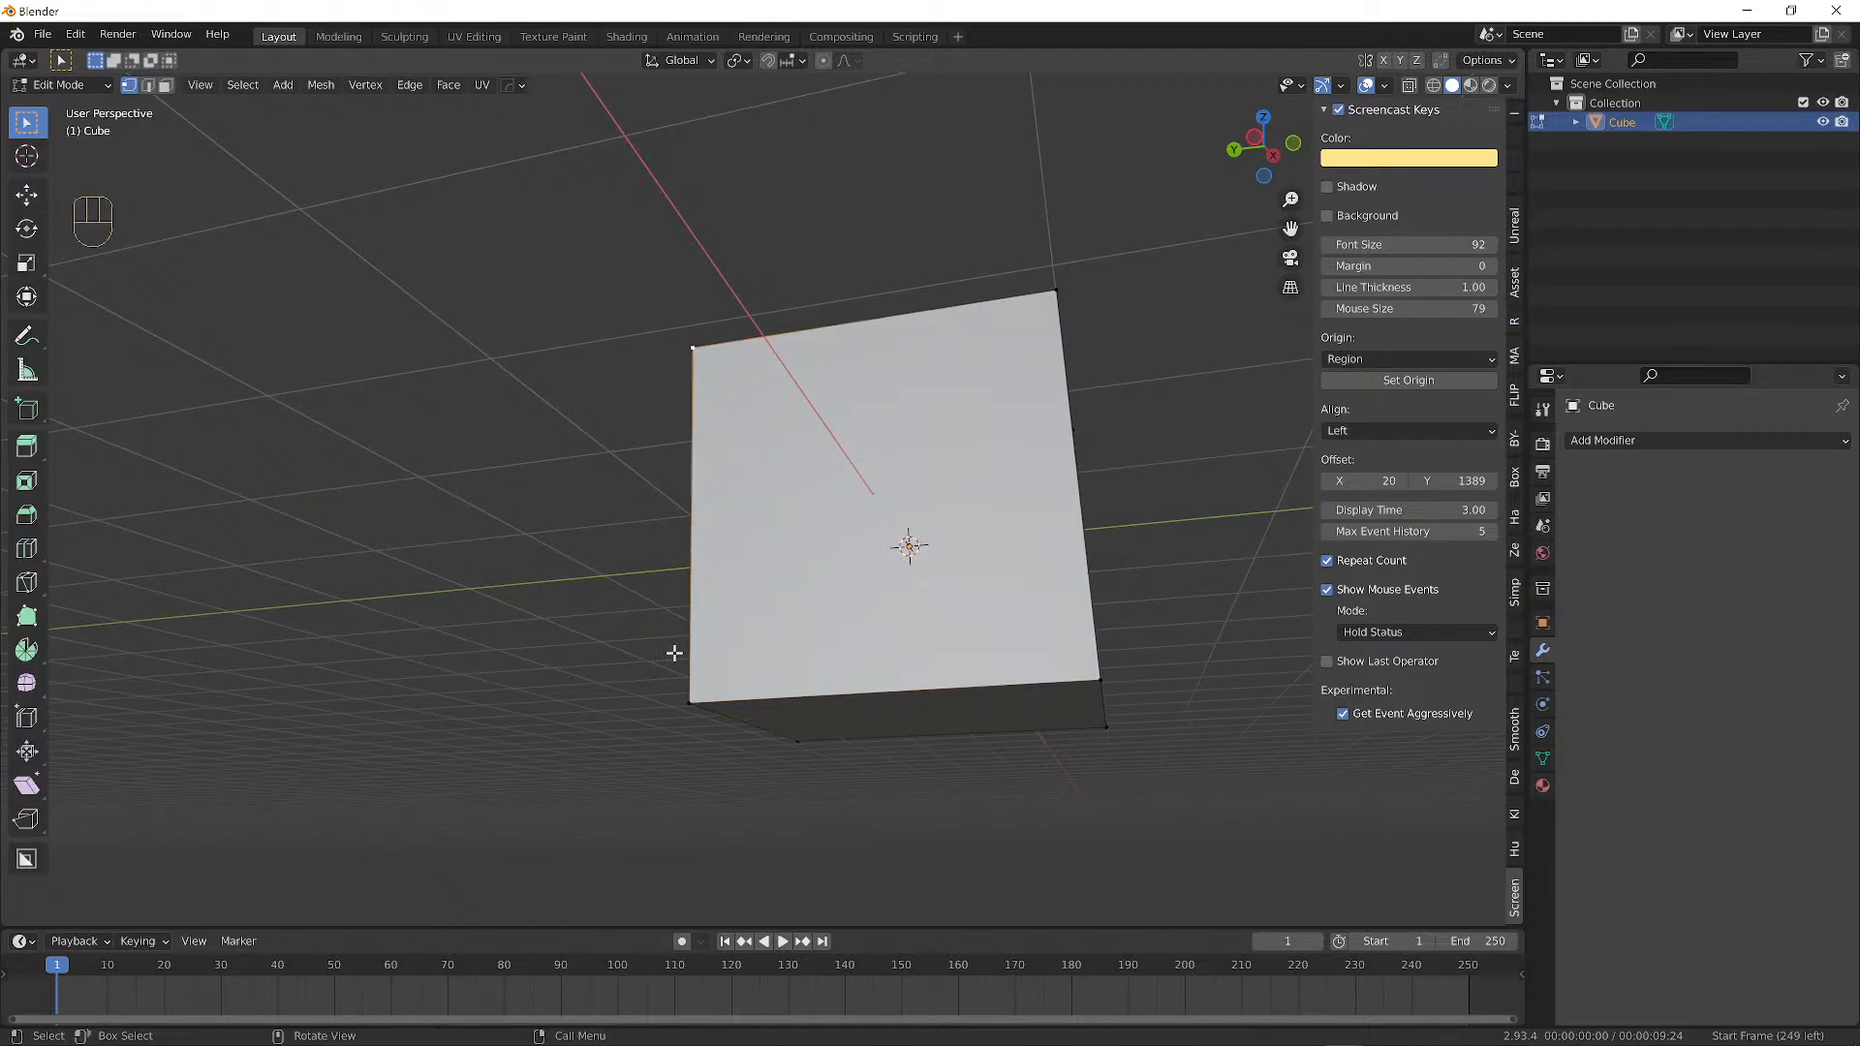
# Select the cube's lower-left corner vertex and return to Object Mode.
pyautogui.click(686, 702)
pyautogui.press('Tab')
pyautogui.keyDown('alt'); pyautogui.moveTo(910, 544); pyautogui.dragTo(804, 601, button='middle'); pyautogui.keyUp('alt')
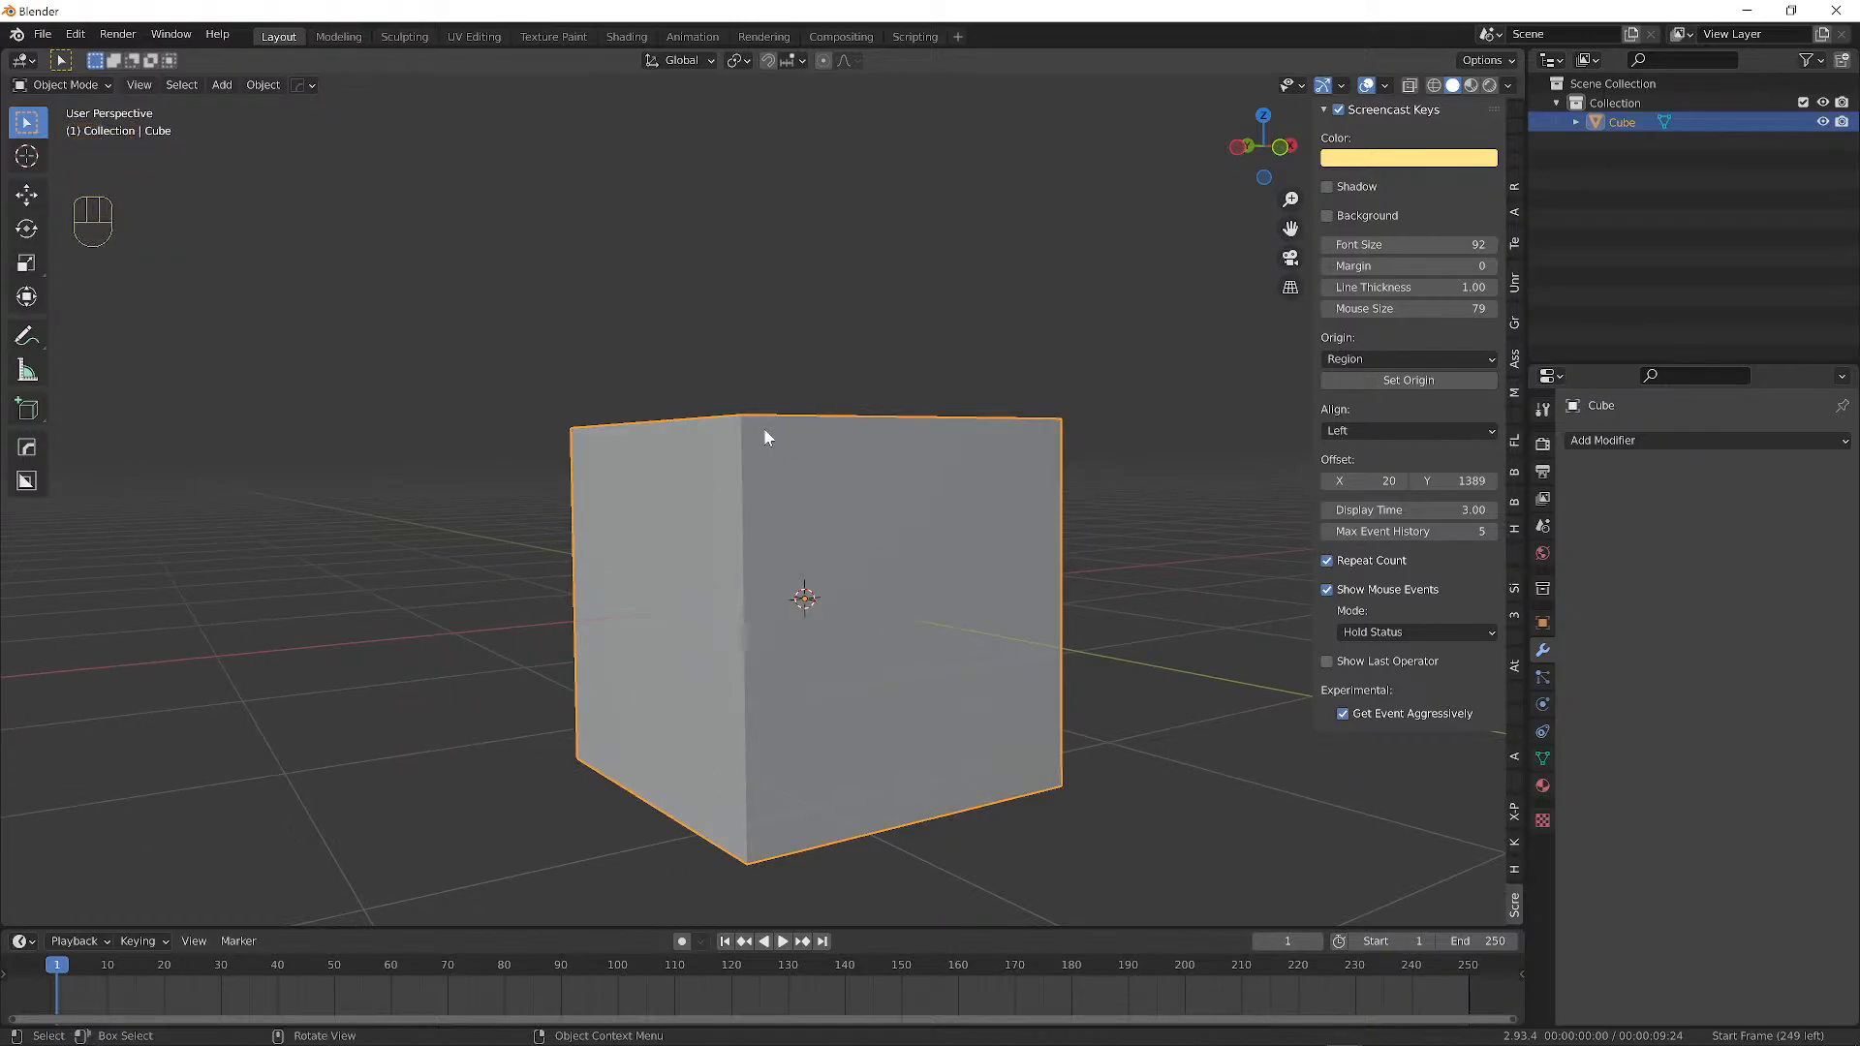
pyautogui.press('r')
pyautogui.press('r')
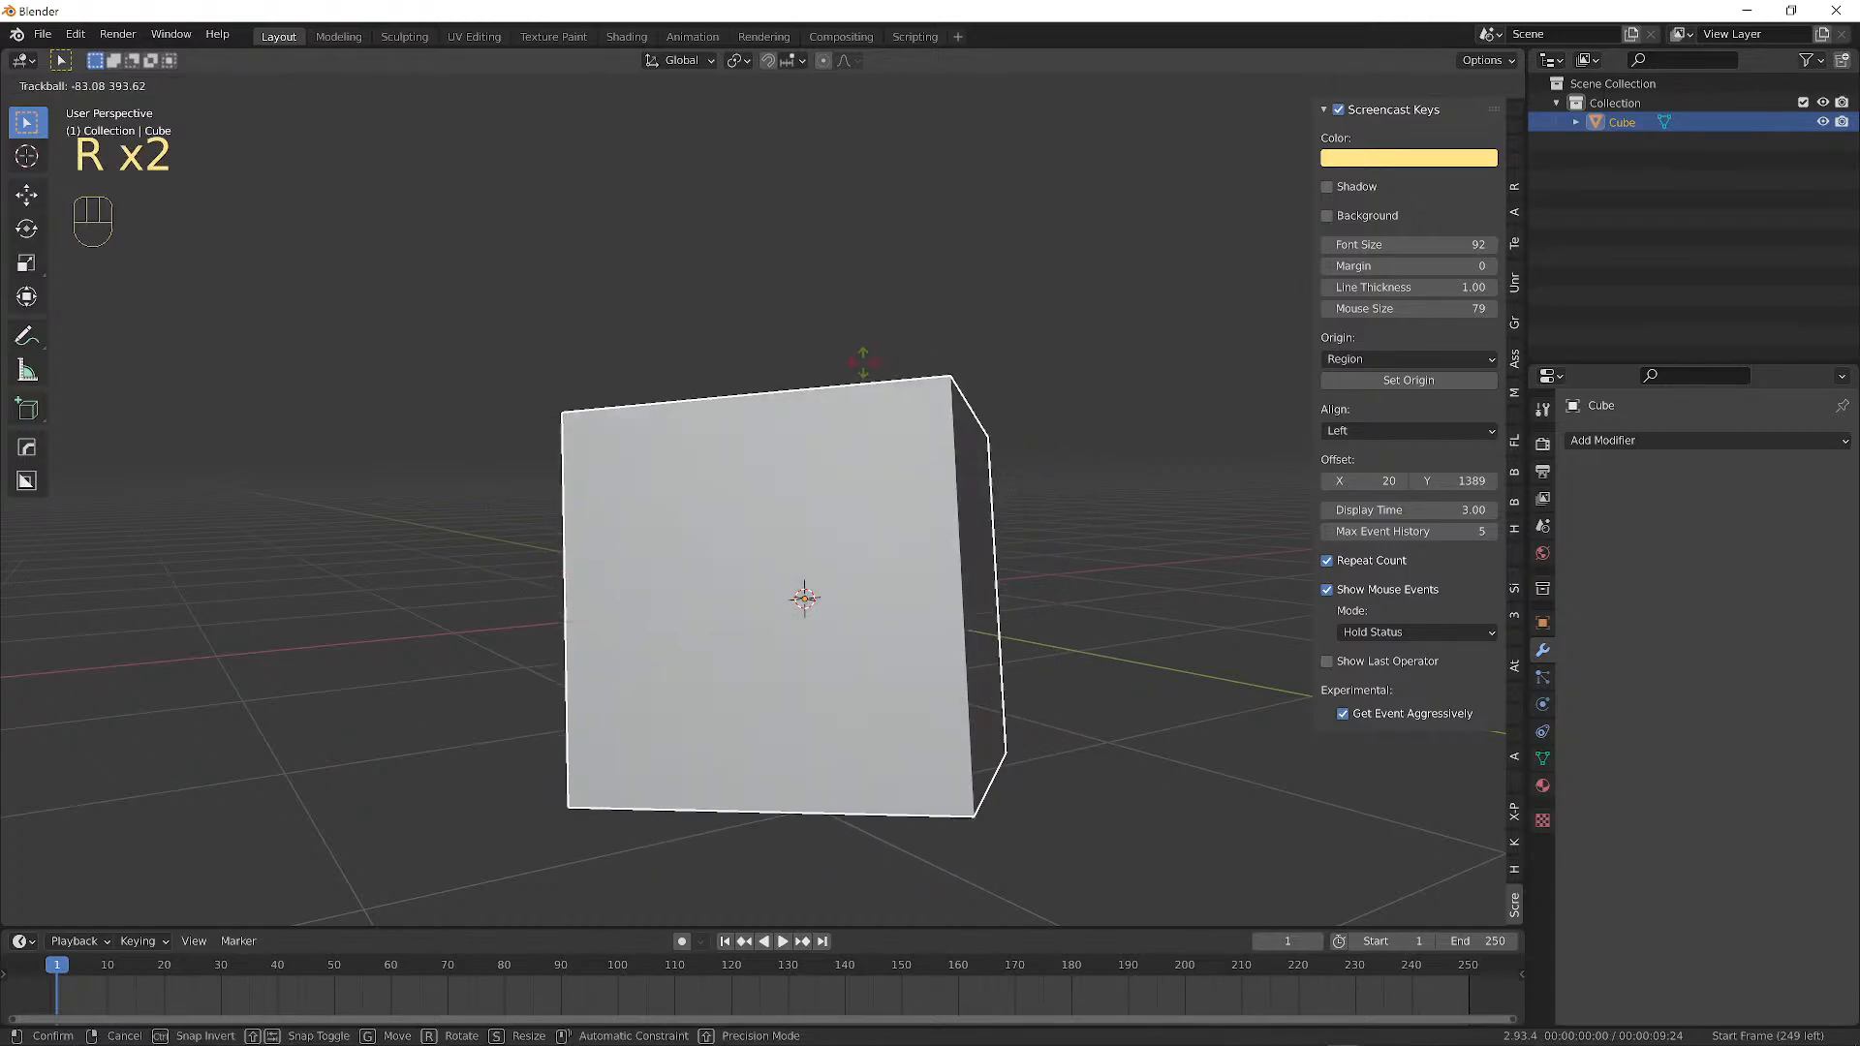
pyautogui.rightClick(692, 599)
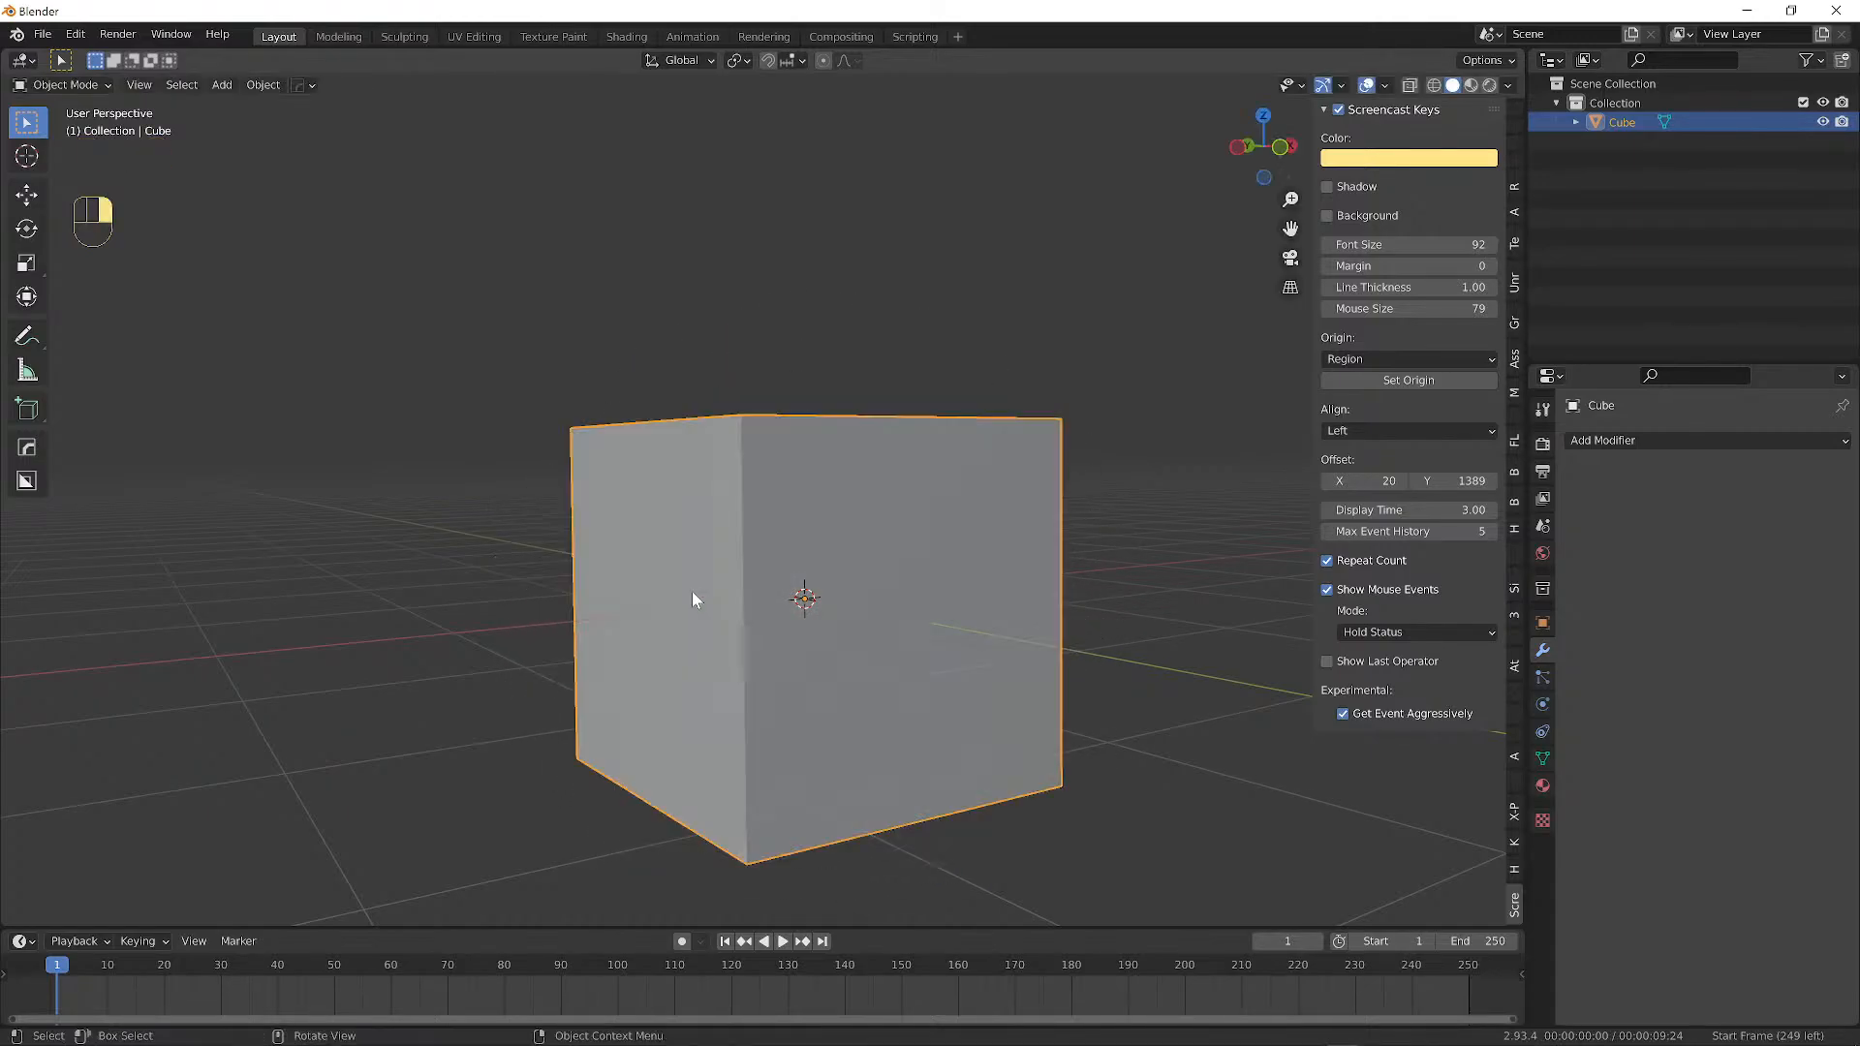
pyautogui.press('r')
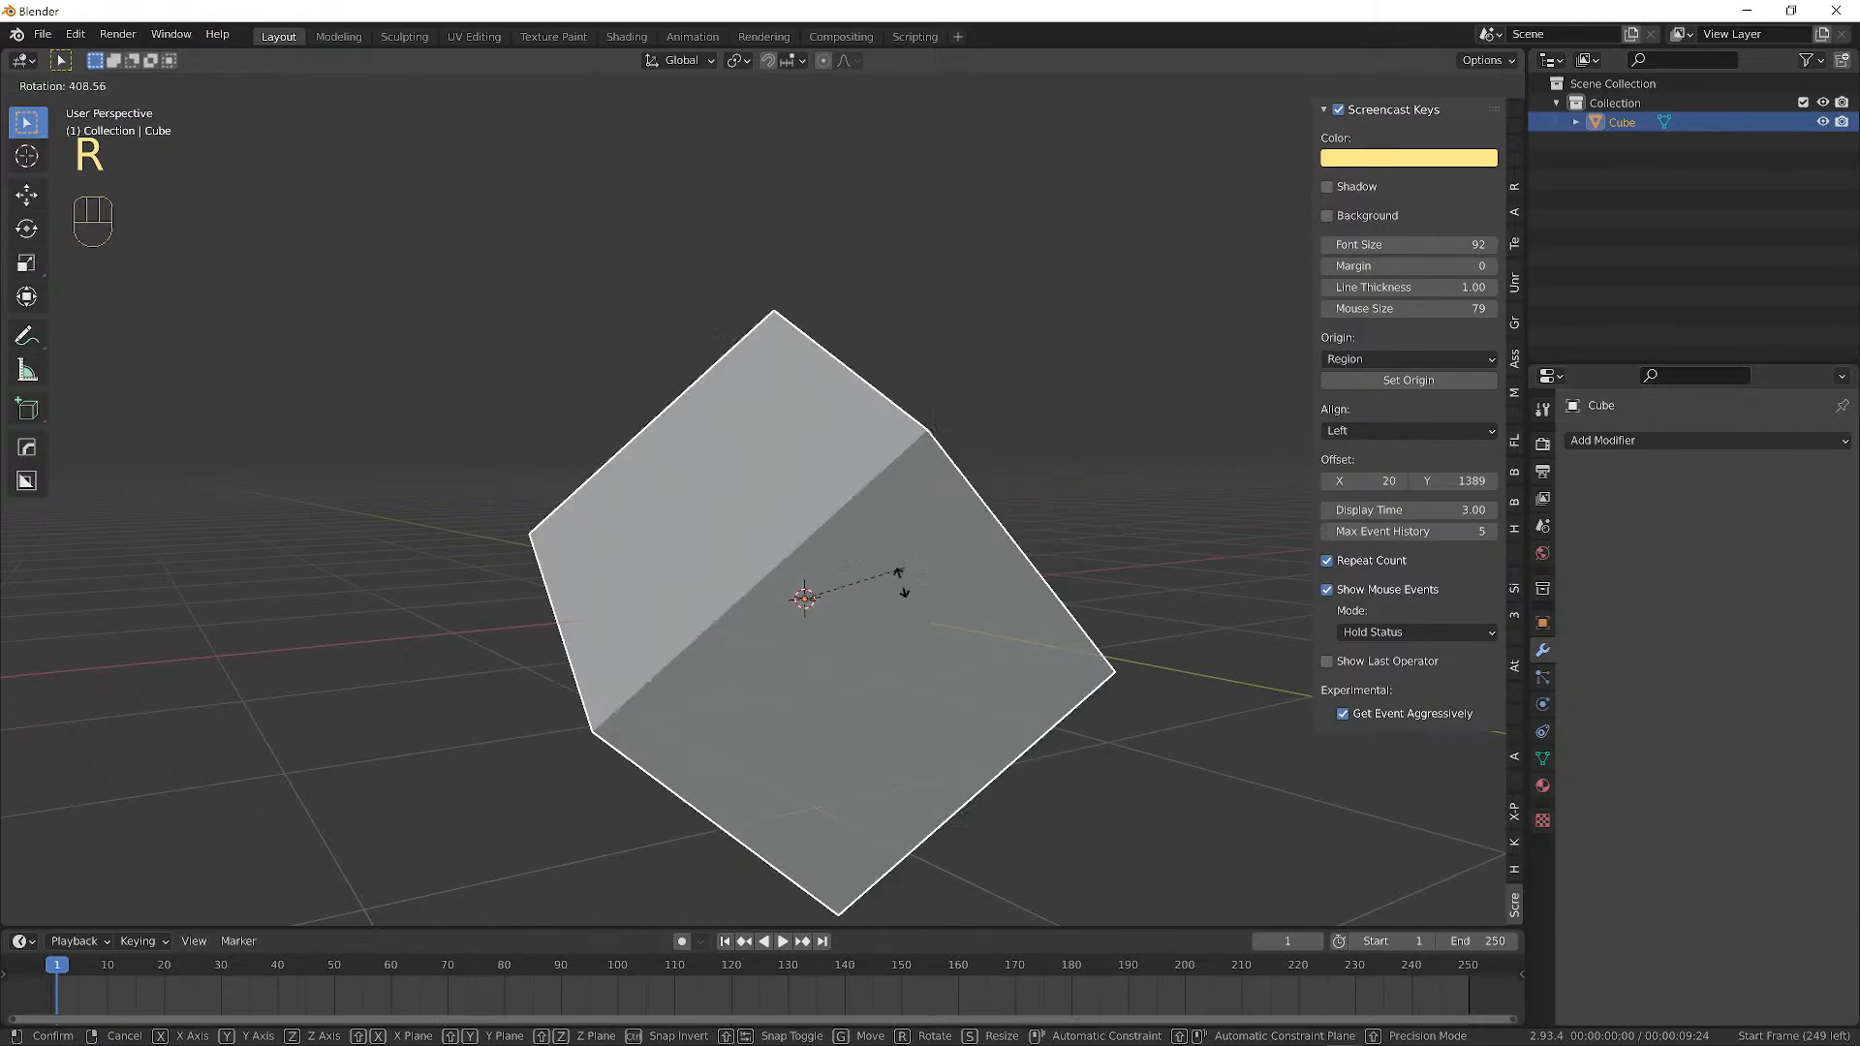
pyautogui.rightClick(695, 616)
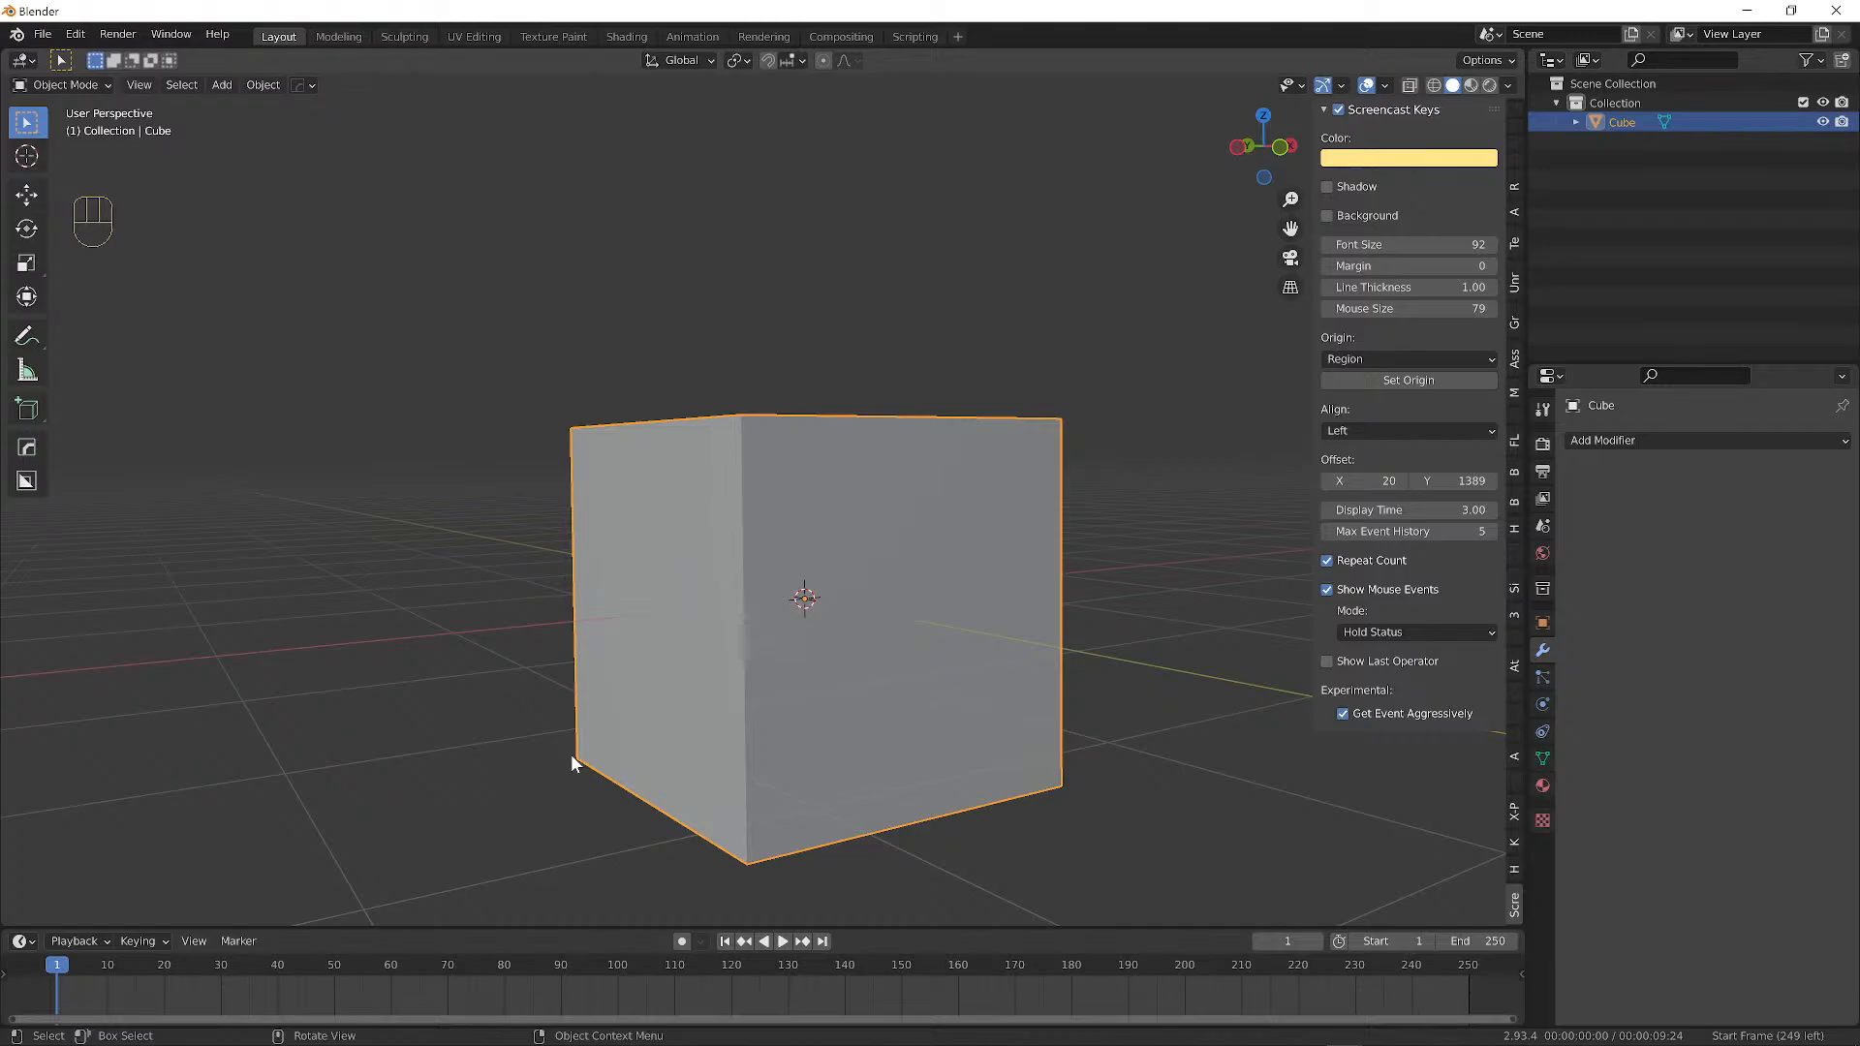
pyautogui.press('s')
# Cancel the scaling, enter Edit Mode, and snap the 3D cursor to the selected corner vertex.
pyautogui.rightClick(678, 578)
pyautogui.press('Tab')
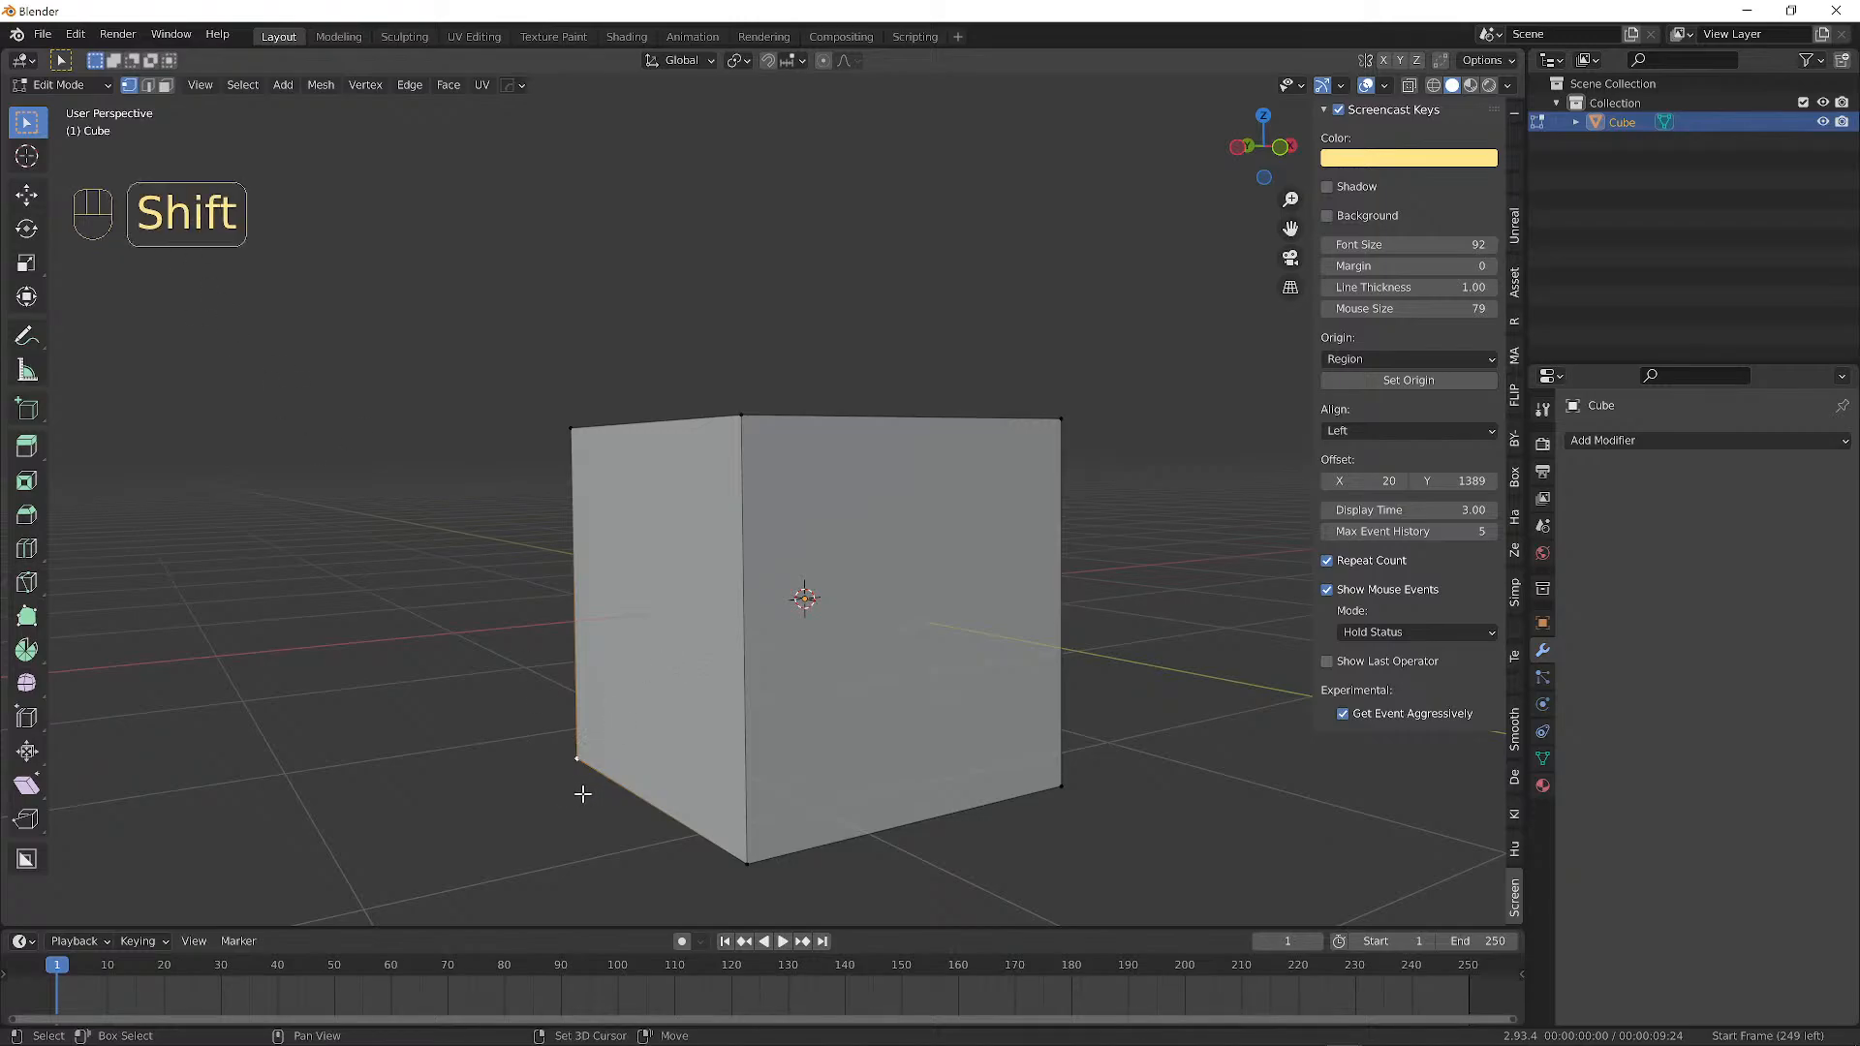
pyautogui.hotkey('shift', 's')
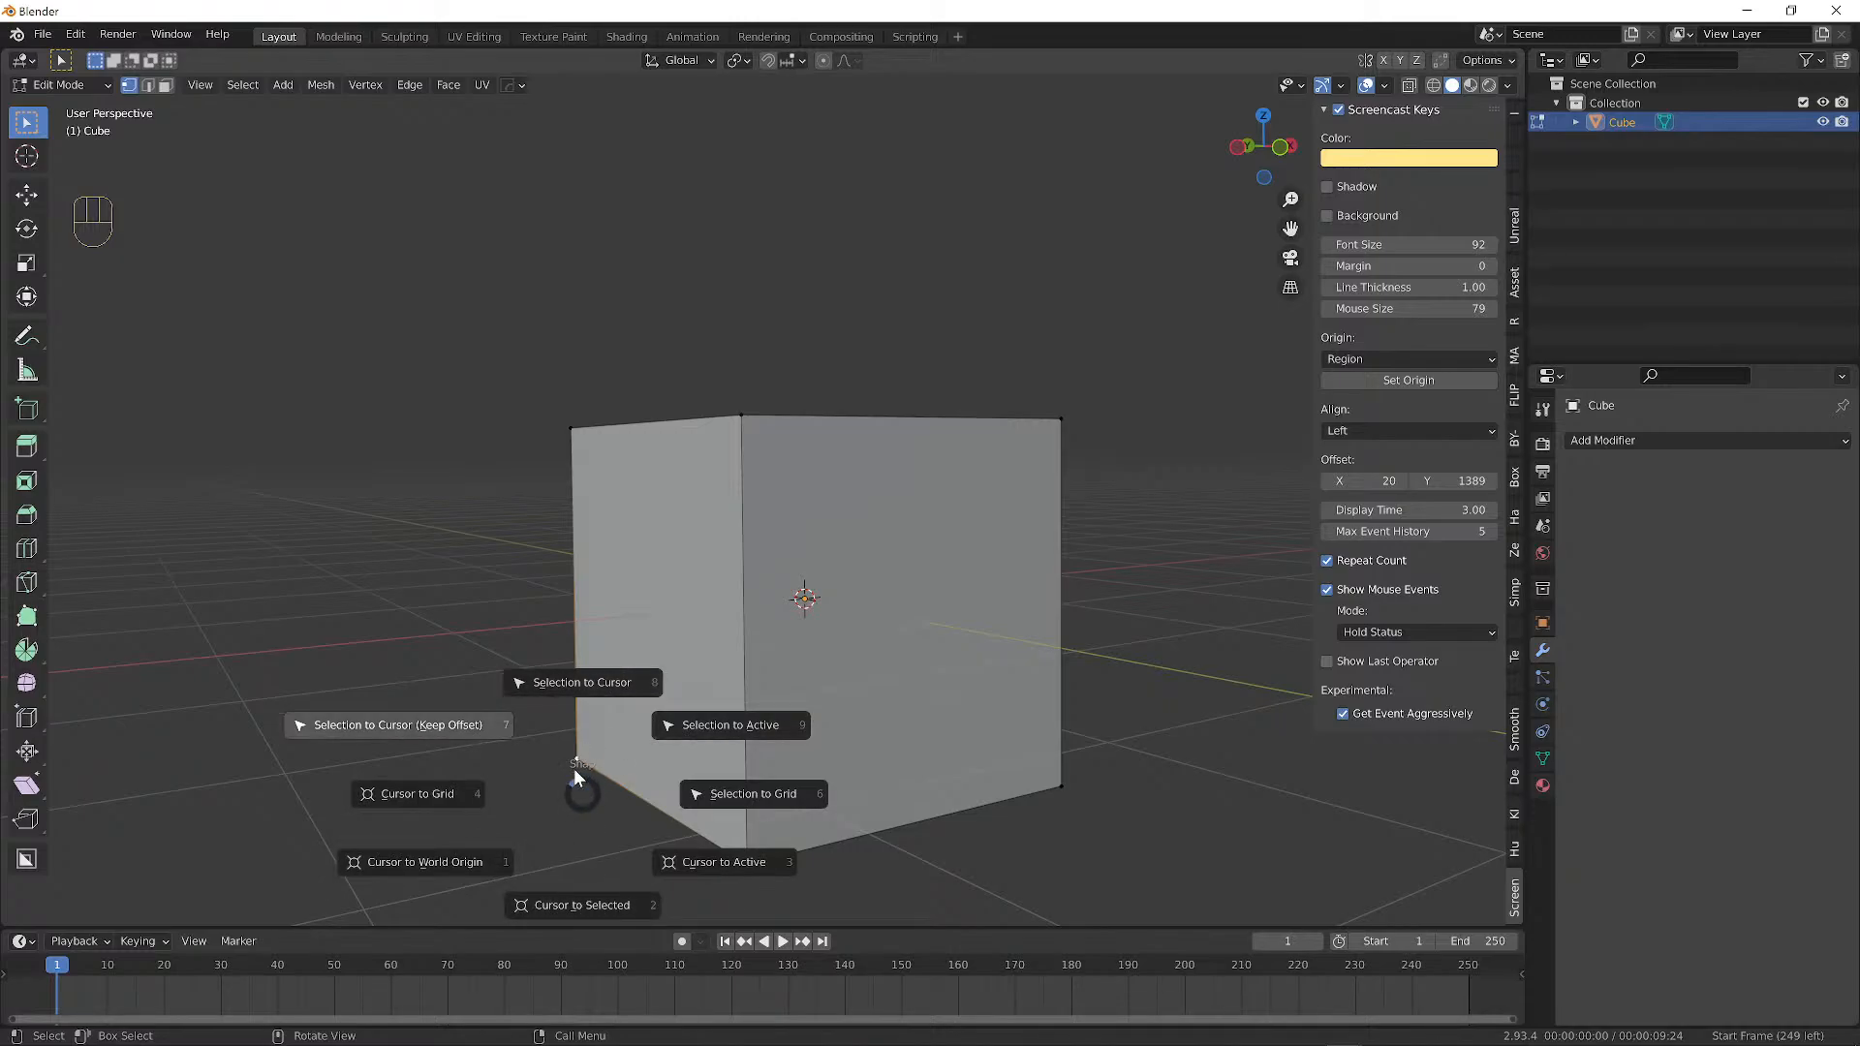
pyautogui.click(573, 907)
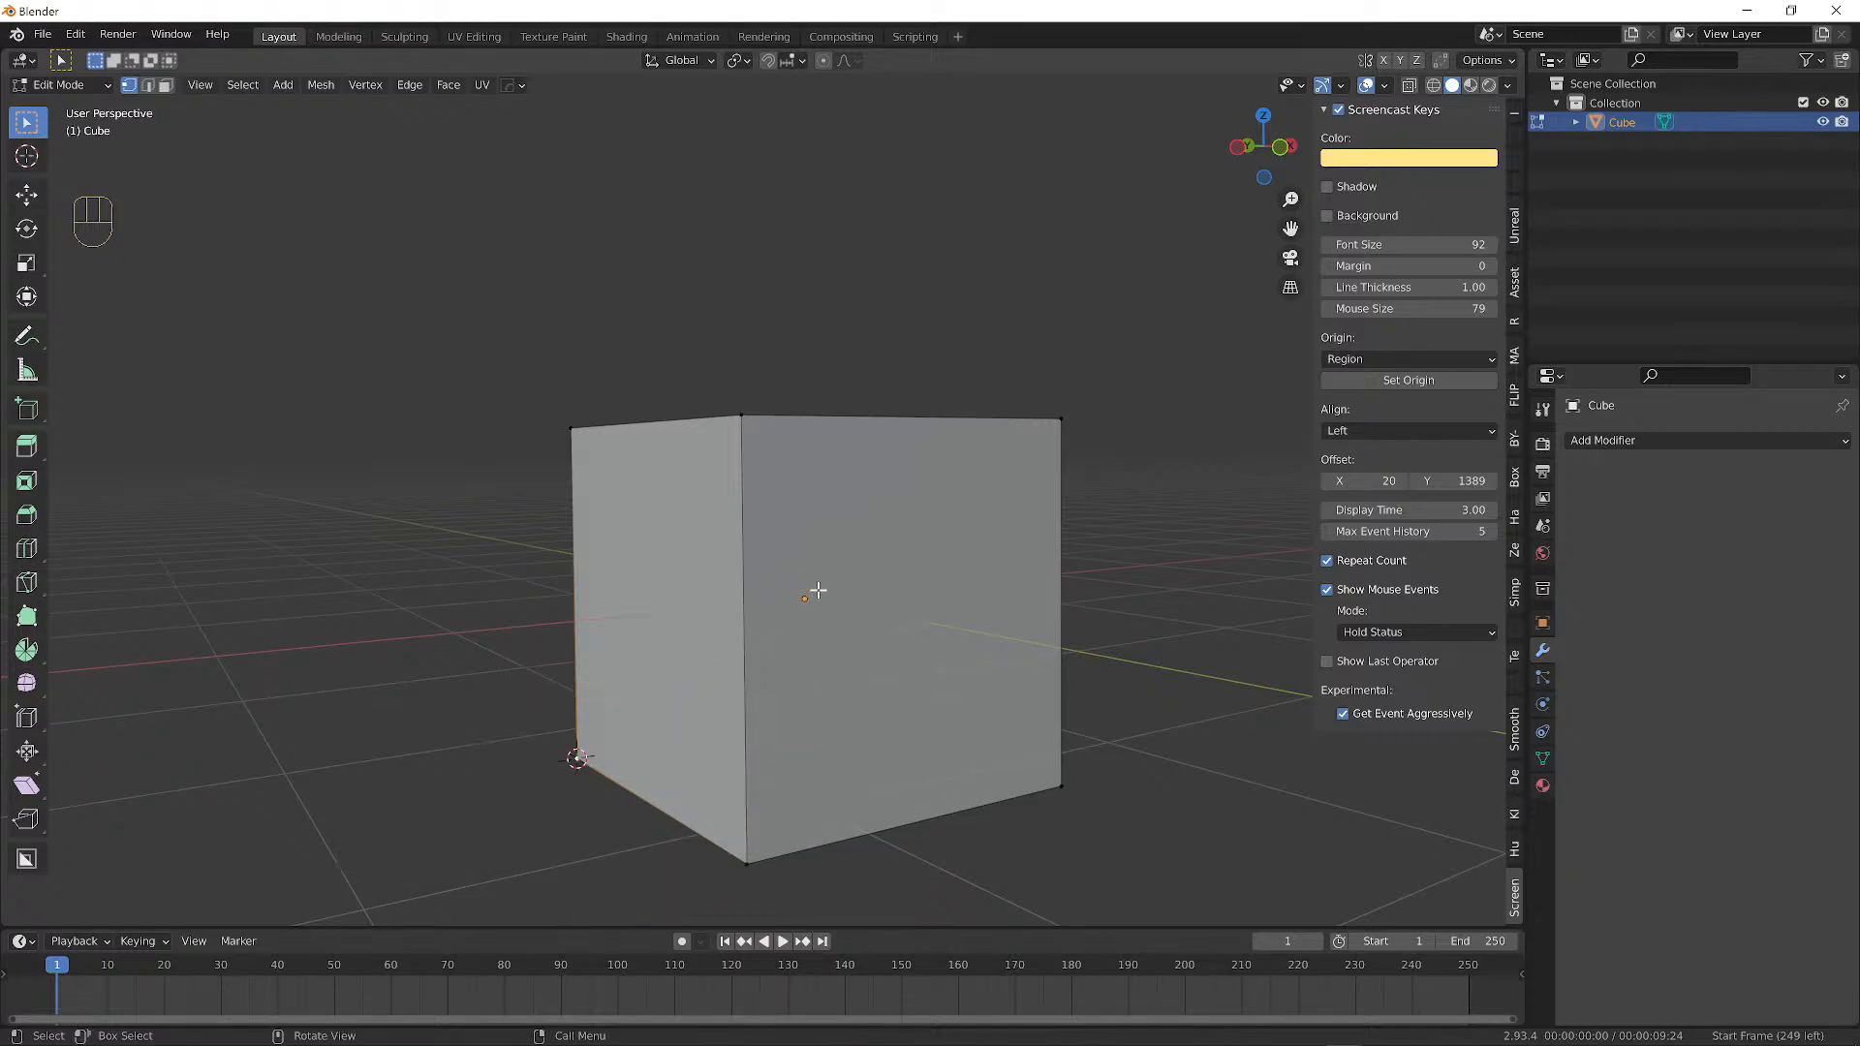
pyautogui.keyDown('alt'); pyautogui.moveTo(523, 805); pyautogui.dragTo(679, 800, button='middle'); pyautogui.keyUp('alt')
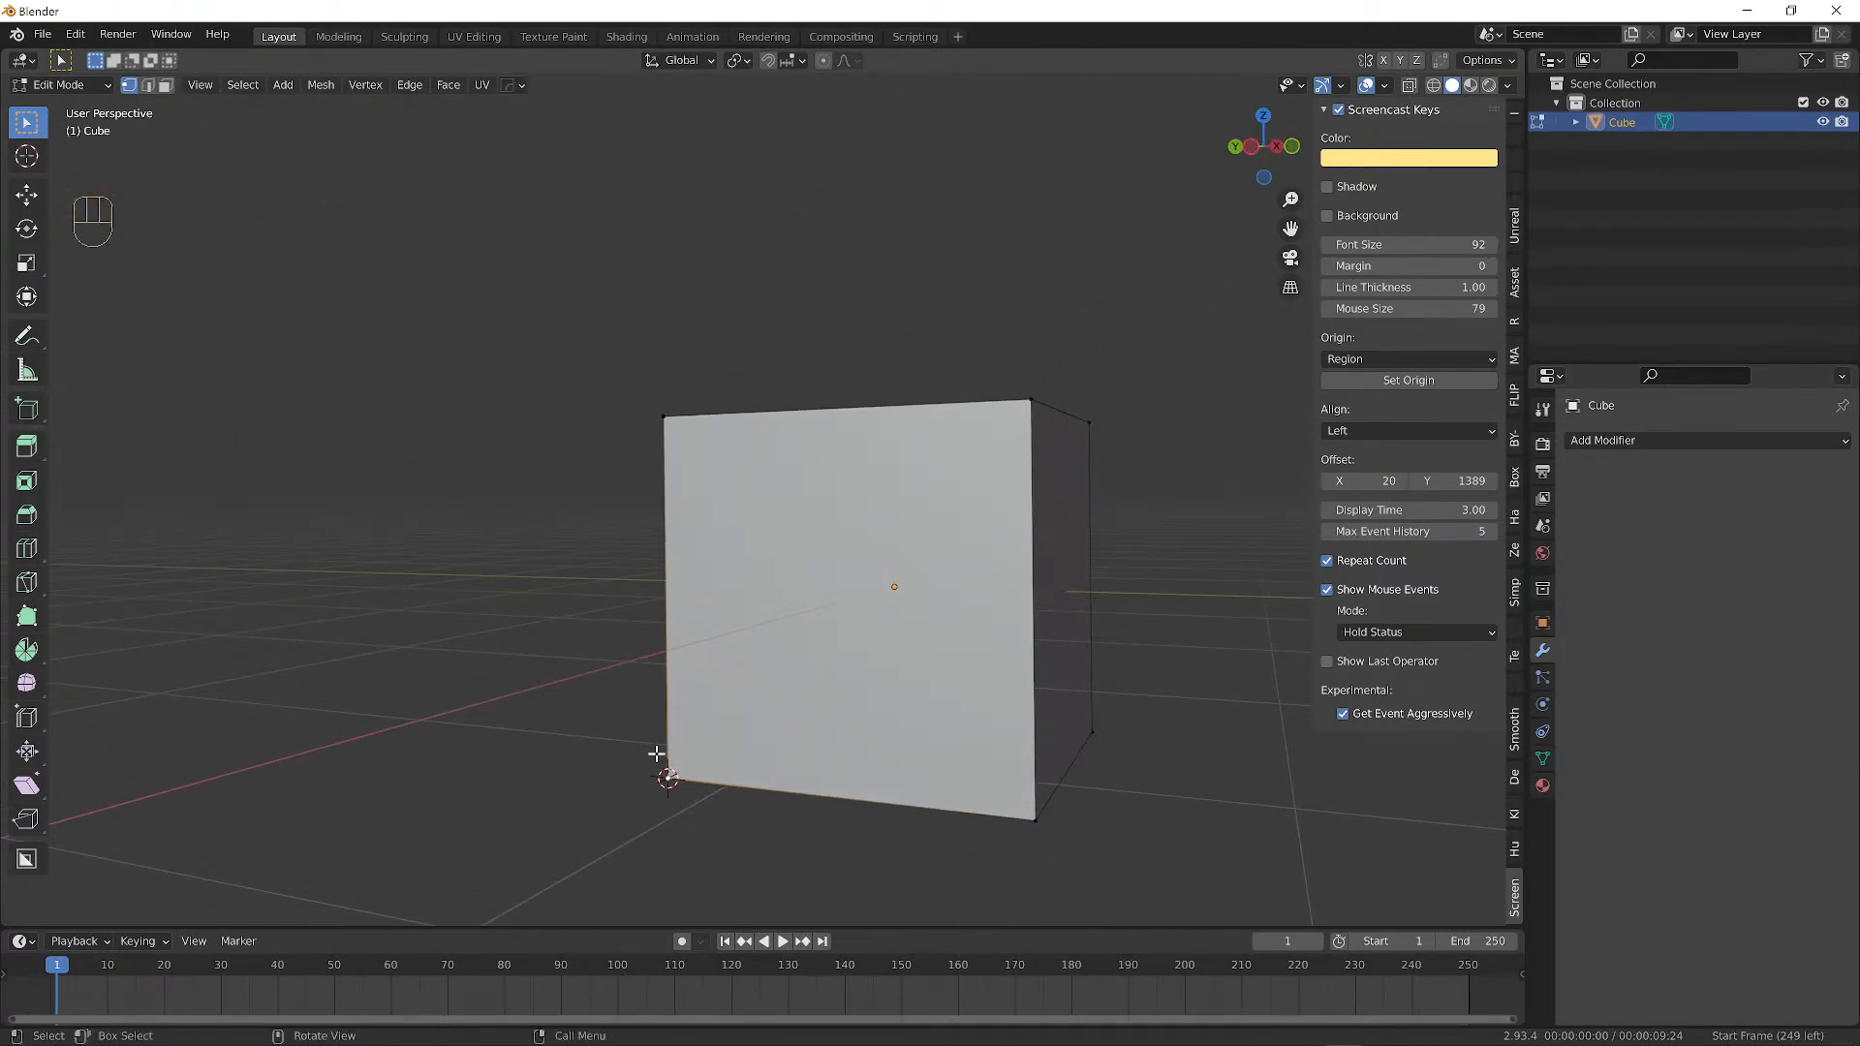
# Put the cube back in Object Mode, facing its front.
pyautogui.click(59, 84)
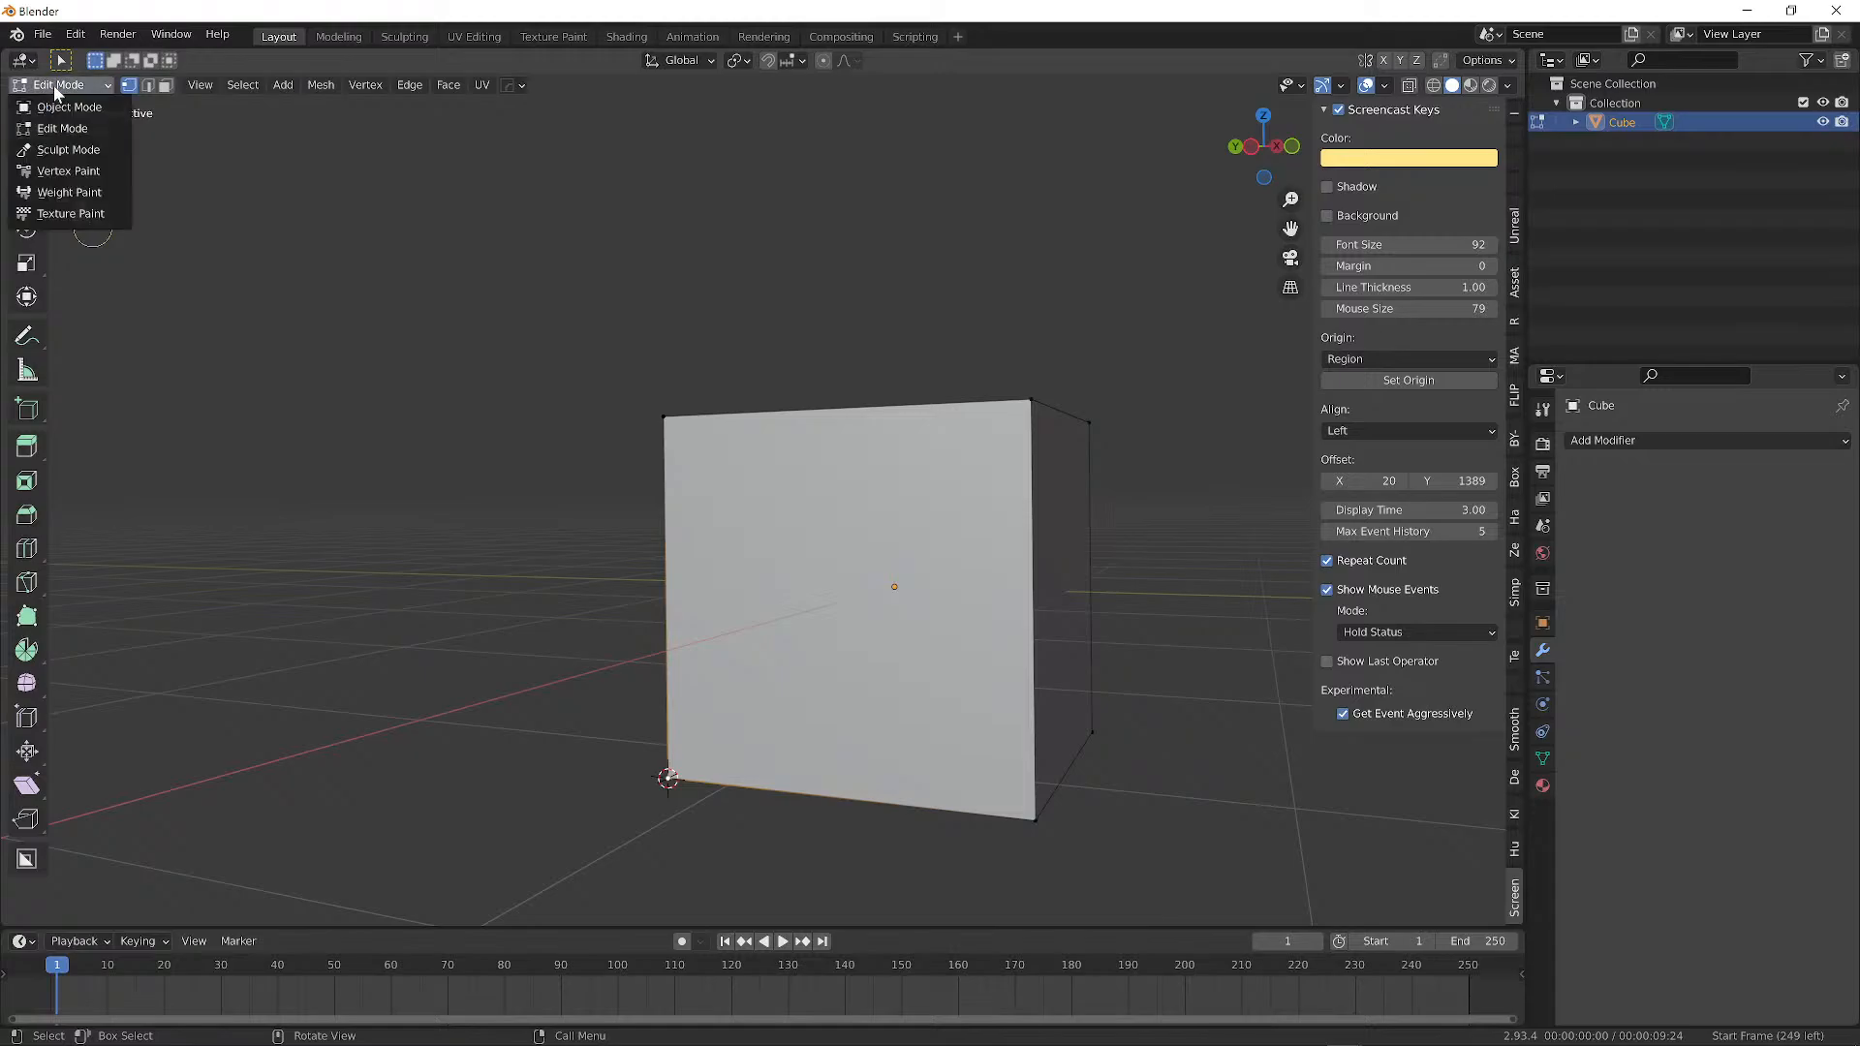
pyautogui.click(58, 103)
pyautogui.keyDown('alt'); pyautogui.moveTo(506, 497); pyautogui.dragTo(652, 631, button='middle'); pyautogui.keyUp('alt')
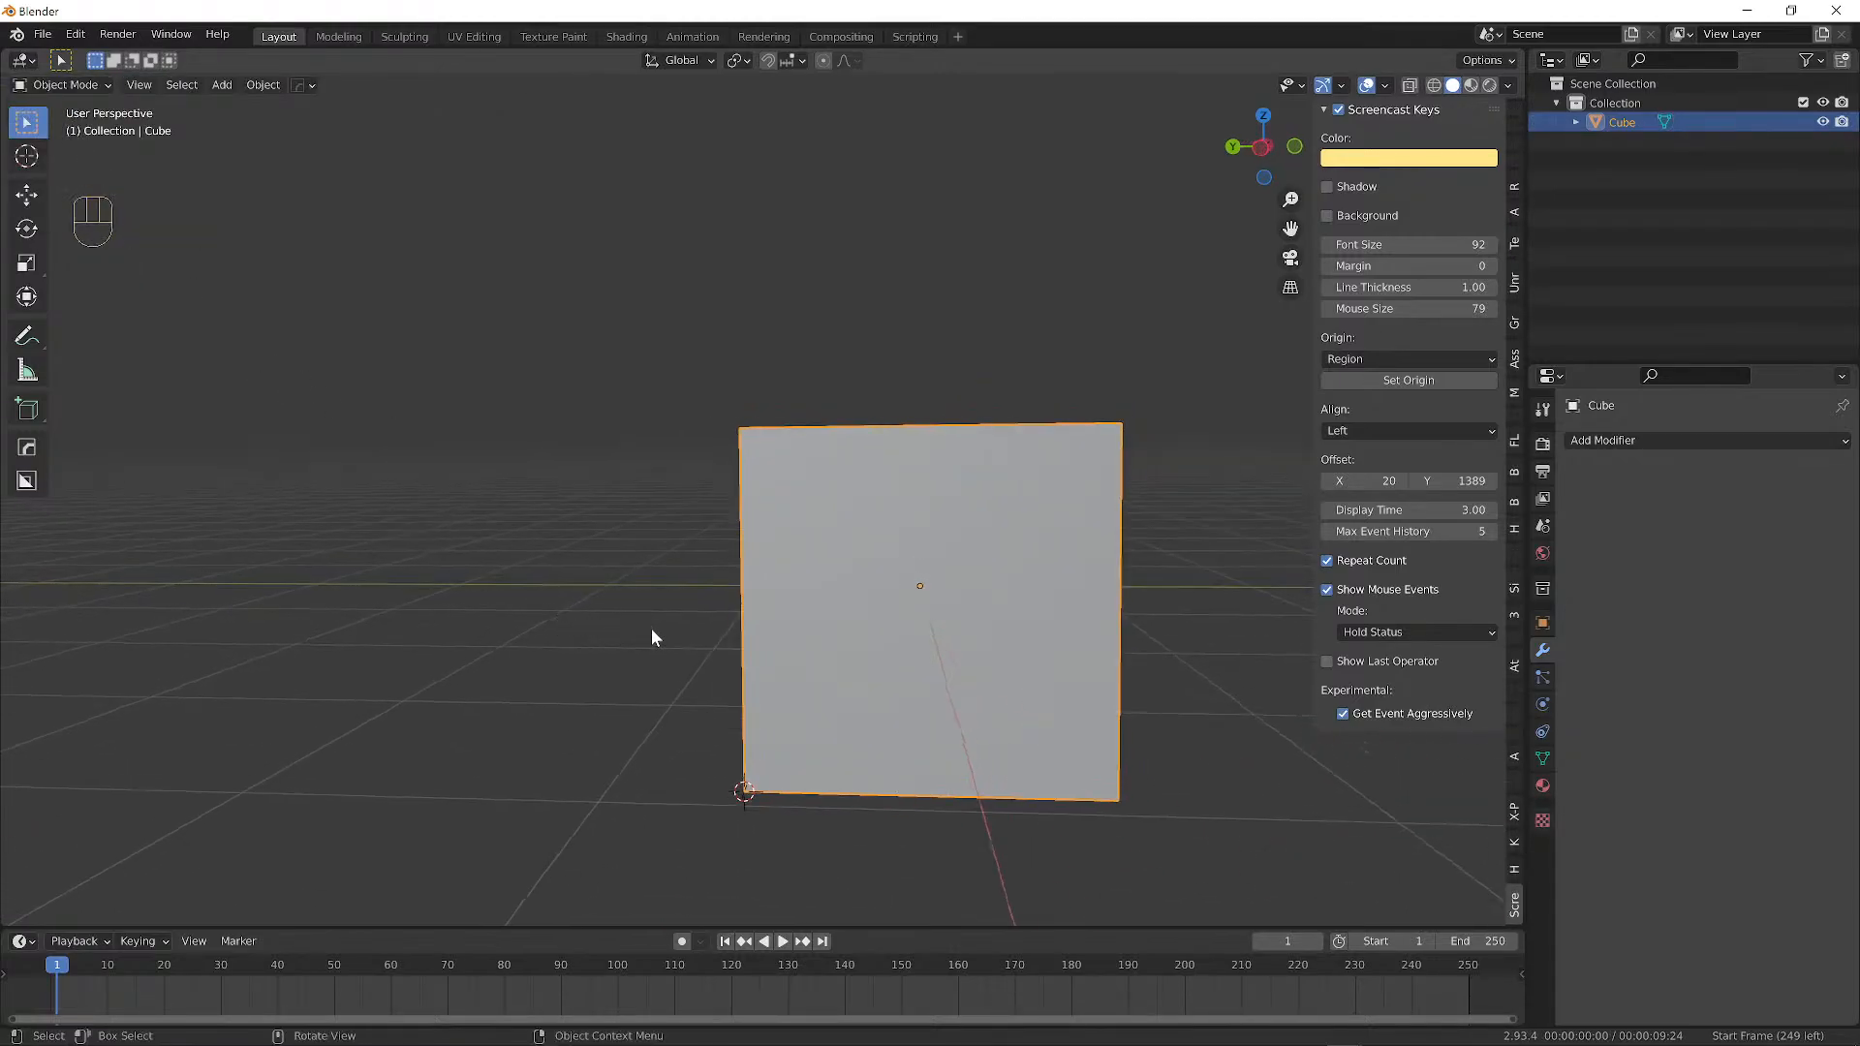
pyautogui.press('Tab')
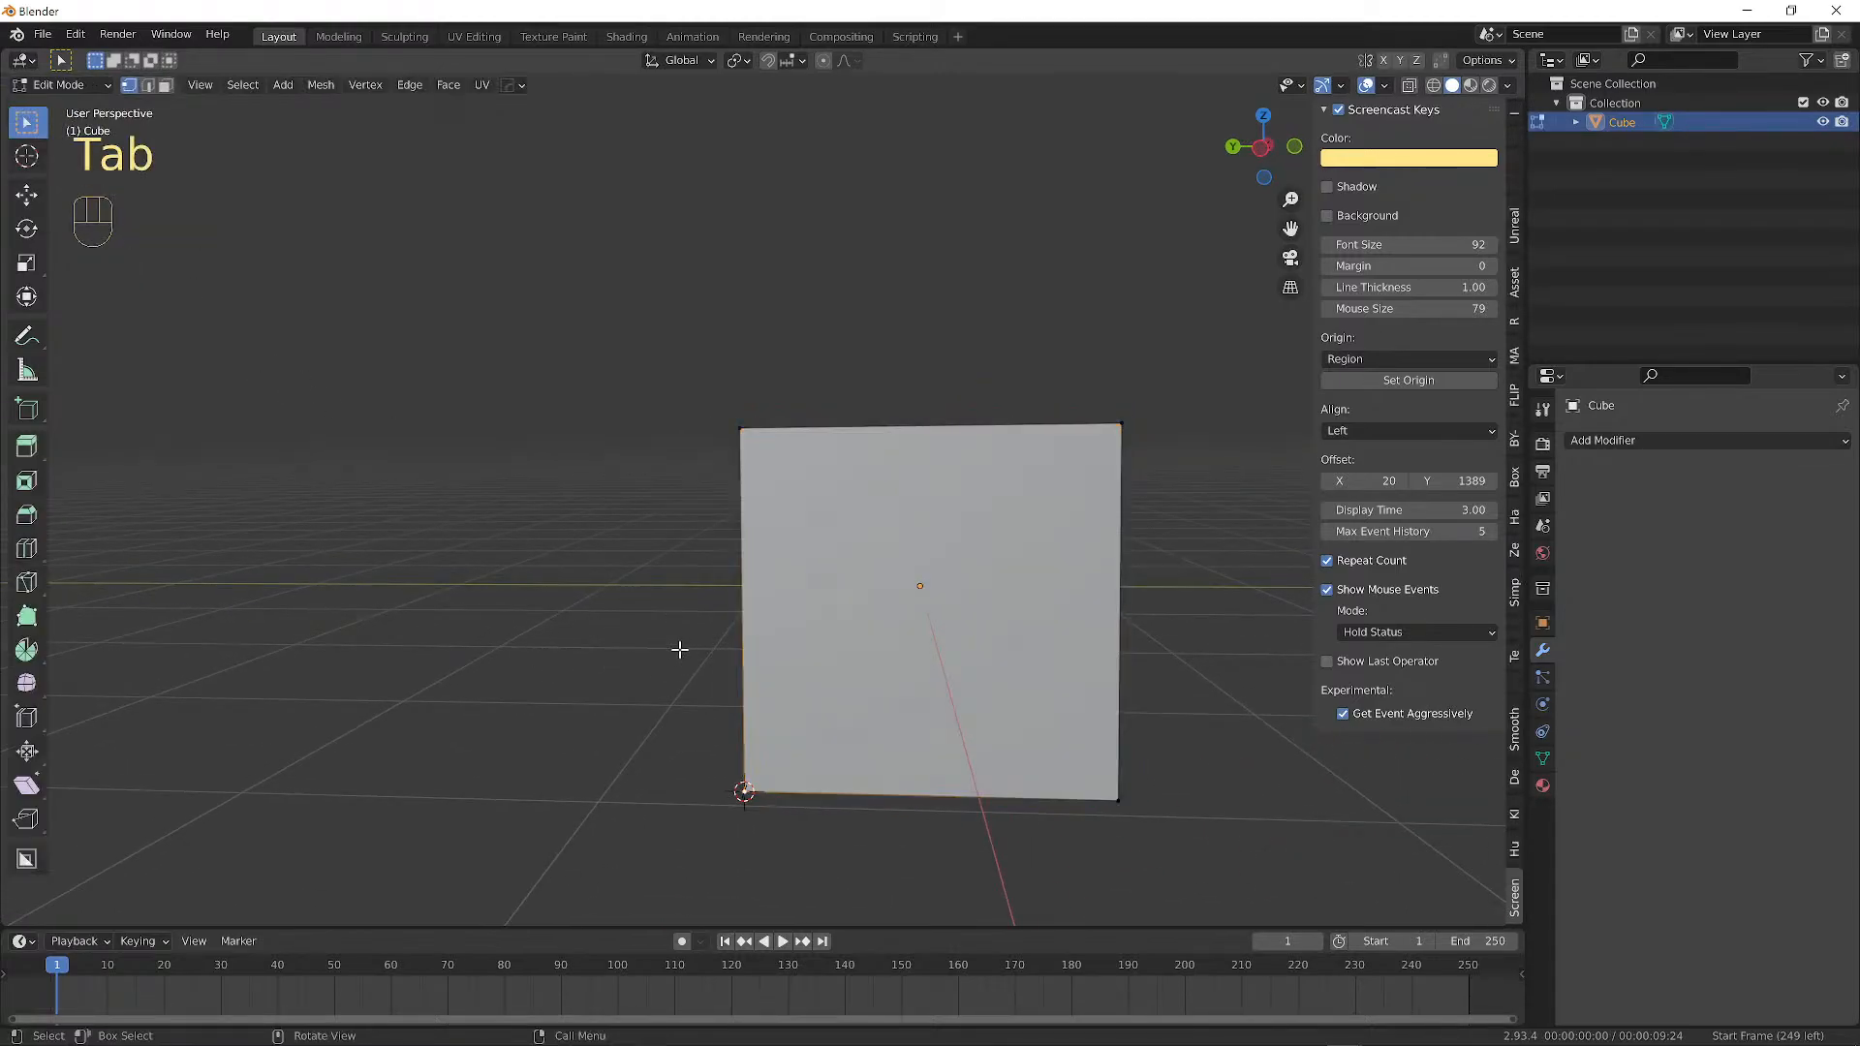
pyautogui.press('Tab')
pyautogui.click(51, 85)
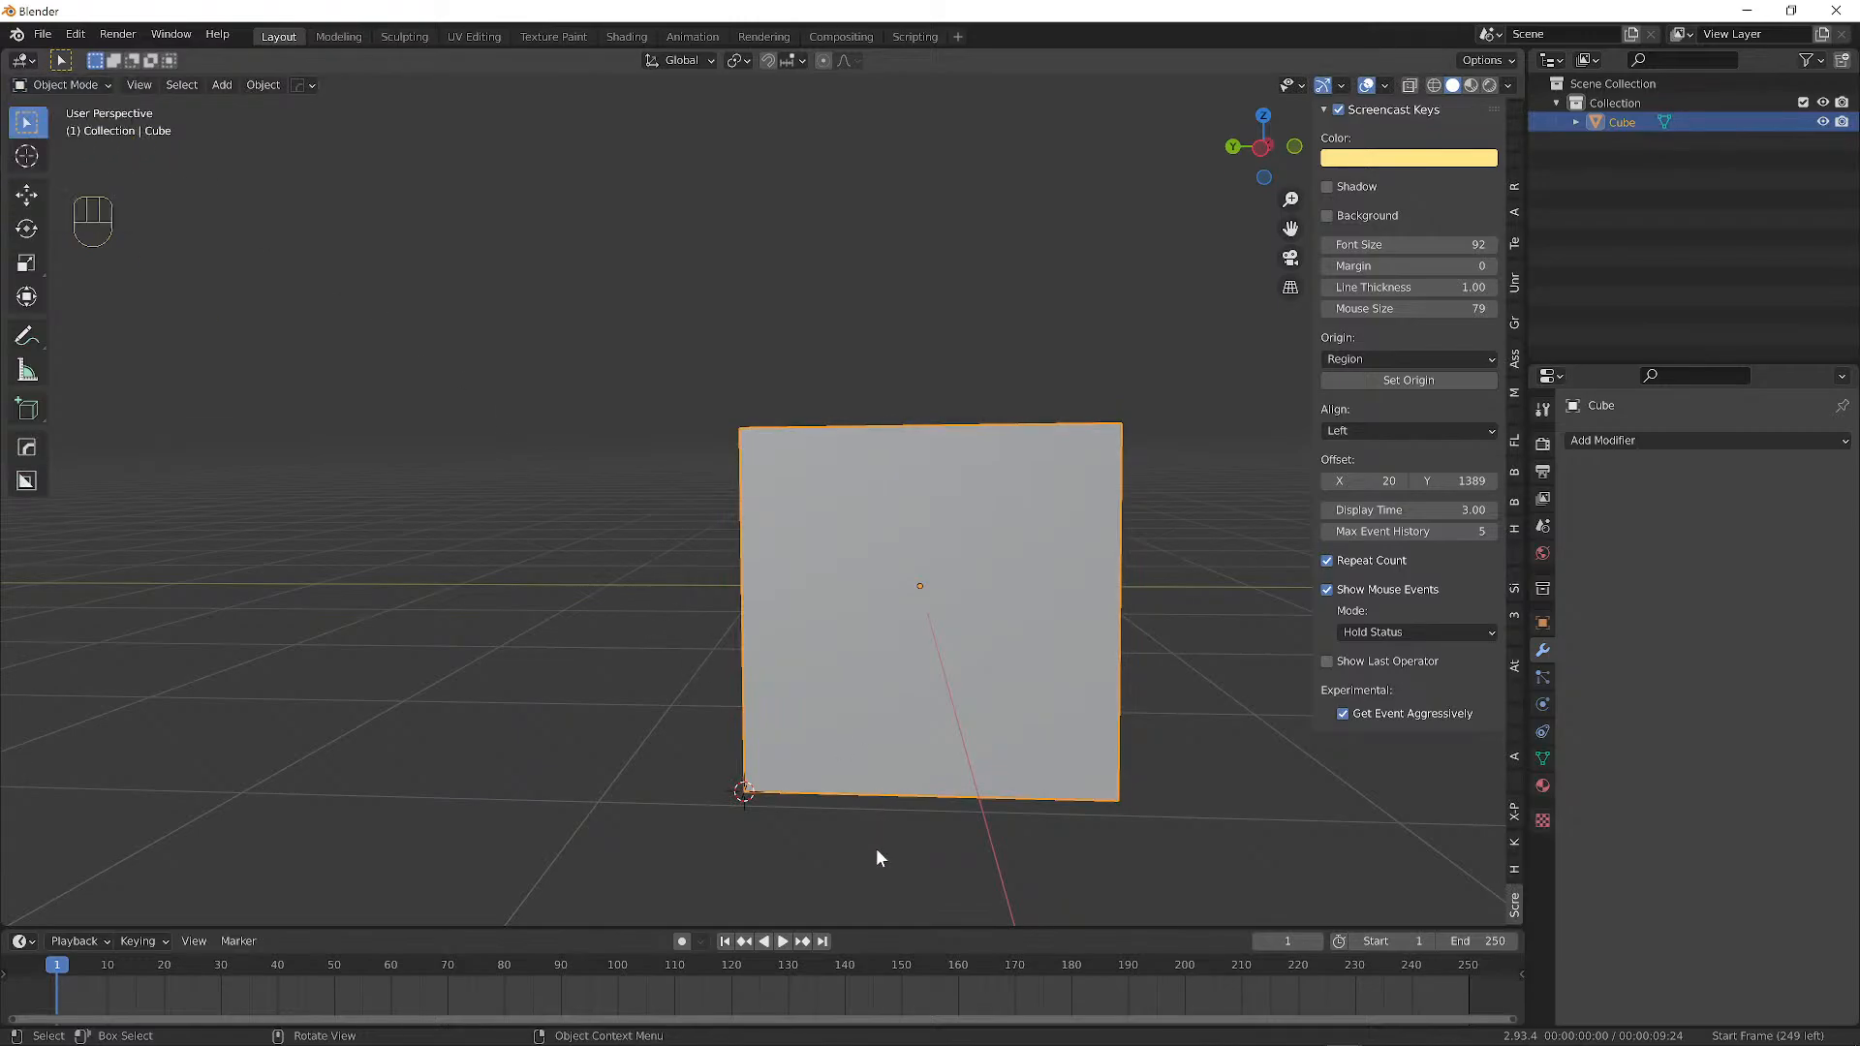
pyautogui.keyDown('alt'); pyautogui.moveTo(875, 852); pyautogui.dragTo(734, 802); pyautogui.keyUp('alt')
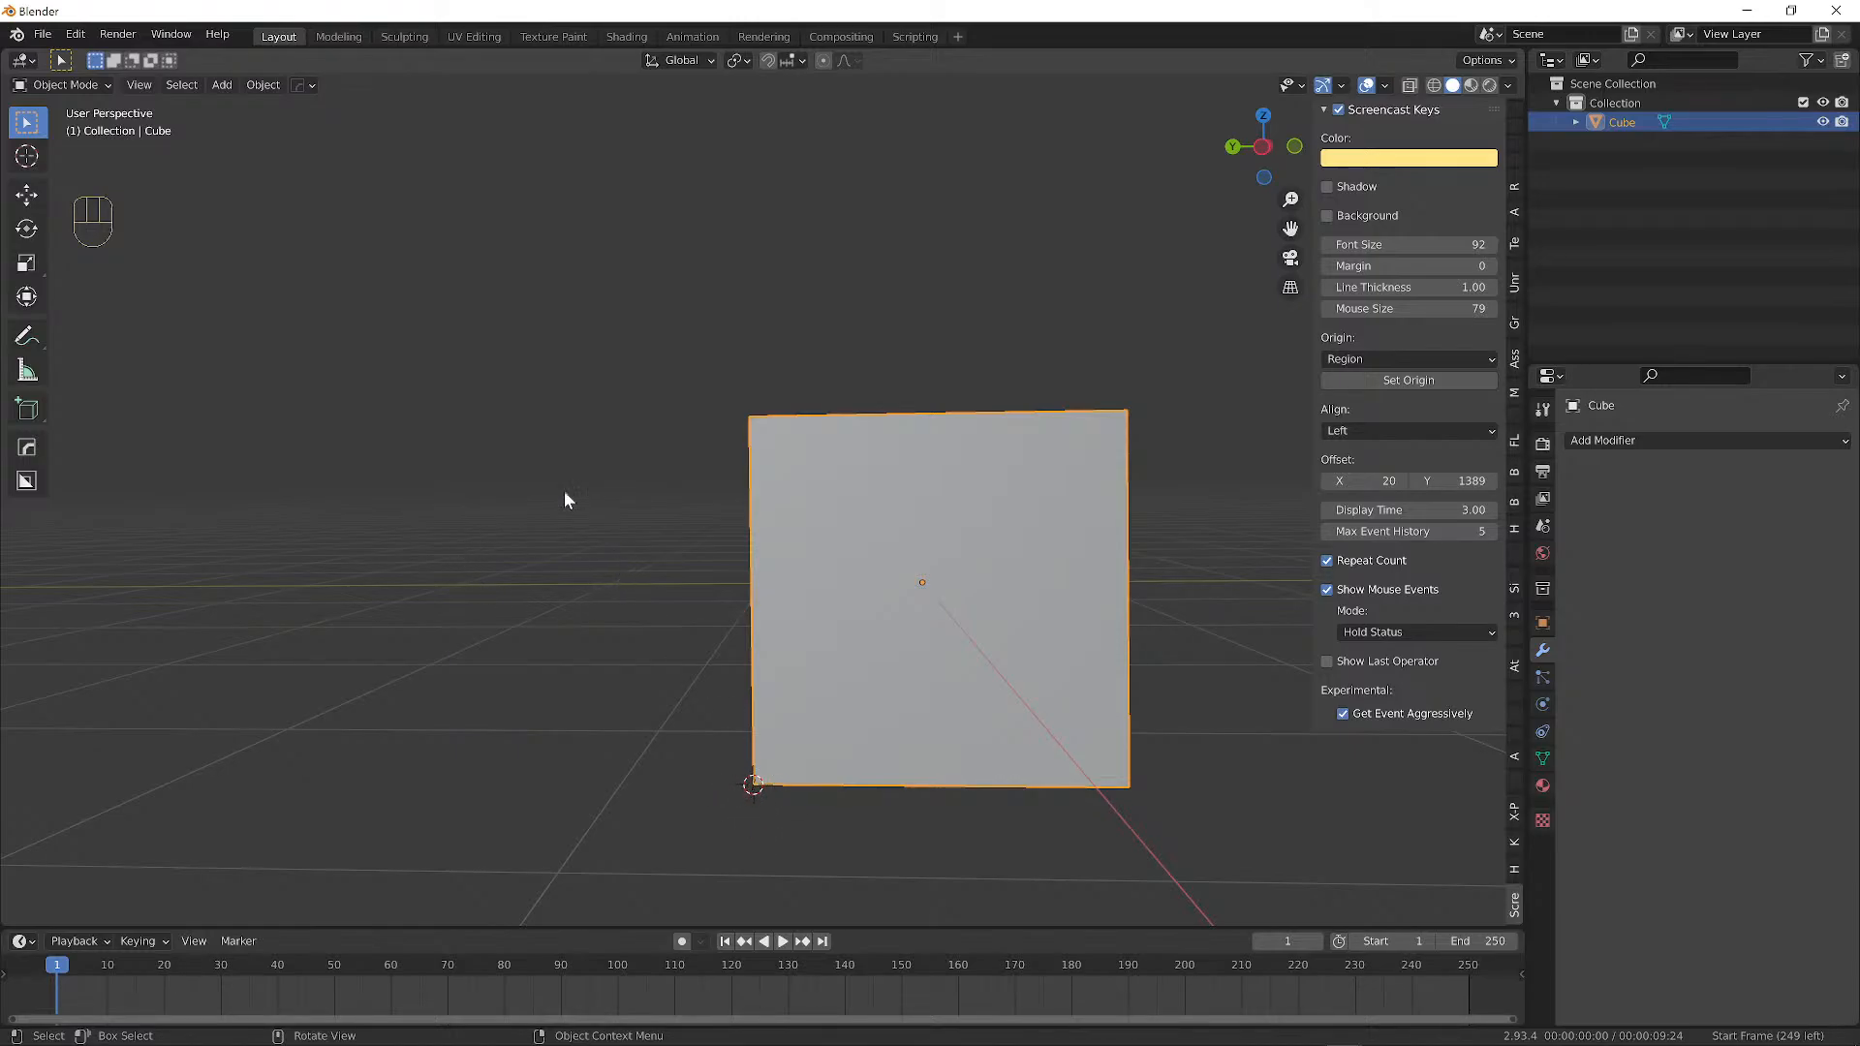
# Apply Set Origin > Origin to 3D Cursor on the cube.
pyautogui.rightClick(573, 553)
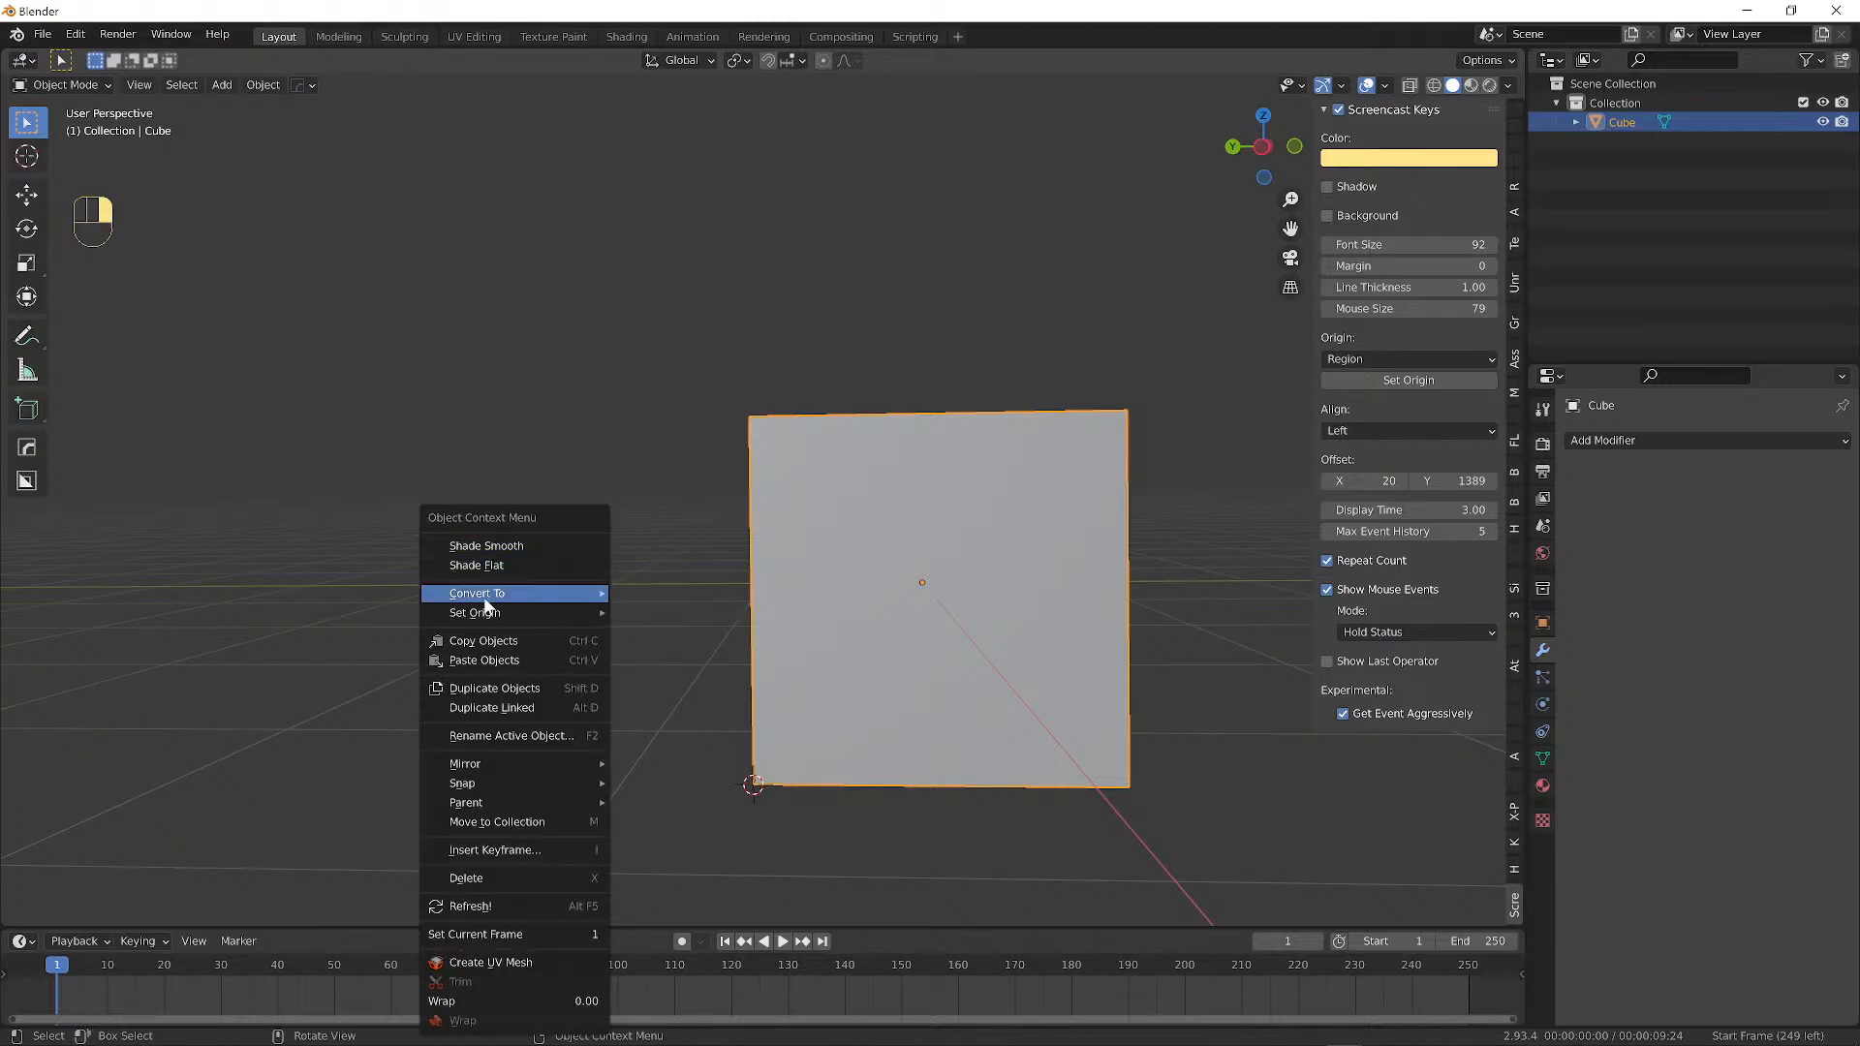
pyautogui.moveTo(491, 617)
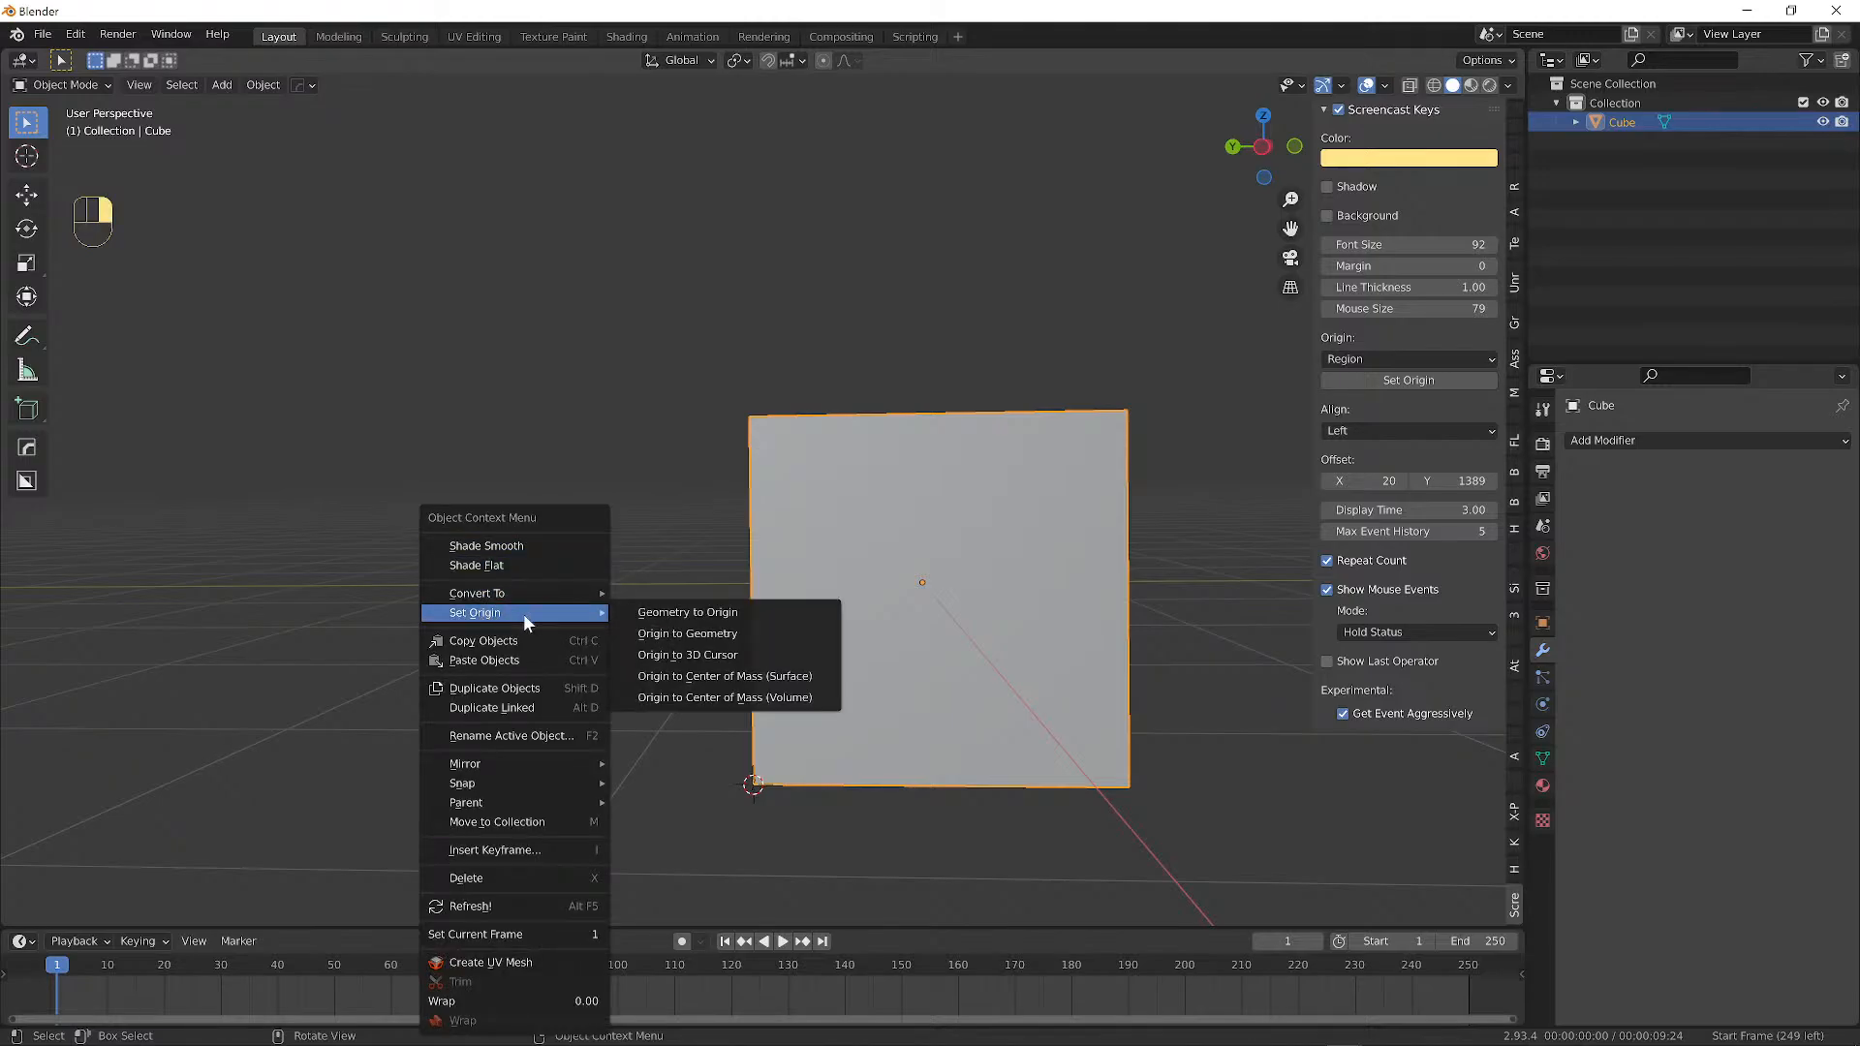
pyautogui.click(713, 649)
pyautogui.keyDown('alt'); pyautogui.moveTo(808, 794); pyautogui.dragTo(801, 479); pyautogui.keyUp('alt')
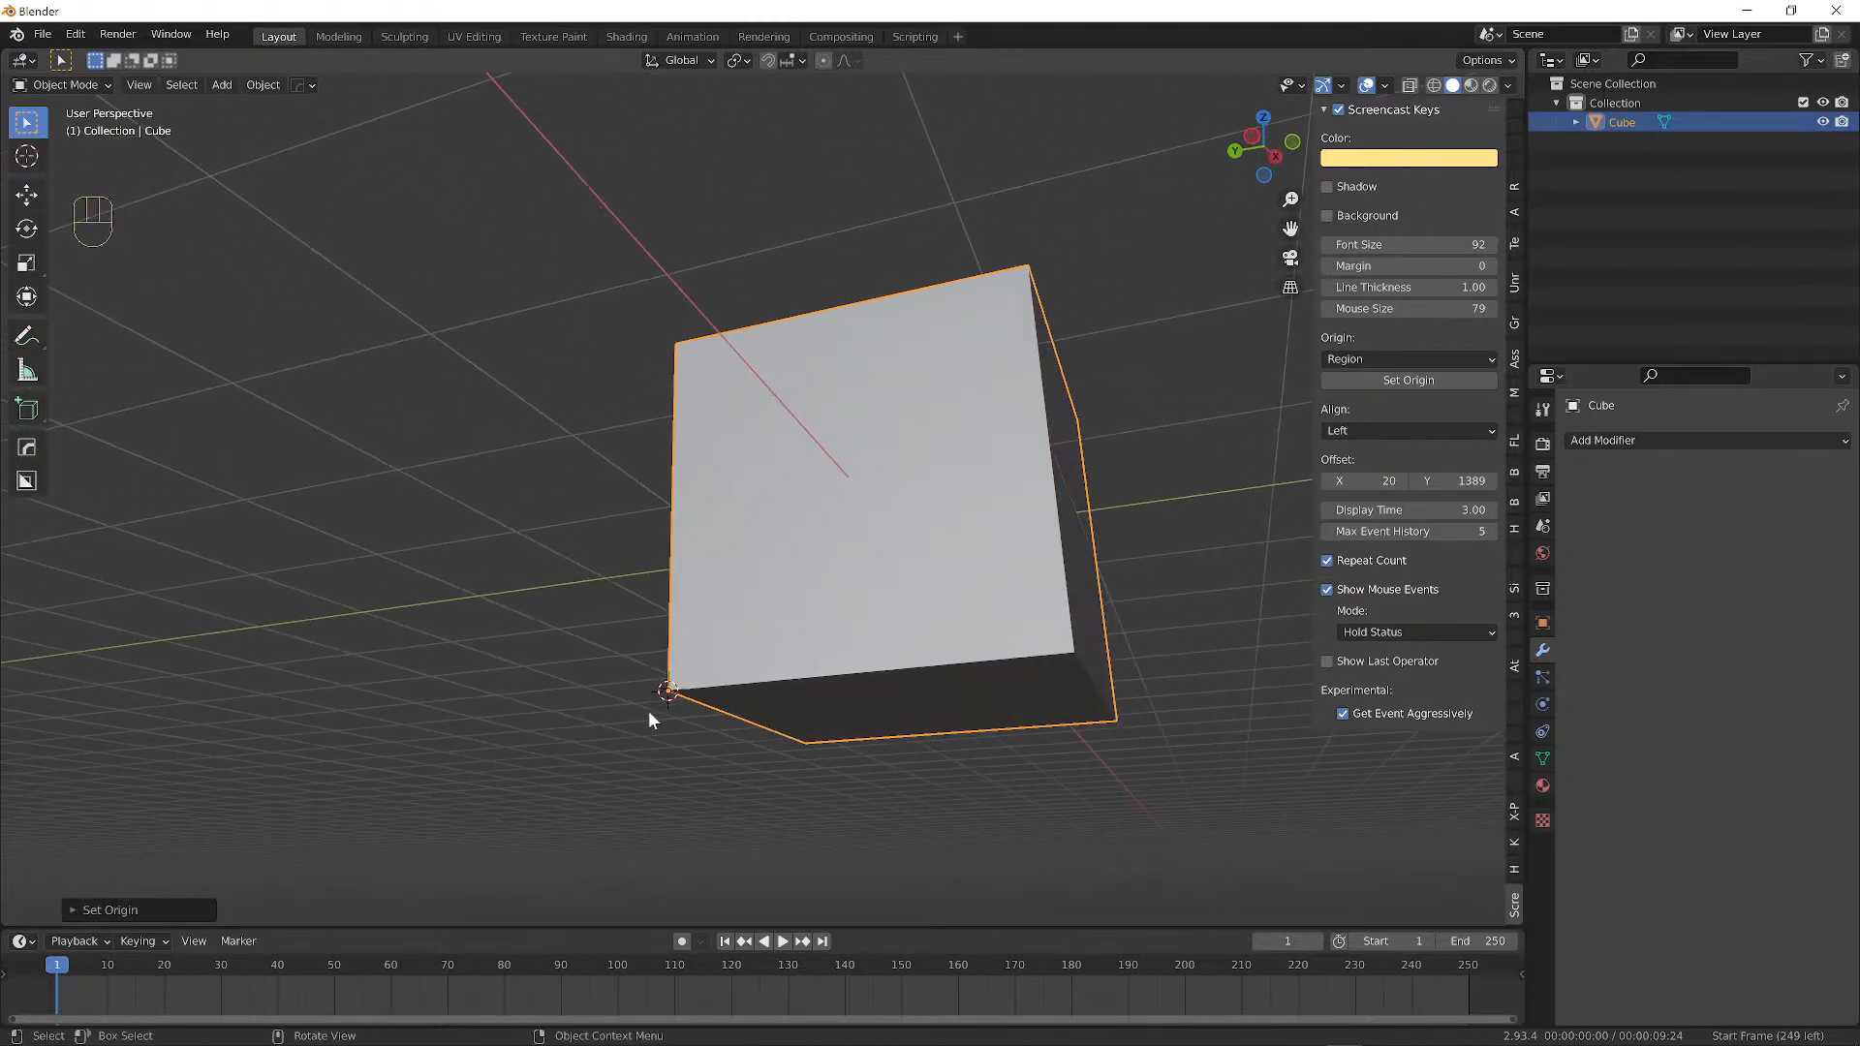
pyautogui.moveTo(668, 702)
pyautogui.keyDown('alt'); pyautogui.mouseDown()
pyautogui.moveTo(701, 729)
pyautogui.moveTo(678, 730)
pyautogui.mouseUp(); pyautogui.keyUp('alt')
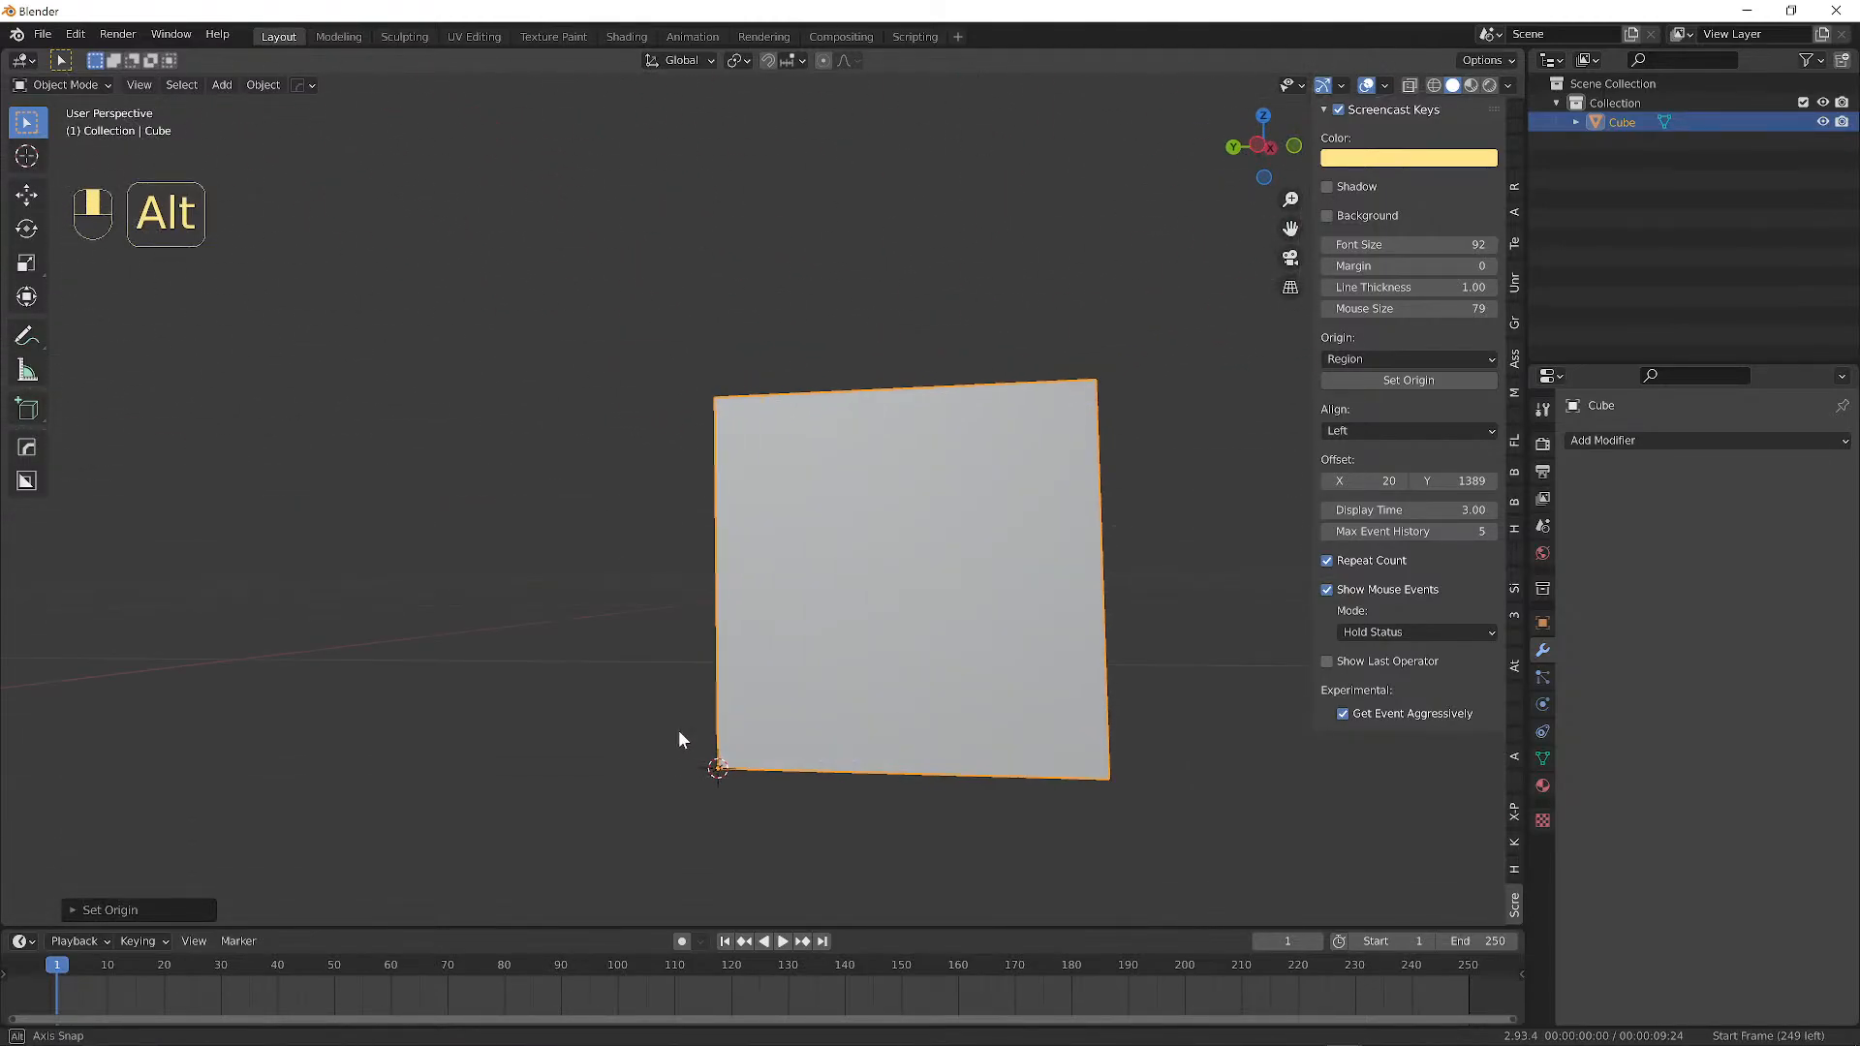
# Scale the cube along the Z axis only, stretching it upward into a tall box.
pyautogui.press('s')
pyautogui.press('s')
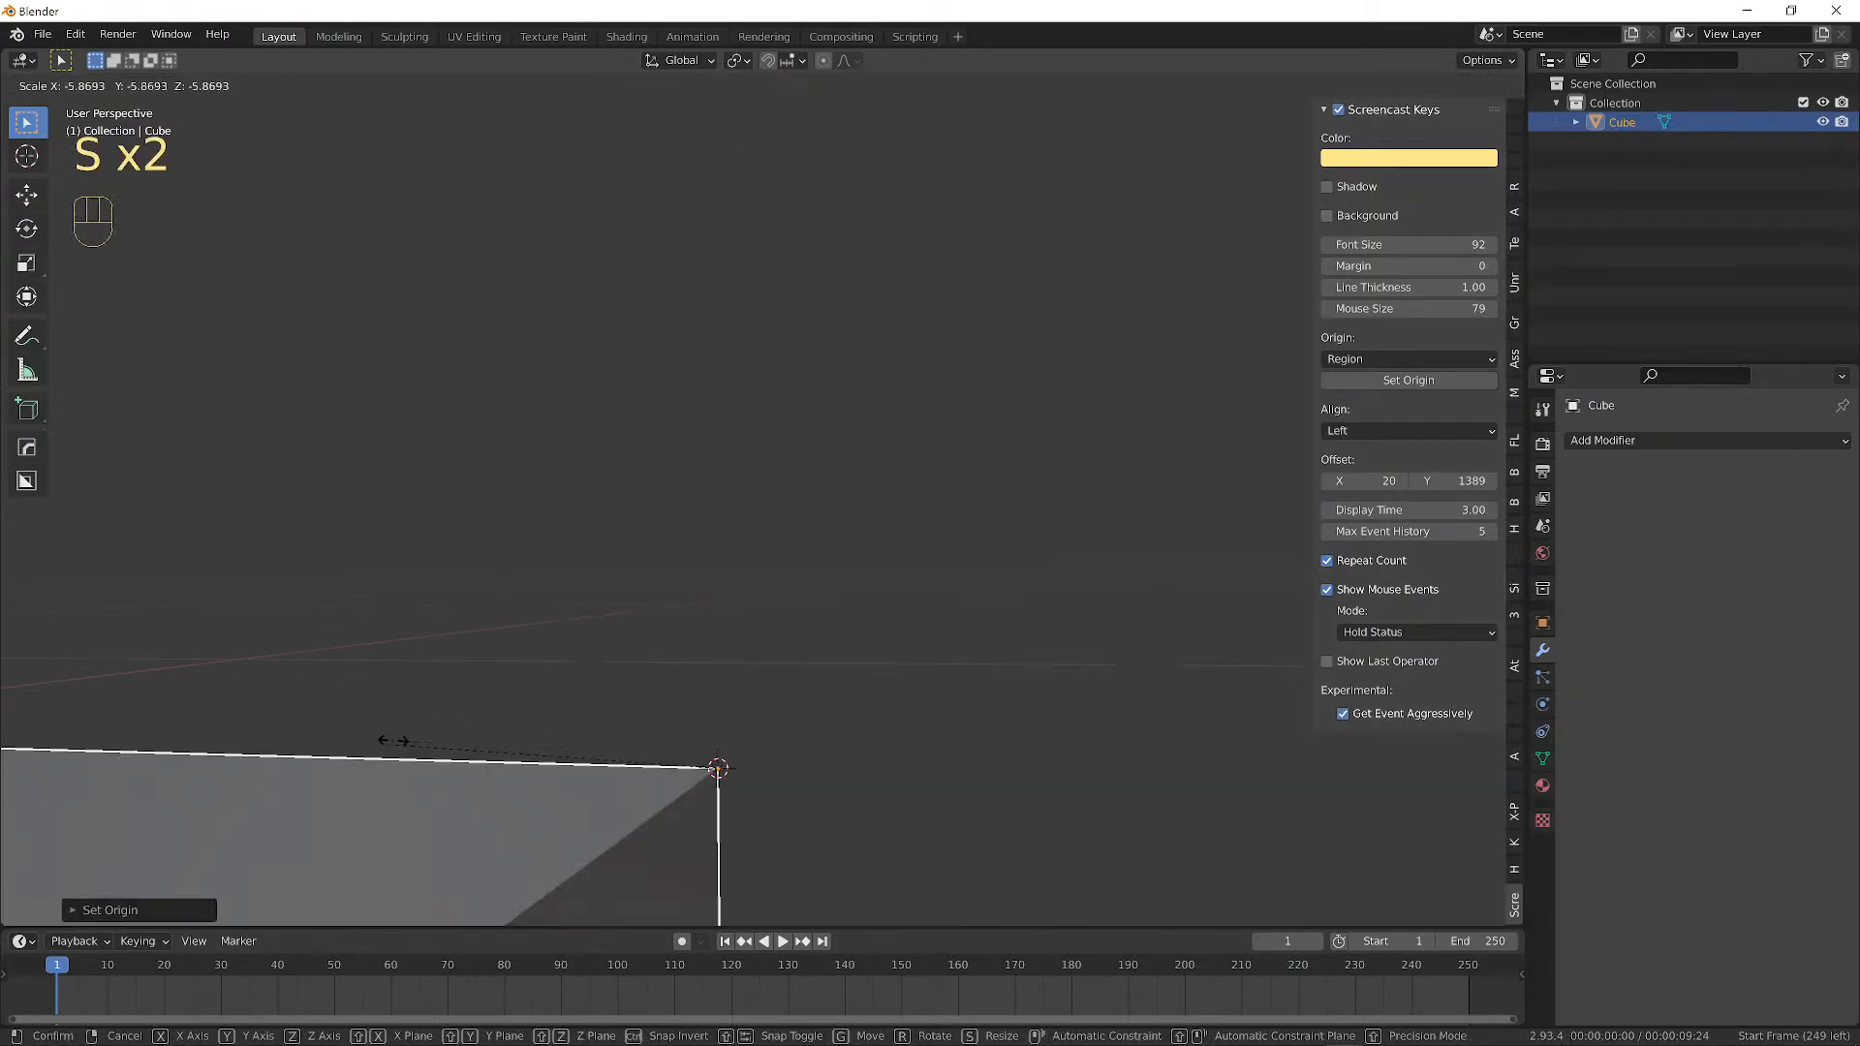
pyautogui.rightClick(542, 675)
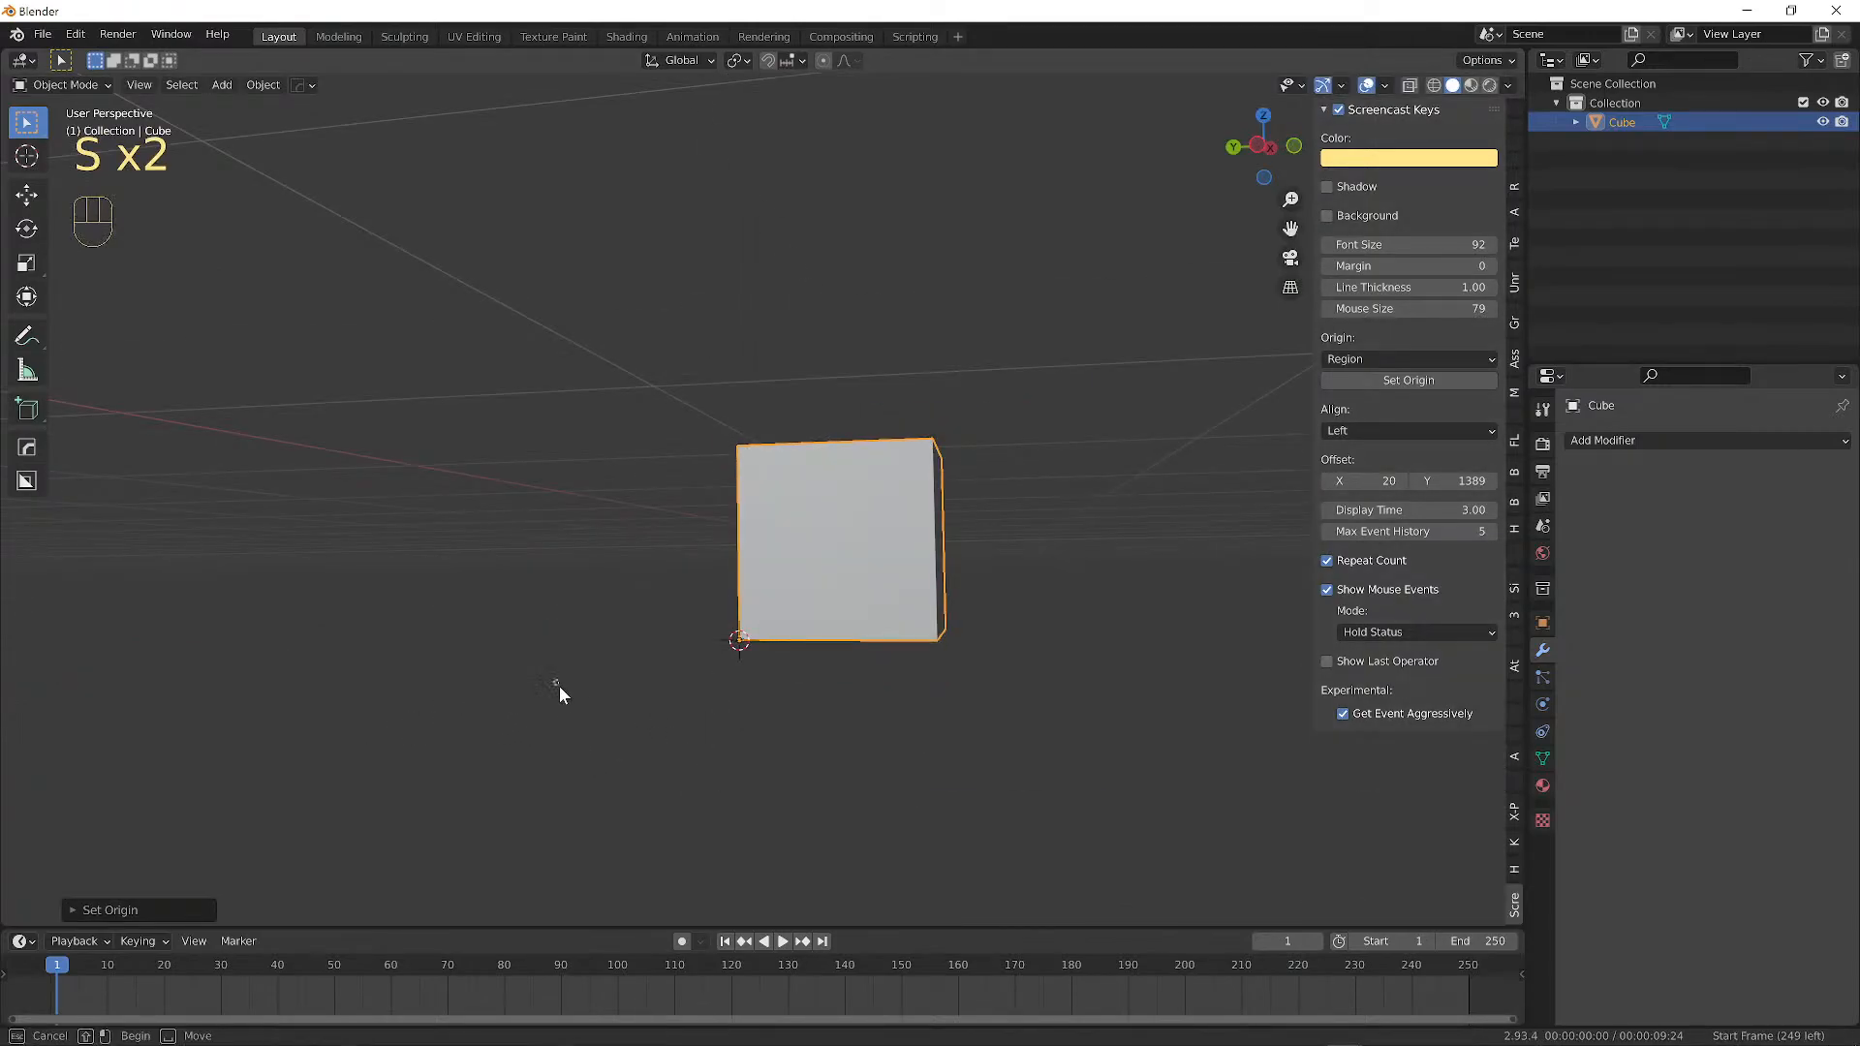
pyautogui.click(671, 701)
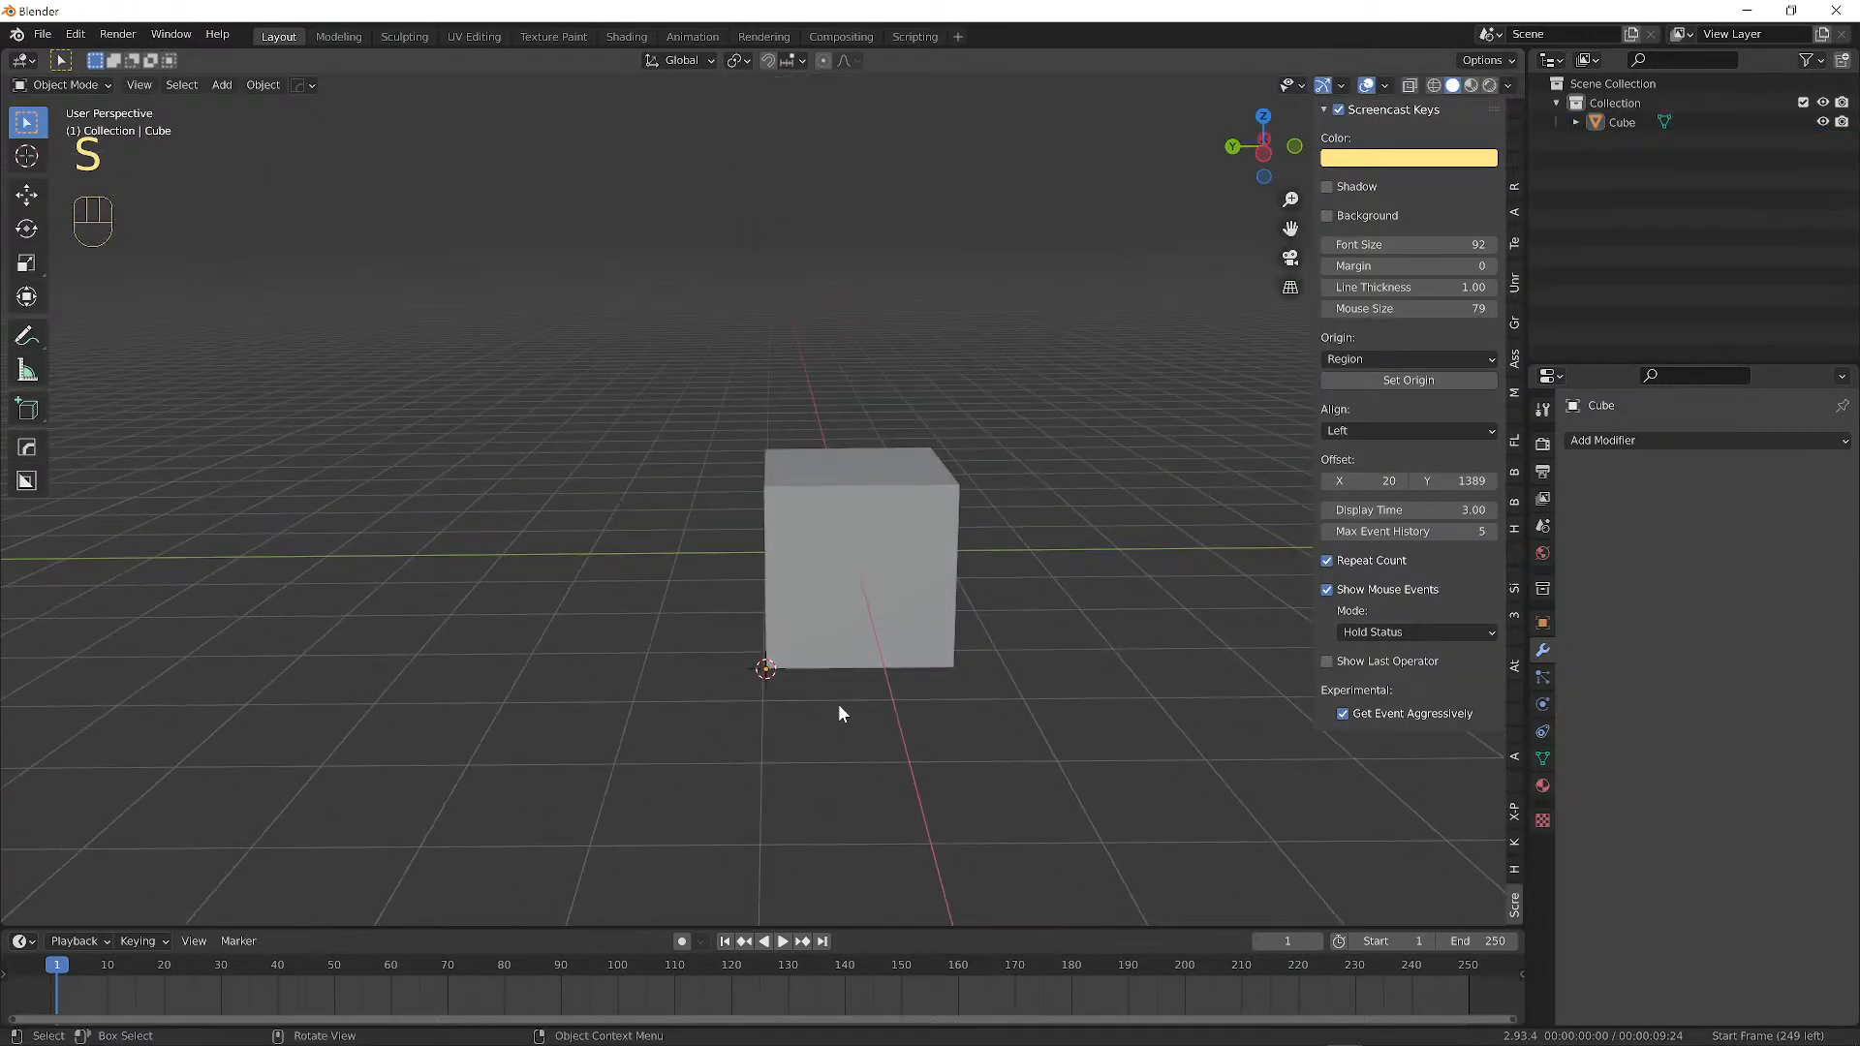
pyautogui.rightClick(787, 682)
pyautogui.click(955, 583)
pyautogui.press('s')
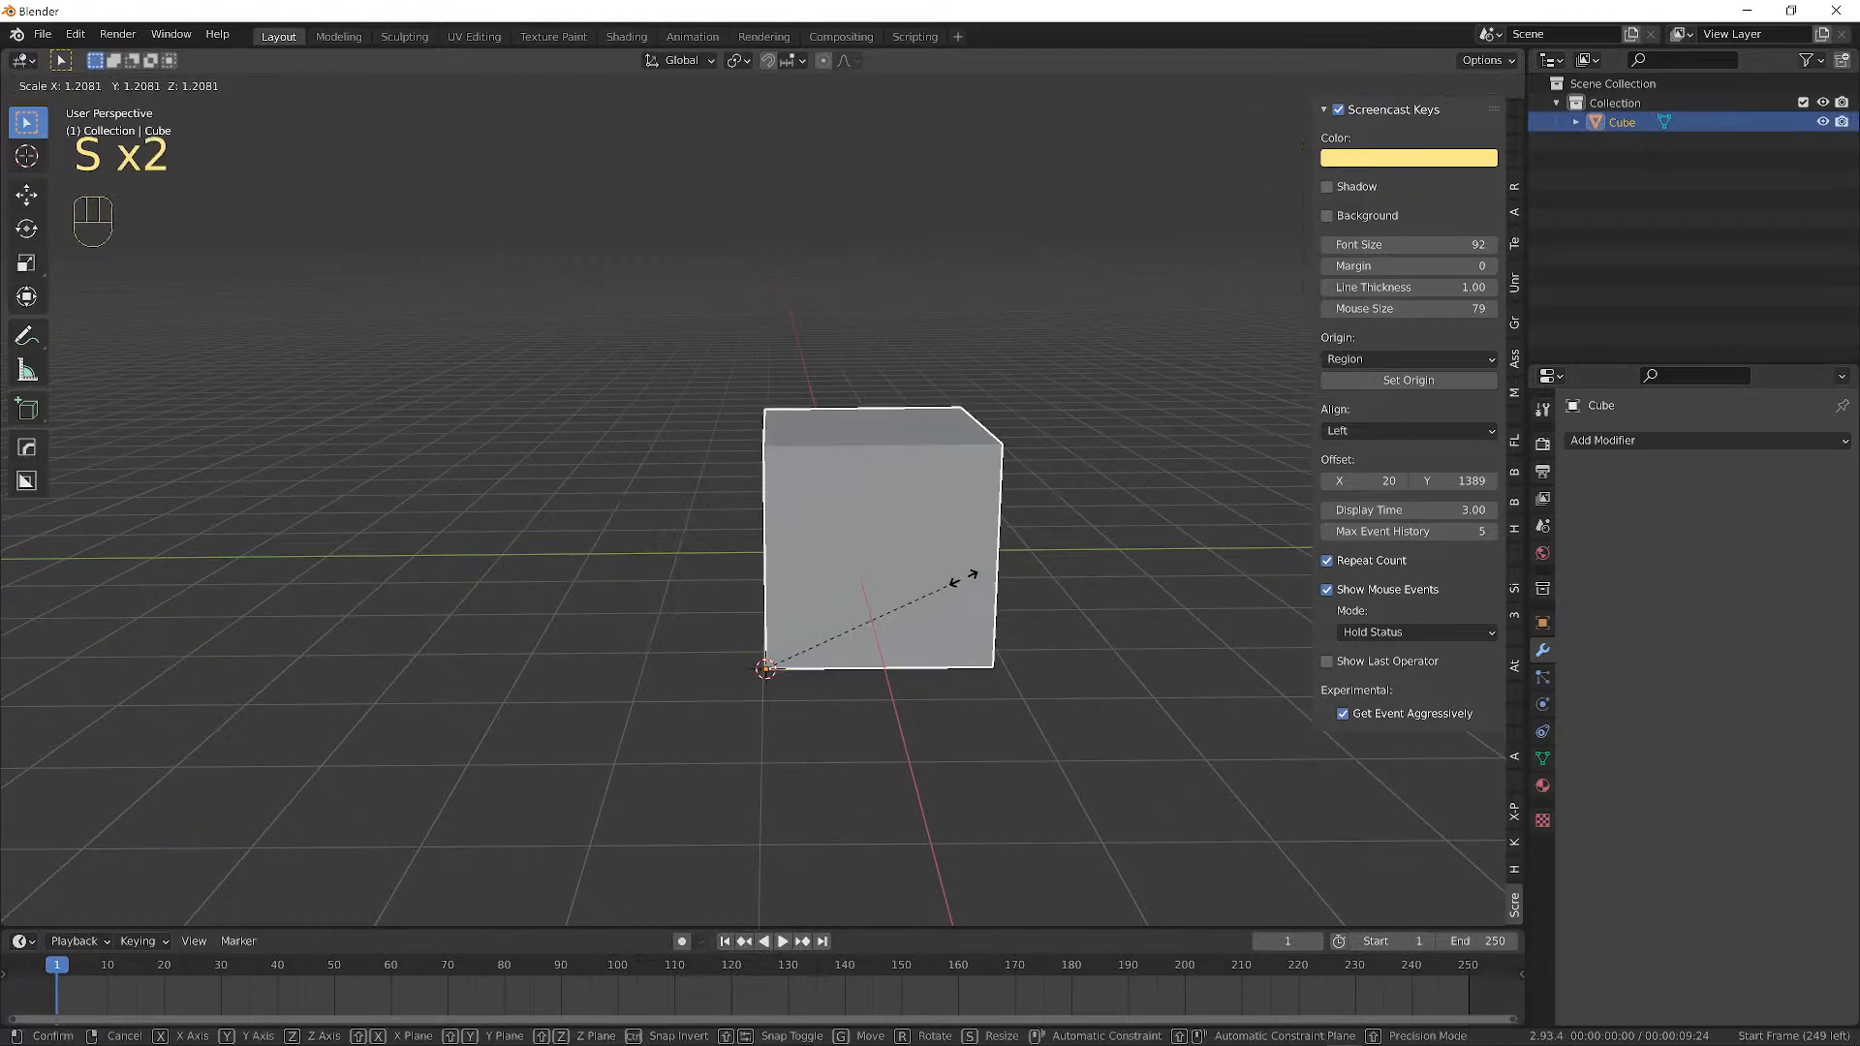
pyautogui.rightClick(903, 662)
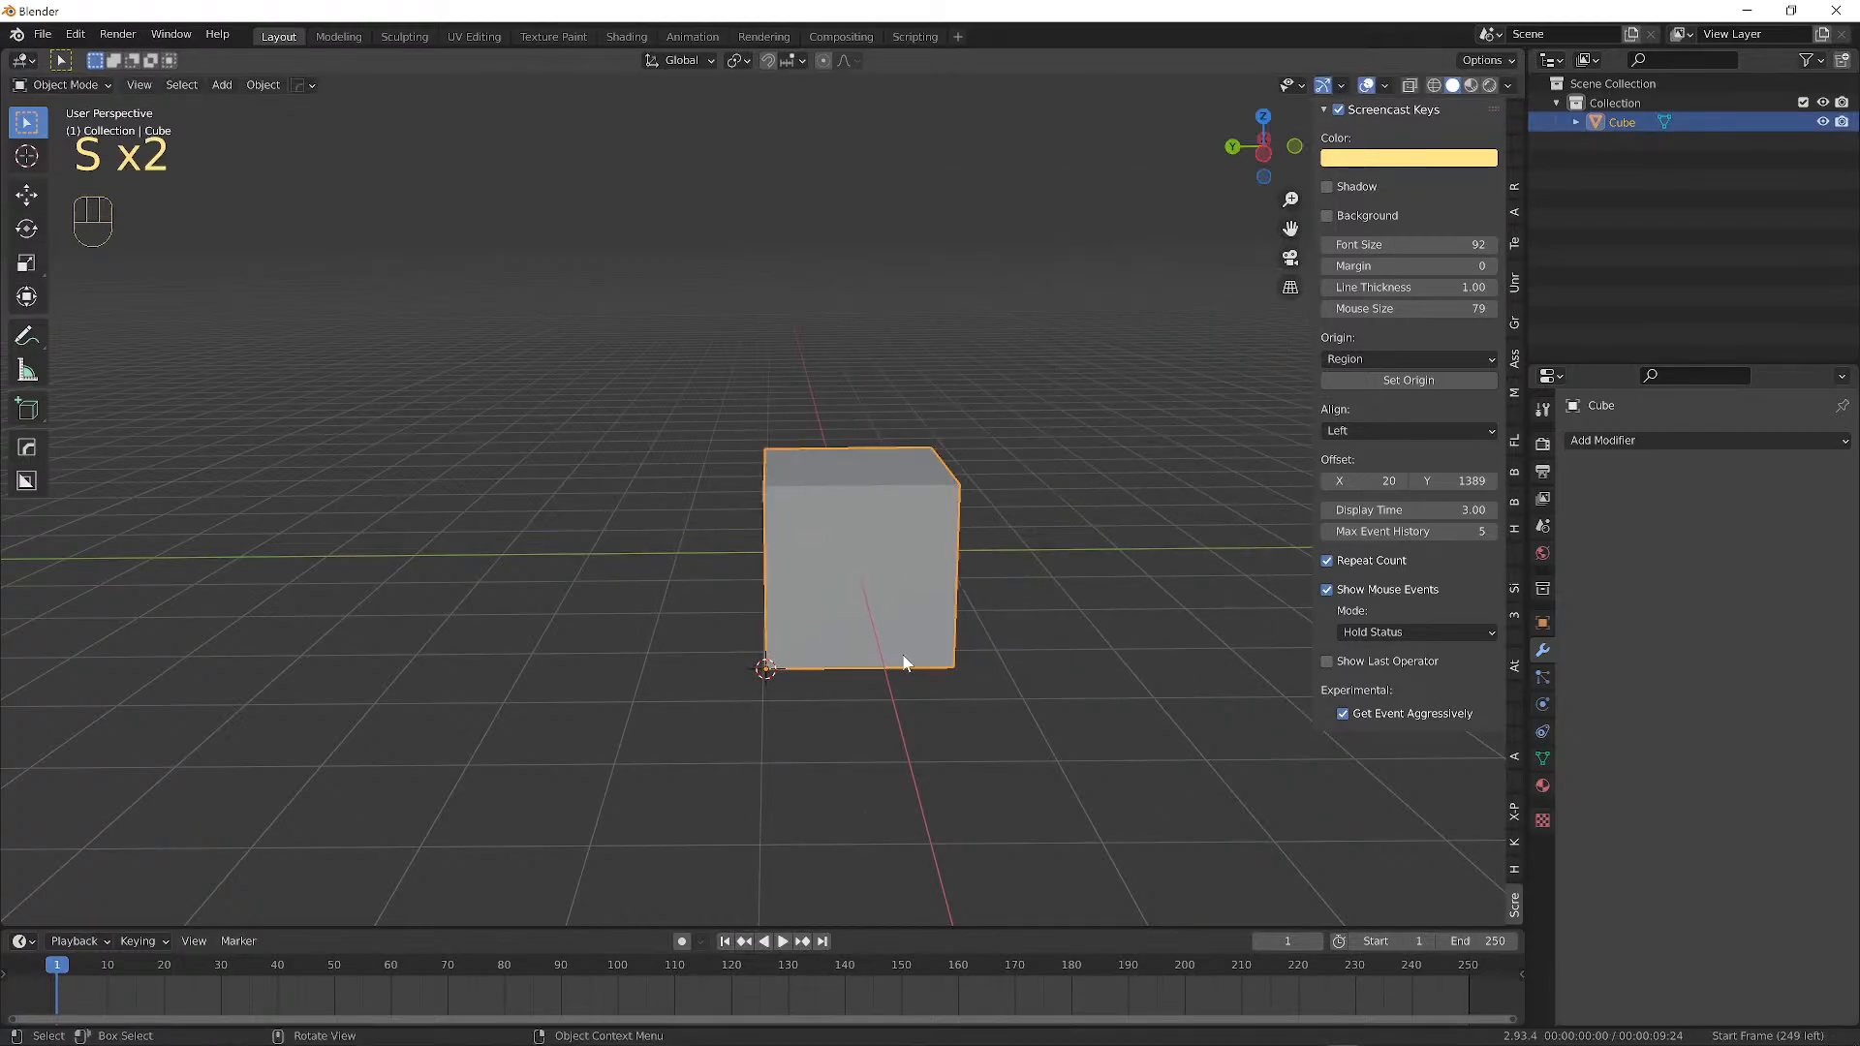
pyautogui.press('s')
pyautogui.press('z')
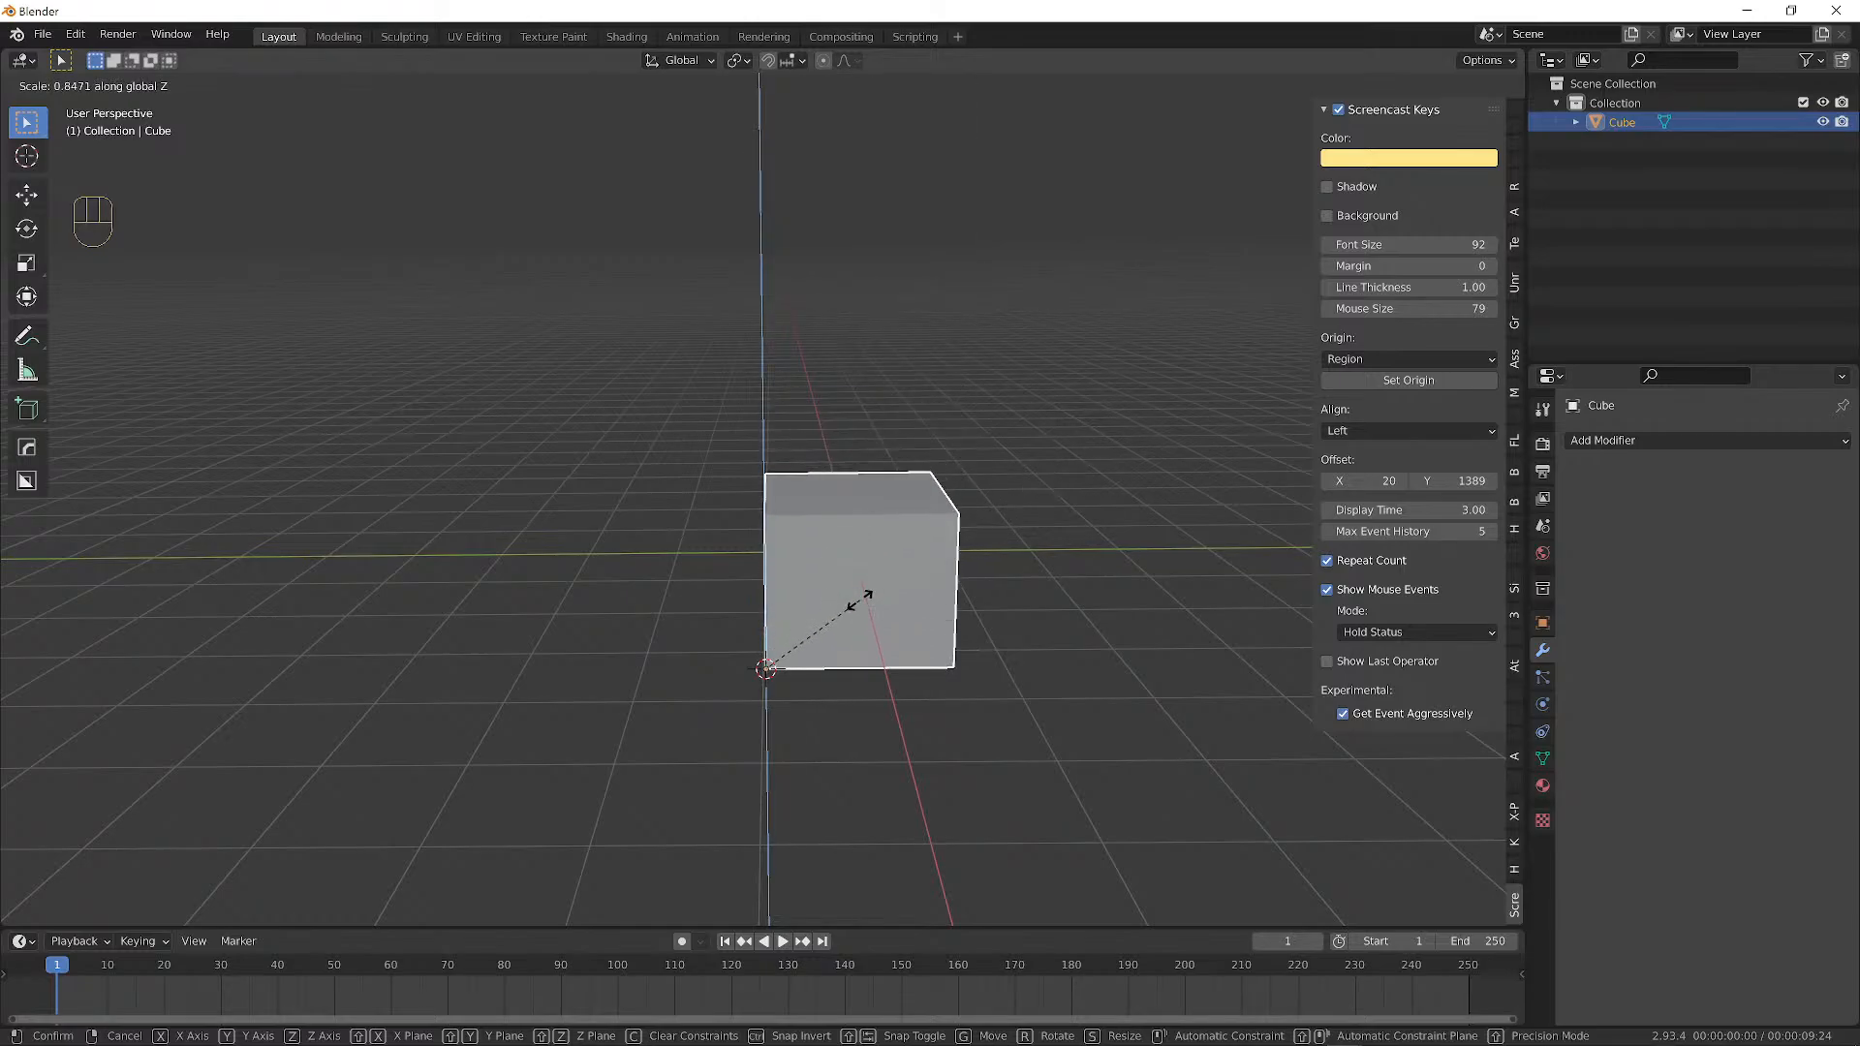
pyautogui.click(921, 490)
pyautogui.moveTo(784, 515); pyautogui.dragTo(777, 439, button='middle')
pyautogui.scroll(2, 730, 434)
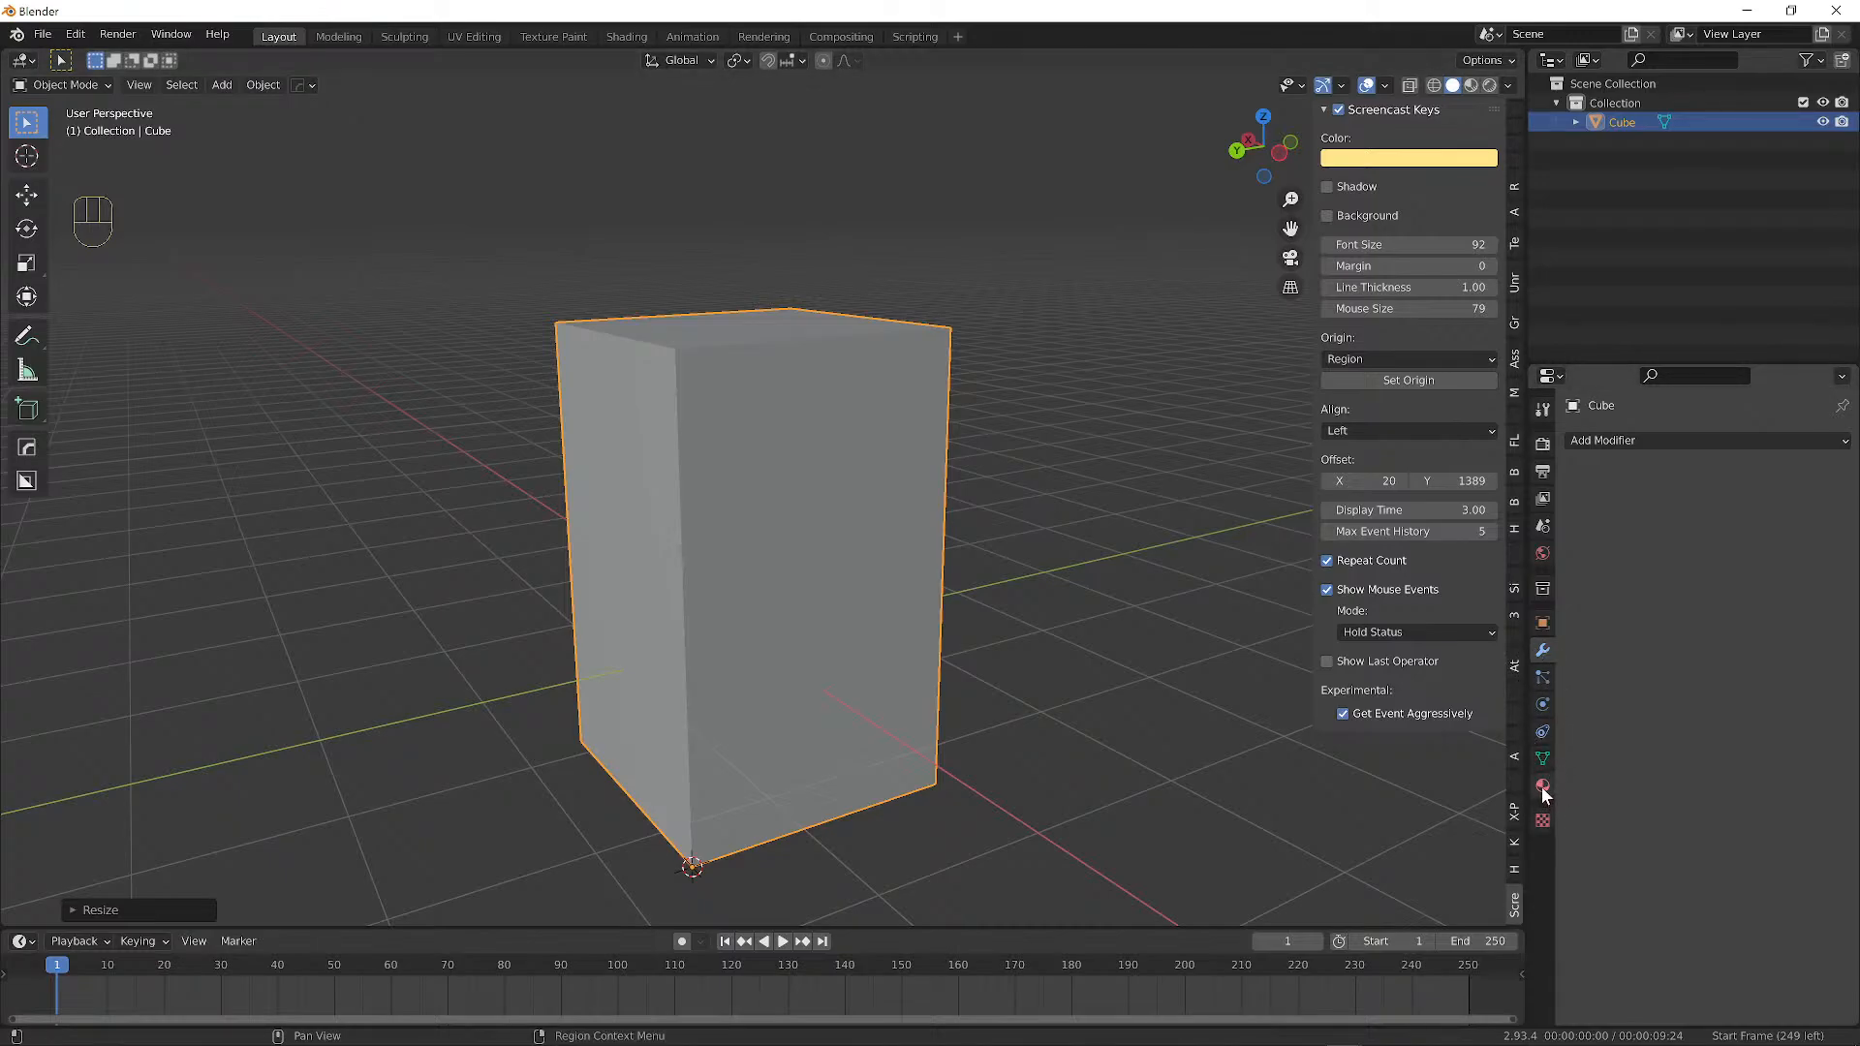
# Hide the viewport sidebar and drag the editor border left to widen the Outliner and Properties.
pyautogui.click(1543, 653)
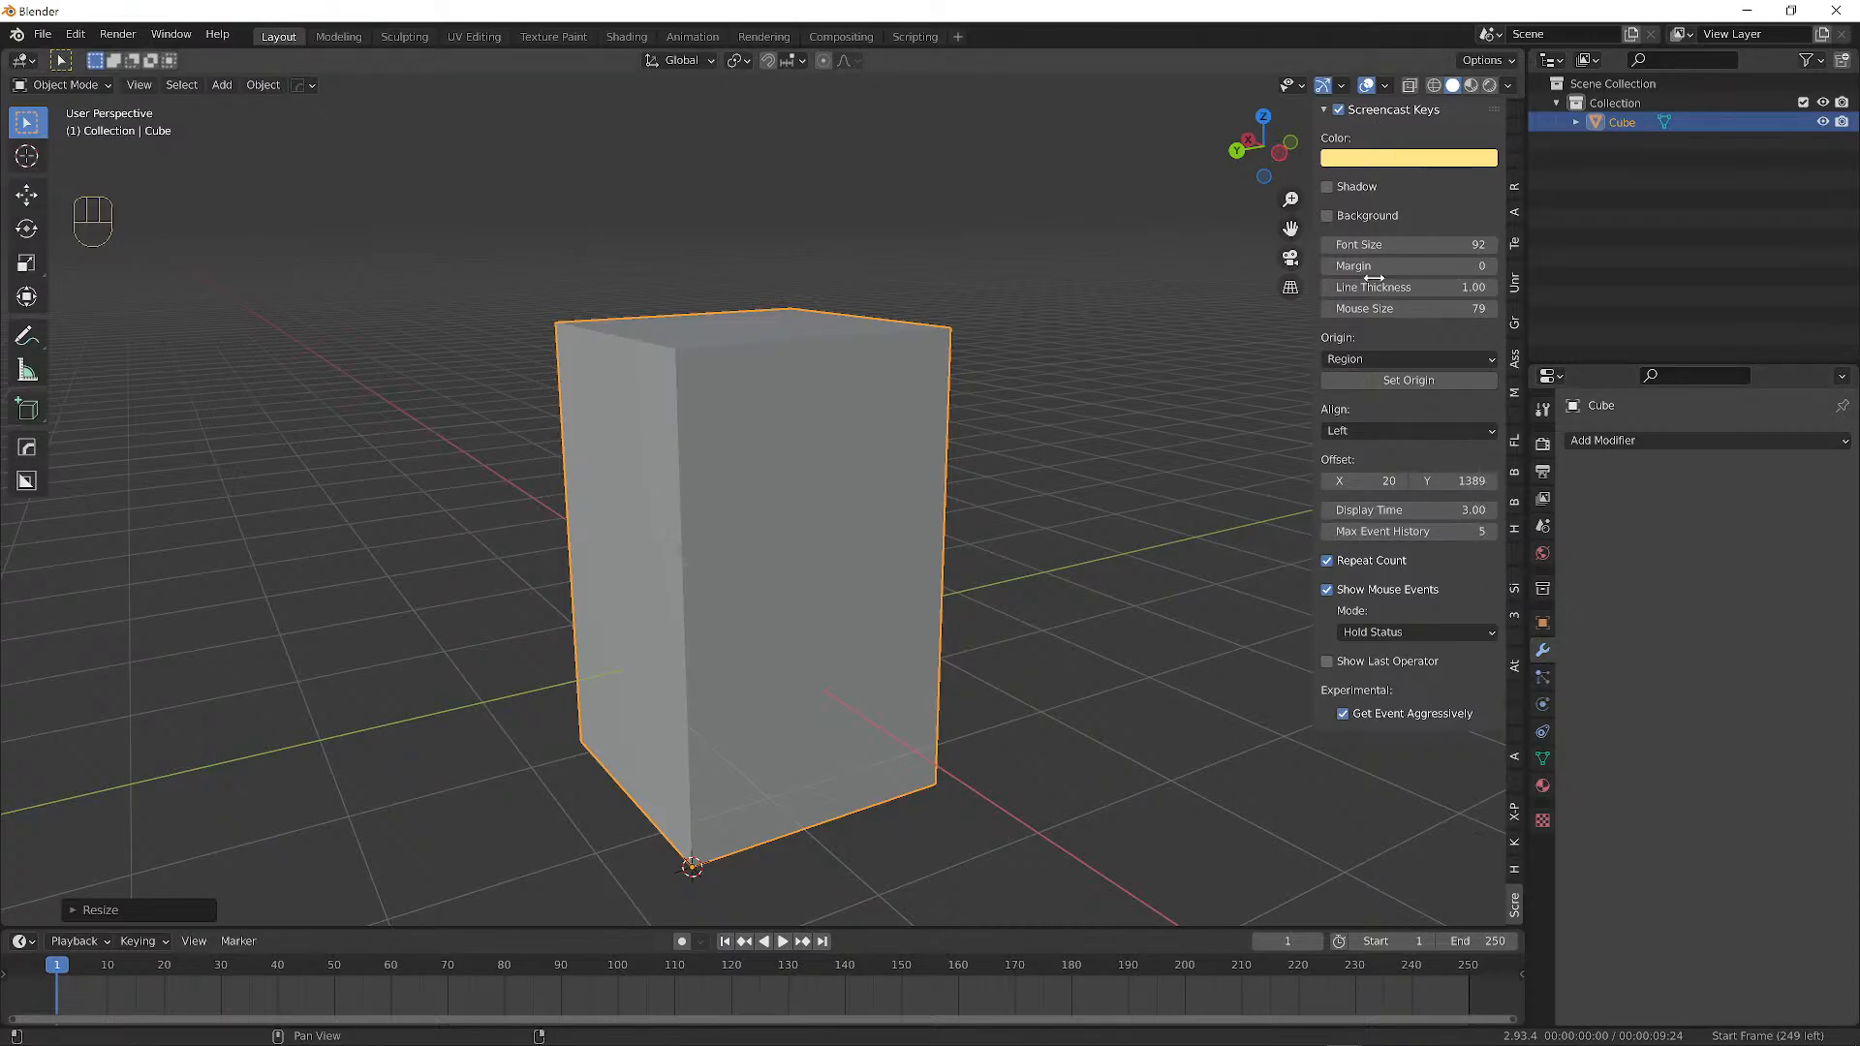
pyautogui.press('n')
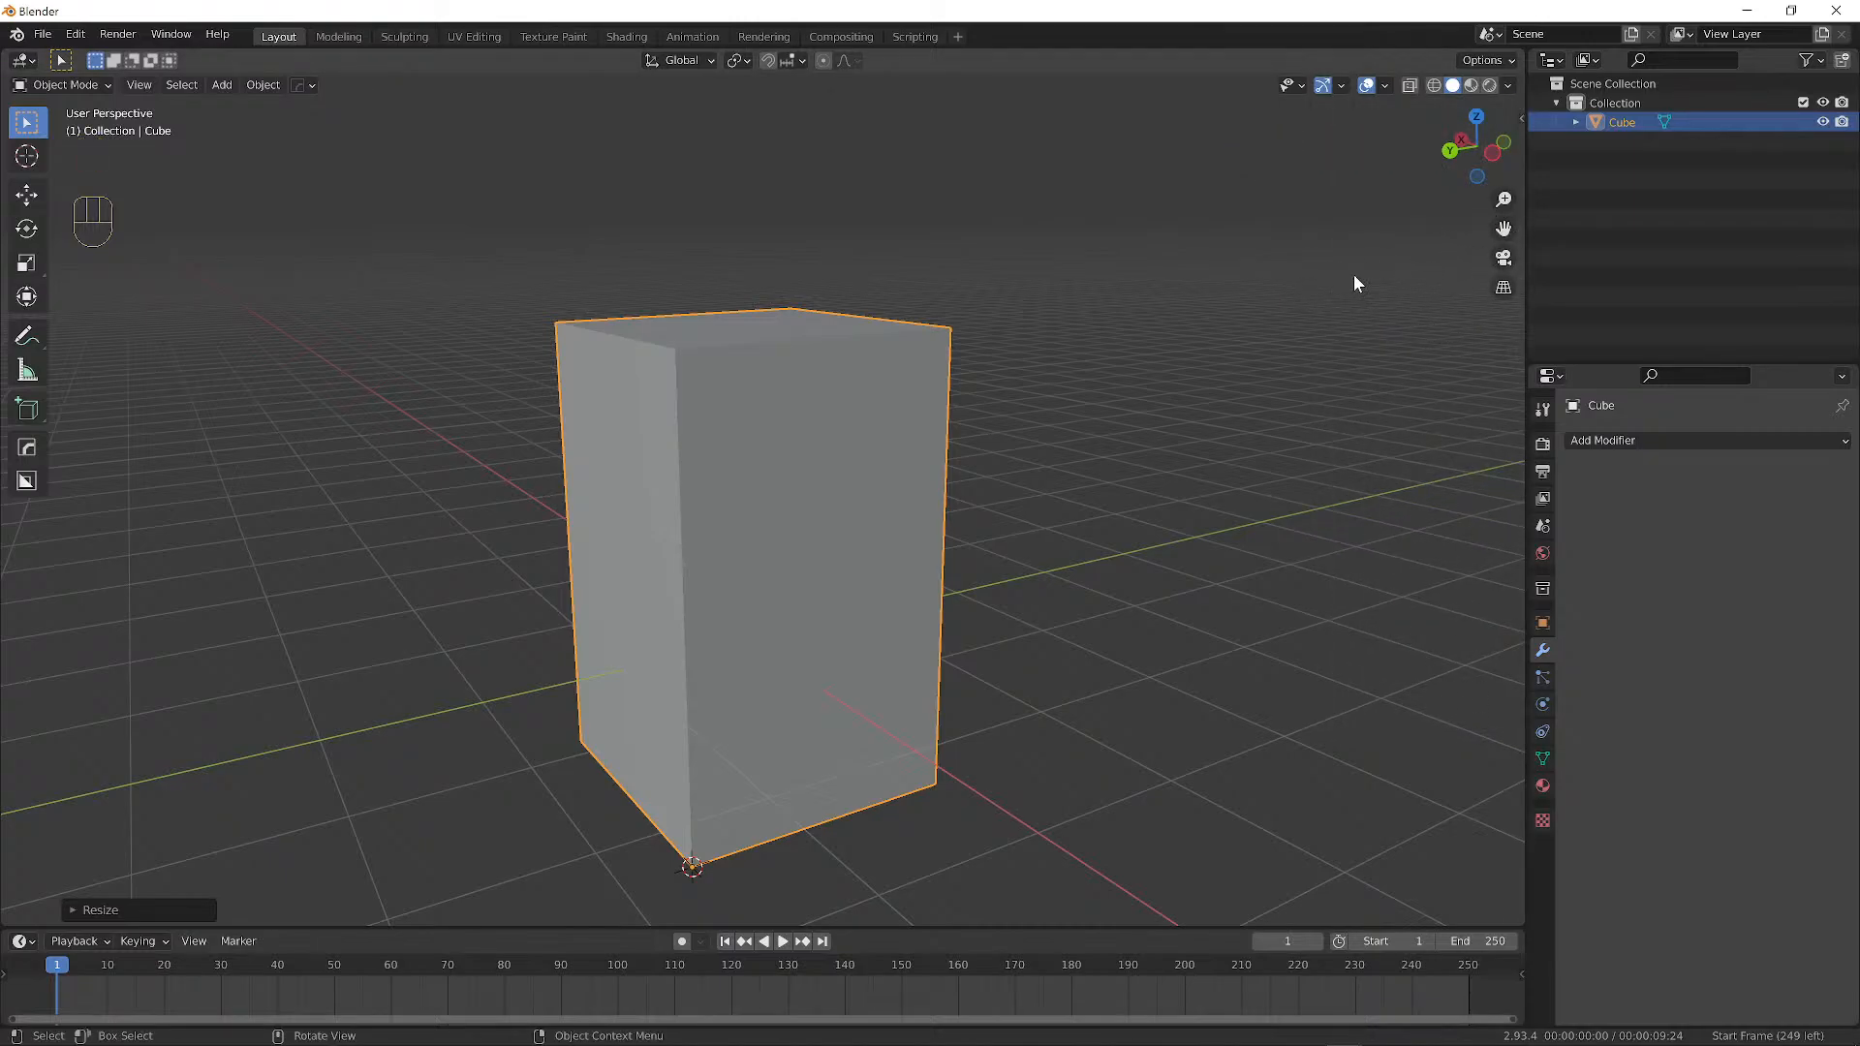
pyautogui.moveTo(1526, 283); pyautogui.dragTo(1439, 291)
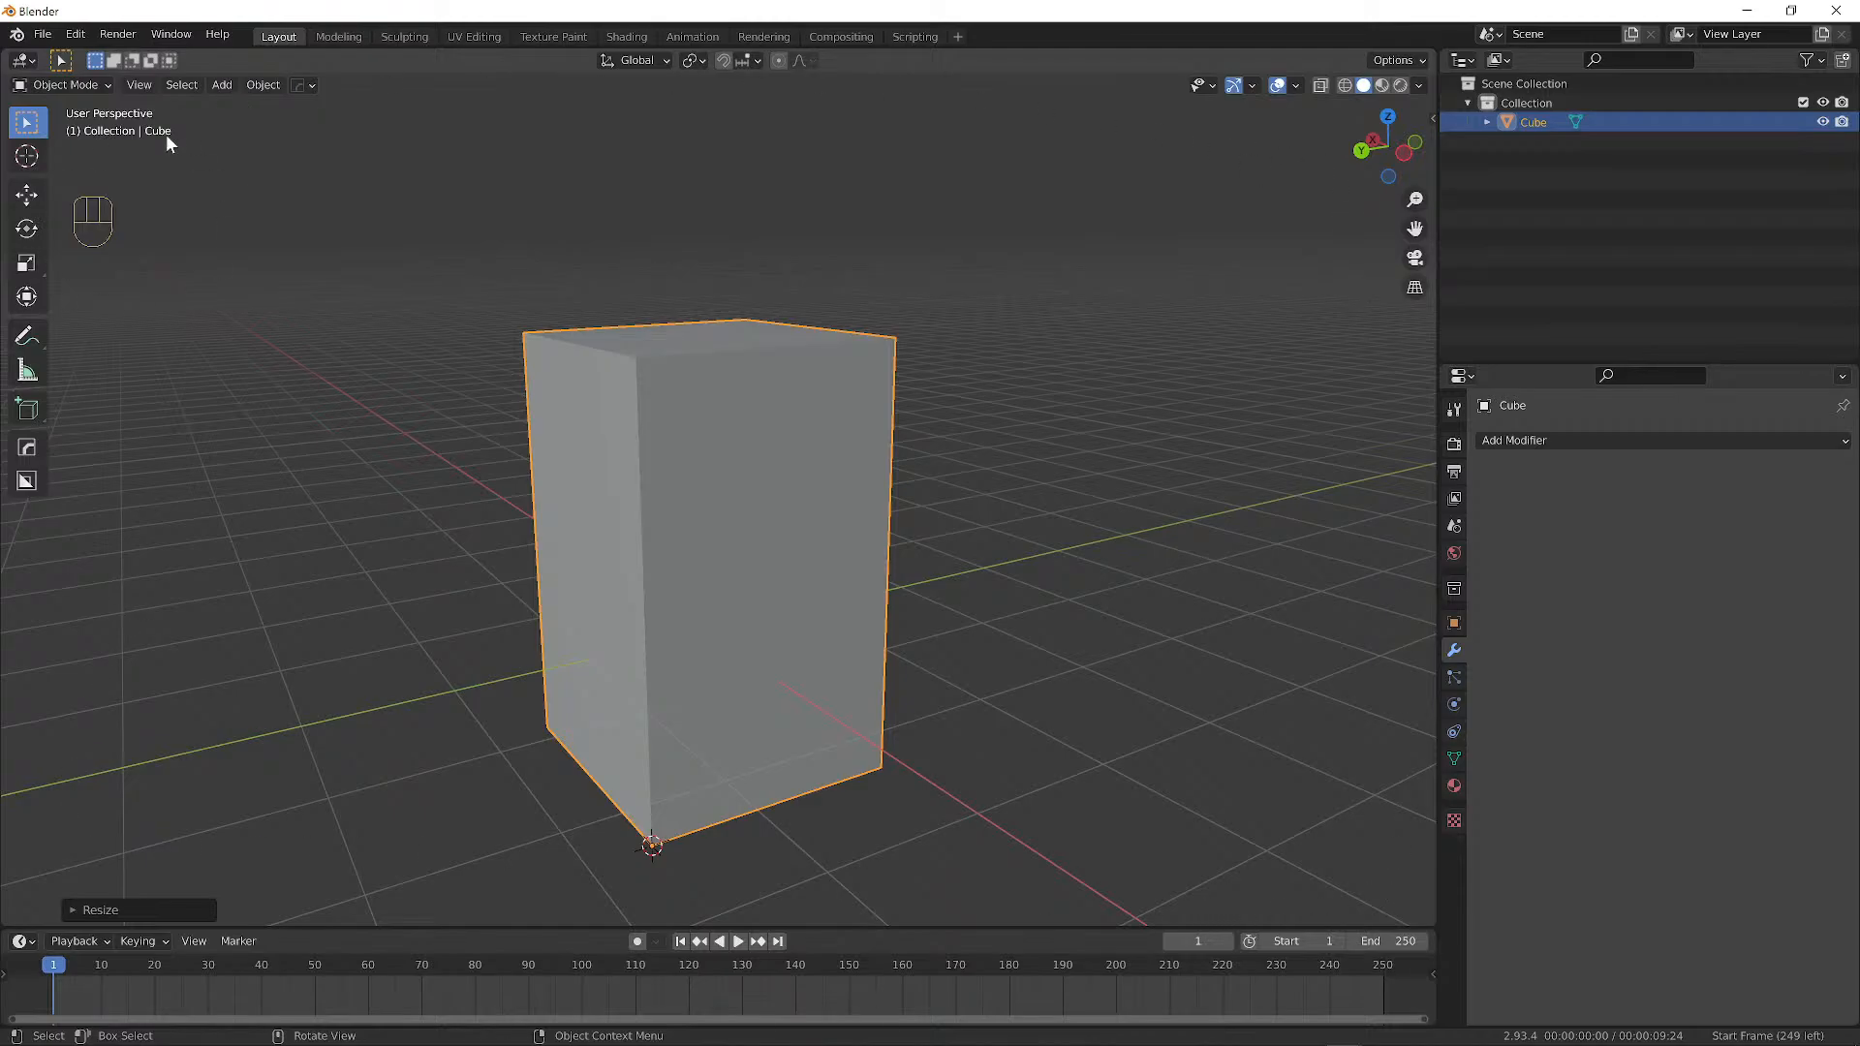
# Leave the cube in place and drag the Timeline border up until it fills half the window.
pyautogui.press('g')
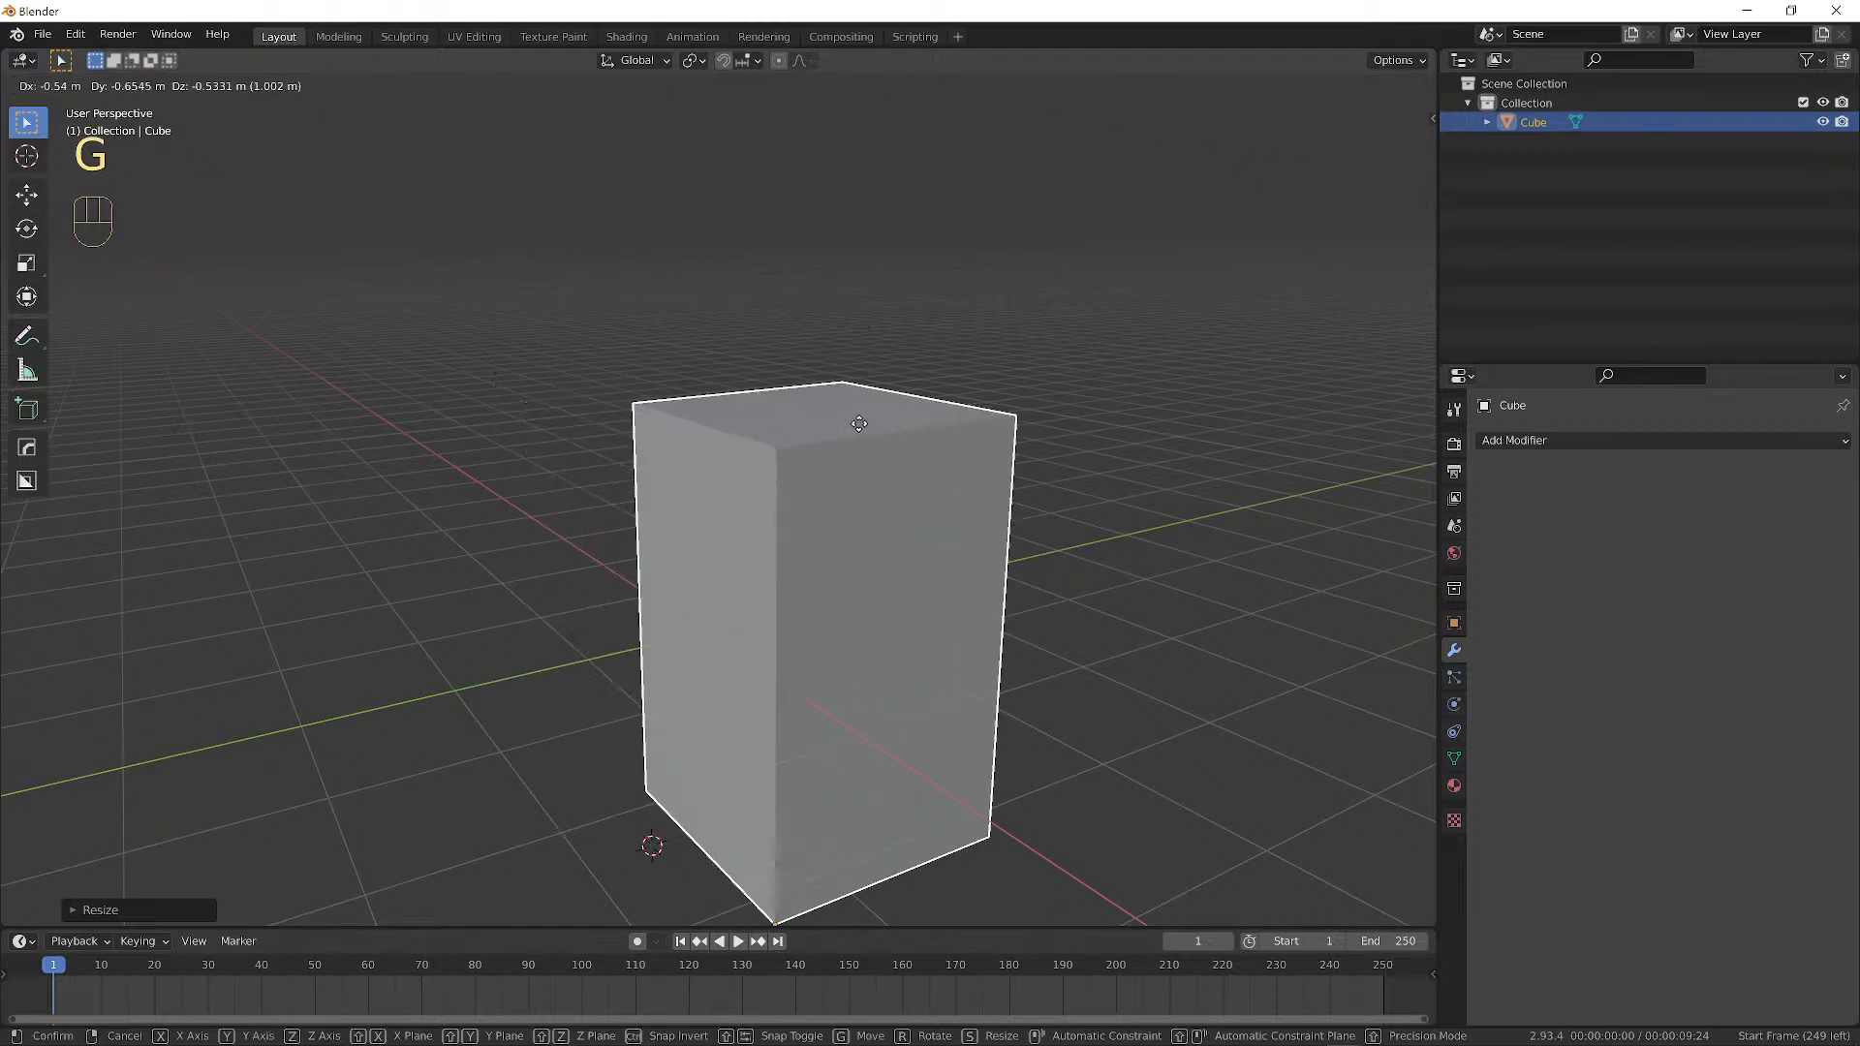
pyautogui.rightClick(228, 319)
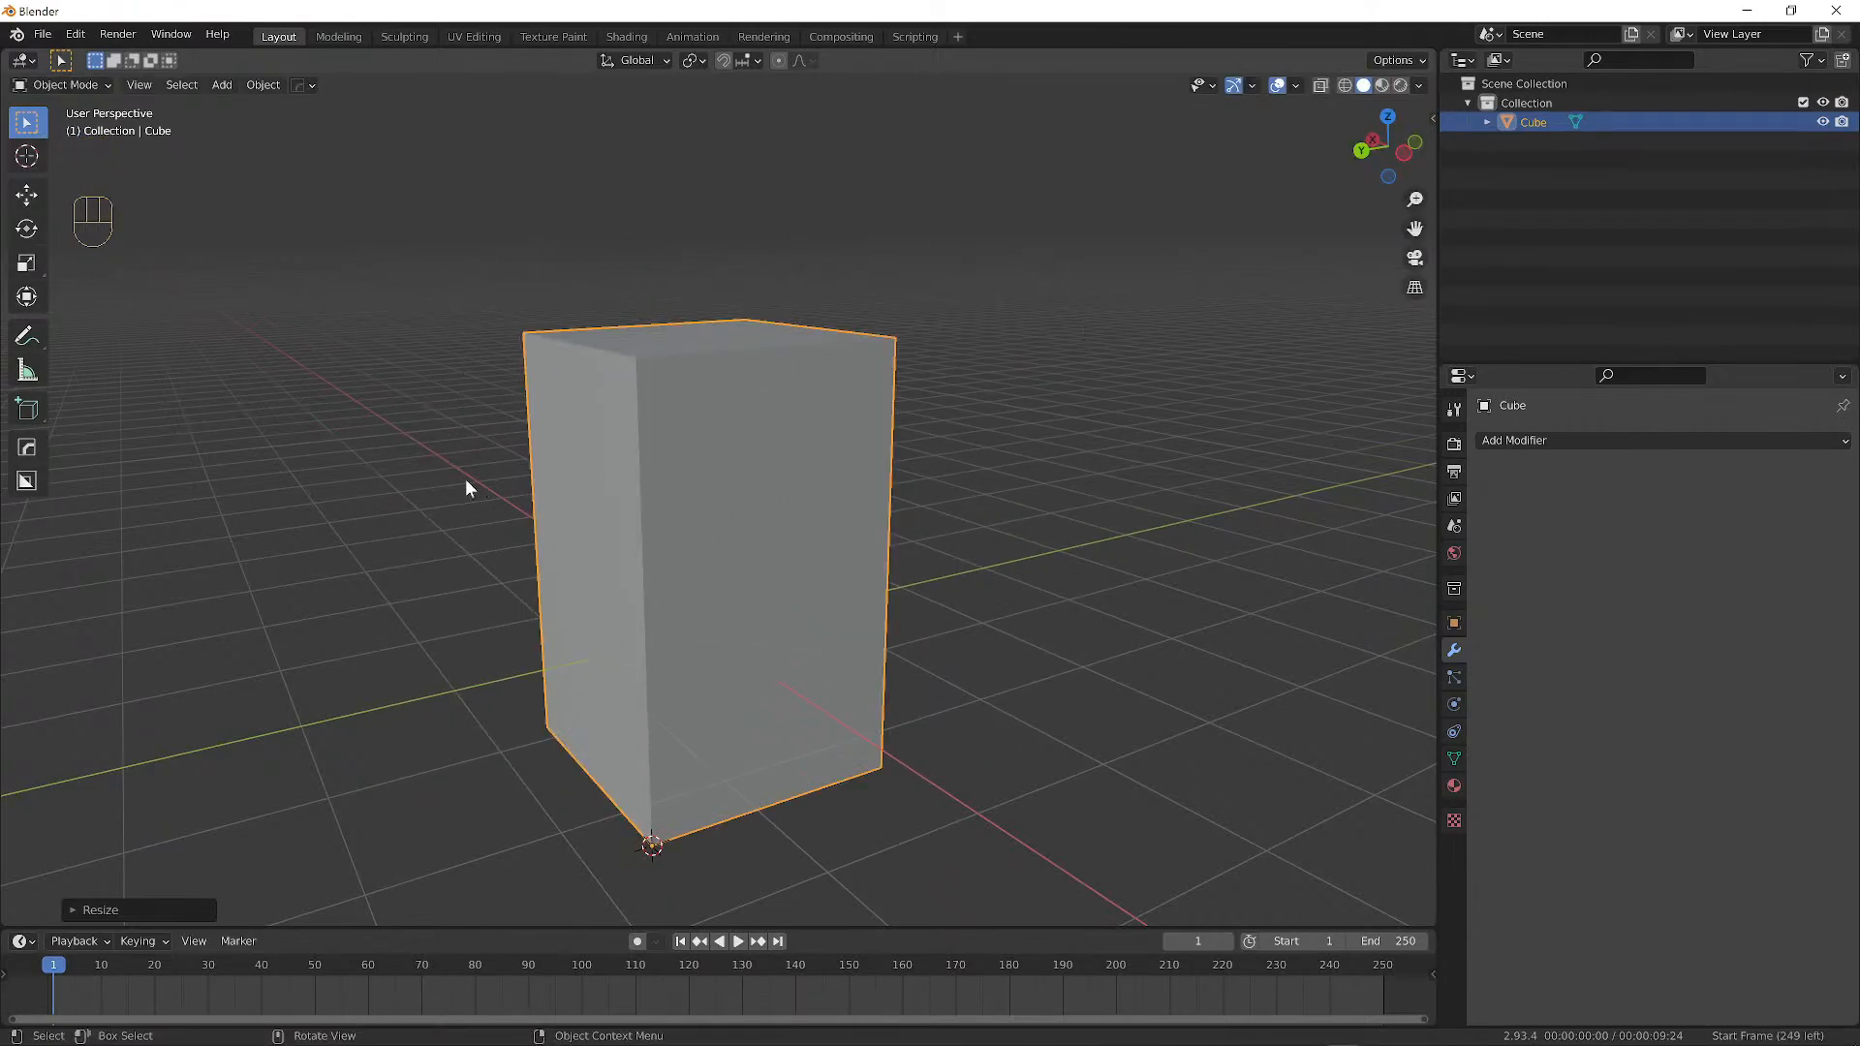
pyautogui.press('g')
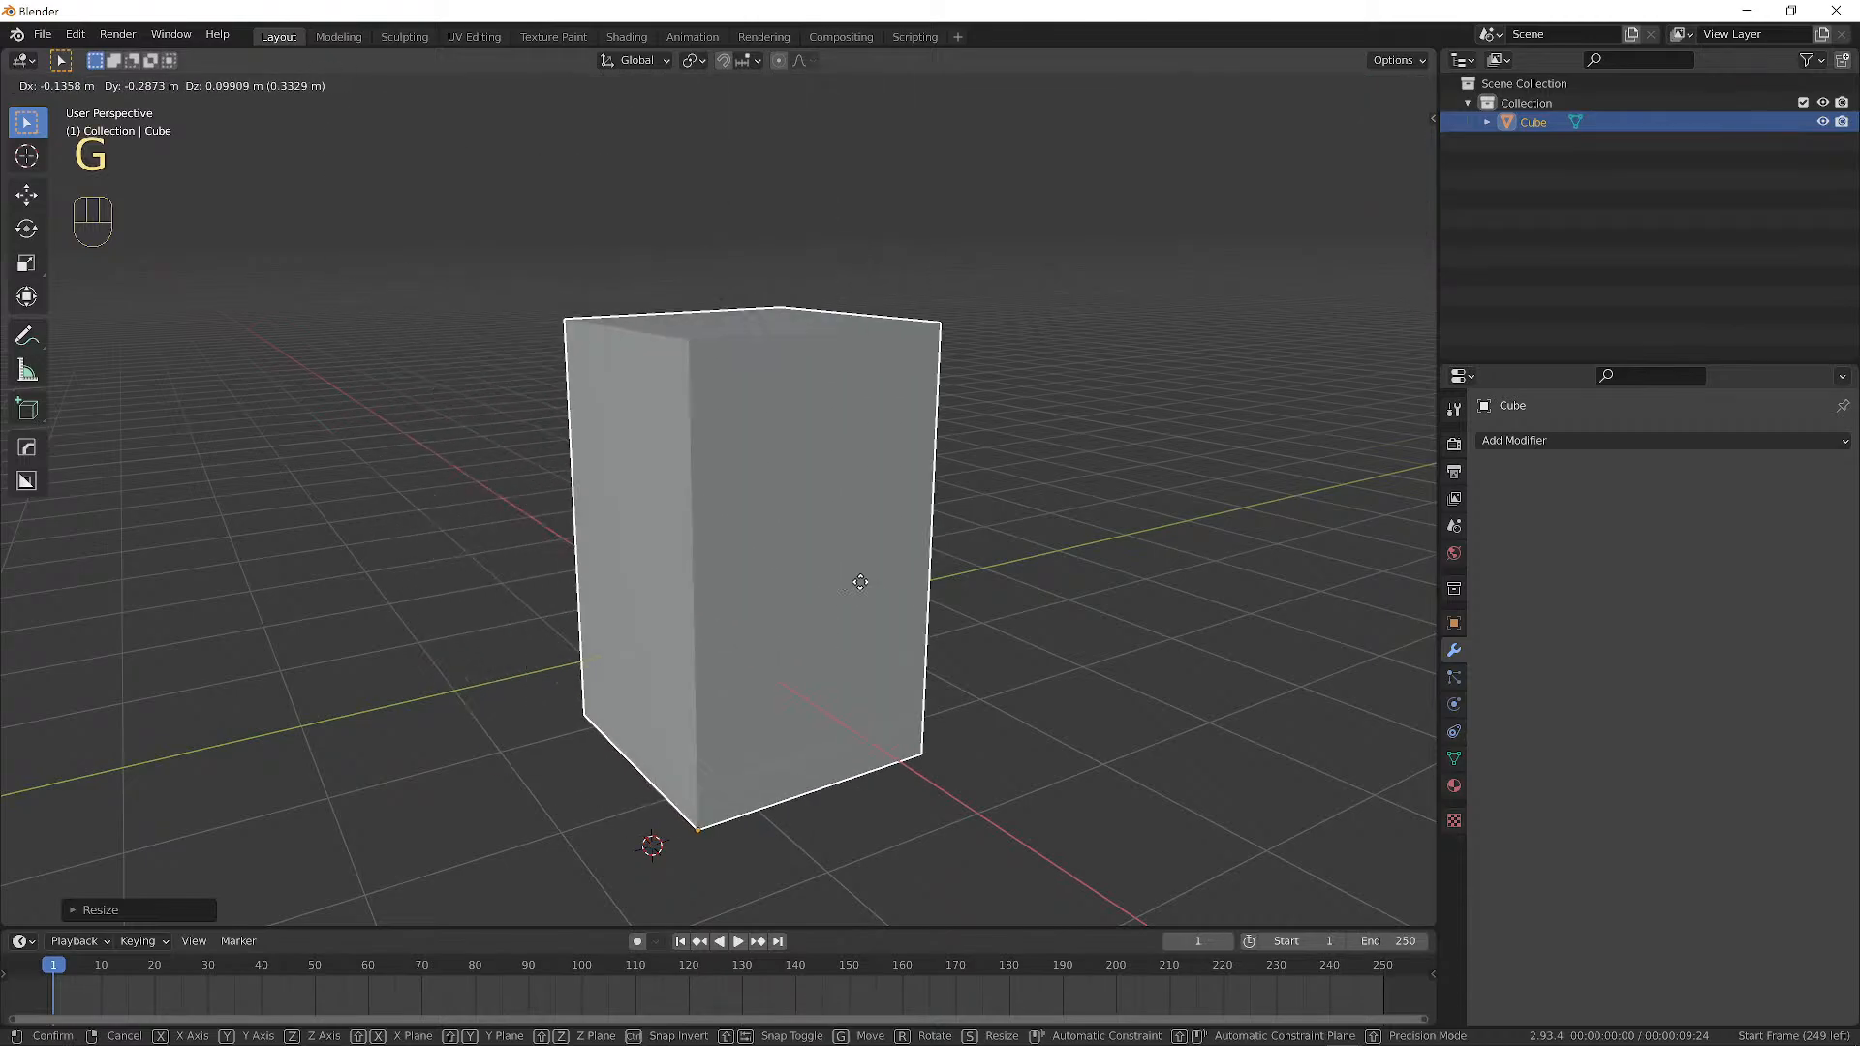
pyautogui.rightClick(753, 457)
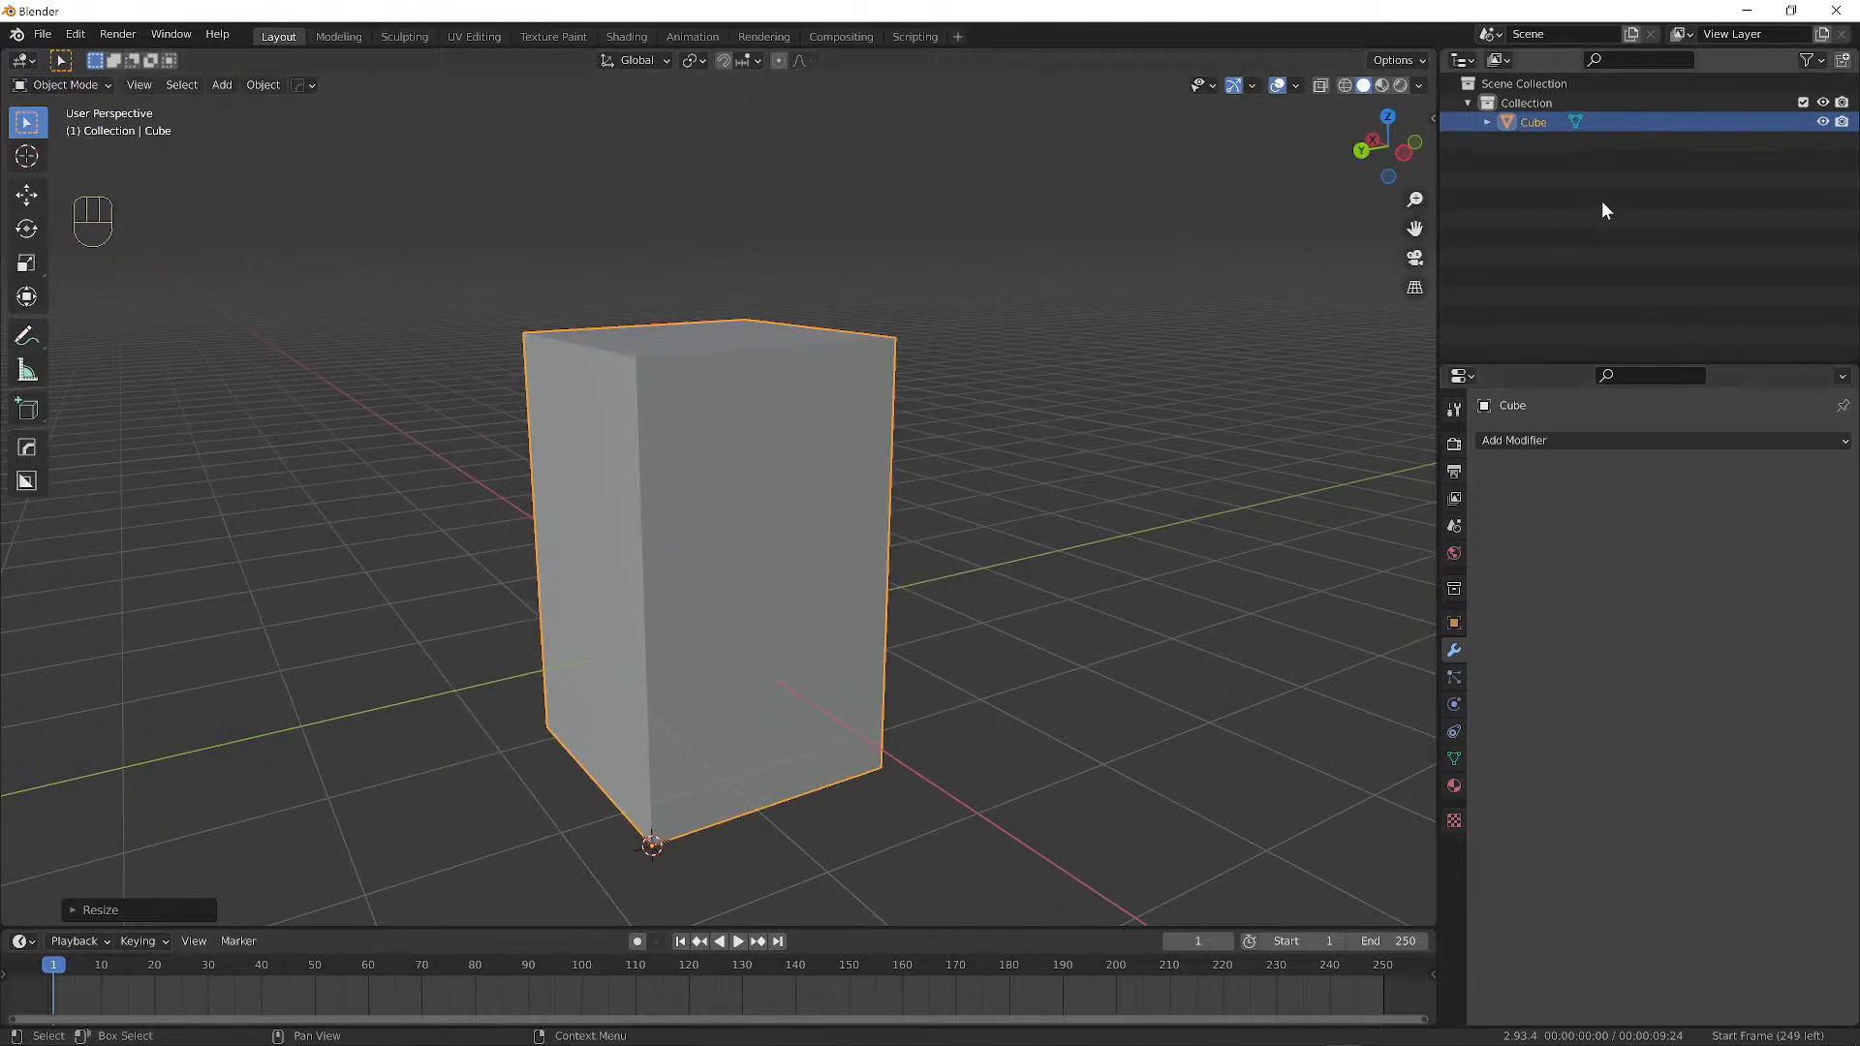
pyautogui.press('g')
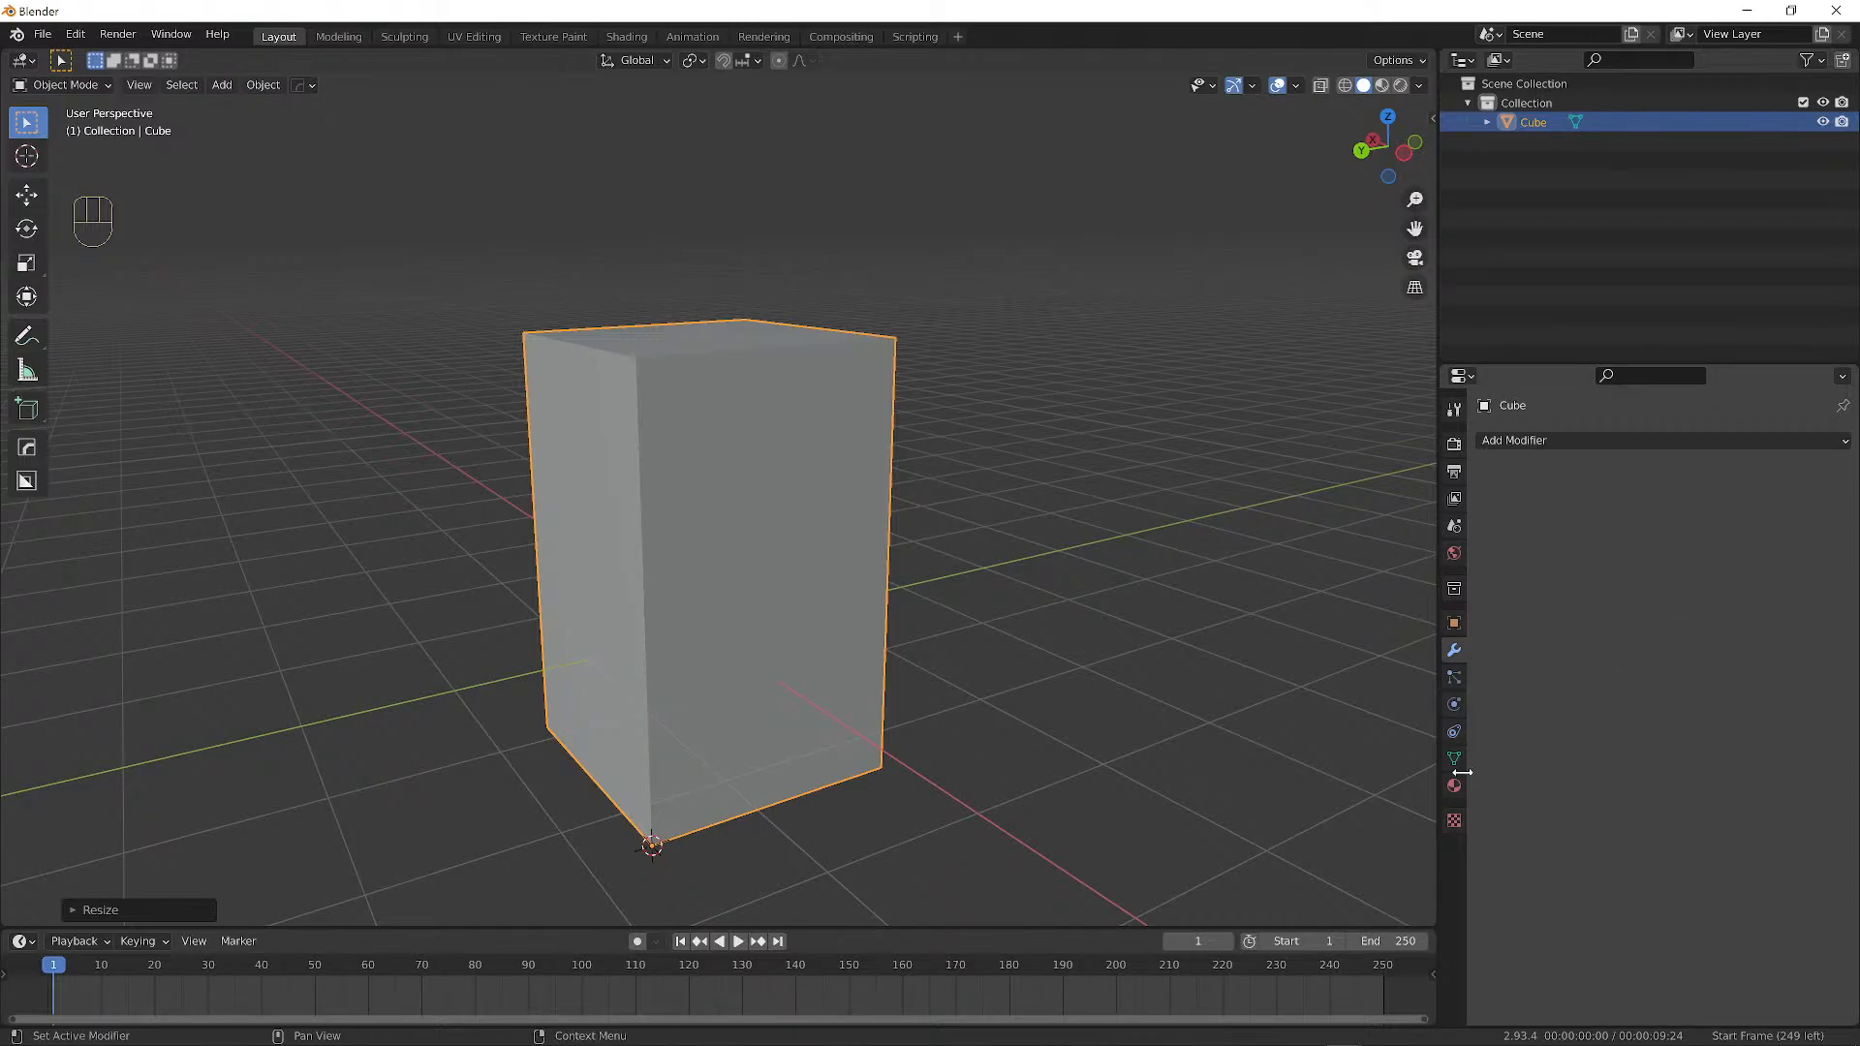
pyautogui.moveTo(878, 927); pyautogui.dragTo(975, 847)
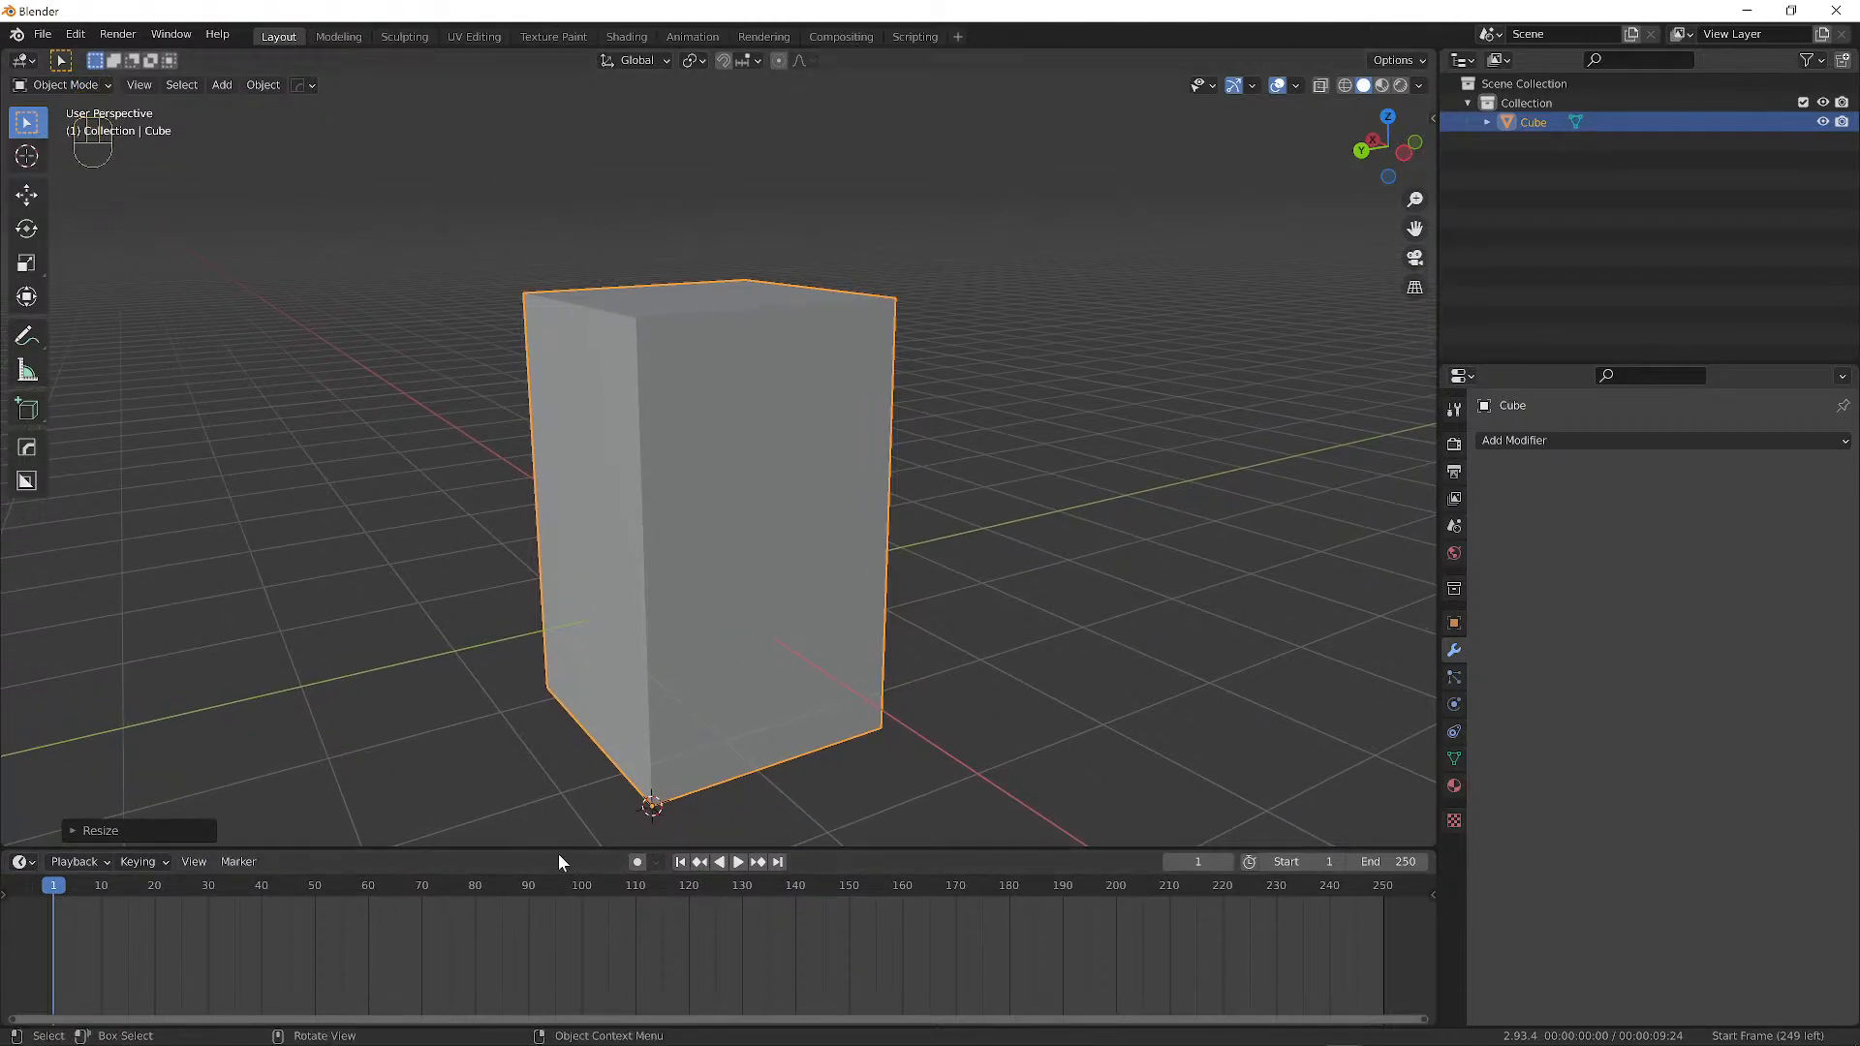
pyautogui.moveTo(563, 848); pyautogui.dragTo(557, 595)
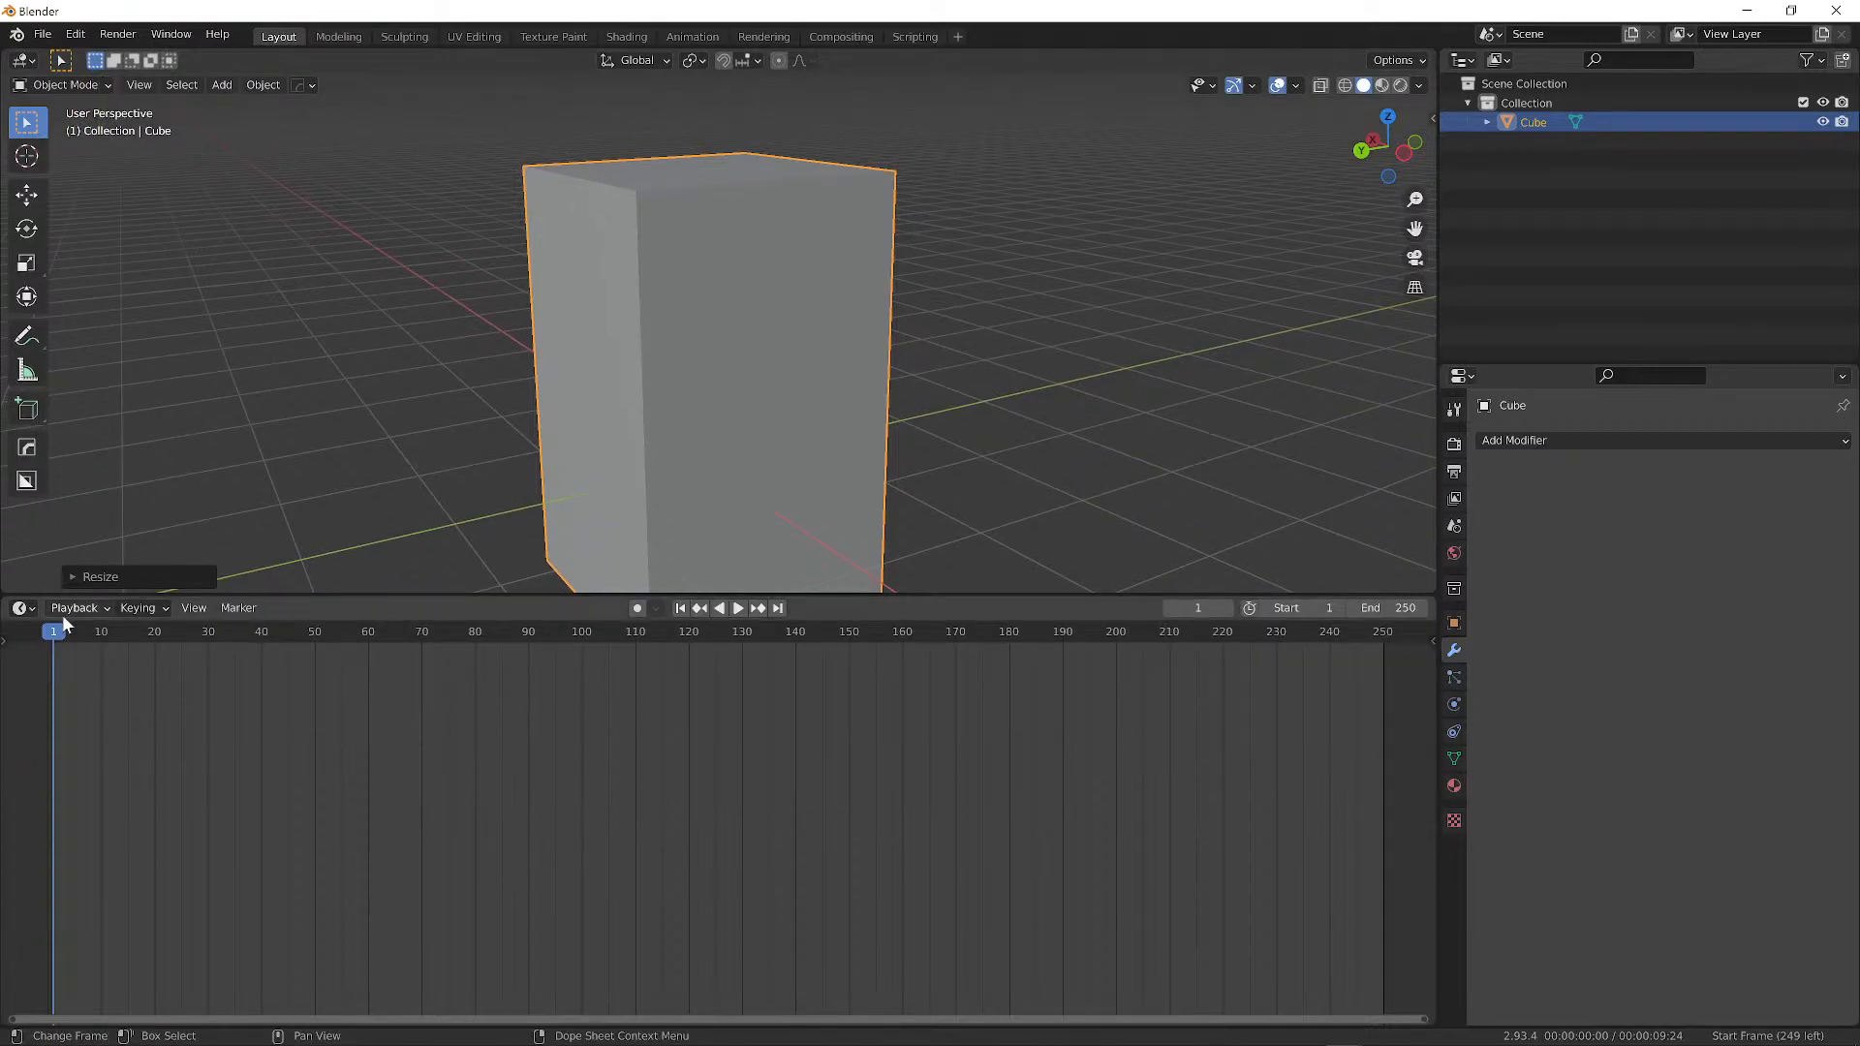
# Change the lower Timeline area to the UV Editor and switch the tall box to Edit Mode.
pyautogui.click(23, 608)
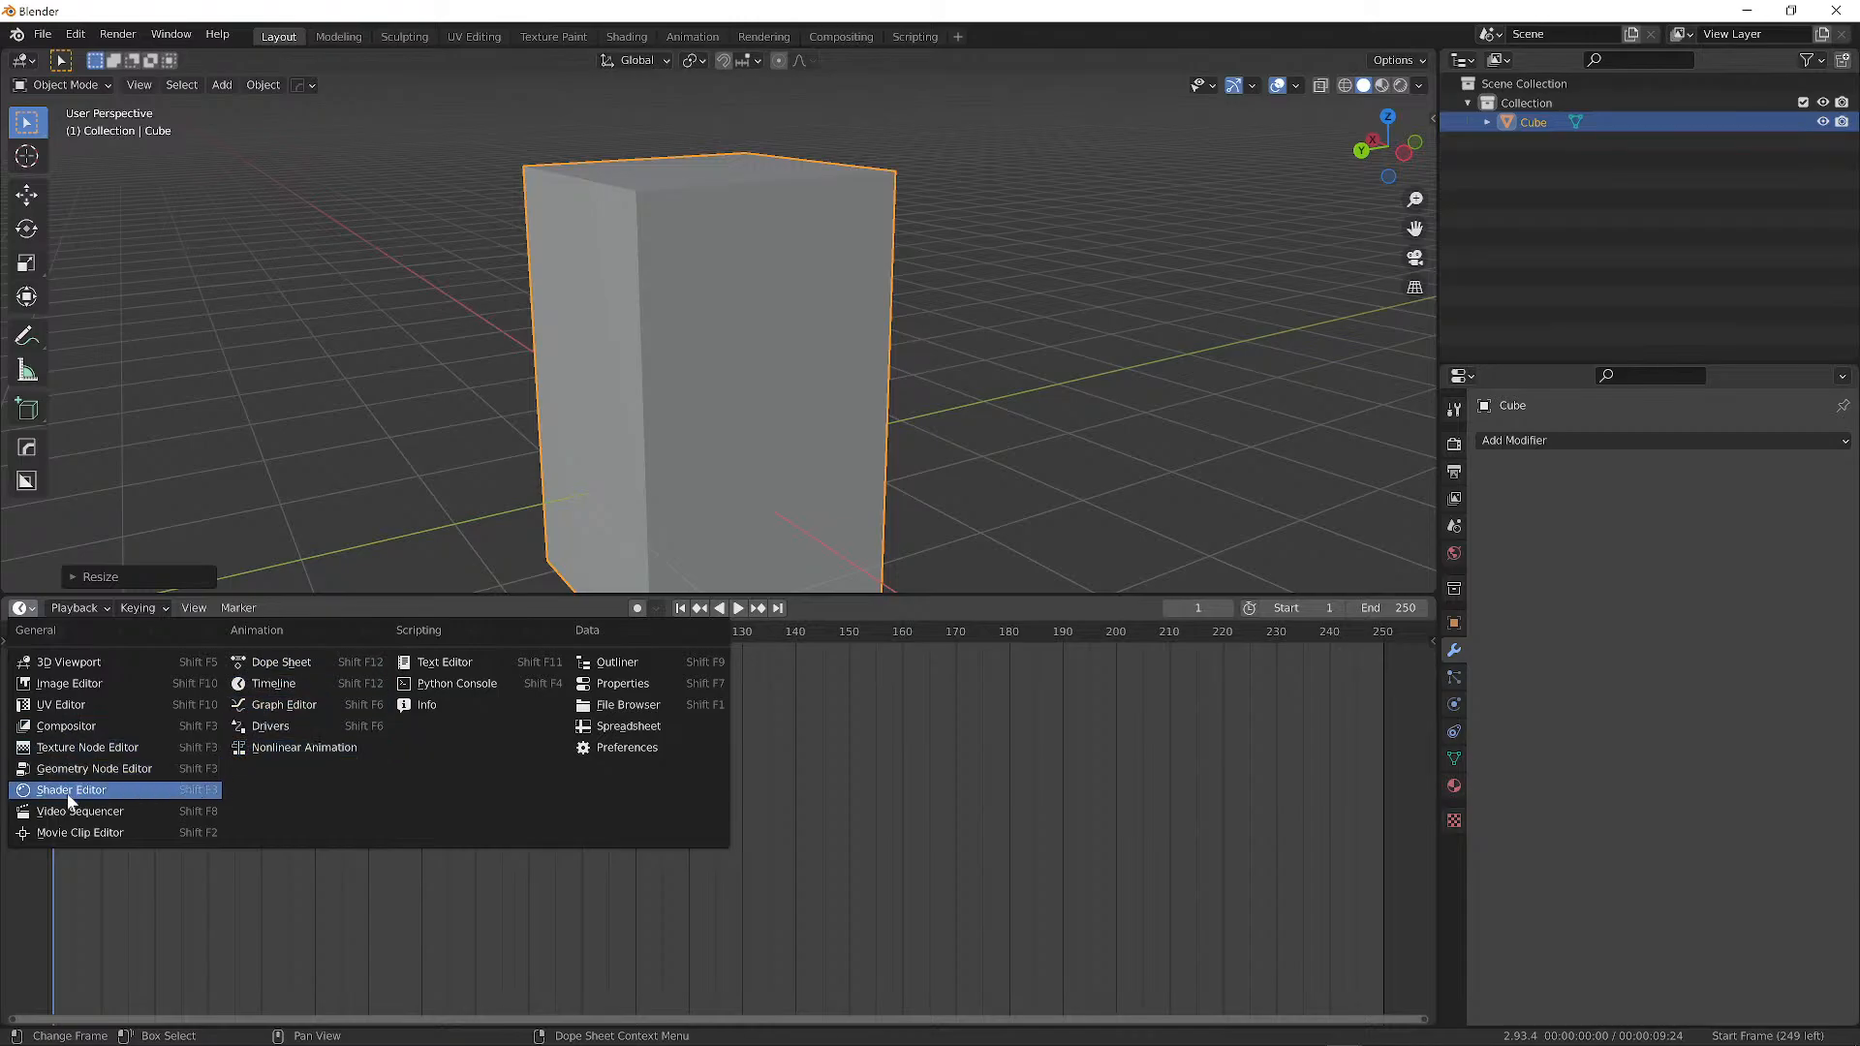
pyautogui.click(64, 704)
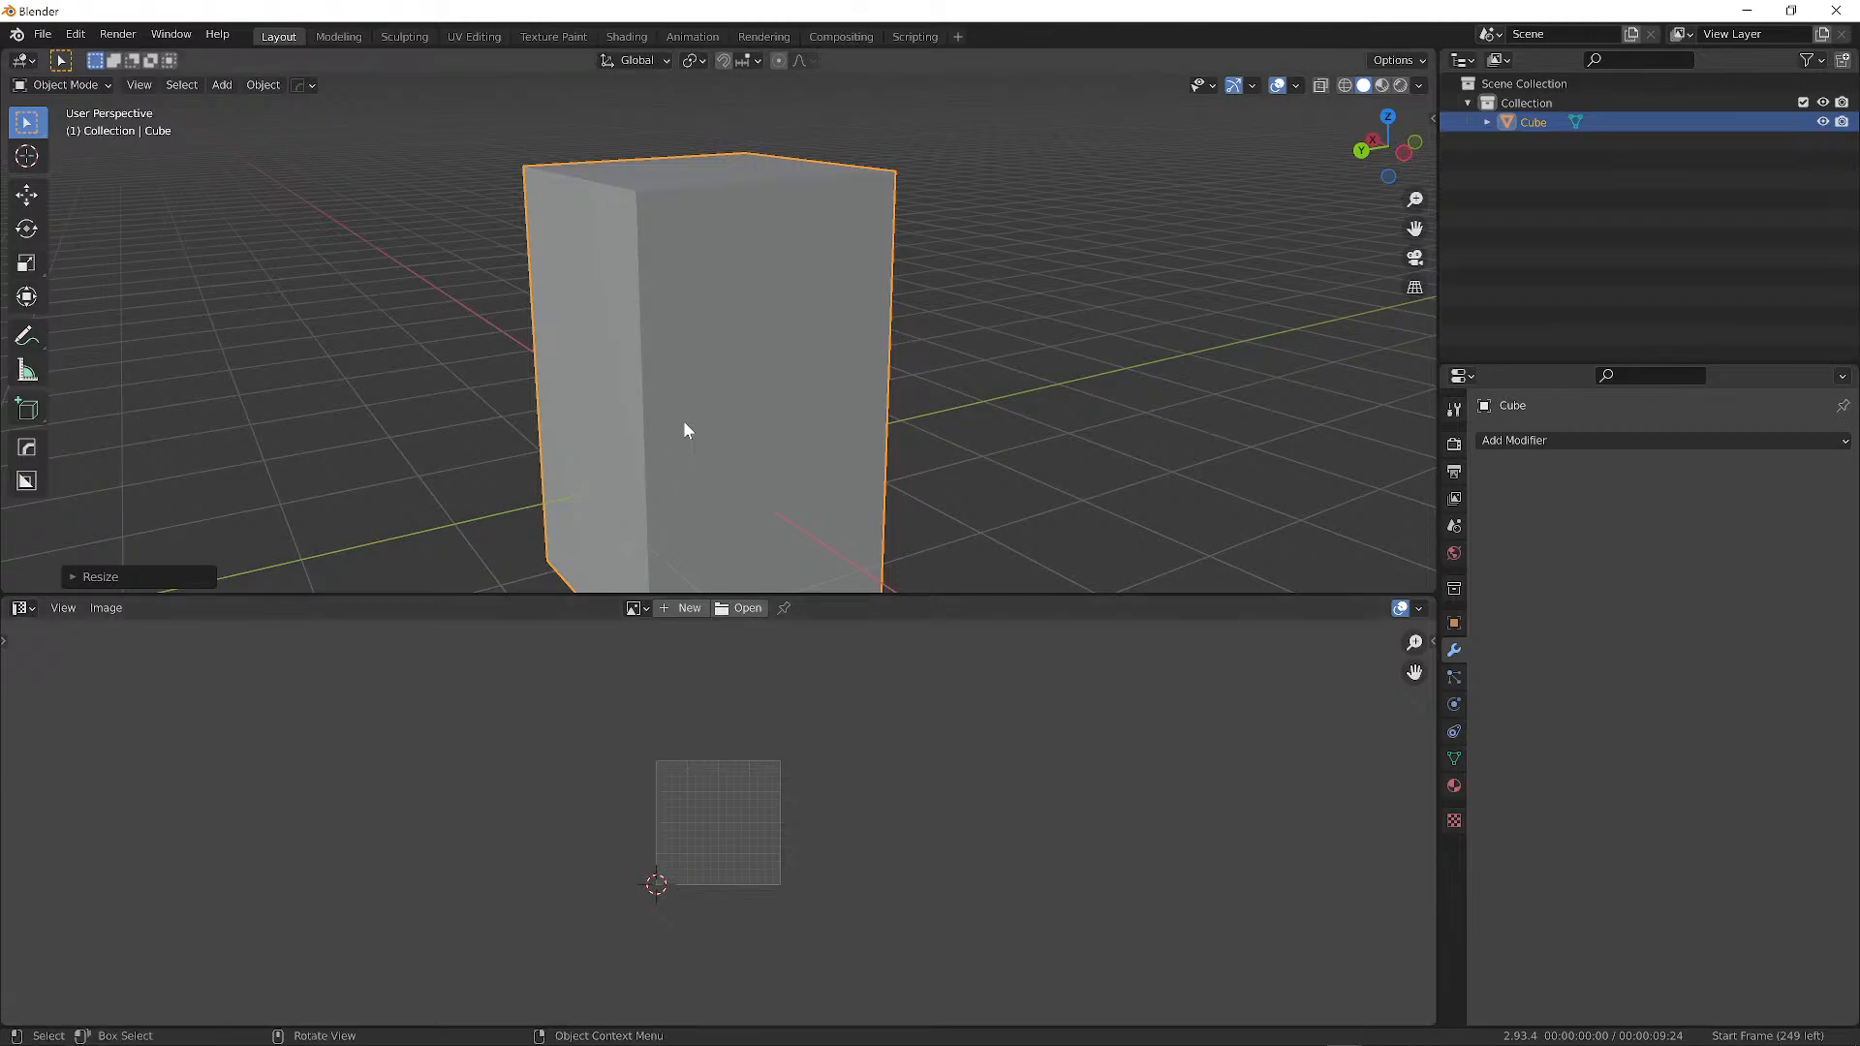
pyautogui.scroll(3, 722, 880)
pyautogui.scroll(-2, 681, 445)
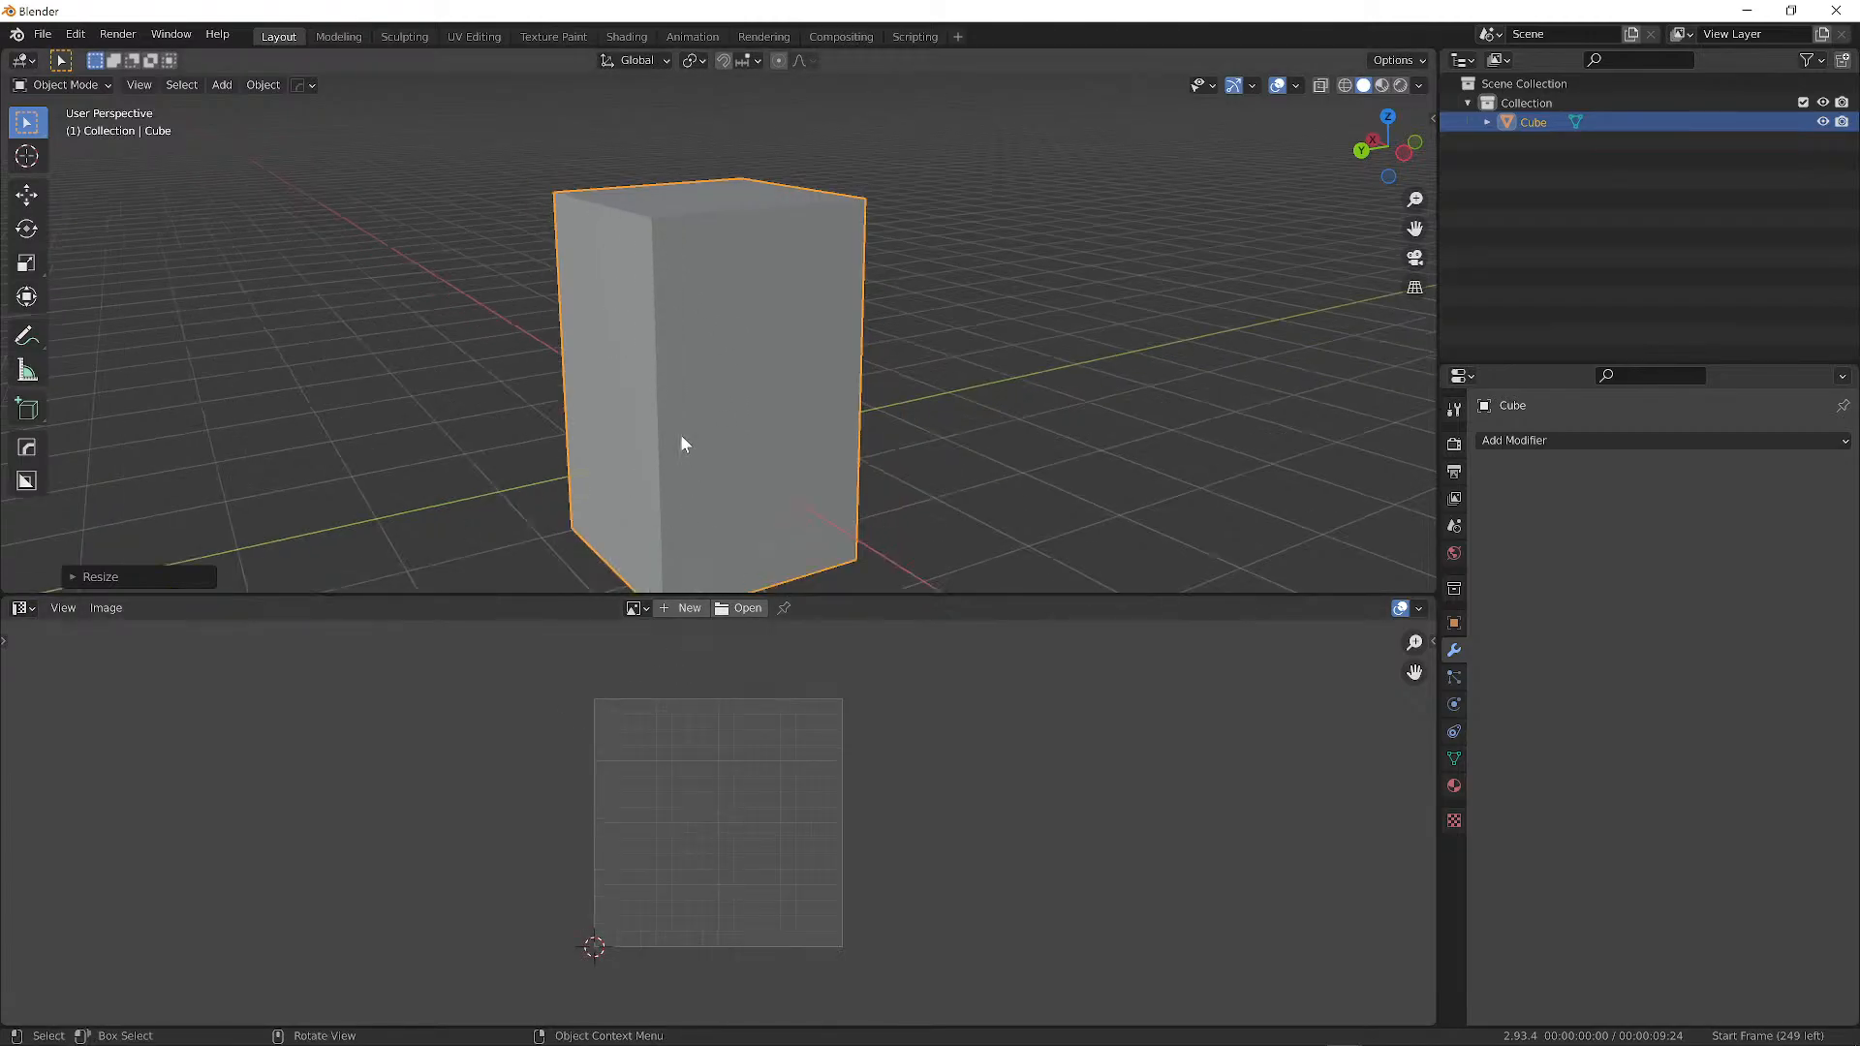
pyautogui.click(61, 85)
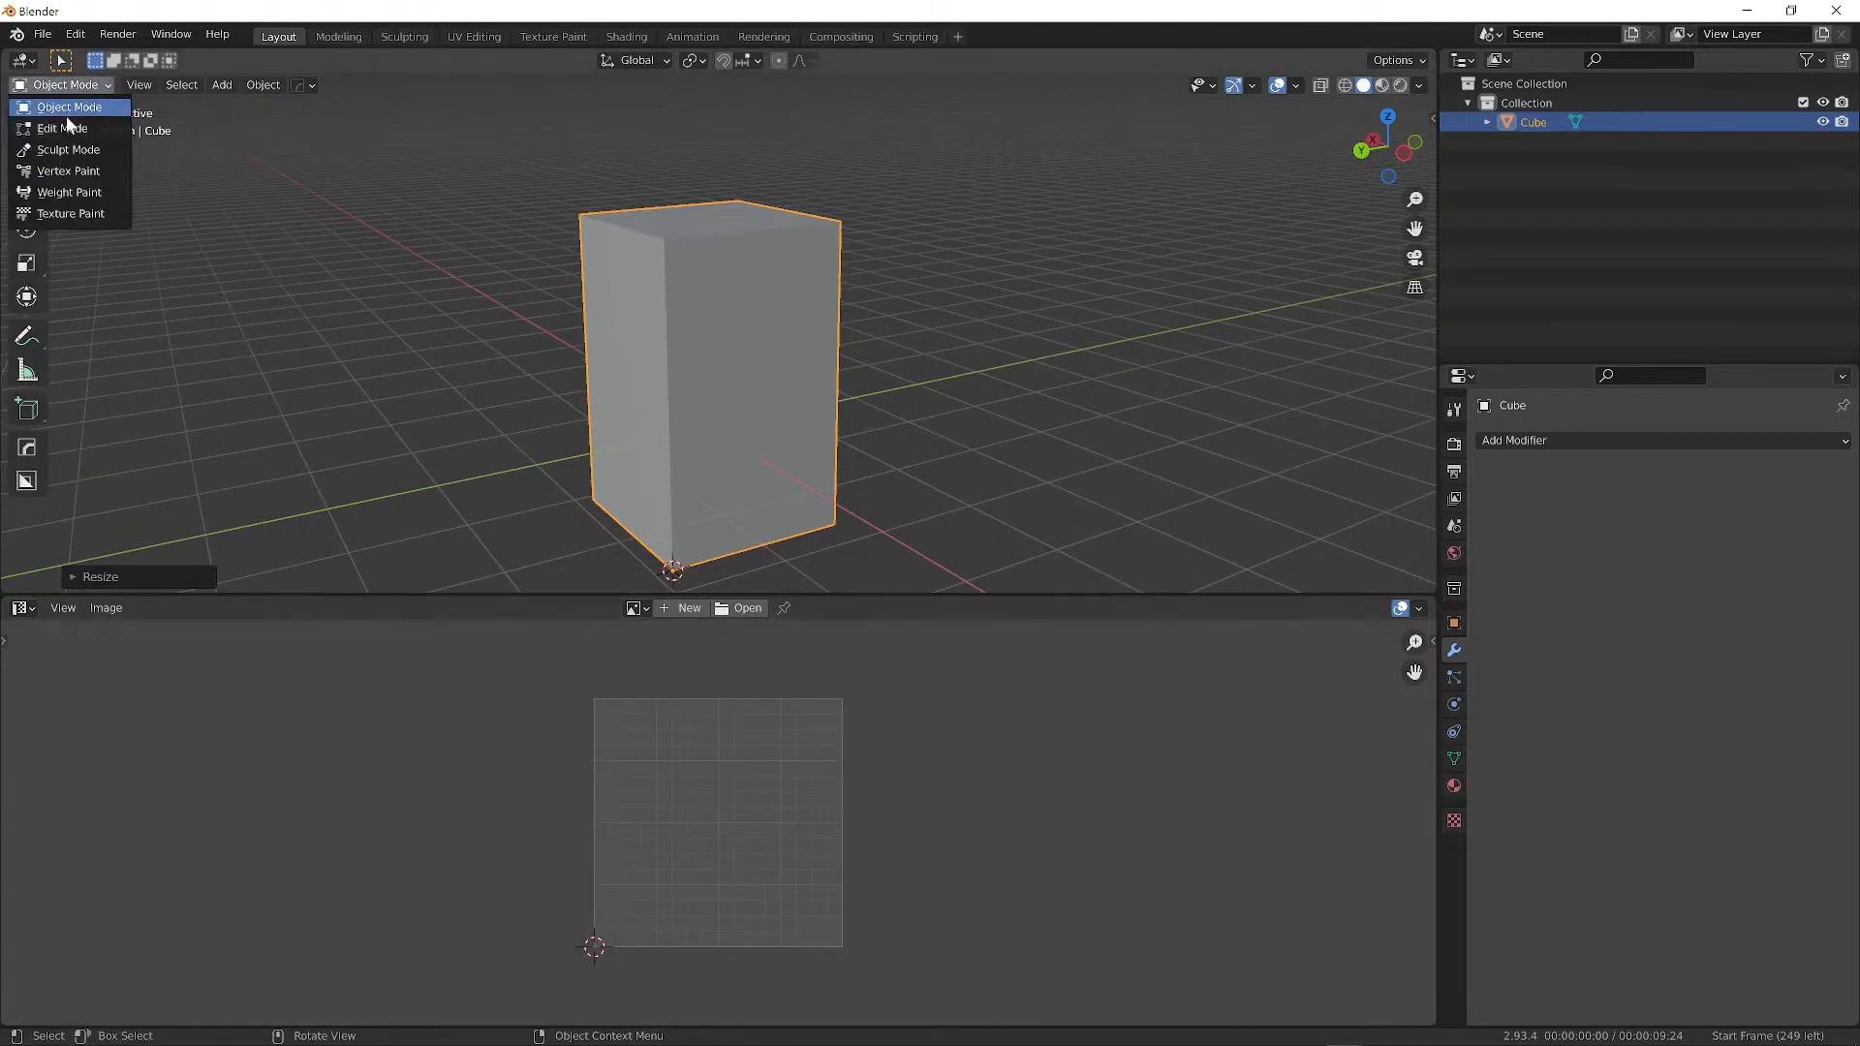
pyautogui.click(68, 126)
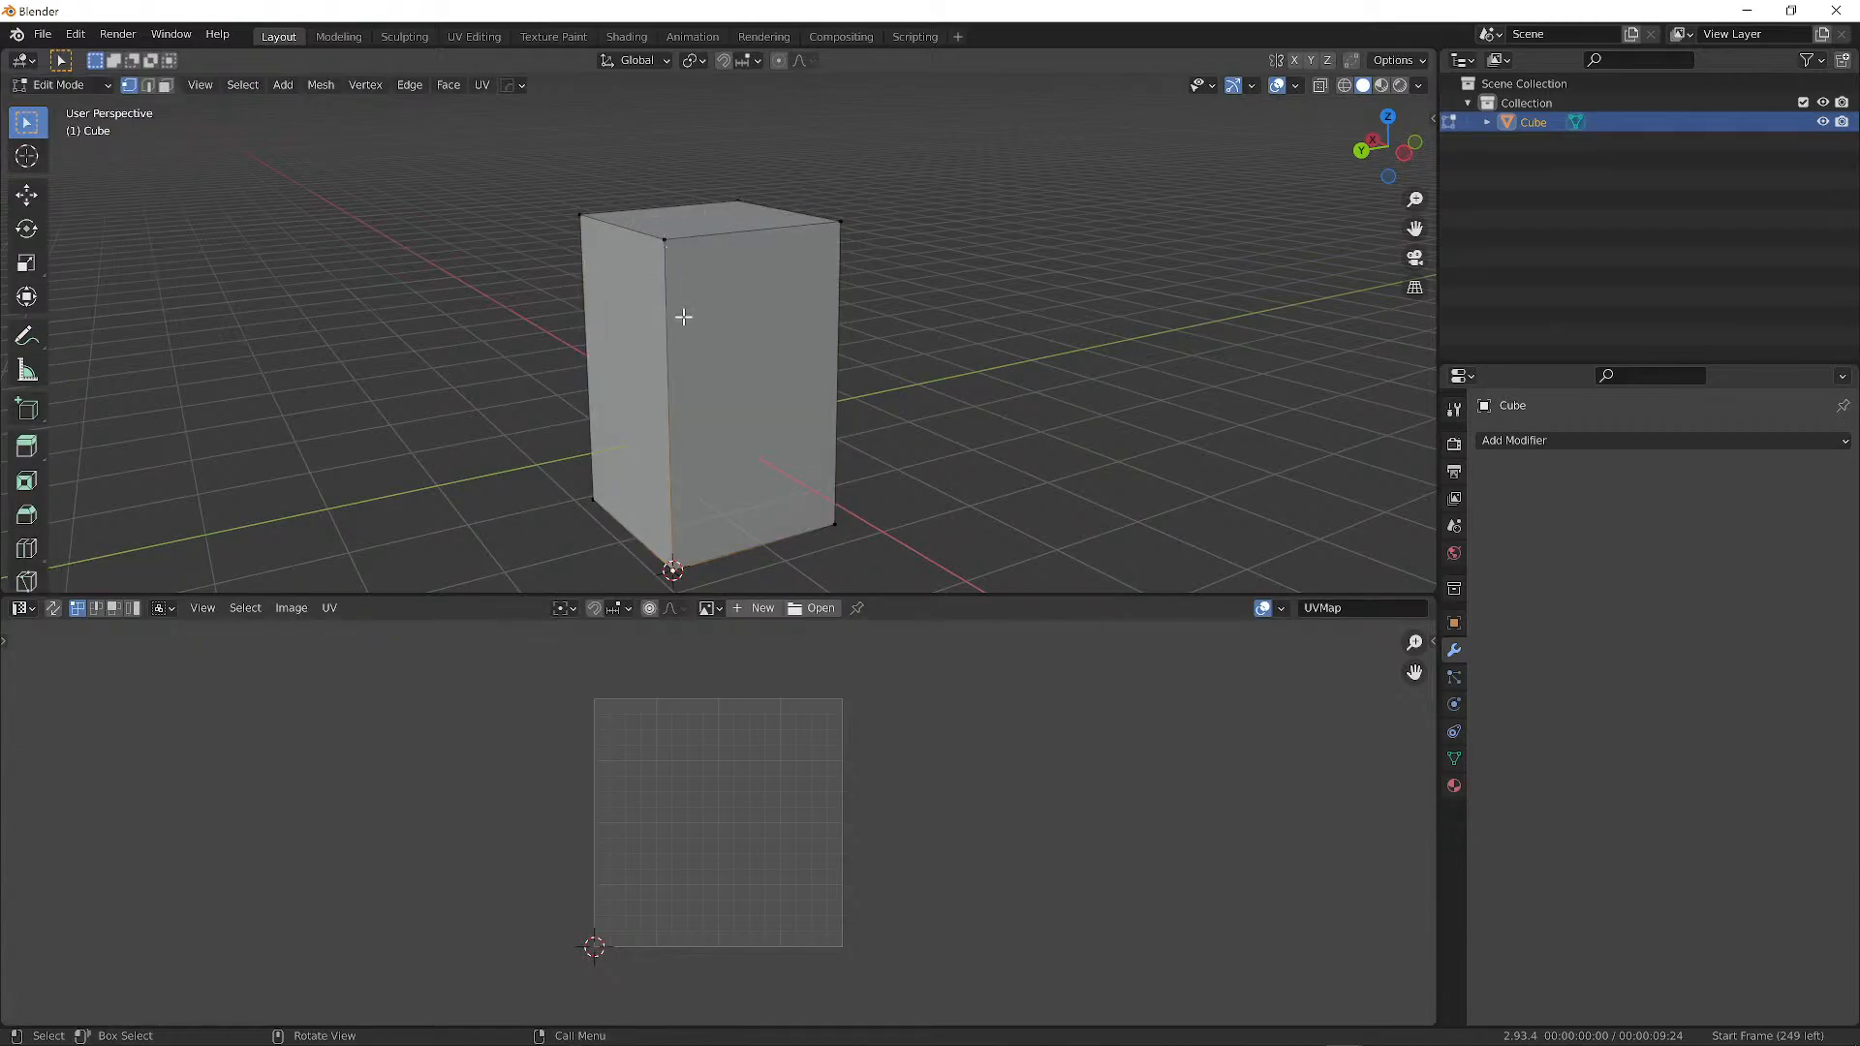
# Select the box's whole mesh with A so its UV layout shows in the UV Editor.
pyautogui.moveTo(684, 317)
pyautogui.mouseDown(button='middle')
pyautogui.moveTo(710, 274)
pyautogui.moveTo(710, 316)
pyautogui.mouseUp(button='middle')
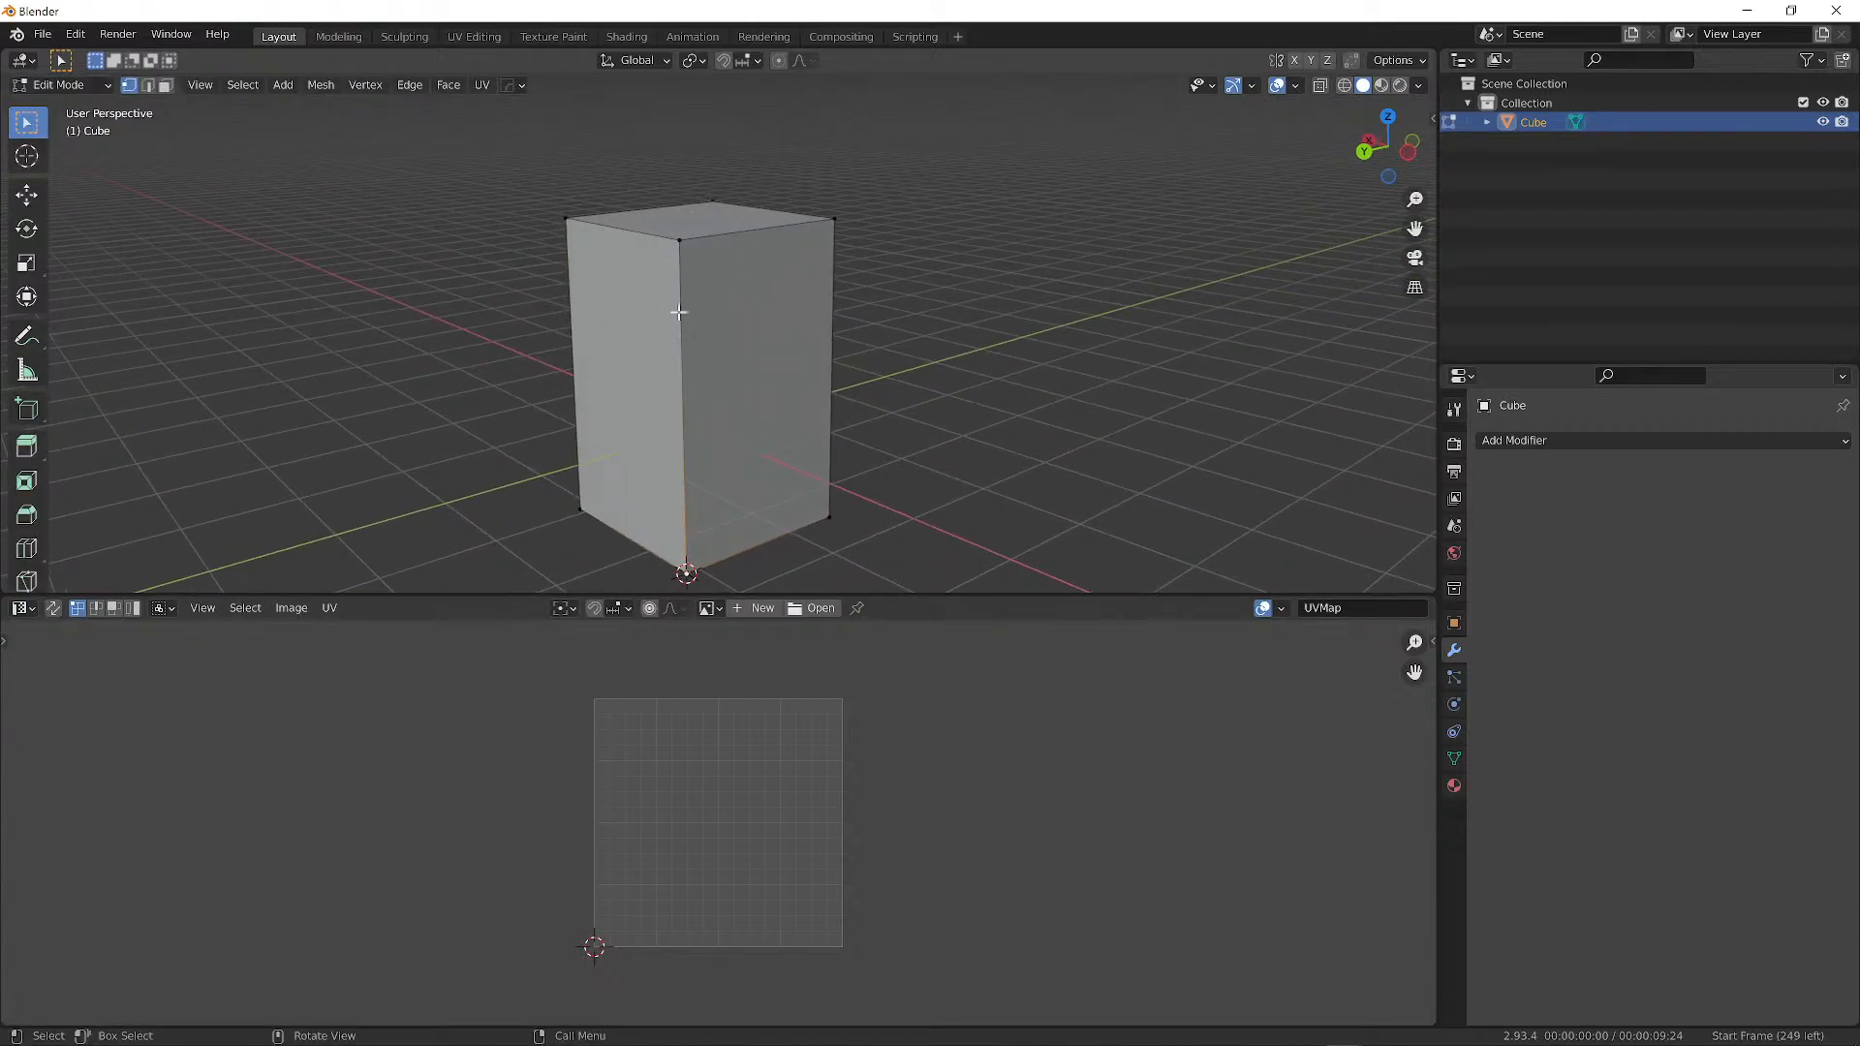
pyautogui.press('a')
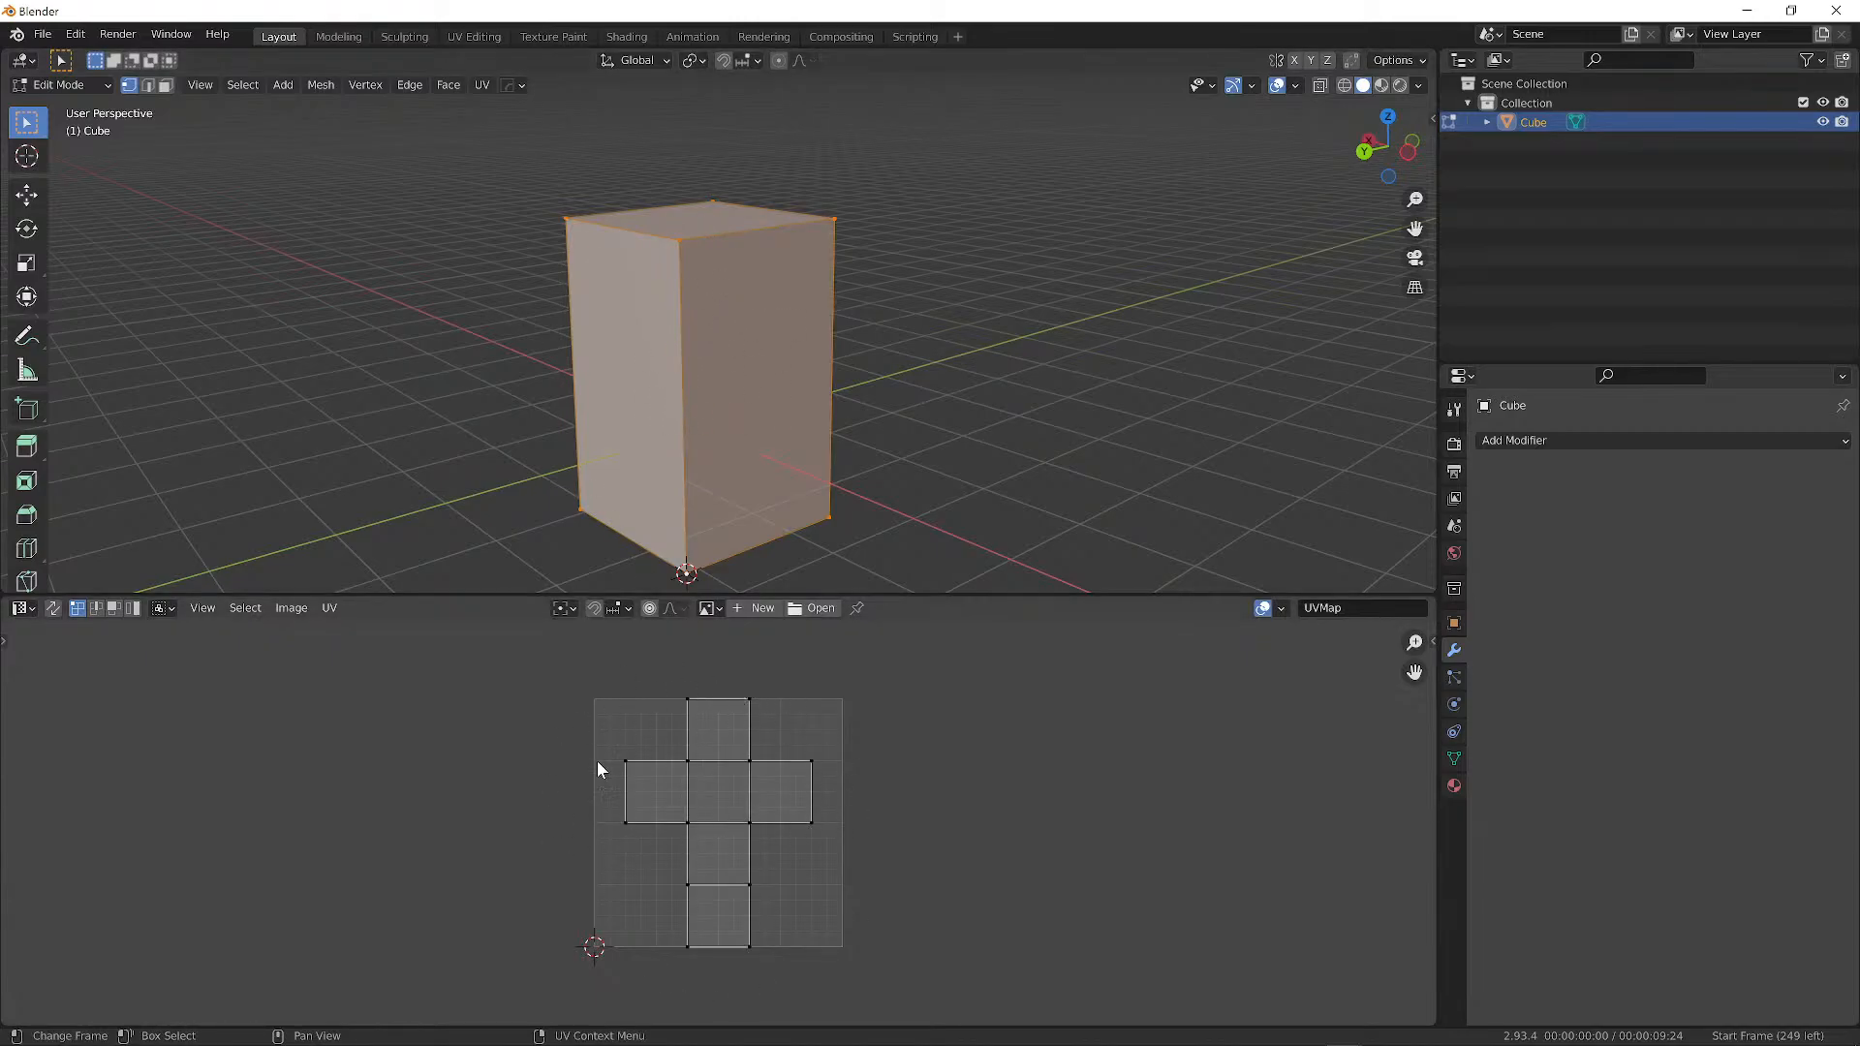
pyautogui.scroll(3, 750, 831)
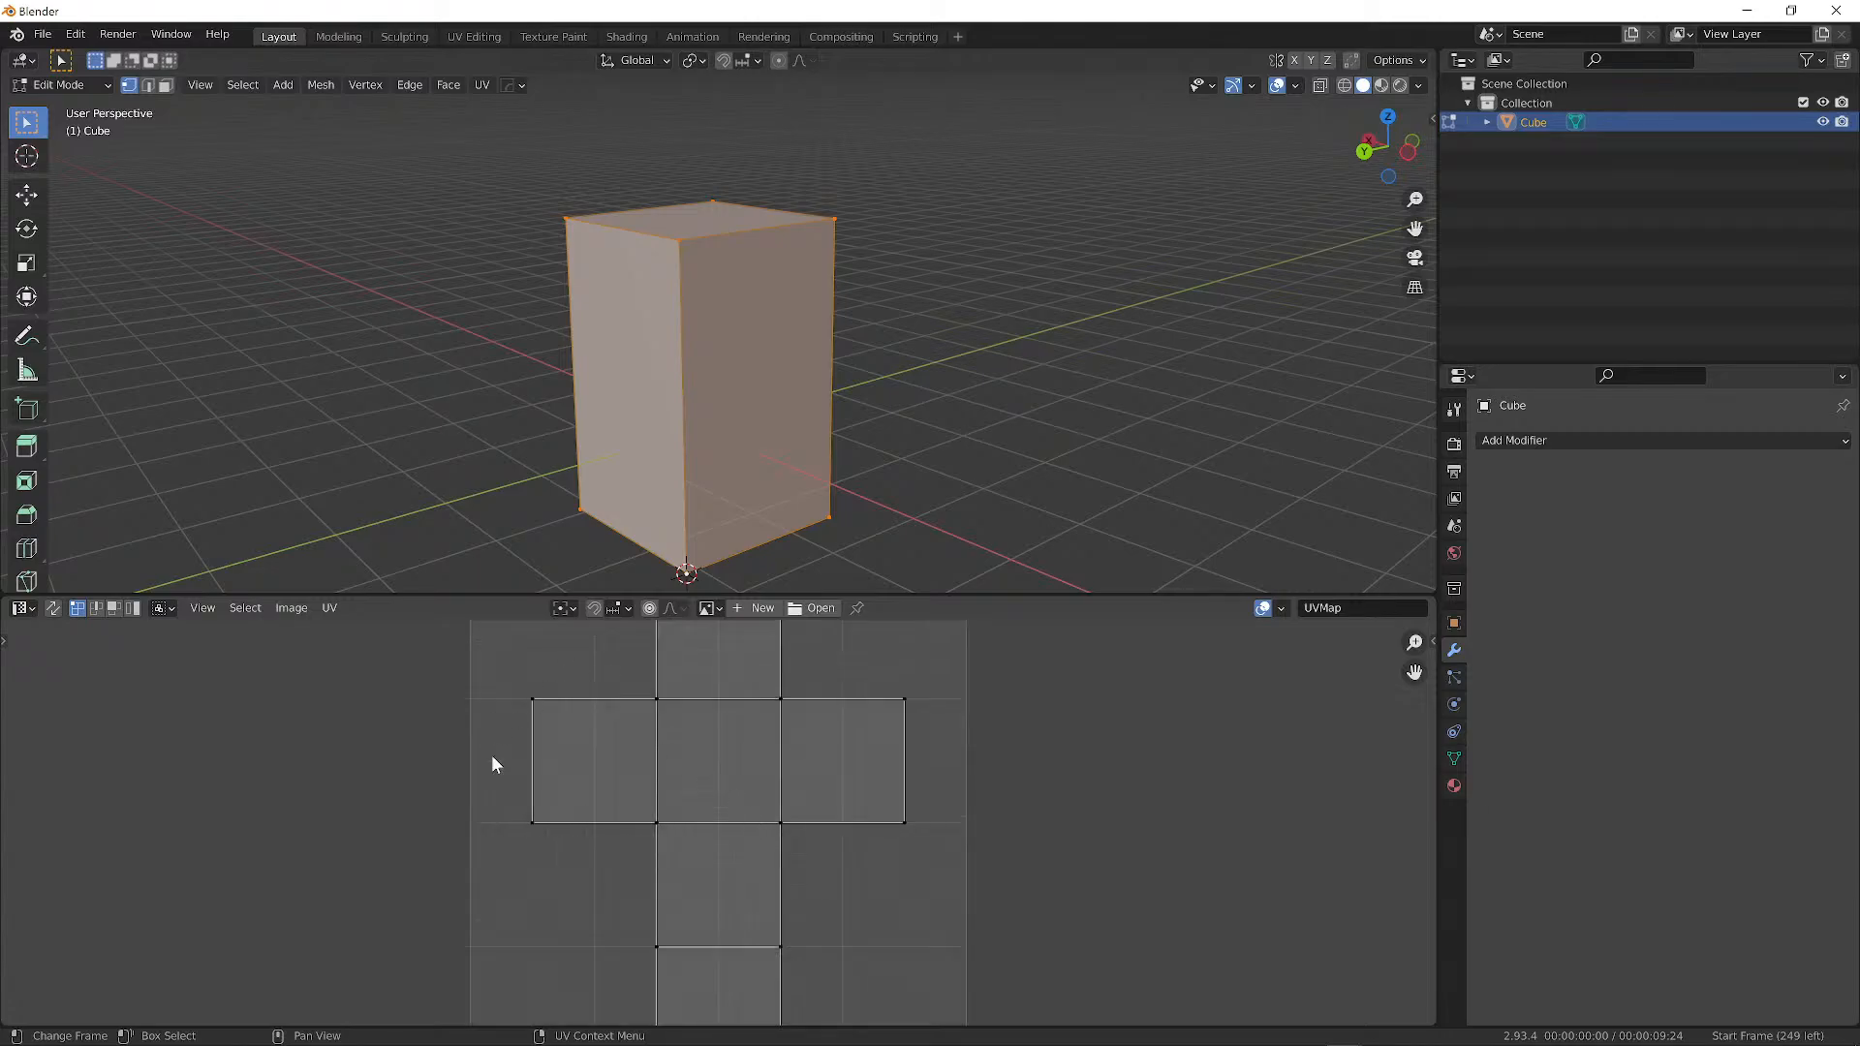
# Pan and zoom the UV Editor to centre the cross-shaped unwrap, then orbit the 3D view.
pyautogui.moveTo(662, 666); pyautogui.dragTo(621, 833, button='middle')
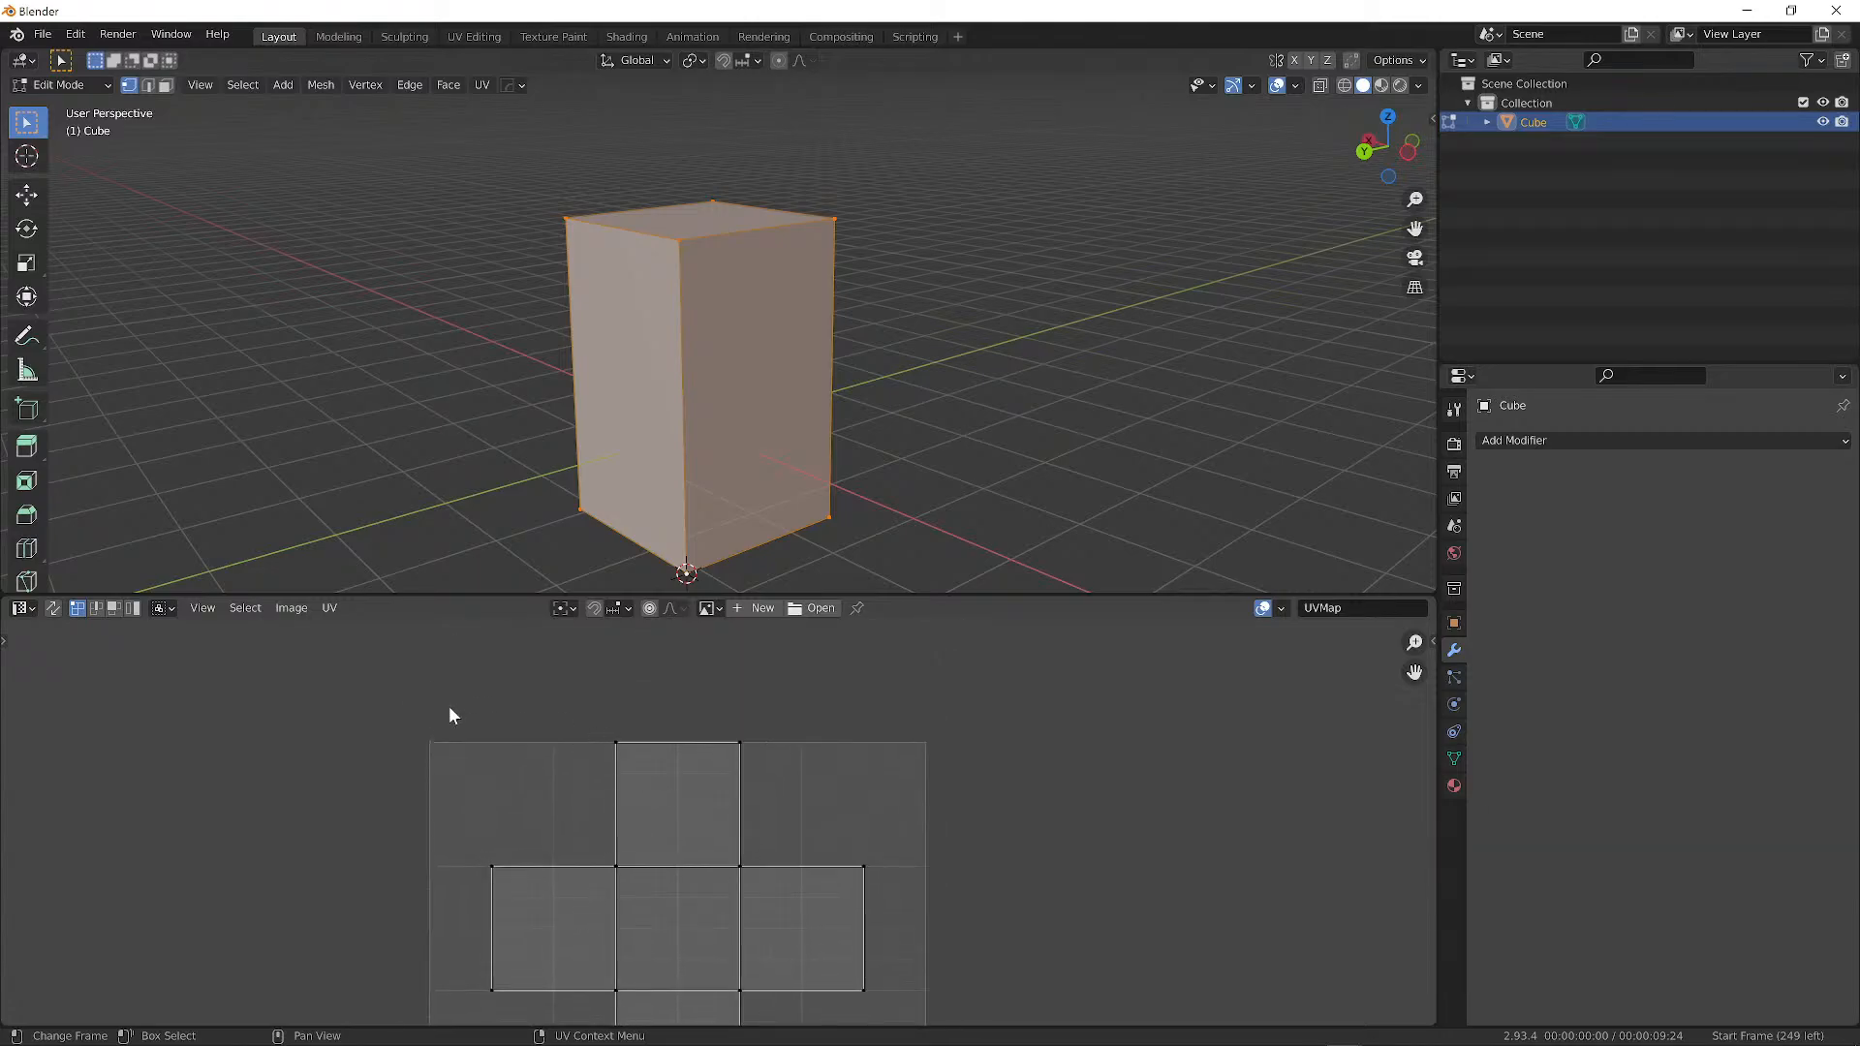
pyautogui.moveTo(901, 846); pyautogui.dragTo(910, 700, button='middle')
pyautogui.scroll(-2, 776, 709)
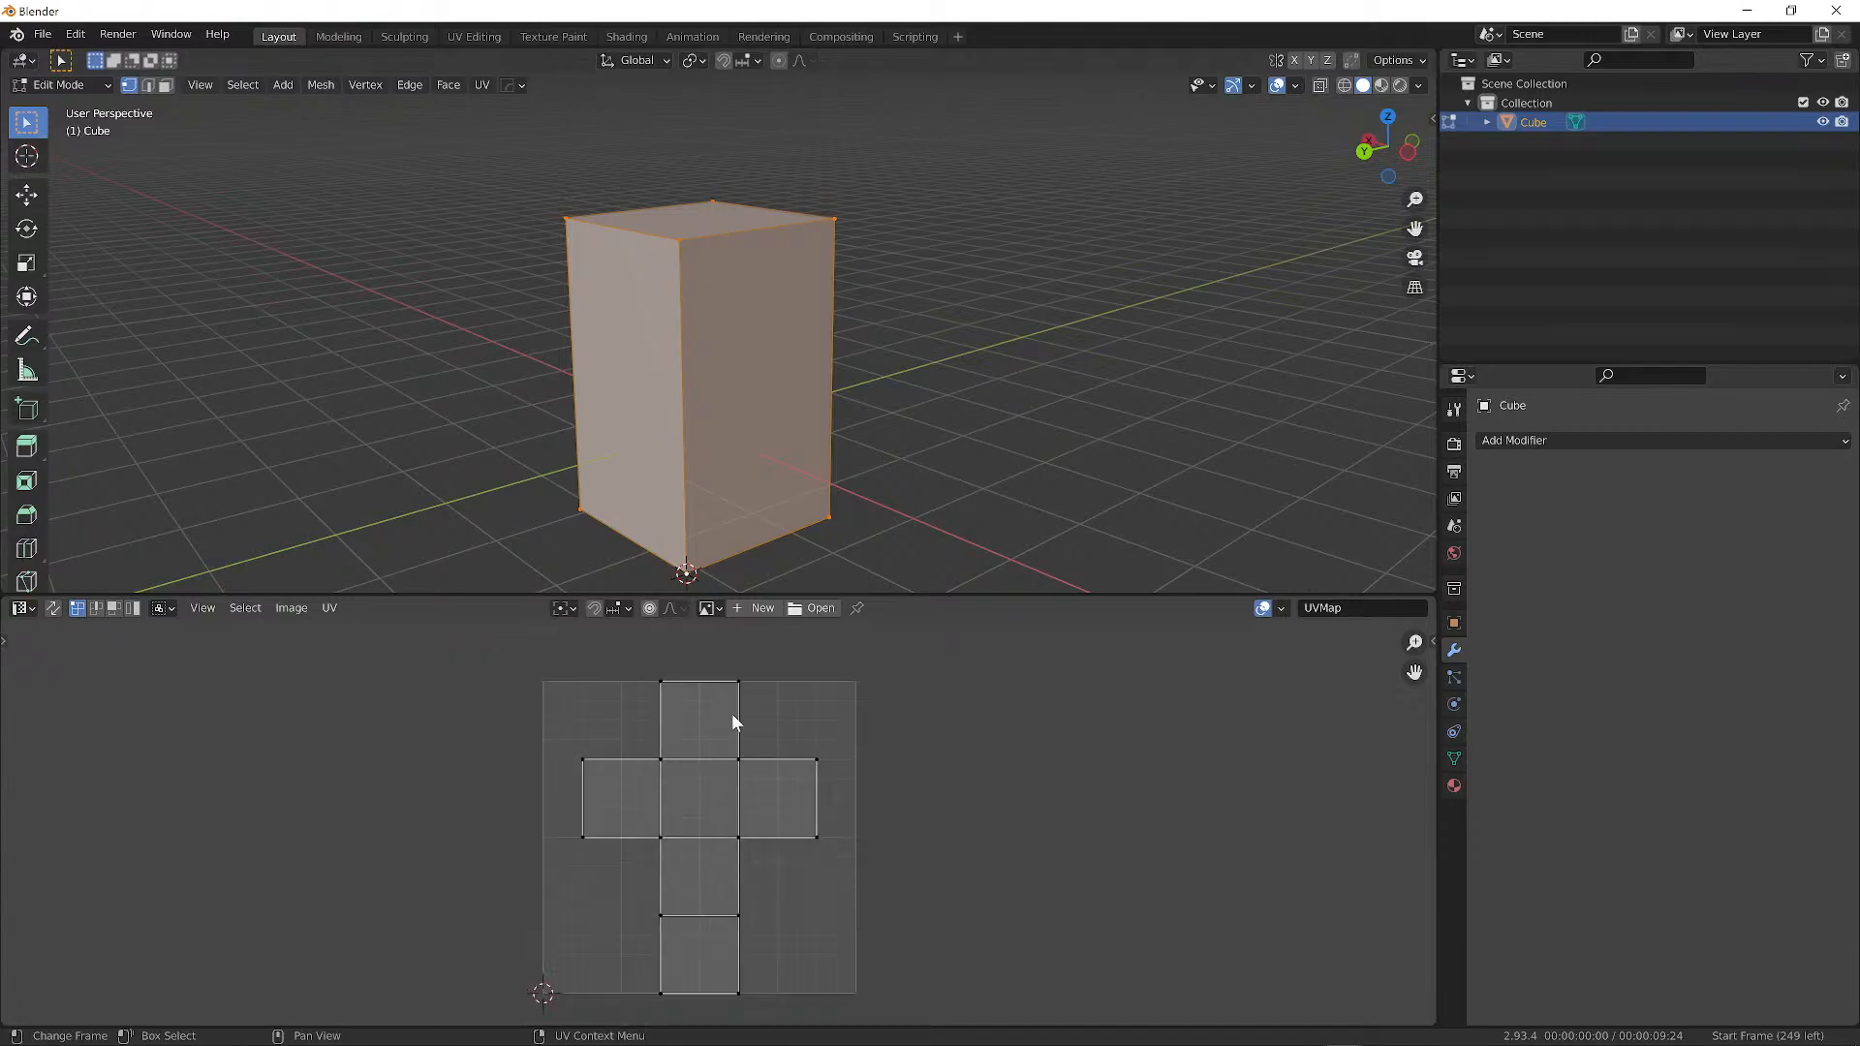
pyautogui.scroll(1, 593, 849)
pyautogui.moveTo(585, 858); pyautogui.dragTo(585, 774, button='middle')
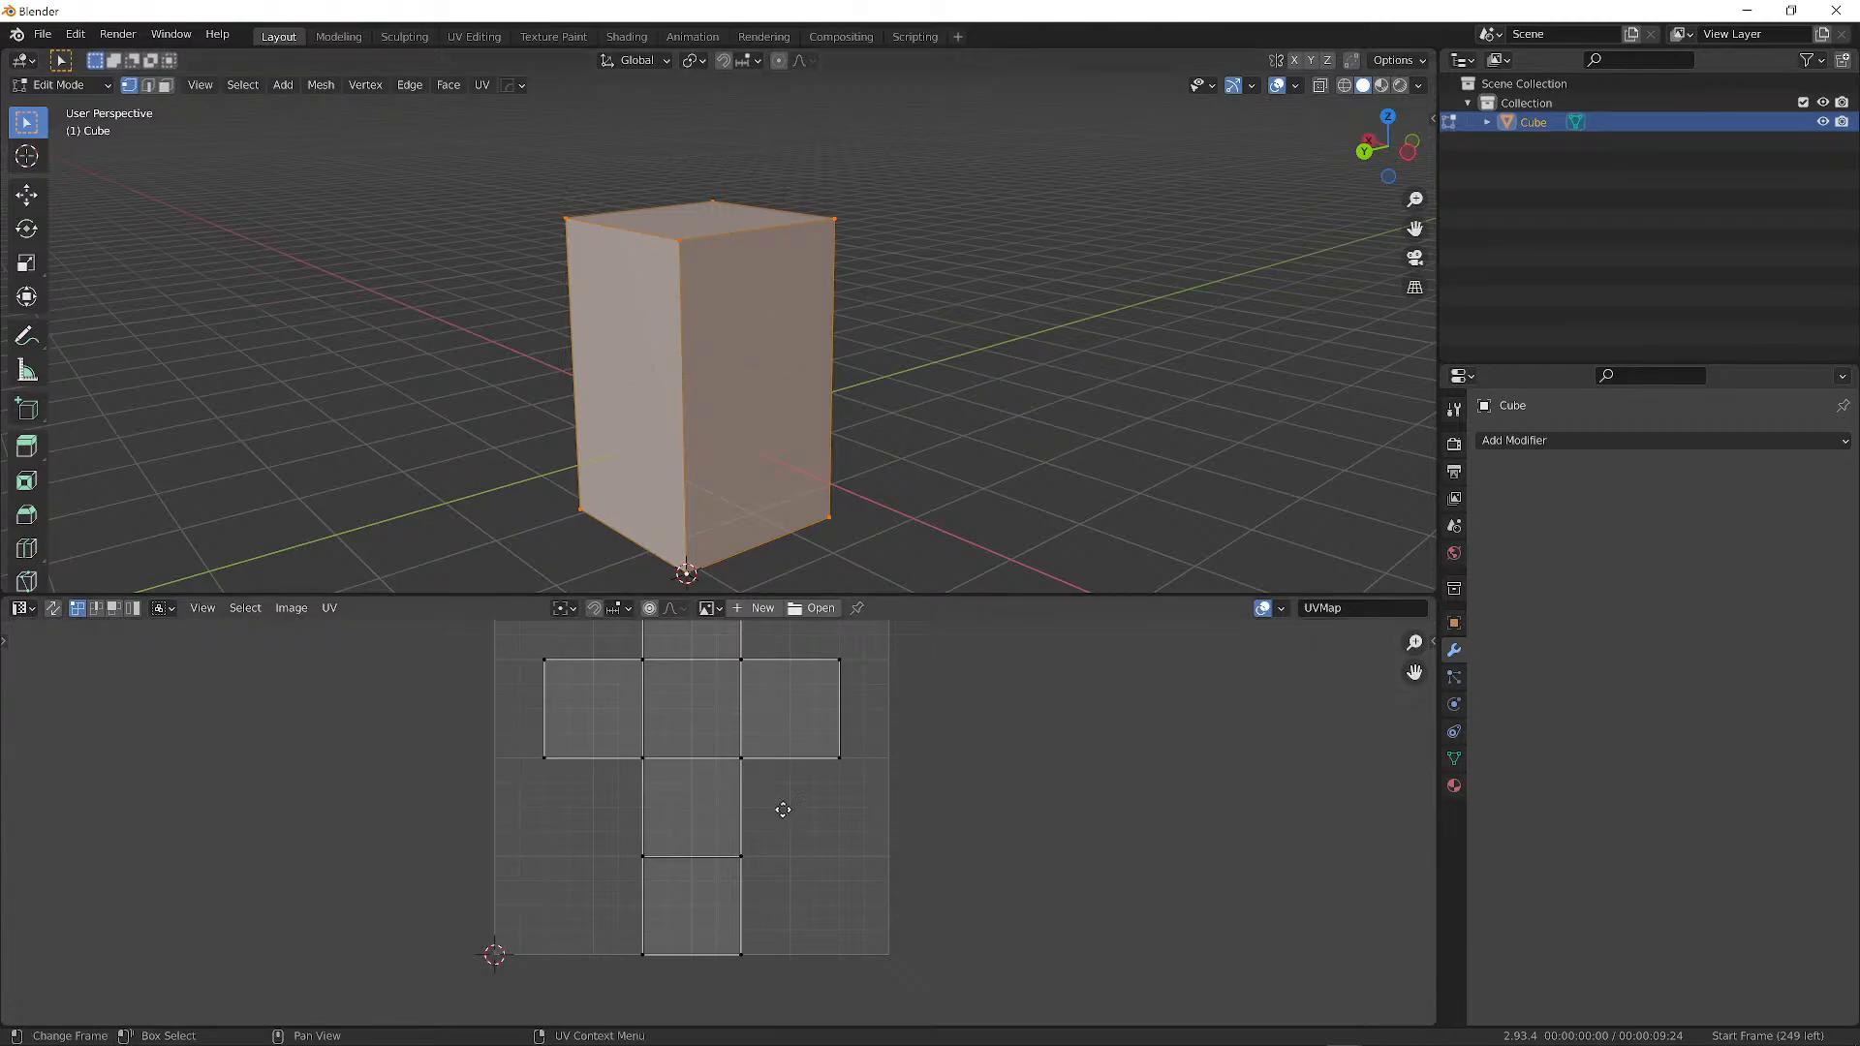
pyautogui.moveTo(781, 810); pyautogui.dragTo(746, 865, button='middle')
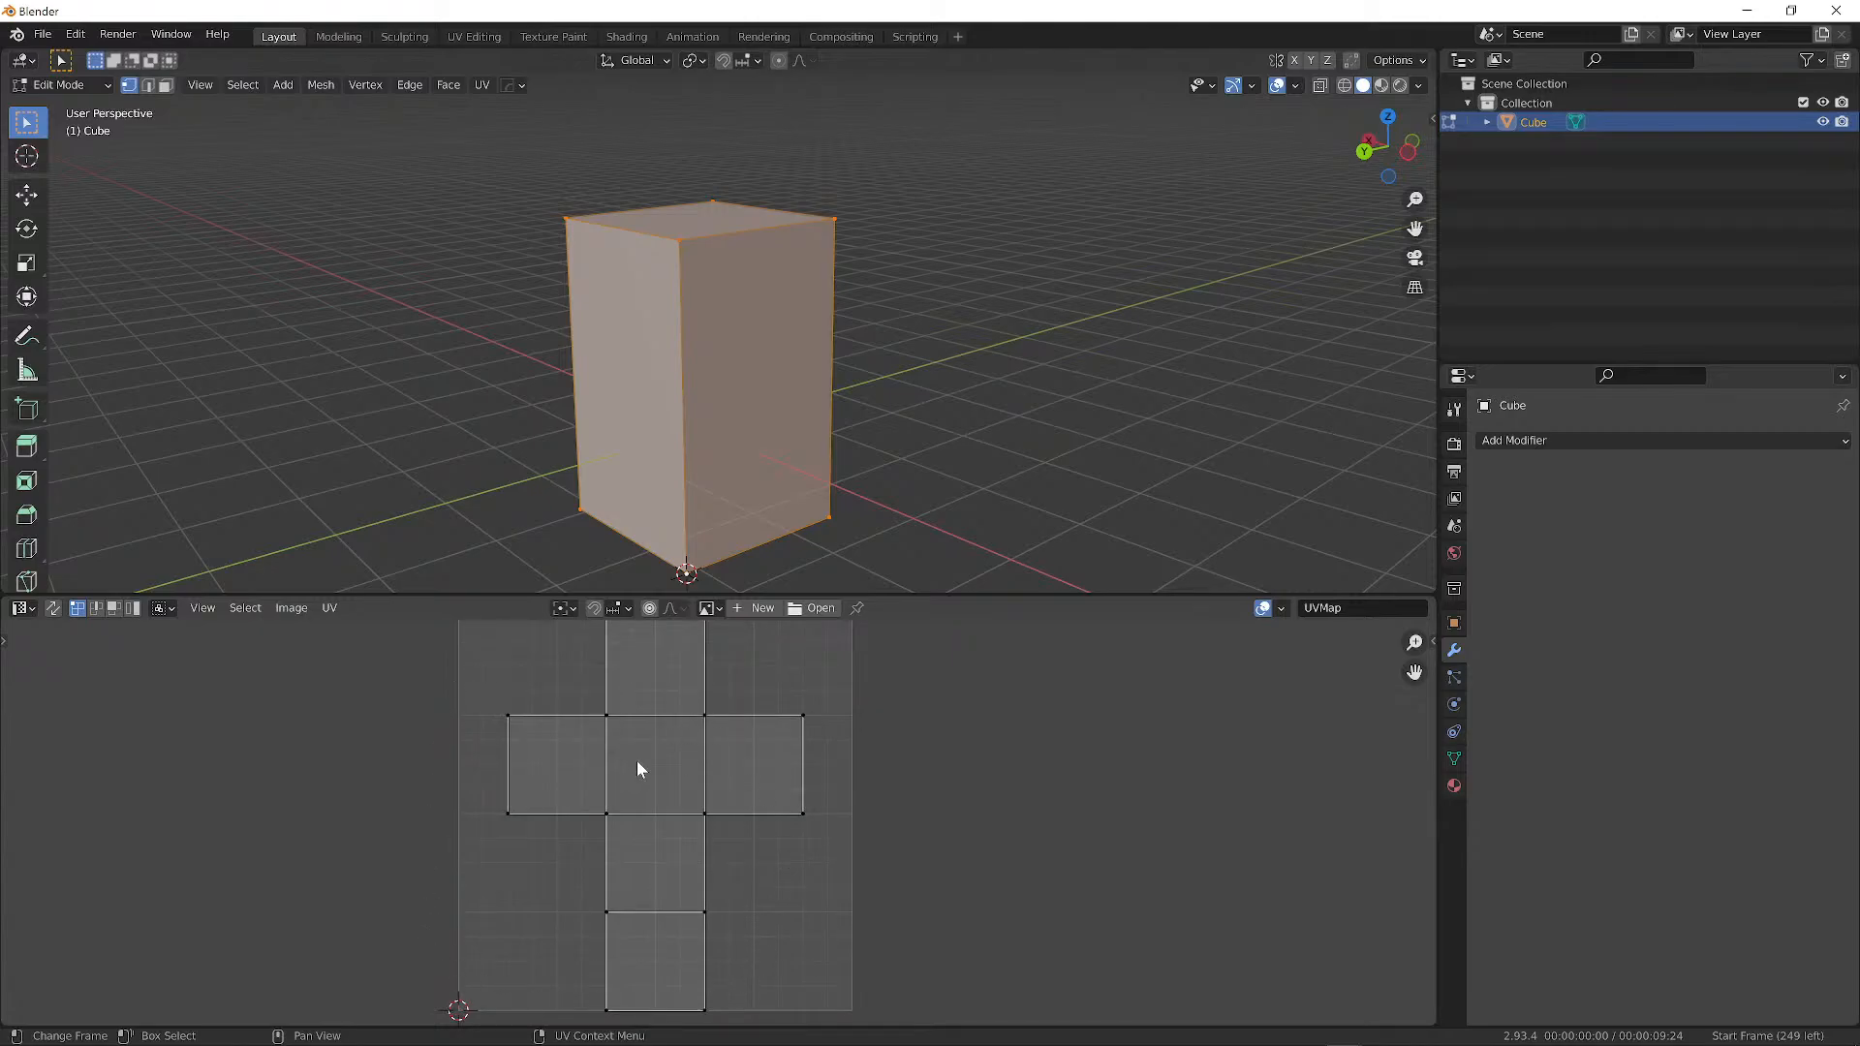
pyautogui.moveTo(636, 763); pyautogui.dragTo(695, 785, button='middle')
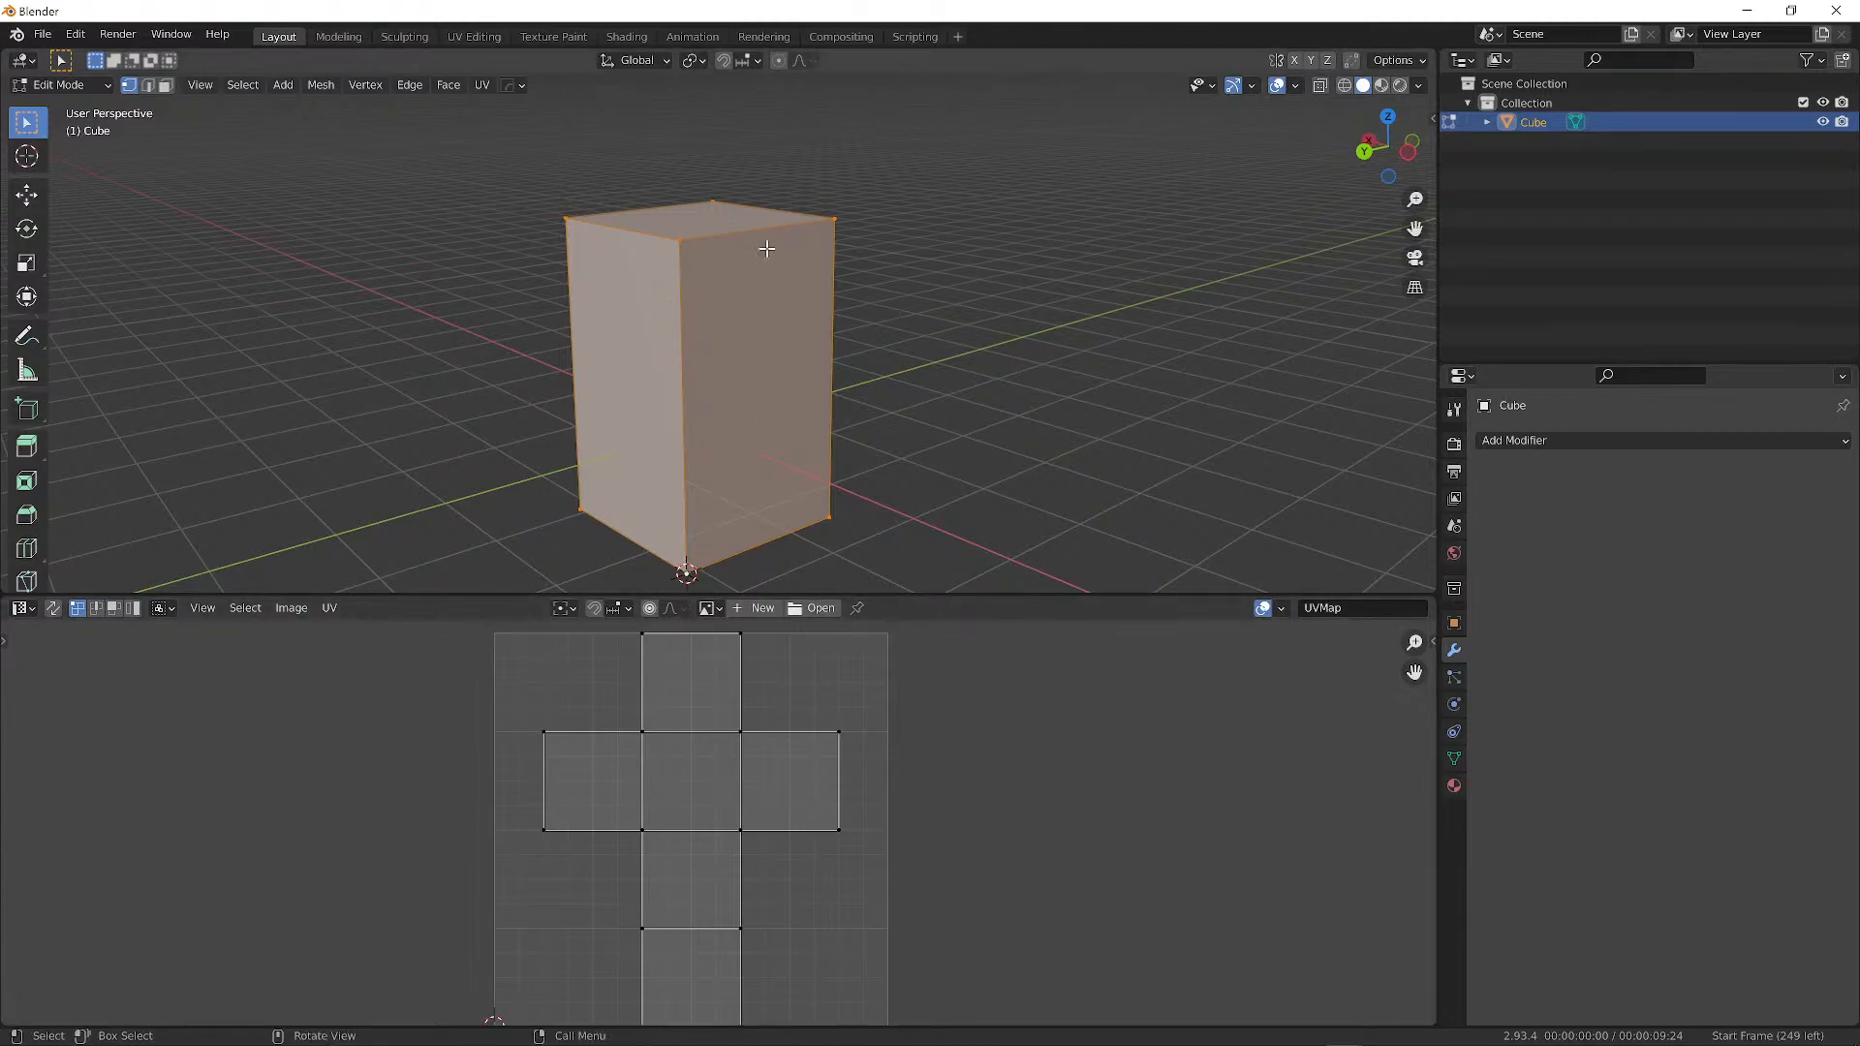
pyautogui.moveTo(823, 250); pyautogui.dragTo(769, 485, button='middle')
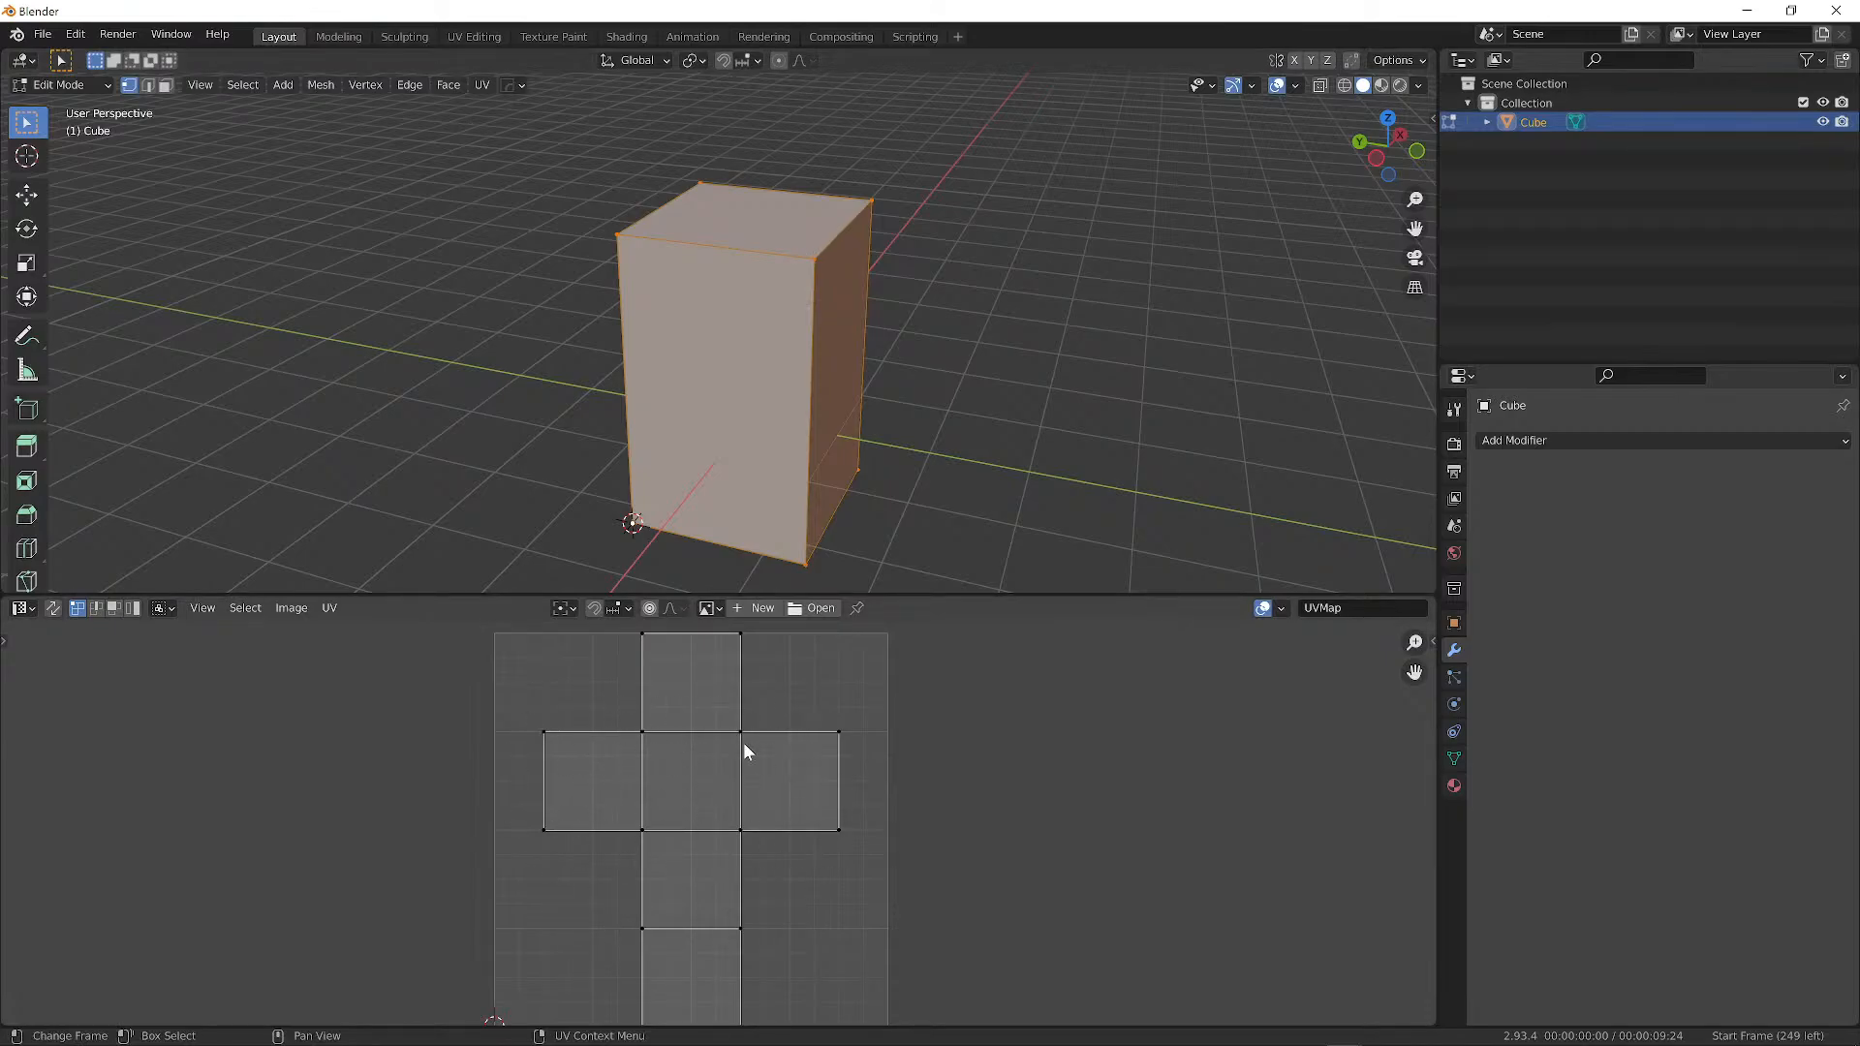
pyautogui.moveTo(834, 398); pyautogui.dragTo(950, 407, button='middle')
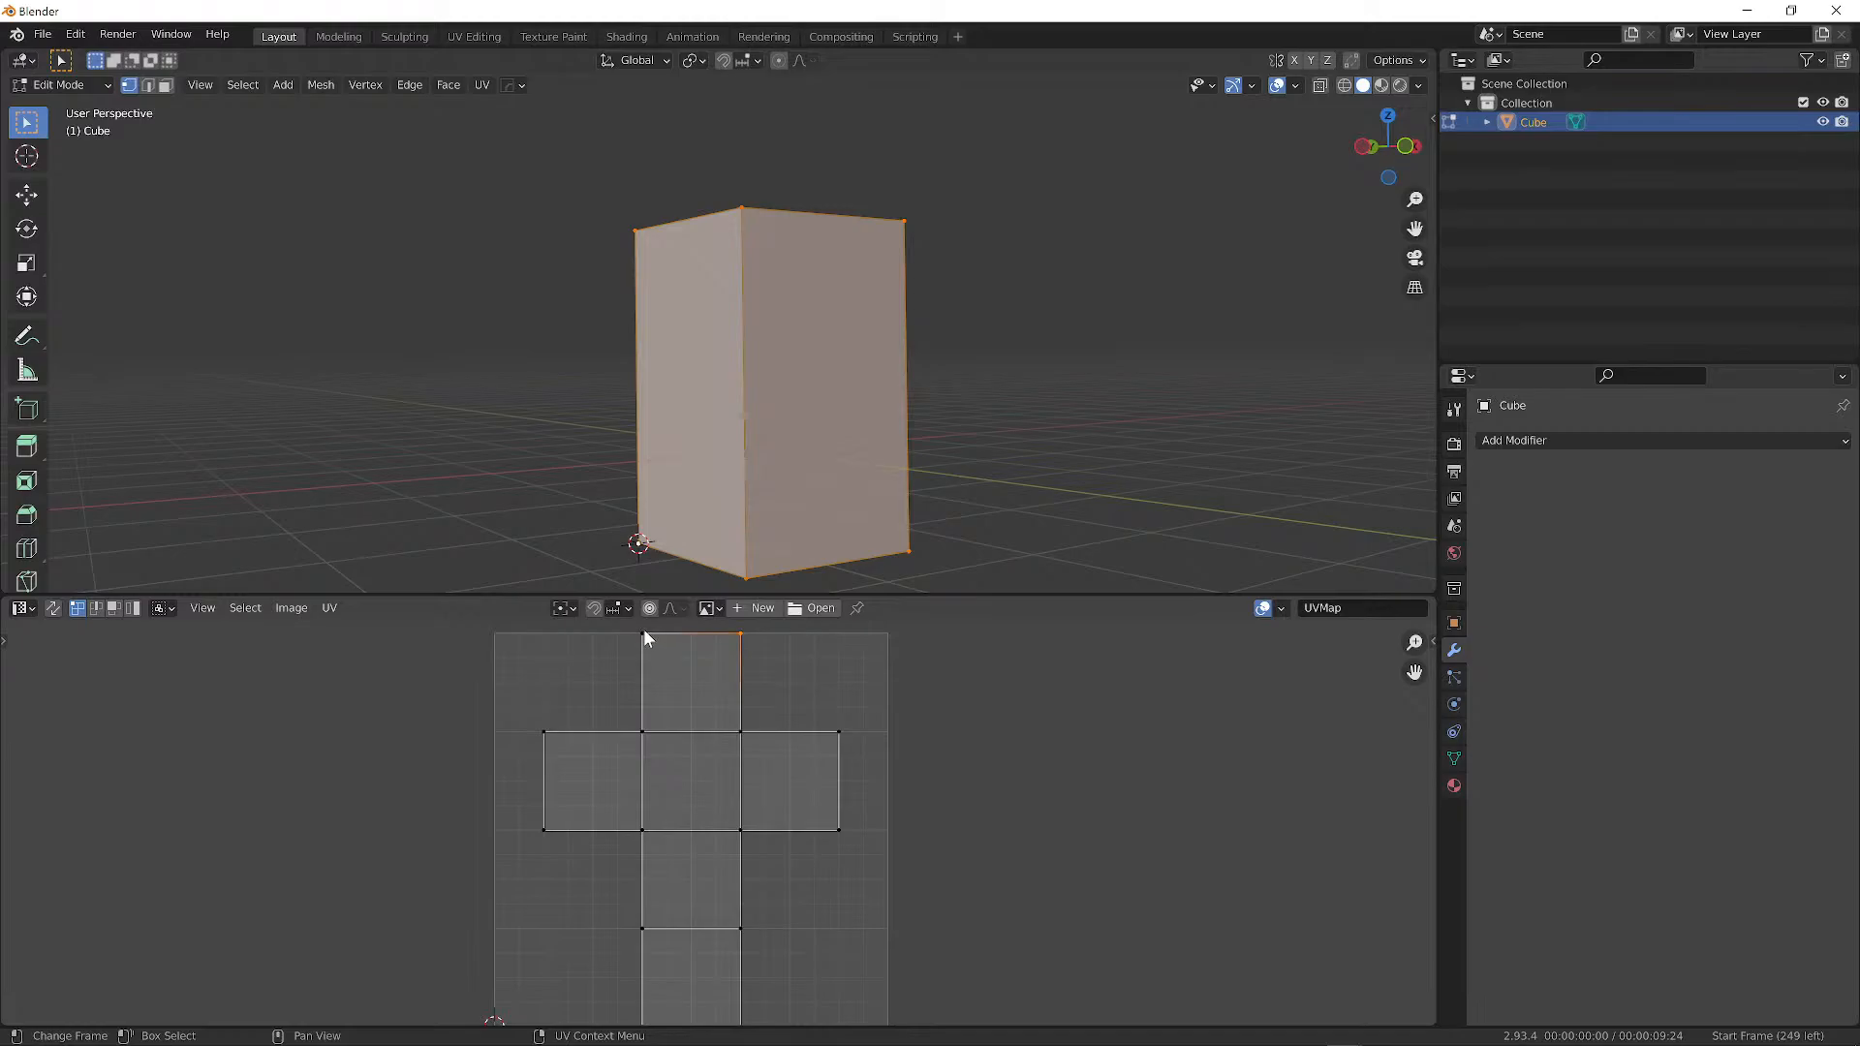
# Select the centre square's top-left UV vertex and try moving it, cancelling each time.
pyautogui.click(643, 632)
pyautogui.click(644, 733)
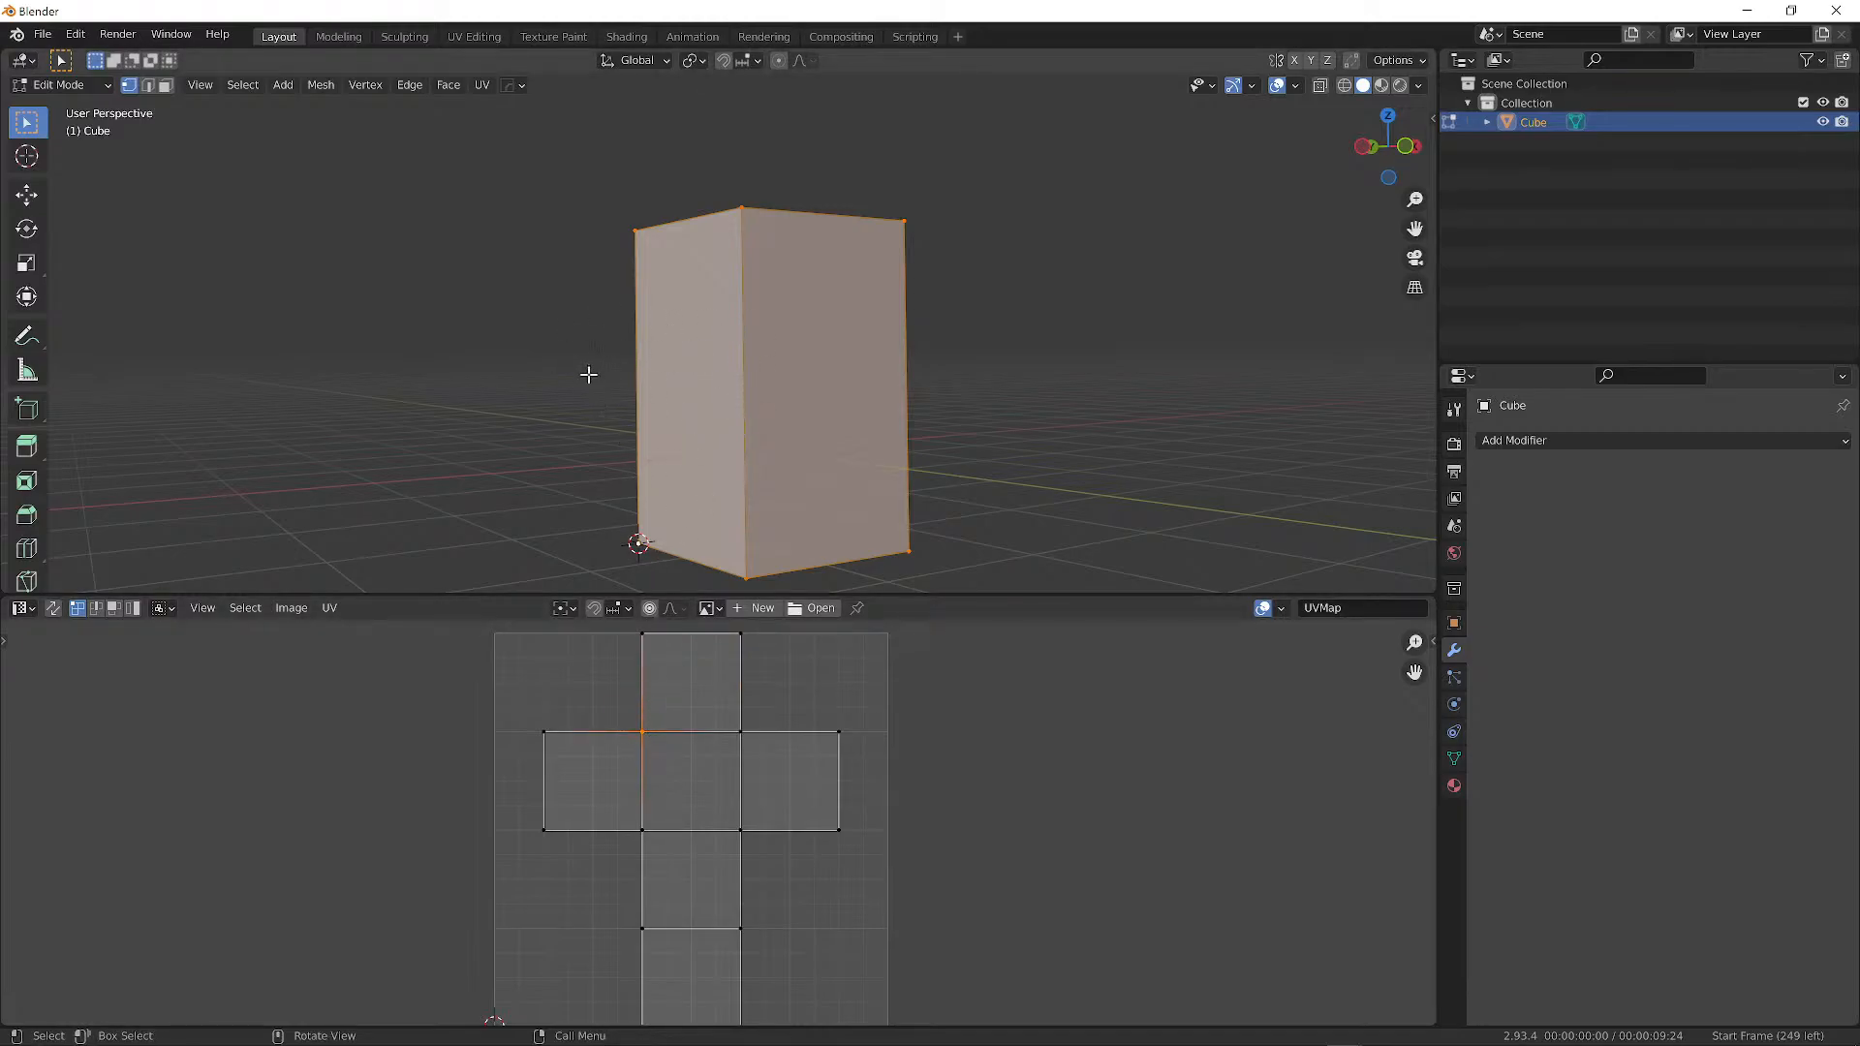
pyautogui.press('g')
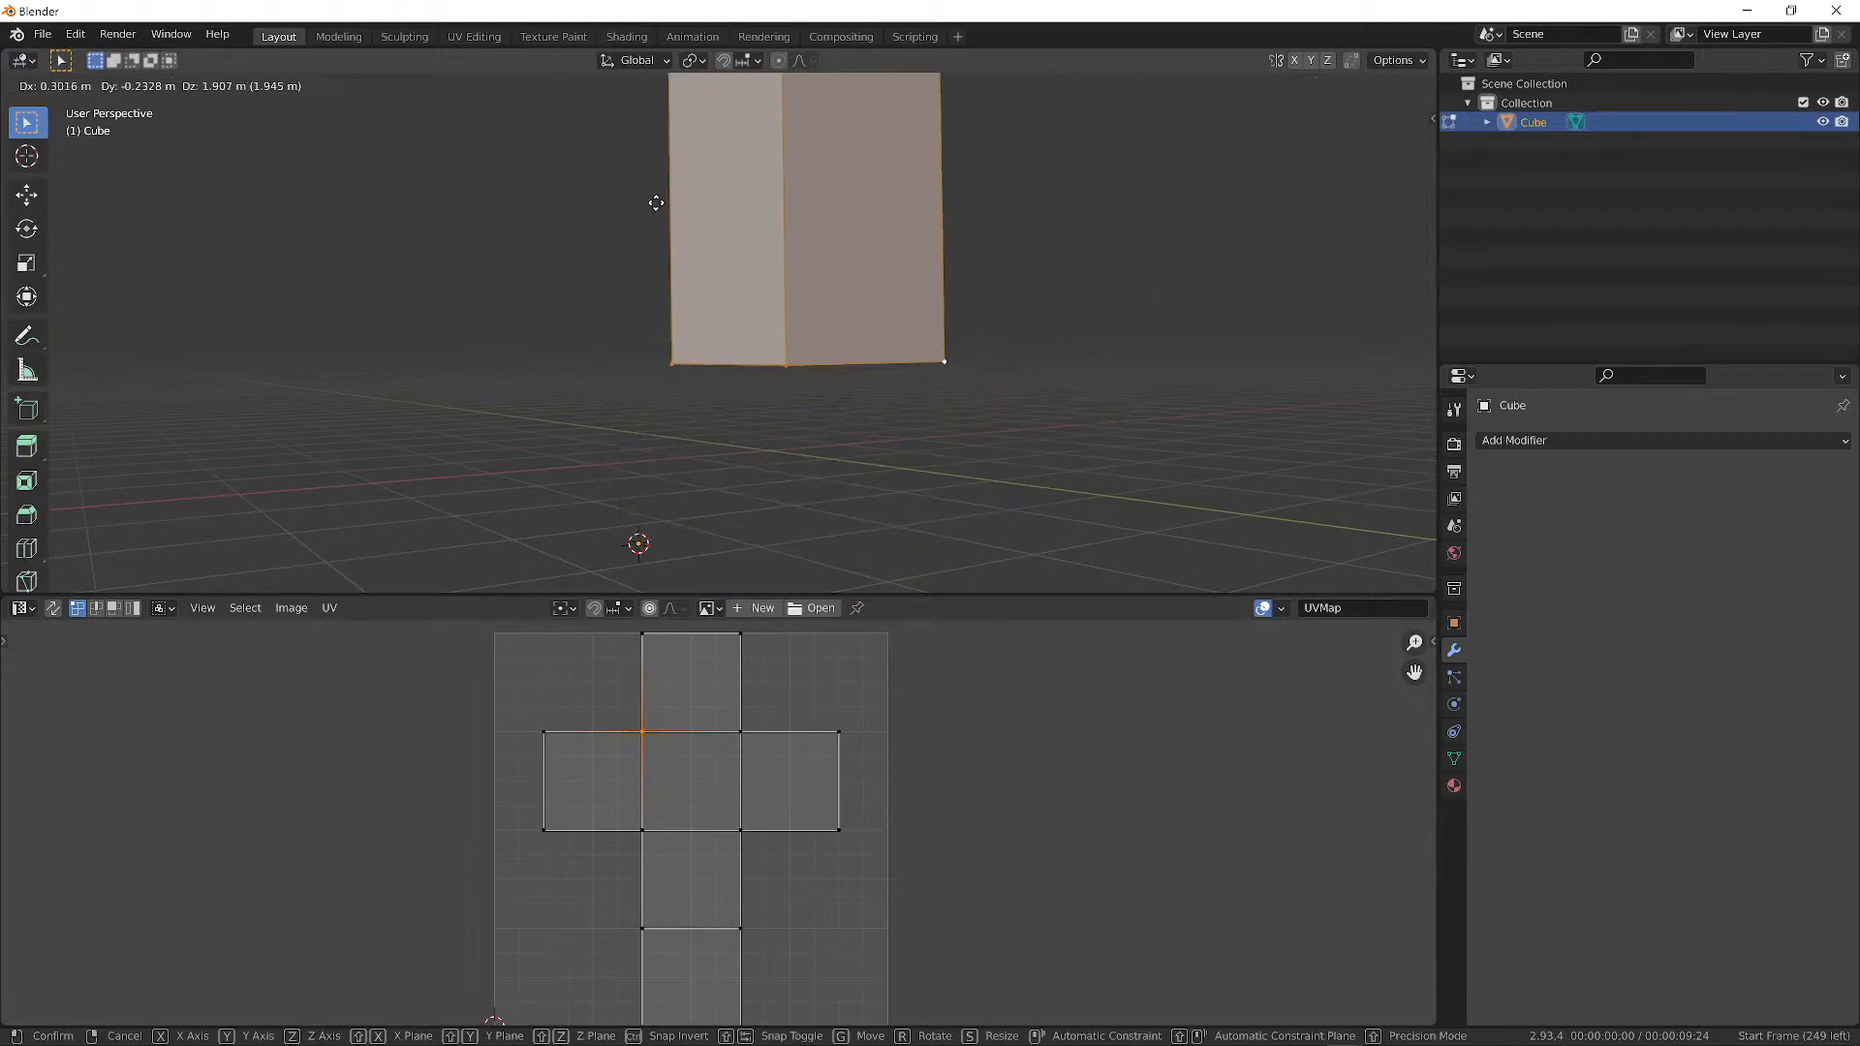
pyautogui.press('Escape')
pyautogui.press('g')
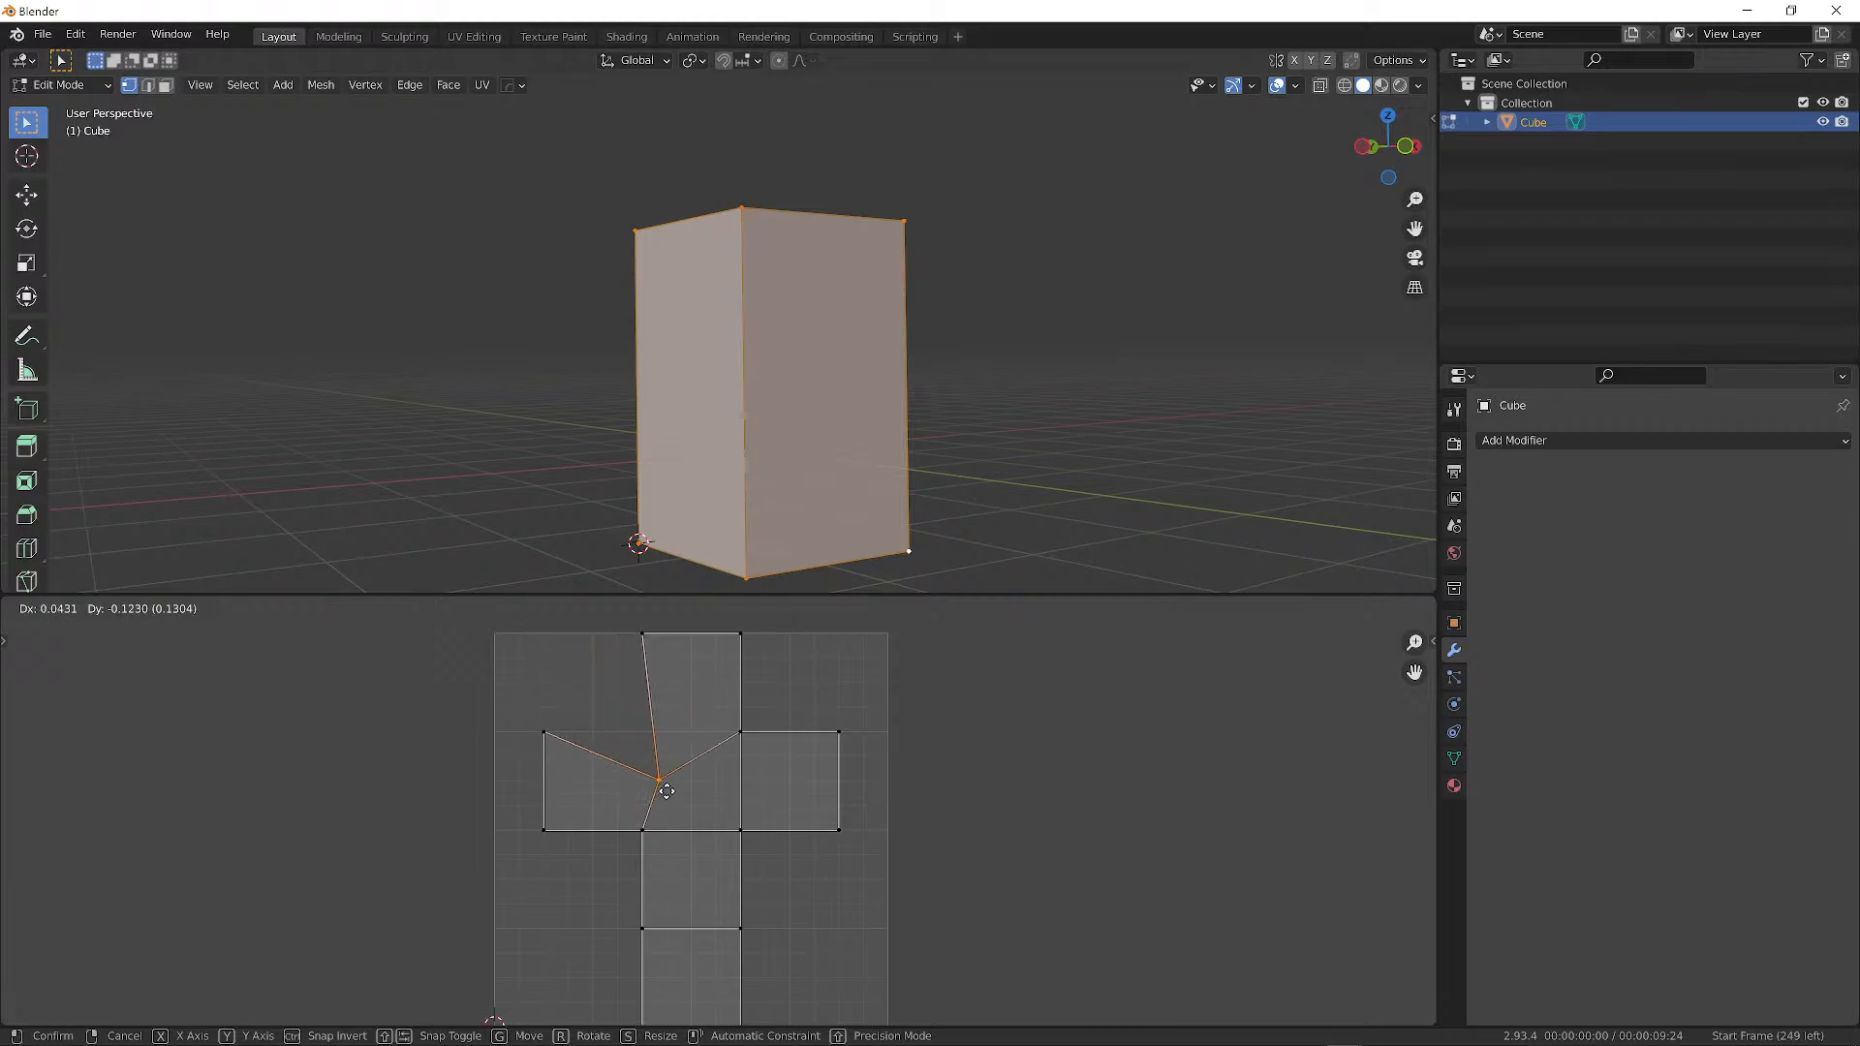
pyautogui.press('Escape')
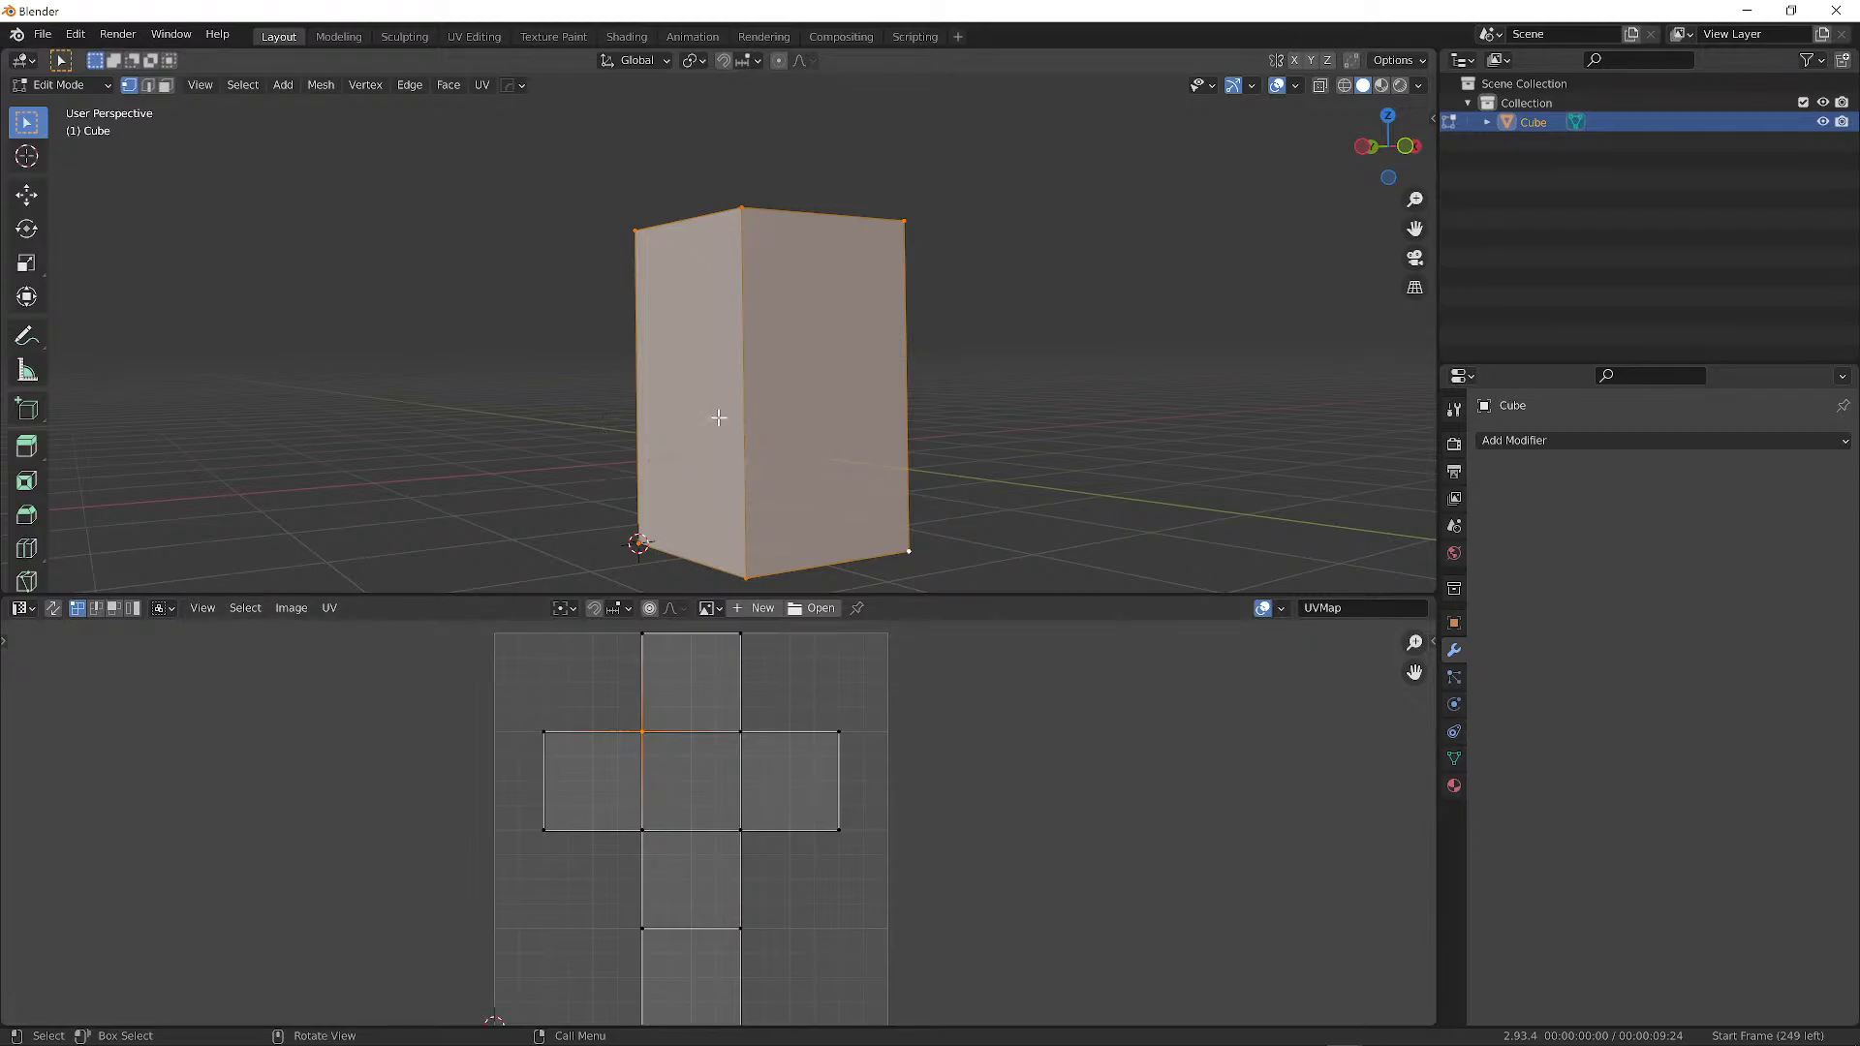
# Box-select both top corners of the centre square and test moving them without committing.
pyautogui.click(747, 732)
pyautogui.press('g')
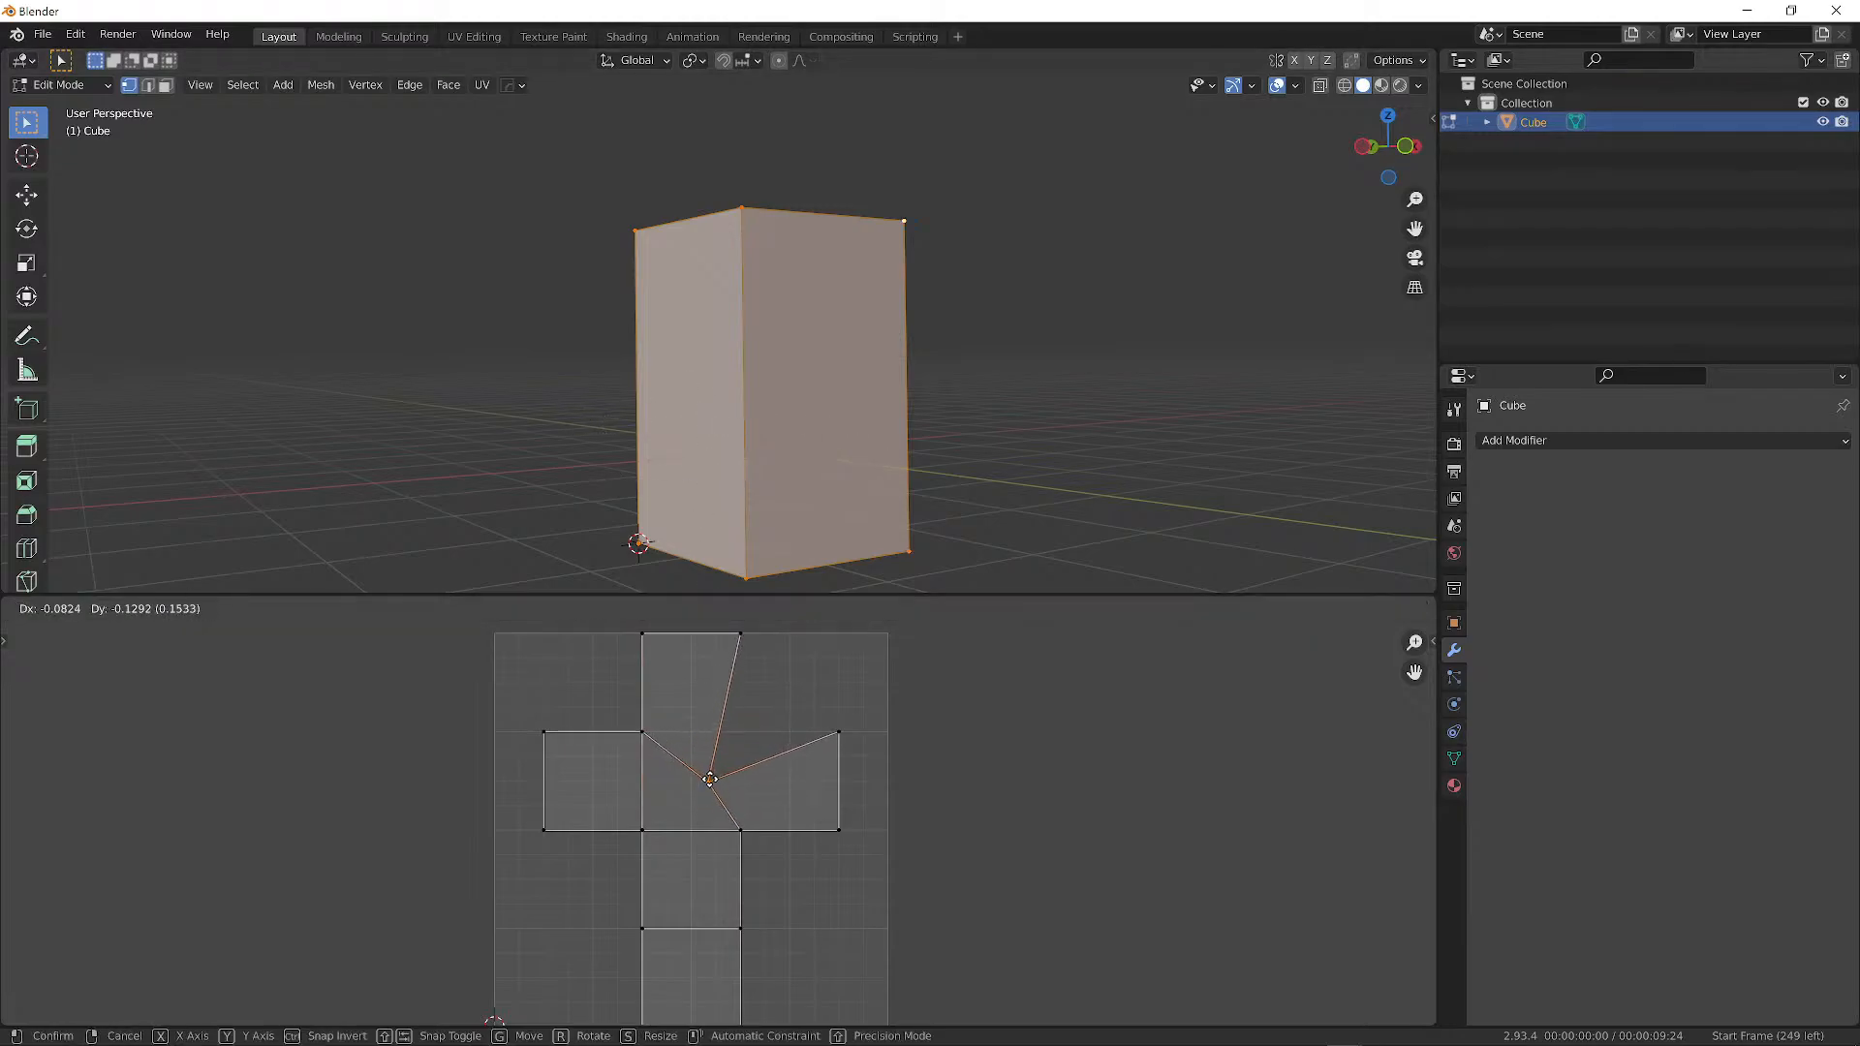
pyautogui.rightClick(723, 734)
pyautogui.moveTo(604, 695); pyautogui.dragTo(797, 778)
pyautogui.press('g')
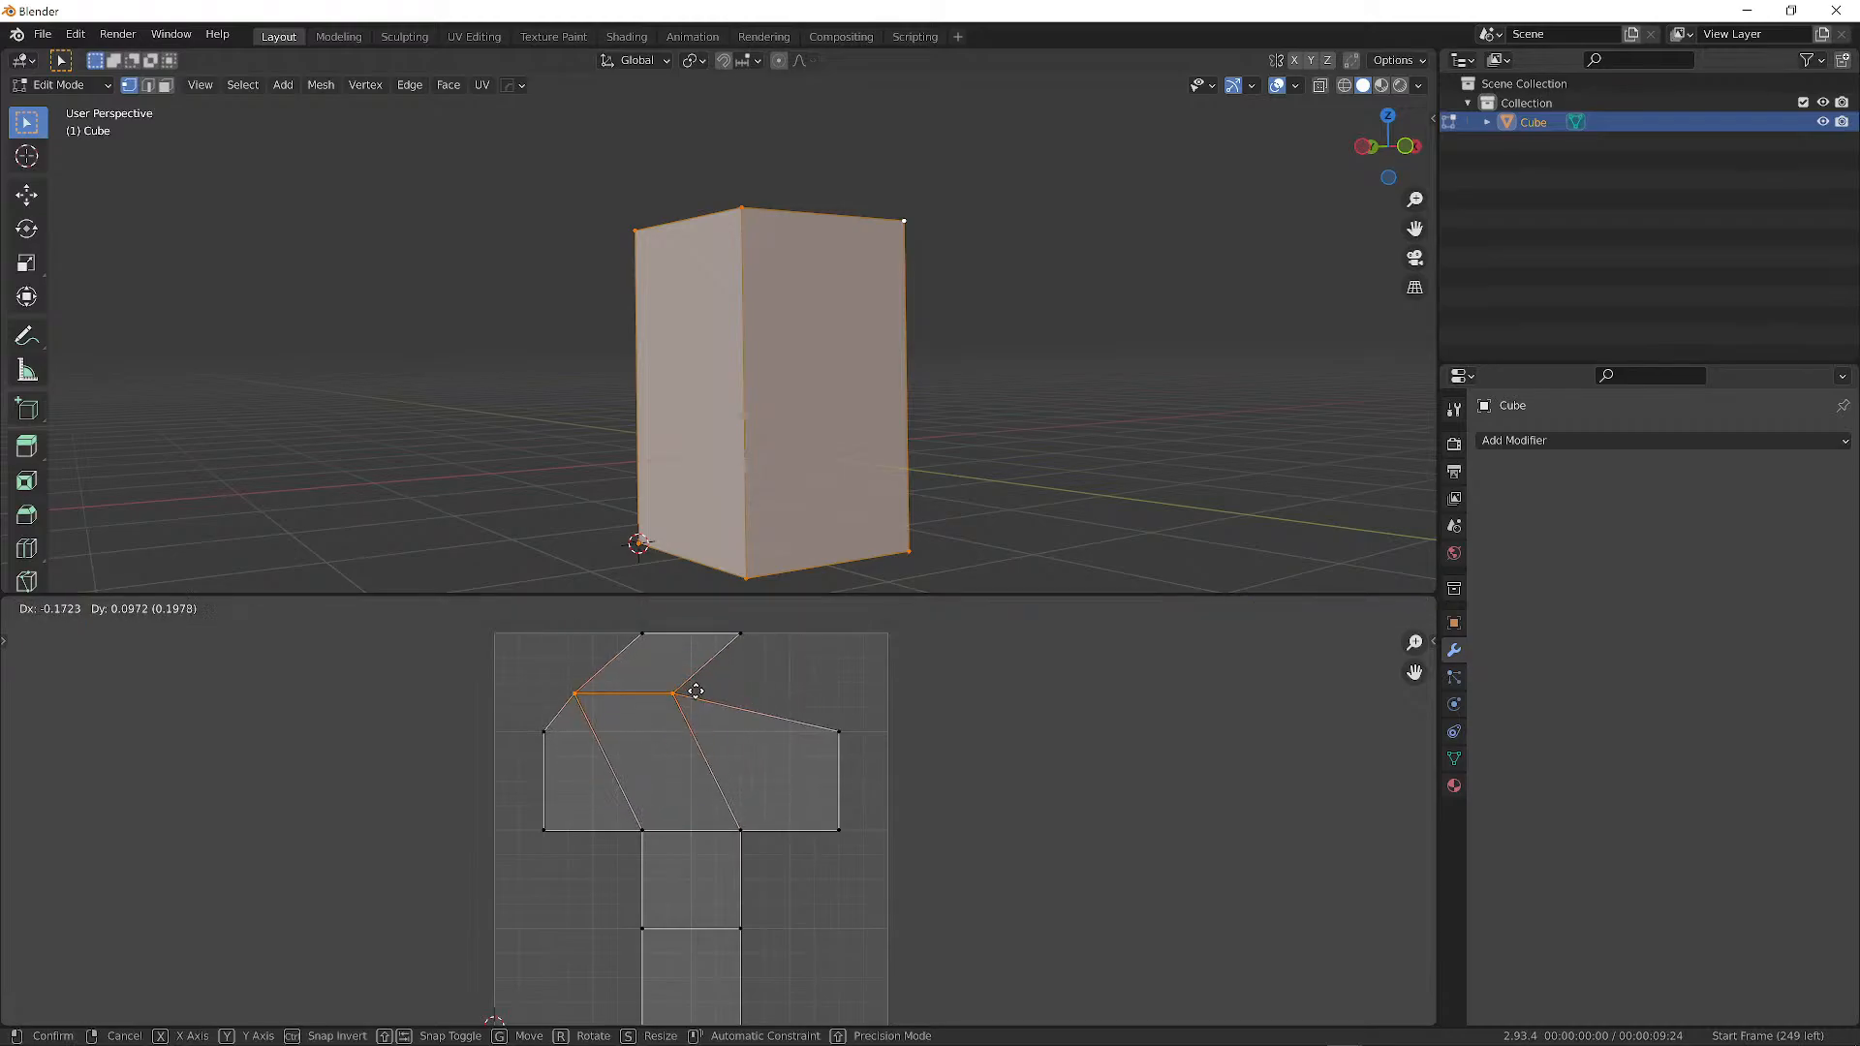
pyautogui.rightClick(713, 747)
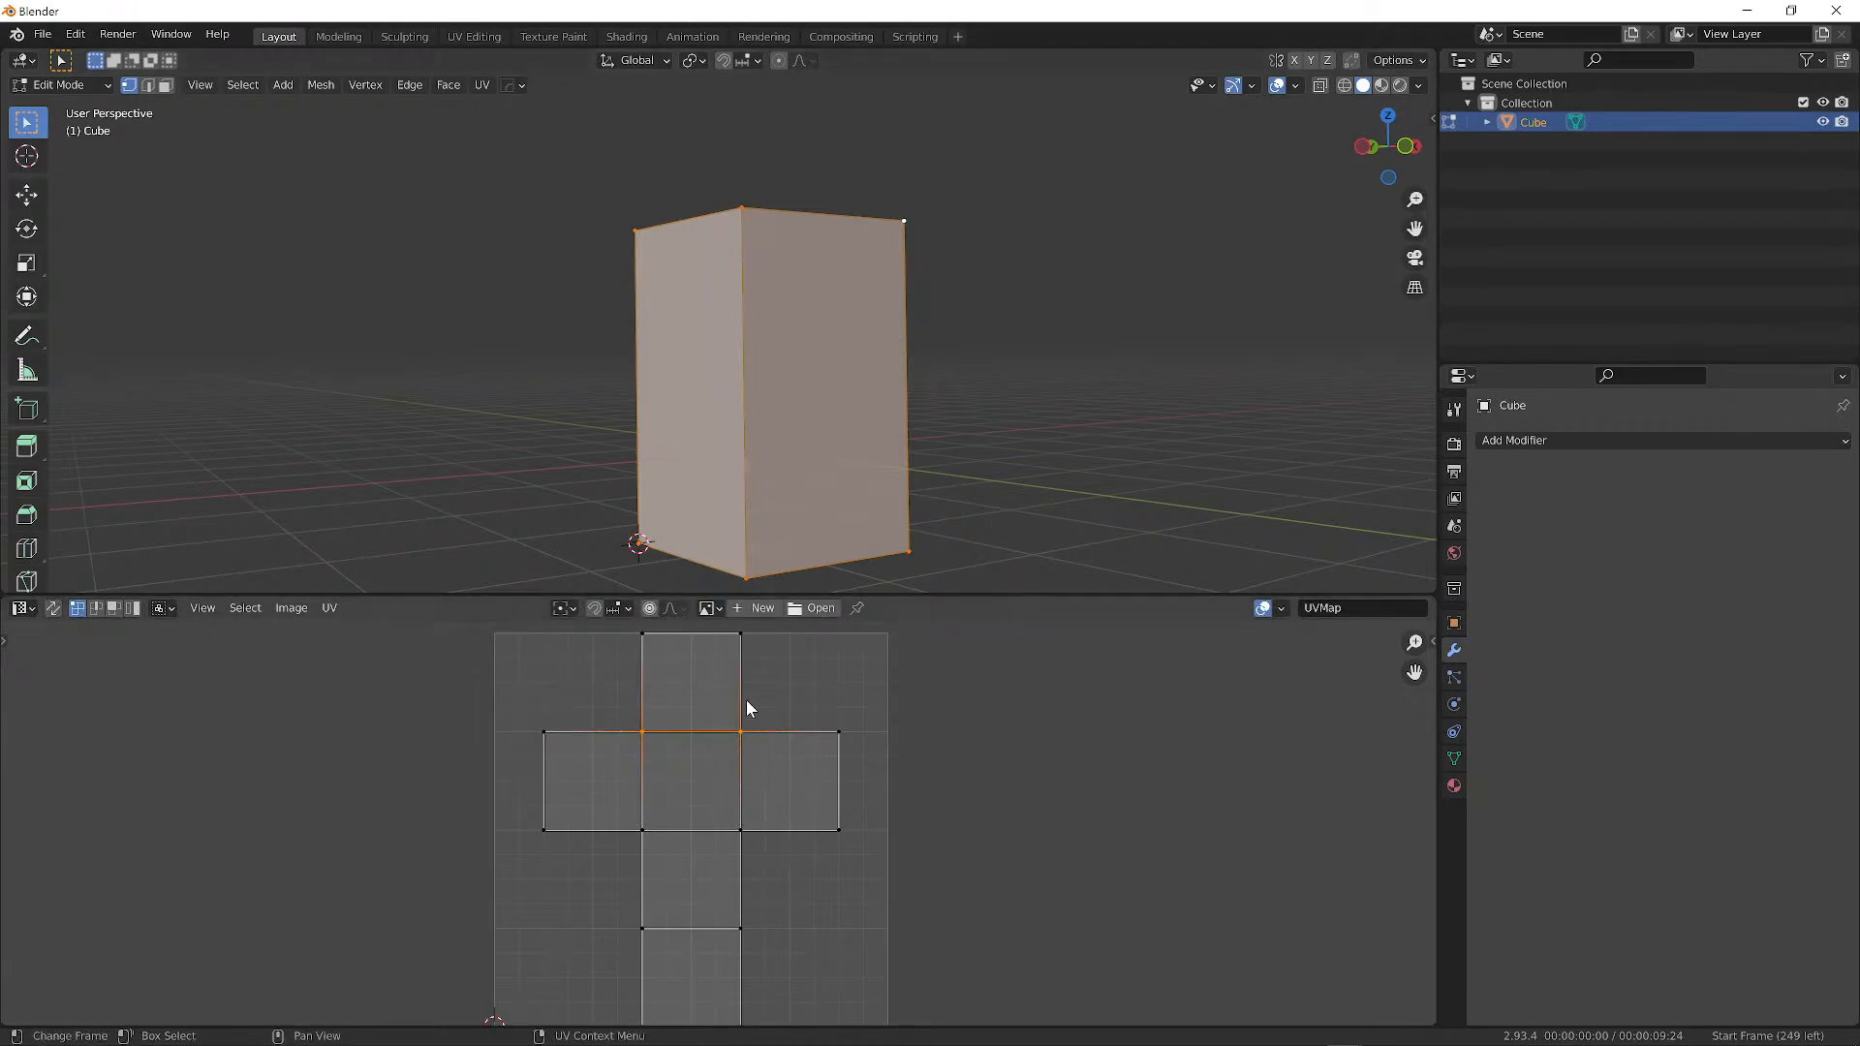
pyautogui.press('g')
pyautogui.rightClick(674, 739)
# Move the UV edge, undo it, and open the UV sidebar showing X 0.500, Y 0.750.
pyautogui.press('g')
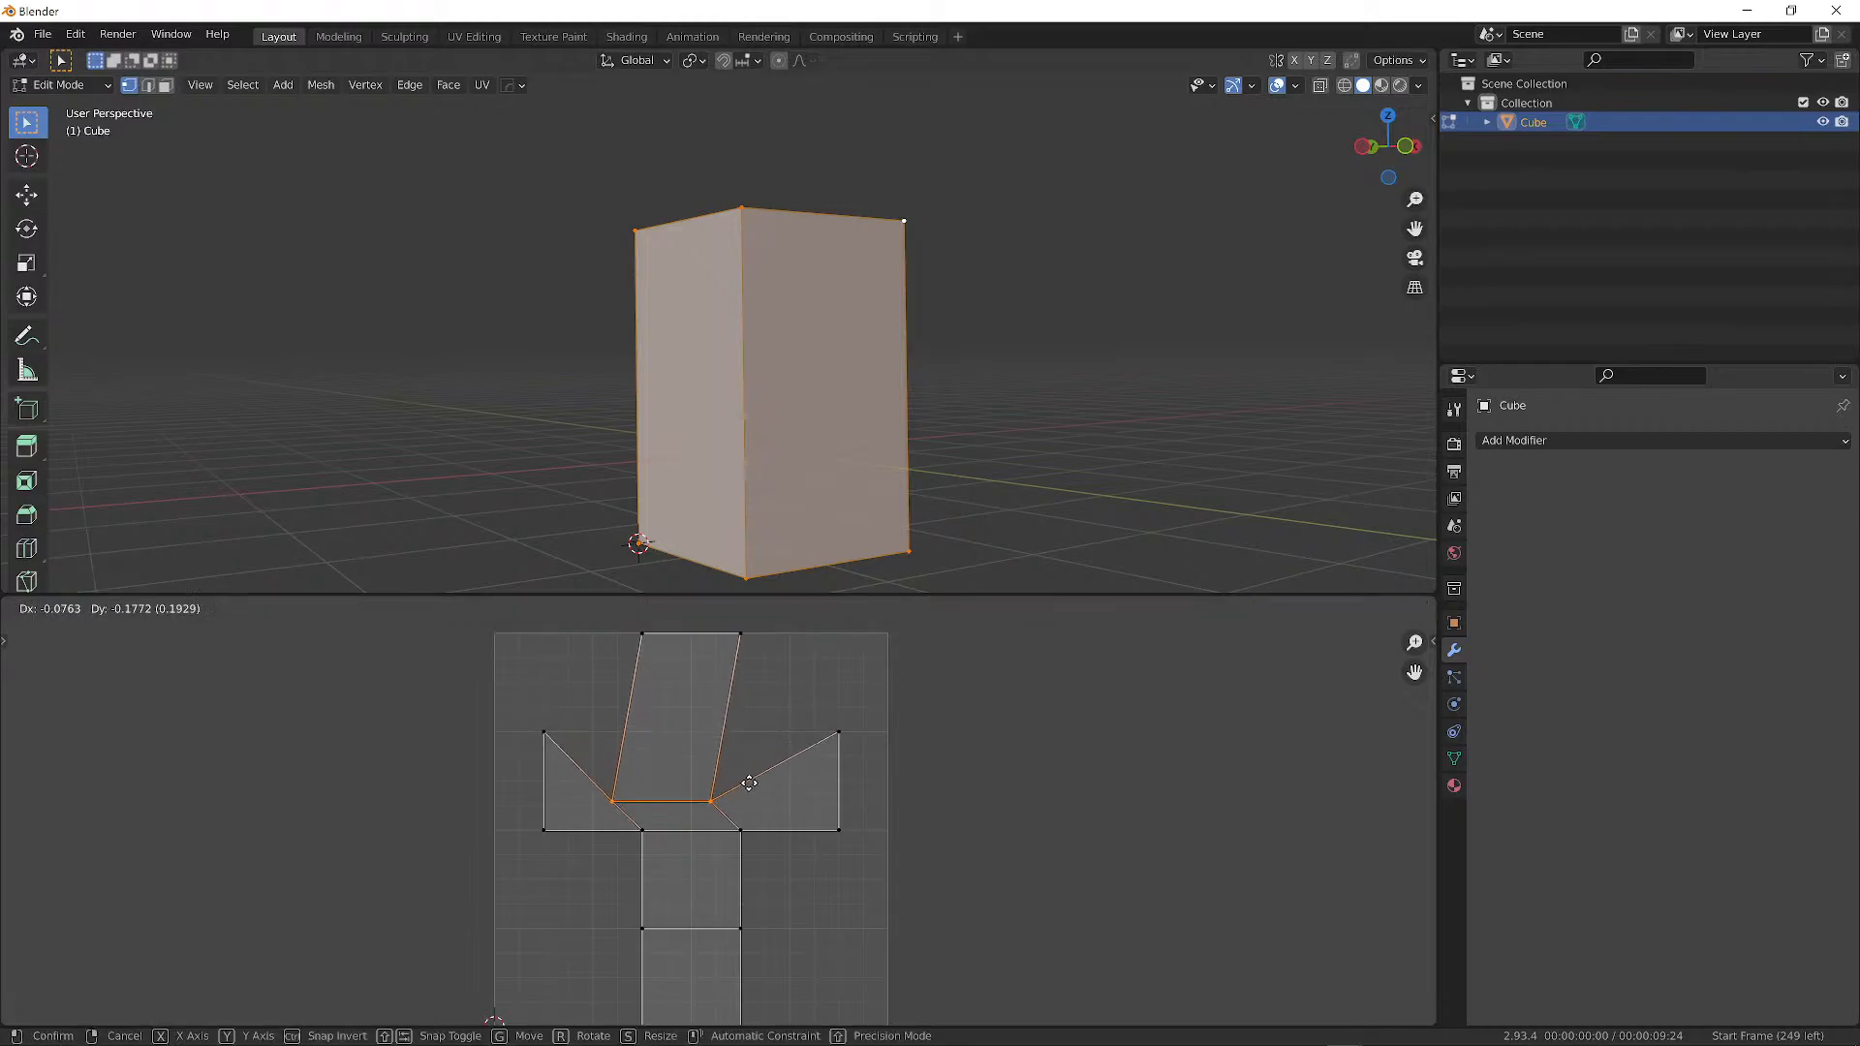
pyautogui.click(754, 763)
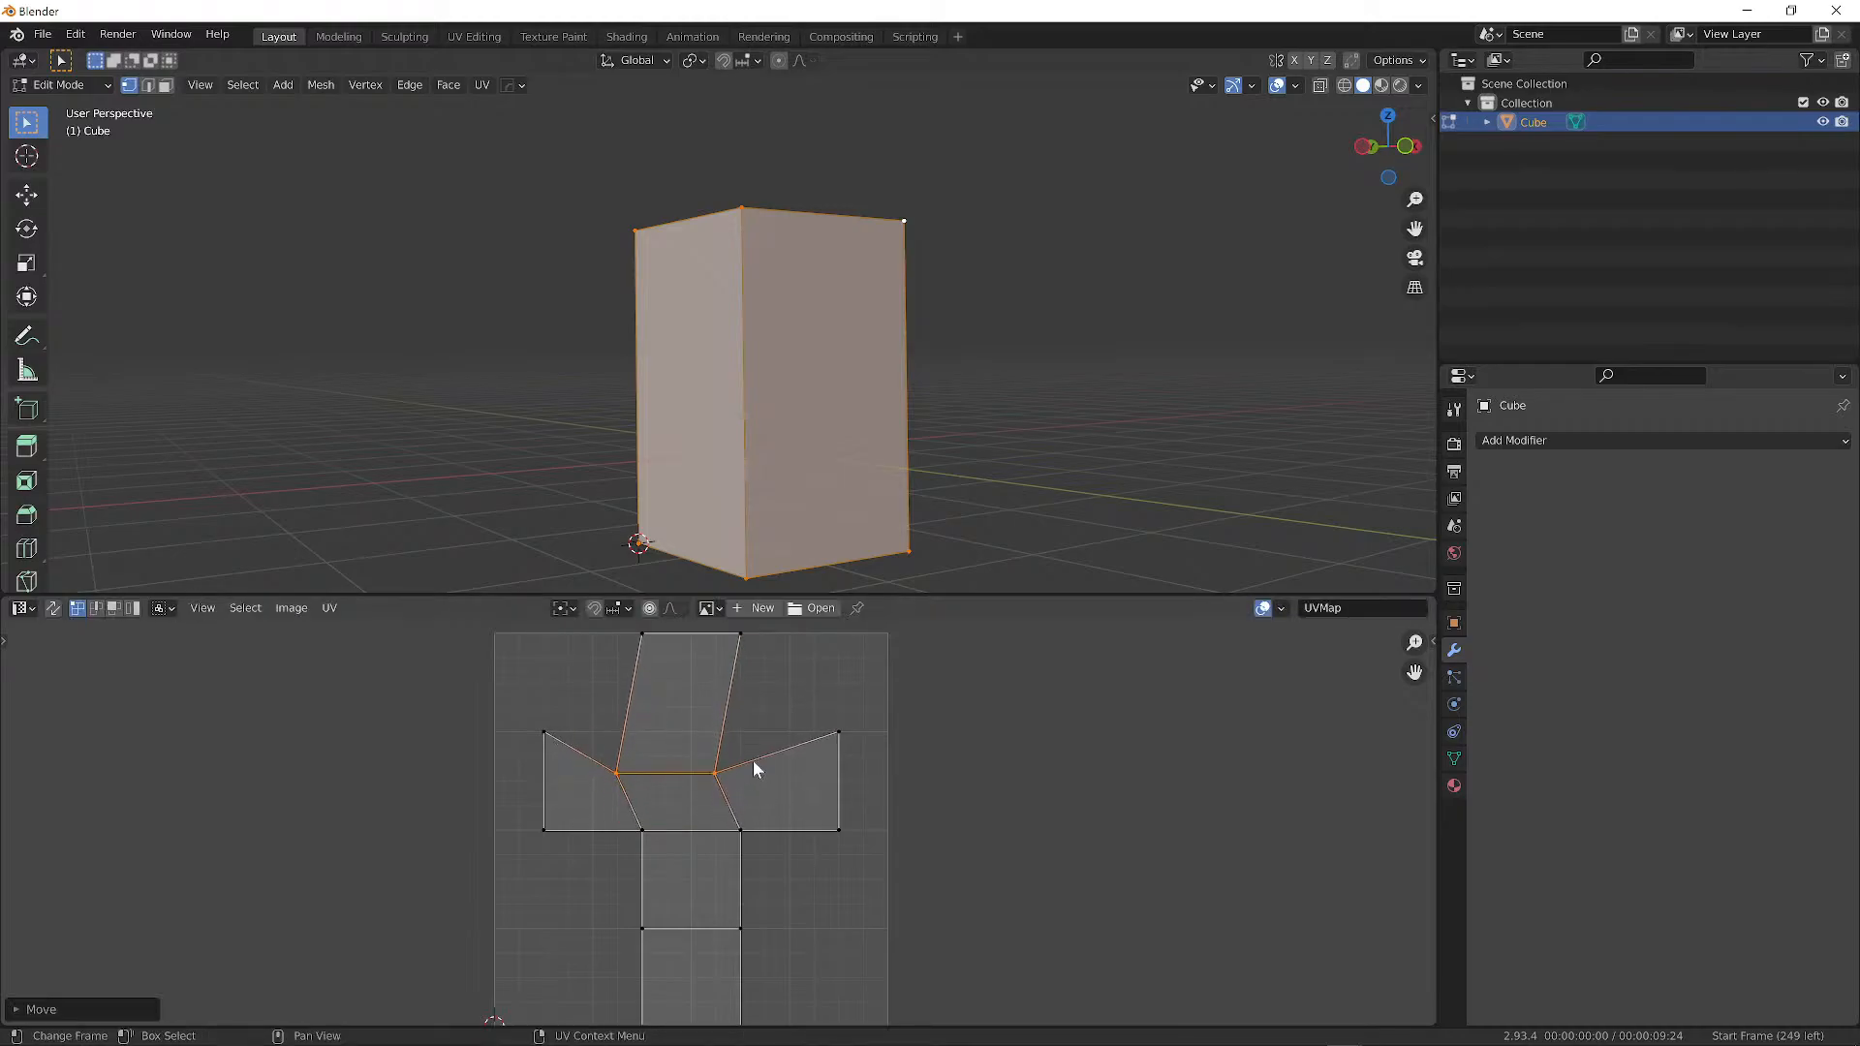
pyautogui.hotkey('ctrl', 'z')
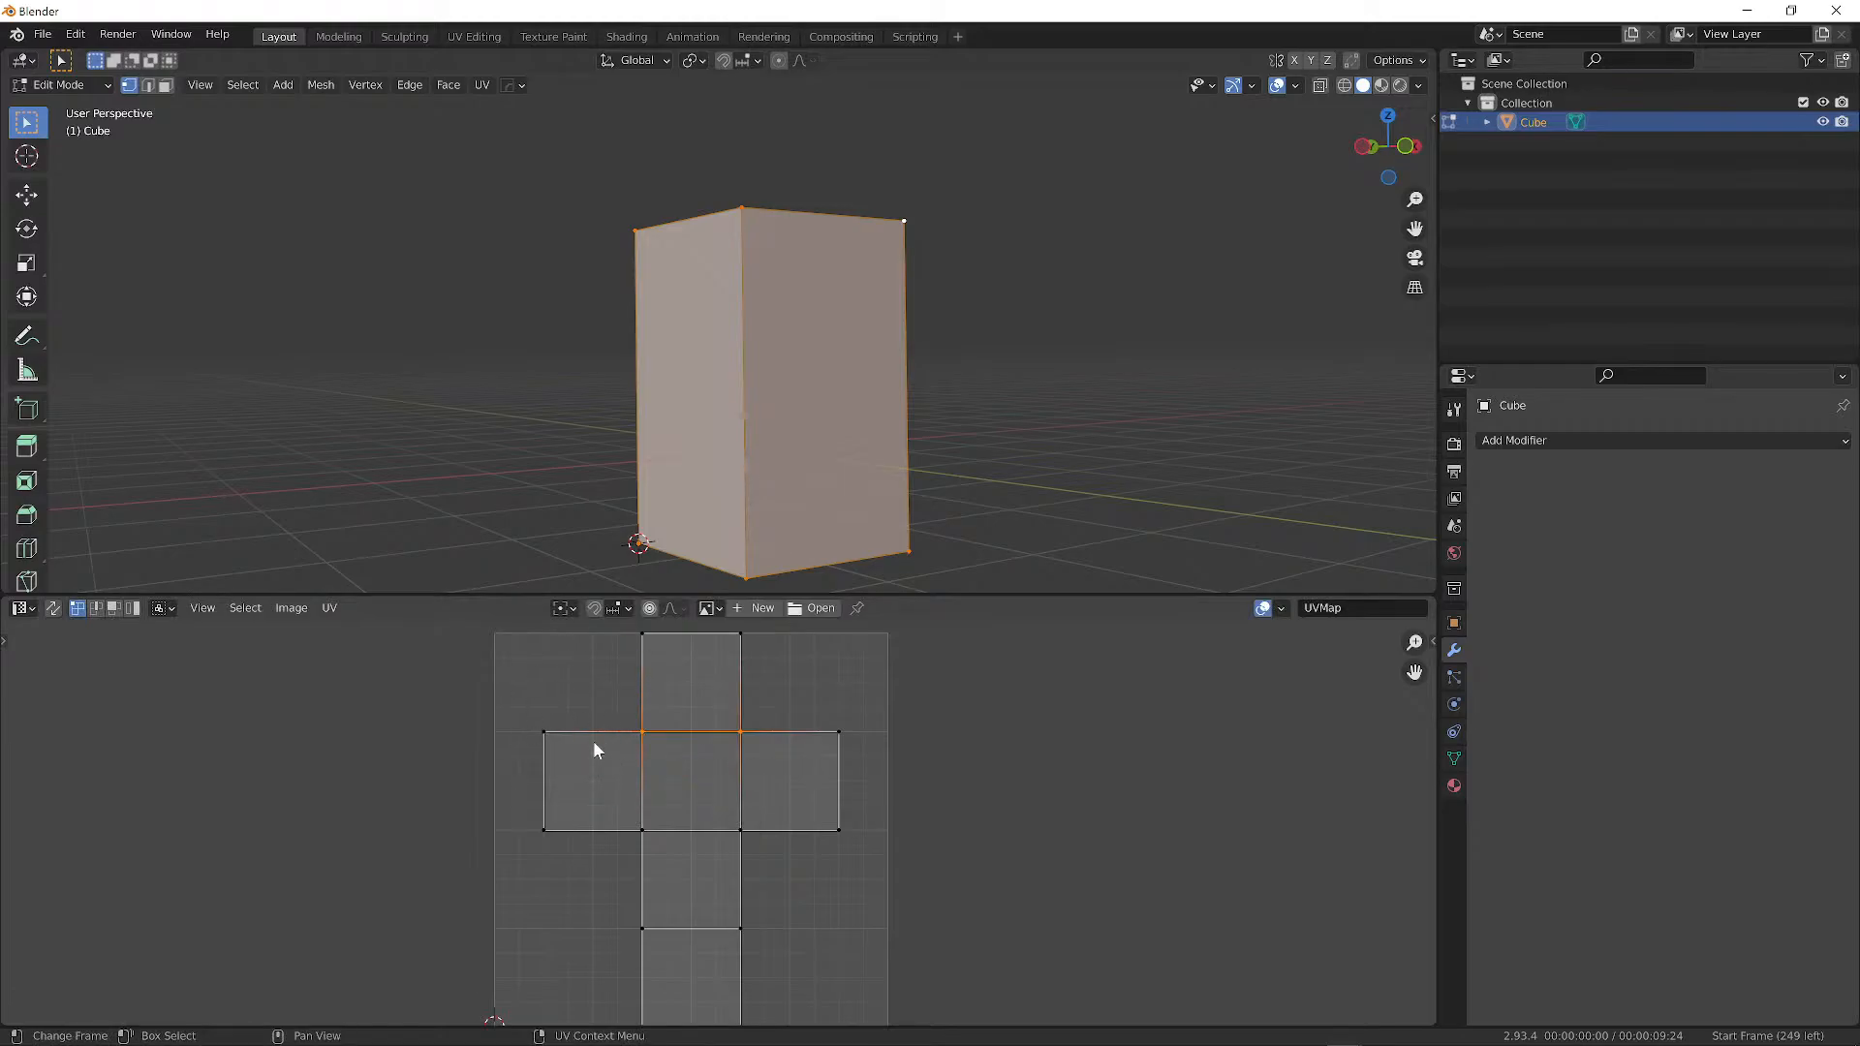
pyautogui.press('n')
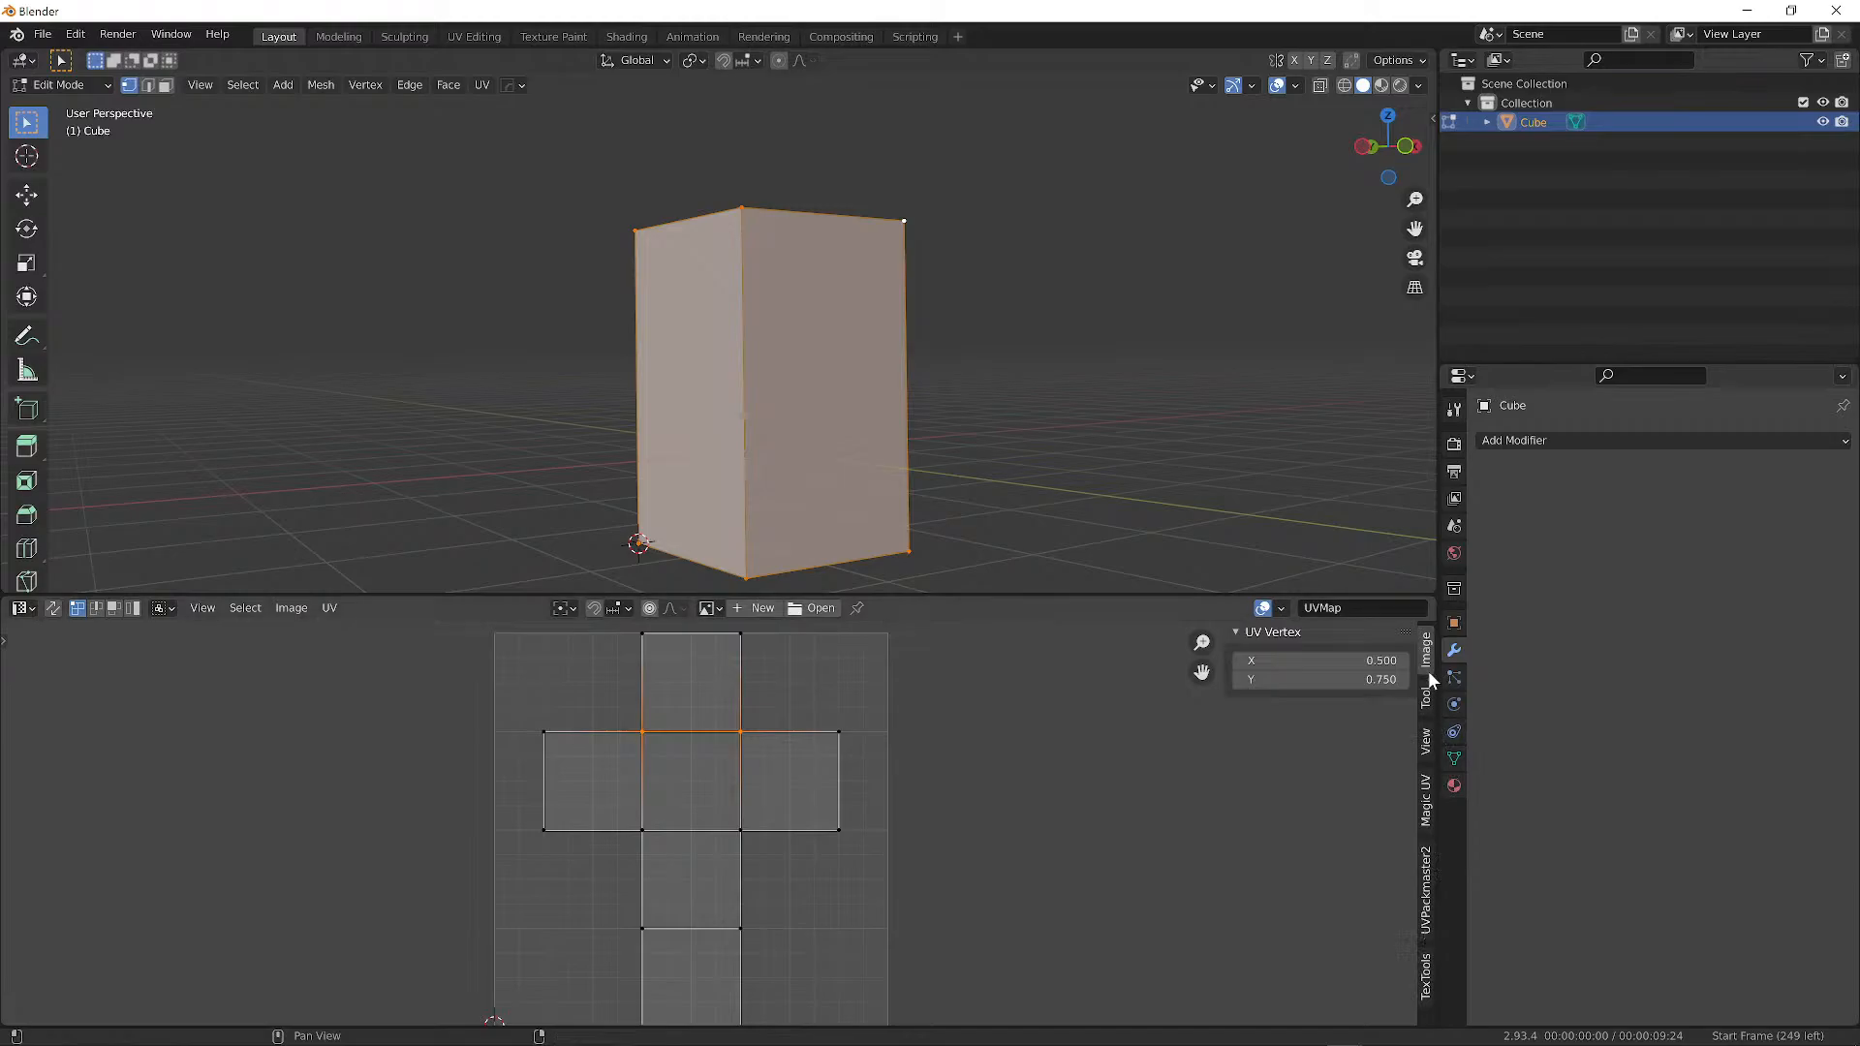
# Show the UV sidebar's View settings (2D cursor 0,0, 1×1 UDIM grid) and deselect the edges.
pyautogui.click(1425, 824)
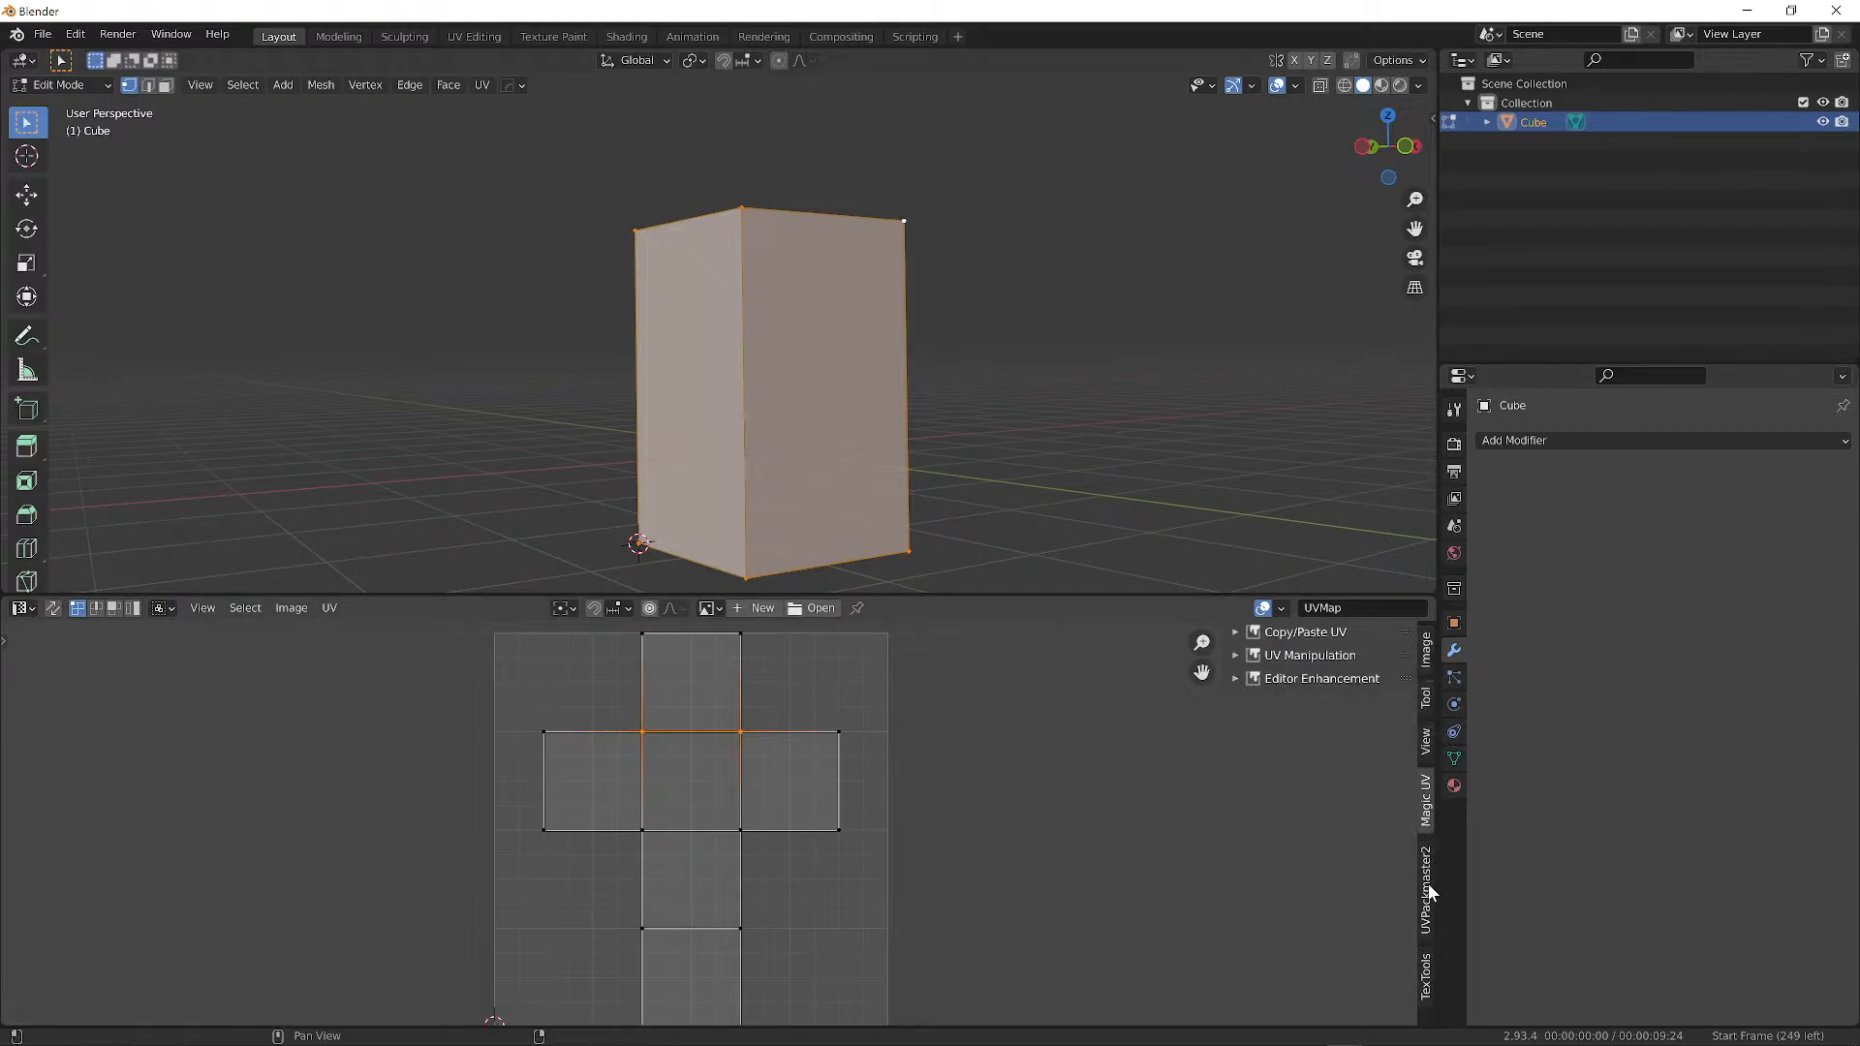
pyautogui.scroll(-2, 1430, 893)
pyautogui.scroll(3, 1430, 897)
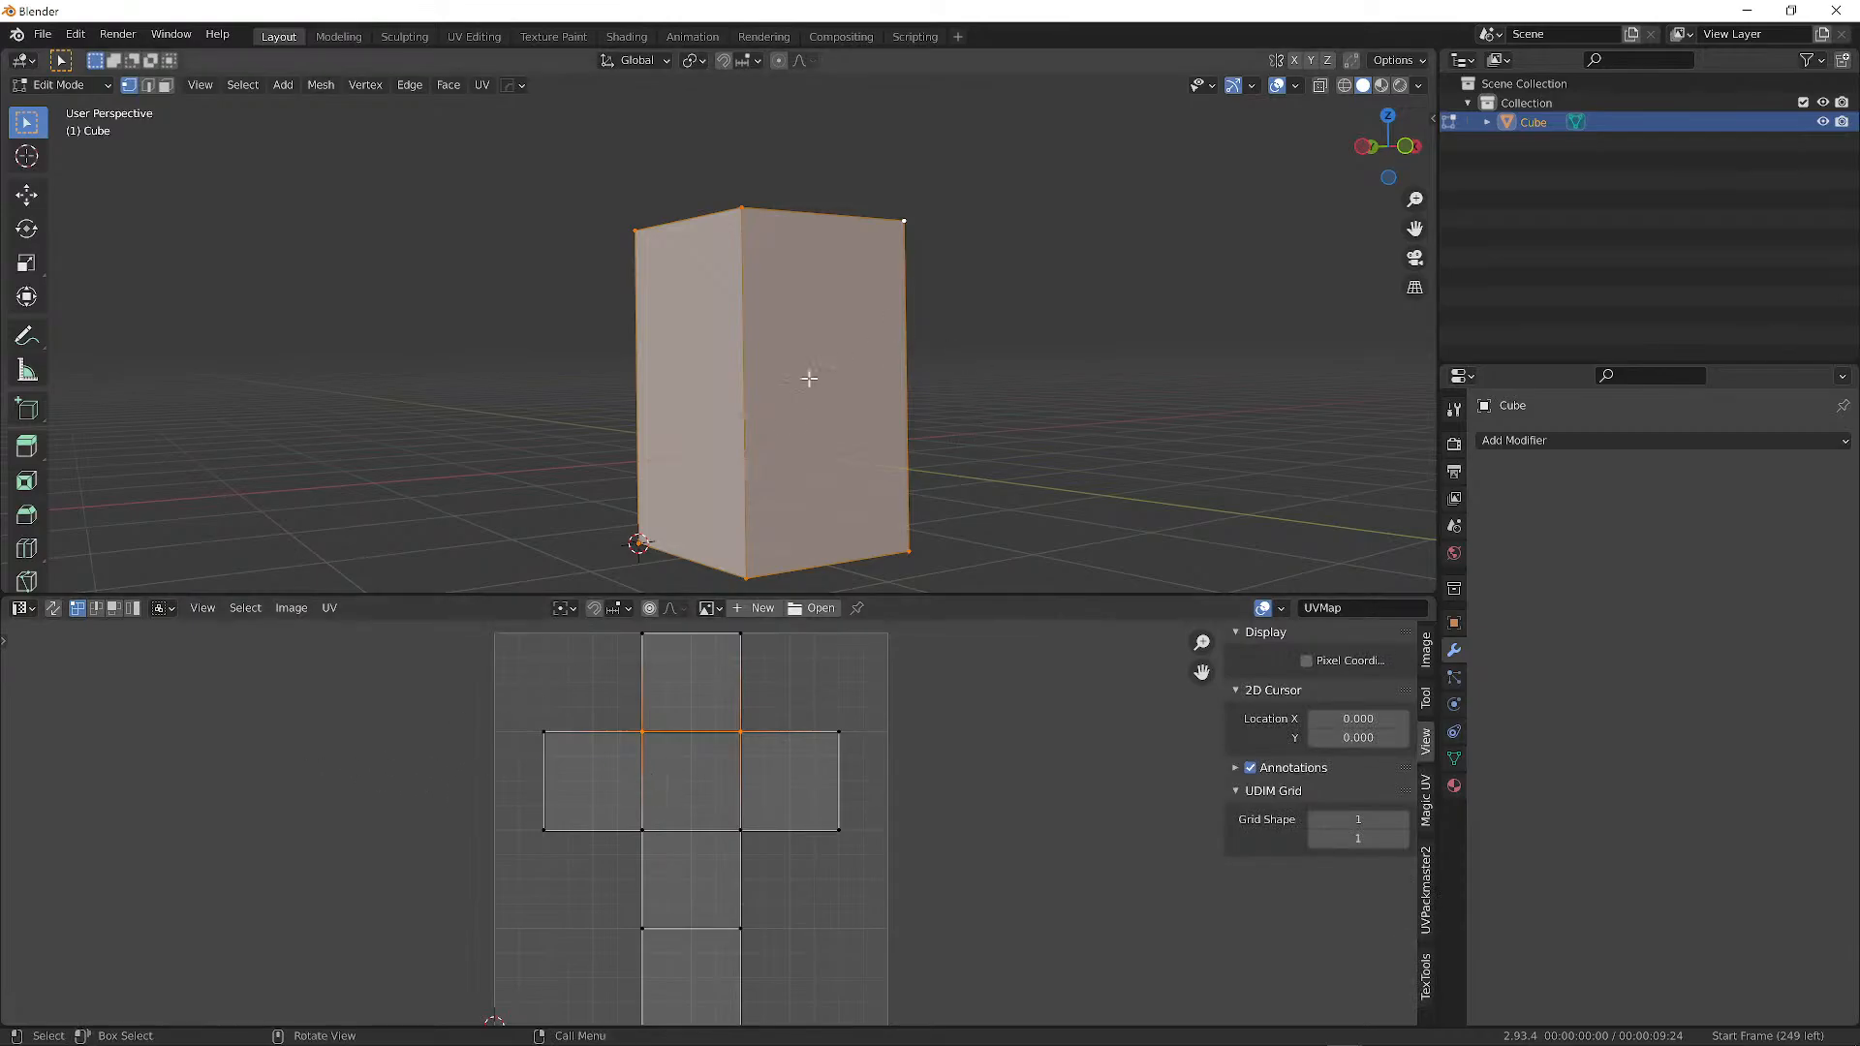
pyautogui.click(1023, 757)
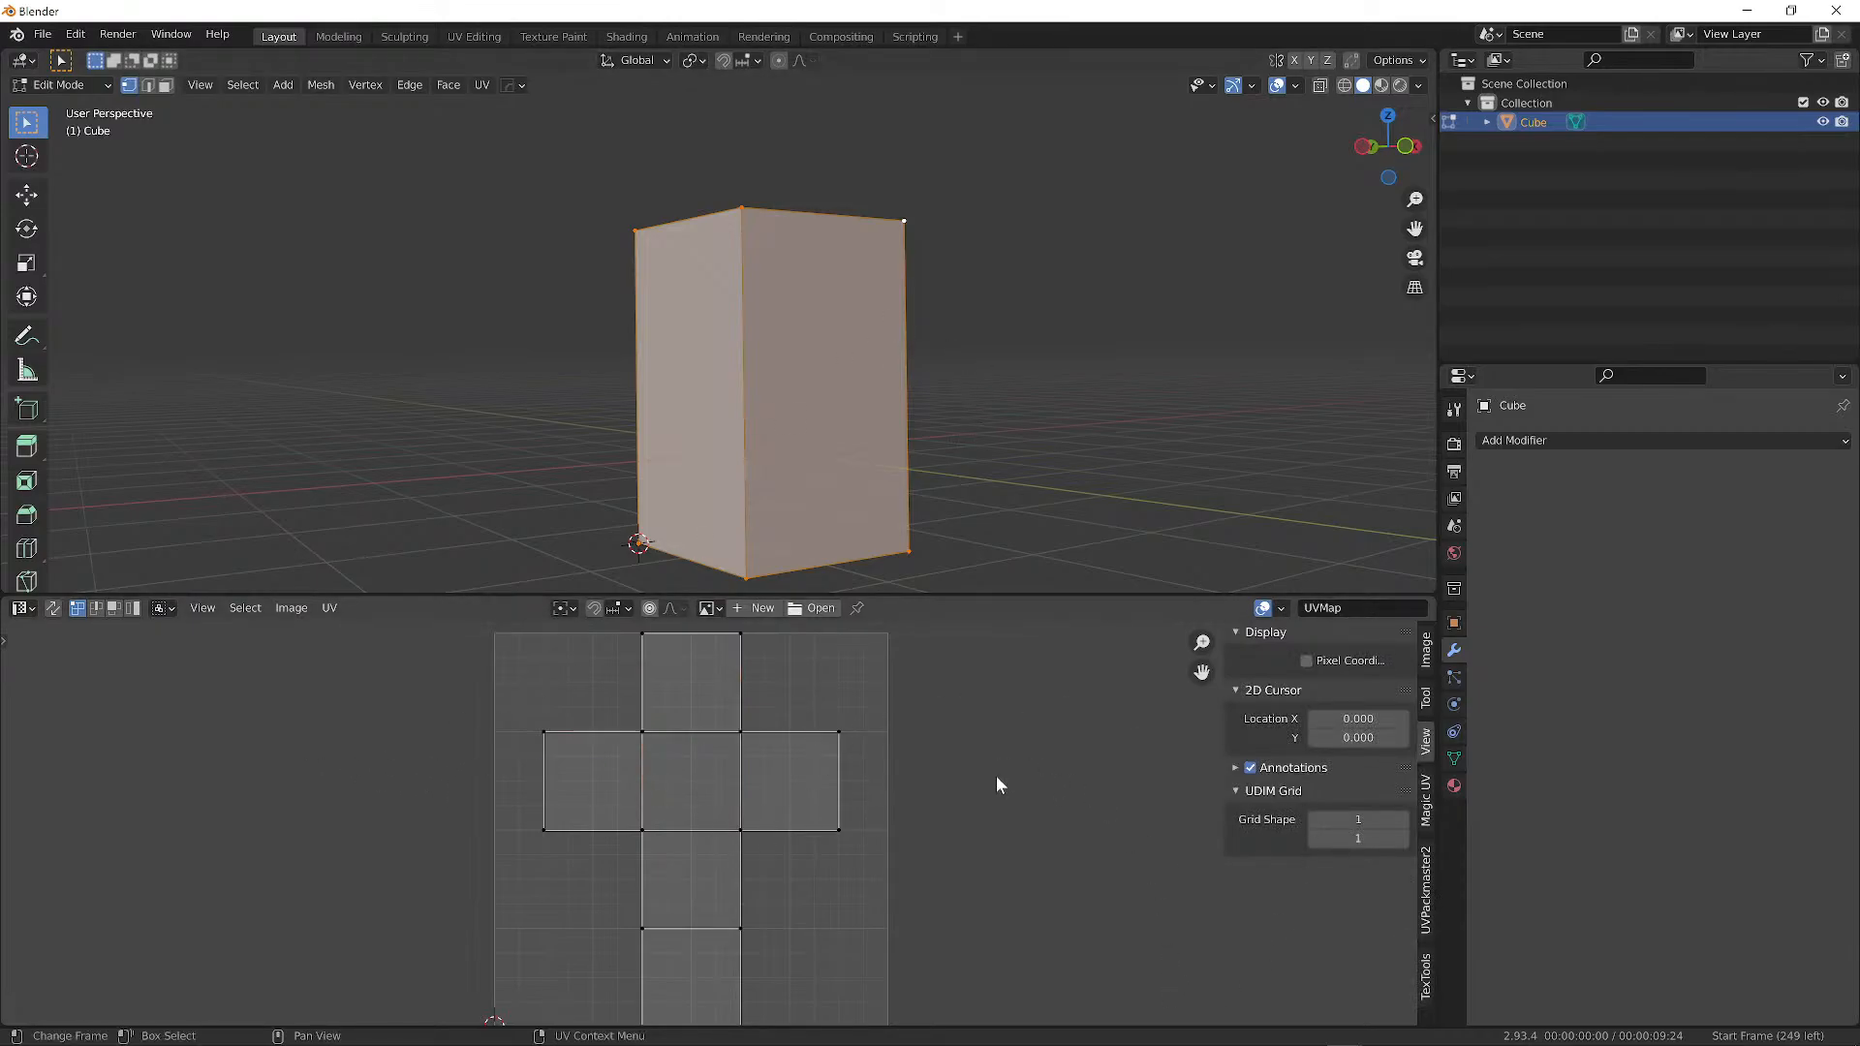
pyautogui.press('g')
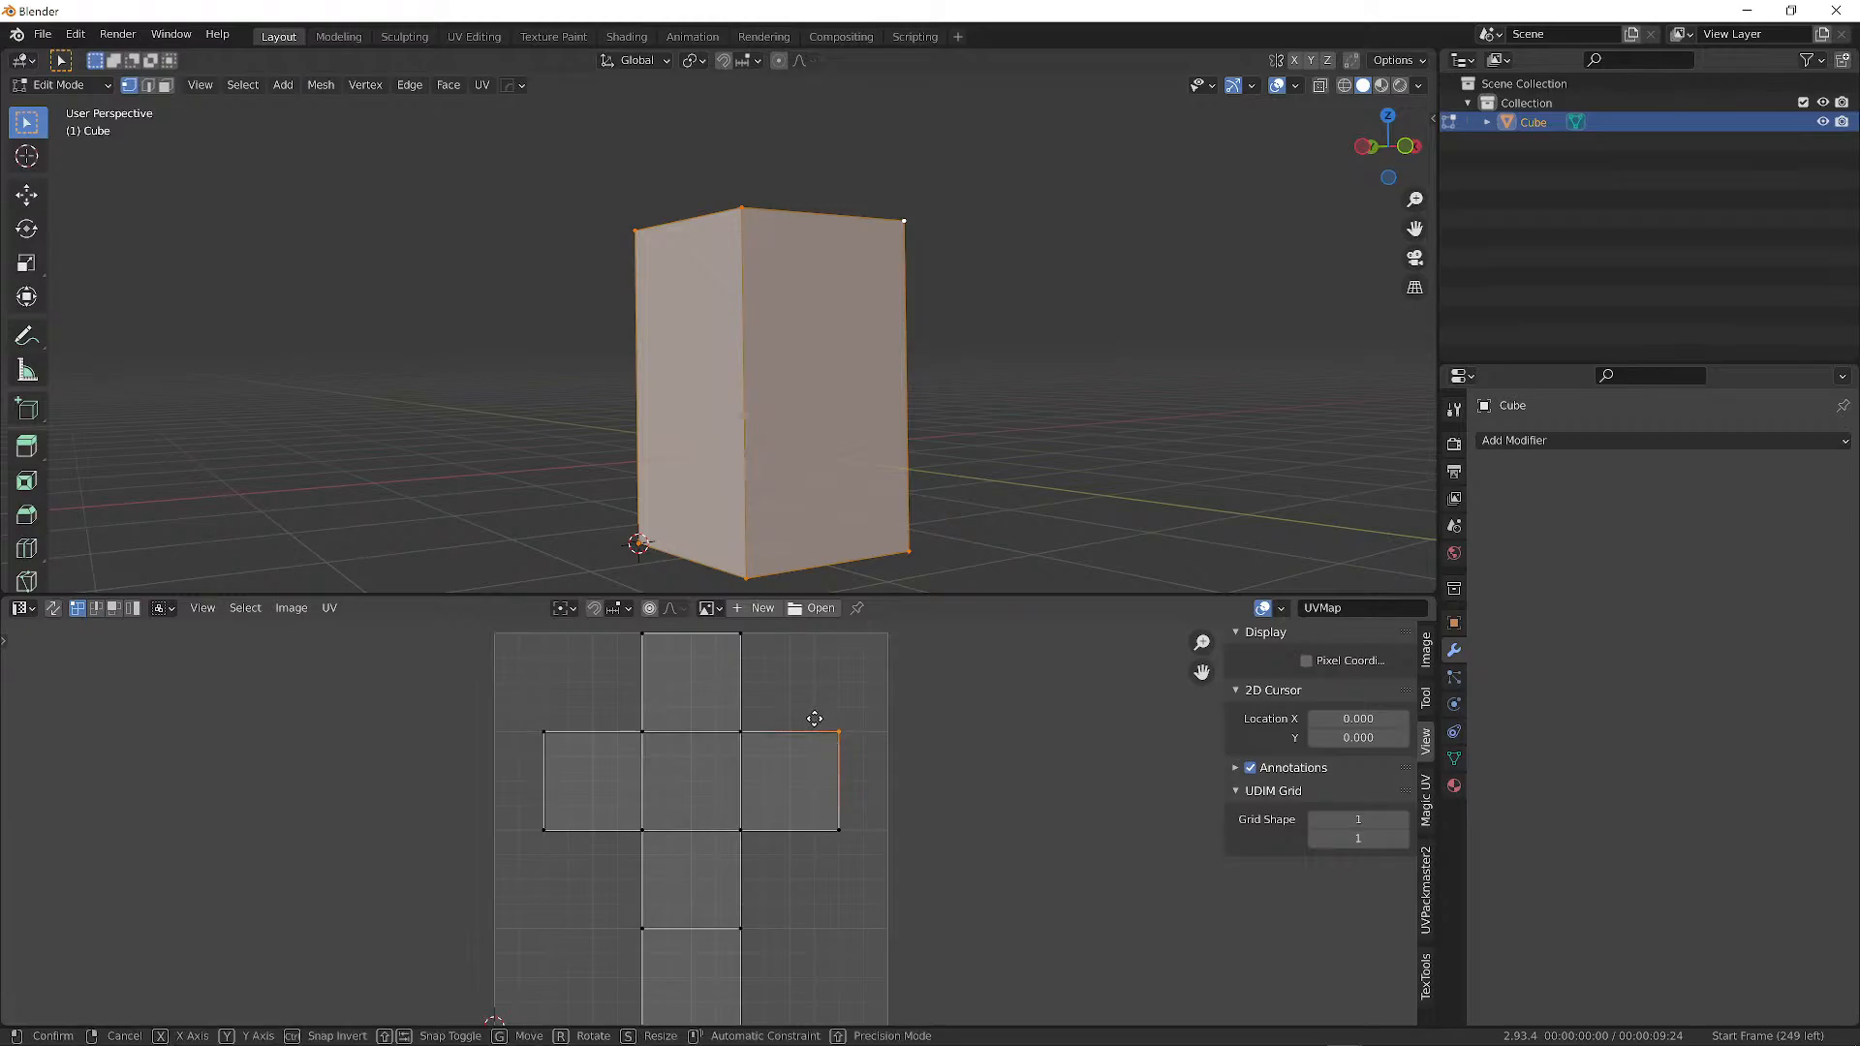
pyautogui.rightClick(775, 709)
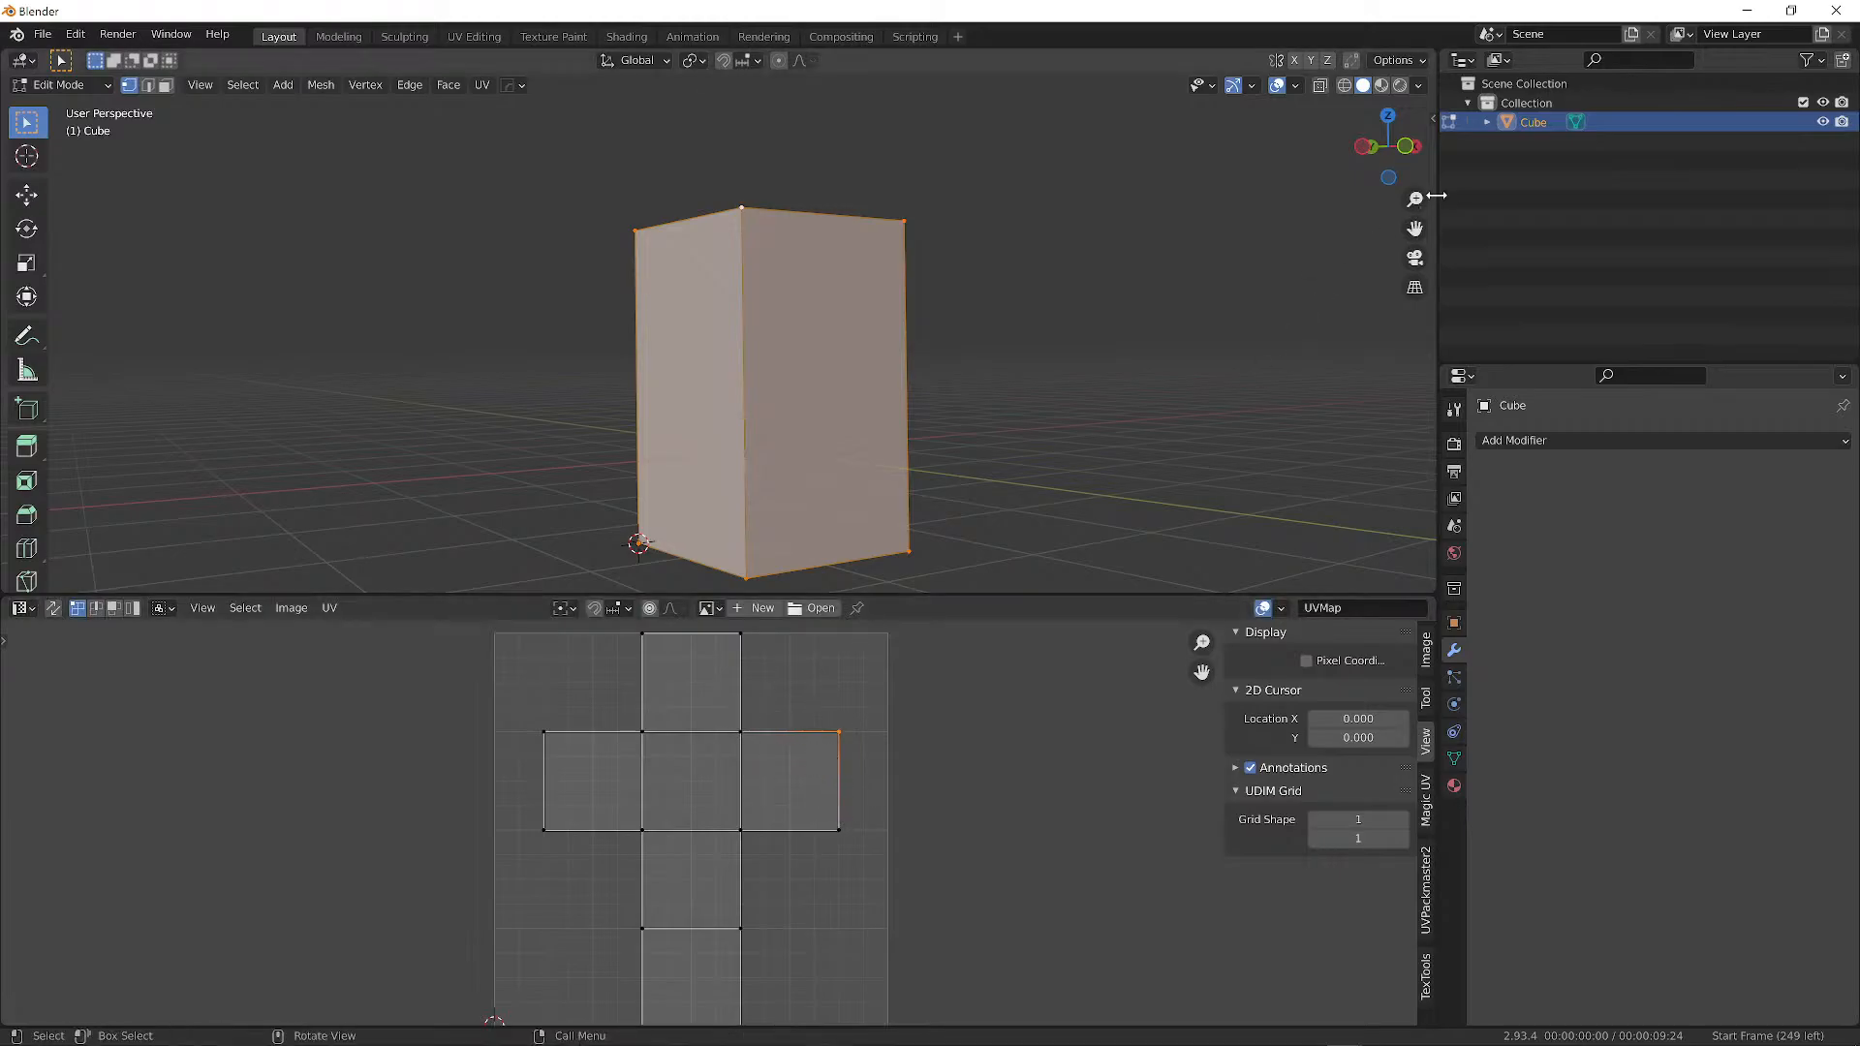
# Open the 3D view's Screencast Keys settings, adjusting the vertical offset and keeping Hold Status mouse mode.
pyautogui.click(1429, 120)
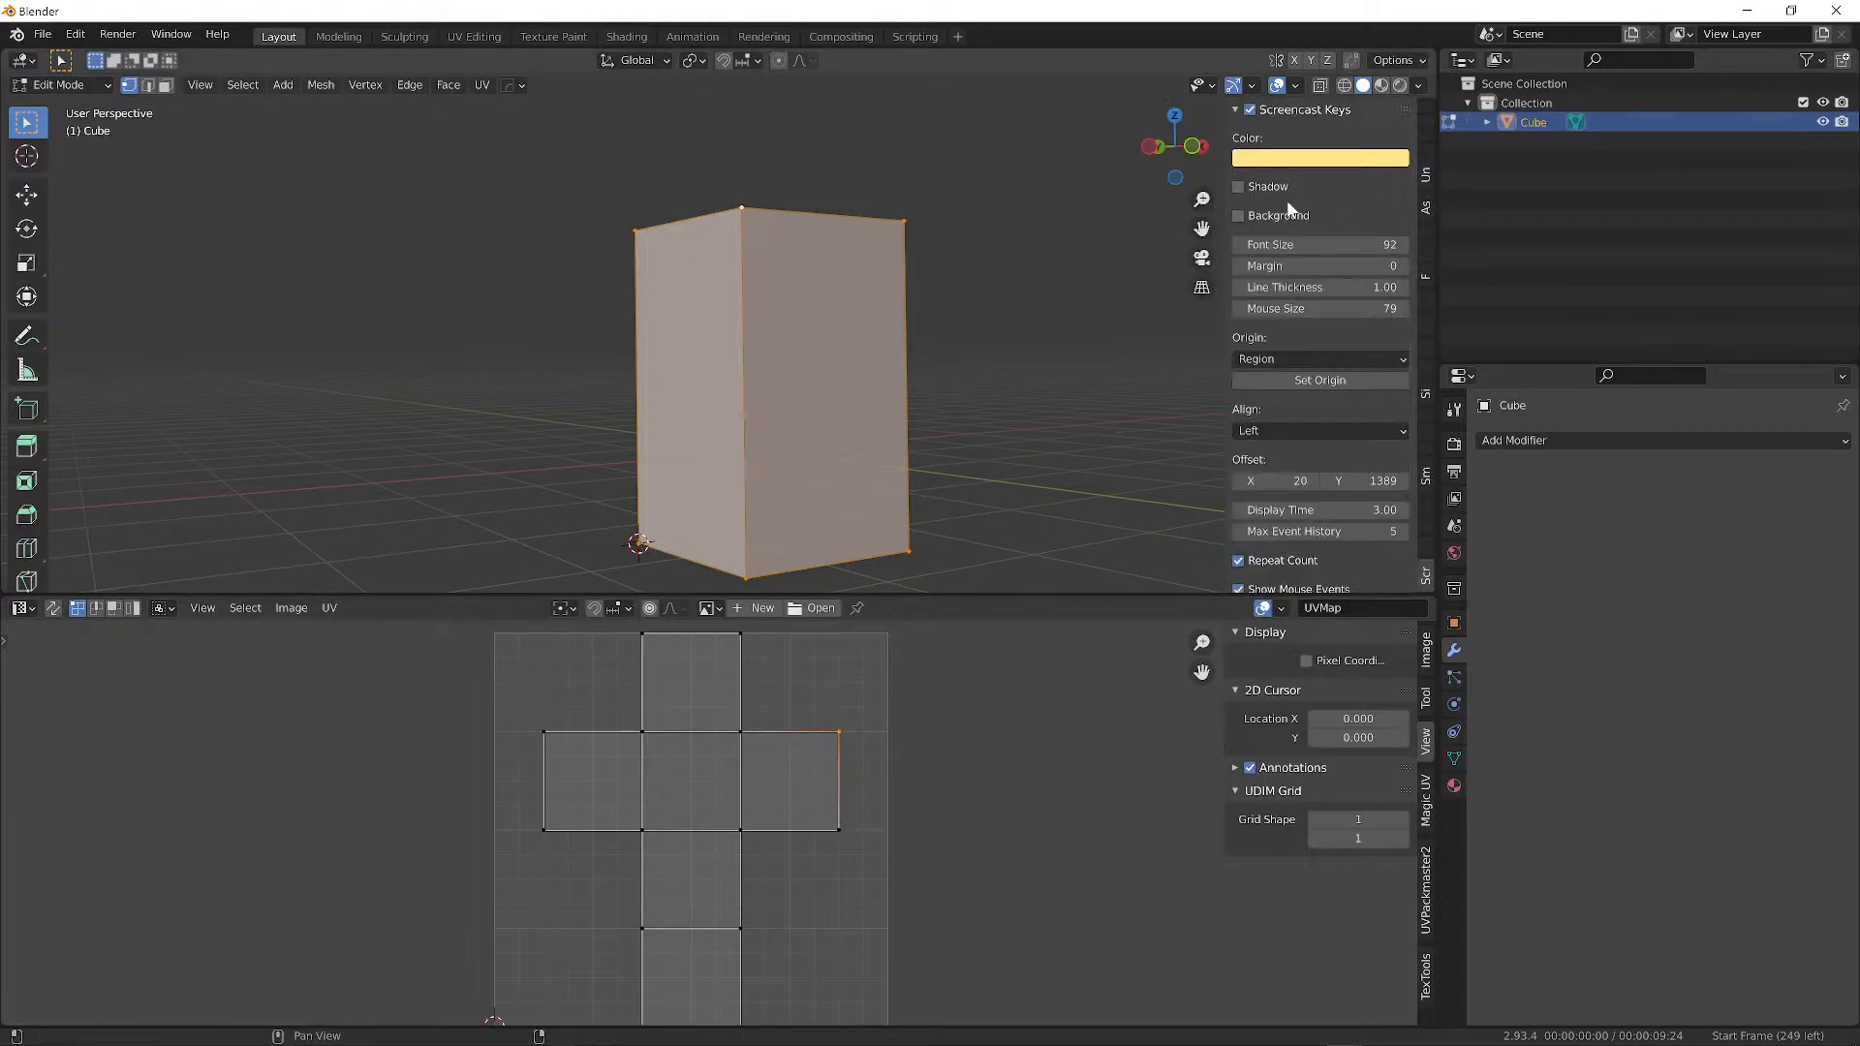
pyautogui.scroll(-2, 1279, 291)
pyautogui.scroll(-4, 1295, 369)
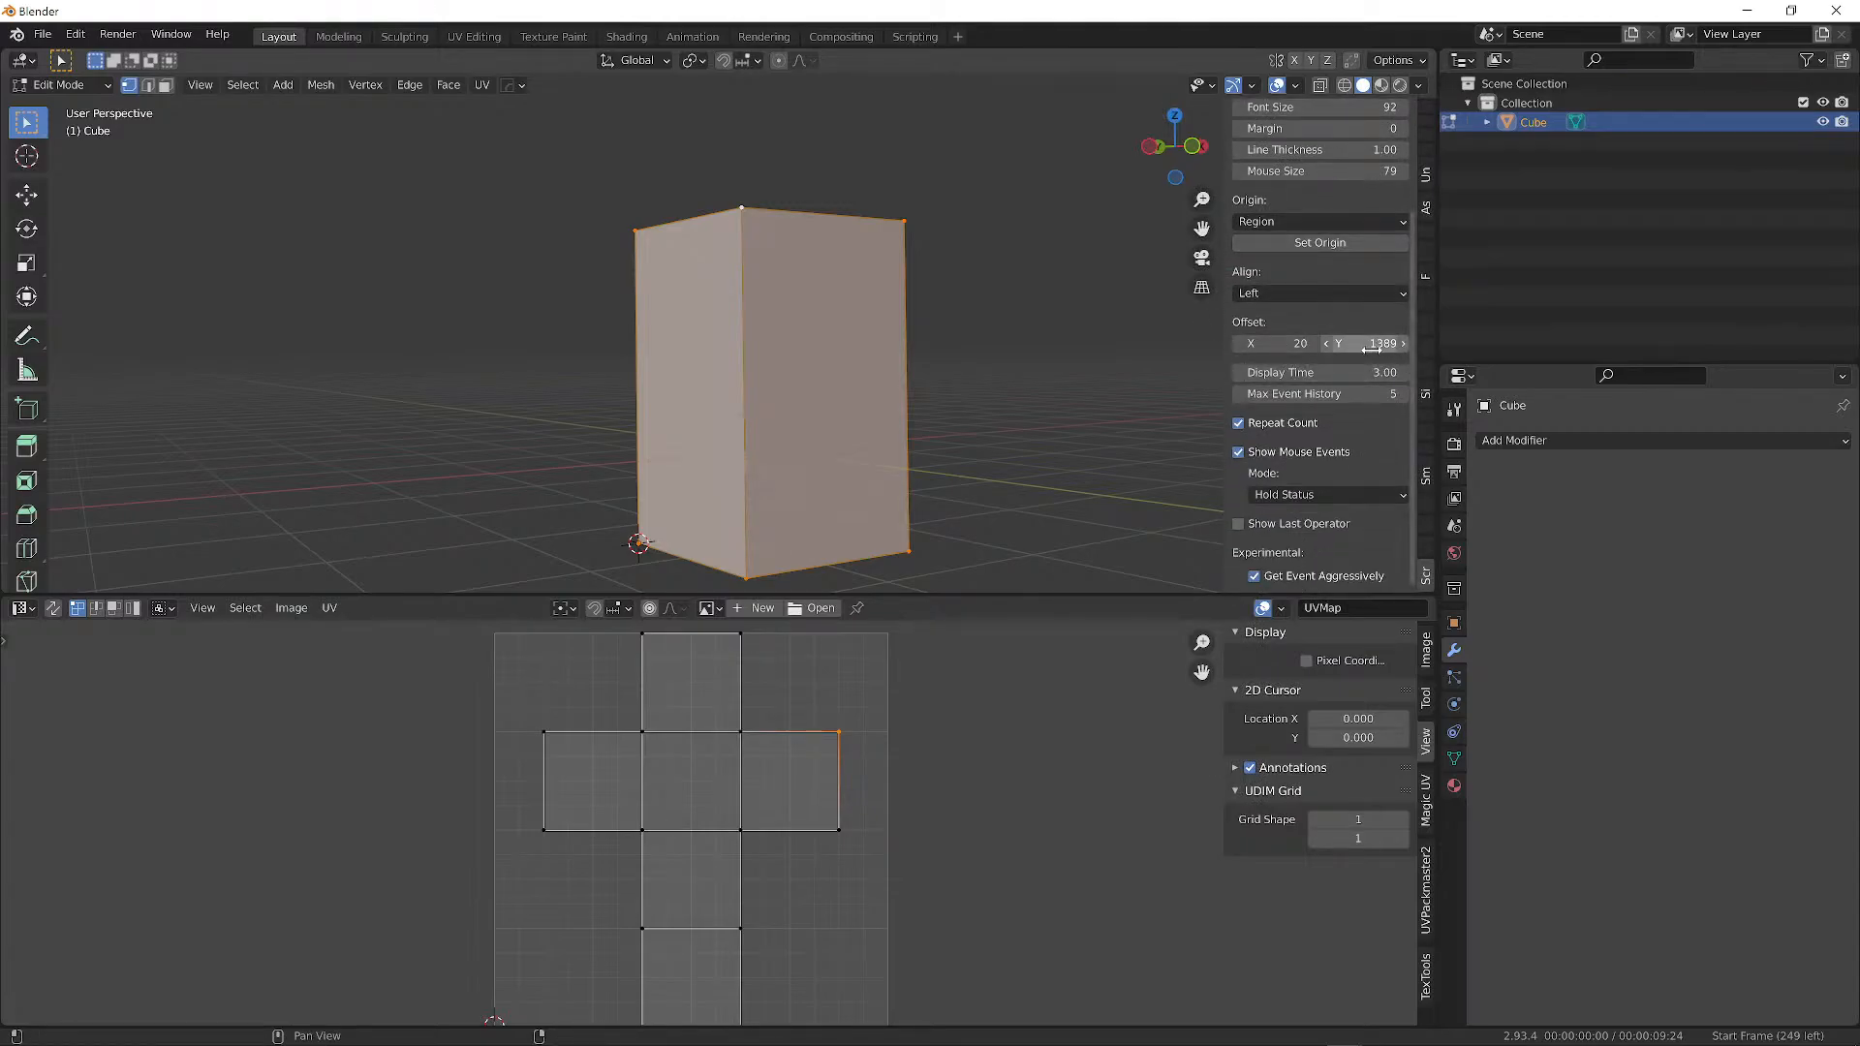
pyautogui.moveTo(1368, 346); pyautogui.dragTo(250, 346)
pyautogui.scroll(3, 1362, 451)
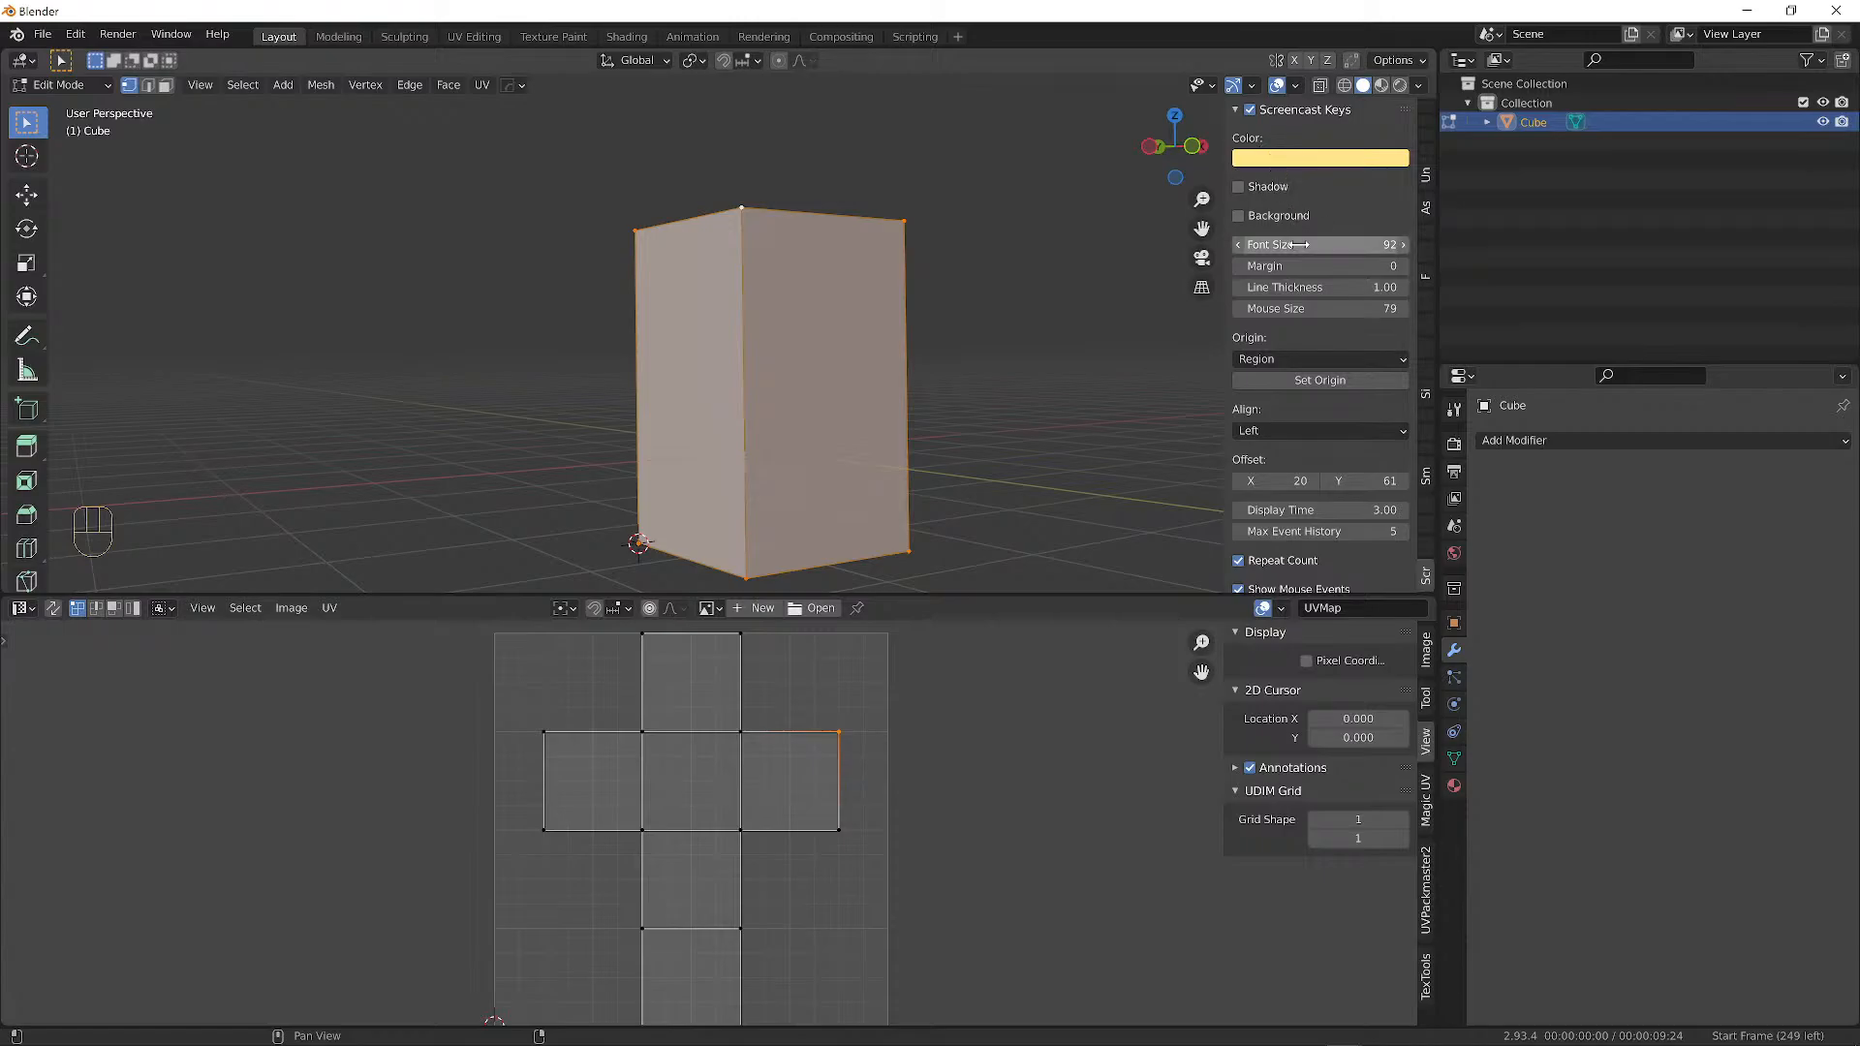
pyautogui.scroll(-3, 1318, 396)
pyautogui.scroll(-1, 1318, 396)
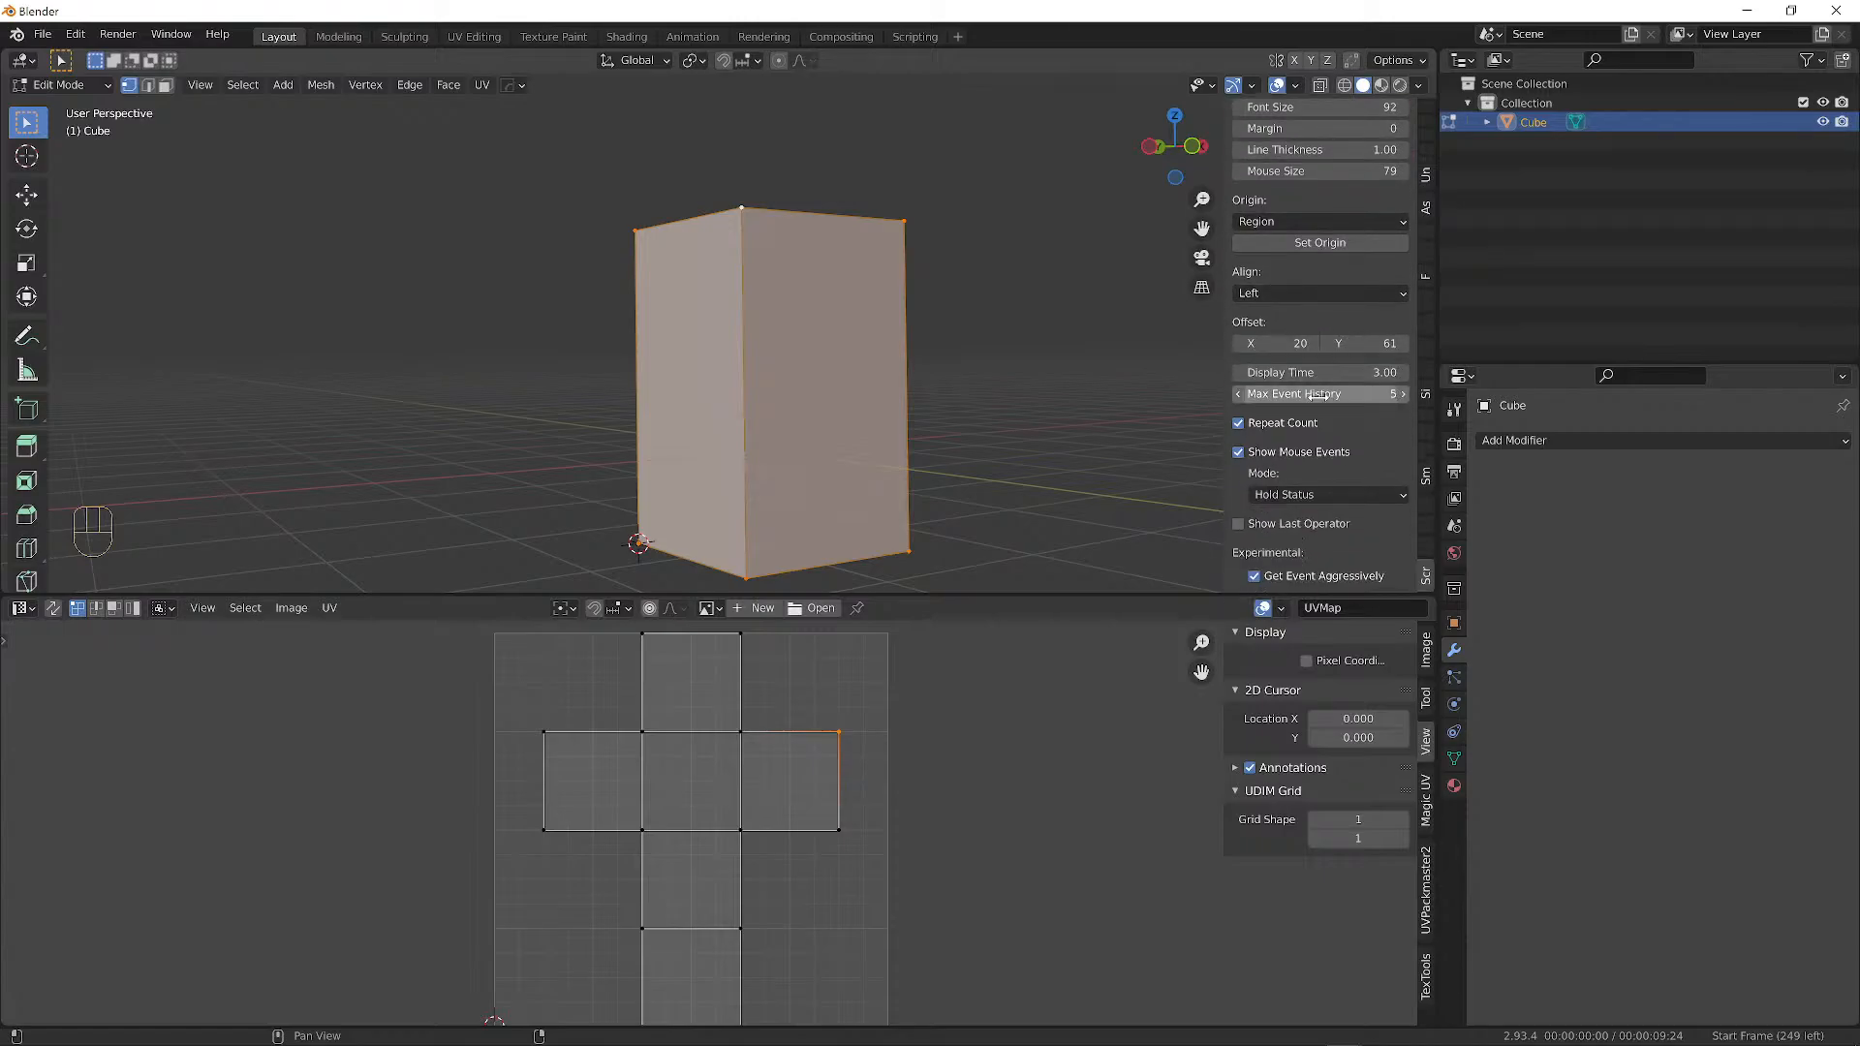
pyautogui.click(1345, 497)
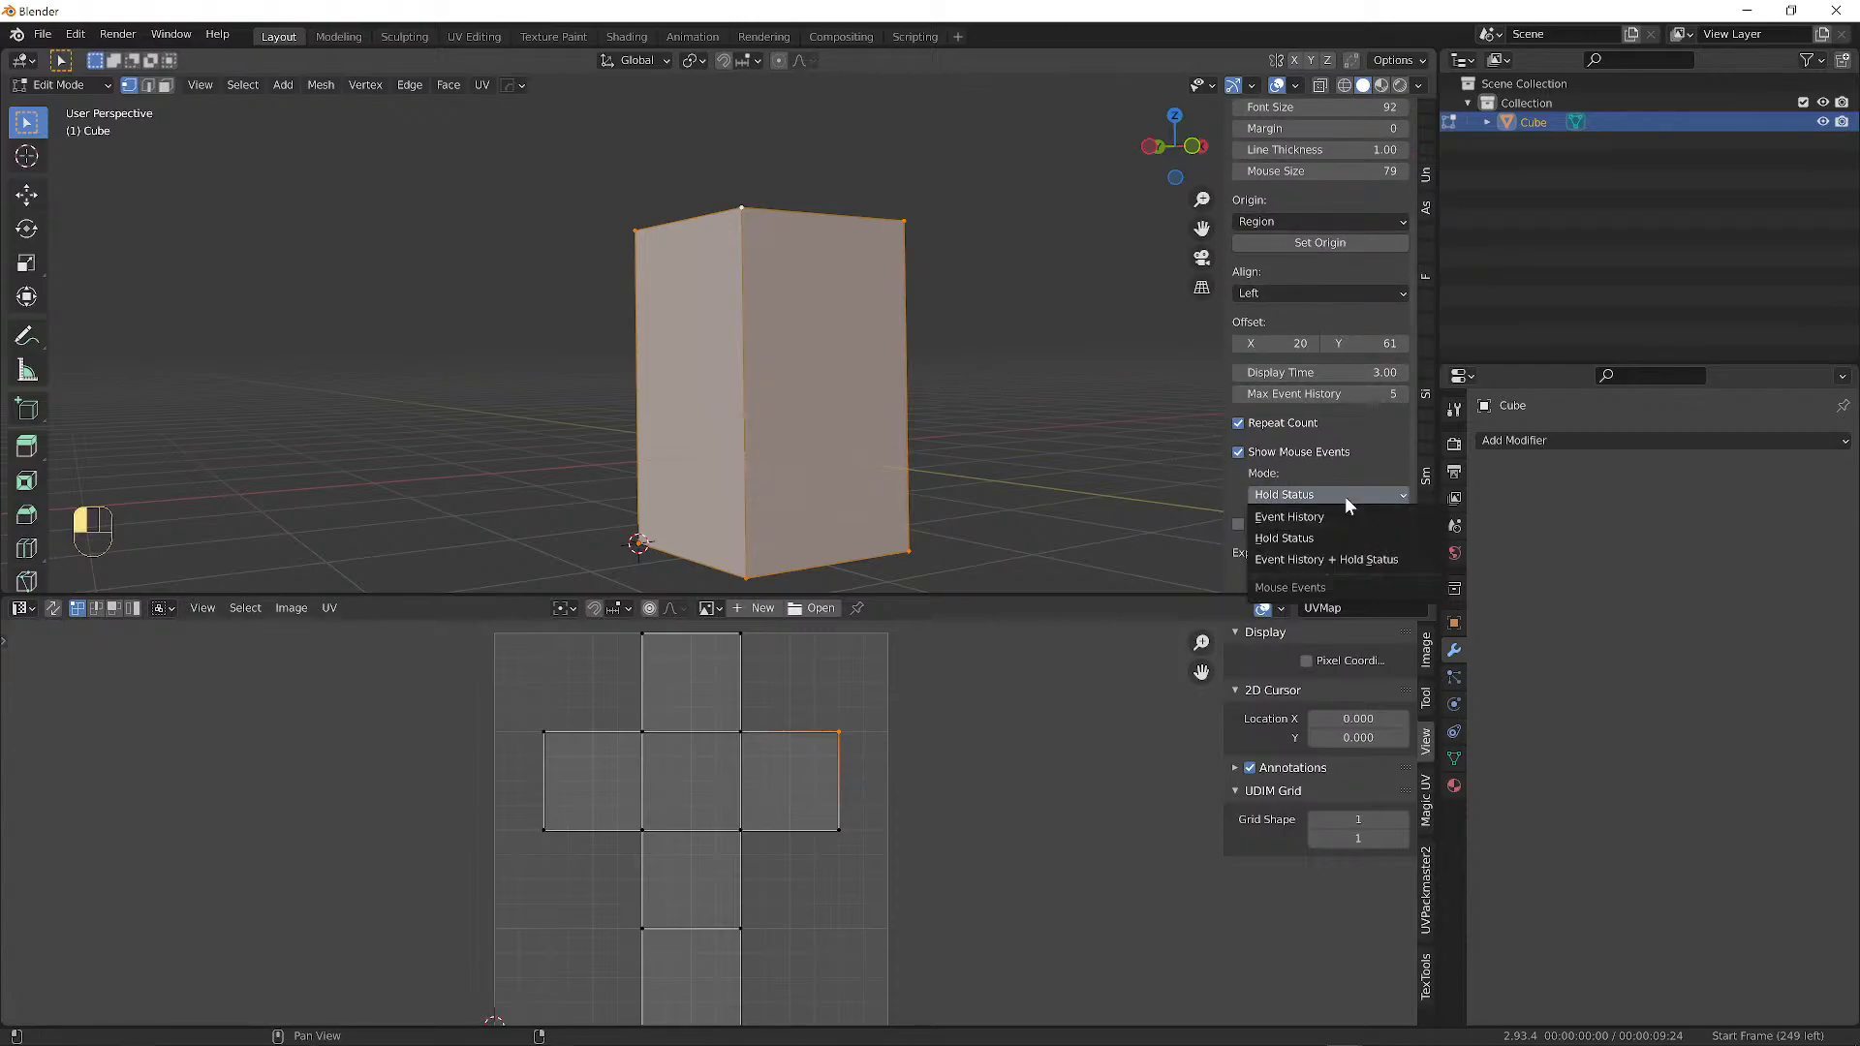
pyautogui.click(1345, 496)
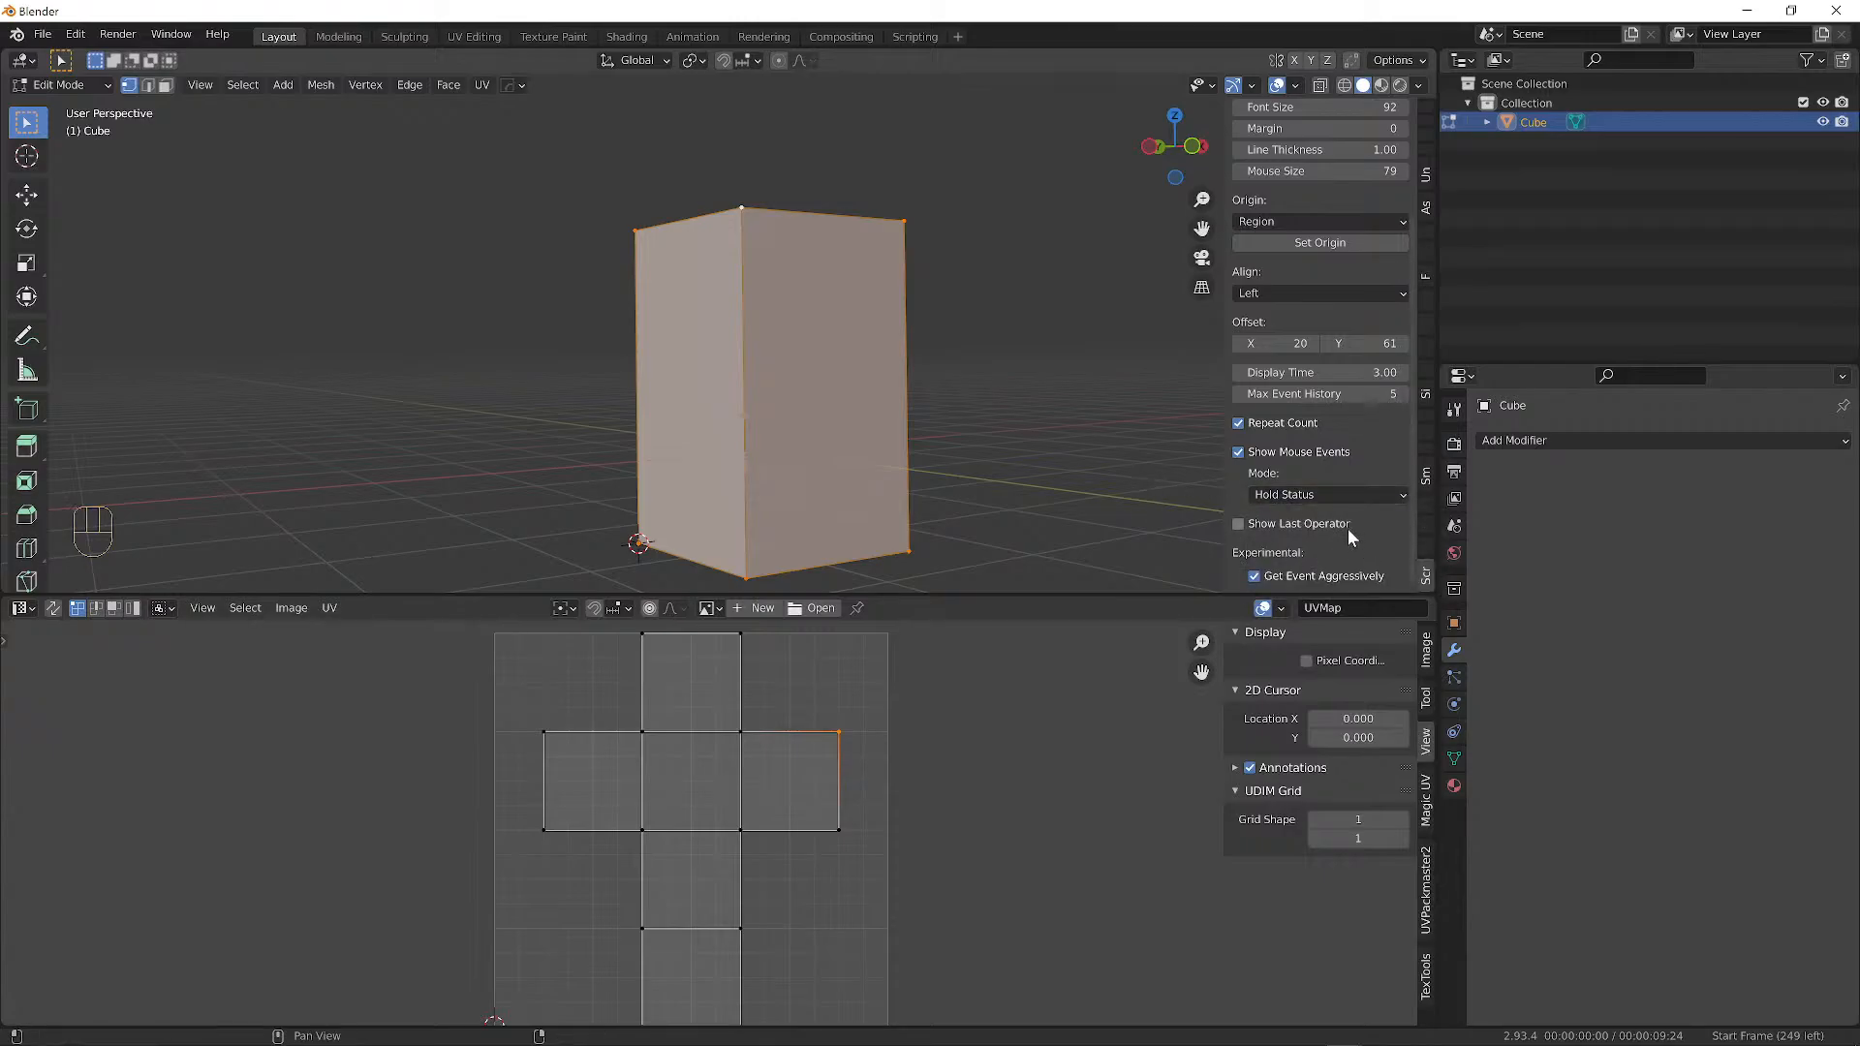
pyautogui.scroll(4, 1347, 531)
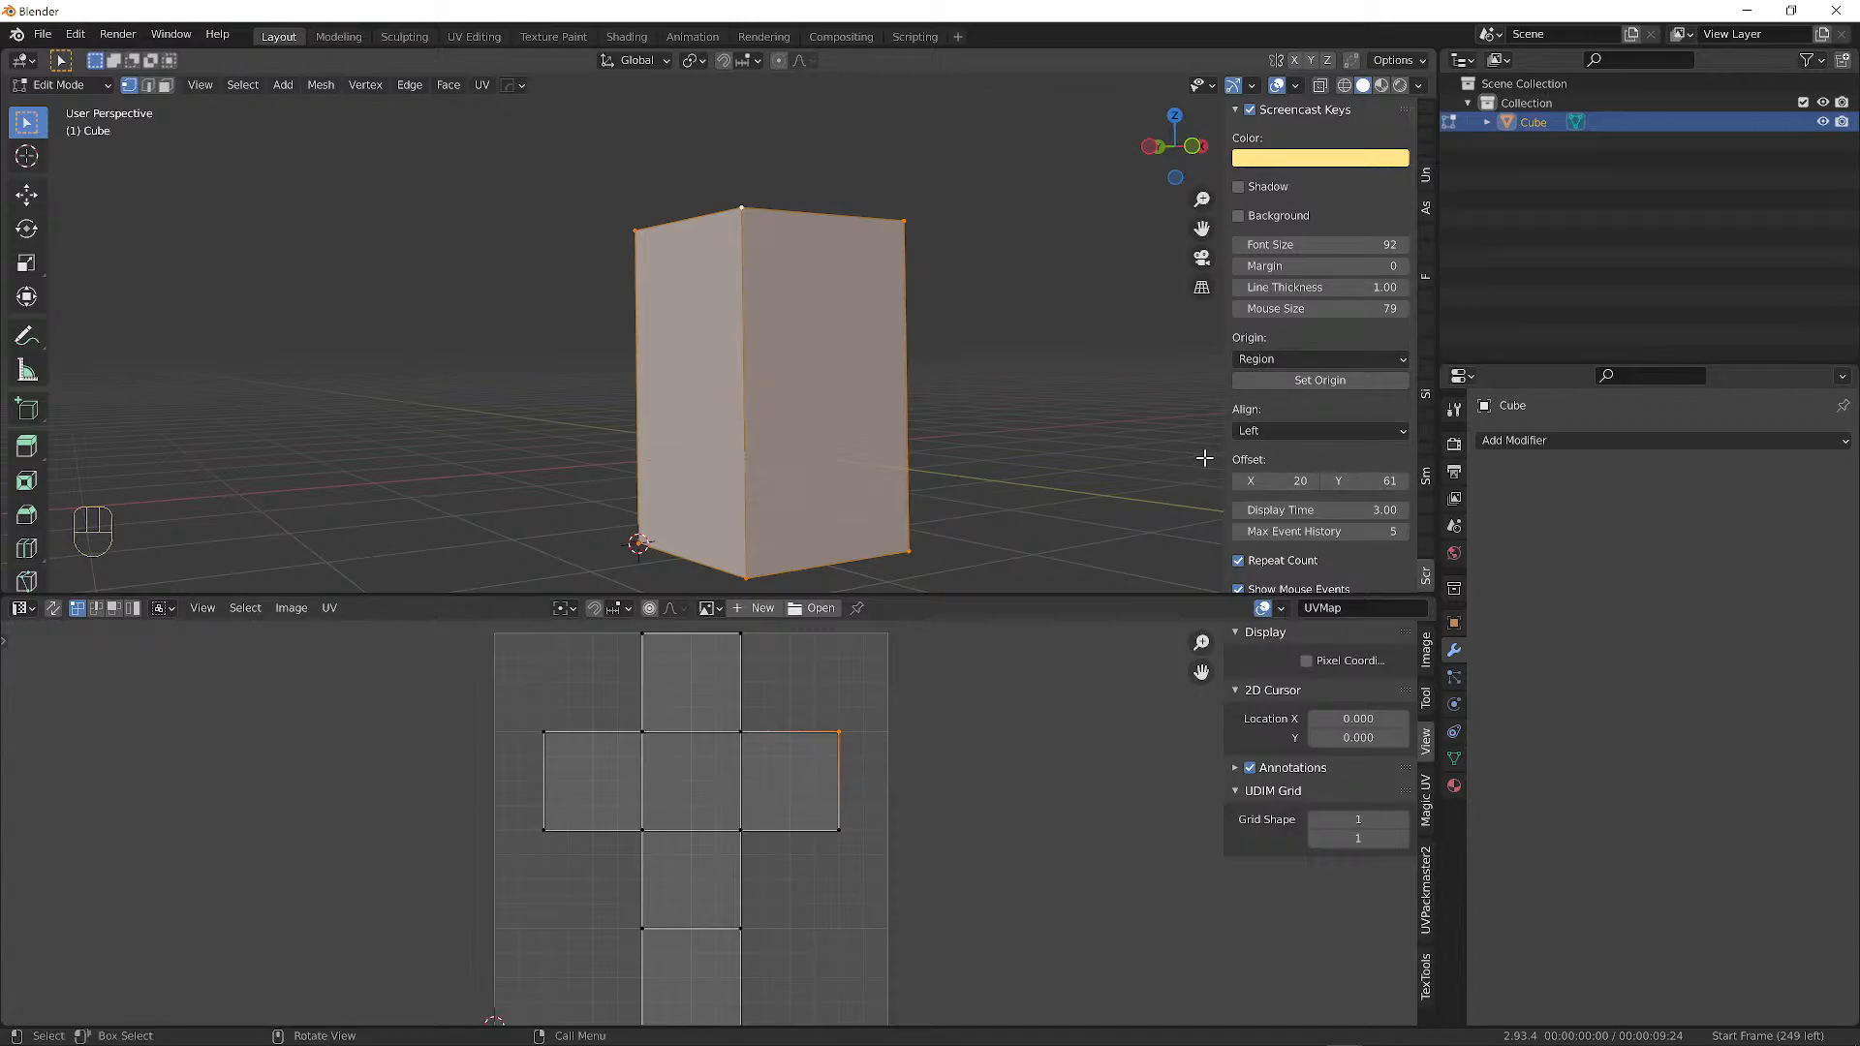
# Set the Screencast Keys Offset Y to 60 and make the UV Editor area taller.
pyautogui.click(1402, 482)
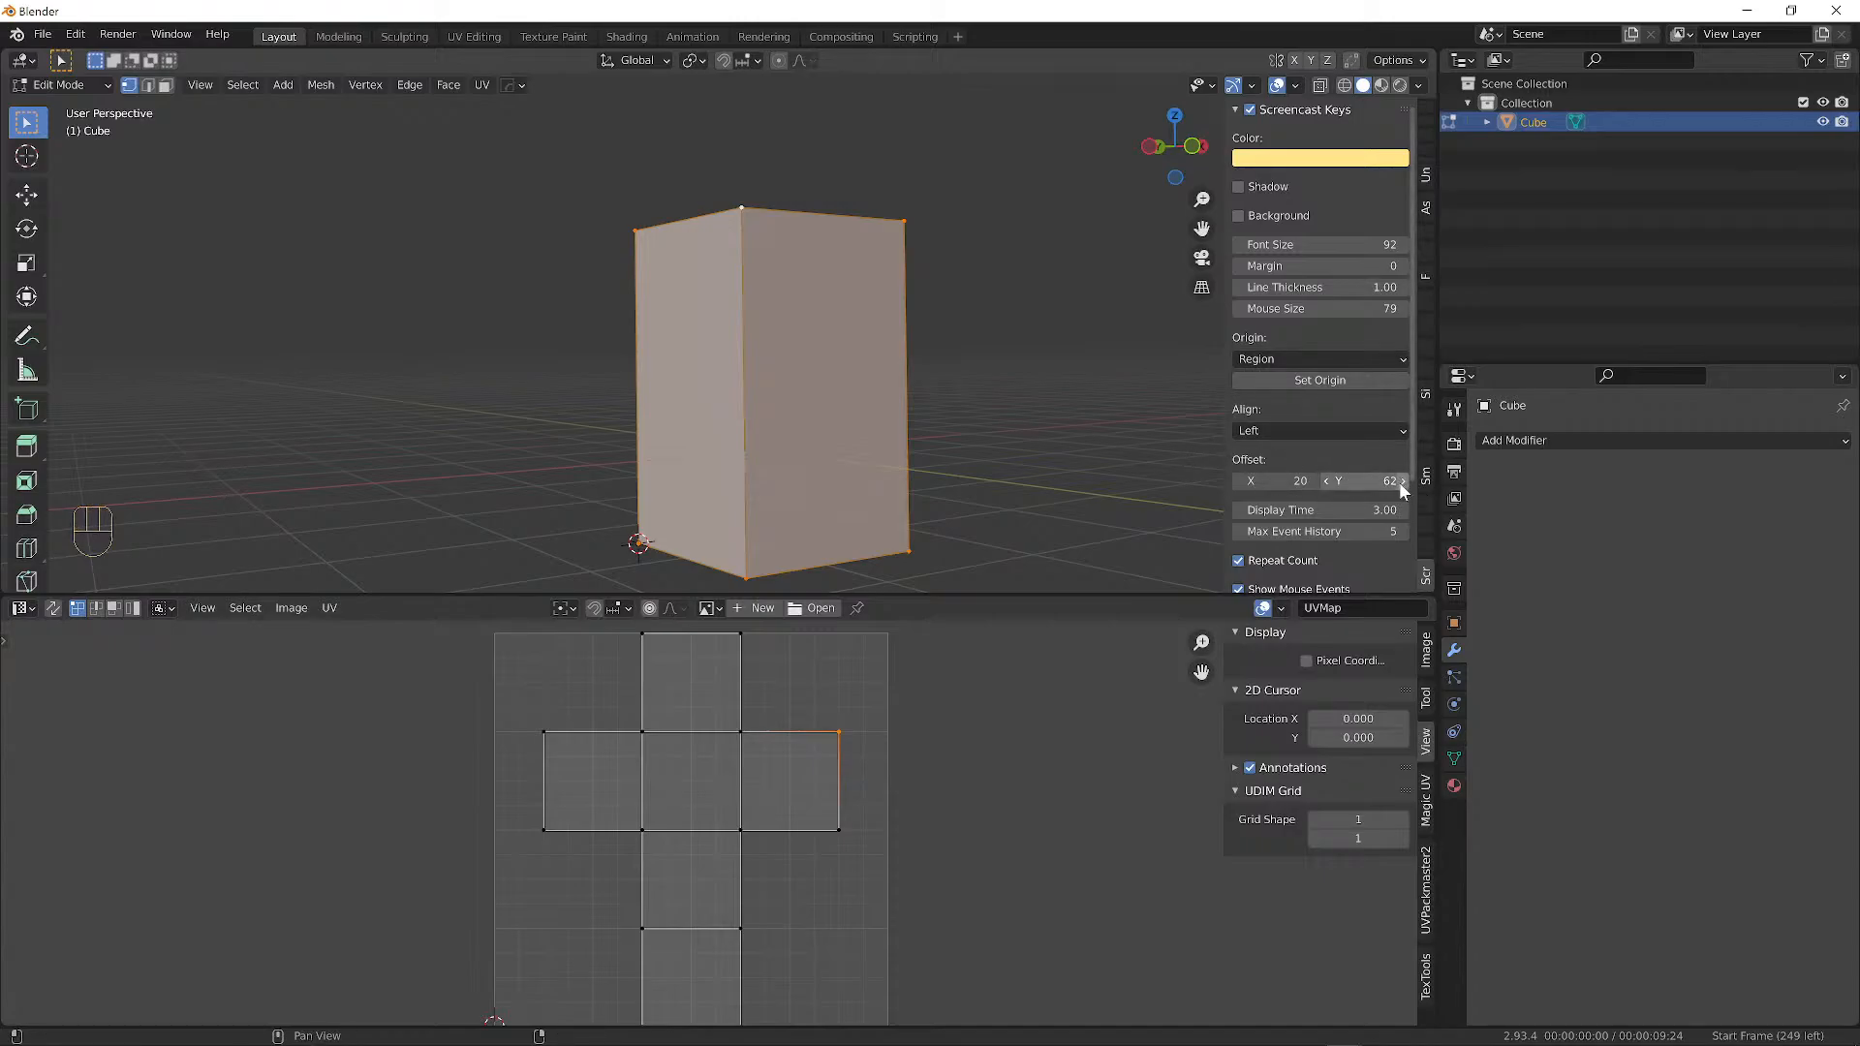
pyautogui.click(1329, 482)
pyautogui.click(1329, 482)
pyautogui.moveTo(1364, 480)
pyautogui.mouseDown()
pyautogui.moveTo(1841, 479)
pyautogui.moveTo(1385, 480)
pyautogui.mouseUp()
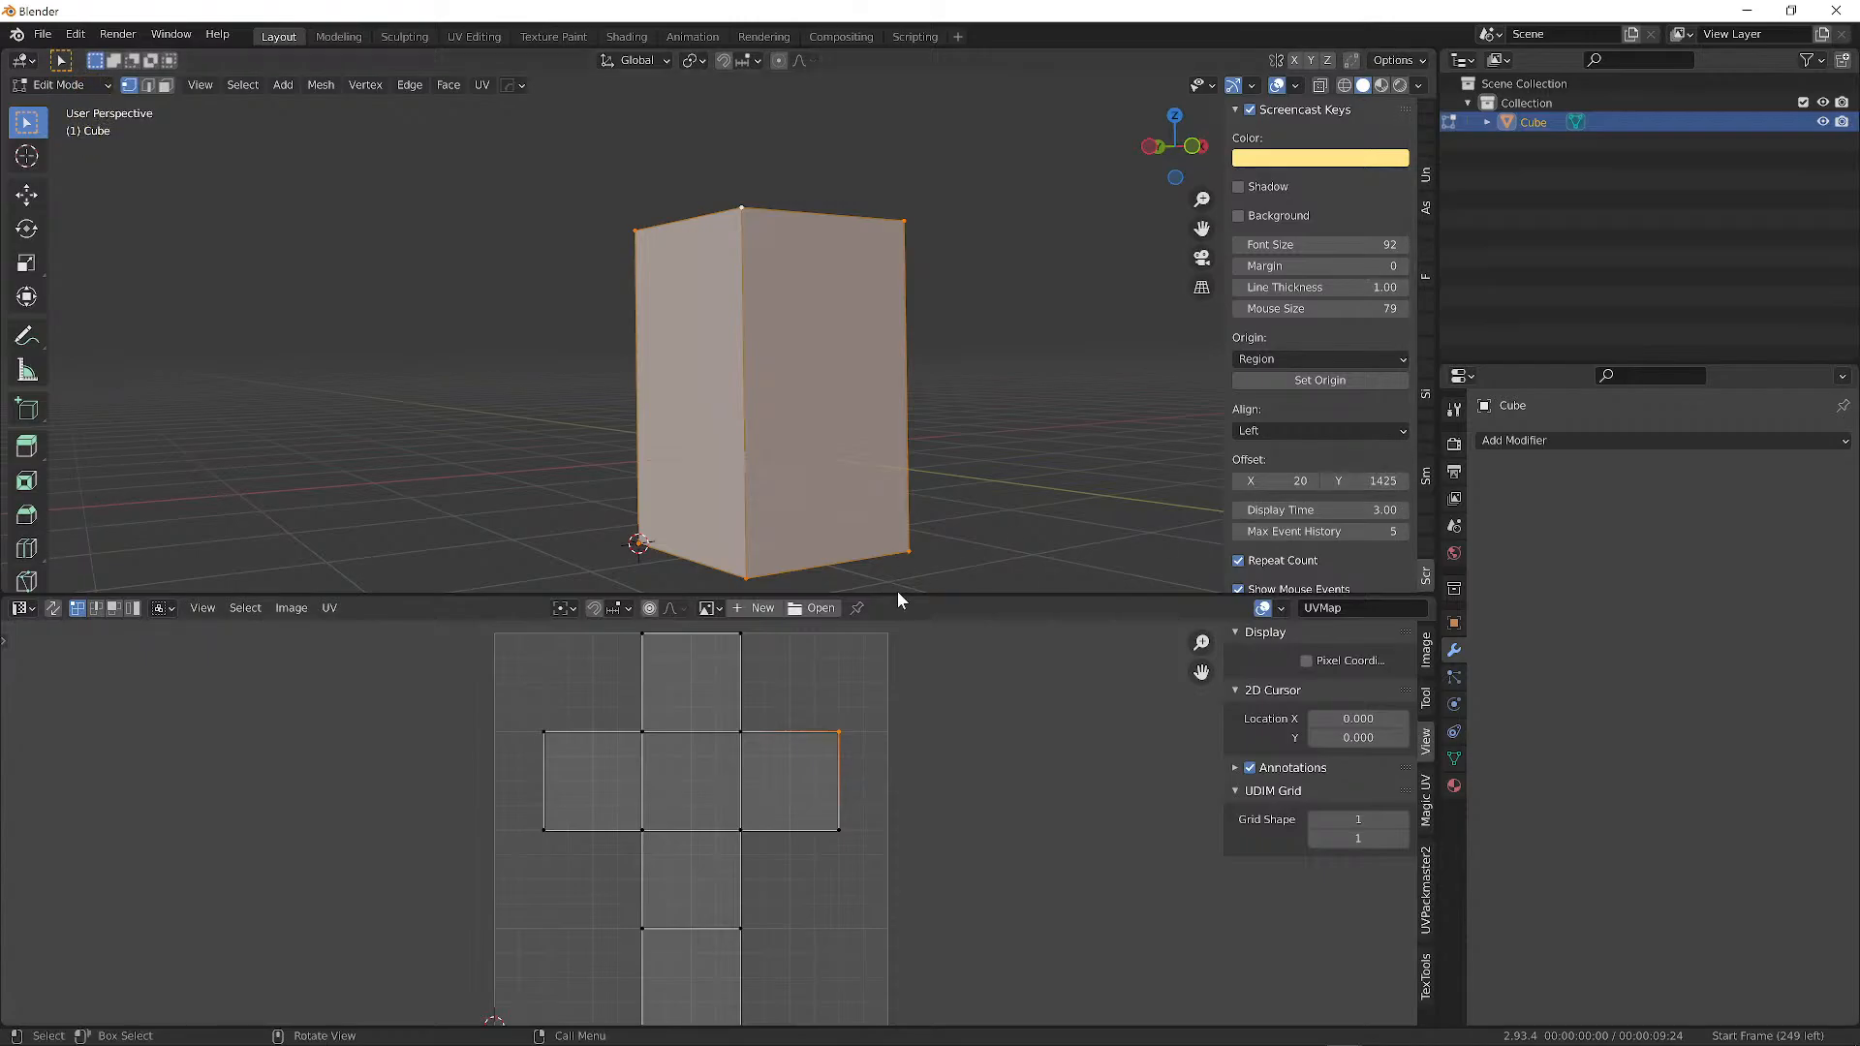
pyautogui.moveTo(897, 593); pyautogui.dragTo(831, 754)
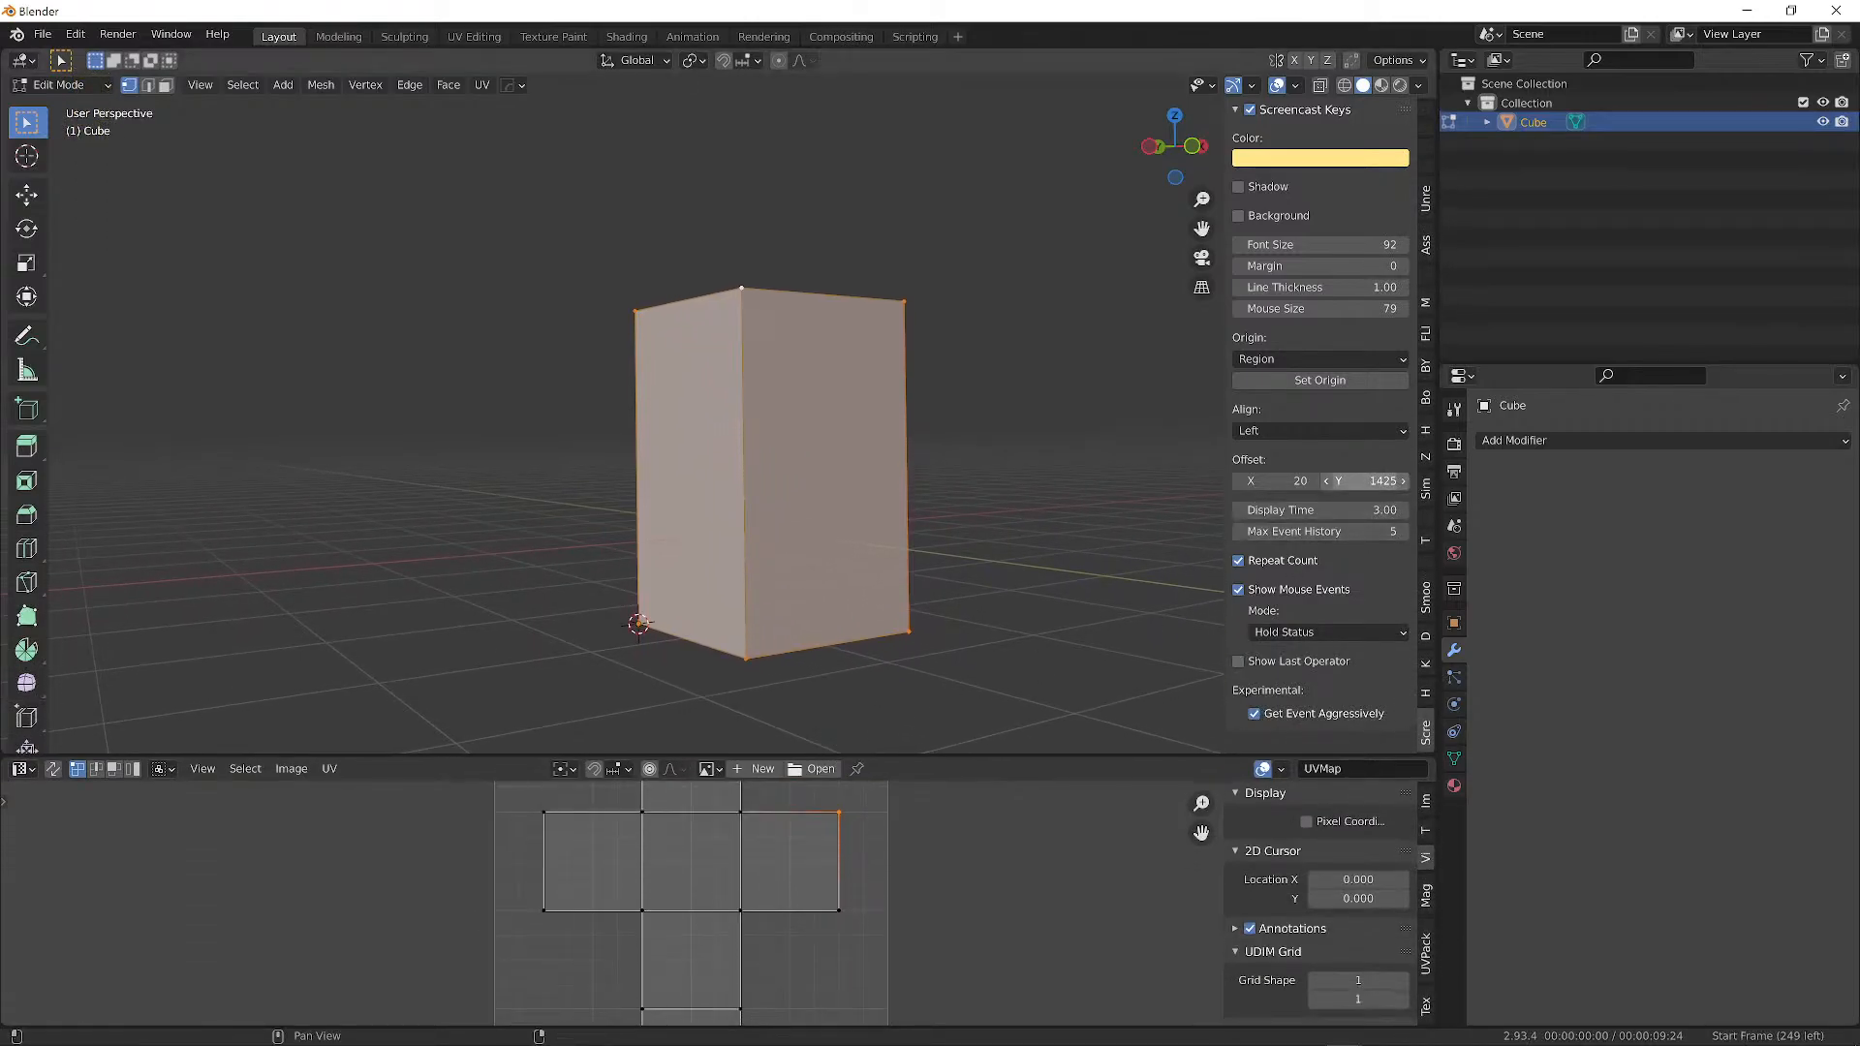
pyautogui.doubleClick(1371, 481)
pyautogui.write('60')
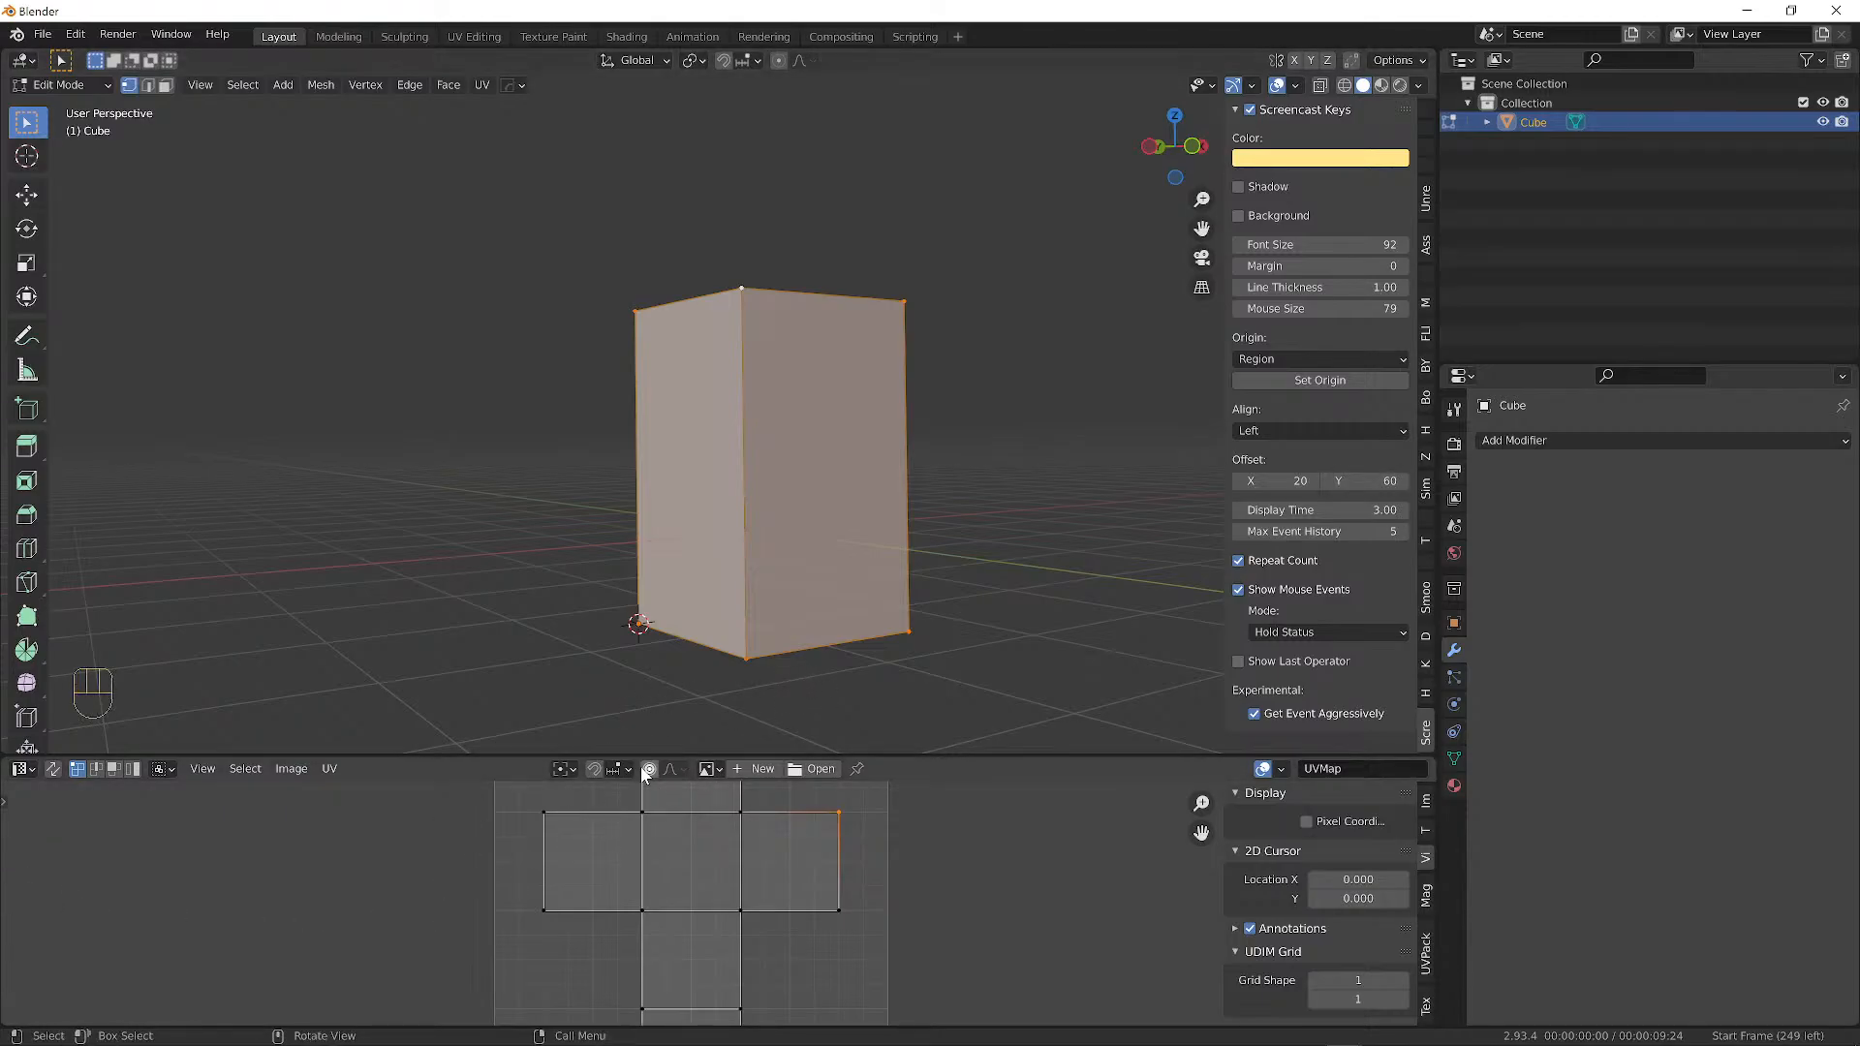
pyautogui.moveTo(708, 756); pyautogui.dragTo(782, 553)
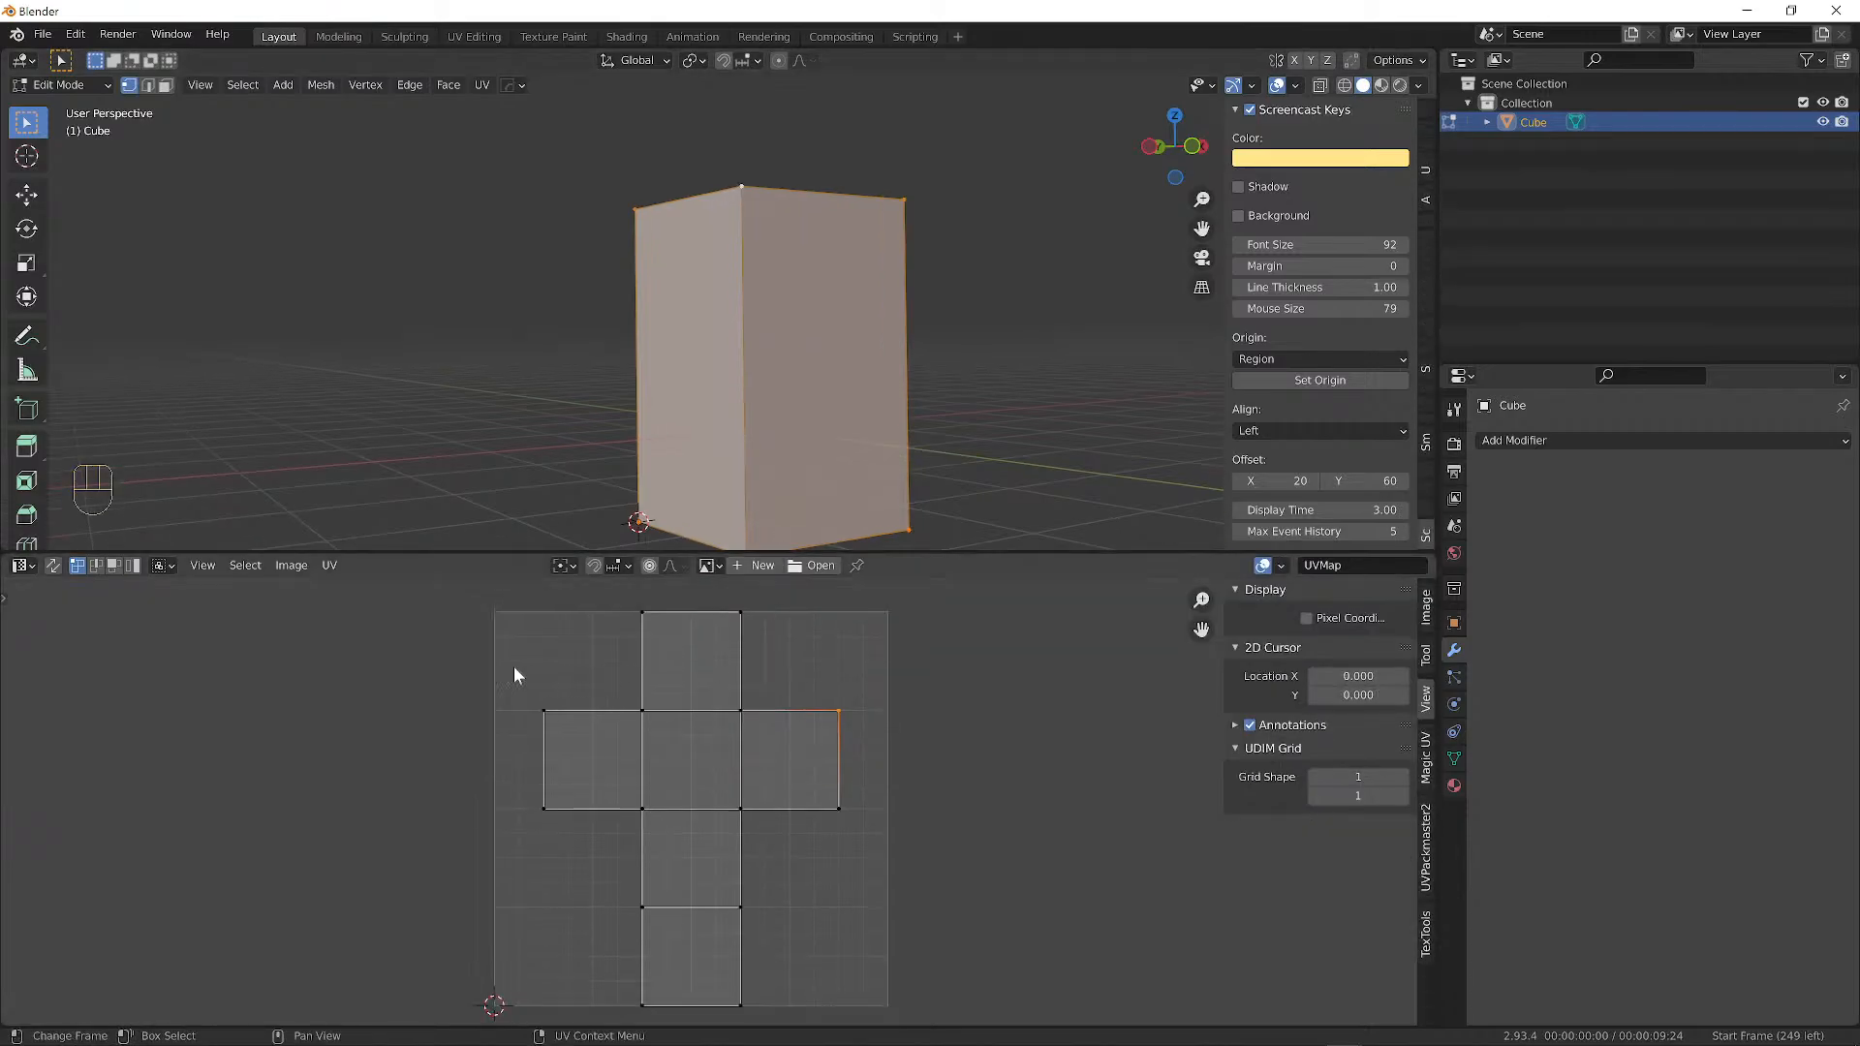
# Select the cross's top edge row and test scale, rotate and move, keeping the cross shape.
pyautogui.moveTo(496, 670); pyautogui.dragTo(897, 751)
pyautogui.press('s')
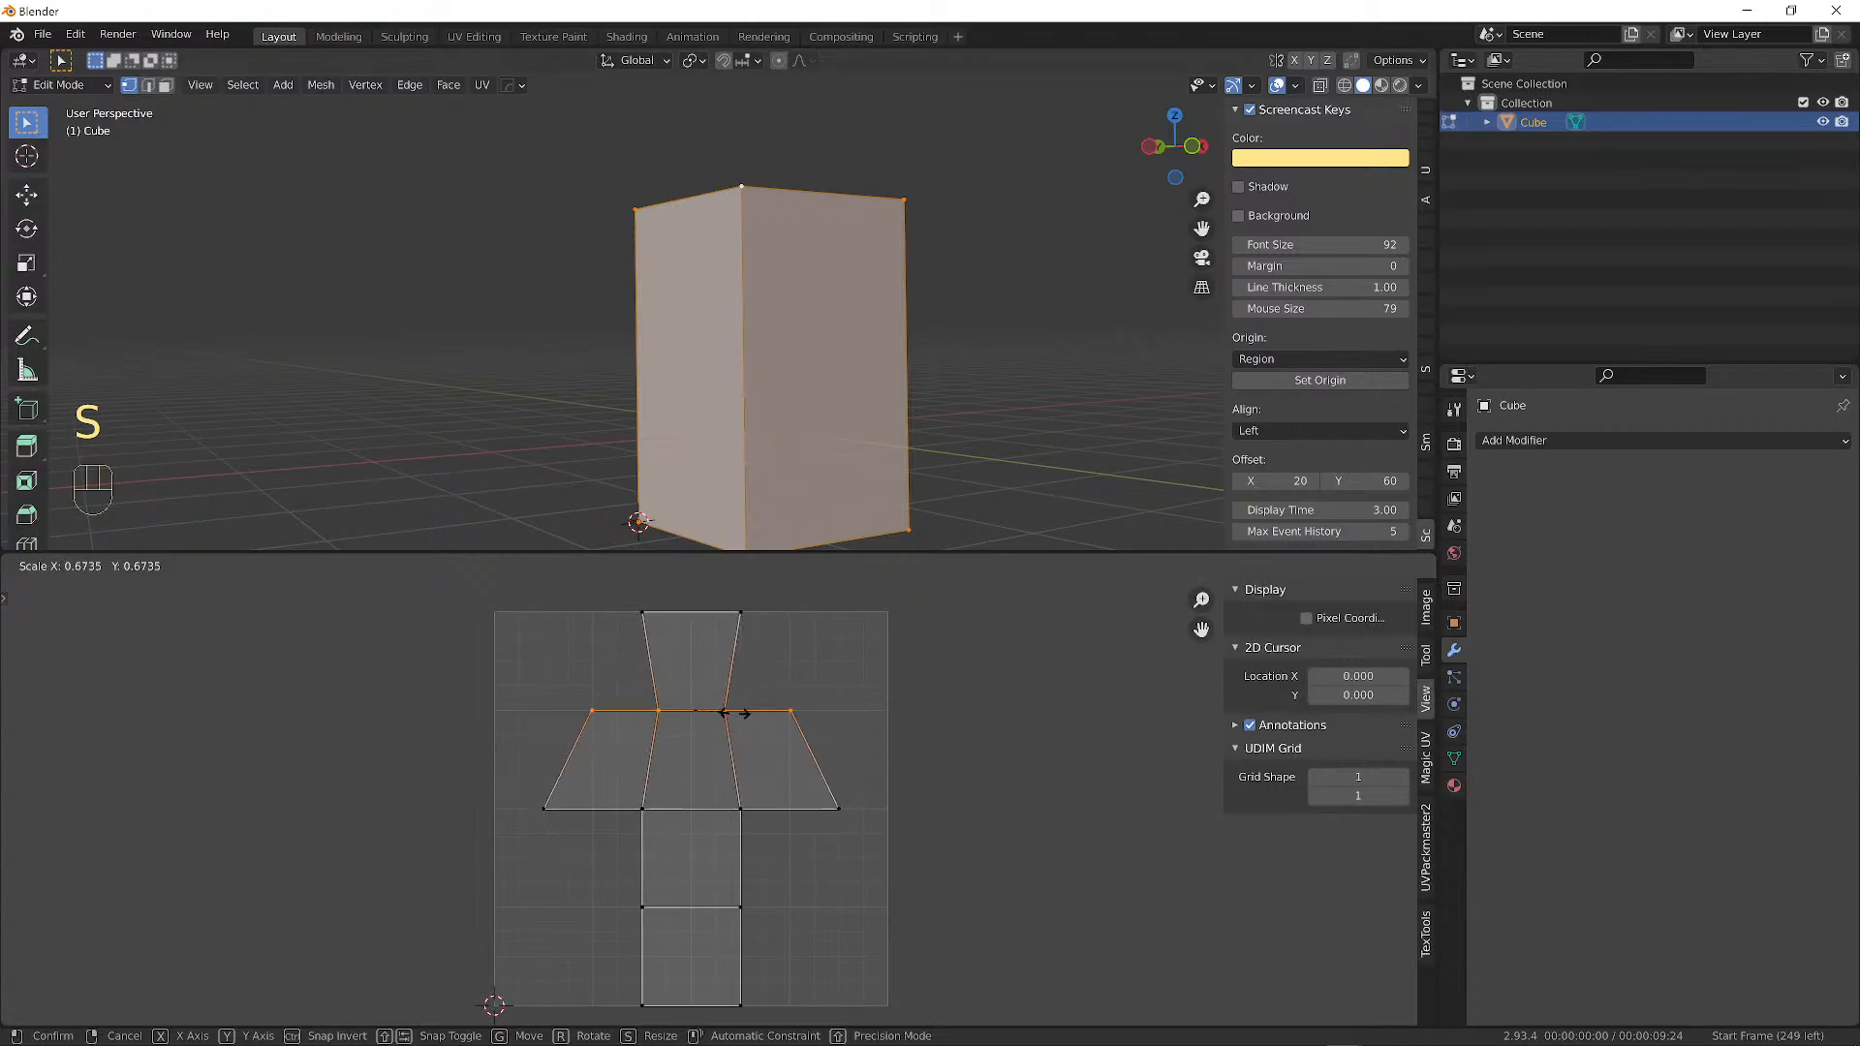
pyautogui.rightClick(843, 705)
pyautogui.press('r')
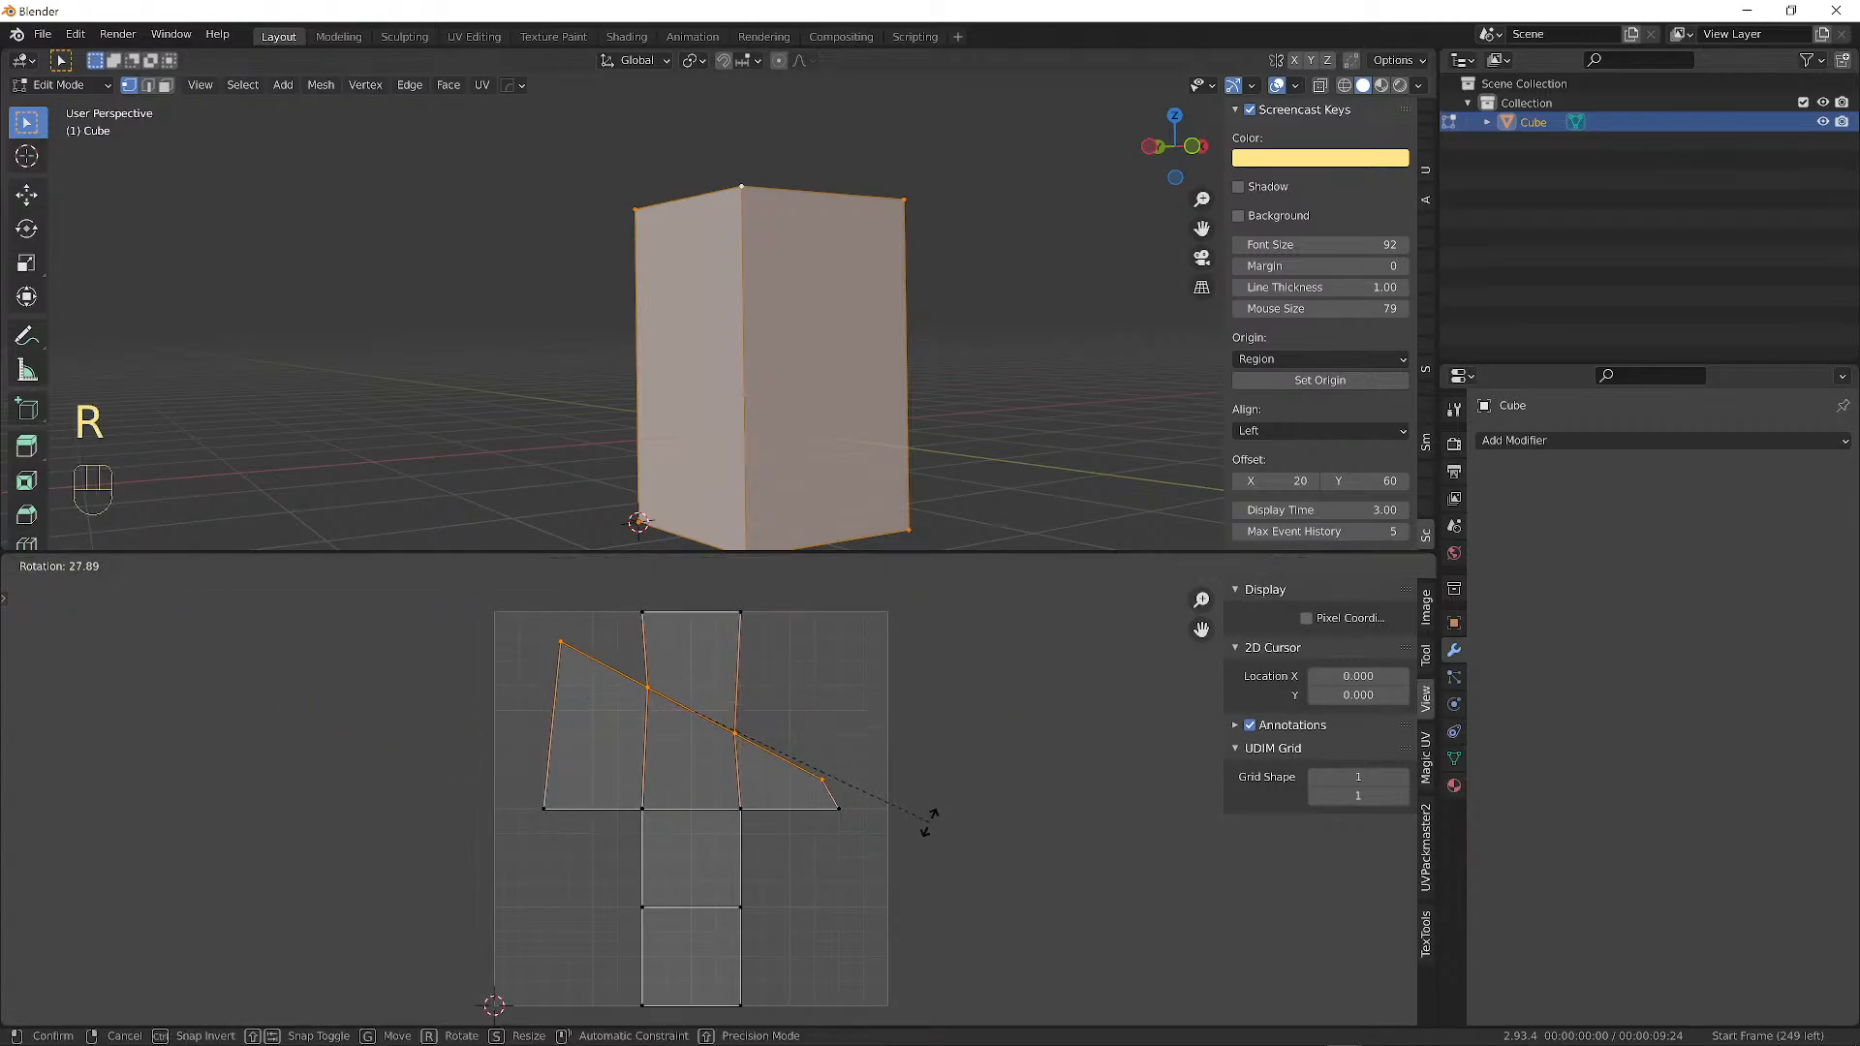
pyautogui.rightClick(879, 845)
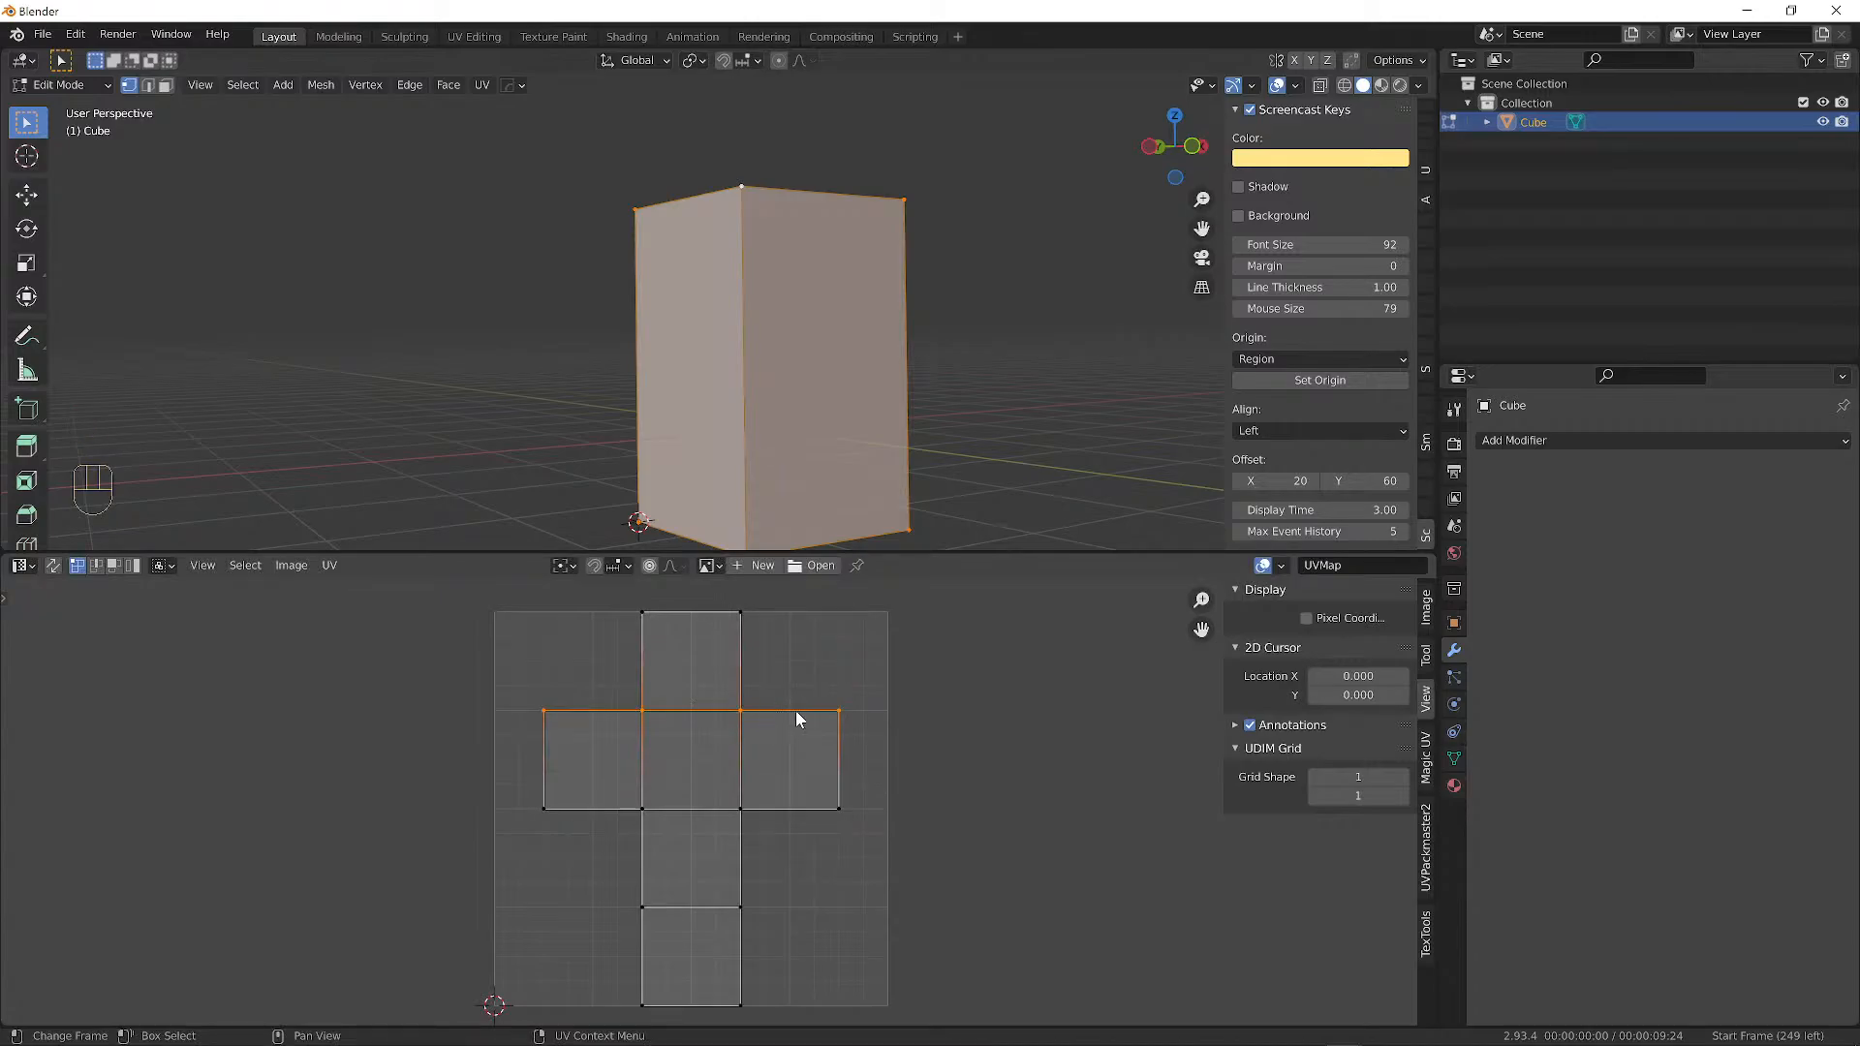
pyautogui.press('g')
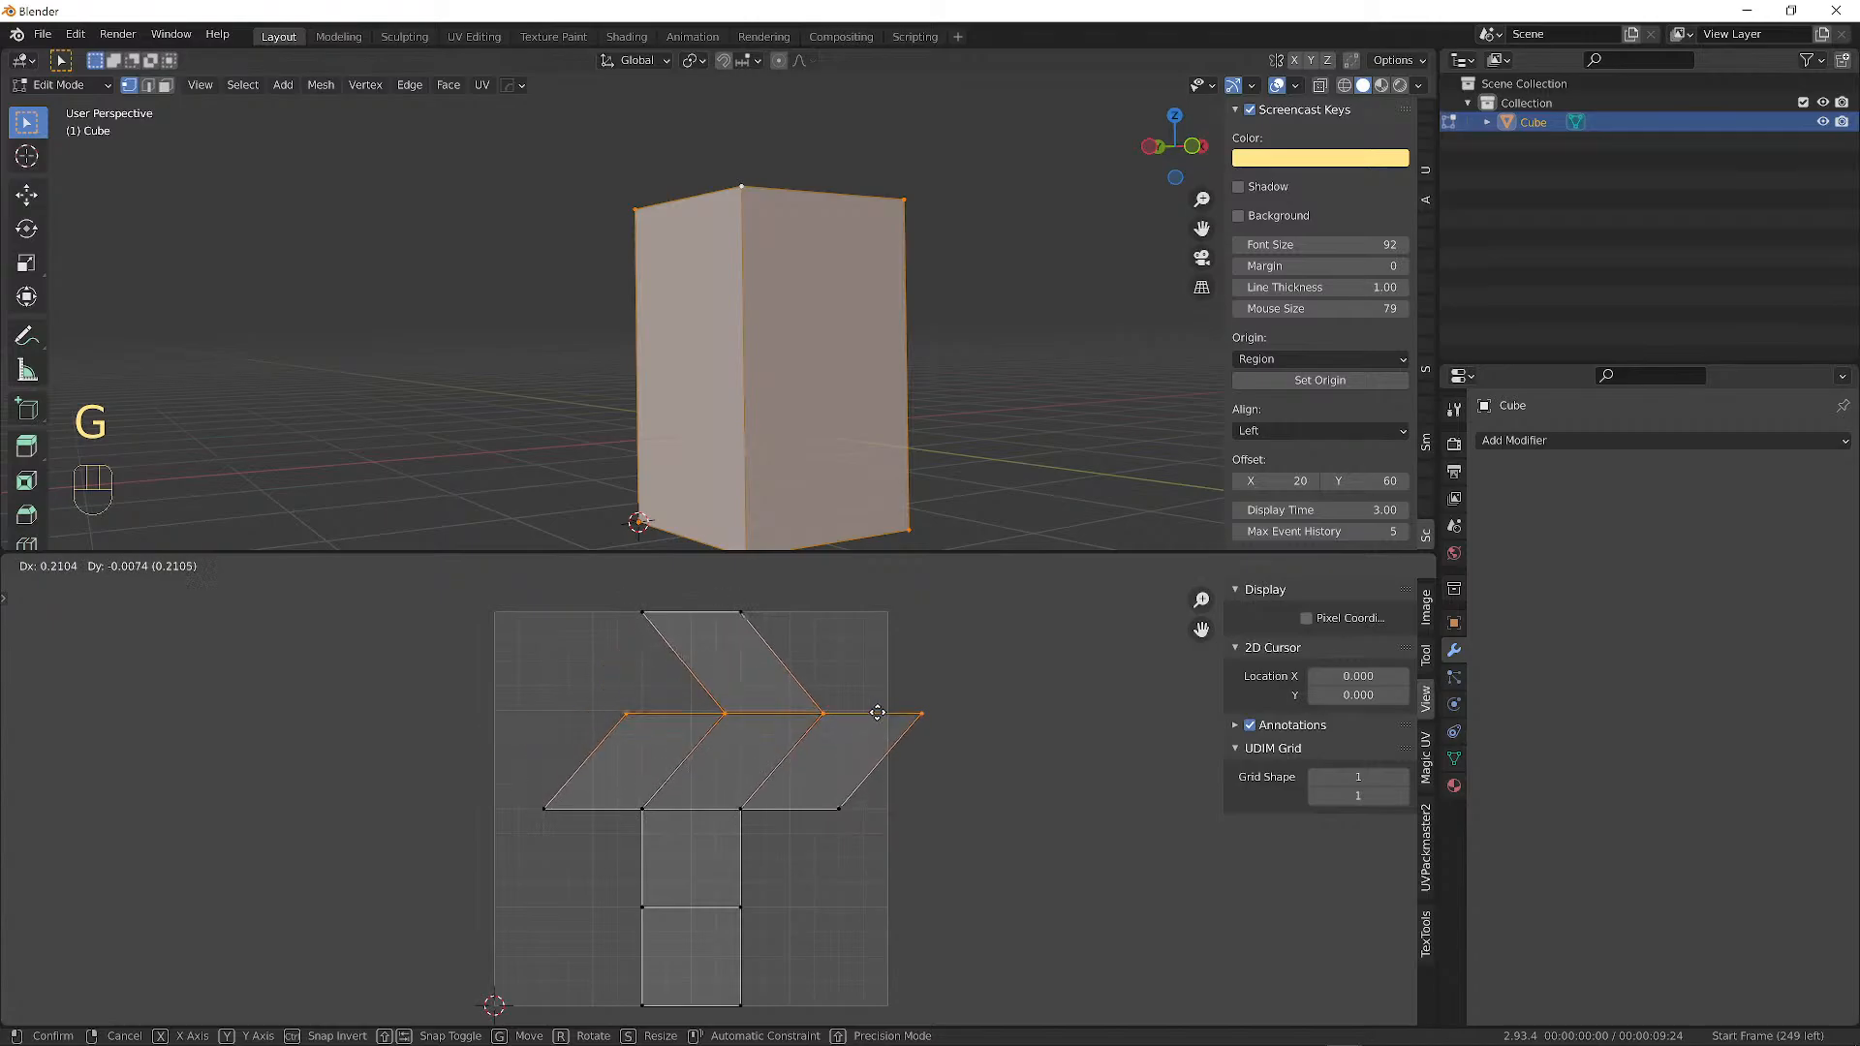
pyautogui.press('u')
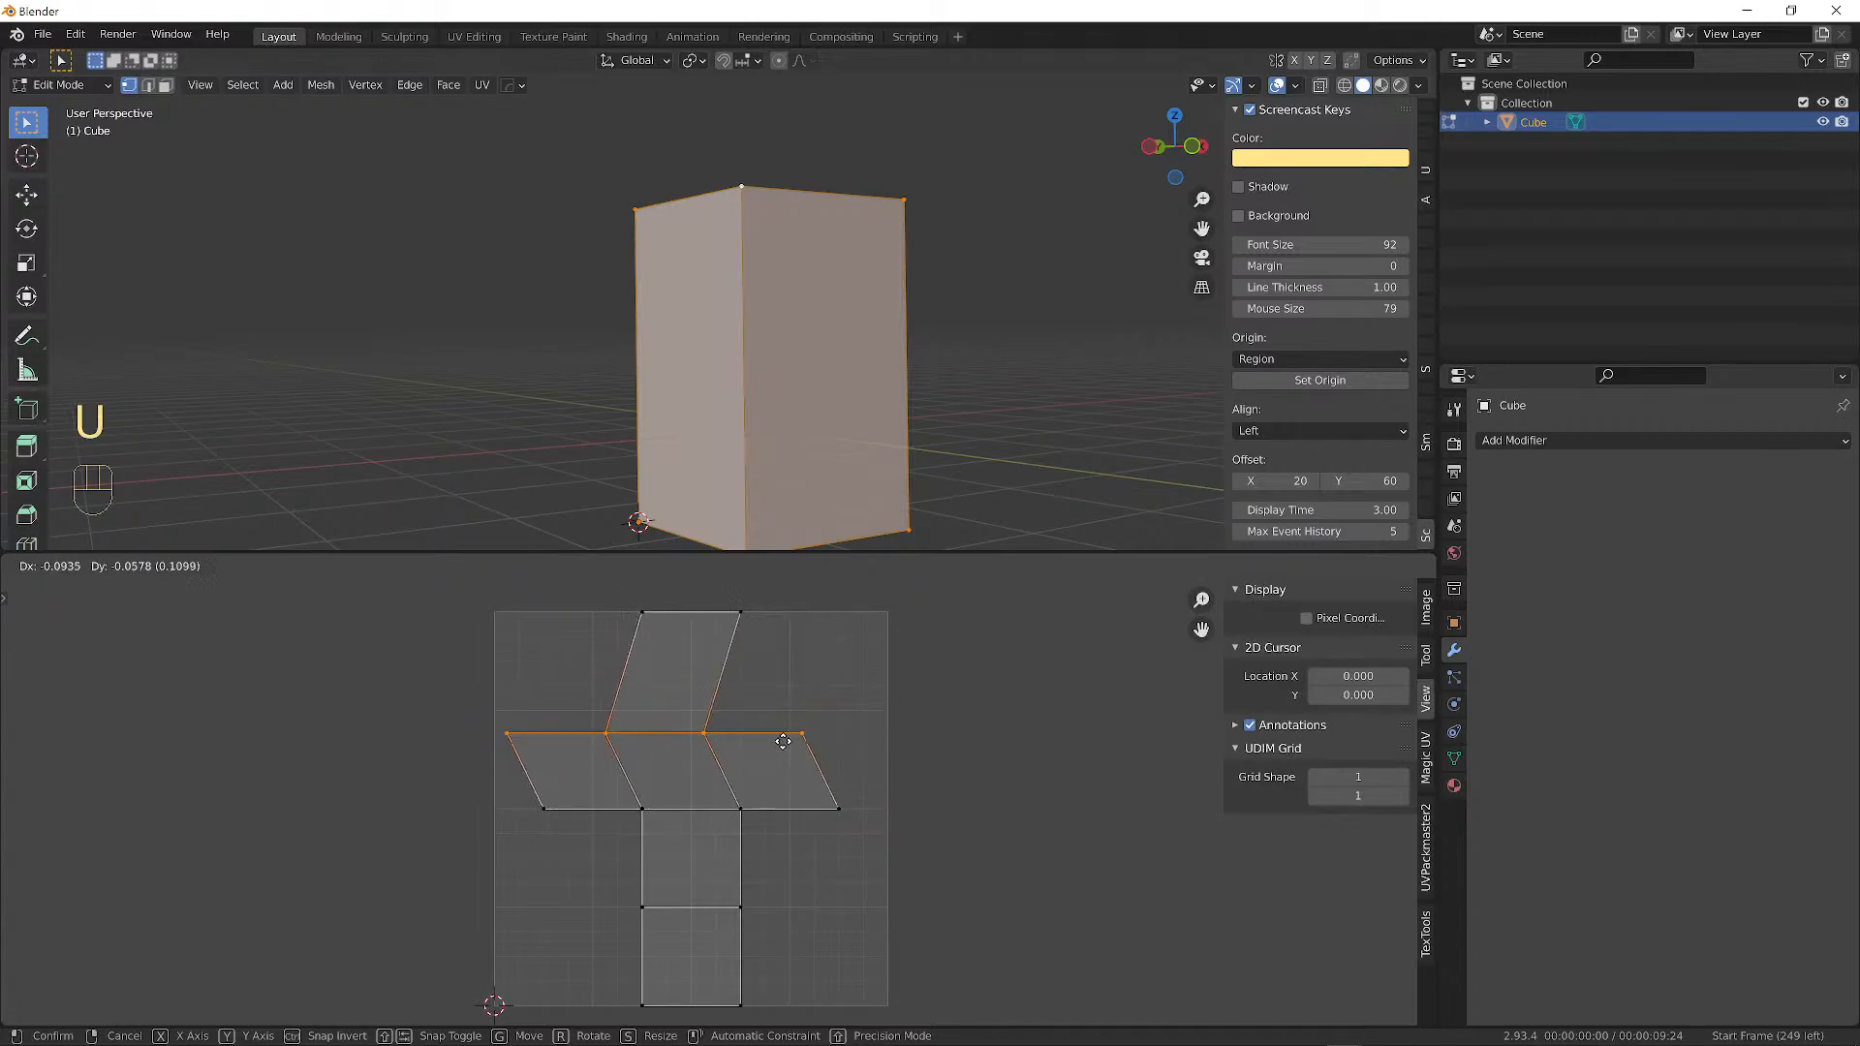
pyautogui.click(791, 716)
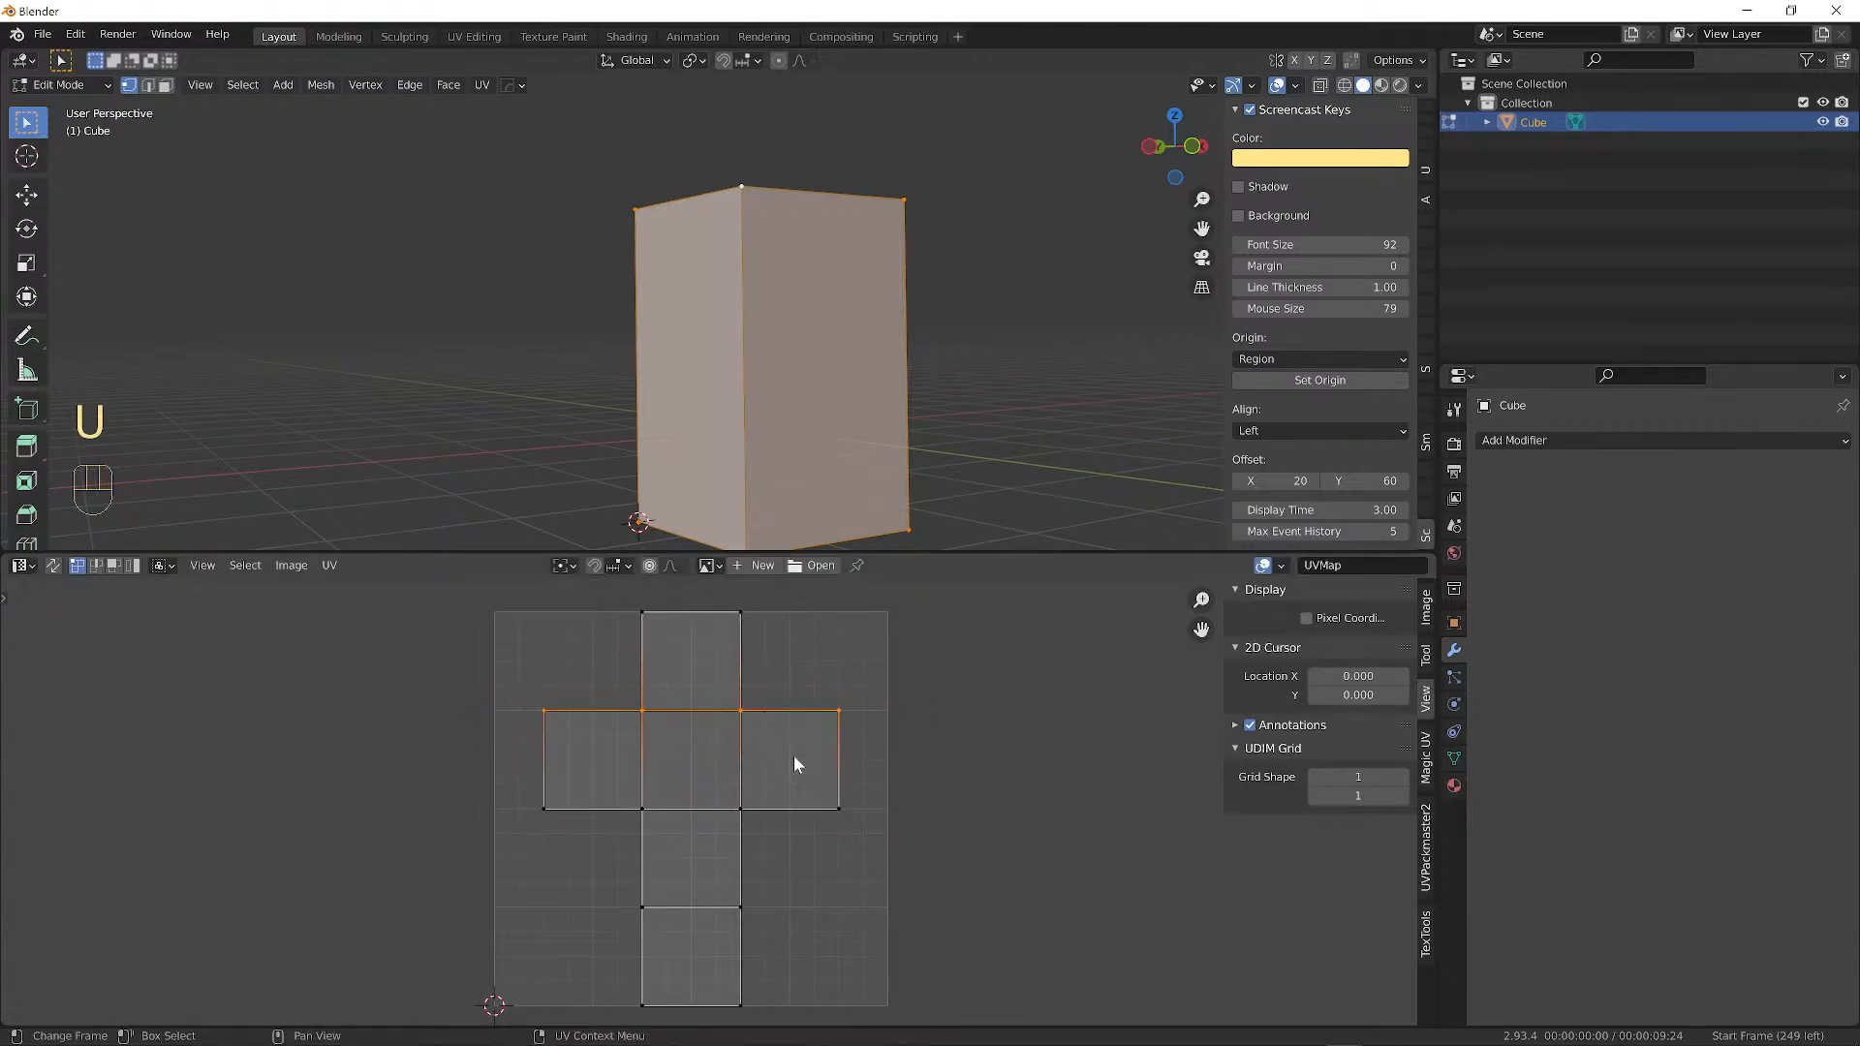
# Move the edge row again, toggling Y, X and Z axis constraints, then cancel.
pyautogui.press('g')
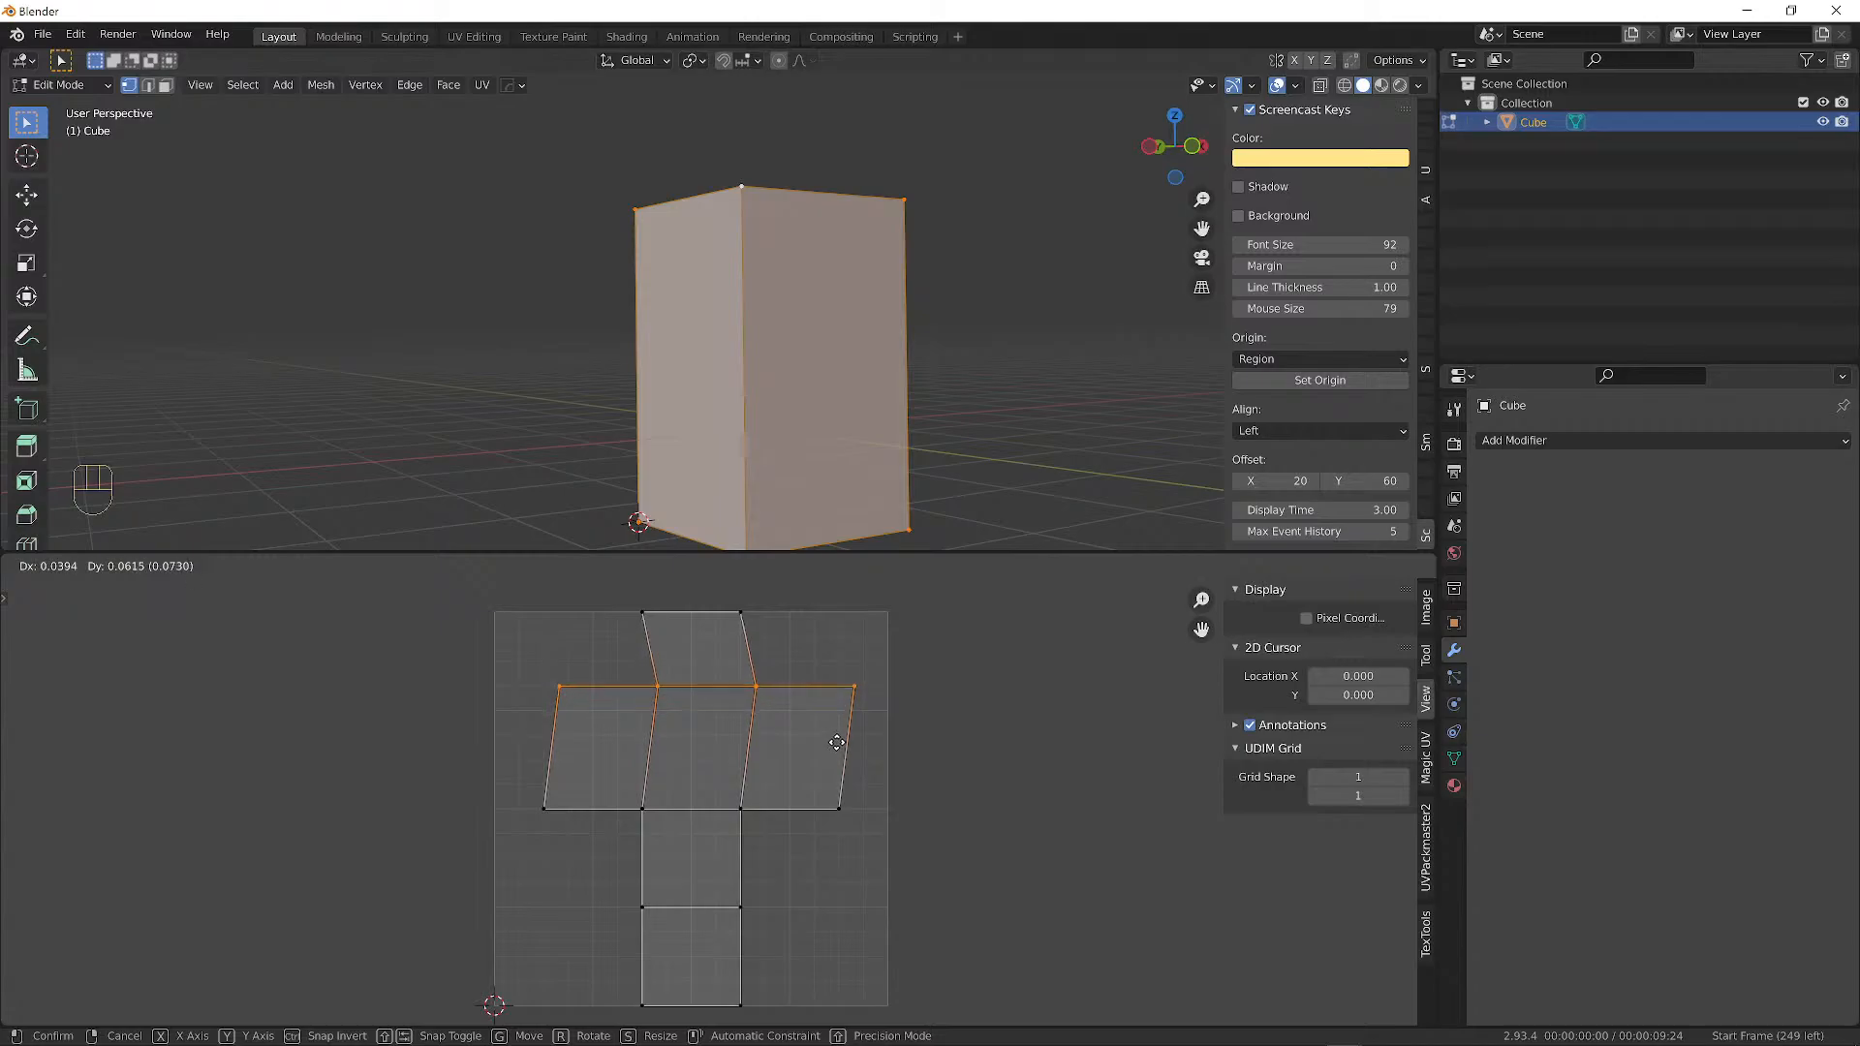
pyautogui.press('y')
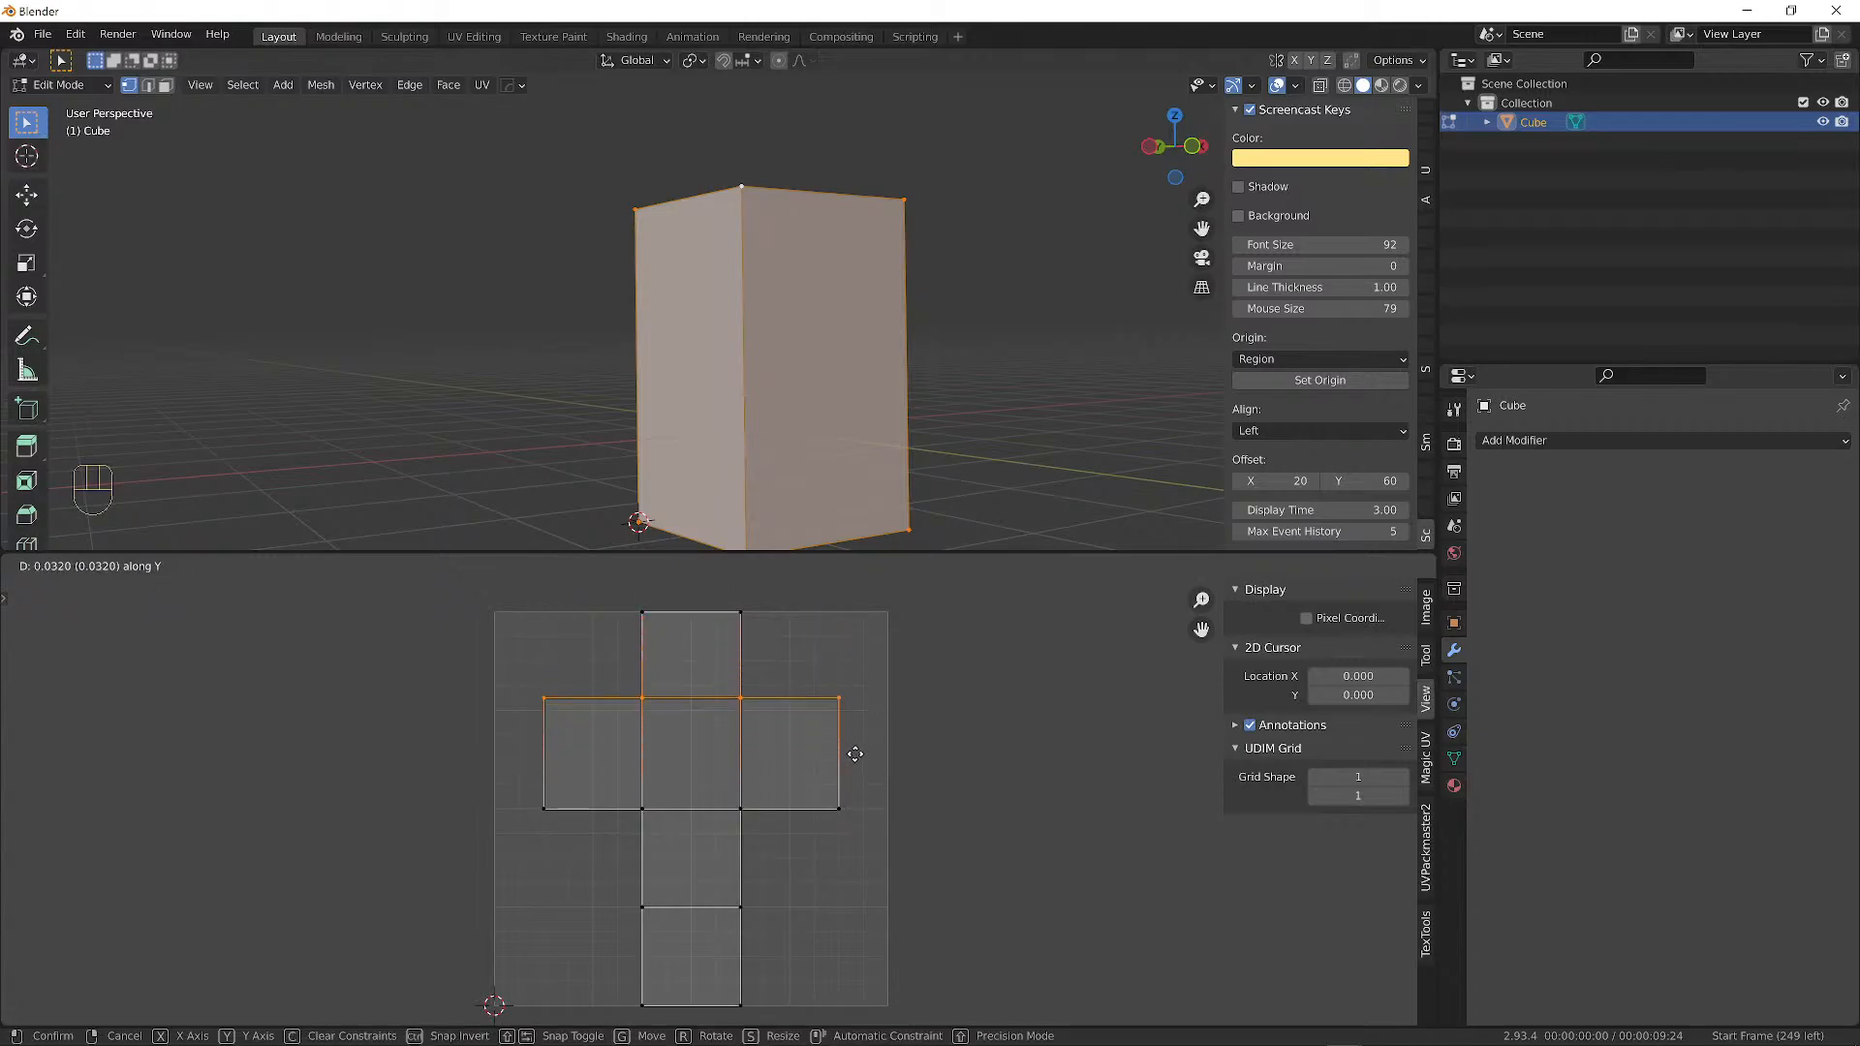
pyautogui.press('x')
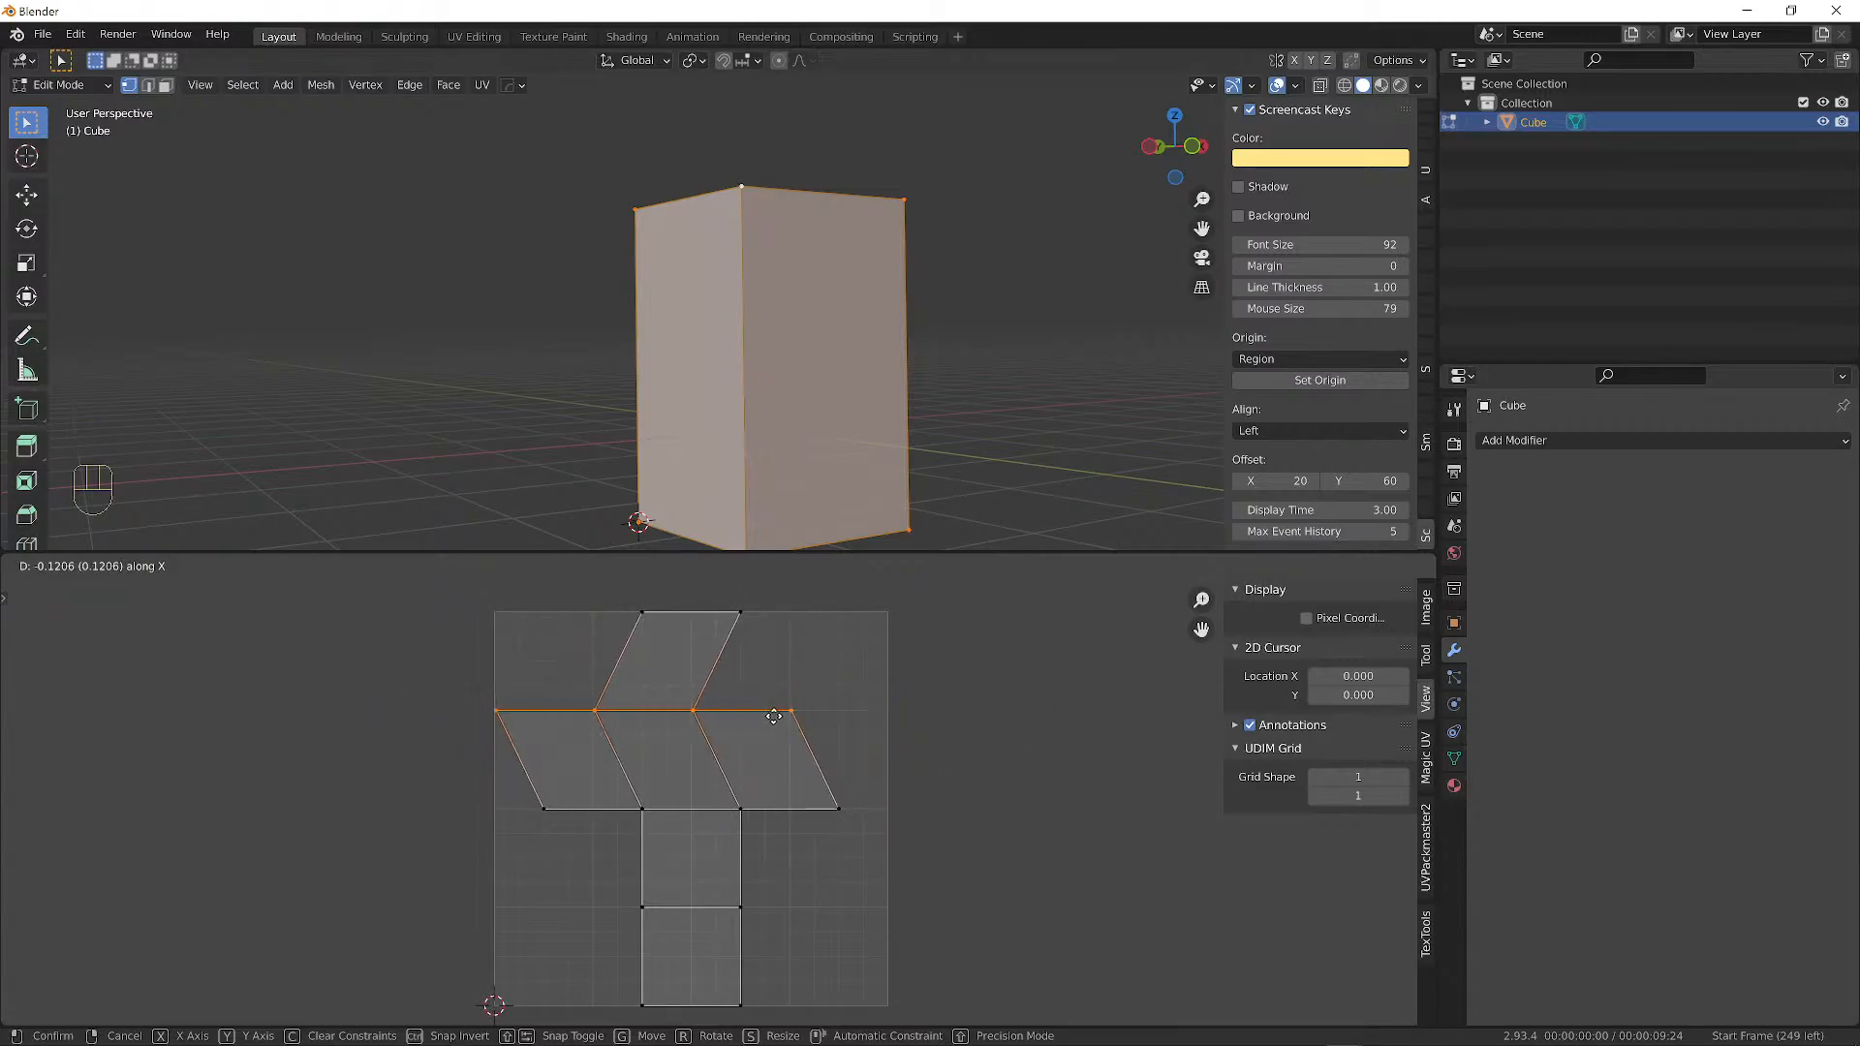
pyautogui.press('z')
pyautogui.press('z')
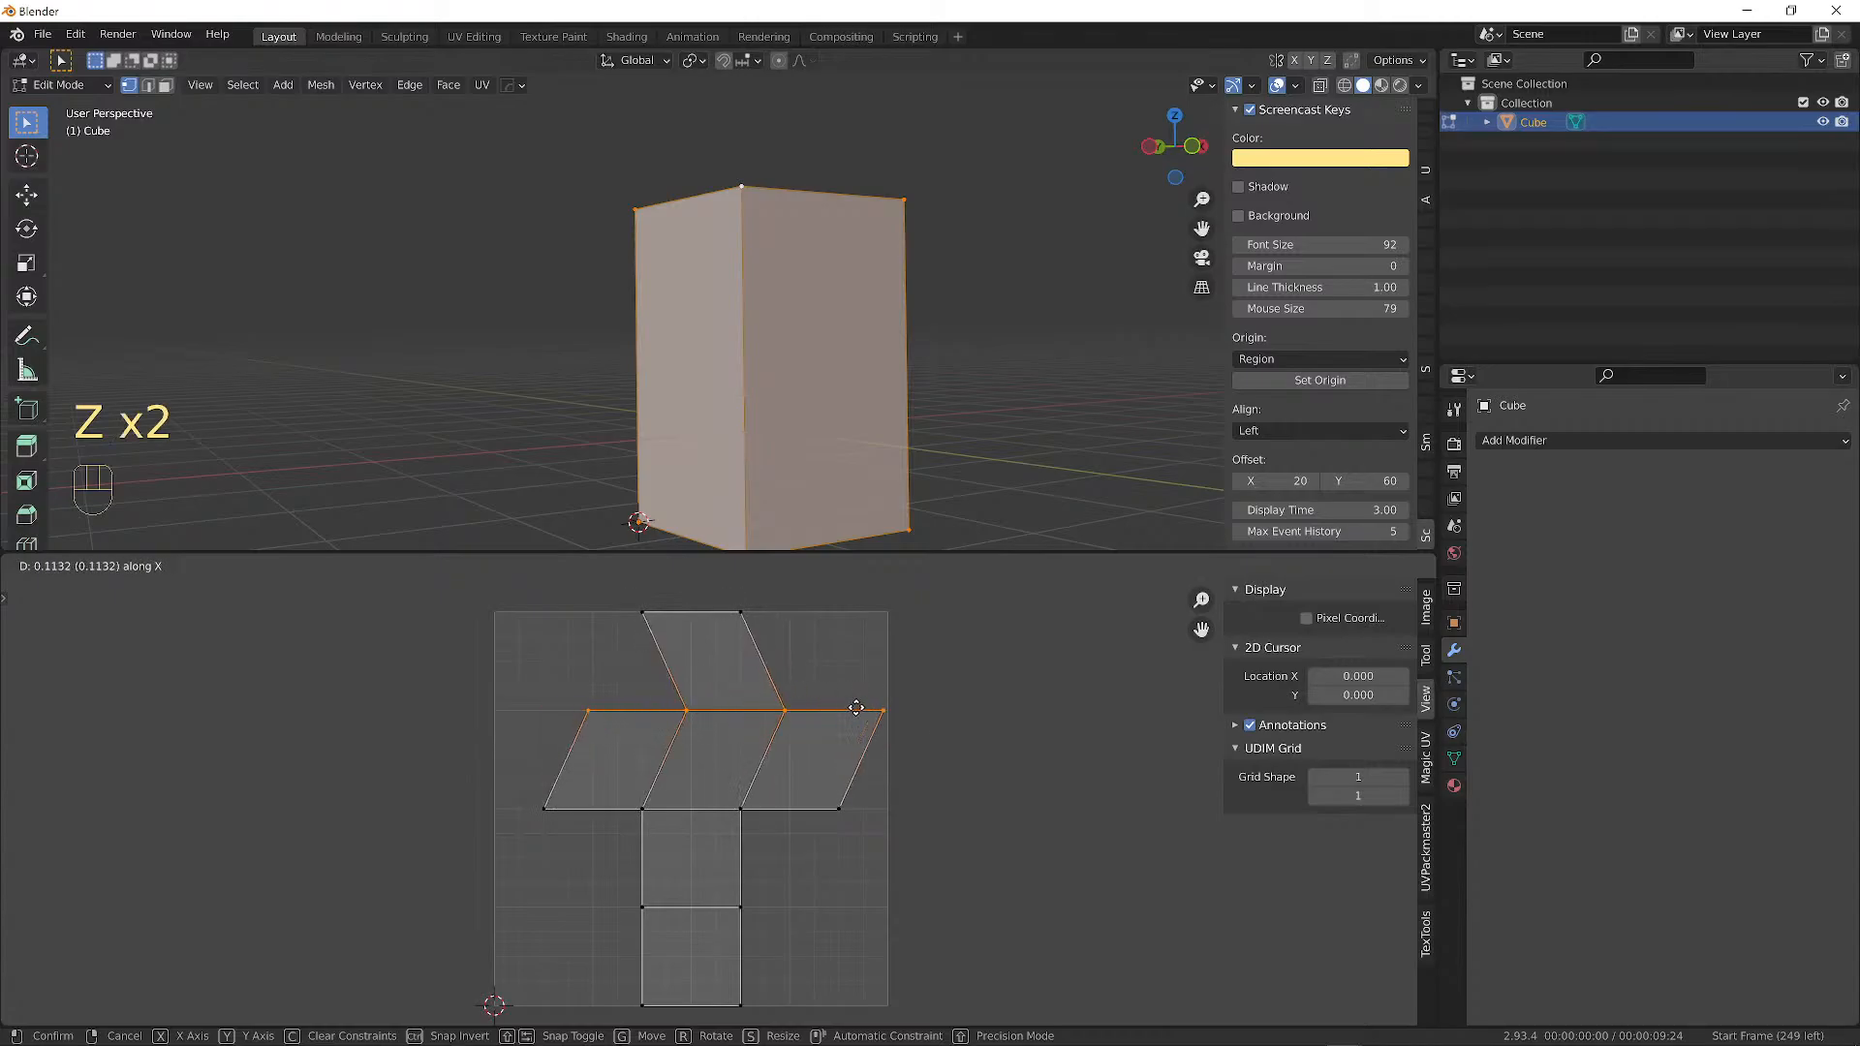
pyautogui.press('x')
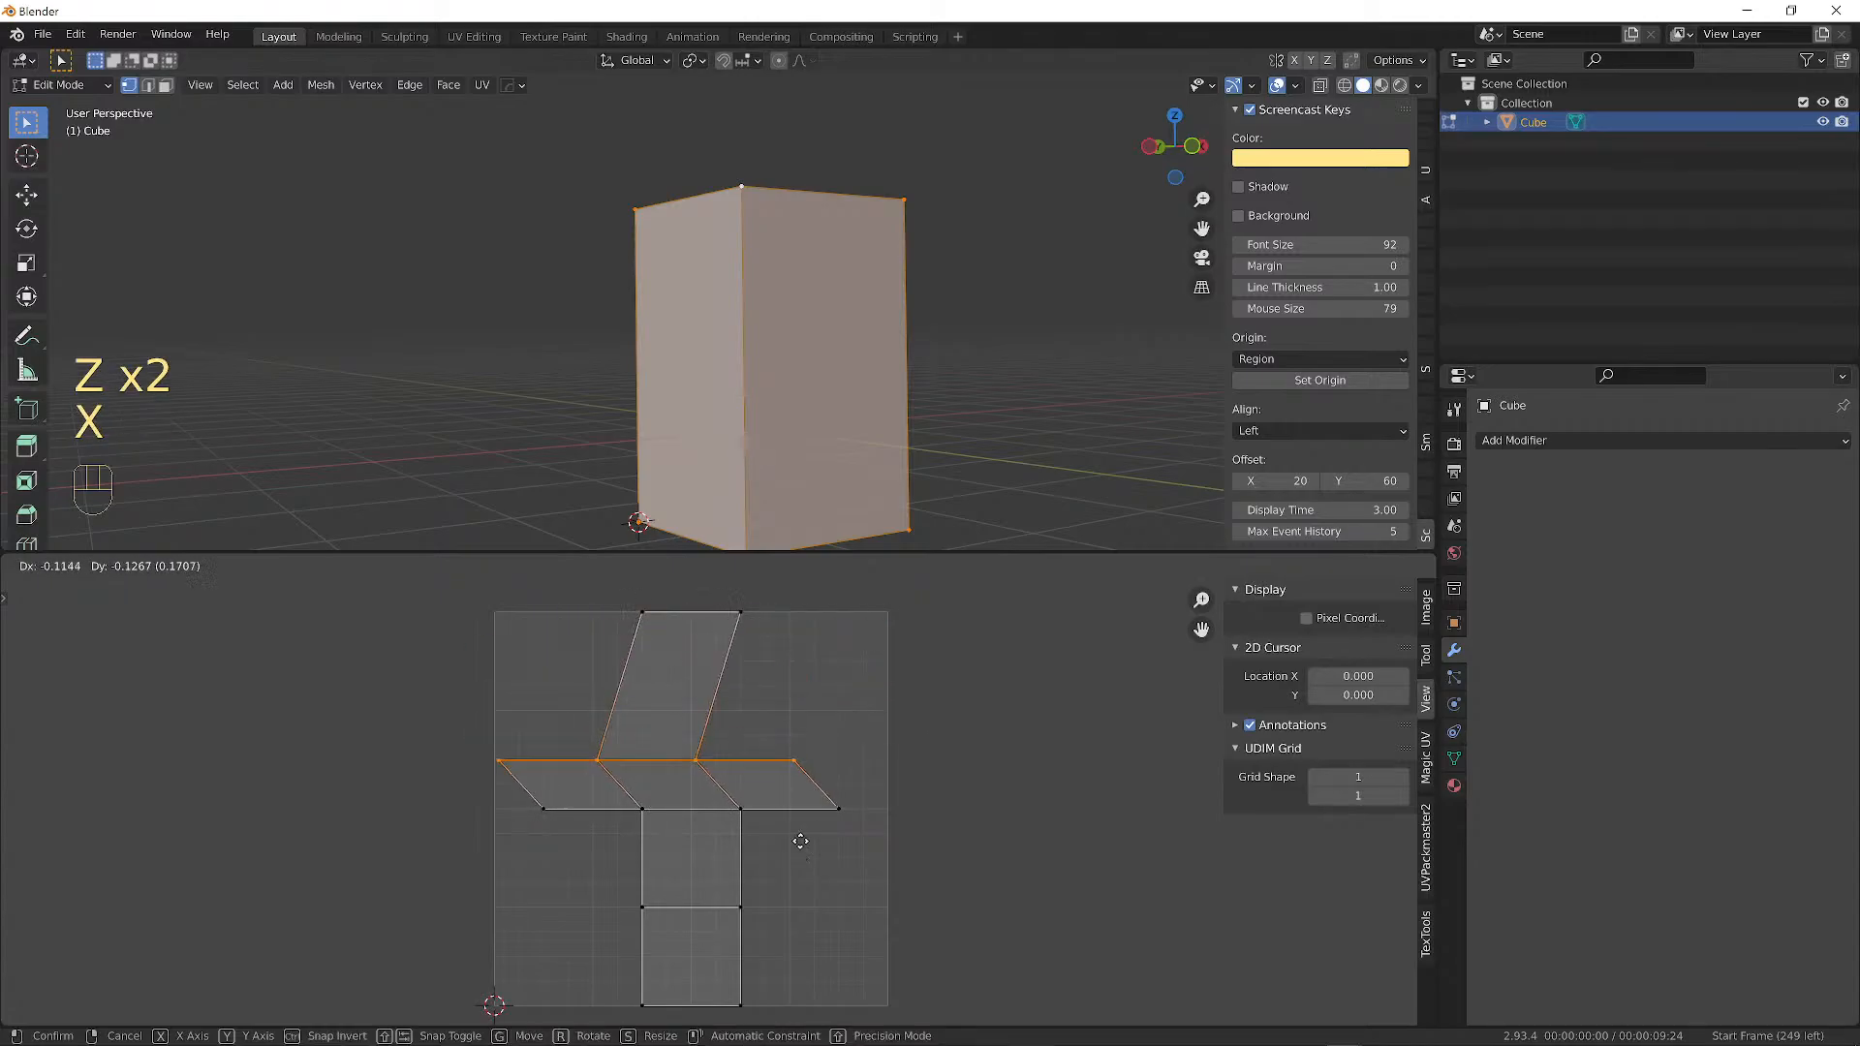
pyautogui.press('z')
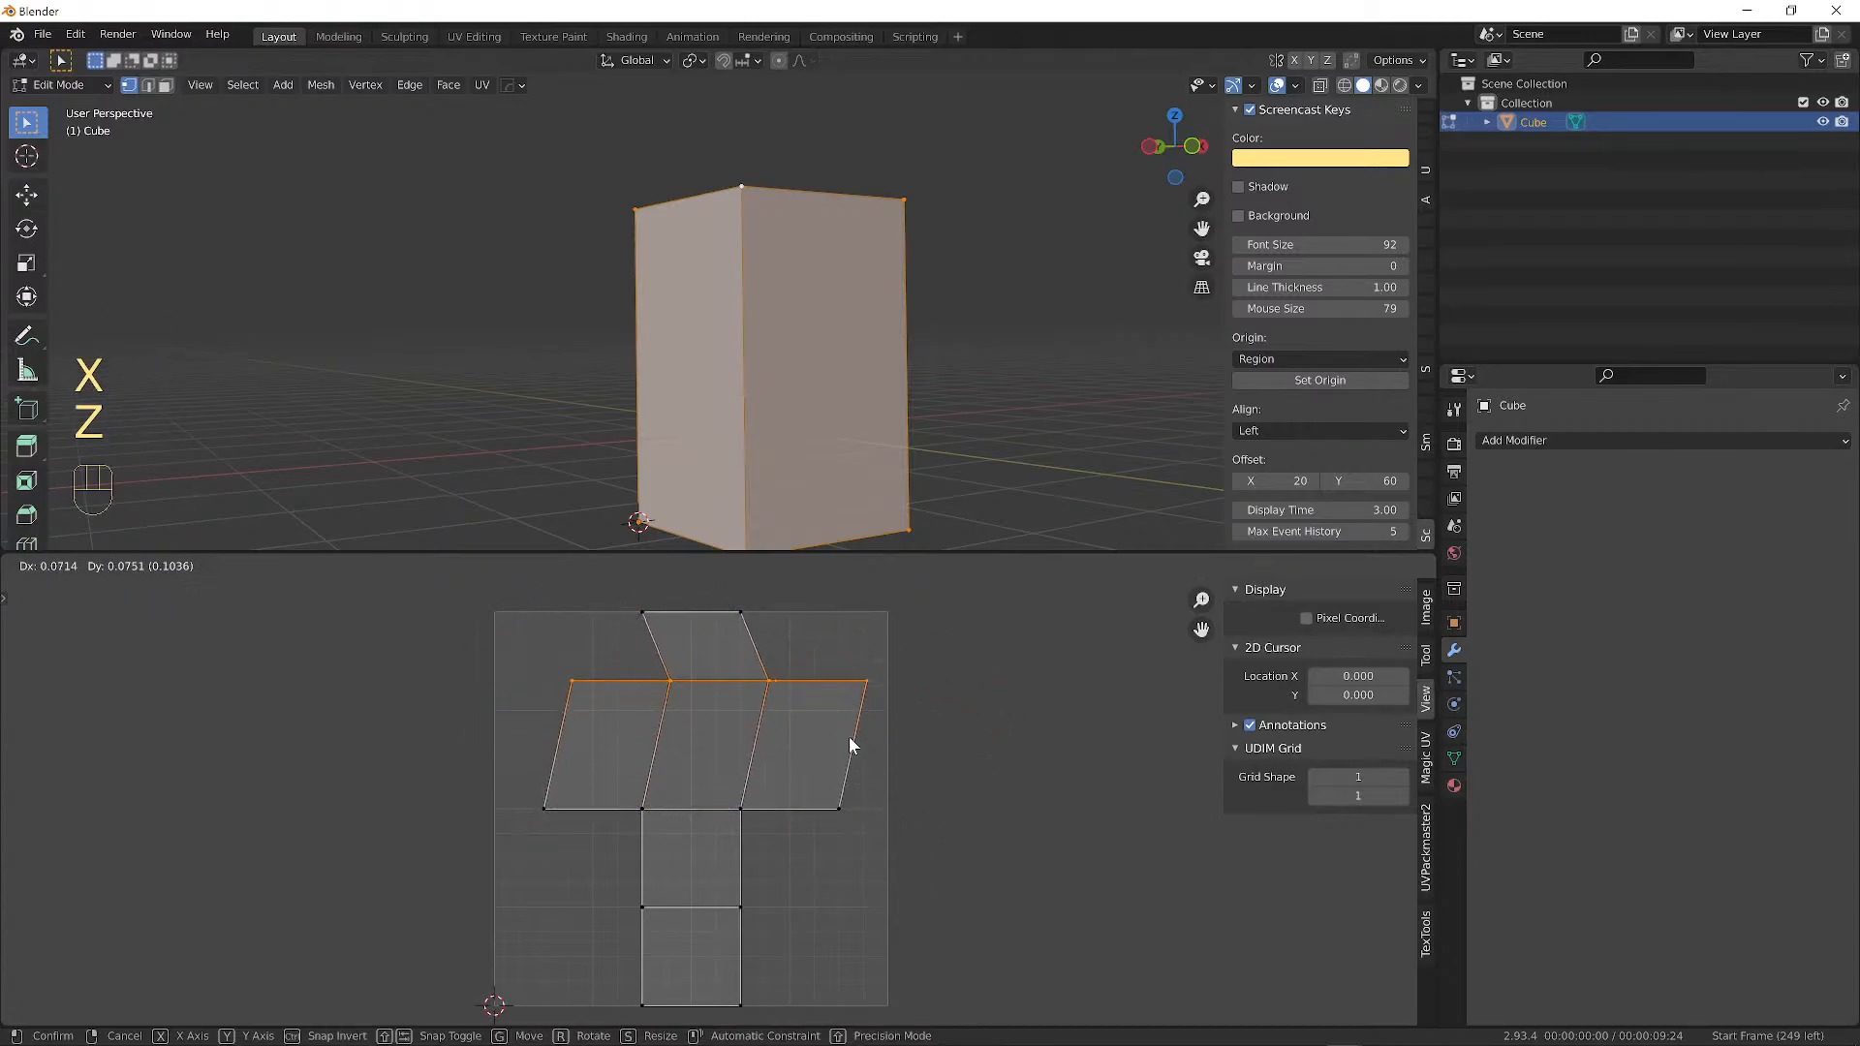
pyautogui.rightClick(845, 751)
# Box-select the cross's lower middle face and try rotating and scaling it, cancelling both.
pyautogui.moveTo(527, 771); pyautogui.dragTo(998, 918)
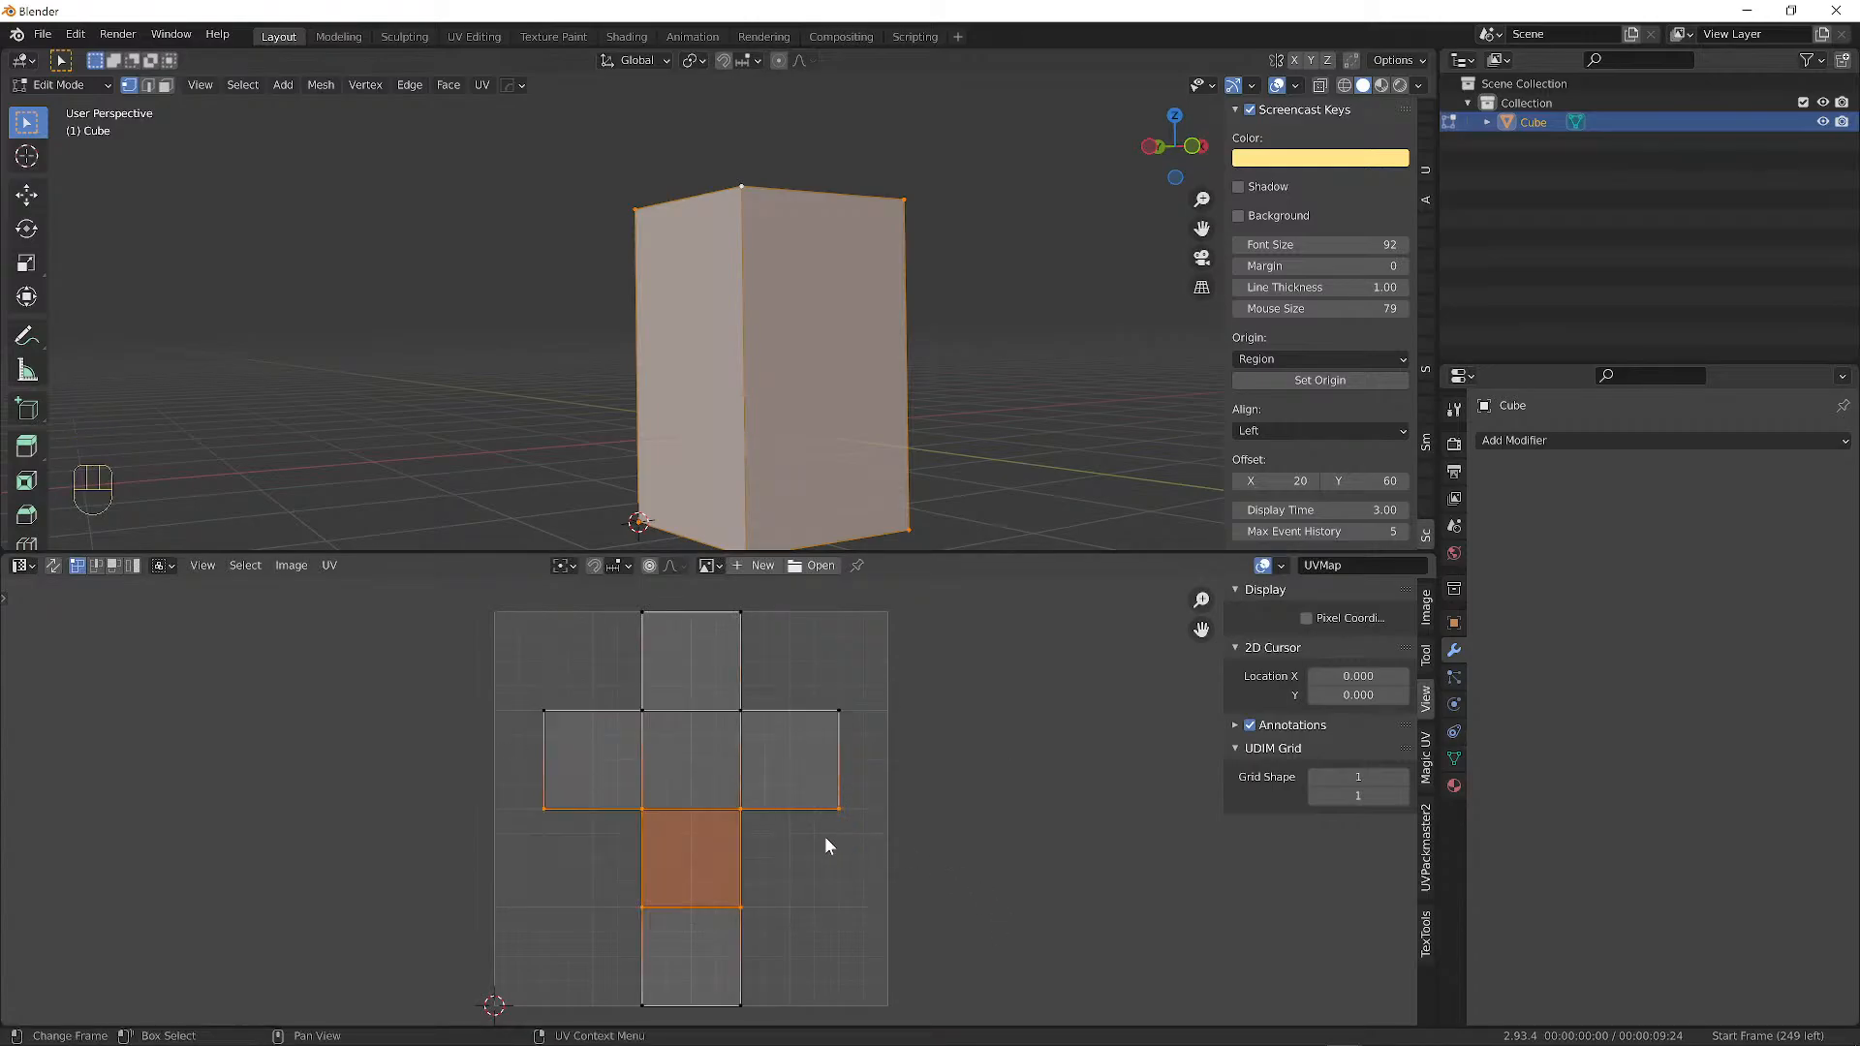
pyautogui.press('r')
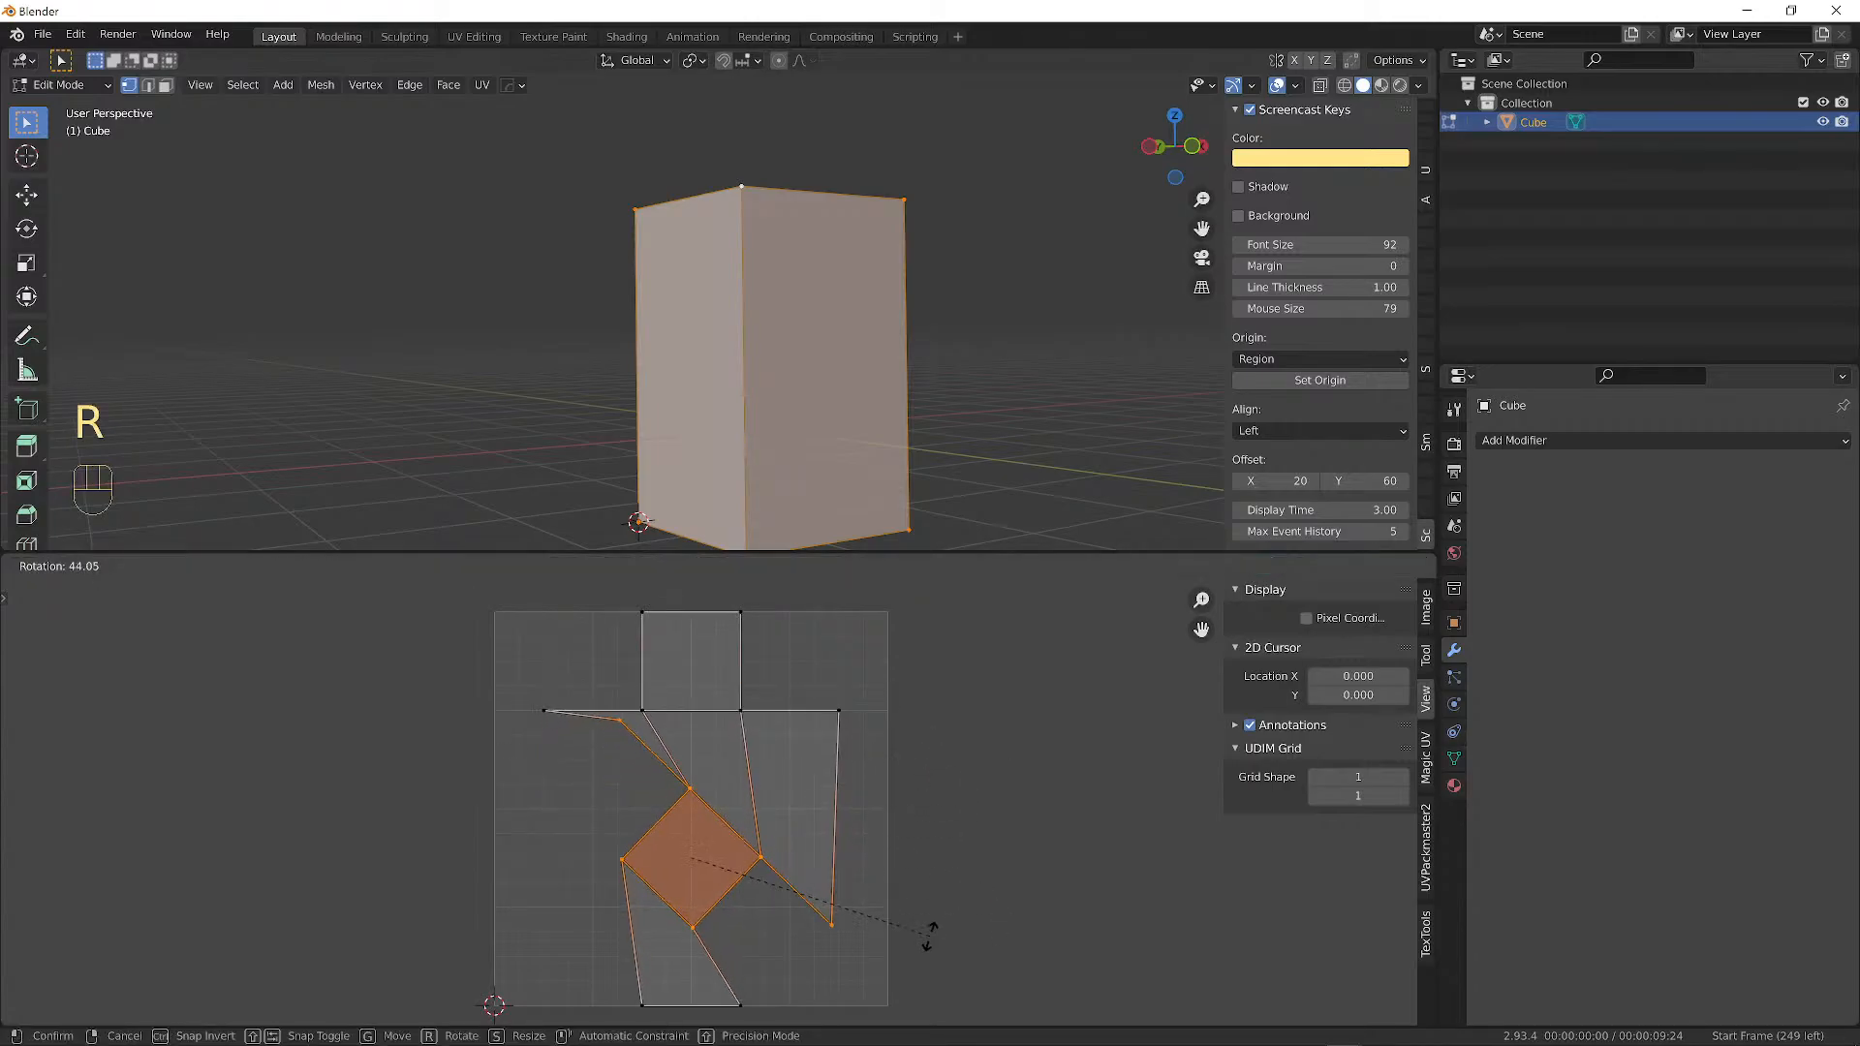
pyautogui.rightClick(839, 728)
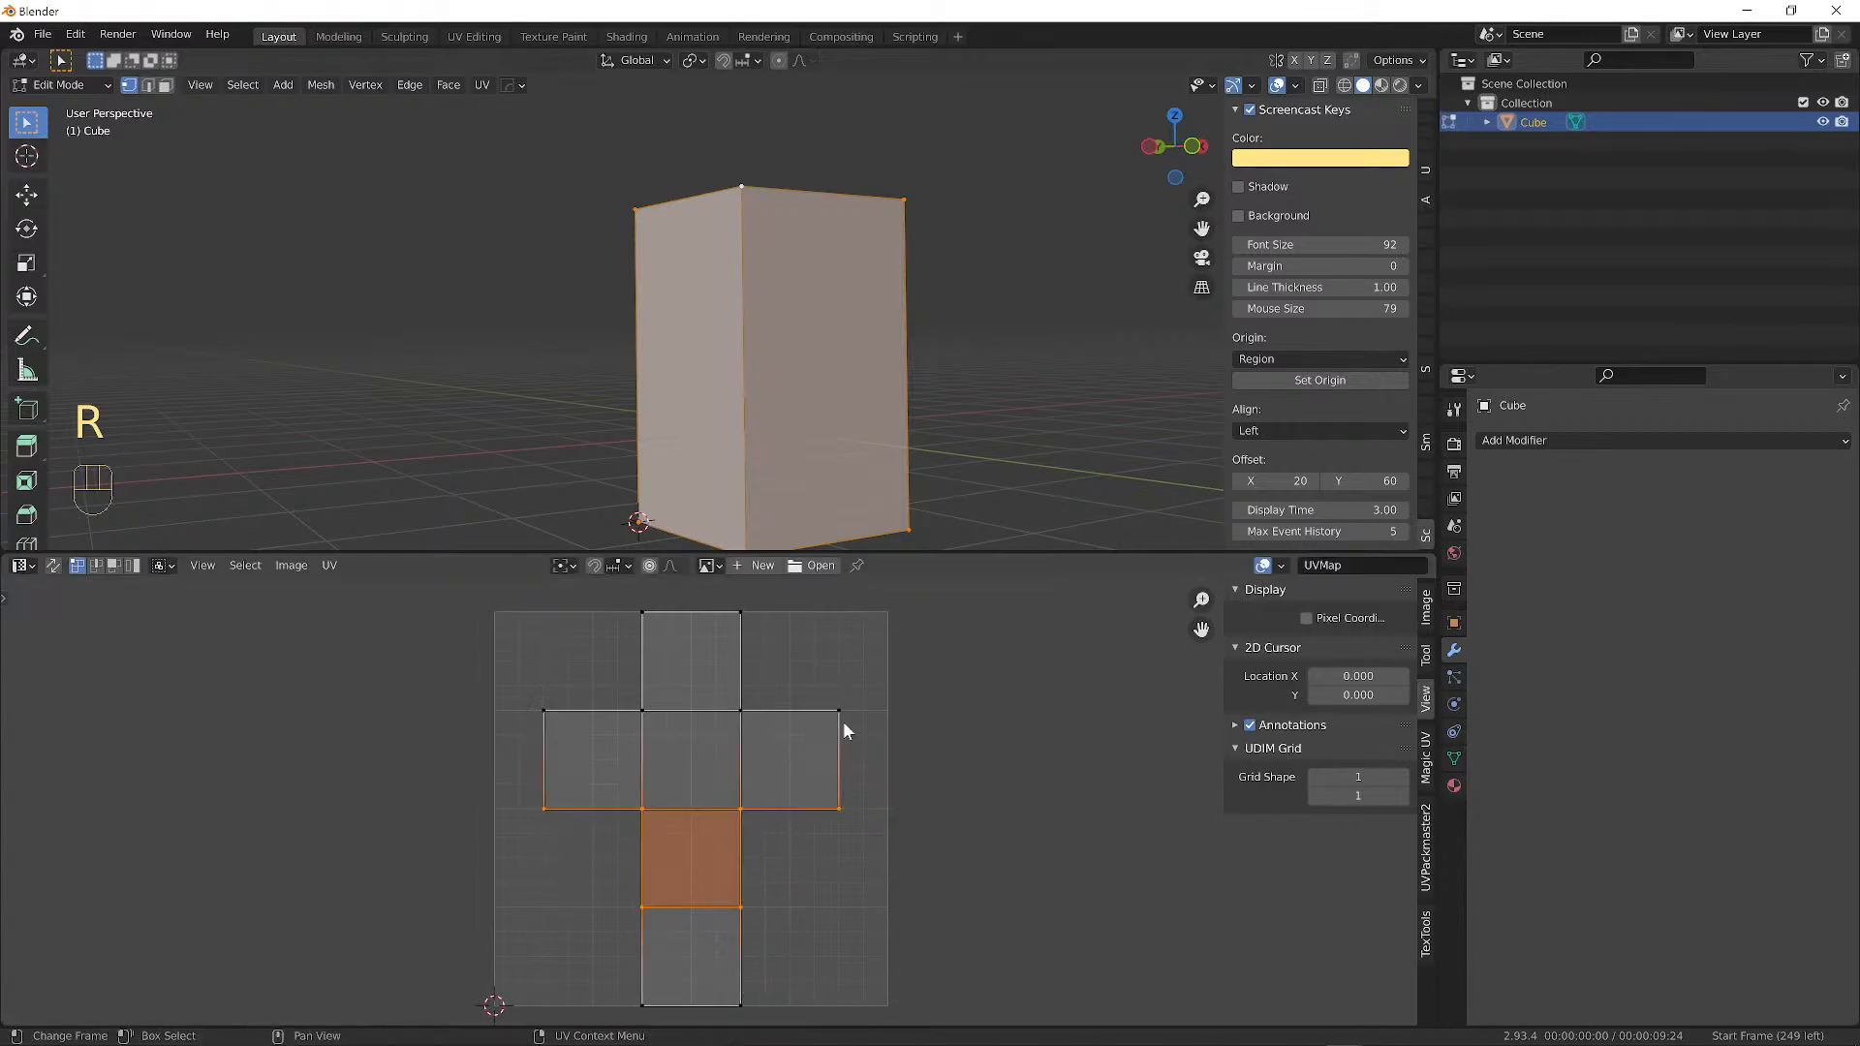
pyautogui.press('s')
pyautogui.rightClick(800, 620)
# Set the pivot to 2D Cursor, place the cursor at the grid's upper right, and test scaling.
pyautogui.click(563, 567)
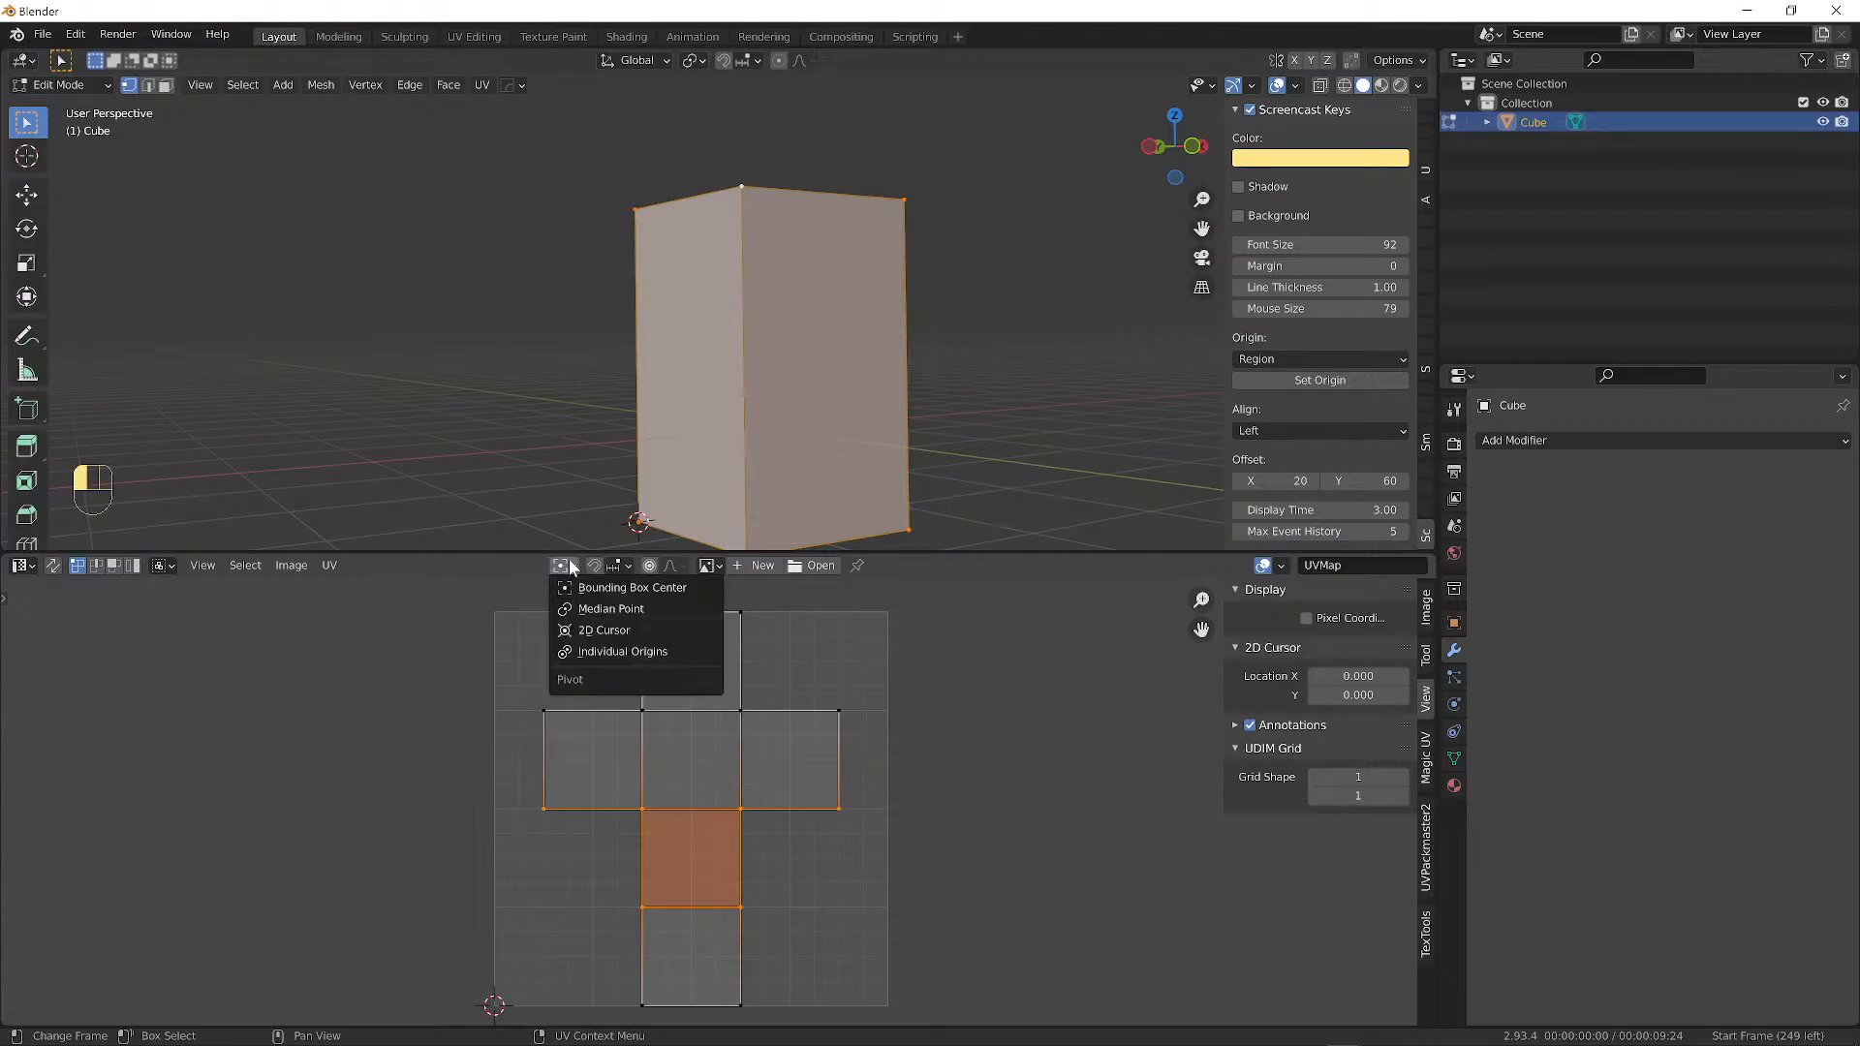
pyautogui.click(596, 630)
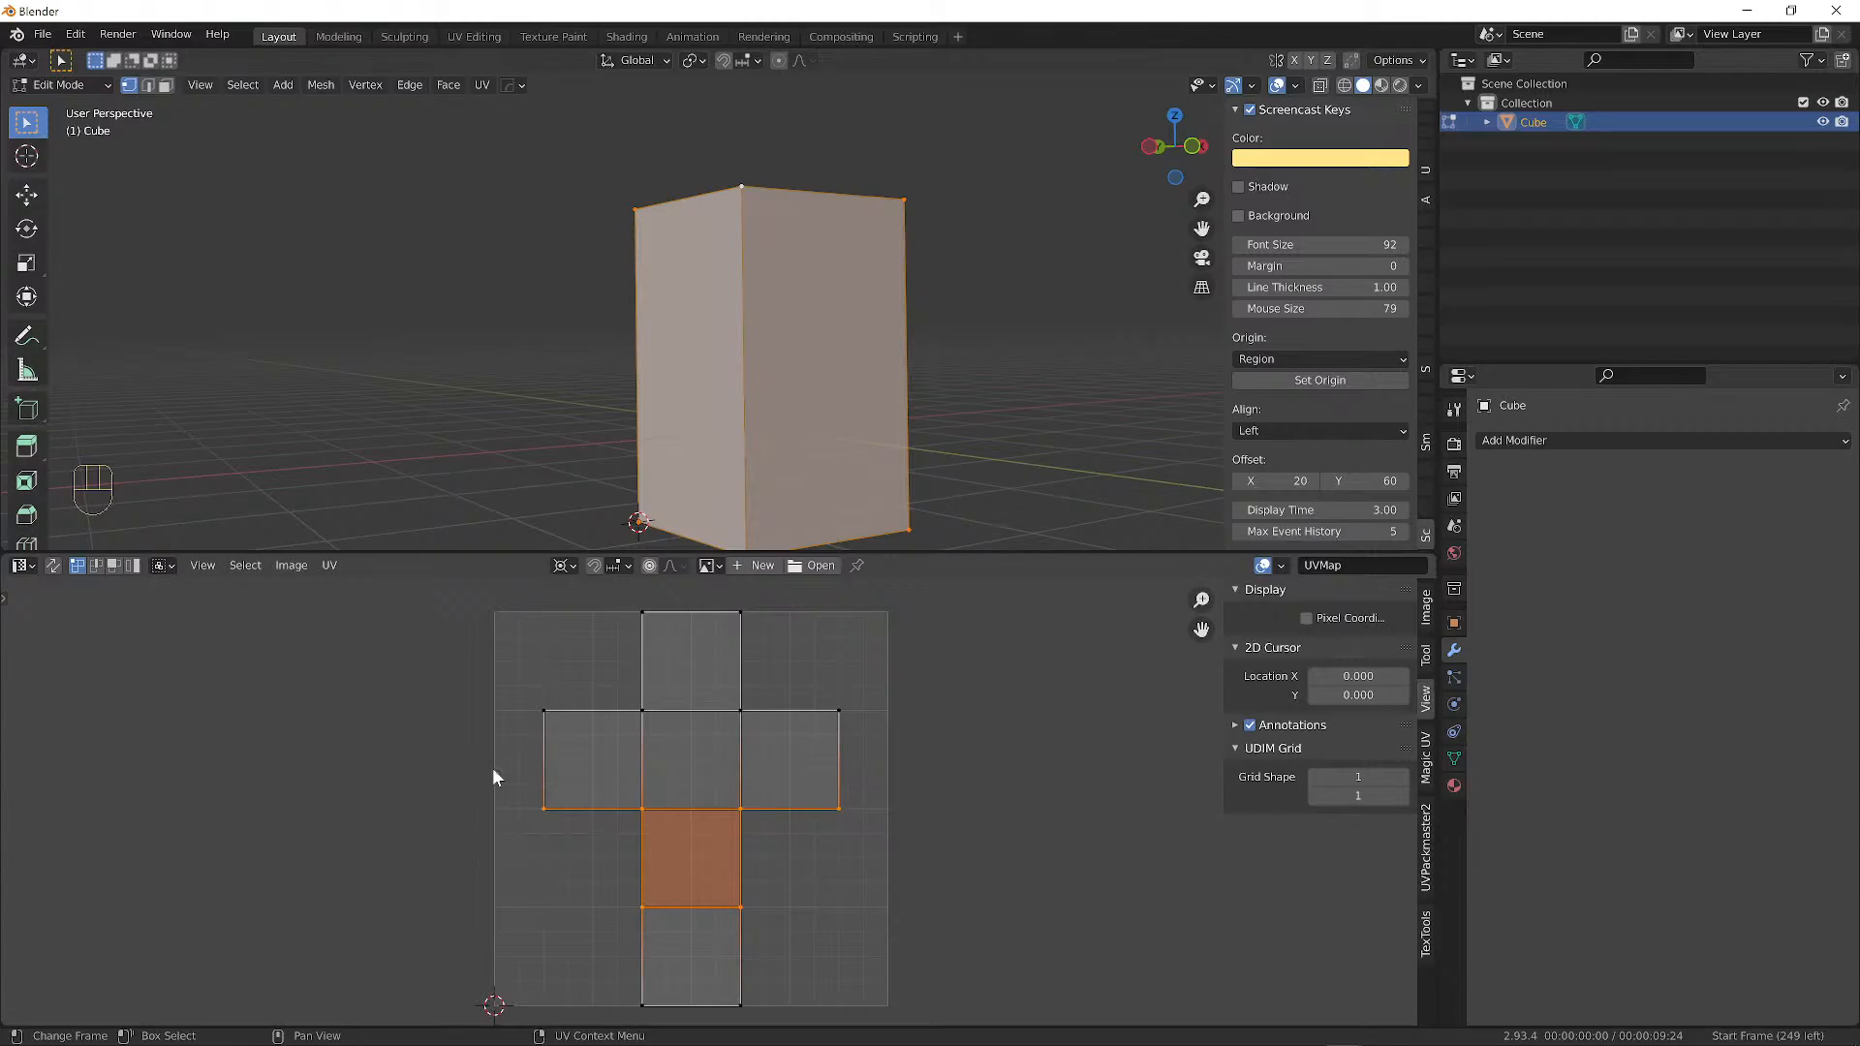
pyautogui.keyDown('shift'); pyautogui.rightClick(516, 688); pyautogui.keyUp('shift')
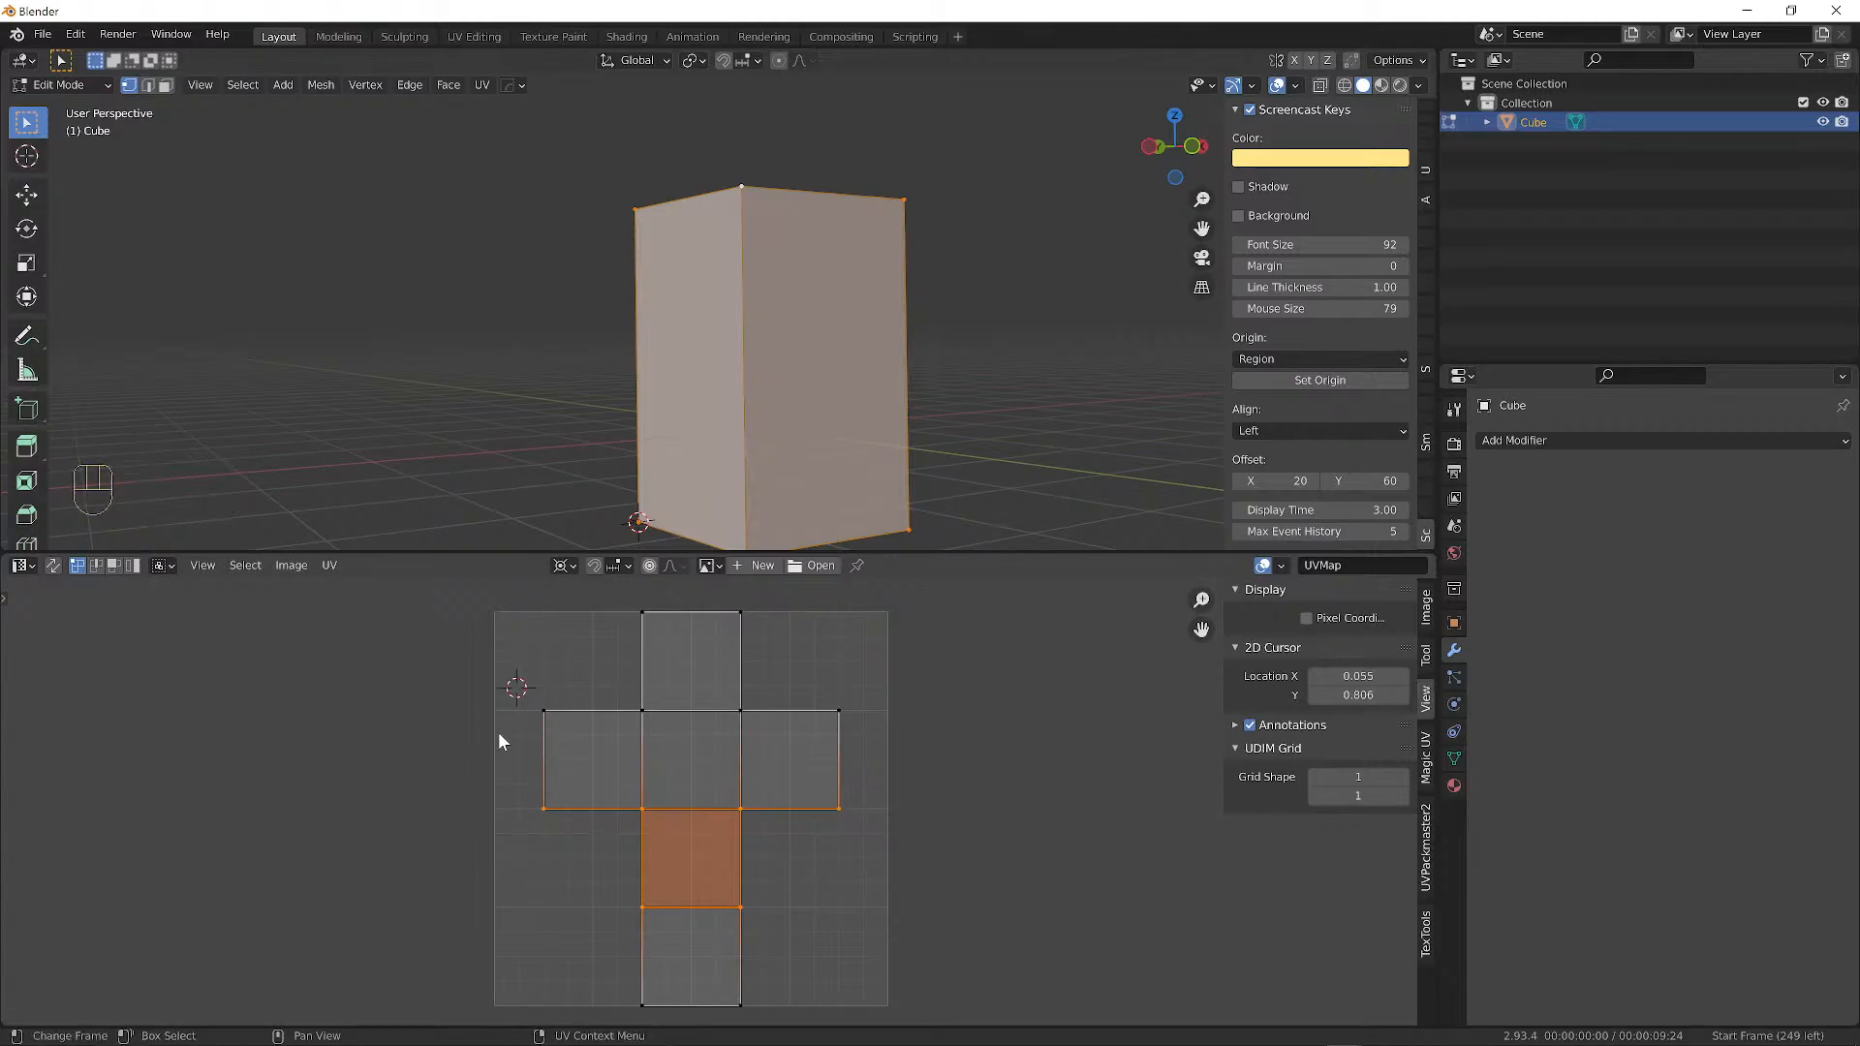
pyautogui.keyDown('shift'); pyautogui.rightClick(463, 299); pyautogui.keyUp('shift')
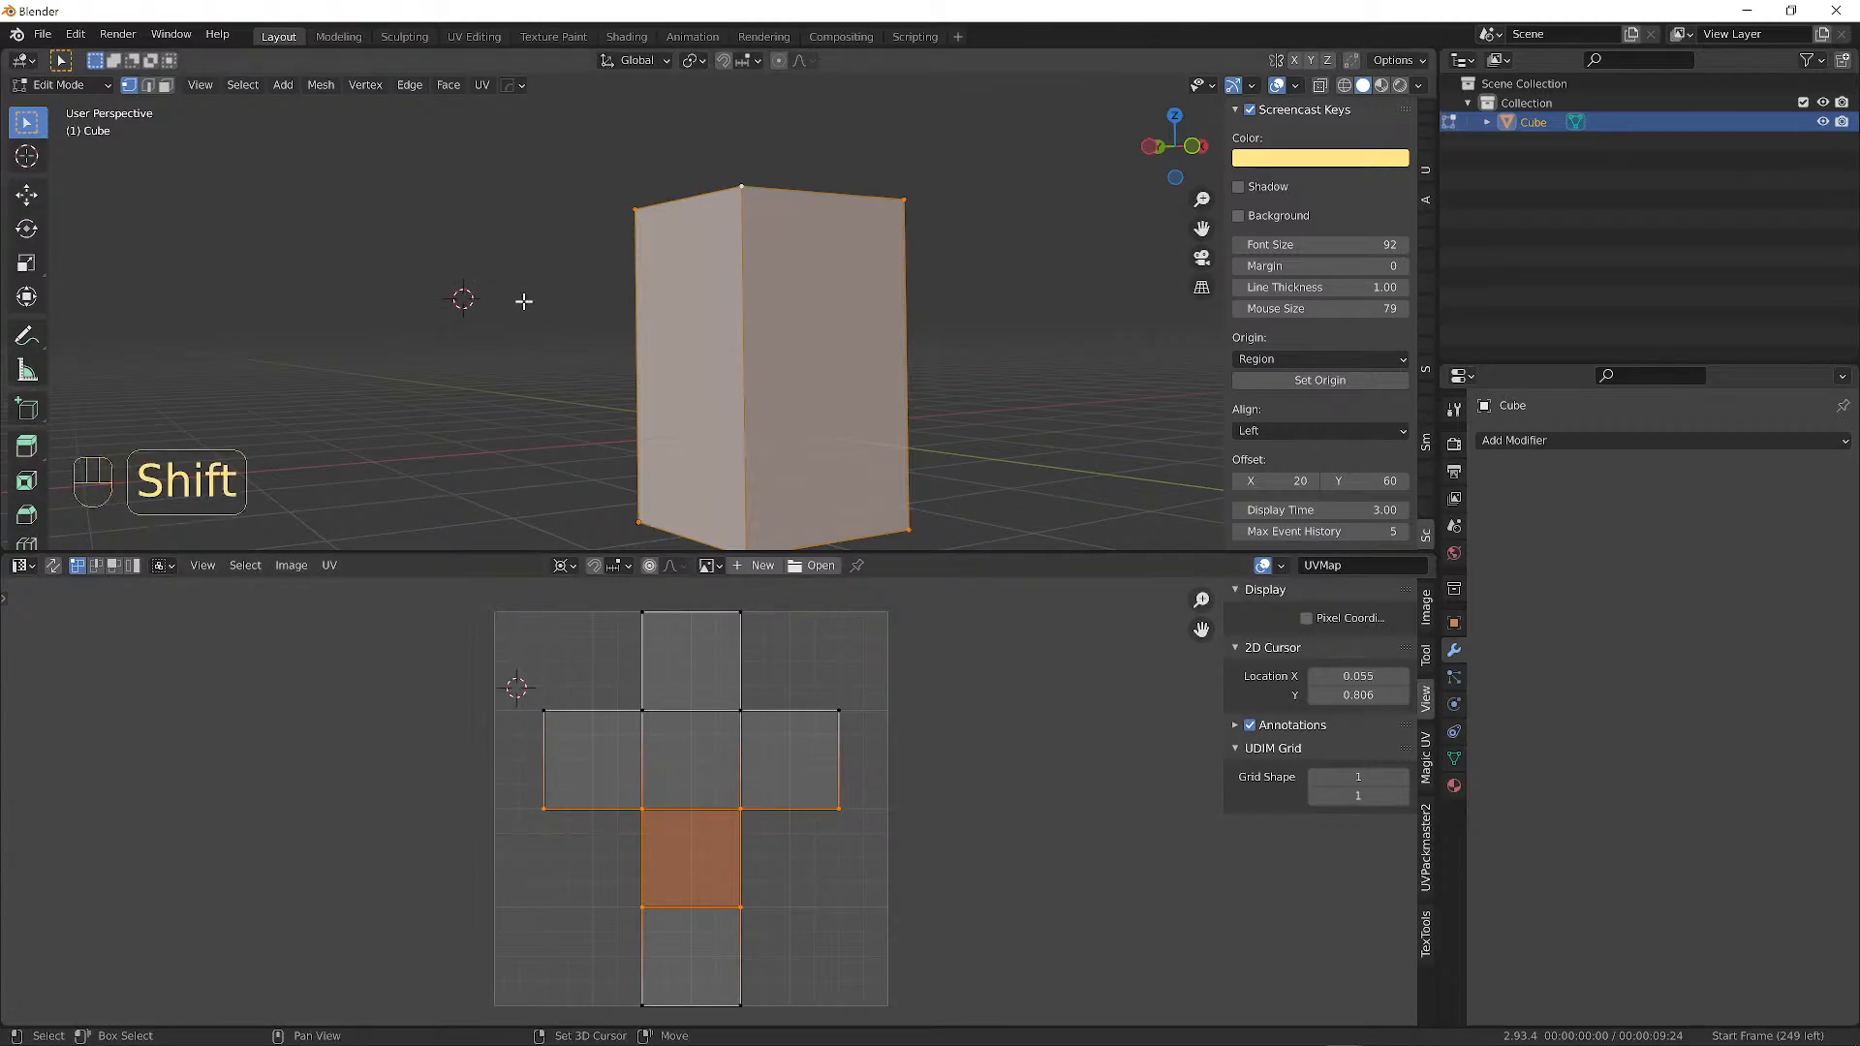
pyautogui.keyDown('shift'); pyautogui.rightClick(510, 819); pyautogui.keyUp('shift')
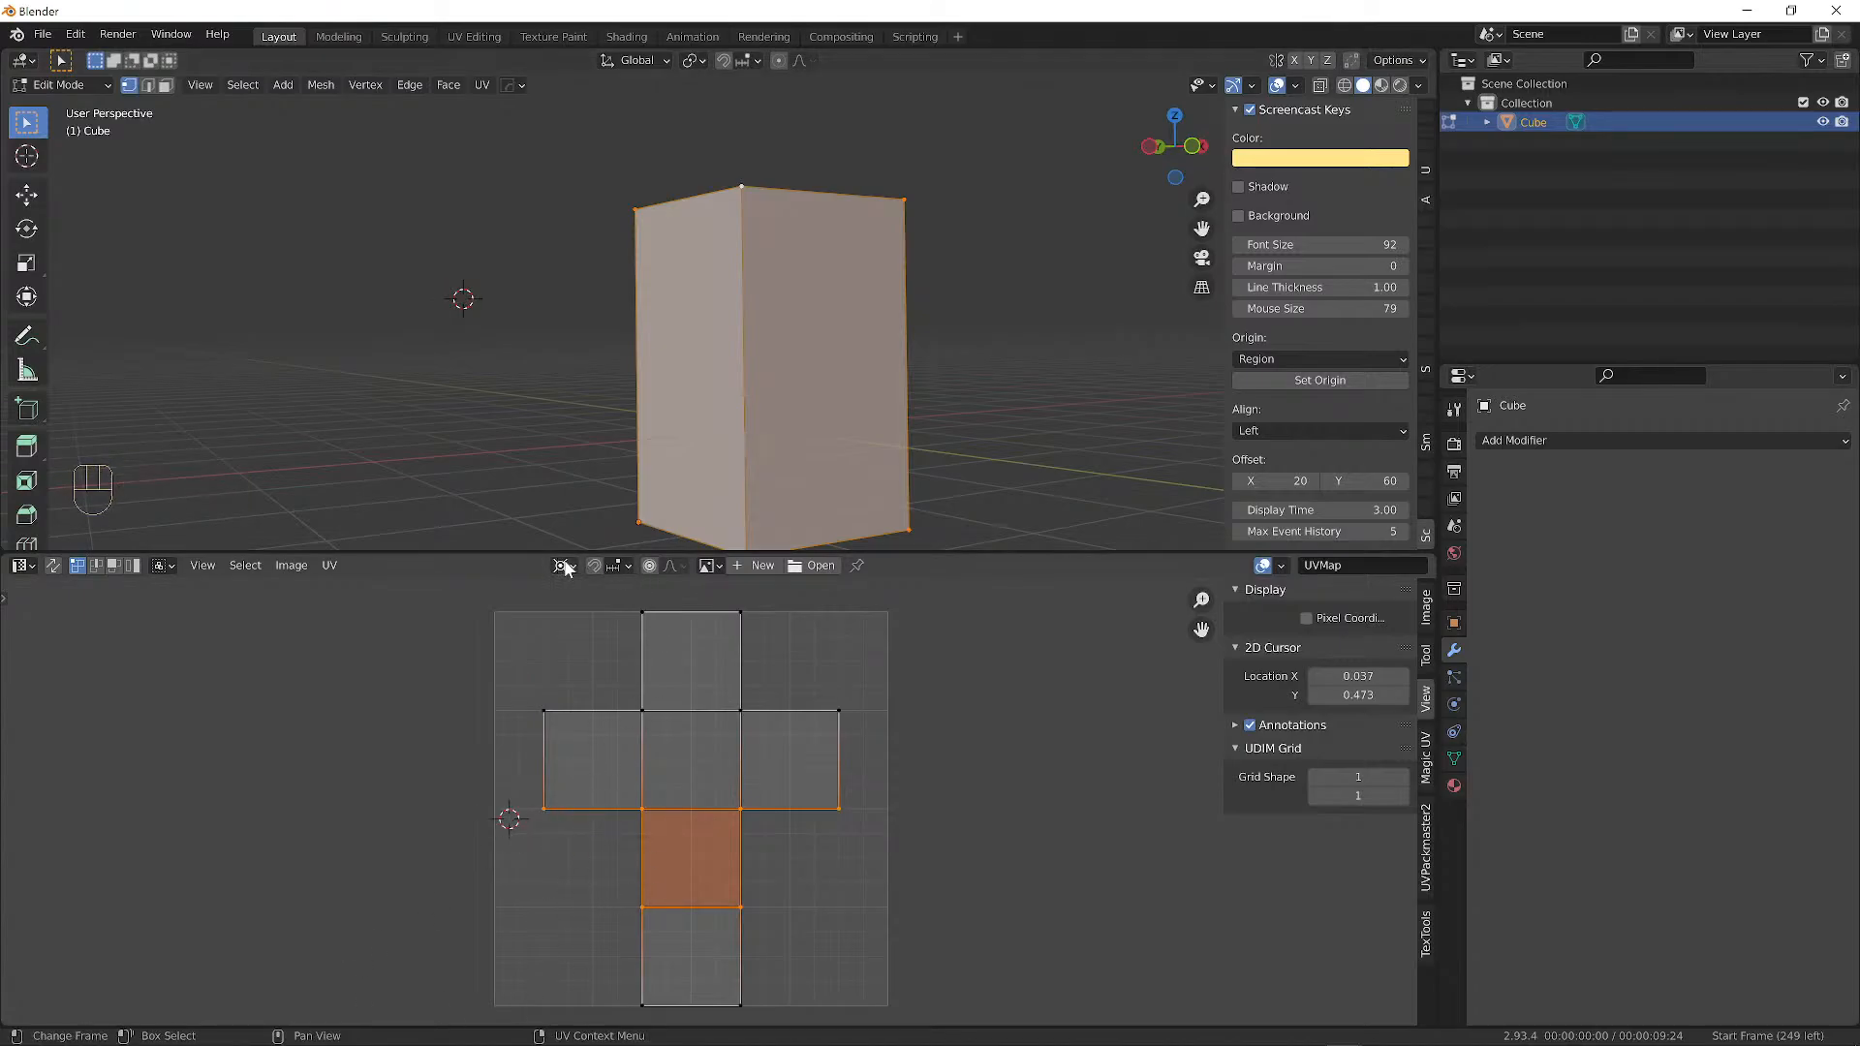
pyautogui.press('s')
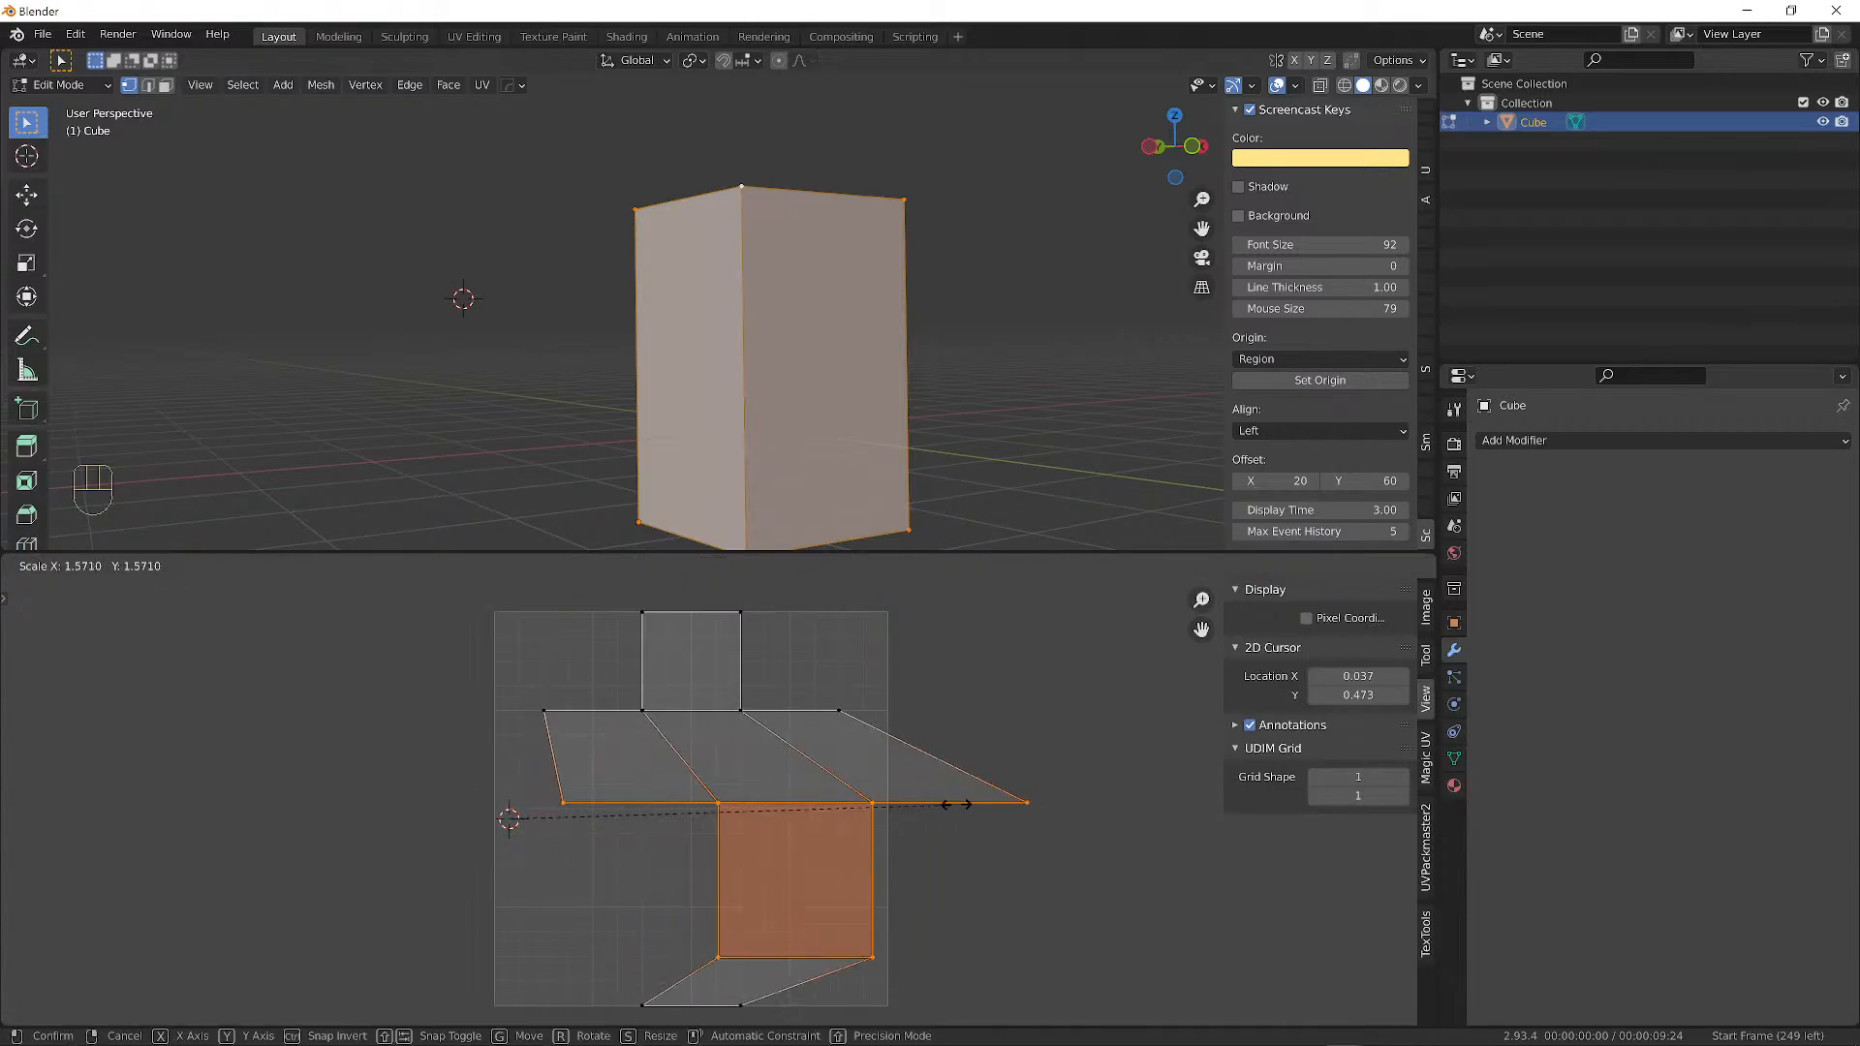
pyautogui.rightClick(1116, 781)
pyautogui.keyDown('shift'); pyautogui.rightClick(816, 631); pyautogui.keyUp('shift')
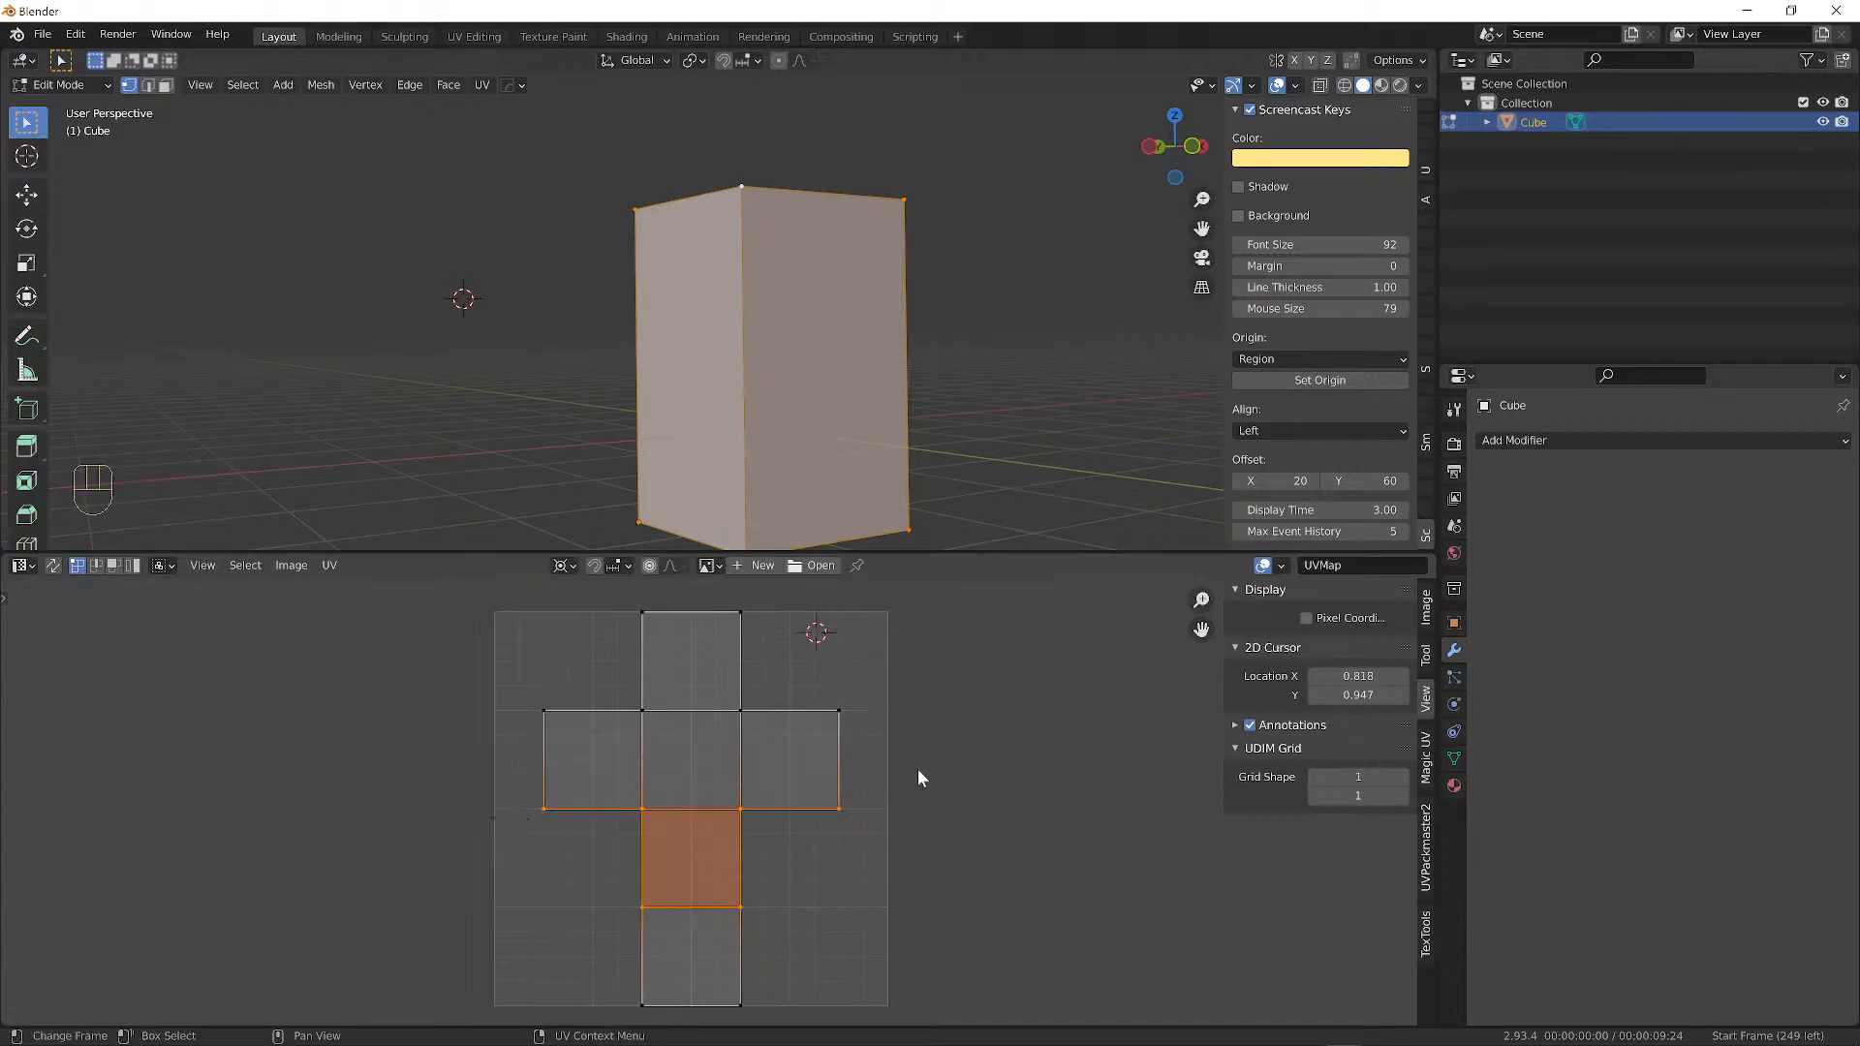
pyautogui.press('s')
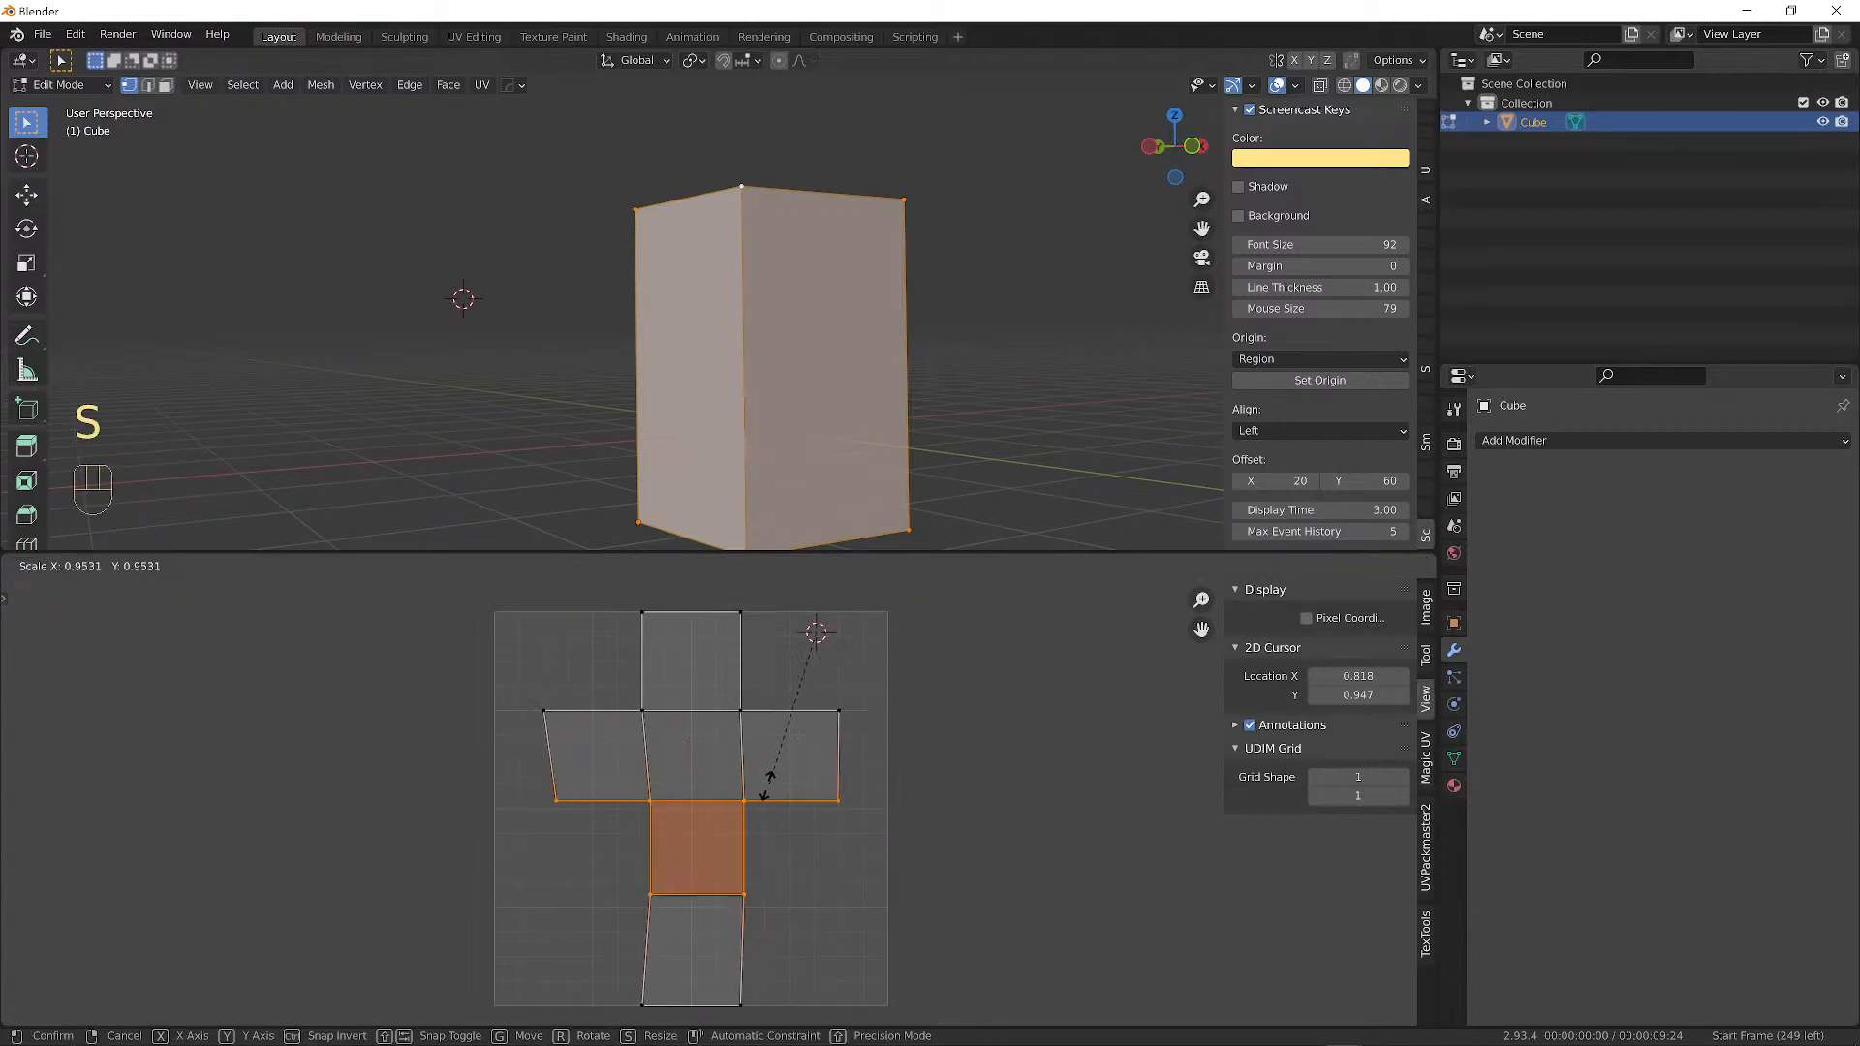
pyautogui.rightClick(786, 754)
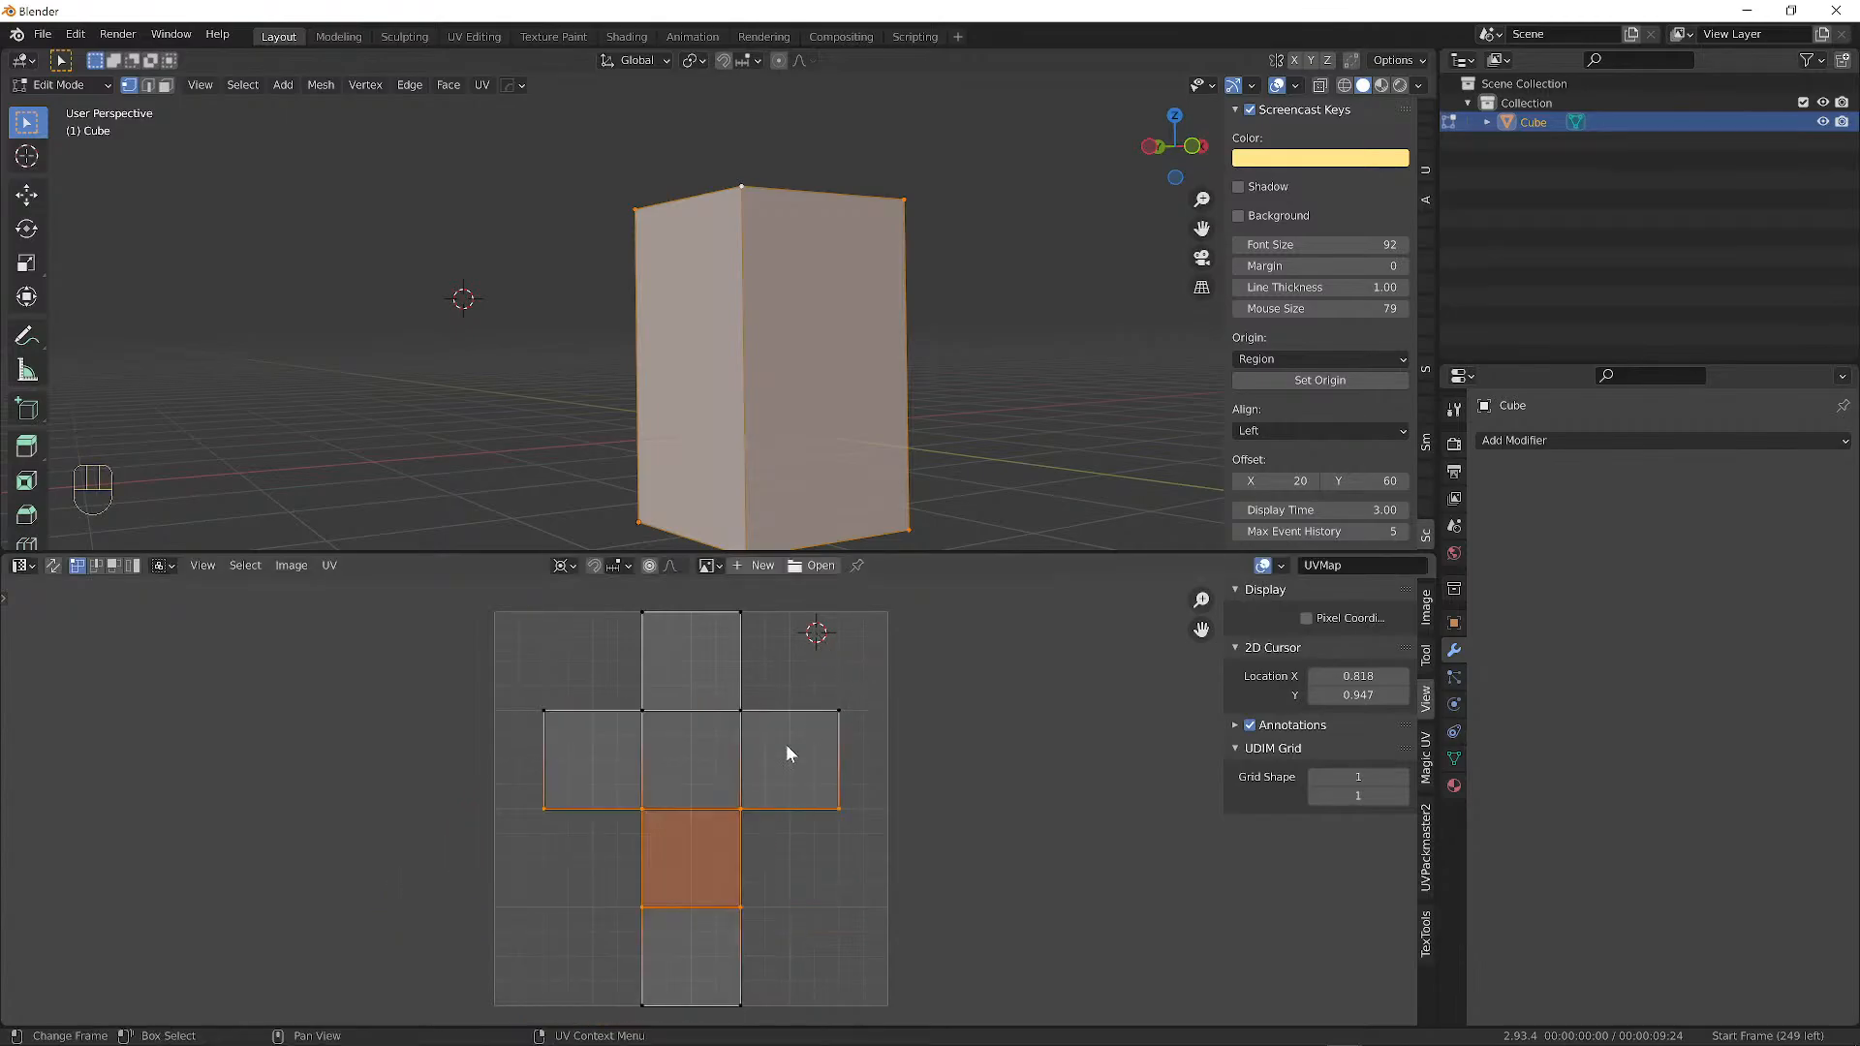
# Test rotation with Individual Origins pivot, then reset to Median Point and select one vertex.
pyautogui.click(562, 565)
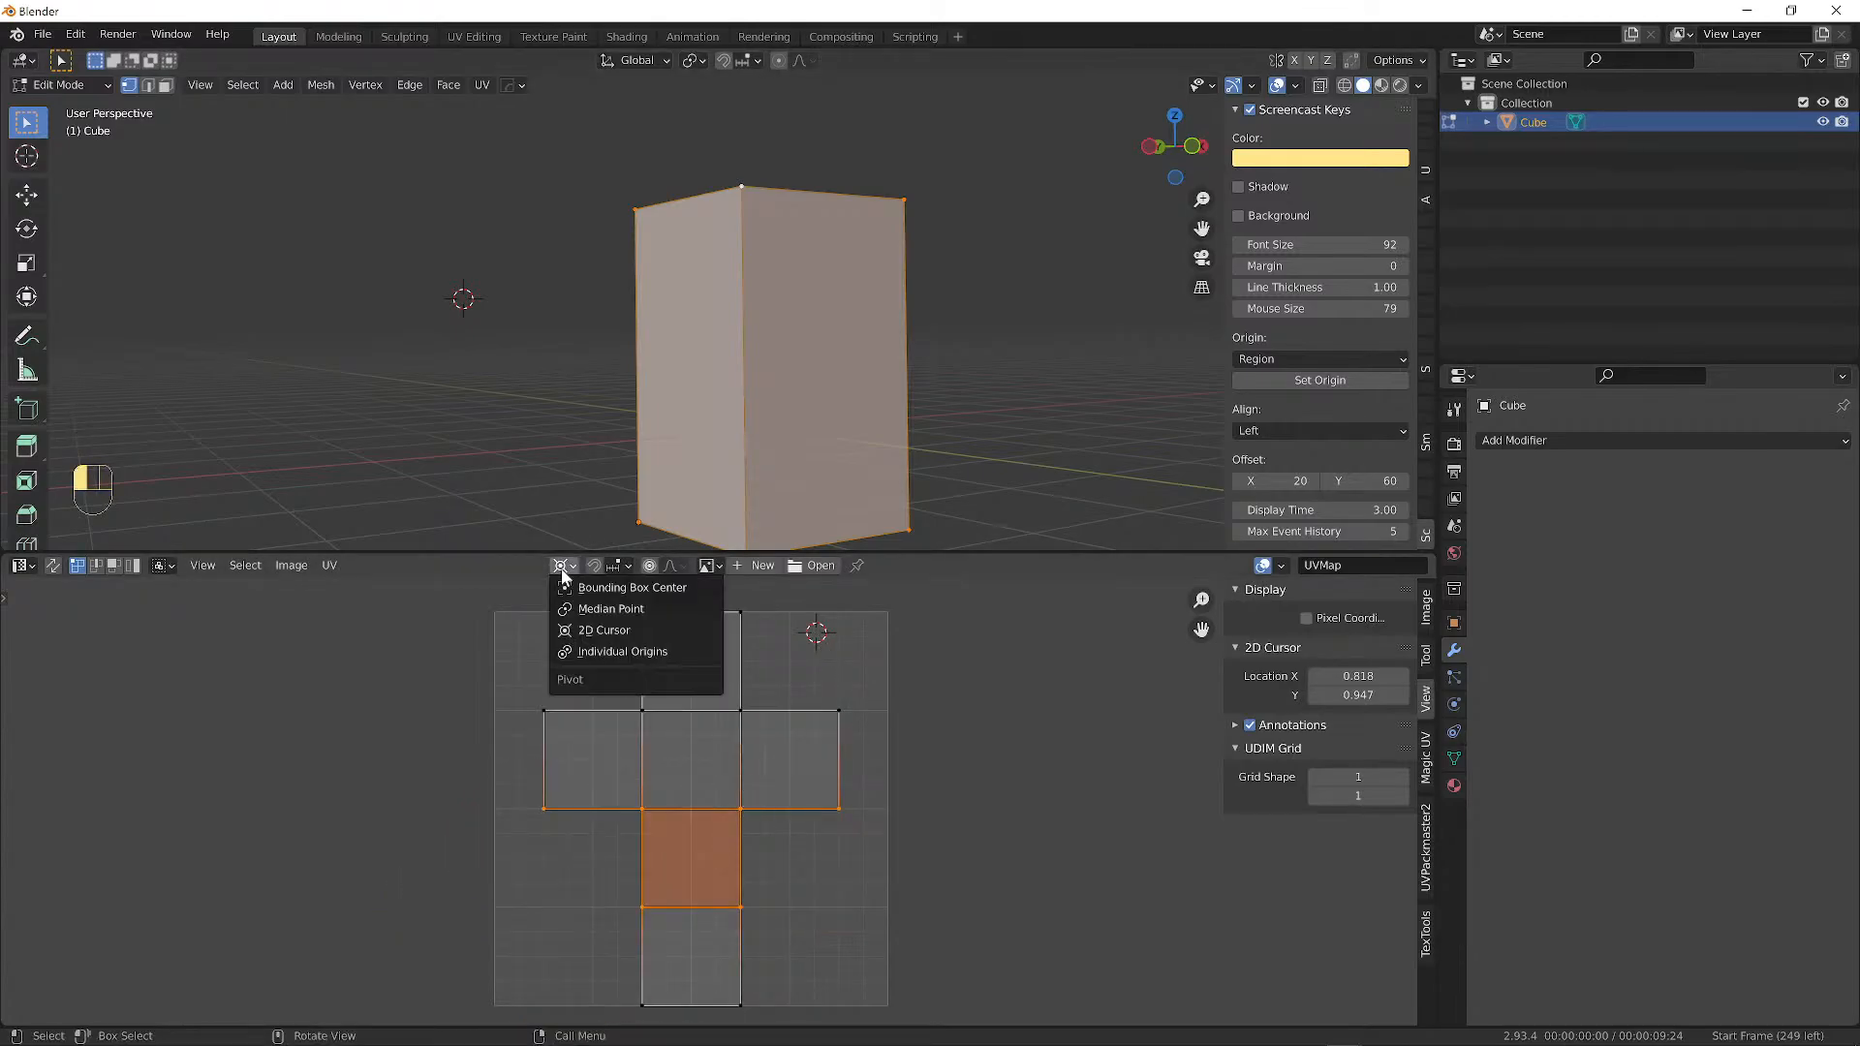
pyautogui.click(605, 653)
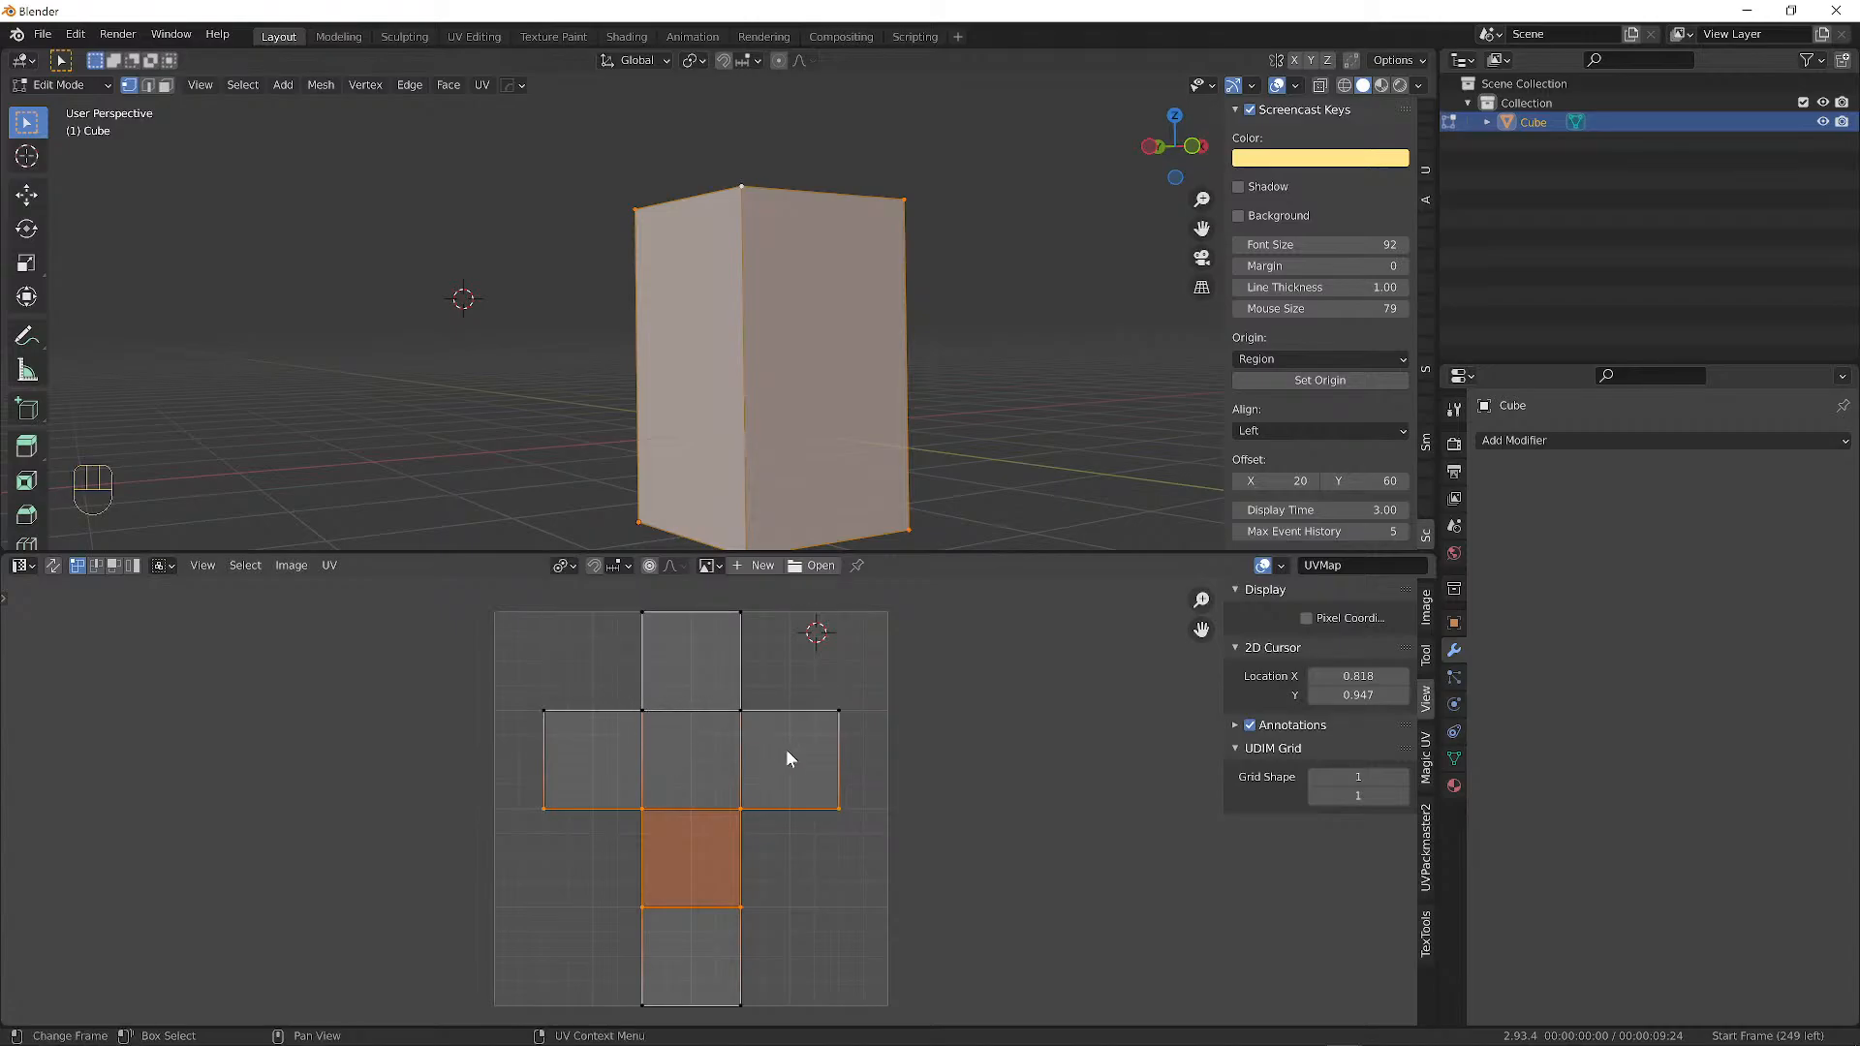
pyautogui.press('r')
pyautogui.rightClick(620, 698)
pyautogui.click(566, 567)
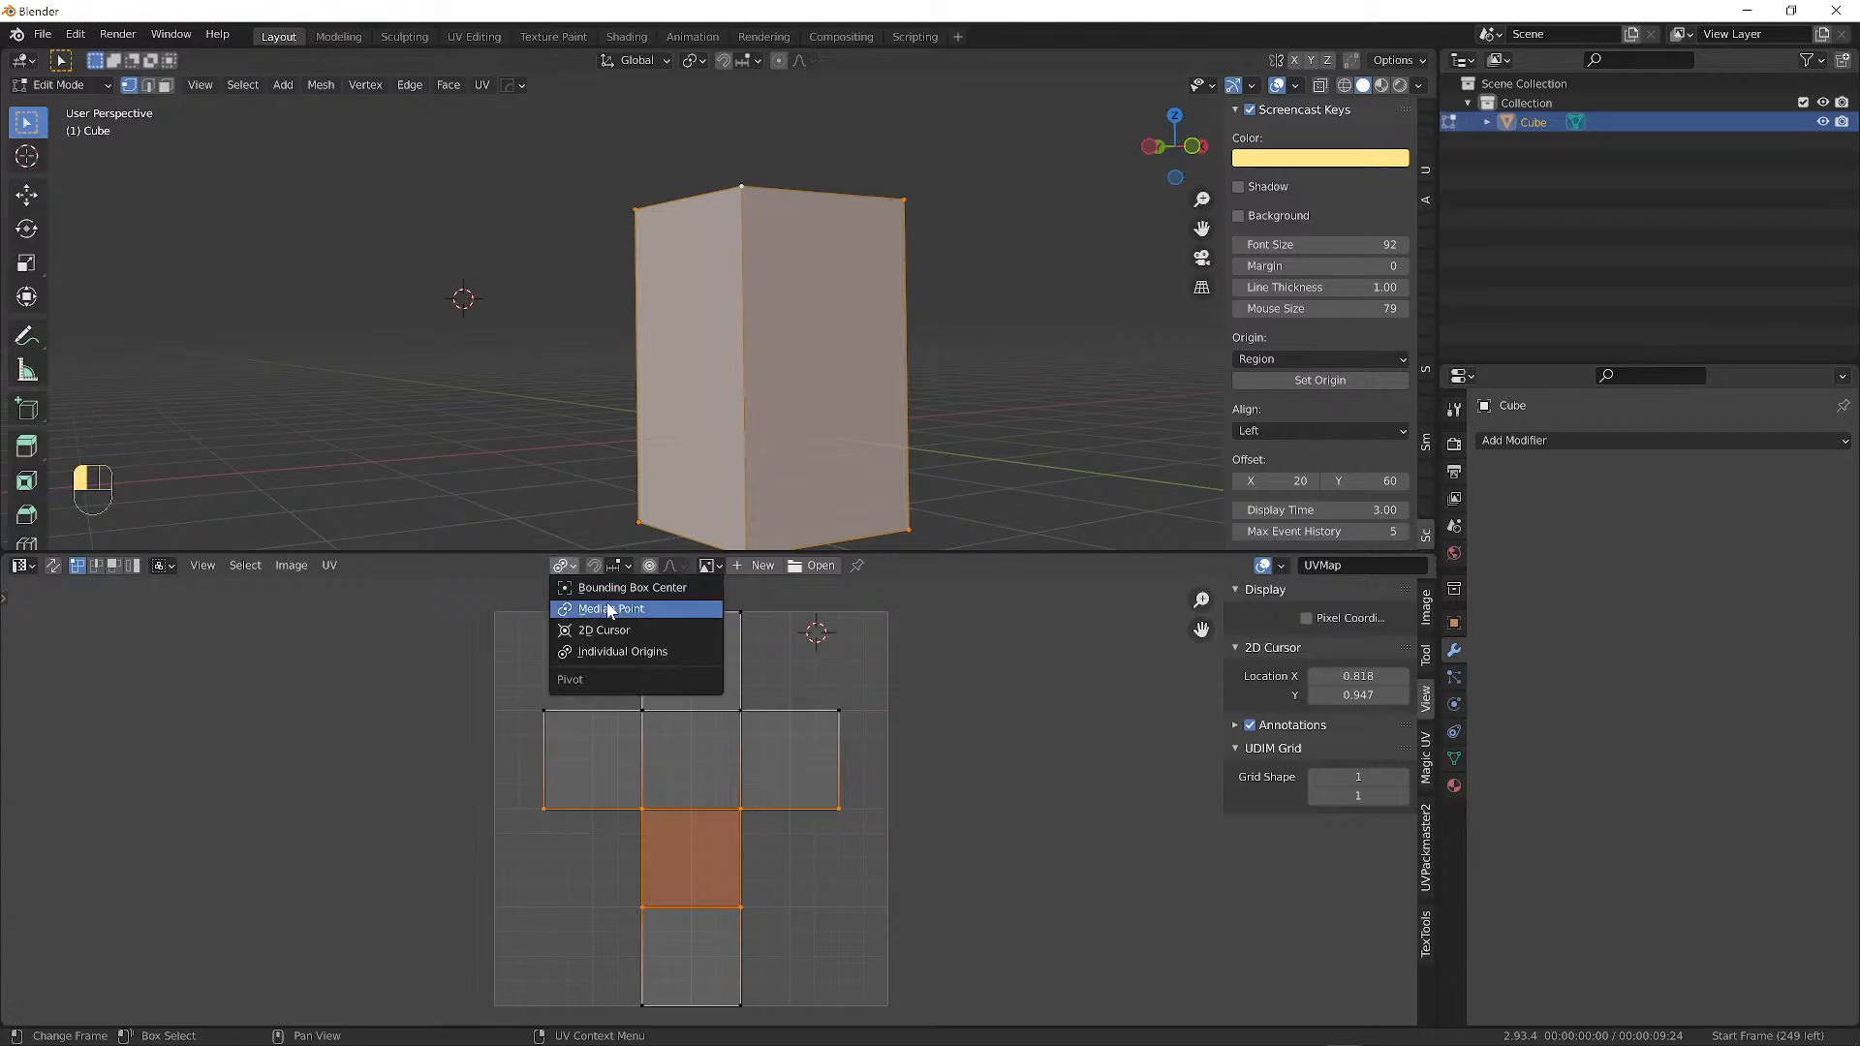
pyautogui.click(611, 608)
pyautogui.click(596, 742)
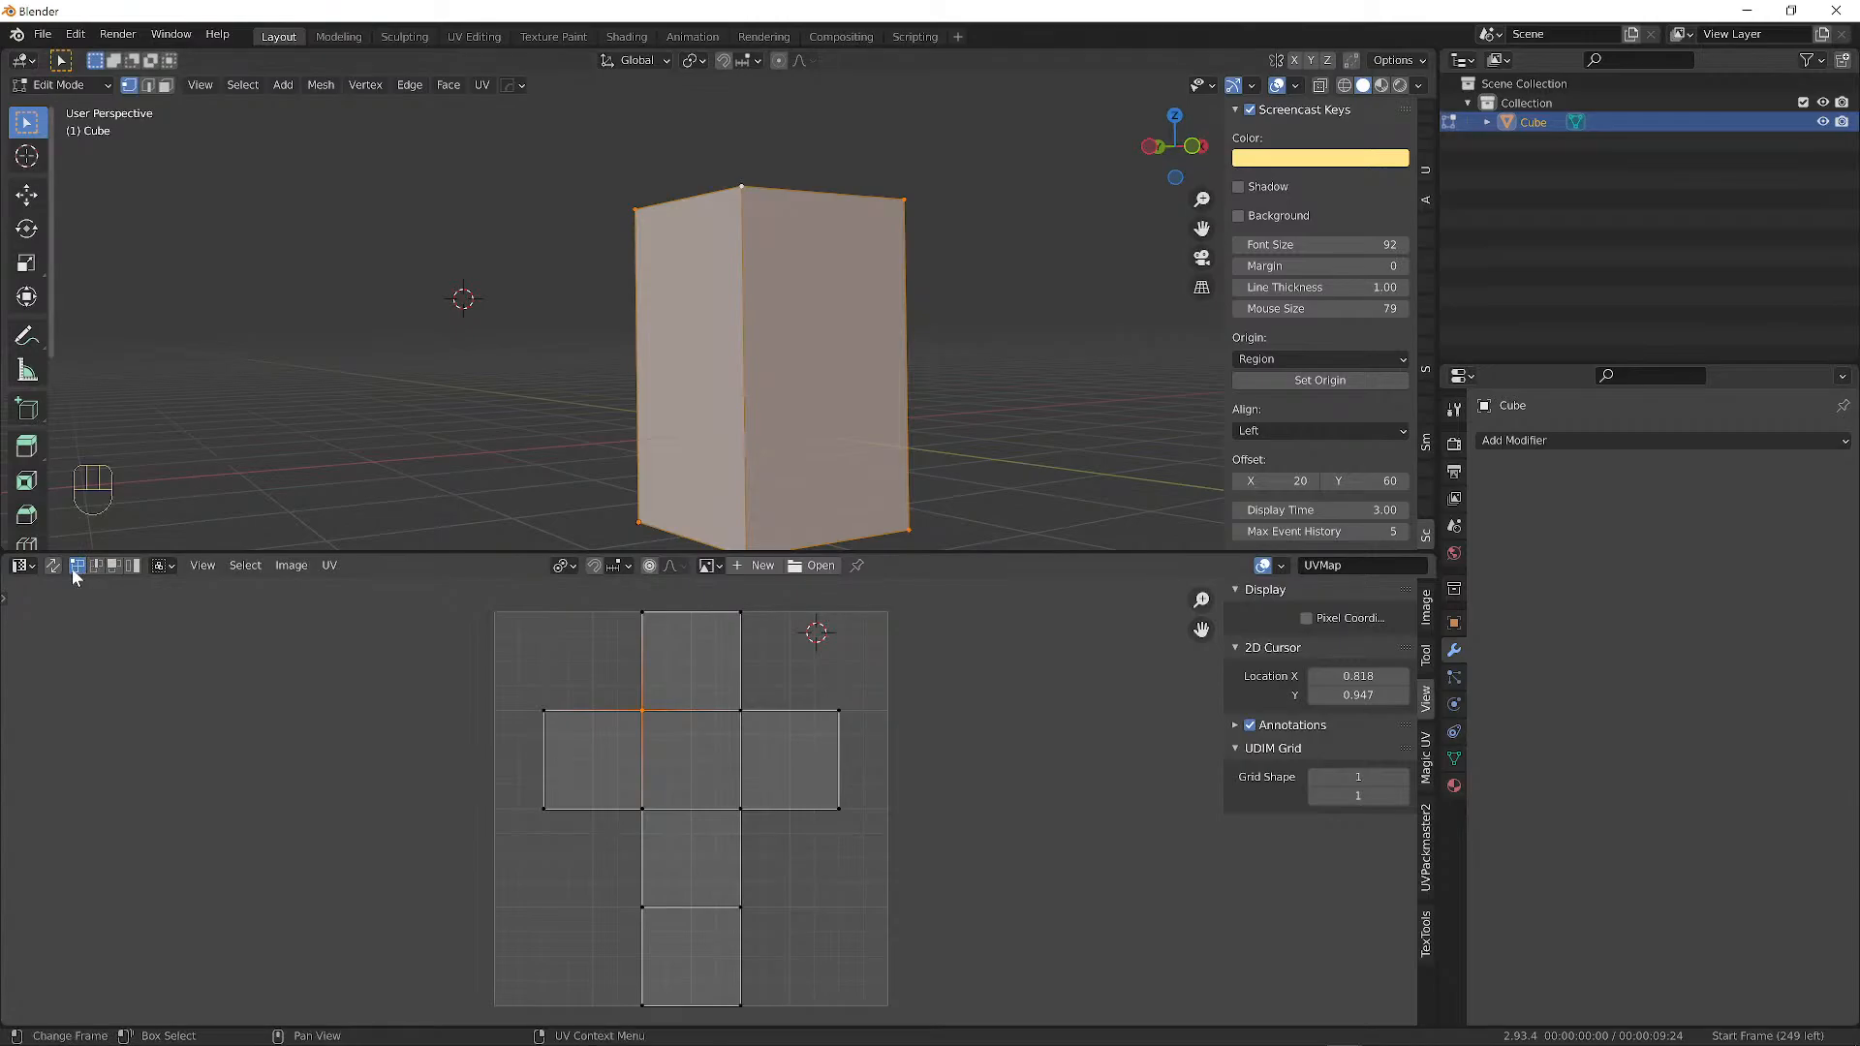
# Pick the left, centre and top faces of the cross unwrap, then select all UV faces.
pyautogui.press('2')
pyautogui.click(620, 770)
pyautogui.click(662, 764)
pyautogui.click(717, 661)
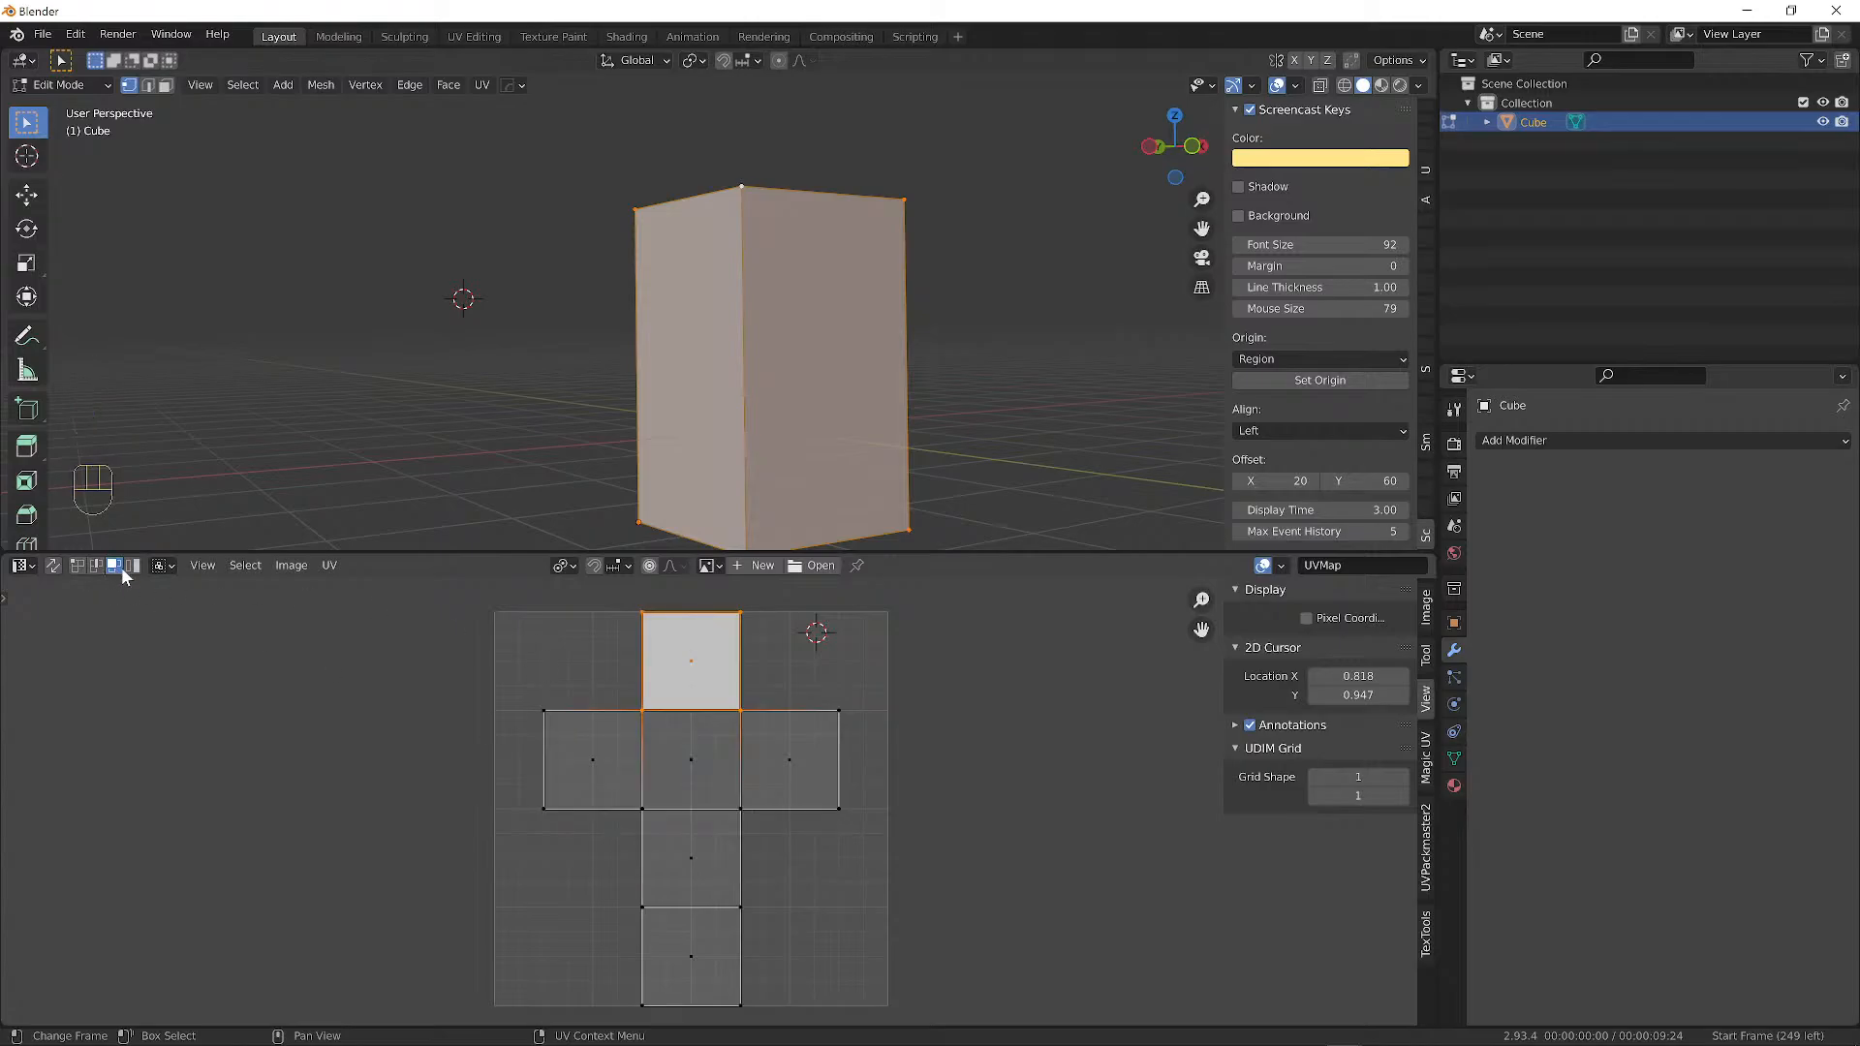
pyautogui.click(131, 566)
pyautogui.click(111, 567)
pyautogui.press('a')
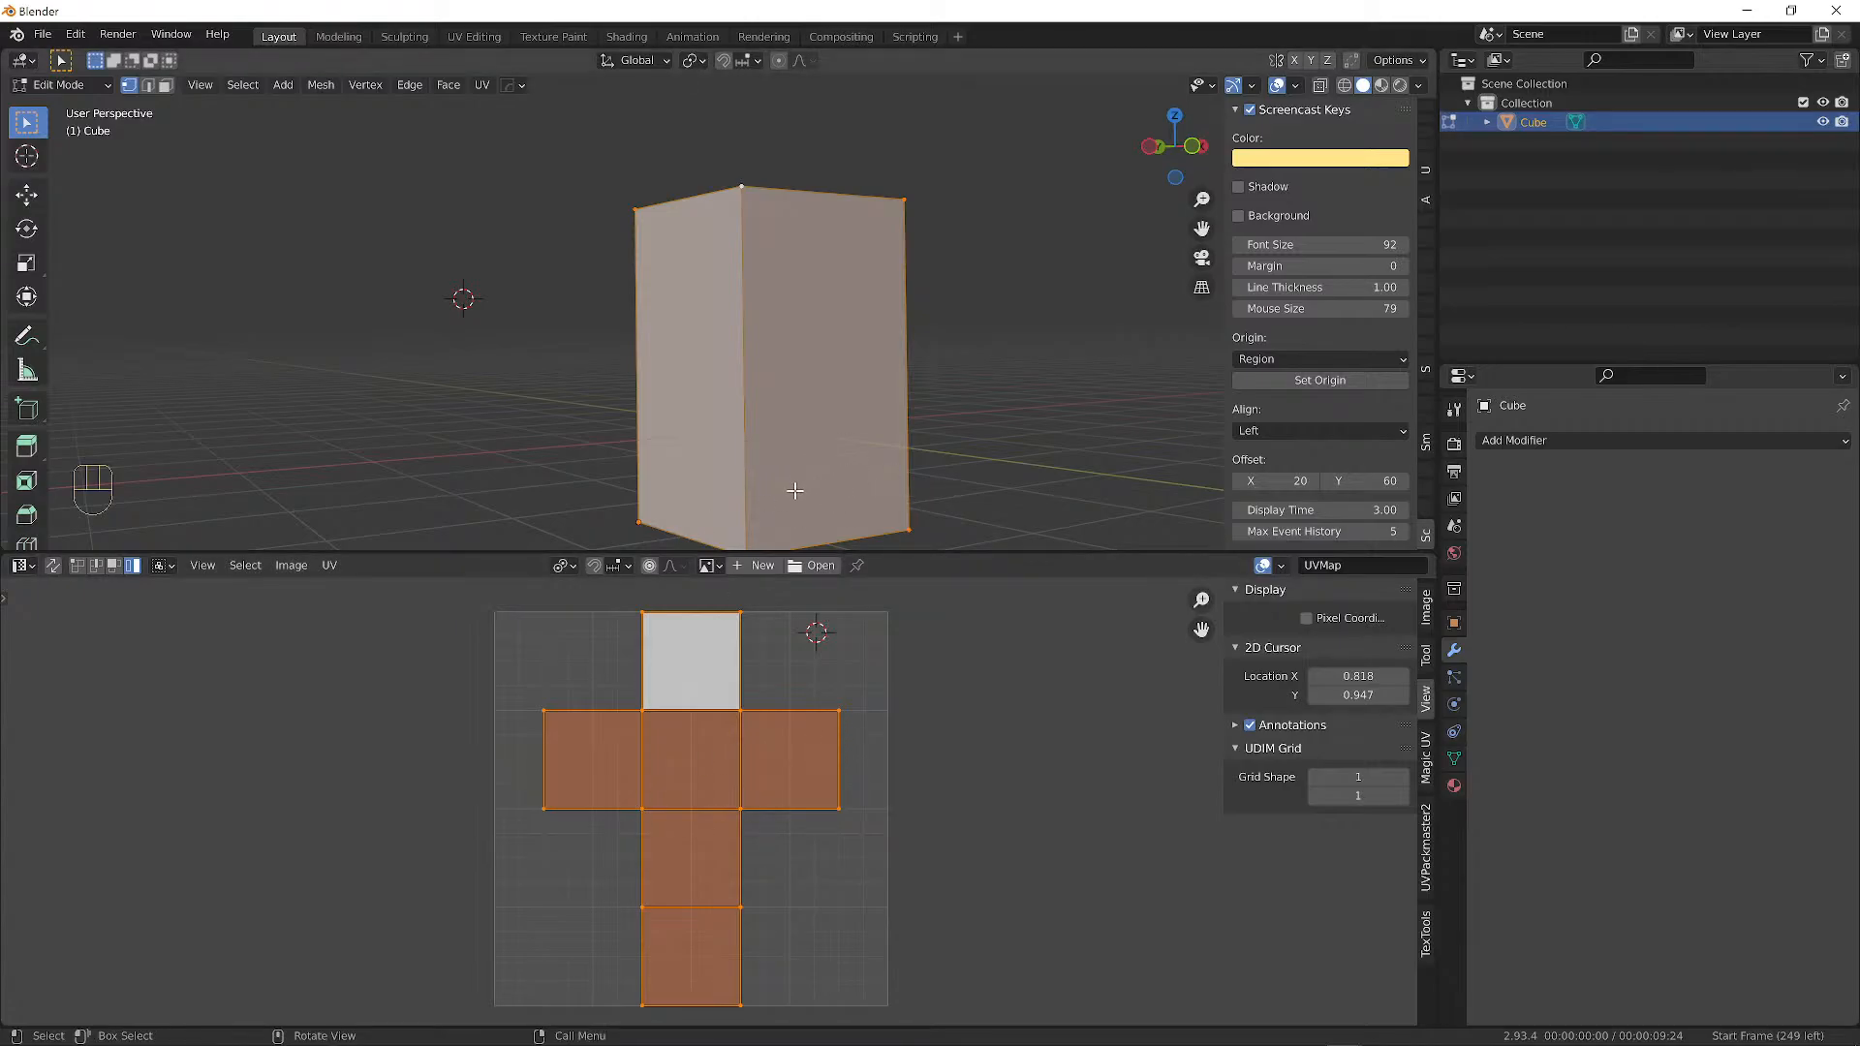
# Orbit the tall box to view its front, left side and front-left corner.
pyautogui.moveTo(805, 406); pyautogui.dragTo(684, 513, button='middle')
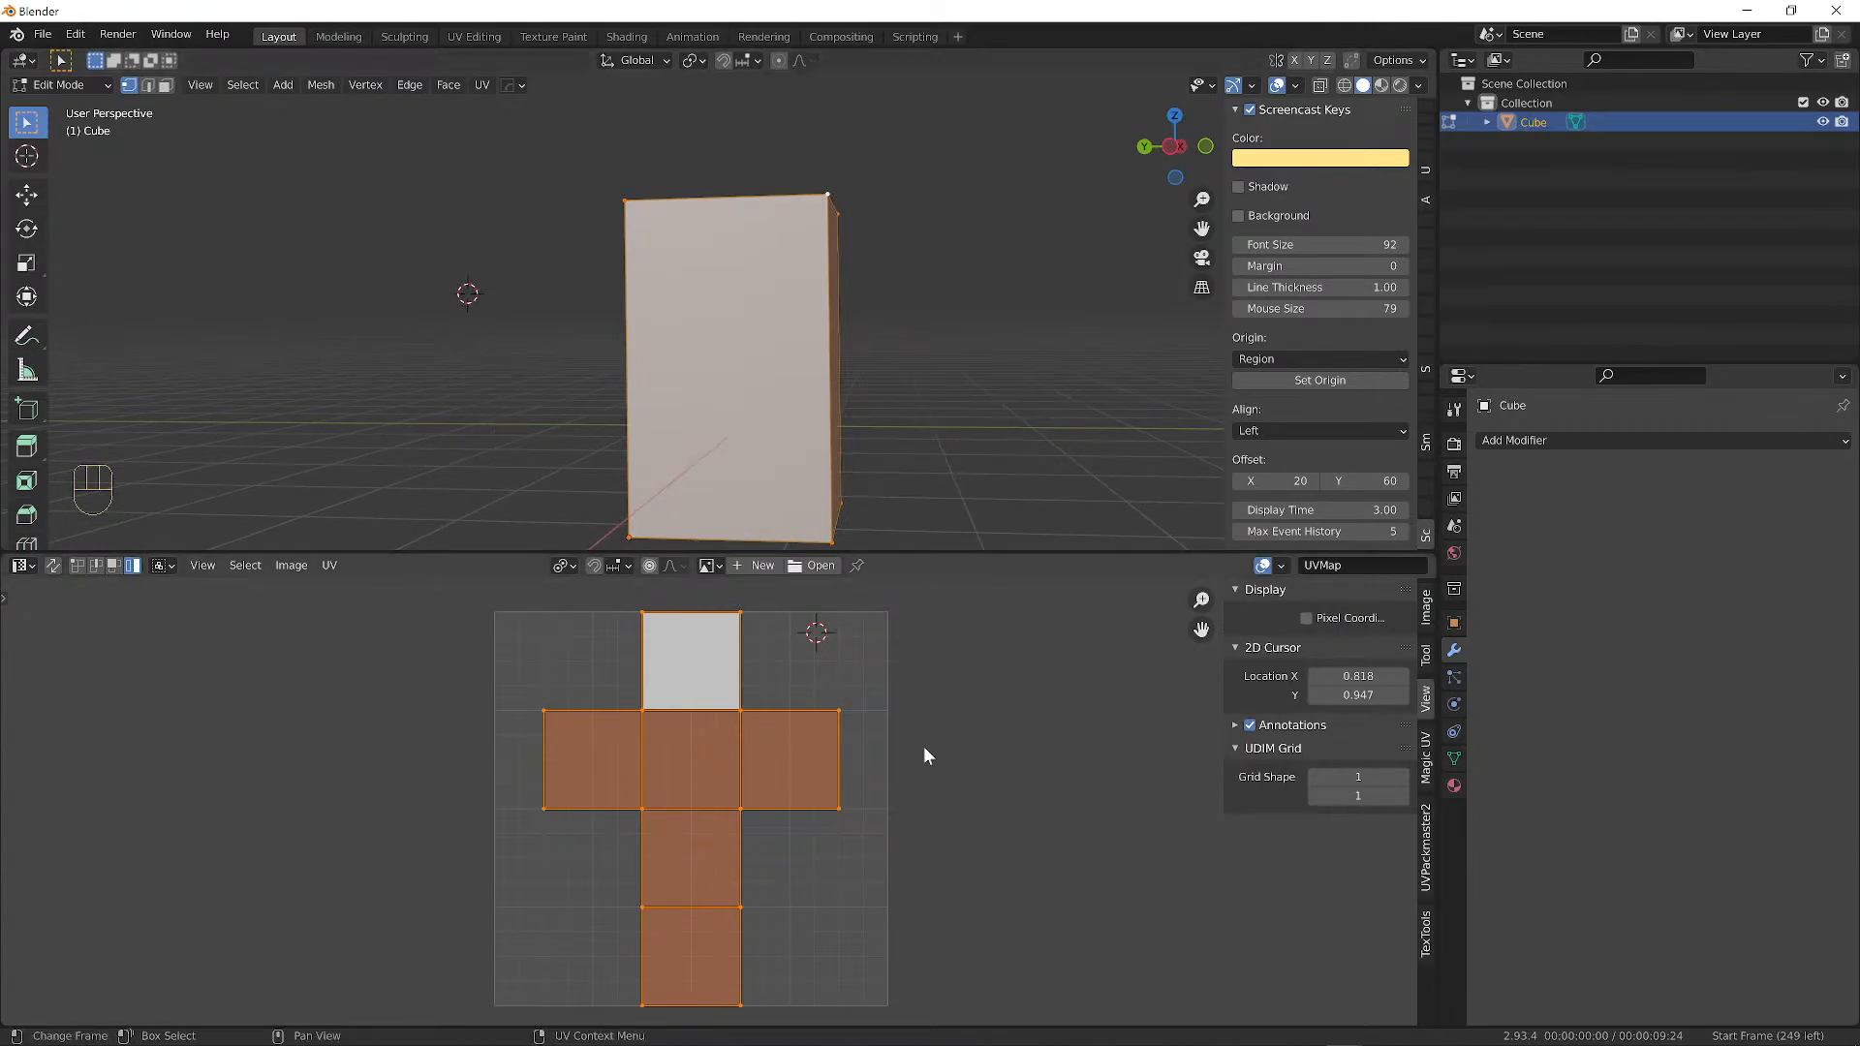
pyautogui.moveTo(735, 314); pyautogui.dragTo(785, 303, button='middle')
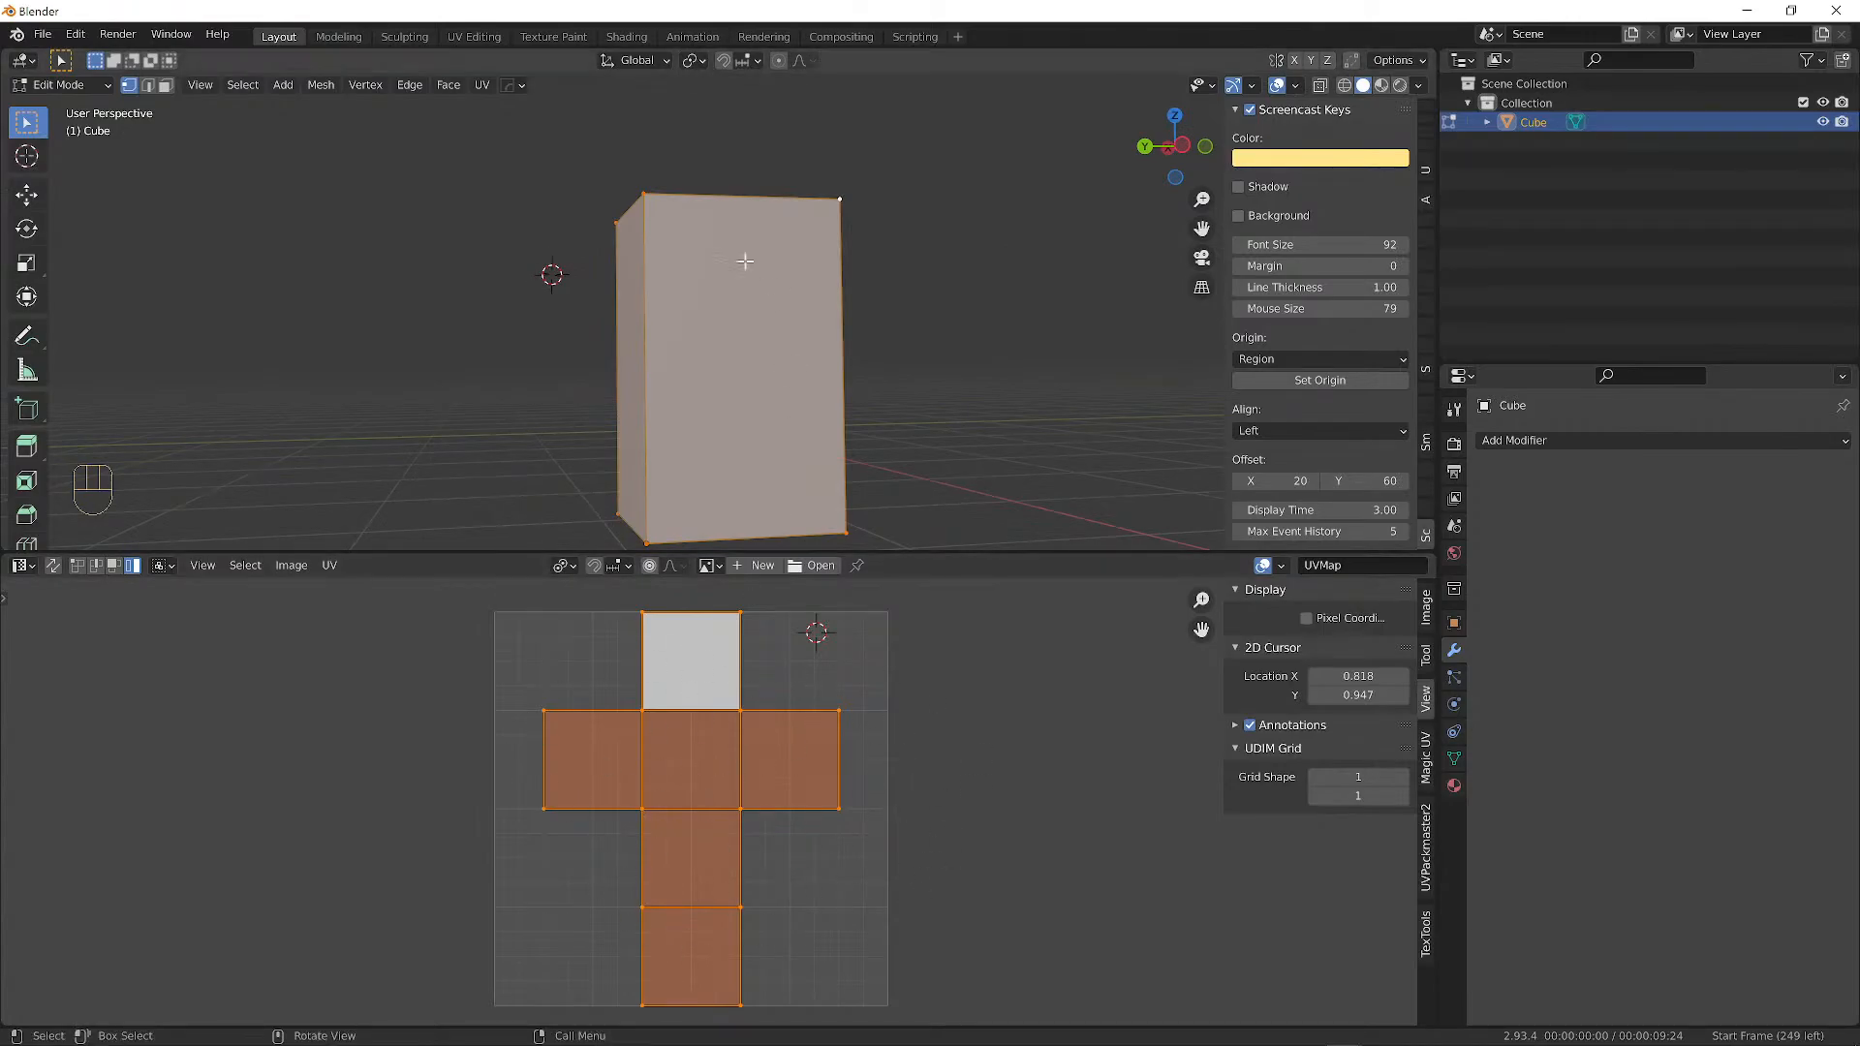
pyautogui.moveTo(594, 232); pyautogui.dragTo(664, 232, button='middle')
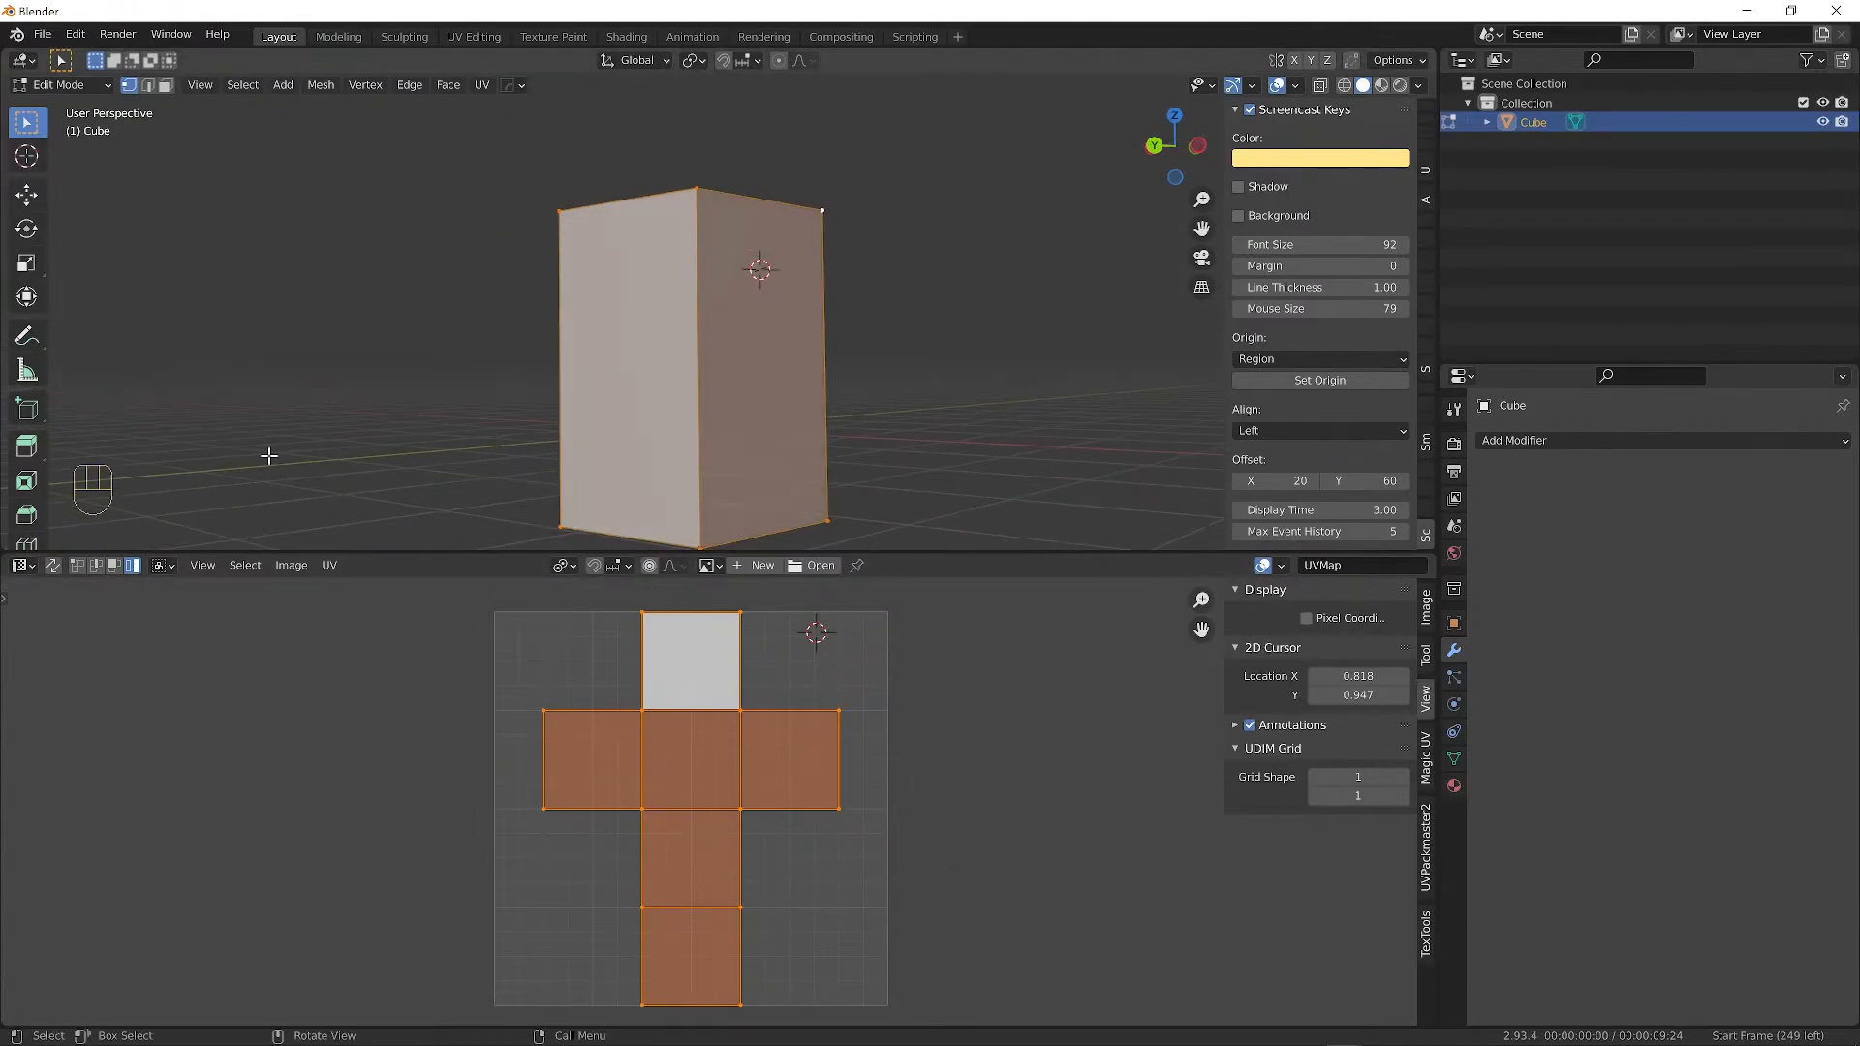
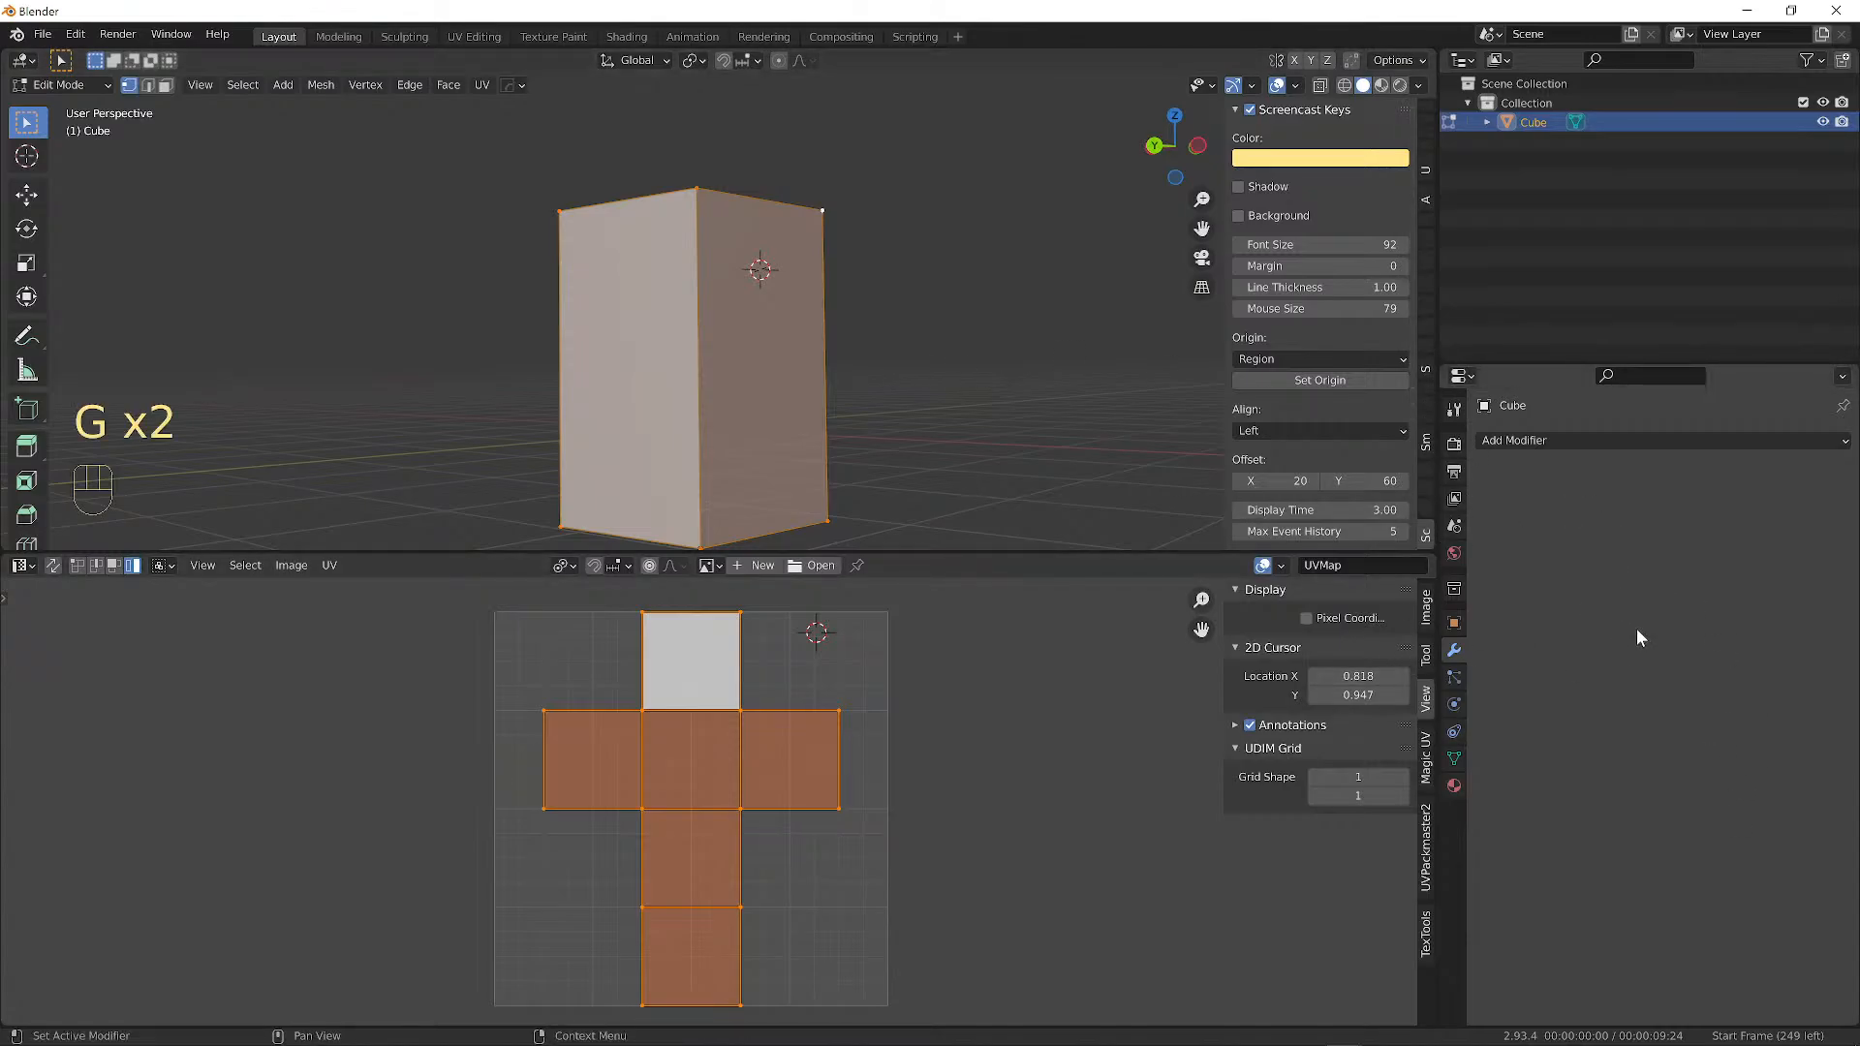
# Try moving and rotating the box, cancel the rotations, and view it from above.
pyautogui.press('g')
pyautogui.press('g')
pyautogui.press('r')
pyautogui.press('r')
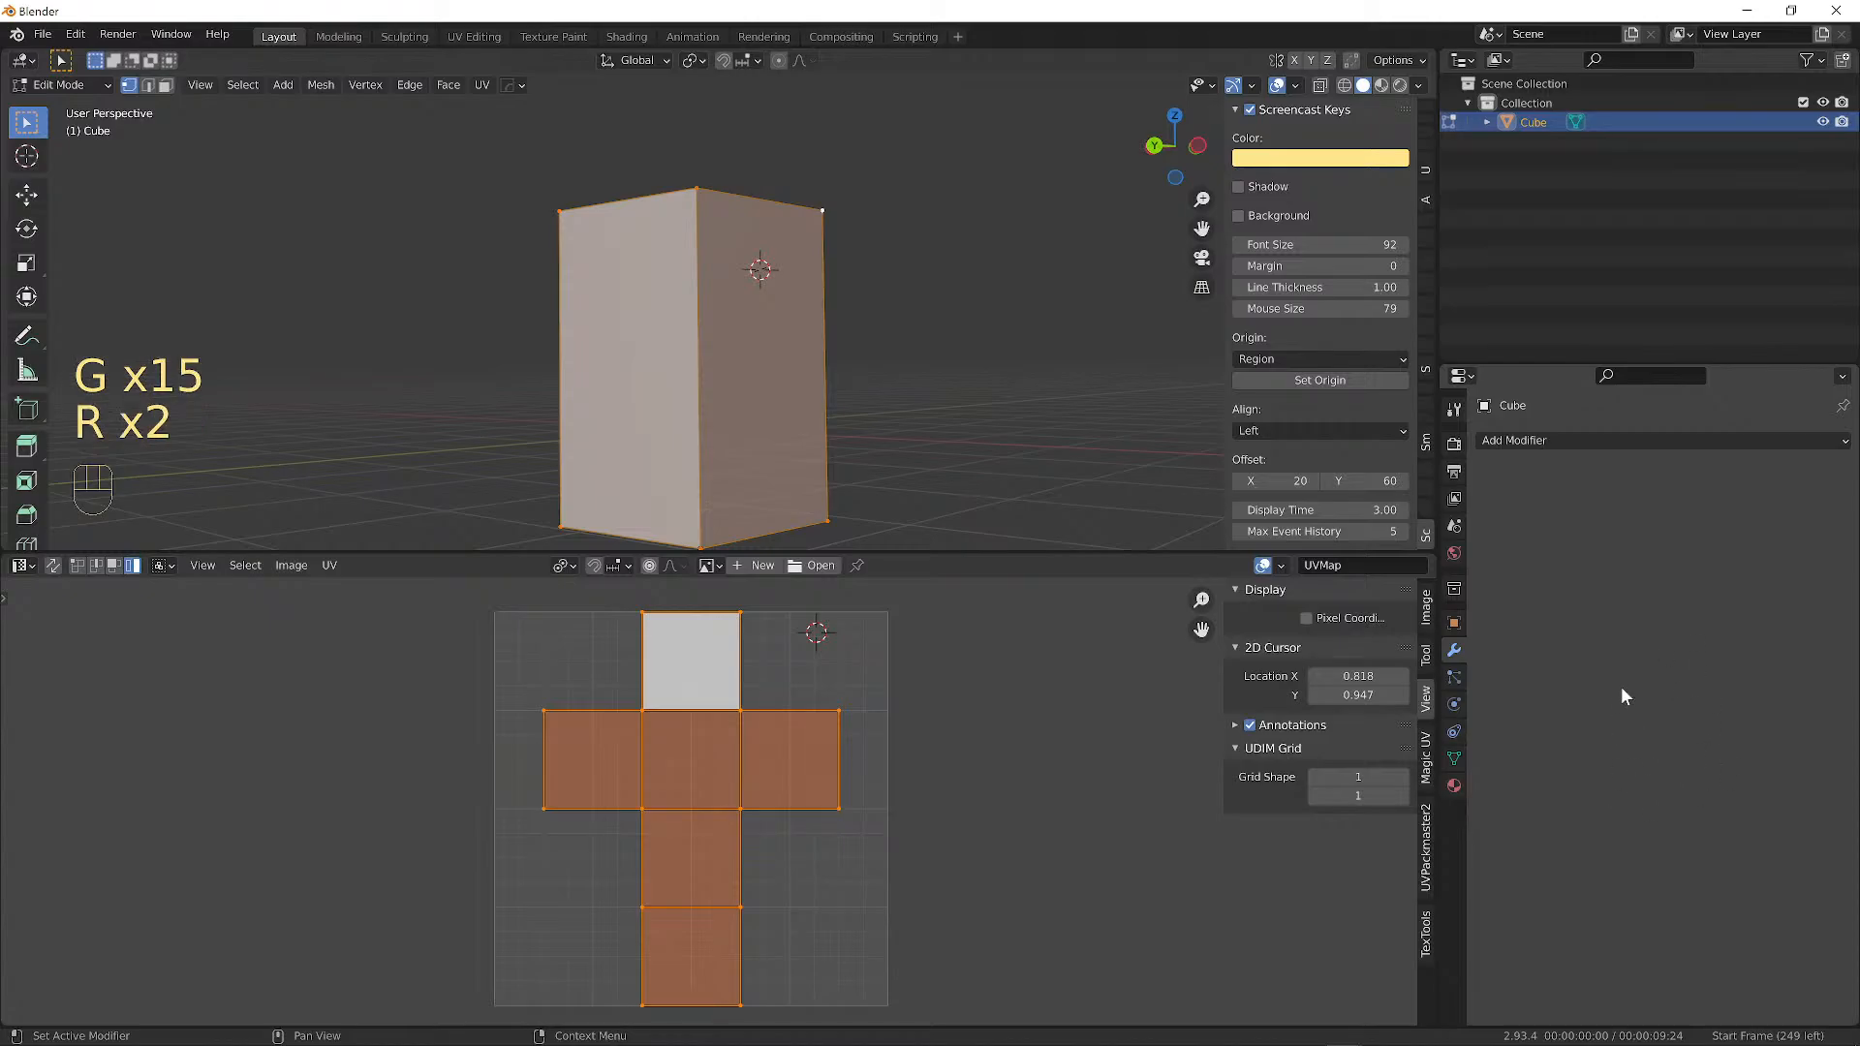
pyautogui.press('r')
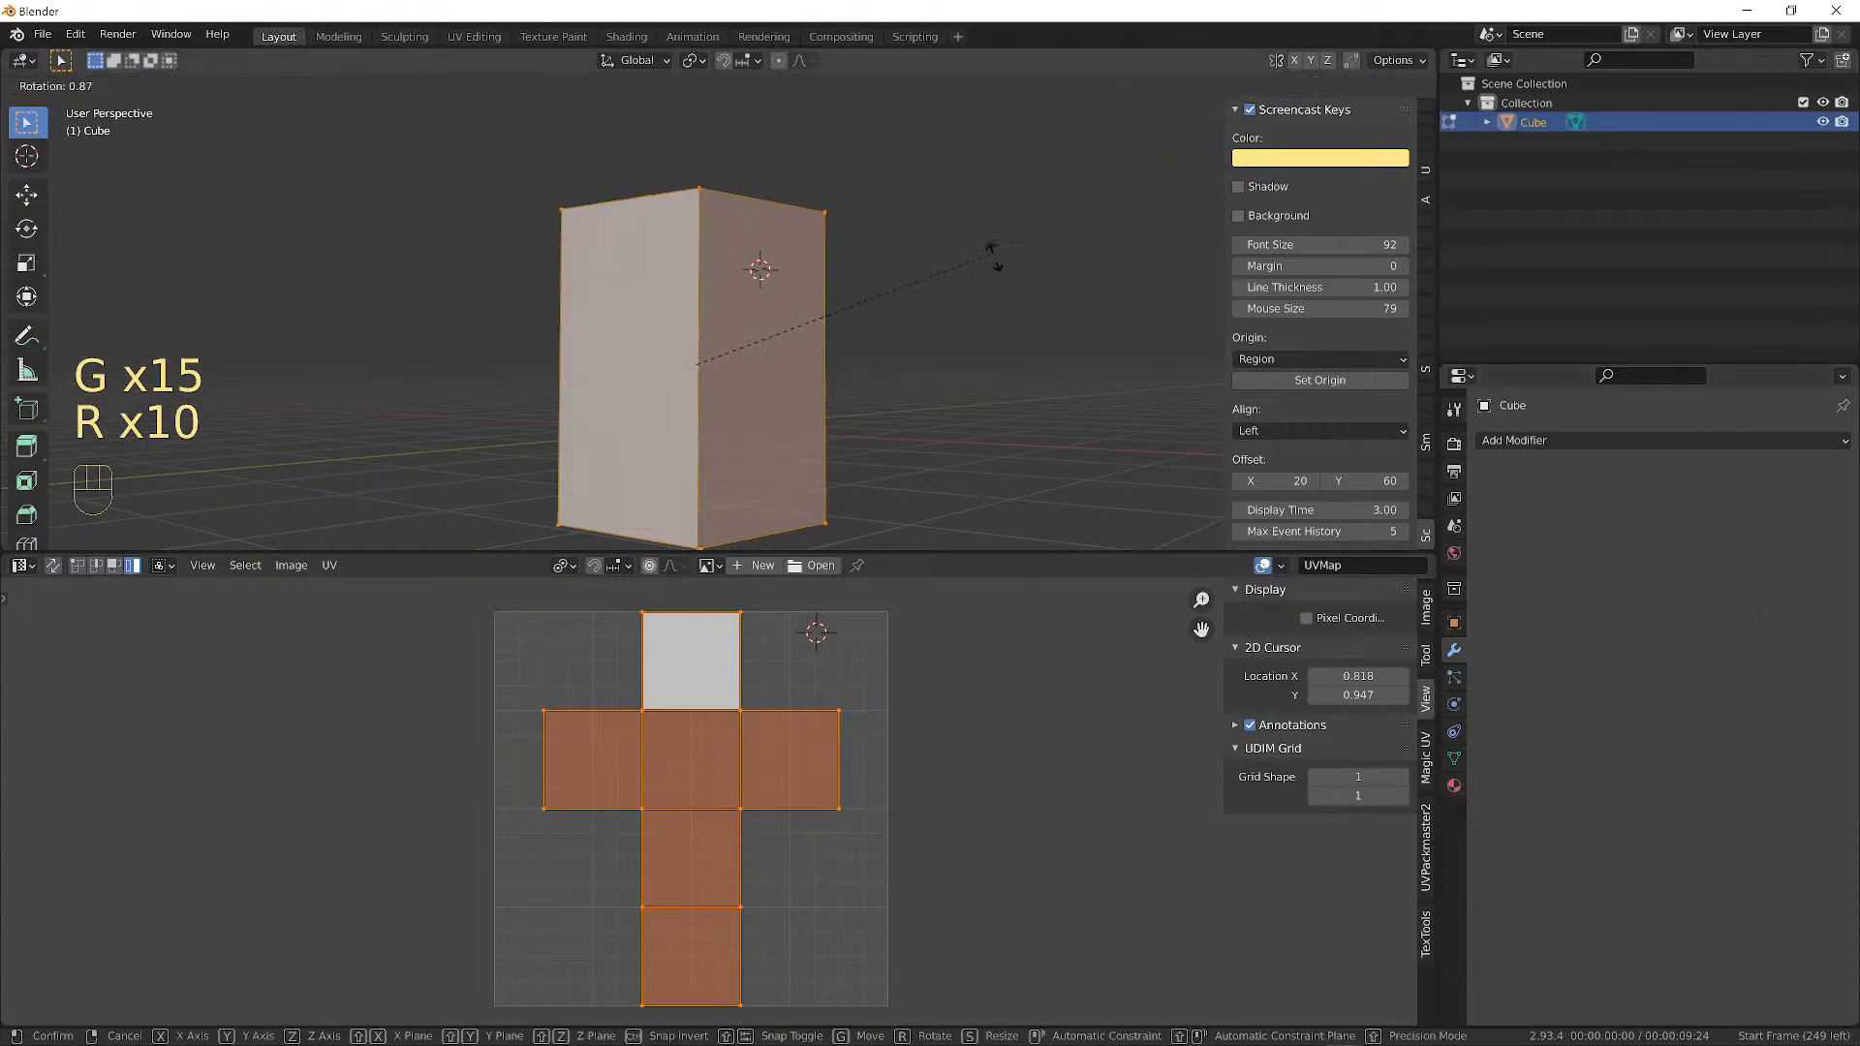
pyautogui.press('r')
pyautogui.rightClick(766, 262)
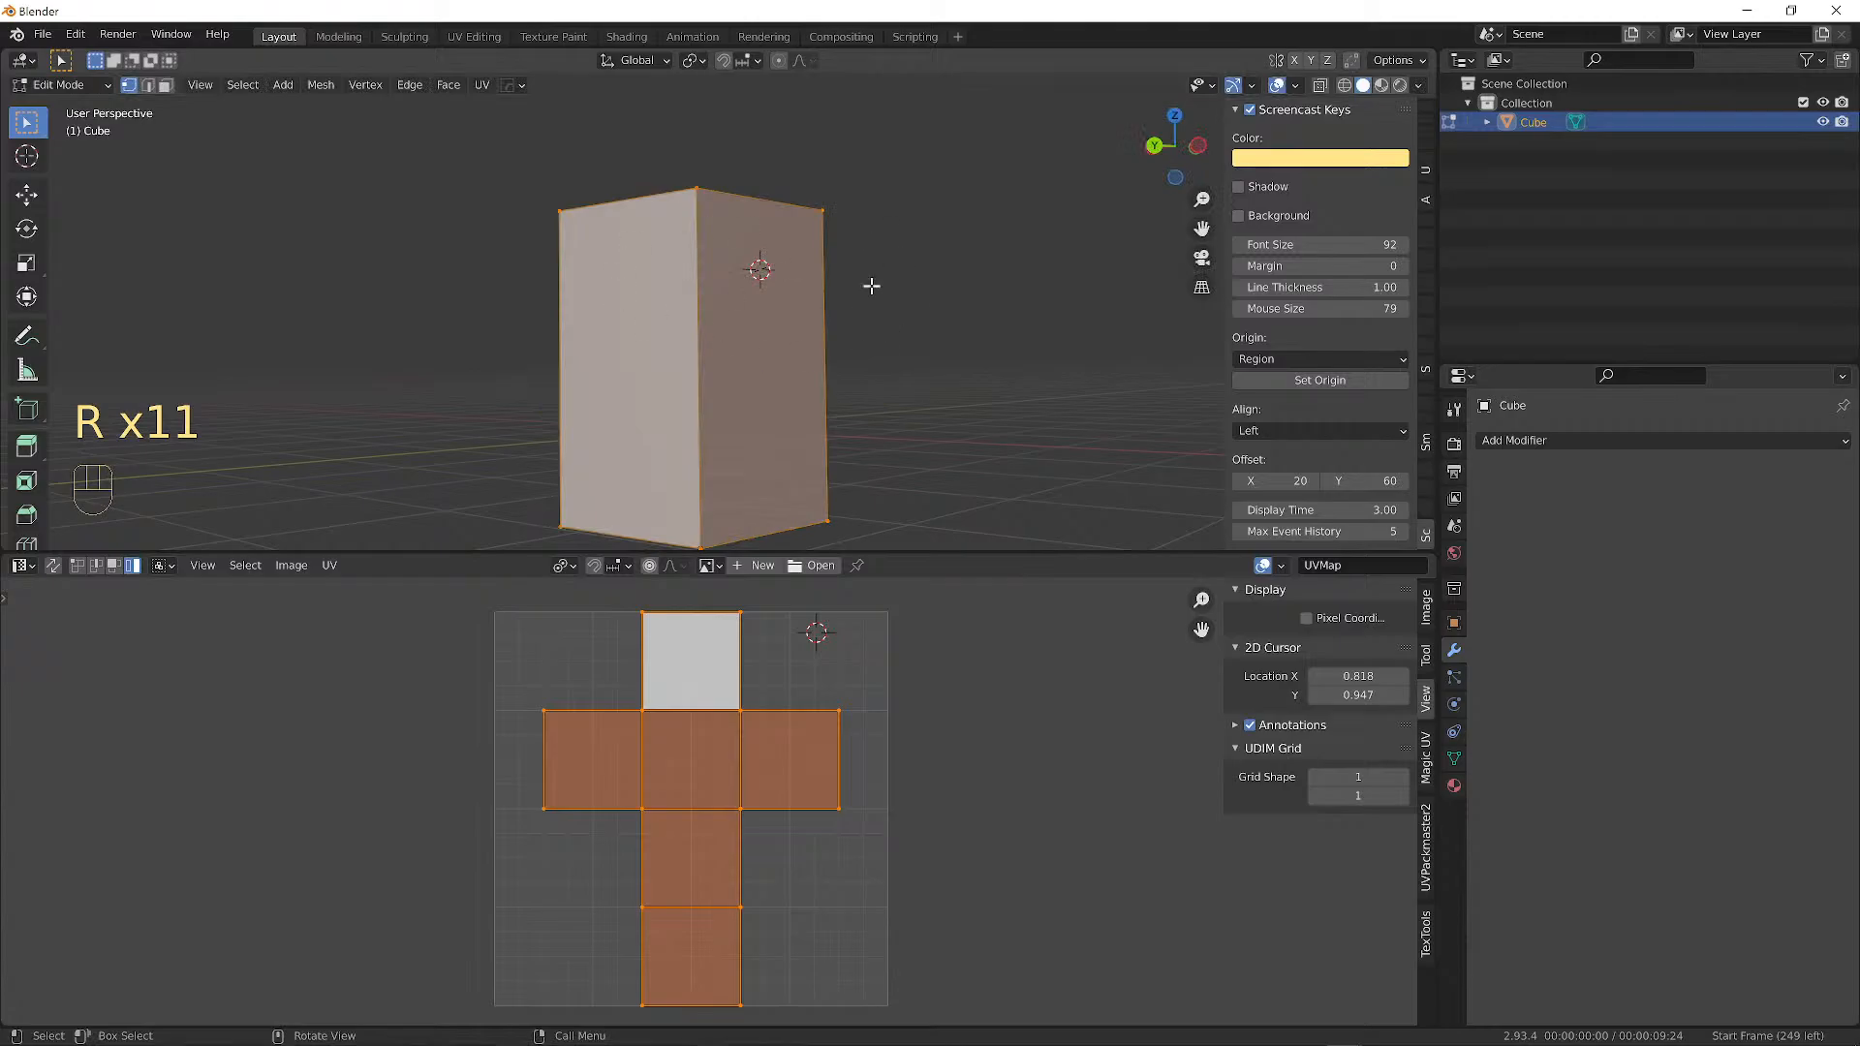
pyautogui.press('r')
pyautogui.press('r')
pyautogui.rightClick(872, 344)
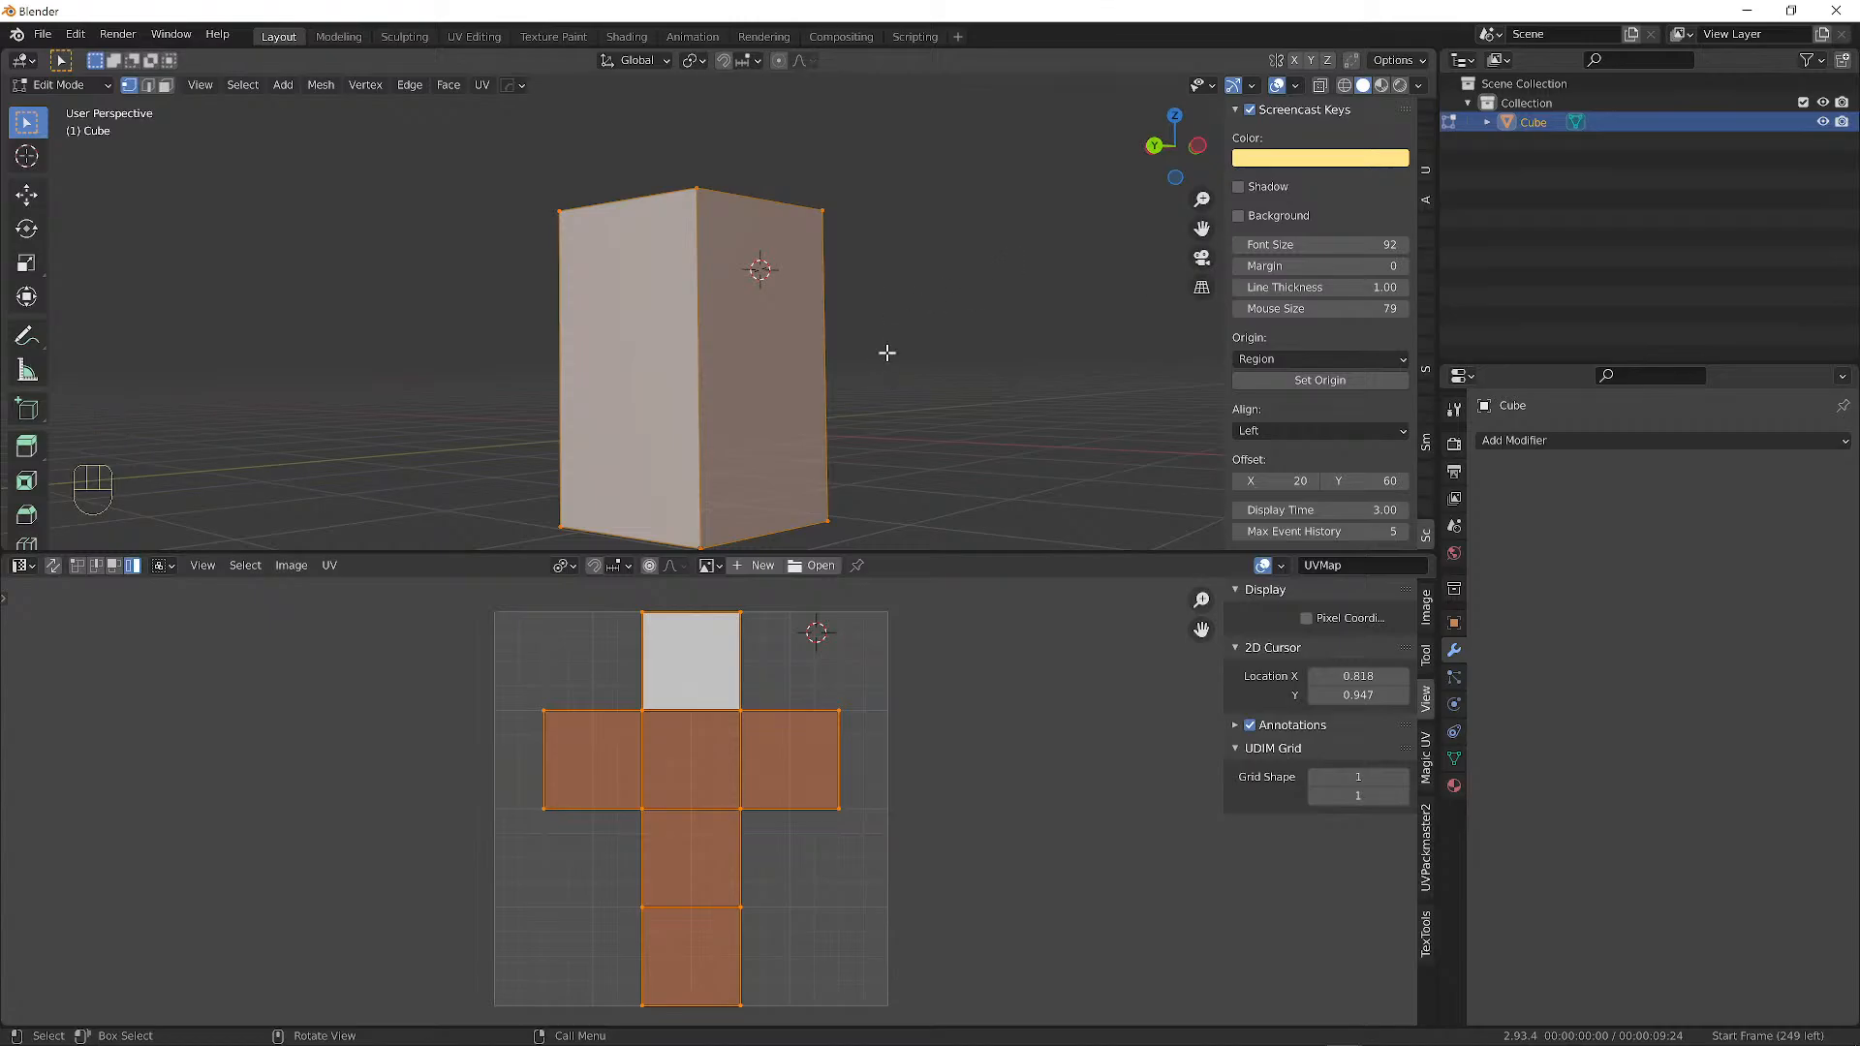
pyautogui.keyDown('alt'); pyautogui.moveTo(889, 343); pyautogui.dragTo(885, 498, button='middle'); pyautogui.keyUp('alt')
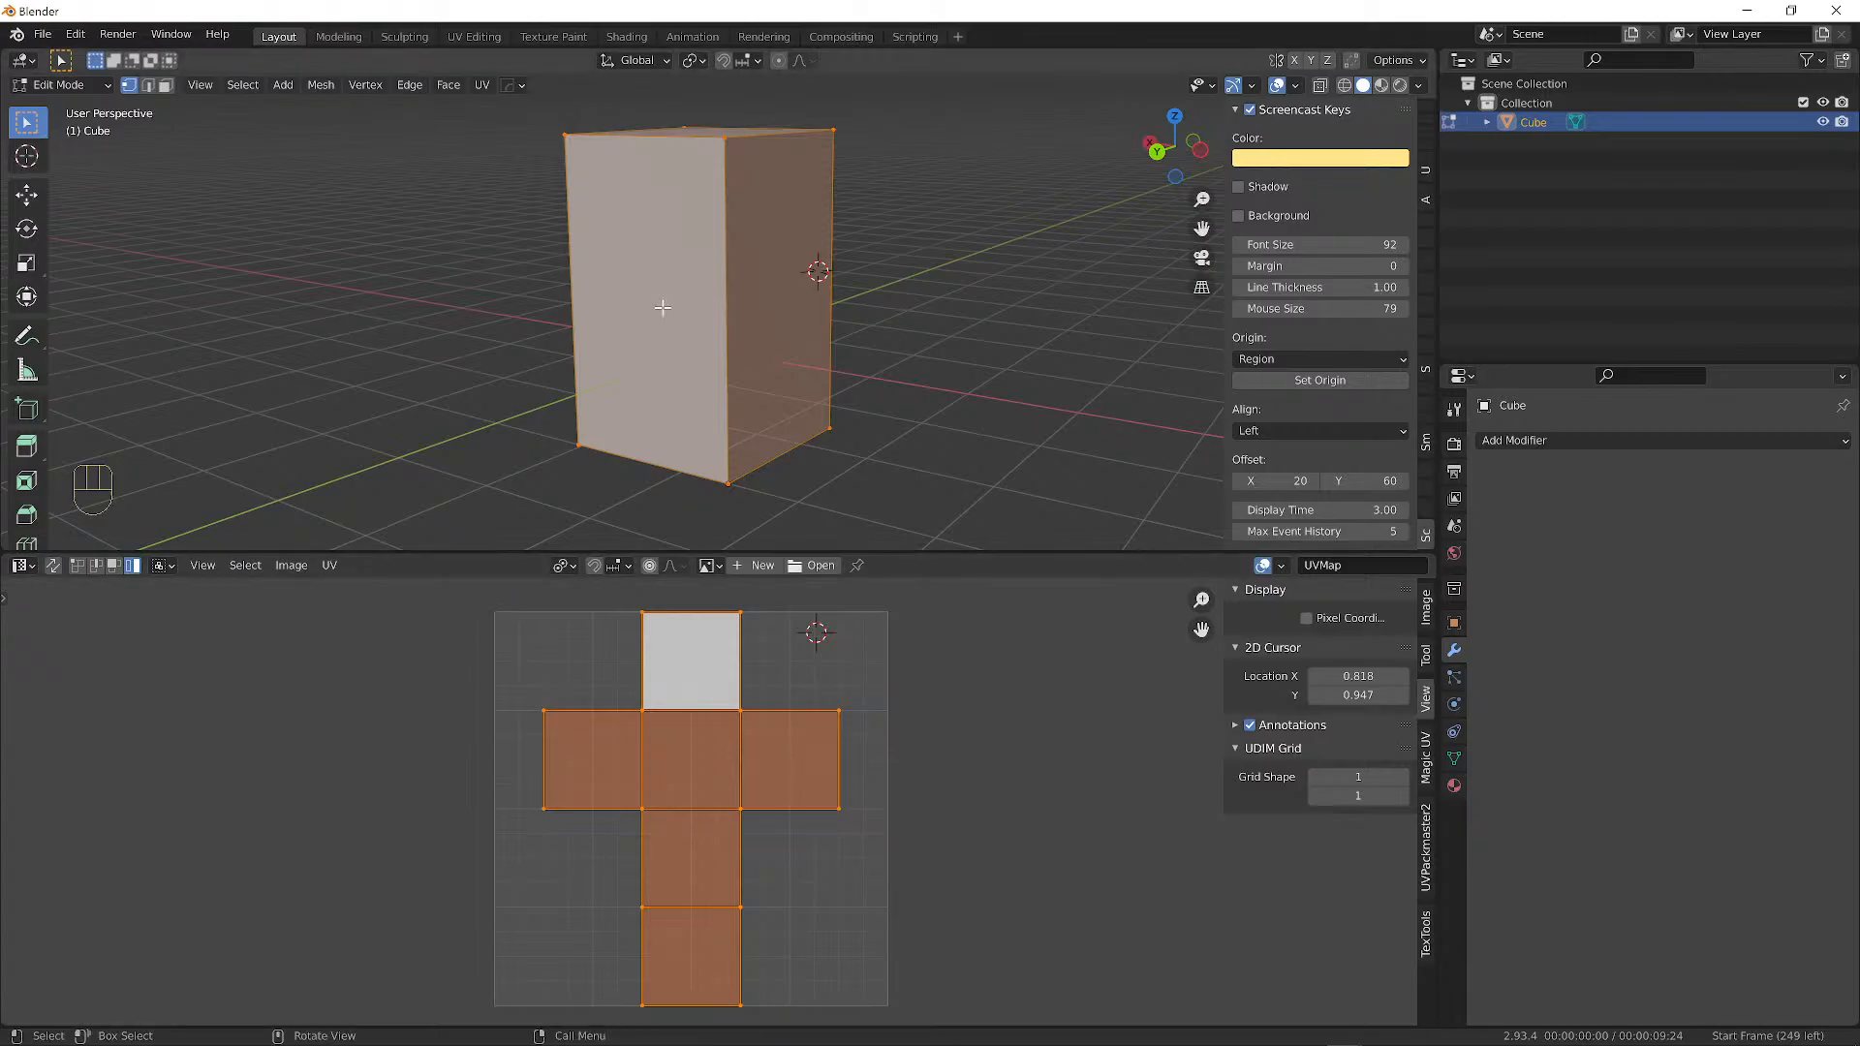
pyautogui.keyDown('alt'); pyautogui.moveTo(665, 303); pyautogui.dragTo(950, 310, button='middle'); pyautogui.keyUp('alt')
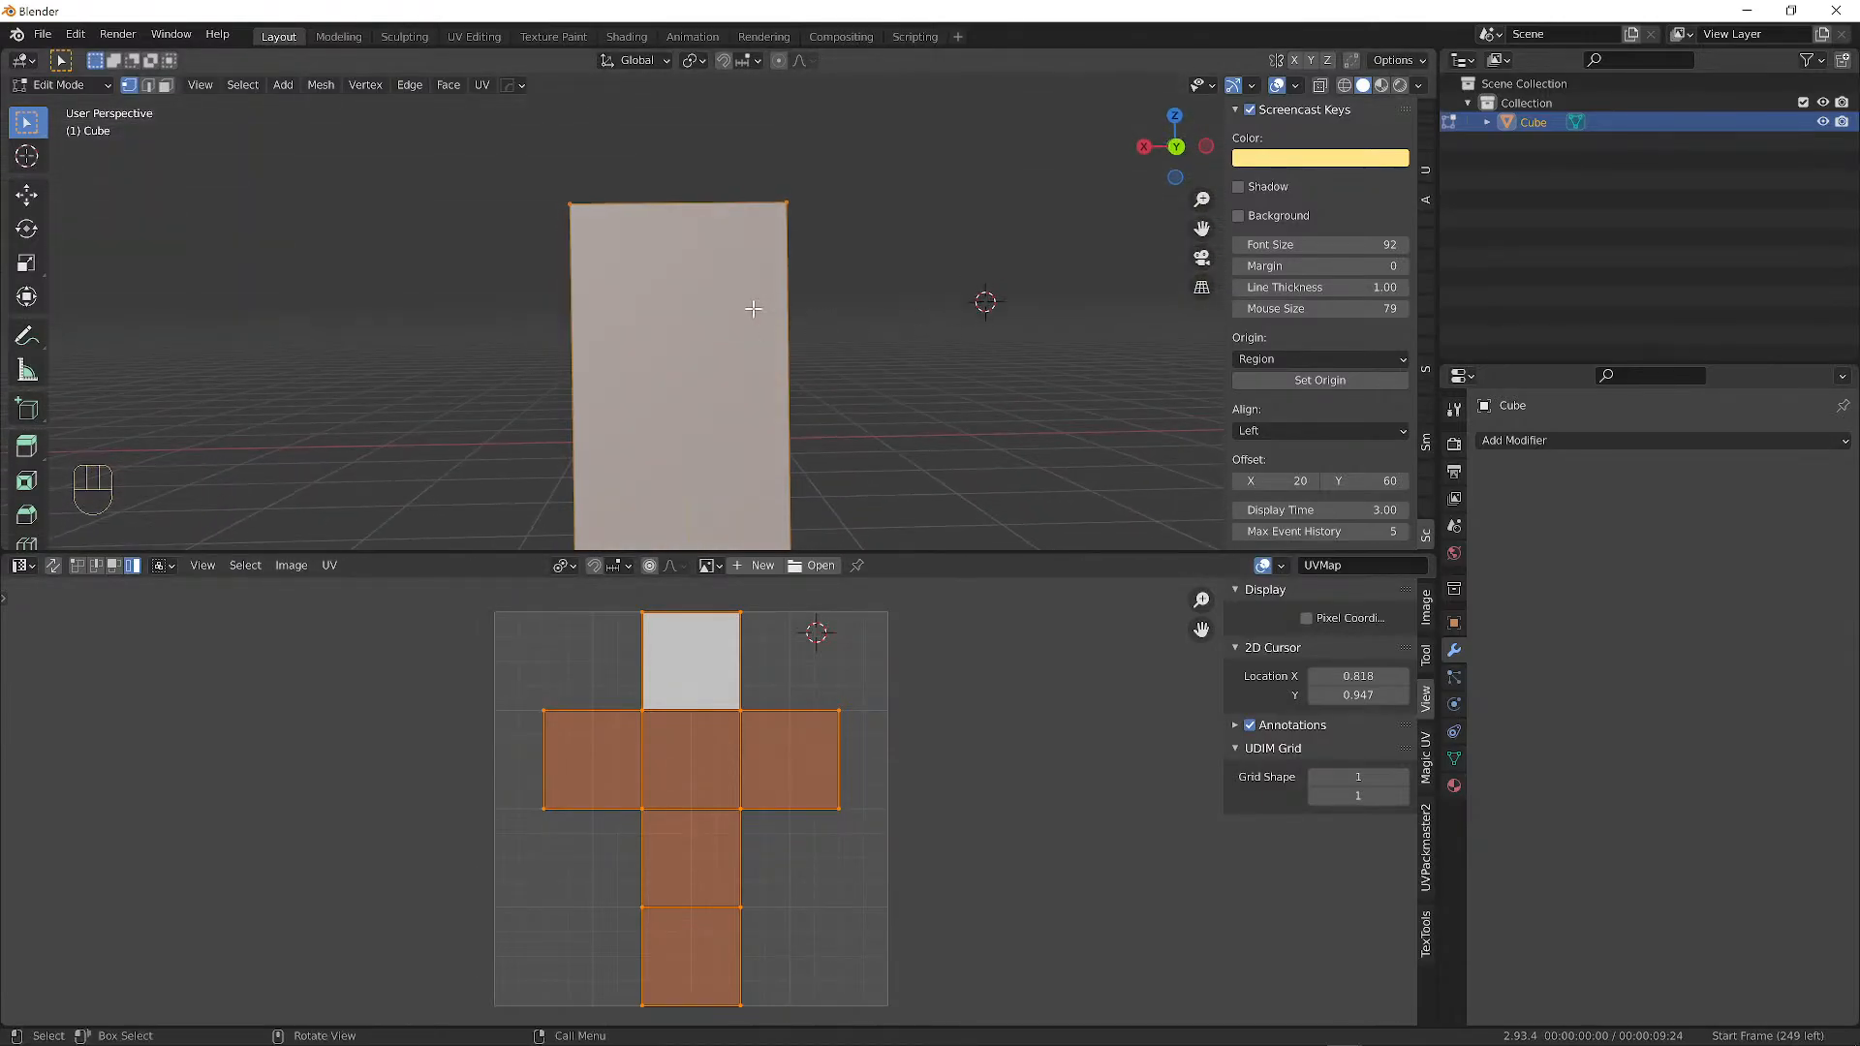
# Return to Object Mode and look at the box from a raised, angled view.
pyautogui.press('Tab')
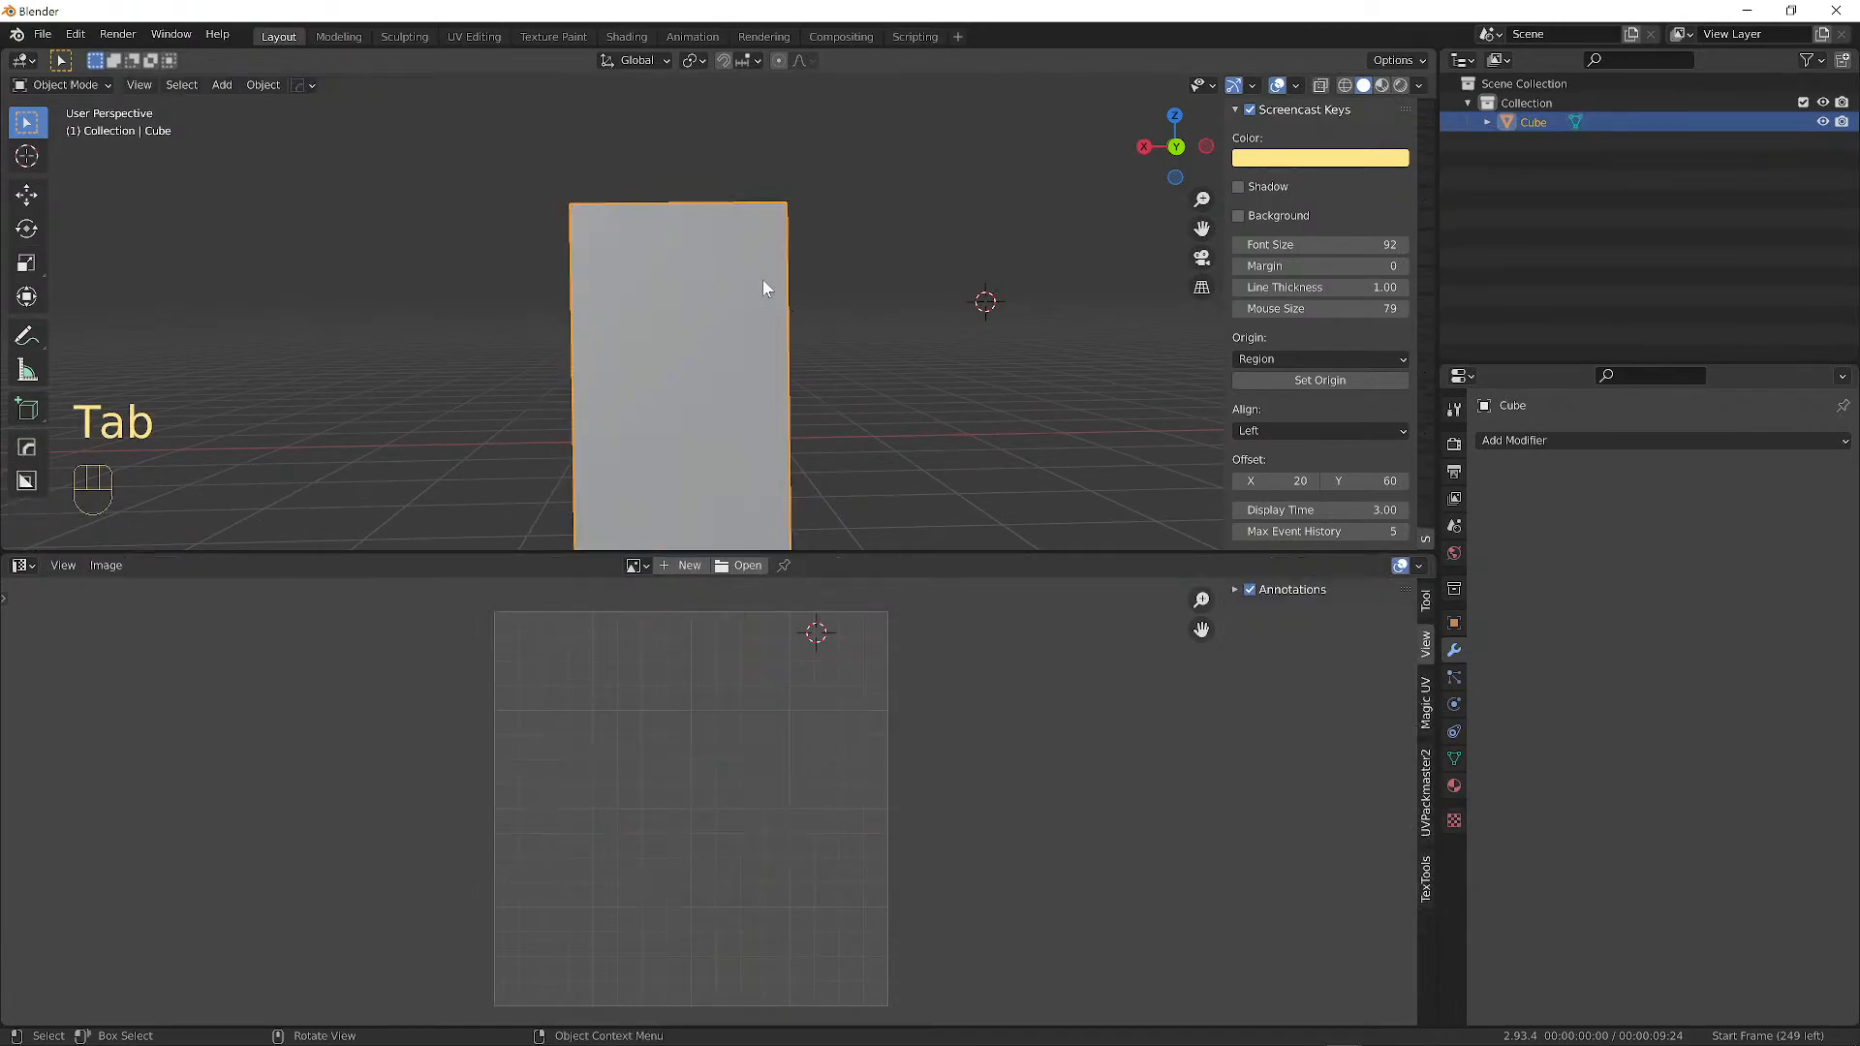
pyautogui.keyDown('alt'); pyautogui.moveTo(764, 287); pyautogui.dragTo(811, 306, button='middle'); pyautogui.keyUp('alt')
pyautogui.keyDown('alt'); pyautogui.moveTo(737, 417); pyautogui.dragTo(1010, 424, button='middle'); pyautogui.keyUp('alt')
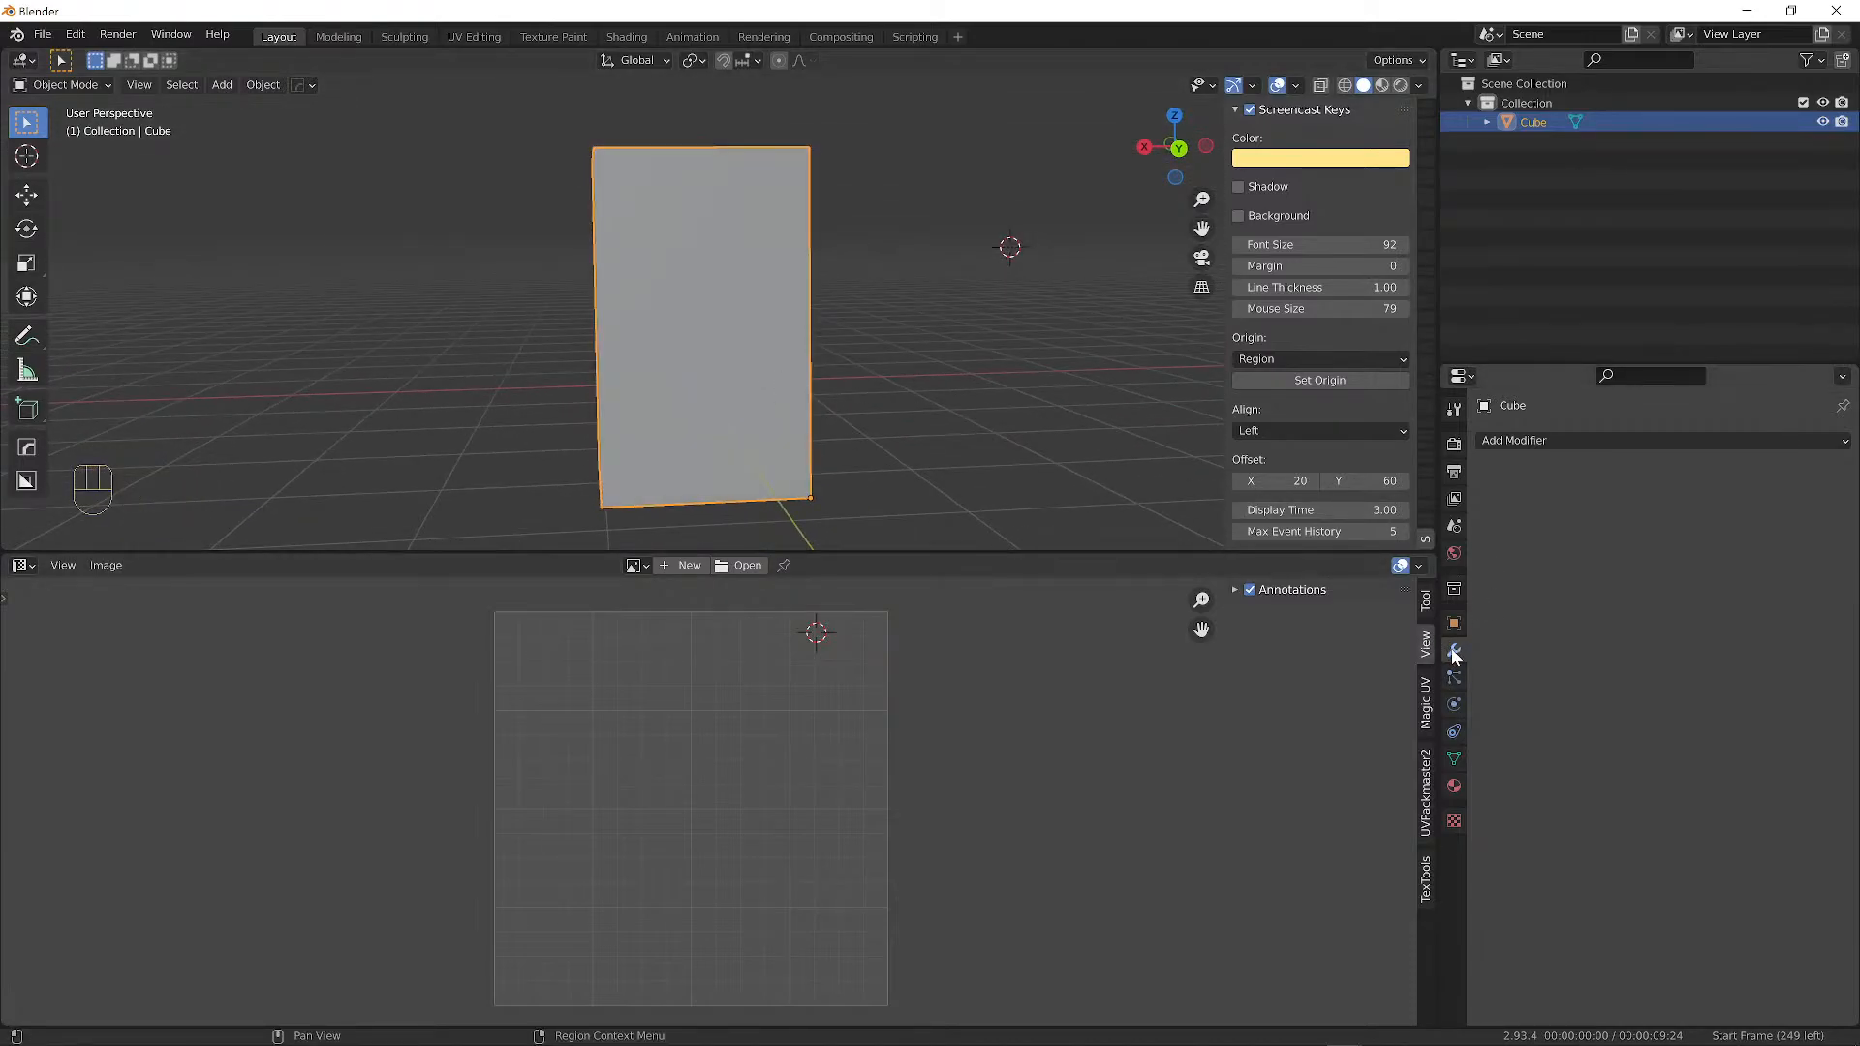
pyautogui.keyDown('alt'); pyautogui.moveTo(684, 203); pyautogui.dragTo(750, 308, button='middle'); pyautogui.keyUp('alt')
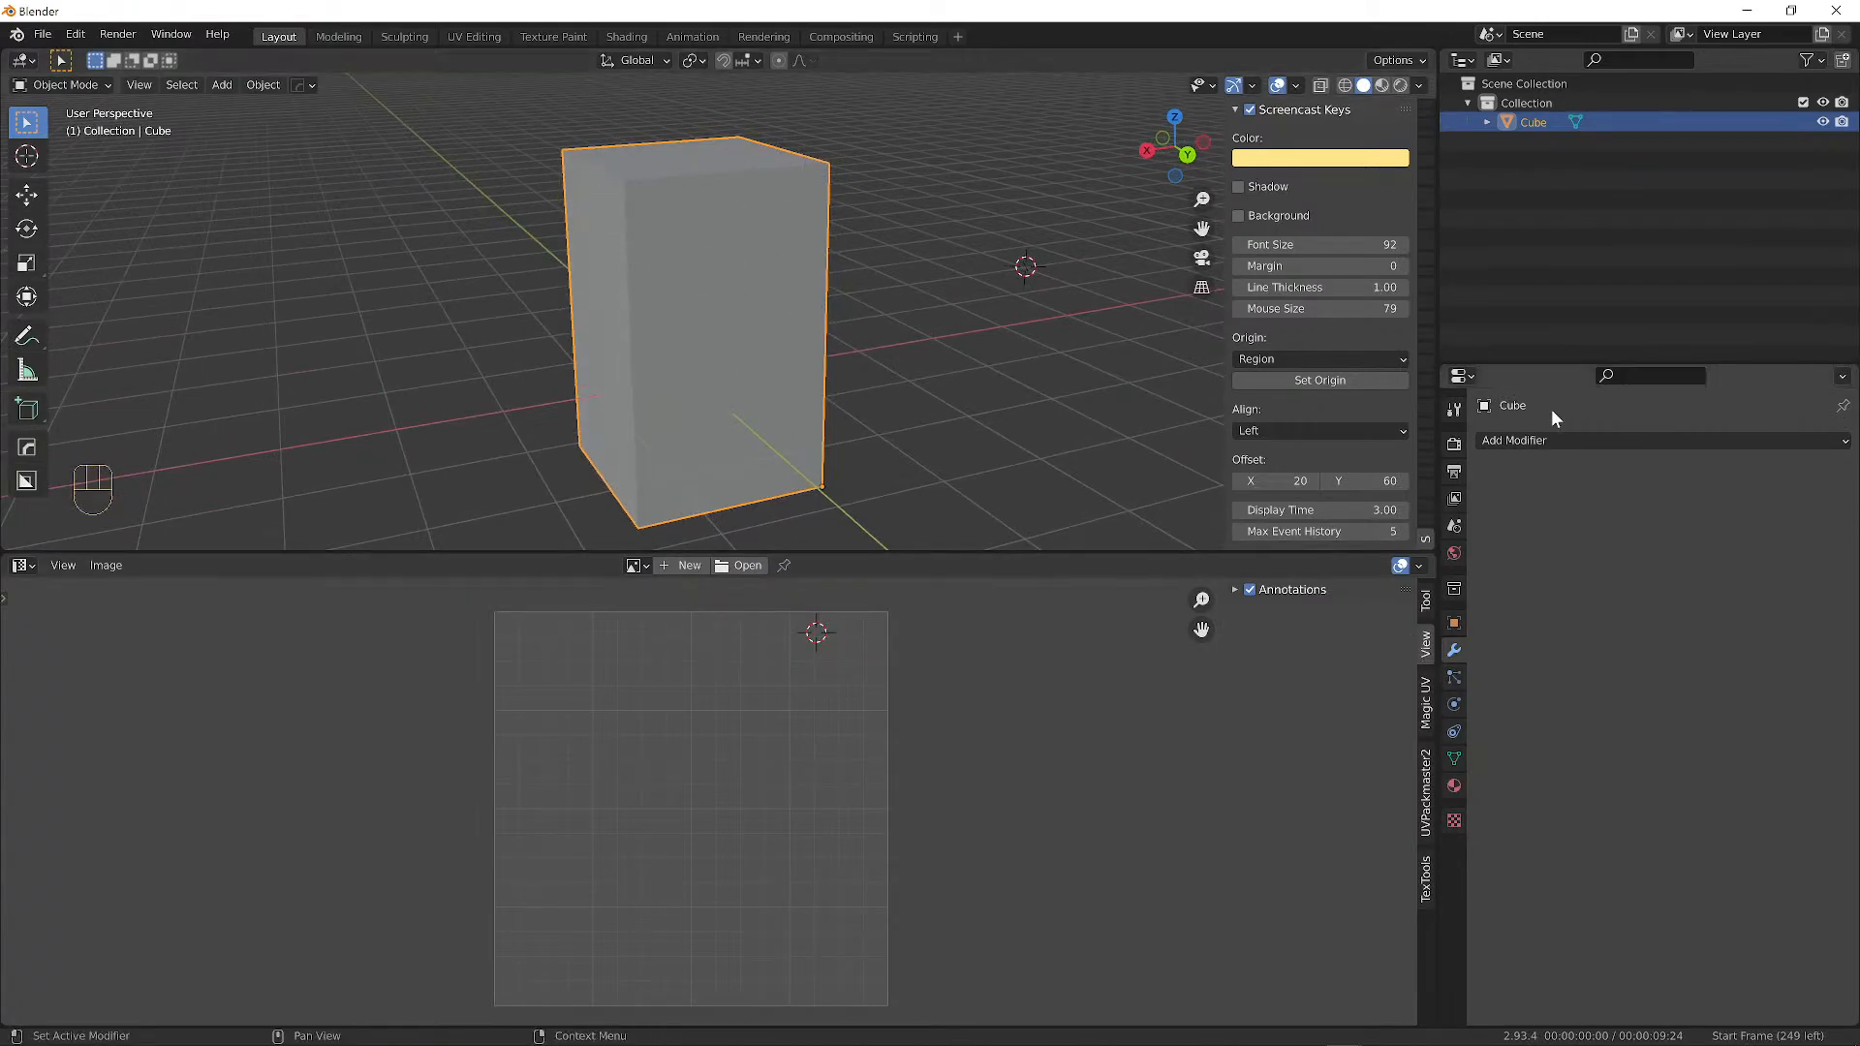
# Add a Bevel modifier to the box with 0.12 m amount and 5 segments.
pyautogui.click(1504, 441)
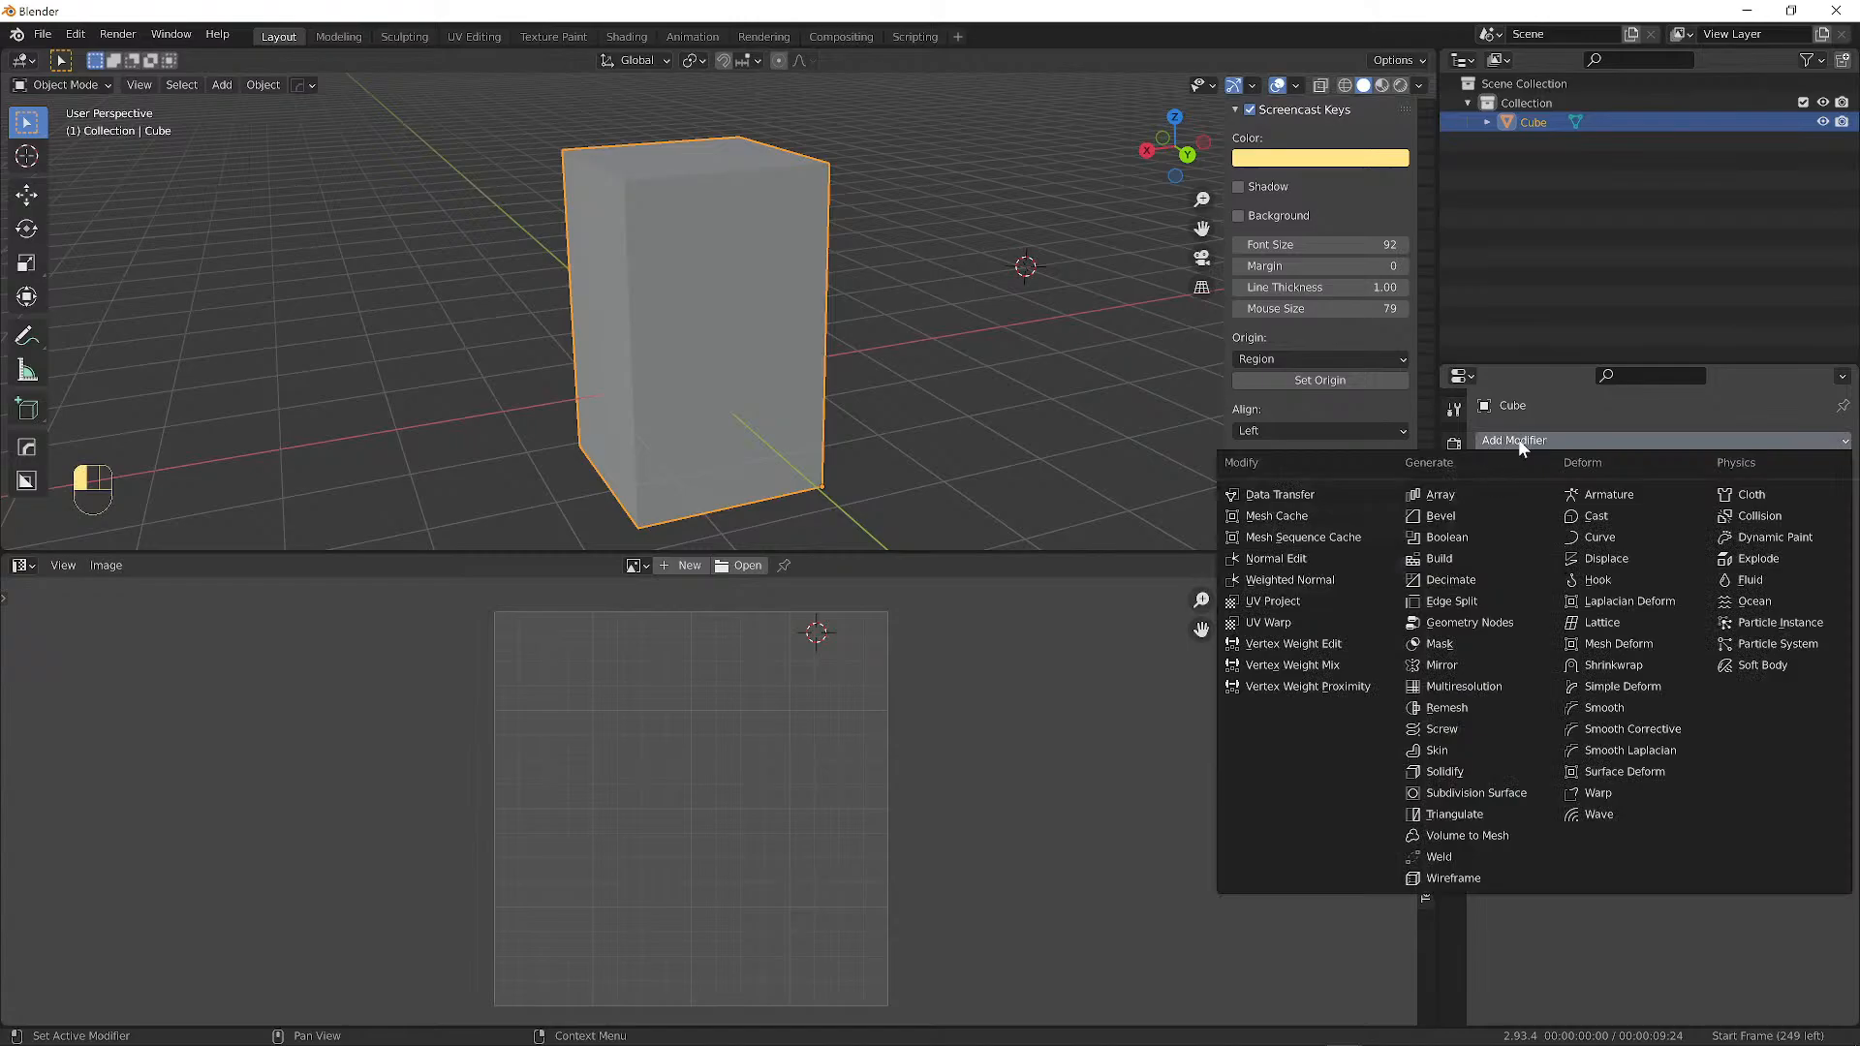
pyautogui.click(1441, 516)
pyautogui.keyDown('alt'); pyautogui.moveTo(629, 193); pyautogui.dragTo(760, 242, button='middle'); pyautogui.keyUp('alt')
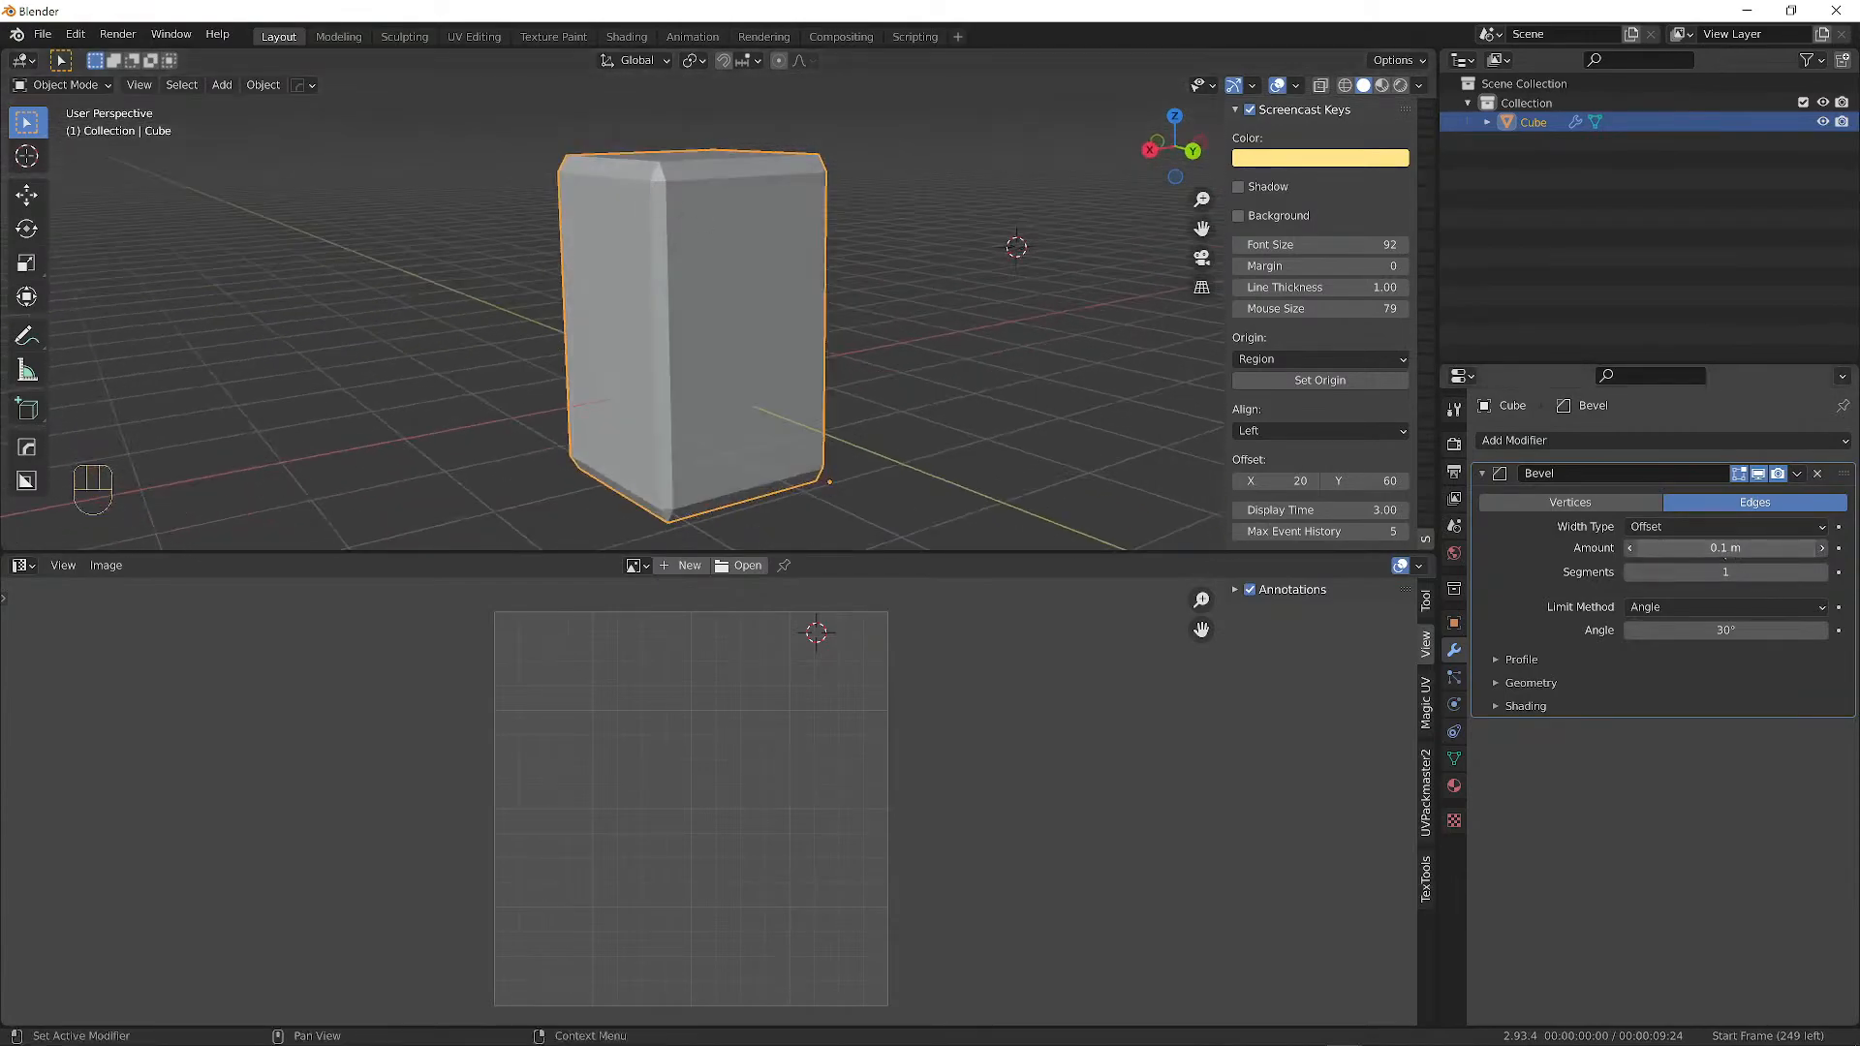
pyautogui.moveTo(1726, 552)
pyautogui.mouseDown()
pyautogui.moveTo(1792, 552)
pyautogui.moveTo(1727, 552)
pyautogui.moveTo(1756, 573)
pyautogui.moveTo(1749, 548)
pyautogui.moveTo(1781, 548)
pyautogui.moveTo(1739, 547)
pyautogui.moveTo(1748, 565)
pyautogui.mouseUp()
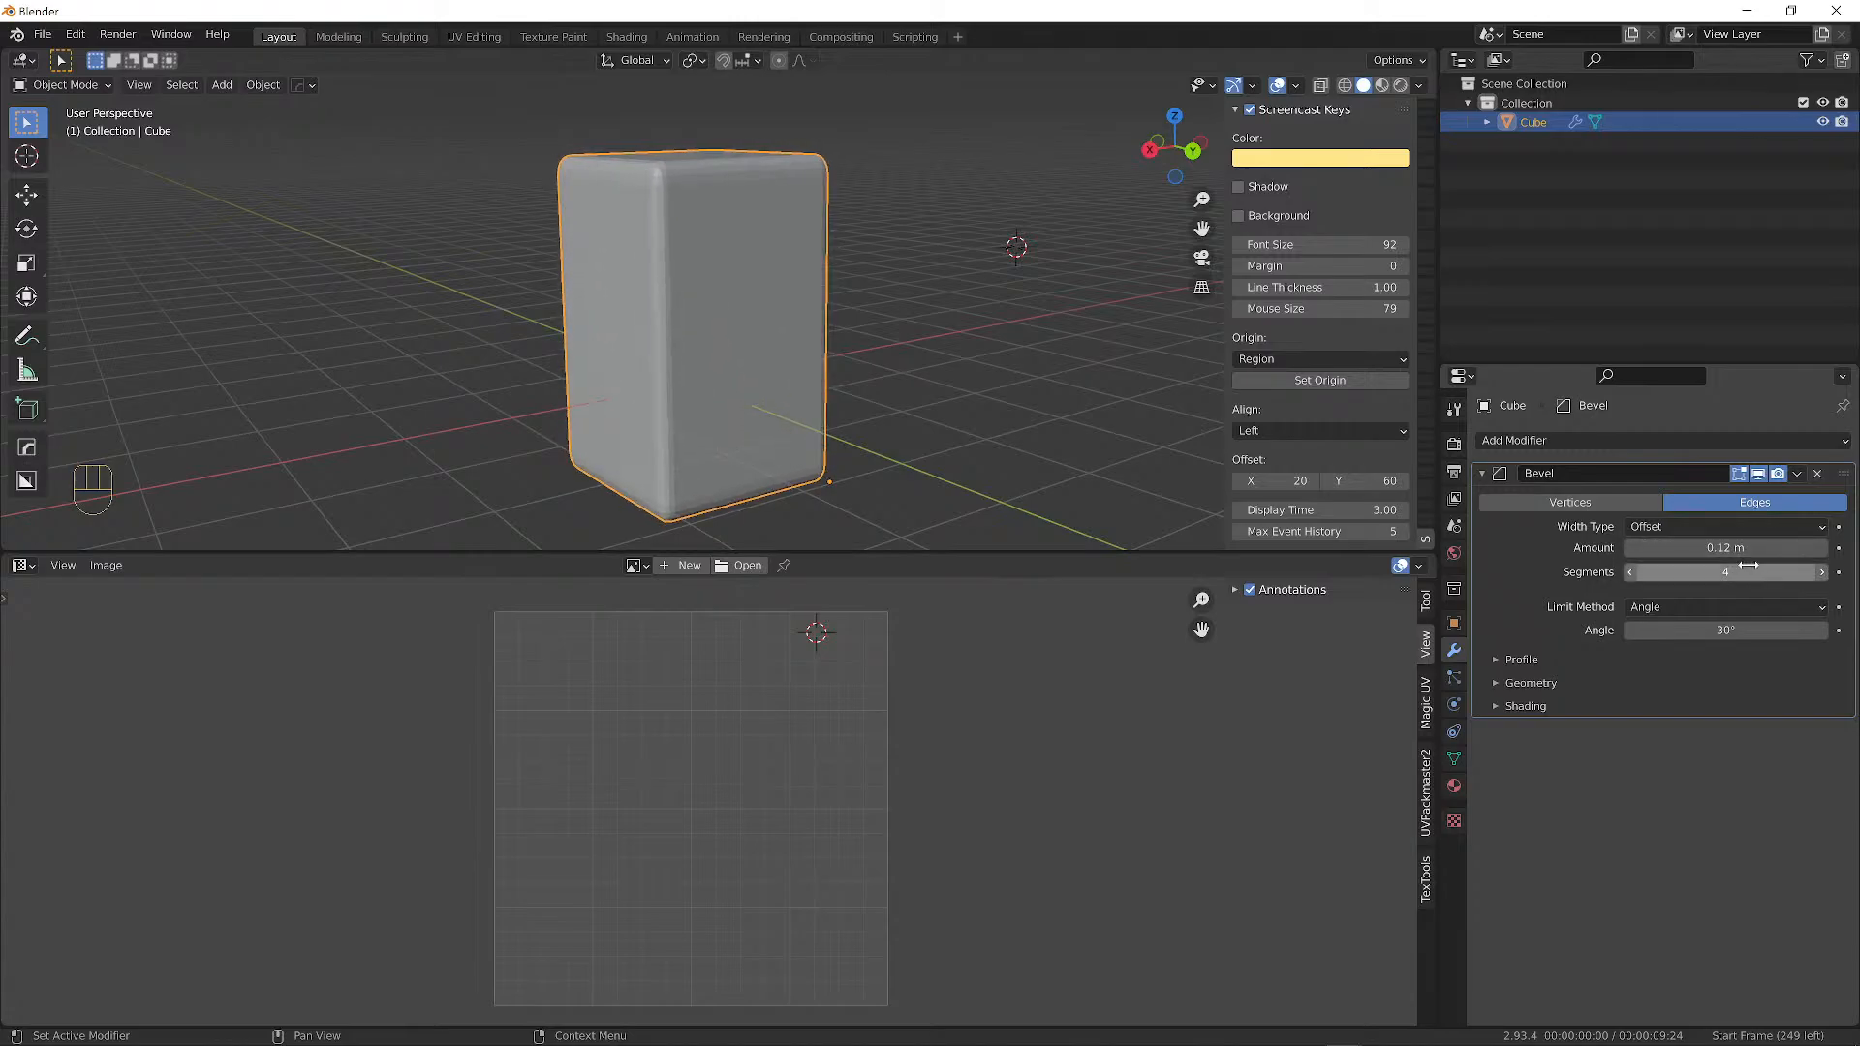
pyautogui.click(1822, 572)
pyautogui.keyDown('alt'); pyautogui.moveTo(662, 286); pyautogui.dragTo(650, 346); pyautogui.keyUp('alt')
pyautogui.scroll(3, 660, 277)
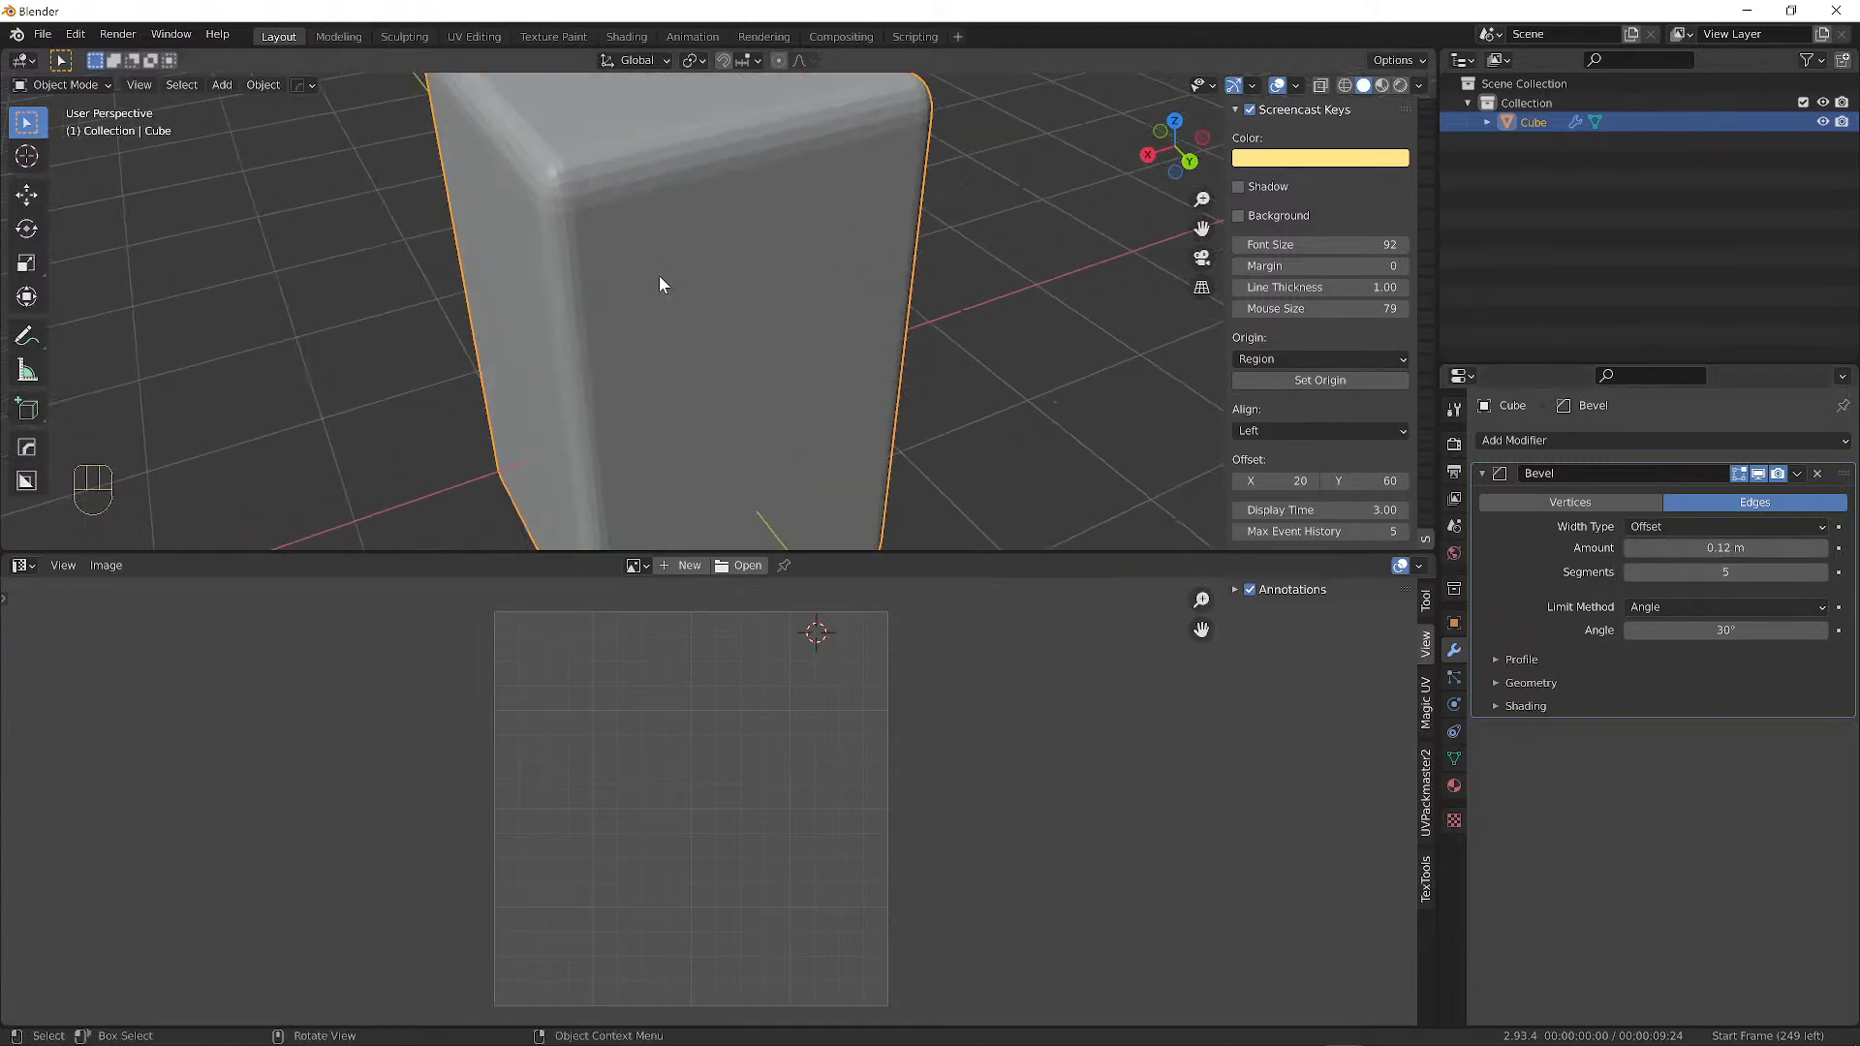
pyautogui.keyDown('alt'); pyautogui.moveTo(583, 207); pyautogui.dragTo(740, 319); pyautogui.keyUp('alt')
pyautogui.scroll(-4, 756, 336)
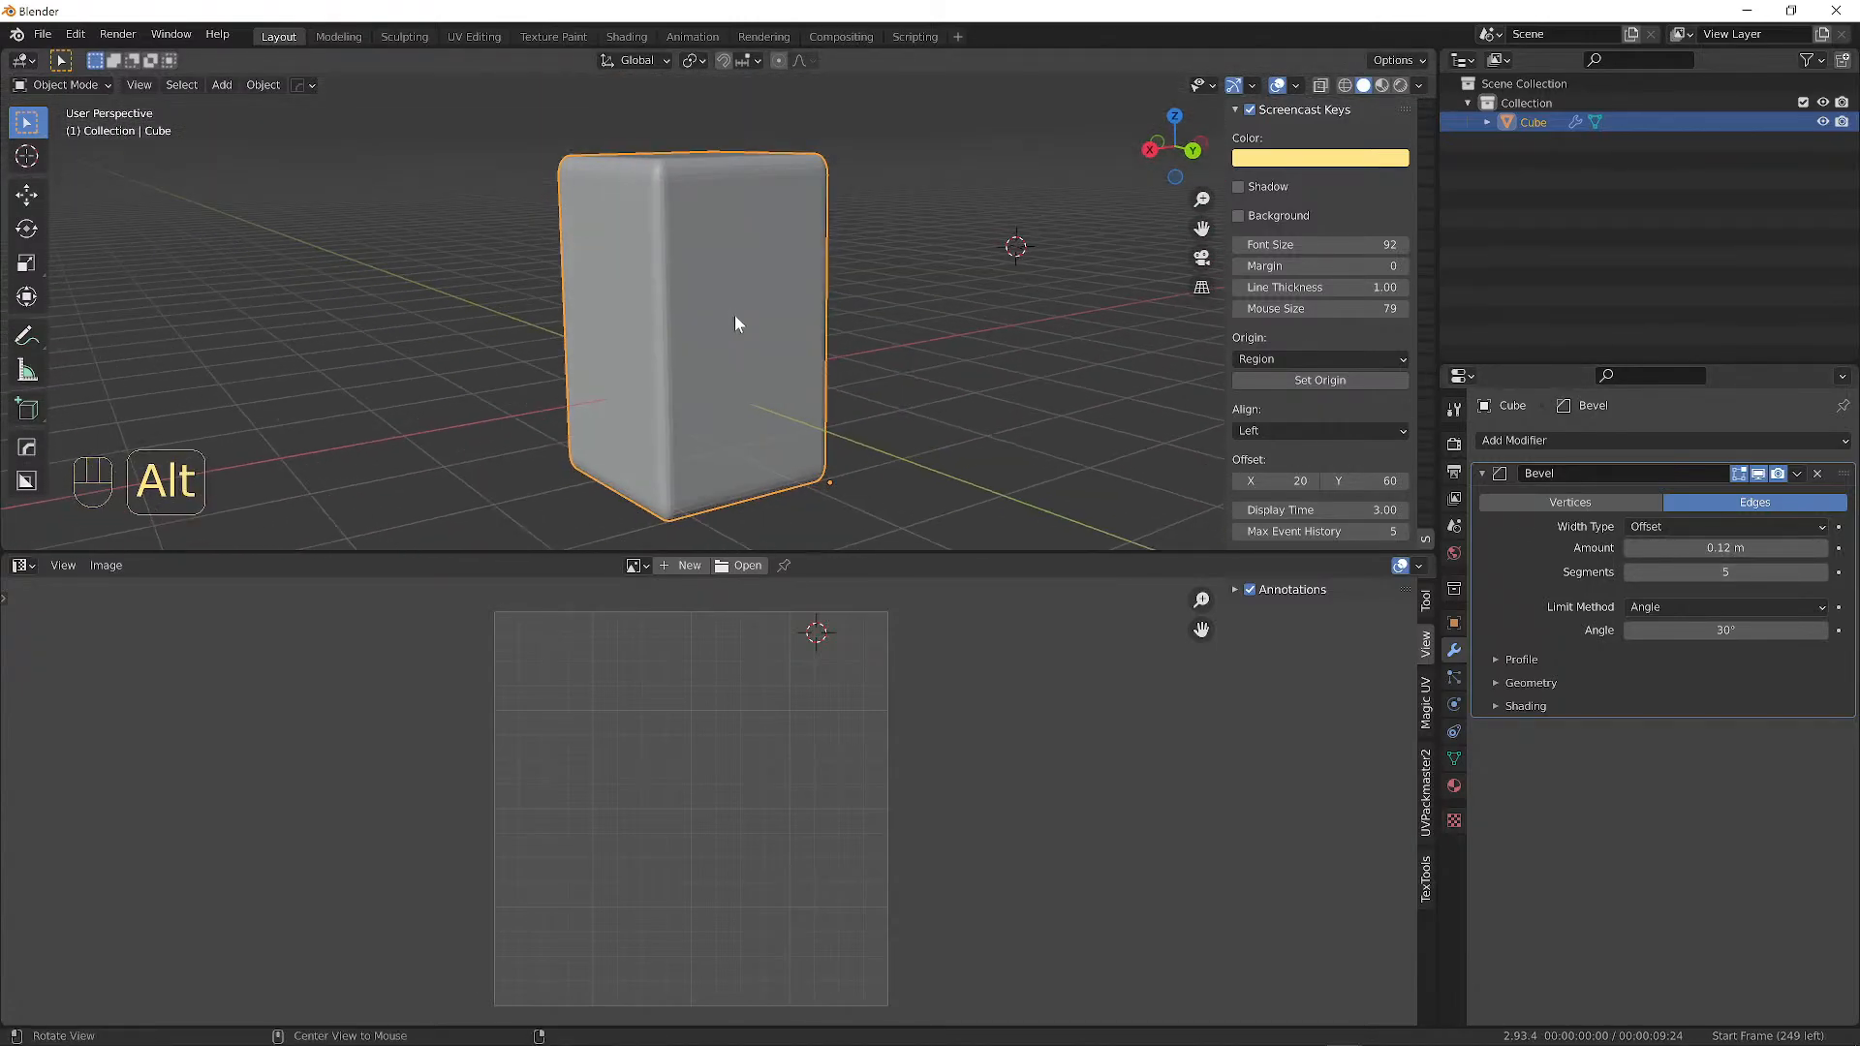
# Scale the bevelled box along Z, then delete the Bevel modifier.
pyautogui.press('s')
pyautogui.press('z')
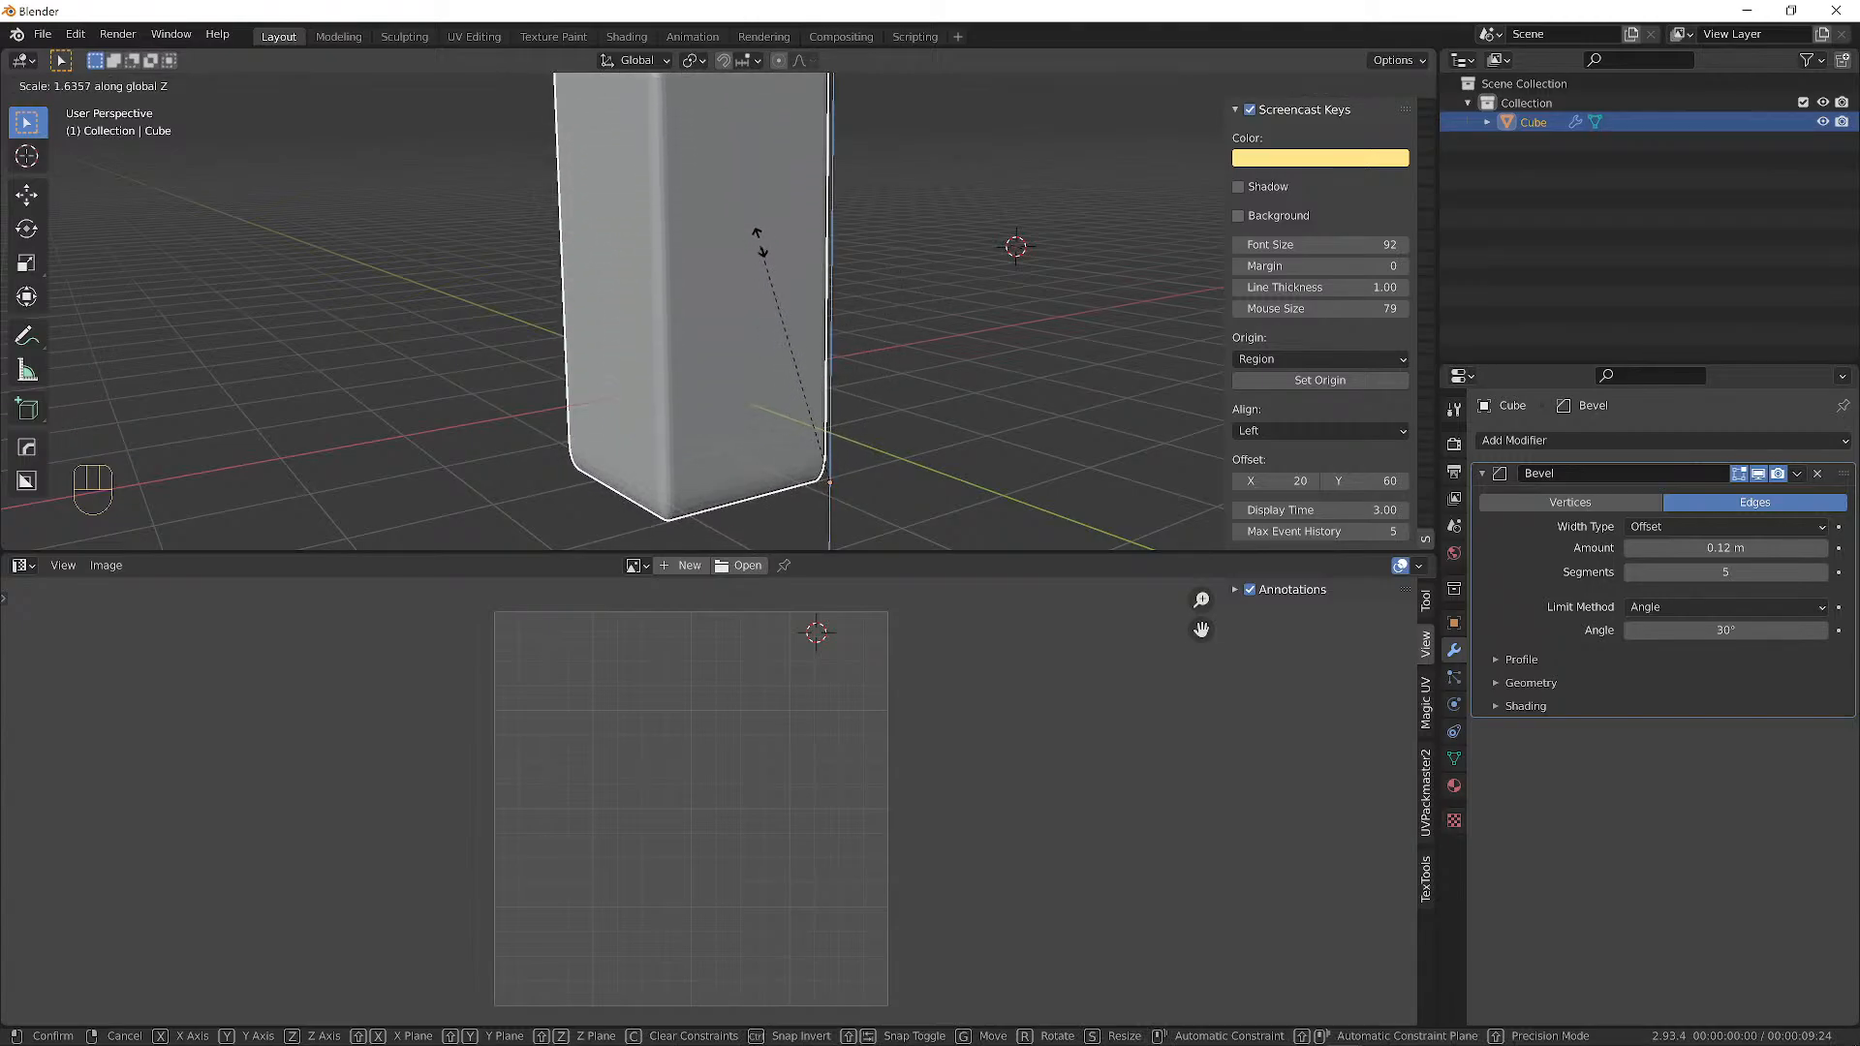
pyautogui.click(771, 289)
pyautogui.moveTo(773, 289); pyautogui.dragTo(825, 324, button='middle')
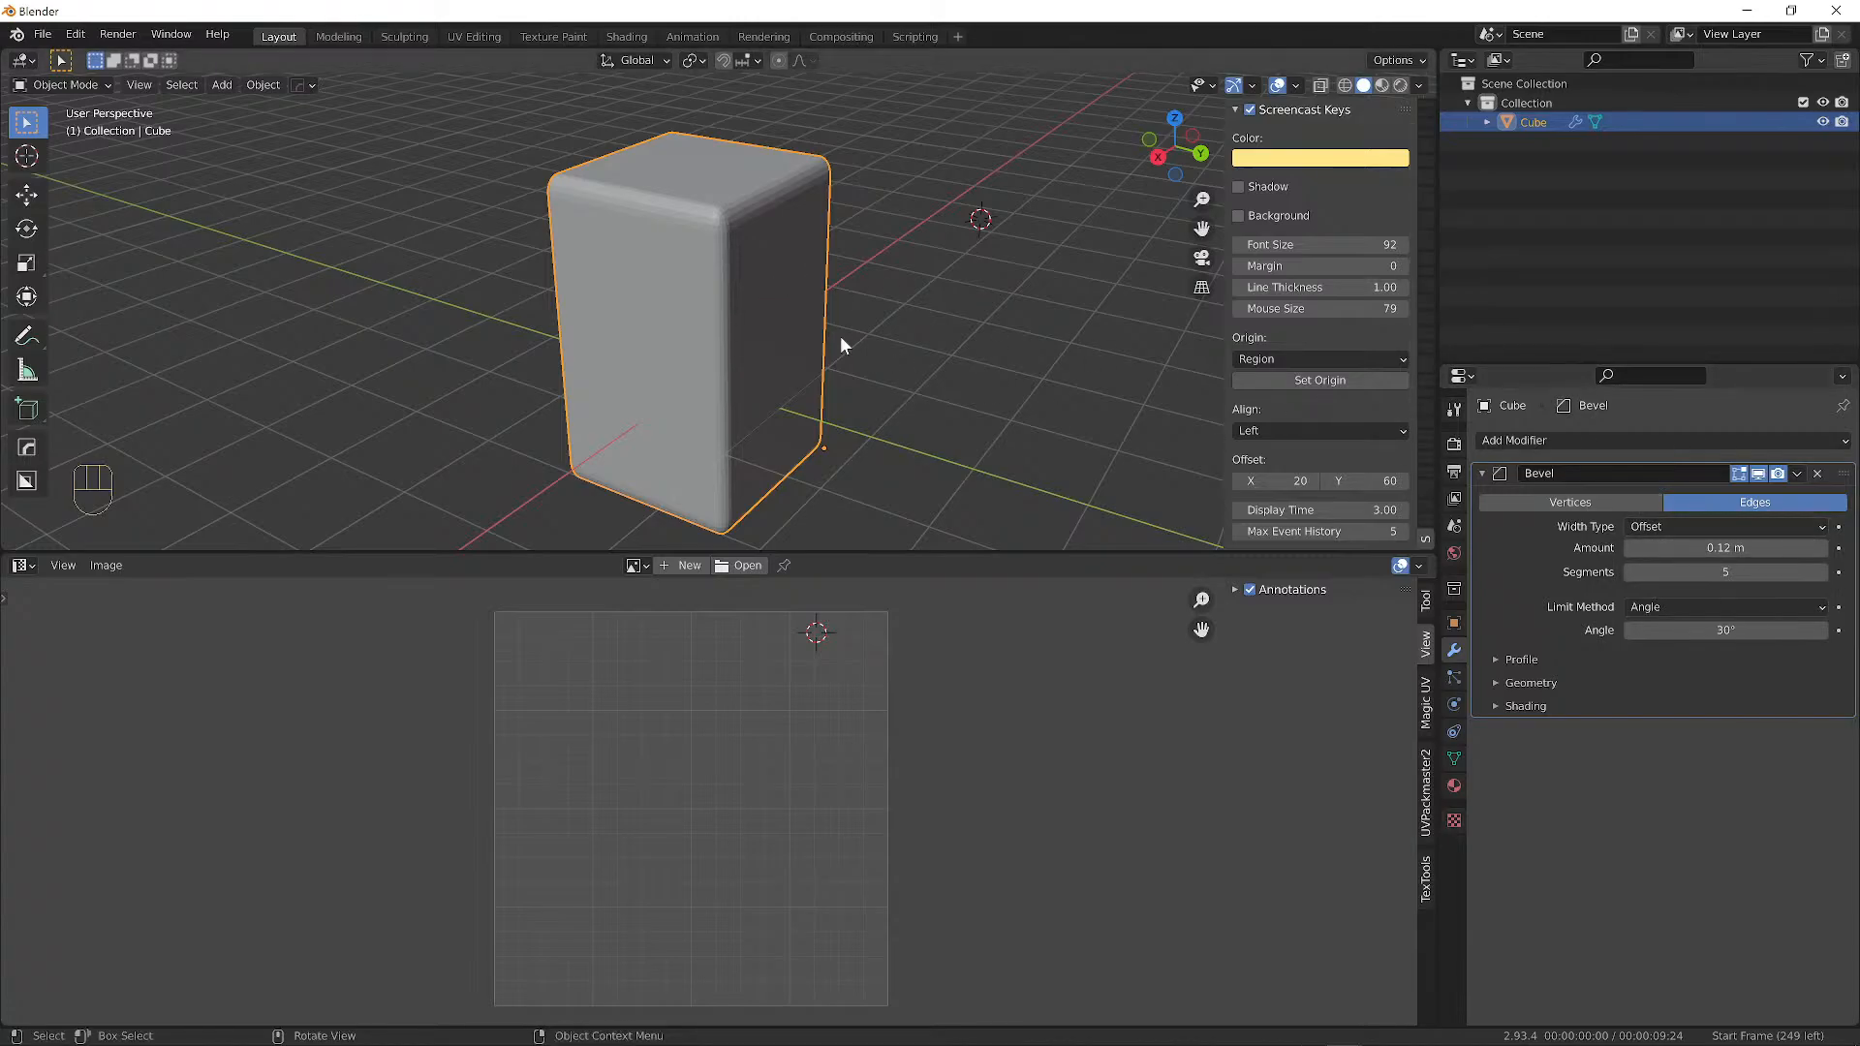
pyautogui.keyDown('alt'); pyautogui.moveTo(841, 338); pyautogui.dragTo(650, 300, button='middle'); pyautogui.keyUp('alt')
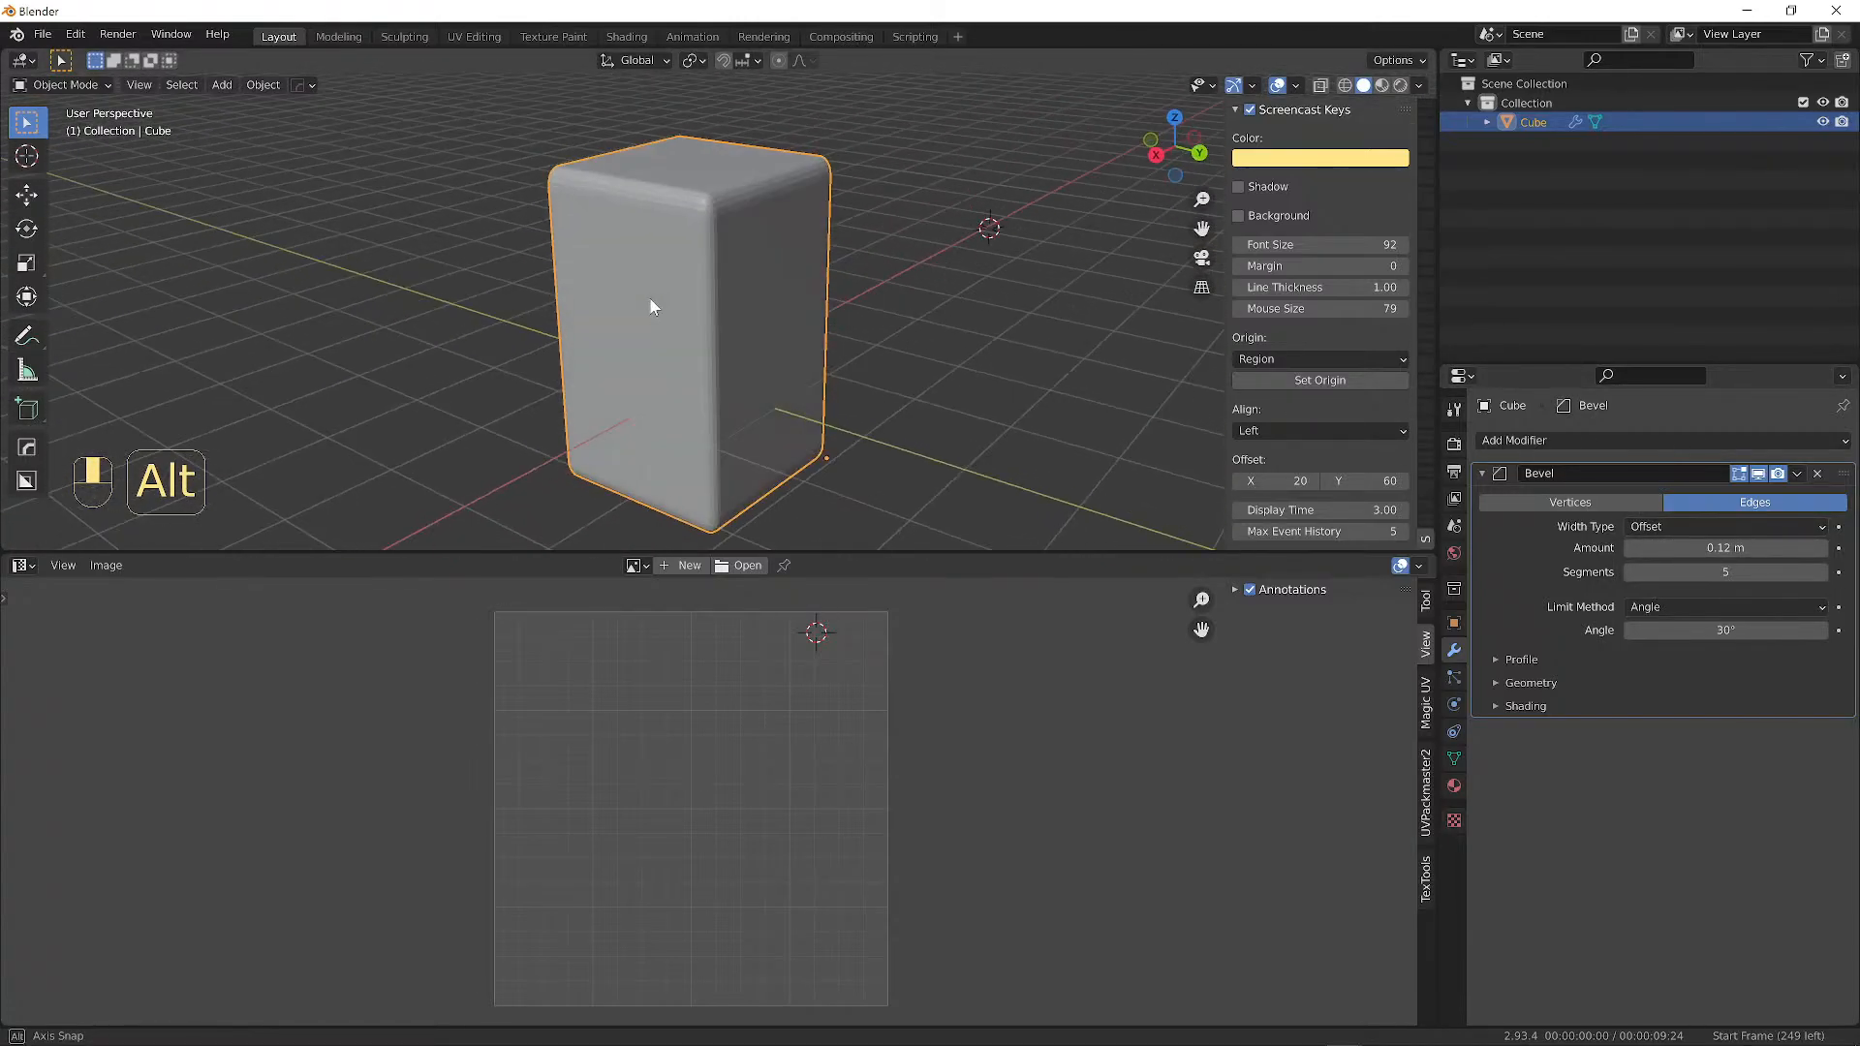
pyautogui.click(1816, 474)
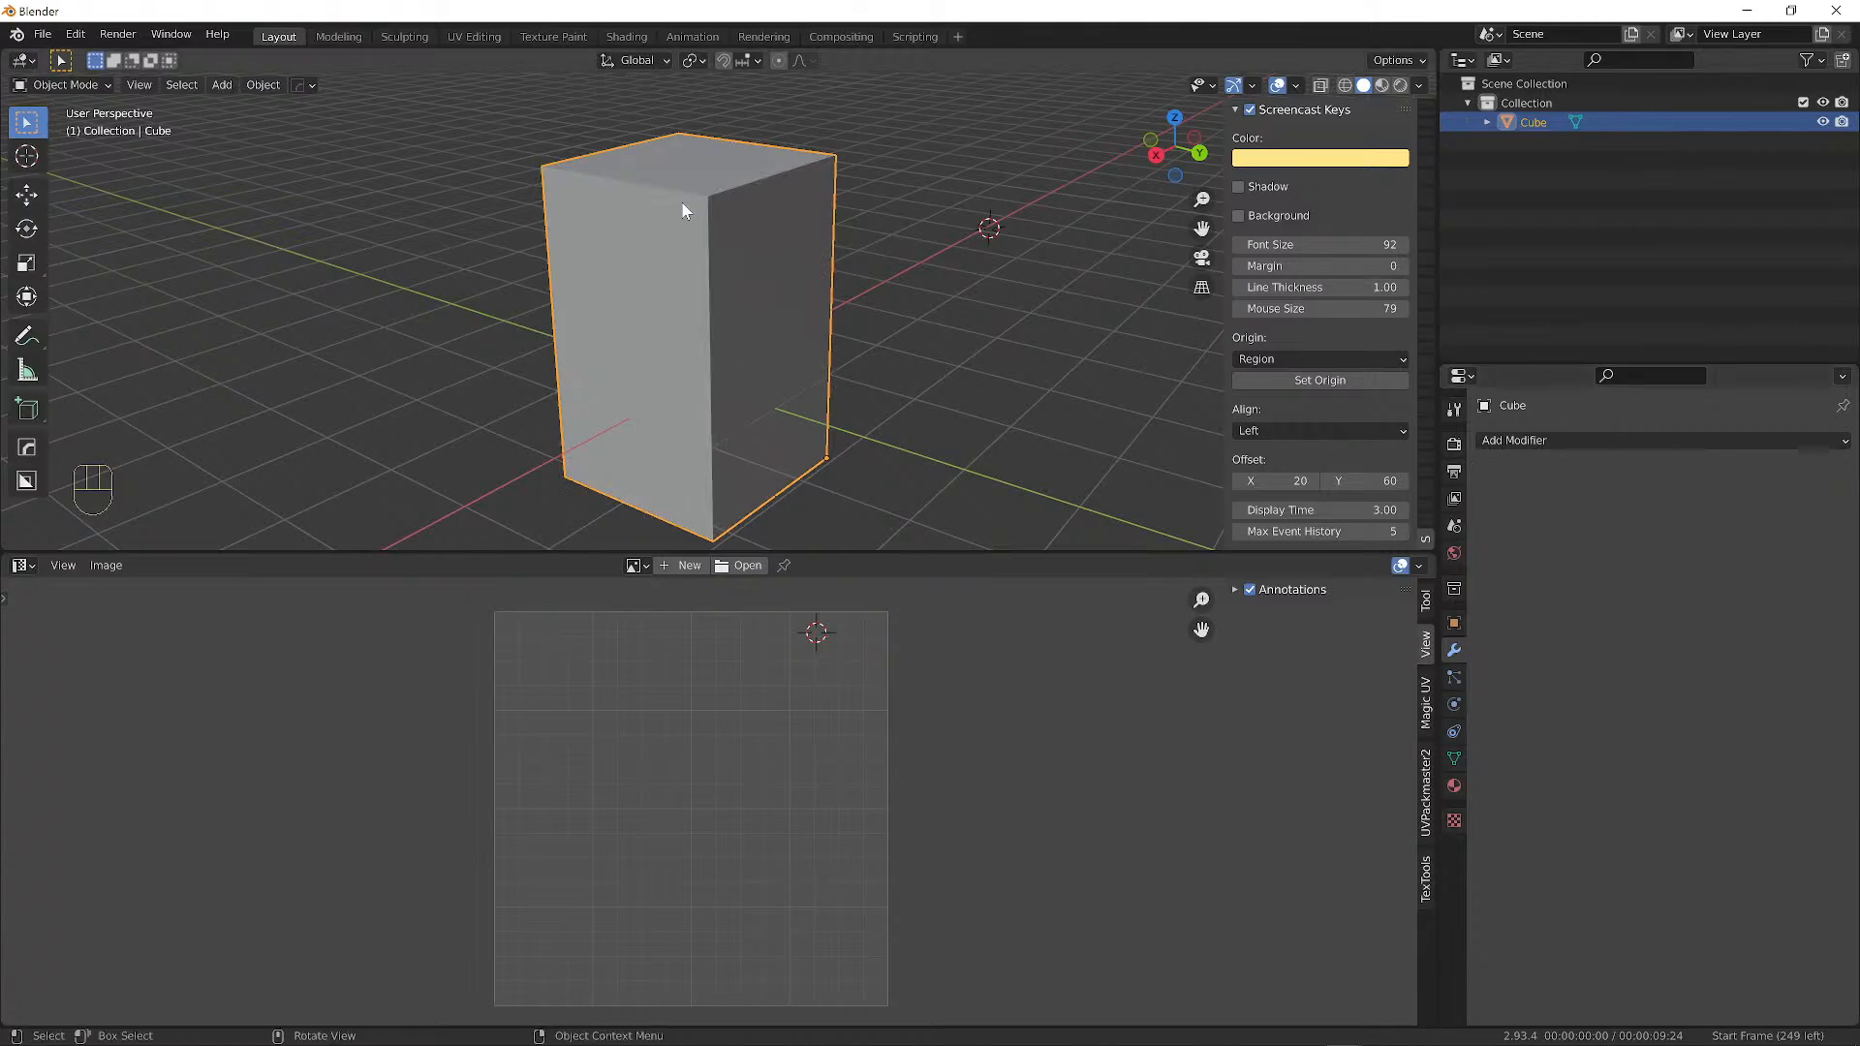
# Turn on snapping and move the box to a new grid position.
pyautogui.keyDown('alt'); pyautogui.moveTo(667, 380); pyautogui.dragTo(819, 194, button='middle'); pyautogui.keyUp('alt')
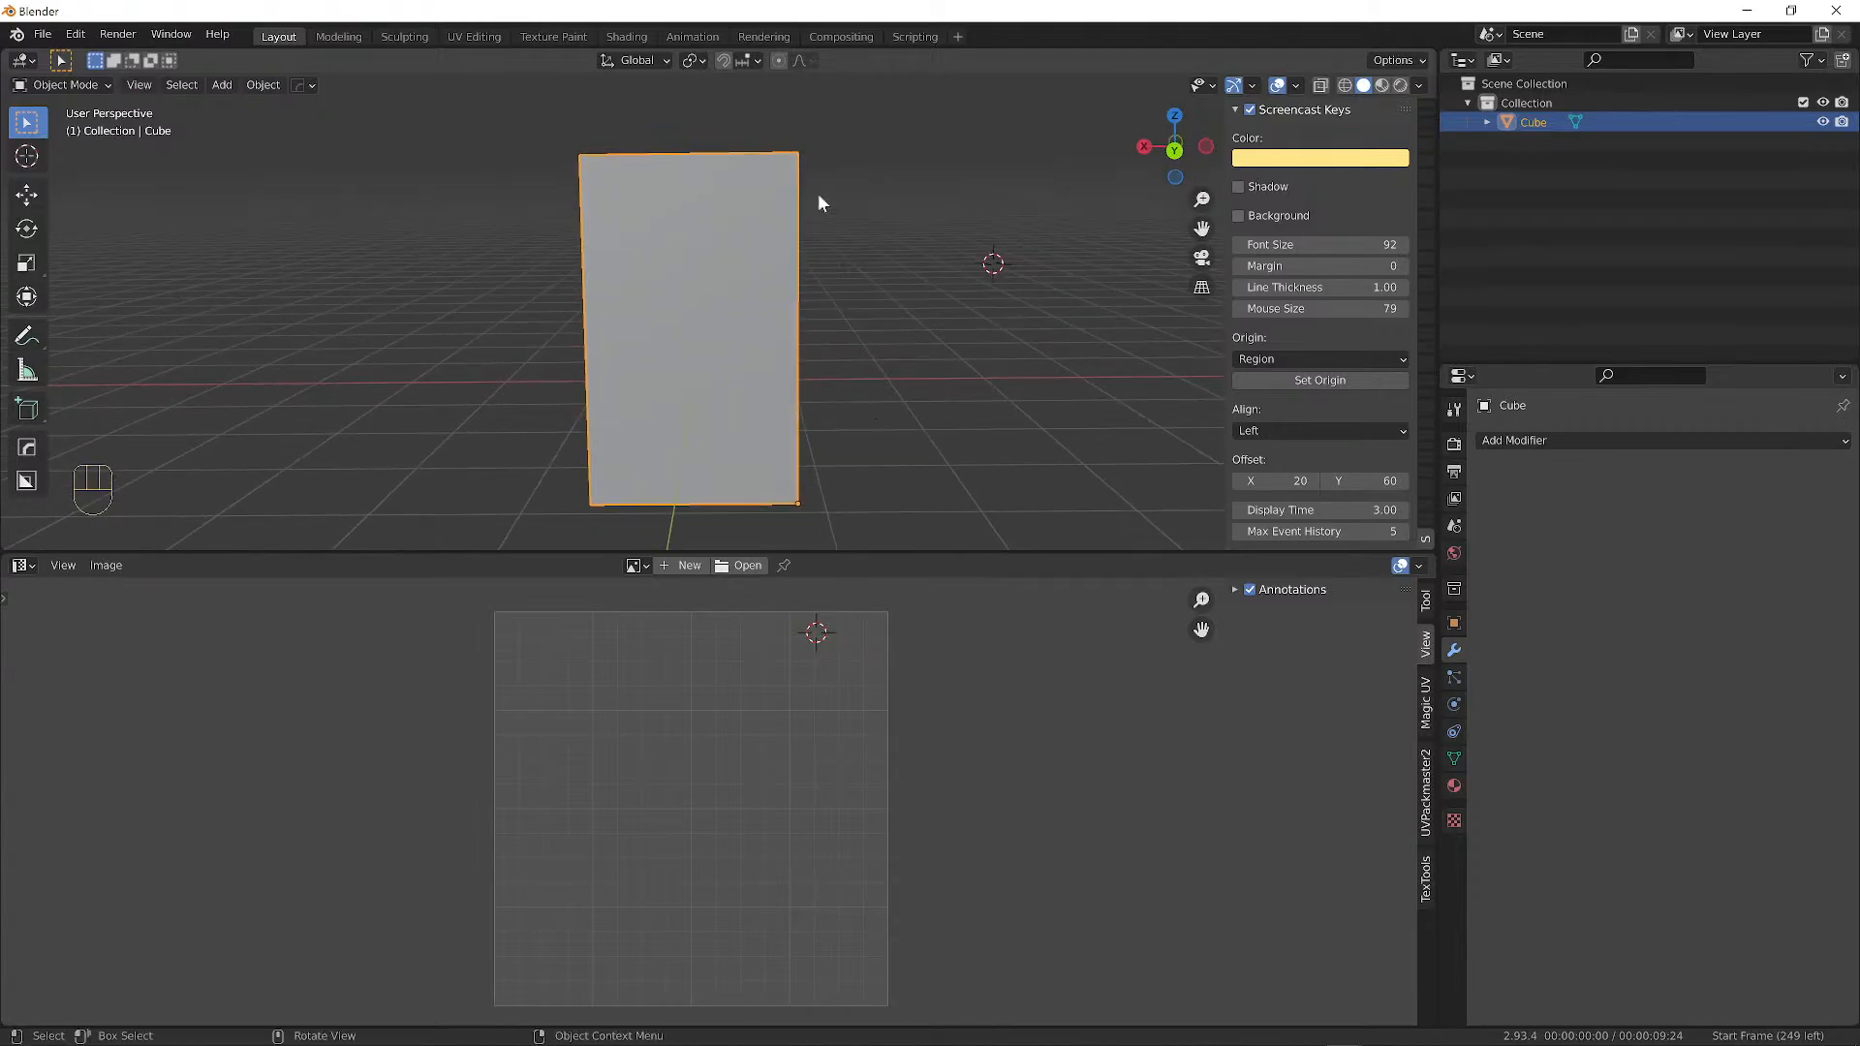
pyautogui.click(723, 61)
pyautogui.moveTo(792, 333); pyautogui.dragTo(692, 397, button='middle')
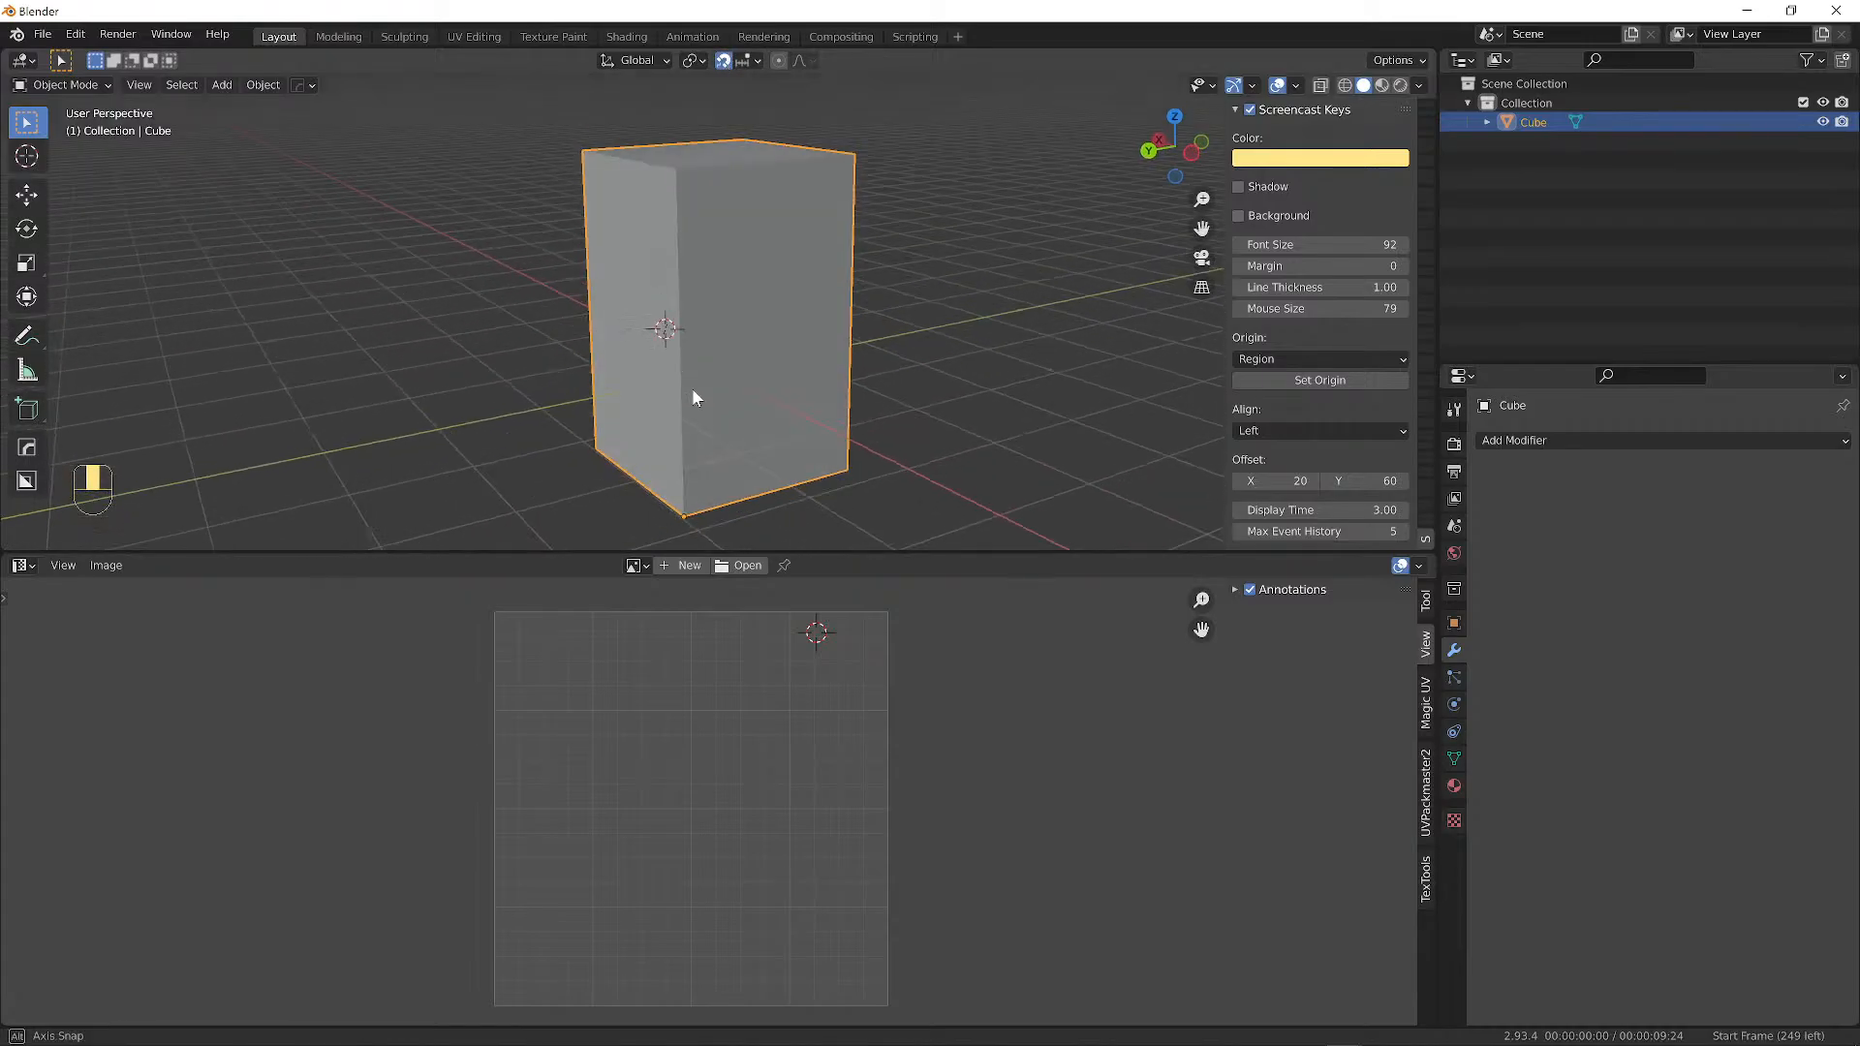
pyautogui.moveTo(816, 435); pyautogui.dragTo(700, 414, button='middle')
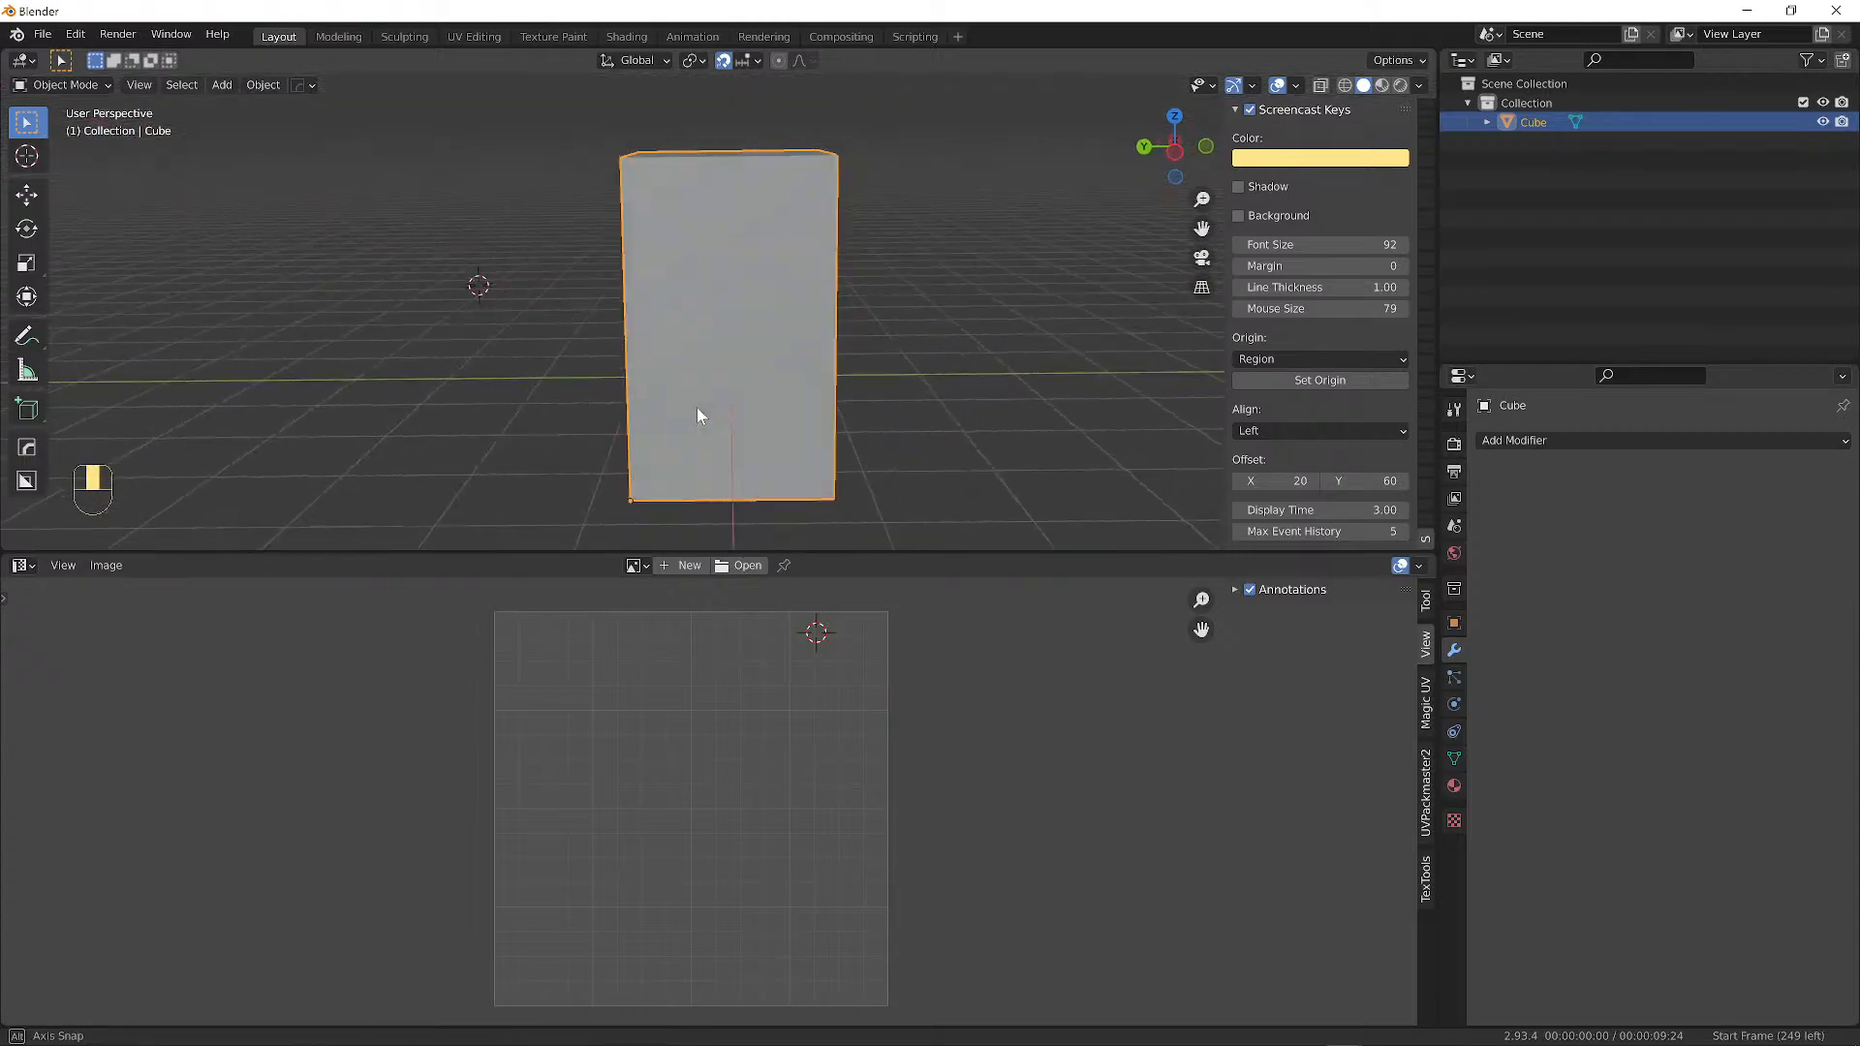
pyautogui.press('g')
pyautogui.click(739, 315)
pyautogui.moveTo(739, 315); pyautogui.dragTo(919, 379, button='middle')
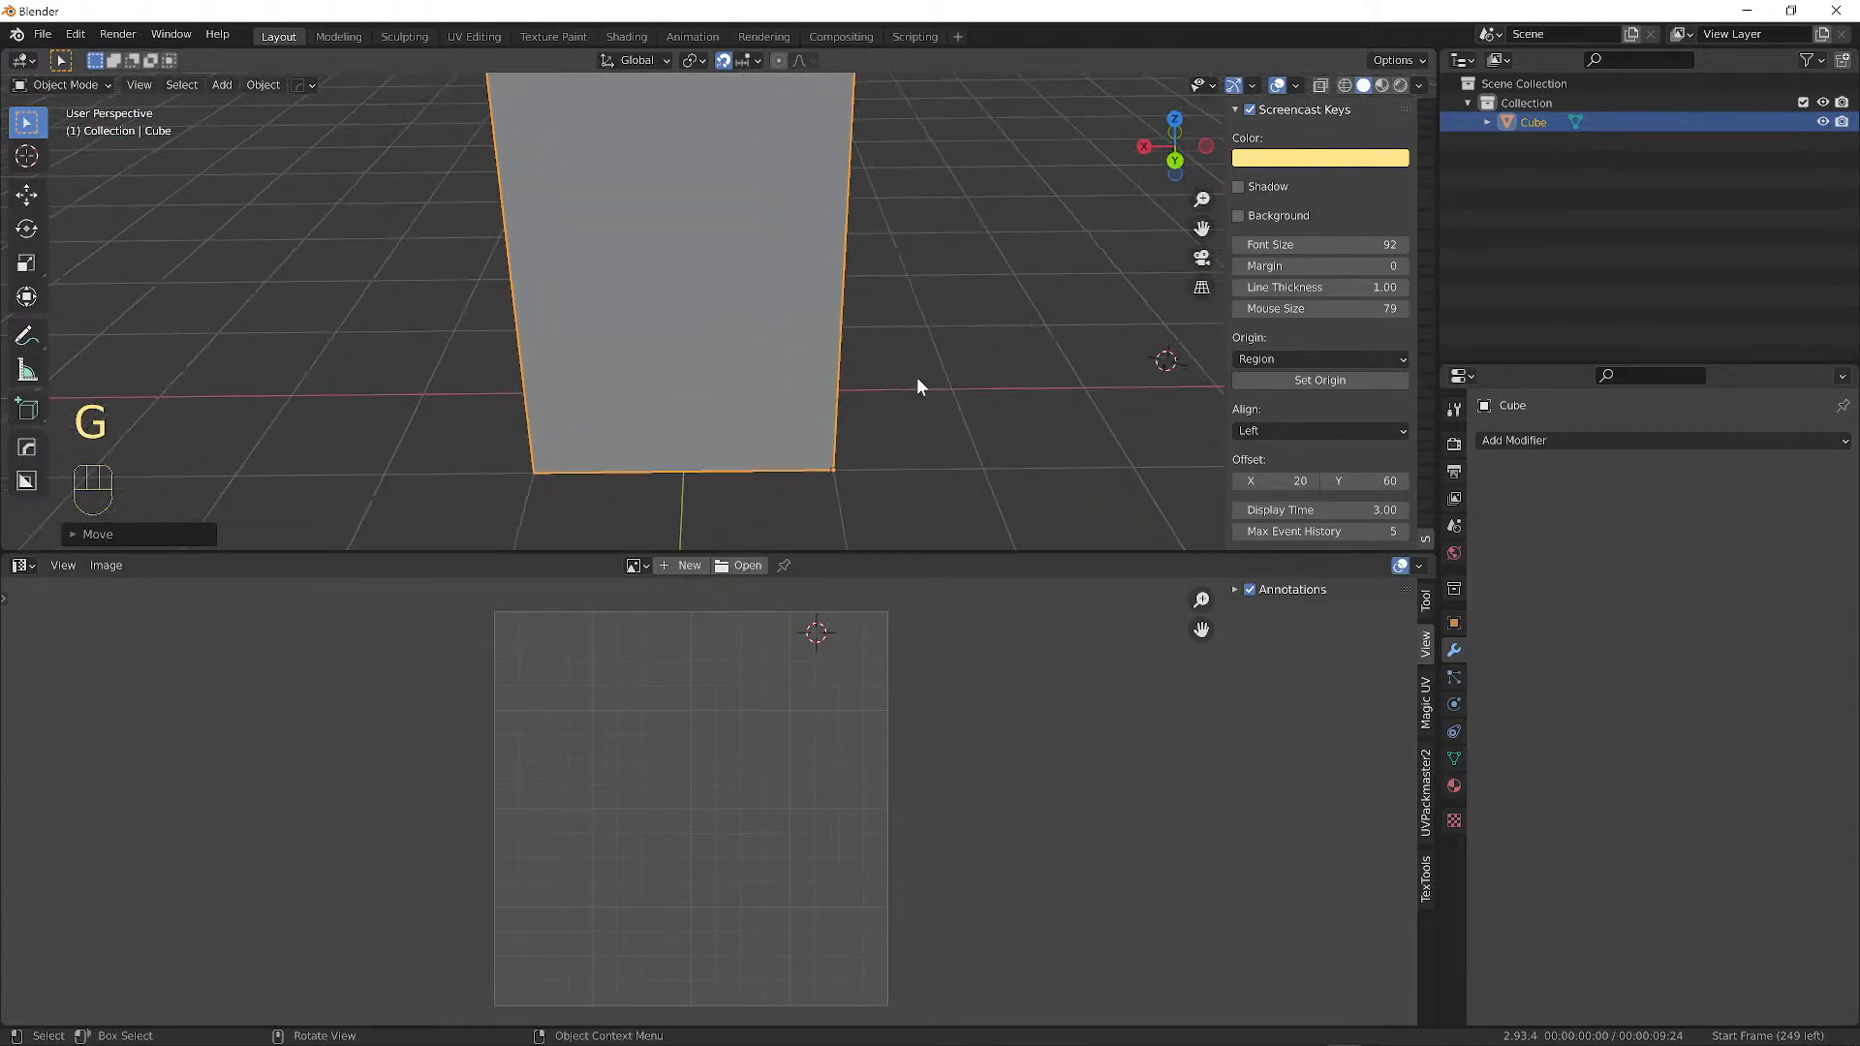
# Check the Snap To target settings and move the box to another grid spot.
pyautogui.click(744, 60)
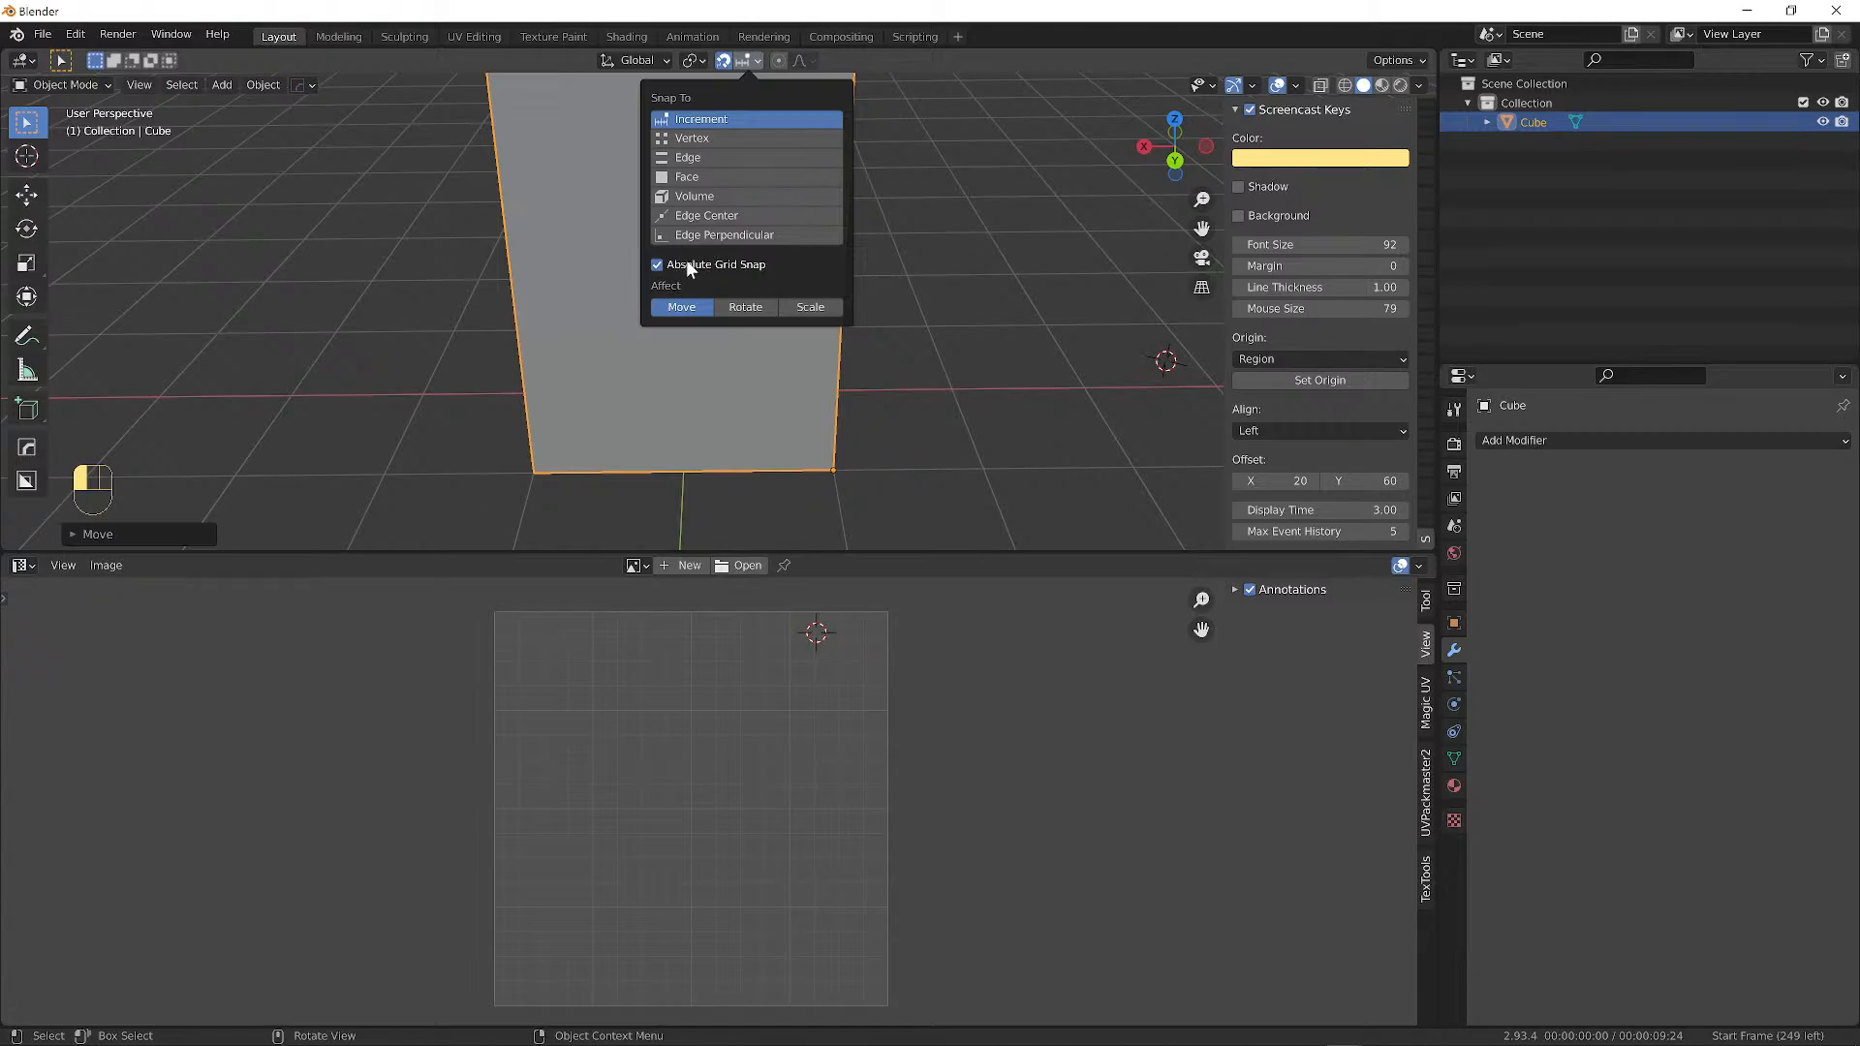
pyautogui.moveTo(1095, 438); pyautogui.dragTo(841, 452, button='middle')
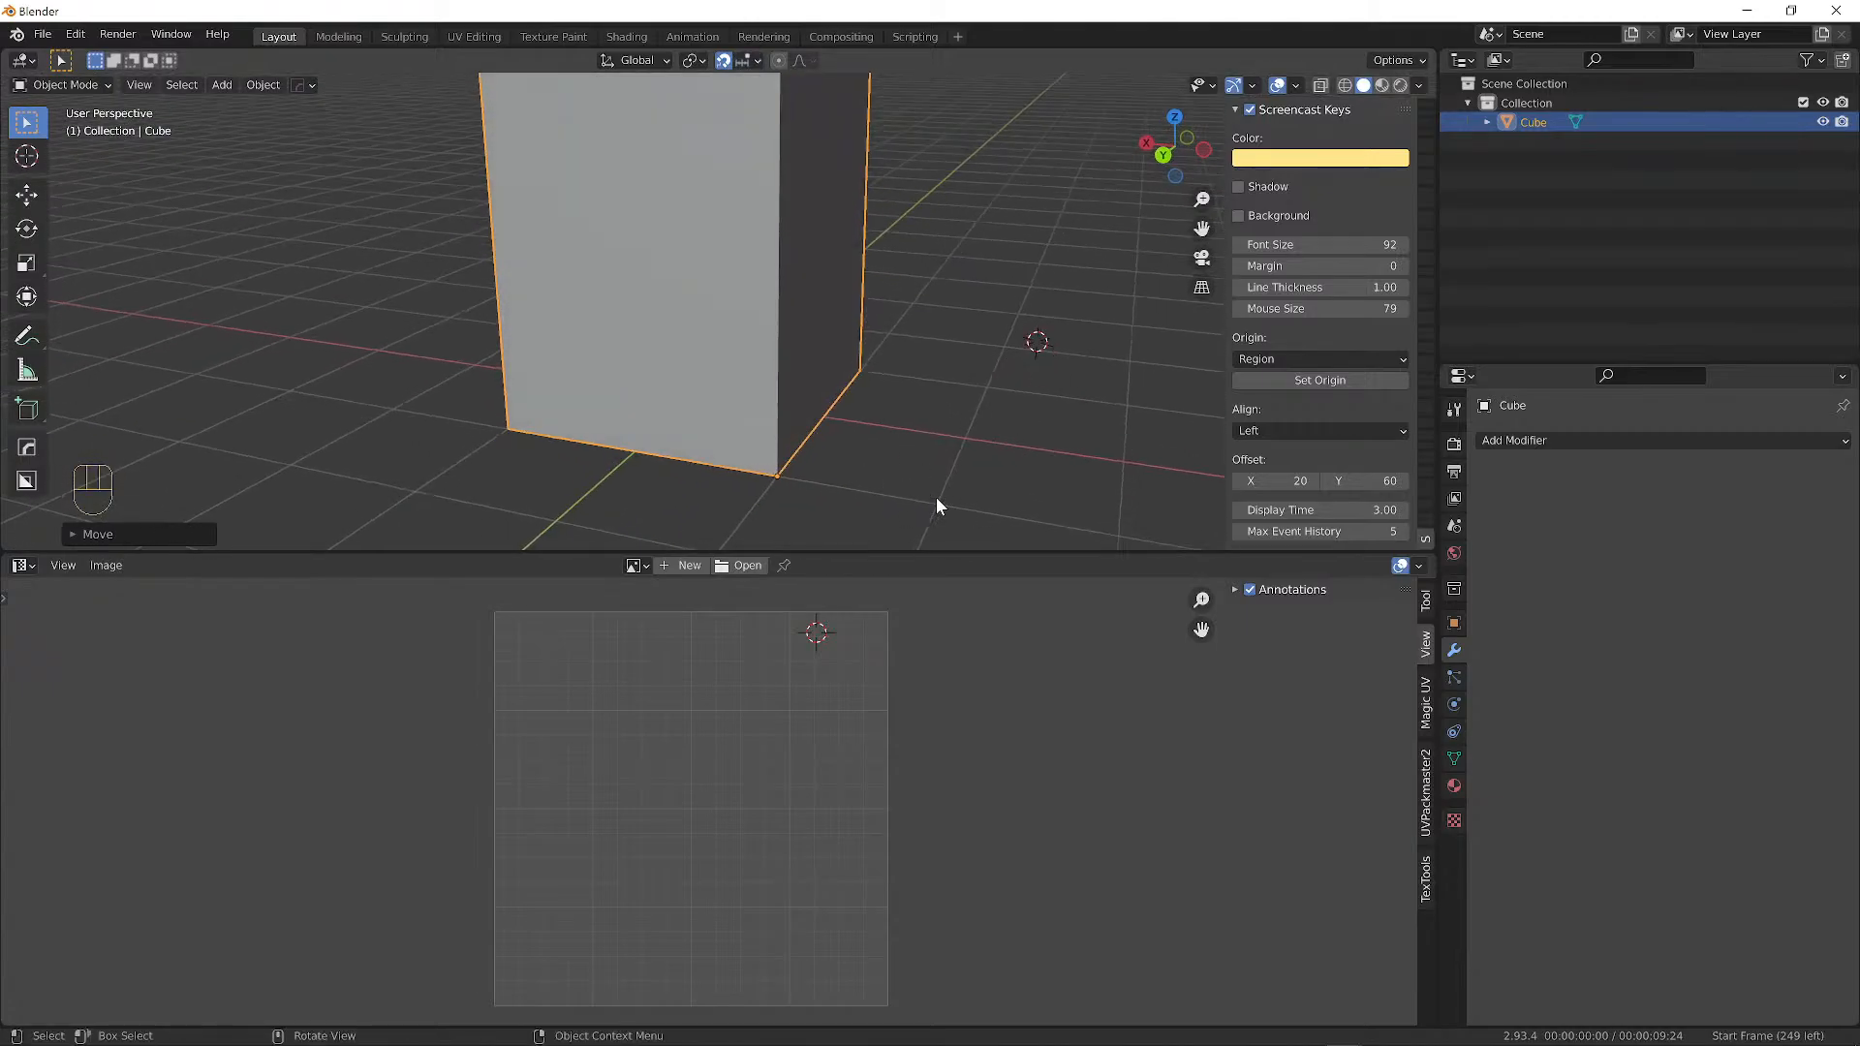
pyautogui.moveTo(947, 490); pyautogui.dragTo(1081, 421, button='middle')
pyautogui.press('g')
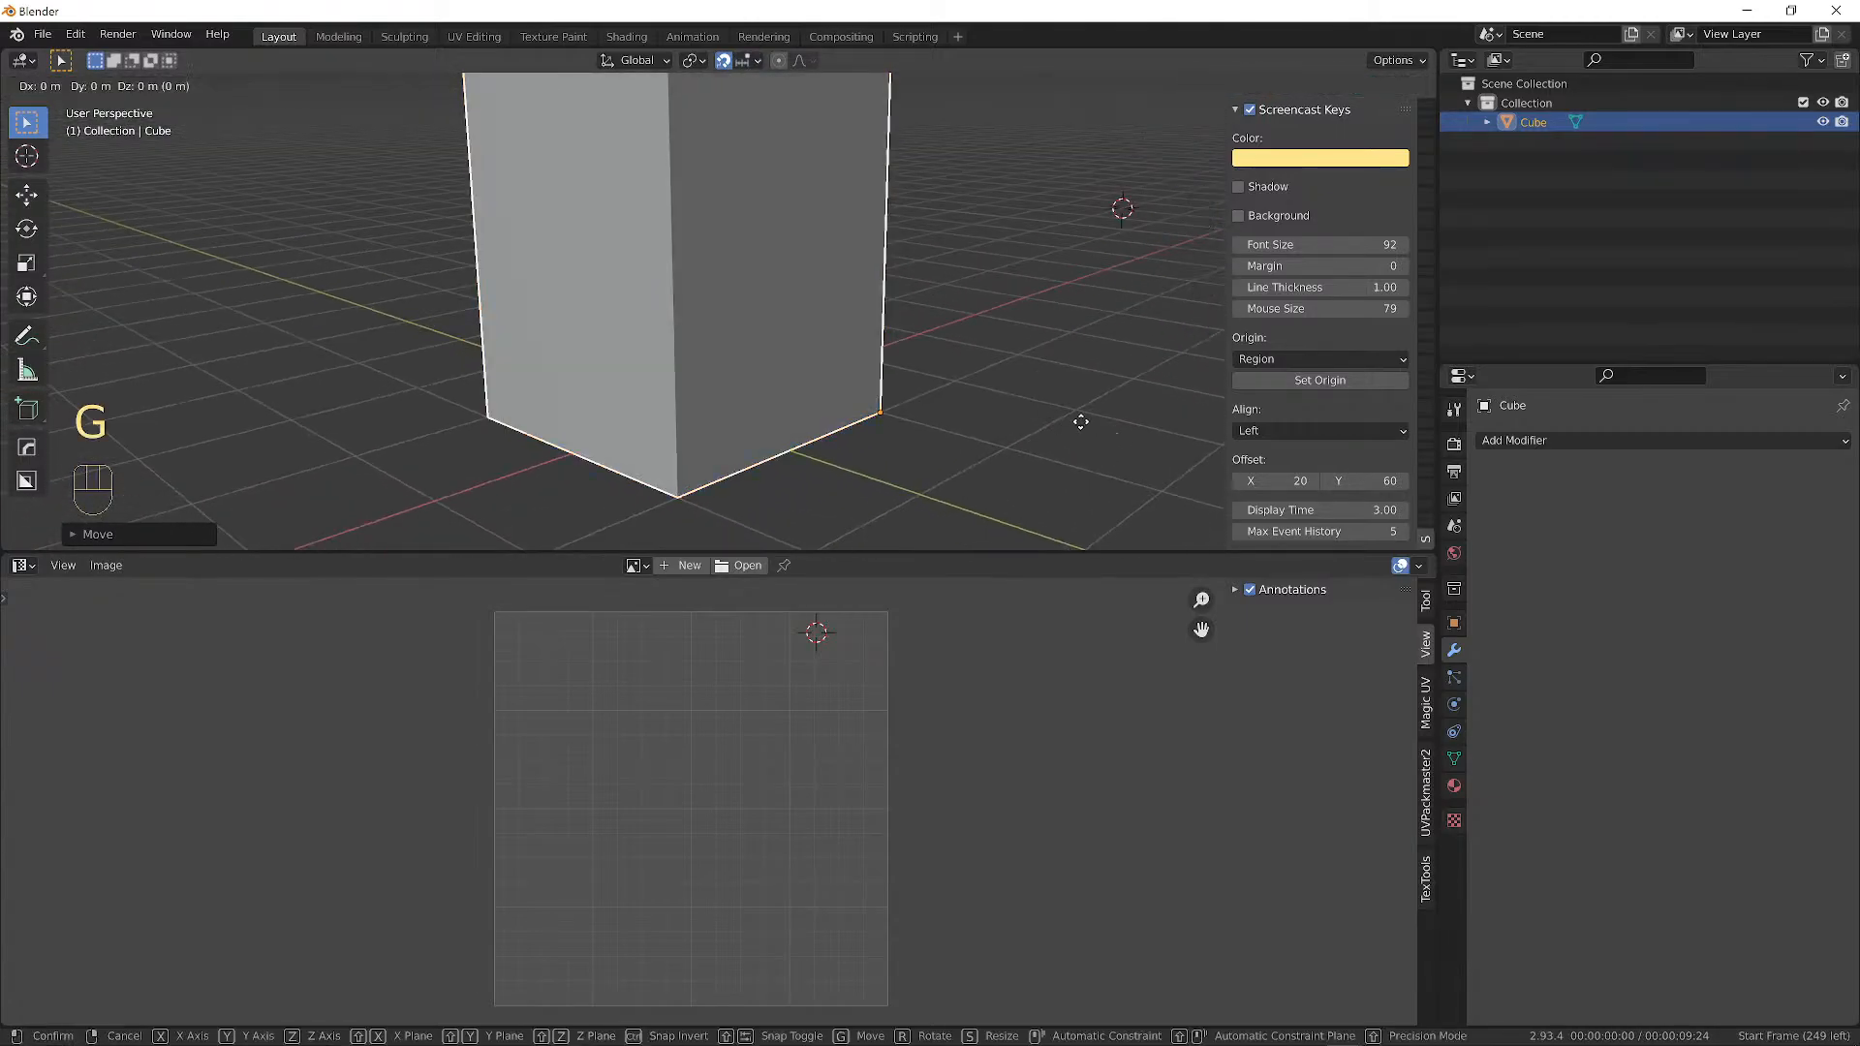
pyautogui.click(862, 406)
pyautogui.moveTo(829, 368); pyautogui.dragTo(914, 349, button='middle')
pyautogui.scroll(-3, 852, 349)
# Rescale the box along Z to adjust its height.
pyautogui.press('s')
pyautogui.press('z')
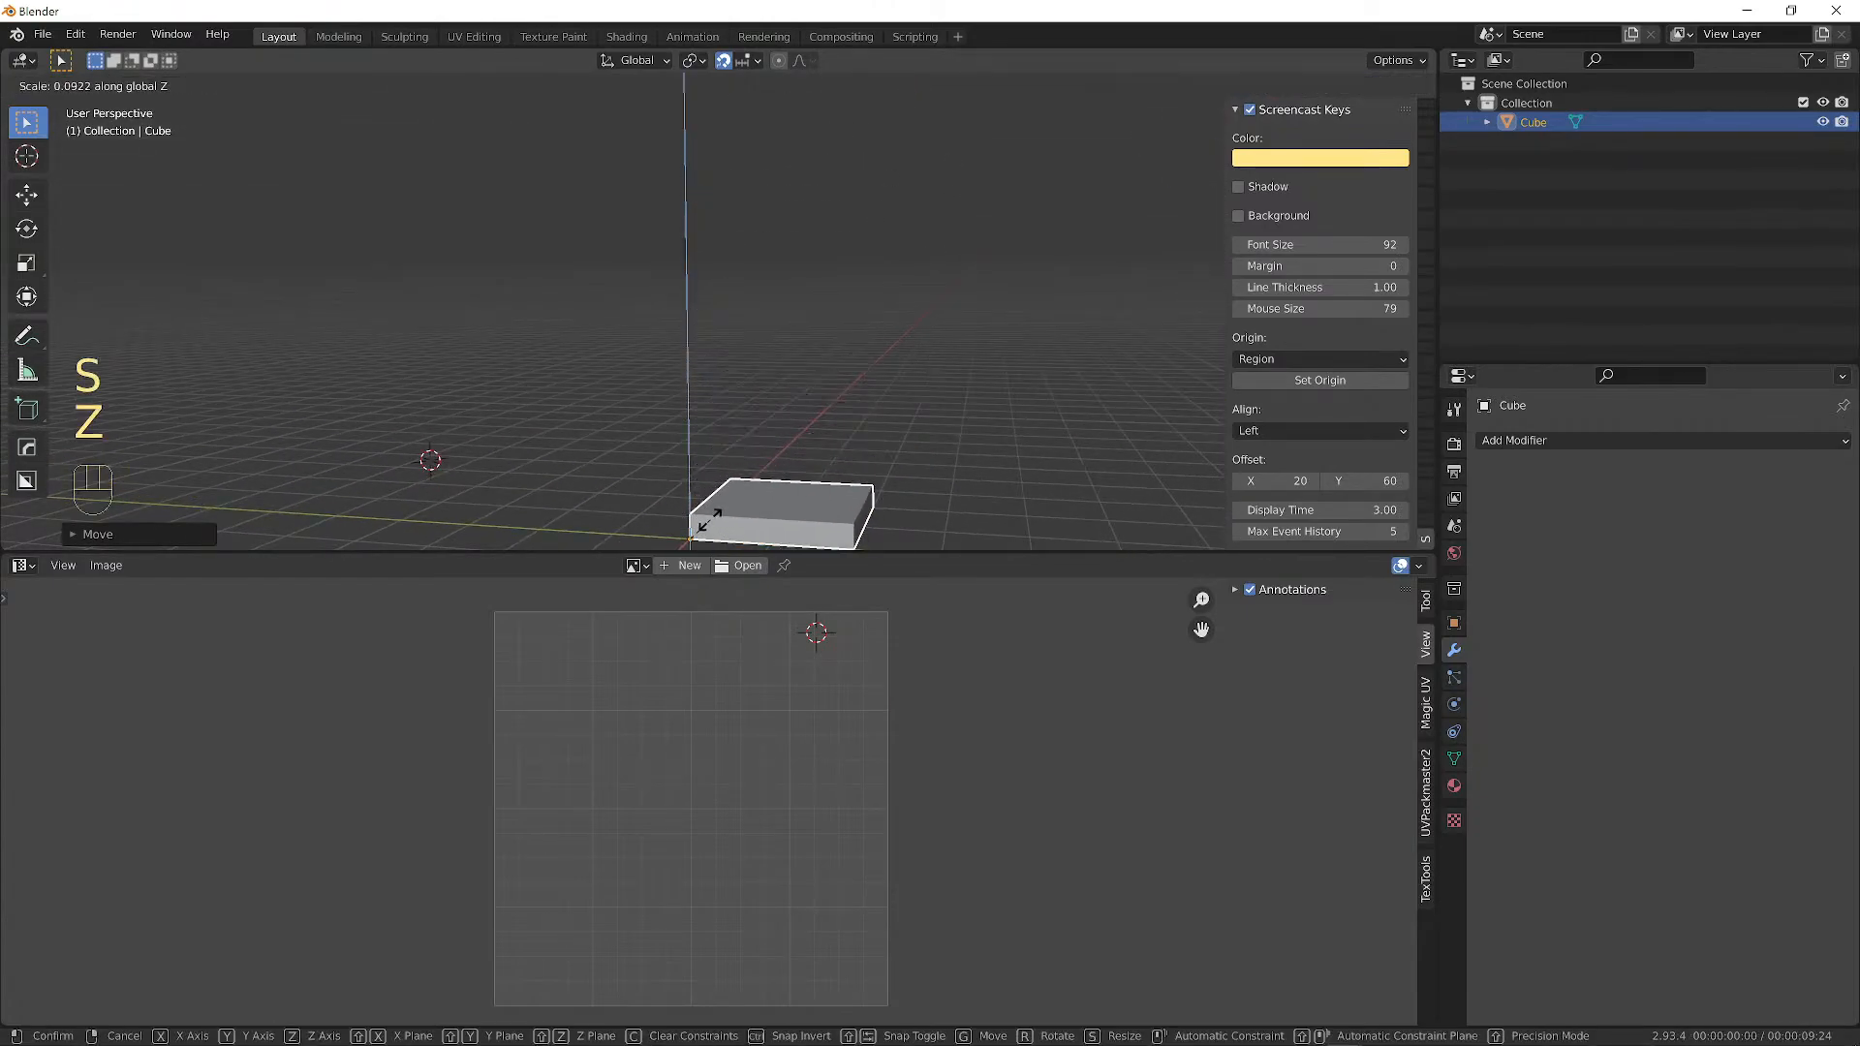
pyautogui.click(1050, 207)
pyautogui.keyDown('alt'); pyautogui.moveTo(1049, 206); pyautogui.dragTo(837, 274, button='middle'); pyautogui.keyUp('alt')
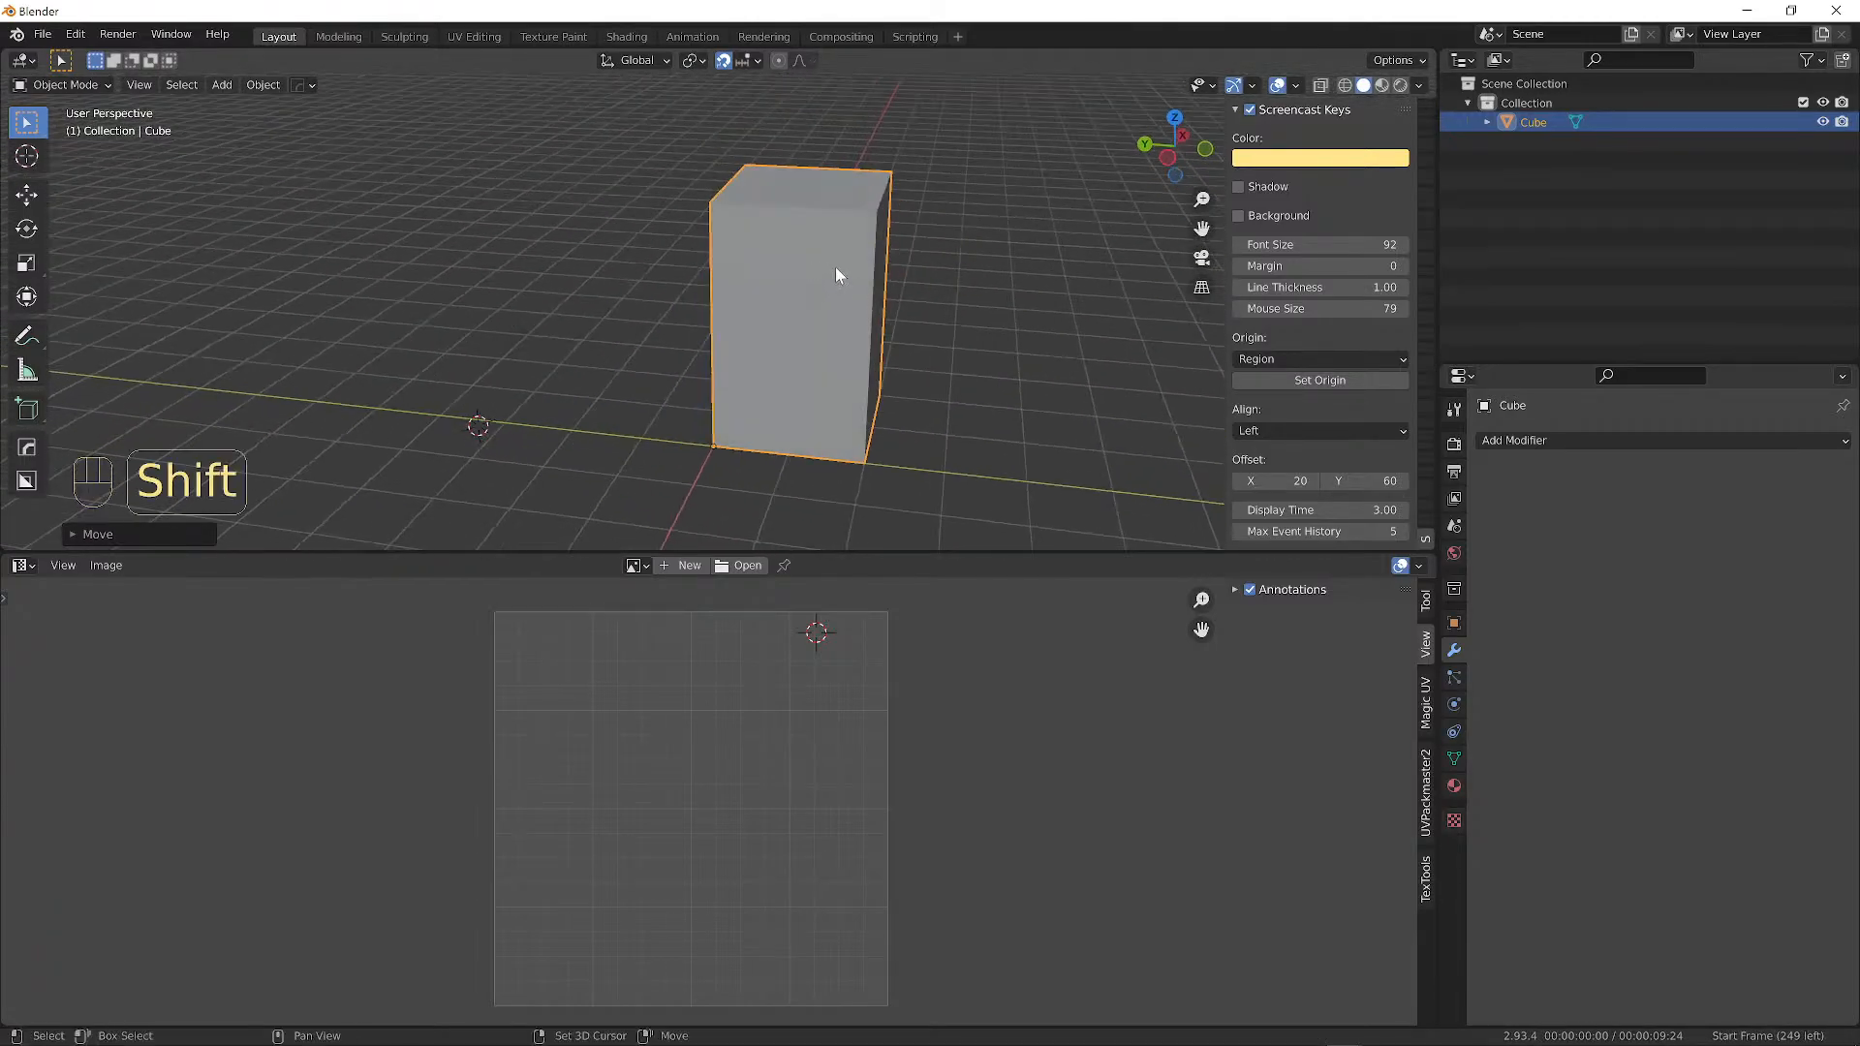
# Duplicate the box along X and flatten the copy into a small low block.
pyautogui.hotkey('shift', 'd')
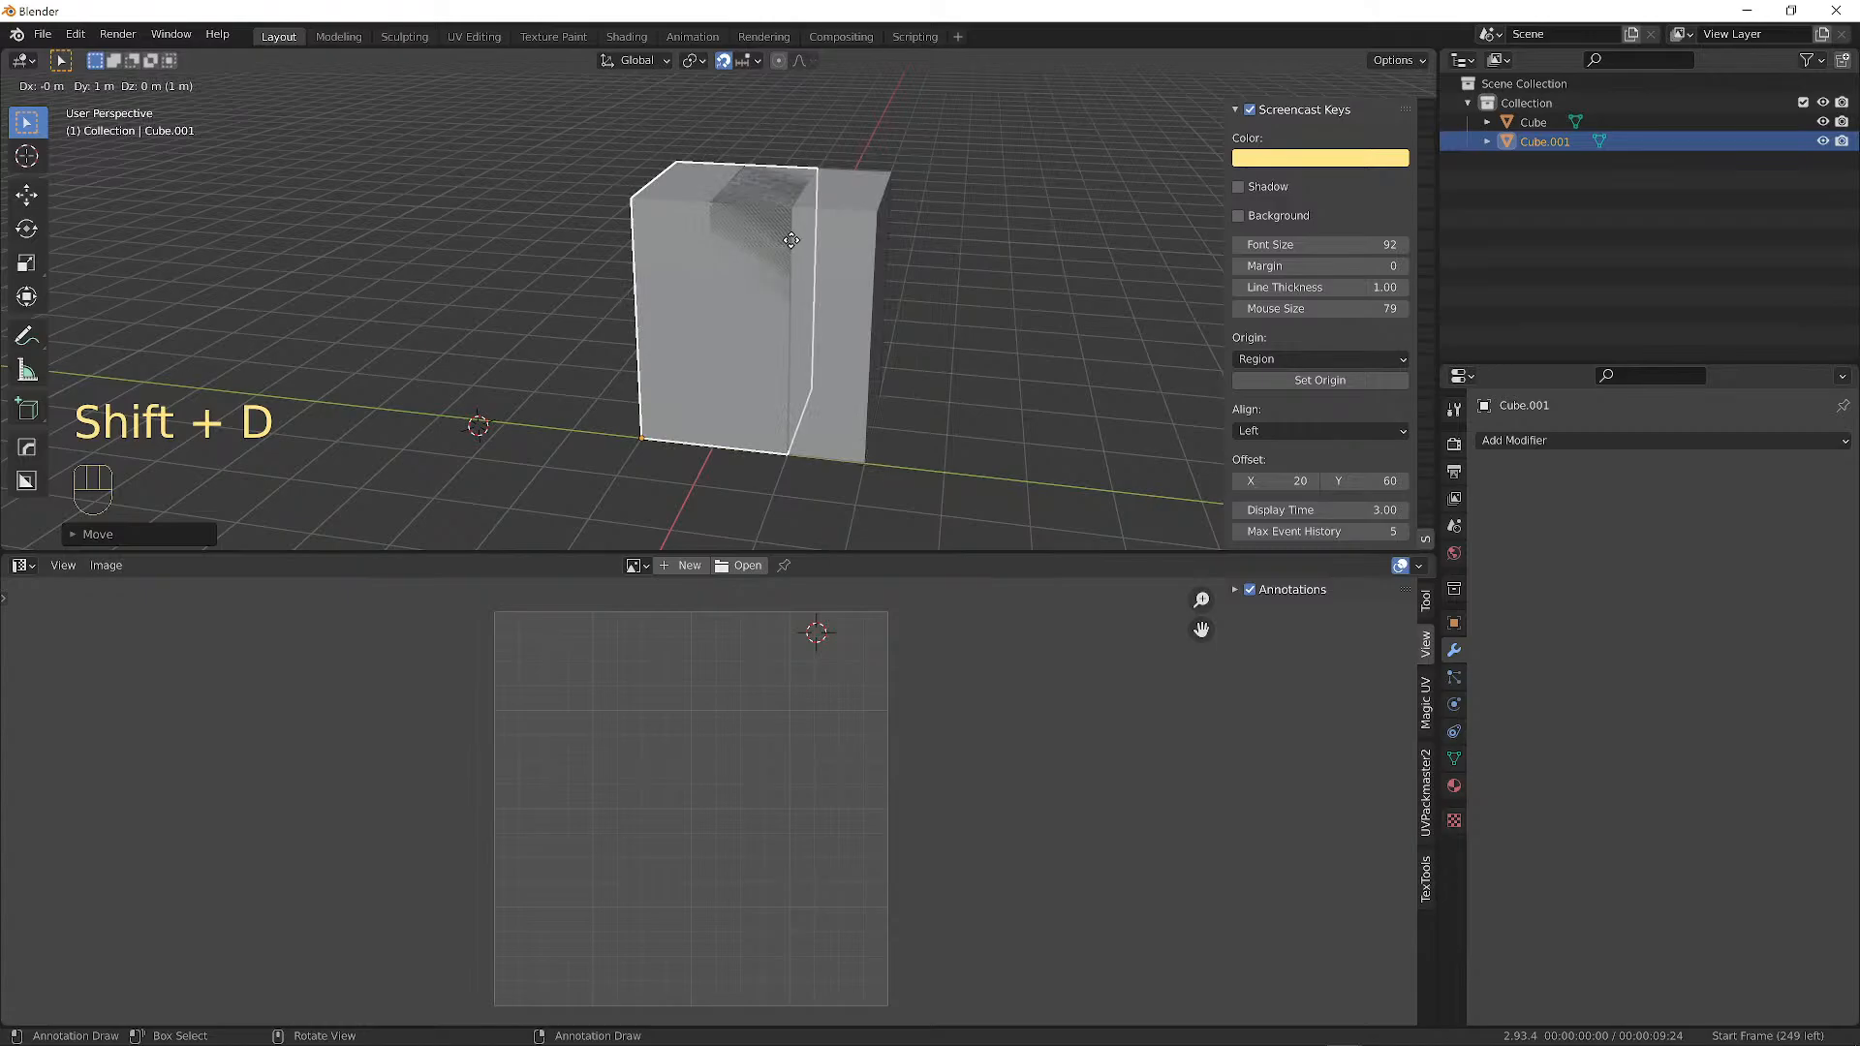
pyautogui.press('x')
pyautogui.click(488, 283)
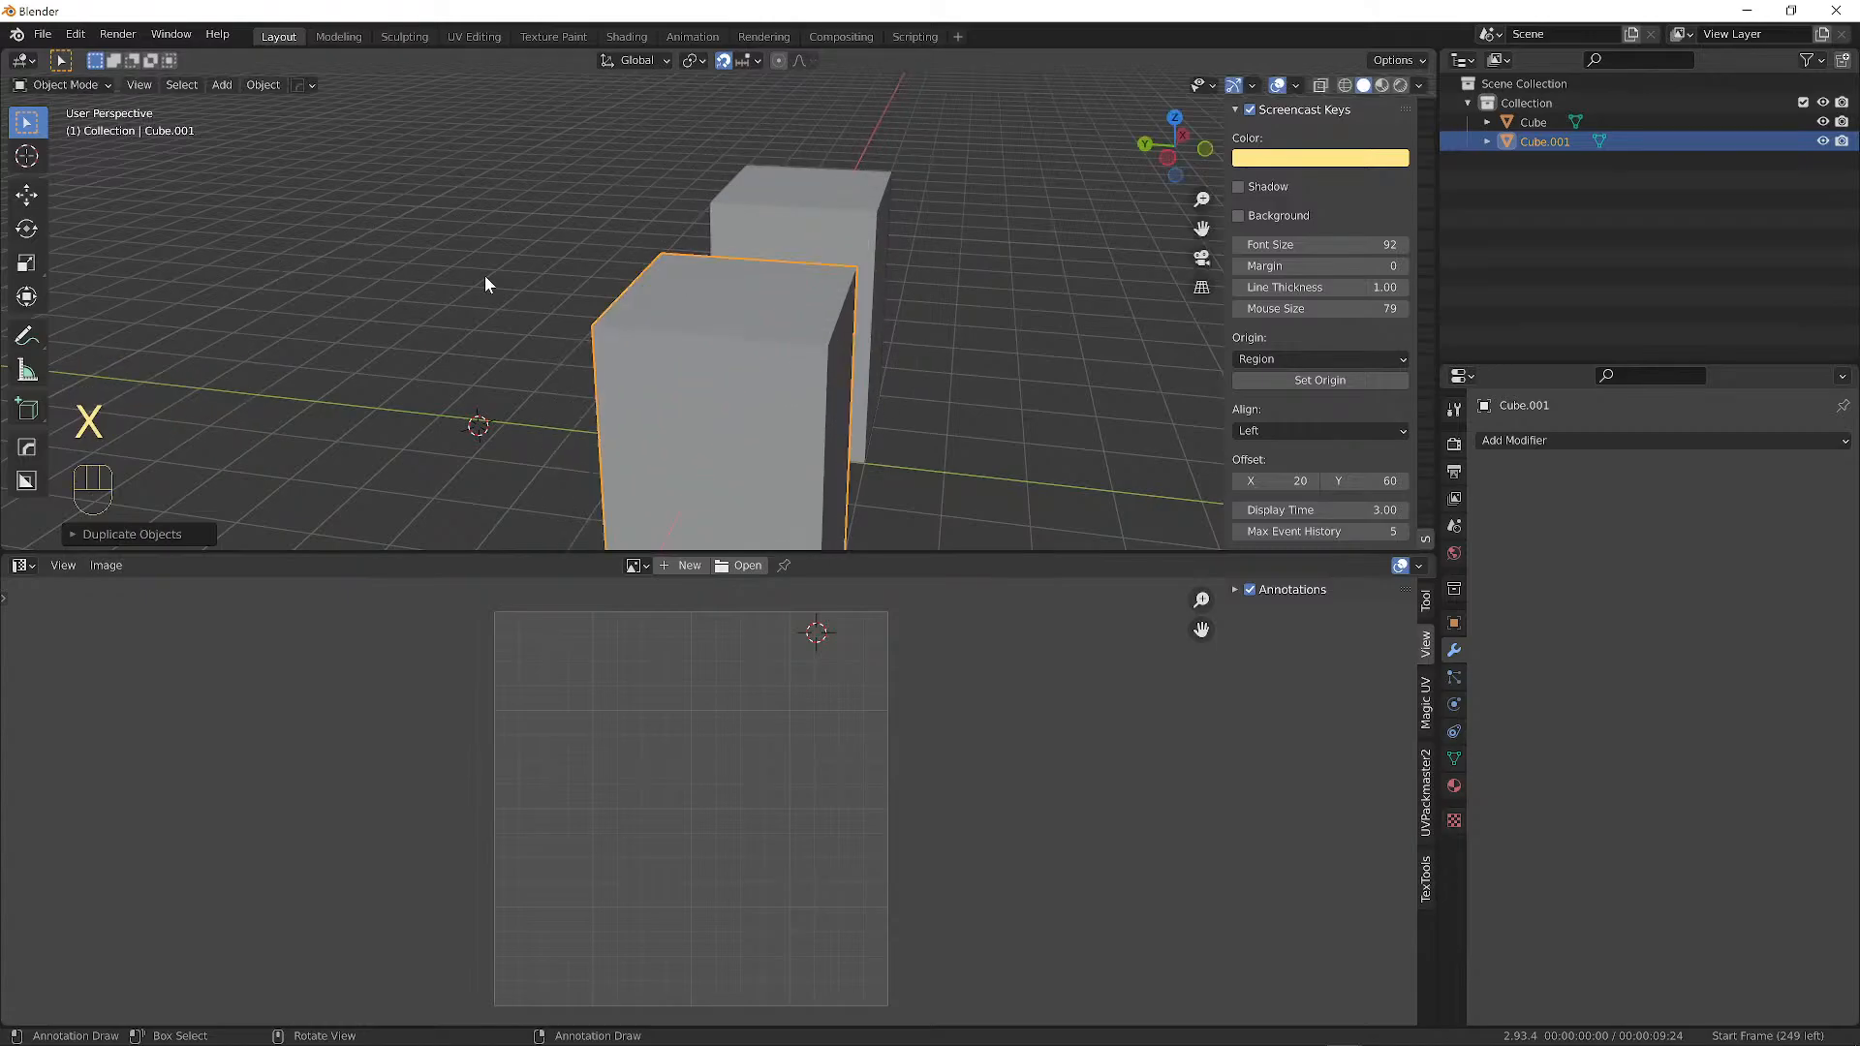
pyautogui.moveTo(484, 275); pyautogui.dragTo(643, 266, button='middle')
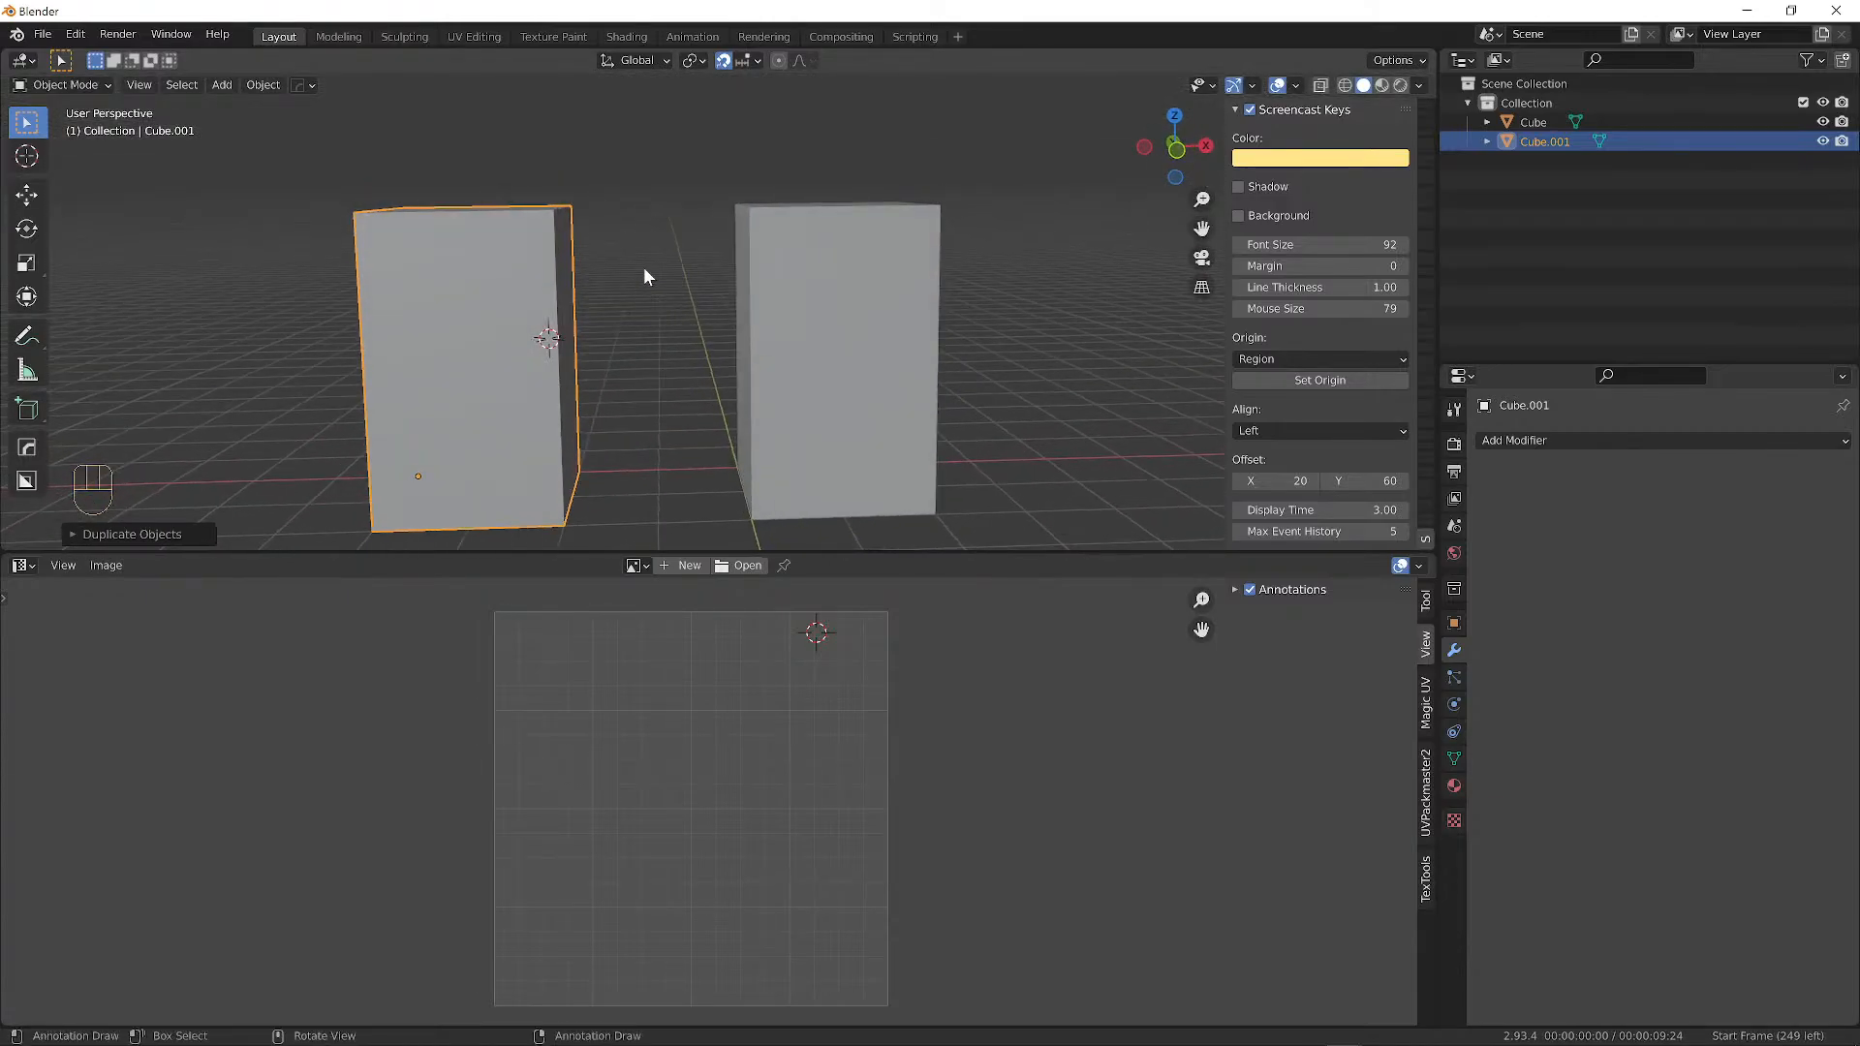
pyautogui.press('s')
pyautogui.press('z')
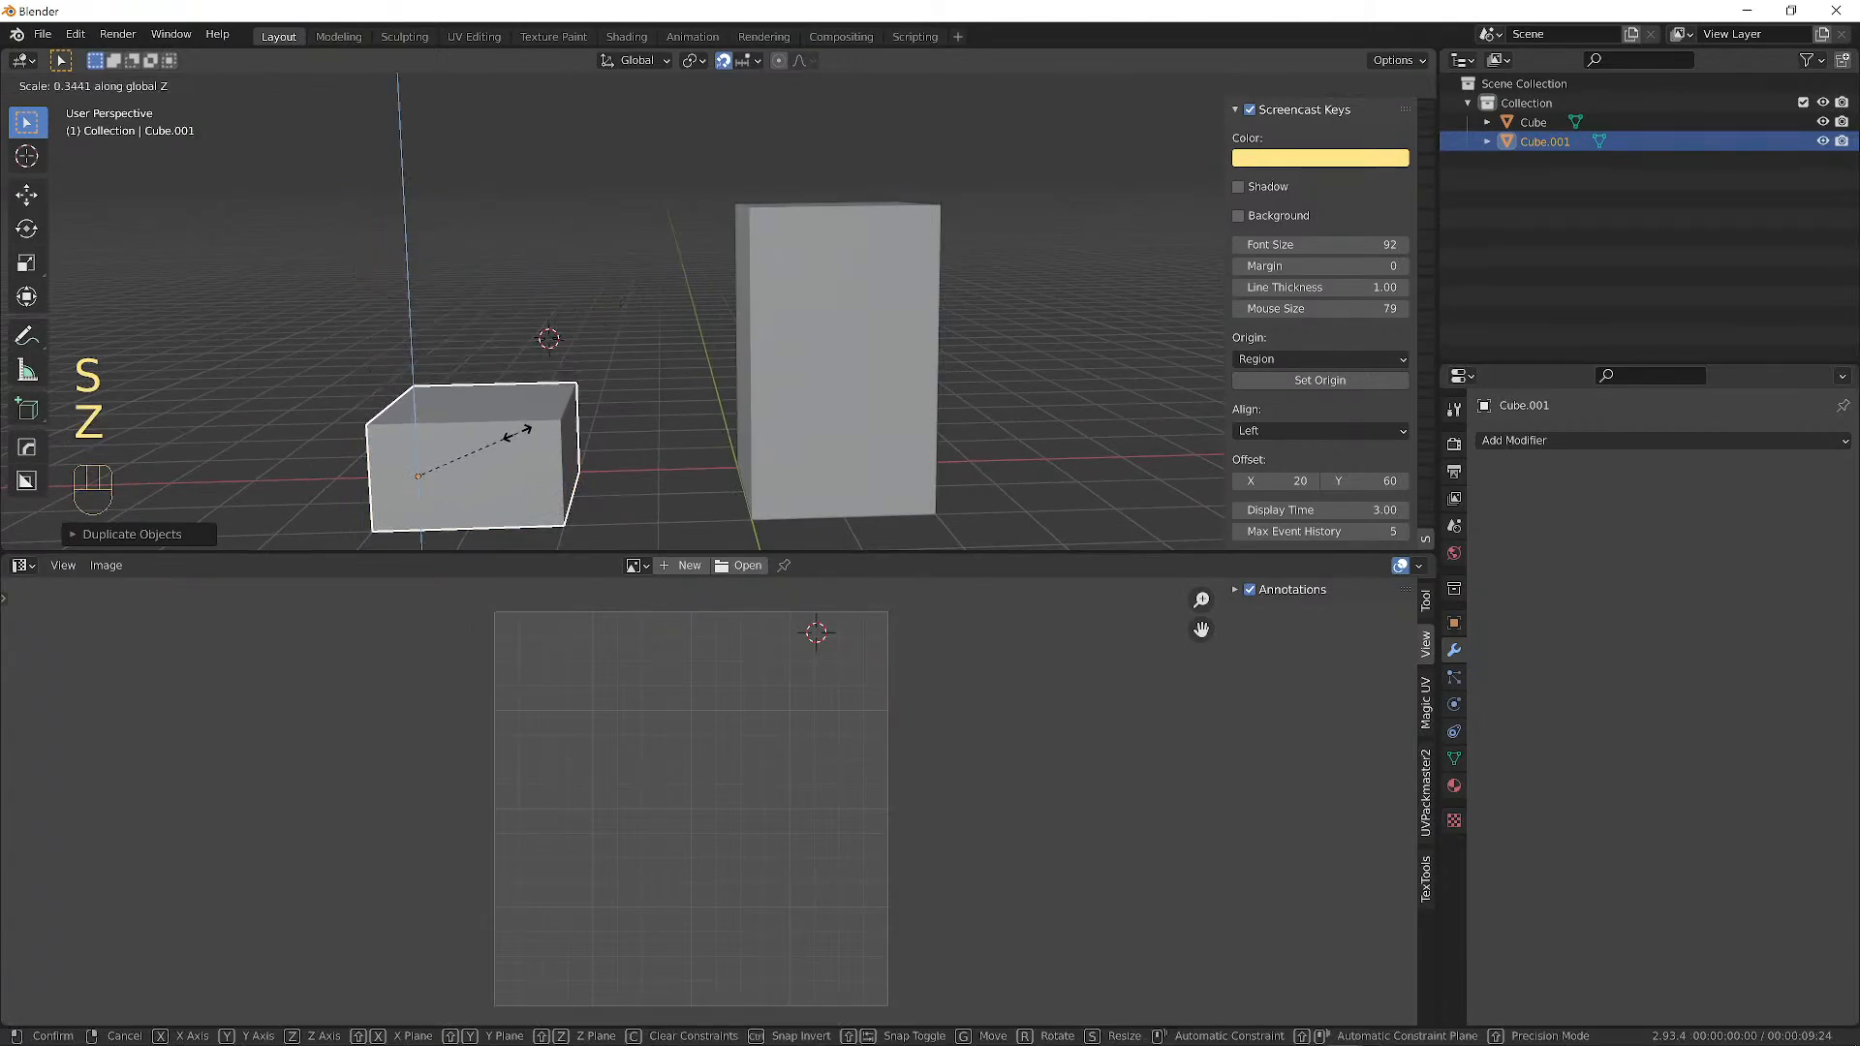
pyautogui.click(492, 426)
pyautogui.moveTo(700, 383); pyautogui.dragTo(500, 297, button='middle')
# Duplicate the tall box again and move the new cube to its own spot.
pyautogui.click(717, 330)
pyautogui.hotkey('shift', 'd')
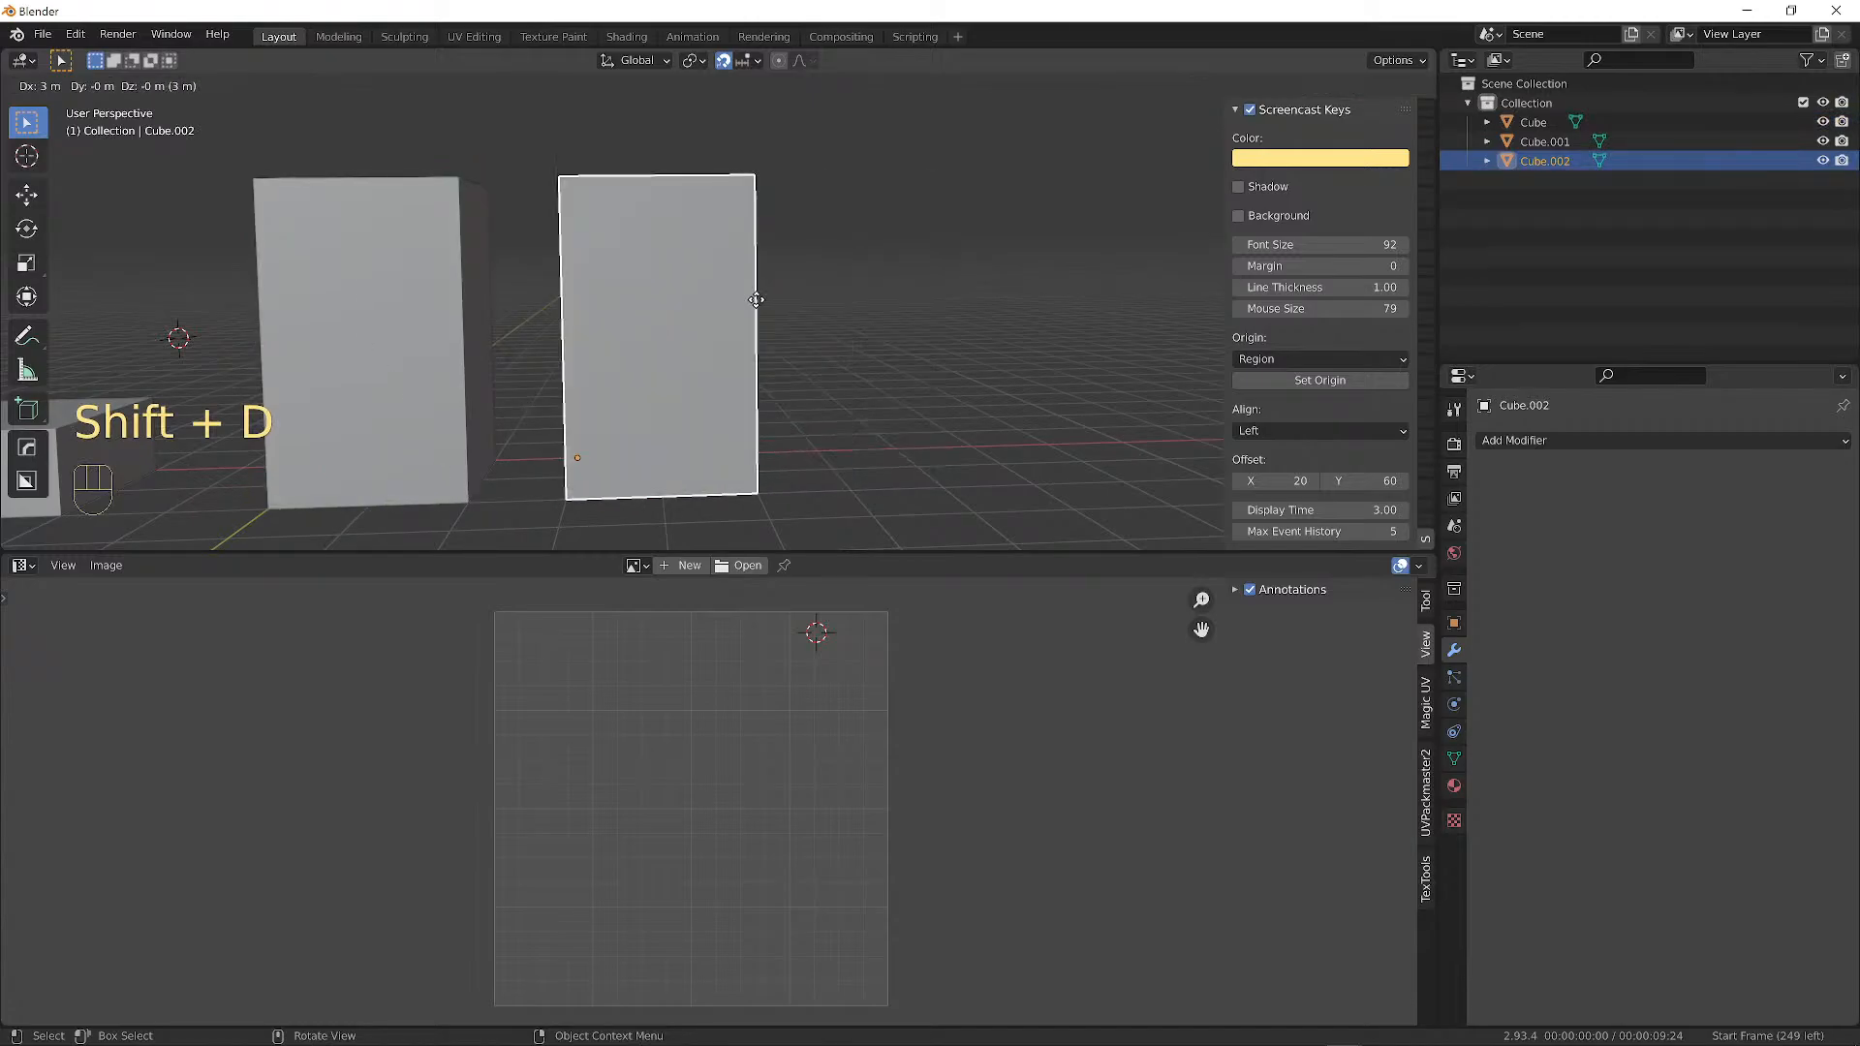
pyautogui.click(760, 299)
pyautogui.keyDown('alt'); pyautogui.moveTo(760, 299); pyautogui.dragTo(831, 319, button='middle'); pyautogui.keyUp('alt')
pyautogui.press('g')
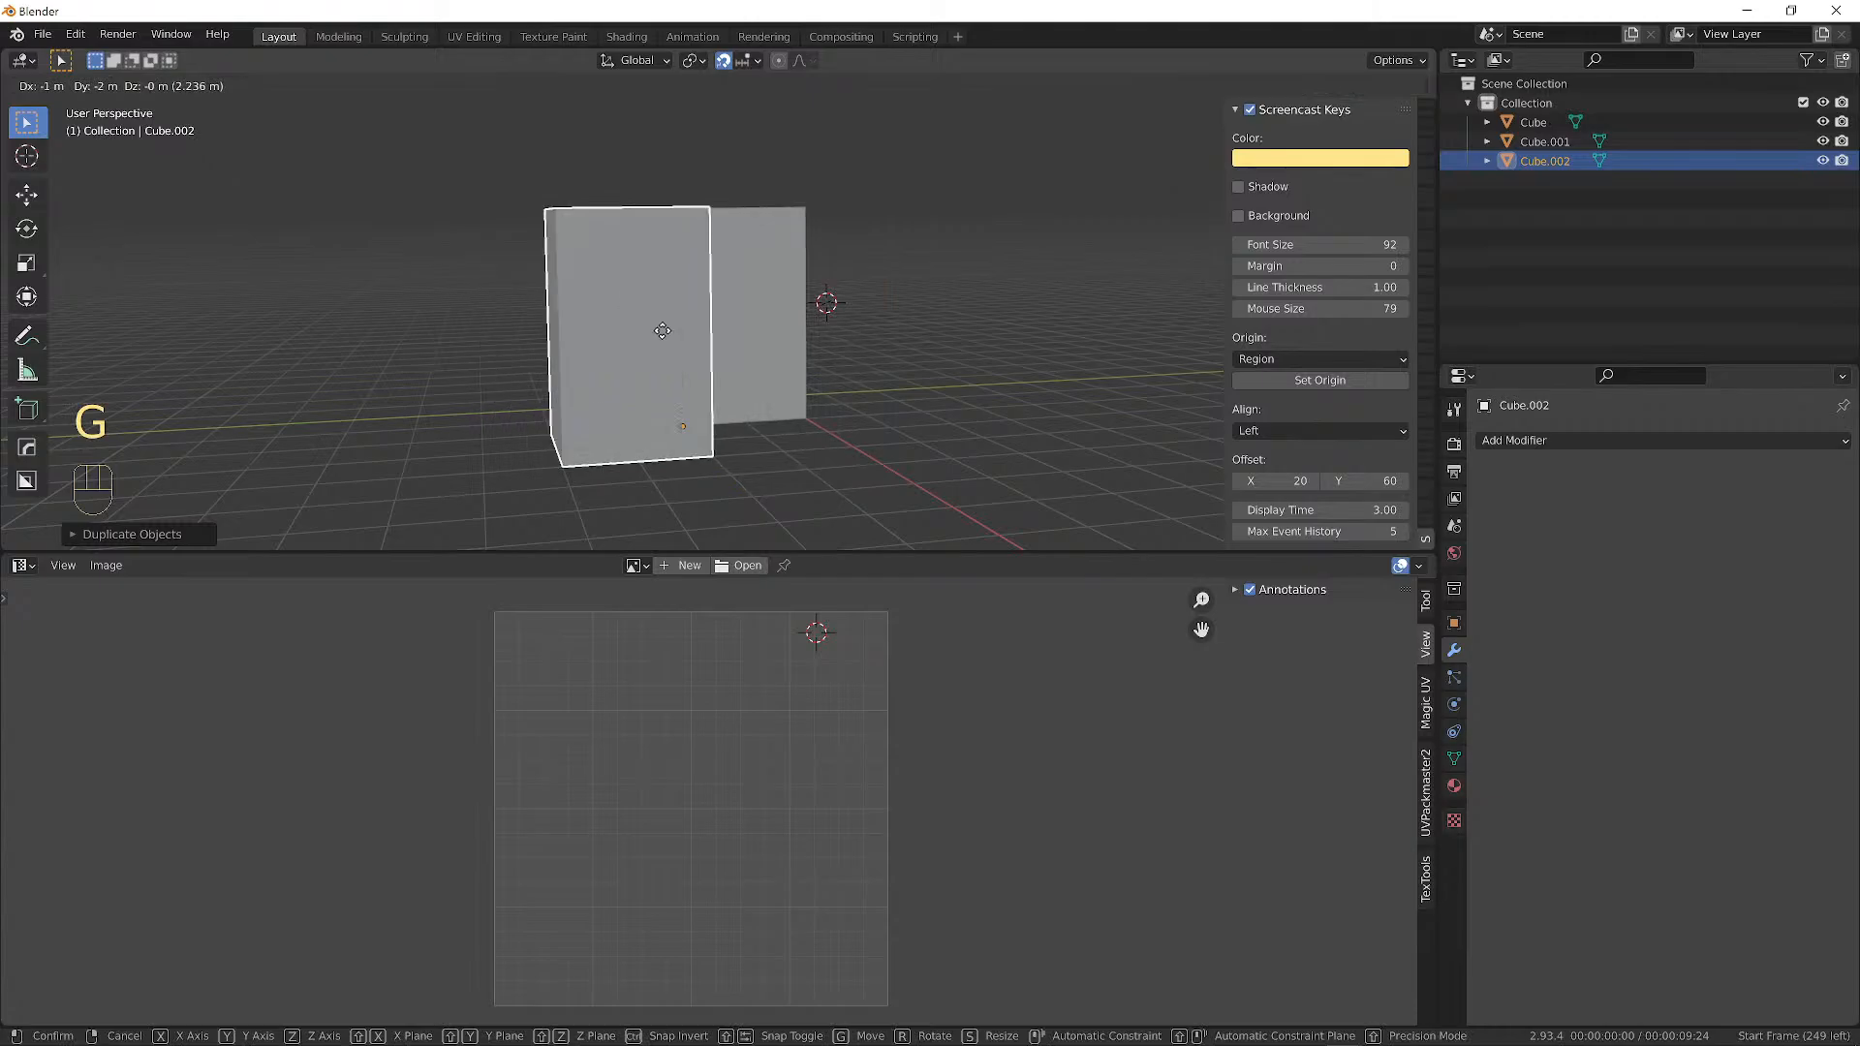
pyautogui.click(624, 354)
pyautogui.keyDown('alt'); pyautogui.moveTo(624, 349); pyautogui.dragTo(811, 305, button='middle'); pyautogui.keyUp('alt')
# Scale the new cube by 2, then flatten its height along Z.
pyautogui.press('s')
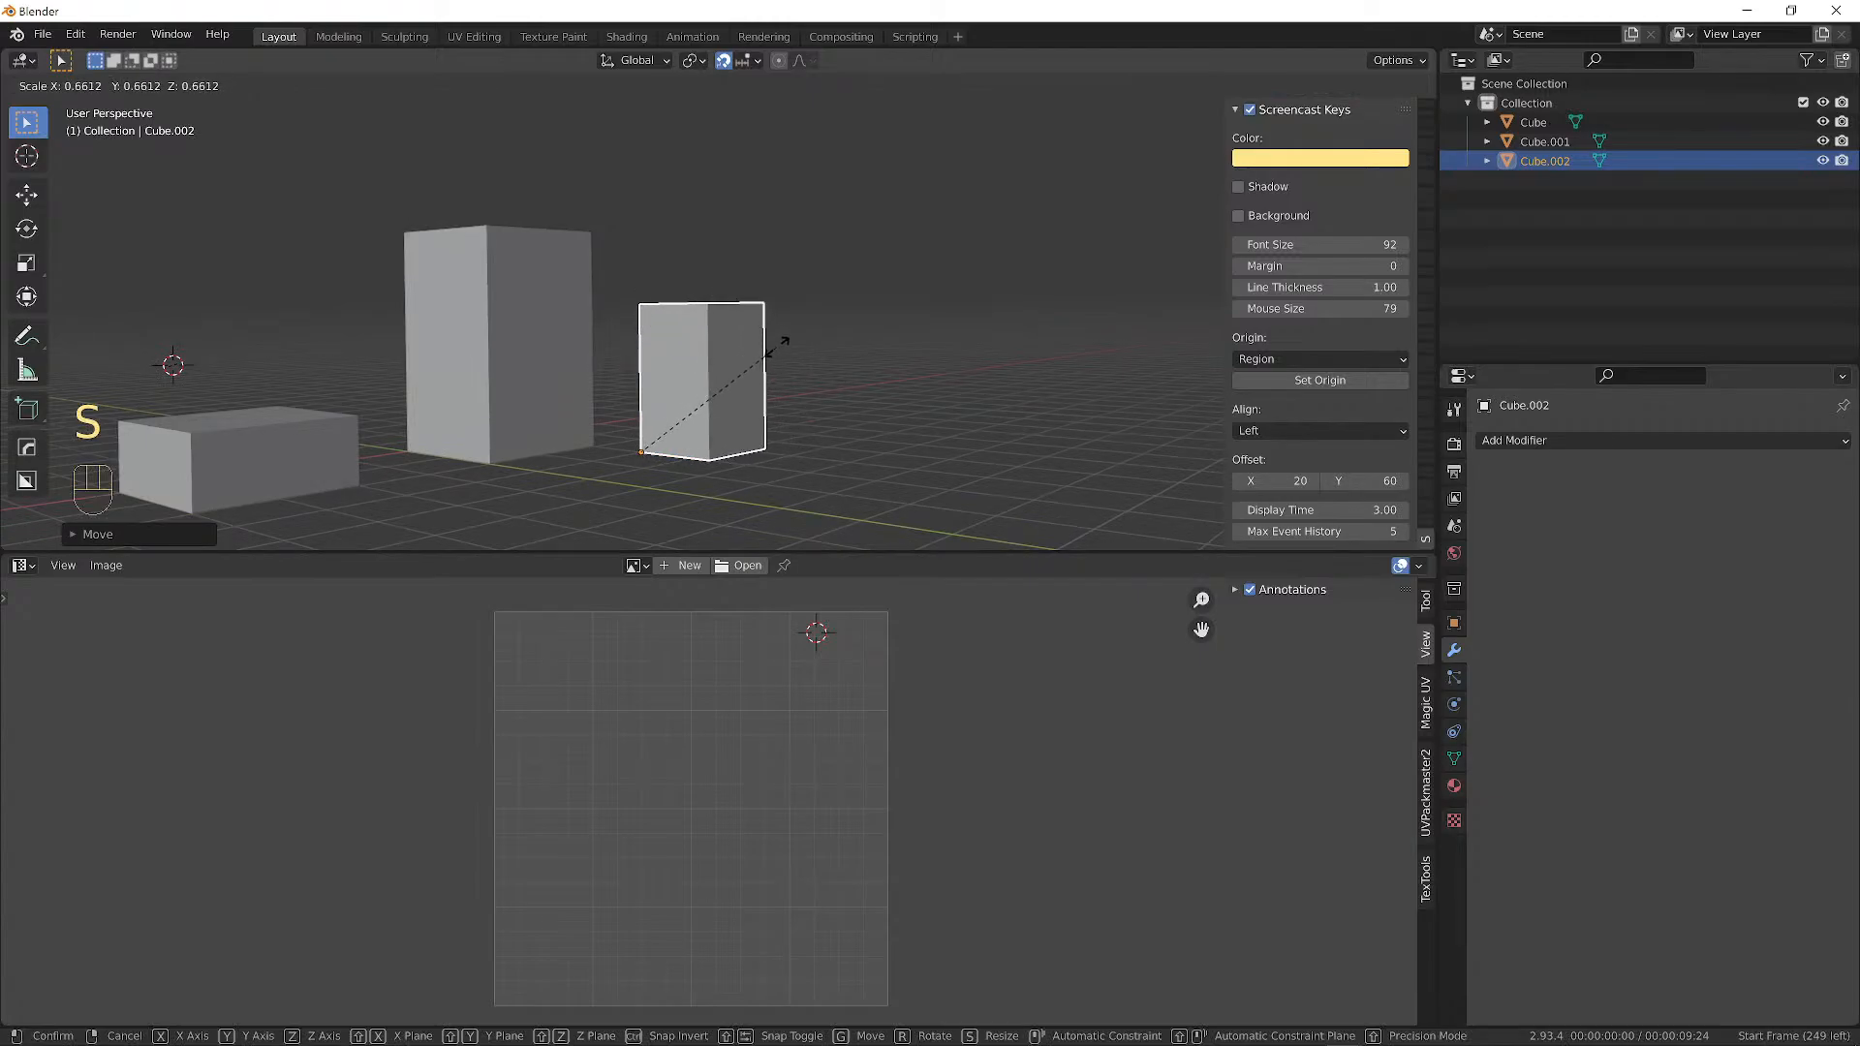
pyautogui.press('2')
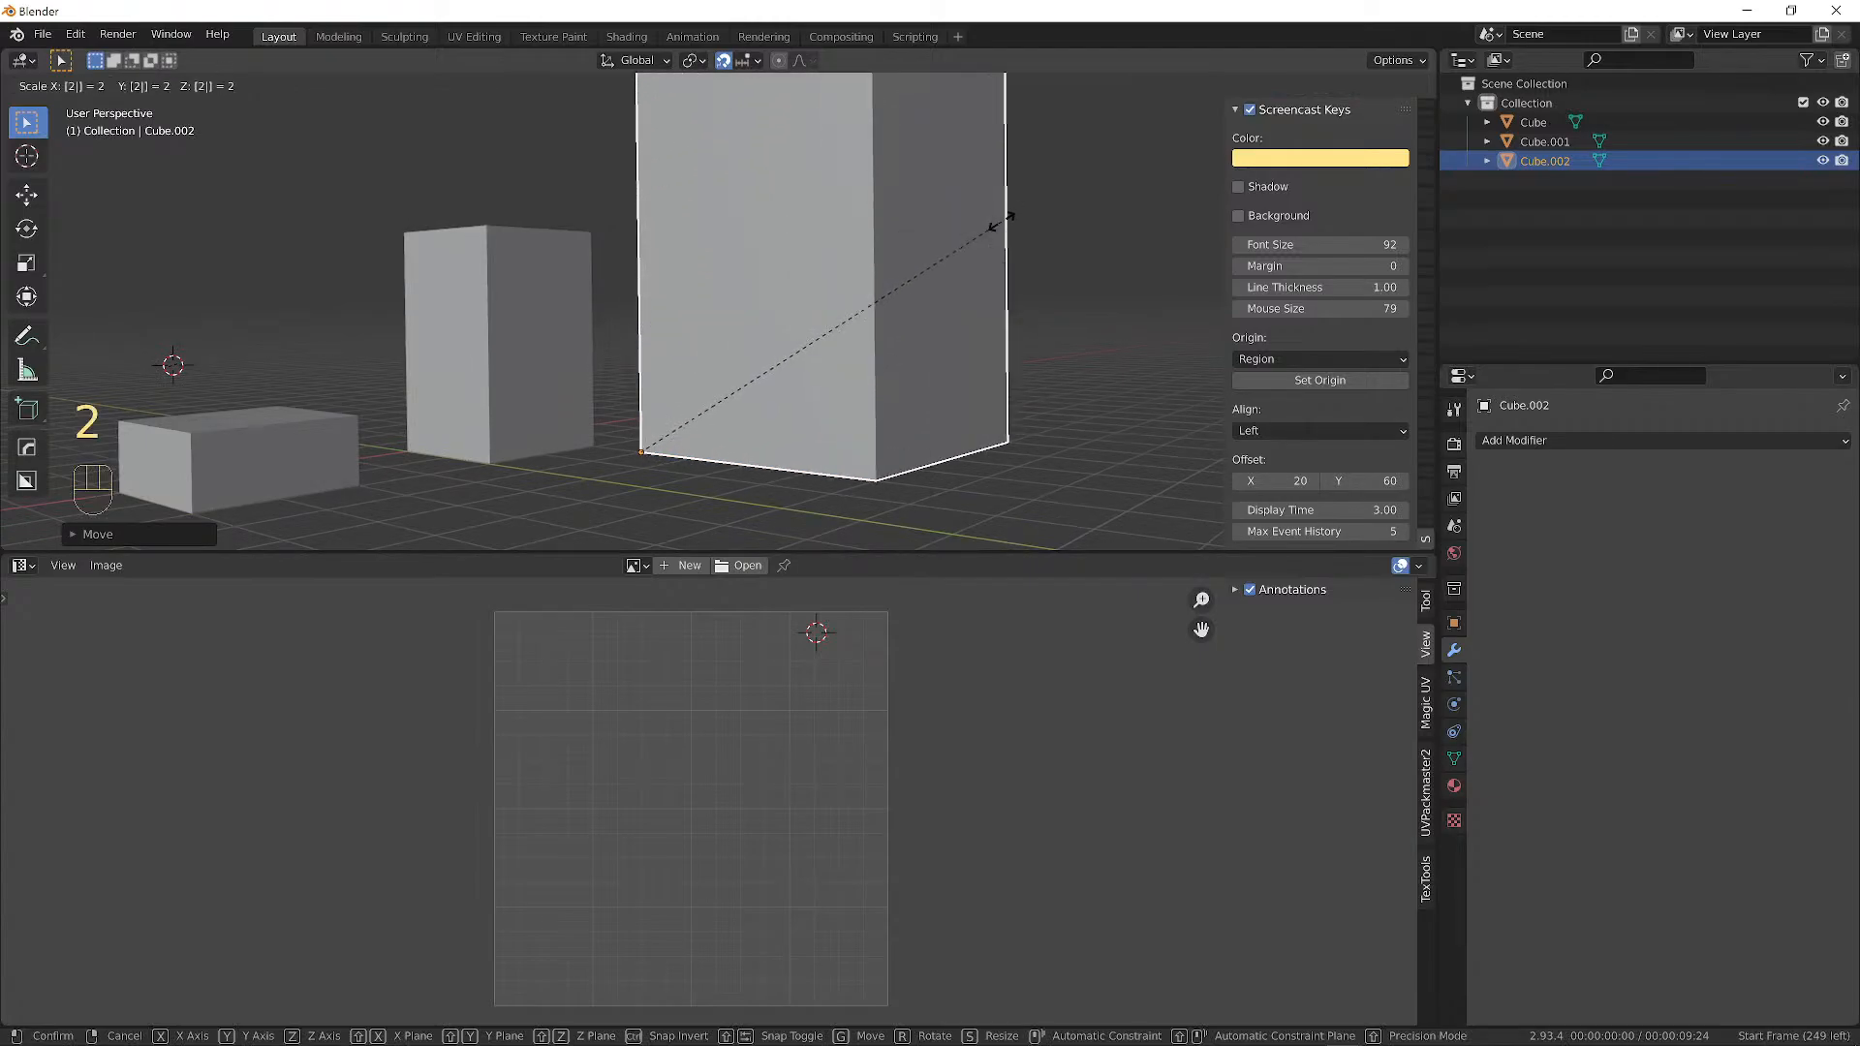
pyautogui.click(1002, 221)
pyautogui.moveTo(1002, 221); pyautogui.dragTo(1006, 240, button='middle')
pyautogui.press('s')
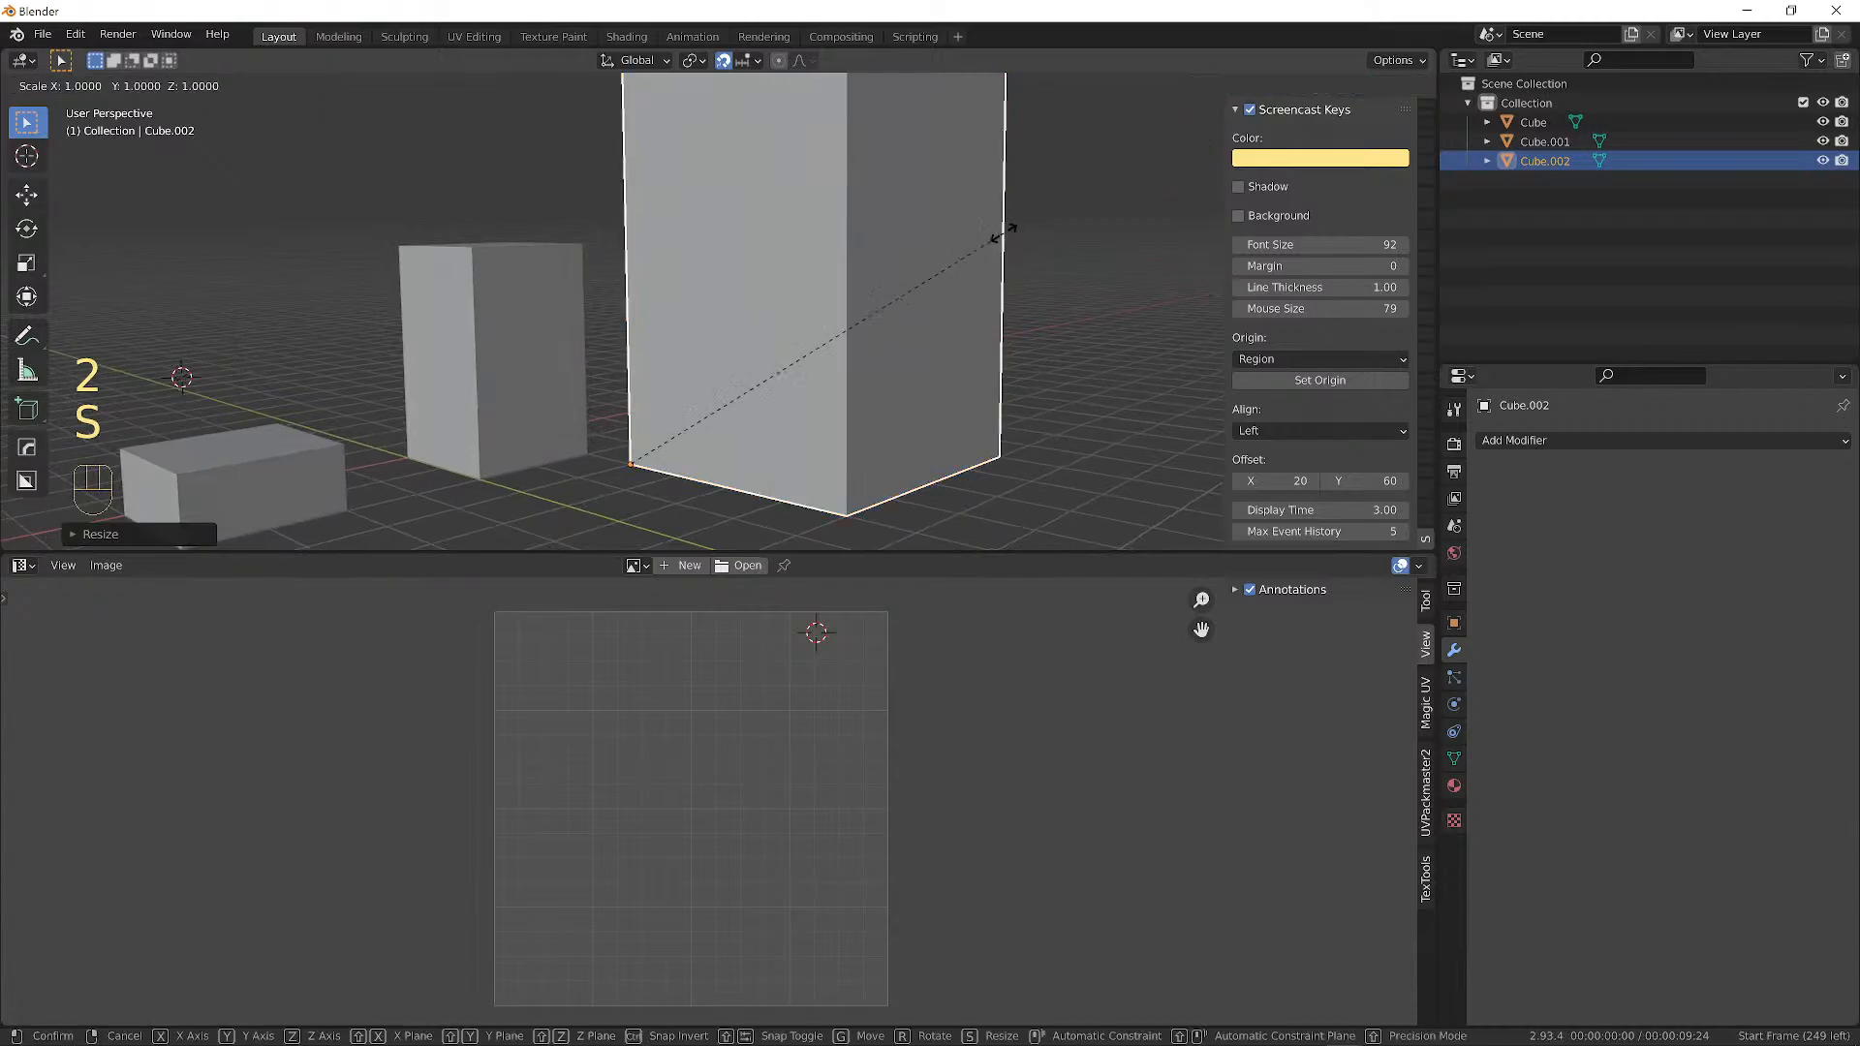
pyautogui.press('z')
pyautogui.click(722, 472)
pyautogui.moveTo(849, 349); pyautogui.dragTo(778, 383, button='middle')
pyautogui.scroll(-4, 746, 335)
# Rotate the flattened box 90 degrees around Z.
pyautogui.press('r')
pyautogui.press('z')
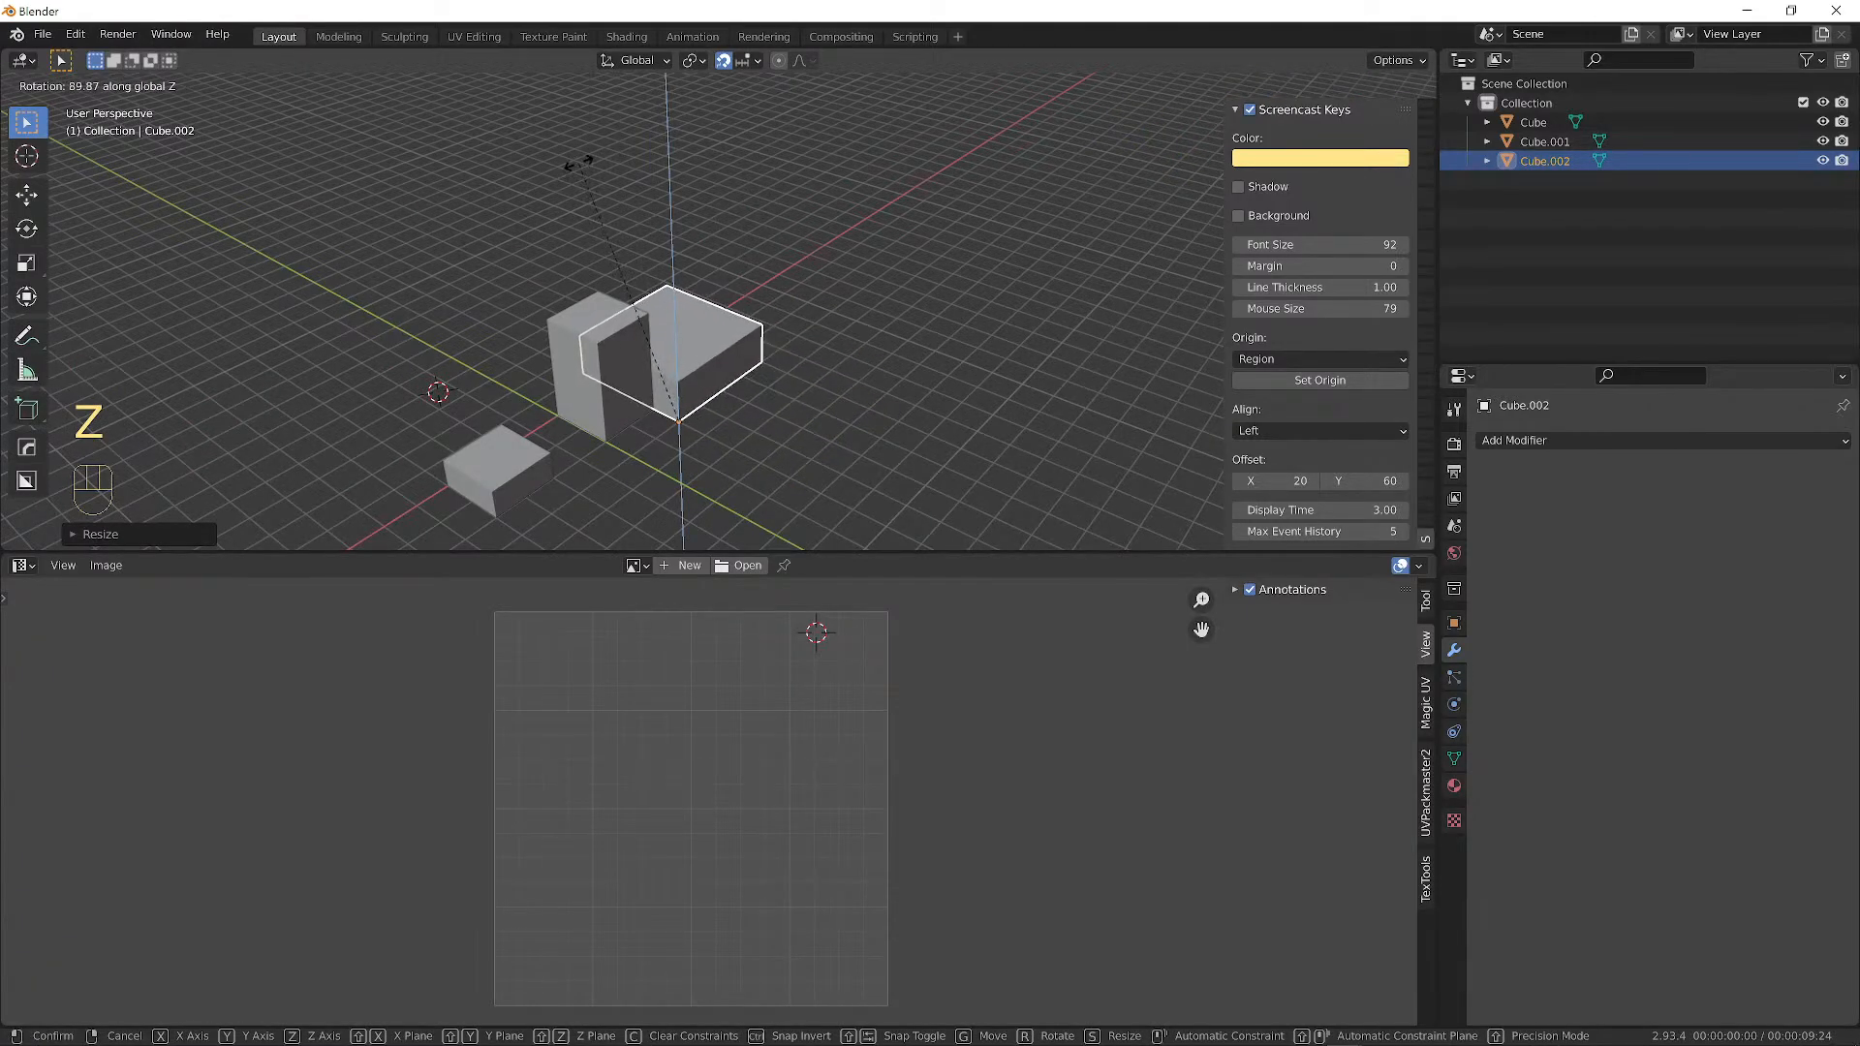
pyautogui.press('9')
pyautogui.press('0')
pyautogui.press('Return')
pyautogui.moveTo(787, 381); pyautogui.dragTo(930, 391, button='middle')
pyautogui.scroll(5, 708, 343)
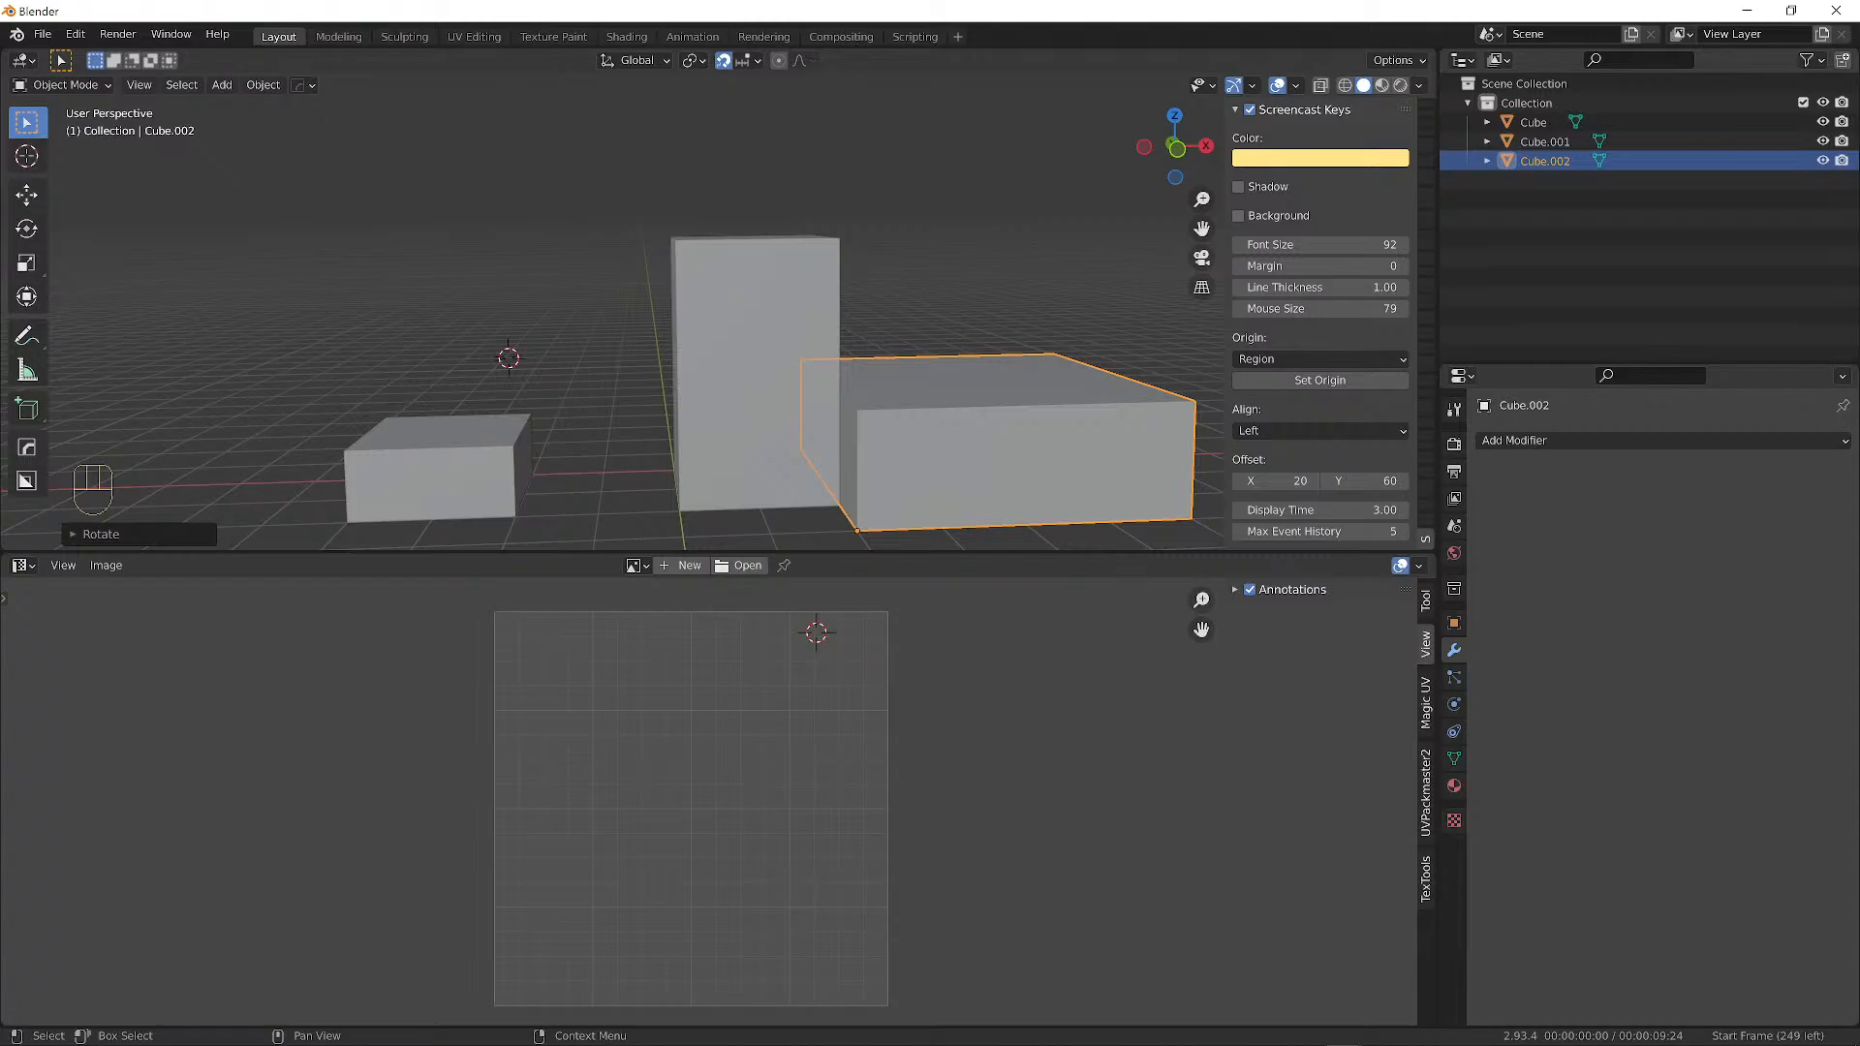
pyautogui.keyDown('alt'); pyautogui.moveTo(765, 345); pyautogui.dragTo(756, 281); pyautogui.keyUp('alt')
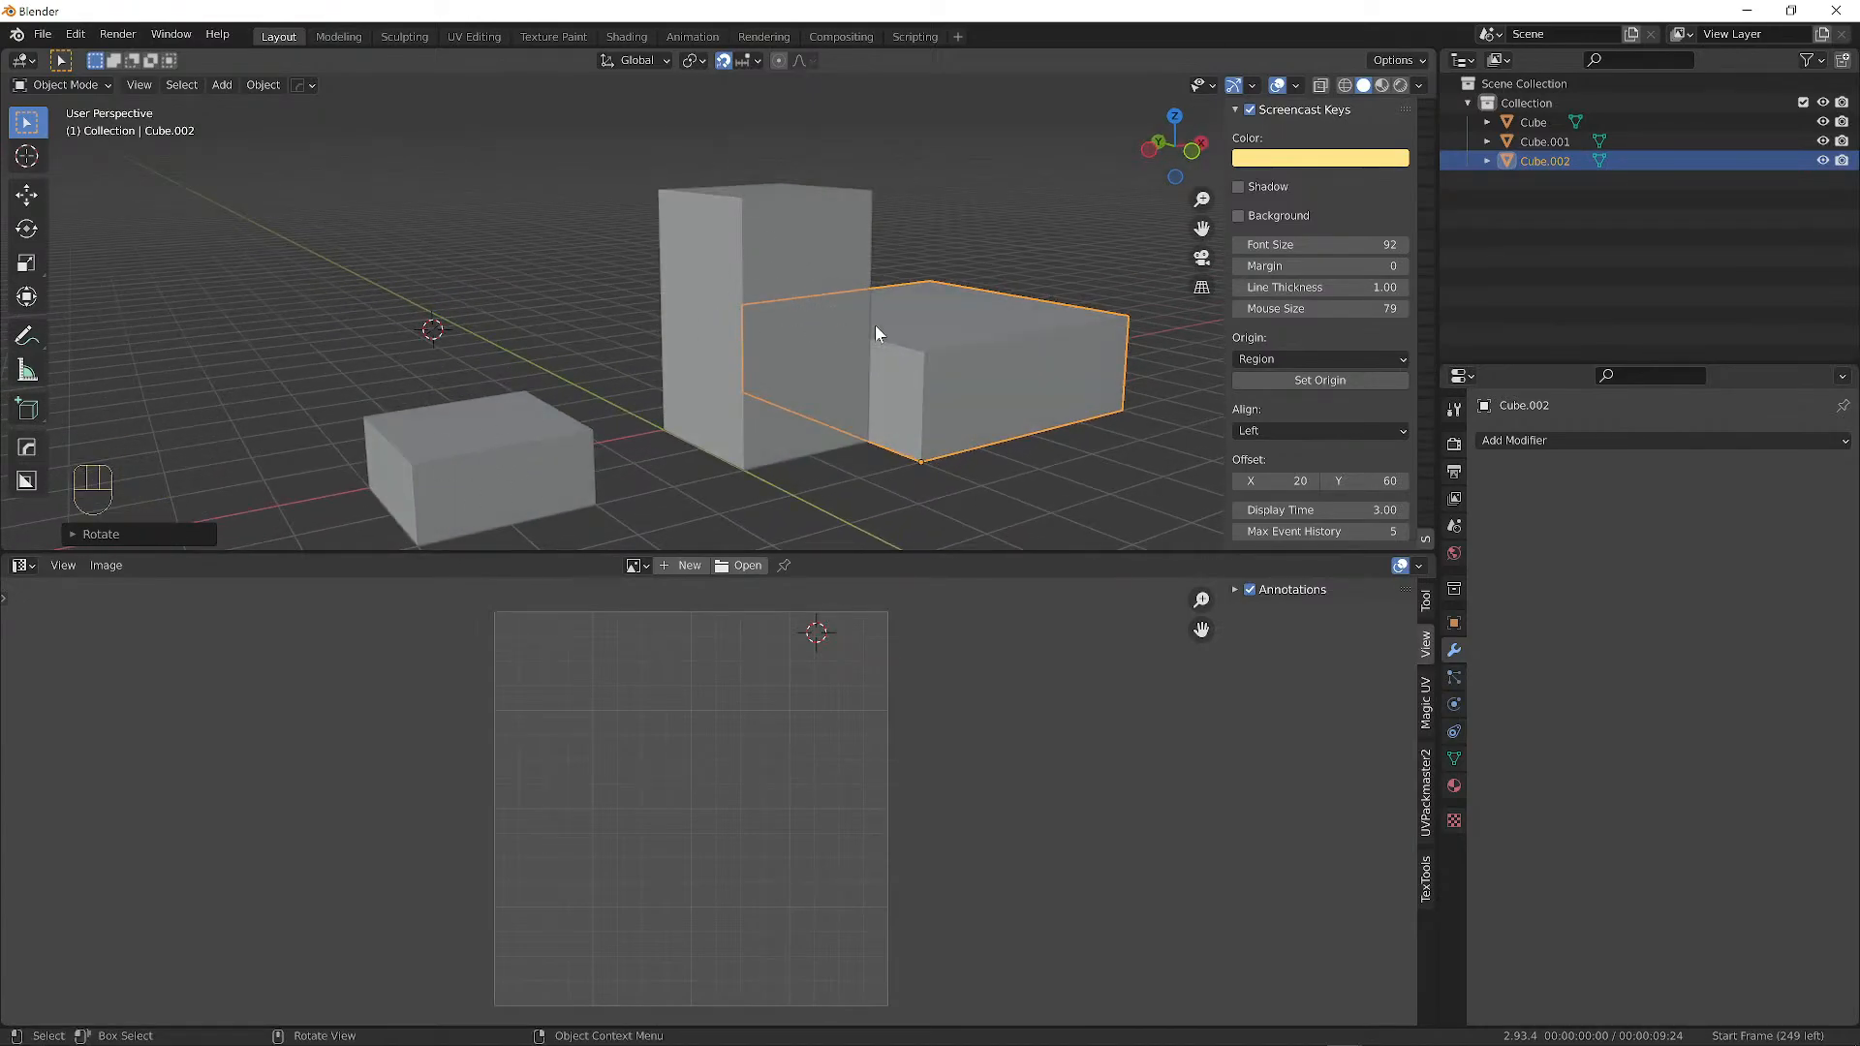
pyautogui.keyDown('alt'); pyautogui.moveTo(877, 333); pyautogui.dragTo(852, 215); pyautogui.keyUp('alt')
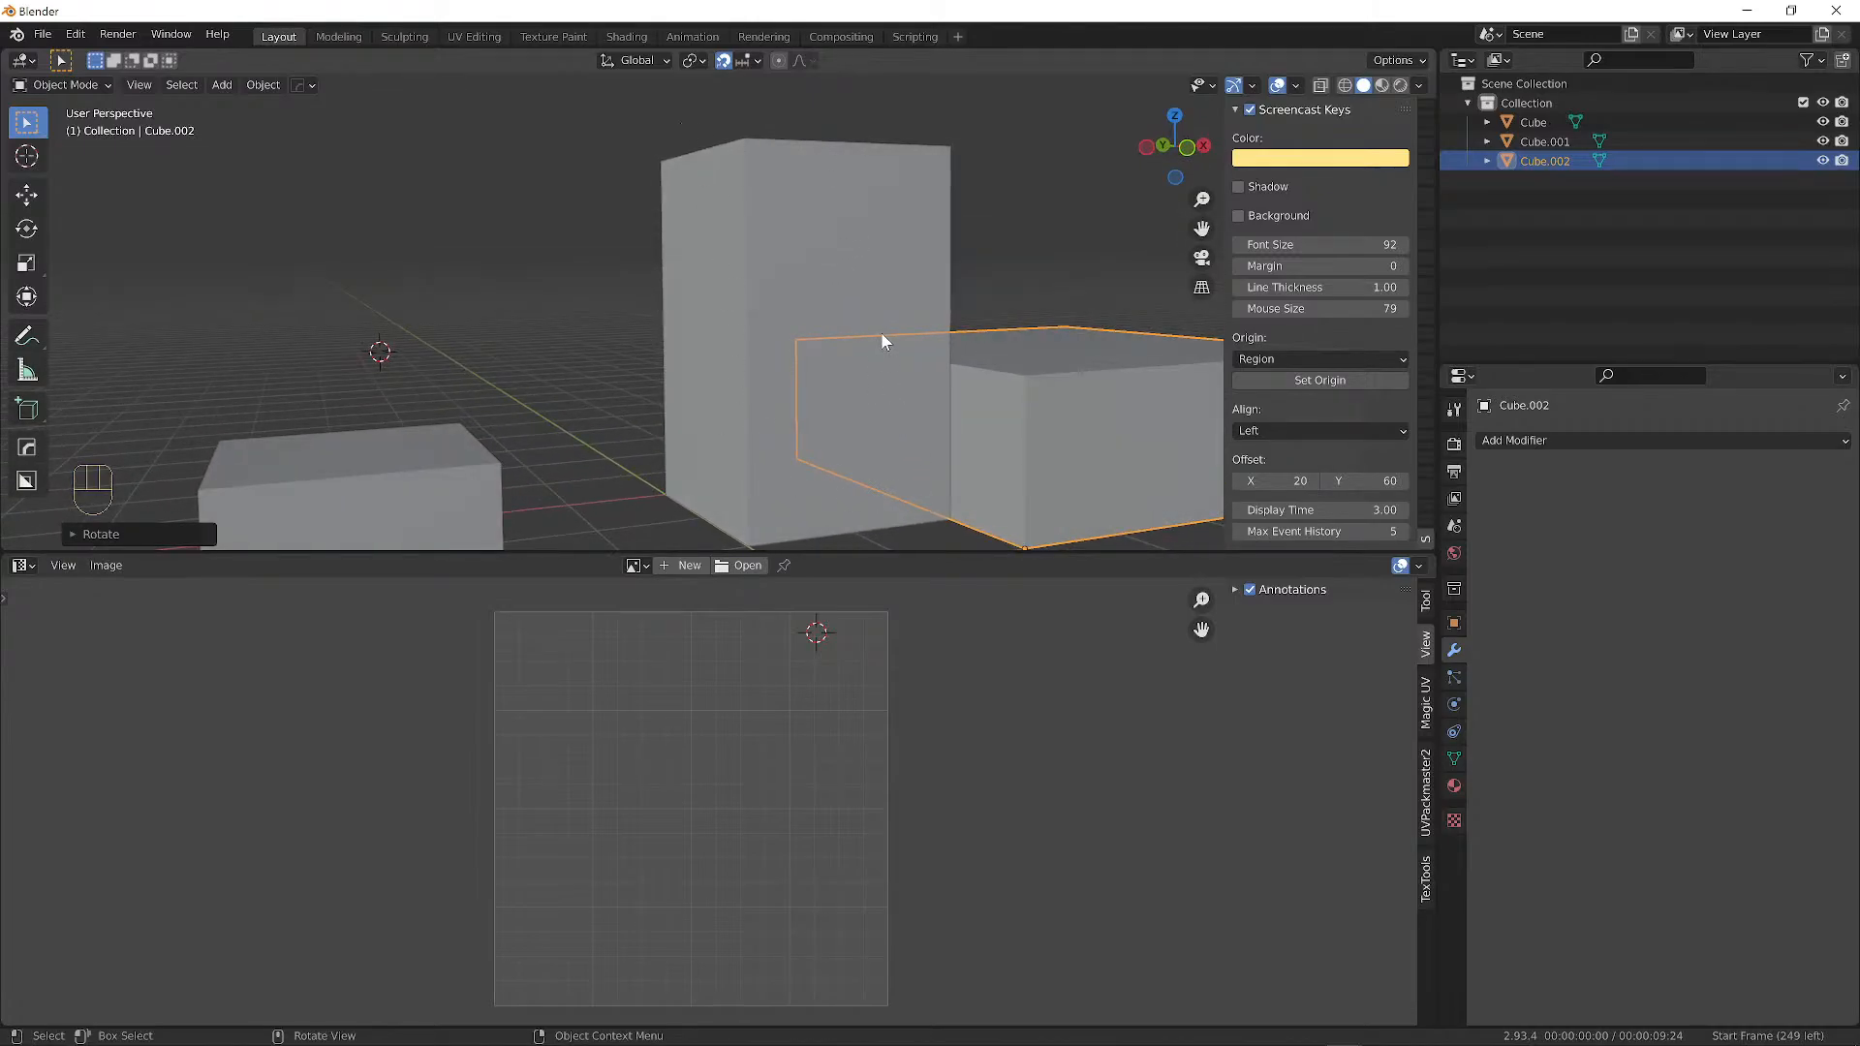
pyautogui.keyDown('alt'); pyautogui.moveTo(921, 357); pyautogui.dragTo(956, 309); pyautogui.keyUp('alt')
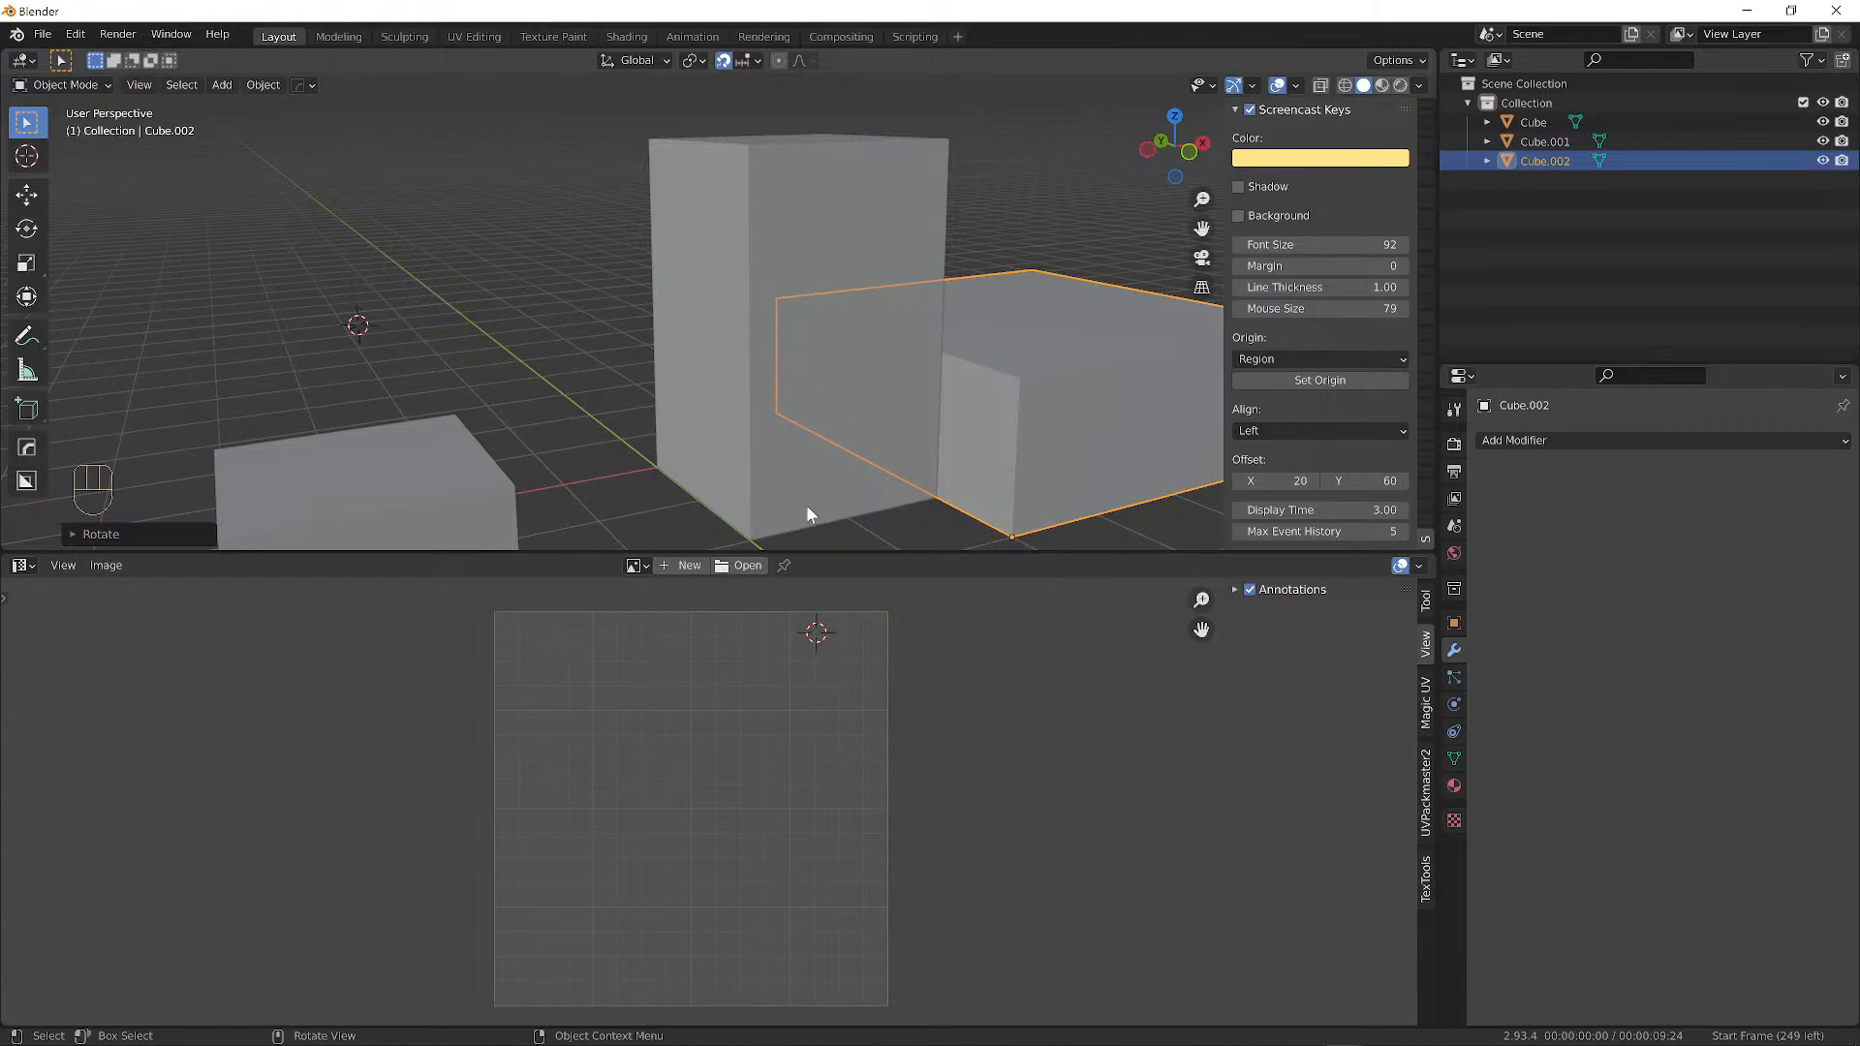
pyautogui.moveTo(730, 424)
pyautogui.keyDown('alt'); pyautogui.mouseDown()
pyautogui.moveTo(682, 393)
pyautogui.moveTo(682, 349)
pyautogui.moveTo(752, 429)
pyautogui.moveTo(717, 428)
pyautogui.mouseUp(); pyautogui.keyUp('alt')
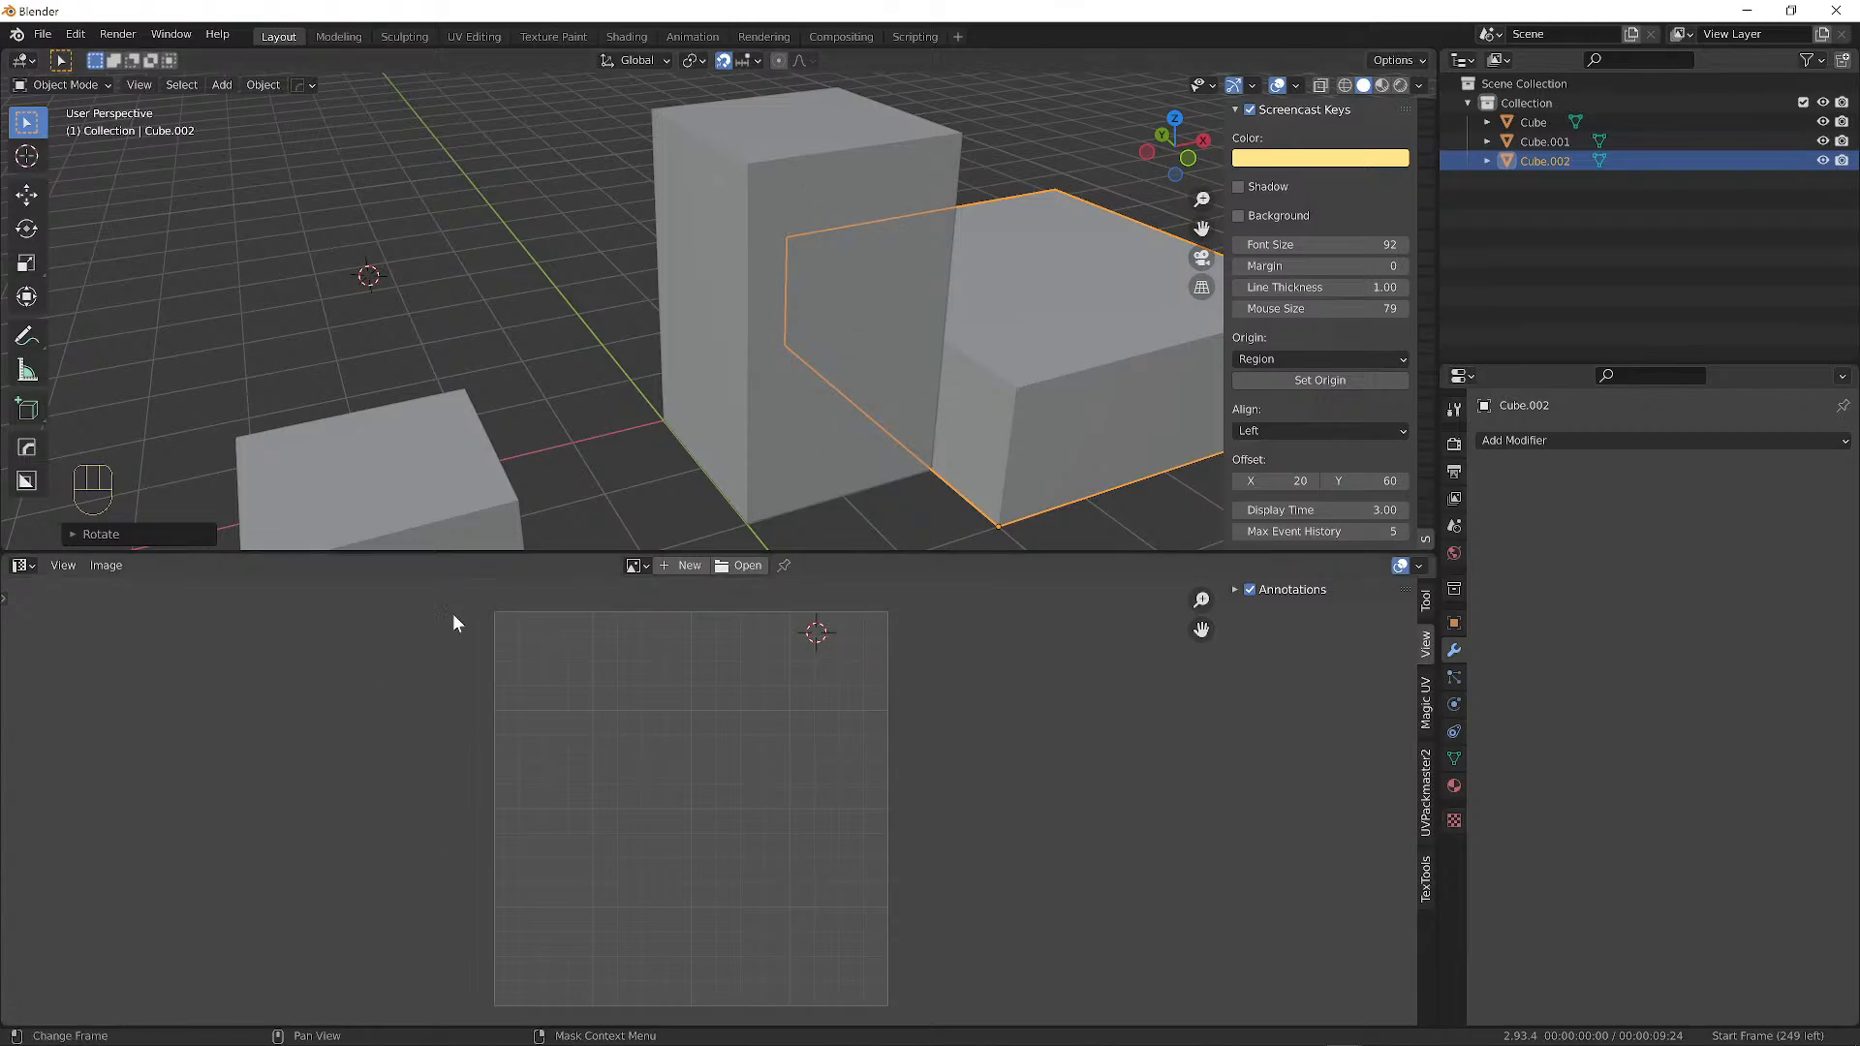
pyautogui.moveTo(790, 429); pyautogui.dragTo(775, 444, button='middle')
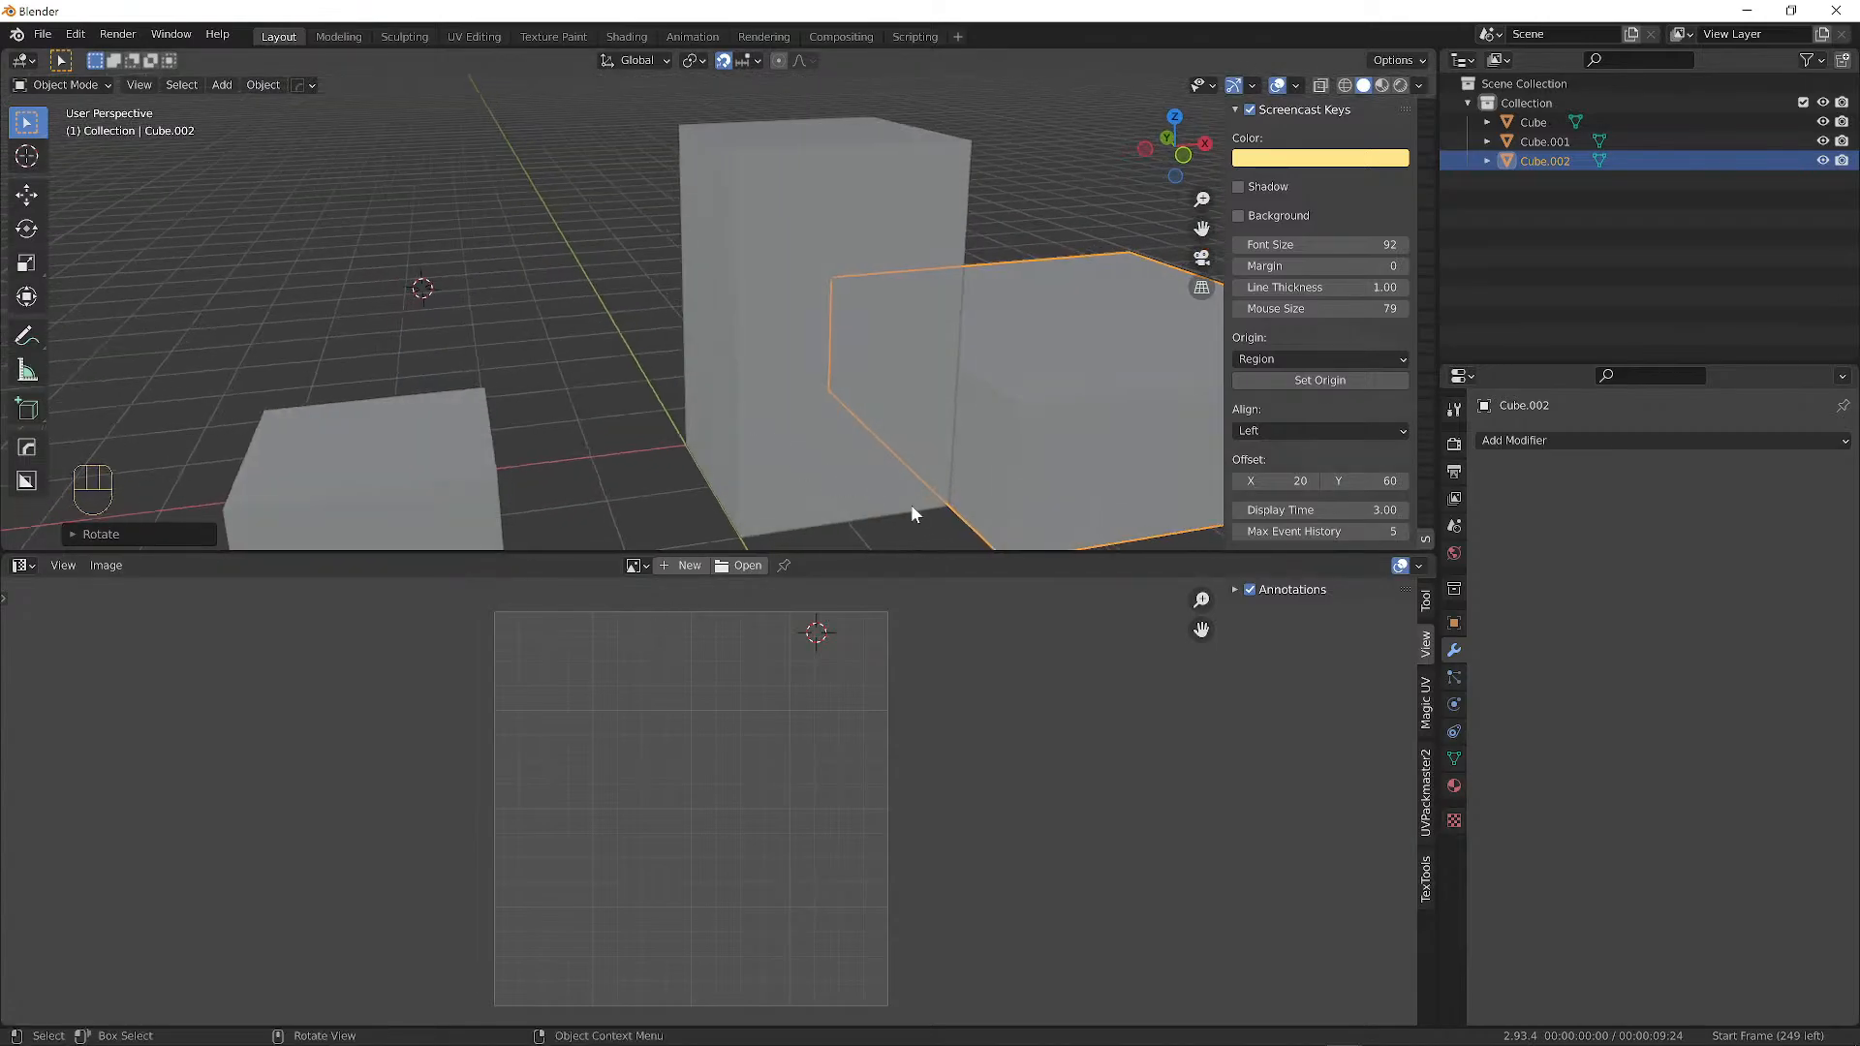
# Hide the 3D view's sidebar and enlarge the viewport over the image editor.
pyautogui.moveTo(913, 511); pyautogui.dragTo(833, 418, button='middle')
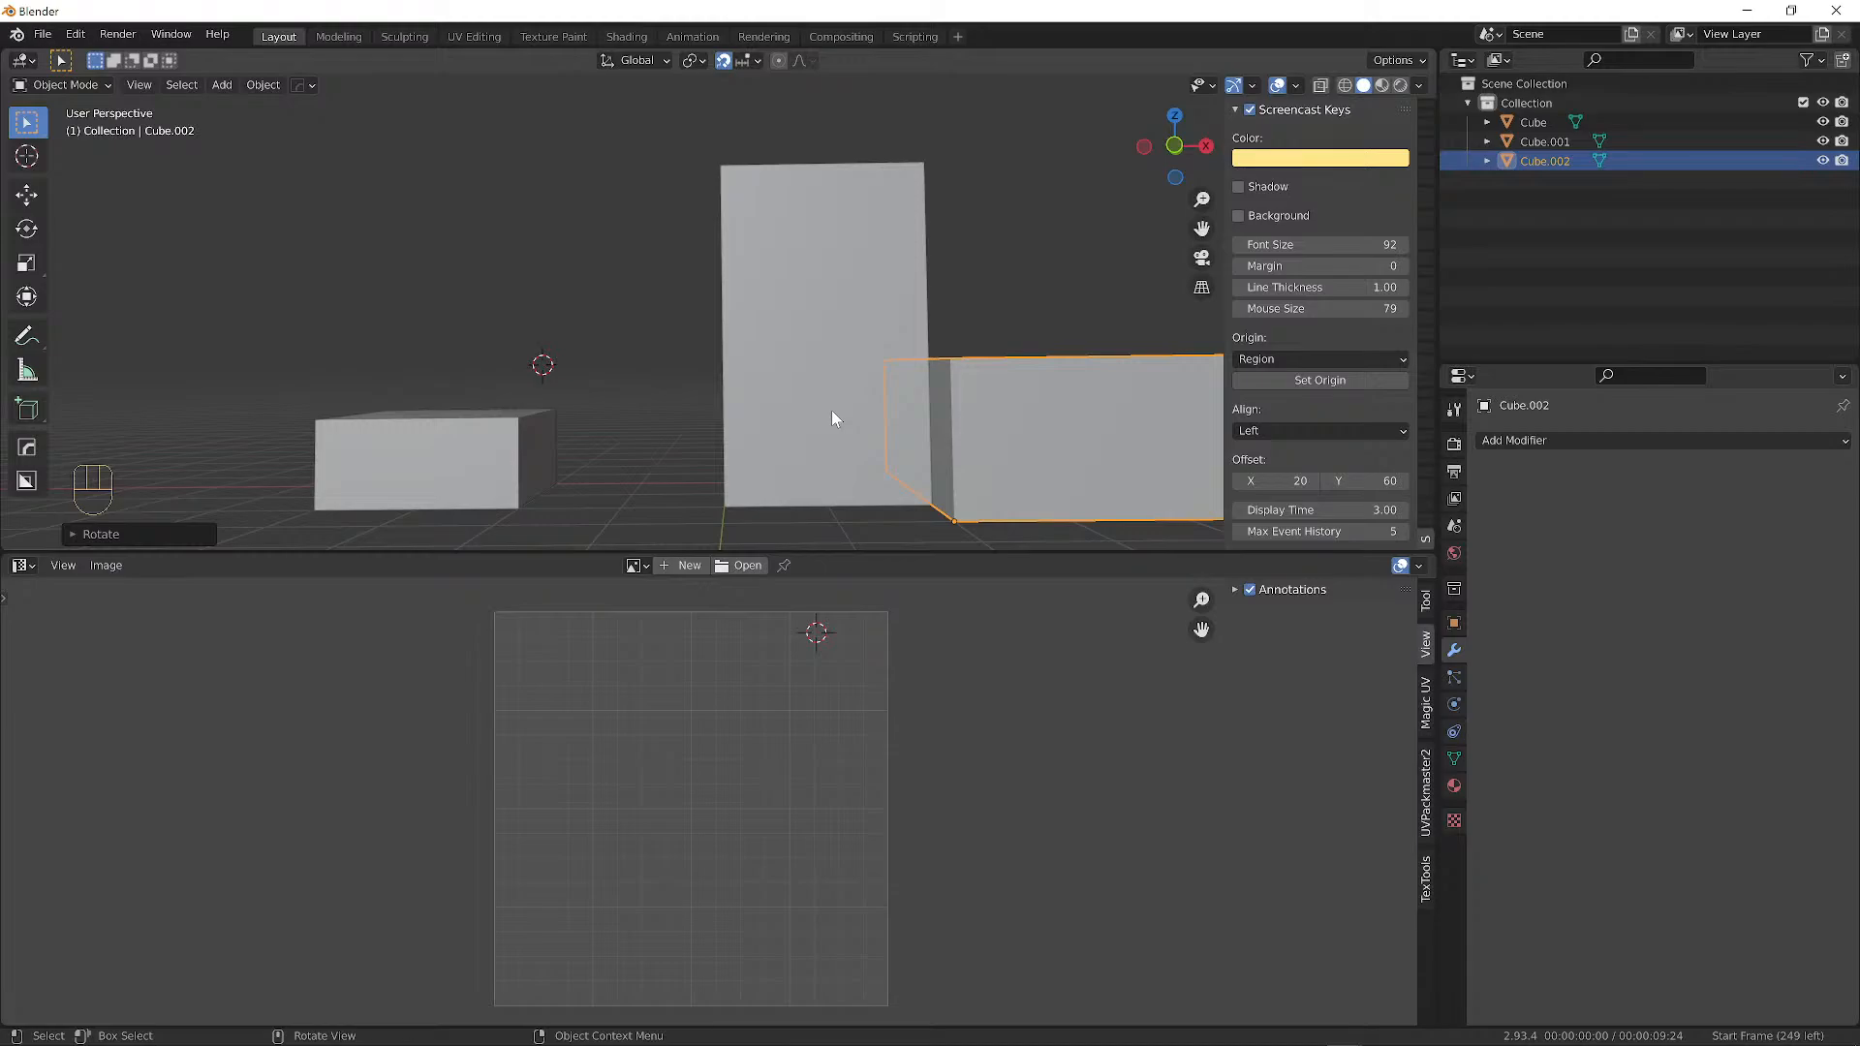
pyautogui.moveTo(885, 403); pyautogui.dragTo(732, 189, button='middle')
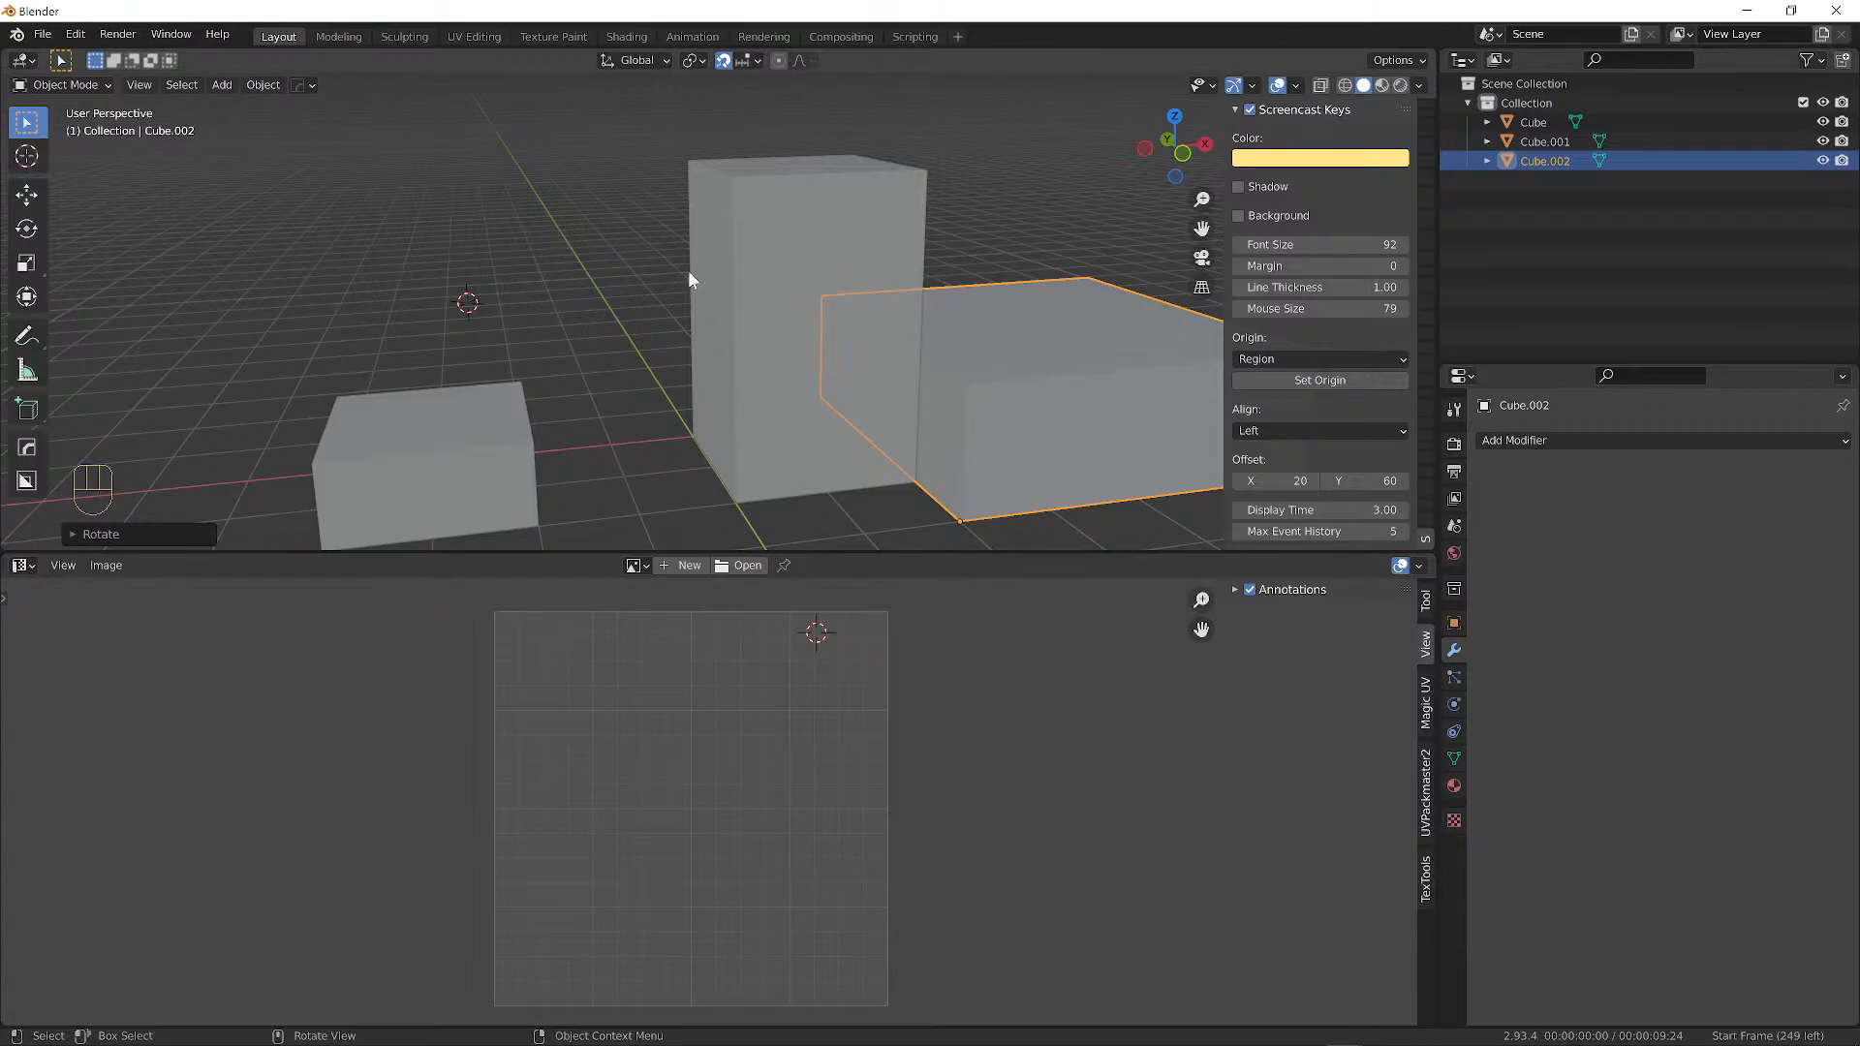
pyautogui.moveTo(689, 278); pyautogui.dragTo(747, 249, button='middle')
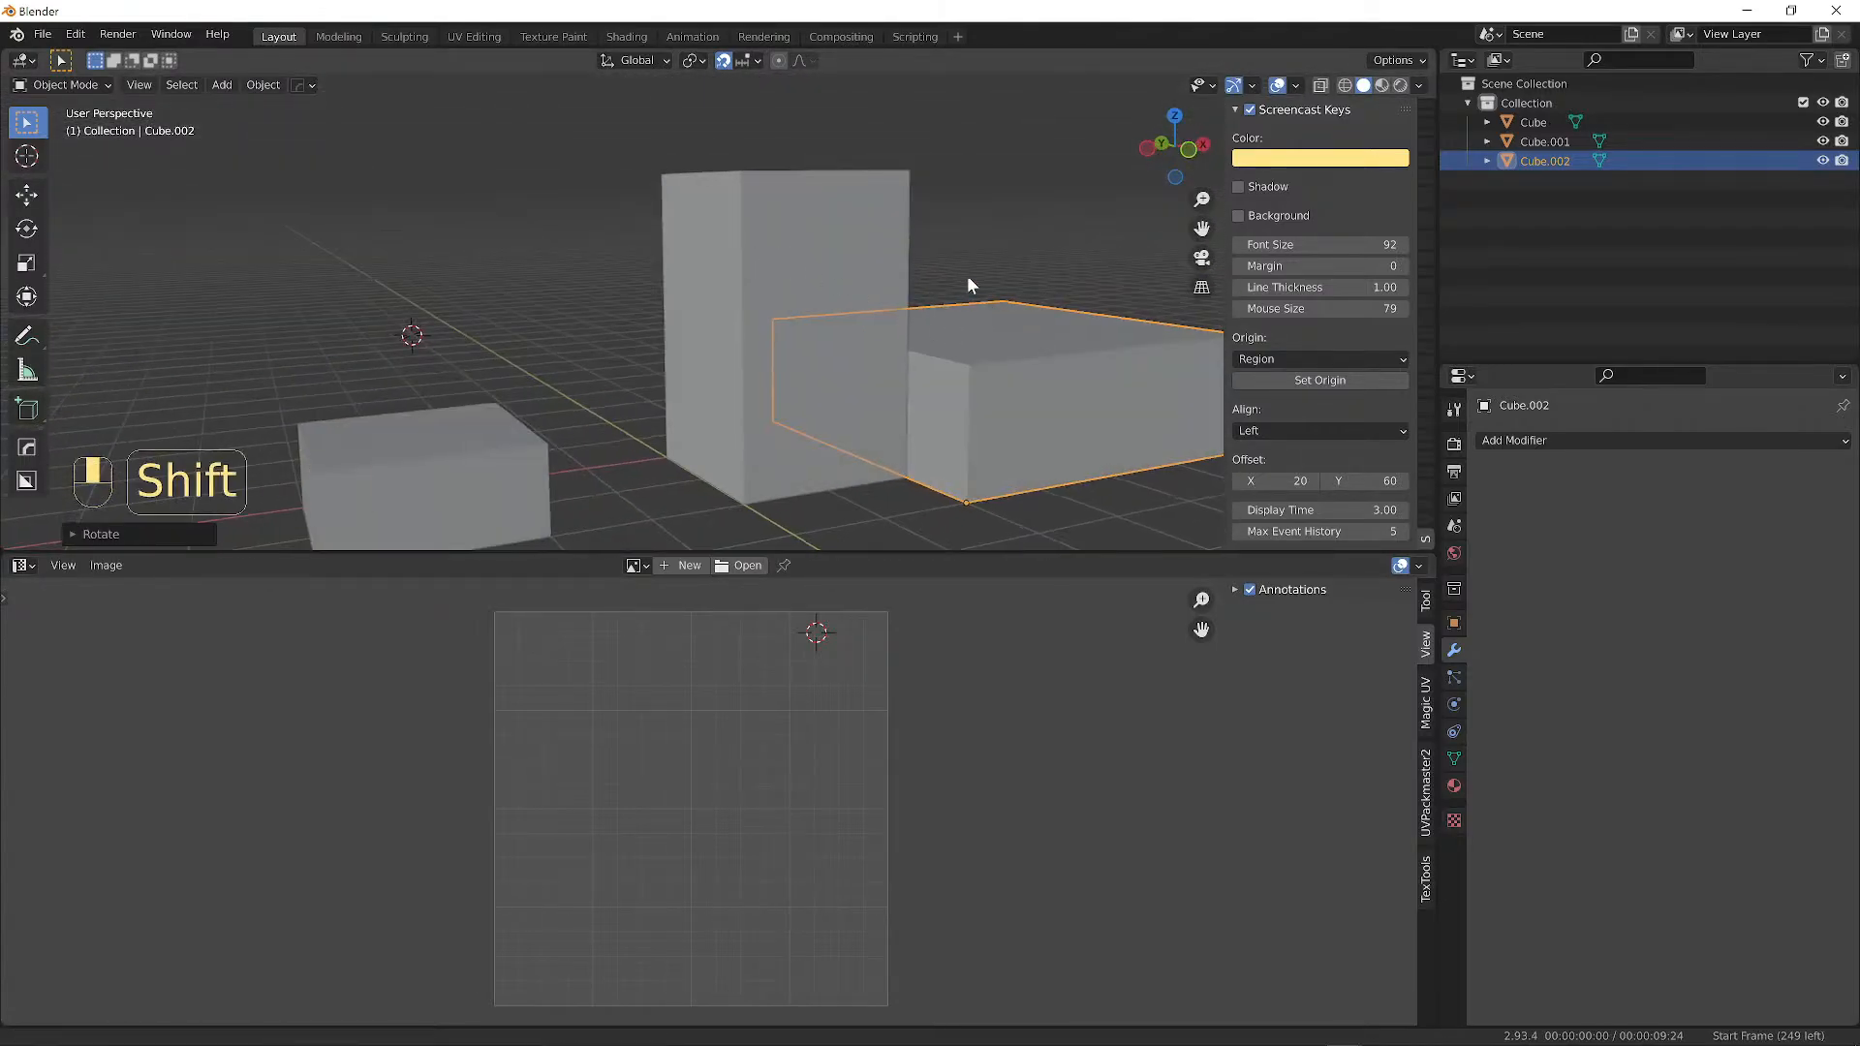
pyautogui.keyDown('shift'); pyautogui.moveTo(969, 284); pyautogui.dragTo(884, 278, button='middle'); pyautogui.keyUp('shift')
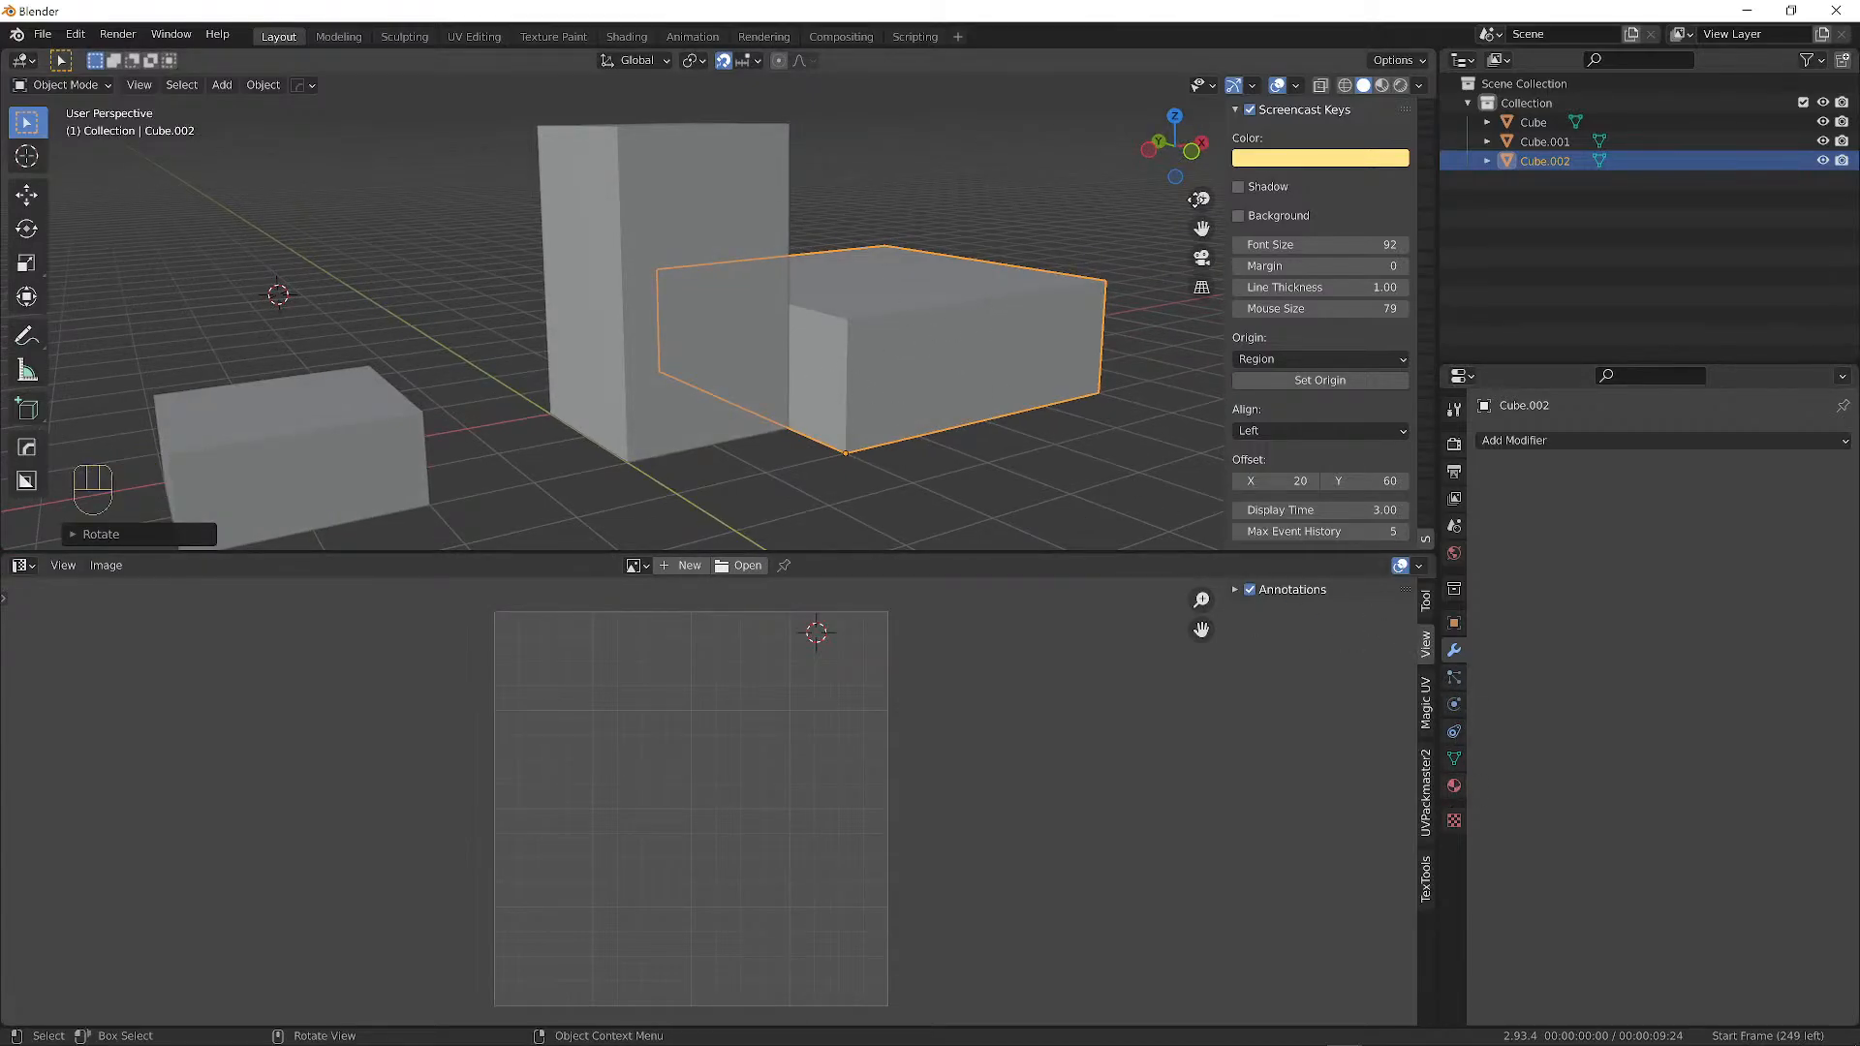
pyautogui.press('n')
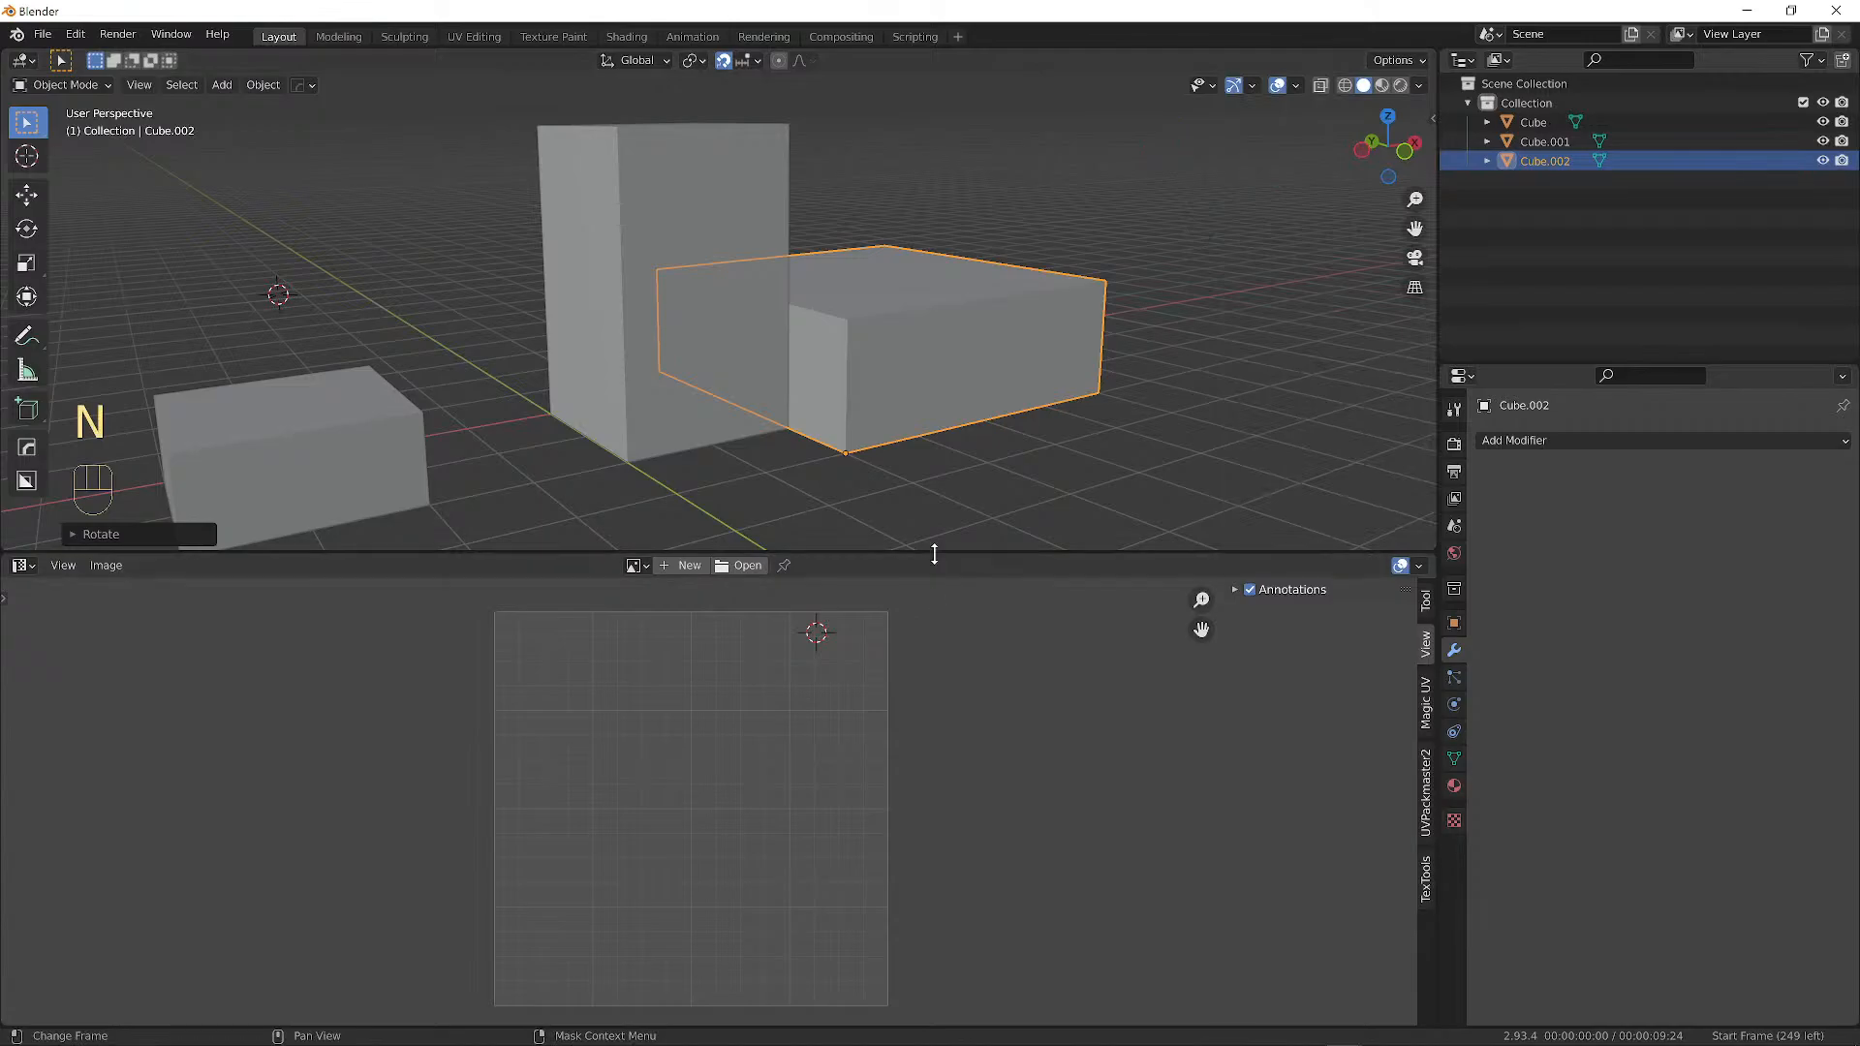
pyautogui.moveTo(934, 553); pyautogui.dragTo(950, 910)
# Select the small, tall and wide boxes one at a time, in turn.
pyautogui.moveTo(664, 451); pyautogui.dragTo(409, 527, button='middle')
pyautogui.rightClick(410, 500)
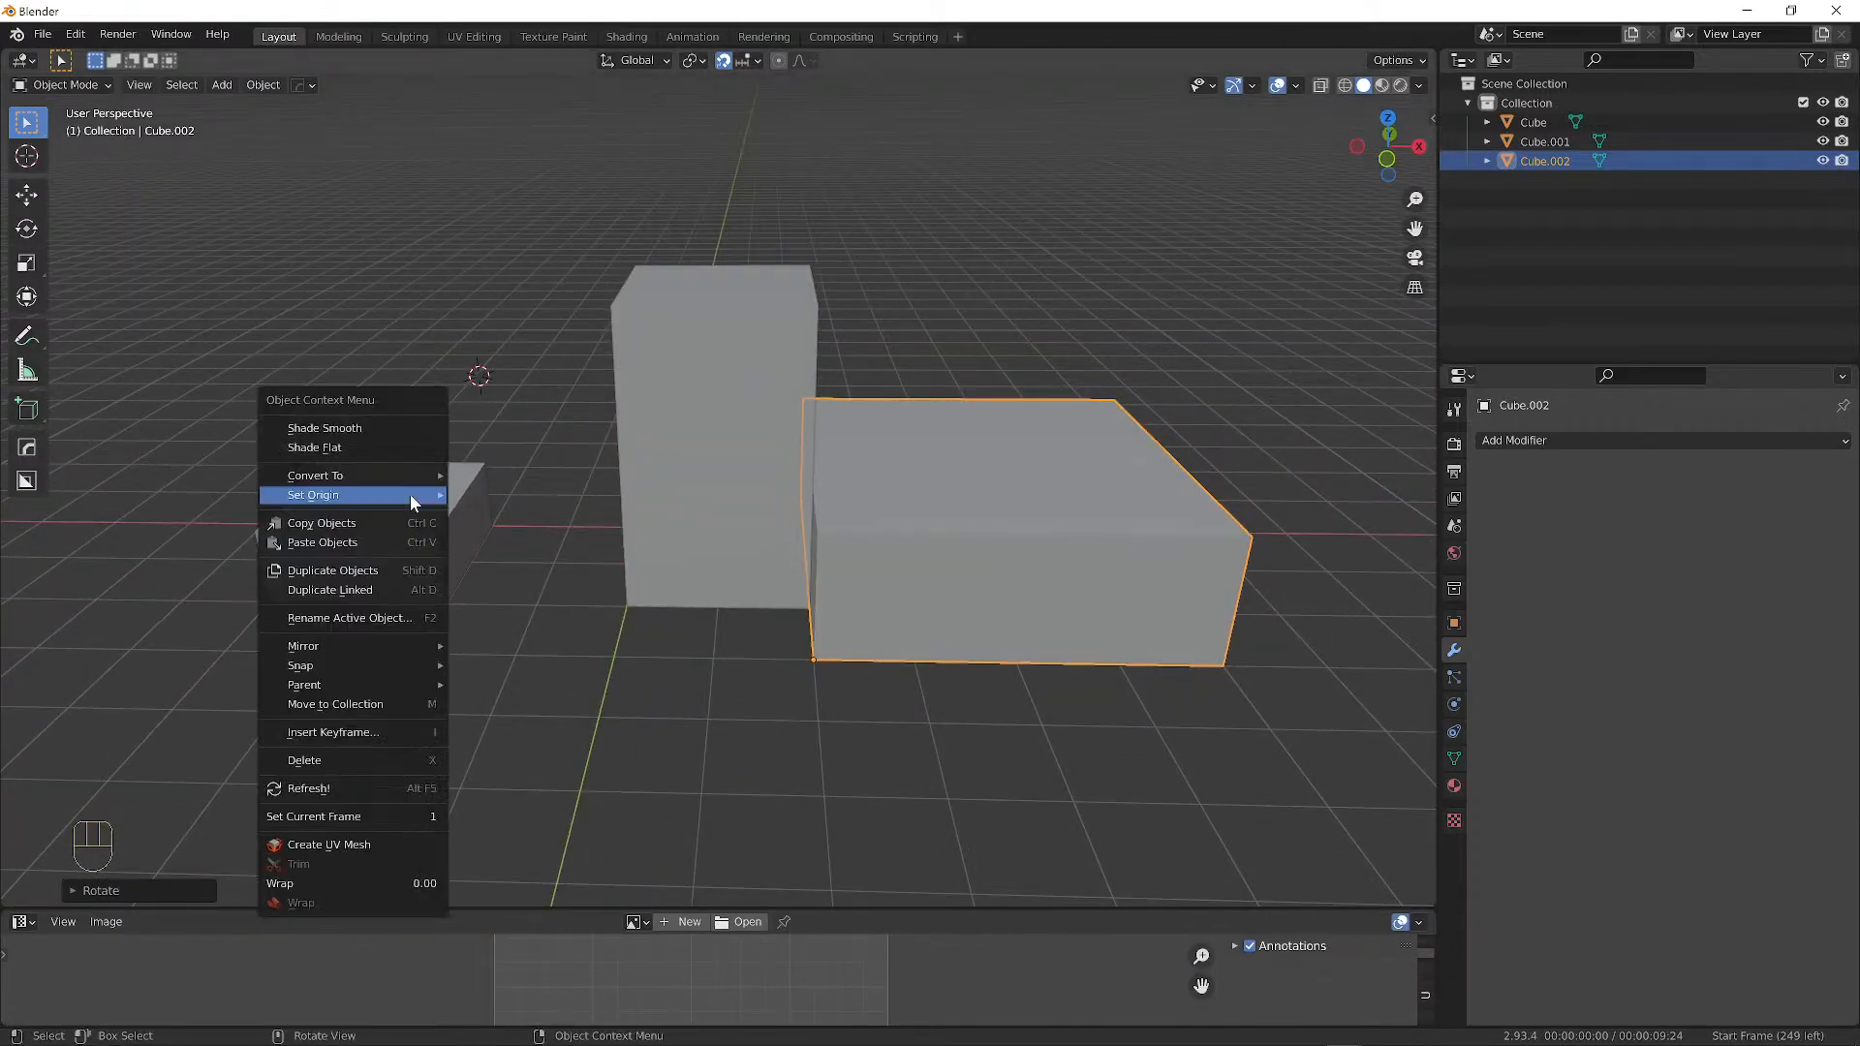
pyautogui.click(752, 380)
pyautogui.click(748, 451)
pyautogui.click(748, 452)
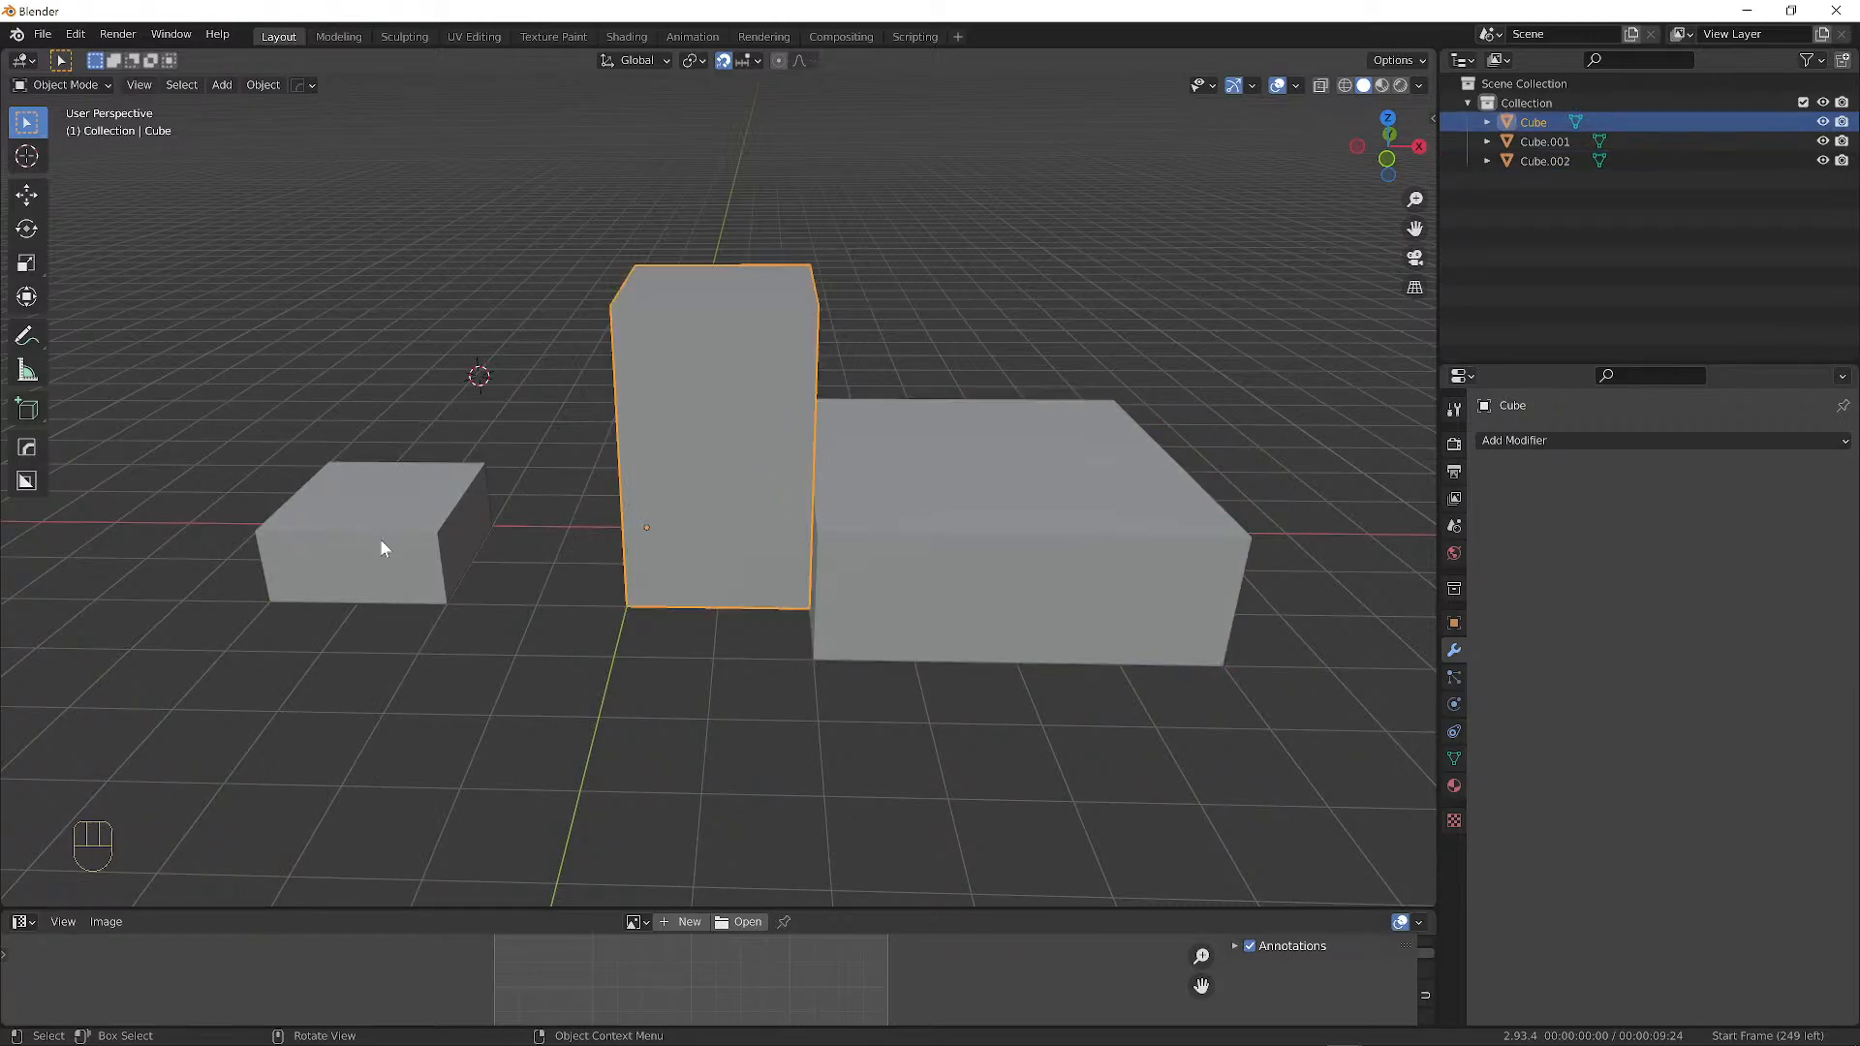
pyautogui.click(380, 539)
pyautogui.click(723, 335)
pyautogui.click(869, 372)
pyautogui.click(752, 380)
pyautogui.click(992, 510)
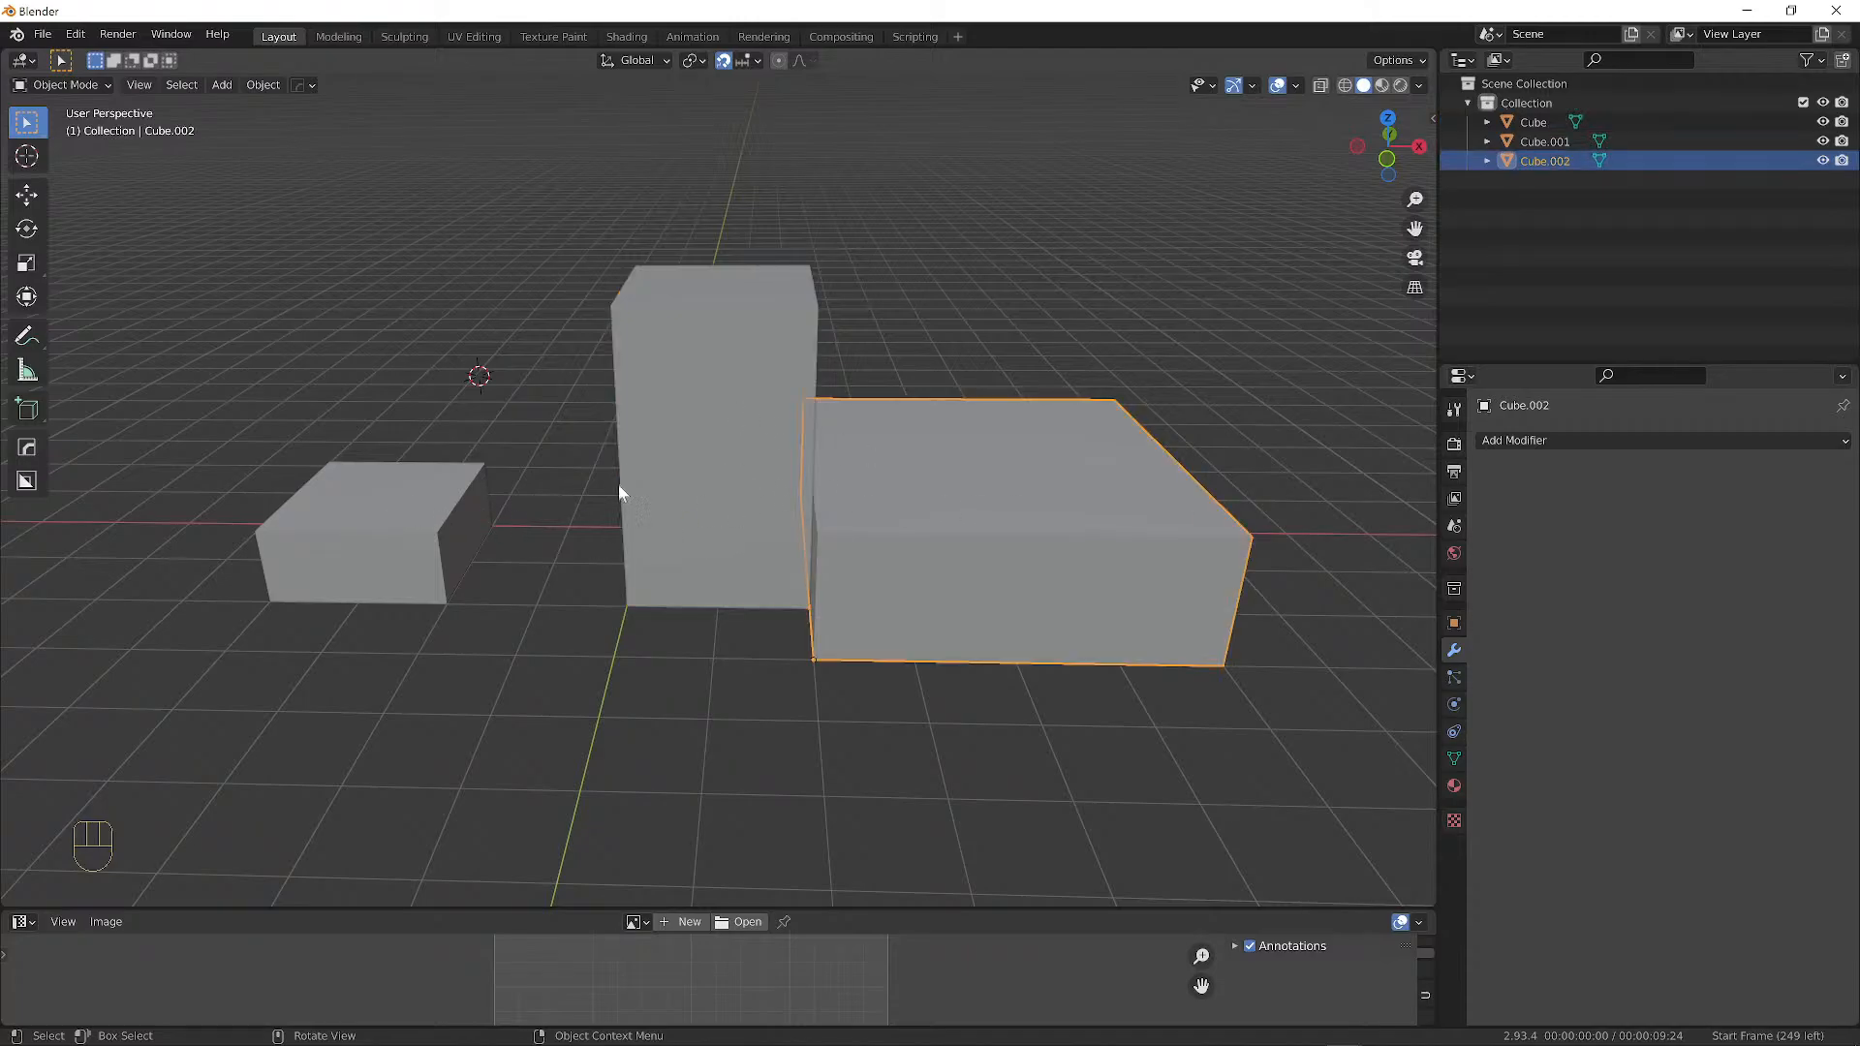
pyautogui.click(427, 503)
pyautogui.moveTo(428, 503); pyautogui.dragTo(874, 473, button='middle')
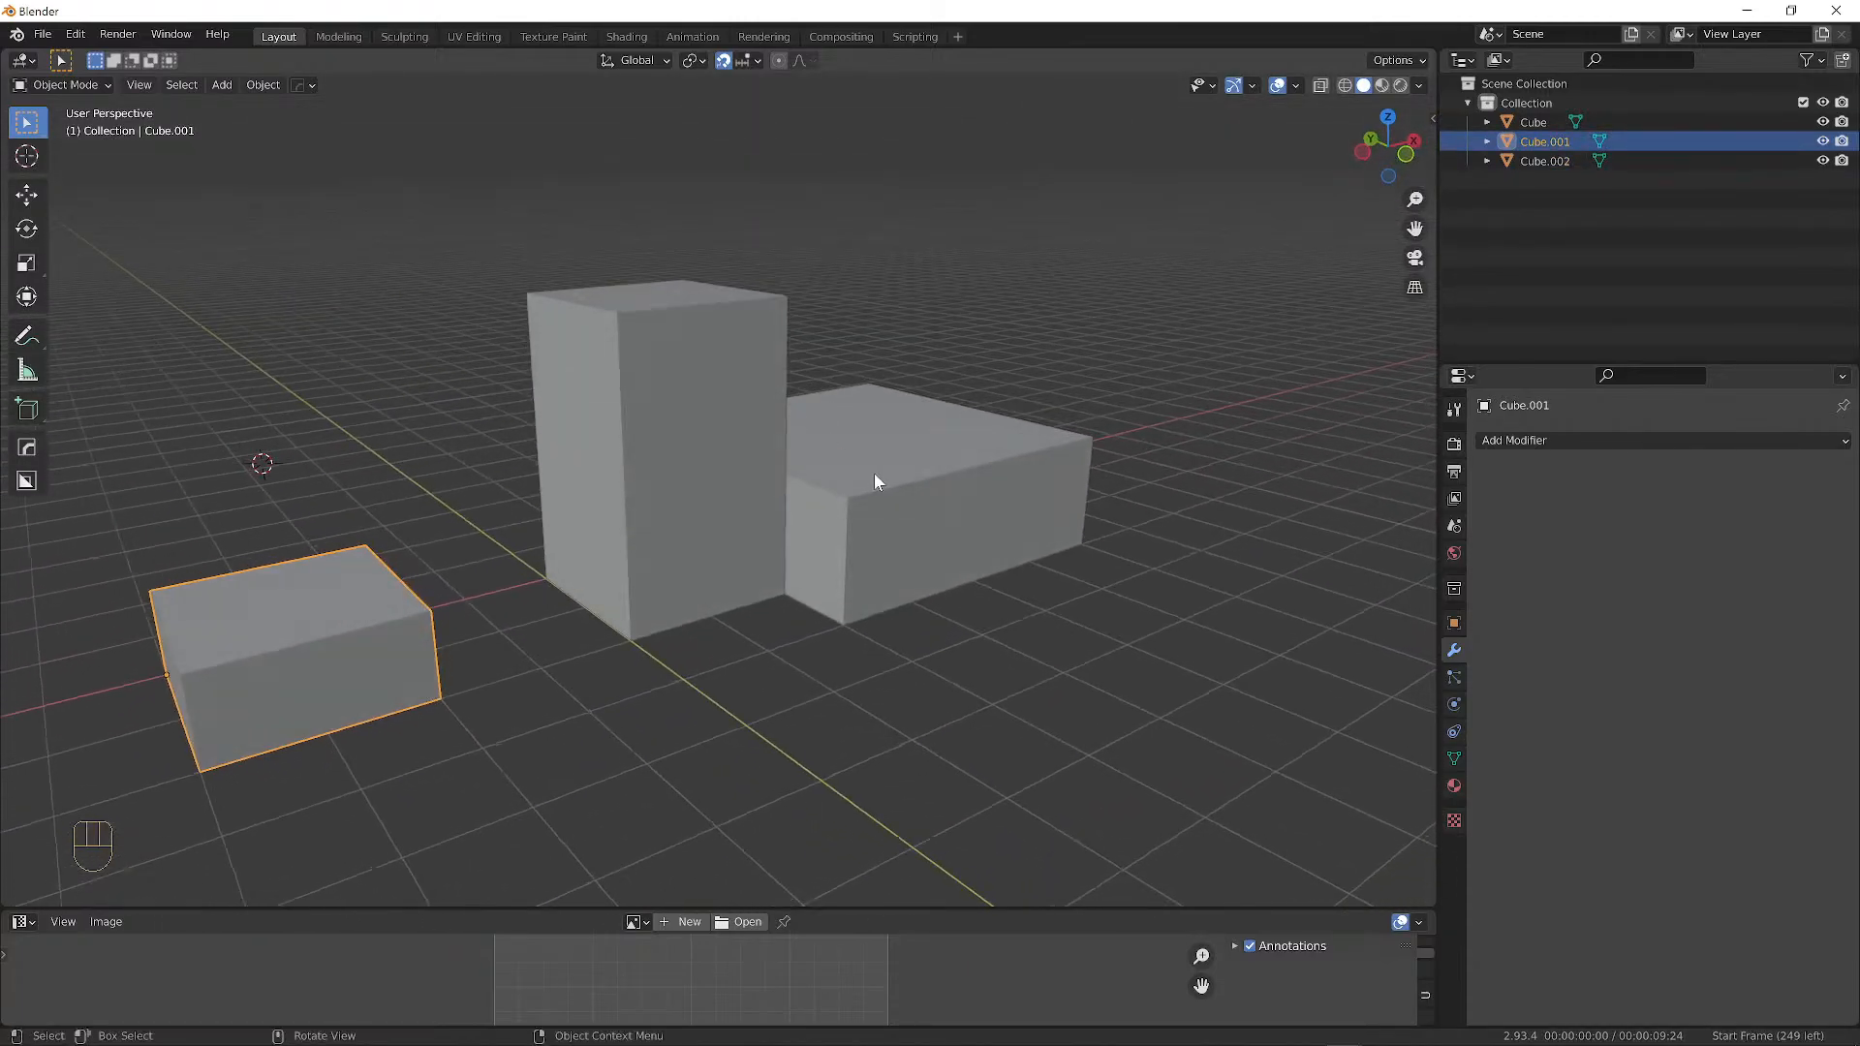
pyautogui.click(874, 473)
pyautogui.click(614, 436)
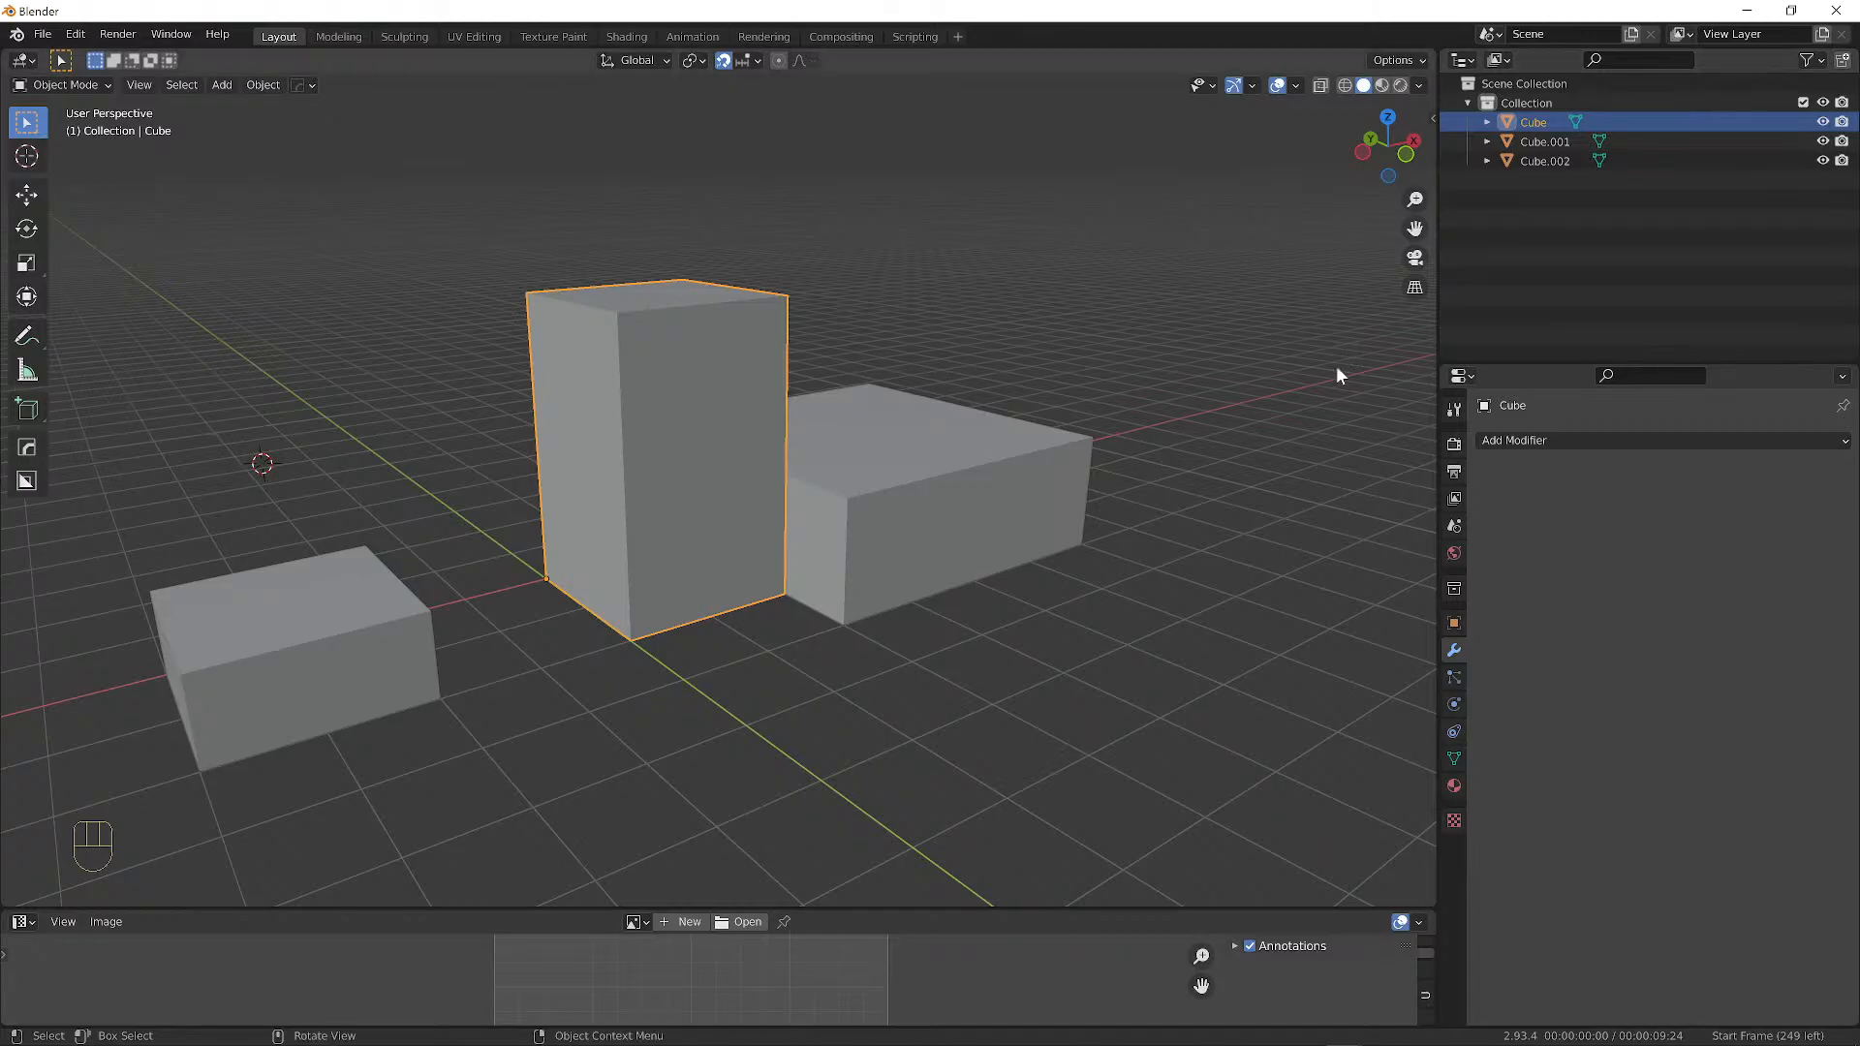
pyautogui.click(964, 446)
pyautogui.click(333, 624)
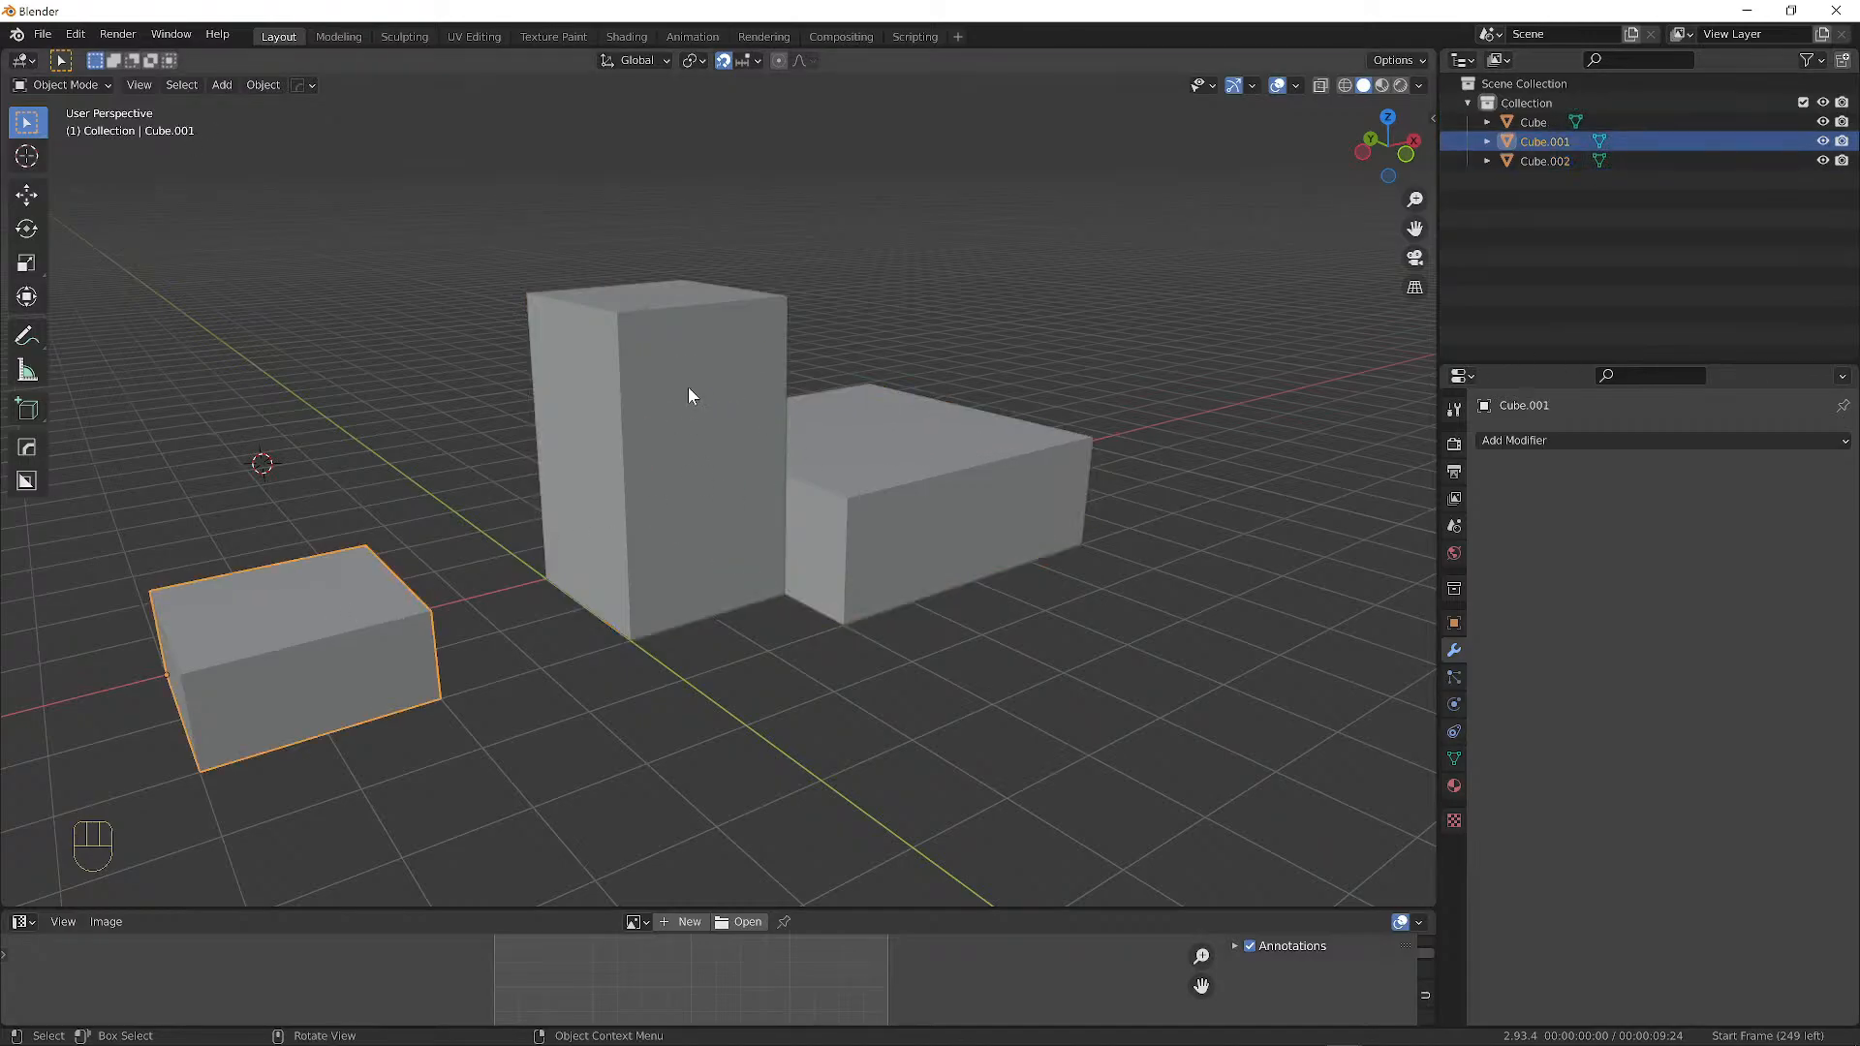
pyautogui.click(737, 388)
pyautogui.click(950, 405)
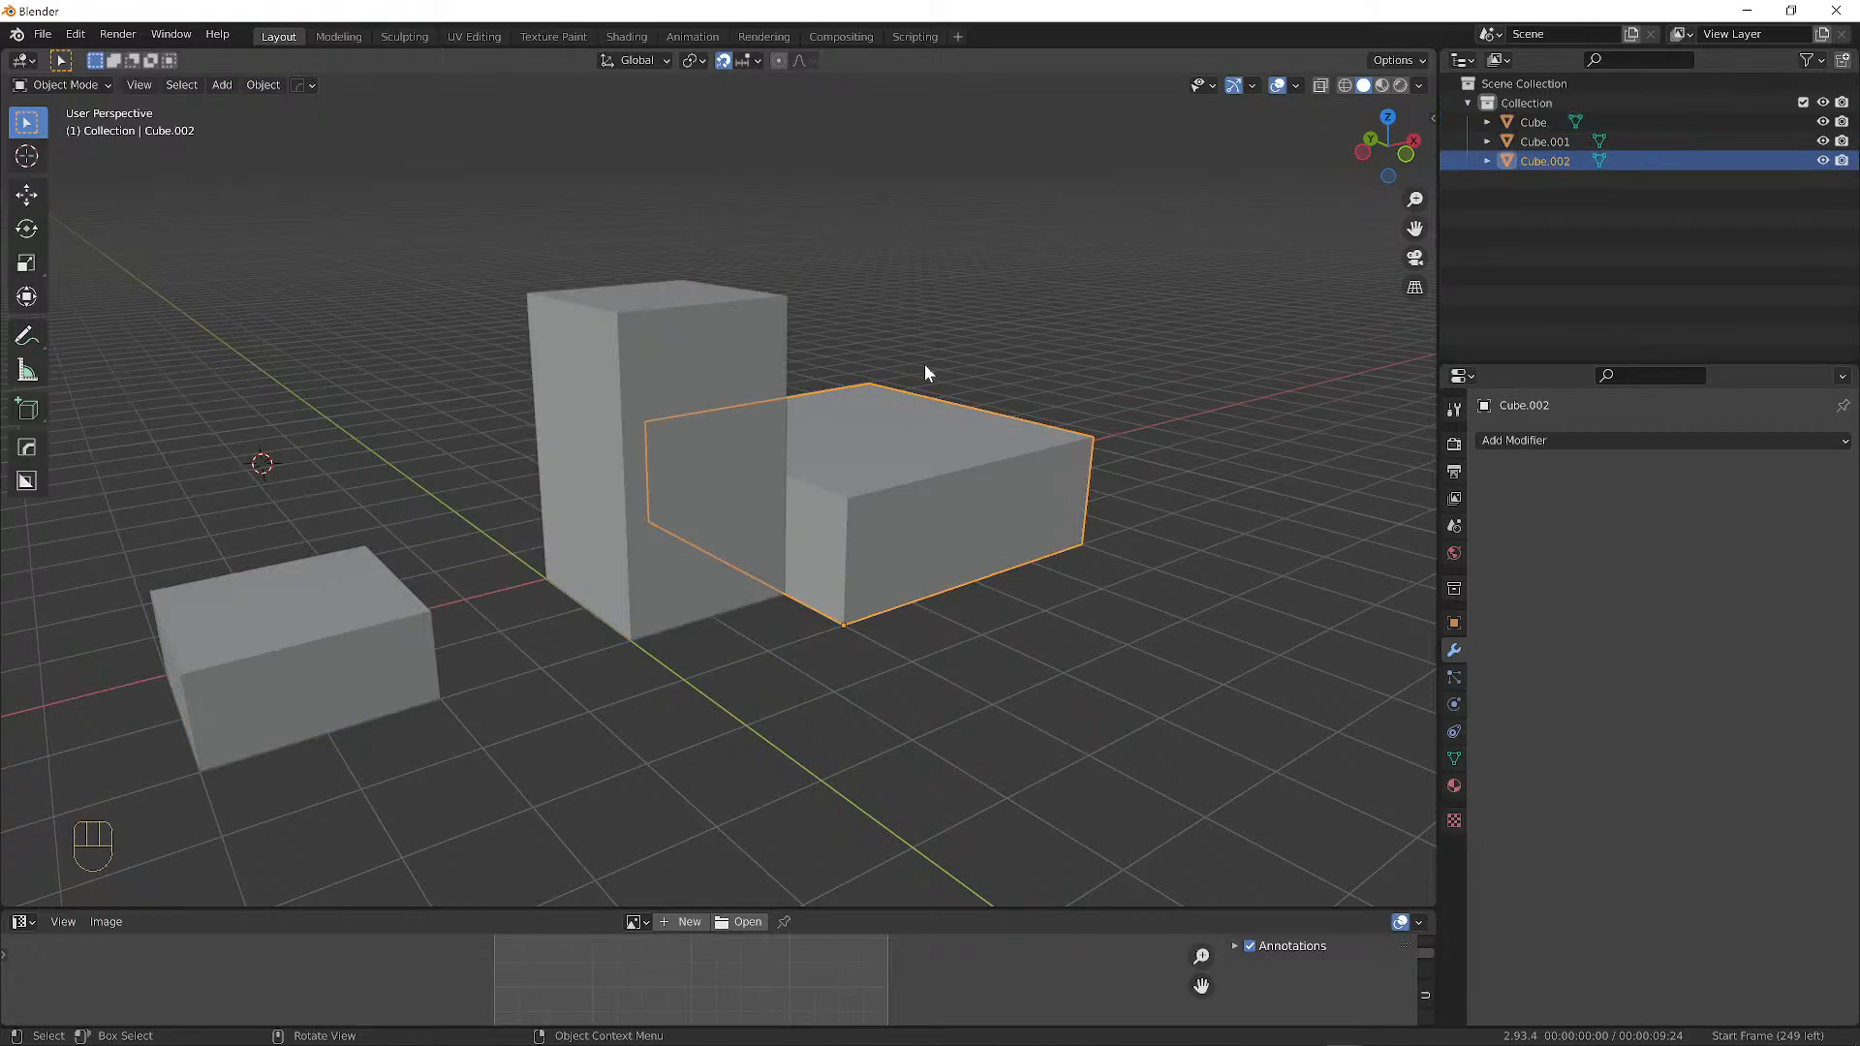
pyautogui.click(665, 378)
pyautogui.click(319, 578)
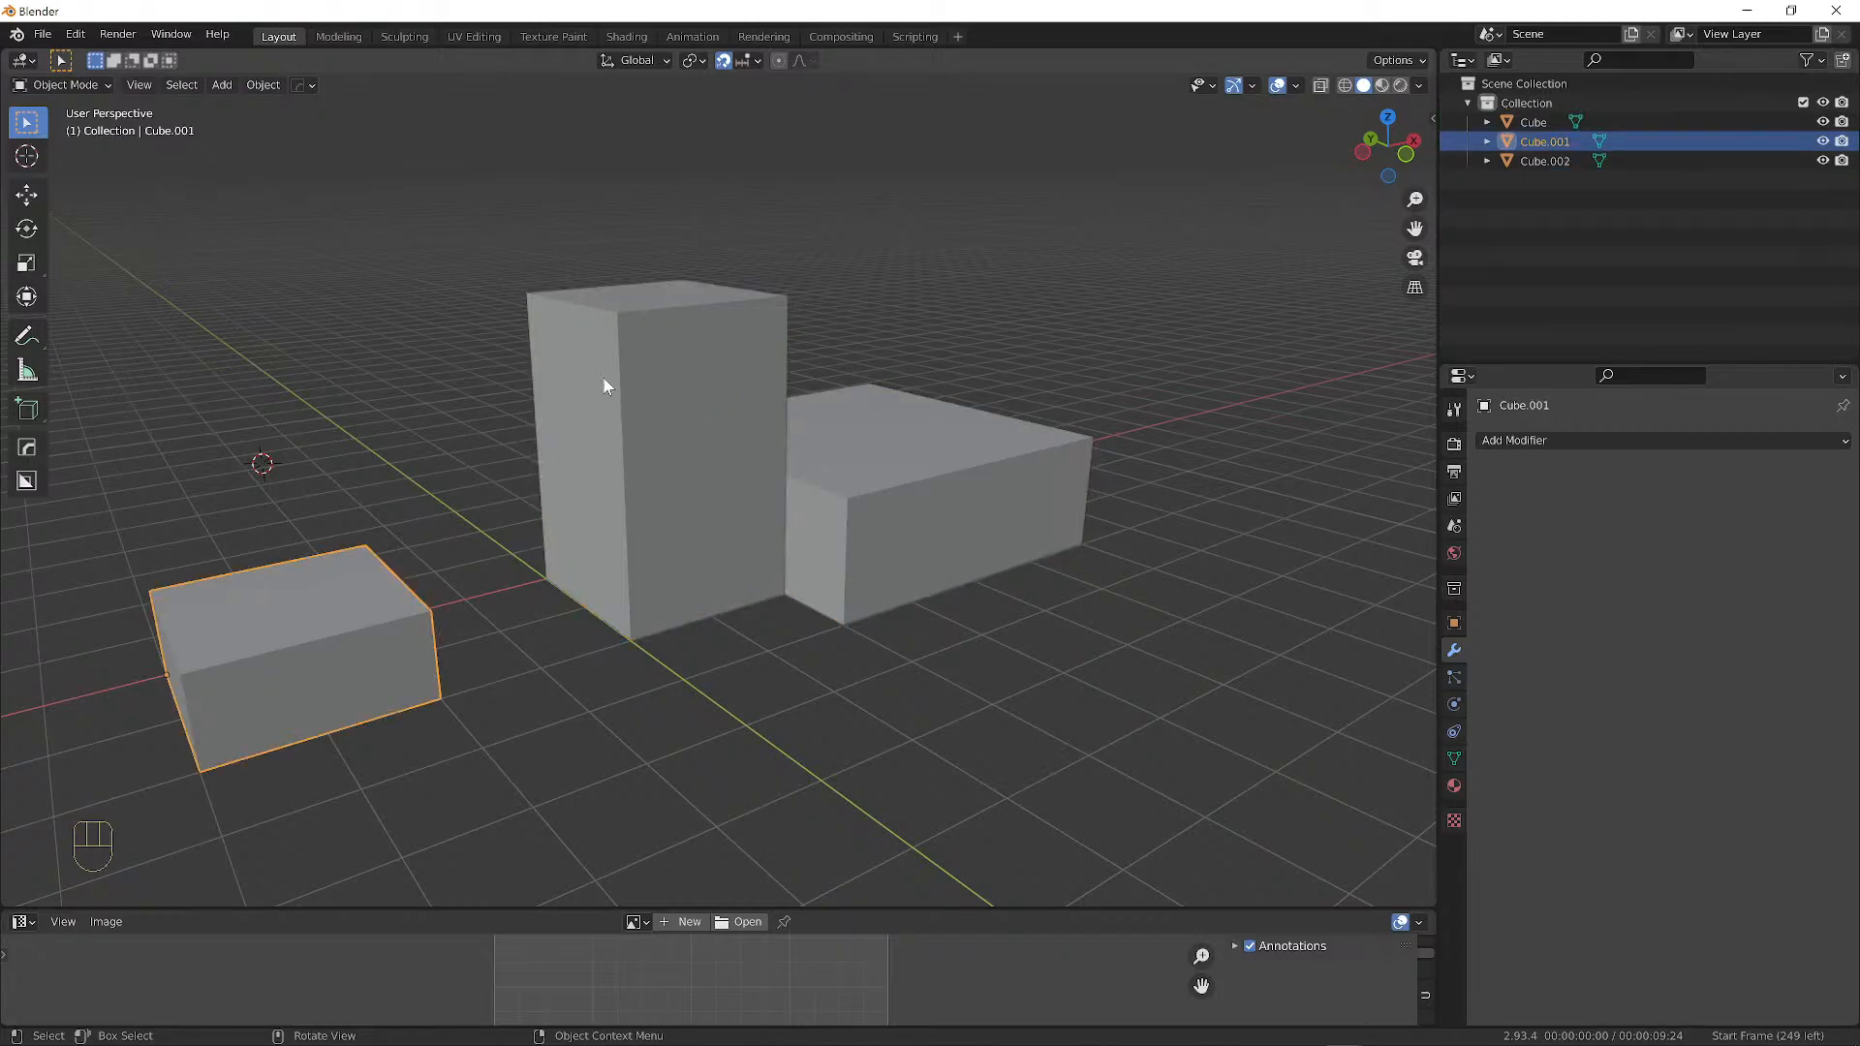
pyautogui.click(606, 386)
pyautogui.click(915, 439)
pyautogui.click(775, 371)
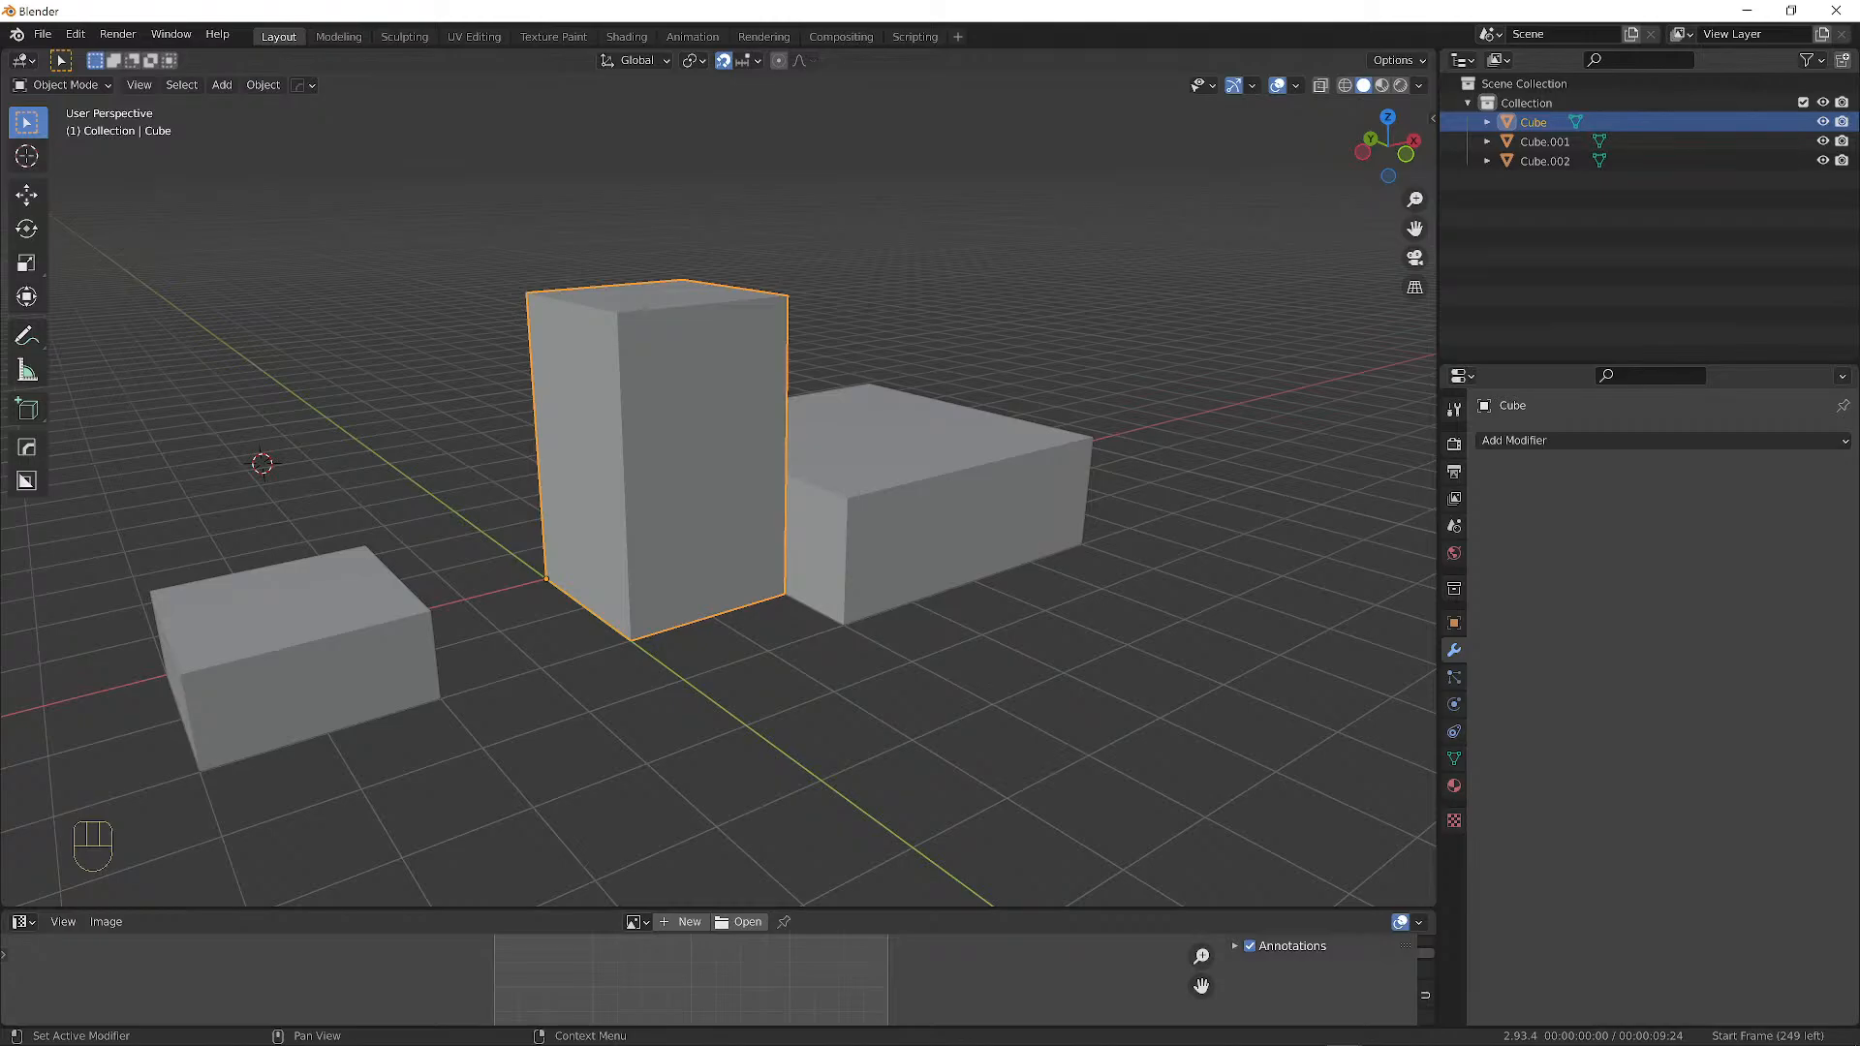
# Box-select all three boxes together.
pyautogui.moveTo(662, 393); pyautogui.dragTo(772, 469, button='middle')
pyautogui.click(299, 581)
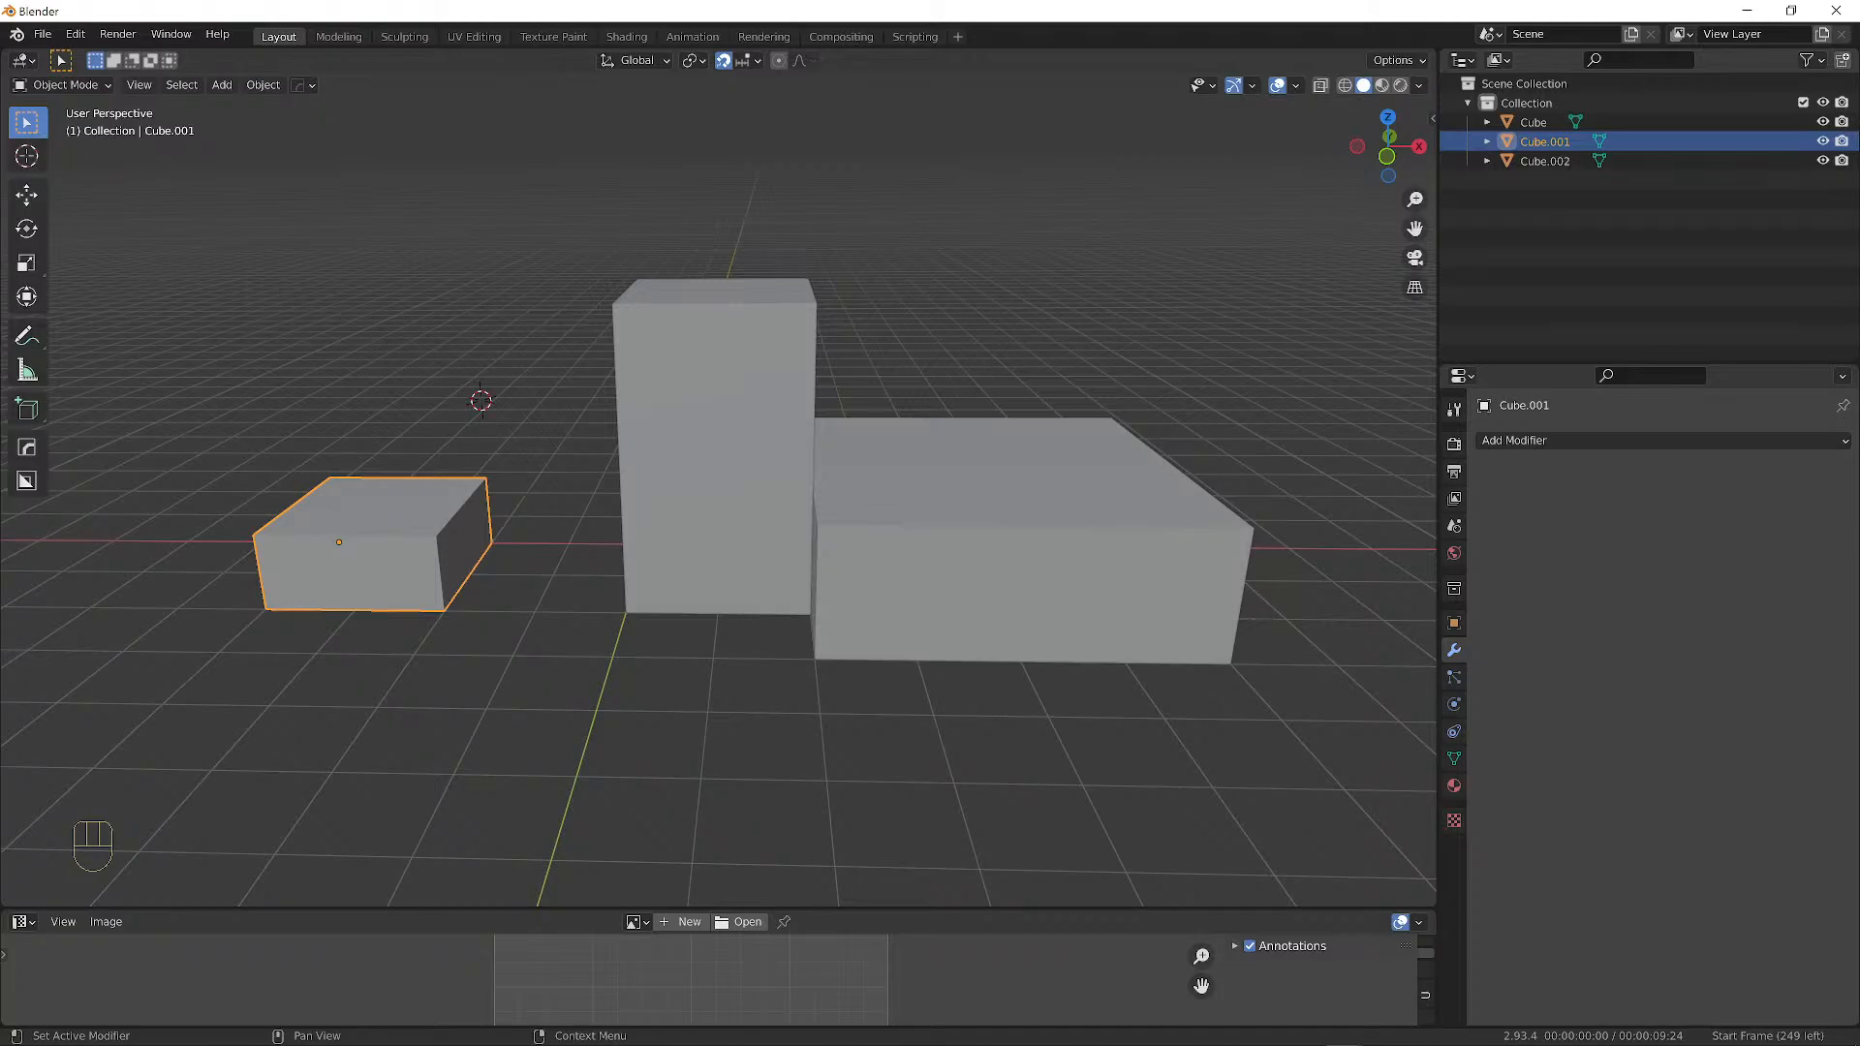
pyautogui.moveTo(963, 395); pyautogui.dragTo(854, 450, button='middle')
pyautogui.scroll(-4, 350, 542)
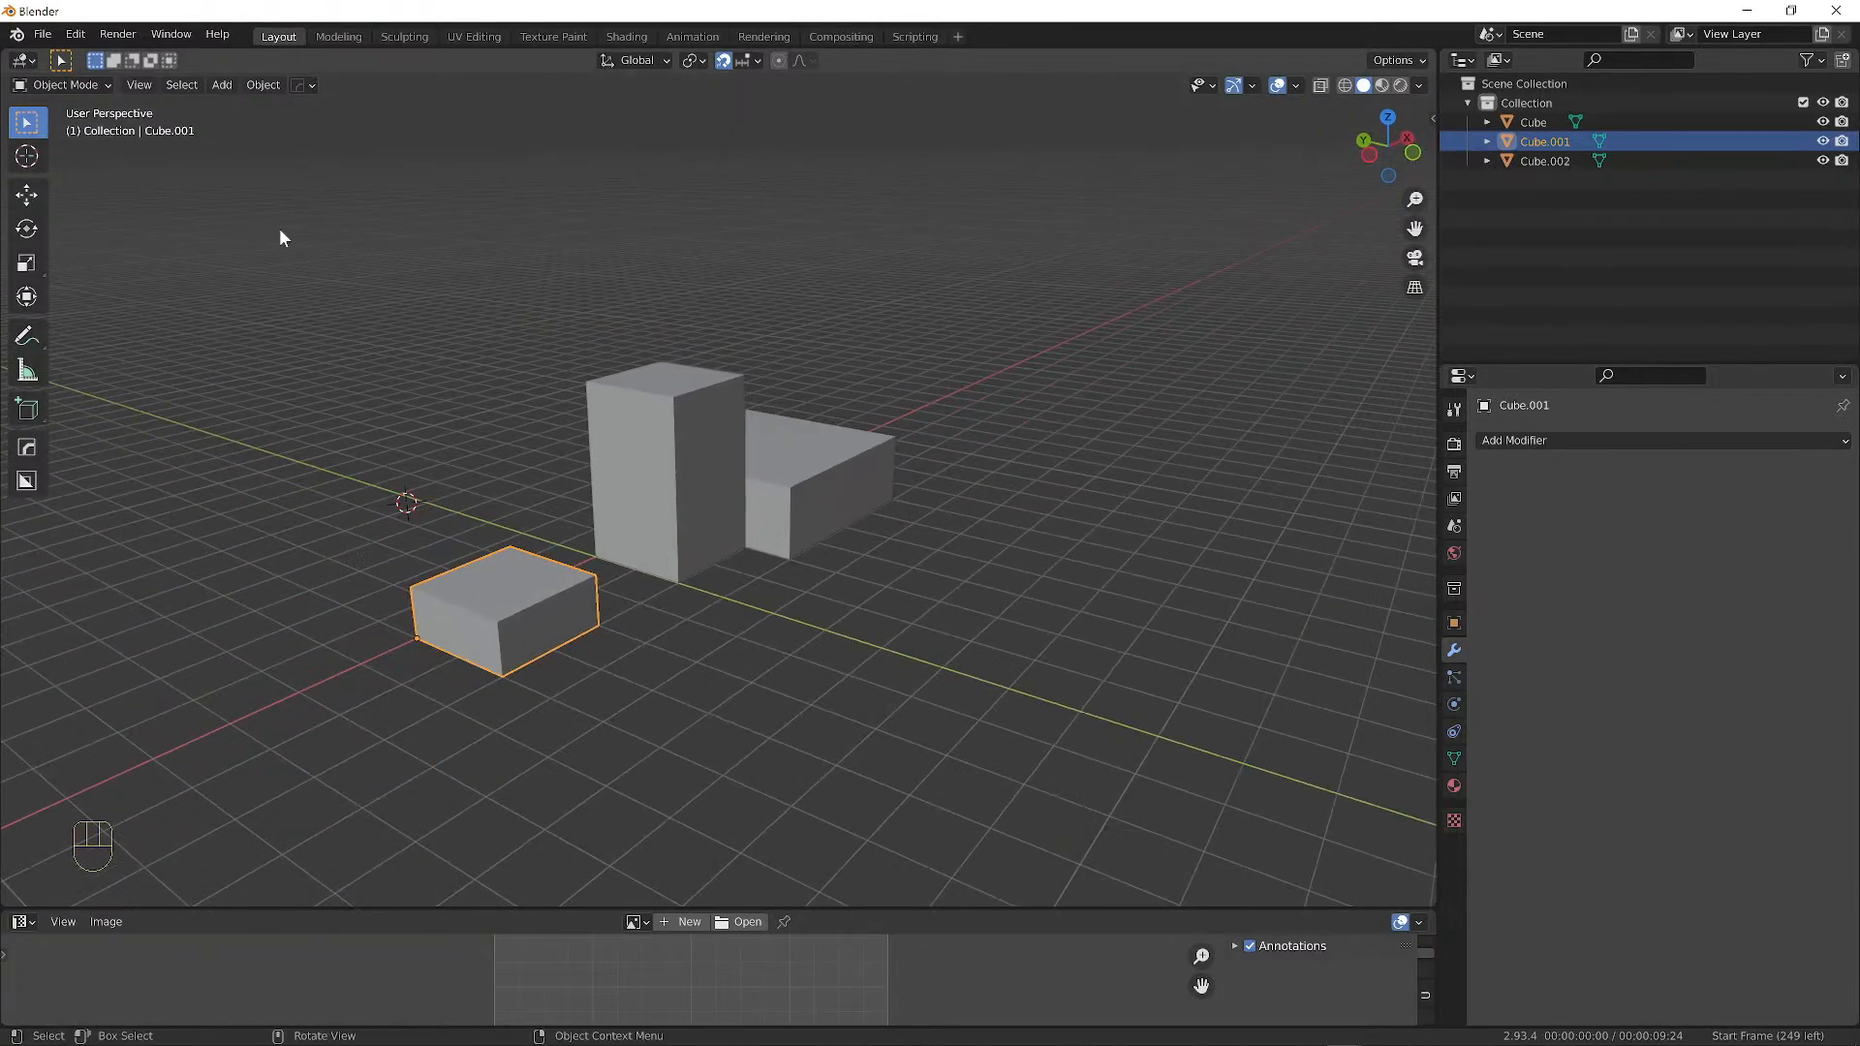
pyautogui.moveTo(283, 238); pyautogui.dragTo(1105, 620)
# Delete all three selected boxes.
pyautogui.press('x')
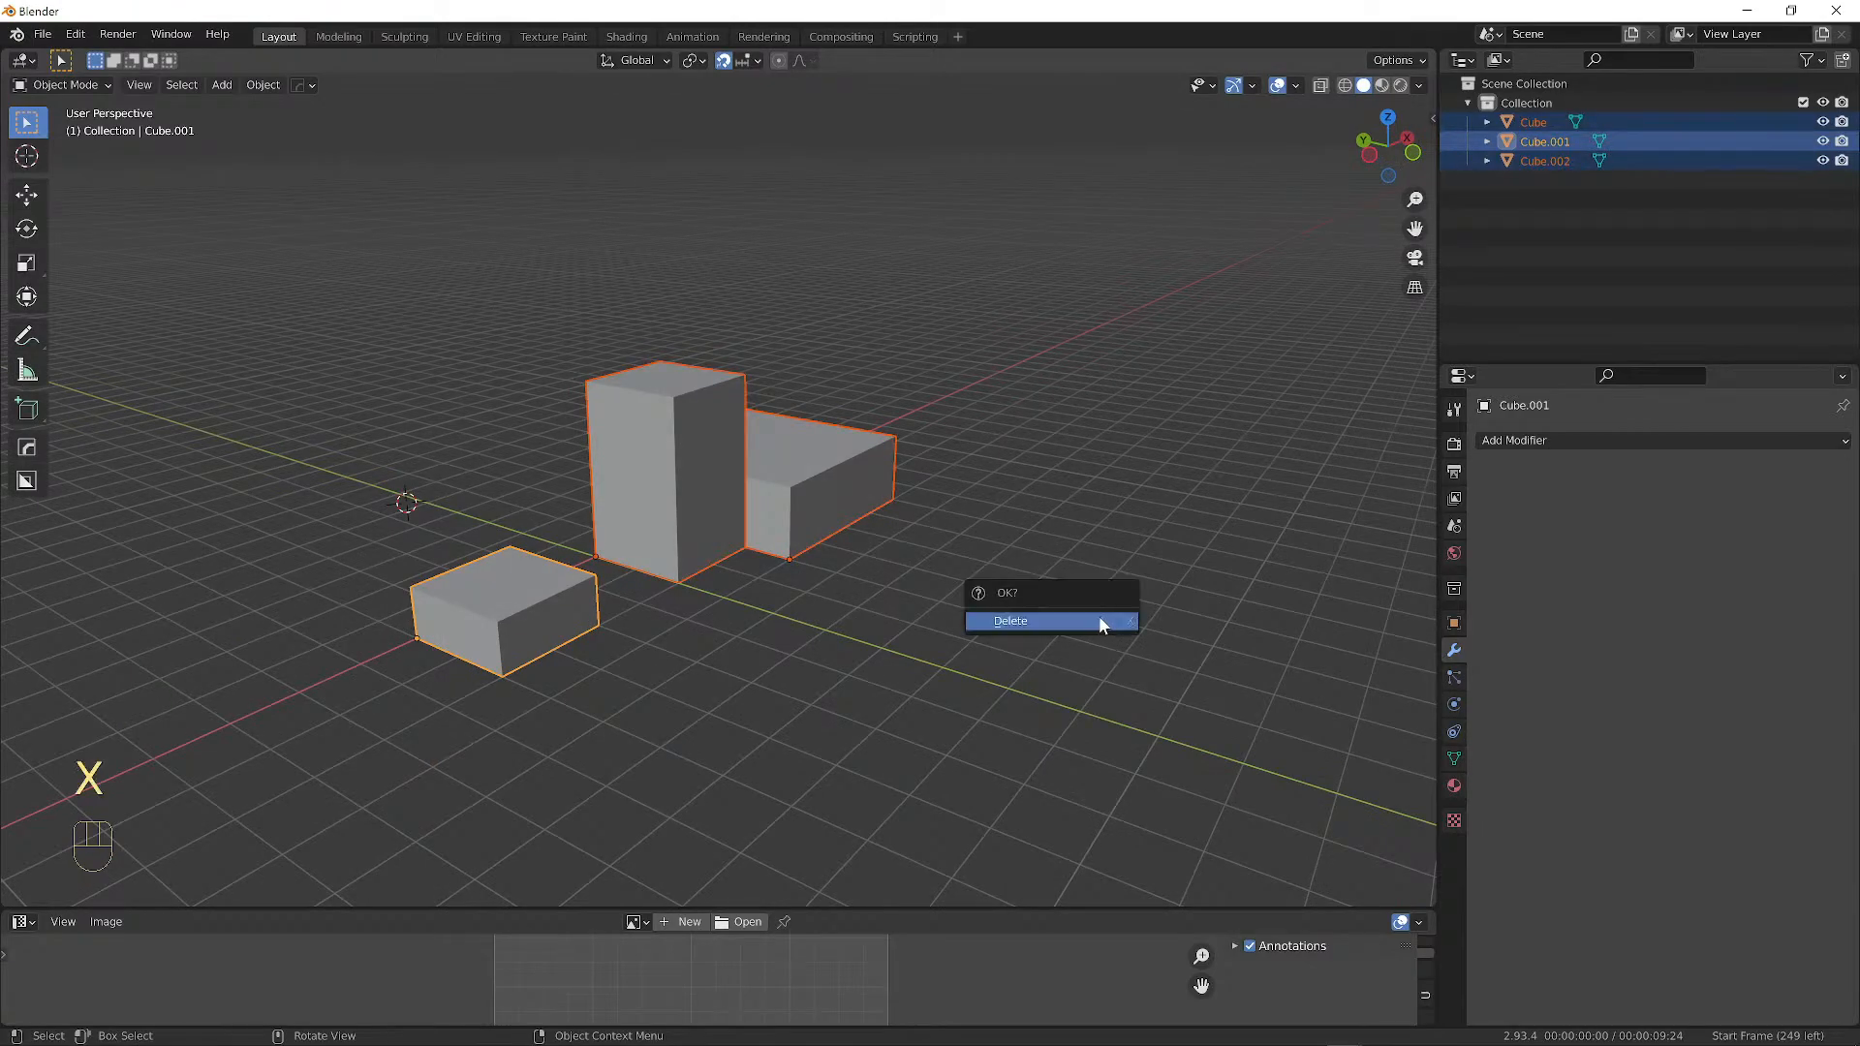
pyautogui.click(1100, 618)
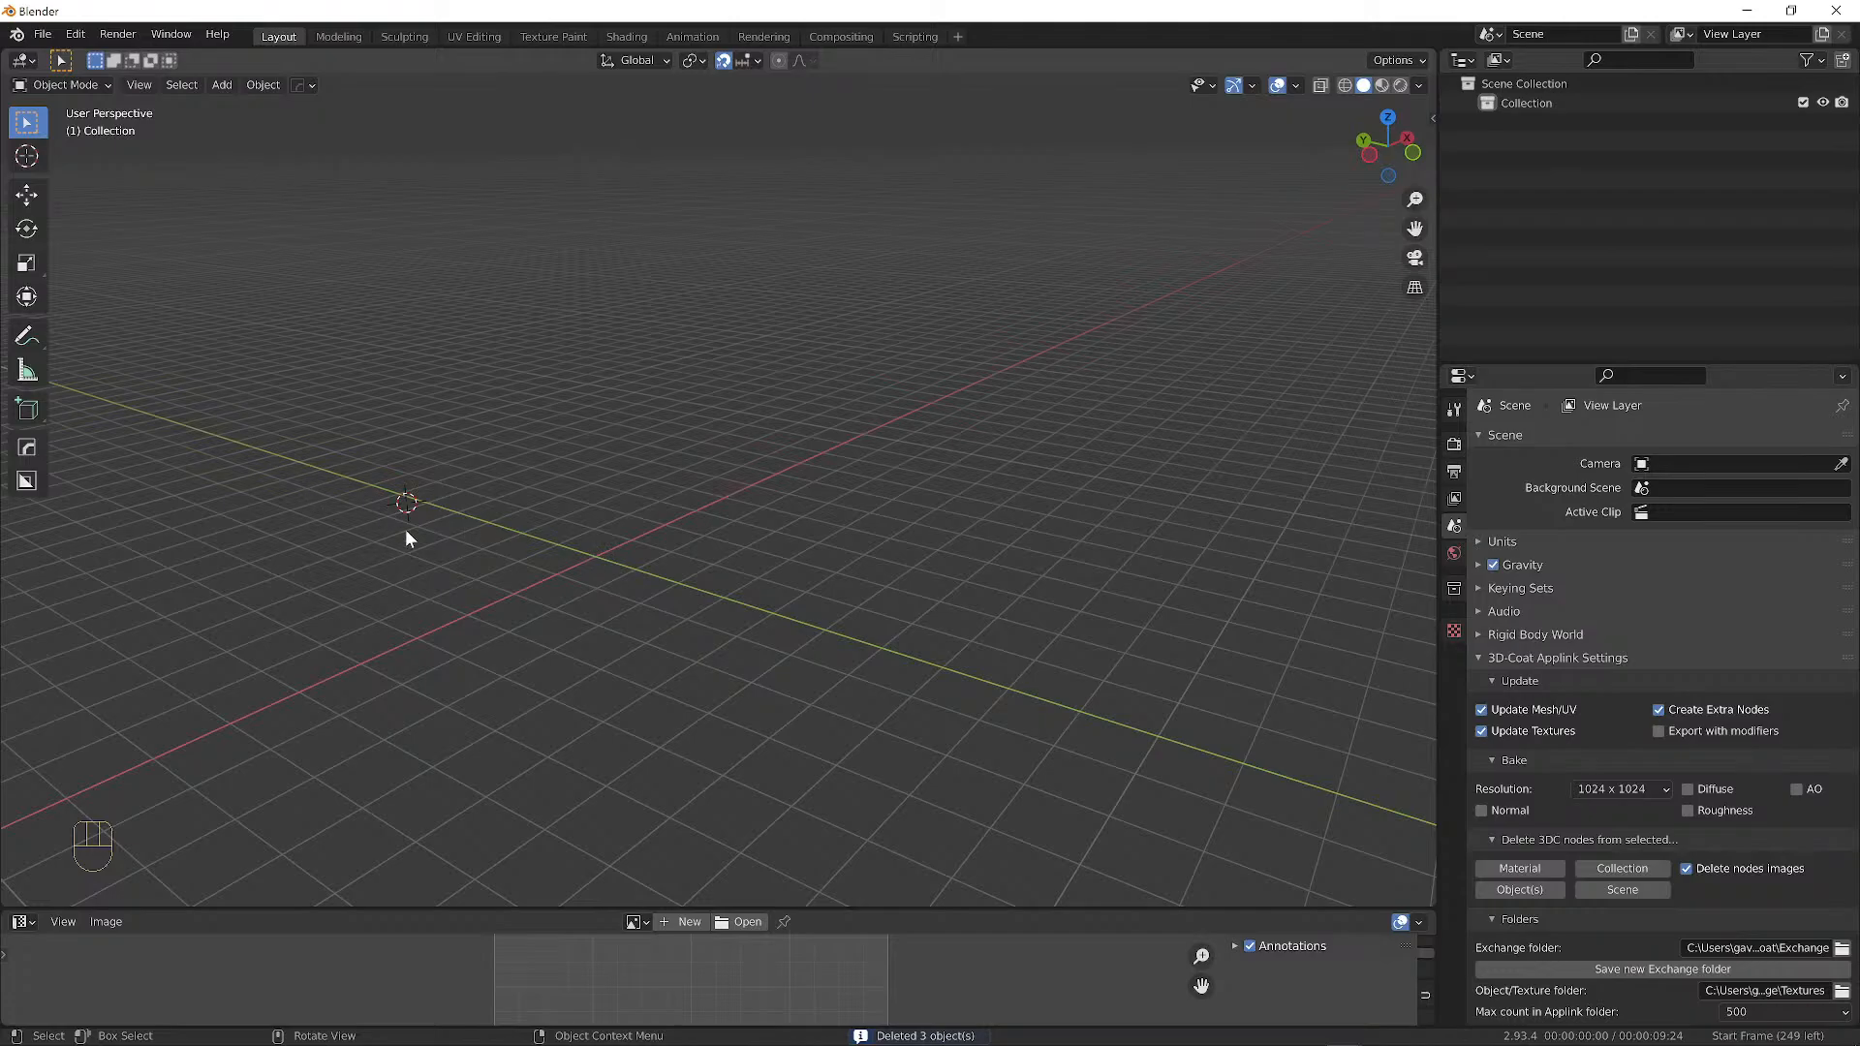
pyautogui.click(657, 316)
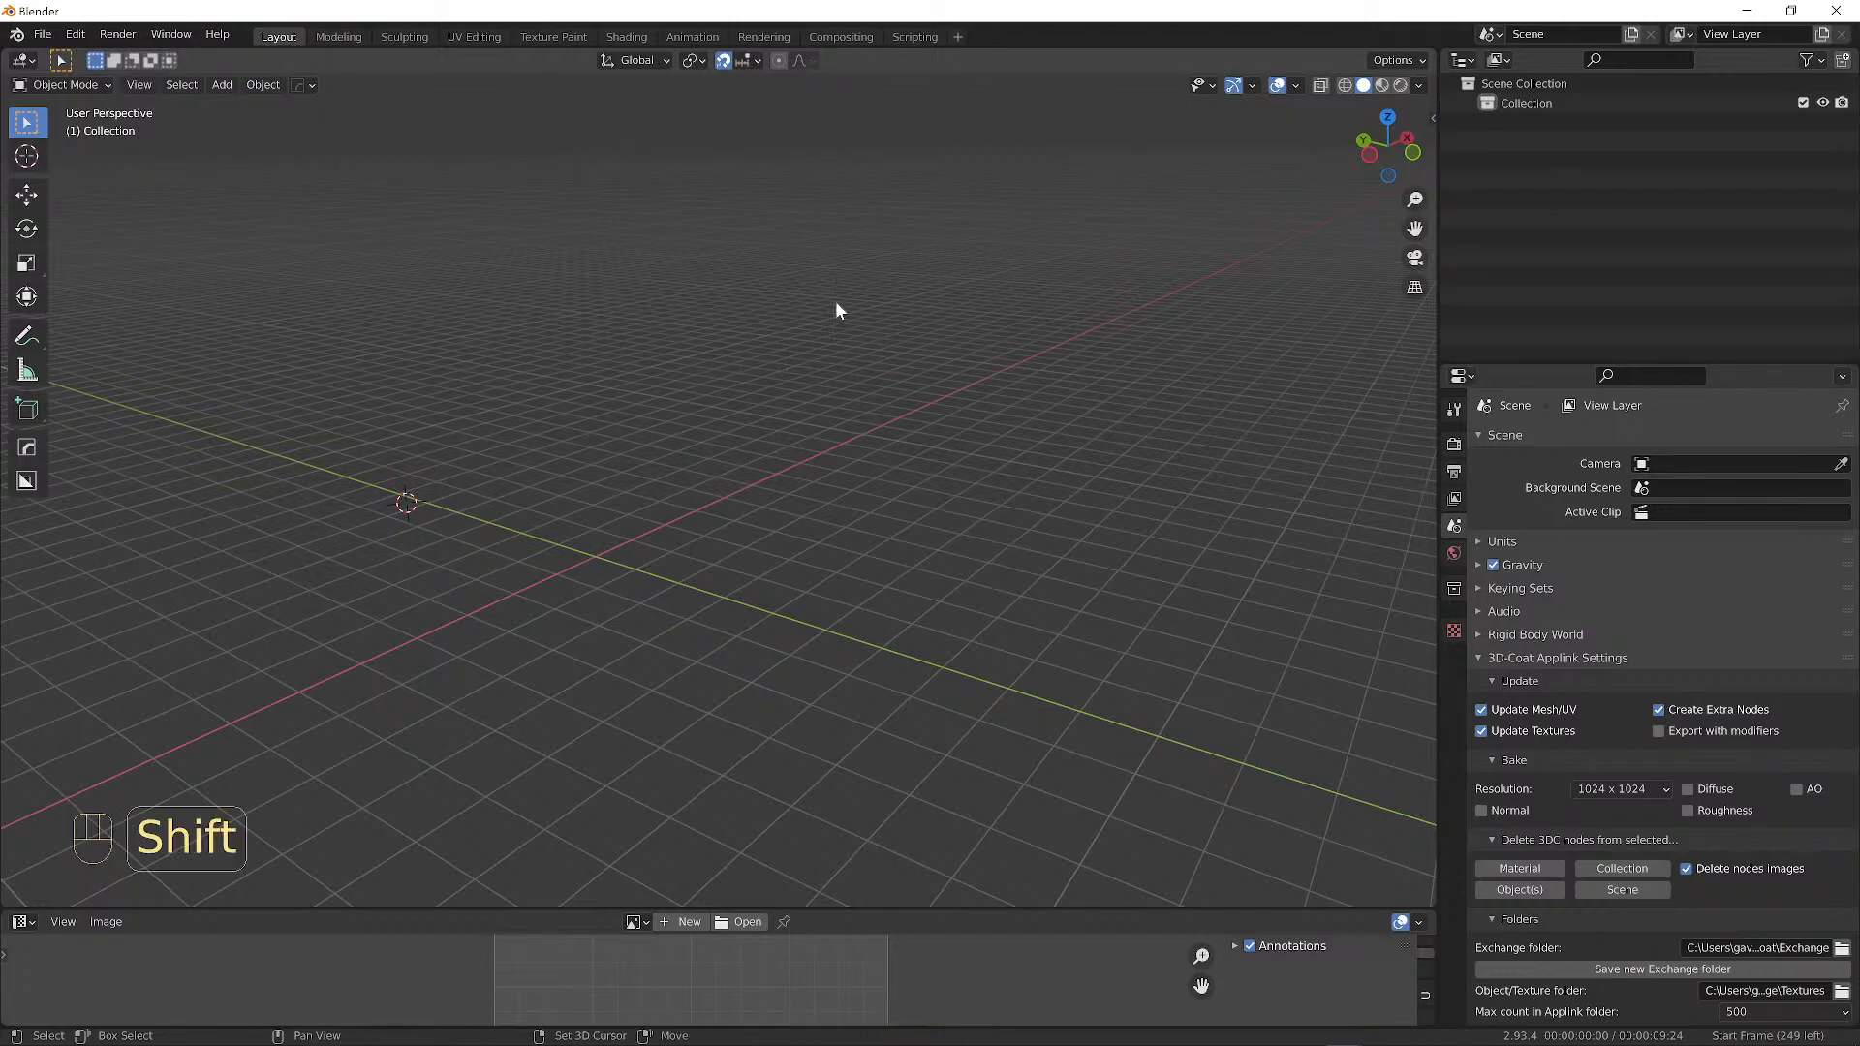
# Place the 3D cursor on the grid, then reset it to the world origin with Shift+C.
pyautogui.keyDown('shift'); pyautogui.rightClick(1133, 411); pyautogui.keyUp('shift')
pyautogui.keyDown('shift'); pyautogui.rightClick(153, 508); pyautogui.keyUp('shift')
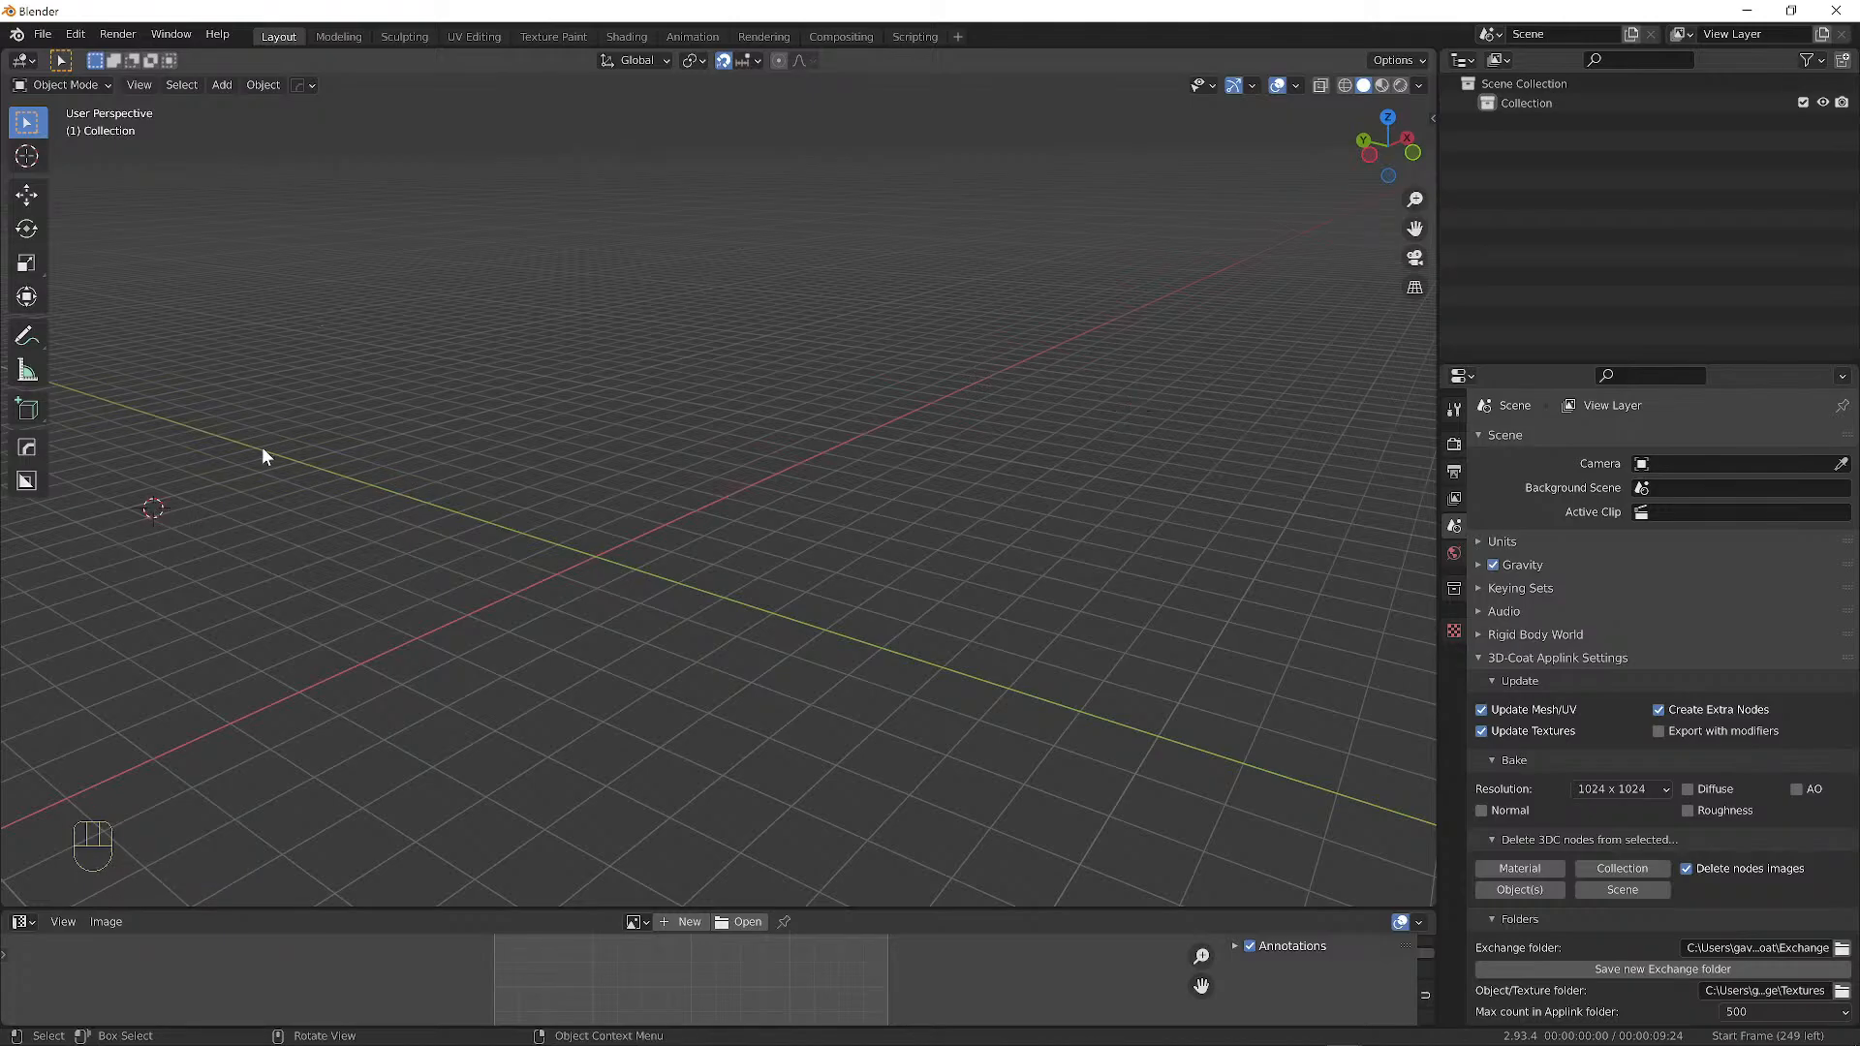
pyautogui.moveTo(163, 473); pyautogui.dragTo(647, 581, button='middle')
pyautogui.keyDown('alt'); pyautogui.keyDown('shift'); pyautogui.moveTo(483, 567); pyautogui.dragTo(833, 513, button='middle'); pyautogui.keyUp('shift'); pyautogui.keyUp('alt')
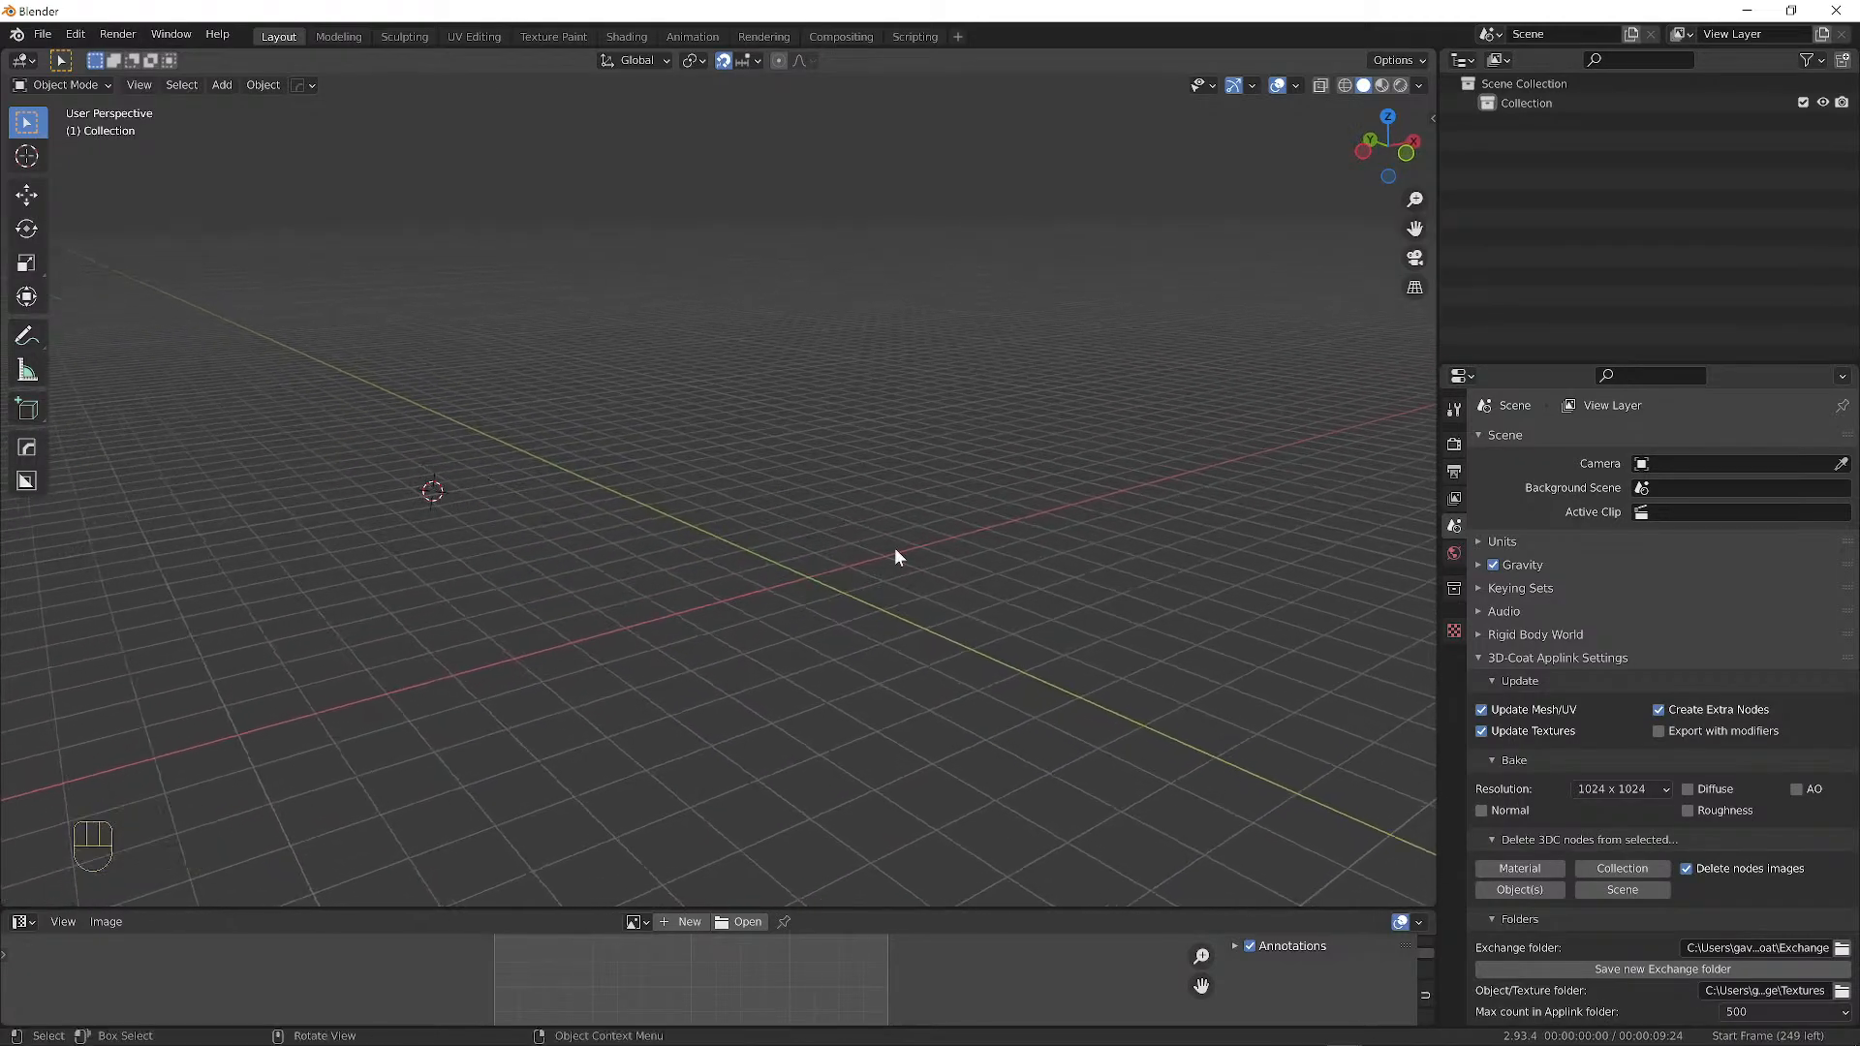
pyautogui.hotkey('shift', 'c')
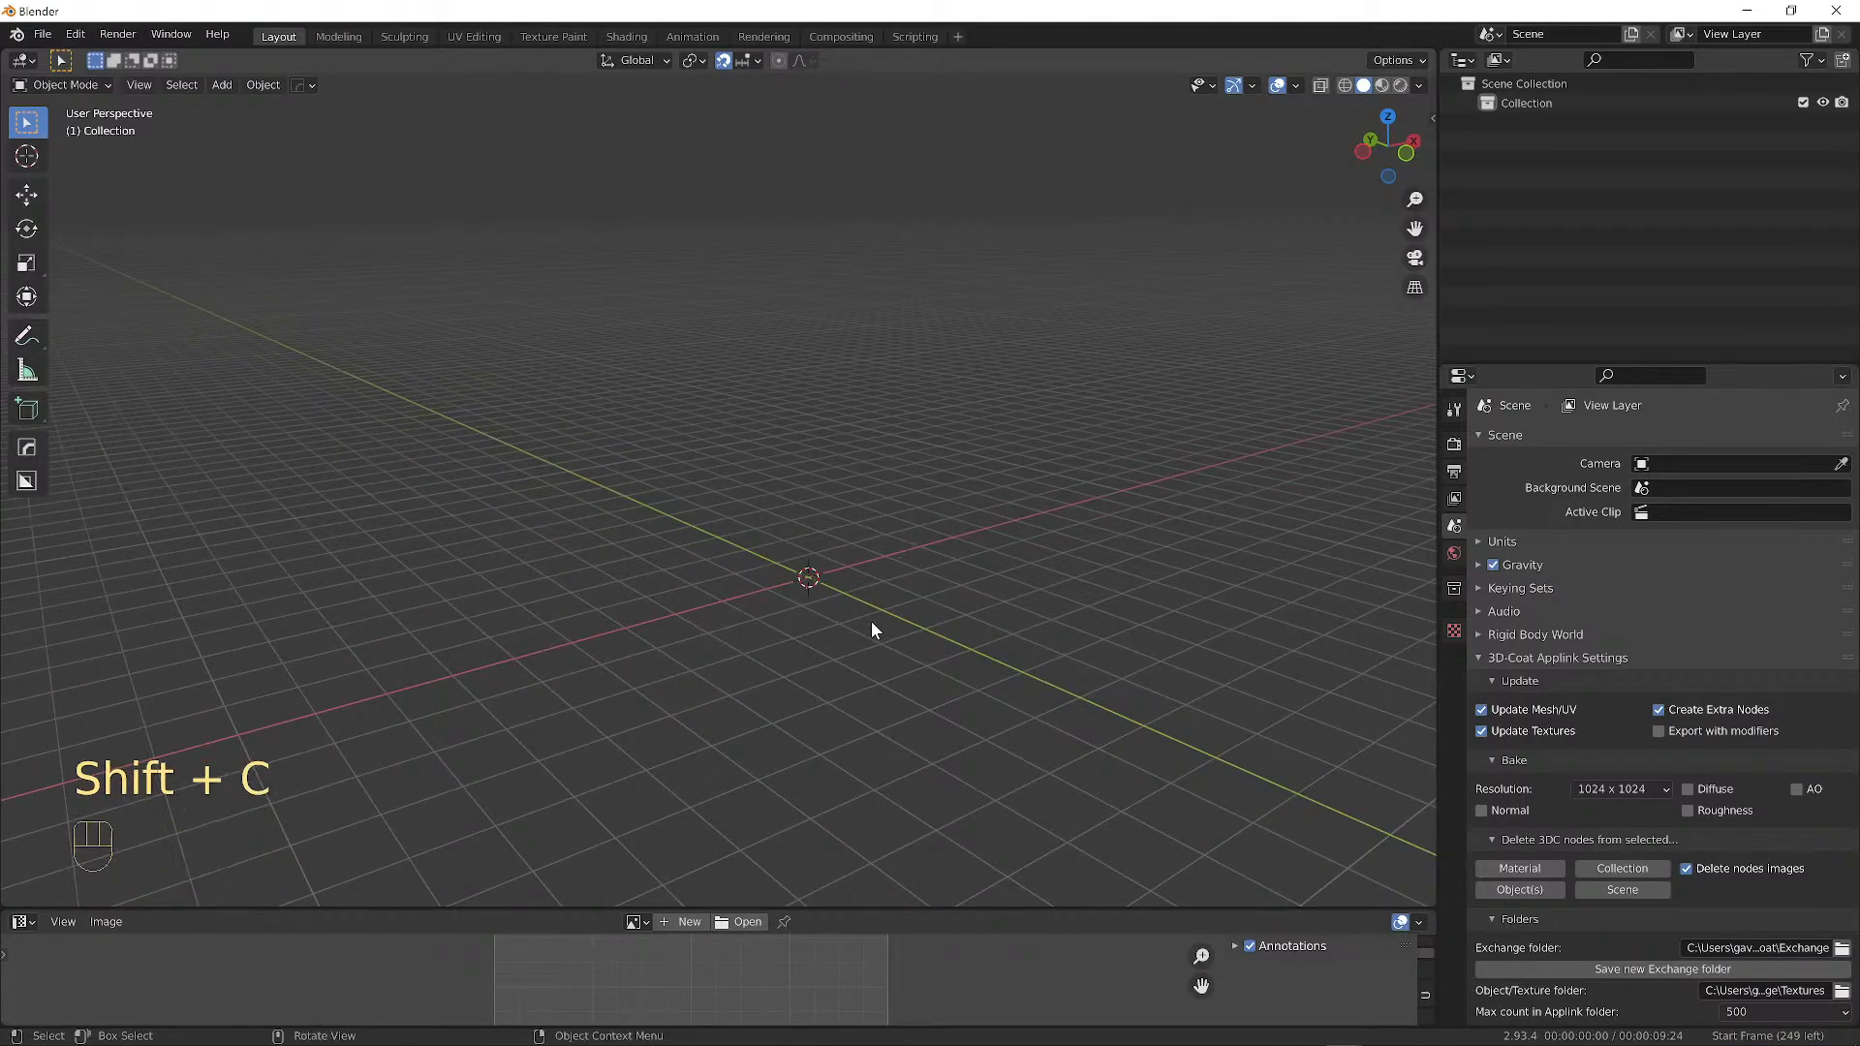
pyautogui.keyDown('alt'); pyautogui.moveTo(787, 537); pyautogui.dragTo(736, 441); pyautogui.keyUp('alt')
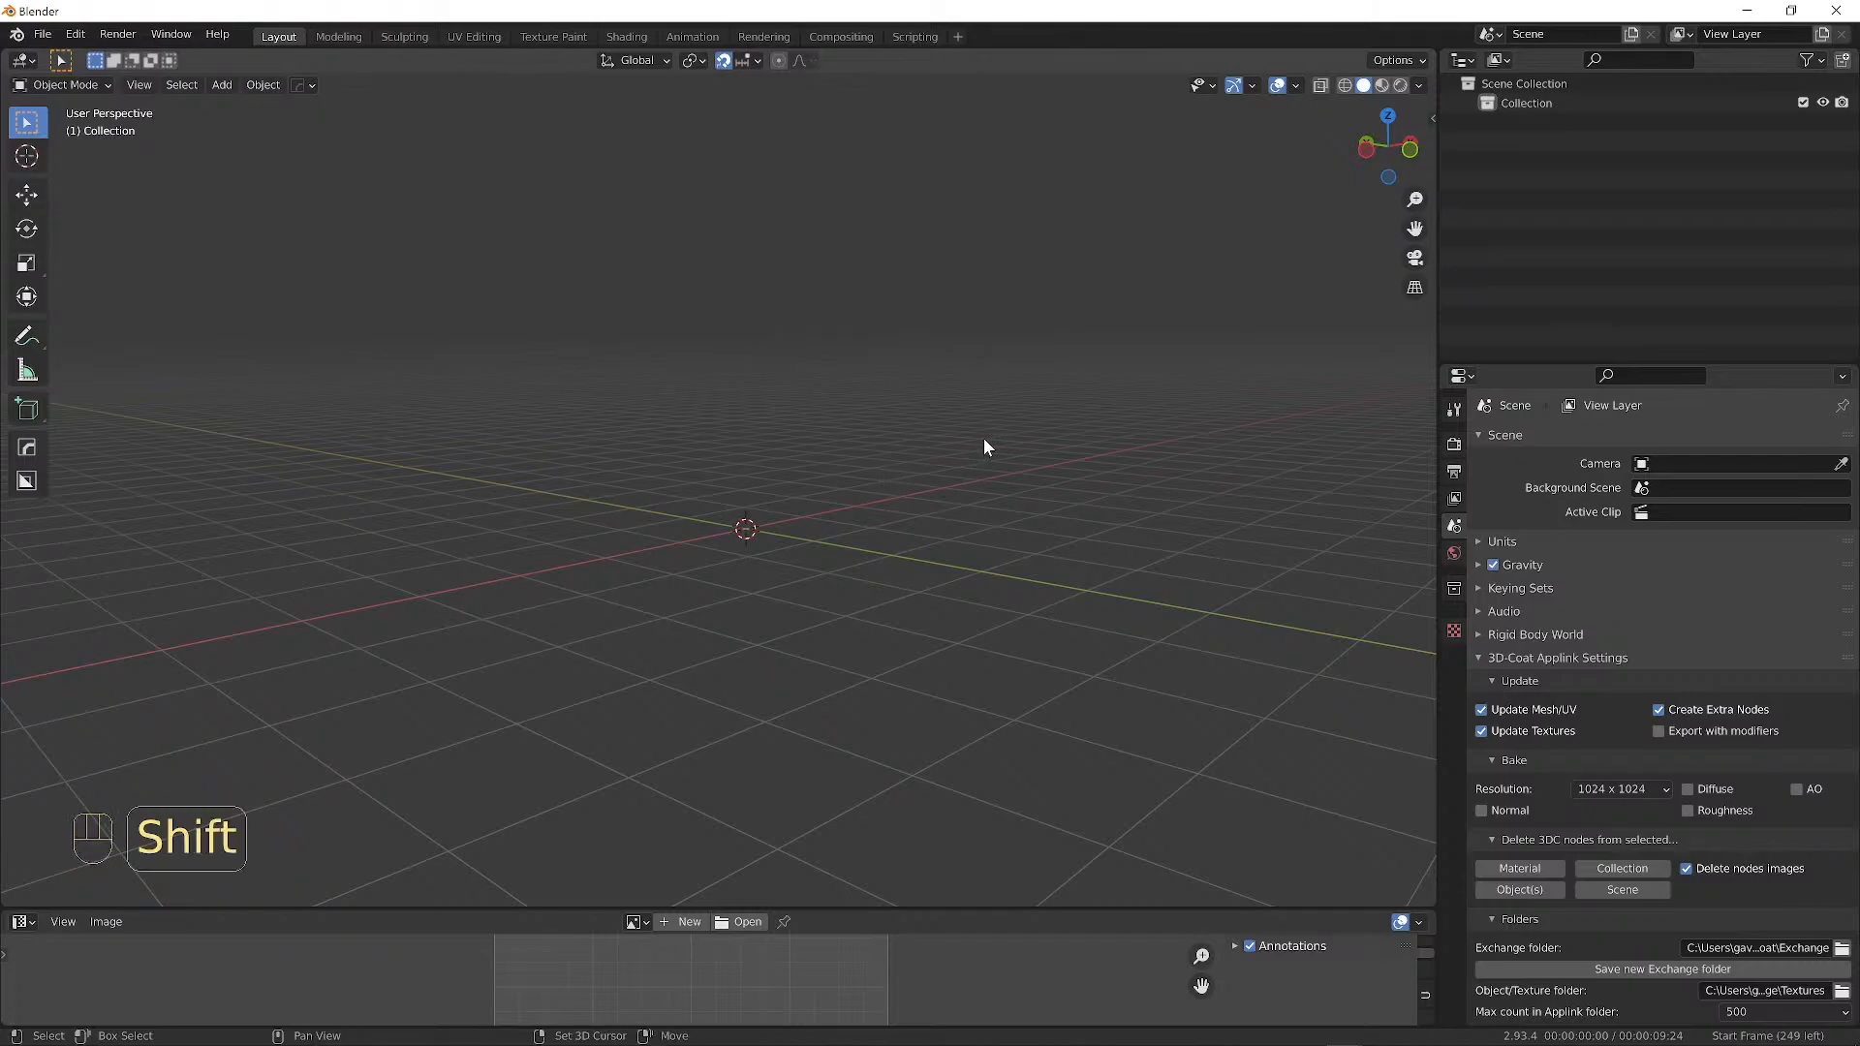
# Add a mesh cube at the world origin.
pyautogui.hotkey('shift', 'a')
pyautogui.moveTo(932, 442)
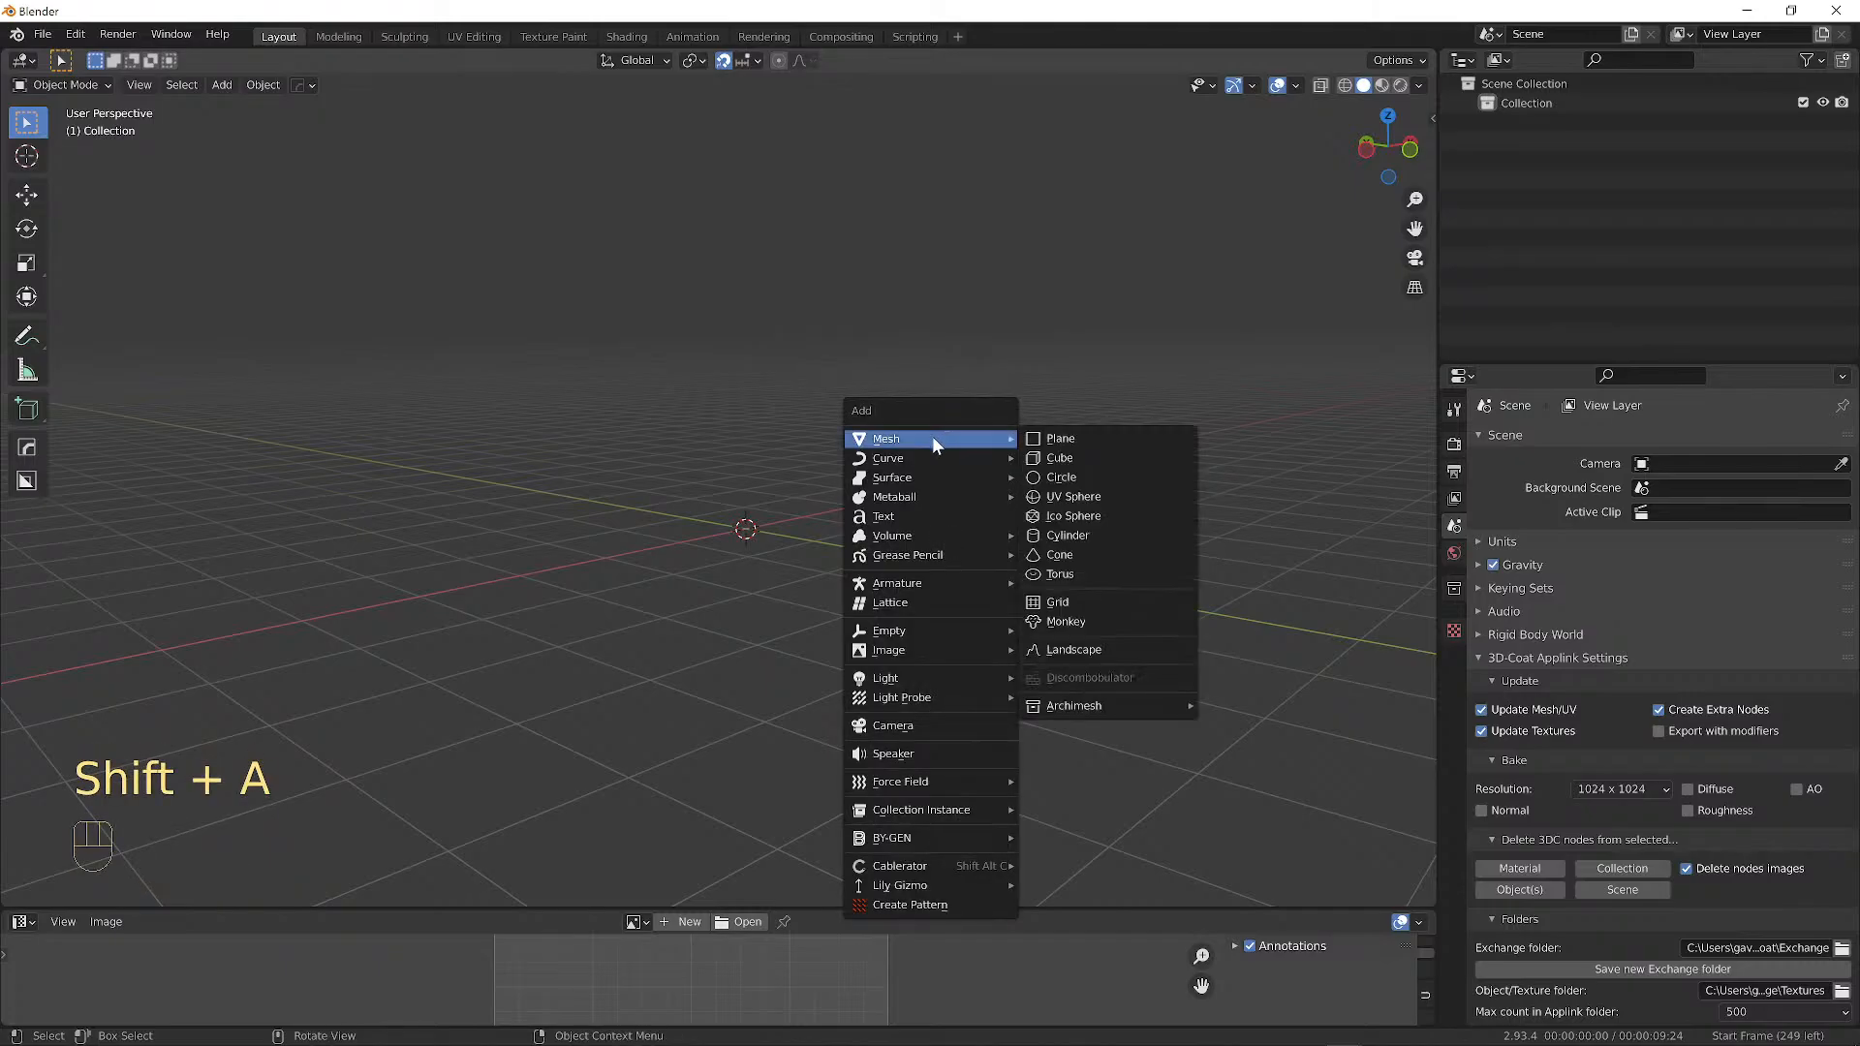
pyautogui.click(1072, 459)
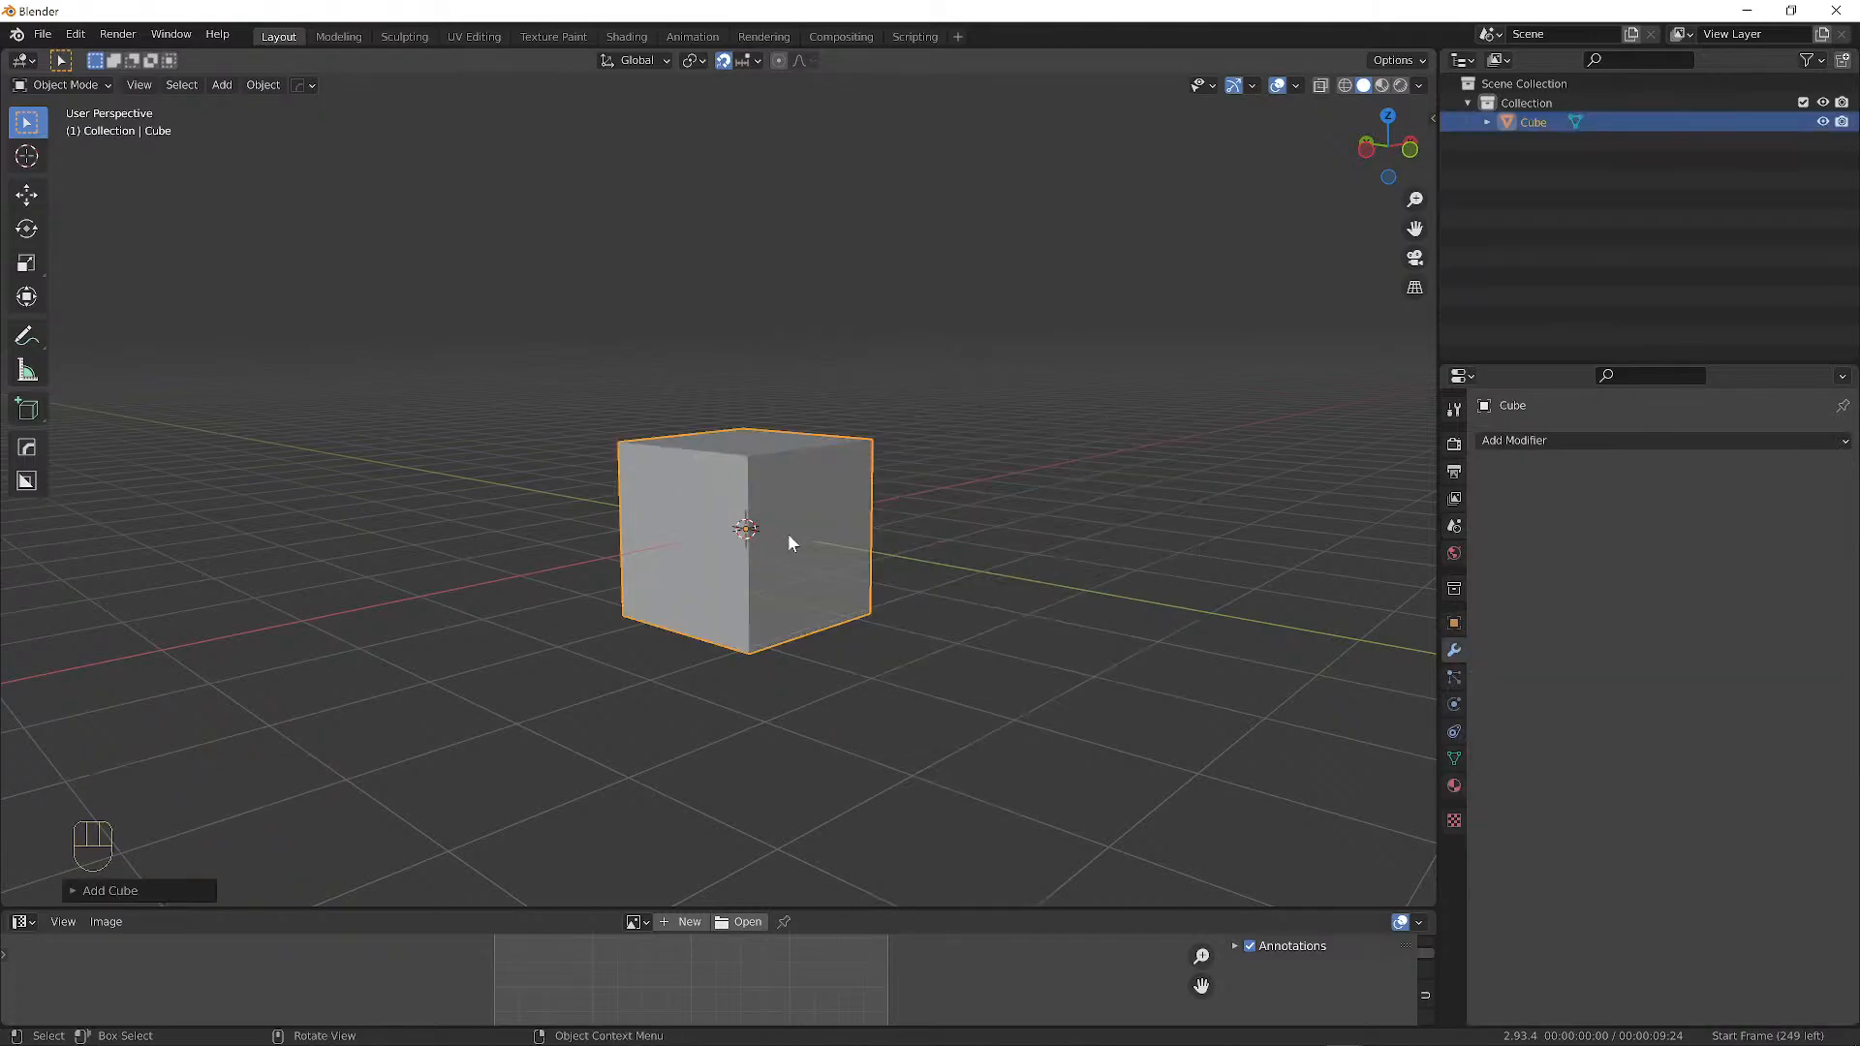
pyautogui.moveTo(787, 533); pyautogui.dragTo(778, 517, button='middle')
pyautogui.scroll(3, 829, 592)
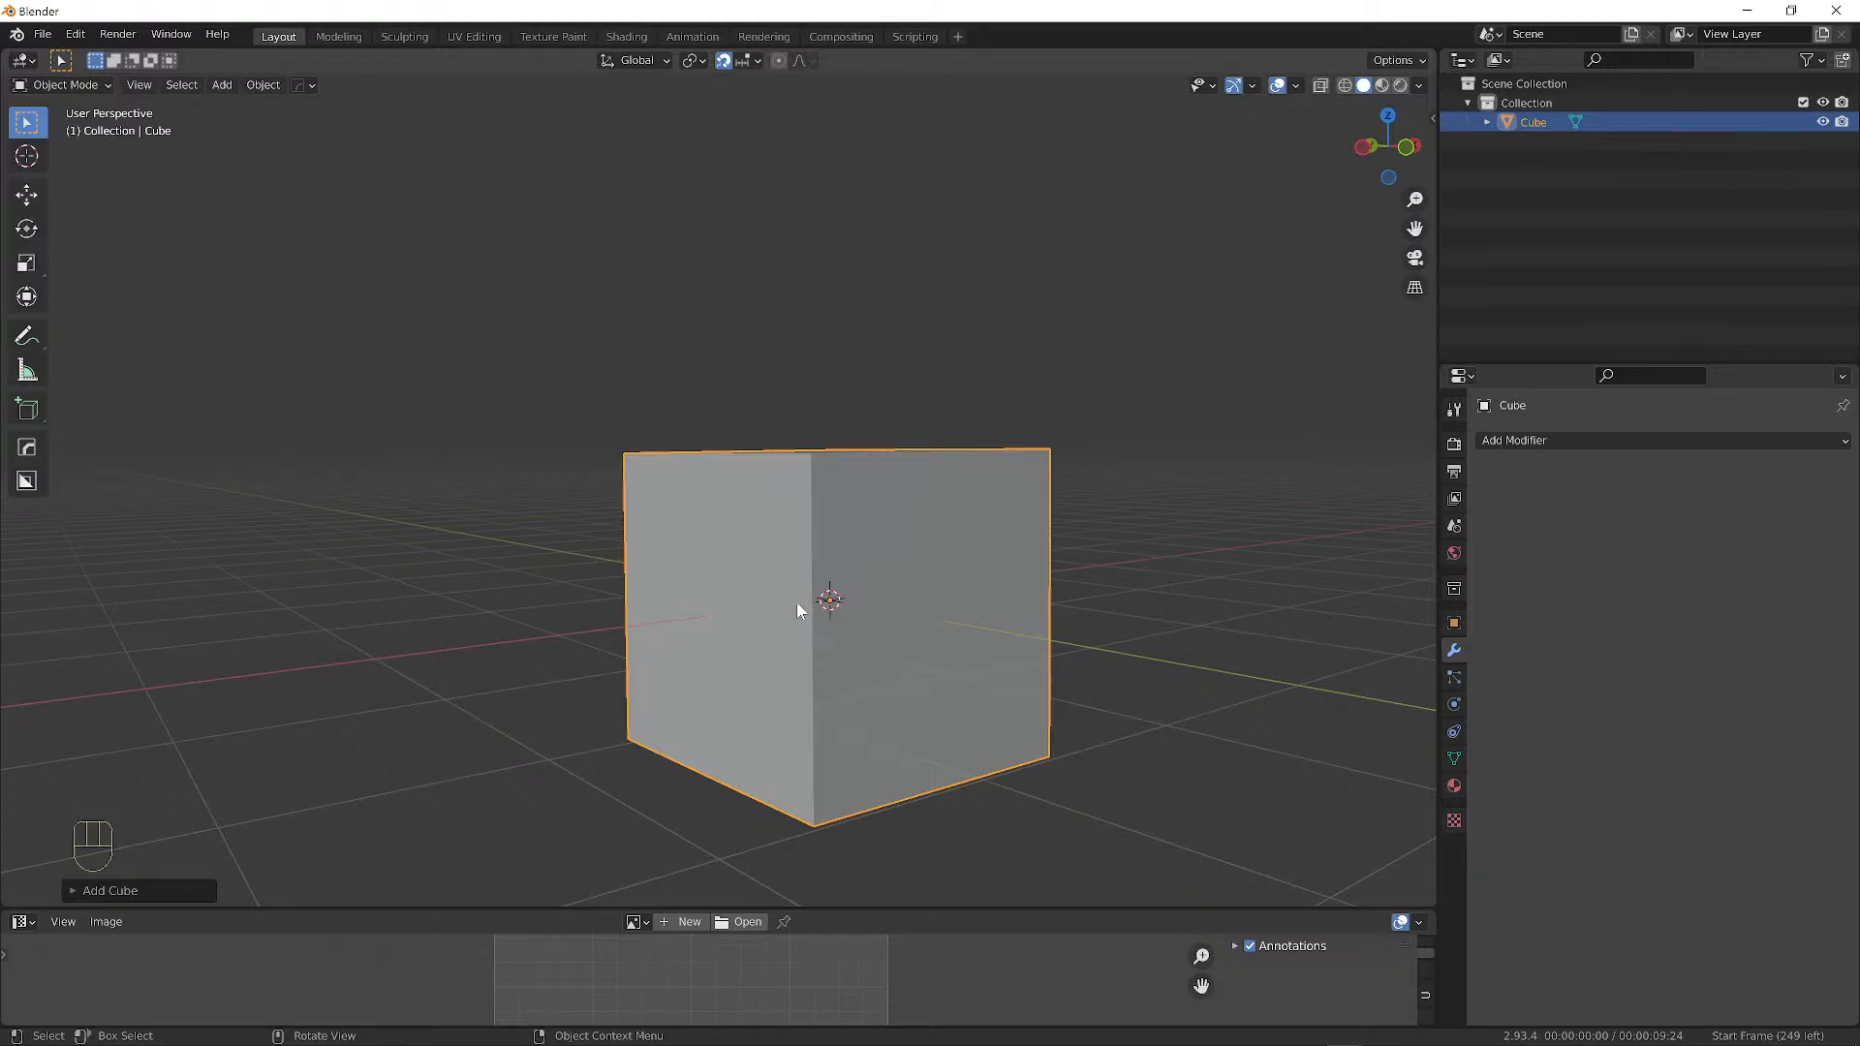
# Snap the 3D cursor to the cube's bottom corner vertex and return to Object Mode.
pyautogui.press('Tab')
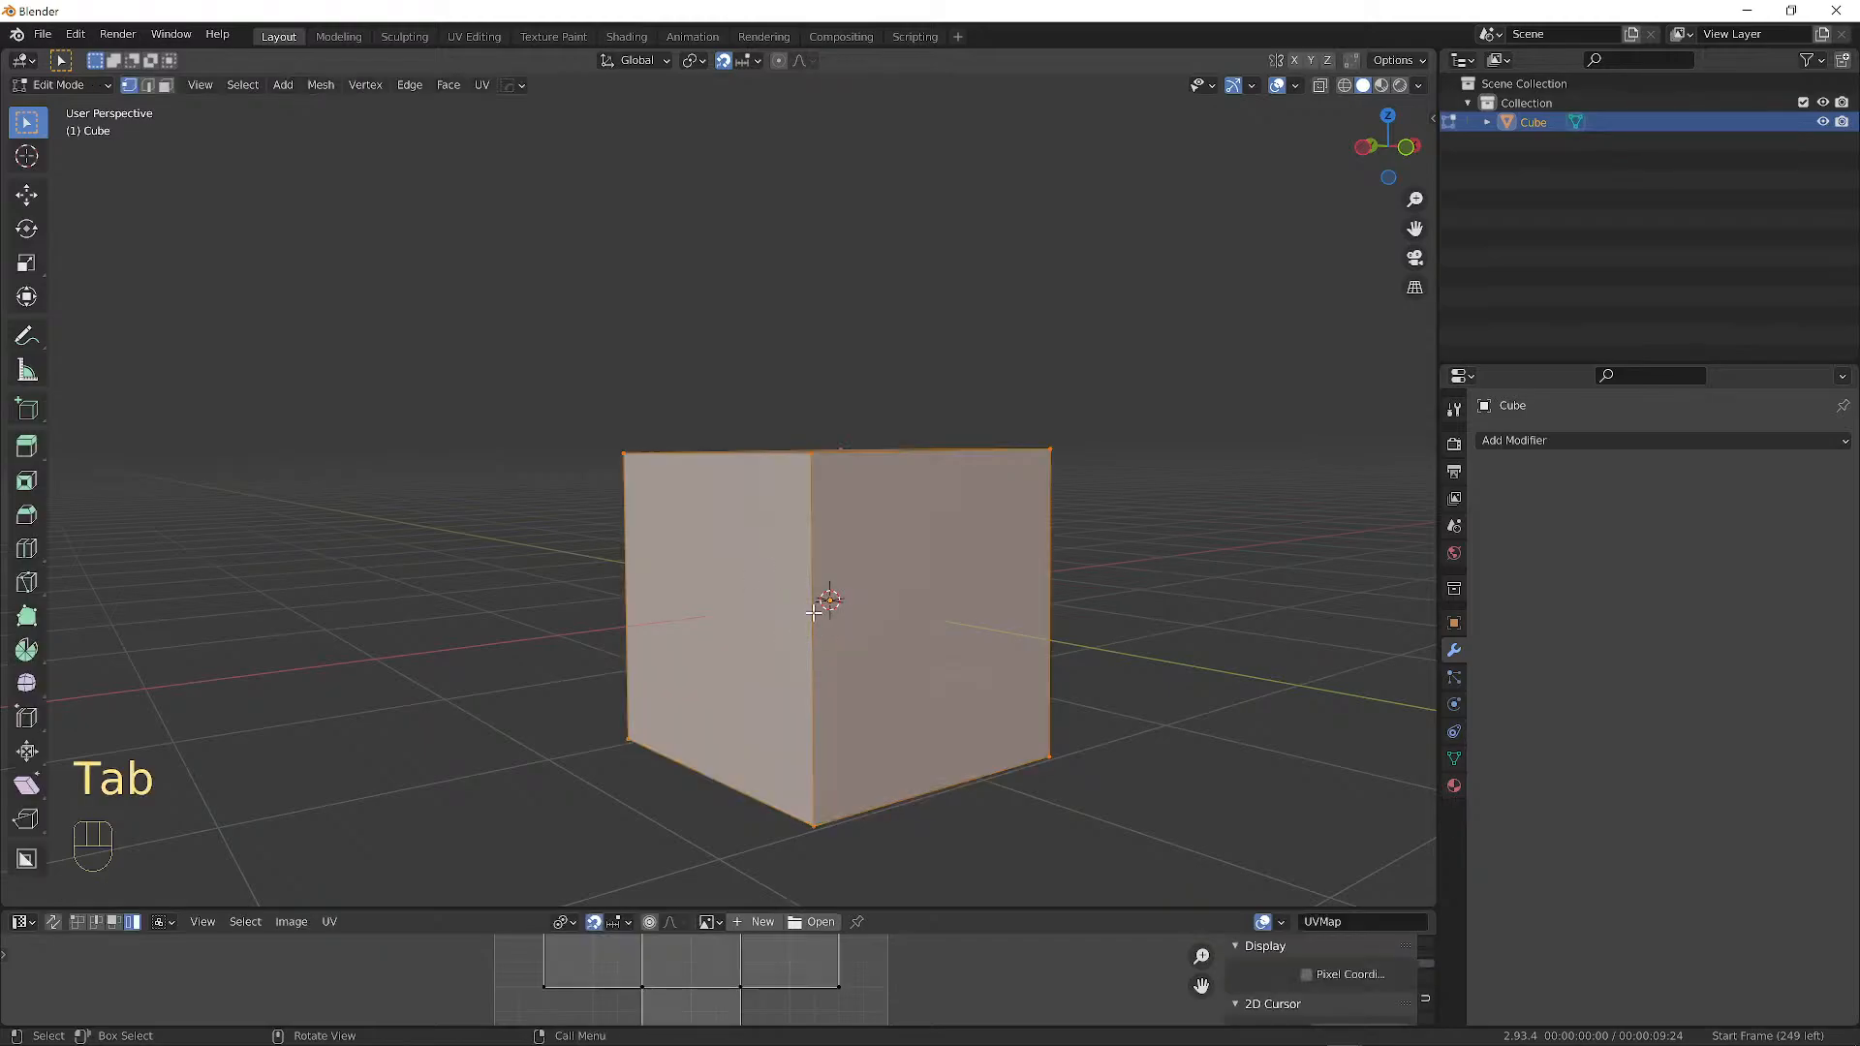
pyautogui.click(635, 739)
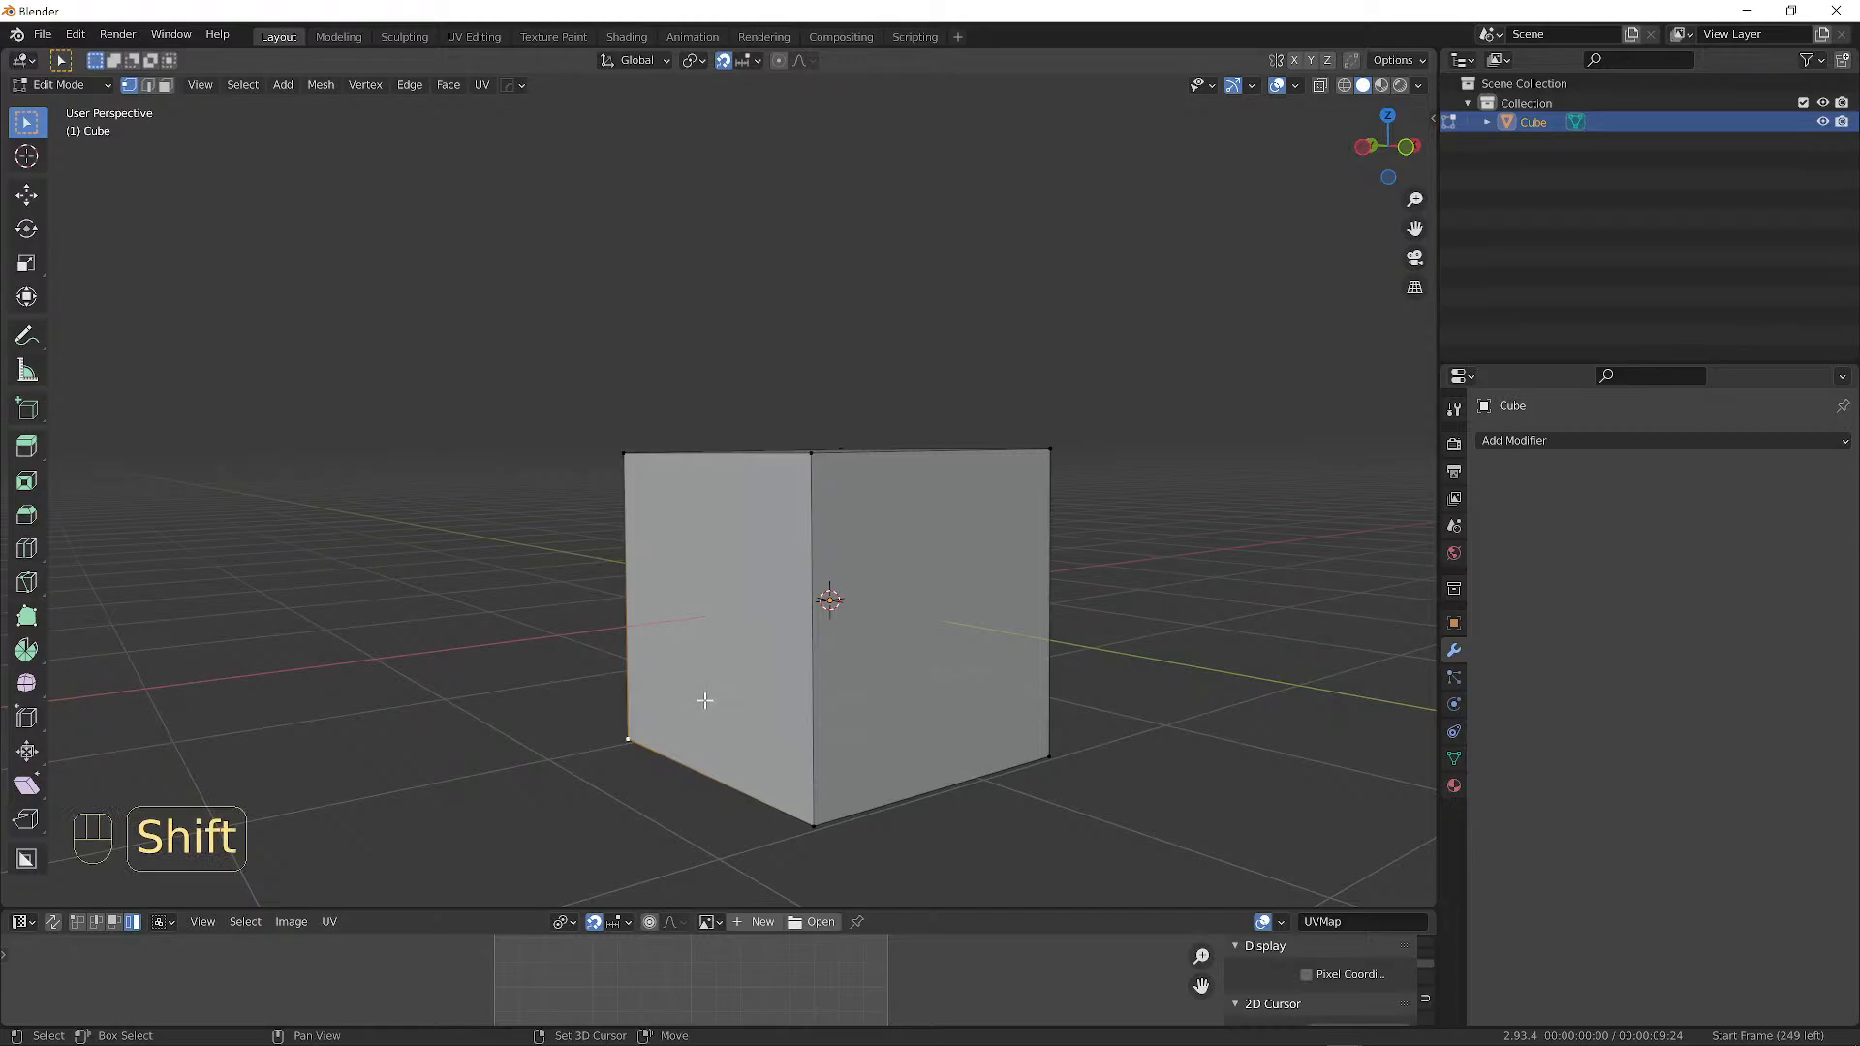
pyautogui.hotkey('shift', 's')
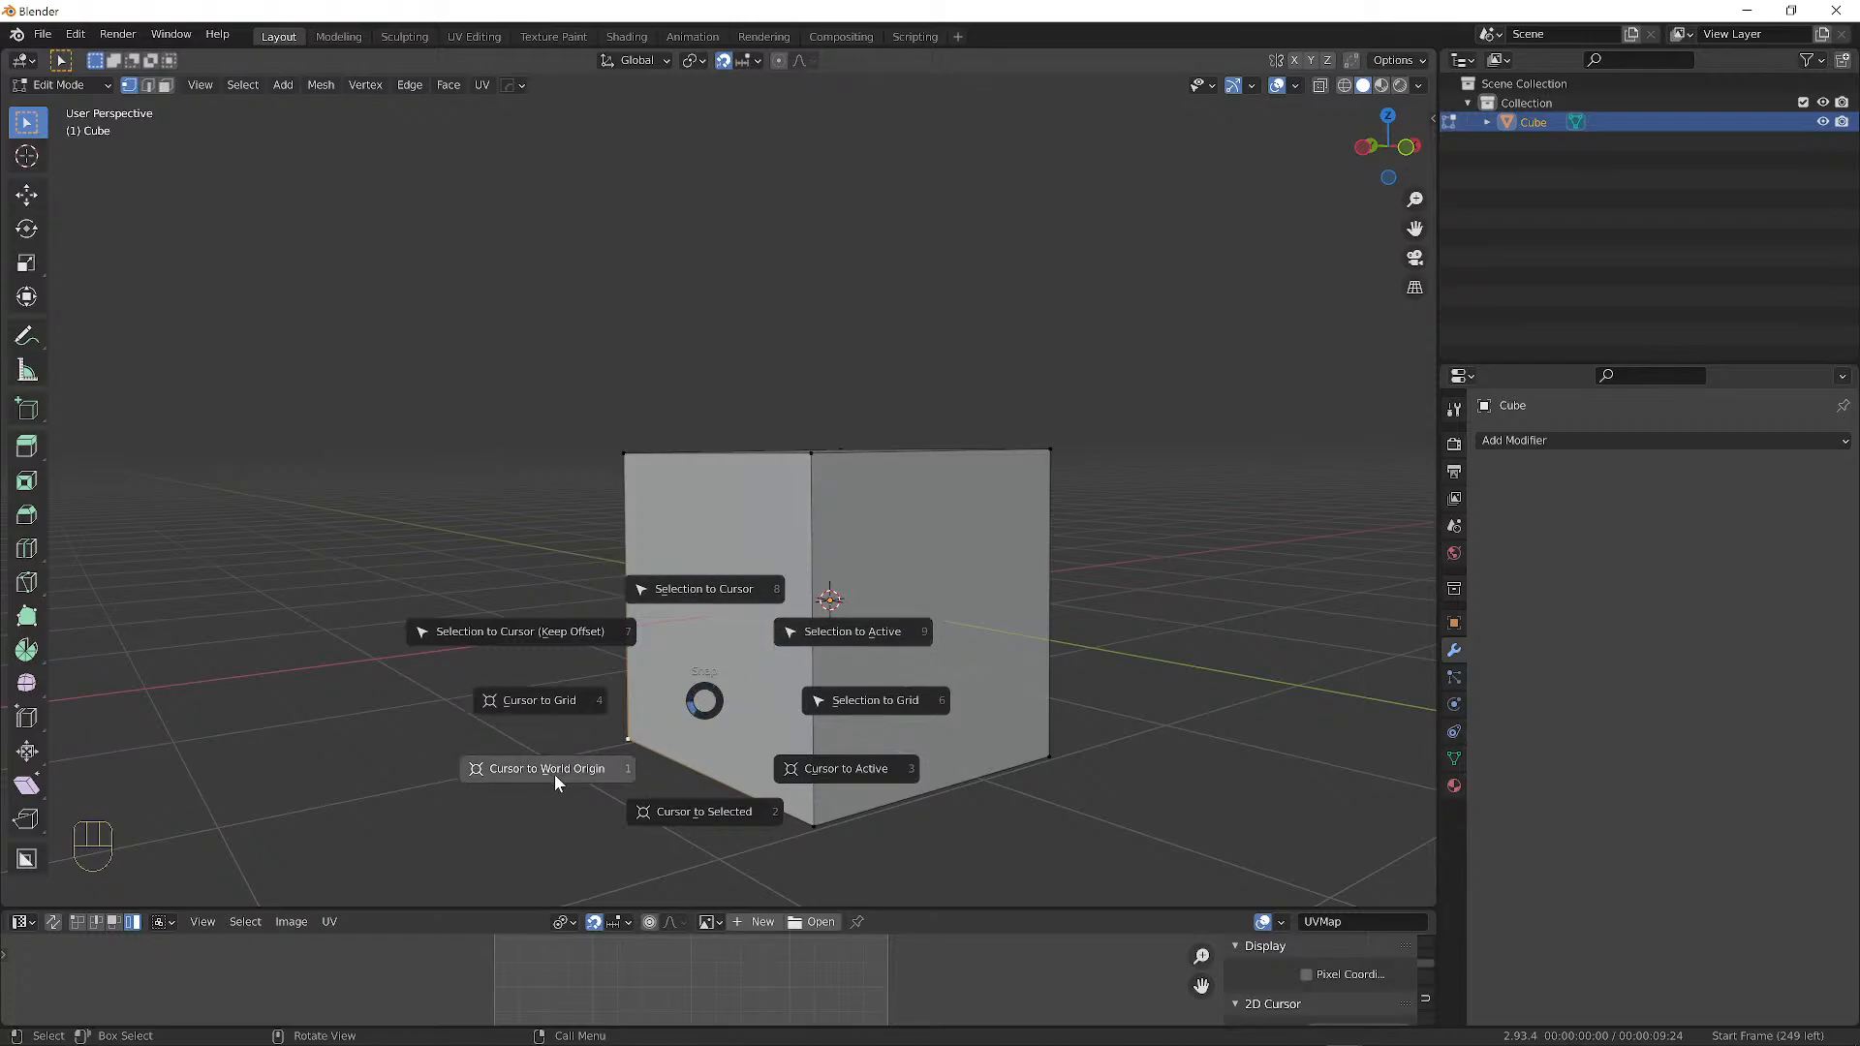
pyautogui.click(707, 809)
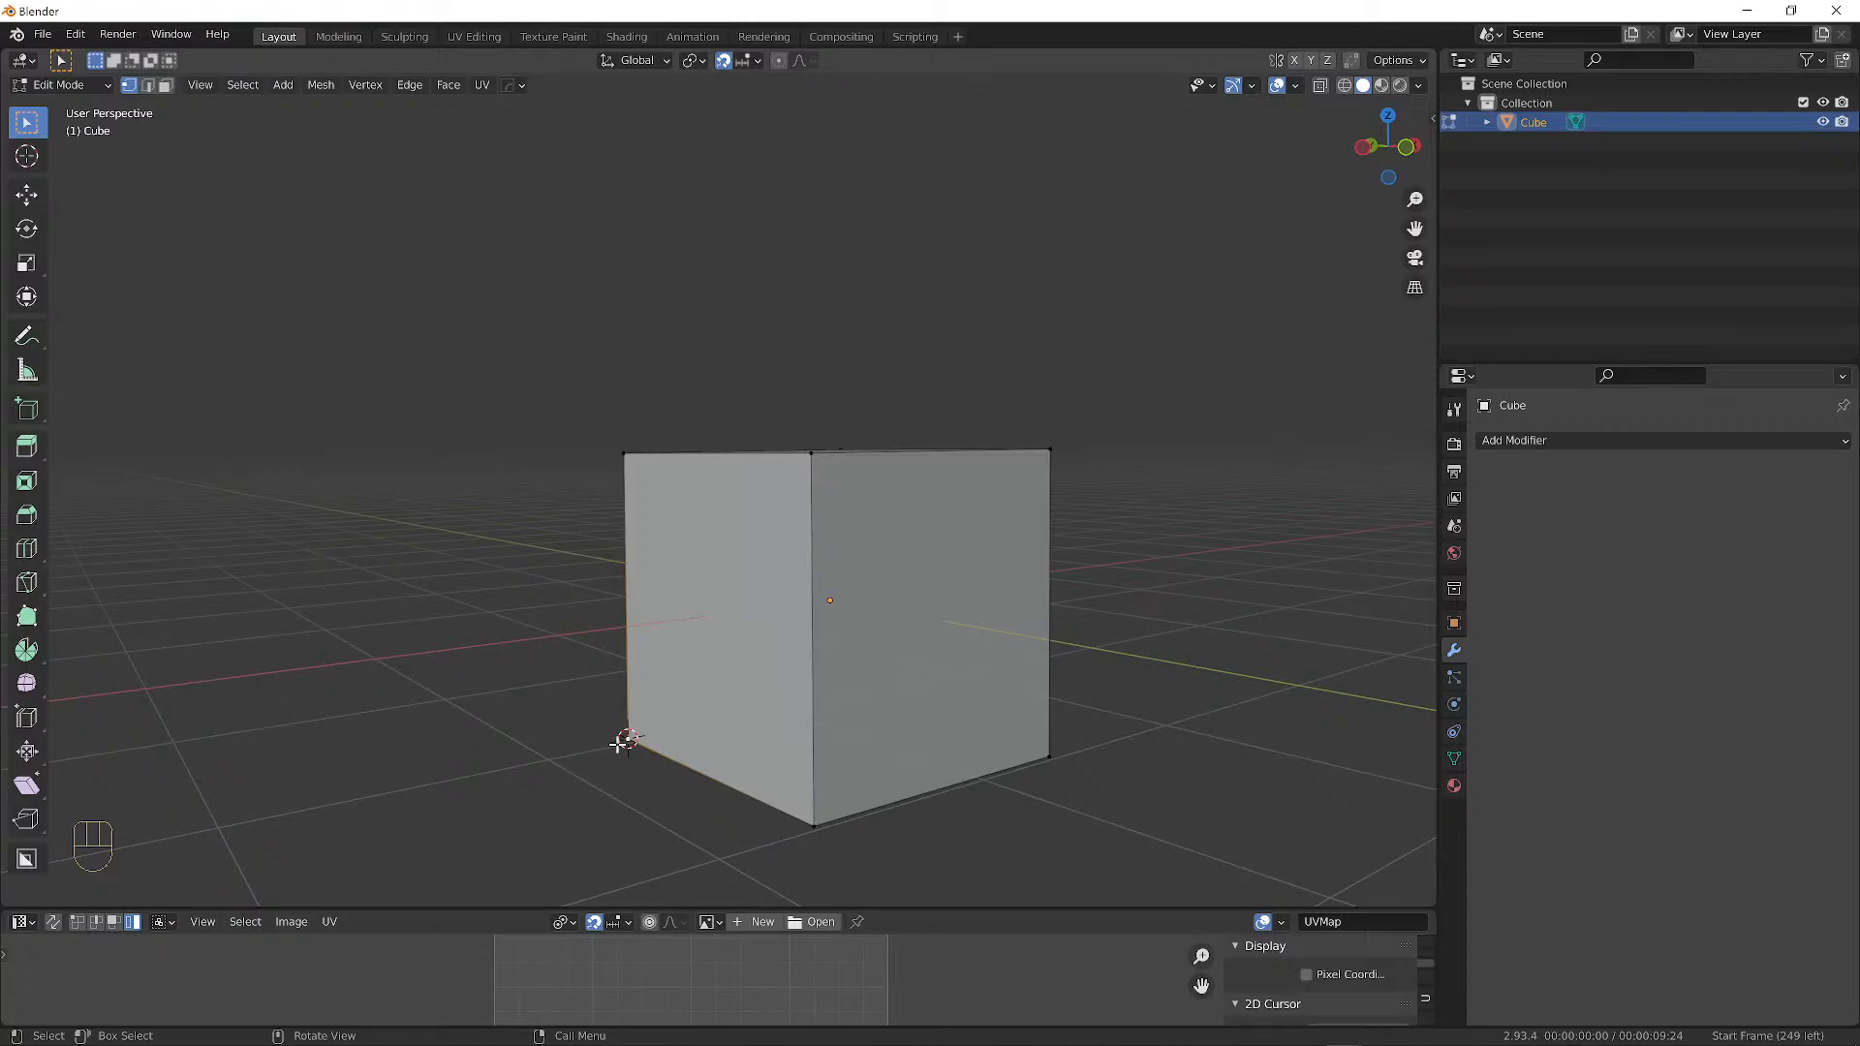
pyautogui.click(58, 85)
pyautogui.click(82, 115)
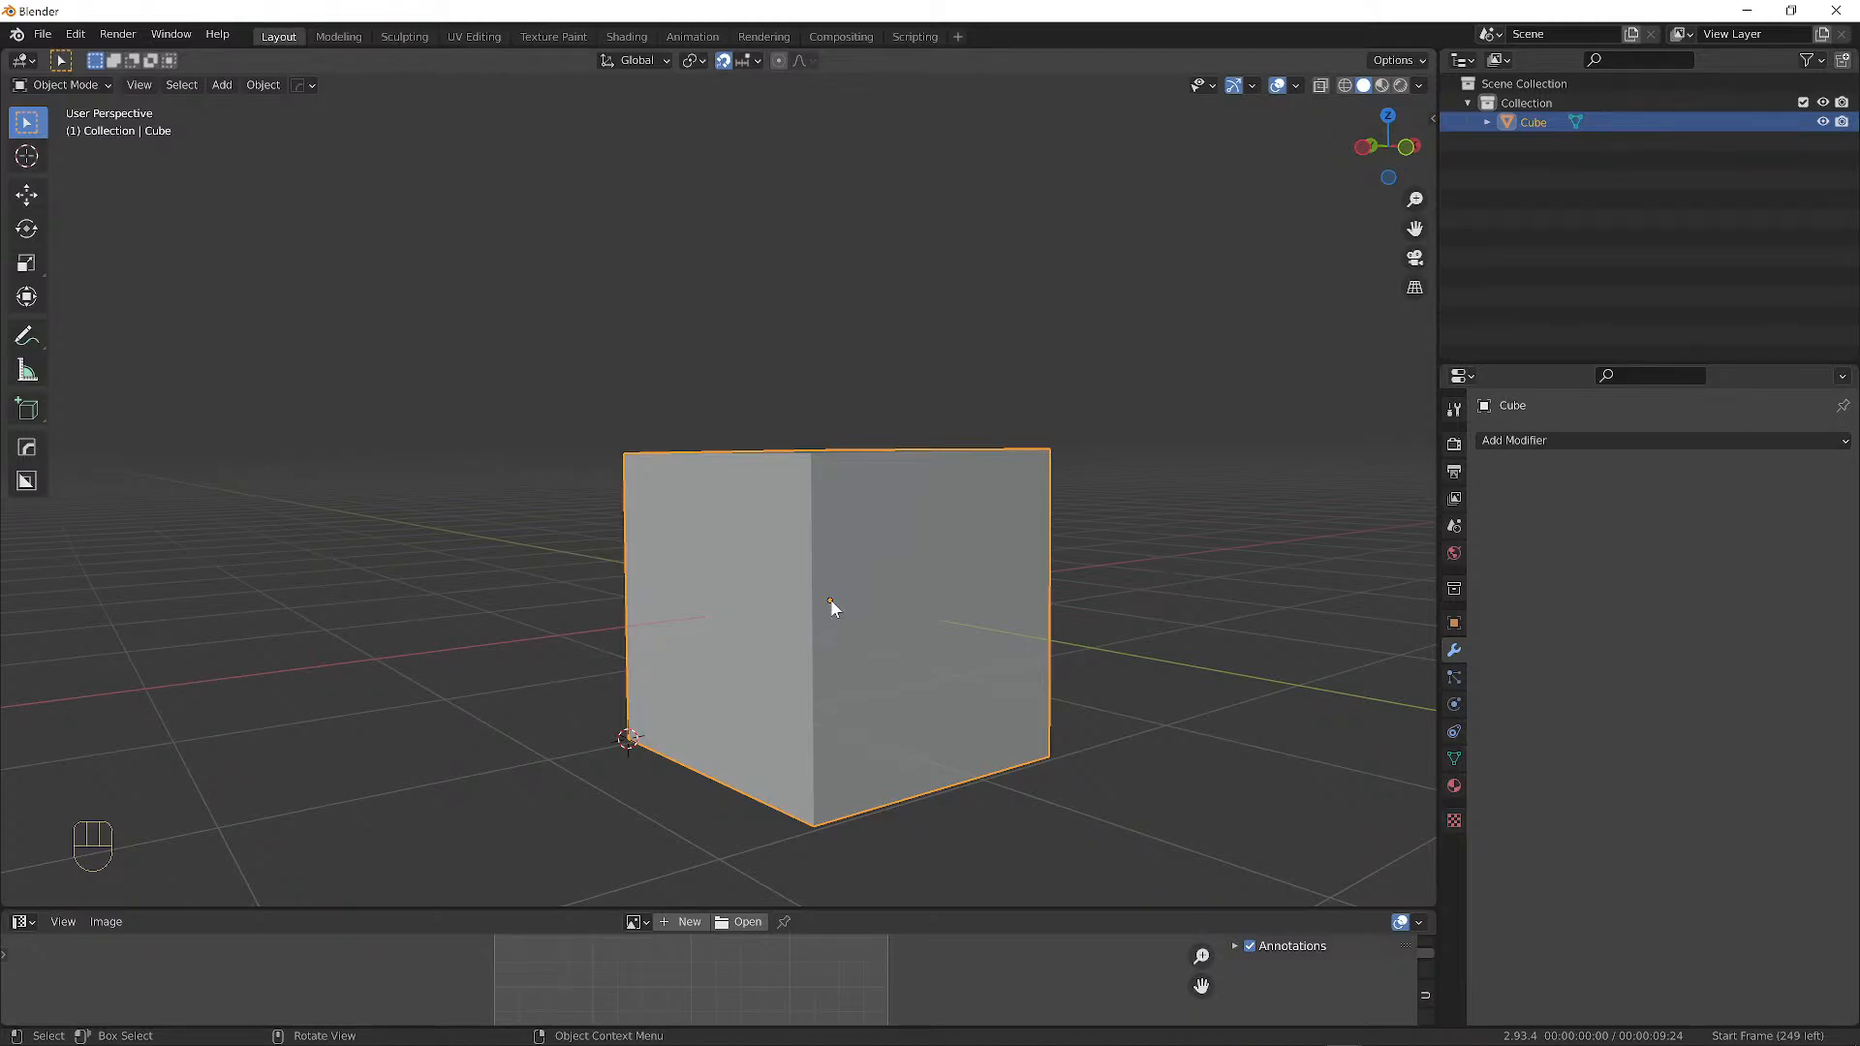
# Set the cube's origin to the 3D cursor at its bottom corner.
pyautogui.rightClick(744, 566)
pyautogui.moveTo(742, 560)
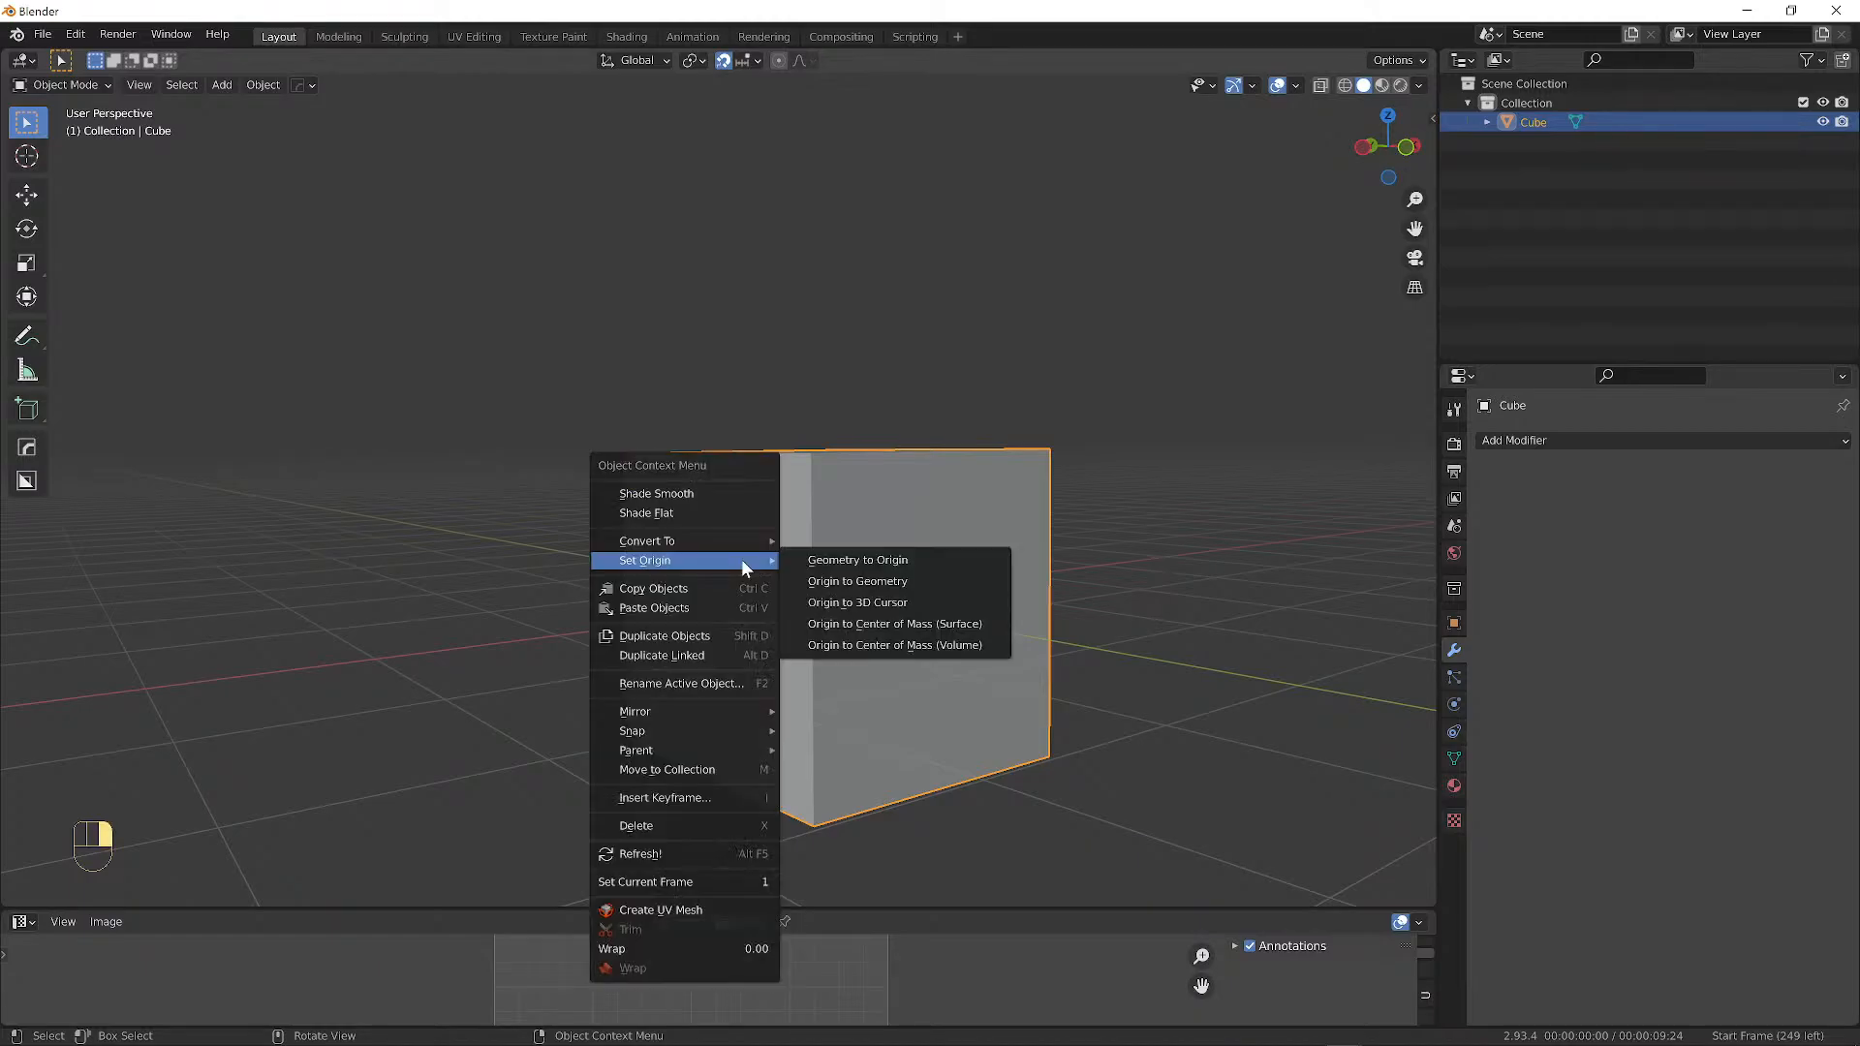
pyautogui.rightClick(189, 426)
pyautogui.moveTo(195, 427)
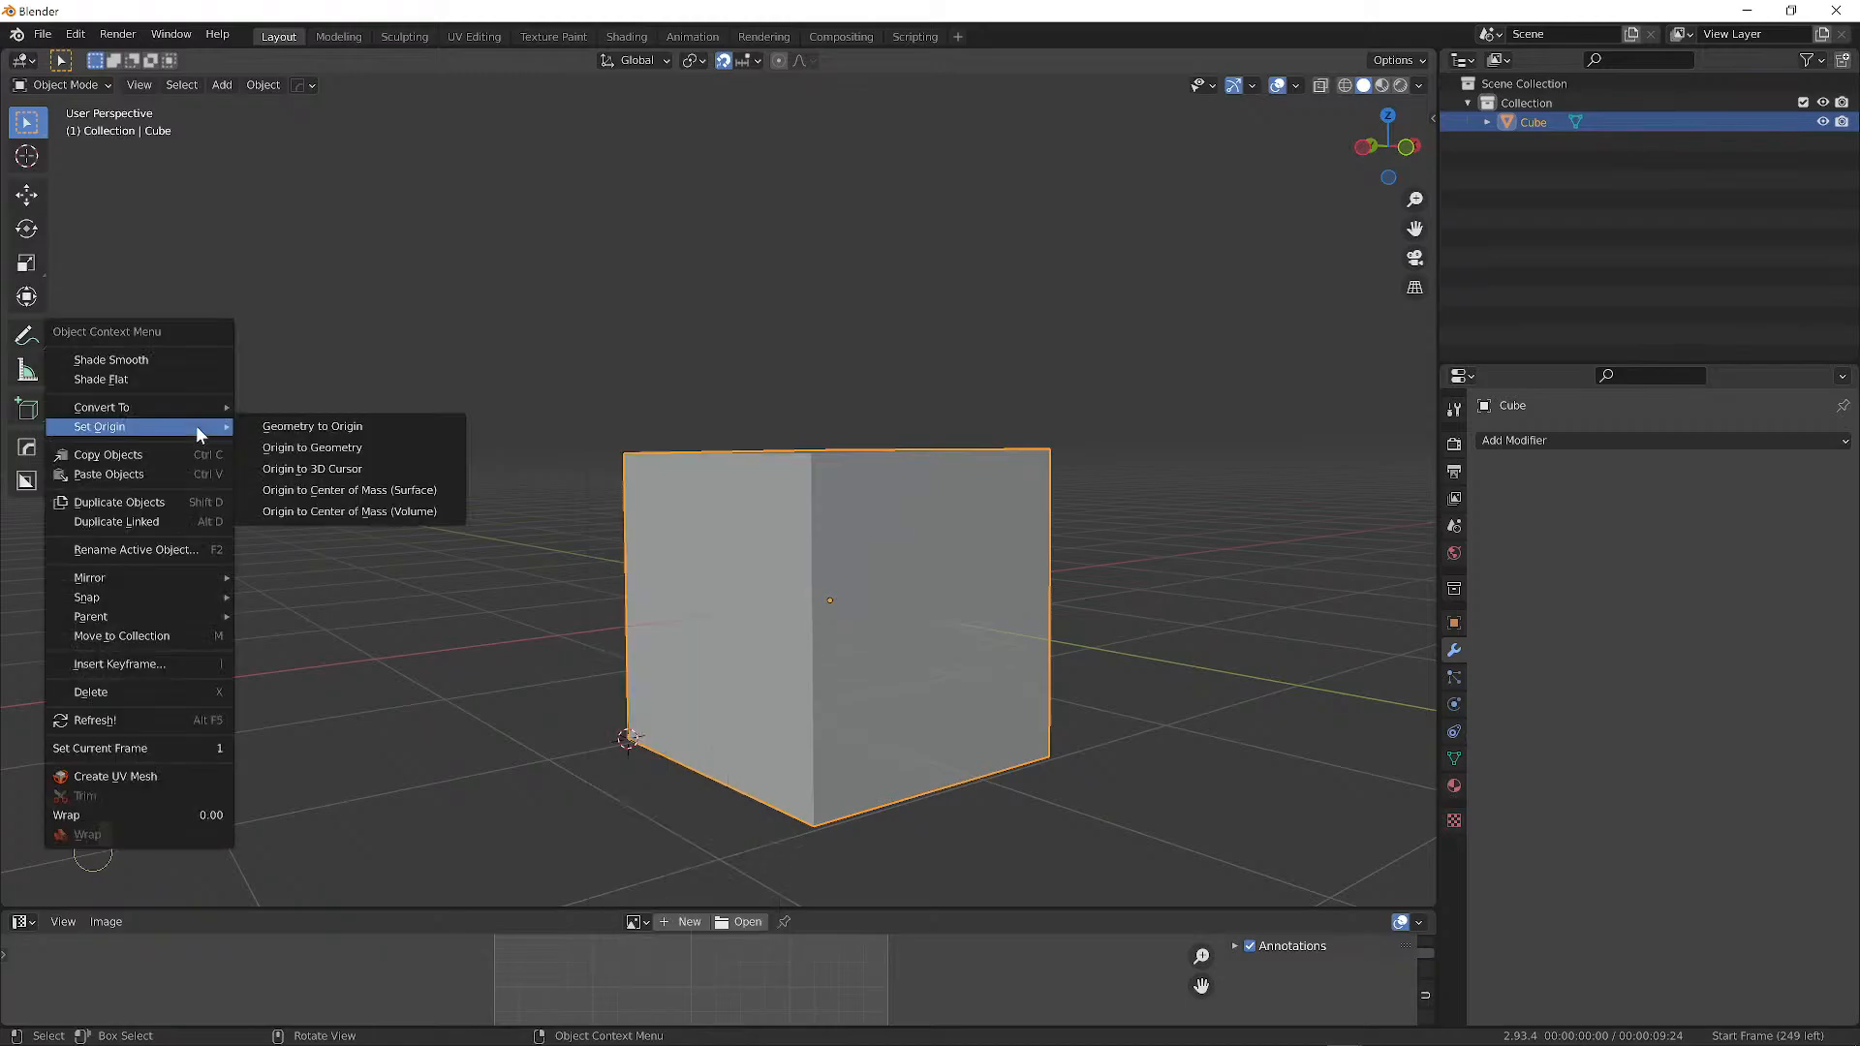
pyautogui.click(331, 469)
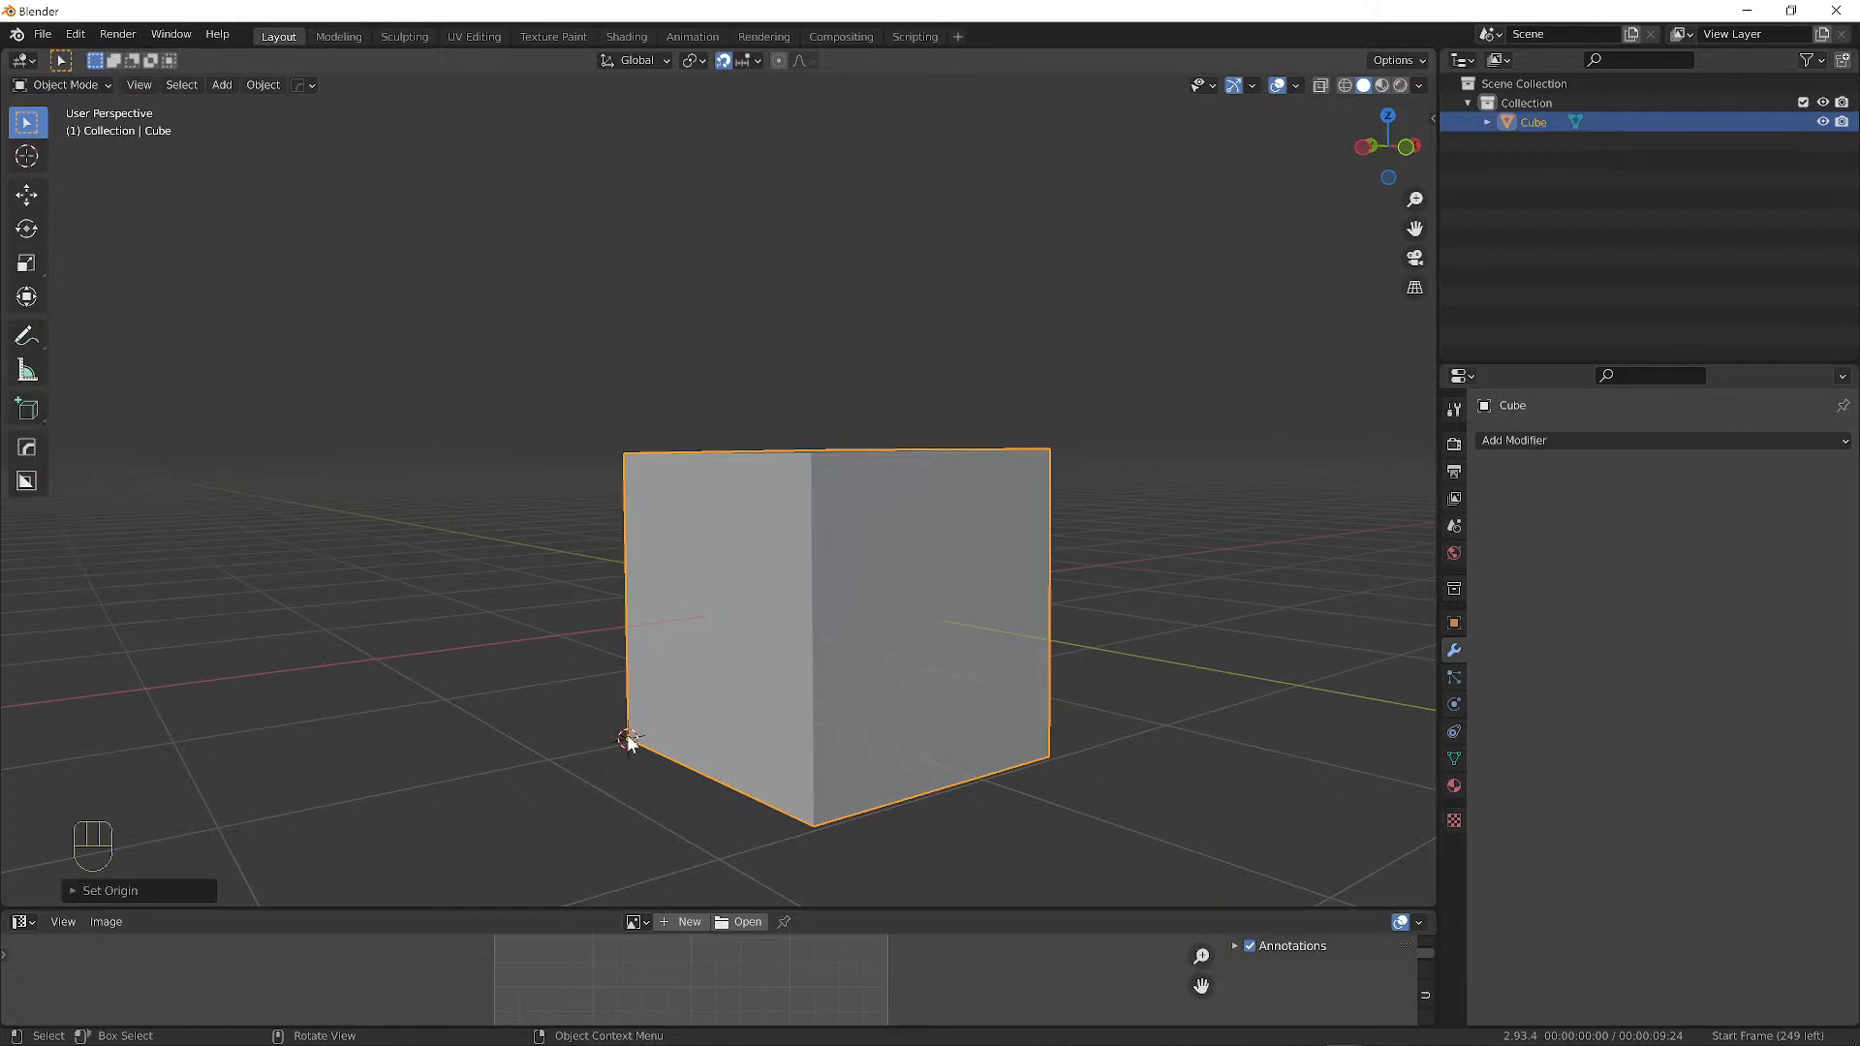
# Test scaling the cube from its new corner origin.
pyautogui.moveTo(649, 741); pyautogui.dragTo(728, 790, button='middle')
pyautogui.press('s')
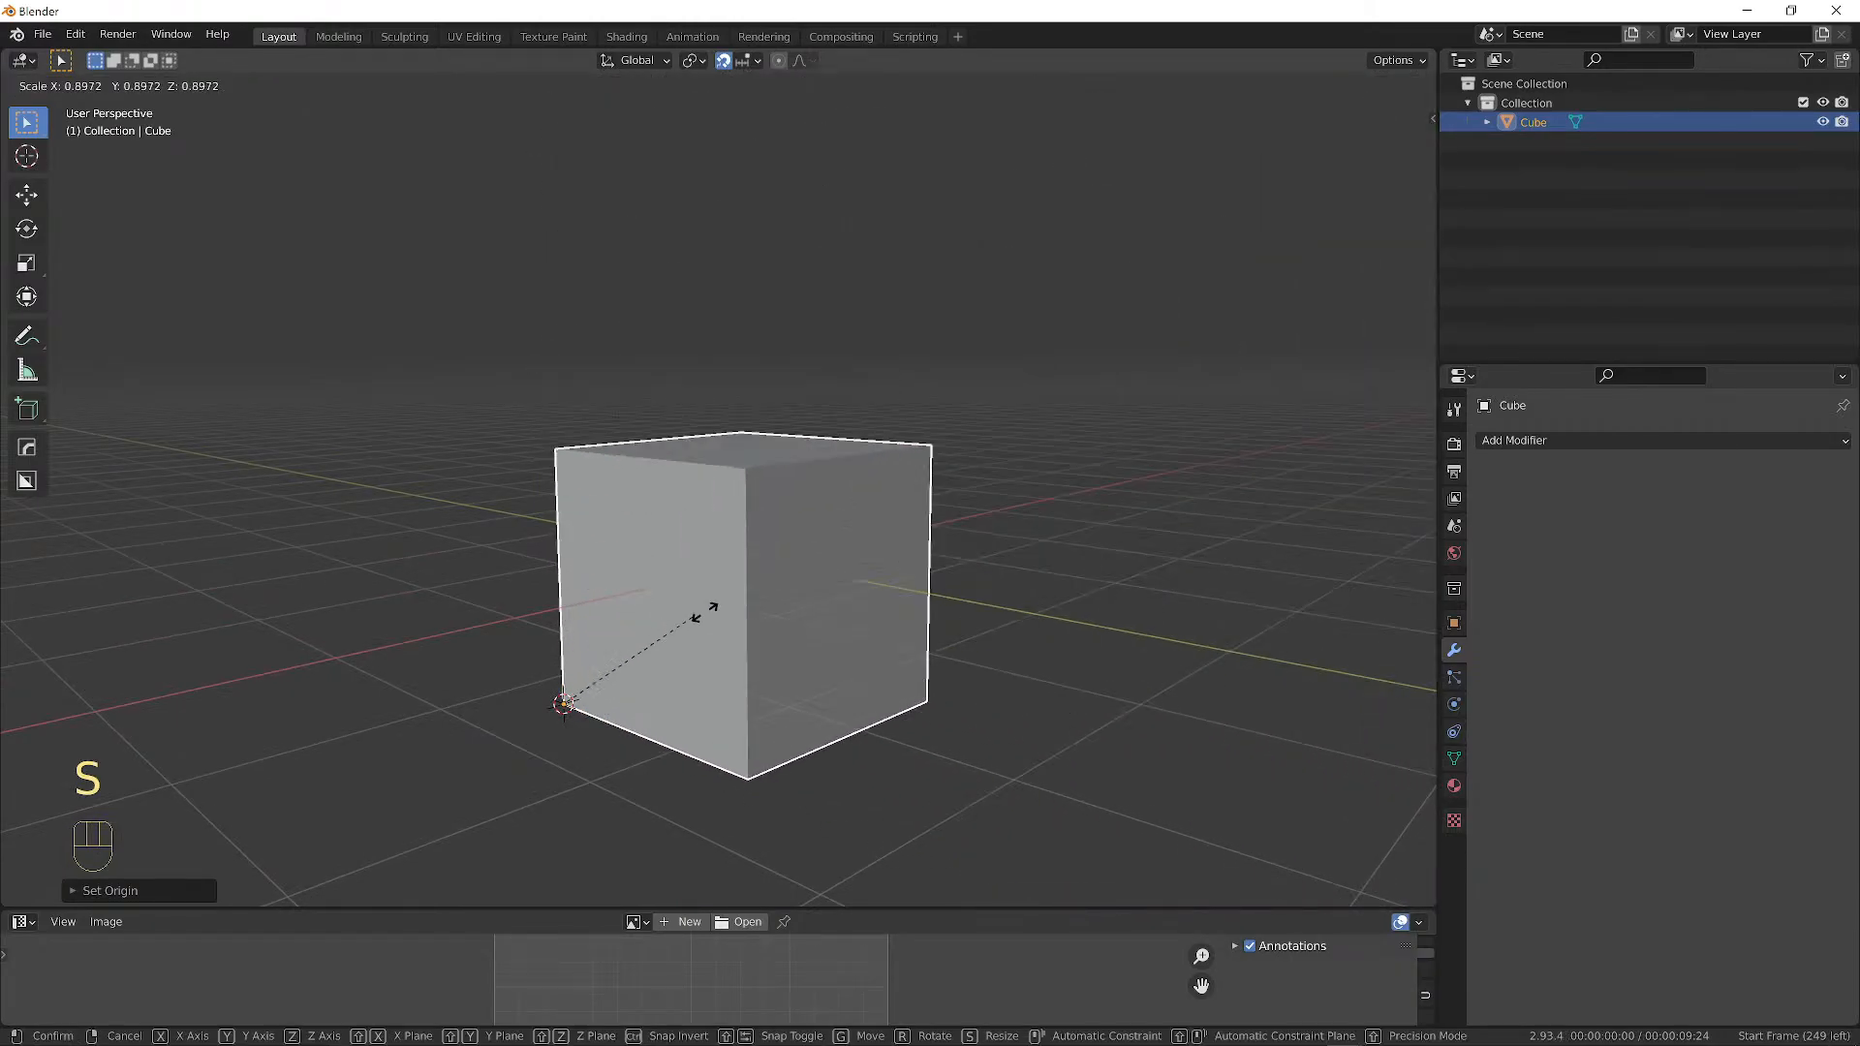
pyautogui.click(705, 611)
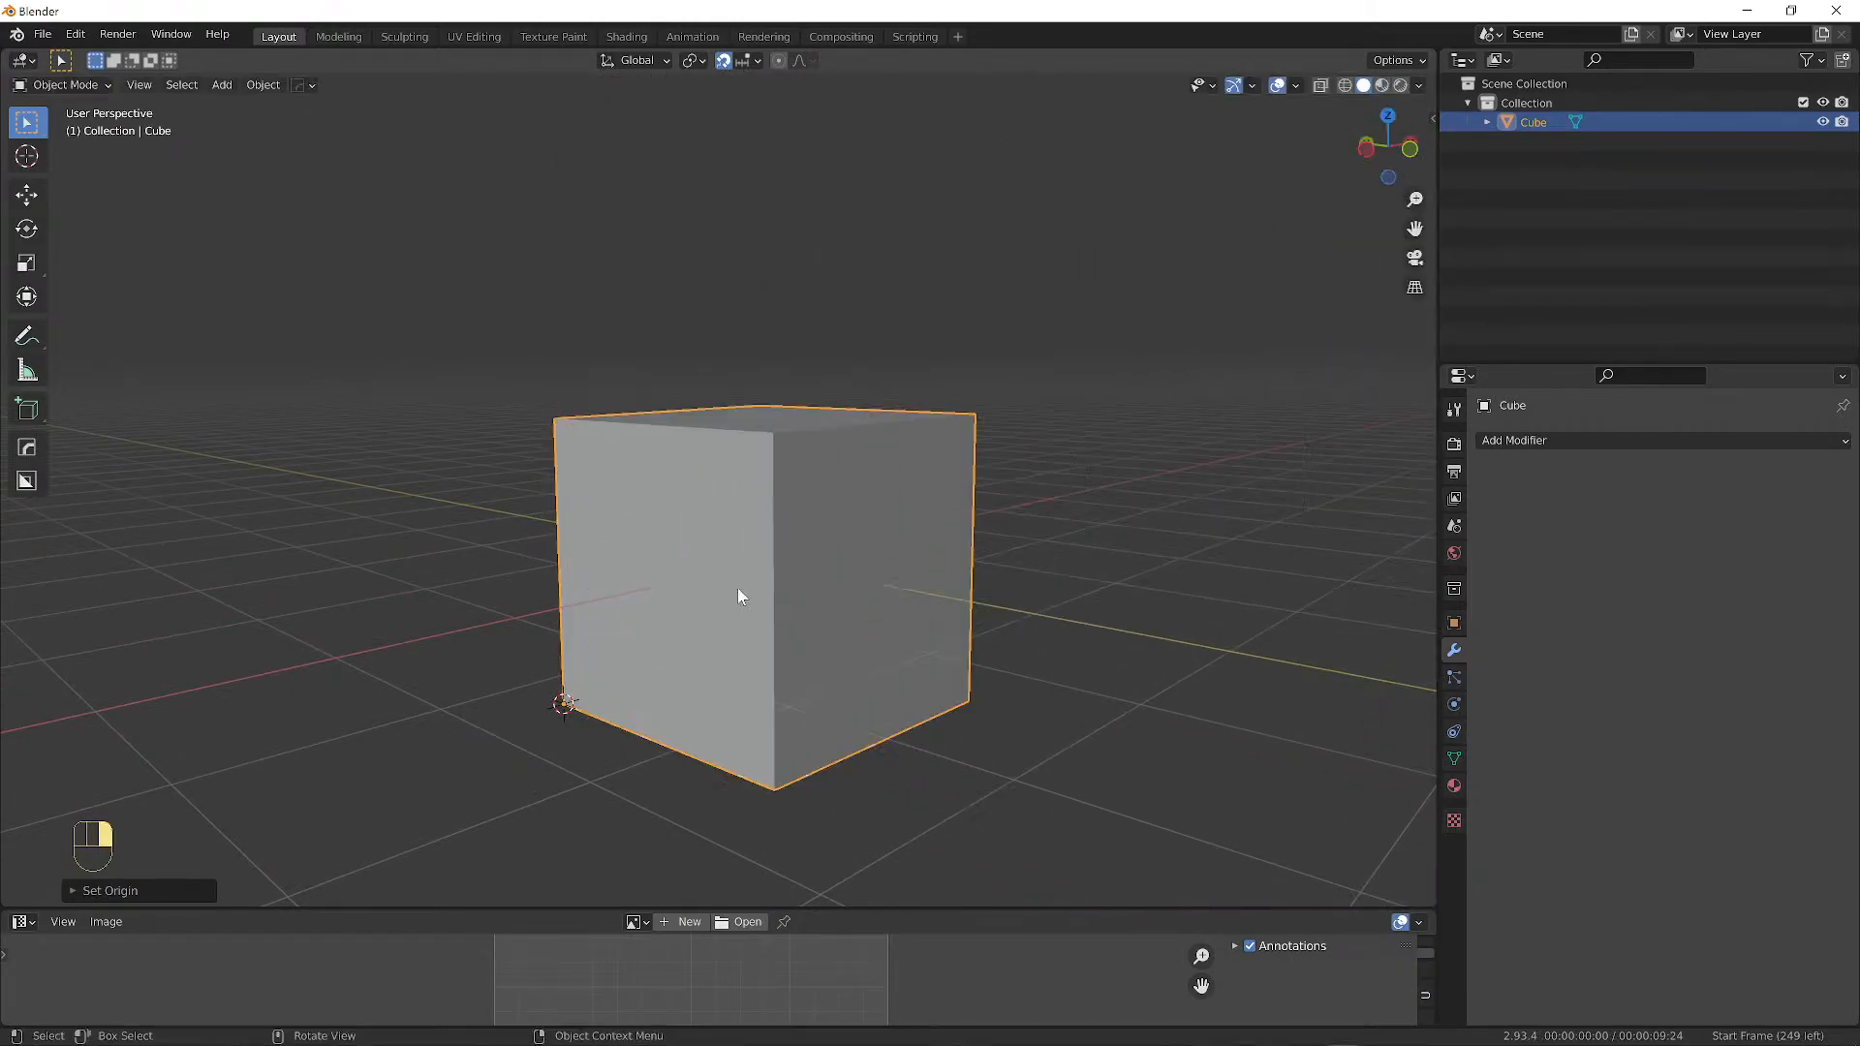
pyautogui.moveTo(760, 593)
pyautogui.mouseDown(button='middle')
pyautogui.moveTo(816, 591)
pyautogui.moveTo(804, 574)
pyautogui.moveTo(781, 609)
pyautogui.moveTo(793, 583)
pyautogui.moveTo(810, 594)
pyautogui.moveTo(731, 631)
pyautogui.moveTo(737, 588)
pyautogui.mouseUp(button='middle')
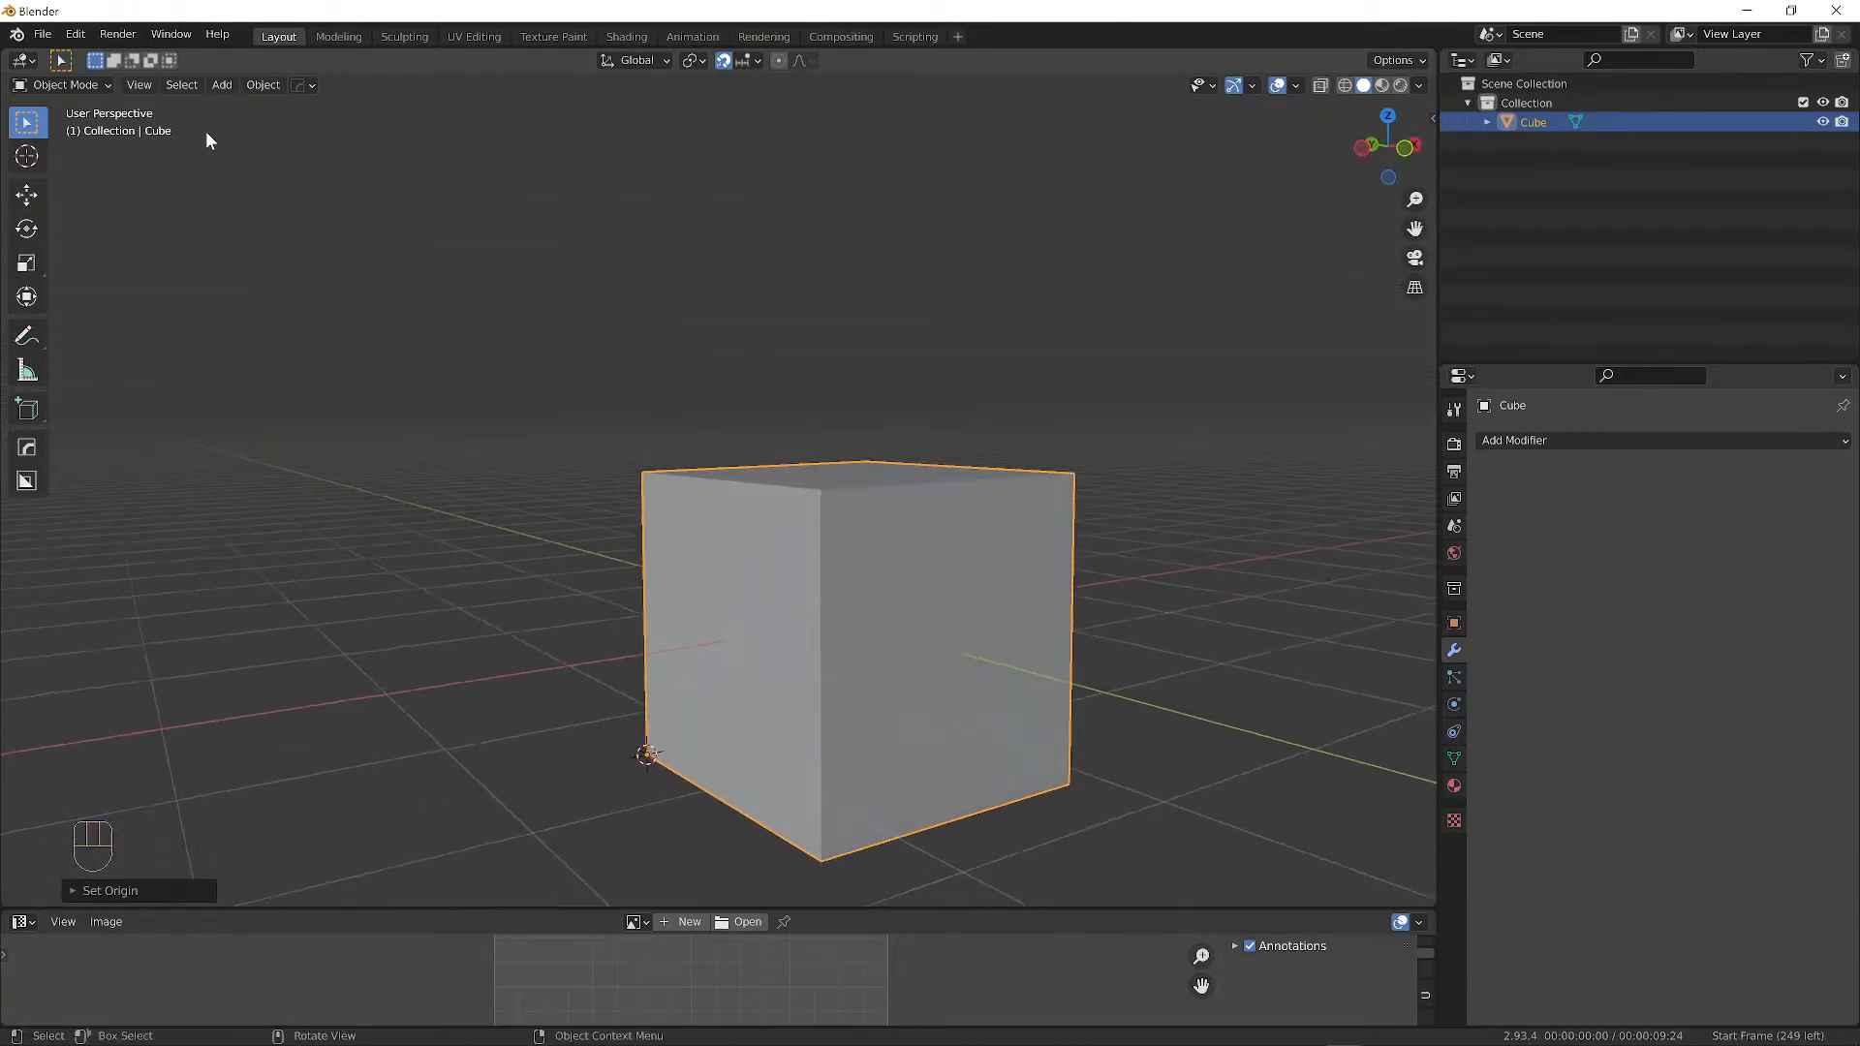
# Delete the old cube, reset the 3D cursor to the world origin and add a new cube.
pyautogui.press('x')
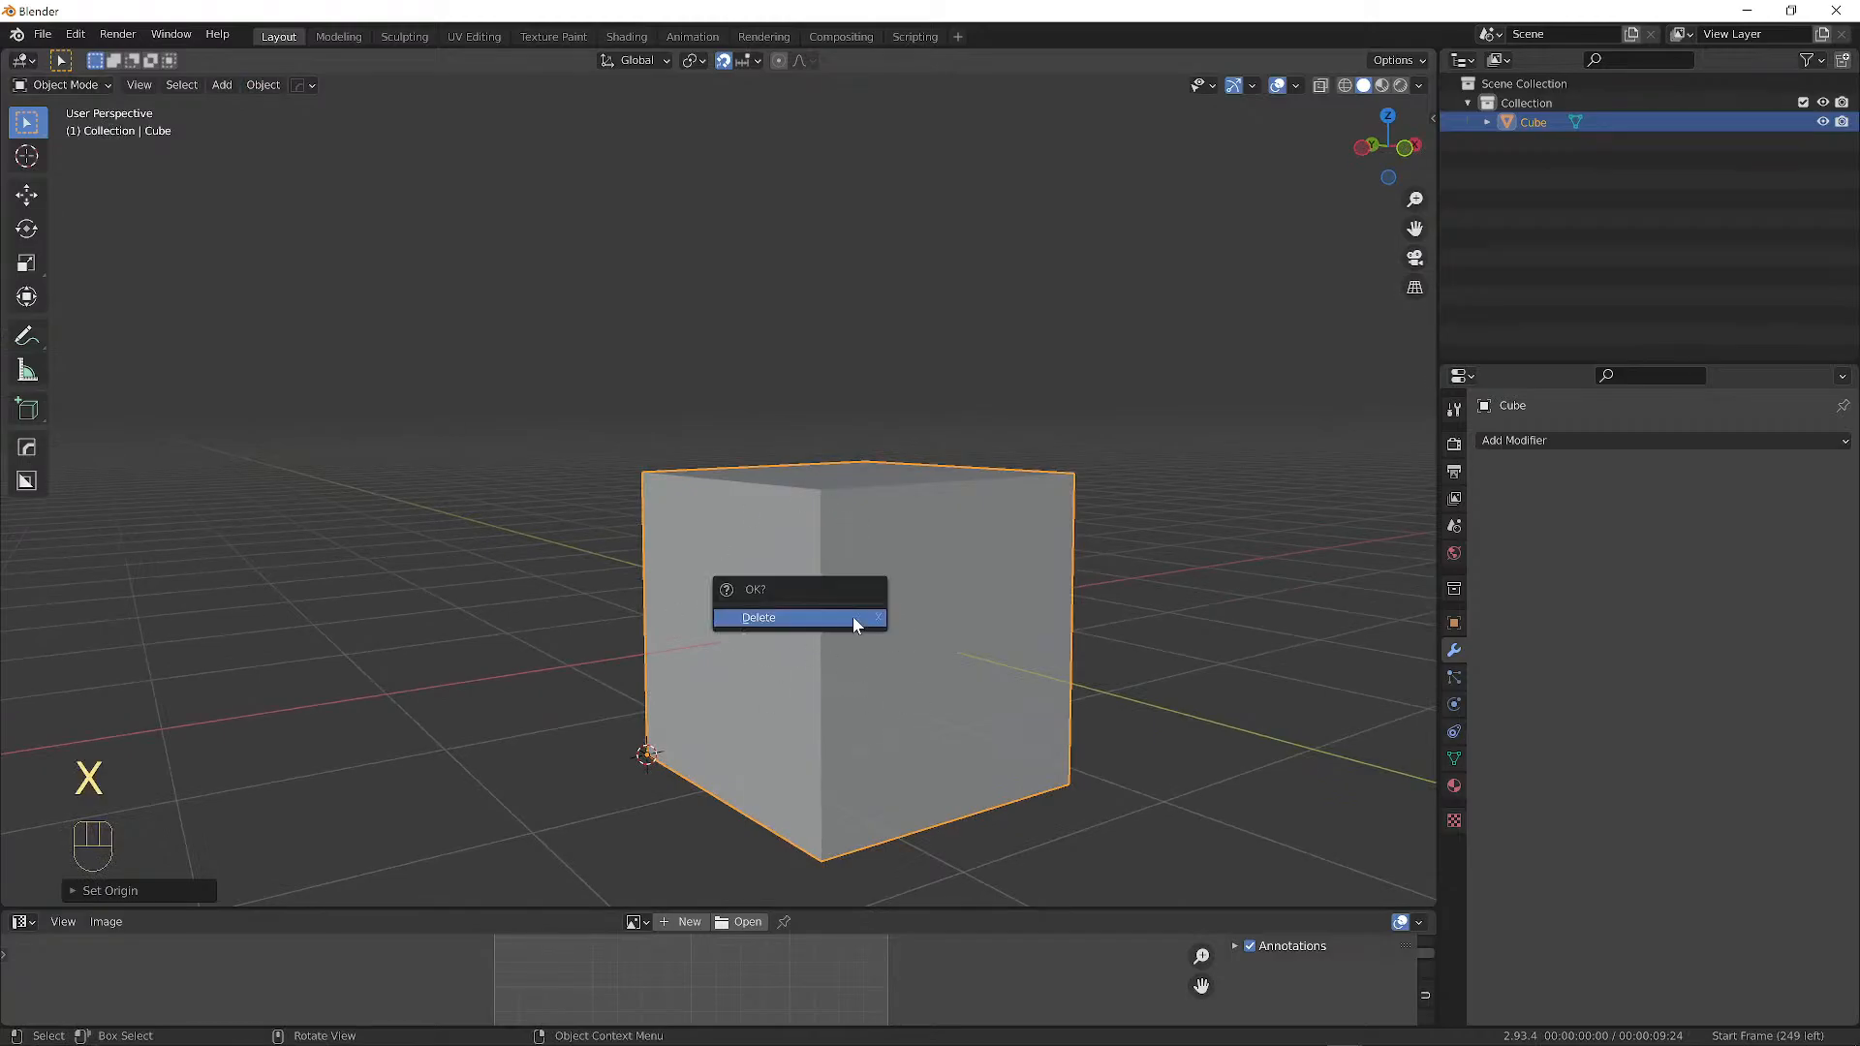
pyautogui.click(852, 616)
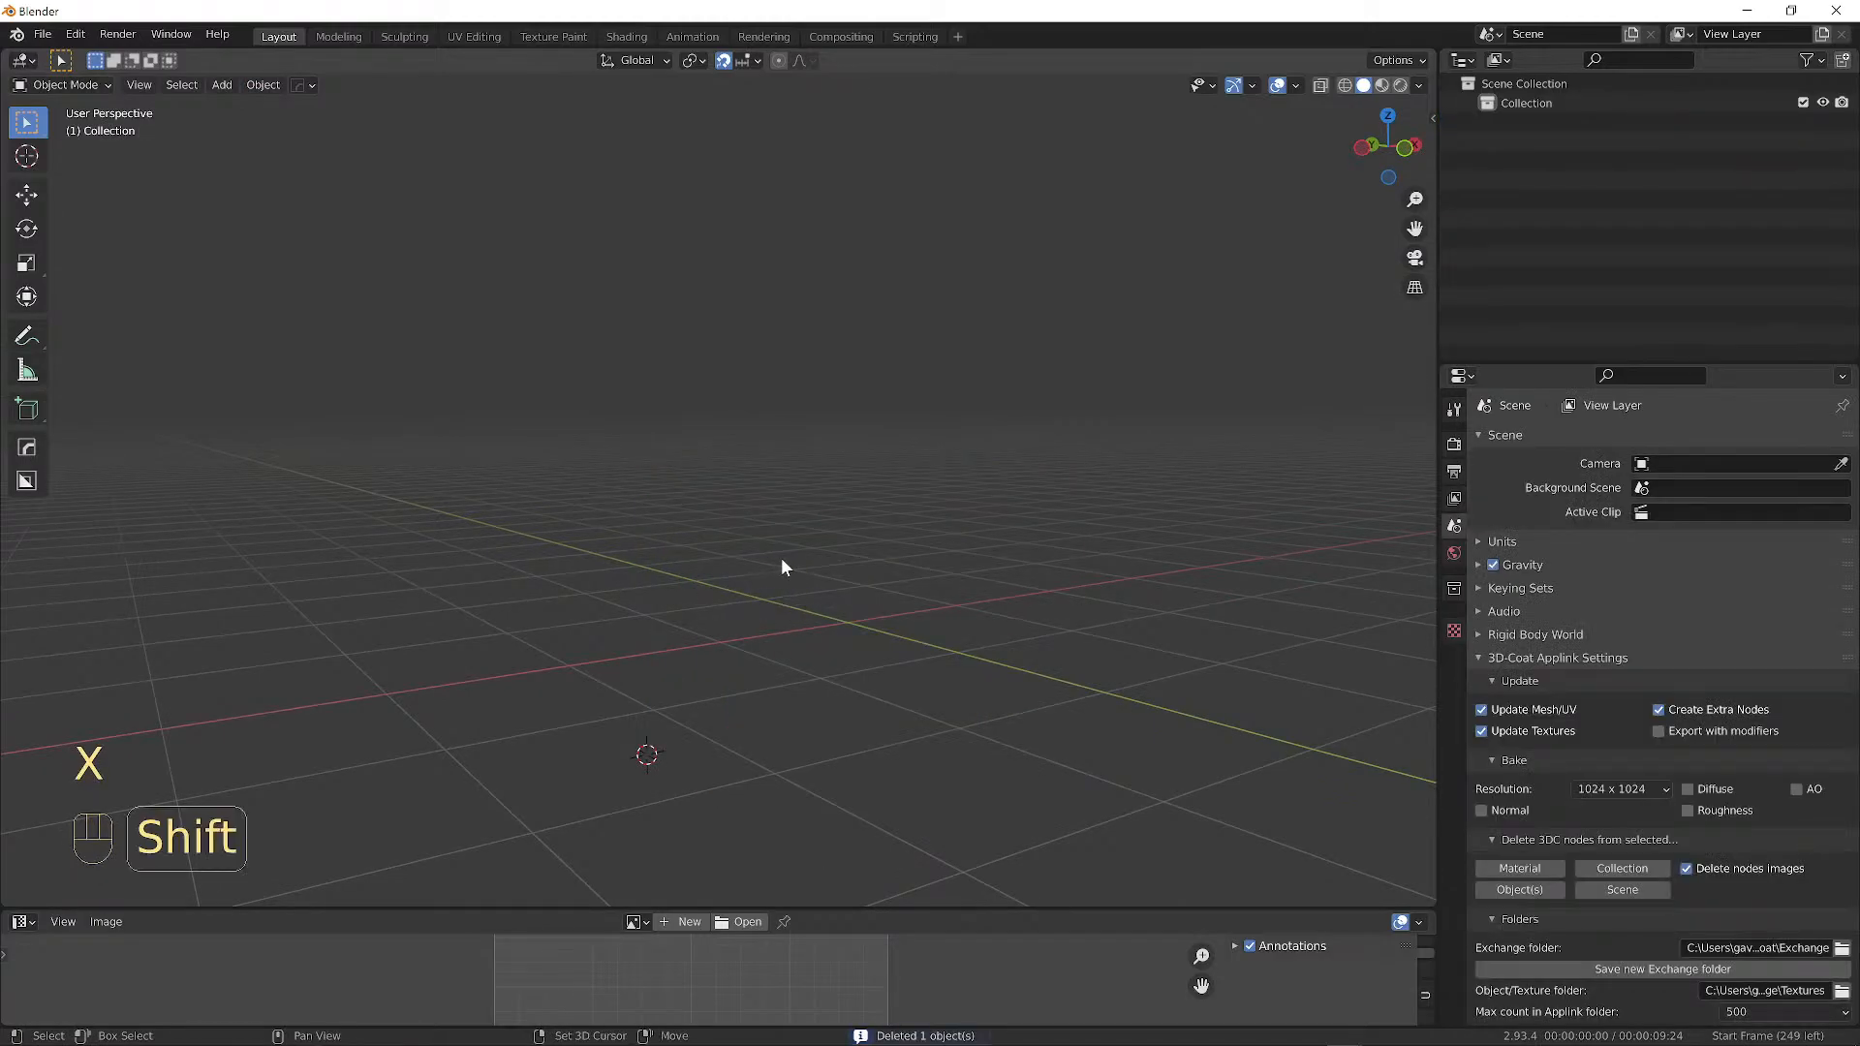
pyautogui.hotkey('shift', 'c')
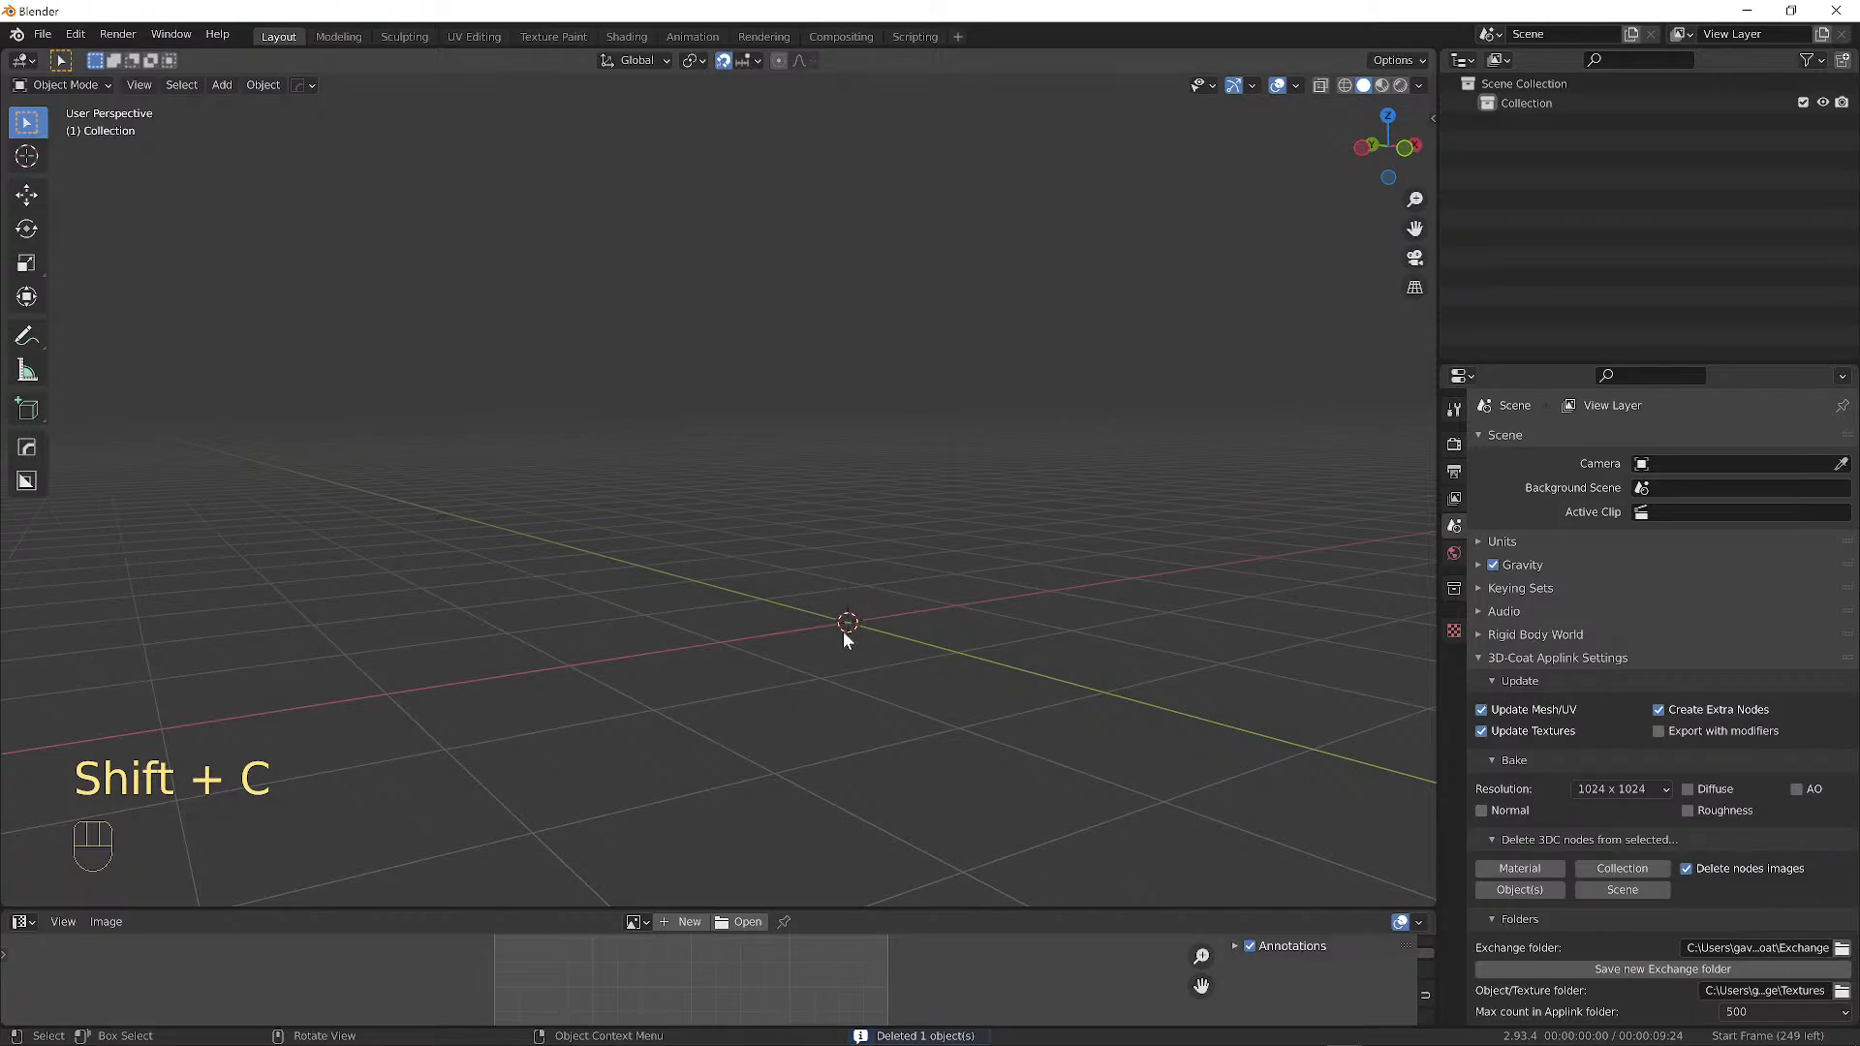
pyautogui.press('shift')
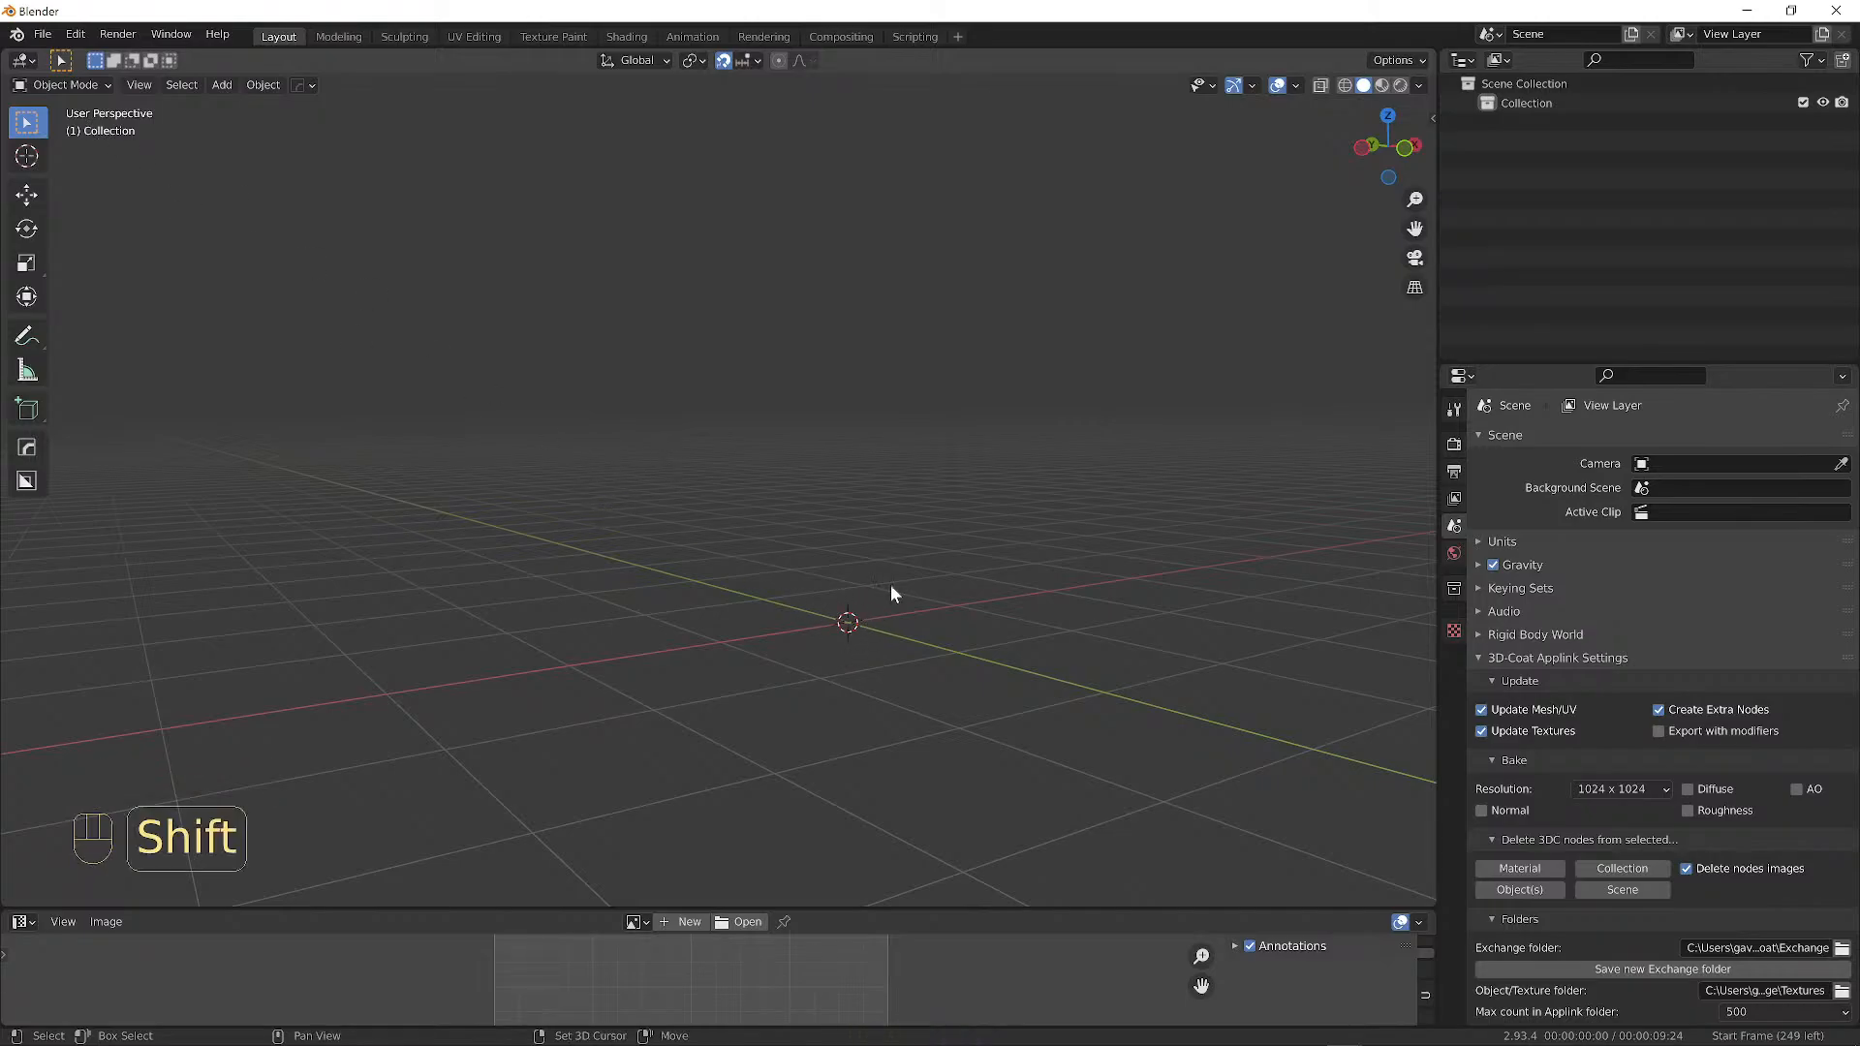
pyautogui.hotkey('shift', 'a')
pyautogui.moveTo(1077, 560)
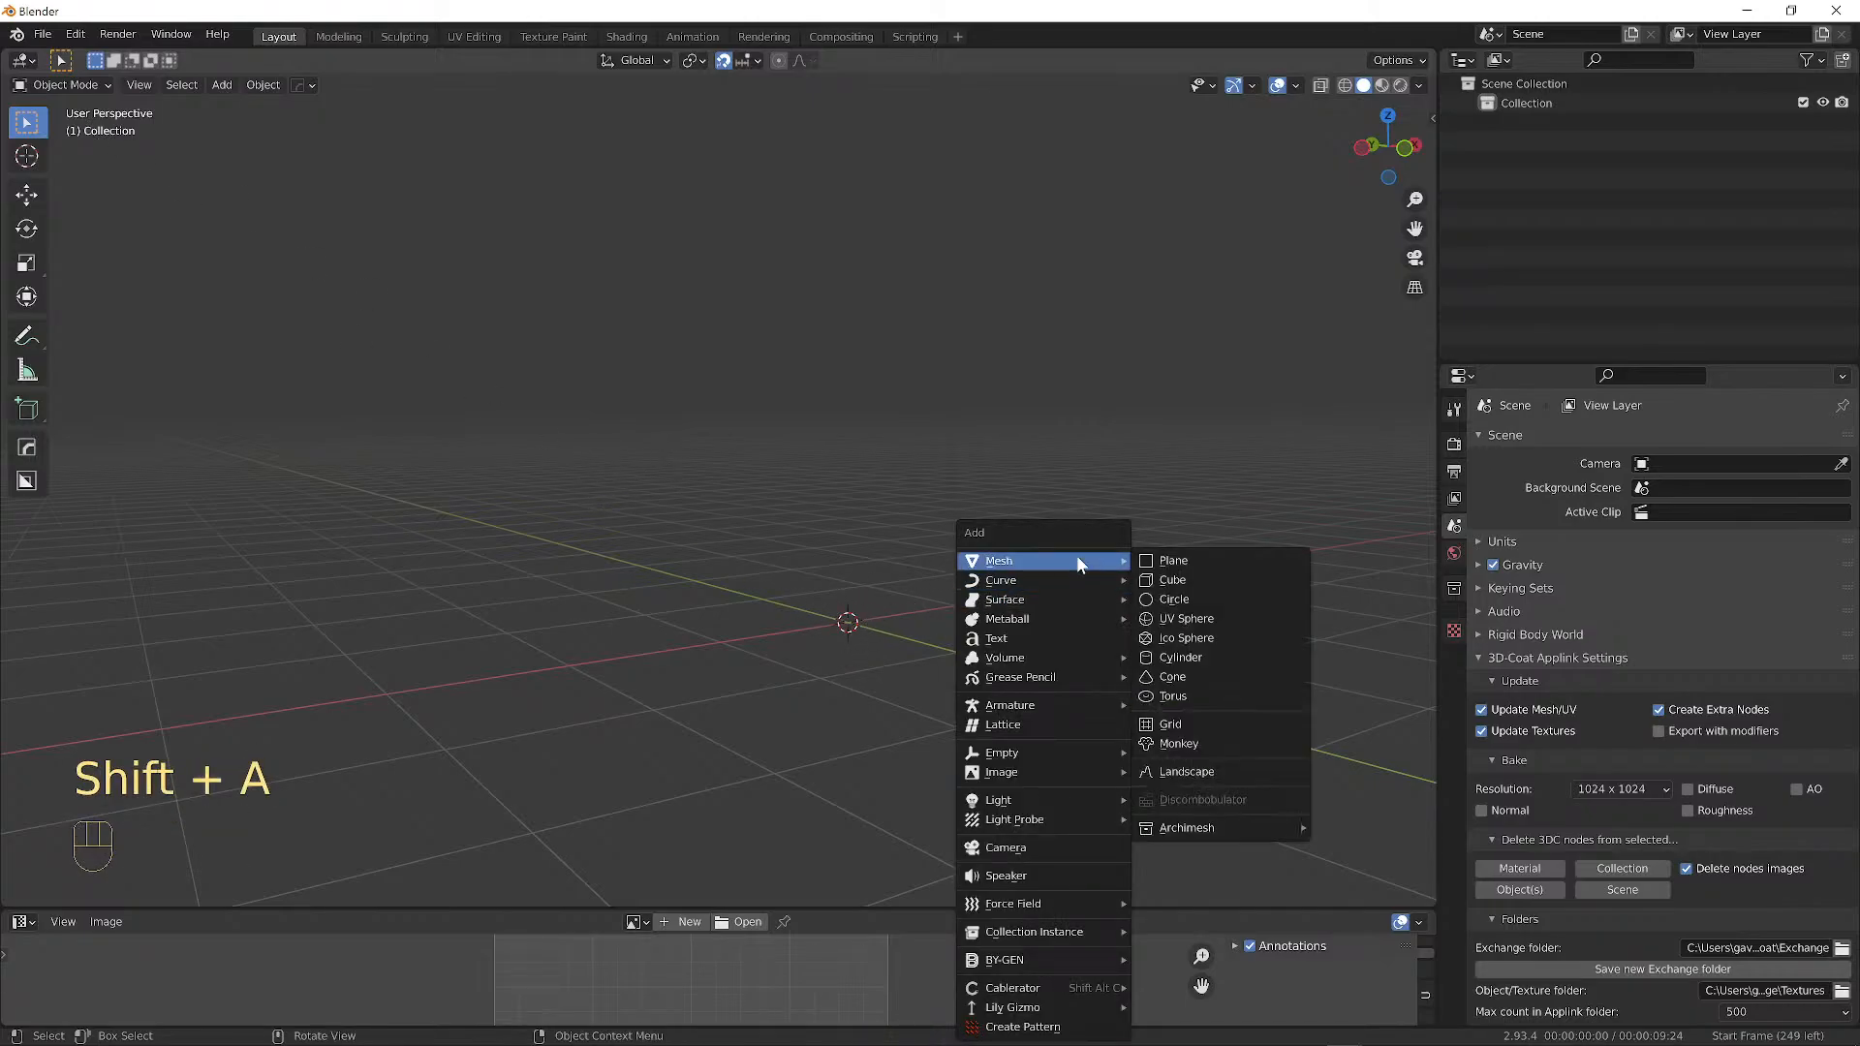
pyautogui.click(1200, 581)
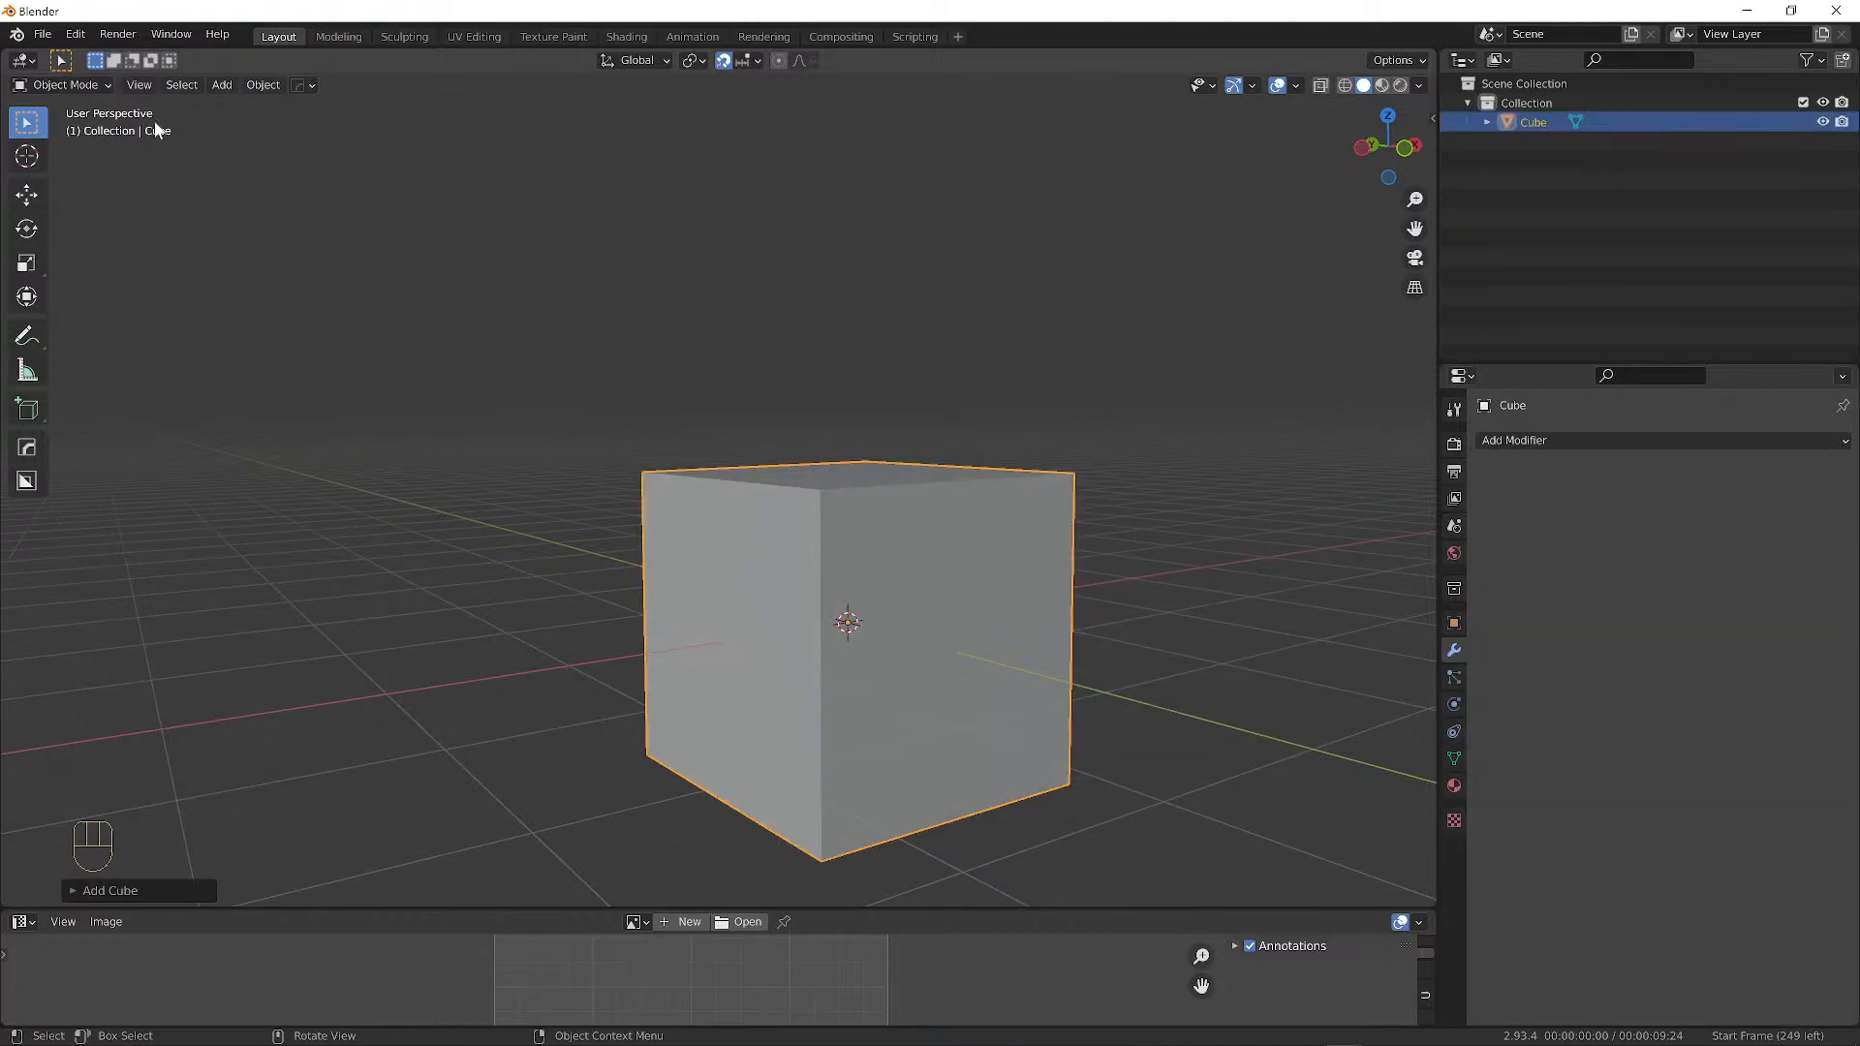
# In Edit Mode, move the cube's mesh by -2 m X, 1 m Y, 2 m Z, leaving the origin behind.
pyautogui.click(74, 89)
pyautogui.click(81, 129)
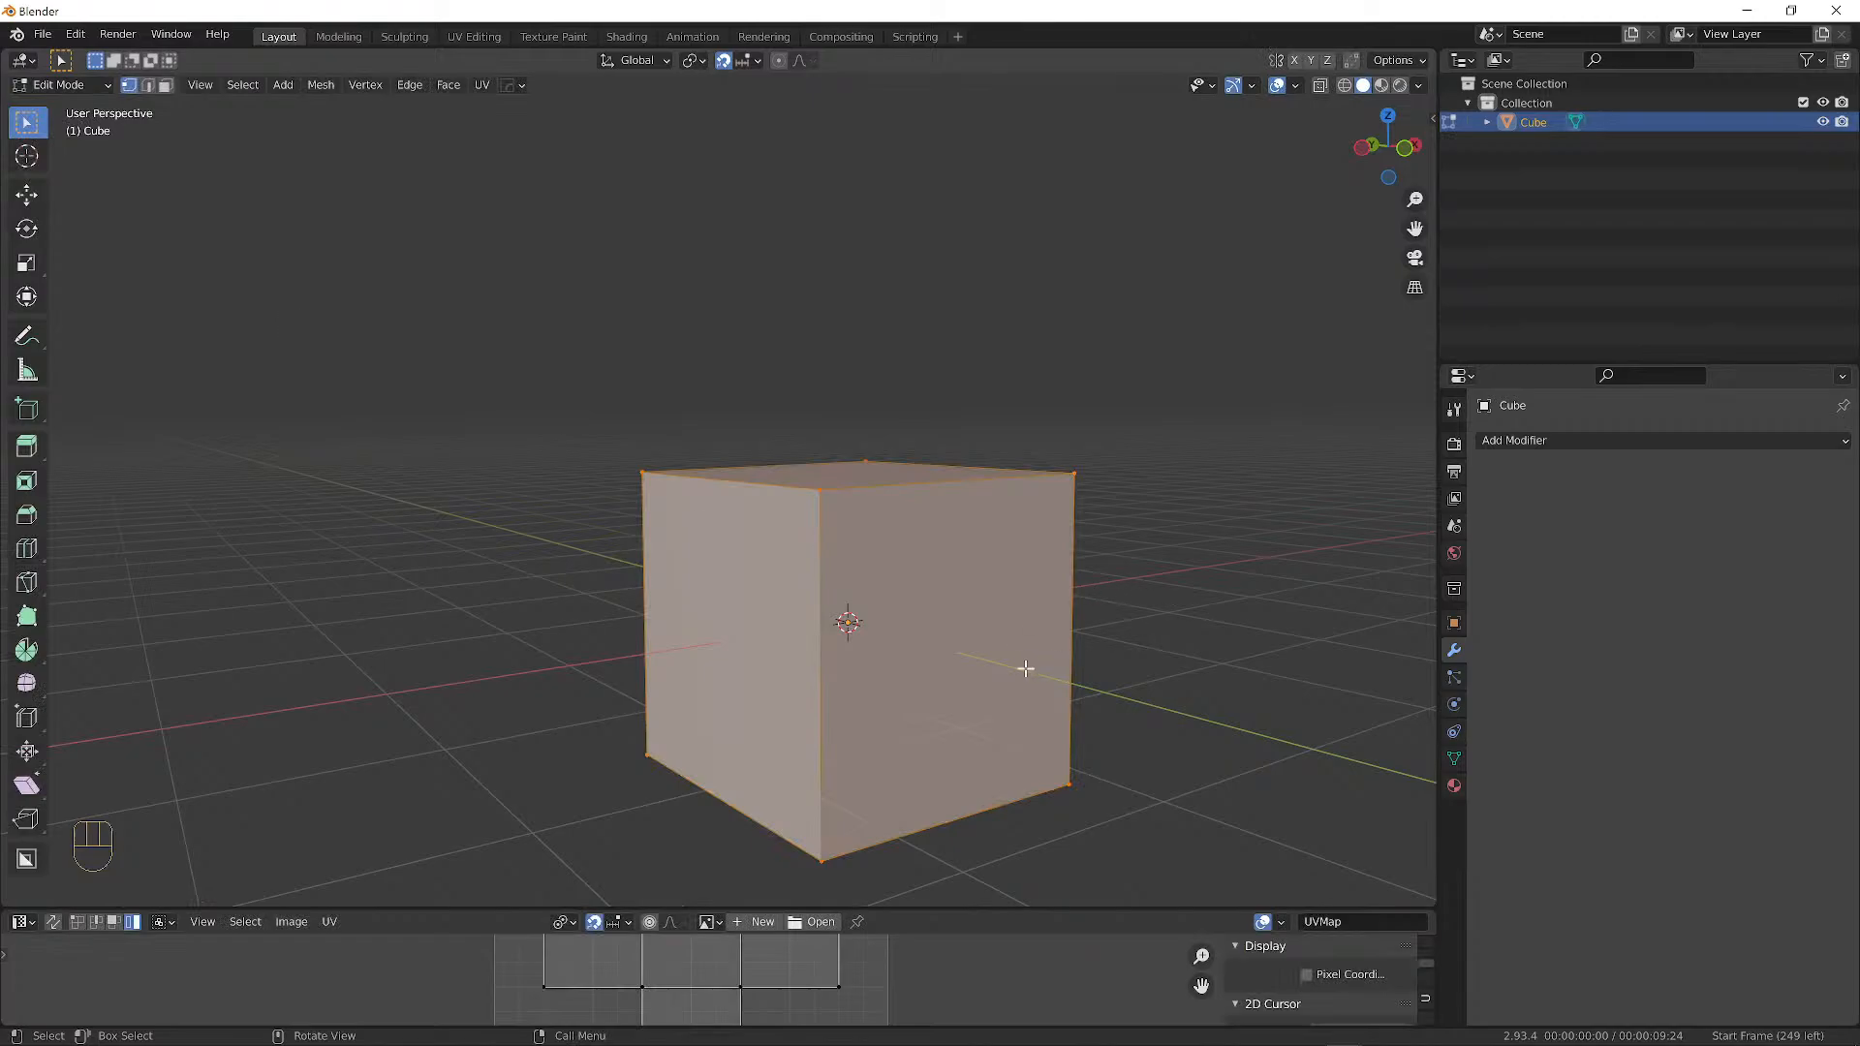
pyautogui.press('g')
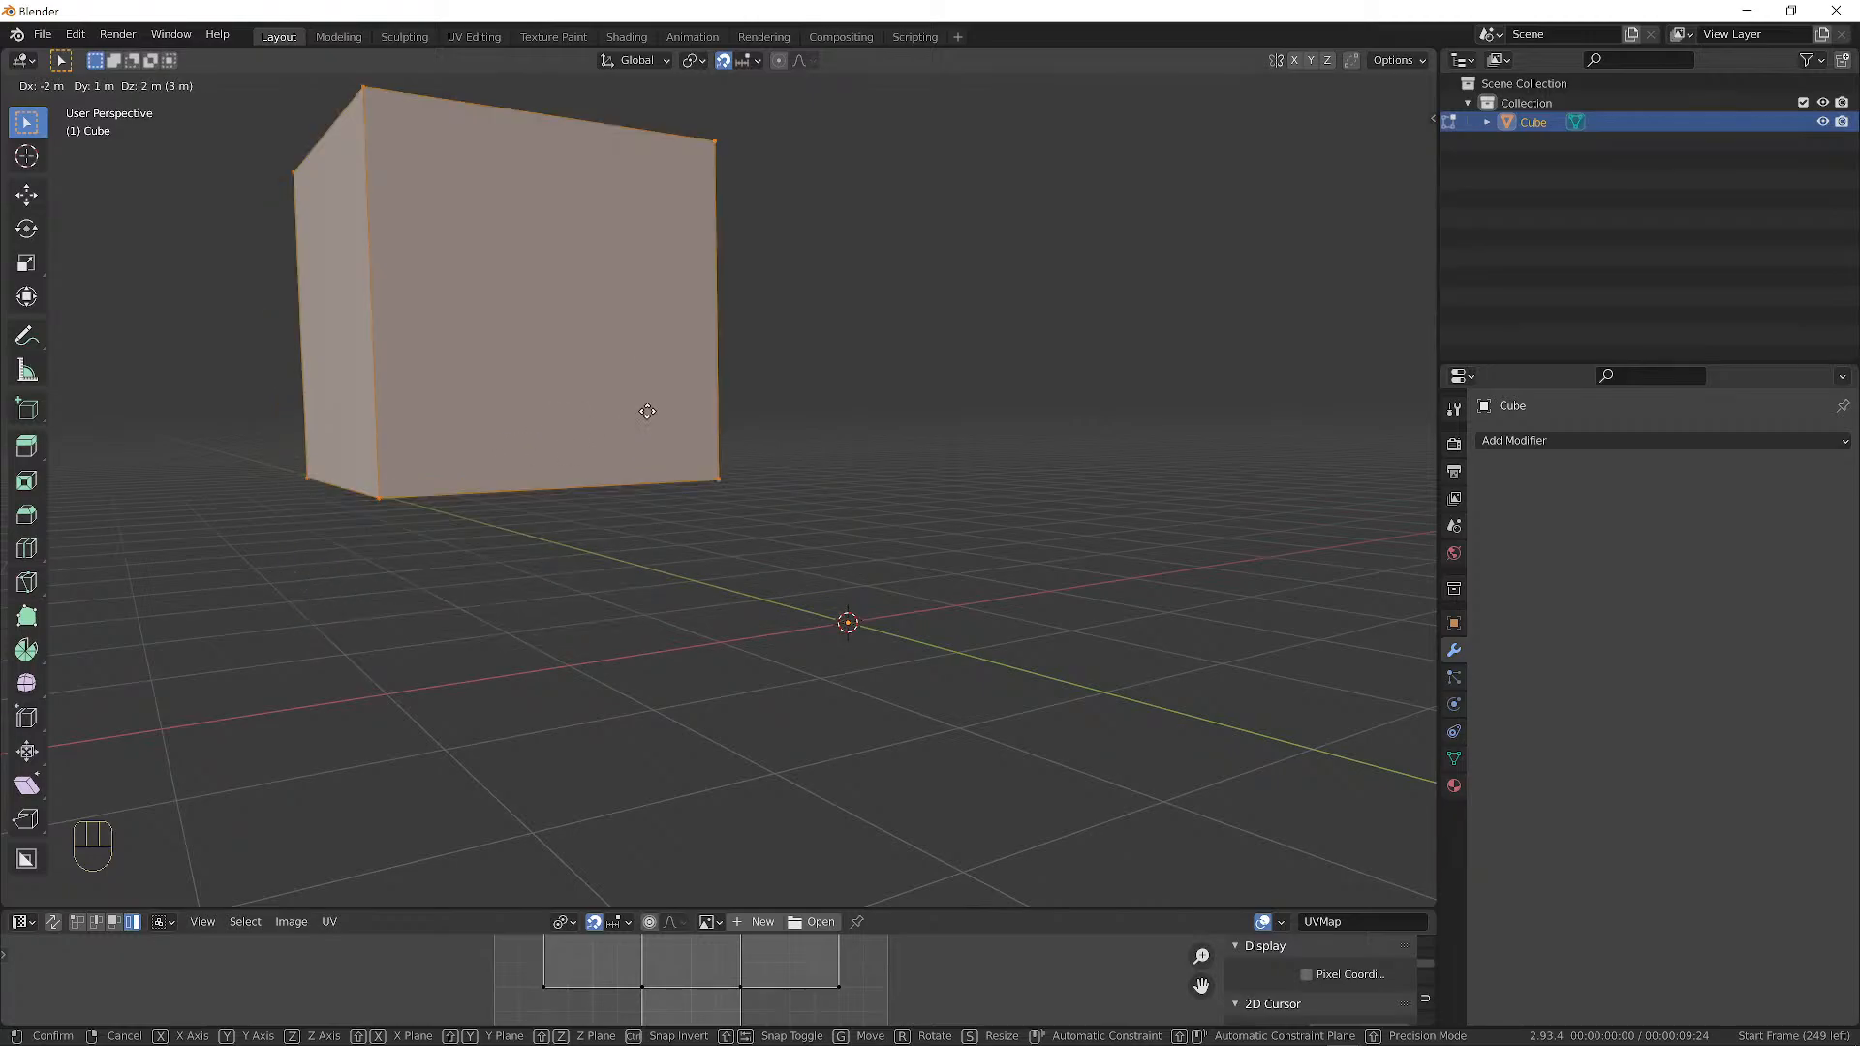
pyautogui.click(572, 328)
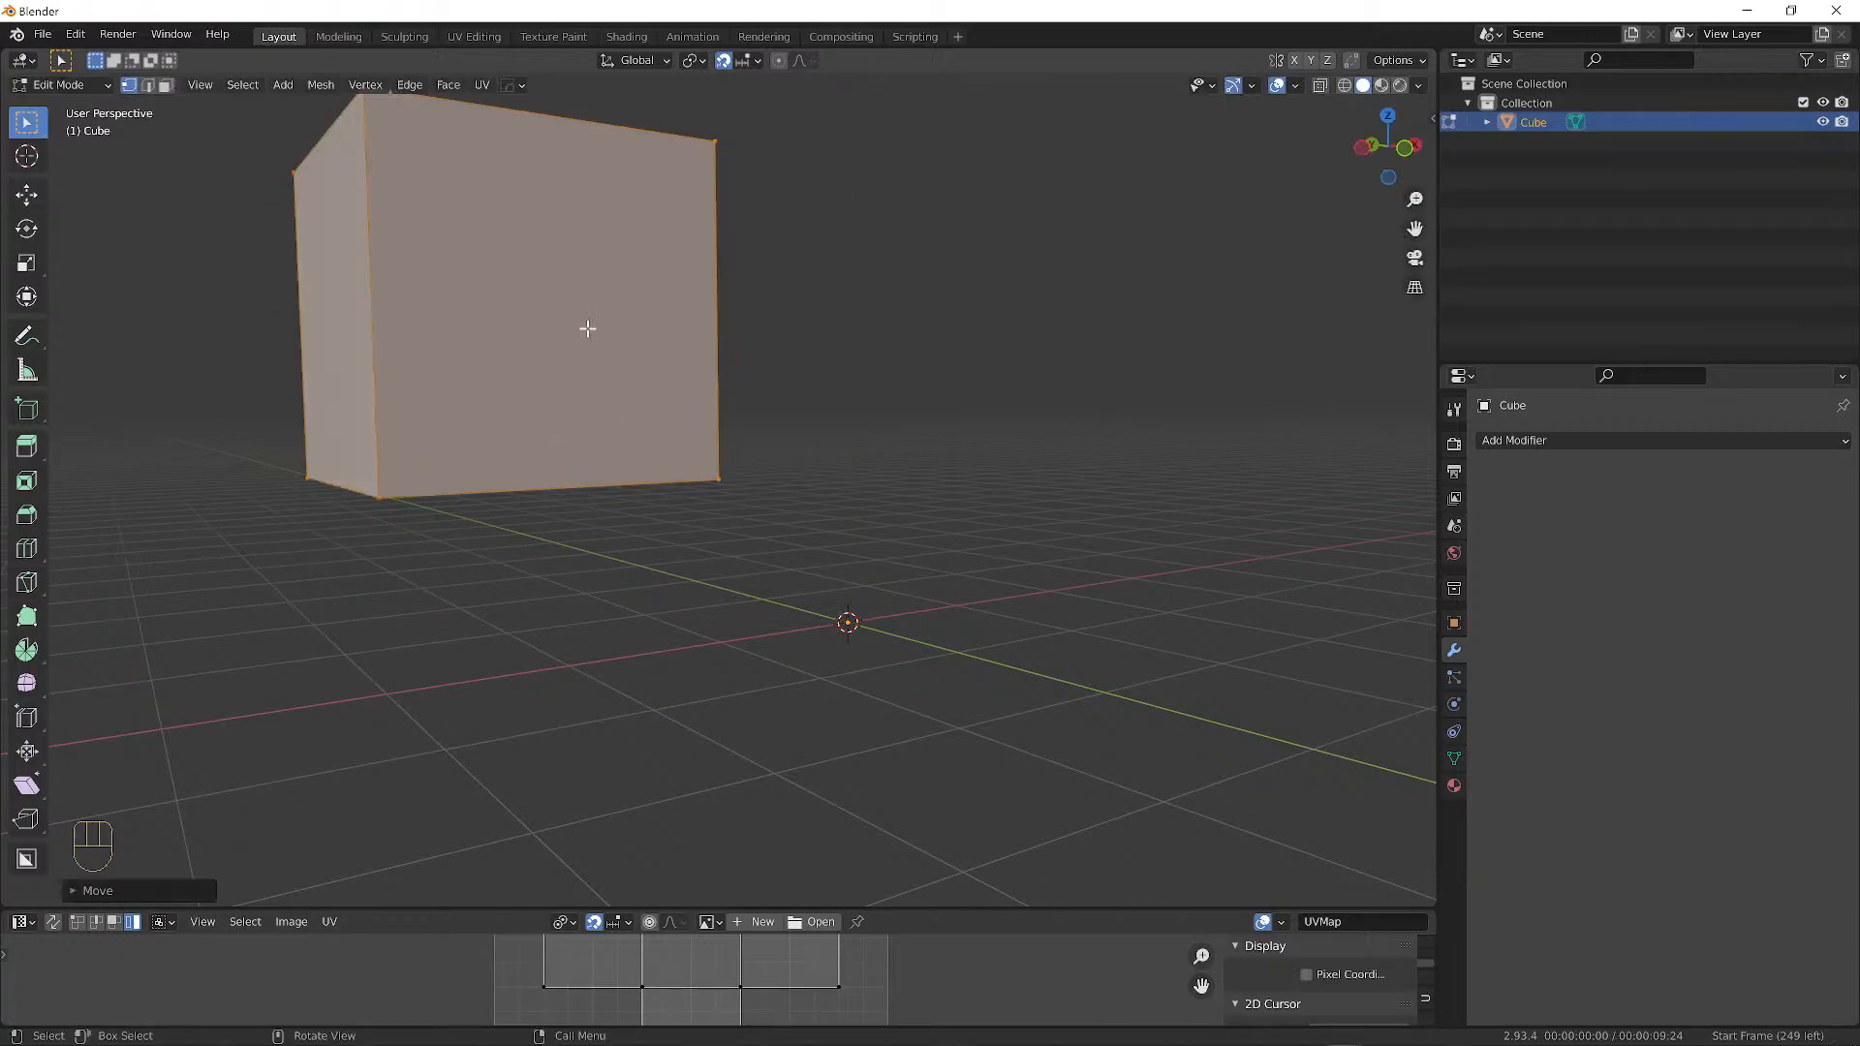
# Turn on snapping, pick its target option, and orbit to a frontal view of the cube.
pyautogui.click(724, 62)
pyautogui.click(742, 61)
pyautogui.moveTo(756, 648); pyautogui.dragTo(794, 660, button='middle')
pyautogui.moveTo(481, 537); pyautogui.dragTo(723, 521, button='middle')
# Back in Object Mode, rotate the cube freely and move it higher.
pyautogui.click(60, 85)
pyautogui.click(77, 97)
pyautogui.press('r')
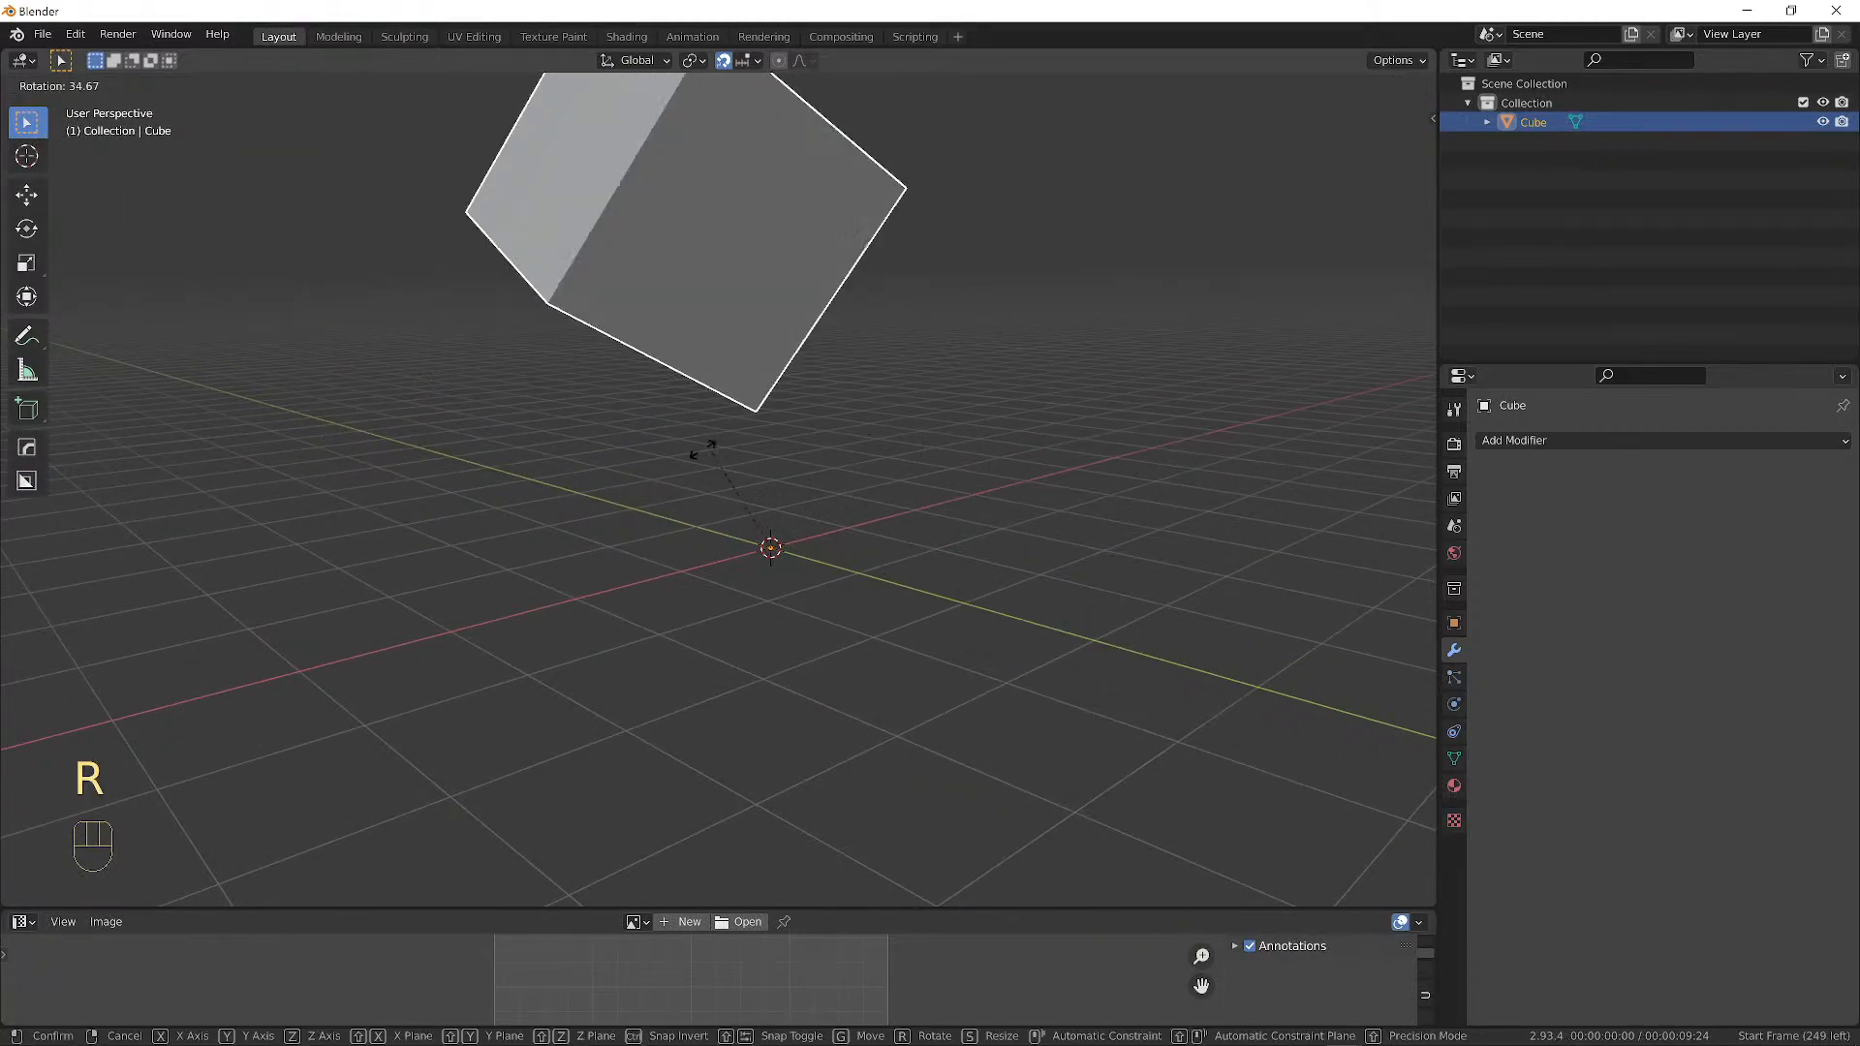
pyautogui.press('r')
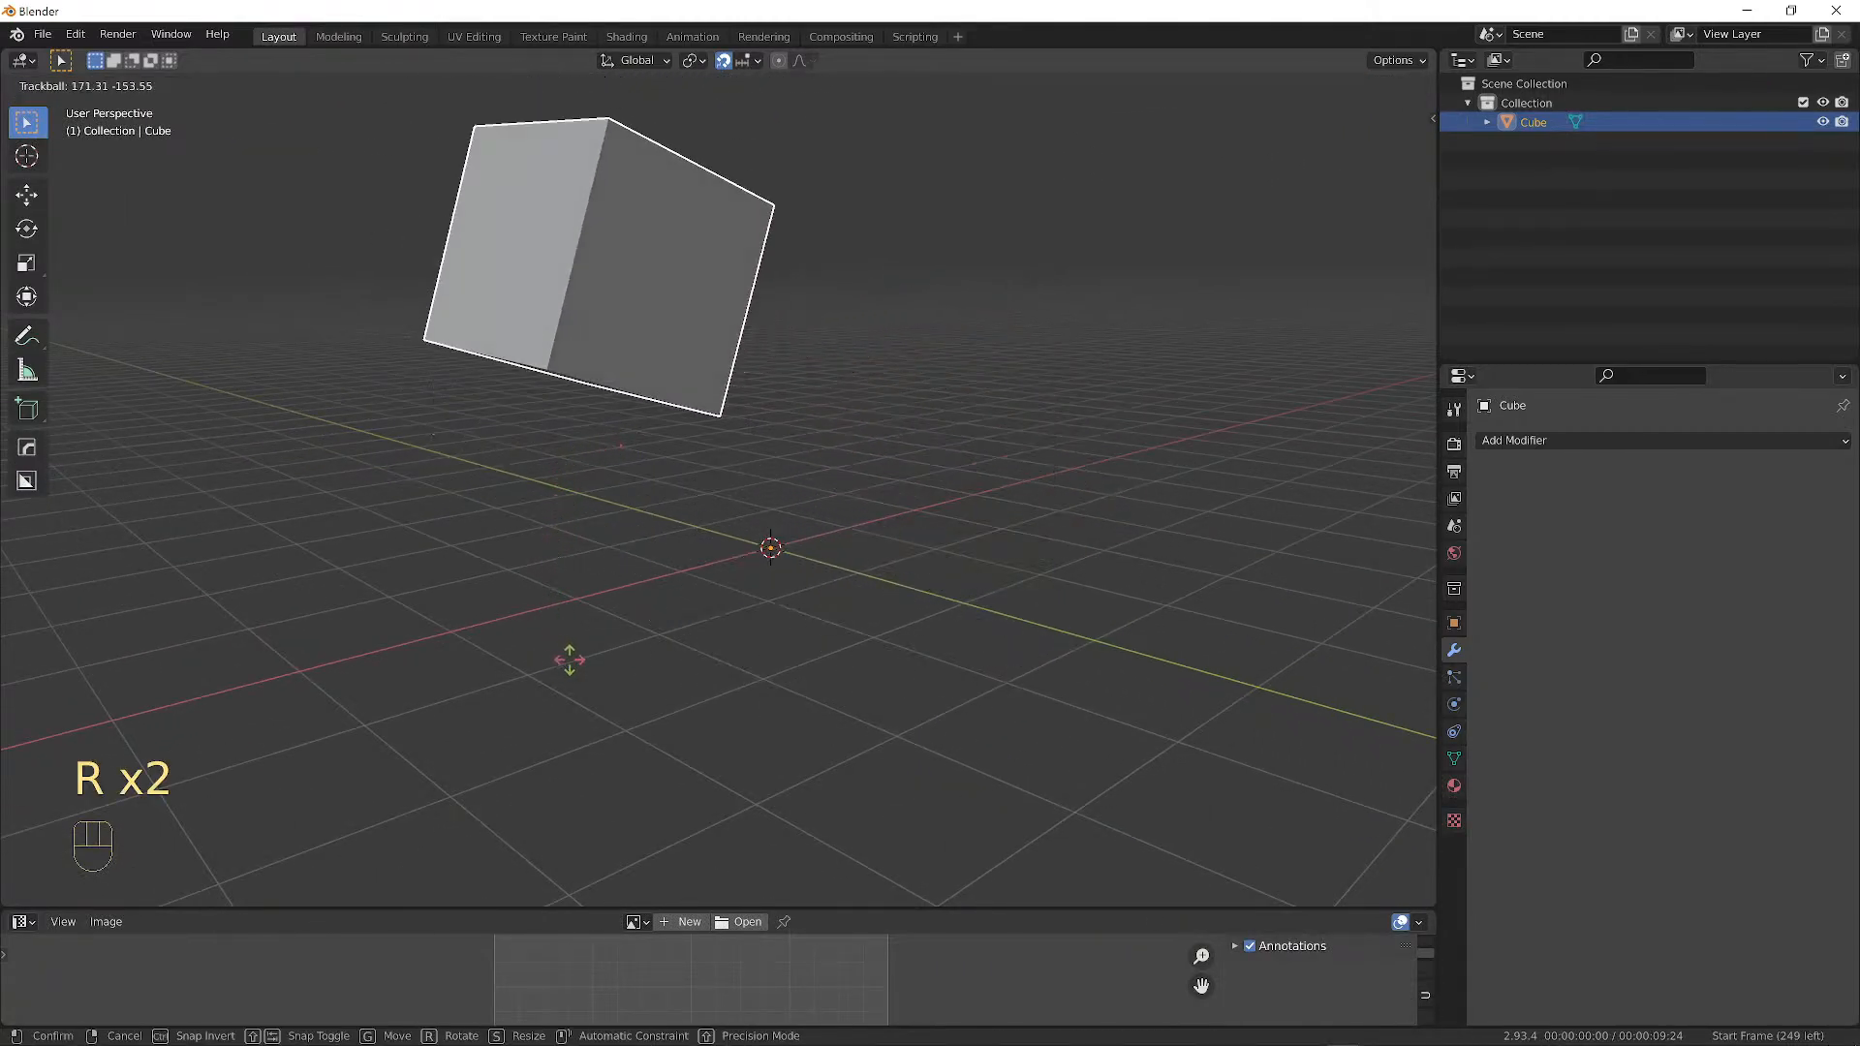
pyautogui.click(620, 552)
pyautogui.press('g')
pyautogui.press('g')
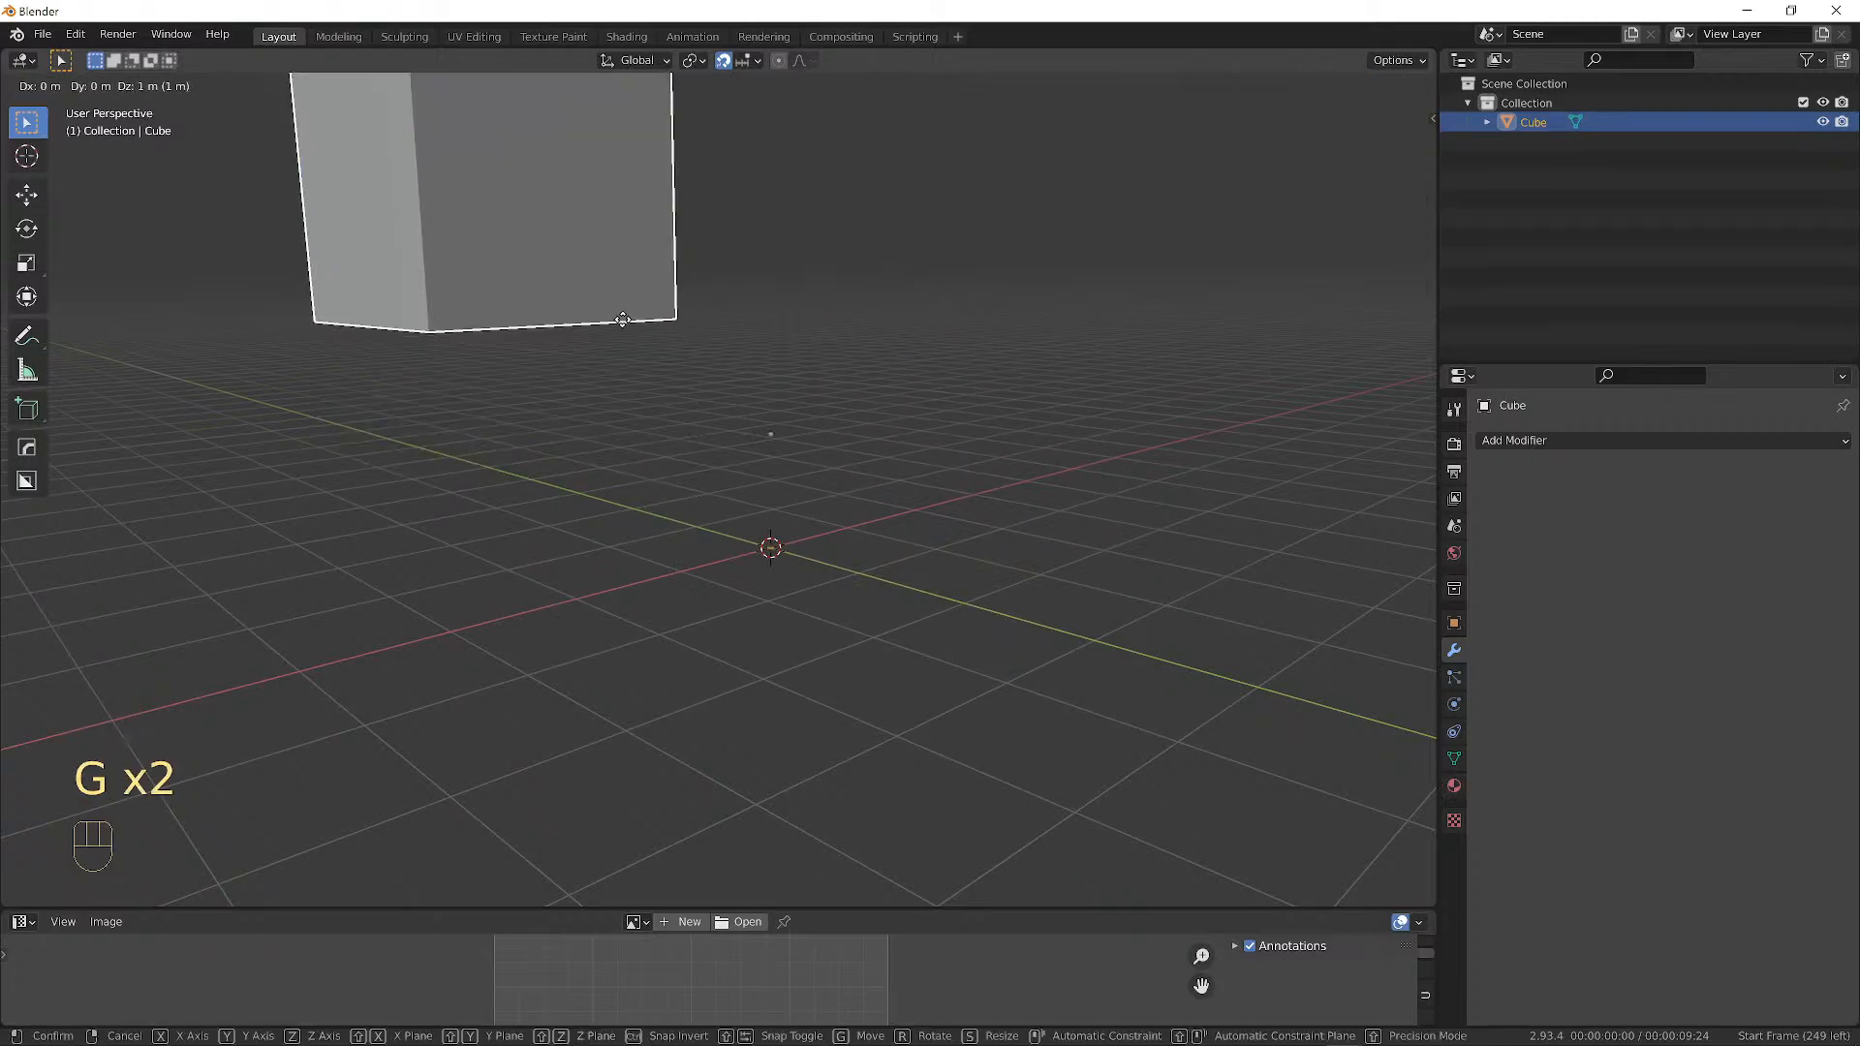
pyautogui.click(764, 409)
# Try rotating and scaling the cube, cancel both, then switch into Edit Mode.
pyautogui.moveTo(770, 358); pyautogui.dragTo(992, 412, button='middle')
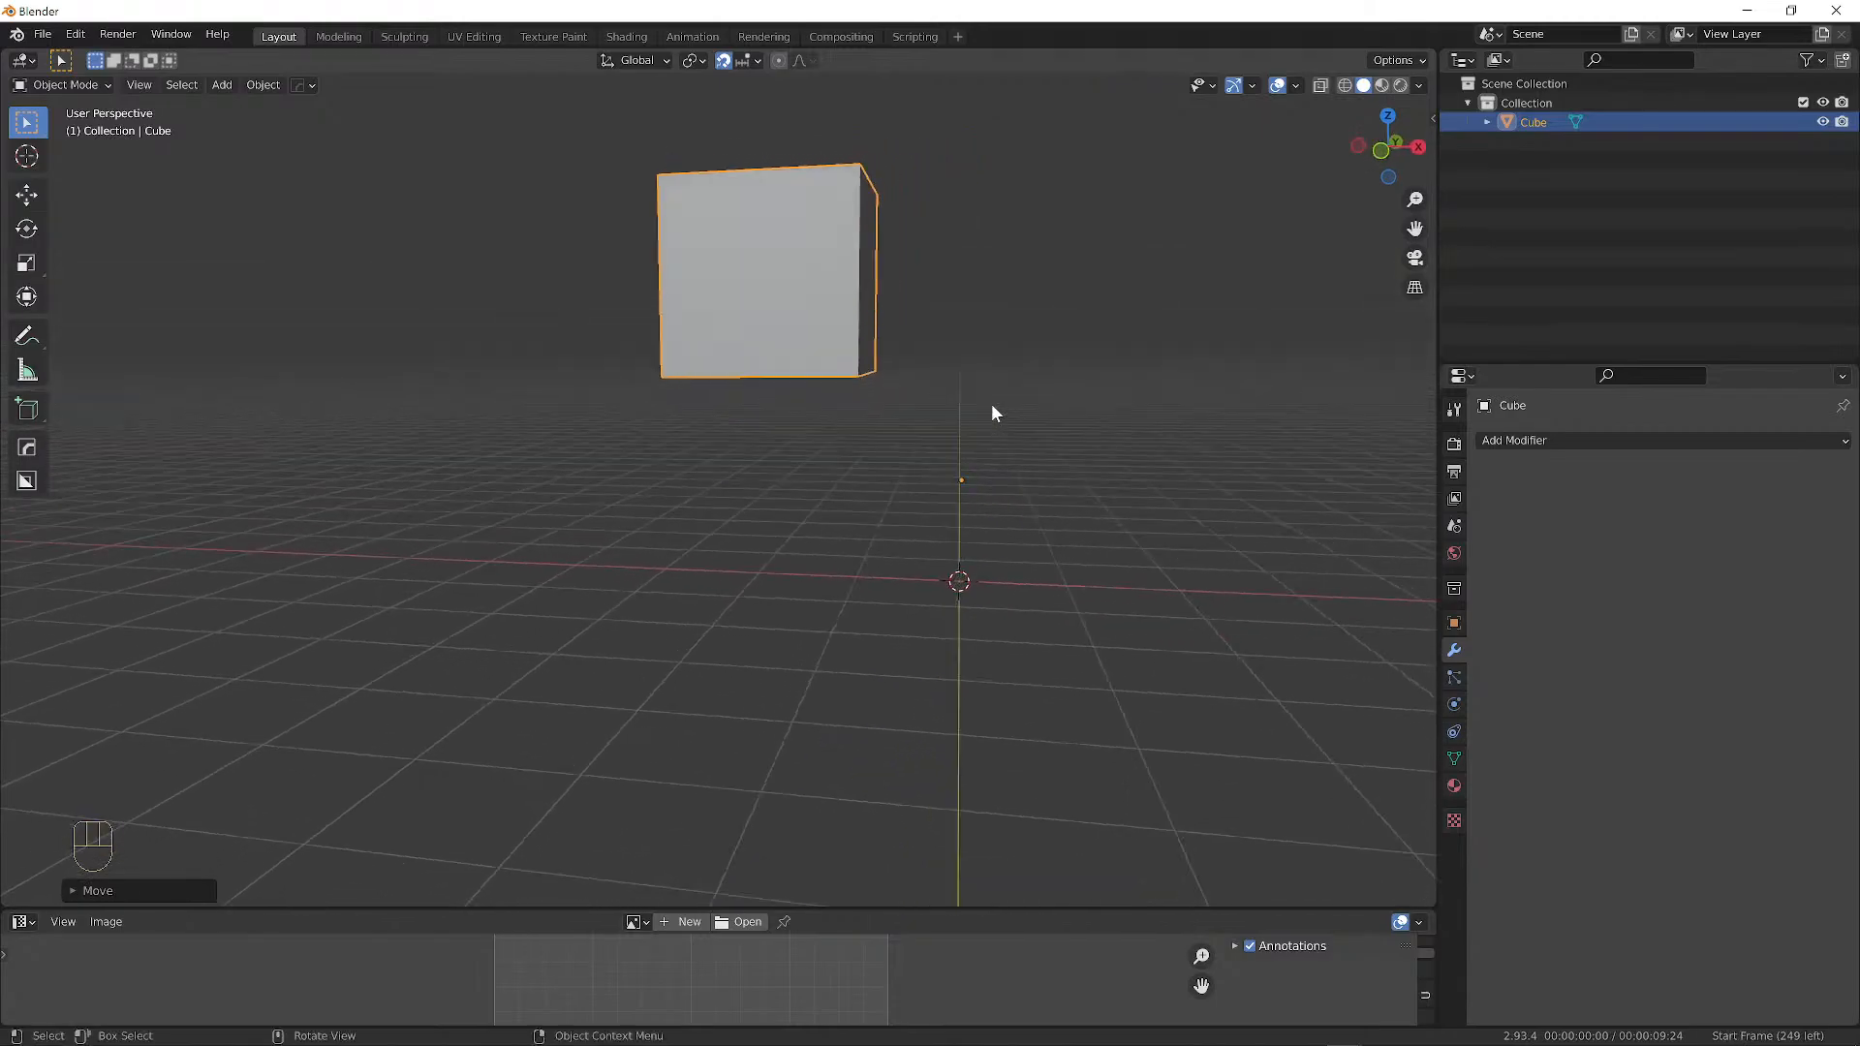
pyautogui.press('r')
pyautogui.press('r')
pyautogui.rightClick(1020, 398)
pyautogui.press('s')
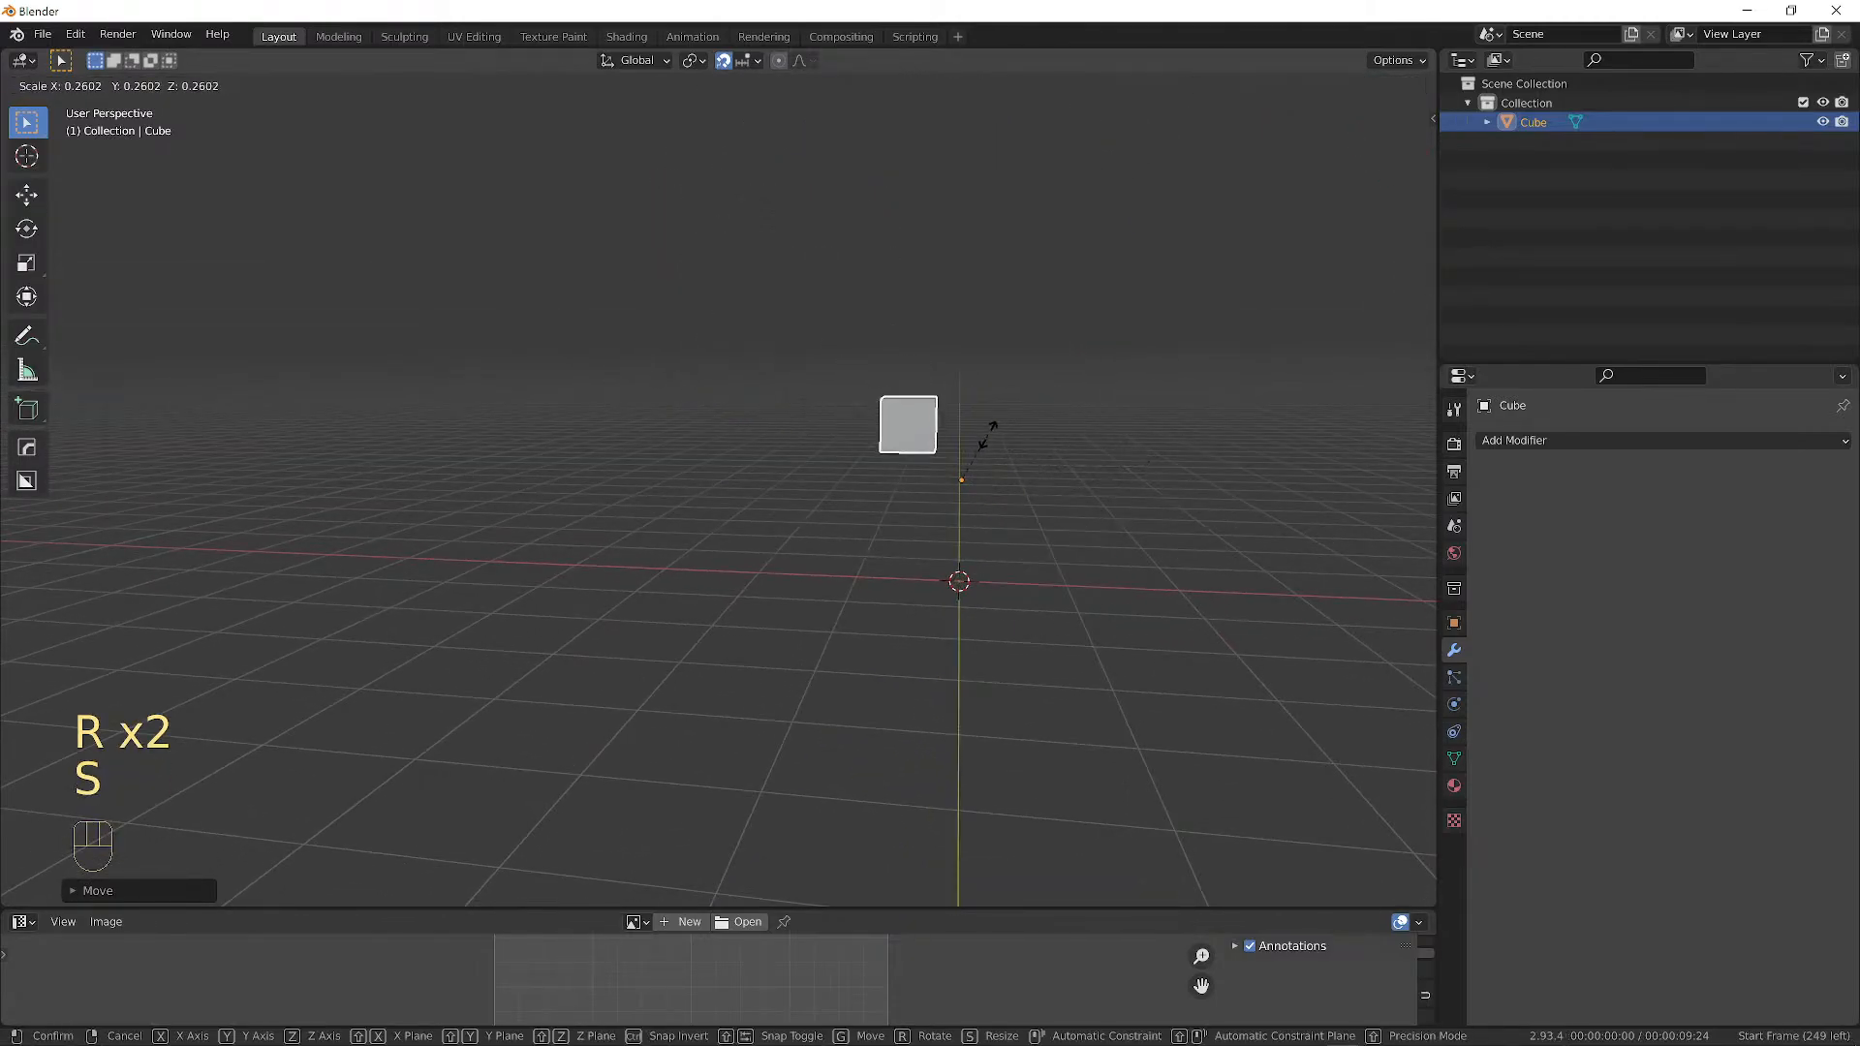
pyautogui.rightClick(995, 442)
pyautogui.moveTo(972, 411); pyautogui.dragTo(798, 263, button='middle')
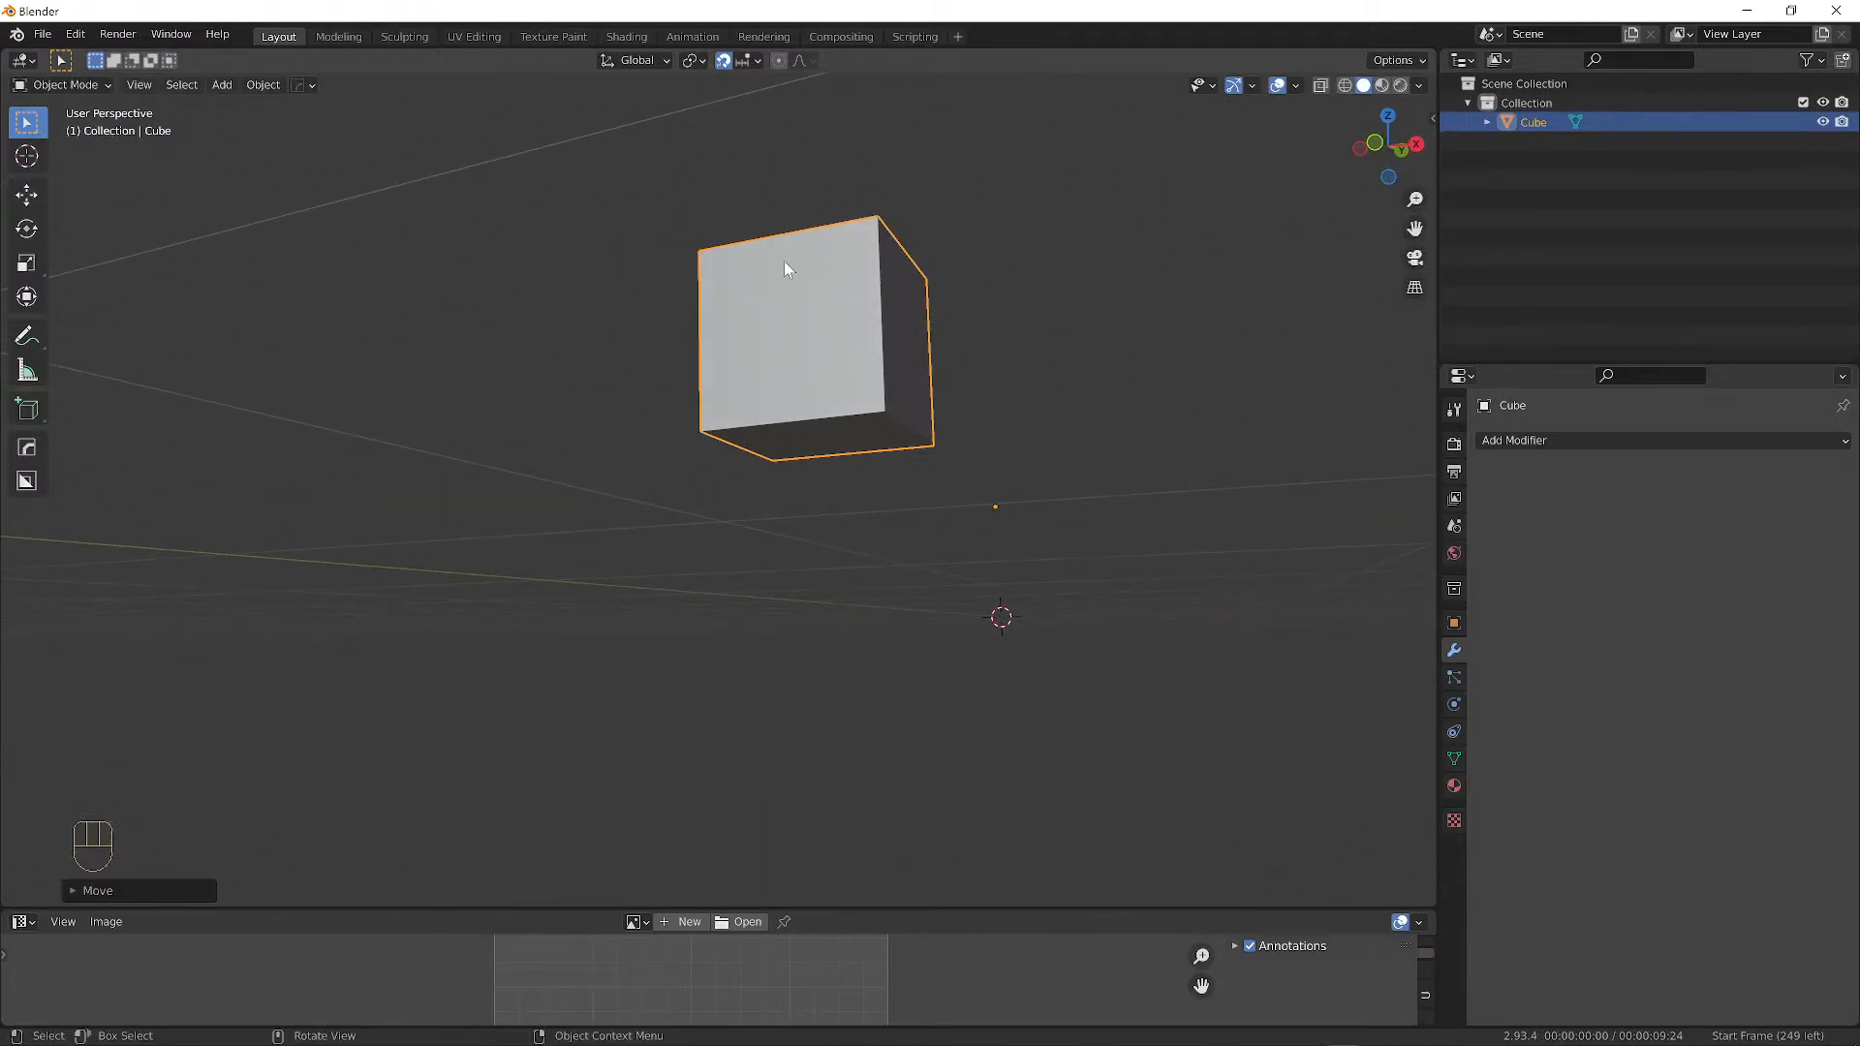
pyautogui.keyDown('alt'); pyautogui.keyDown('shift'); pyautogui.moveTo(1047, 482); pyautogui.dragTo(923, 532); pyautogui.keyUp('shift'); pyautogui.keyUp('alt')
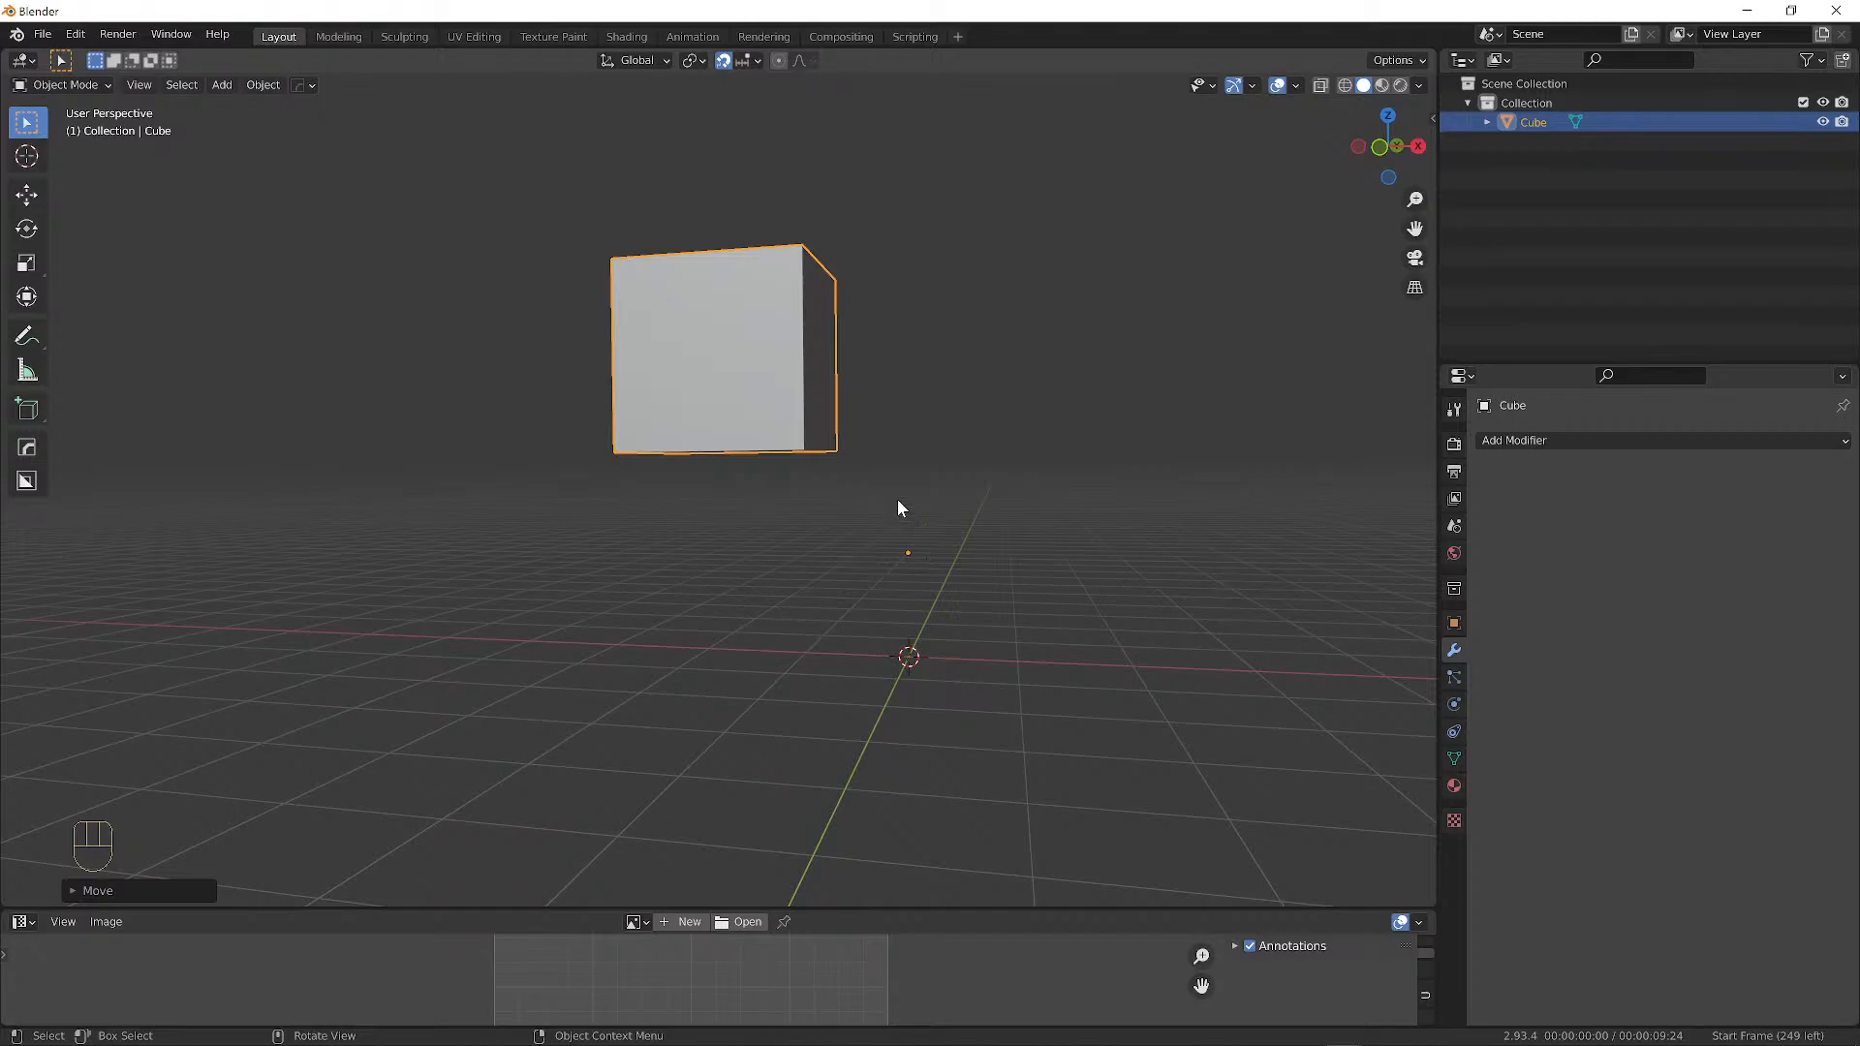
pyautogui.click(66, 86)
pyautogui.click(63, 124)
# Move the cube's mesh twice in Edit Mode, the second time to the right.
pyautogui.moveTo(738, 346); pyautogui.dragTo(790, 350, button='middle')
pyautogui.press('g')
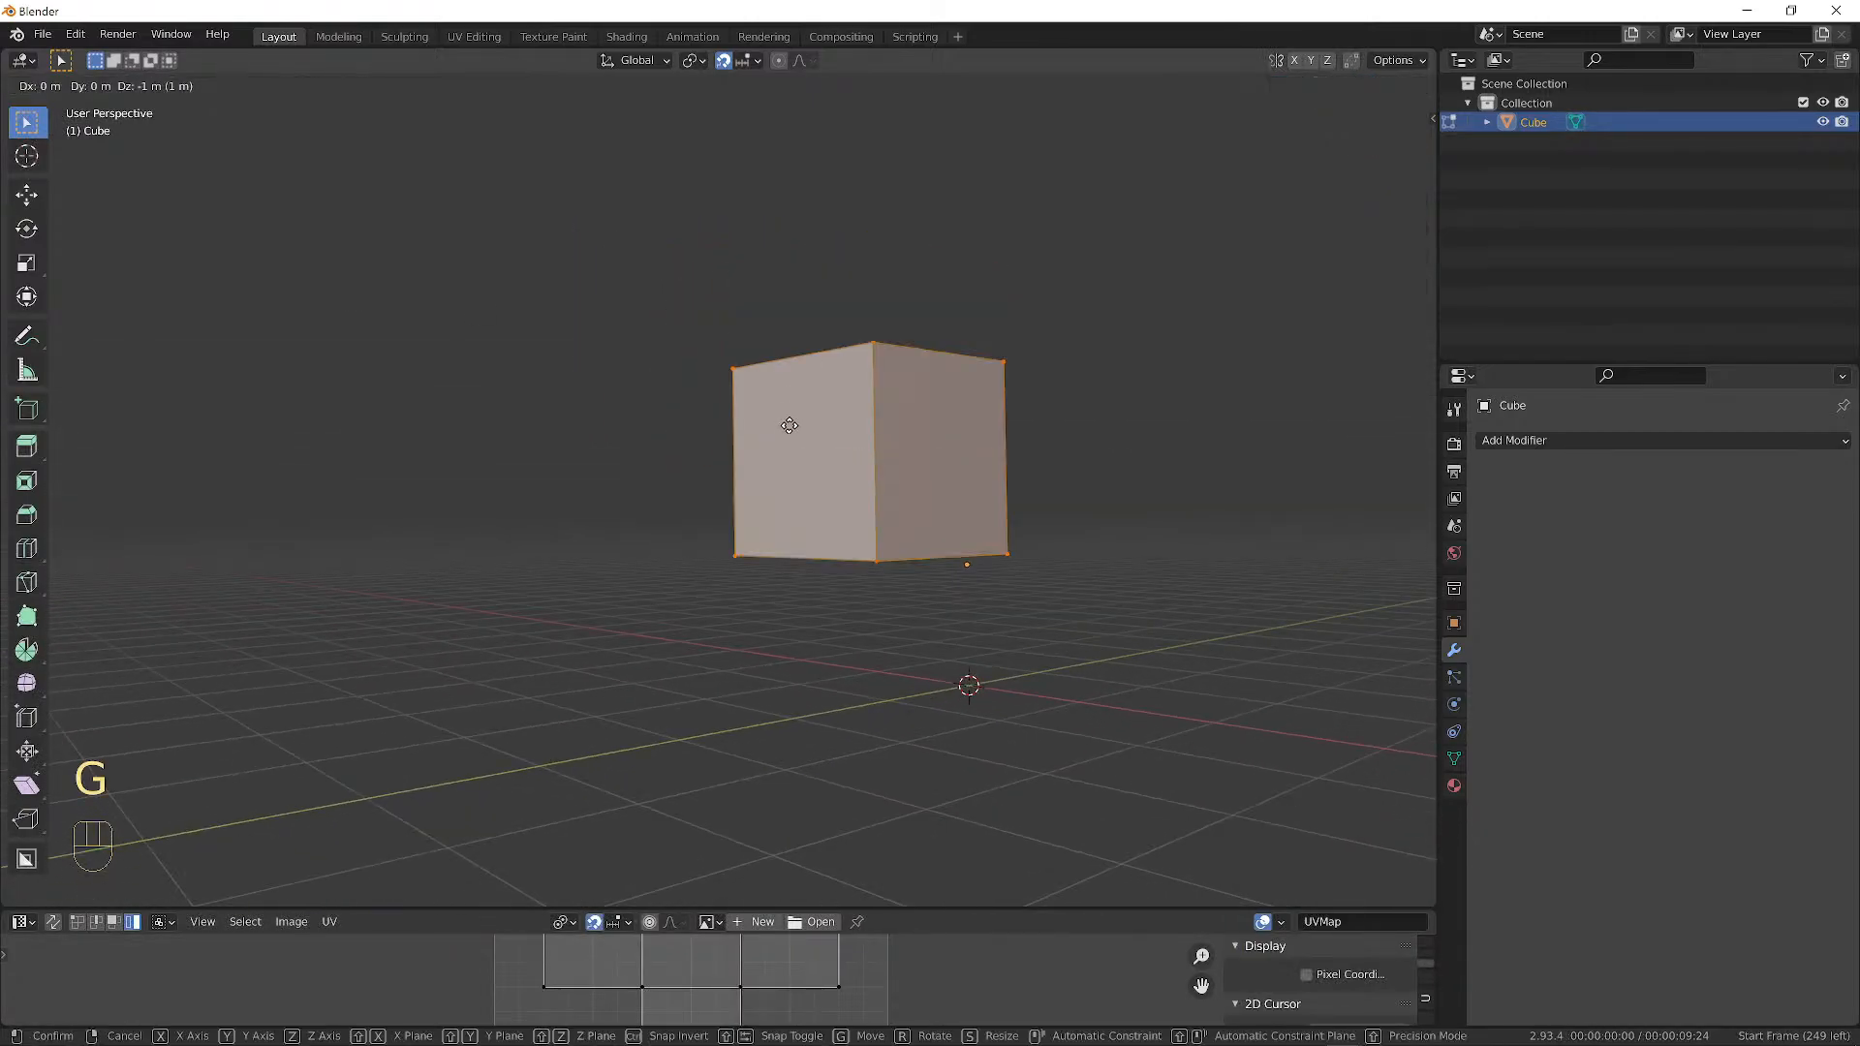
pyautogui.click(737, 429)
pyautogui.moveTo(919, 462); pyautogui.dragTo(888, 523, button='middle')
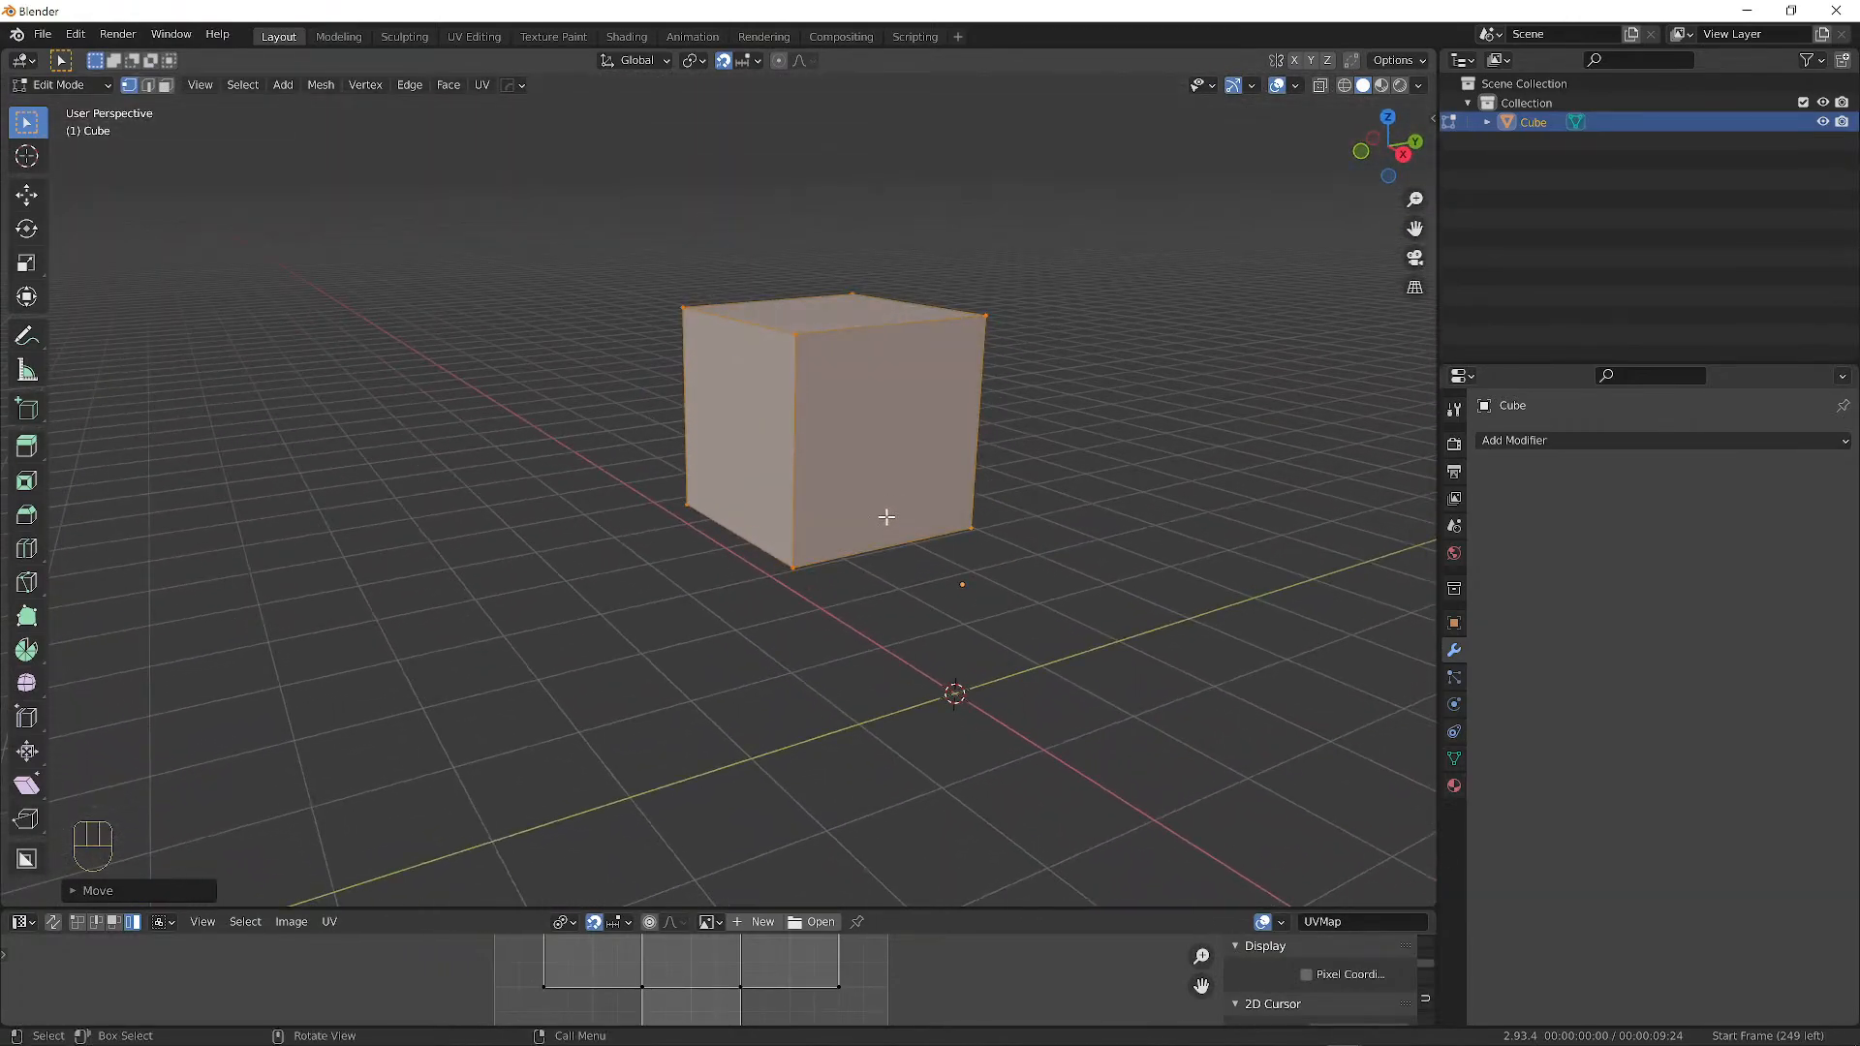
pyautogui.press('g')
pyautogui.click(1034, 518)
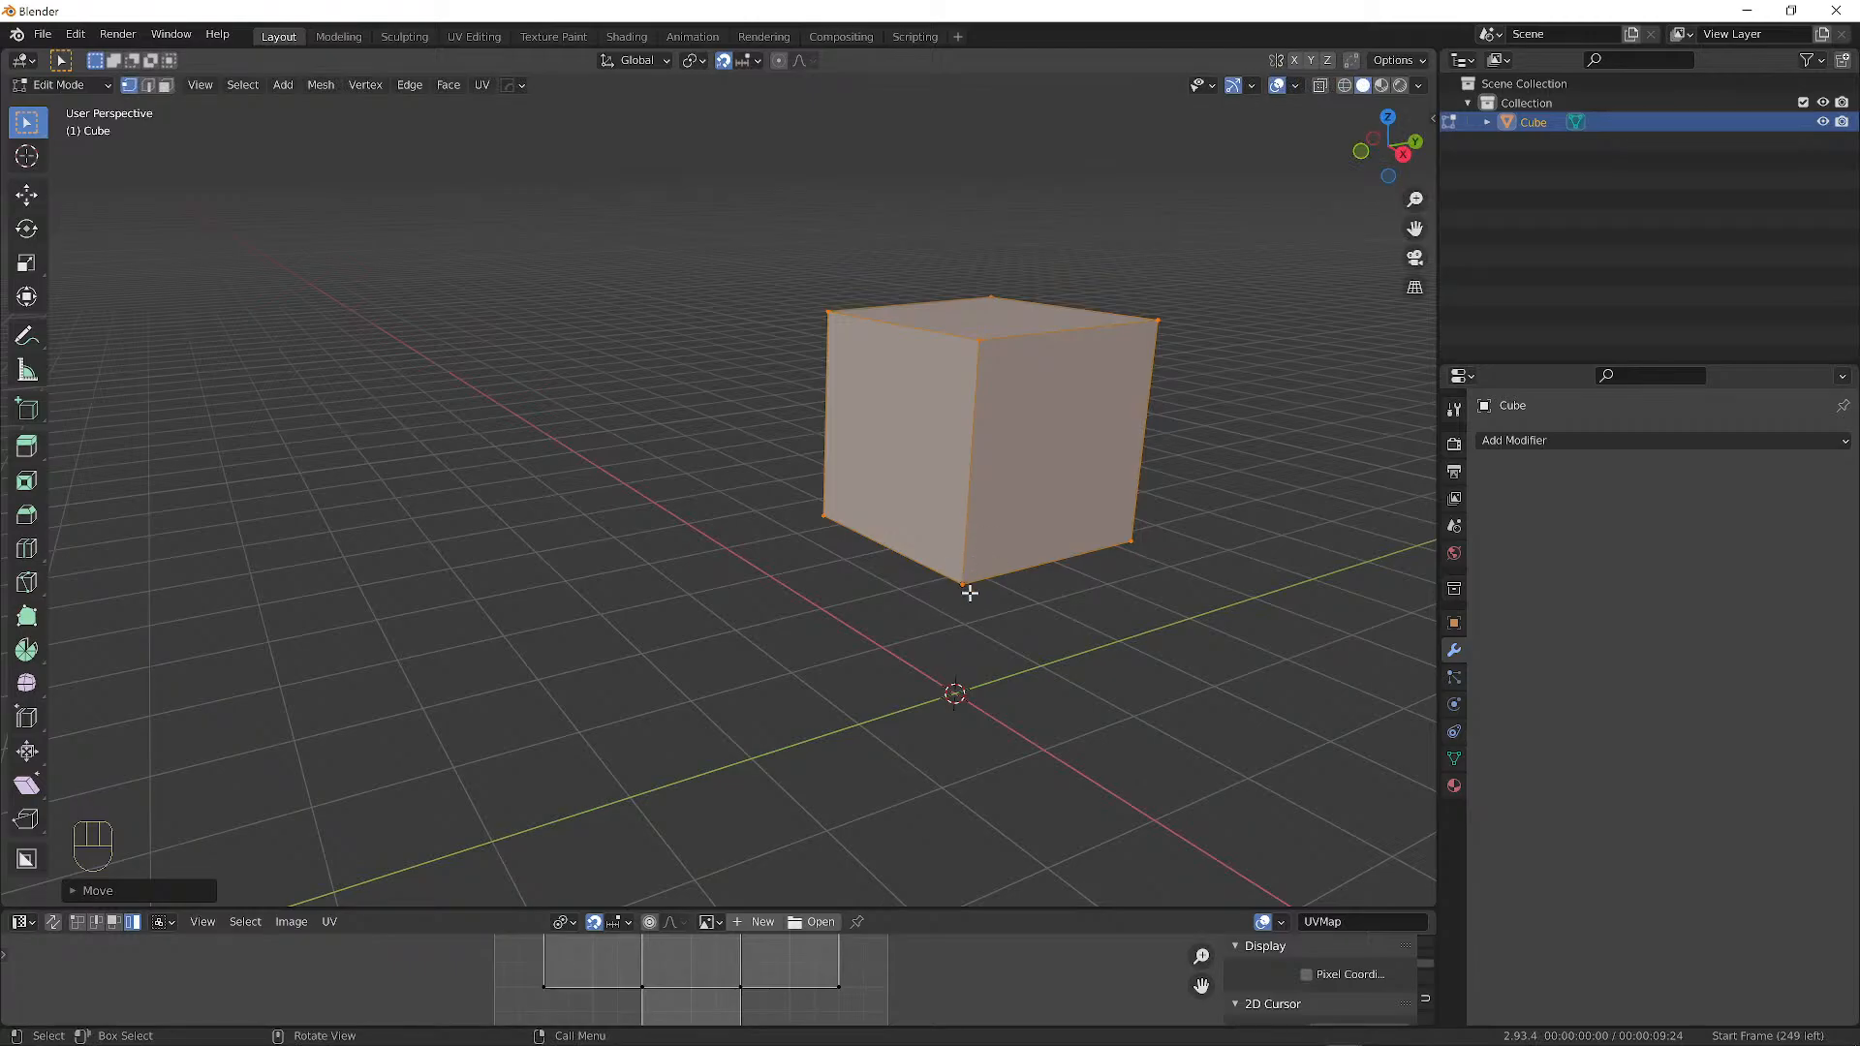
pyautogui.moveTo(972, 581); pyautogui.dragTo(1136, 551, button='middle')
# Return to Object Mode, cancel a trial rotation, and scale the cube along Z.
pyautogui.press('Tab')
pyautogui.moveTo(930, 492); pyautogui.dragTo(814, 426, button='middle')
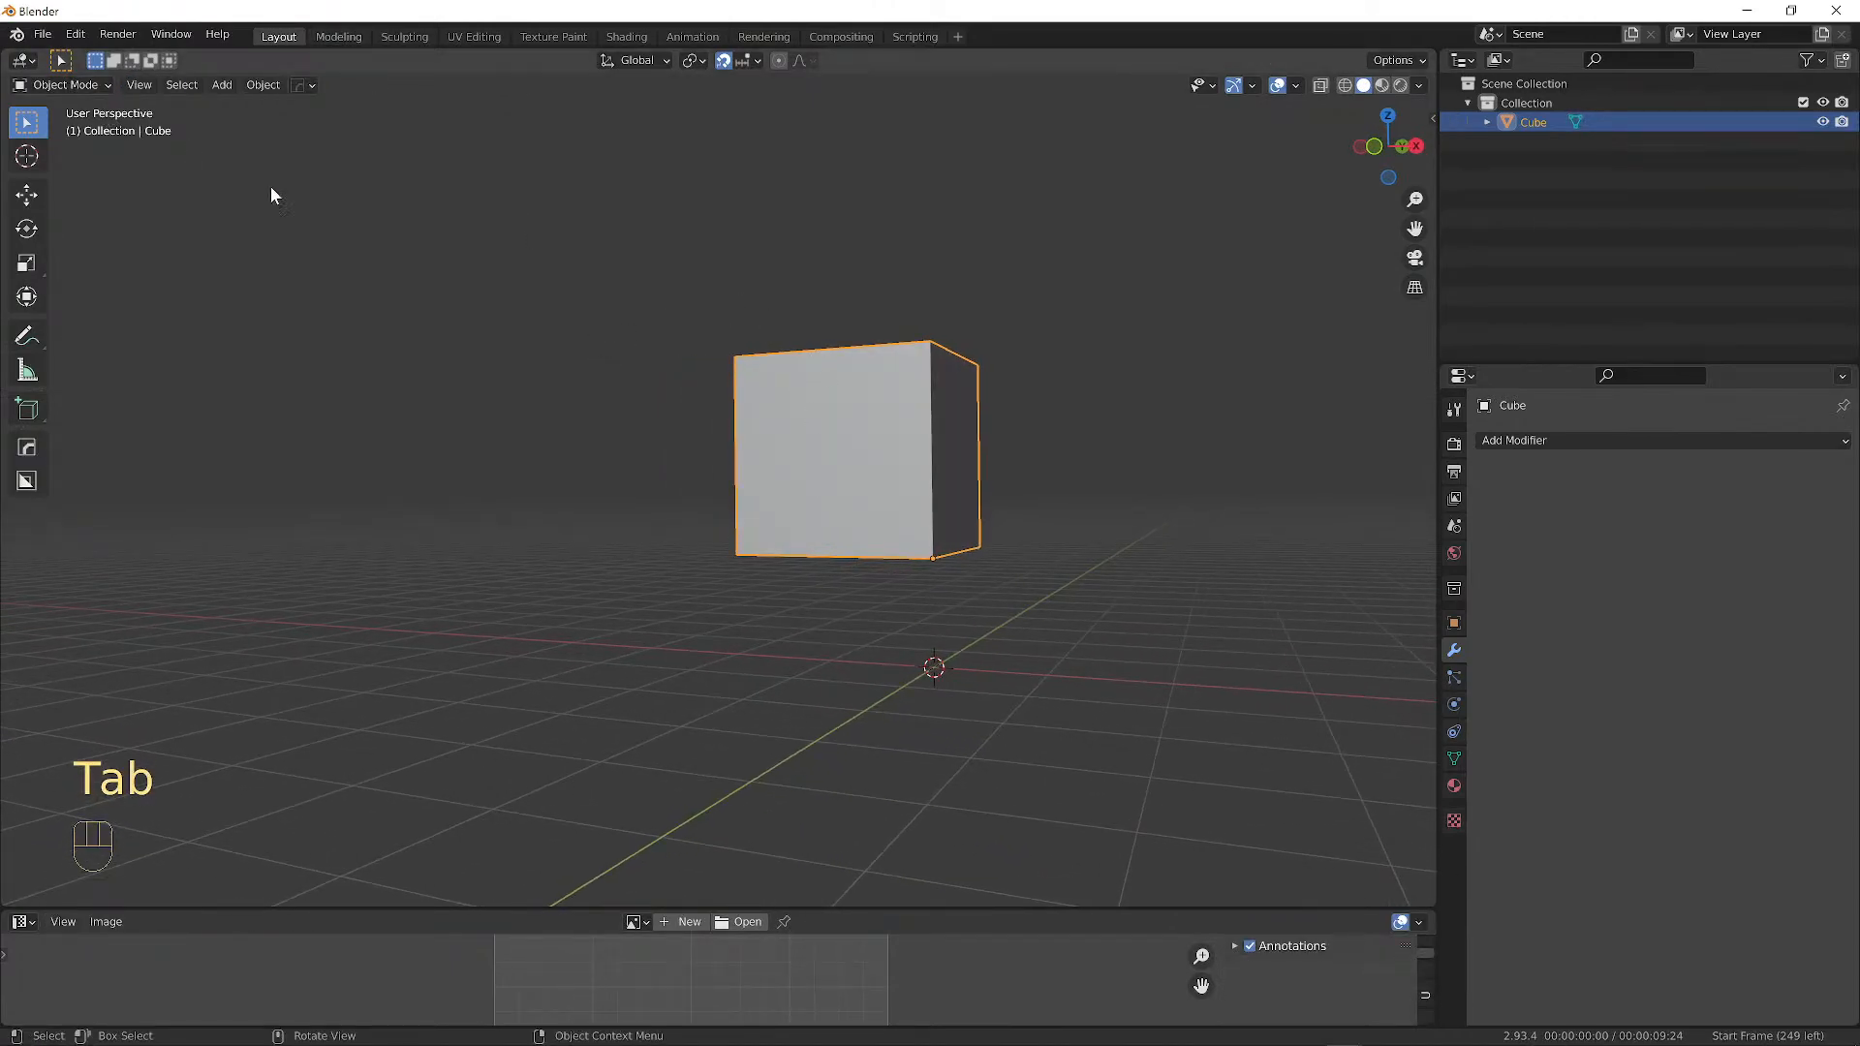
pyautogui.press('r')
pyautogui.press('r')
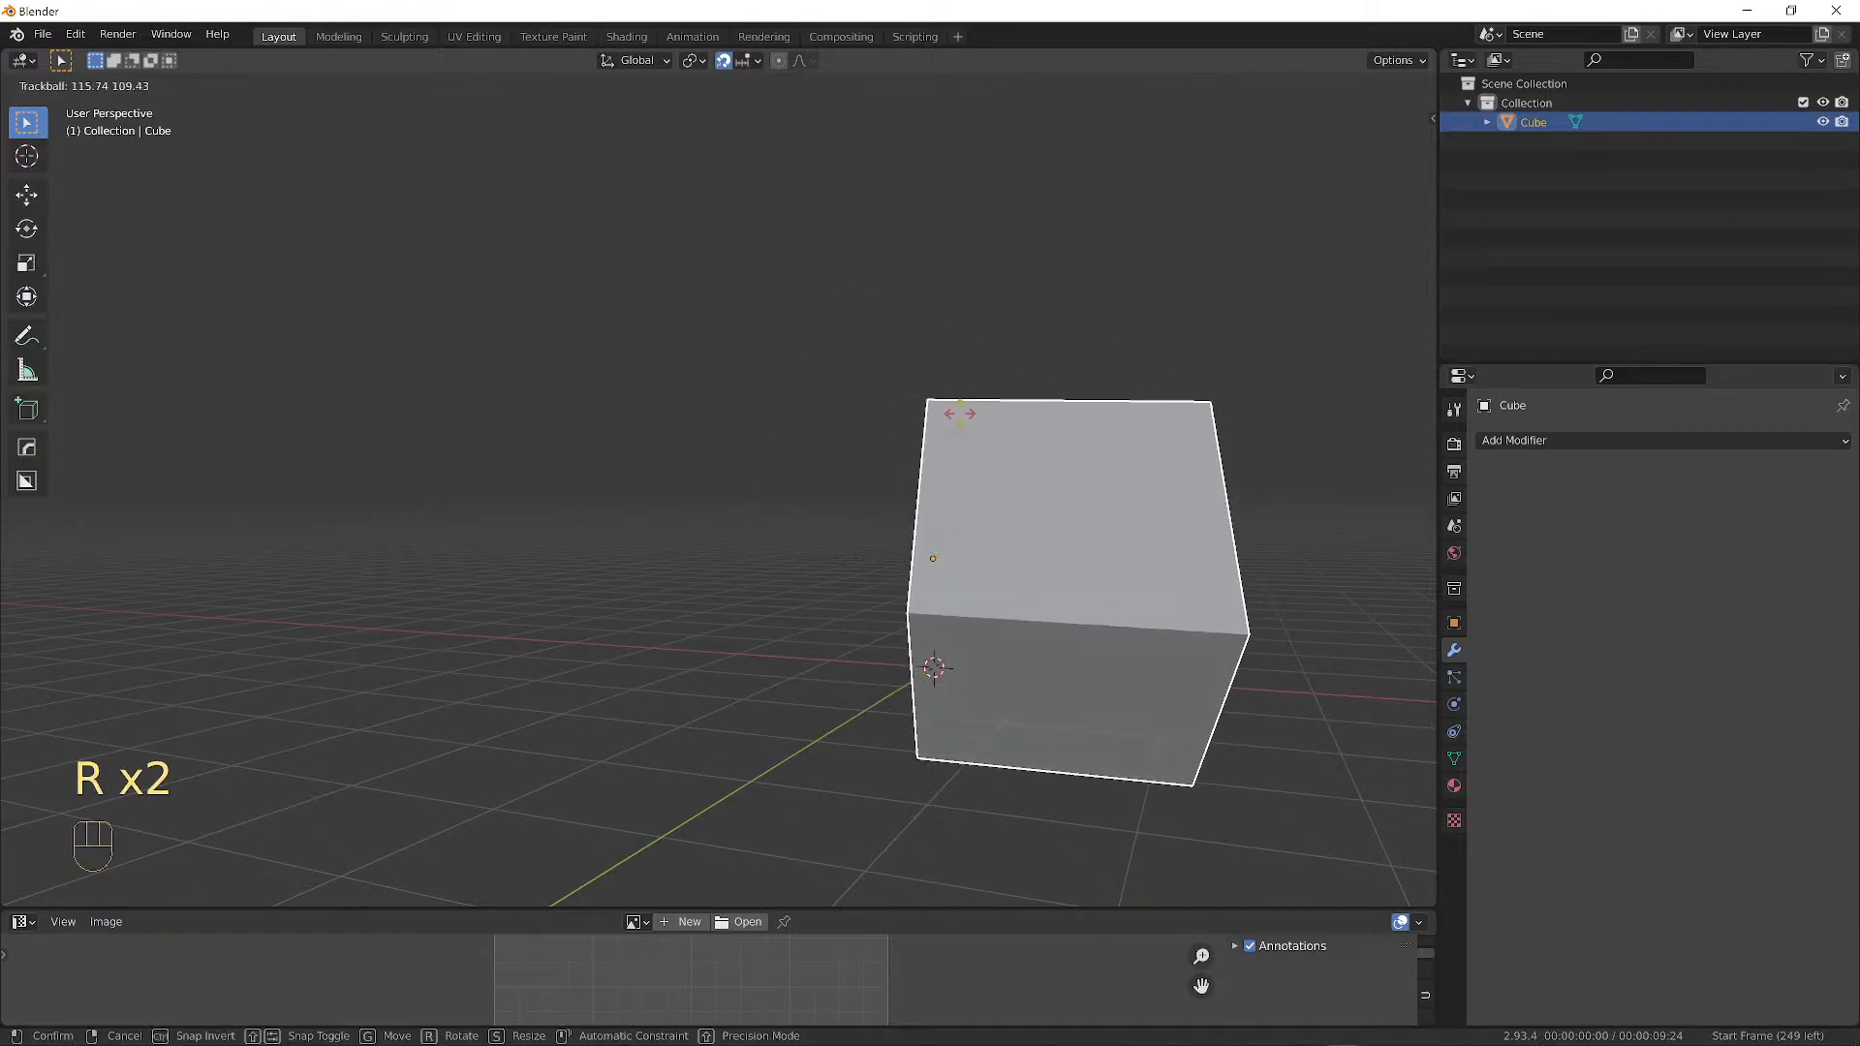
pyautogui.rightClick(718, 402)
pyautogui.moveTo(717, 401); pyautogui.dragTo(887, 479, button='middle')
pyautogui.press('s')
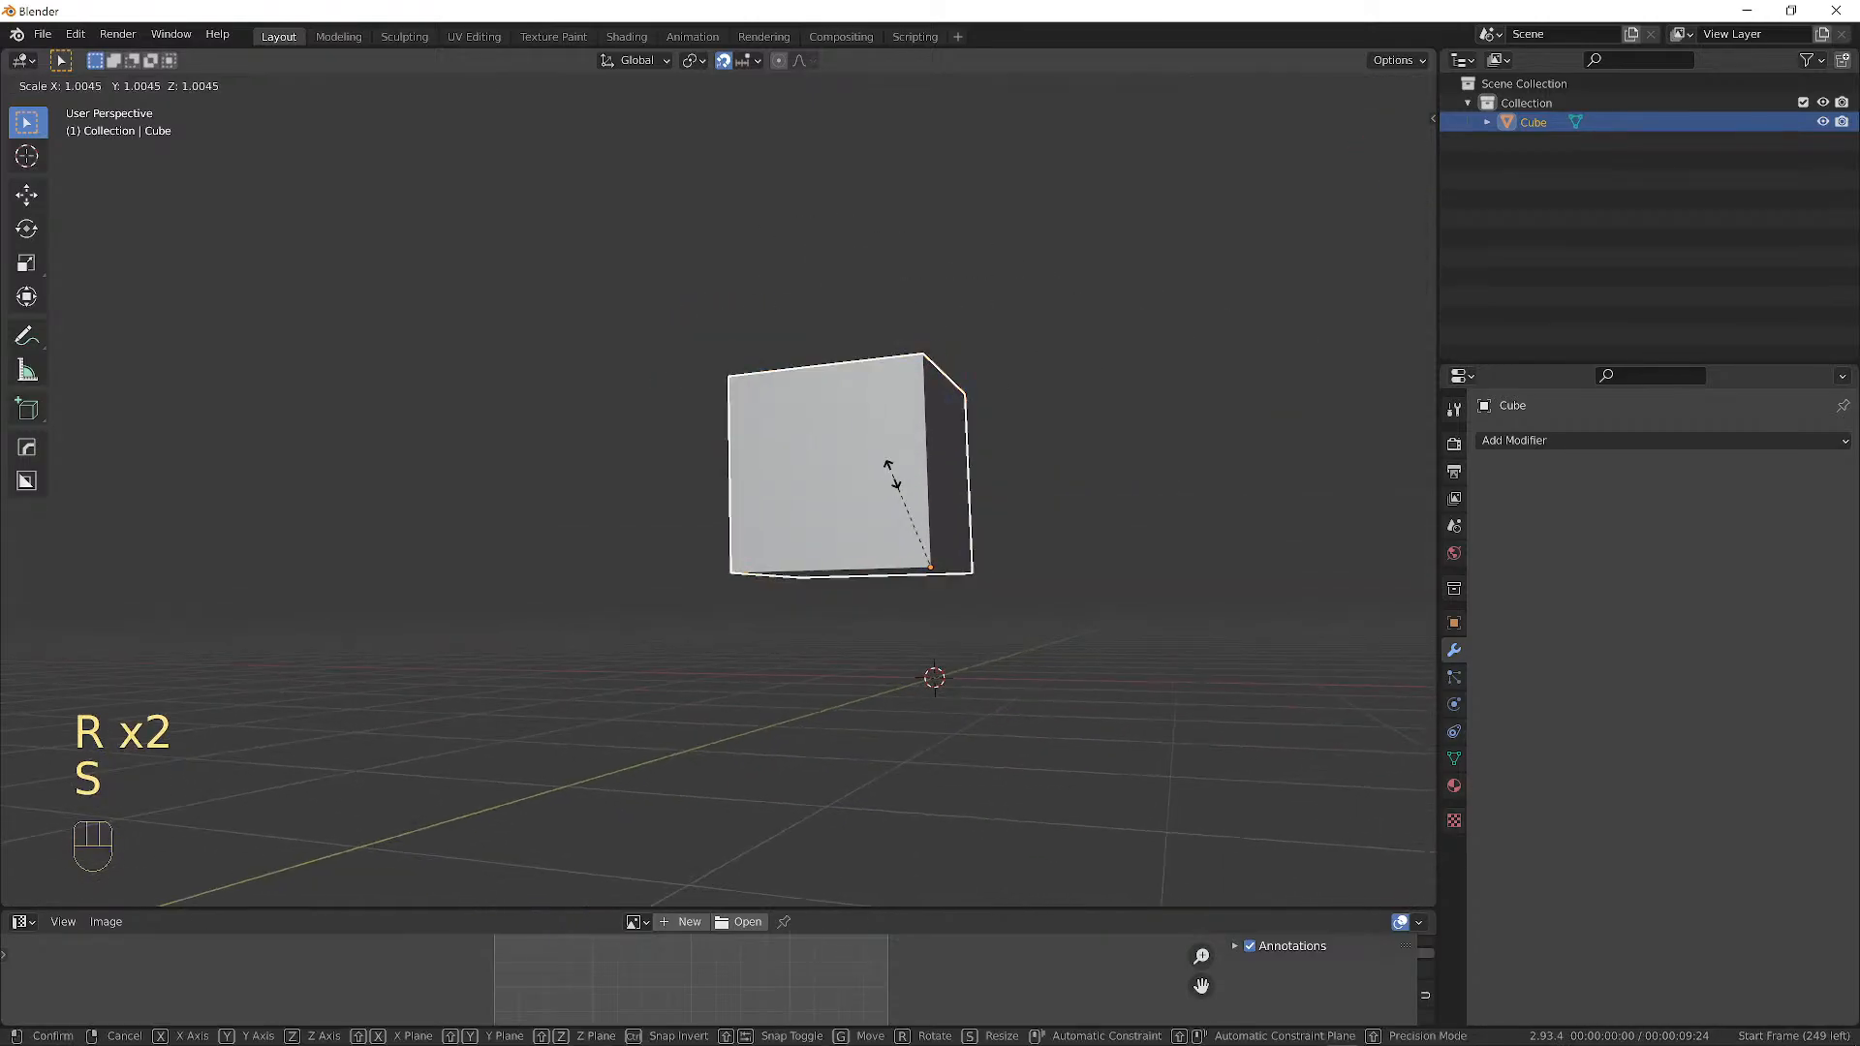
pyautogui.press('z')
pyautogui.click(872, 529)
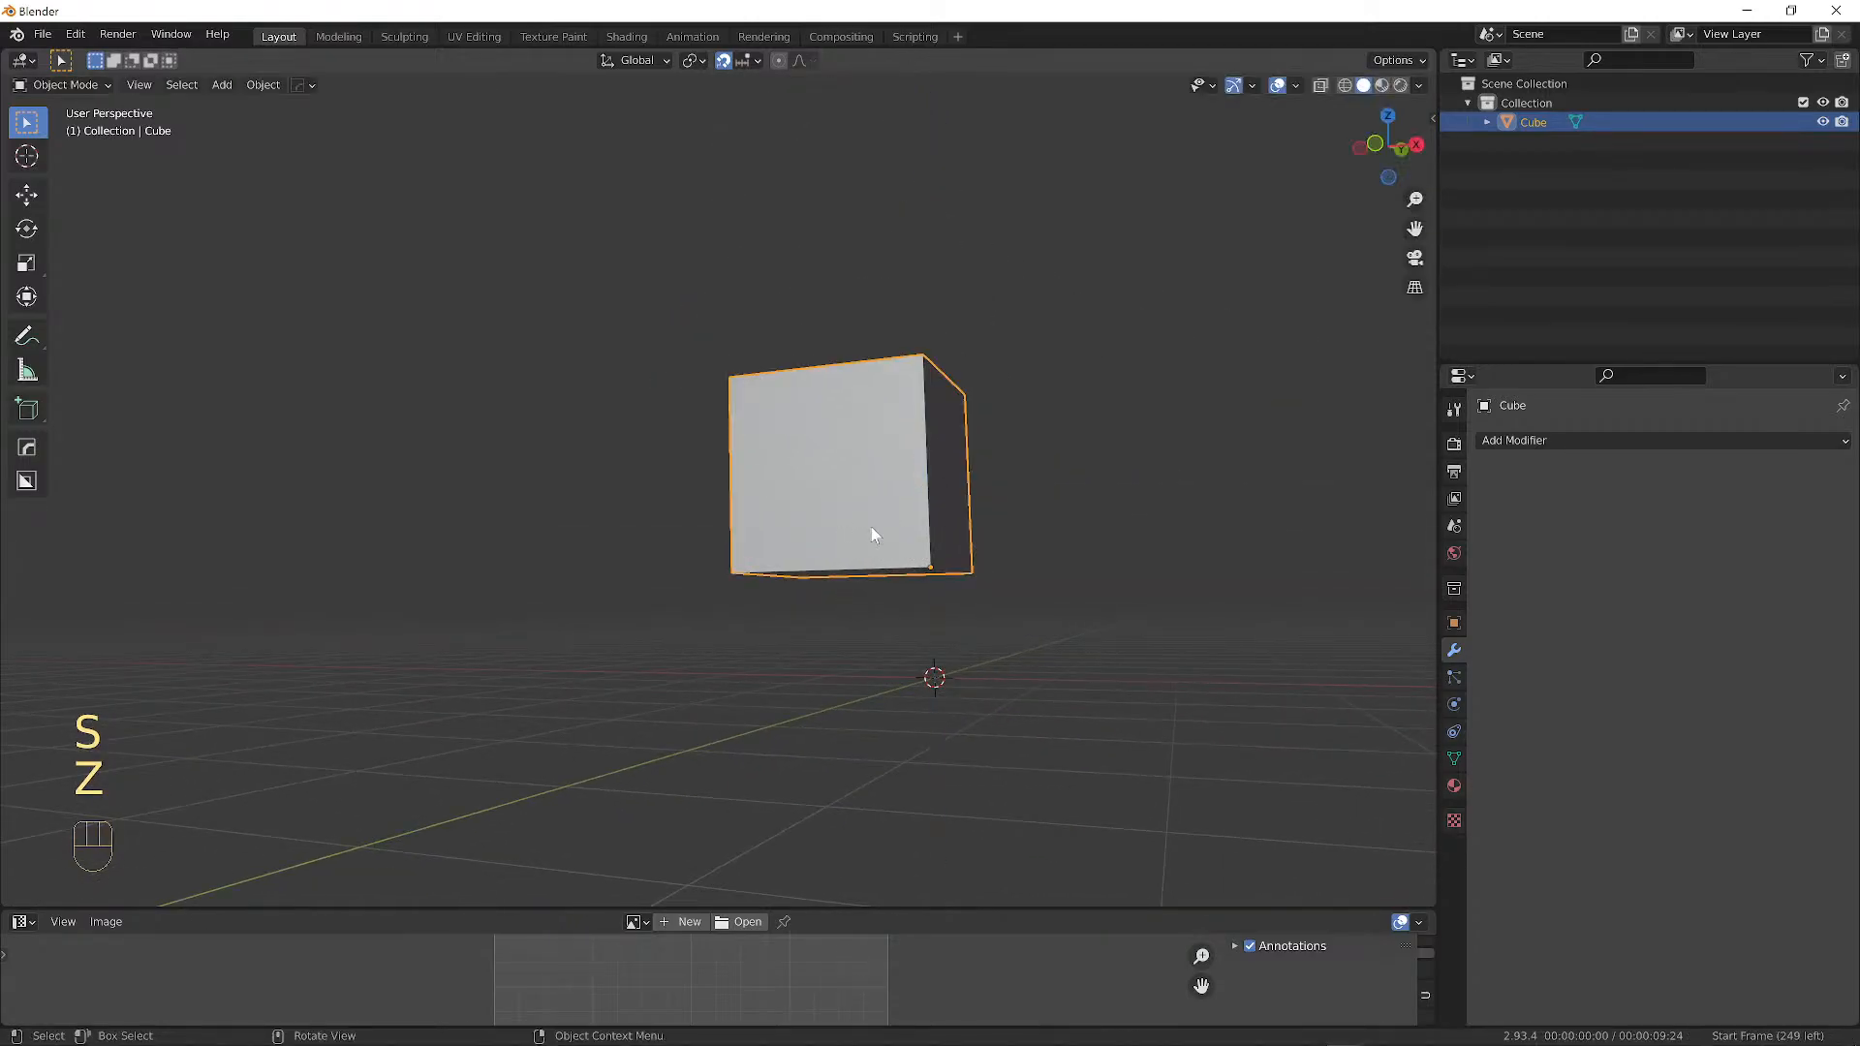
pyautogui.moveTo(872, 529); pyautogui.dragTo(945, 530, button='middle')
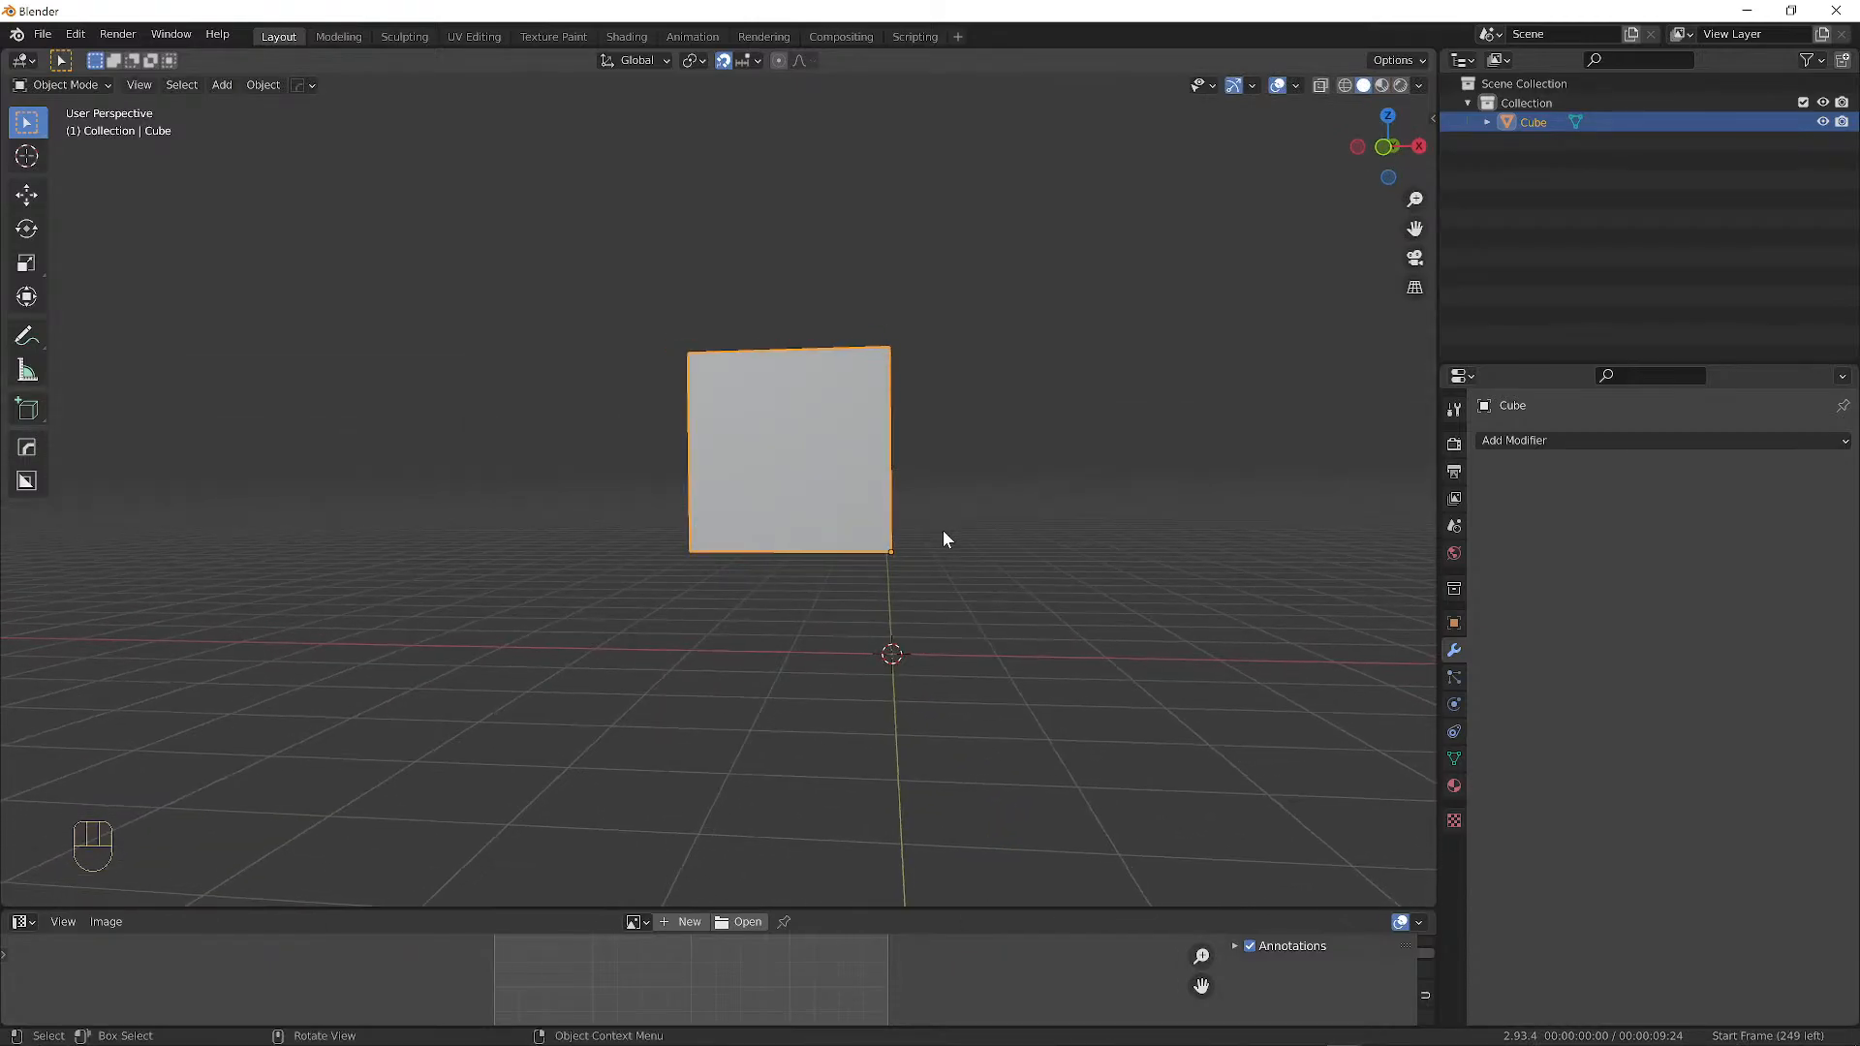
# Delete the cube and add a fresh cube at the origin.
pyautogui.press('x')
pyautogui.click(815, 446)
pyautogui.moveTo(1035, 638); pyautogui.dragTo(990, 599, button='middle')
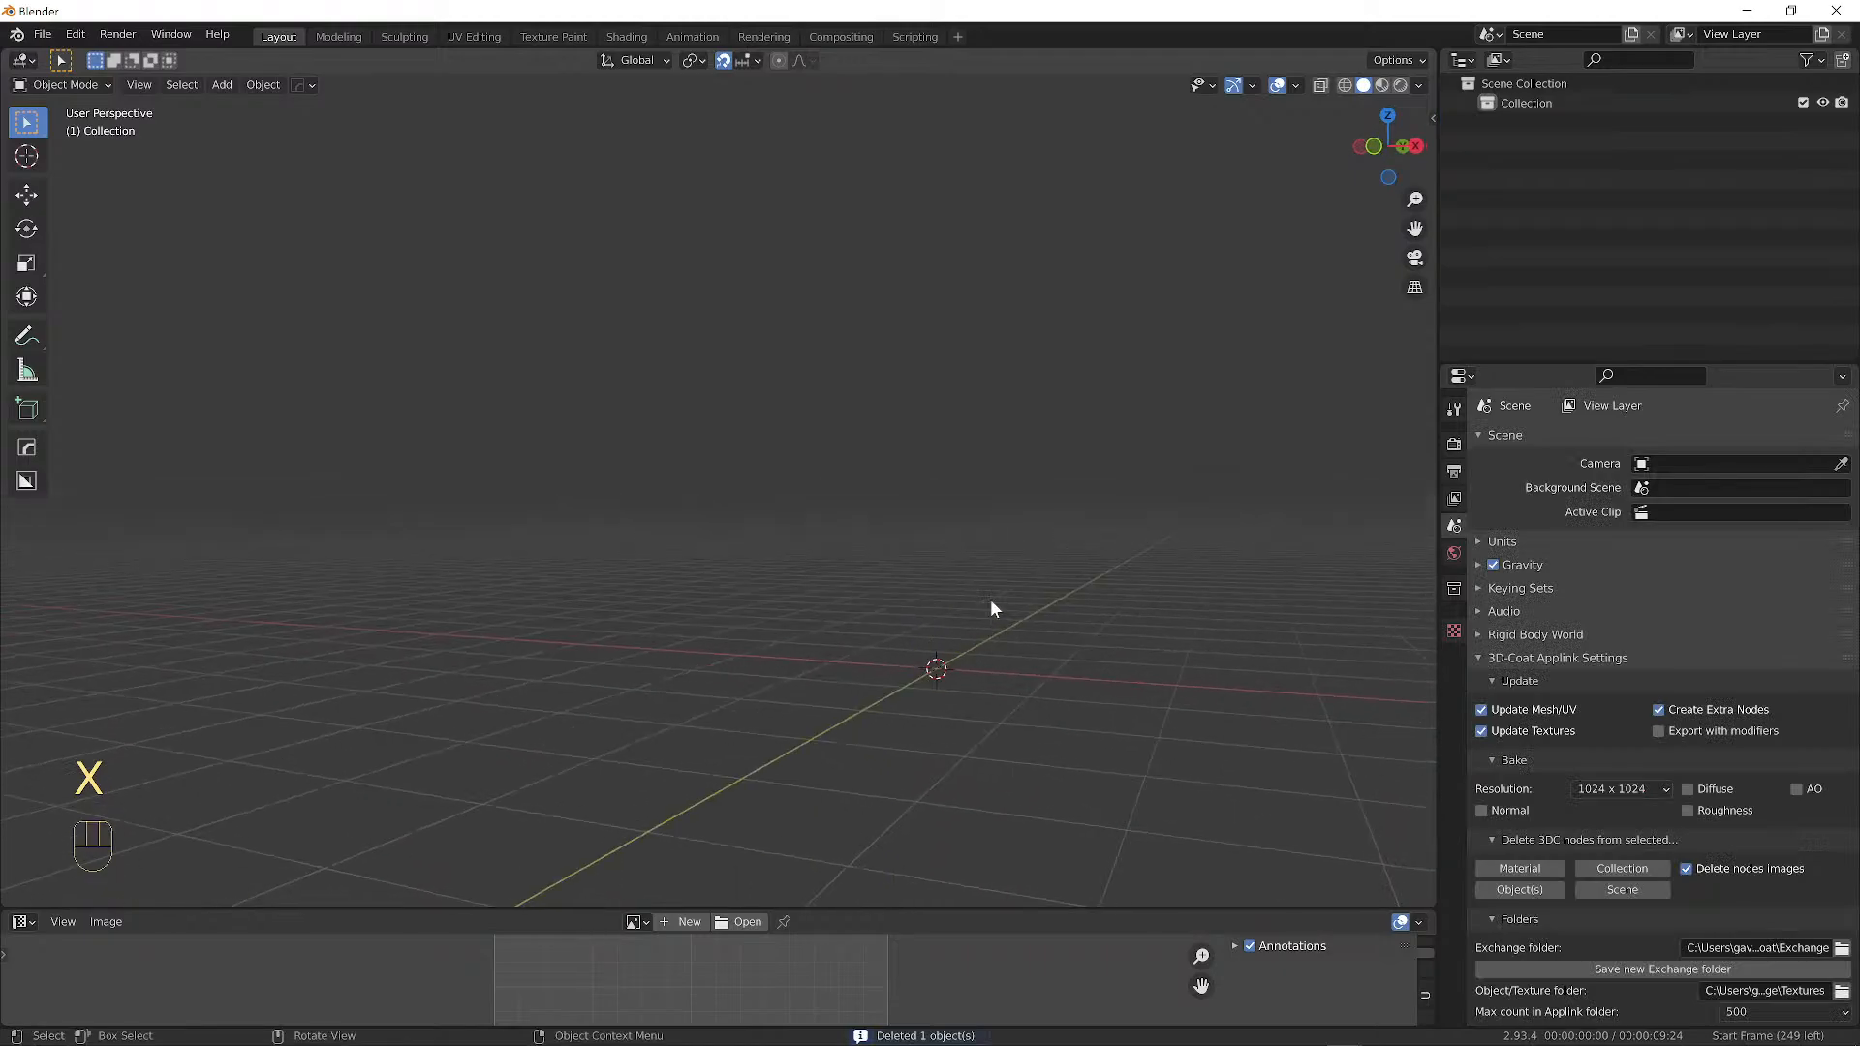
pyautogui.hotkey('shift', 'a')
pyautogui.moveTo(1032, 561)
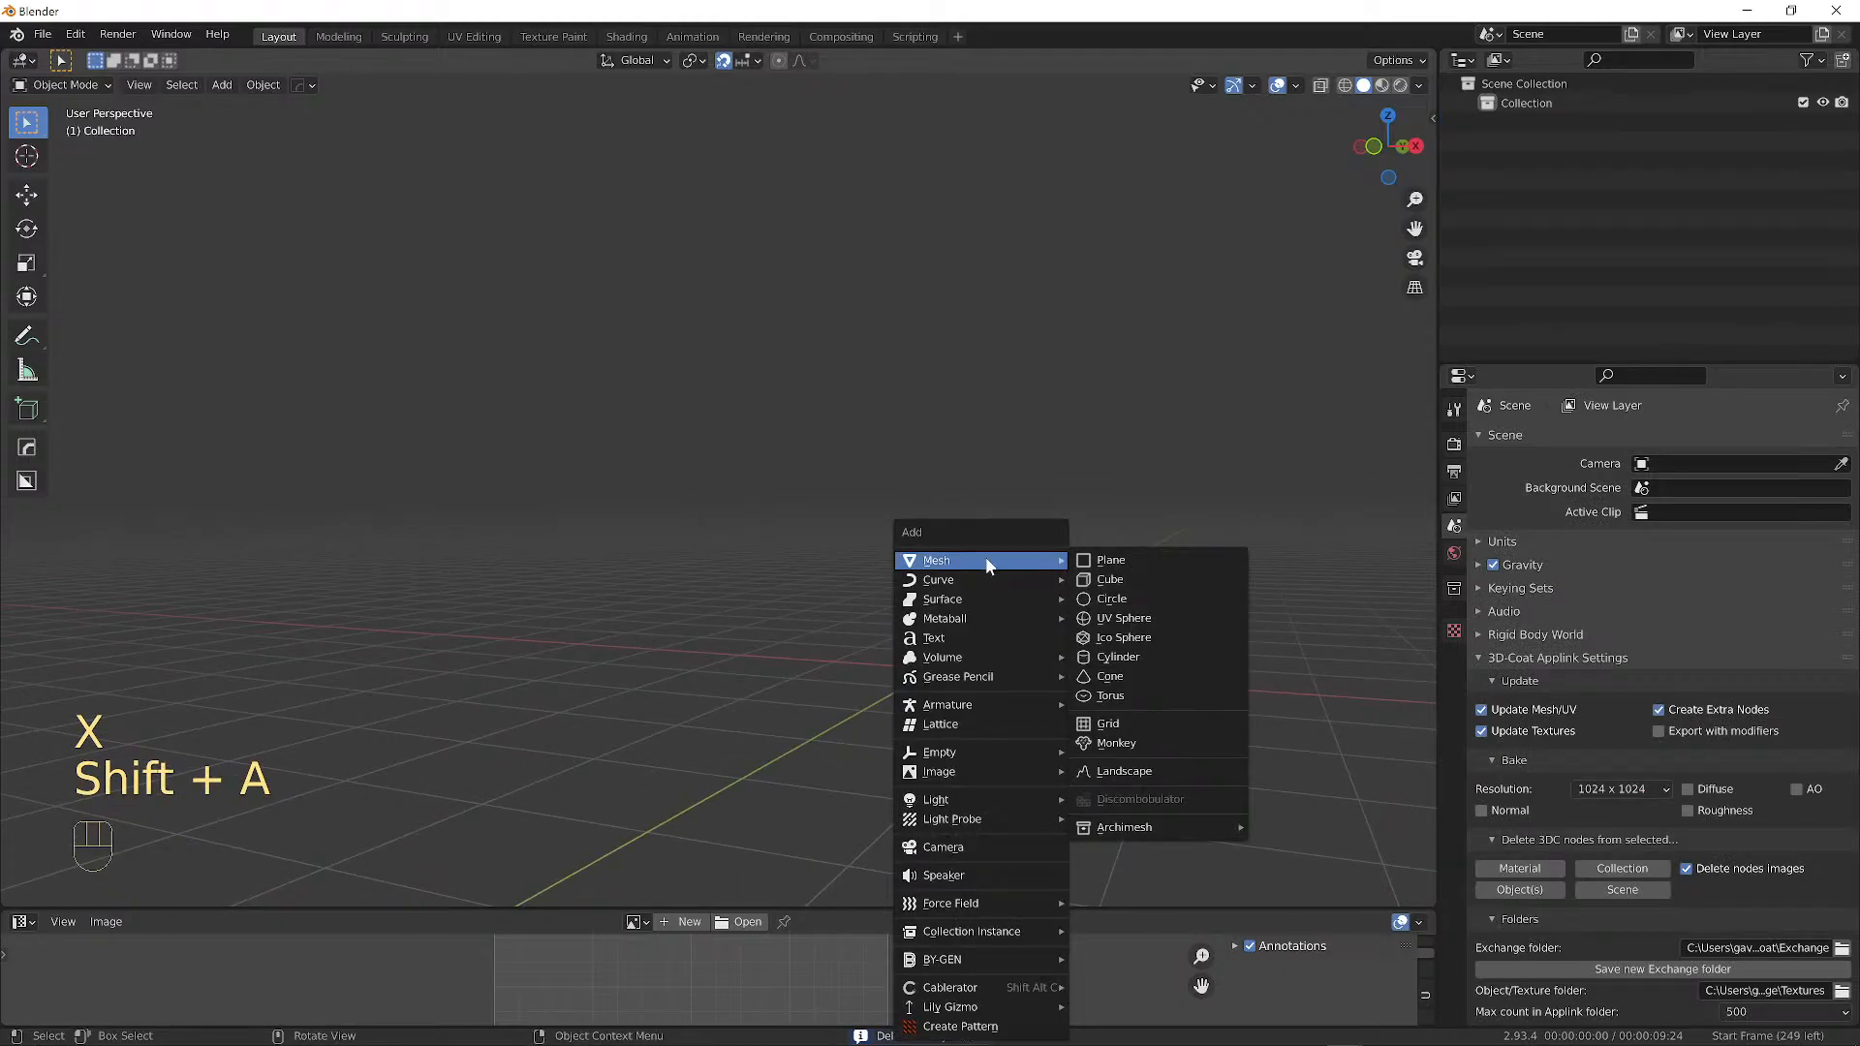
pyautogui.click(1110, 579)
pyautogui.keyDown('alt'); pyautogui.moveTo(1183, 632); pyautogui.dragTo(1073, 550); pyautogui.keyUp('alt')
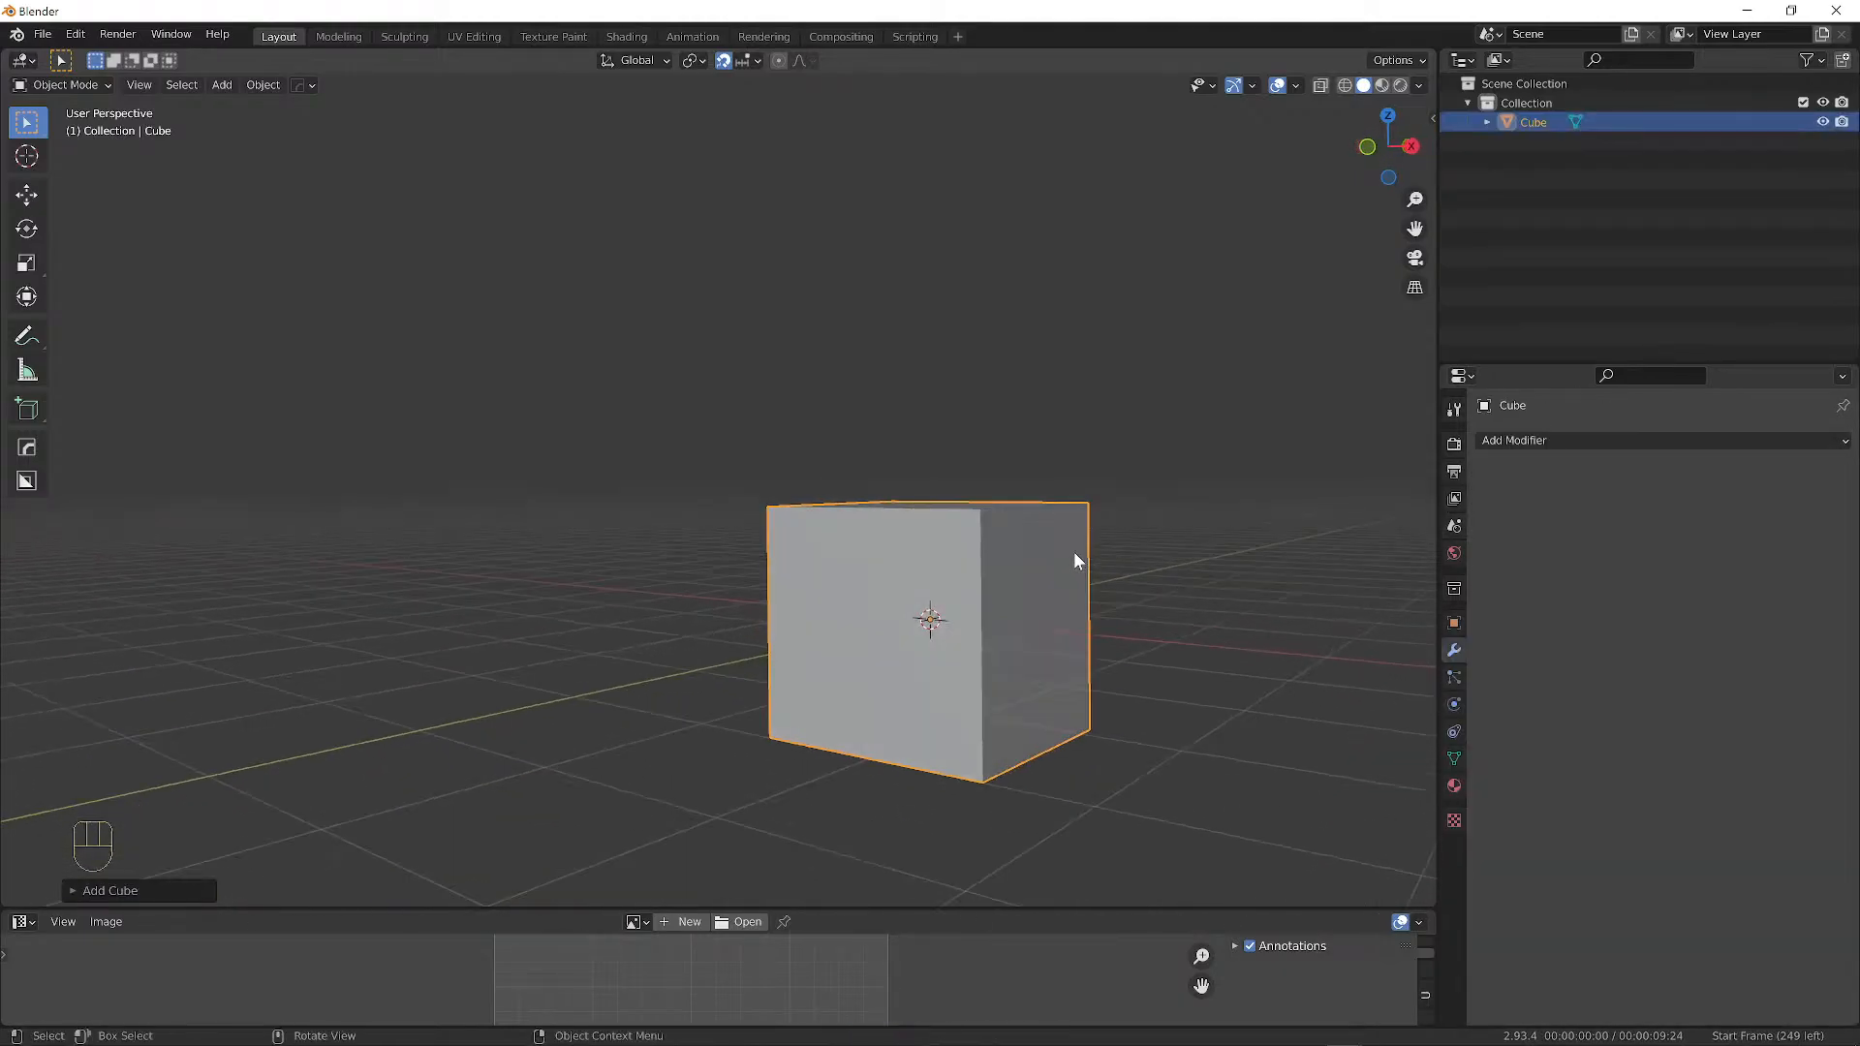
# In Edit Mode, raise the cube's mesh 1 m along Z.
pyautogui.press('Tab')
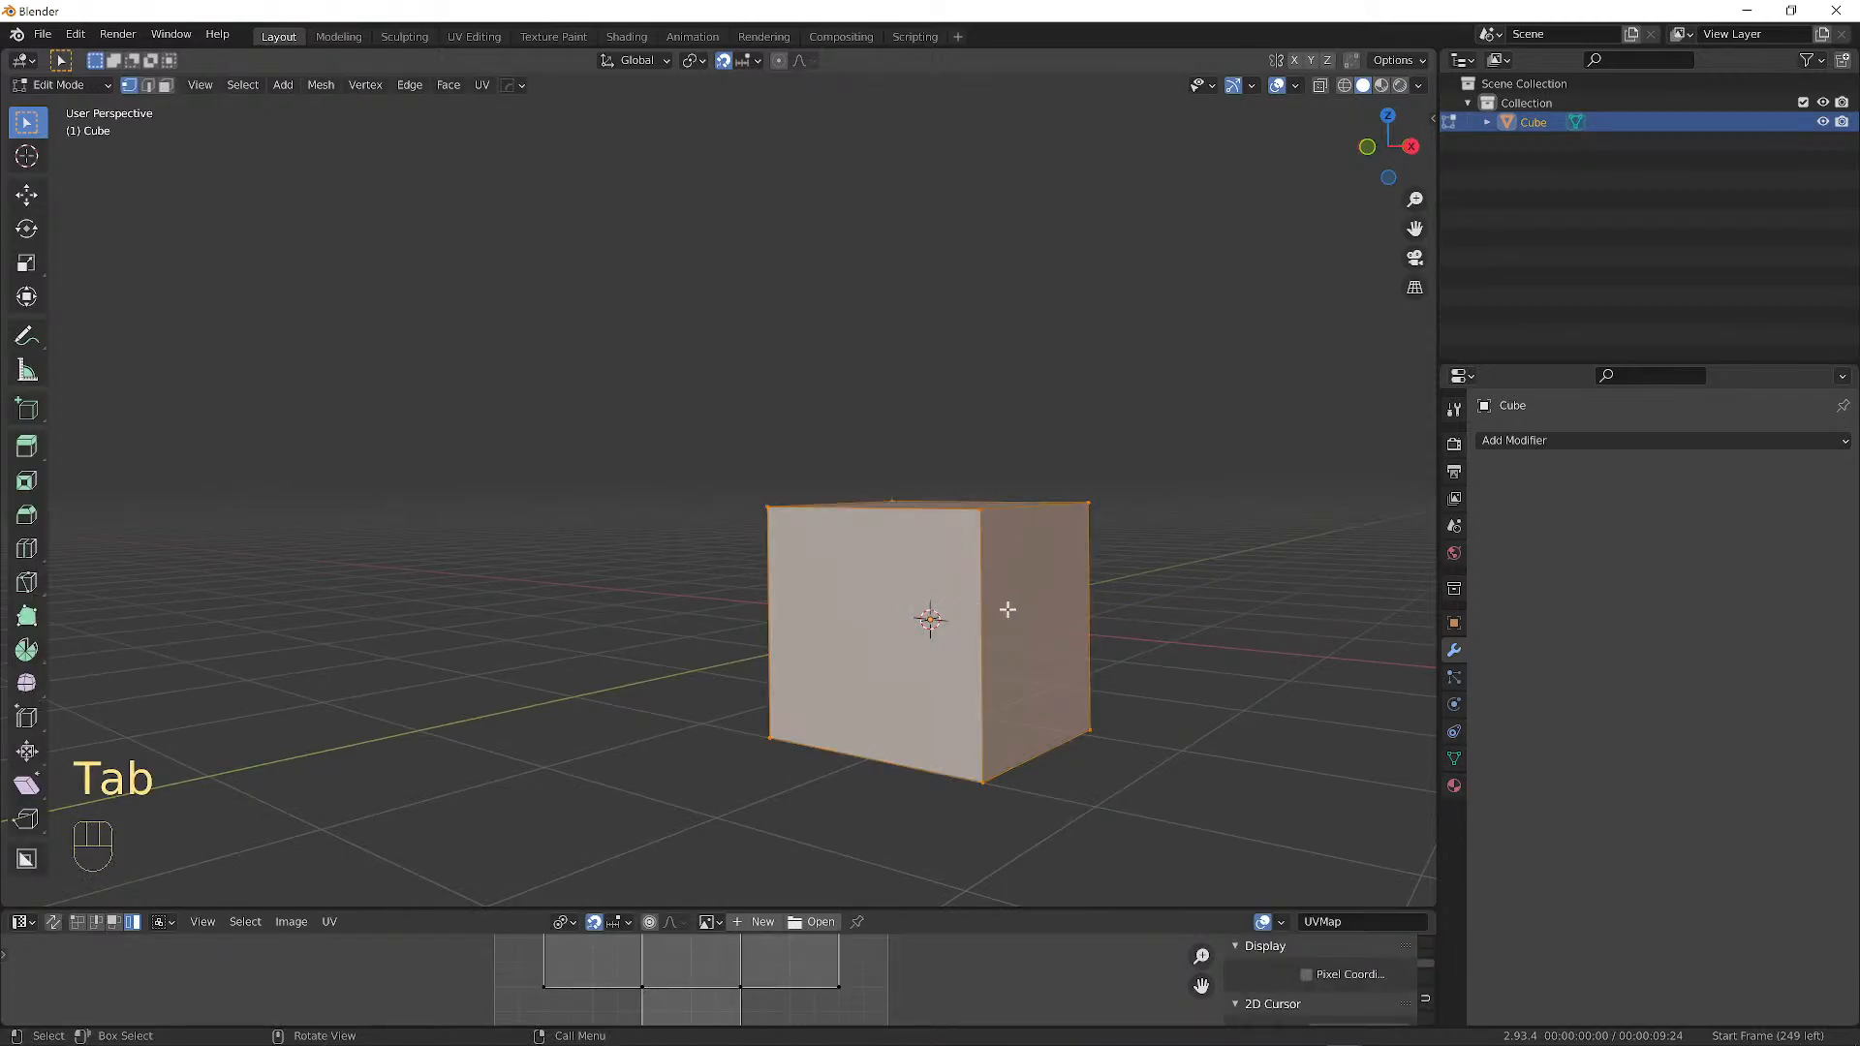
pyautogui.press('g')
pyautogui.press('z')
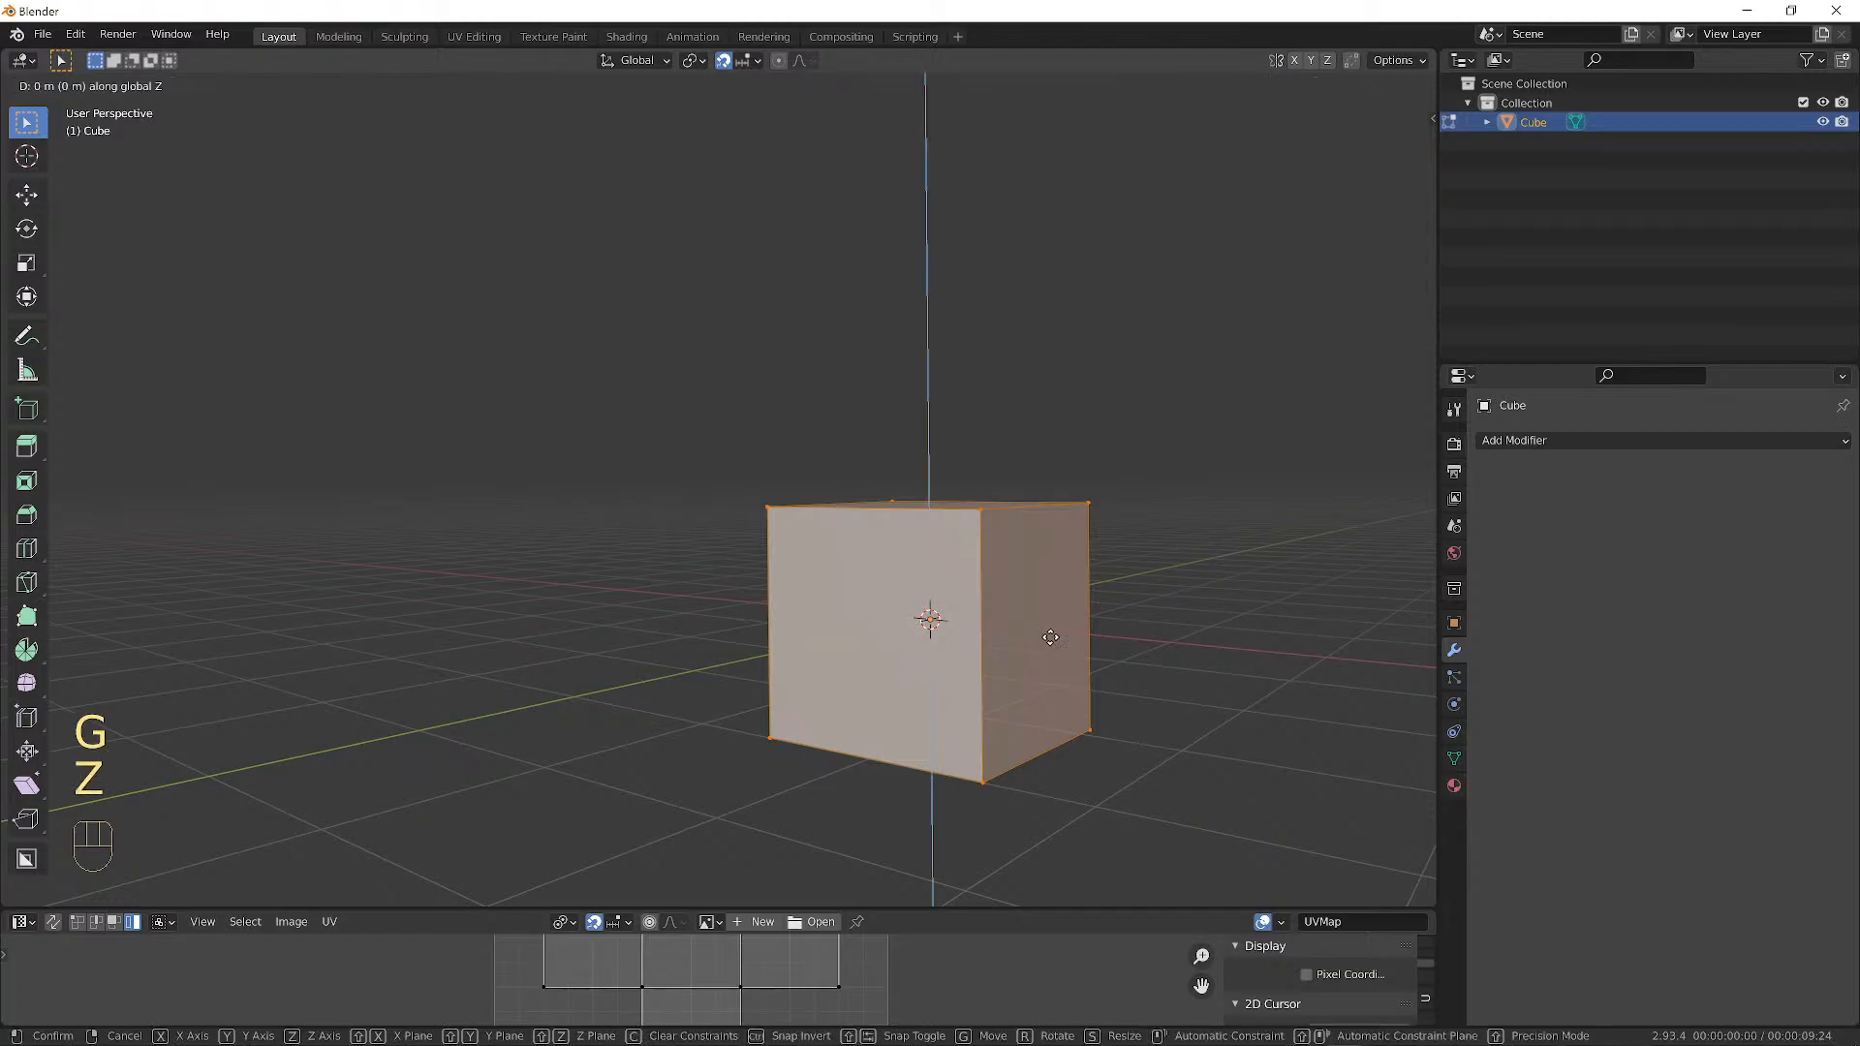
pyautogui.press('1')
pyautogui.click(1031, 578)
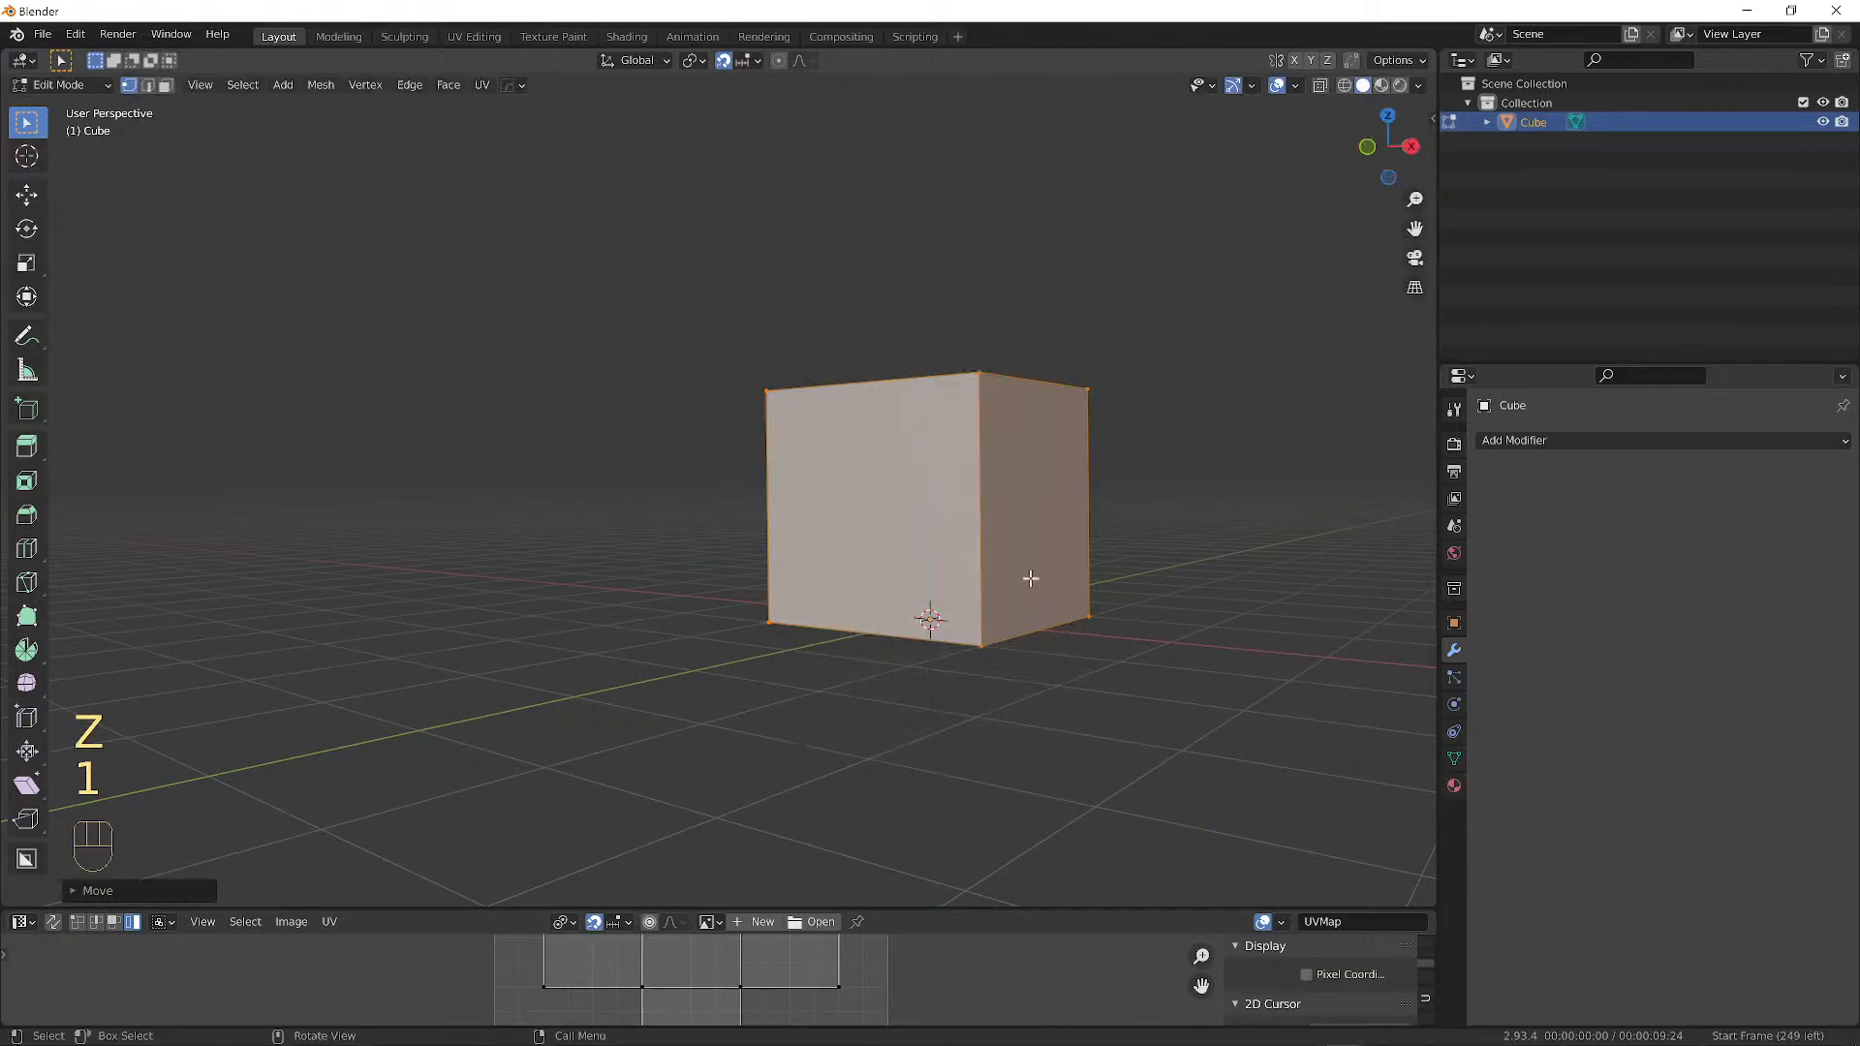
pyautogui.moveTo(1172, 684); pyautogui.dragTo(1064, 597, button='middle')
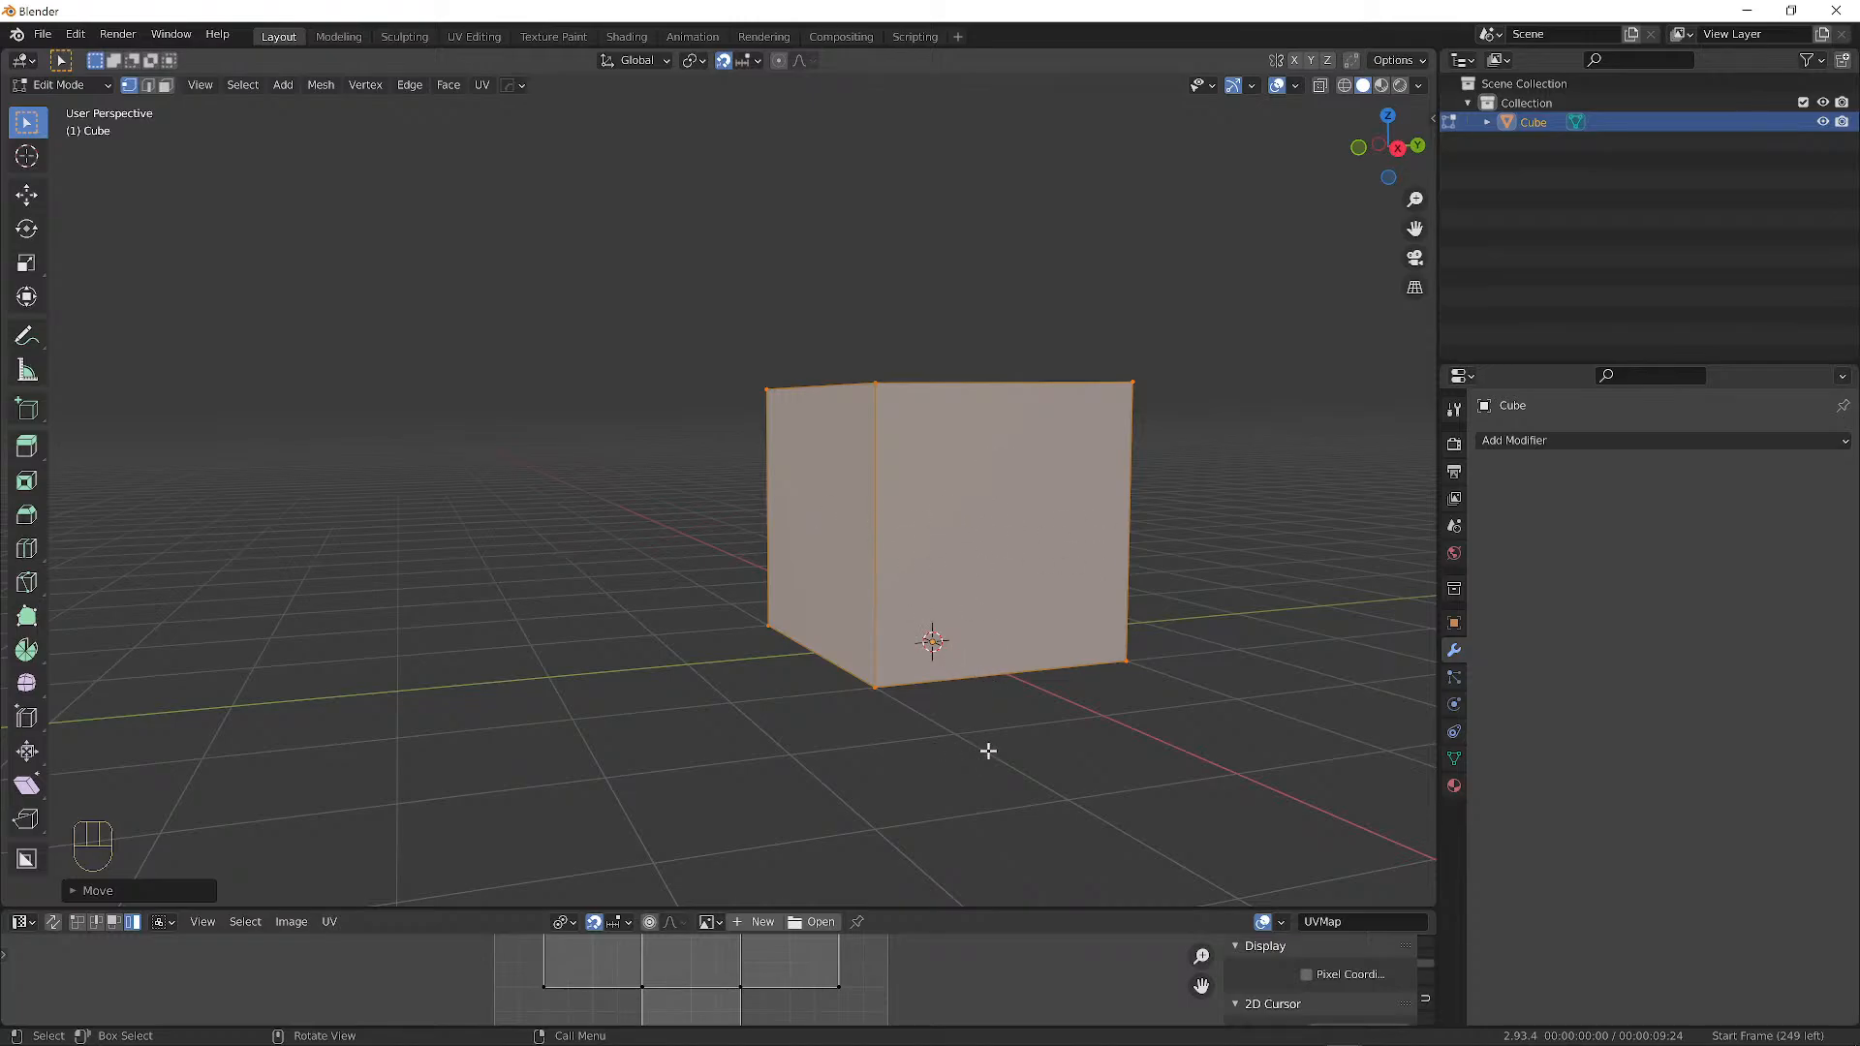
pyautogui.moveTo(987, 751); pyautogui.dragTo(868, 623, button='middle')
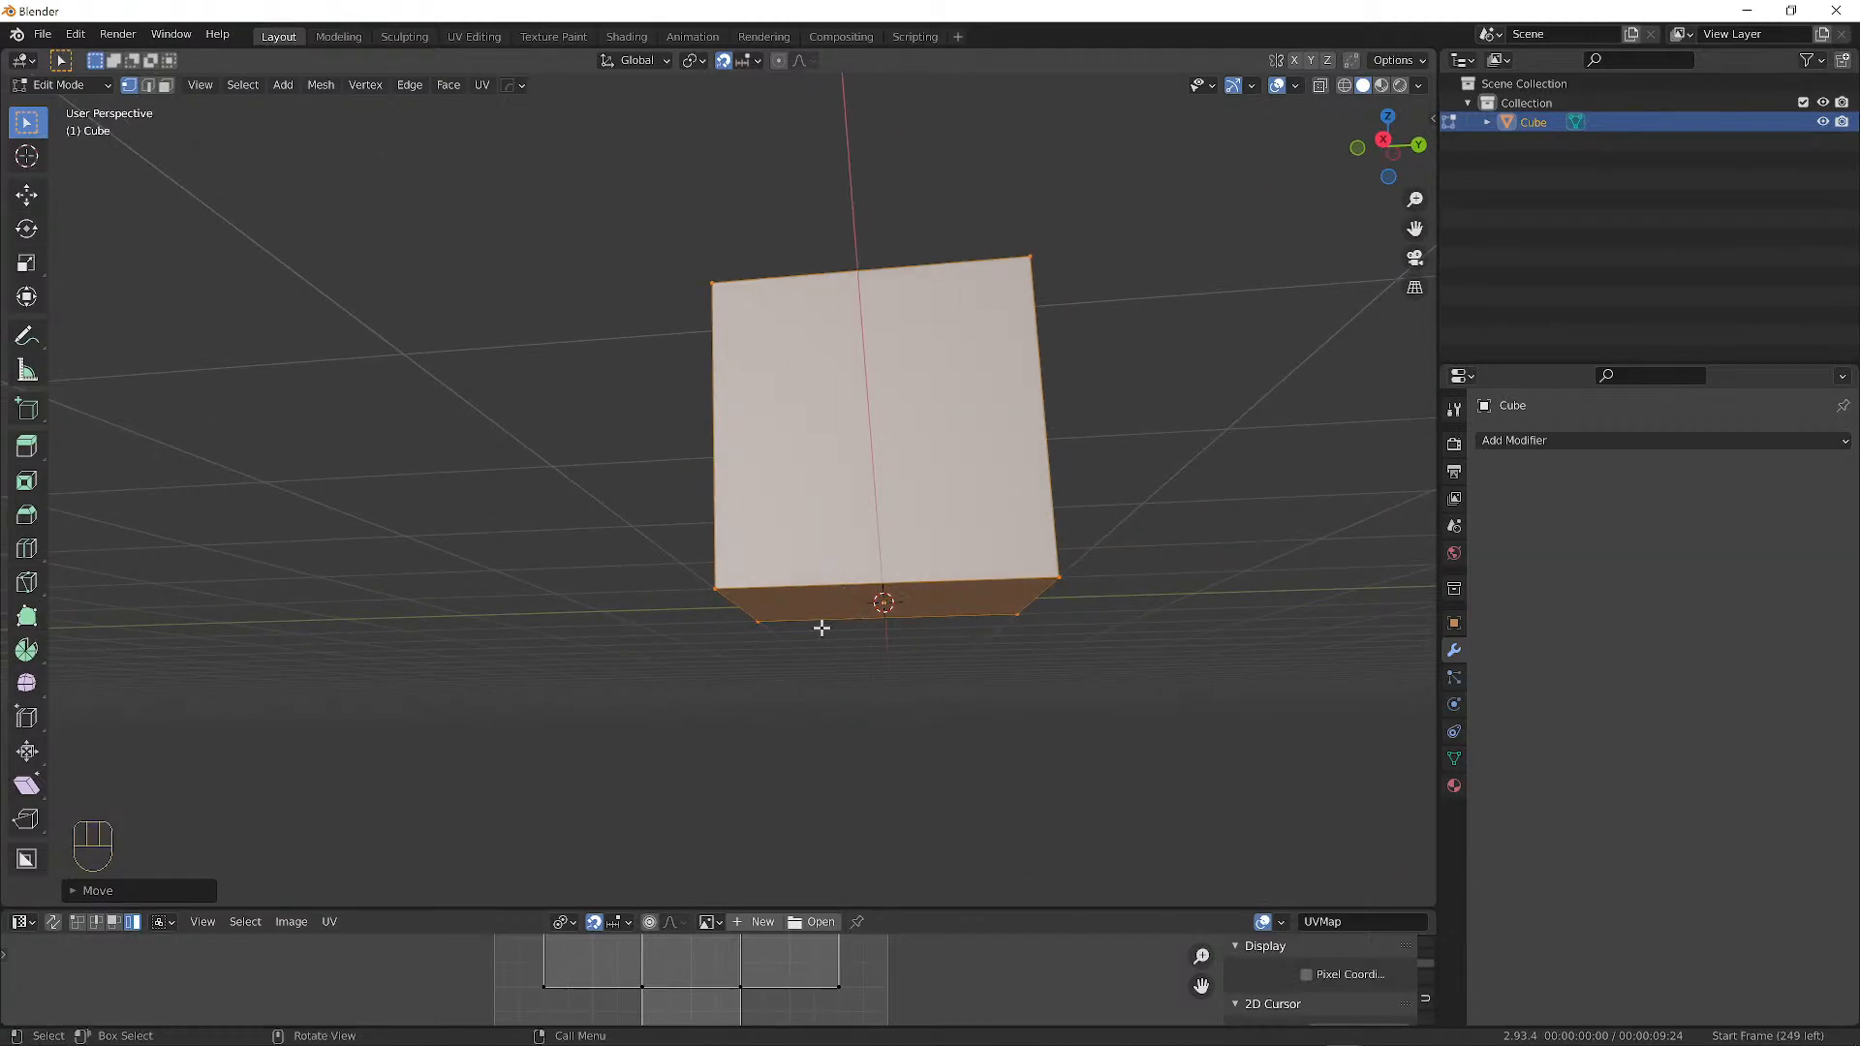
pyautogui.moveTo(822, 628); pyautogui.dragTo(892, 669, button='middle')
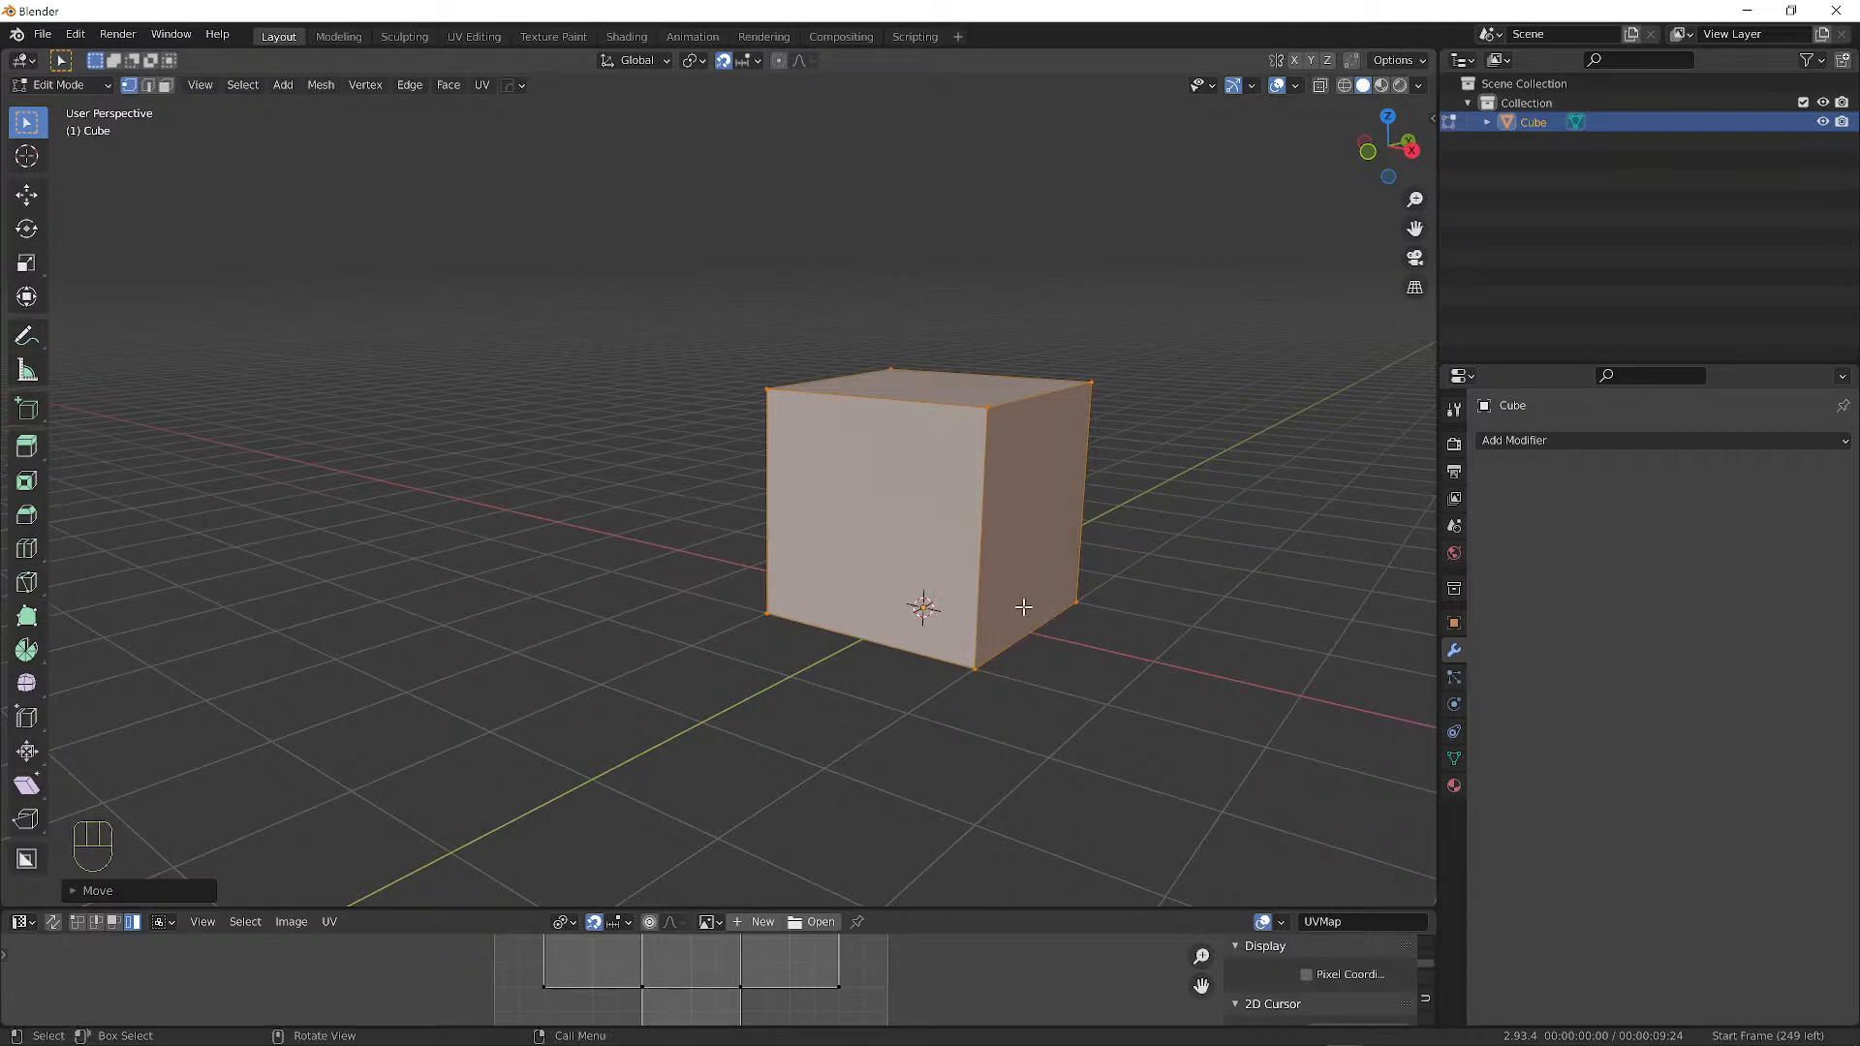
# Shift the cube's mesh 1 m along X.
pyautogui.press('g')
pyautogui.press('x')
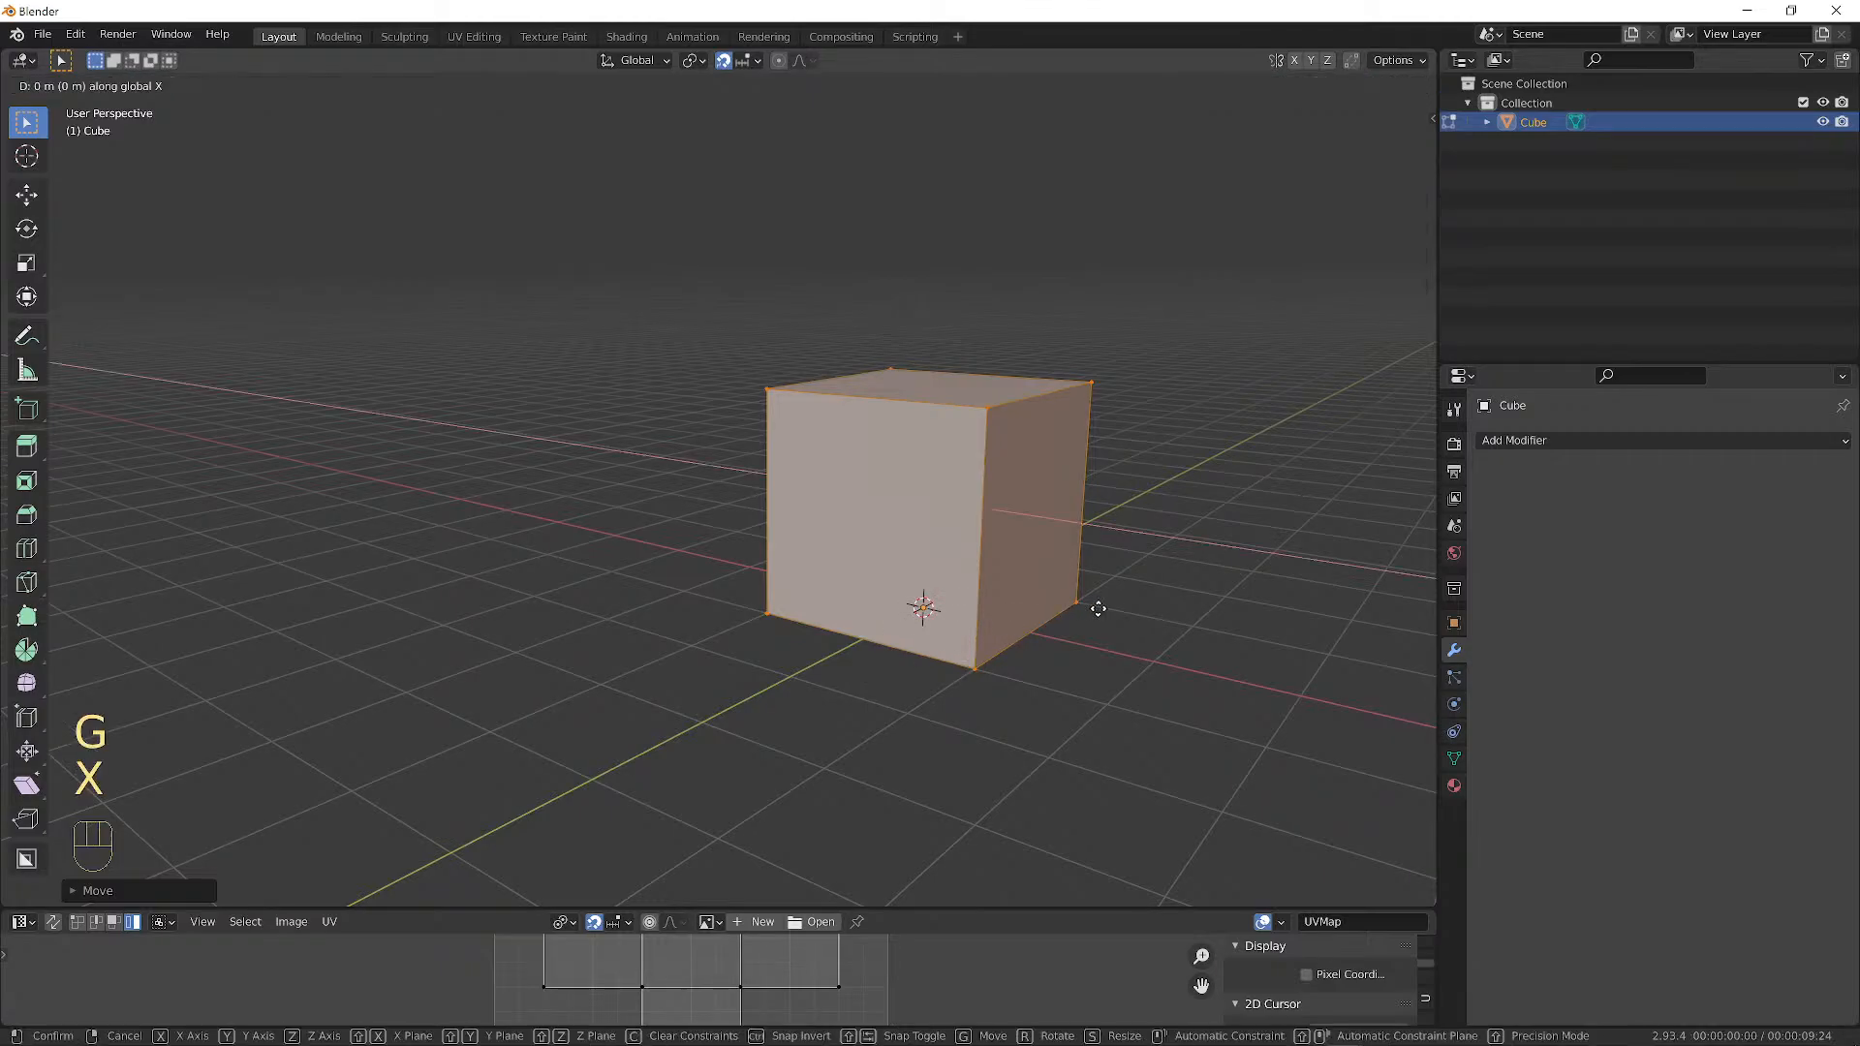
pyautogui.press('1')
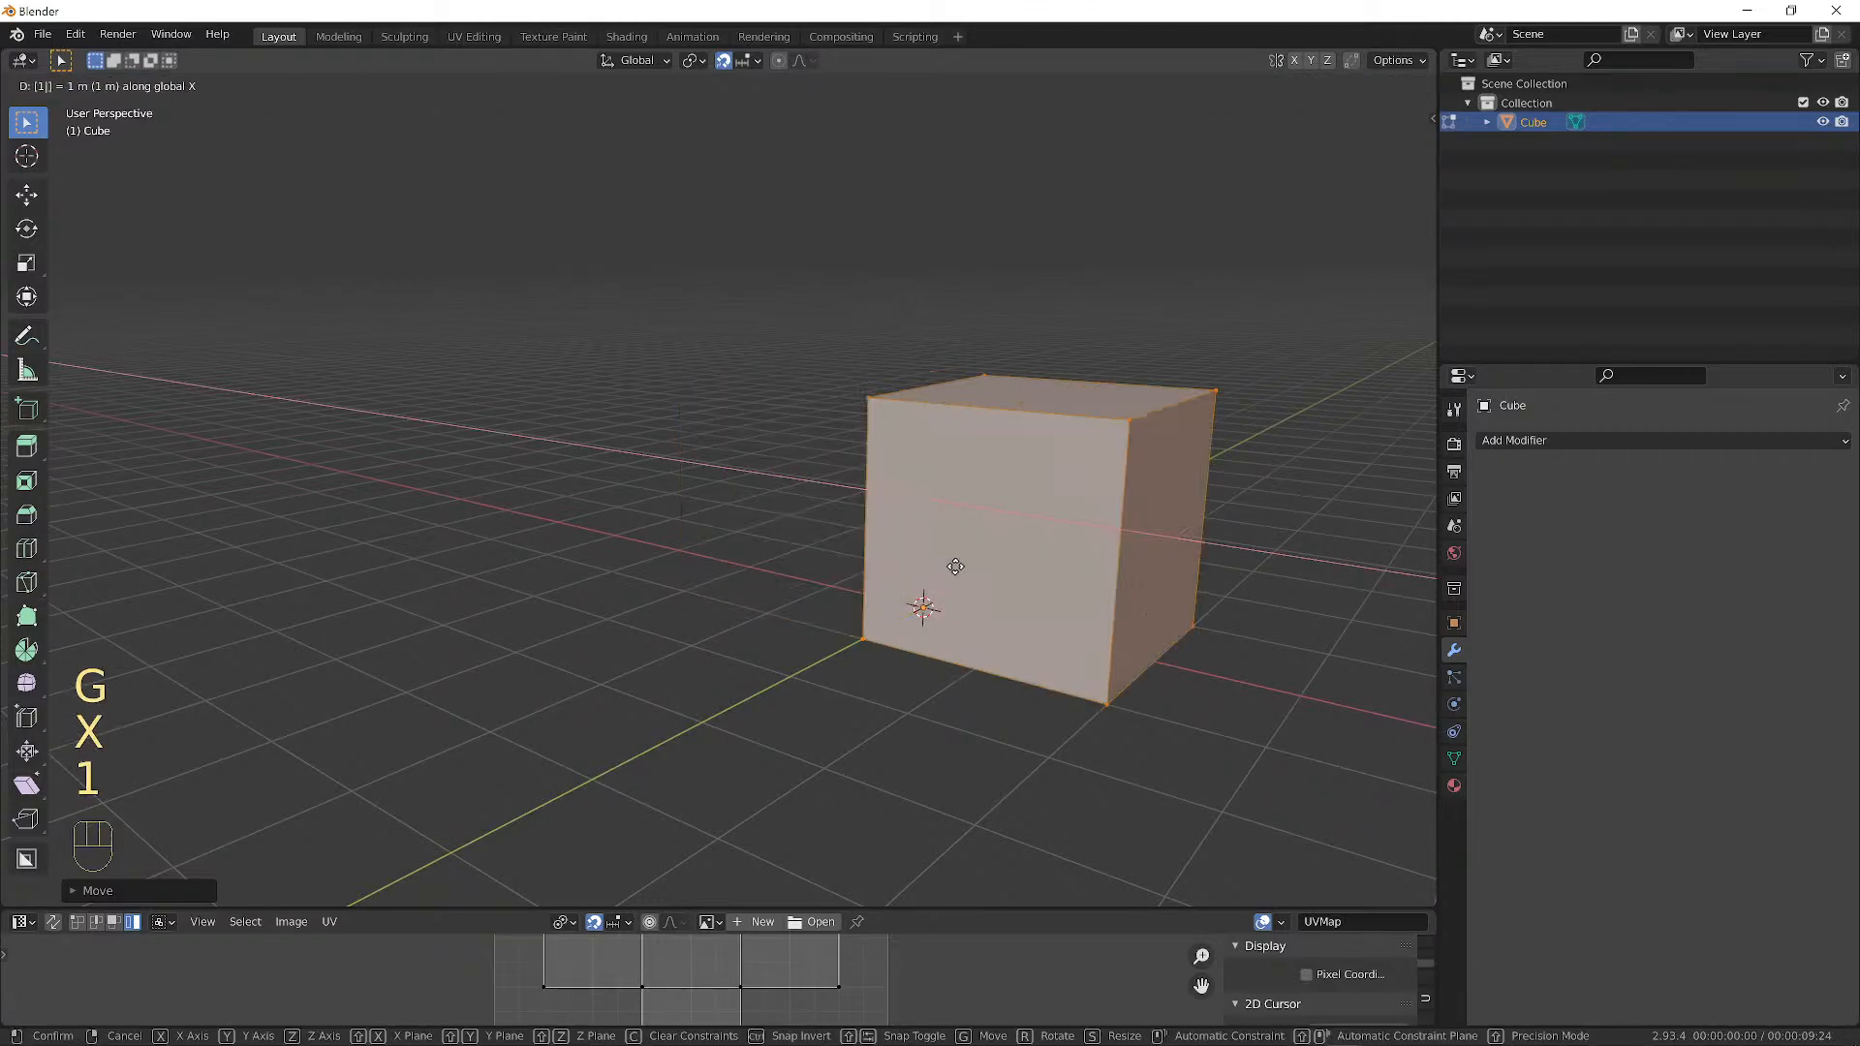
pyautogui.click(760, 561)
pyautogui.moveTo(761, 561); pyautogui.dragTo(786, 543, button='middle')
pyautogui.scroll(3, 872, 640)
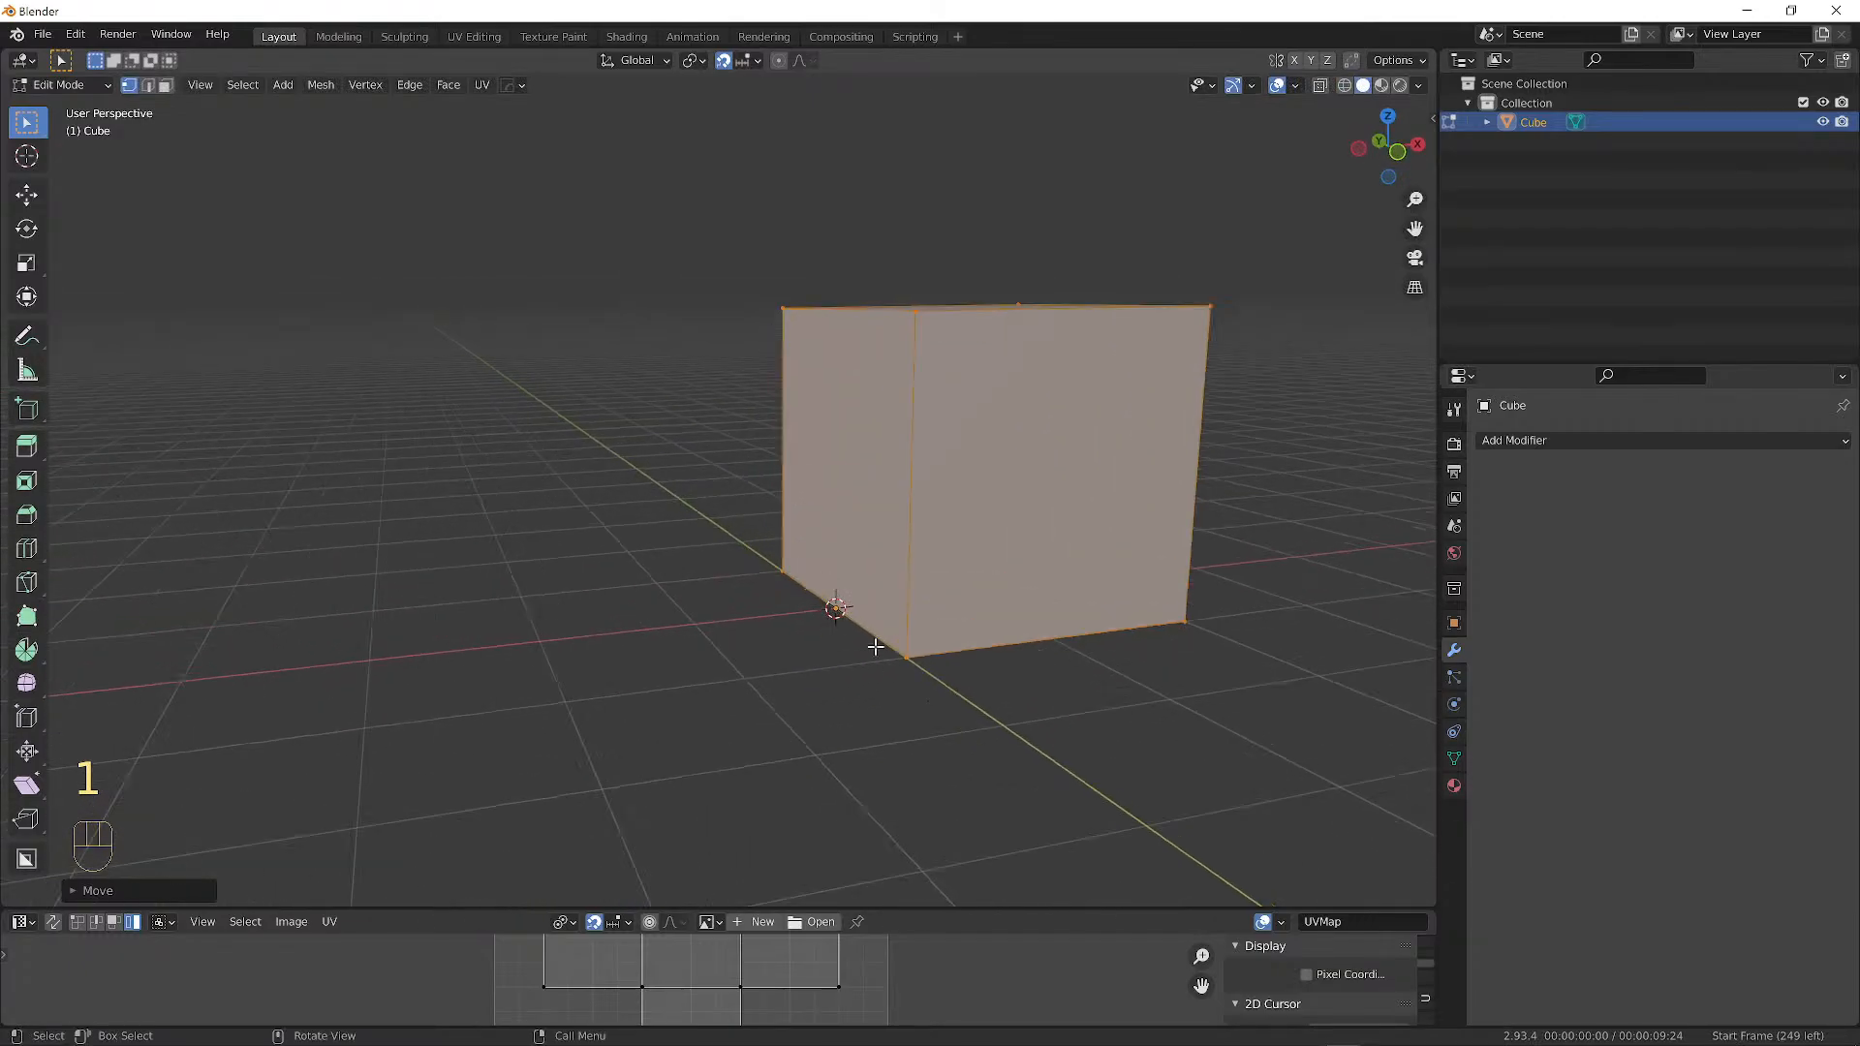
pyautogui.scroll(2, 872, 634)
# Shift the mesh 1 m along Y so a corner sits at the origin, then return to Object Mode.
pyautogui.press('g')
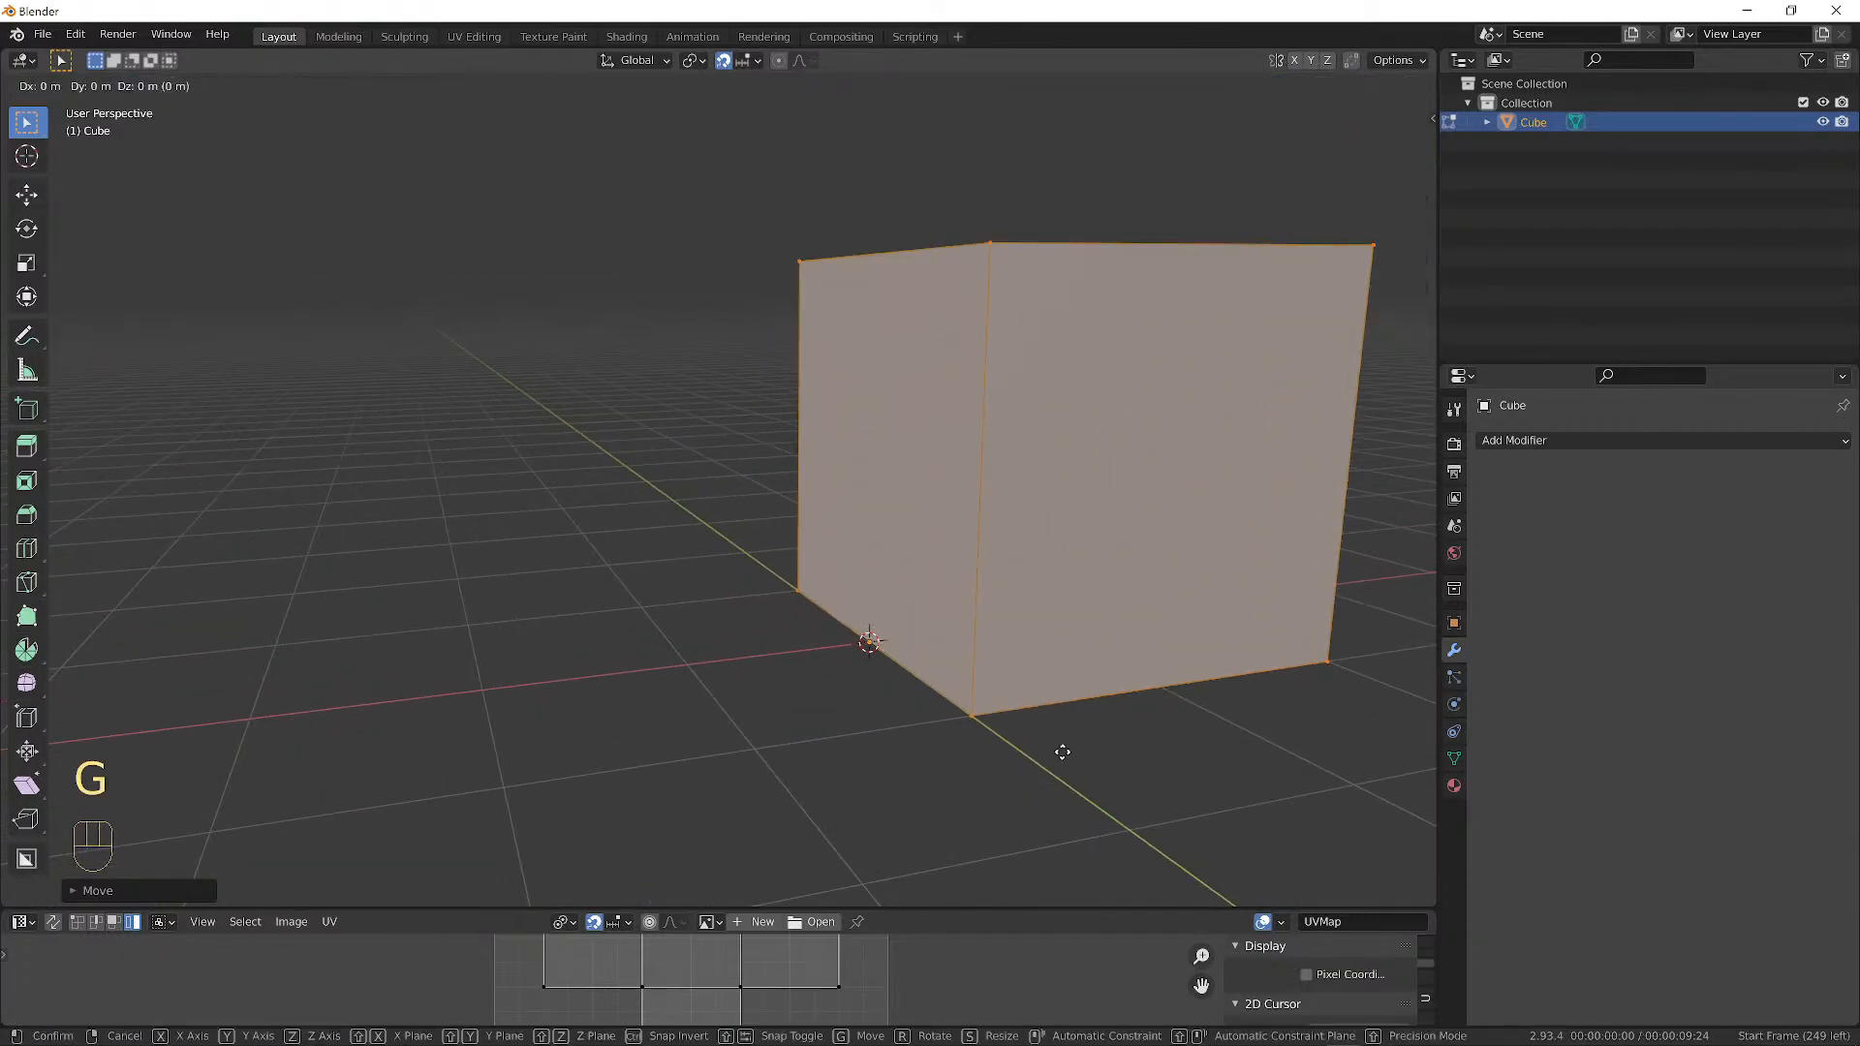
pyautogui.press('y')
pyautogui.press('1')
pyautogui.click(1050, 731)
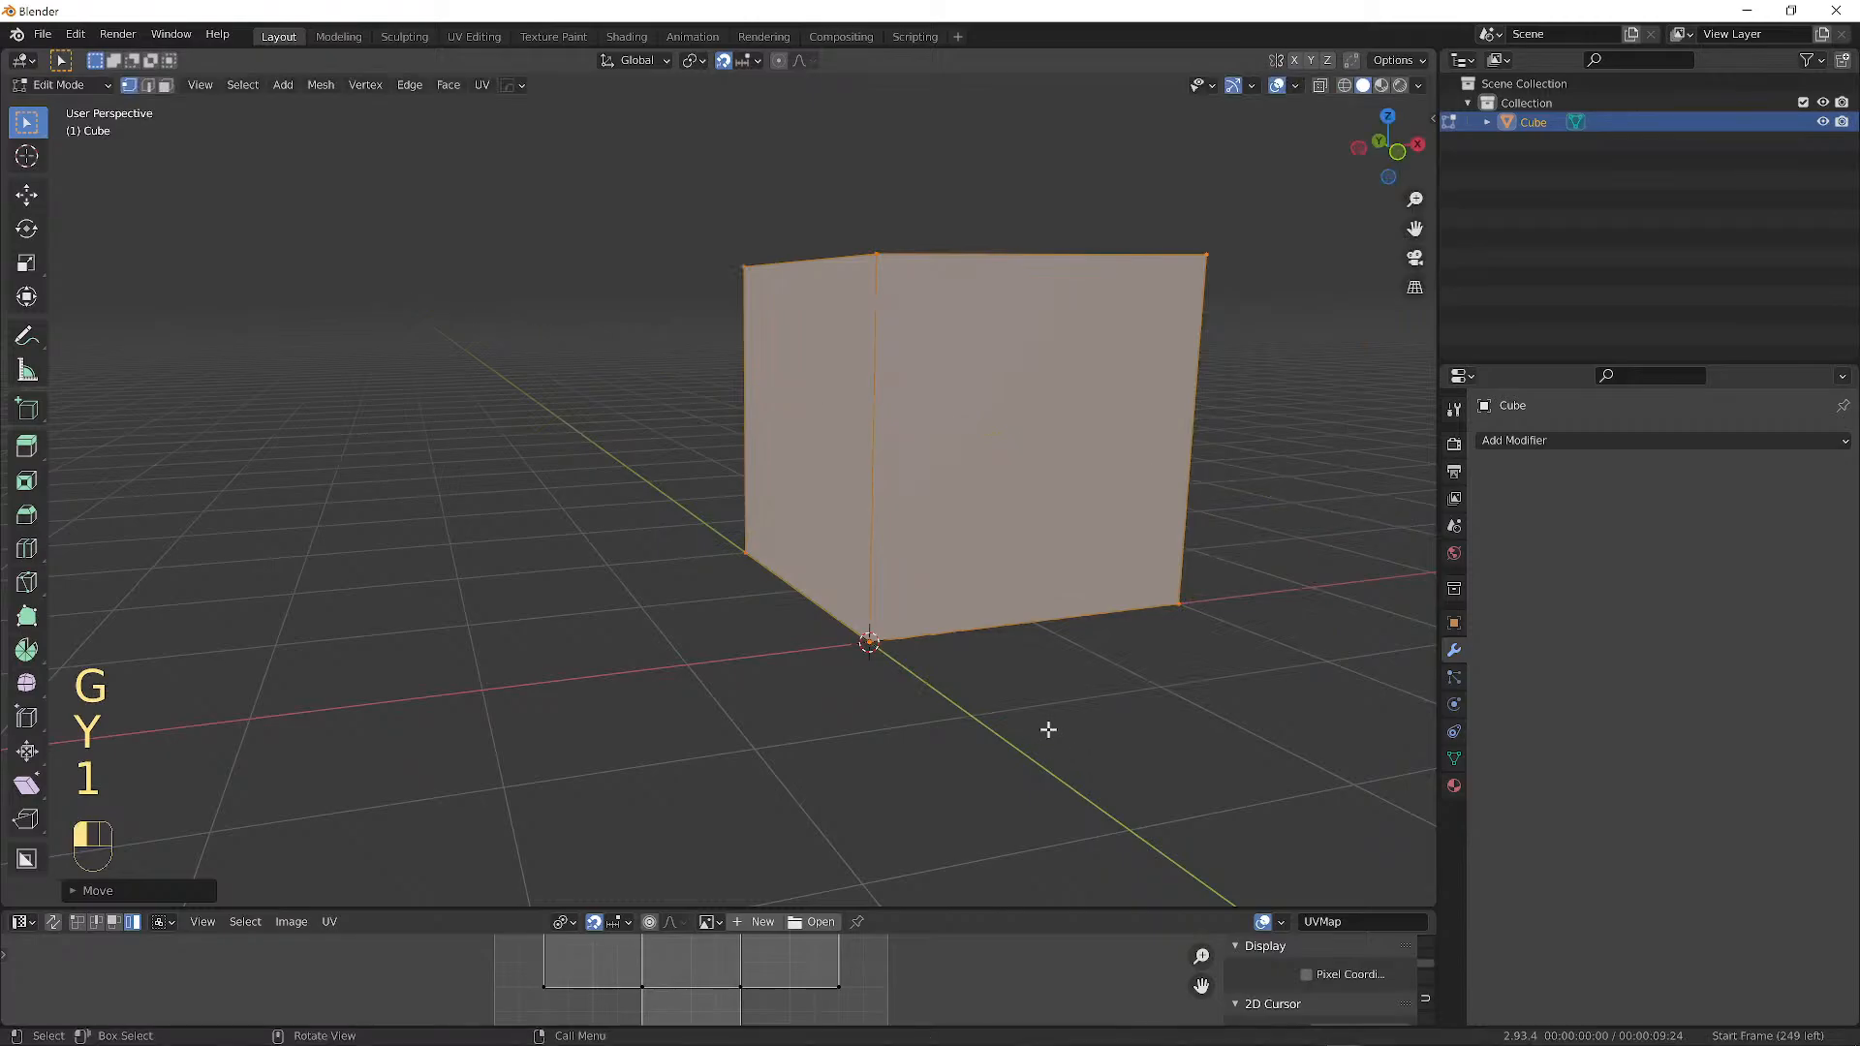
pyautogui.moveTo(1050, 731); pyautogui.dragTo(928, 587, button='middle')
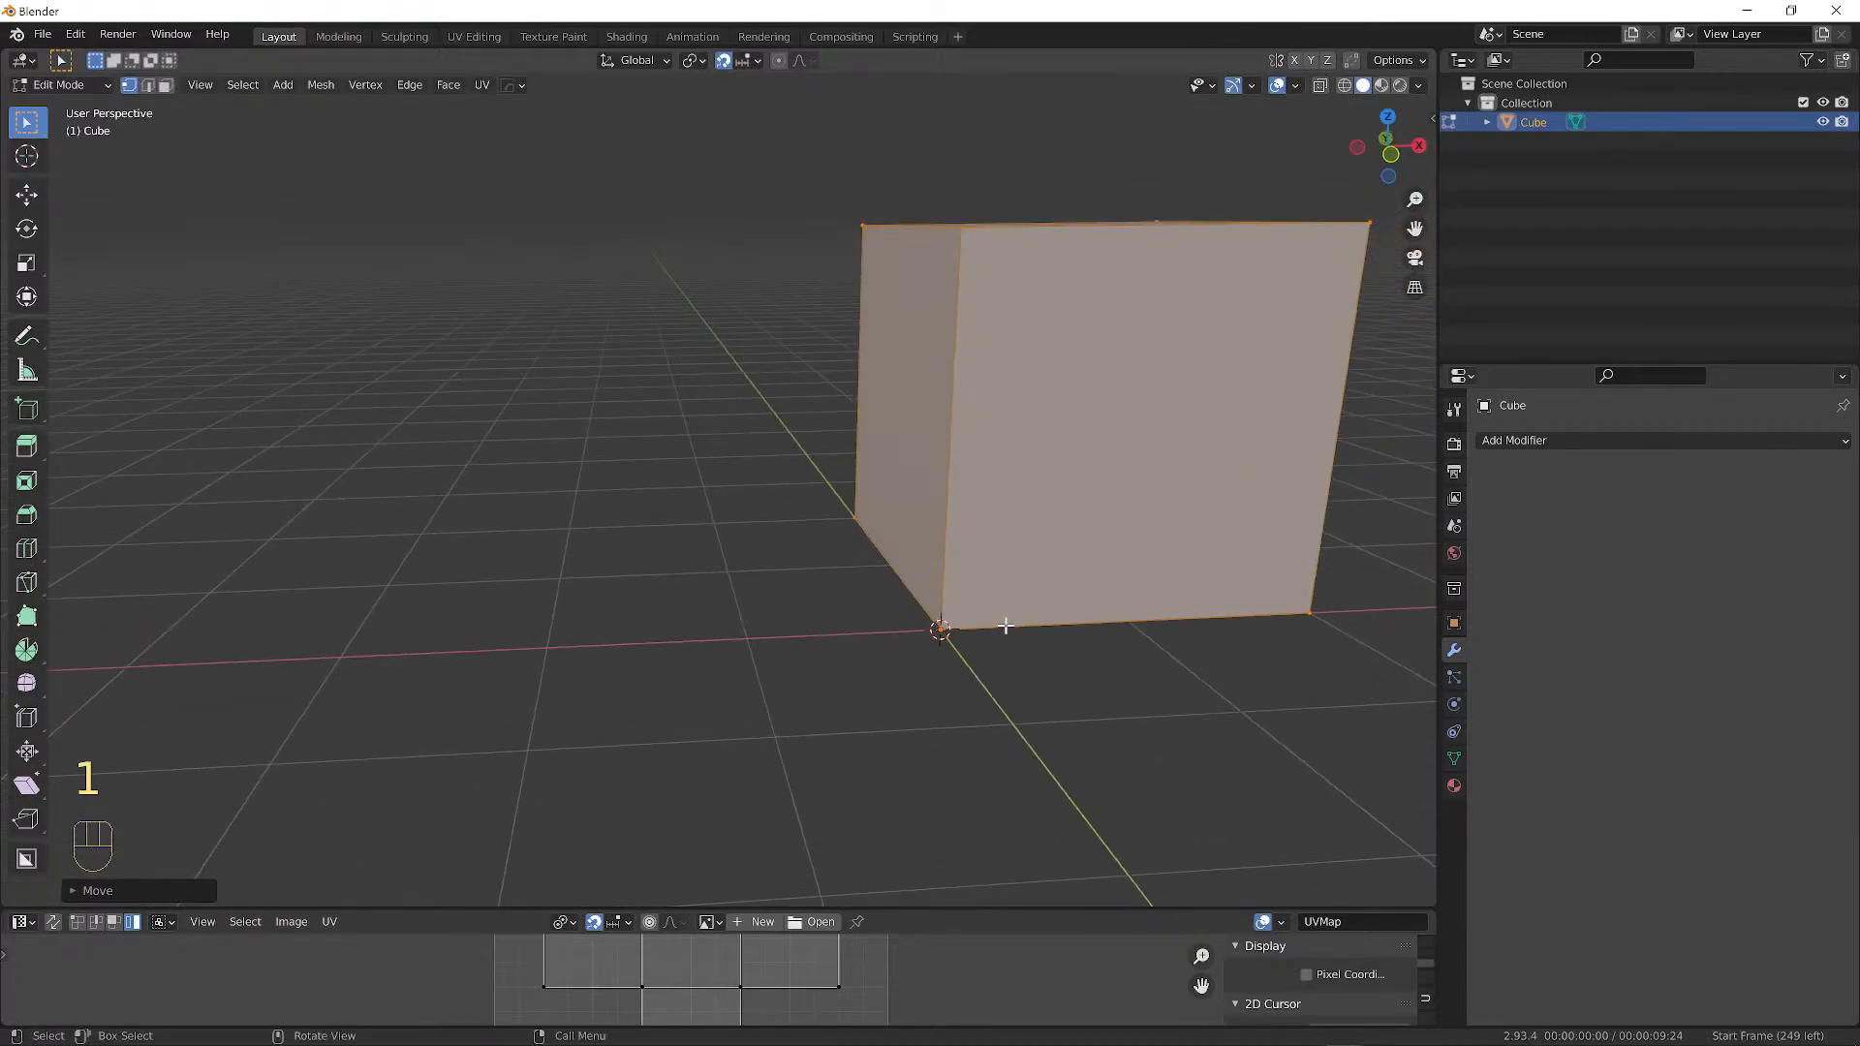
pyautogui.press('Tab')
pyautogui.scroll(-2, 975, 459)
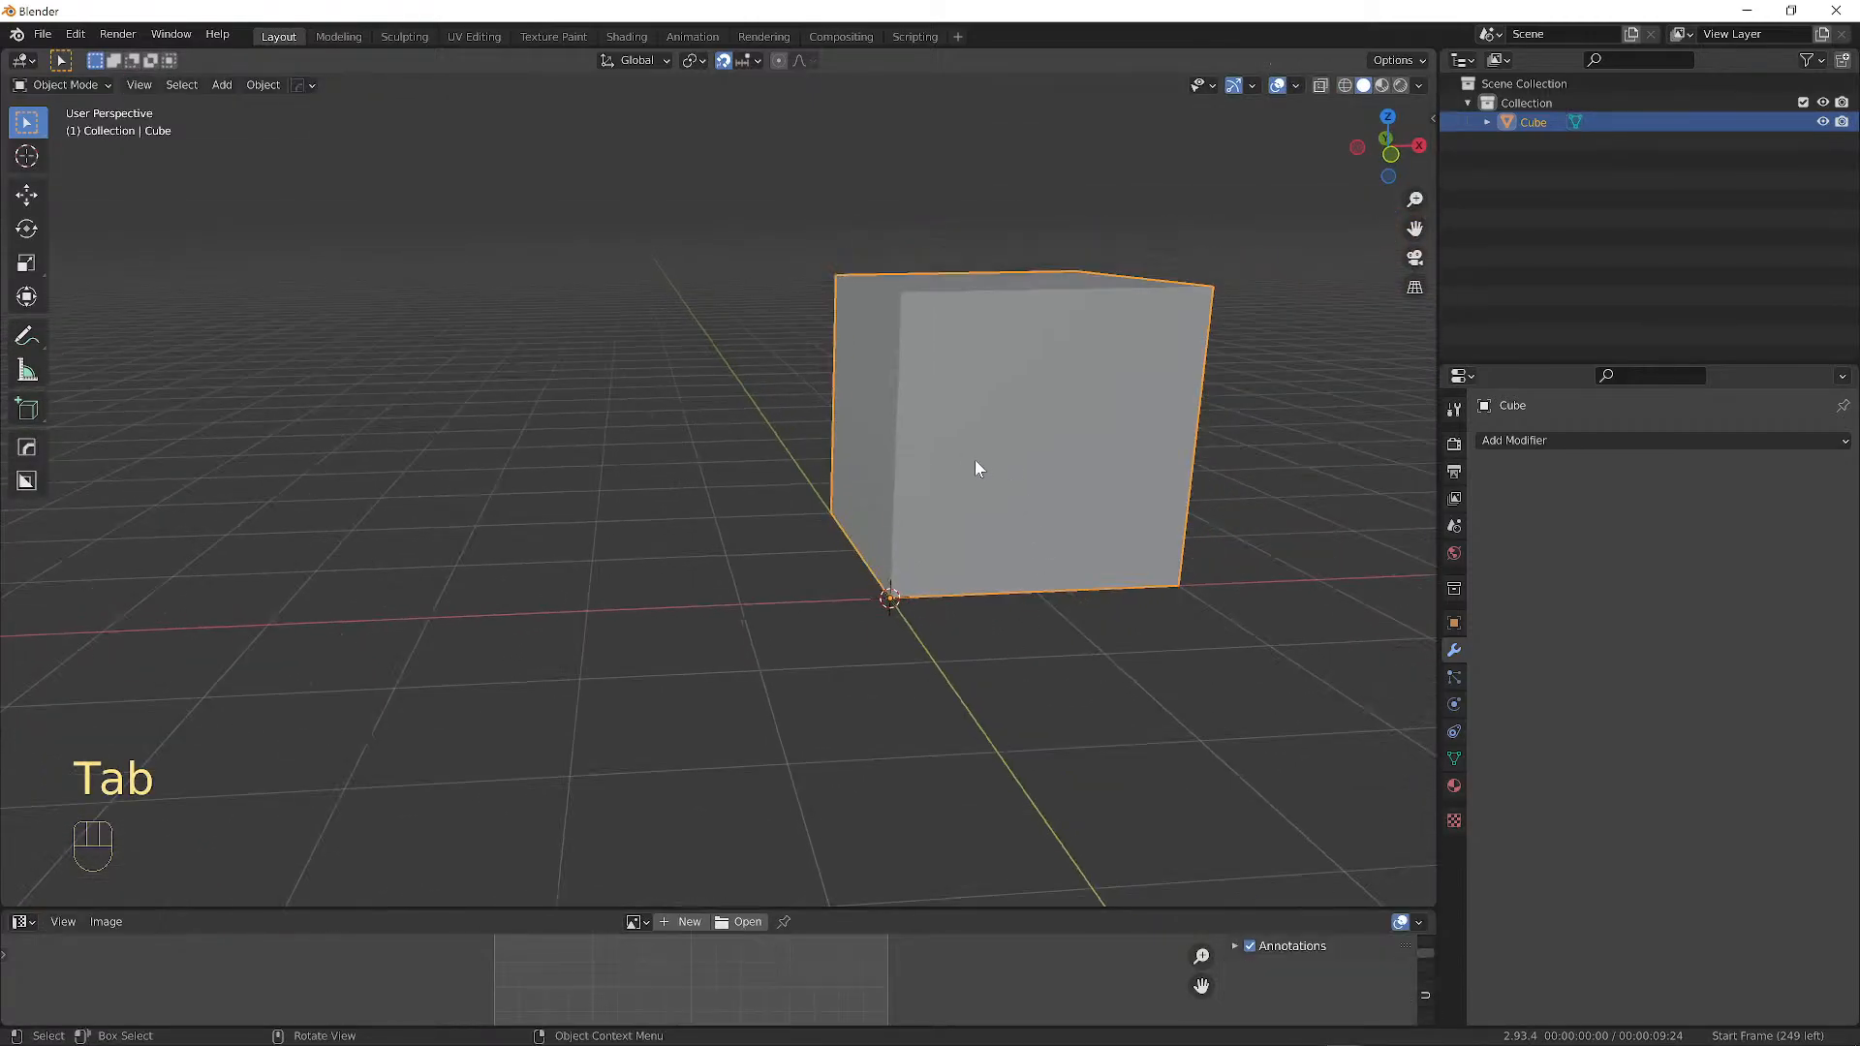
pyautogui.press('r')
pyautogui.press('z')
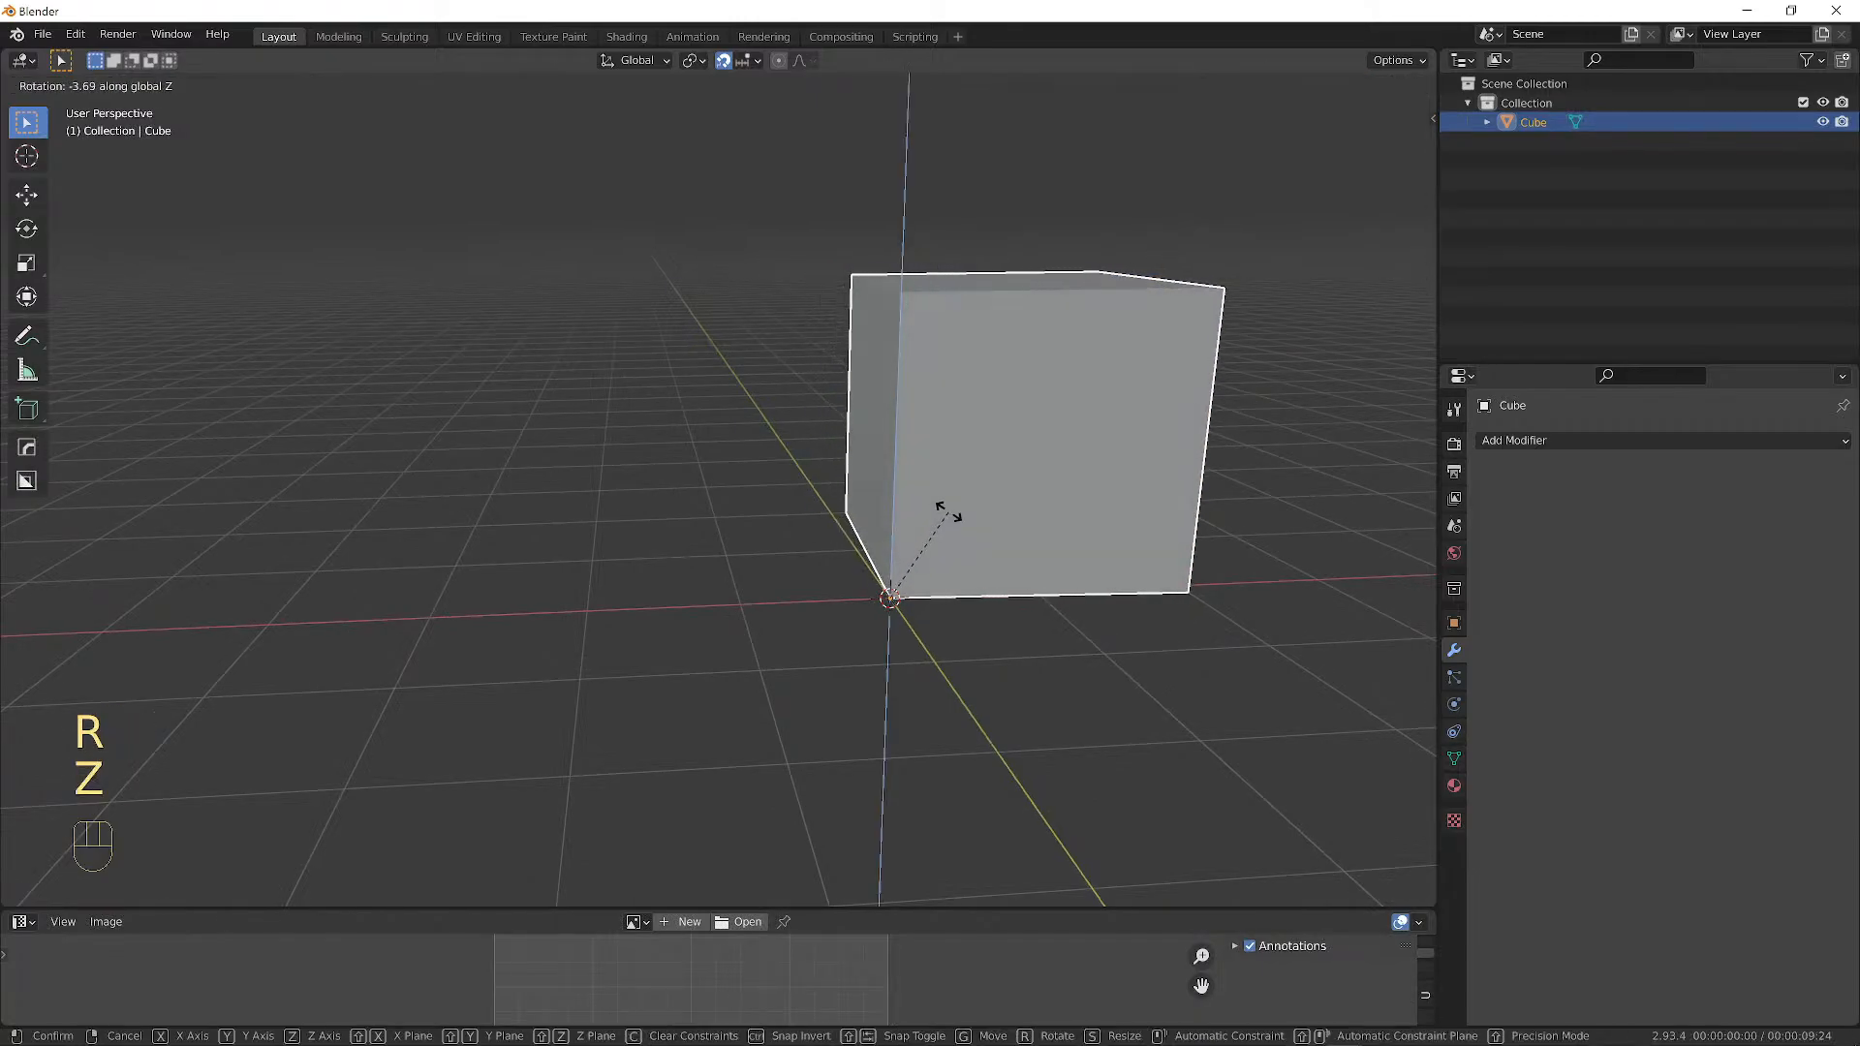
pyautogui.rightClick(998, 543)
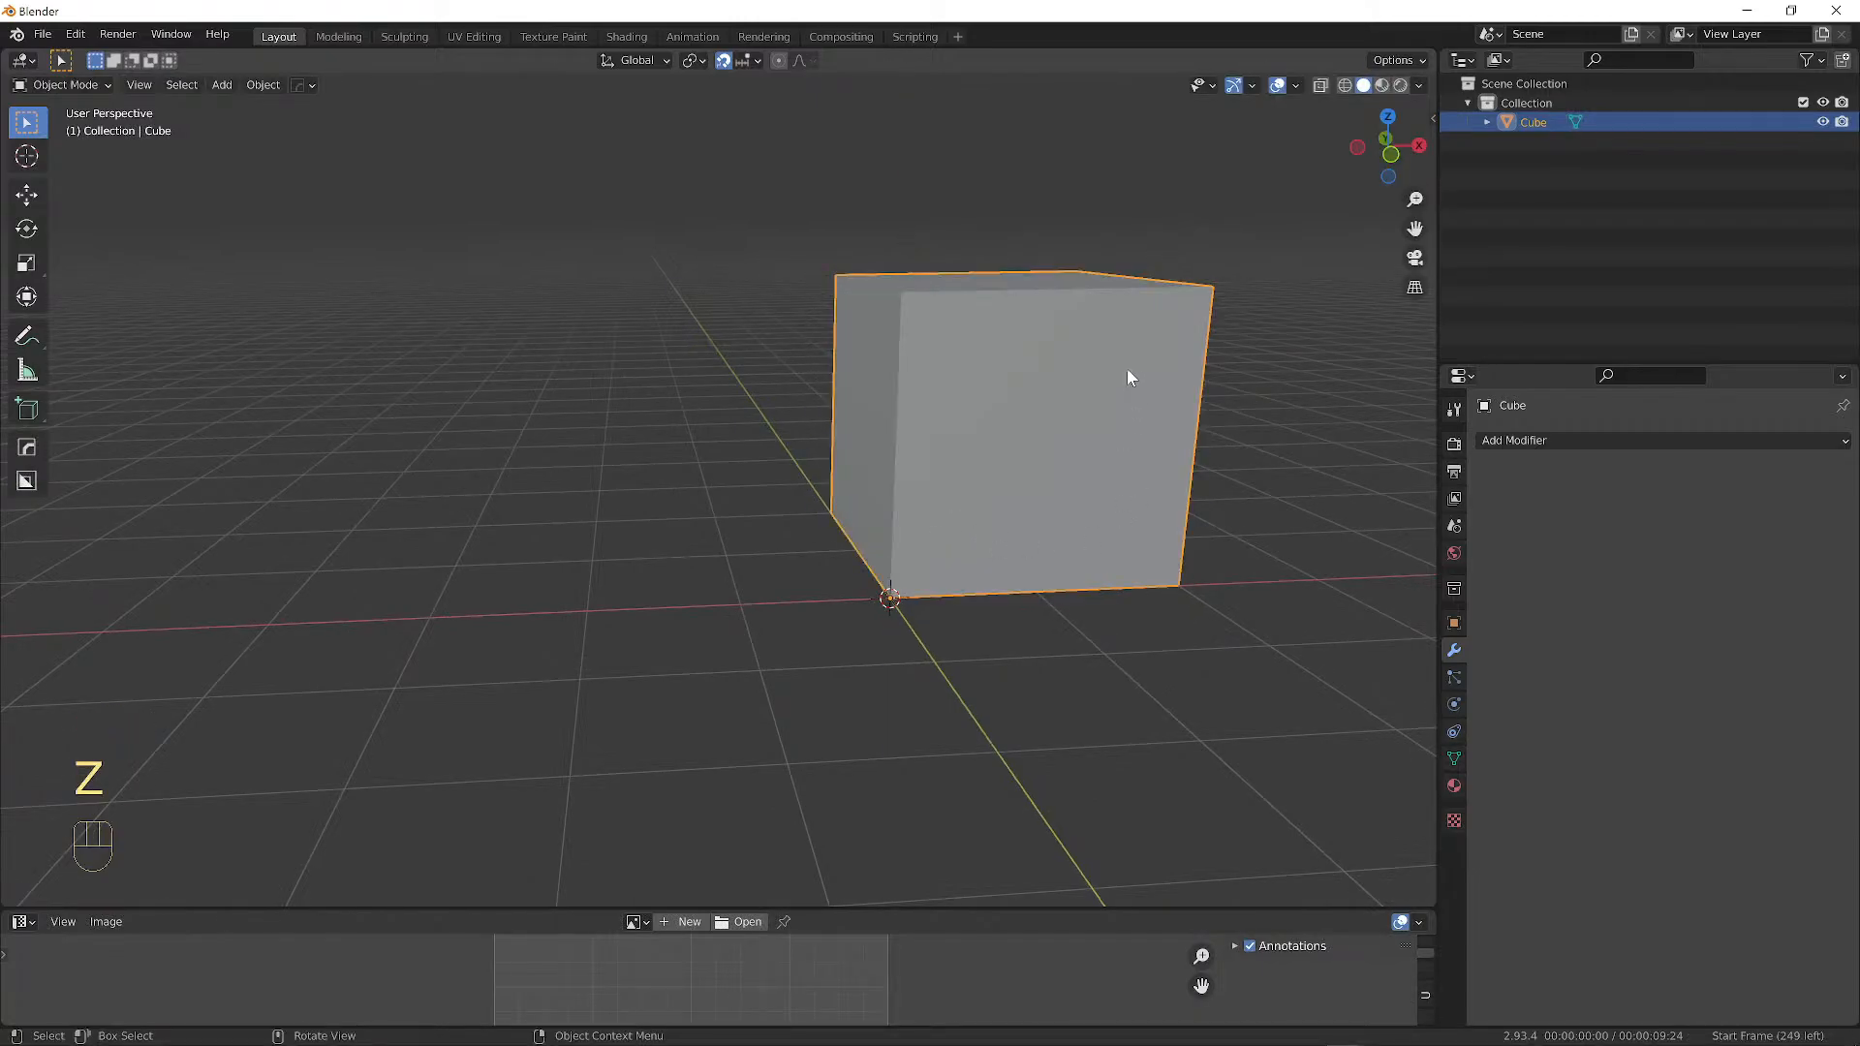
pyautogui.press('g')
pyautogui.press('z')
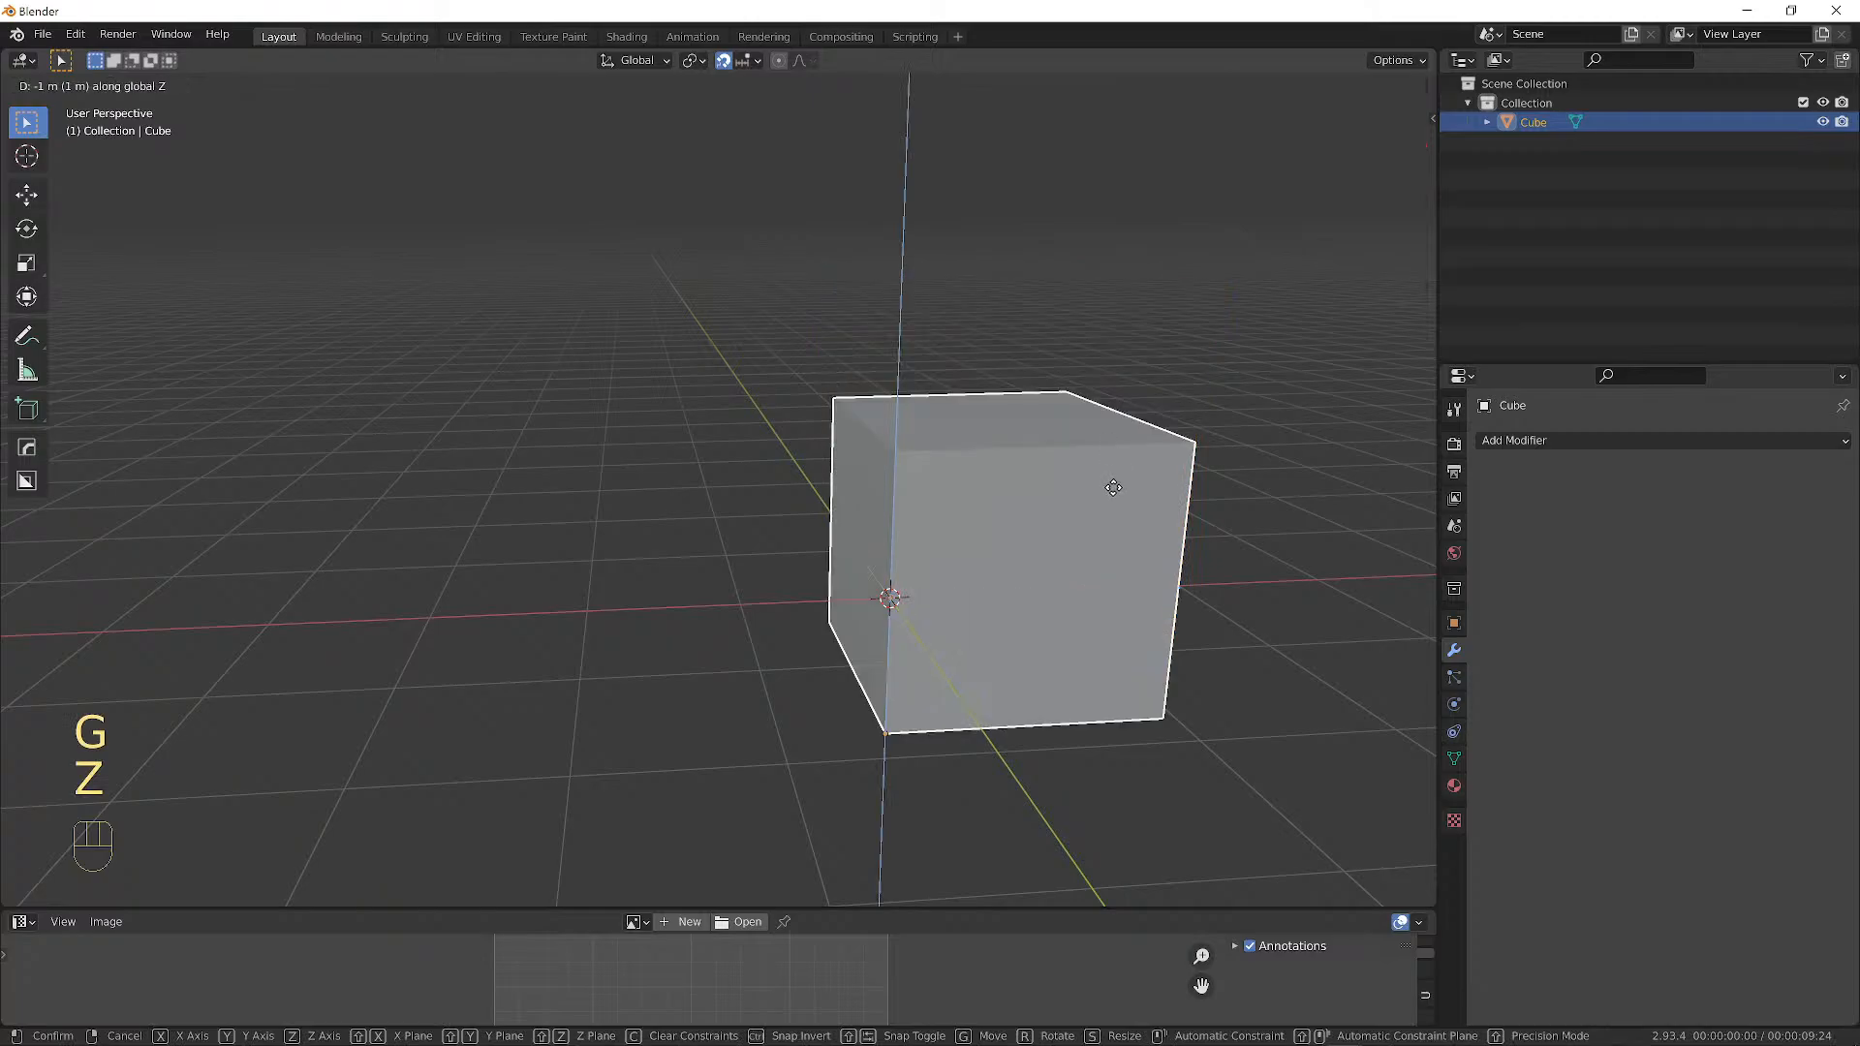
pyautogui.rightClick(1107, 391)
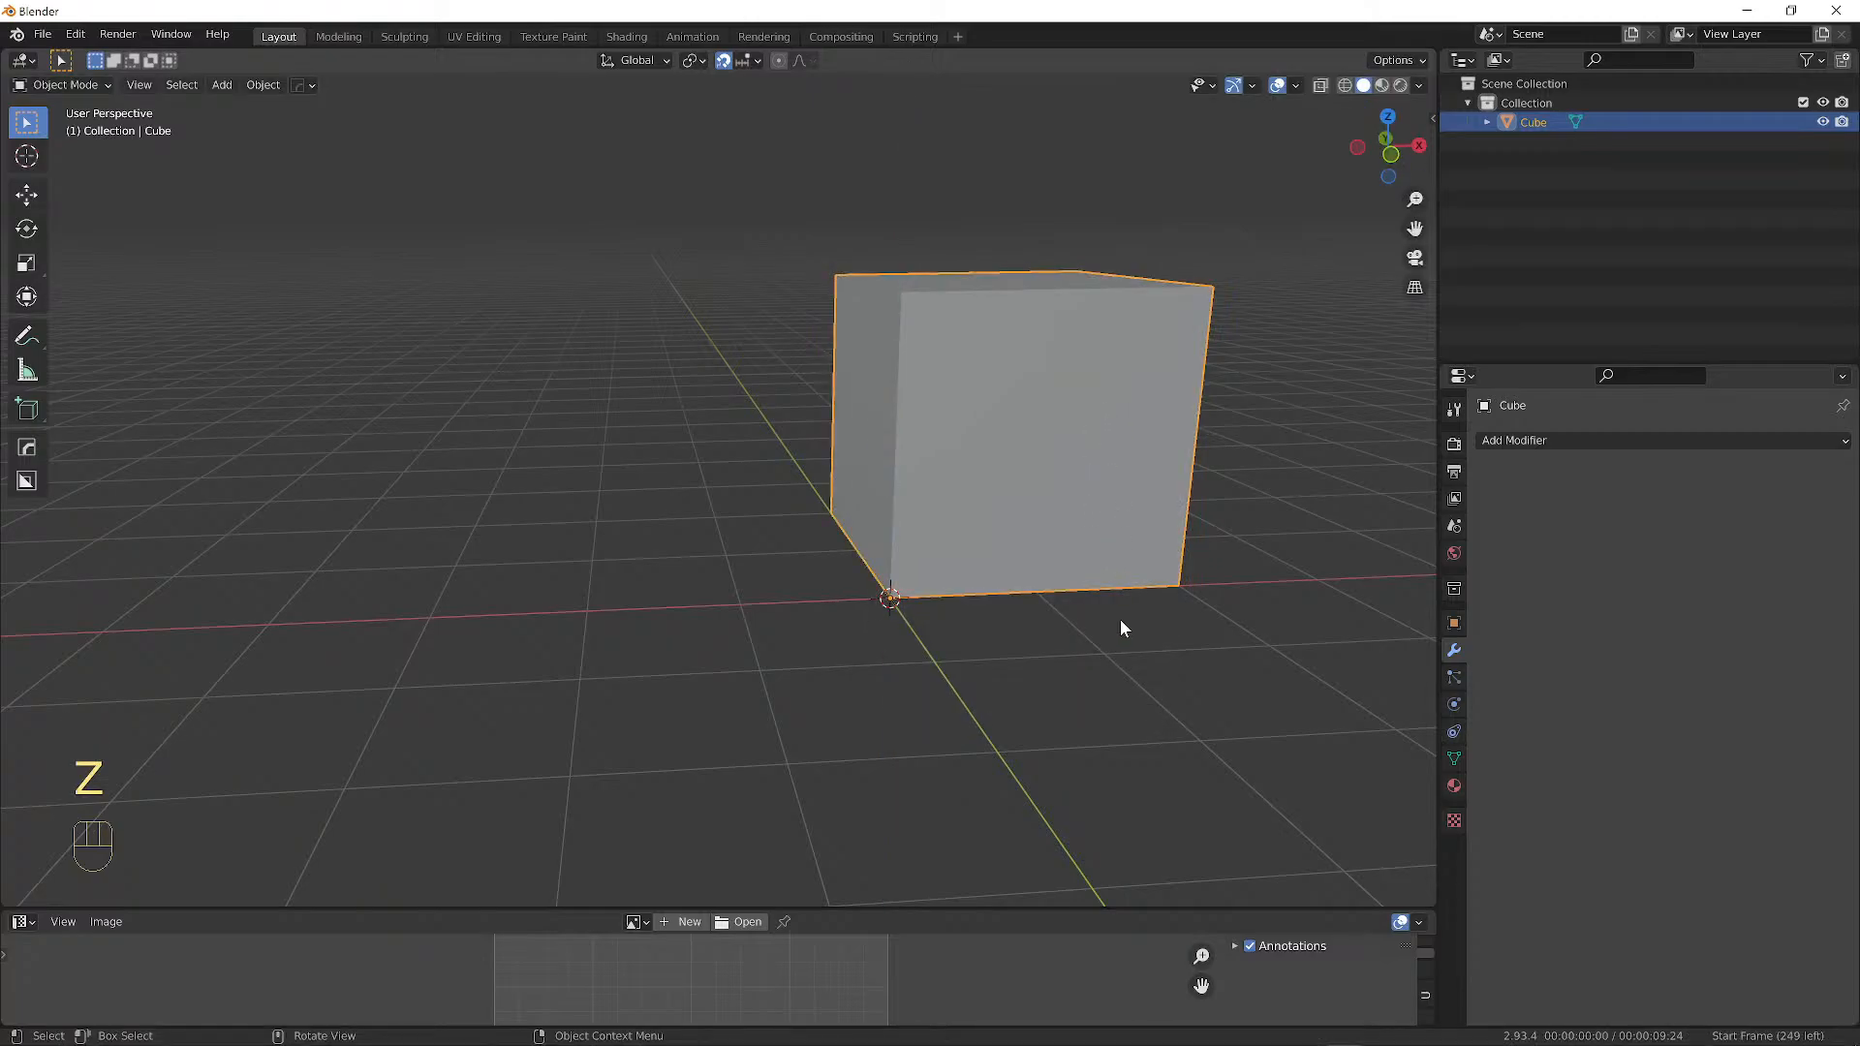
pyautogui.press('s')
pyautogui.press('z')
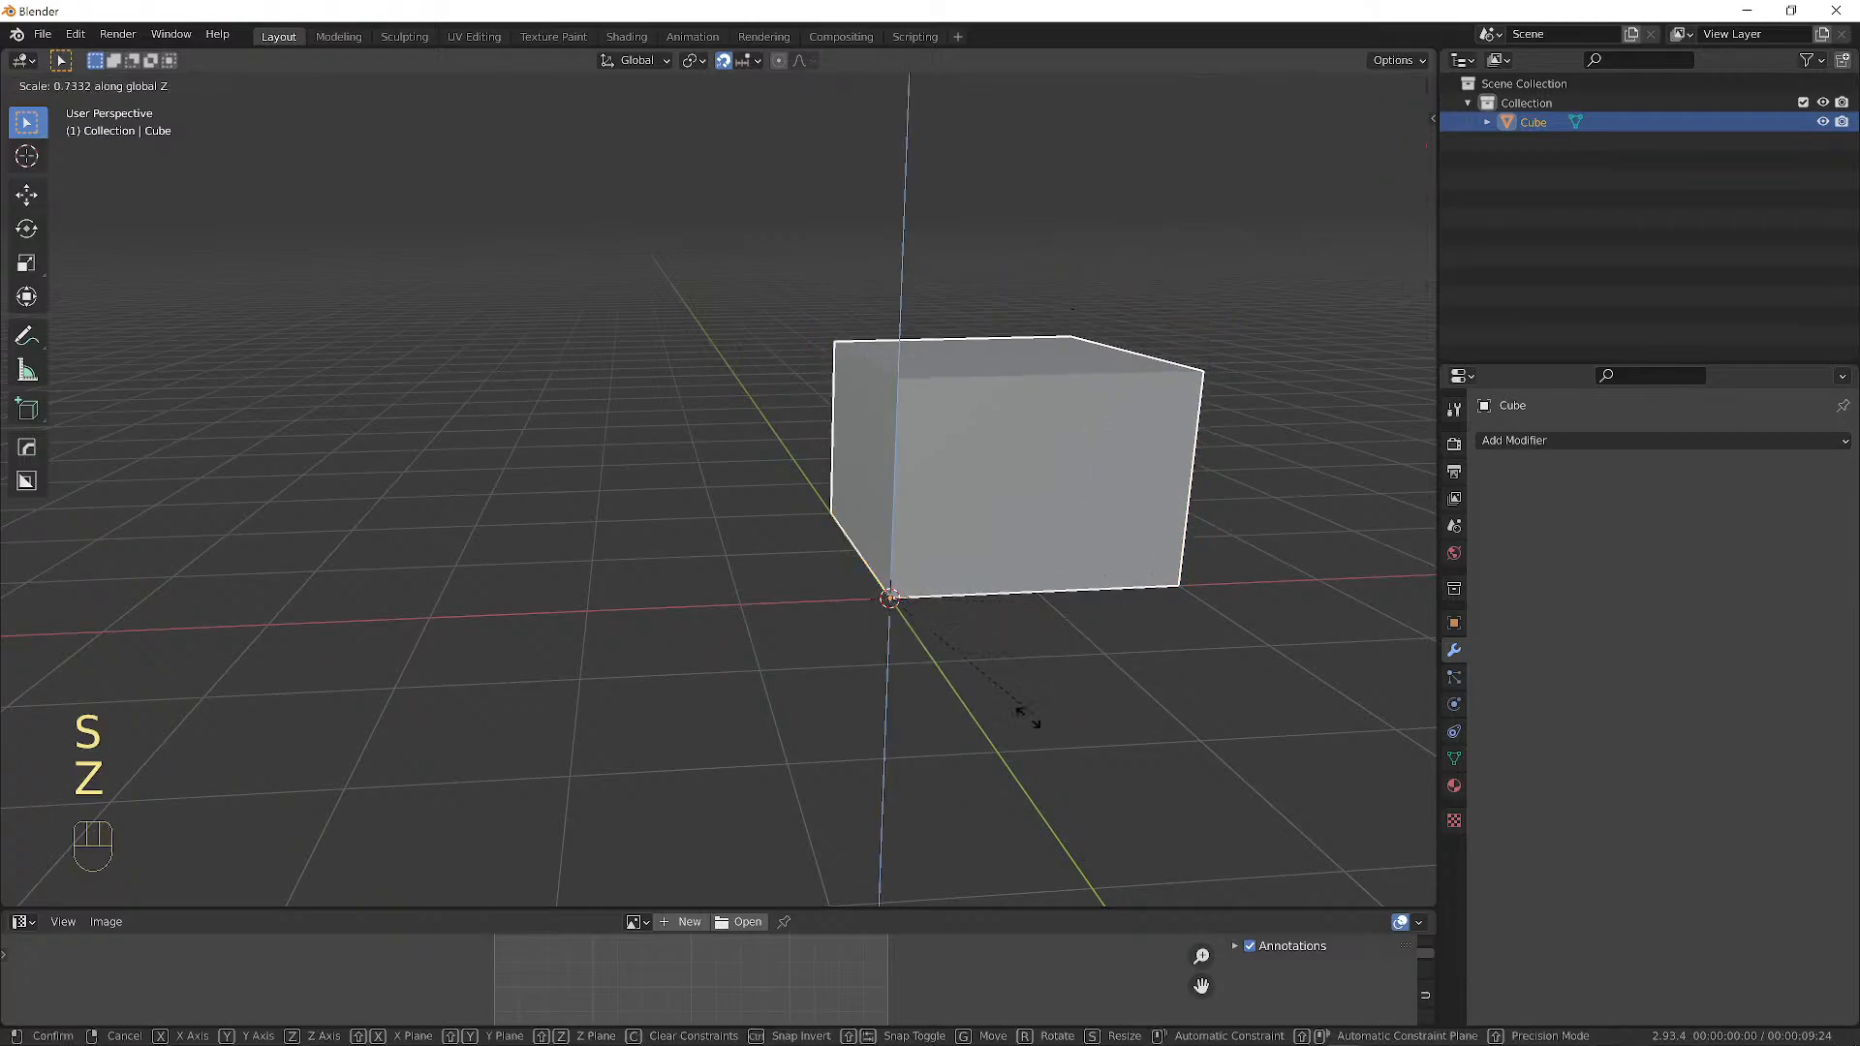
pyautogui.rightClick(1121, 430)
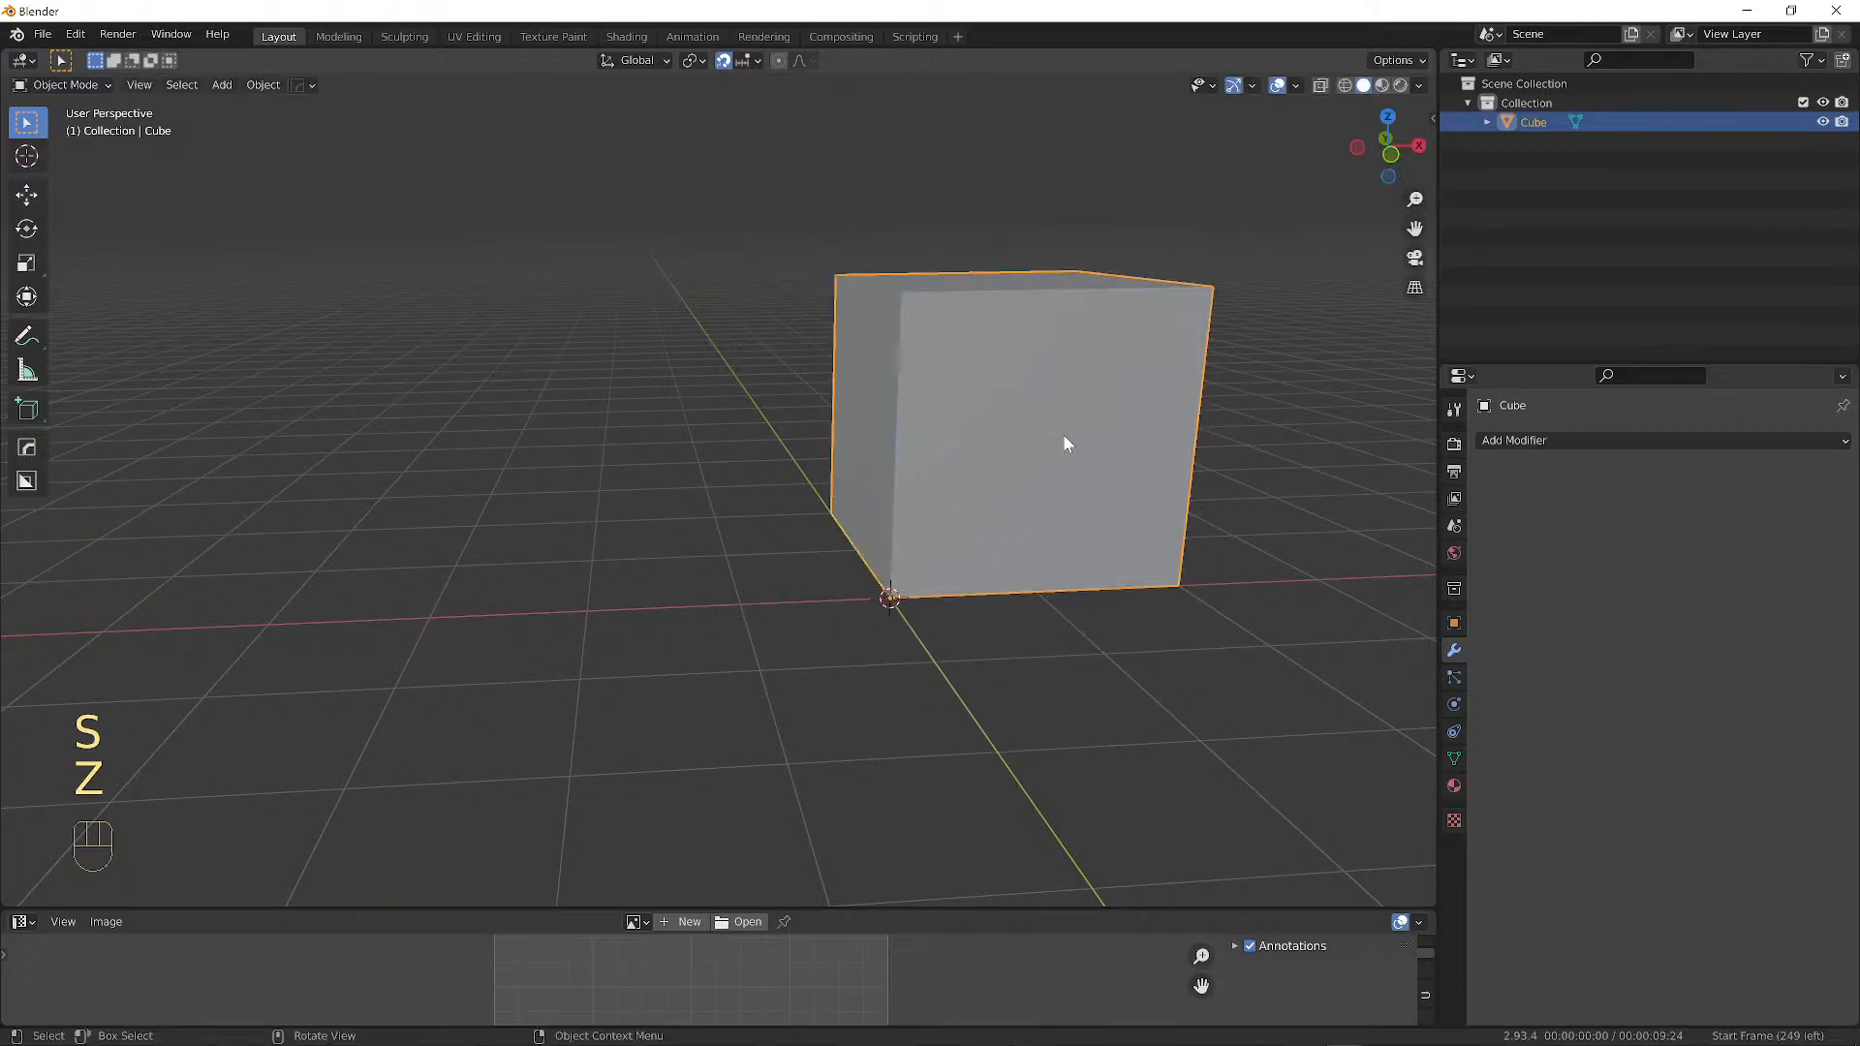
pyautogui.moveTo(1062, 434); pyautogui.dragTo(1015, 465, button='middle')
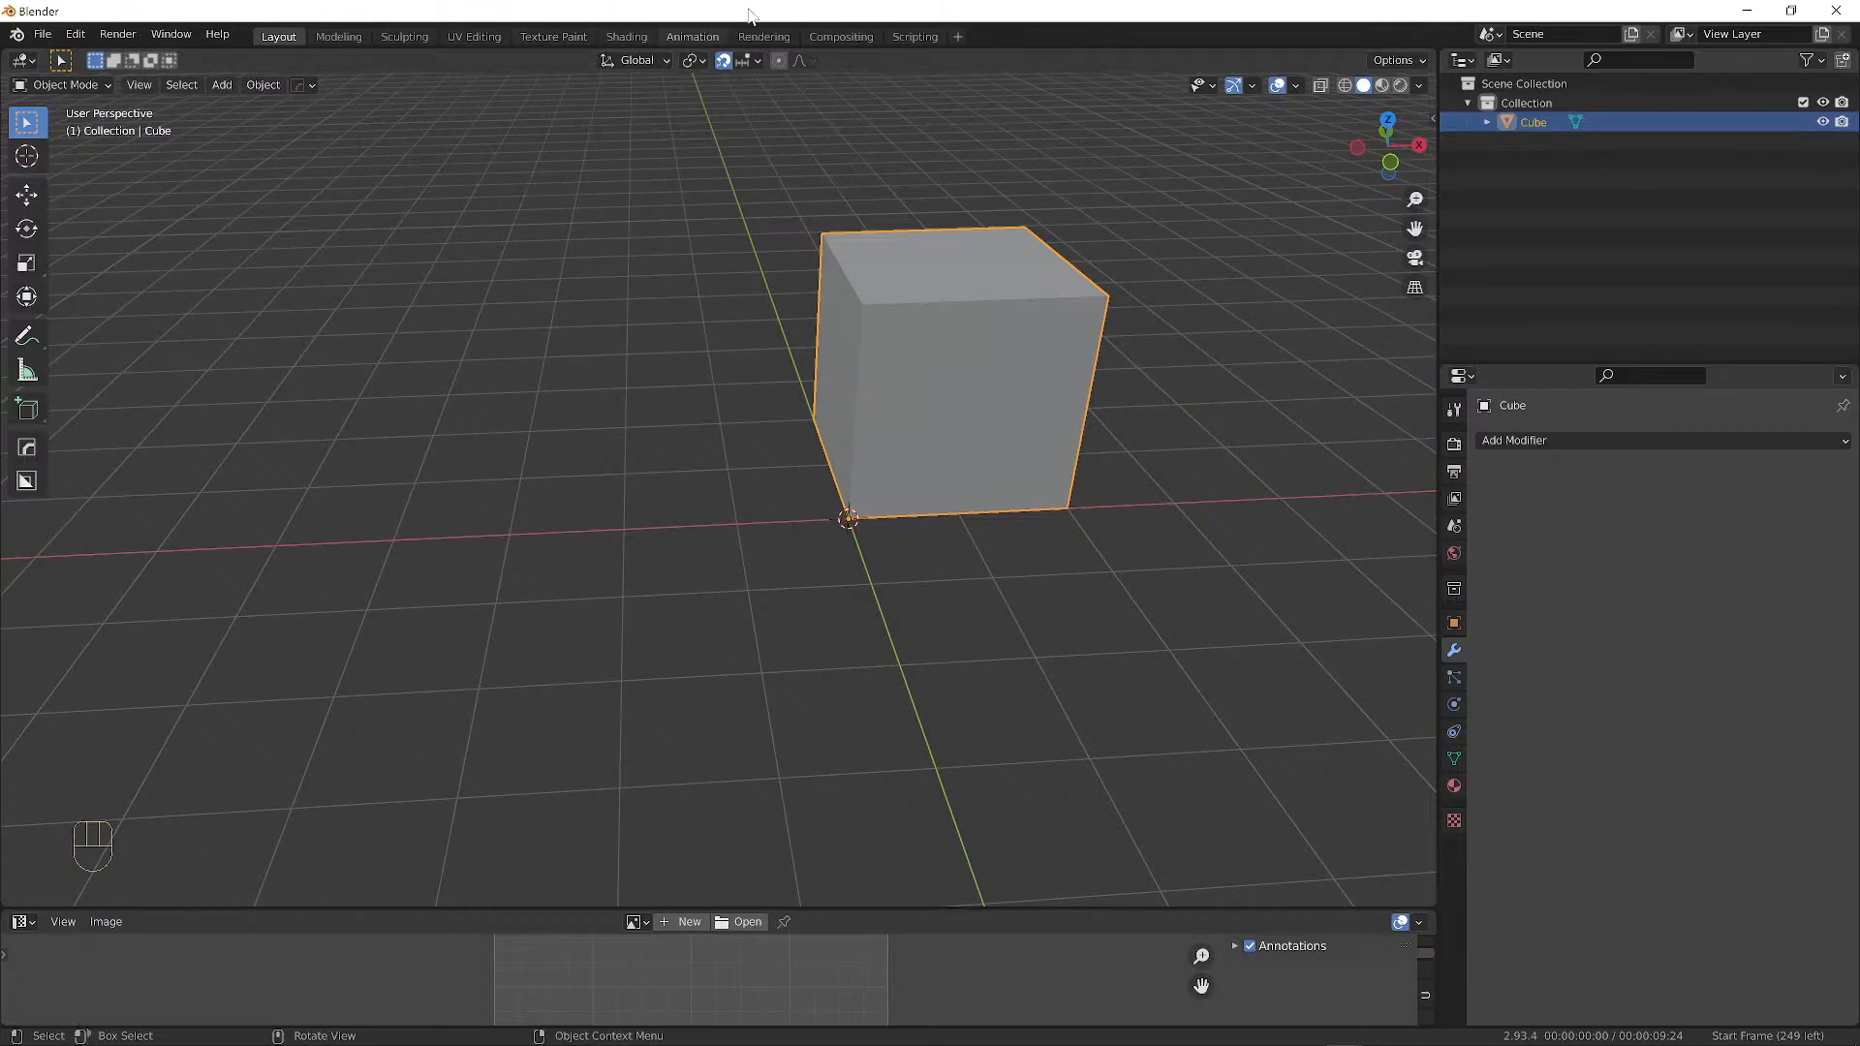
# Deselect the cube with a Ctrl box drag, zooming the view in and out around it.
pyautogui.keyDown('shift'); pyautogui.moveTo(967, 573); pyautogui.dragTo(843, 579, button='middle'); pyautogui.keyUp('shift')
pyautogui.scroll(3, 850, 590)
pyautogui.press('ctrl')
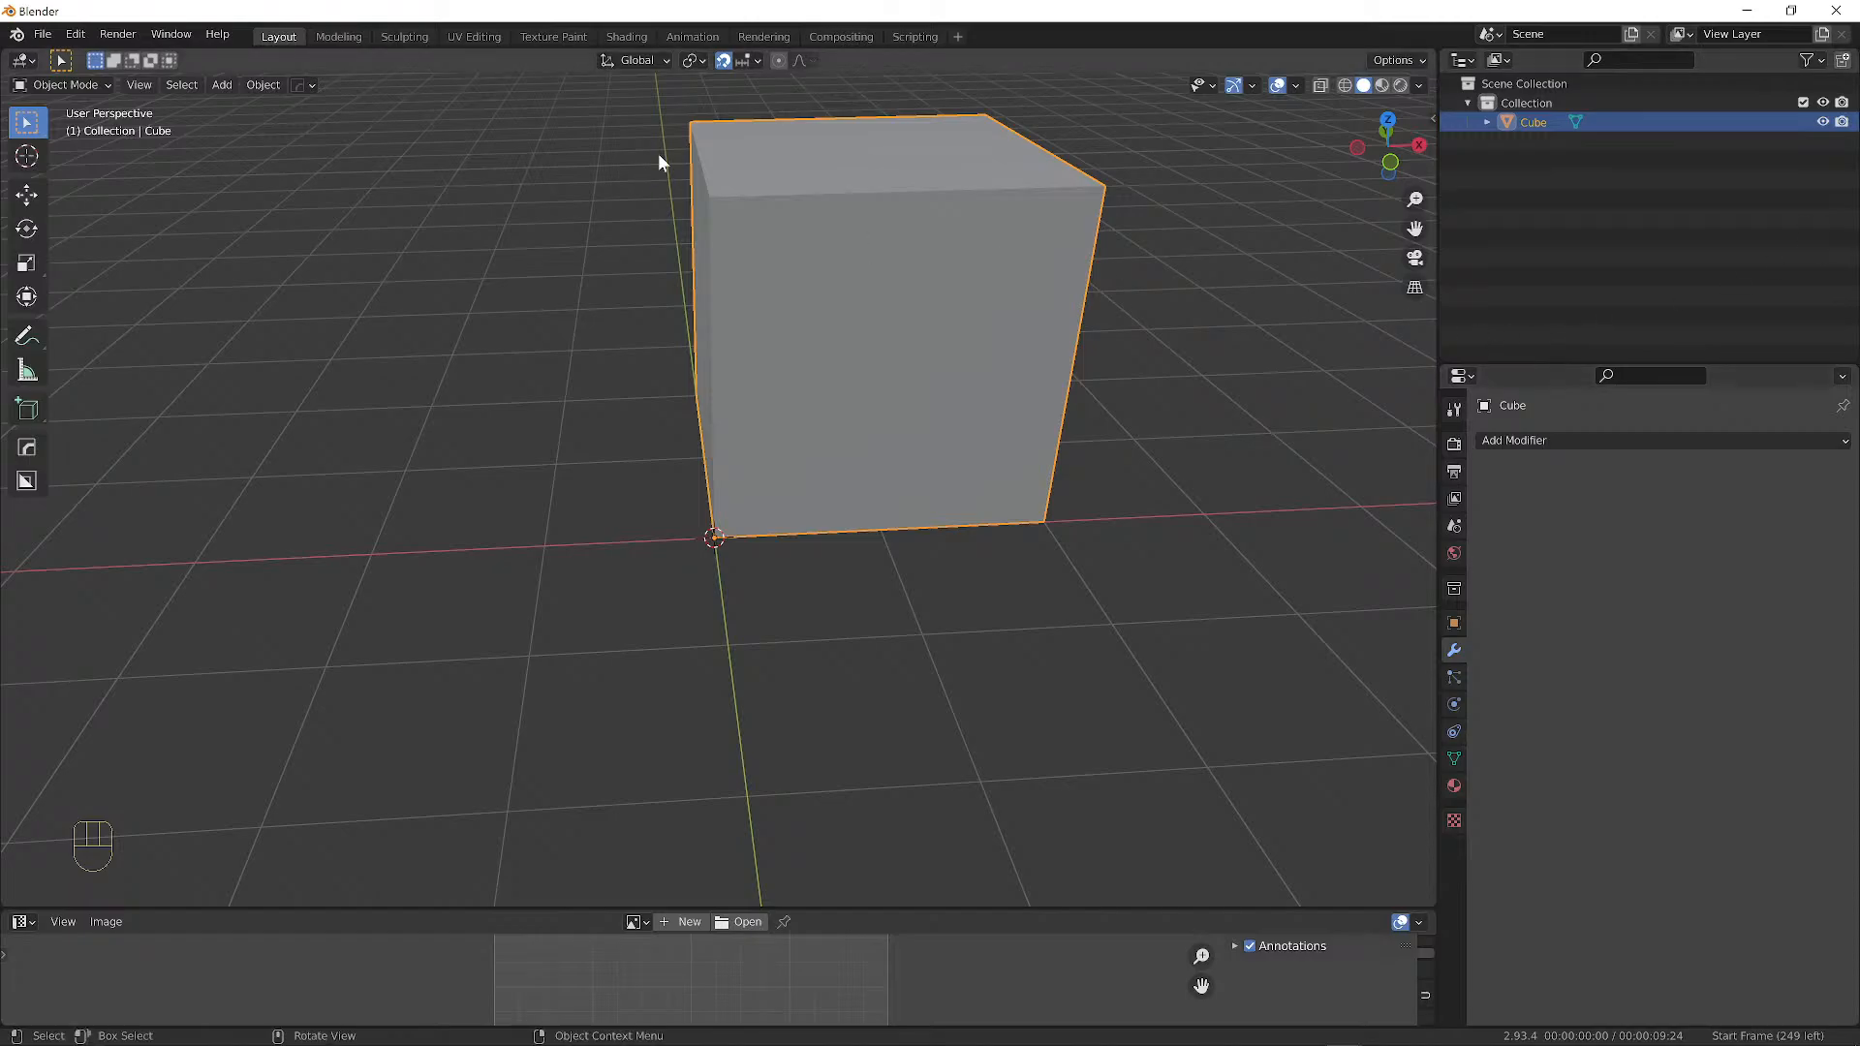
pyautogui.moveTo(747, 539)
pyautogui.keyDown('ctrl'); pyautogui.mouseDown()
pyautogui.moveTo(1005, 515)
pyautogui.moveTo(716, 542)
pyautogui.mouseUp(); pyautogui.keyUp('ctrl')
pyautogui.scroll(3, 734, 553)
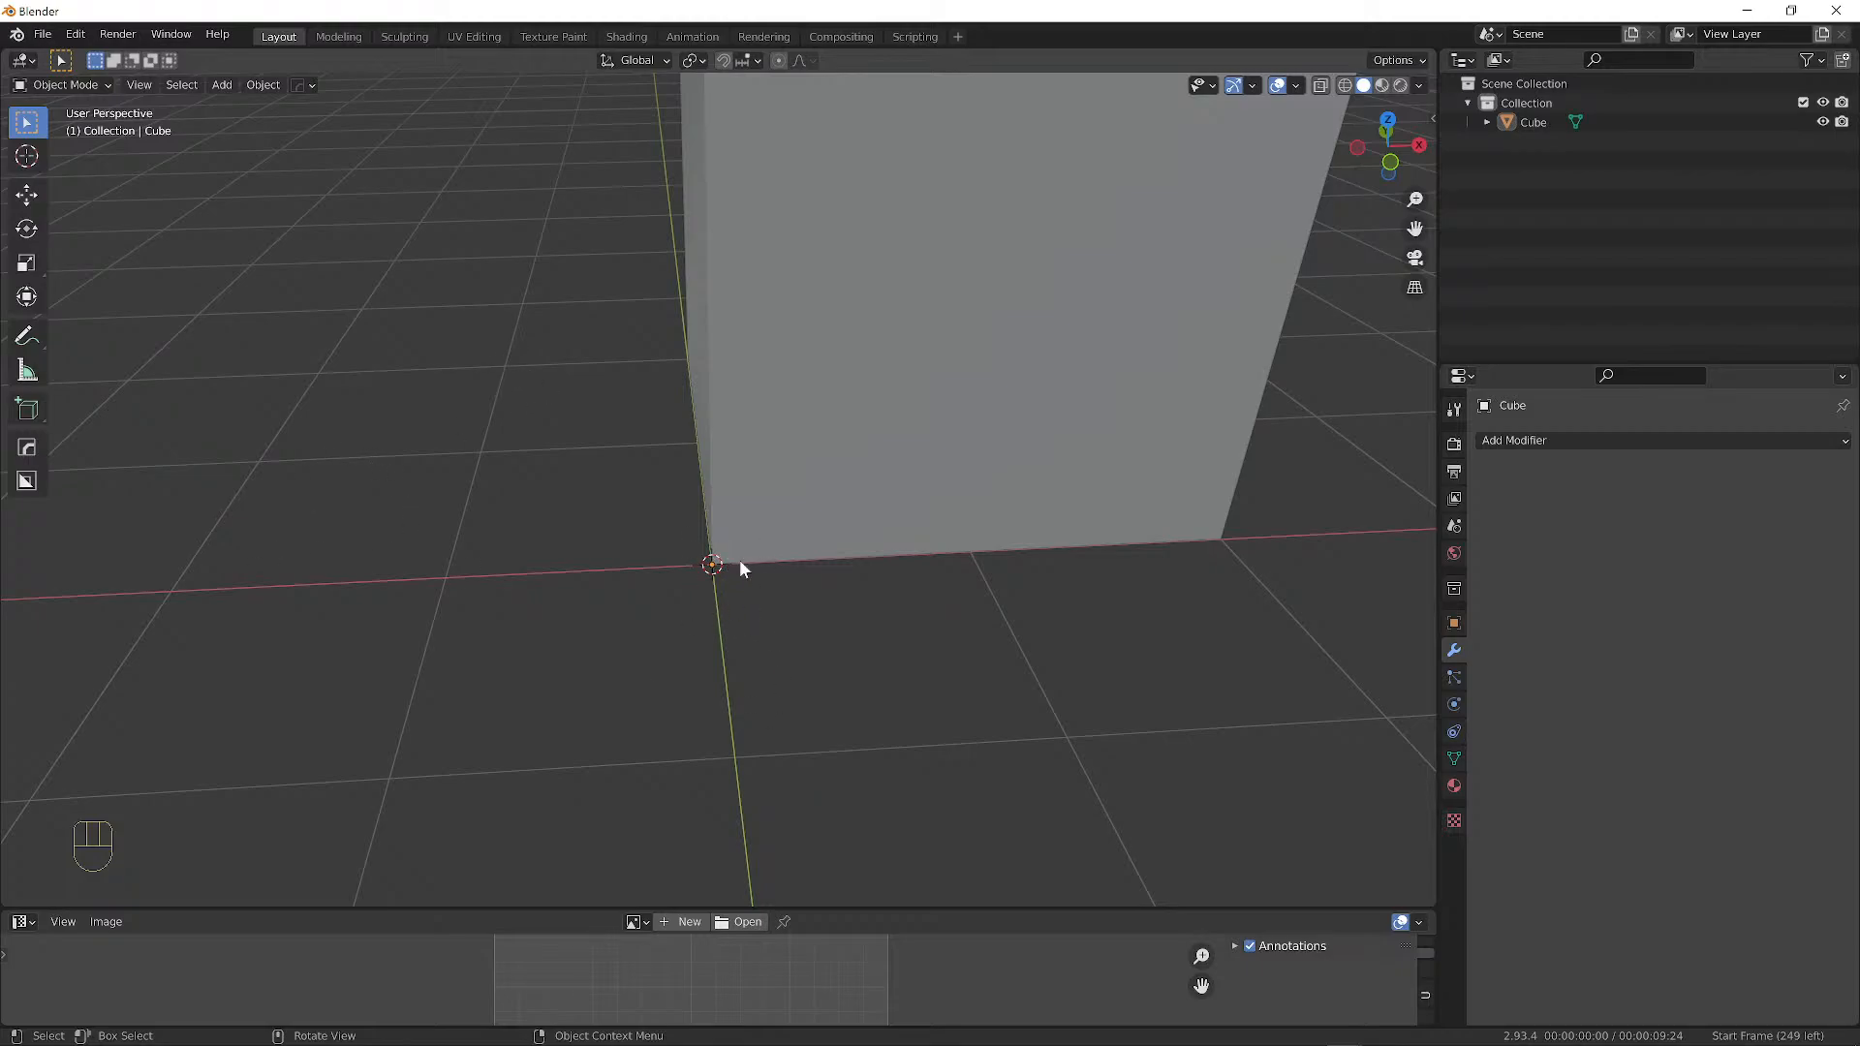
pyautogui.scroll(-1, 751, 565)
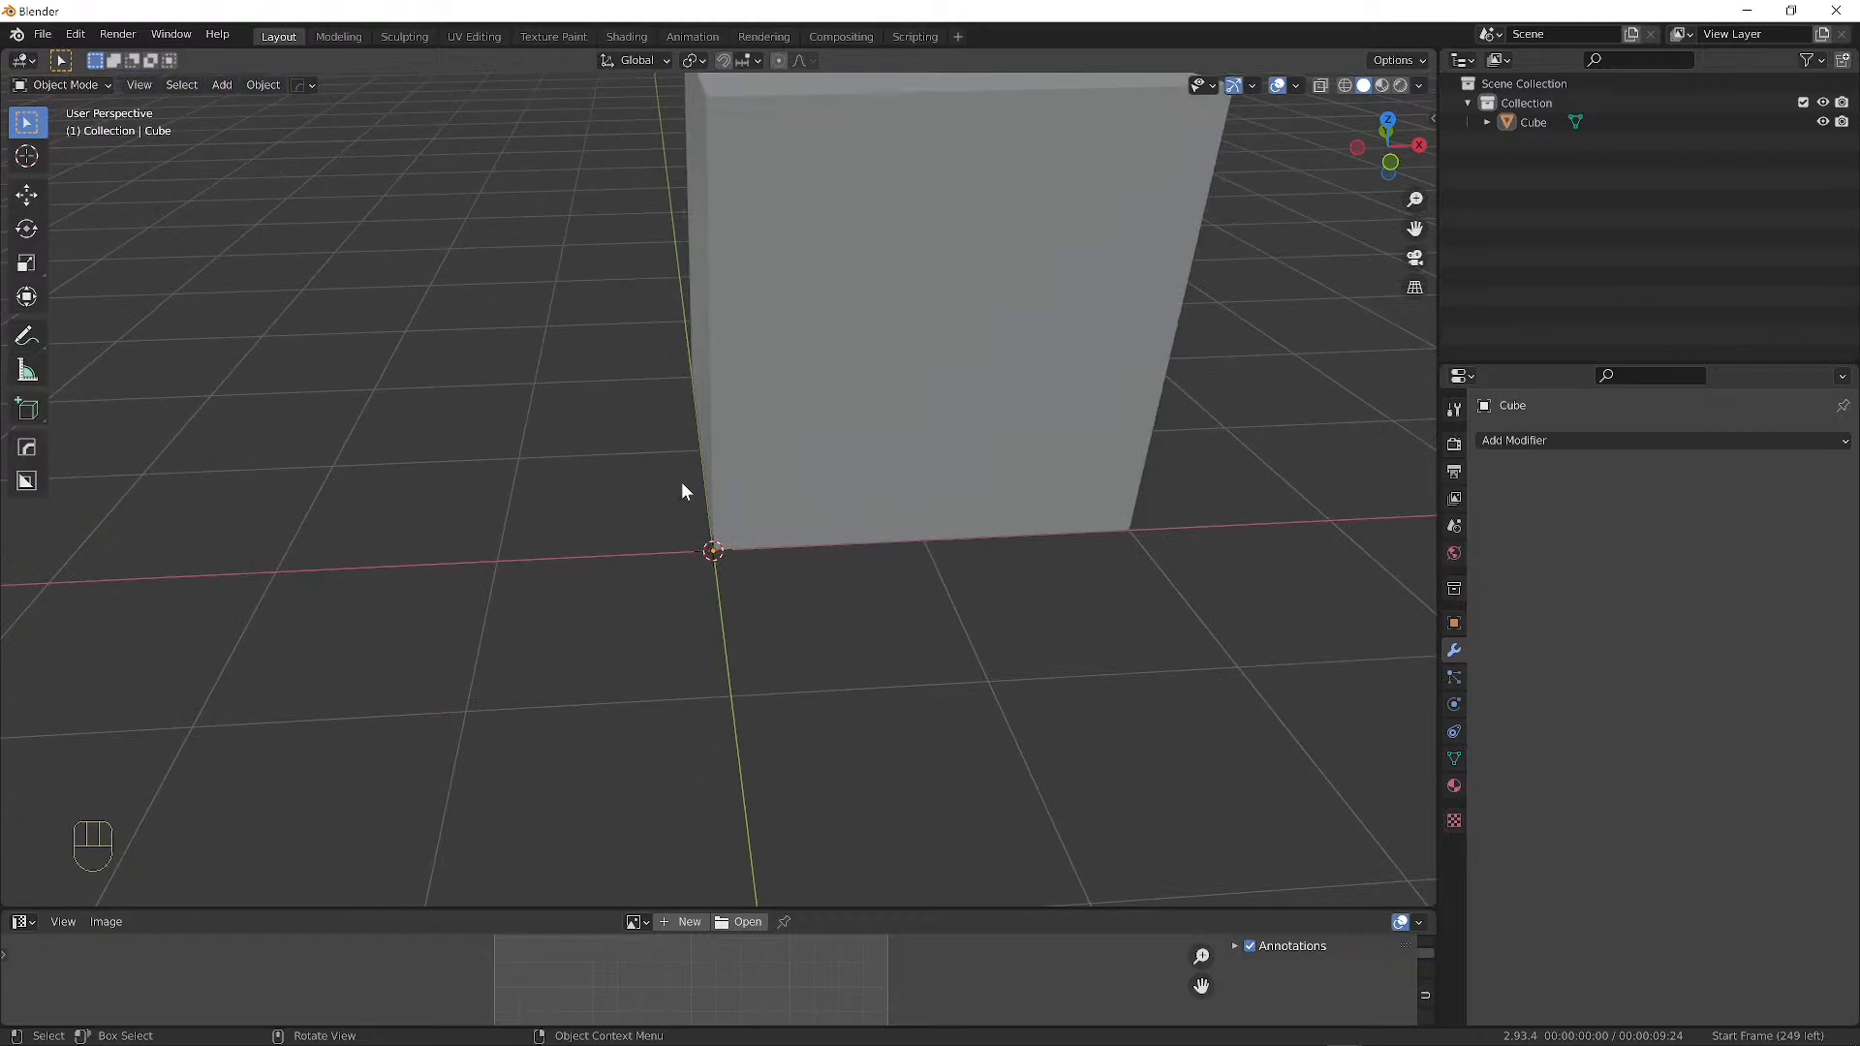
# Switch to Circle Select, then bring up and dismiss the object context menu.
pyautogui.press('w')
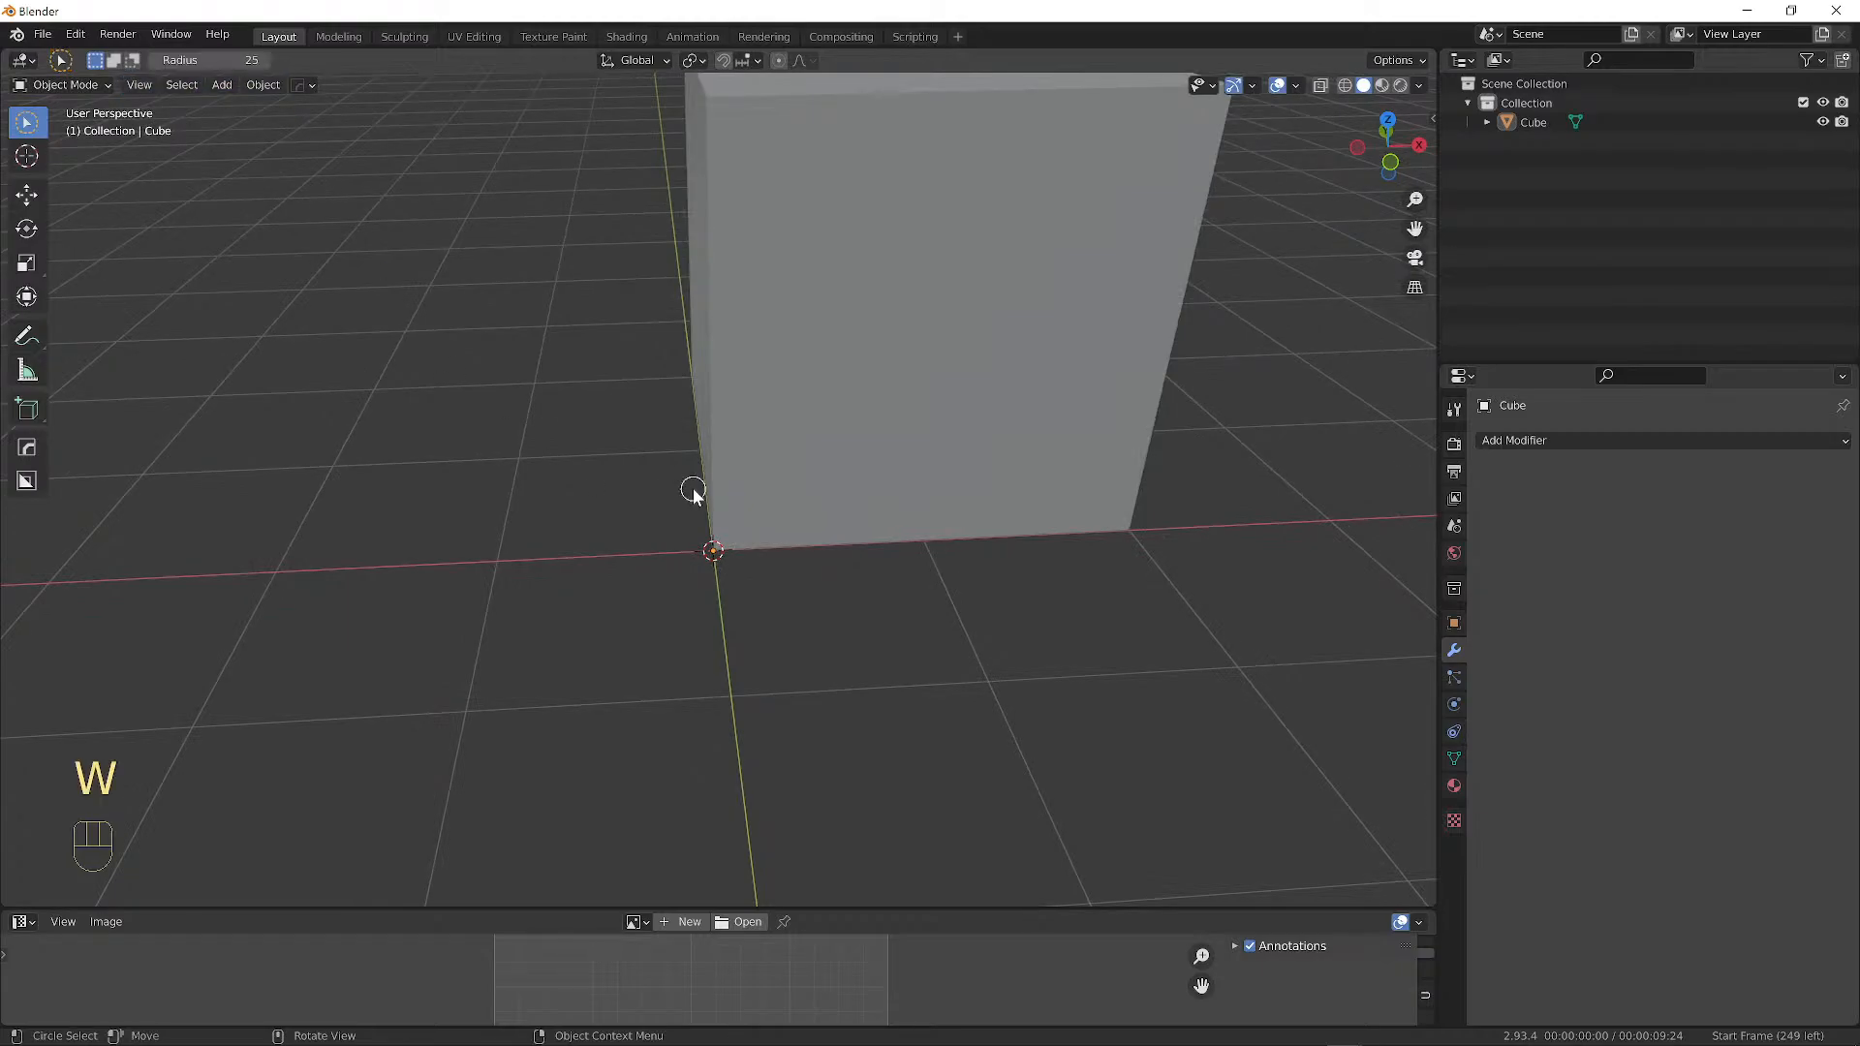
pyautogui.rightClick(511, 485)
pyautogui.rightClick(523, 436)
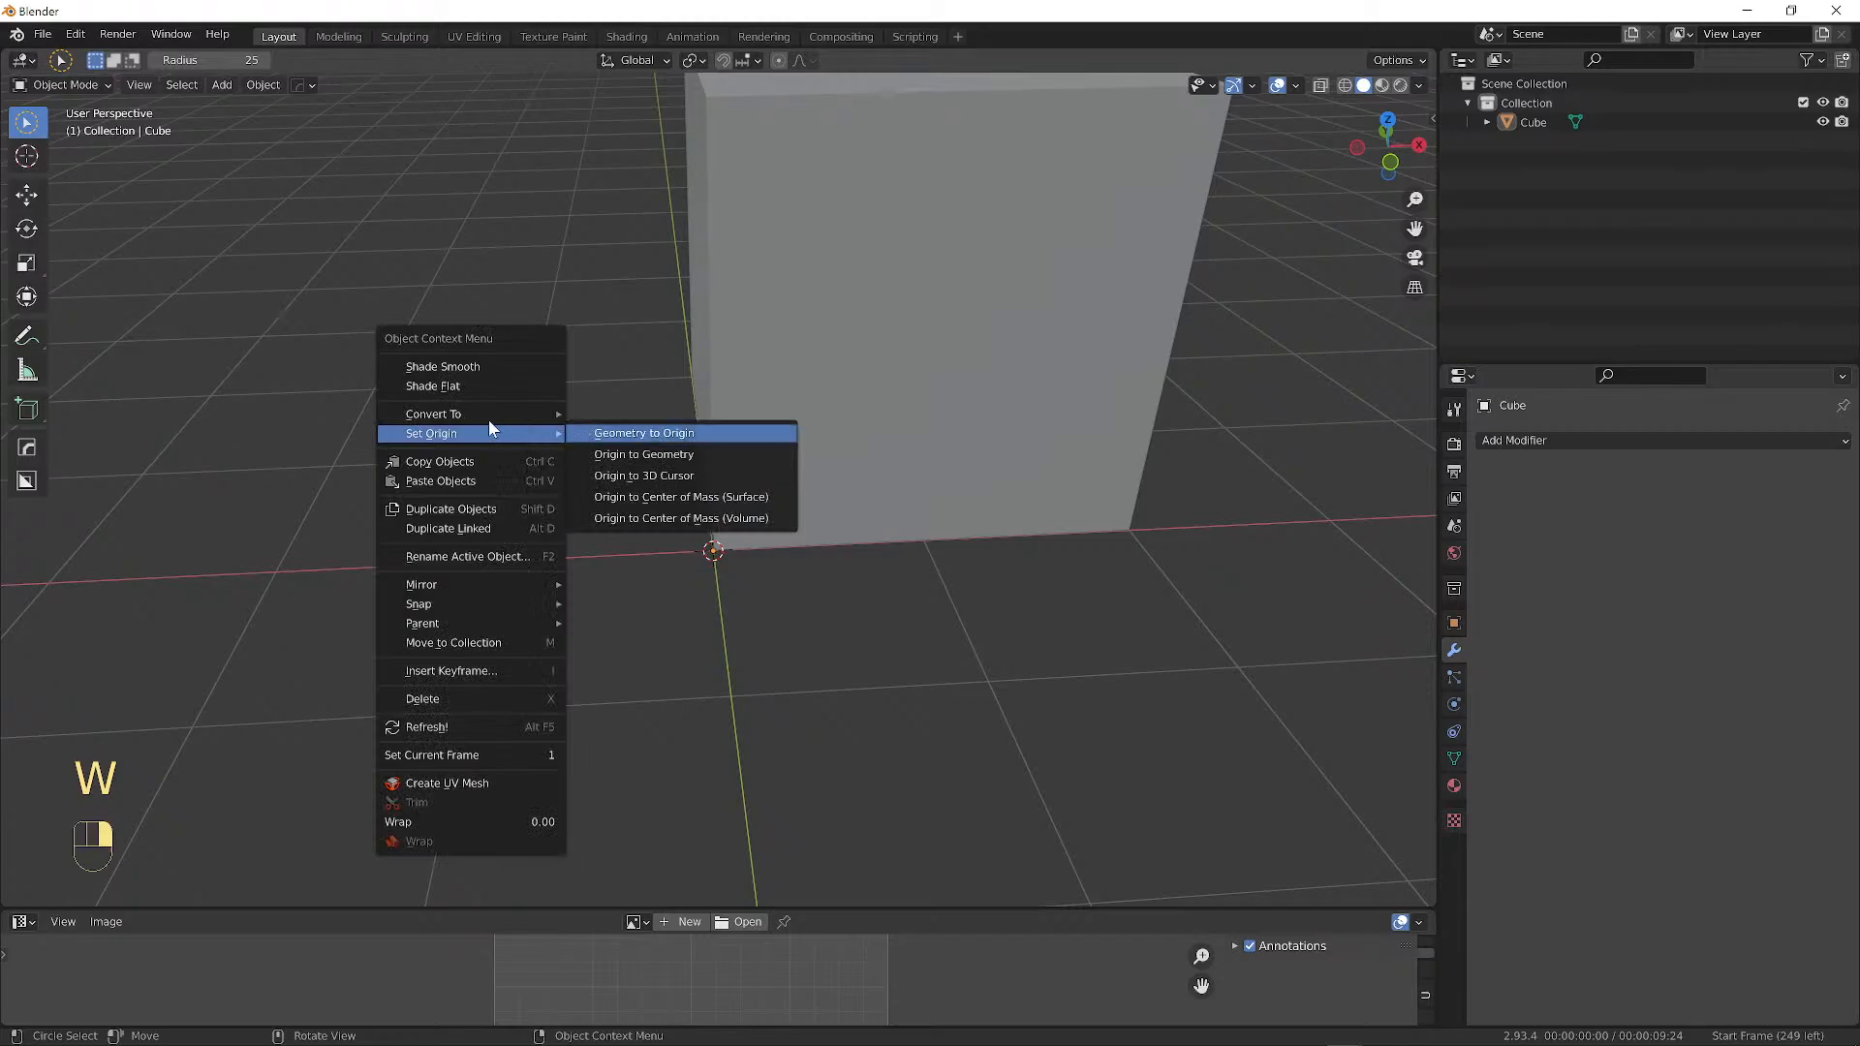
pyautogui.moveTo(506, 433)
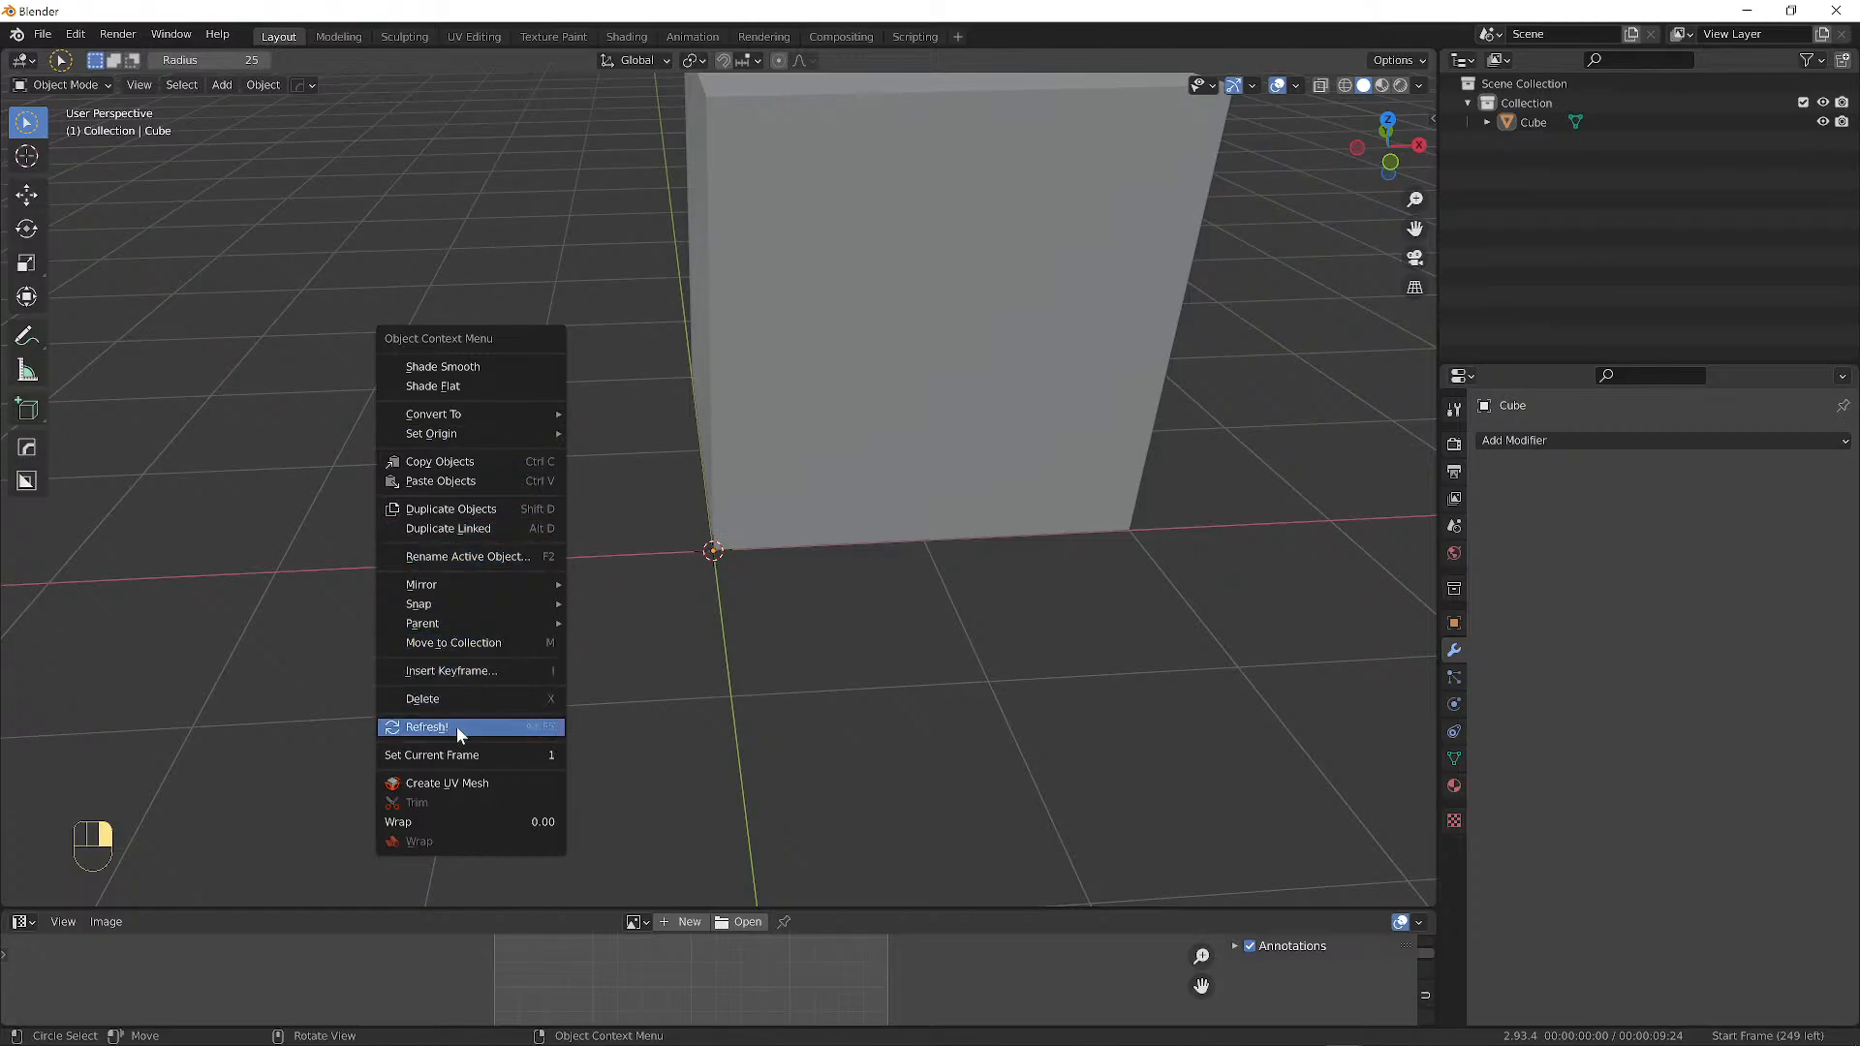
pyautogui.press('Escape')
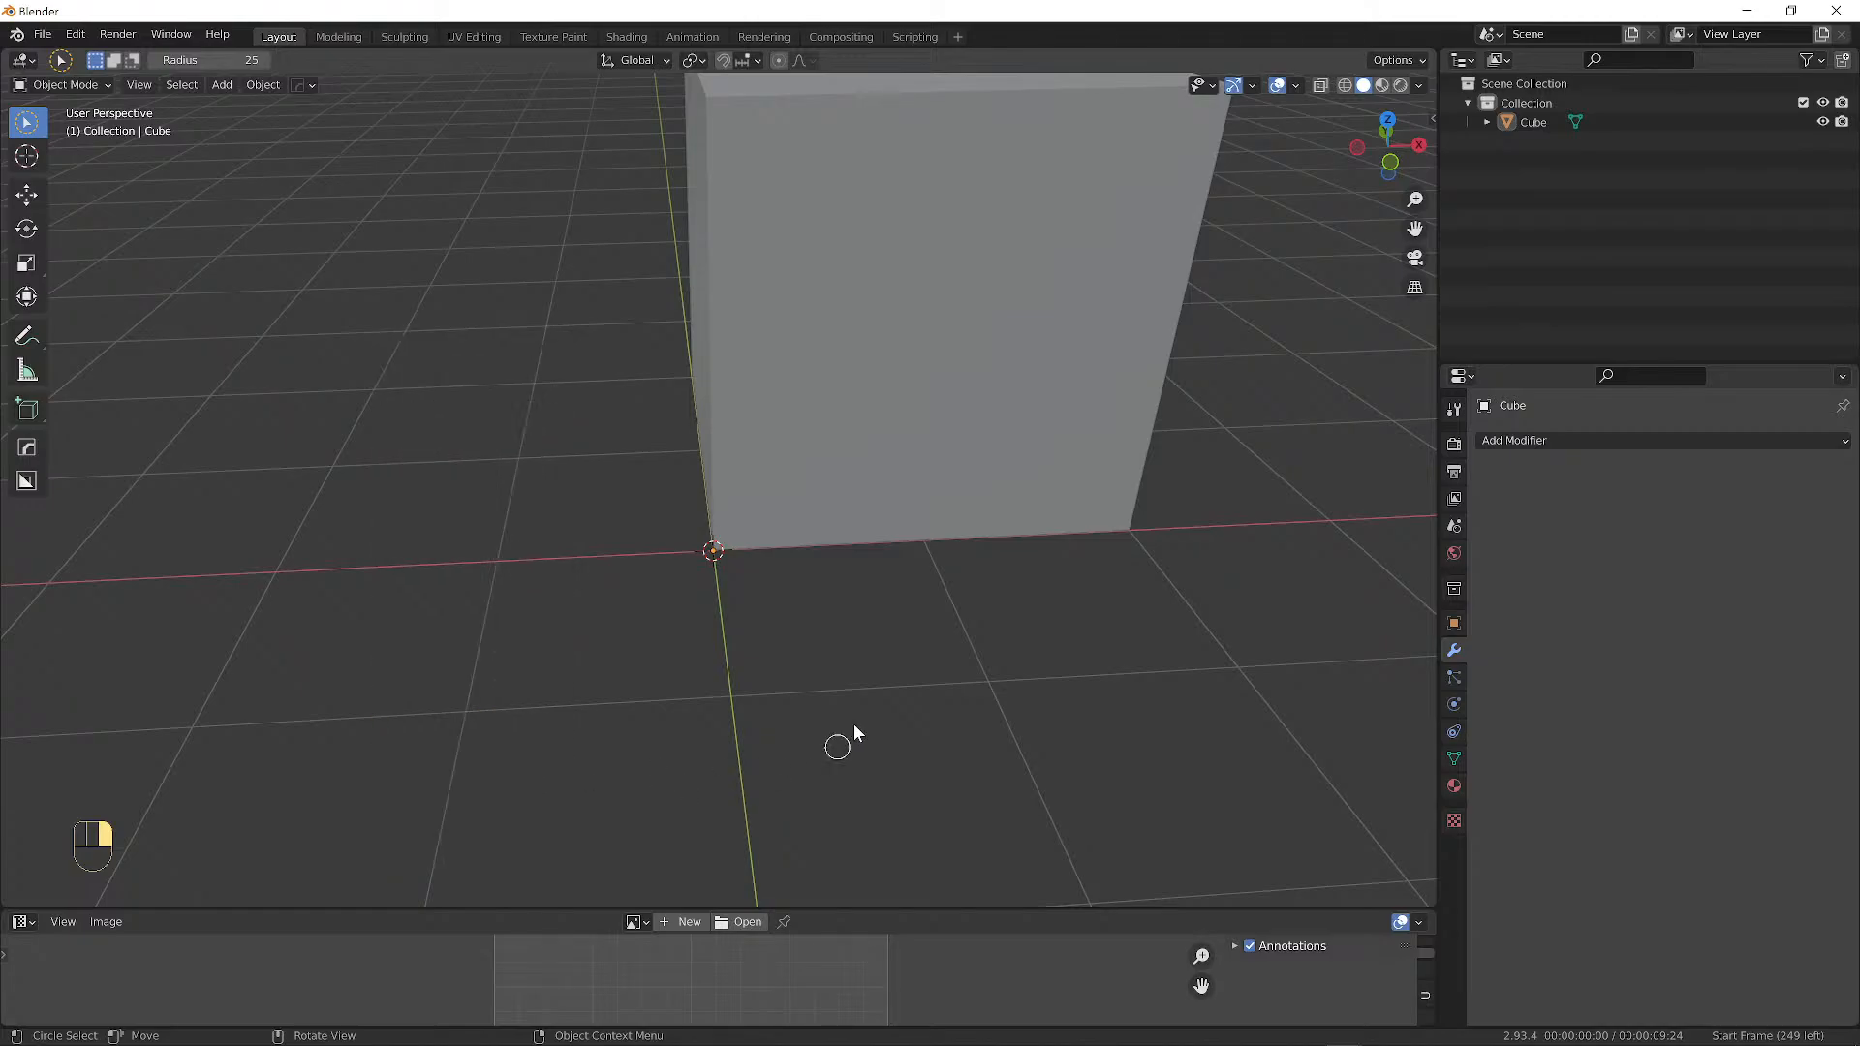
# Choose Select Box from the selection tool flyout and box-select the cube.
pyautogui.press('c')
pyautogui.rightClick(814, 603)
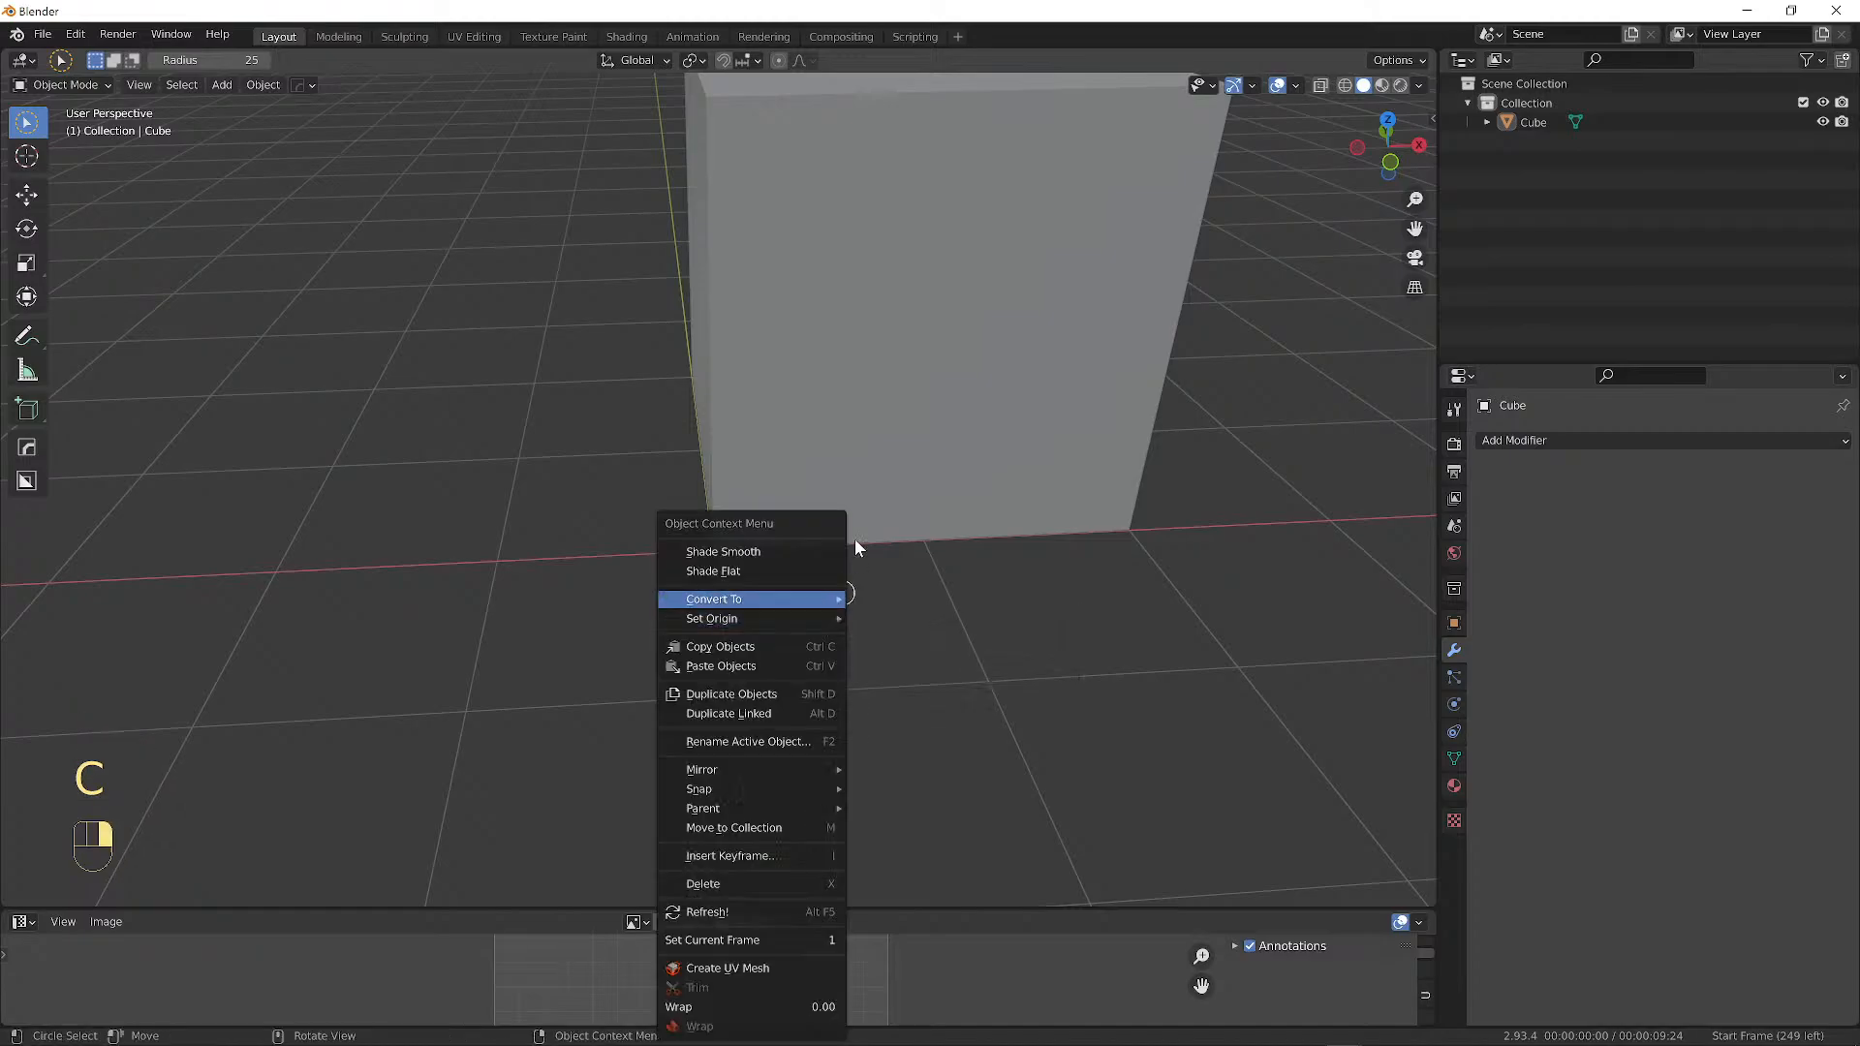
pyautogui.moveTo(26, 122)
pyautogui.mouseDown()
pyautogui.moveTo(99, 163)
pyautogui.moveTo(133, 212)
pyautogui.moveTo(121, 172)
pyautogui.moveTo(143, 242)
pyautogui.moveTo(127, 171)
pyautogui.mouseUp()
pyautogui.moveTo(448, 220); pyautogui.dragTo(932, 725)
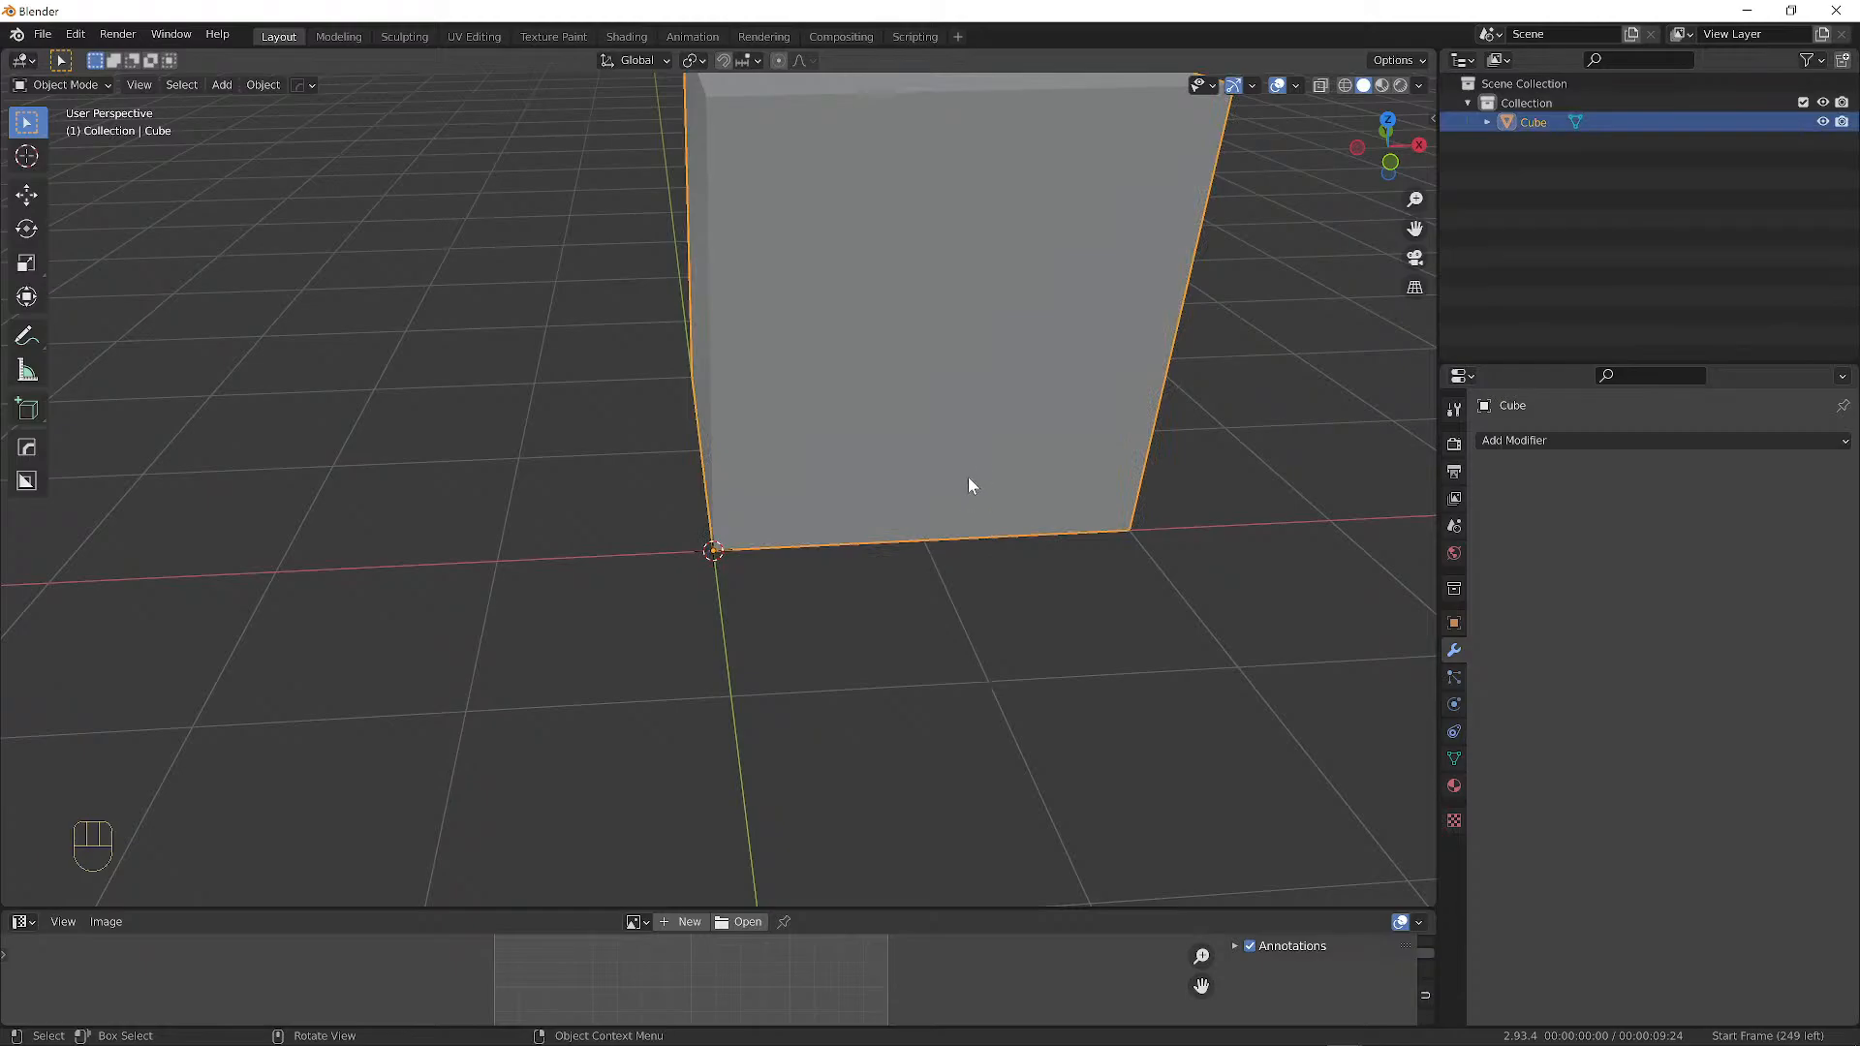
# Deselect everything and select the original cube again.
pyautogui.keyDown('alt'); pyautogui.keyDown('shift'); pyautogui.moveTo(1172, 438); pyautogui.dragTo(1057, 622); pyautogui.keyUp('shift'); pyautogui.keyUp('alt')
pyautogui.keyDown('alt'); pyautogui.moveTo(1056, 622); pyautogui.dragTo(1085, 572); pyautogui.keyUp('alt')
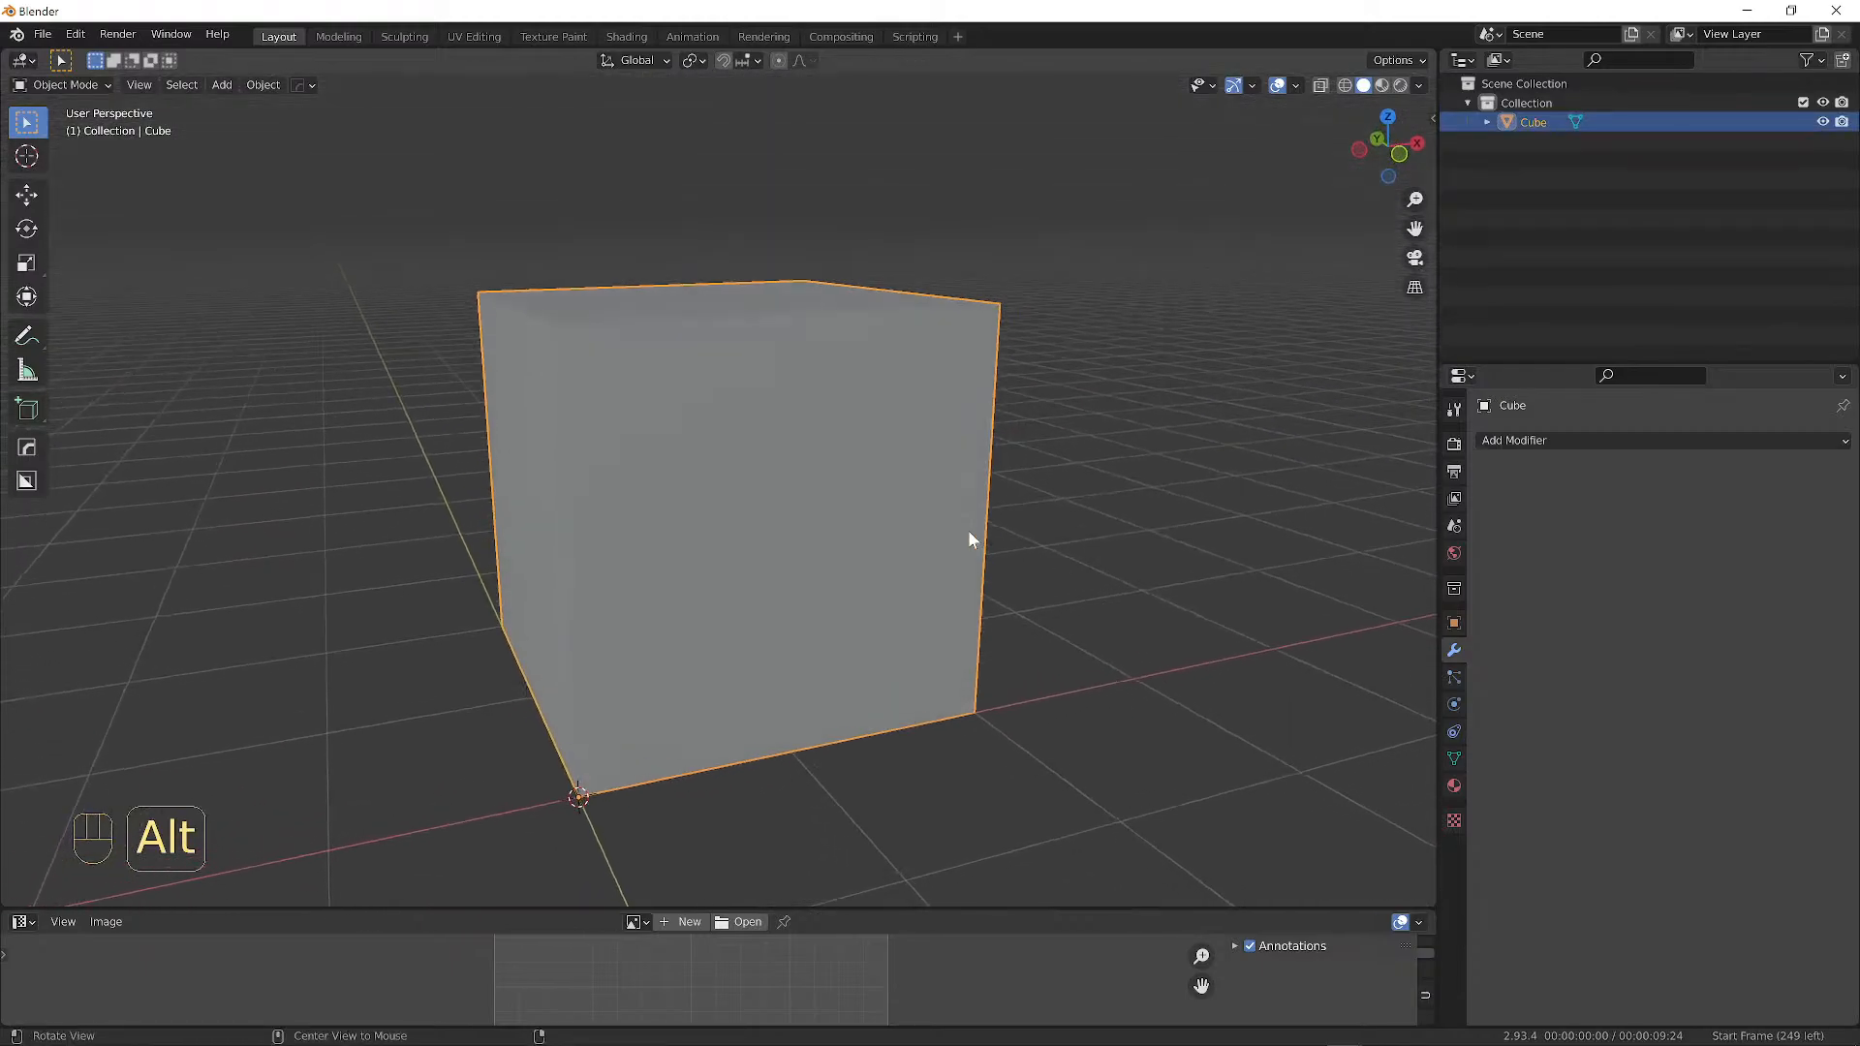
pyautogui.press('a')
pyautogui.press('a')
pyautogui.click(699, 558)
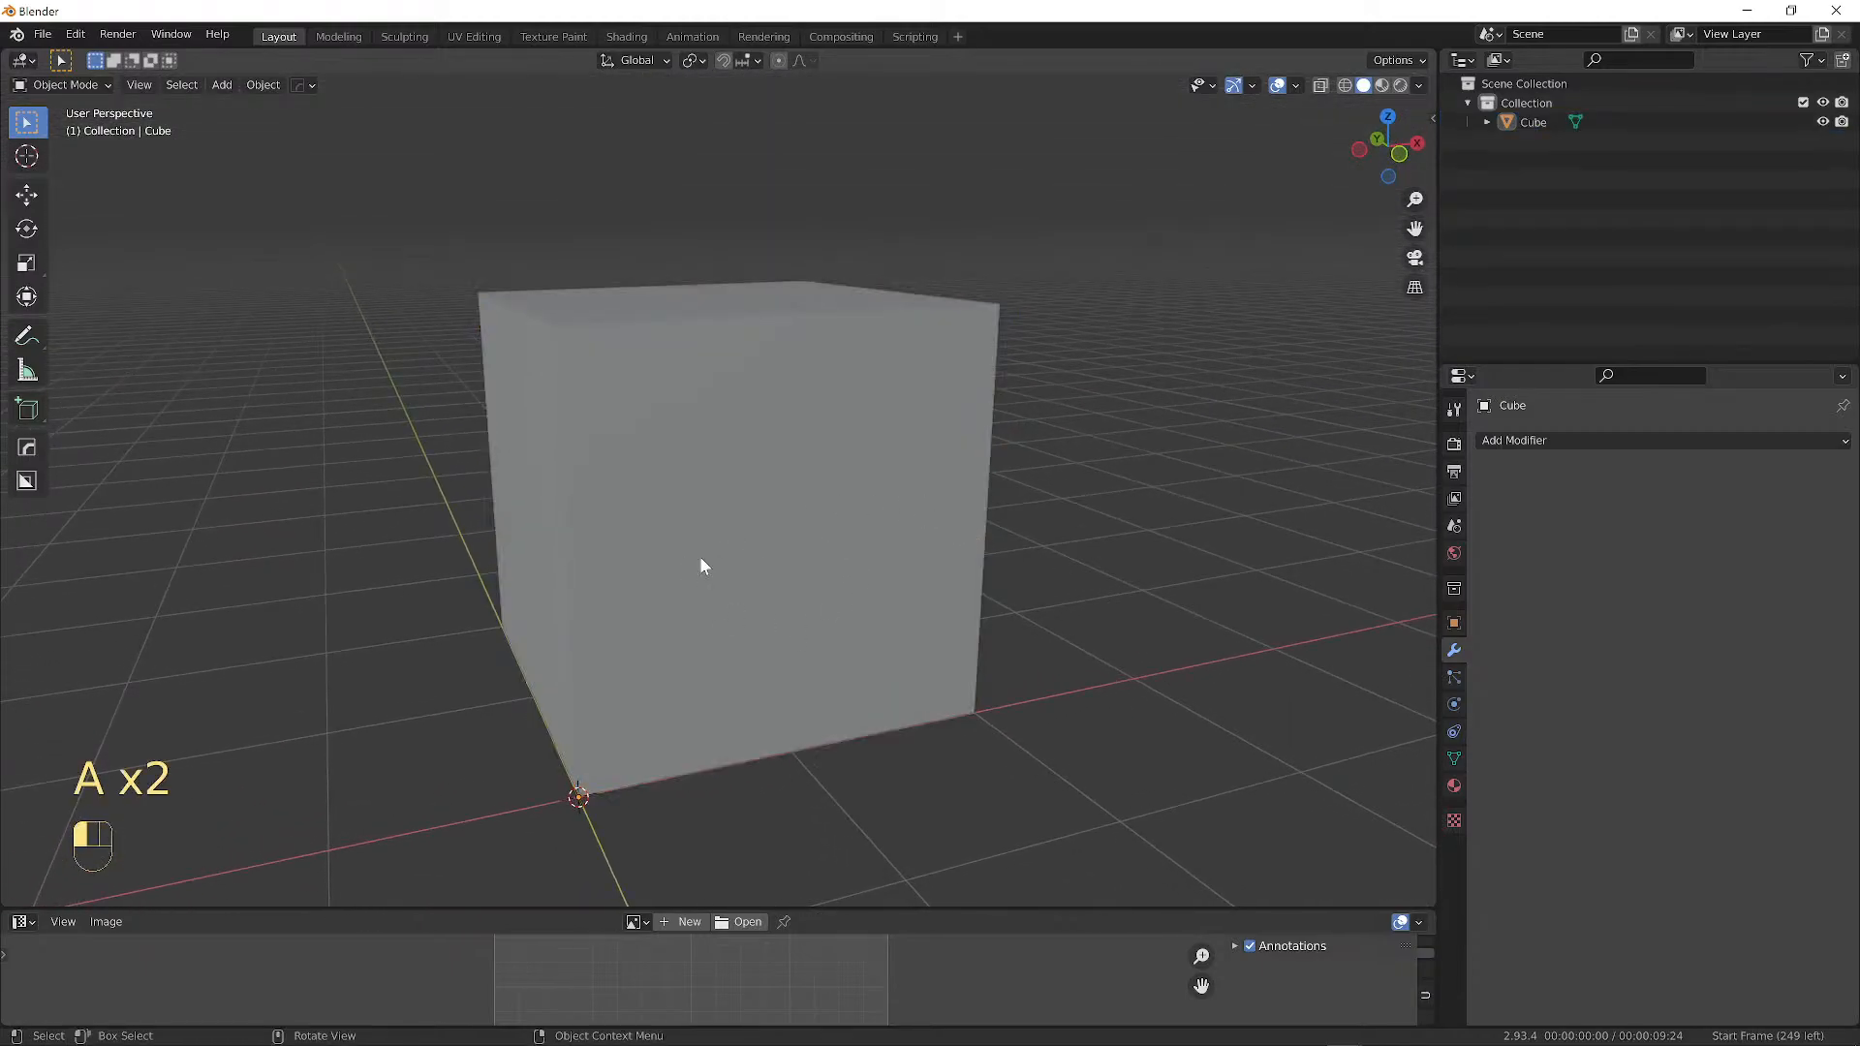
pyautogui.scroll(-2, 781, 523)
pyautogui.scroll(-1, 787, 530)
pyautogui.moveTo(793, 531); pyautogui.dragTo(746, 525, button='middle')
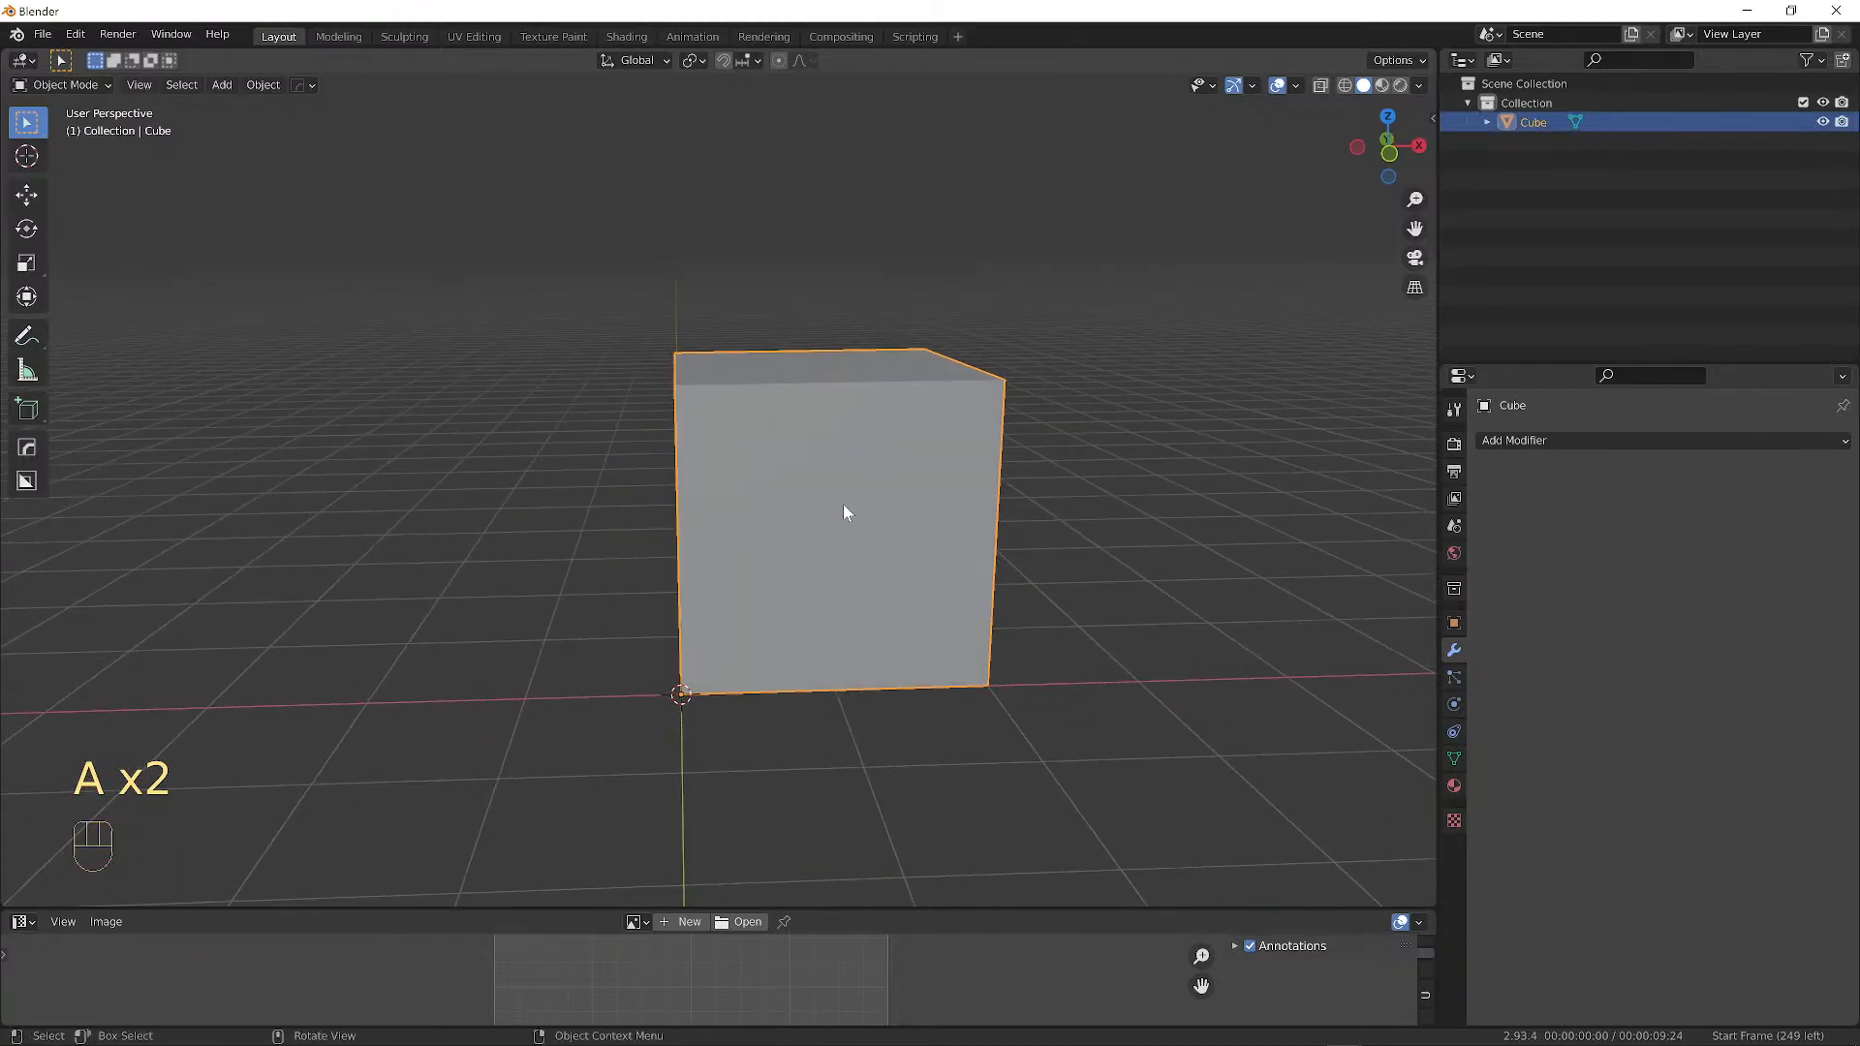
# Duplicate the cube as Cube.001 and move it 5 m along X.
pyautogui.hotkey('shift', 'd')
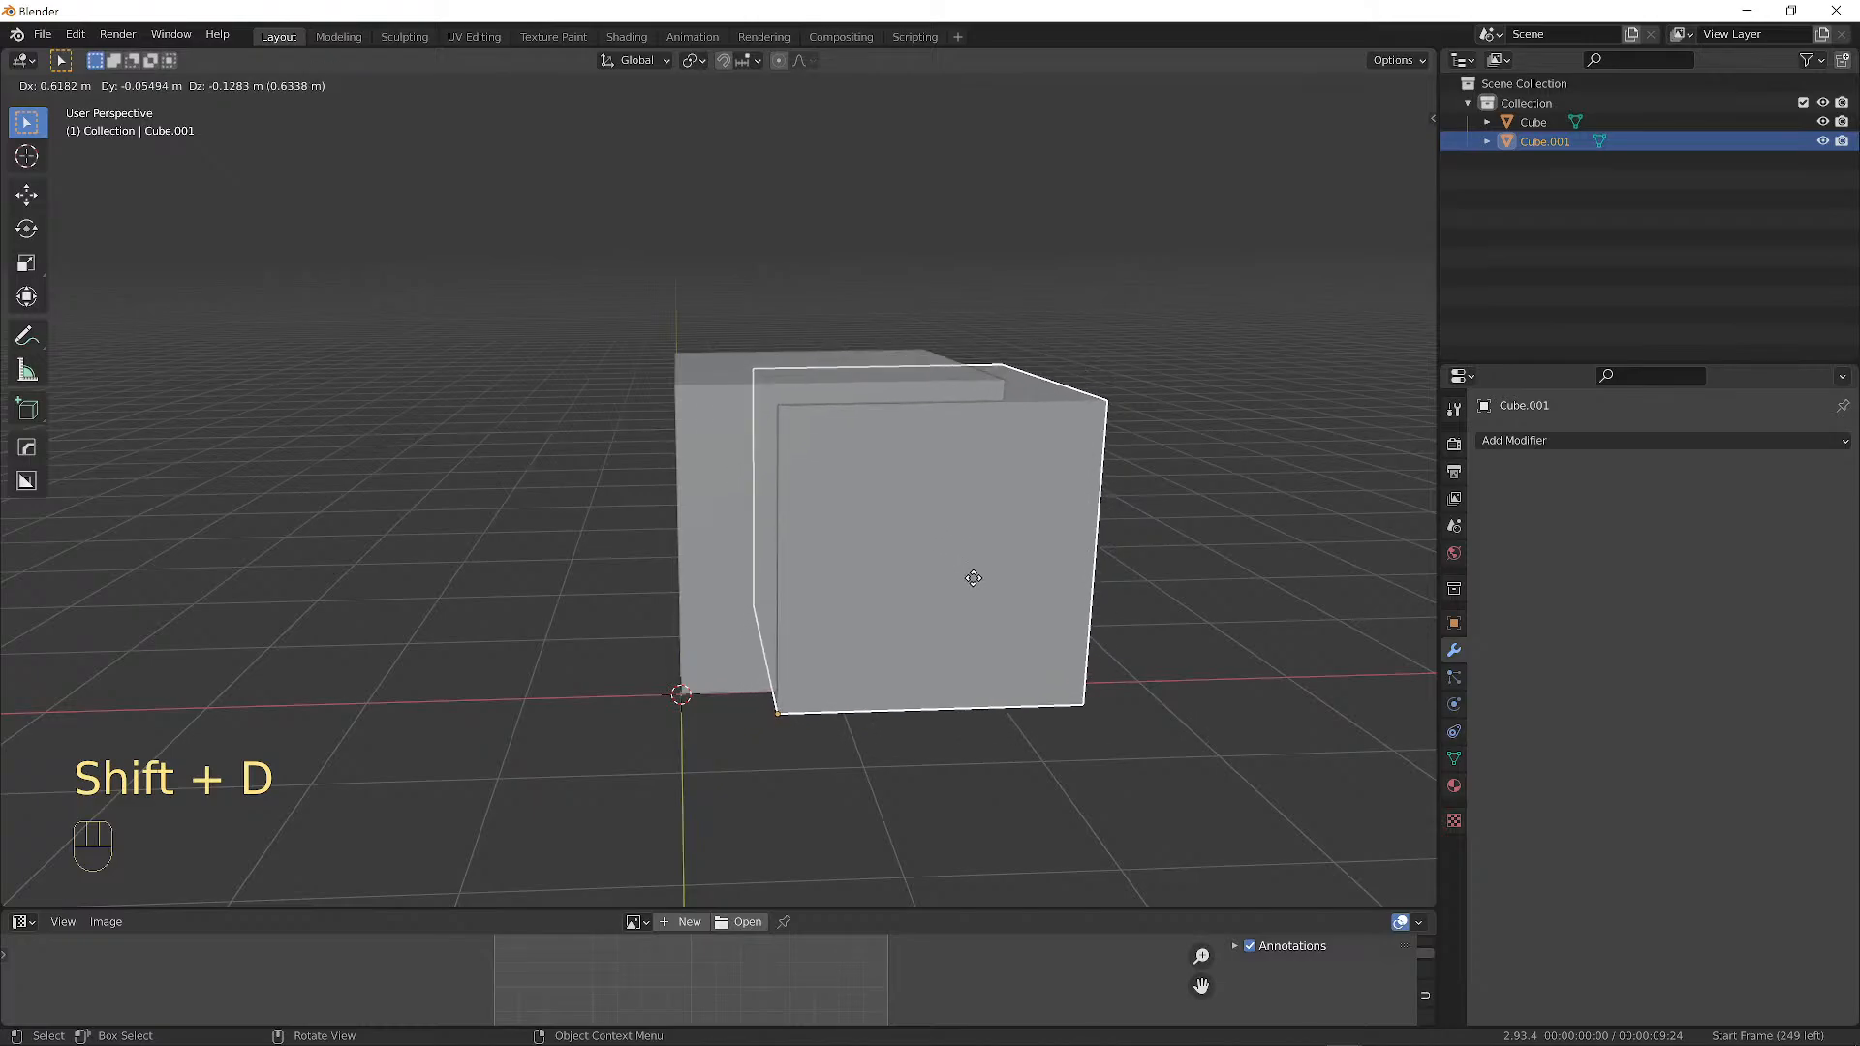
pyautogui.press('x')
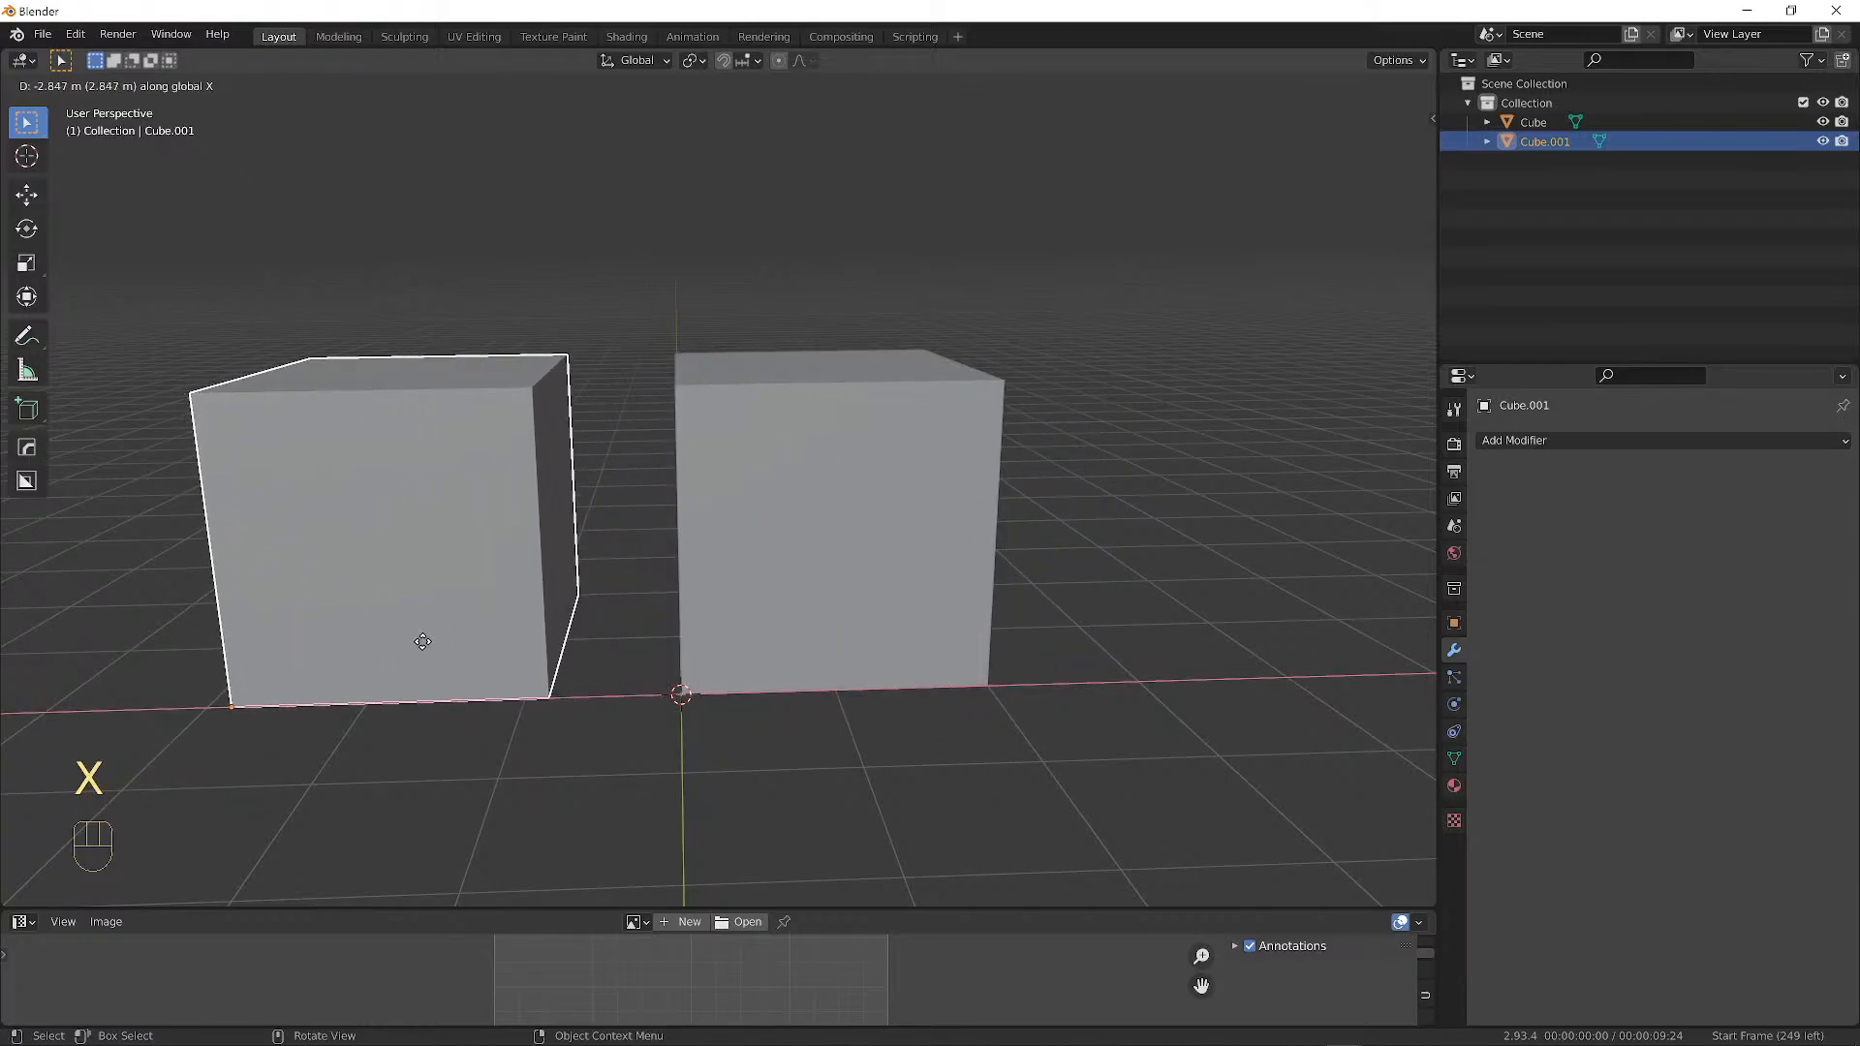
pyautogui.press('5')
pyautogui.click(422, 641)
pyautogui.scroll(-4, 719, 710)
pyautogui.keyDown('alt'); pyautogui.keyDown('shift'); pyautogui.moveTo(1095, 632); pyautogui.dragTo(781, 757); pyautogui.keyUp('shift'); pyautogui.keyUp('alt')
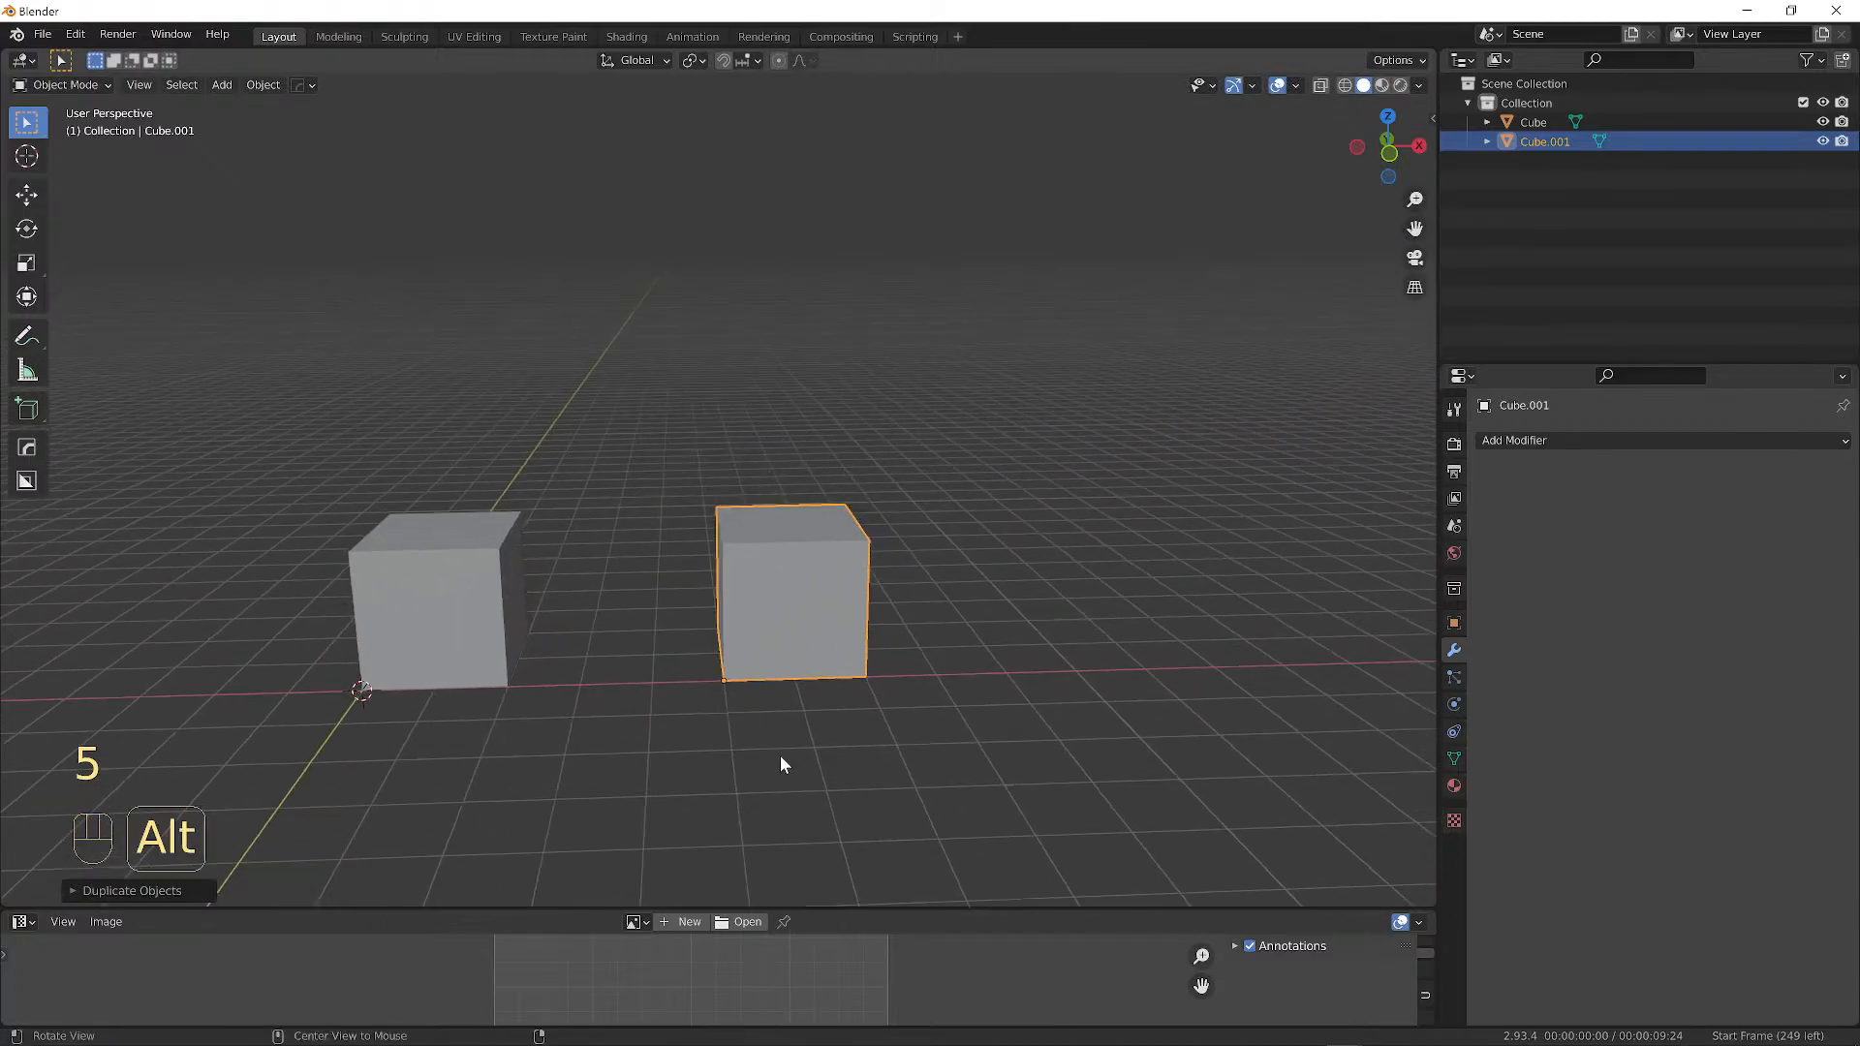
pyautogui.moveTo(781, 758); pyautogui.dragTo(748, 422, button='middle')
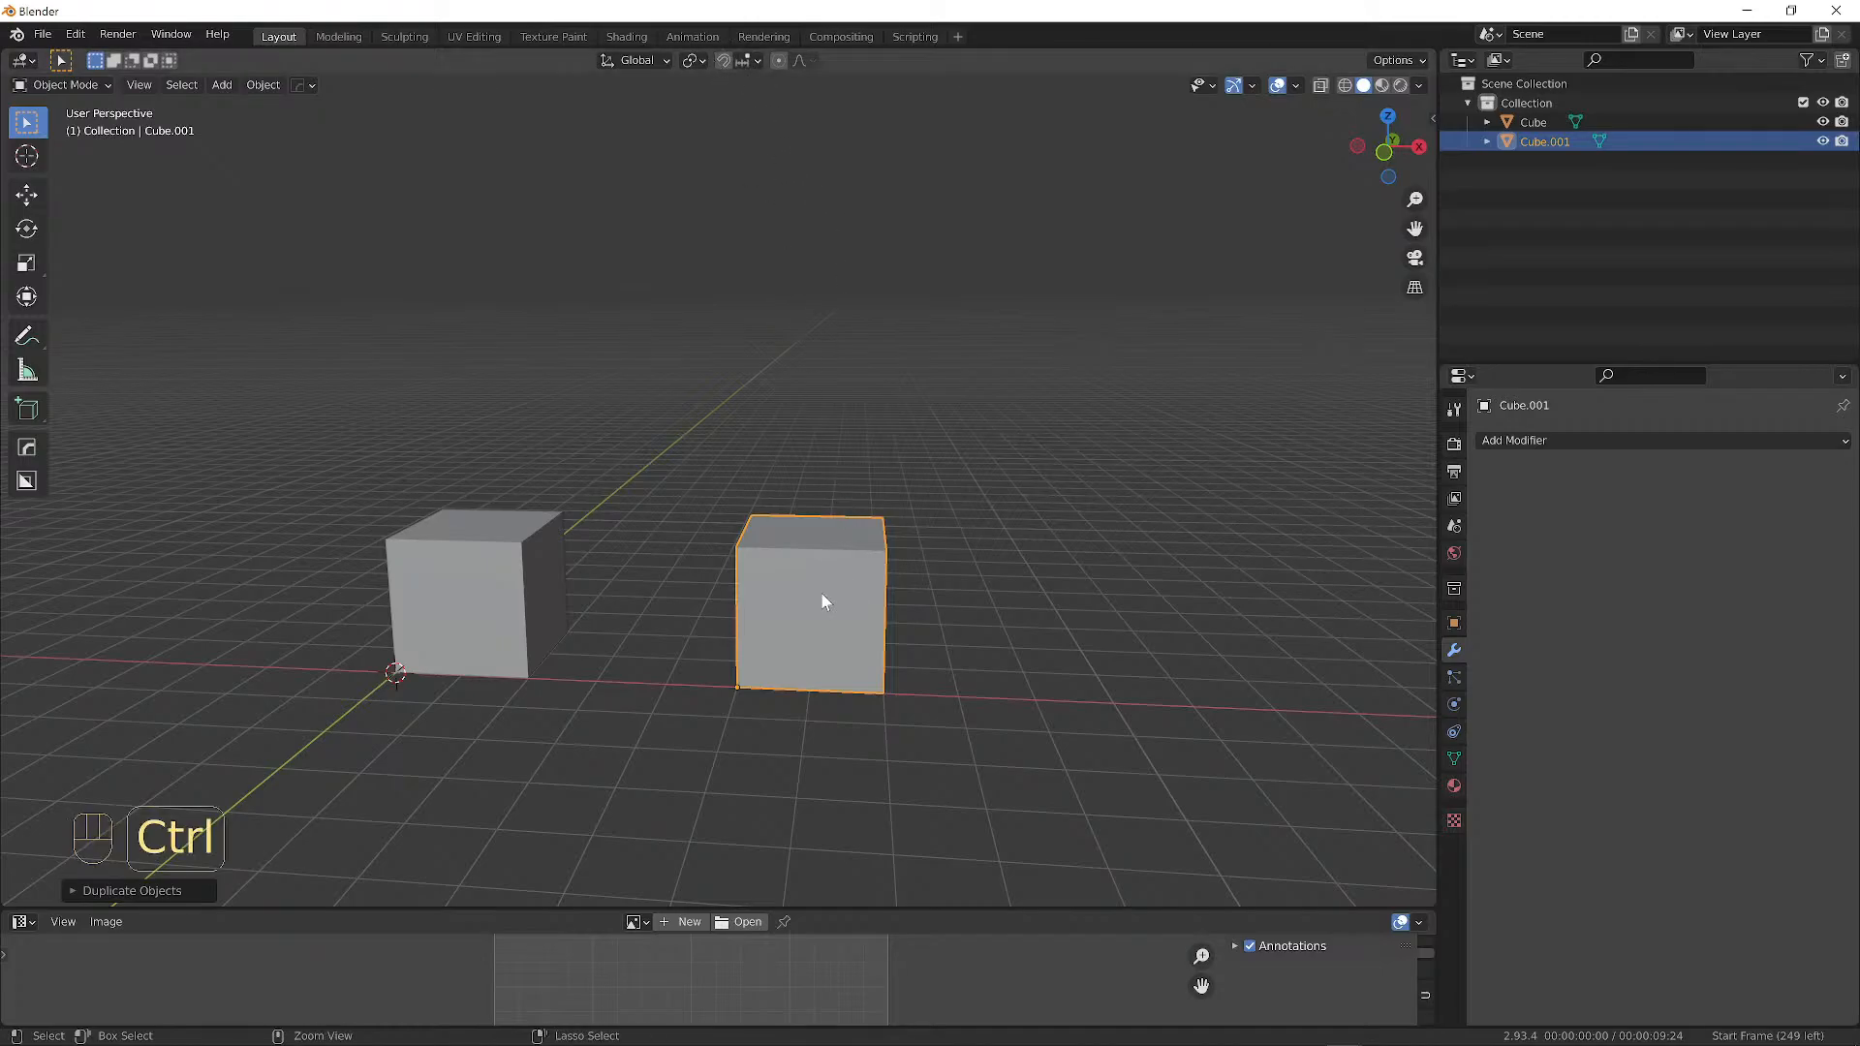
# Snap Cube.001 right beside the original cube.
pyautogui.press('g')
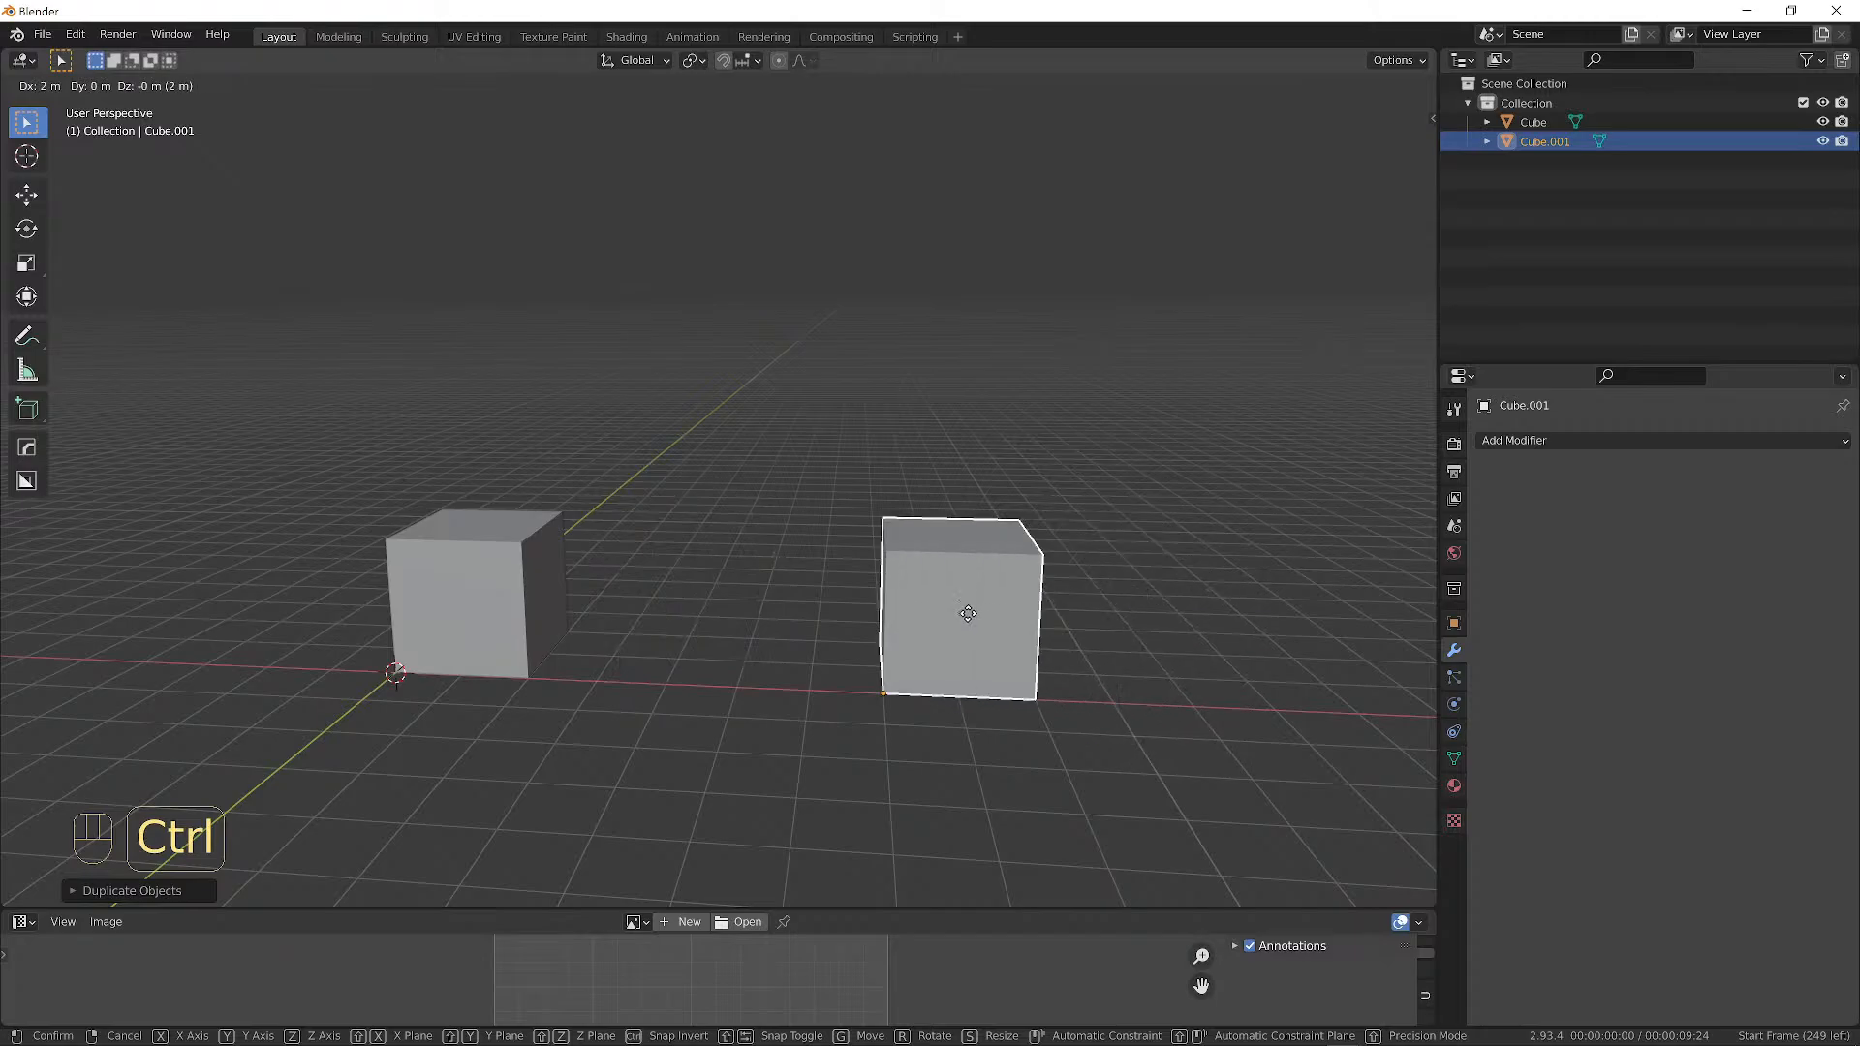
pyautogui.click(624, 622)
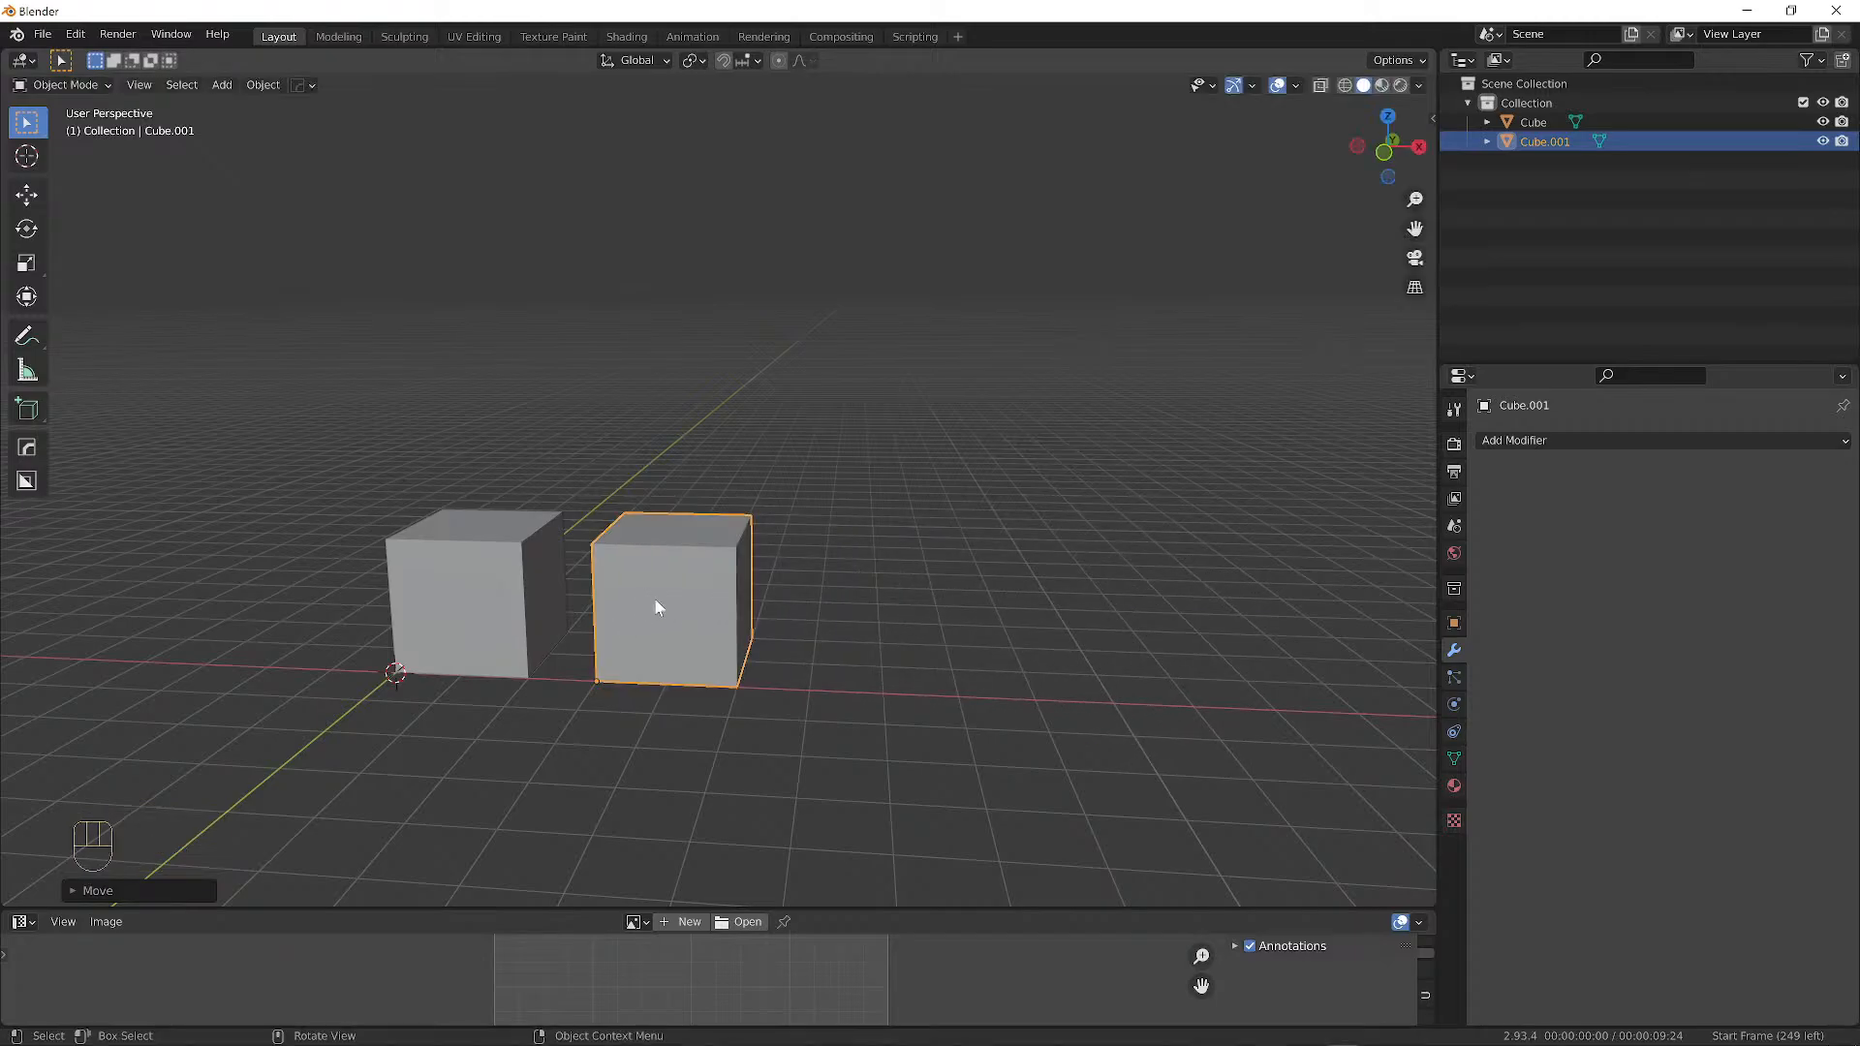
pyautogui.moveTo(652, 607); pyautogui.dragTo(715, 480, button='middle')
# Scale Cube.001 to 0.4 along Z so it stands lower than the first cube.
pyautogui.press('s')
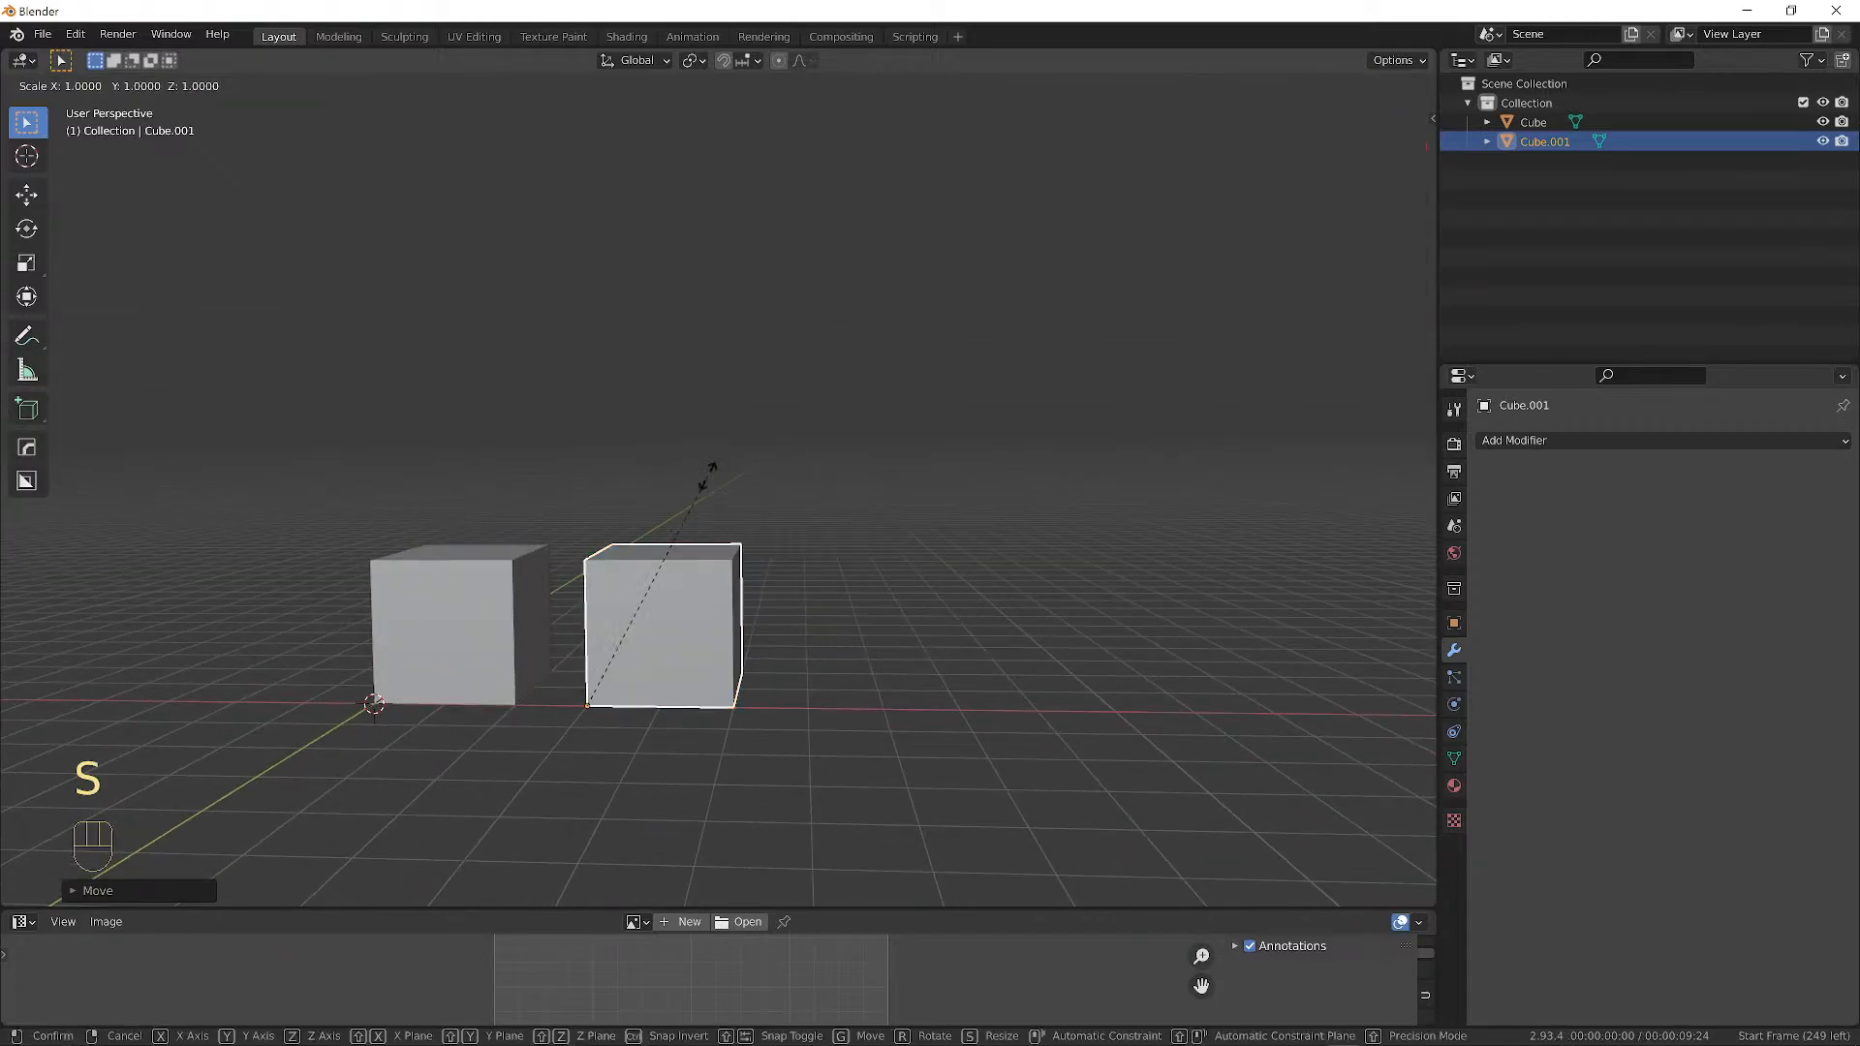
pyautogui.press('z')
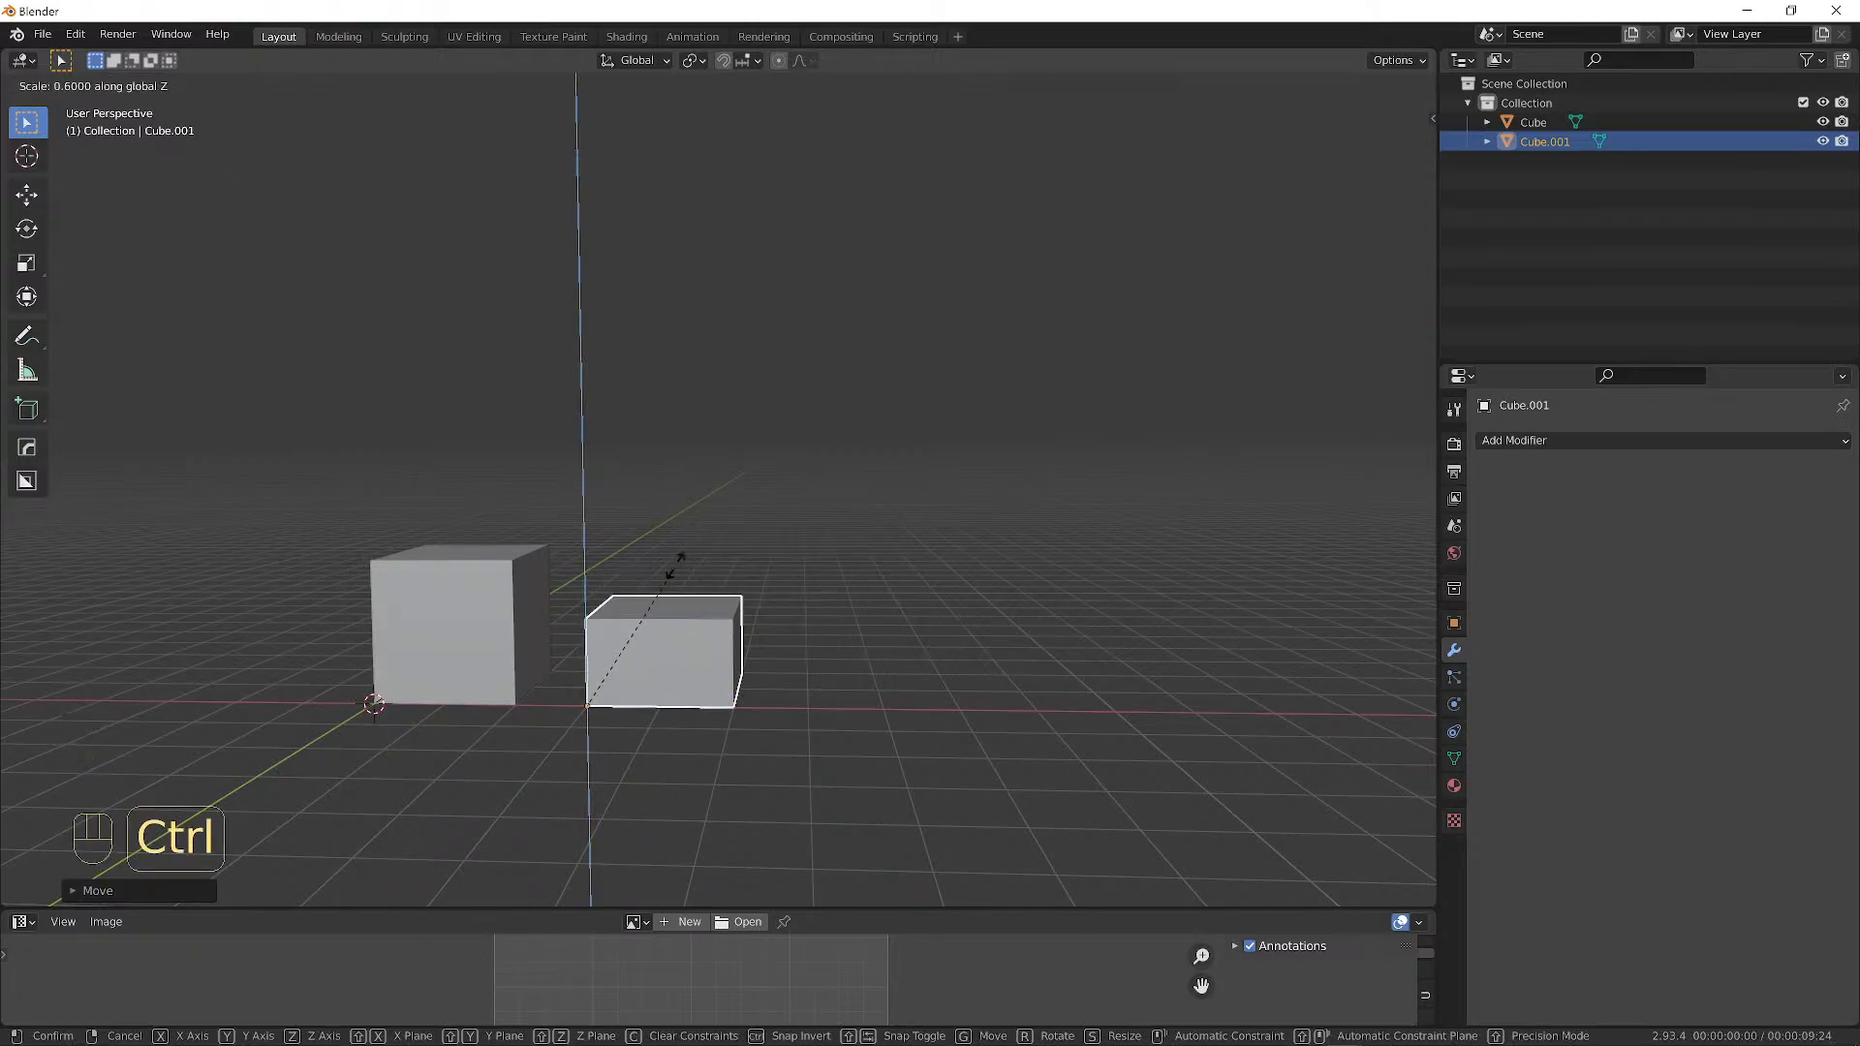
pyautogui.click(670, 616)
pyautogui.moveTo(672, 610); pyautogui.dragTo(727, 589, button='middle')
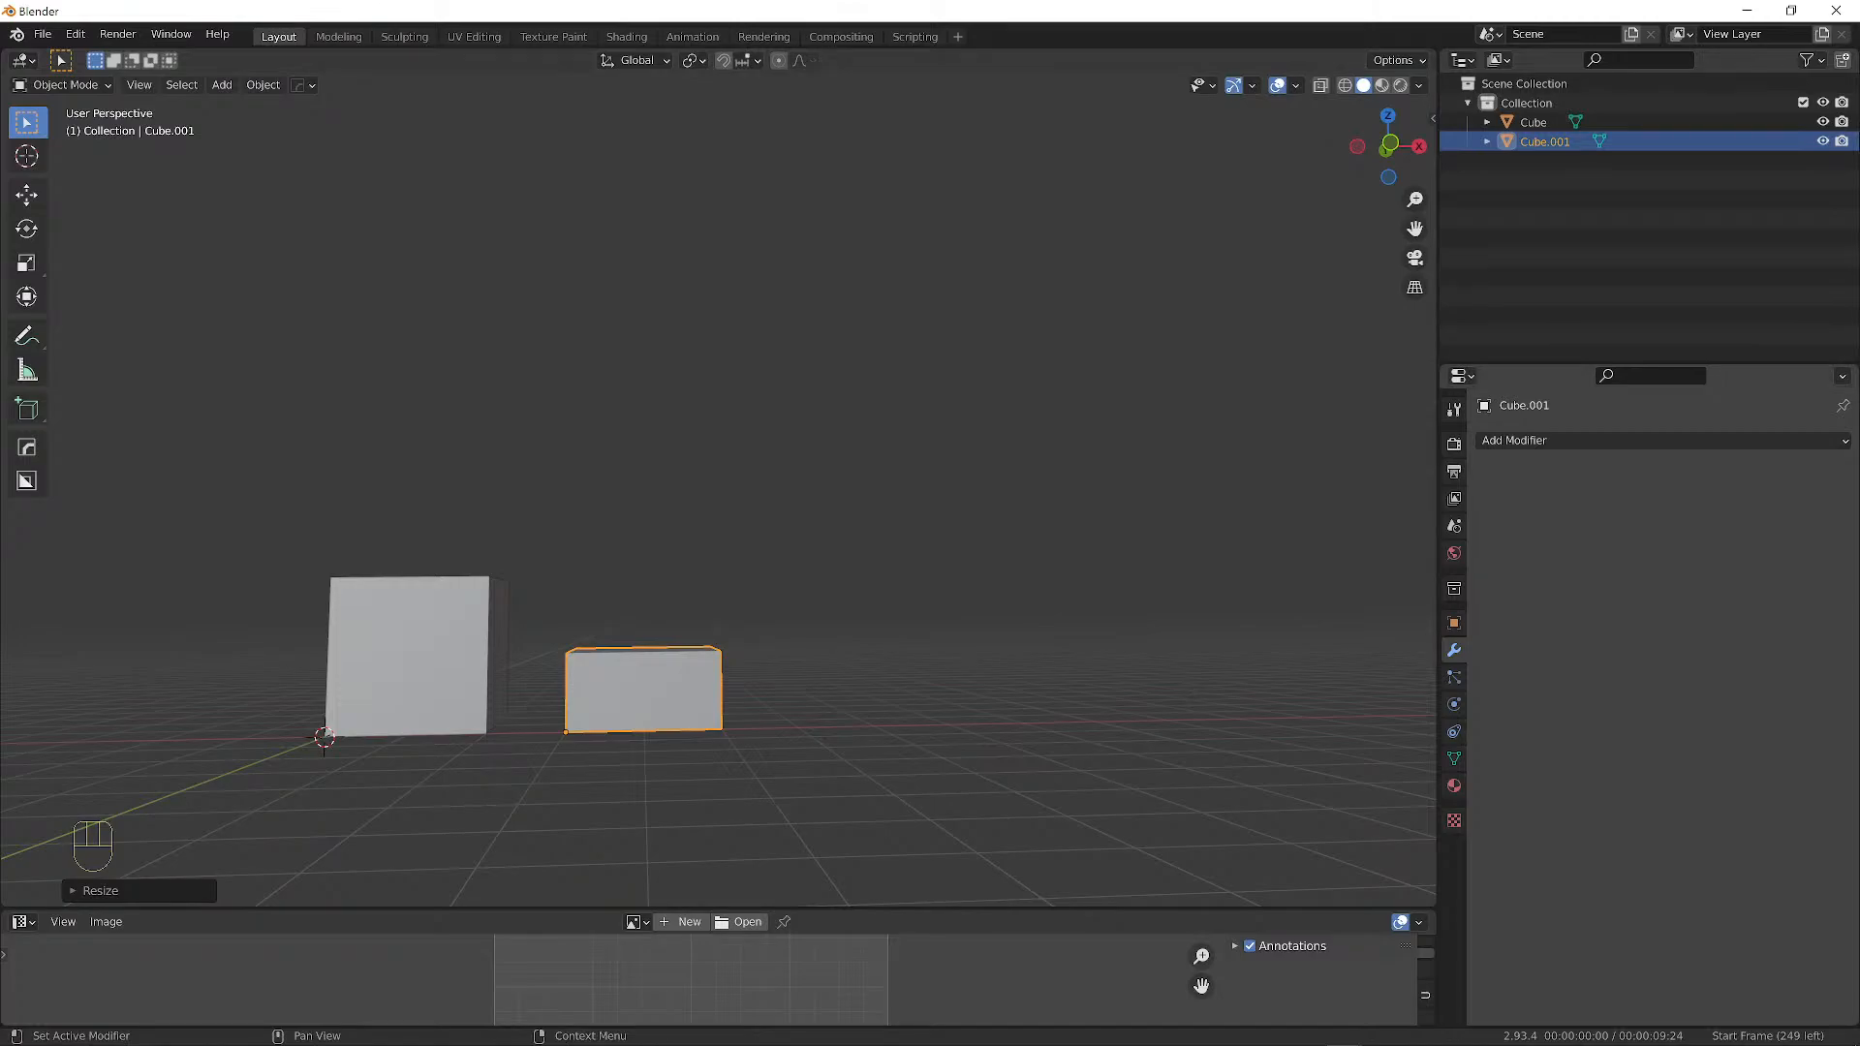
pyautogui.keyDown('alt'); pyautogui.moveTo(726, 569); pyautogui.dragTo(648, 478, button='middle'); pyautogui.keyUp('alt')
# Duplicate Cube.001 into Cube.002 and snap it into place beside it.
pyautogui.hotkey('shift', 'd')
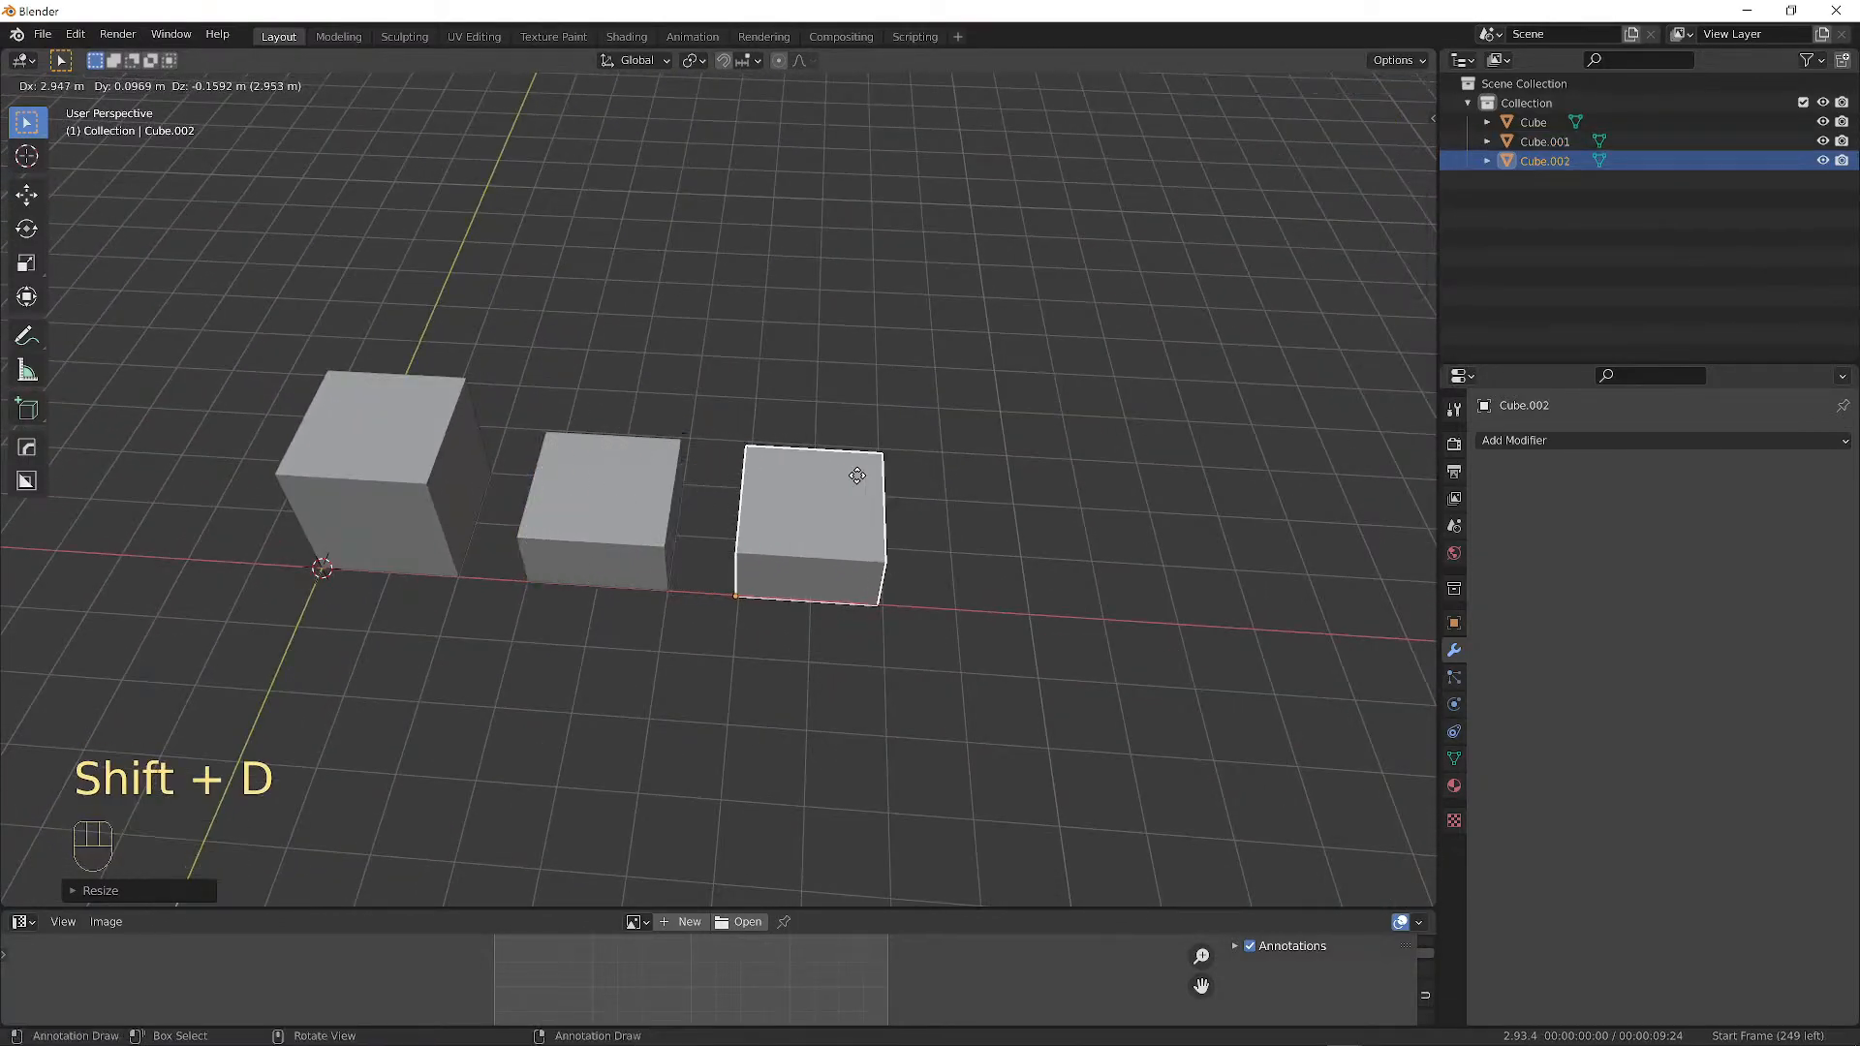
pyautogui.press('ctrl')
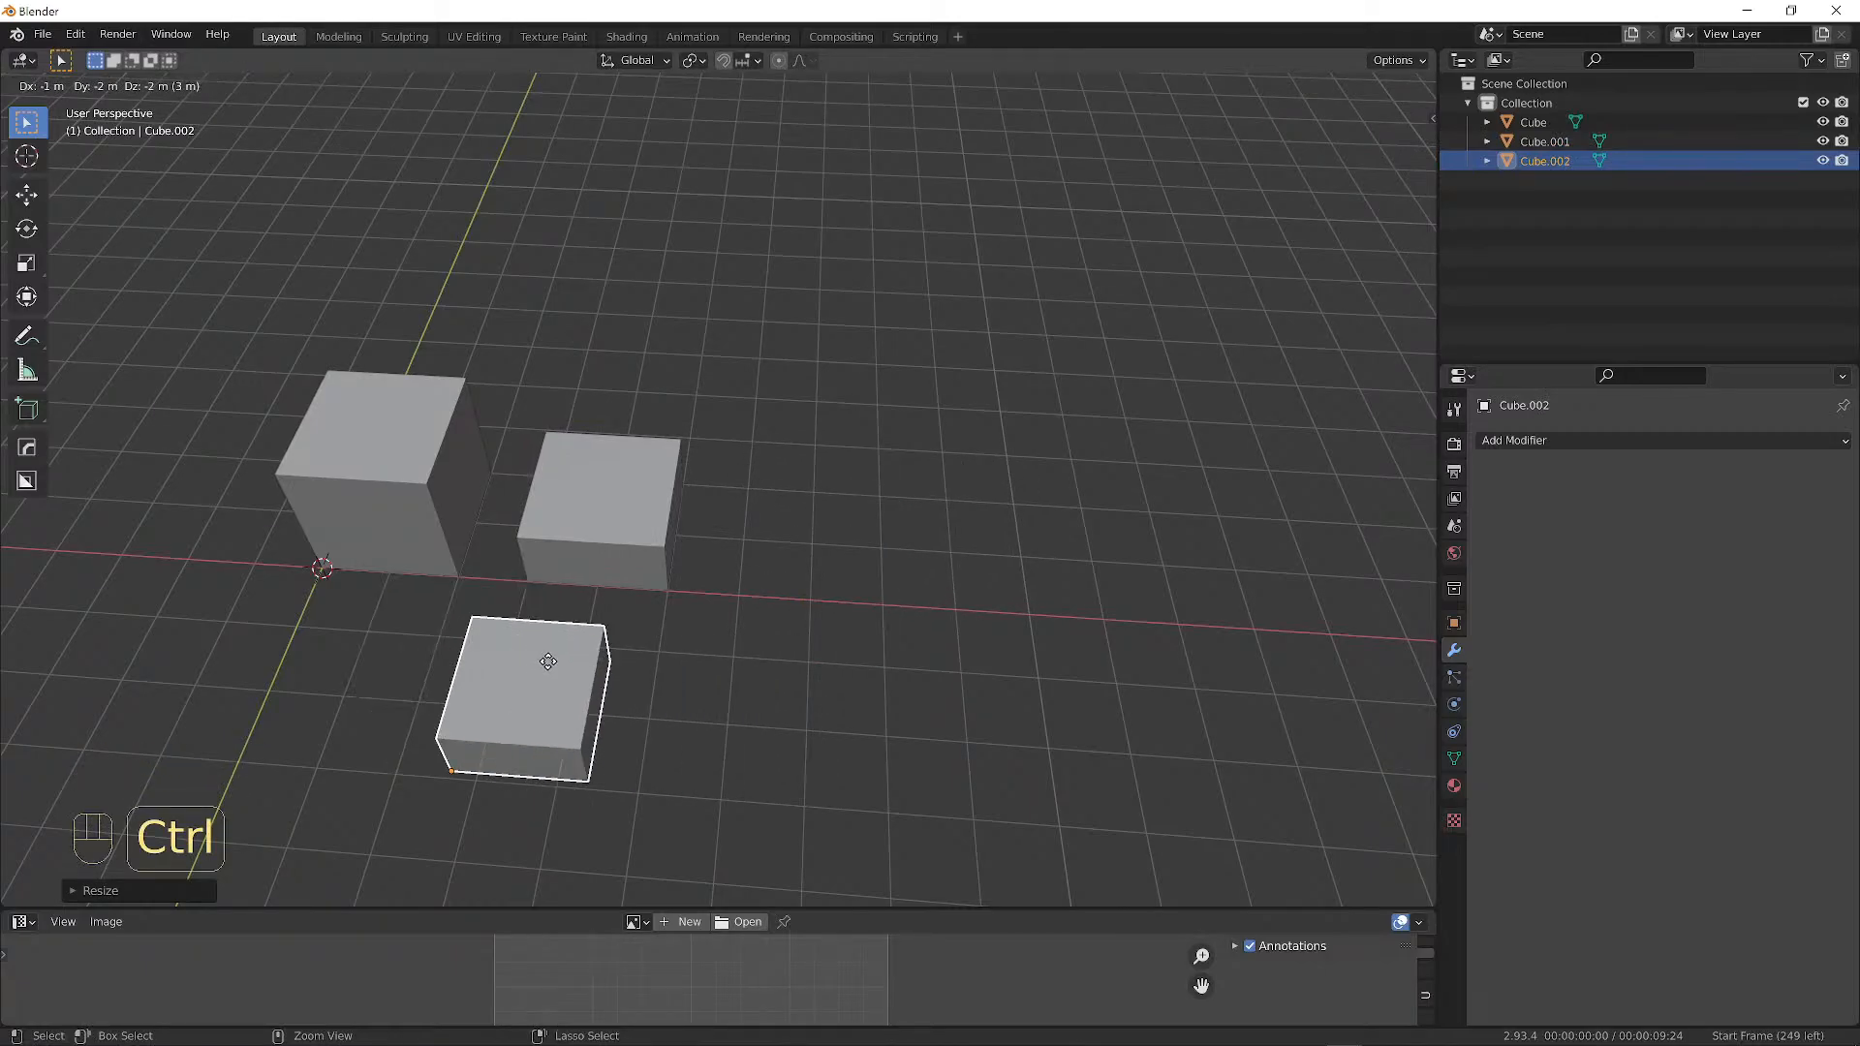
pyautogui.click(868, 502)
# Rotate Cube.002 by -45° around the global Z axis.
pyautogui.press('r')
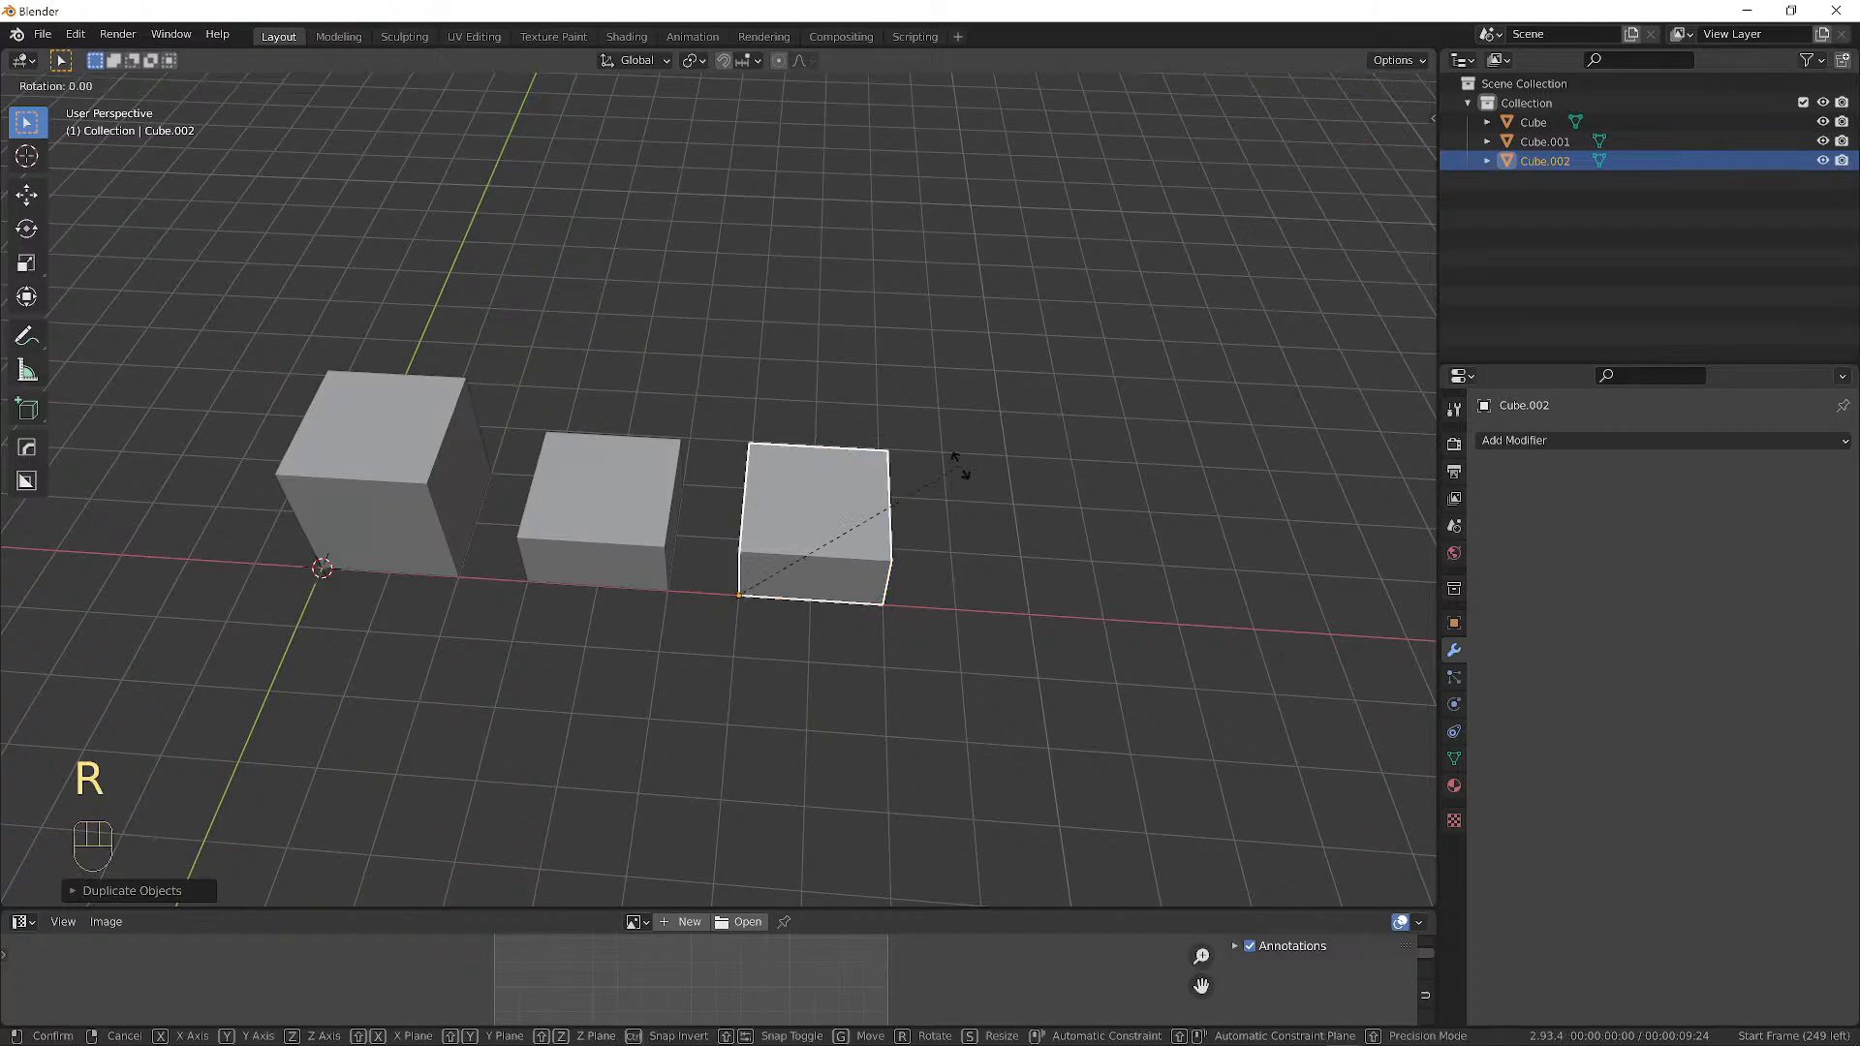
pyautogui.press('z')
pyautogui.press('ctrl')
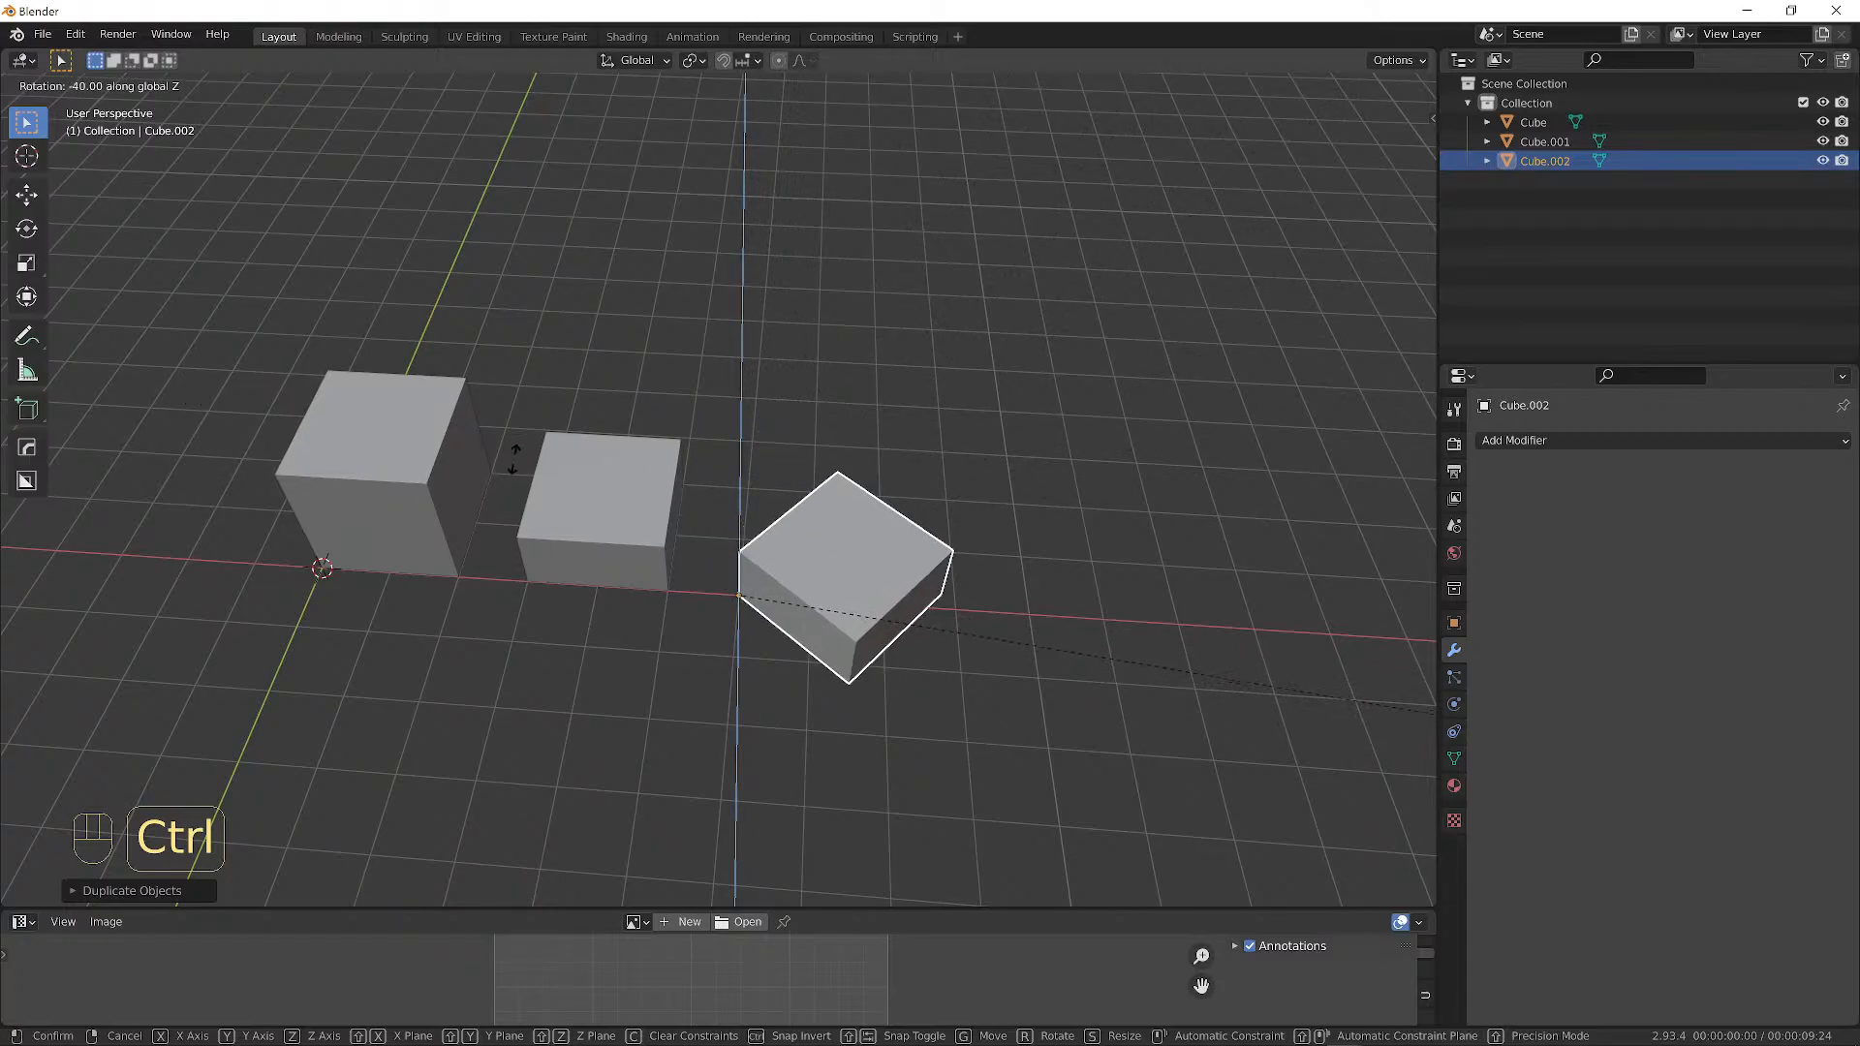
pyautogui.click(637, 717)
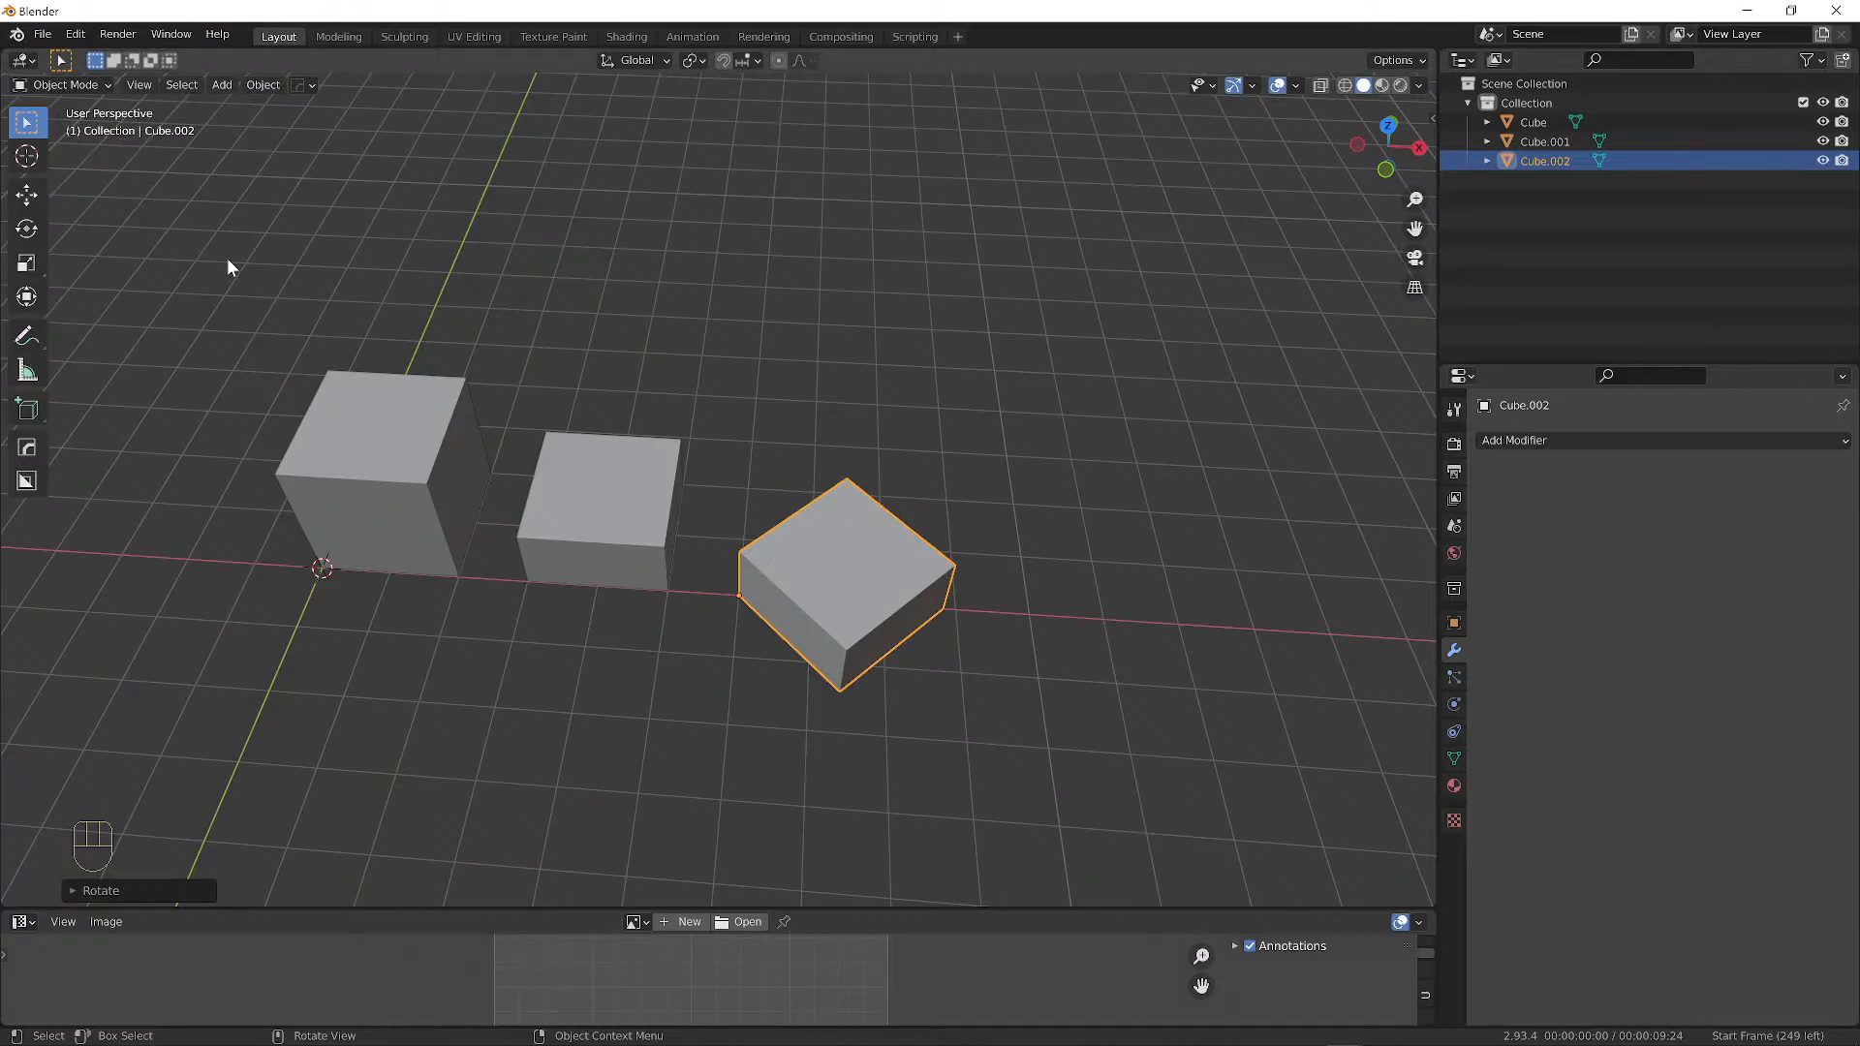
# Scale Cube.002 along Z into a thin slab lower than Cube.001.
pyautogui.keyDown('alt'); pyautogui.moveTo(617, 582); pyautogui.dragTo(795, 518); pyautogui.keyUp('alt')
pyautogui.press('s')
pyautogui.press('z')
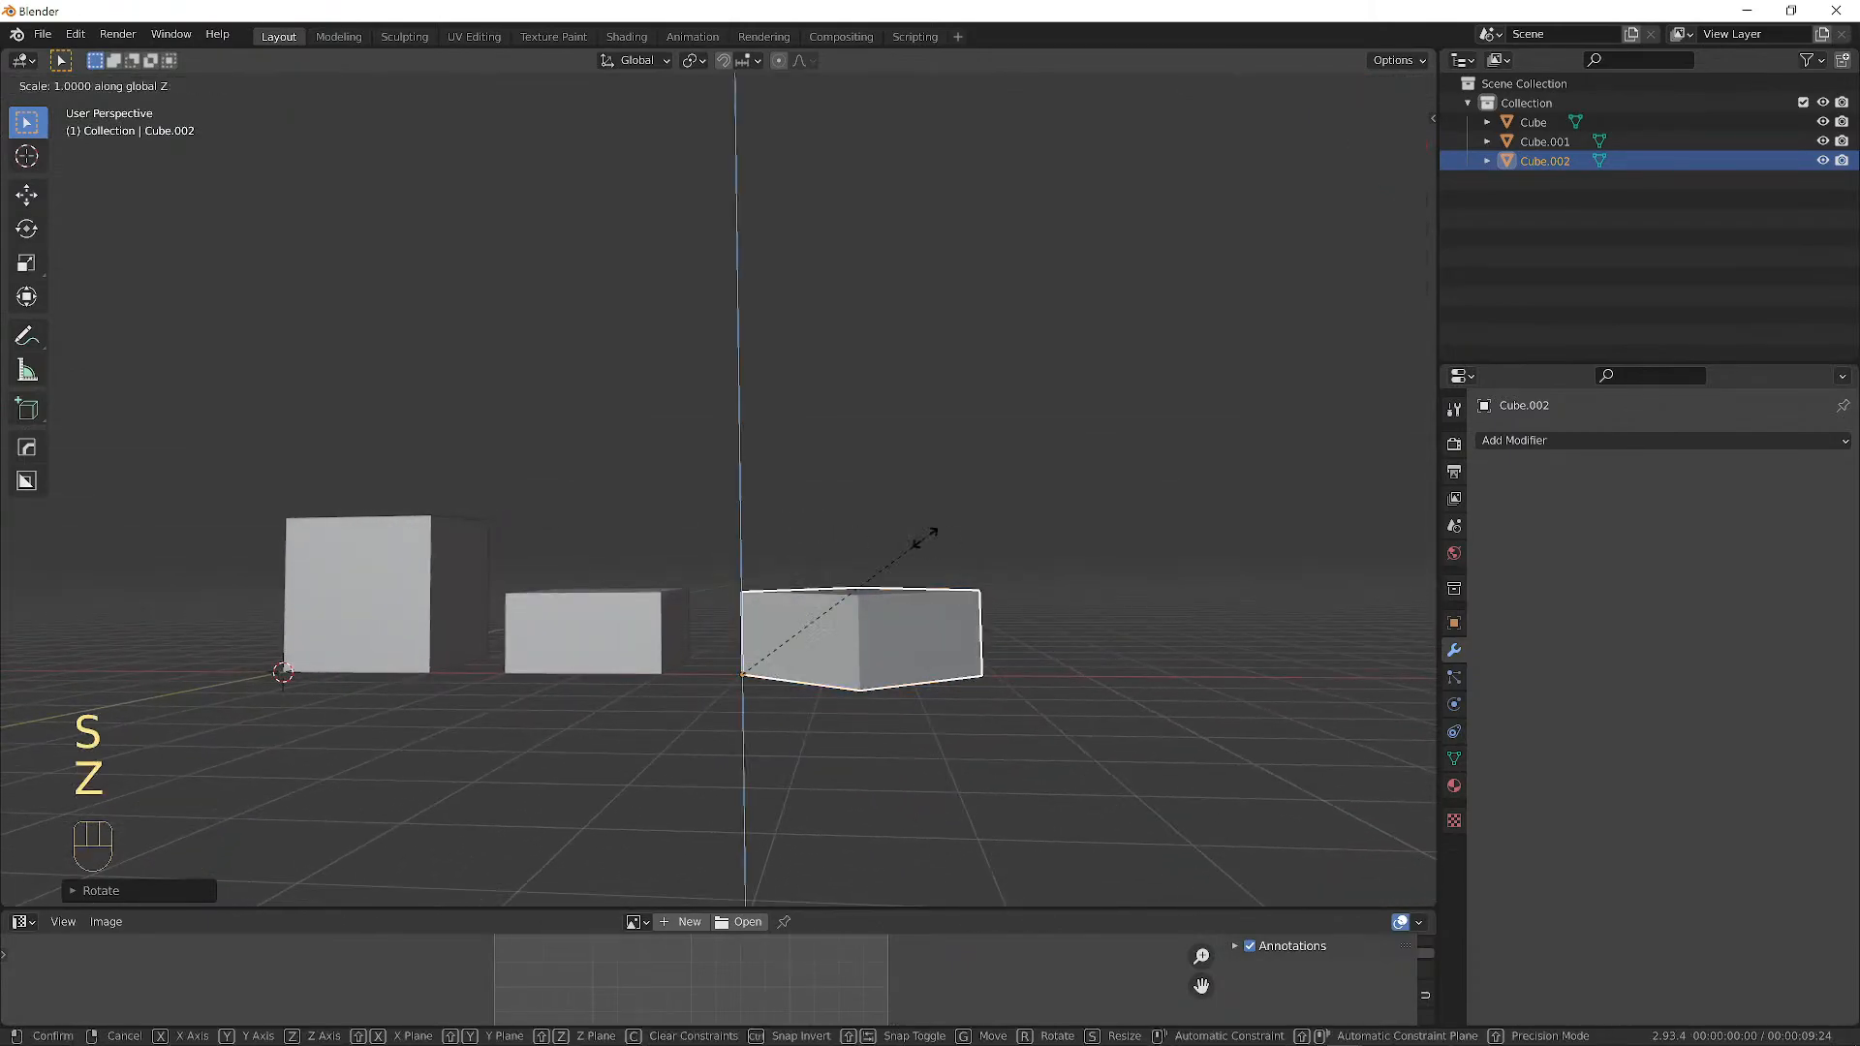
pyautogui.click(830, 642)
pyautogui.keyDown('alt'); pyautogui.moveTo(802, 484); pyautogui.dragTo(672, 487); pyautogui.keyUp('alt')
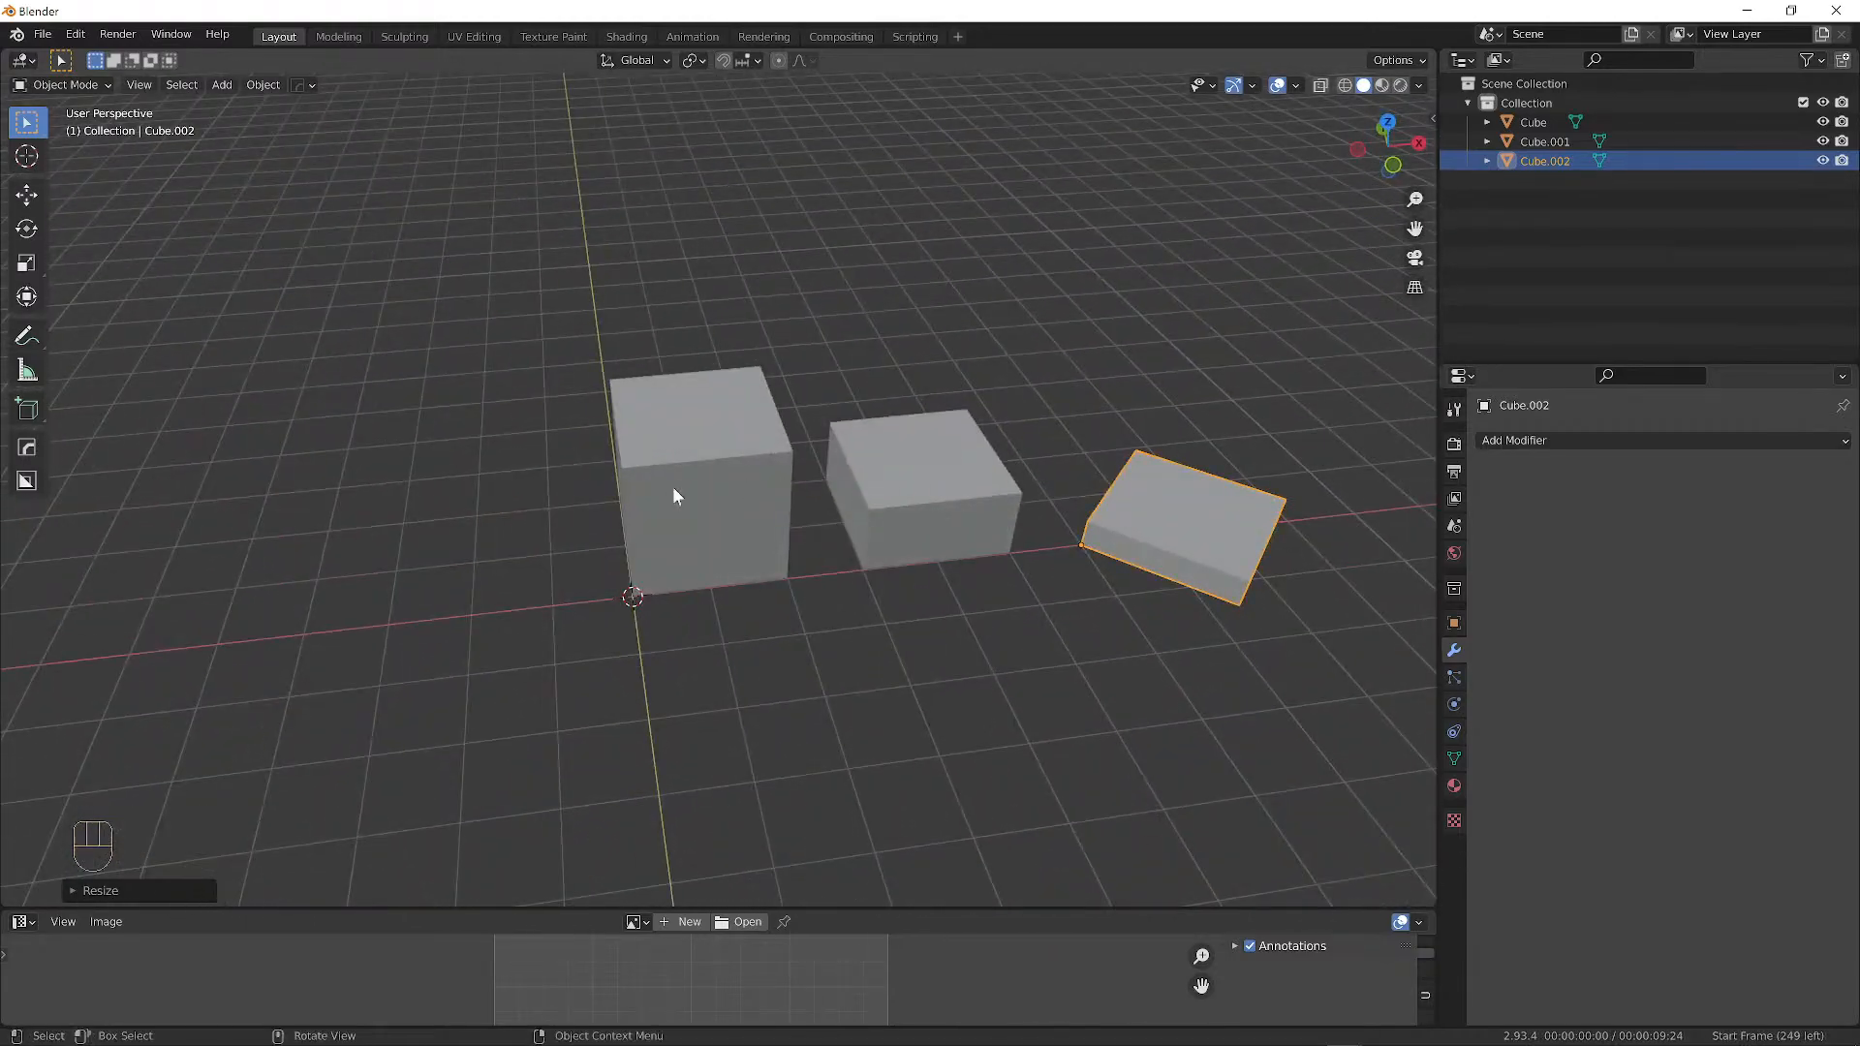
# Select the left, middle and right boxes in turn, ending with Cube.002 selected.
pyautogui.rightClick(672, 485)
pyautogui.moveTo(723, 480)
pyautogui.click(694, 453)
pyautogui.click(921, 453)
pyautogui.click(1112, 492)
pyautogui.keyDown('alt'); pyautogui.moveTo(814, 465); pyautogui.dragTo(872, 407); pyautogui.keyUp('alt')
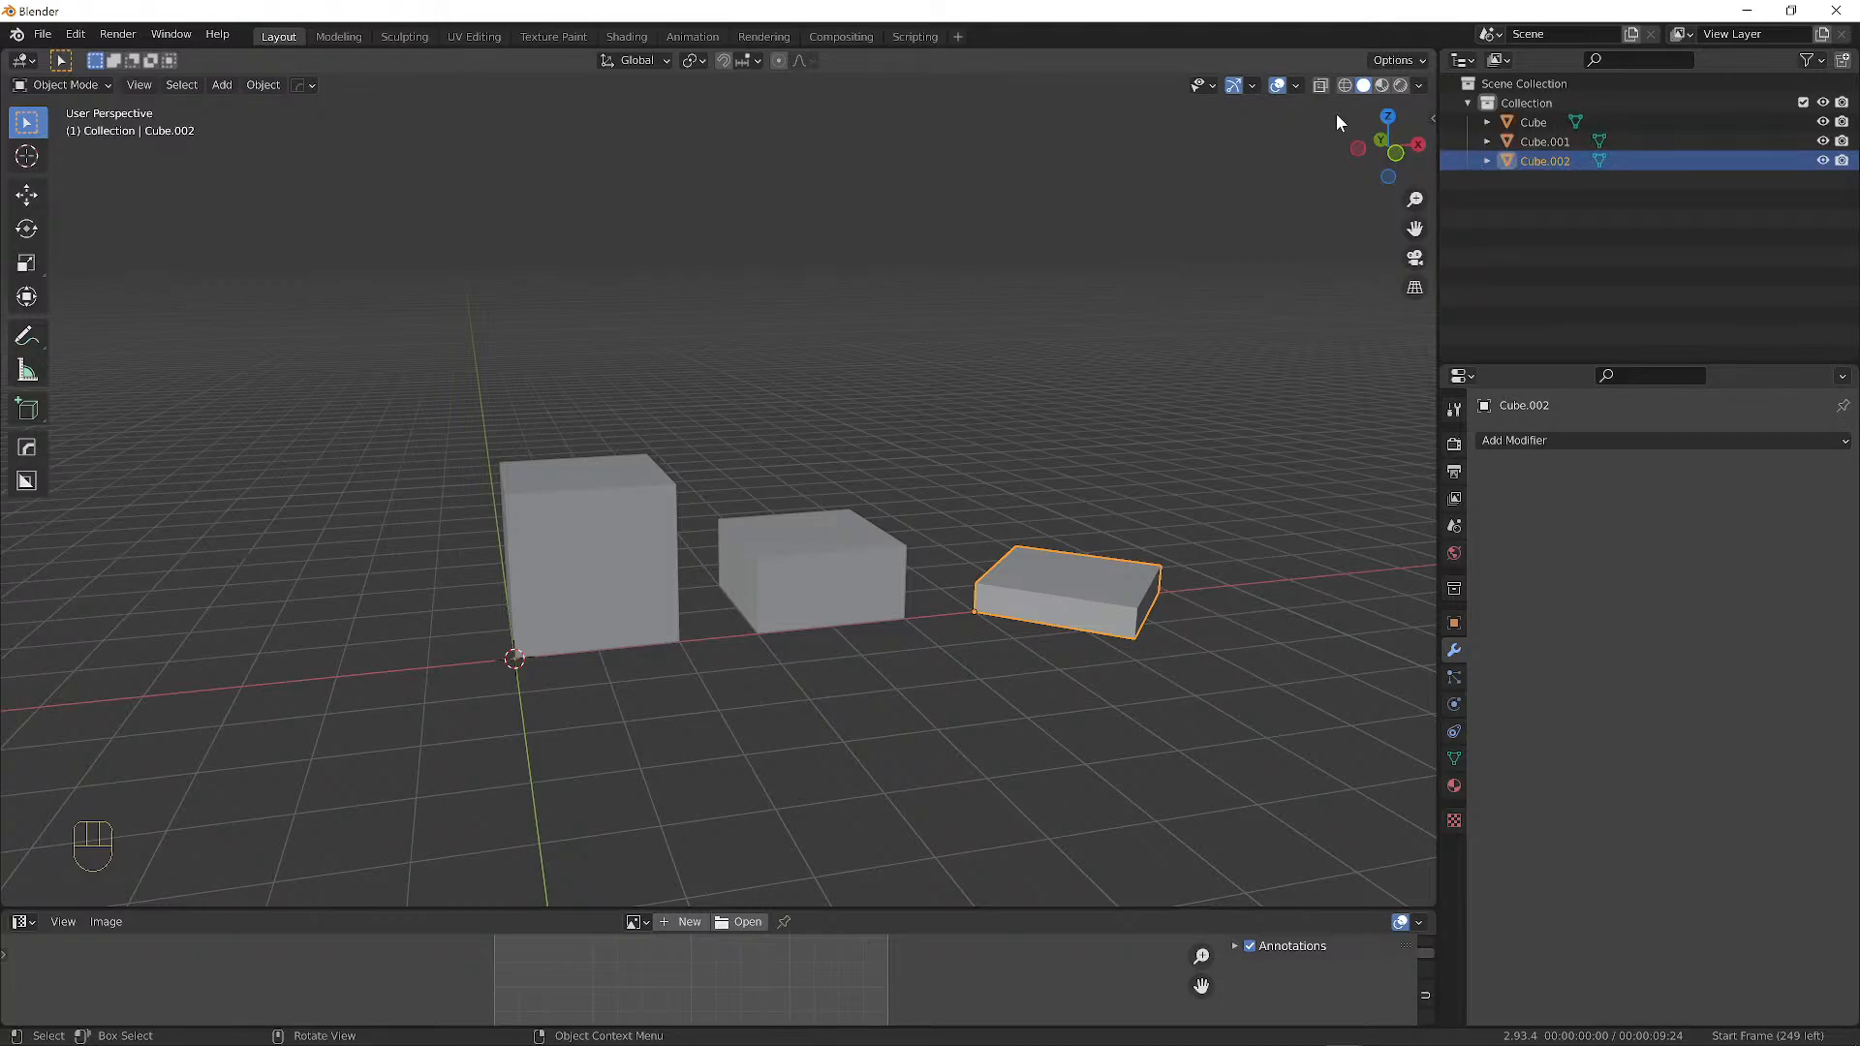
# Cycle the viewport through Wireframe, Solid and Rendered shading, ending back in Wireframe.
pyautogui.scroll(3, 760, 438)
pyautogui.scroll(-2, 953, 421)
pyautogui.moveTo(1187, 372); pyautogui.dragTo(1199, 352, button='middle')
pyautogui.click(1346, 85)
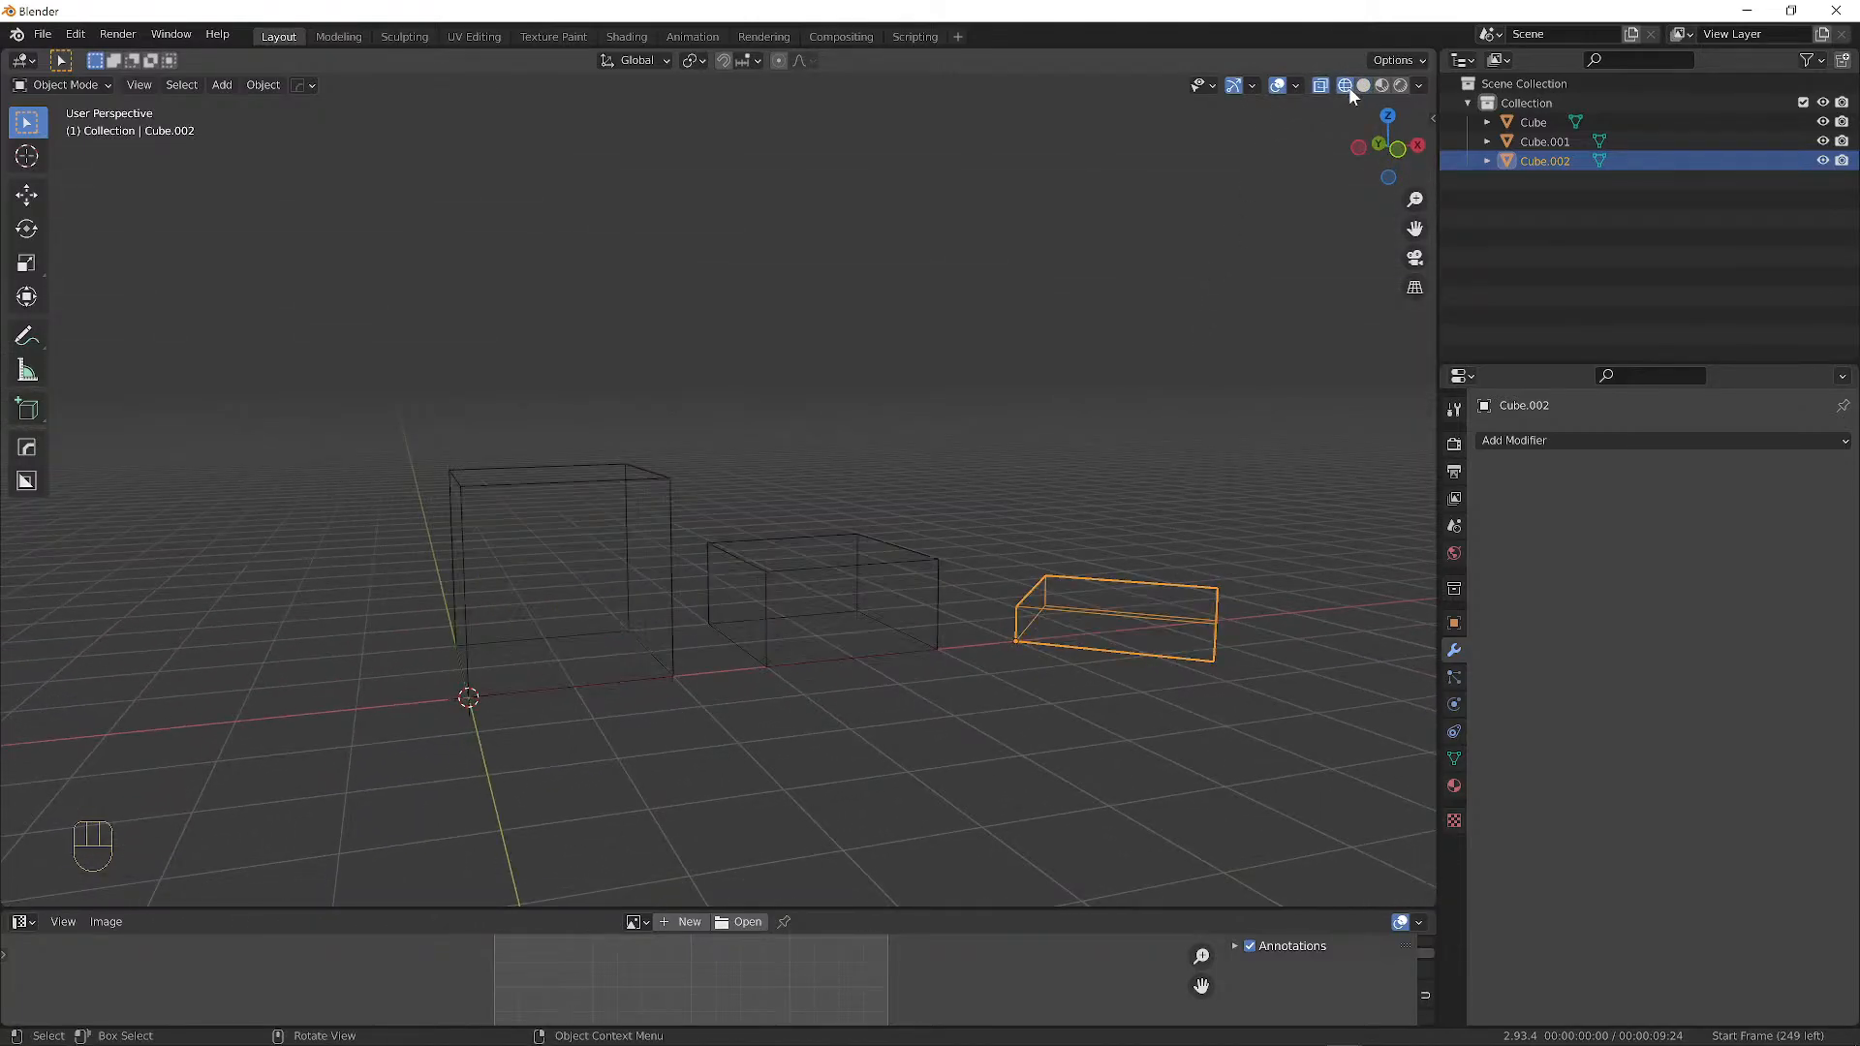
pyautogui.click(1365, 85)
pyautogui.click(1400, 85)
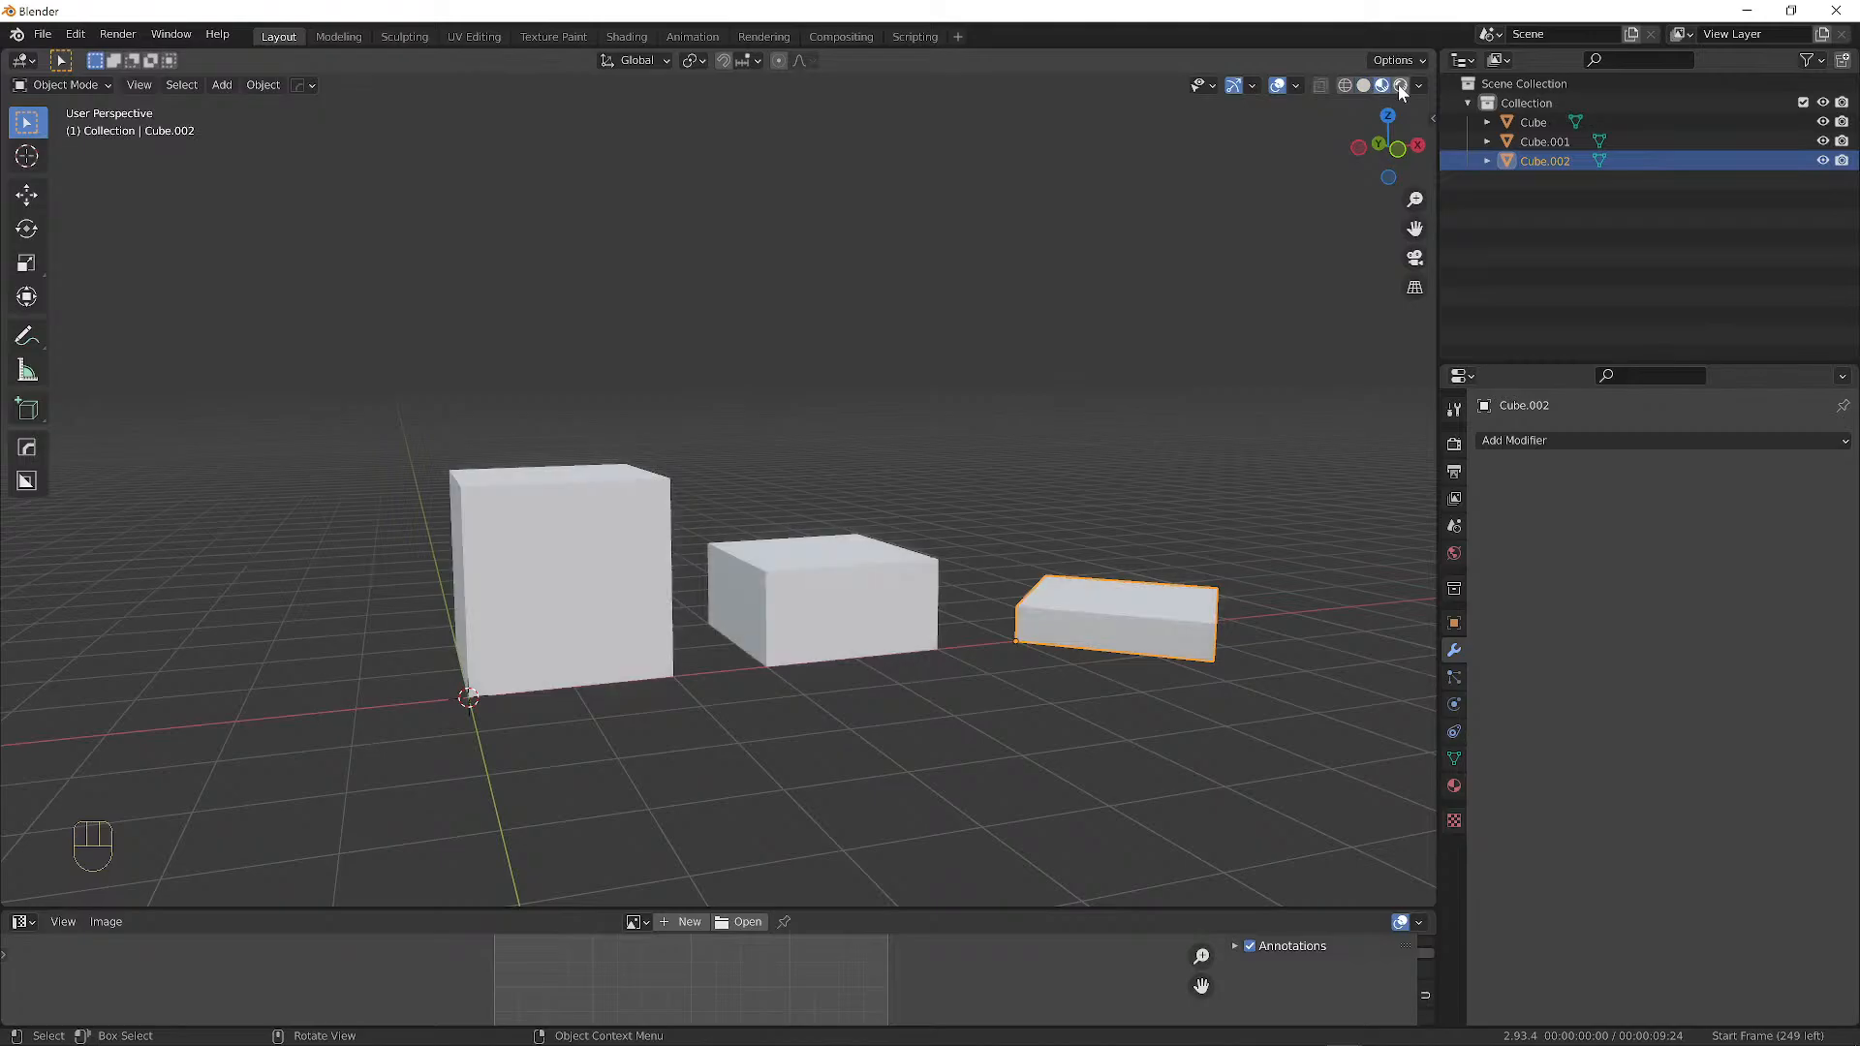
pyautogui.click(1345, 85)
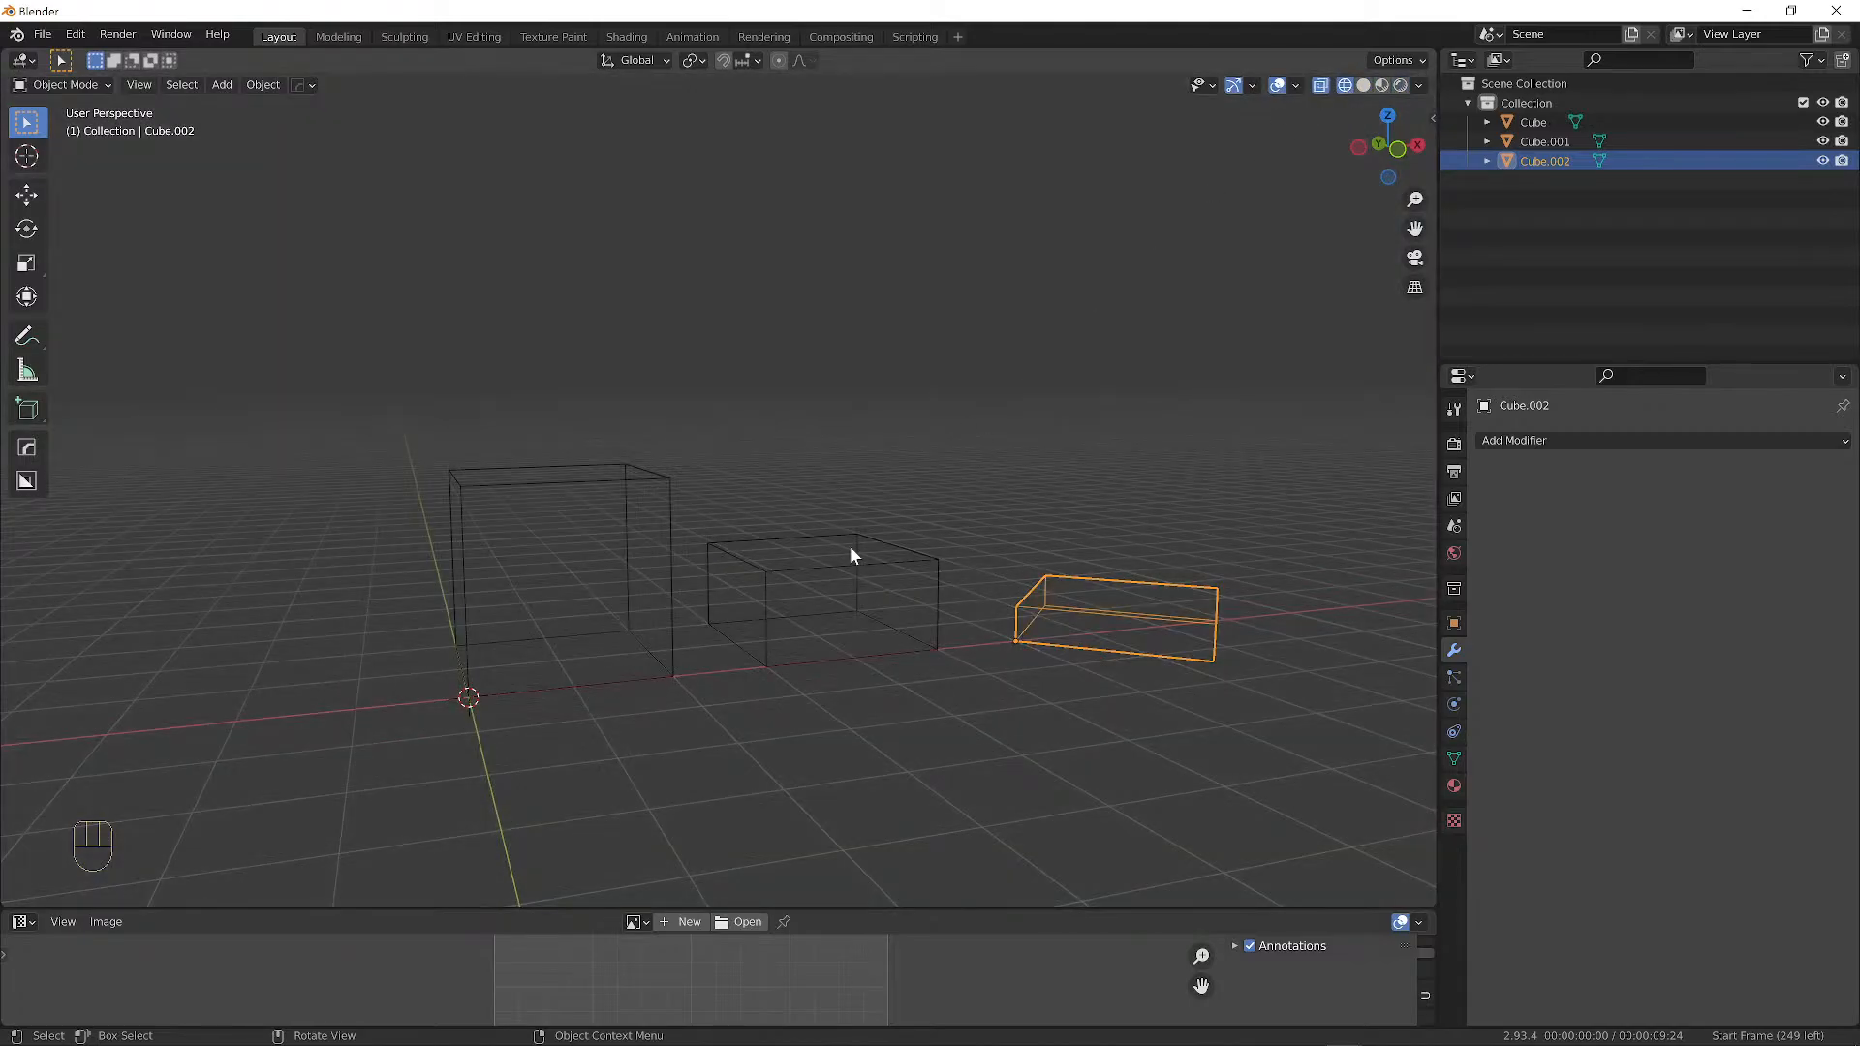
# Select Cube, Cube.001 and Cube.002, then switch the viewport to Solid shading.
pyautogui.click(762, 577)
pyautogui.click(631, 475)
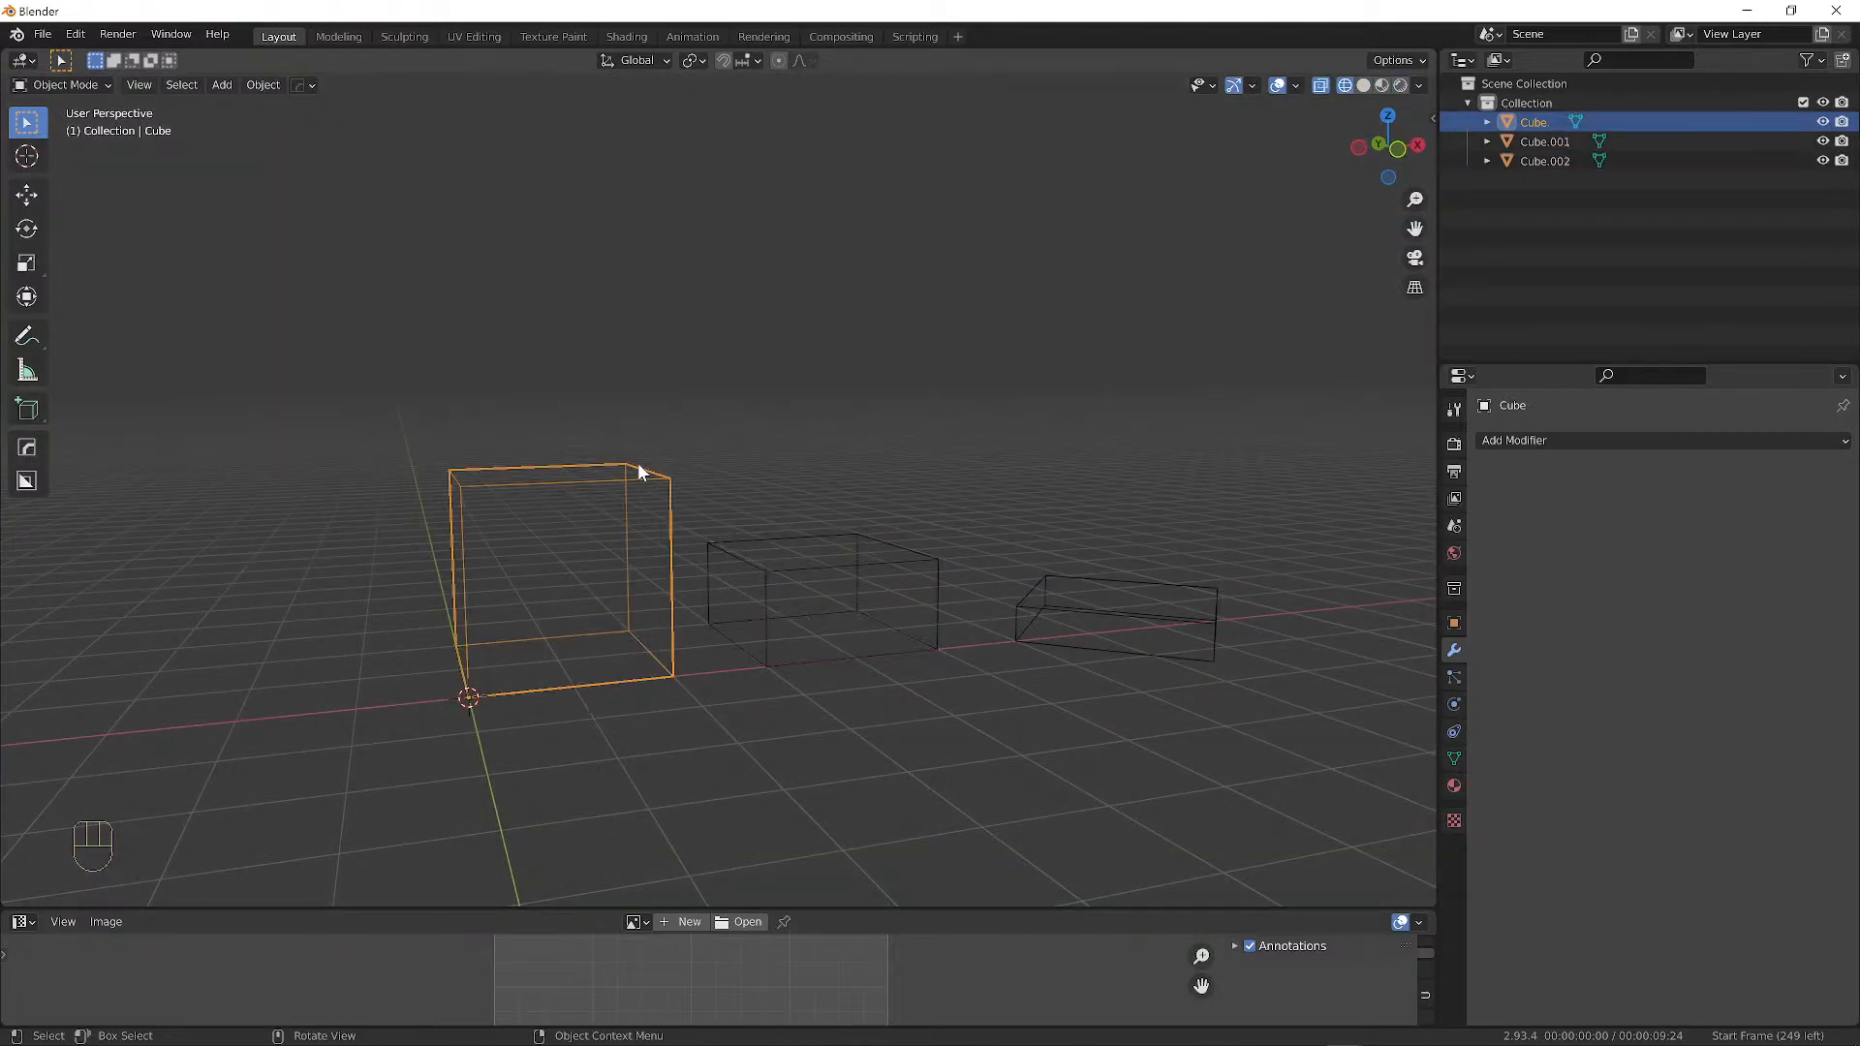
pyautogui.click(705, 546)
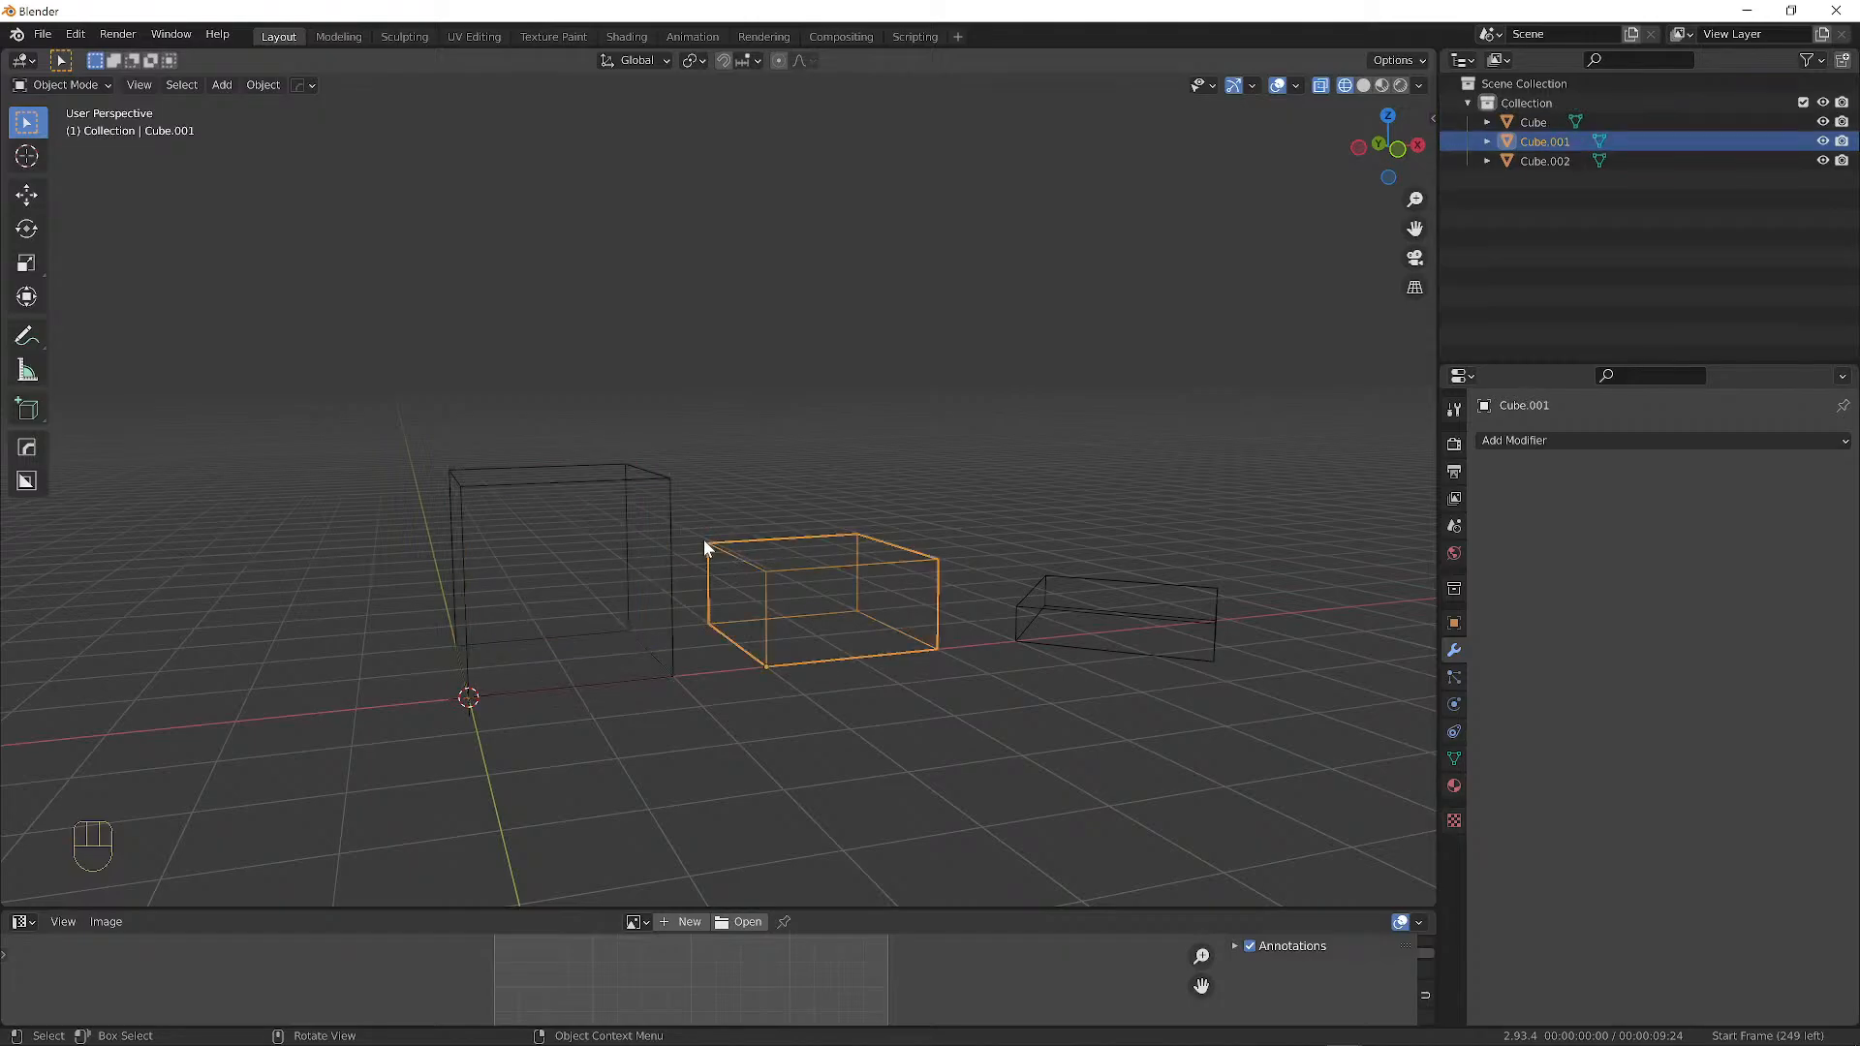
pyautogui.click(1034, 617)
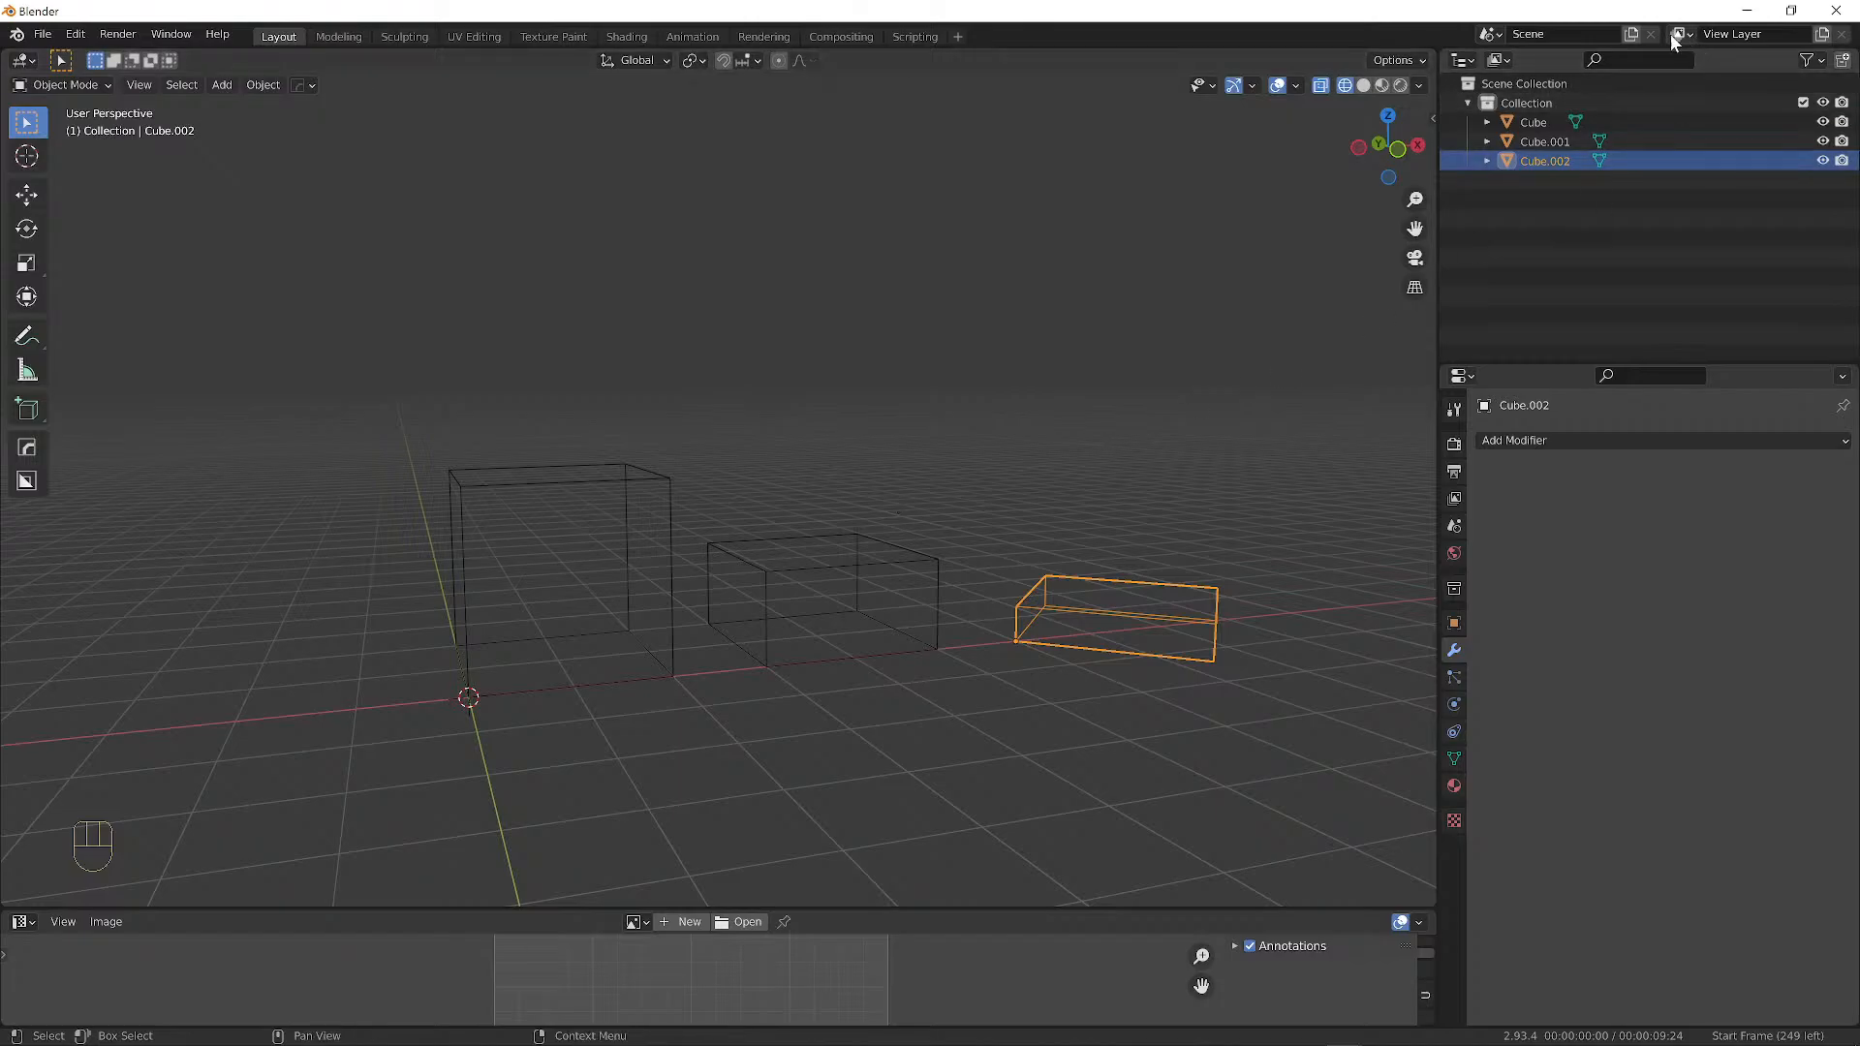
pyautogui.click(1347, 87)
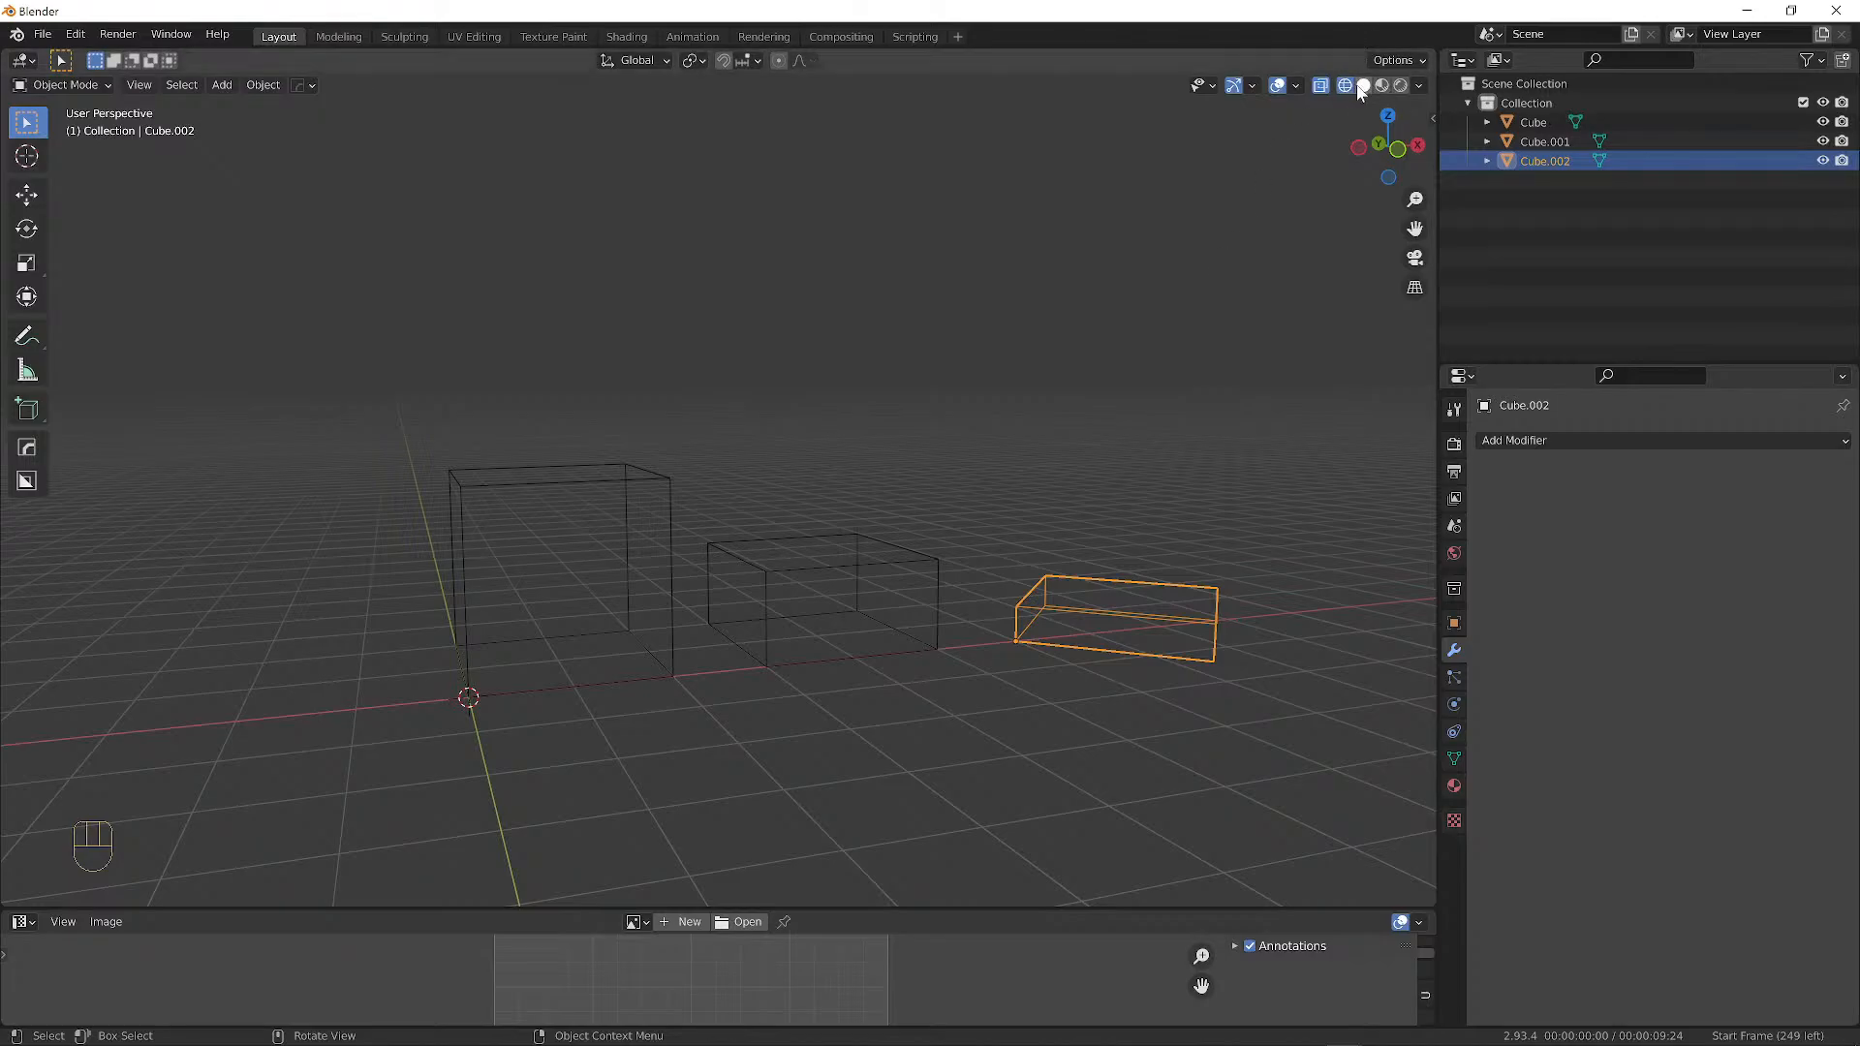
pyautogui.click(1365, 86)
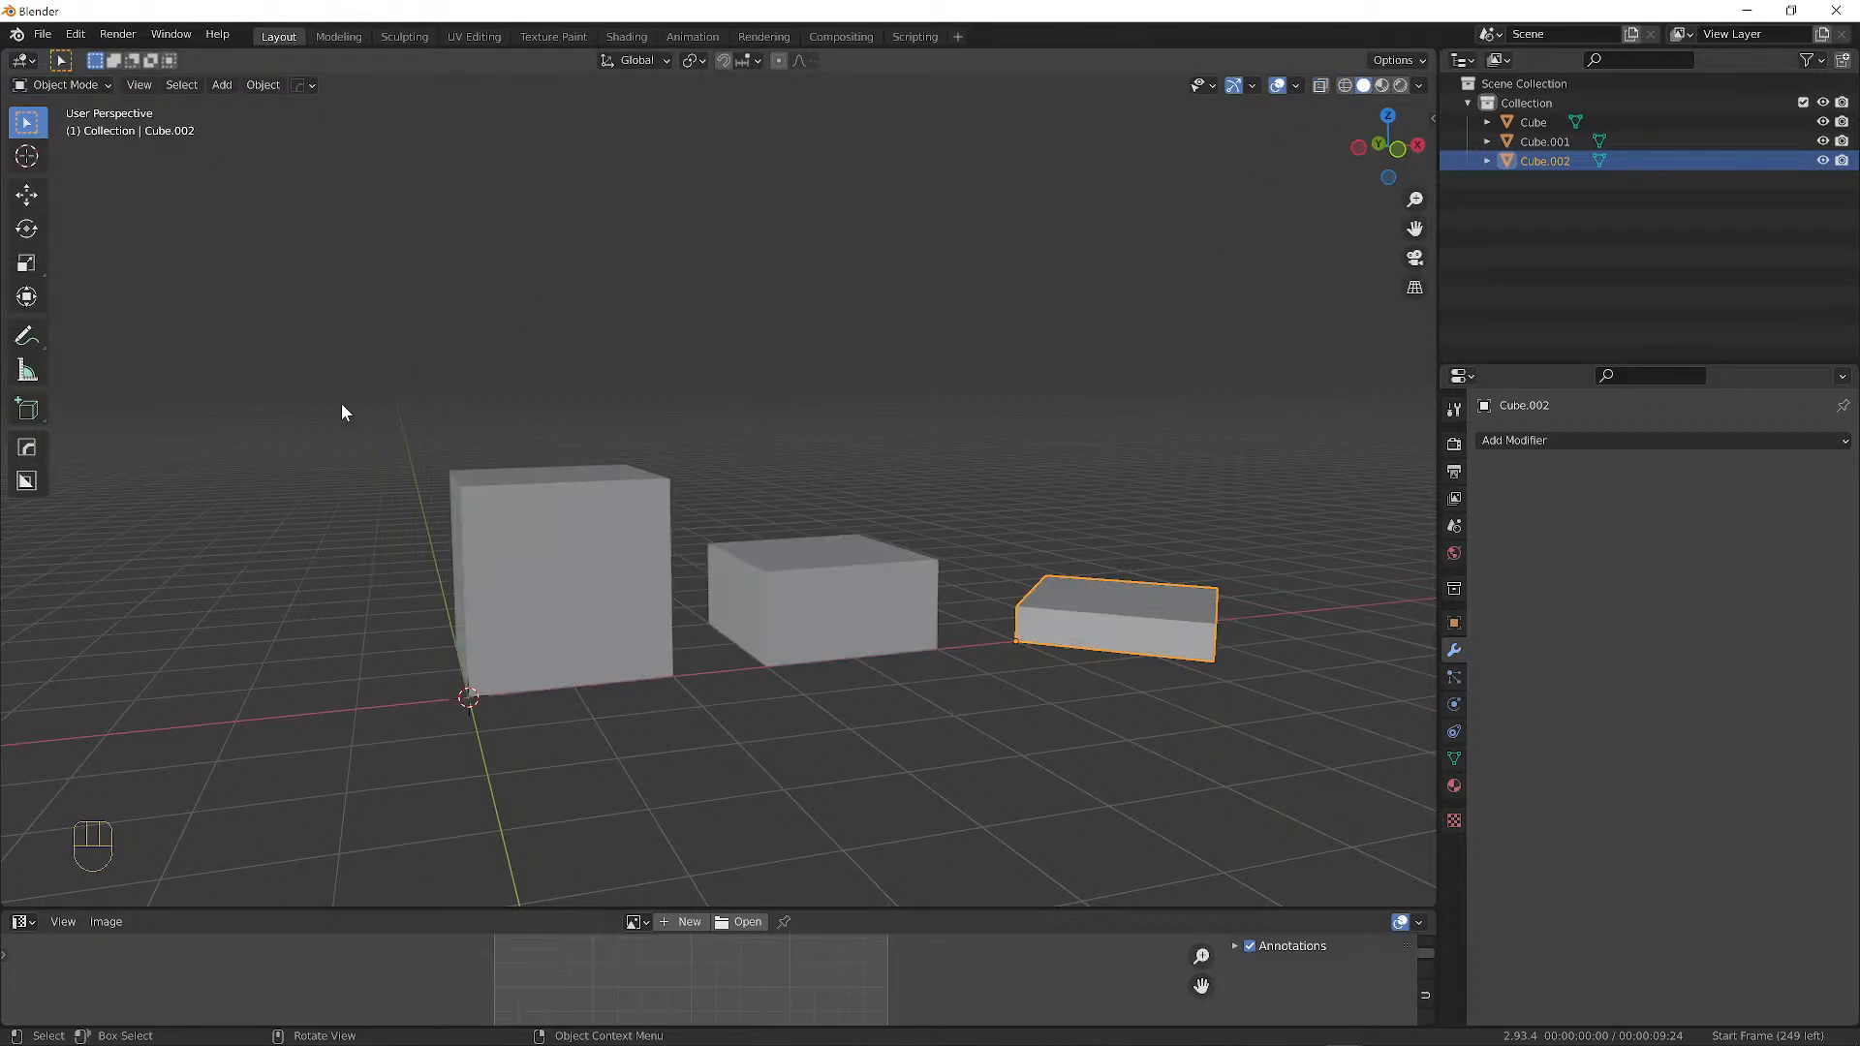
# Use Material Preview shading after briefly trying Rendered, viewing the boxes from a lower, flatter angle.
pyautogui.moveTo(926, 491)
pyautogui.mouseDown(button='middle')
pyautogui.moveTo(1092, 420)
pyautogui.moveTo(1291, 456)
pyautogui.moveTo(83, 461)
pyautogui.moveTo(1150, 420)
pyautogui.moveTo(1008, 448)
pyautogui.moveTo(1037, 438)
pyautogui.moveTo(922, 428)
pyautogui.moveTo(1059, 378)
pyautogui.mouseUp(button='middle')
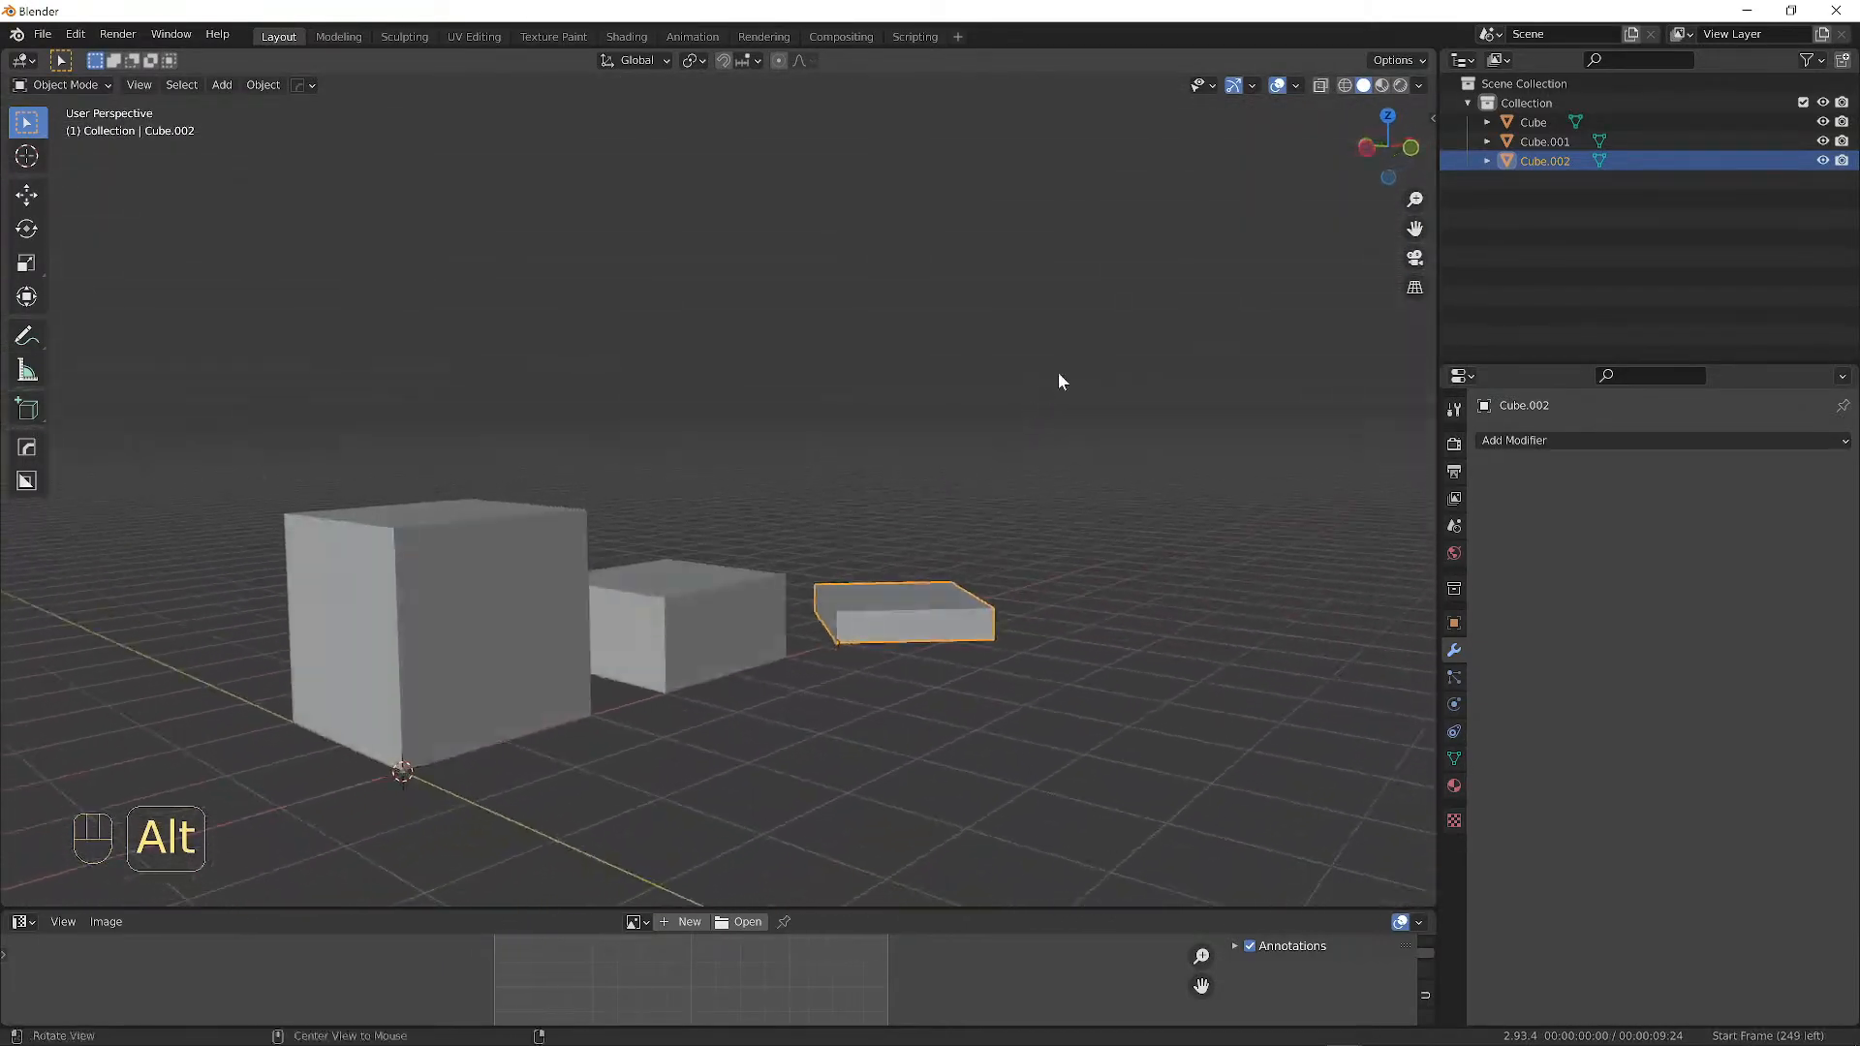
pyautogui.click(1381, 86)
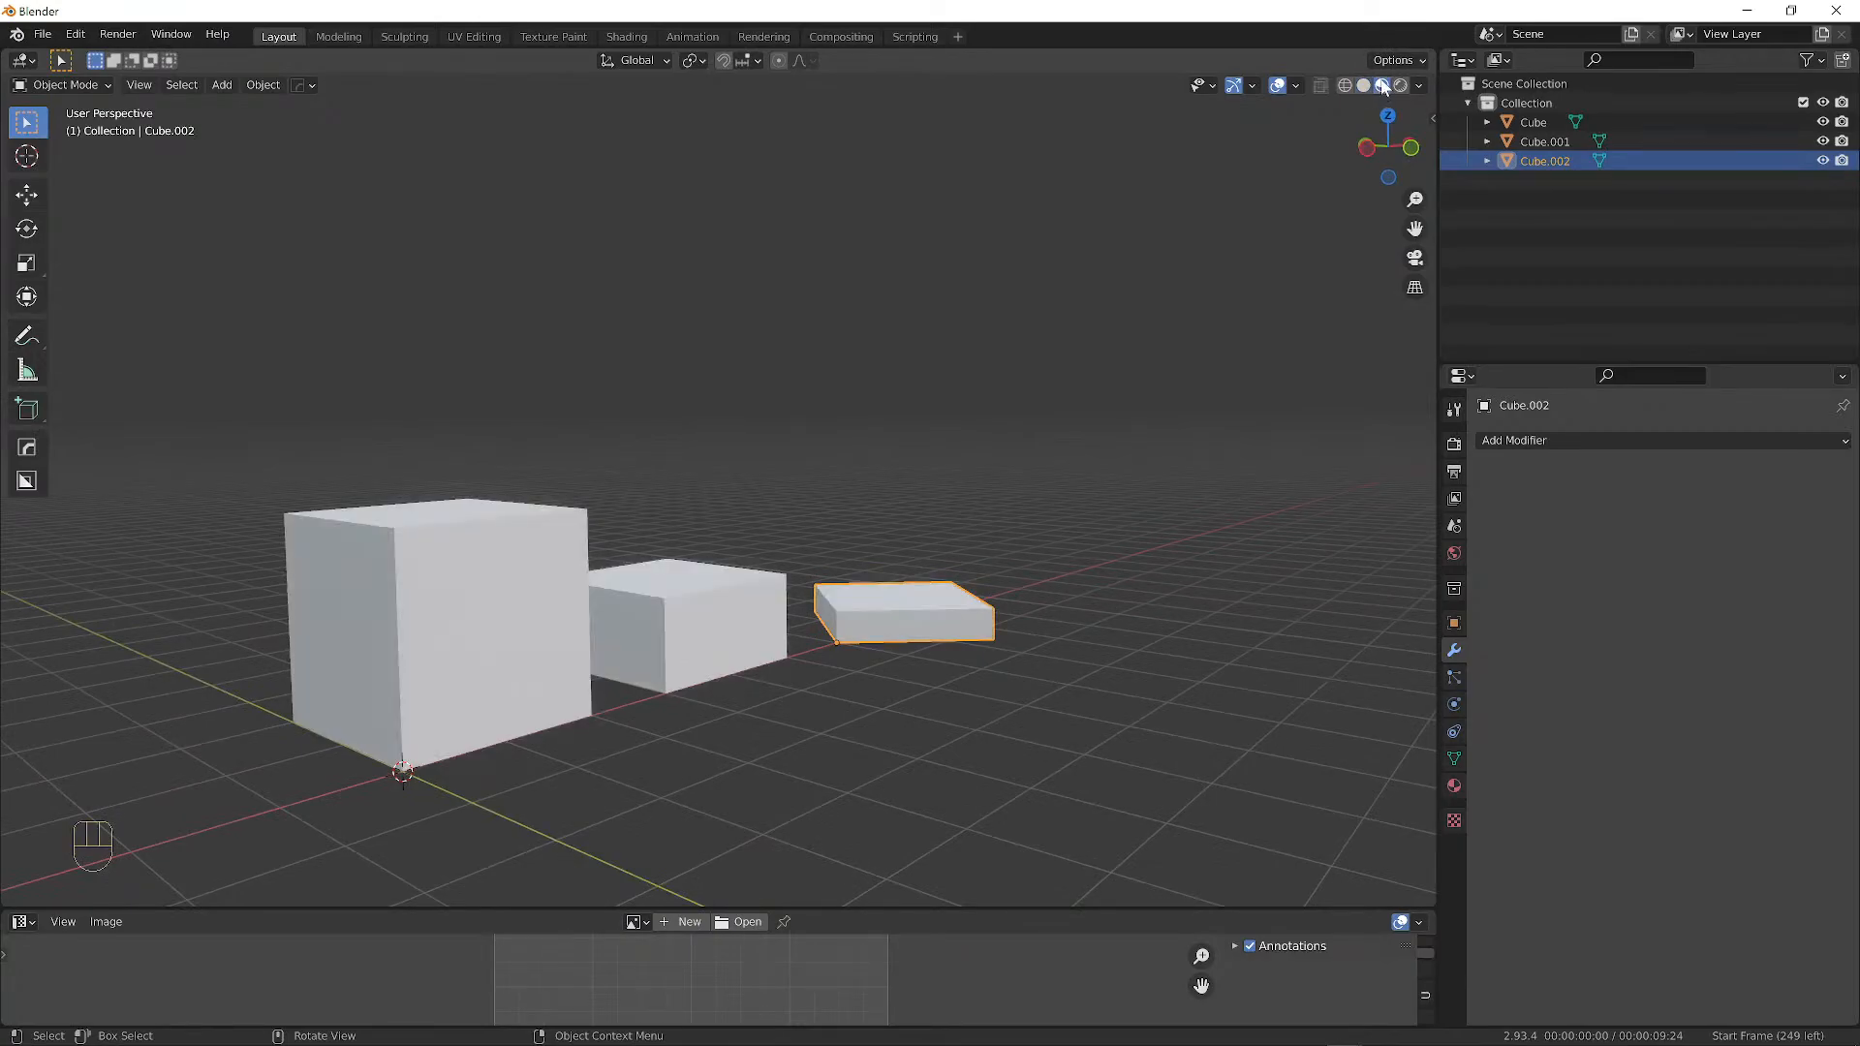
pyautogui.keyDown('alt'); pyautogui.moveTo(1007, 495); pyautogui.dragTo(949, 506, button='middle'); pyautogui.keyUp('alt')
pyautogui.moveTo(968, 505); pyautogui.dragTo(981, 501, button='middle')
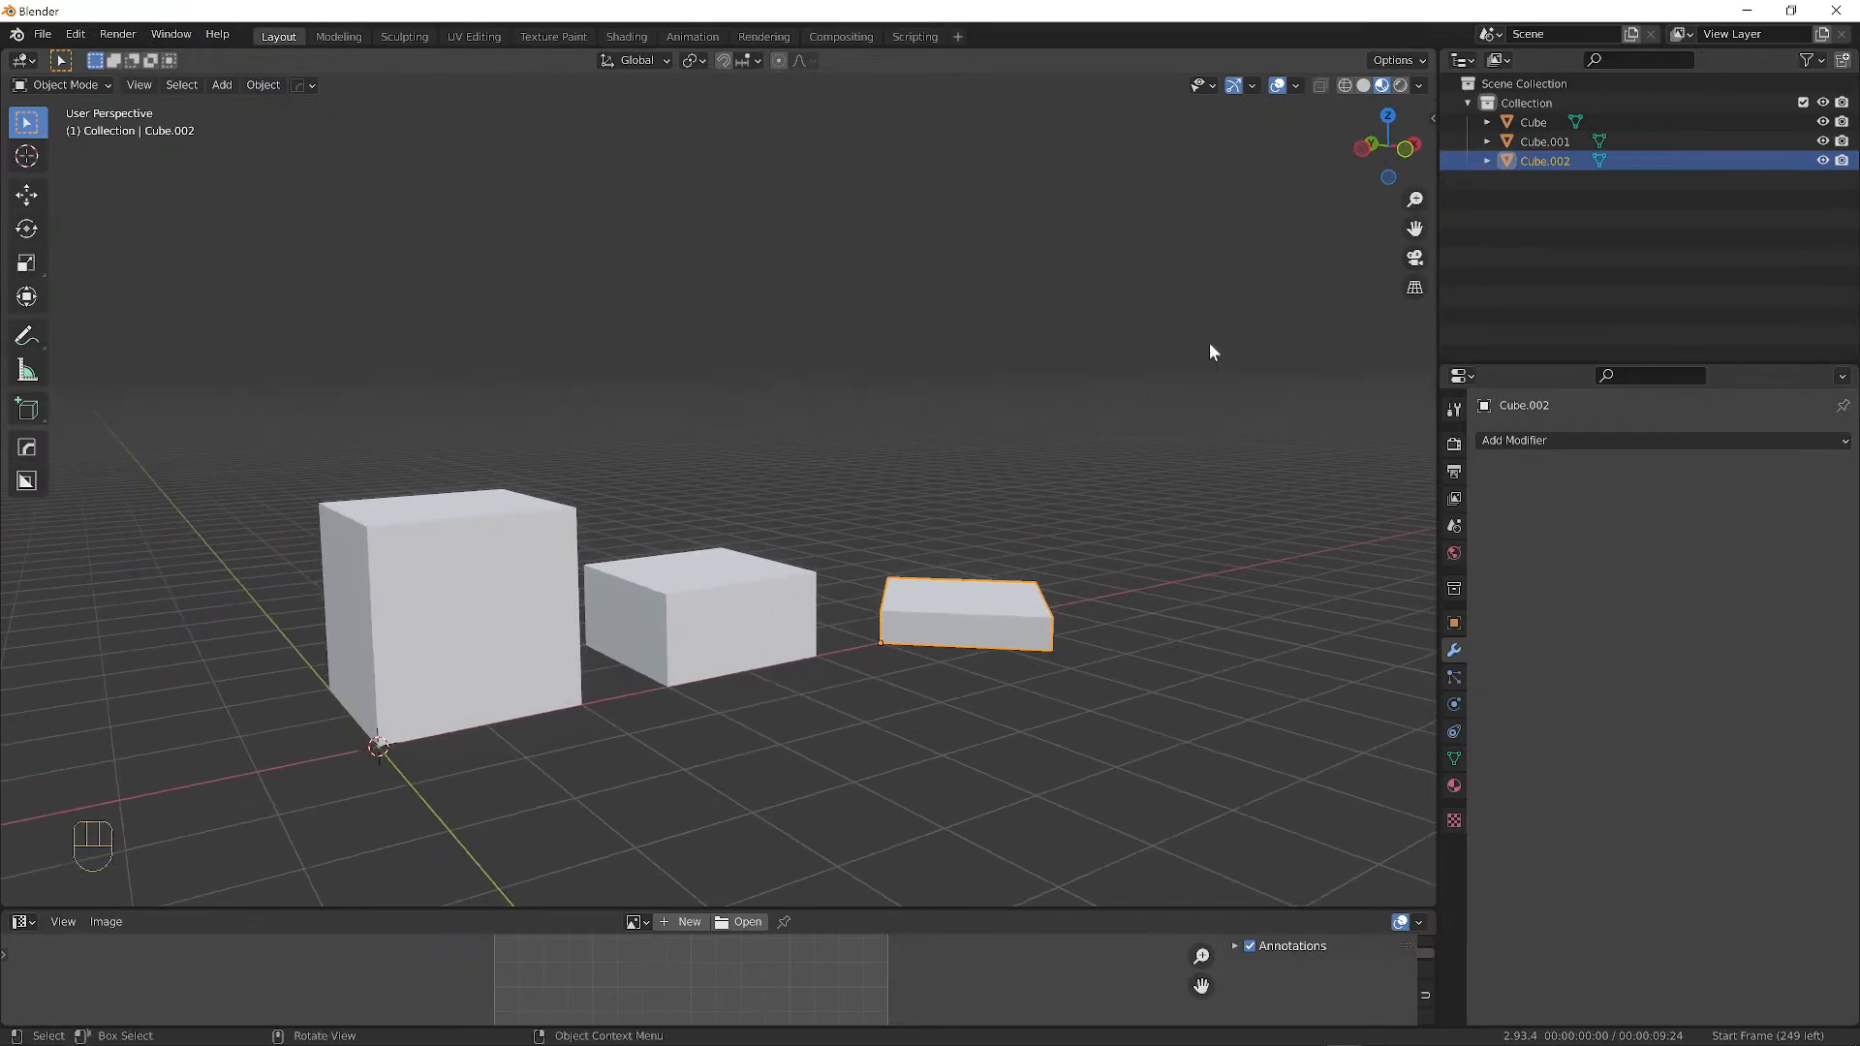
pyautogui.click(1401, 86)
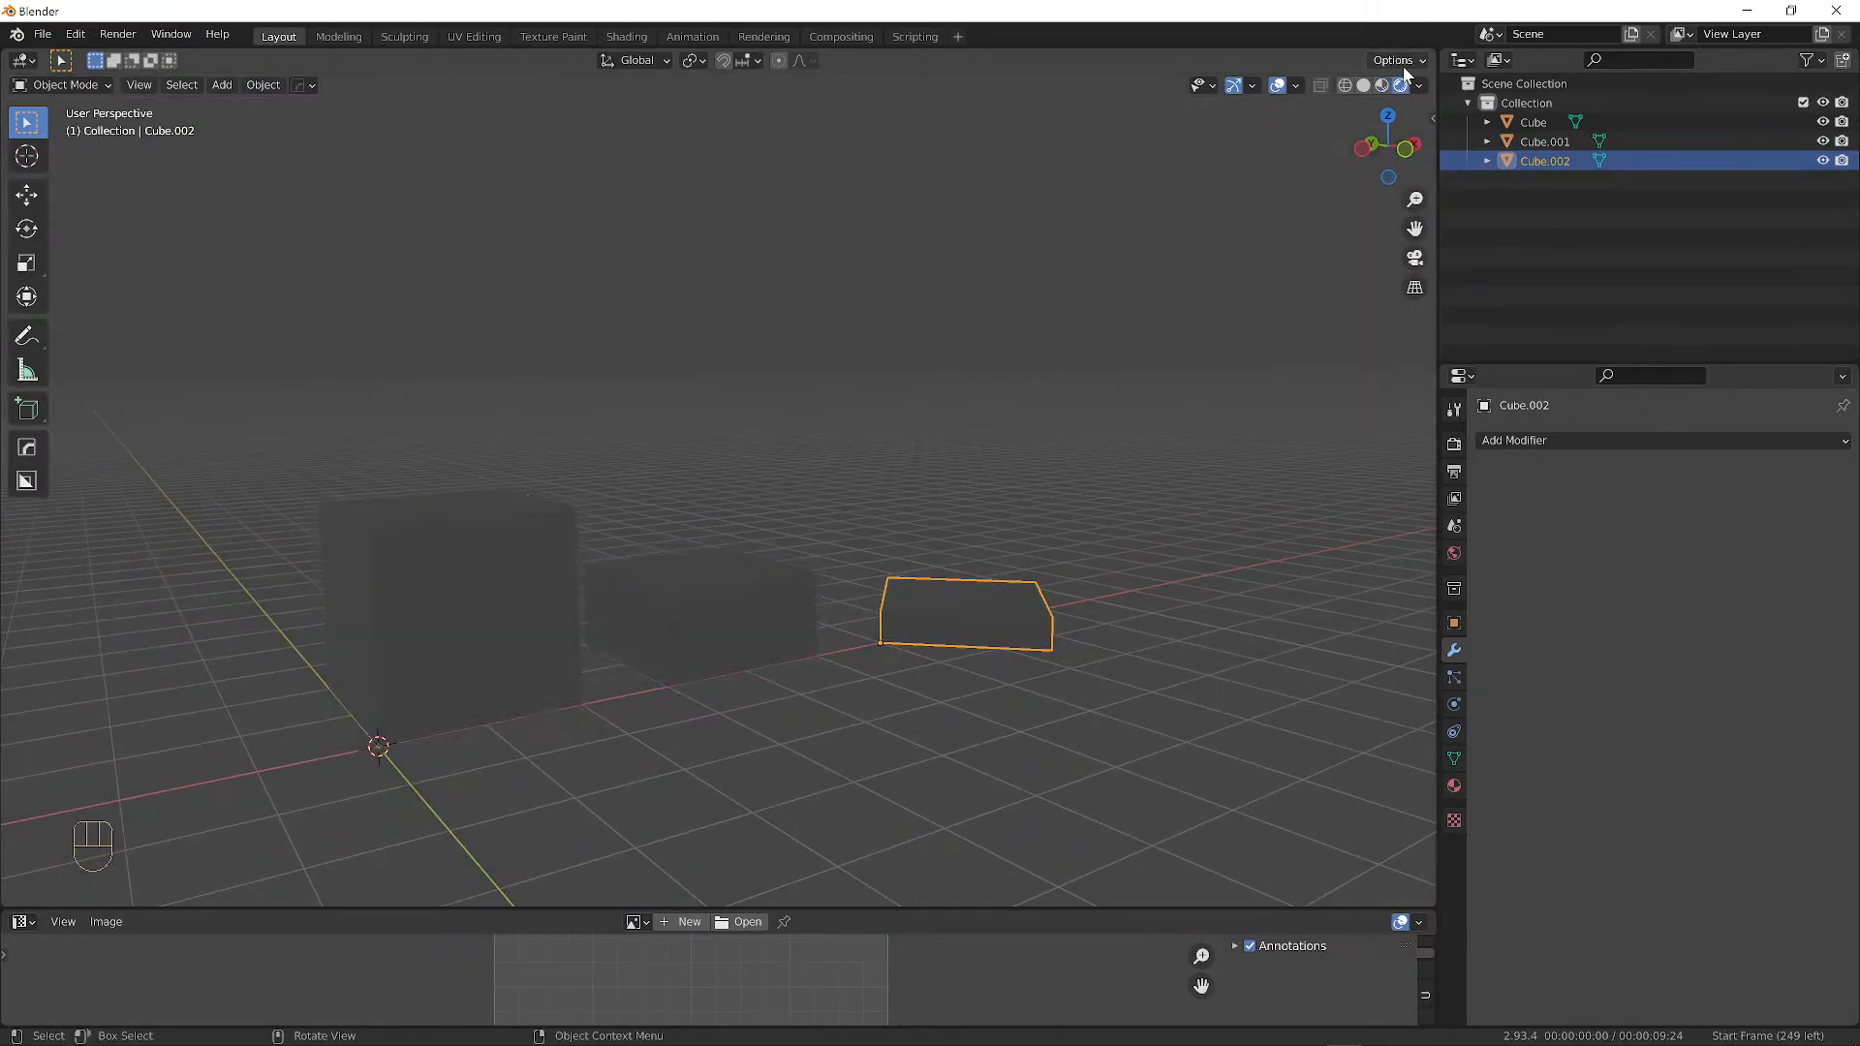
pyautogui.click(1381, 85)
pyautogui.moveTo(757, 492)
pyautogui.mouseDown(button='middle')
pyautogui.moveTo(352, 486)
pyautogui.moveTo(702, 523)
pyautogui.moveTo(368, 87)
pyautogui.mouseUp(button='middle')
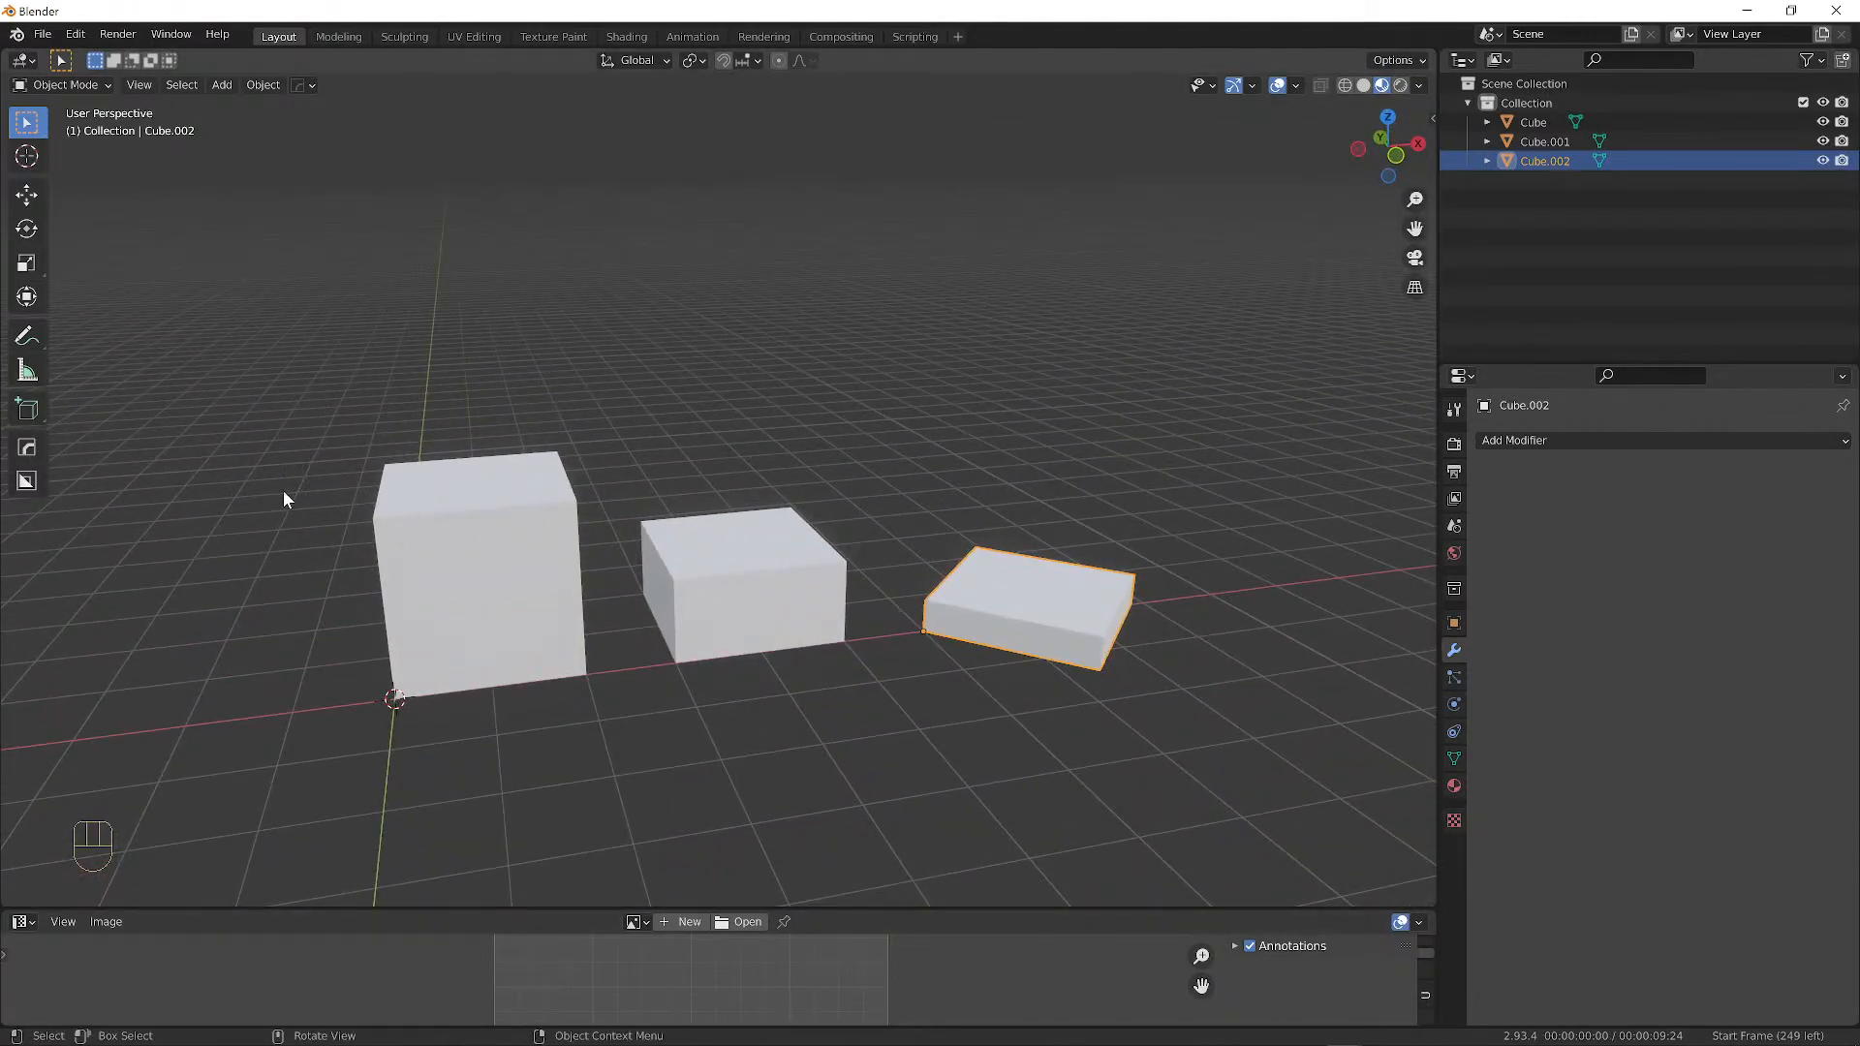
pyautogui.moveTo(284, 499); pyautogui.dragTo(237, 271, button='middle')
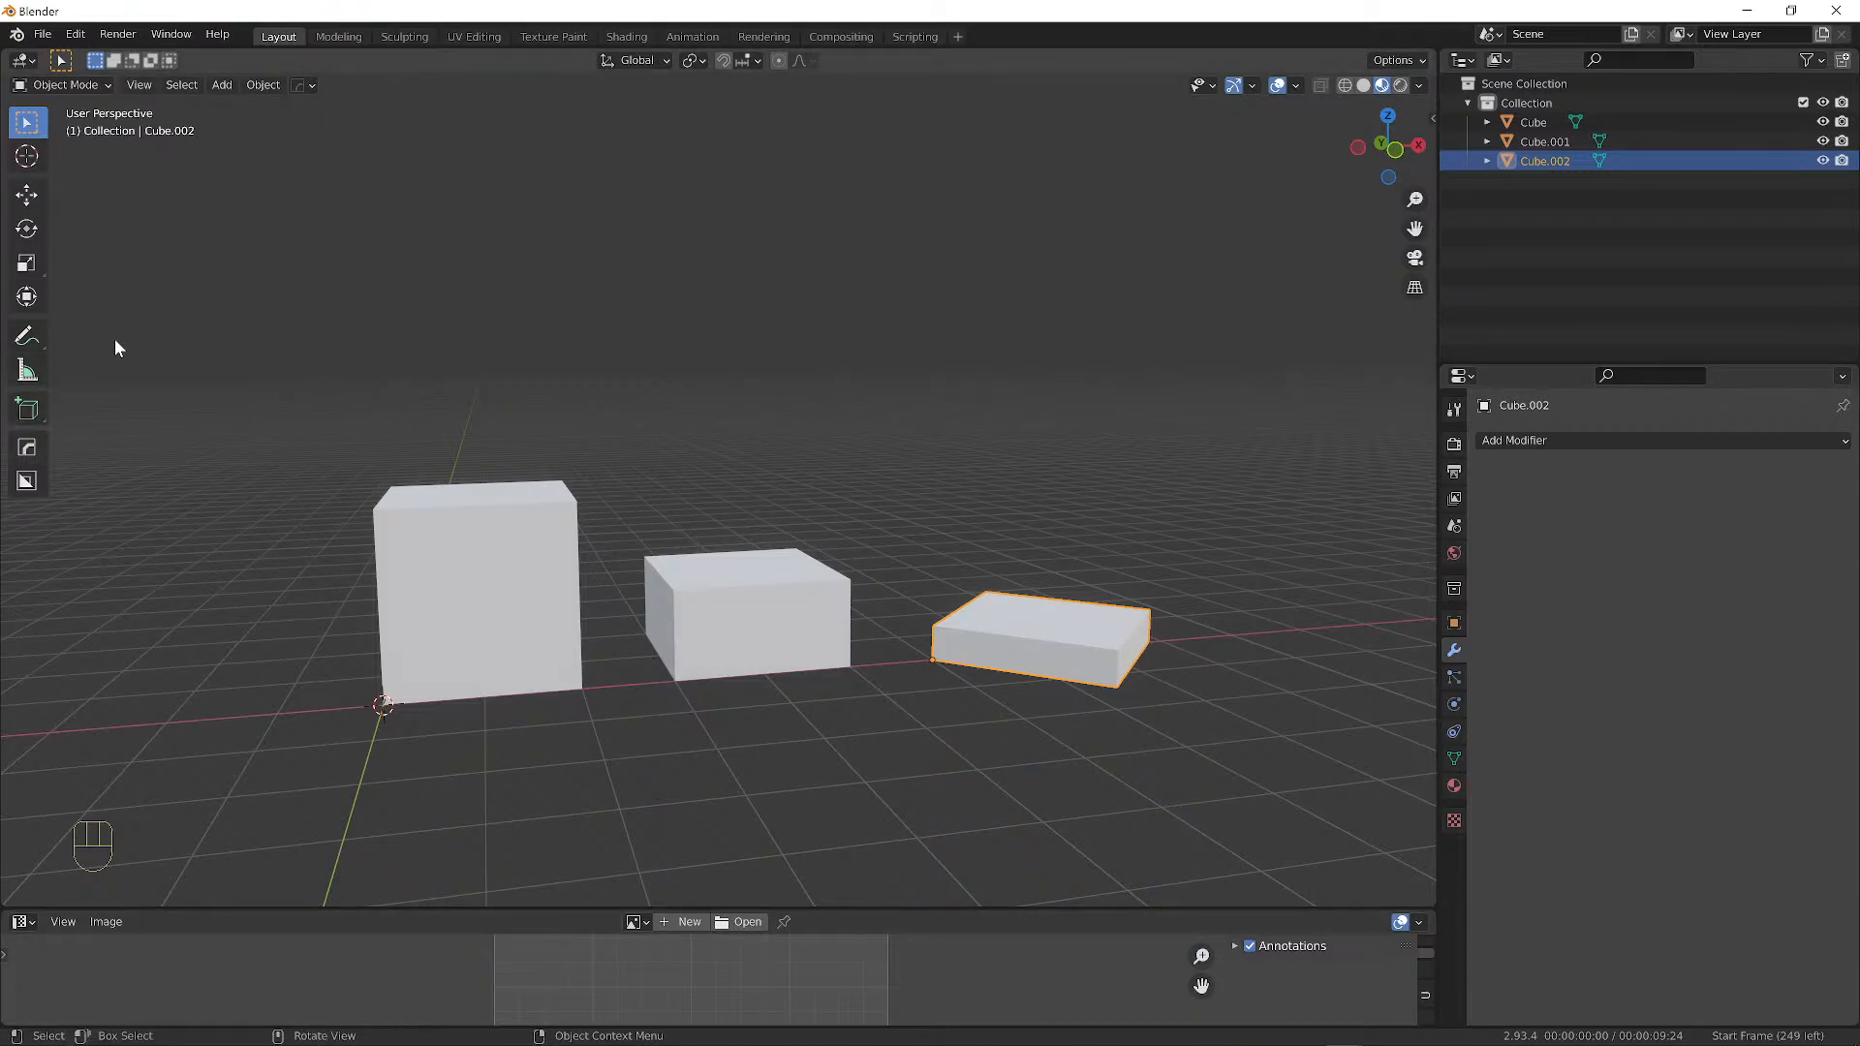
pyautogui.moveTo(260, 405); pyautogui.dragTo(314, 387, button='middle')
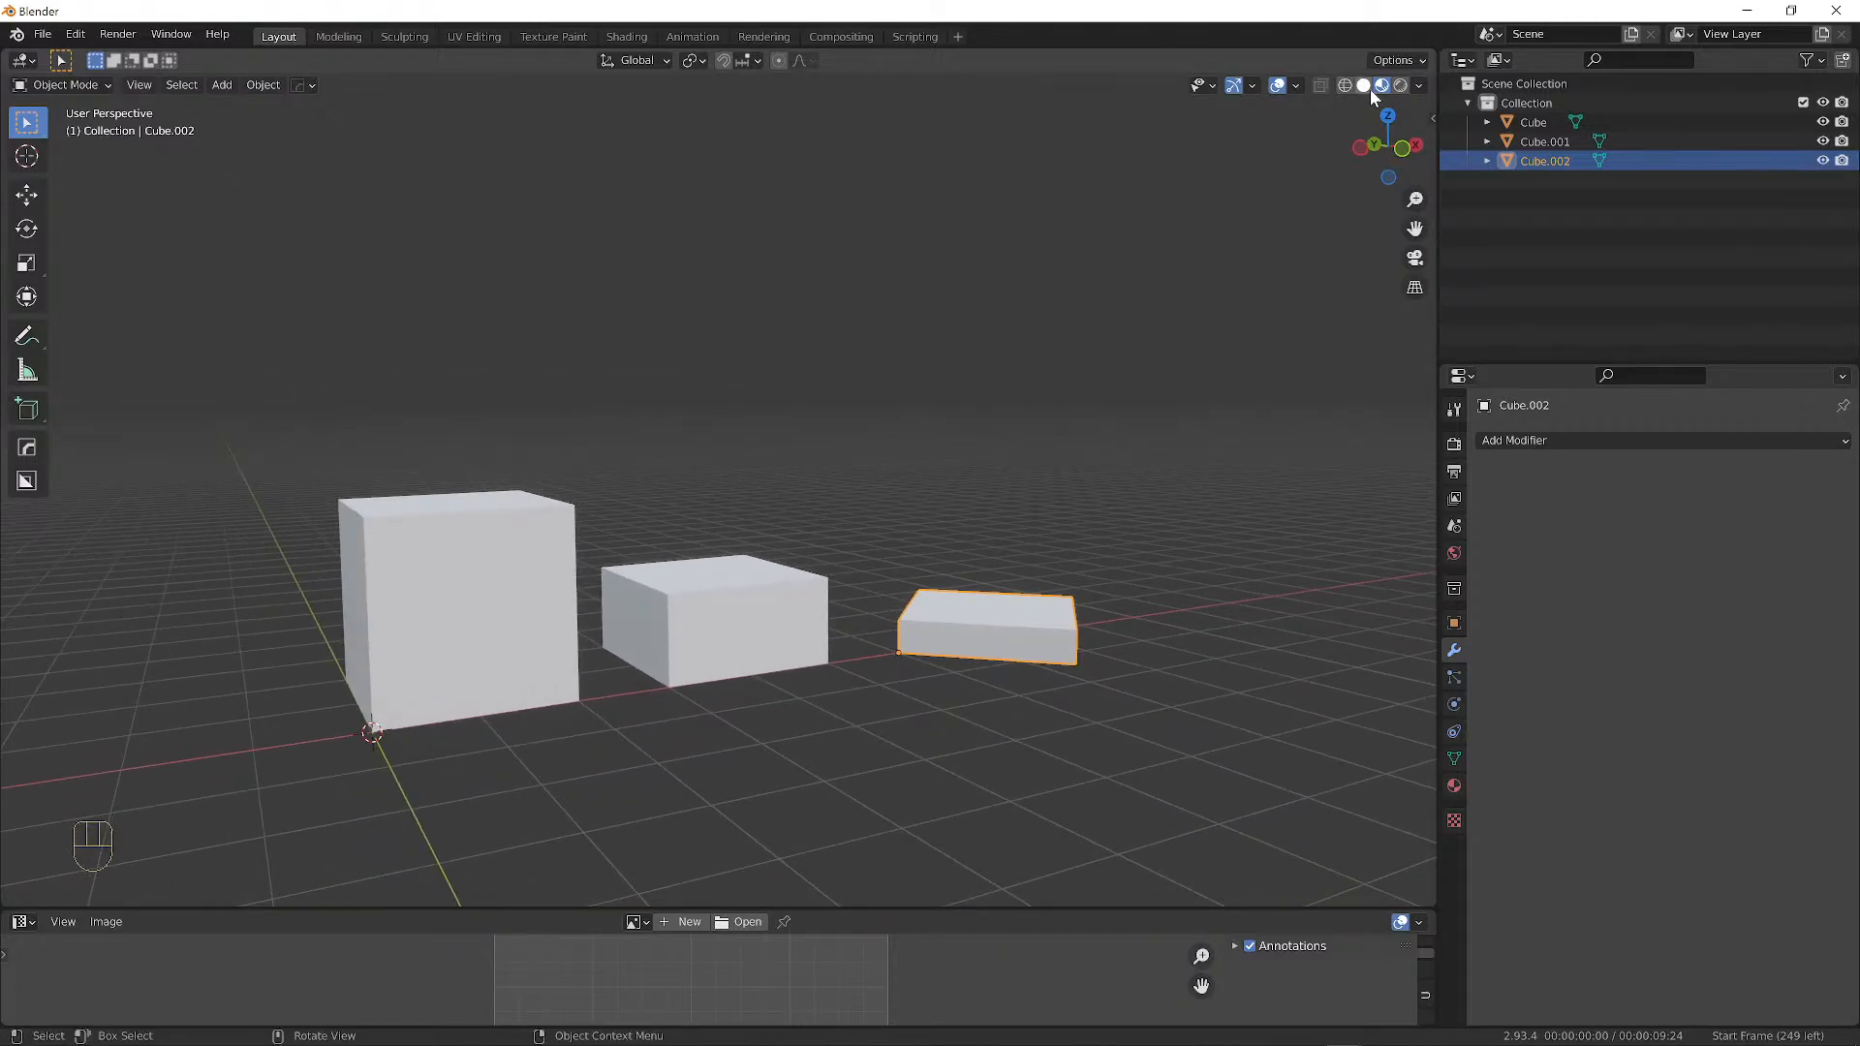
# Browse the studio-light preferences from the shading popover, then switch the viewport to Rendered shading.
pyautogui.click(1418, 86)
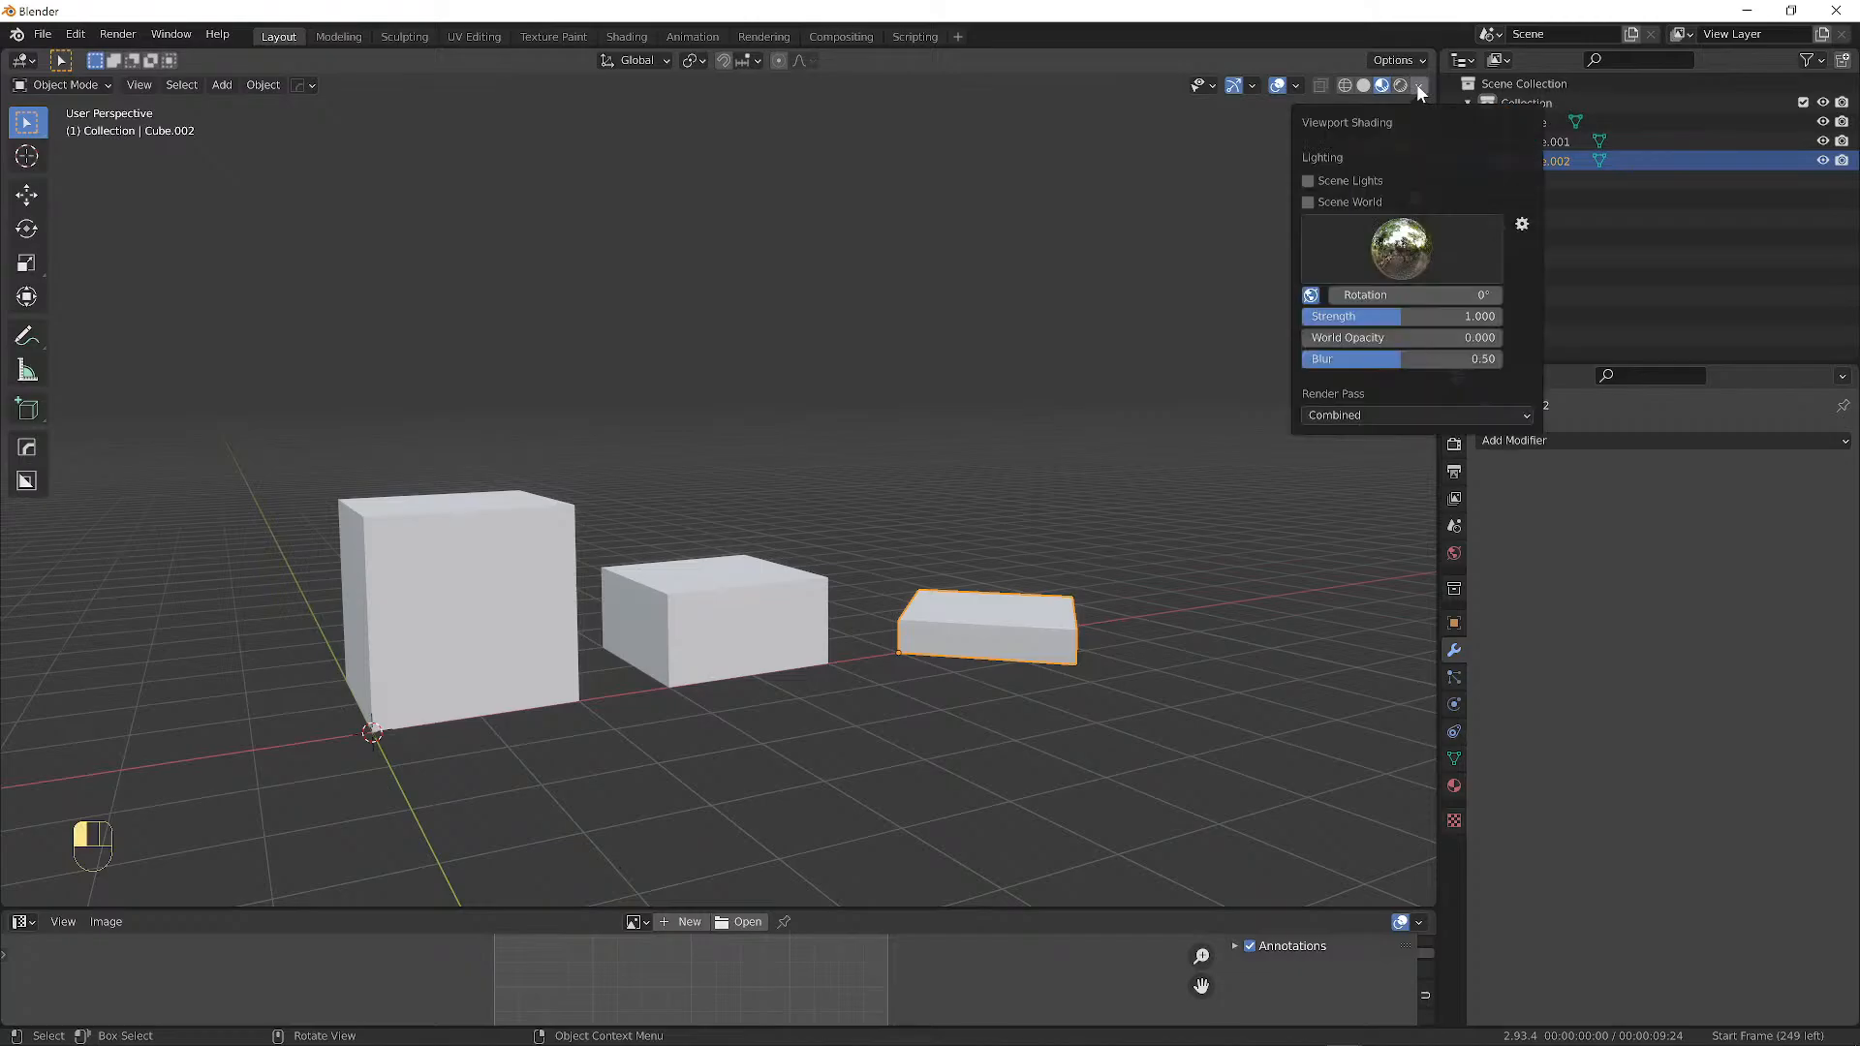
pyautogui.click(1522, 224)
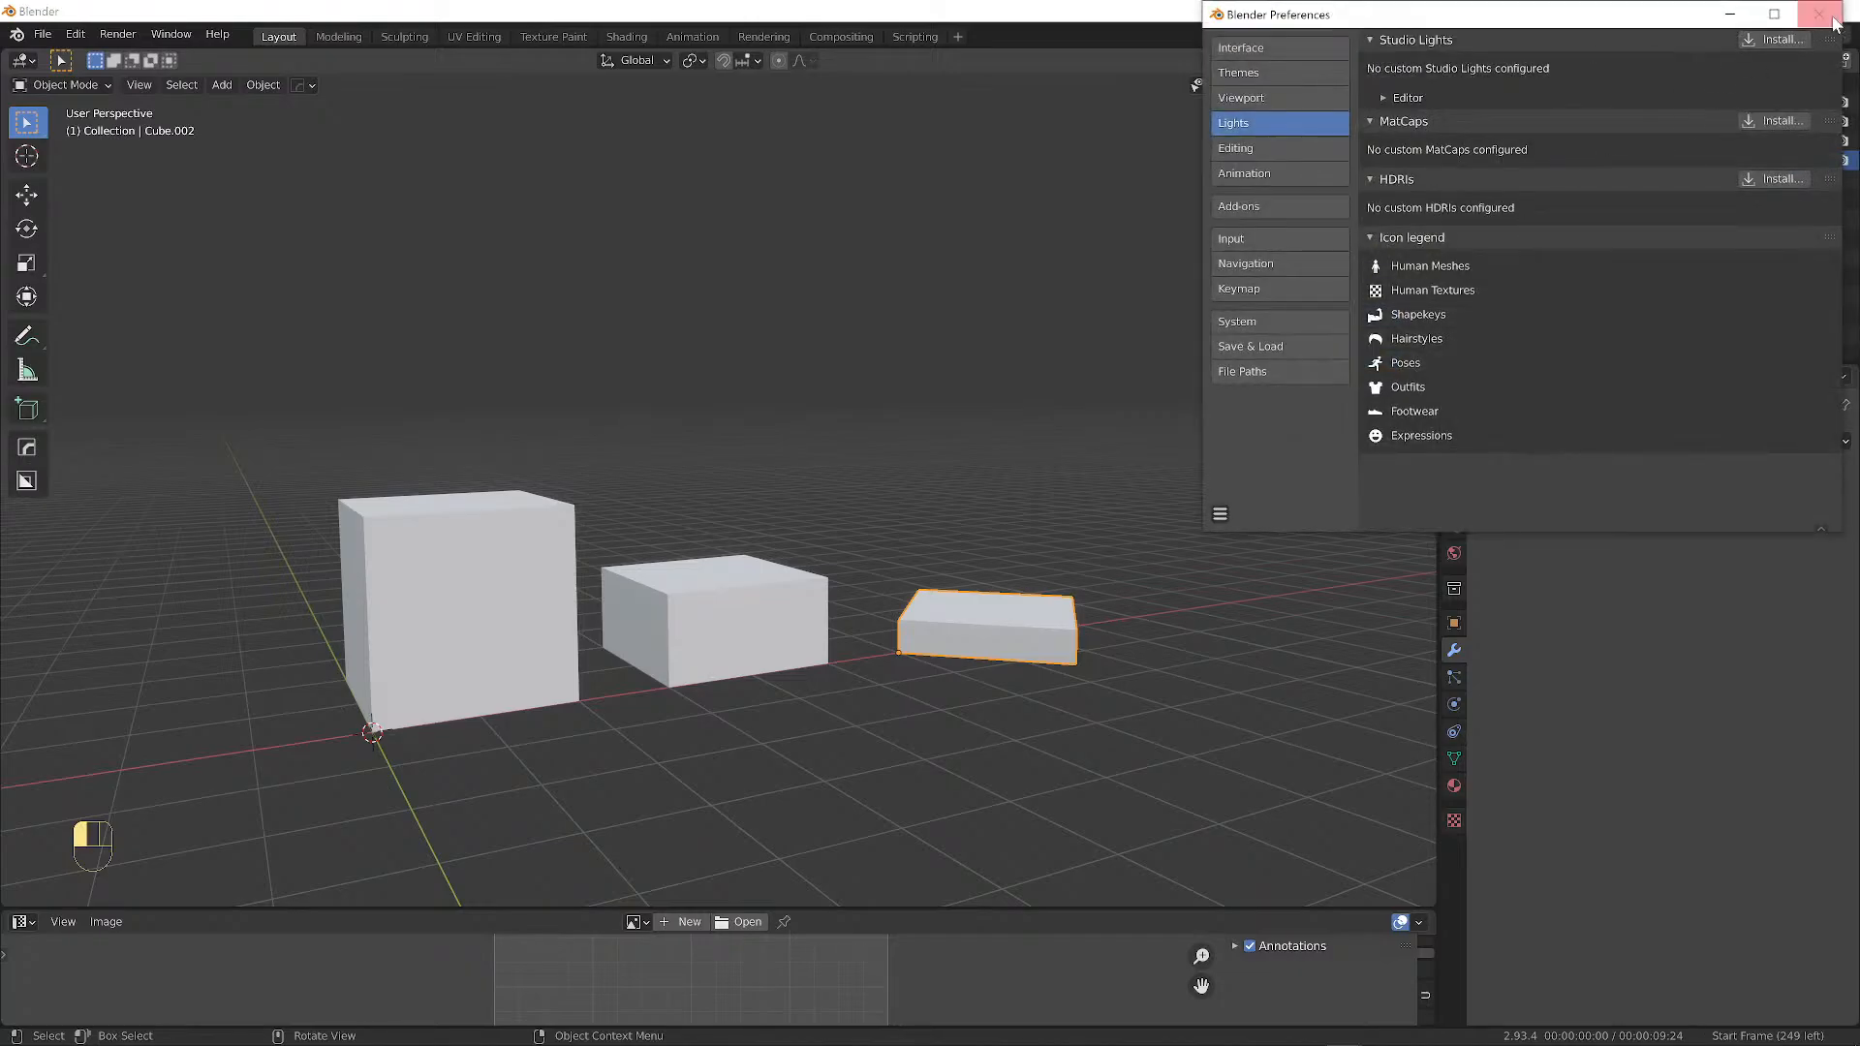
pyautogui.click(1384, 98)
pyautogui.click(1384, 99)
pyautogui.click(1371, 180)
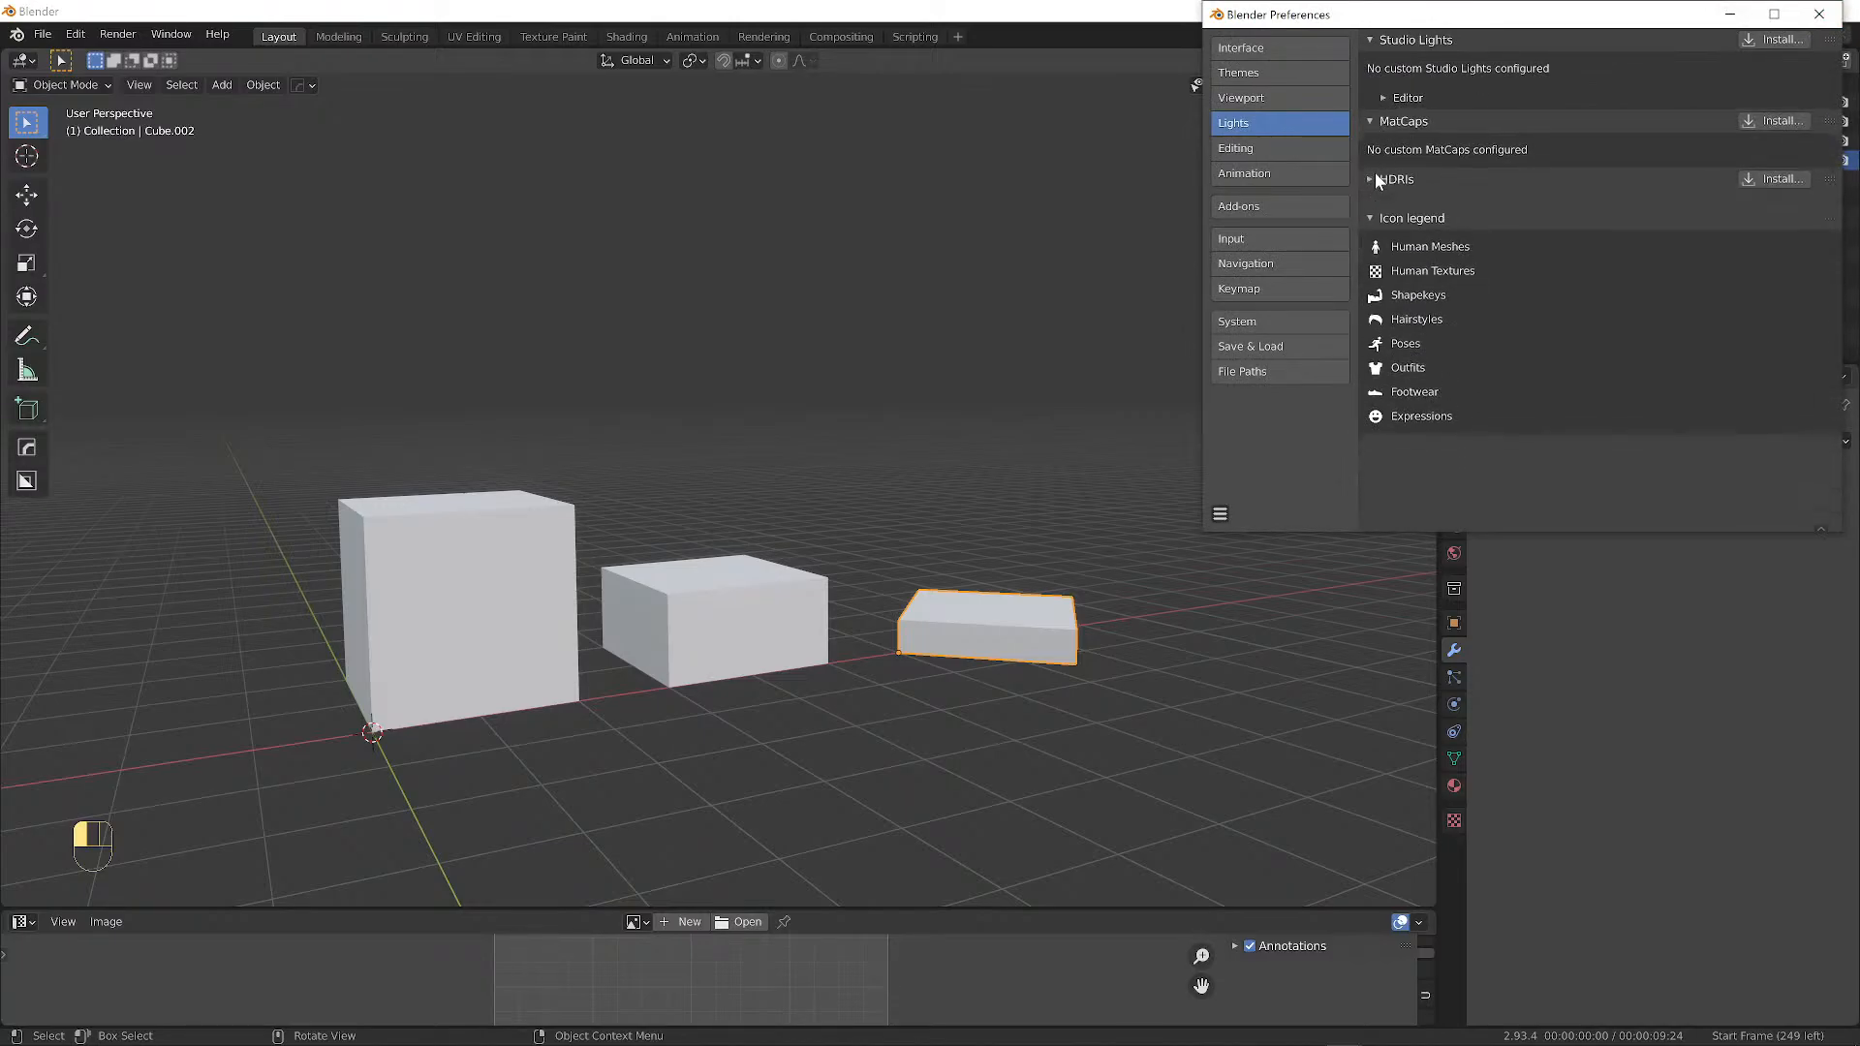
pyautogui.click(1375, 174)
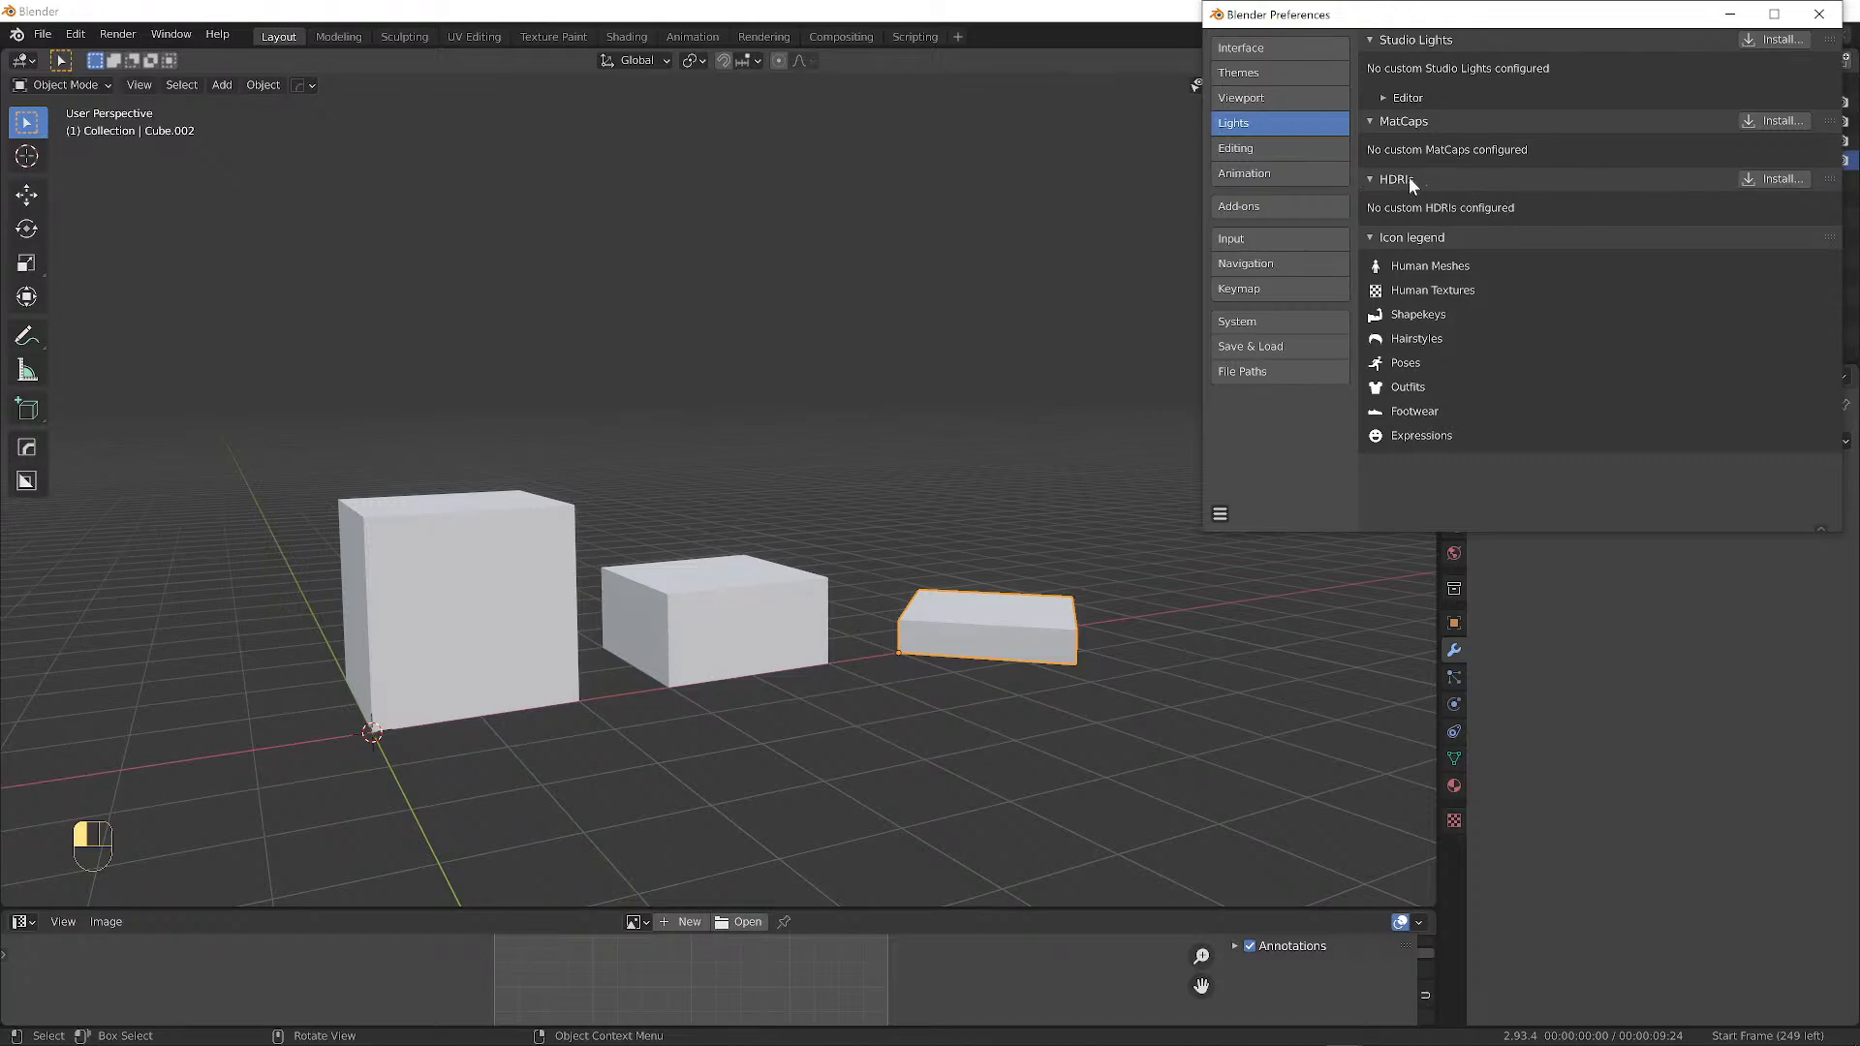
pyautogui.click(1819, 14)
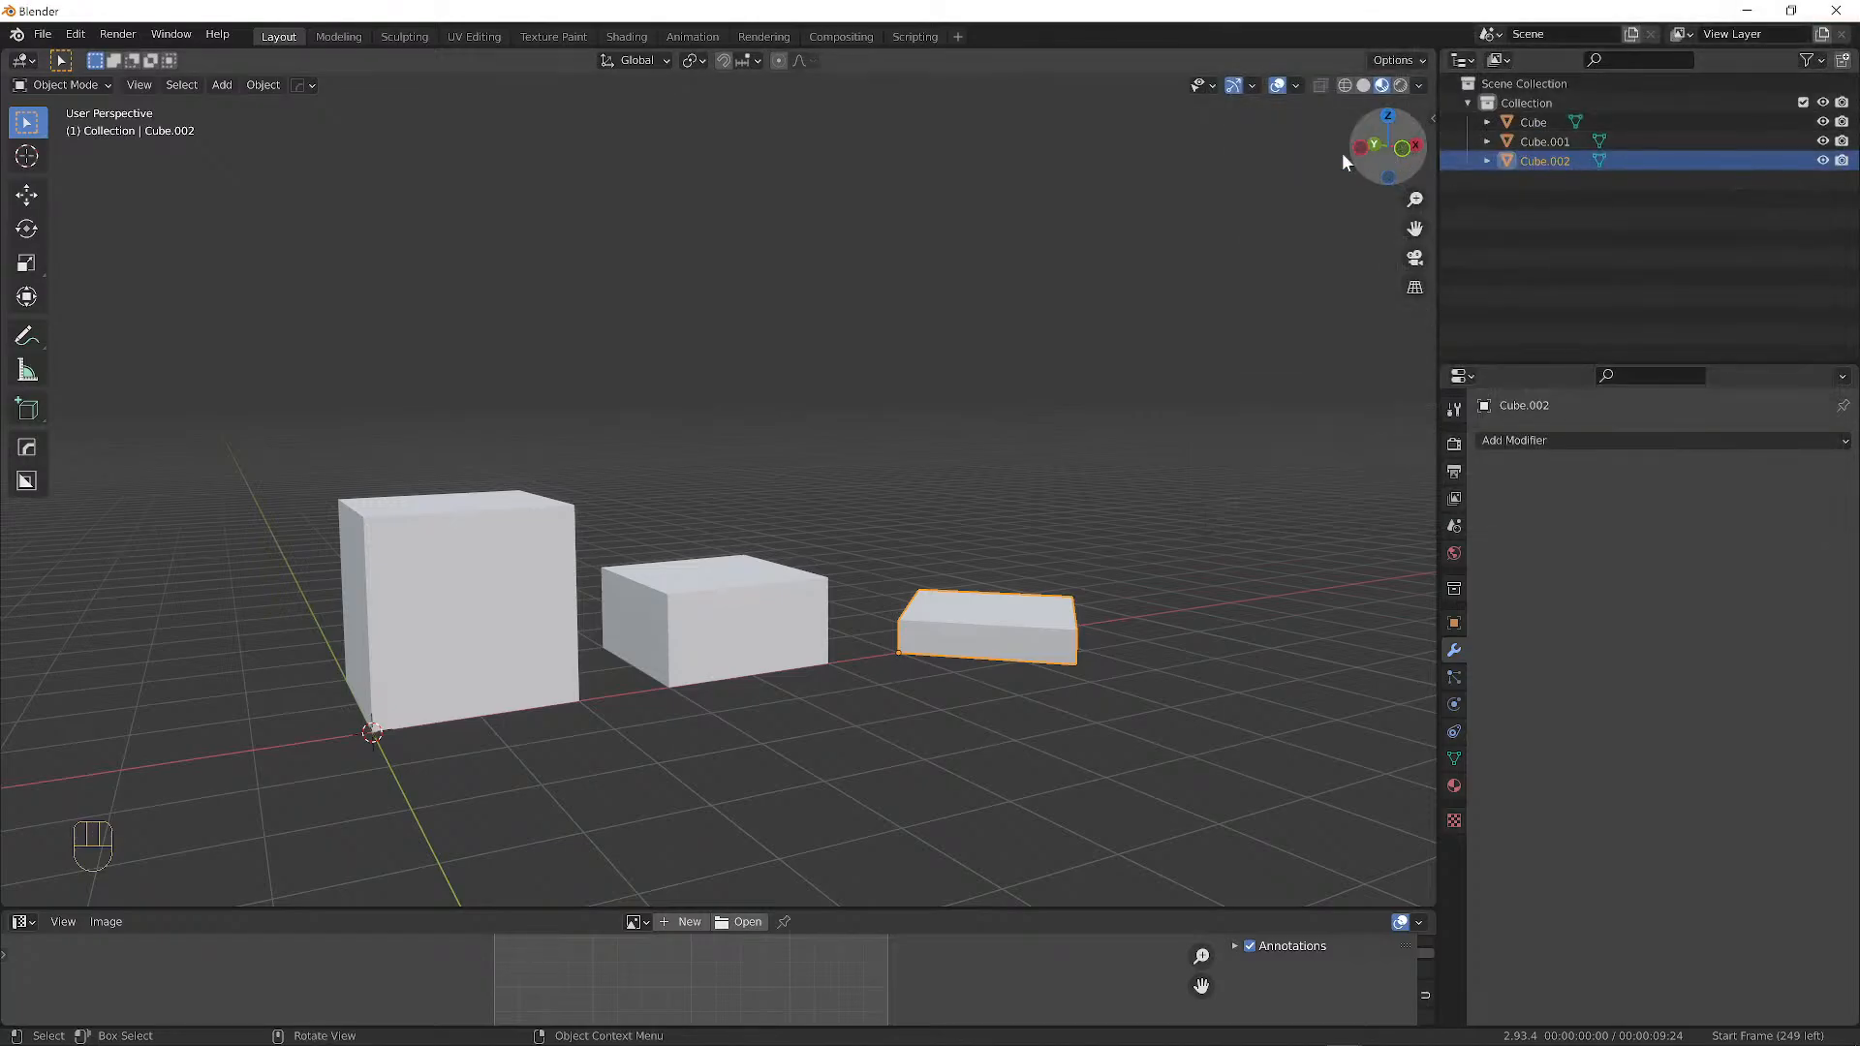
pyautogui.click(1399, 86)
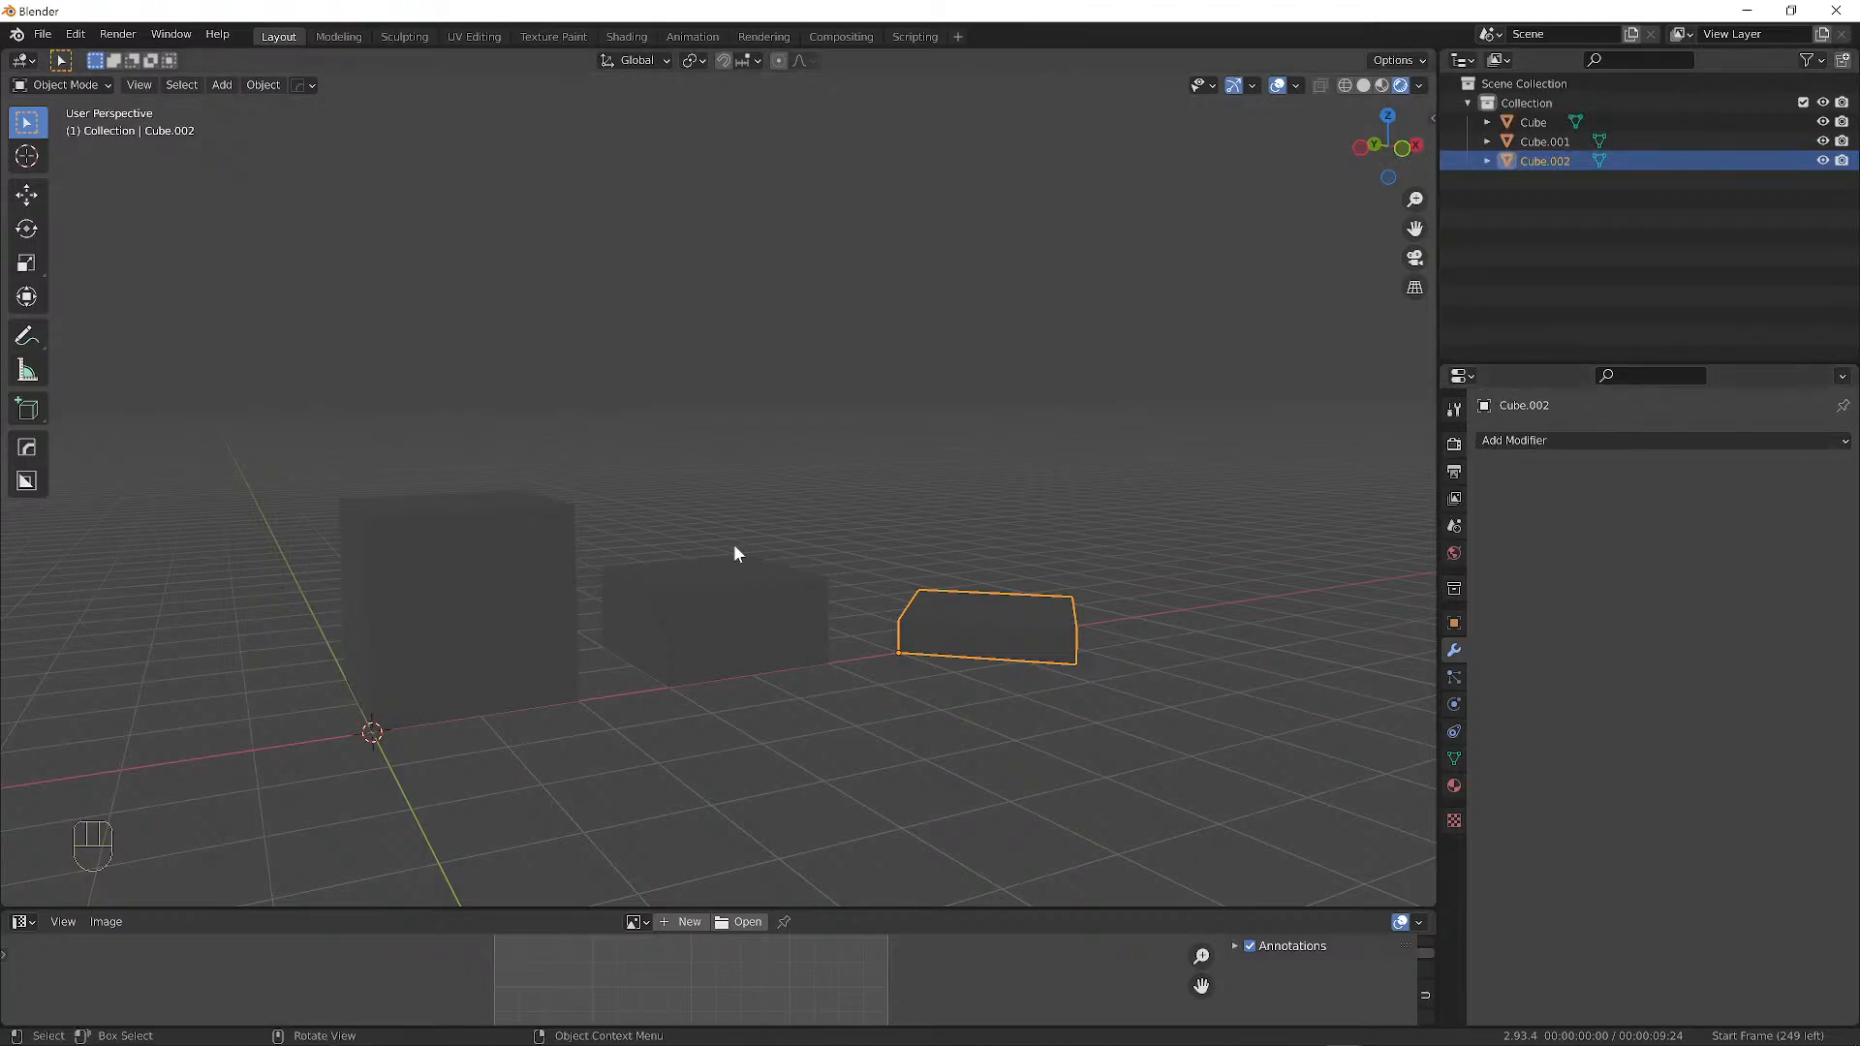
pyautogui.moveTo(734, 553); pyautogui.dragTo(1027, 547, button='middle')
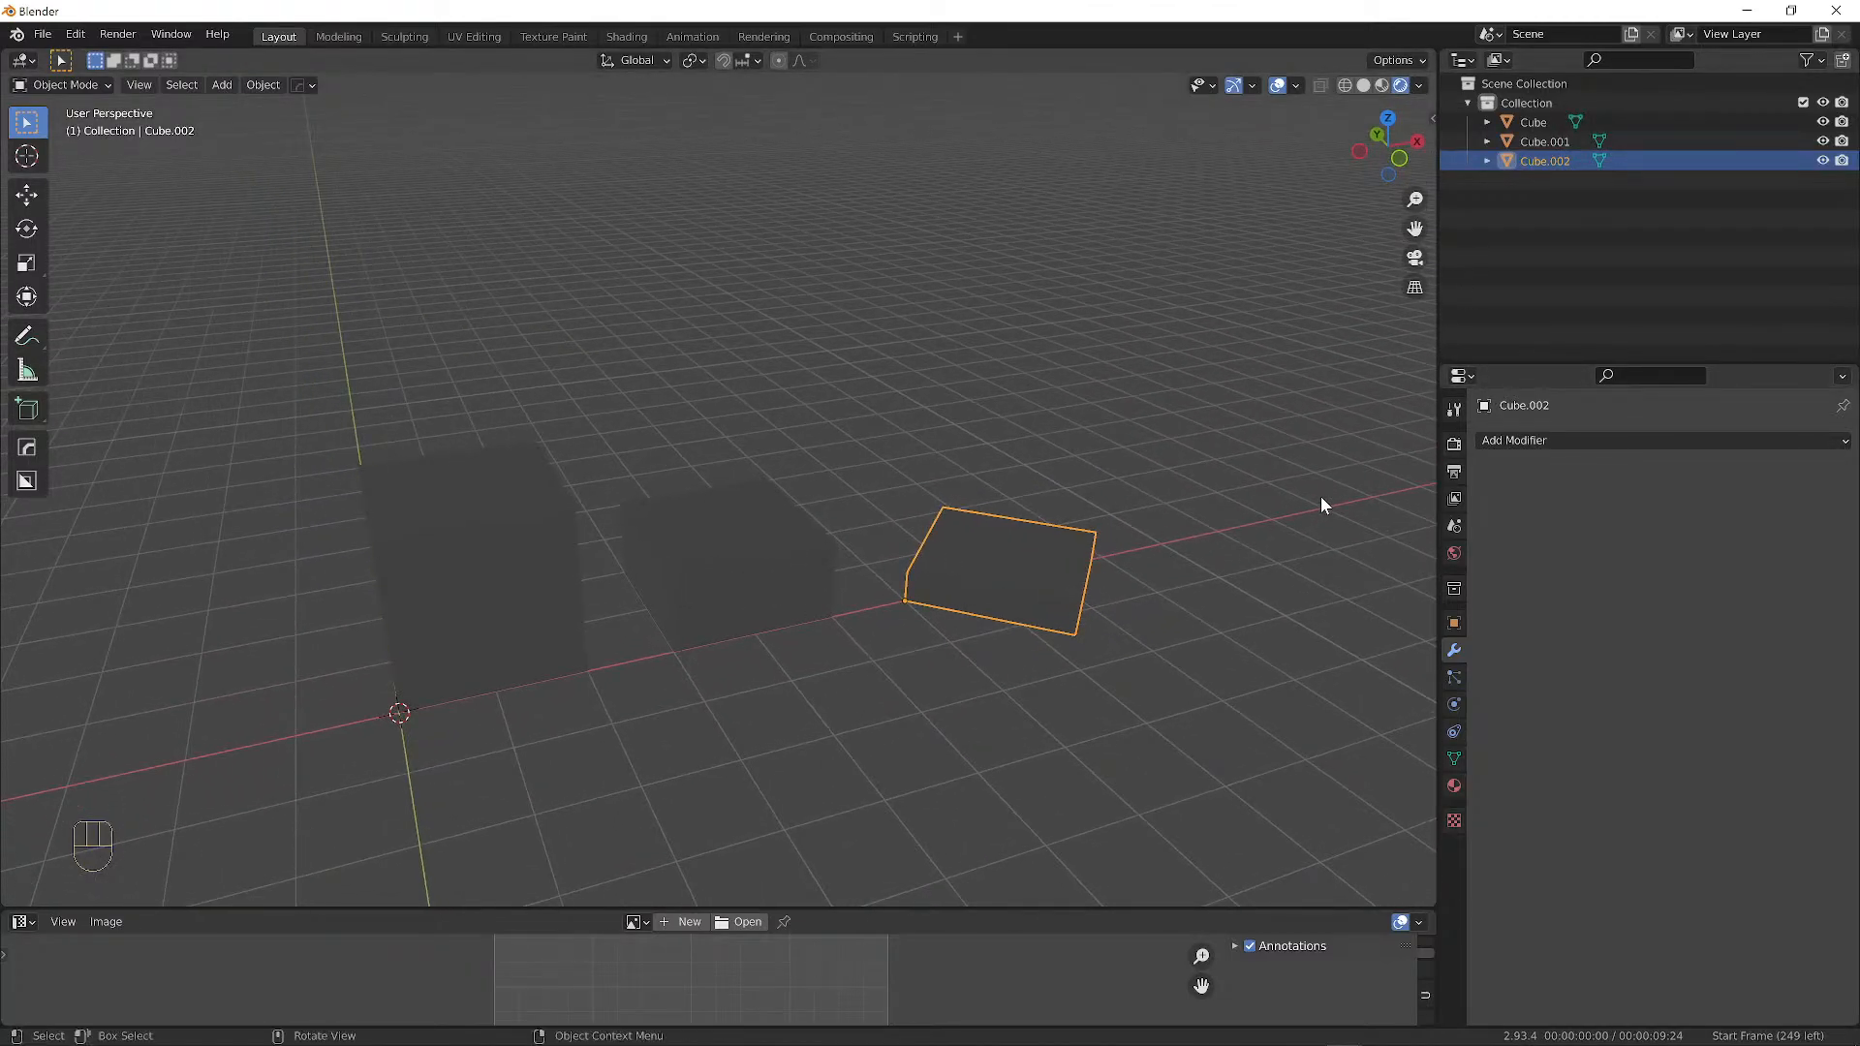
# Set the render engine to Cycles in Render Properties.
pyautogui.click(1454, 446)
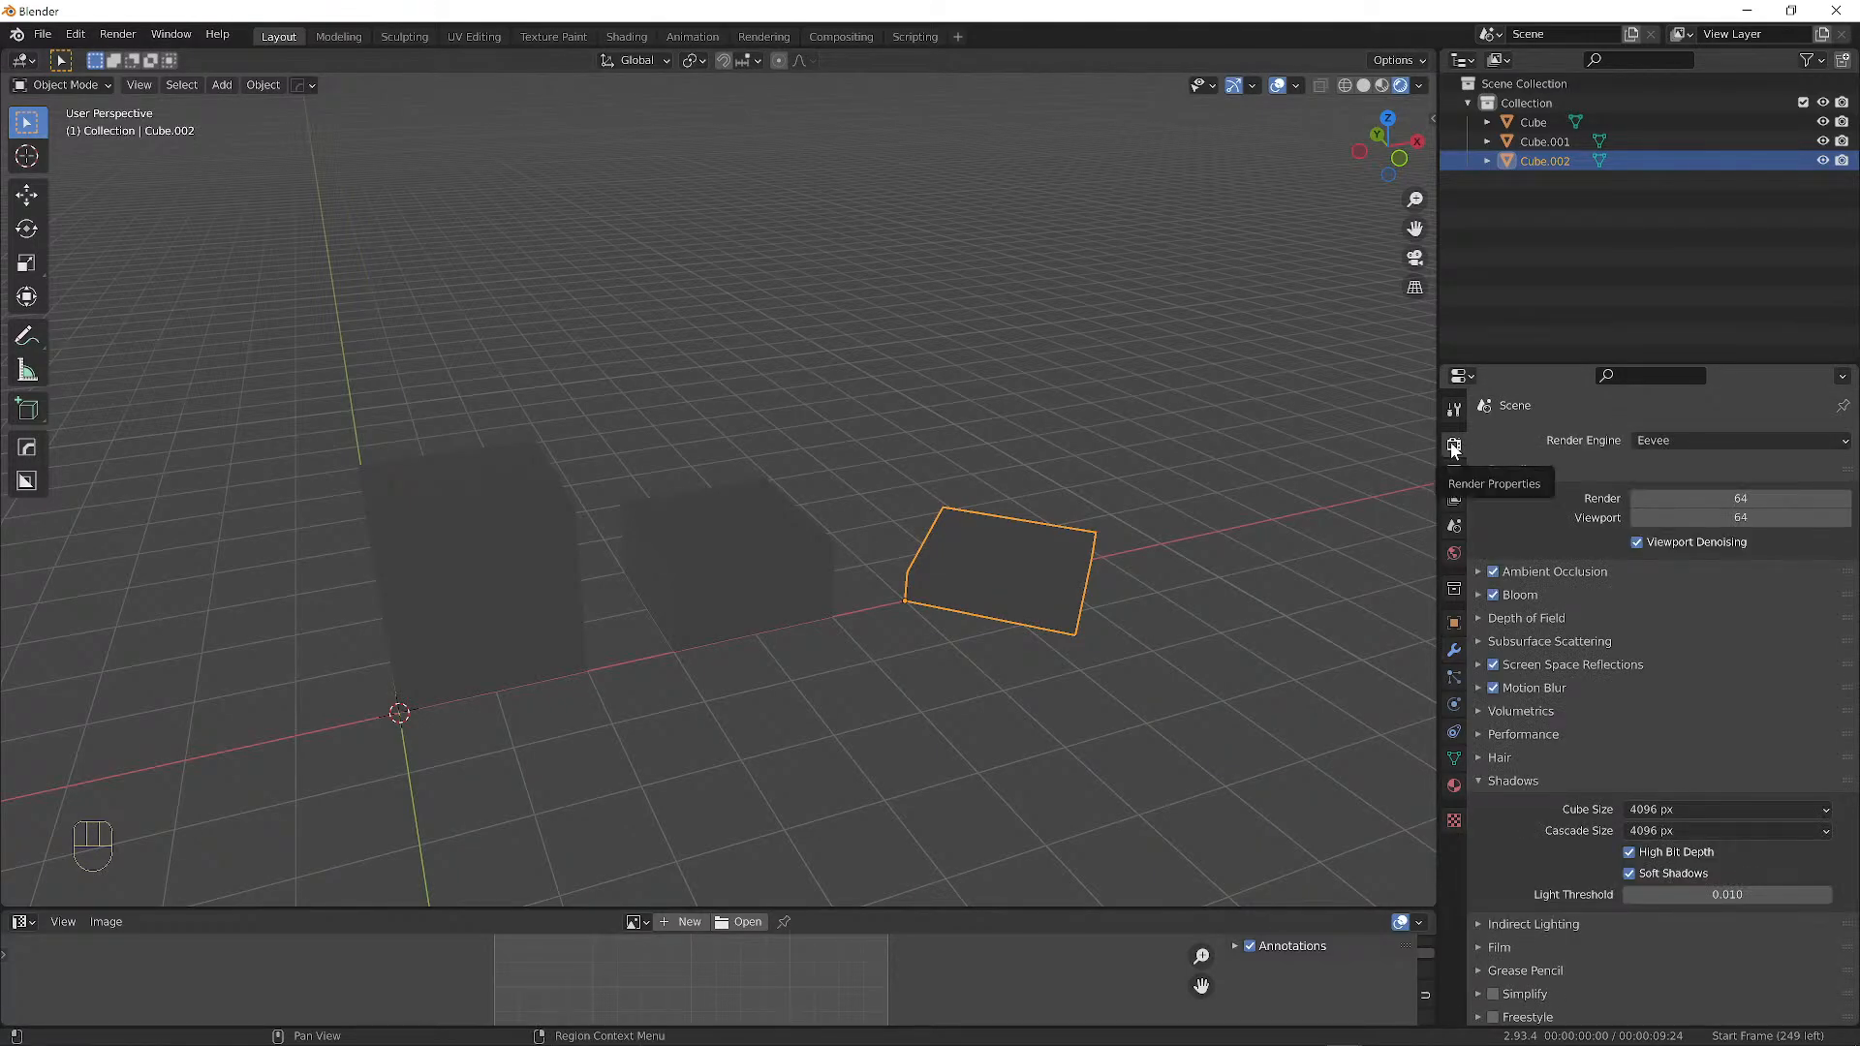
pyautogui.click(1666, 441)
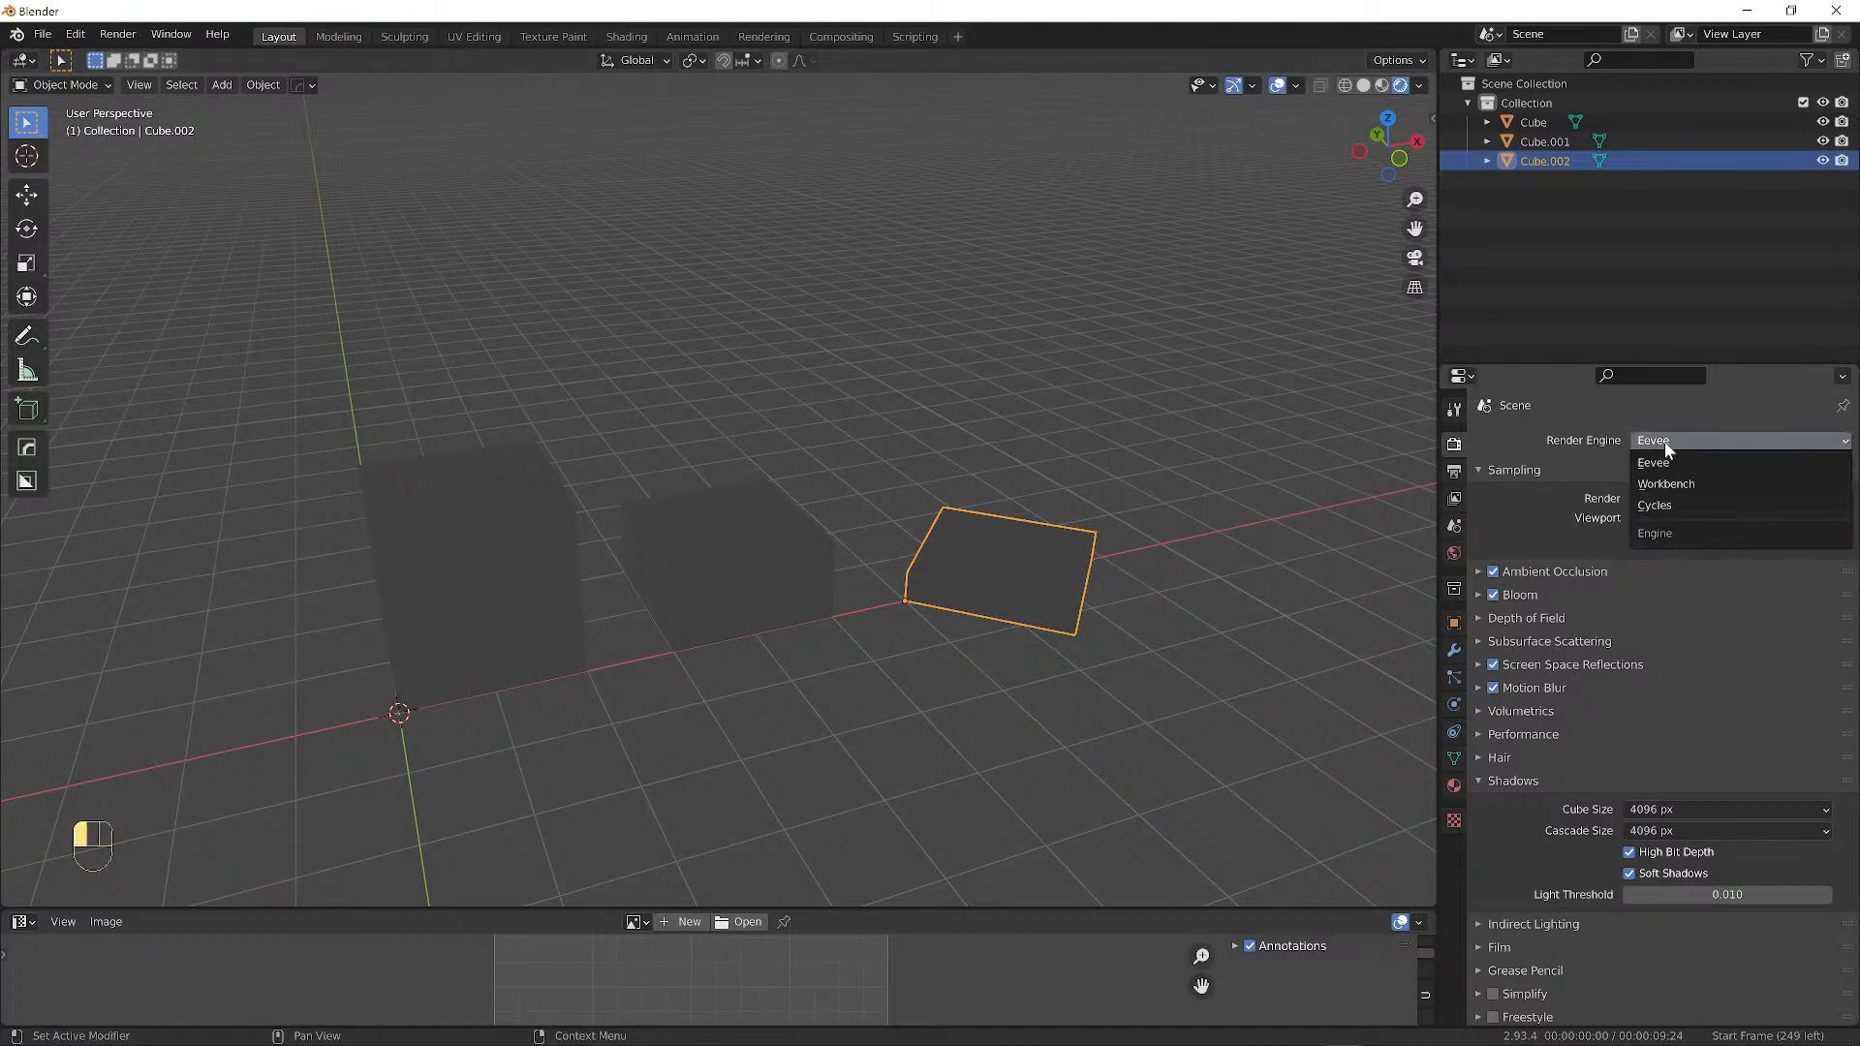
pyautogui.click(1657, 504)
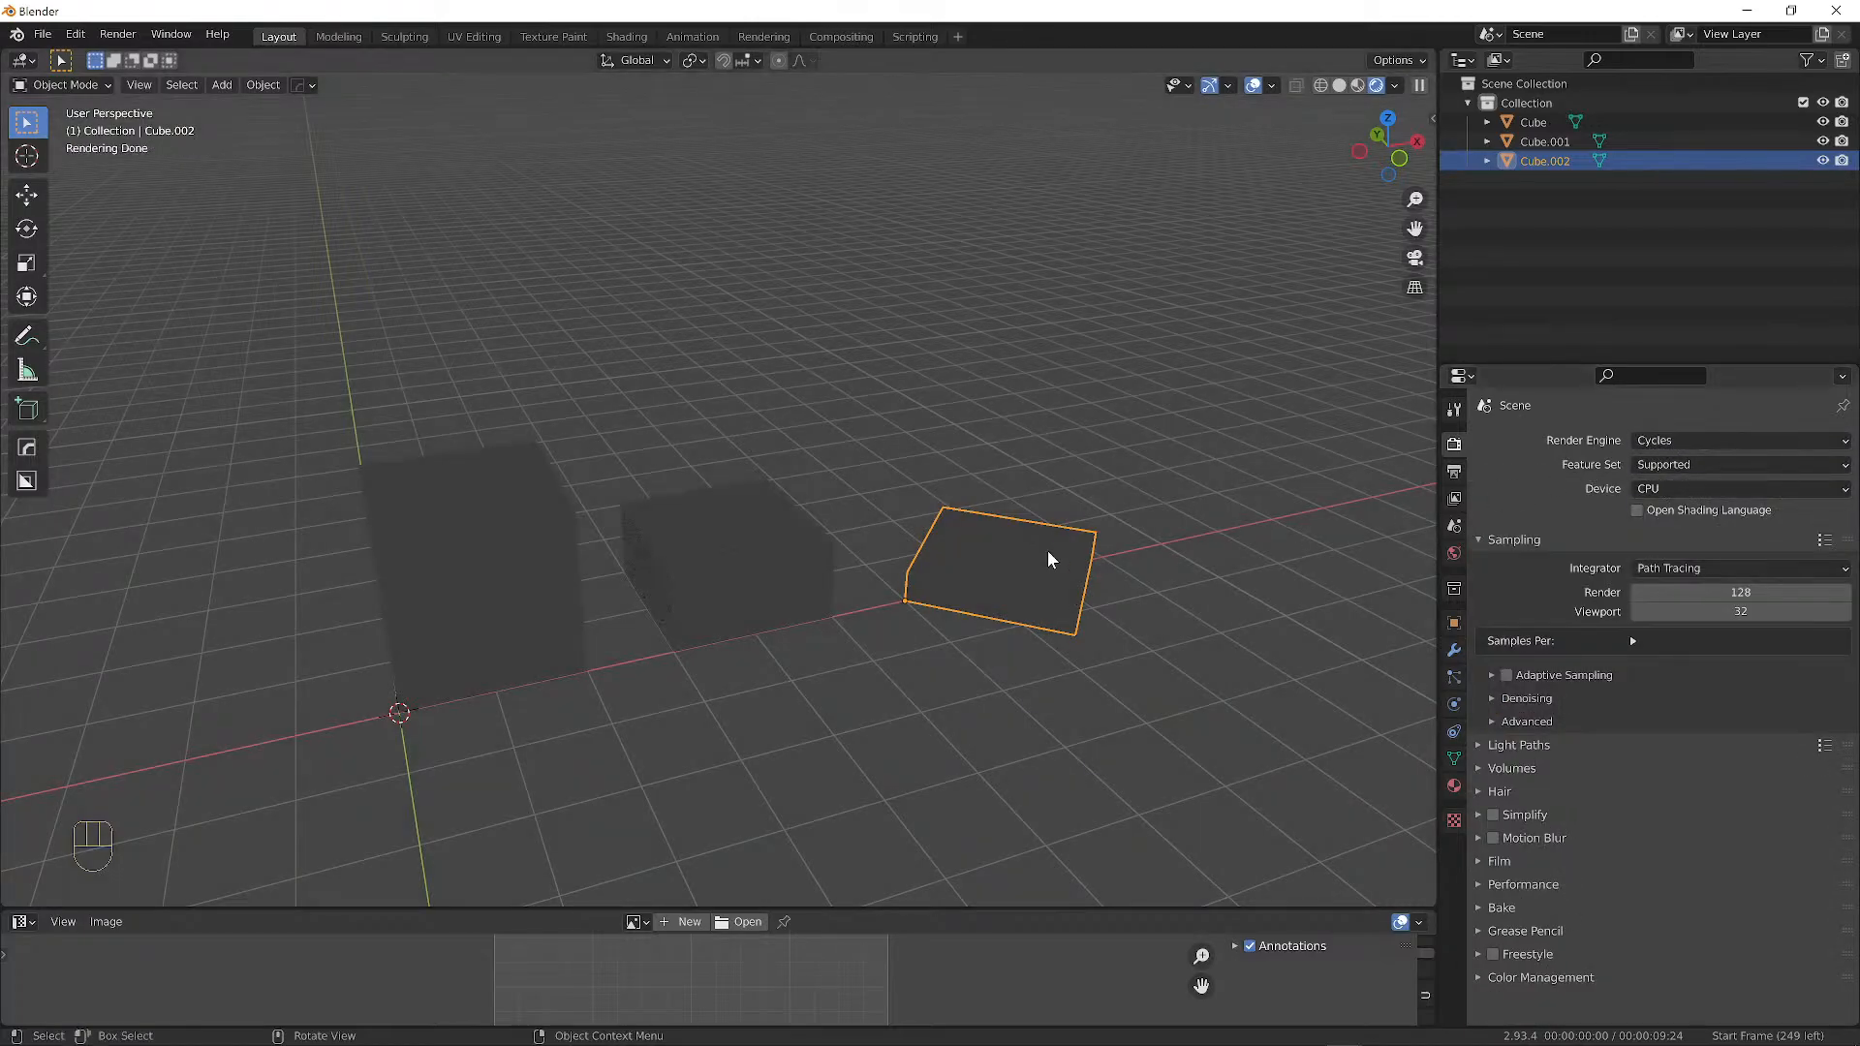
pyautogui.moveTo(1048, 550); pyautogui.dragTo(615, 606, button='middle')
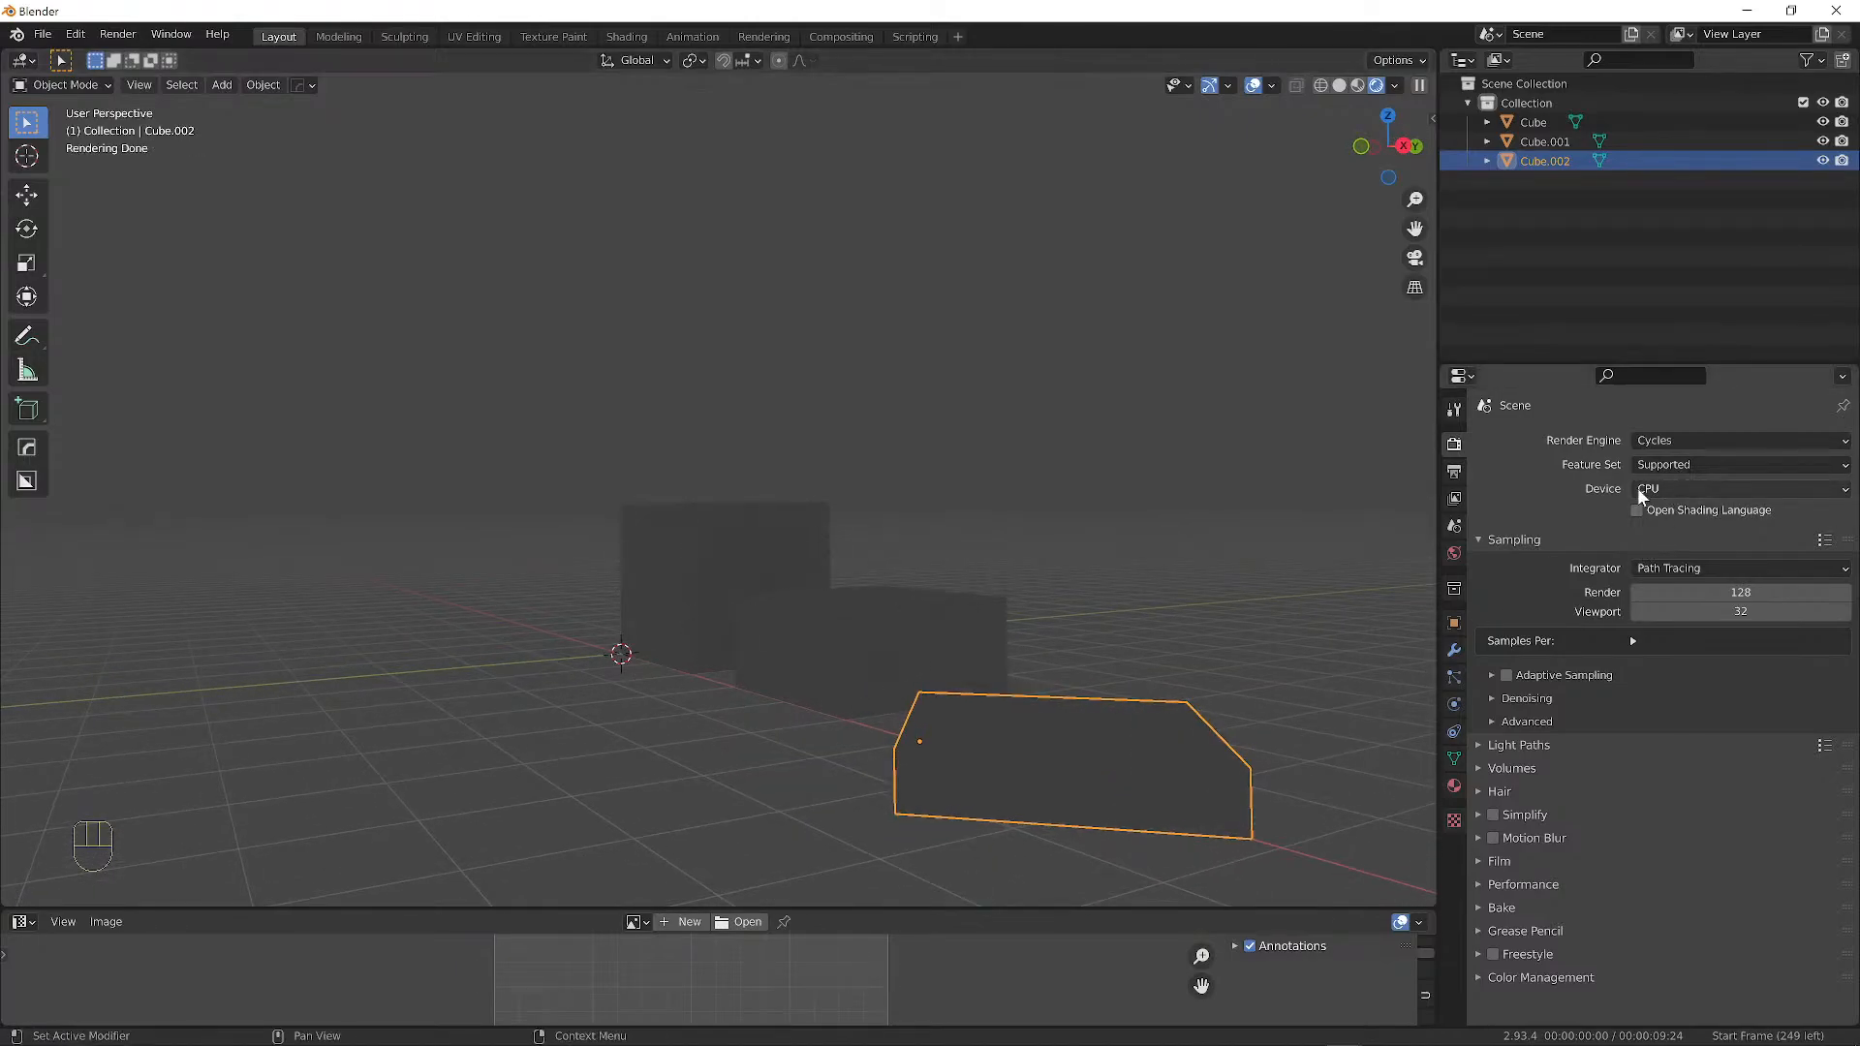
pyautogui.moveTo(921, 581); pyautogui.dragTo(775, 599, button='middle')
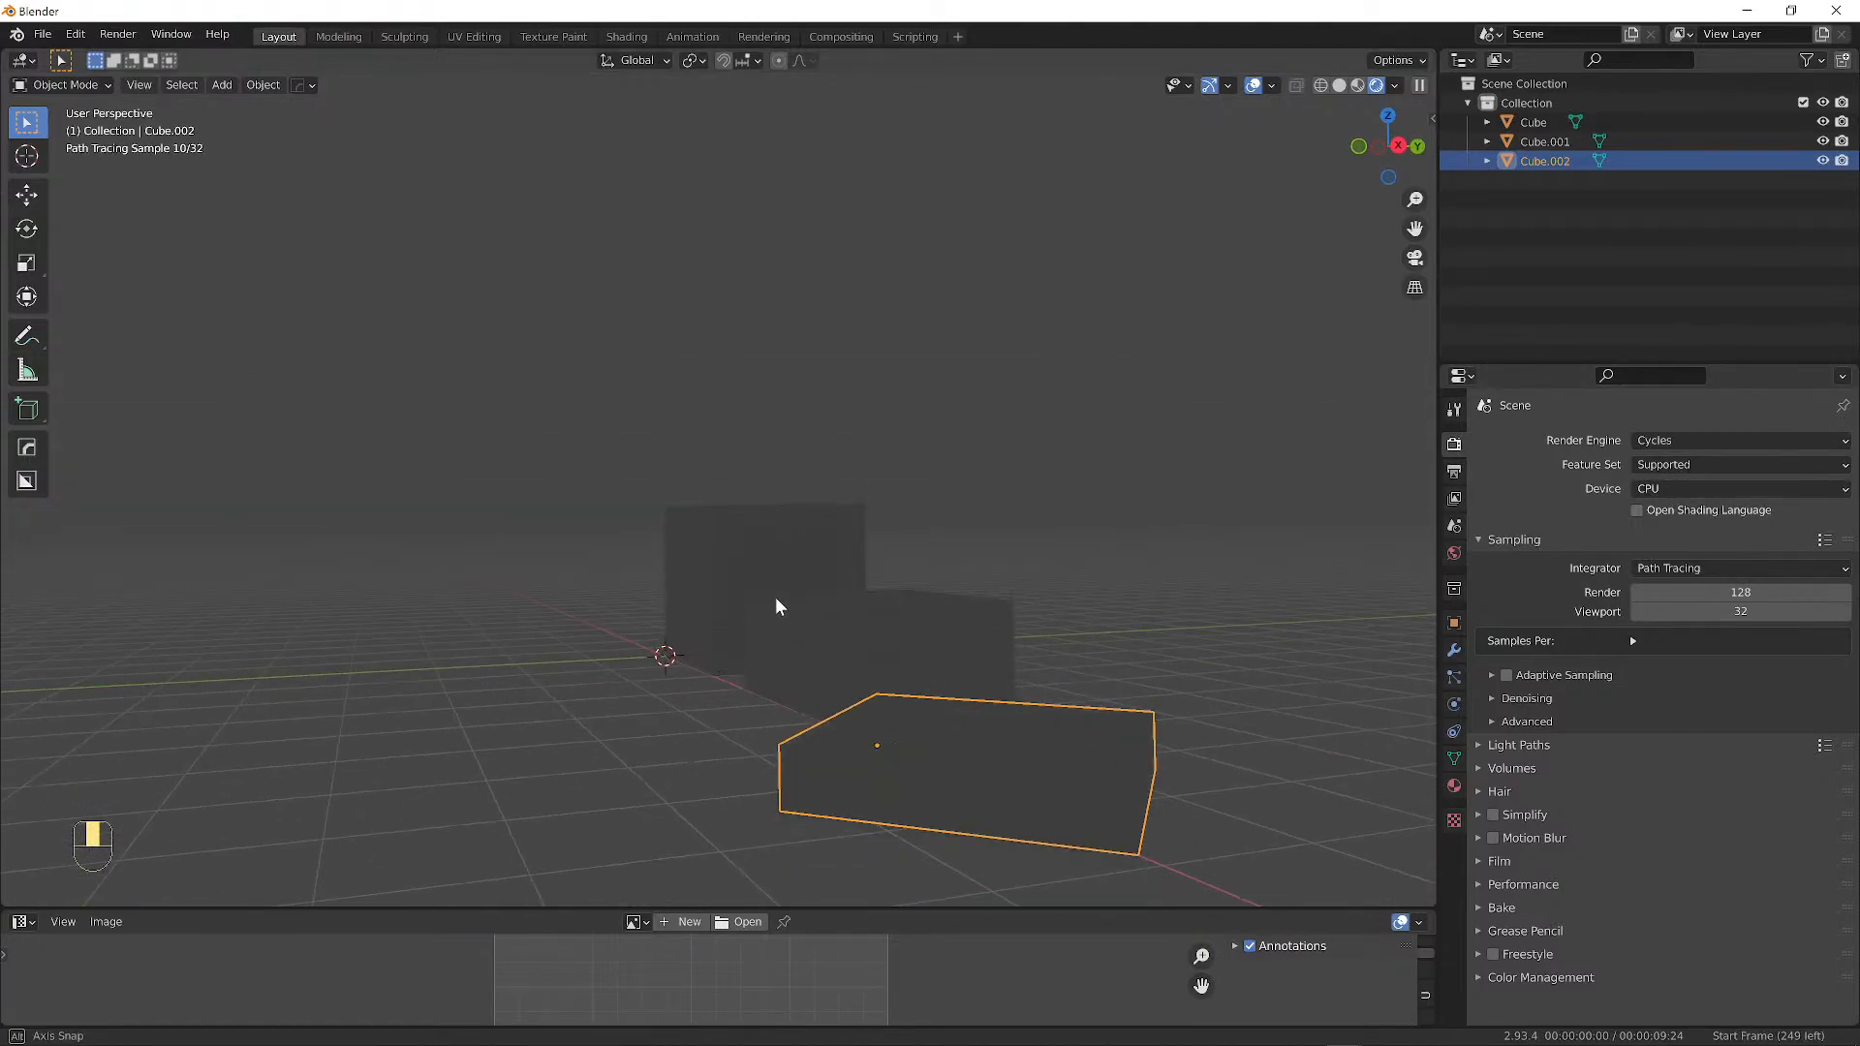
# Change the Cycles render device from CPU to GPU Compute.
pyautogui.click(1648, 488)
pyautogui.click(1637, 532)
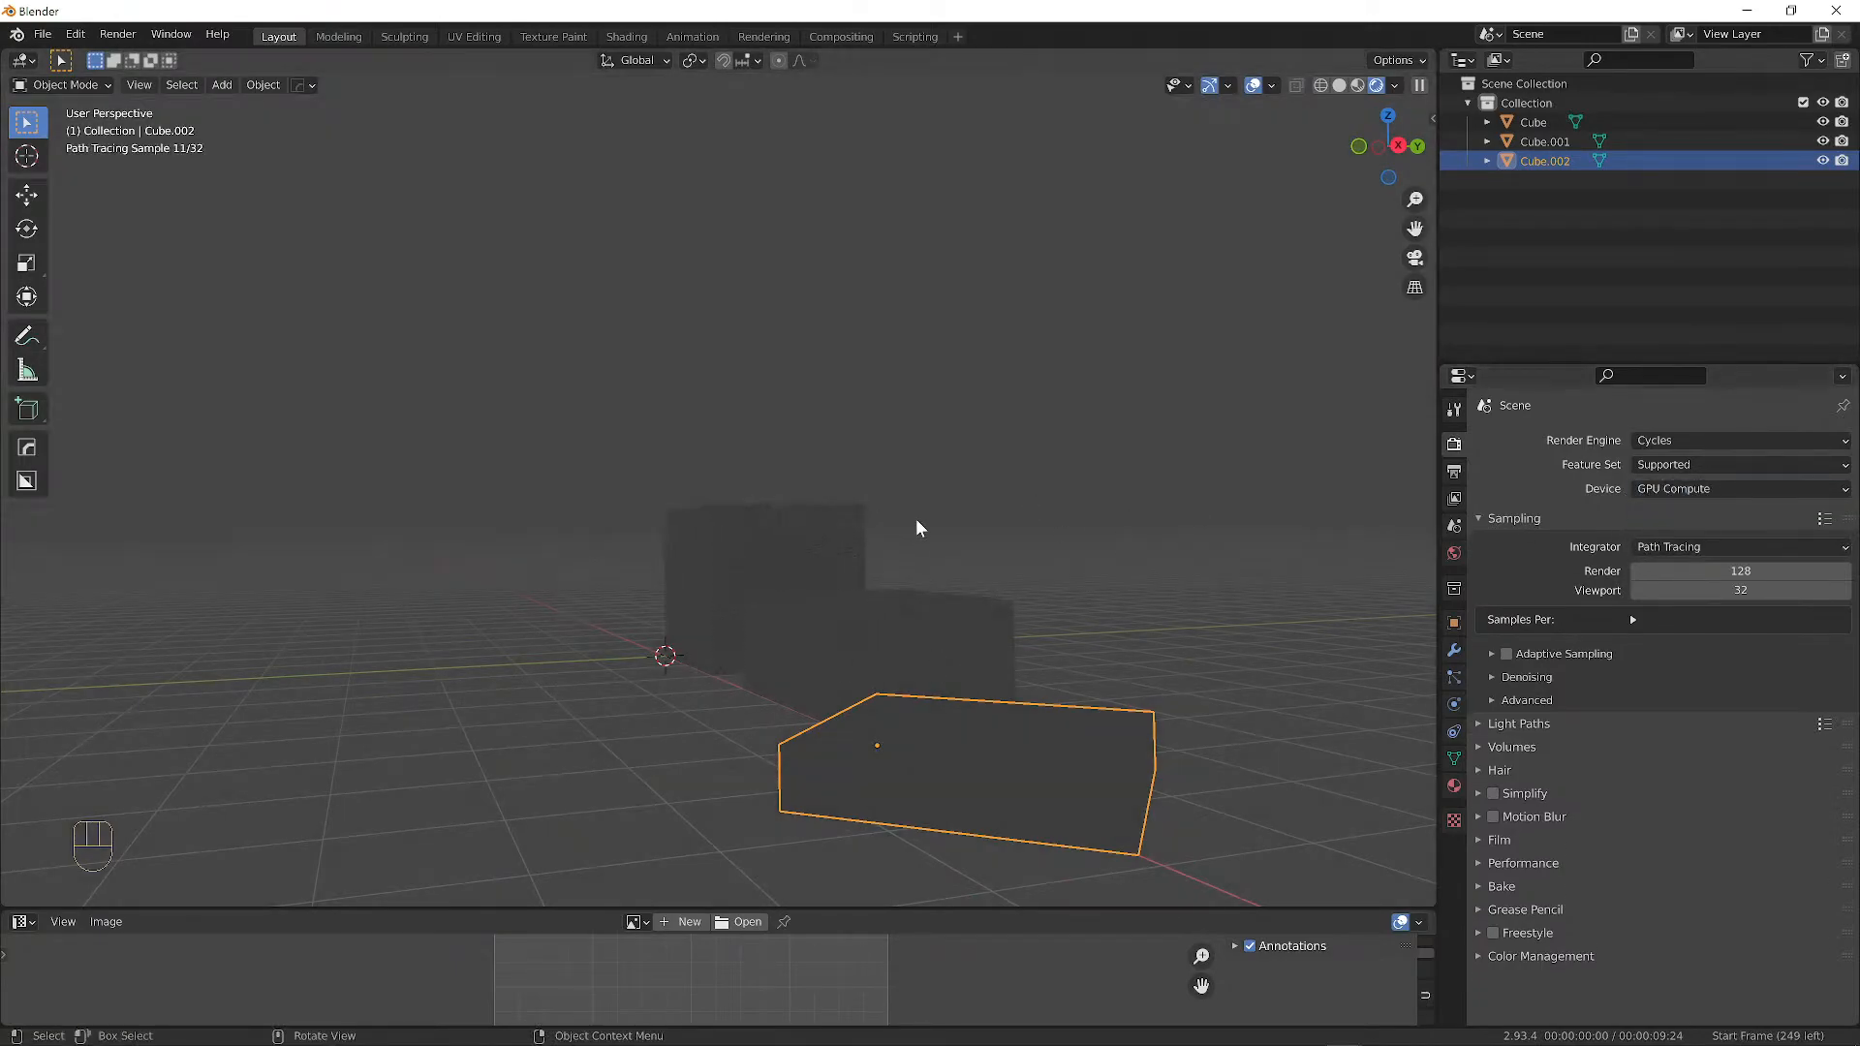
pyautogui.moveTo(918, 526)
pyautogui.mouseDown(button='middle')
pyautogui.moveTo(1084, 540)
pyautogui.moveTo(1172, 519)
pyautogui.moveTo(573, 519)
pyautogui.moveTo(1029, 524)
pyautogui.mouseUp(button='middle')
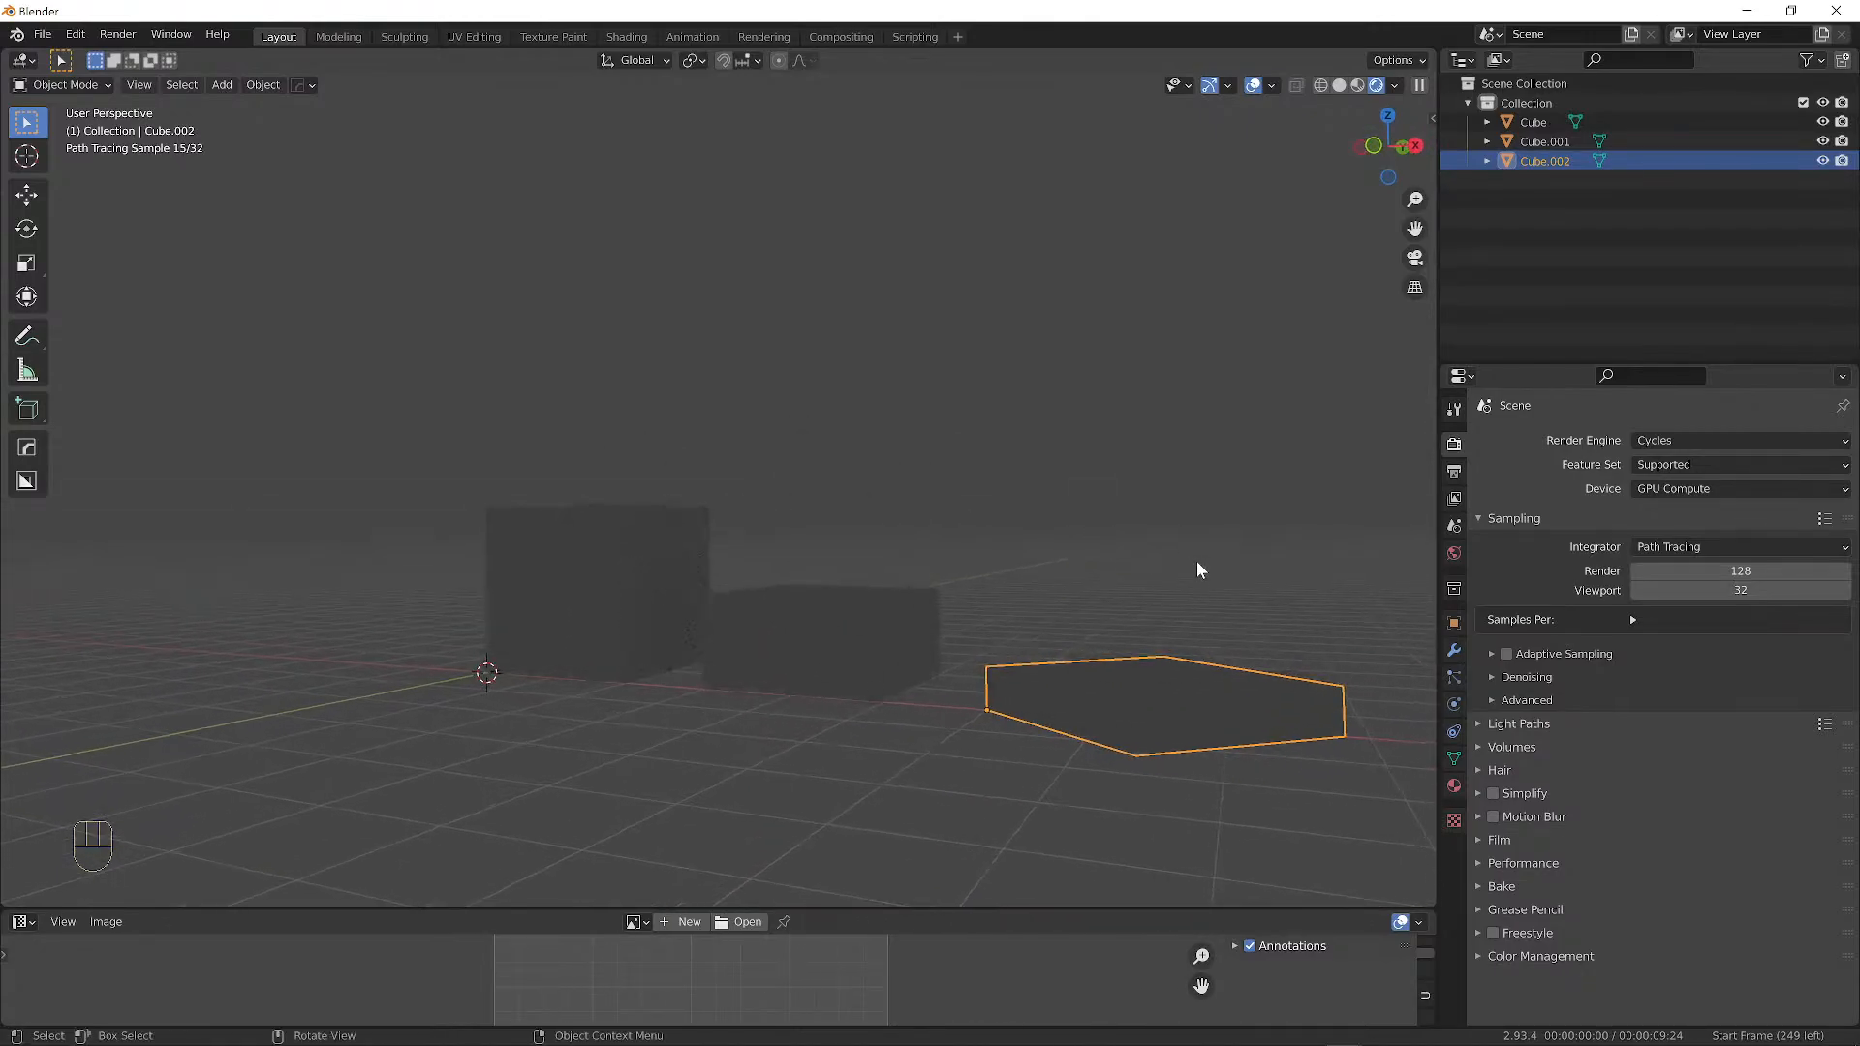
pyautogui.moveTo(1197, 570); pyautogui.dragTo(1119, 545, button='middle')
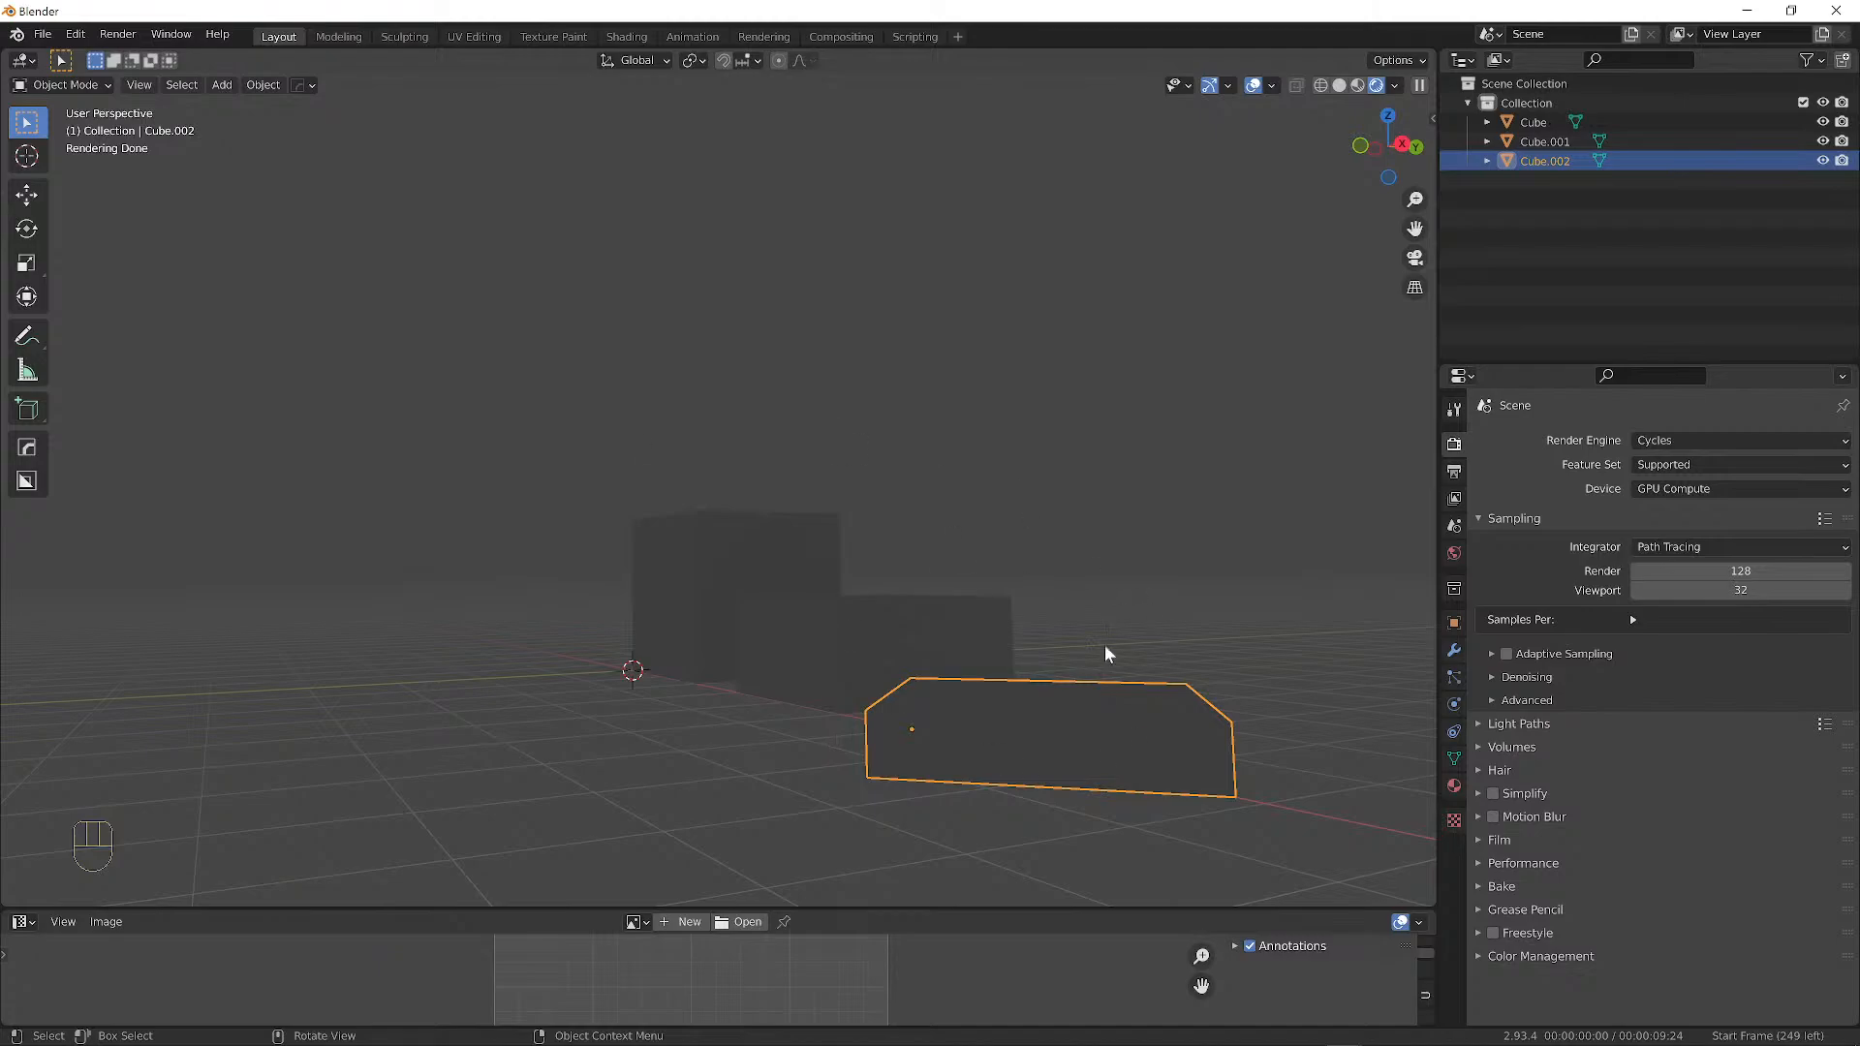
pyautogui.moveTo(752, 696); pyautogui.dragTo(1070, 682, button='middle')
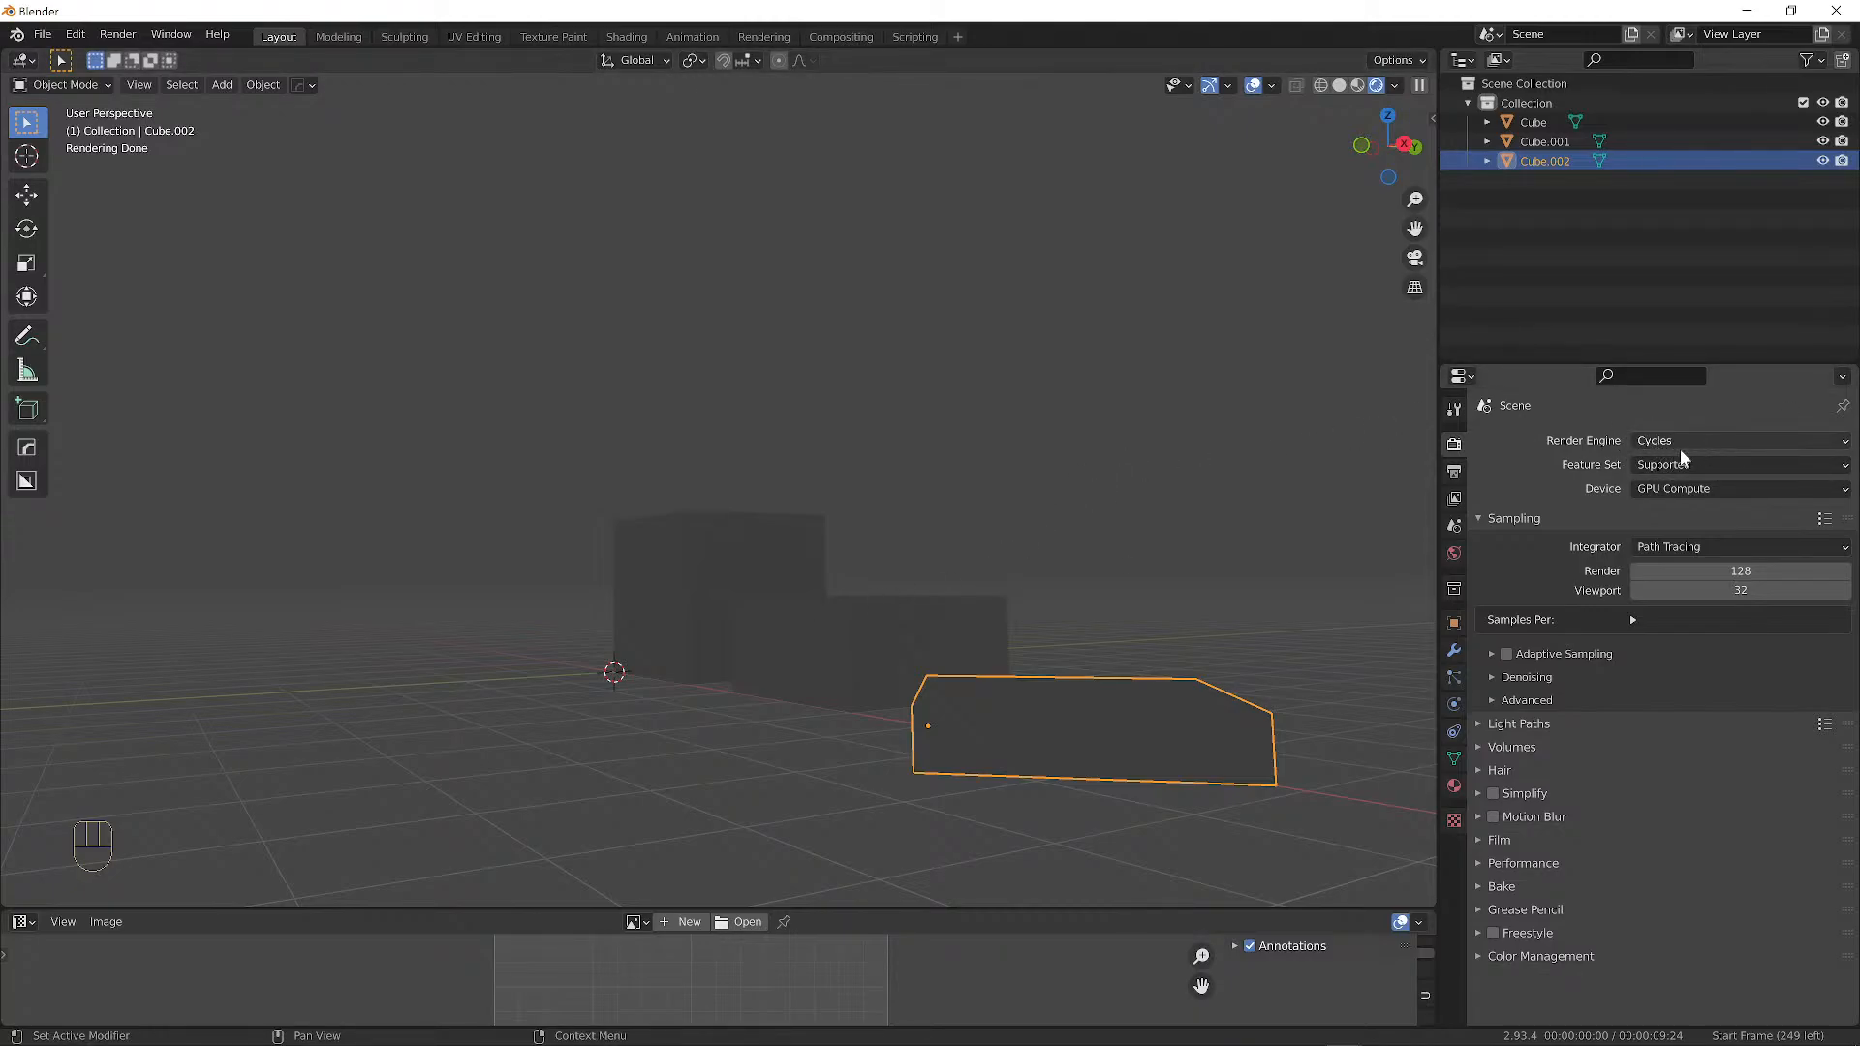
pyautogui.click(1711, 440)
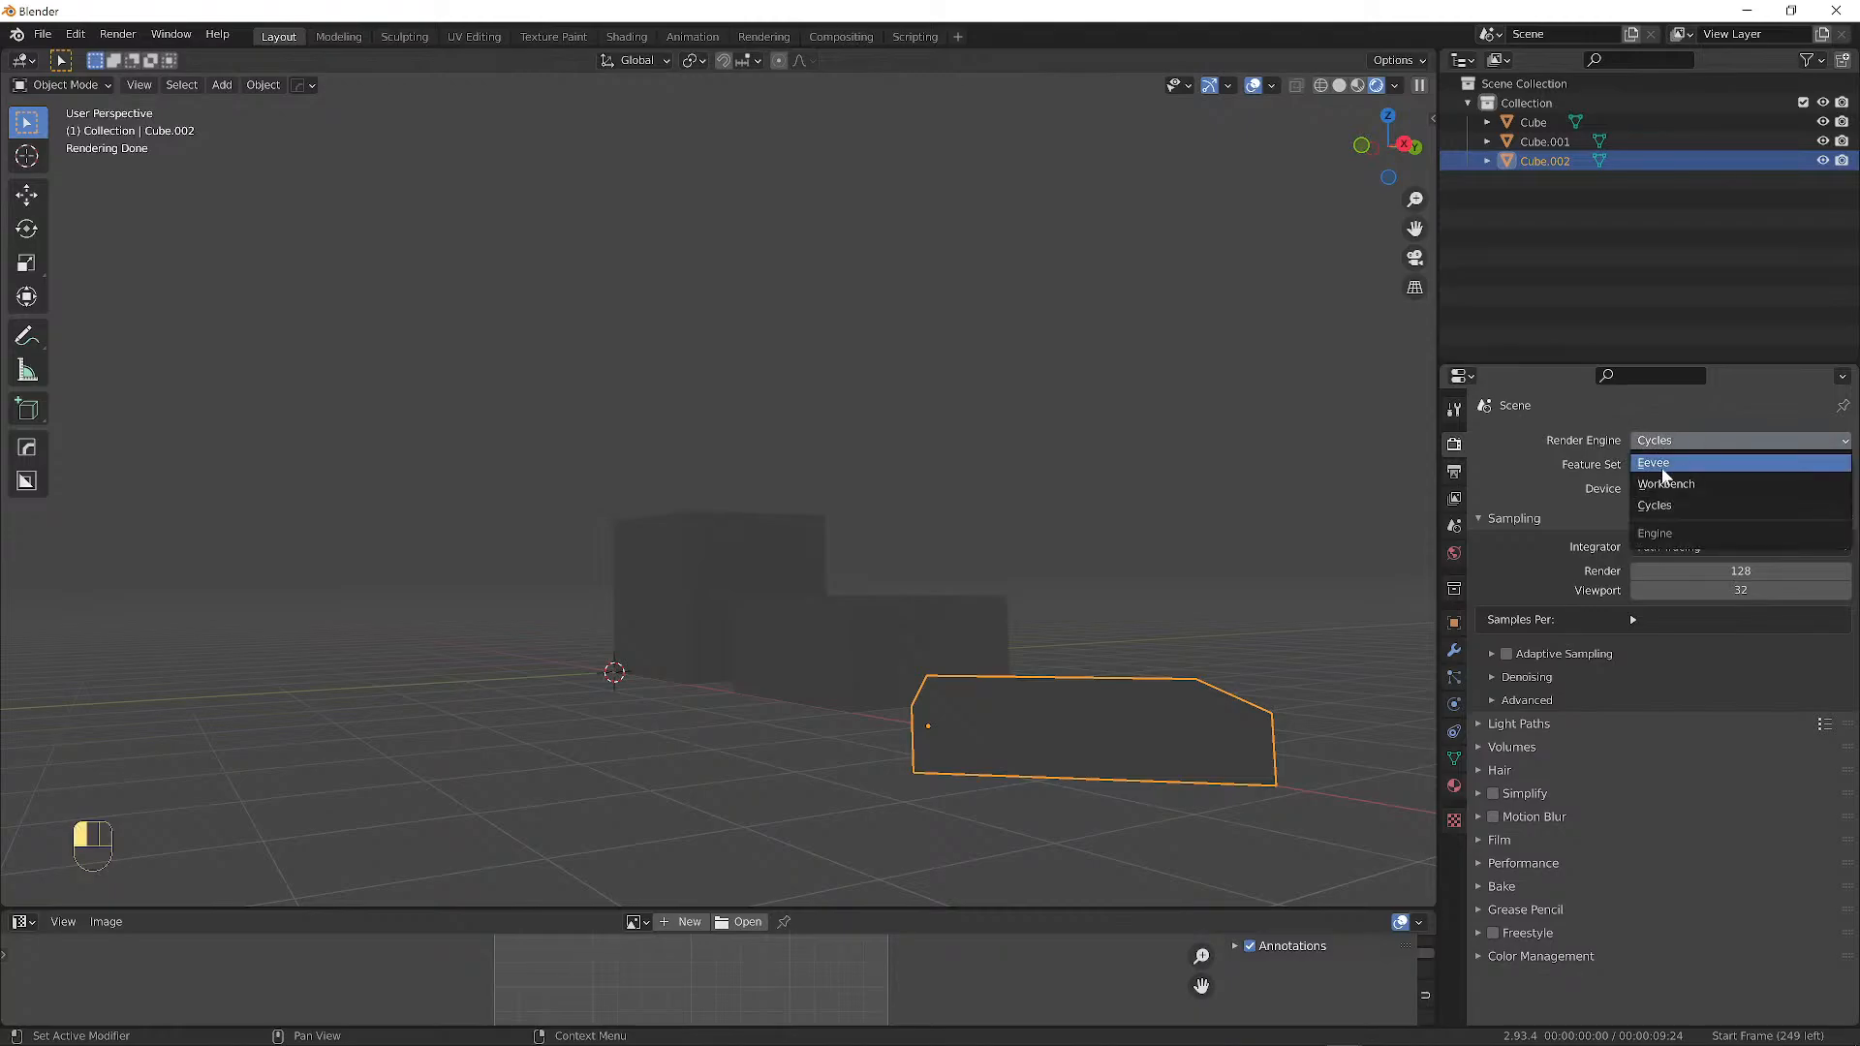
pyautogui.click(1673, 465)
pyautogui.moveTo(1002, 588)
pyautogui.mouseDown(button='middle')
pyautogui.moveTo(1281, 620)
pyautogui.moveTo(992, 625)
pyautogui.moveTo(995, 584)
pyautogui.mouseUp(button='middle')
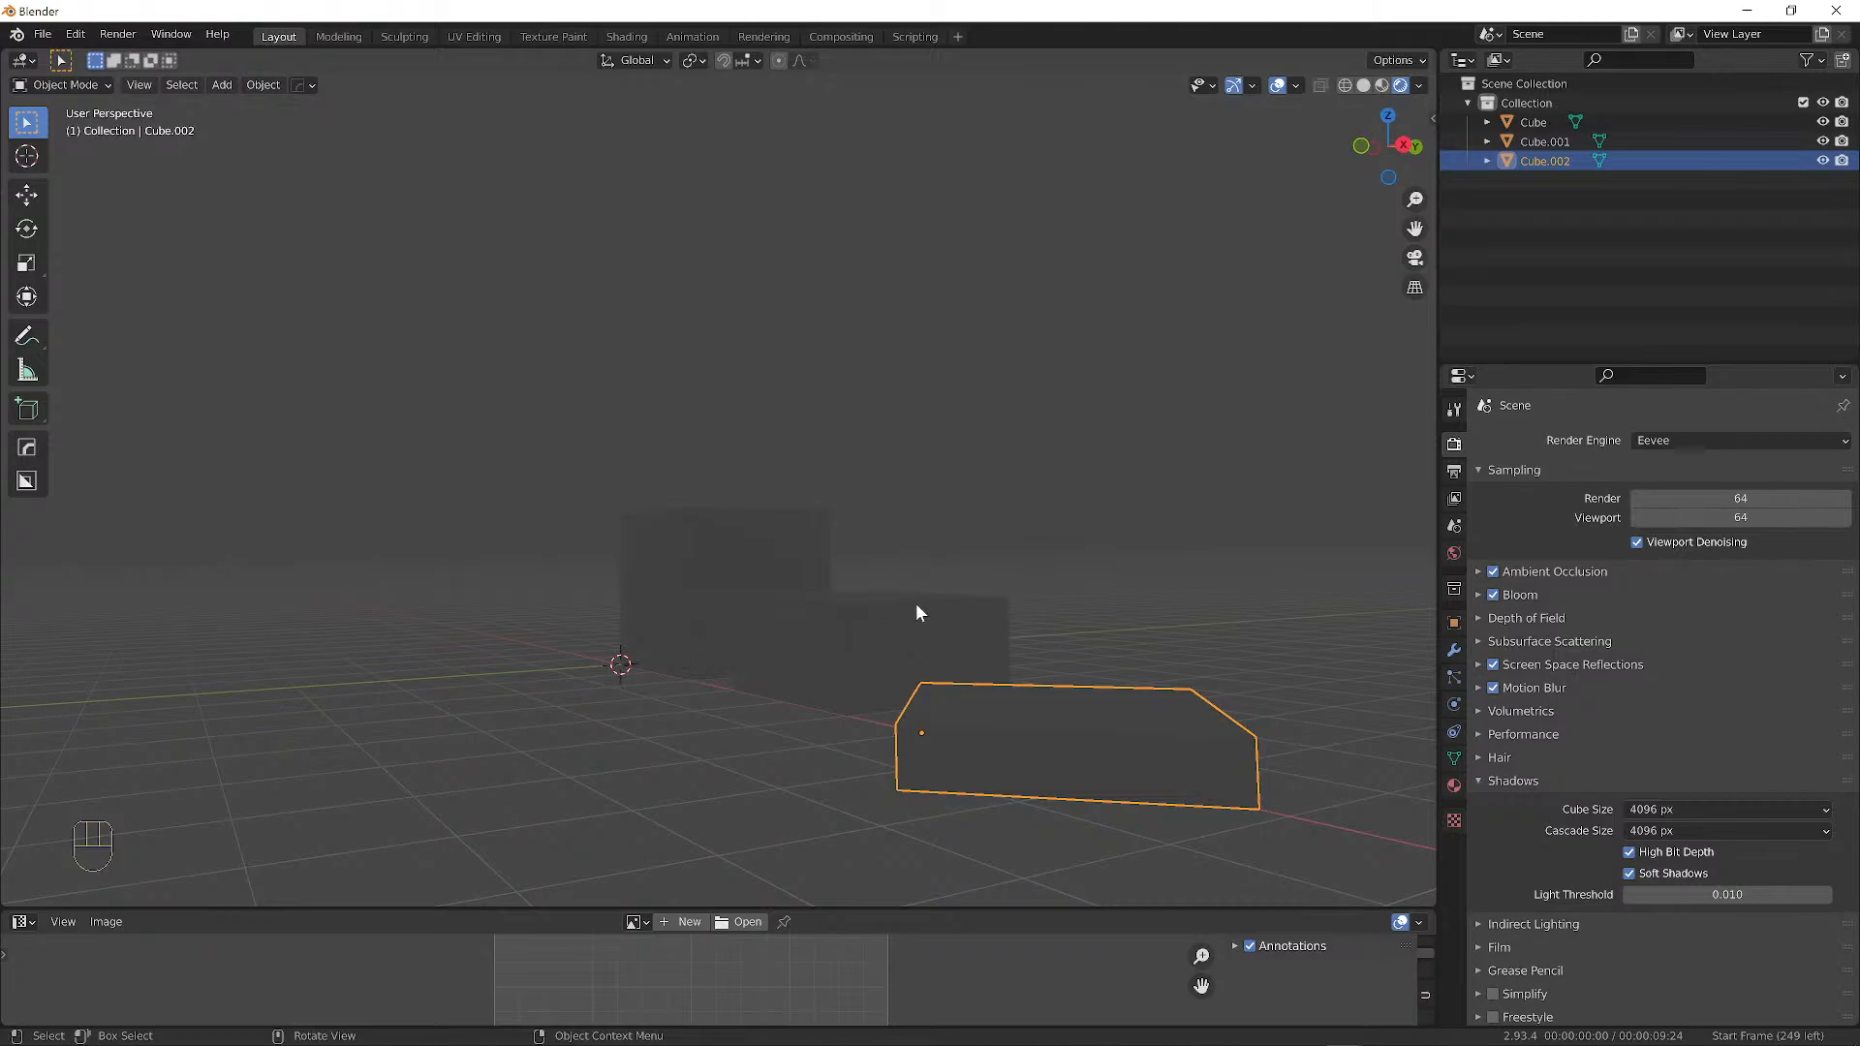
pyautogui.moveTo(917, 608); pyautogui.dragTo(852, 593, button='middle')
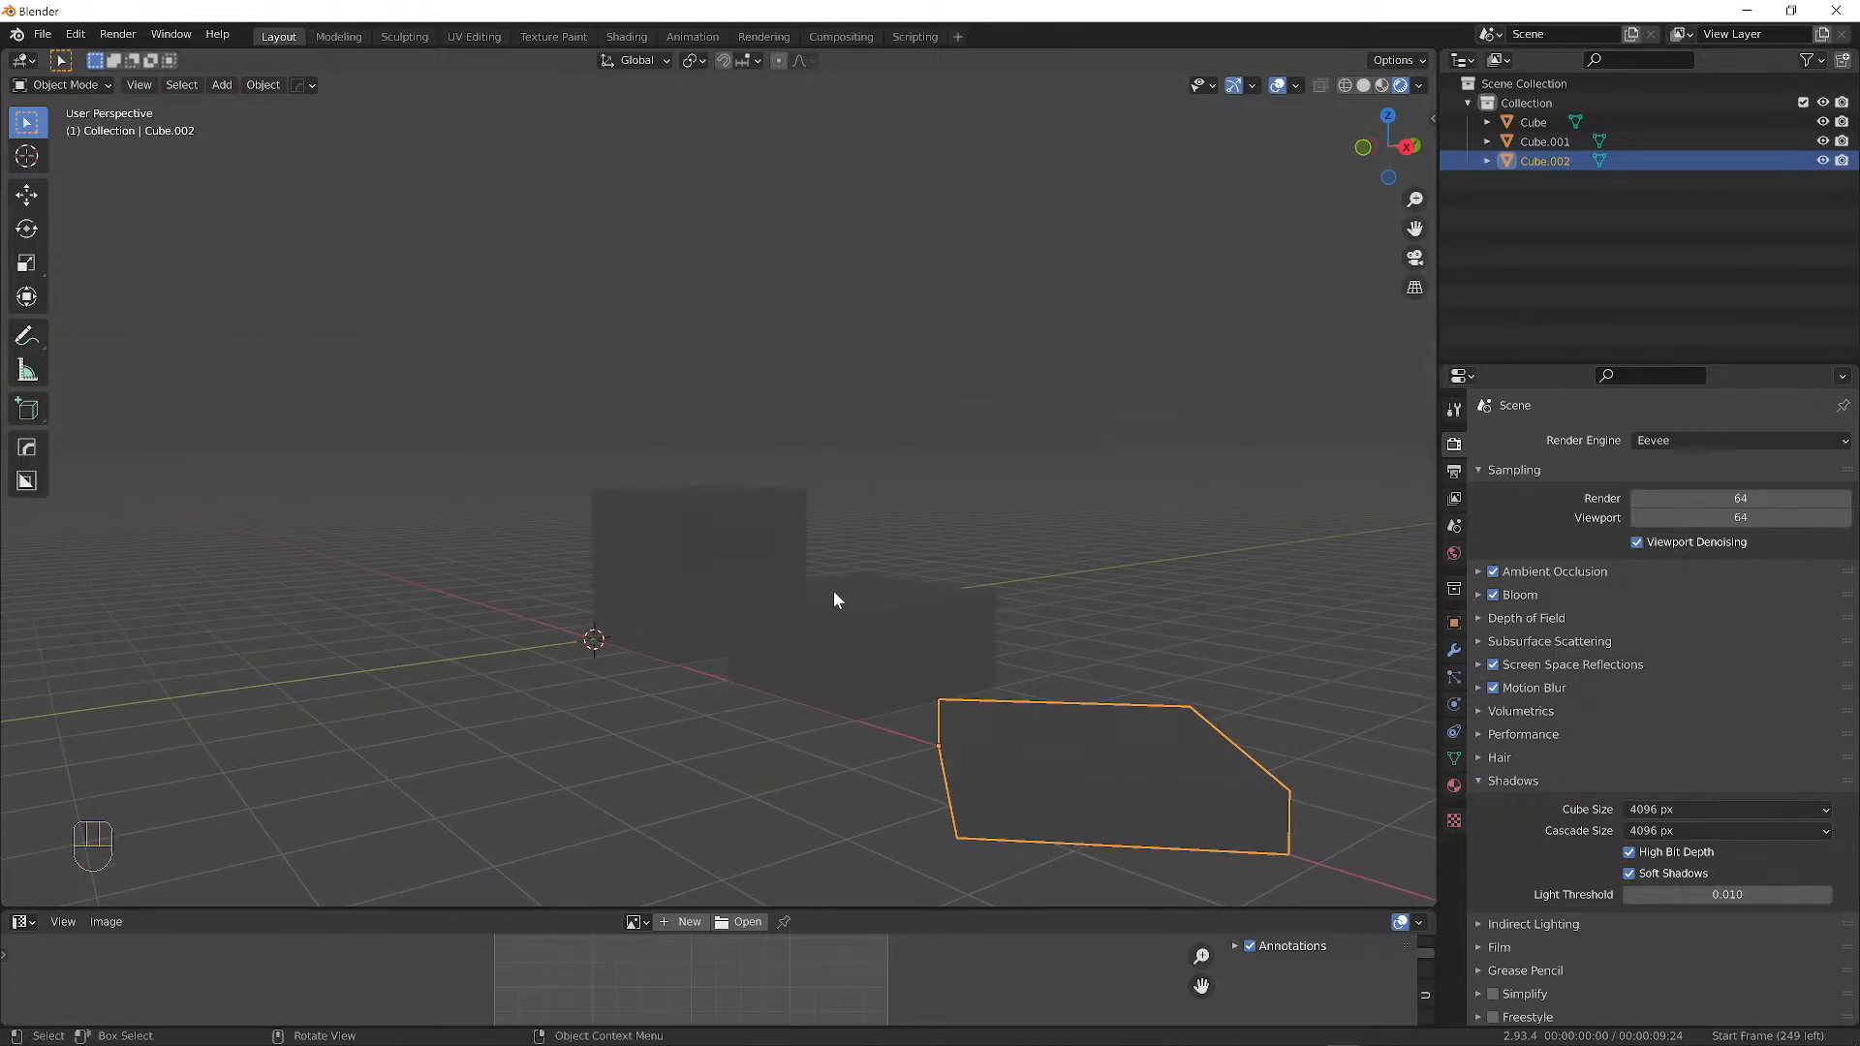
pyautogui.click(845, 596)
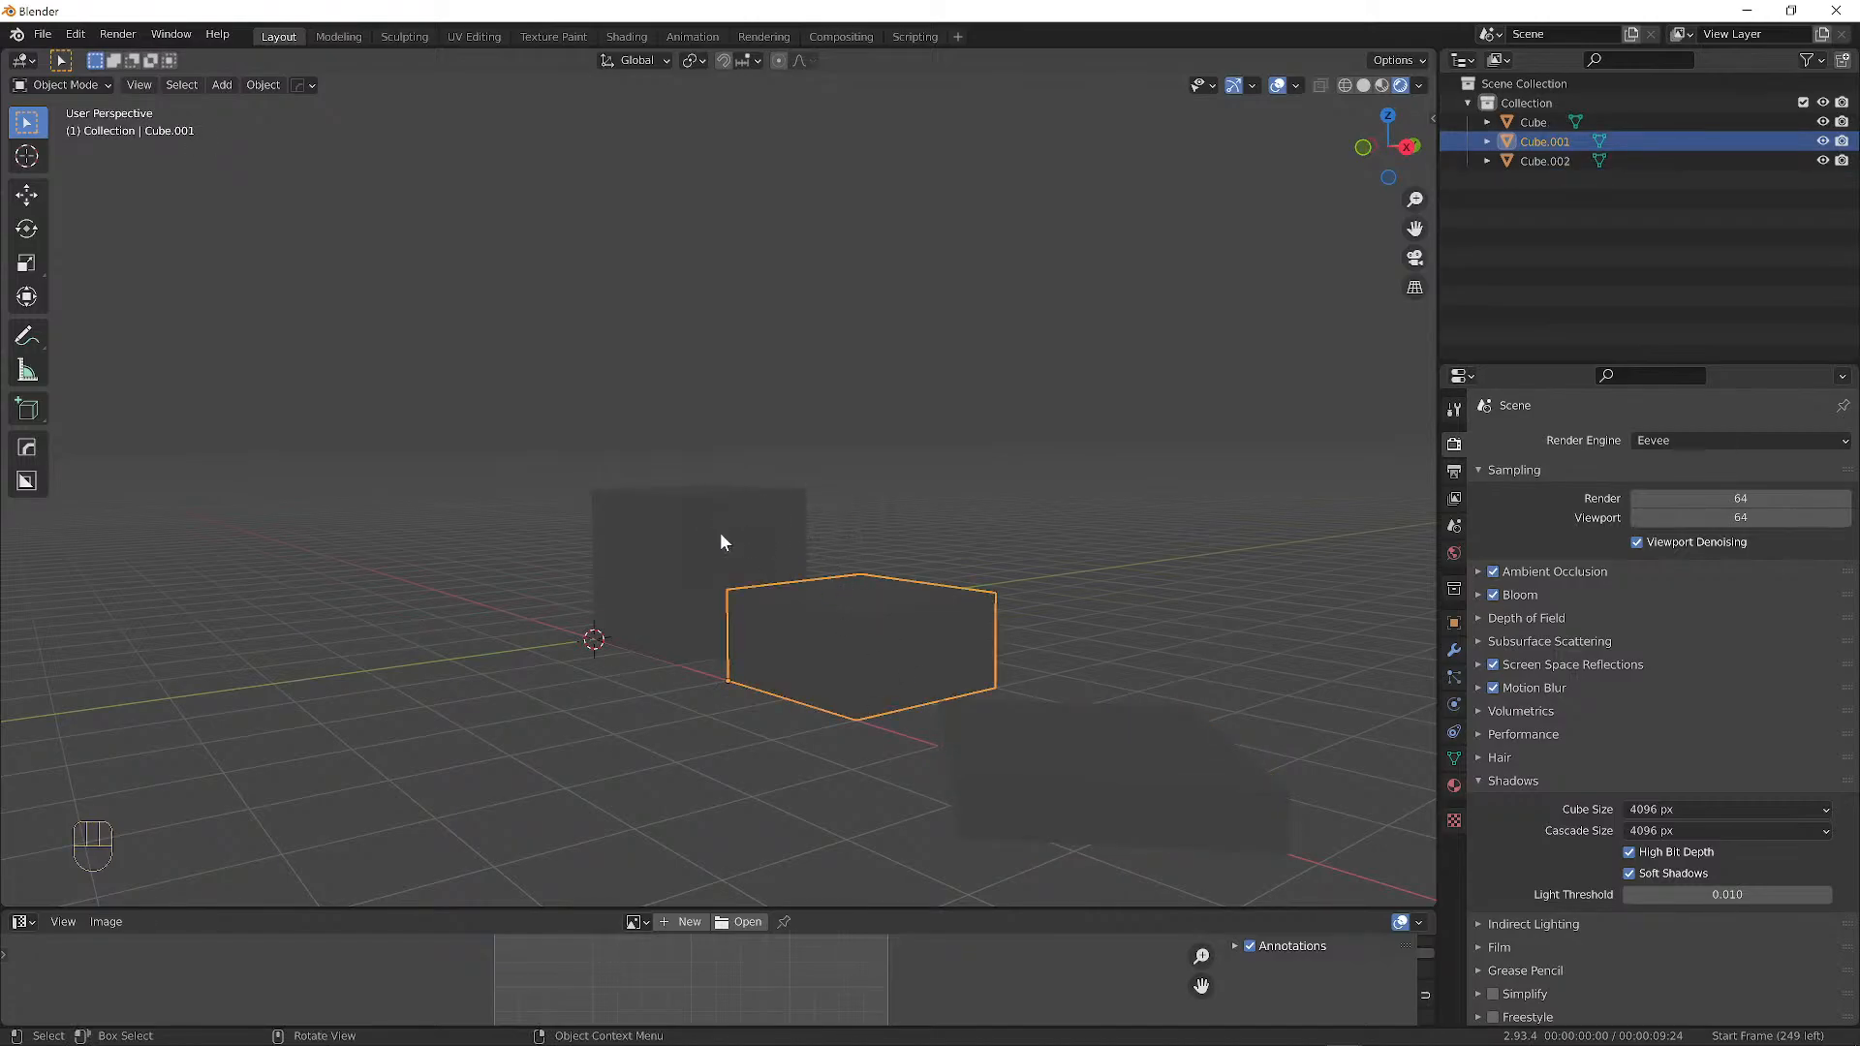
pyautogui.click(870, 649)
pyautogui.click(871, 649)
pyautogui.click(1073, 781)
pyautogui.click(889, 600)
pyautogui.click(729, 540)
pyautogui.click(1029, 710)
pyautogui.click(763, 577)
pyautogui.click(866, 635)
pyautogui.click(865, 635)
pyautogui.click(1090, 744)
pyautogui.click(800, 560)
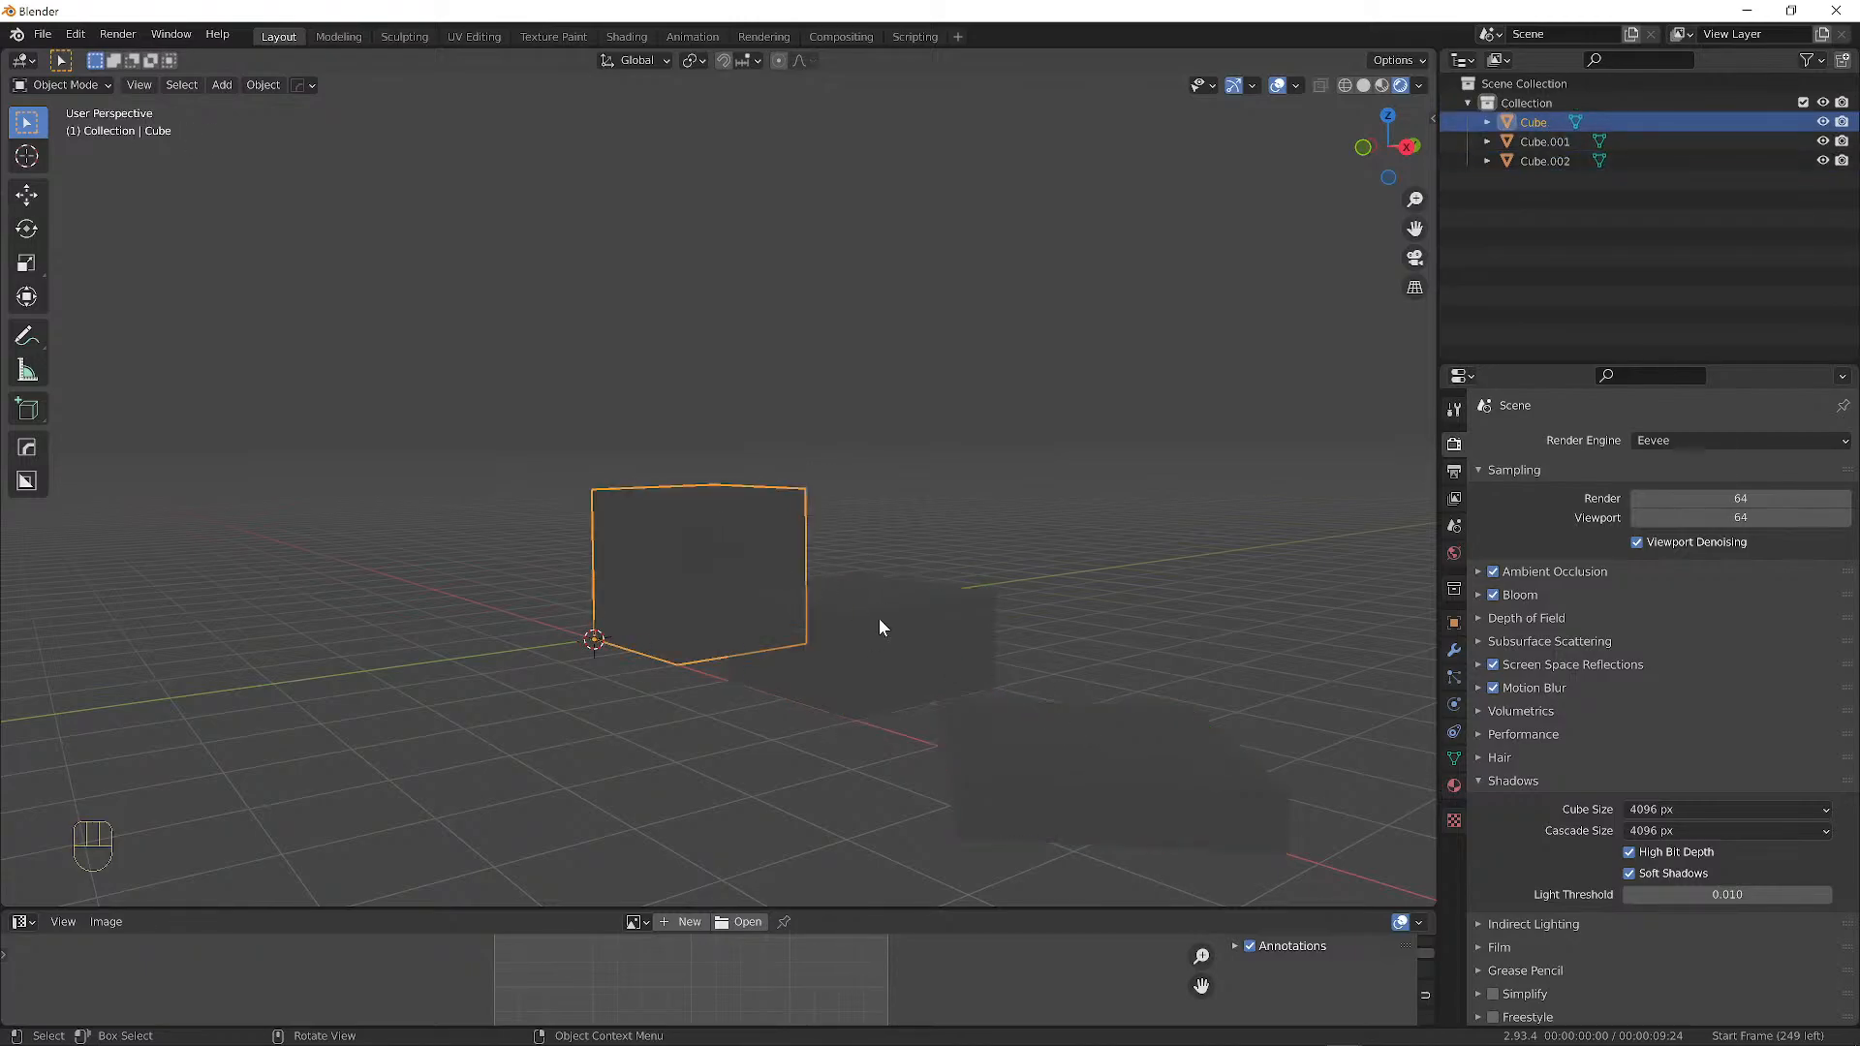
pyautogui.click(878, 618)
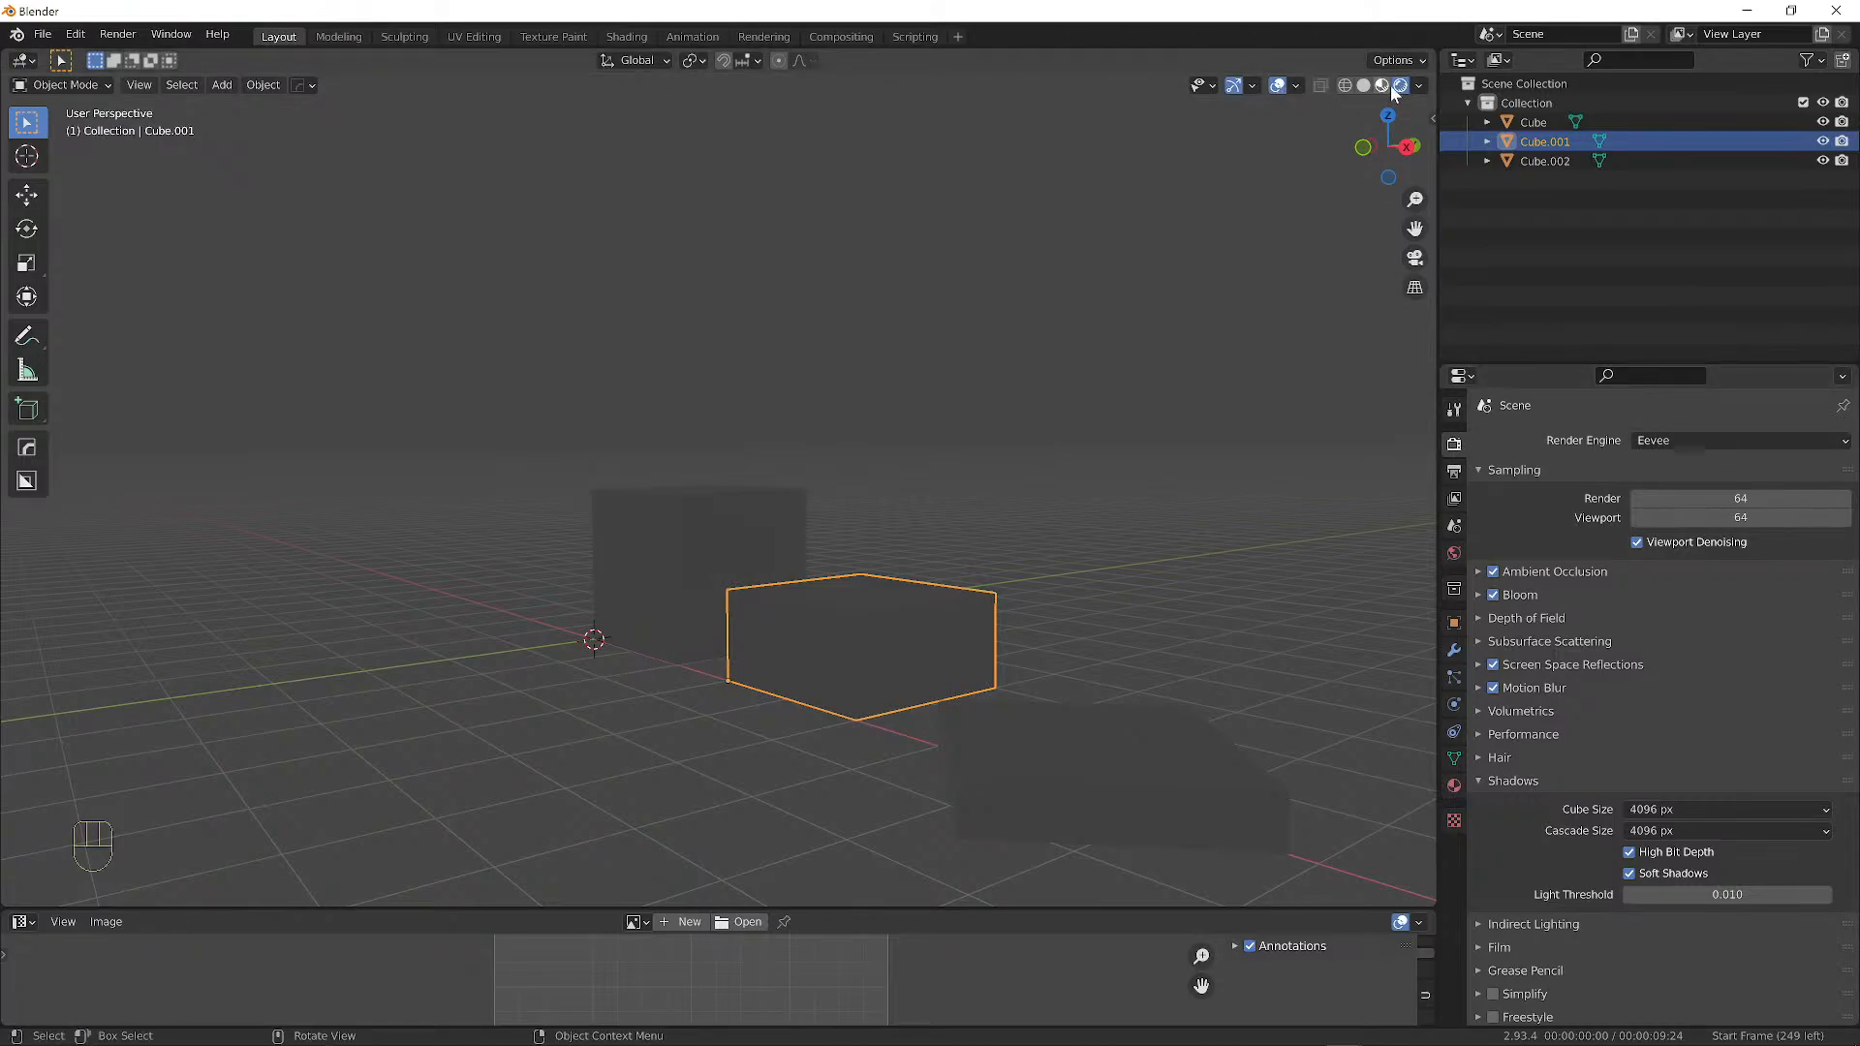
pyautogui.click(1453, 447)
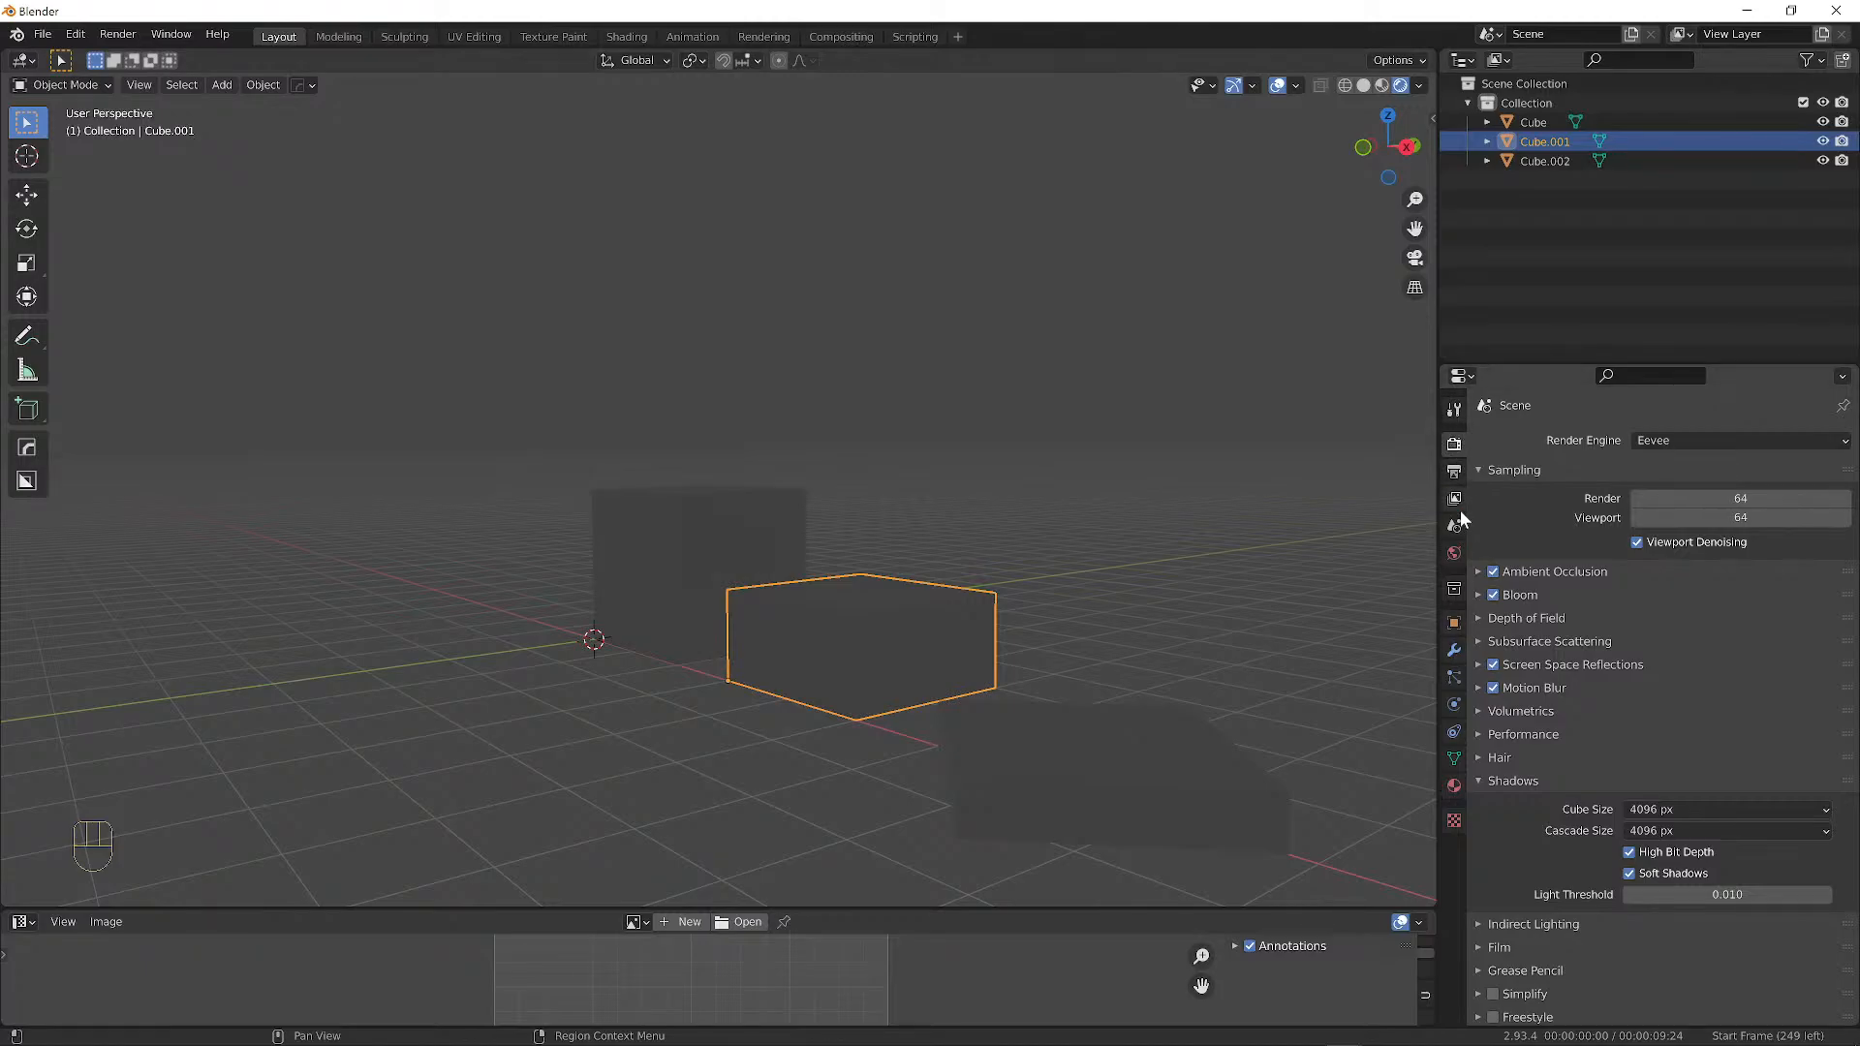
pyautogui.click(1683, 441)
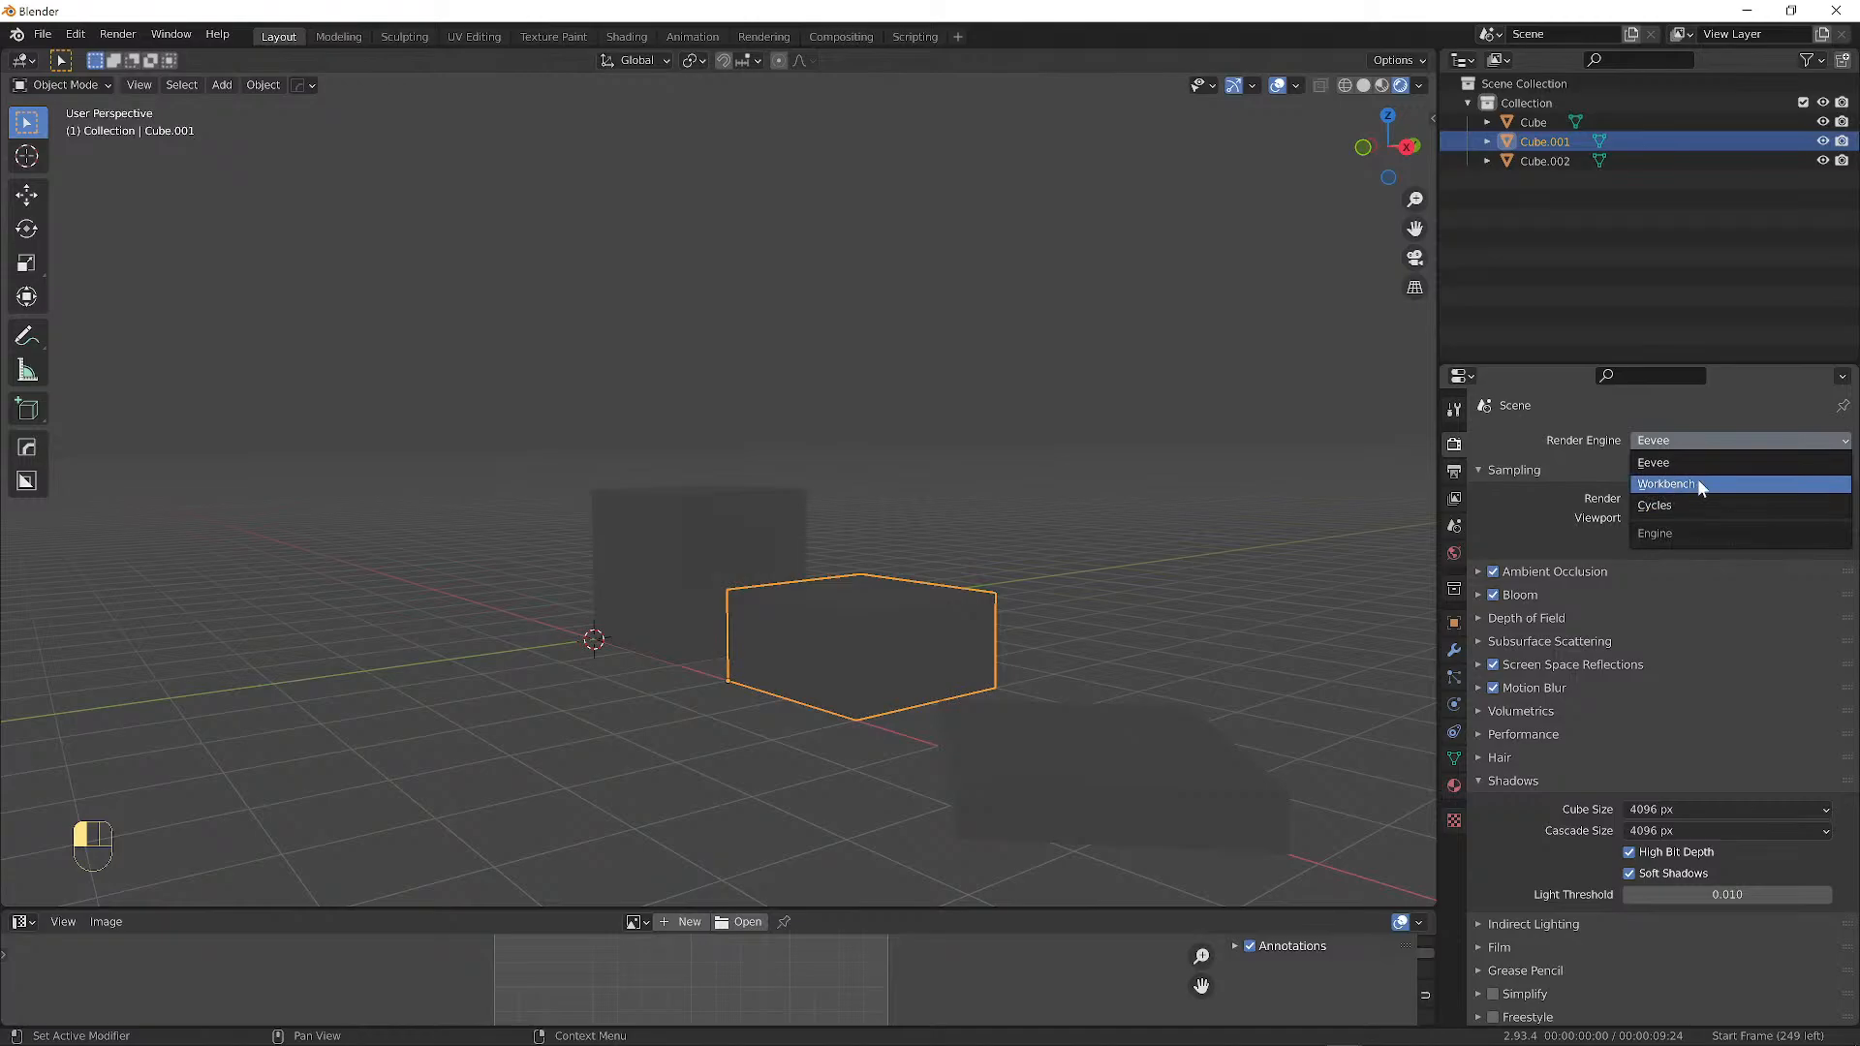
pyautogui.click(1691, 483)
pyautogui.moveTo(958, 602); pyautogui.dragTo(919, 573, button='middle')
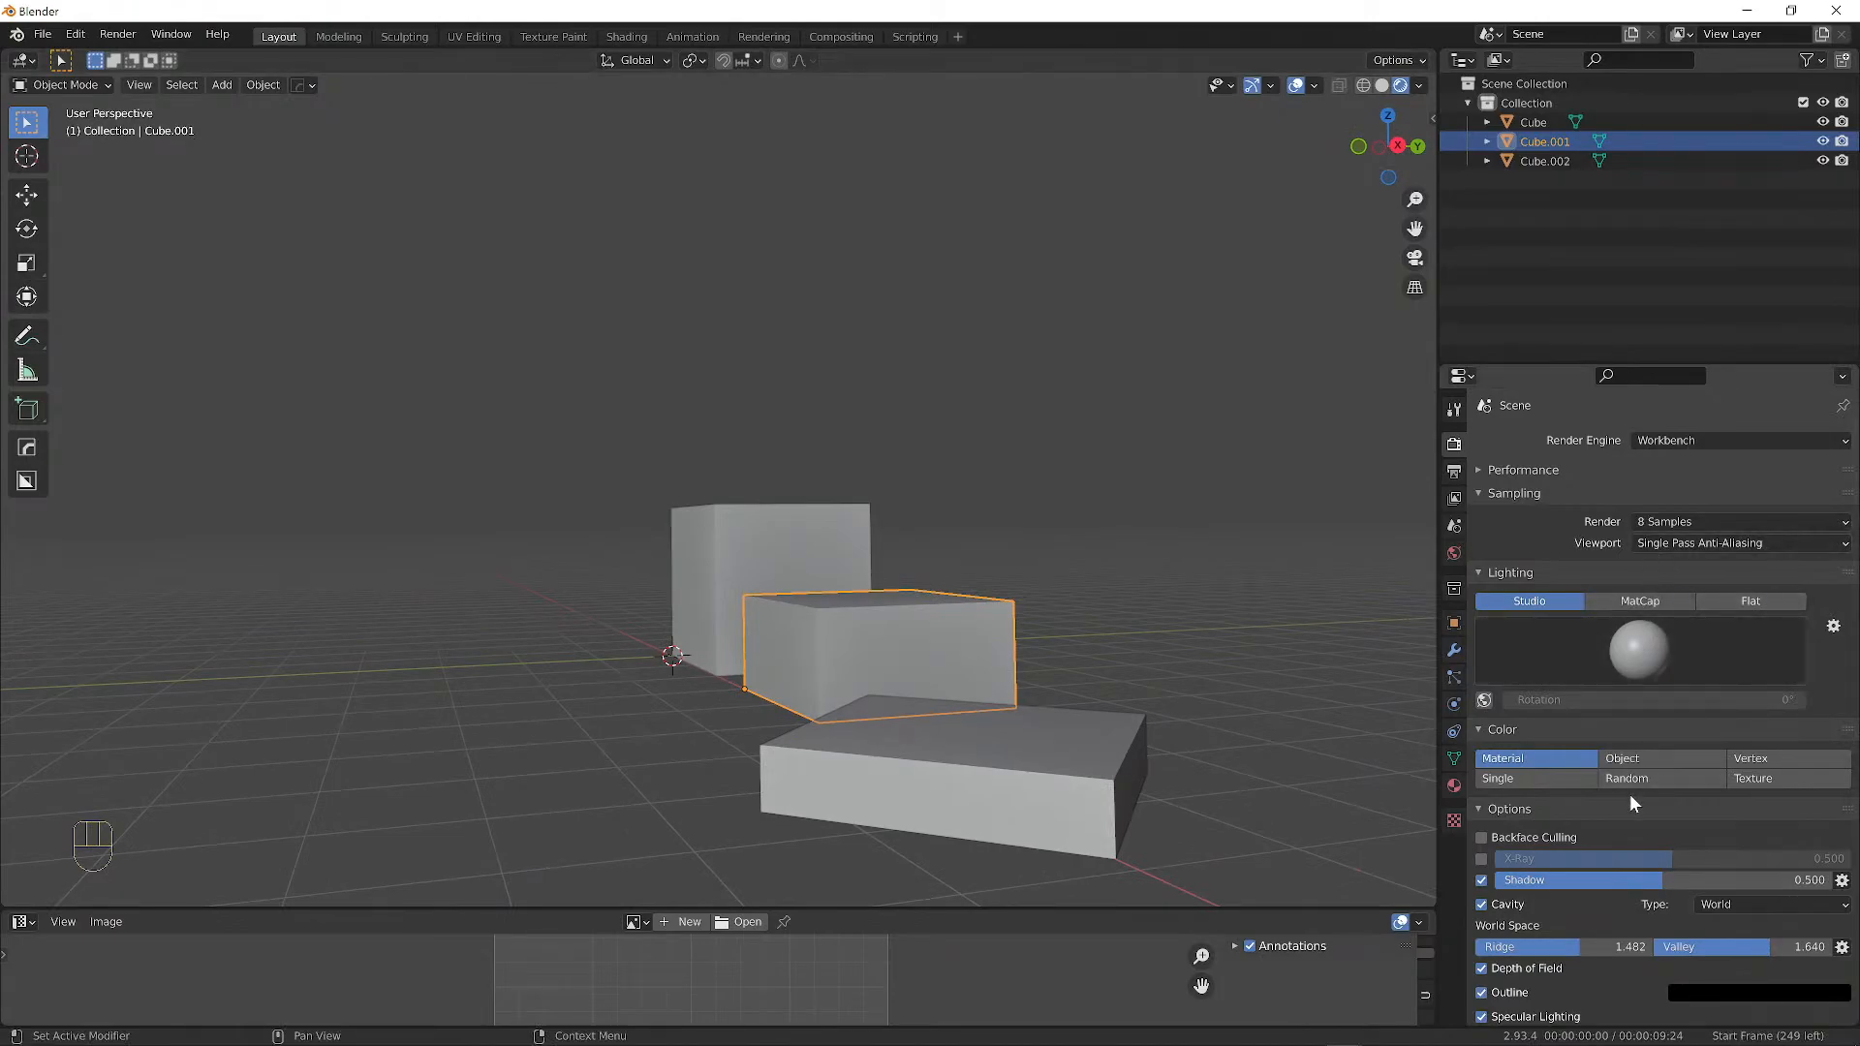
pyautogui.scroll(-2, 1624, 782)
pyautogui.scroll(2, 1591, 729)
pyautogui.scroll(-3, 1541, 542)
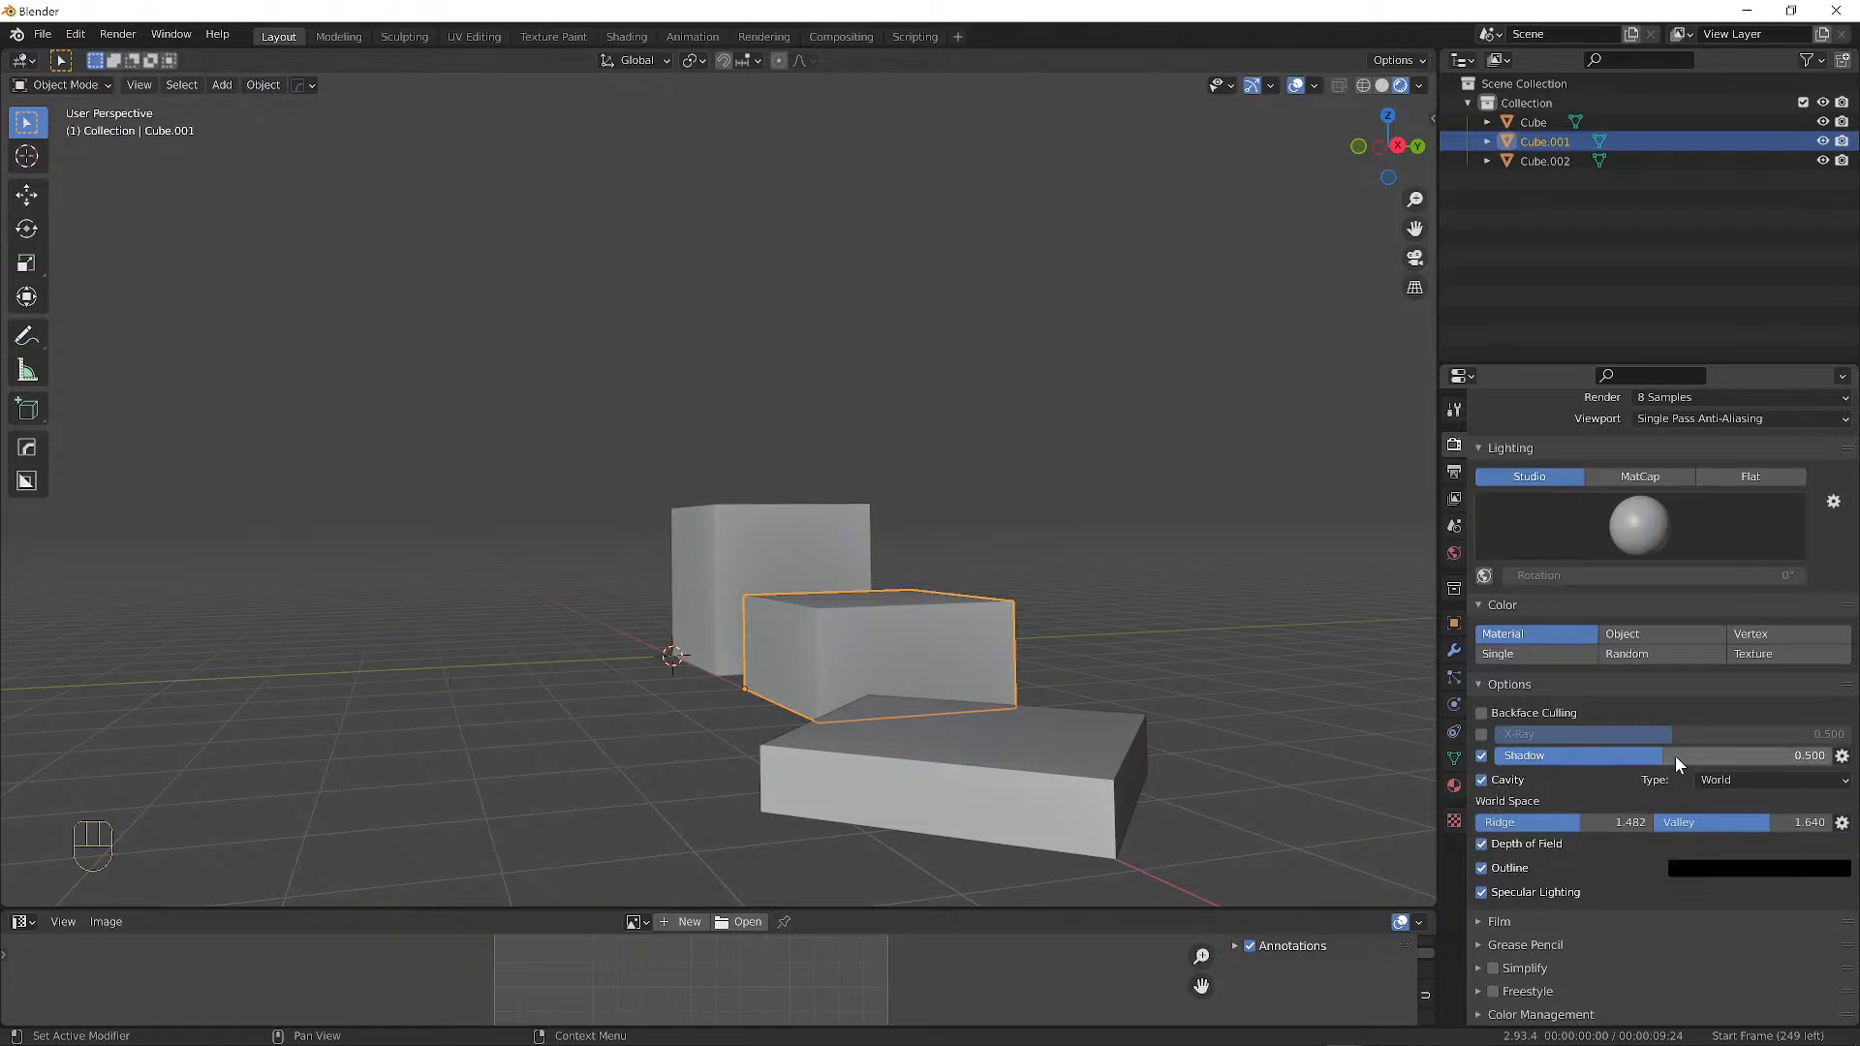
pyautogui.scroll(2, 1636, 464)
pyautogui.scroll(1, 1636, 460)
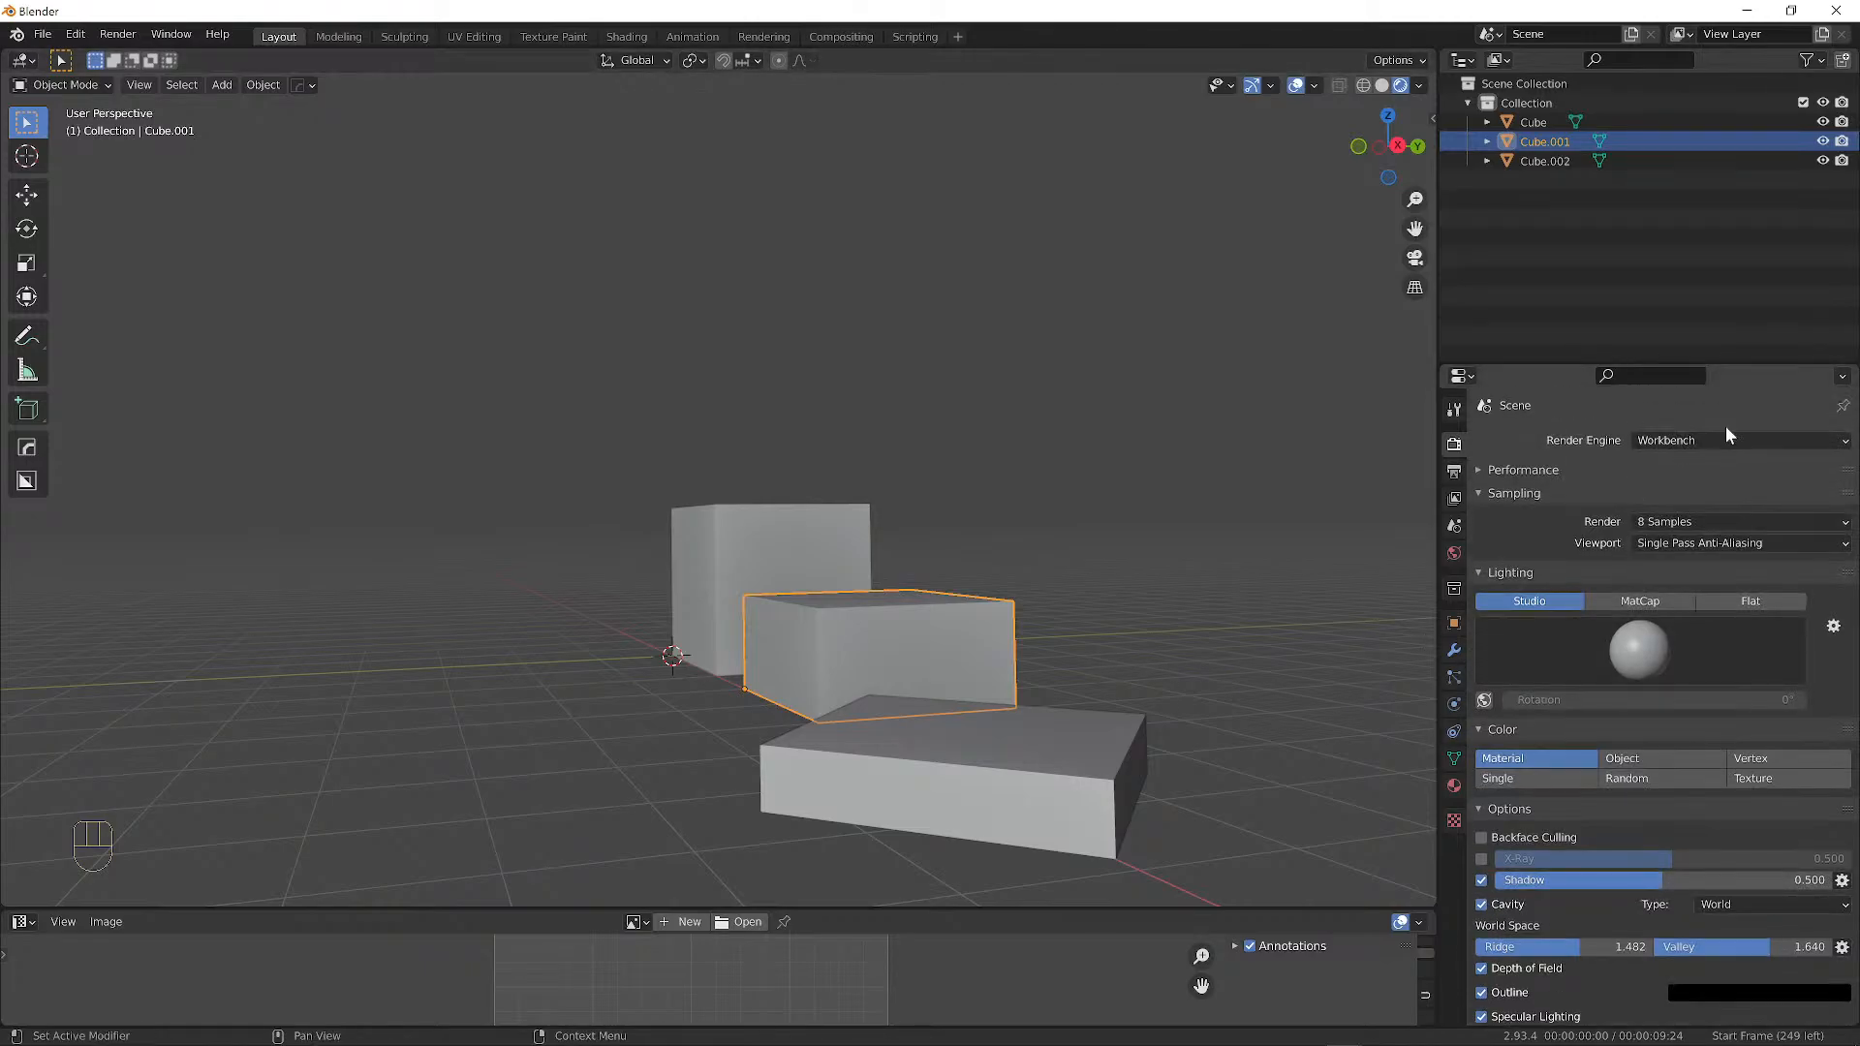
pyautogui.click(1682, 443)
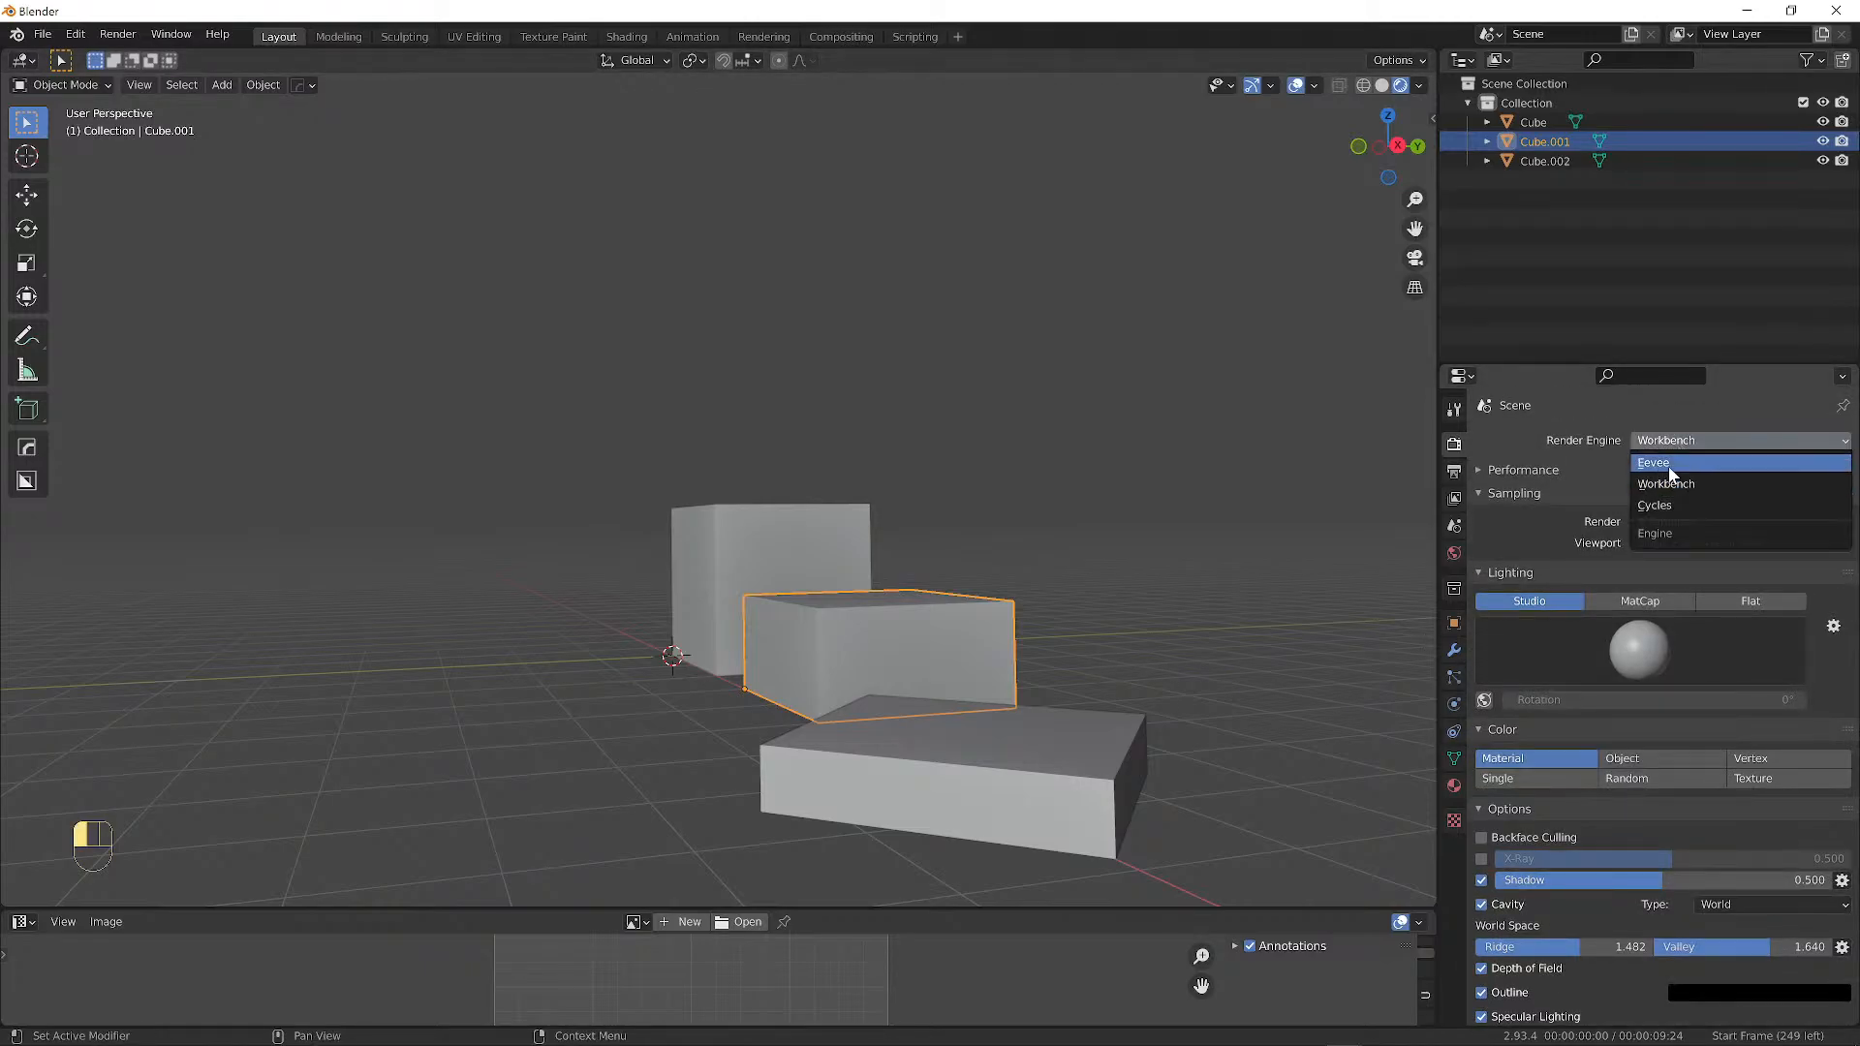
pyautogui.click(1668, 463)
pyautogui.moveTo(833, 531); pyautogui.dragTo(872, 543, button='middle')
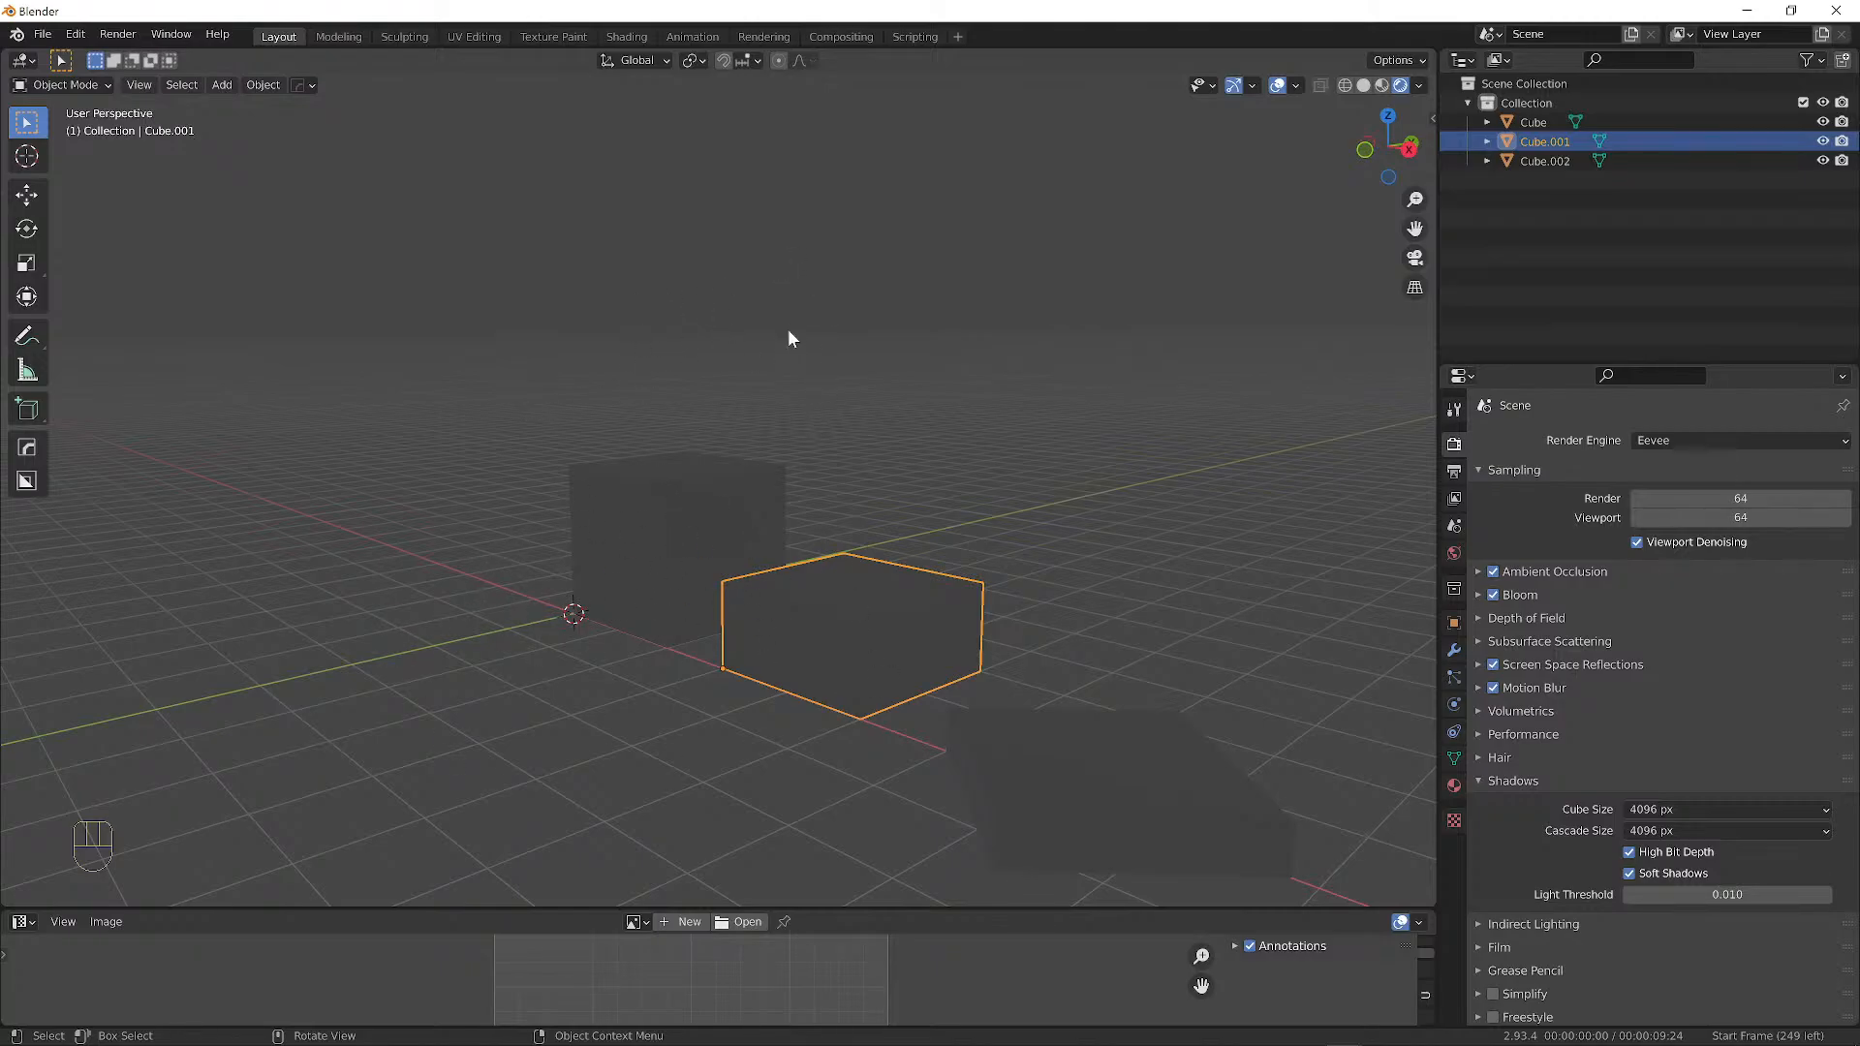
# Add a Sun light to the scene with Shift+A > Light > Sun.
pyautogui.hotkey('shift', 'a')
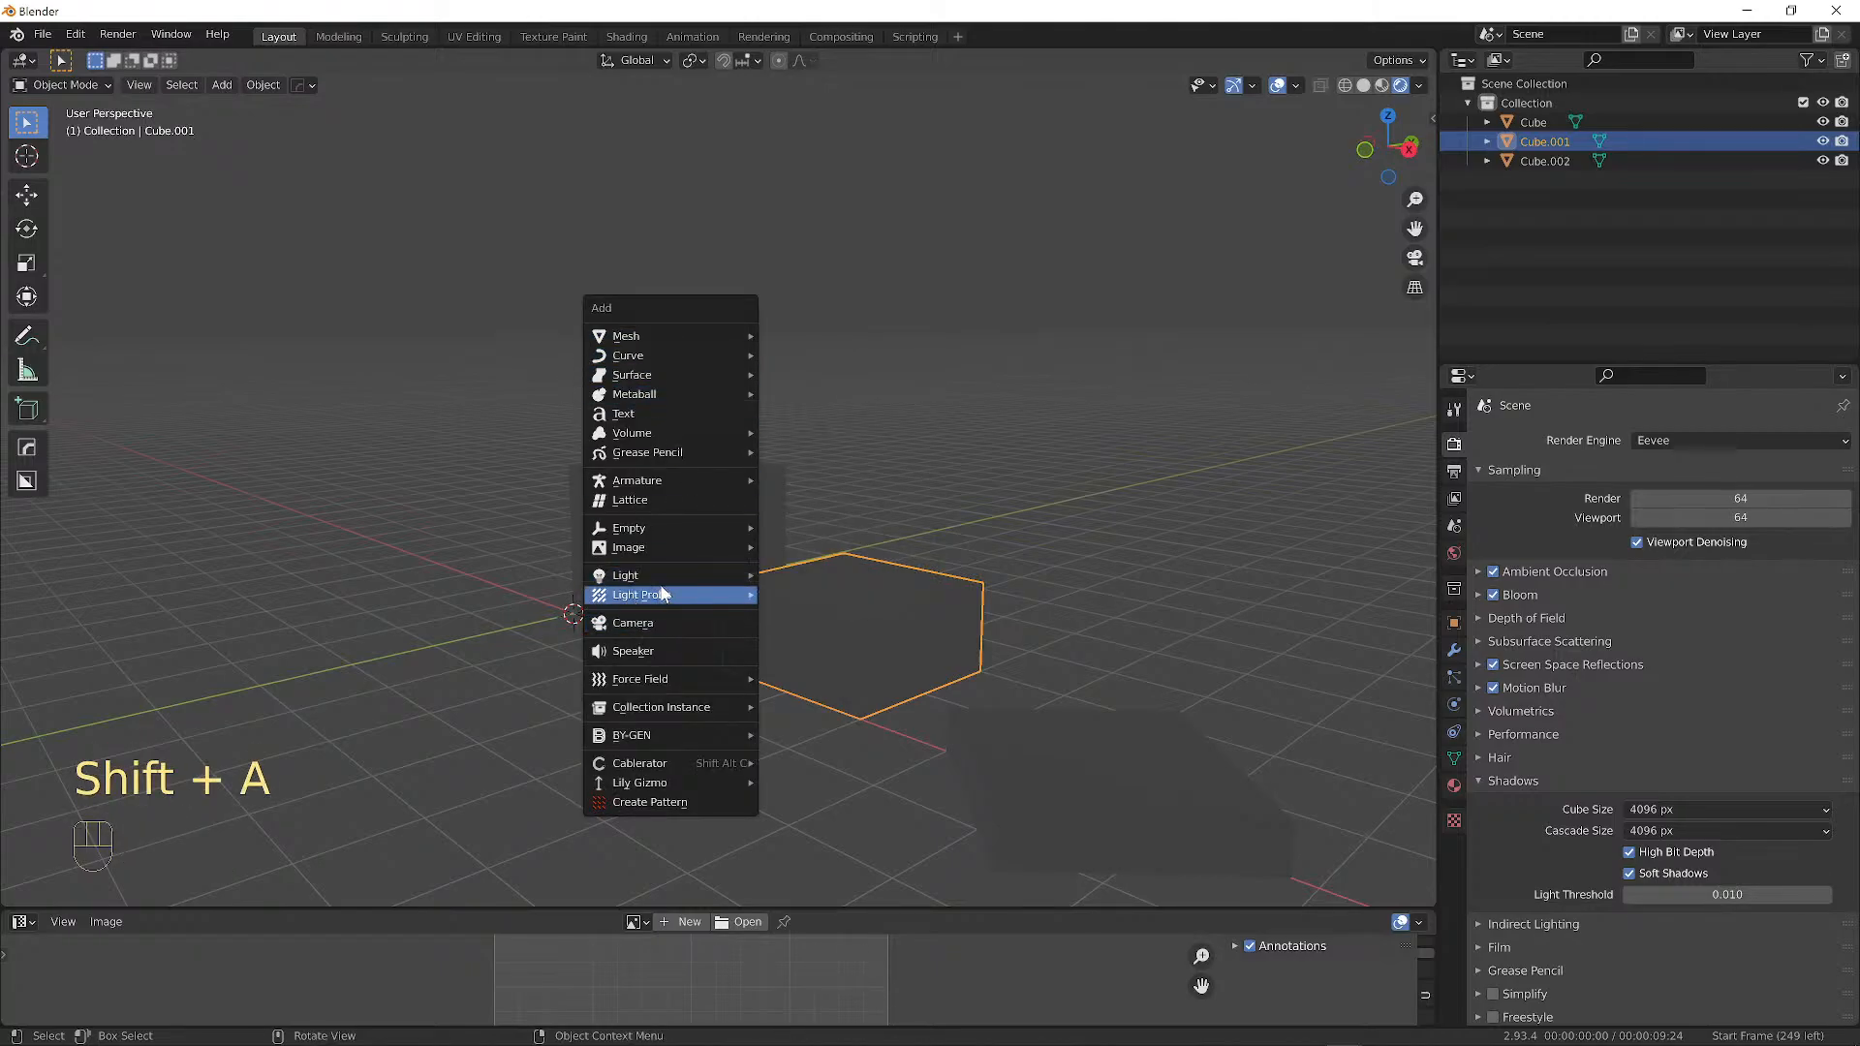
pyautogui.moveTo(658, 580)
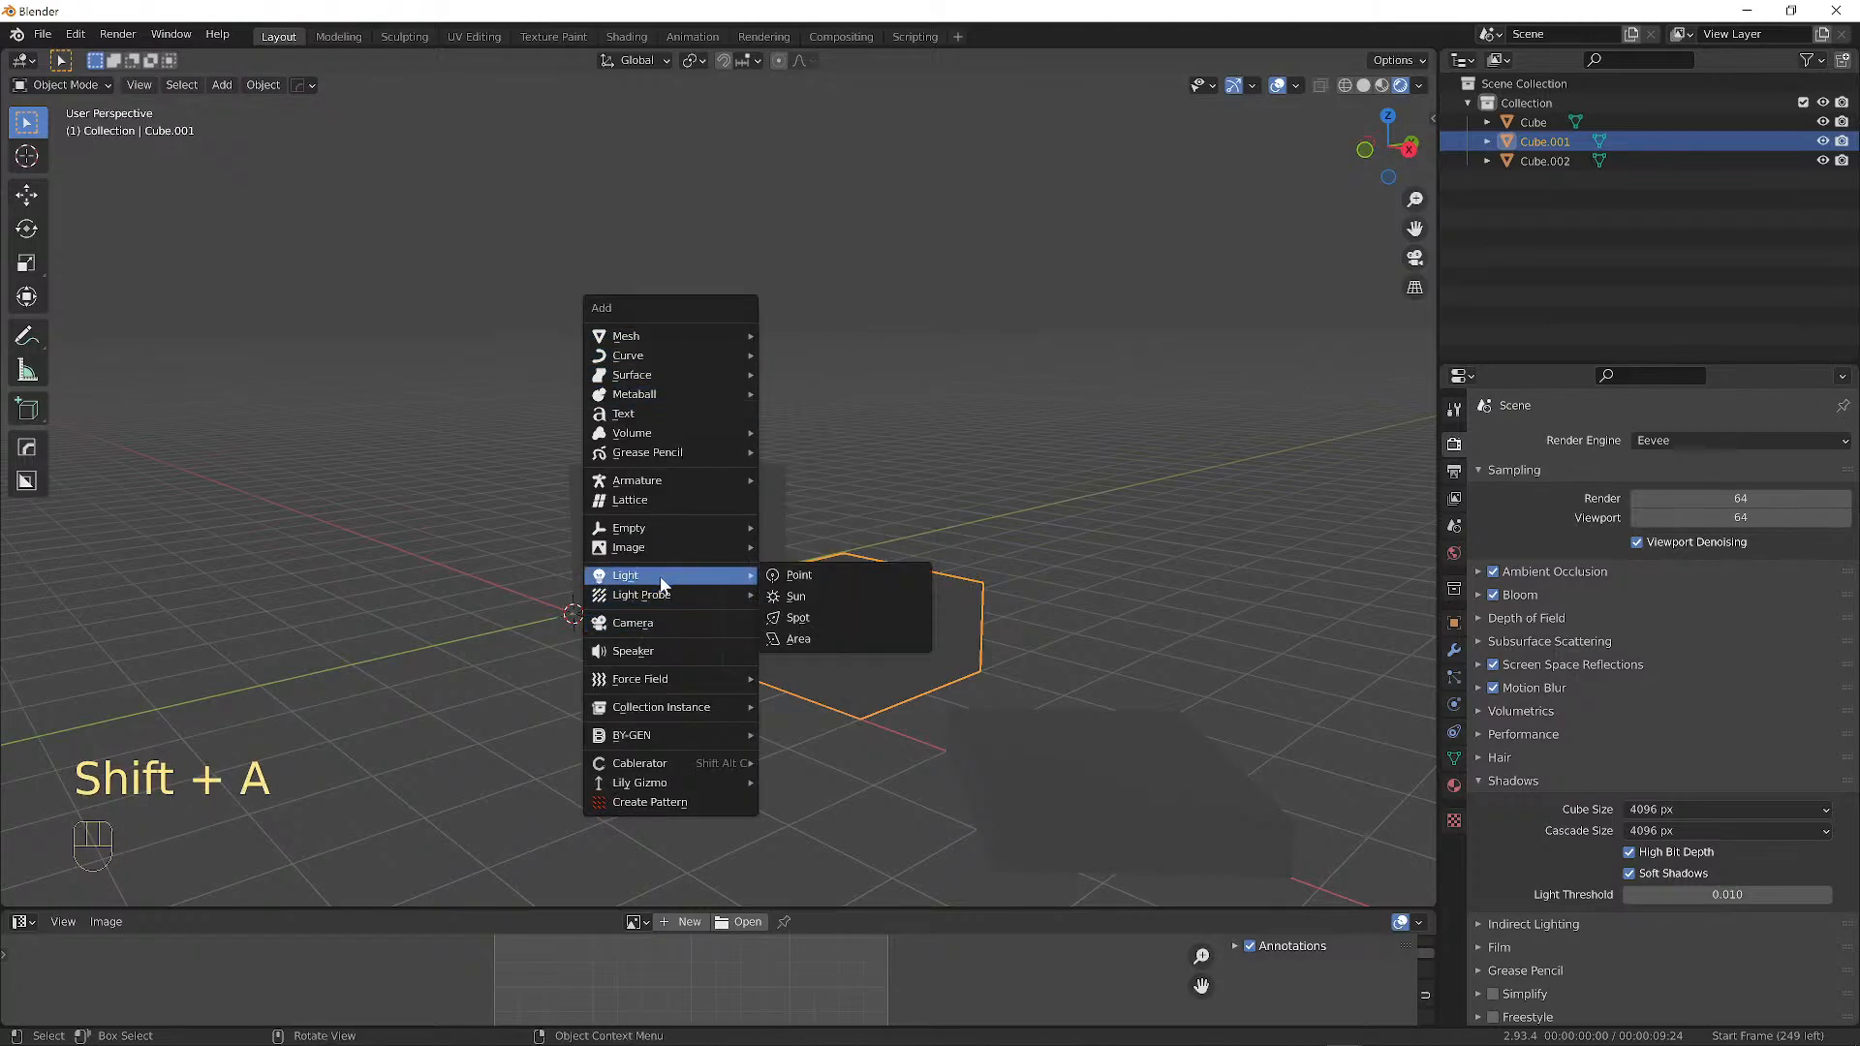
pyautogui.click(815, 596)
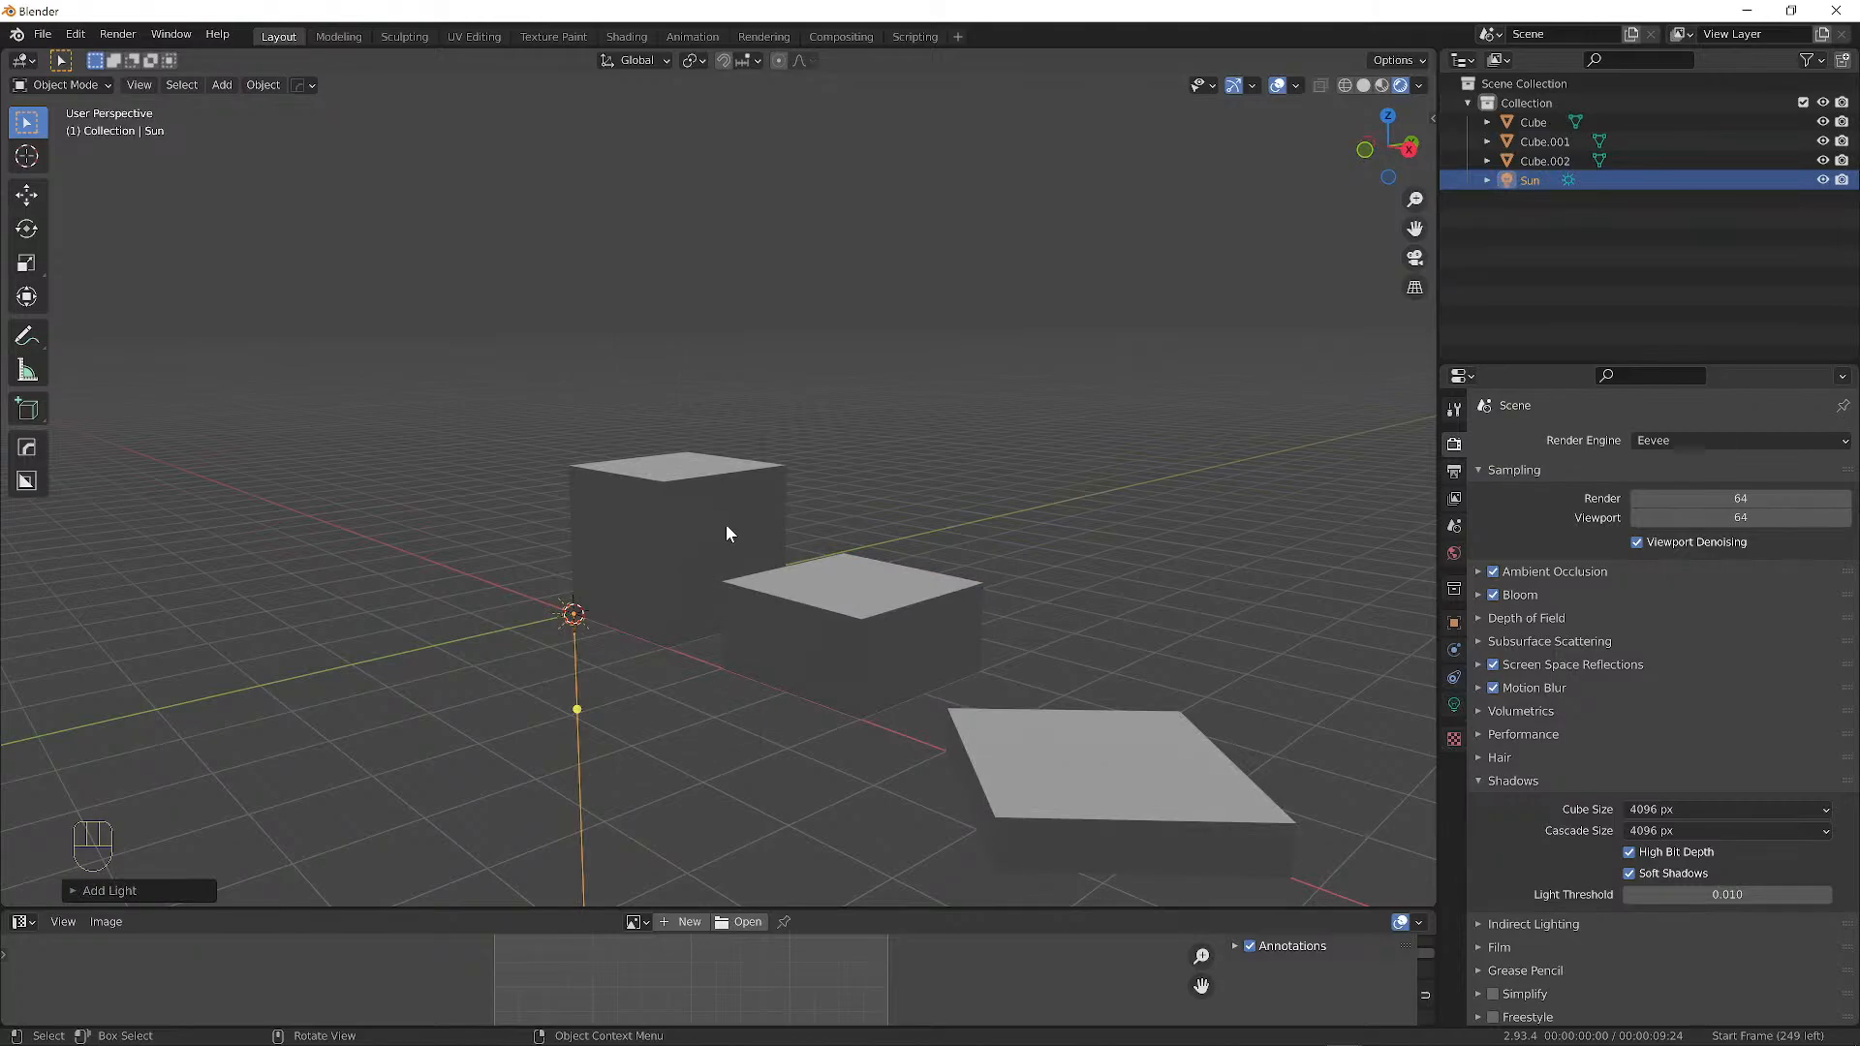
pyautogui.moveTo(734, 558); pyautogui.dragTo(635, 286, button='middle')
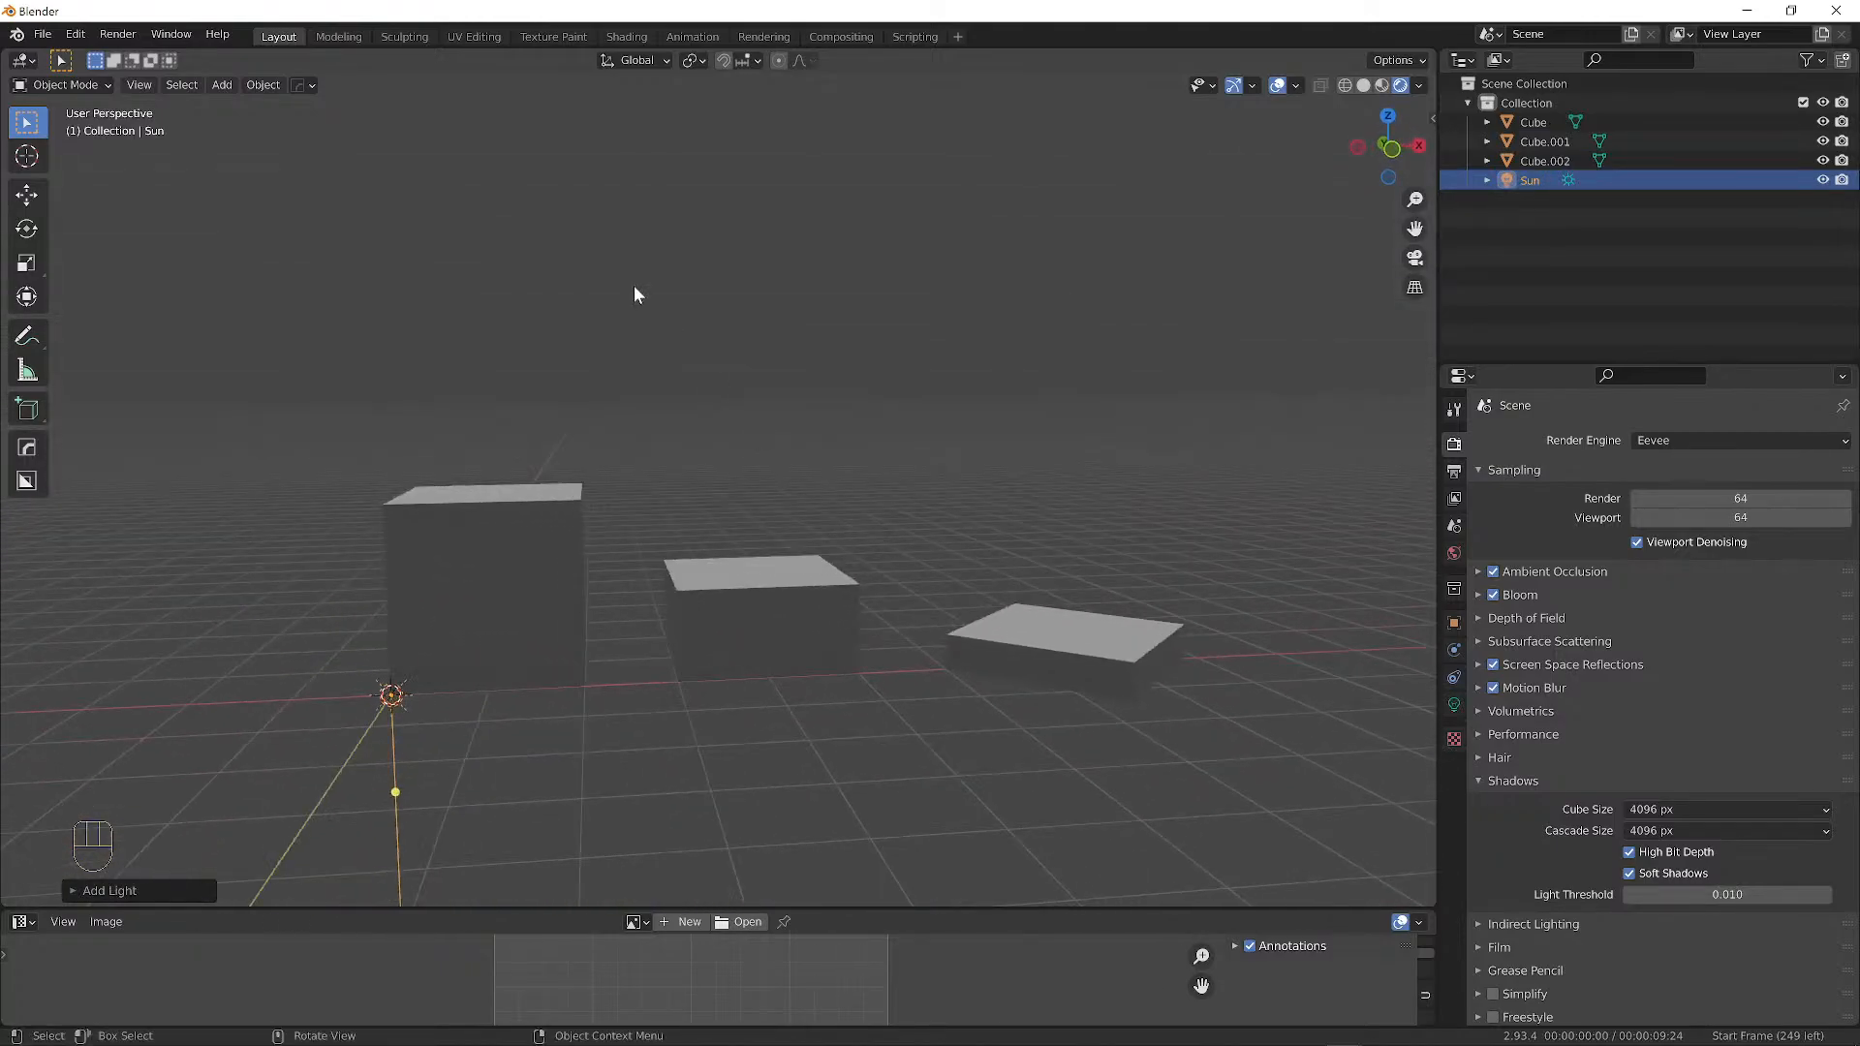
pyautogui.moveTo(467, 635); pyautogui.dragTo(387, 631, button='middle')
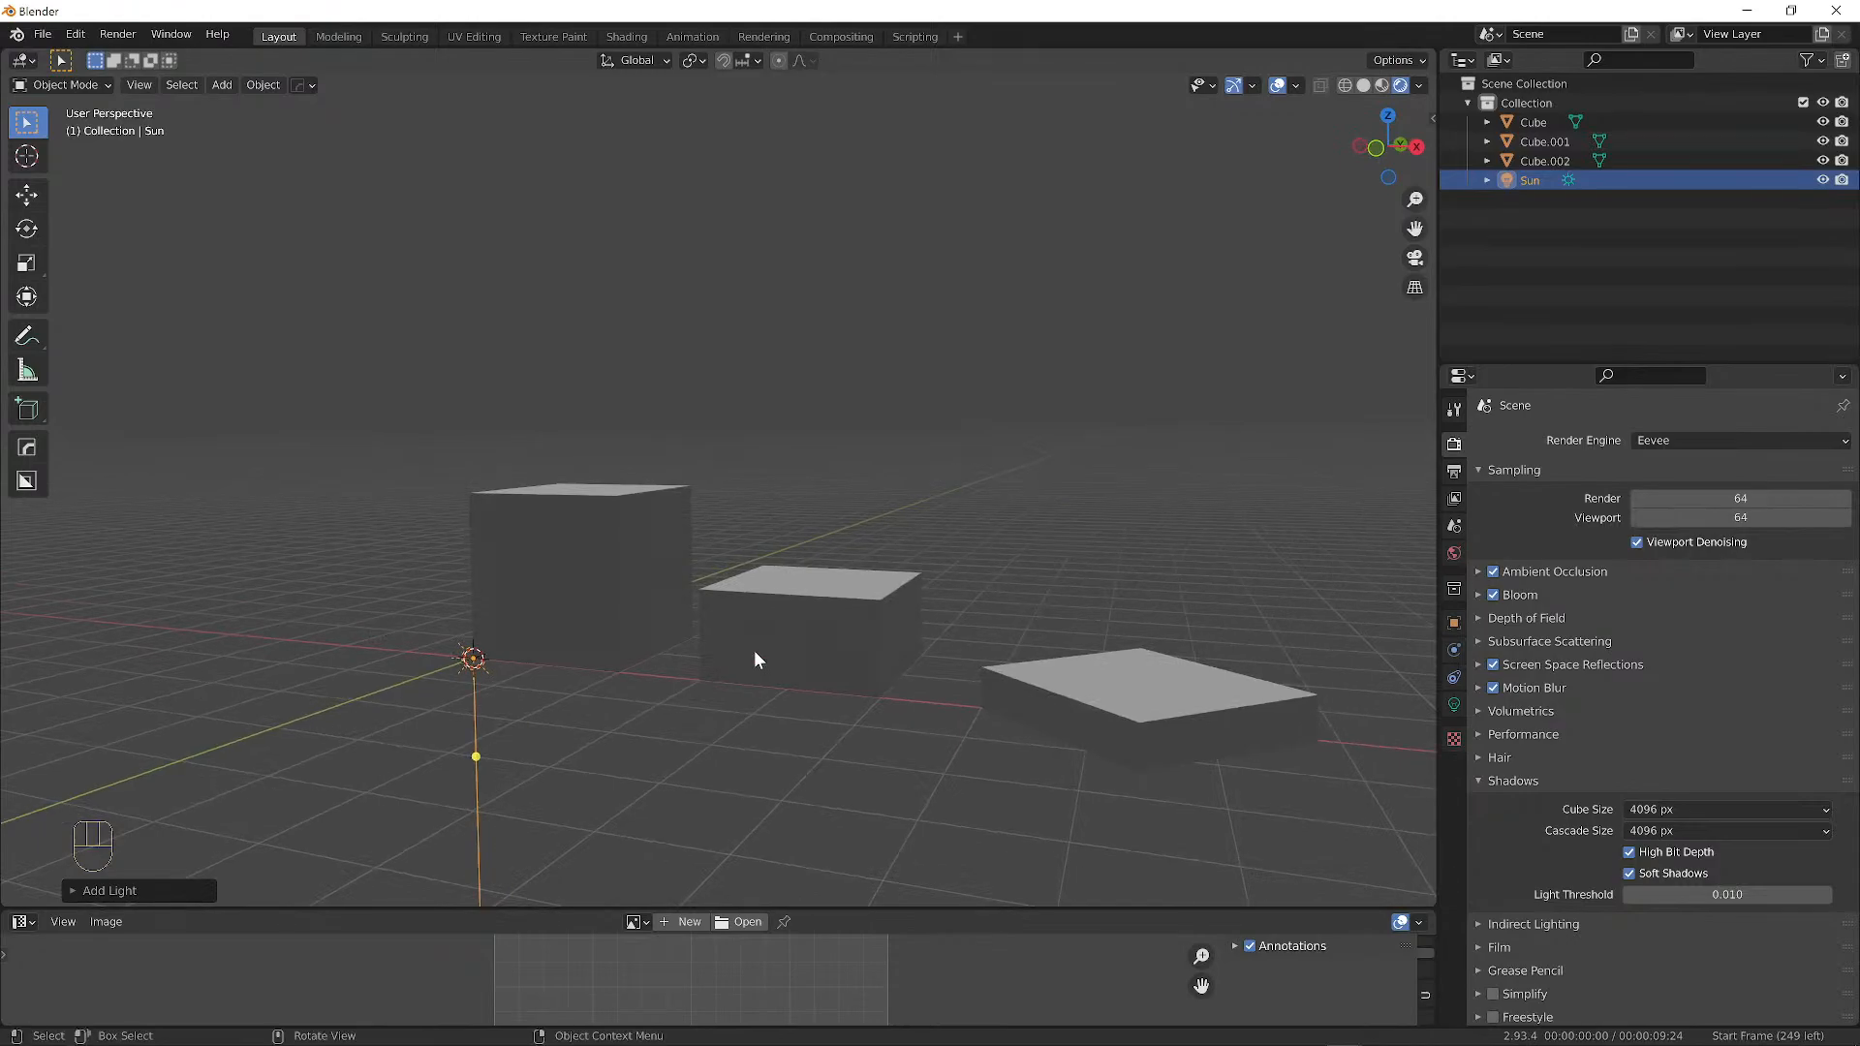
pyautogui.moveTo(752, 651); pyautogui.dragTo(785, 646, button='middle')
# Rotate the Sun light twice to tilt its direction.
pyautogui.press('r')
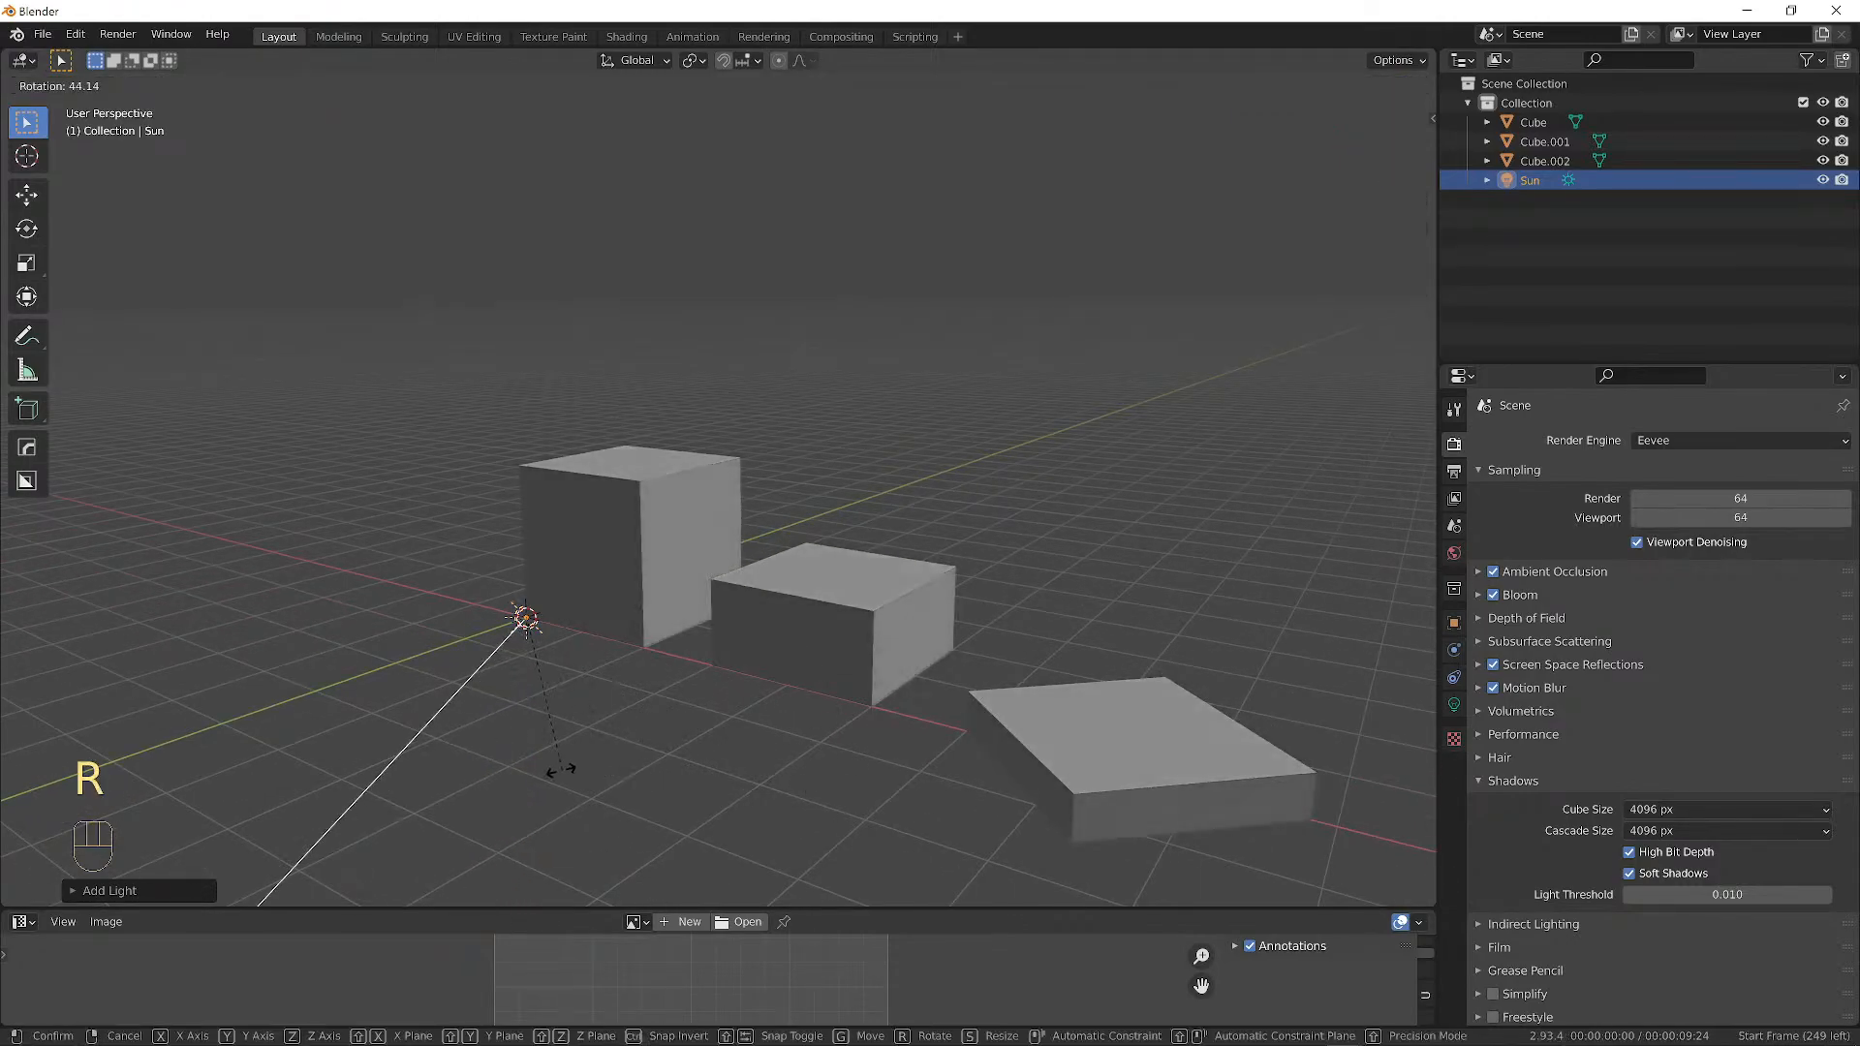
pyautogui.click(515, 707)
pyautogui.moveTo(514, 708); pyautogui.dragTo(748, 706, button='middle')
pyautogui.press('r')
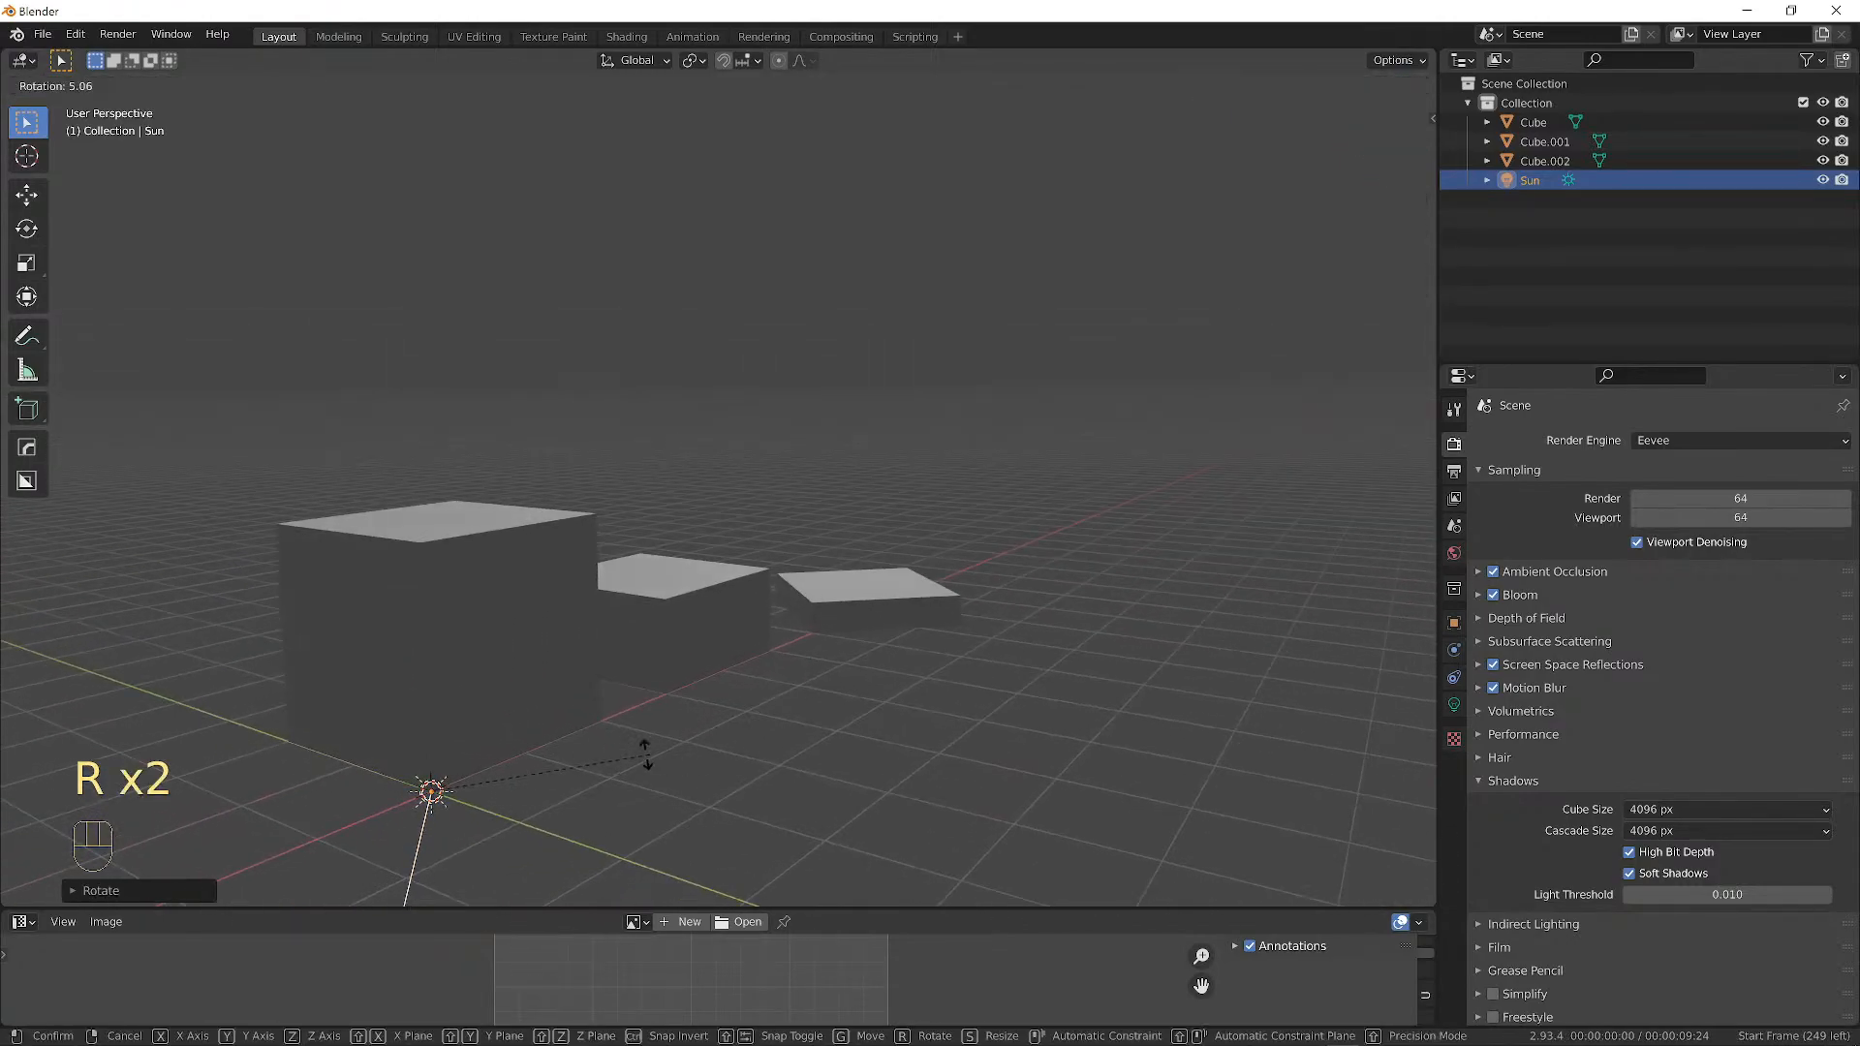
pyautogui.click(597, 850)
pyautogui.moveTo(597, 851); pyautogui.dragTo(619, 626, button='middle')
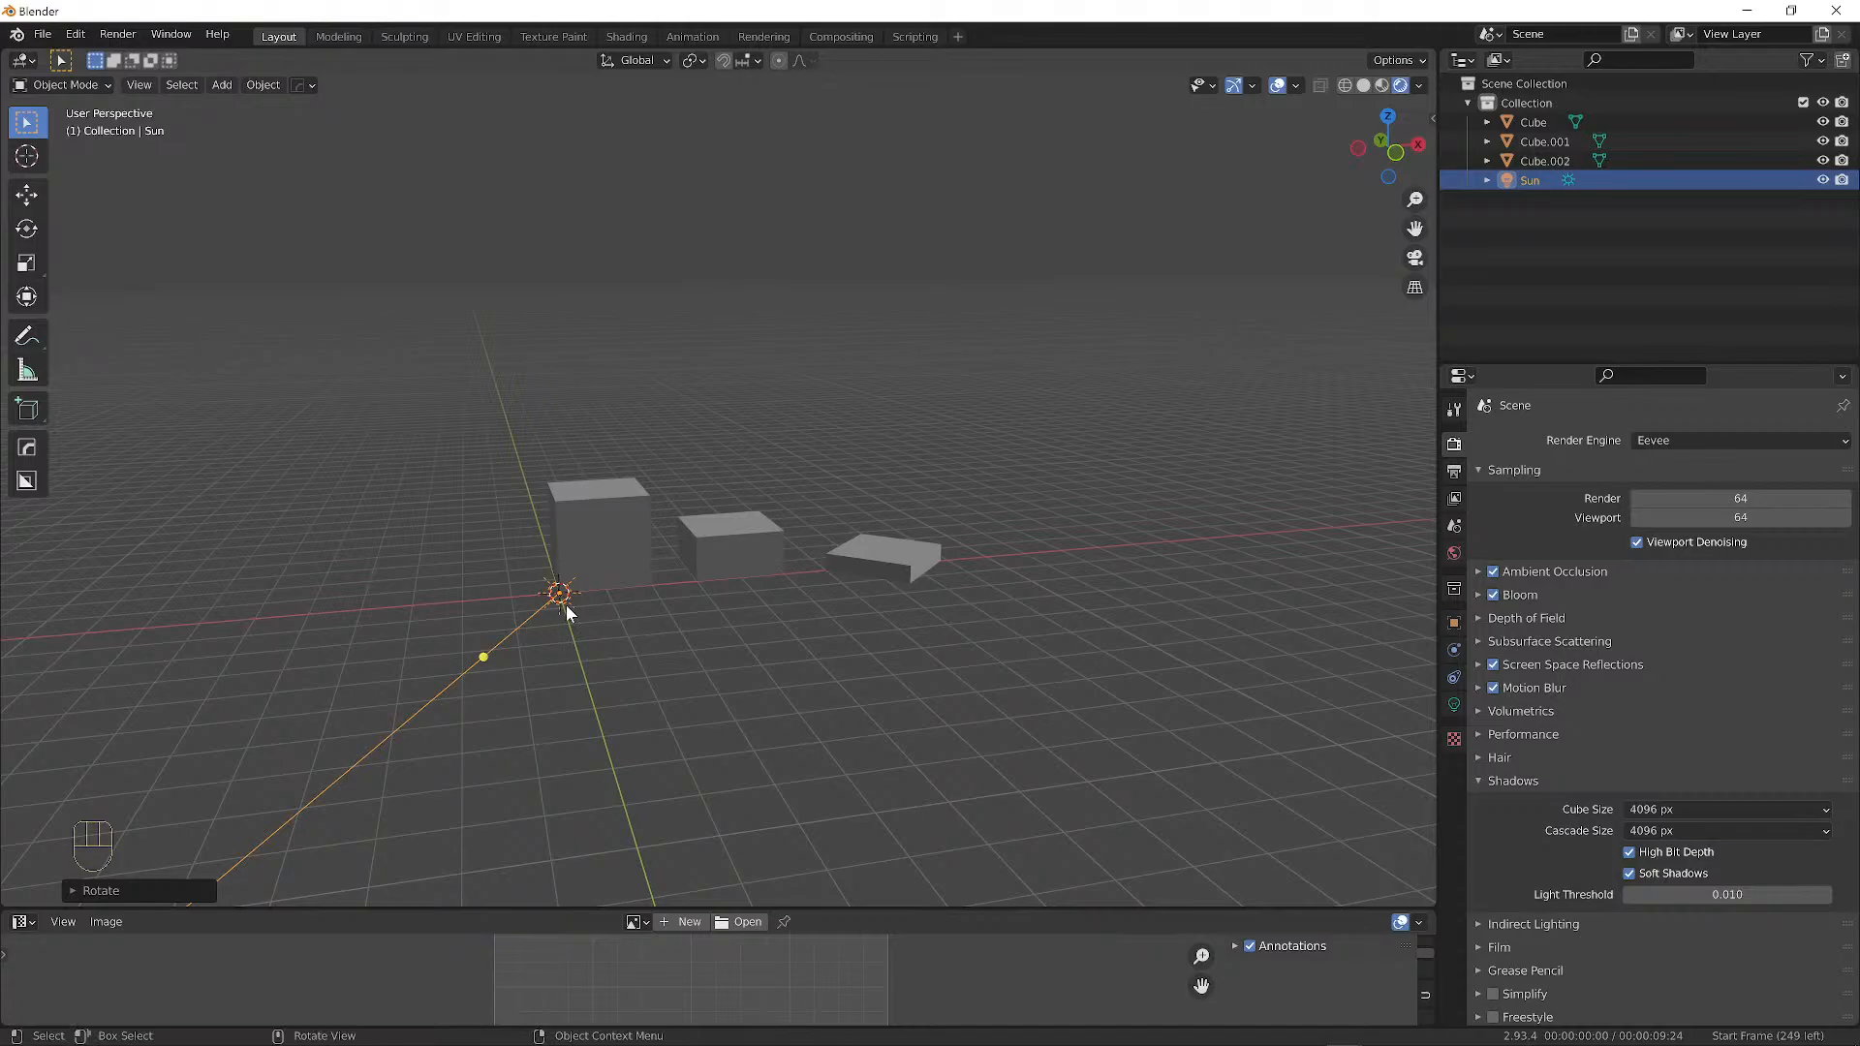
# Move the Sun light high up and away from the boxes.
pyautogui.press('g')
pyautogui.click(689, 235)
pyautogui.moveTo(689, 235); pyautogui.dragTo(440, 593, button='middle')
pyautogui.moveTo(590, 583); pyautogui.dragTo(568, 605, button='middle')
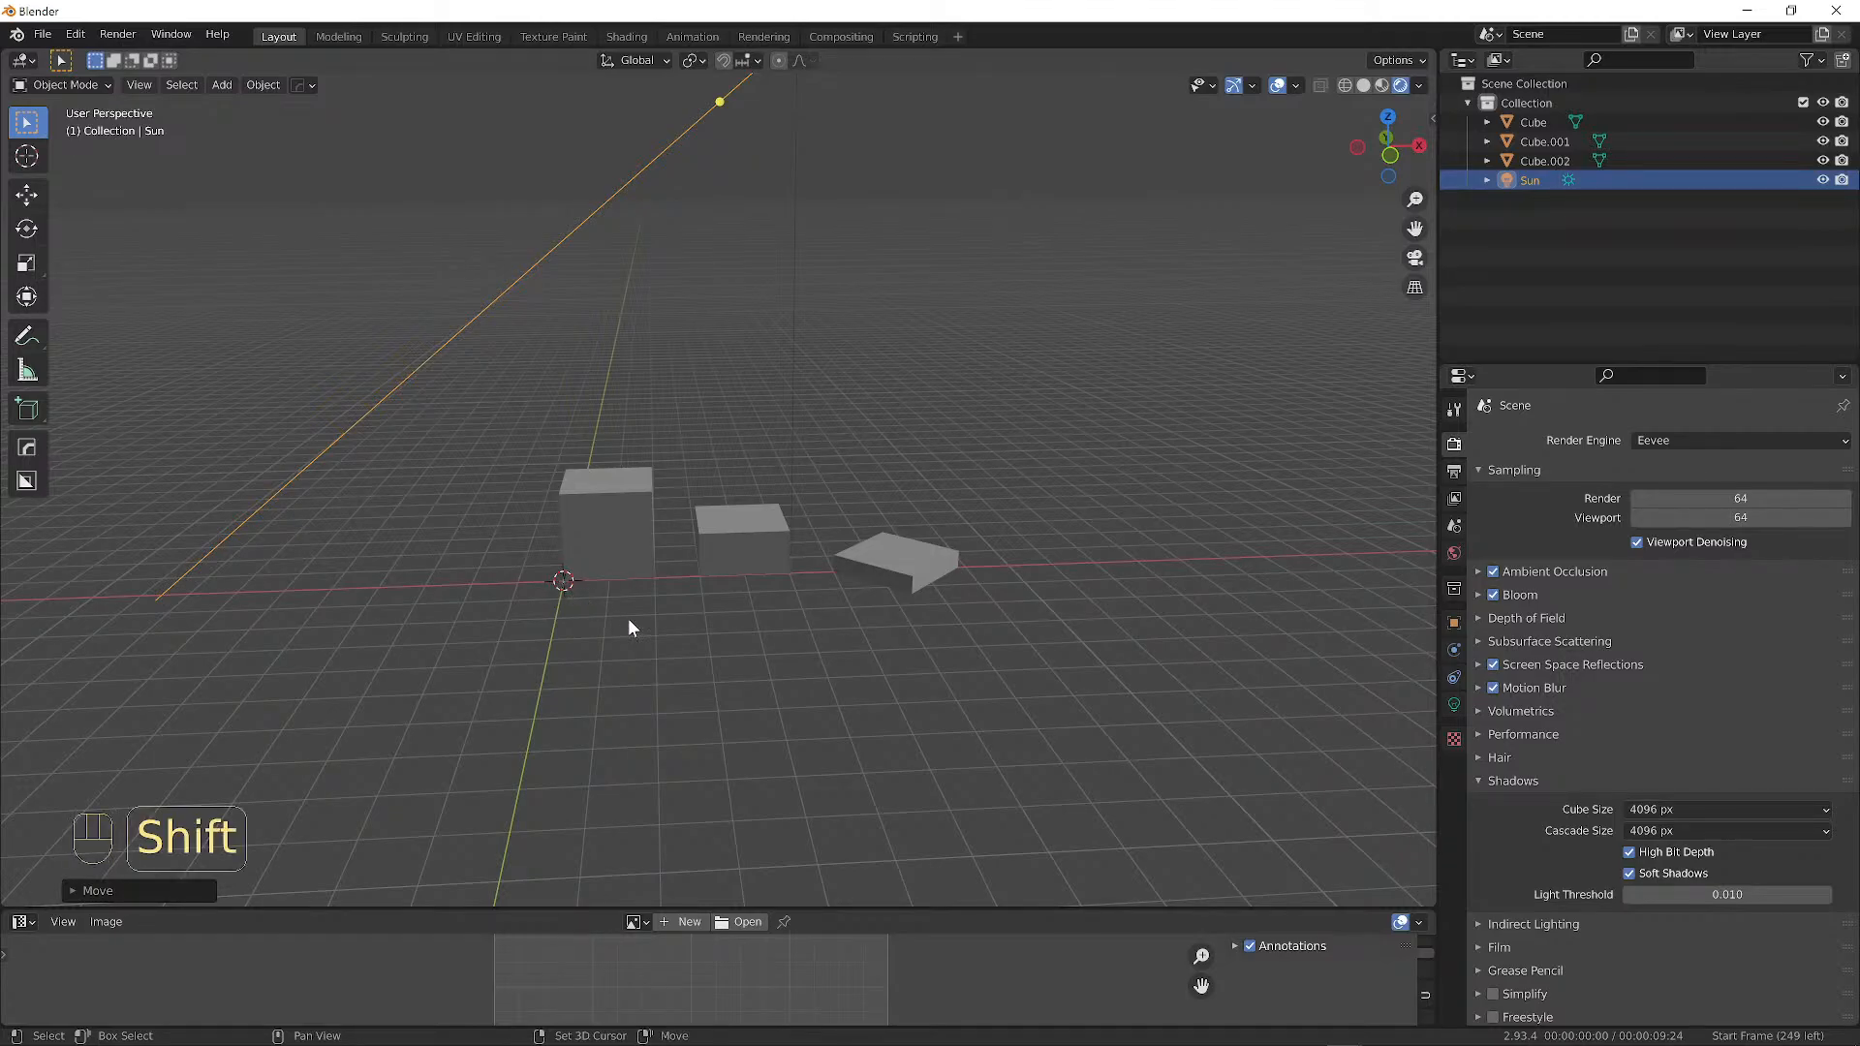
# Add a plane mesh and scale it by 50 to form the ground under the boxes.
pyautogui.hotkey('shift', 'a')
pyautogui.moveTo(580, 374)
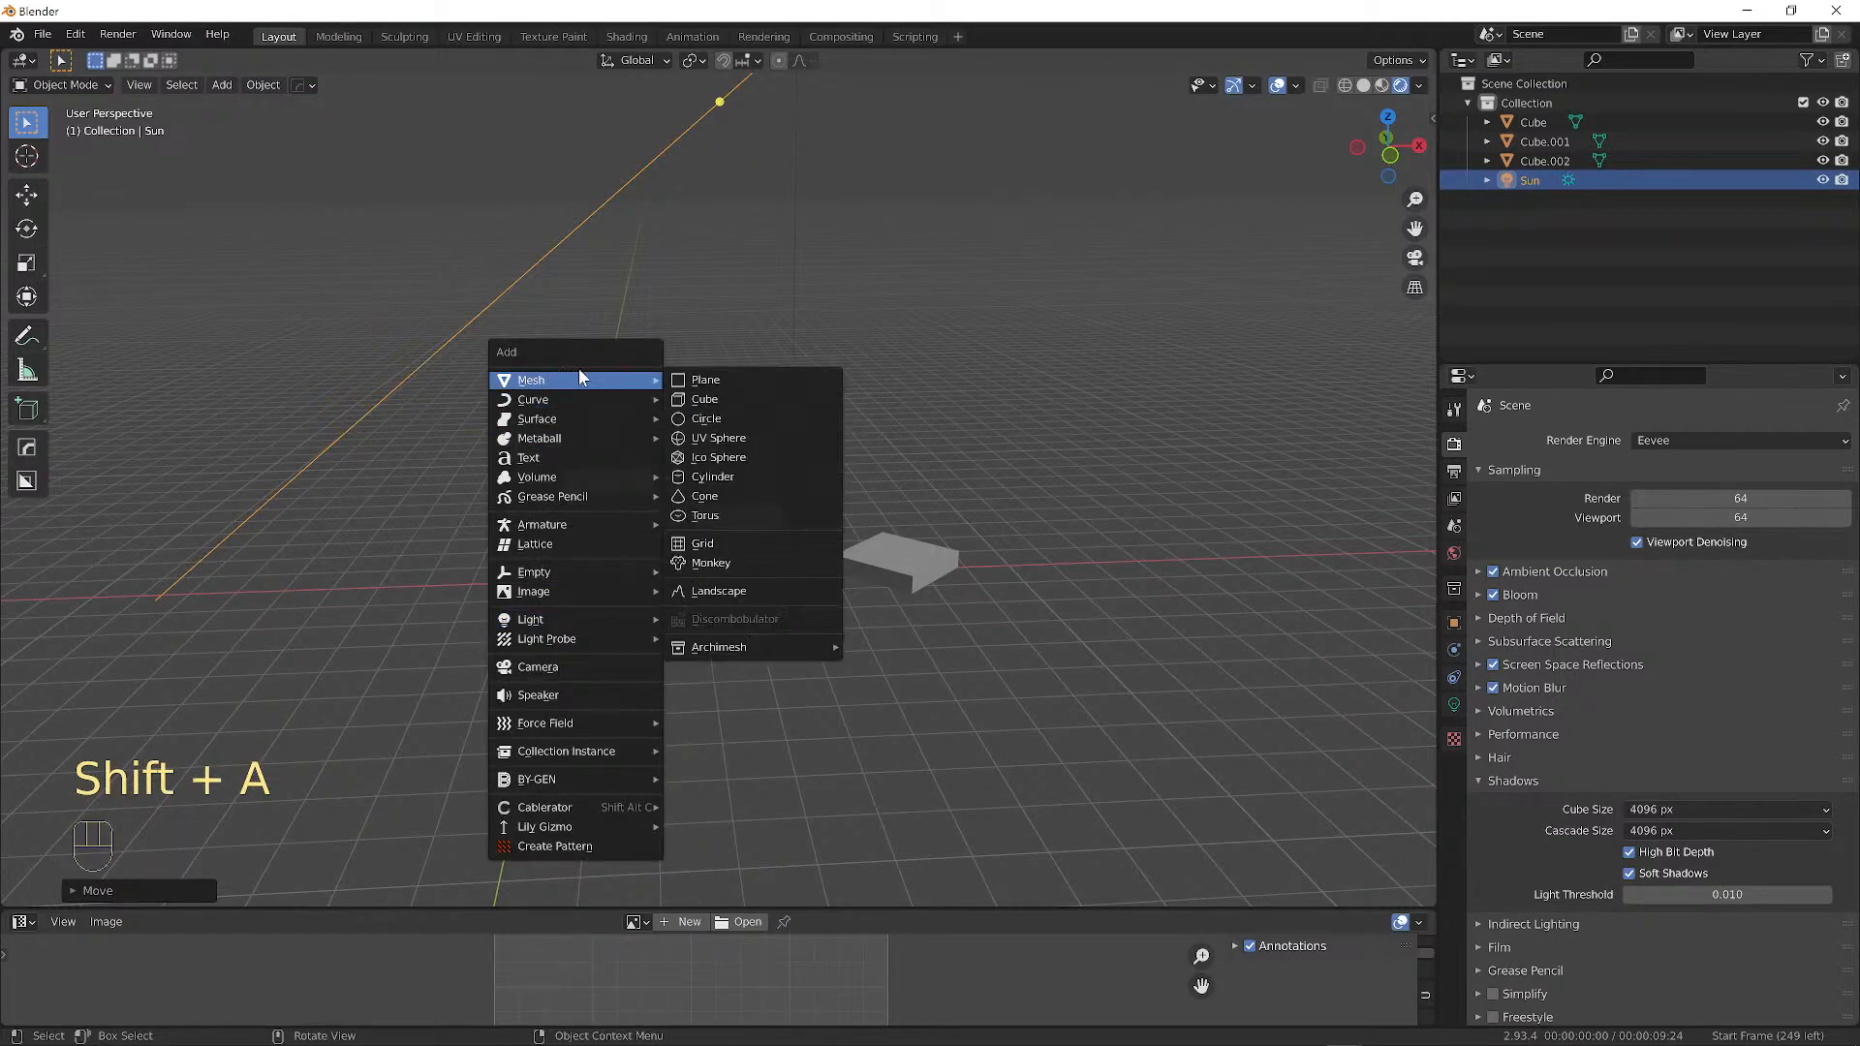
pyautogui.click(719, 381)
pyautogui.moveTo(754, 525); pyautogui.dragTo(725, 570, button='middle')
pyautogui.press('s')
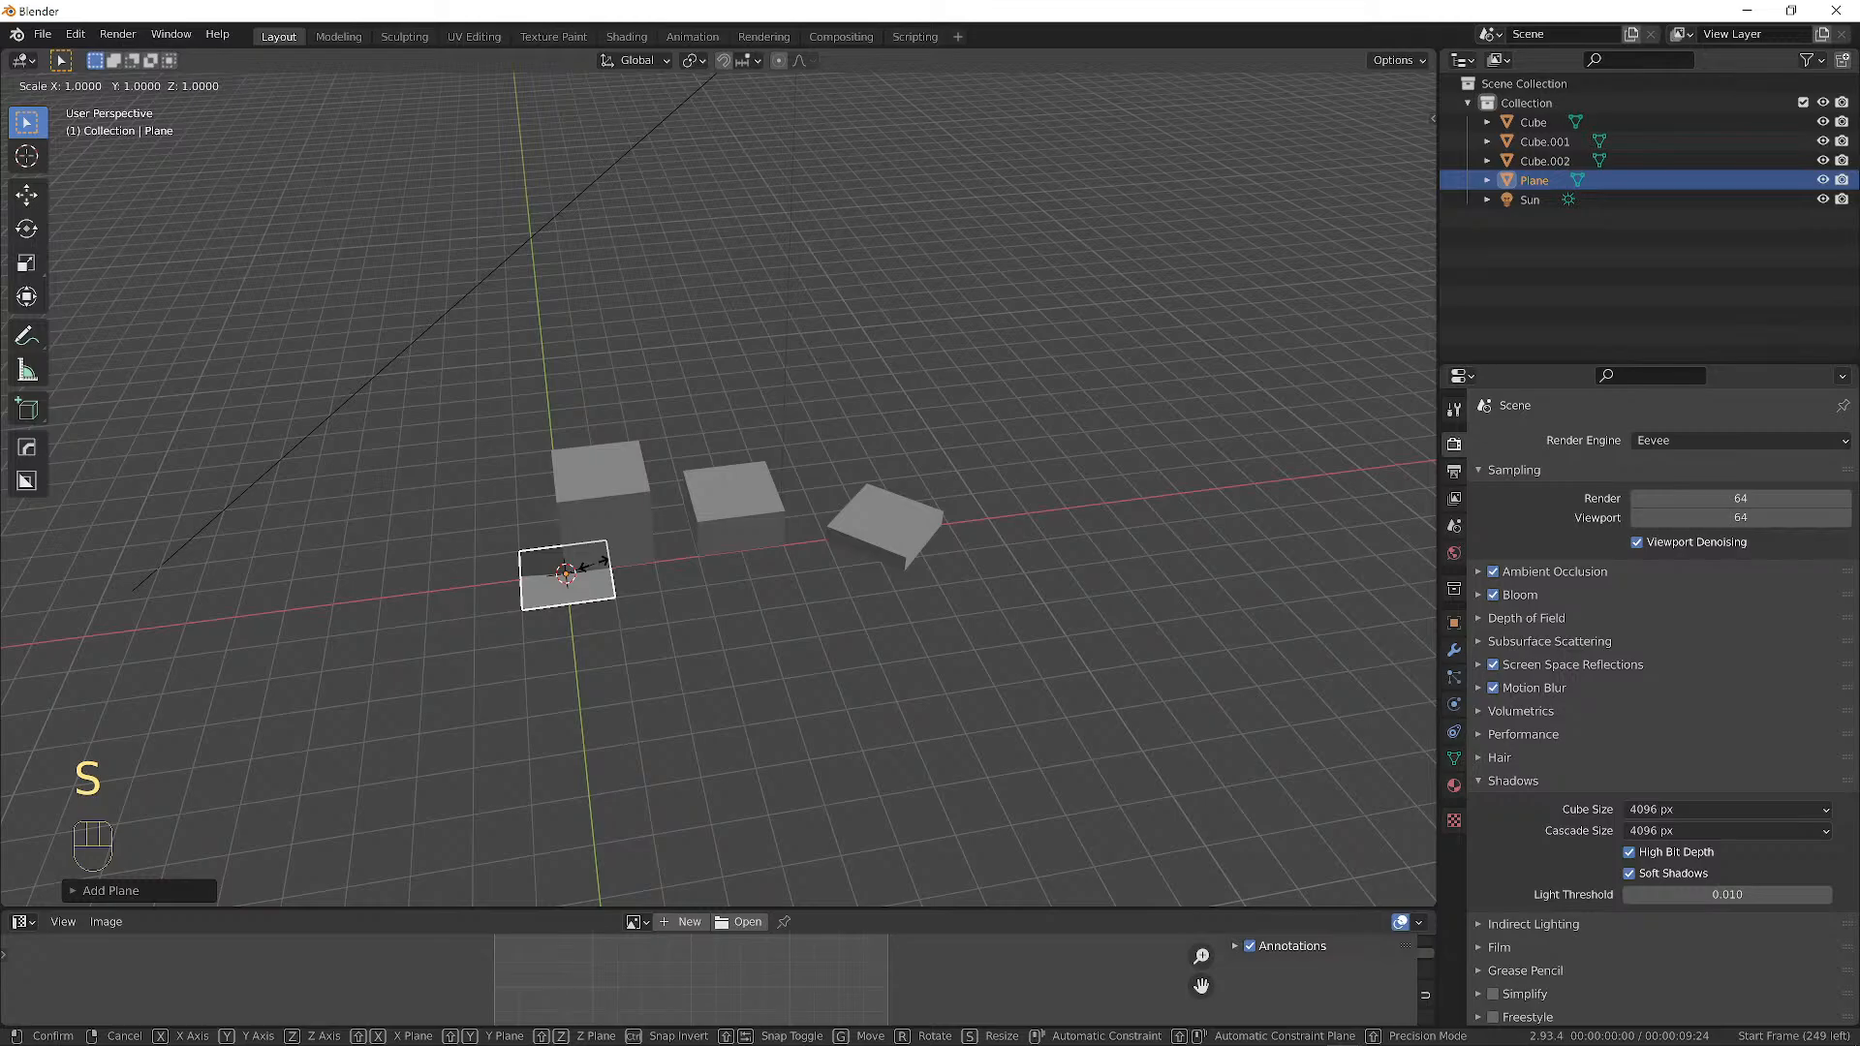
pyautogui.write('5')
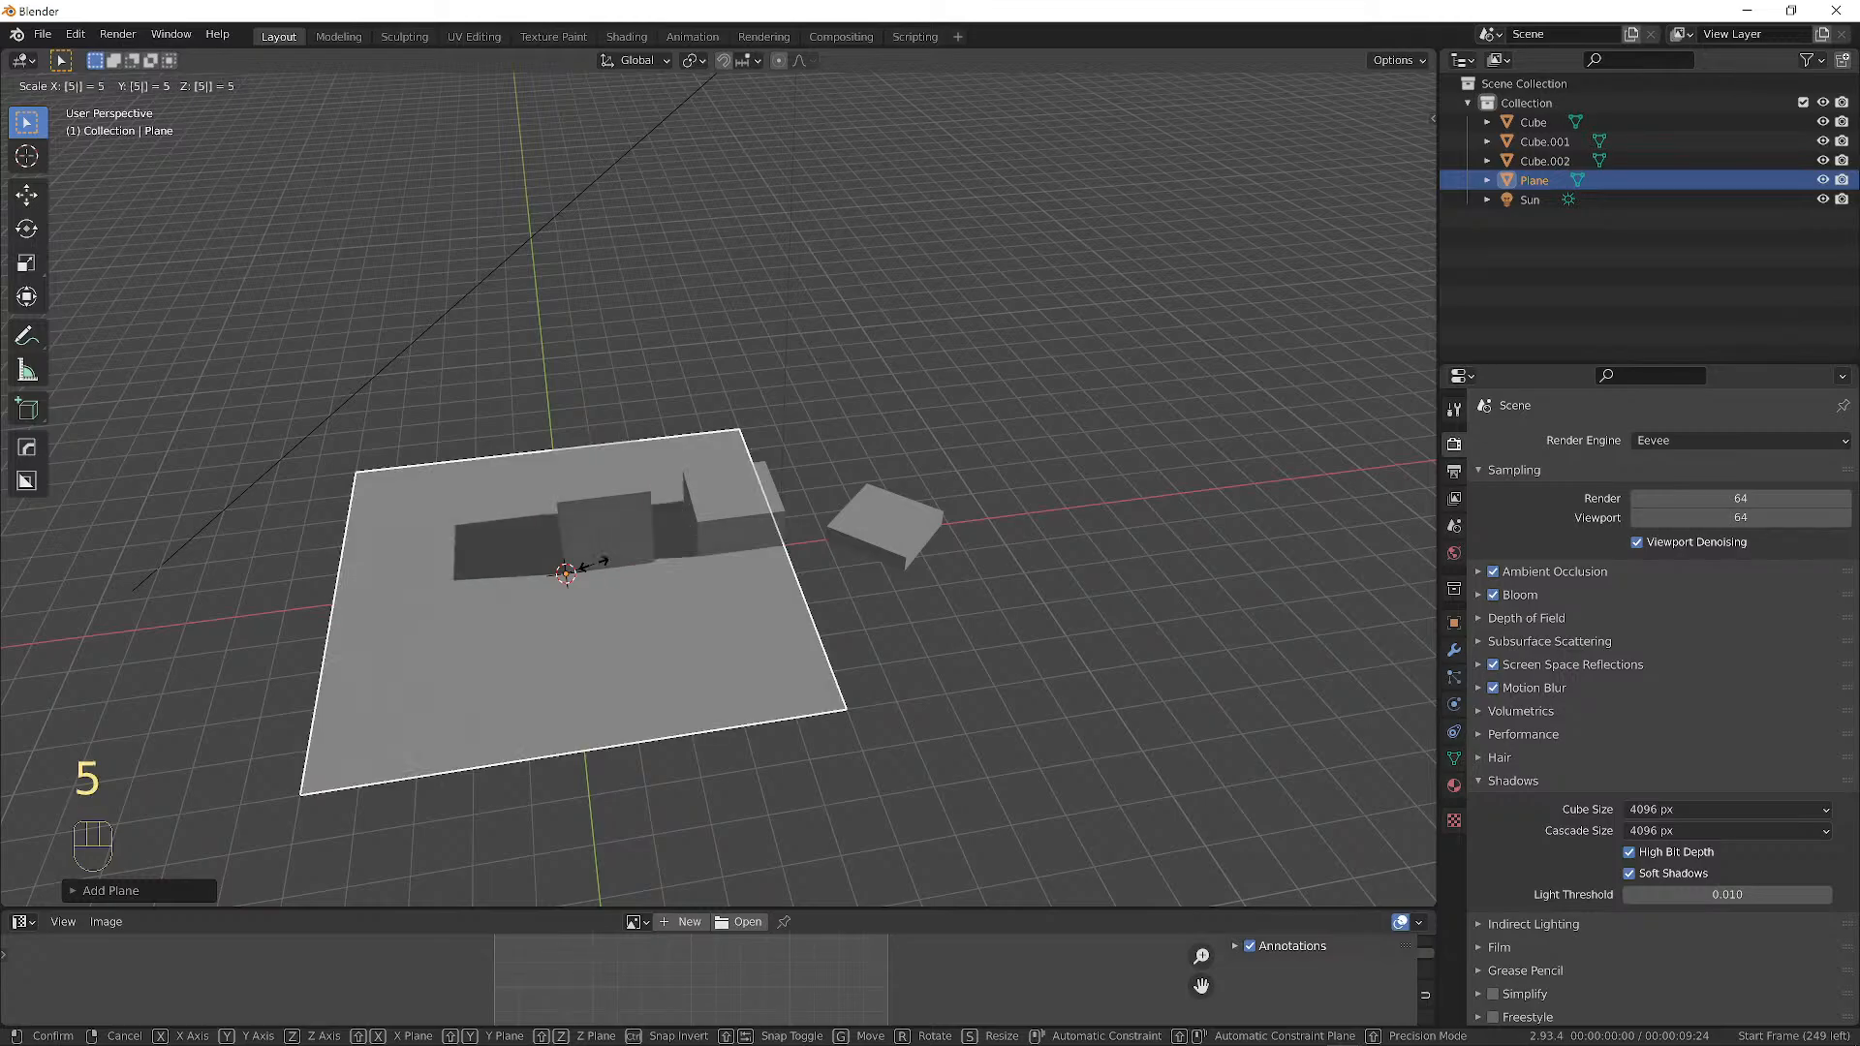
pyautogui.write('0')
pyautogui.click(594, 569)
pyautogui.moveTo(690, 623)
pyautogui.mouseDown(button='middle')
pyautogui.moveTo(665, 569)
pyautogui.moveTo(554, 589)
pyautogui.moveTo(1055, 652)
pyautogui.moveTo(768, 615)
pyautogui.moveTo(1033, 665)
pyautogui.moveTo(1133, 631)
pyautogui.moveTo(1055, 581)
pyautogui.moveTo(964, 564)
pyautogui.moveTo(947, 643)
pyautogui.moveTo(1163, 491)
pyautogui.mouseUp(button='middle')
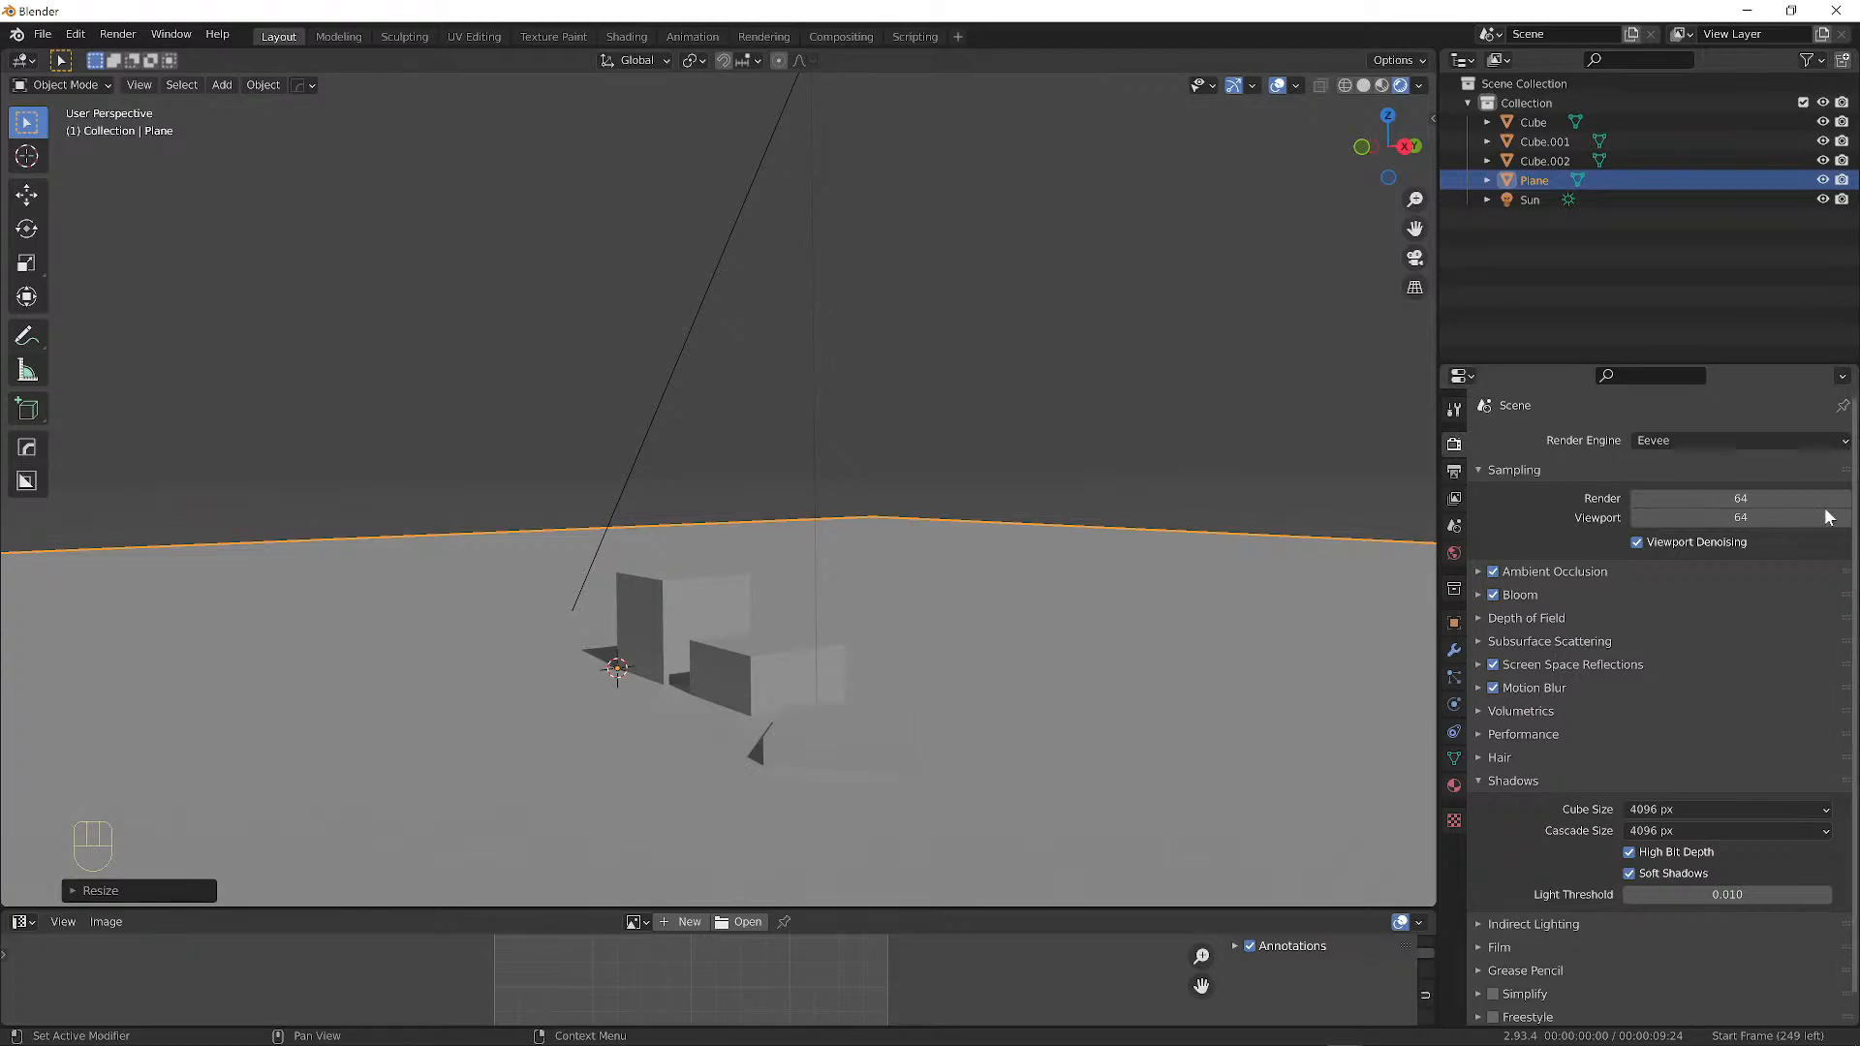
pyautogui.moveTo(877, 531); pyautogui.dragTo(647, 545, button='middle')
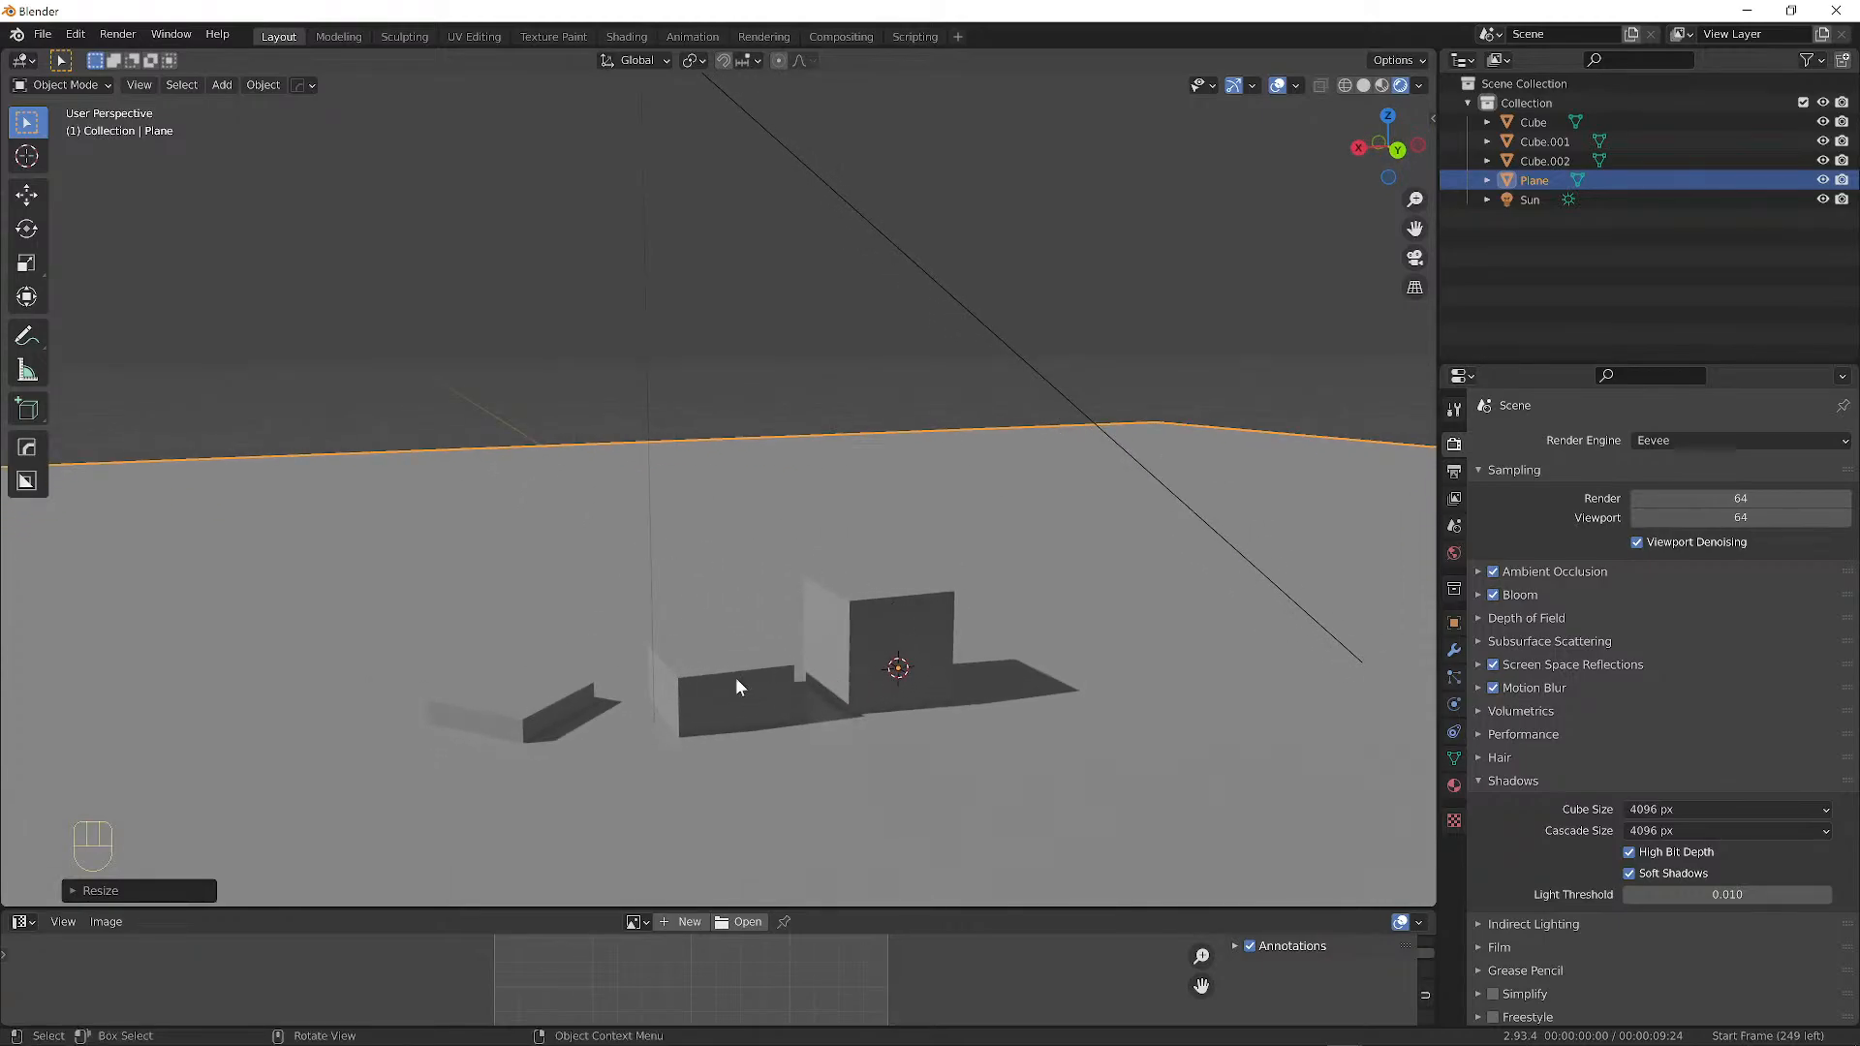
pyautogui.click(735, 678)
pyautogui.click(858, 610)
pyautogui.click(550, 712)
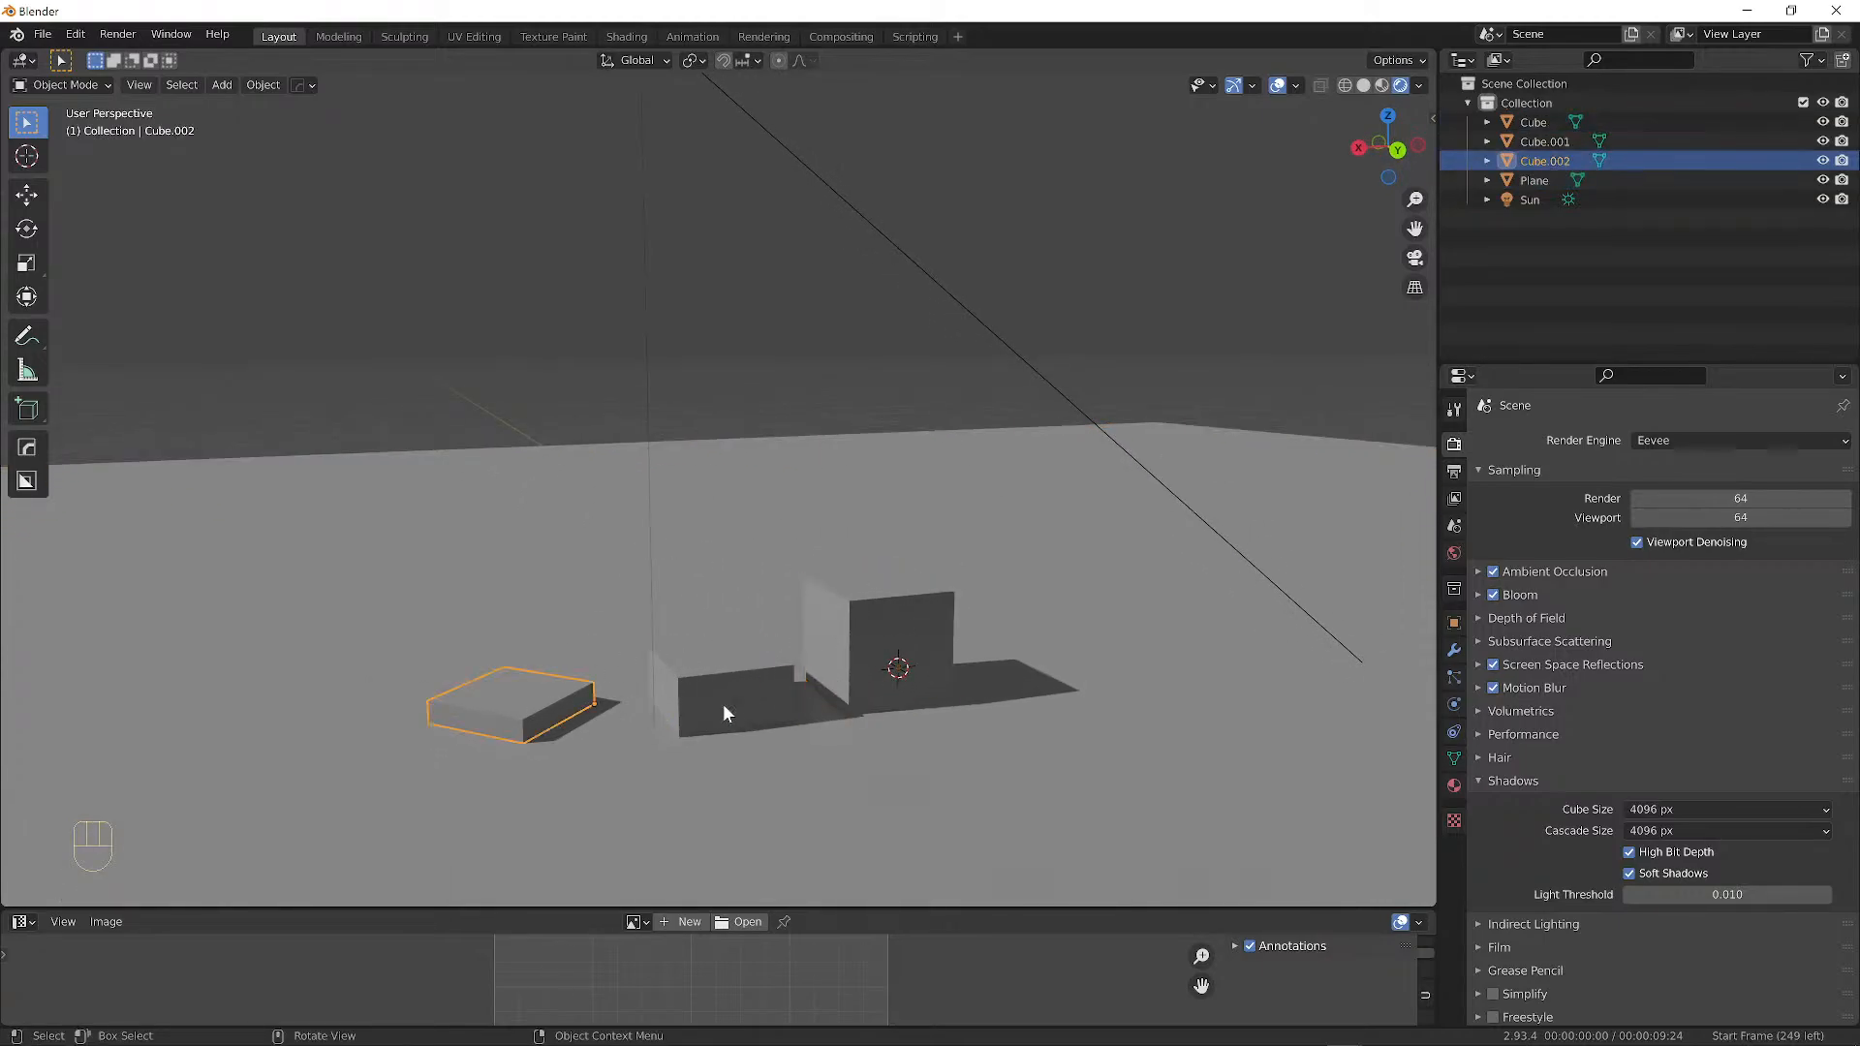
pyautogui.click(722, 713)
pyautogui.click(853, 655)
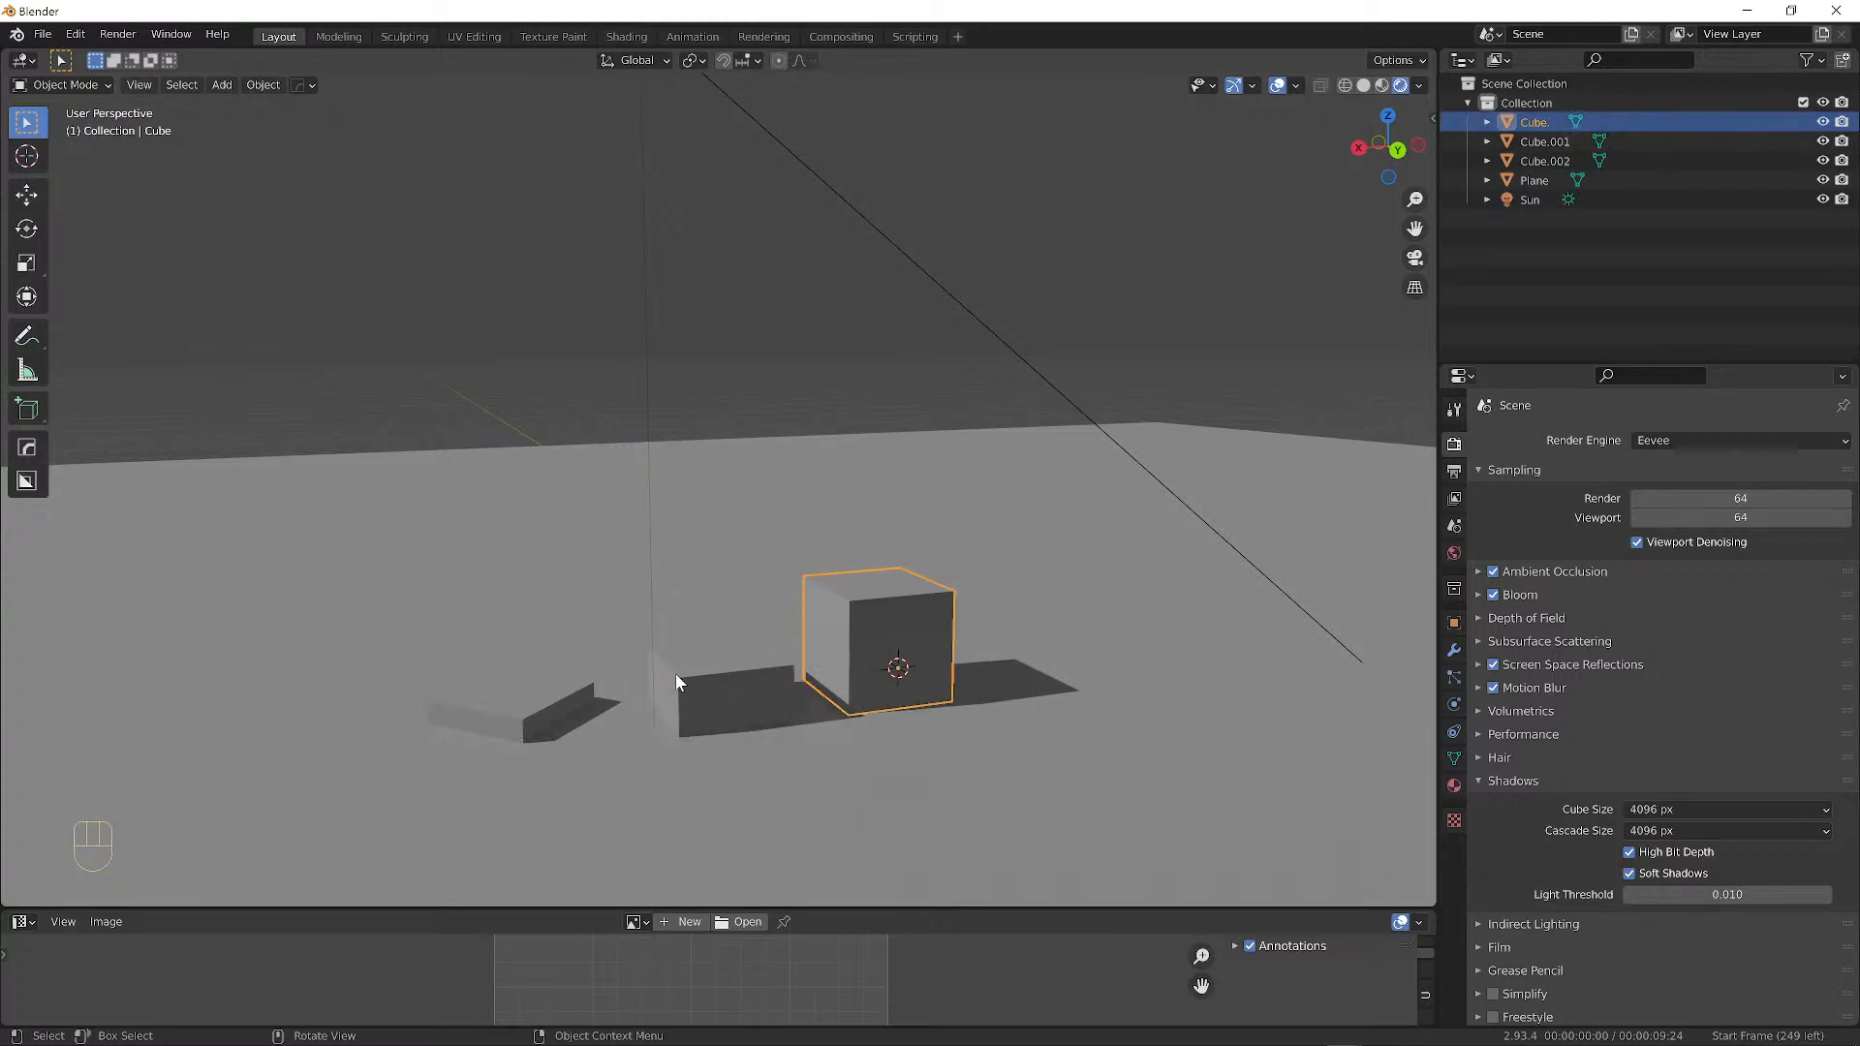
pyautogui.click(561, 718)
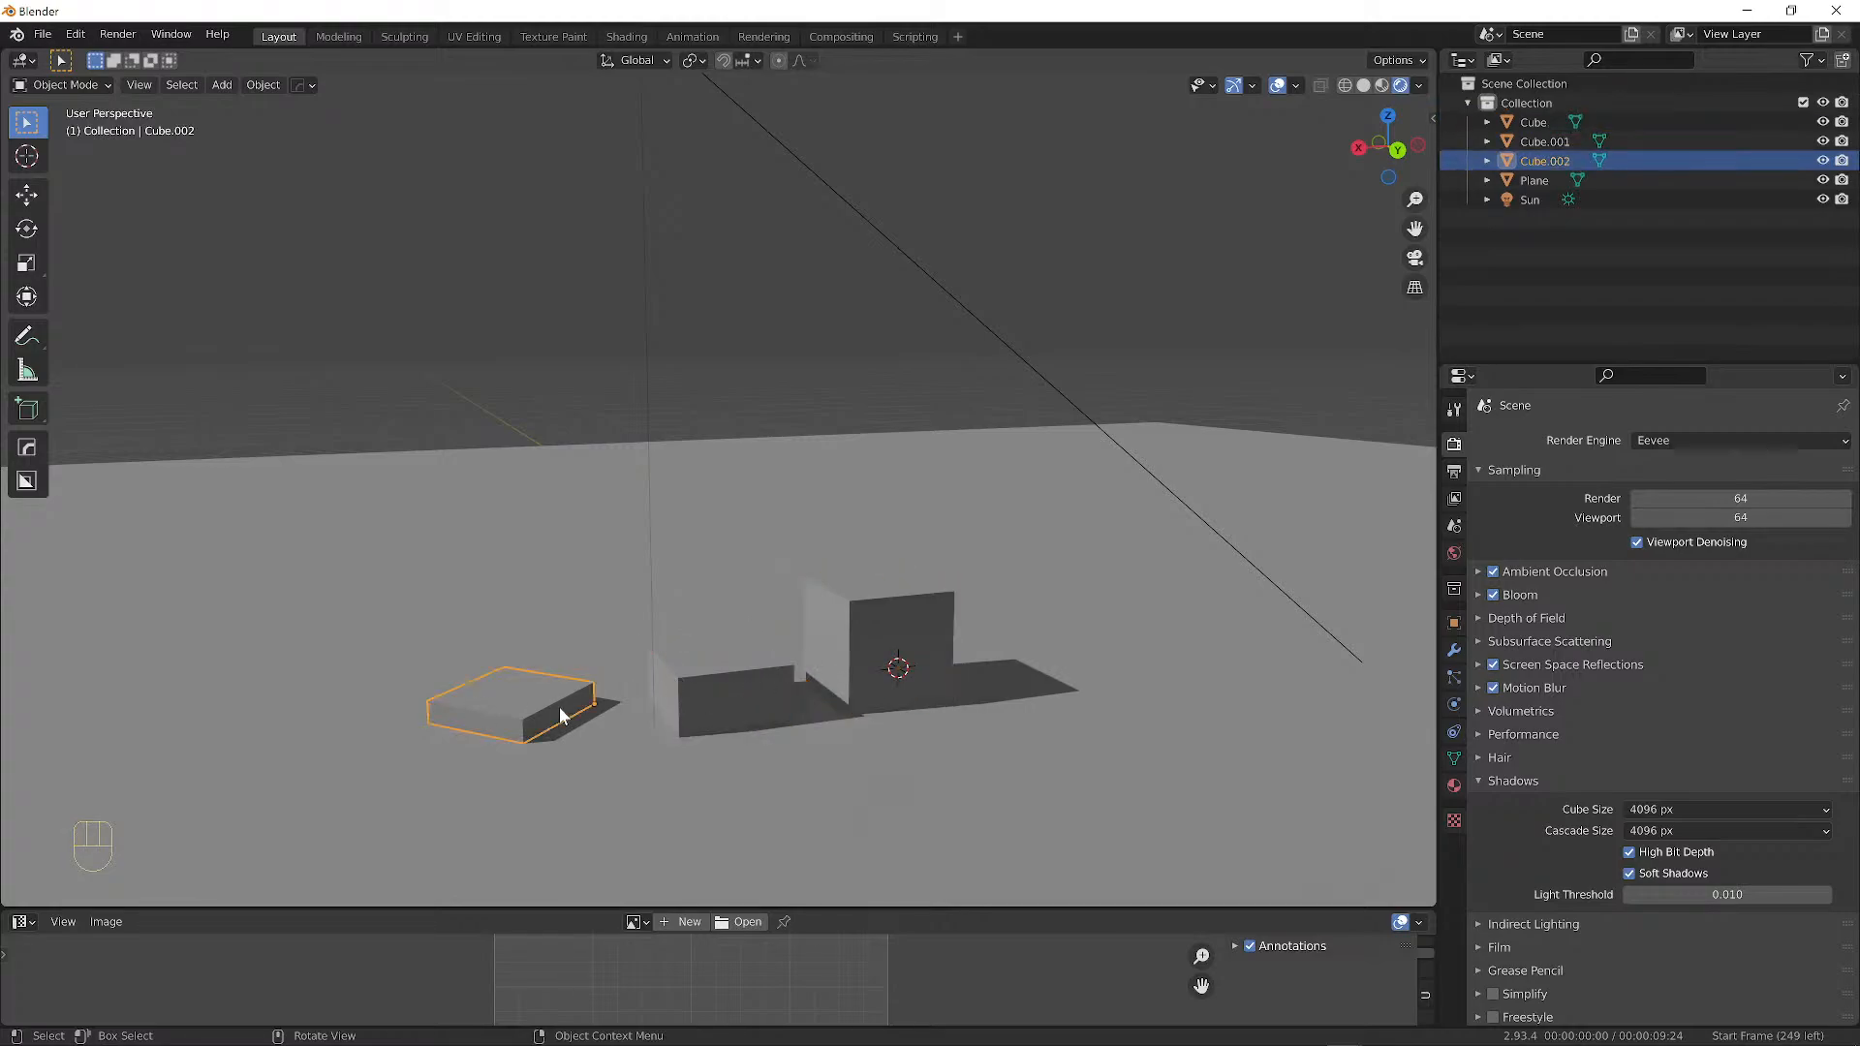
pyautogui.click(810, 340)
pyautogui.moveTo(897, 603); pyautogui.dragTo(1102, 620, button='middle')
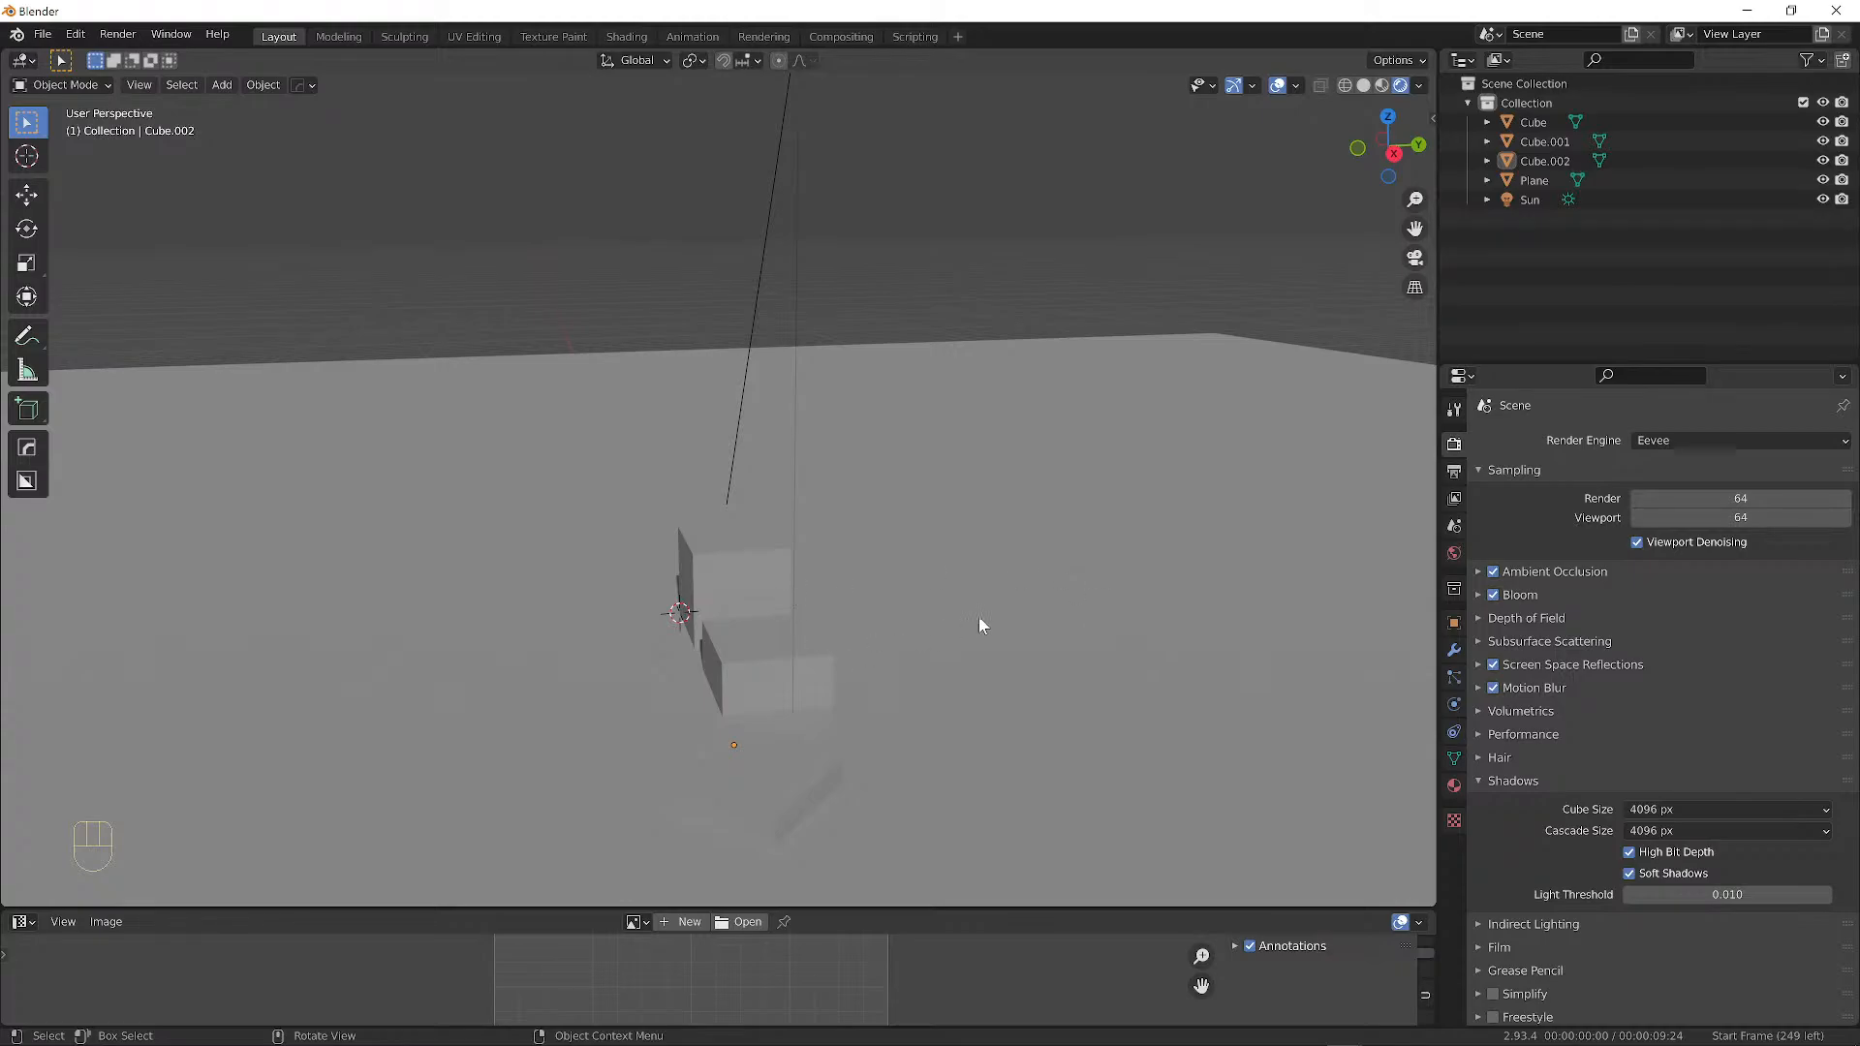
pyautogui.moveTo(981, 625); pyautogui.dragTo(945, 602, button='middle')
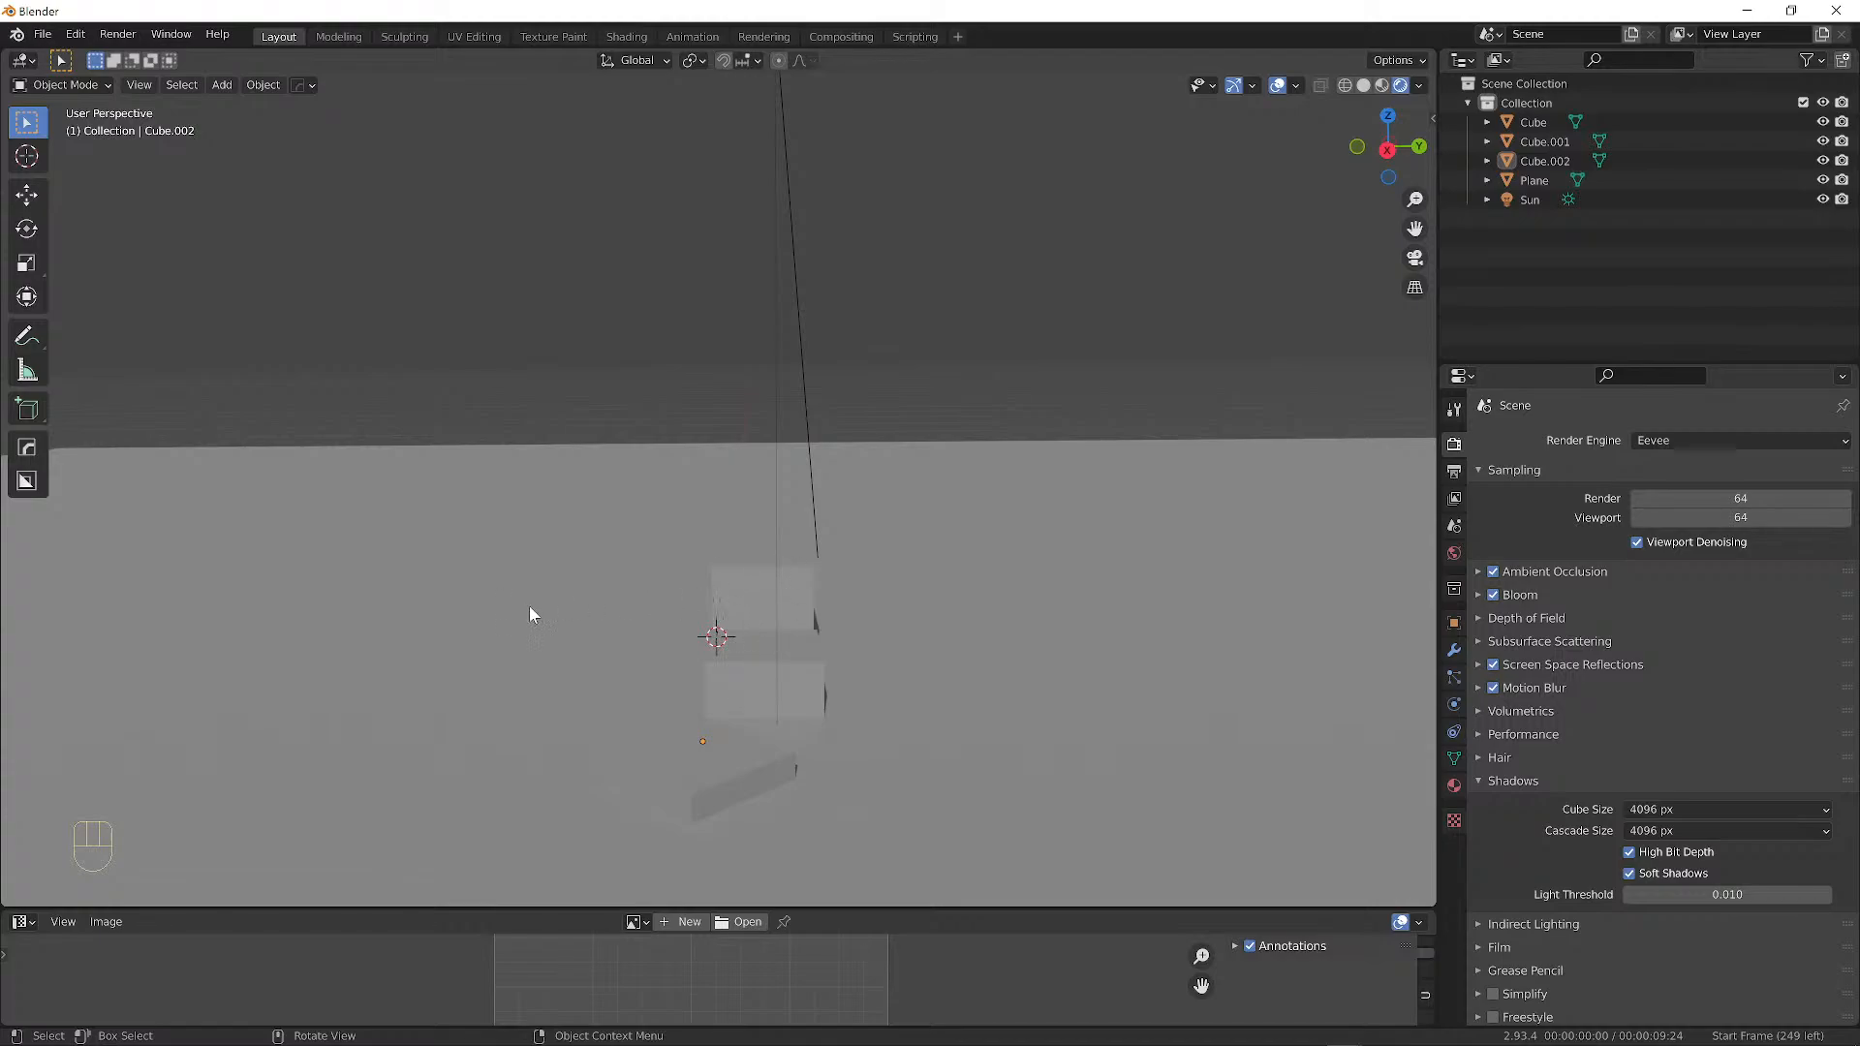
pyautogui.moveTo(530, 610); pyautogui.dragTo(725, 630, button='middle')
pyautogui.click(787, 628)
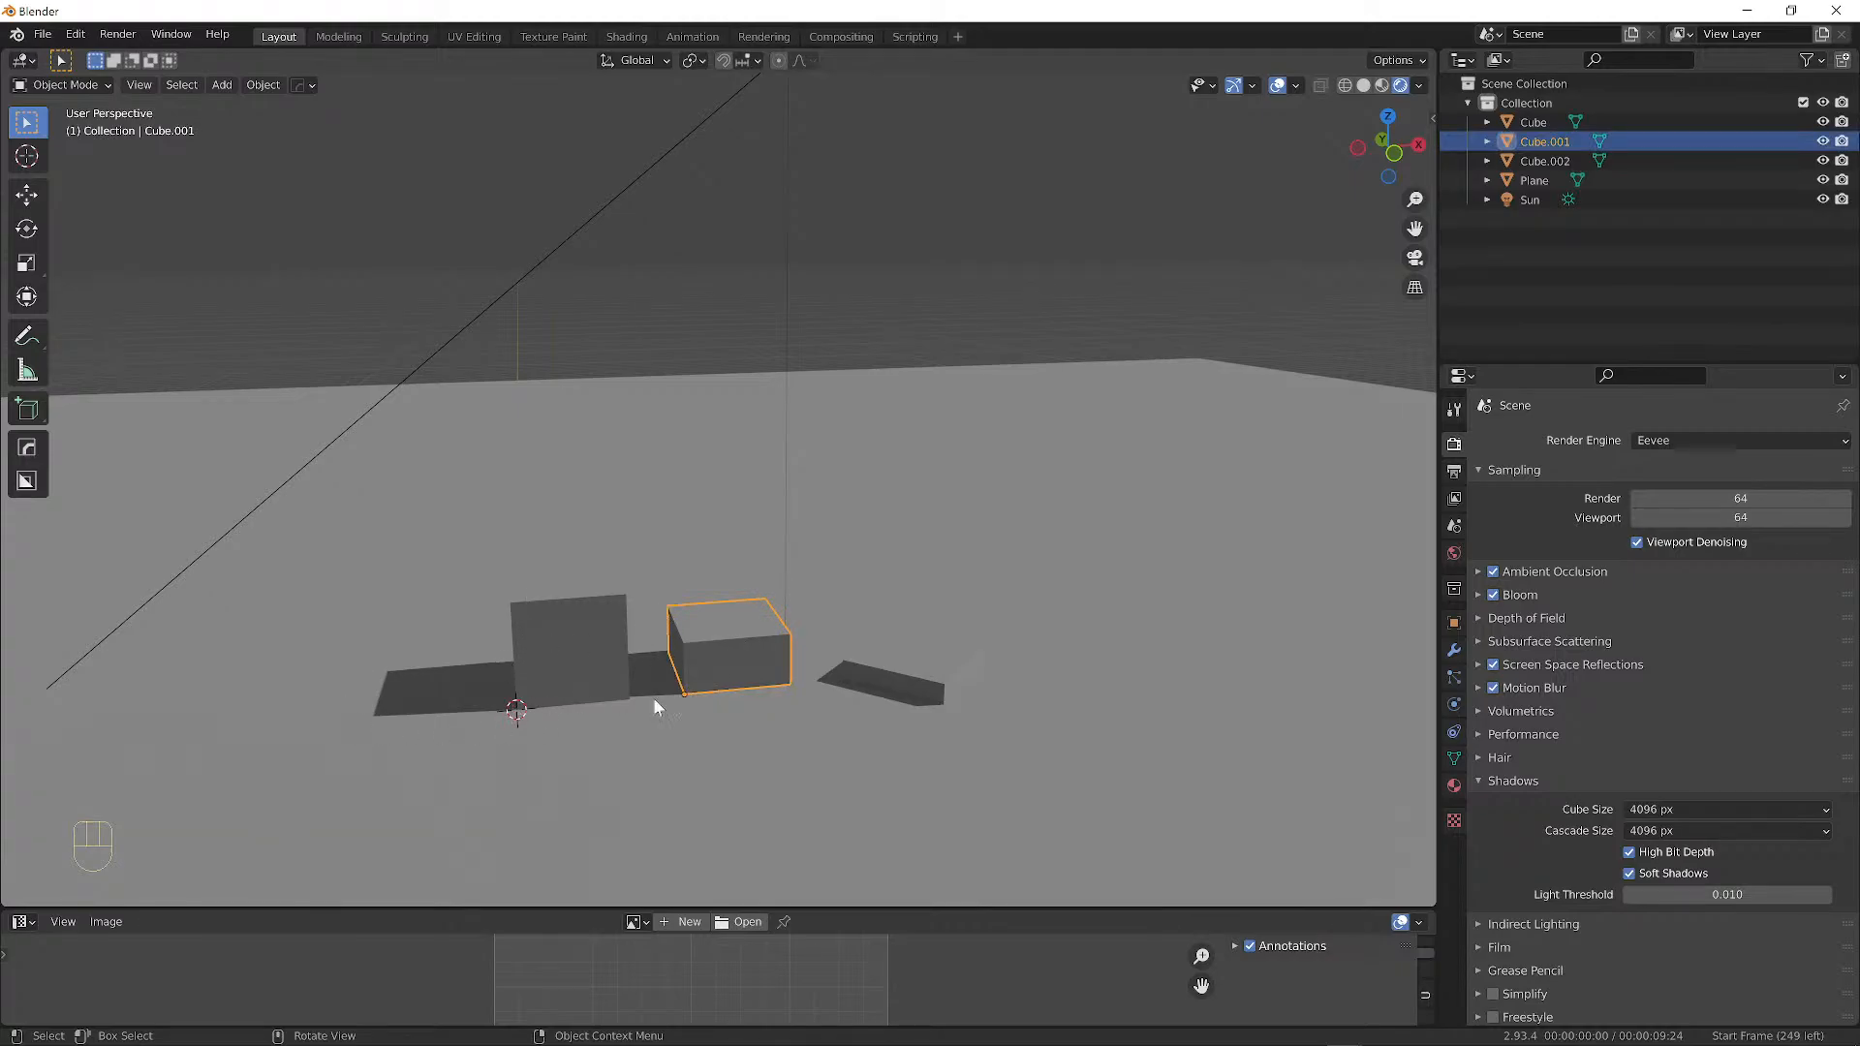
pyautogui.moveTo(655, 699); pyautogui.dragTo(793, 506, button='middle')
# Select the Sun lamp and give it a free rotation.
pyautogui.click(783, 194)
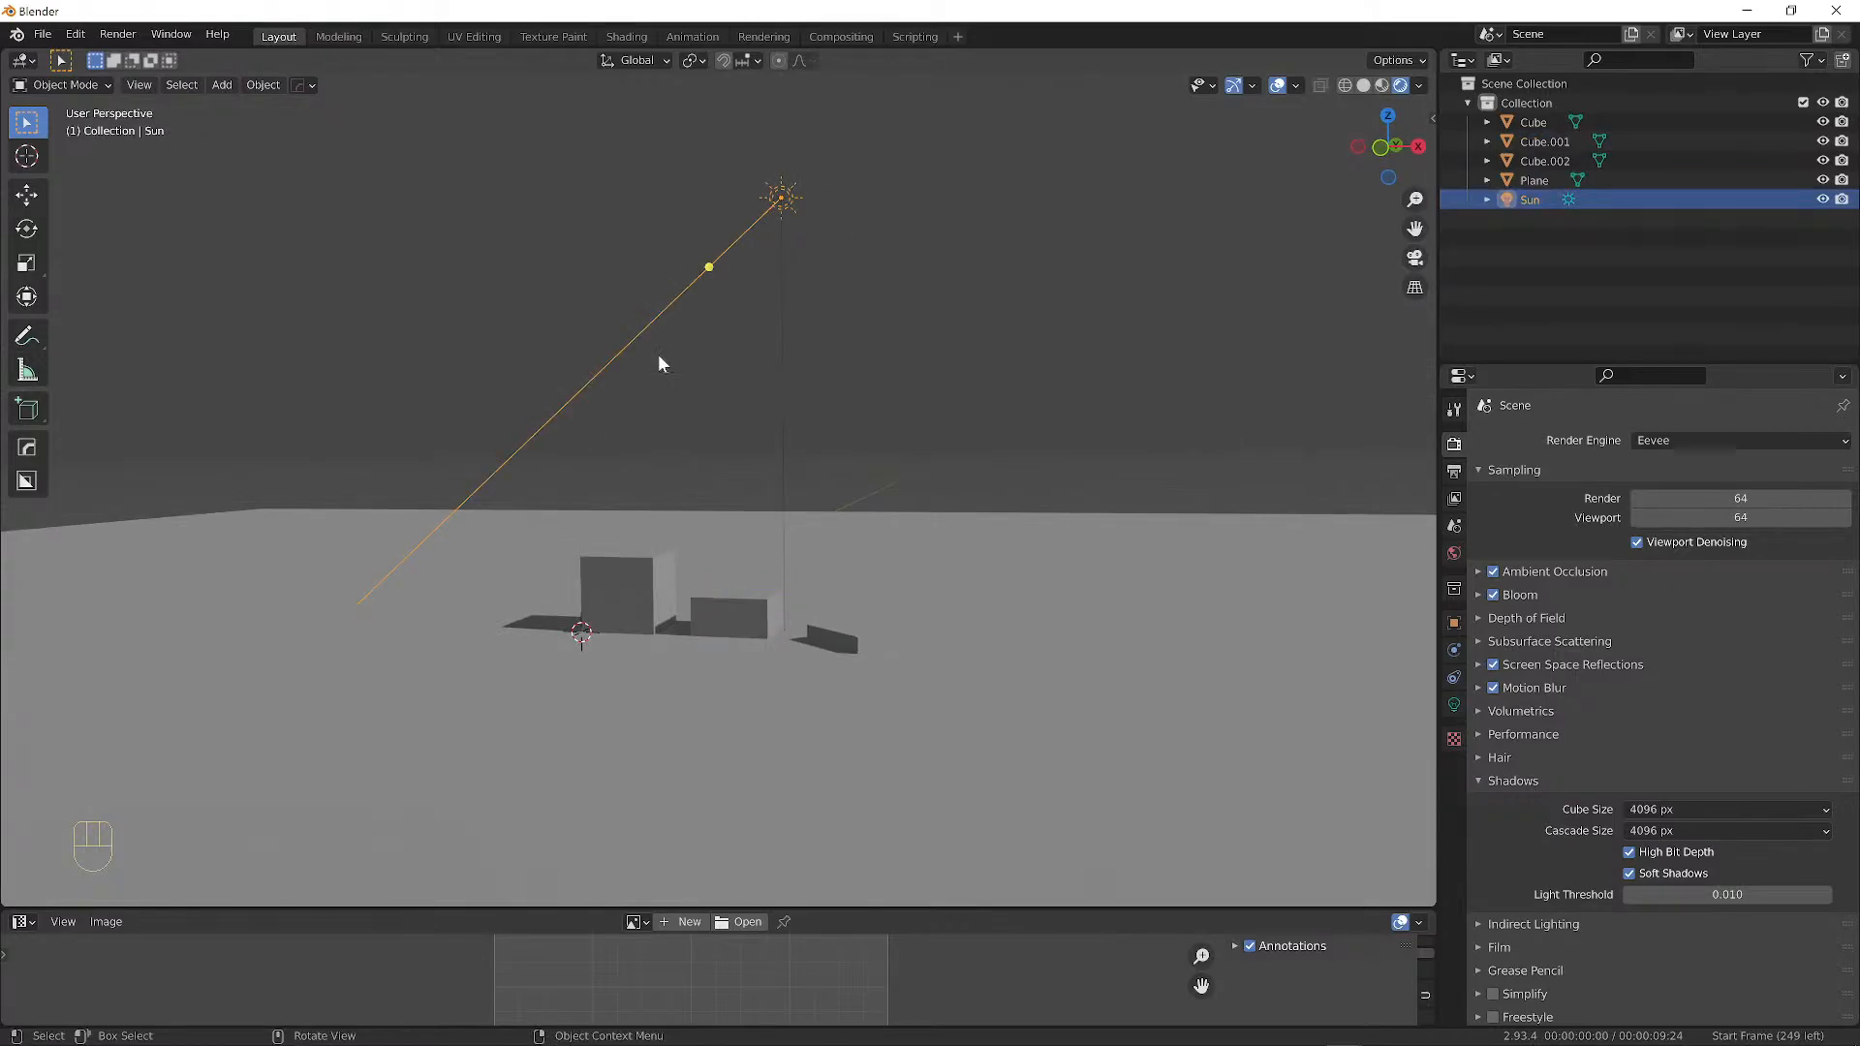
pyautogui.press('r')
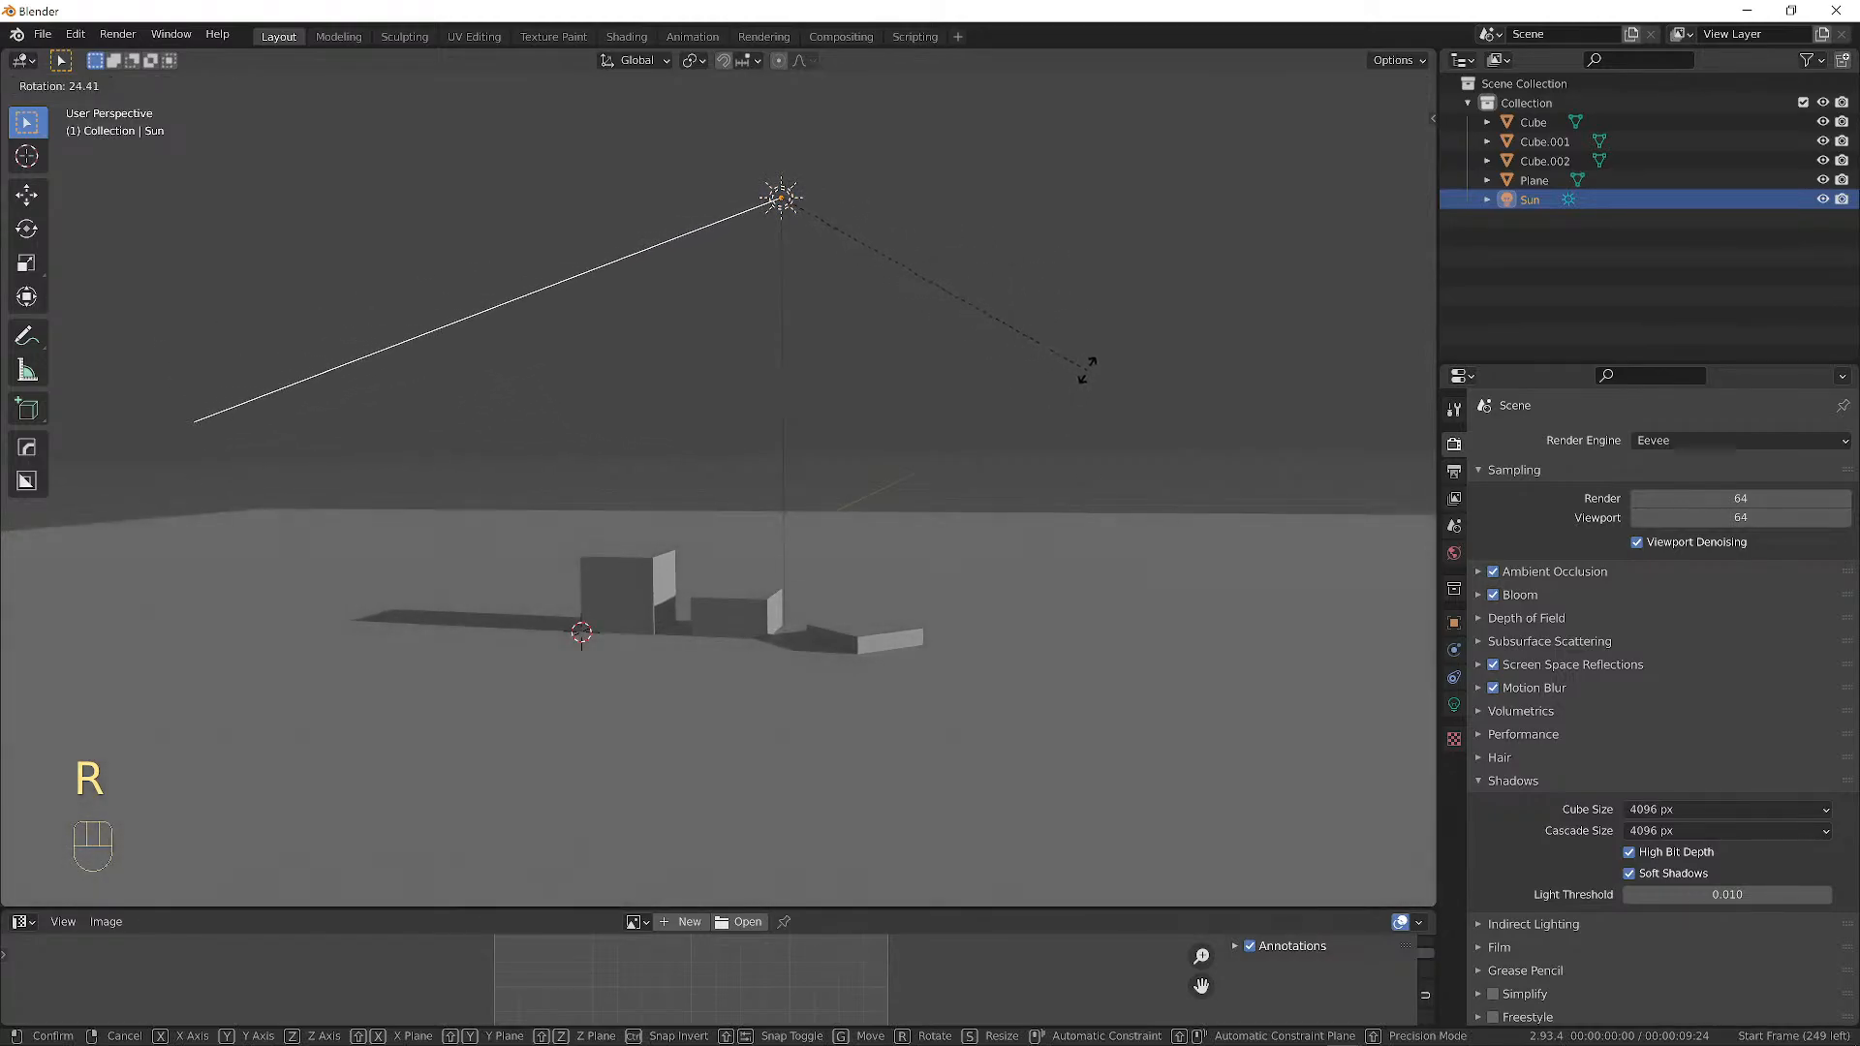
pyautogui.click(1083, 369)
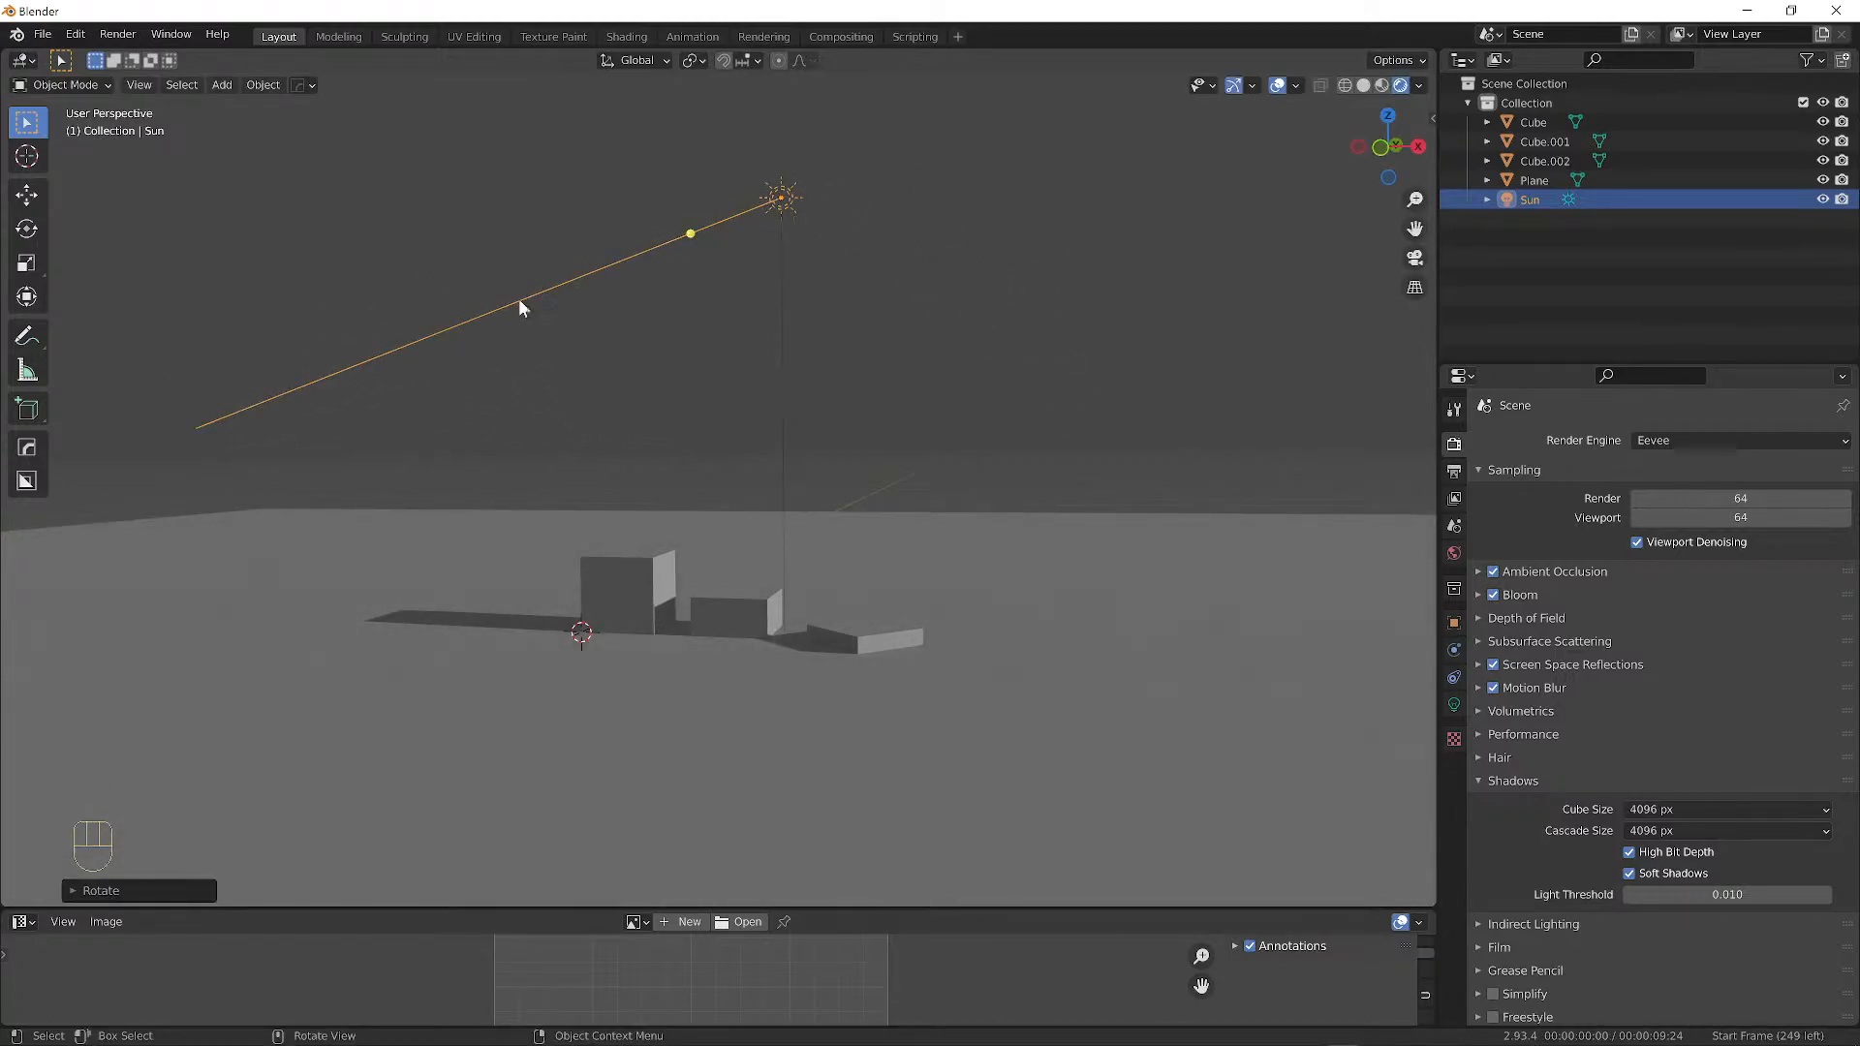
pyautogui.moveTo(520, 307); pyautogui.dragTo(1042, 448, button='middle')
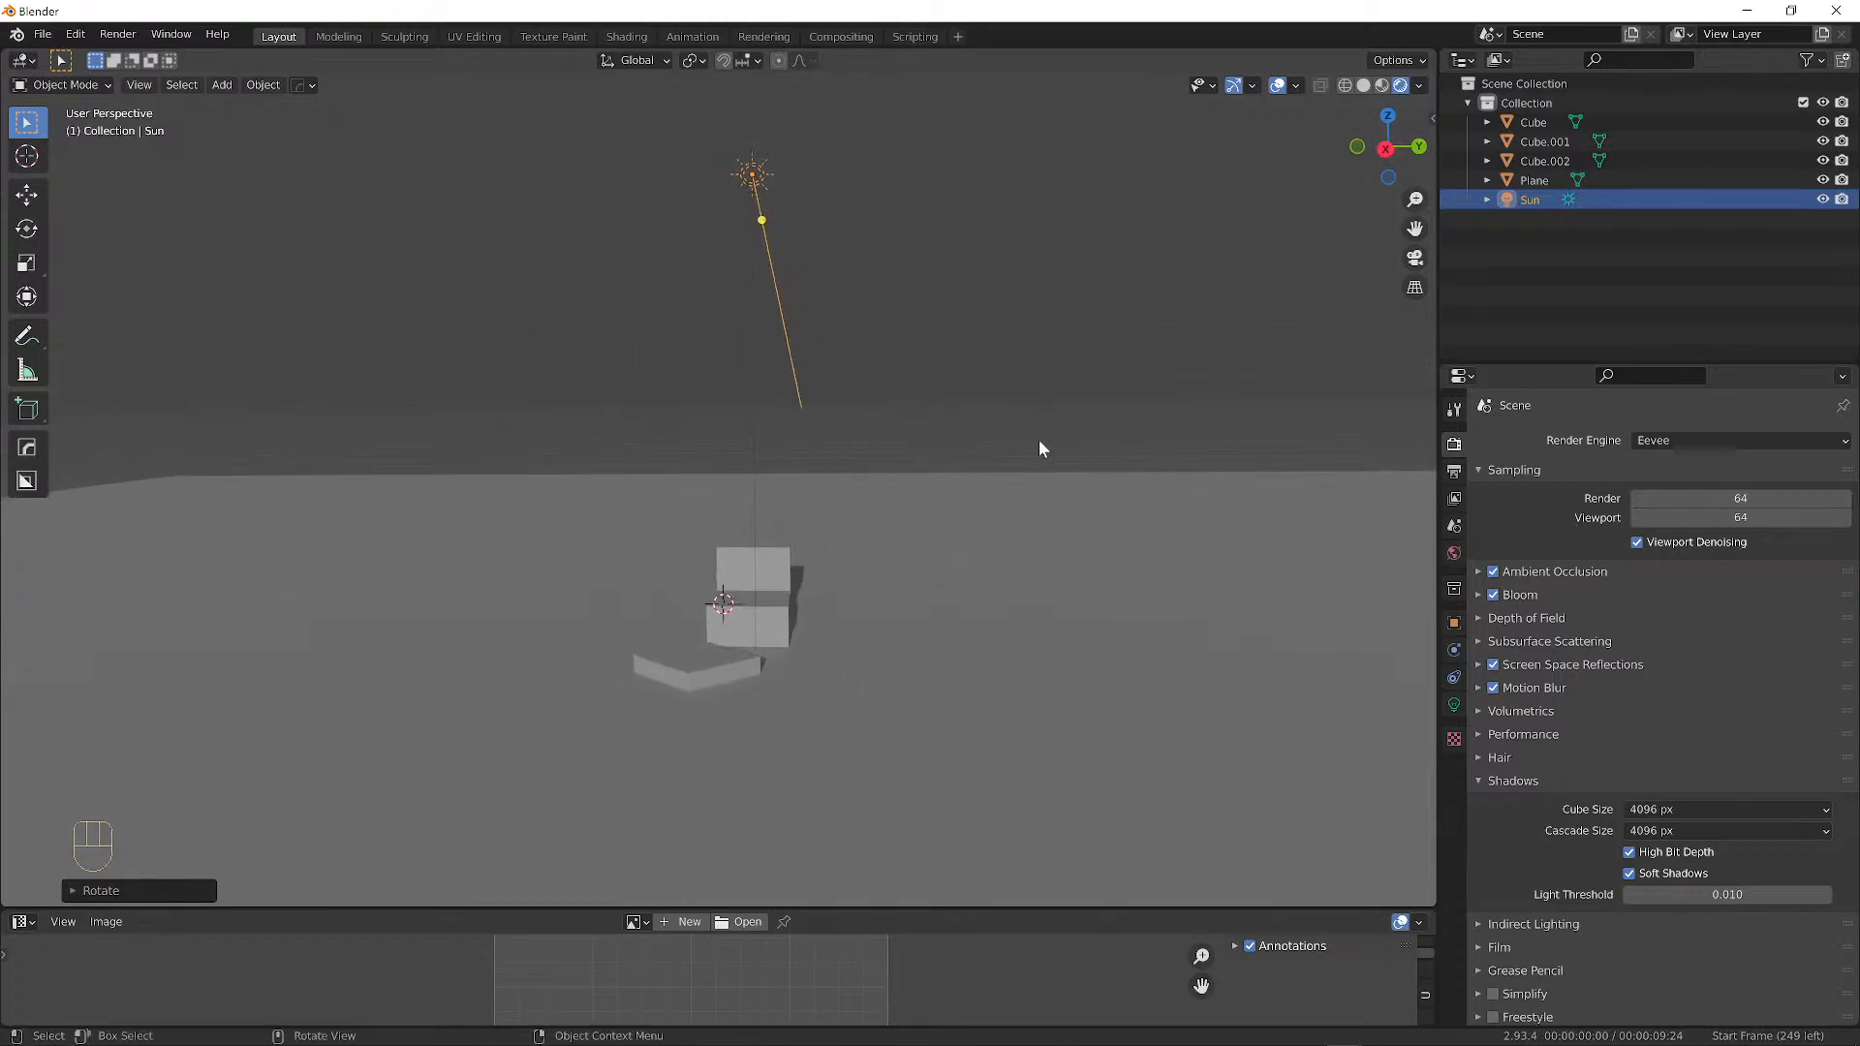
# Rotate the Sun about the Z axis by about 49.56°, then zoom in on the cubes.
pyautogui.press('r')
pyautogui.press('z')
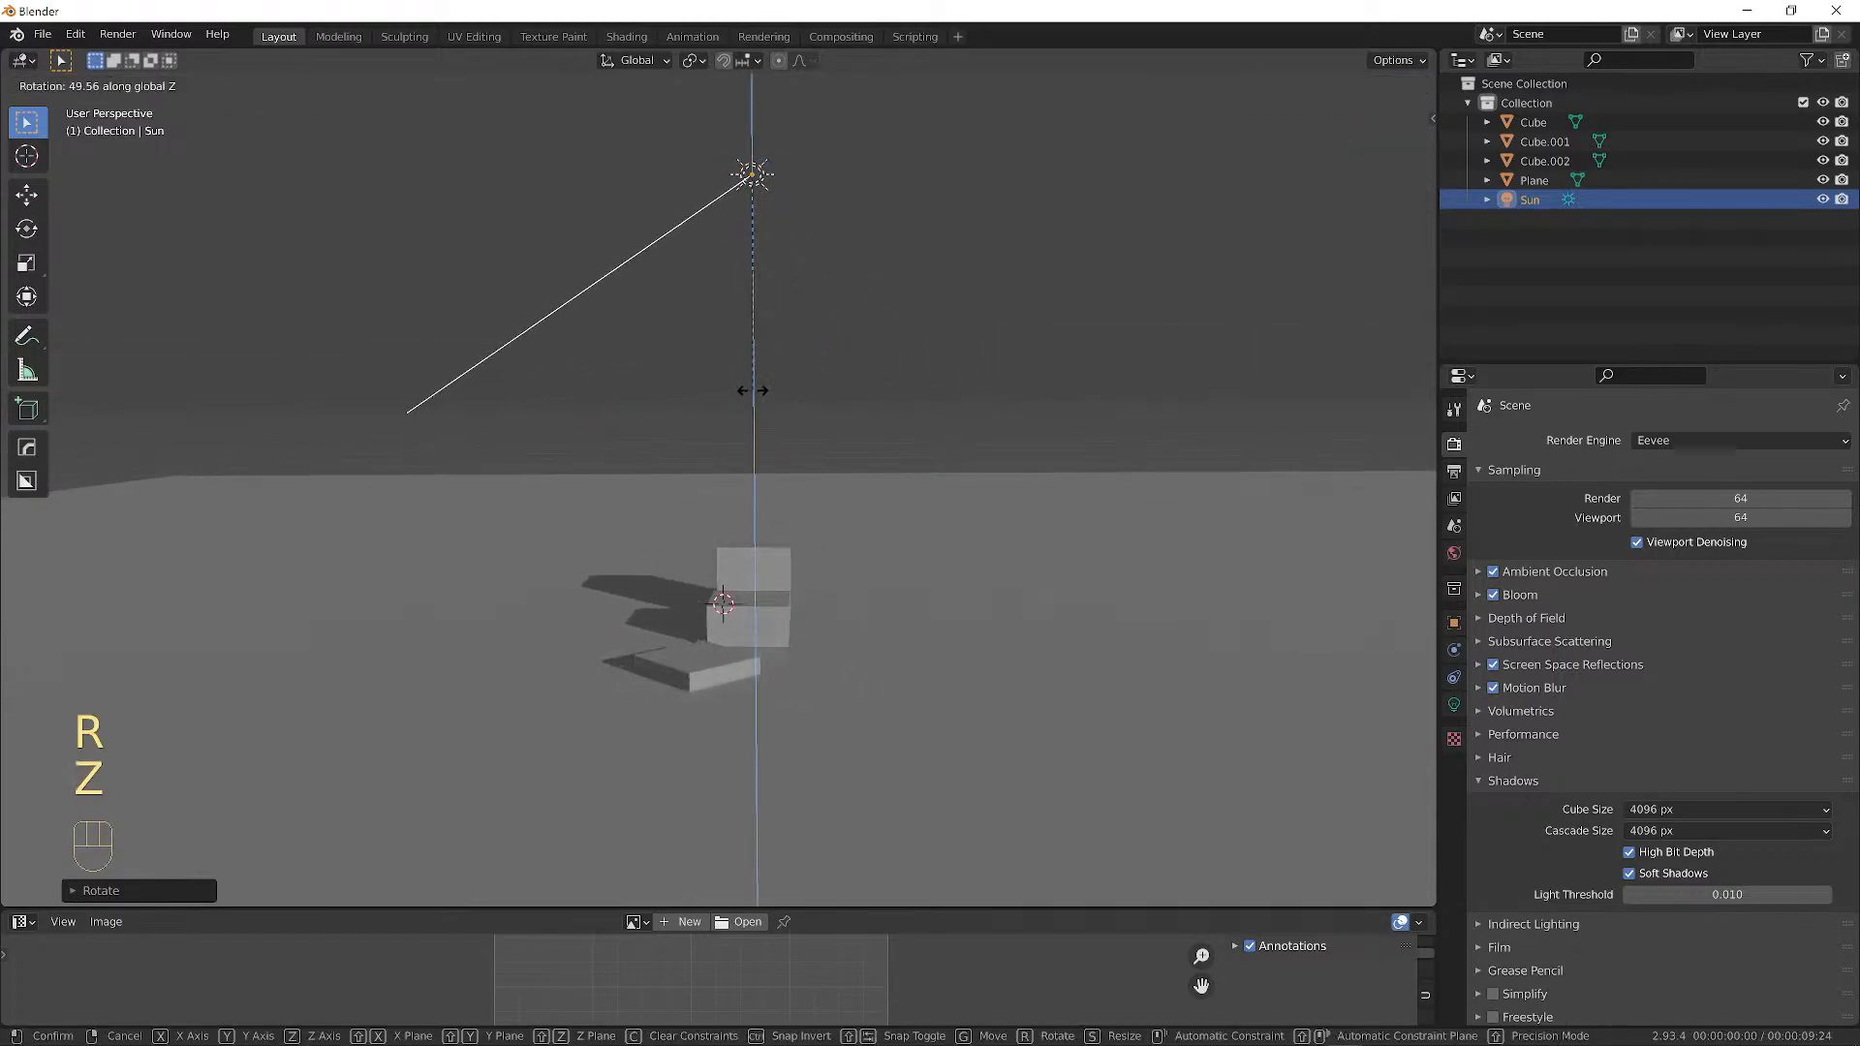
pyautogui.click(793, 382)
pyautogui.moveTo(797, 383); pyautogui.dragTo(970, 466, button='middle')
pyautogui.scroll(2, 992, 462)
pyautogui.scroll(3, 724, 613)
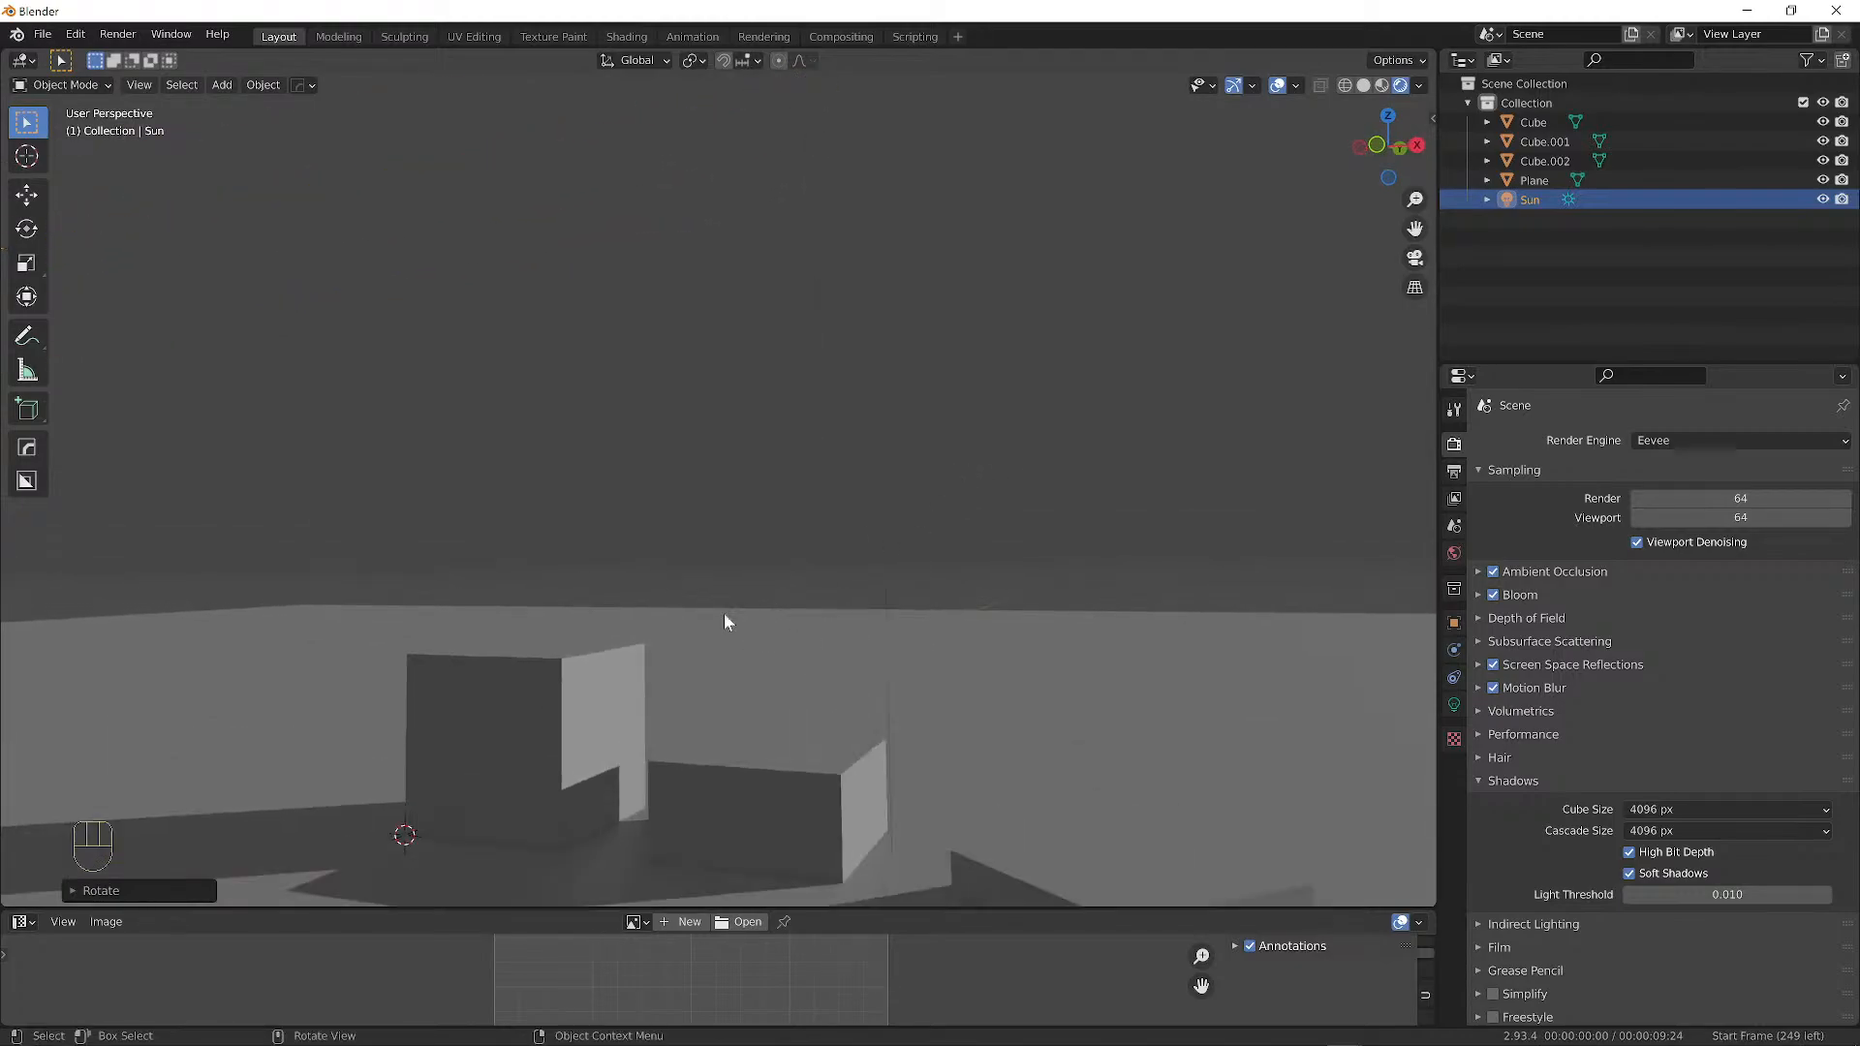
pyautogui.keyDown('alt'); pyautogui.keyDown('shift'); pyautogui.moveTo(724, 614); pyautogui.dragTo(817, 449, button='middle'); pyautogui.keyUp('shift'); pyautogui.keyUp('alt')
pyautogui.keyDown('alt'); pyautogui.moveTo(799, 537); pyautogui.dragTo(866, 531, button='middle'); pyautogui.keyUp('alt')
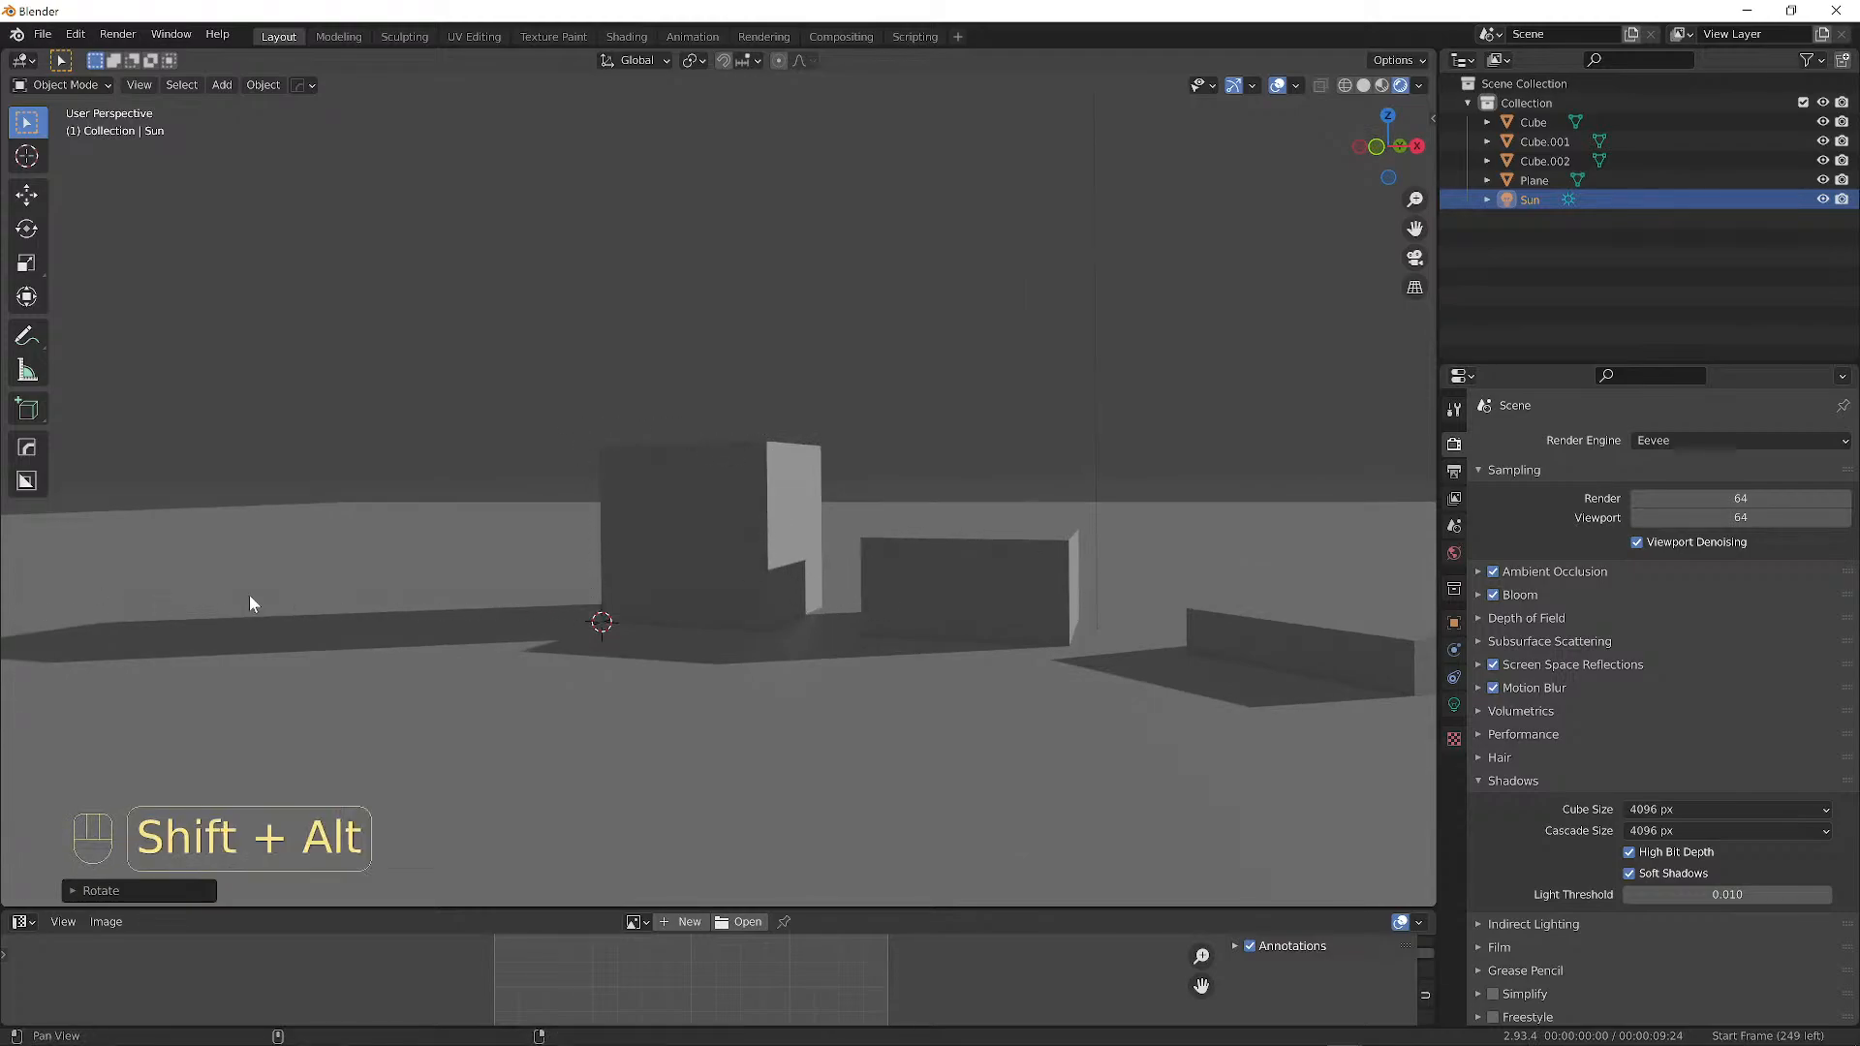
pyautogui.keyDown('alt'); pyautogui.keyDown('shift'); pyautogui.moveTo(248, 595); pyautogui.dragTo(542, 603); pyautogui.keyUp('shift'); pyautogui.keyUp('alt')
pyautogui.moveTo(543, 602)
pyautogui.keyDown('ctrl'); pyautogui.keyDown('alt'); pyautogui.mouseDown()
pyautogui.moveTo(603, 609)
pyautogui.moveTo(564, 618)
pyautogui.mouseUp(); pyautogui.keyUp('alt'); pyautogui.keyUp('ctrl')
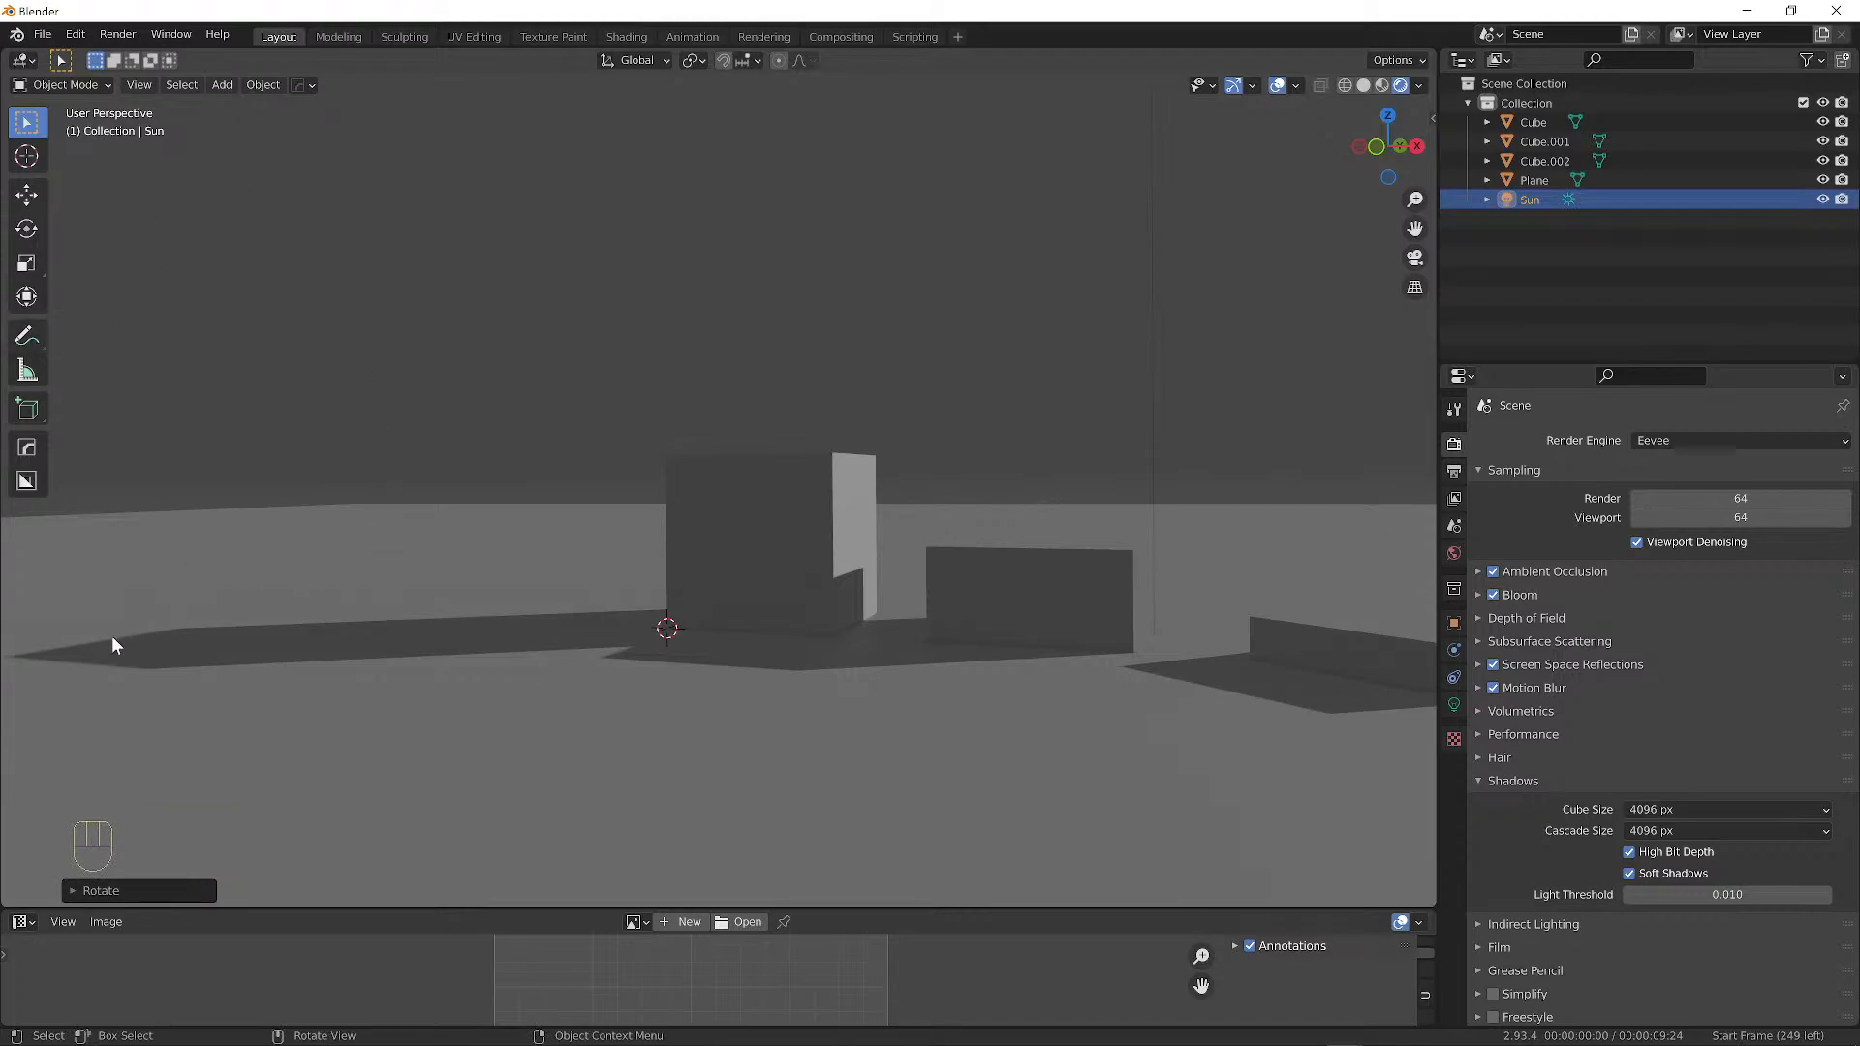
# With the Annotate tool, outline the boxes and shadow and write 'Harmony' on the front box.
pyautogui.click(29, 337)
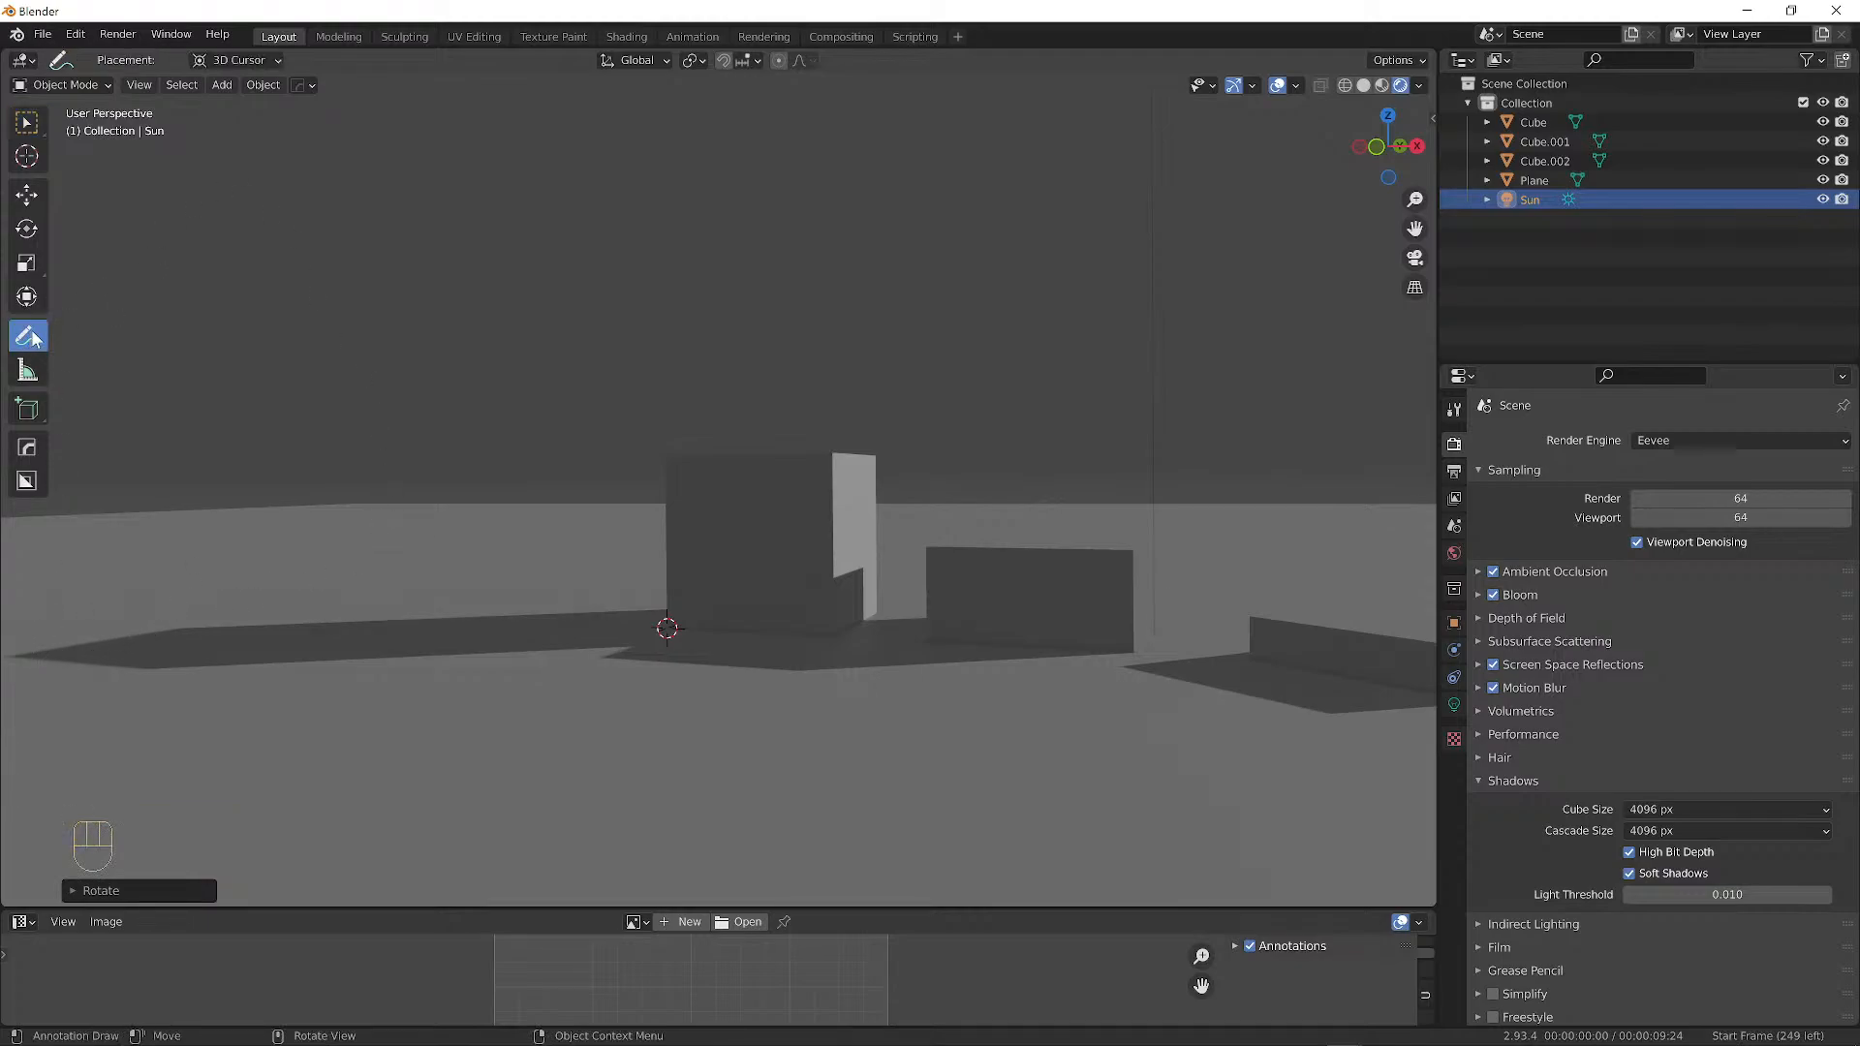
pyautogui.moveTo(34, 655)
pyautogui.mouseDown()
pyautogui.moveTo(673, 589)
pyautogui.moveTo(669, 445)
pyautogui.moveTo(833, 454)
pyautogui.moveTo(841, 574)
pyautogui.moveTo(894, 618)
pyautogui.moveTo(928, 544)
pyautogui.moveTo(1110, 545)
pyautogui.moveTo(1134, 614)
pyautogui.moveTo(1111, 655)
pyautogui.moveTo(812, 680)
pyautogui.moveTo(538, 644)
pyautogui.moveTo(131, 684)
pyautogui.mouseUp()
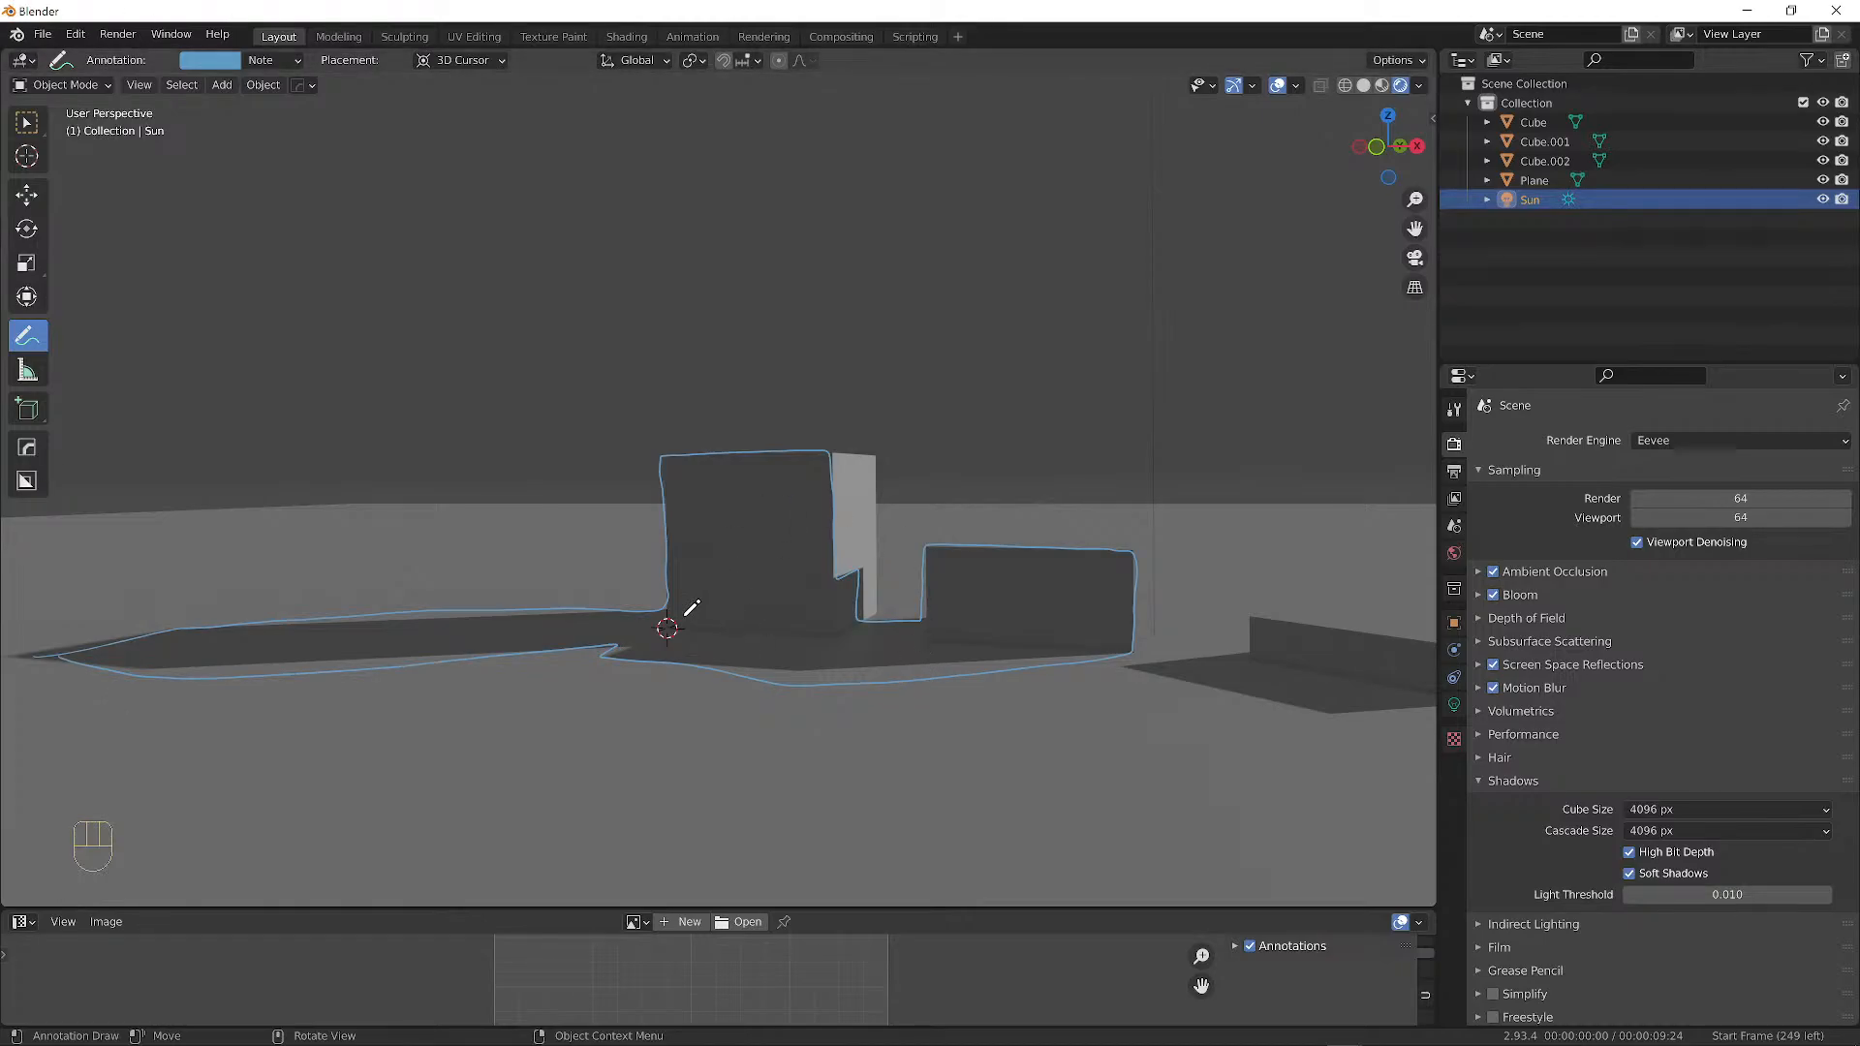
pyautogui.moveTo(677, 608); pyautogui.dragTo(724, 636)
pyautogui.moveTo(694, 629); pyautogui.dragTo(714, 617)
pyautogui.moveTo(722, 600); pyautogui.dragTo(739, 605)
pyautogui.moveTo(726, 584)
pyautogui.mouseDown()
pyautogui.moveTo(767, 562)
pyautogui.moveTo(764, 540)
pyautogui.moveTo(815, 558)
pyautogui.mouseUp()
# Handwrite 'Colour Harmonious' below the boxes and underline it.
pyautogui.moveTo(692, 801)
pyautogui.mouseDown()
pyautogui.moveTo(689, 827)
pyautogui.moveTo(752, 773)
pyautogui.moveTo(823, 752)
pyautogui.moveTo(877, 819)
pyautogui.moveTo(886, 806)
pyautogui.mouseUp()
pyautogui.moveTo(887, 800)
pyautogui.mouseDown()
pyautogui.moveTo(910, 756)
pyautogui.moveTo(991, 740)
pyautogui.mouseUp()
pyautogui.moveTo(1000, 733)
pyautogui.mouseDown()
pyautogui.moveTo(1015, 719)
pyautogui.moveTo(1020, 740)
pyautogui.mouseUp()
pyautogui.click(951, 726)
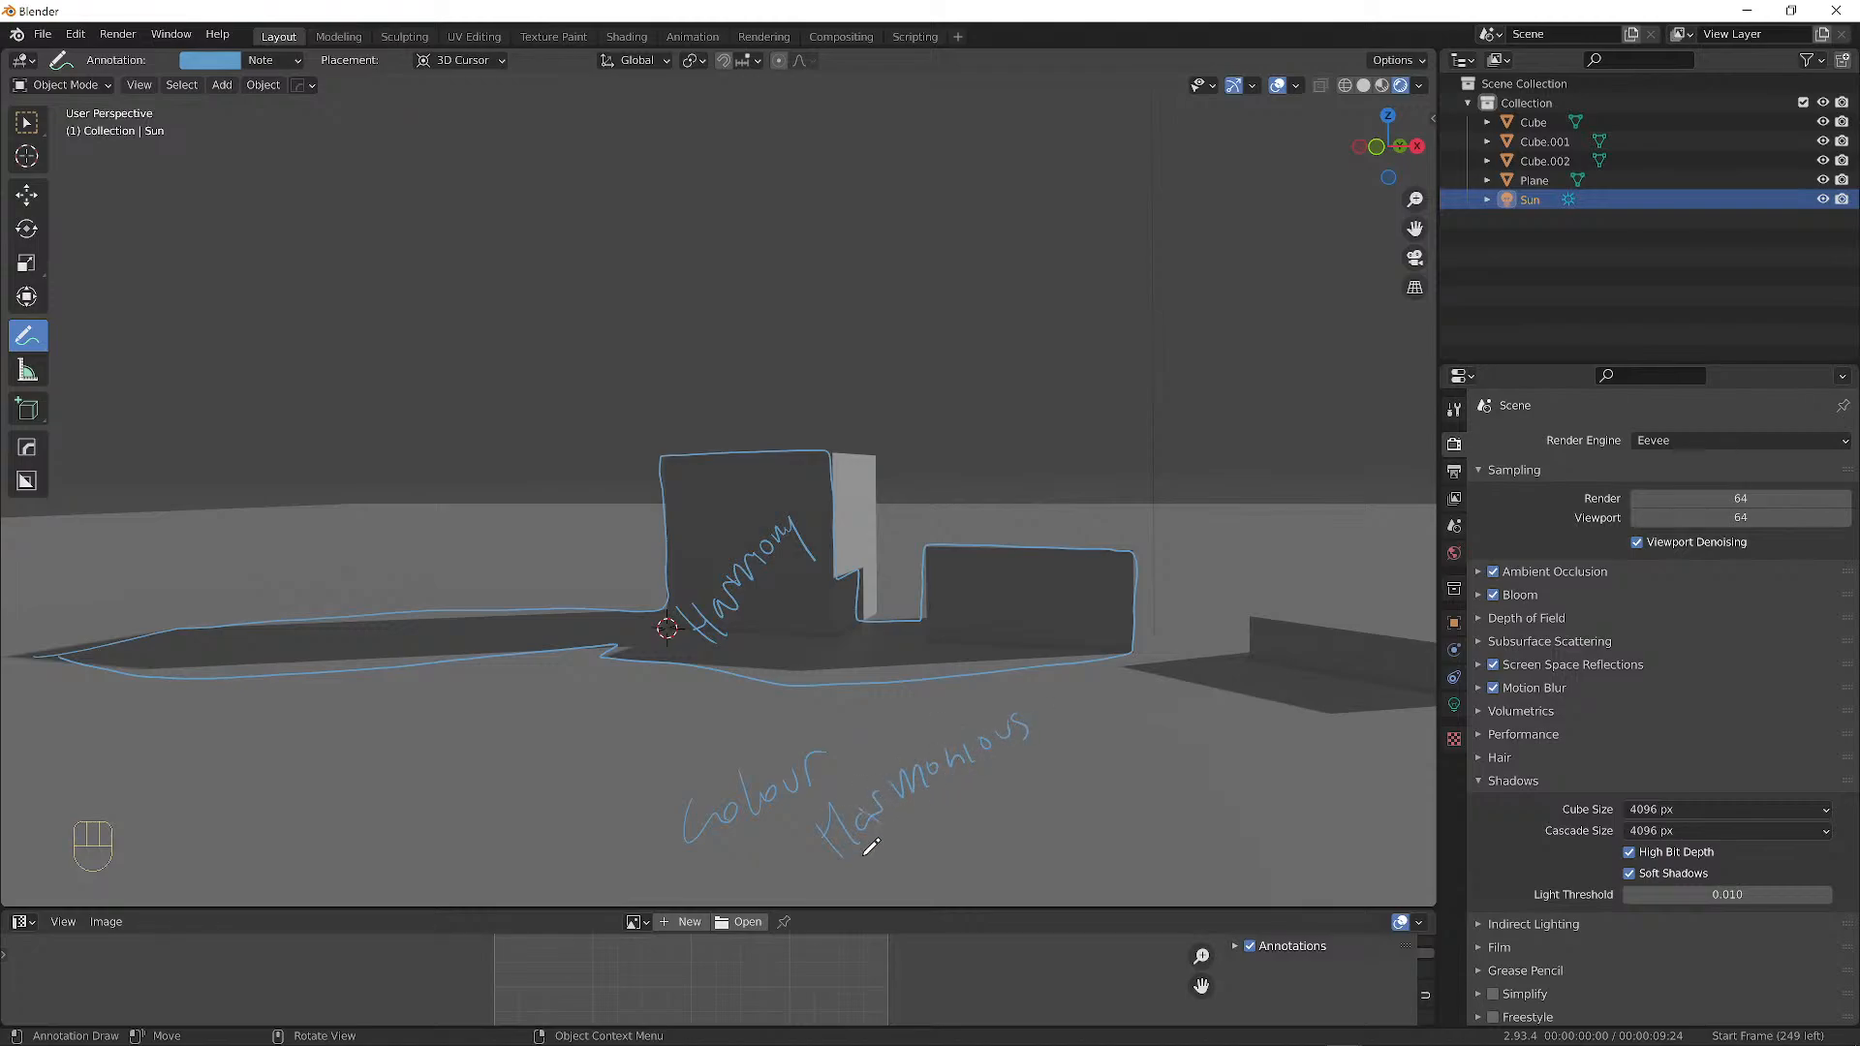
pyautogui.moveTo(822, 886); pyautogui.dragTo(1080, 728)
# Outline the far-right box and its shadow, then open the viewport sidebar.
pyautogui.moveTo(1459, 628); pyautogui.dragTo(1241, 608)
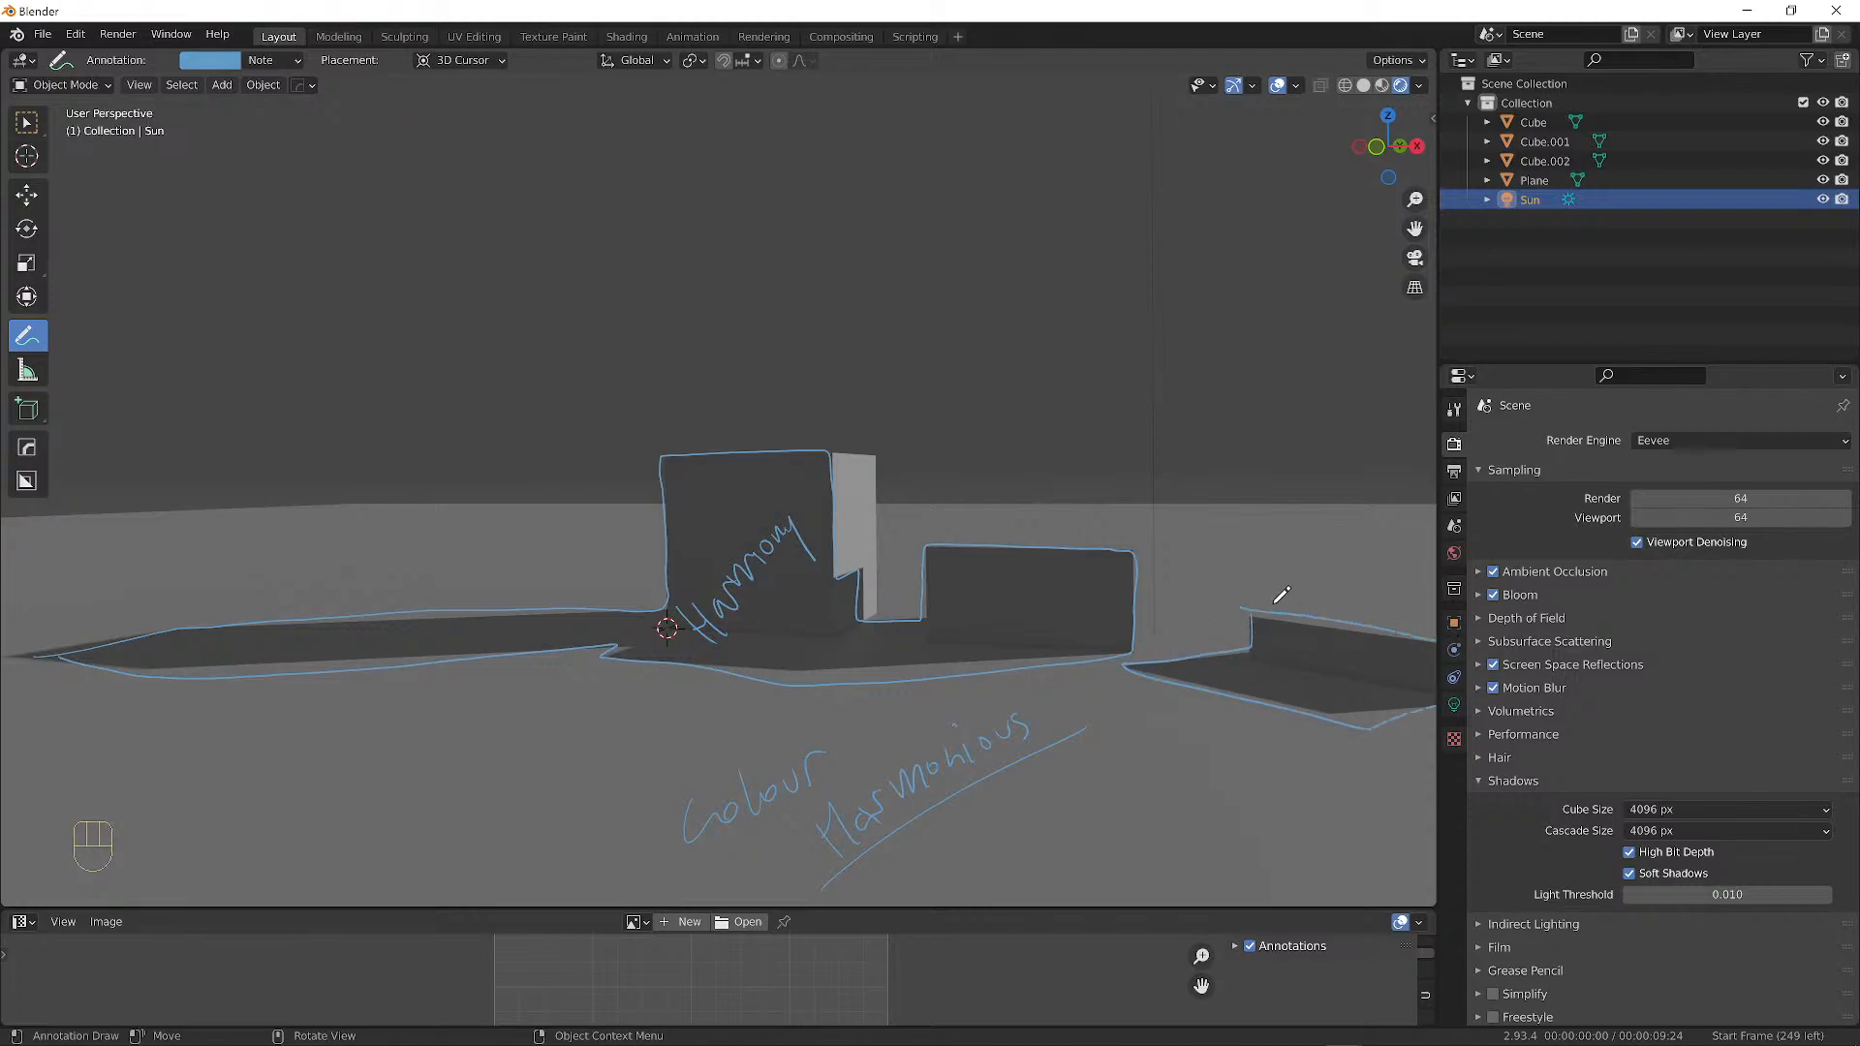
pyautogui.moveTo(1009, 465)
pyautogui.keyDown('alt'); pyautogui.mouseDown(button='middle')
pyautogui.moveTo(839, 432)
pyautogui.moveTo(1018, 504)
pyautogui.moveTo(1190, 528)
pyautogui.moveTo(166, 463)
pyautogui.mouseUp(button='middle'); pyautogui.keyUp('alt')
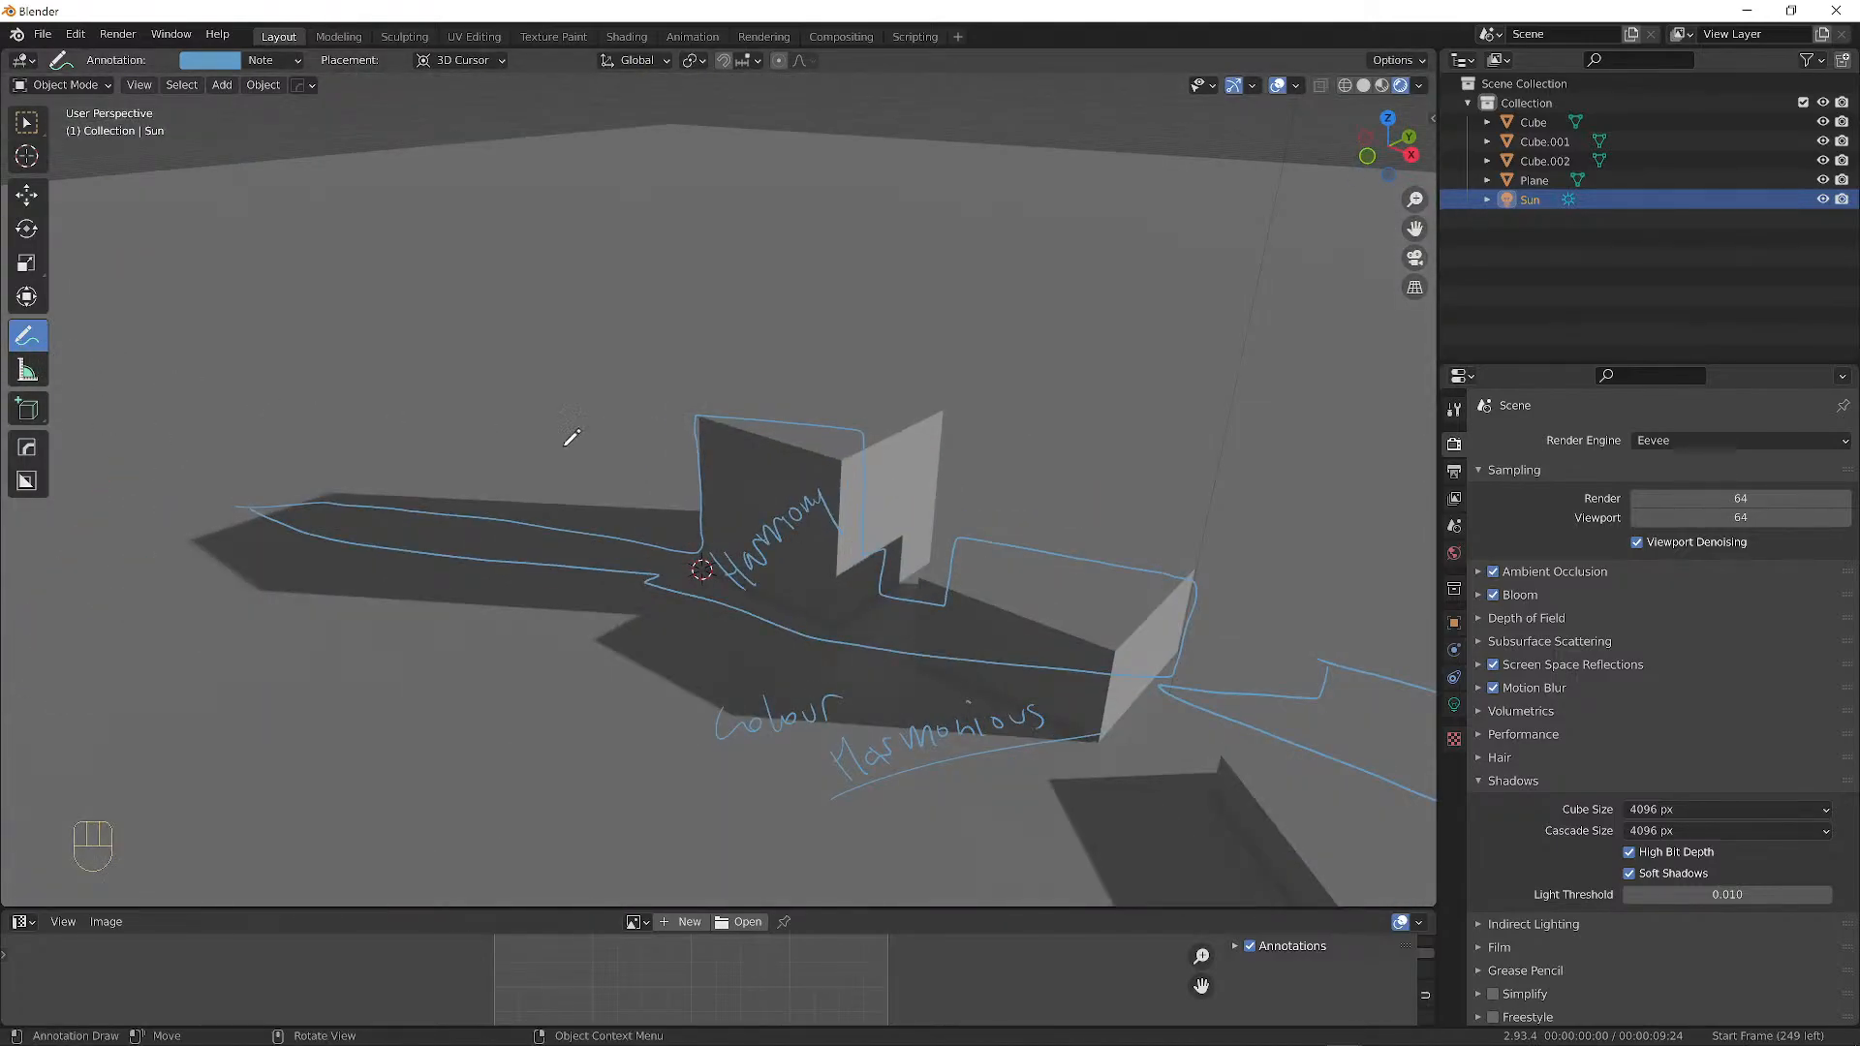
pyautogui.click(1432, 118)
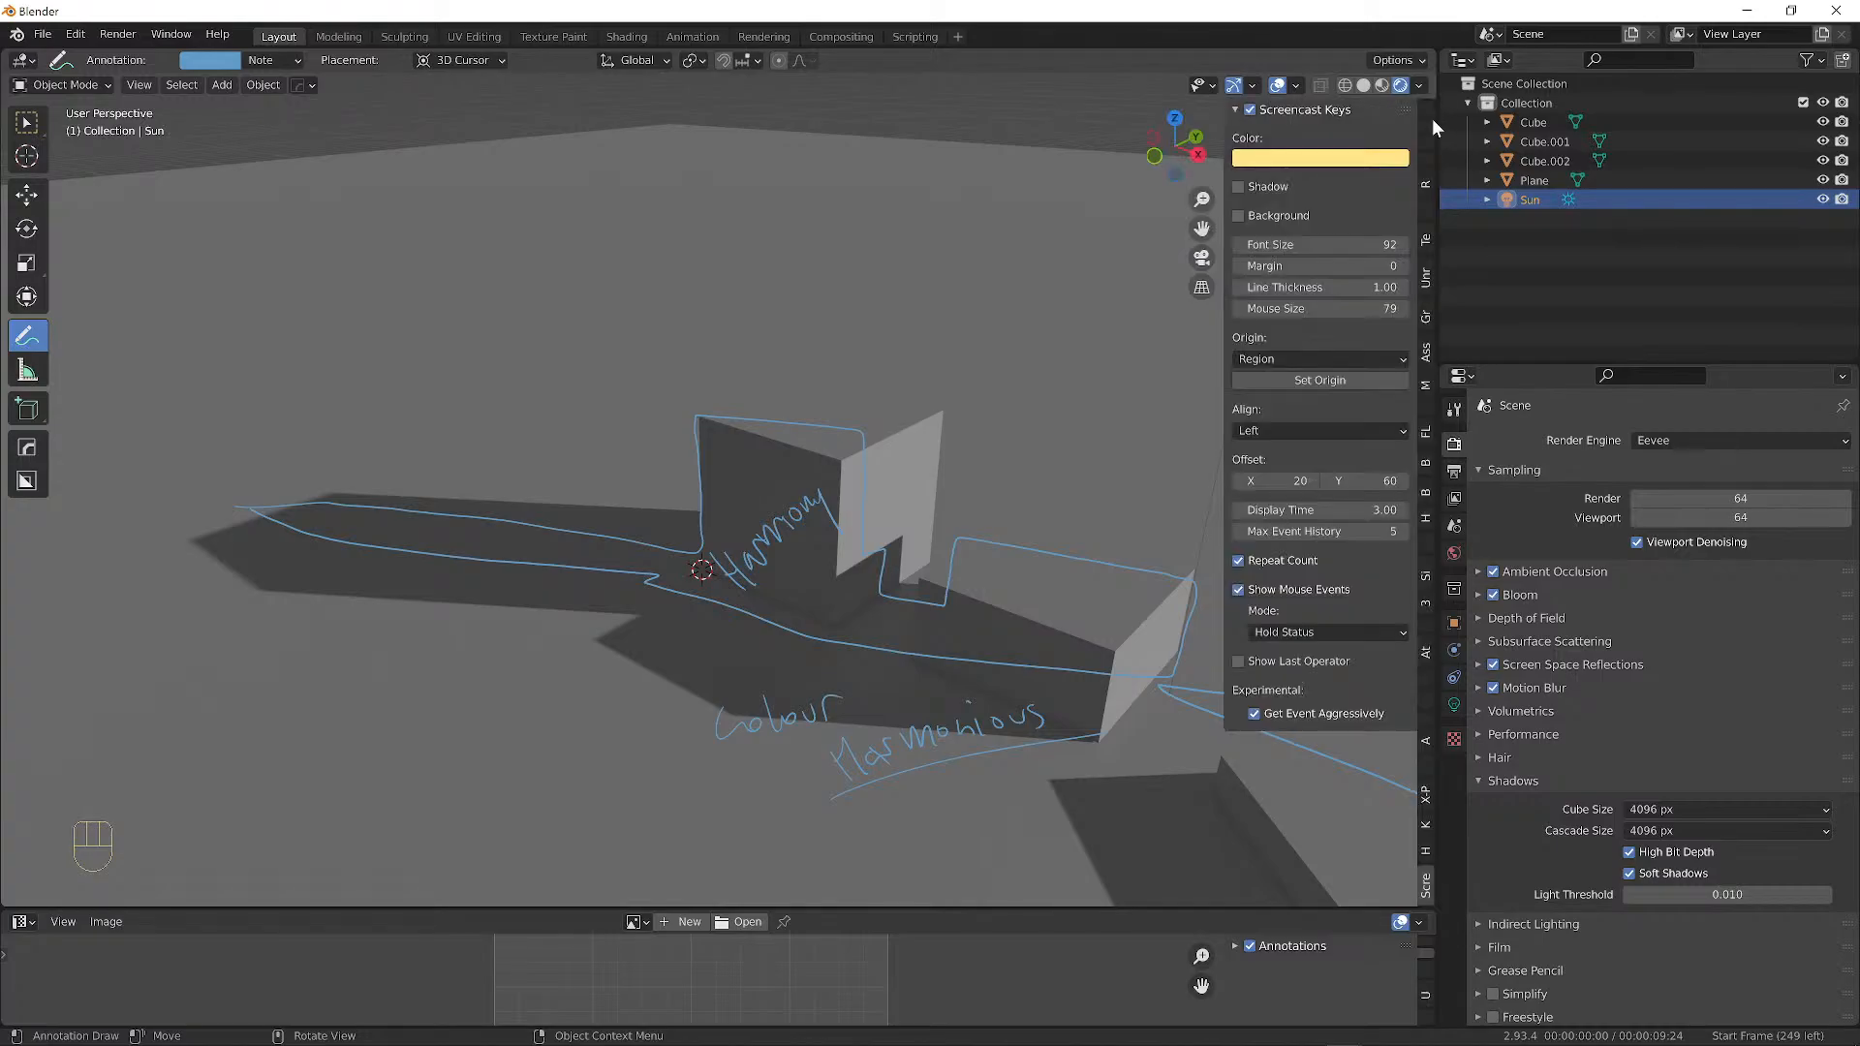
# Reopen the sidebar with N and scroll to the annotation panel.
pyautogui.scroll(6, 1426, 190)
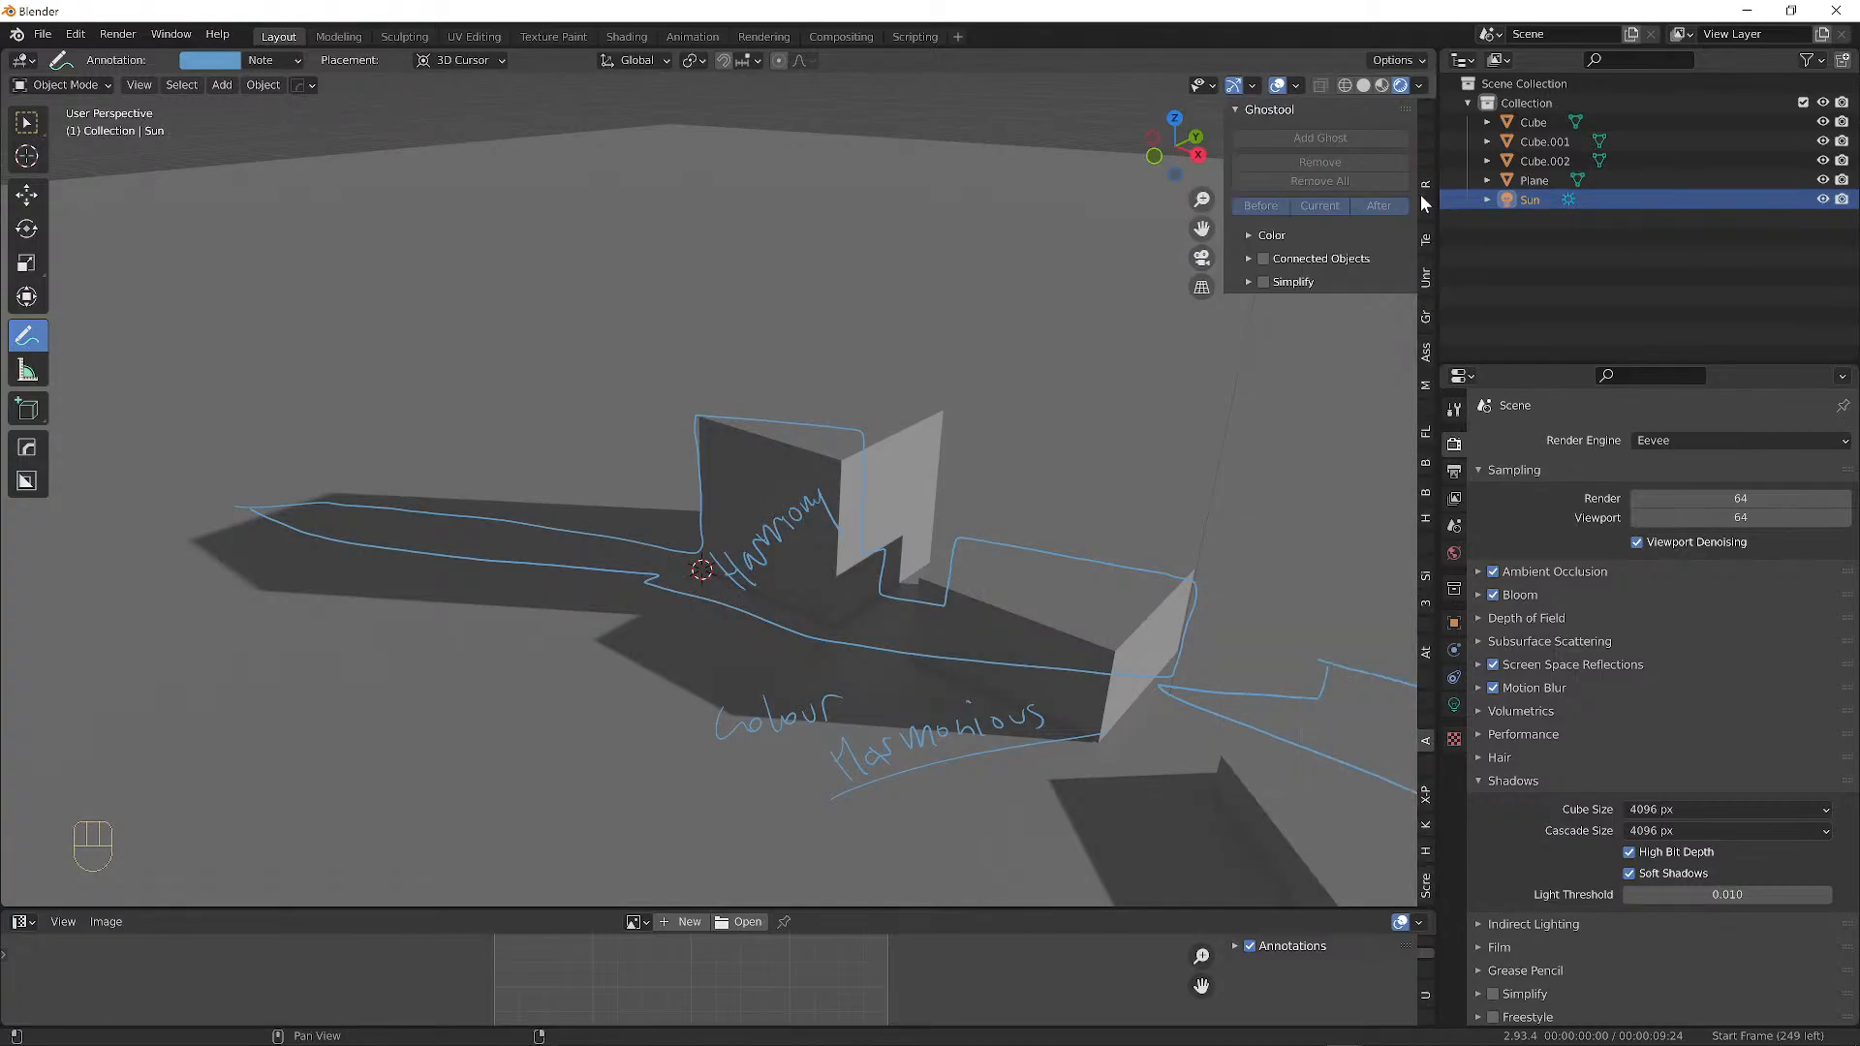
pyautogui.scroll(3, 1432, 178)
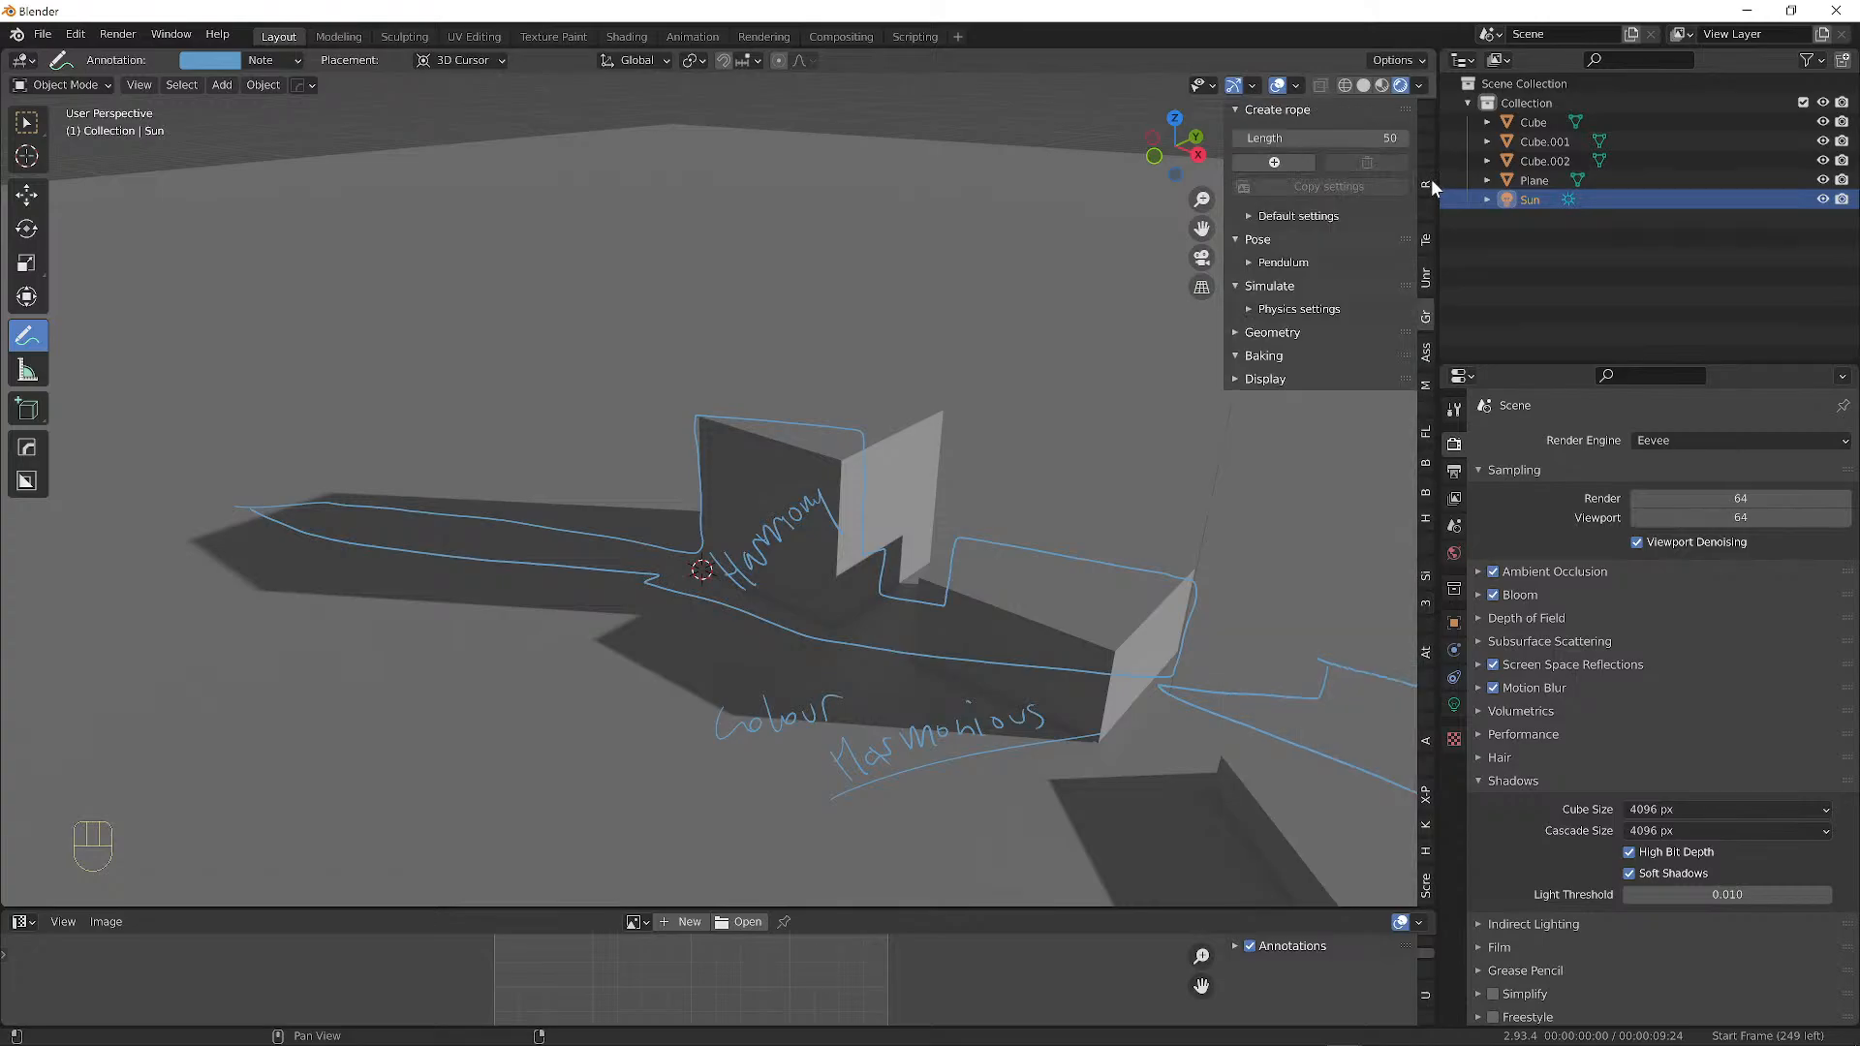
pyautogui.press('n')
pyautogui.press('n')
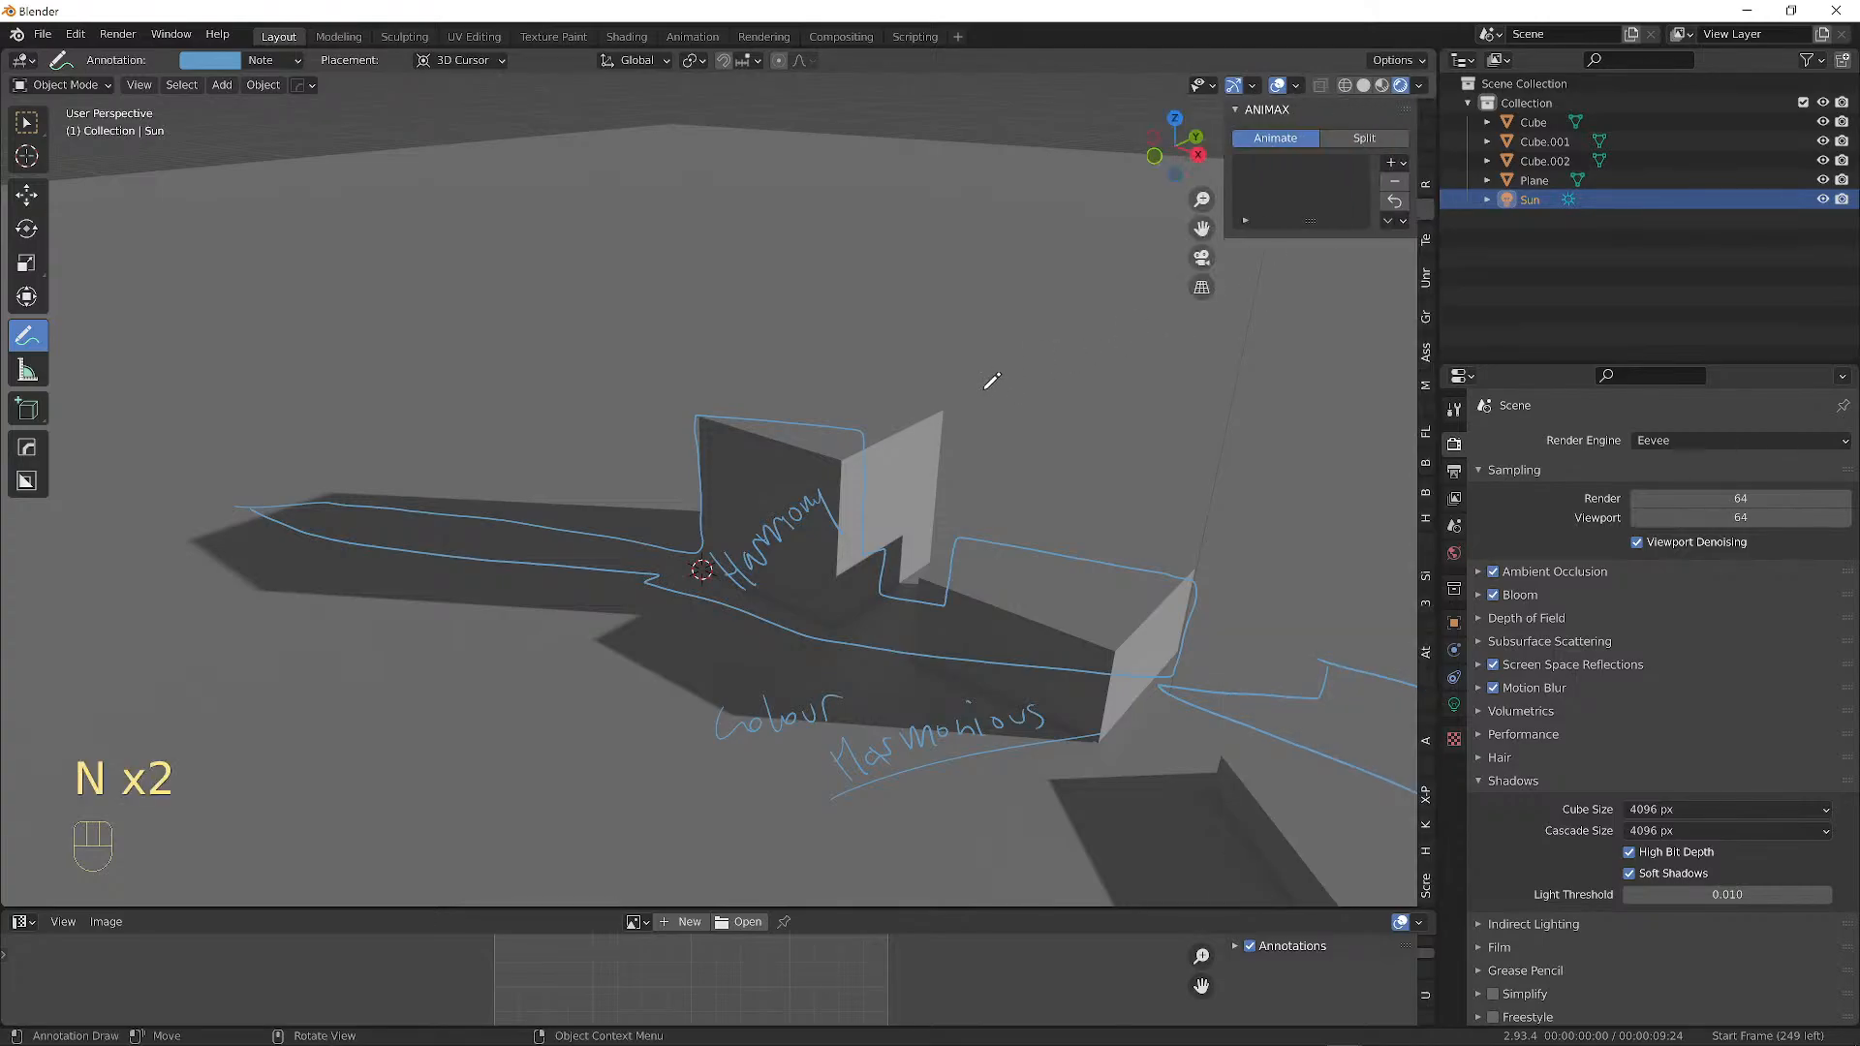
pyautogui.scroll(3, 1432, 257)
pyautogui.scroll(1, 1426, 182)
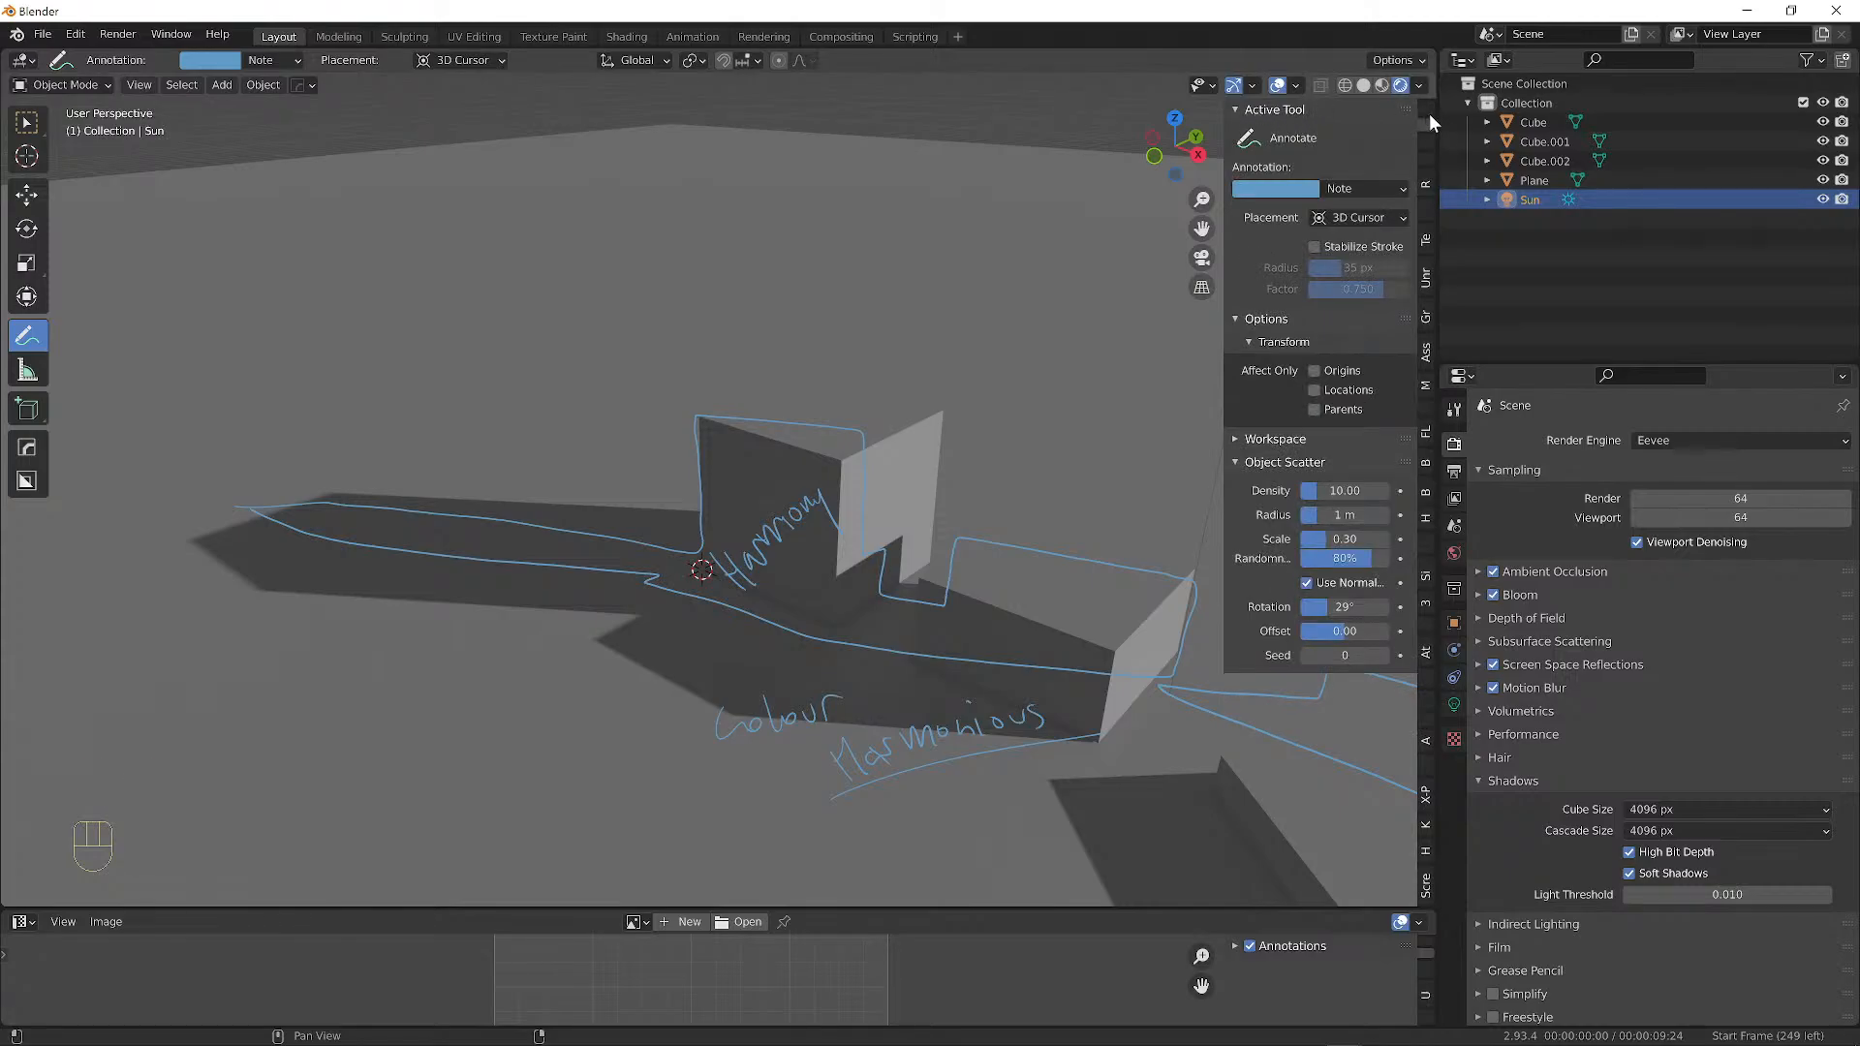
pyautogui.scroll(-1, 1429, 114)
pyautogui.scroll(1, 1430, 112)
# Turn off visibility of the Note annotation layer with its eye icon.
pyautogui.click(1396, 188)
pyautogui.click(1360, 186)
pyautogui.click(1353, 185)
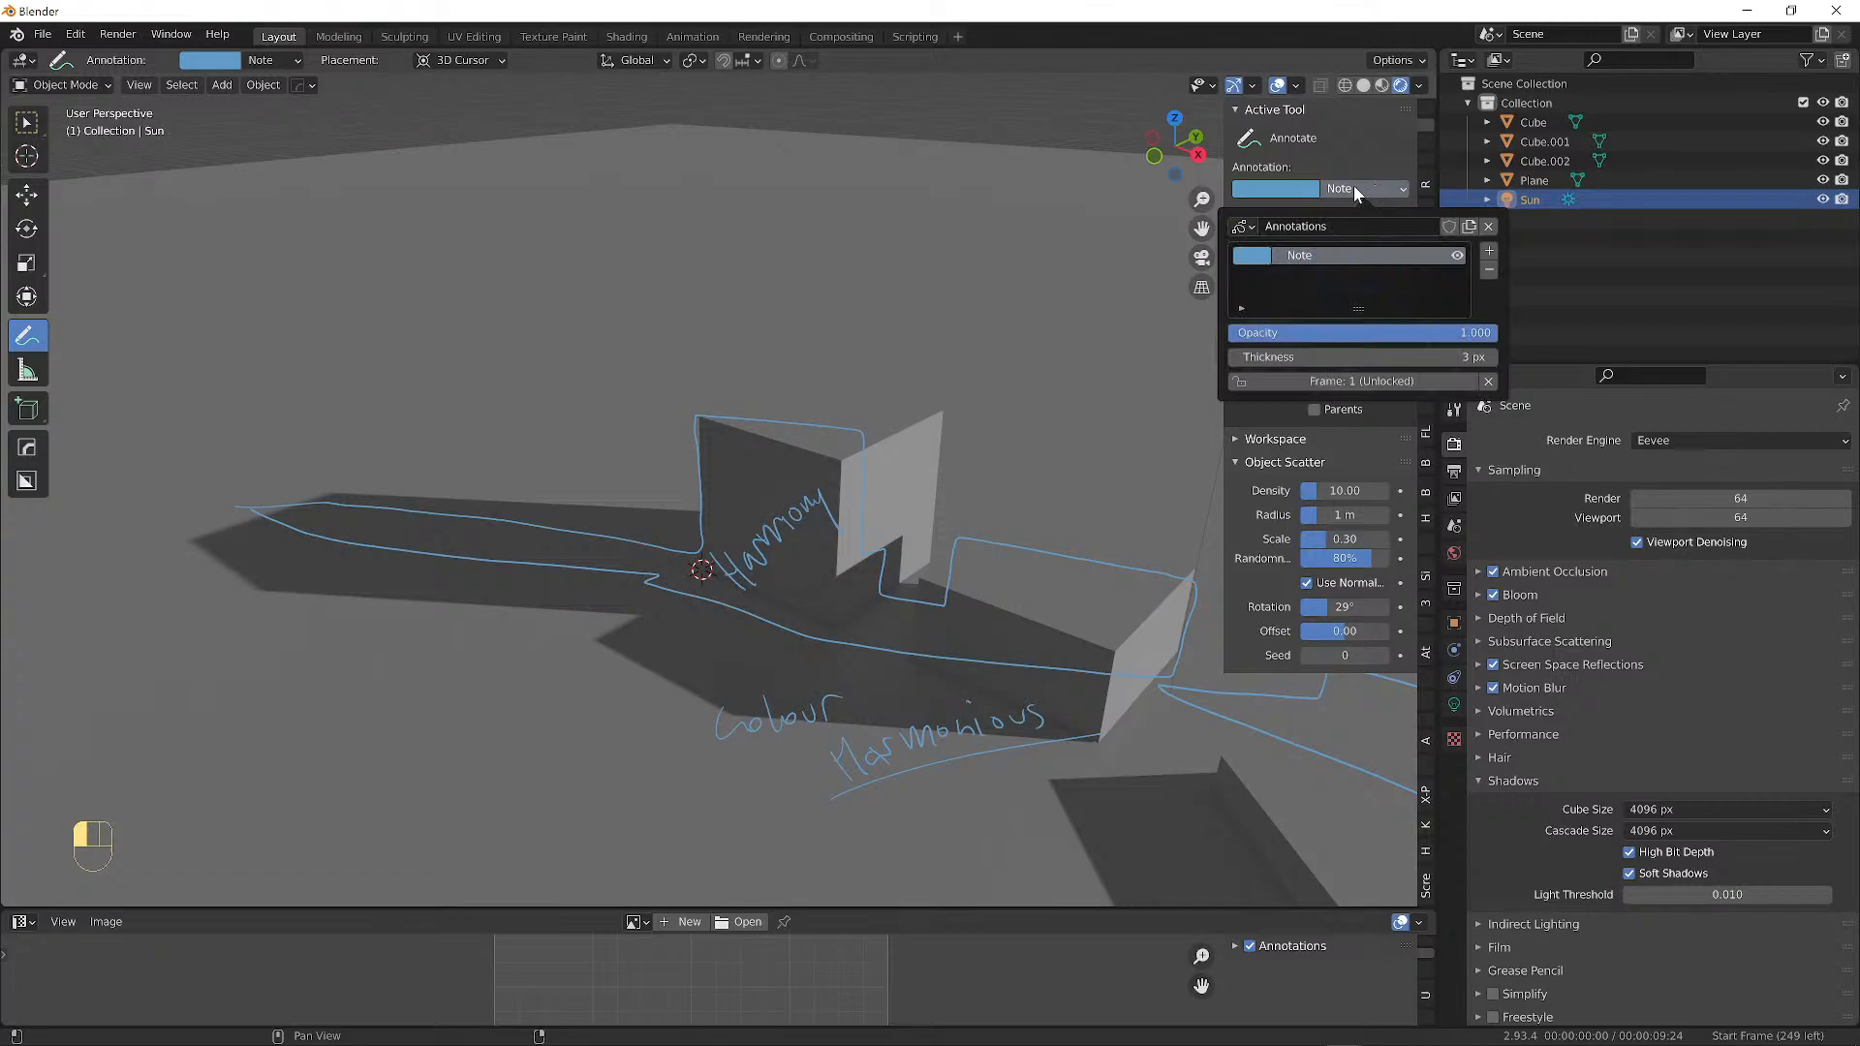
pyautogui.click(1457, 255)
pyautogui.click(1457, 255)
pyautogui.click(1457, 255)
pyautogui.click(1457, 255)
pyautogui.click(1457, 254)
pyautogui.click(1457, 255)
pyautogui.click(1457, 256)
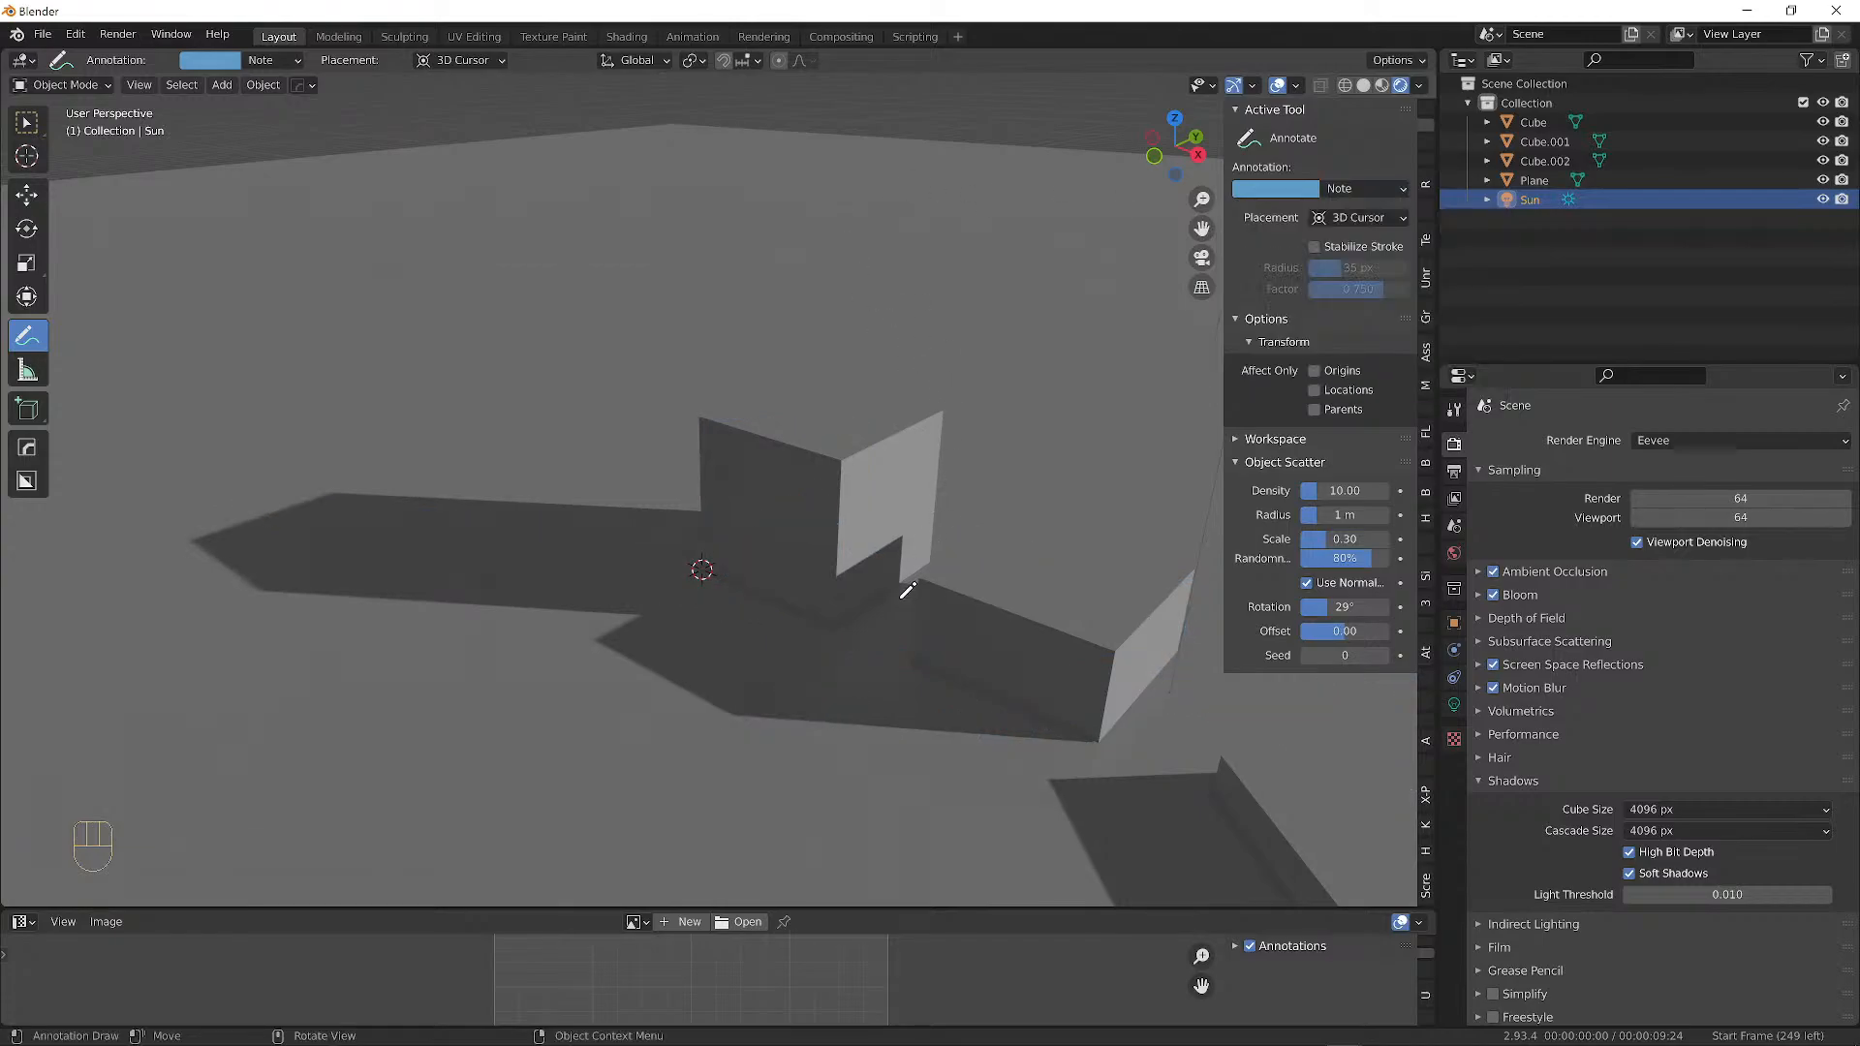
pyautogui.moveTo(908, 590); pyautogui.dragTo(1038, 411, button='middle')
# Switch from annotating back to Select Box and click through Cube, Cube.001 and Cube.002.
pyautogui.click(1358, 218)
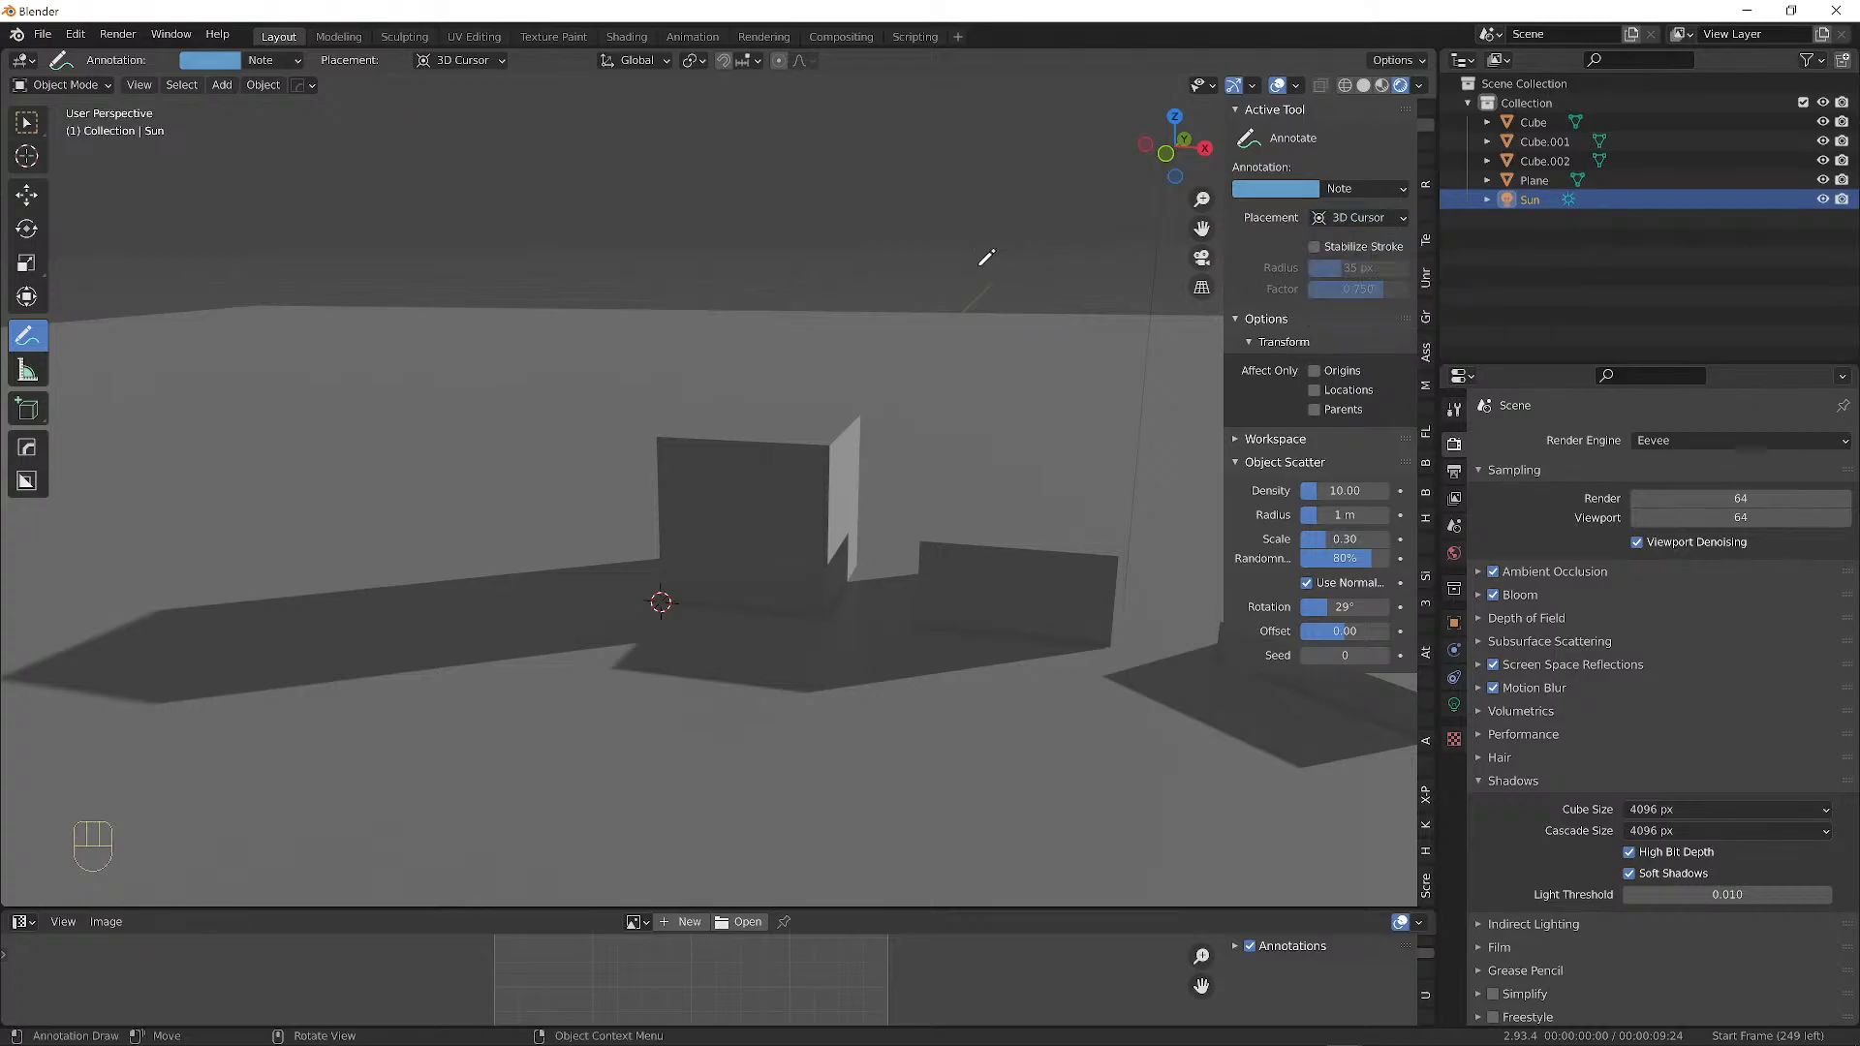
pyautogui.moveTo(872, 389); pyautogui.dragTo(664, 579, button='middle')
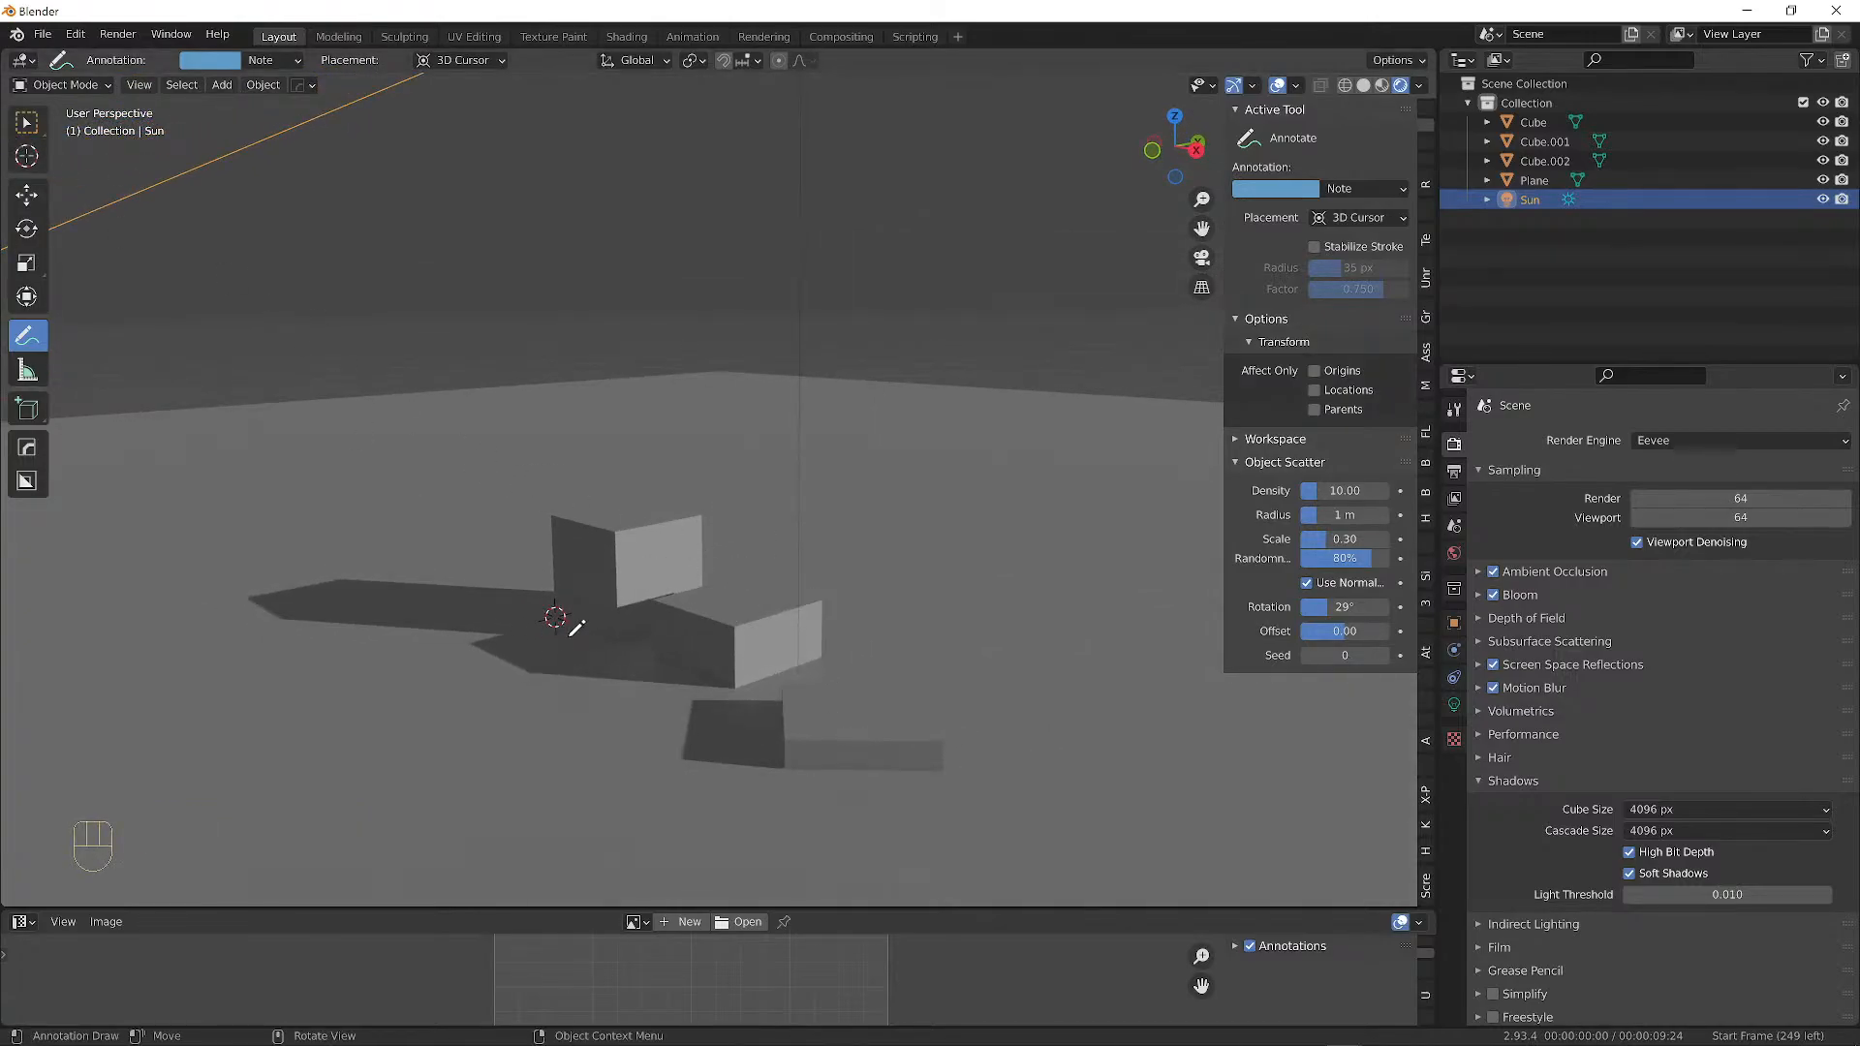
pyautogui.click(25, 128)
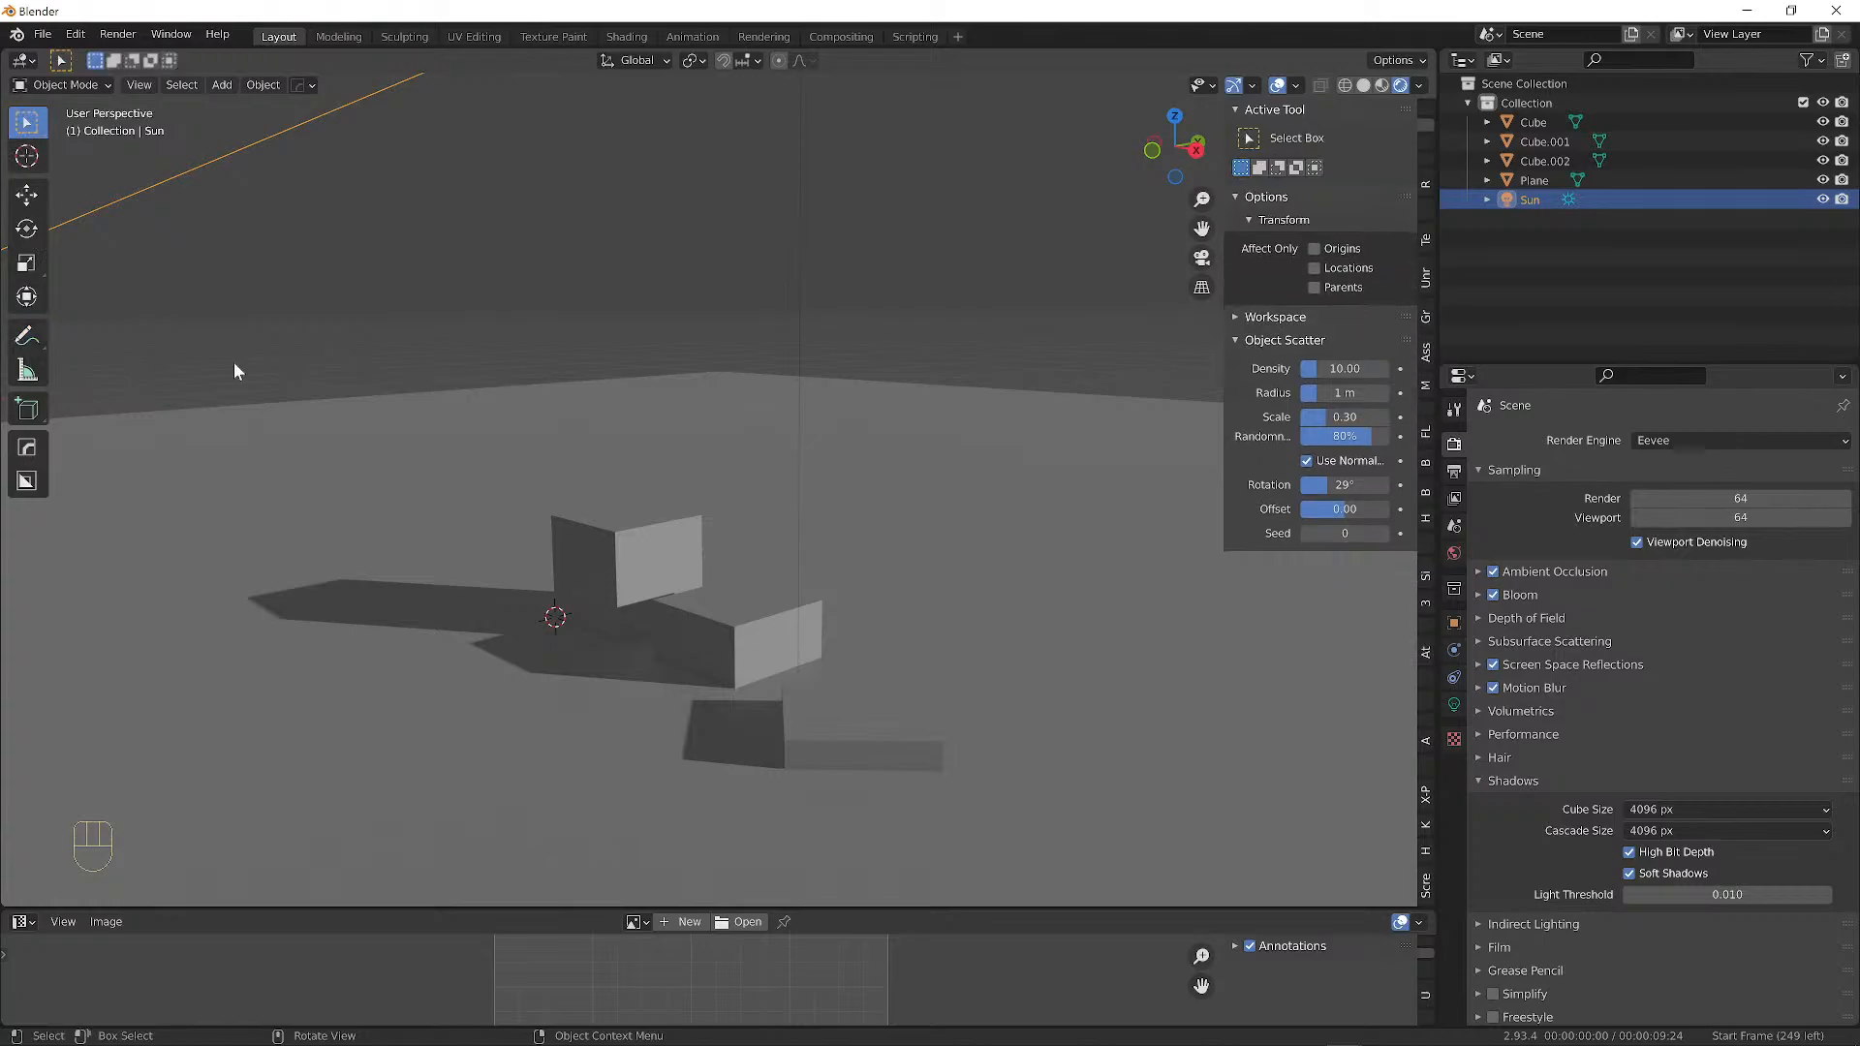
pyautogui.click(642, 562)
pyautogui.click(751, 640)
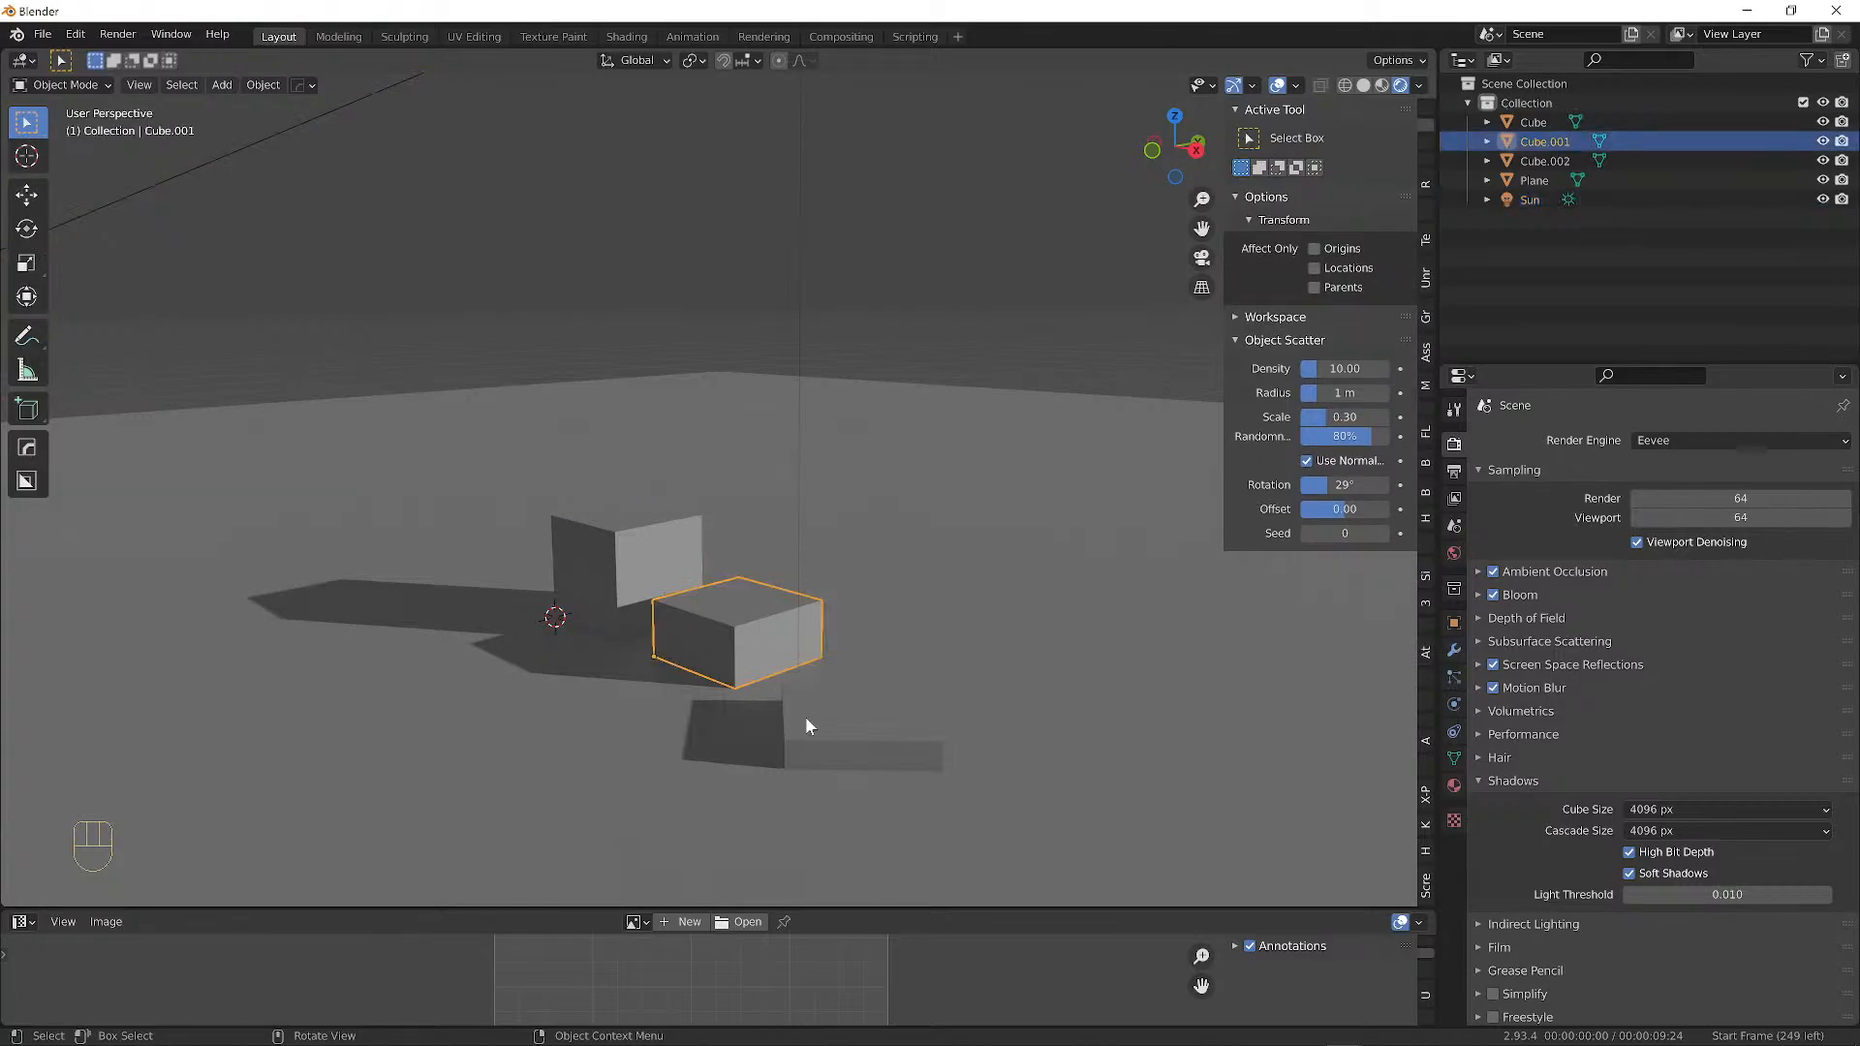
pyautogui.click(823, 717)
pyautogui.click(717, 604)
pyautogui.click(625, 539)
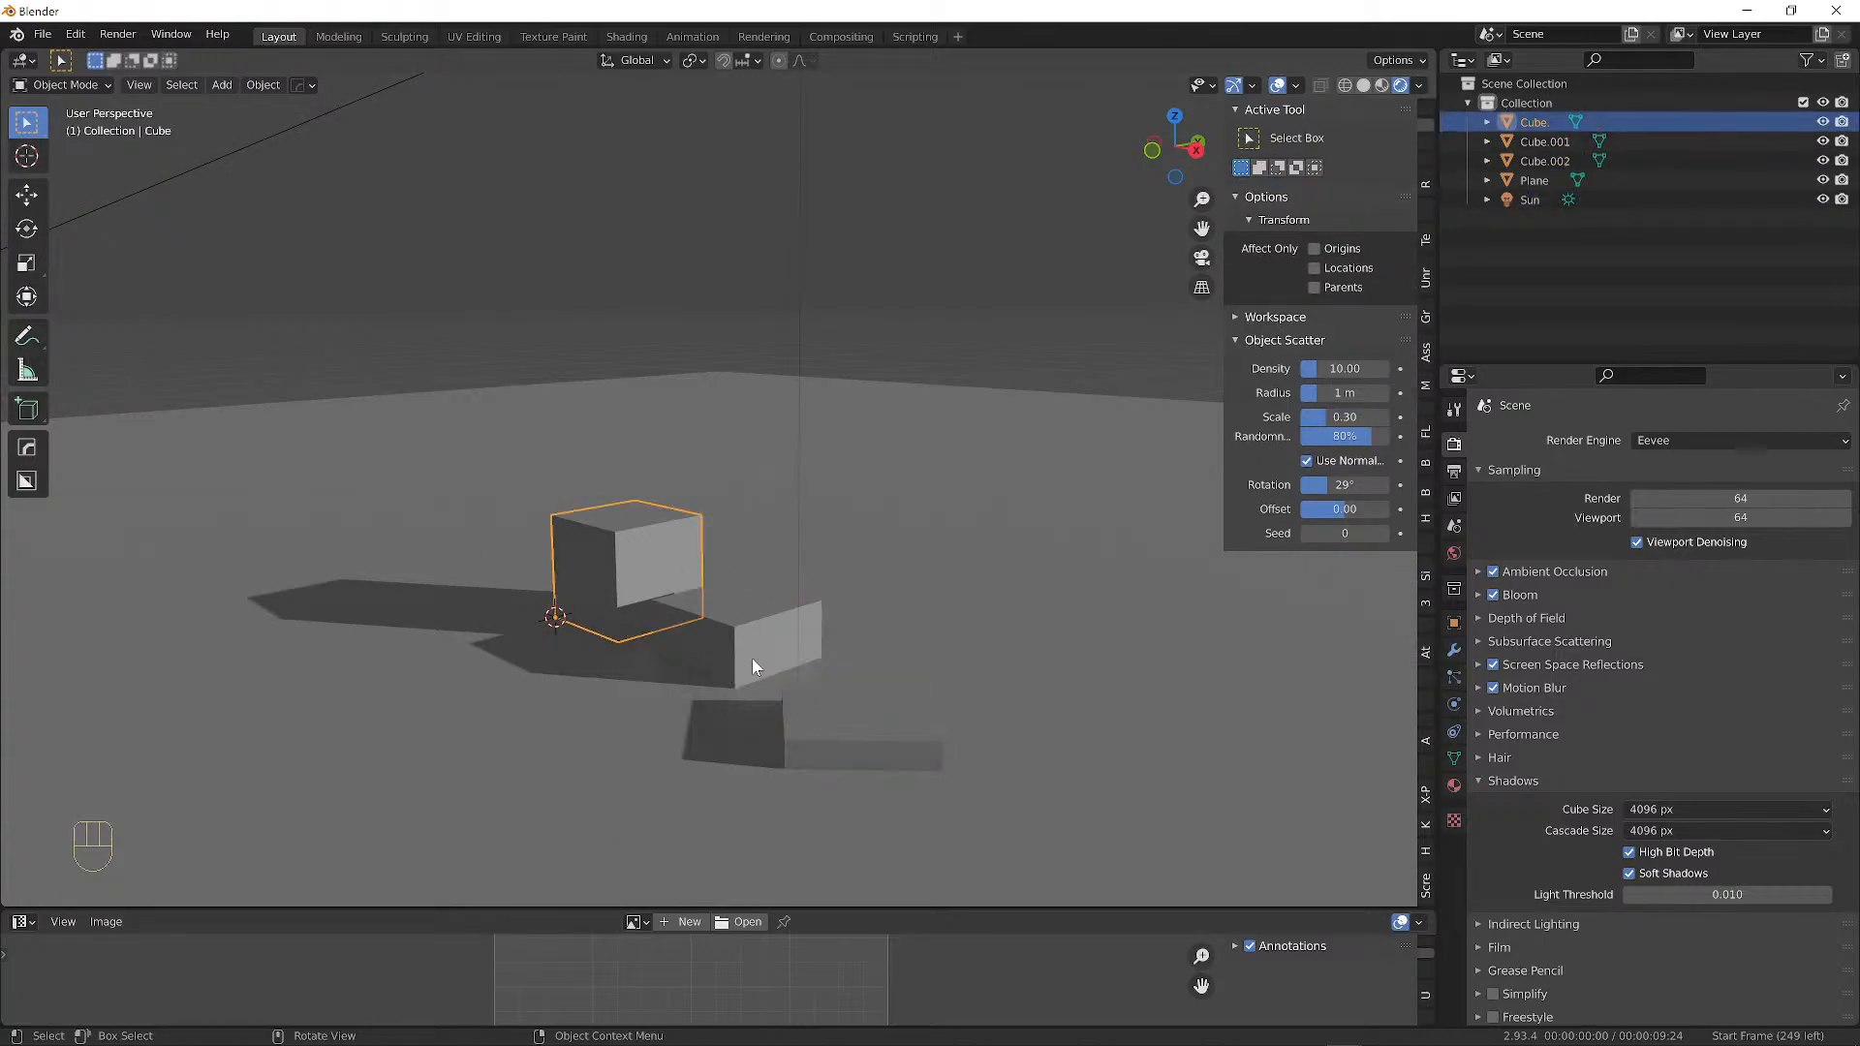
pyautogui.click(753, 658)
pyautogui.click(830, 741)
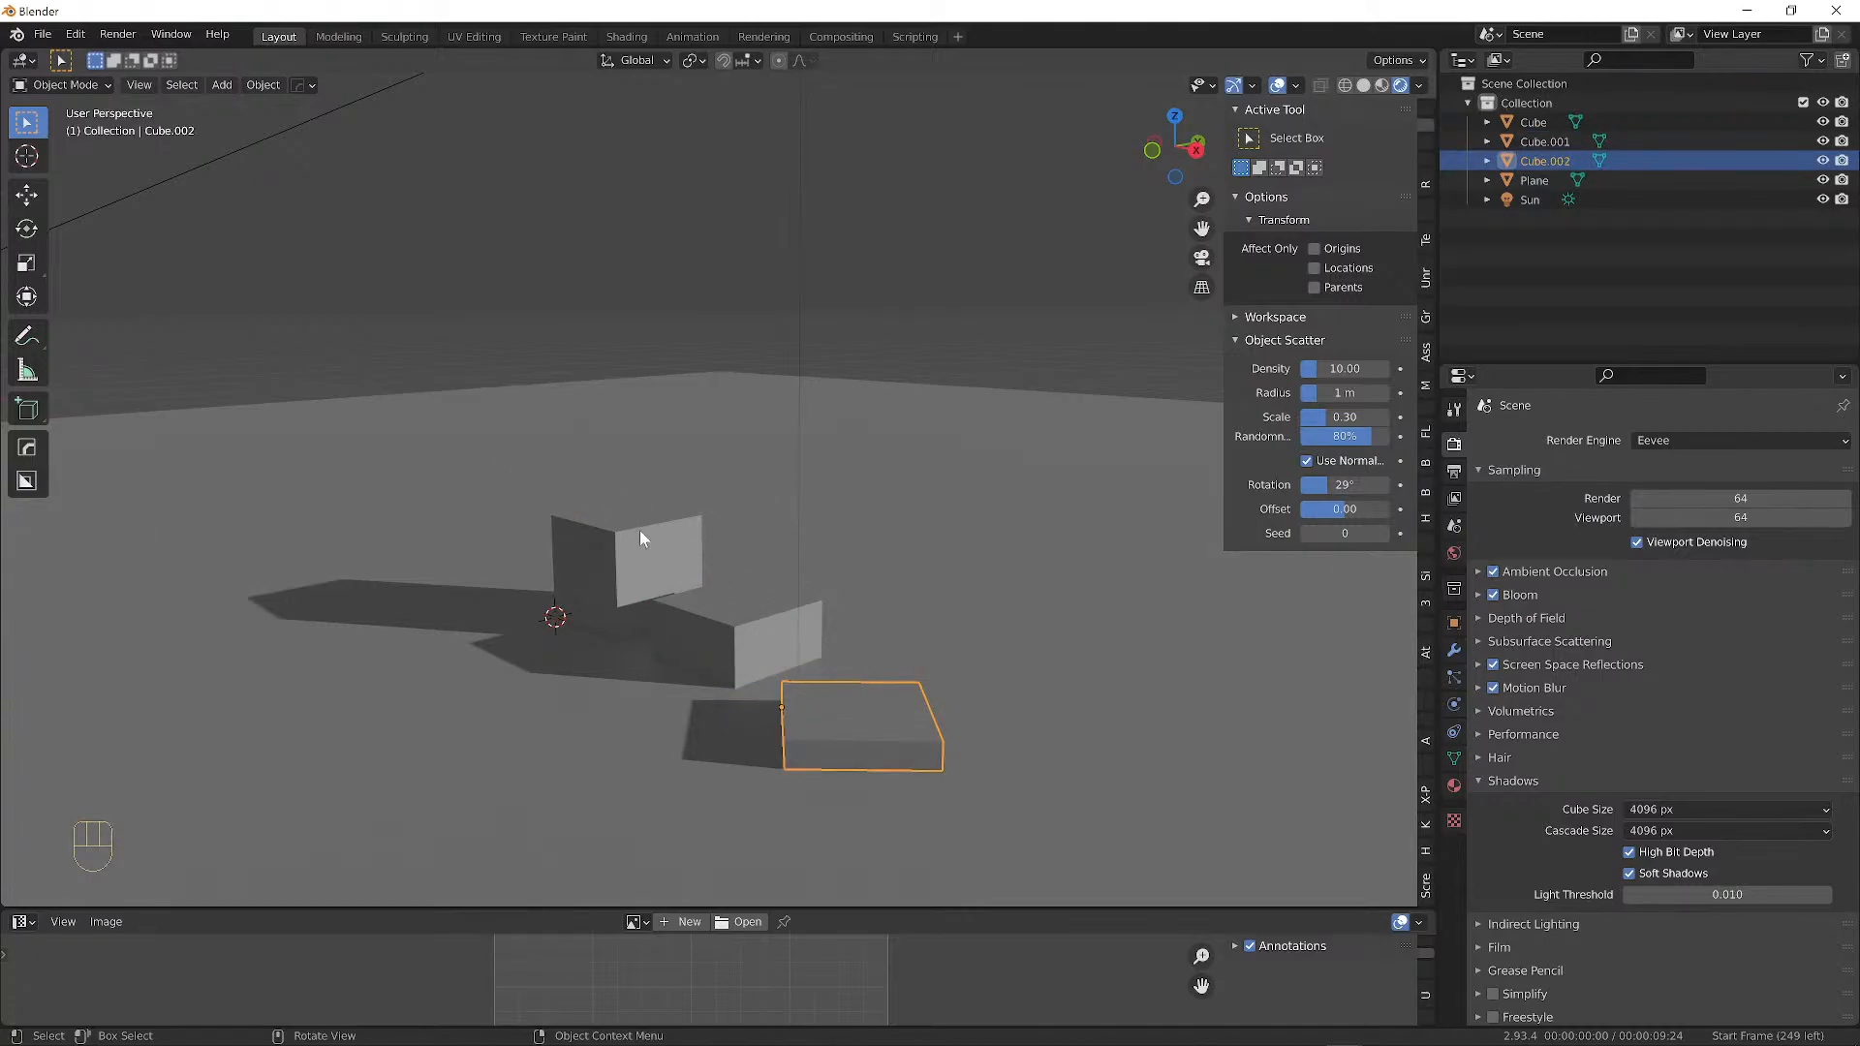
# Select the ground plane, then the Sun lamp, zooming out to bring the lamp into view.
pyautogui.scroll(4, 1029, 618)
pyautogui.keyDown('alt'); pyautogui.keyDown('shift'); pyautogui.moveTo(1026, 618); pyautogui.dragTo(934, 482); pyautogui.keyUp('shift'); pyautogui.keyUp('alt')
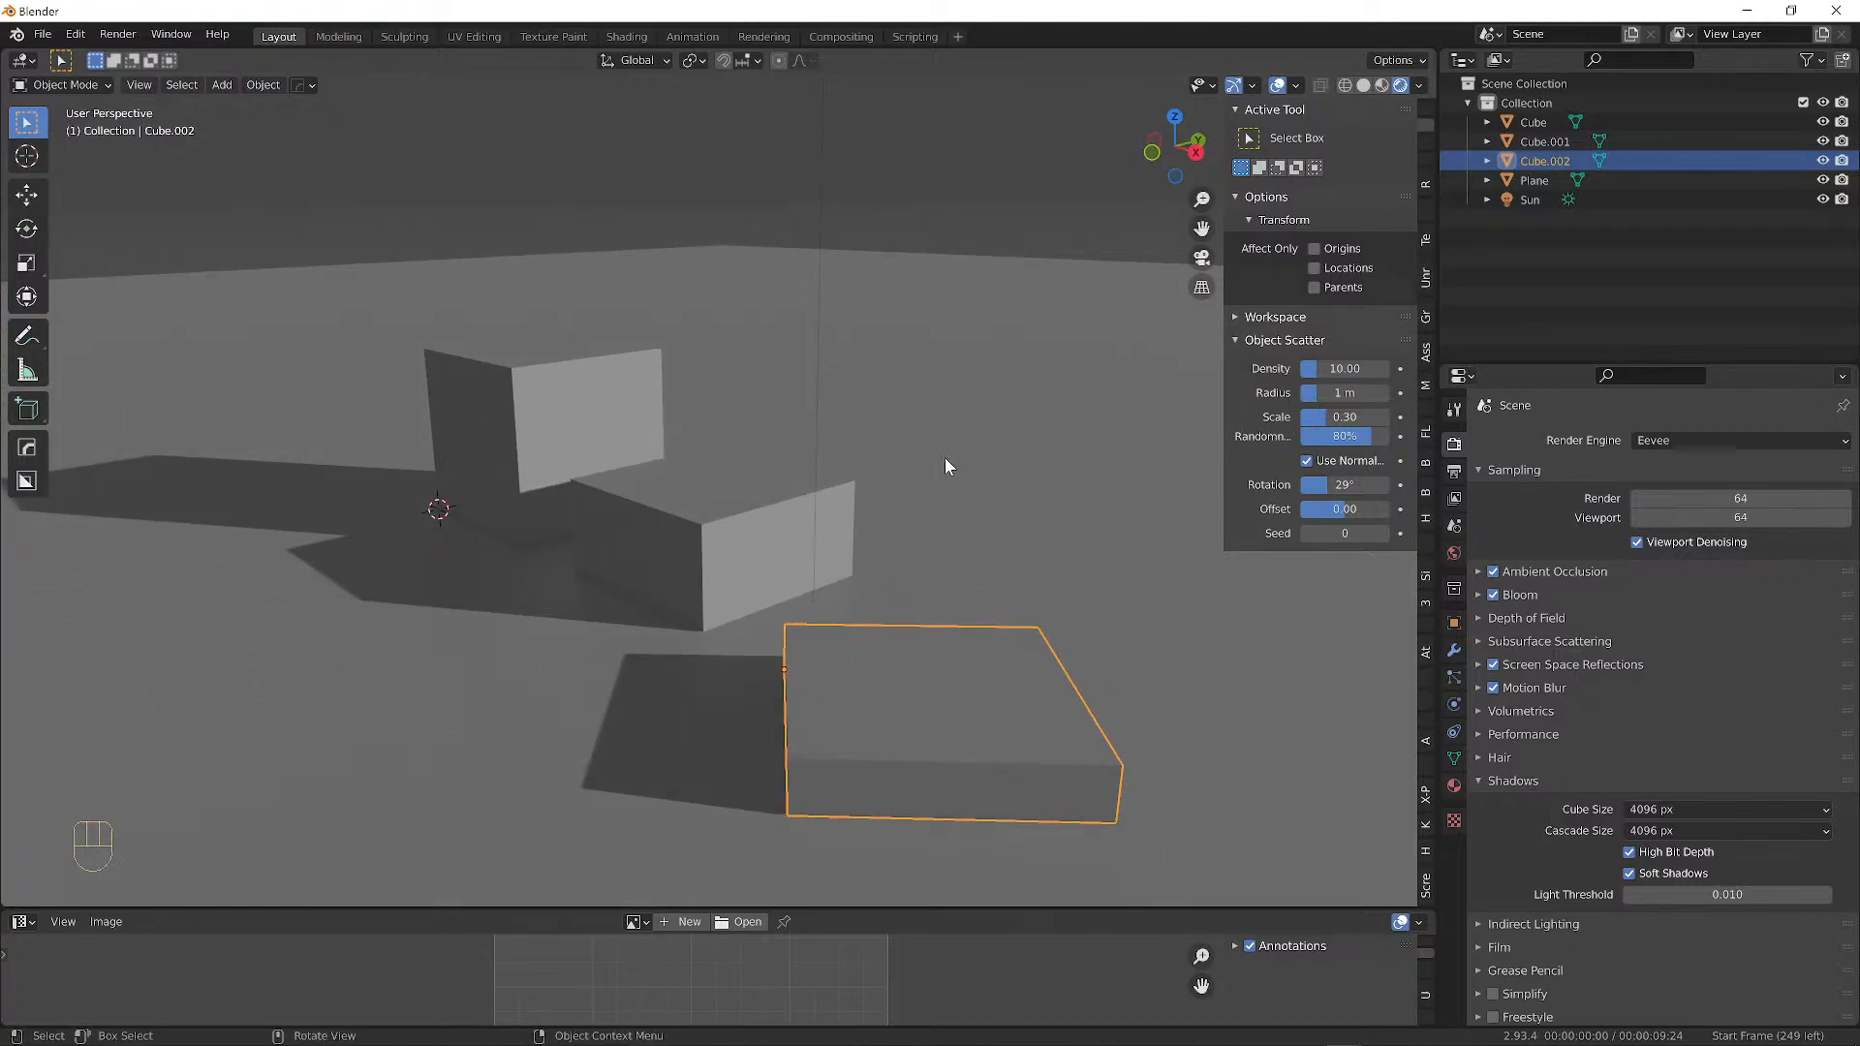
pyautogui.click(1001, 496)
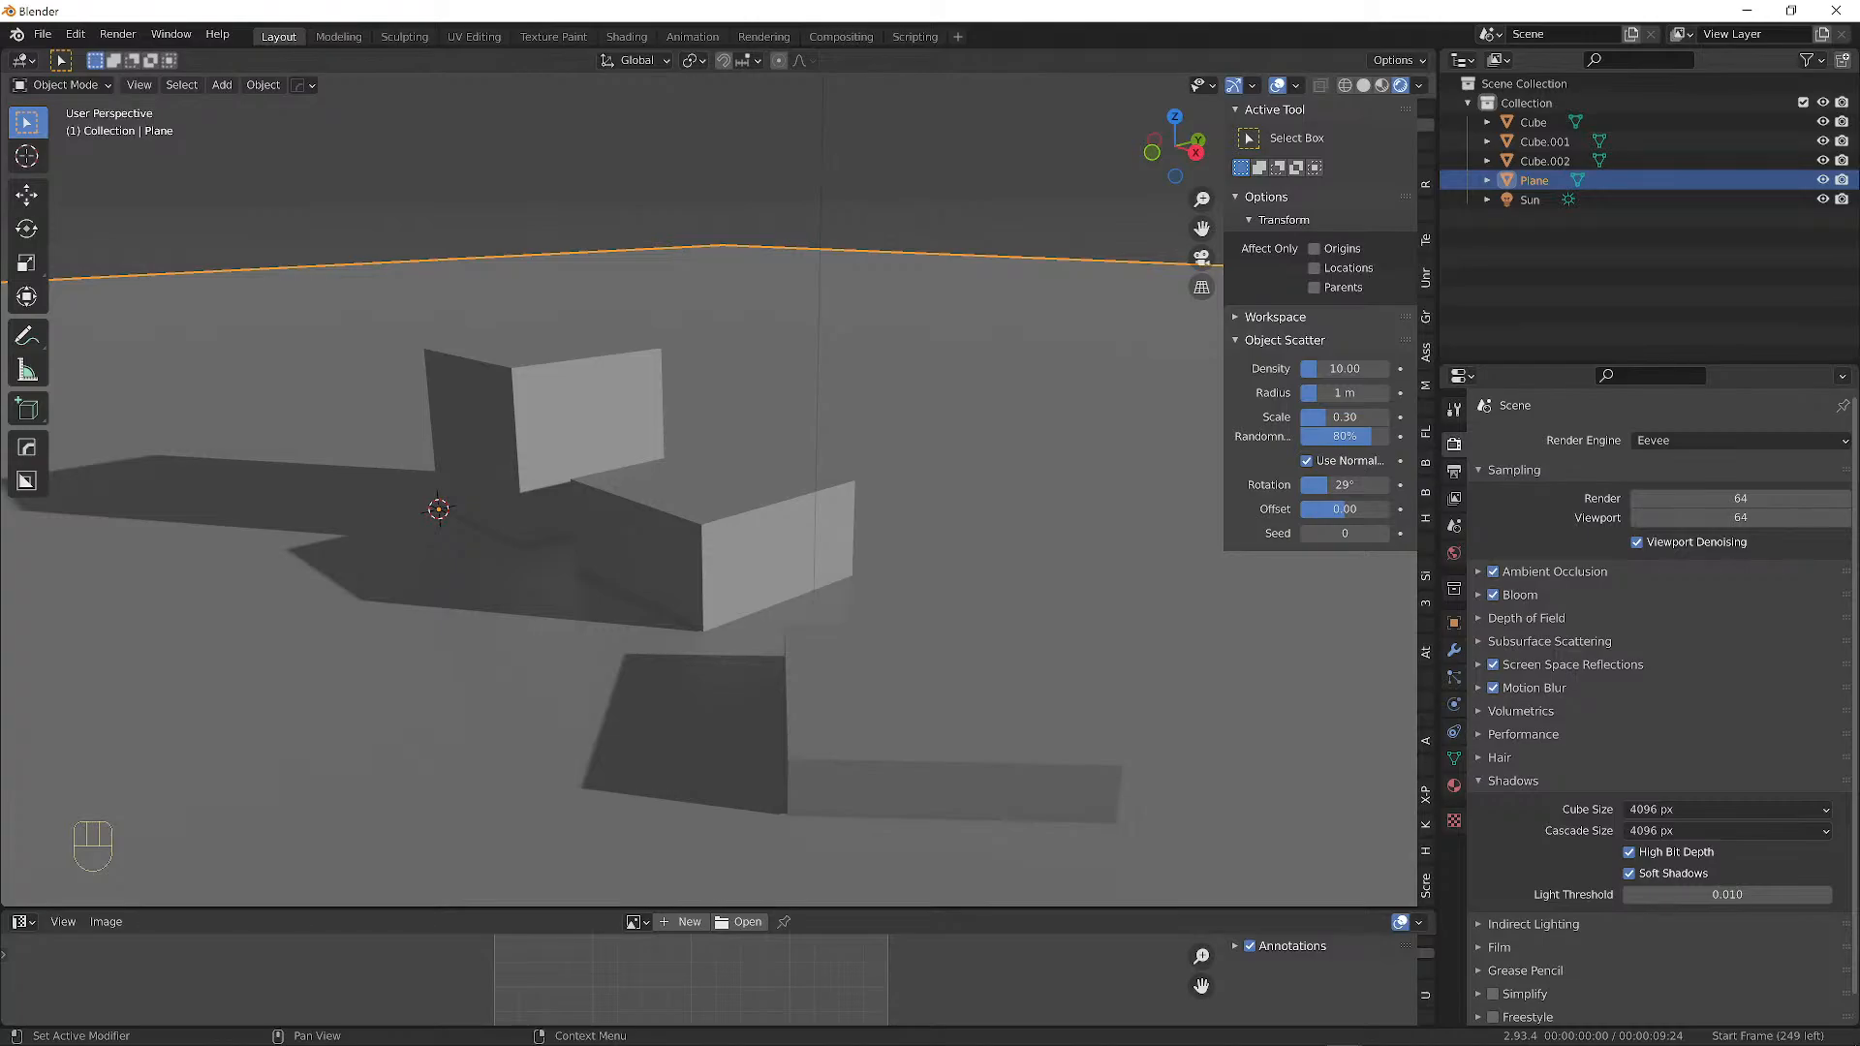
pyautogui.scroll(-5, 711, 334)
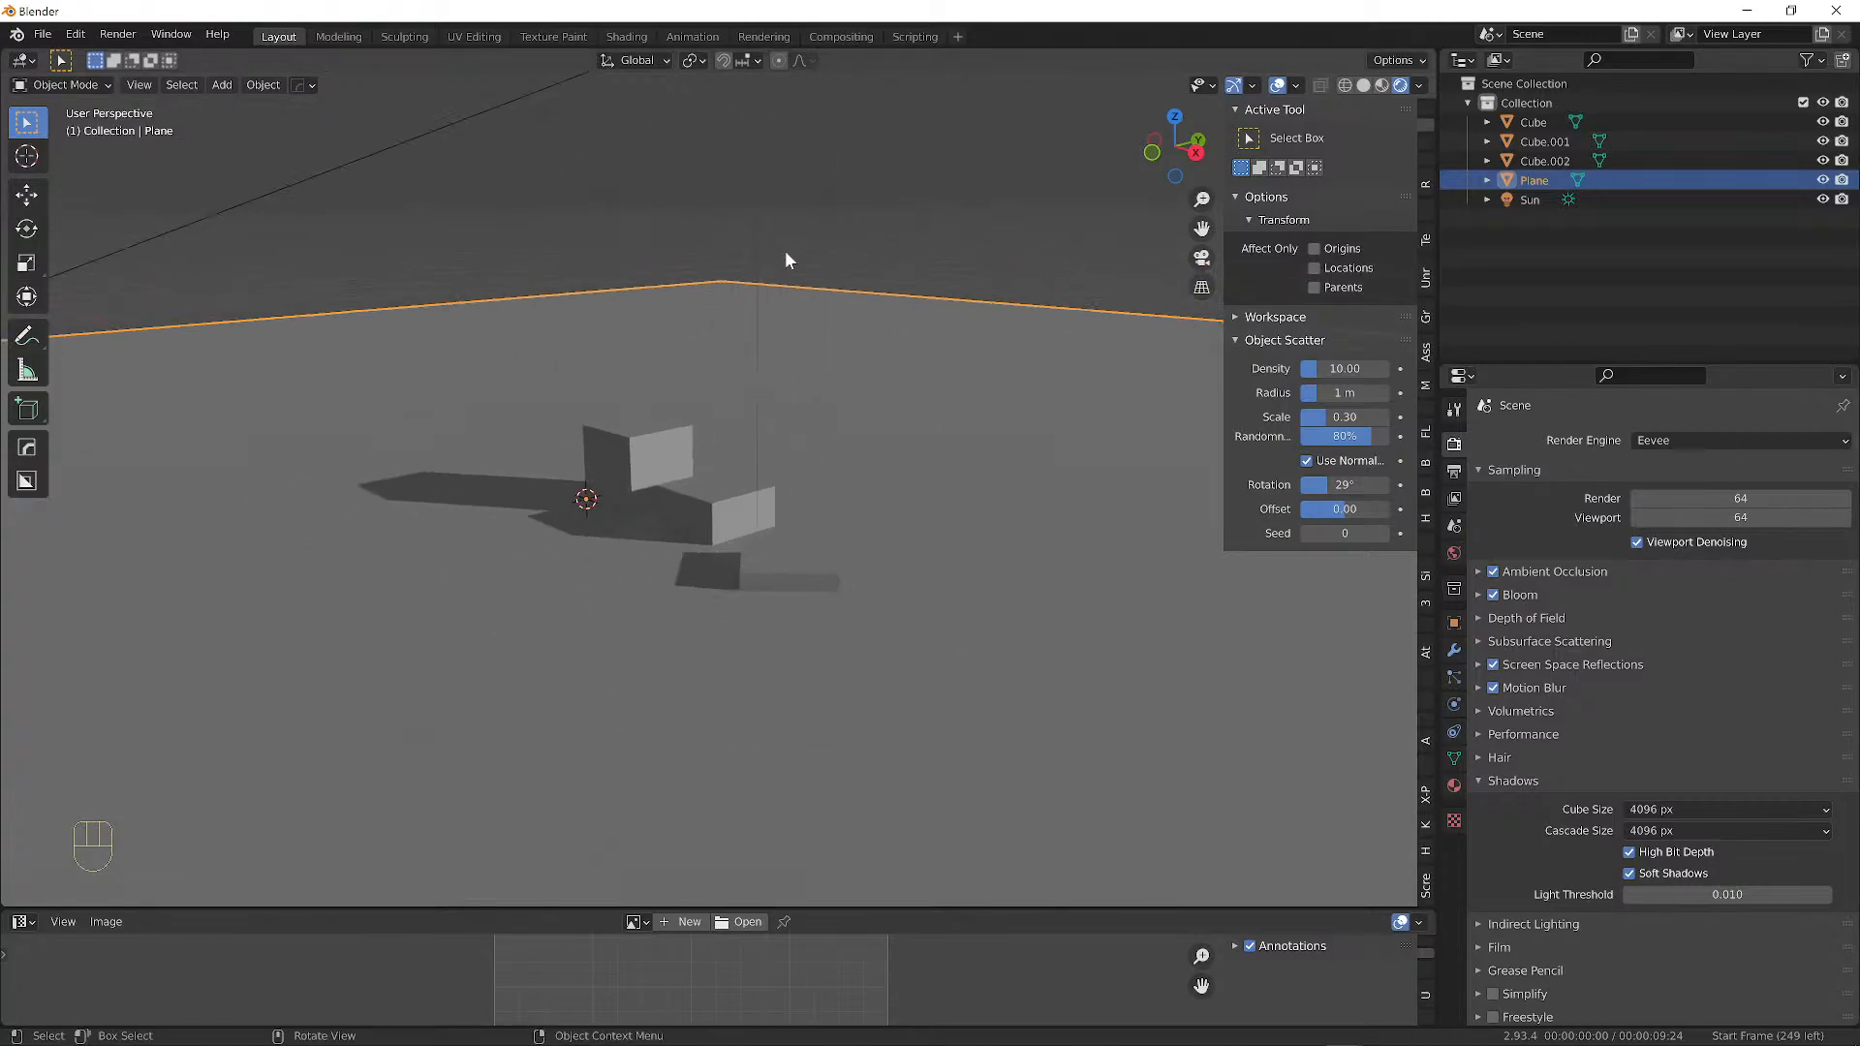
pyautogui.scroll(-3, 839, 215)
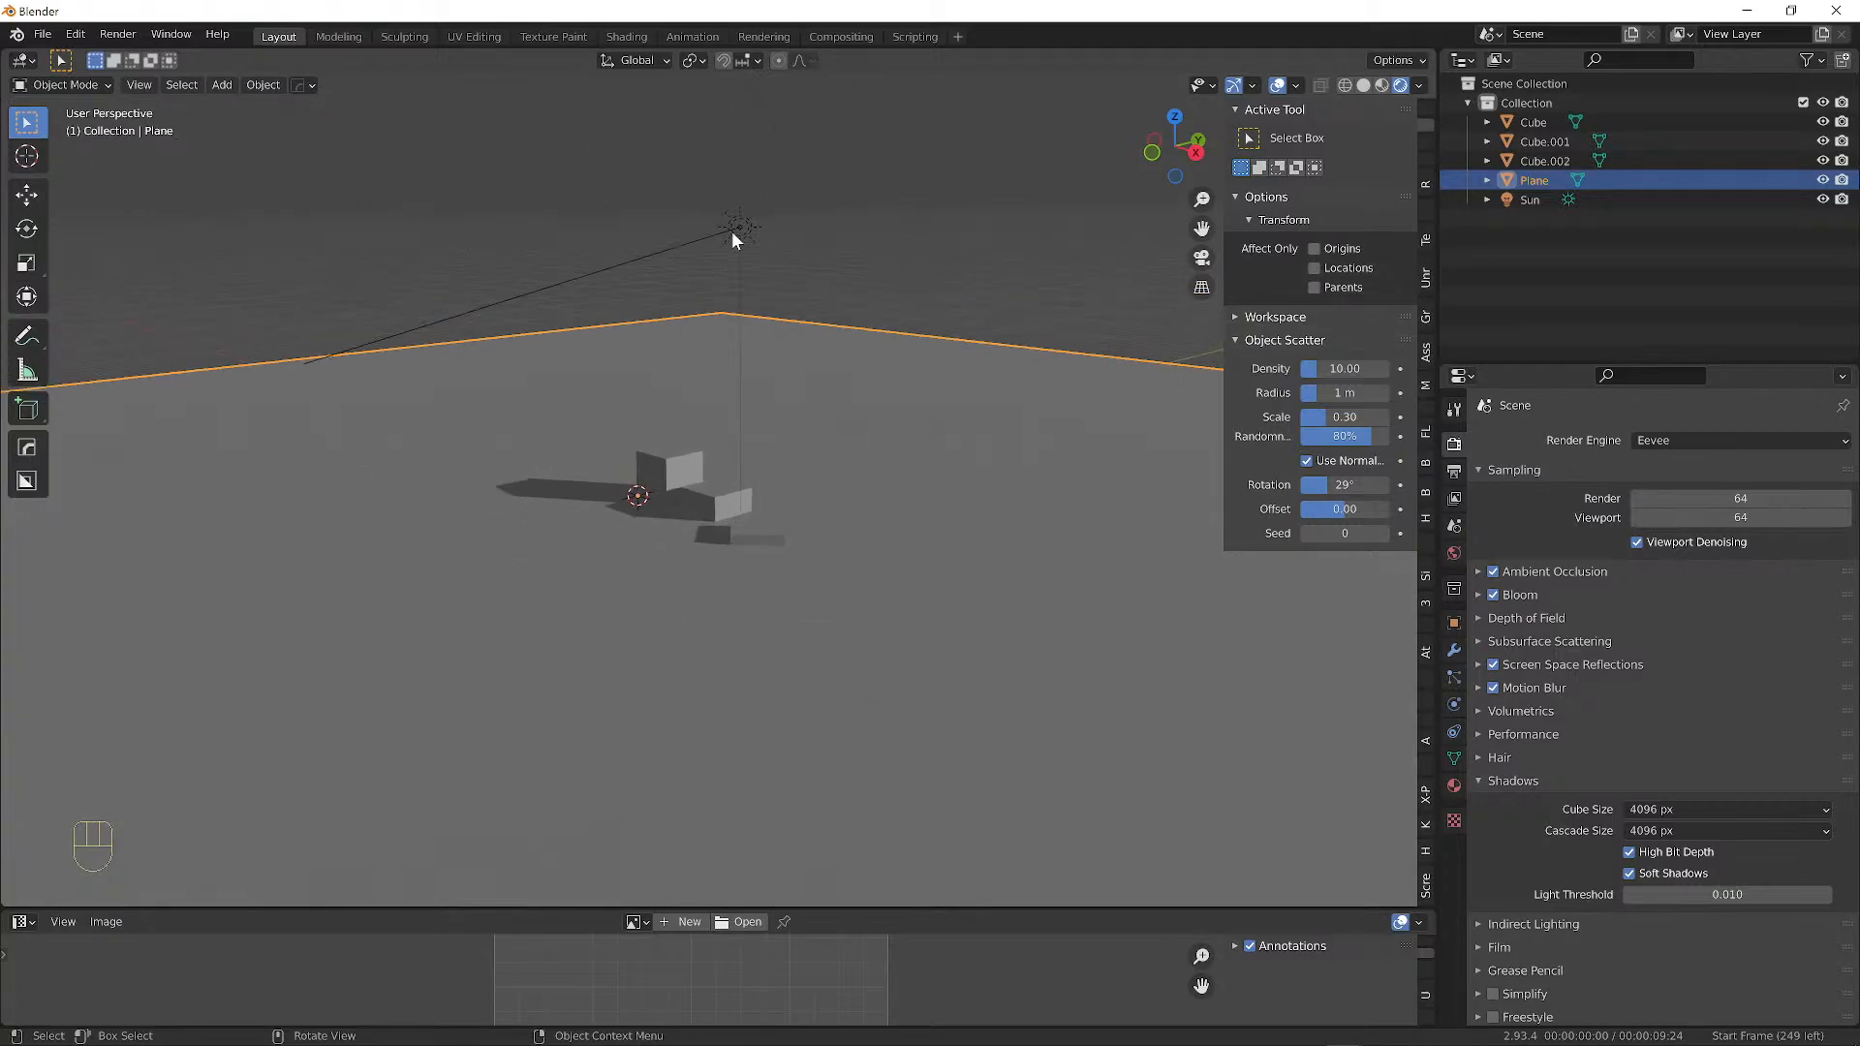
pyautogui.click(739, 227)
pyautogui.scroll(2, 794, 229)
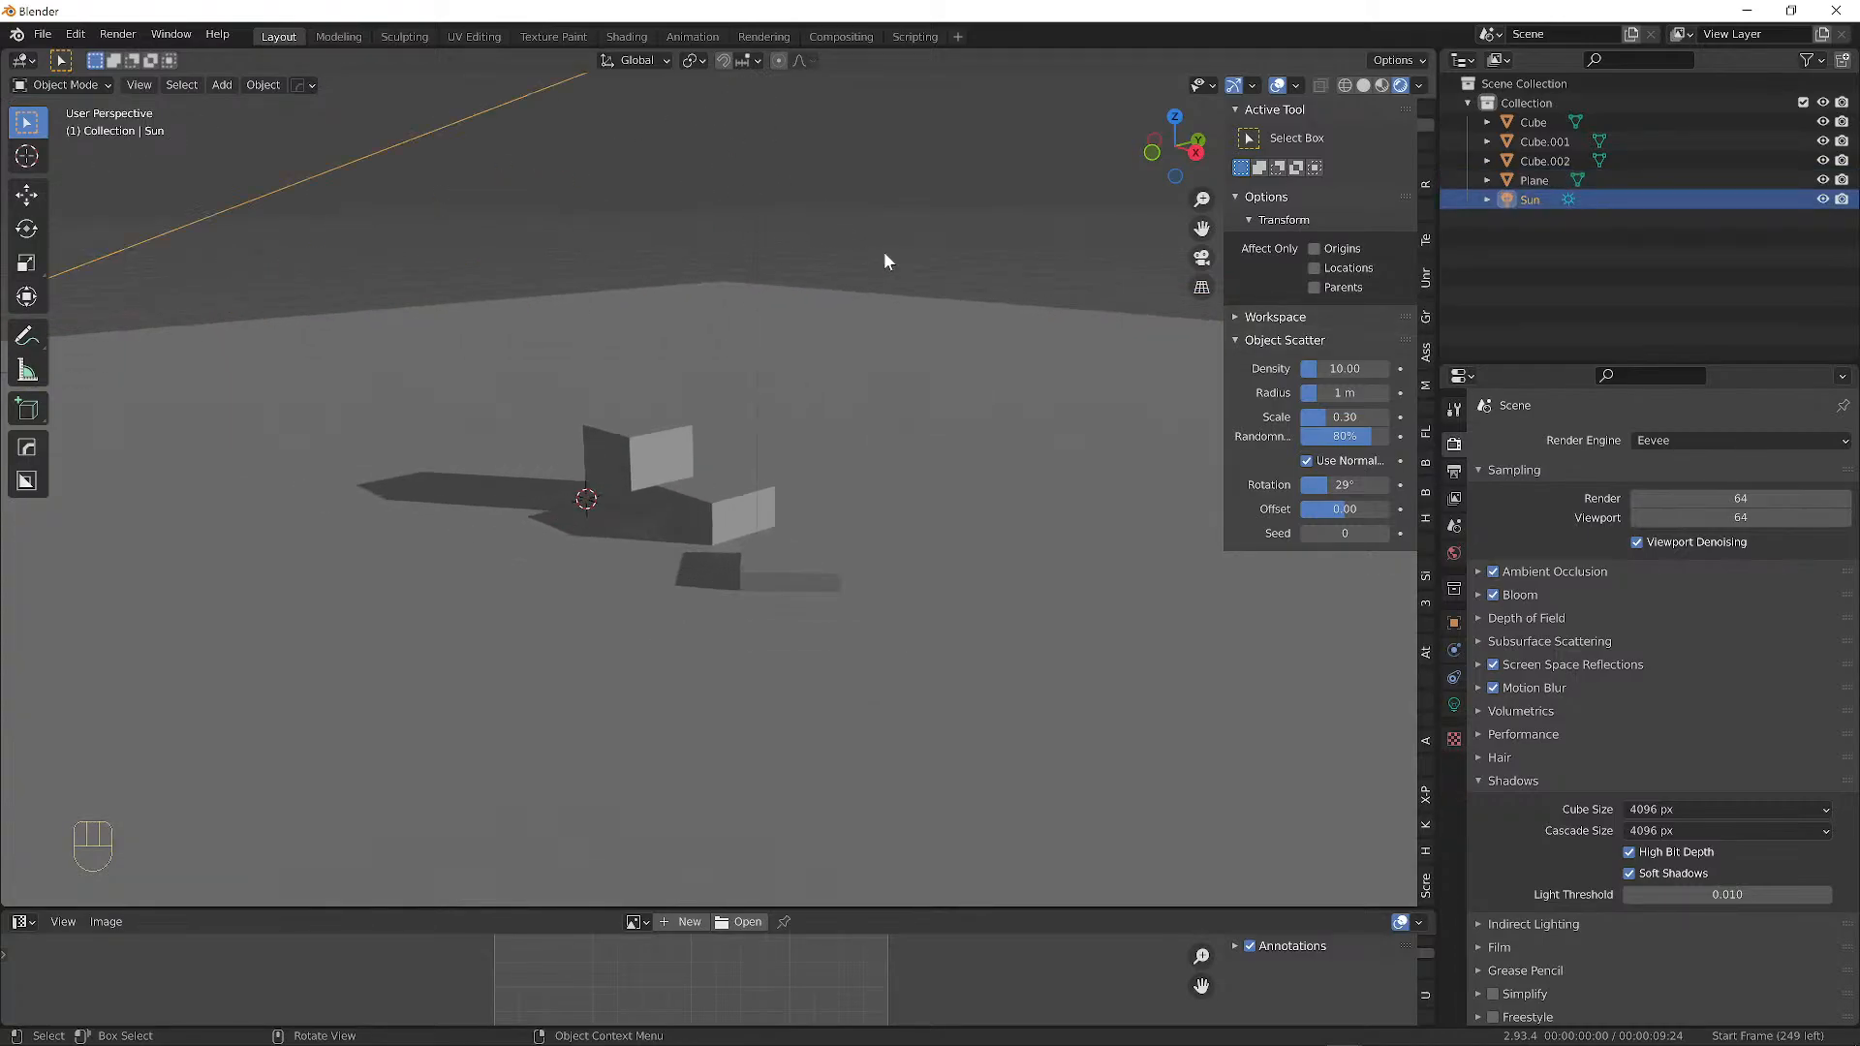
pyautogui.keyDown('alt'); pyautogui.keyDown('shift'); pyautogui.moveTo(772, 308); pyautogui.dragTo(814, 498); pyautogui.keyUp('shift'); pyautogui.keyUp('alt')
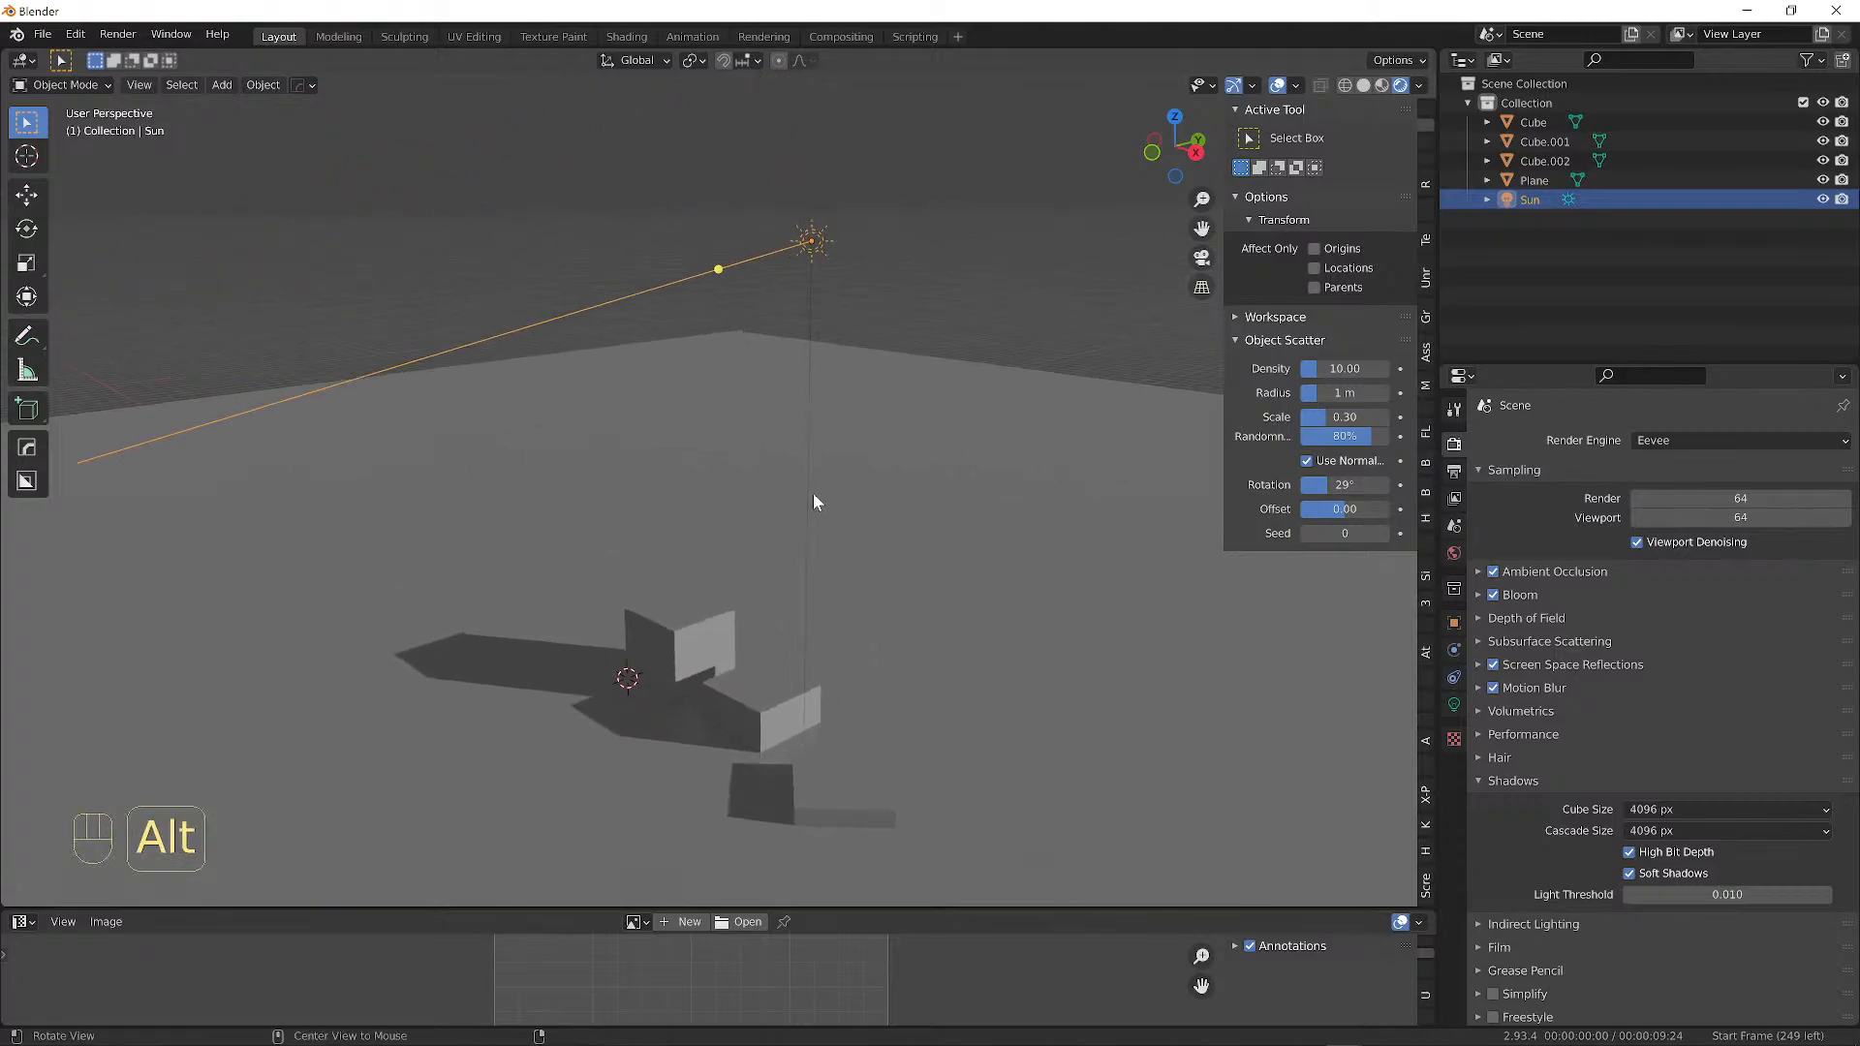
# Delete the Sun lamp, leaving the scene unlit.
pyautogui.press('x')
pyautogui.click(805, 248)
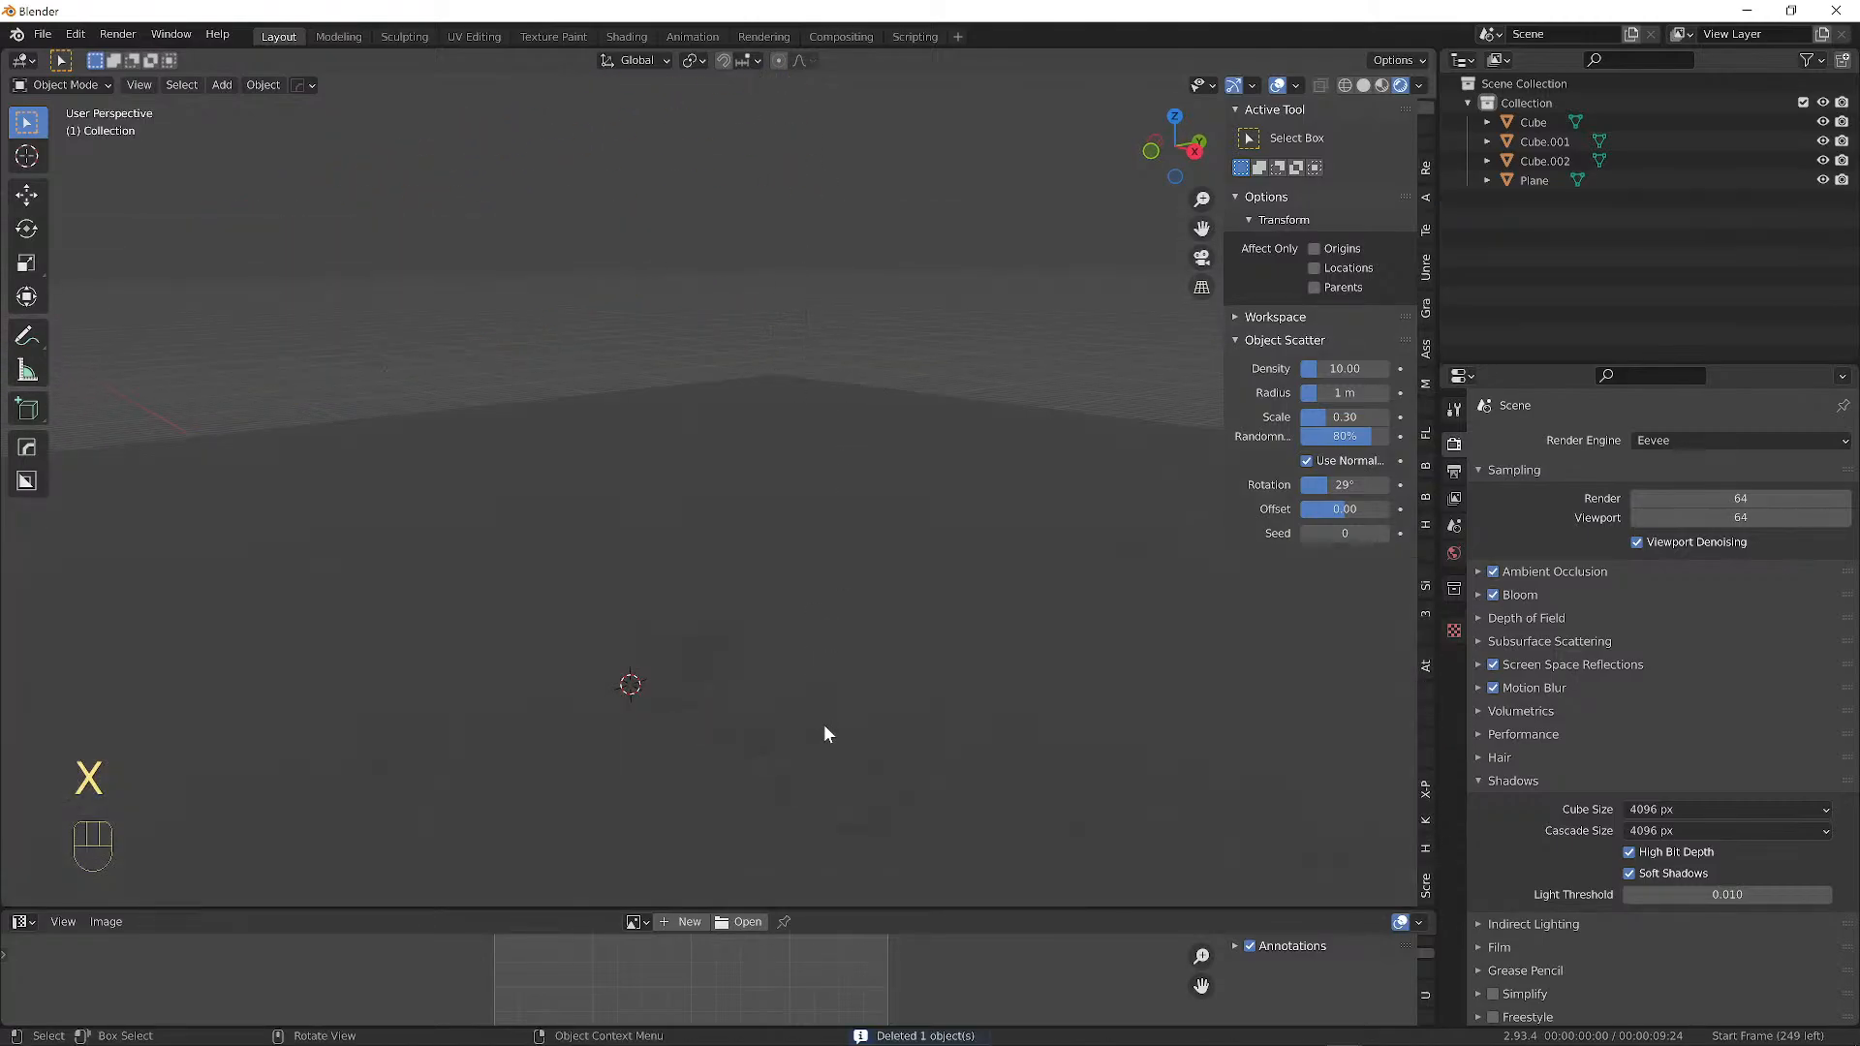
pyautogui.keyDown('alt'); pyautogui.moveTo(825, 729); pyautogui.dragTo(955, 509); pyautogui.keyUp('alt')
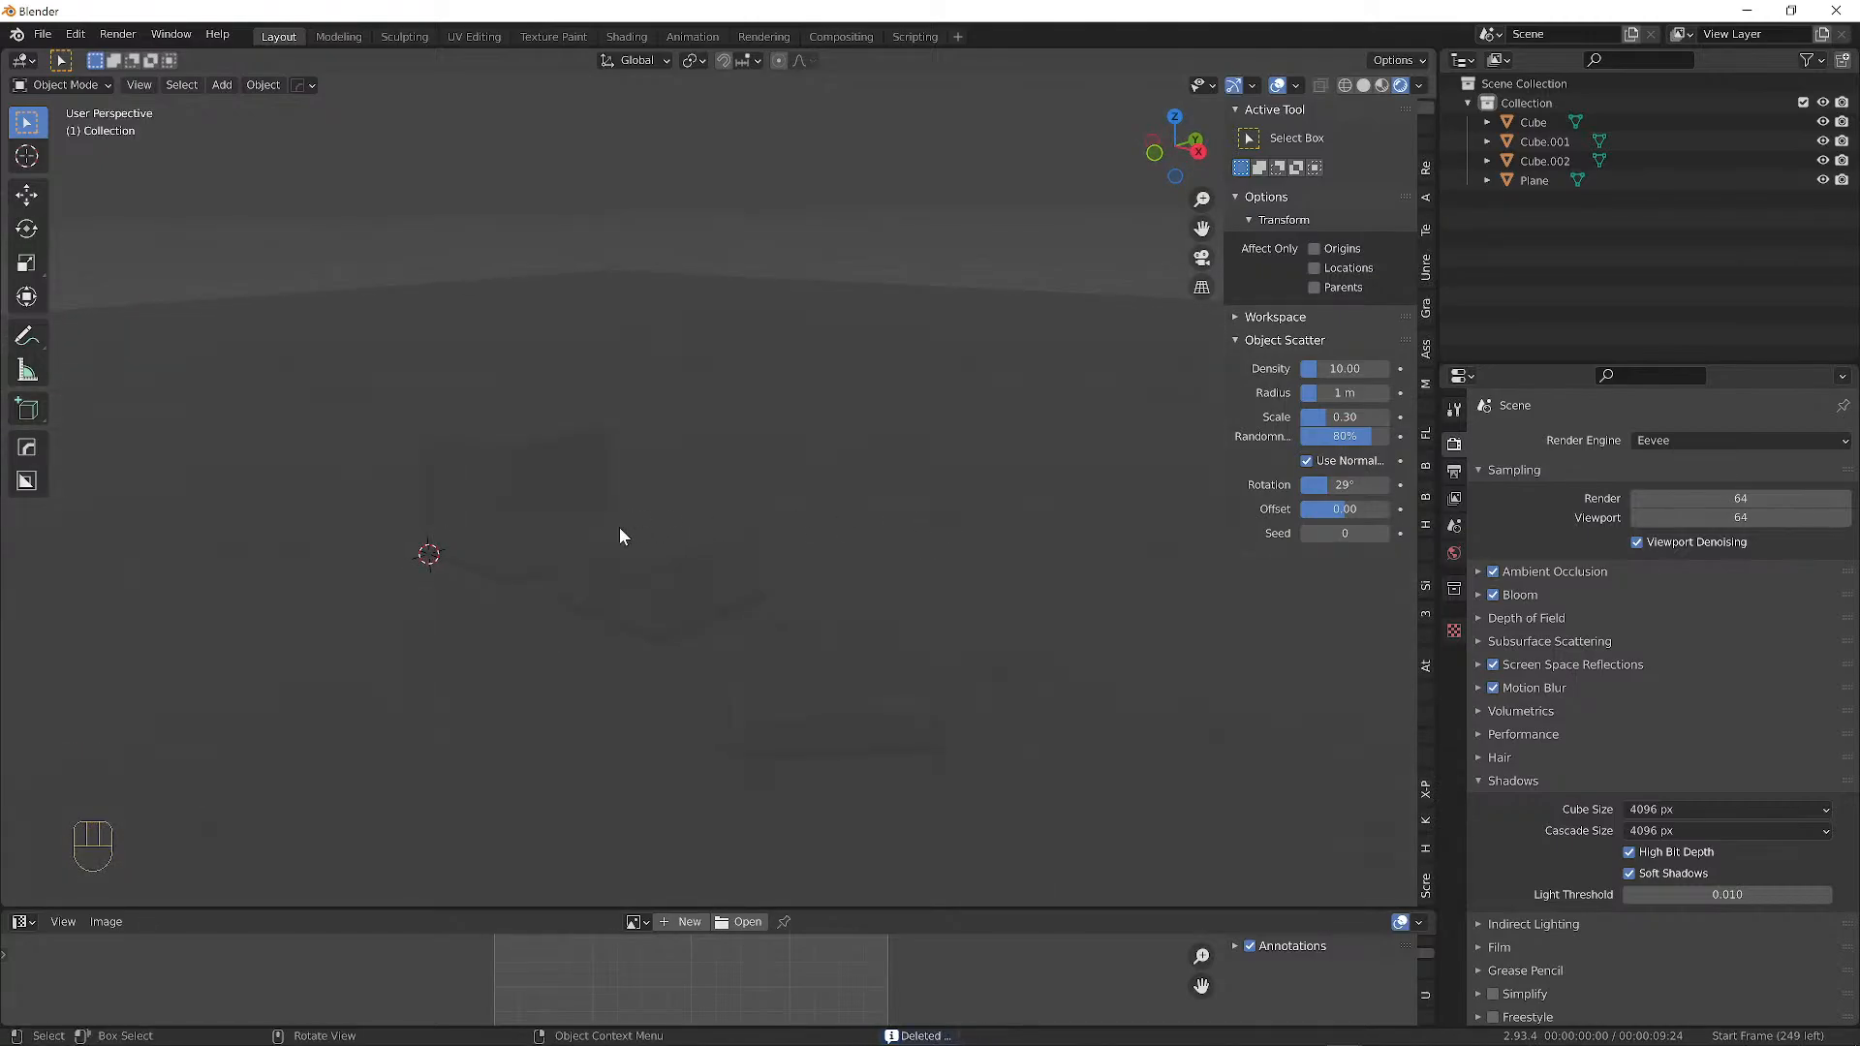
# Add a Point light and place it above a cube.
pyautogui.hotkey('shift', 'a')
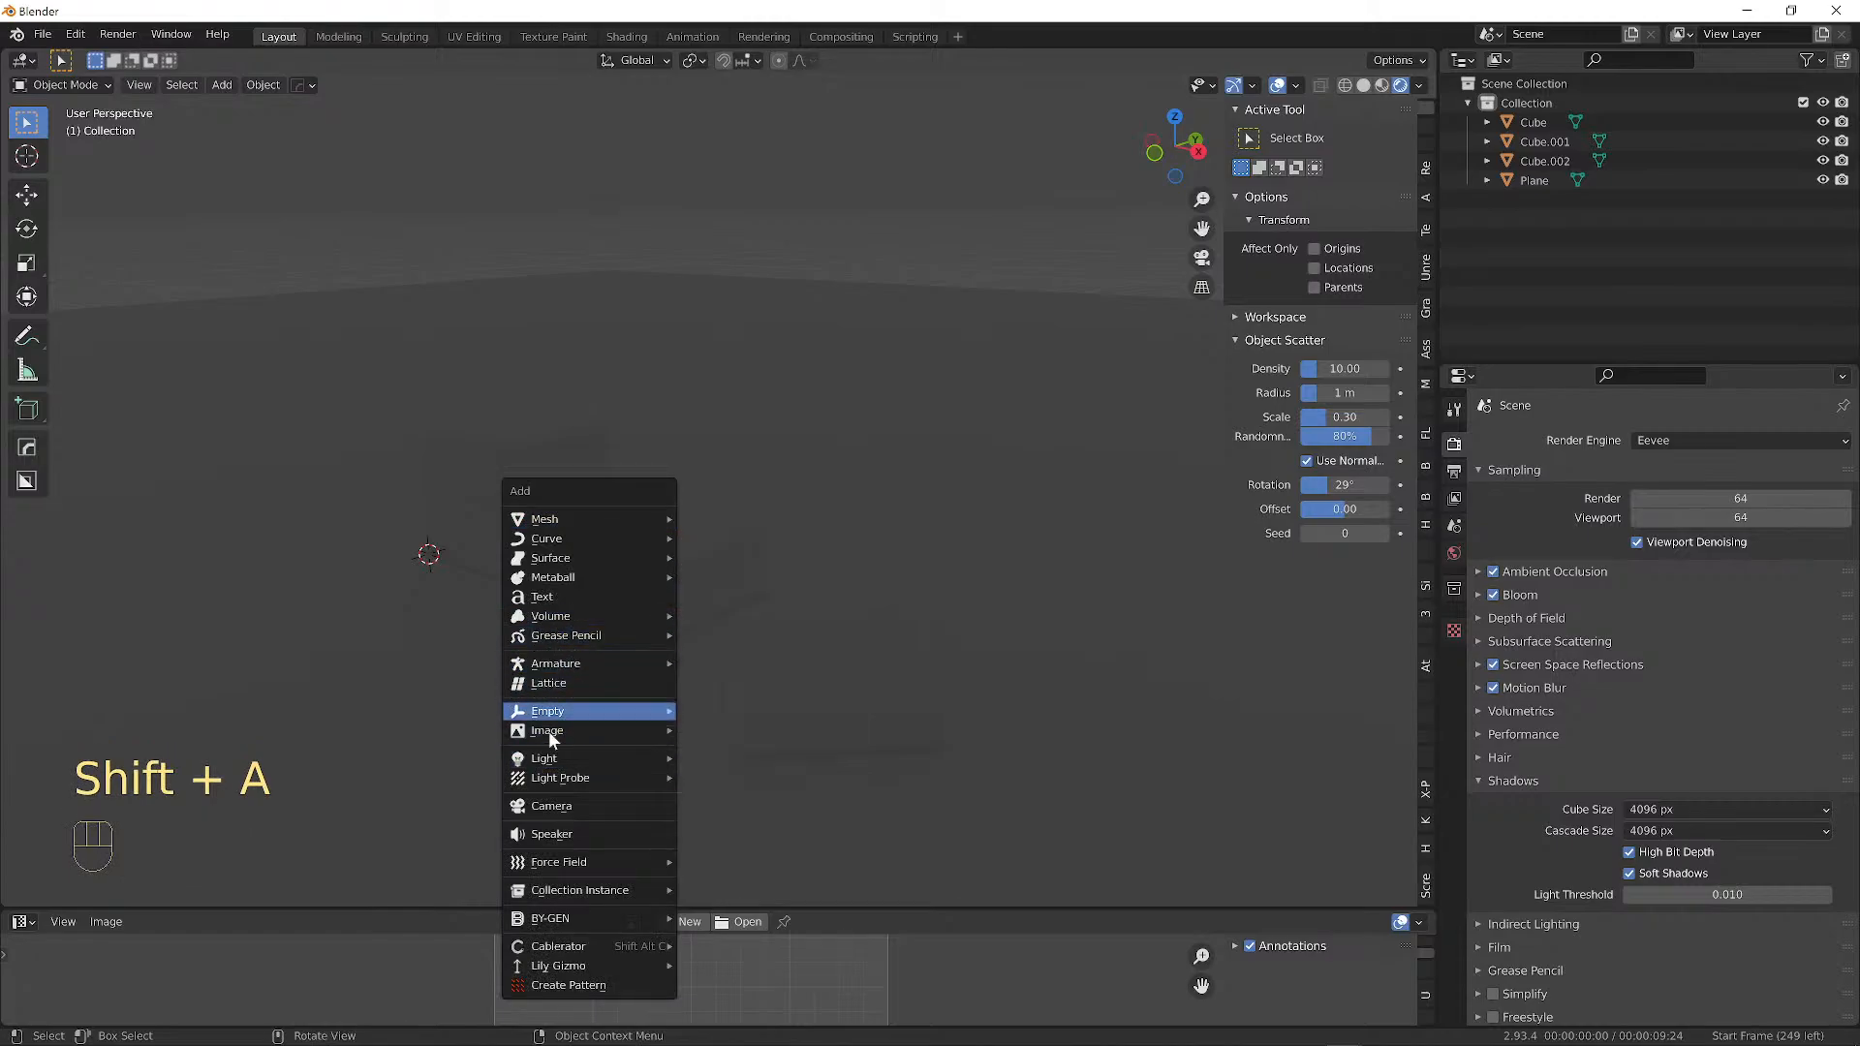
pyautogui.moveTo(591, 758)
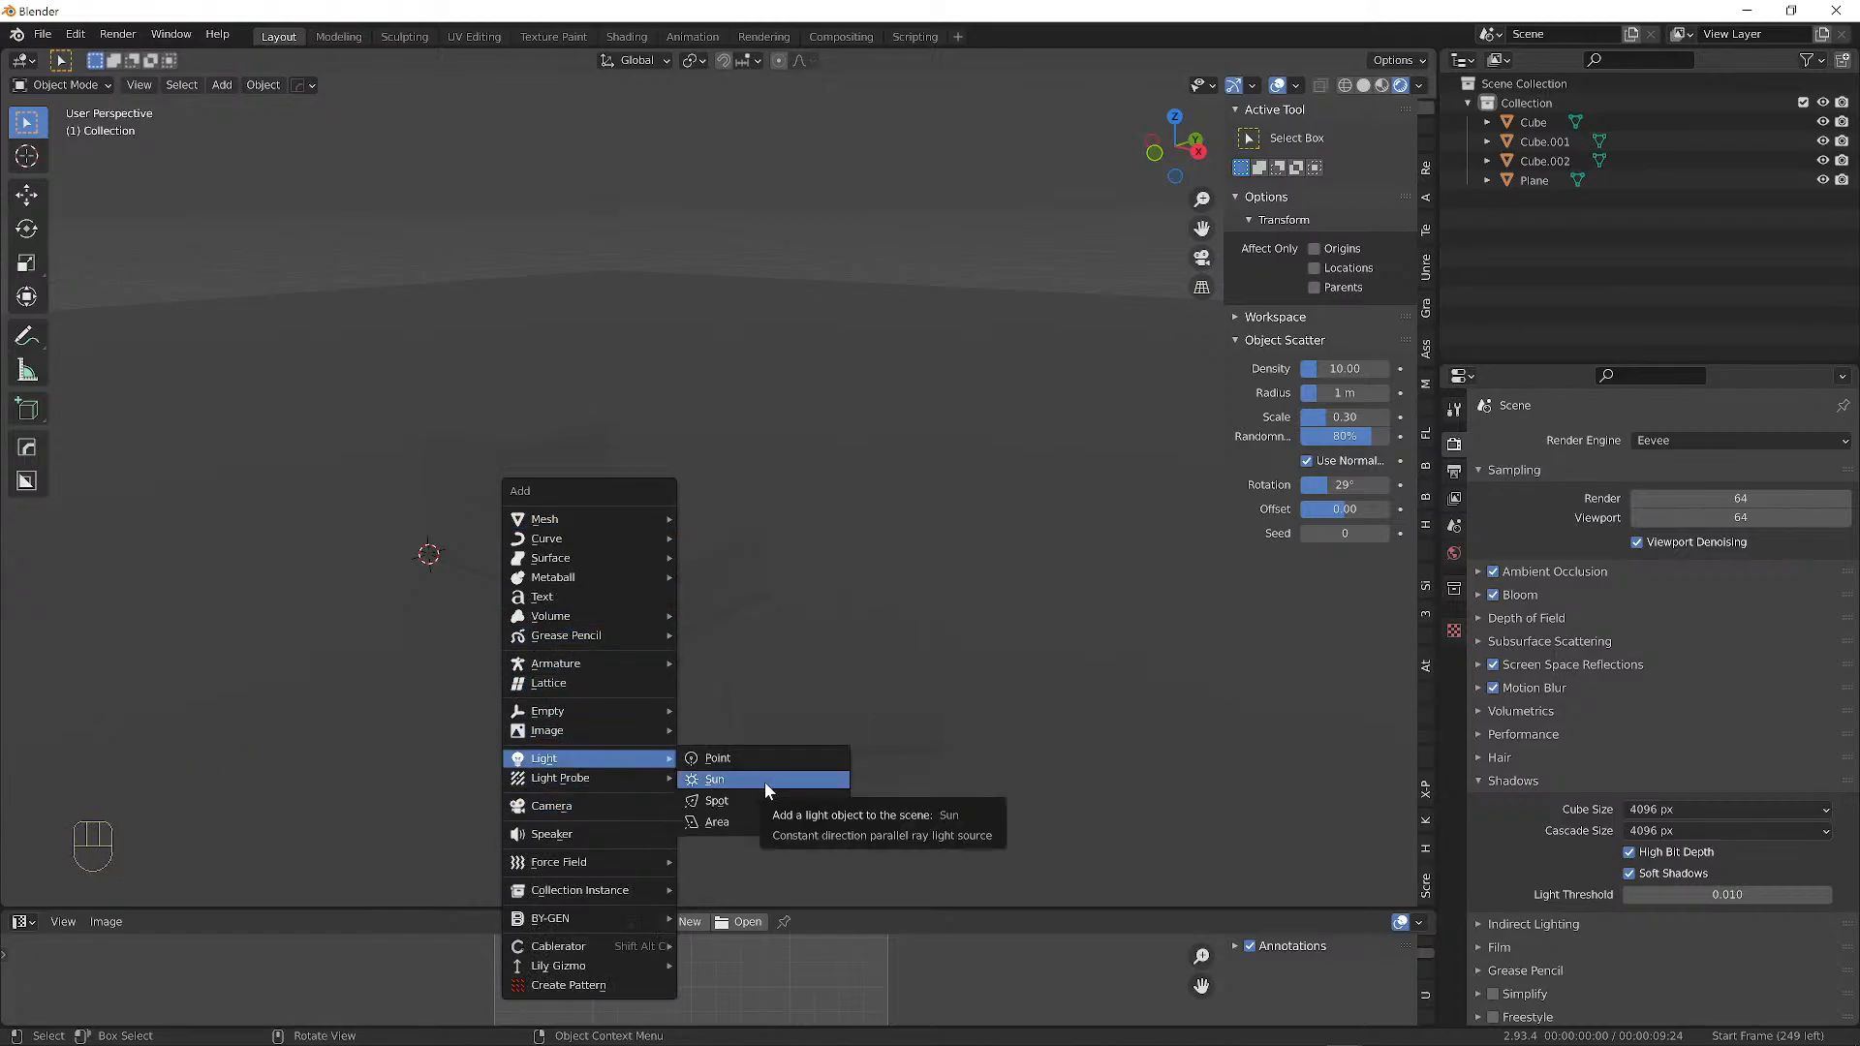
pyautogui.click(739, 757)
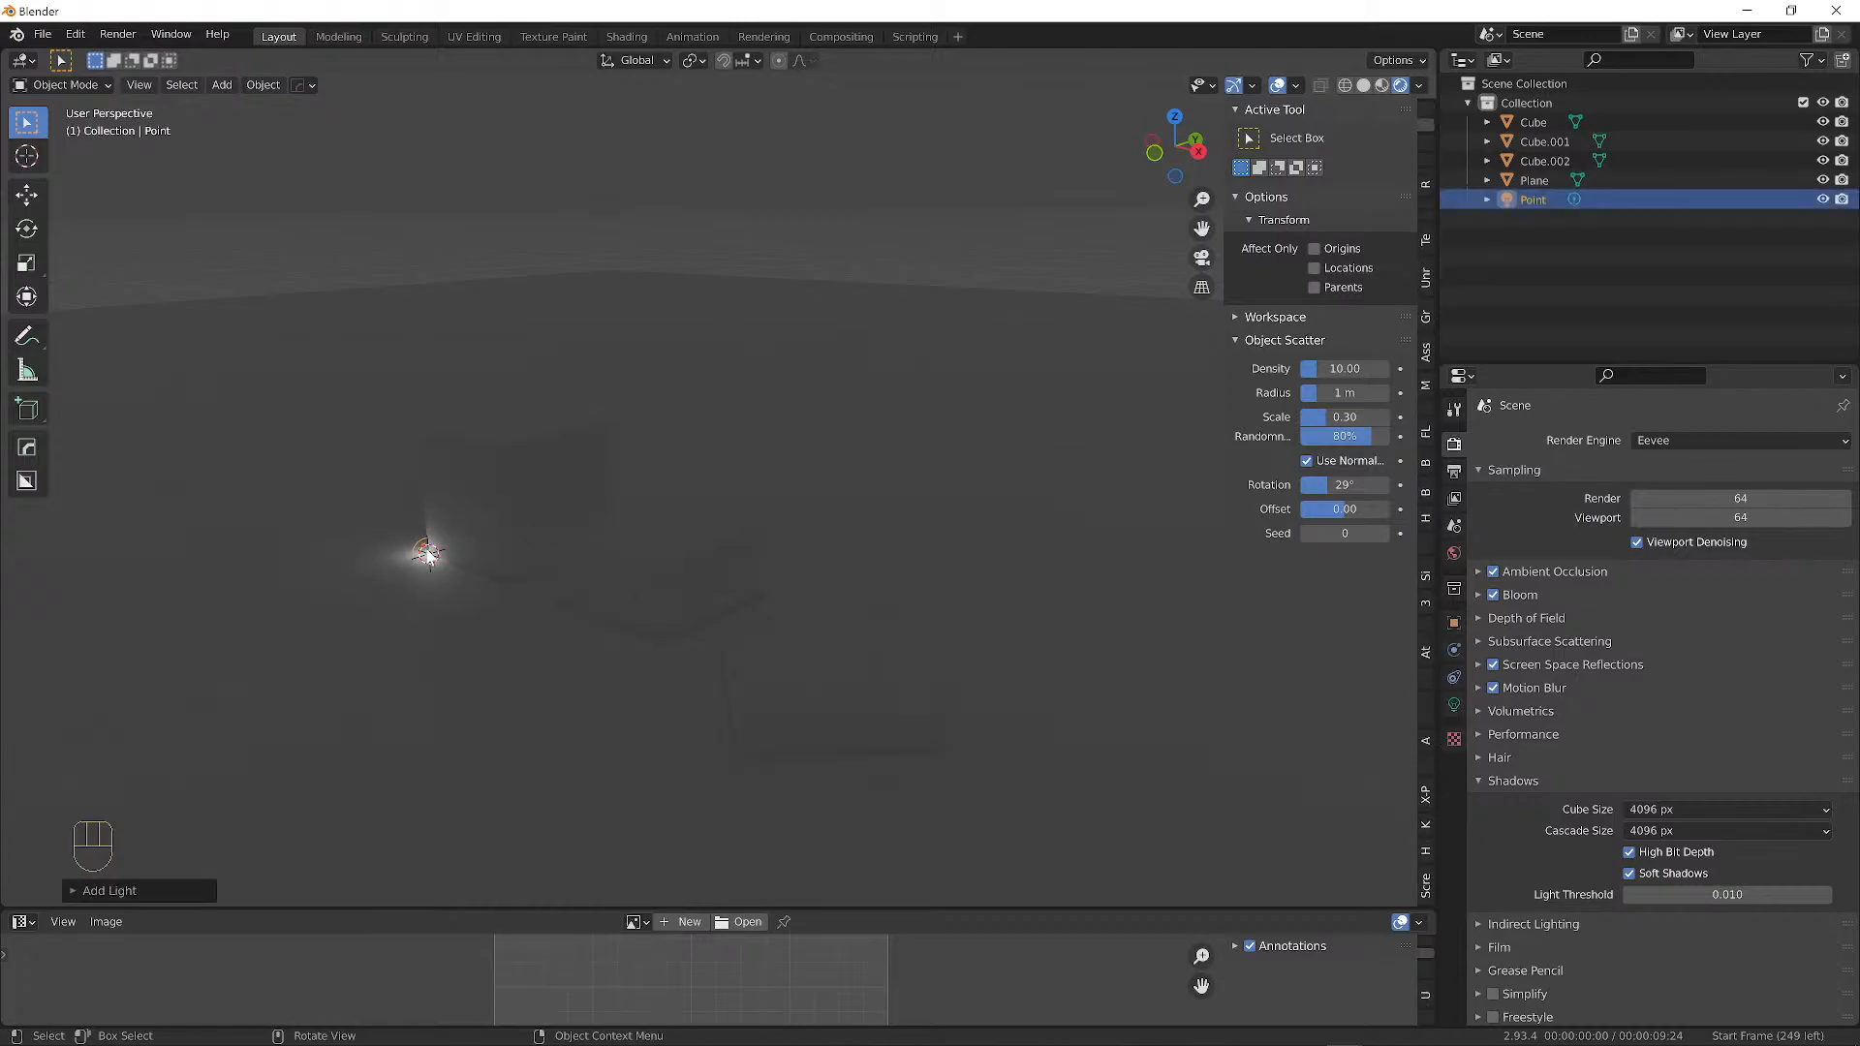
pyautogui.press('g')
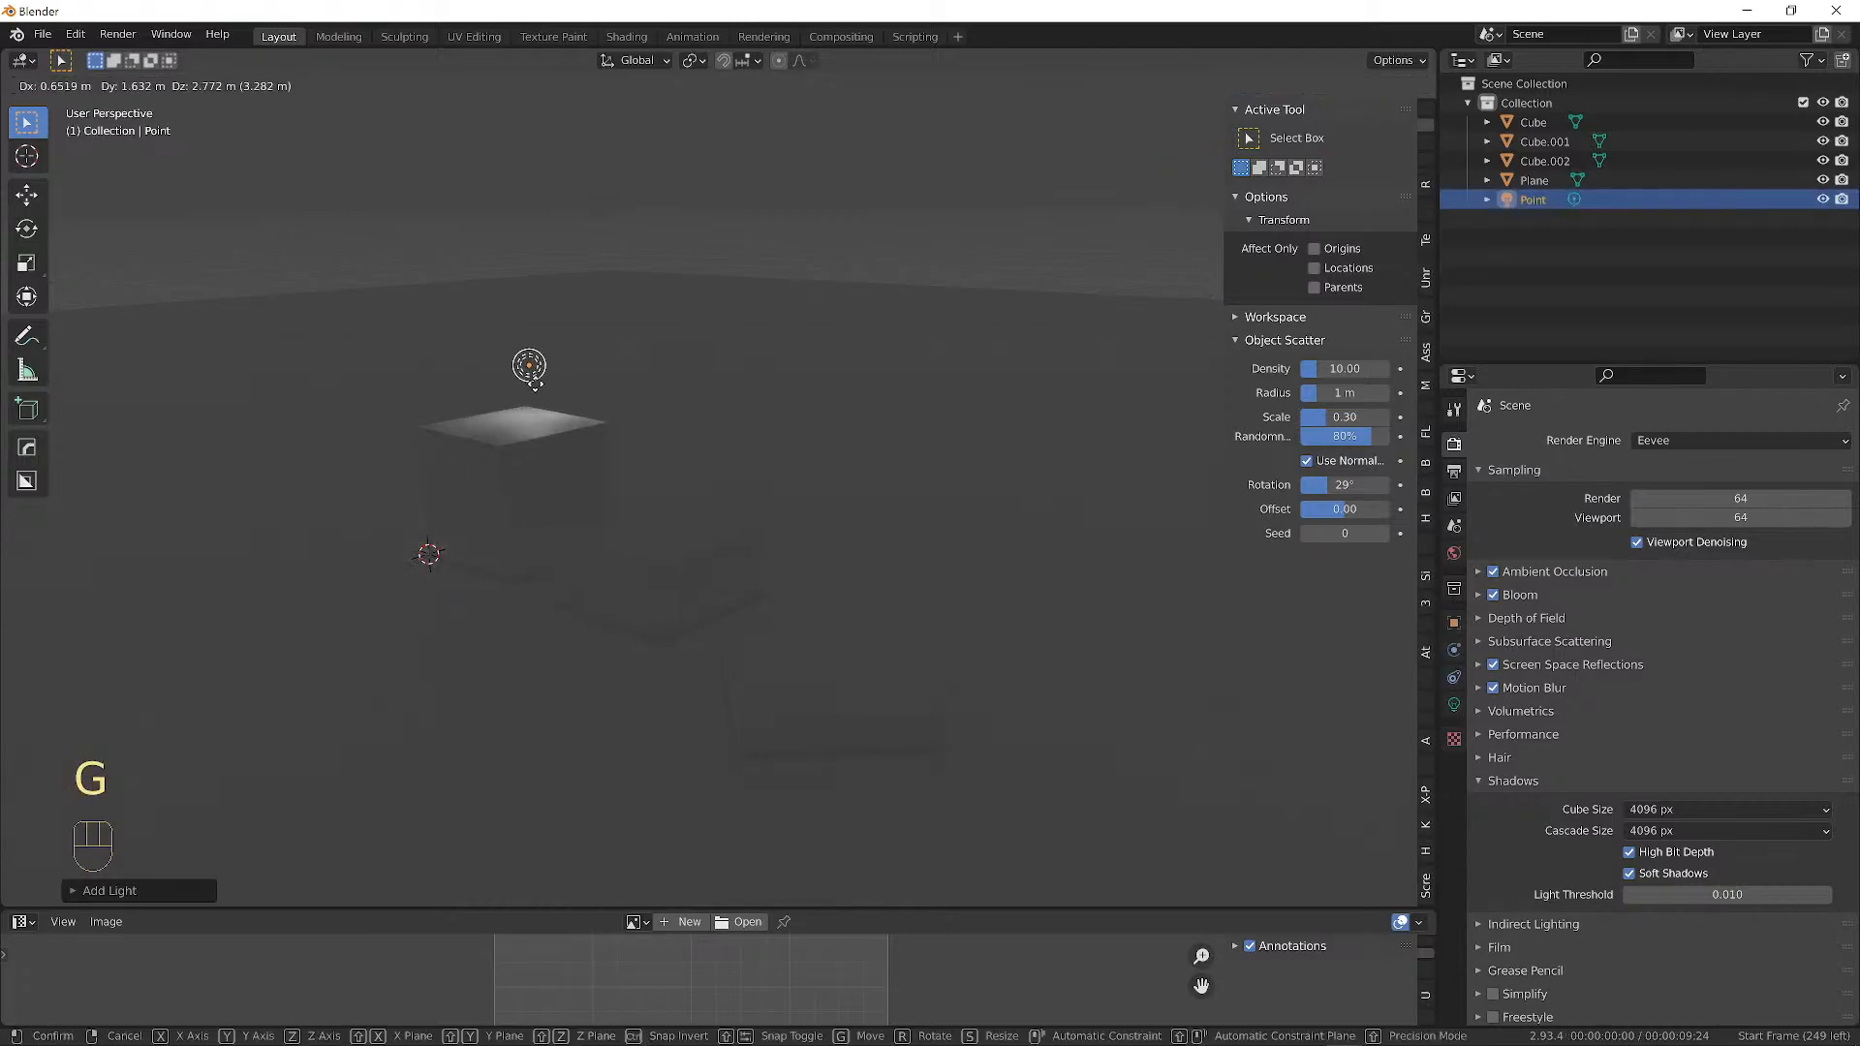
pyautogui.click(534, 388)
# Reposition the Point light toward the cube and between the boxes.
pyautogui.moveTo(793, 405); pyautogui.dragTo(947, 410, button='middle')
pyautogui.press('g')
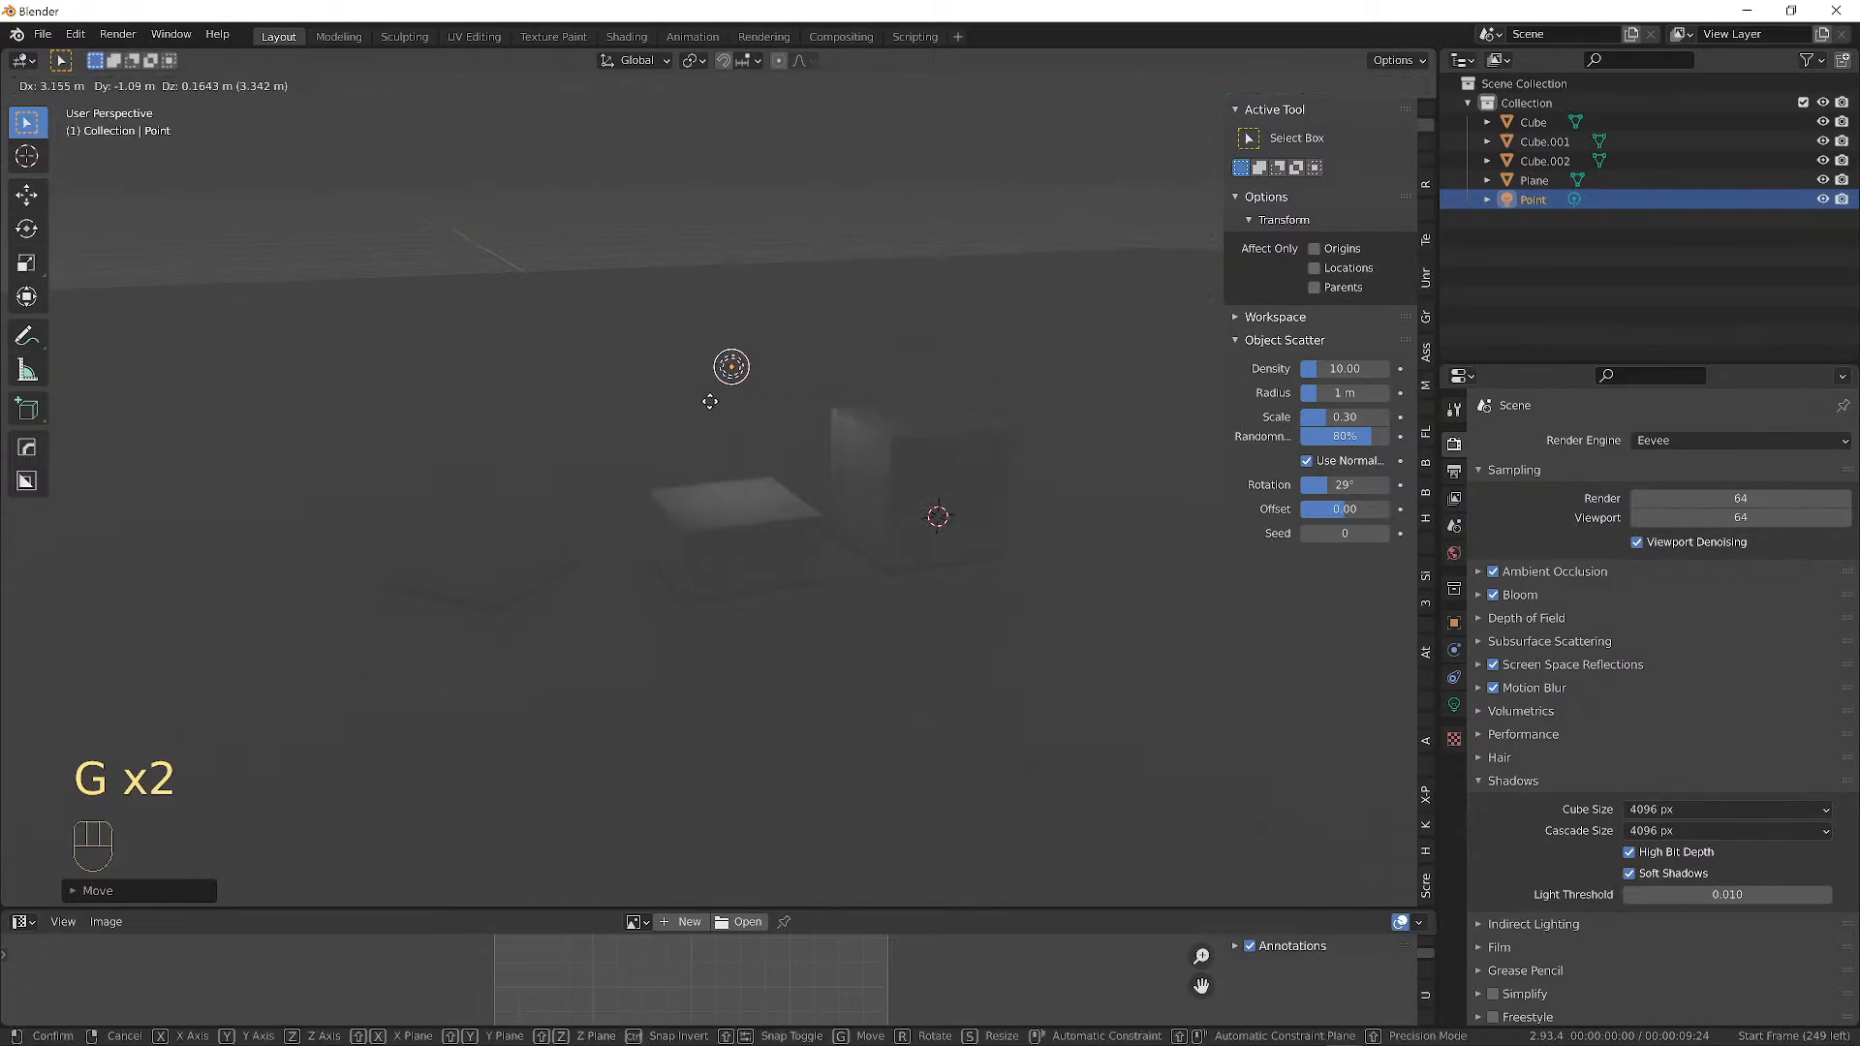
pyautogui.click(741, 402)
pyautogui.moveTo(700, 429); pyautogui.dragTo(1063, 427, button='middle')
pyautogui.press('g')
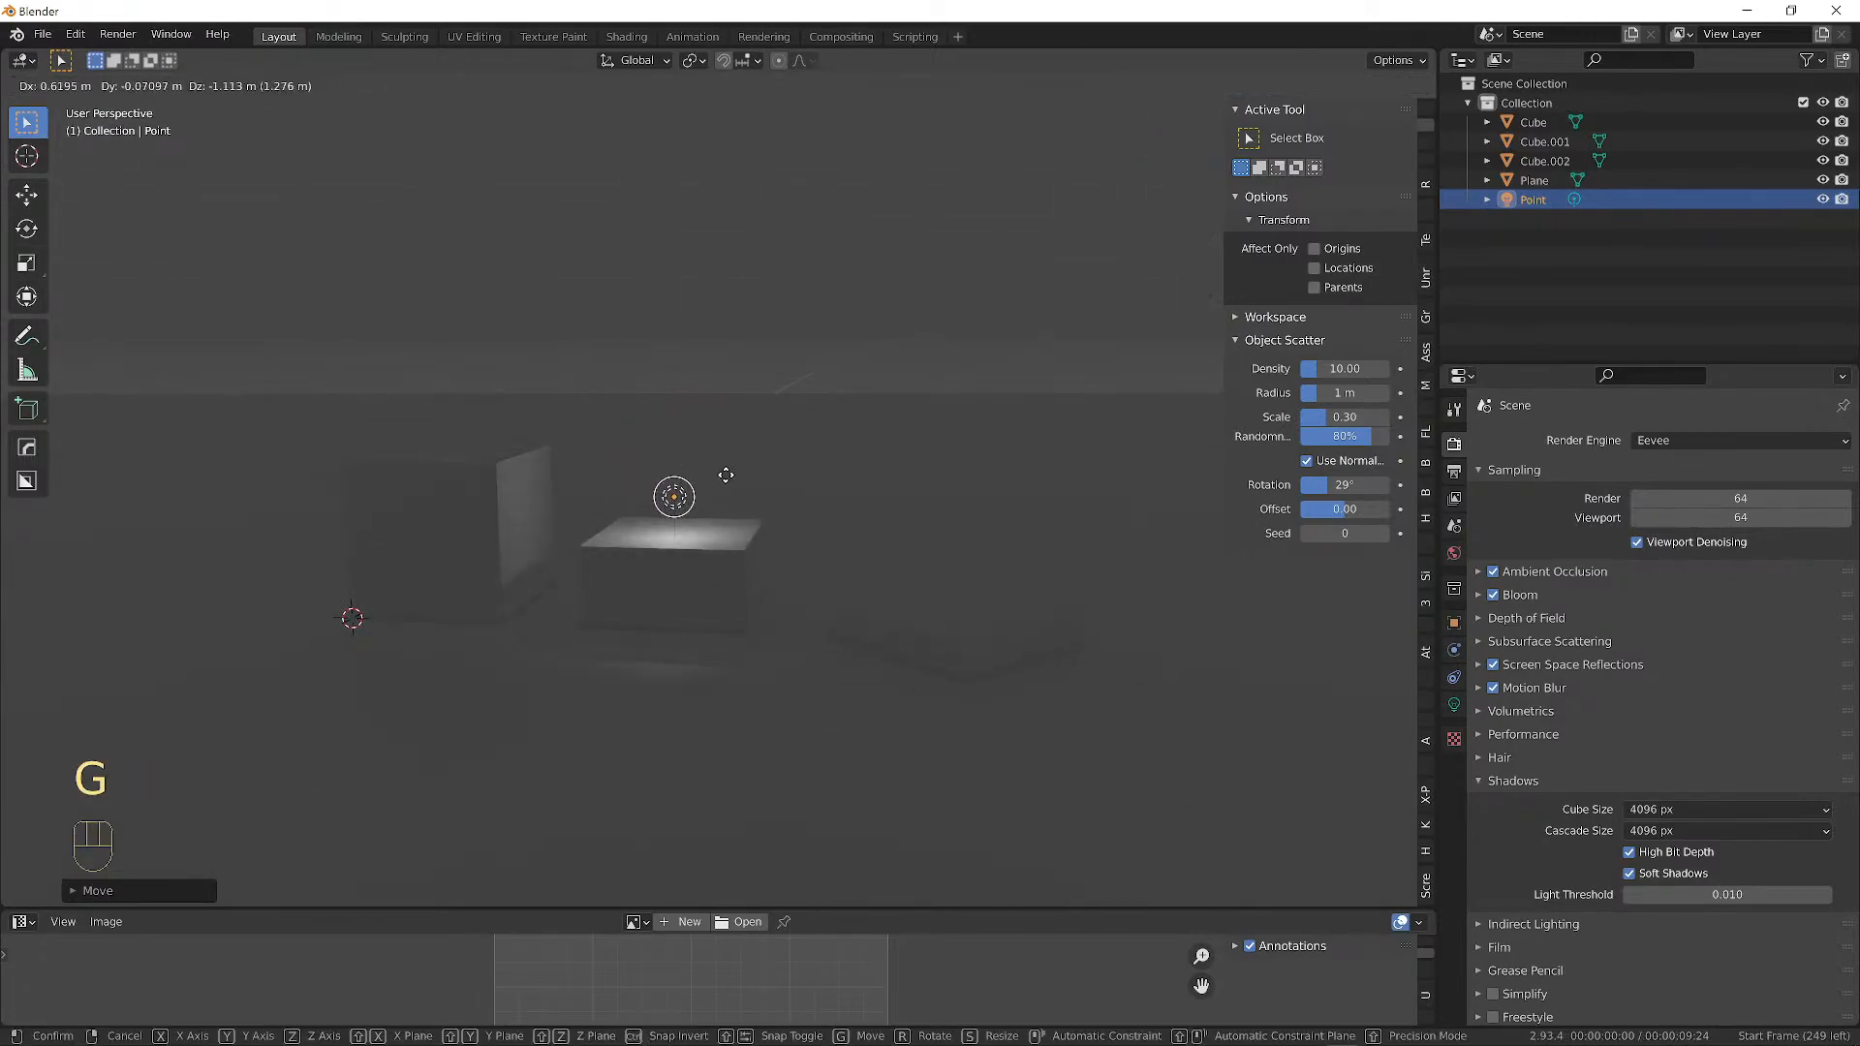
pyautogui.click(722, 452)
pyautogui.moveTo(727, 445); pyautogui.dragTo(811, 423, button='middle')
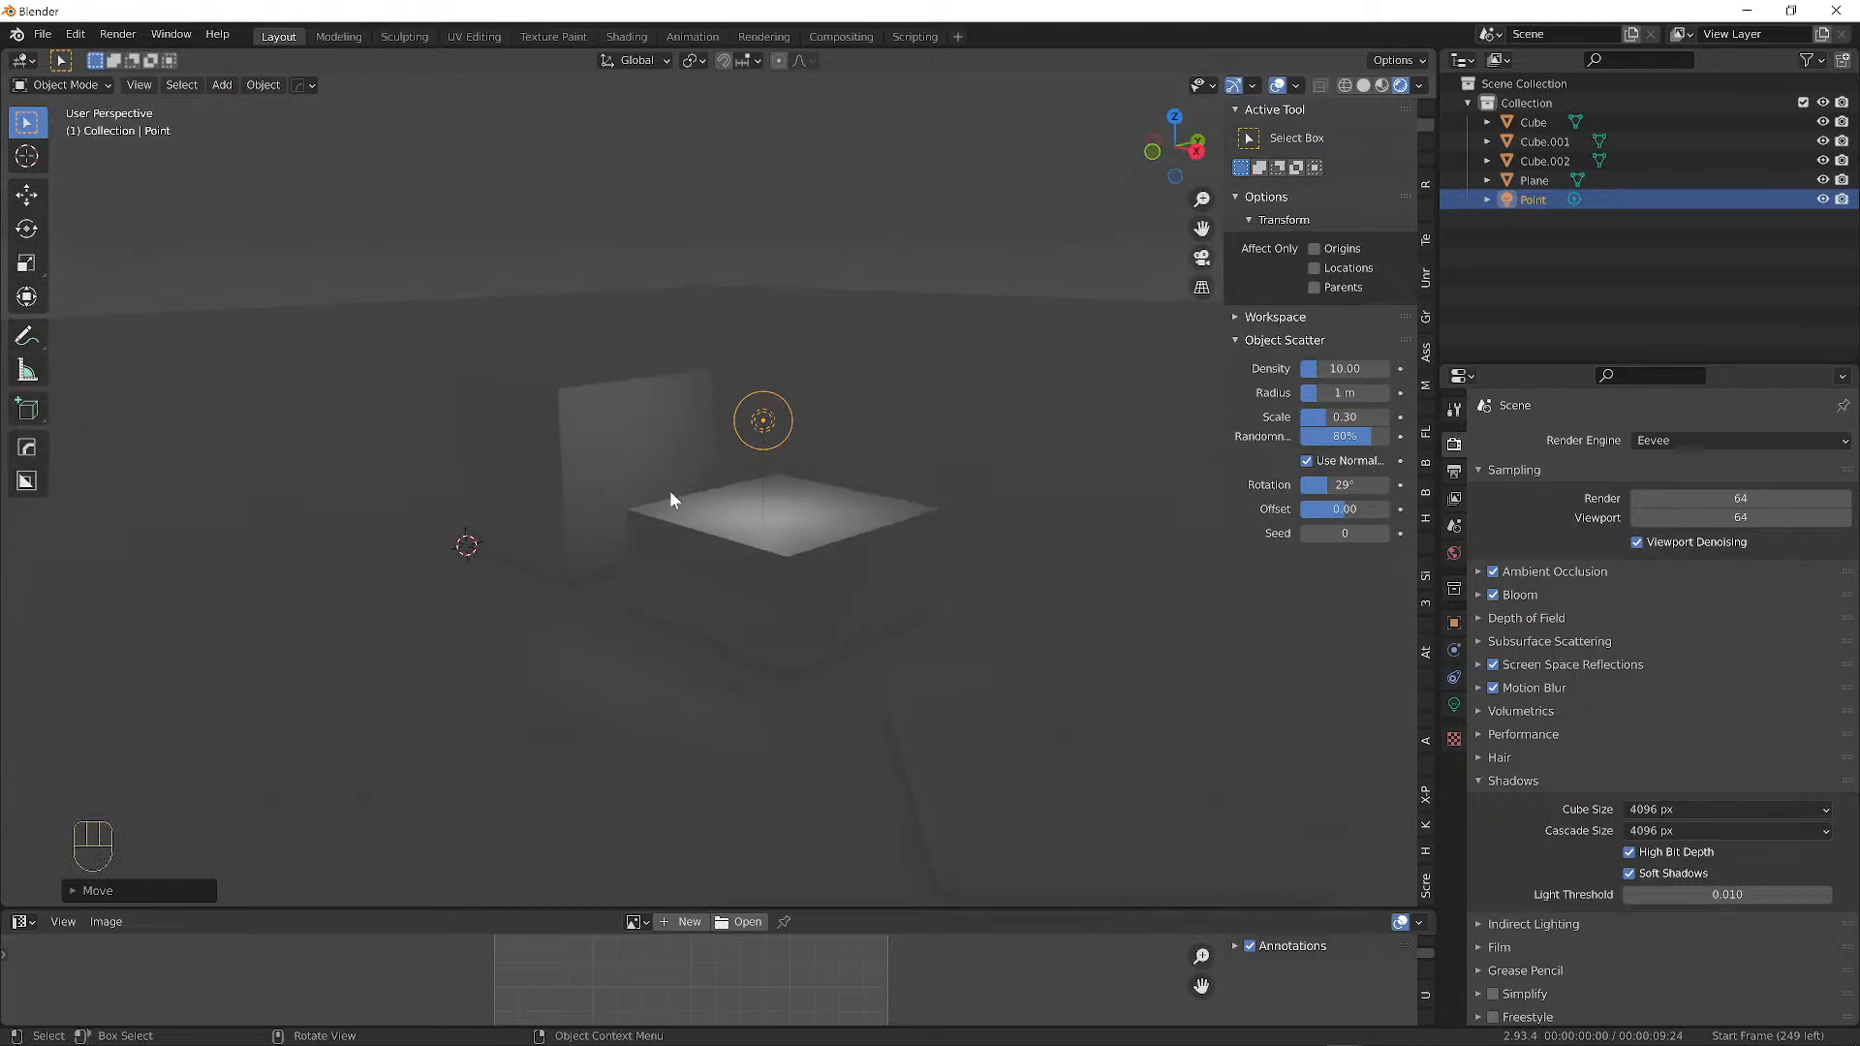
pyautogui.moveTo(769, 521); pyautogui.dragTo(773, 524, button='middle')
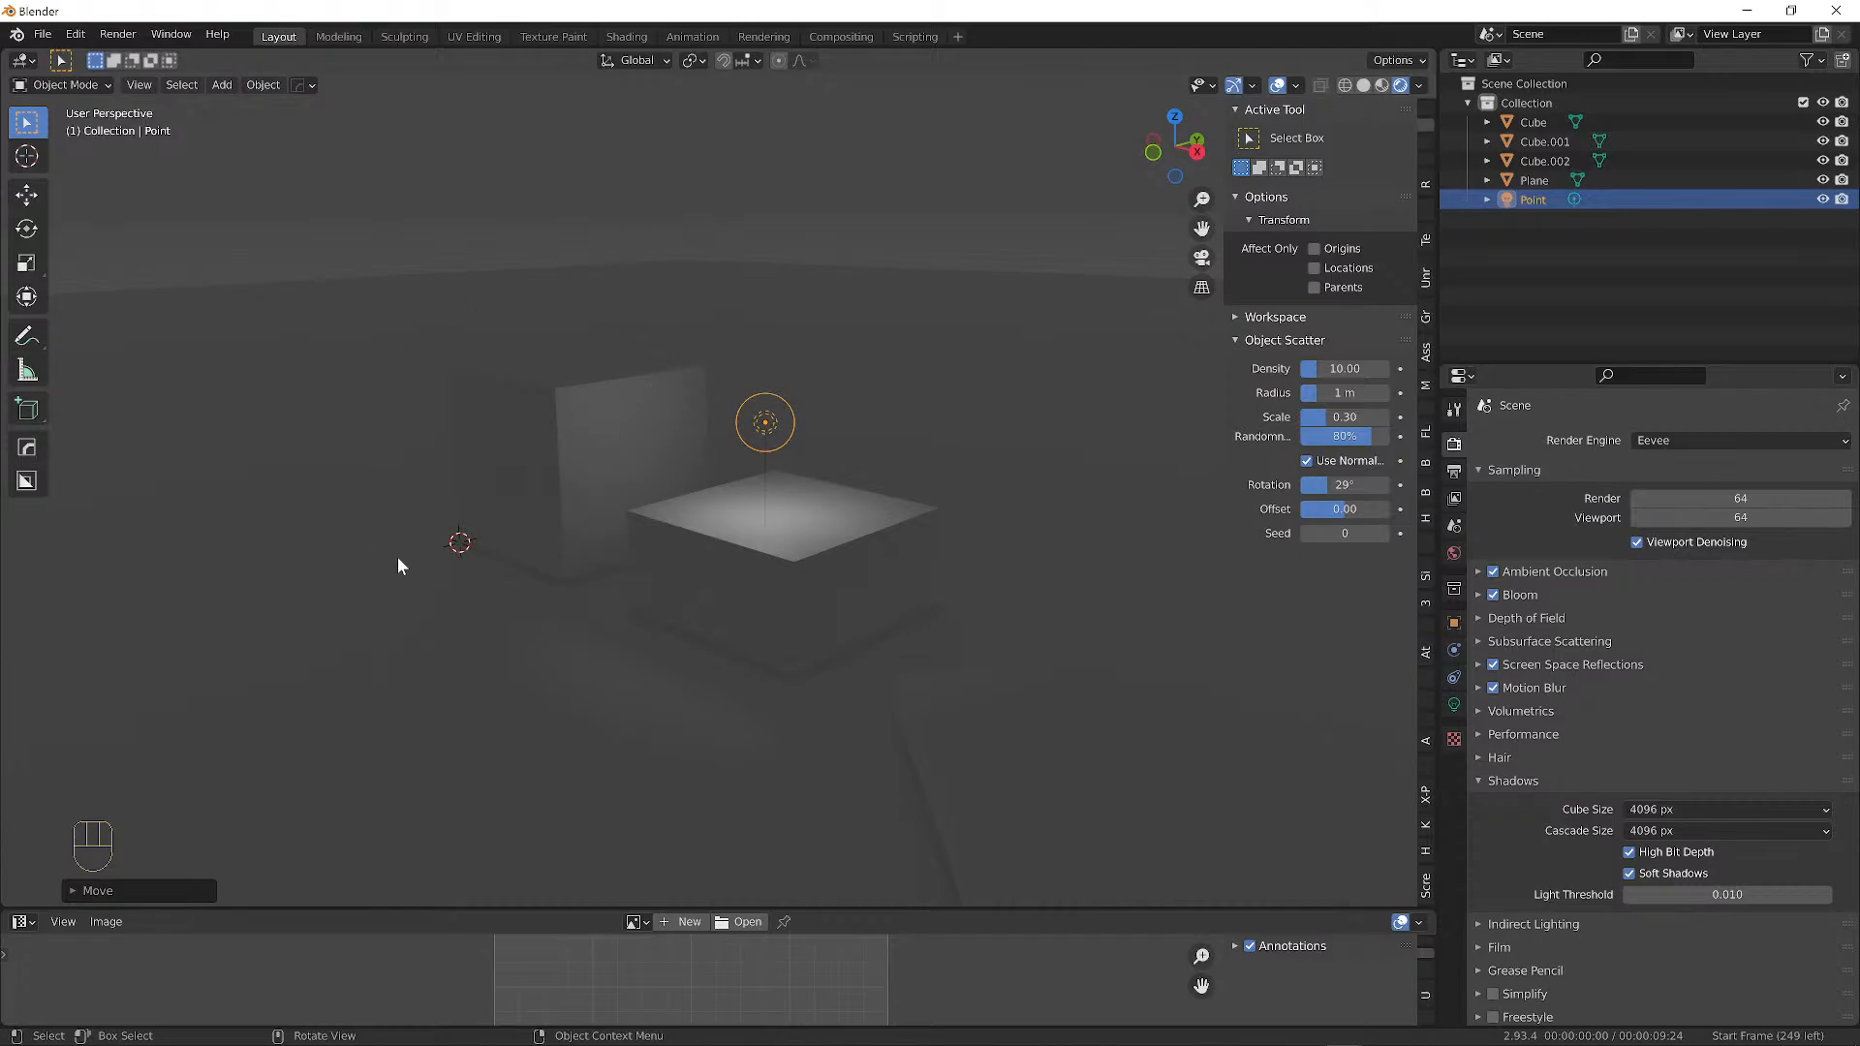
pyautogui.moveTo(574, 371); pyautogui.dragTo(340, 409, button='middle')
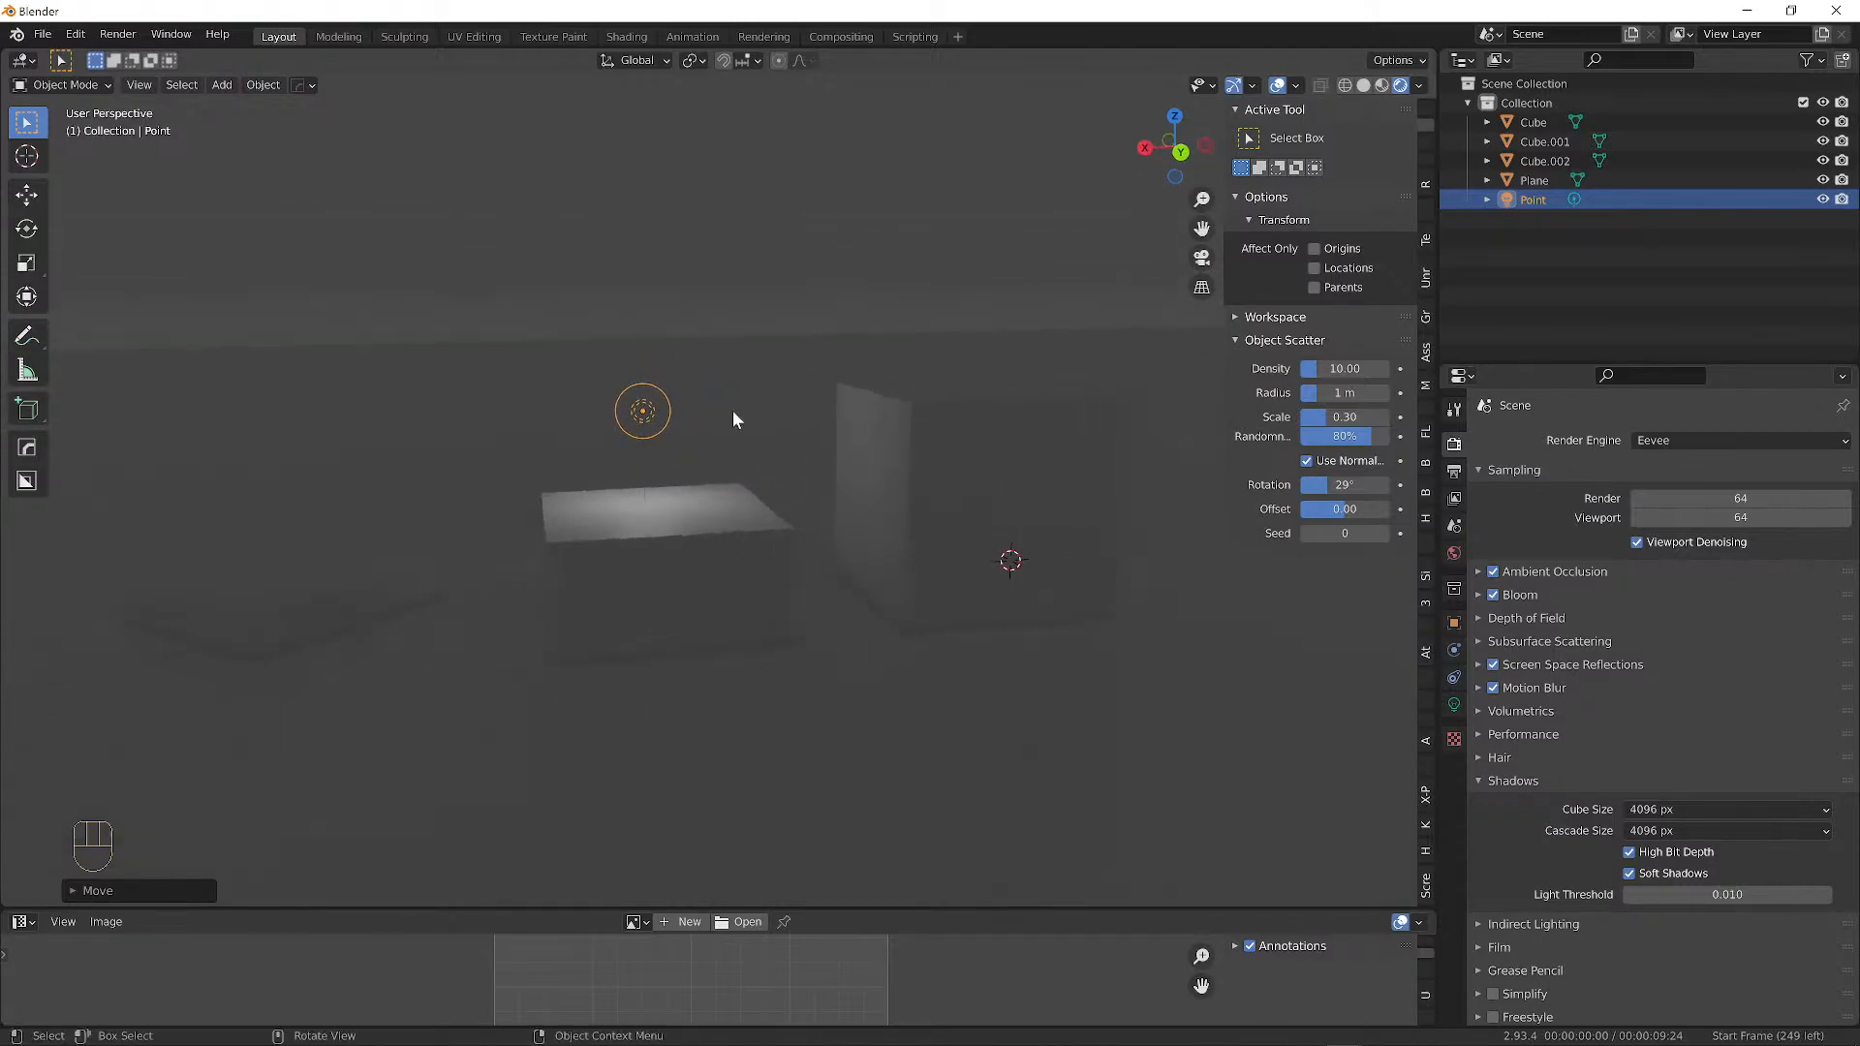
pyautogui.moveTo(732, 410); pyautogui.dragTo(736, 456, button='middle')
pyautogui.press('g')
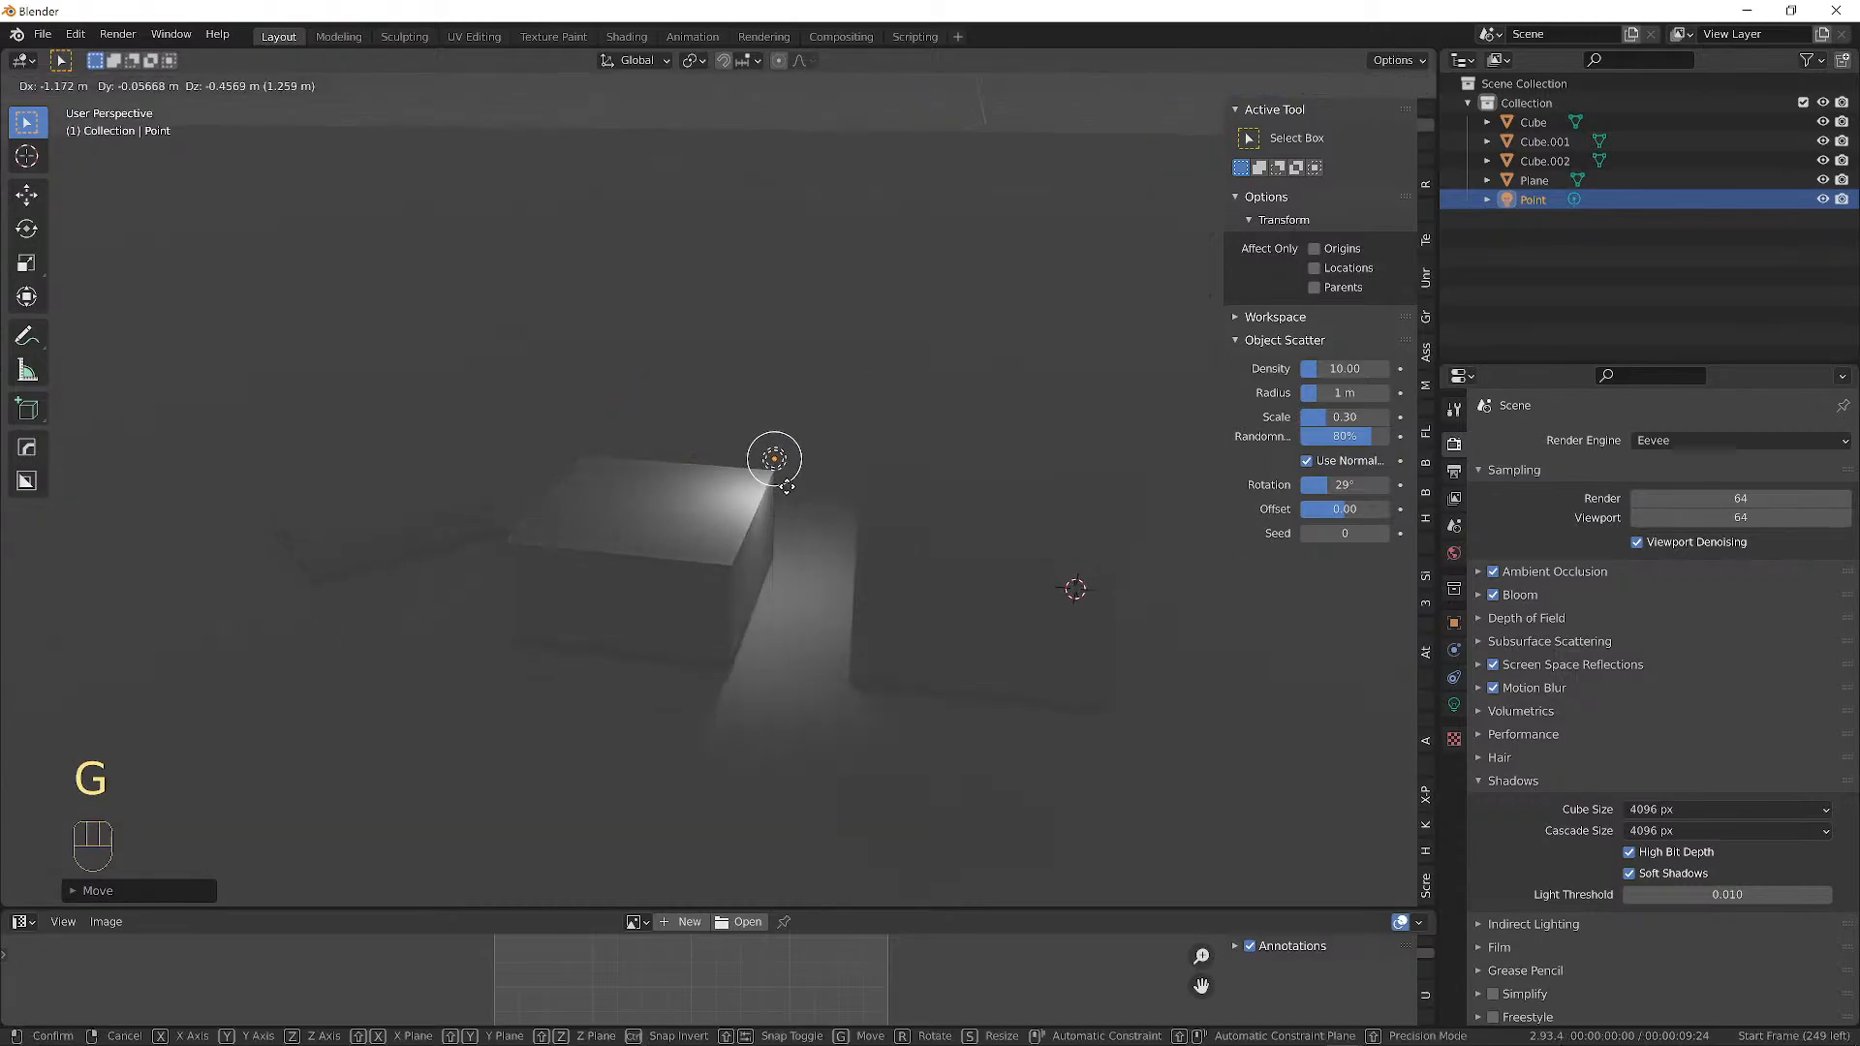
pyautogui.click(786, 447)
# Lower the Point light to just above the floor between two boxes.
pyautogui.moveTo(860, 456); pyautogui.dragTo(539, 397, button='middle')
pyautogui.press('g')
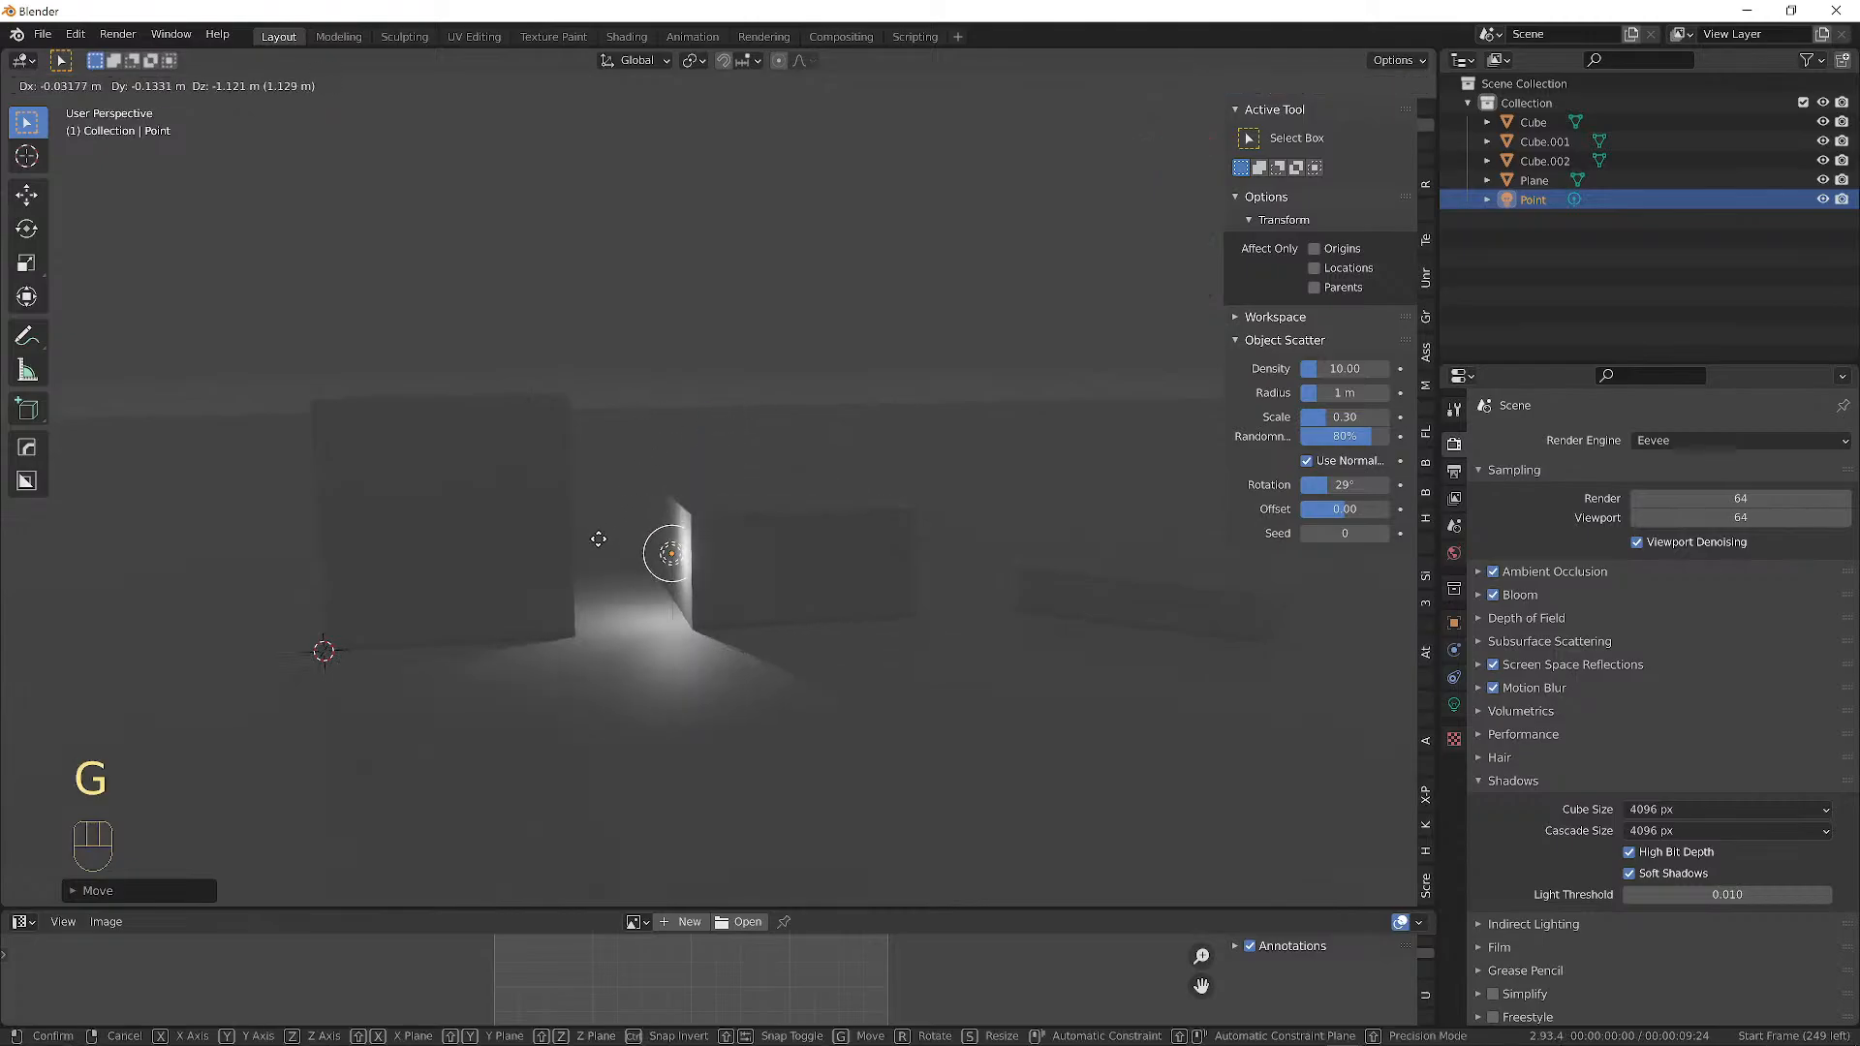
pyautogui.click(543, 529)
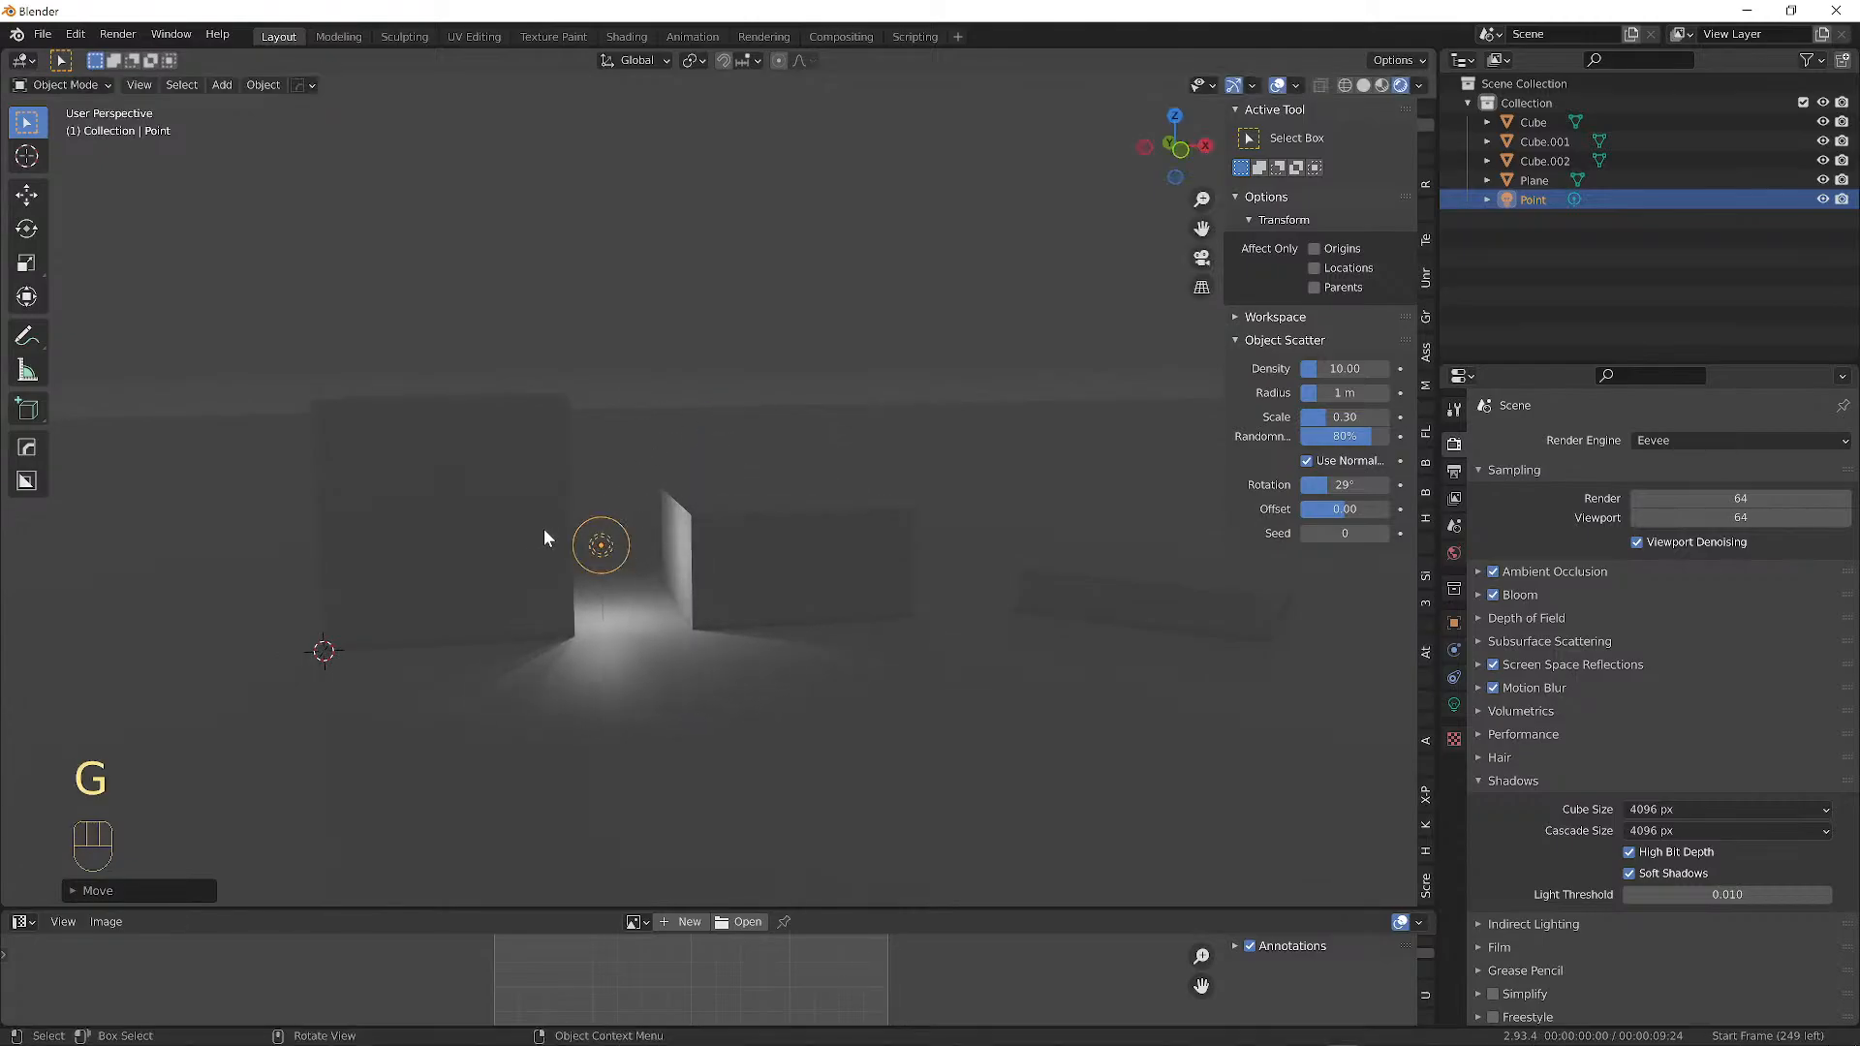
pyautogui.moveTo(545, 530); pyautogui.dragTo(629, 555, button='middle')
pyautogui.scroll(4, 762, 505)
pyautogui.press('g')
pyautogui.click(557, 579)
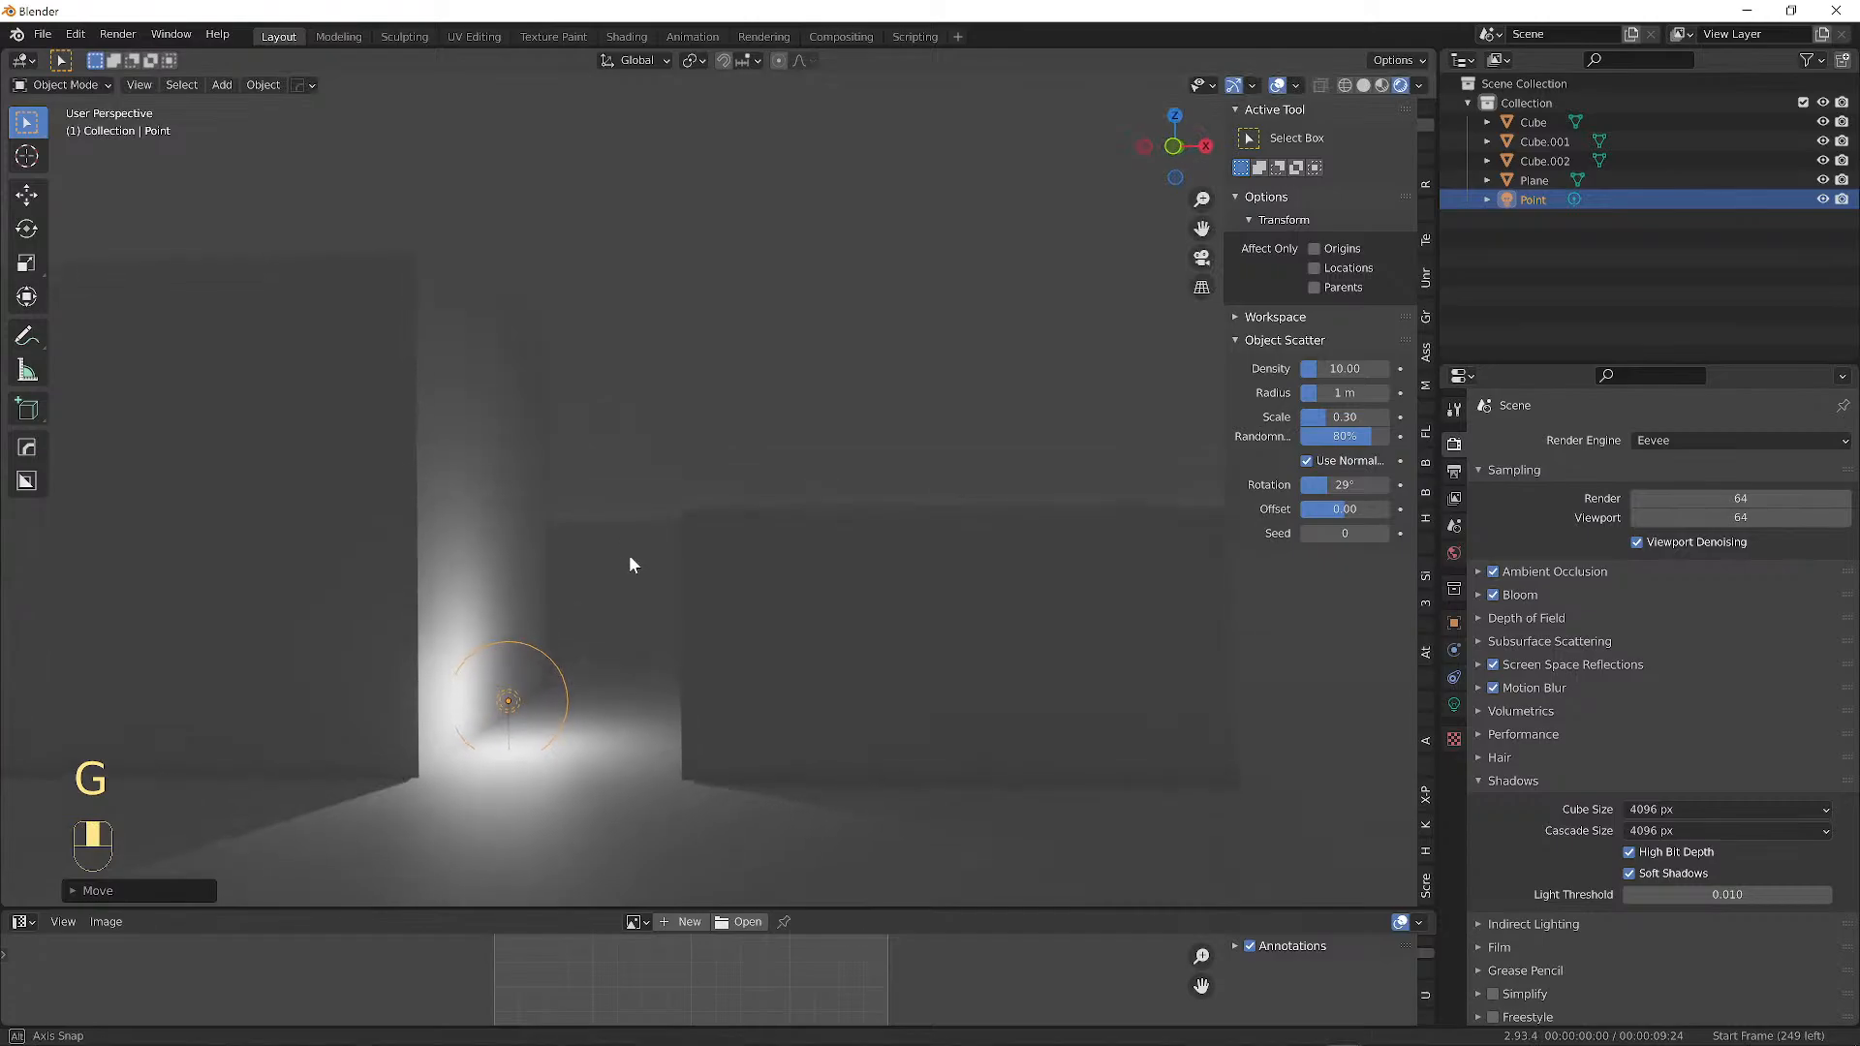
pyautogui.press('g')
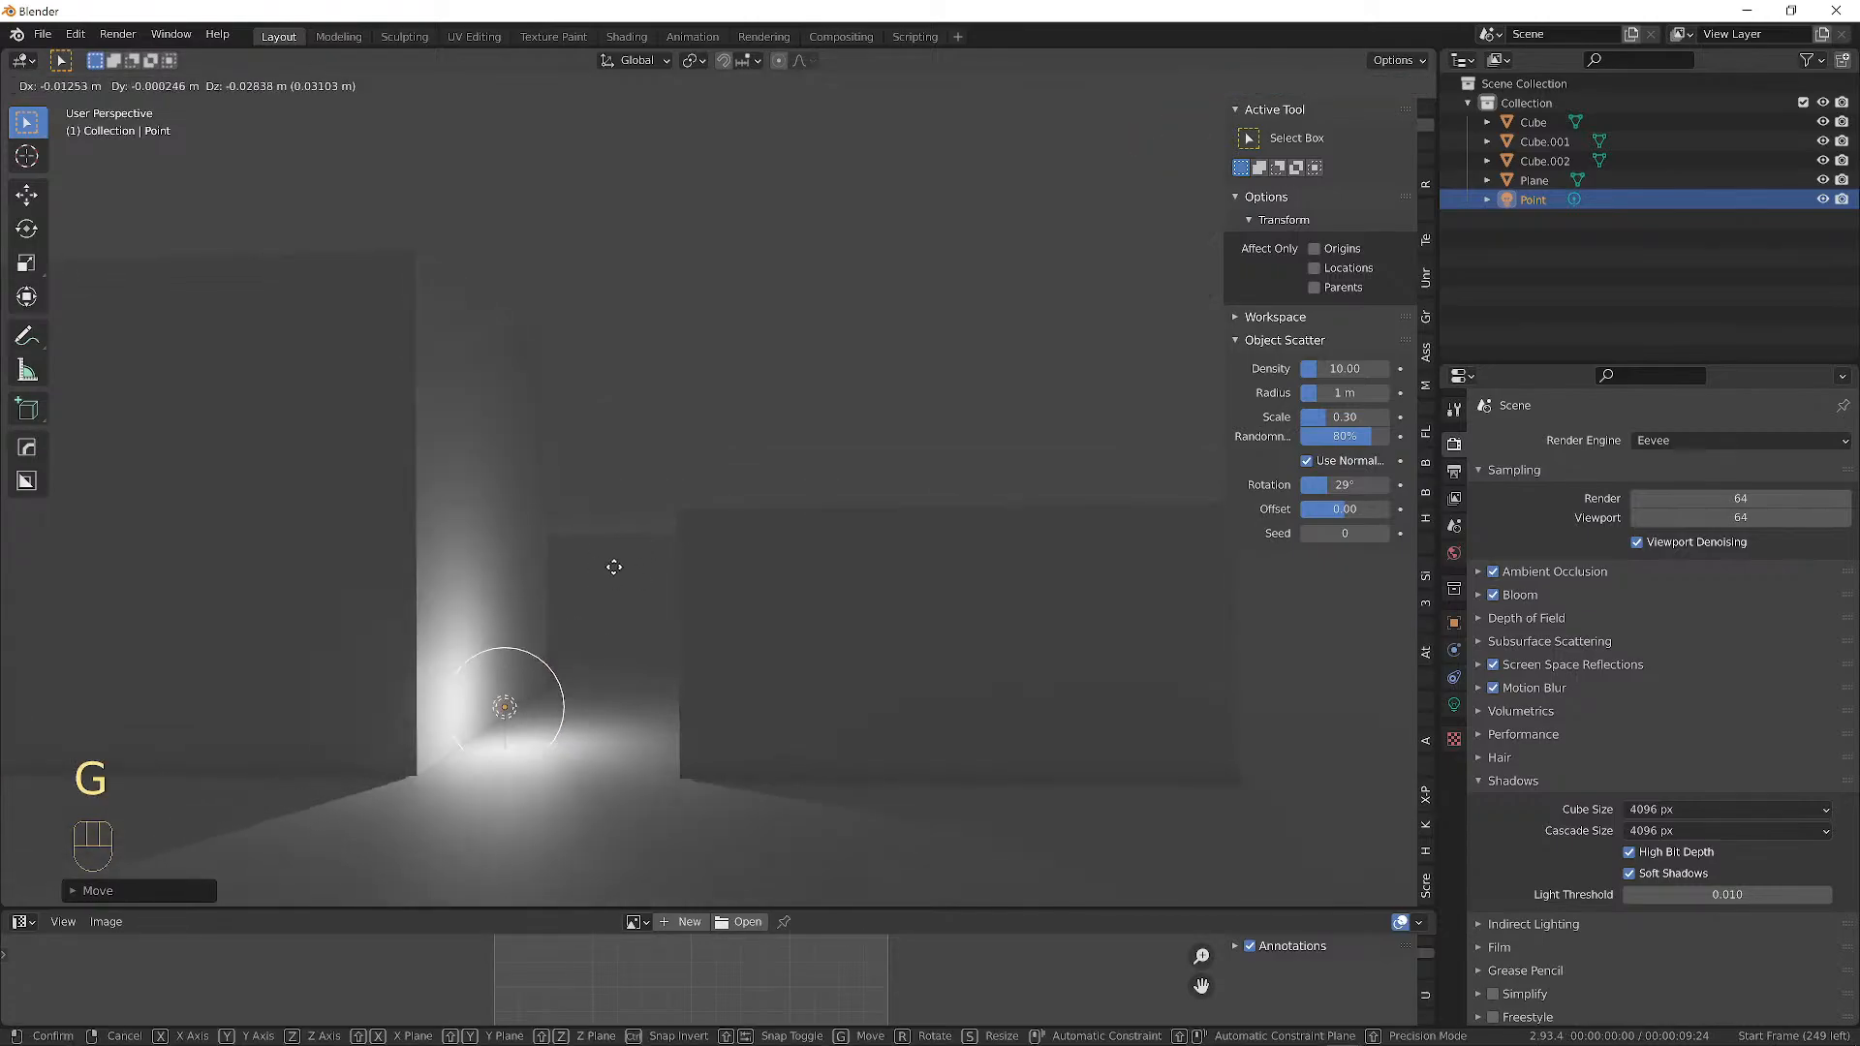
pyautogui.click(615, 570)
pyautogui.scroll(-2, 646, 550)
pyautogui.moveTo(648, 557); pyautogui.dragTo(512, 521, button='middle')
pyautogui.moveTo(700, 545); pyautogui.dragTo(753, 554, button='middle')
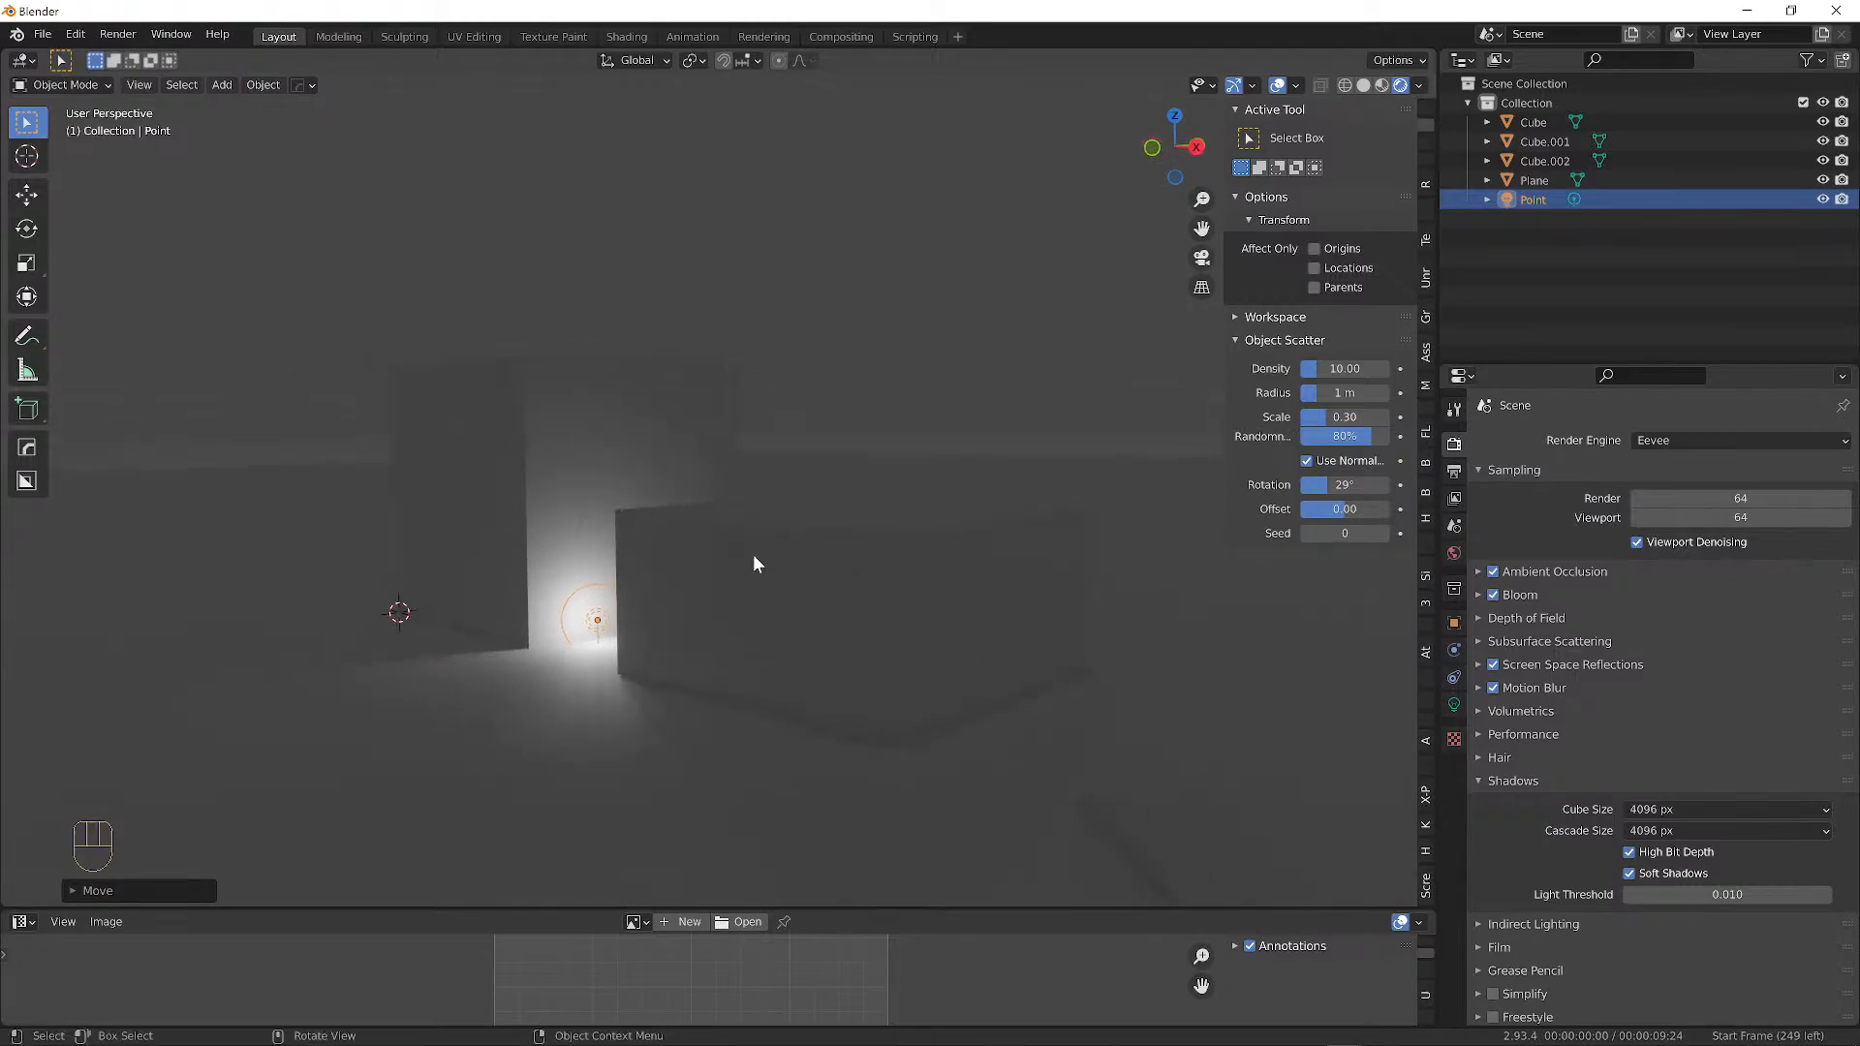
pyautogui.hotkey('shift', 'd')
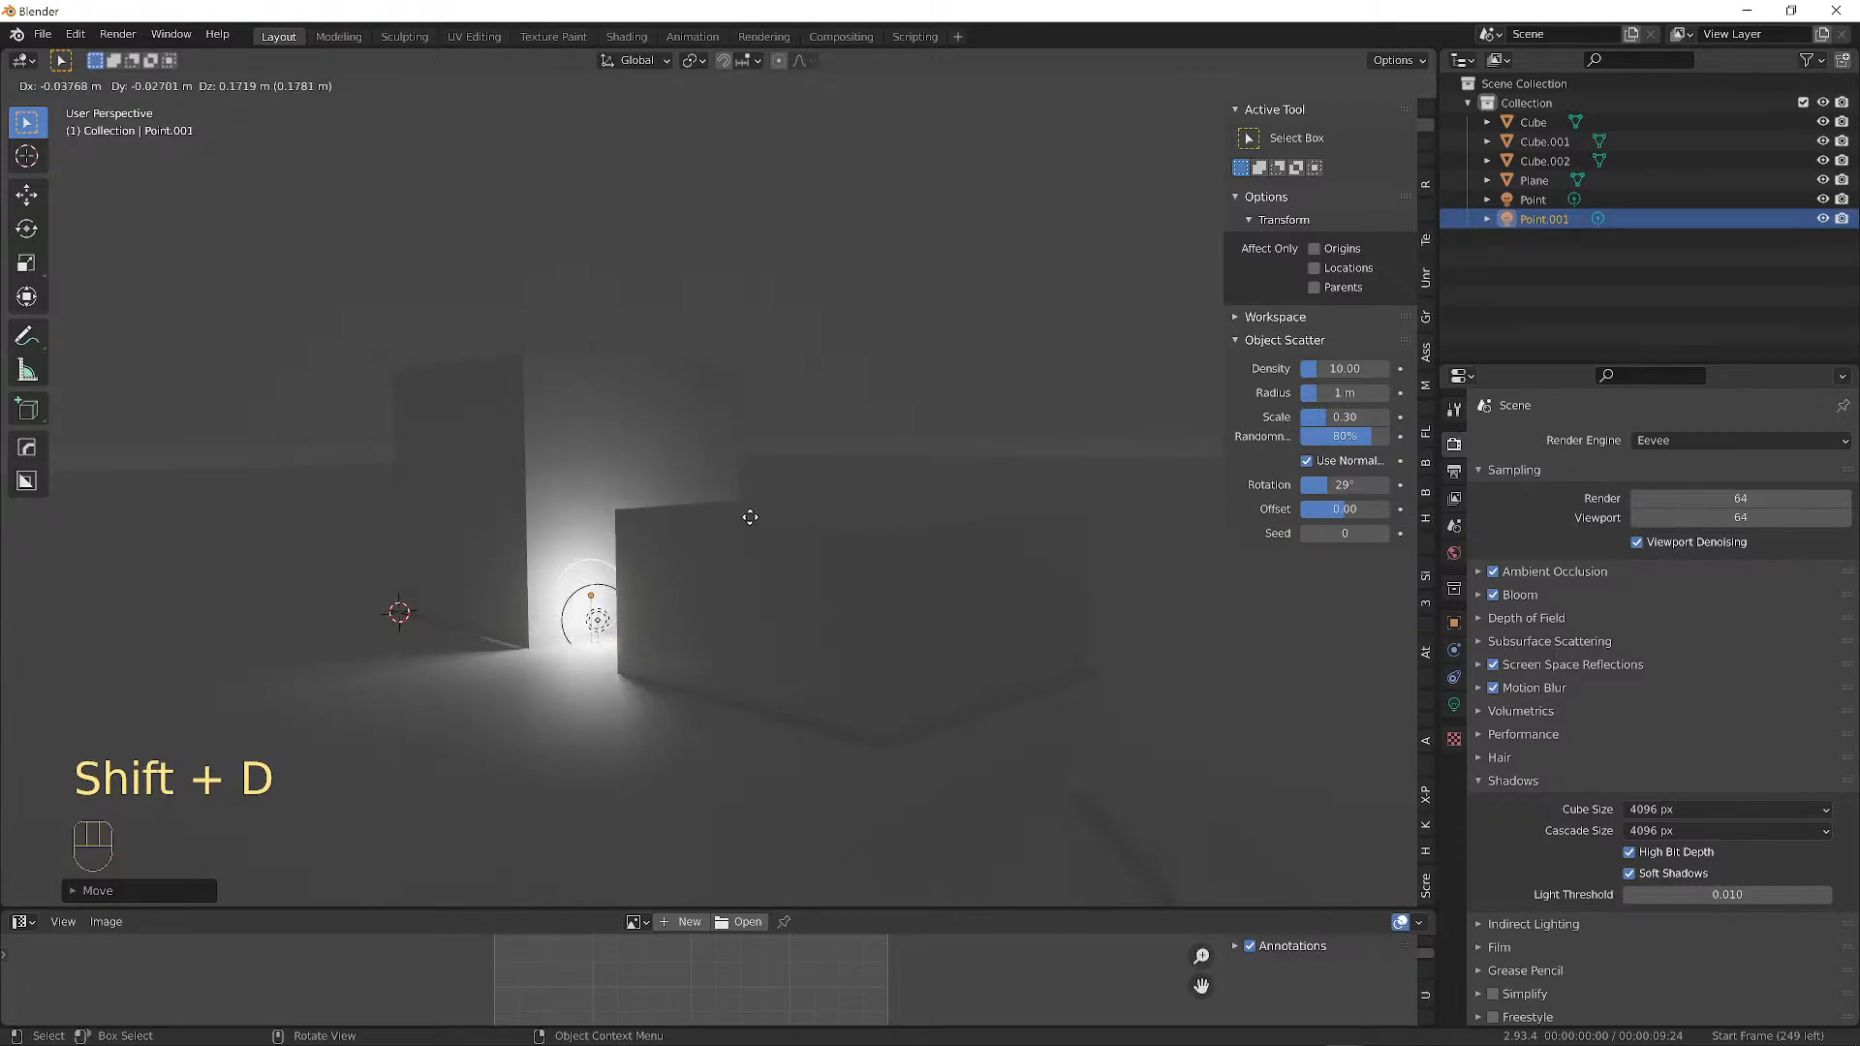
pyautogui.hotkey('shift', 'z')
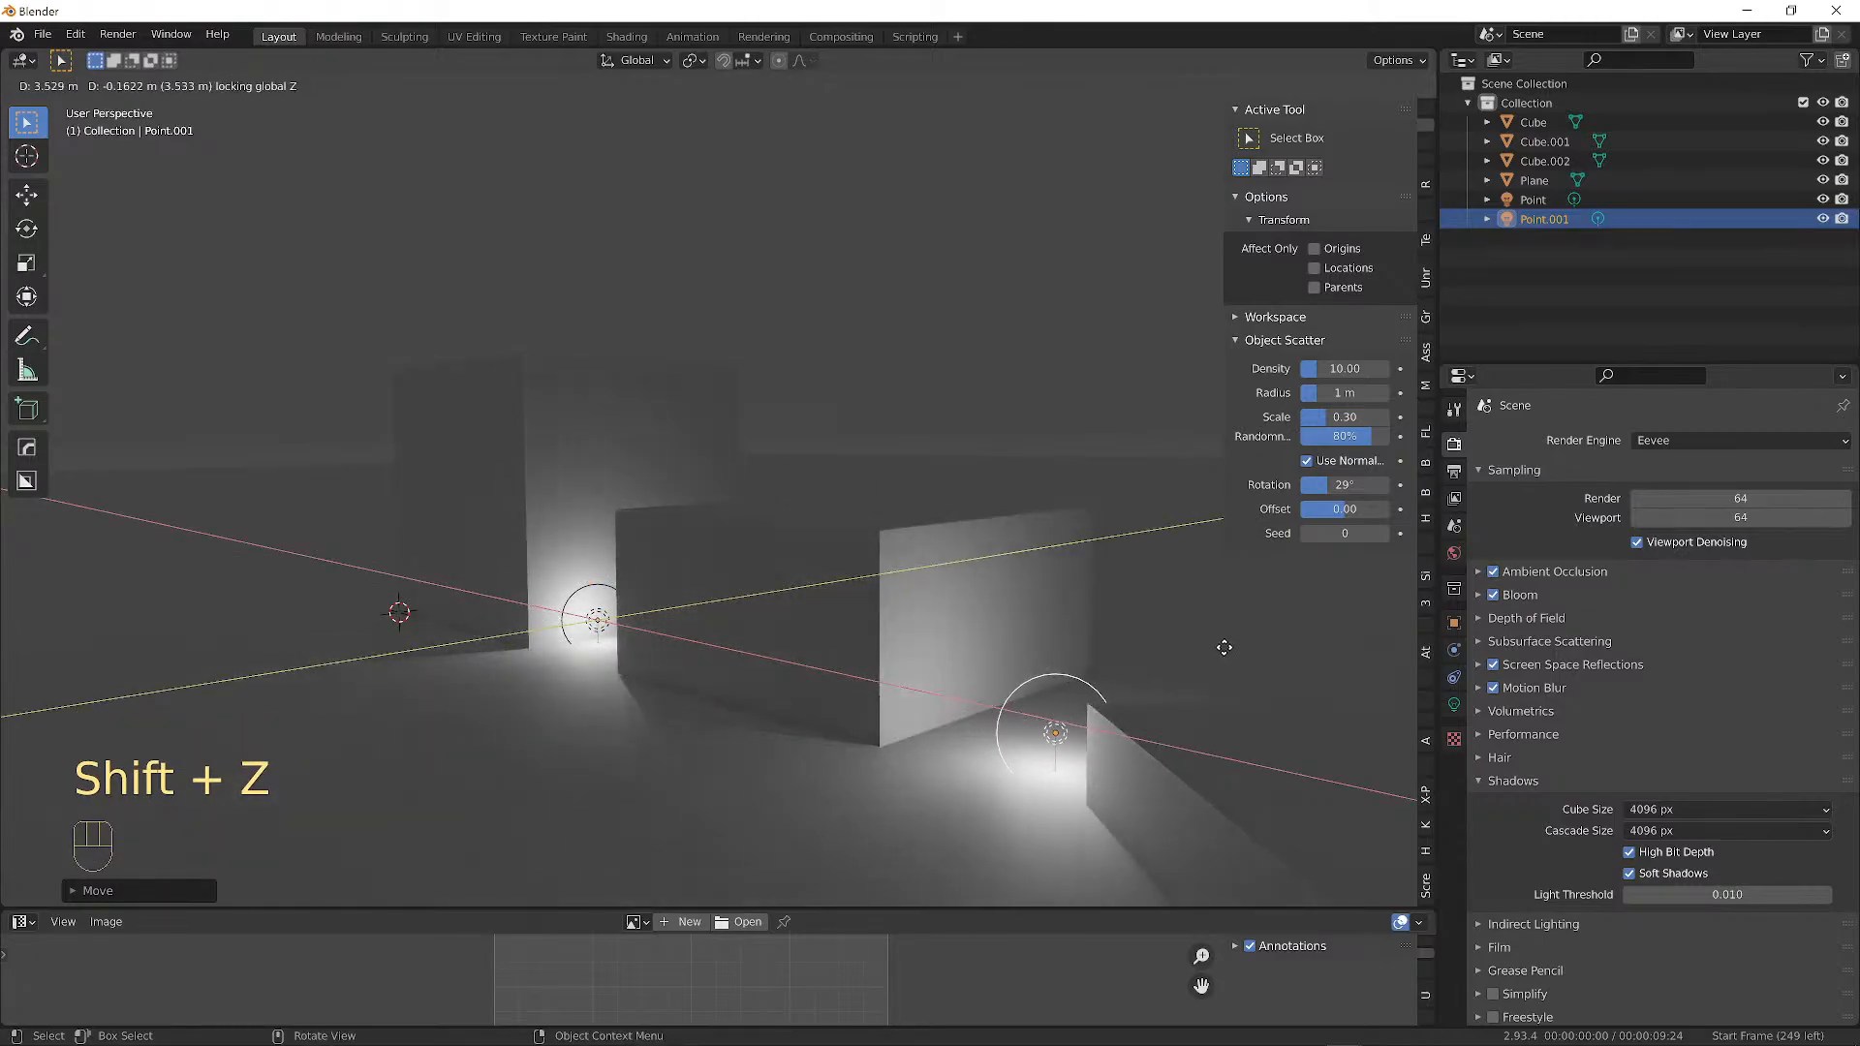
pyautogui.click(1244, 617)
pyautogui.moveTo(1145, 595); pyautogui.dragTo(1119, 571, button='middle')
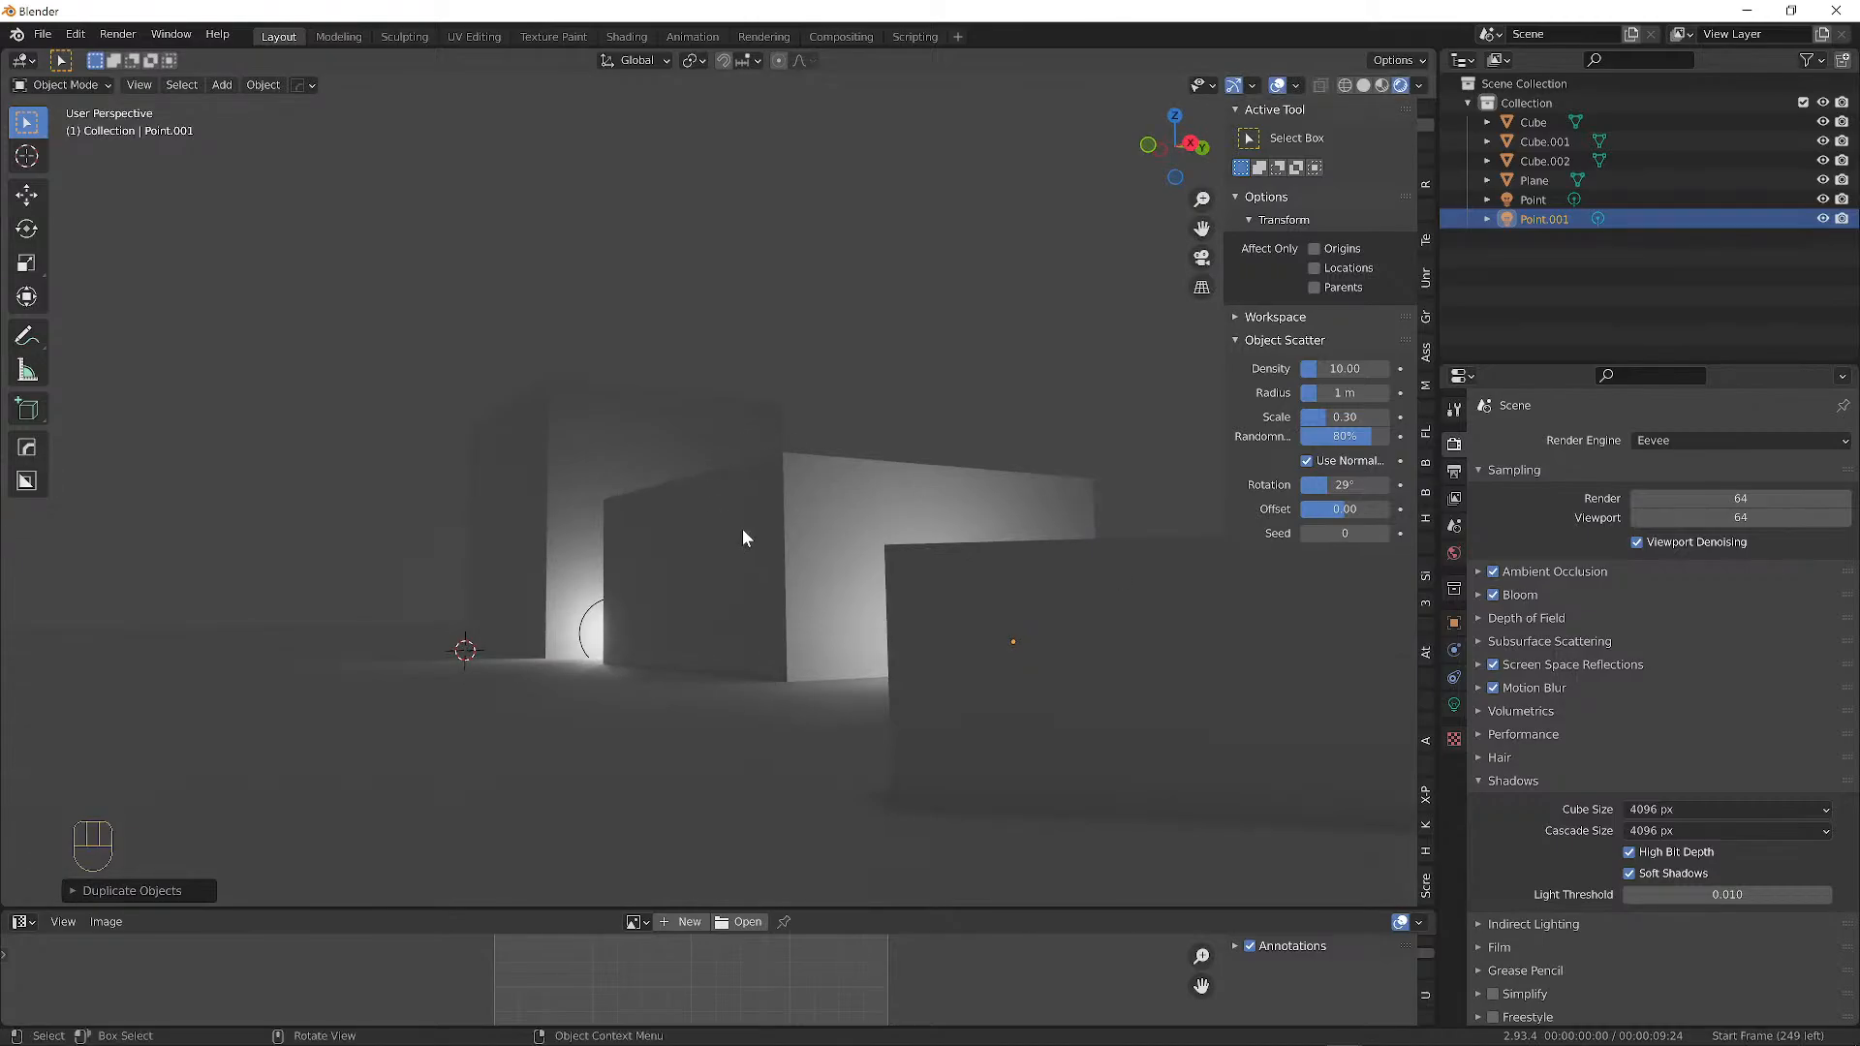
pyautogui.hotkey('shift', 'd')
pyautogui.hotkey('shift', 'z')
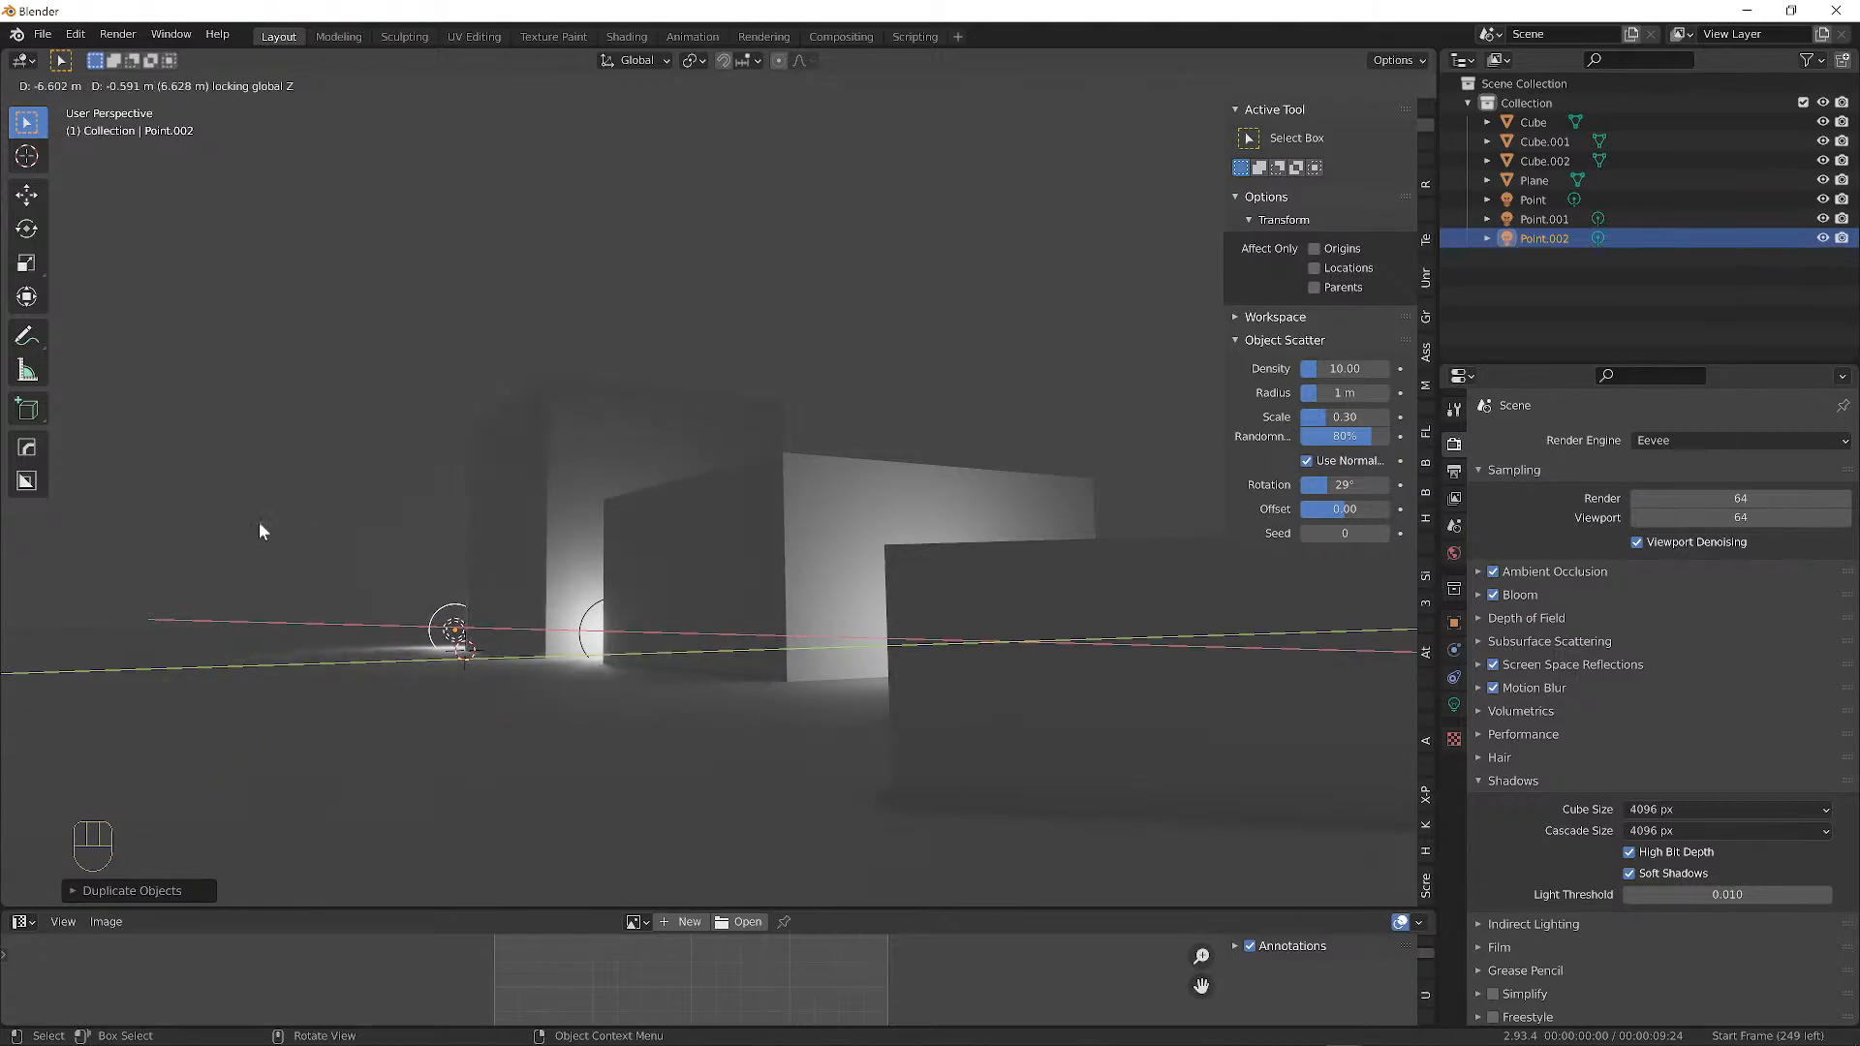
pyautogui.click(259, 530)
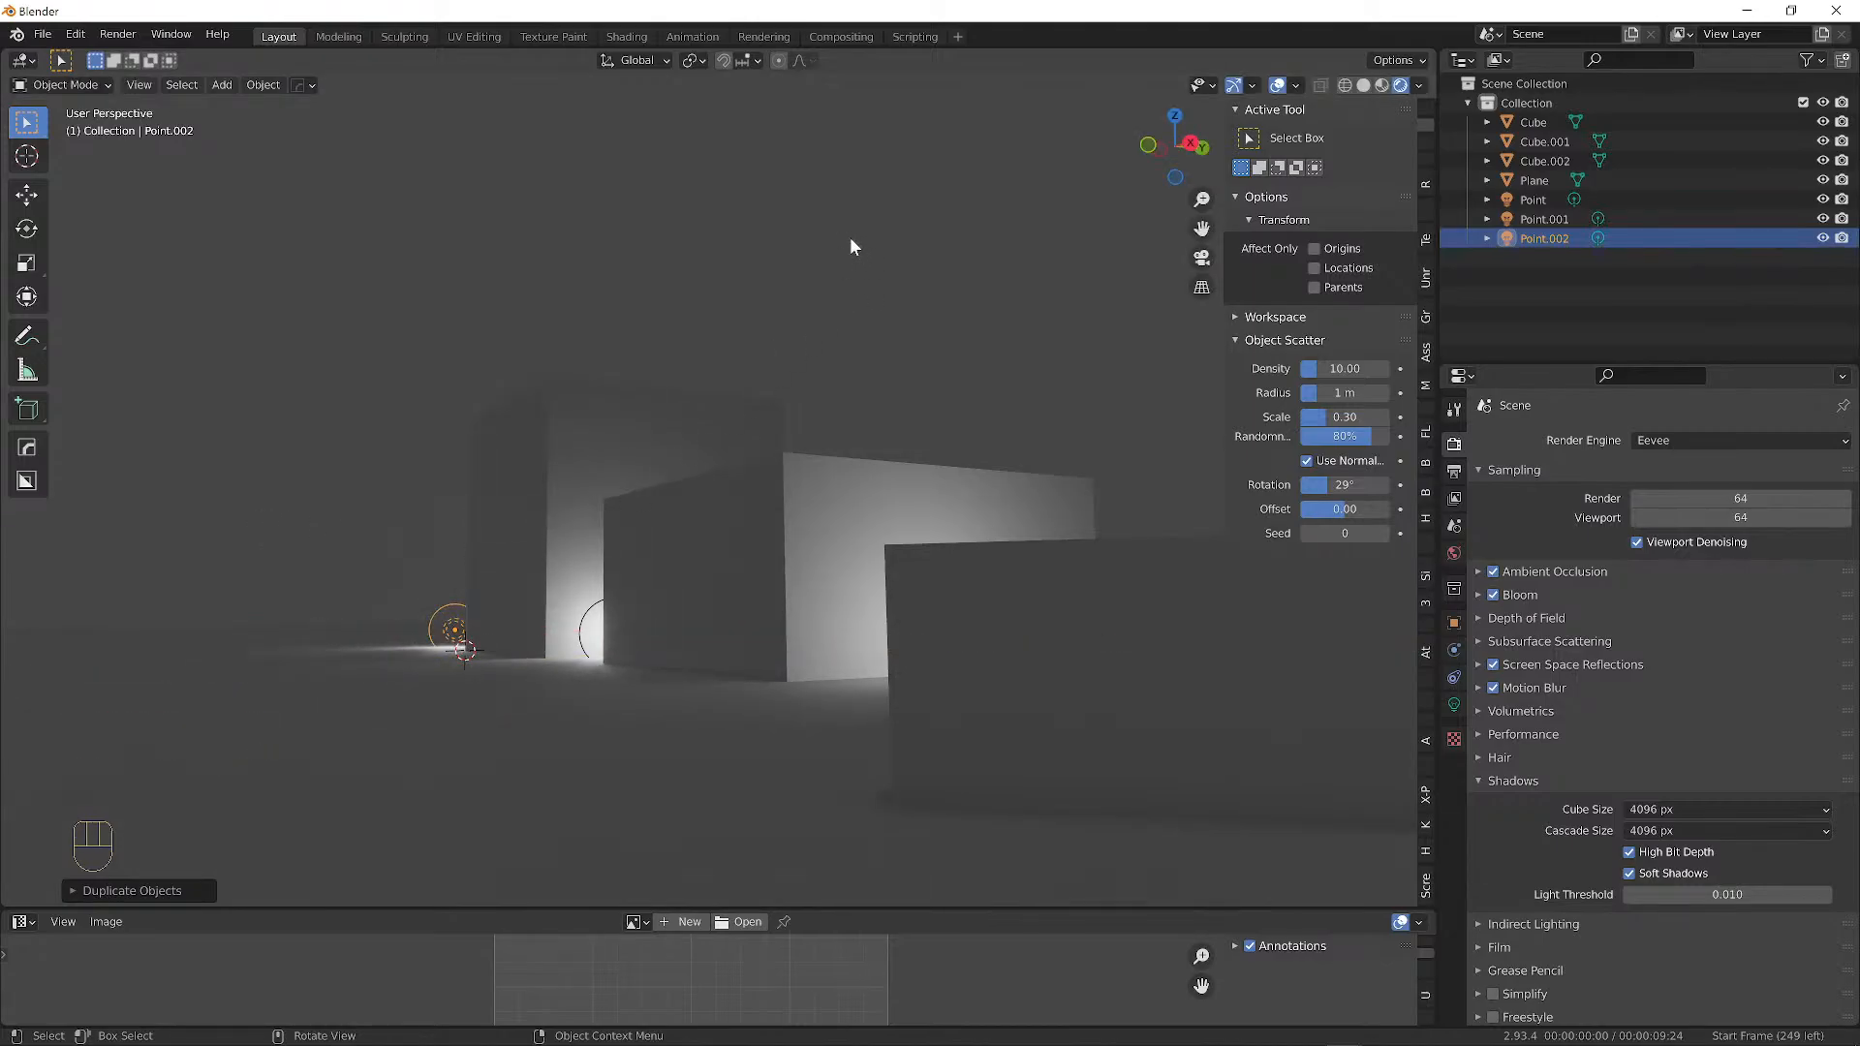
pyautogui.press('a')
pyautogui.press('a')
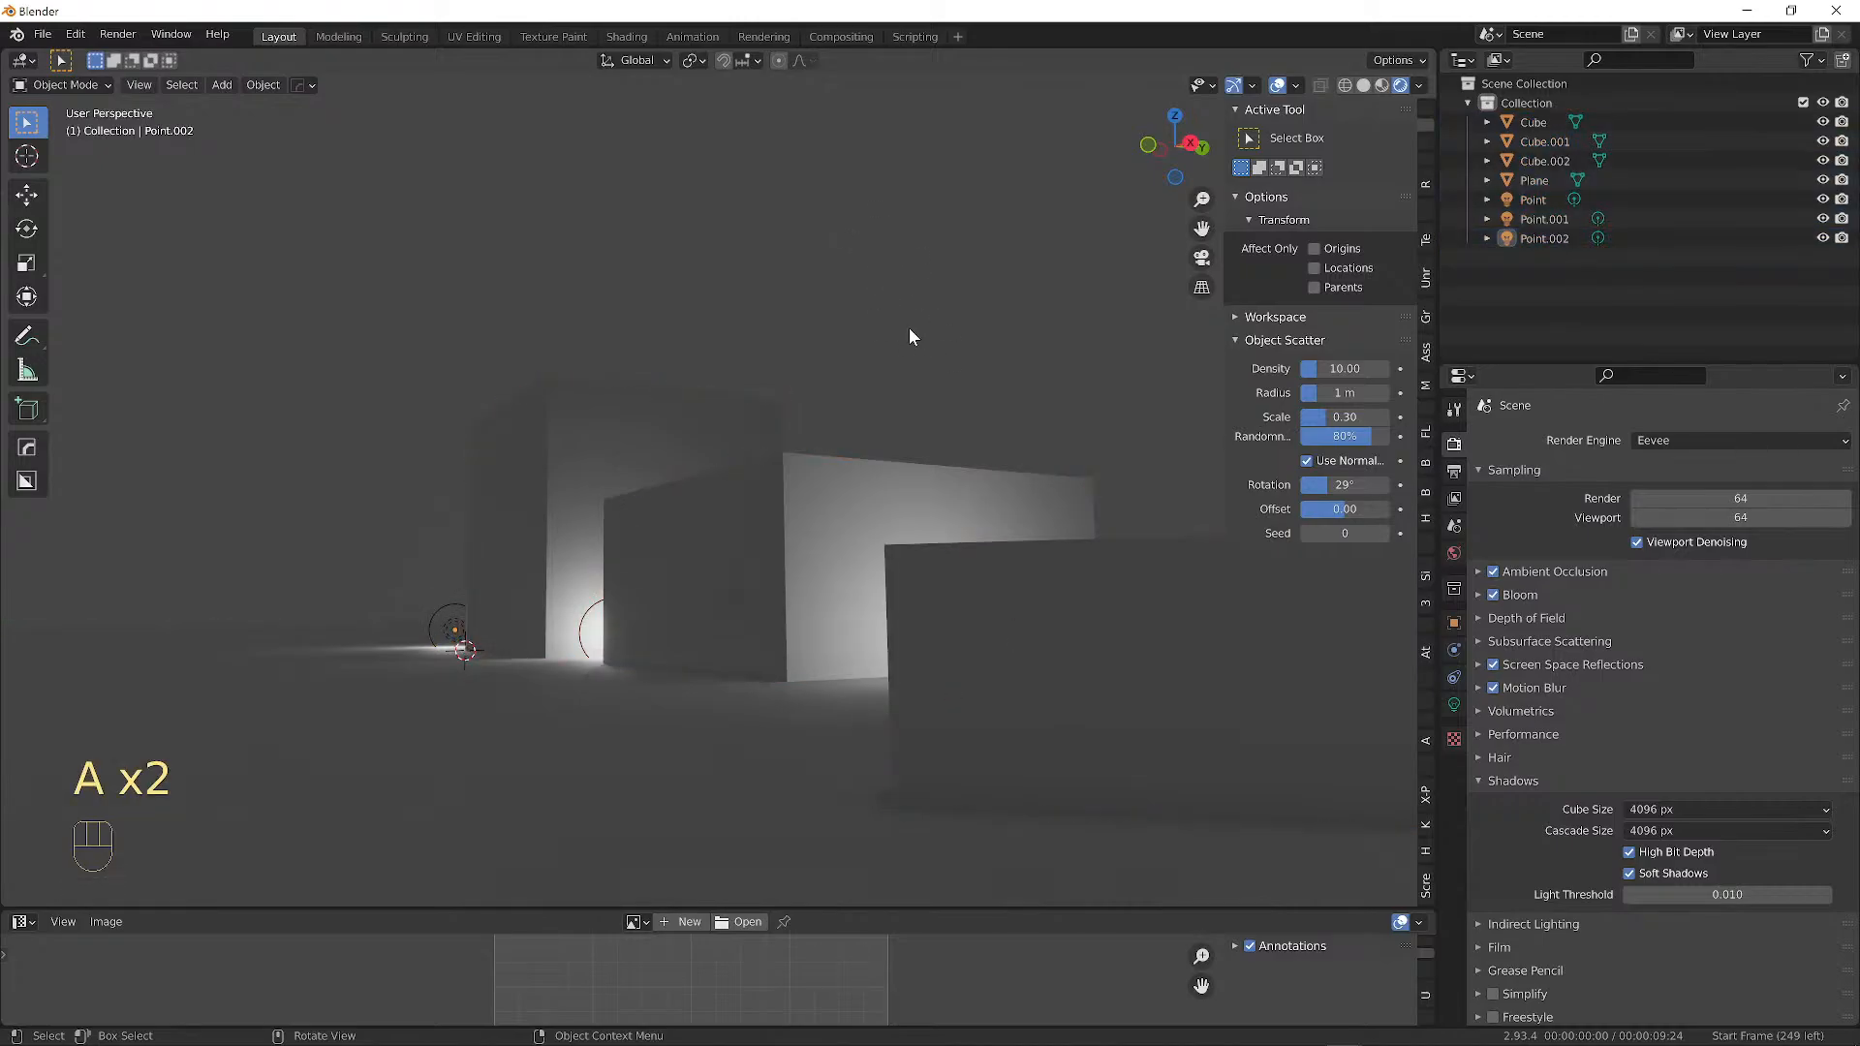
pyautogui.moveTo(908, 334); pyautogui.dragTo(1040, 409, button='middle')
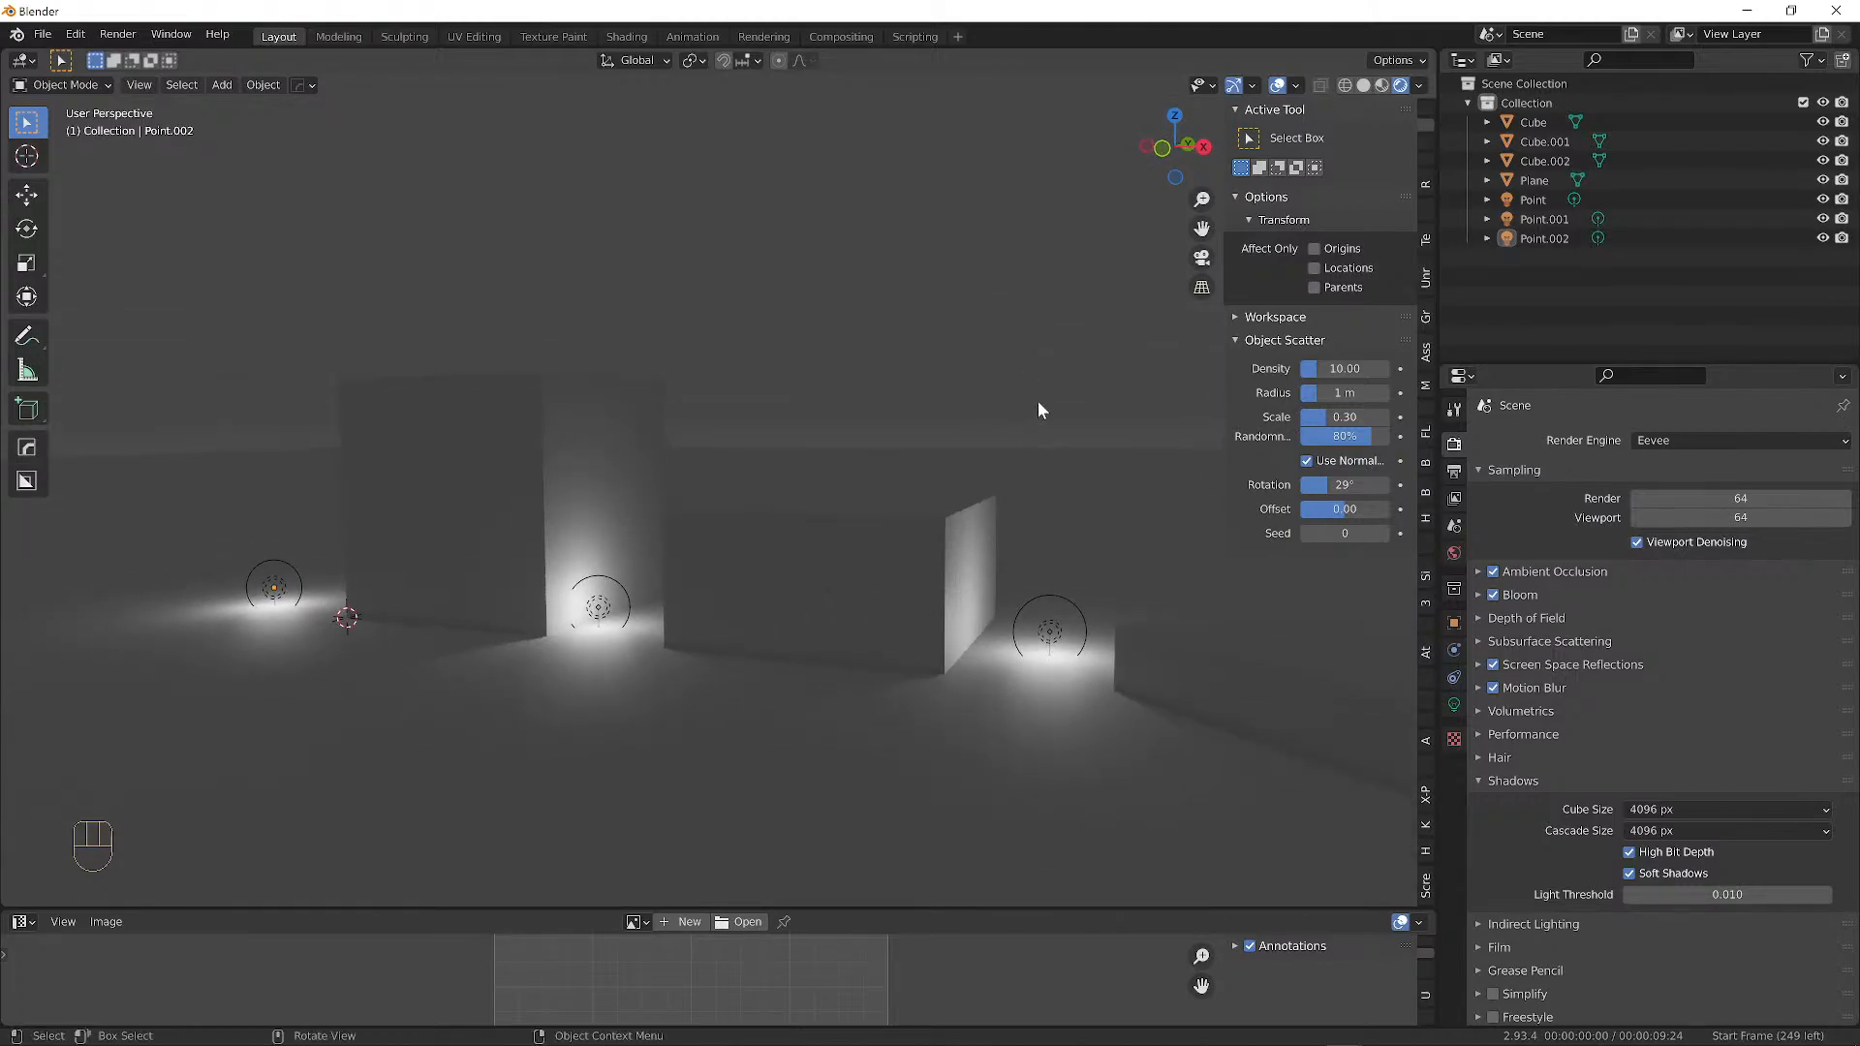
pyautogui.click(1053, 636)
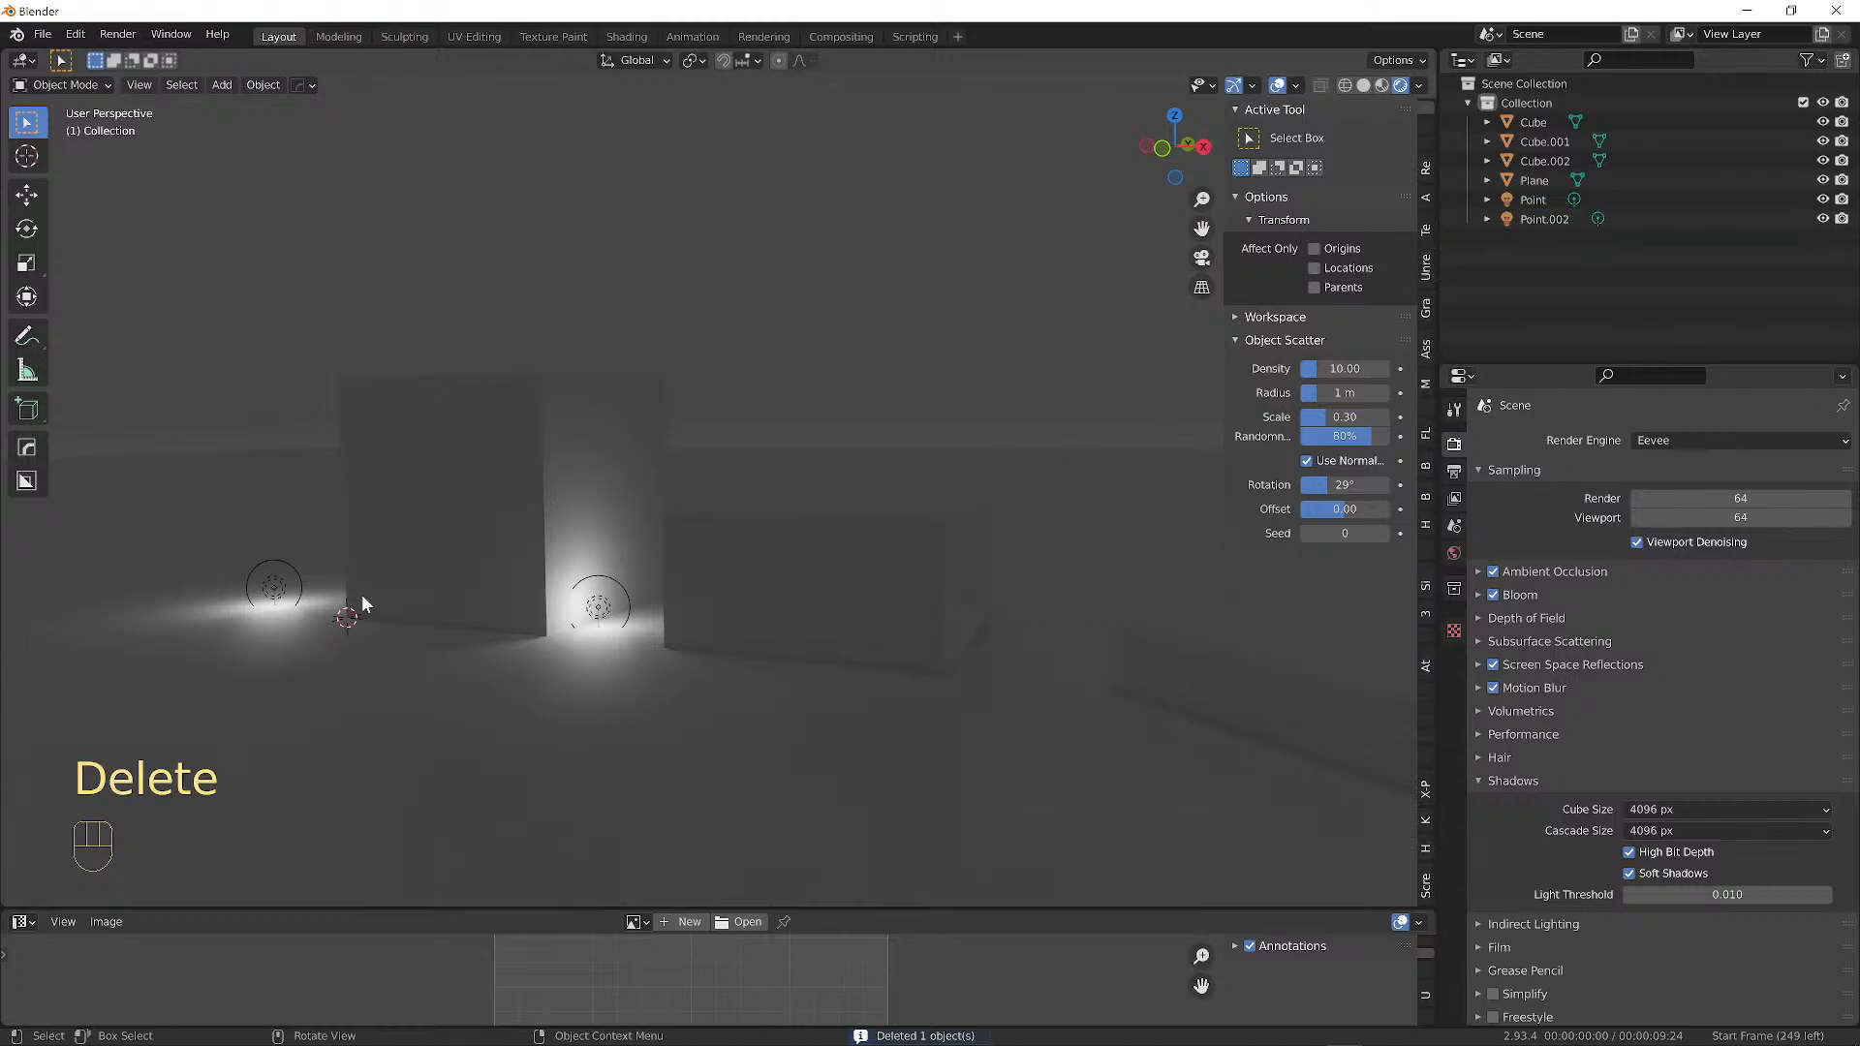
pyautogui.click(274, 587)
pyautogui.press('Delete')
pyautogui.moveTo(872, 575); pyautogui.dragTo(850, 568, button='middle')
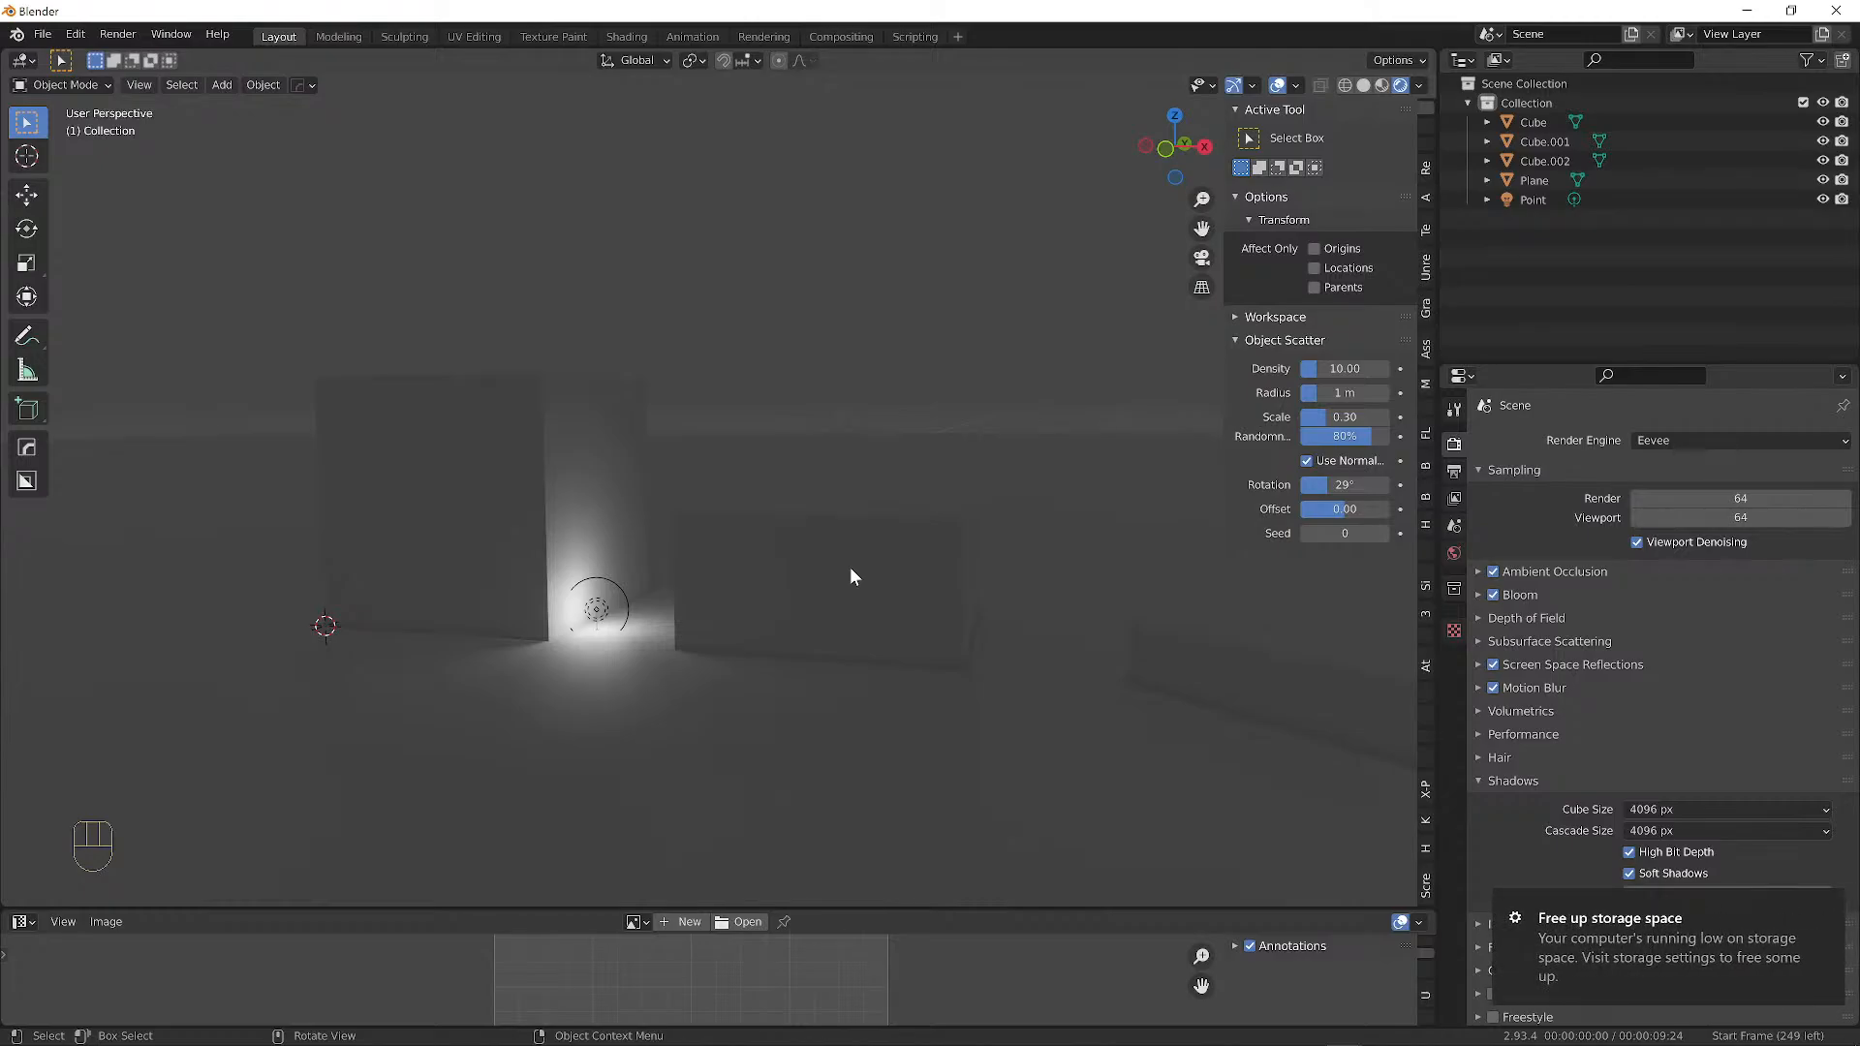
pyautogui.click(1828, 907)
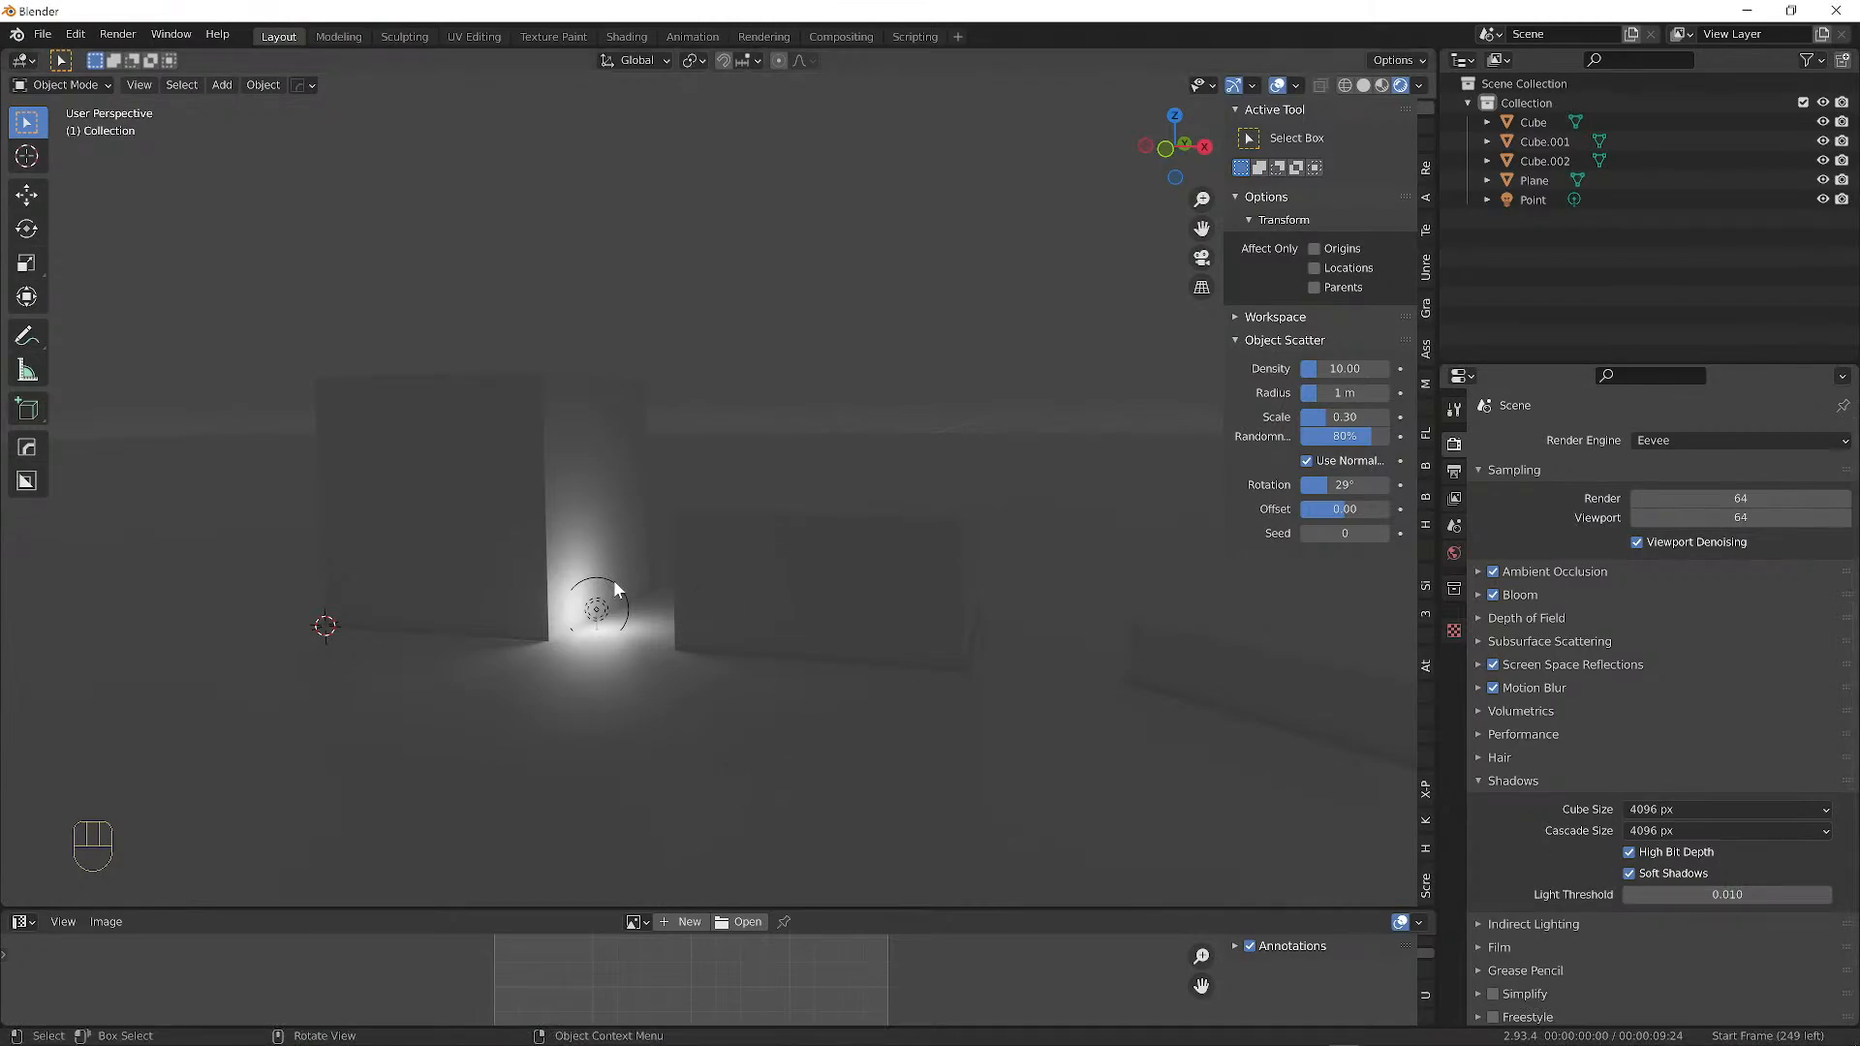
pyautogui.moveTo(613, 579); pyautogui.dragTo(557, 589, button='middle')
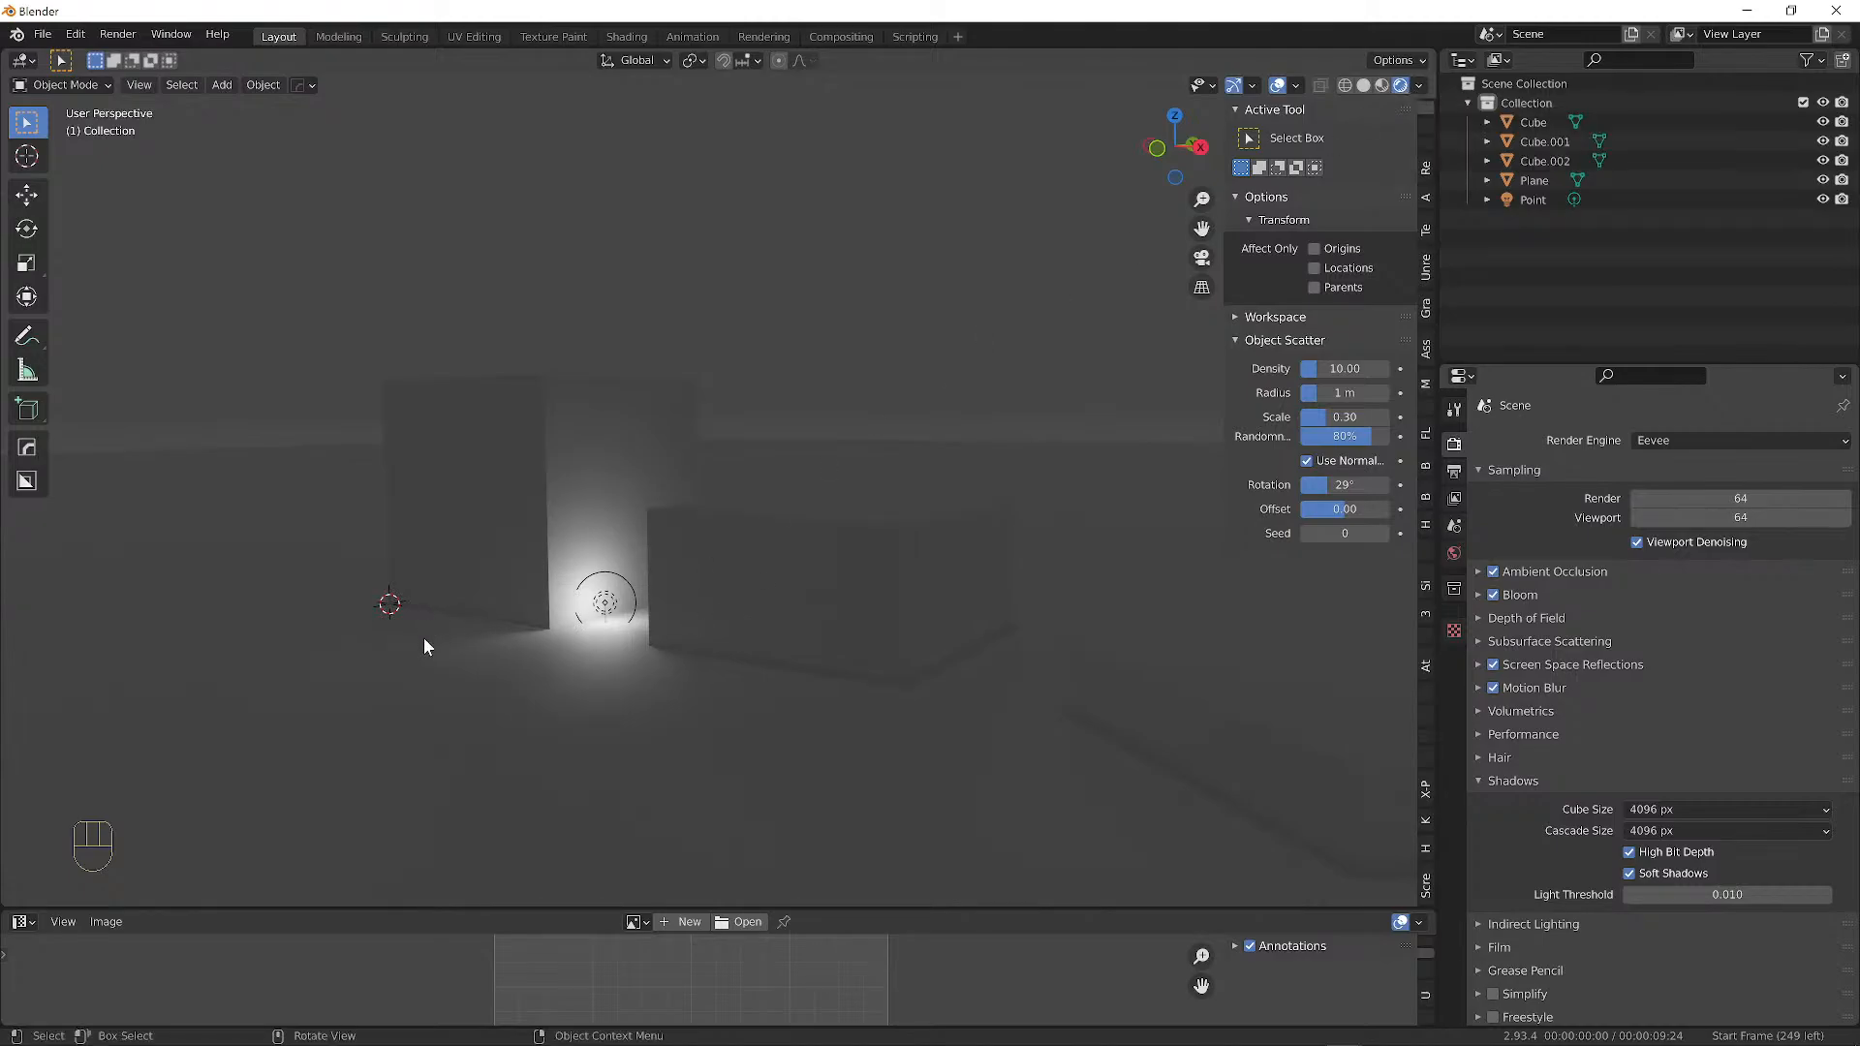
# Cycle the viewport through wireframe, solid and back to rendered shading.
pyautogui.press('z')
pyautogui.click(456, 599)
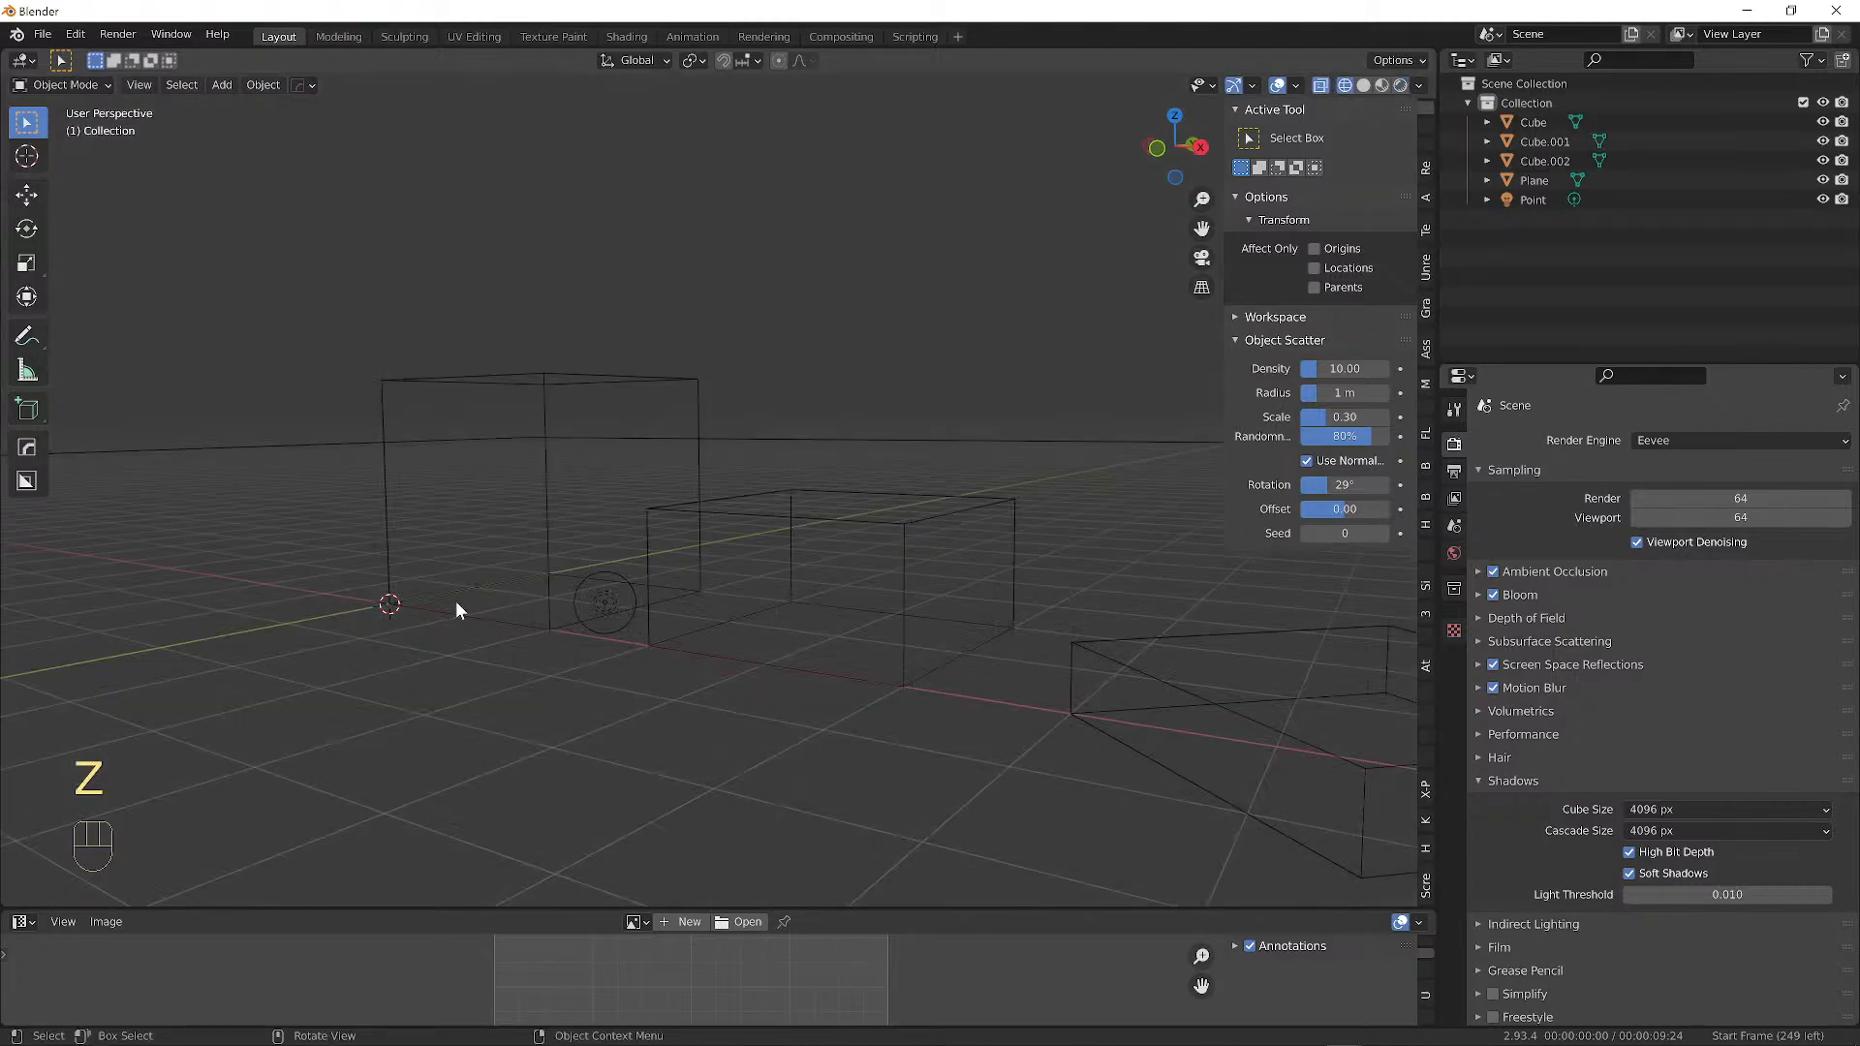
pyautogui.press('z')
pyautogui.click(542, 572)
pyautogui.press('z')
pyautogui.press('z')
pyautogui.press('z')
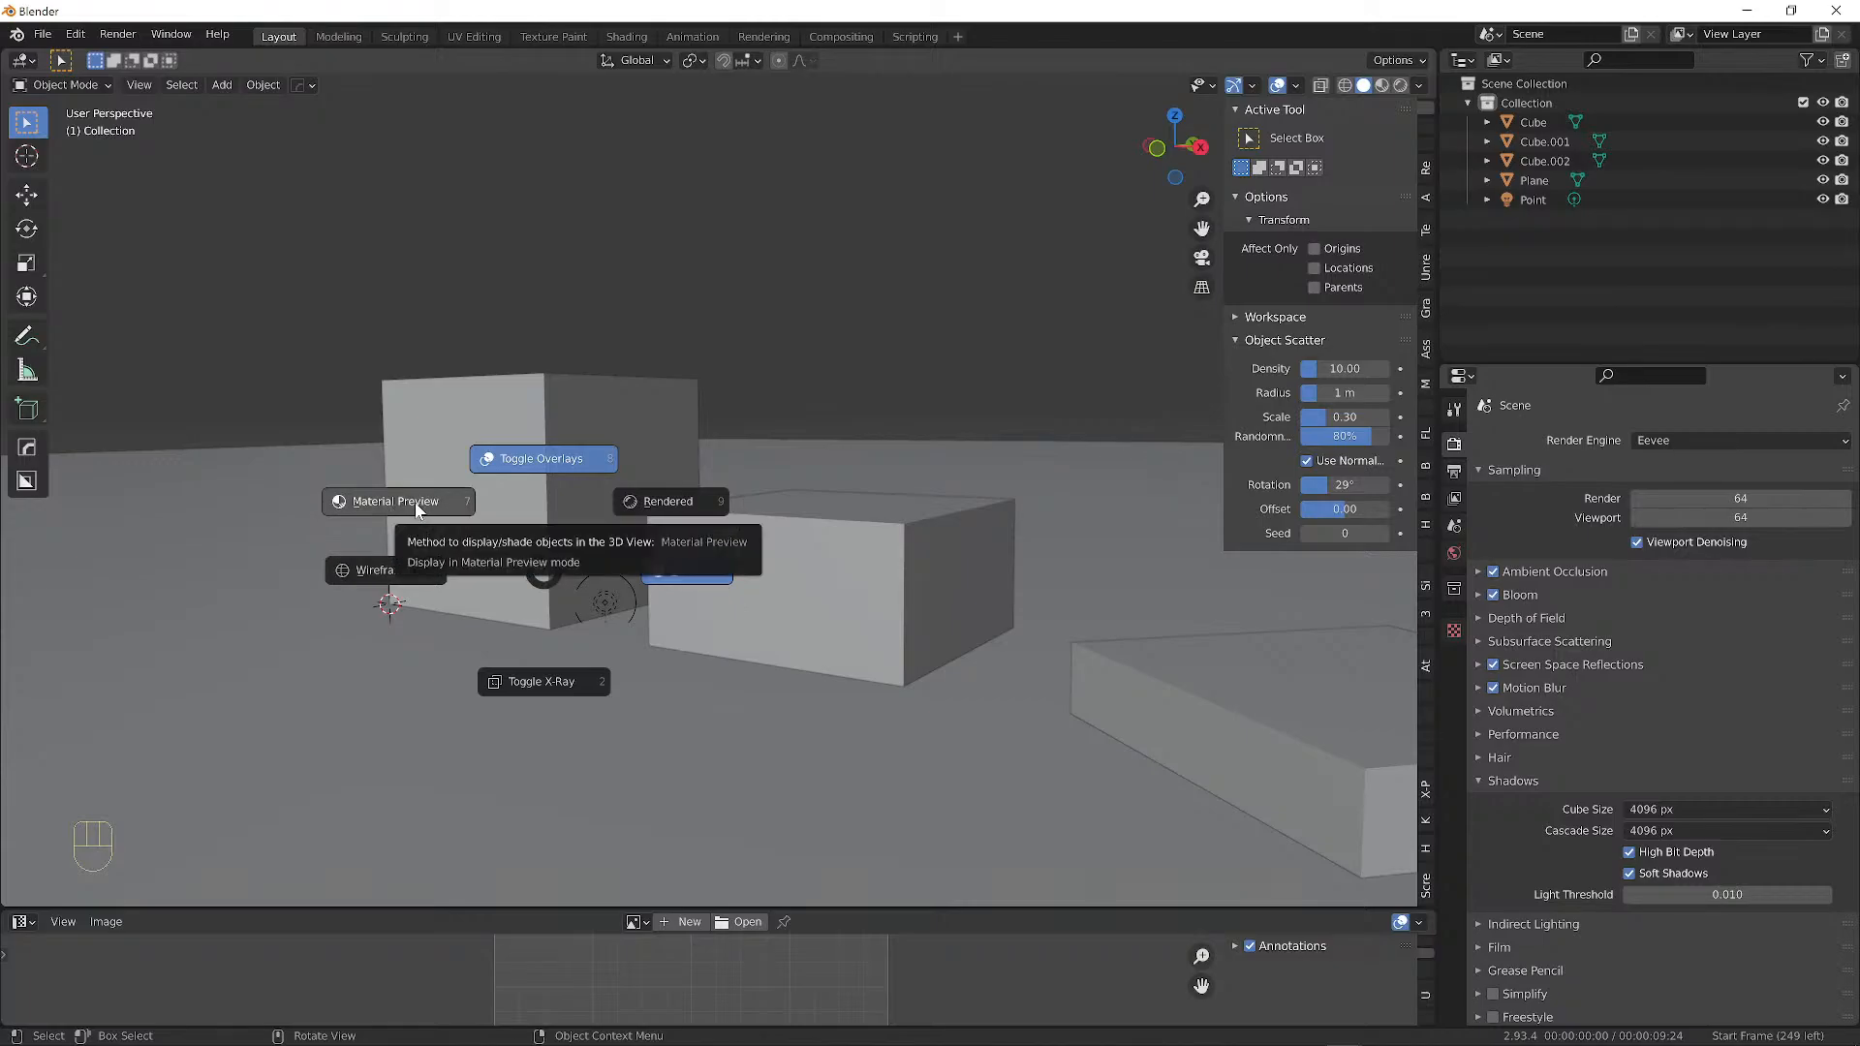
pyautogui.click(694, 502)
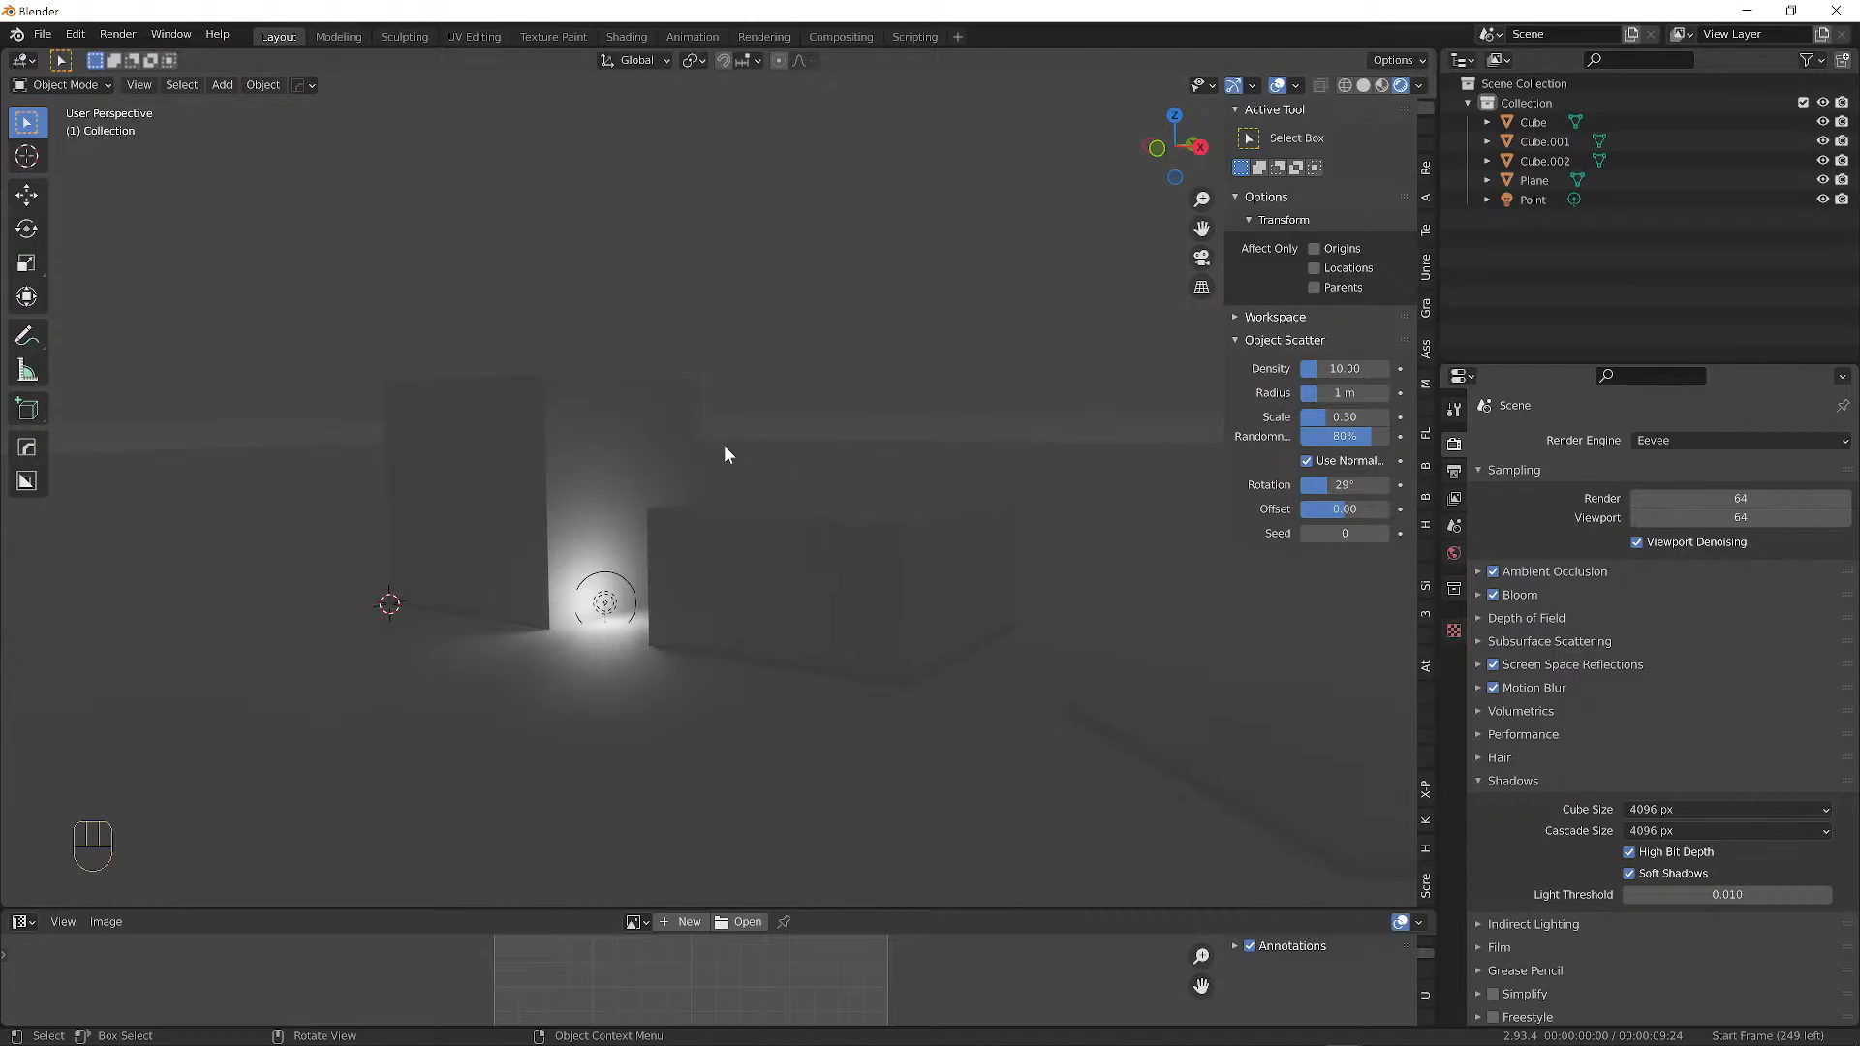
# Select the glowing point light and move it higher above the blocks.
pyautogui.moveTo(727, 456)
pyautogui.mouseDown(button='middle')
pyautogui.moveTo(897, 459)
pyautogui.moveTo(736, 447)
pyautogui.mouseUp(button='middle')
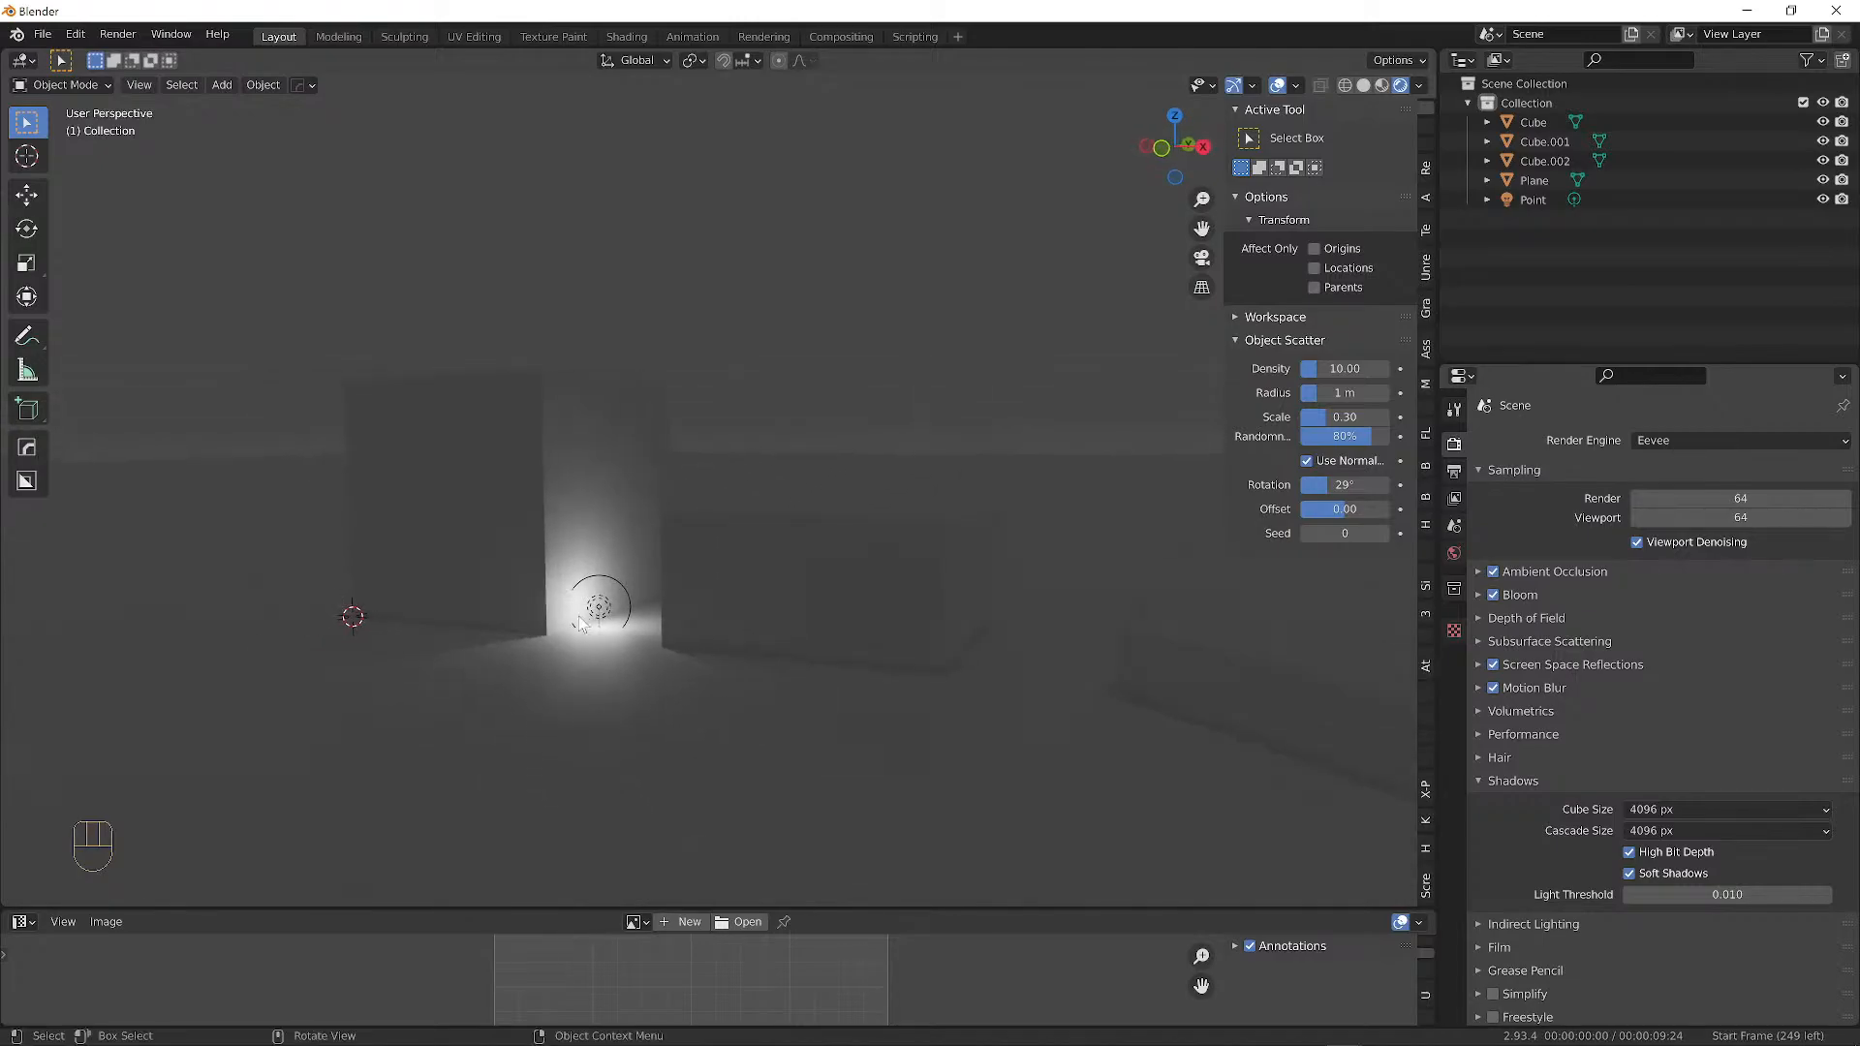
pyautogui.click(603, 610)
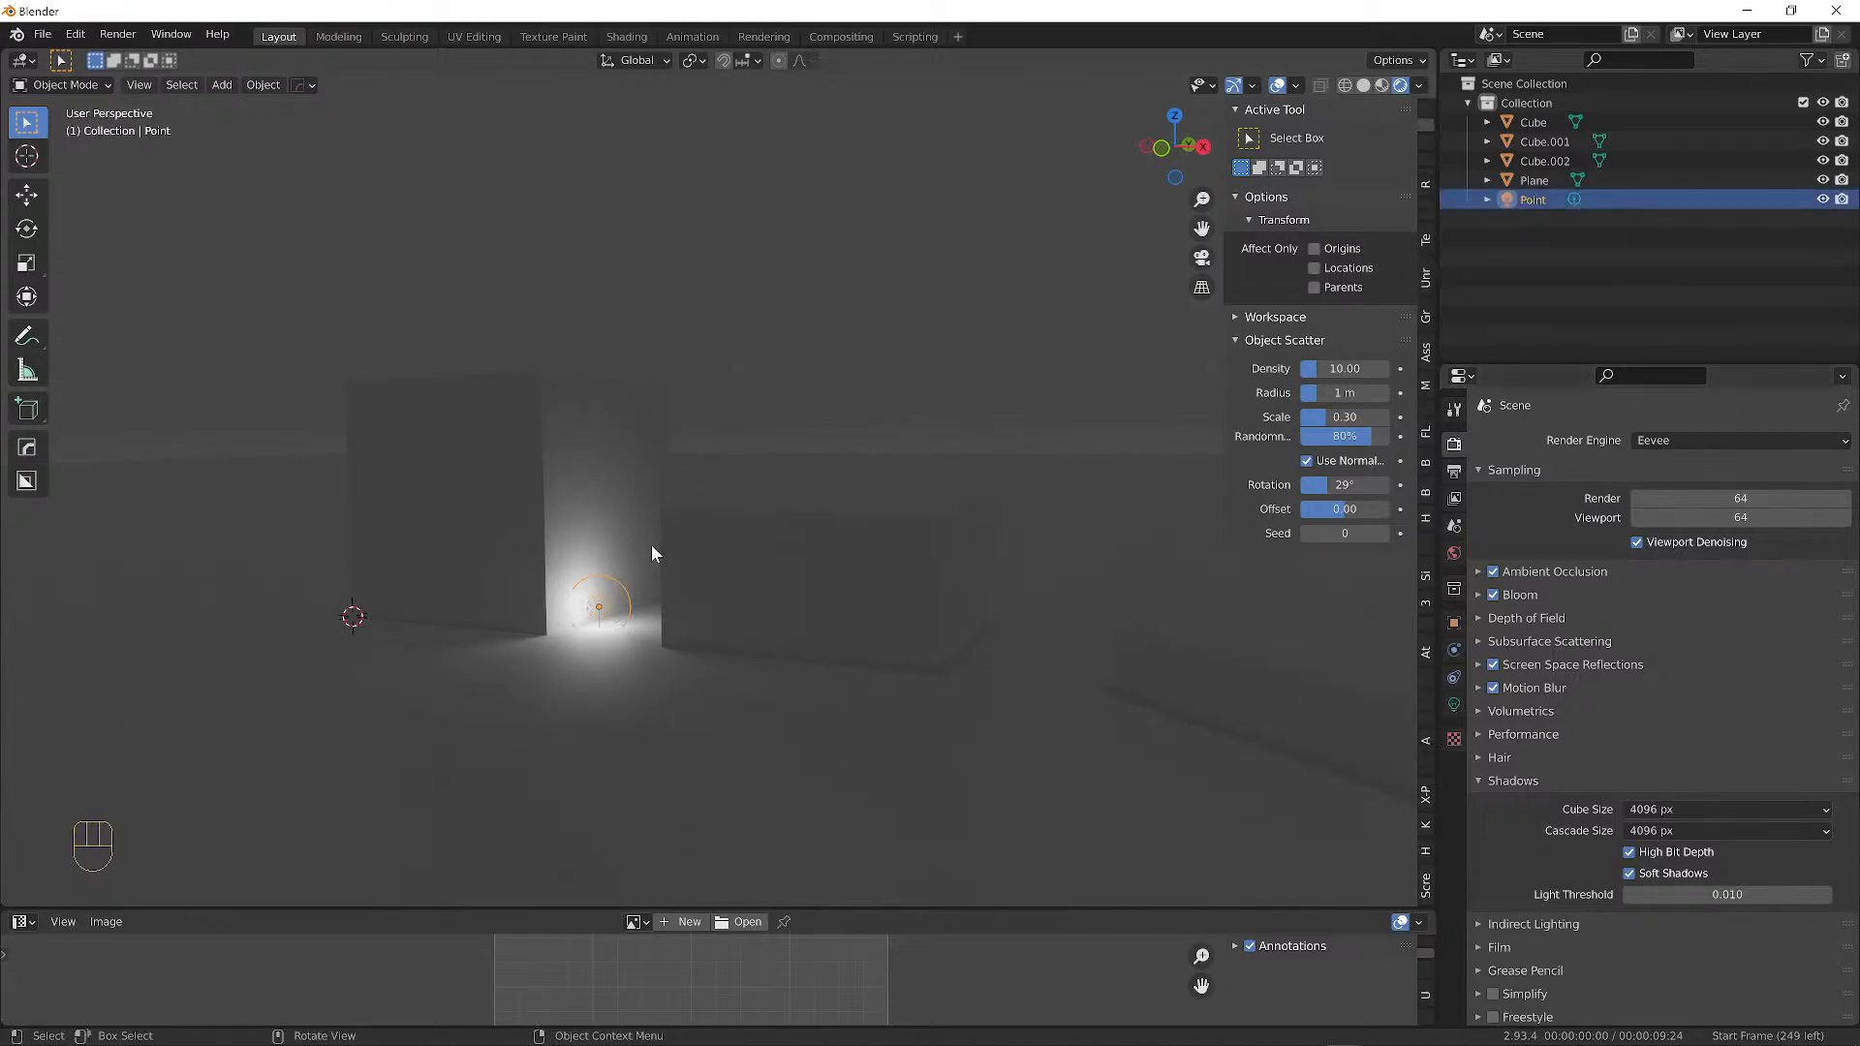
pyautogui.press('g')
pyautogui.click(774, 244)
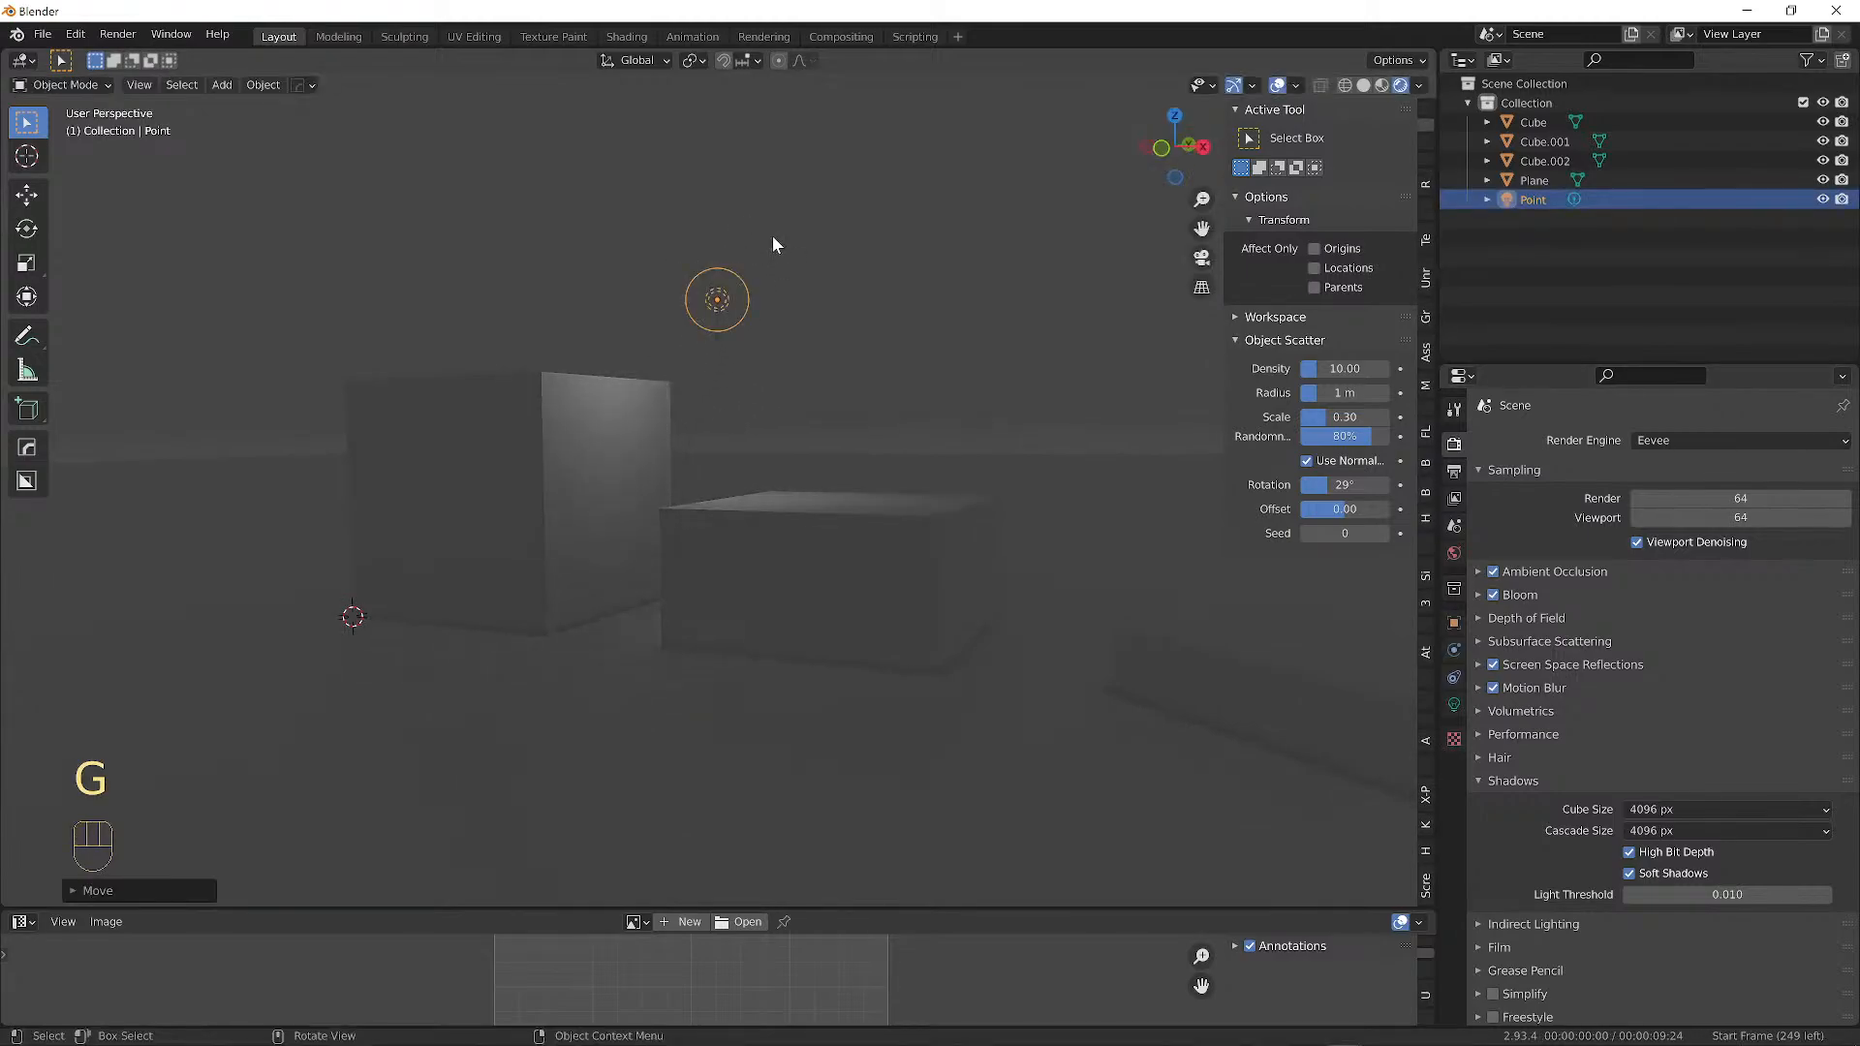
pyautogui.moveTo(773, 244); pyautogui.dragTo(743, 299, button='middle')
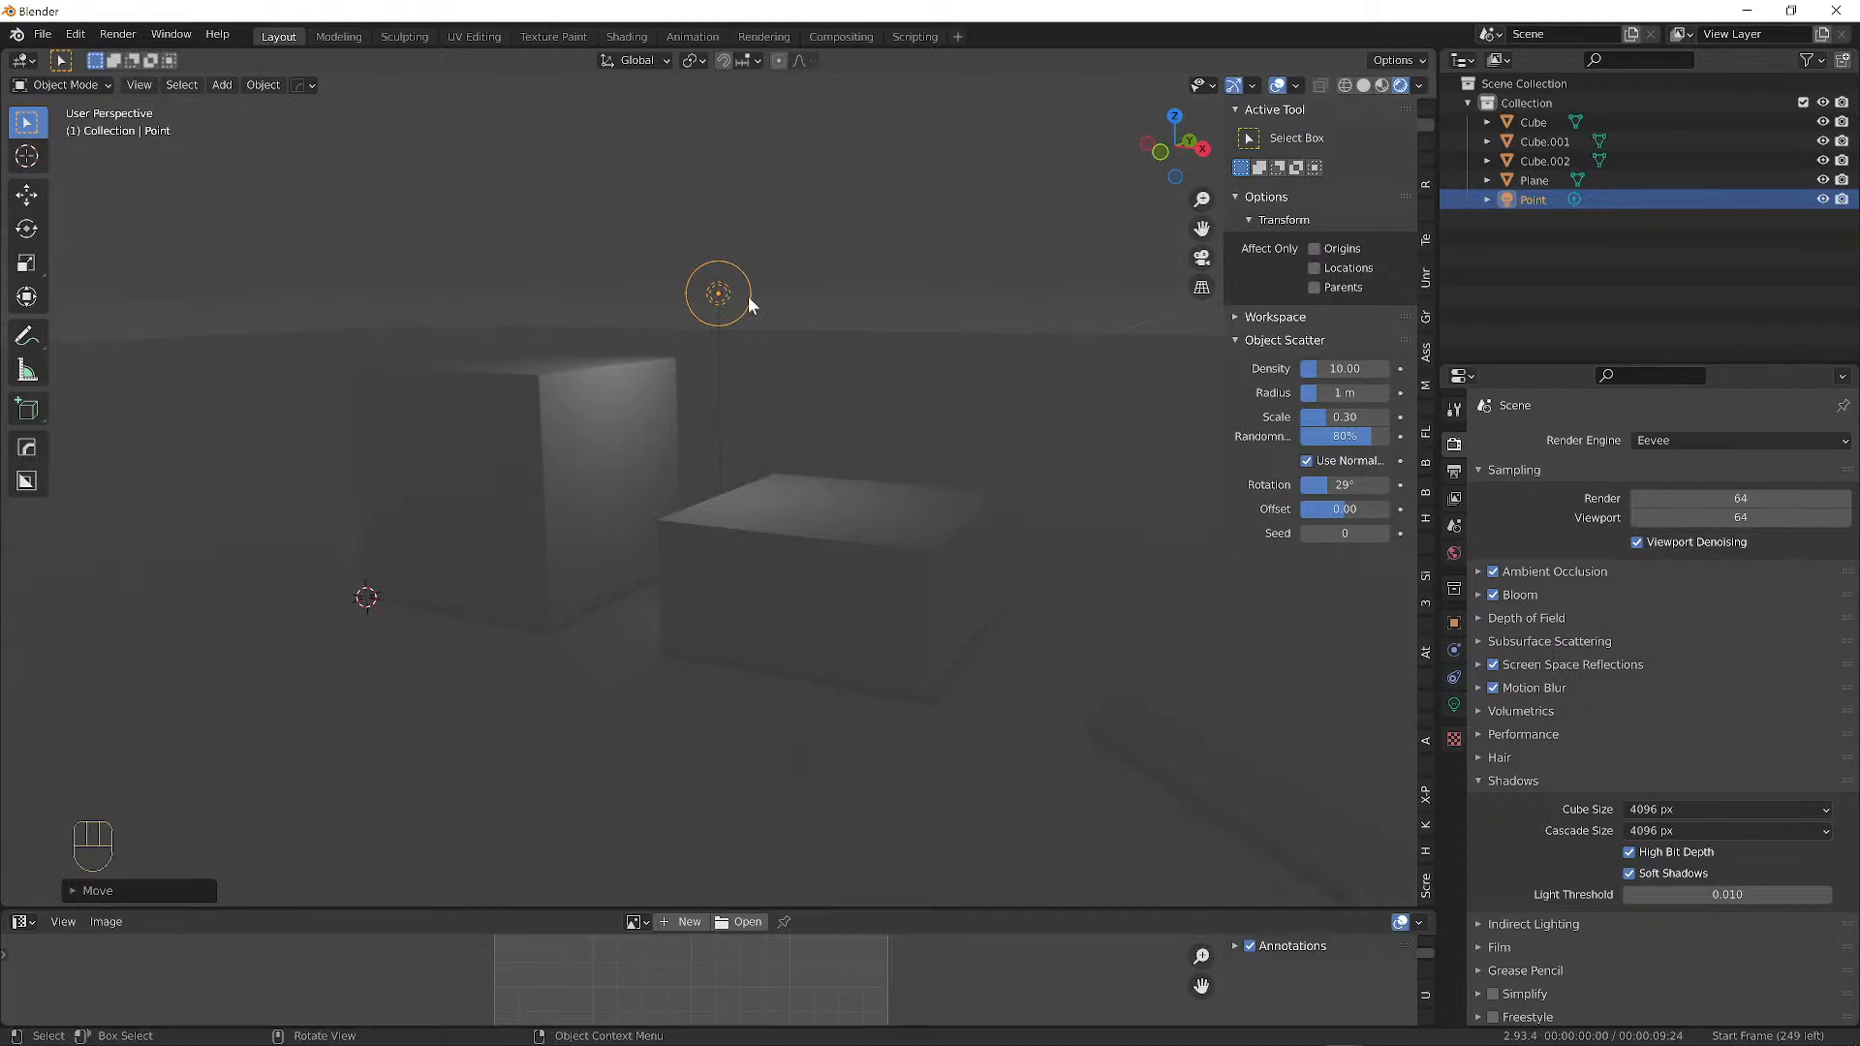
# Delete the point light and add a Spot light in its place.
pyautogui.press('x')
pyautogui.click(760, 294)
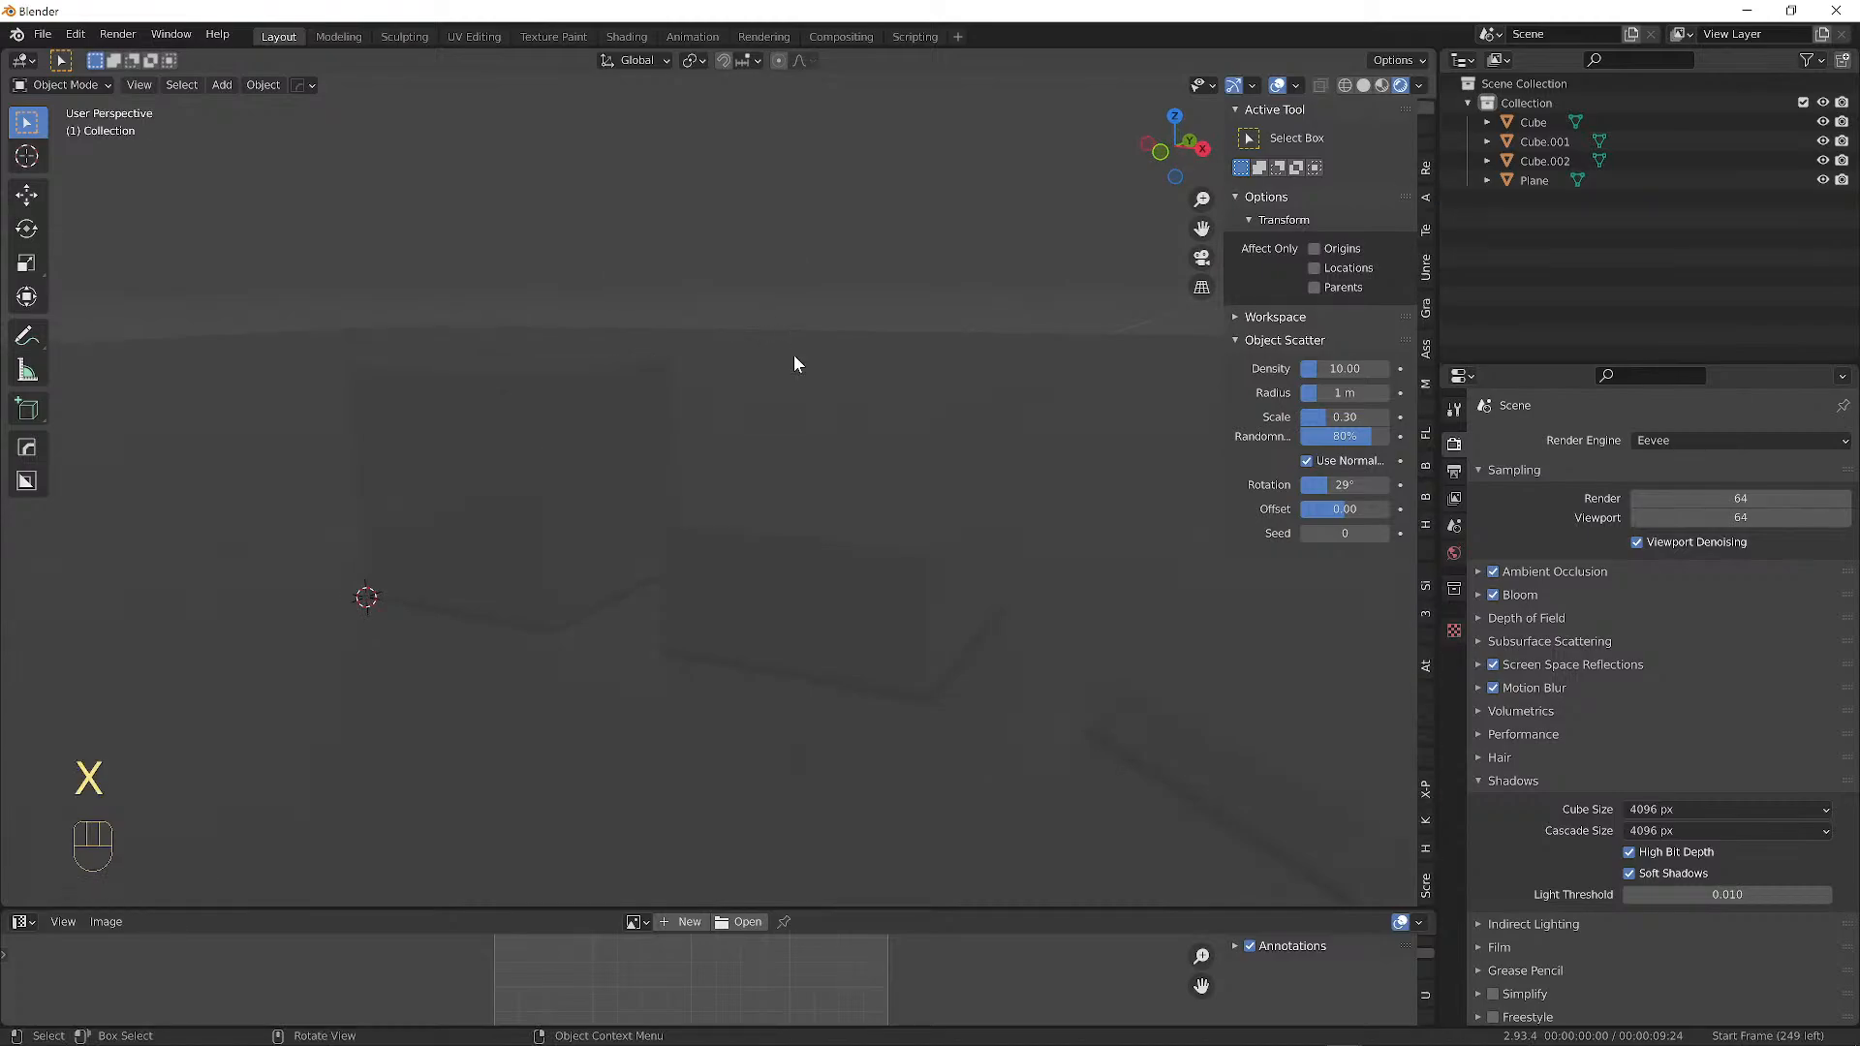
pyautogui.hotkey('shift', 'a')
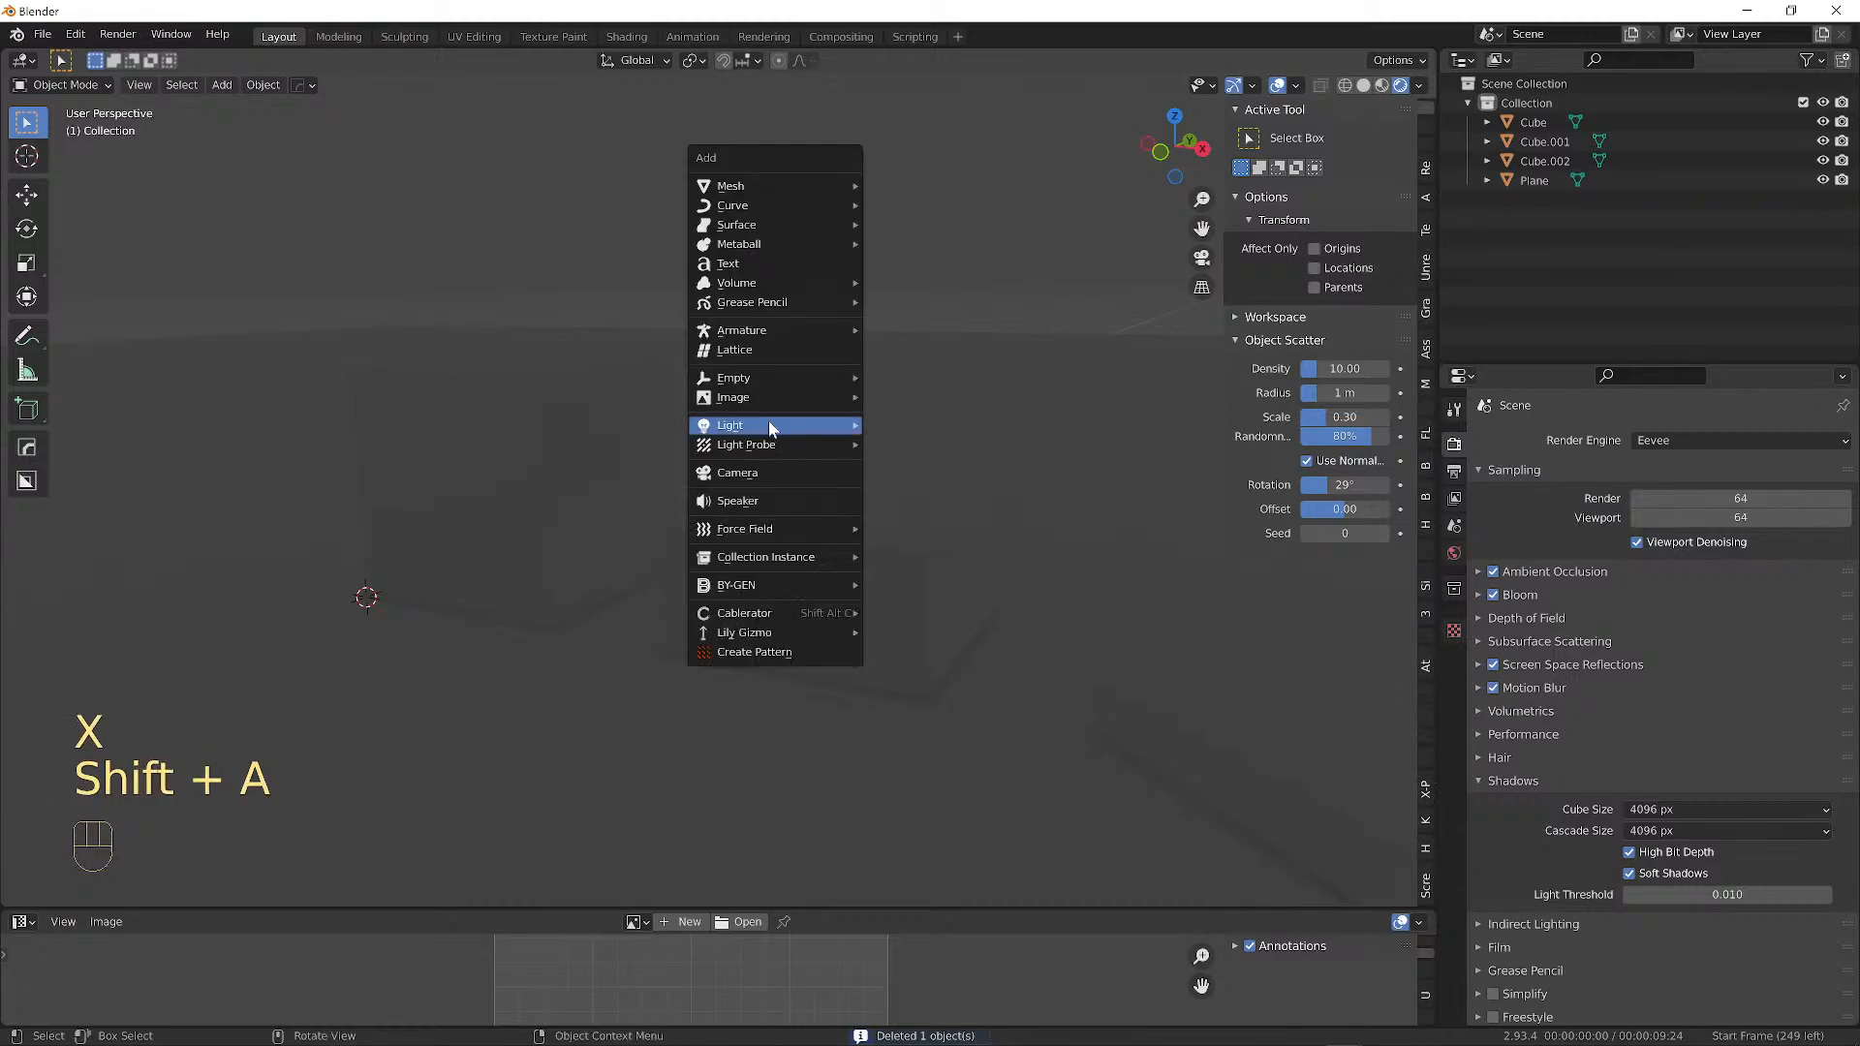
pyautogui.moveTo(769, 426)
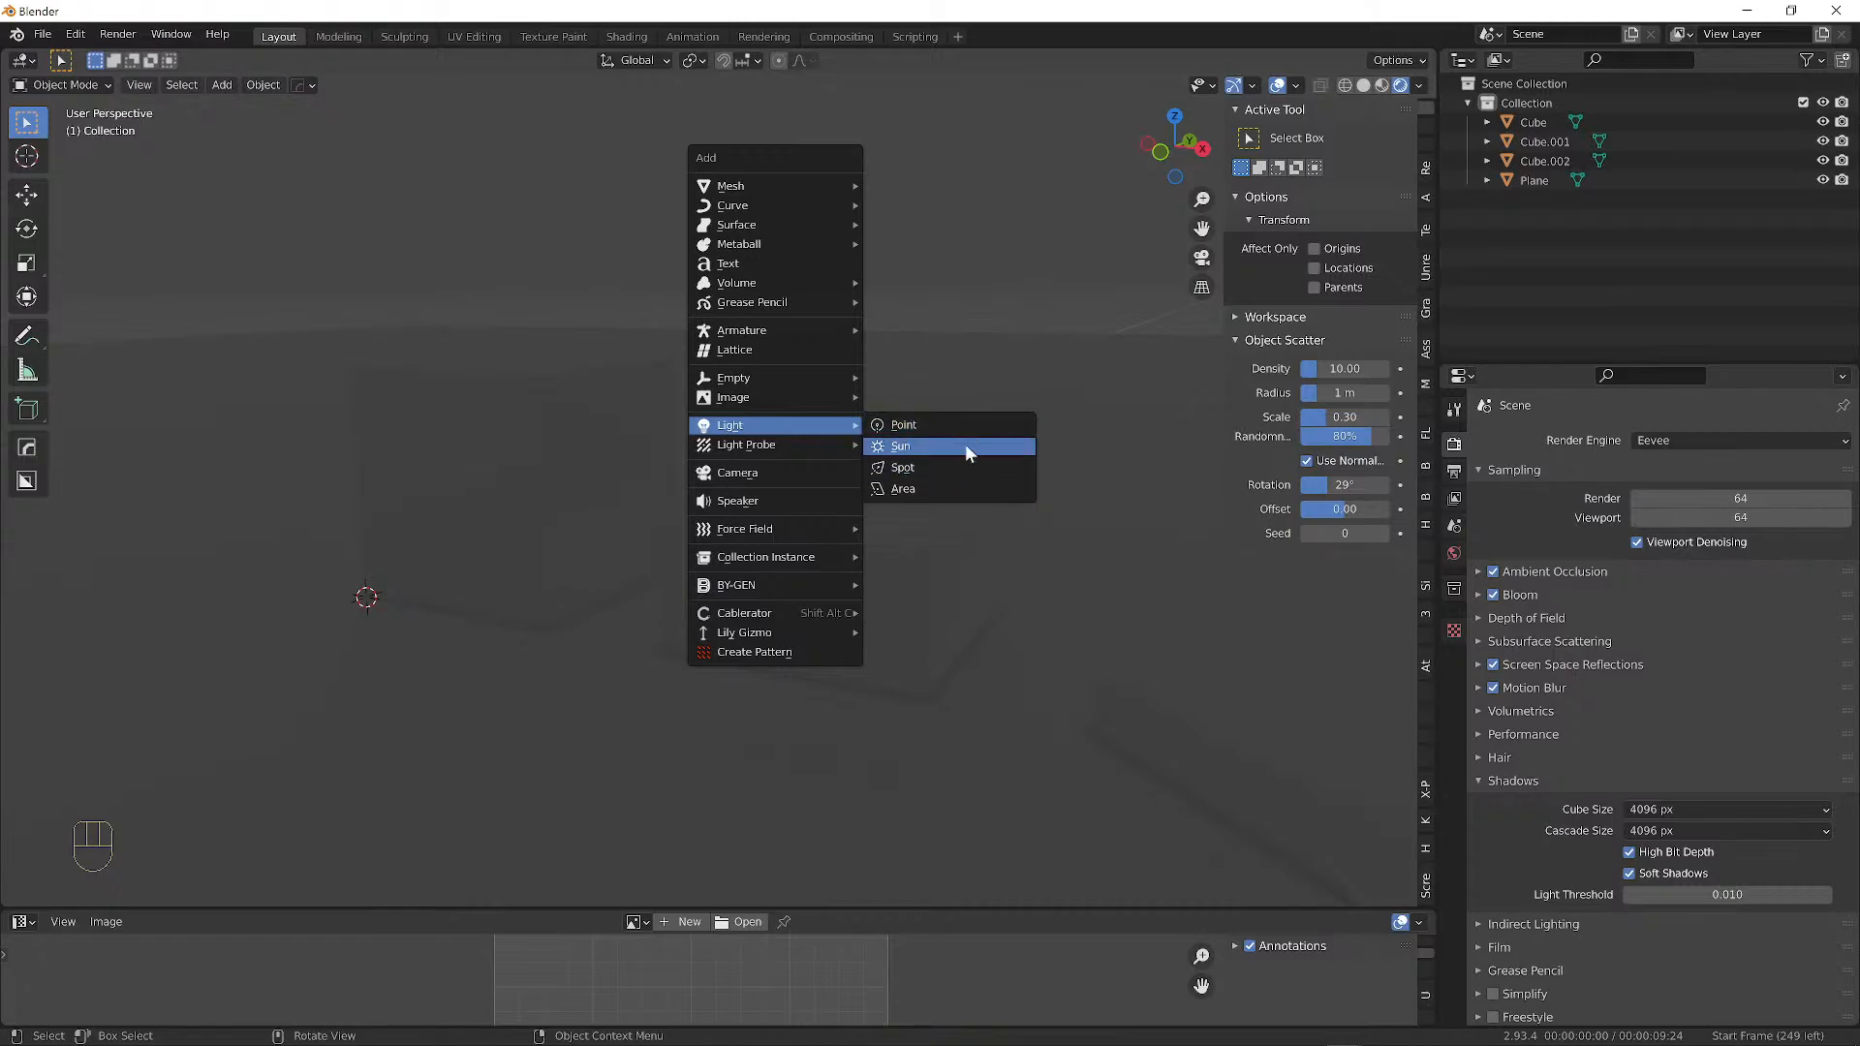
pyautogui.click(920, 468)
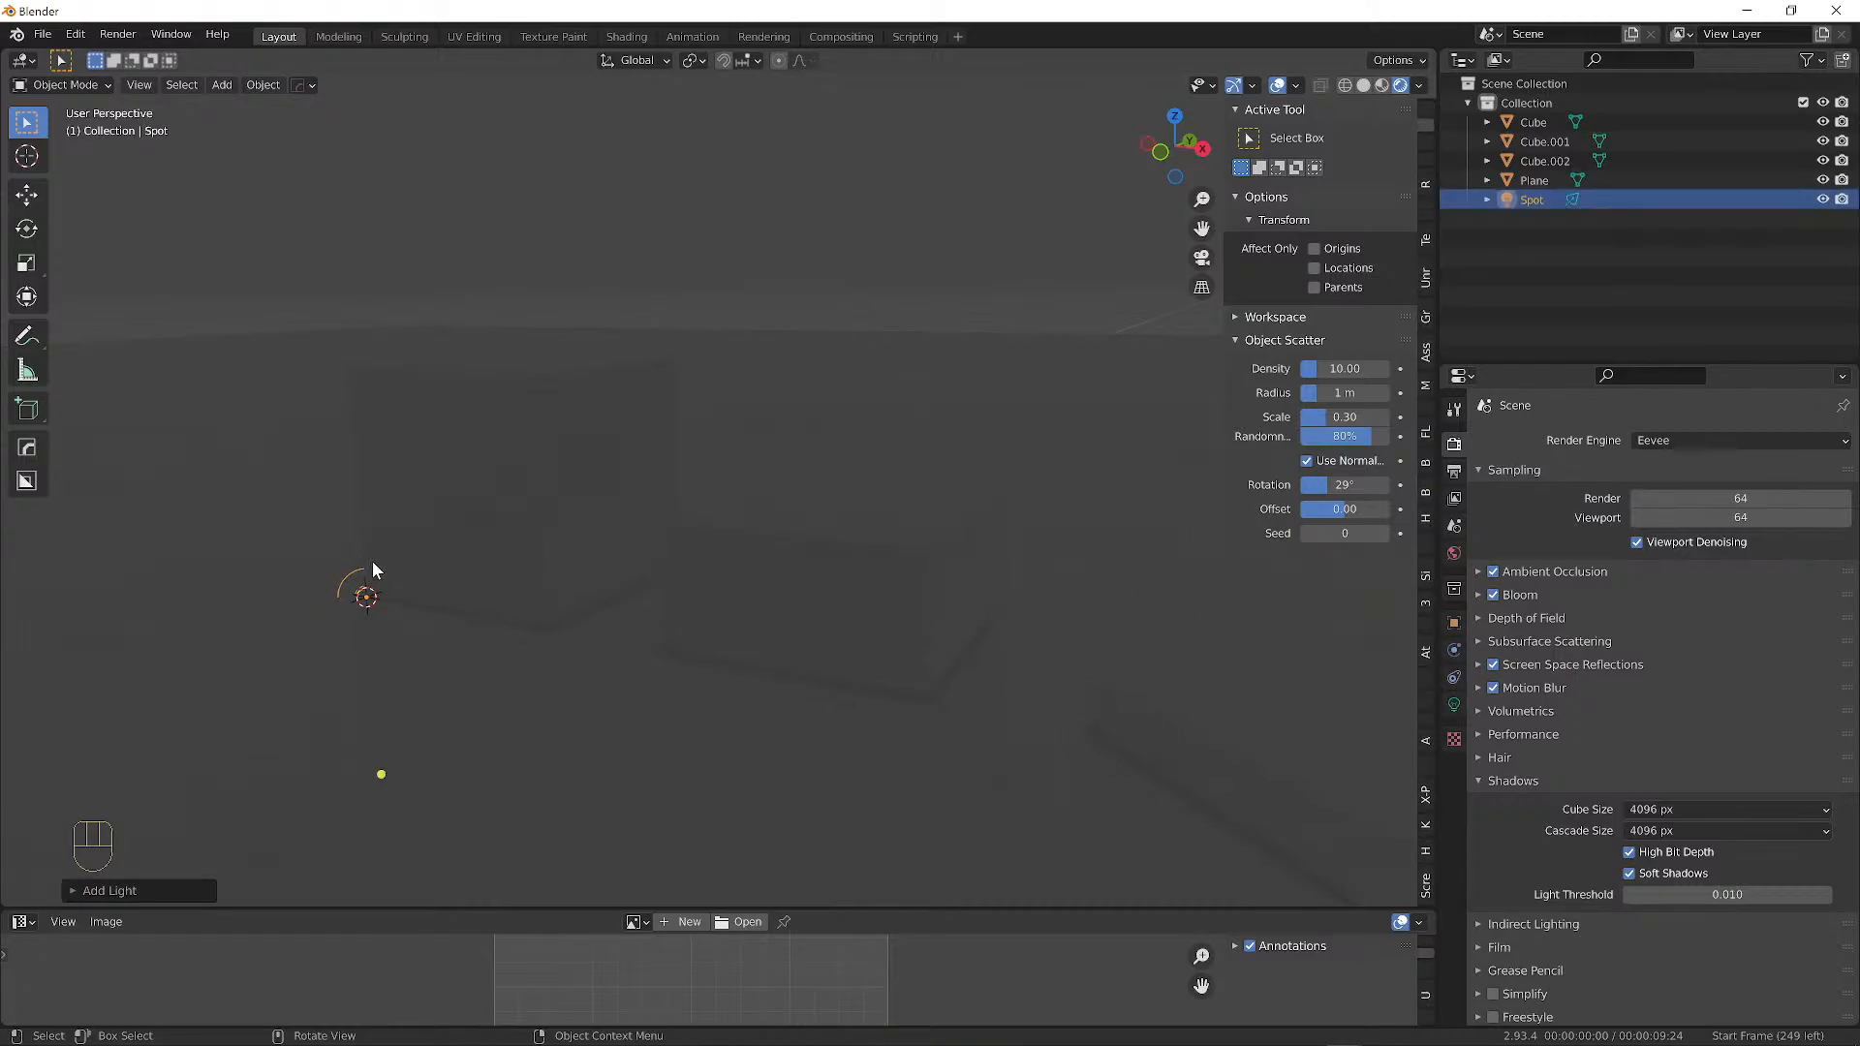
# Move the spot light up to sit high above the blocks.
pyautogui.press('g')
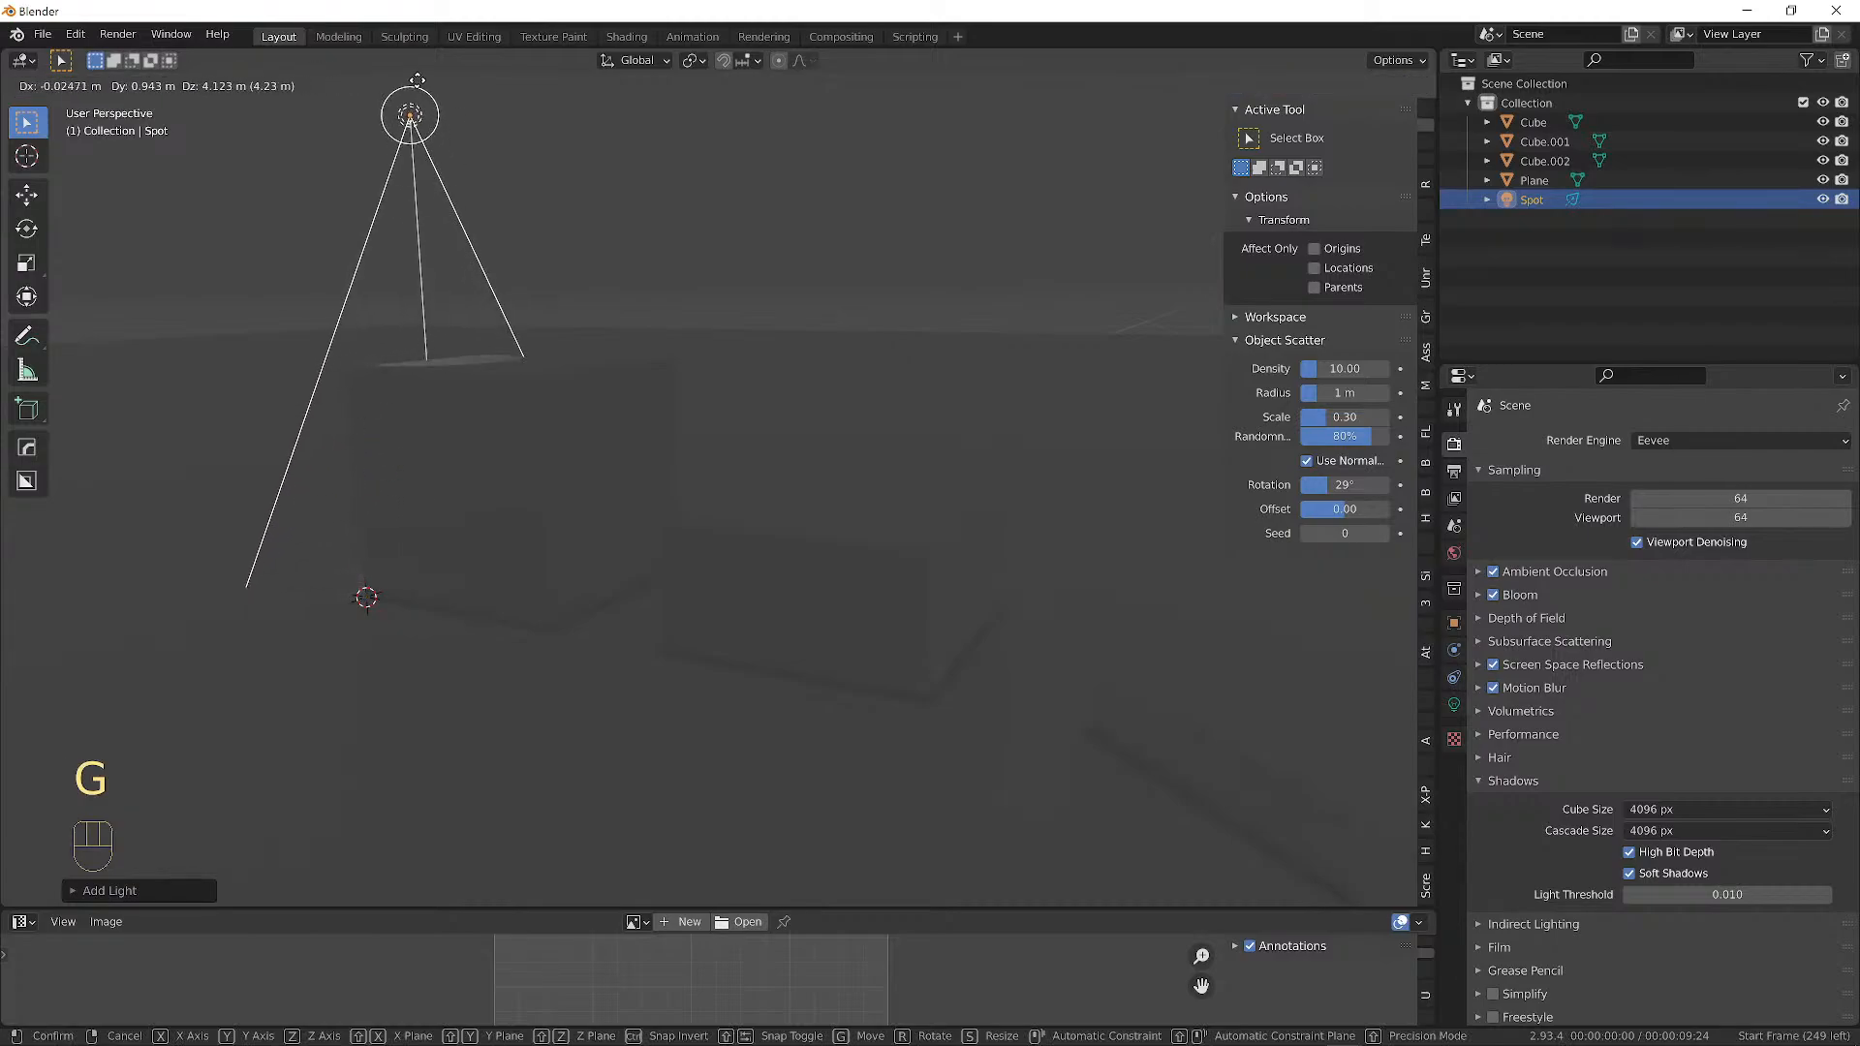
pyautogui.click(416, 81)
pyautogui.moveTo(581, 189); pyautogui.dragTo(660, 219, button='middle')
pyautogui.press('g')
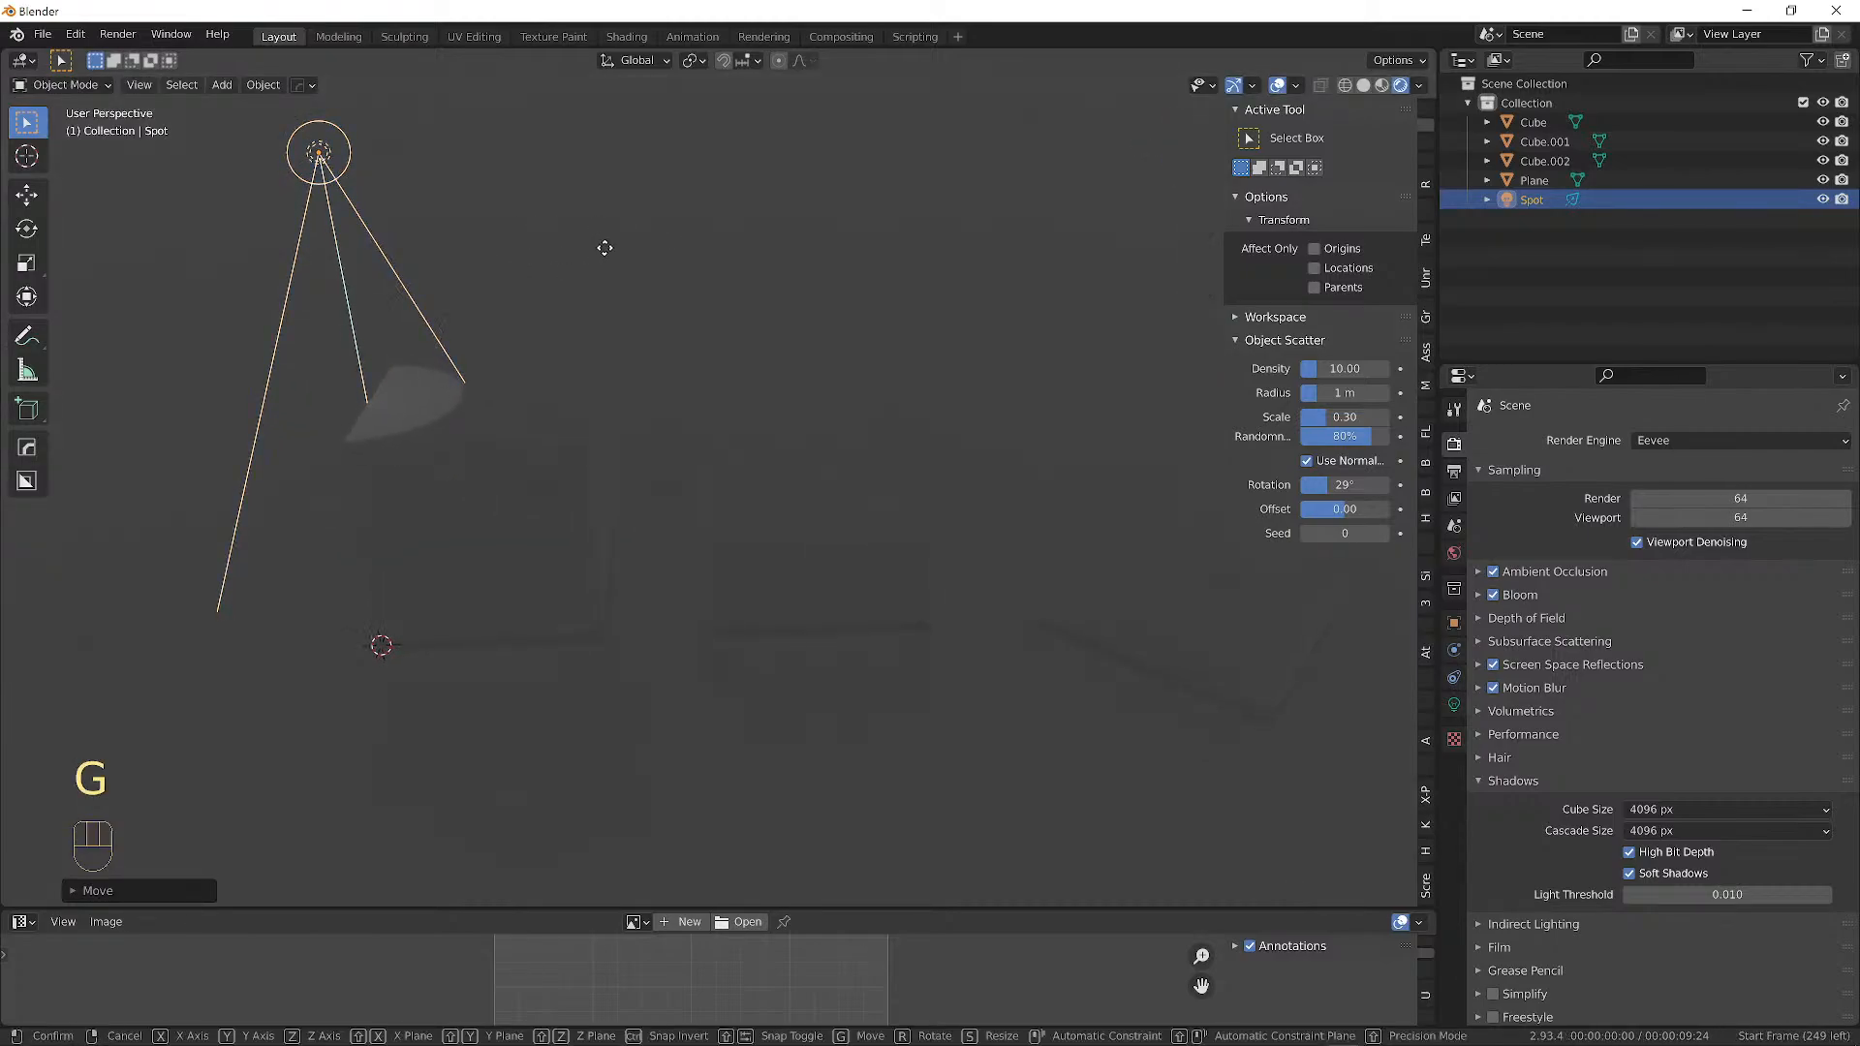
pyautogui.click(1010, 337)
pyautogui.moveTo(1013, 340)
pyautogui.mouseDown(button='middle')
pyautogui.moveTo(1055, 382)
pyautogui.moveTo(905, 357)
pyautogui.moveTo(885, 333)
pyautogui.moveTo(1049, 339)
pyautogui.mouseUp(button='middle')
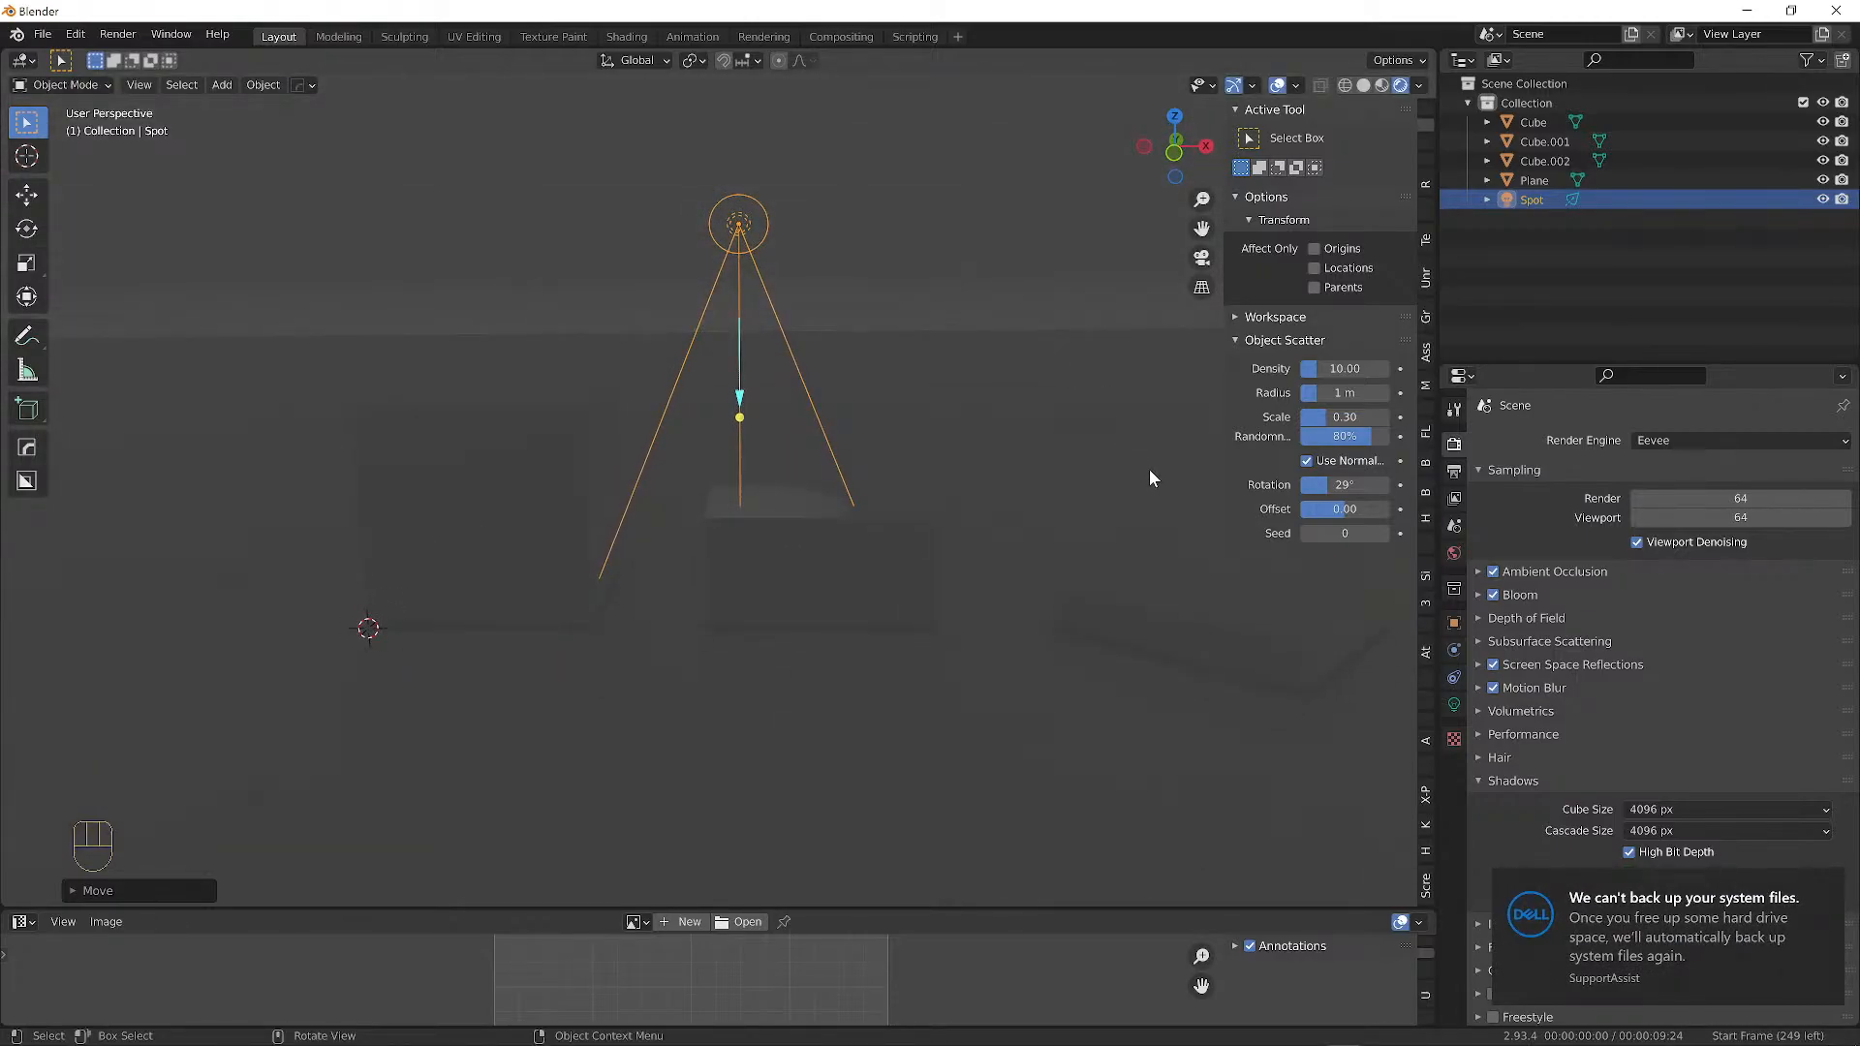
# Rotate the spot light so its cone aims down at the blocks.
pyautogui.press('r')
pyautogui.click(916, 562)
pyautogui.moveTo(917, 562); pyautogui.dragTo(718, 360, button='middle')
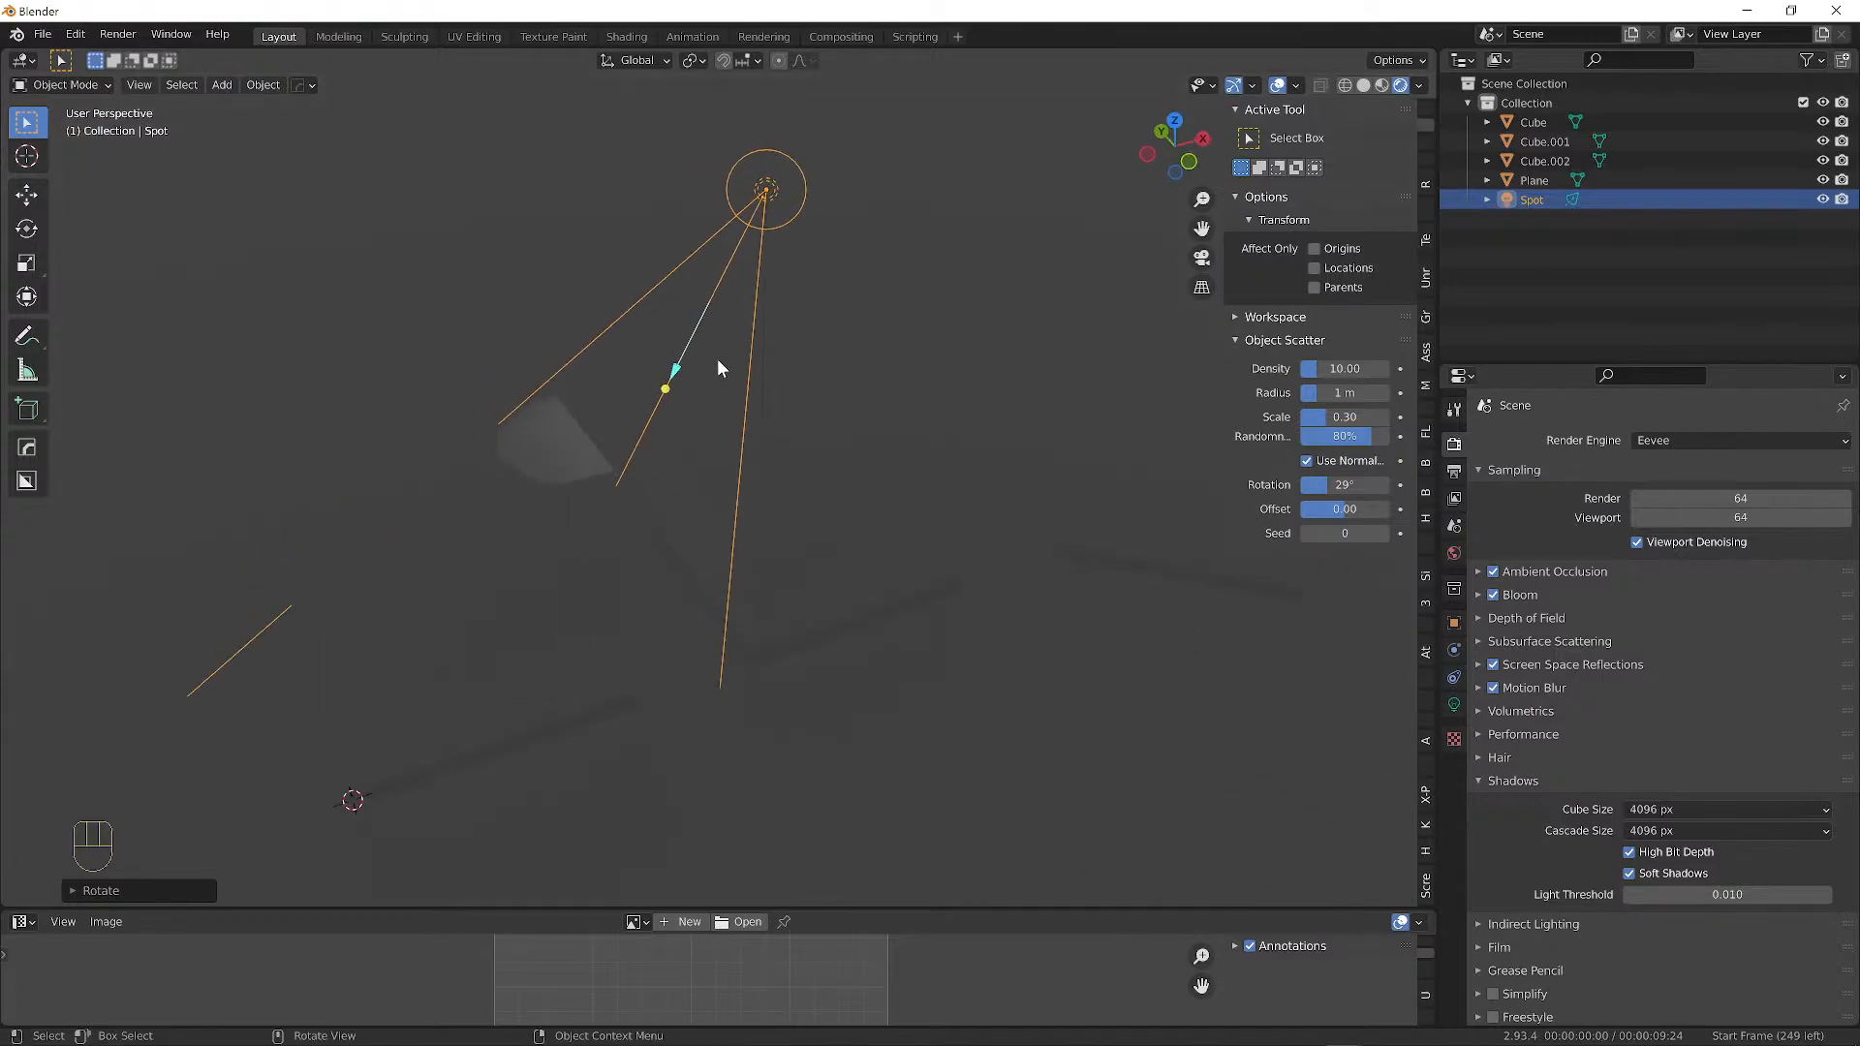
pyautogui.scroll(3, 491, 428)
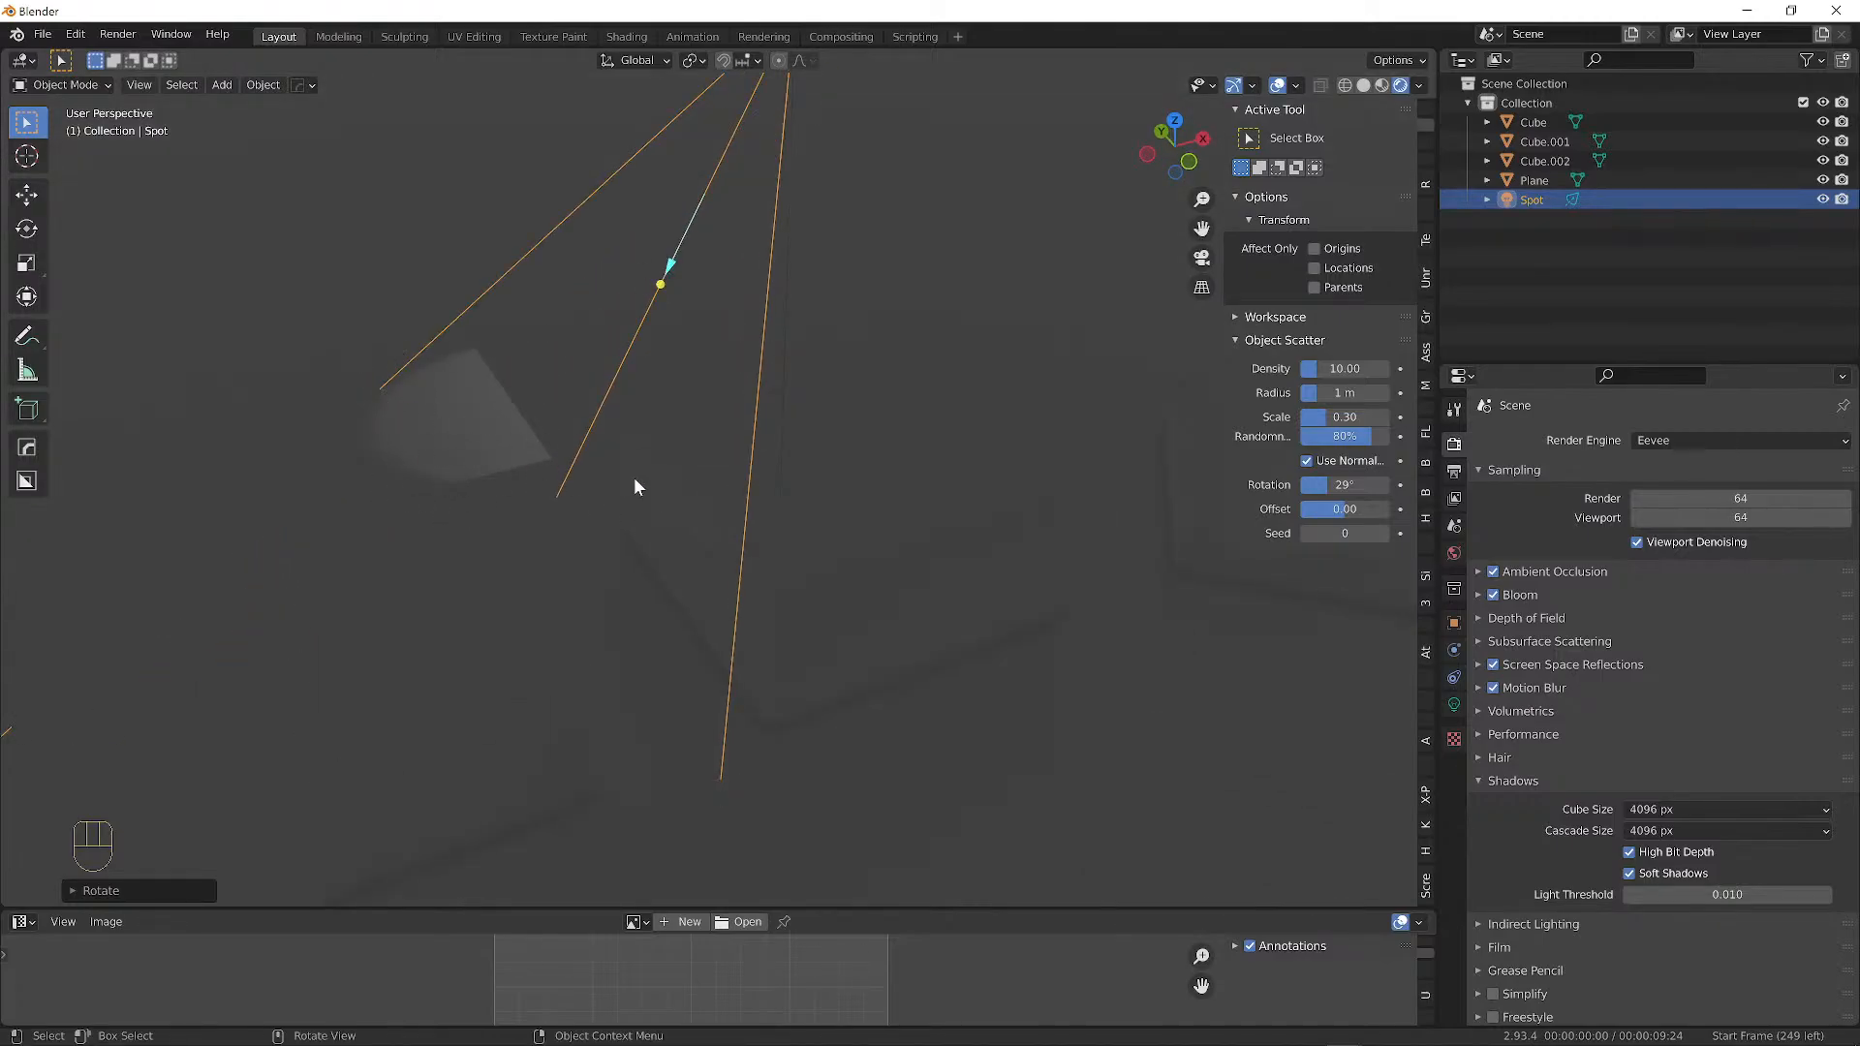
pyautogui.moveTo(635, 484); pyautogui.dragTo(457, 453, button='middle')
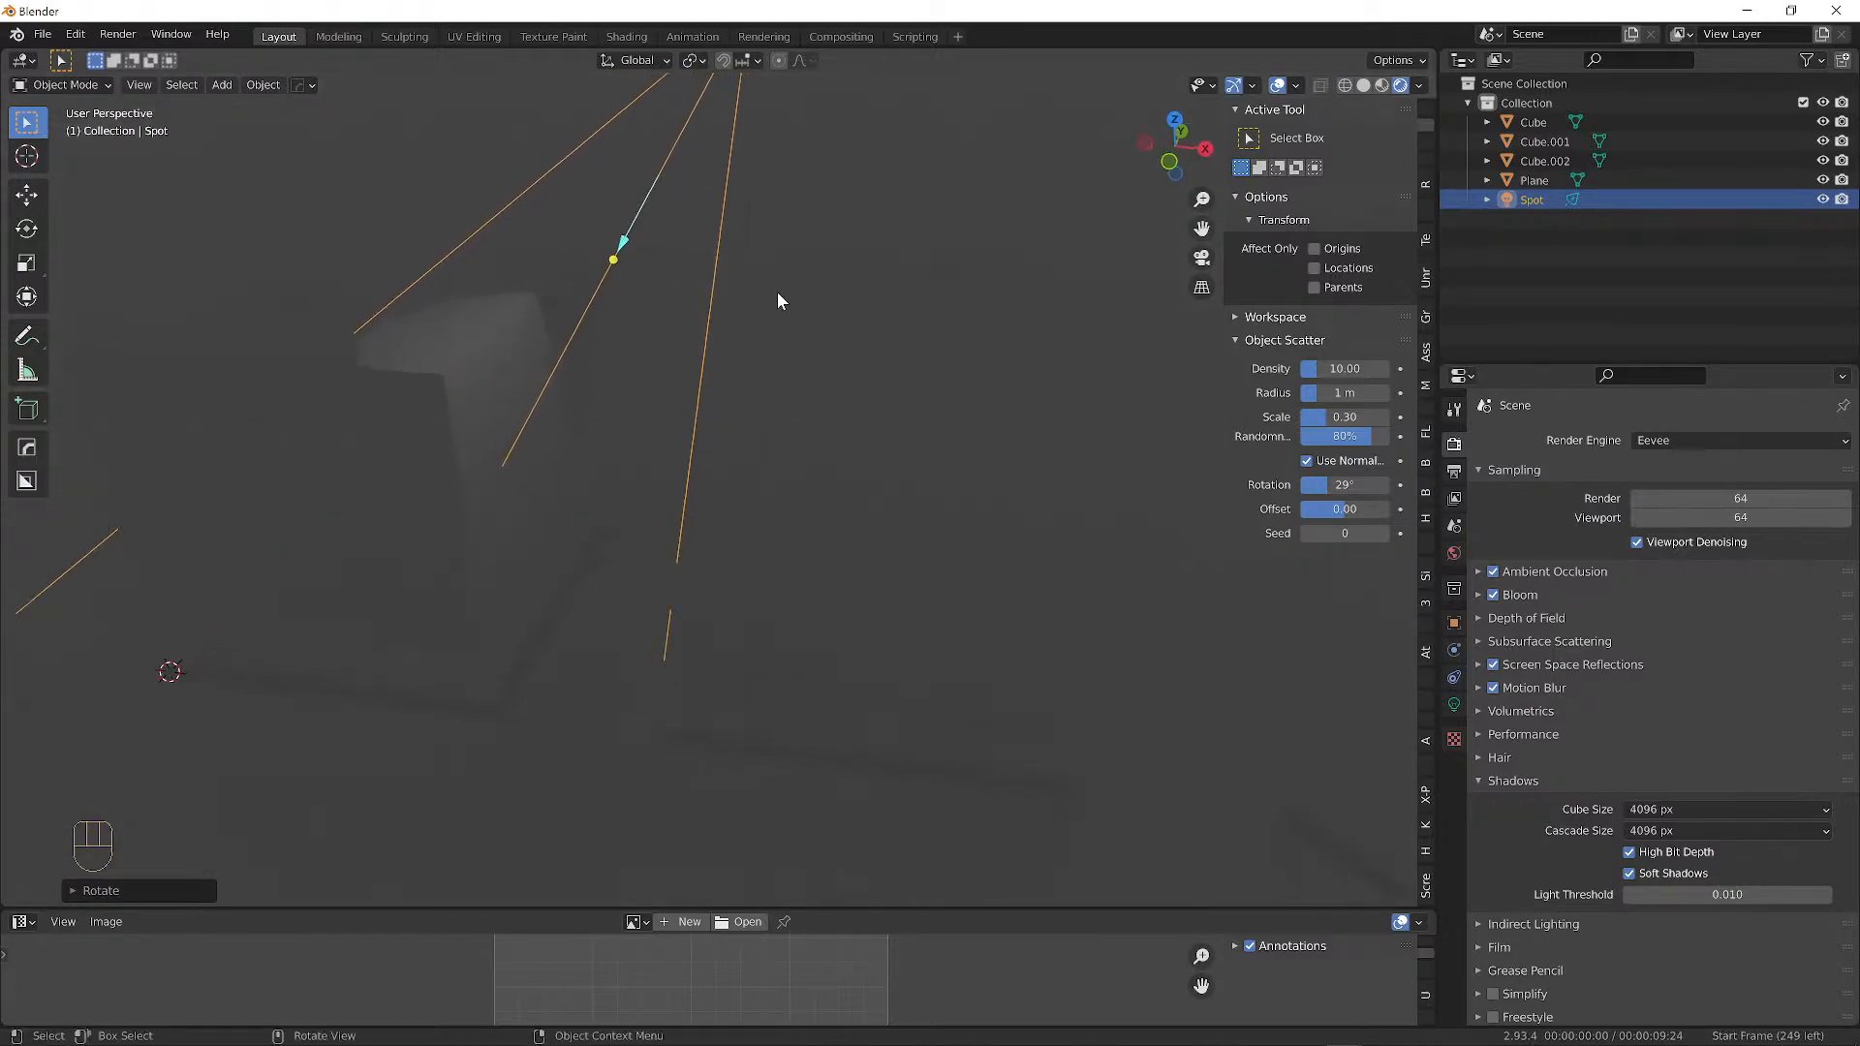
pyautogui.scroll(-5, 507, 237)
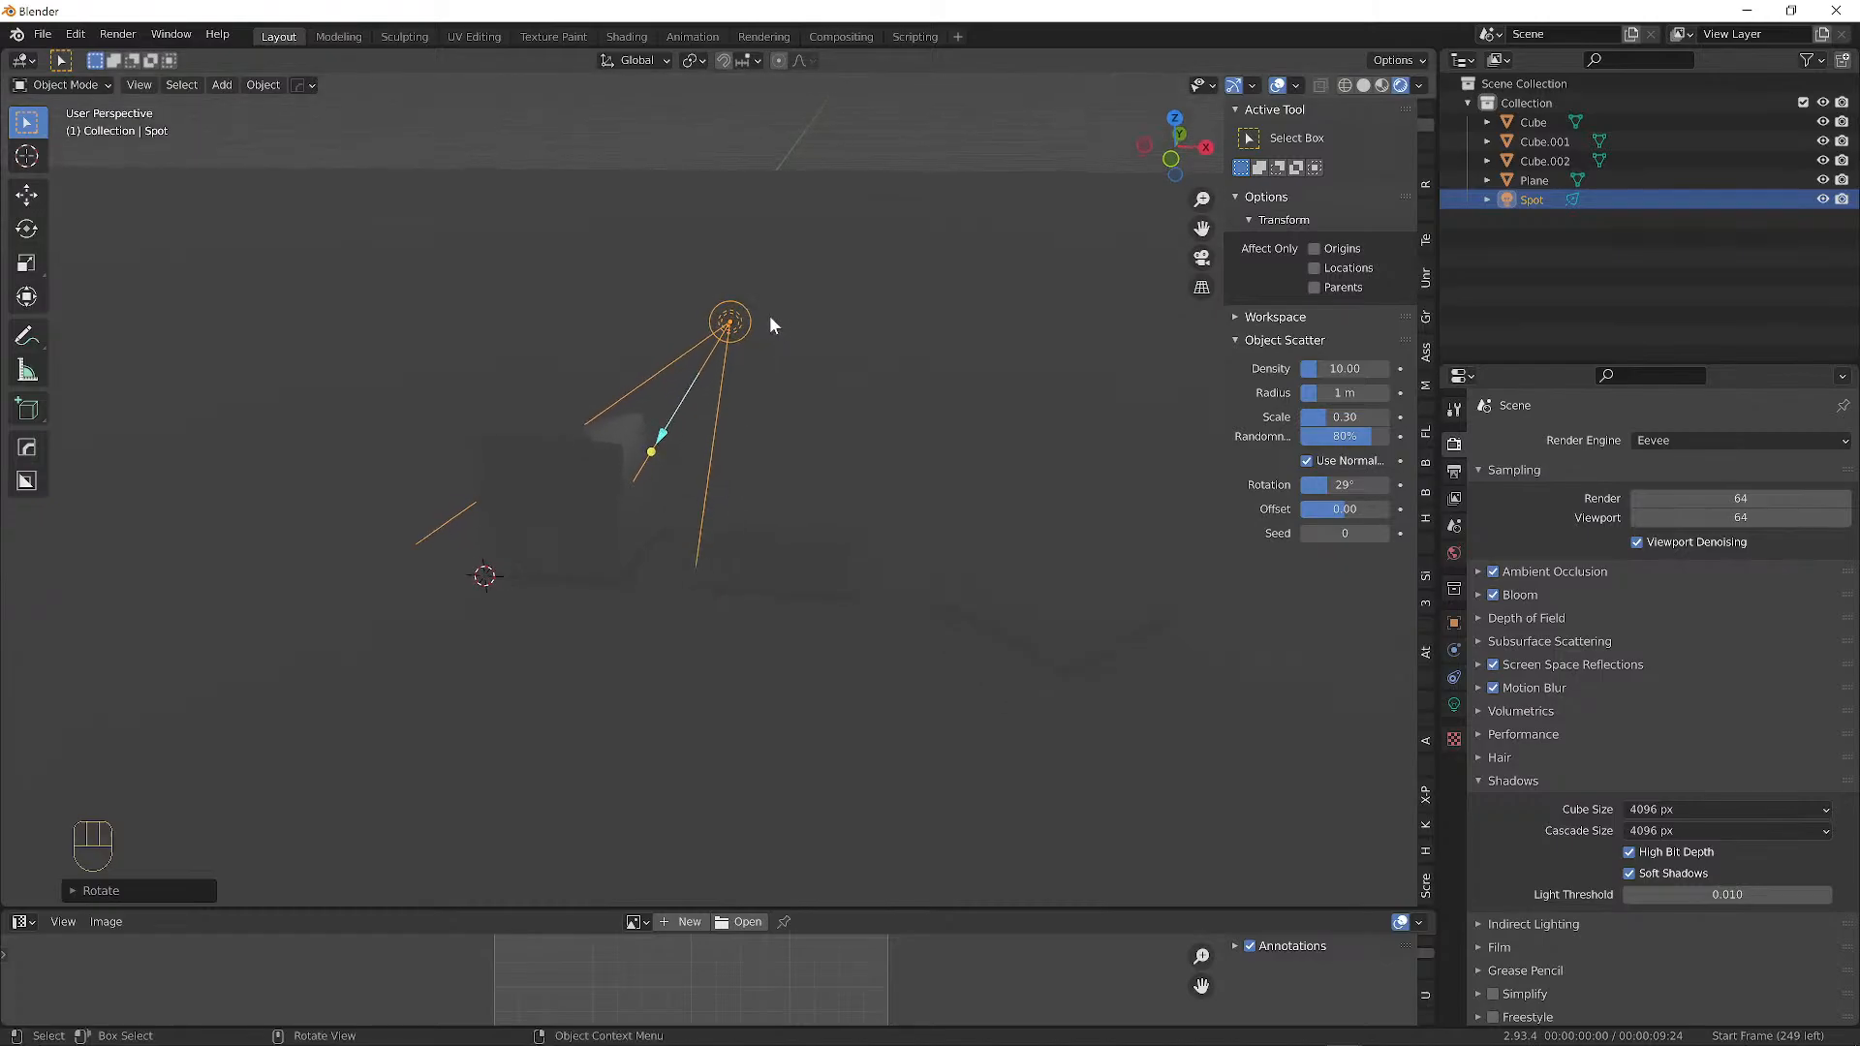
pyautogui.scroll(2, 769, 316)
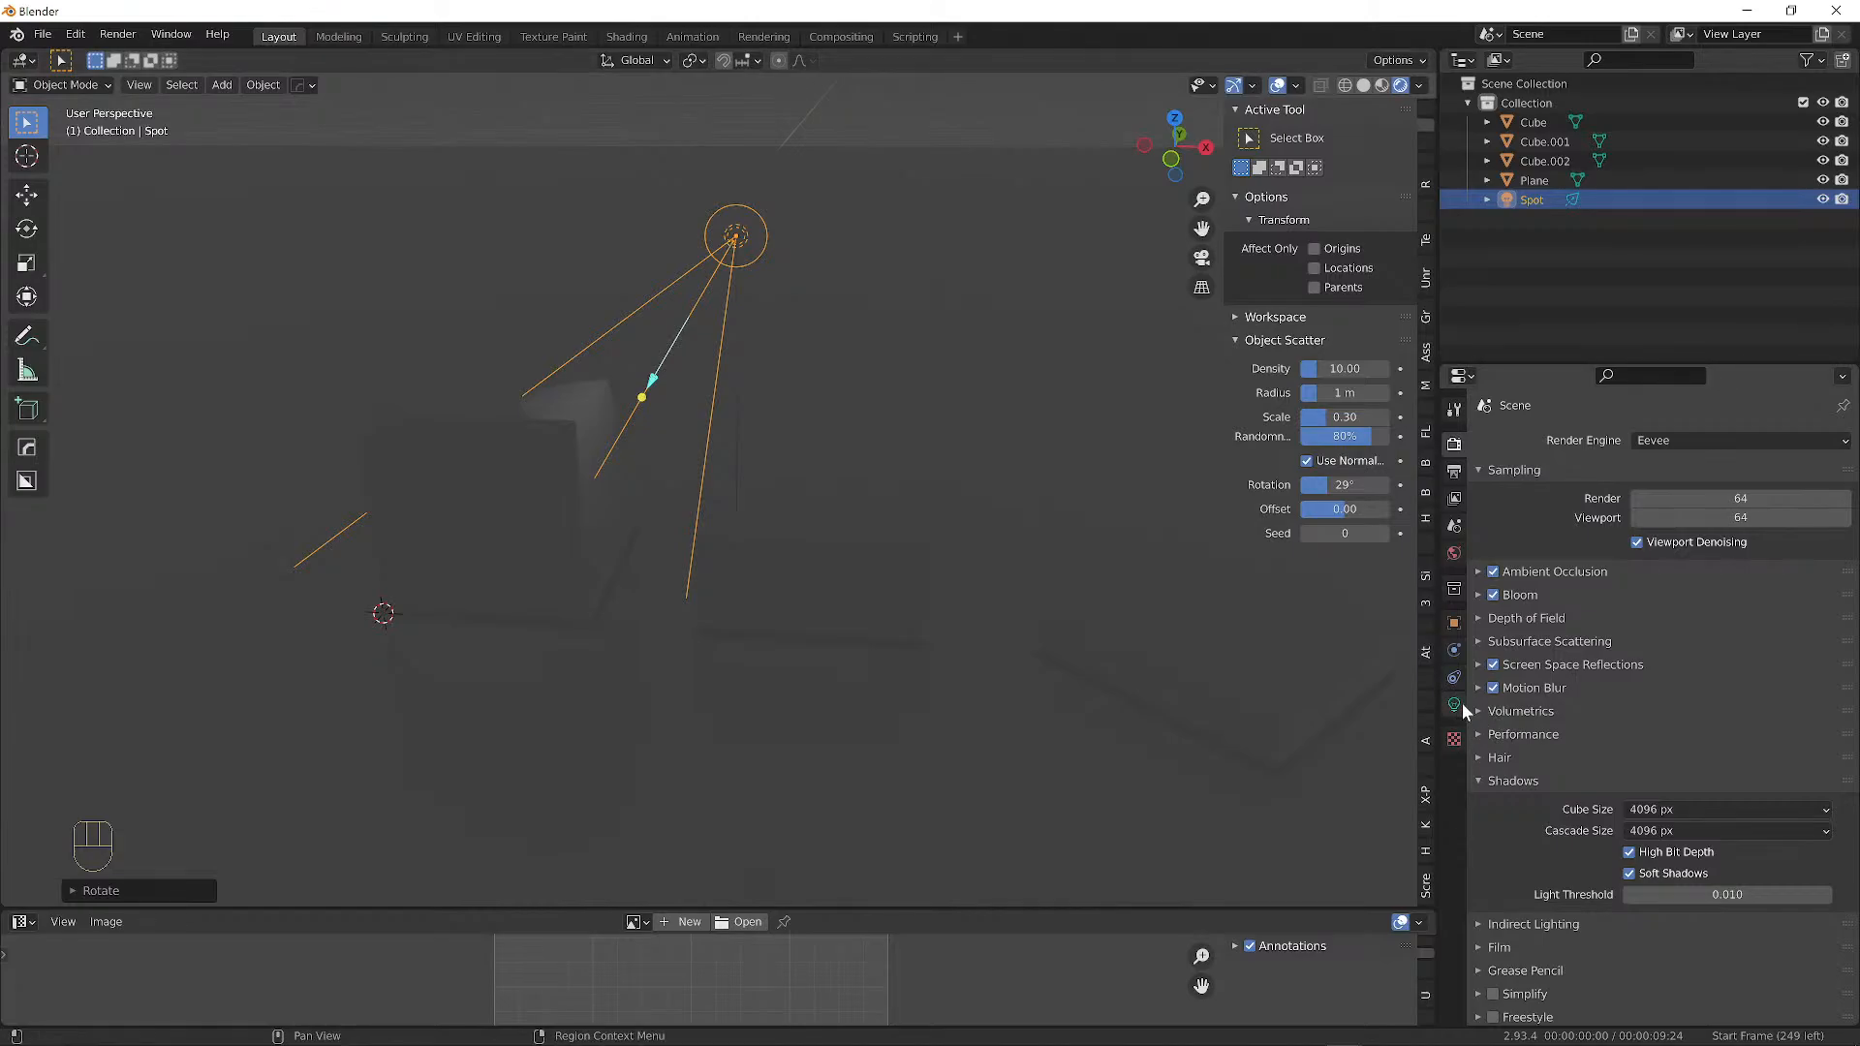
# Select the tall left cube, then the spot light, and view its transform values.
pyautogui.click(514, 446)
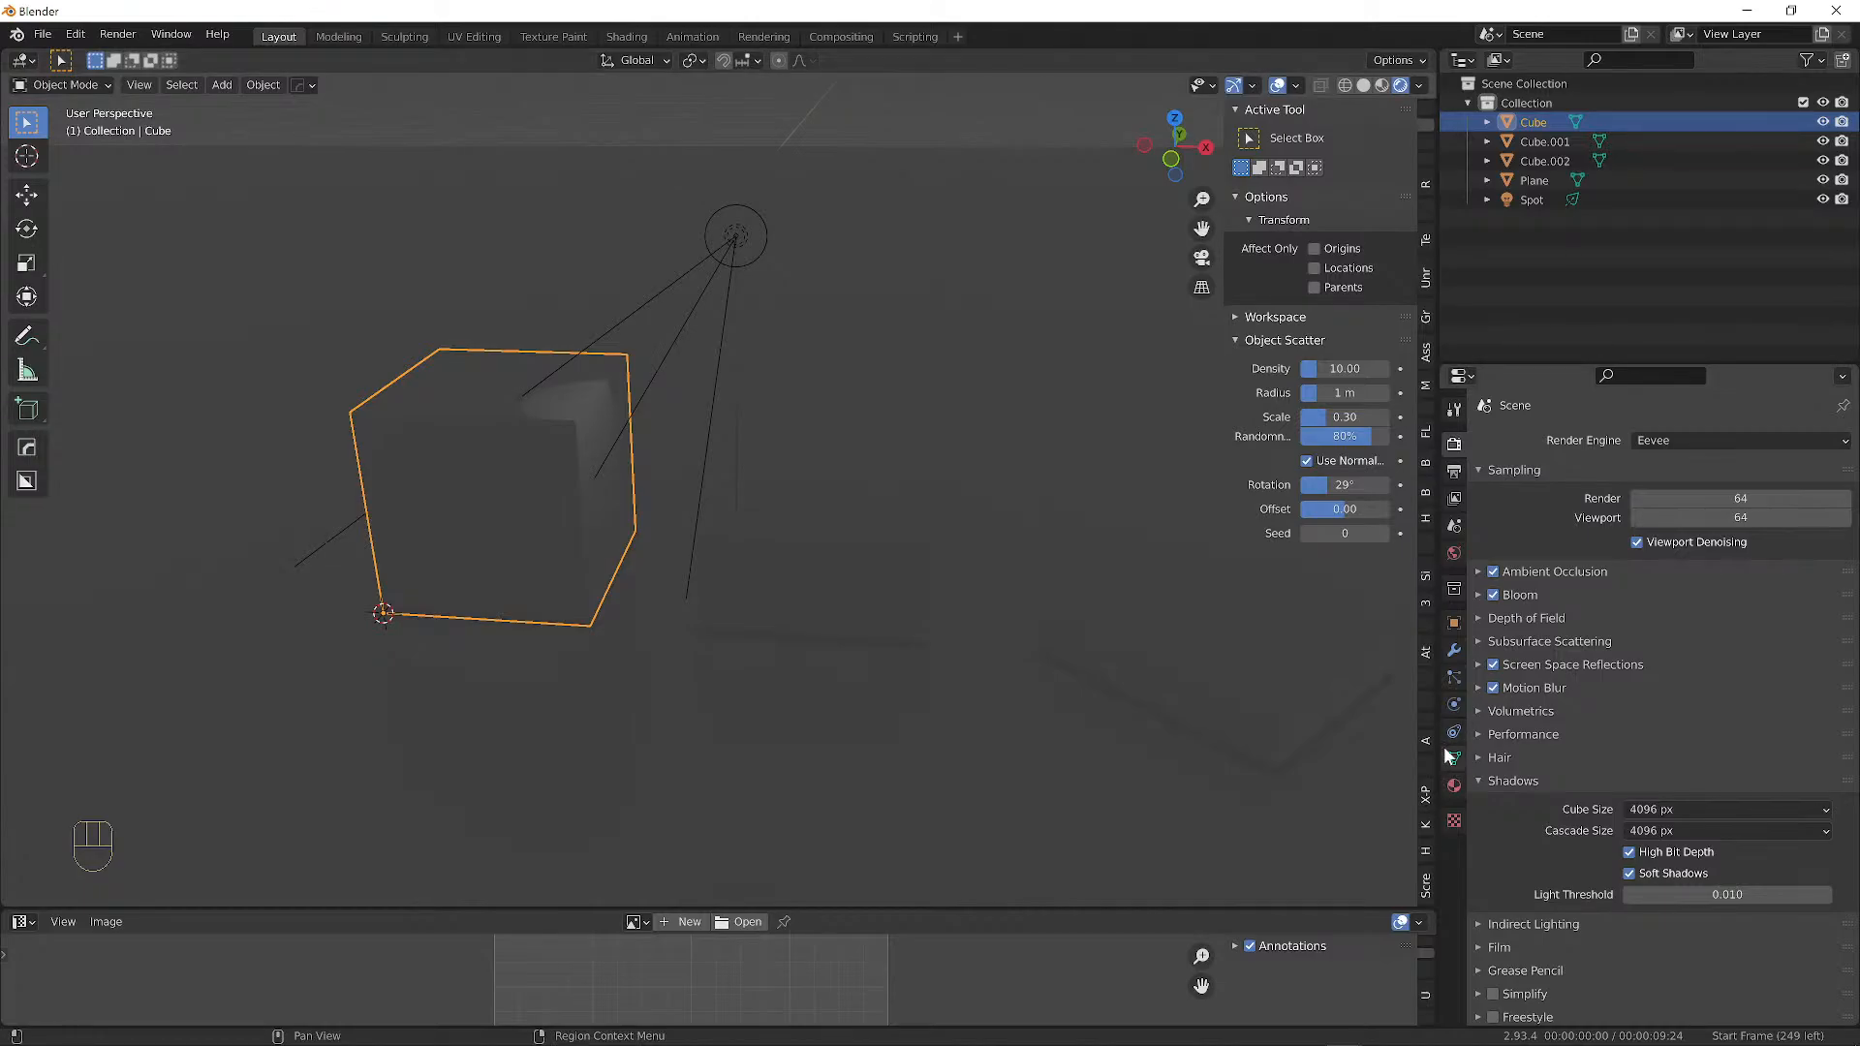
pyautogui.click(843, 526)
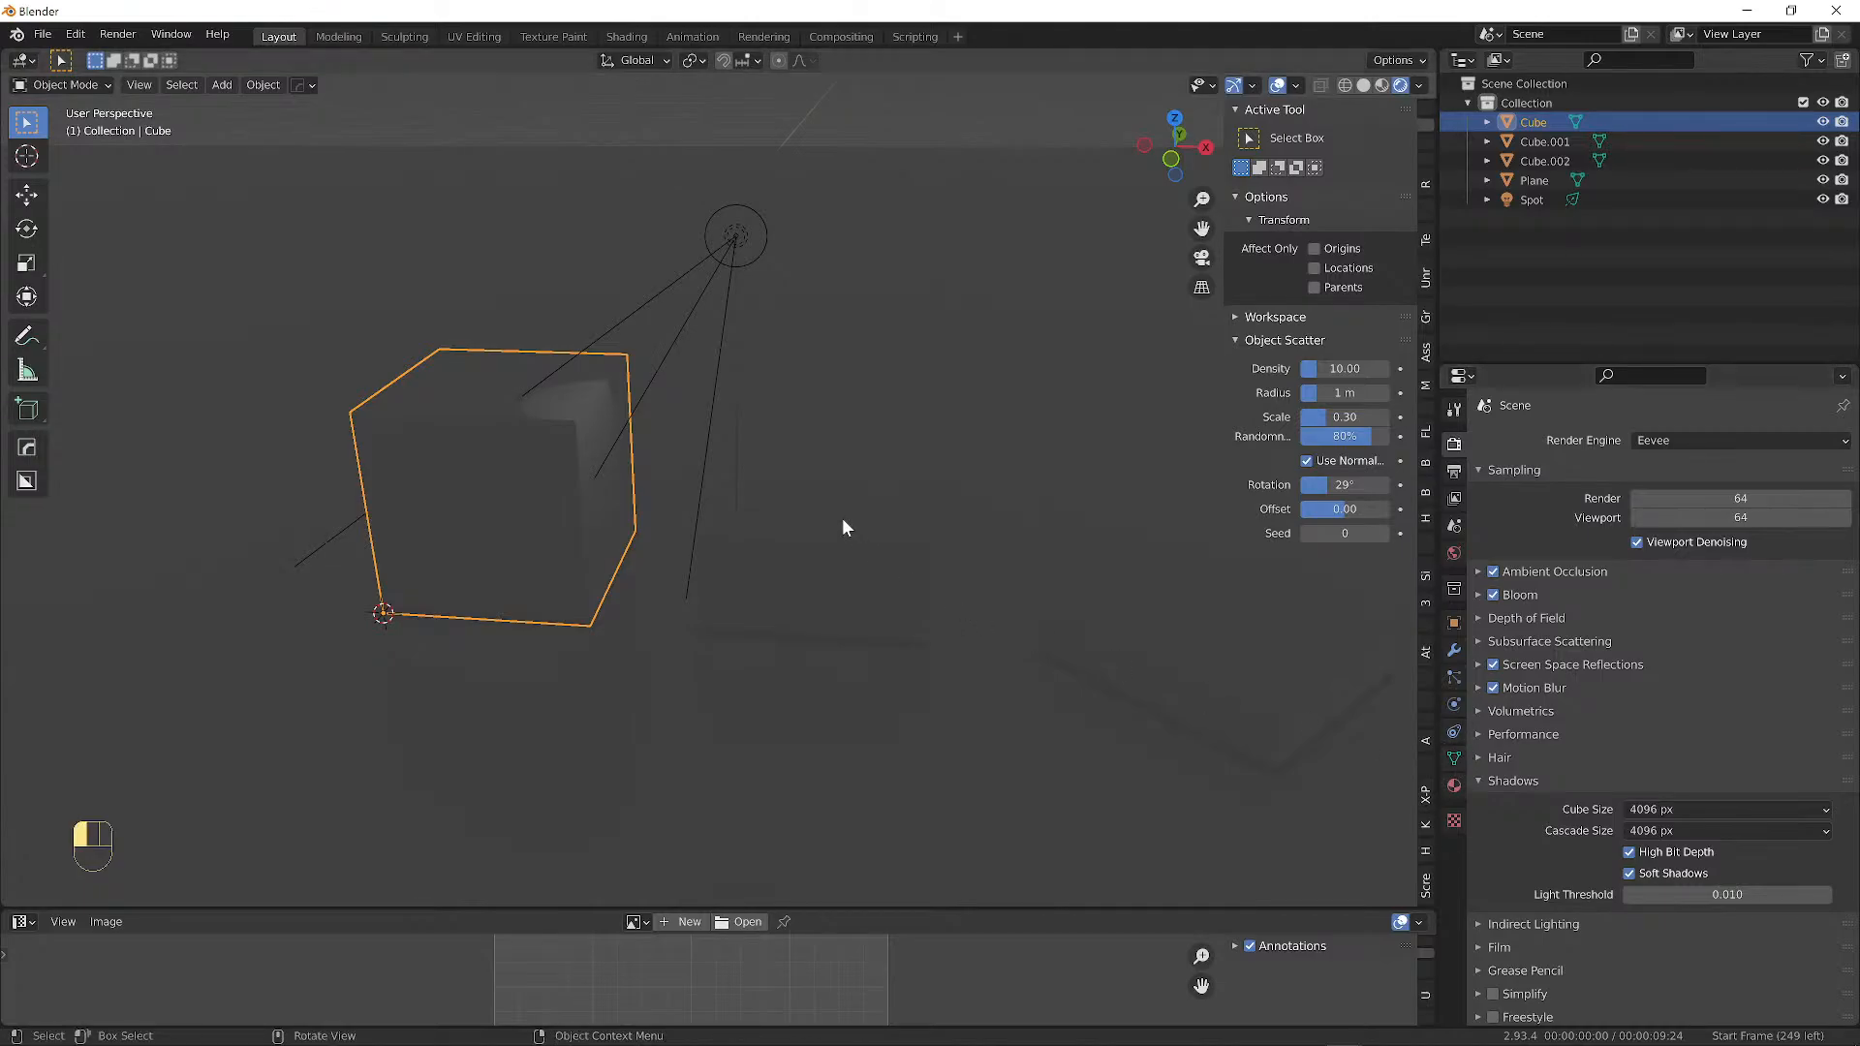
pyautogui.click(735, 237)
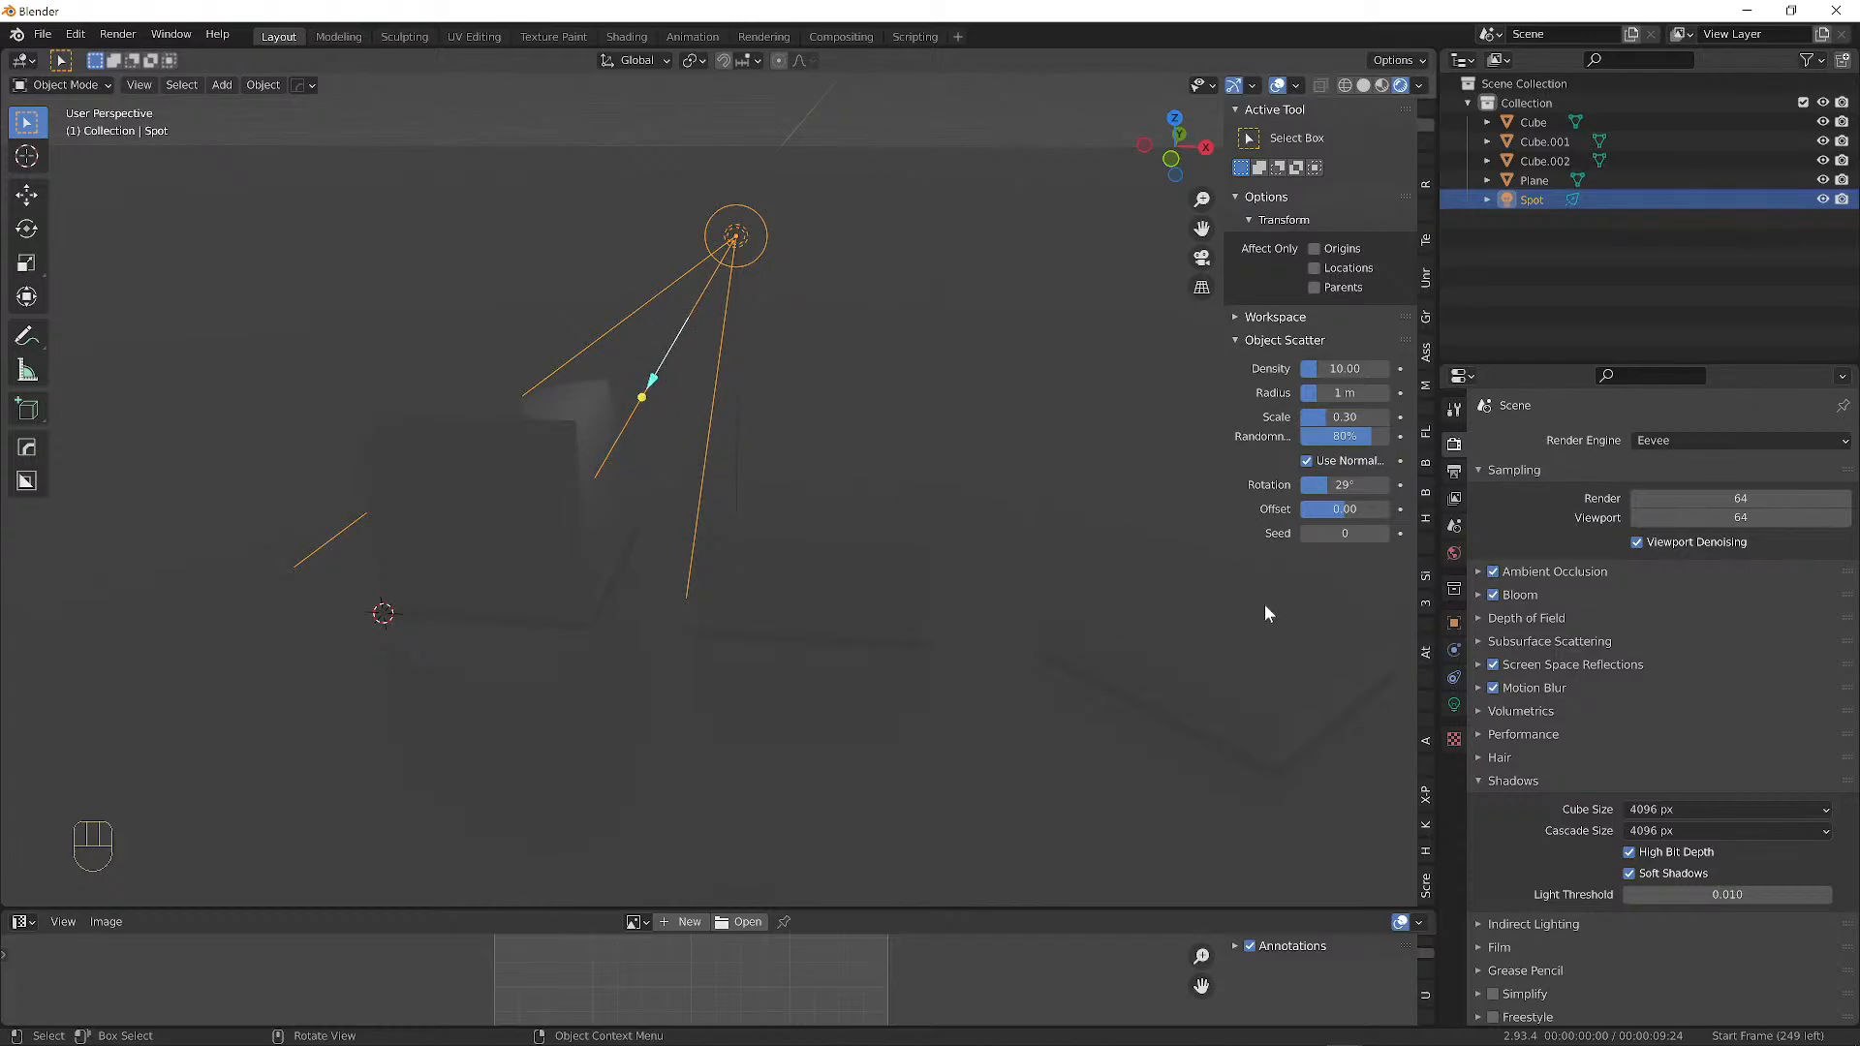
pyautogui.click(1453, 623)
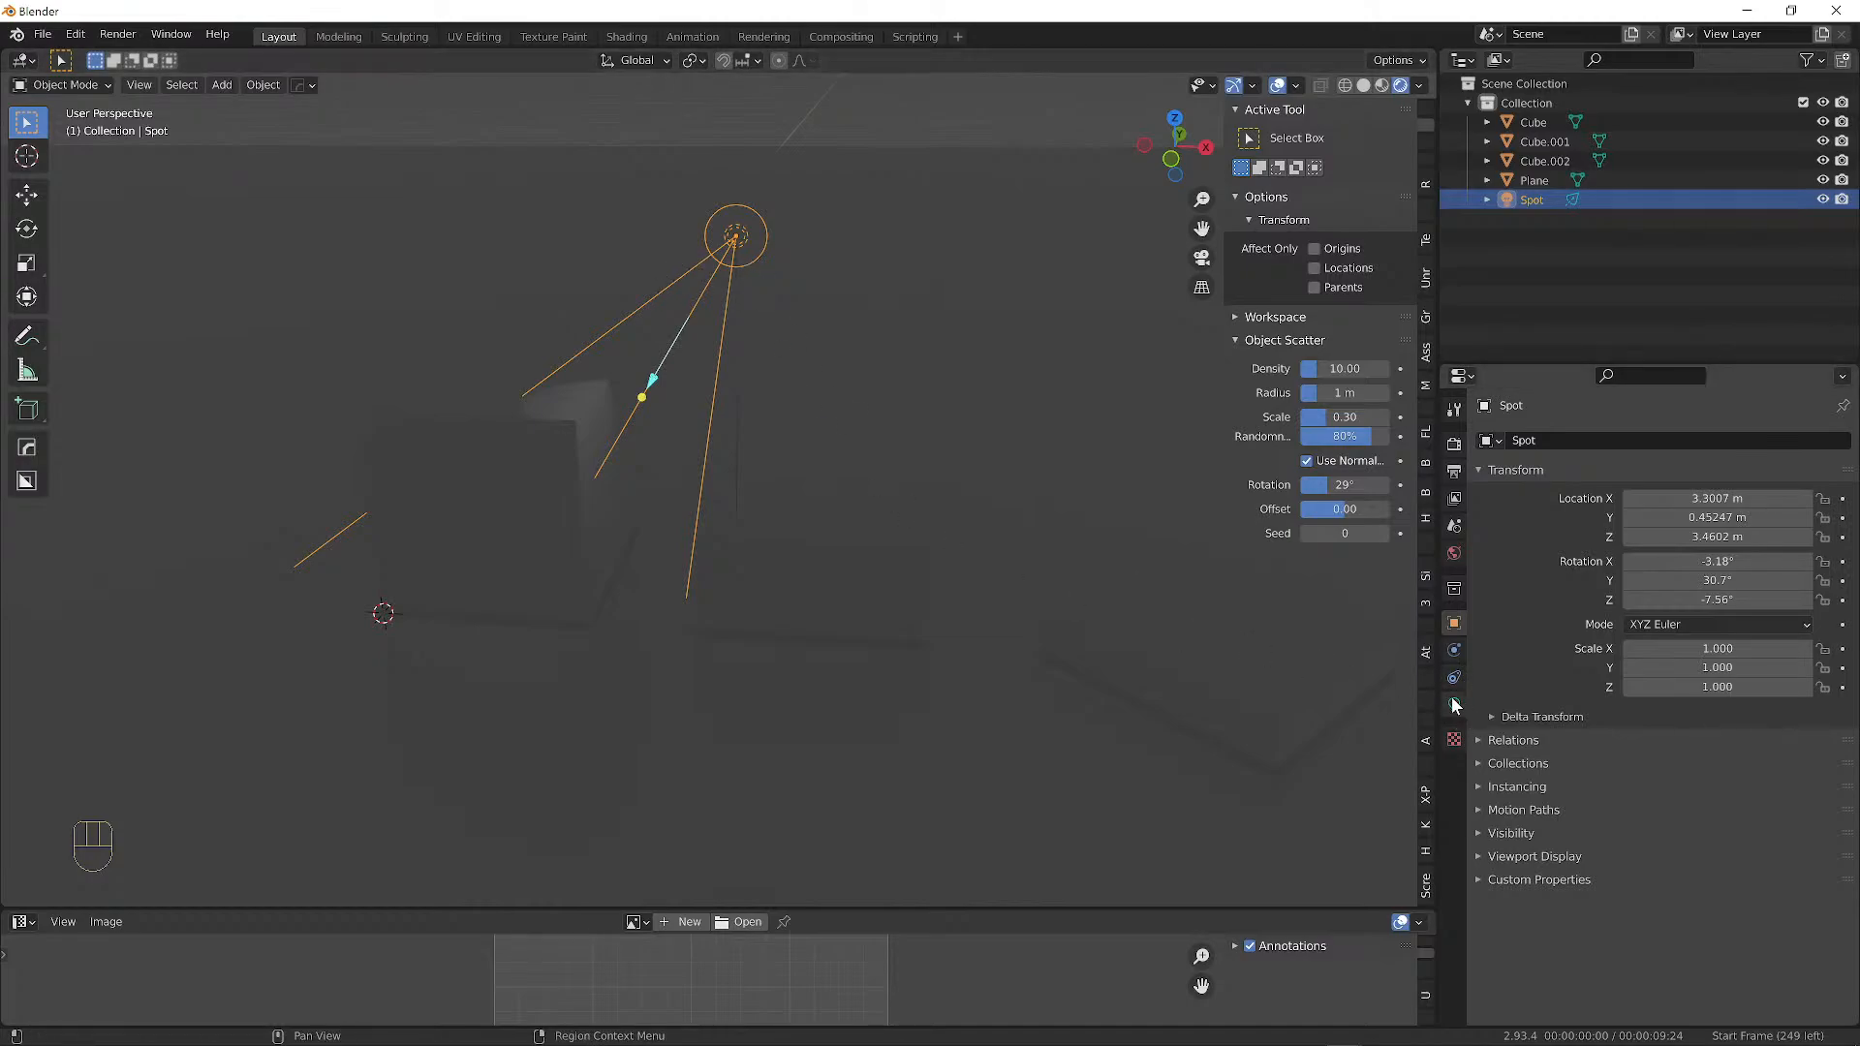
# Inspect each block's mesh data, then select the spot light to show its light settings.
pyautogui.click(802, 517)
pyautogui.click(469, 417)
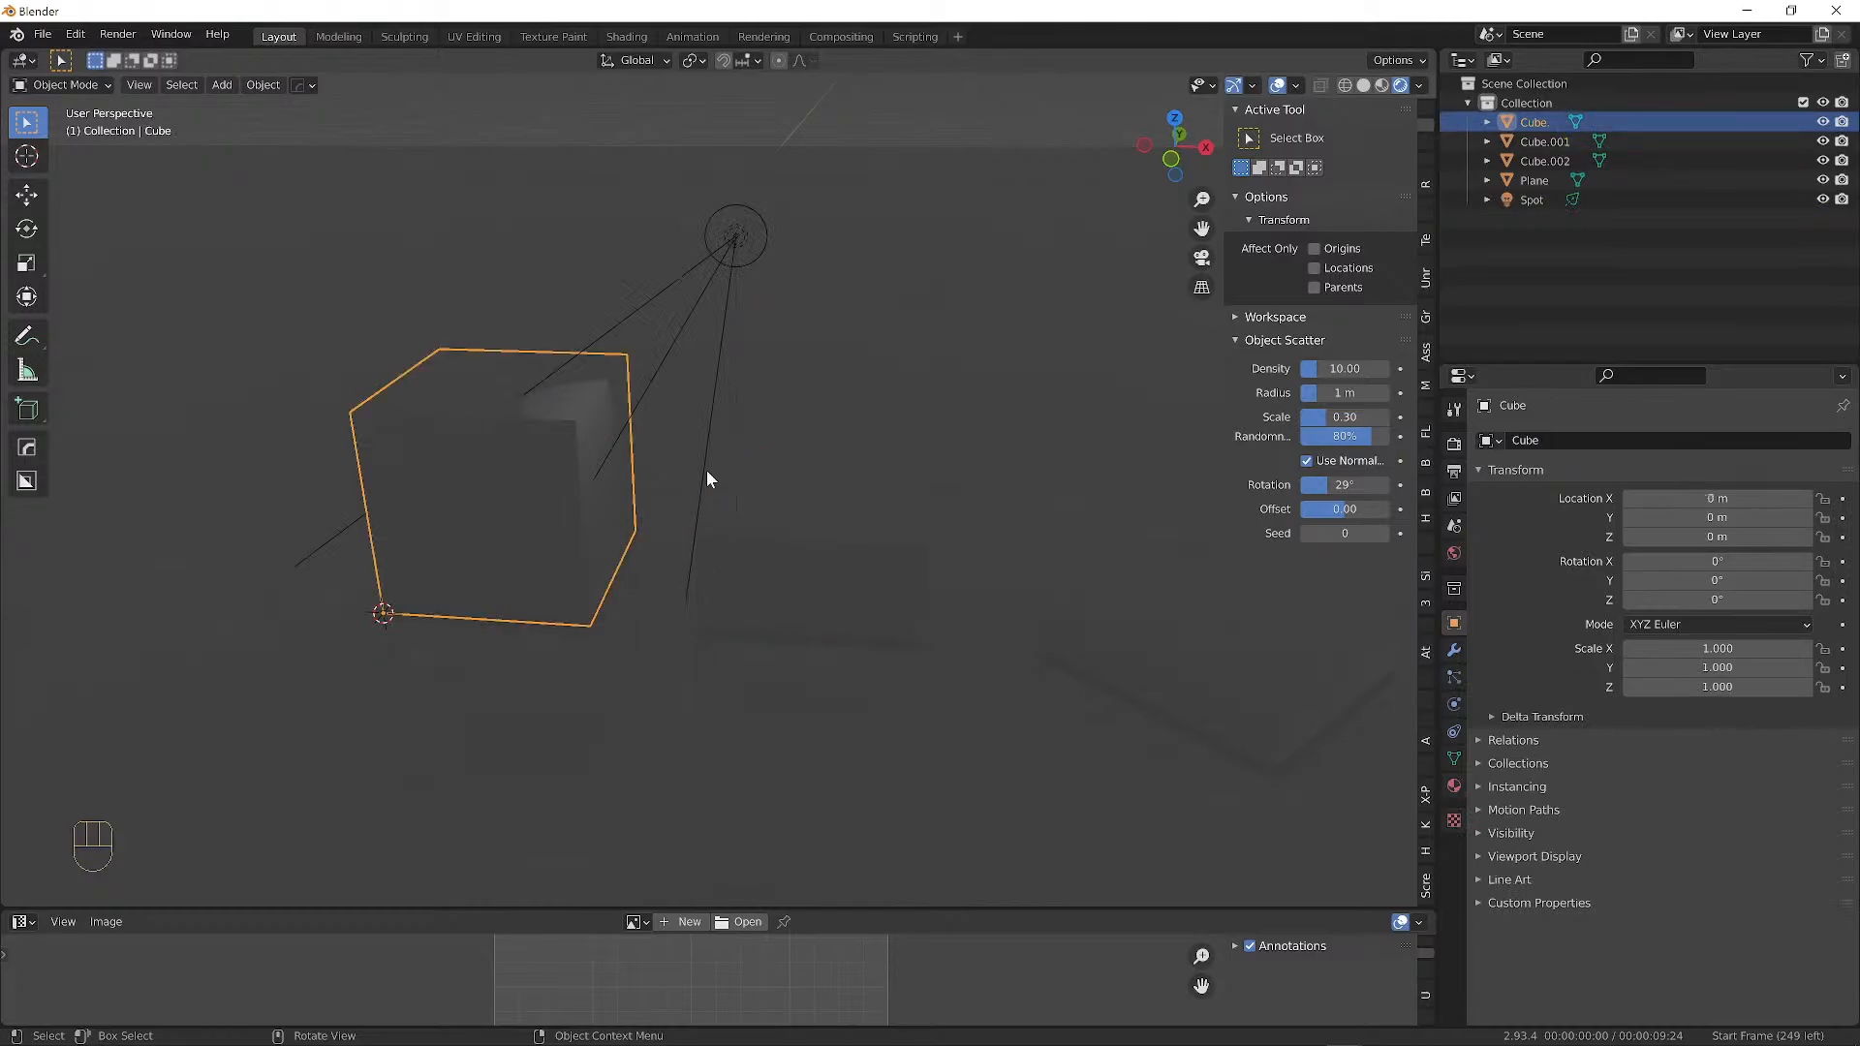
pyautogui.click(1167, 588)
pyautogui.click(731, 496)
pyautogui.click(444, 421)
pyautogui.click(768, 500)
pyautogui.click(1168, 619)
pyautogui.click(907, 558)
pyautogui.click(421, 475)
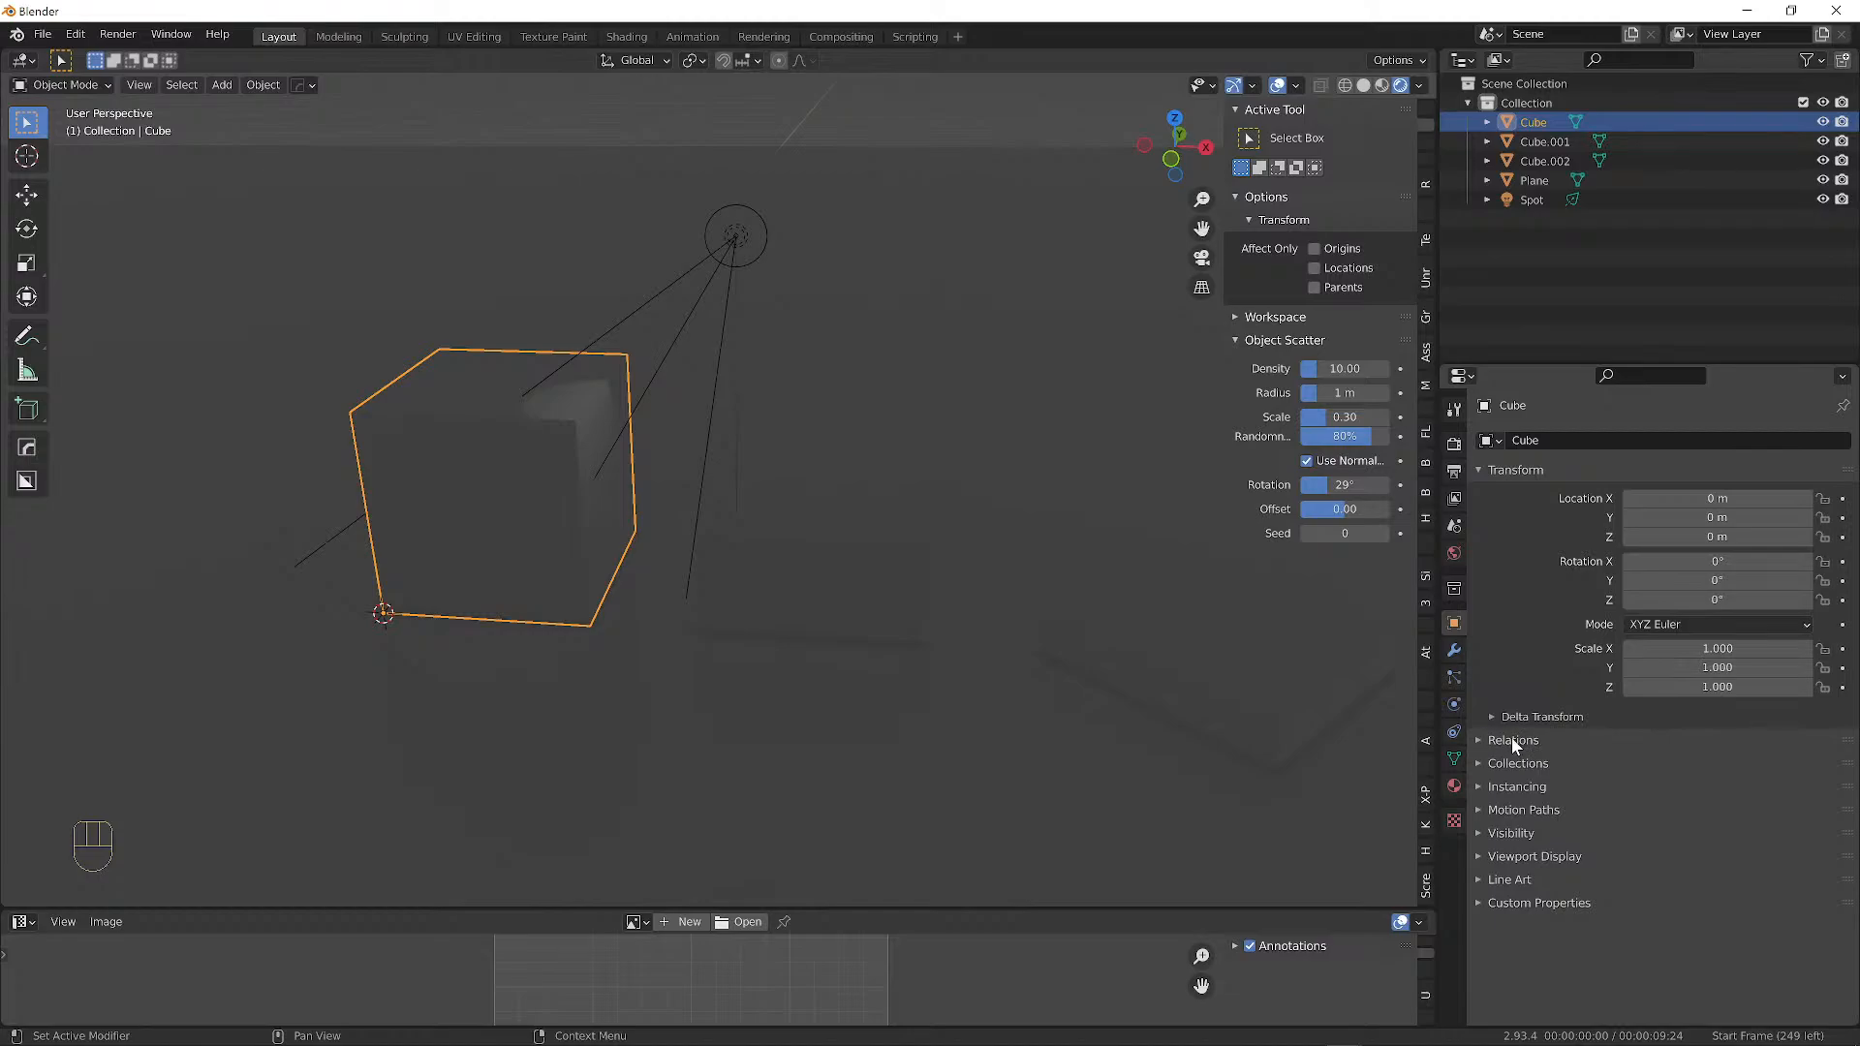
pyautogui.click(1455, 762)
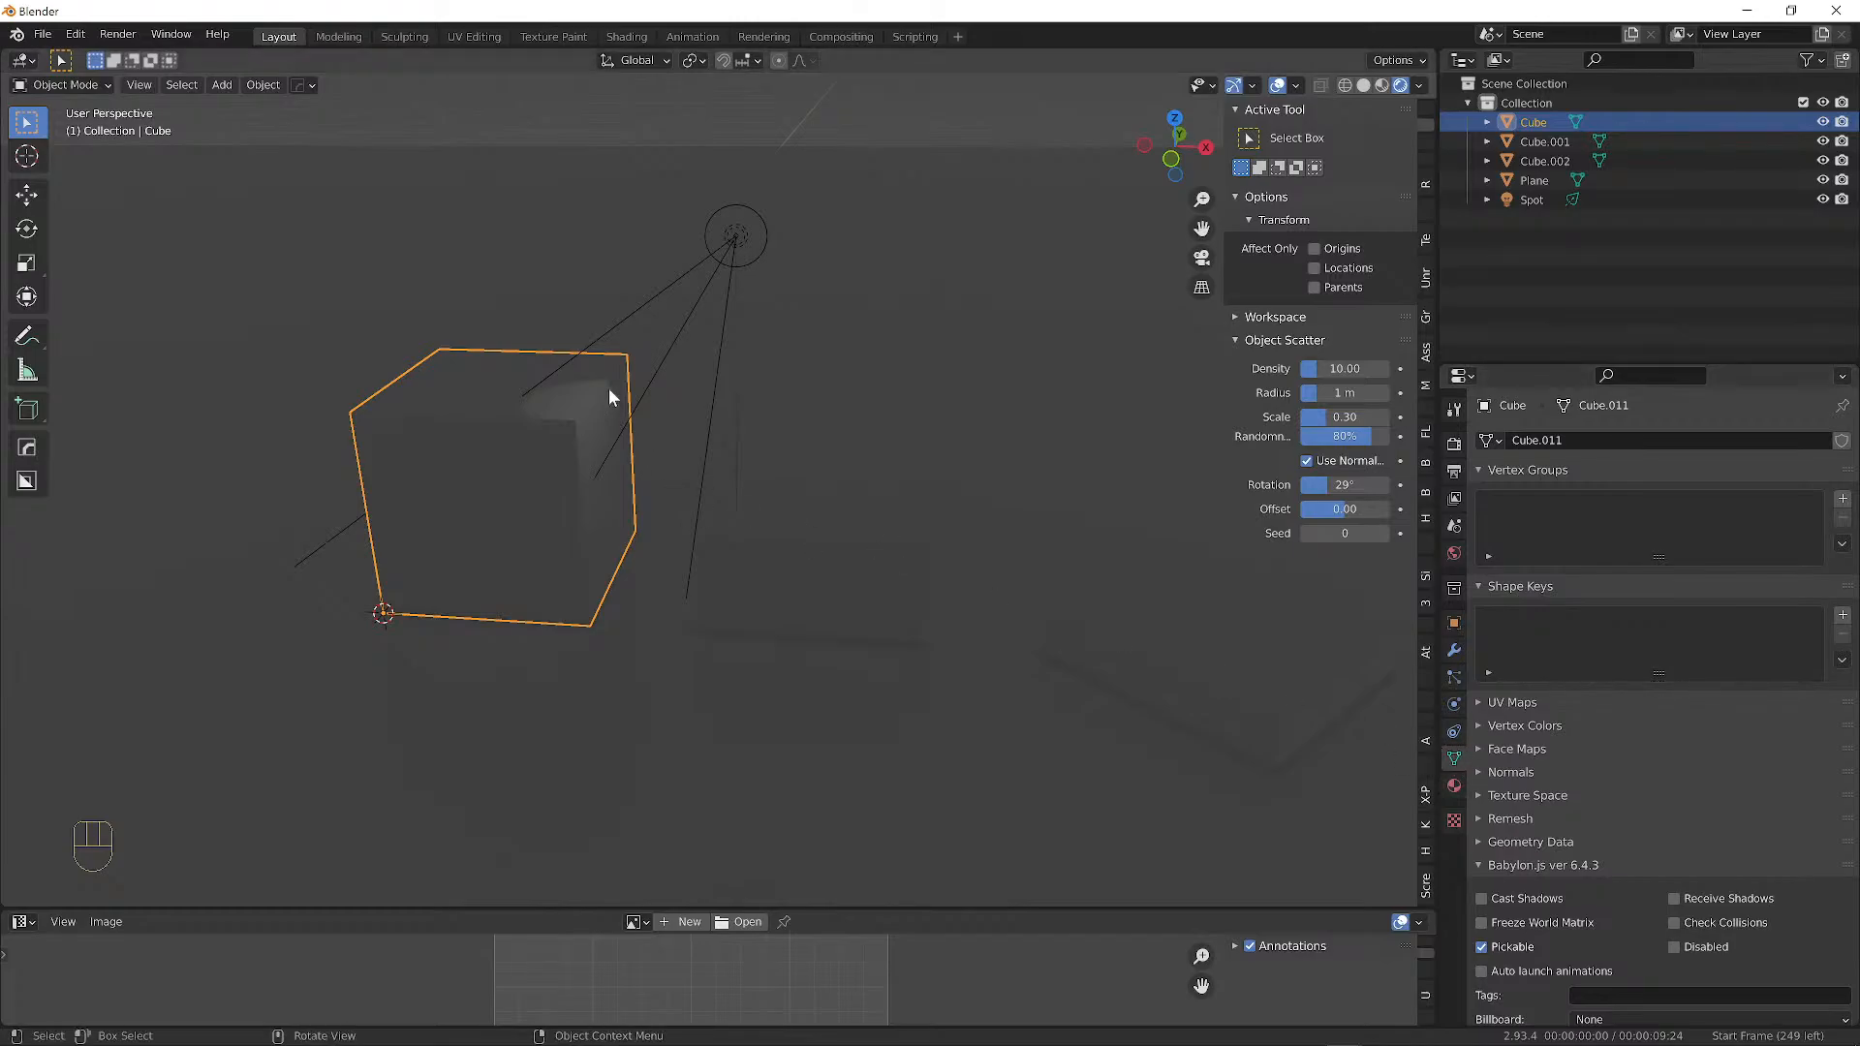
pyautogui.click(738, 242)
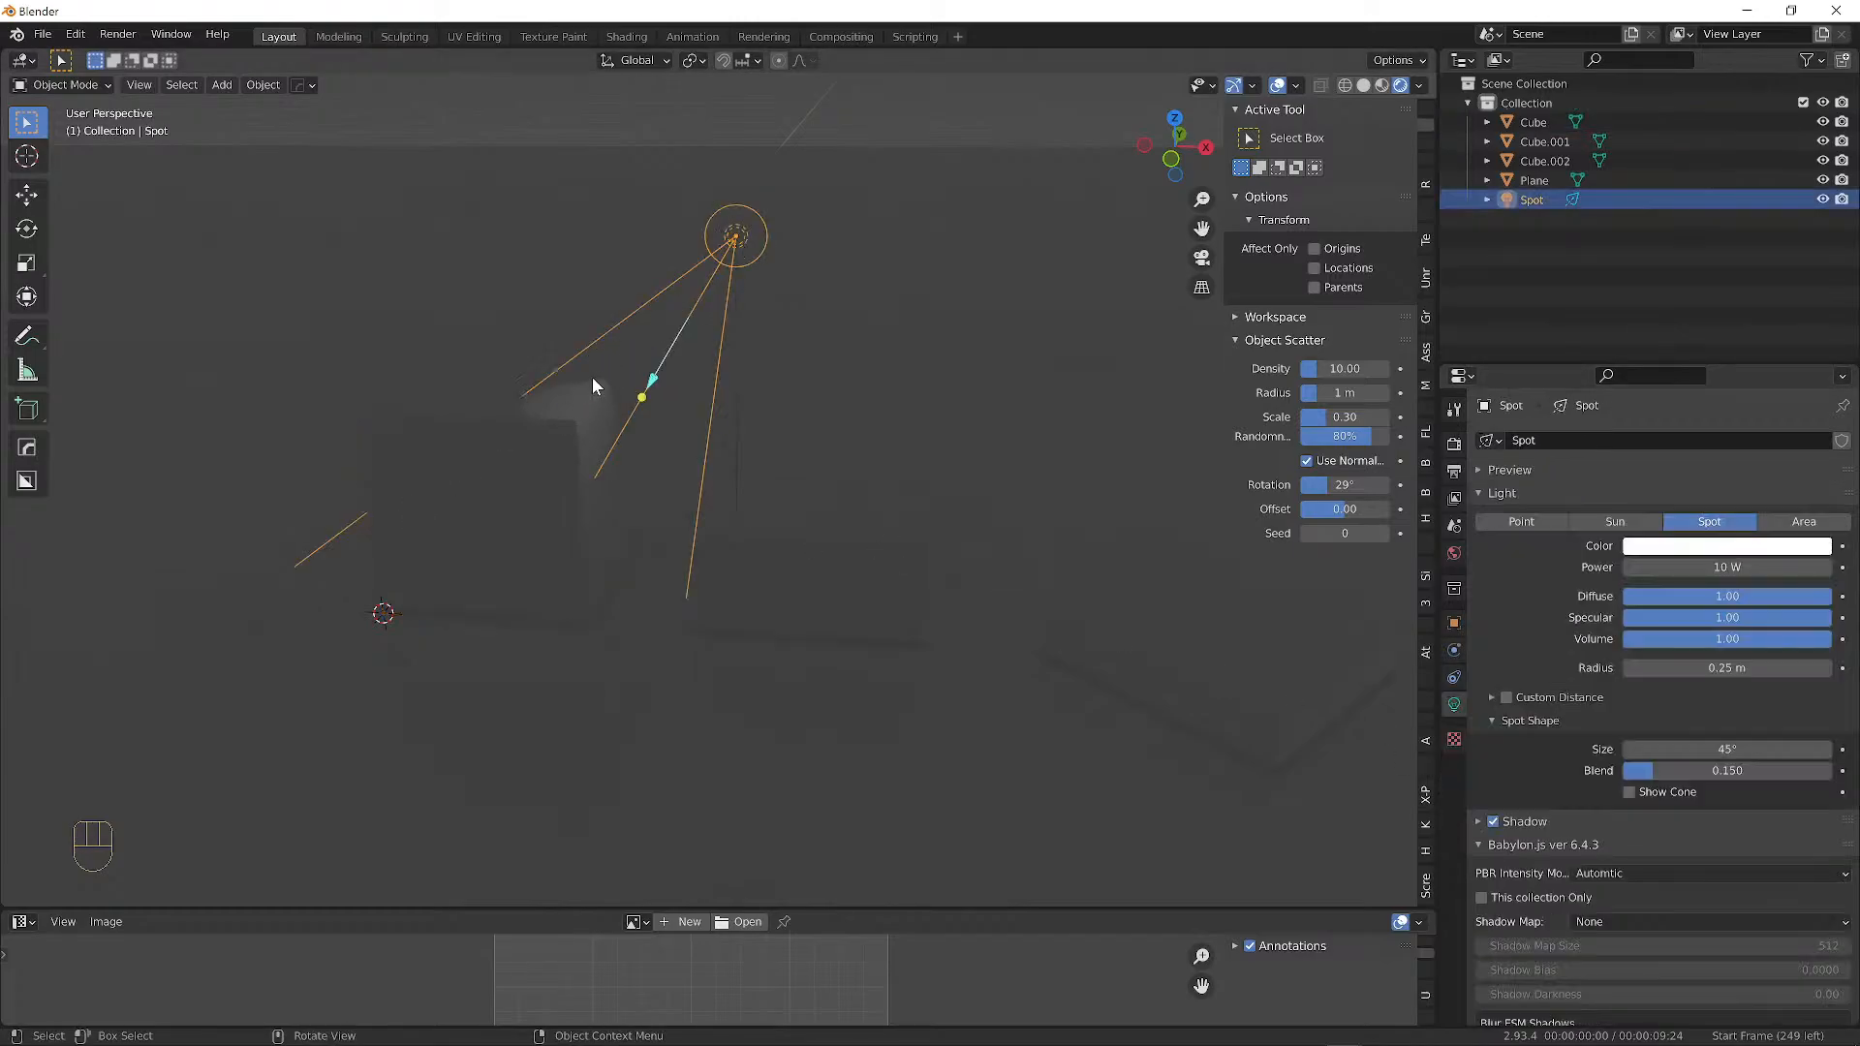
# Raise the spot light's power to 63.2 W and tint it pink.
pyautogui.moveTo(835, 477); pyautogui.dragTo(792, 463, button='middle')
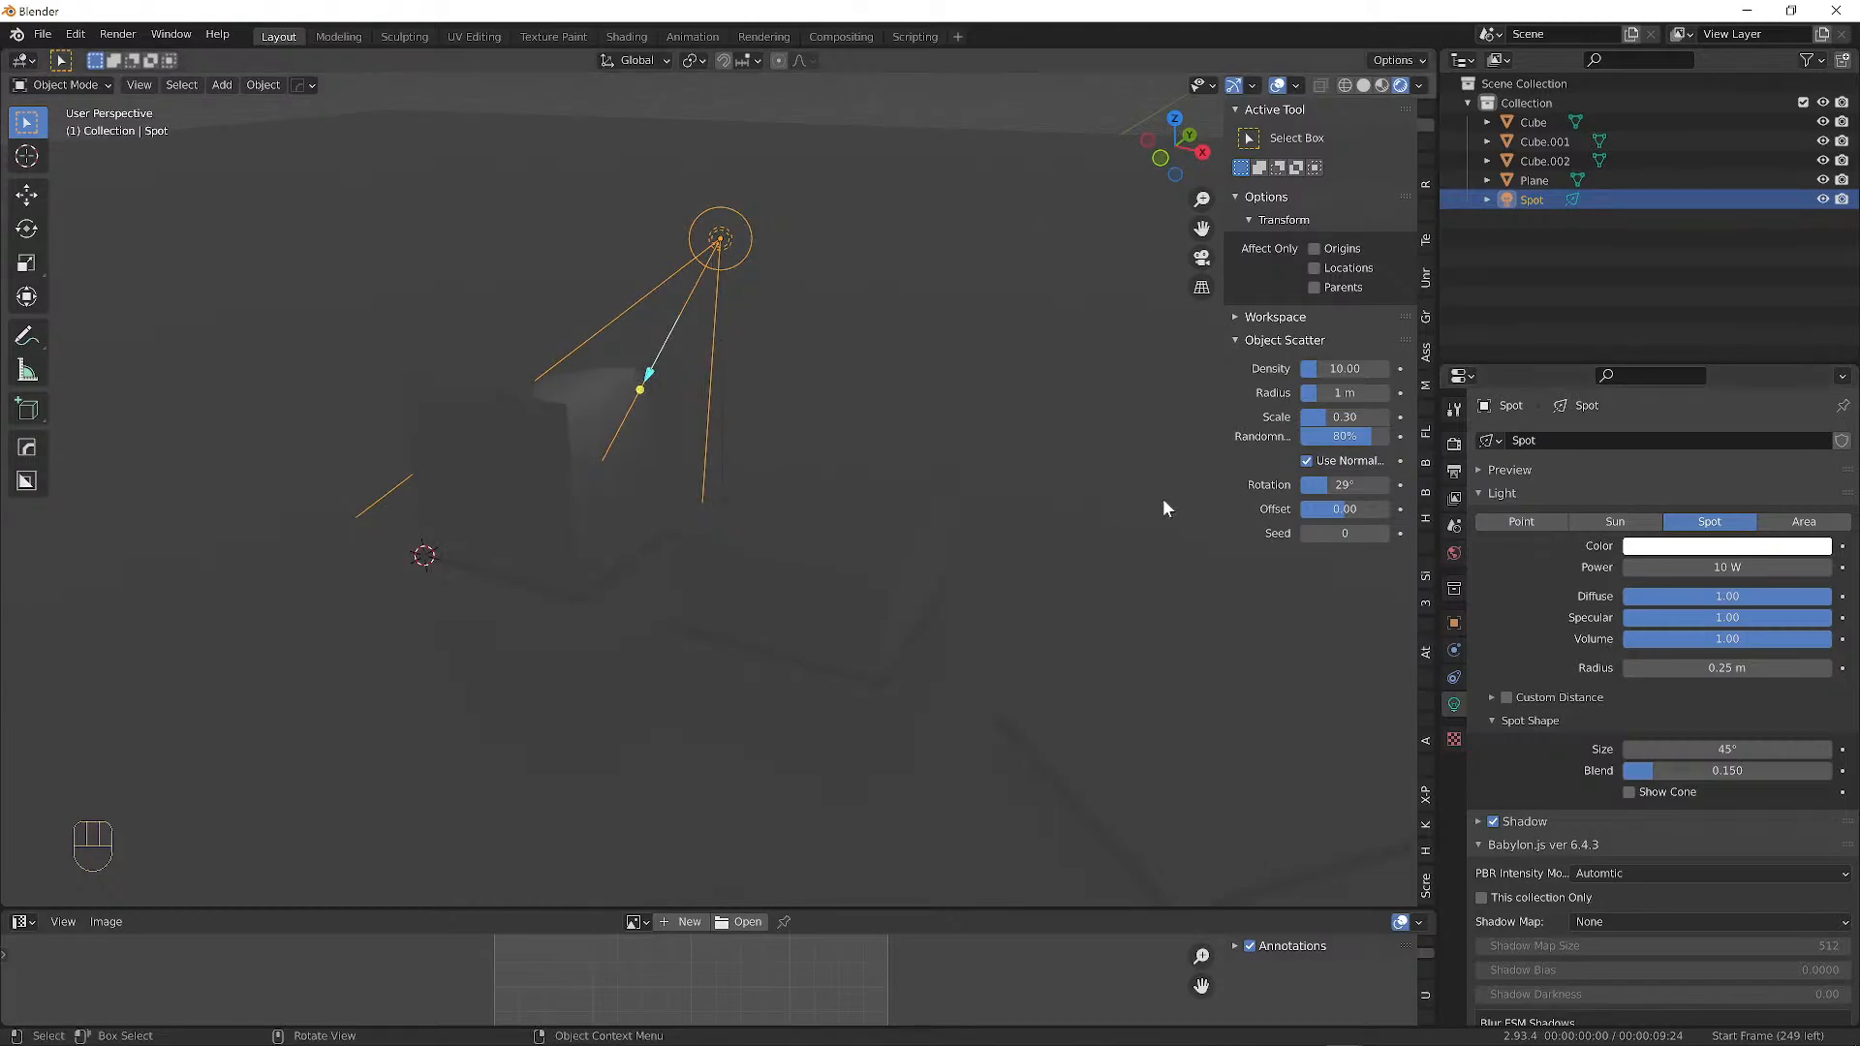
pyautogui.moveTo(1671, 568); pyautogui.dragTo(1821, 568)
pyautogui.moveTo(659, 426); pyautogui.dragTo(682, 413, button='middle')
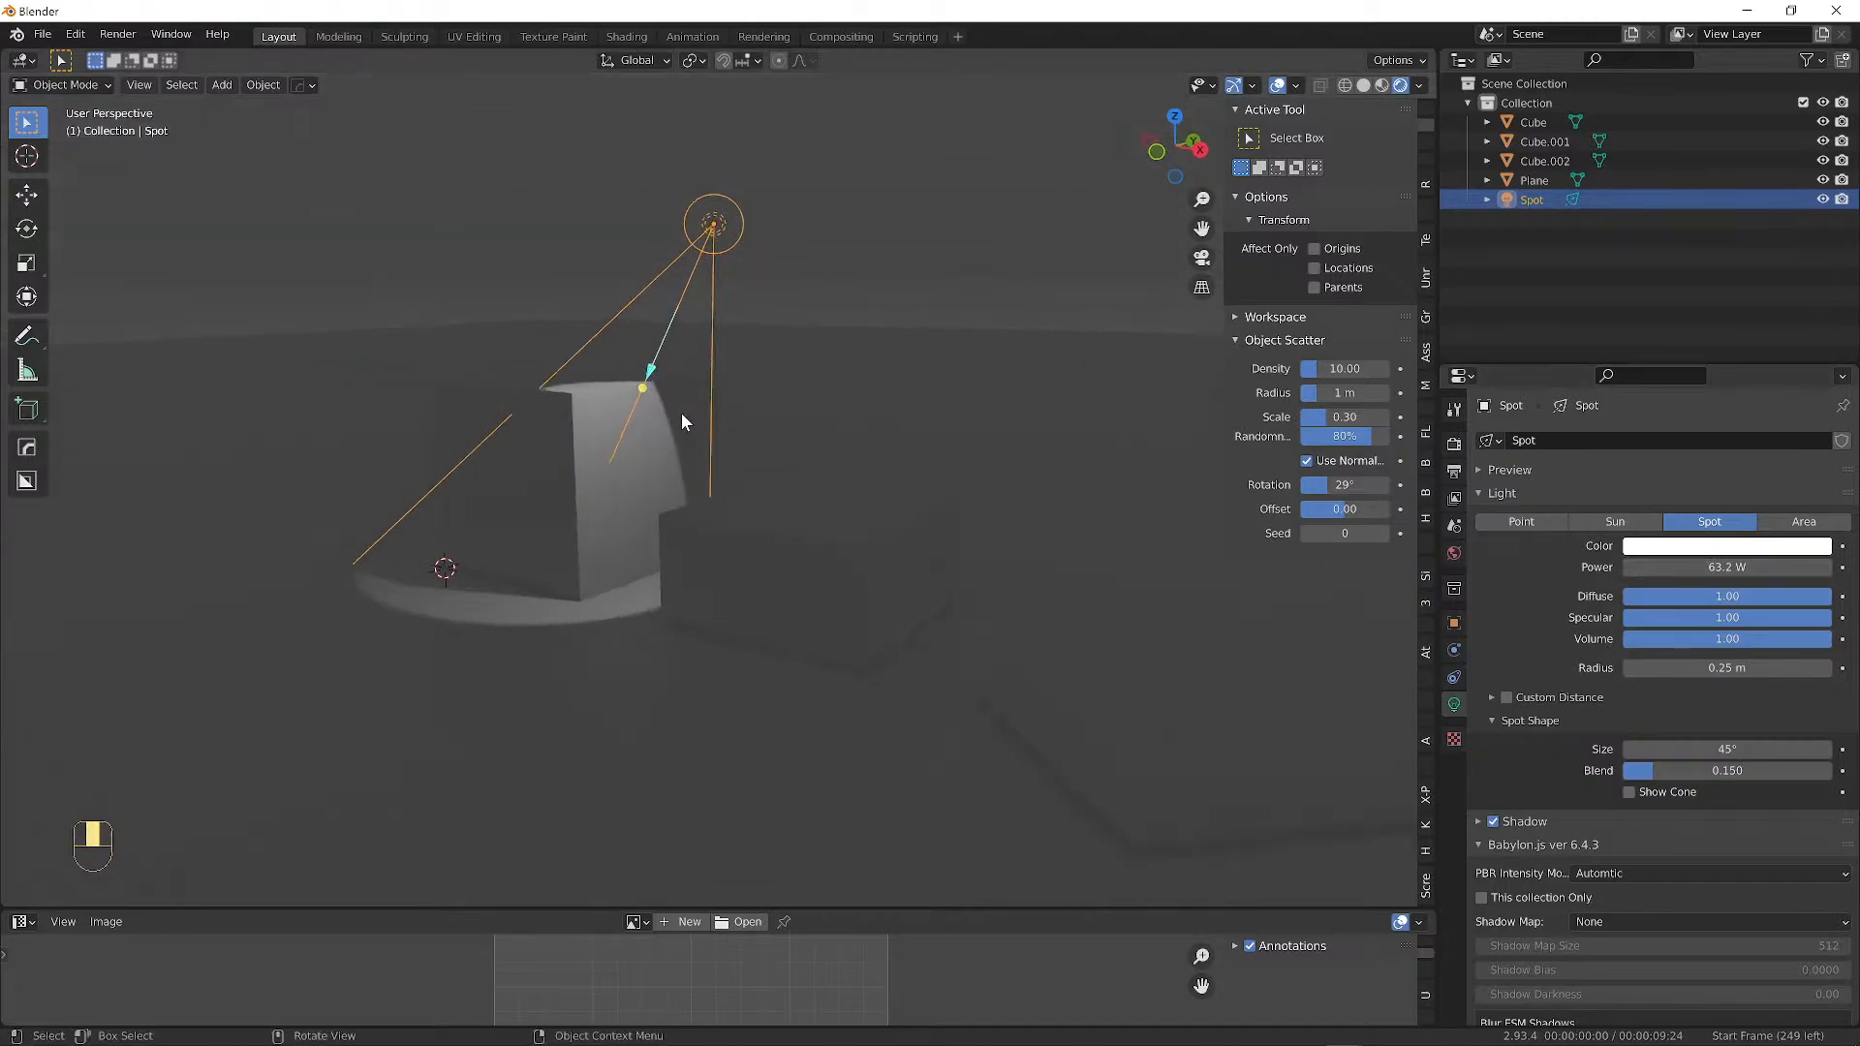
pyautogui.click(1715, 549)
pyautogui.click(1753, 386)
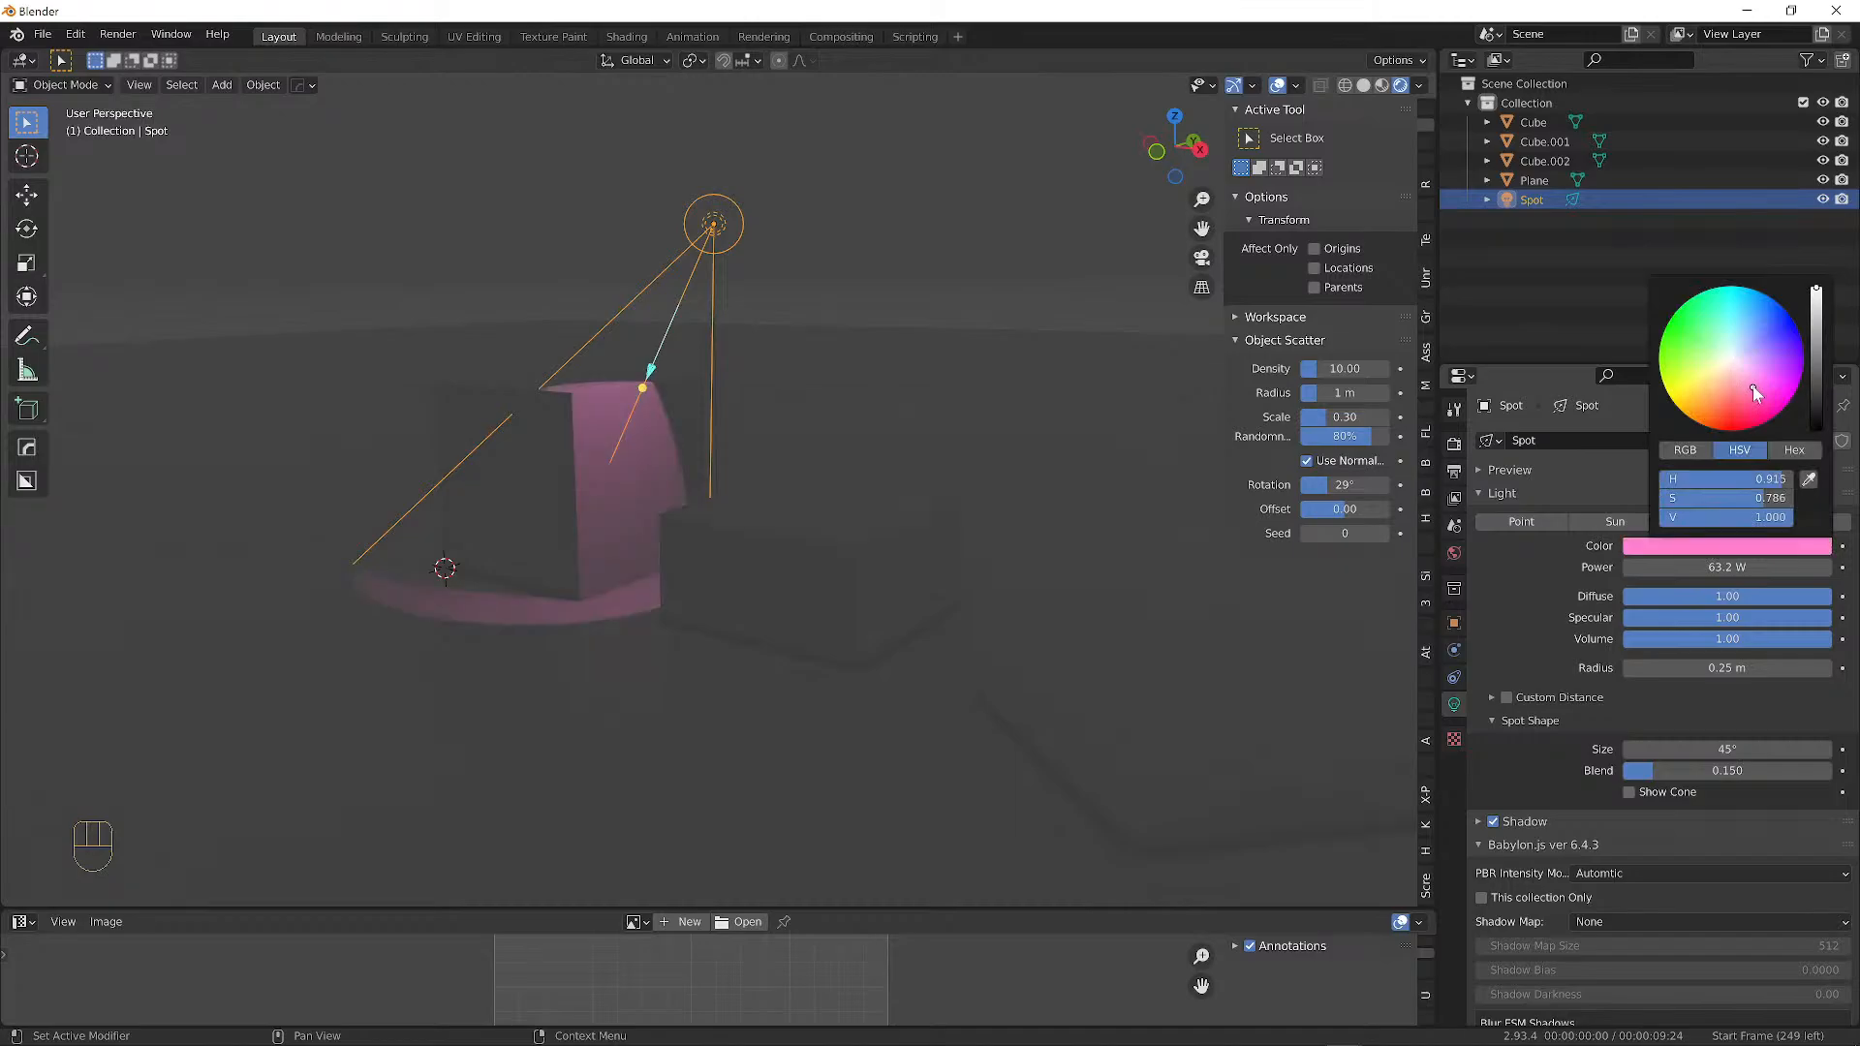
pyautogui.moveTo(920, 567); pyautogui.dragTo(620, 548, button='middle')
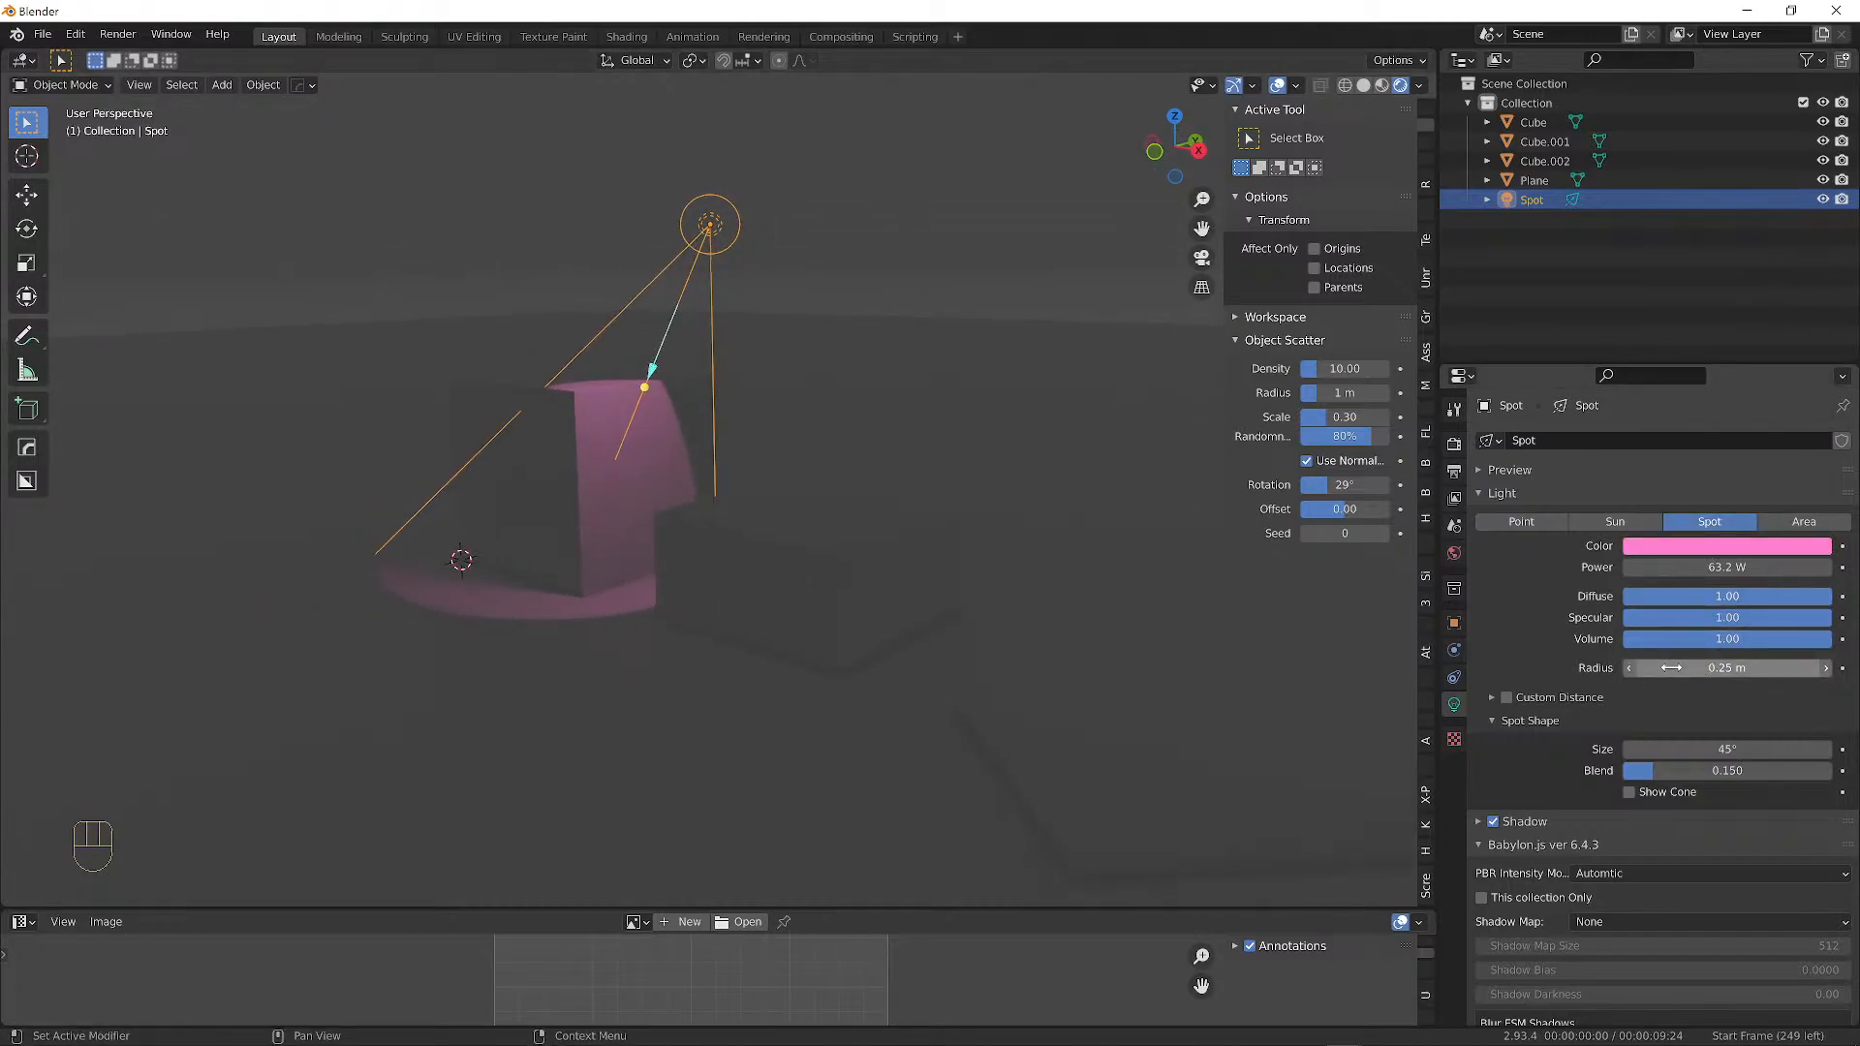
# Set the spot light radius to 1.24 m and widen its cone to 69.9°.
pyautogui.moveTo(1682, 671)
pyautogui.mouseDown()
pyautogui.moveTo(1822, 670)
pyautogui.moveTo(1661, 670)
pyautogui.mouseUp()
pyautogui.moveTo(1728, 668); pyautogui.dragTo(1686, 669)
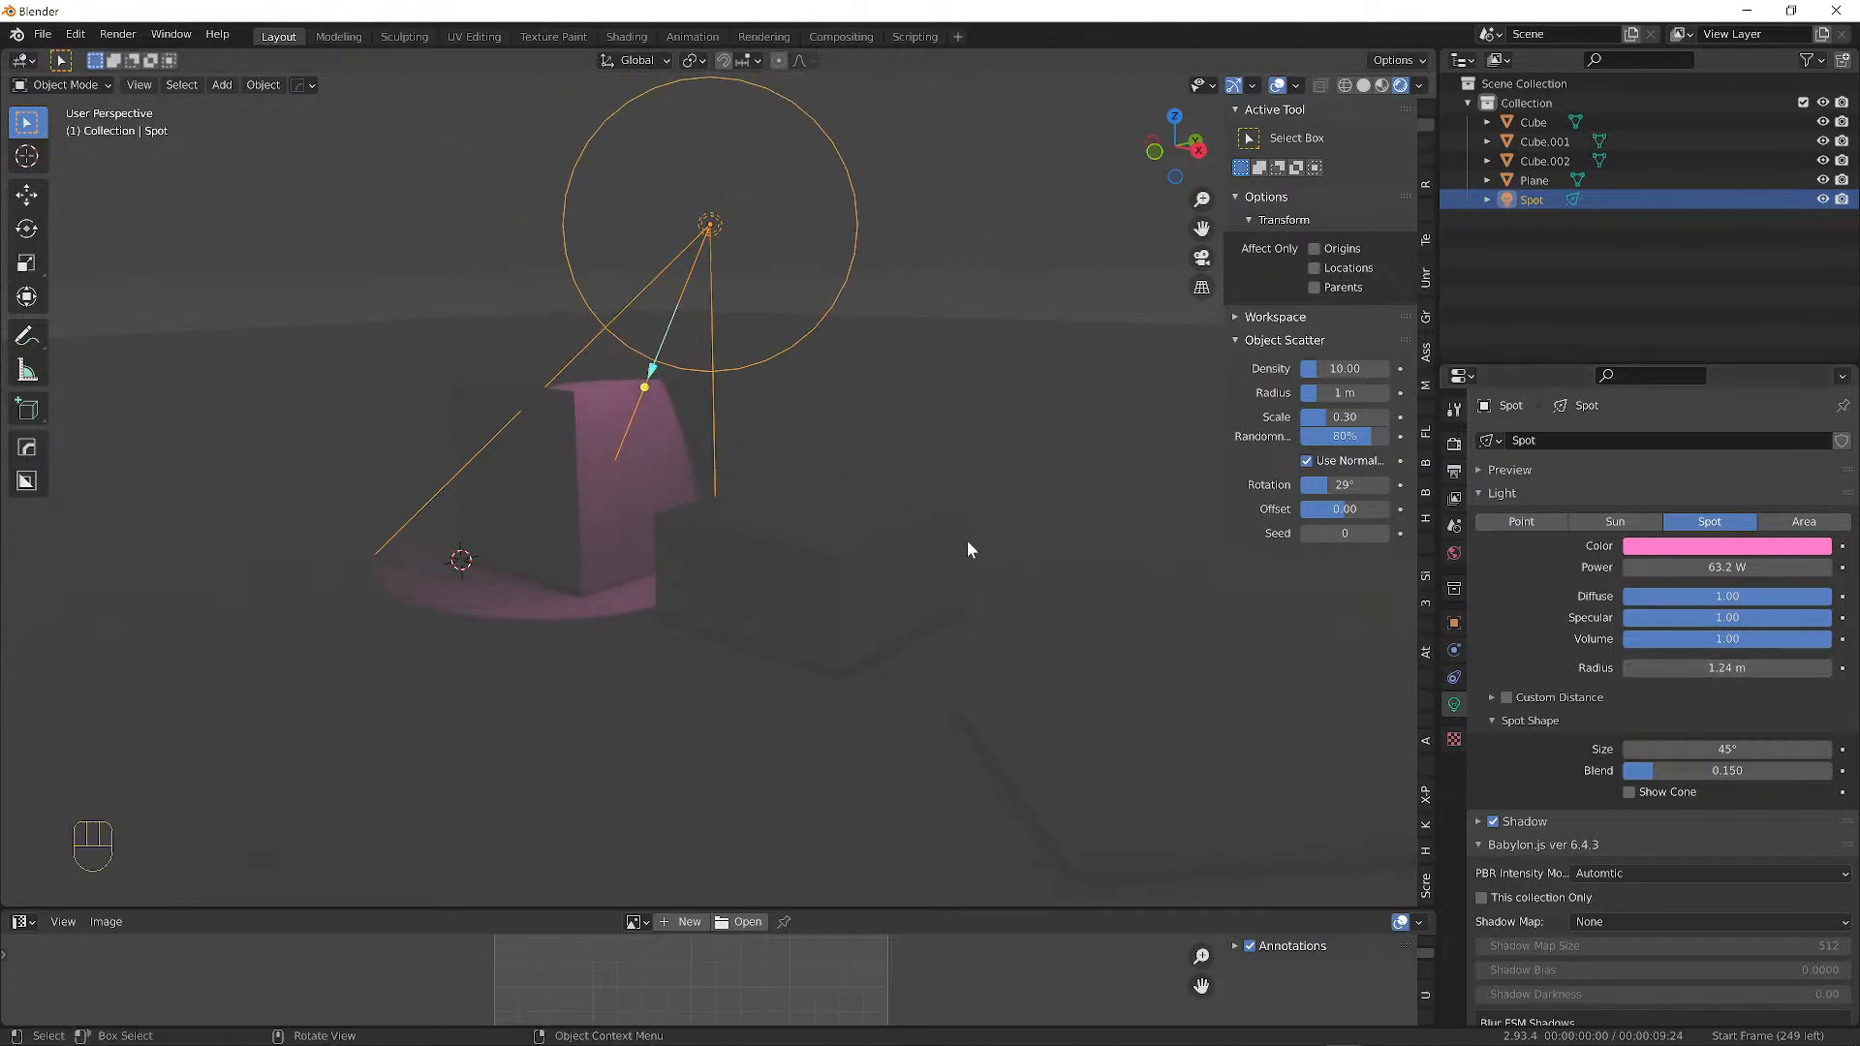
pyautogui.moveTo(967, 541)
pyautogui.mouseDown(button='middle')
pyautogui.moveTo(1134, 558)
pyautogui.moveTo(982, 539)
pyautogui.moveTo(998, 545)
pyautogui.mouseUp(button='middle')
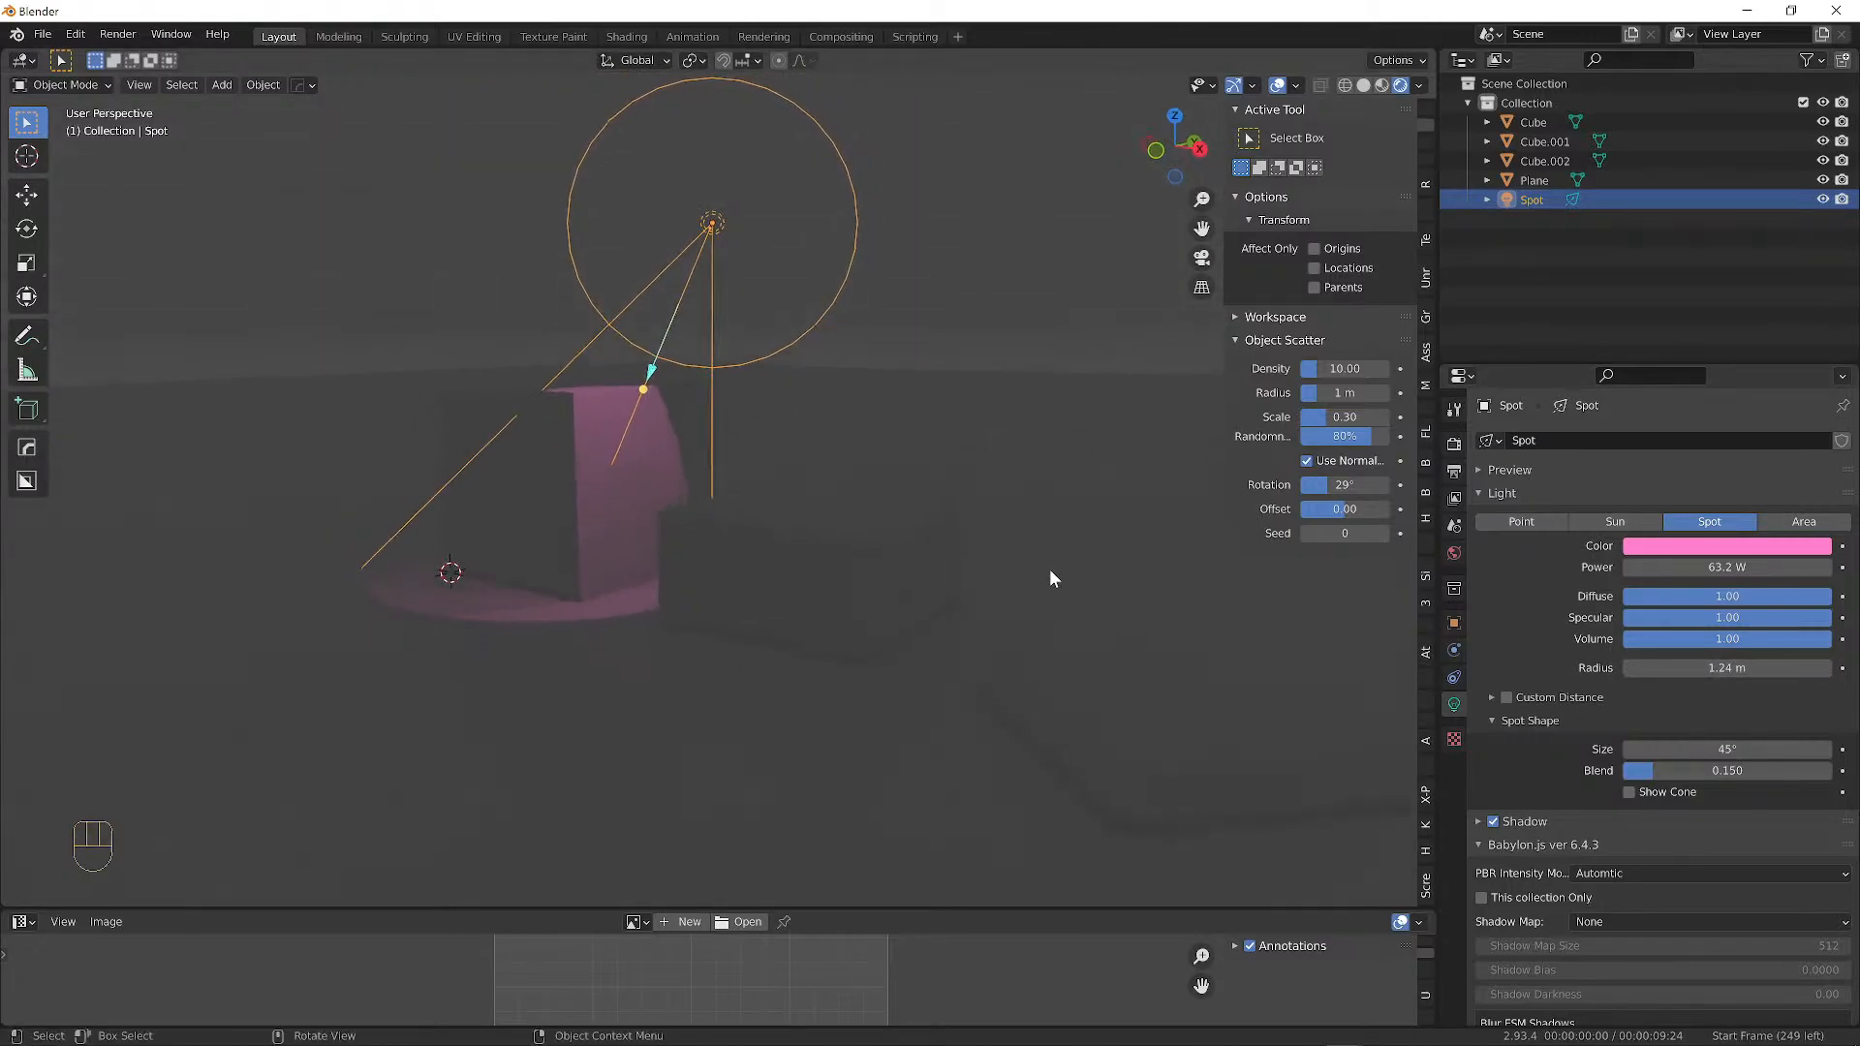
pyautogui.moveTo(1728, 749); pyautogui.dragTo(1664, 770)
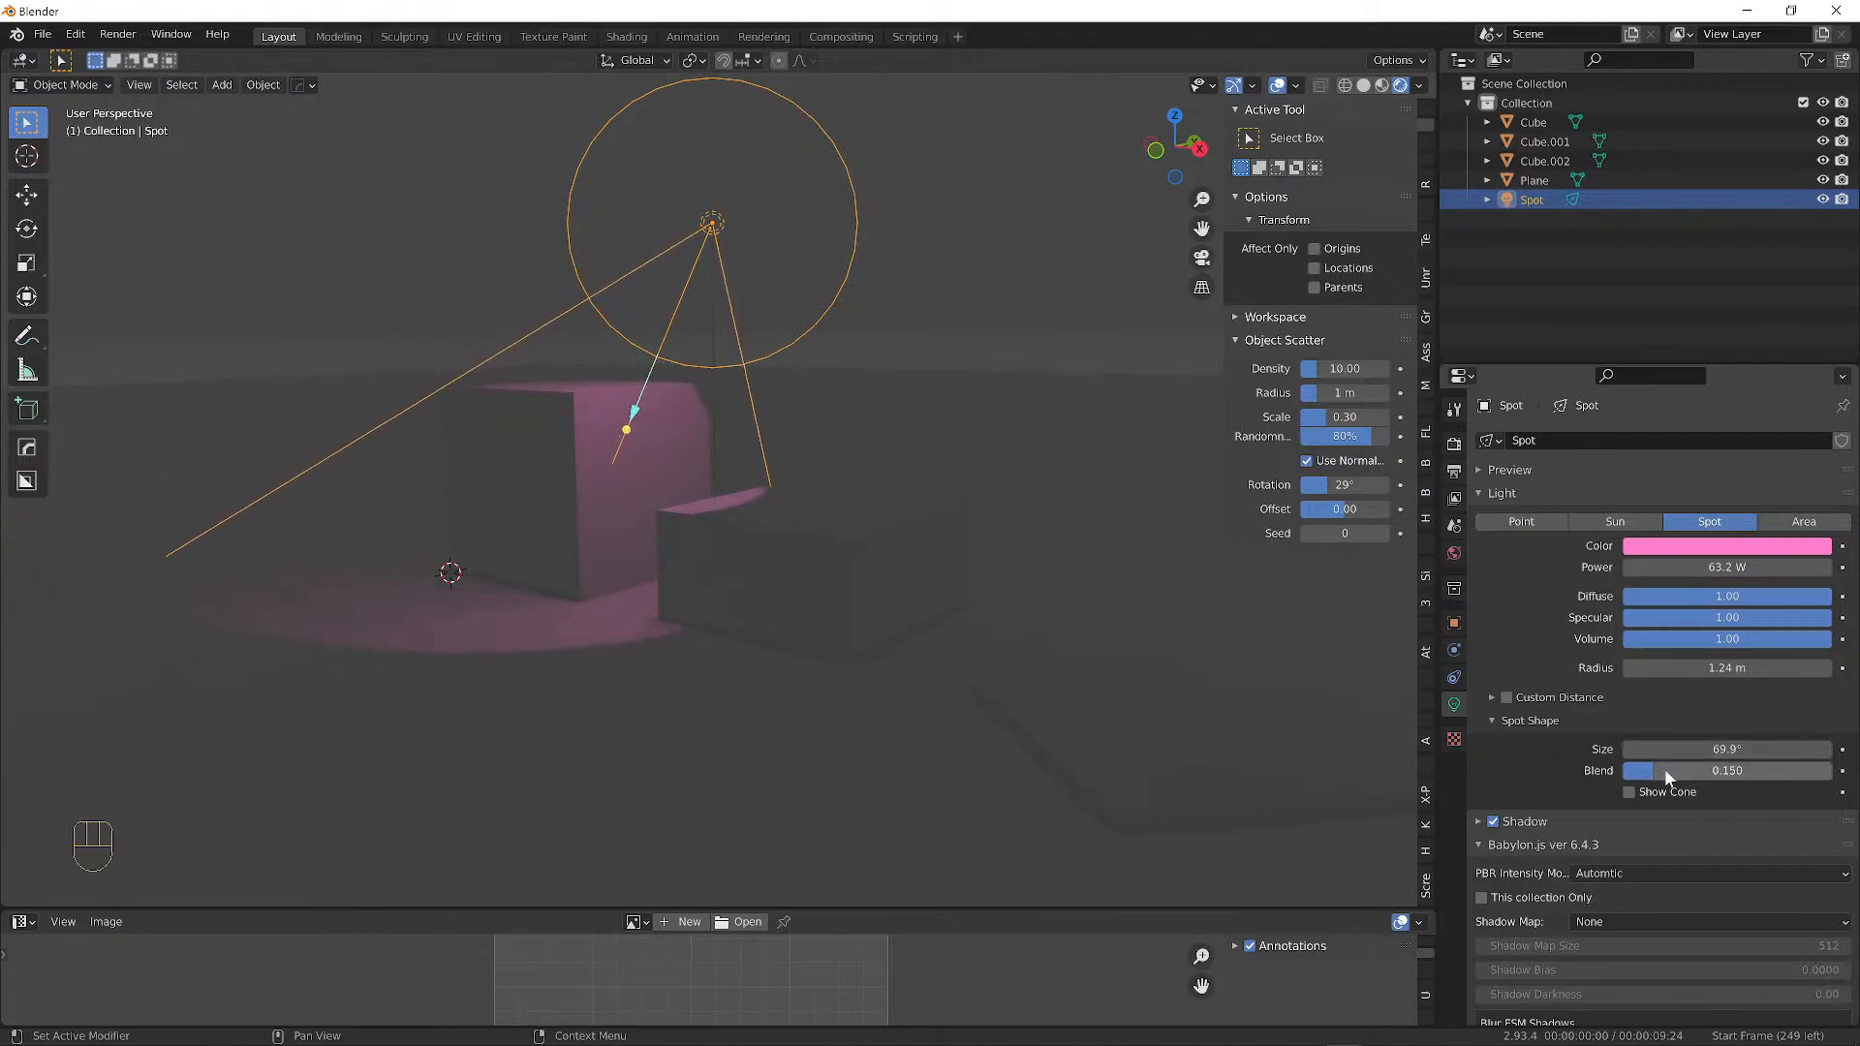
pyautogui.moveTo(752, 513); pyautogui.dragTo(816, 585, button='middle')
pyautogui.scroll(2, 775, 572)
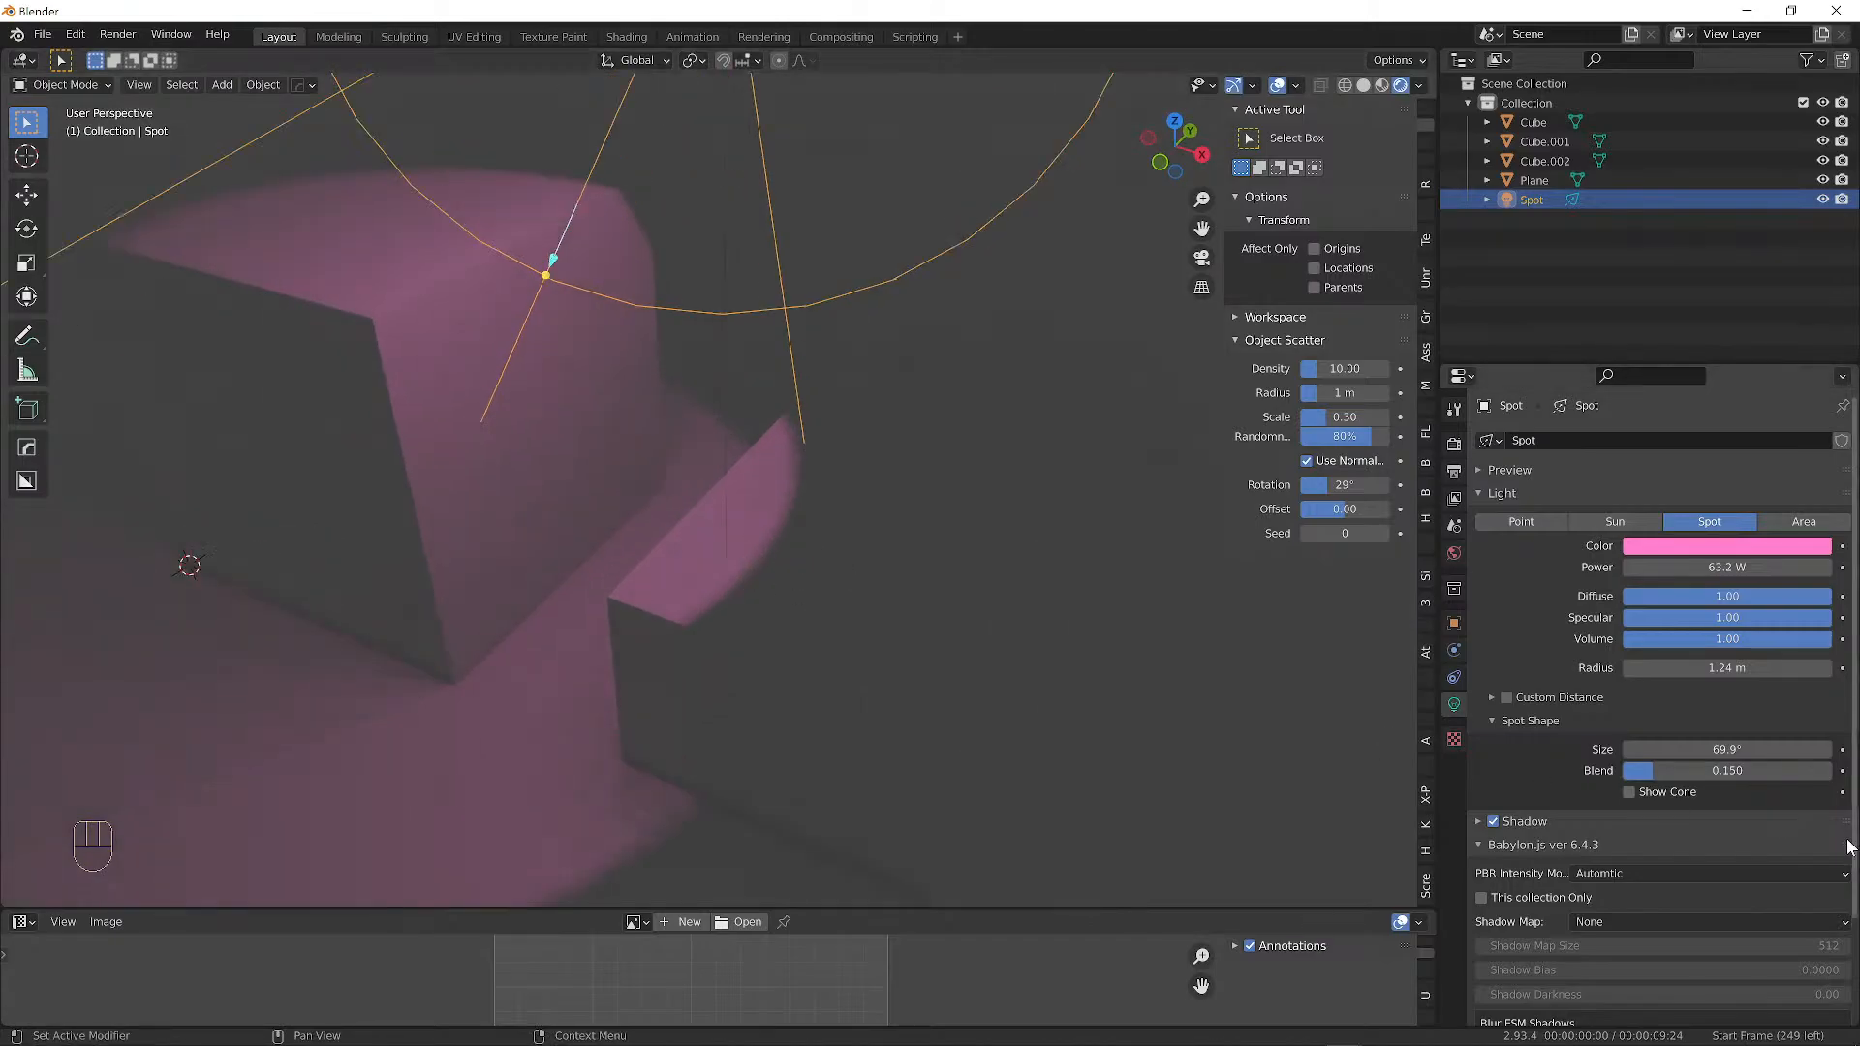
# Drop the spot light's Blend to 0, then raise it to a fully soft 1.000.
pyautogui.moveTo(1706, 771); pyautogui.dragTo(1628, 770)
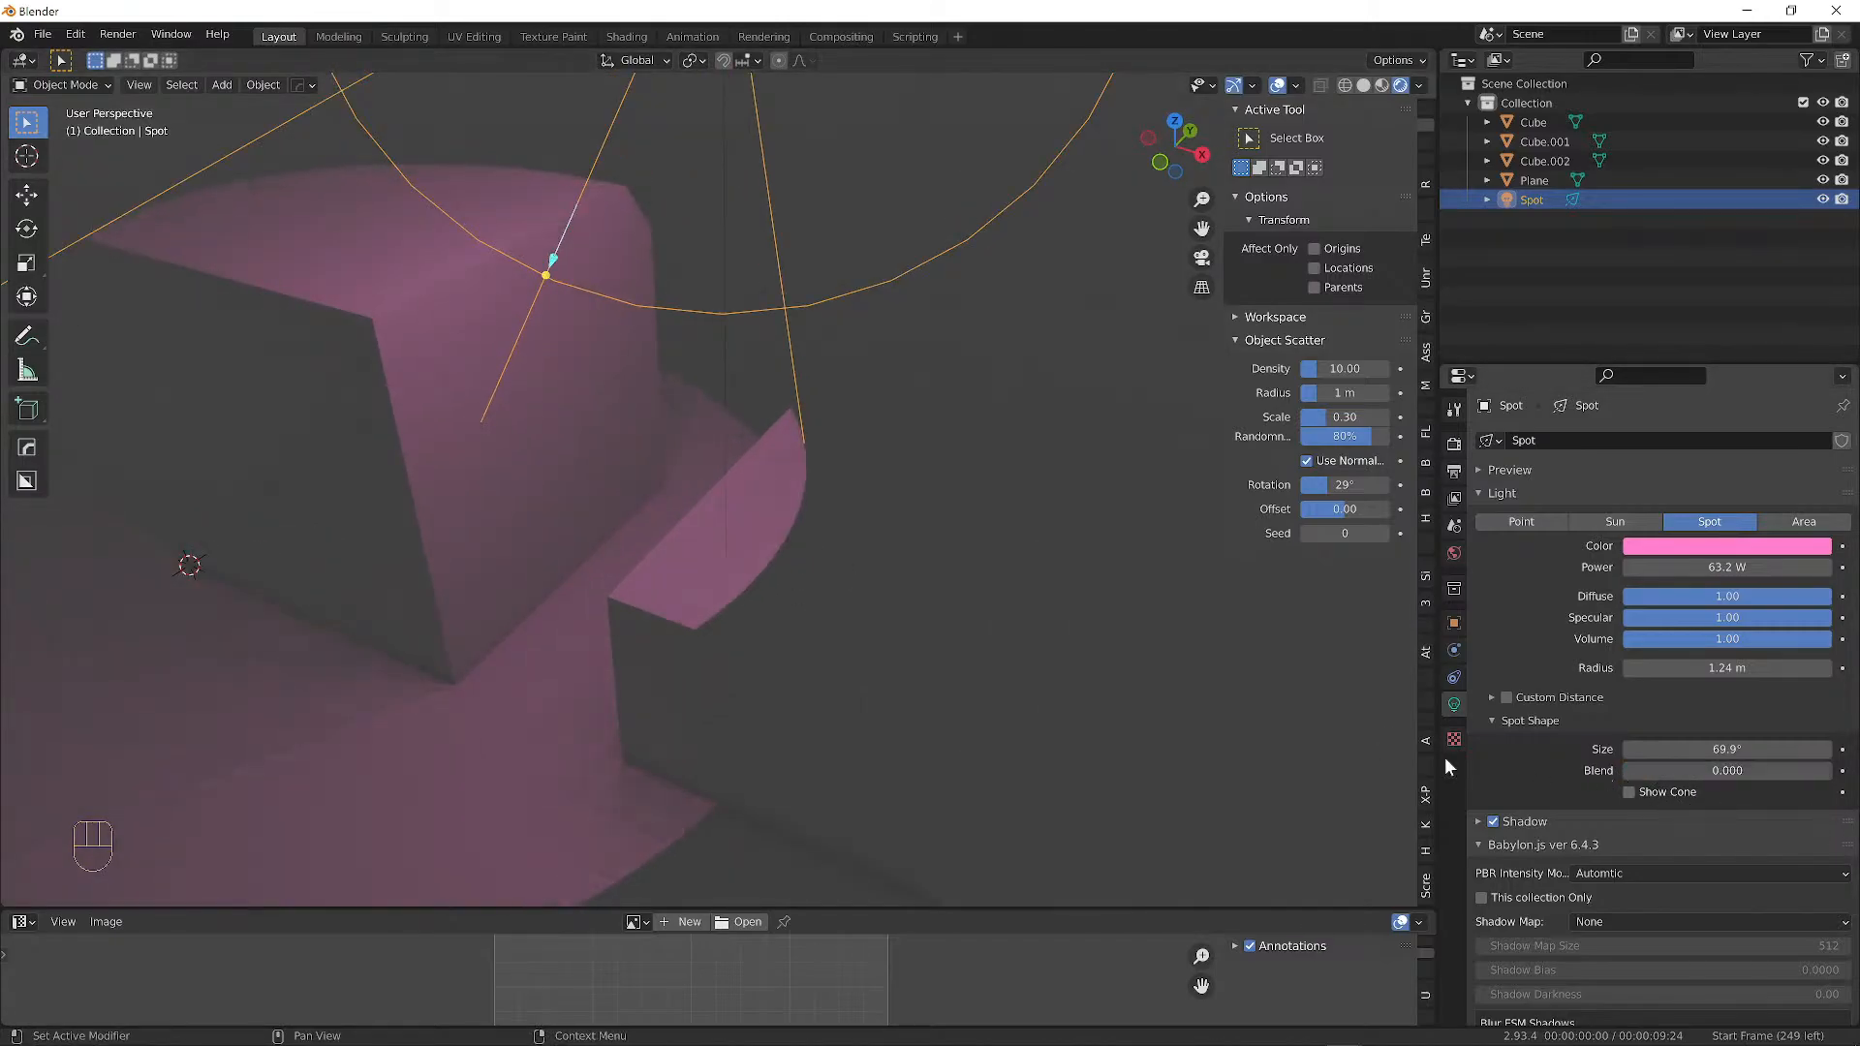
pyautogui.moveTo(739, 594); pyautogui.dragTo(1050, 573, button='middle')
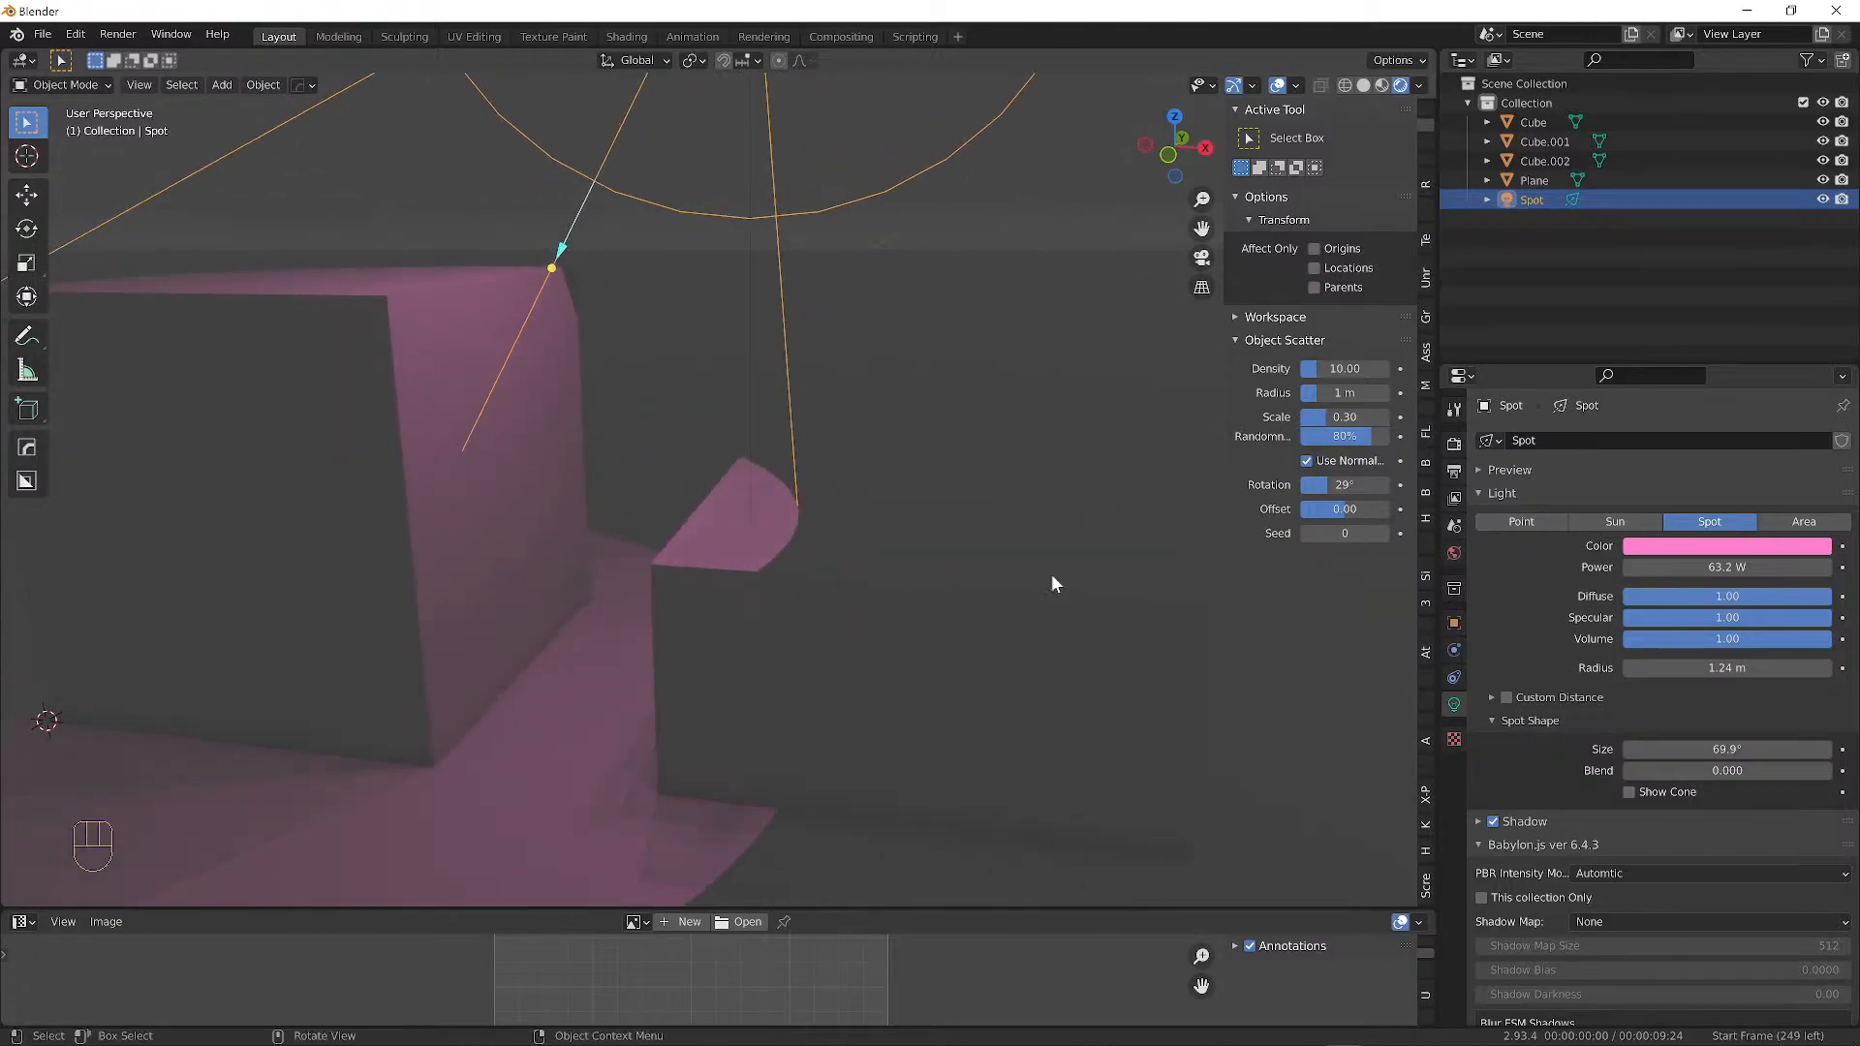
pyautogui.moveTo(1626, 775); pyautogui.dragTo(1831, 775)
pyautogui.moveTo(961, 630); pyautogui.dragTo(662, 523, button='middle')
pyautogui.scroll(1, 717, 565)
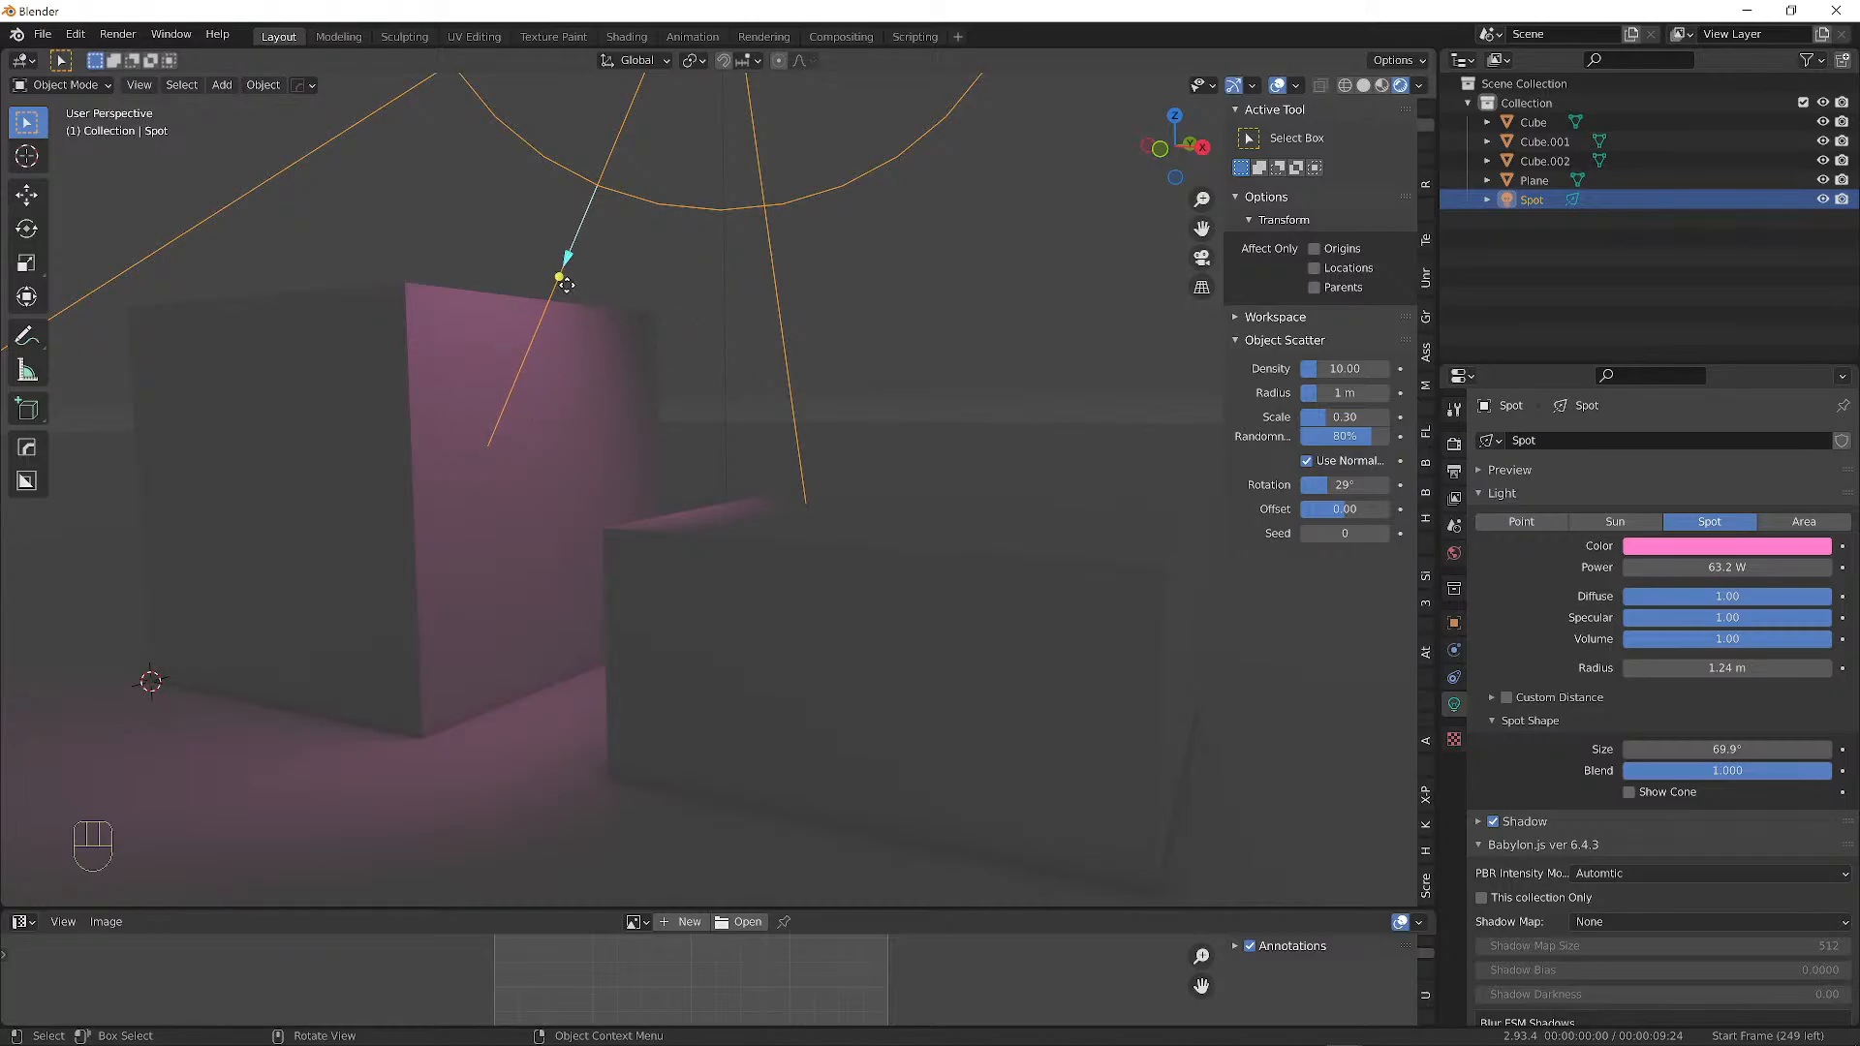
pyautogui.moveTo(649, 341); pyautogui.dragTo(862, 389, button='middle')
# Move the spot light, widen its cone to 90.1°, then re-aim and reposition it above the cubes.
pyautogui.press('g')
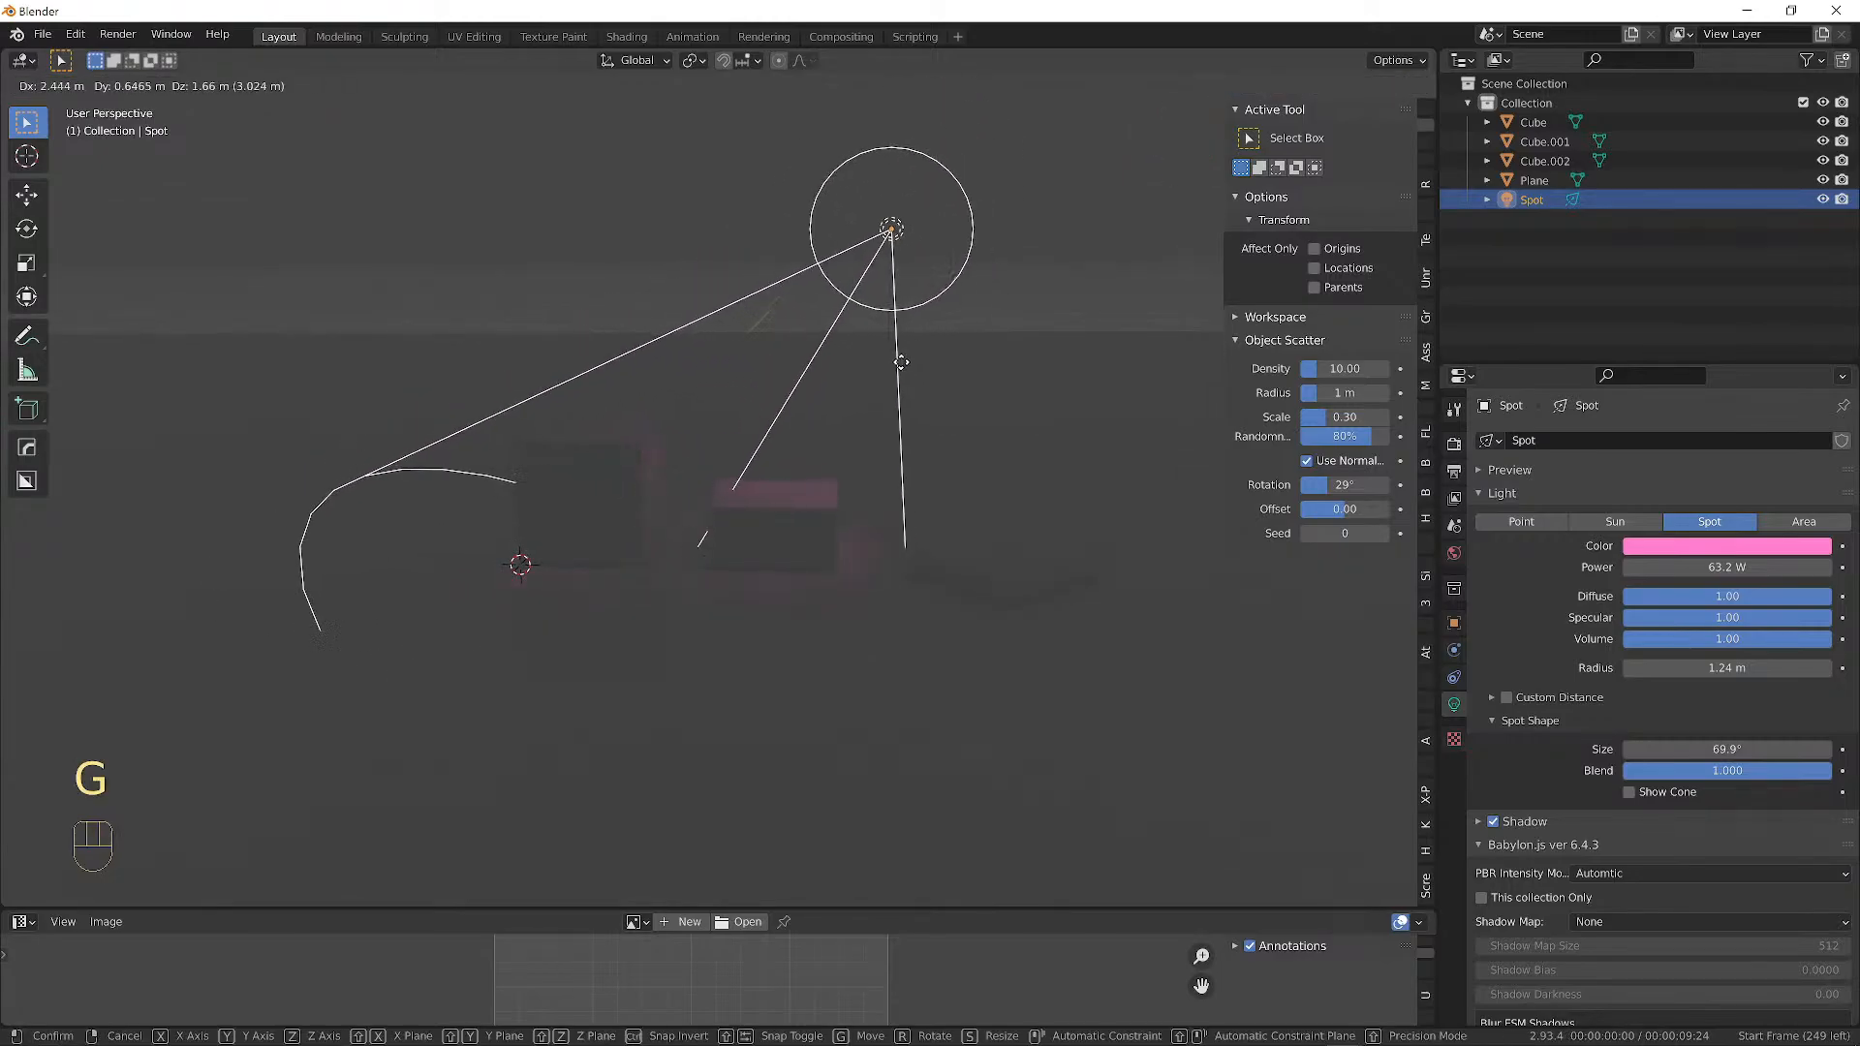
pyautogui.click(863, 455)
pyautogui.moveTo(843, 467); pyautogui.dragTo(583, 439, button='middle')
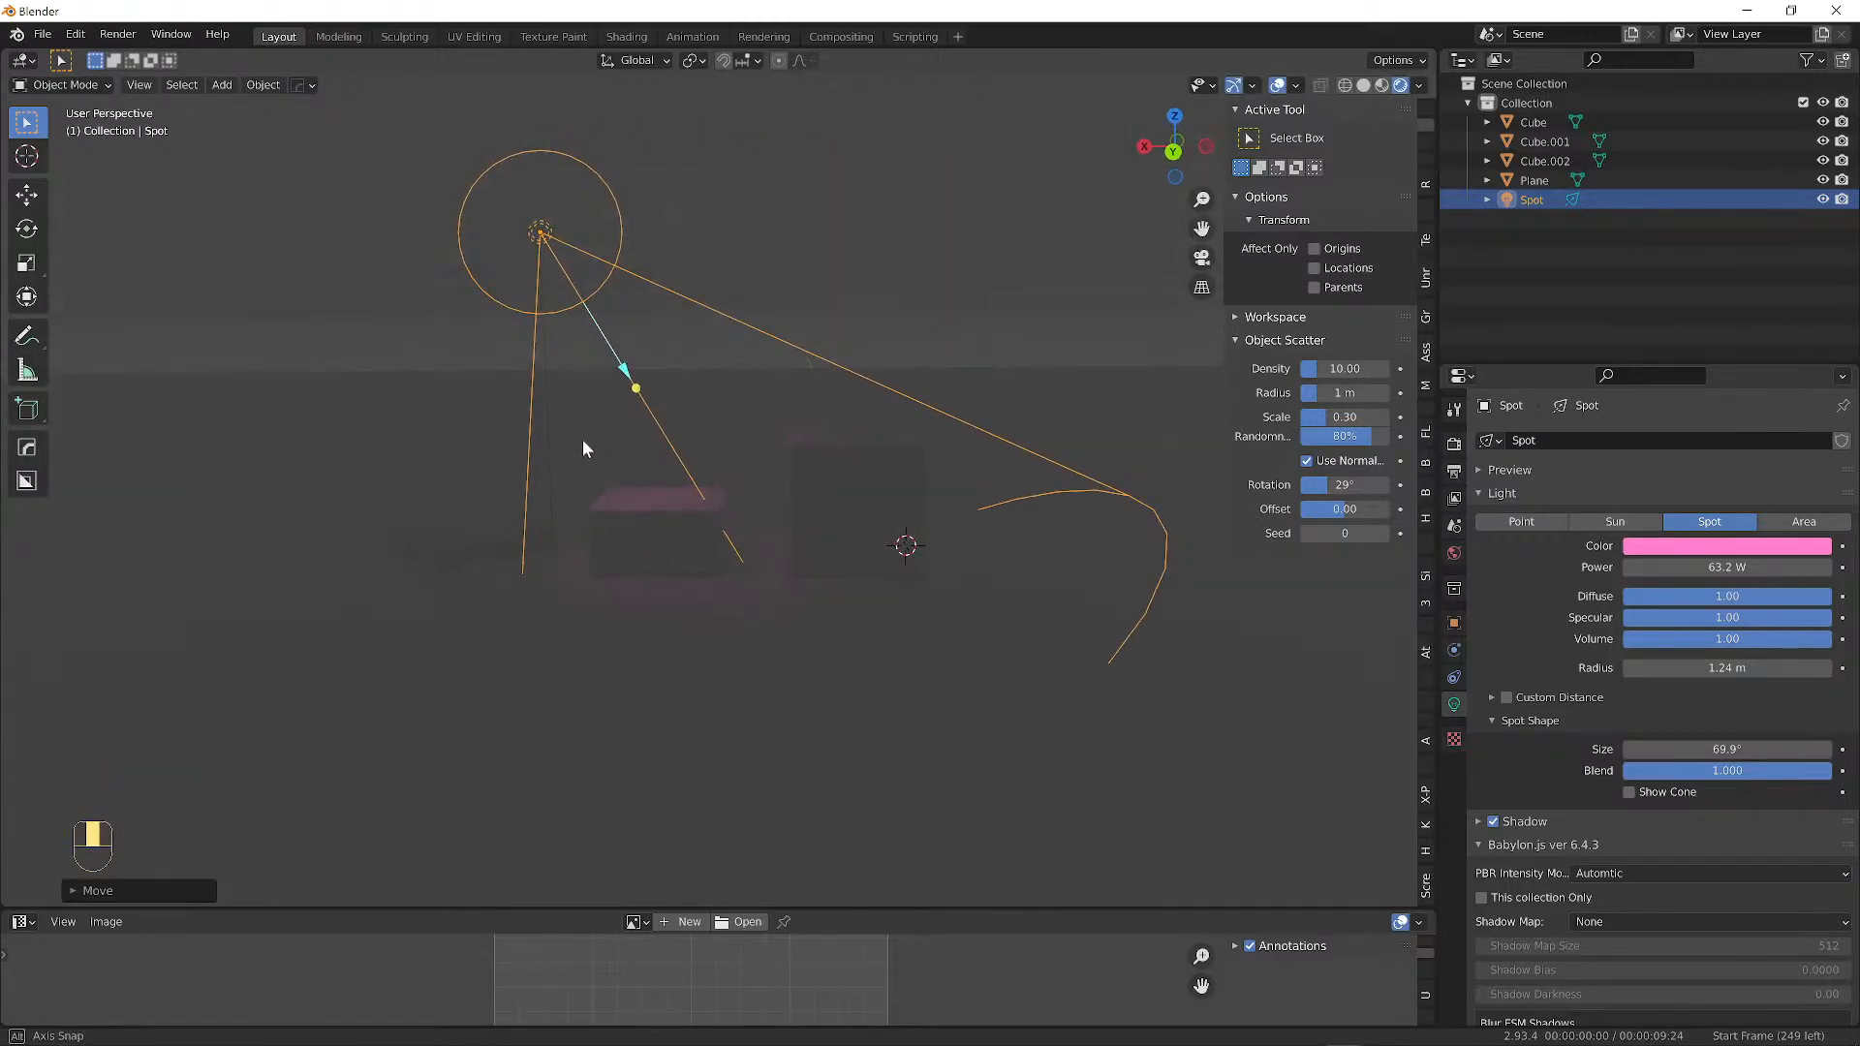
pyautogui.moveTo(1670, 752); pyautogui.dragTo(1744, 752)
pyautogui.press('r')
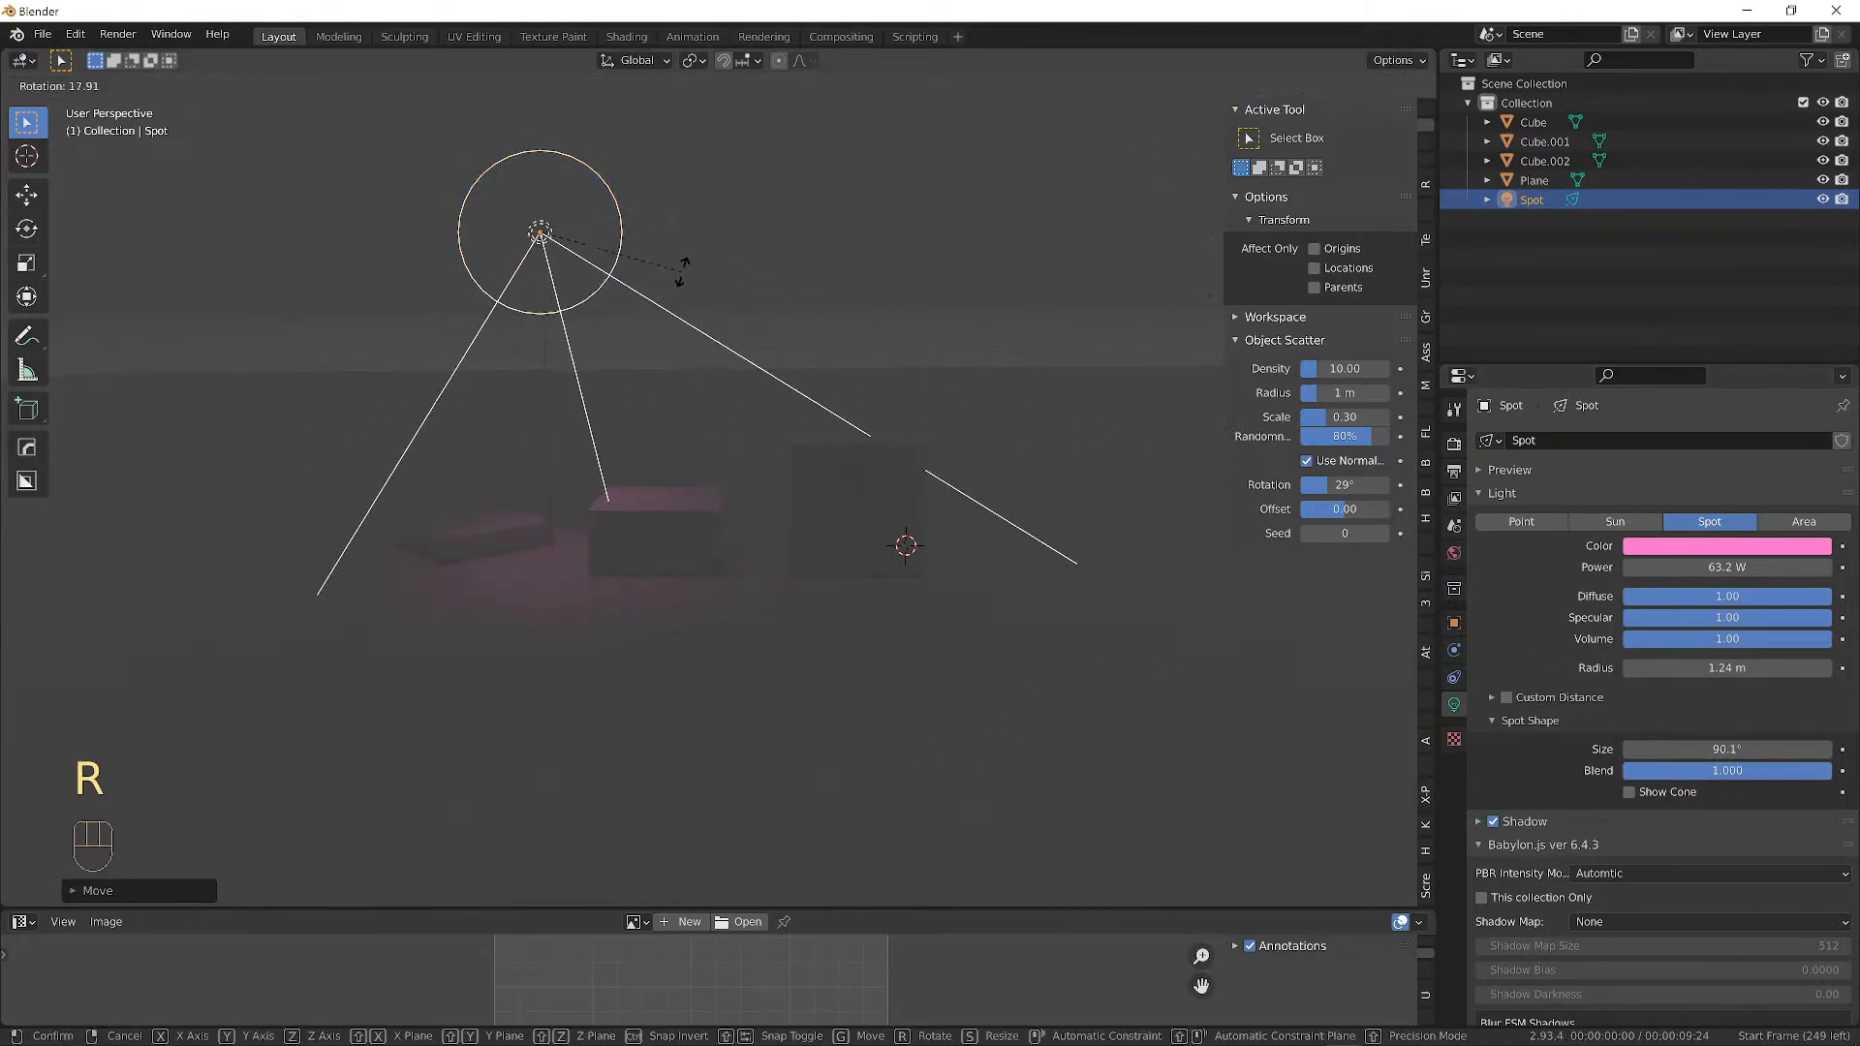
pyautogui.click(680, 265)
pyautogui.moveTo(681, 274); pyautogui.dragTo(819, 655, button='middle')
pyautogui.press('g')
pyautogui.click(792, 308)
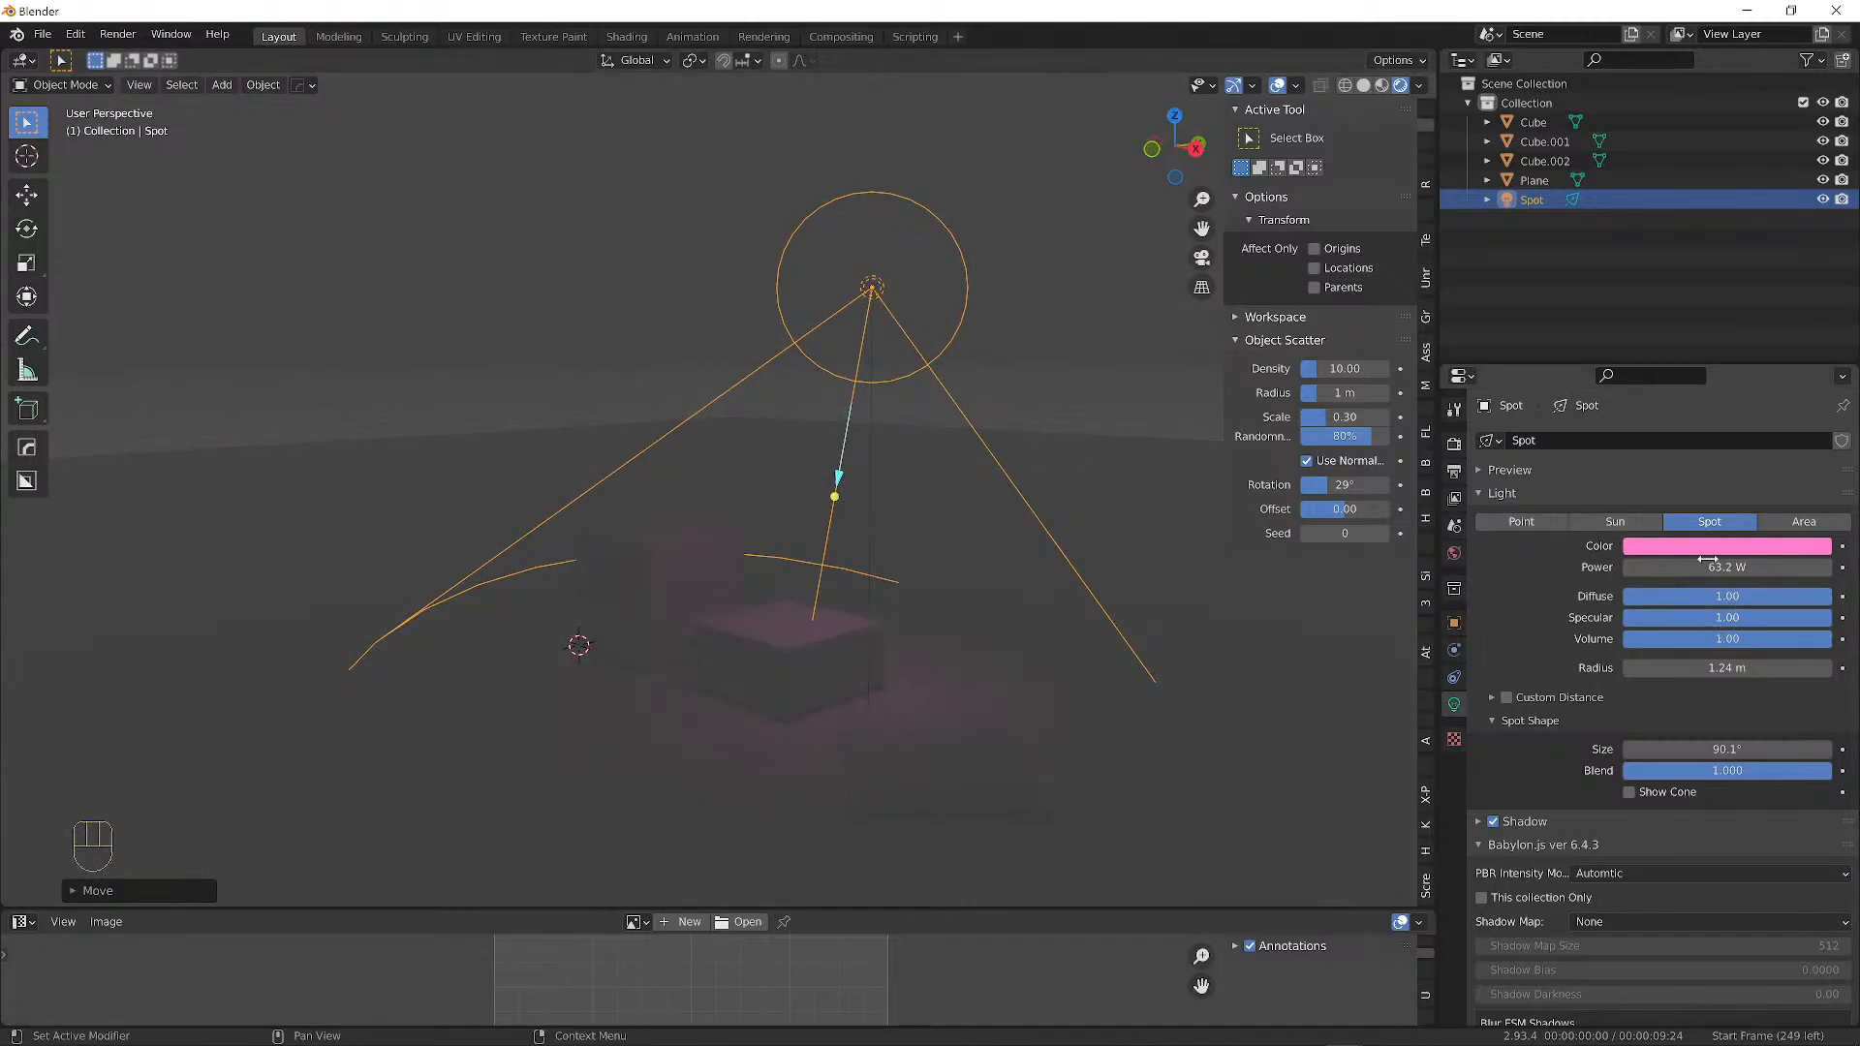
# Set the spot light Power to 92.6 W and recolour it lavender-blue.
pyautogui.moveTo(1702, 566); pyautogui.dragTo(1705, 567)
pyautogui.click(1710, 548)
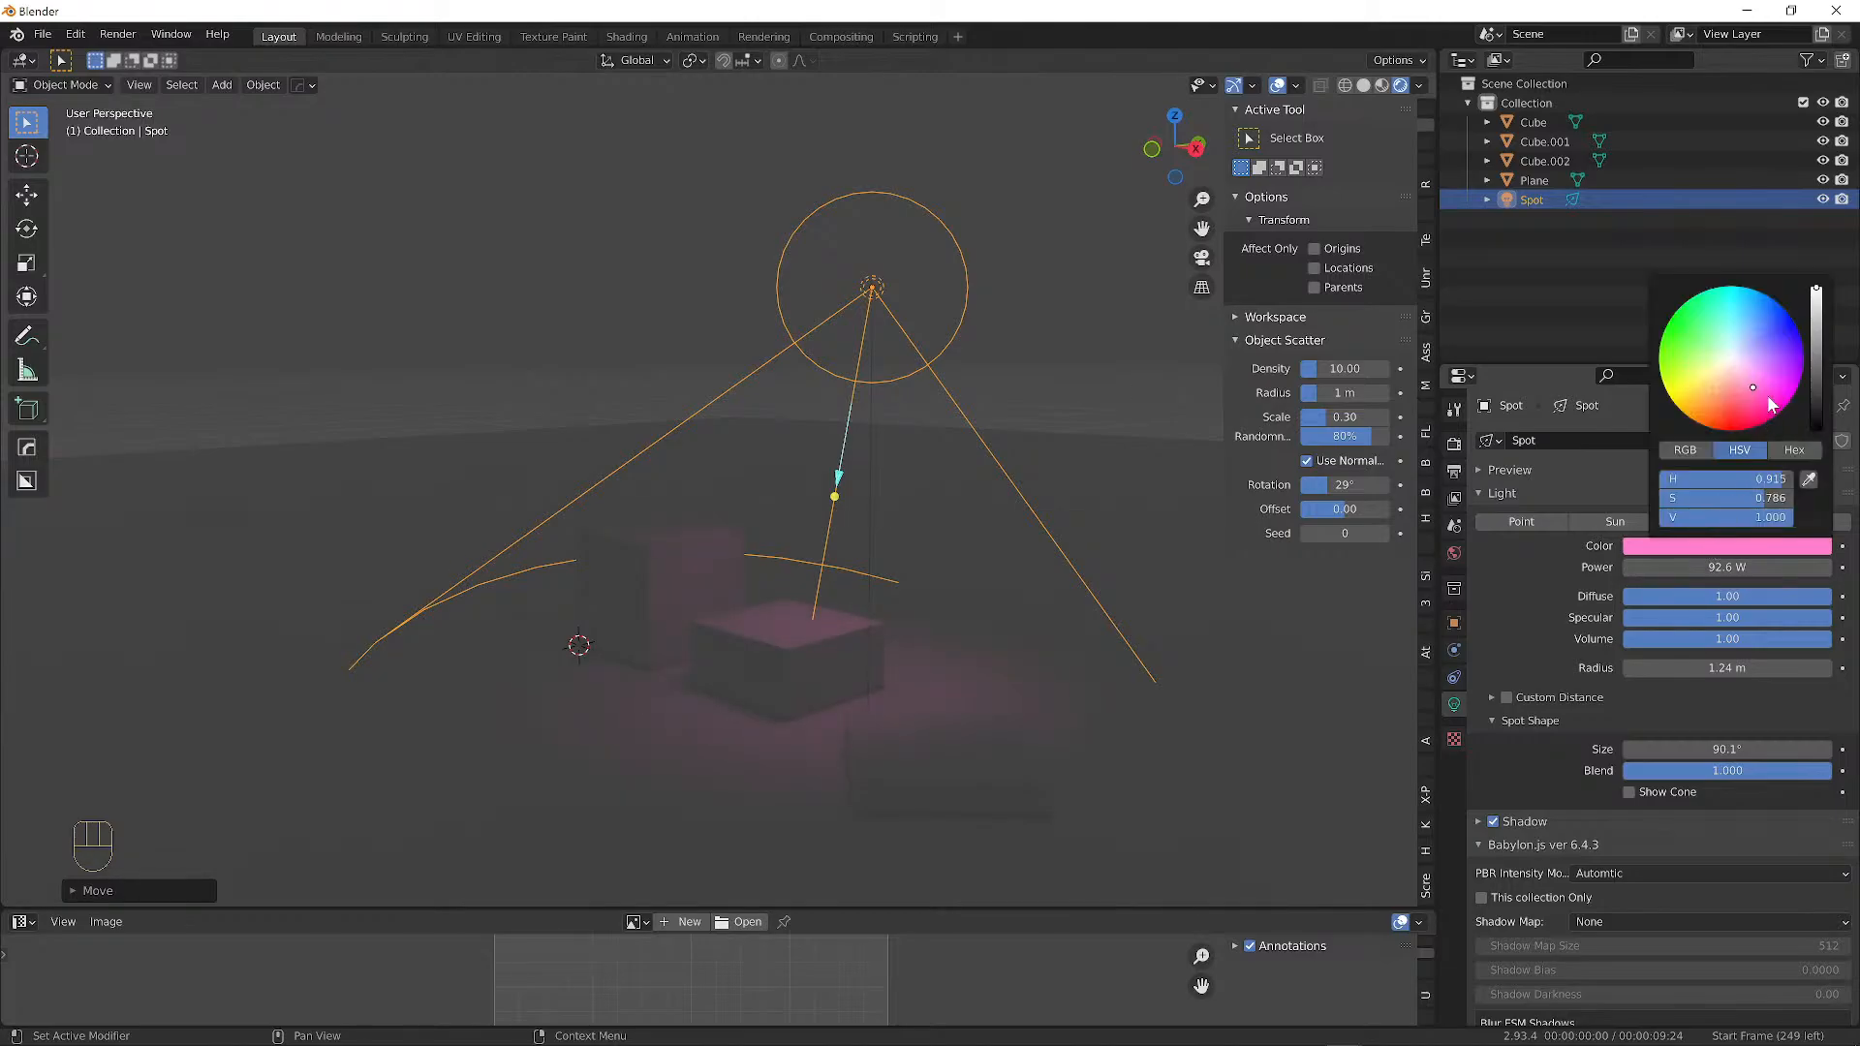
pyautogui.moveTo(1769, 398); pyautogui.dragTo(1756, 348)
pyautogui.moveTo(1045, 393)
pyautogui.mouseDown(button='middle')
pyautogui.moveTo(655, 480)
pyautogui.moveTo(740, 500)
pyautogui.moveTo(677, 447)
pyautogui.moveTo(611, 475)
pyautogui.moveTo(620, 504)
pyautogui.mouseUp(button='middle')
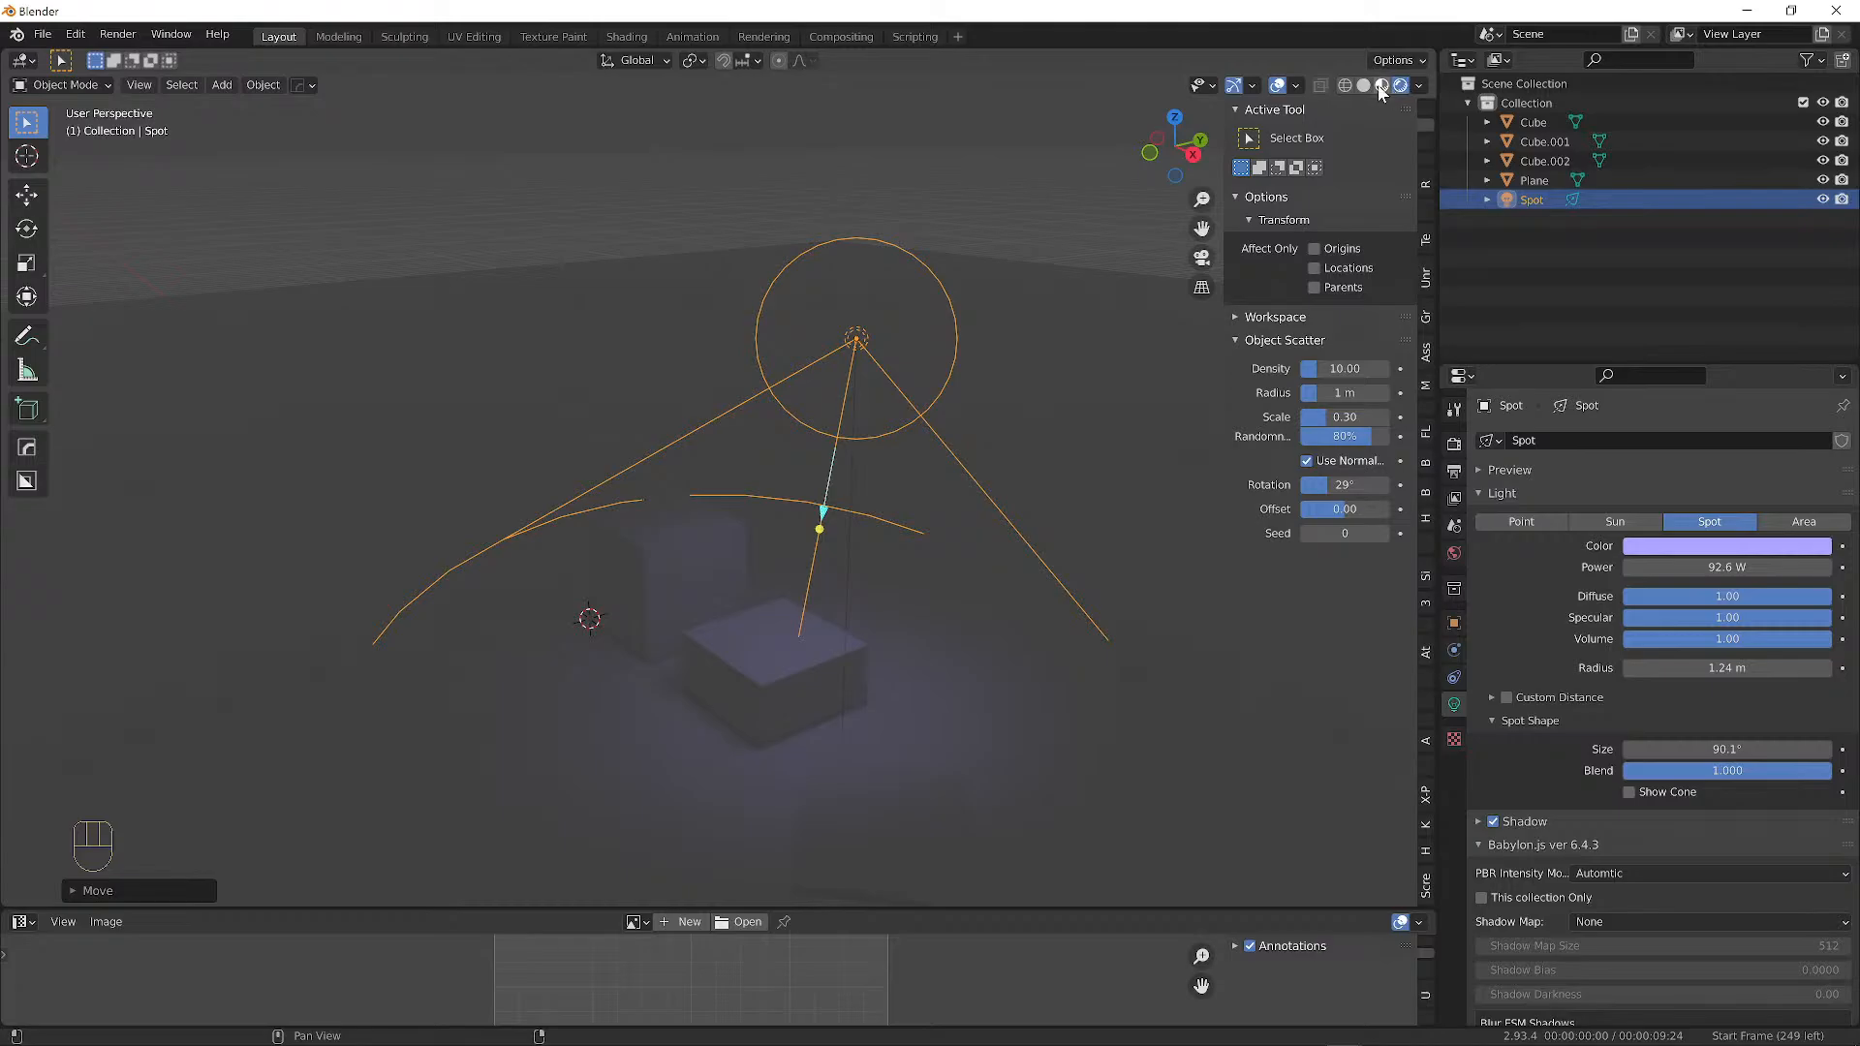
# Switch to wireframe shading and toggle the toolbar and sidebar, leaving the toolbar hidden.
pyautogui.click(1345, 85)
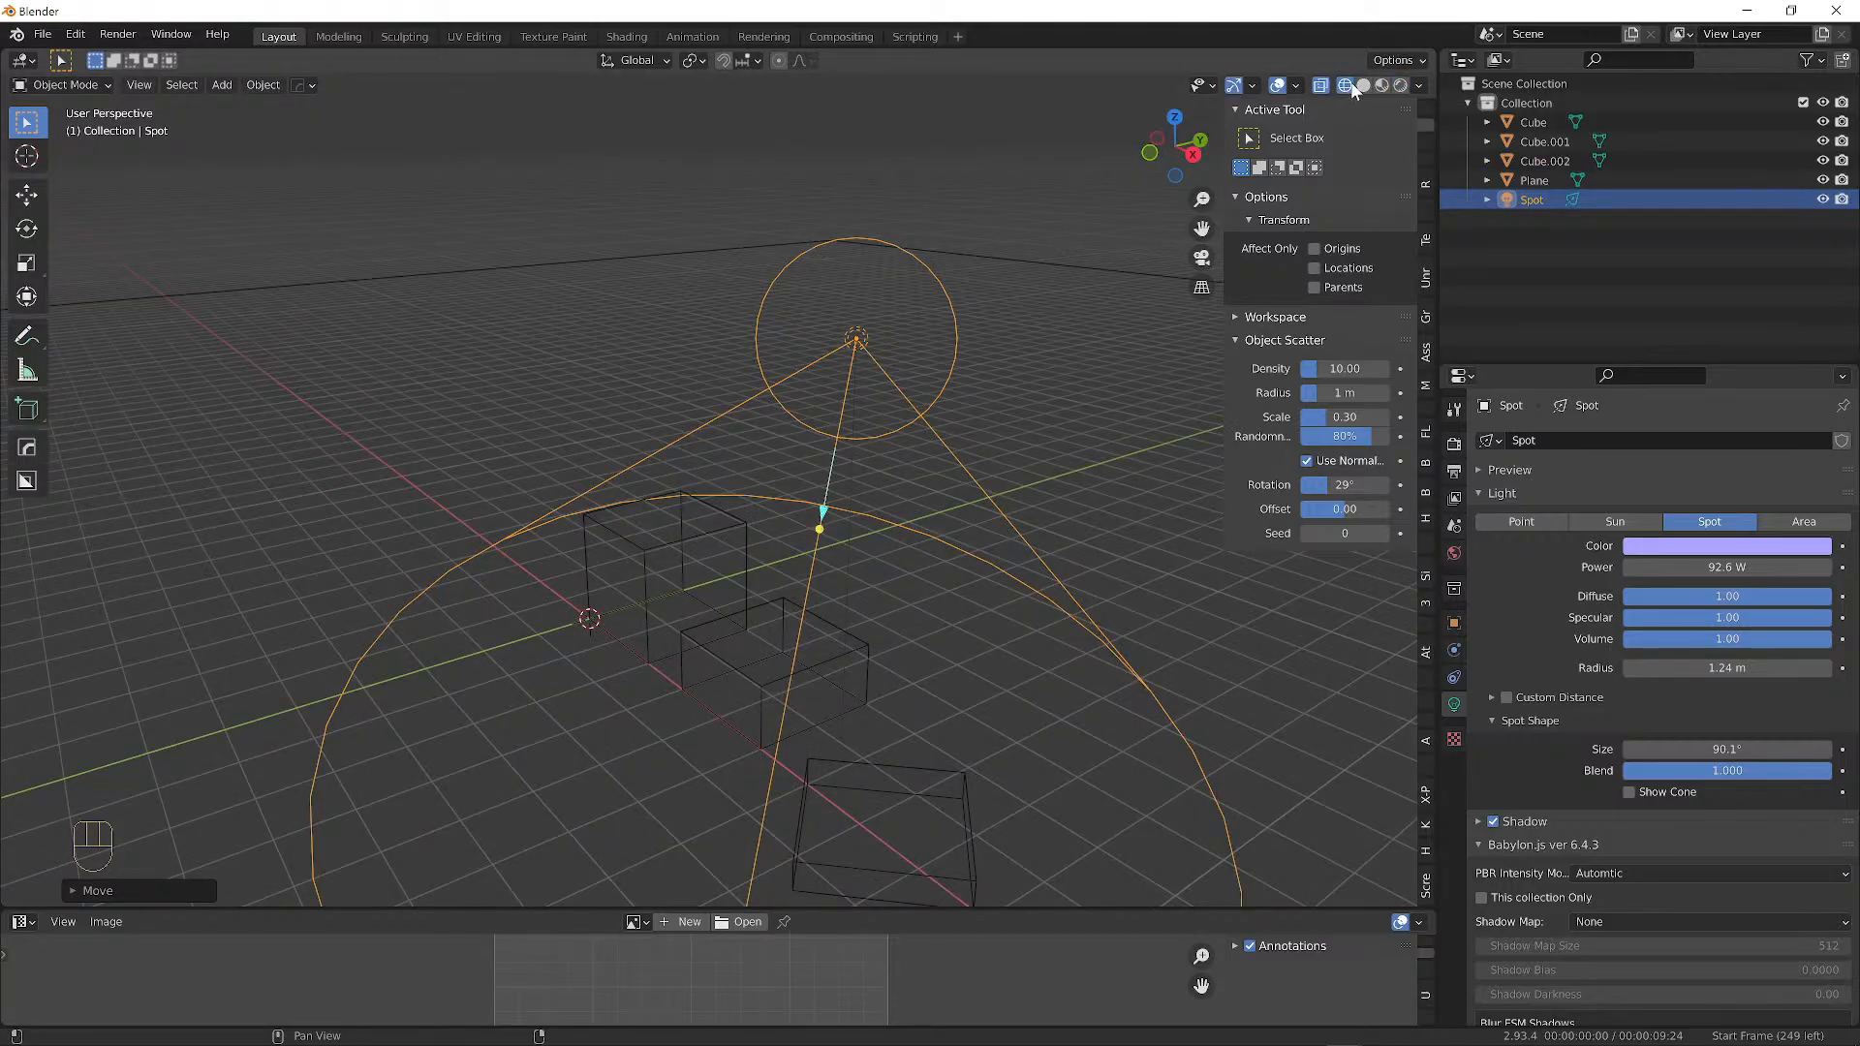
pyautogui.press('n')
pyautogui.press('n')
pyautogui.press('n')
pyautogui.press('n')
pyautogui.press('n')
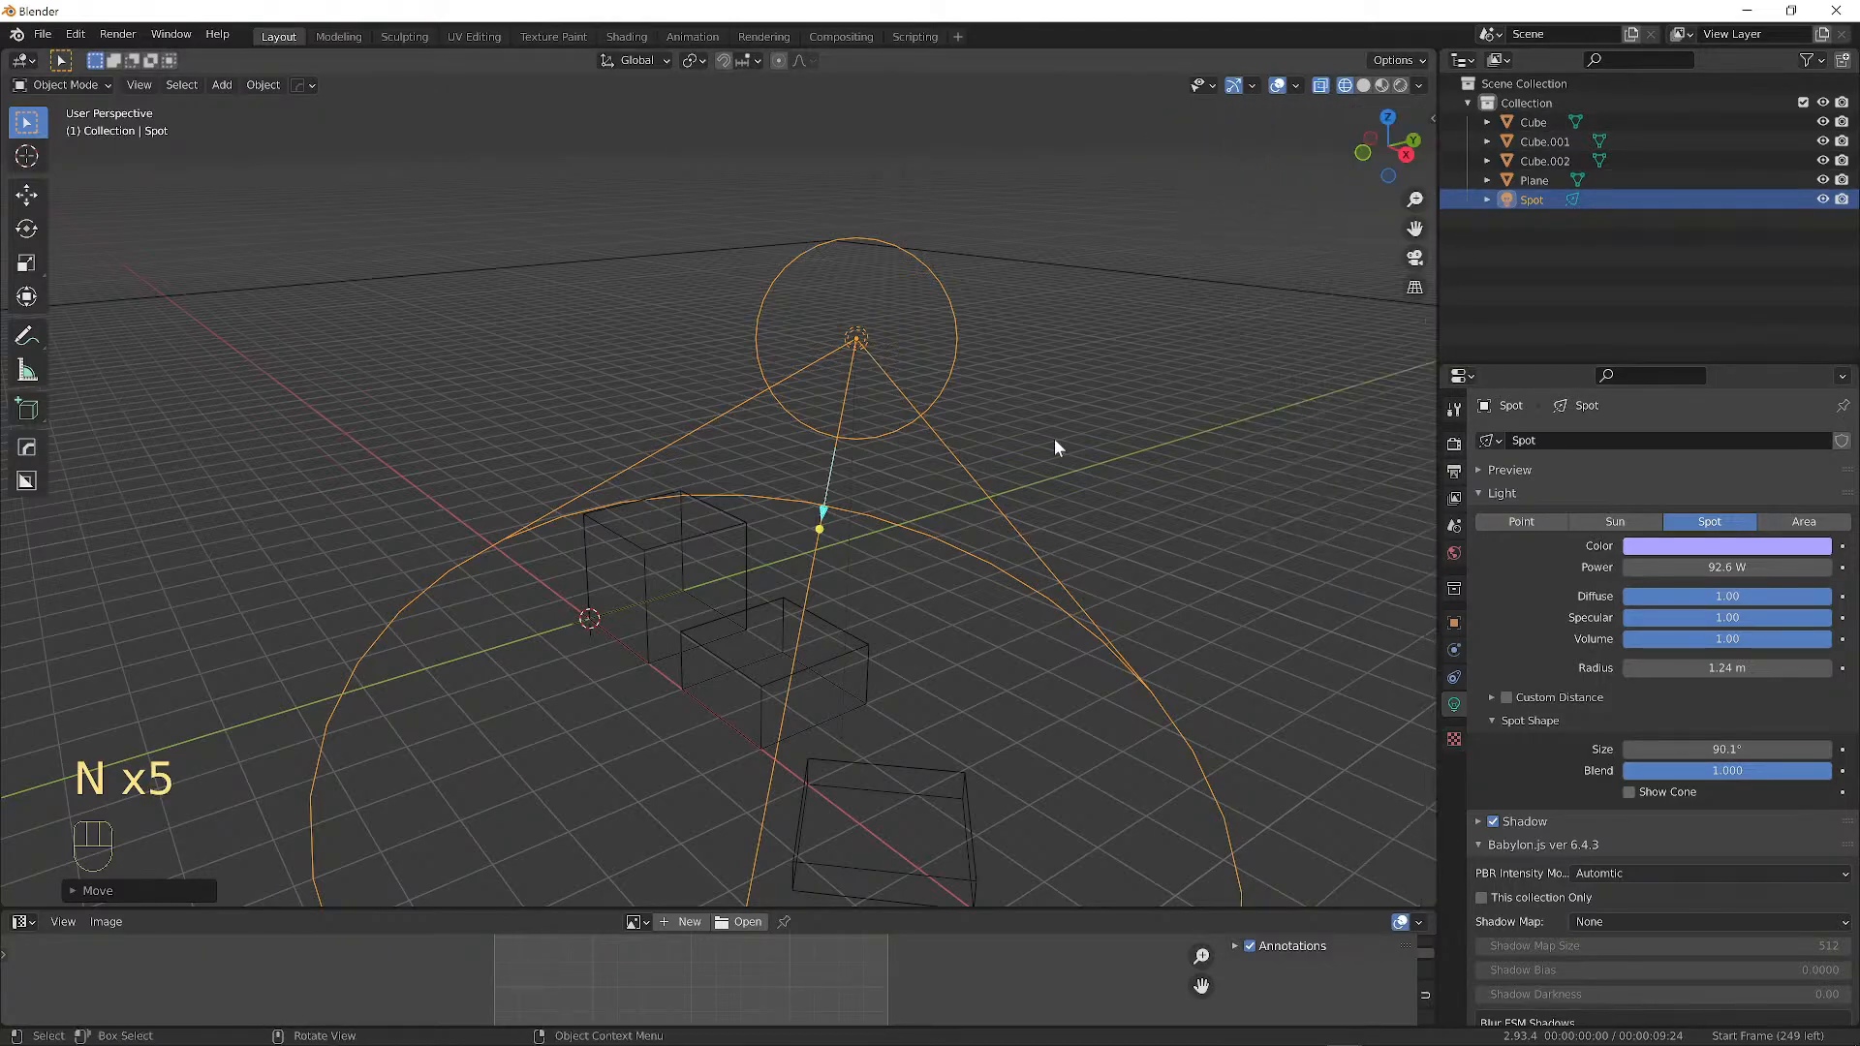
pyautogui.press('t')
pyautogui.press('t')
pyautogui.press('t')
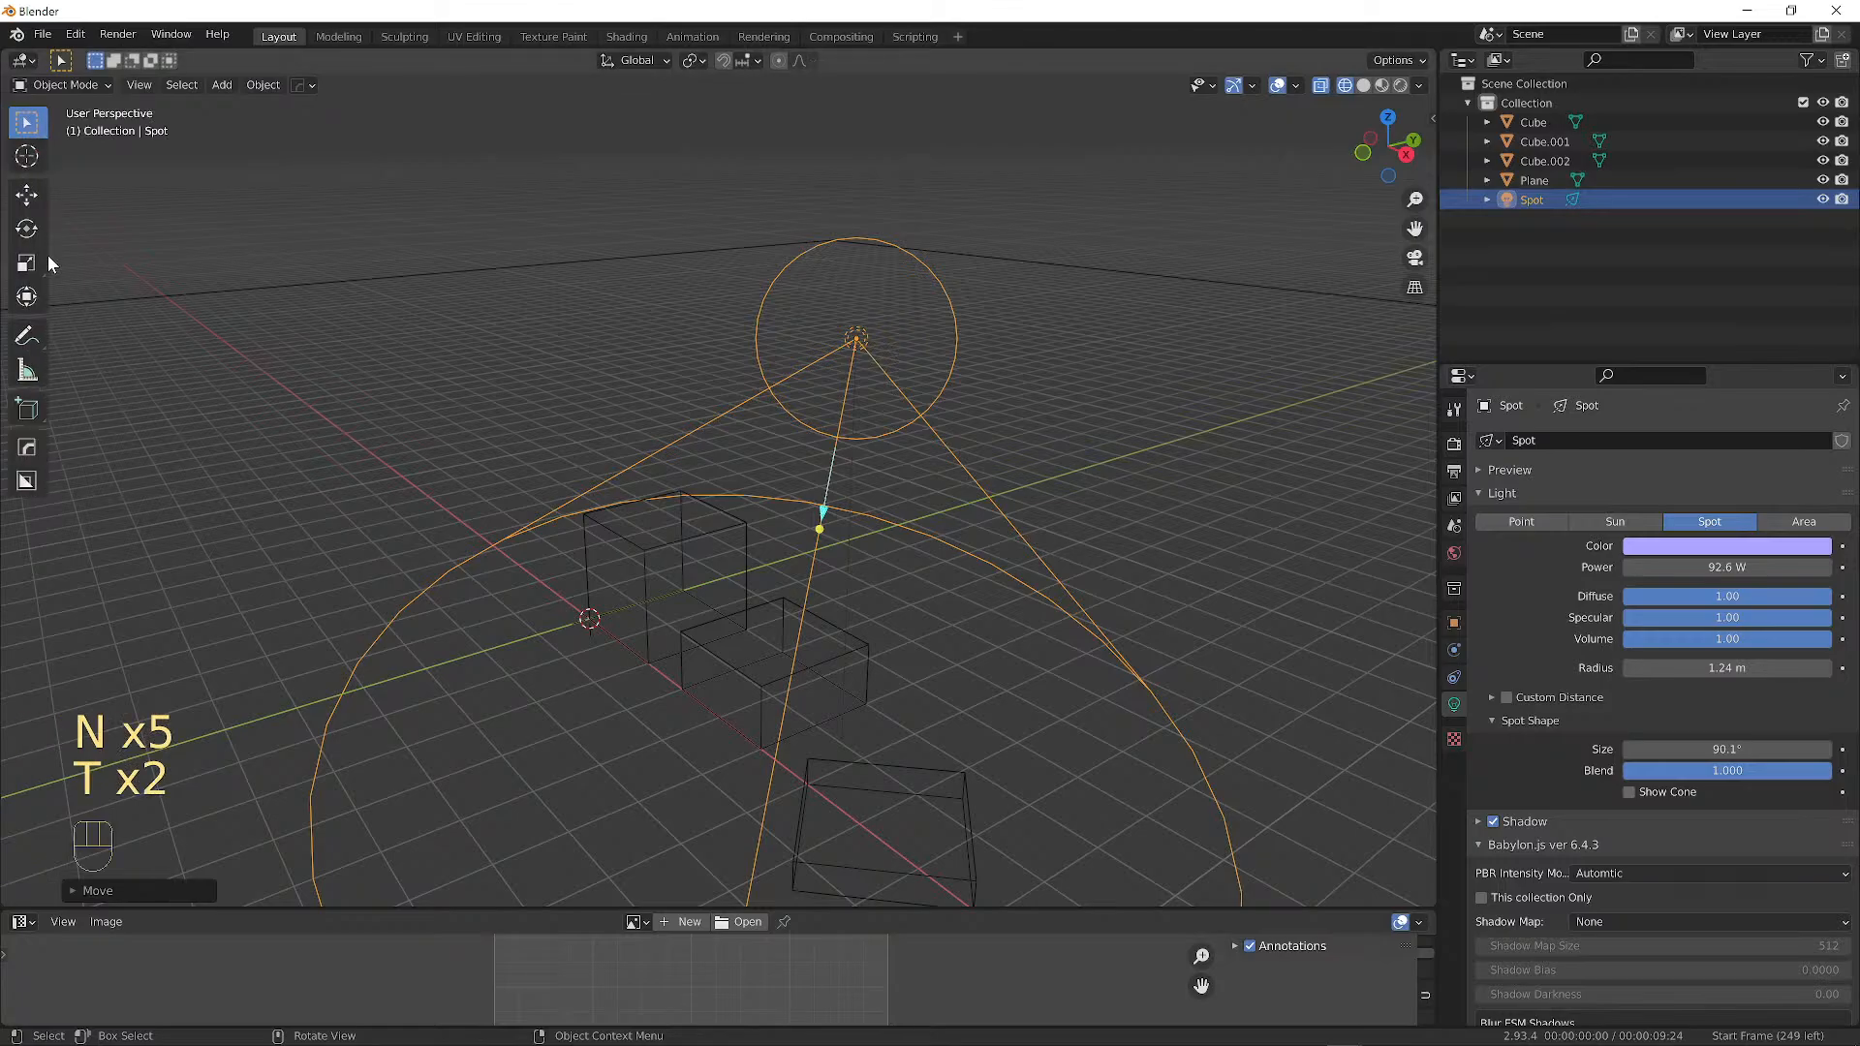
pyautogui.press('t')
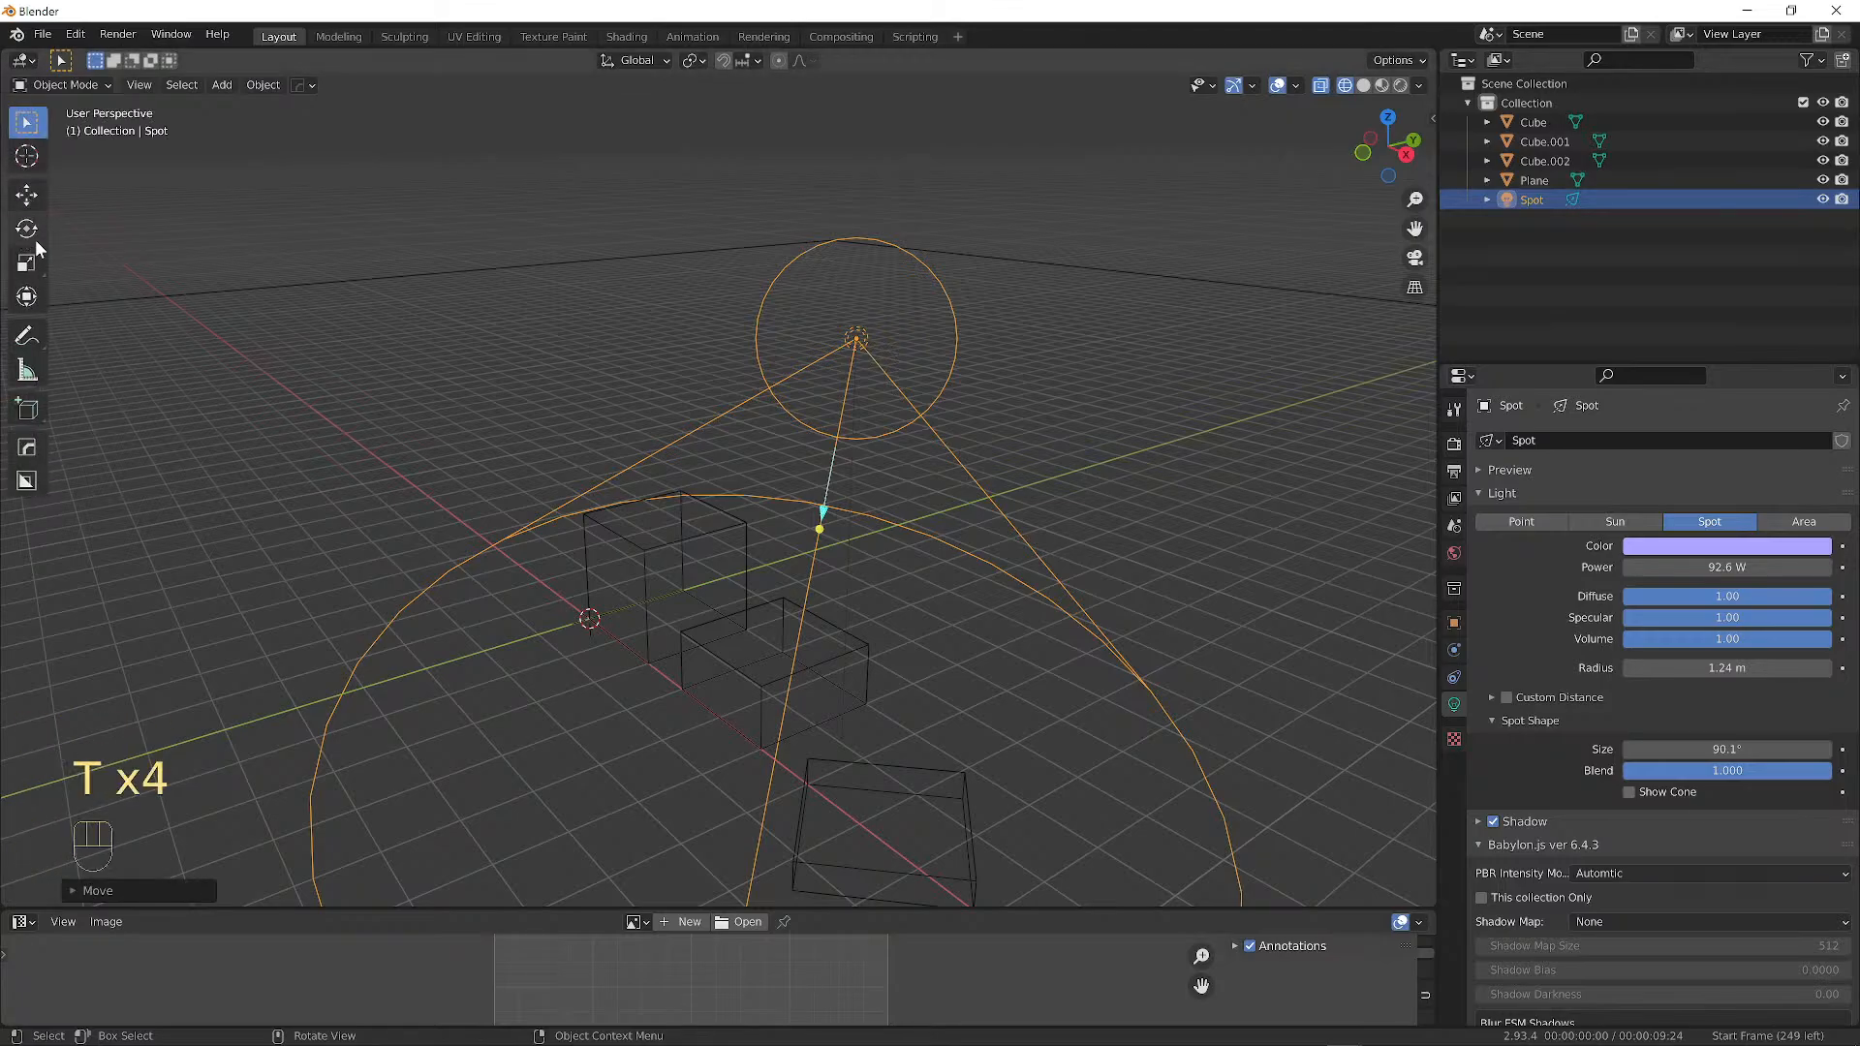
pyautogui.press('t')
pyautogui.press('n')
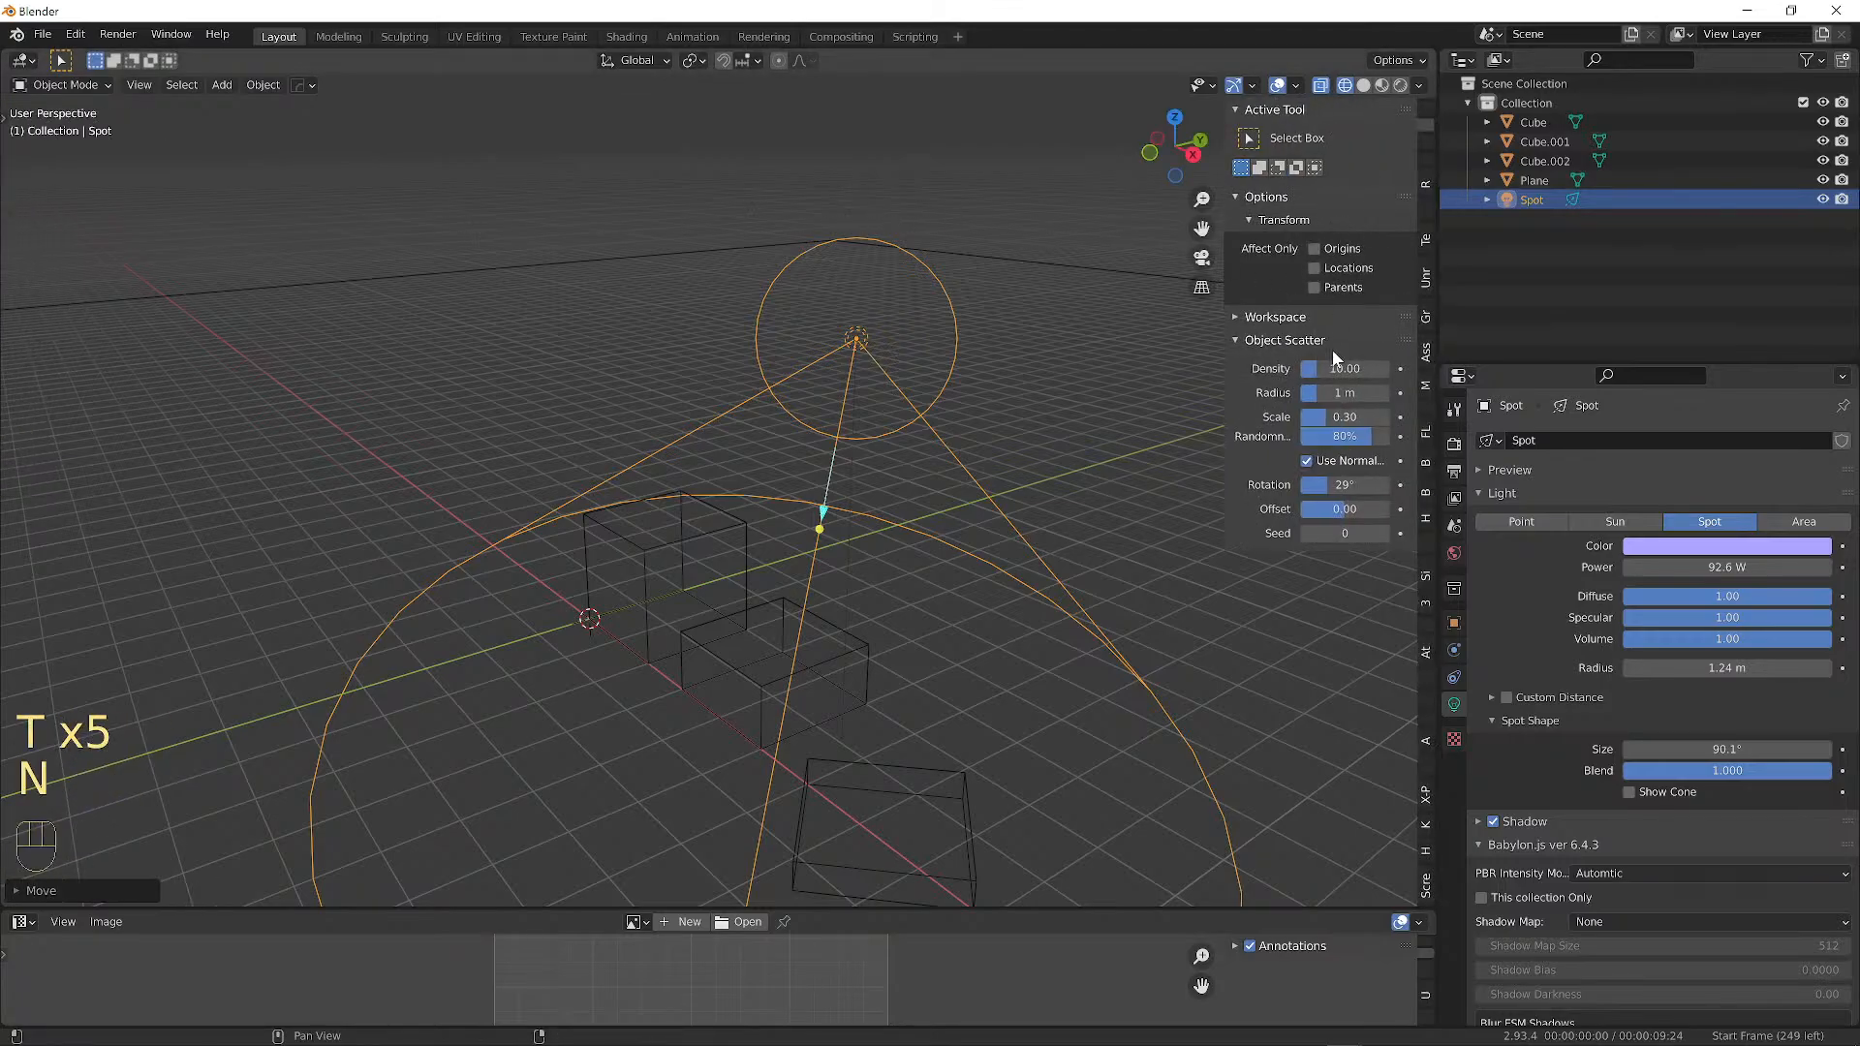
pyautogui.press('n')
pyautogui.press('n')
pyautogui.press('n')
pyautogui.press('n')
pyautogui.press('n')
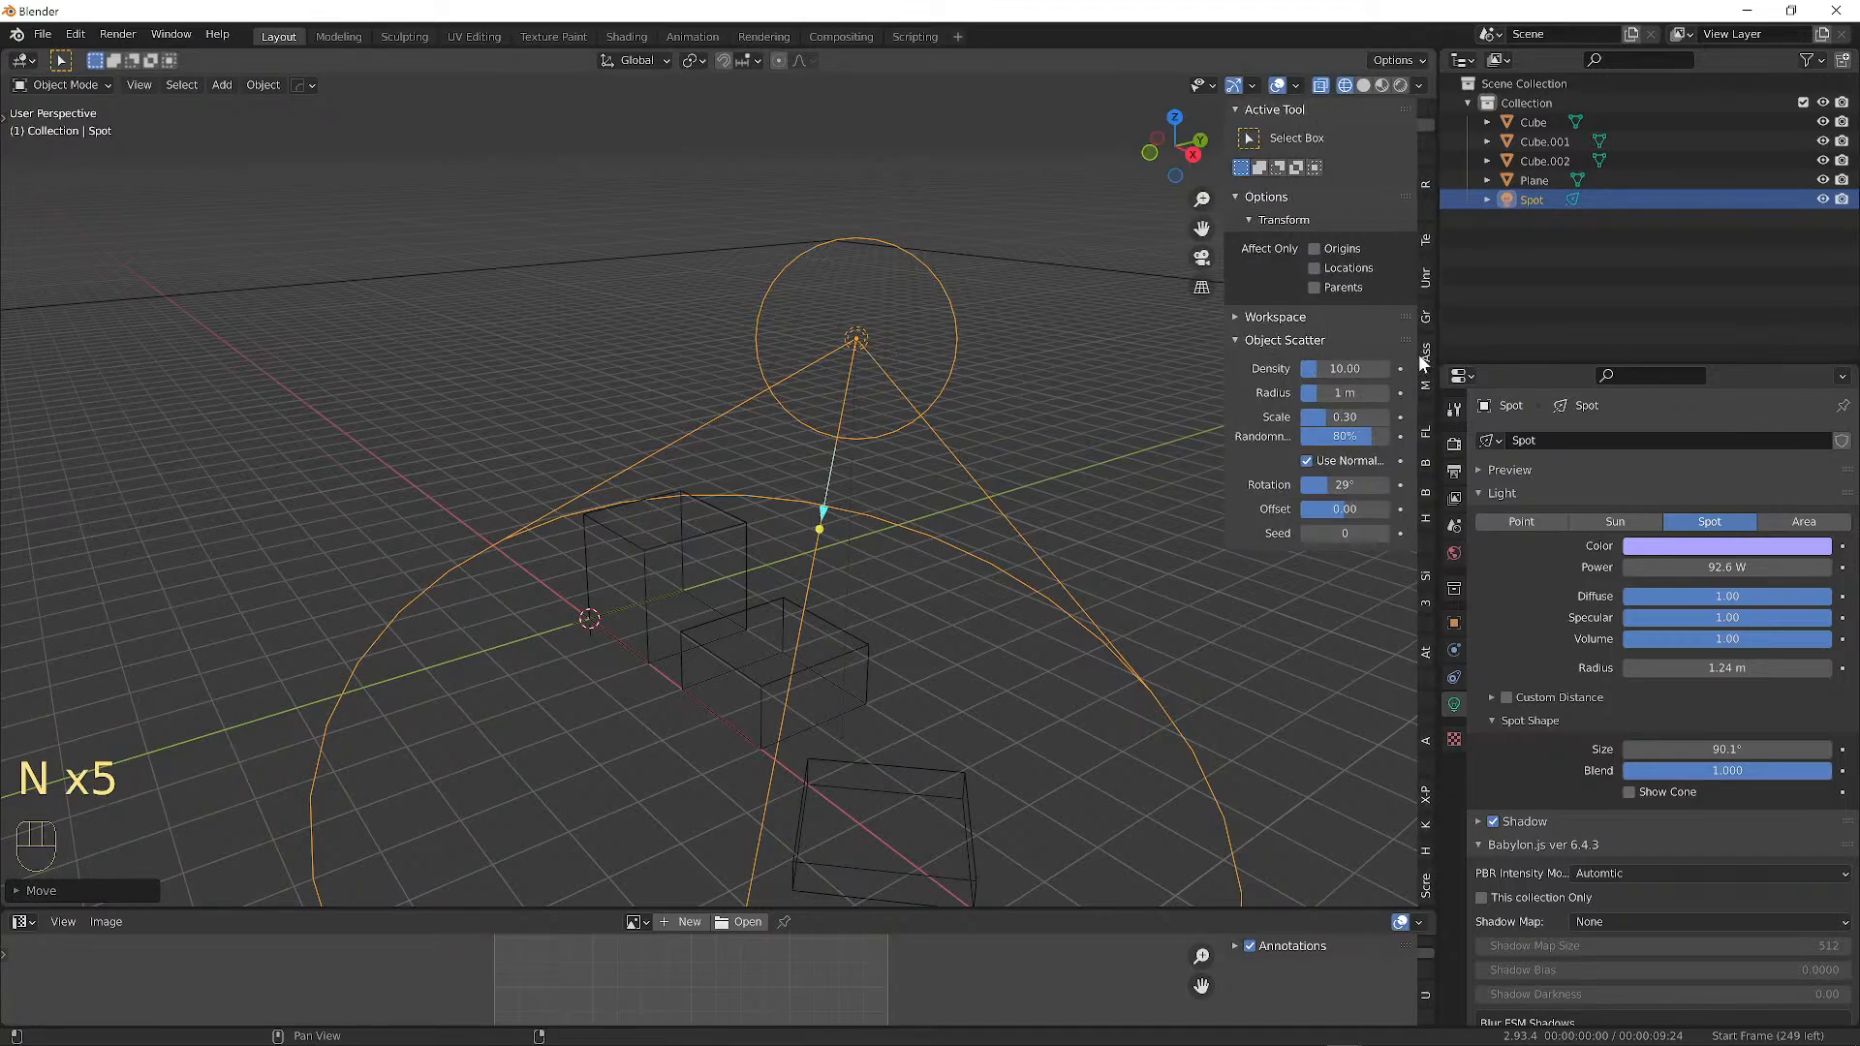
pyautogui.press('n')
# Scroll back and forth in the wireframe view, then close the N sidebar.
pyautogui.scroll(-3, 1429, 372)
pyautogui.scroll(-5, 1430, 378)
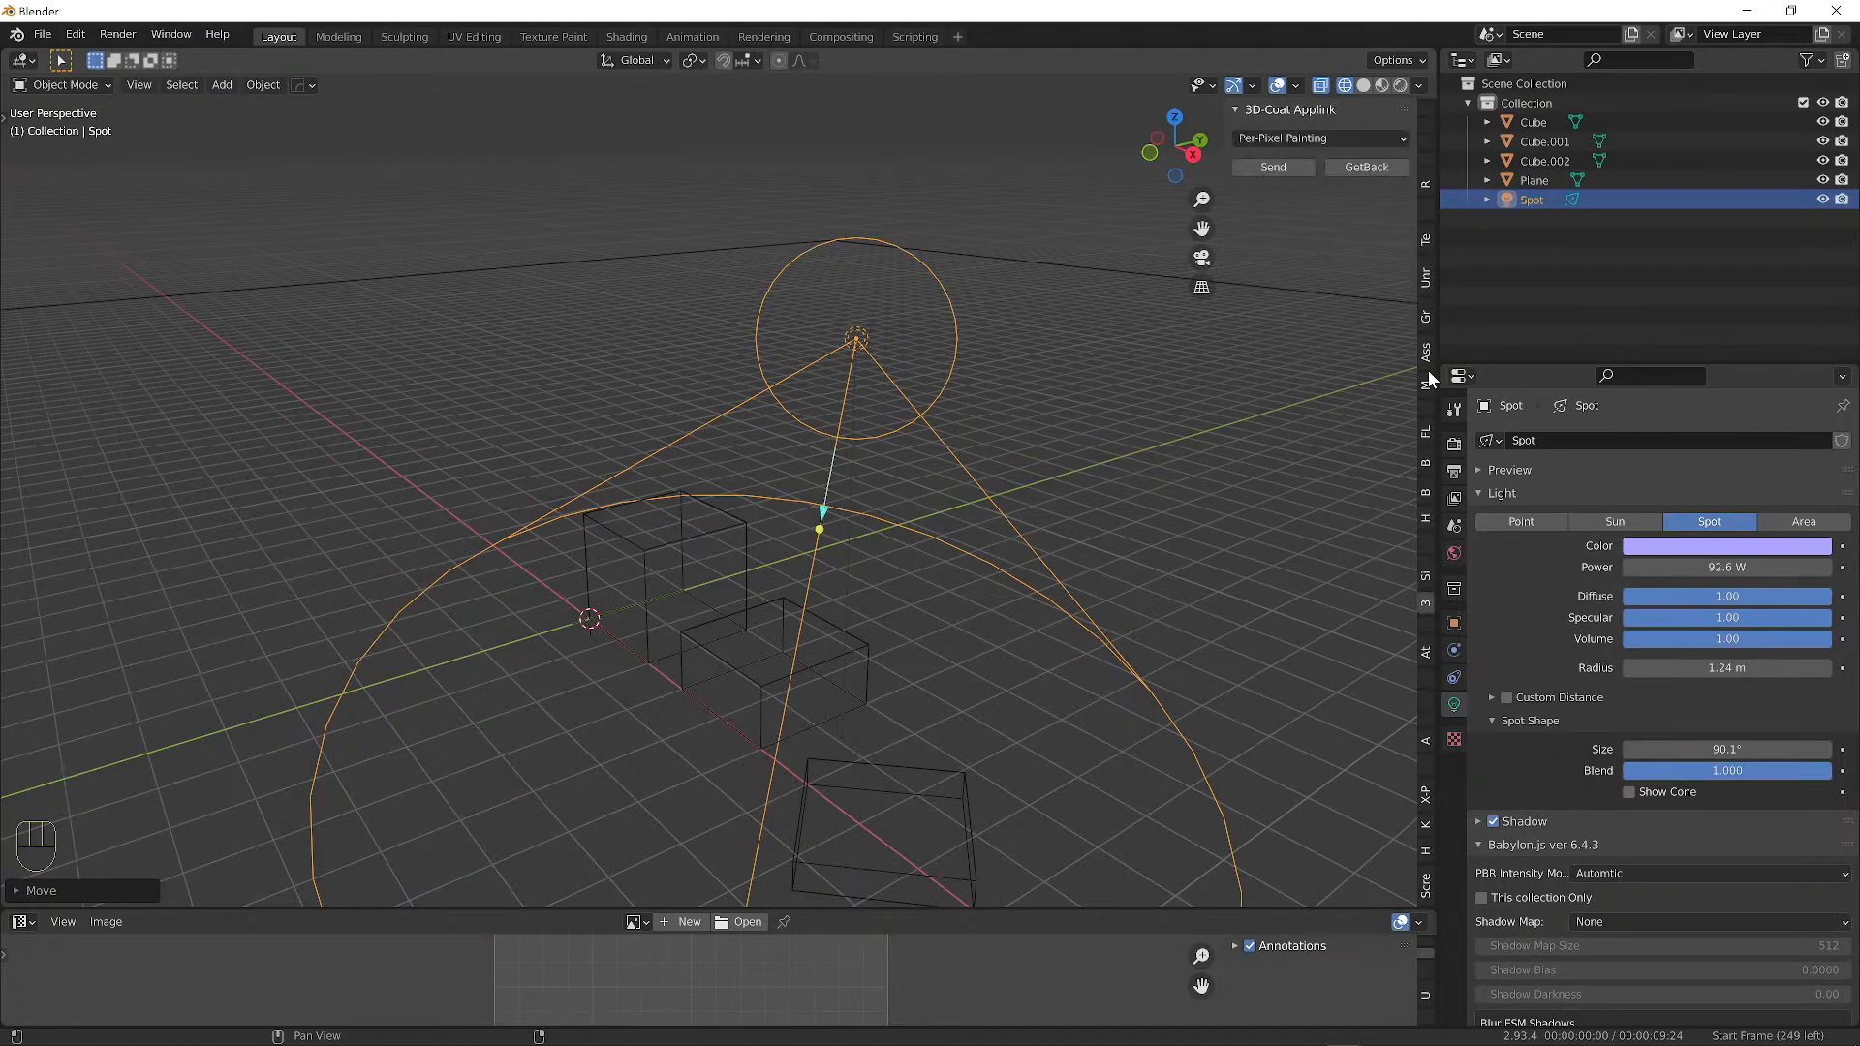
pyautogui.scroll(5, 1428, 381)
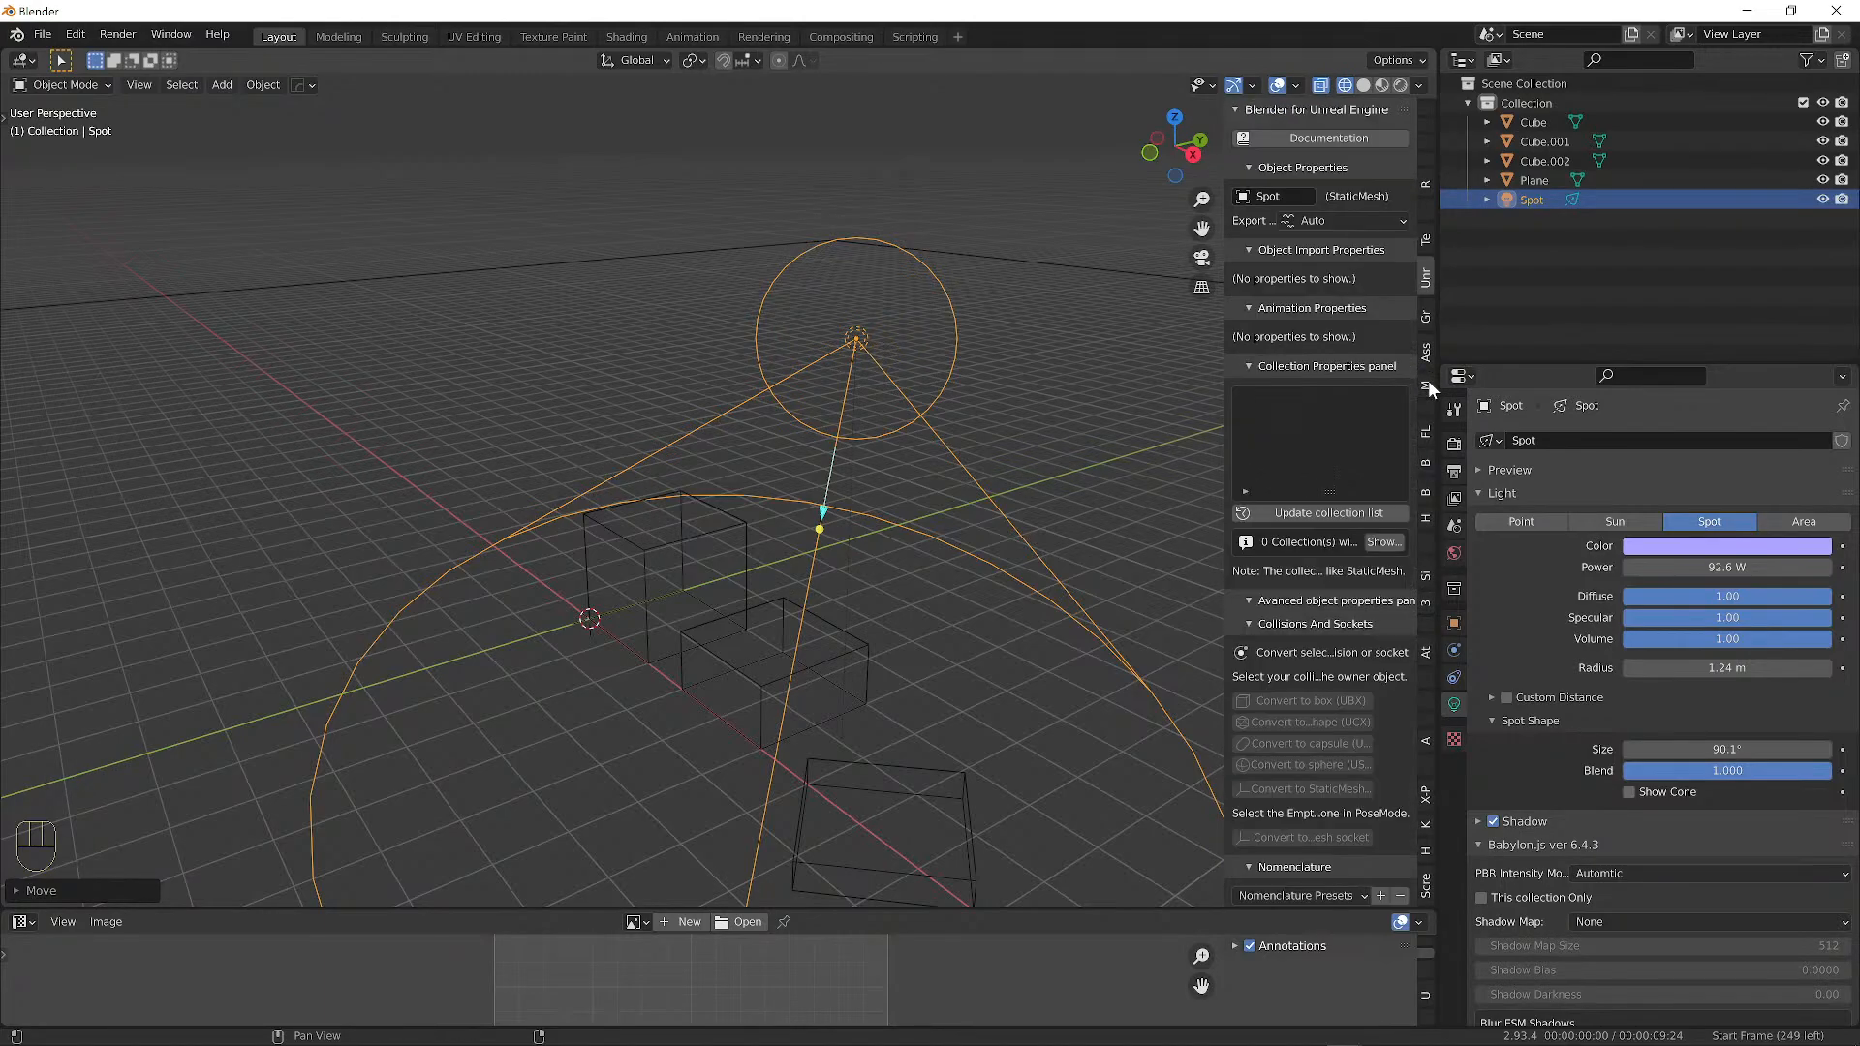
pyautogui.scroll(3, 1428, 386)
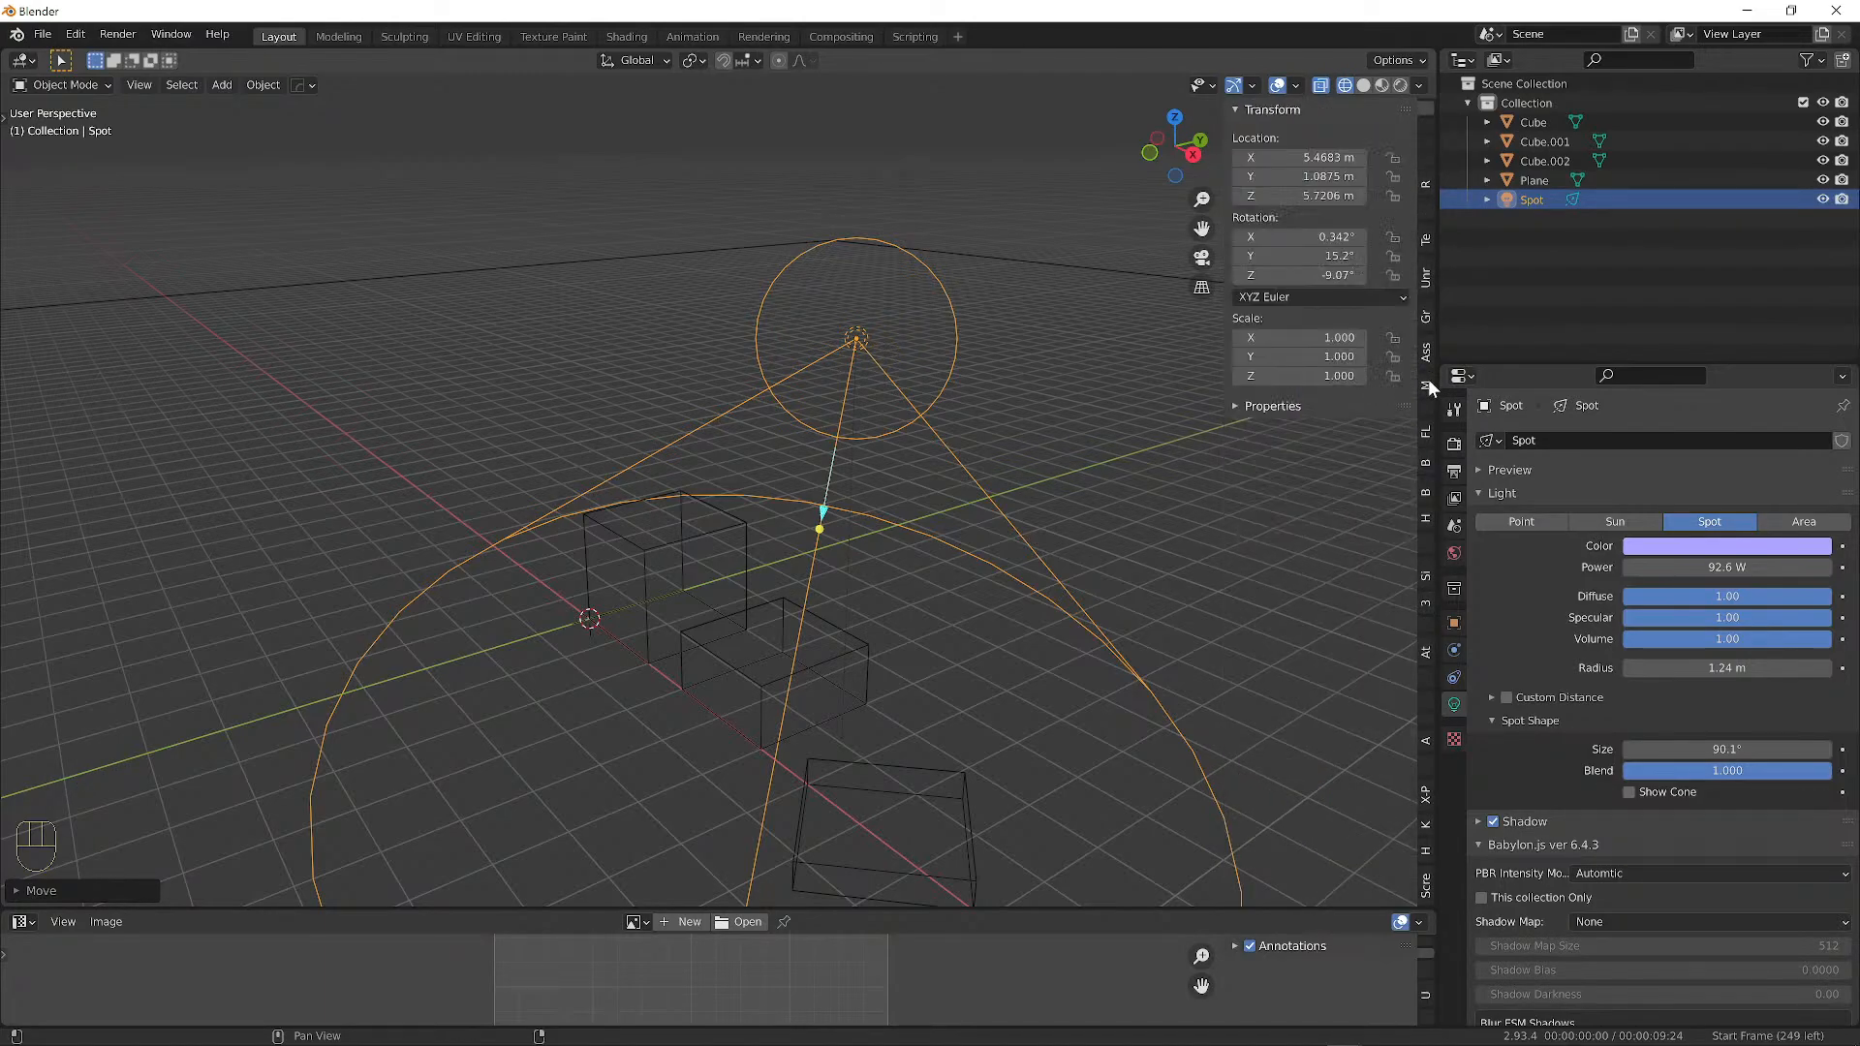
pyautogui.scroll(1, 1427, 384)
pyautogui.scroll(-1, 1430, 247)
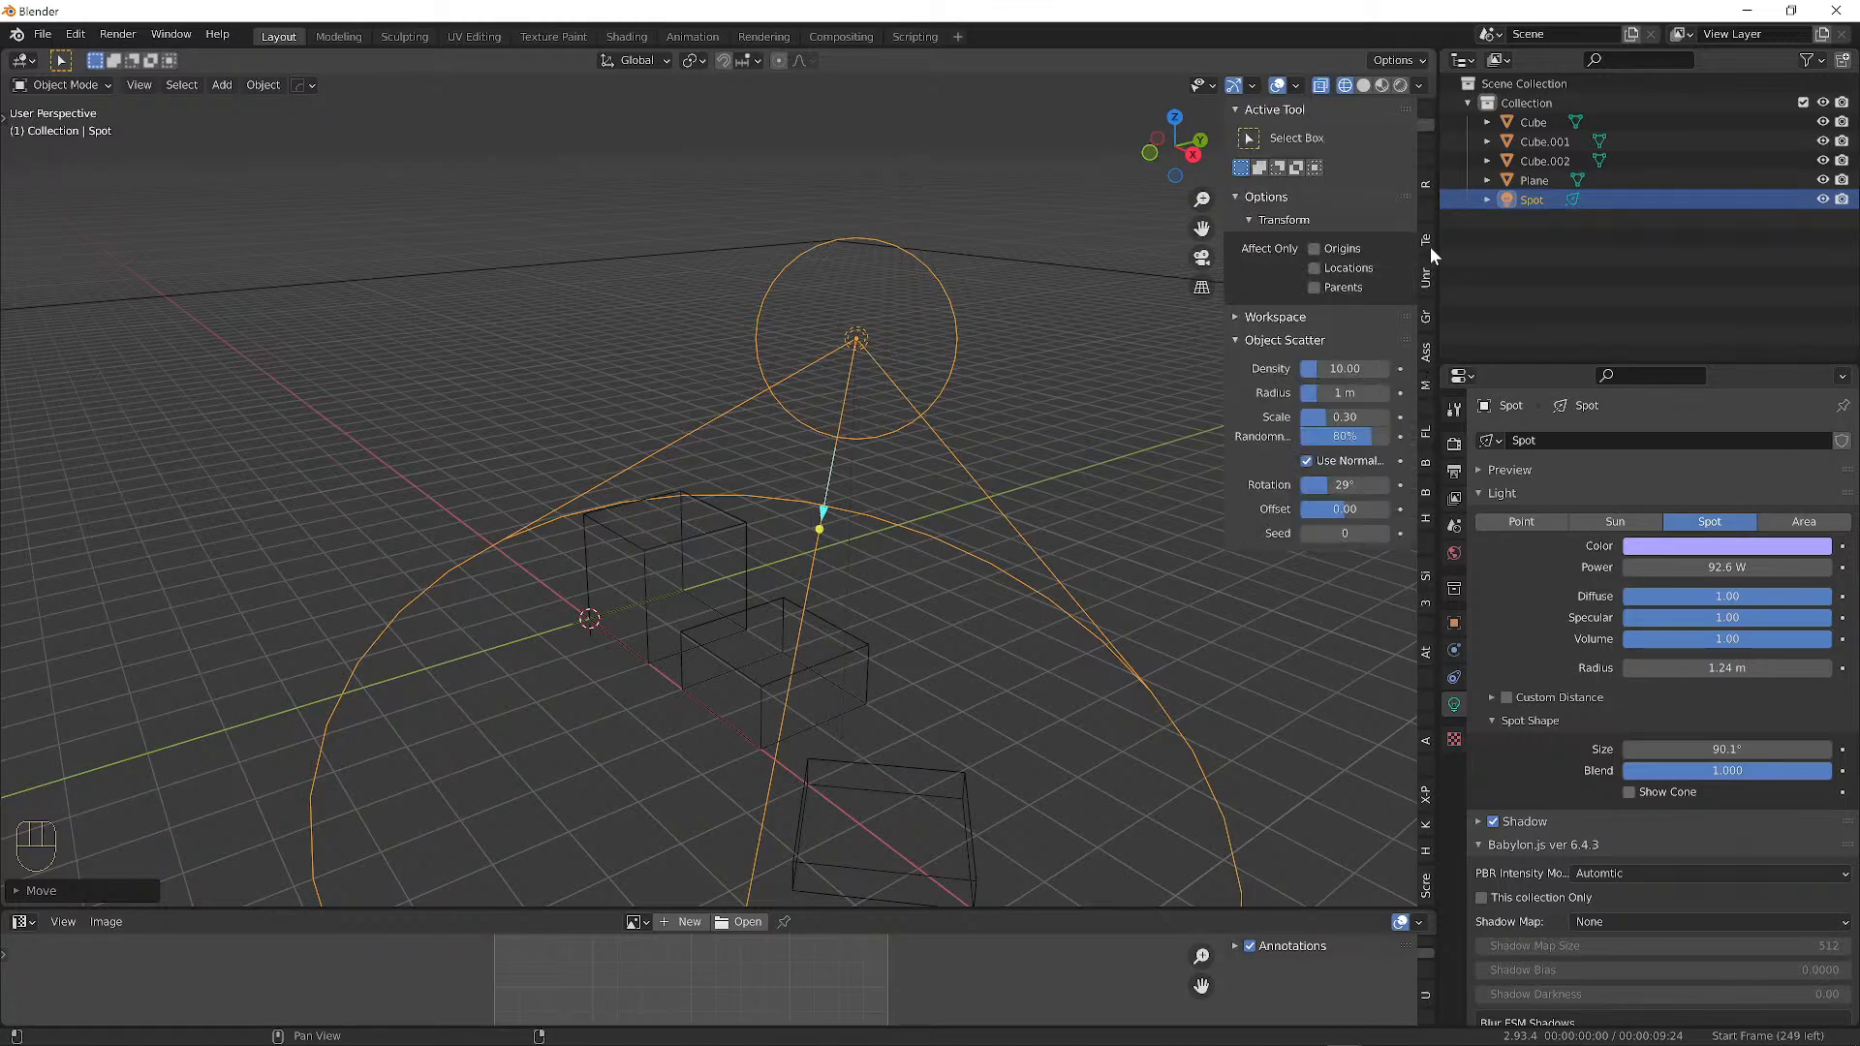
pyautogui.scroll(1, 1428, 136)
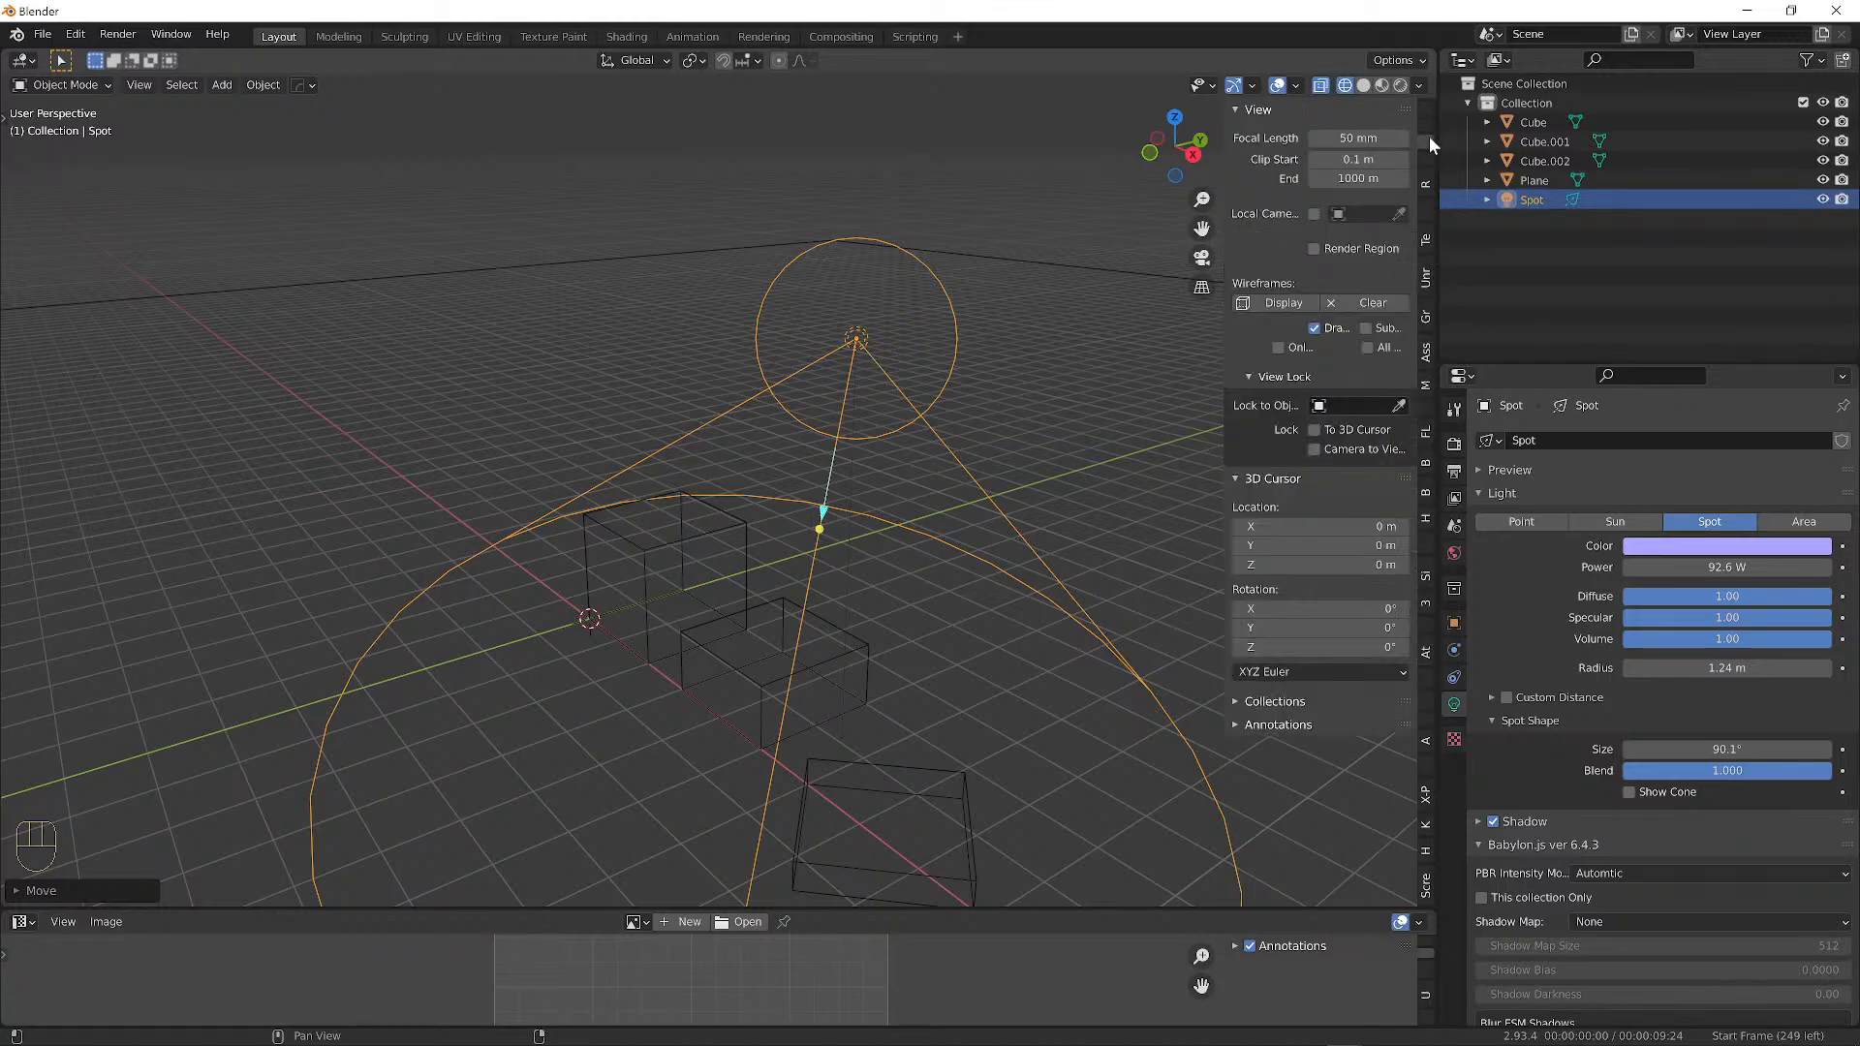
pyautogui.scroll(-1, 1427, 159)
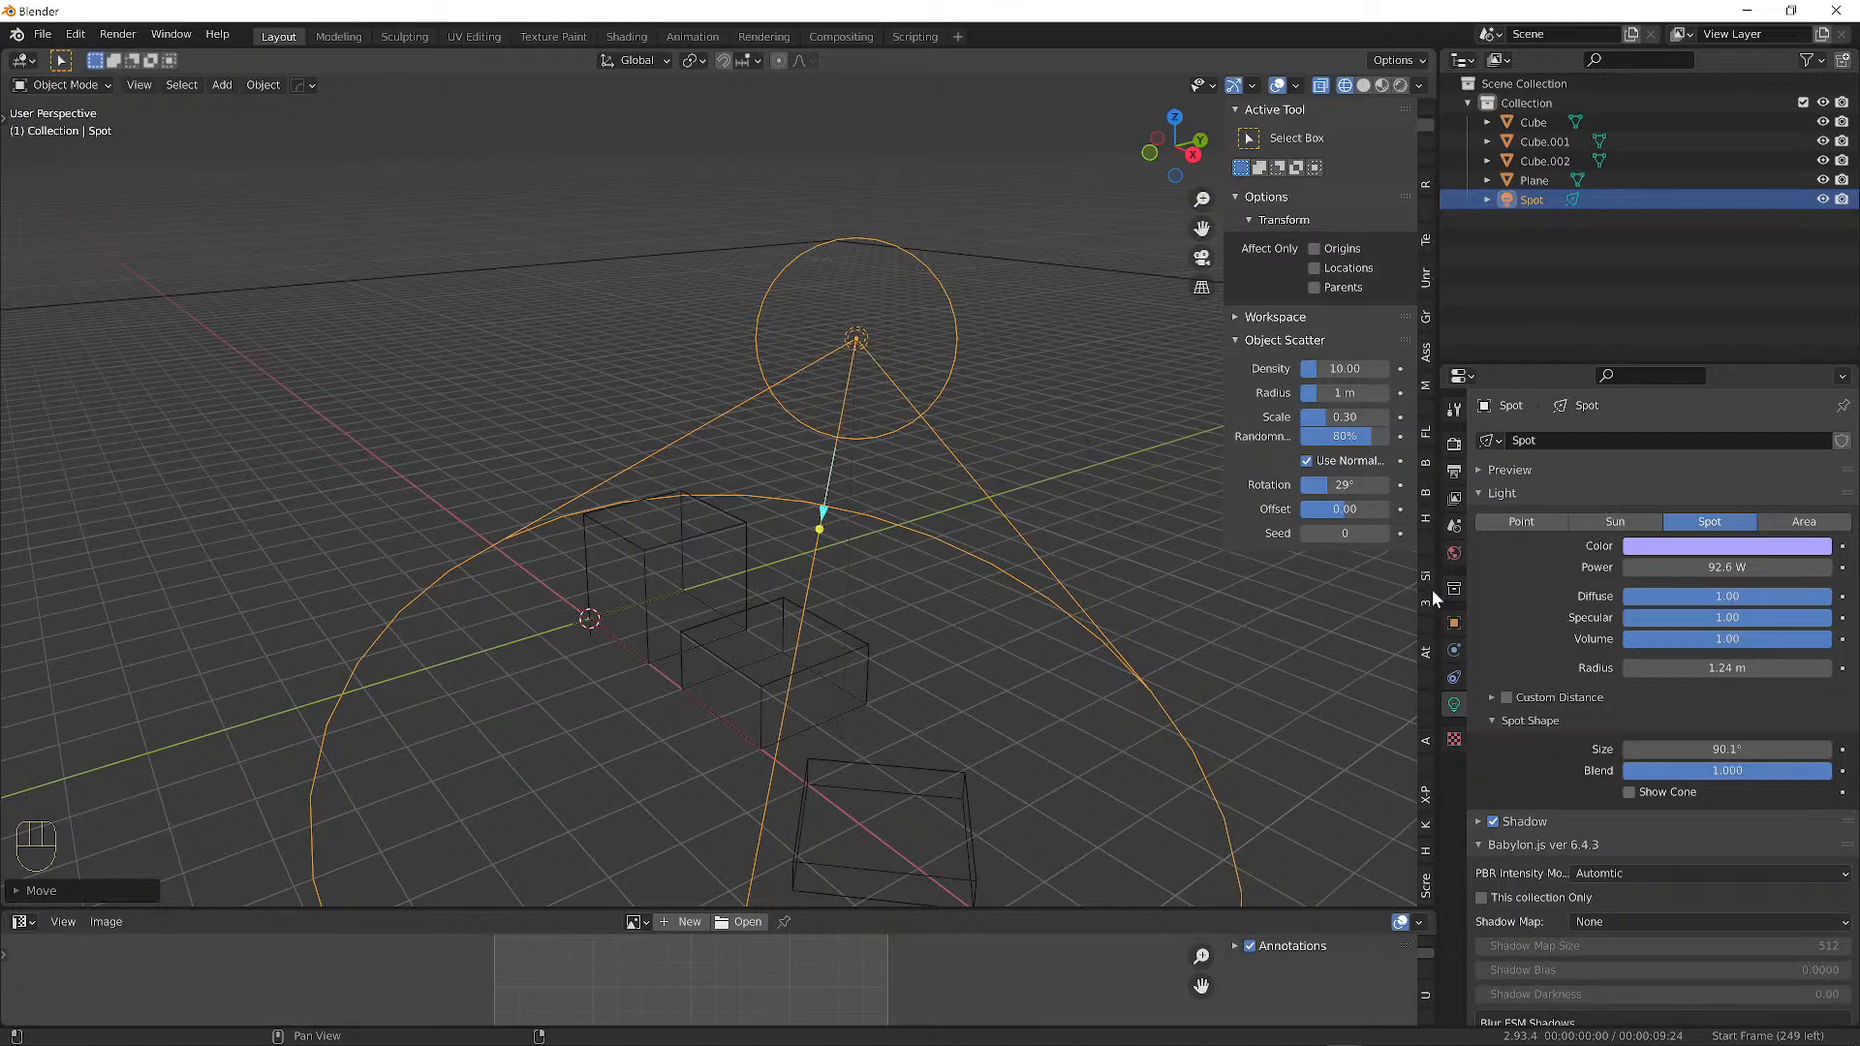
pyautogui.scroll(-3, 1429, 260)
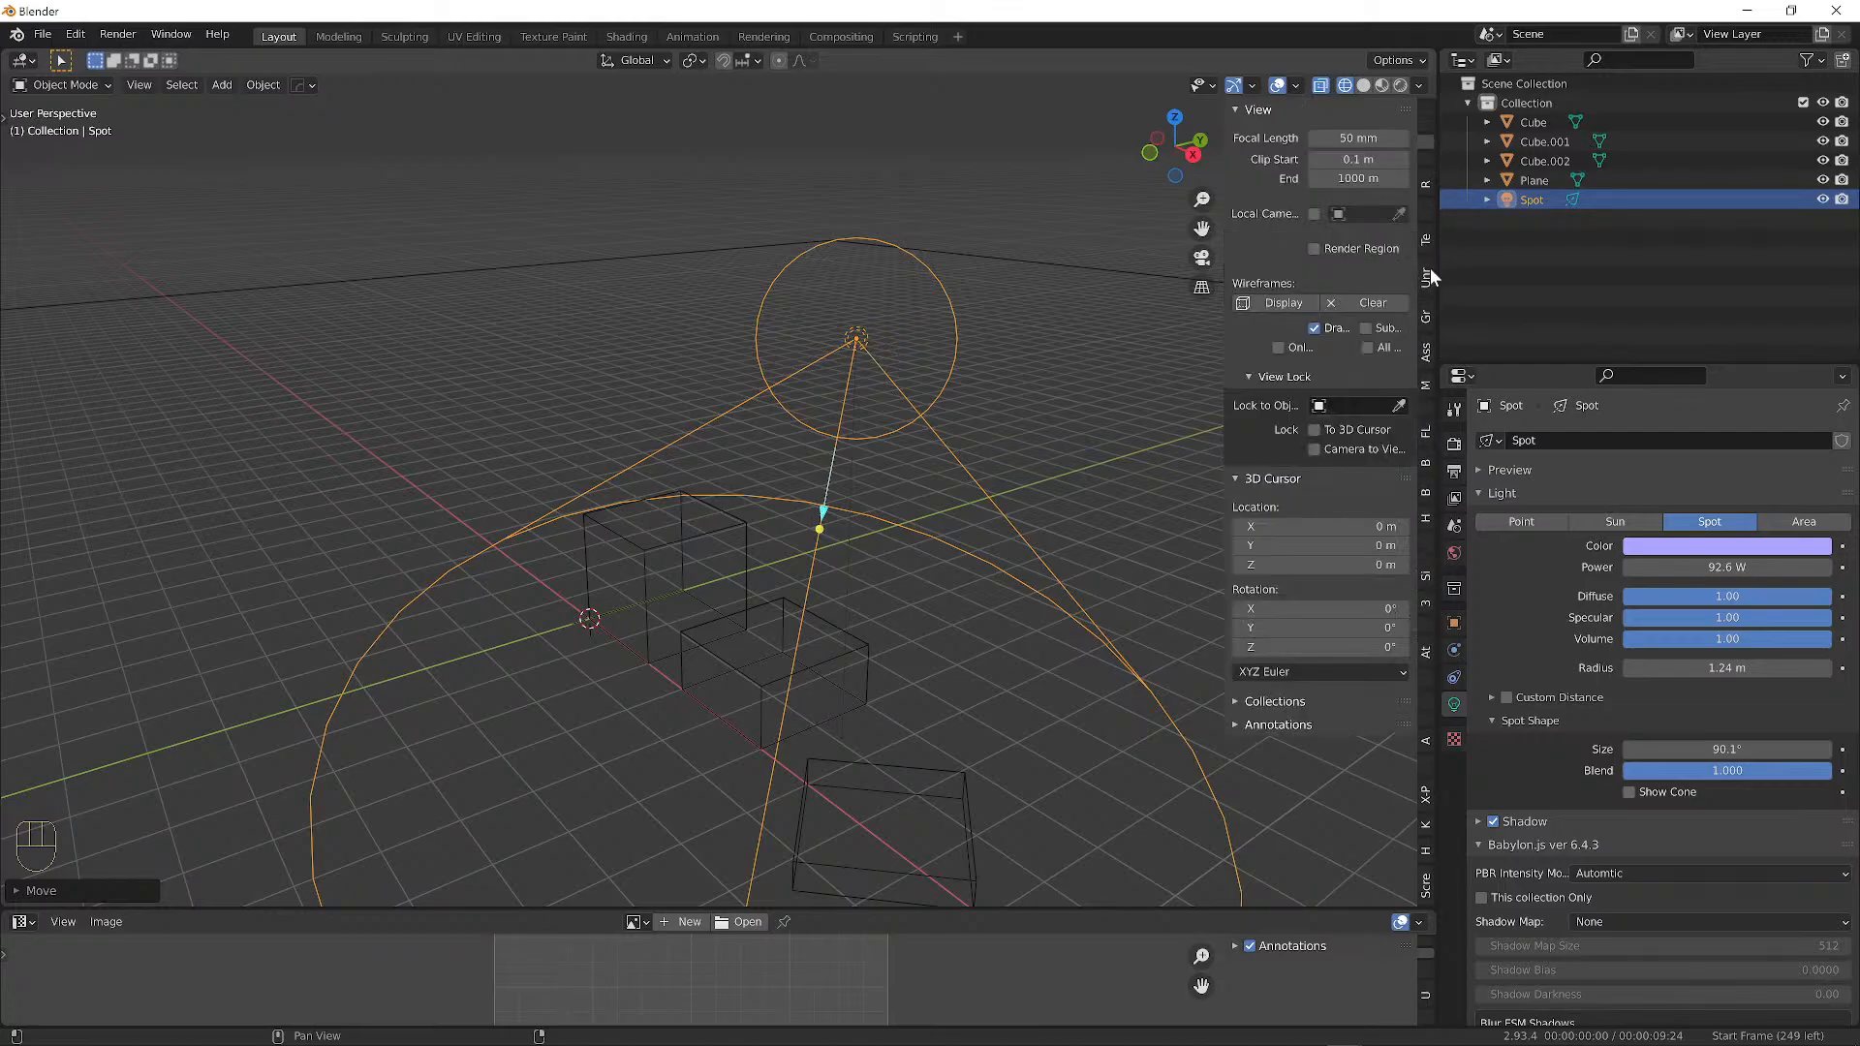
pyautogui.scroll(2, 1430, 266)
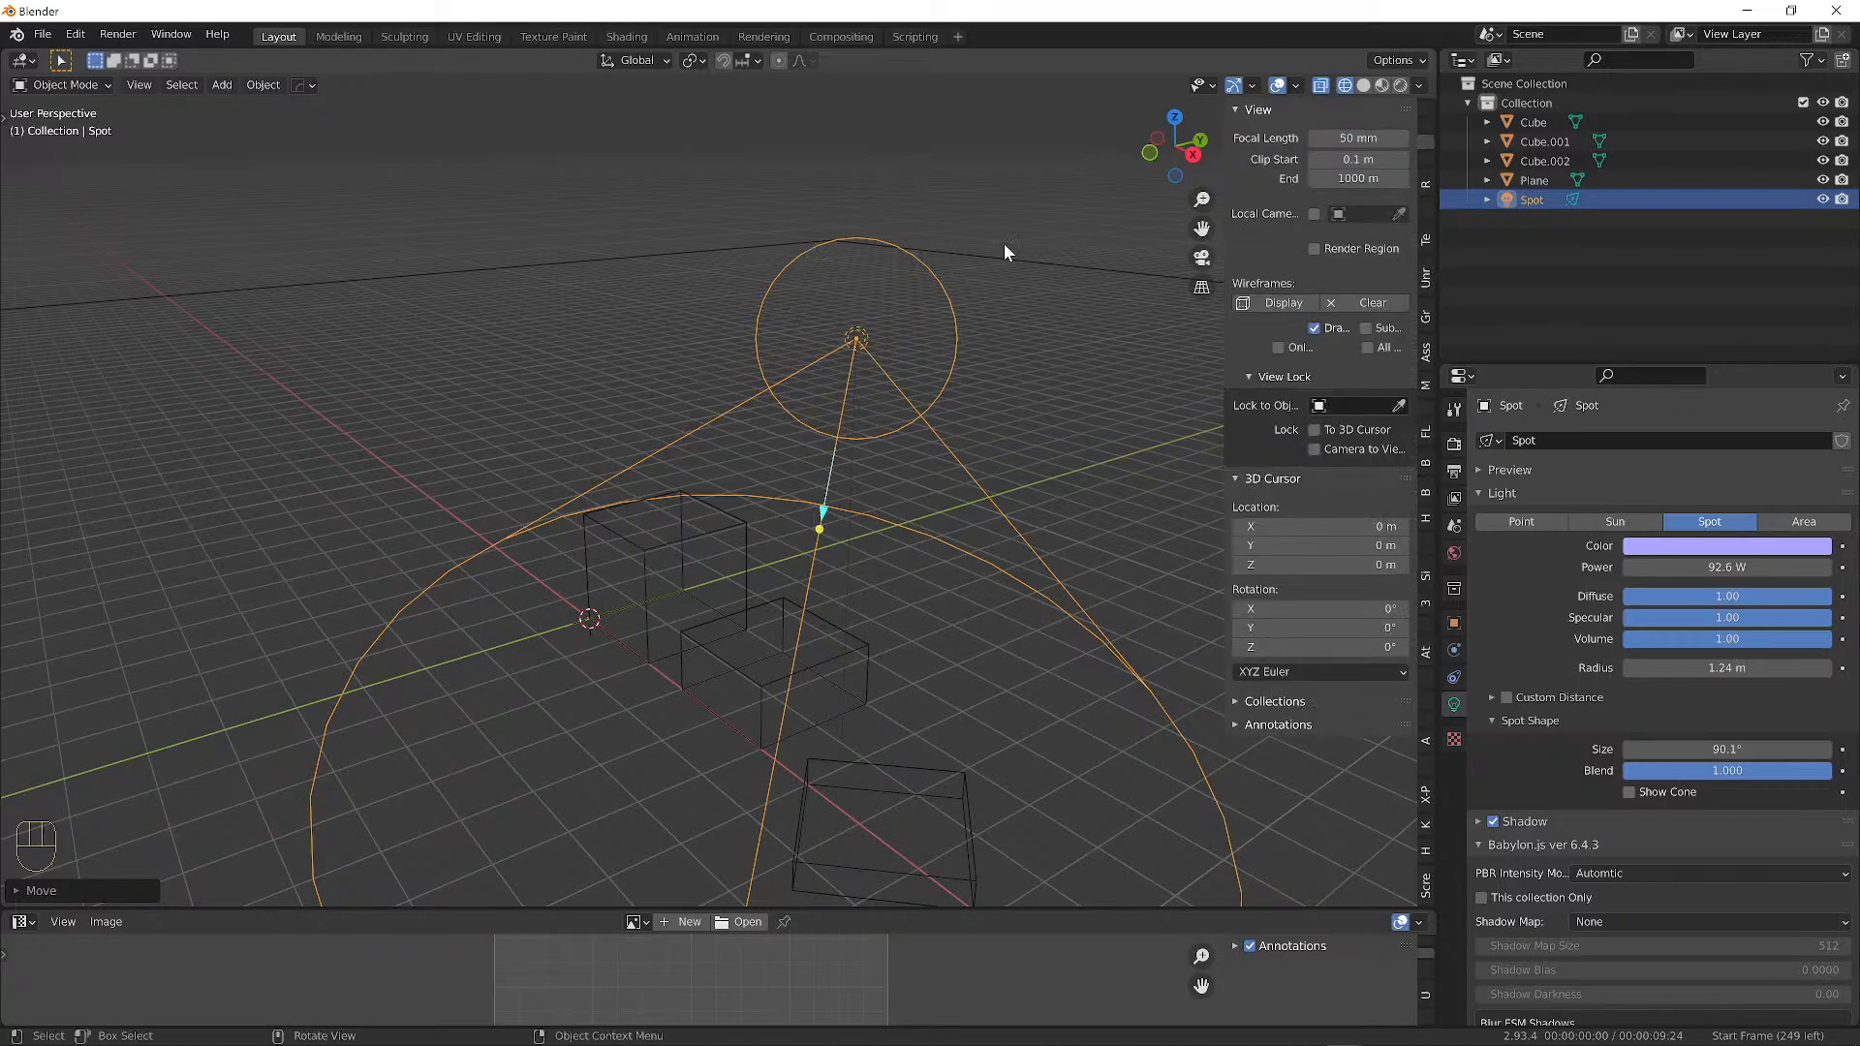
pyautogui.press('n')
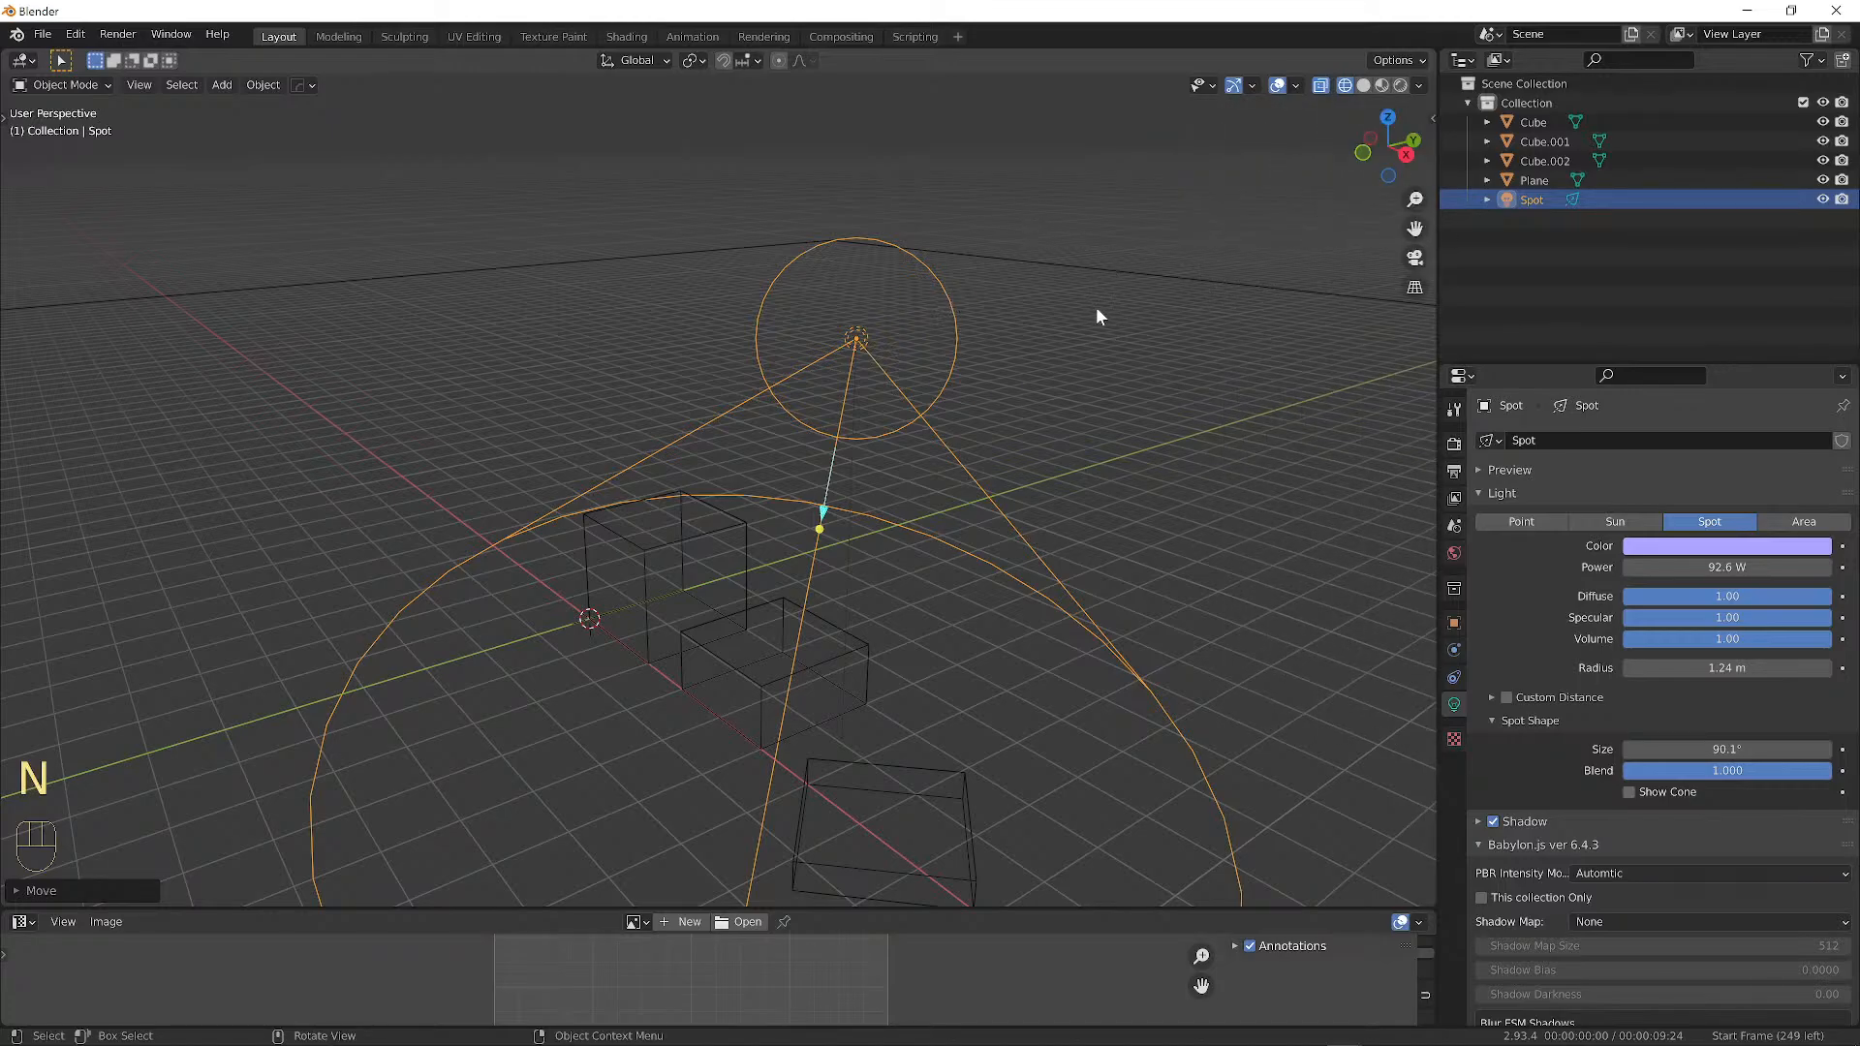
# Switch through solid to material preview shading and orbit to a lower angle.
pyautogui.click(1365, 86)
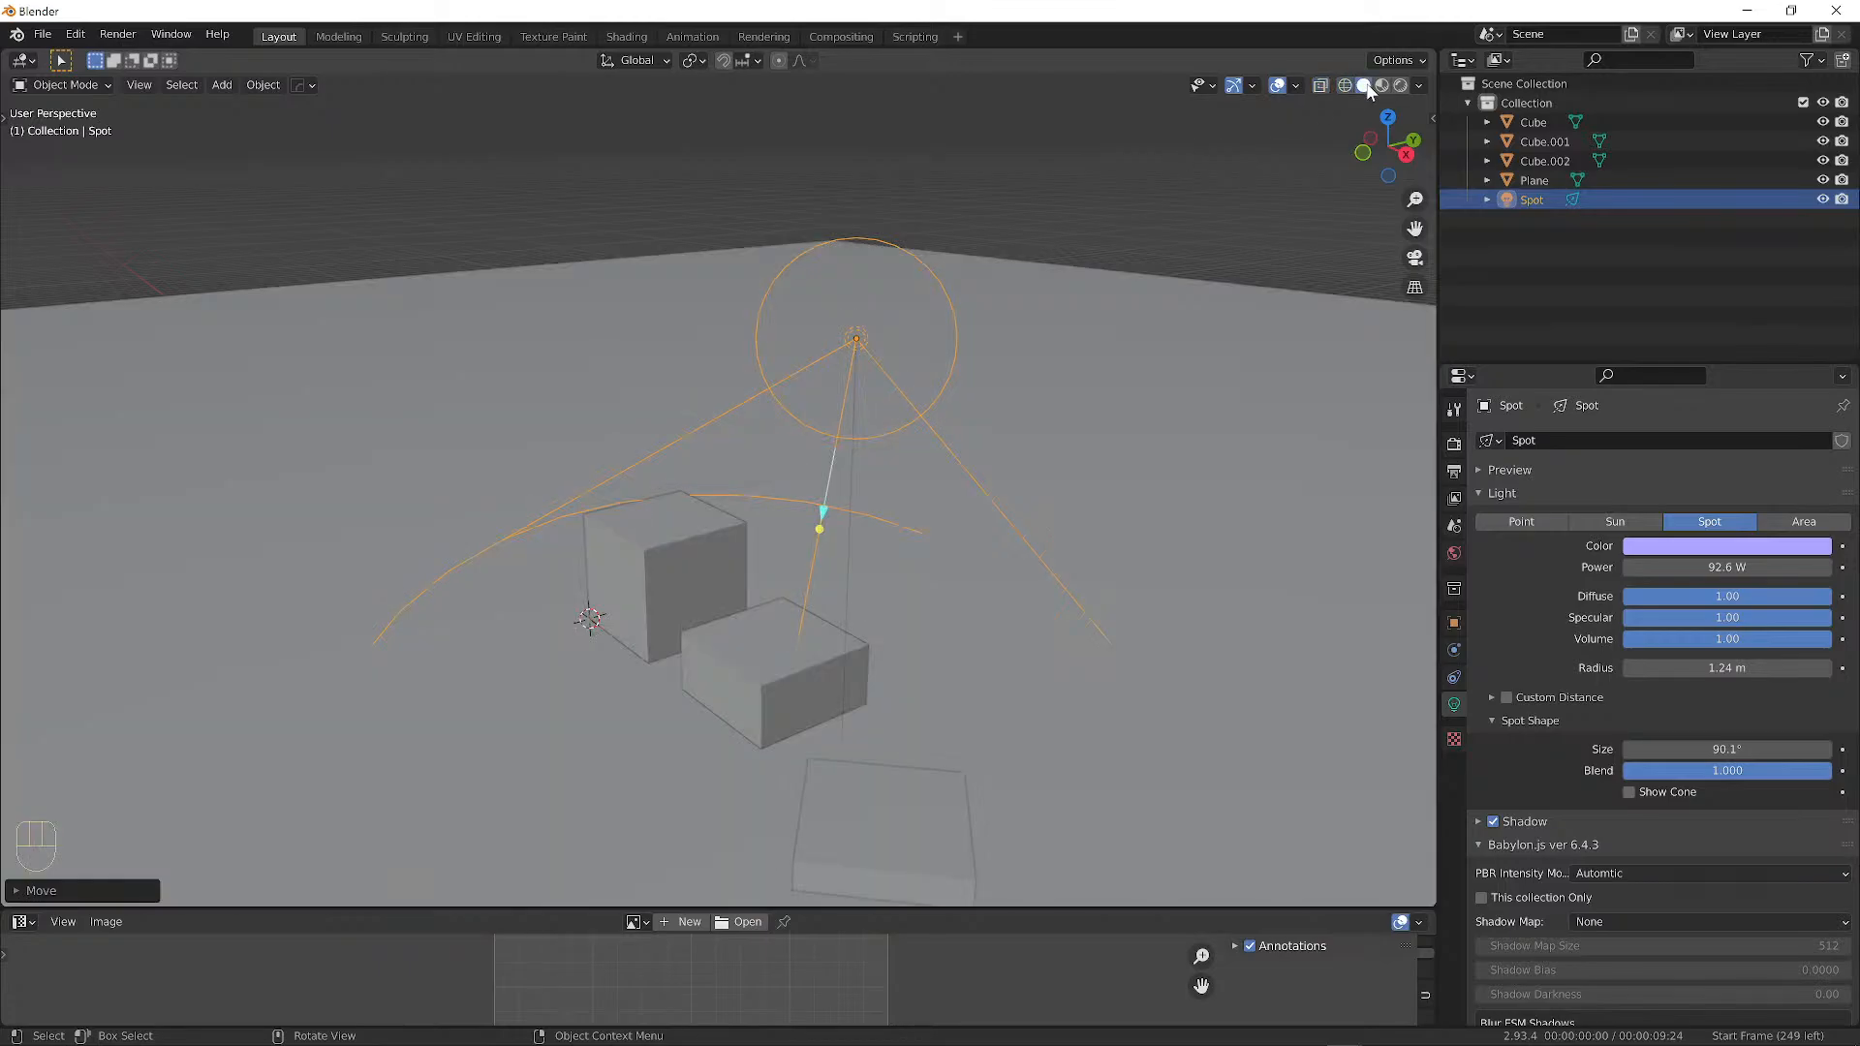
pyautogui.click(1383, 85)
pyautogui.moveTo(1034, 386)
pyautogui.mouseDown(button='middle')
pyautogui.moveTo(1035, 366)
pyautogui.moveTo(805, 353)
pyautogui.moveTo(776, 316)
pyautogui.moveTo(569, 365)
pyautogui.moveTo(786, 350)
pyautogui.moveTo(894, 381)
pyautogui.moveTo(1085, 382)
pyautogui.moveTo(713, 293)
pyautogui.mouseUp(button='middle')
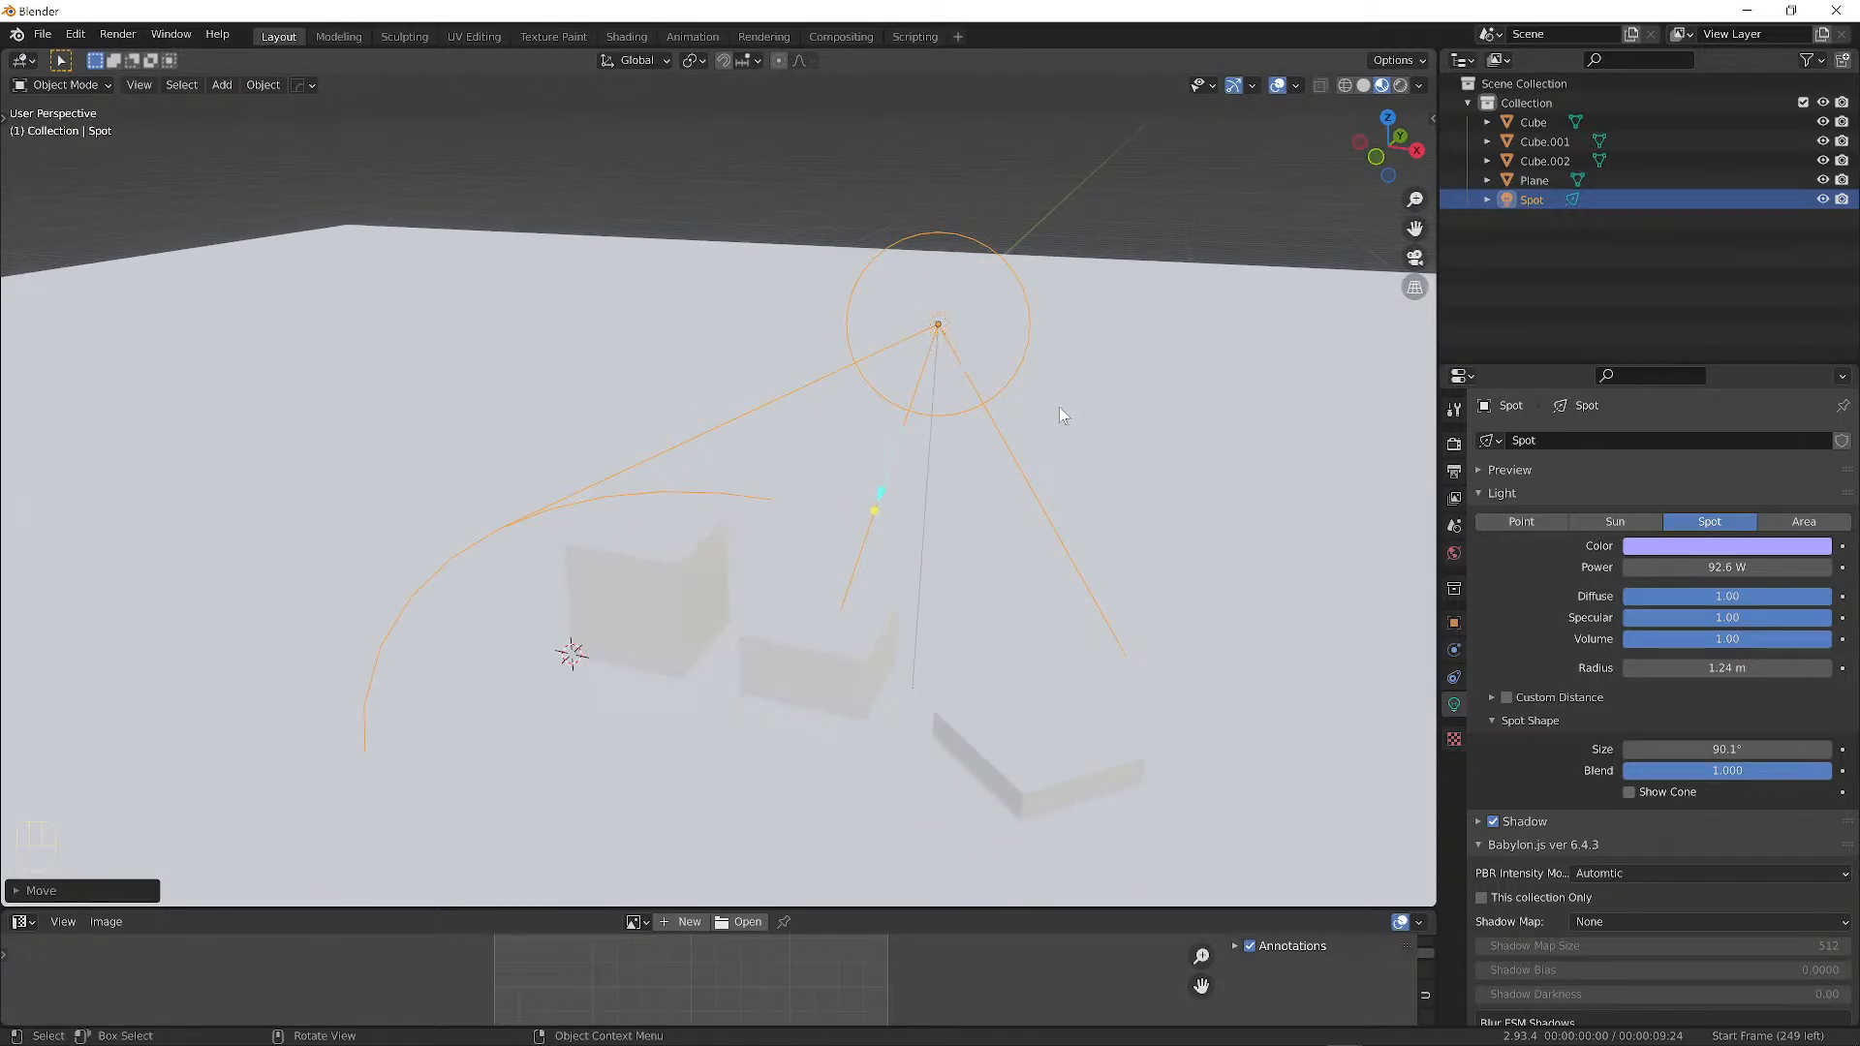
pyautogui.moveTo(1060, 408); pyautogui.dragTo(972, 294, button='middle')
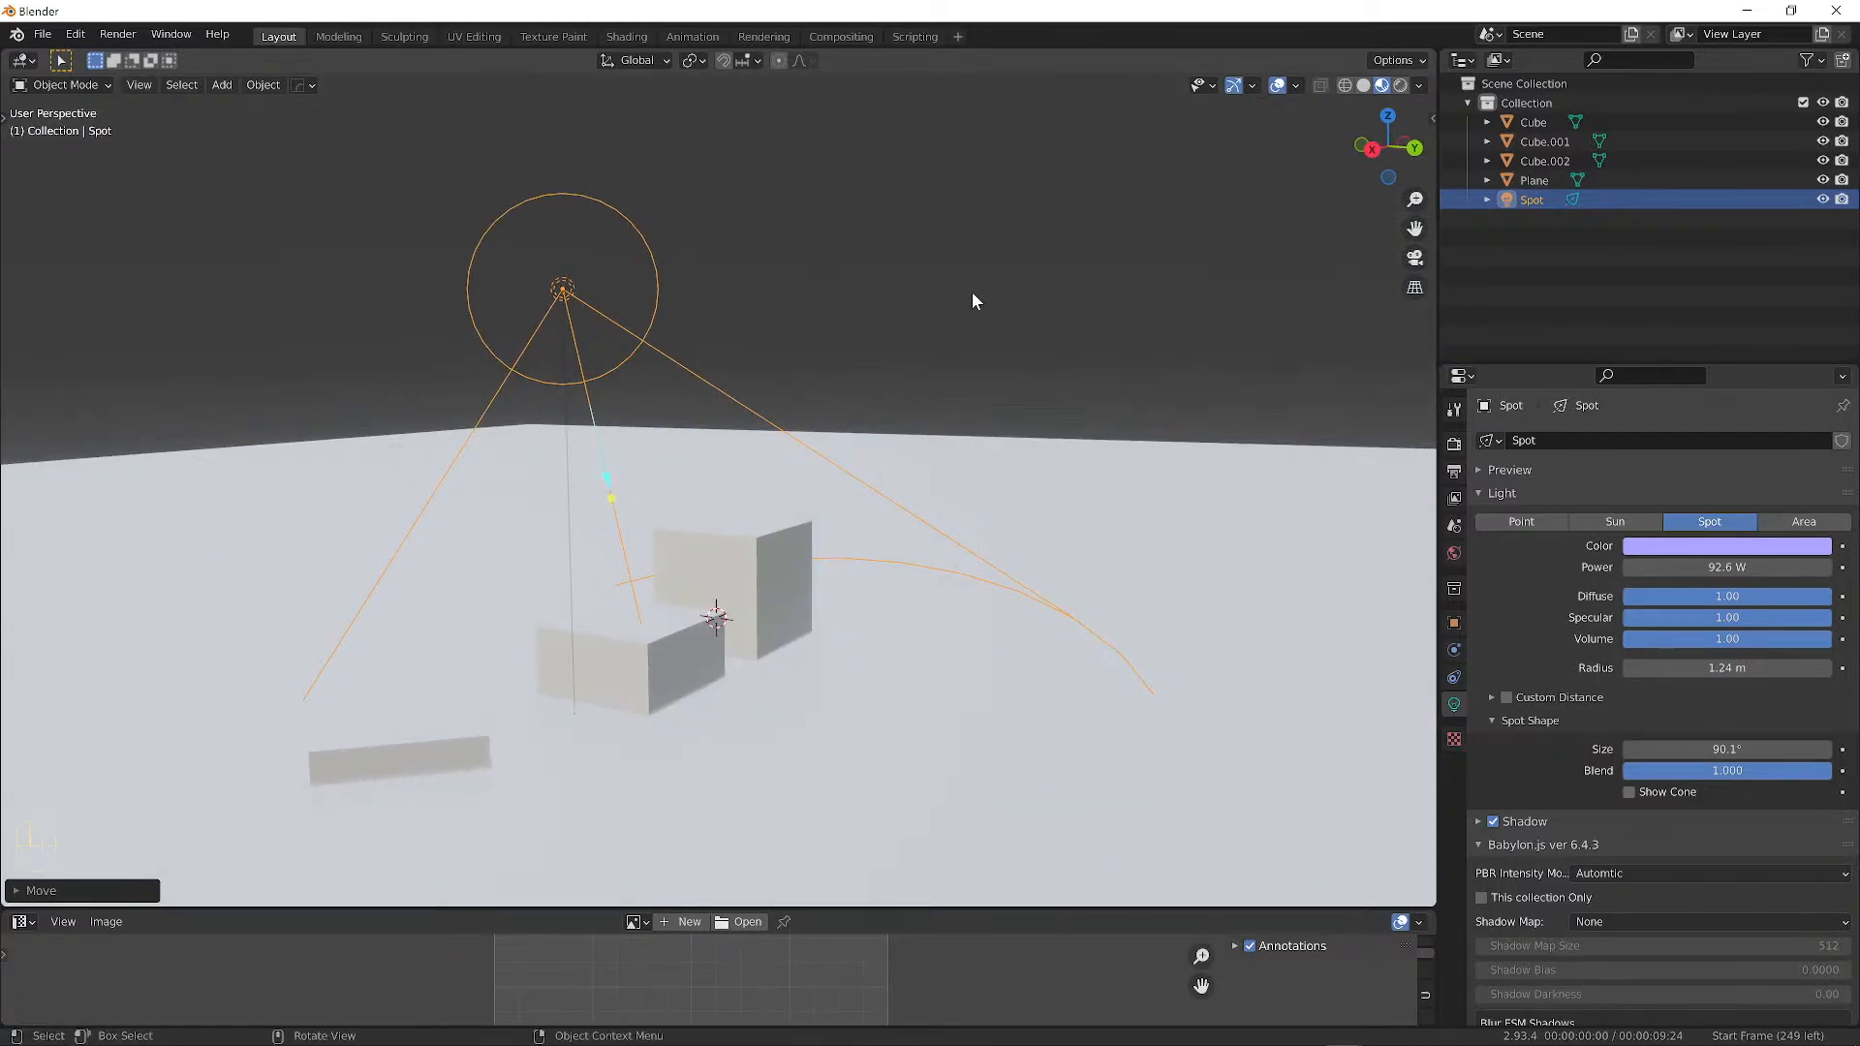
# Switch to rendered shading, orbit around the lit blocks and select the tall back block.
pyautogui.click(1398, 86)
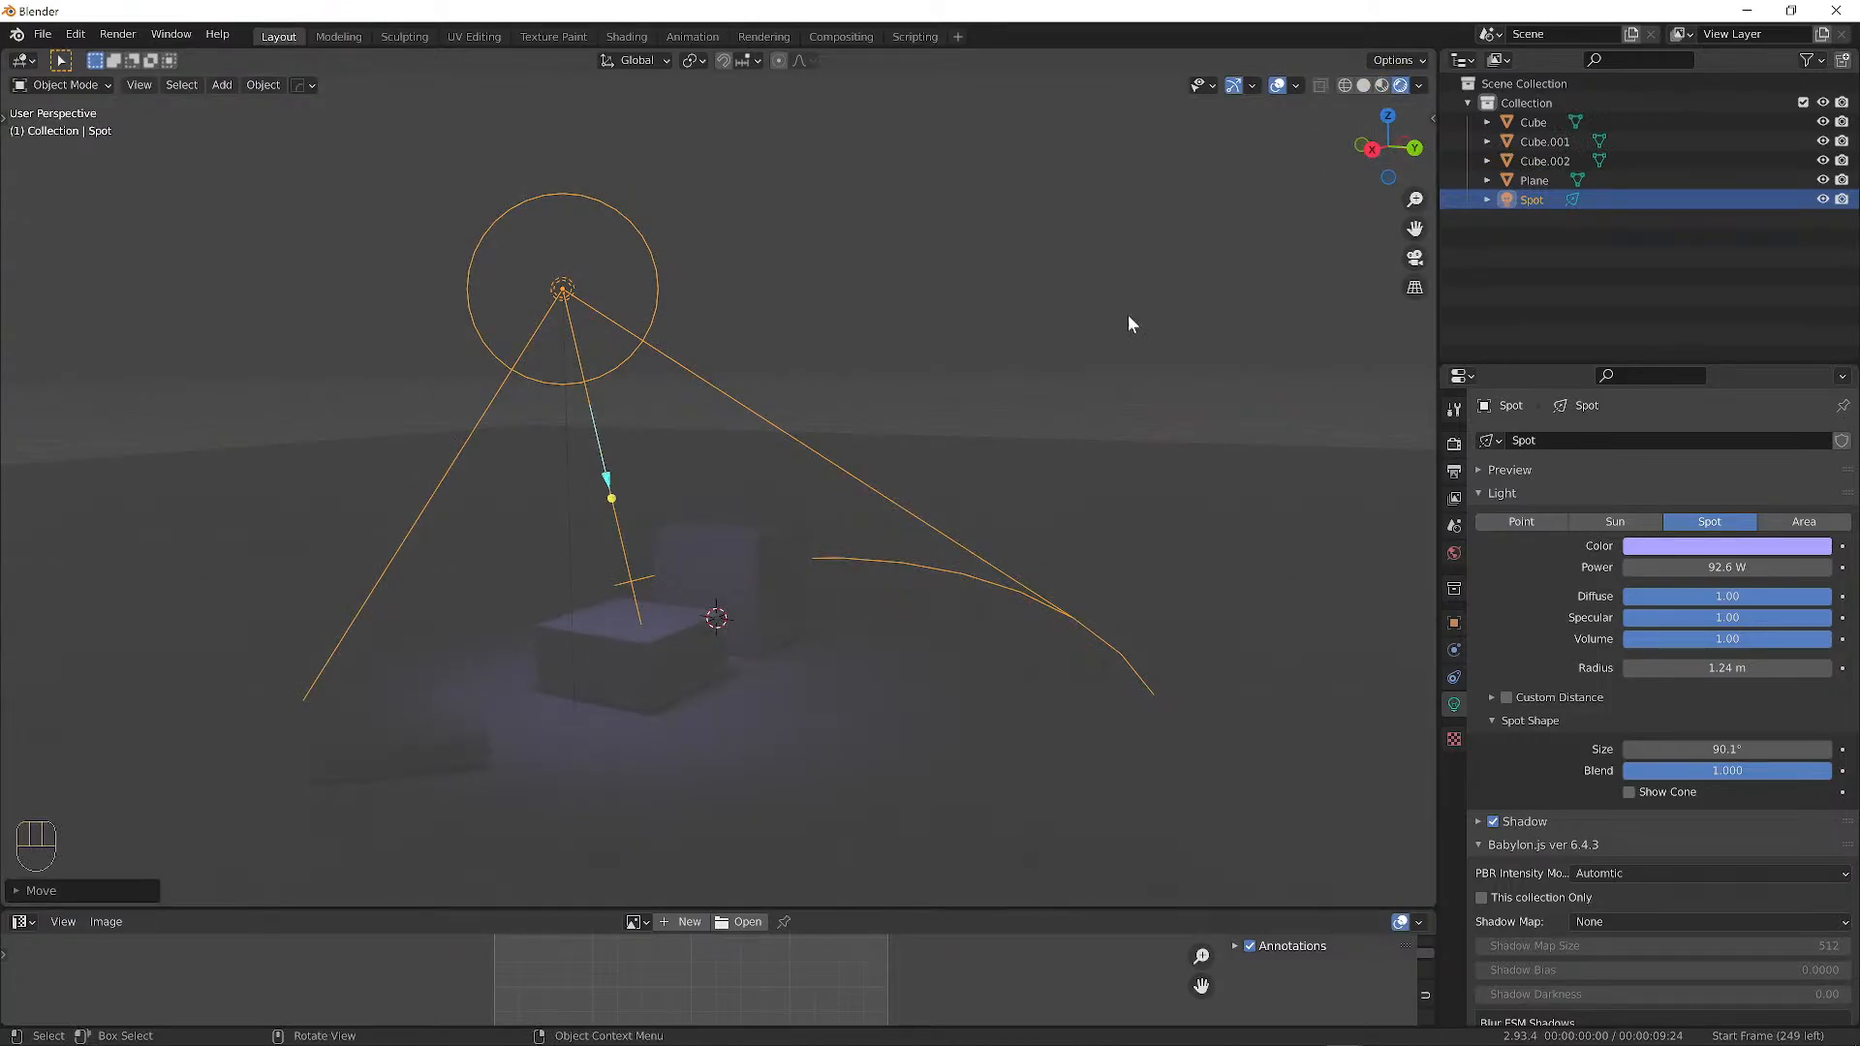
pyautogui.moveTo(1066, 341); pyautogui.dragTo(438, 413, button='middle')
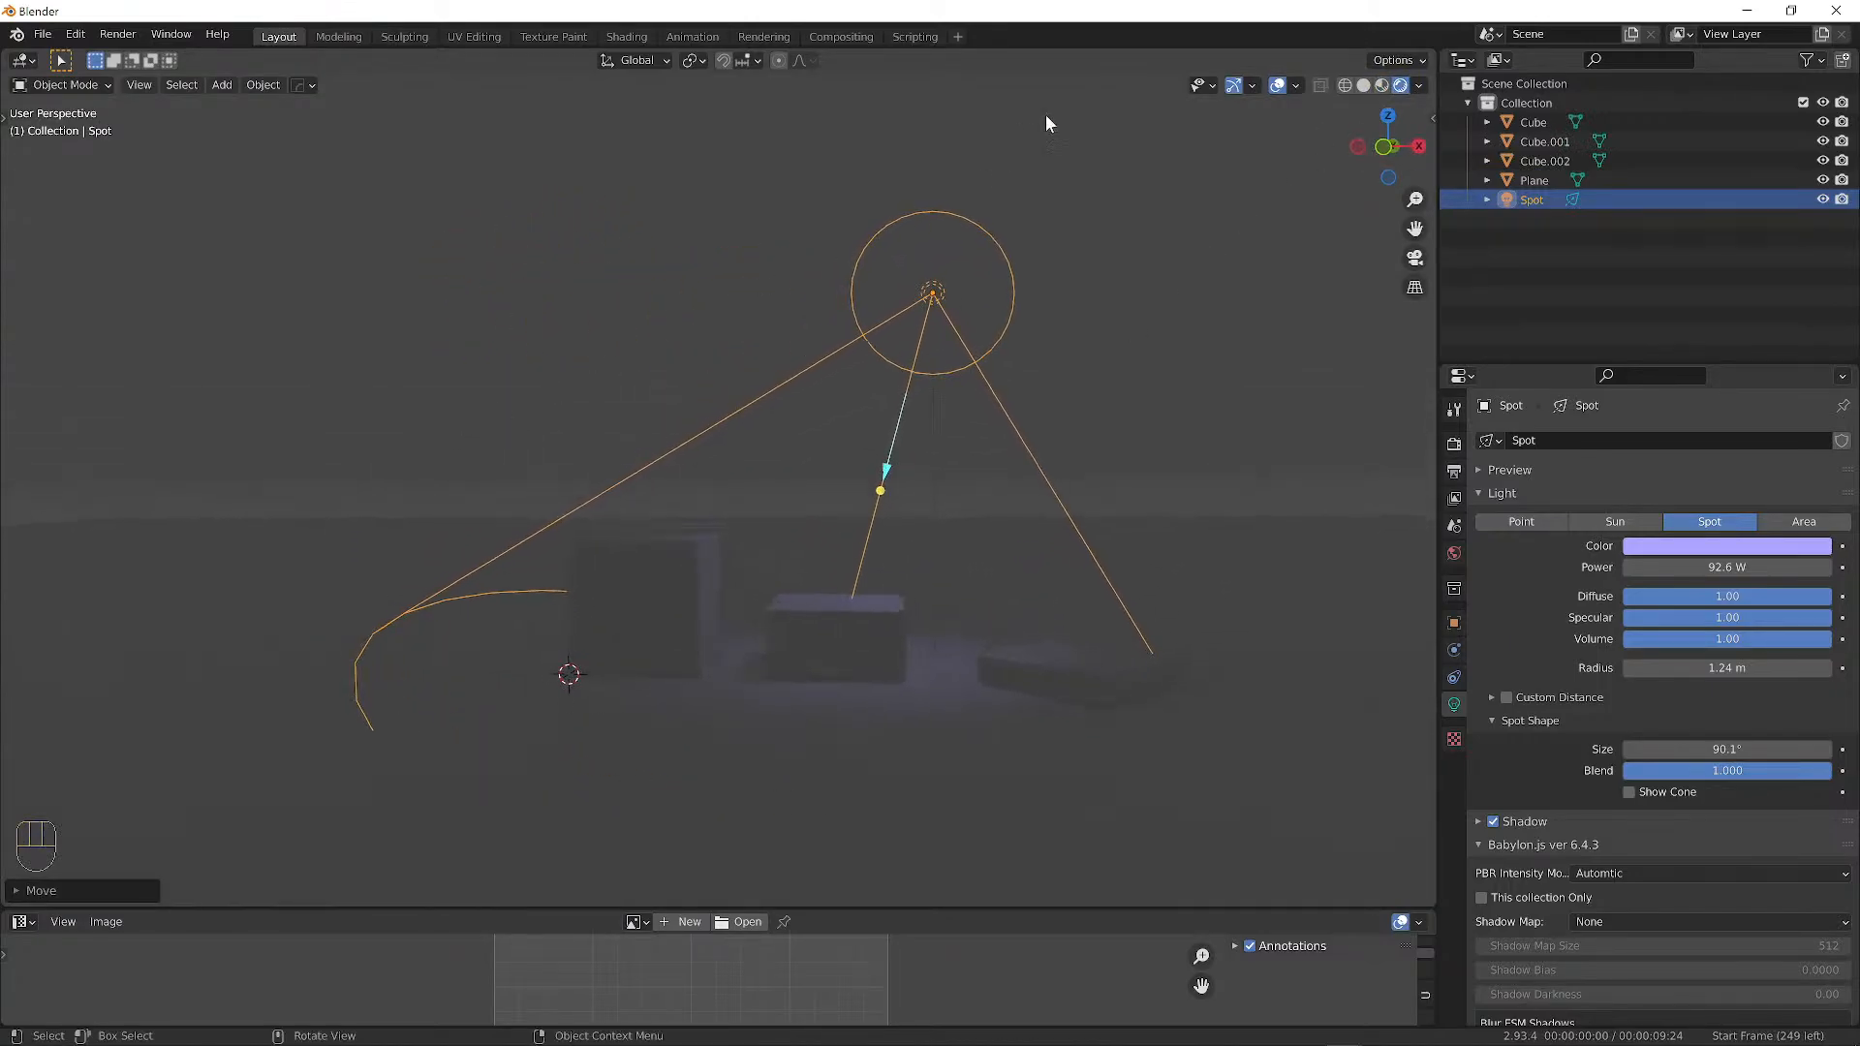
pyautogui.moveTo(930, 484); pyautogui.dragTo(843, 550, button='middle')
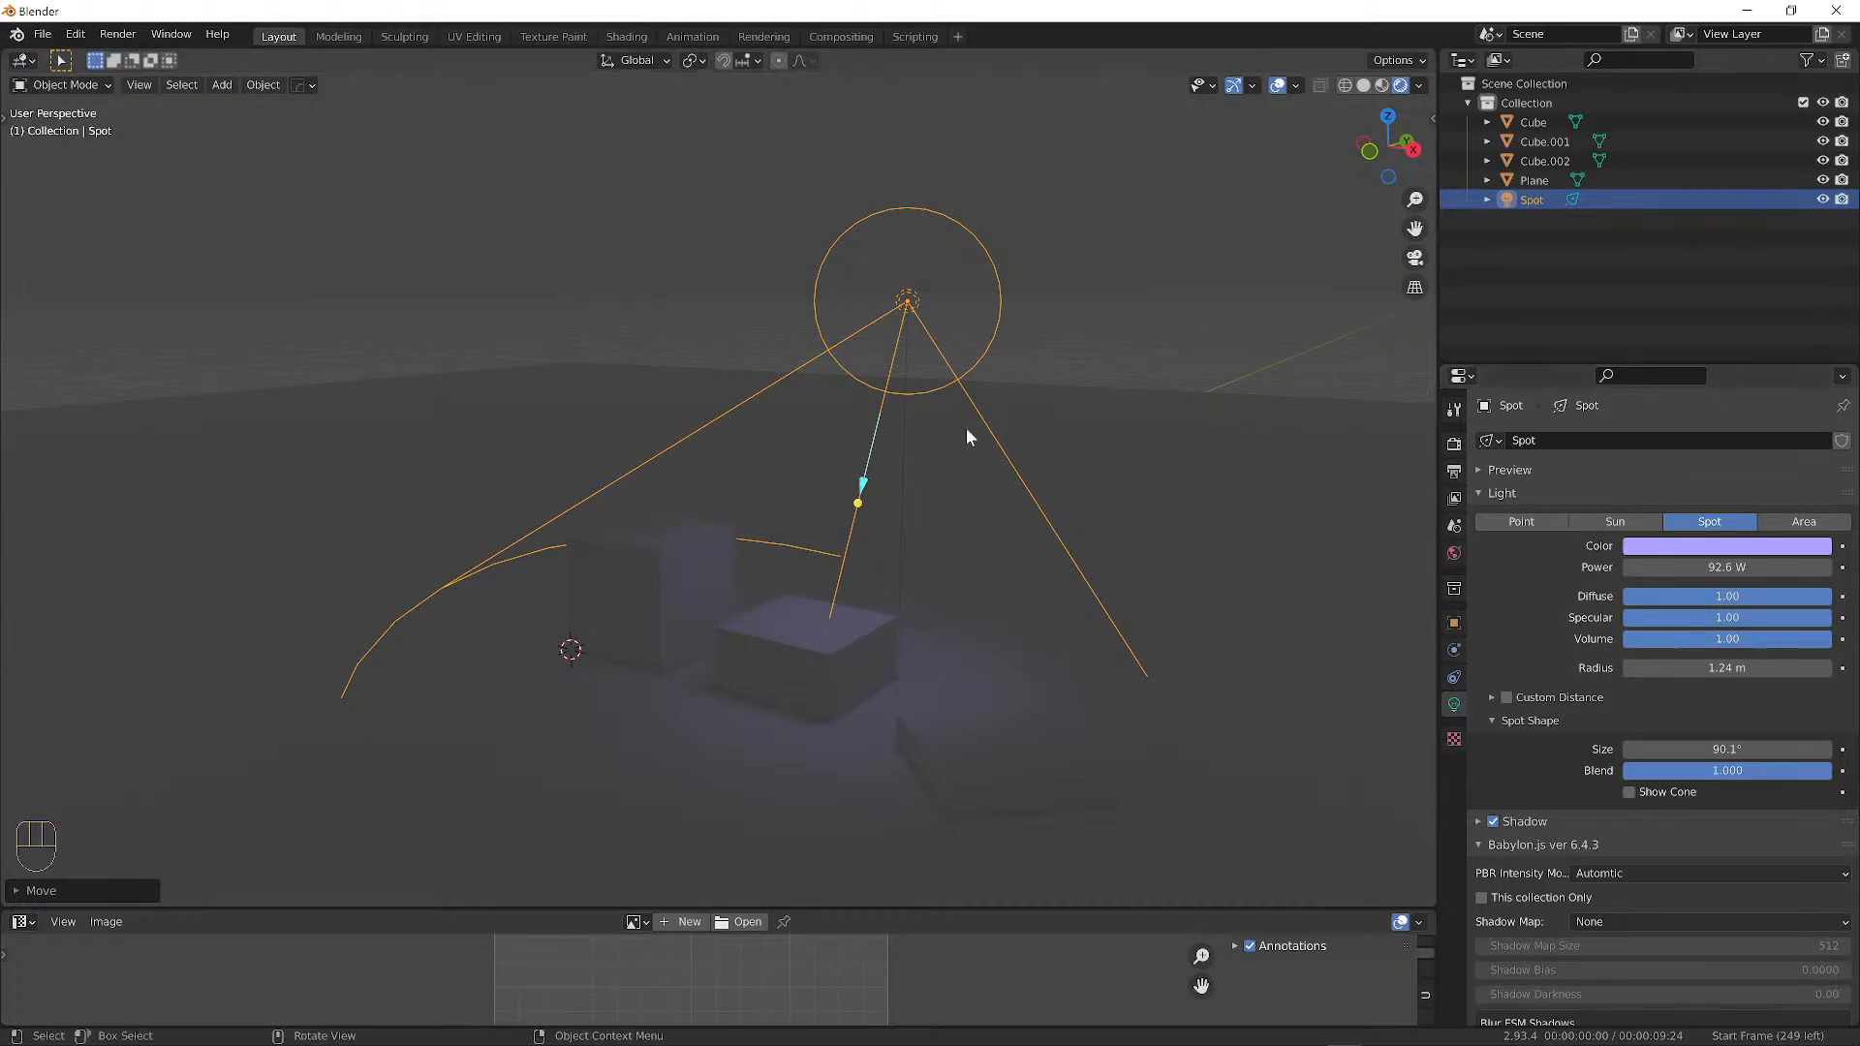
pyautogui.moveTo(967, 428); pyautogui.dragTo(877, 315, button='middle')
pyautogui.click(869, 521)
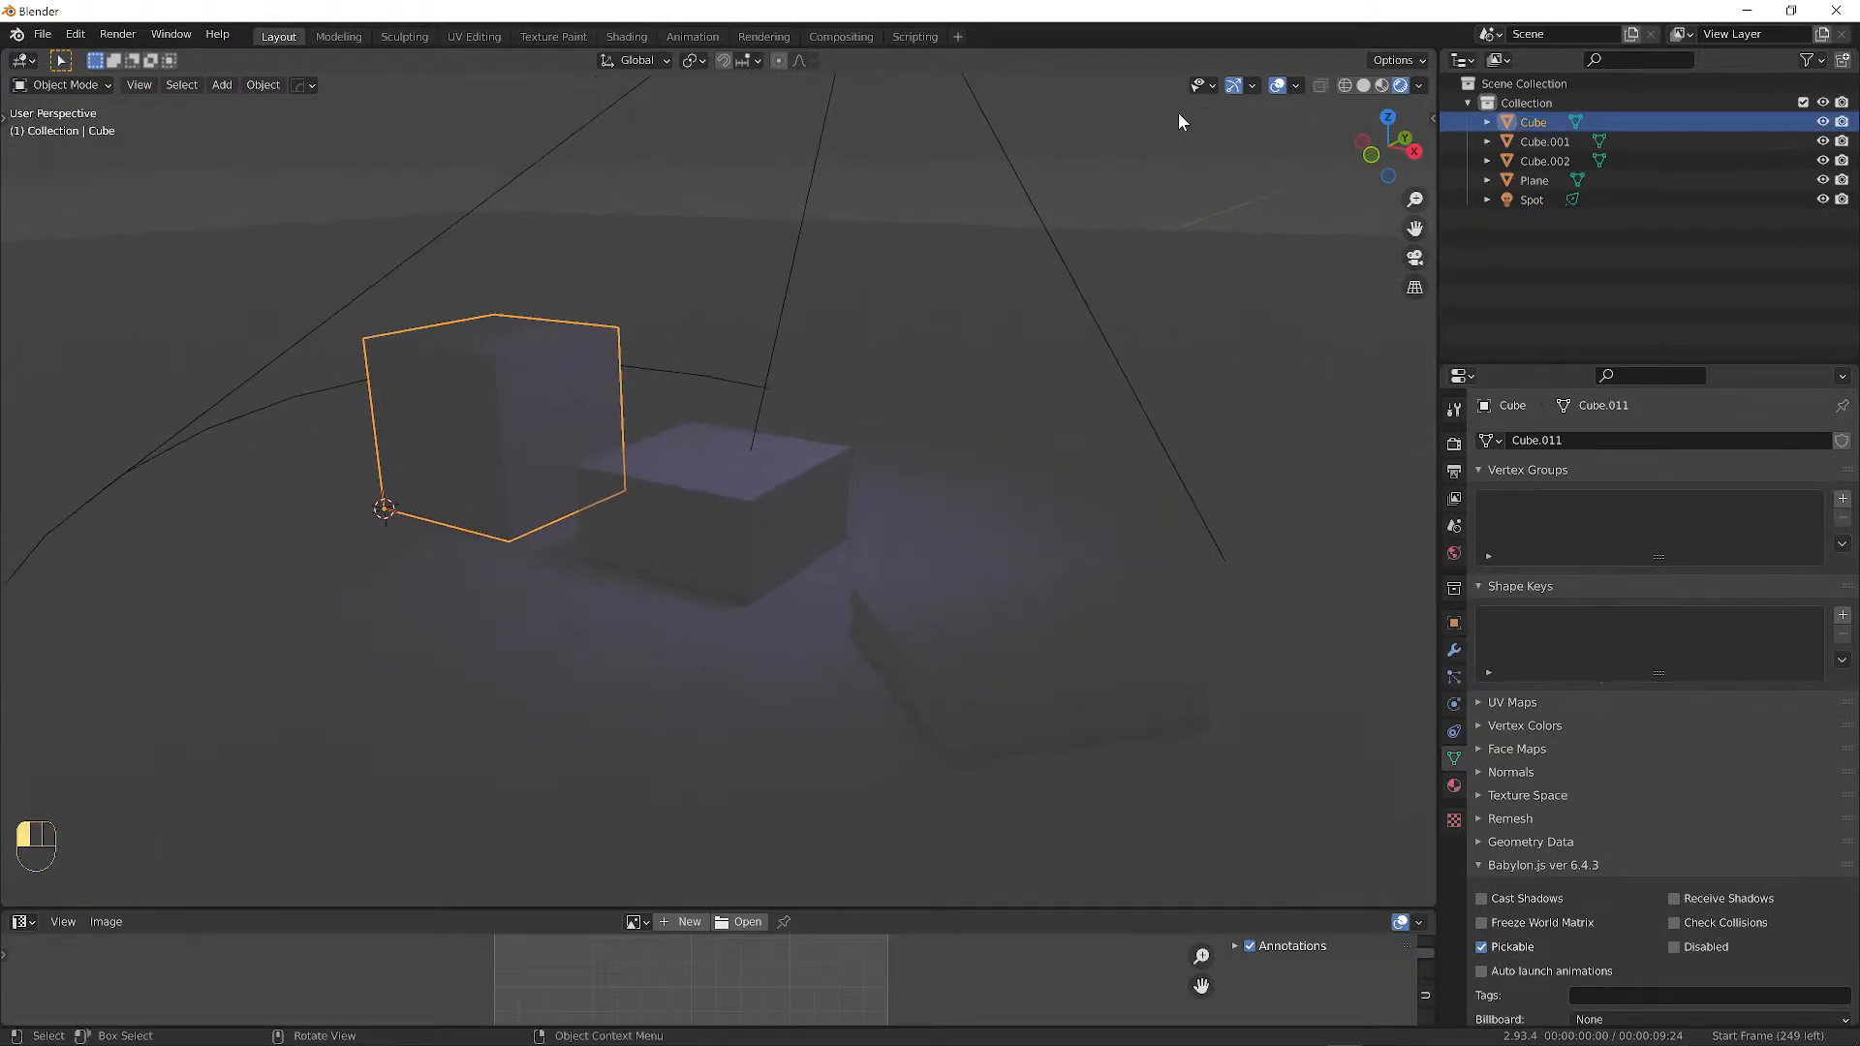
# Deselect the block and snap the 3D cursor onto the front block's top face.
pyautogui.click(1178, 121)
pyautogui.keyDown('alt'); pyautogui.moveTo(1014, 297); pyautogui.dragTo(1014, 403, button='middle'); pyautogui.keyUp('alt')
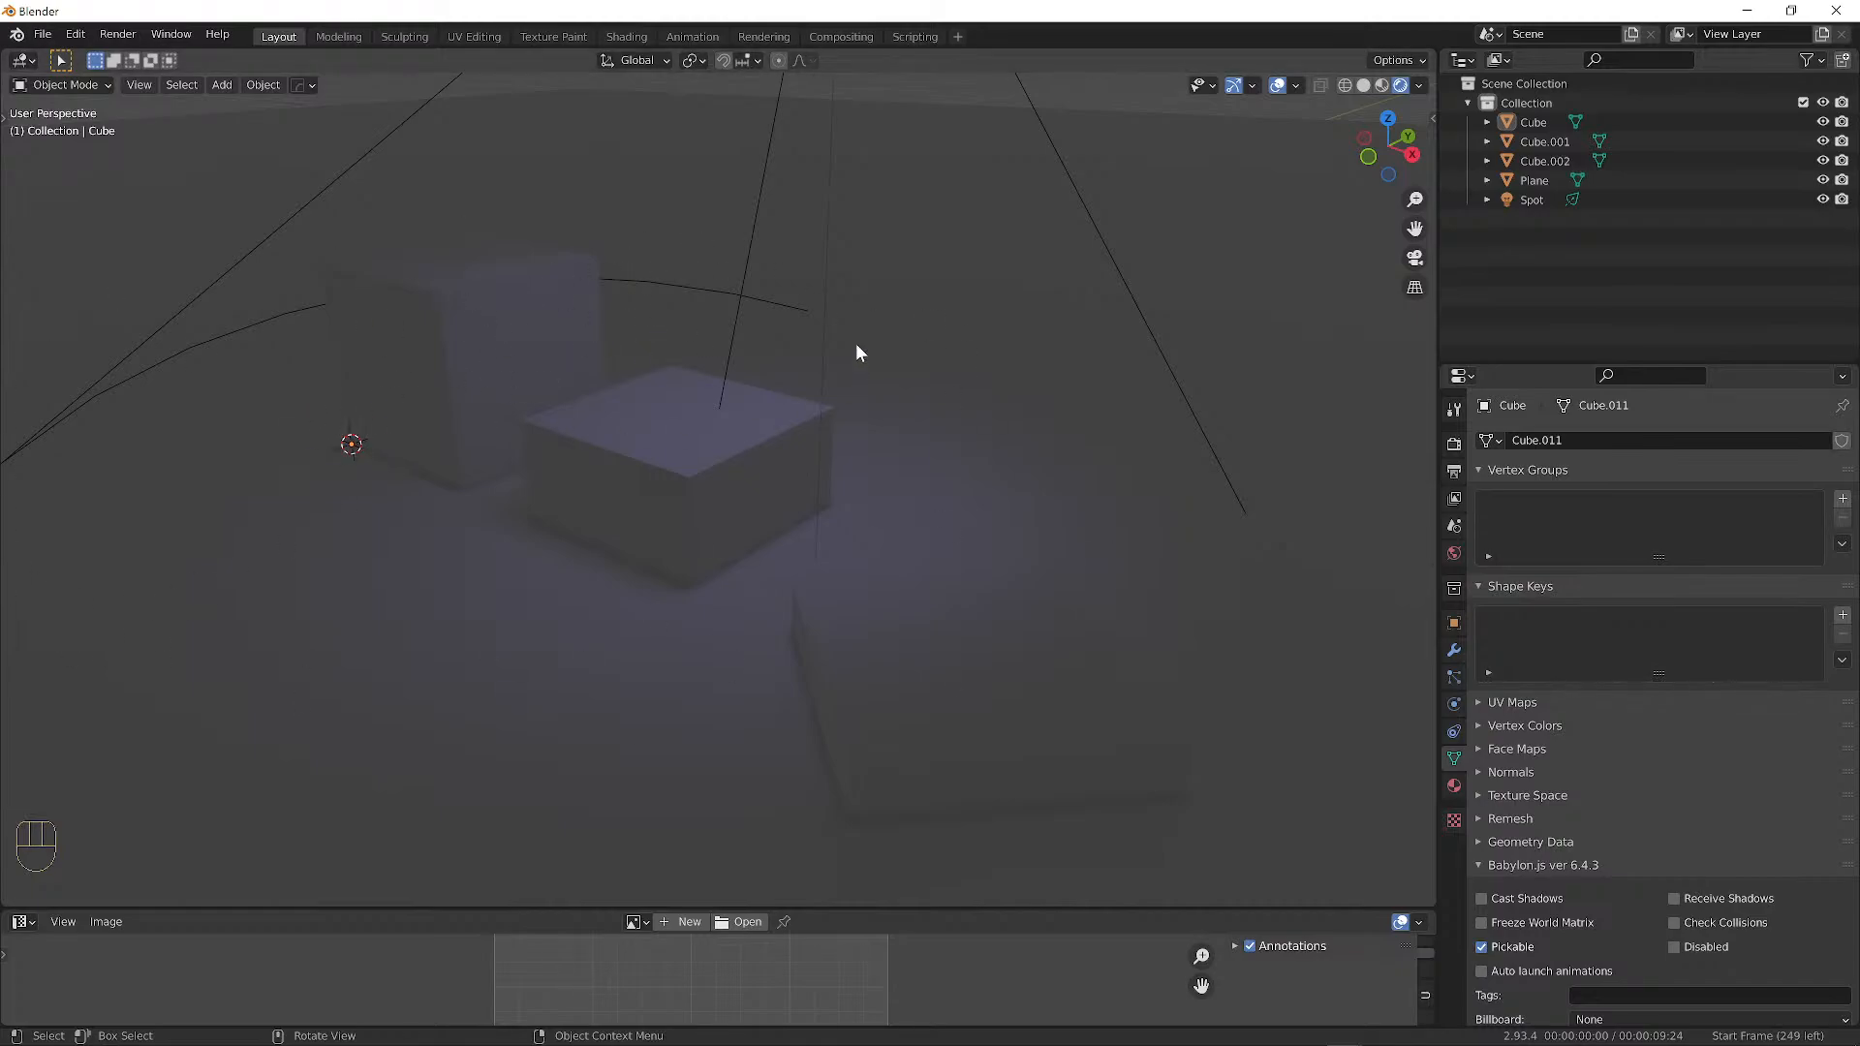
pyautogui.keyDown('shift'); pyautogui.rightClick(776, 413); pyautogui.keyUp('shift')
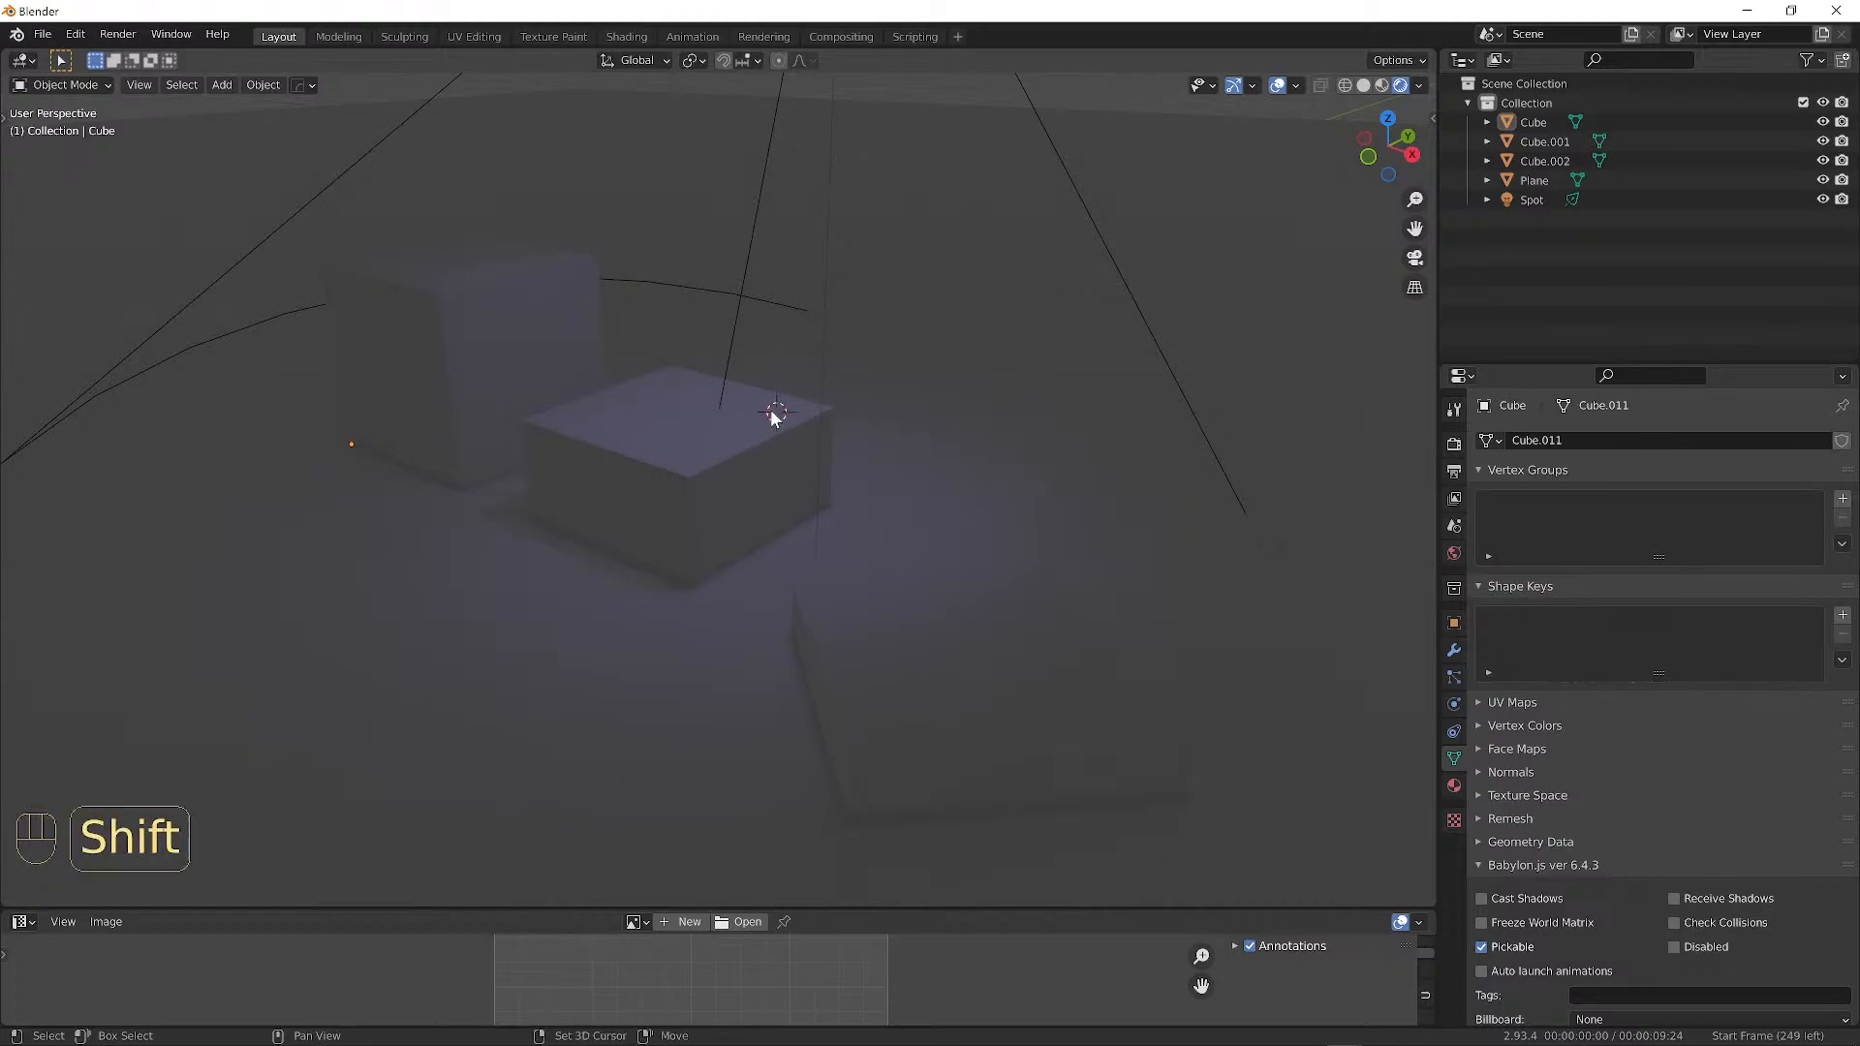
pyautogui.keyDown('shift'); pyautogui.rightClick(511, 308); pyautogui.keyUp('shift')
pyautogui.keyDown('shift'); pyautogui.rightClick(562, 306); pyautogui.keyUp('shift')
pyautogui.keyDown('shift'); pyautogui.rightClick(677, 421); pyautogui.keyUp('shift')
pyautogui.moveTo(643, 527)
pyautogui.keyDown('alt'); pyautogui.mouseDown()
pyautogui.moveTo(818, 543)
pyautogui.moveTo(726, 503)
pyautogui.moveTo(482, 489)
pyautogui.moveTo(839, 549)
pyautogui.moveTo(652, 506)
pyautogui.mouseUp(); pyautogui.keyUp('alt')
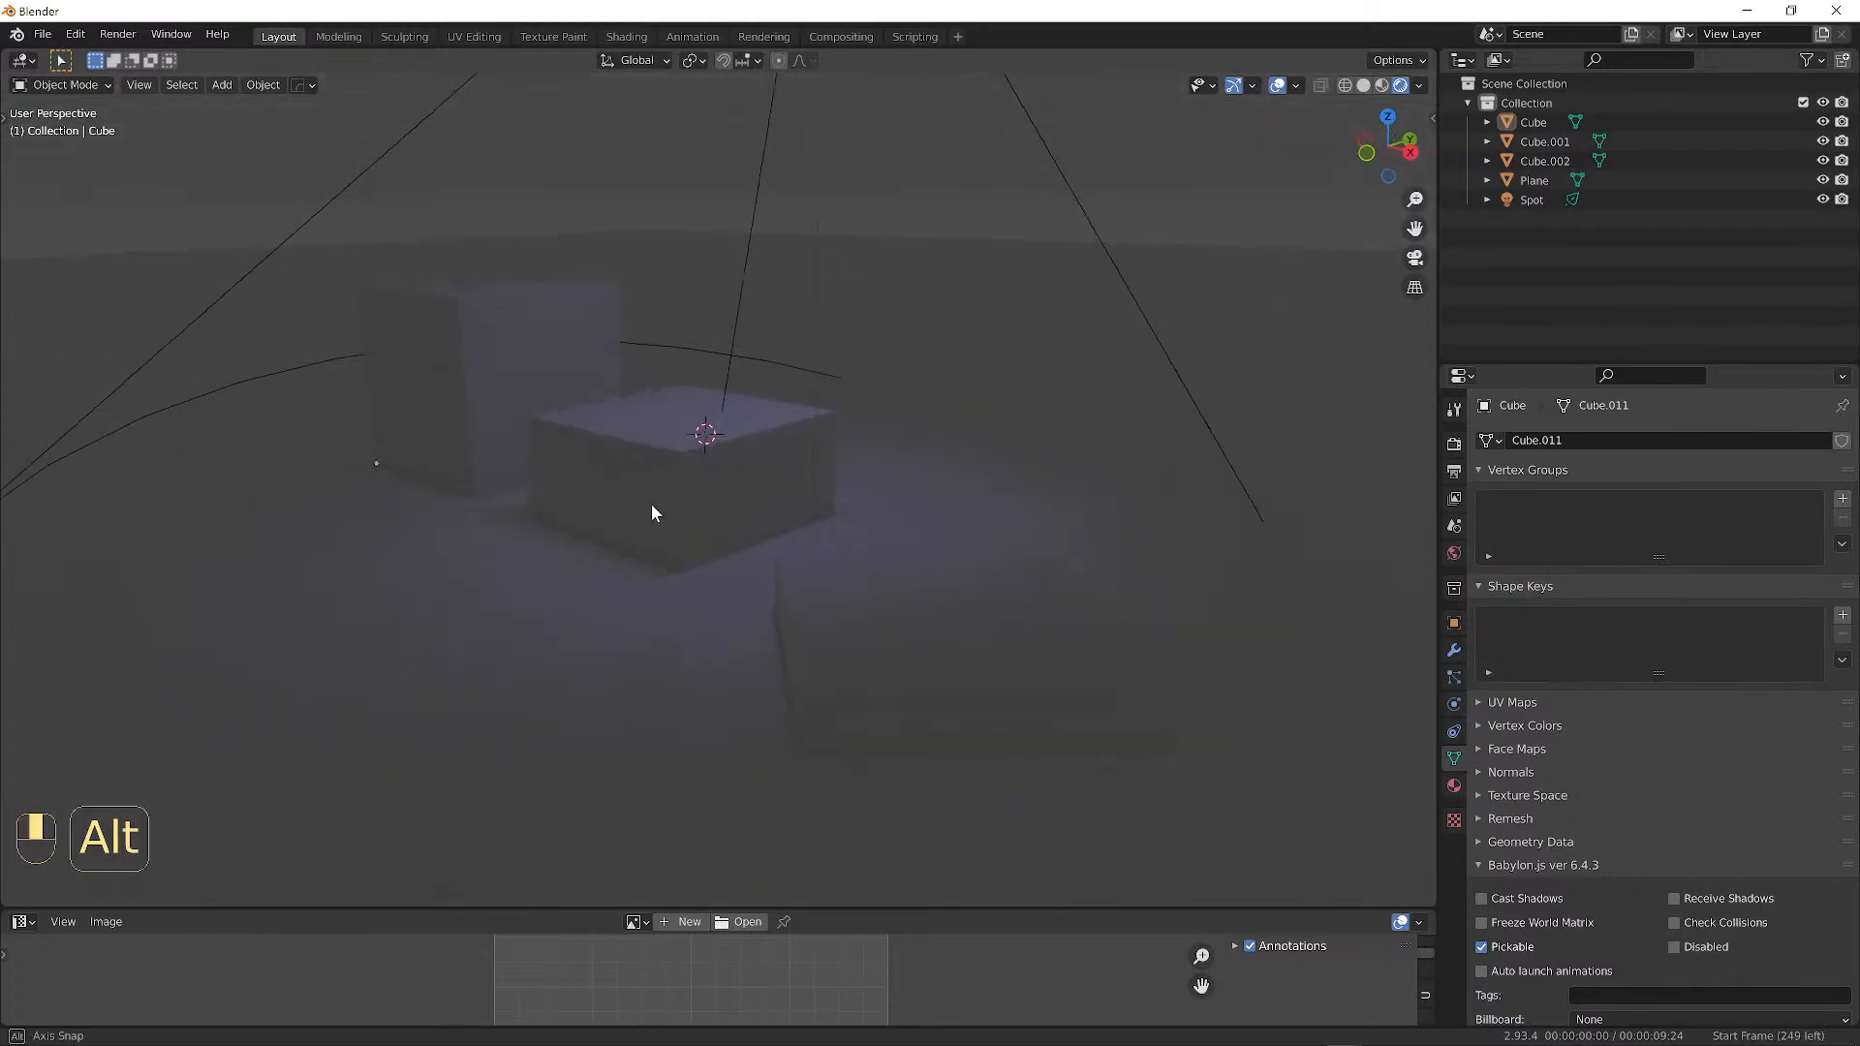
pyautogui.keyDown('shift'); pyautogui.rightClick(680, 411); pyautogui.keyUp('shift')
pyautogui.moveTo(681, 411)
pyautogui.keyDown('alt'); pyautogui.mouseDown()
pyautogui.moveTo(854, 496)
pyautogui.moveTo(918, 503)
pyautogui.moveTo(688, 446)
pyautogui.moveTo(690, 418)
pyautogui.mouseUp(); pyautogui.keyUp('alt')
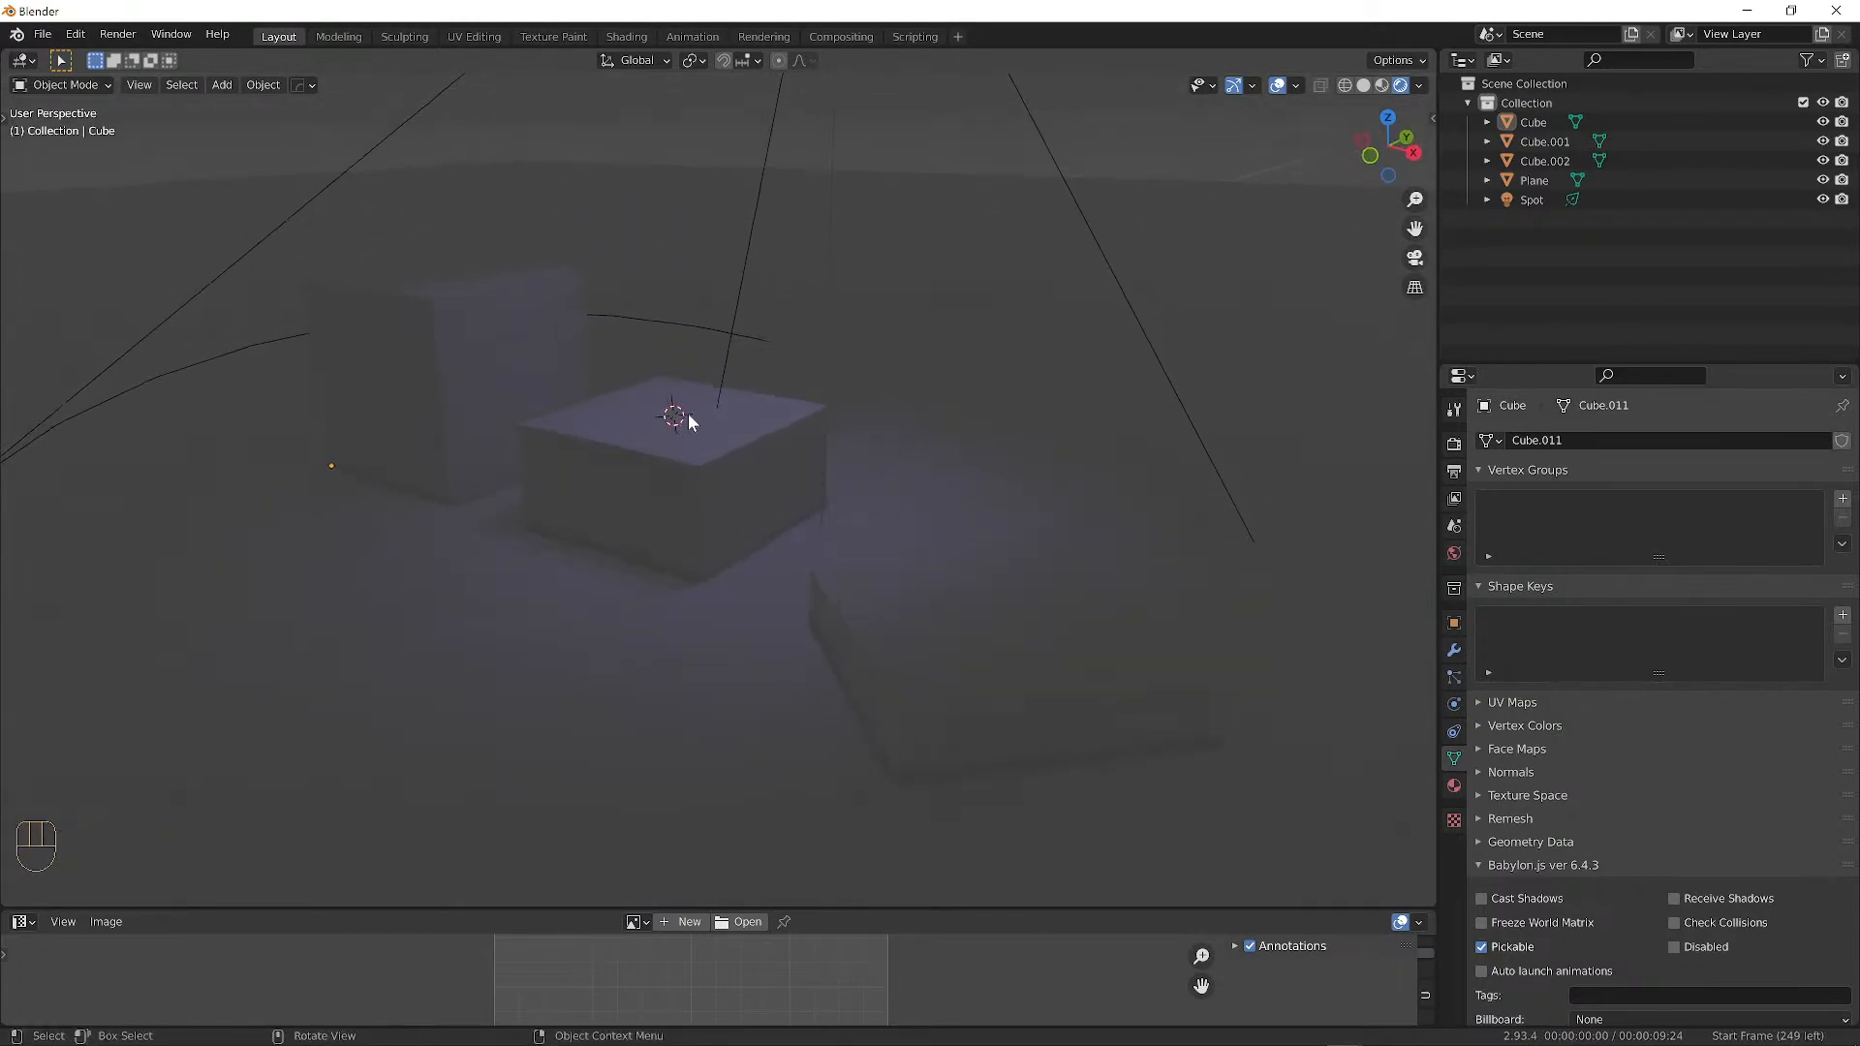
# Zoom in and bring up the Add > Mesh object list.
pyautogui.scroll(2, 640, 424)
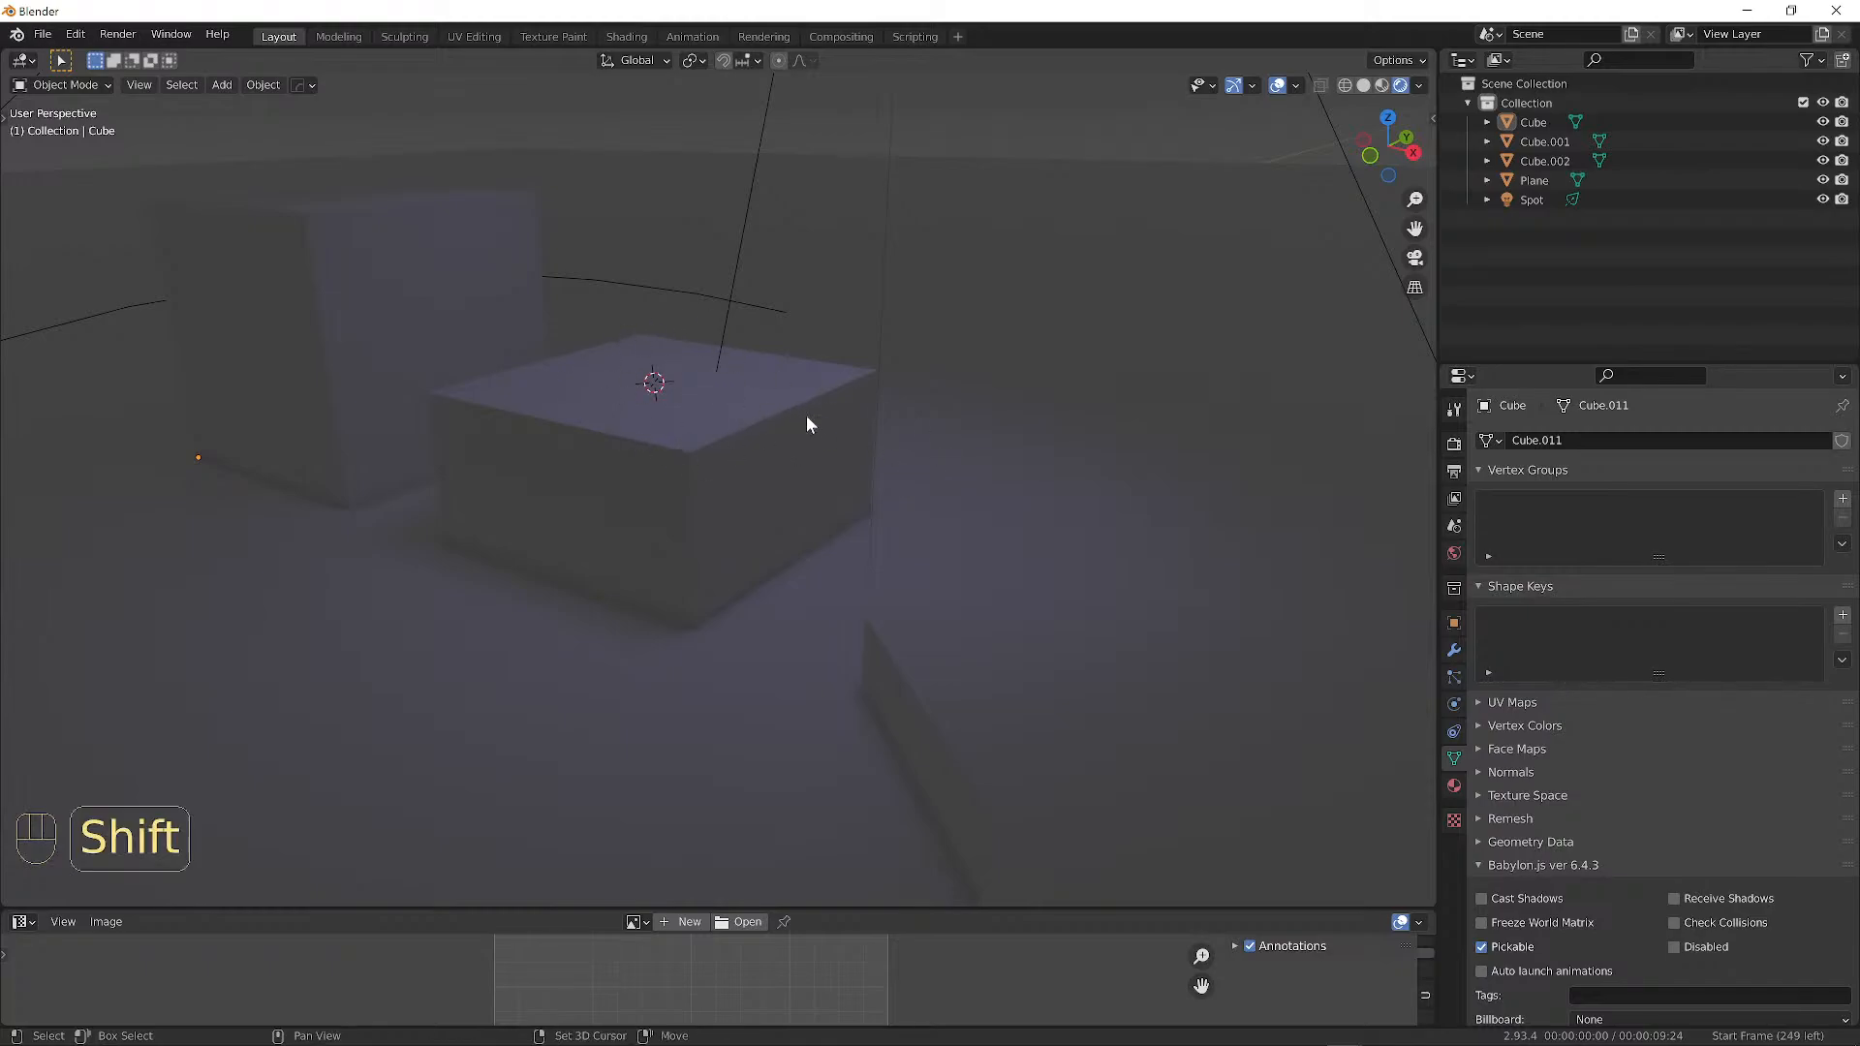
pyautogui.hotkey('shift', 'a')
pyautogui.moveTo(743, 177)
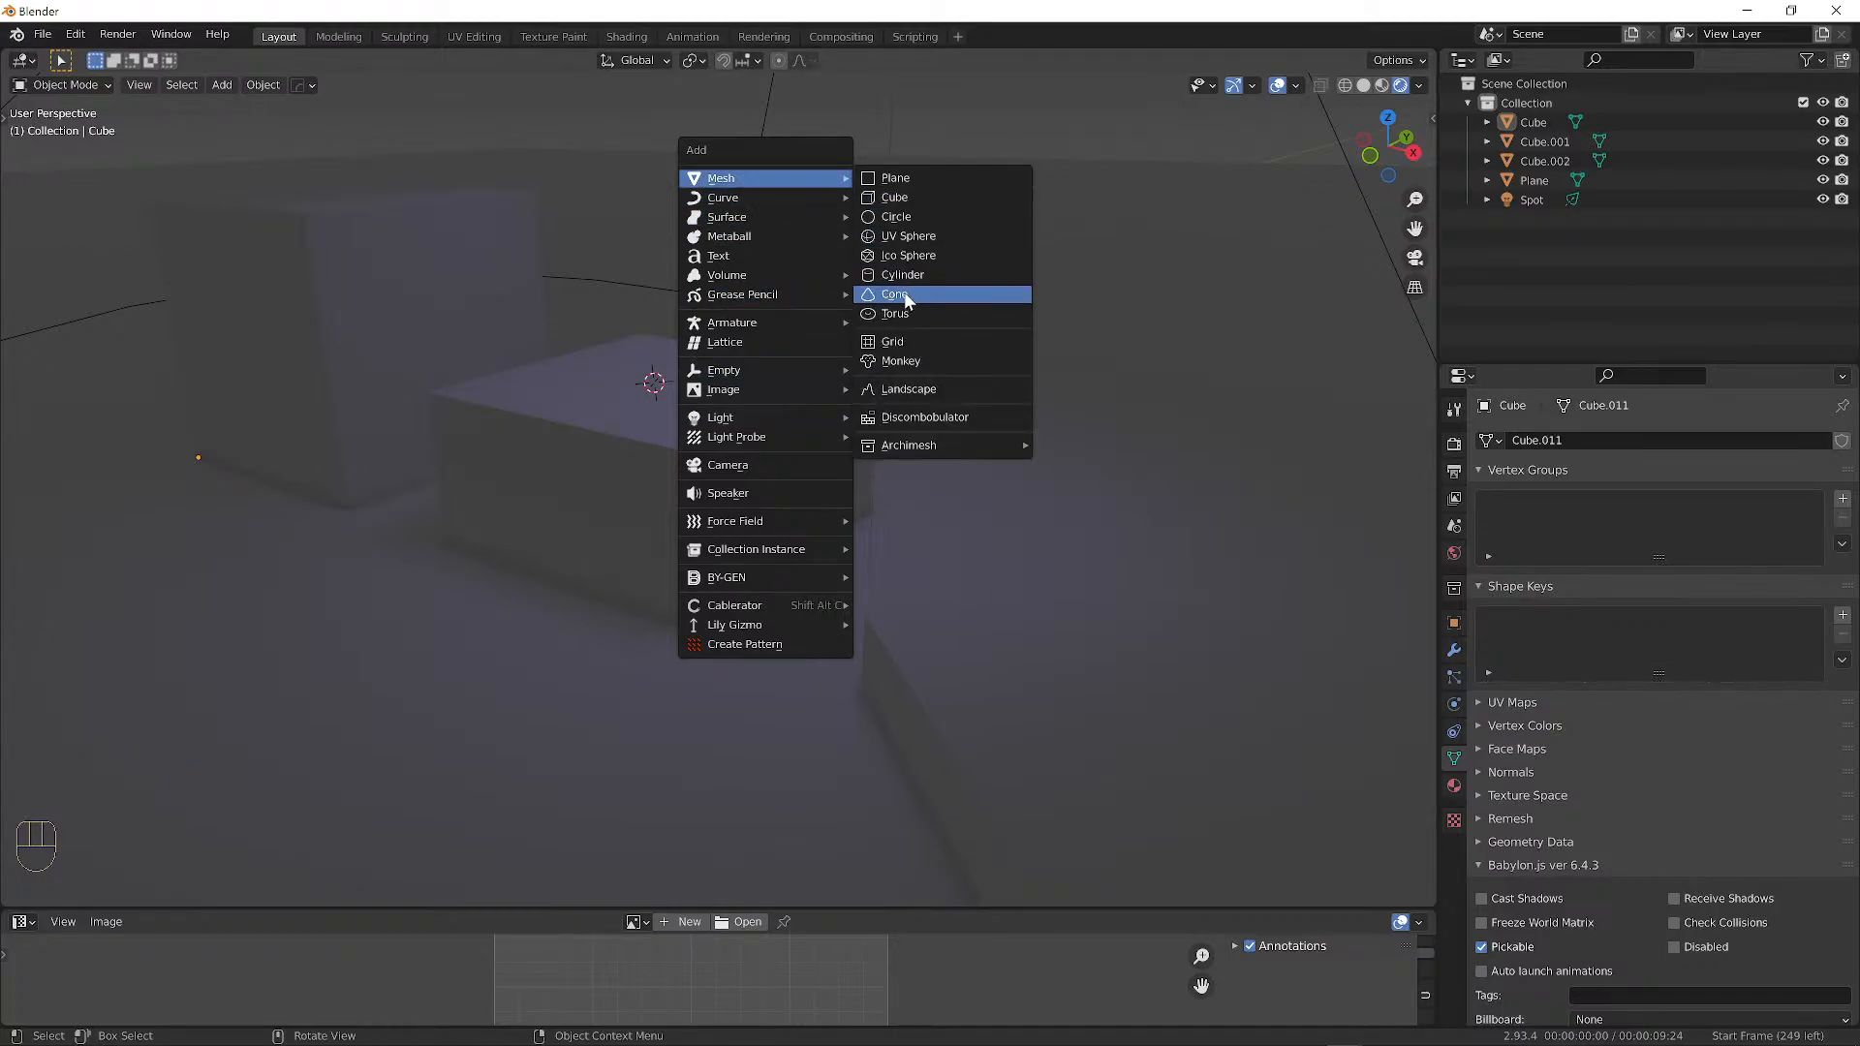
# Add a UV sphere, scale it down, lift it along Z, then shrink it further.
pyautogui.click(898, 239)
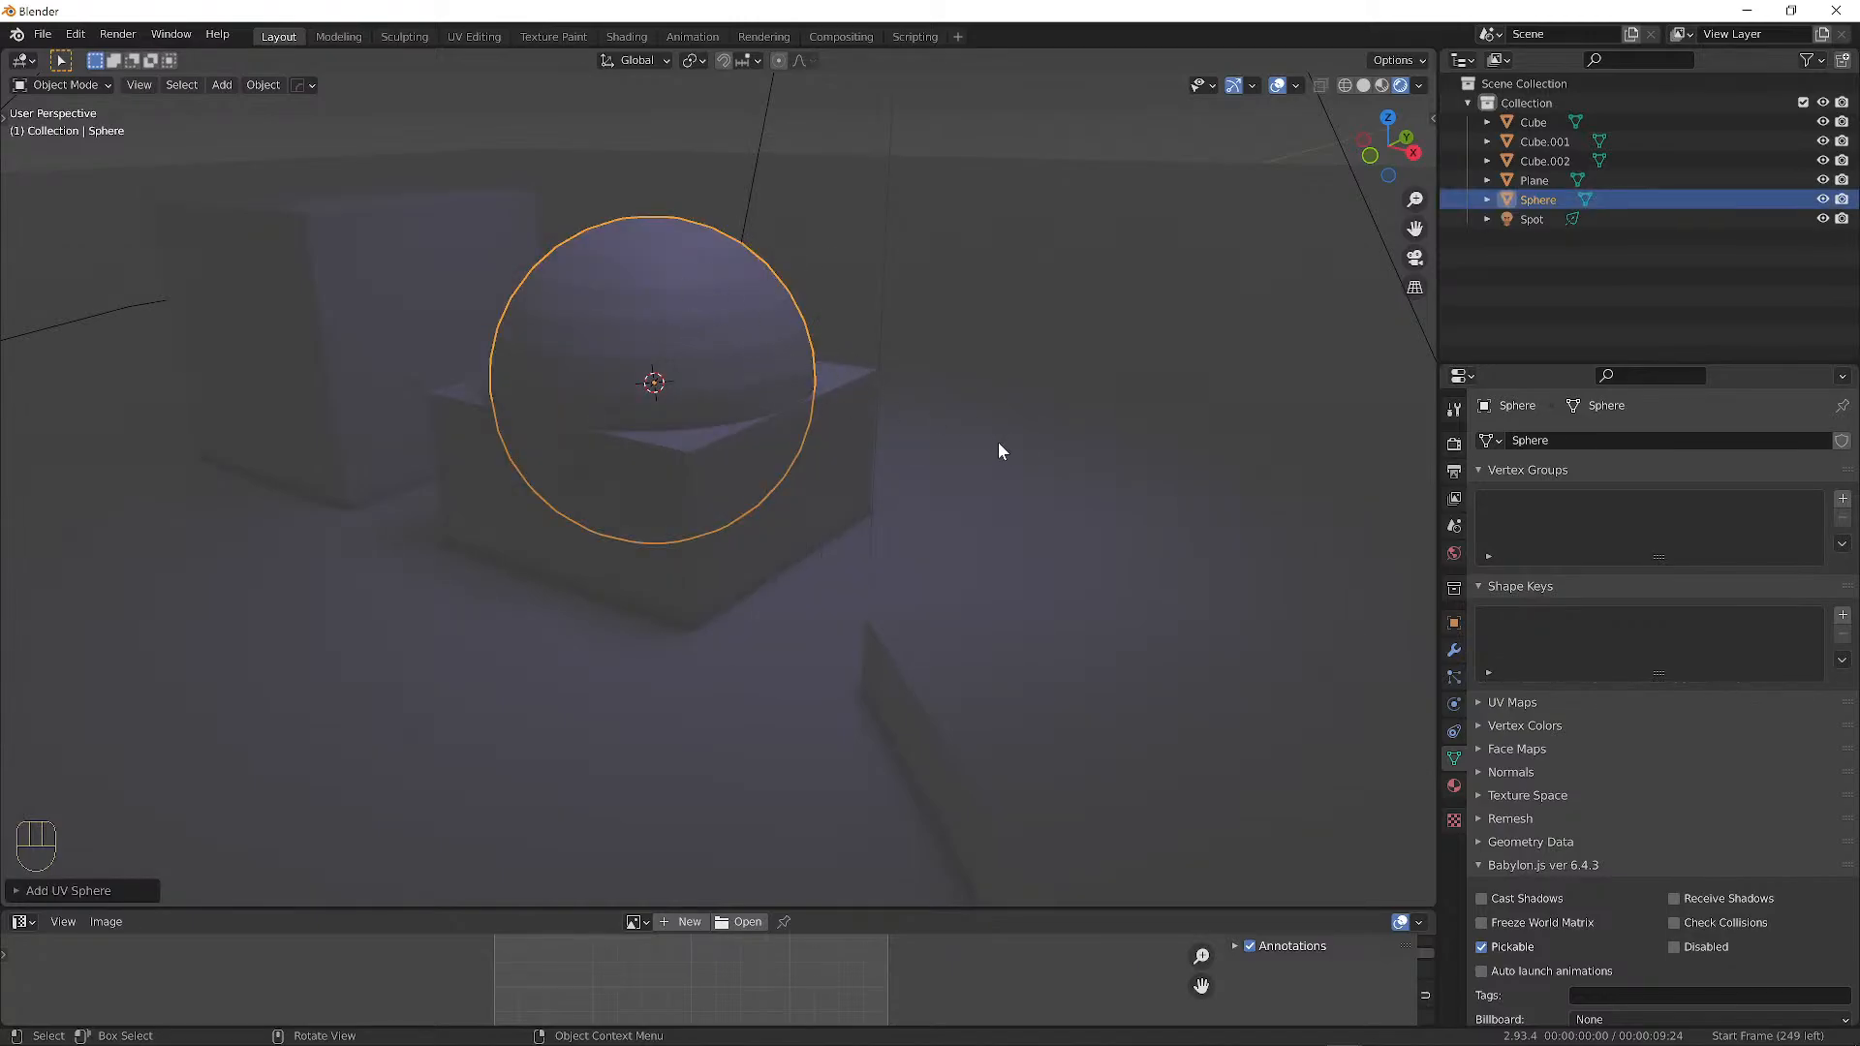
pyautogui.press('s')
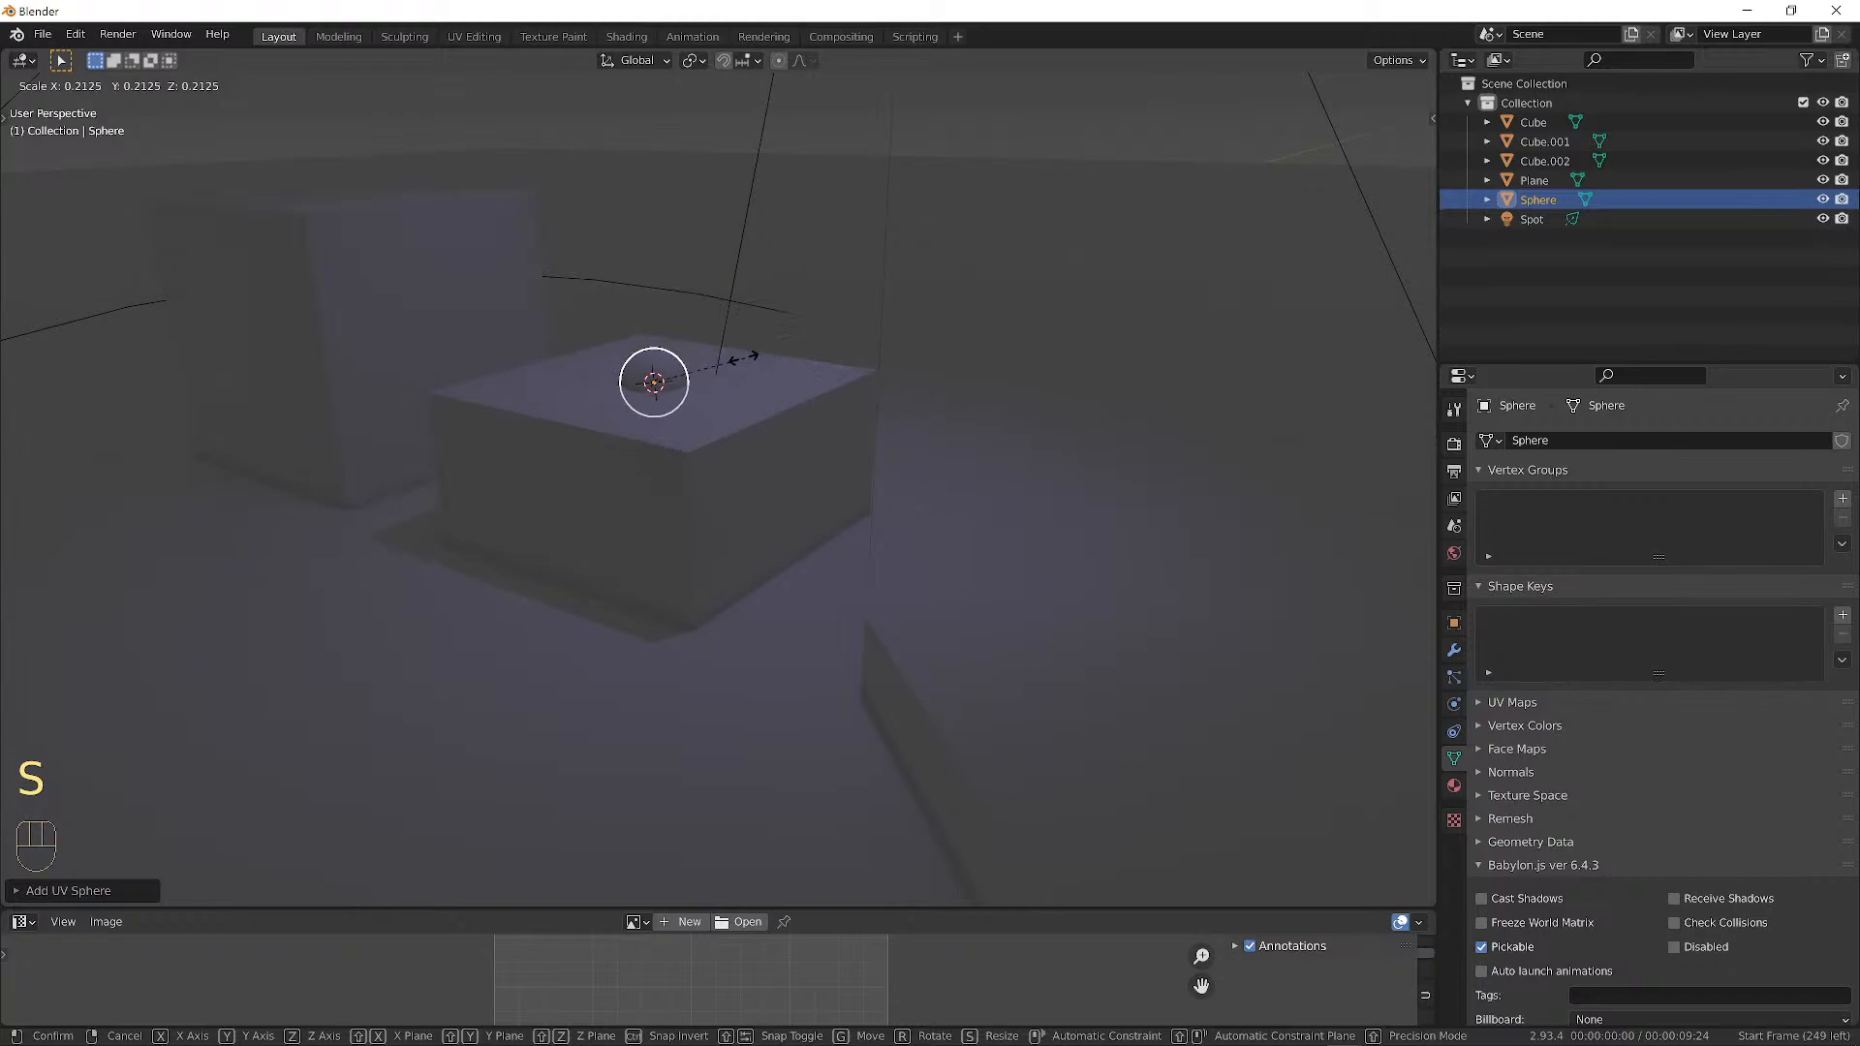
pyautogui.click(690, 358)
pyautogui.press('g')
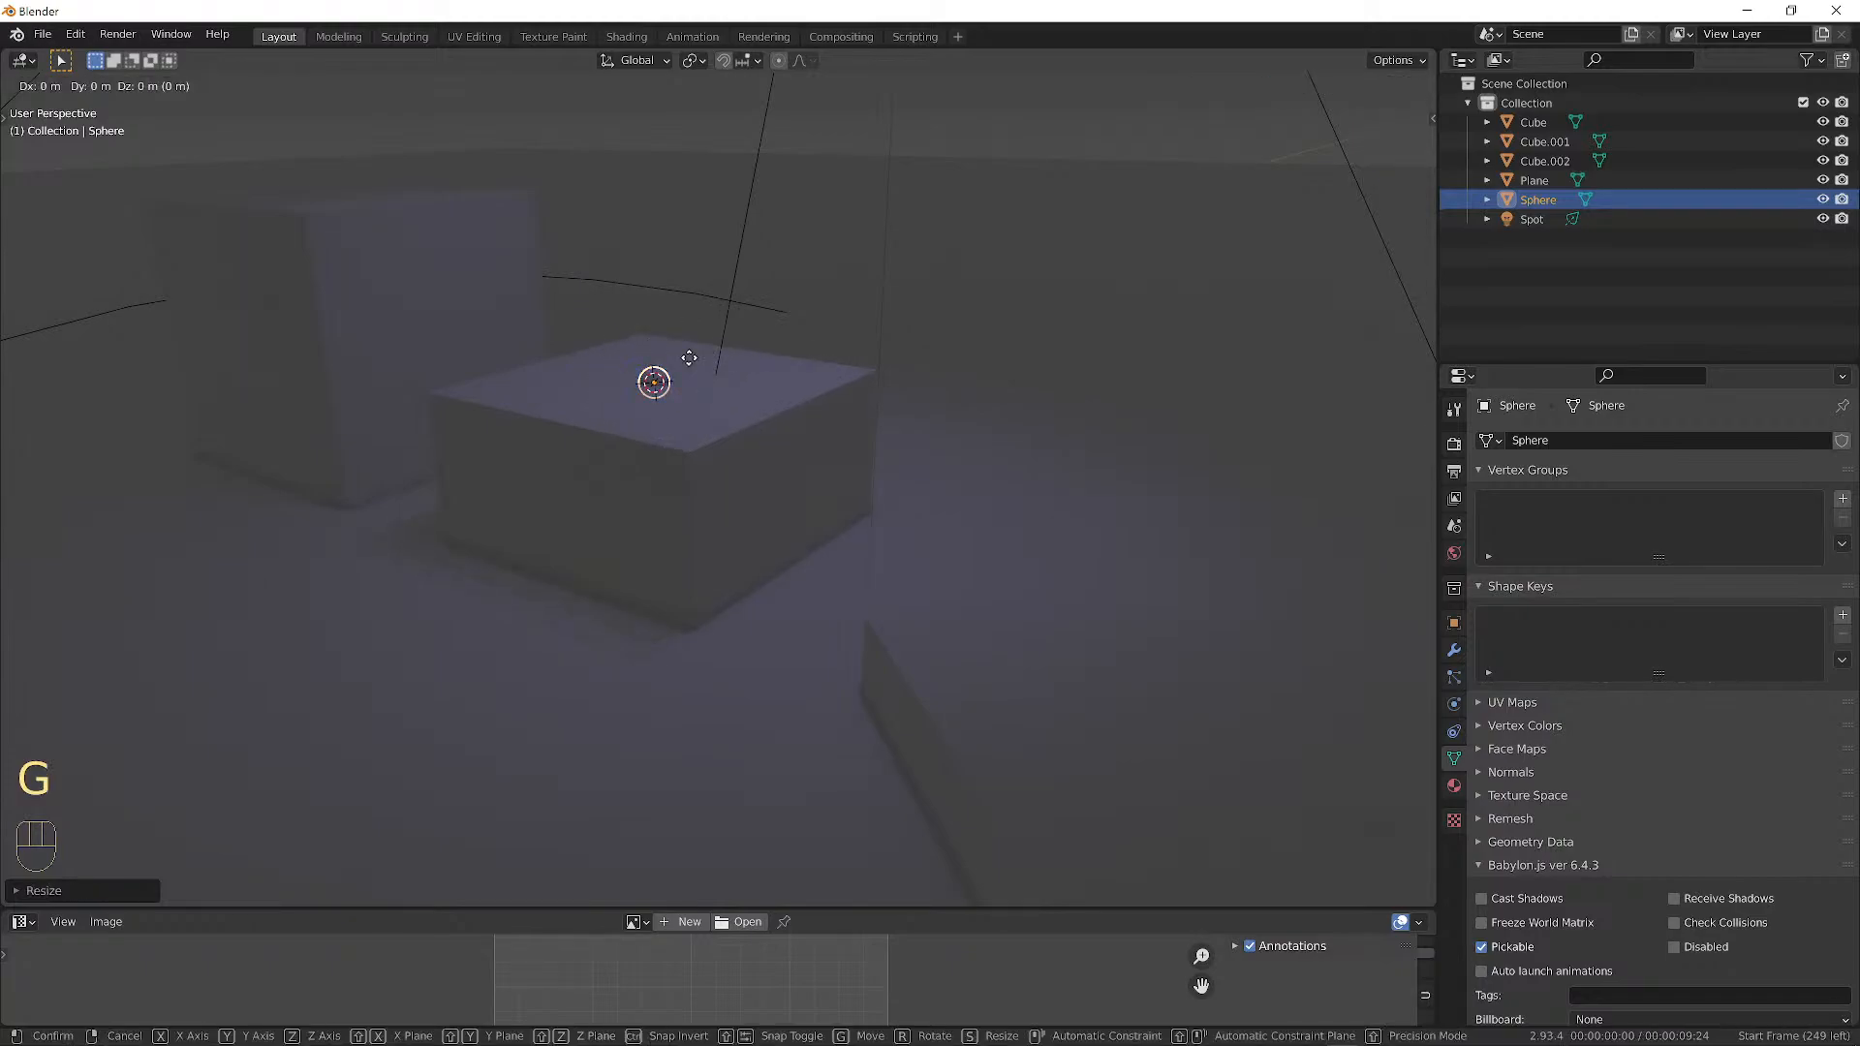
pyautogui.press('z')
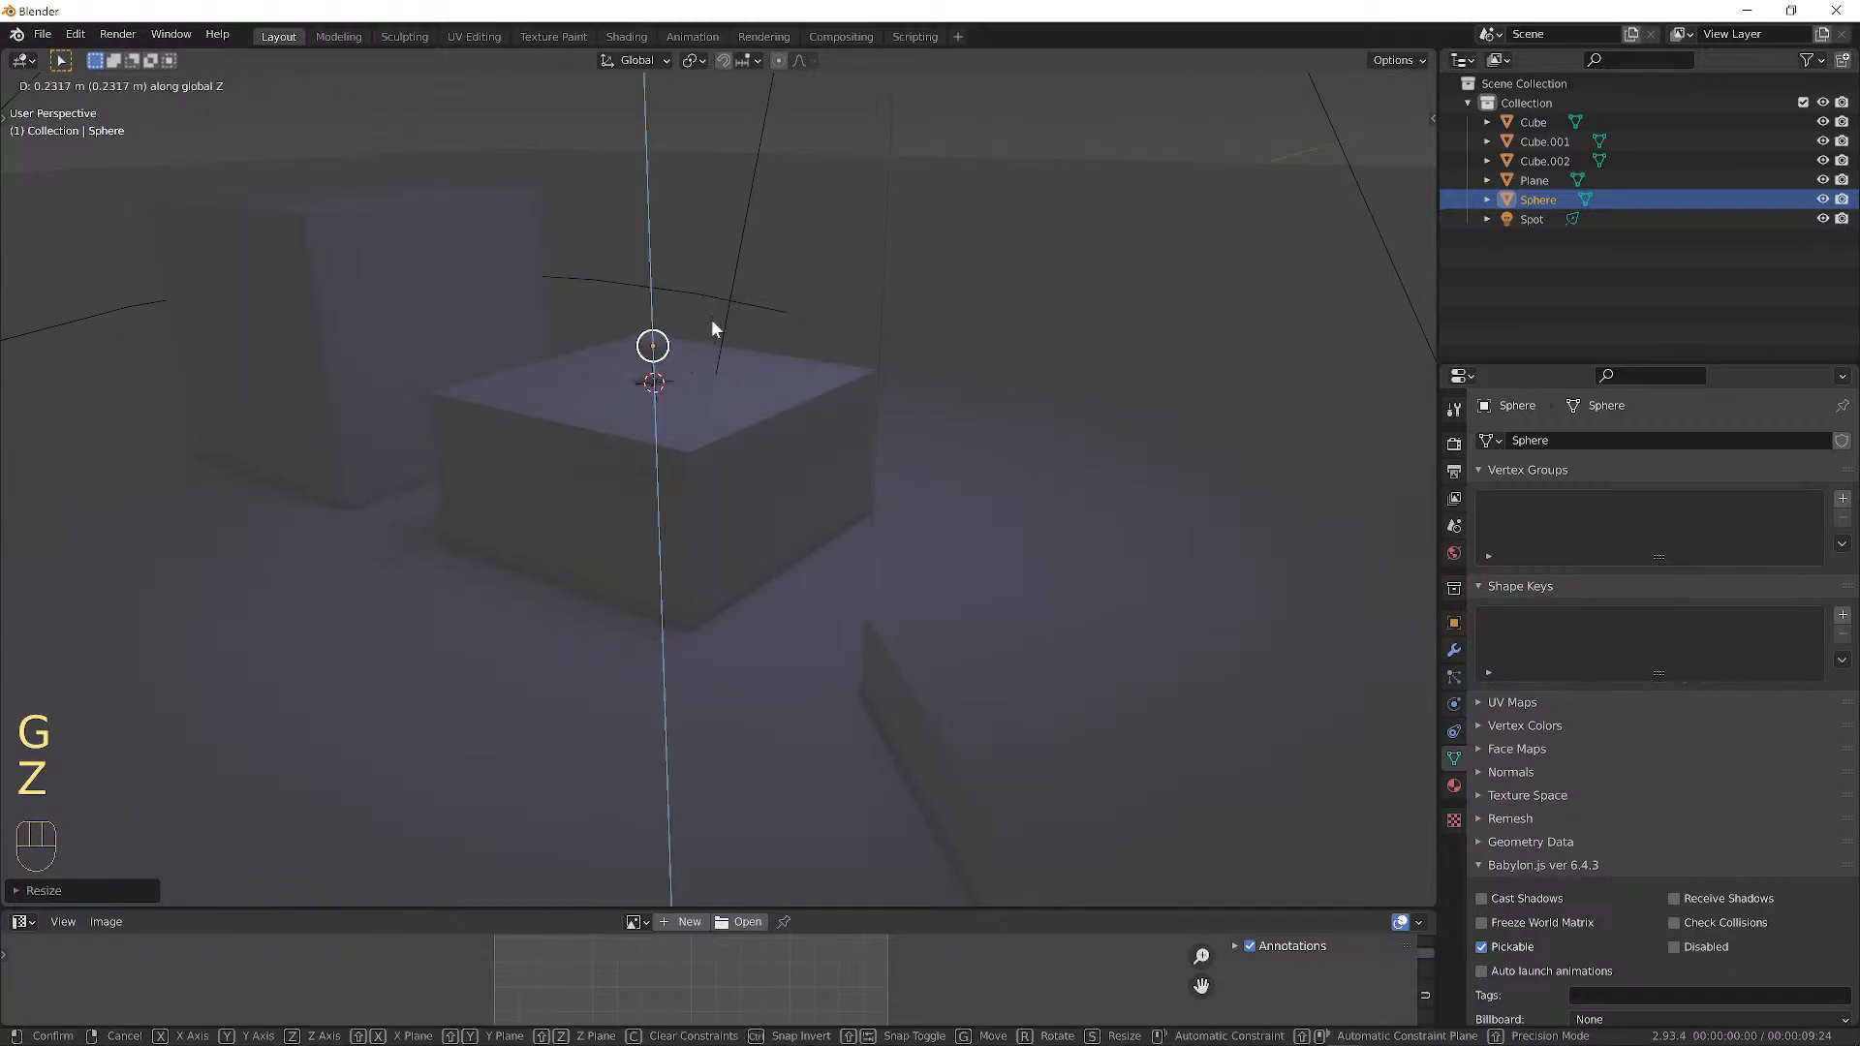
pyautogui.click(712, 320)
pyautogui.moveTo(876, 270); pyautogui.dragTo(901, 272, button='middle')
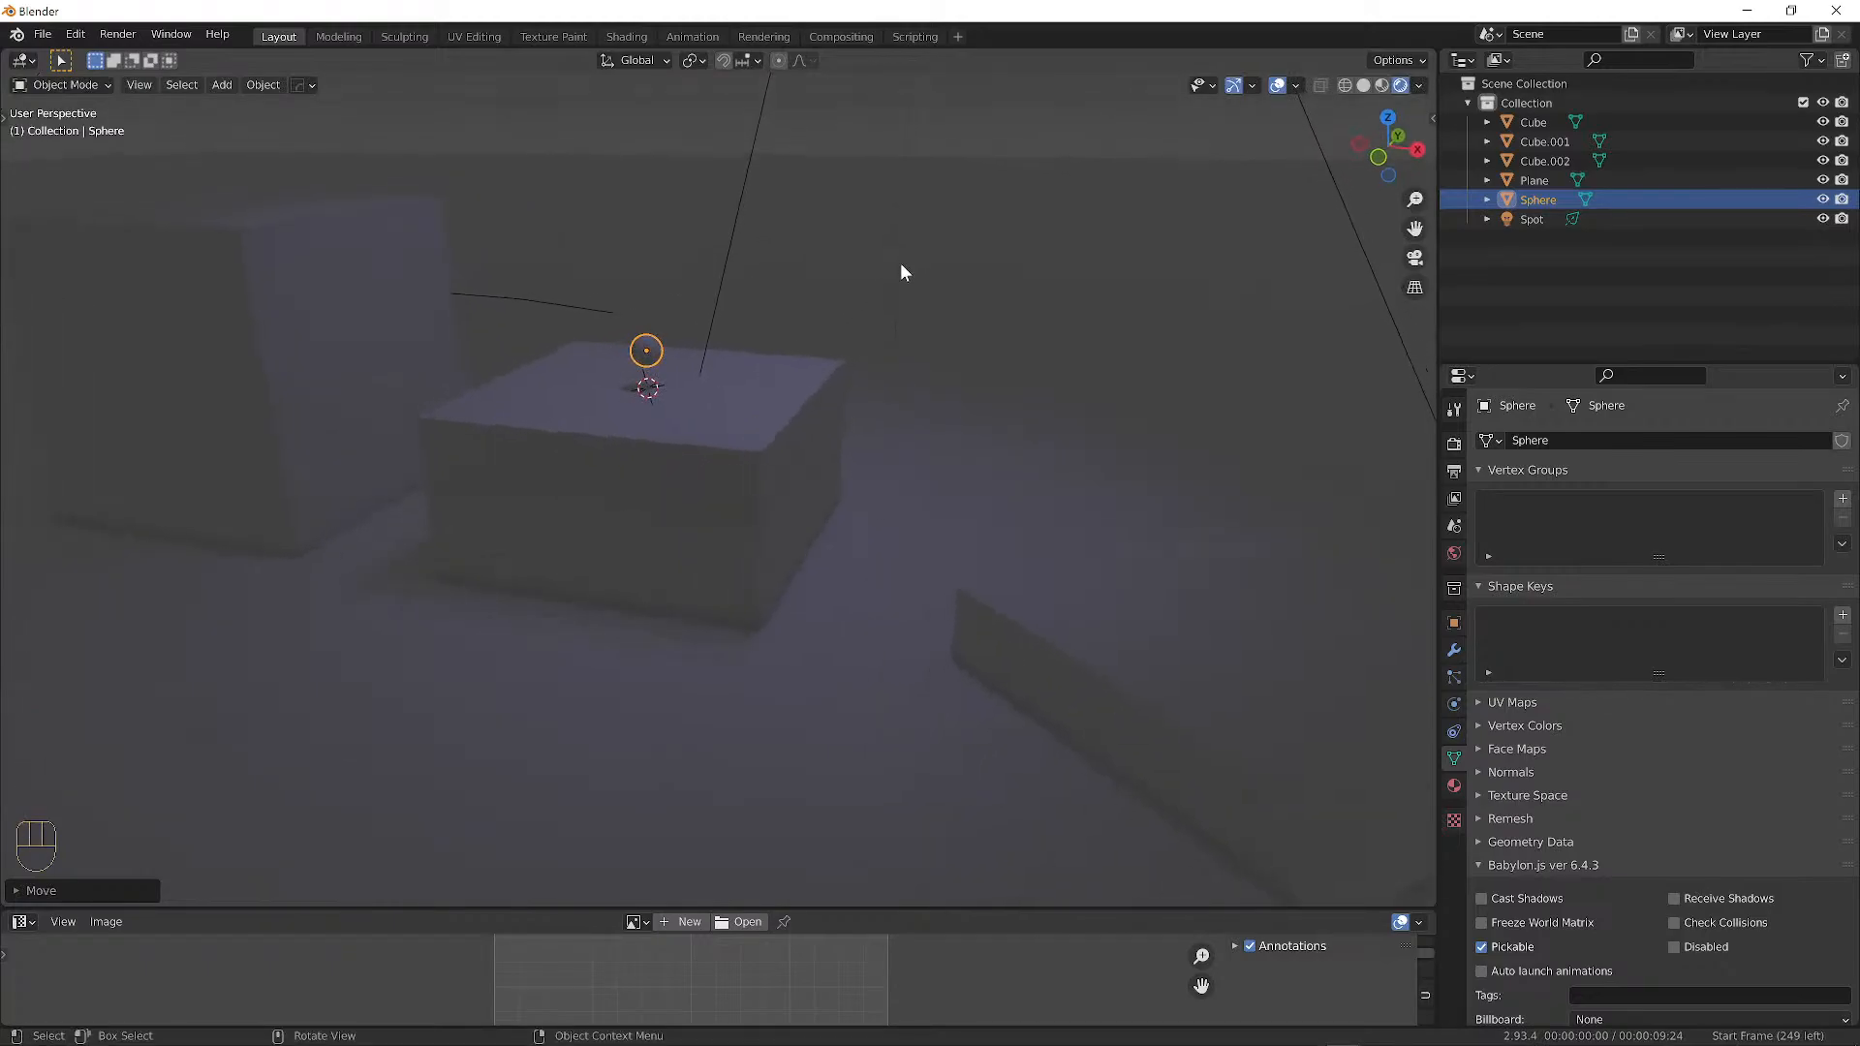
pyautogui.press('s')
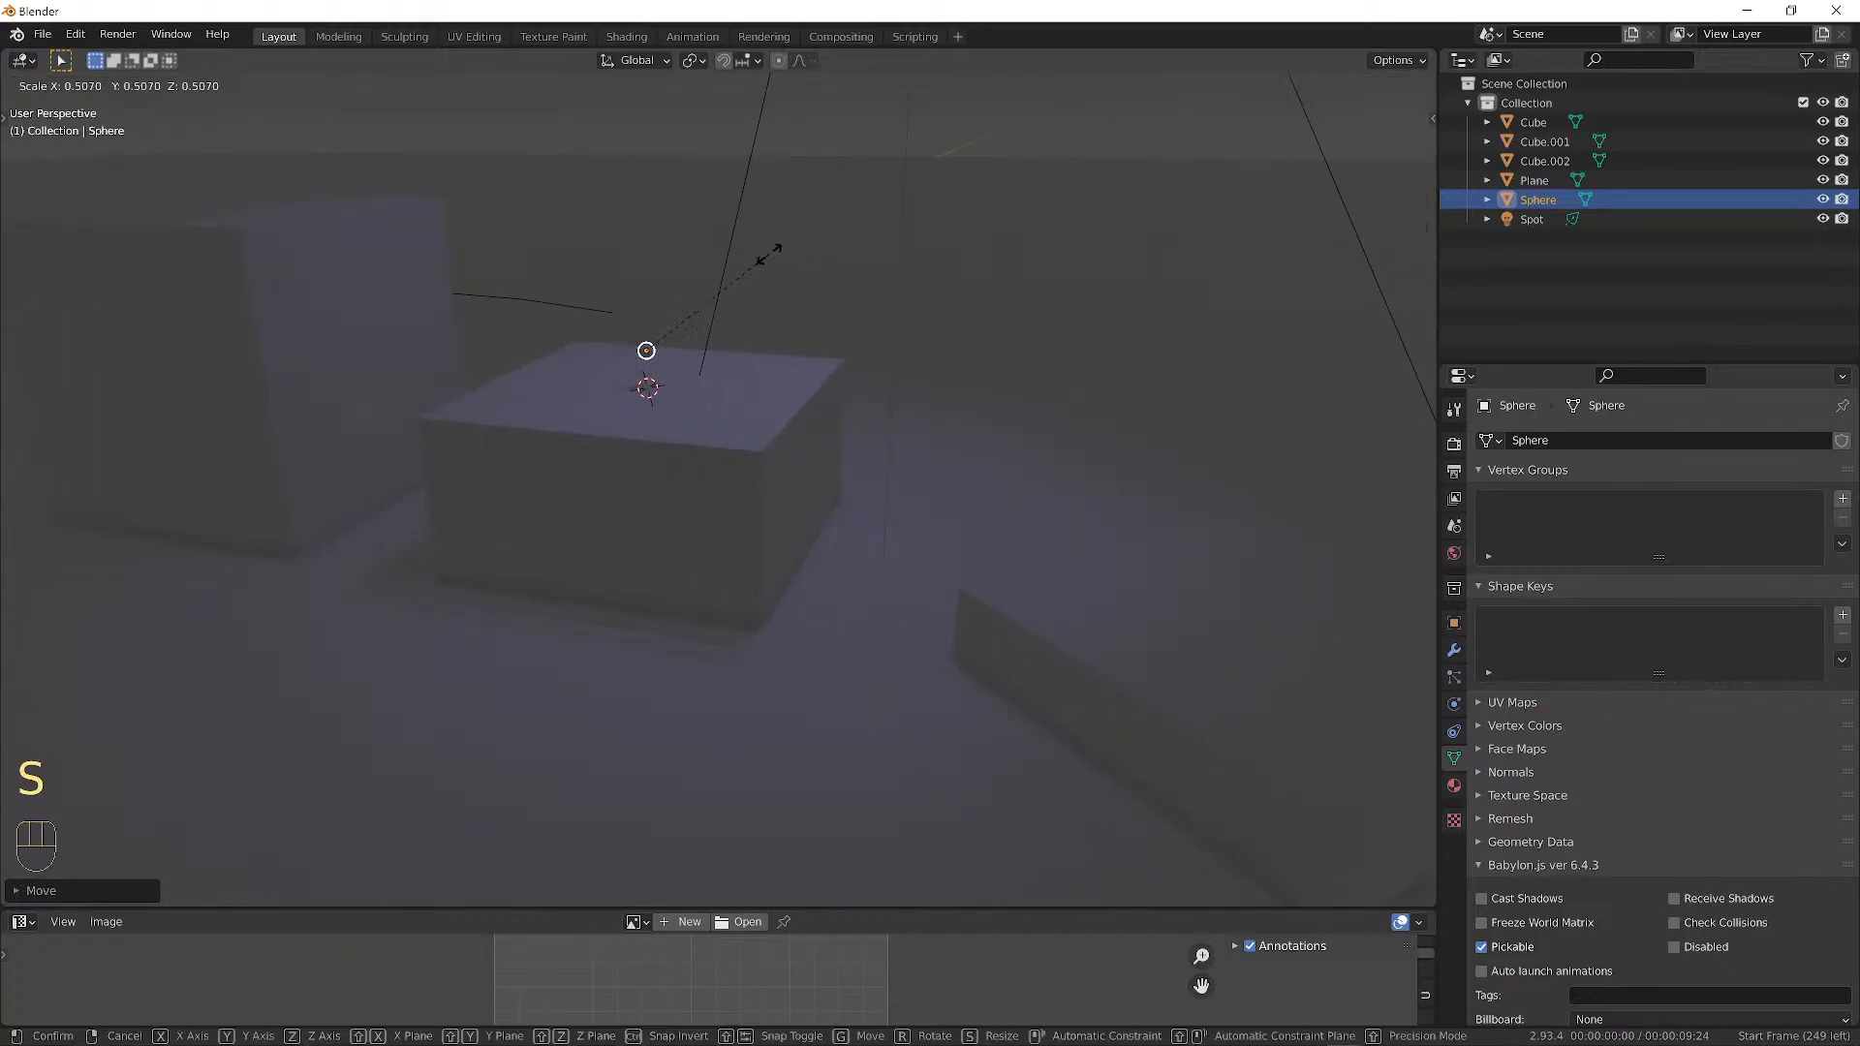
pyautogui.click(792, 275)
pyautogui.moveTo(792, 276); pyautogui.dragTo(969, 306, button='middle')
# Move the sphere to a new spot on the block top, then place the 3D cursor on the floor.
pyautogui.press('a')
pyautogui.press('a')
pyautogui.moveTo(955, 308); pyautogui.dragTo(884, 303, button='middle')
pyautogui.press('g')
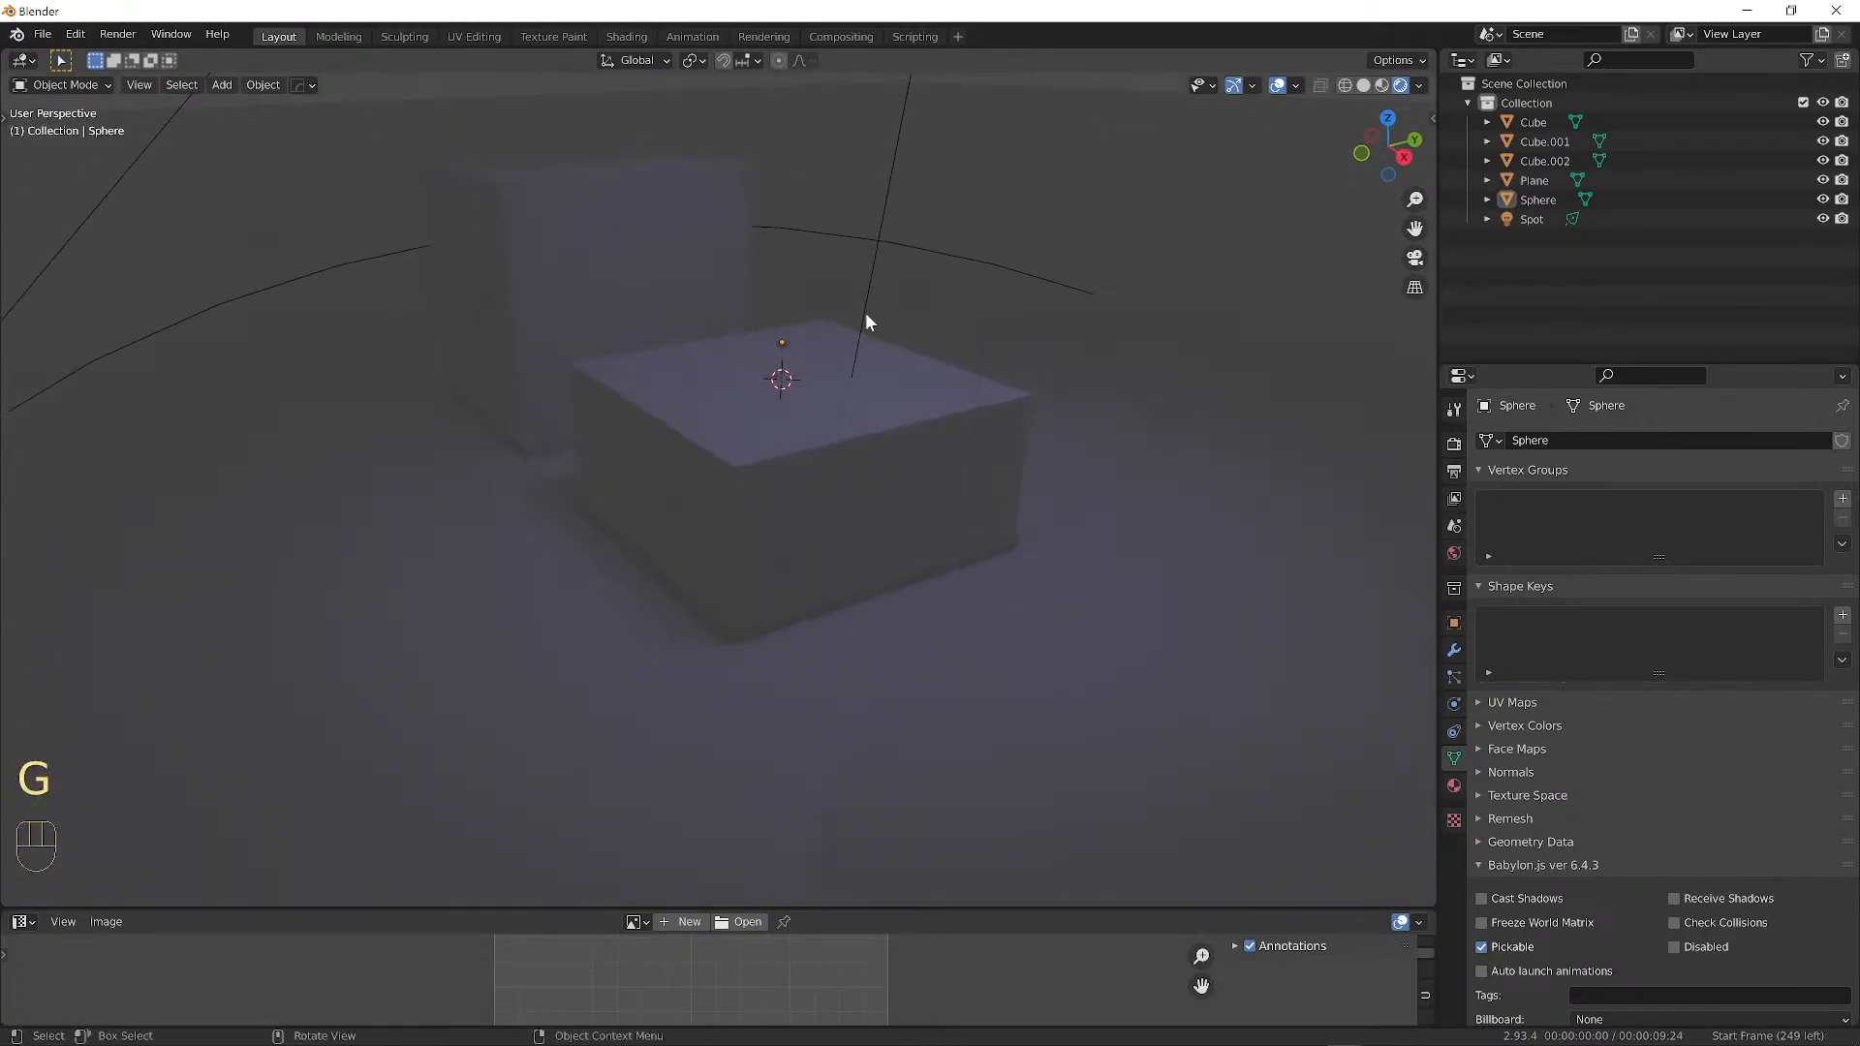
pyautogui.rightClick(781, 340)
pyautogui.click(783, 339)
pyautogui.press('g')
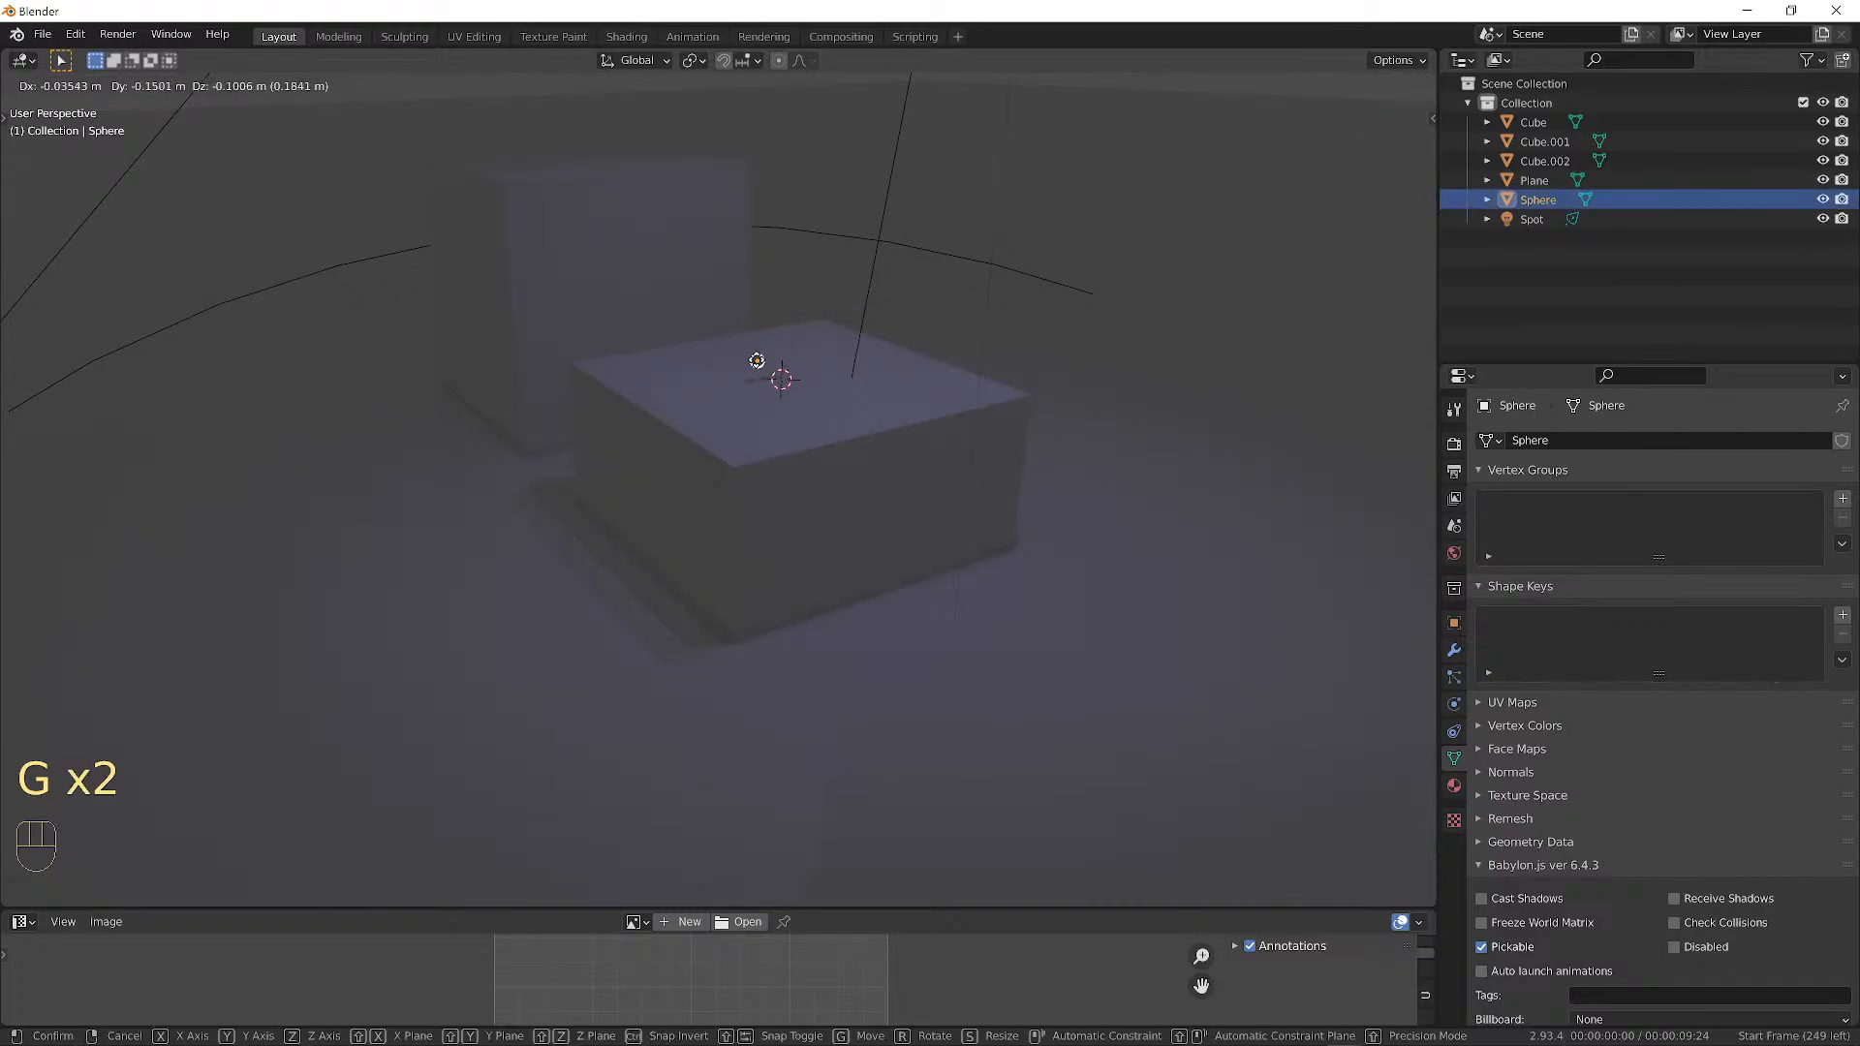
pyautogui.click(804, 347)
pyautogui.moveTo(804, 347); pyautogui.dragTo(1078, 310, button='middle')
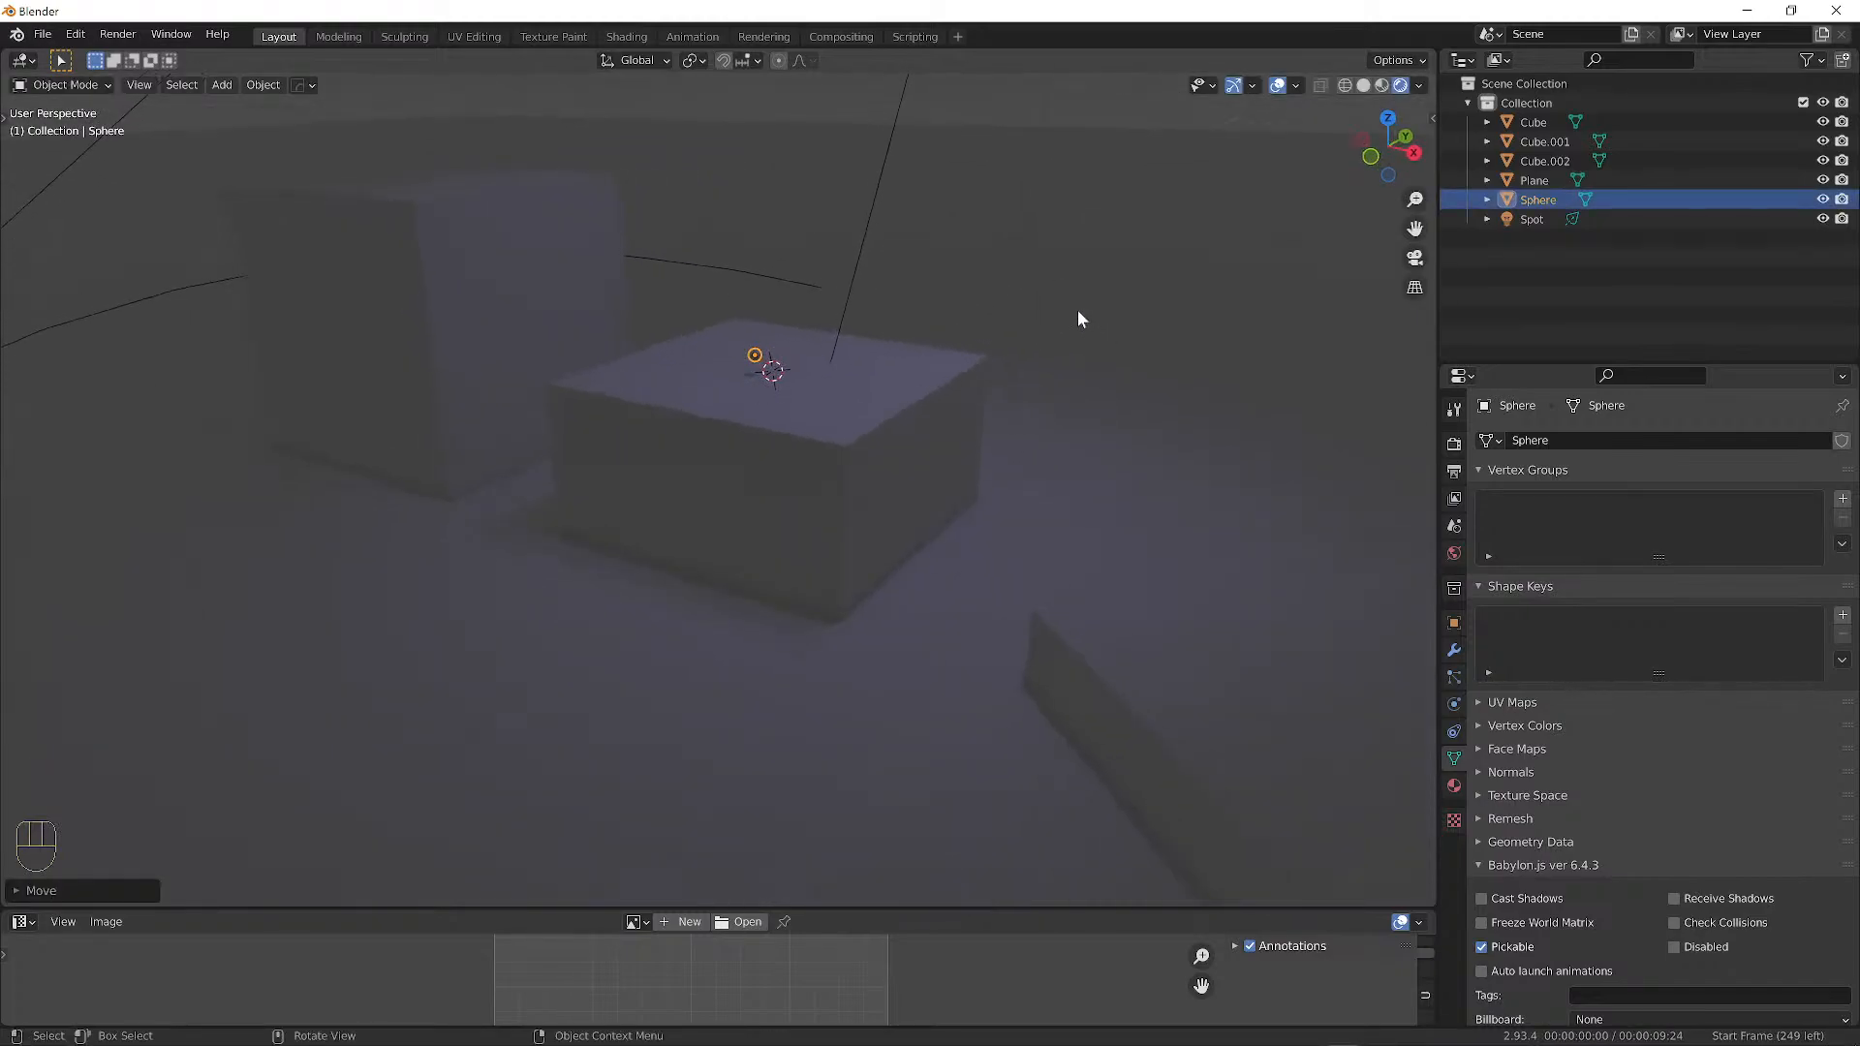
pyautogui.press('a')
pyautogui.press('a')
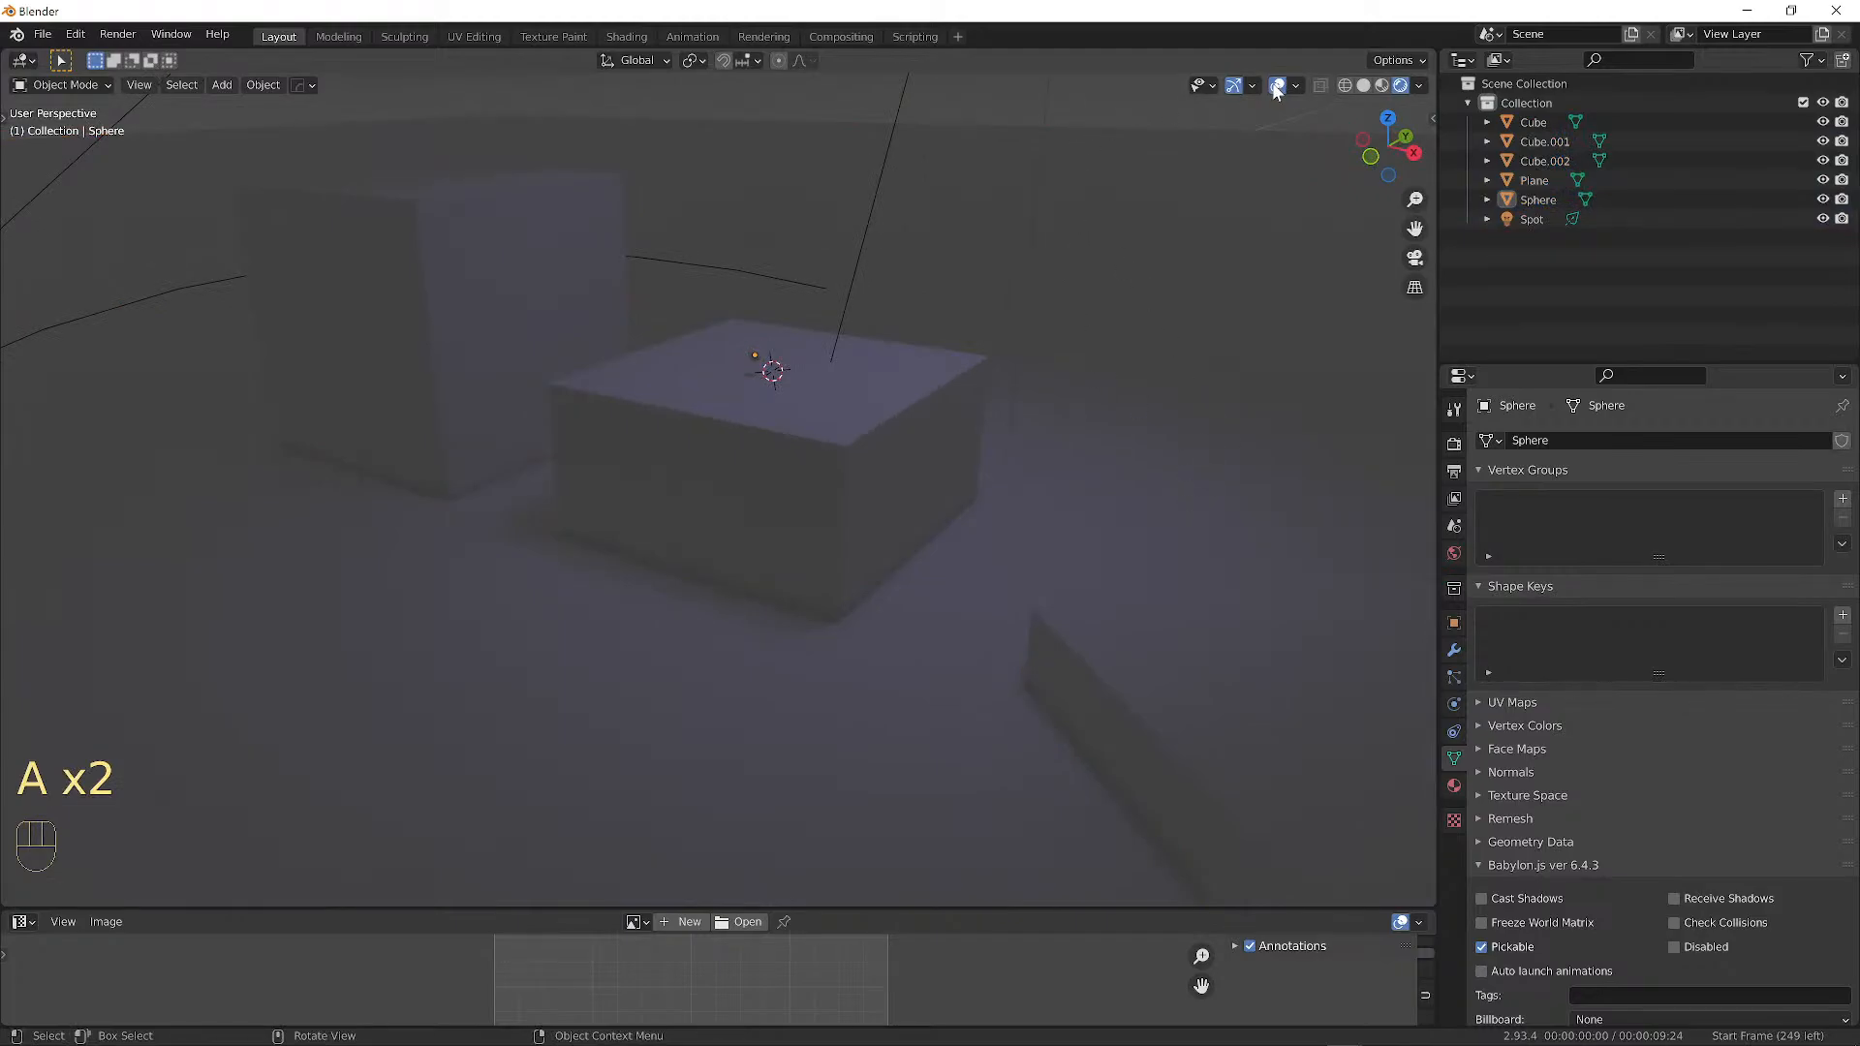
pyautogui.keyDown('shift'); pyautogui.click(194, 586); pyautogui.keyUp('shift')
pyautogui.keyDown('shift'); pyautogui.rightClick(206, 587); pyautogui.keyUp('shift')
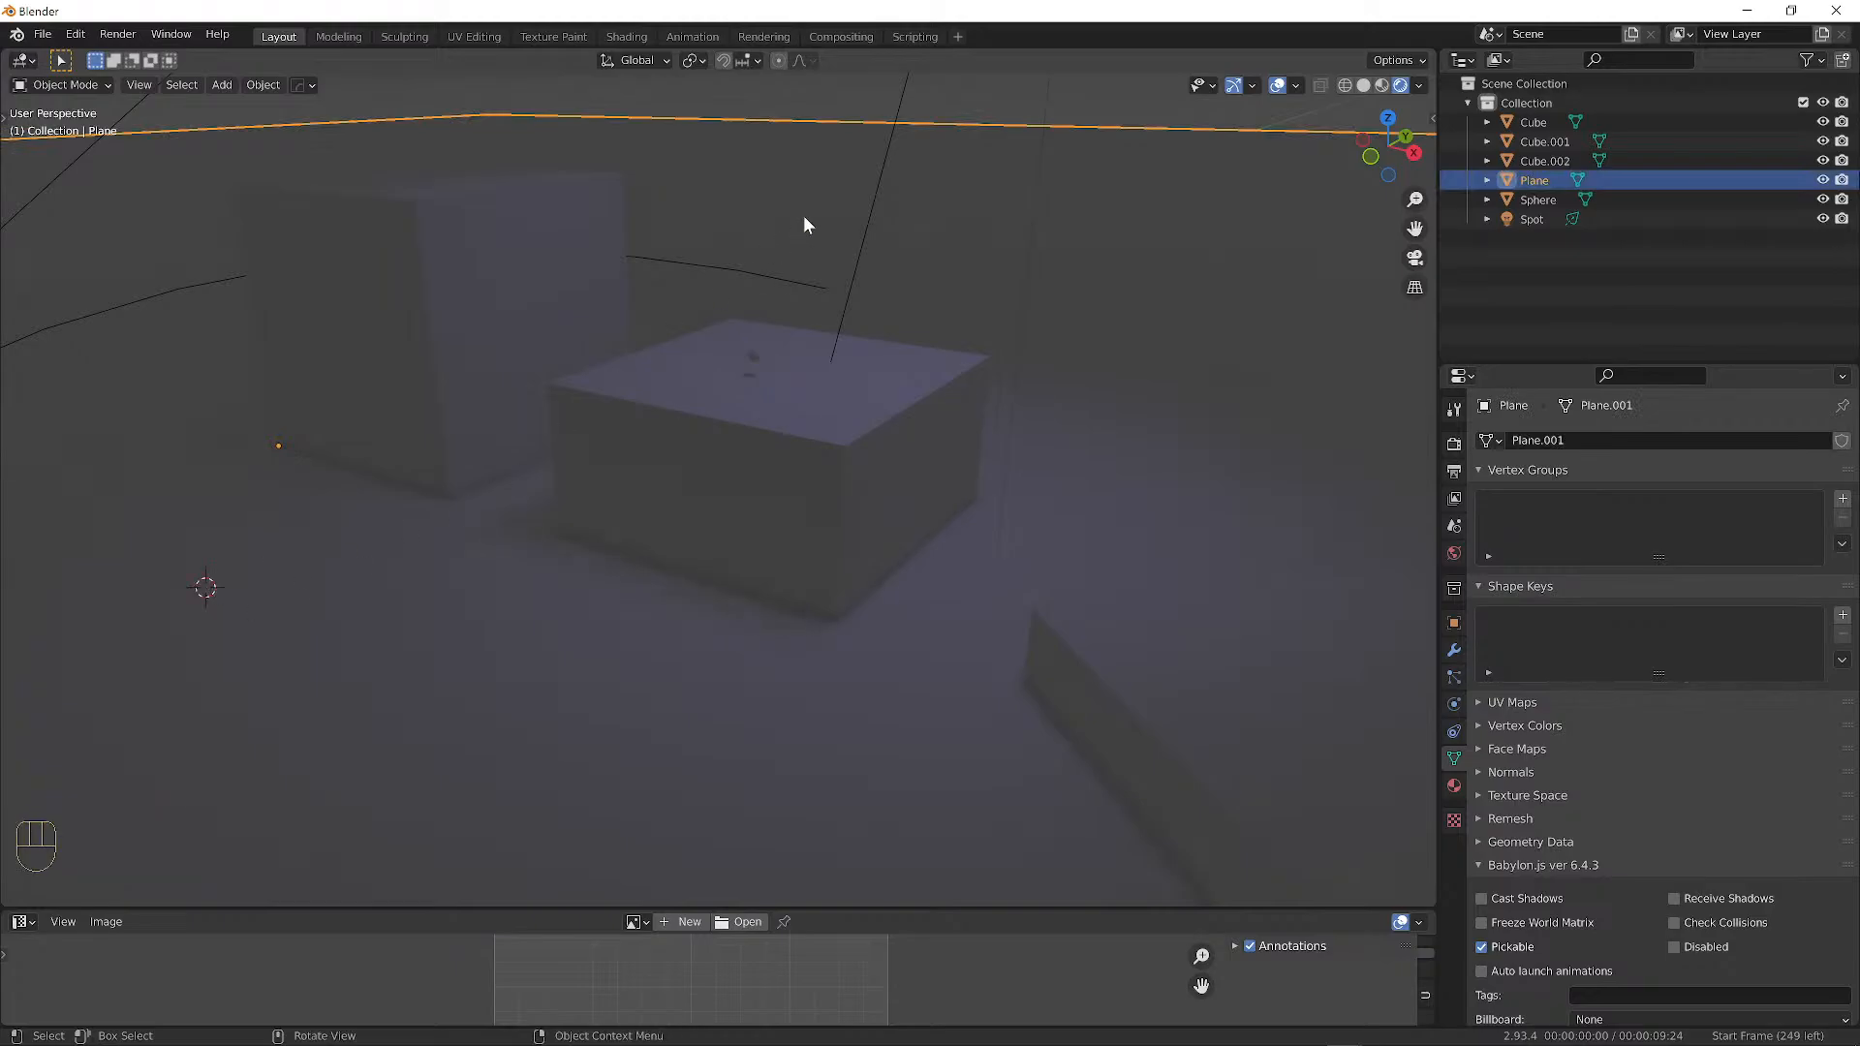
pyautogui.click(891, 101)
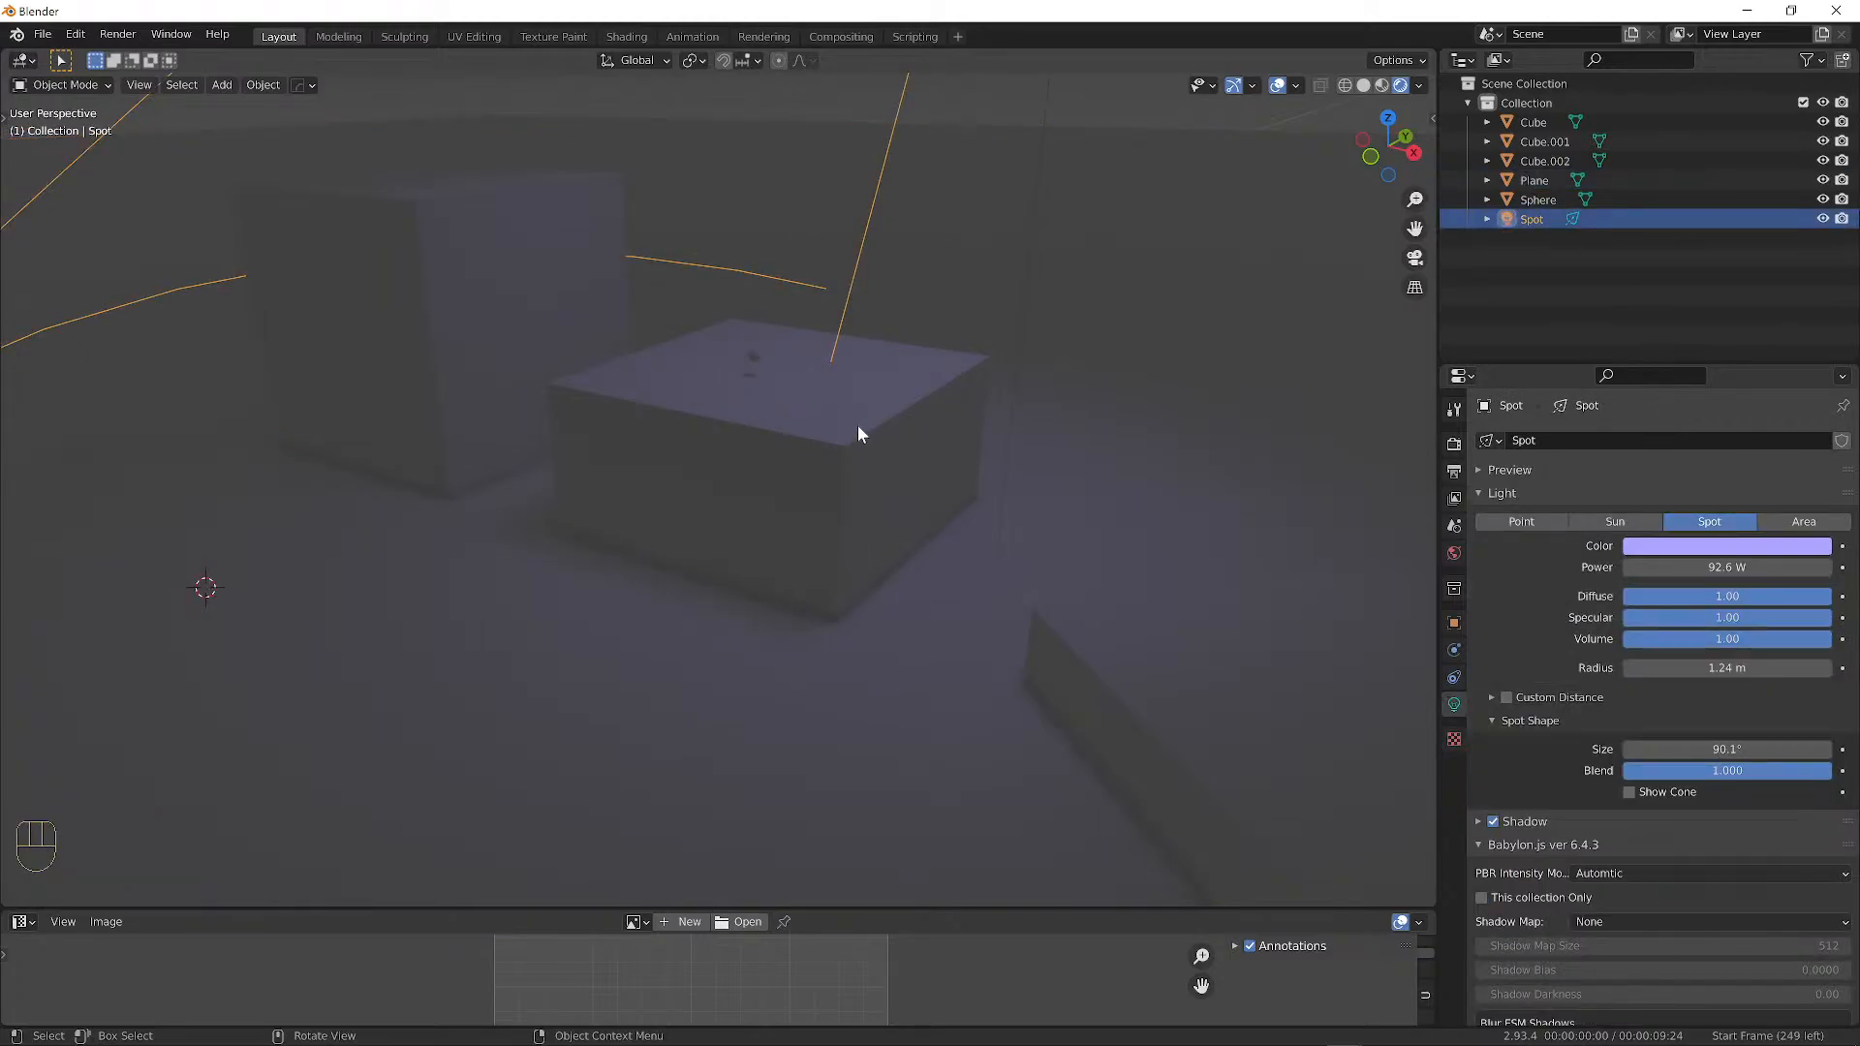
pyautogui.scroll(-1, 1004, 106)
pyautogui.click(1004, 105)
pyautogui.scroll(3, 950, 229)
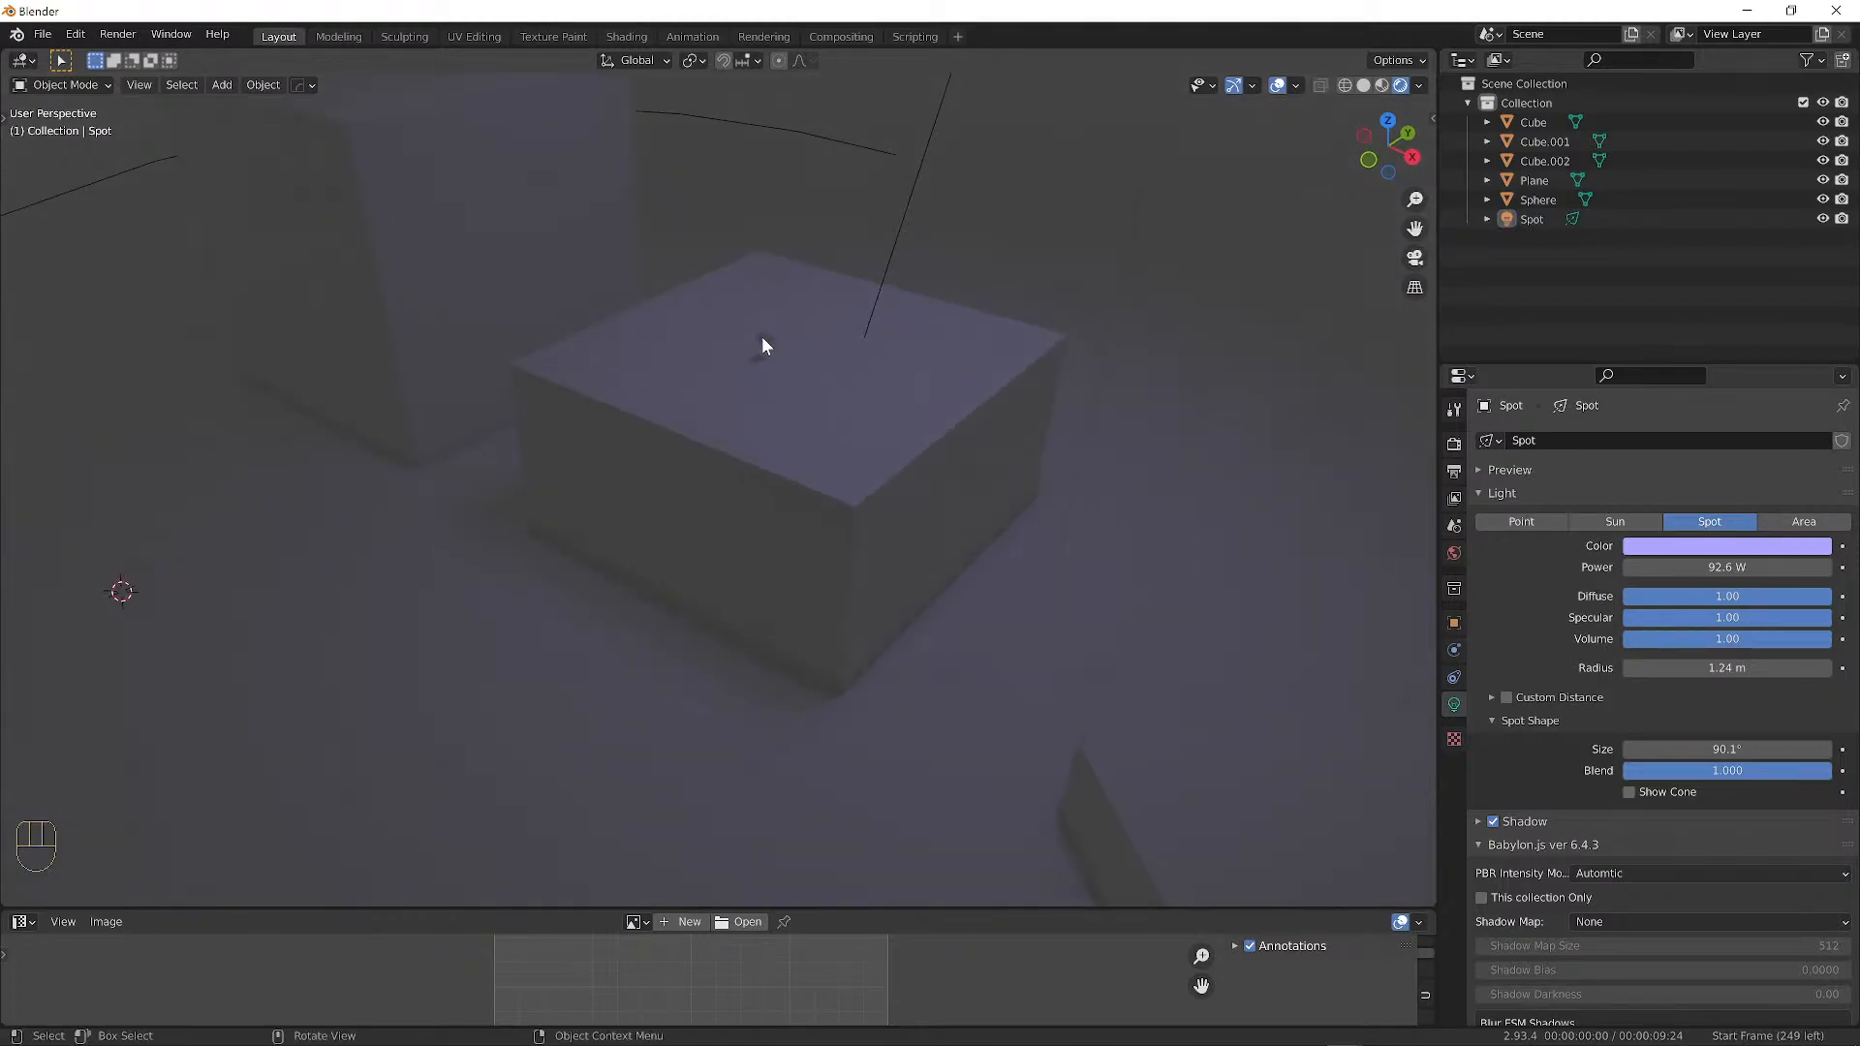
pyautogui.scroll(-2, 773, 395)
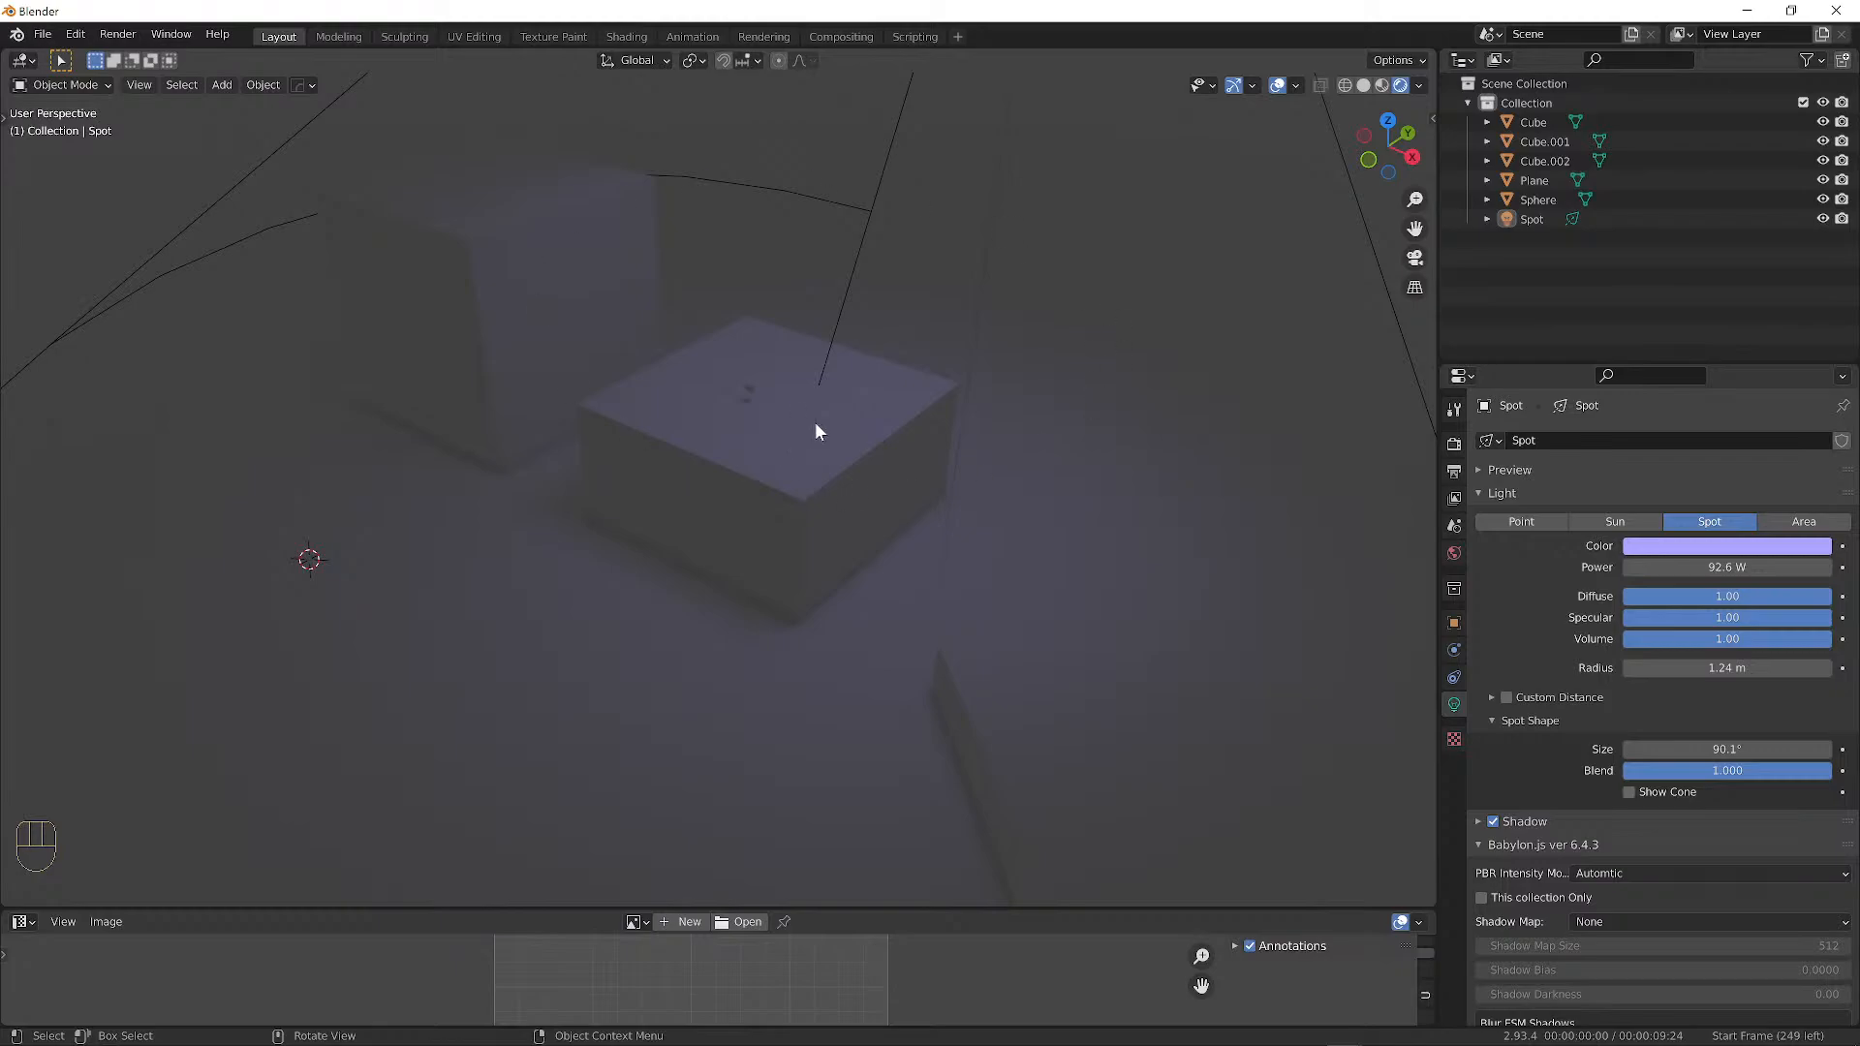
pyautogui.moveTo(763, 381); pyautogui.dragTo(747, 387, button='middle')
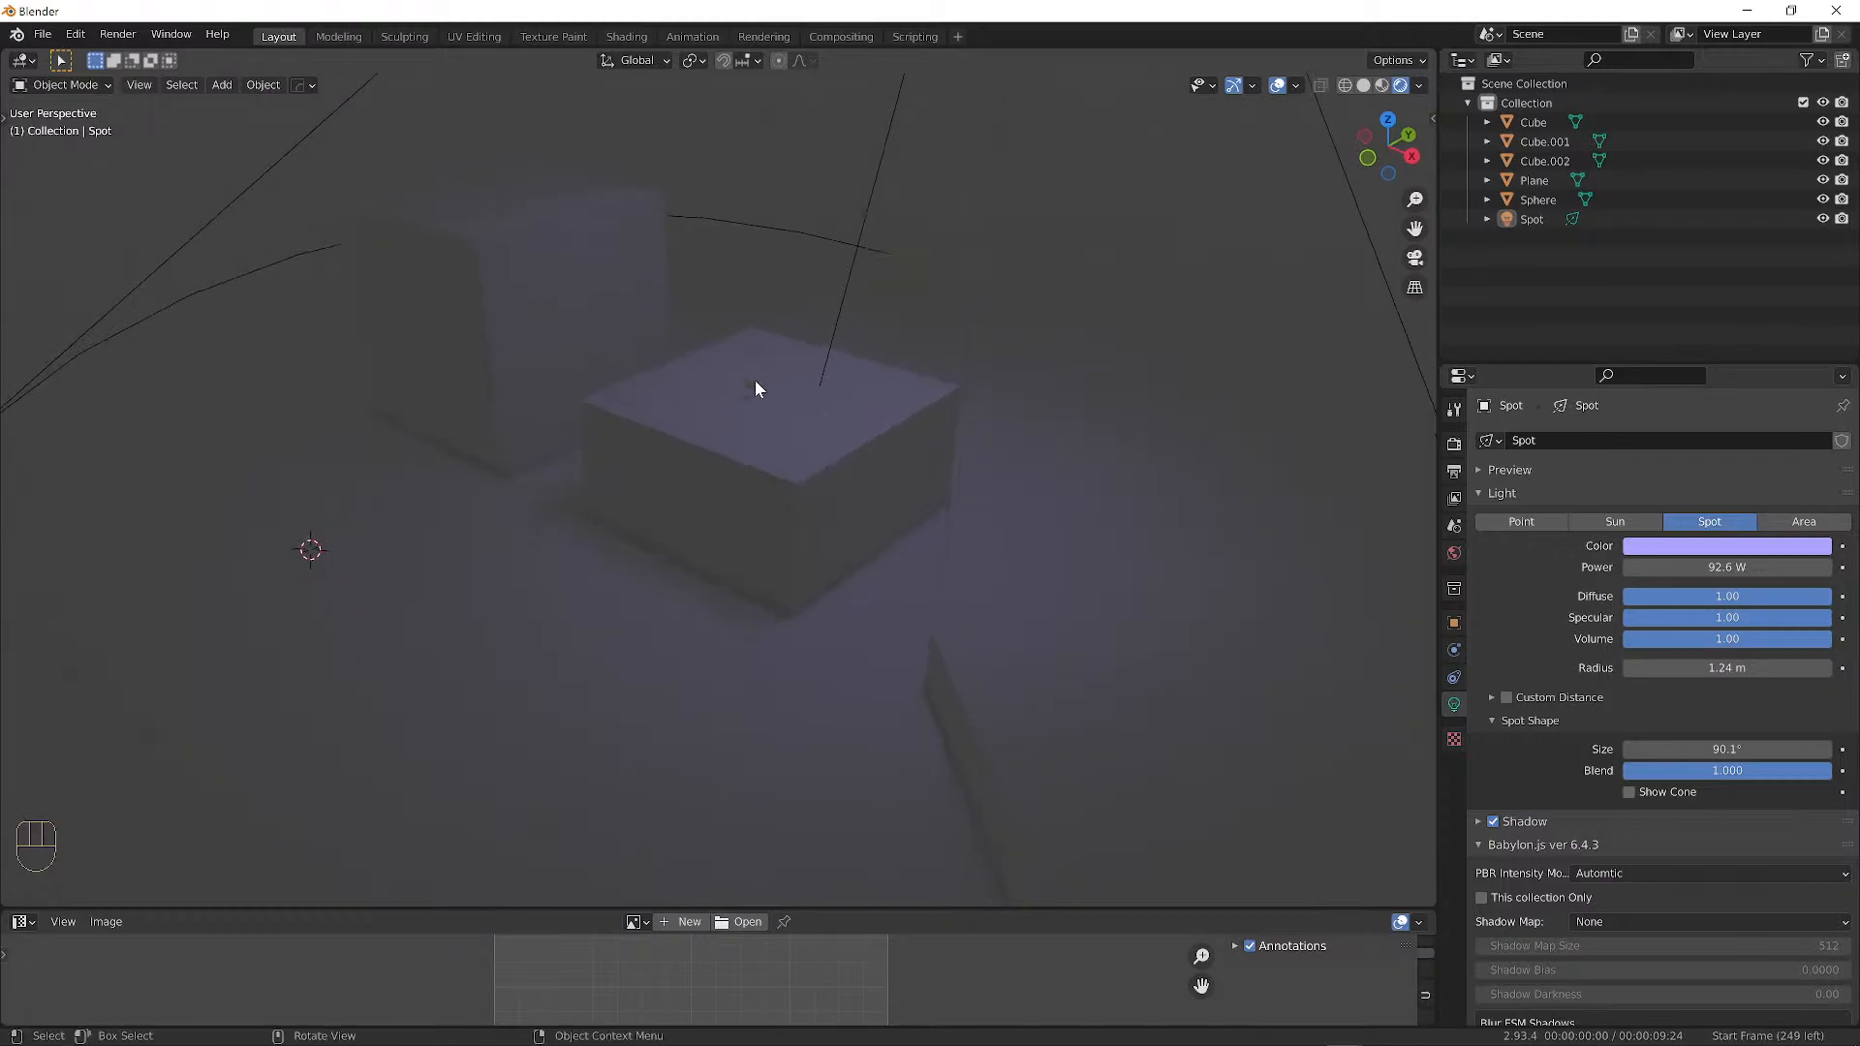
pyautogui.moveTo(1042, 453)
pyautogui.mouseDown(button='middle')
pyautogui.moveTo(1217, 432)
pyautogui.moveTo(1055, 458)
pyautogui.moveTo(655, 407)
pyautogui.moveTo(1075, 448)
pyautogui.mouseUp(button='middle')
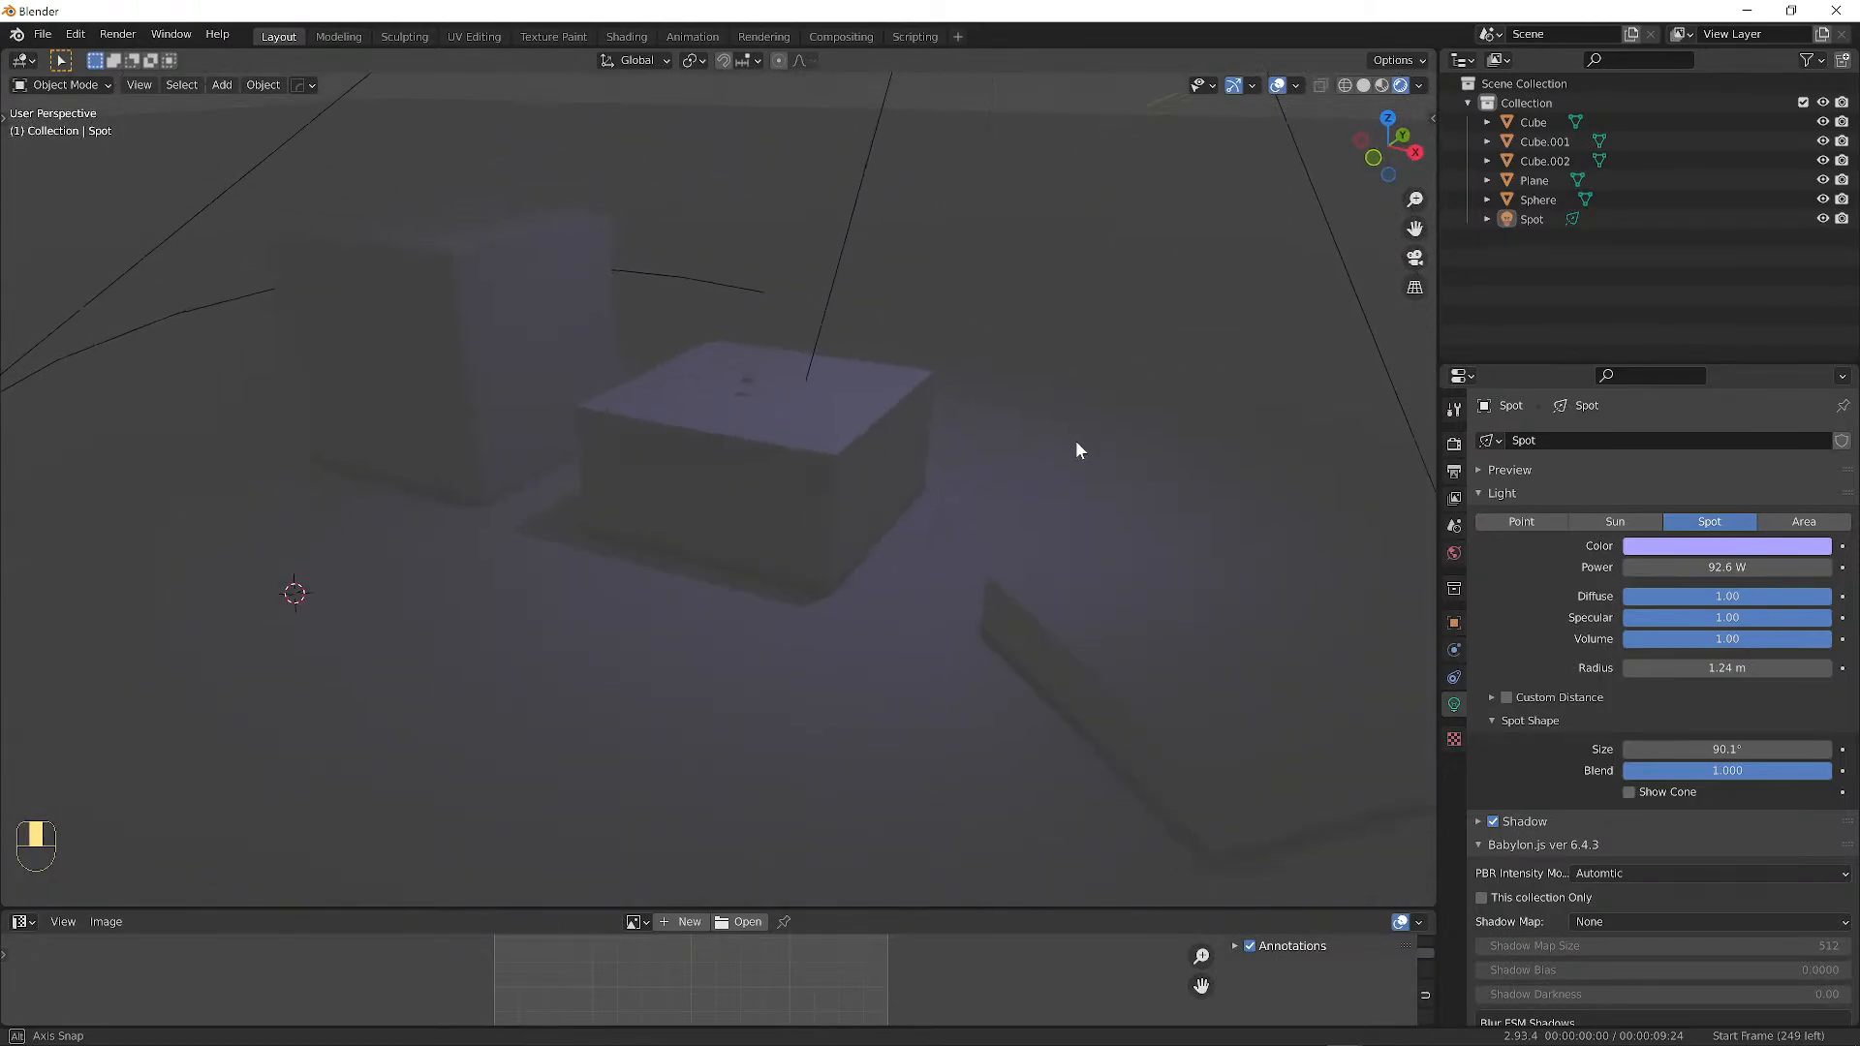
pyautogui.moveTo(827, 409); pyautogui.dragTo(816, 409, button='middle')
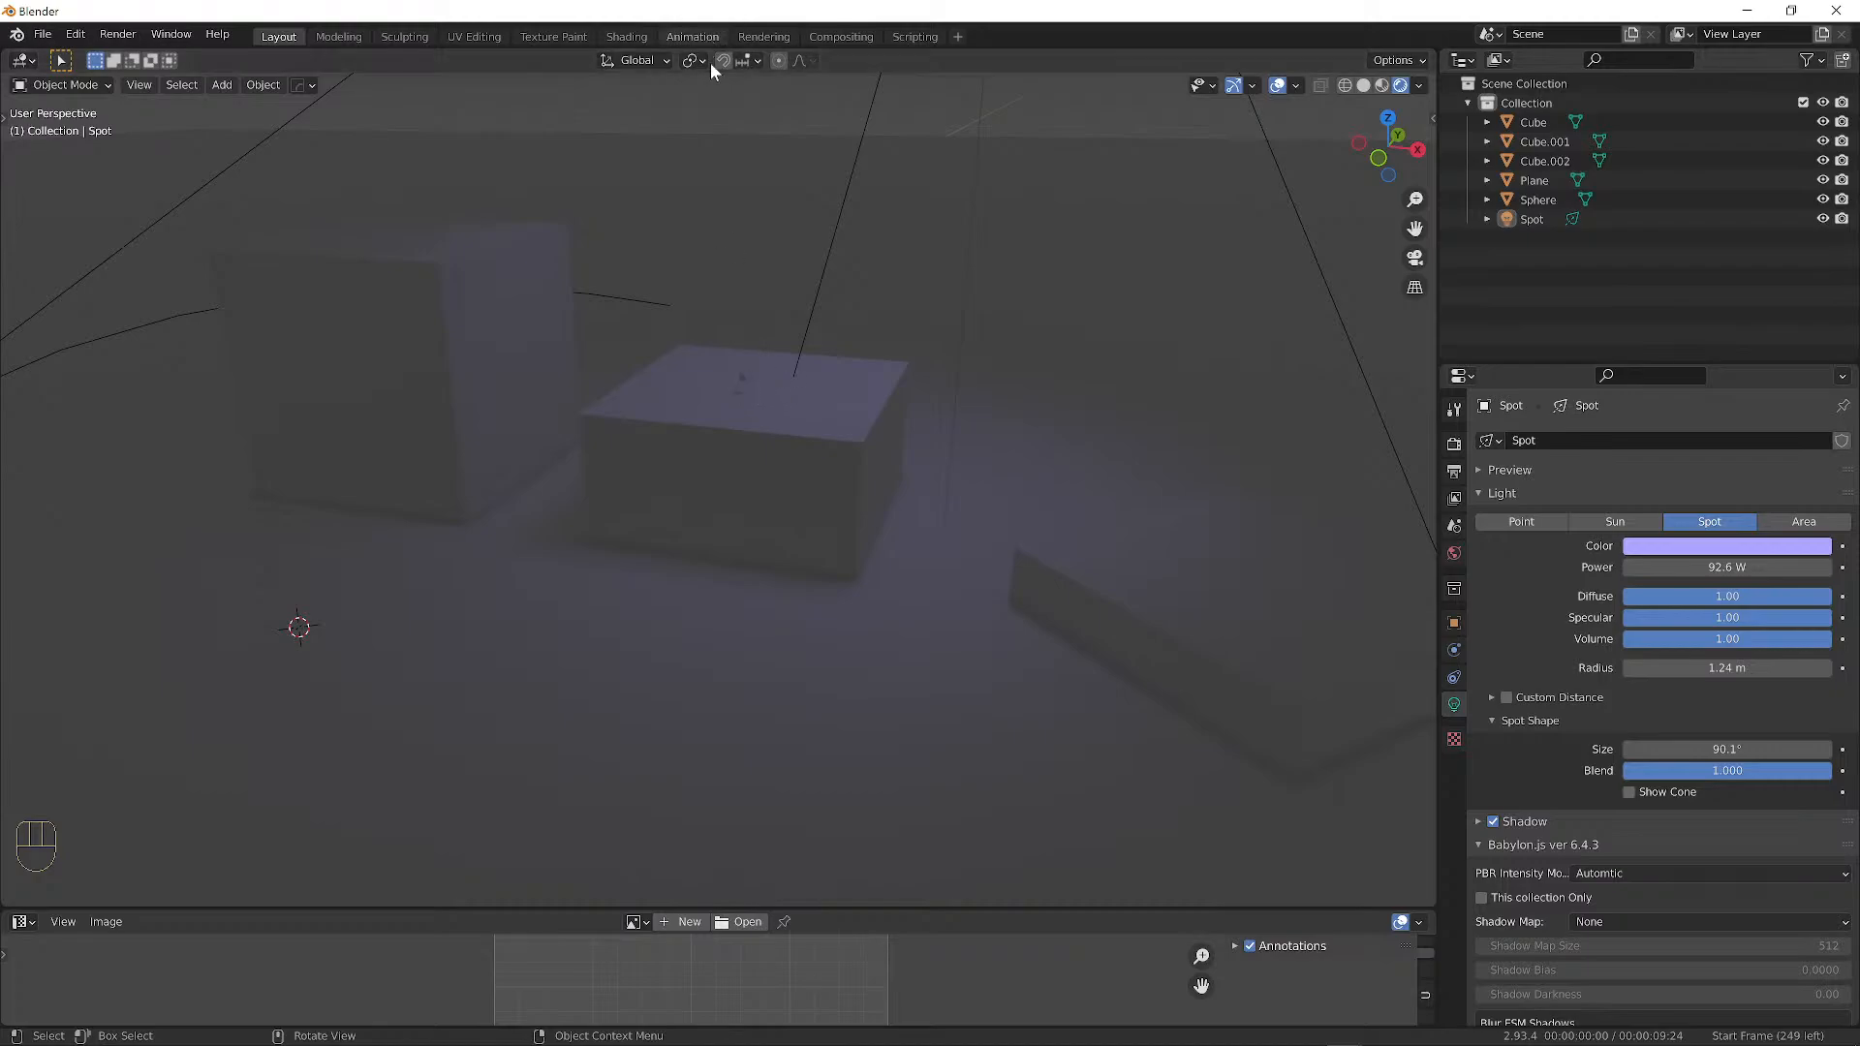
pyautogui.moveTo(821, 377); pyautogui.dragTo(743, 381, button='middle')
# Move the tiny sphere across the front block's top and deselect it.
pyautogui.click(746, 380)
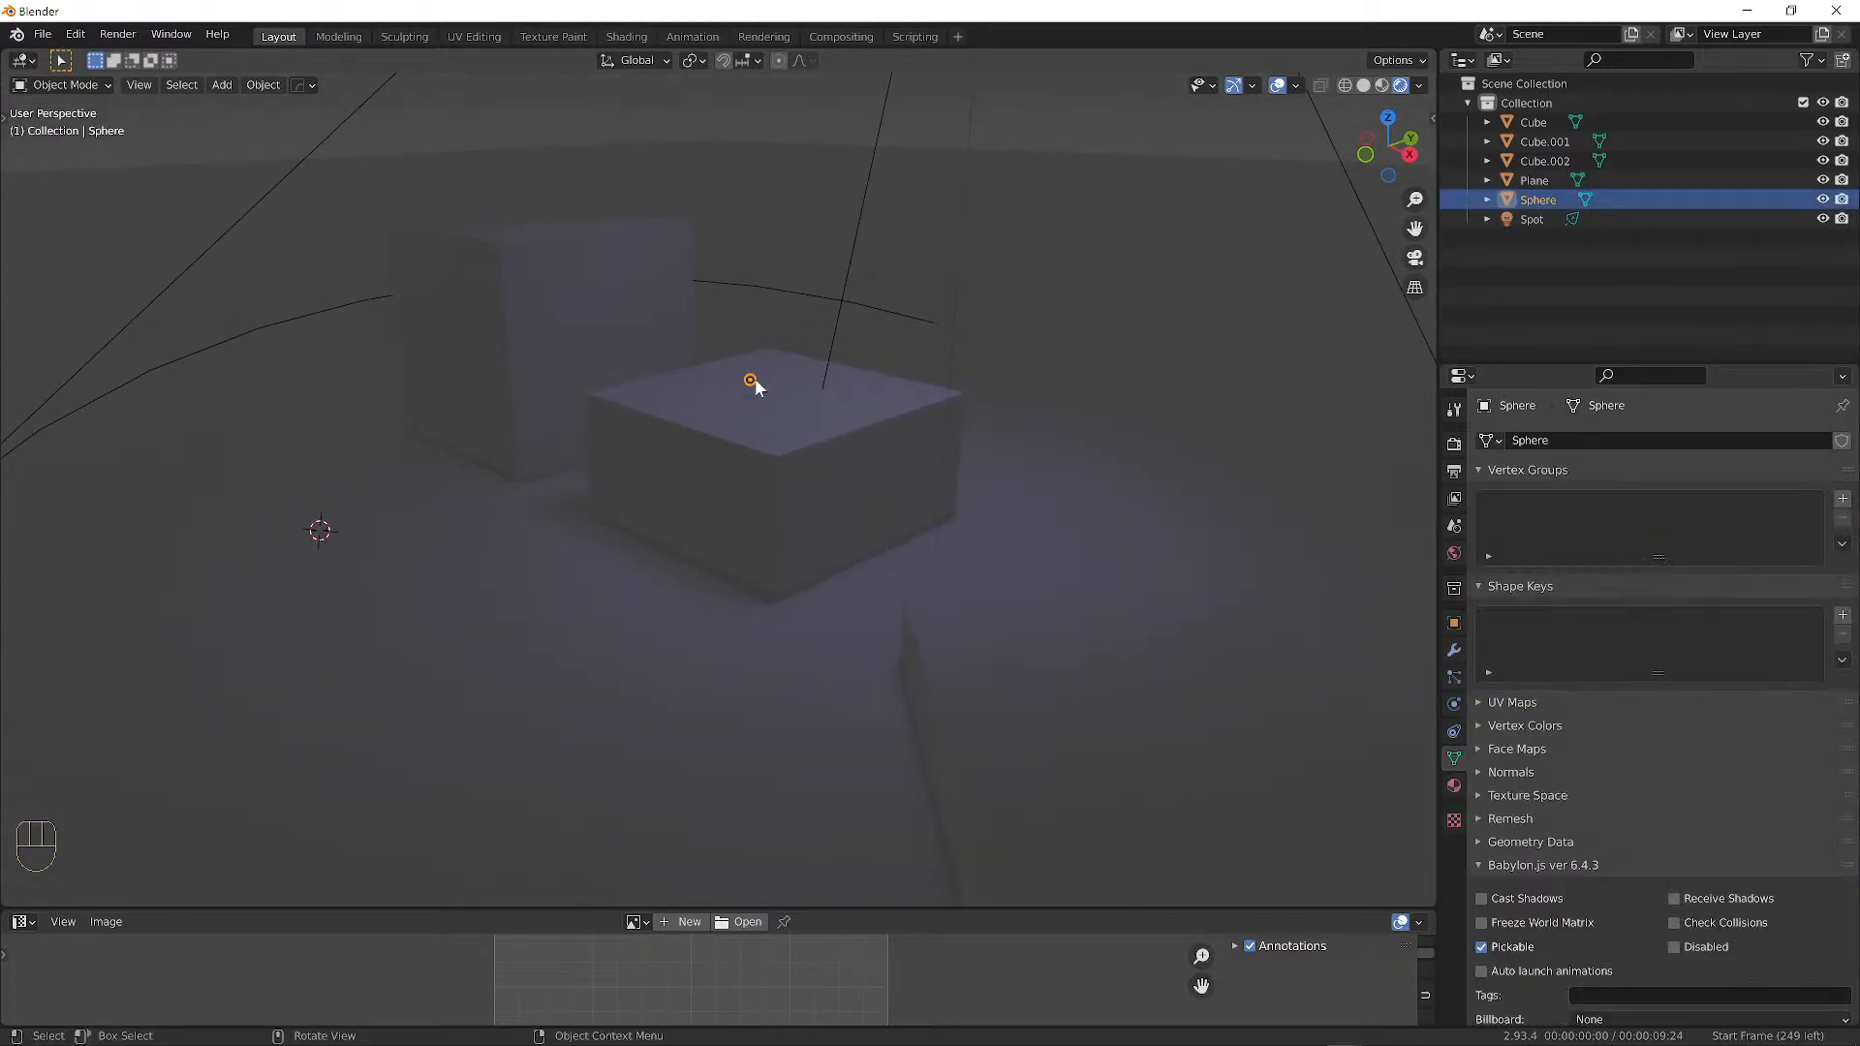
pyautogui.press('g')
pyautogui.click(801, 371)
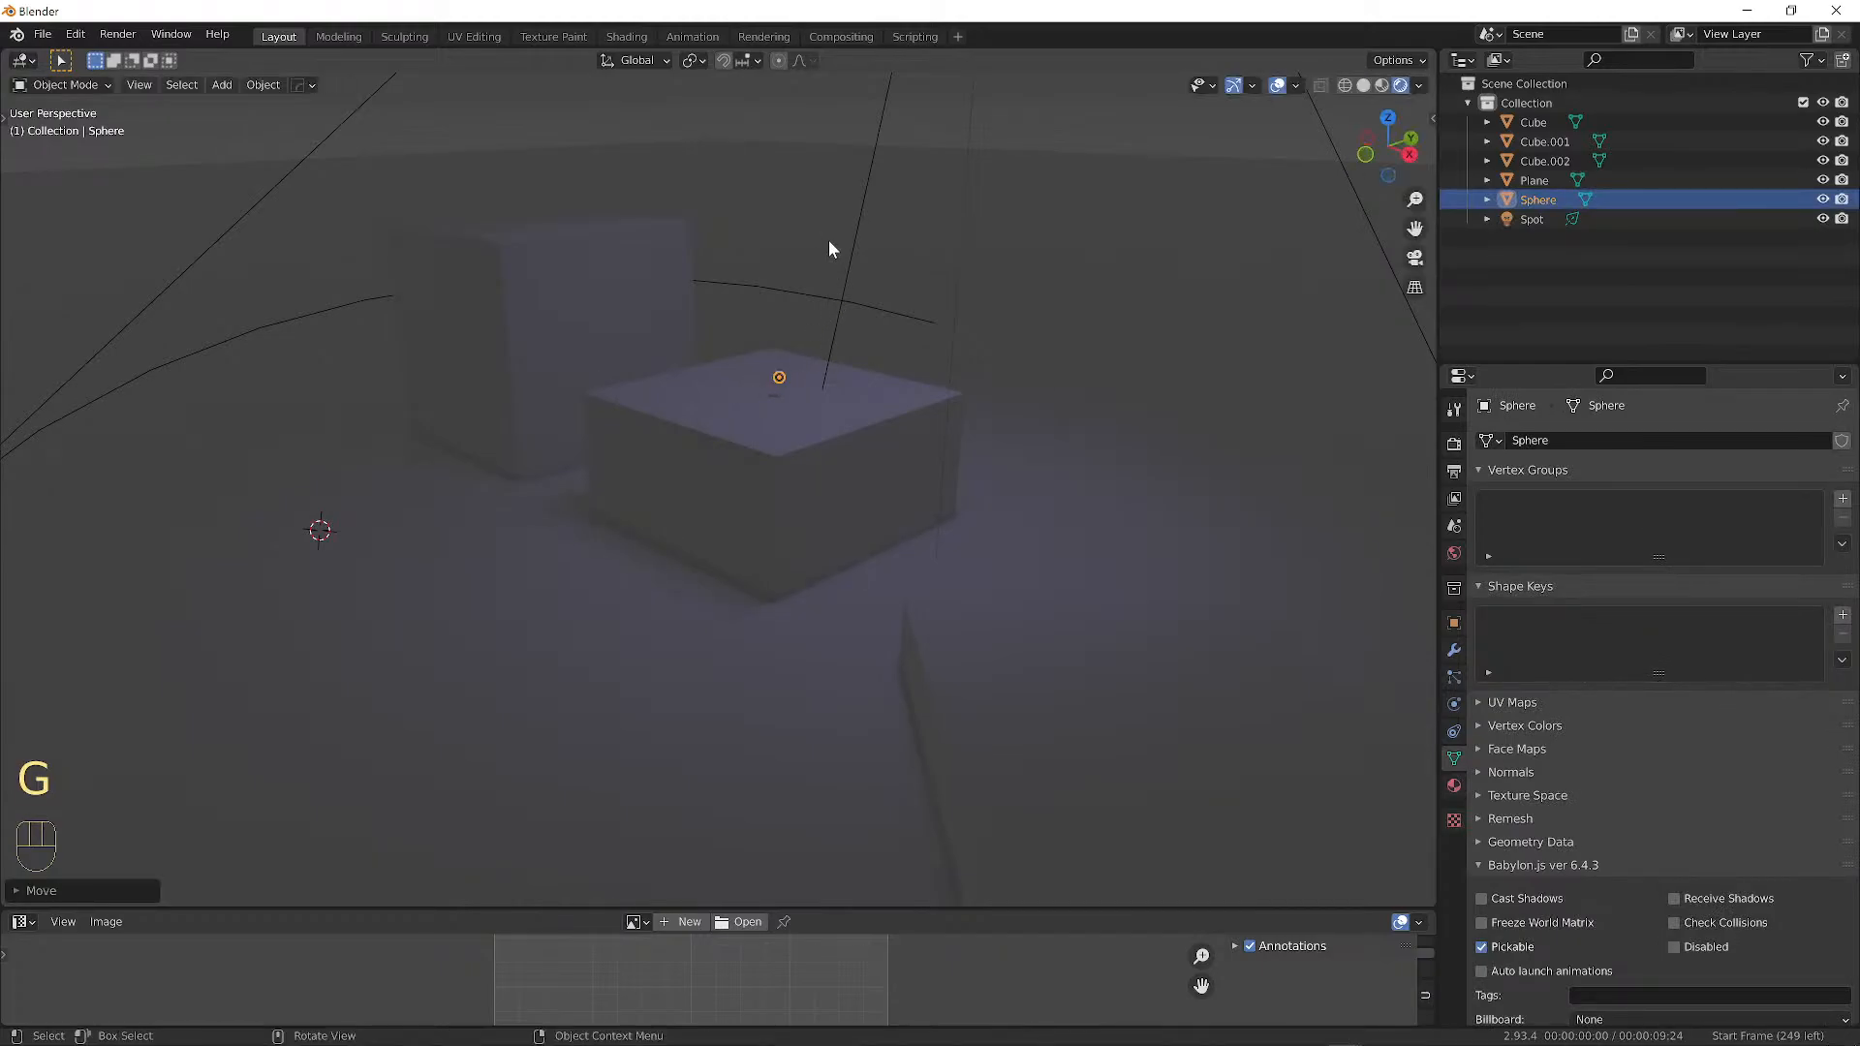
pyautogui.press('a')
pyautogui.press('a')
pyautogui.moveTo(868, 412); pyautogui.dragTo(944, 386, button='middle')
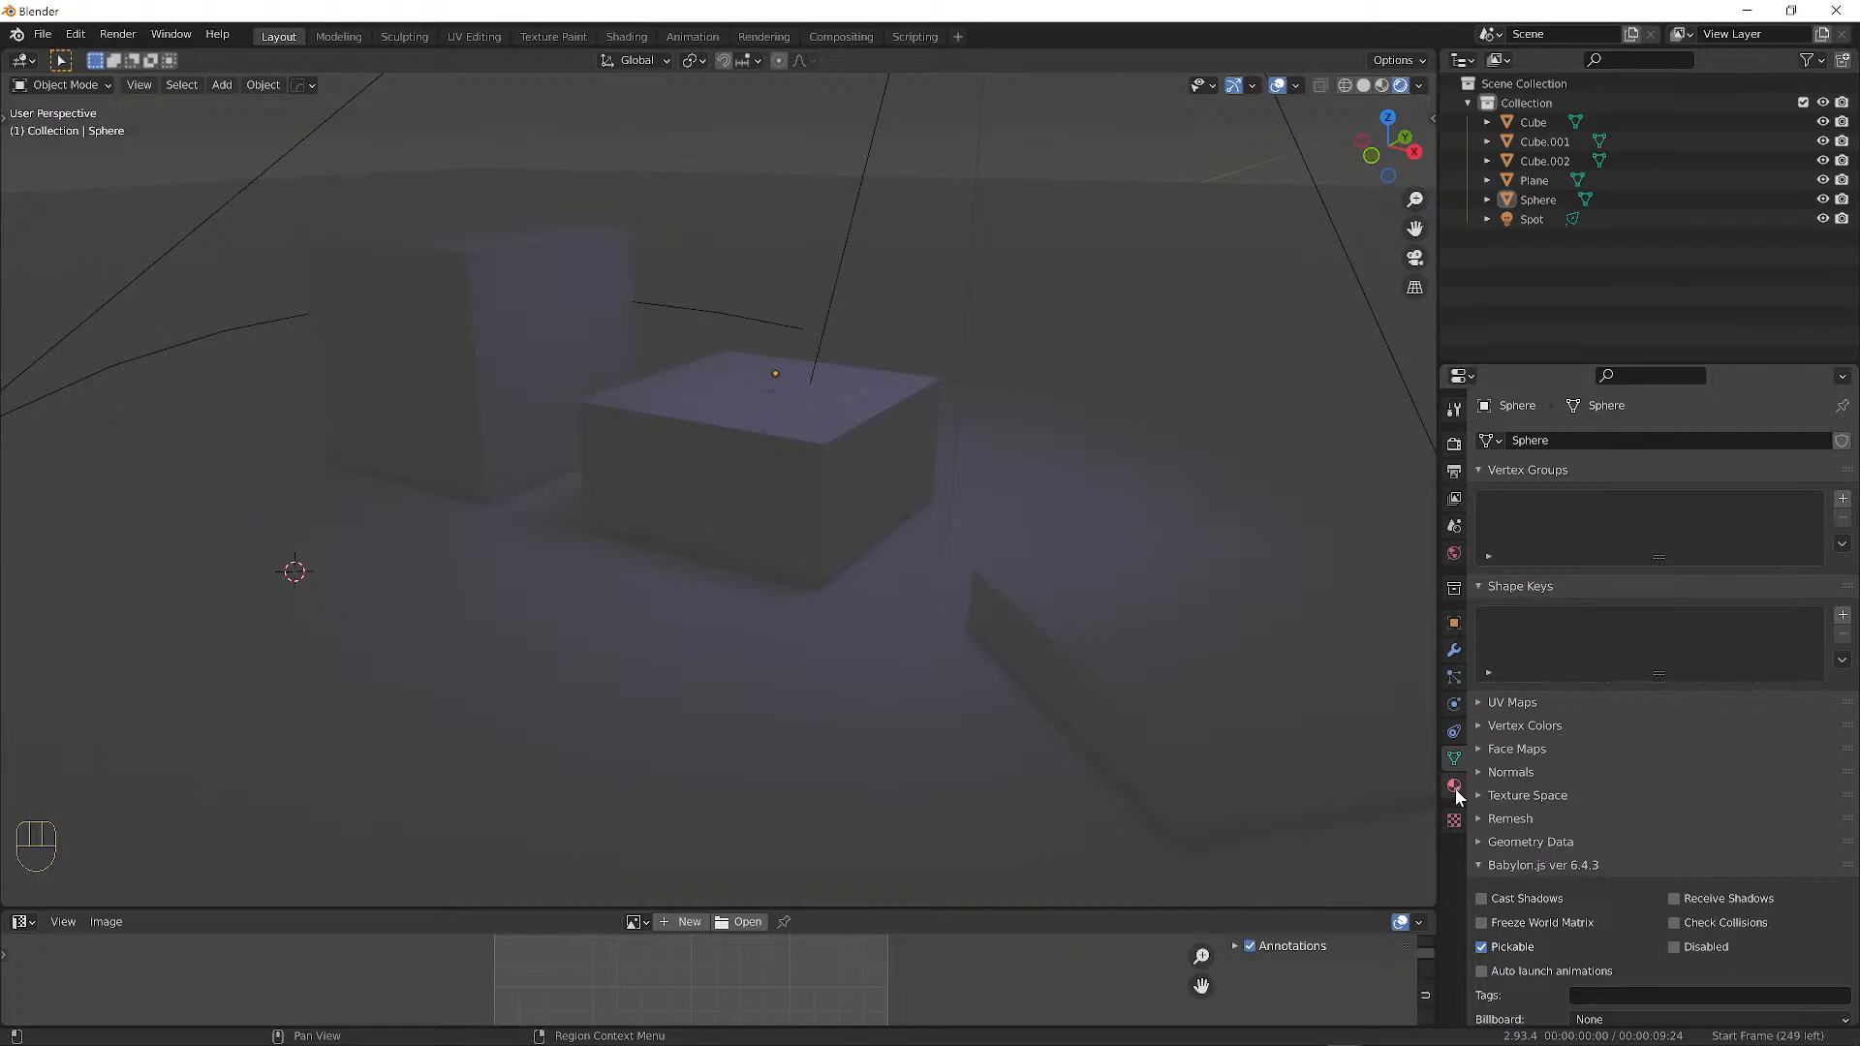
# Add a material slot and new material to the floor plane, renaming Material.002 to 'Floor'.
pyautogui.click(791, 460)
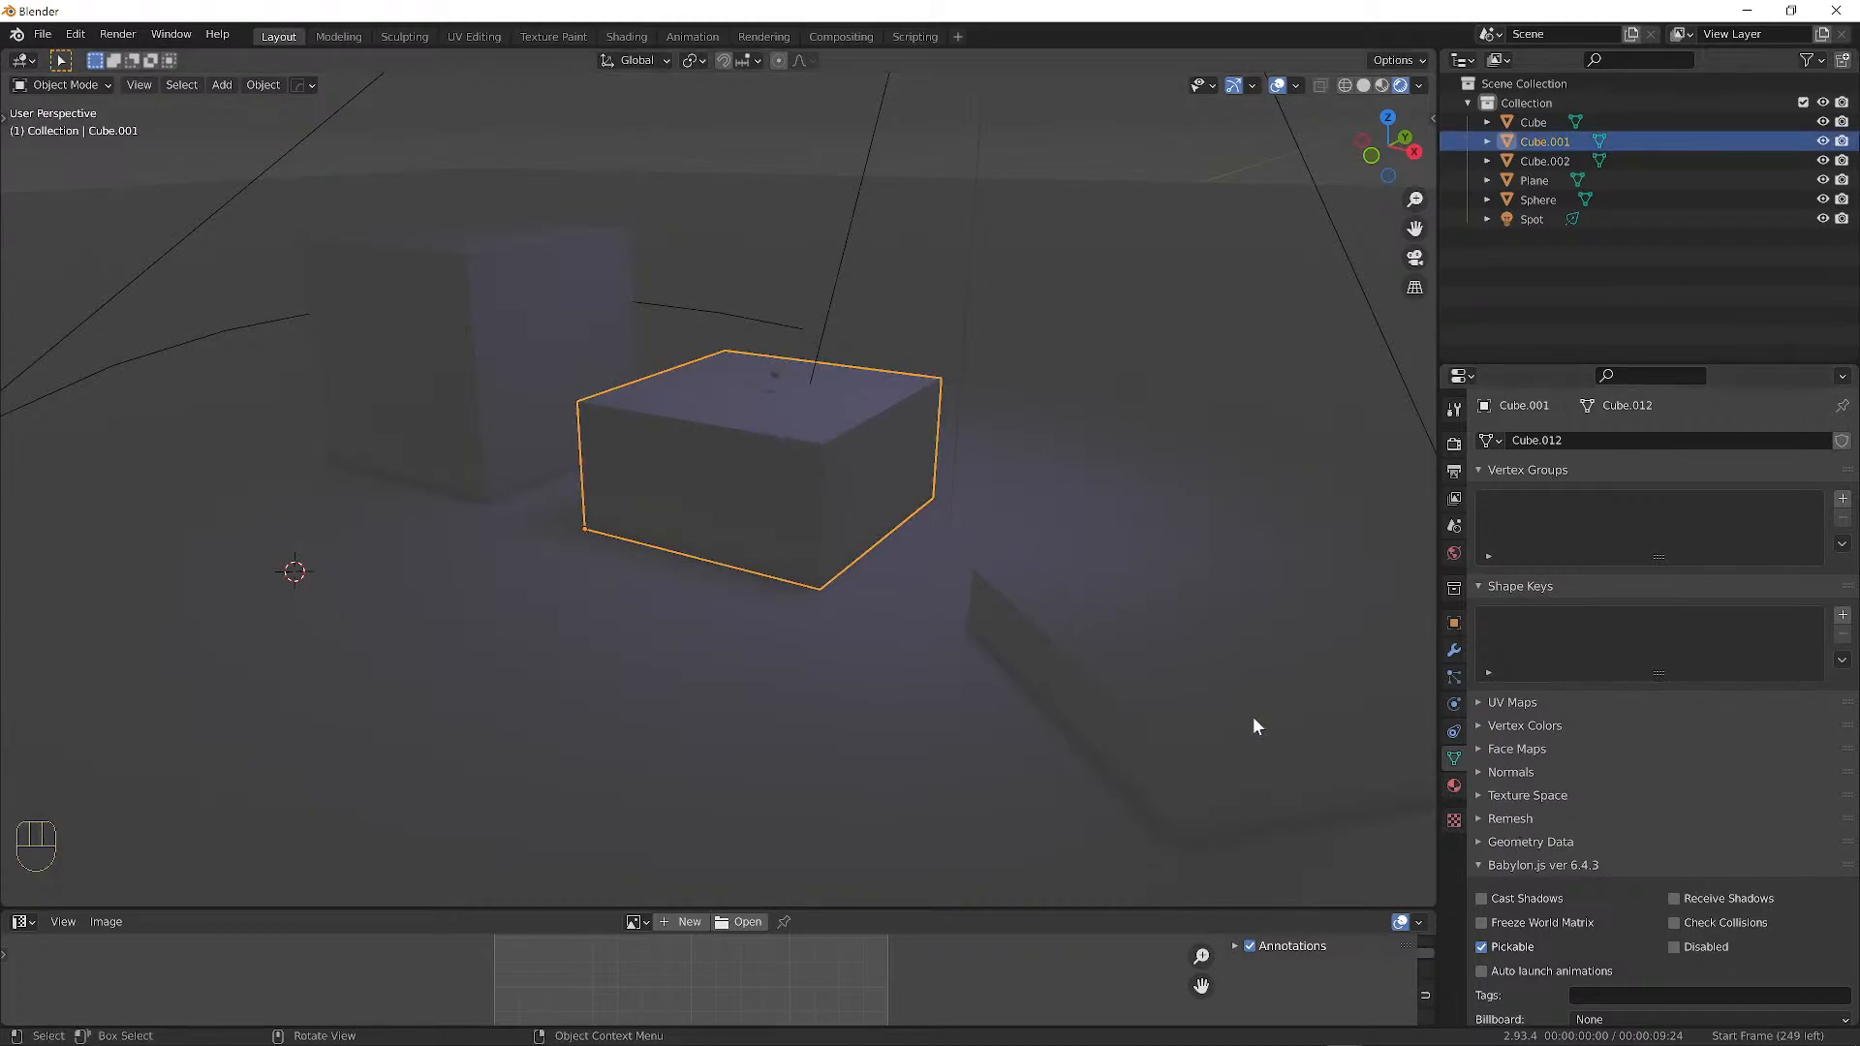
pyautogui.click(789, 620)
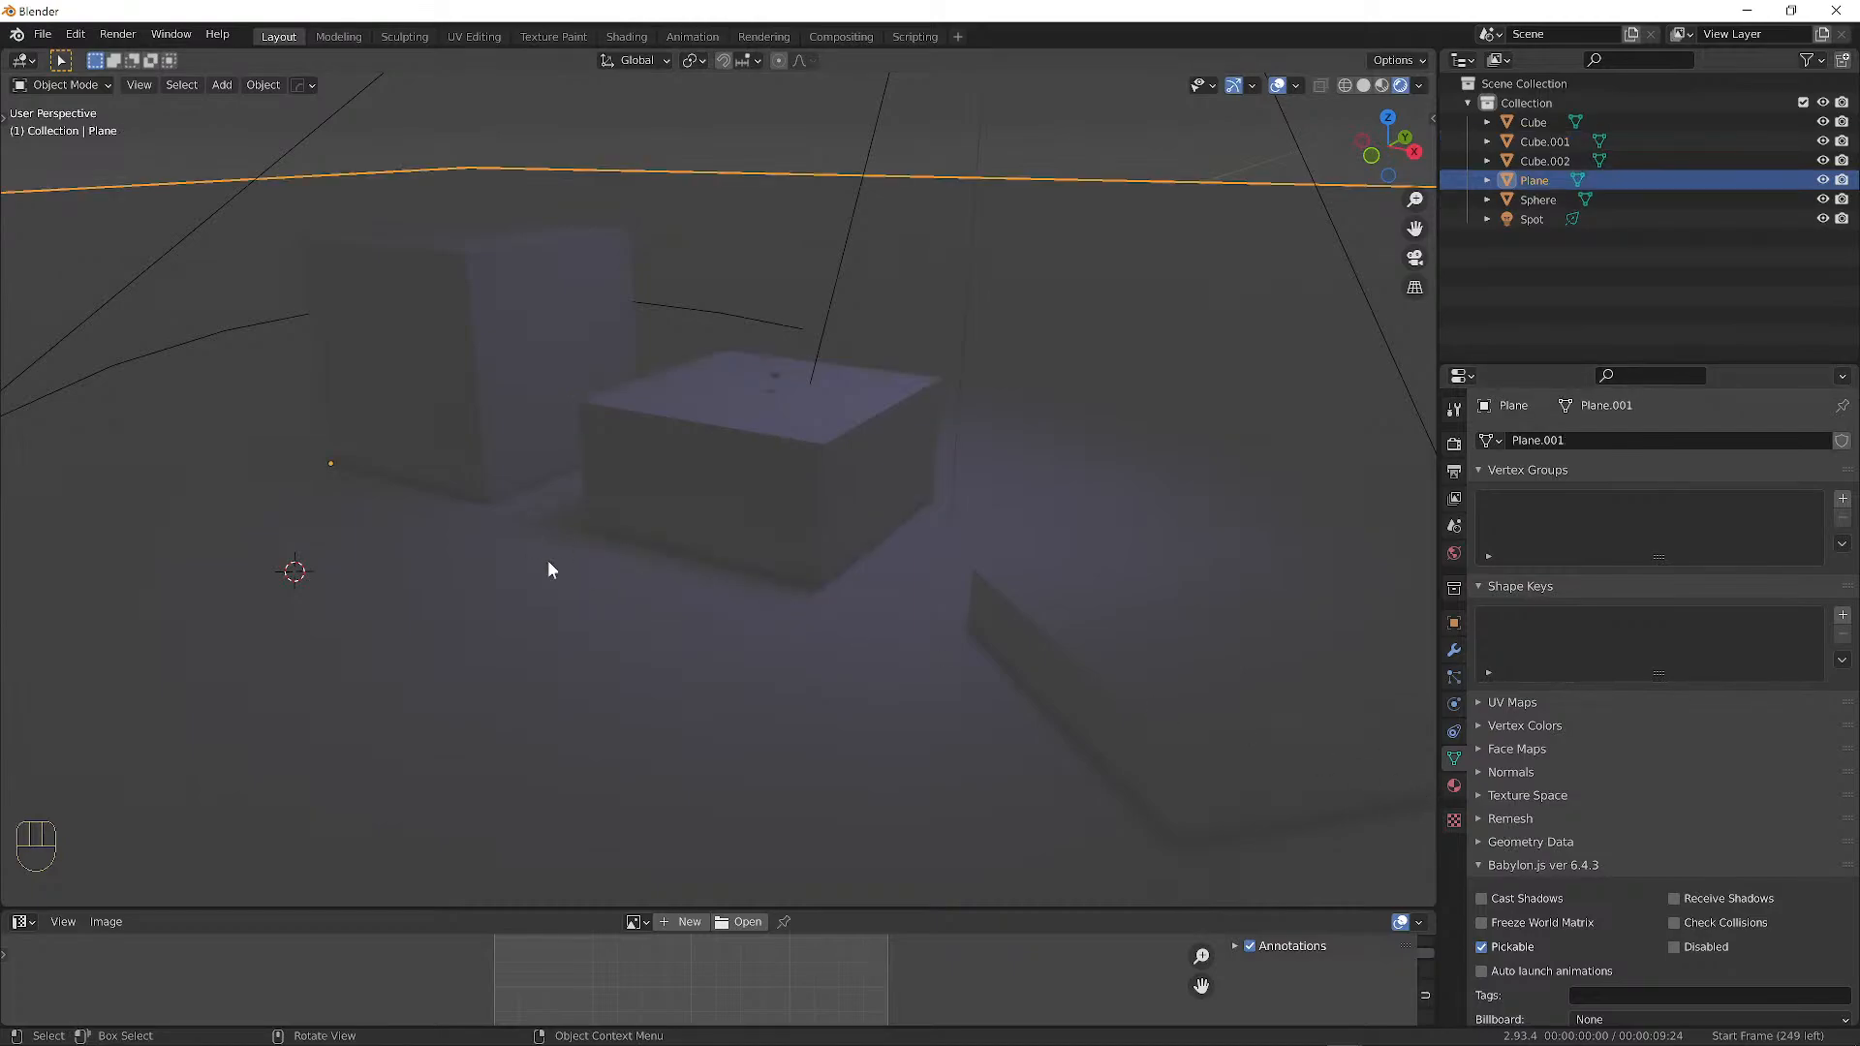
pyautogui.click(1453, 786)
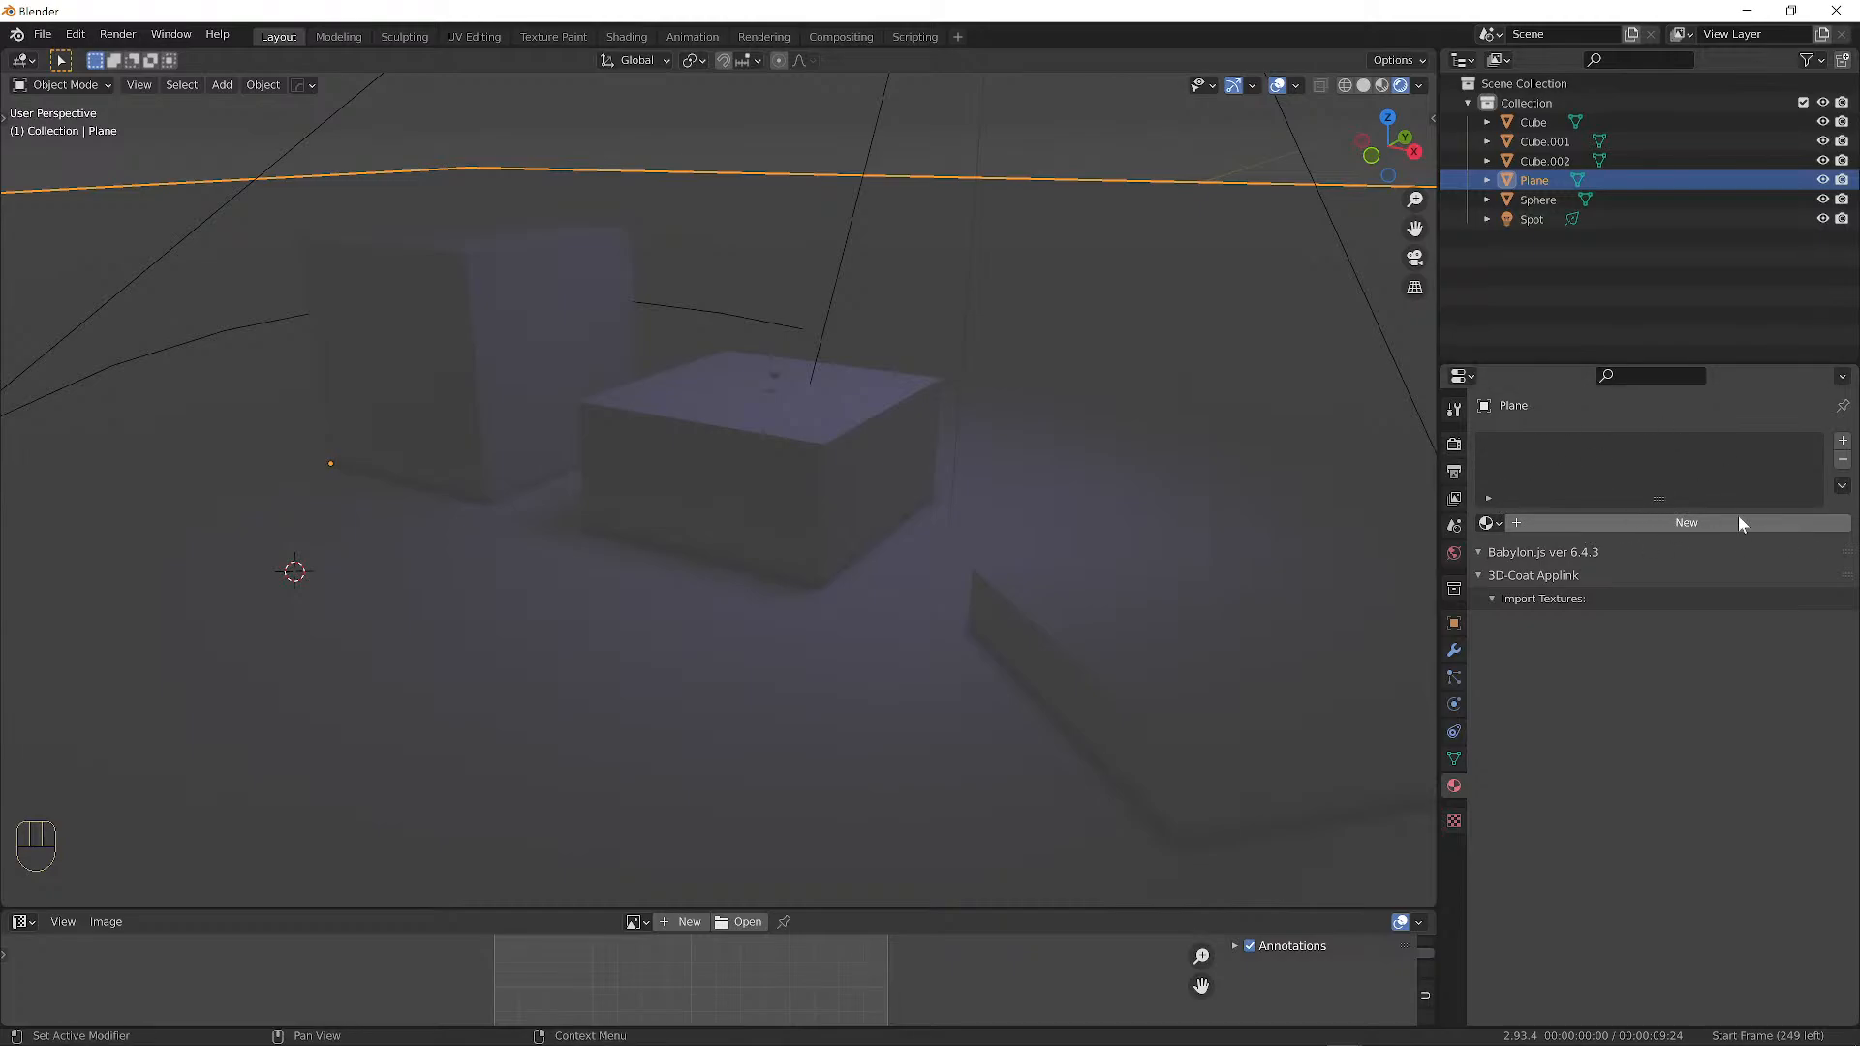
pyautogui.click(1844, 443)
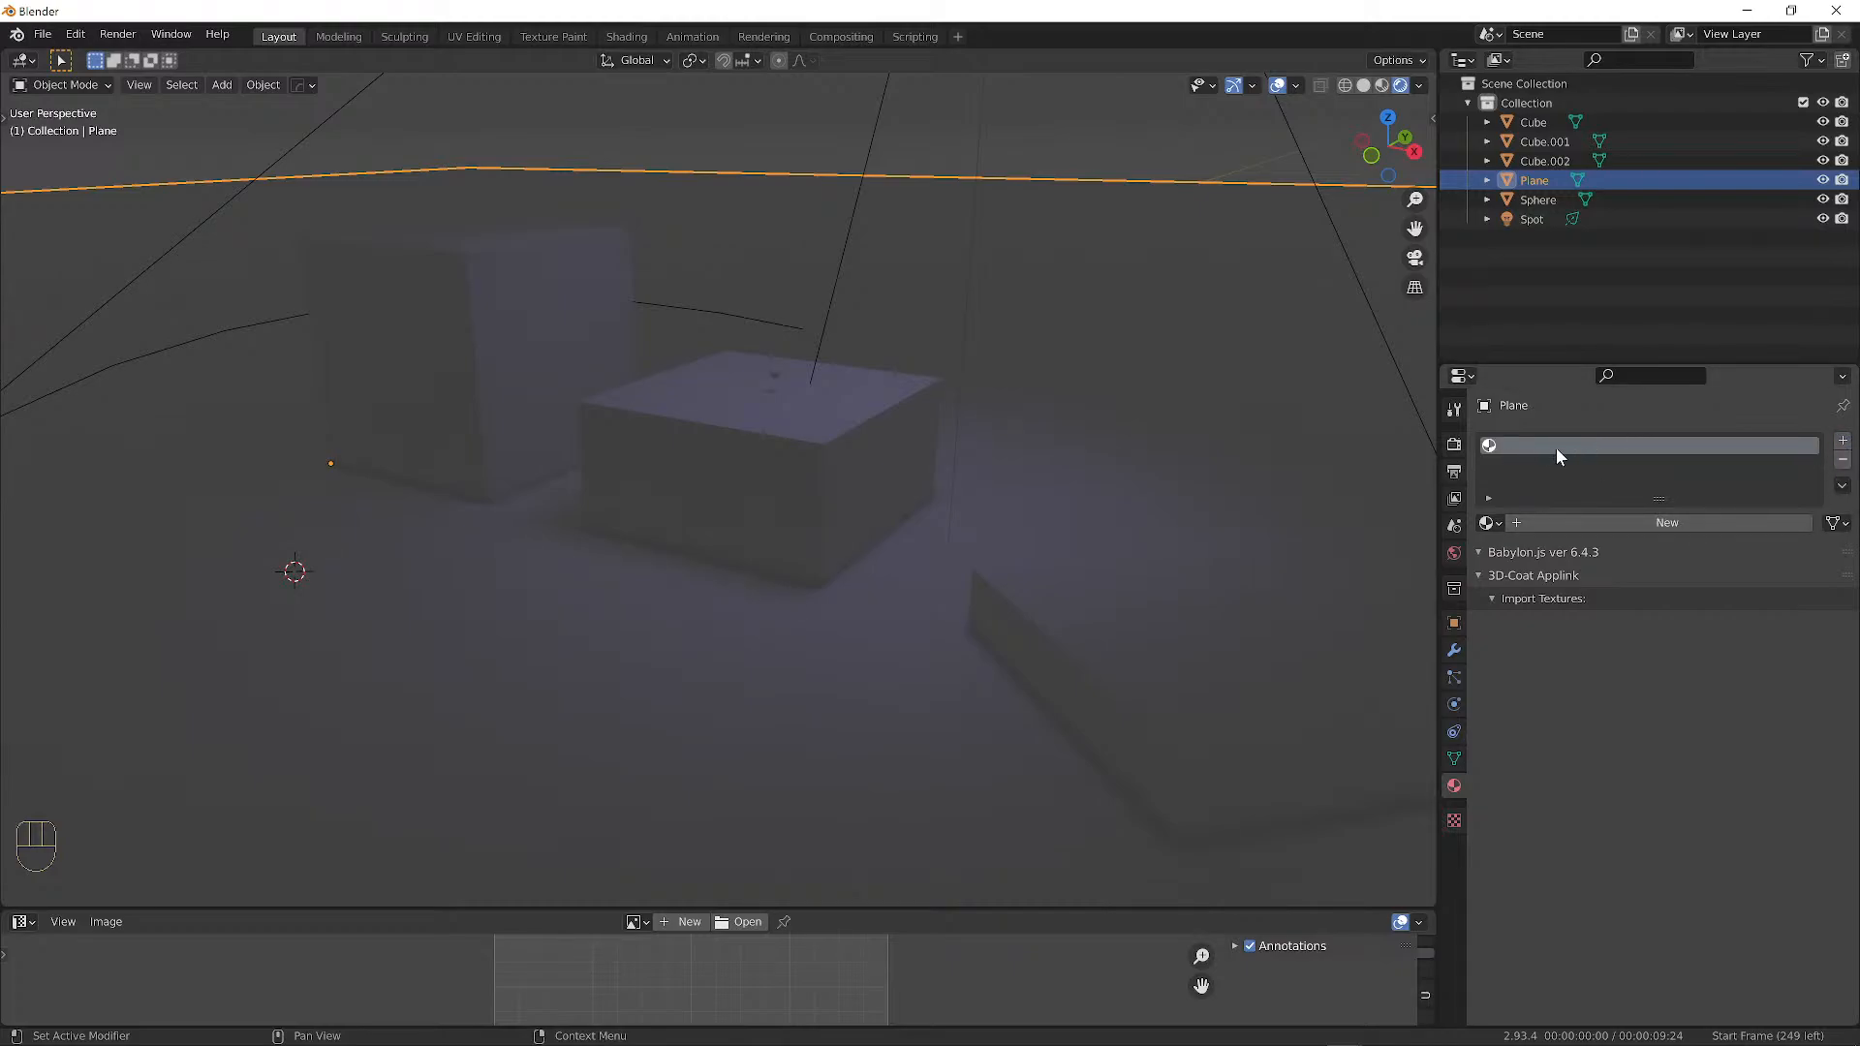
pyautogui.click(1631, 519)
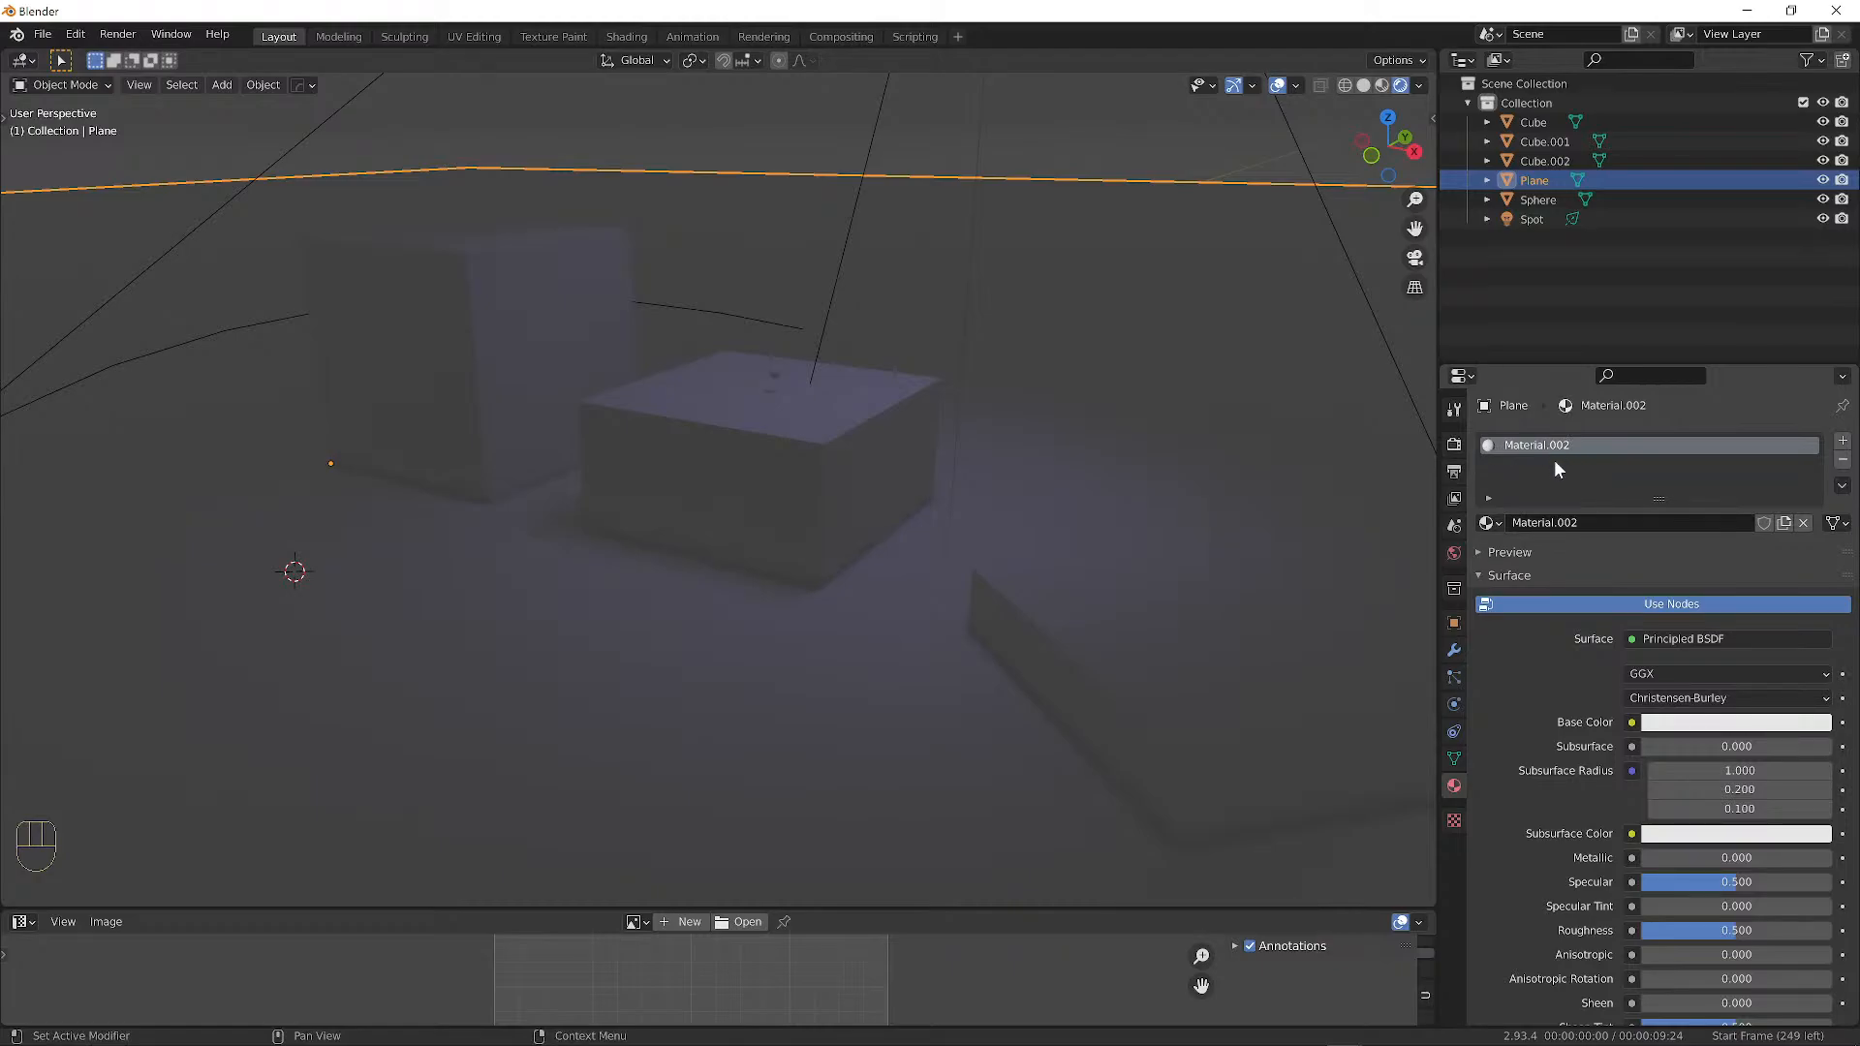
pyautogui.click(1570, 522)
pyautogui.hotkey('ctrl', 'a')
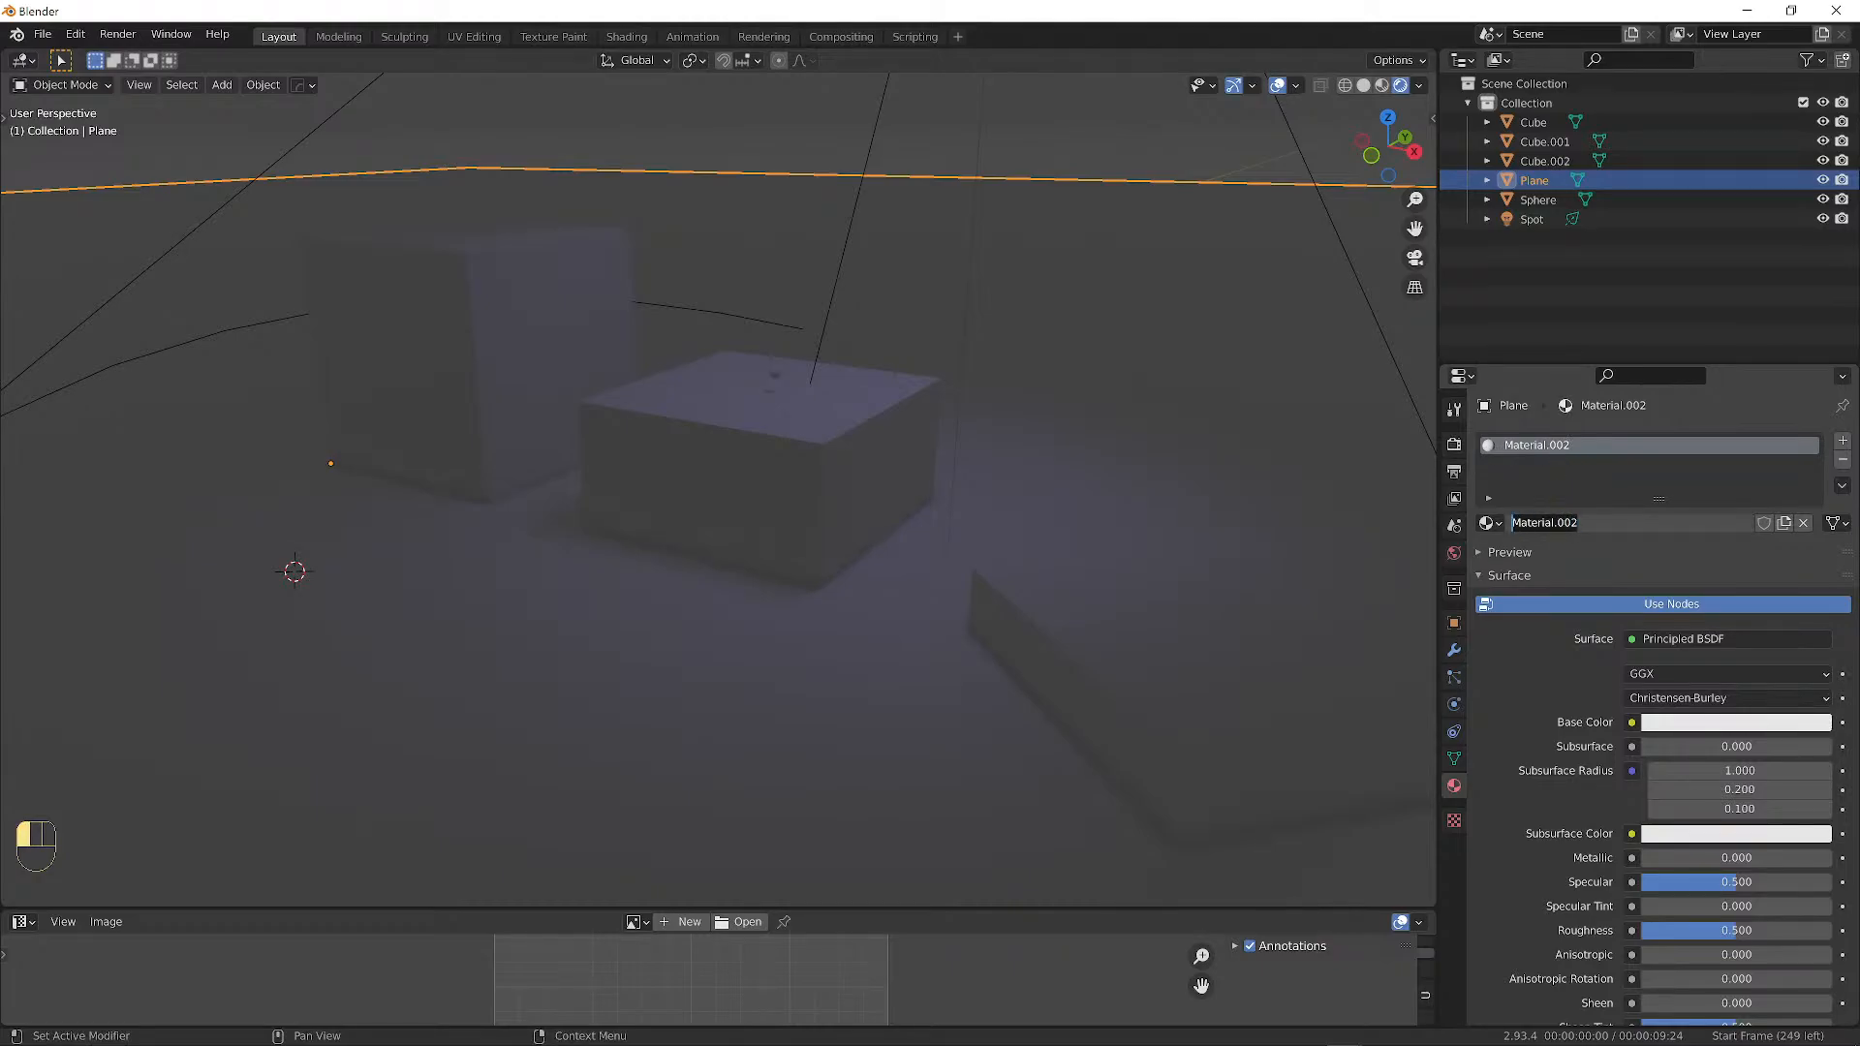
pyautogui.write('Floor')
pyautogui.press('Return')
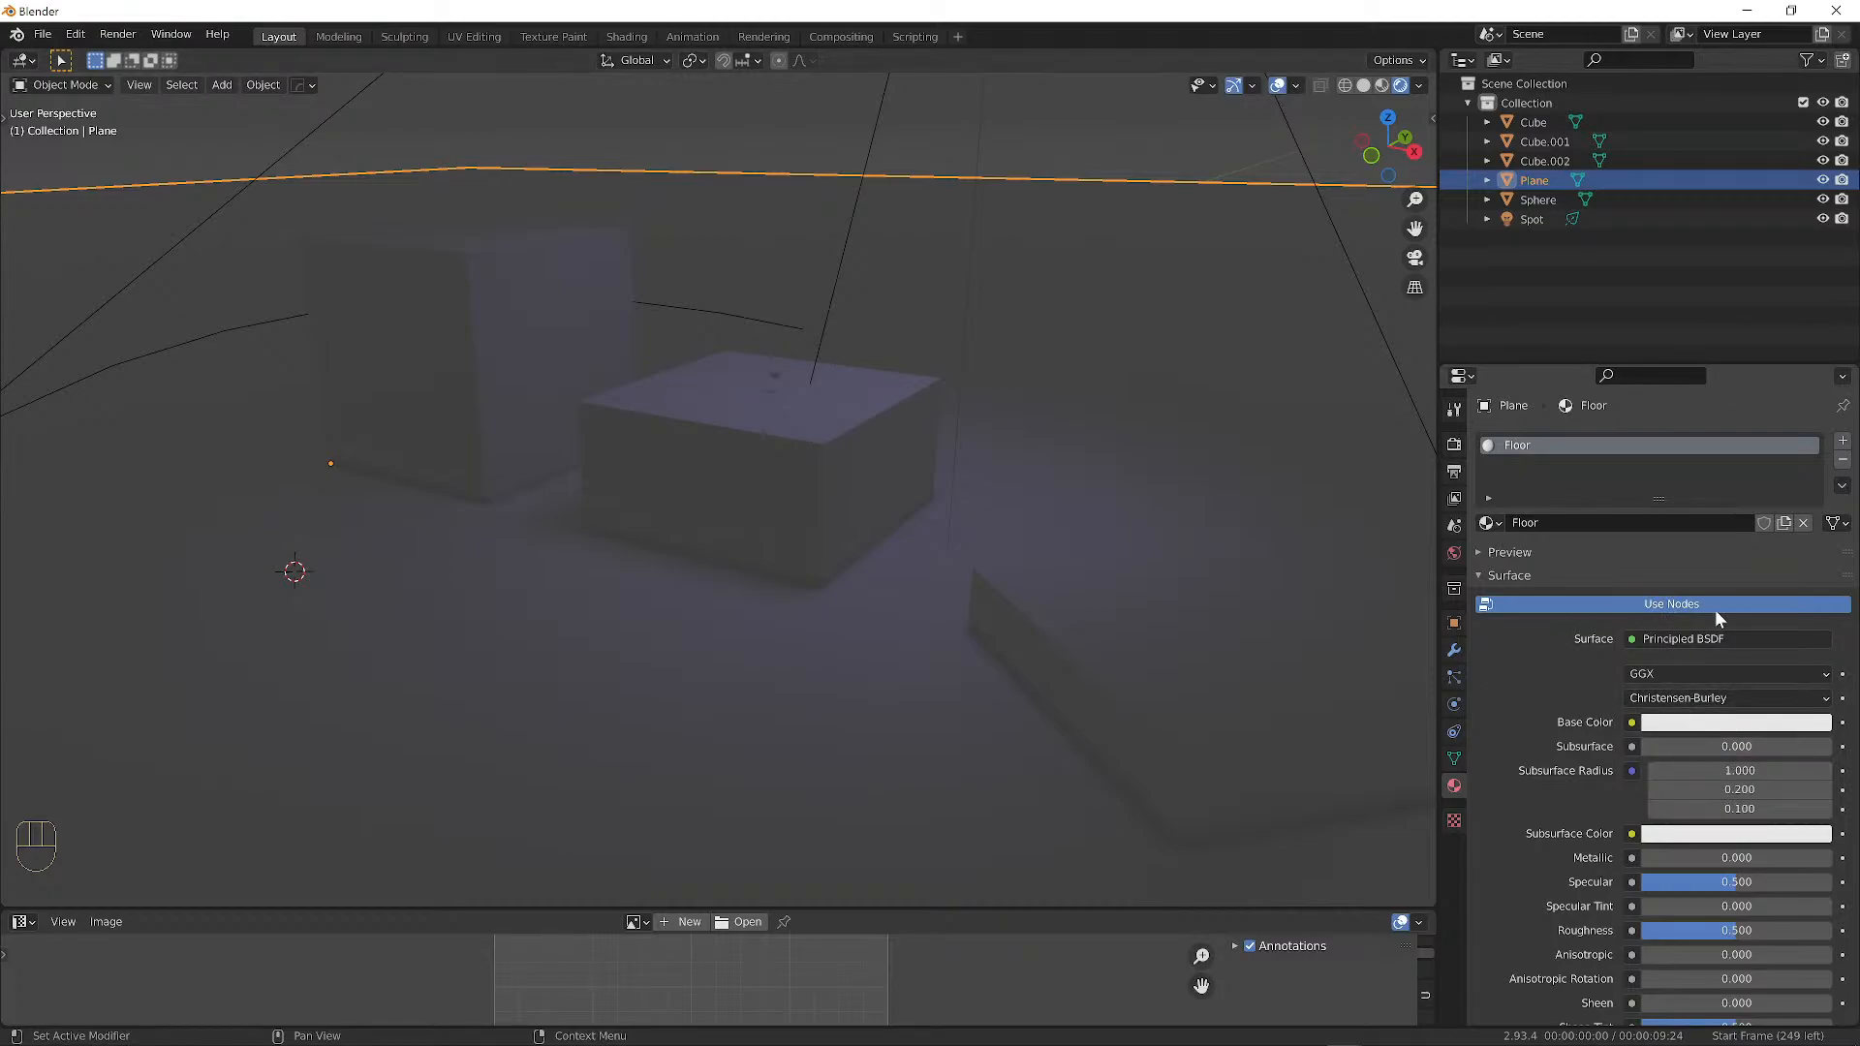
# Give the Floor material a pale lavender base colour, metallic 0.000 and roughness 1.000.
pyautogui.click(1741, 726)
pyautogui.moveTo(1760, 521)
pyautogui.mouseDown()
pyautogui.moveTo(1744, 467)
pyautogui.moveTo(1679, 480)
pyautogui.moveTo(1747, 505)
pyautogui.mouseUp()
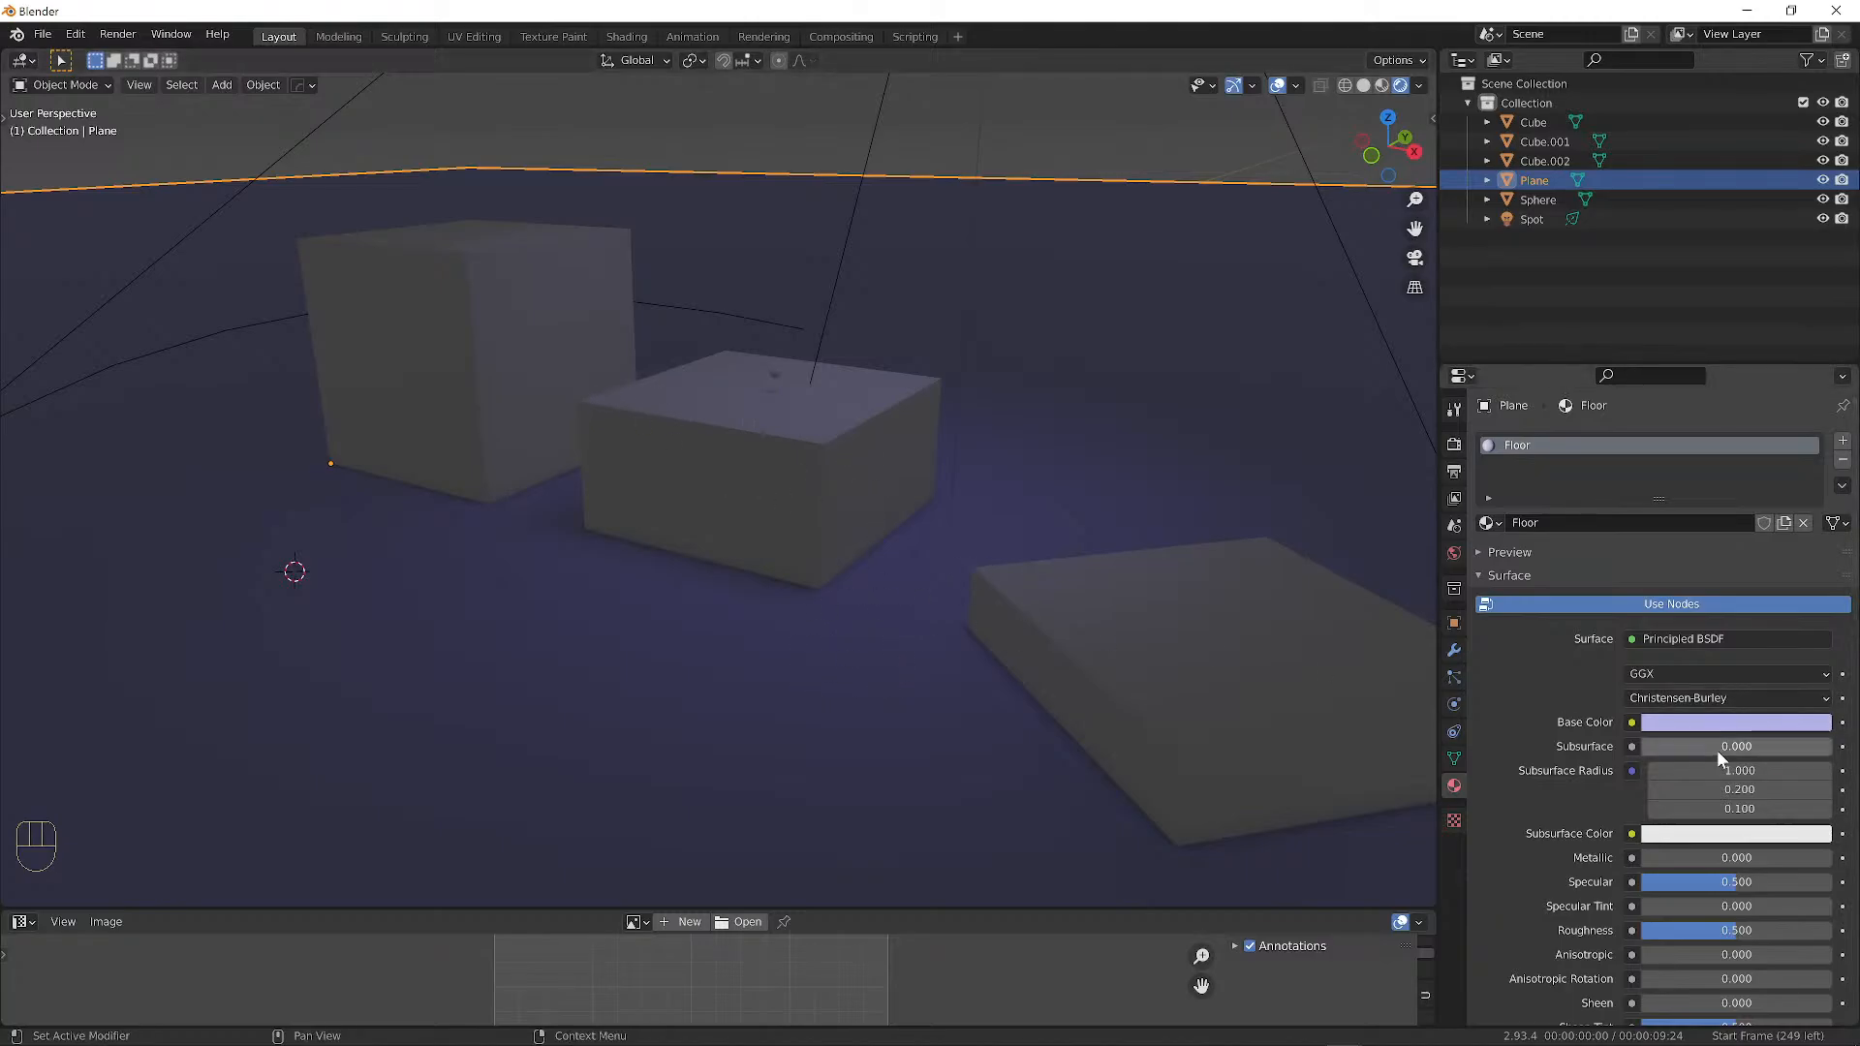
pyautogui.scroll(-5, 1788, 724)
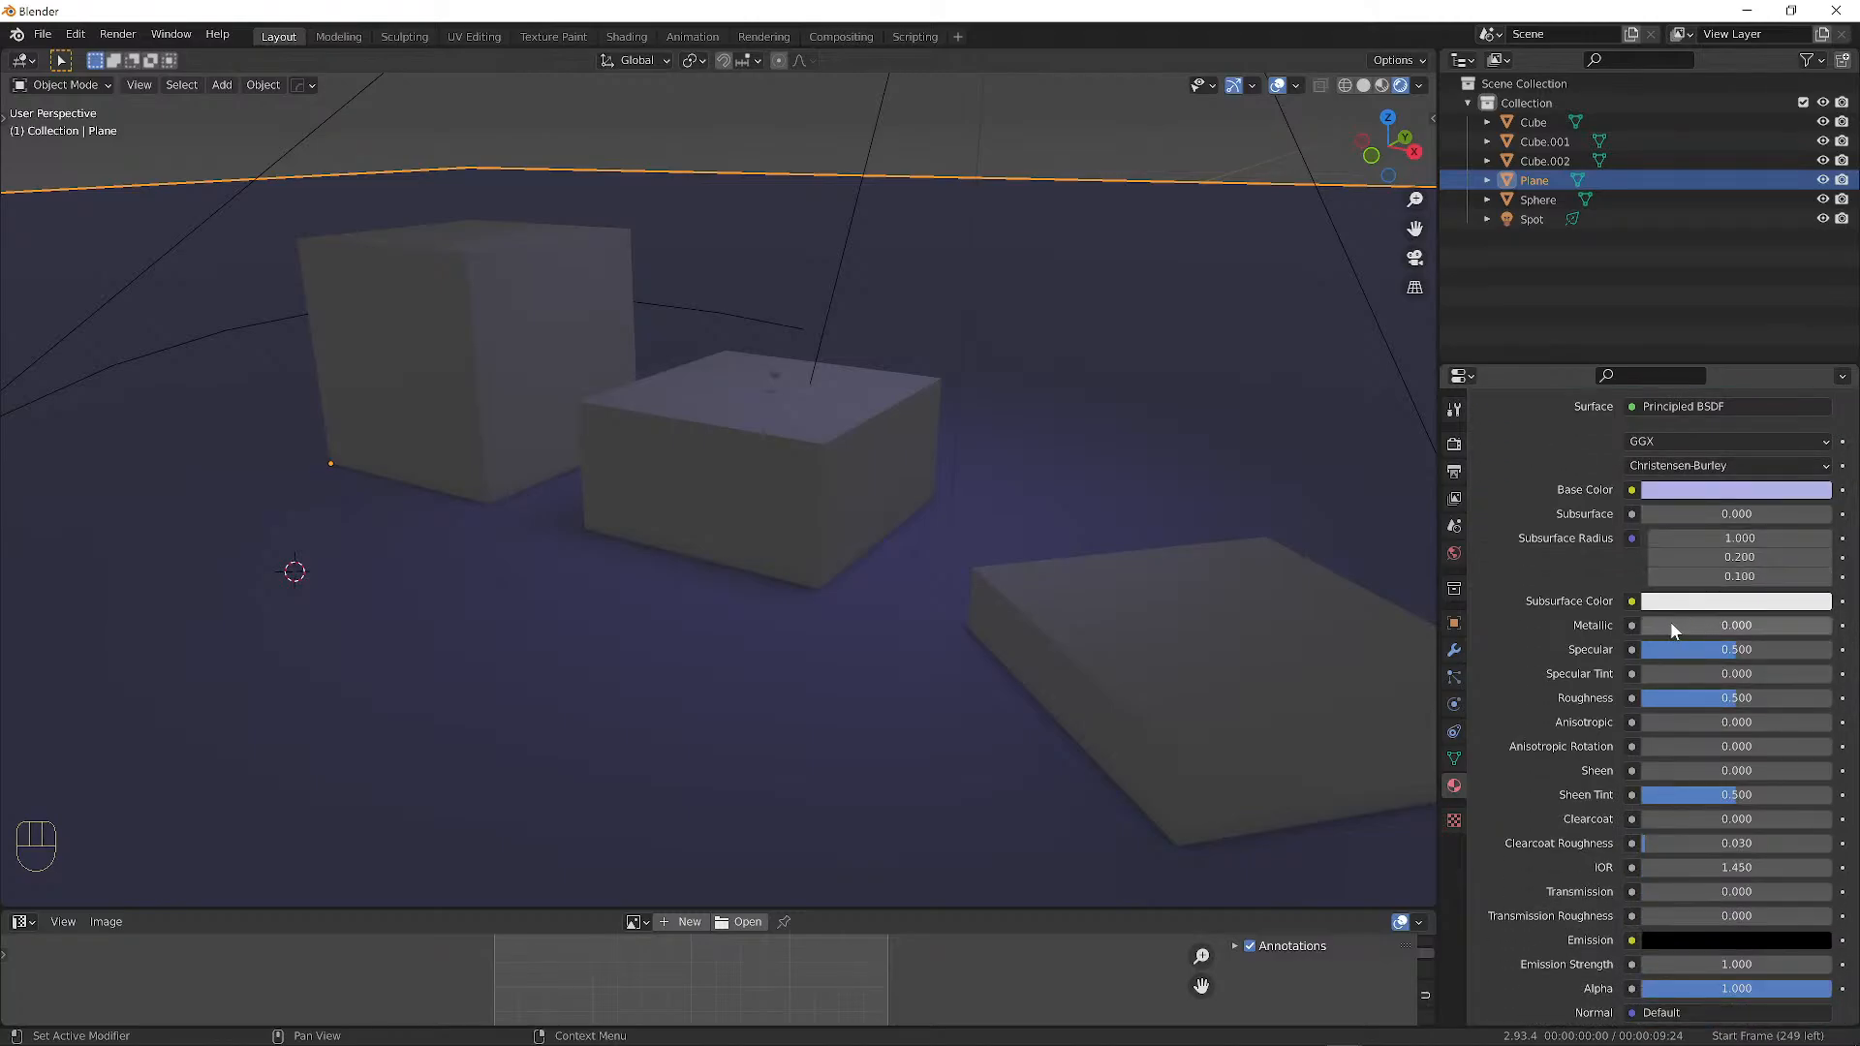
pyautogui.moveTo(1670, 620); pyautogui.dragTo(1781, 627)
pyautogui.moveTo(1829, 625); pyautogui.dragTo(1645, 625)
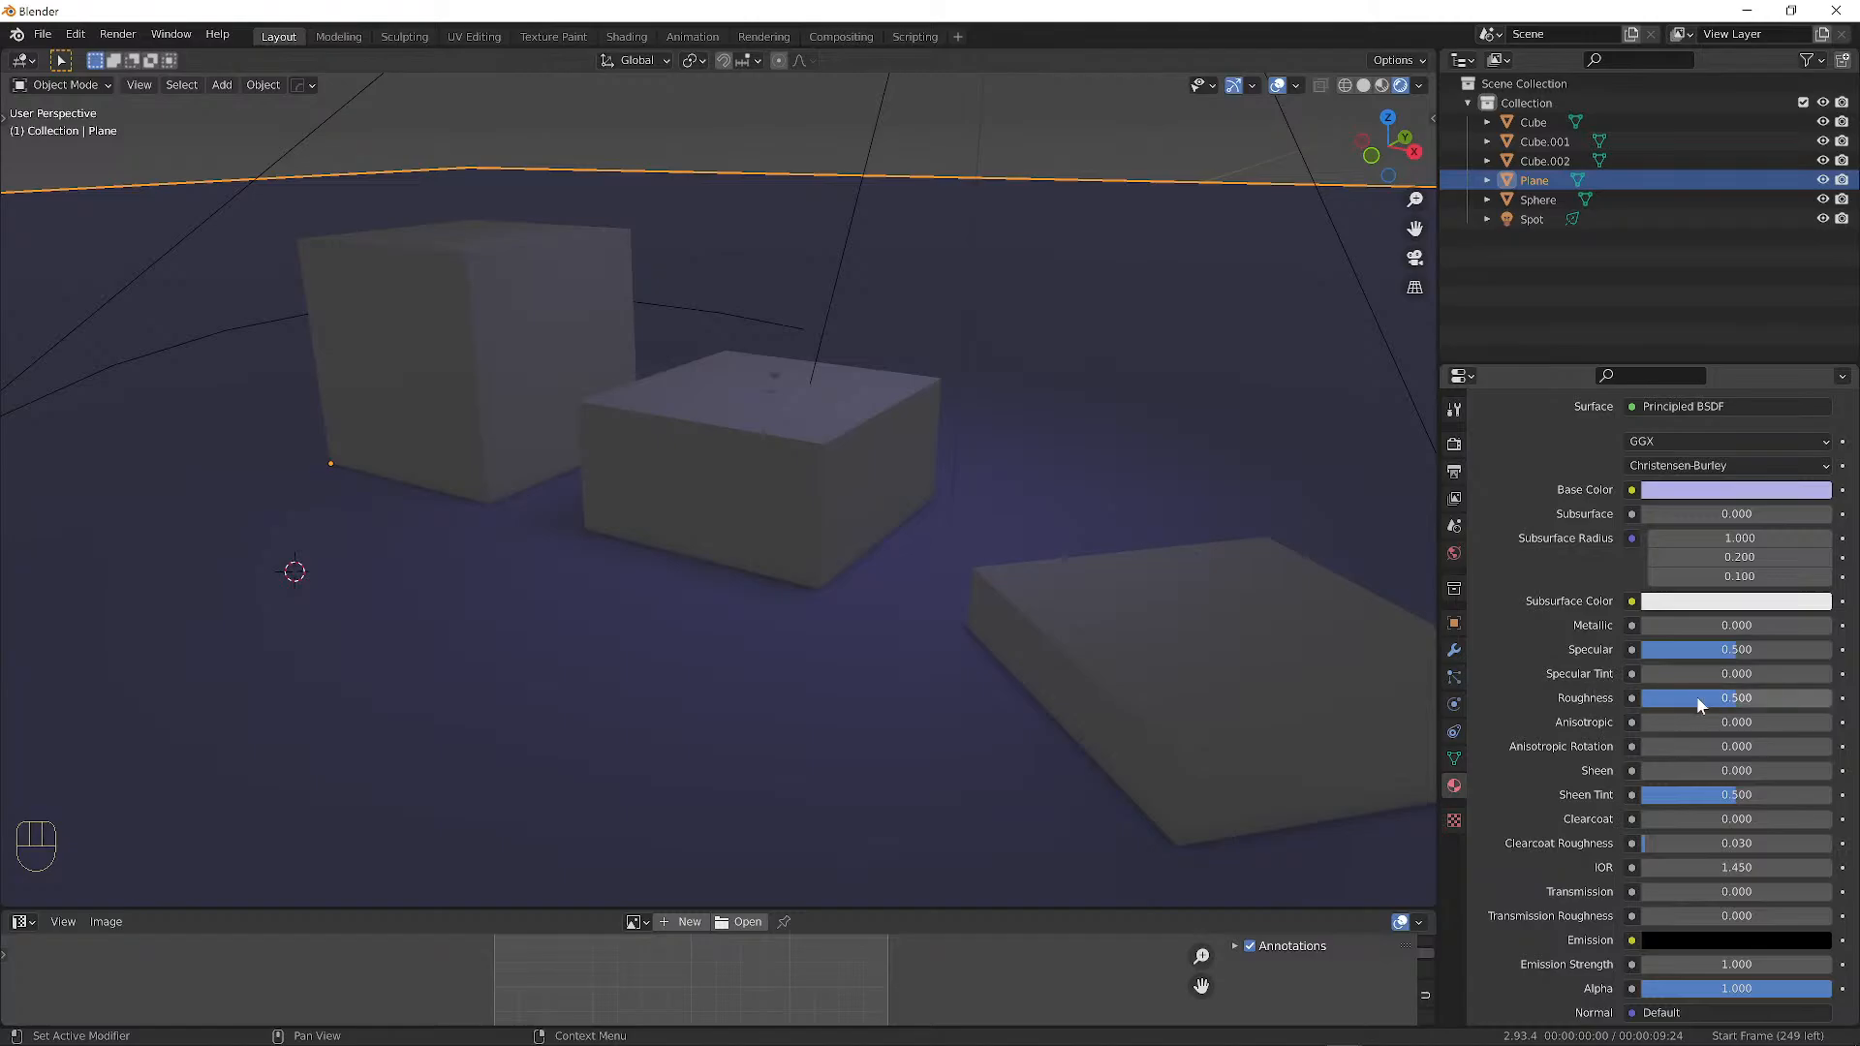
pyautogui.moveTo(1734, 700); pyautogui.dragTo(1830, 701)
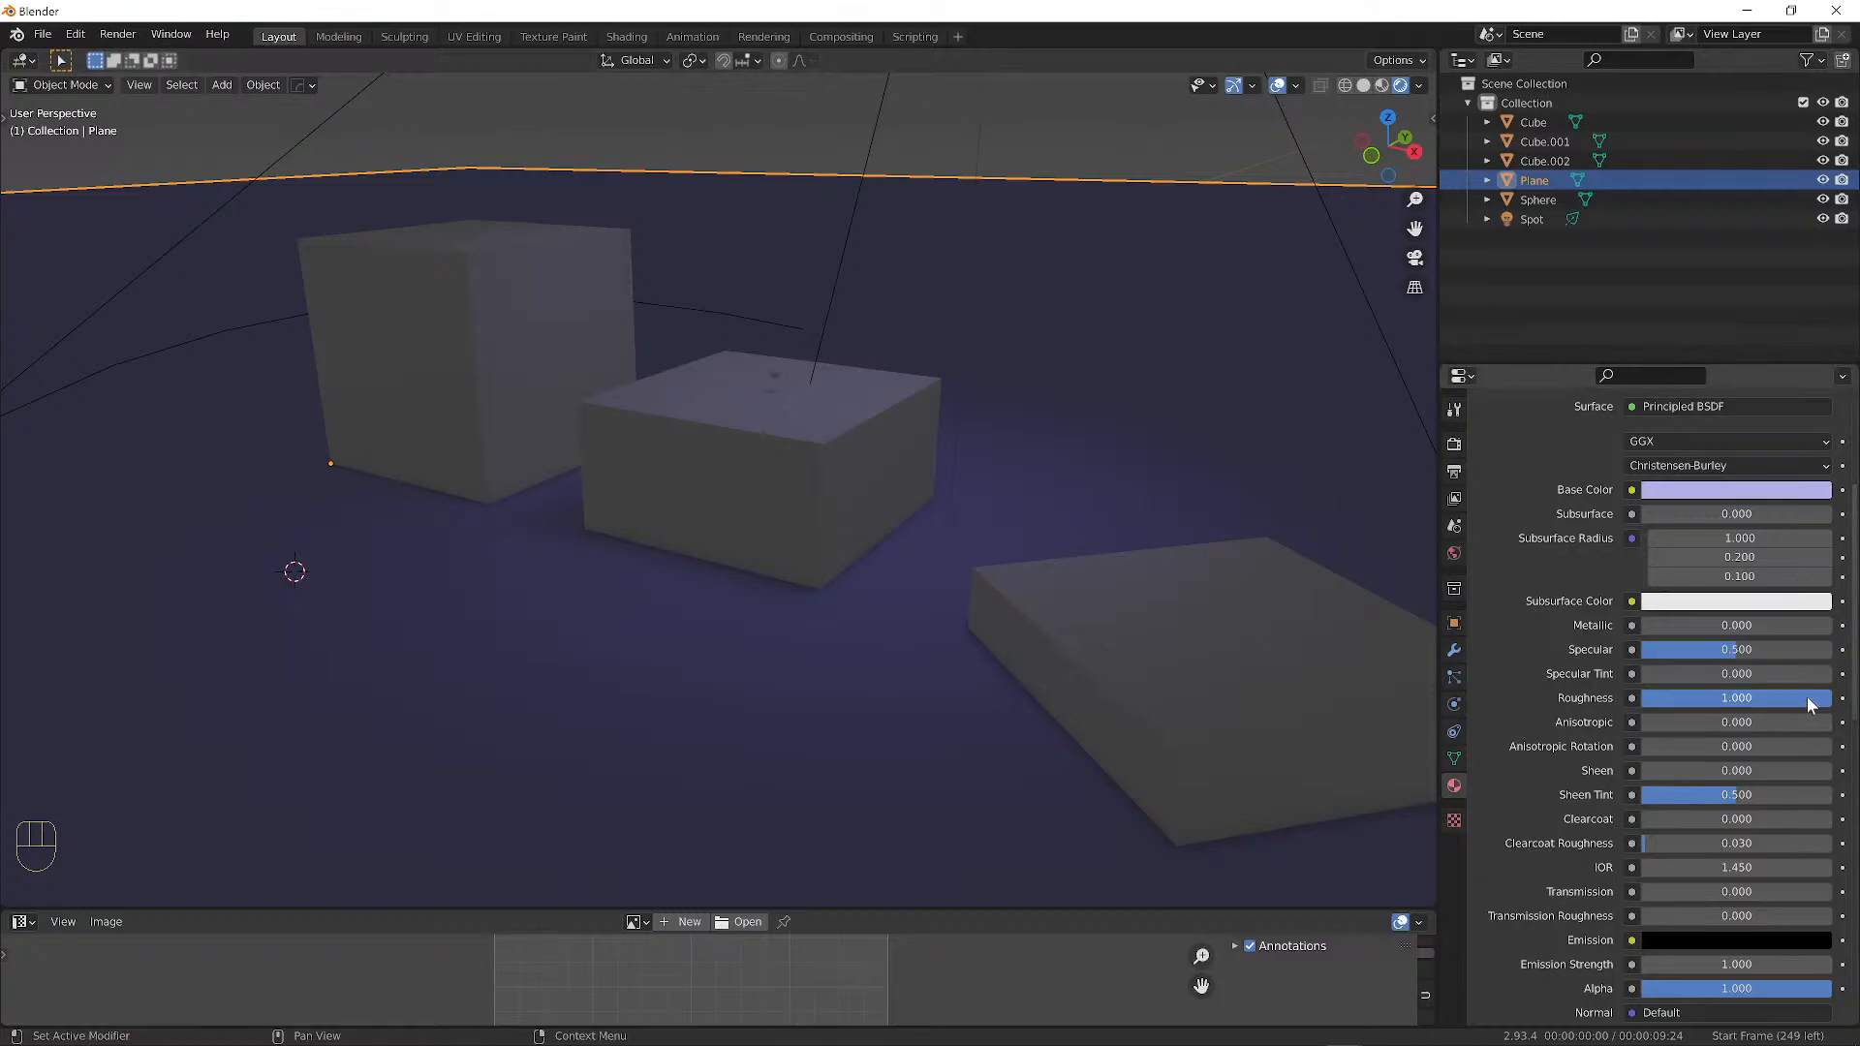
# Set the Floor roughness to 0.000 and specular to 1.000, orbiting to check reflections.
pyautogui.moveTo(1744, 700); pyautogui.dragTo(1642, 699)
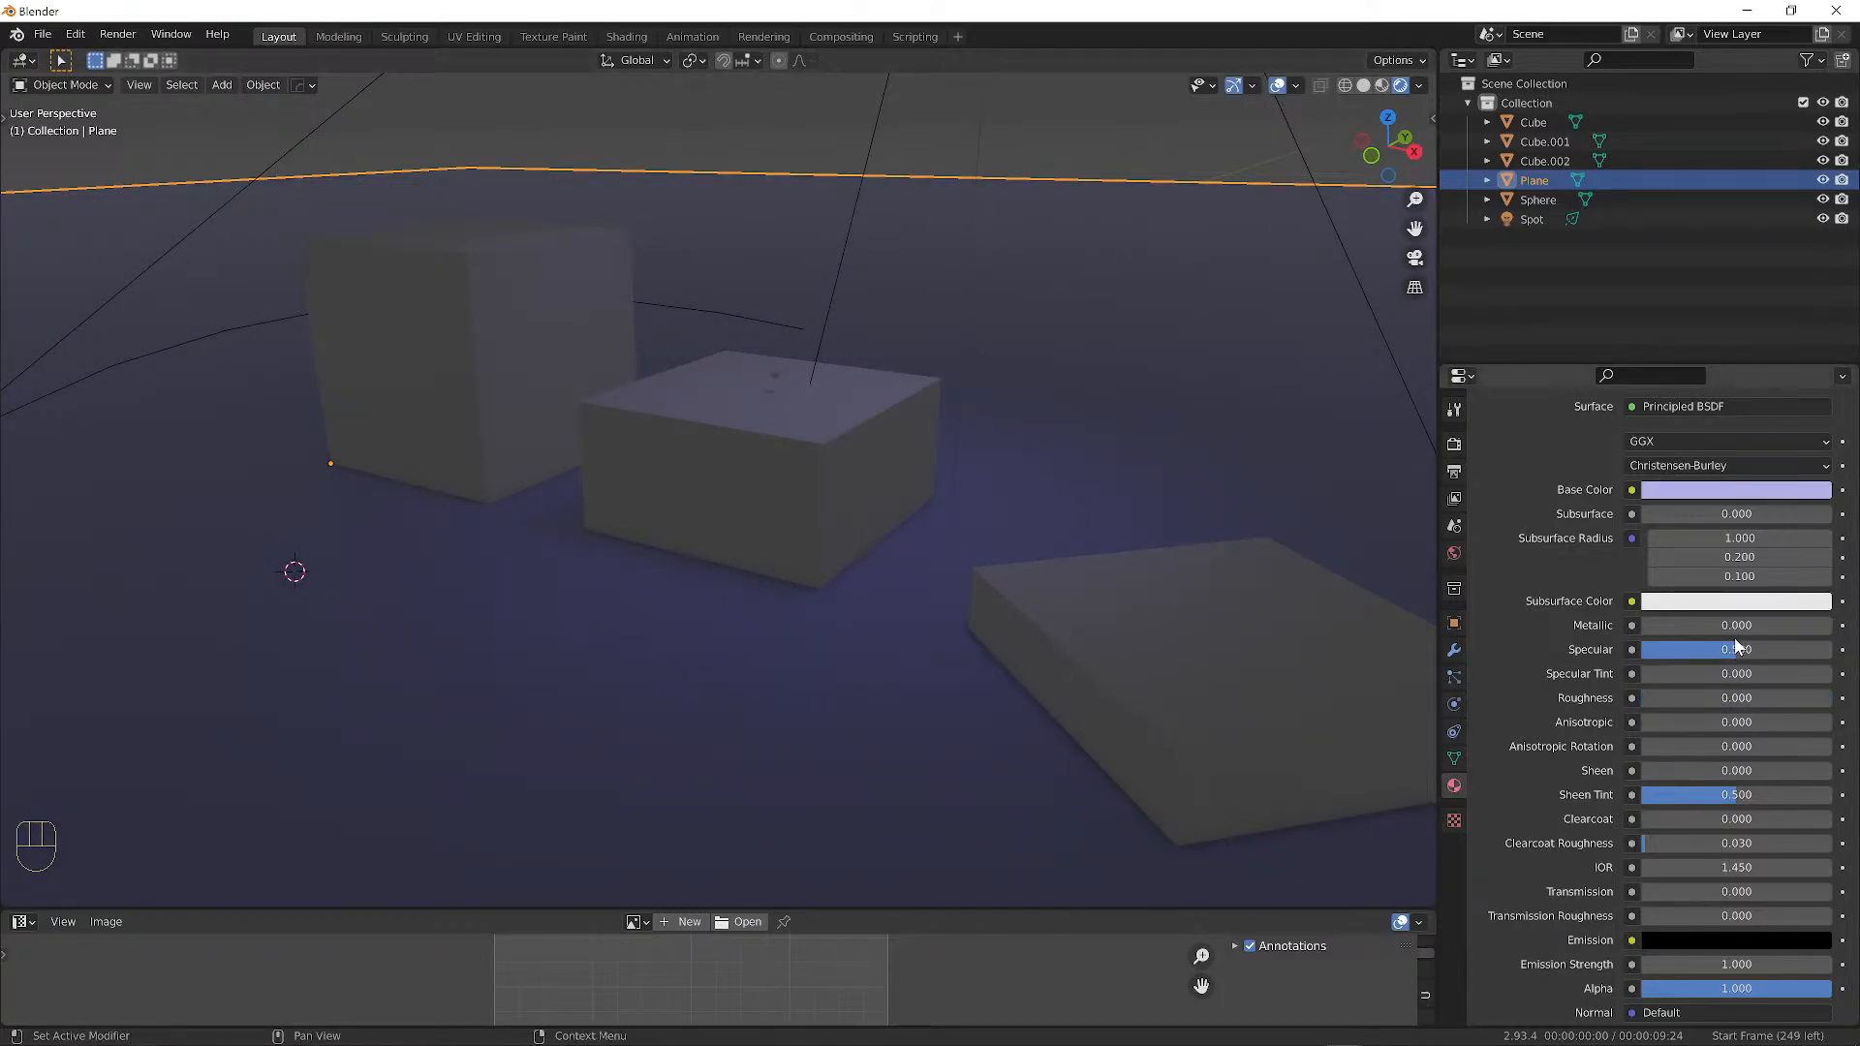
pyautogui.moveTo(1734, 649)
pyautogui.mouseDown()
pyautogui.moveTo(1825, 649)
pyautogui.moveTo(1645, 649)
pyautogui.moveTo(1831, 649)
pyautogui.moveTo(1644, 649)
pyautogui.moveTo(1828, 649)
pyautogui.moveTo(1644, 649)
pyautogui.moveTo(1660, 647)
pyautogui.mouseUp()
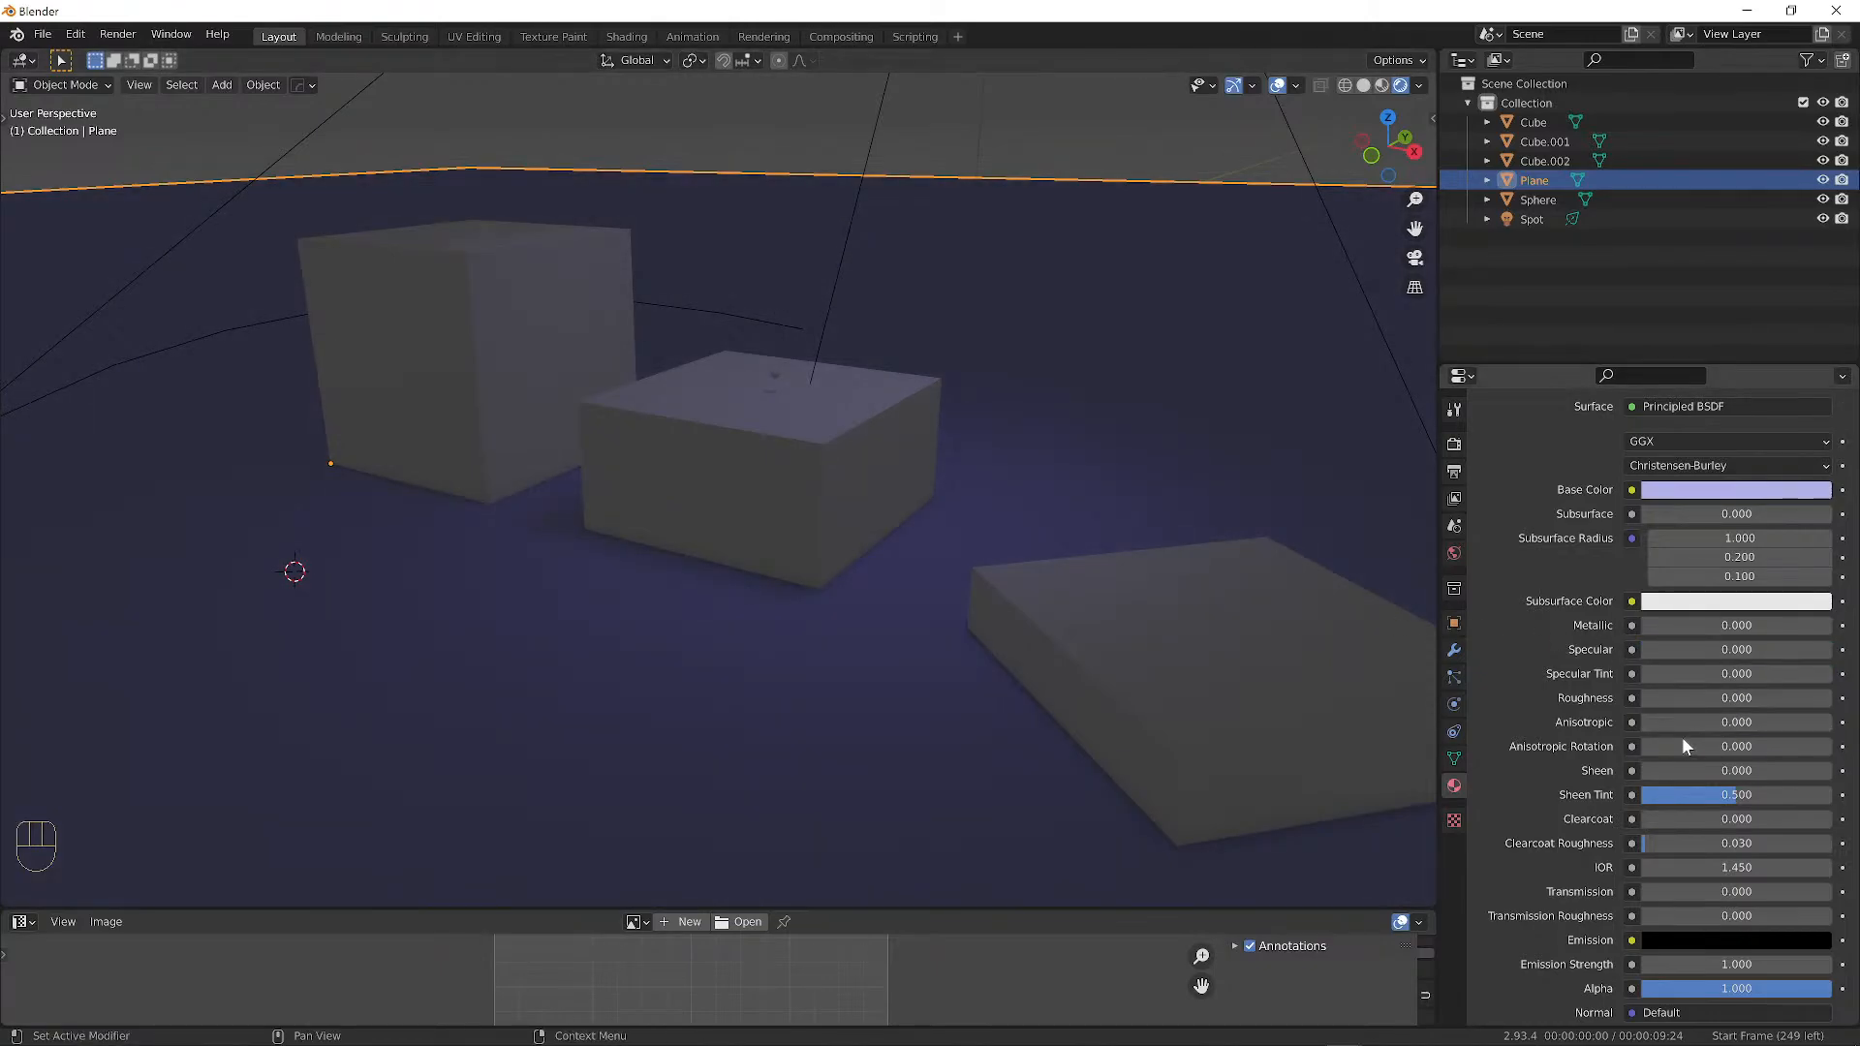
pyautogui.moveTo(998, 578); pyautogui.dragTo(977, 477, button='middle')
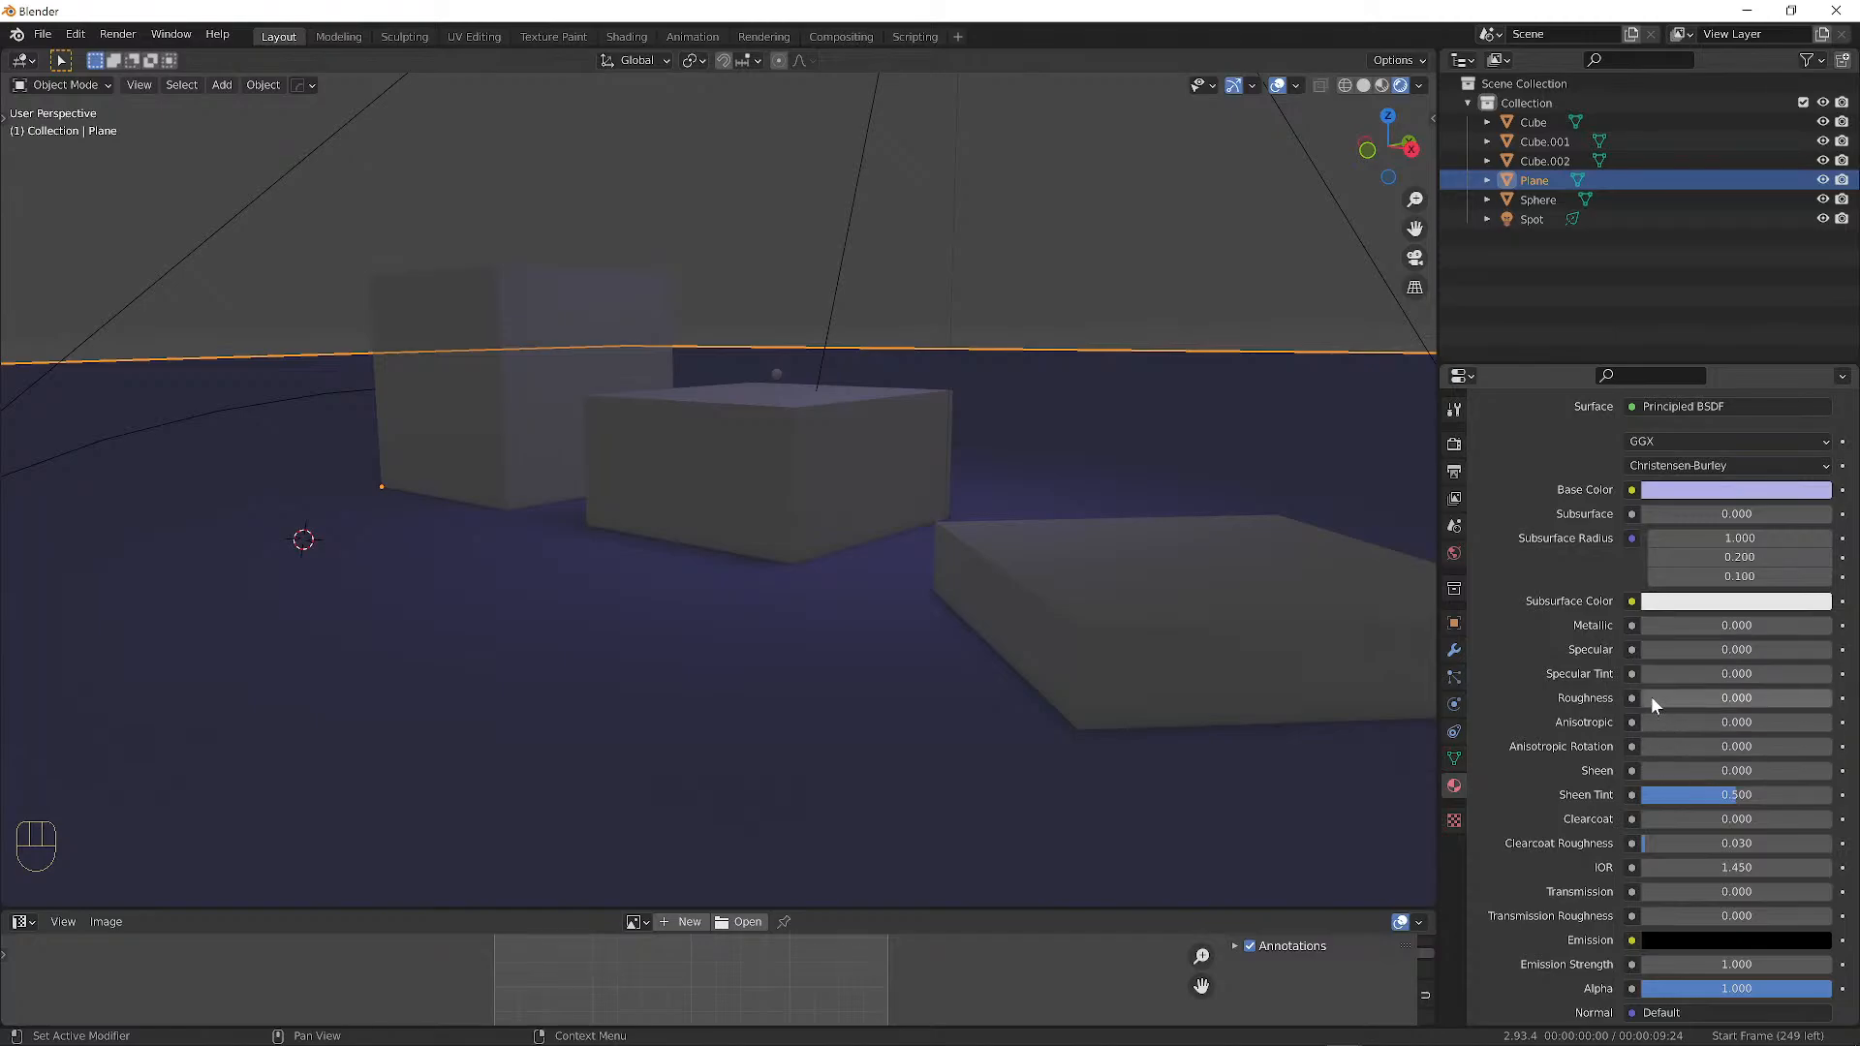
pyautogui.moveTo(1651, 696)
pyautogui.mouseDown()
pyautogui.moveTo(1670, 695)
pyautogui.moveTo(1641, 696)
pyautogui.mouseUp()
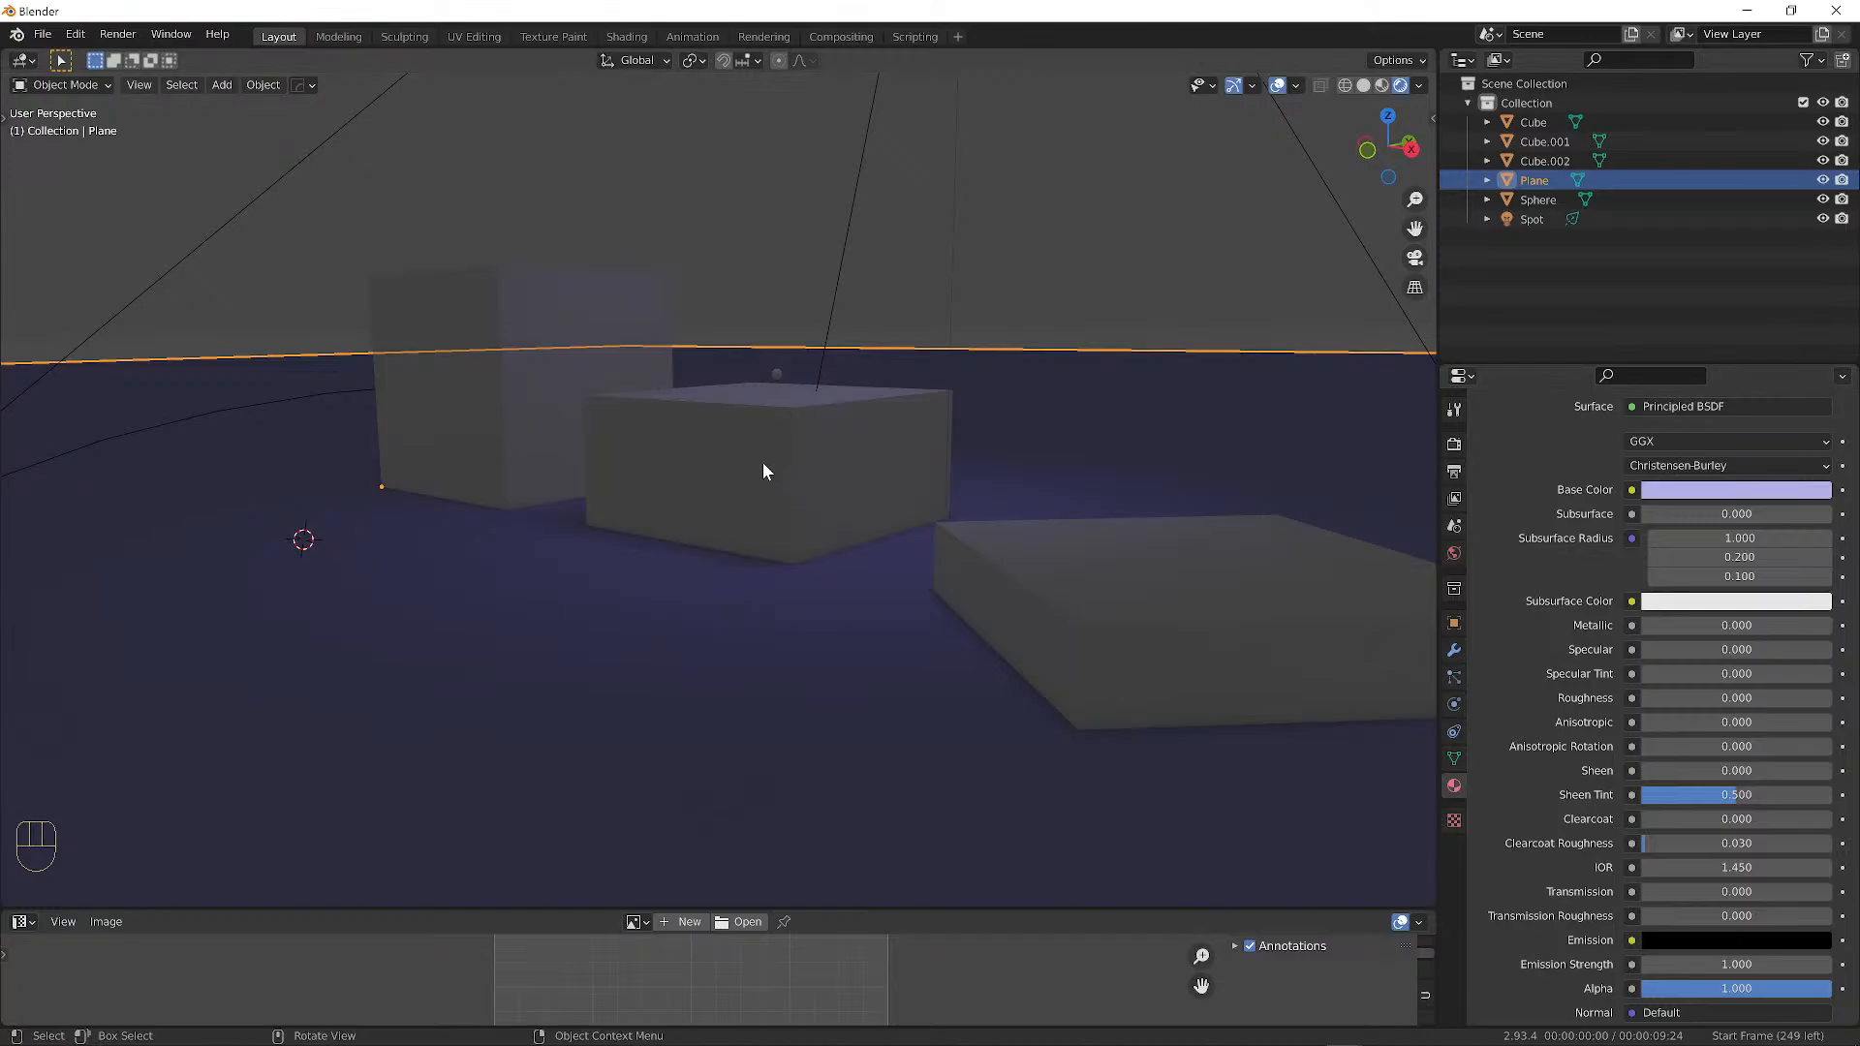
pyautogui.moveTo(763, 464); pyautogui.dragTo(626, 429, button='middle')
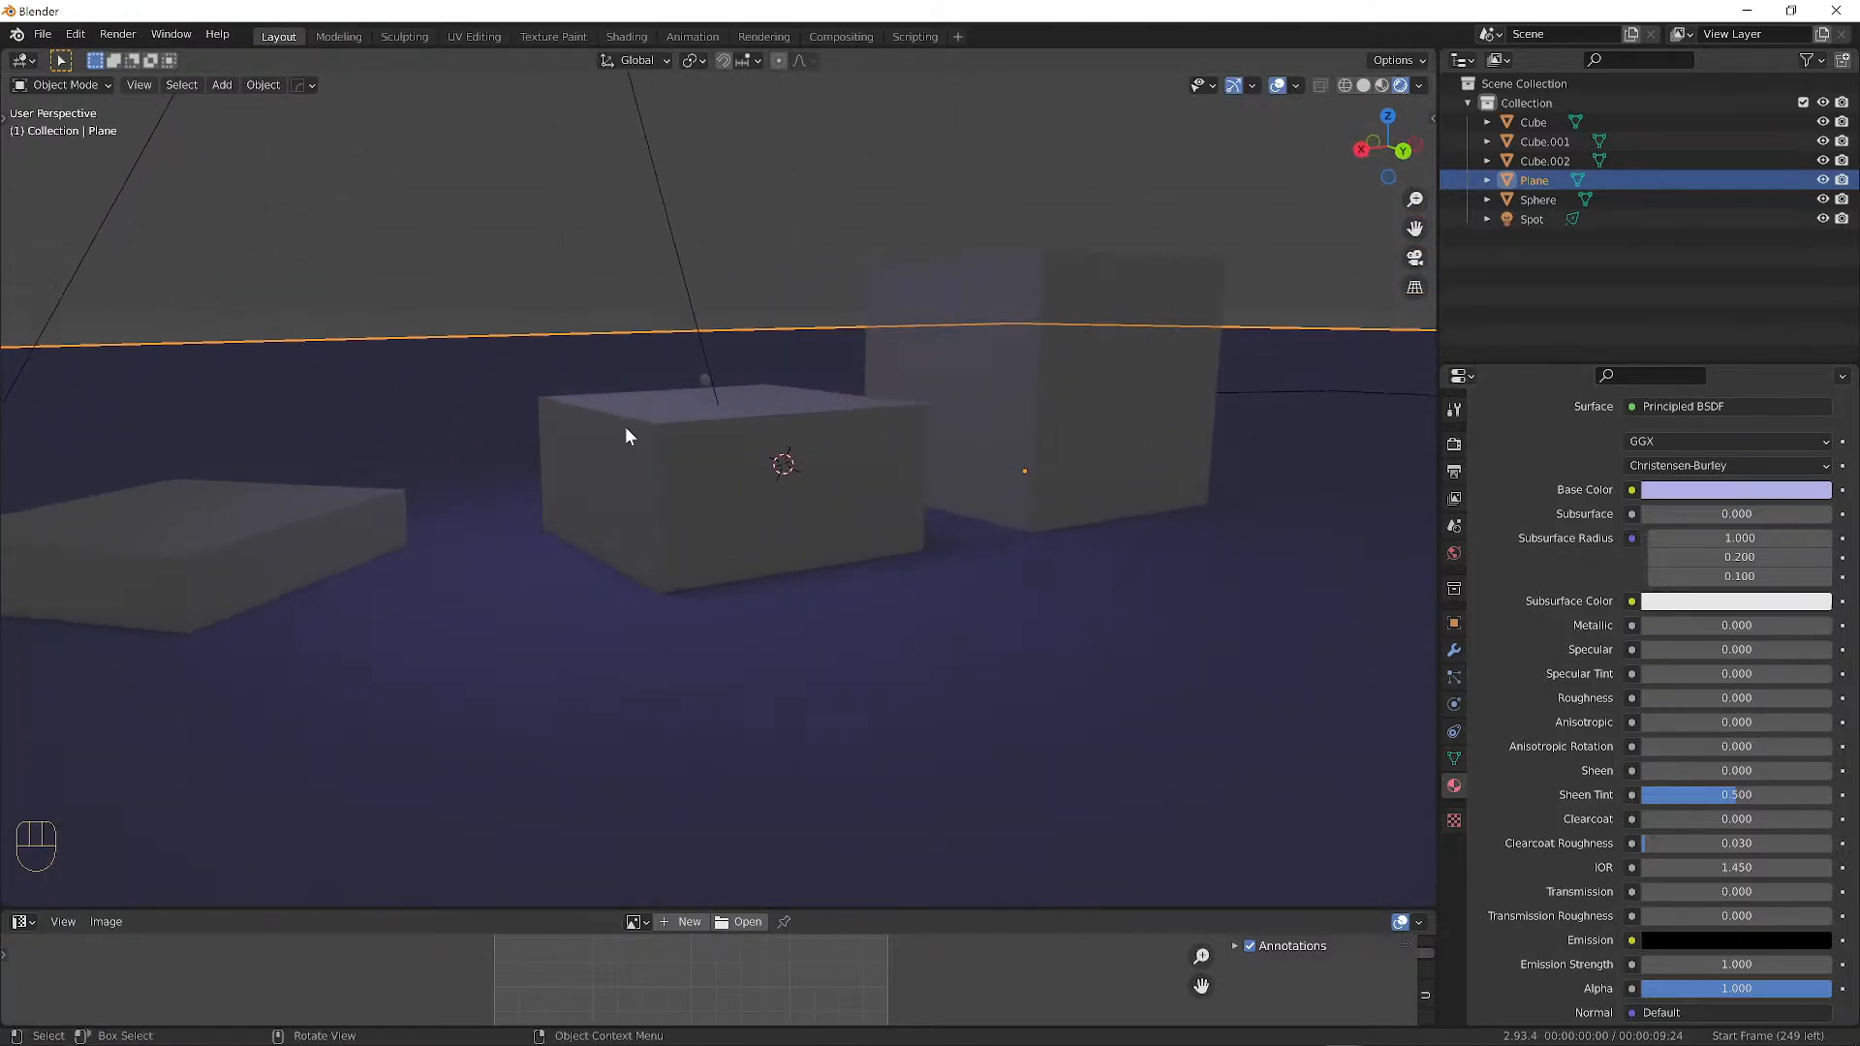
pyautogui.moveTo(467, 425); pyautogui.dragTo(876, 415, button='middle')
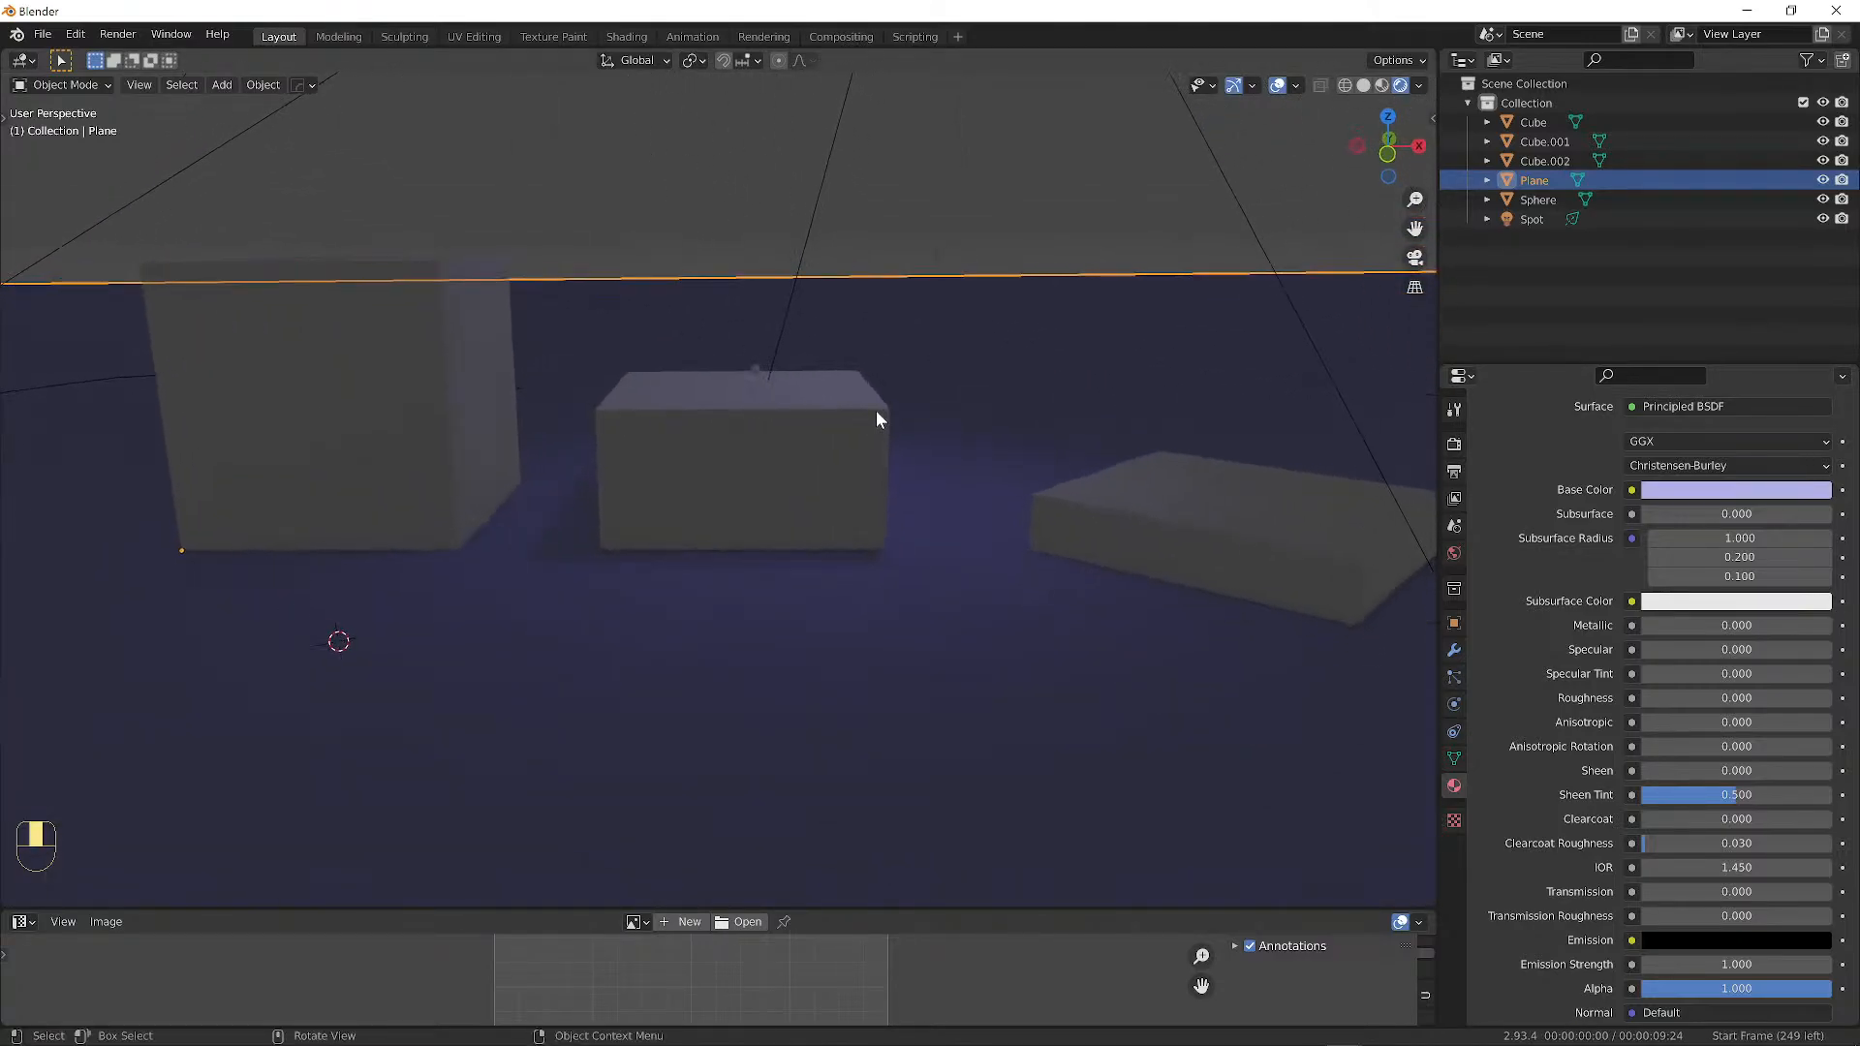
pyautogui.scroll(-6, 901, 426)
pyautogui.scroll(6, 936, 444)
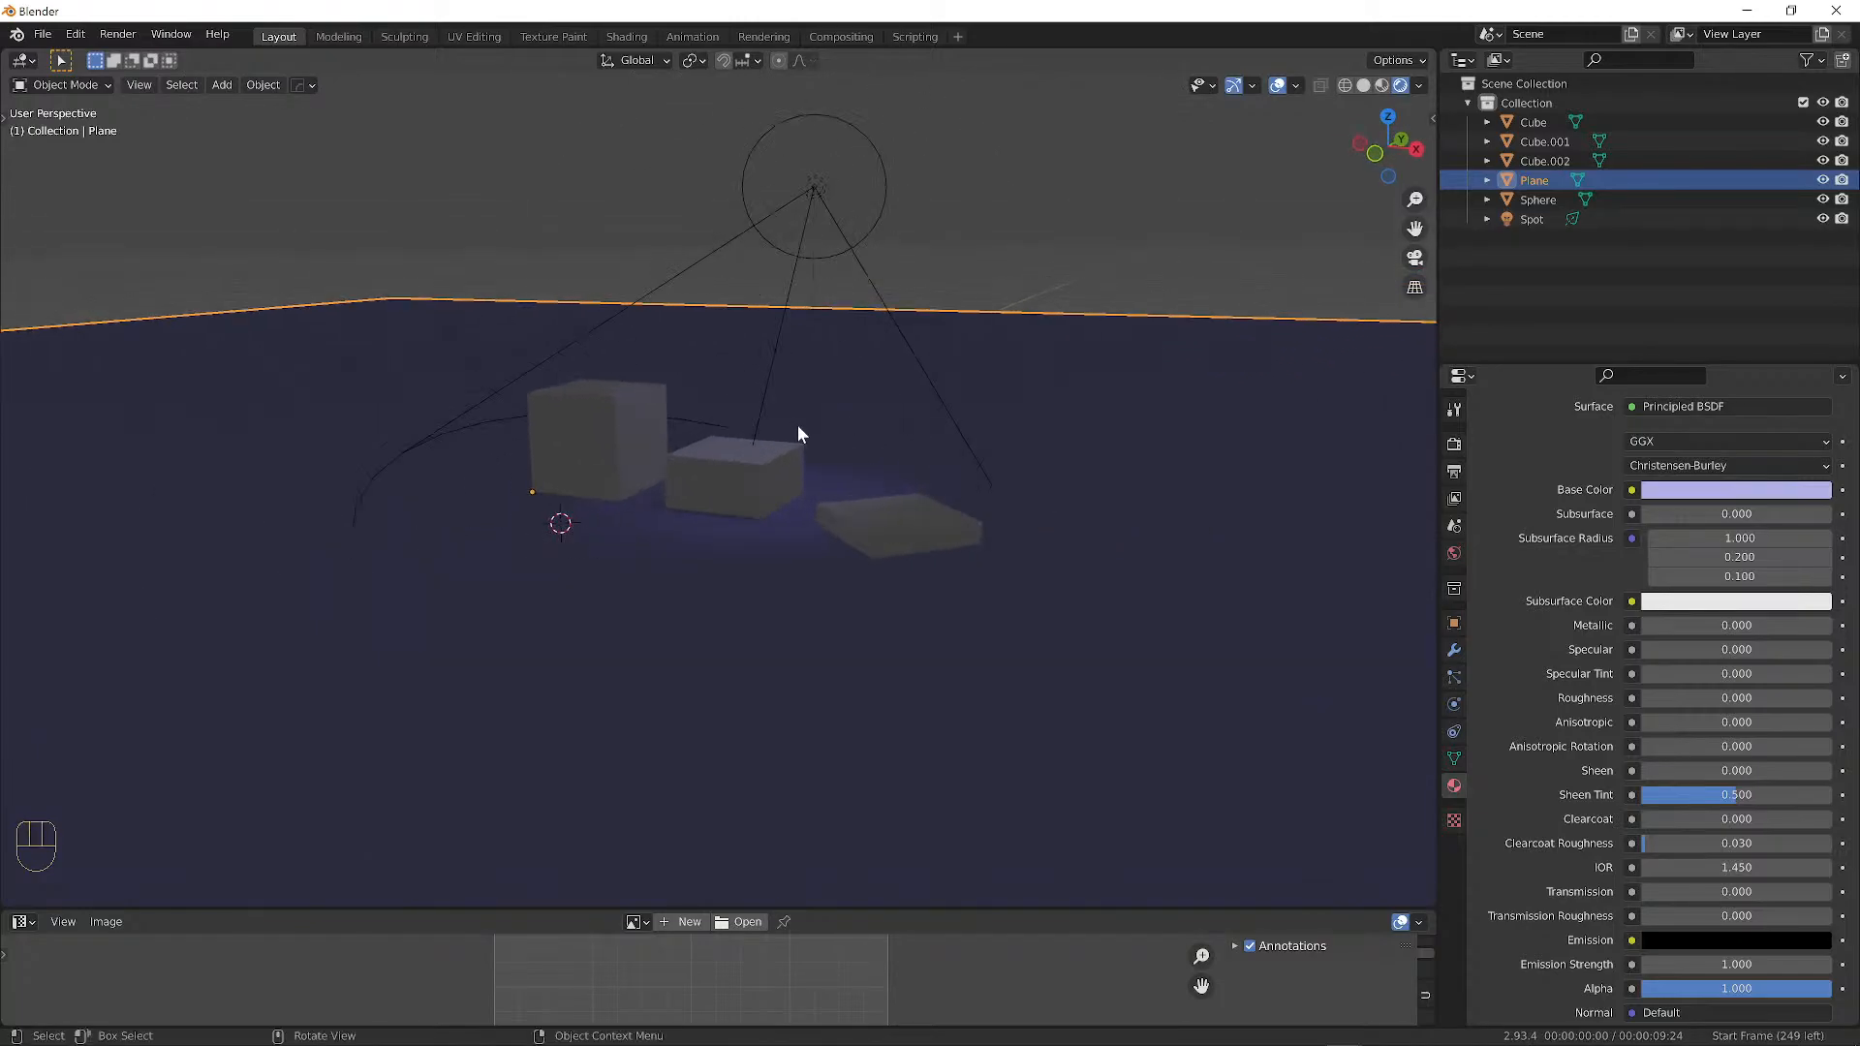
pyautogui.moveTo(839, 399); pyautogui.dragTo(996, 560, button='middle')
pyautogui.click(951, 574)
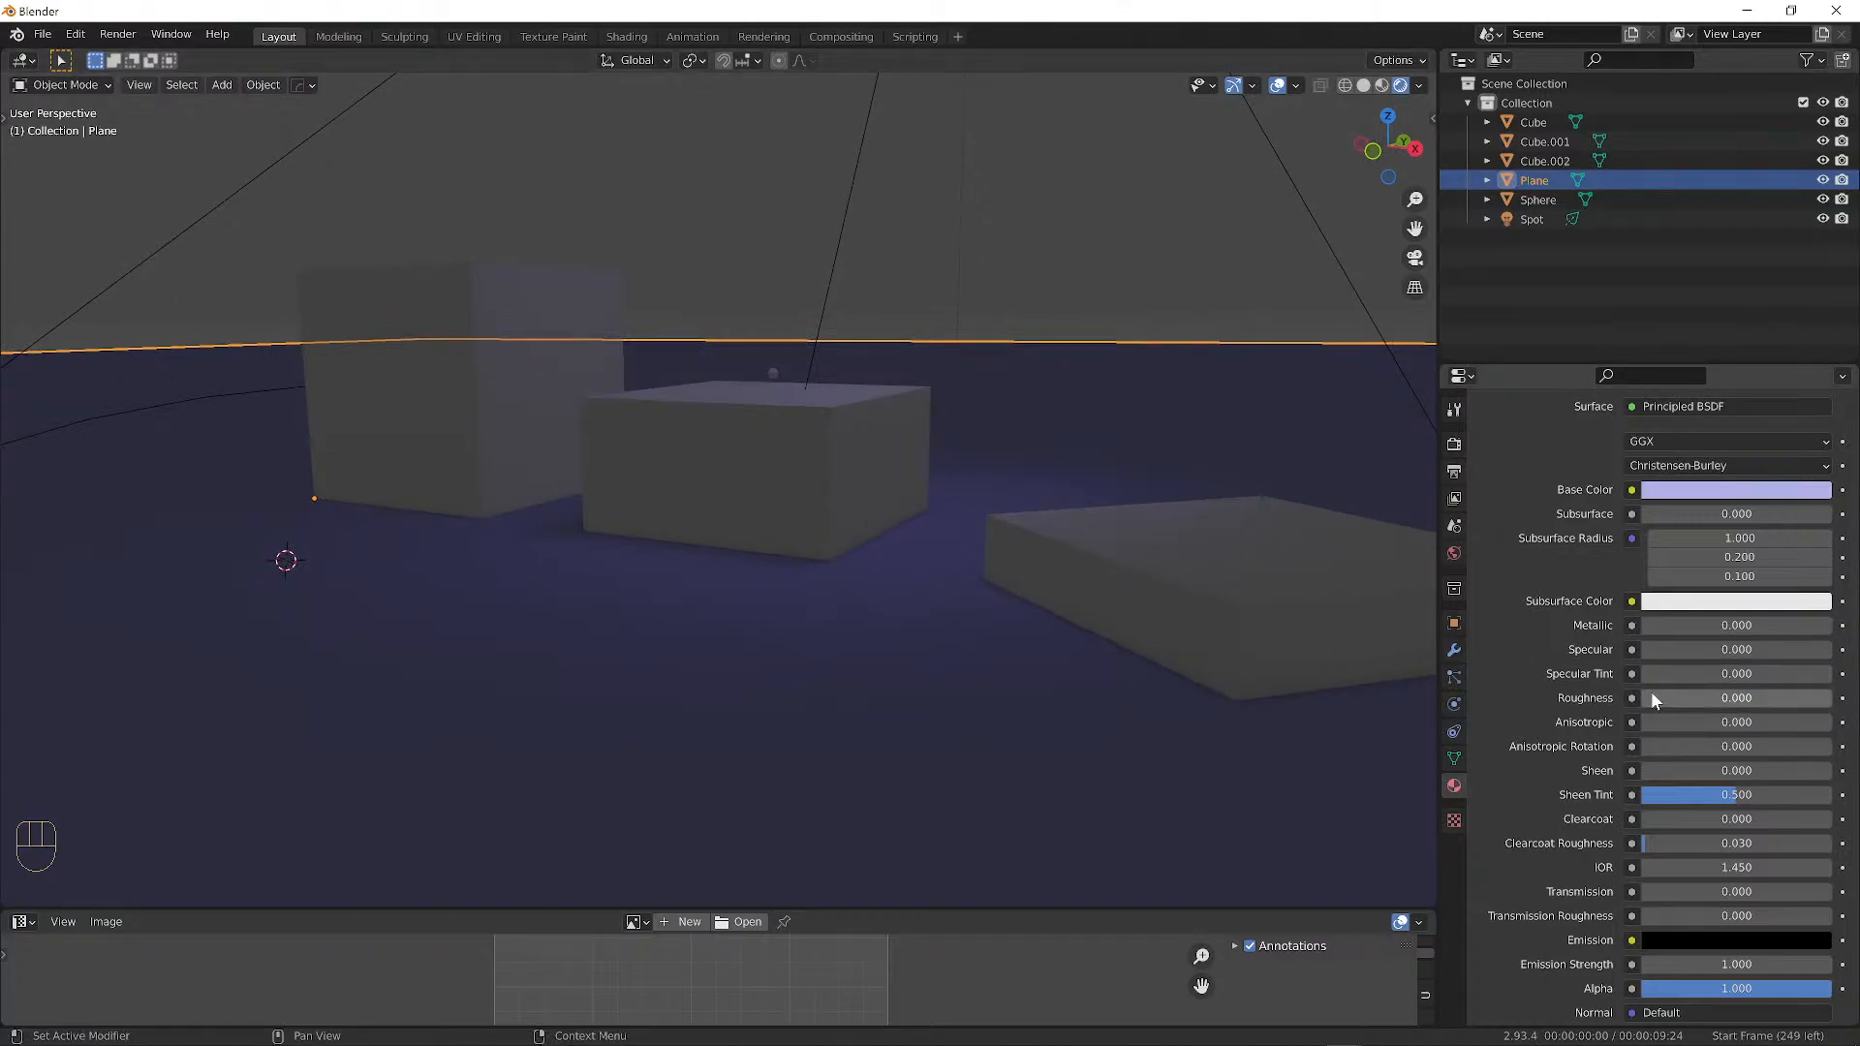
pyautogui.moveTo(1695, 698); pyautogui.dragTo(1698, 697)
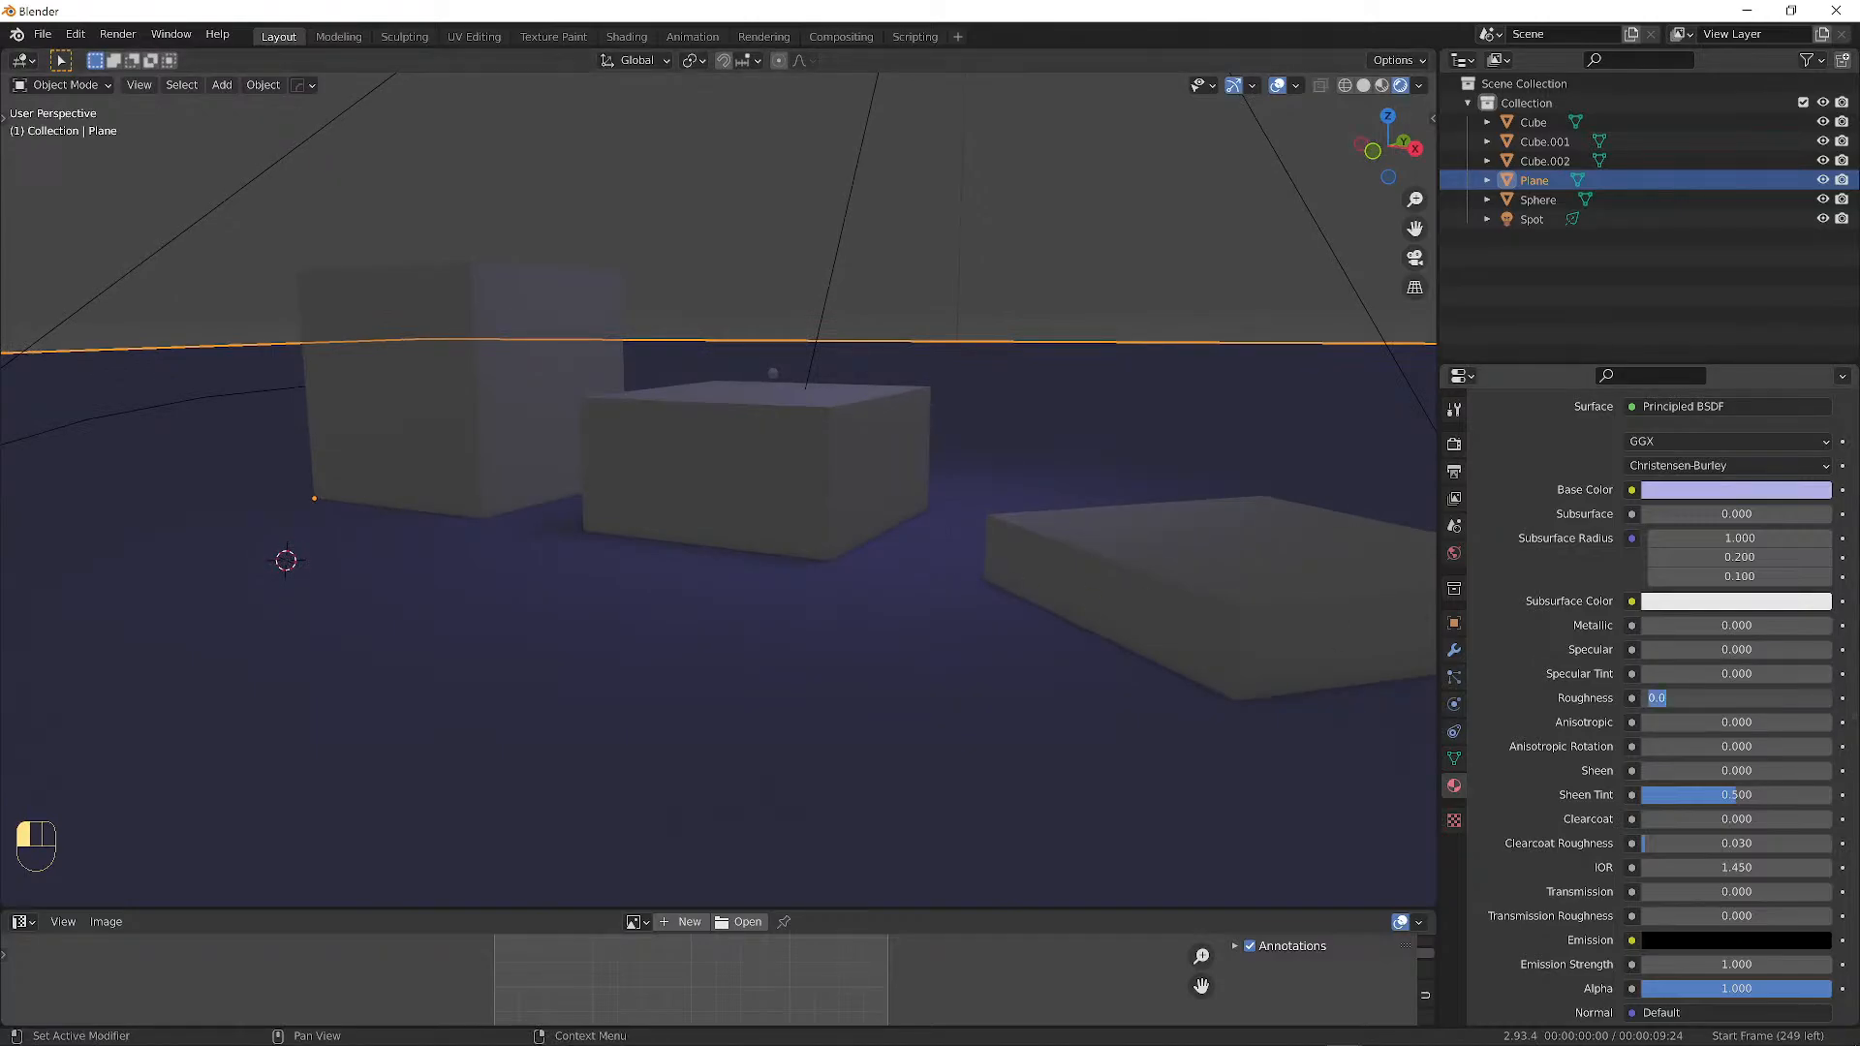
pyautogui.click(1521, 676)
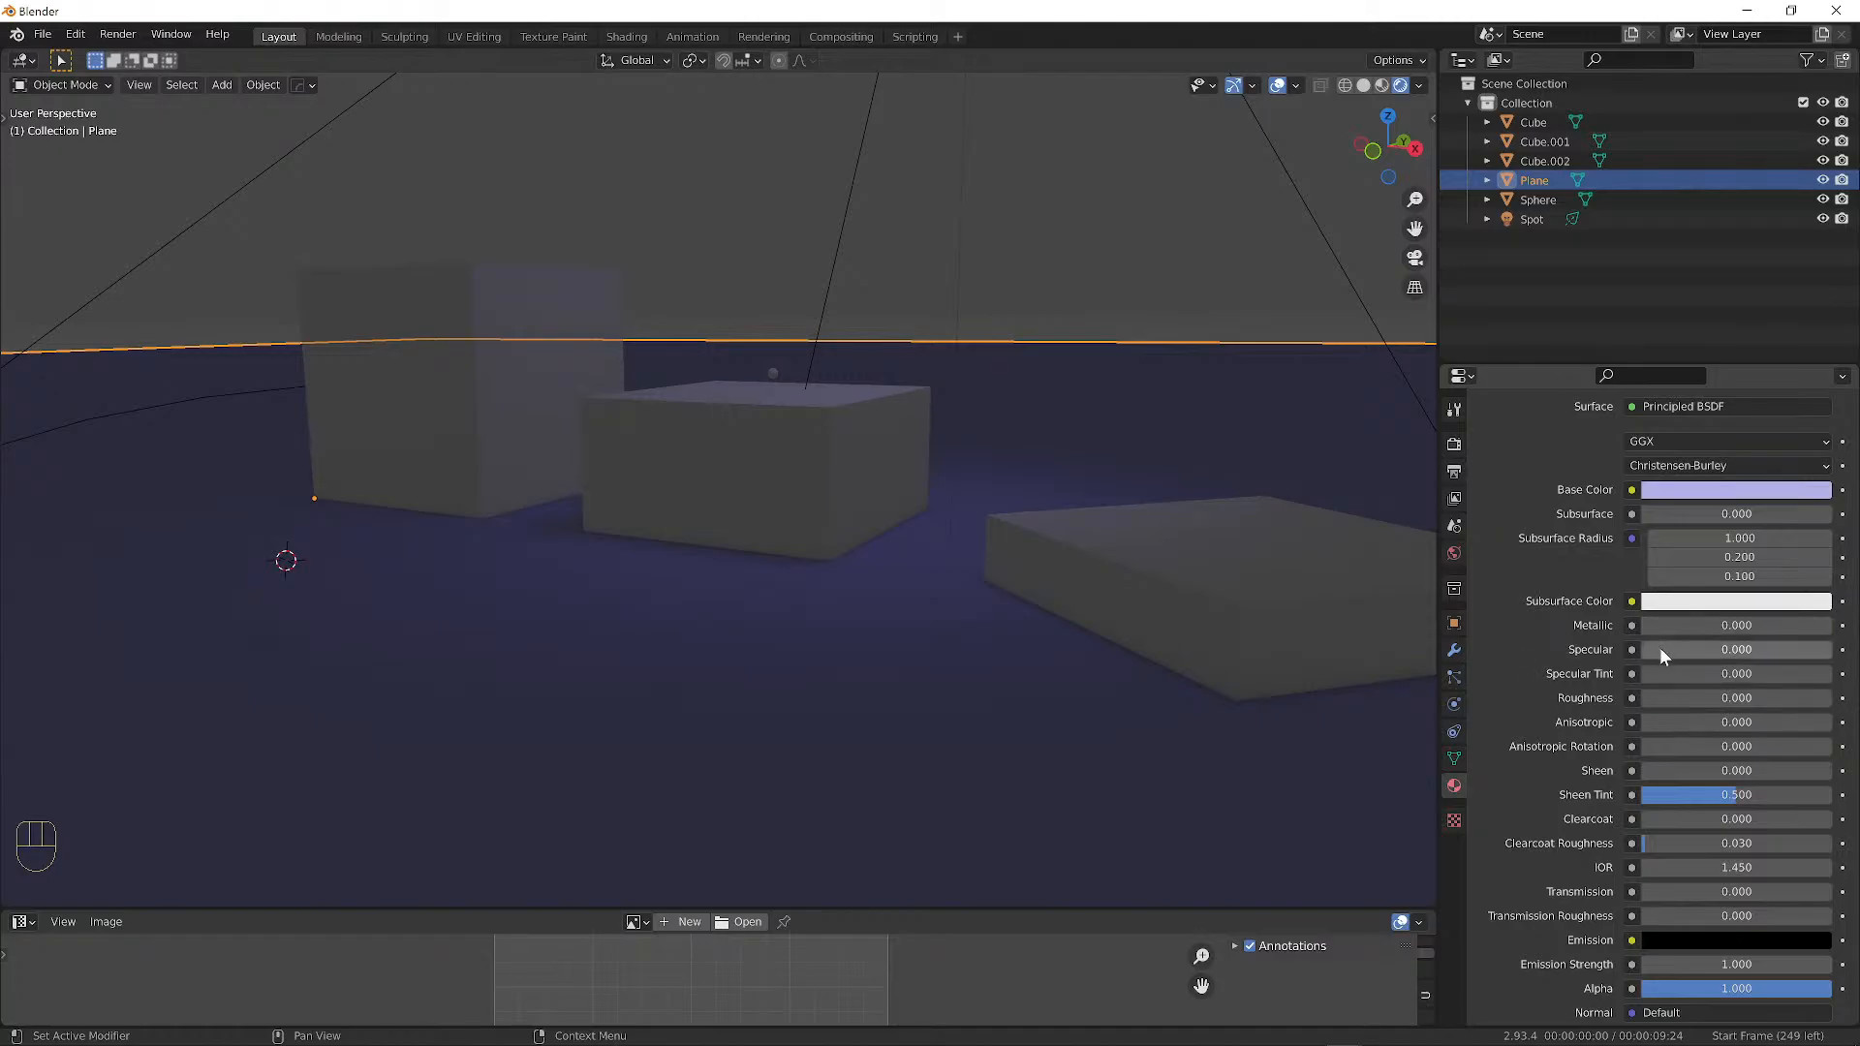
pyautogui.moveTo(1659, 649); pyautogui.dragTo(1788, 653)
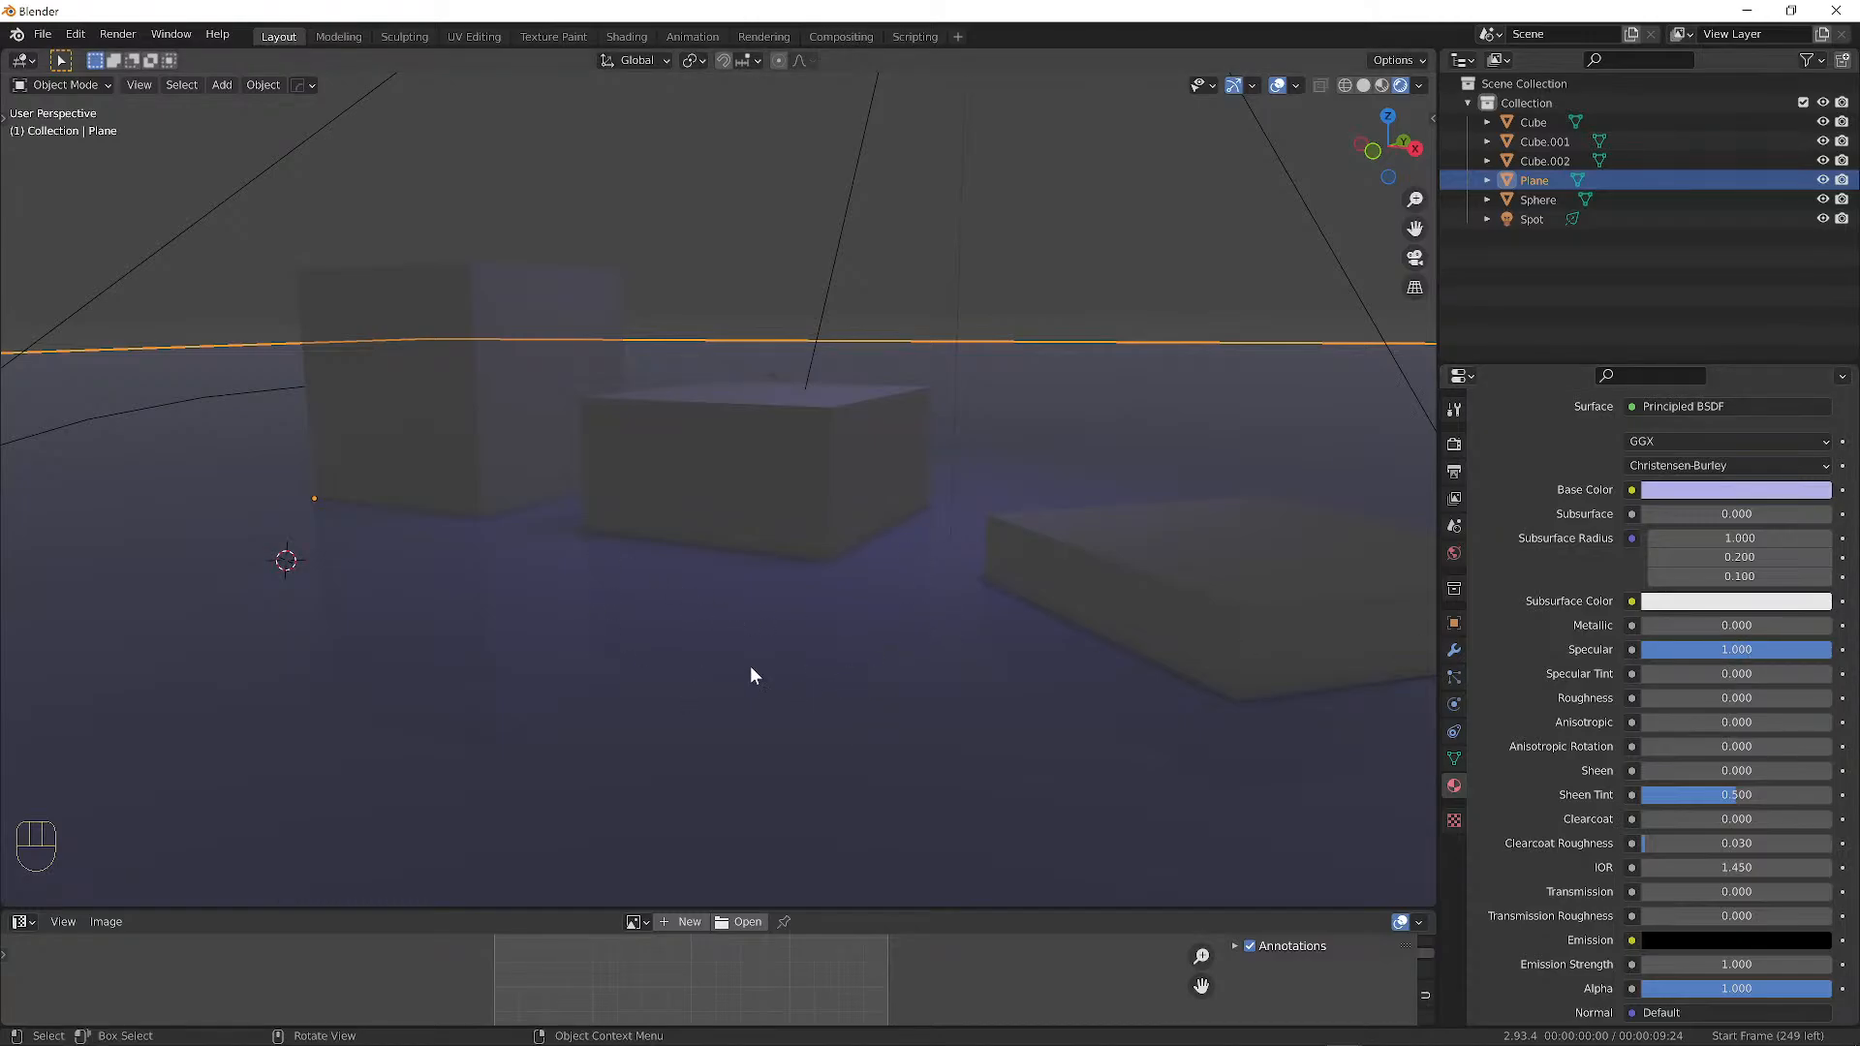
pyautogui.moveTo(845, 538); pyautogui.dragTo(1031, 467, button='middle')
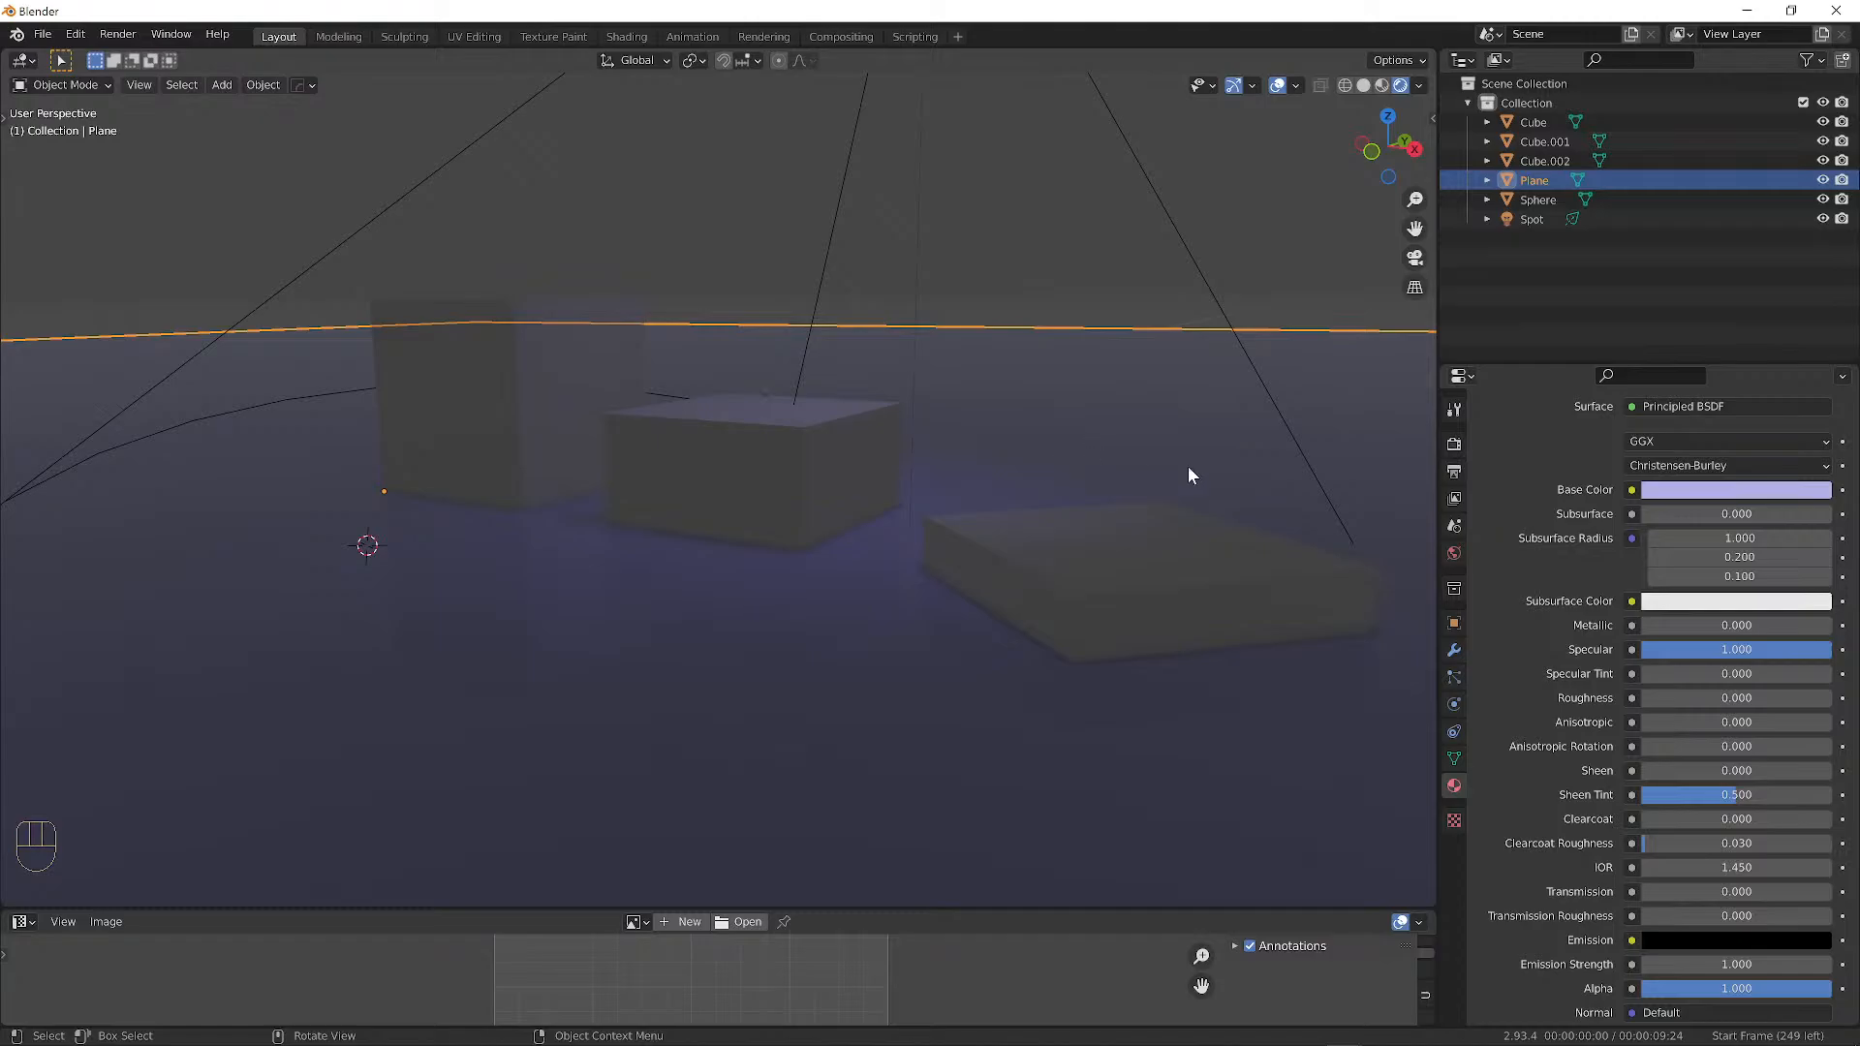
# Darken the Floor base colour to near-black lavender (value 0.140).
pyautogui.click(1701, 490)
pyautogui.moveTo(1817, 262); pyautogui.dragTo(1817, 291)
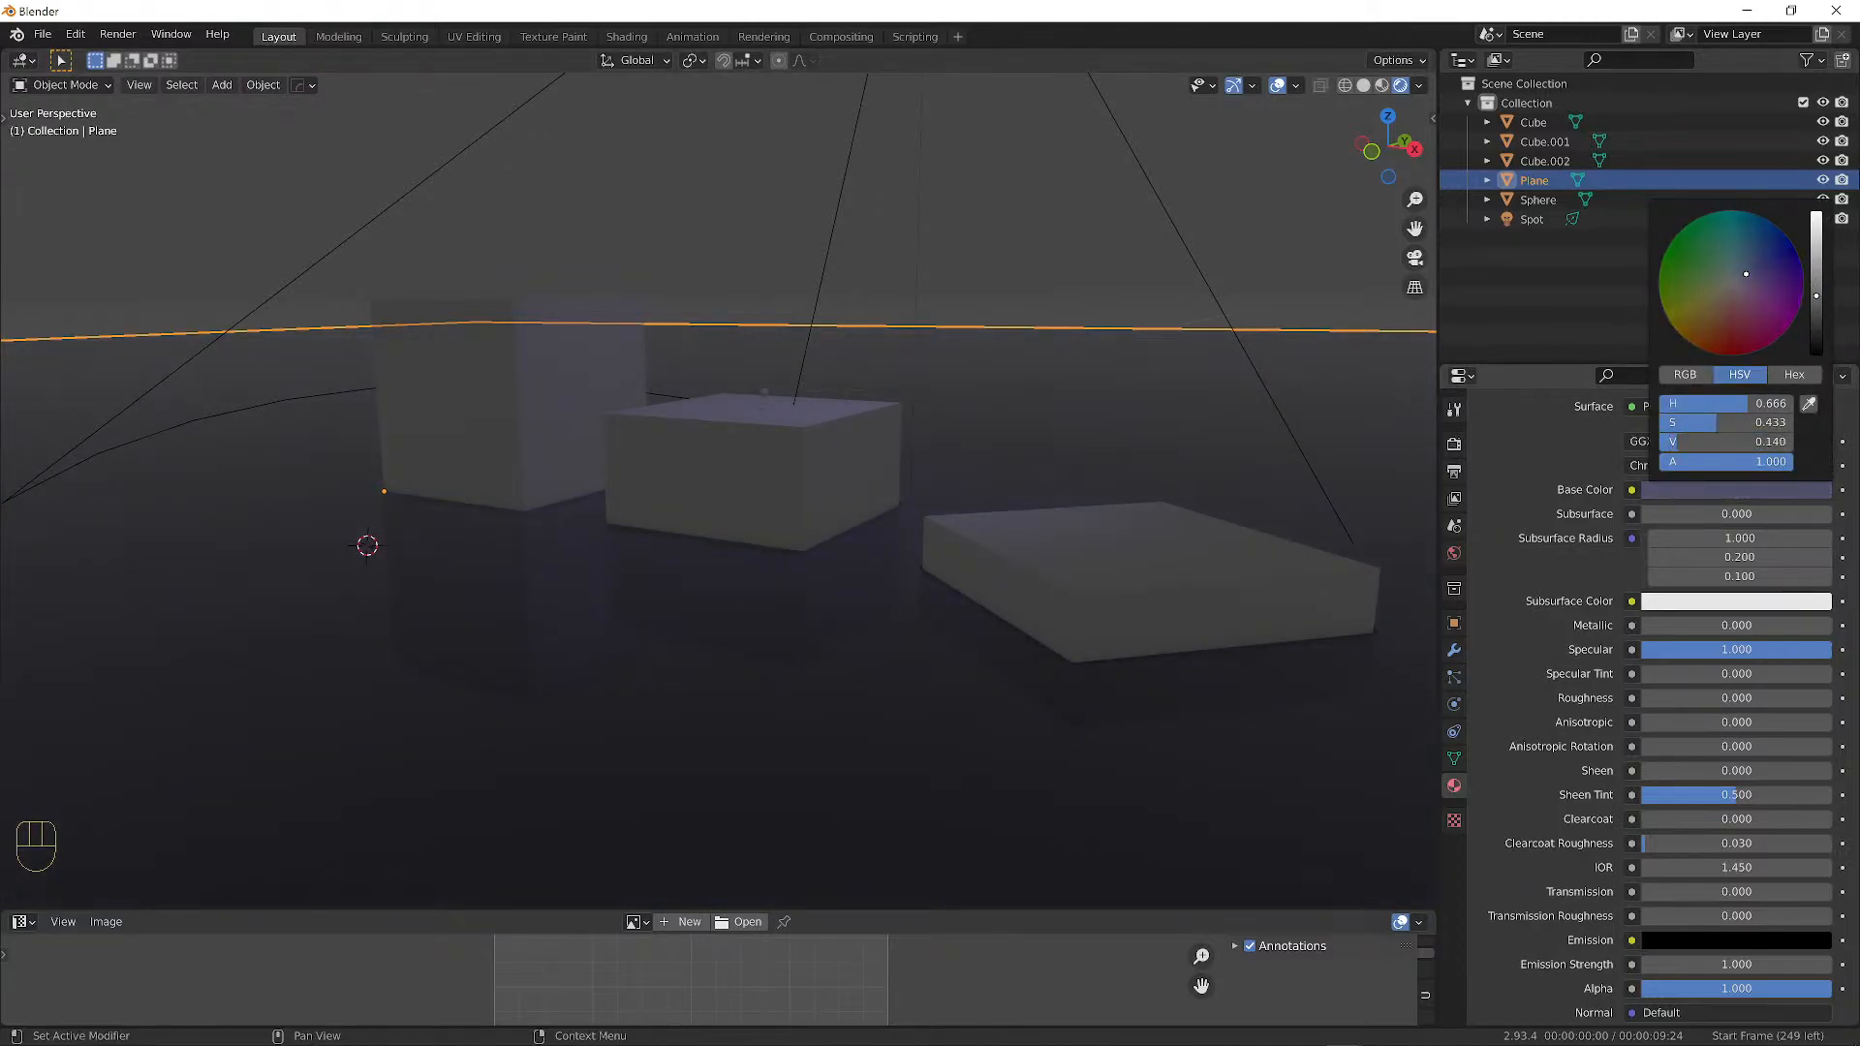
pyautogui.moveTo(1236, 270); pyautogui.dragTo(870, 366, button='middle')
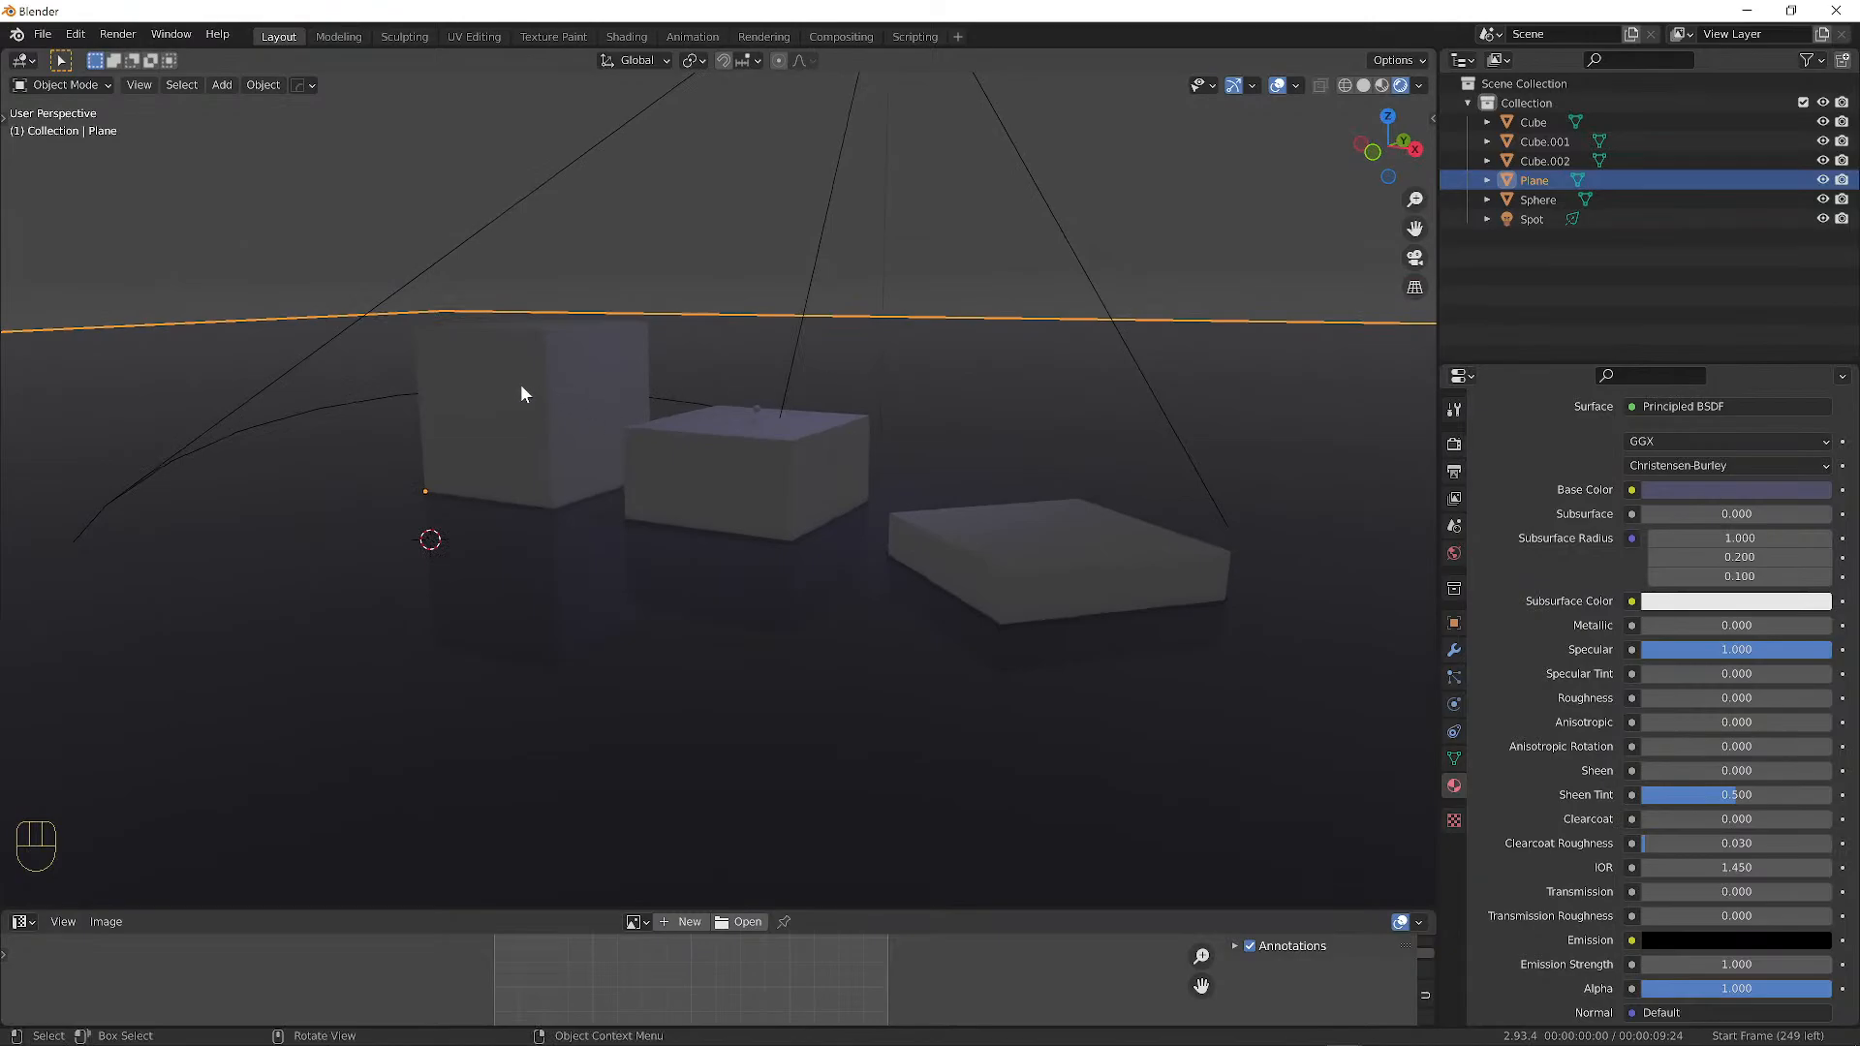
pyautogui.scroll(2, 514, 382)
pyautogui.moveTo(566, 373); pyautogui.dragTo(669, 386, button='middle')
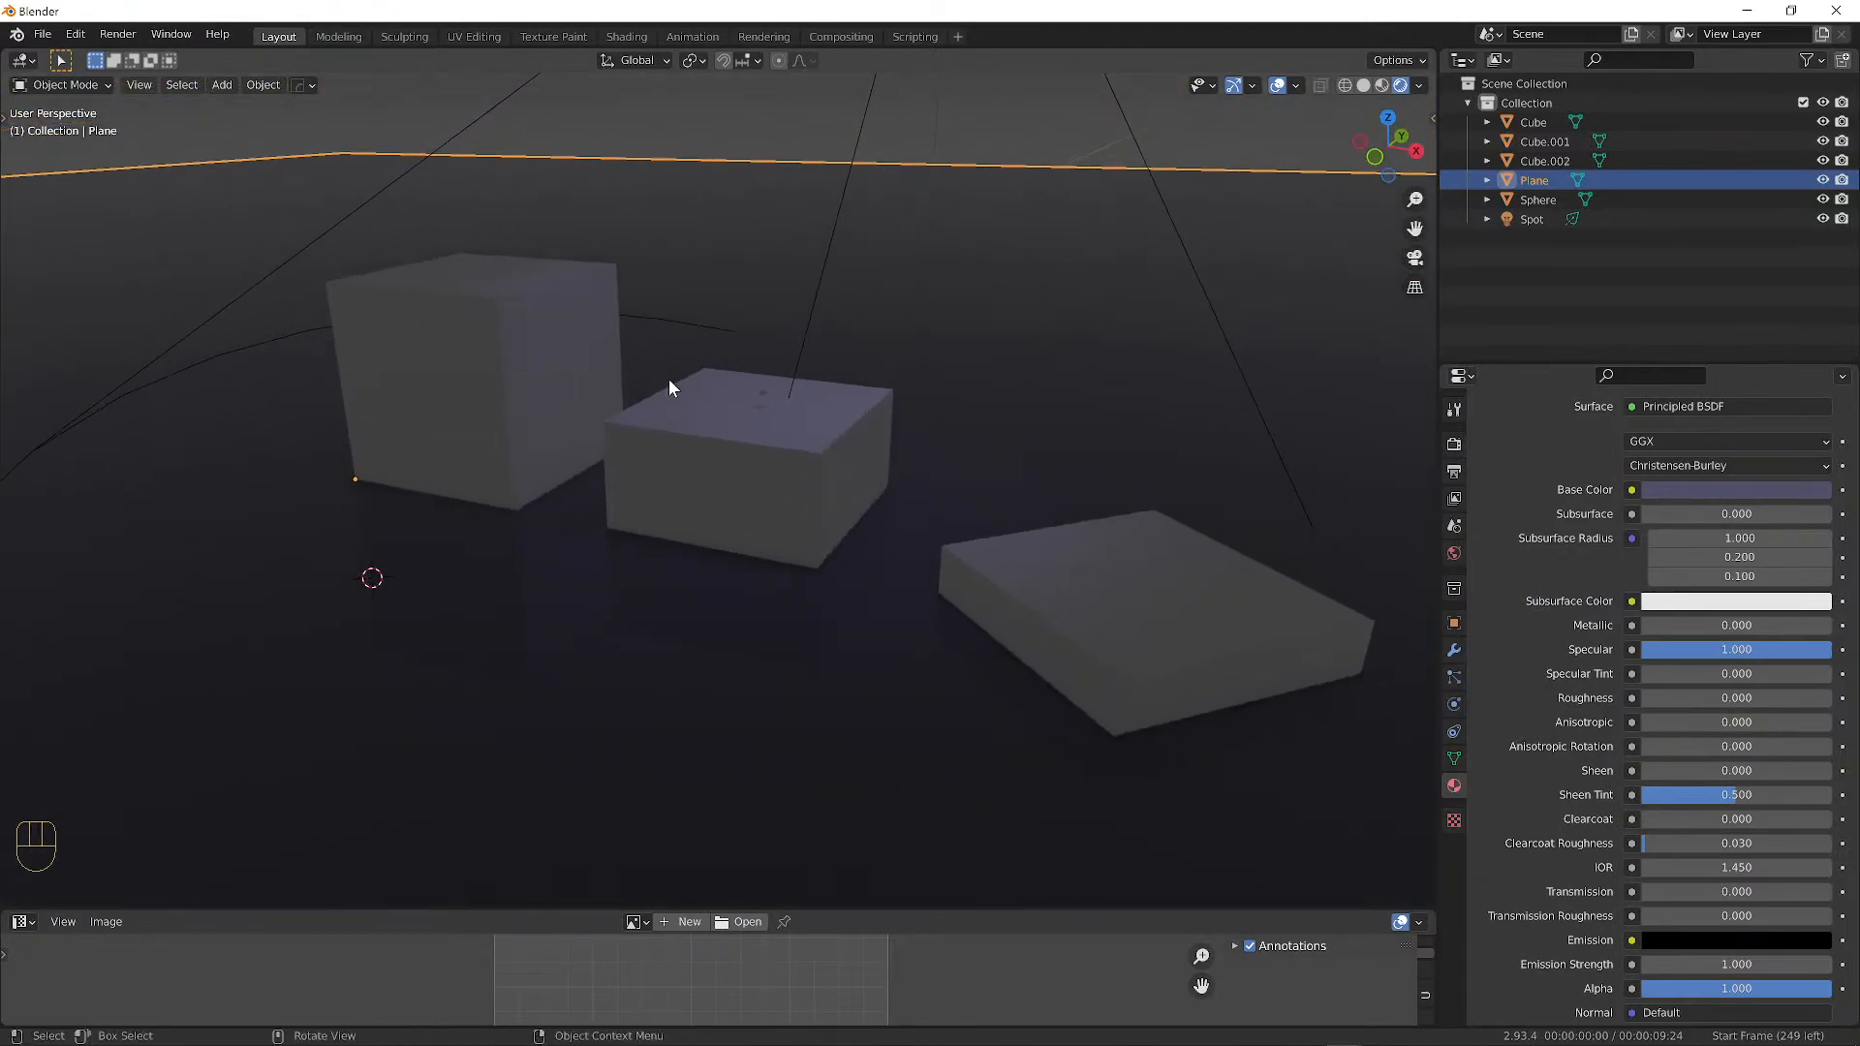
pyautogui.scroll(2, 805, 461)
# Give the middle block Cube.001 a new material named 'MiddleBlock'.
pyautogui.click(811, 446)
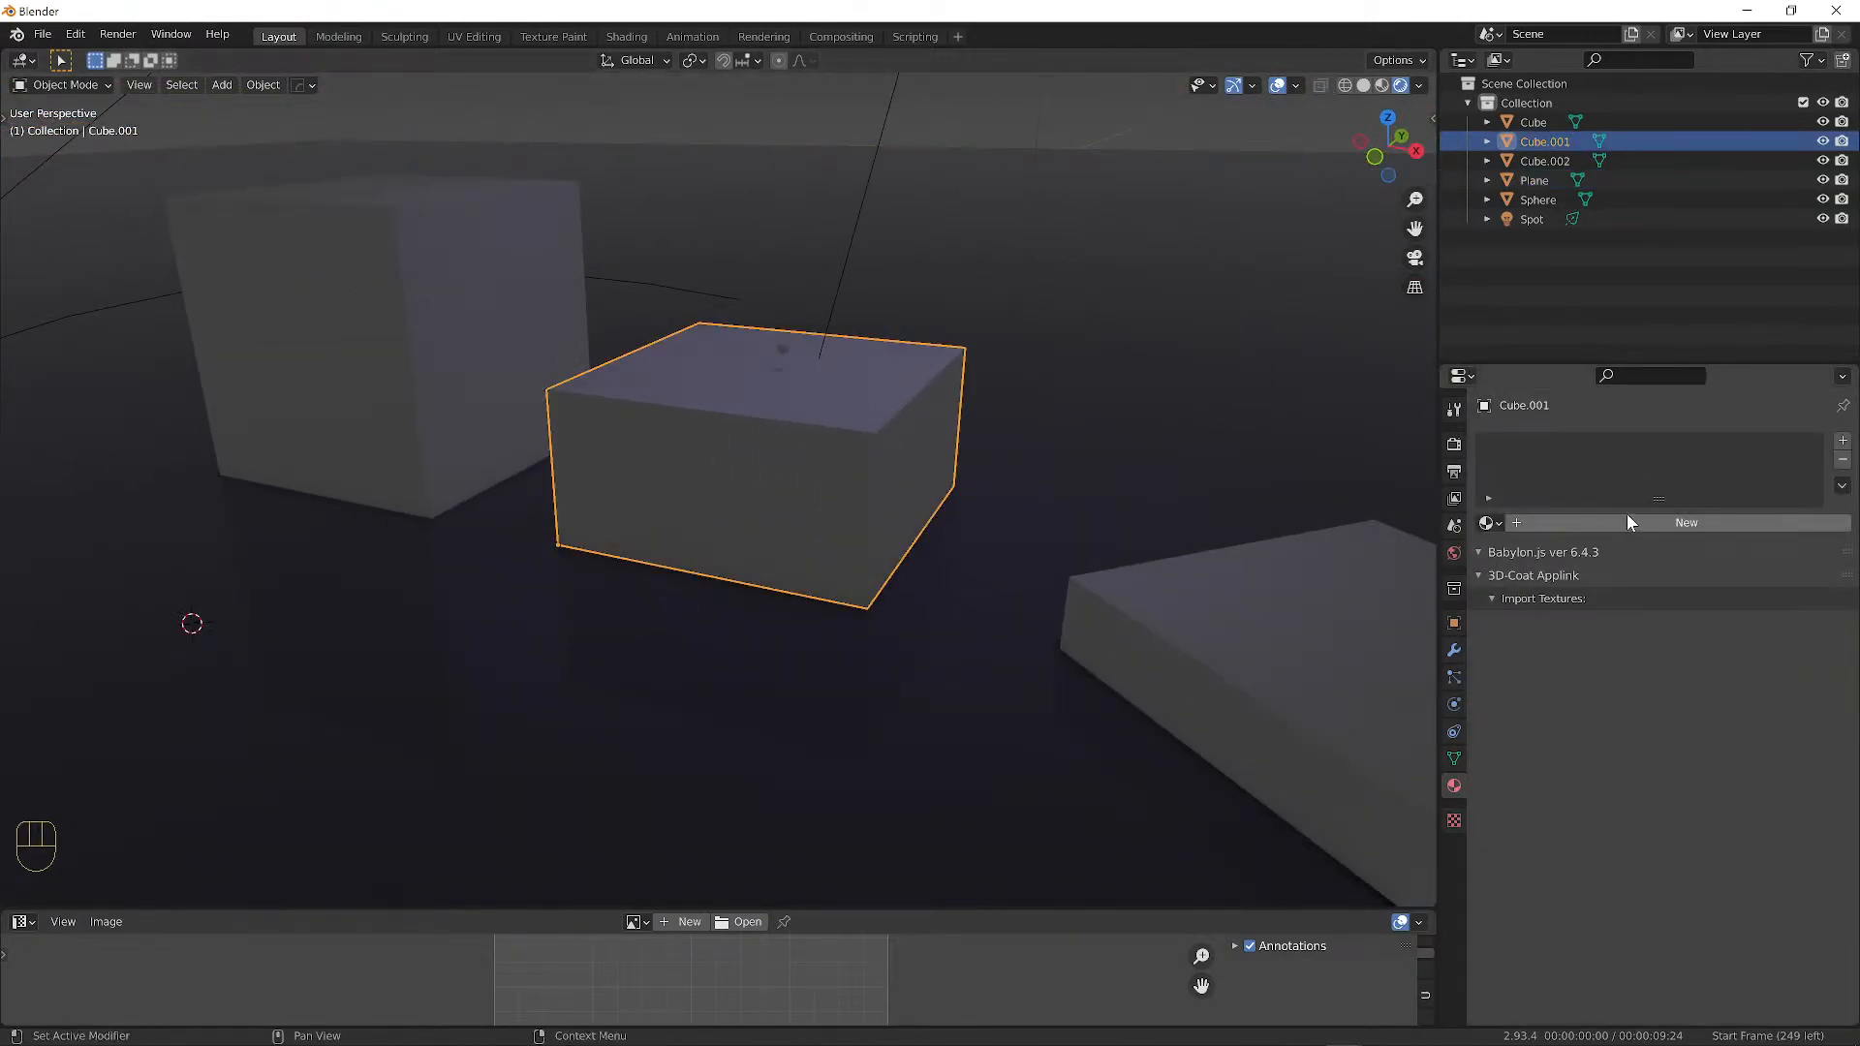
pyautogui.click(1376, 668)
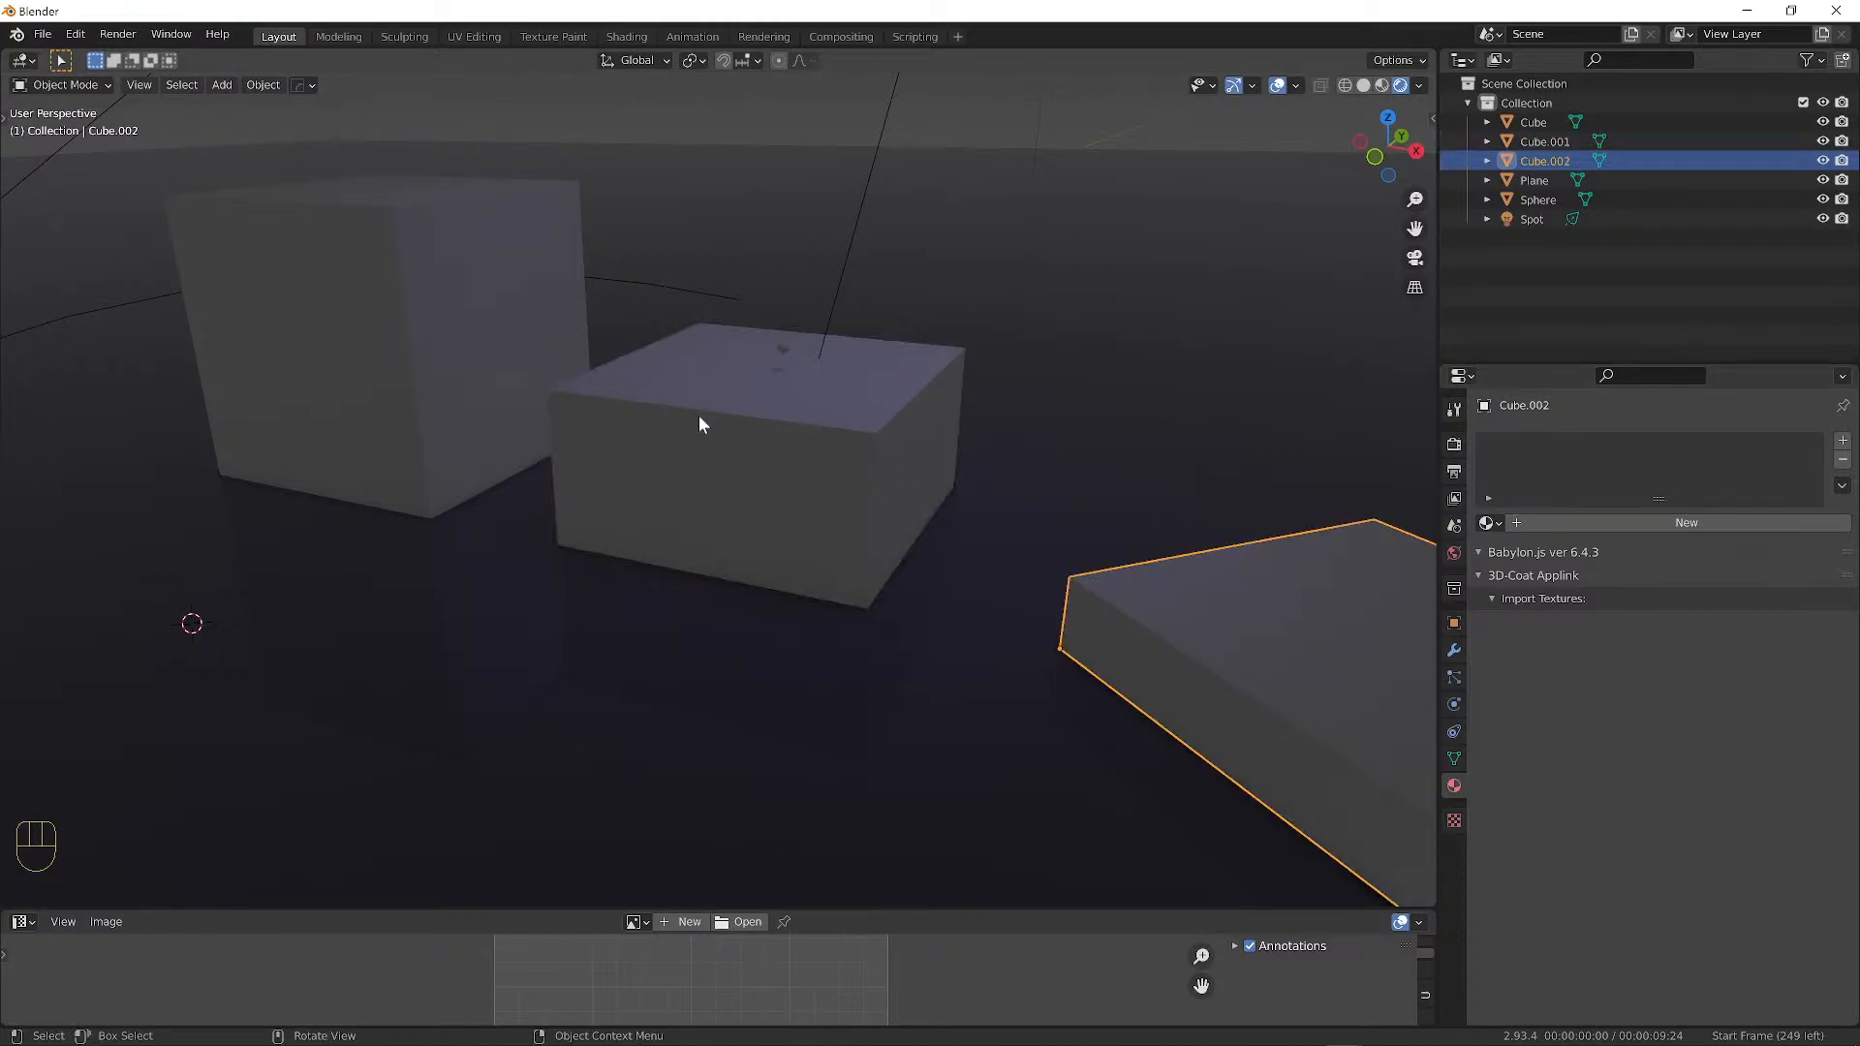
pyautogui.click(699, 415)
pyautogui.click(1691, 526)
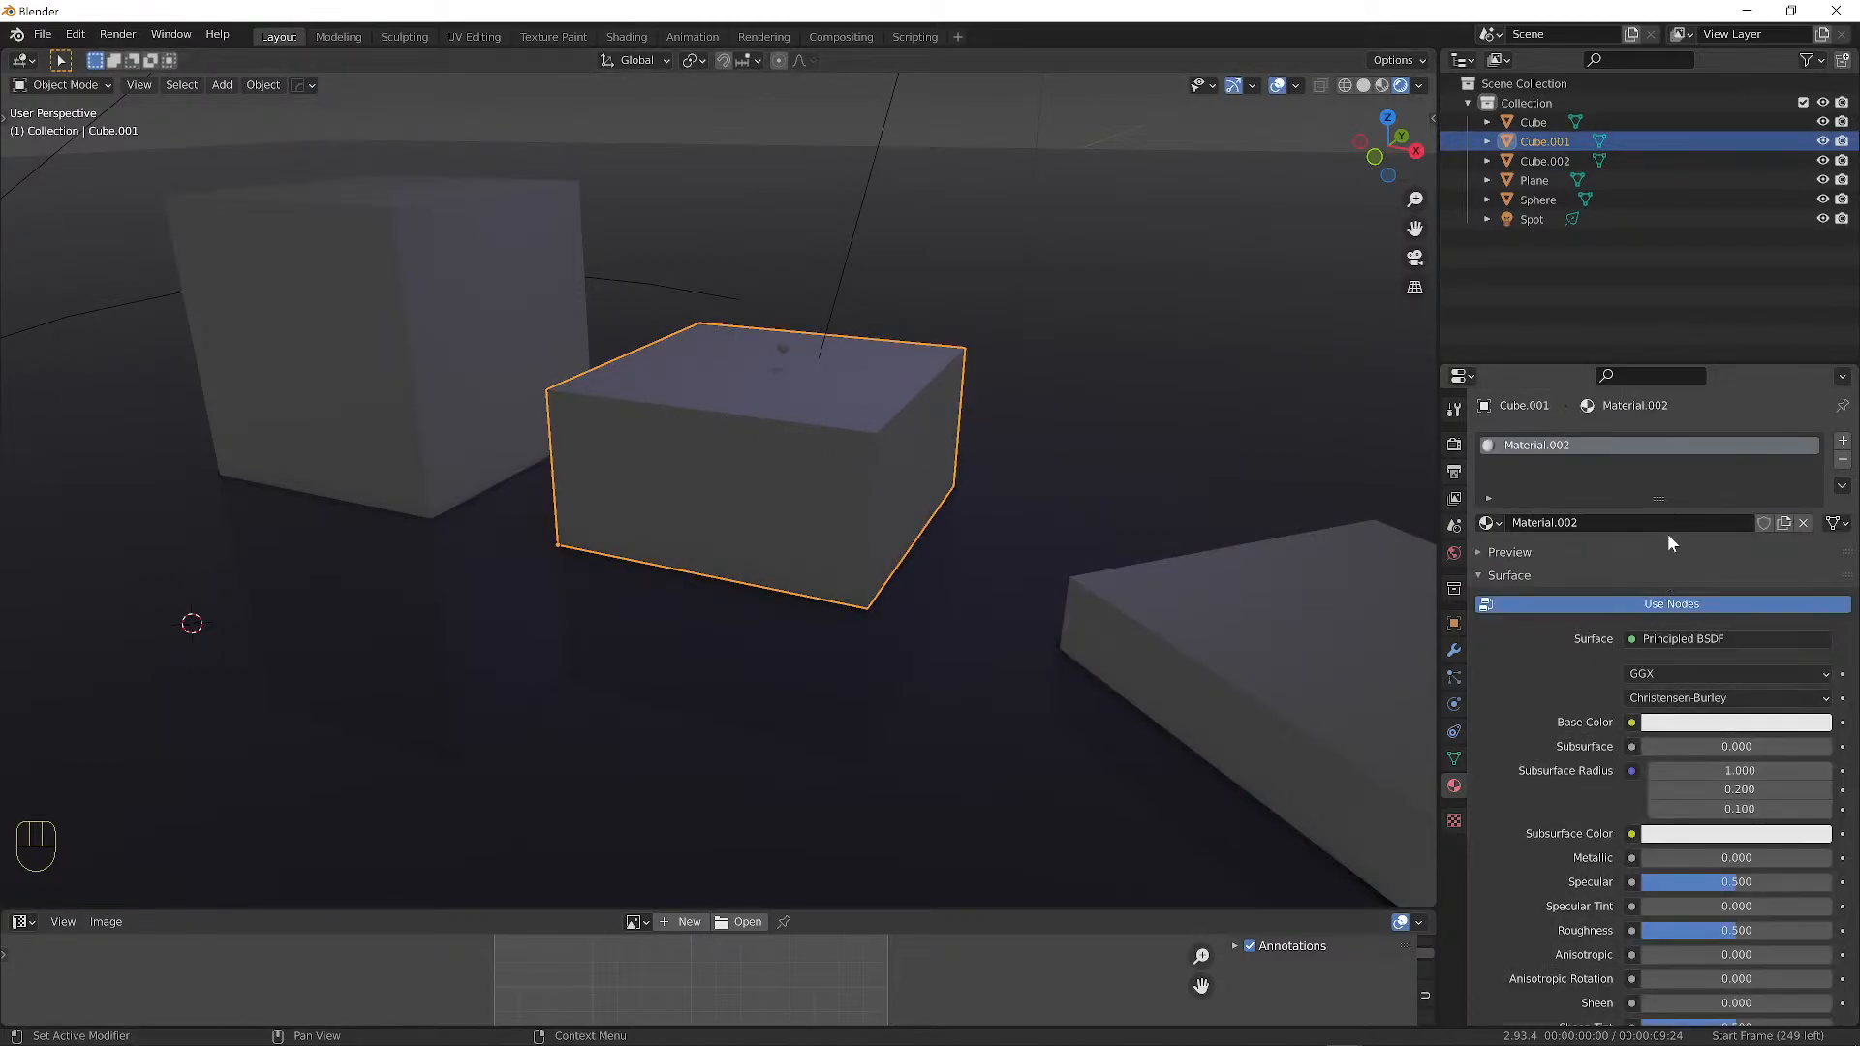
pyautogui.click(1648, 523)
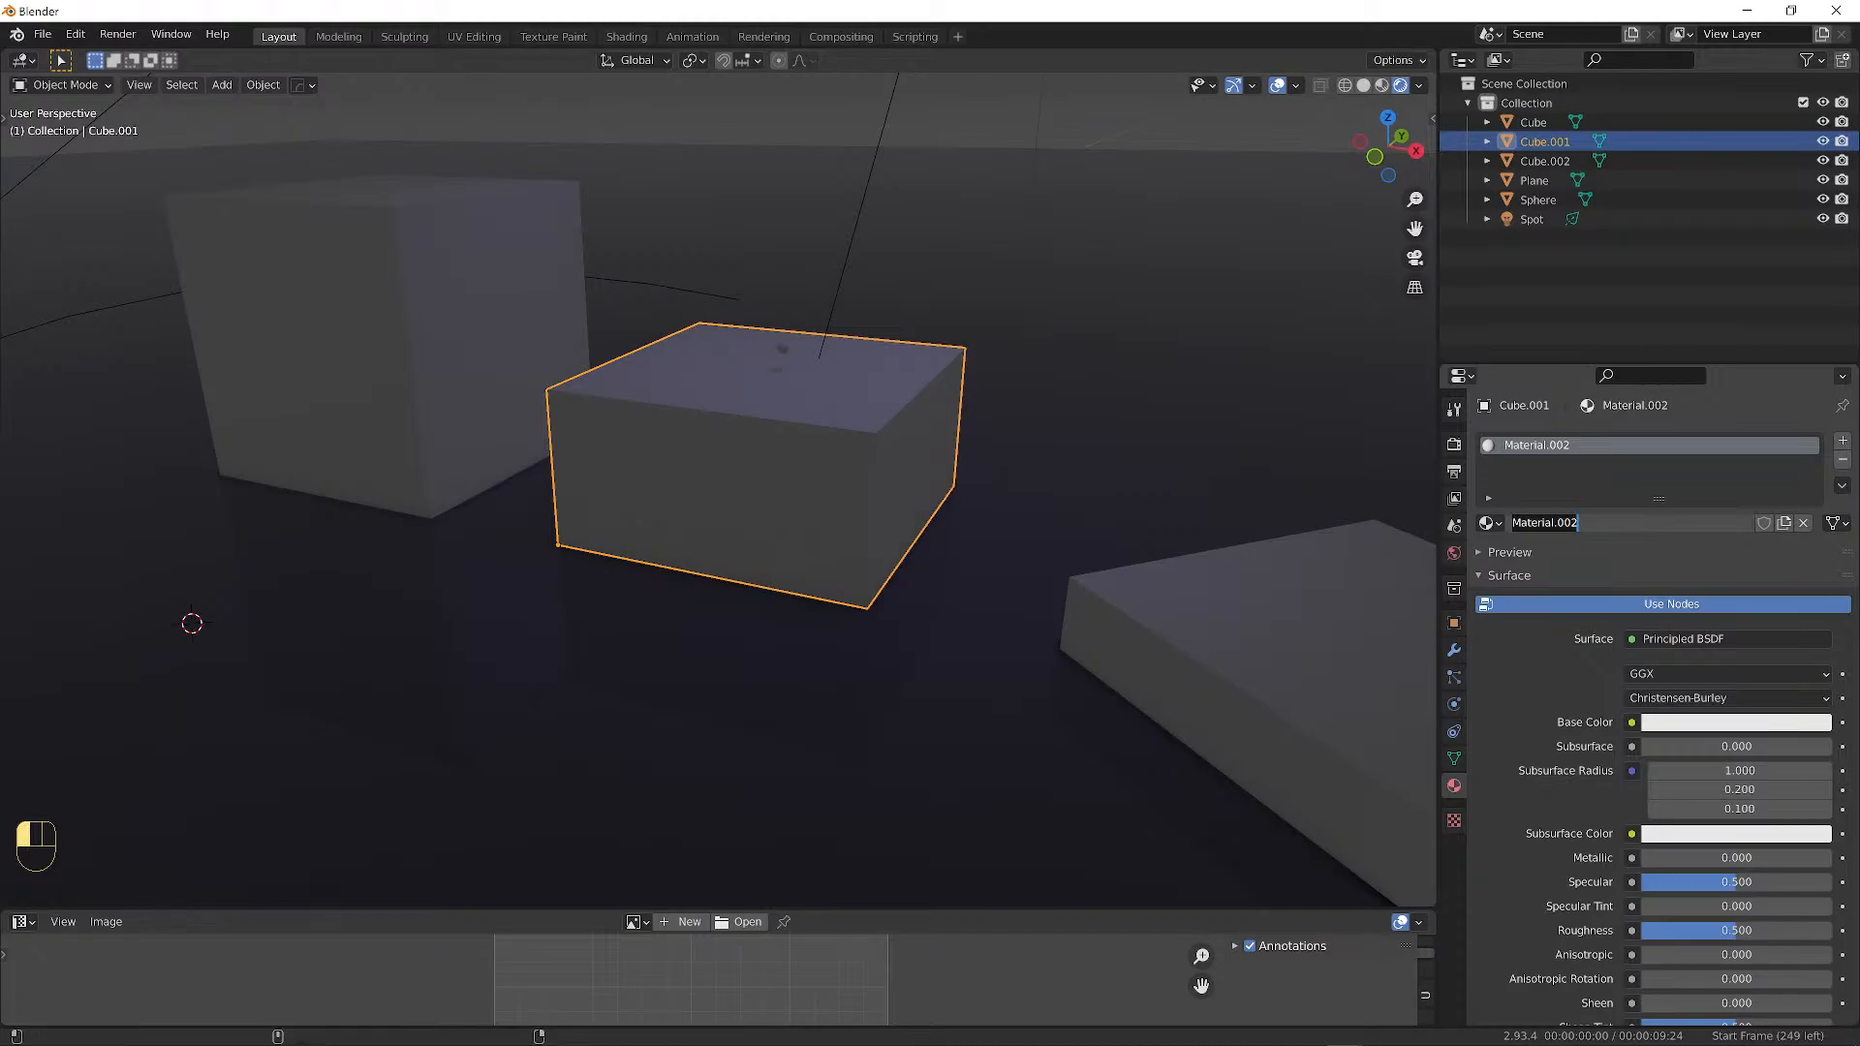
pyautogui.write('Middl')
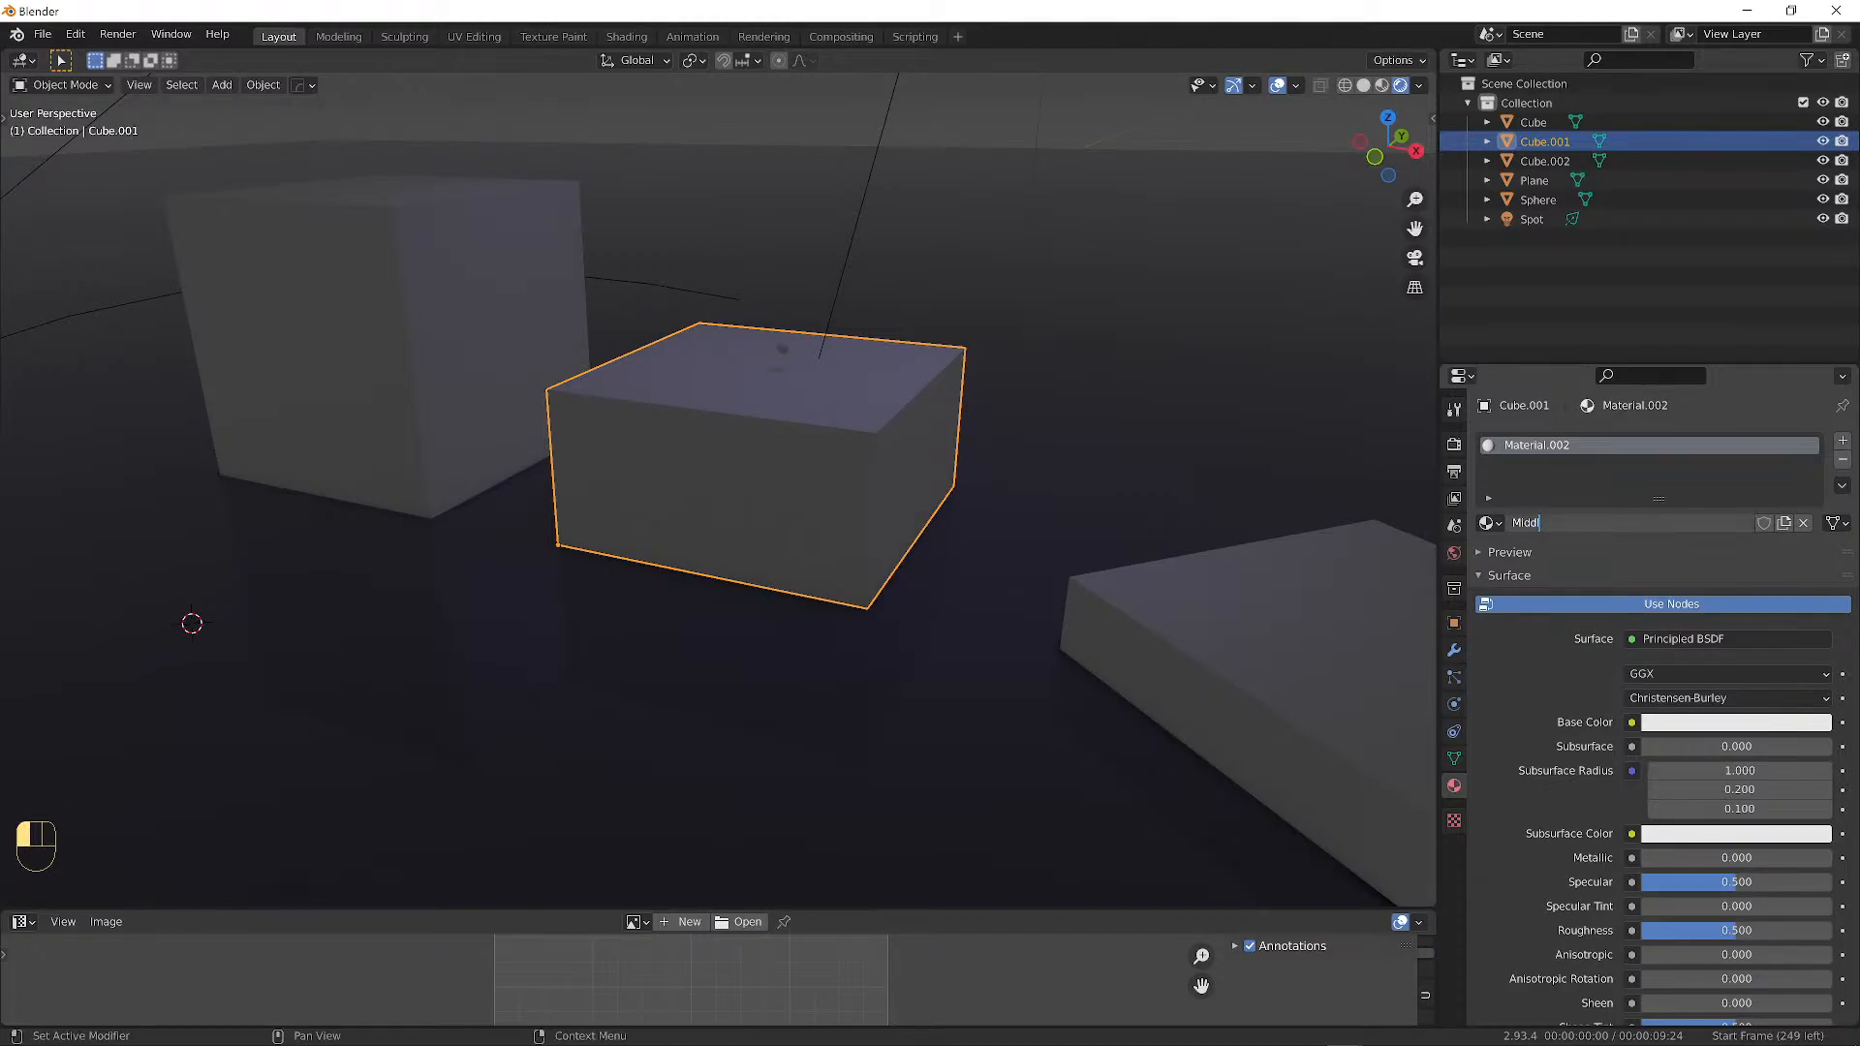
pyautogui.write('eBN')
pyautogui.write('ock')
pyautogui.press('Return')
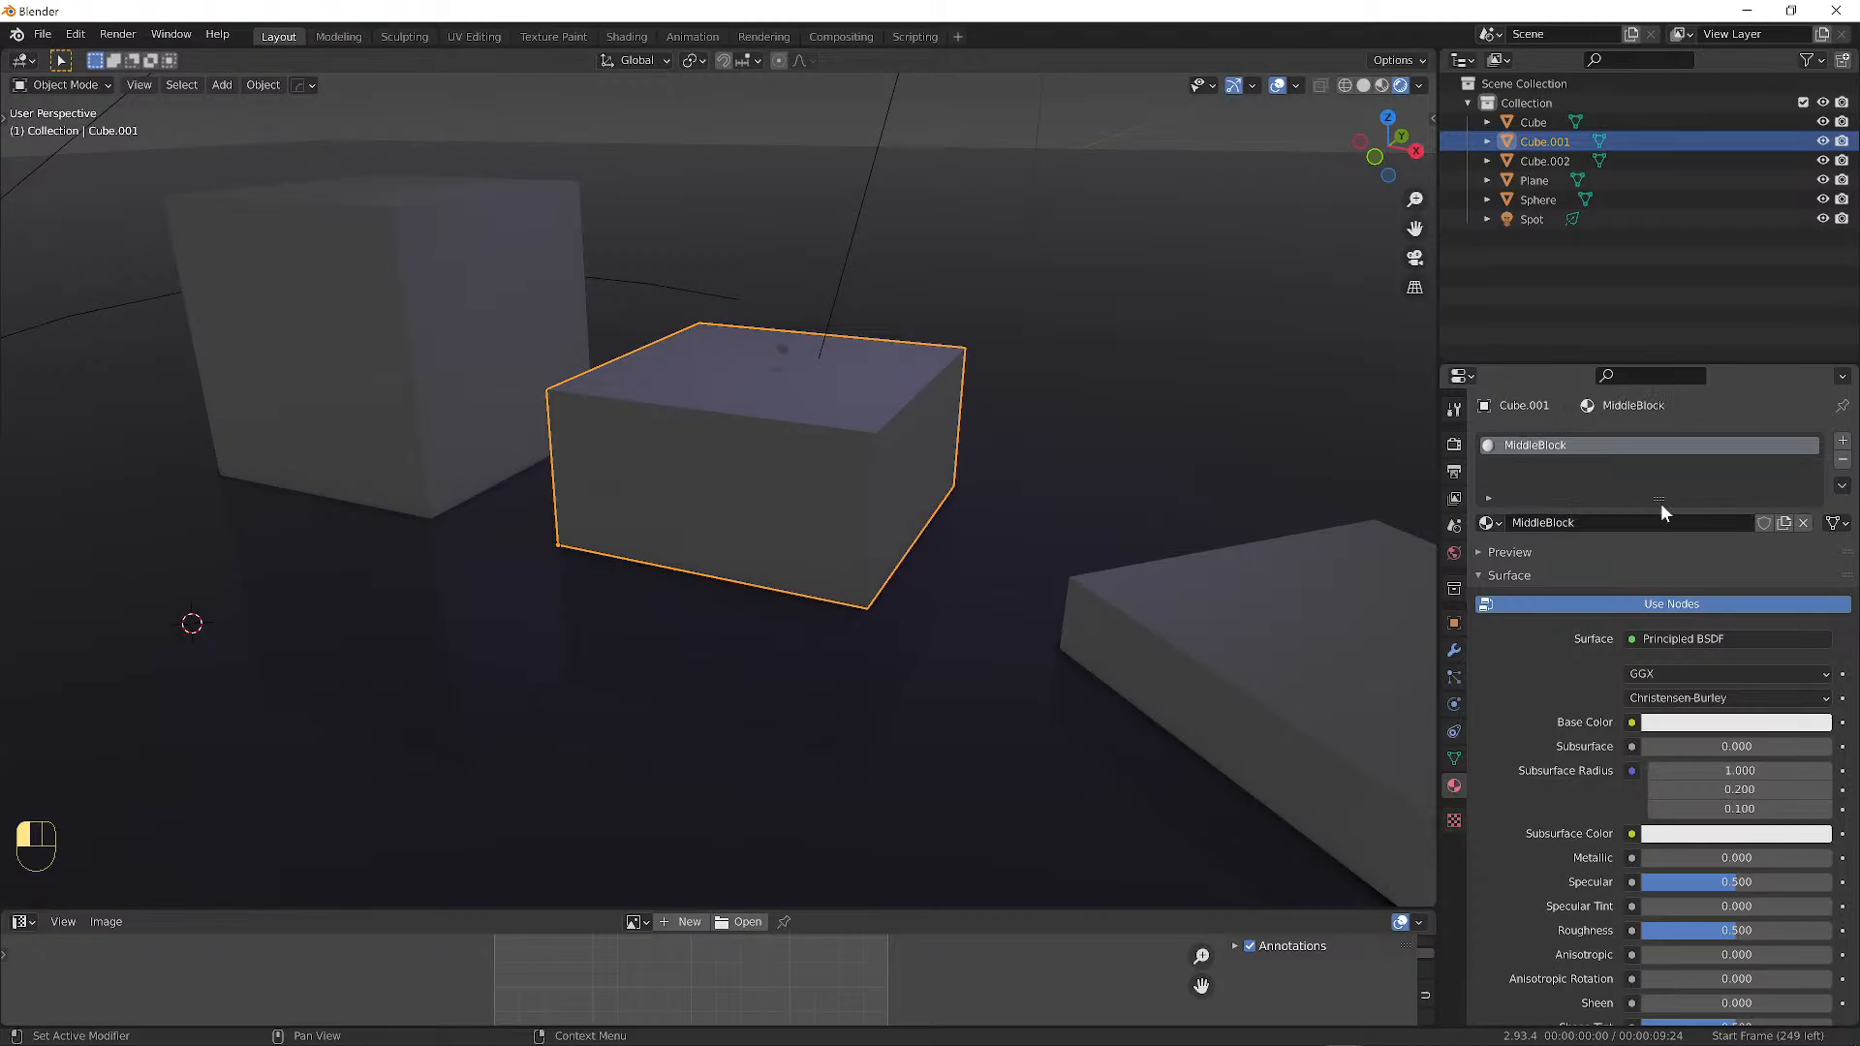
# Set the MiddleBlock base colour to a muted slate blue (value 0.384).
pyautogui.click(1721, 723)
pyautogui.click(1739, 486)
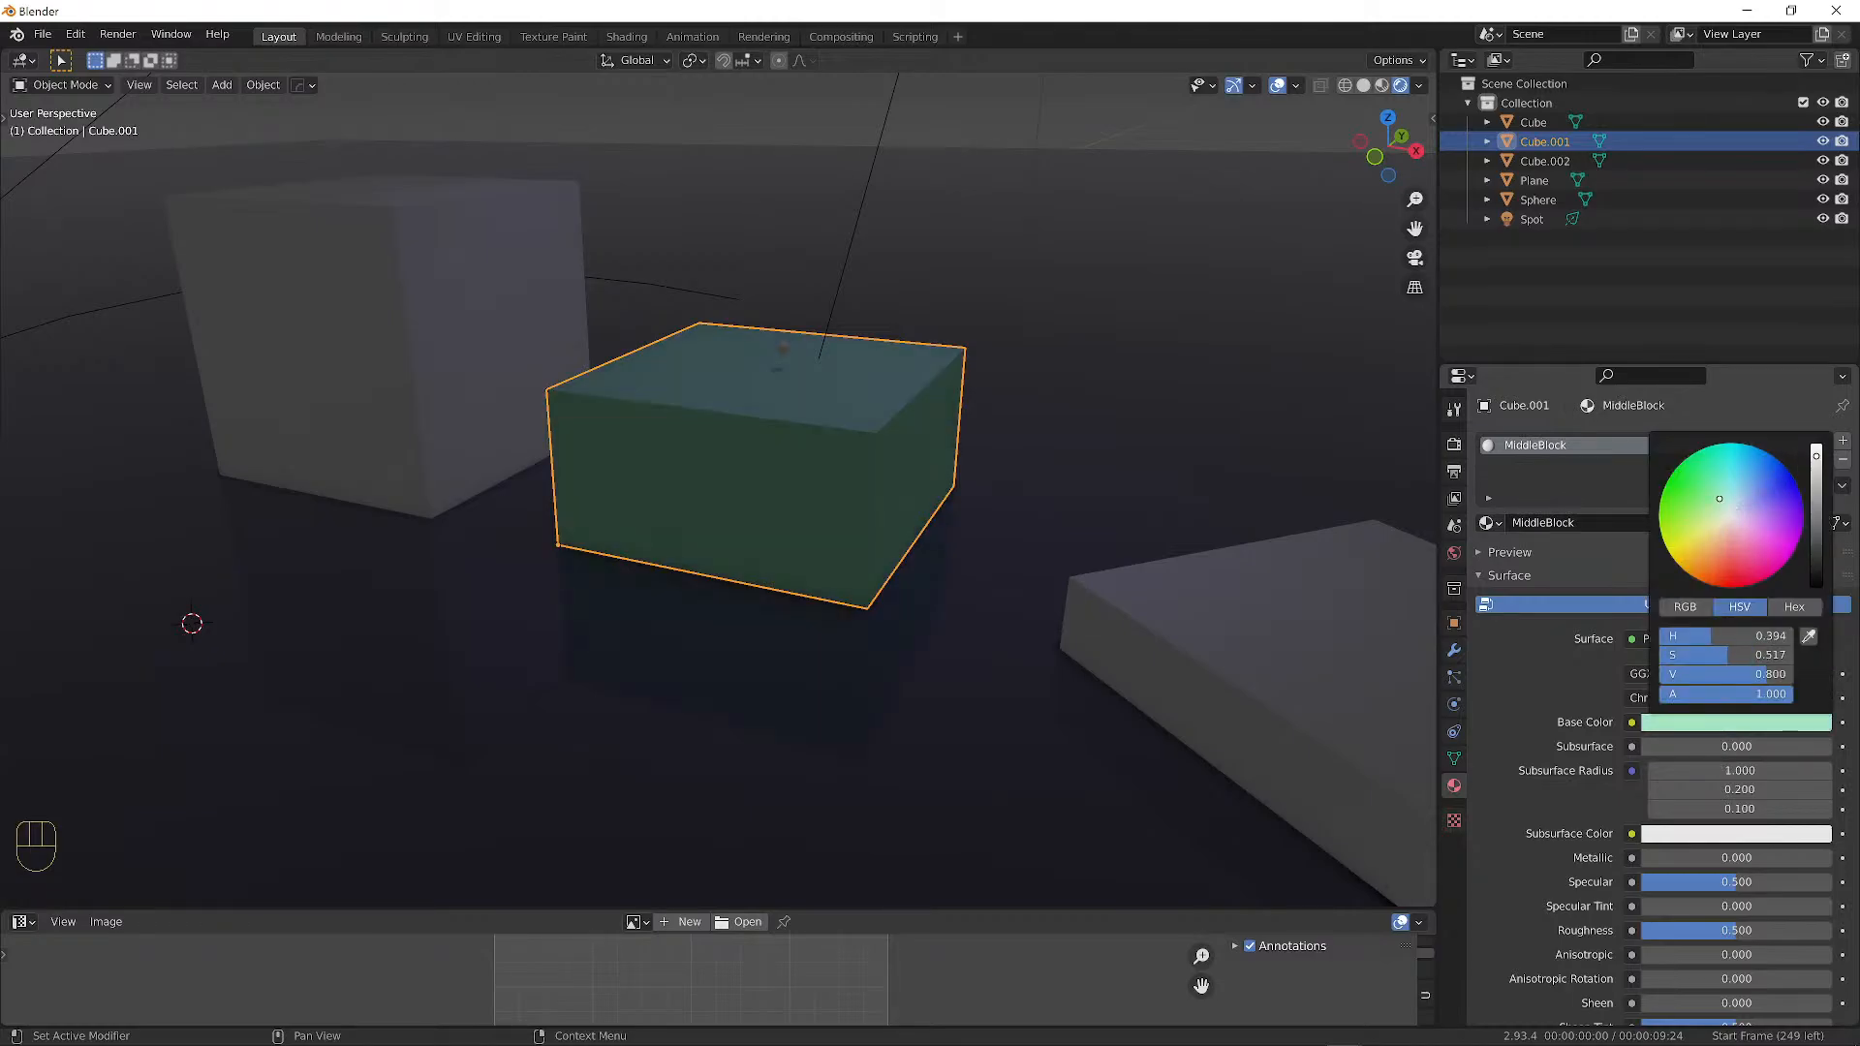
pyautogui.moveTo(1734, 497)
pyautogui.mouseDown()
pyautogui.moveTo(1817, 483)
pyautogui.moveTo(1816, 503)
pyautogui.mouseUp()
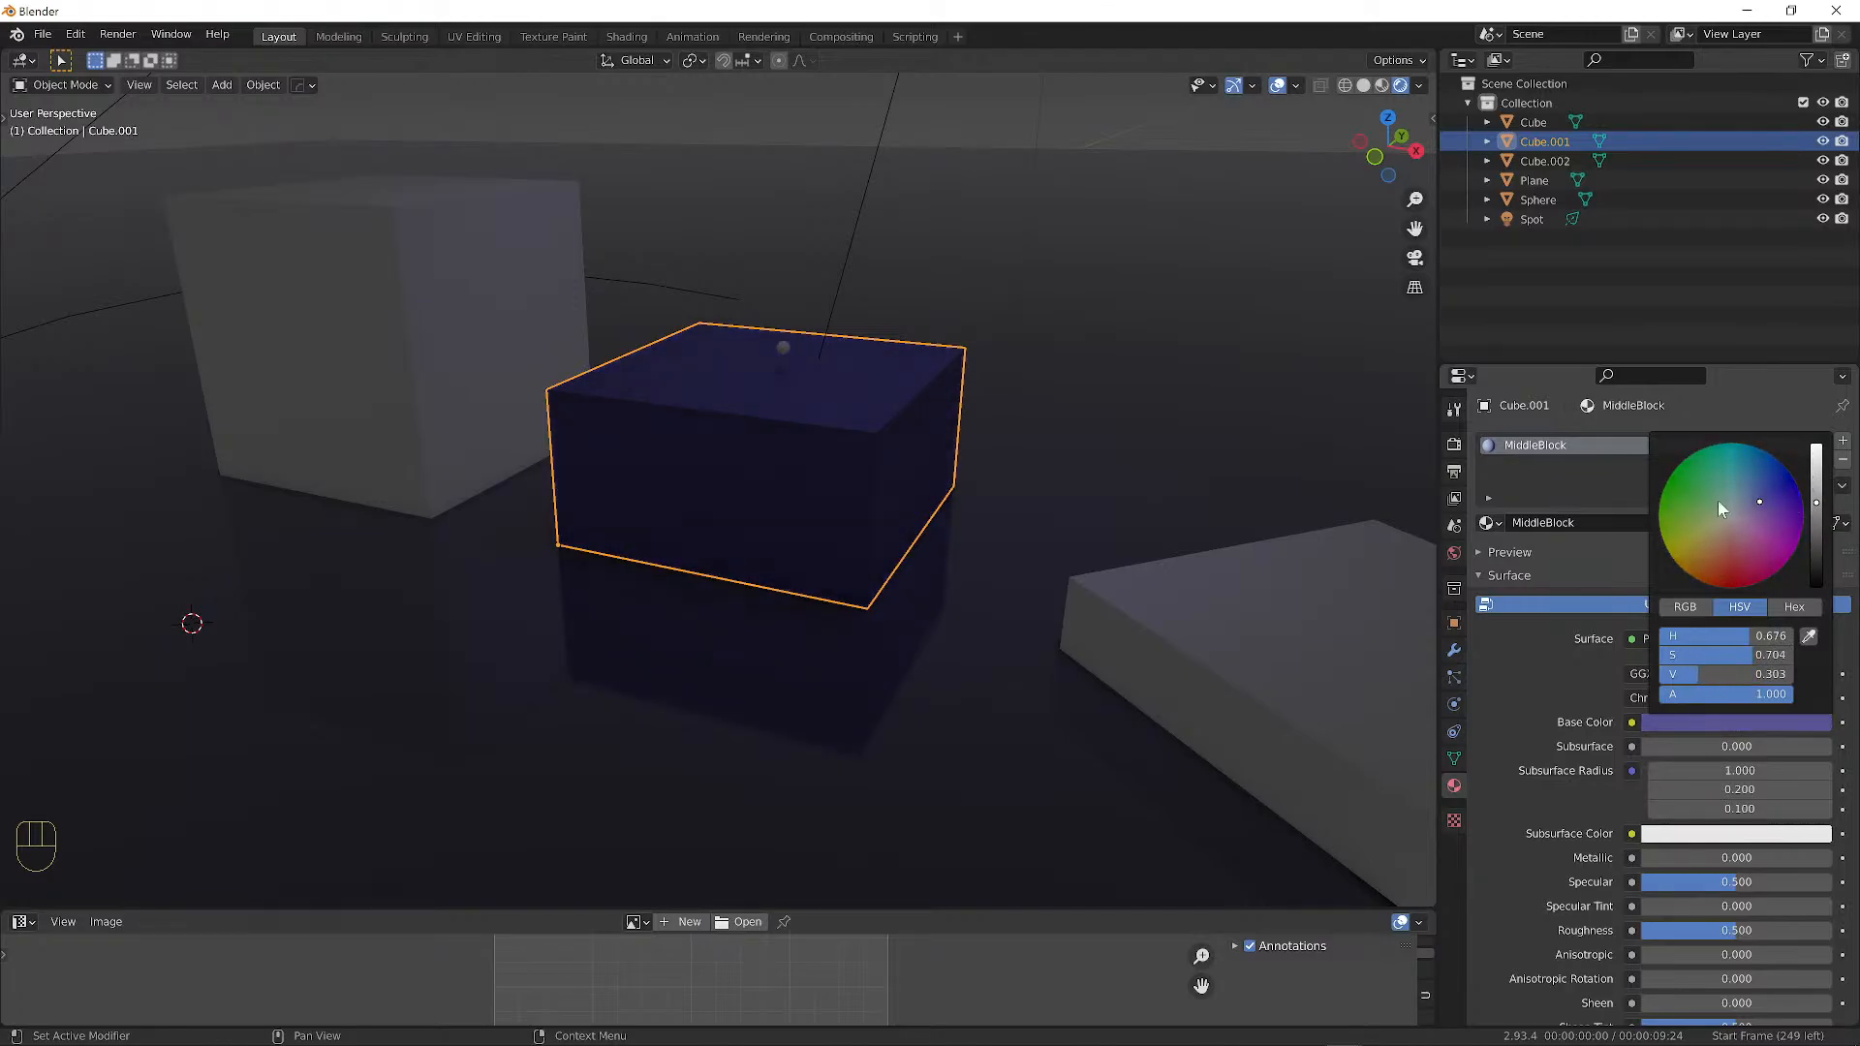
pyautogui.moveTo(1050, 503); pyautogui.dragTo(1073, 449, button='middle')
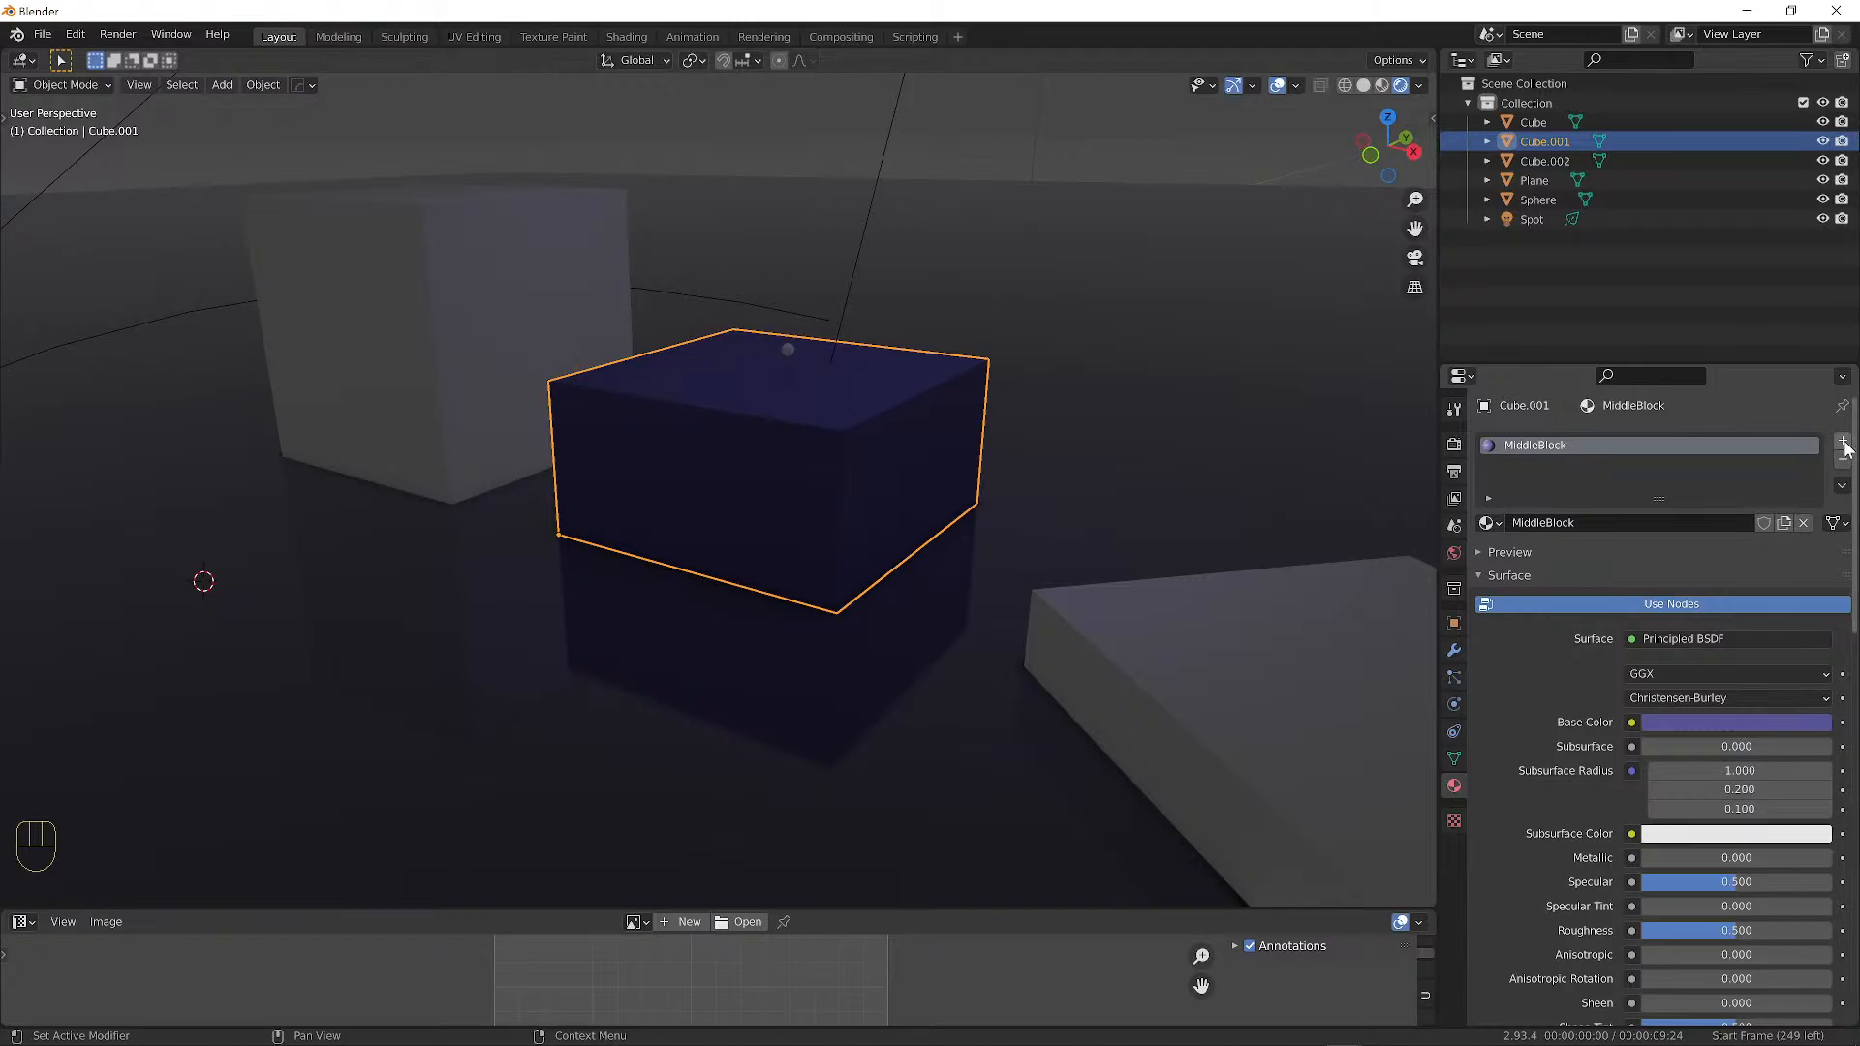
pyautogui.click(1756, 722)
pyautogui.moveTo(1816, 506); pyautogui.dragTo(1817, 442)
pyautogui.moveTo(1727, 518)
pyautogui.mouseDown()
pyautogui.moveTo(1744, 531)
pyautogui.moveTo(1703, 526)
pyautogui.moveTo(1745, 516)
pyautogui.moveTo(1735, 499)
pyautogui.moveTo(1817, 497)
pyautogui.mouseUp()
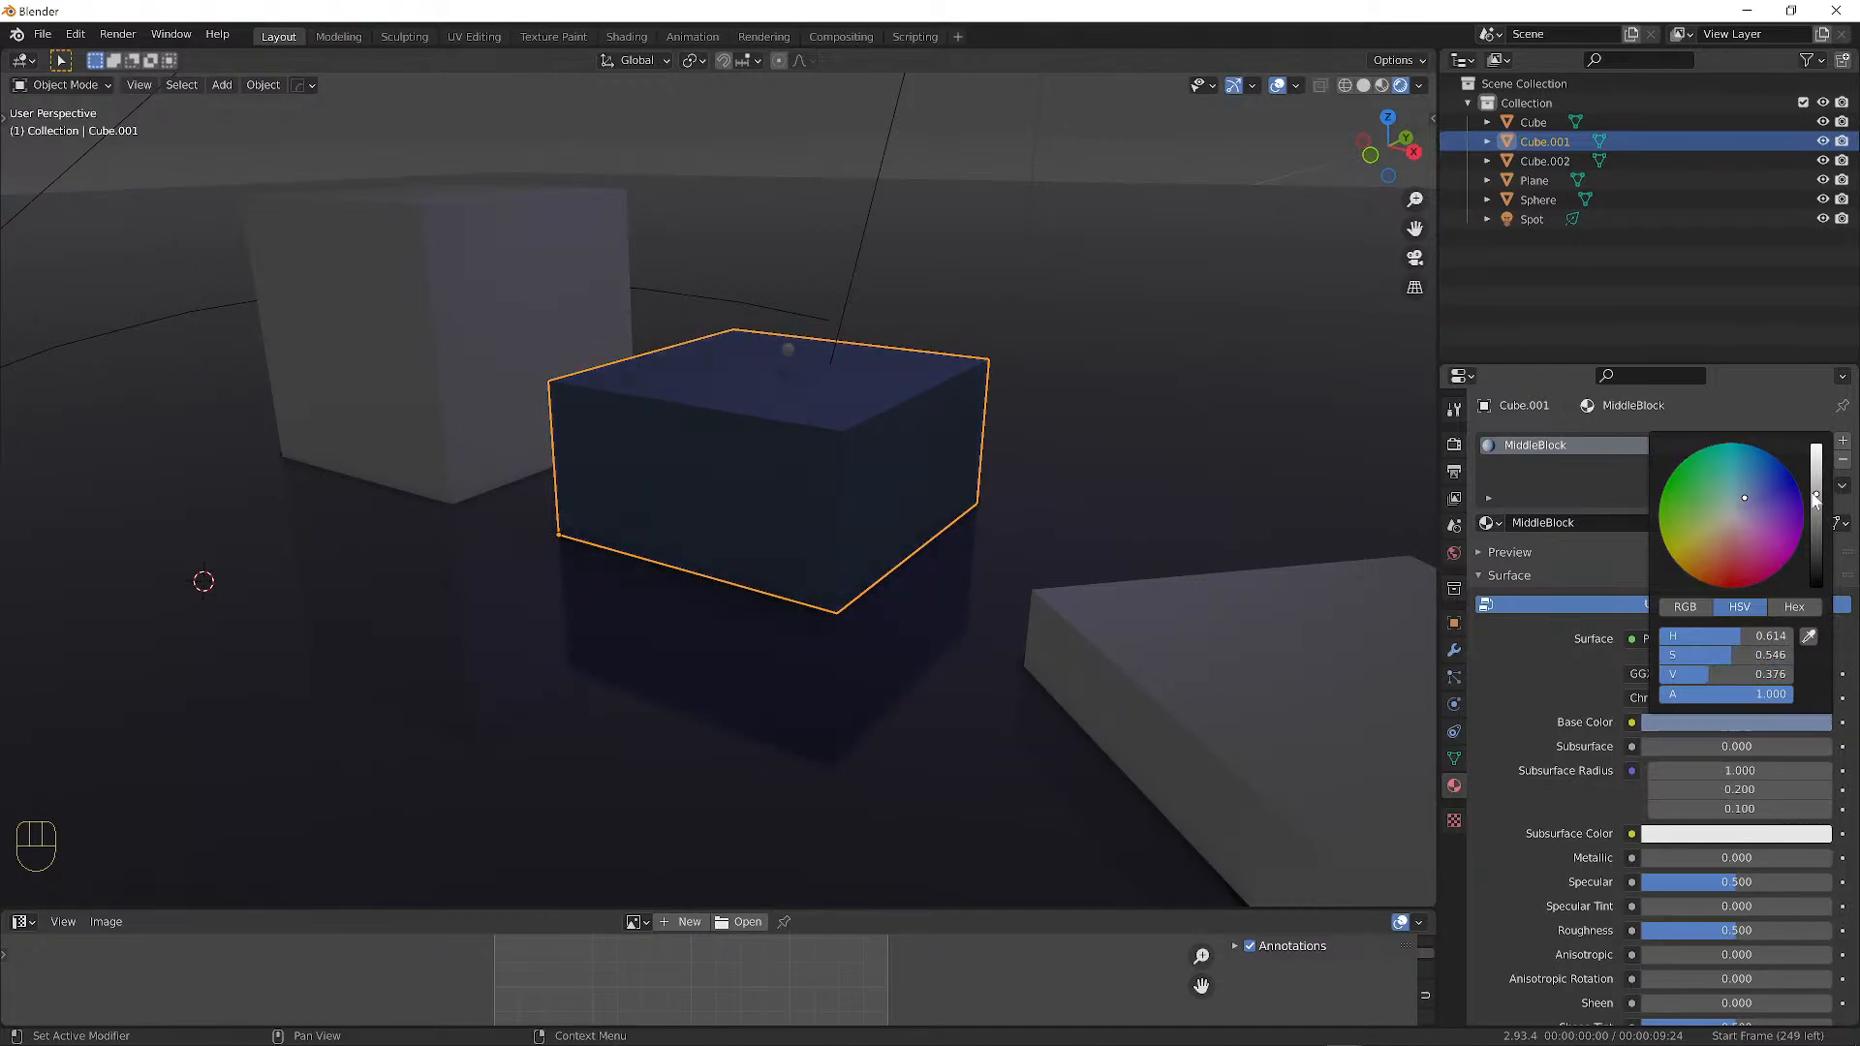
pyautogui.moveTo(1740, 498)
pyautogui.mouseDown()
pyautogui.moveTo(1789, 470)
pyautogui.moveTo(1737, 505)
pyautogui.mouseUp()
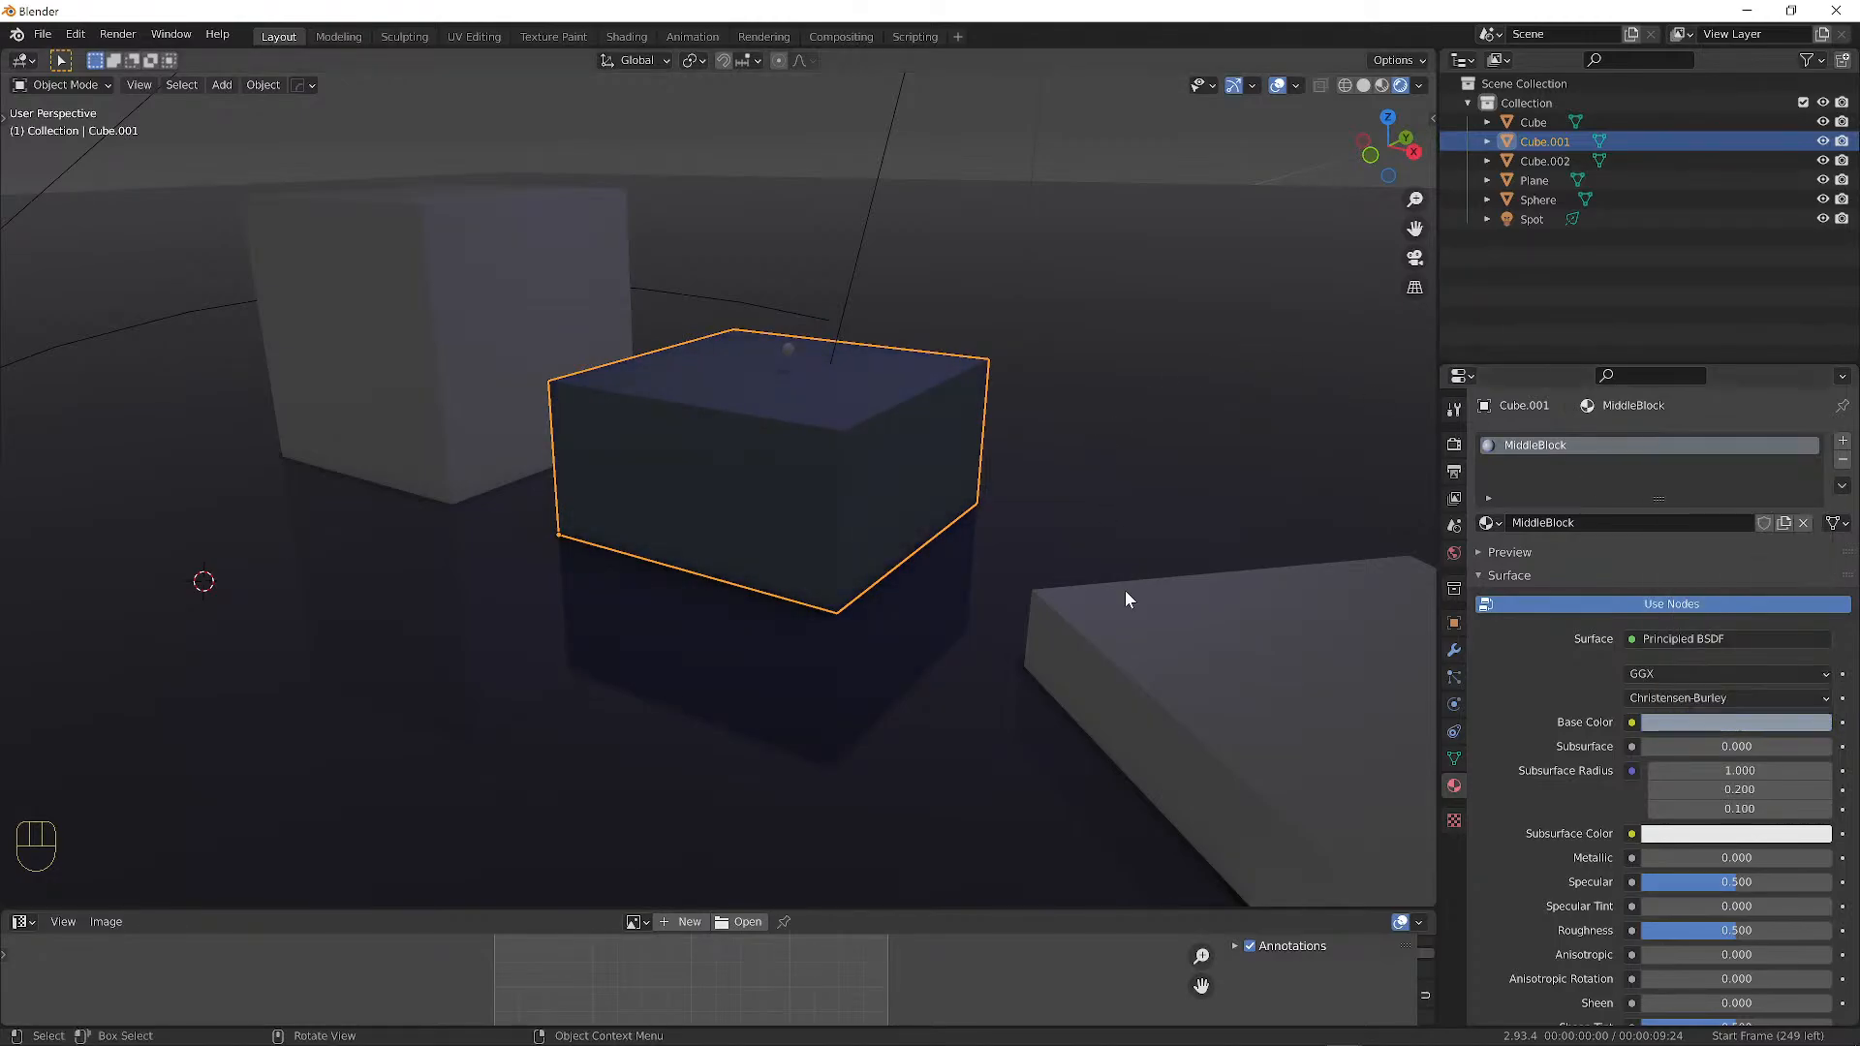
# Add a new material to the flat slab Cube.002 and tint its base colour pale lavender.
pyautogui.click(1182, 694)
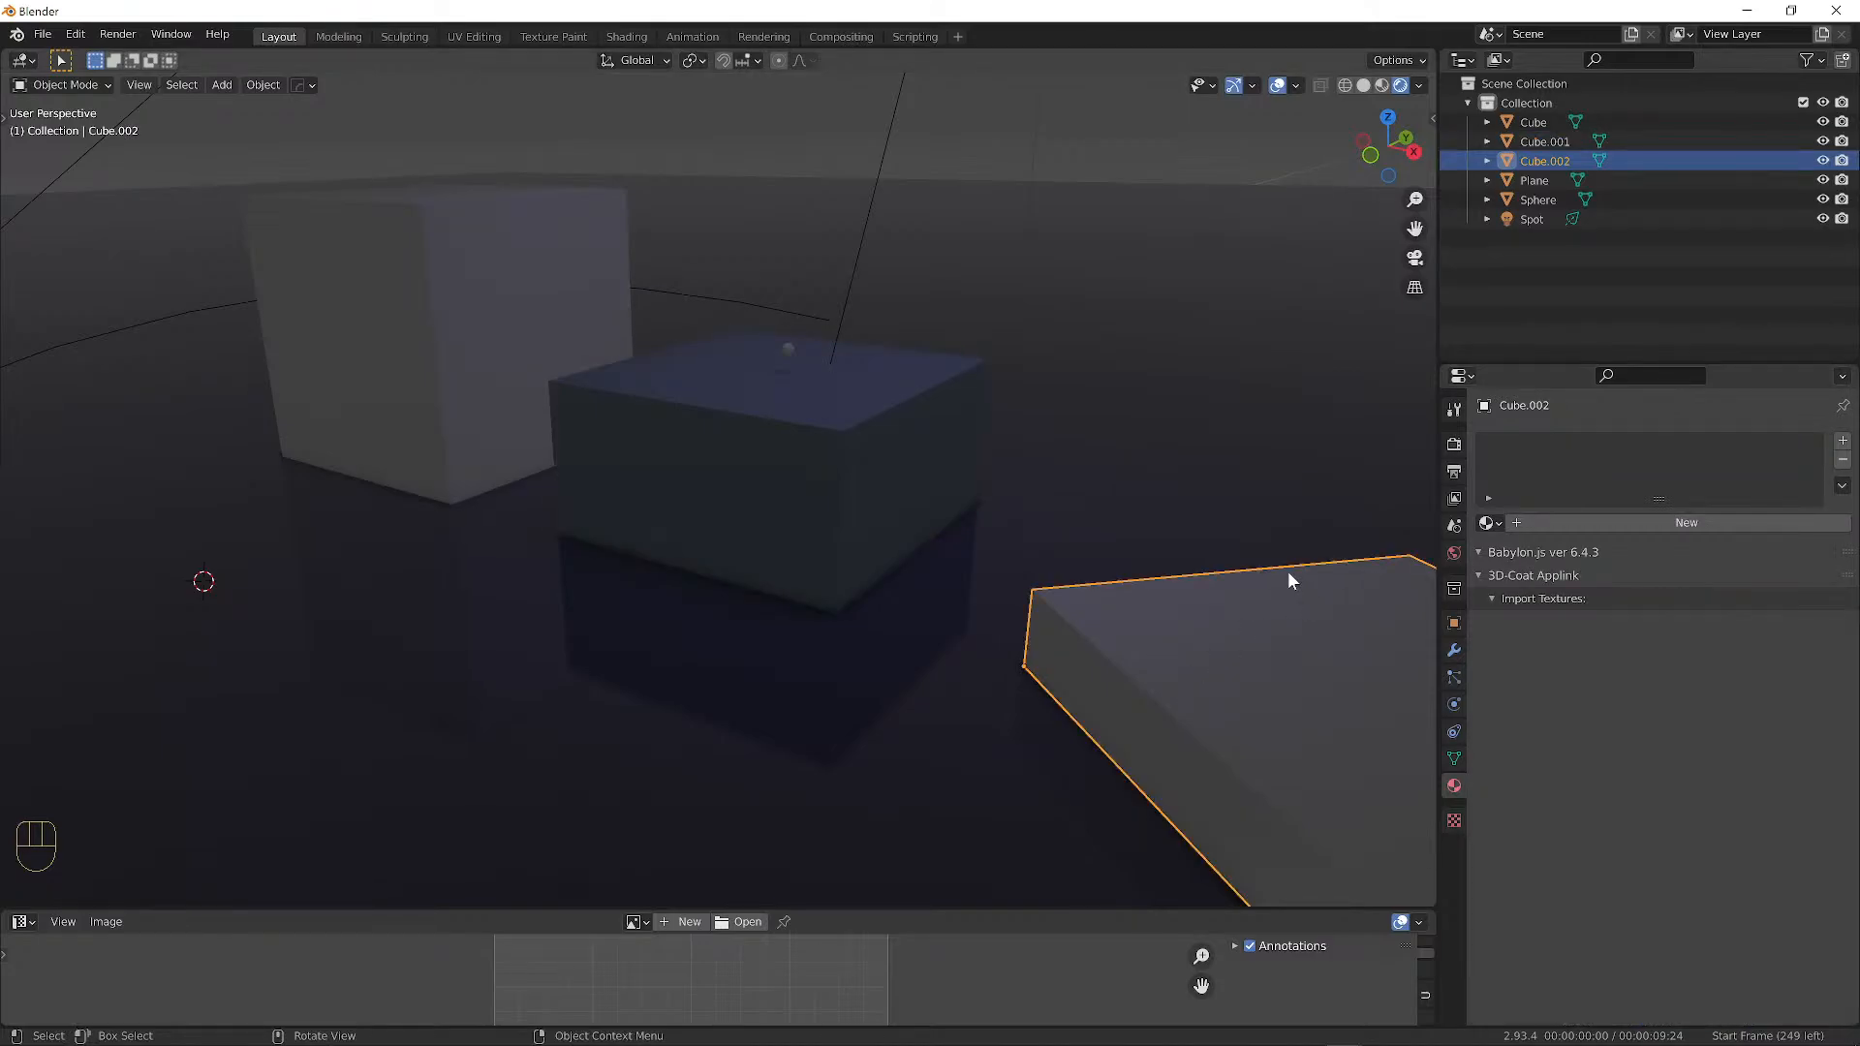
pyautogui.moveTo(1287, 572); pyautogui.dragTo(1434, 562, button='middle')
pyautogui.click(1583, 527)
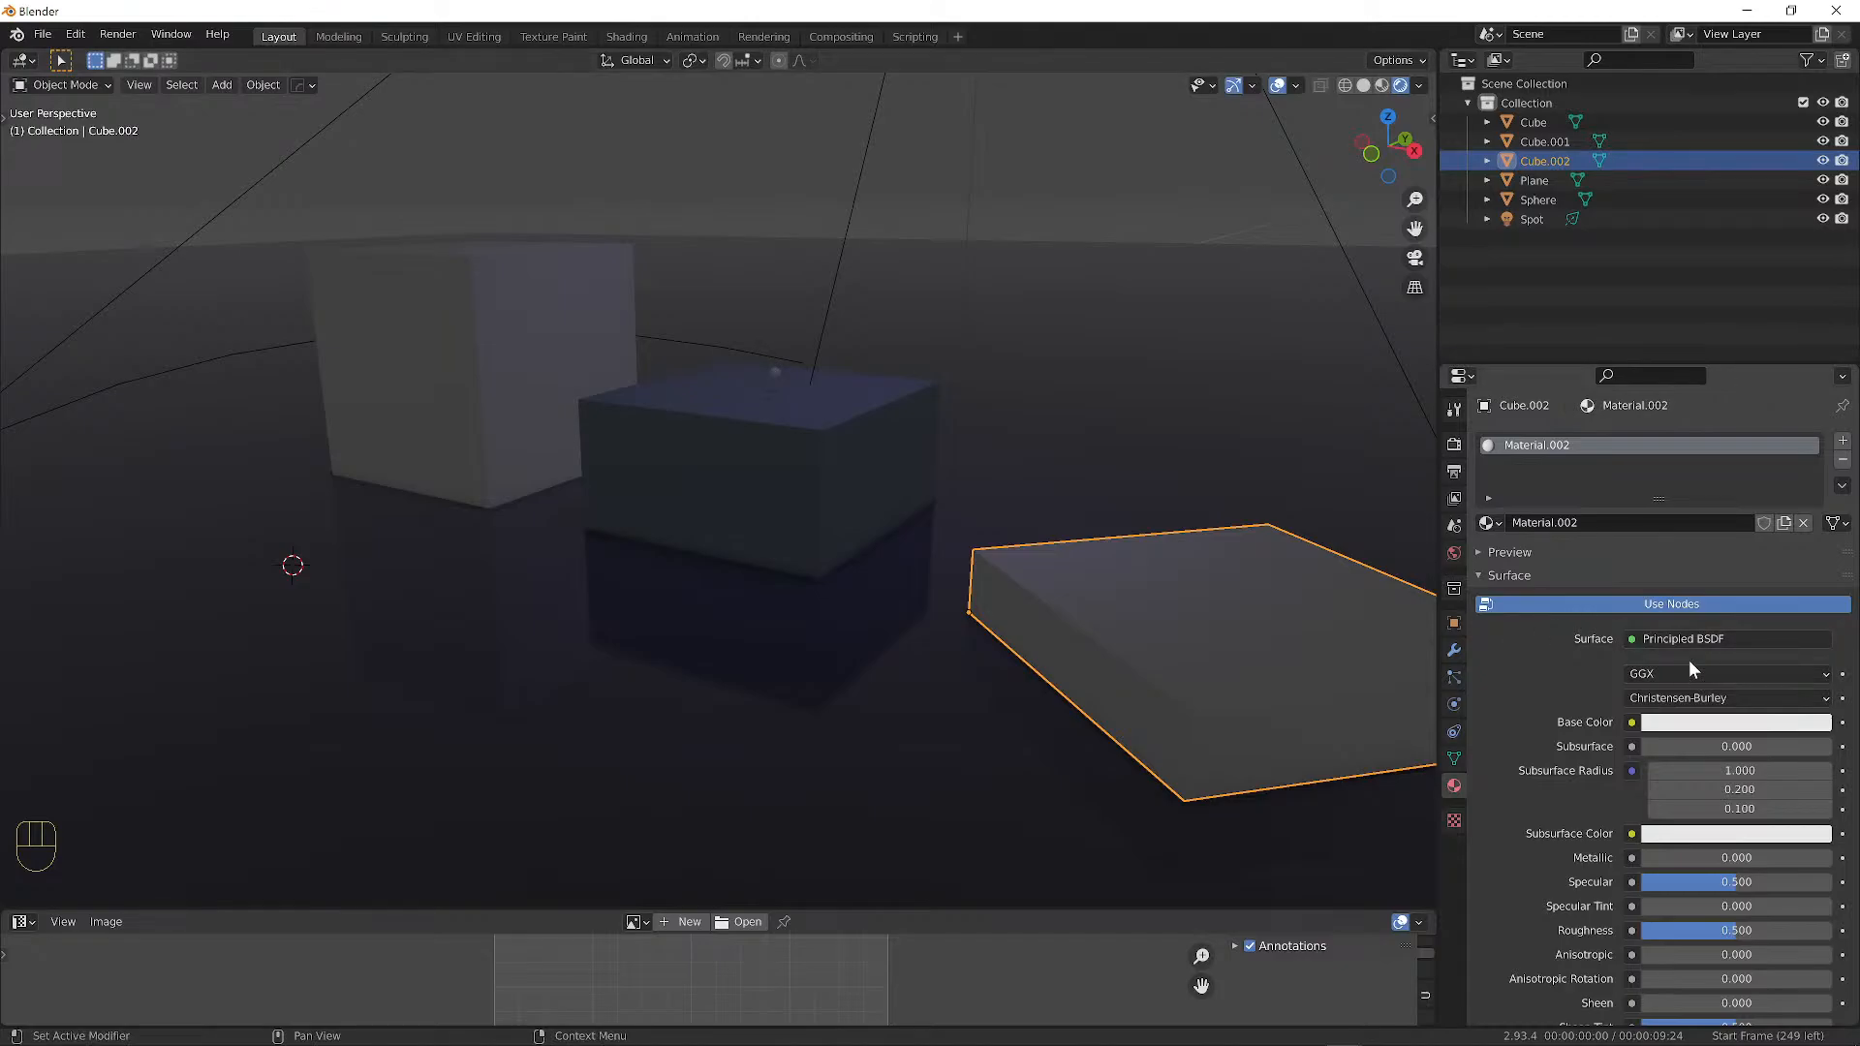
pyautogui.click(1697, 725)
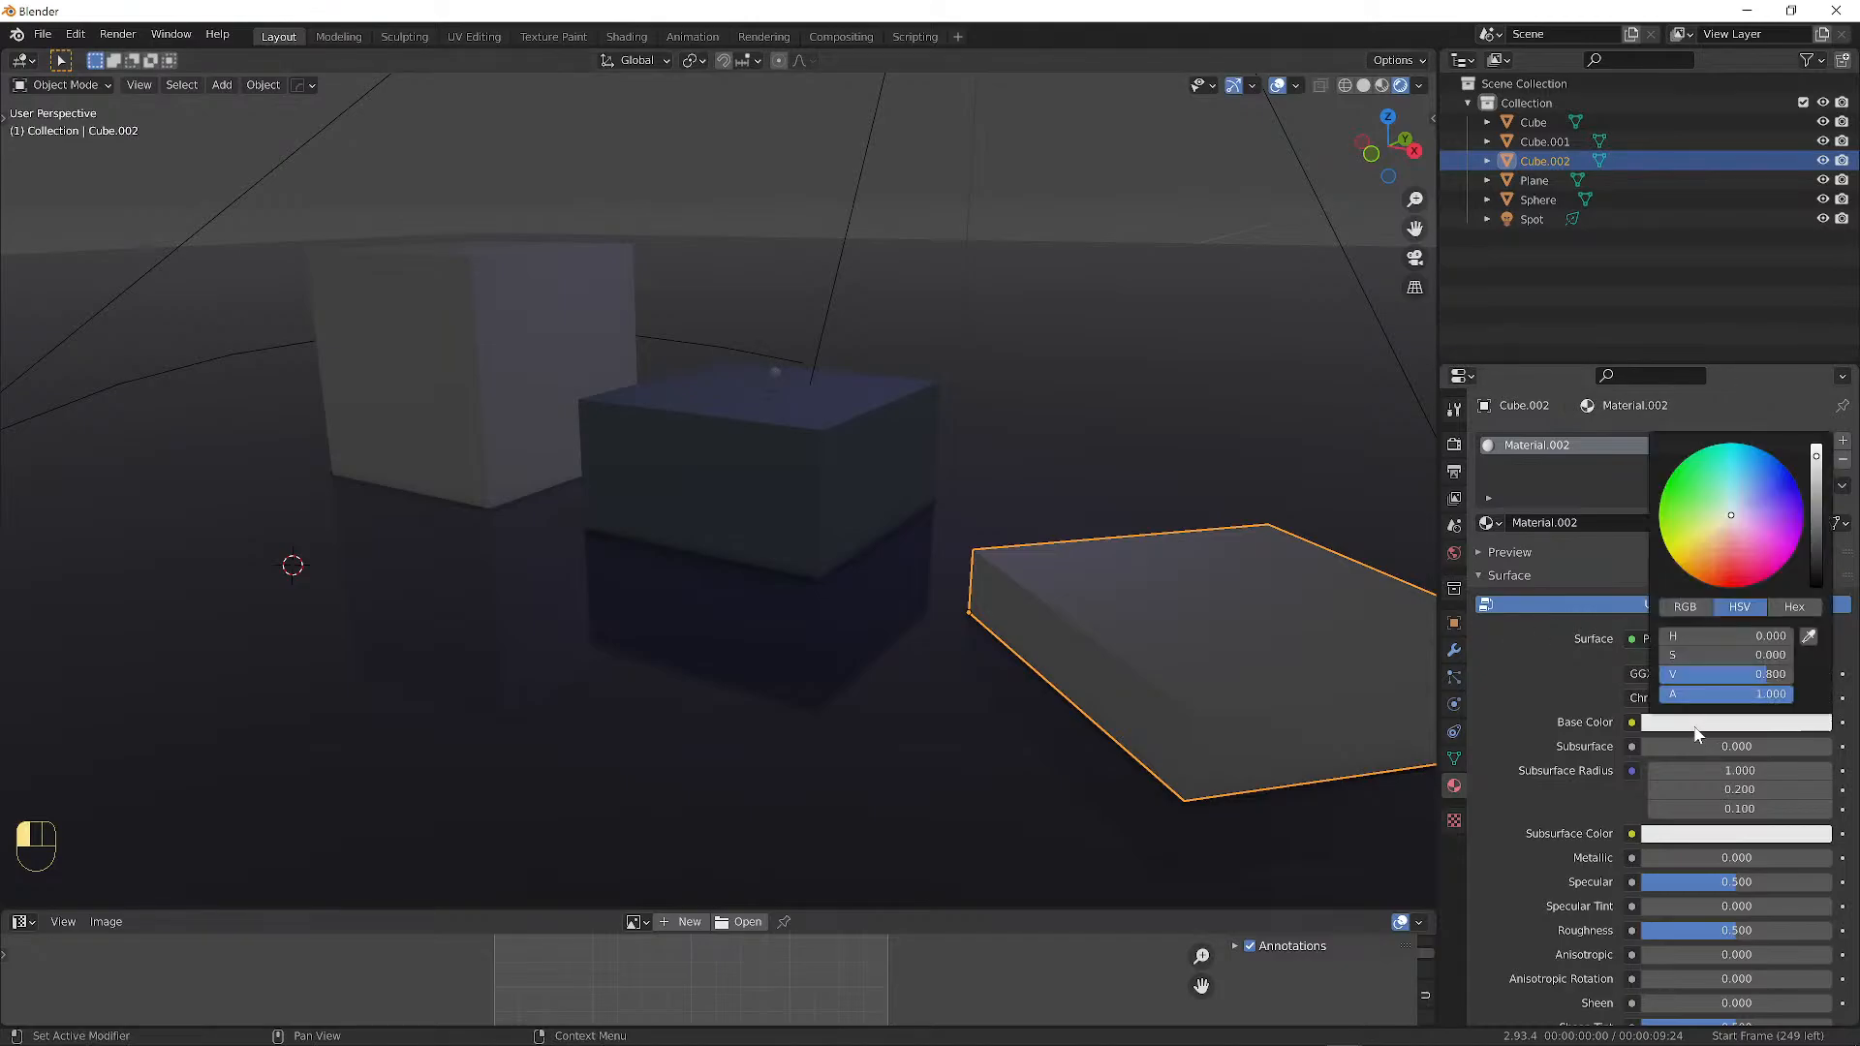
pyautogui.click(1760, 491)
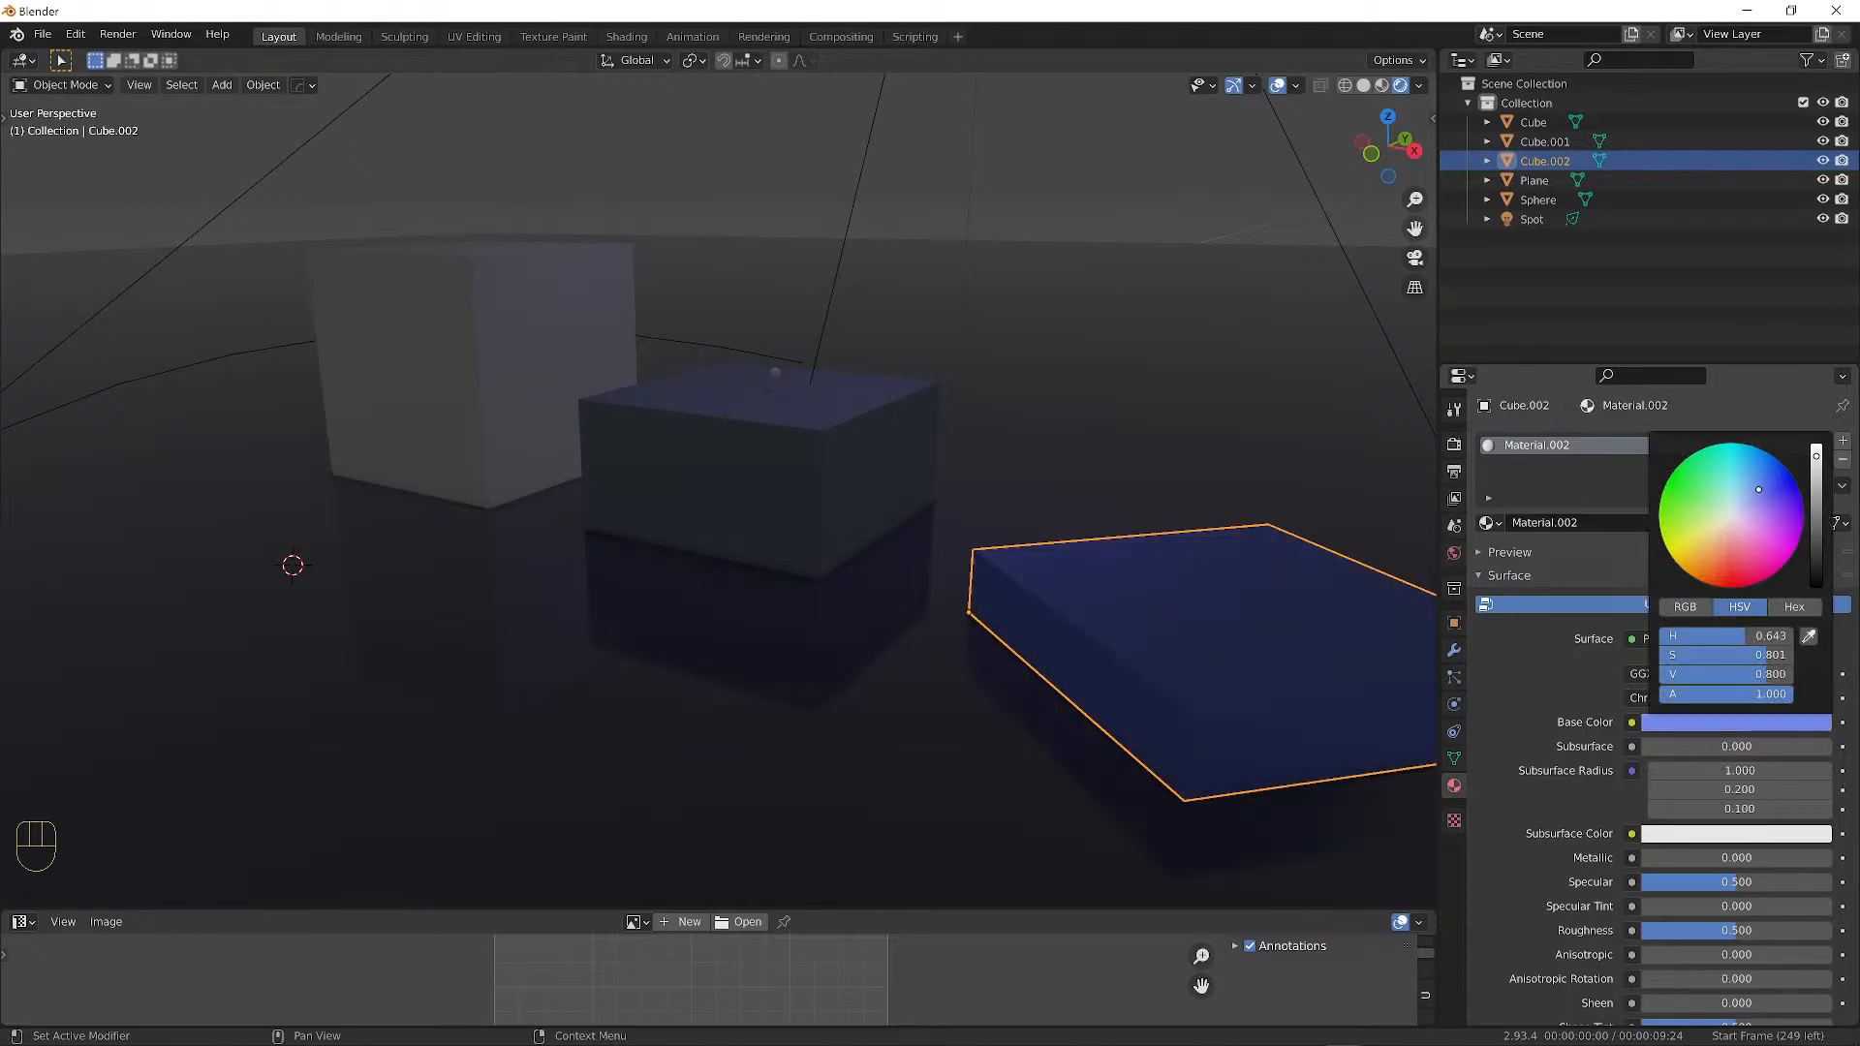
pyautogui.moveTo(1760, 490); pyautogui.dragTo(1744, 508)
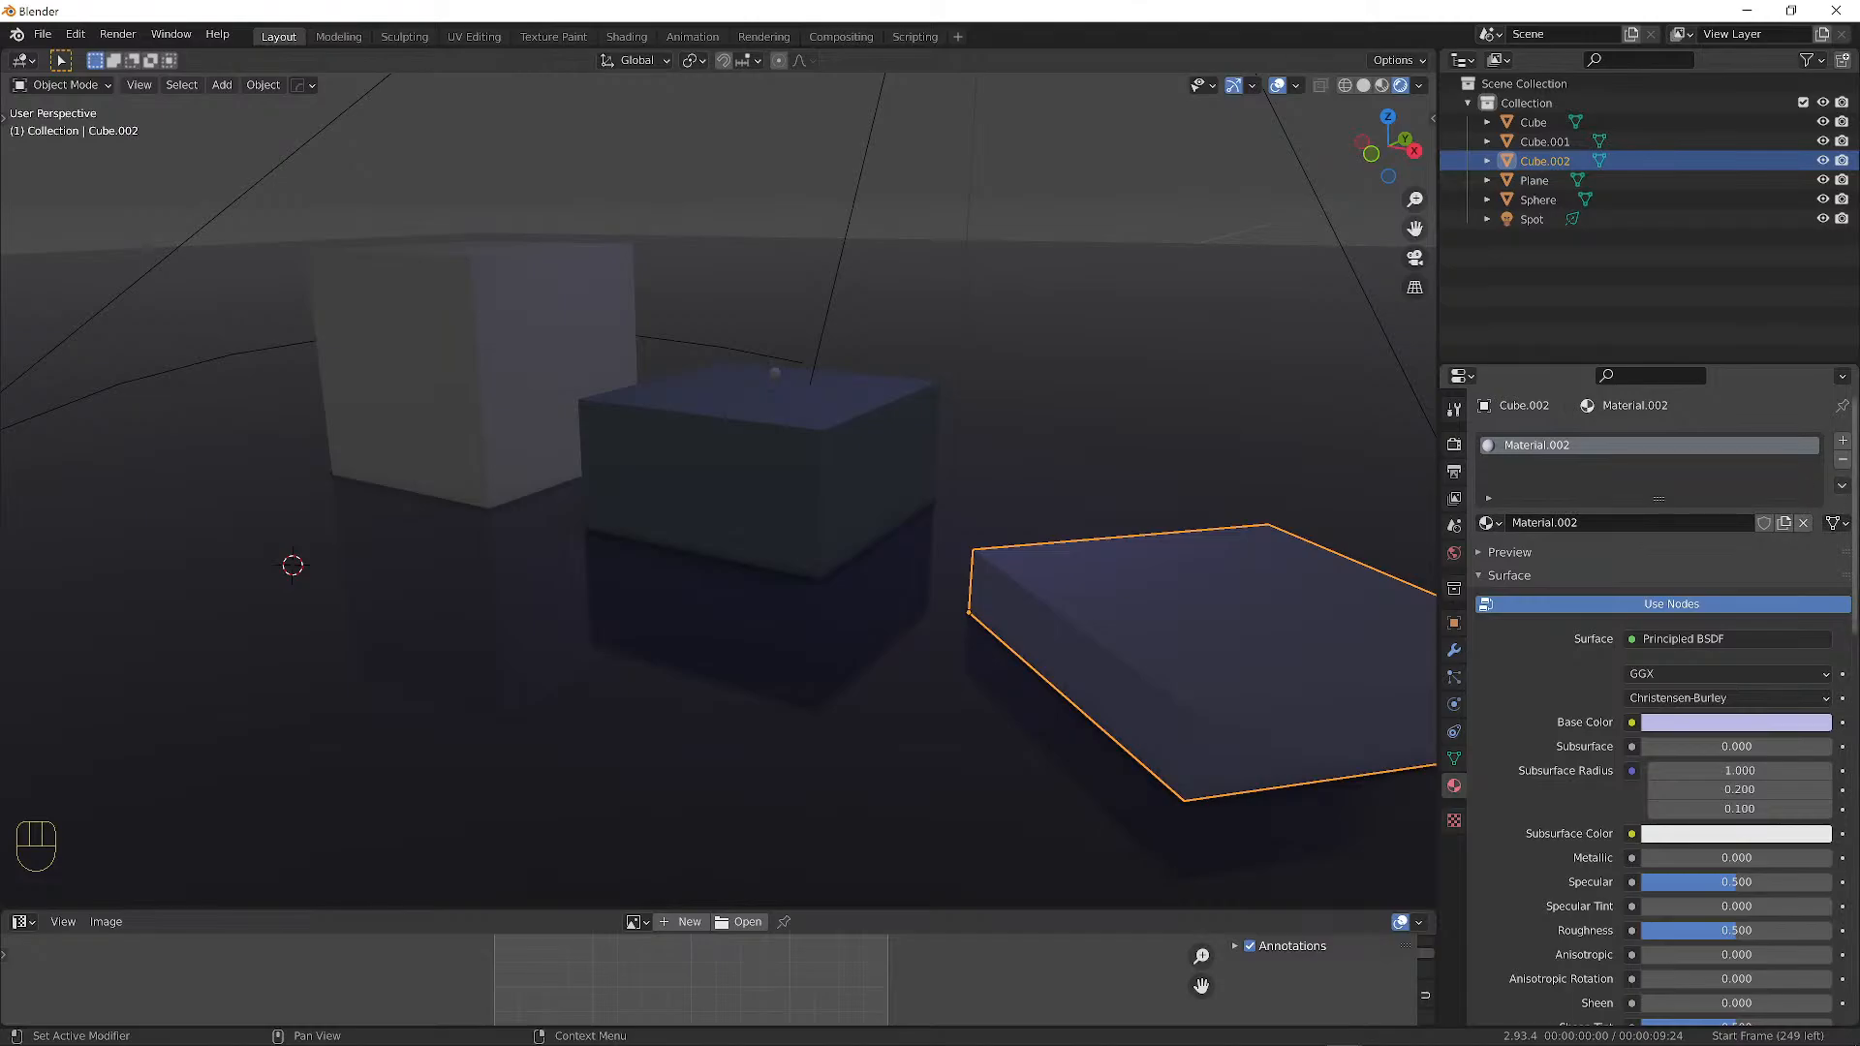
# Rename the slab's material 'SmallBlock' and darken its base colour toward purple.
pyautogui.click(1607, 522)
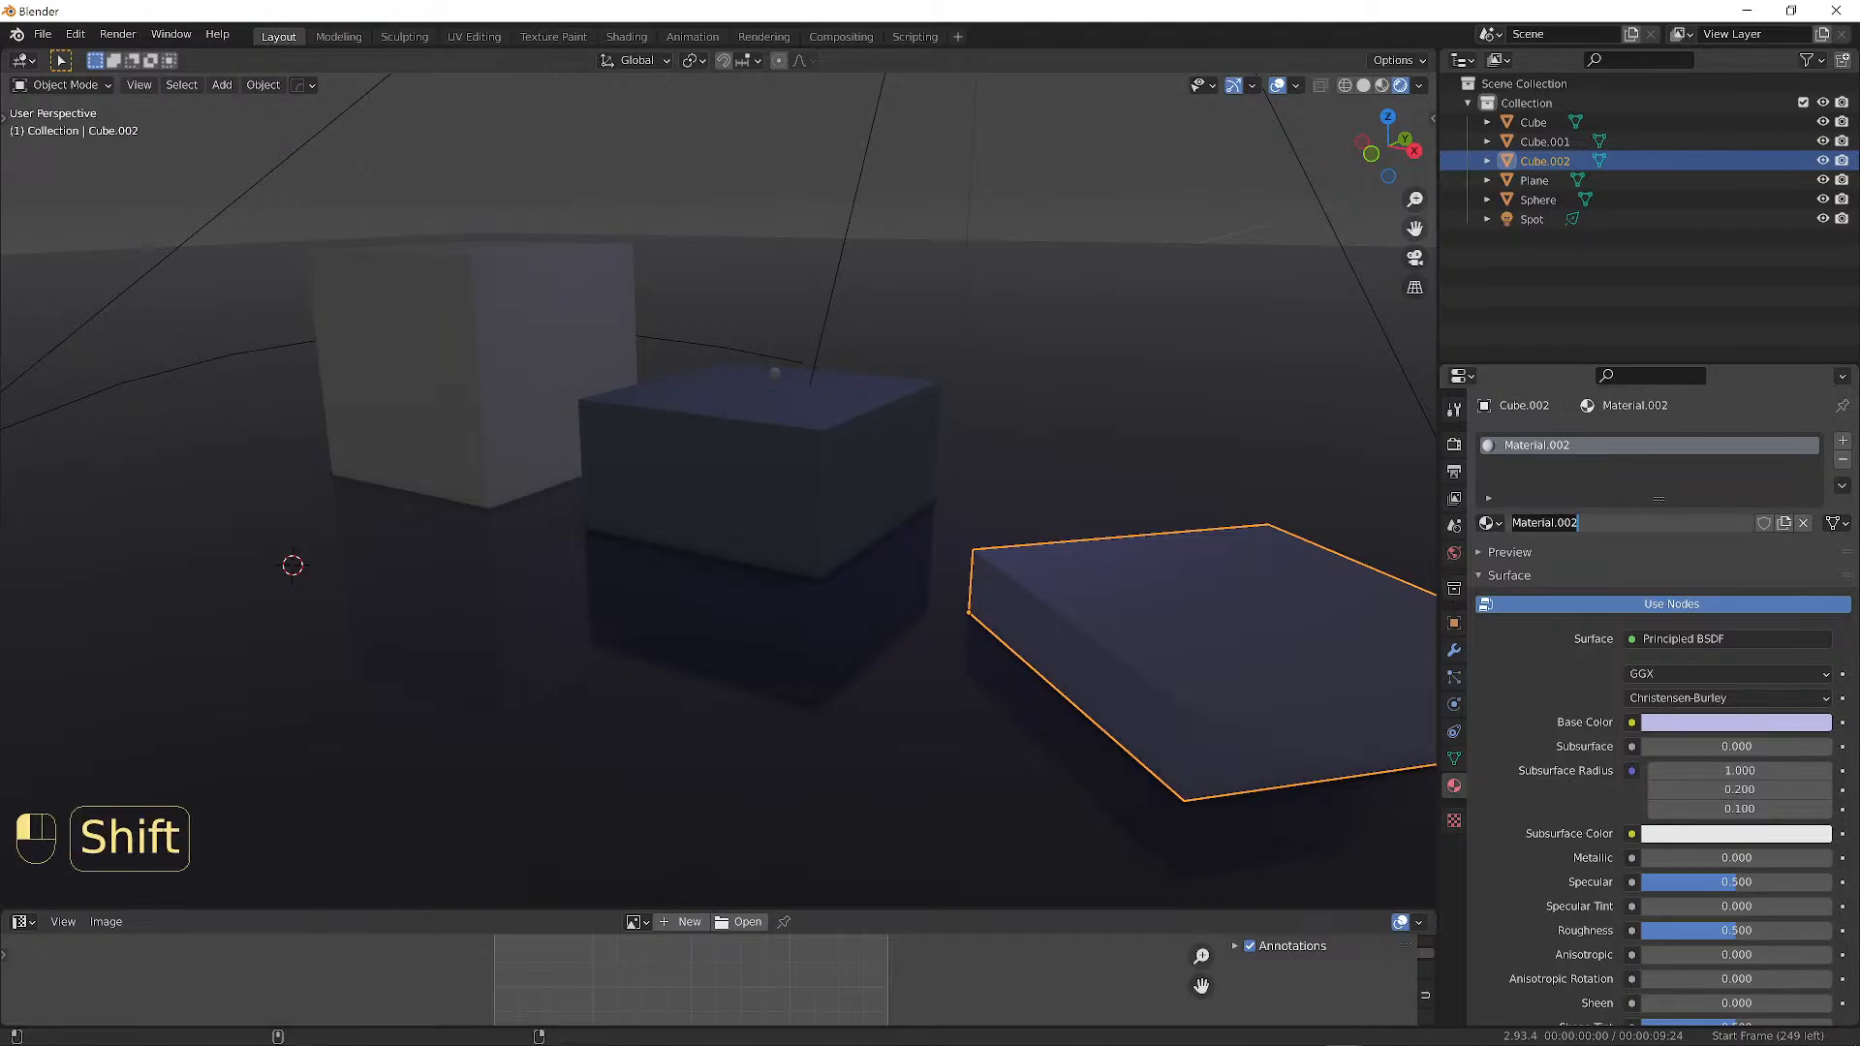
pyautogui.write('SmallPlat')
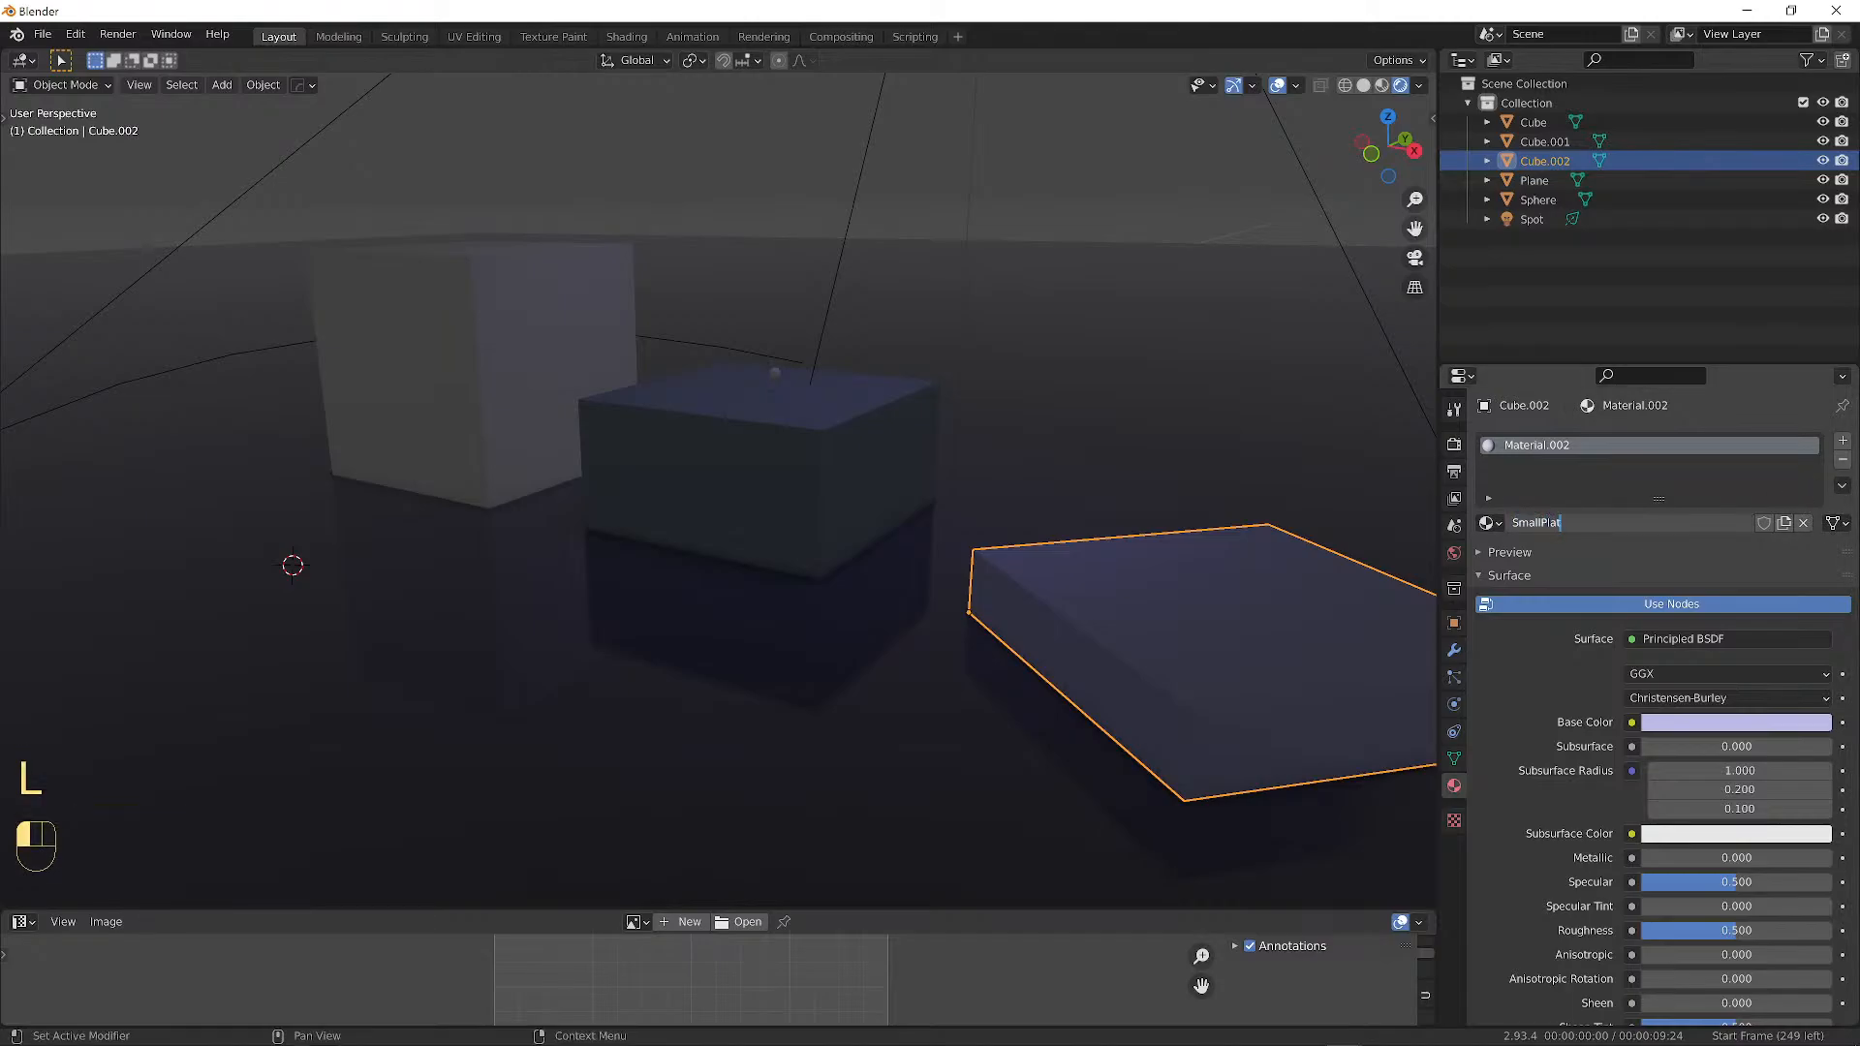
pyautogui.press('BackSpace')
pyautogui.press('BackSpace')
pyautogui.press('BackSpace')
pyautogui.press('BackSpace')
pyautogui.write('B')
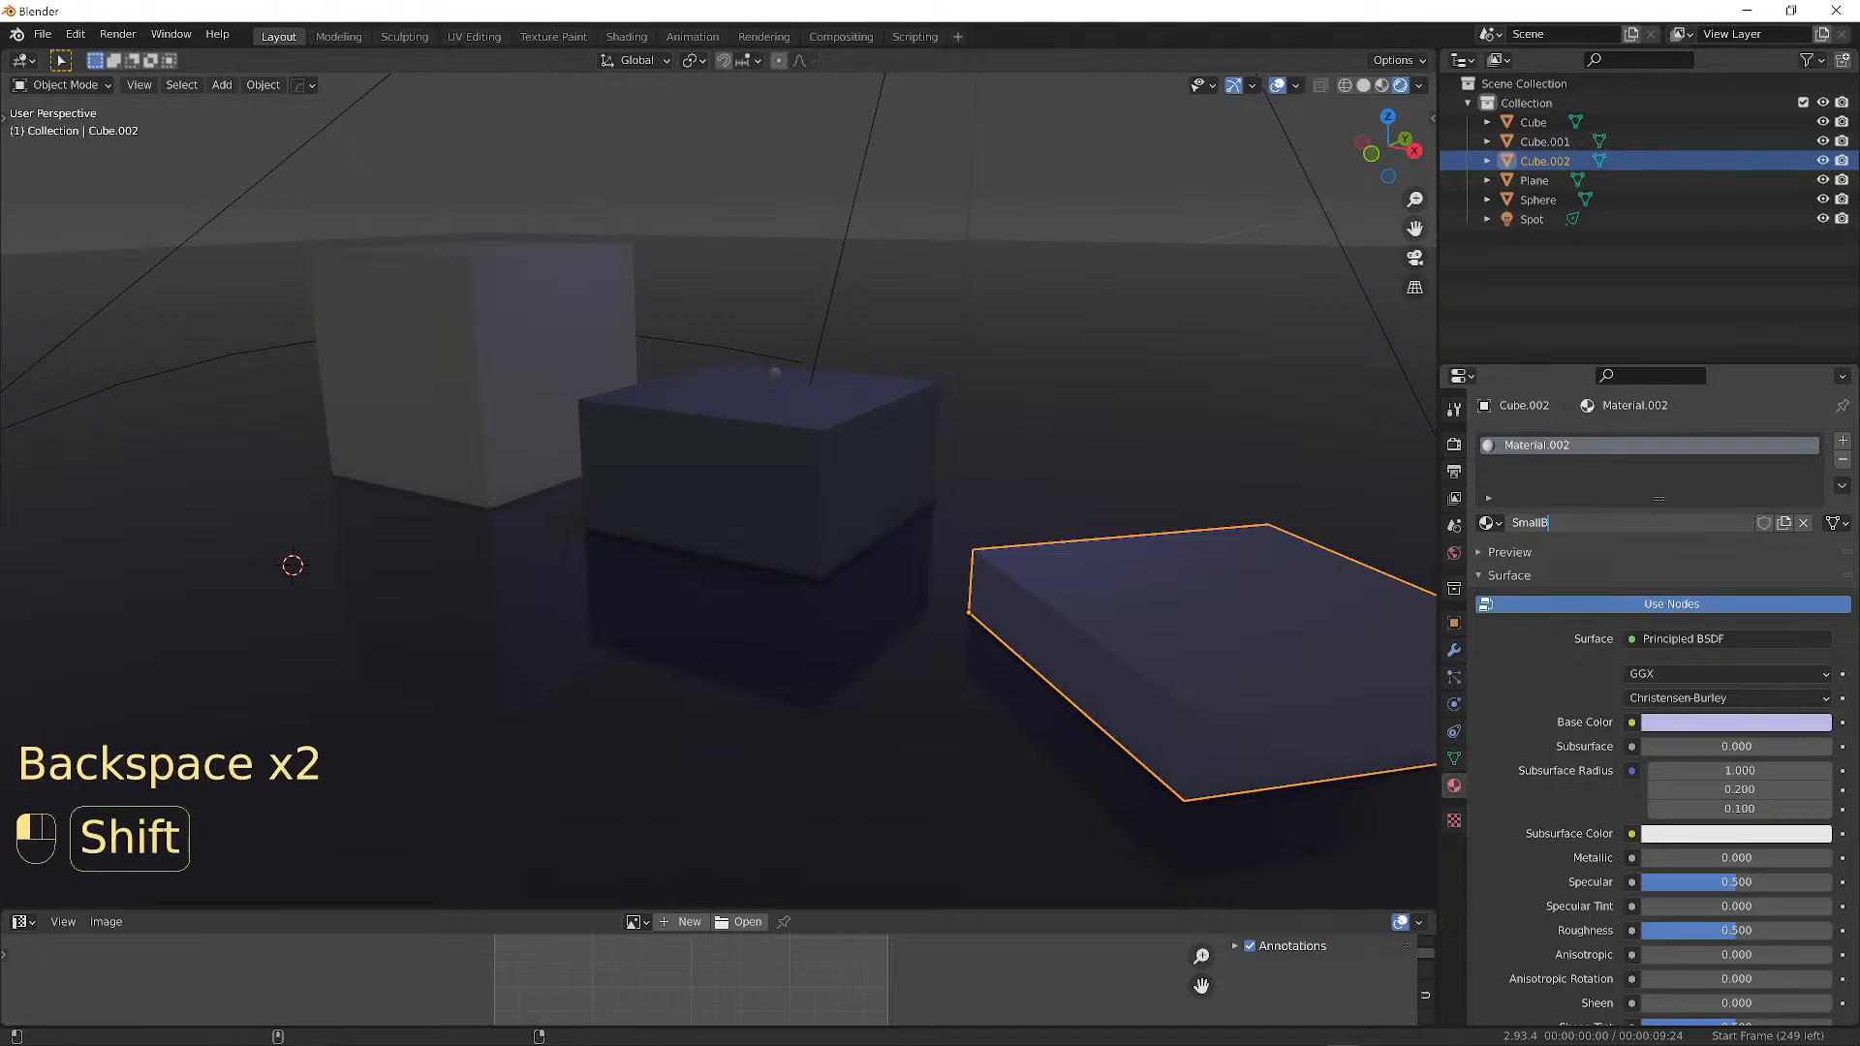
pyautogui.write('lock')
pyautogui.press('Return')
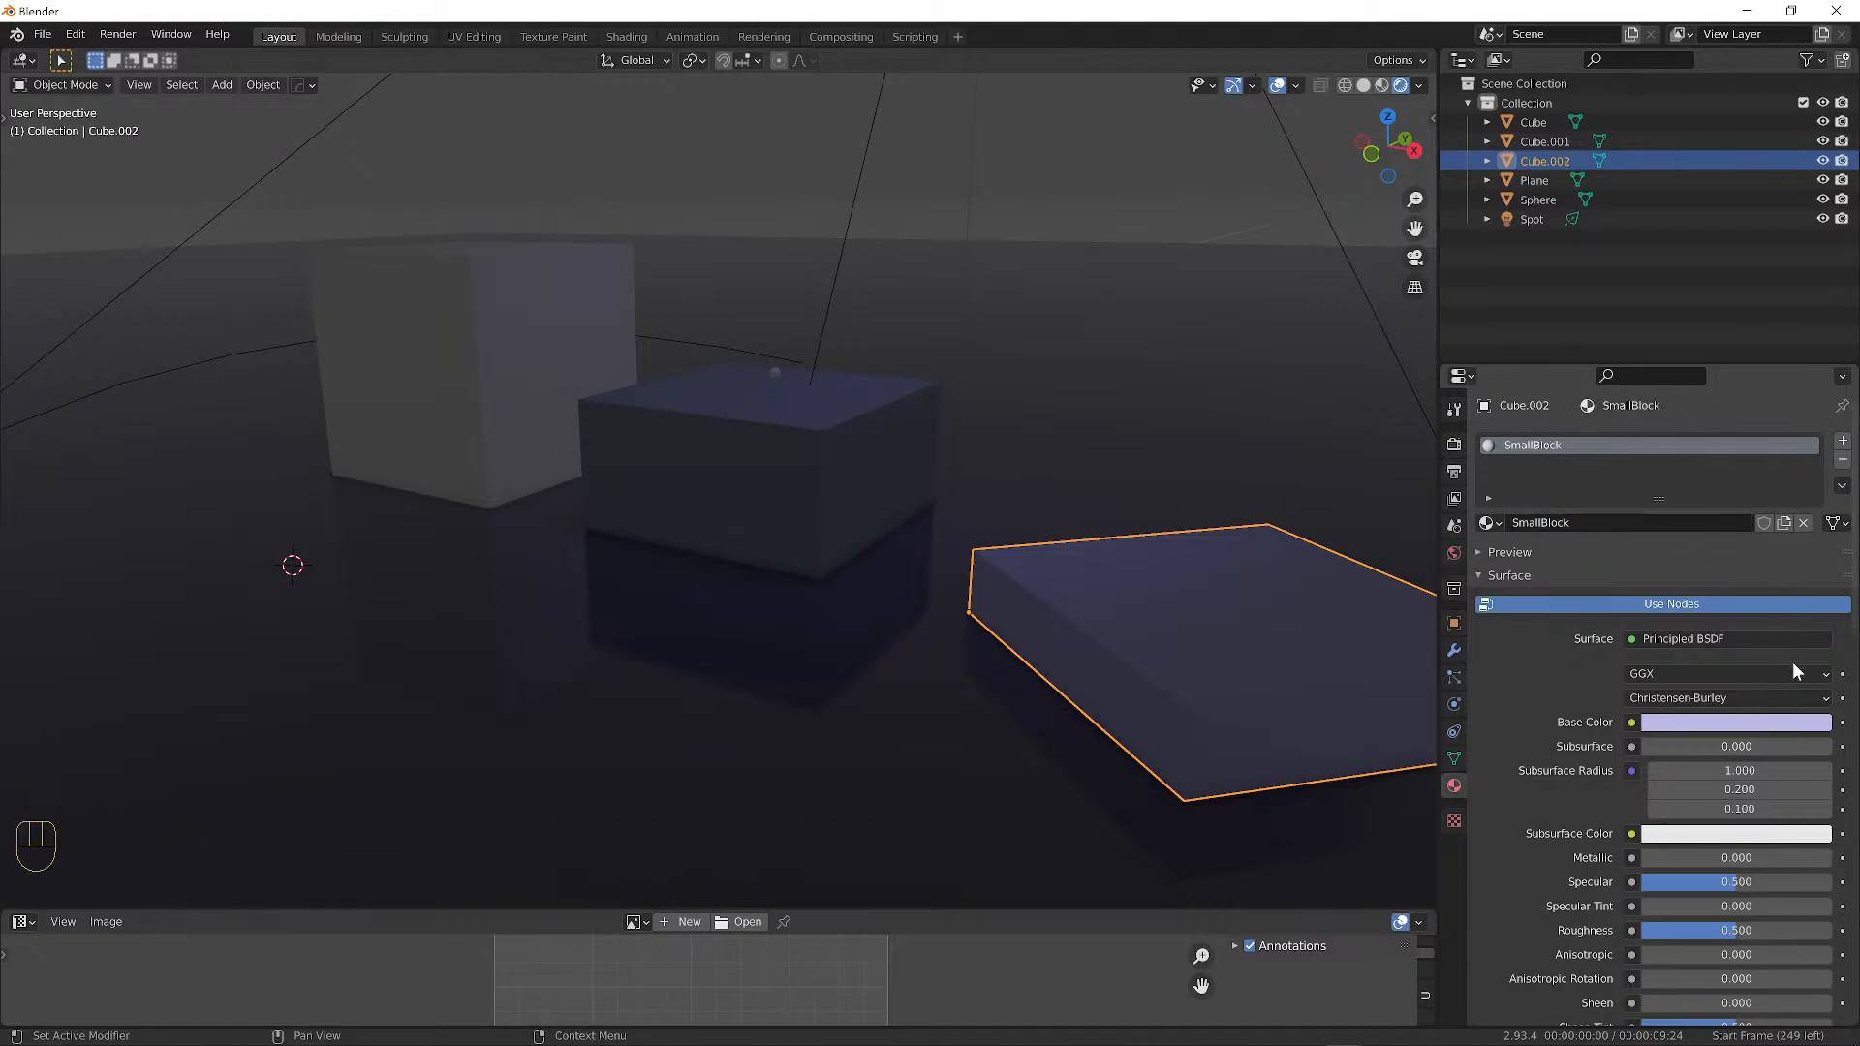
pyautogui.click(1731, 724)
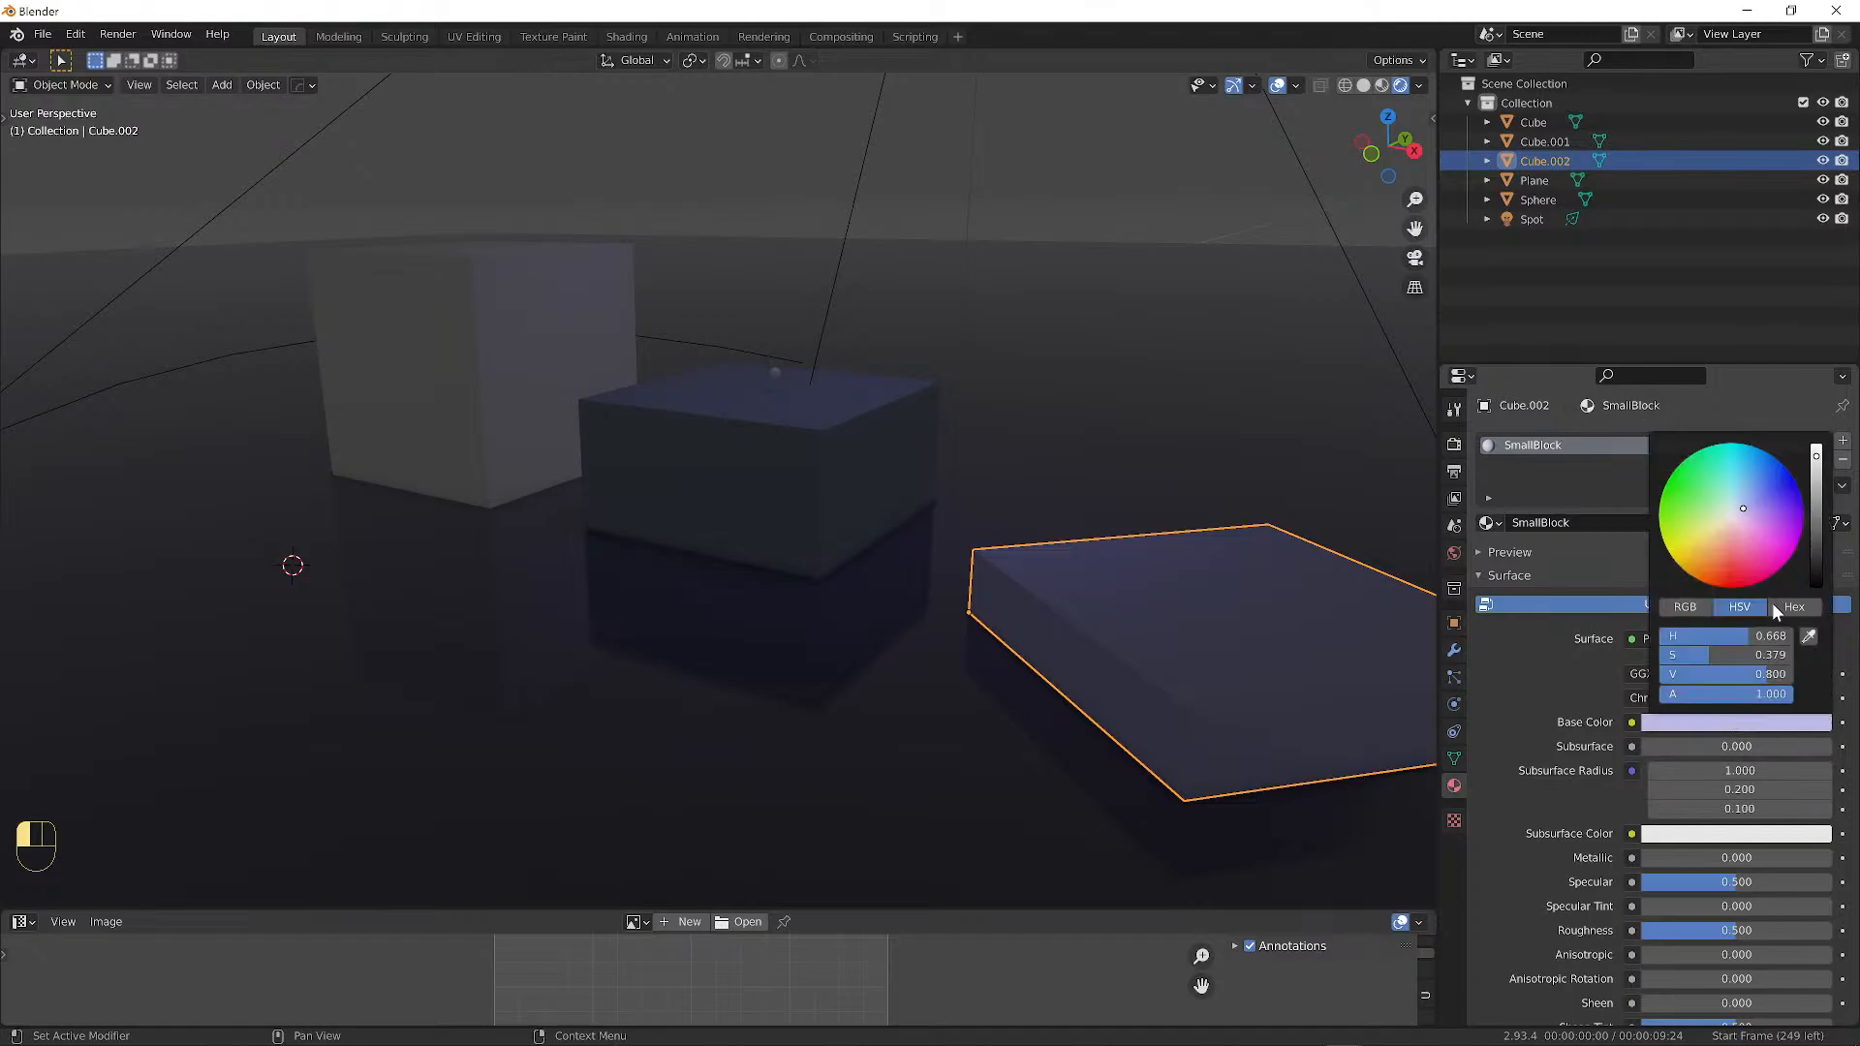
pyautogui.moveTo(1817, 499); pyautogui.dragTo(1749, 518)
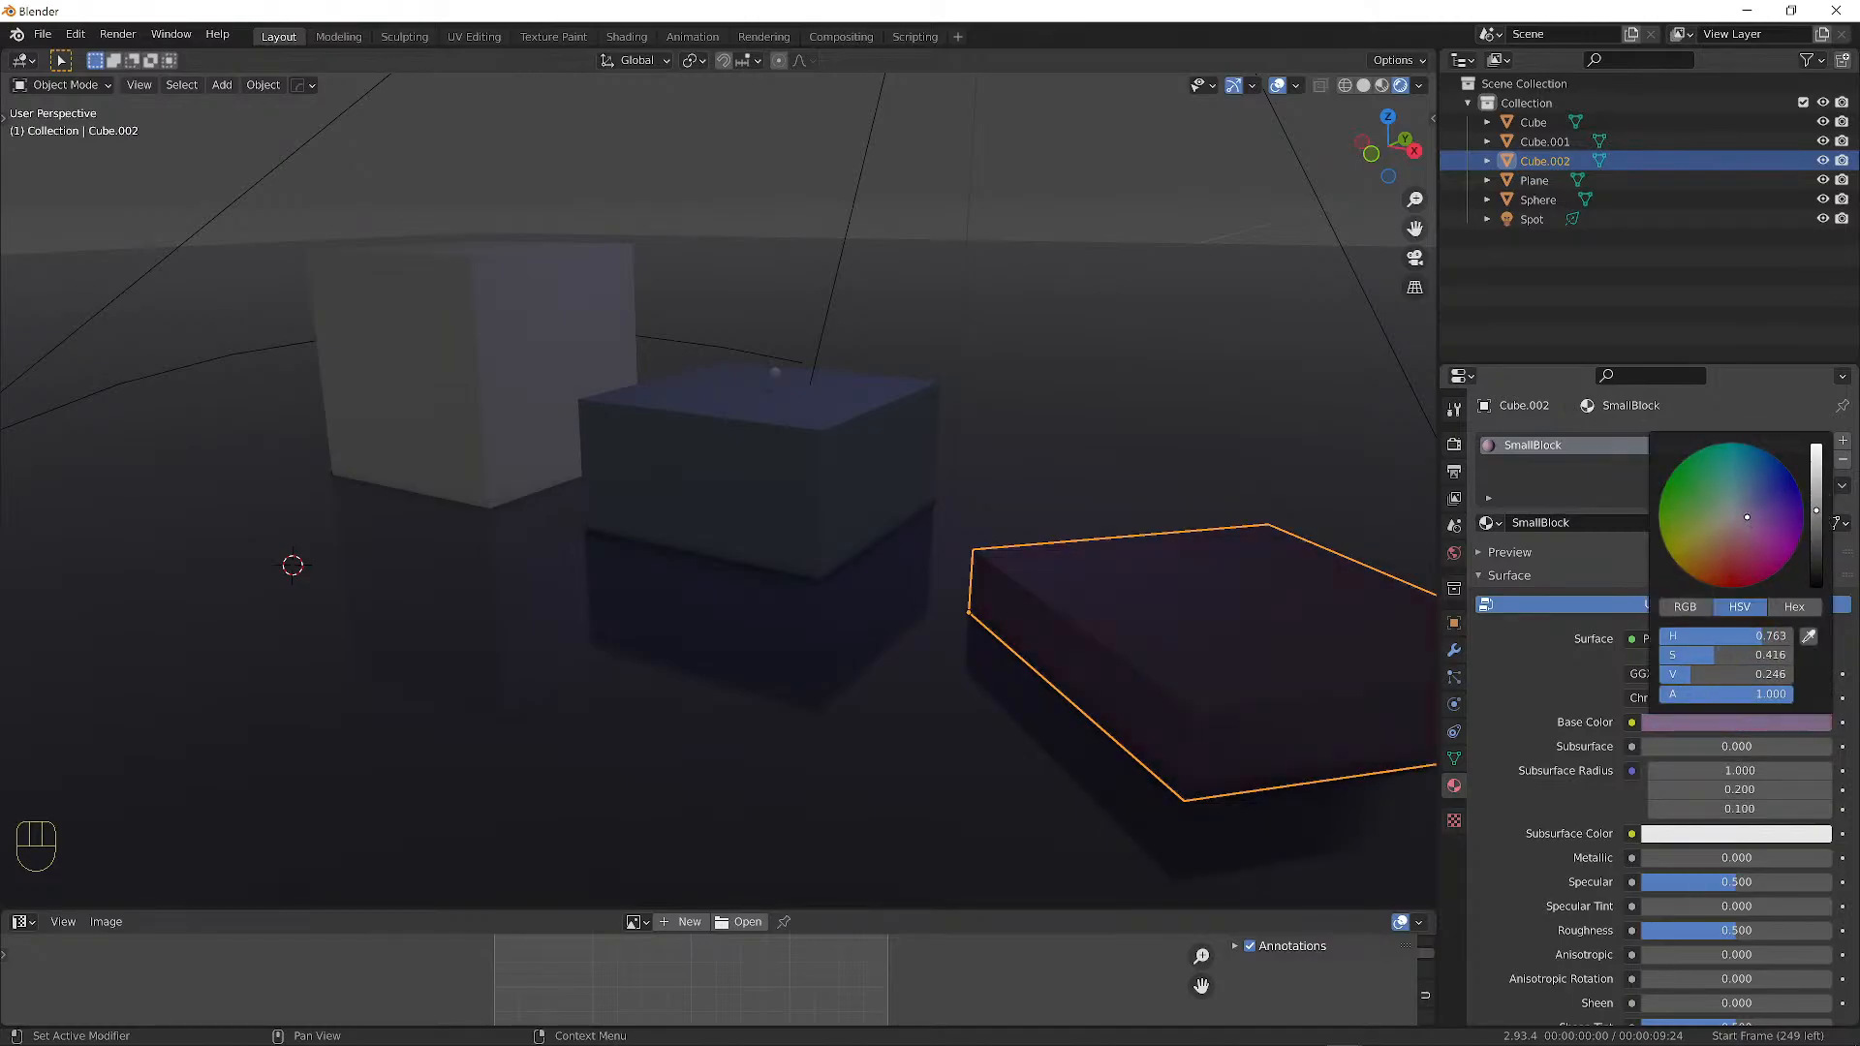
# Select the slab, floor, middle block and large cube in turn to compare their colours.
pyautogui.press('a')
pyautogui.press('a')
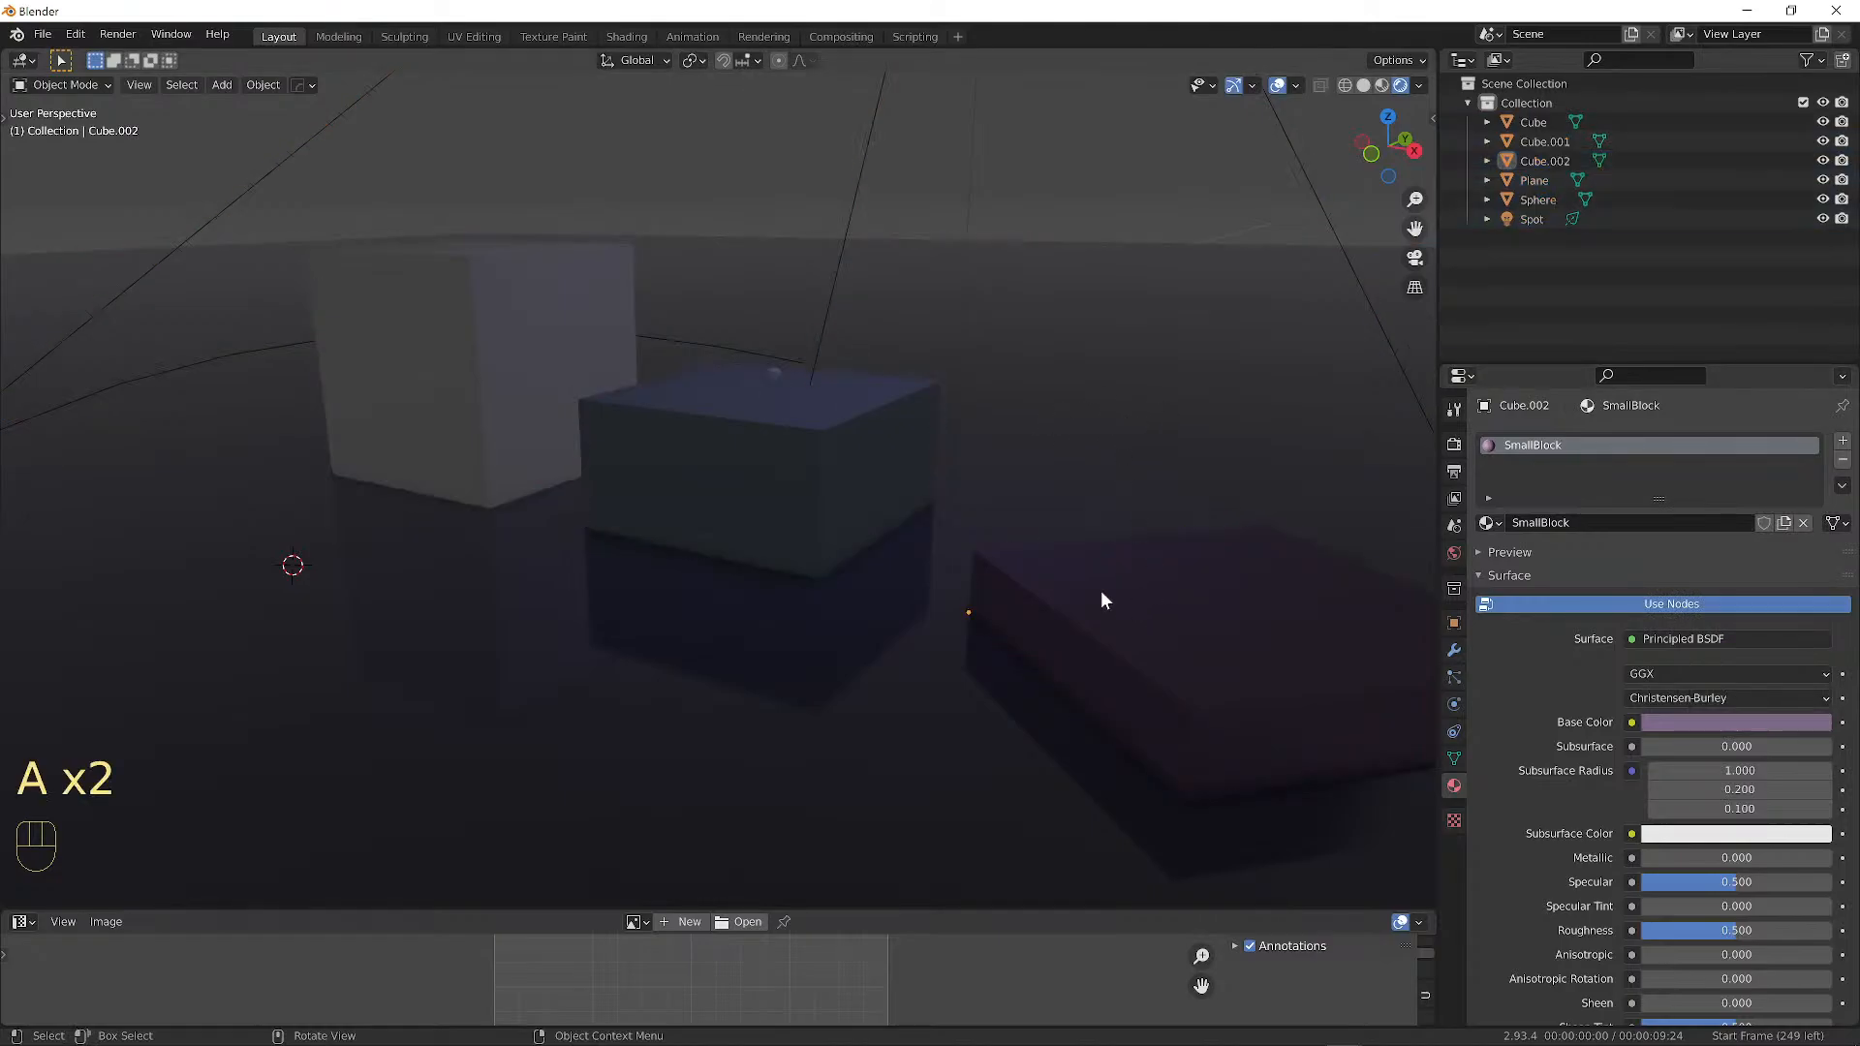
pyautogui.click(1066, 576)
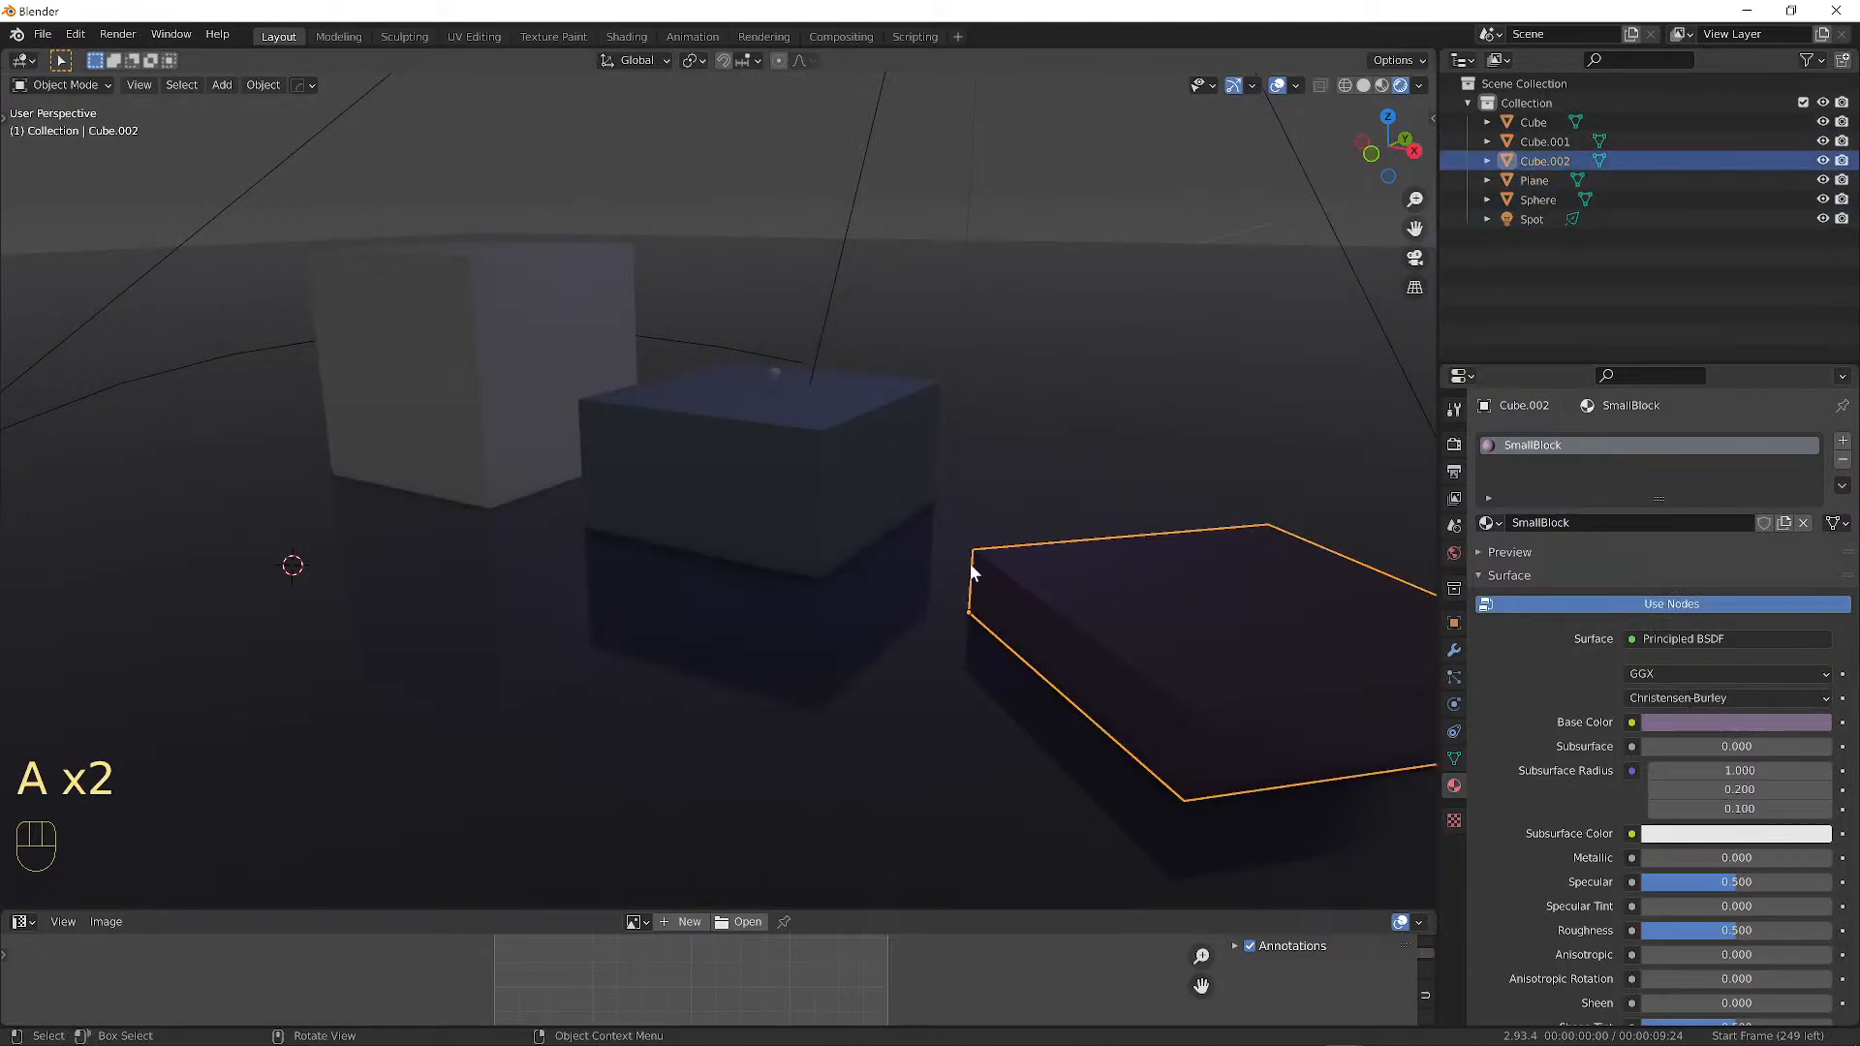
pyautogui.click(1007, 504)
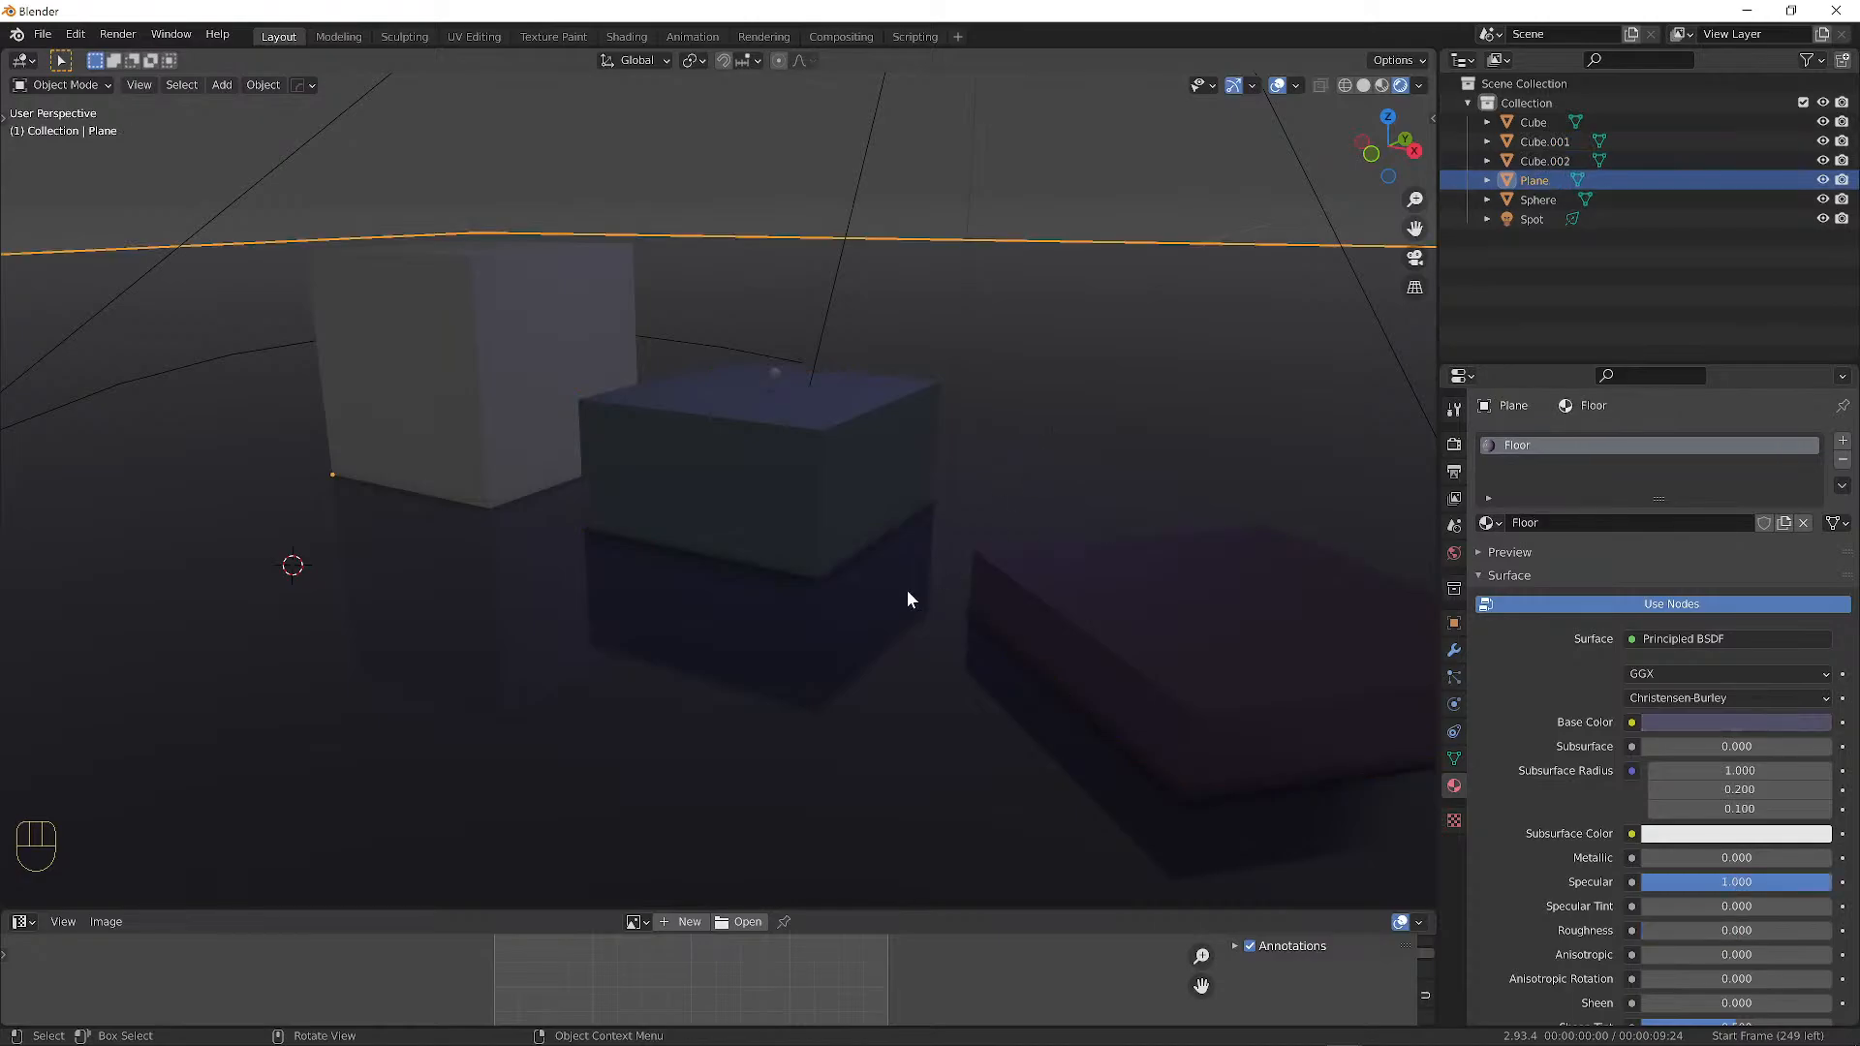
pyautogui.click(1070, 589)
pyautogui.click(760, 460)
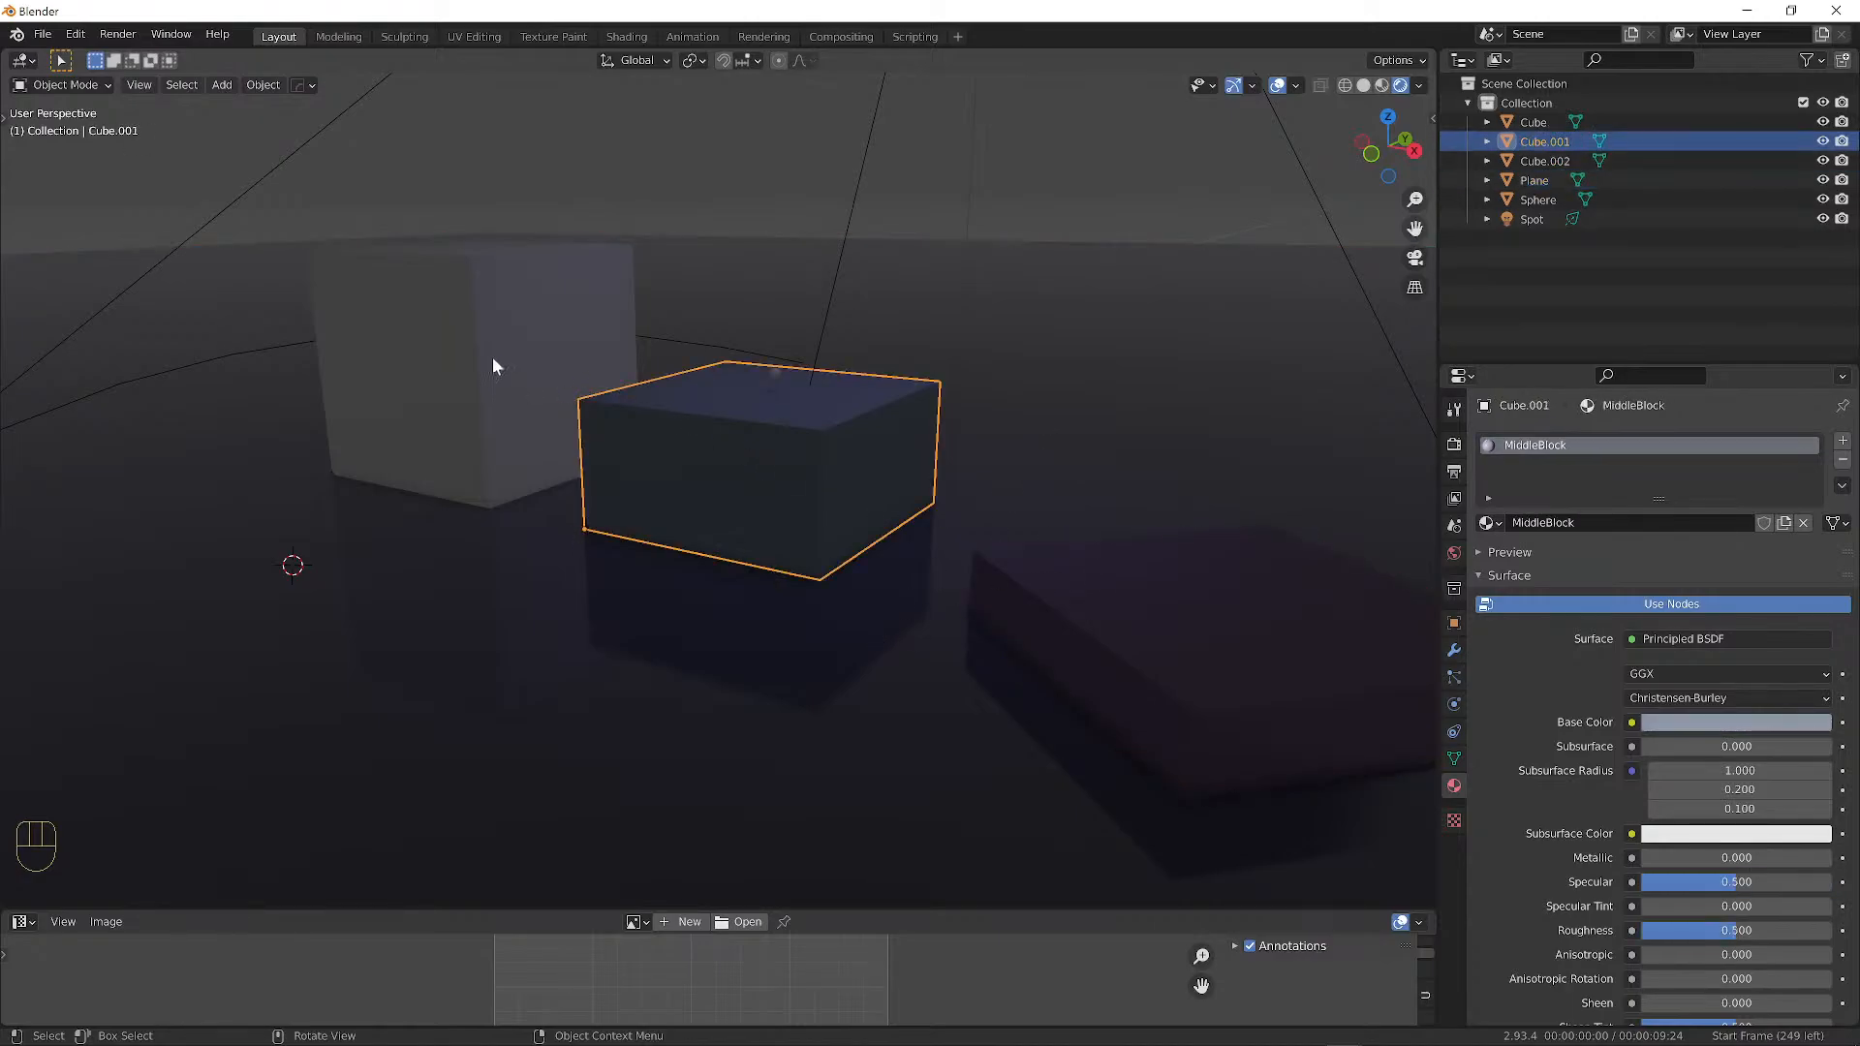
pyautogui.click(493, 359)
pyautogui.click(1078, 576)
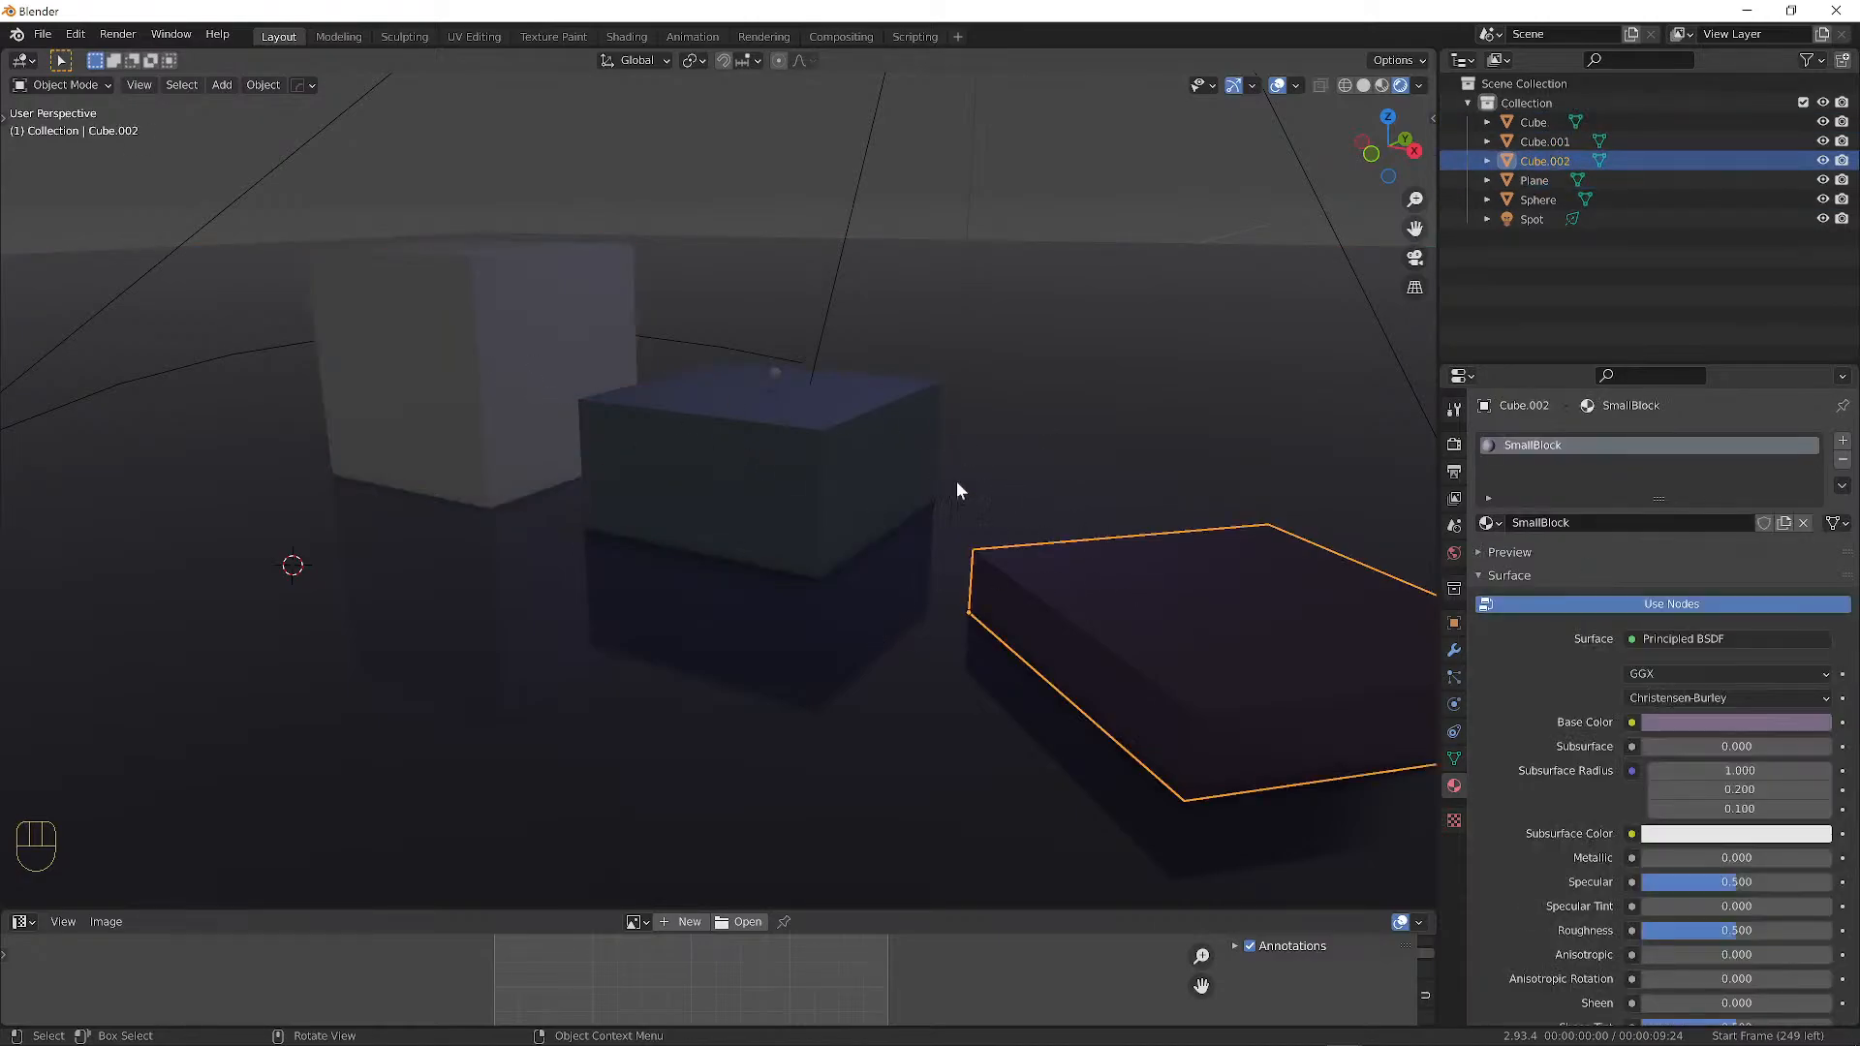
pyautogui.click(801, 457)
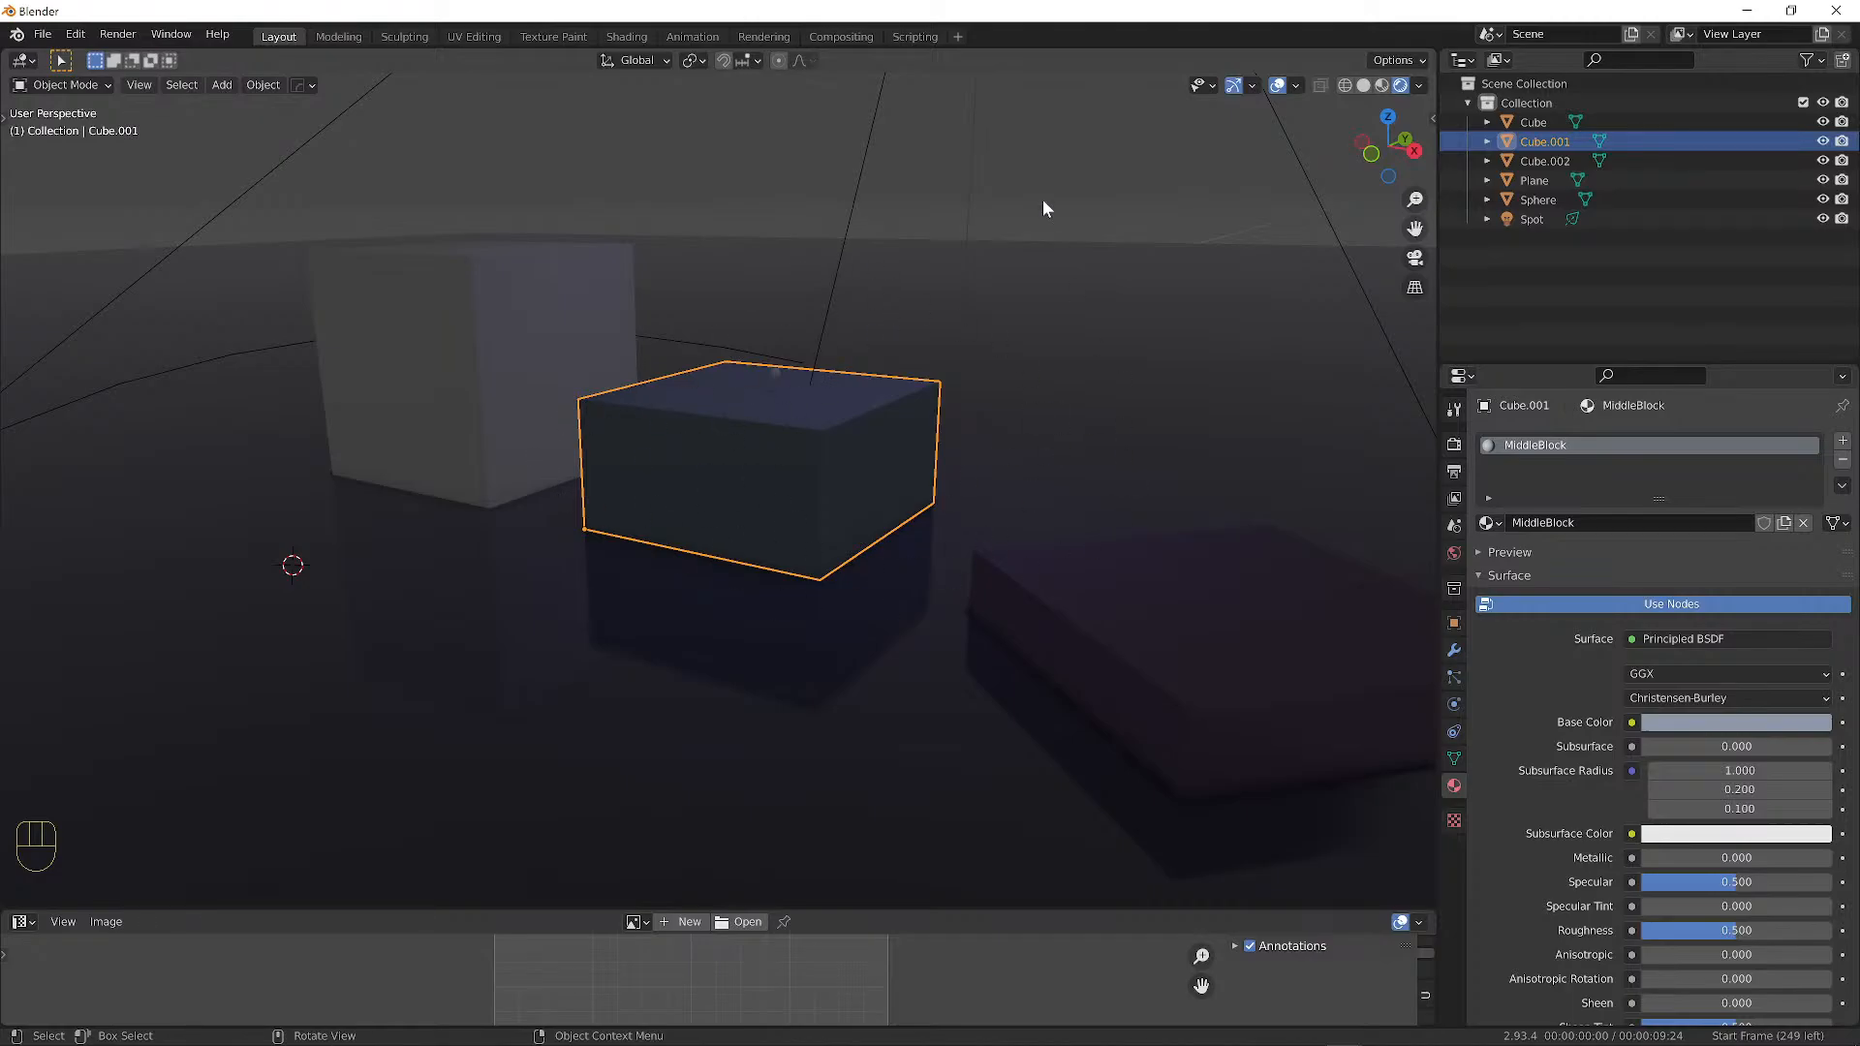
# Give the large white cube a new material named 'BigBlock'.
pyautogui.click(503, 366)
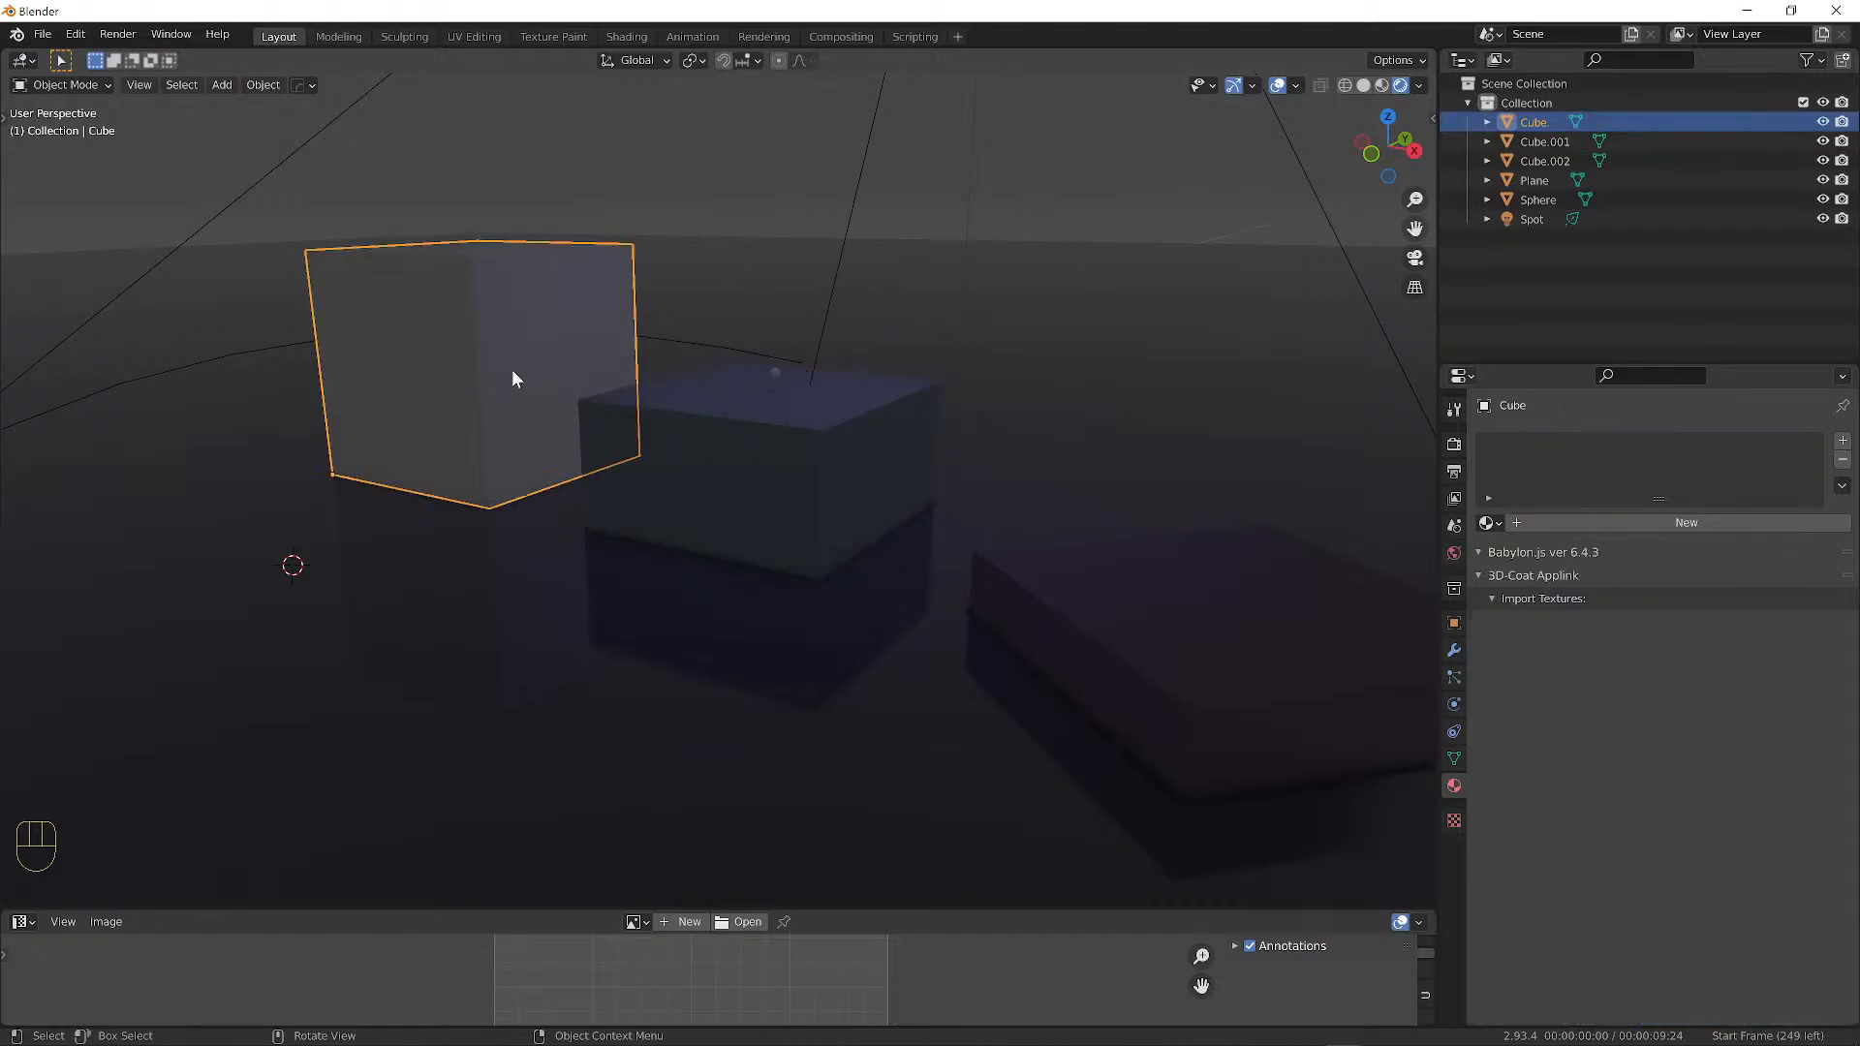
pyautogui.click(1647, 519)
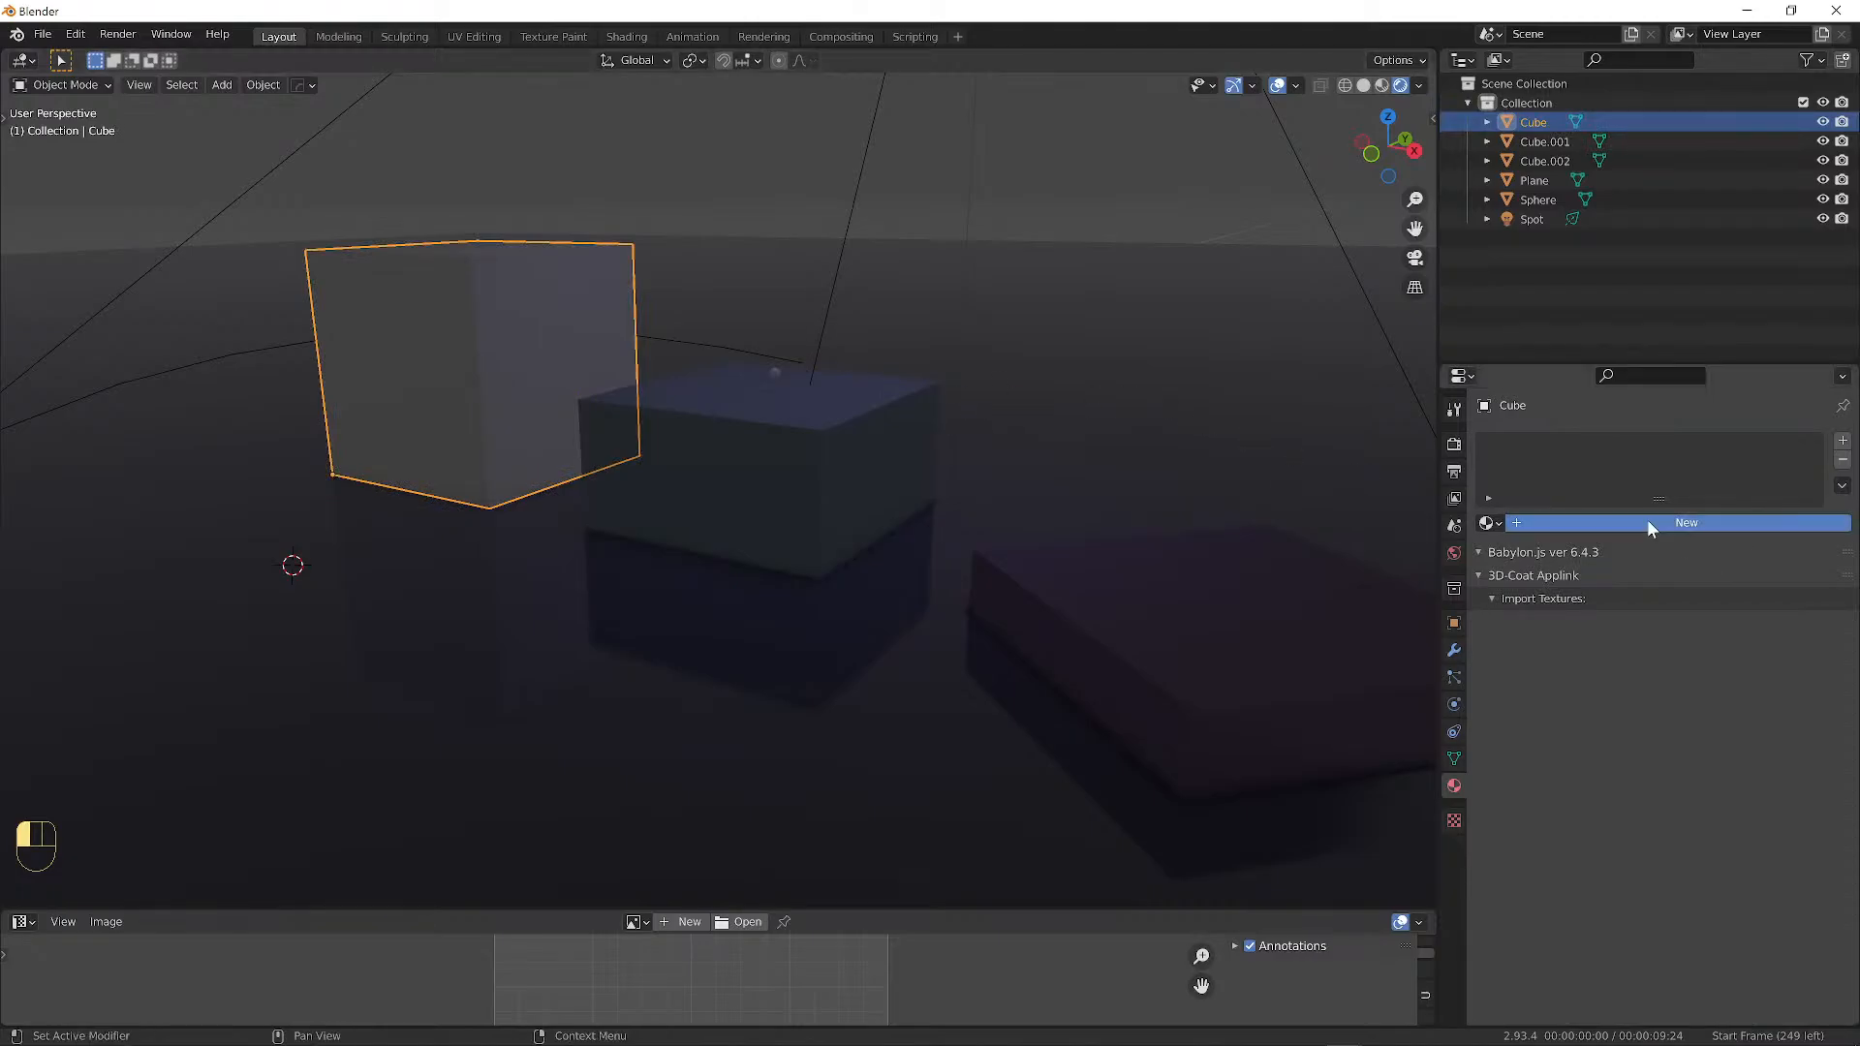
pyautogui.click(1579, 523)
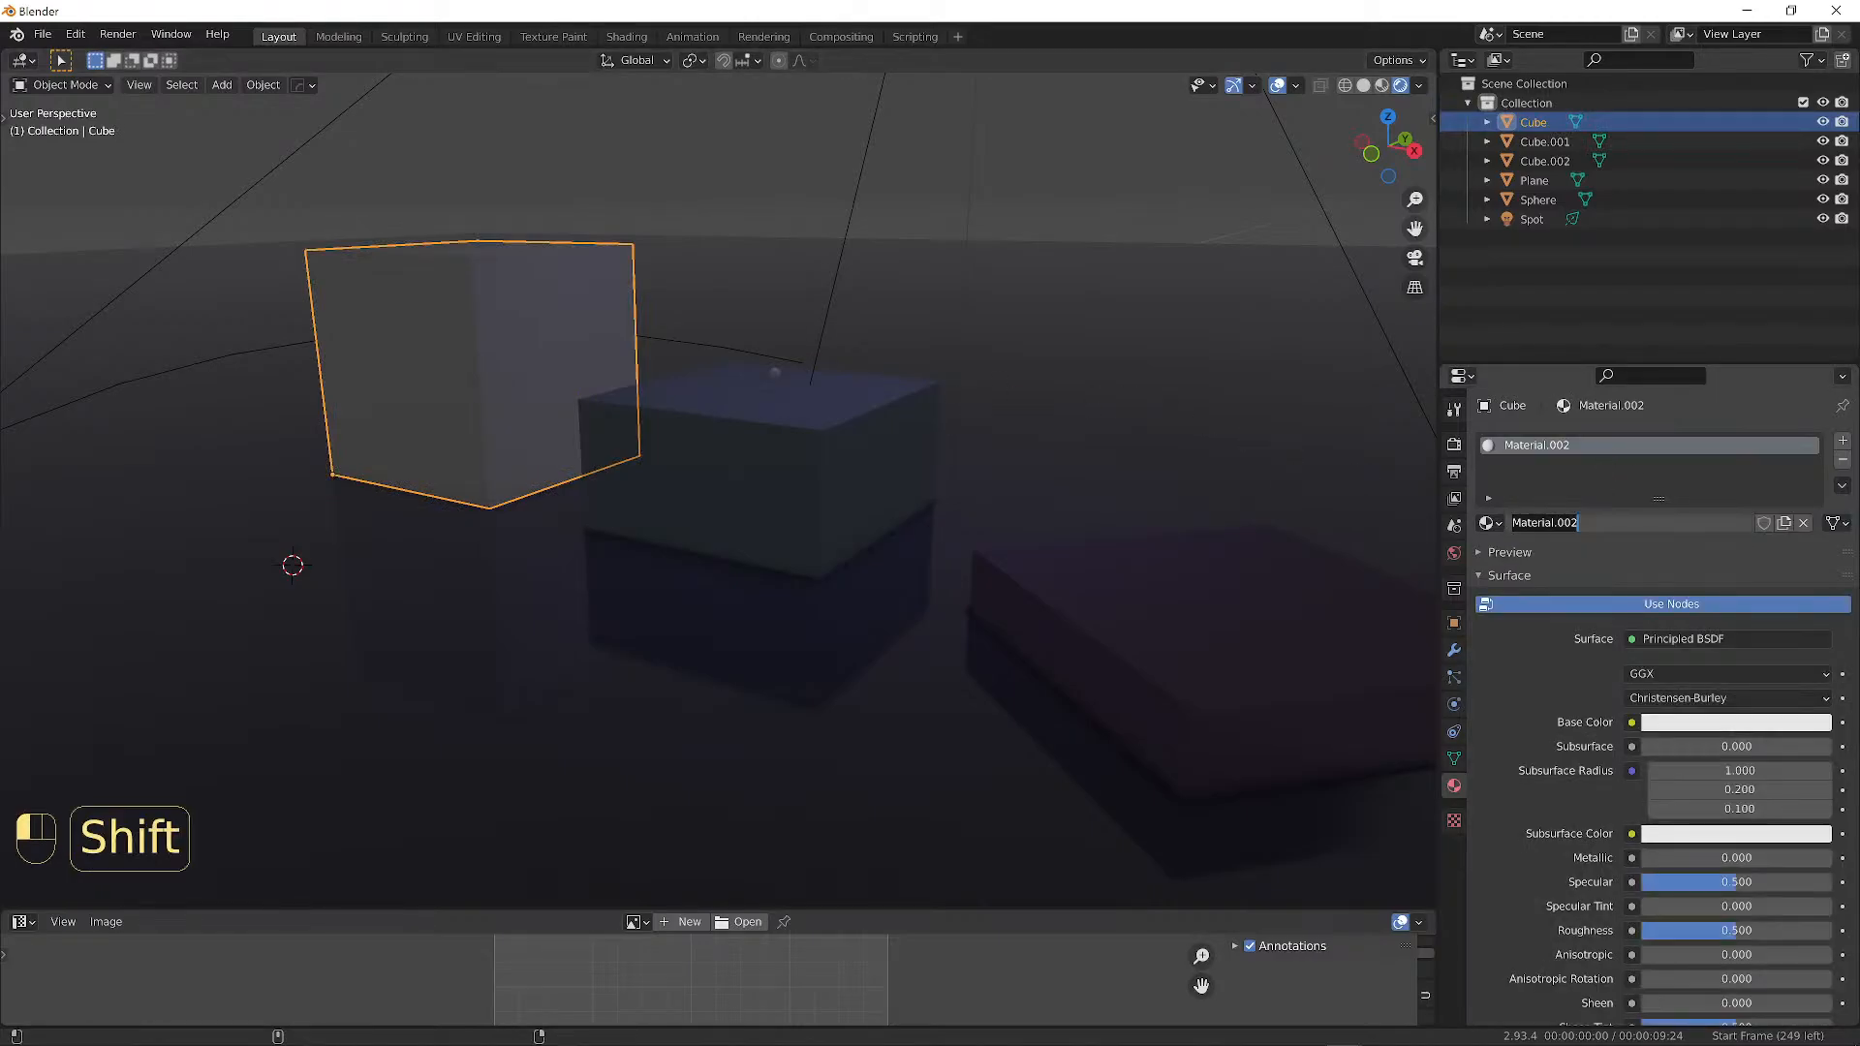
pyautogui.write('Big')
pyautogui.write('BL')
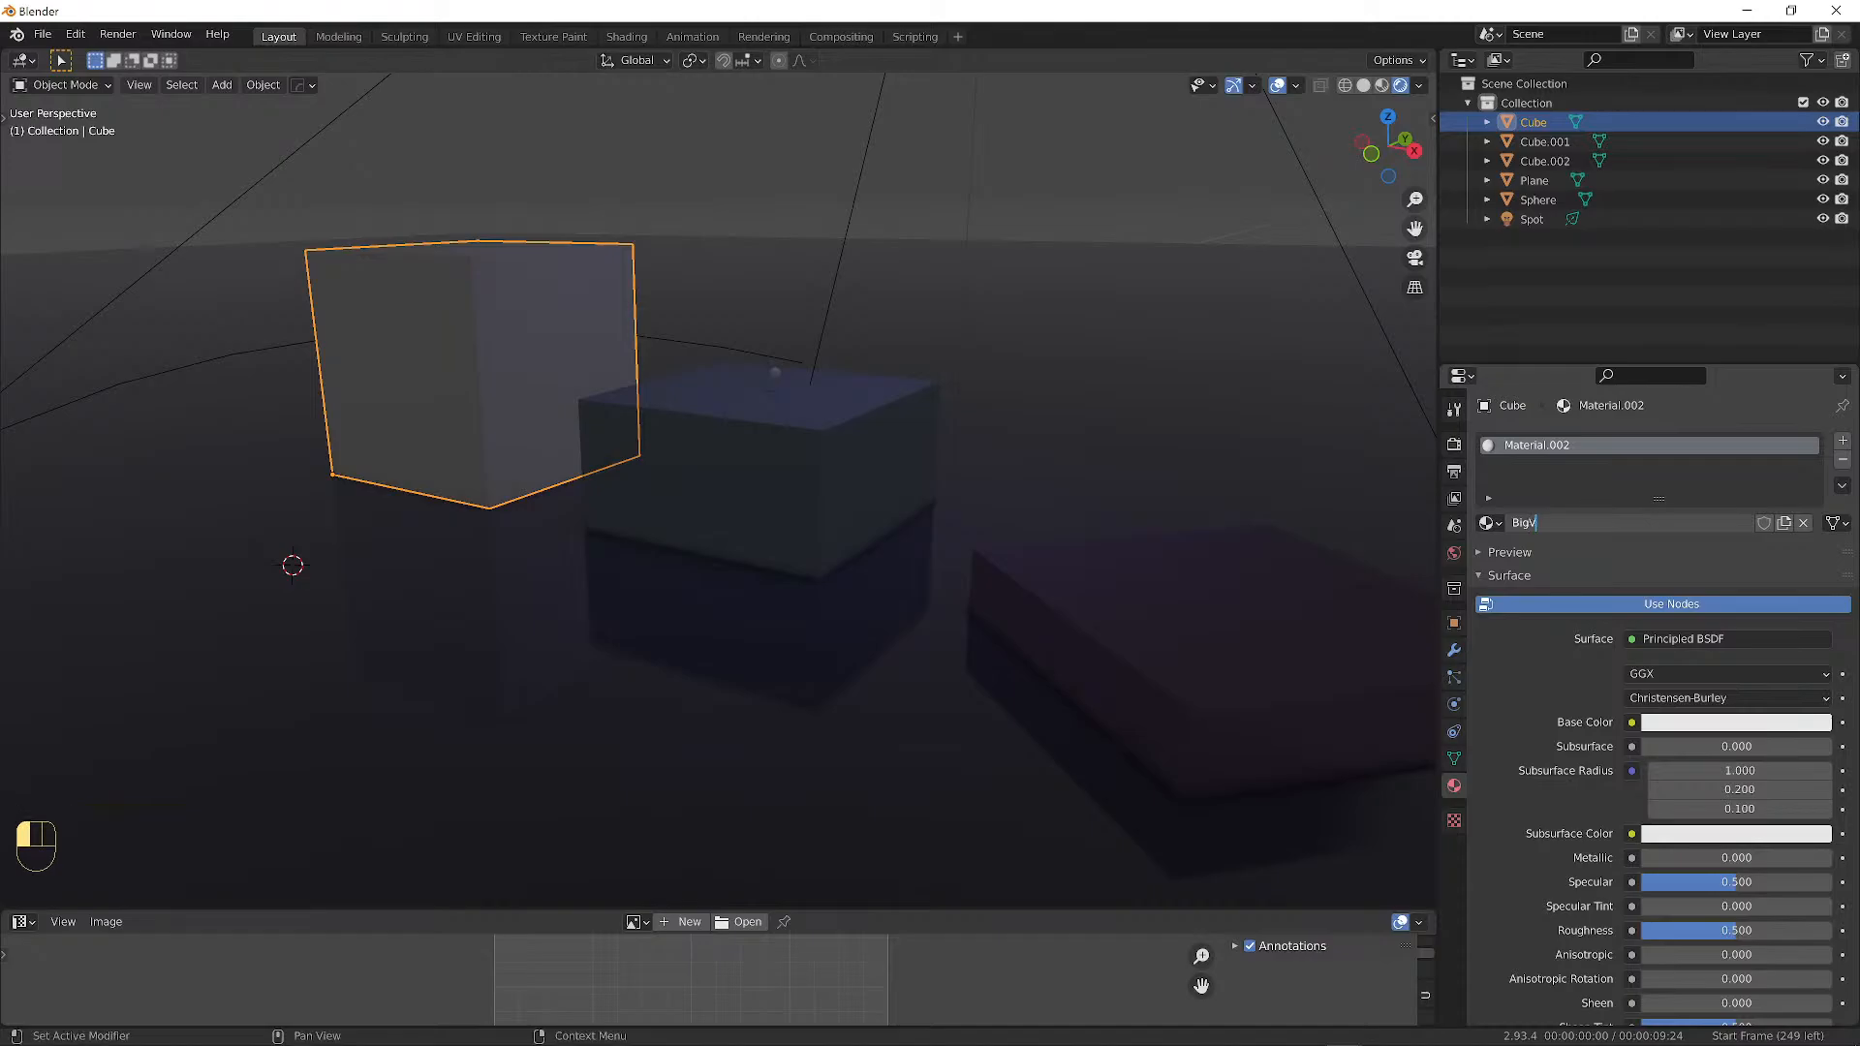
pyautogui.press('BackSpace')
pyautogui.press('BackSpace')
pyautogui.write('Blco')
pyautogui.press('BackSpace')
pyautogui.press('BackSpace')
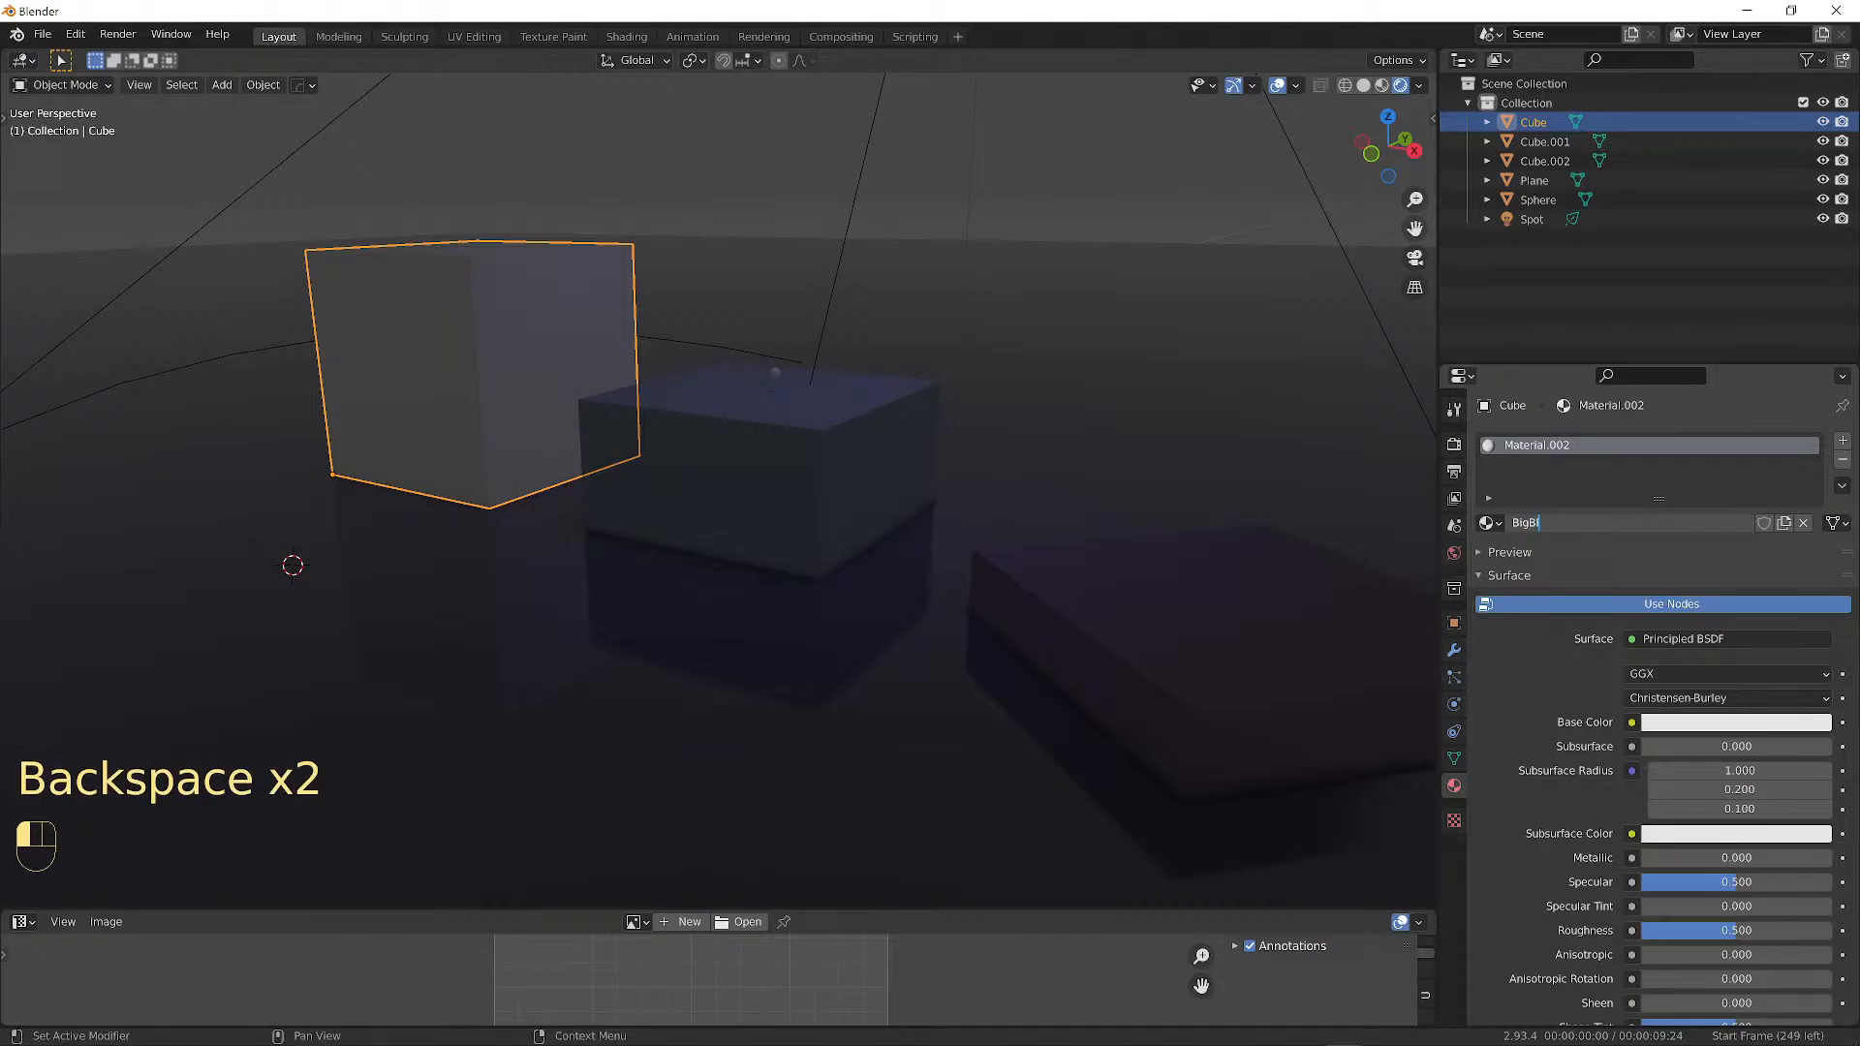
pyautogui.write('ock')
pyautogui.press('Return')
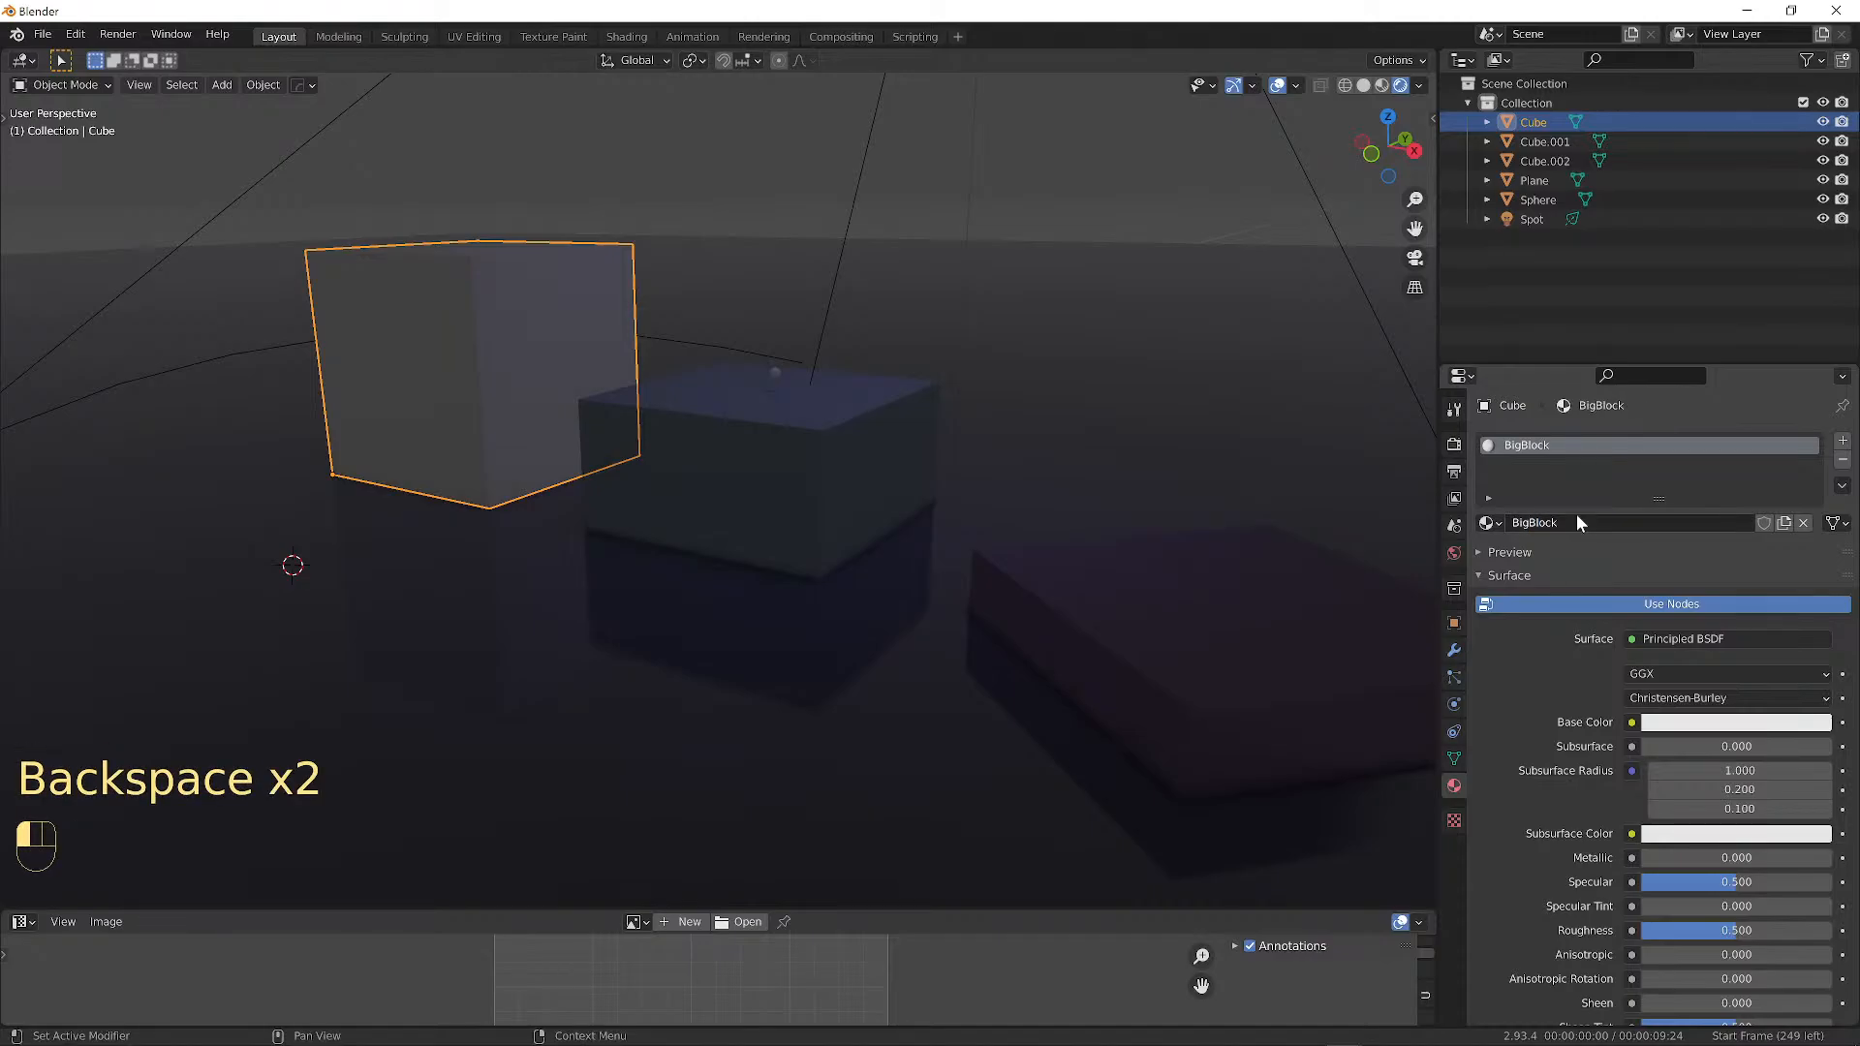
# Set the BigBlock base colour to a dark muted green and preview the scene.
pyautogui.click(1735, 723)
pyautogui.moveTo(1814, 529)
pyautogui.mouseDown()
pyautogui.moveTo(1692, 525)
pyautogui.moveTo(1746, 483)
pyautogui.moveTo(1739, 556)
pyautogui.moveTo(1815, 505)
pyautogui.mouseUp()
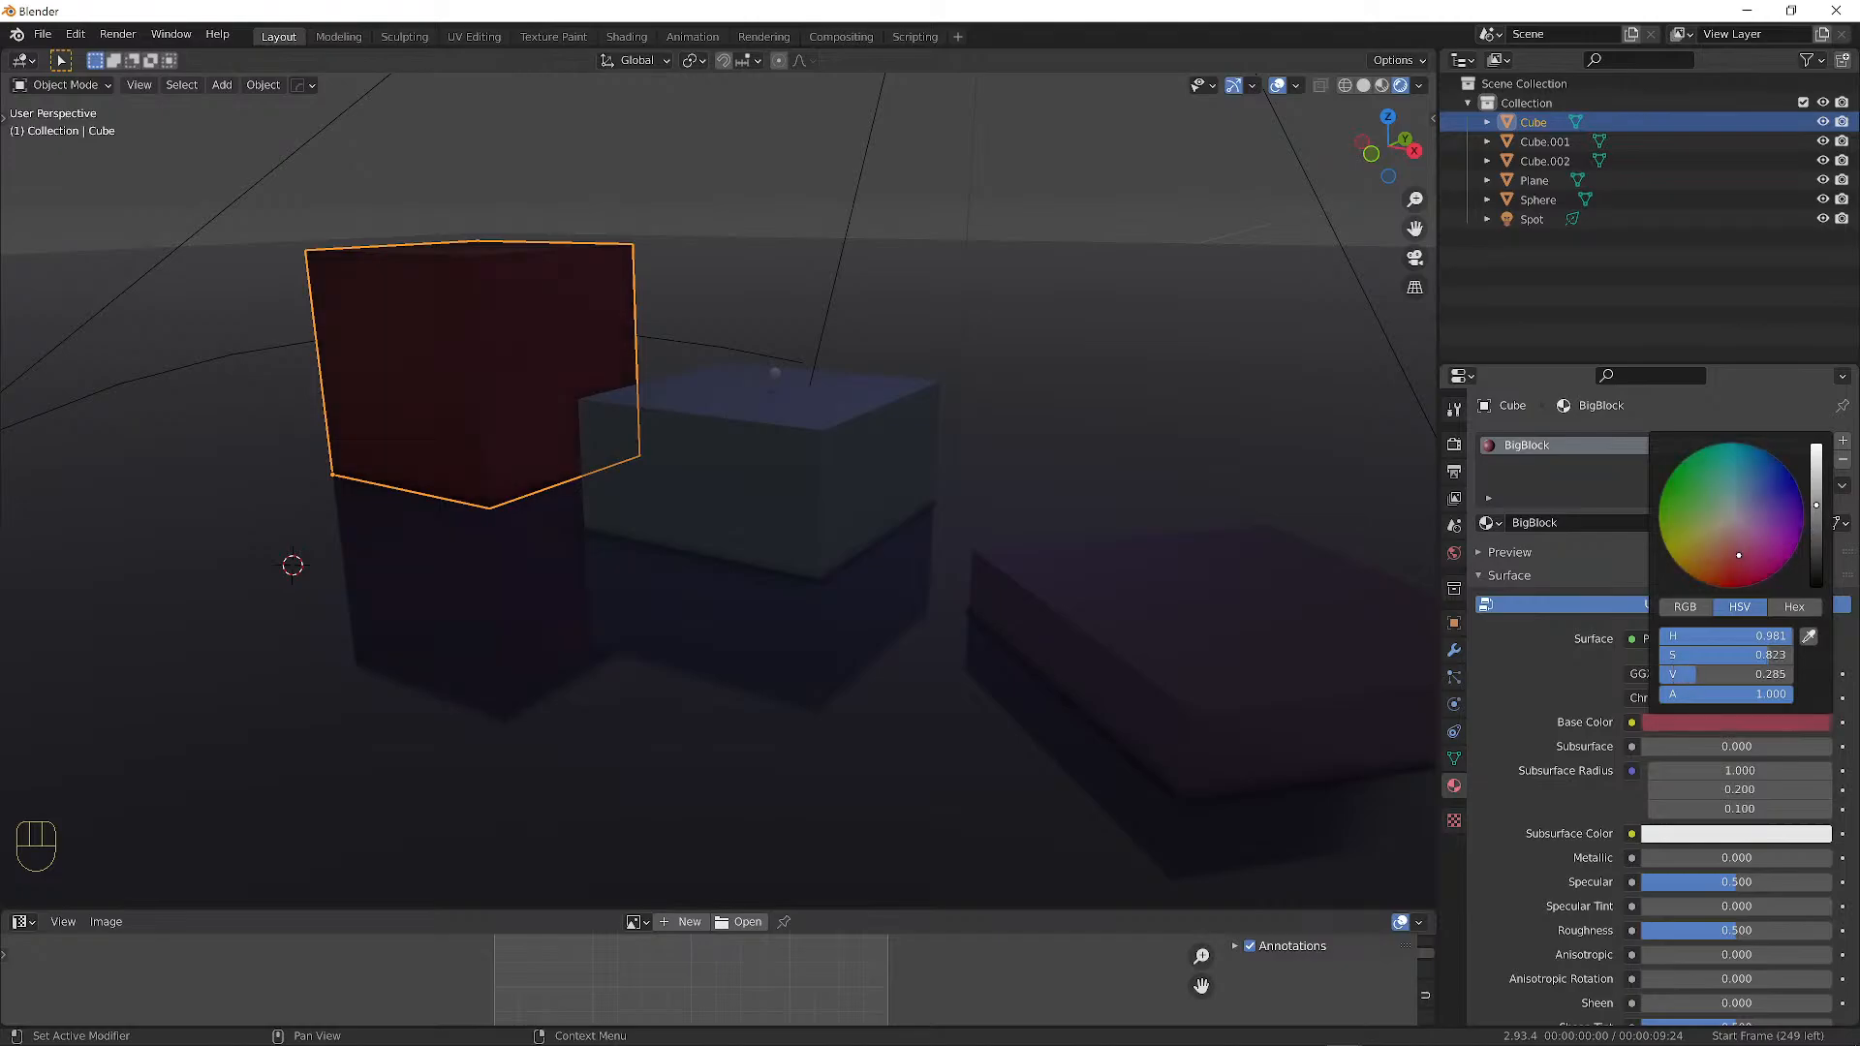
pyautogui.moveTo(1691, 548); pyautogui.dragTo(1728, 500)
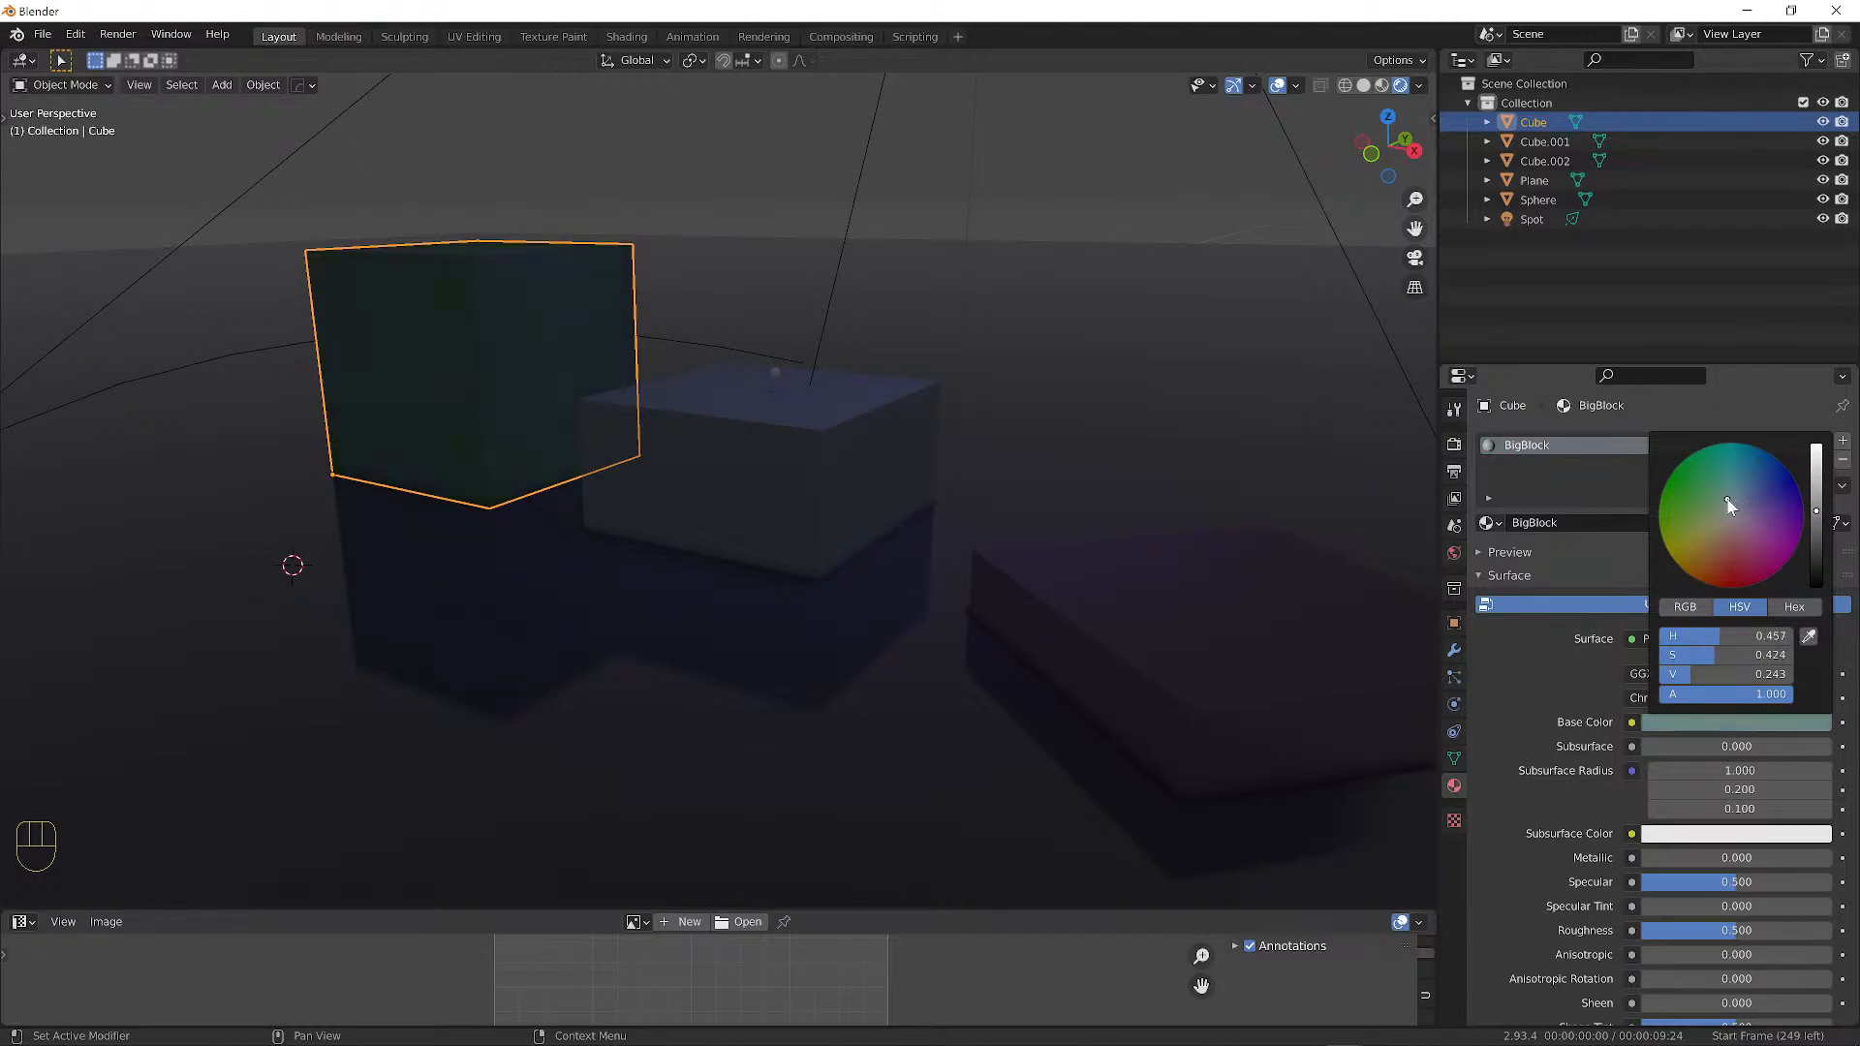
pyautogui.press('a')
pyautogui.press('a')
pyautogui.moveTo(1051, 232); pyautogui.dragTo(998, 252, button='middle')
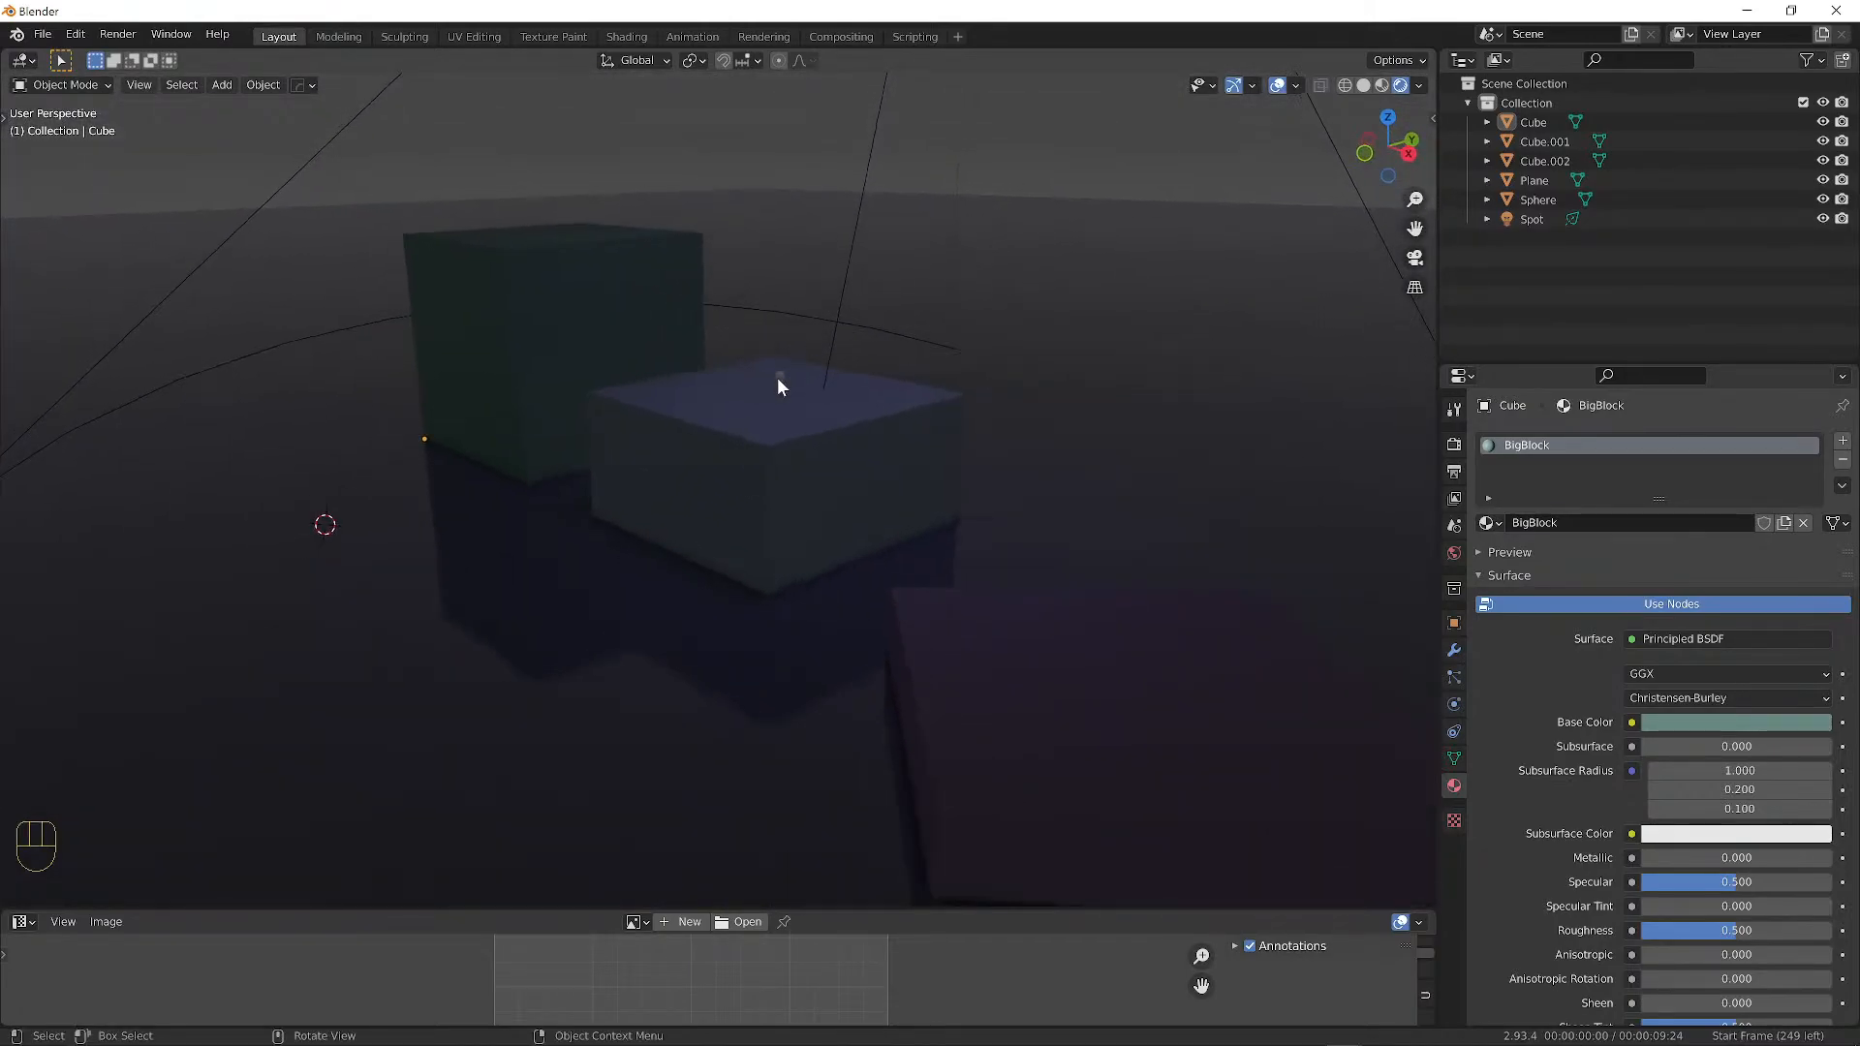
# Create a new material on the tiny sphere and name it 'Character'.
pyautogui.click(778, 378)
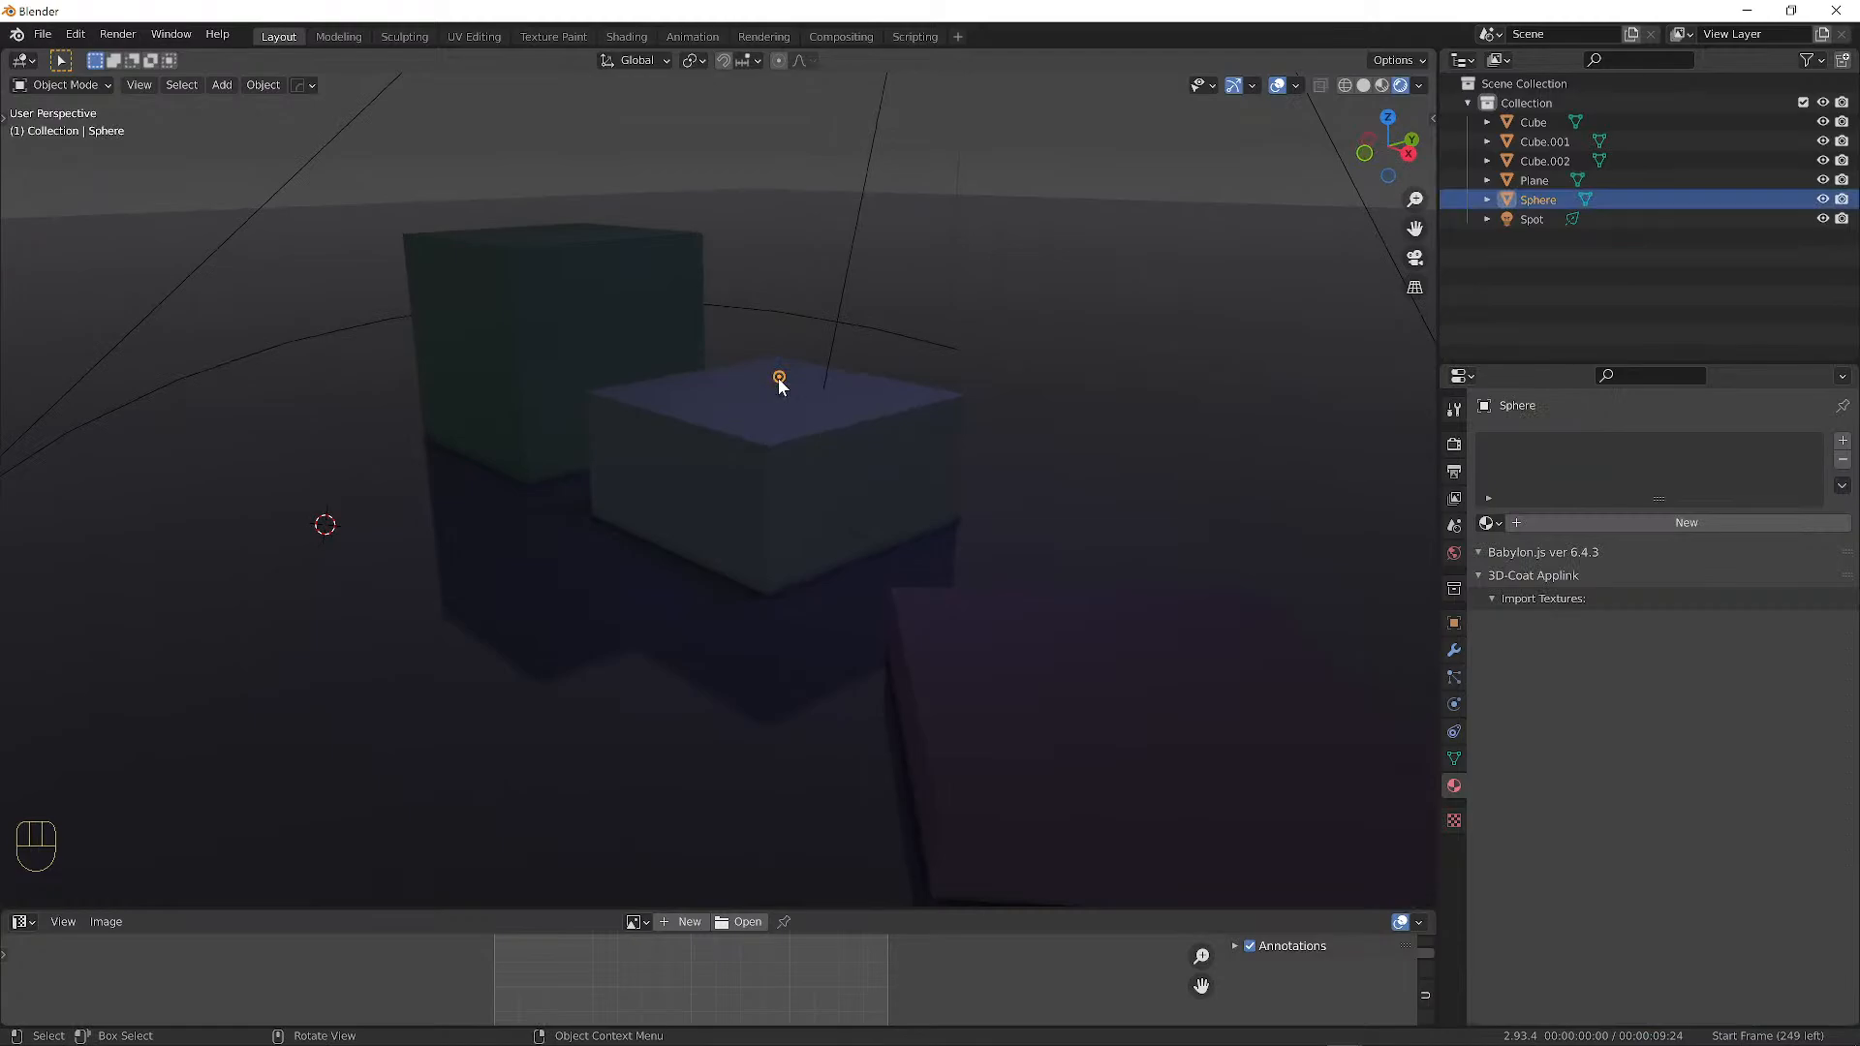
pyautogui.click(1638, 523)
pyautogui.doubleClick(1635, 523)
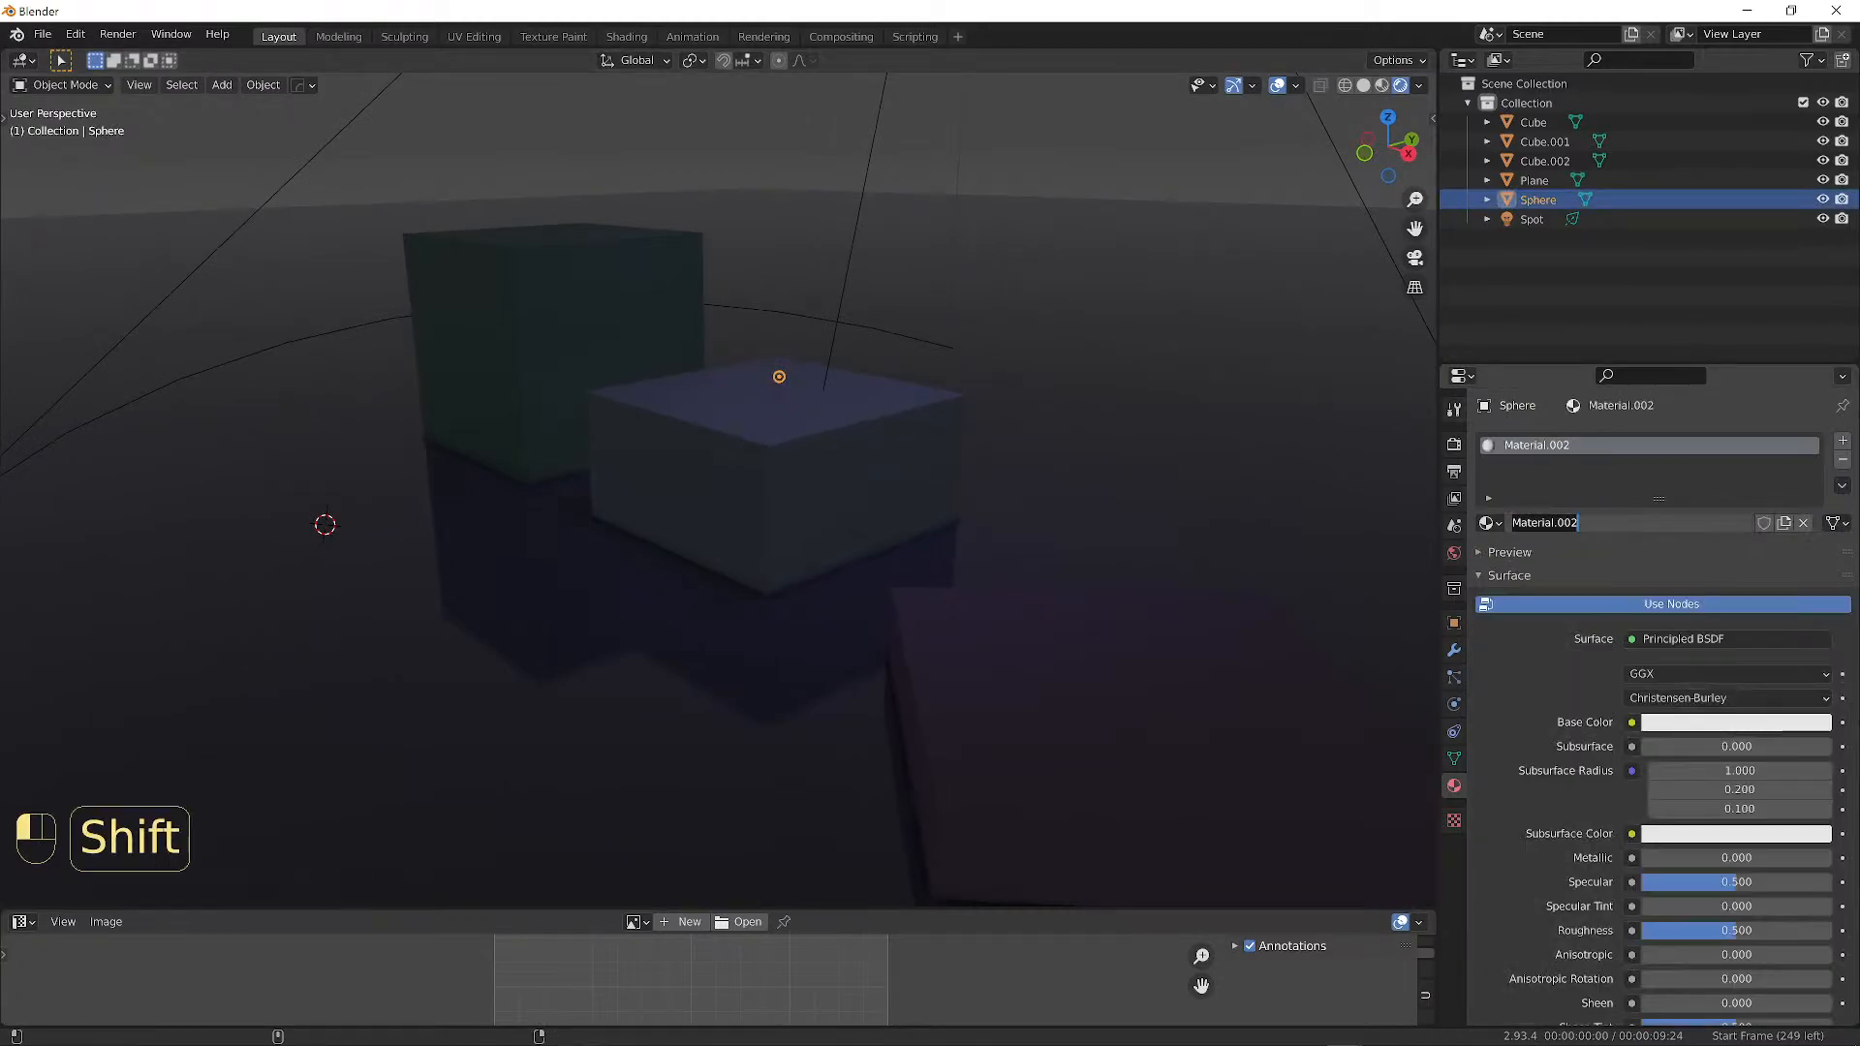
pyautogui.write('Chjar')
pyautogui.press('BackSpace')
pyautogui.press('BackSpace')
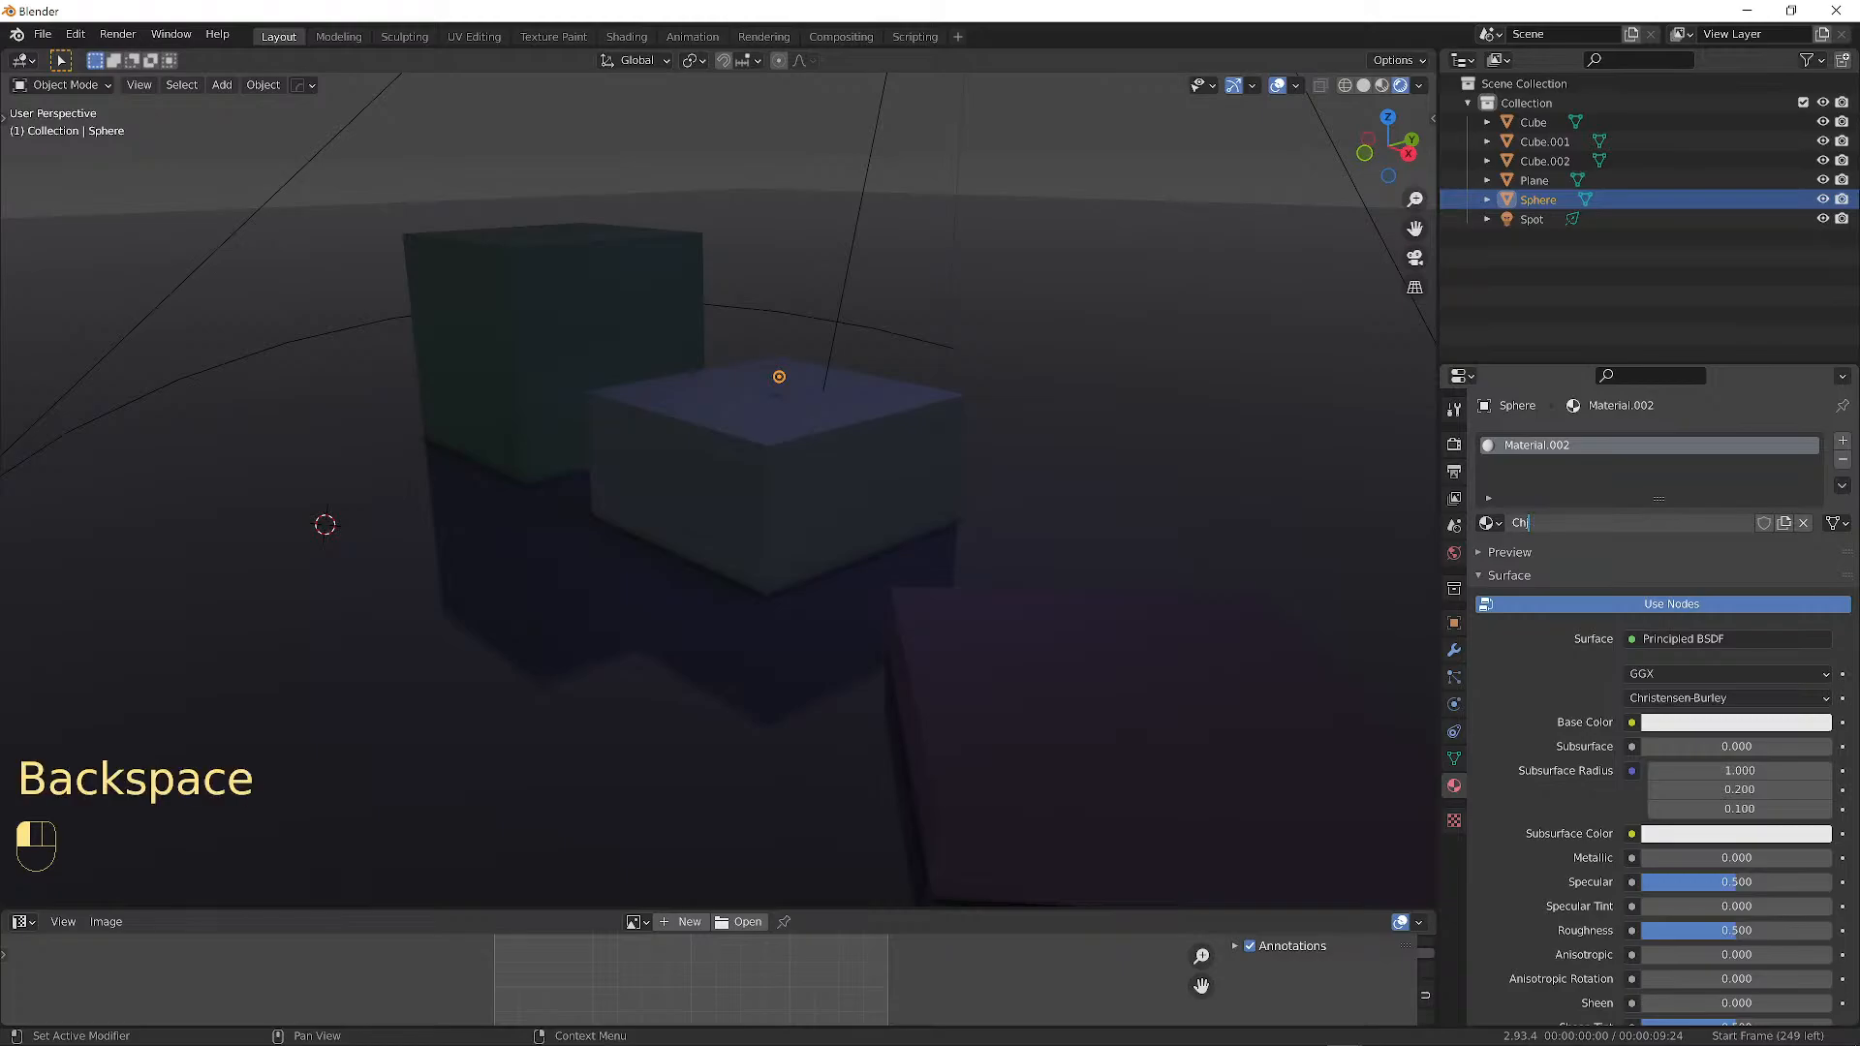
pyautogui.write('aractrer')
pyautogui.press('BackSpace')
pyautogui.press('BackSpace')
pyautogui.press('BackSpace')
pyautogui.write('er')
pyautogui.press('Return')
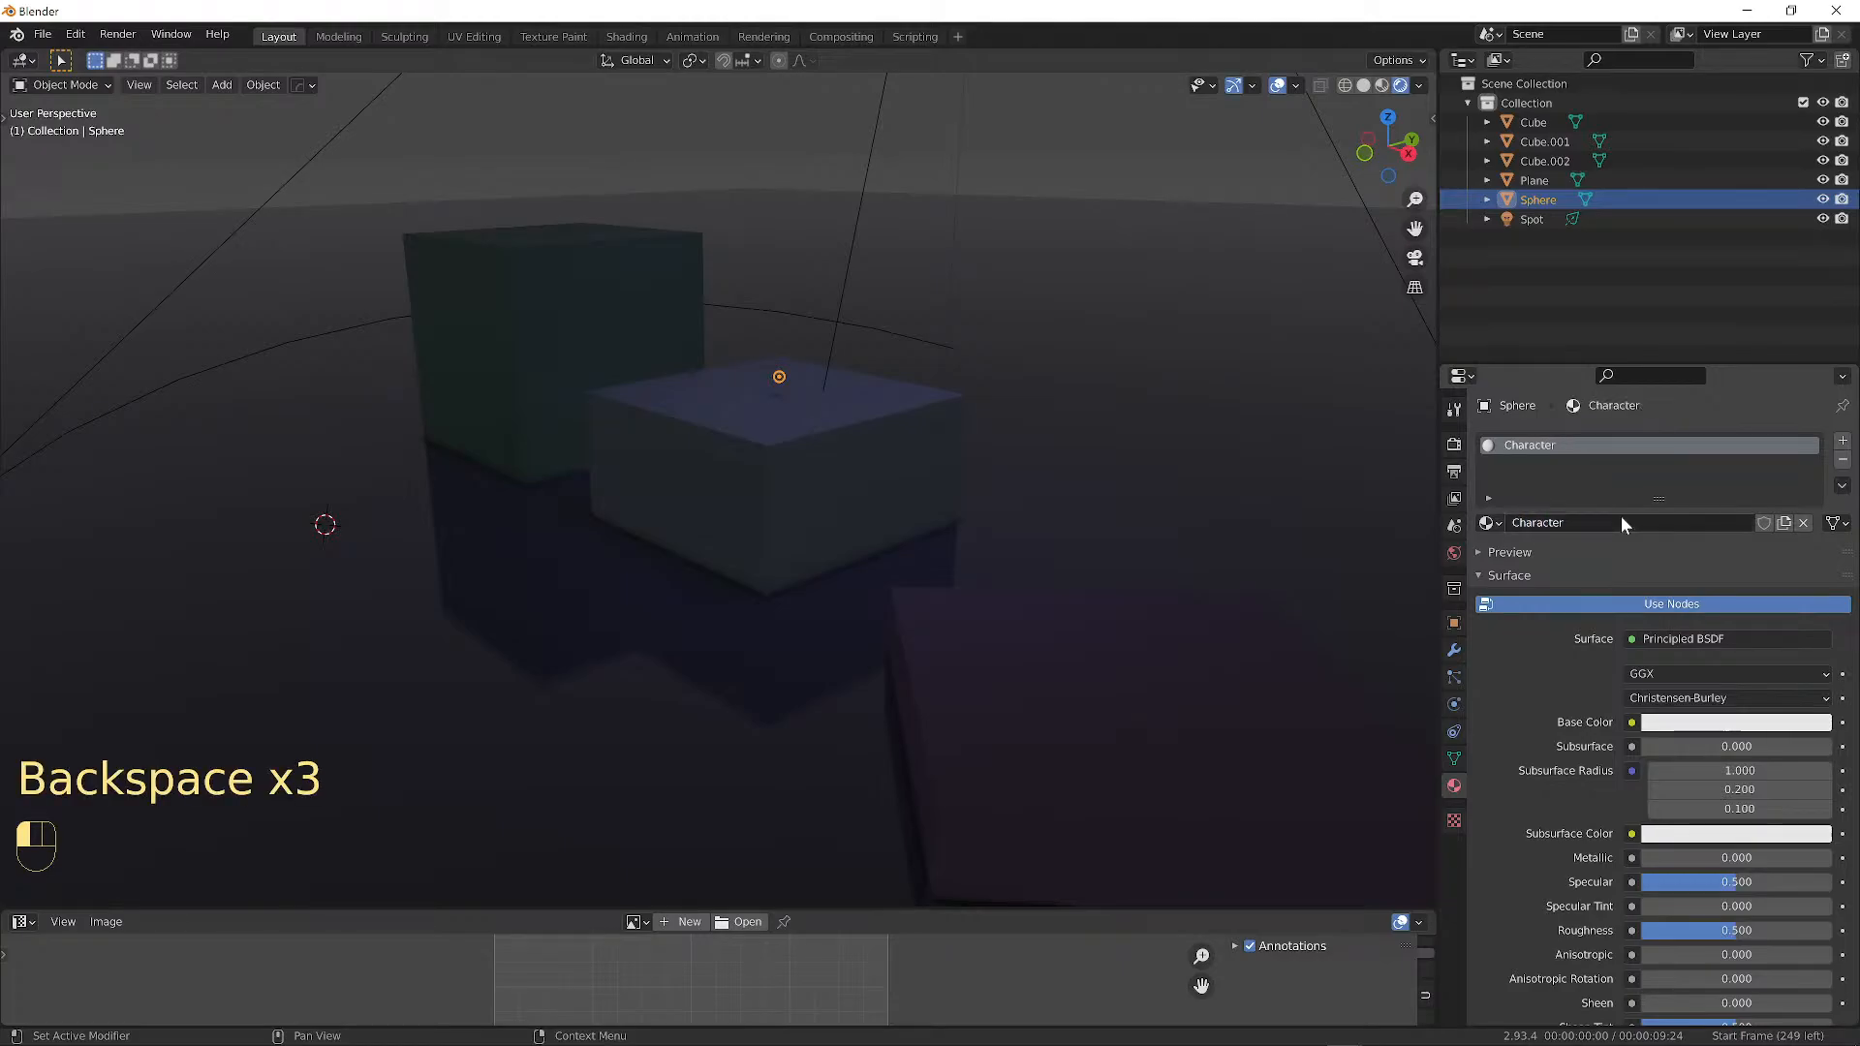
# Set the Character material's emission colour to light cyan.
pyautogui.scroll(-8, 1682, 851)
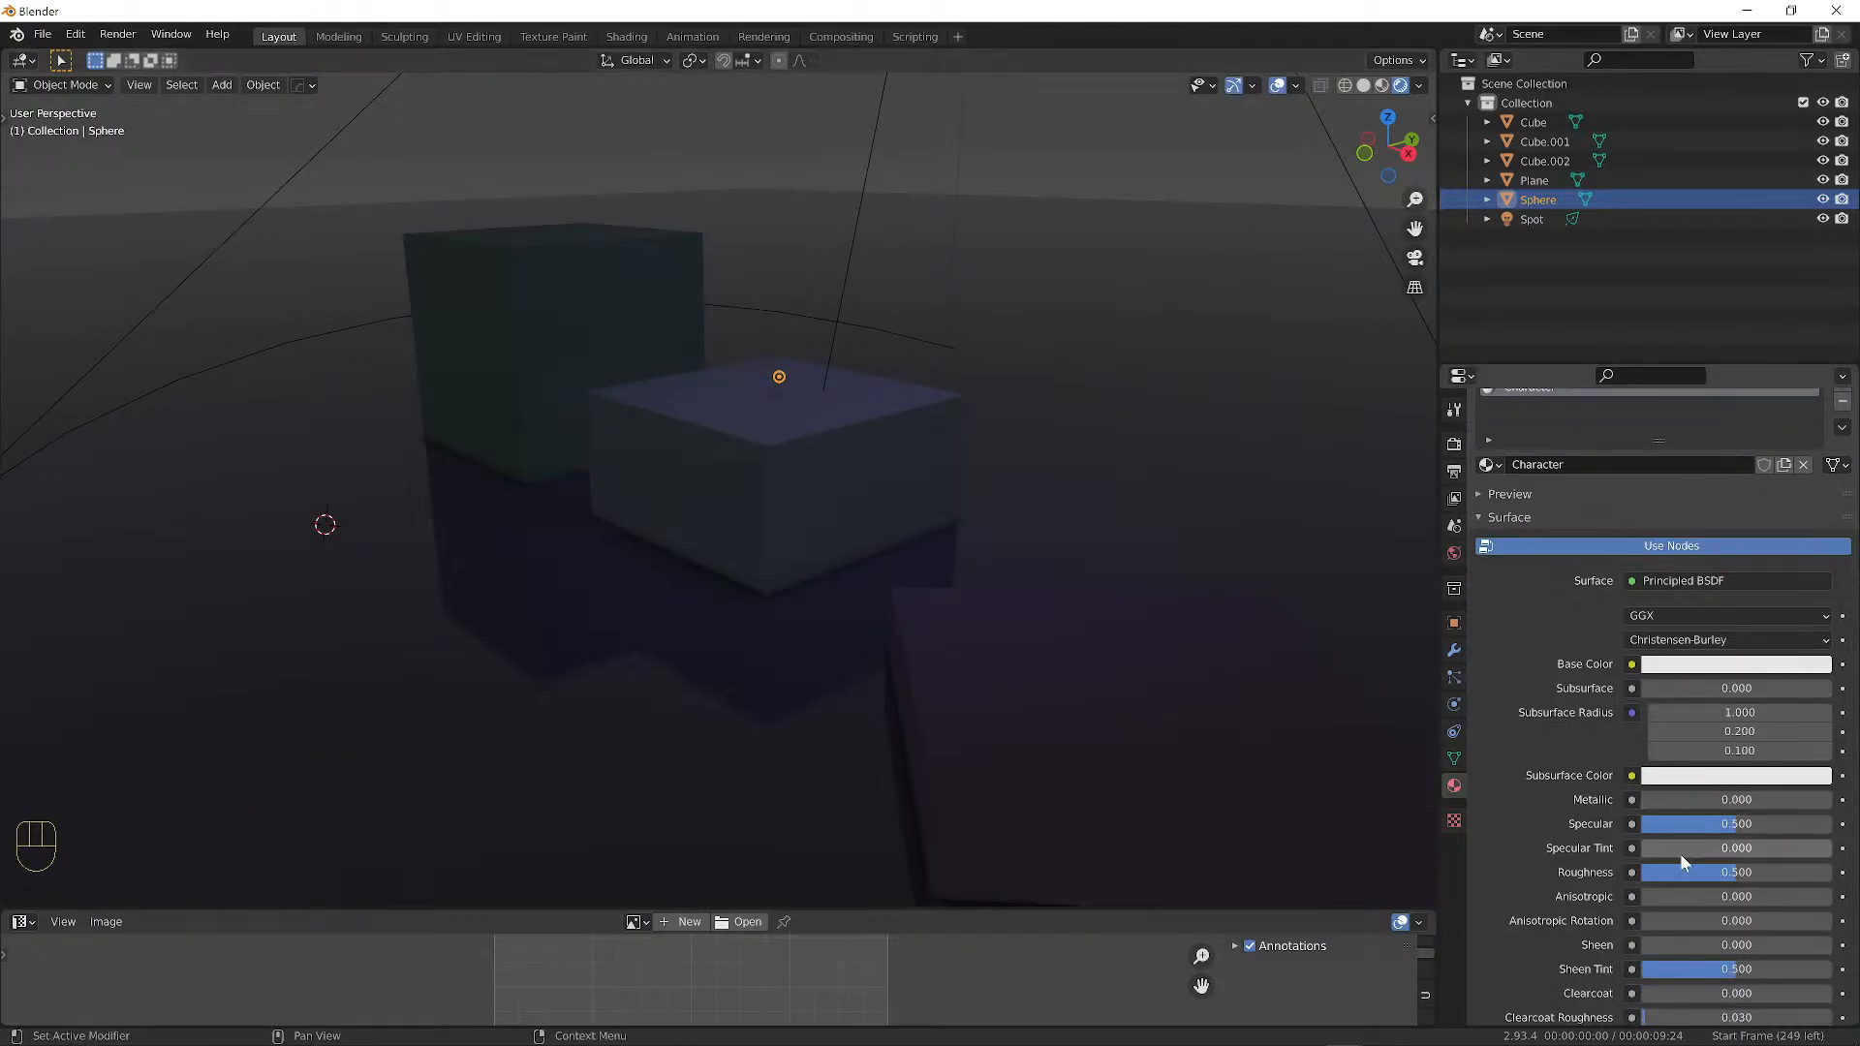
pyautogui.scroll(-5, 1684, 837)
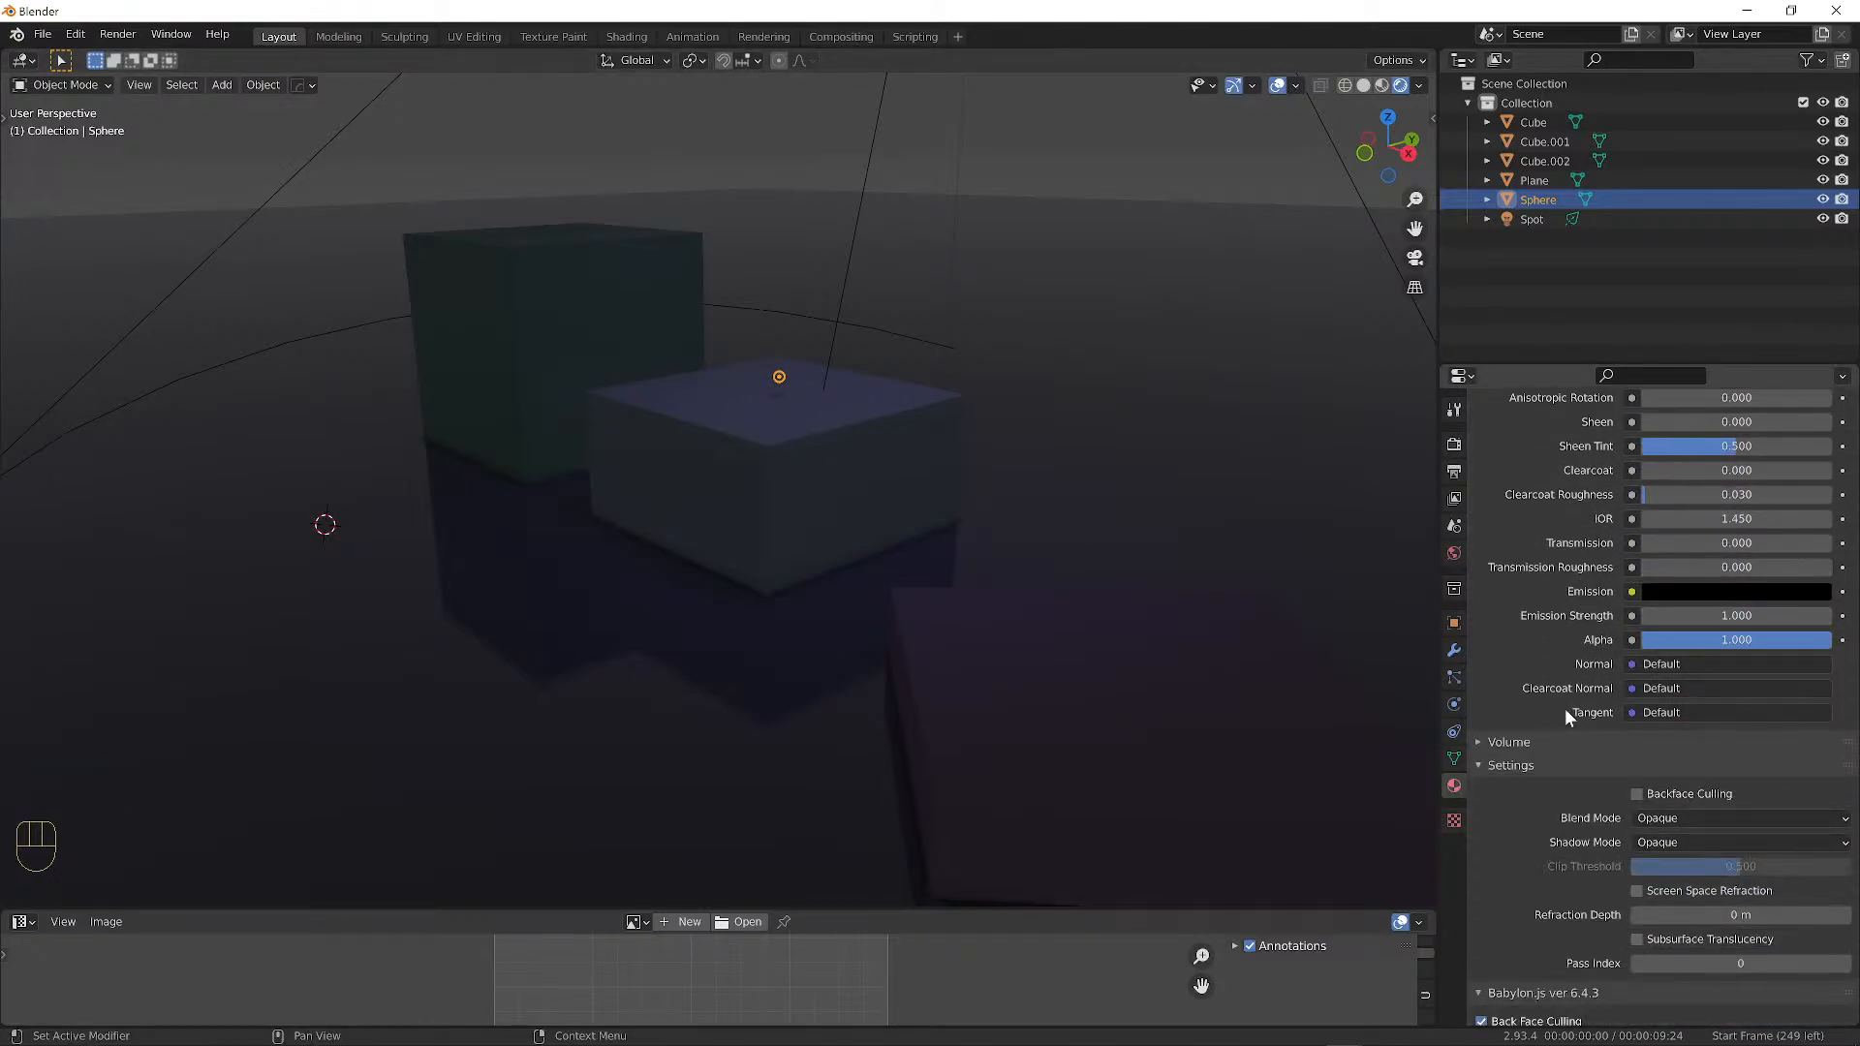
pyautogui.click(1668, 591)
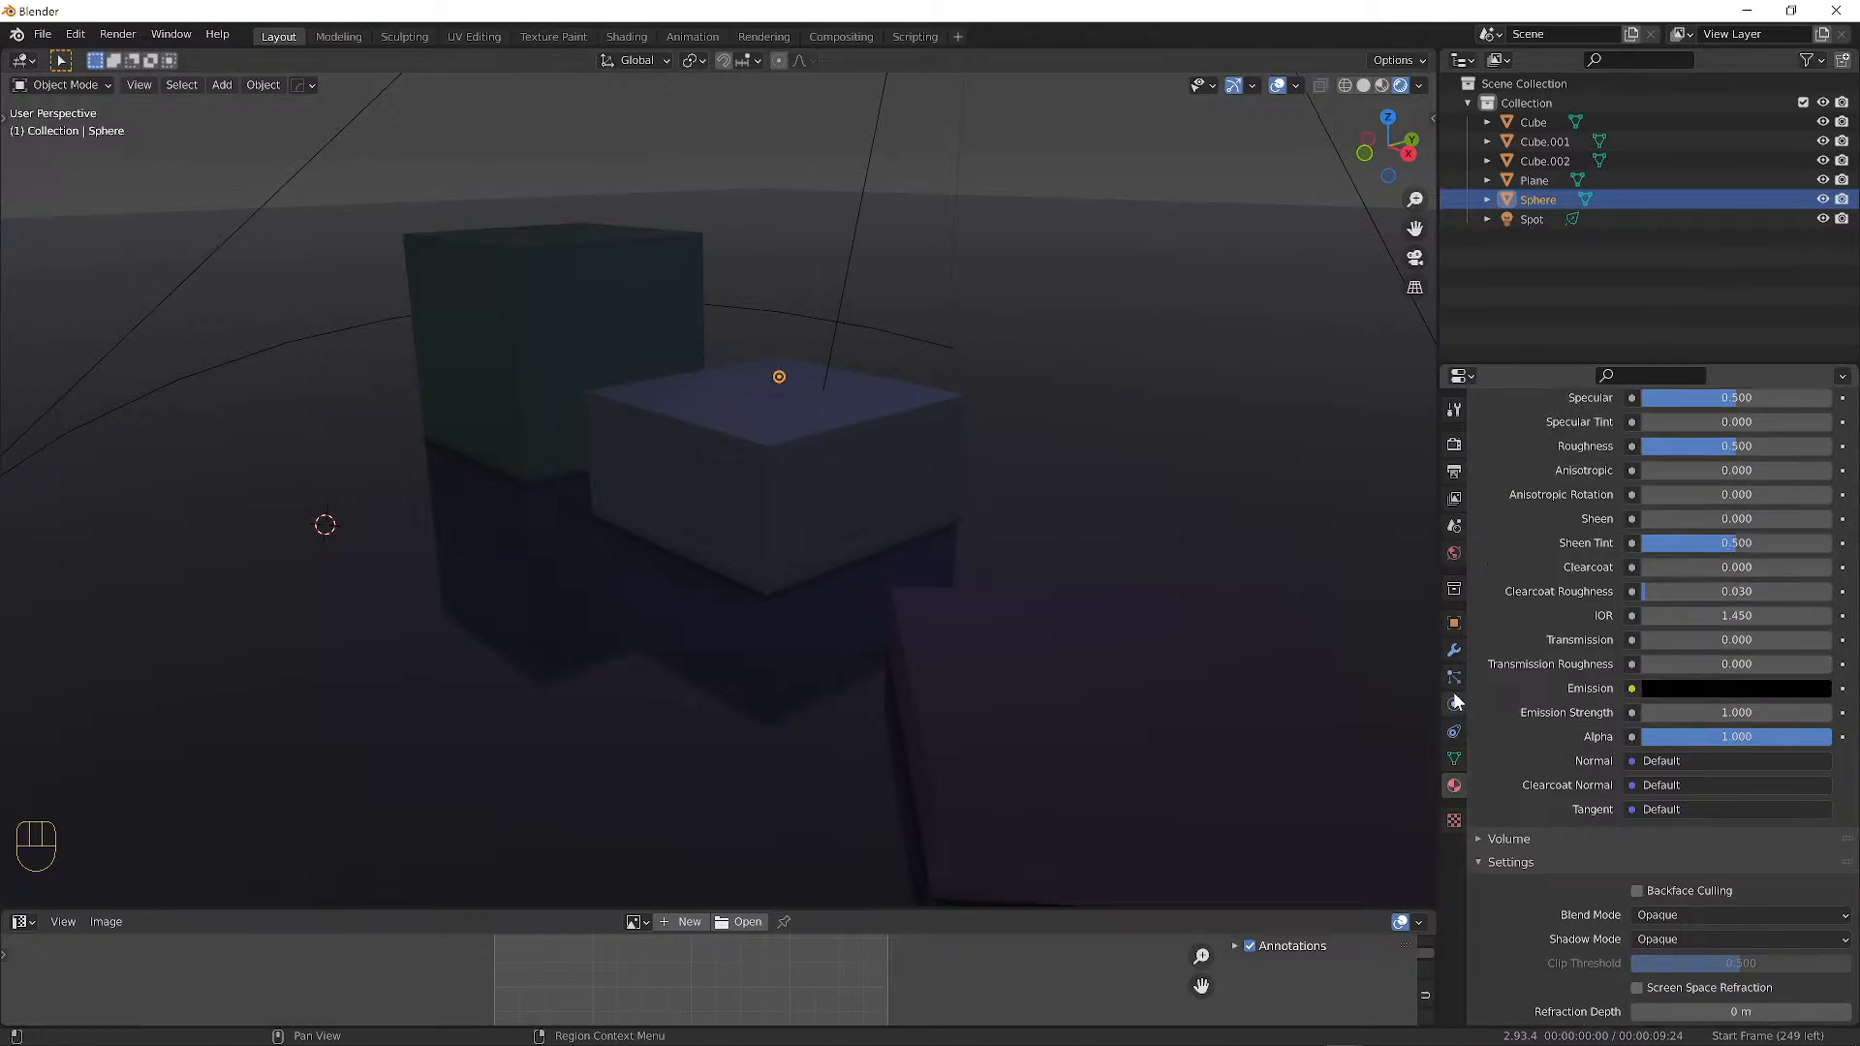
pyautogui.scroll(8, 1642, 624)
pyautogui.scroll(2, 1647, 543)
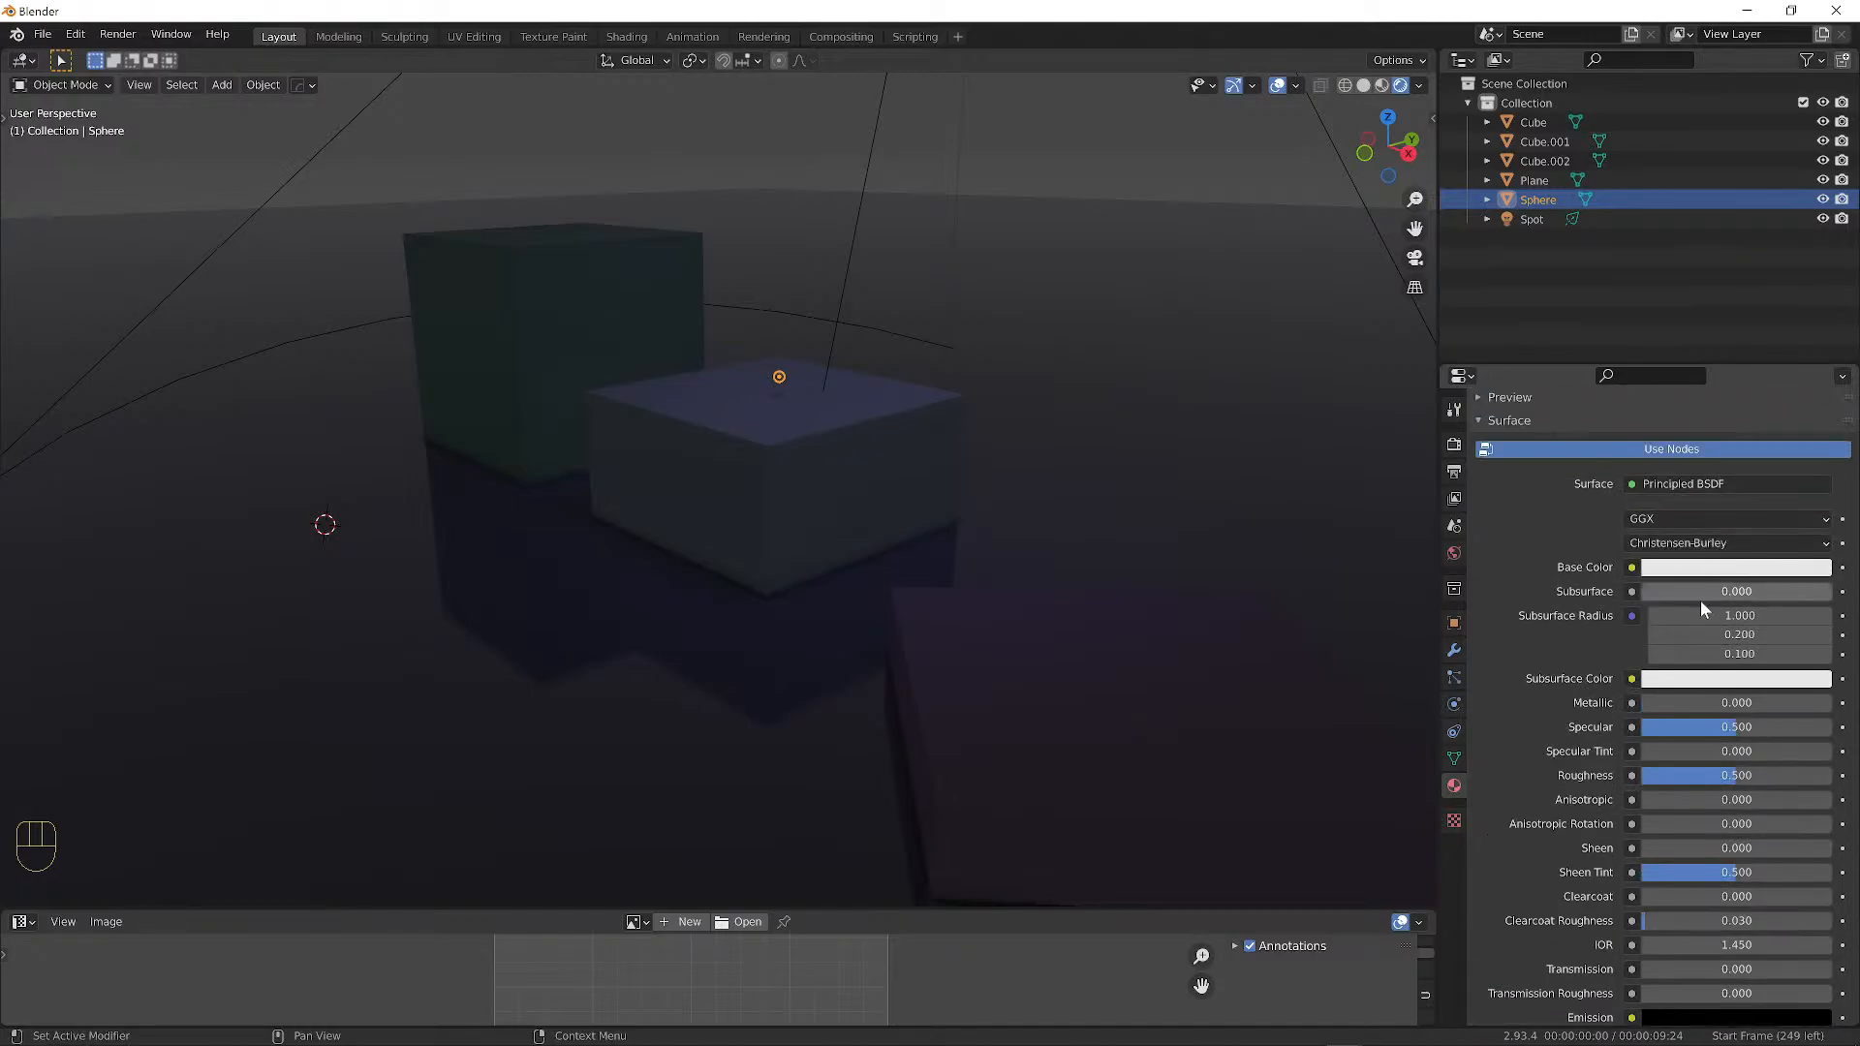
pyautogui.scroll(-1, 1647, 572)
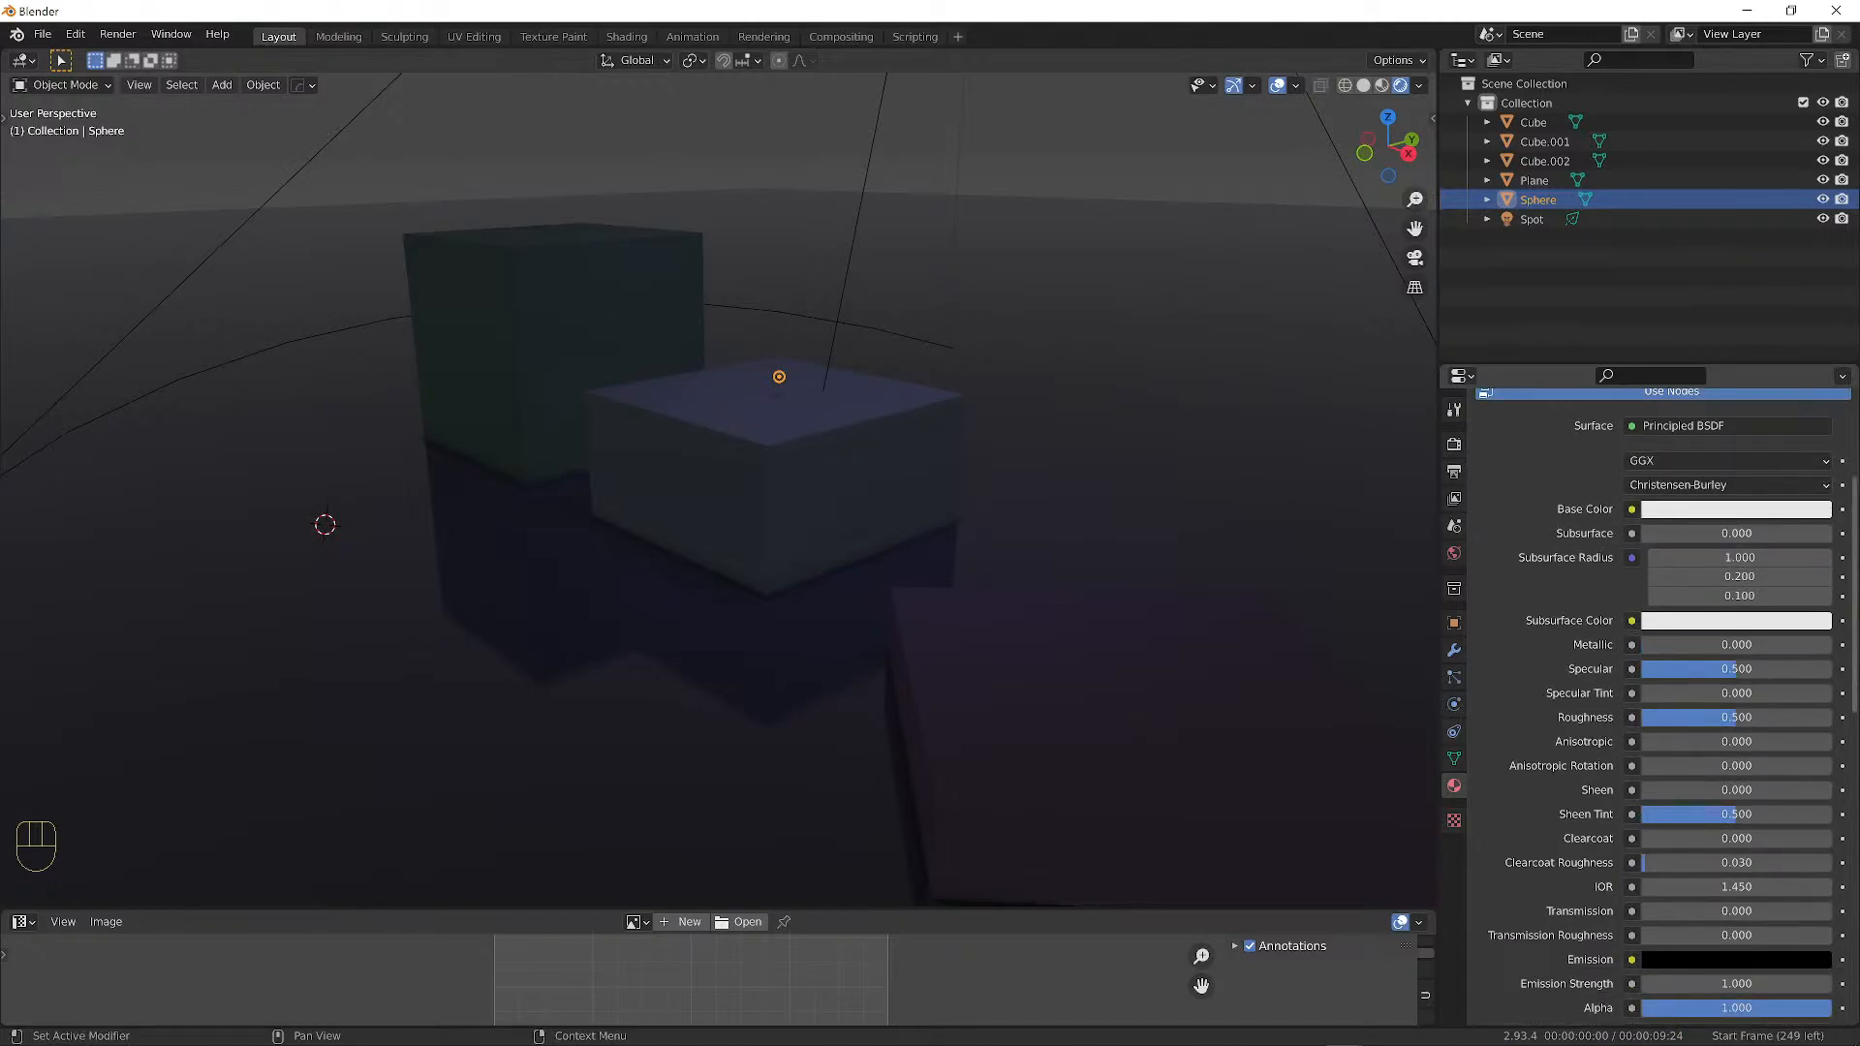
pyautogui.scroll(-3, 1696, 528)
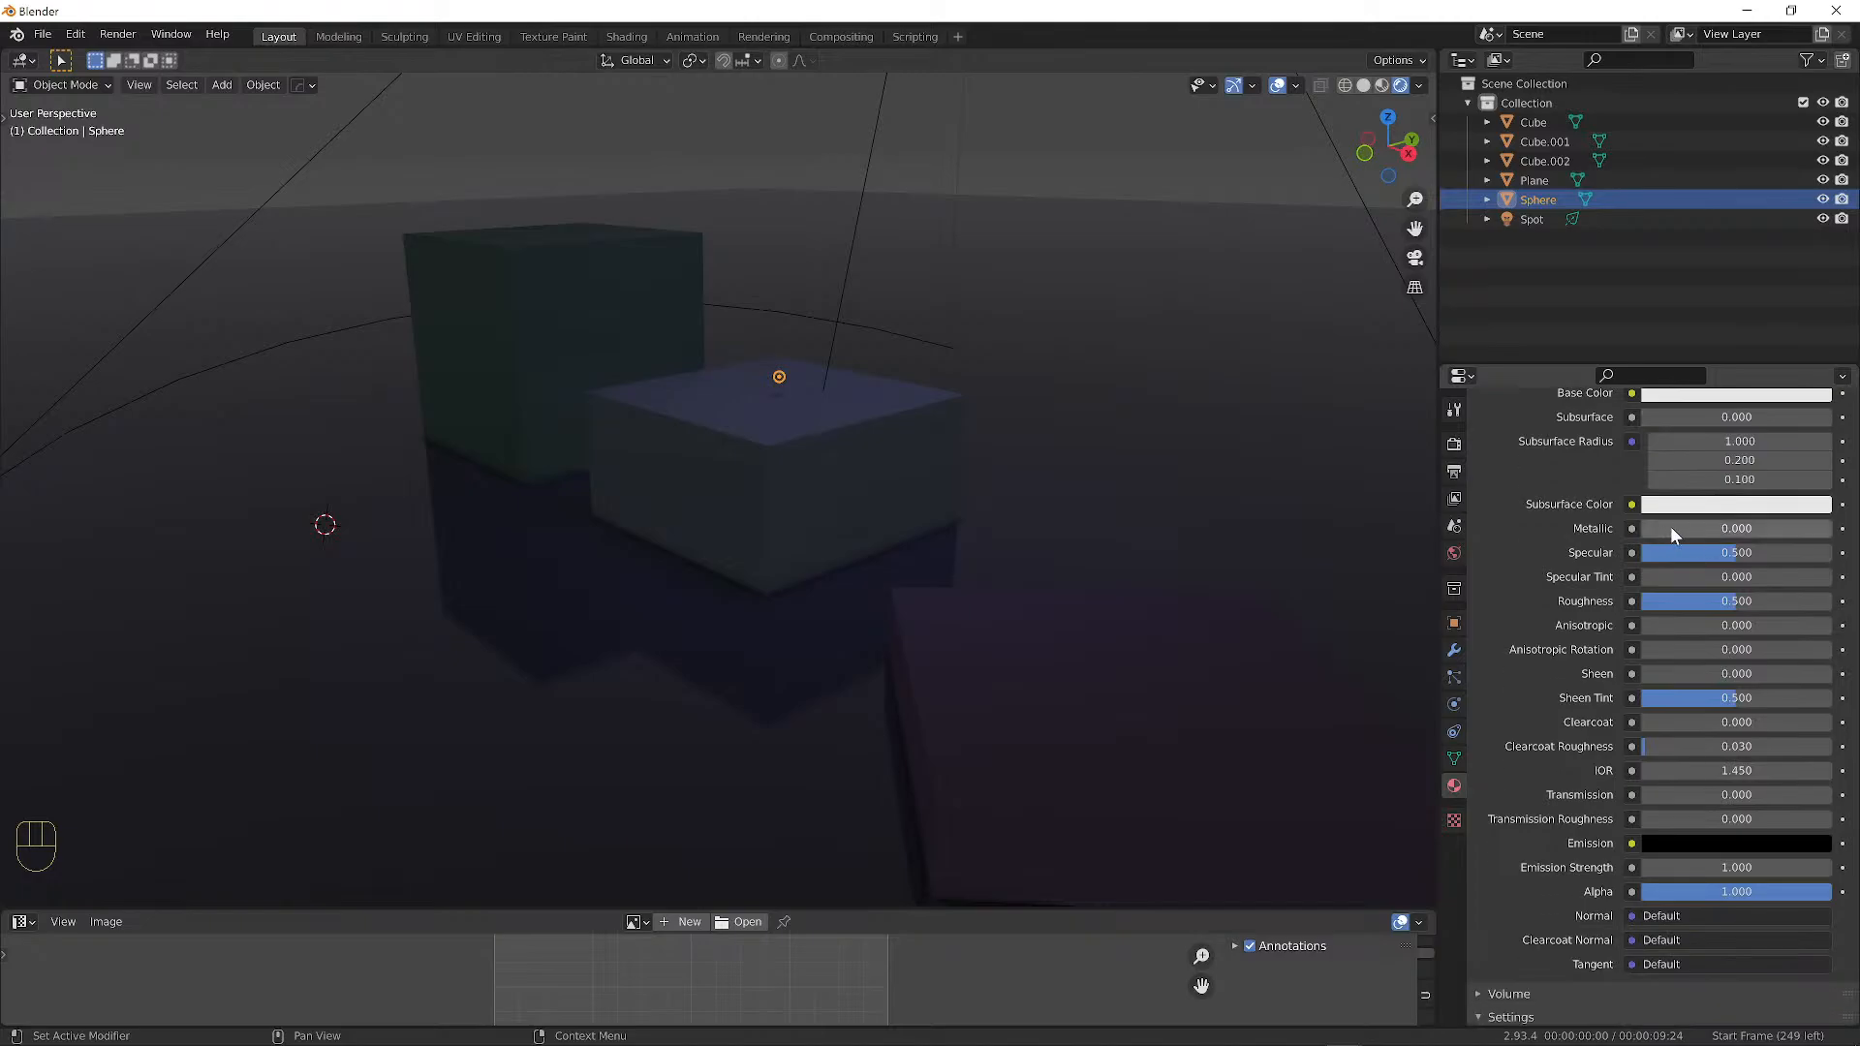
pyautogui.scroll(-2, 1723, 572)
pyautogui.scroll(-4, 1715, 640)
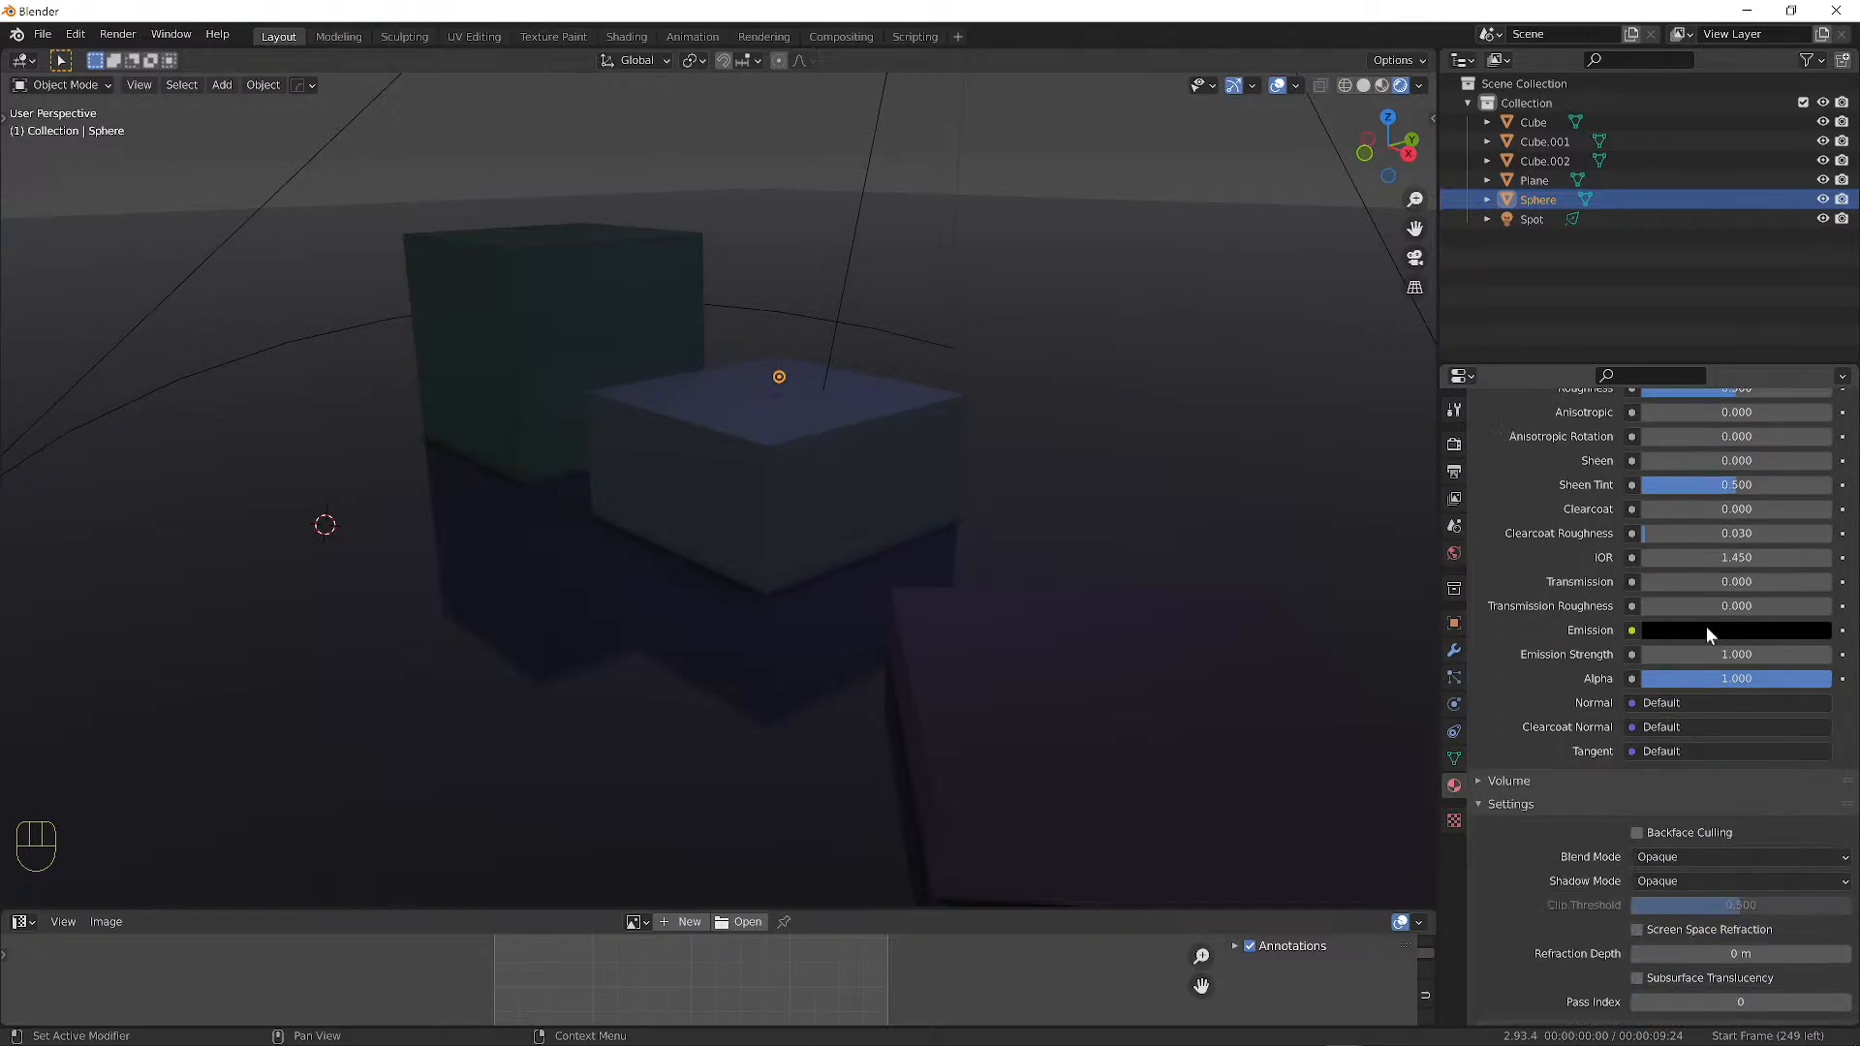
pyautogui.scroll(-1, 1706, 626)
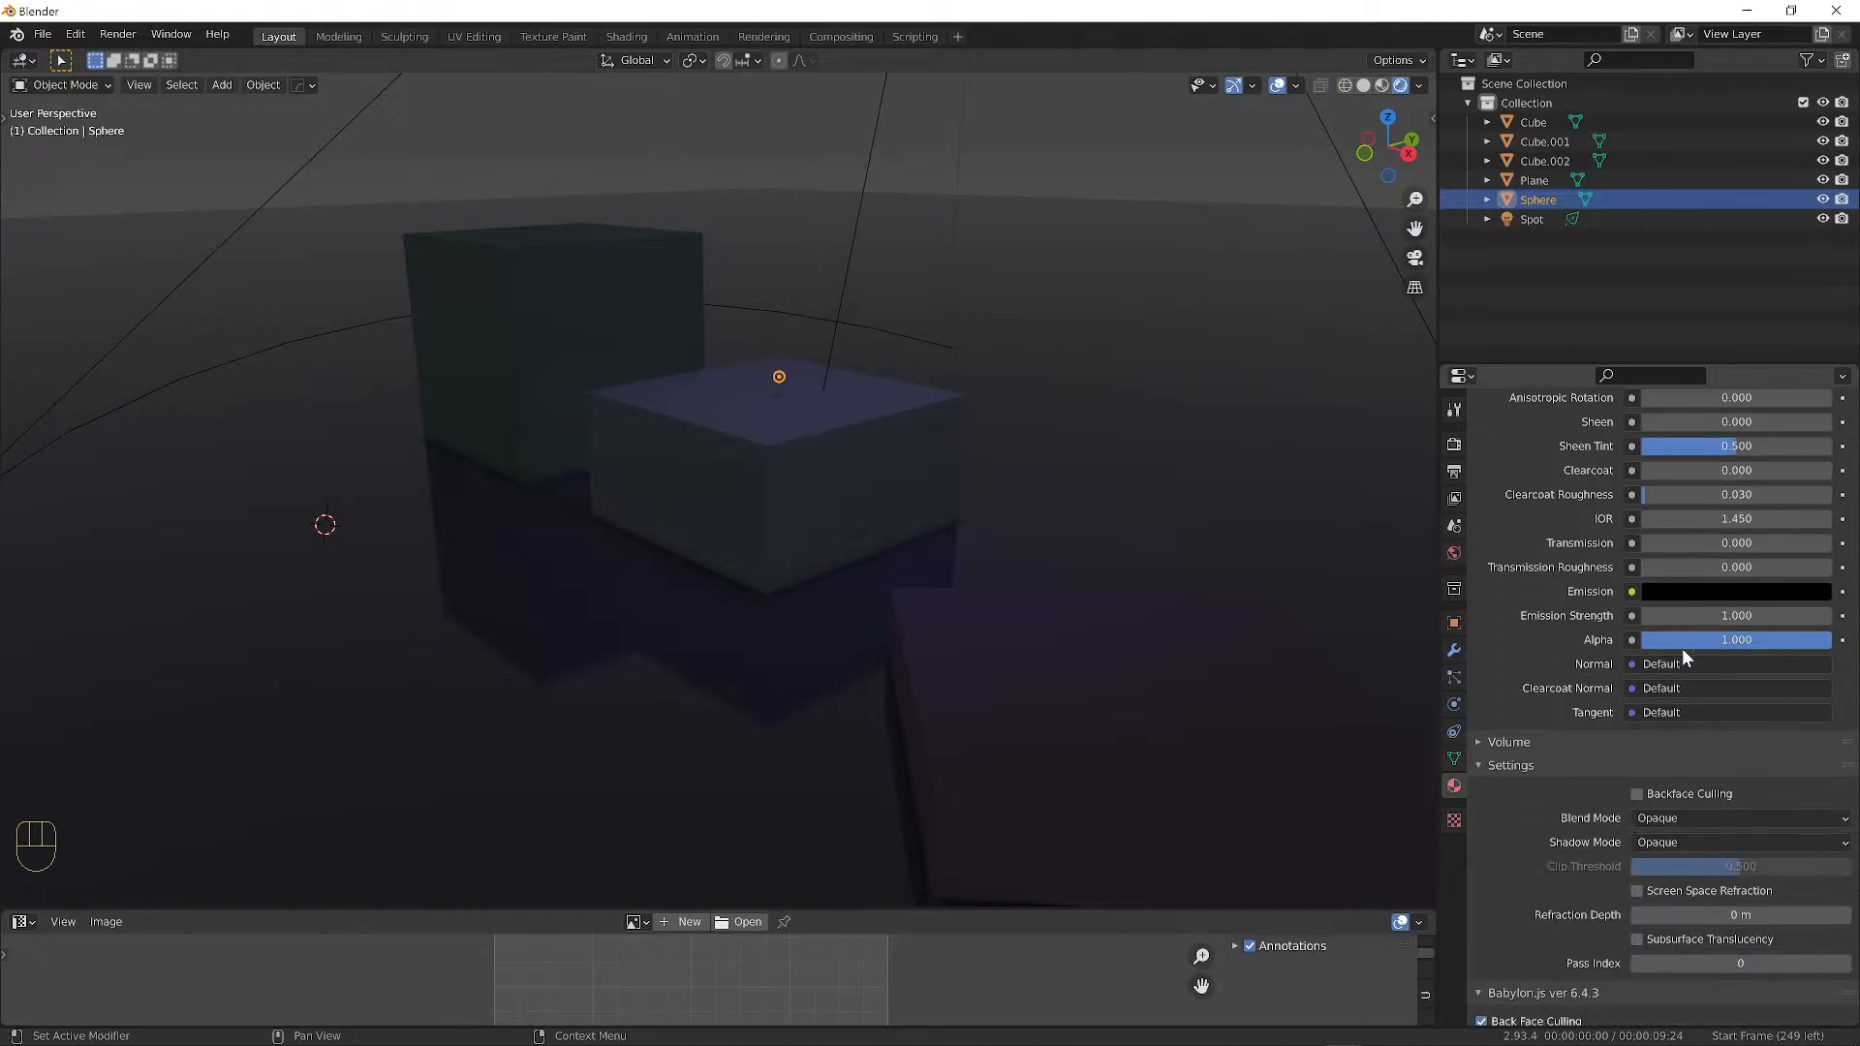
pyautogui.click(1692, 588)
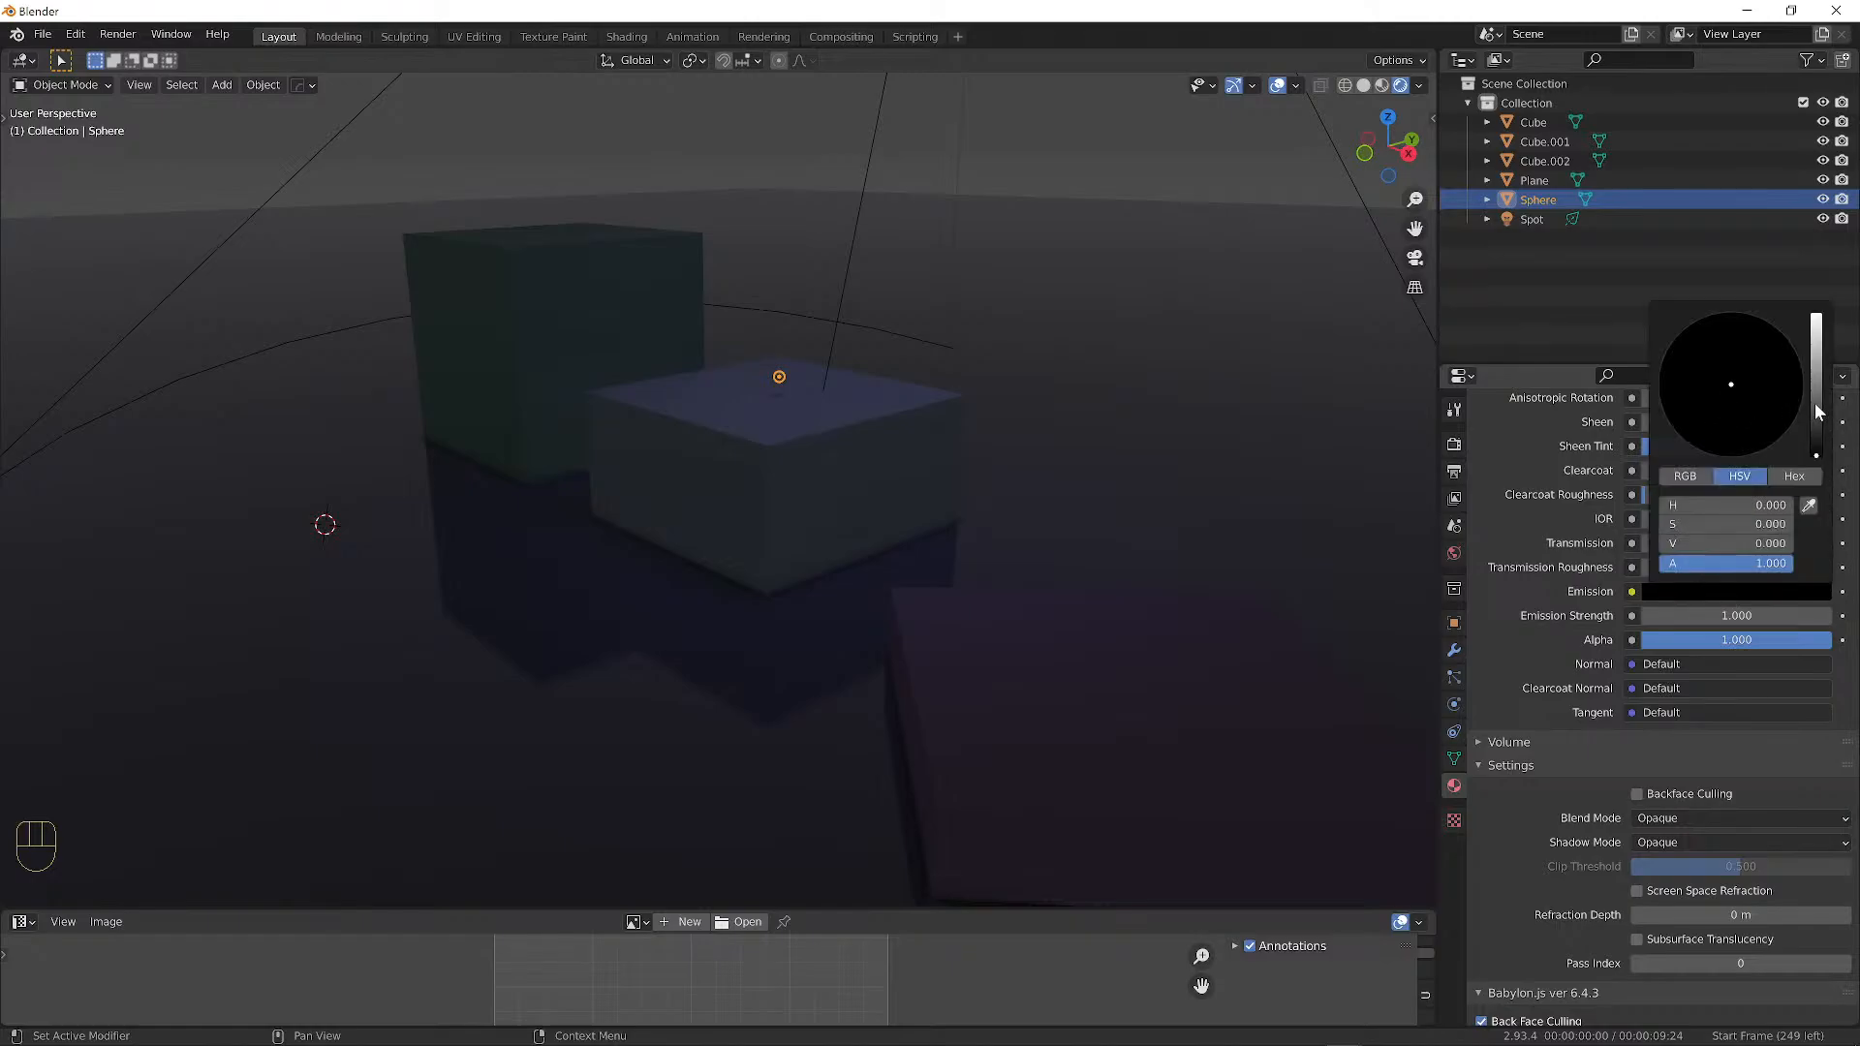
pyautogui.moveTo(1821, 415)
pyautogui.mouseDown()
pyautogui.moveTo(1816, 326)
pyautogui.moveTo(1786, 416)
pyautogui.moveTo(1719, 386)
pyautogui.moveTo(1735, 347)
pyautogui.mouseUp()
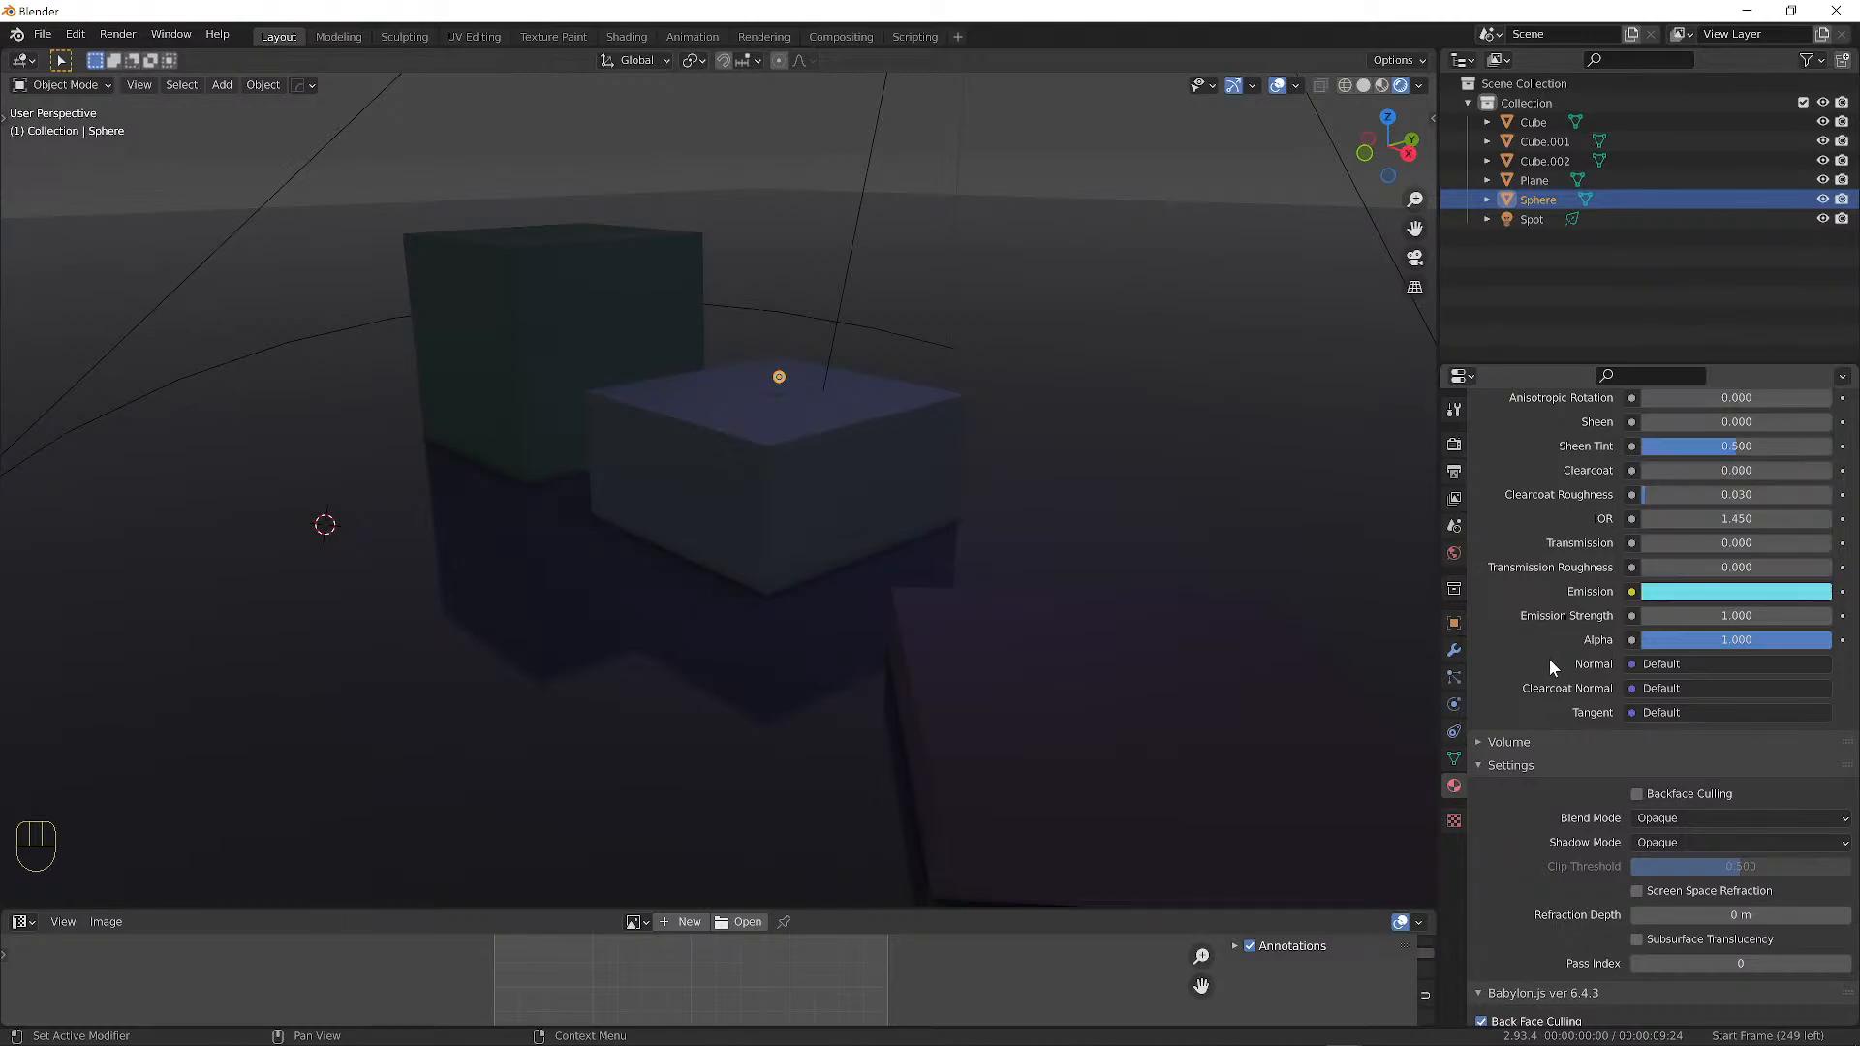
# Raise the emission strength to 5, then to 15, and view the glowing sphere.
pyautogui.click(1684, 617)
pyautogui.write('1.0')
pyautogui.press('BackSpace')
pyautogui.press('BackSpace')
pyautogui.press('BackSpace')
pyautogui.write('5')
pyautogui.press('Return')
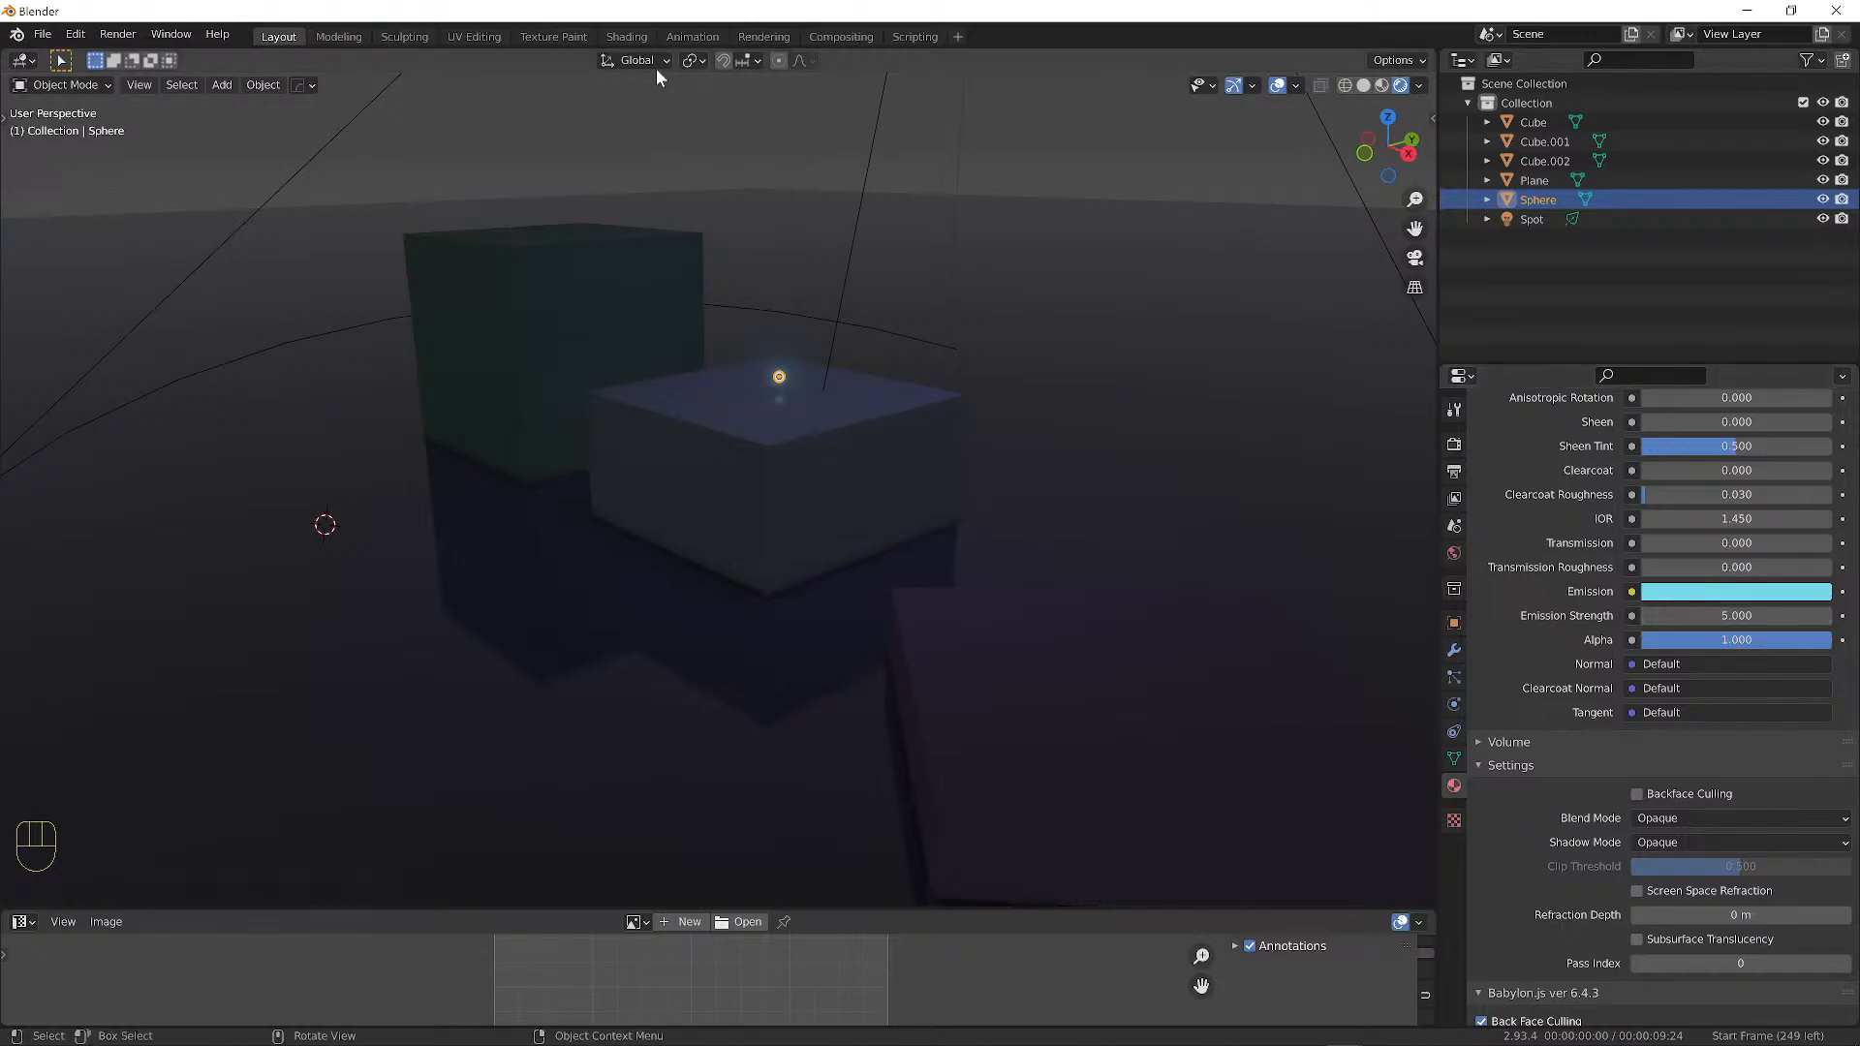
pyautogui.press('a')
pyautogui.press('a')
pyautogui.moveTo(935, 233)
pyautogui.mouseDown(button='middle')
pyautogui.moveTo(946, 219)
pyautogui.moveTo(906, 232)
pyautogui.moveTo(968, 243)
pyautogui.moveTo(933, 248)
pyautogui.moveTo(958, 267)
pyautogui.moveTo(938, 265)
pyautogui.mouseUp(button='middle')
pyautogui.scroll(2, 912, 248)
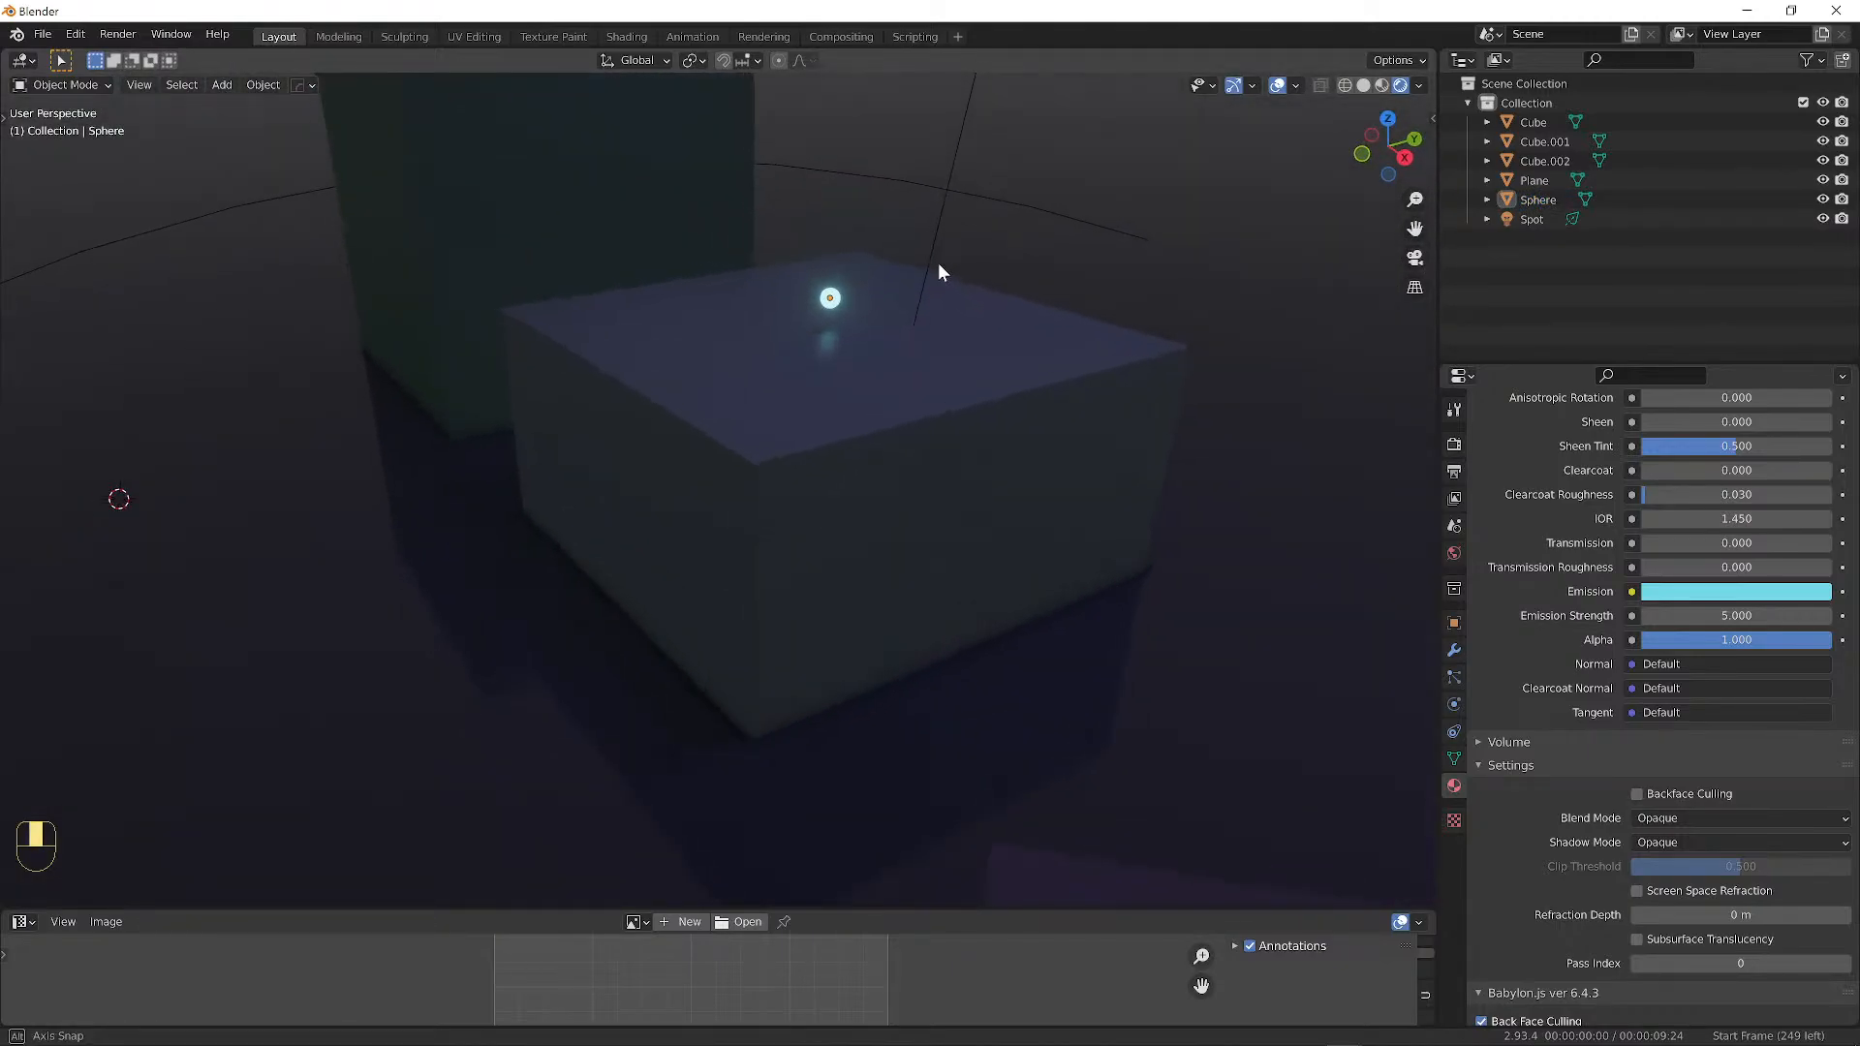
pyautogui.click(1648, 621)
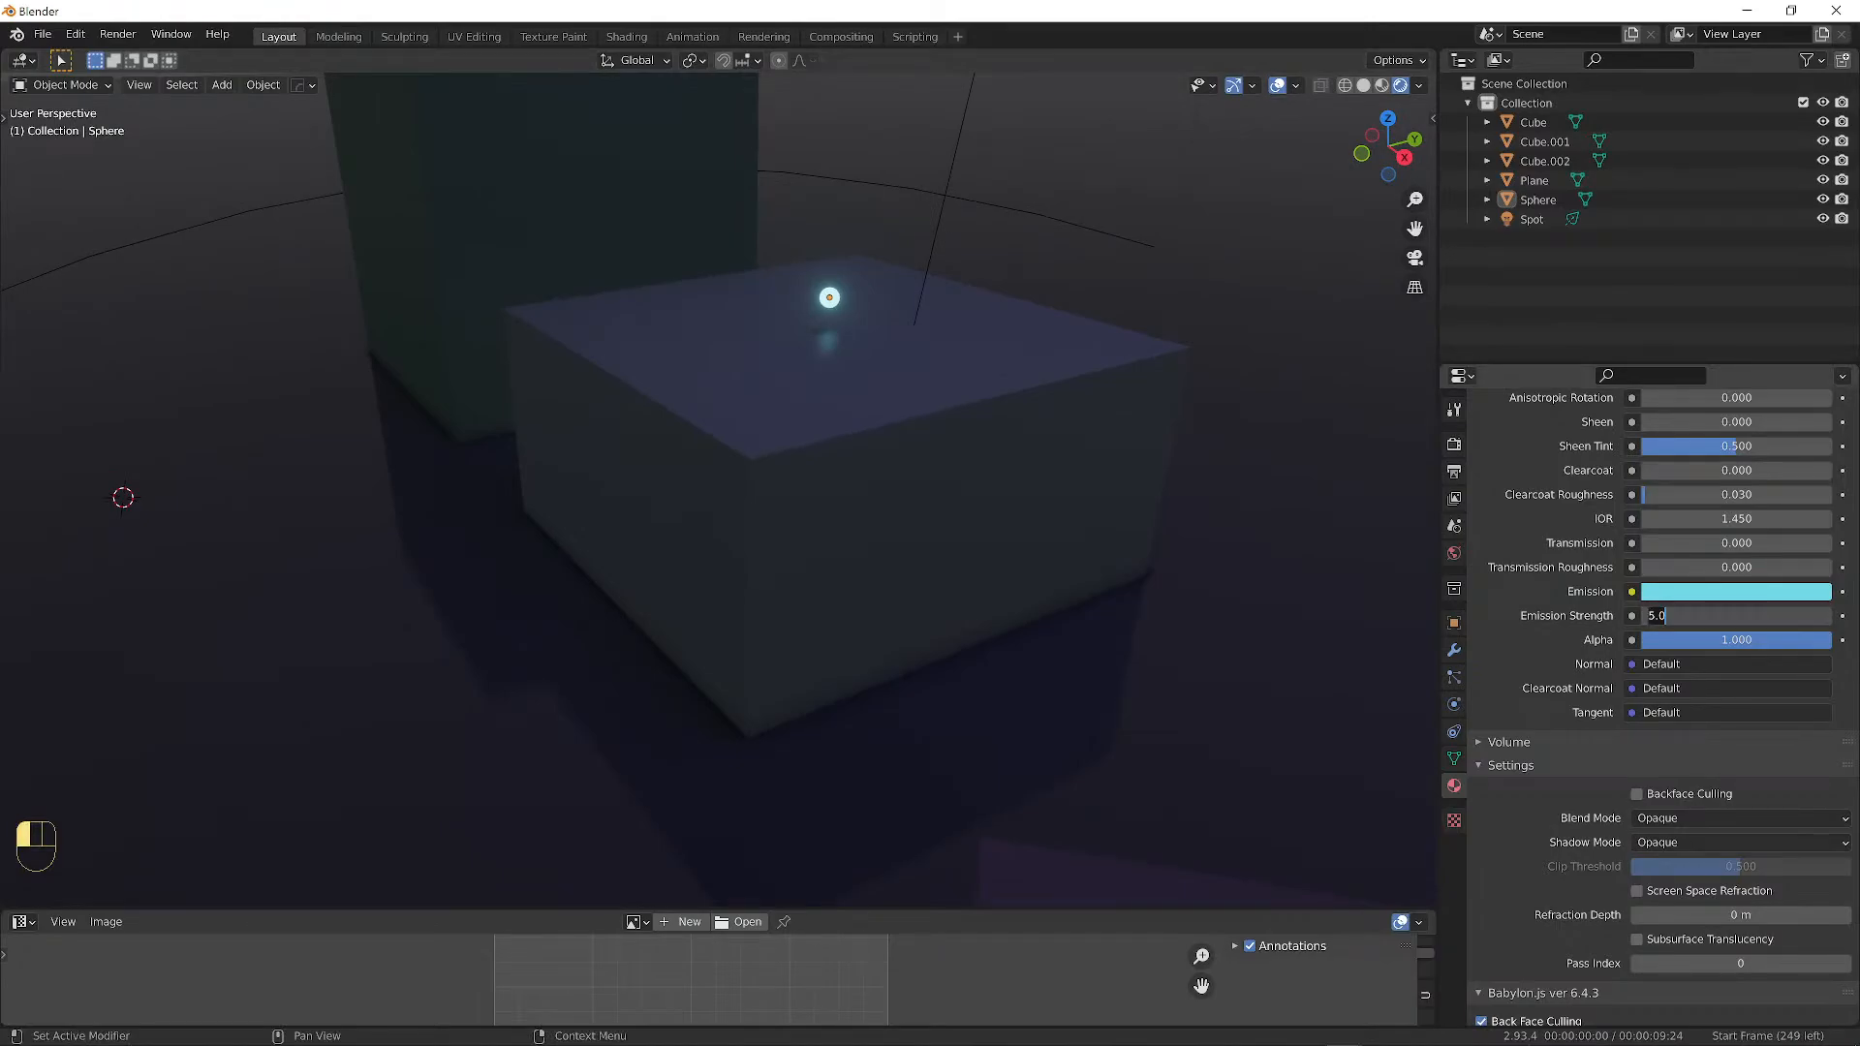
pyautogui.write('15')
pyautogui.press('Return')
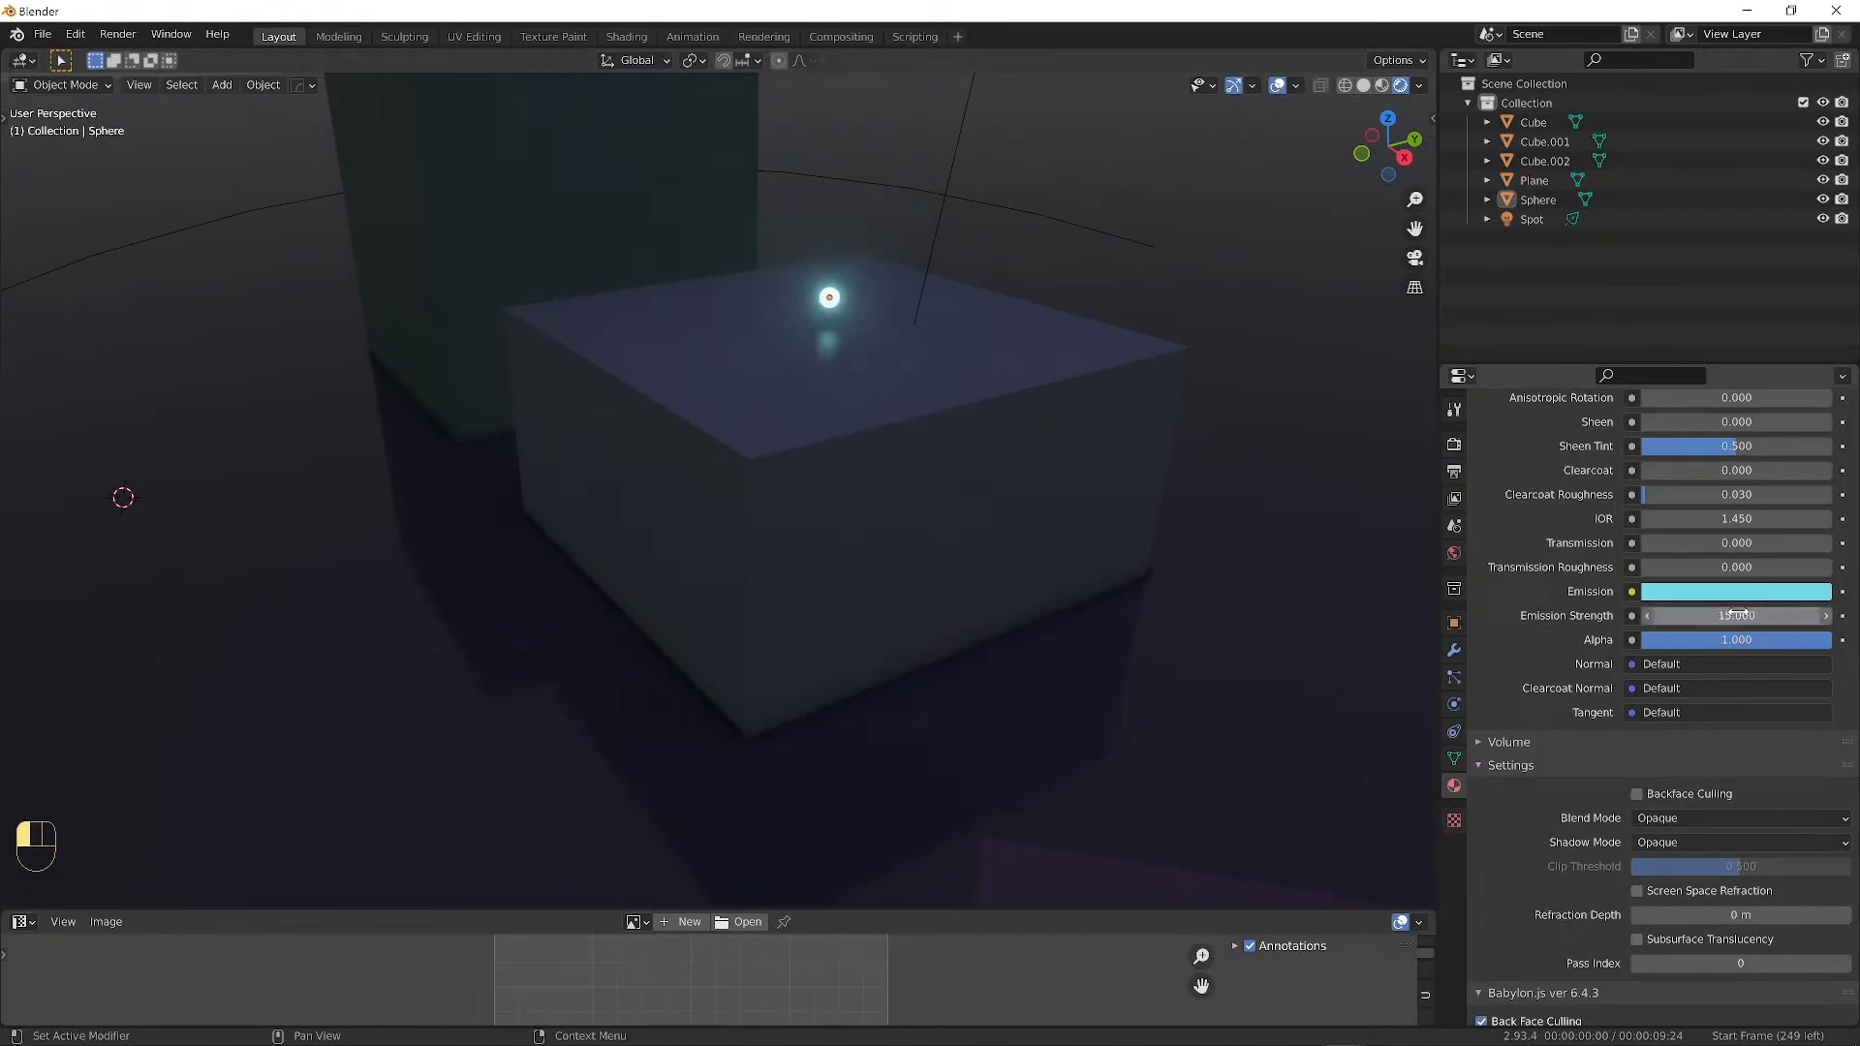
pyautogui.moveTo(985, 424); pyautogui.dragTo(1204, 274, button='middle')
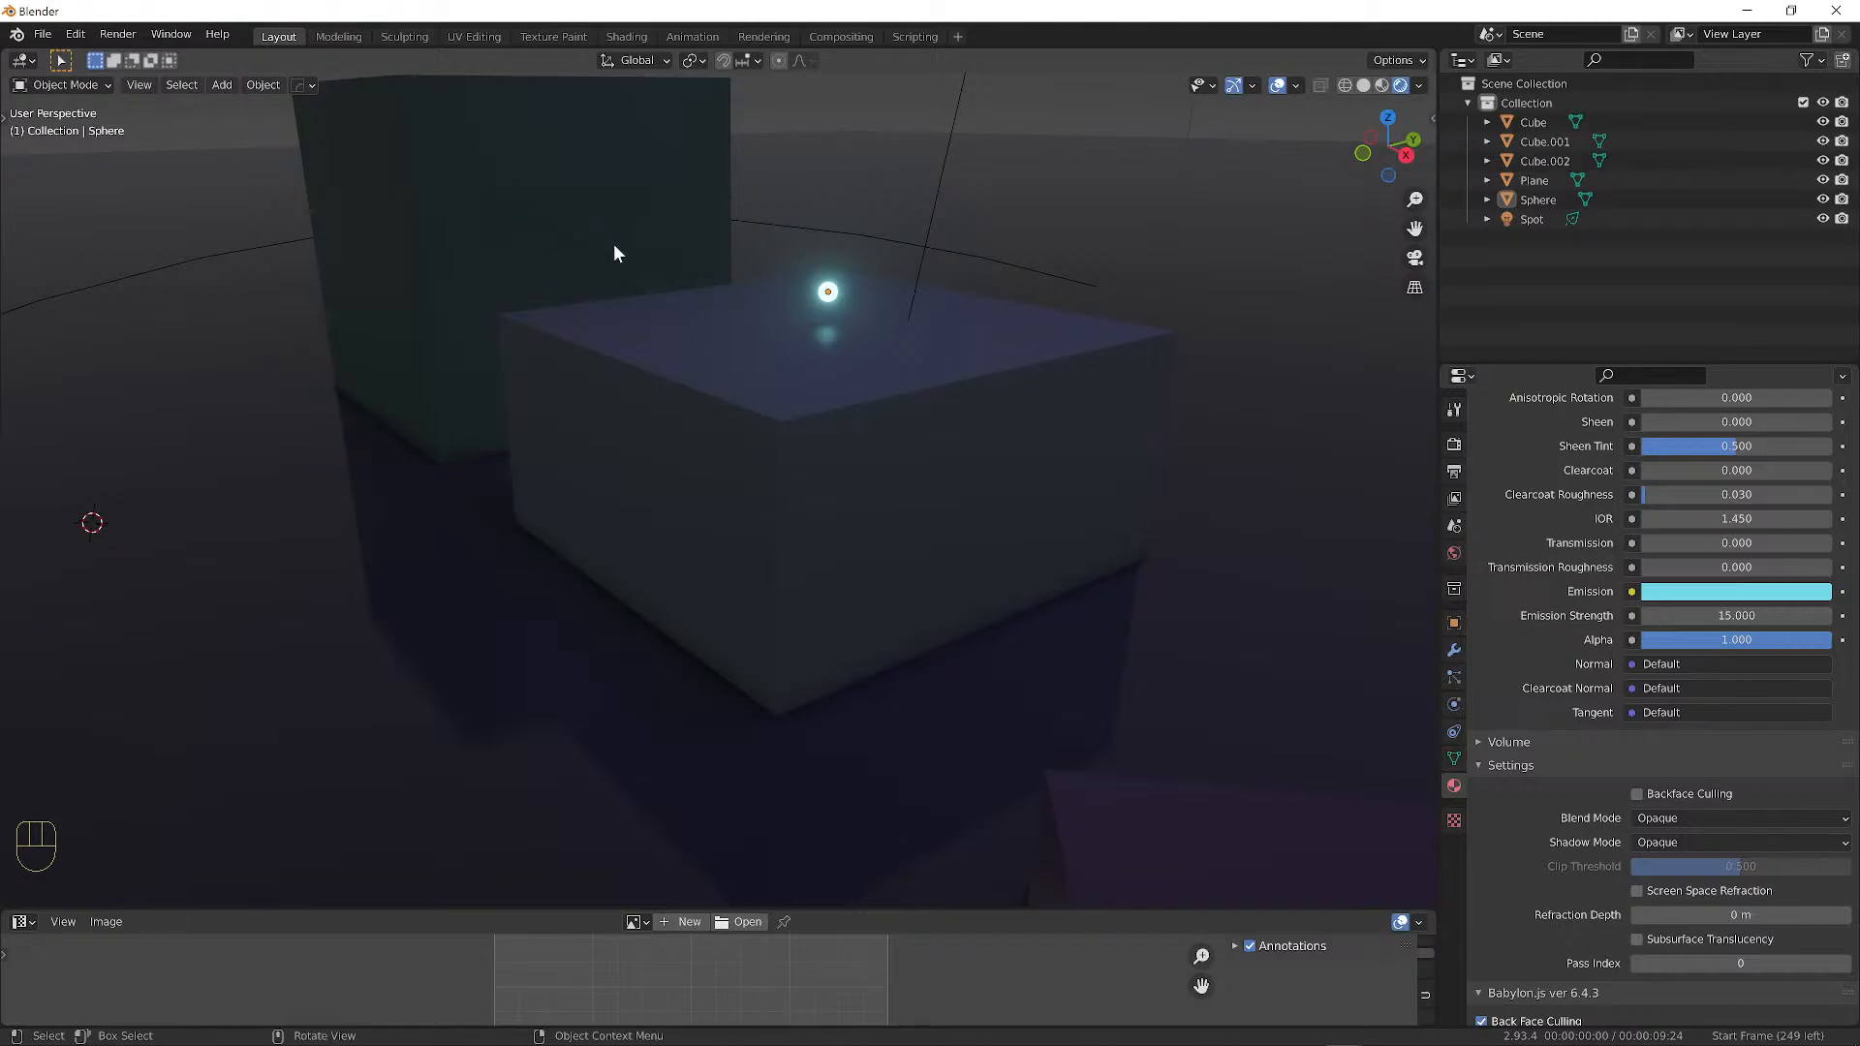
# Select the front block Cube.001.
pyautogui.click(675, 424)
pyautogui.click(498, 195)
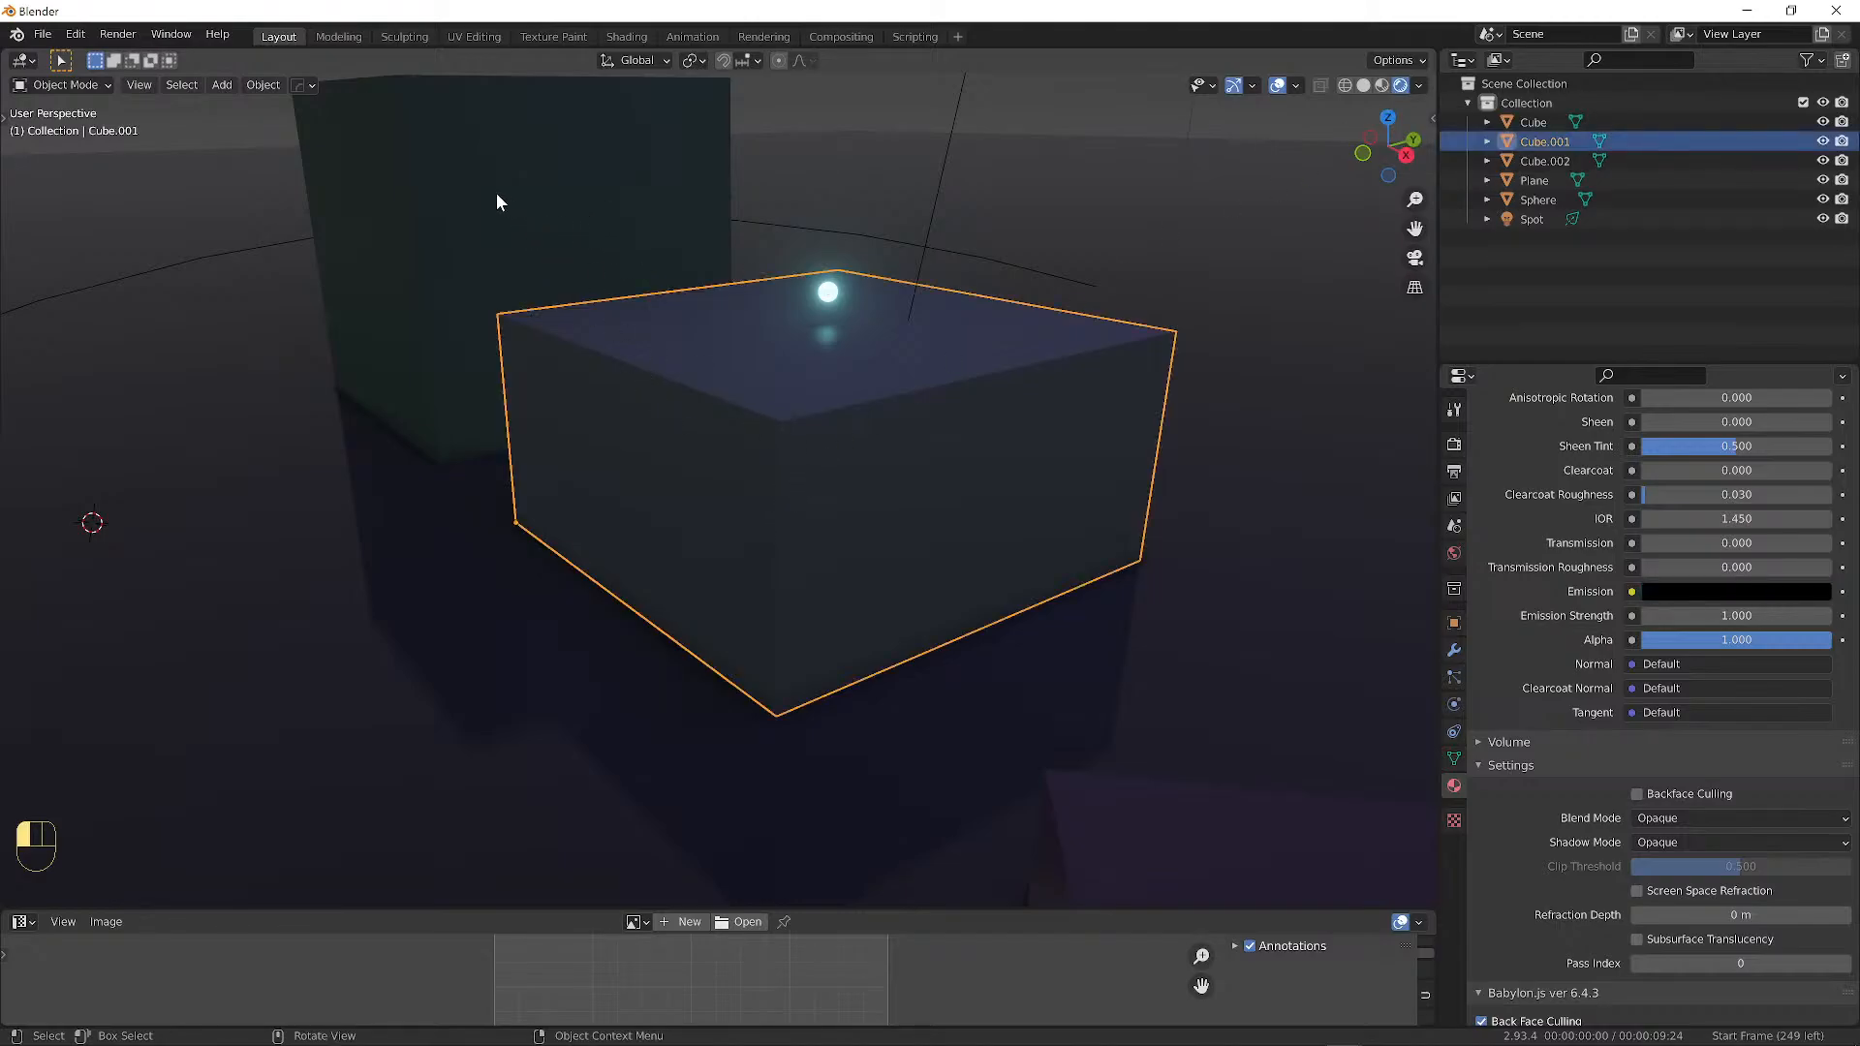
pyautogui.click(756, 446)
pyautogui.click(1167, 816)
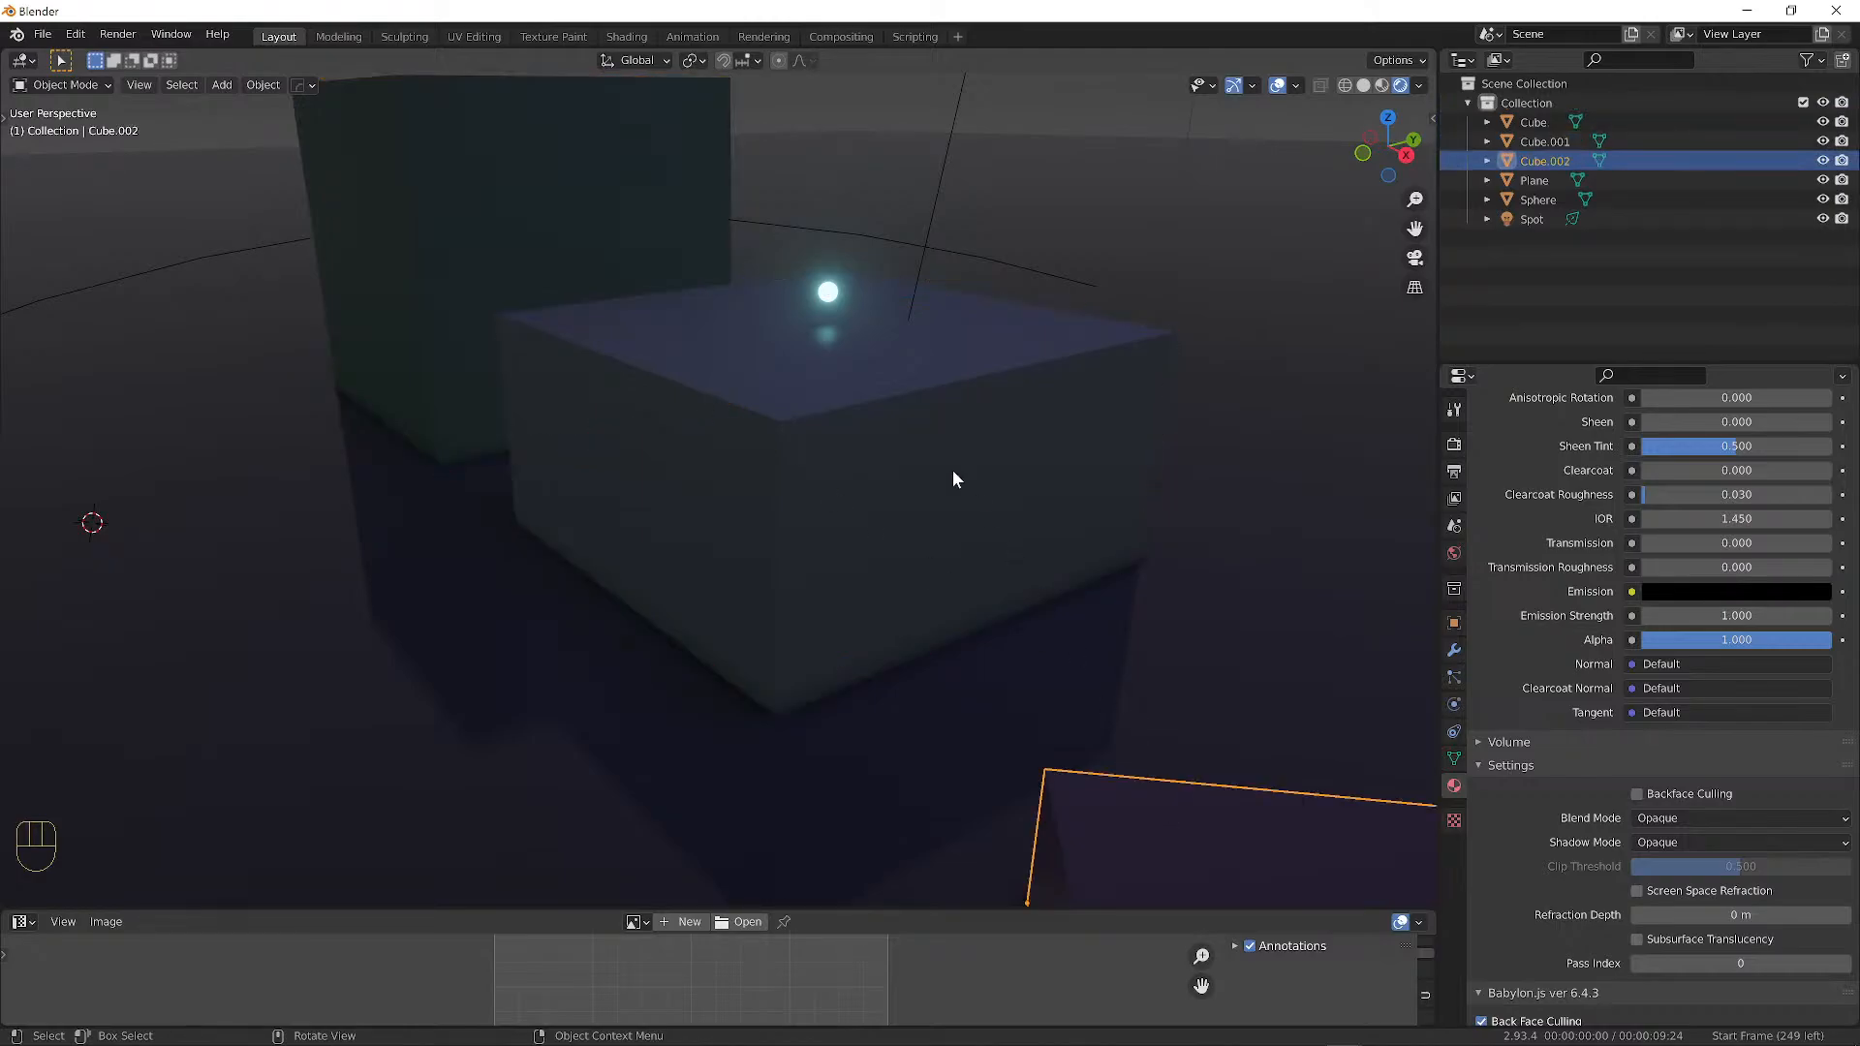
pyautogui.click(952, 475)
pyautogui.click(631, 308)
pyautogui.click(940, 443)
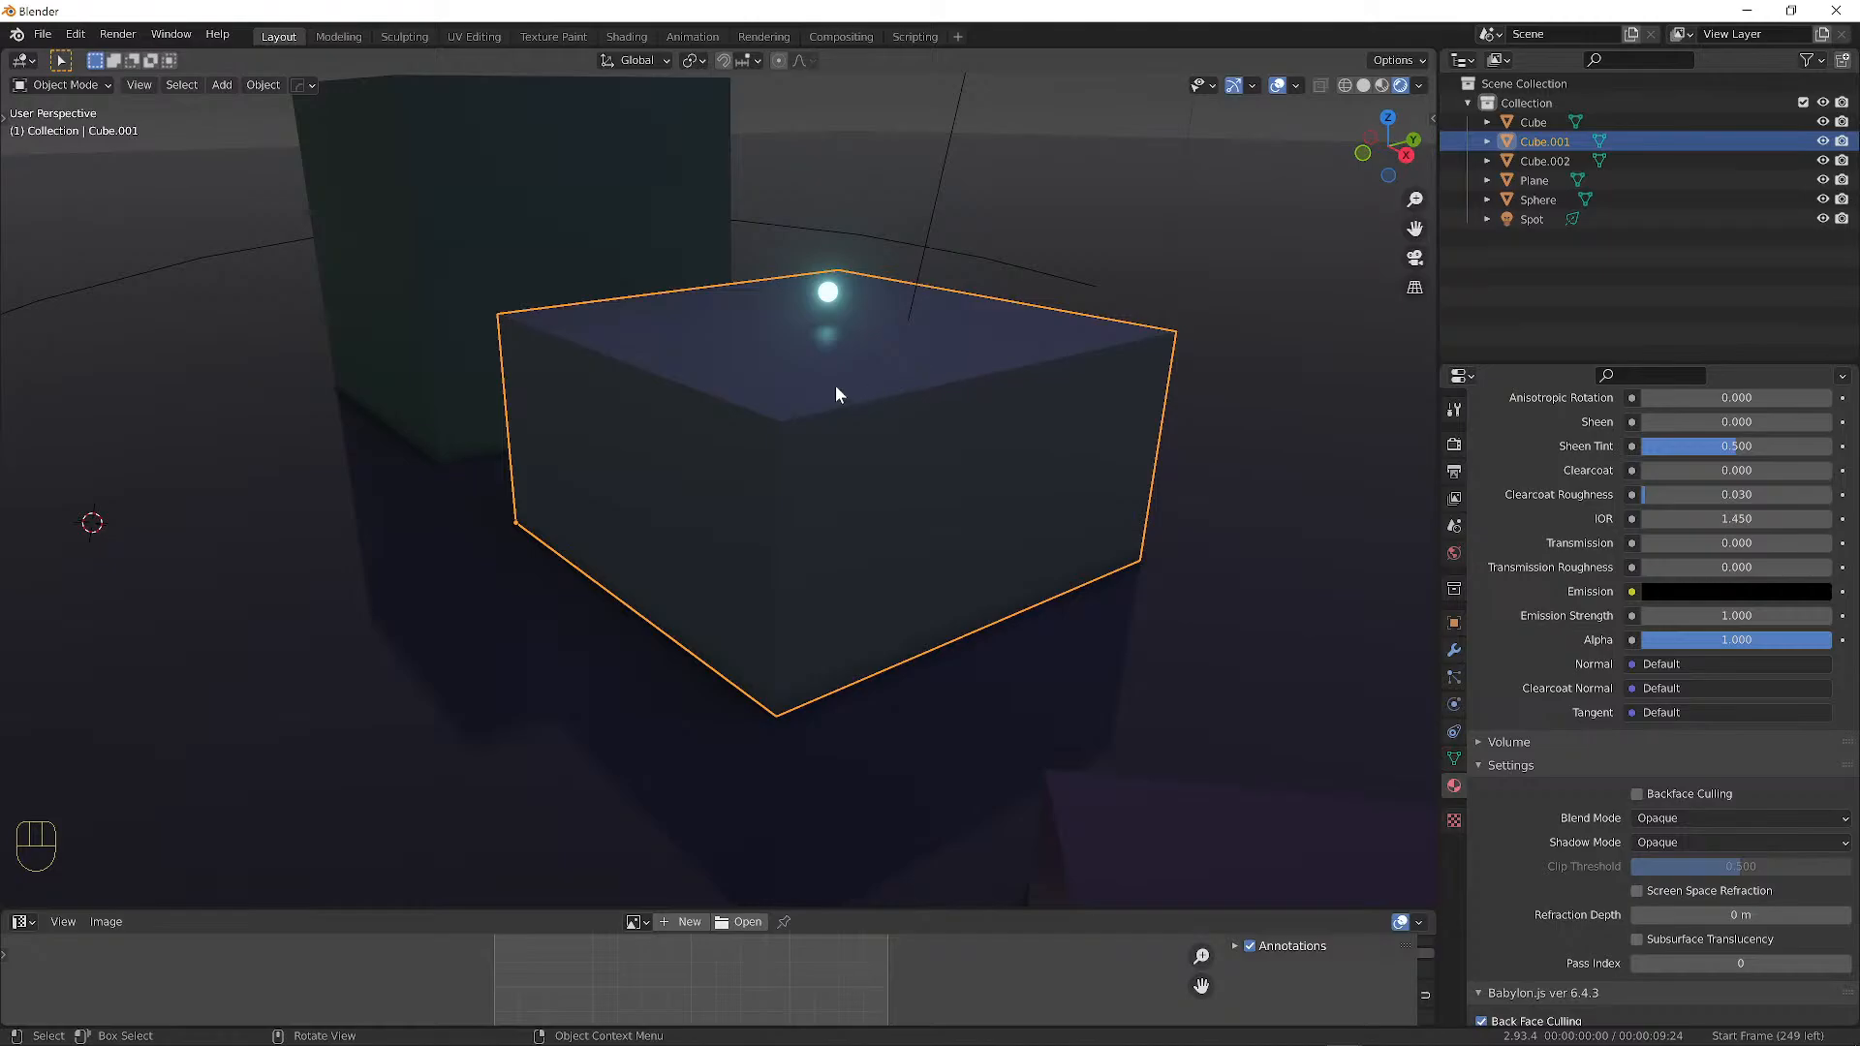
# In Edit Mode, duplicate the block's geometry and place the copy lower to its left.
pyautogui.press('Tab')
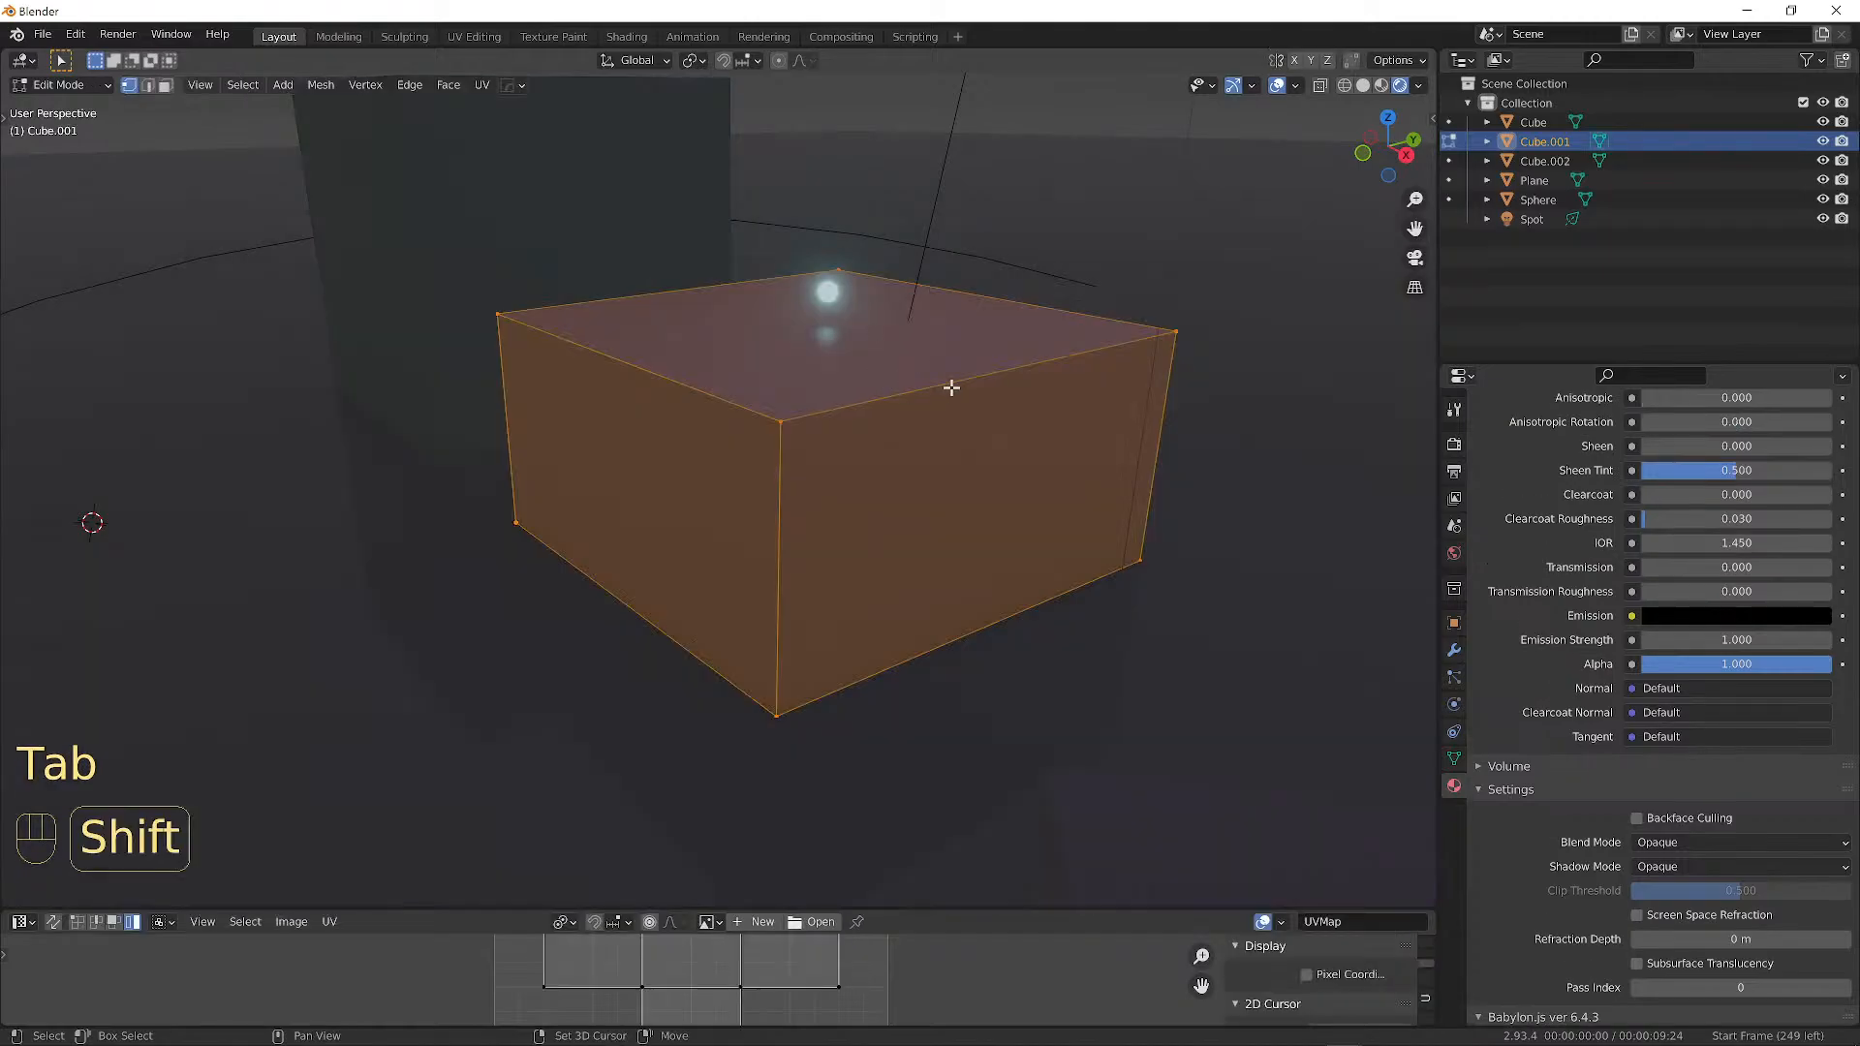
pyautogui.hotkey('shift', 'd')
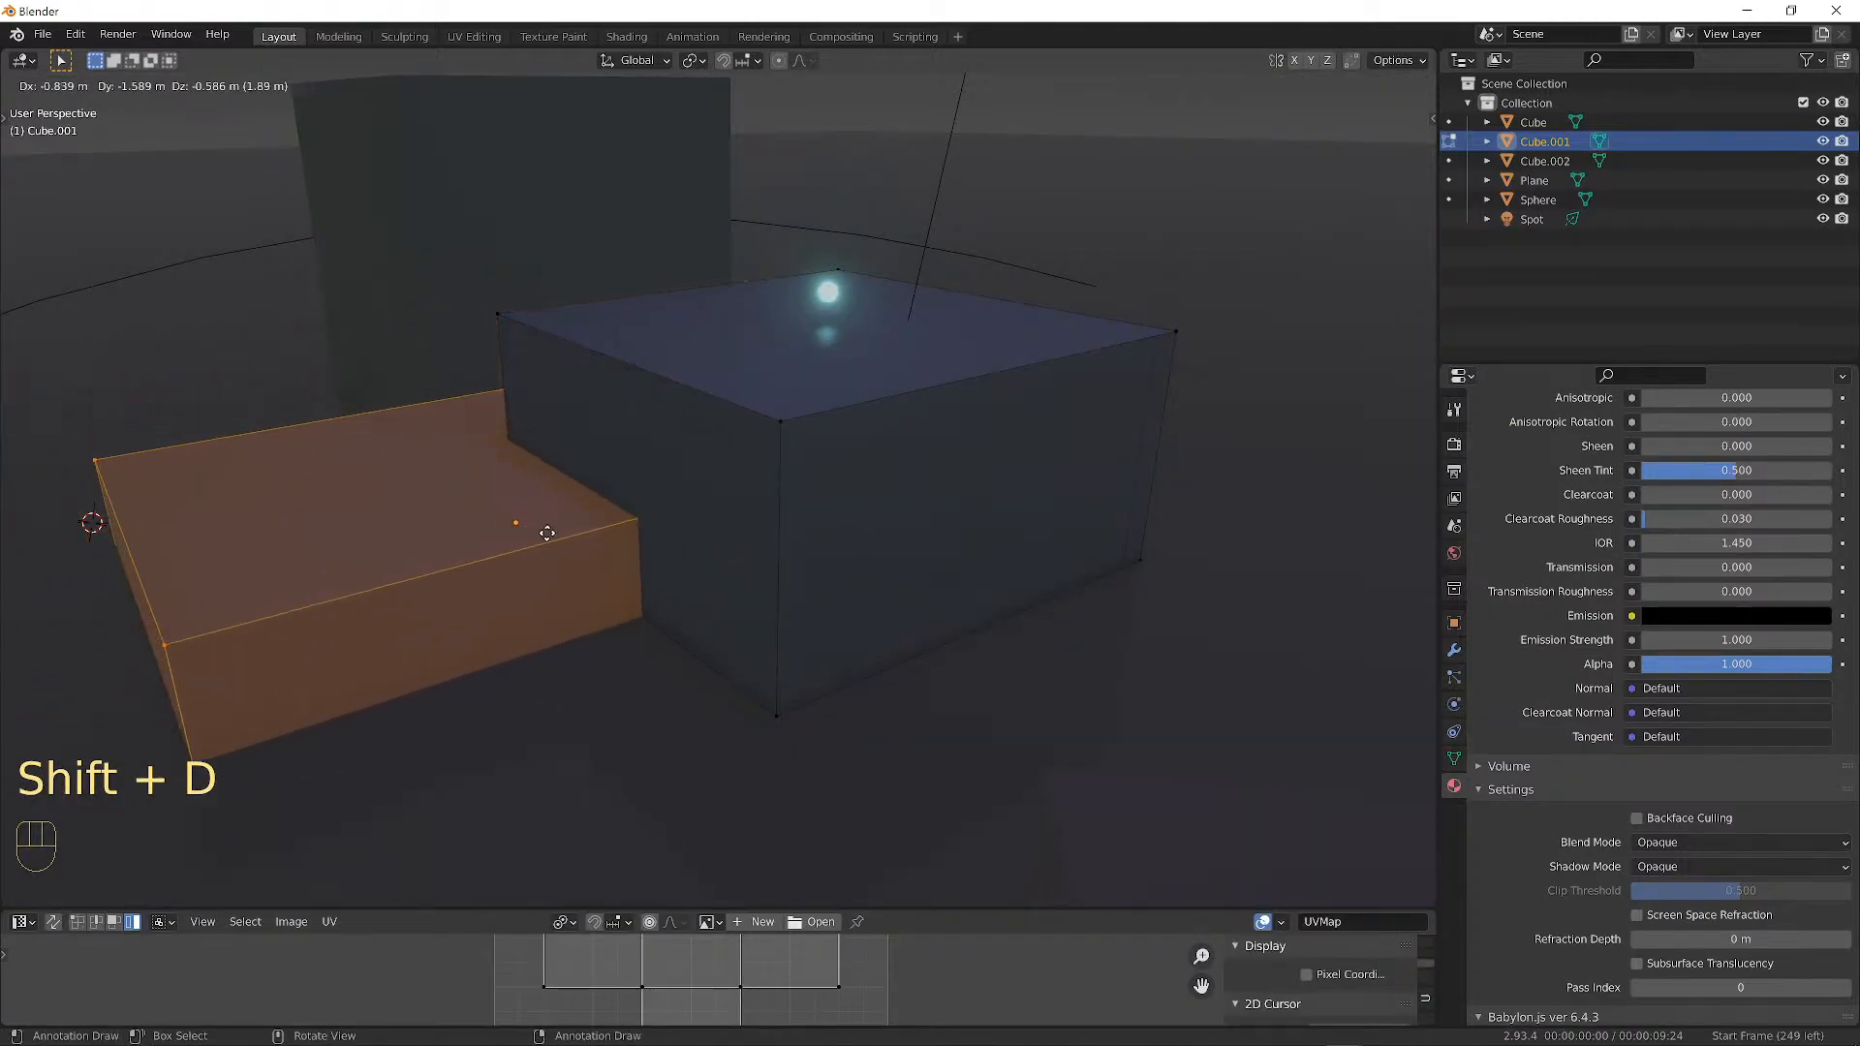
pyautogui.click(594, 519)
pyautogui.press('Tab')
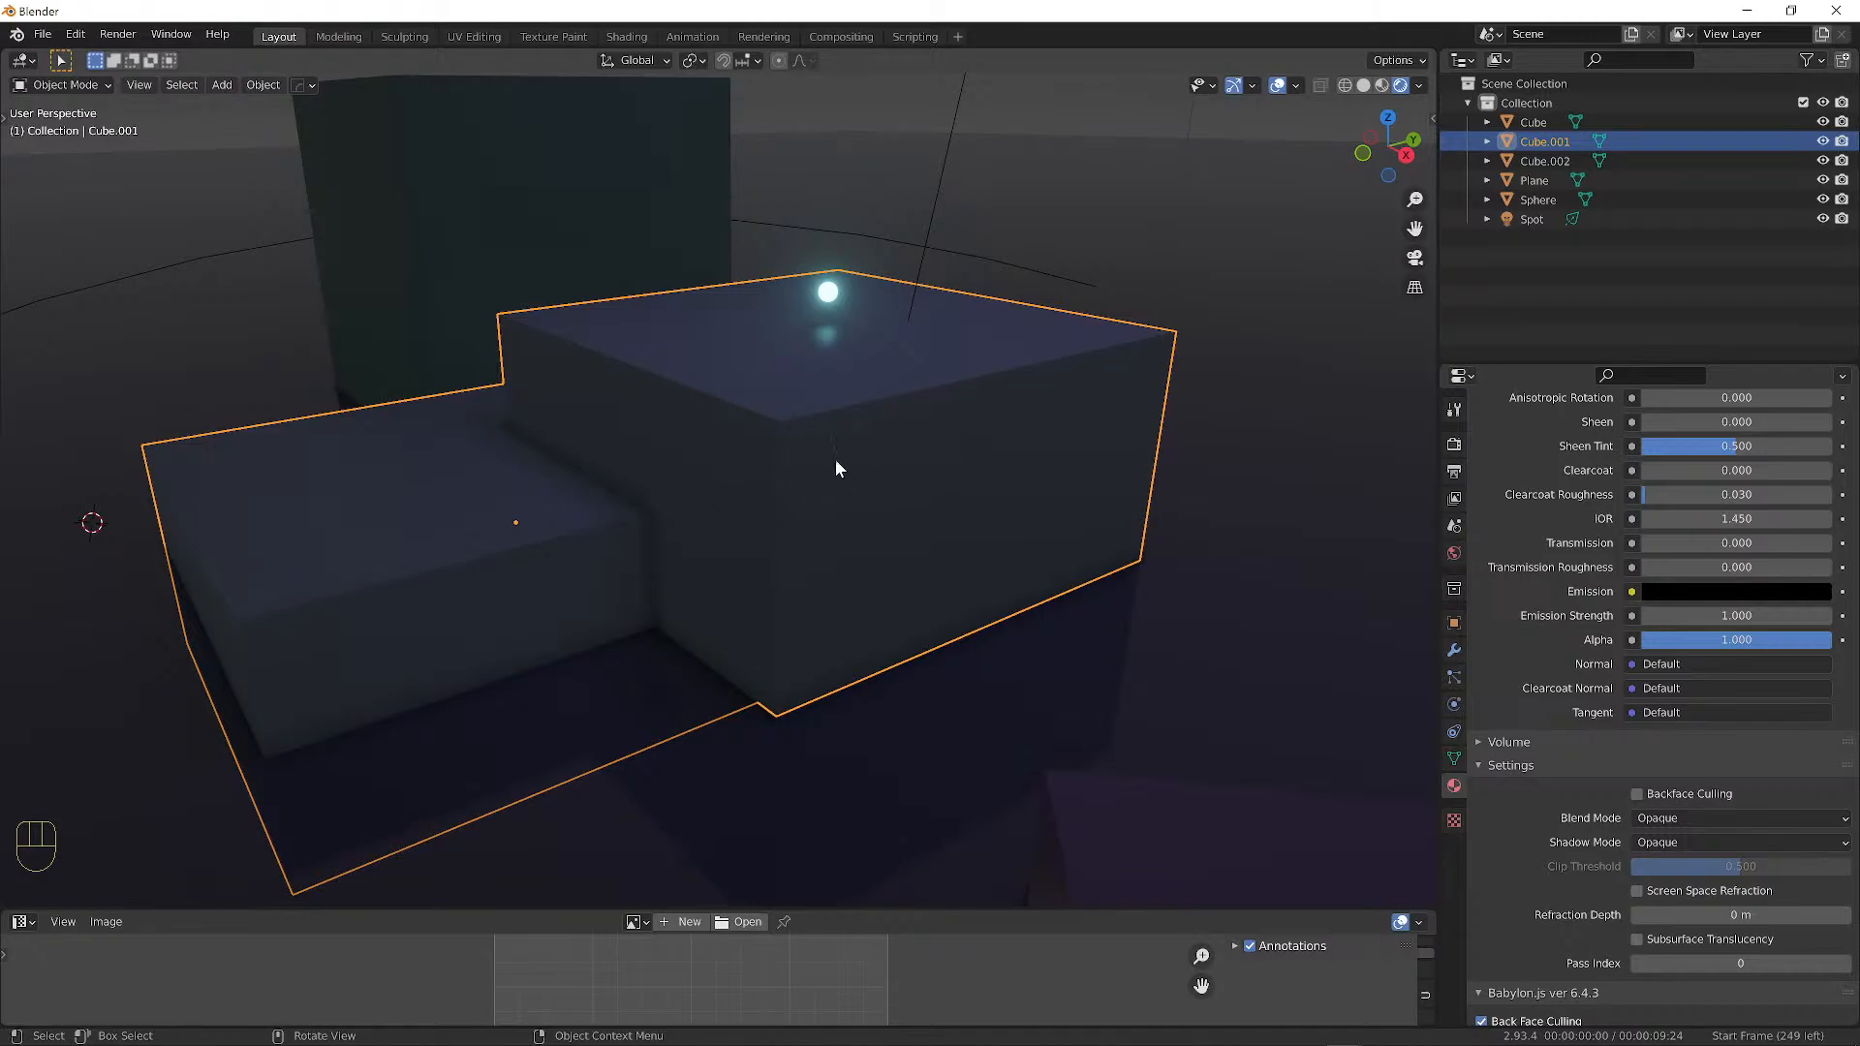
# Change the MiddleBlock base colour from dark red to a pale bluish-lavender.
pyautogui.scroll(8, 1676, 688)
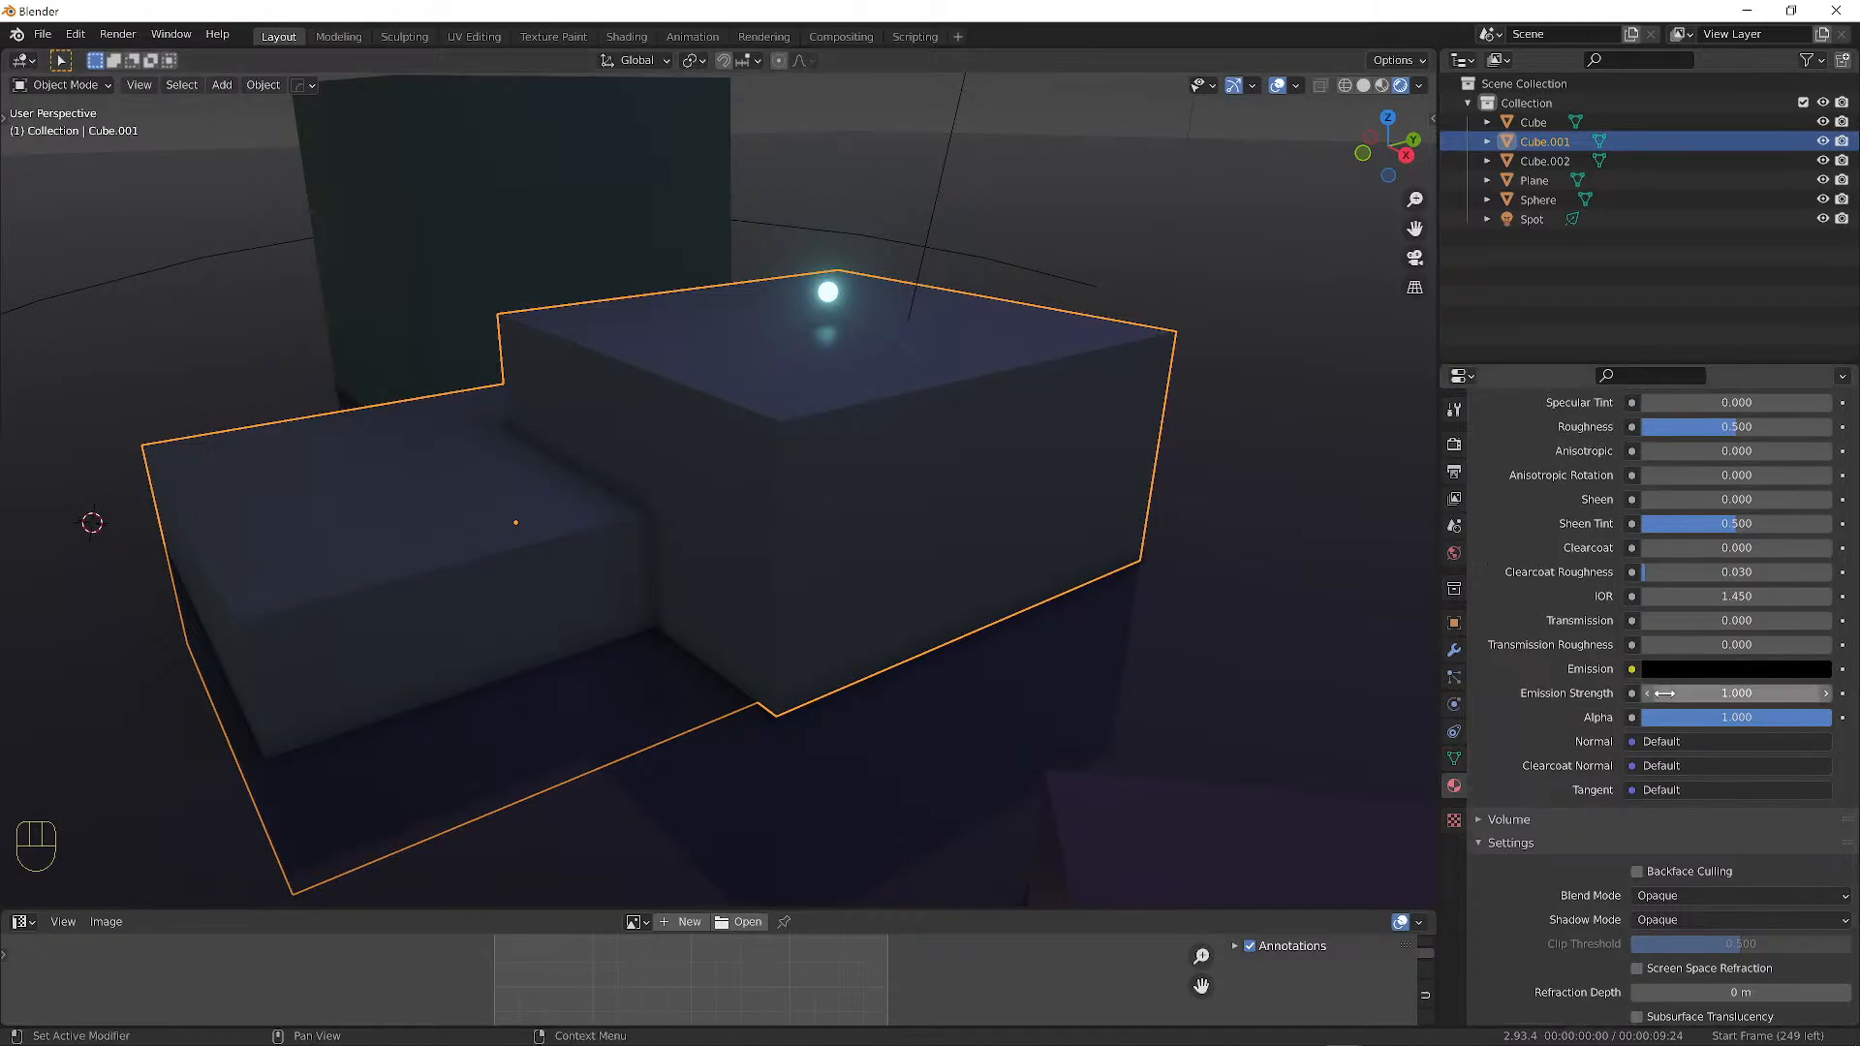
pyautogui.scroll(4, 1679, 689)
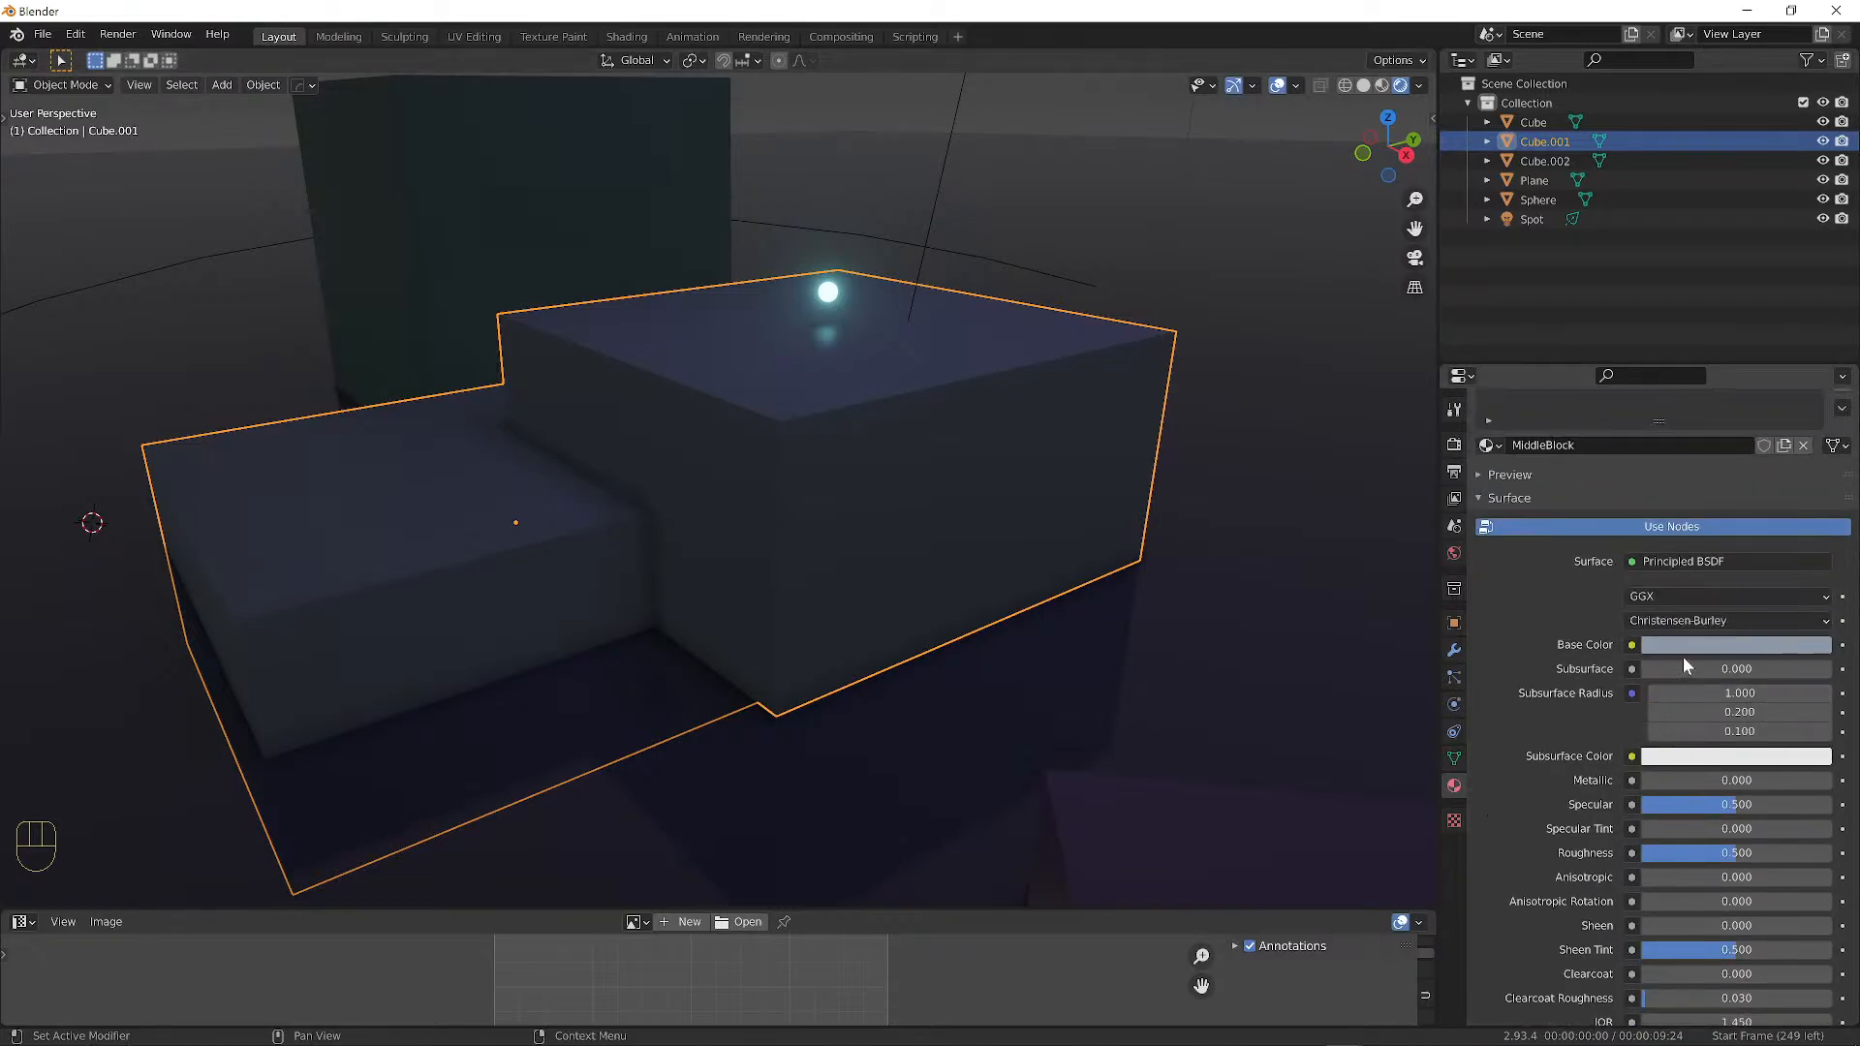
pyautogui.click(1711, 646)
pyautogui.click(1747, 477)
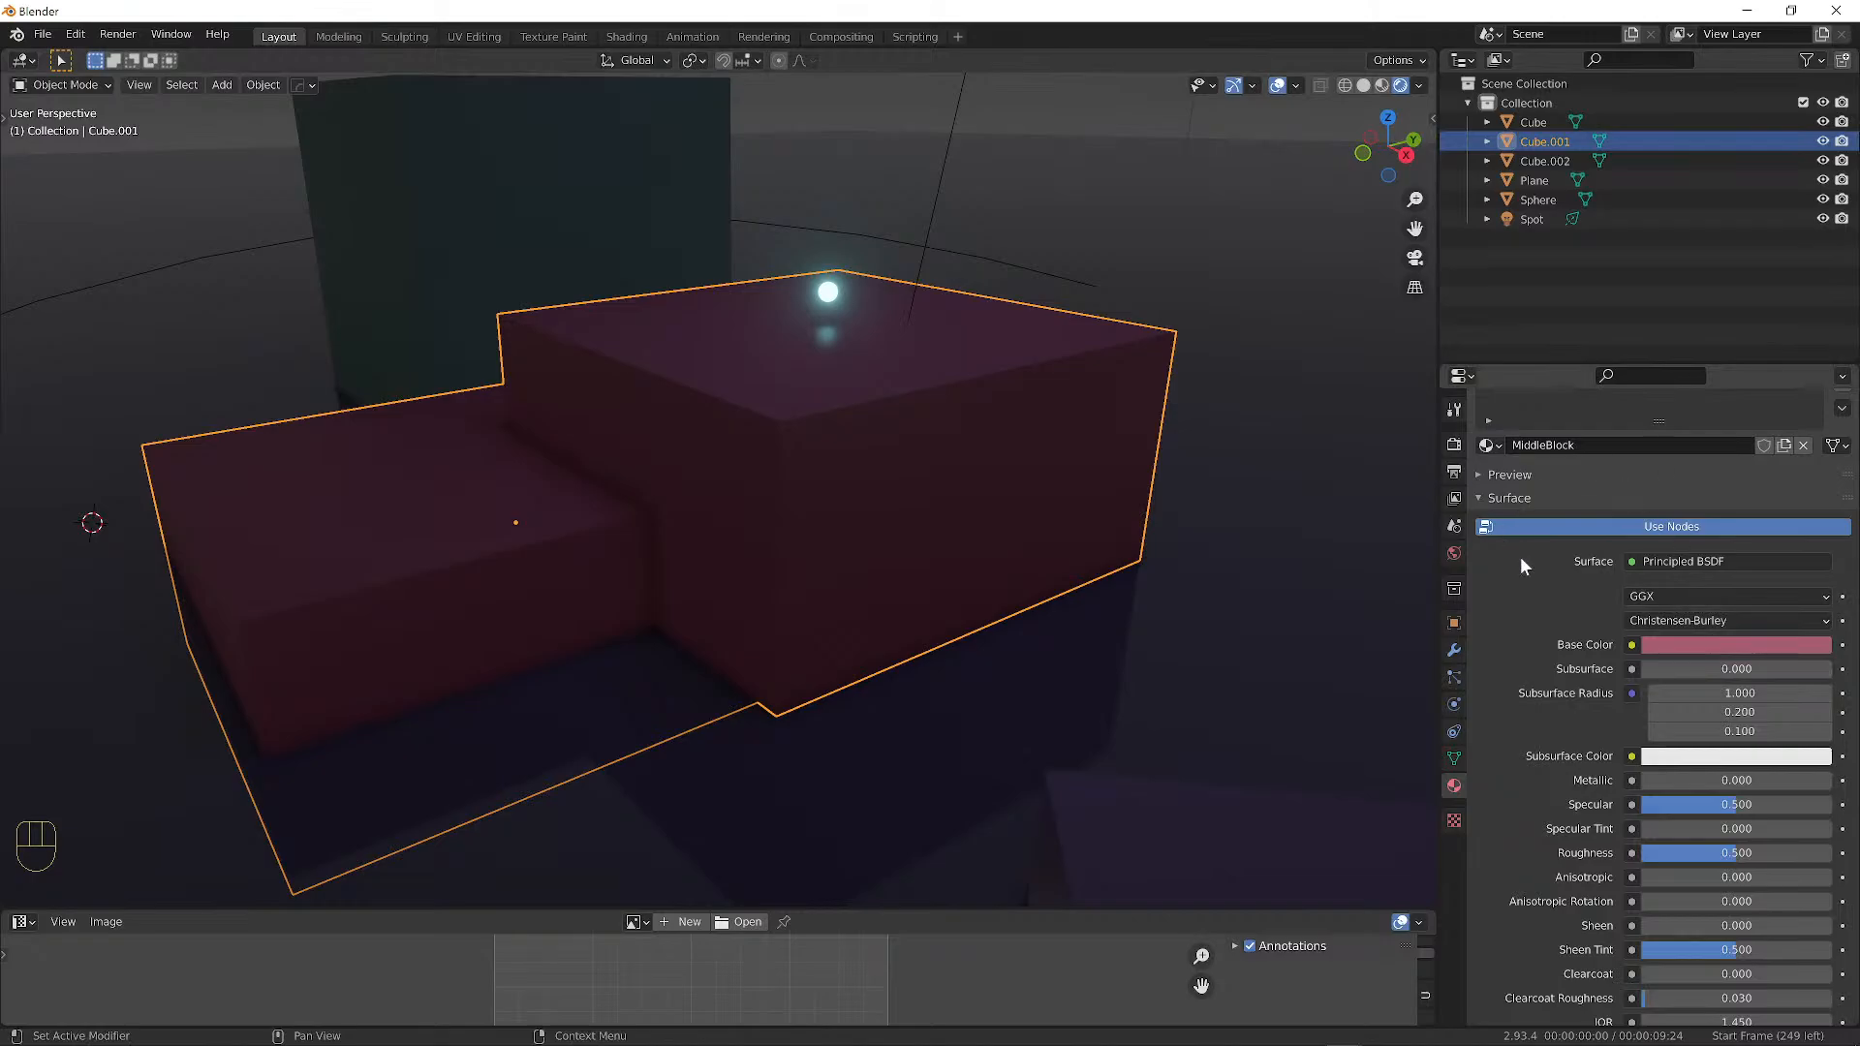
pyautogui.scroll(2, 1523, 533)
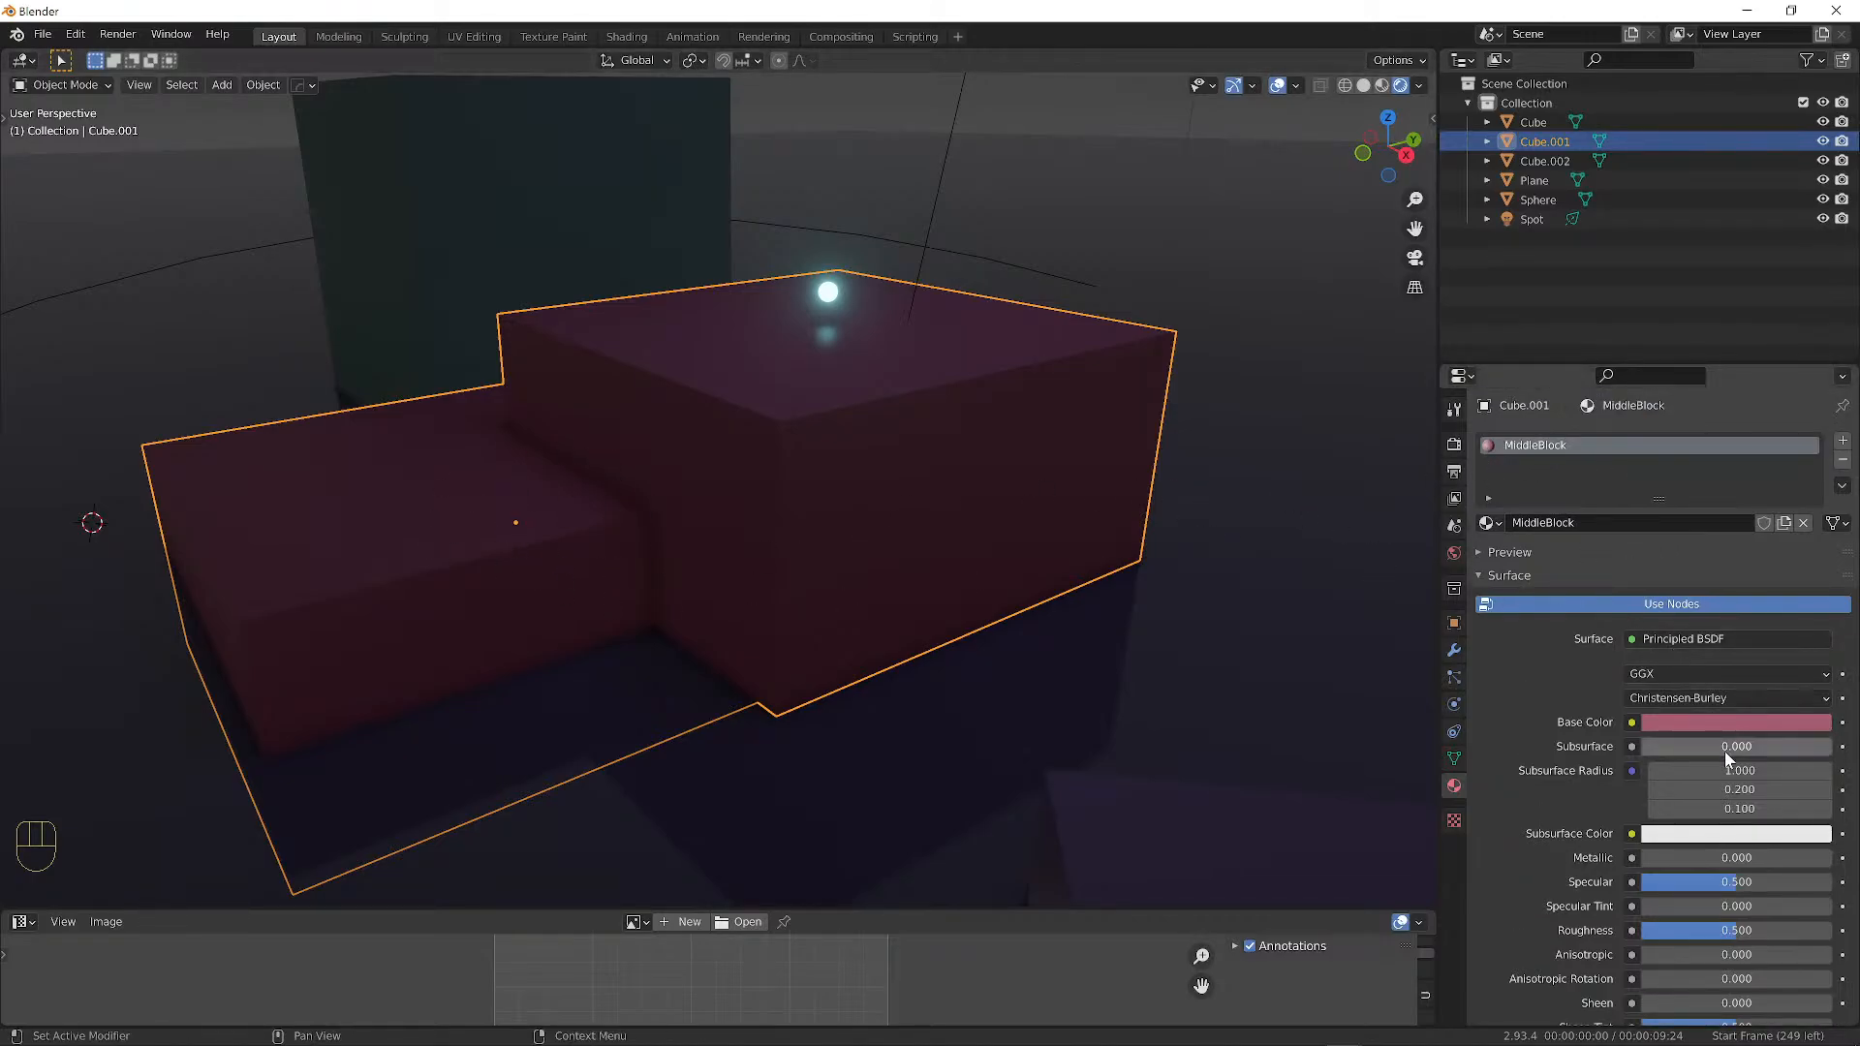
pyautogui.click(1713, 722)
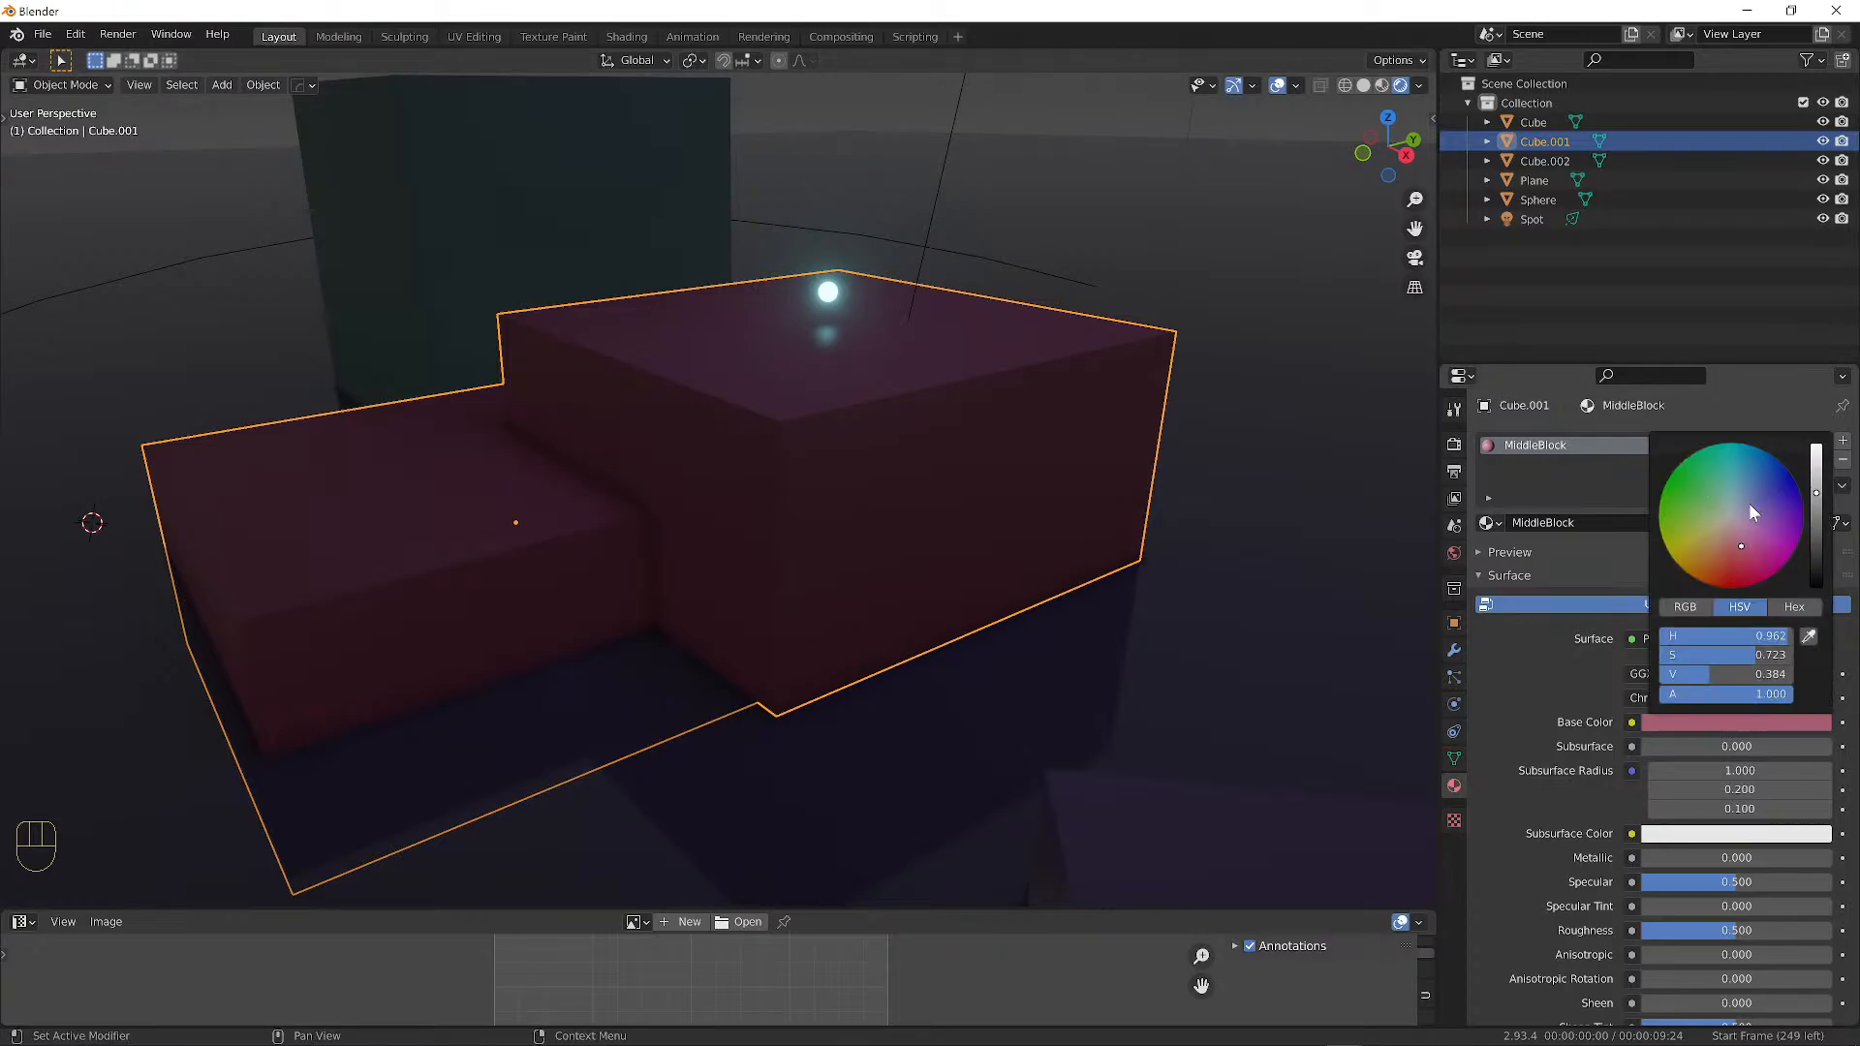
pyautogui.moveTo(1748, 503); pyautogui.dragTo(1739, 512)
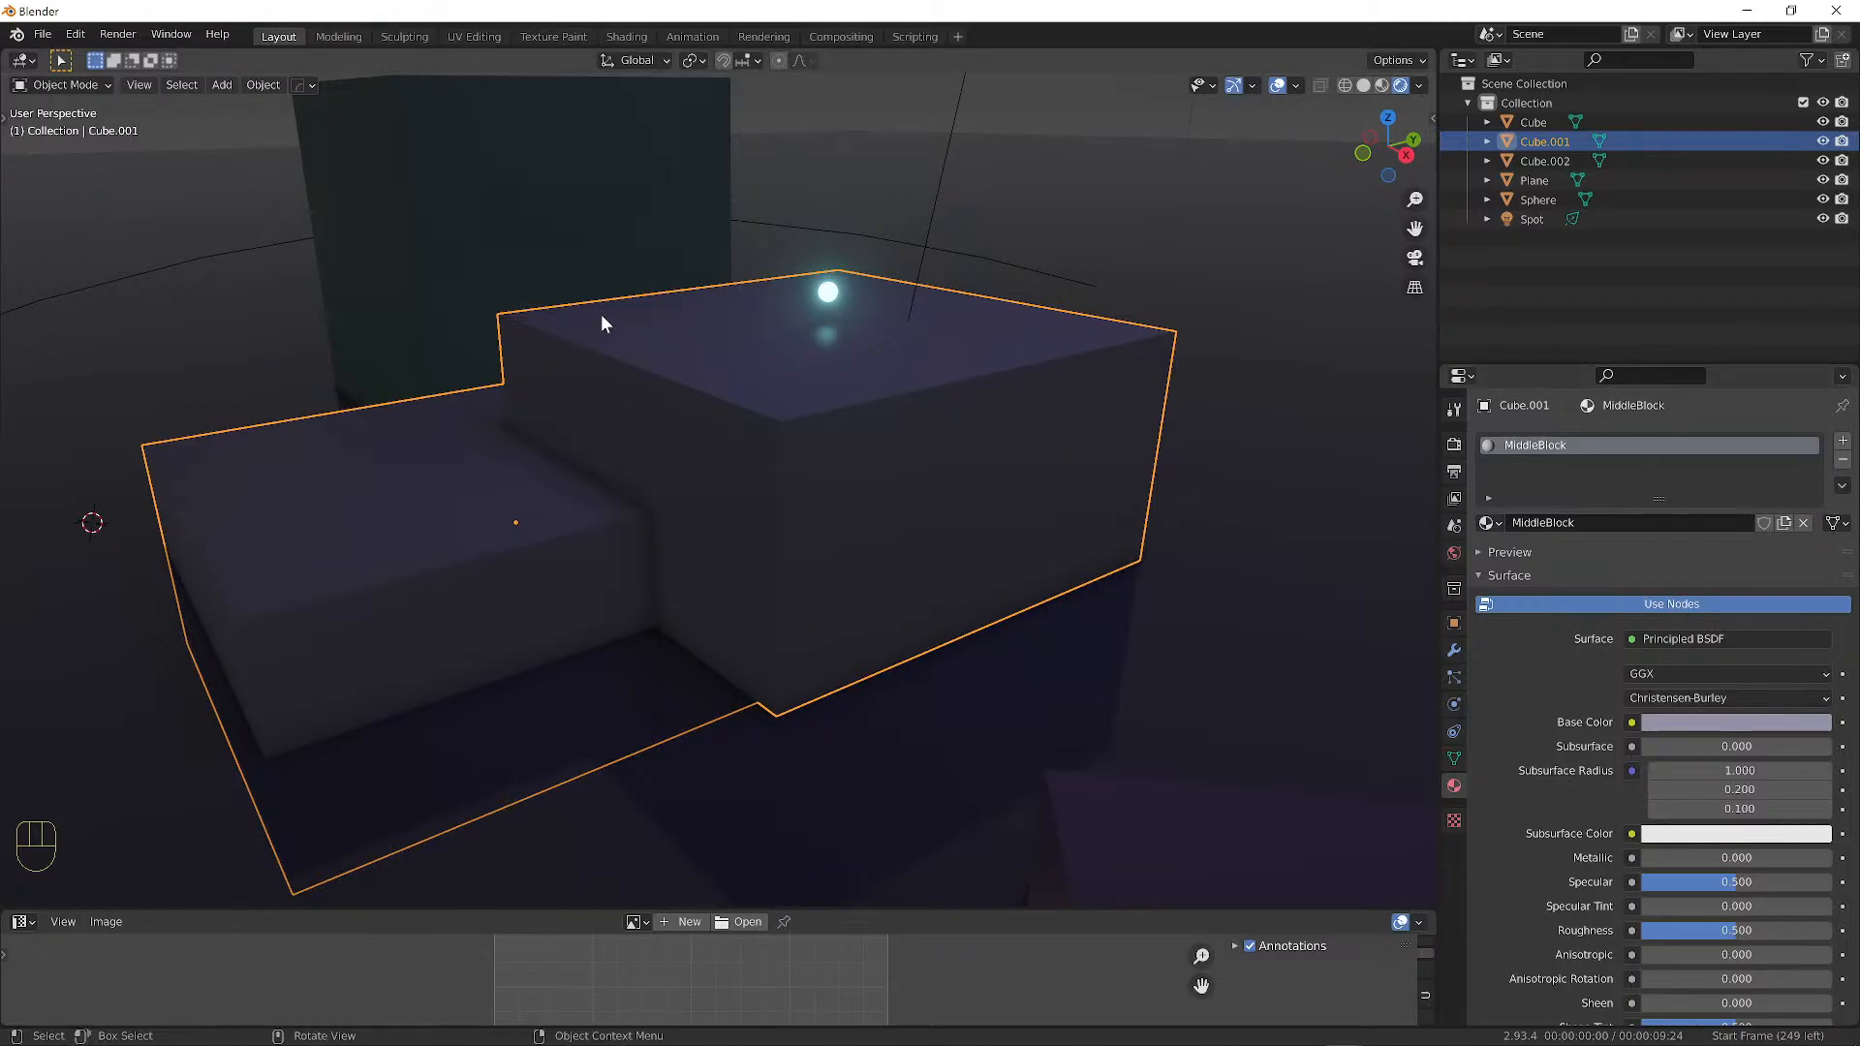
# Deselect everything, orbit around the blocks, and reselect Cube.001.
pyautogui.press('a')
pyautogui.press('a')
pyautogui.moveTo(759, 306); pyautogui.dragTo(867, 334, button='middle')
pyautogui.scroll(2, 874, 336)
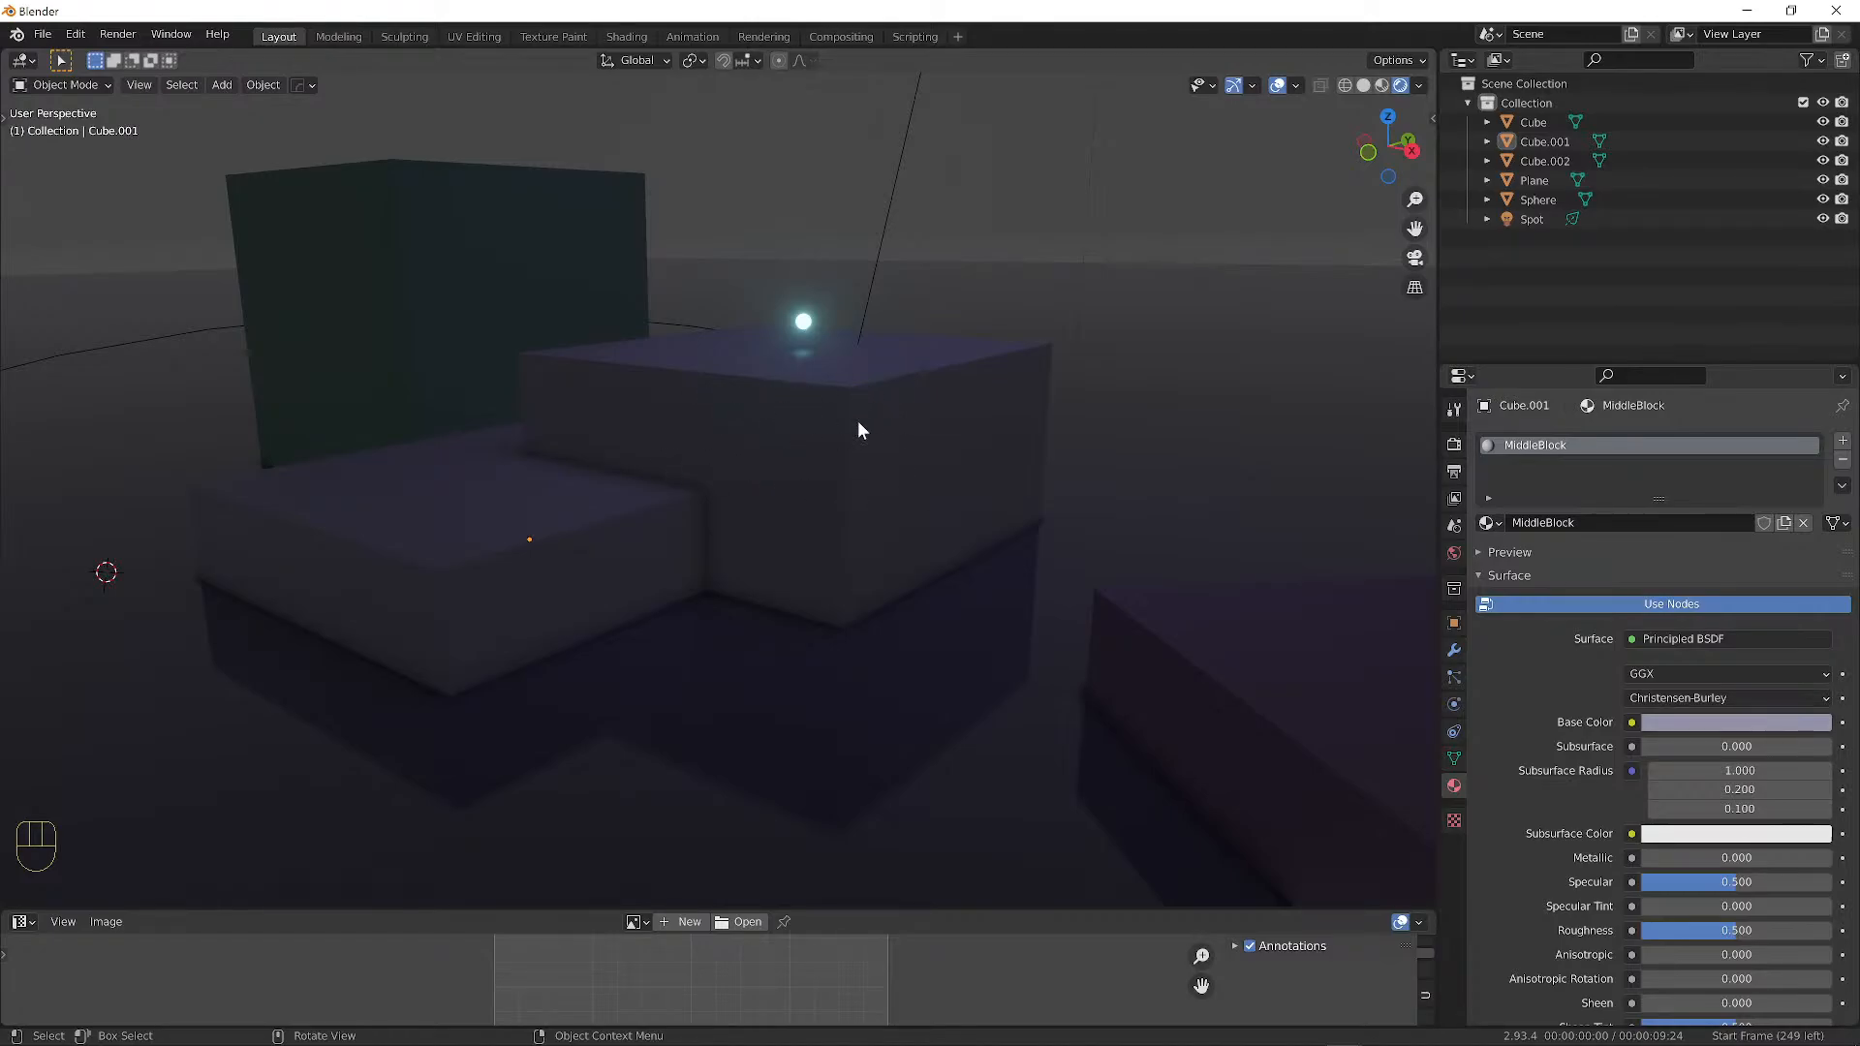
pyautogui.moveTo(860, 429)
pyautogui.mouseDown(button='middle')
pyautogui.moveTo(839, 457)
pyautogui.moveTo(776, 440)
pyautogui.moveTo(837, 448)
pyautogui.moveTo(826, 427)
pyautogui.mouseUp(button='middle')
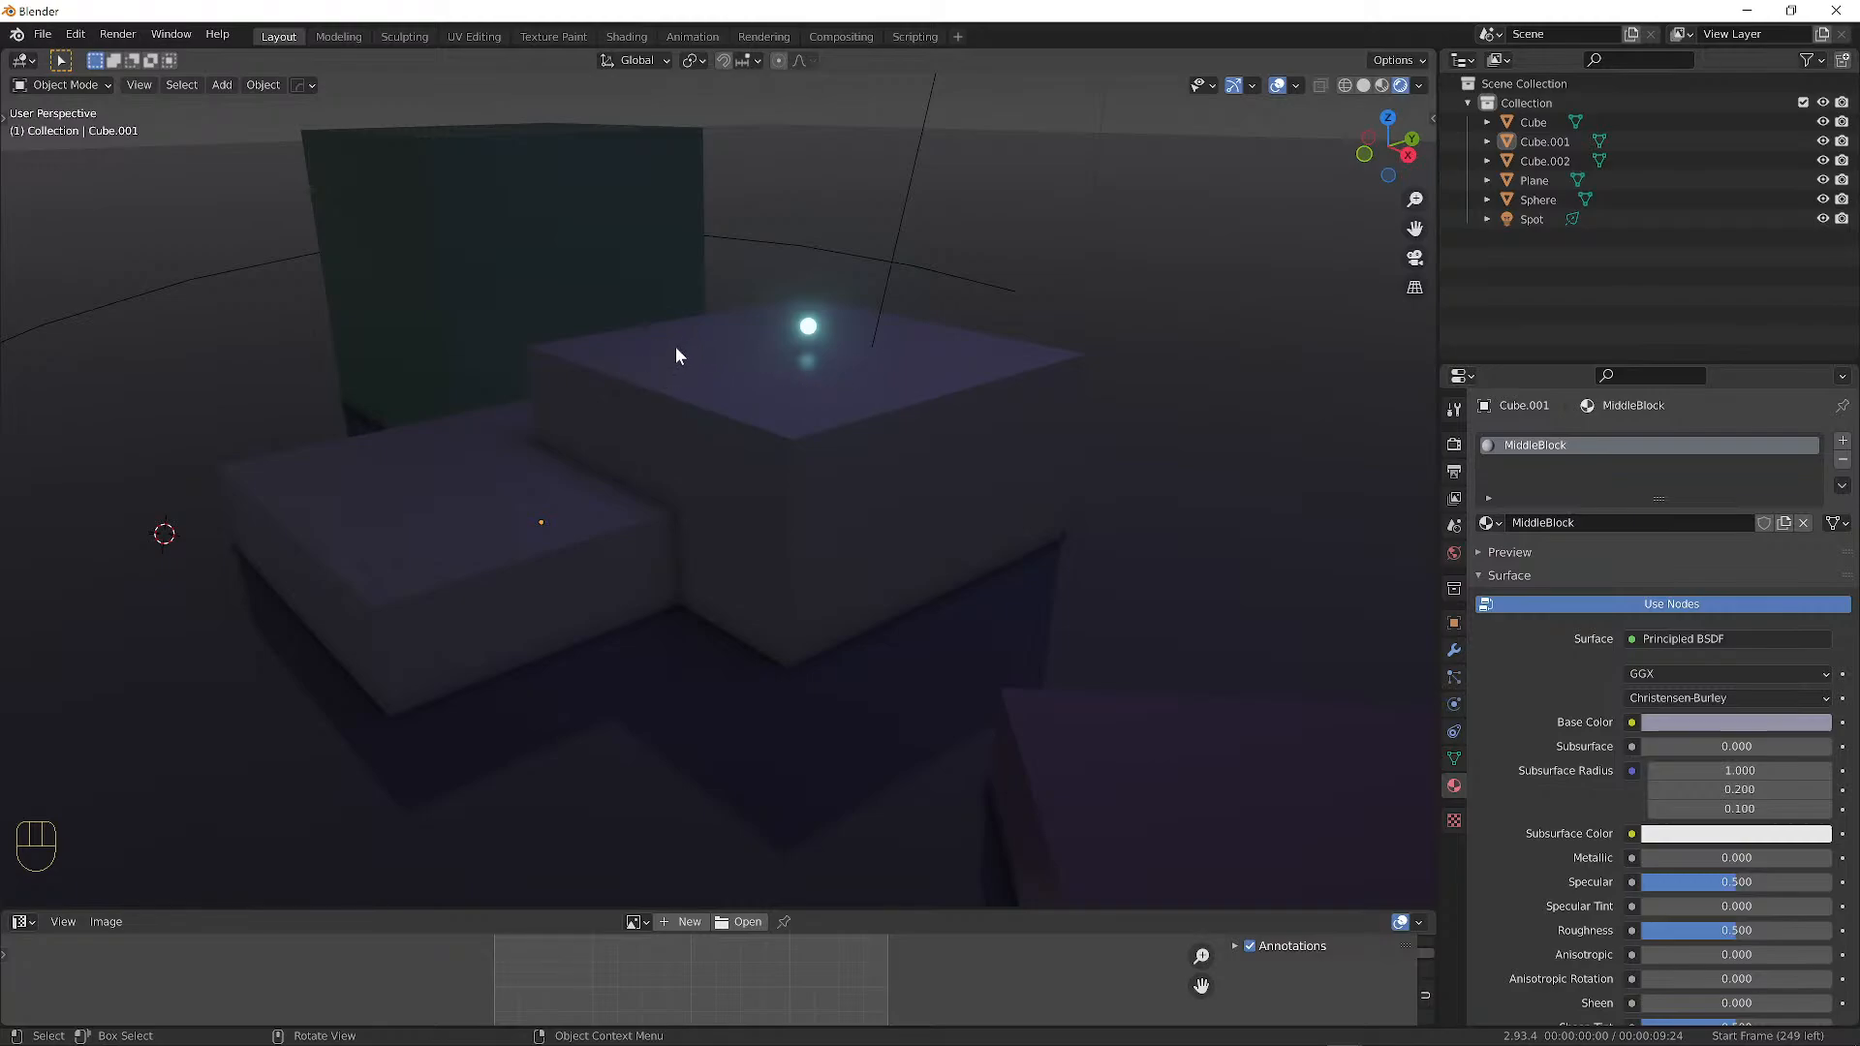
pyautogui.click(712, 358)
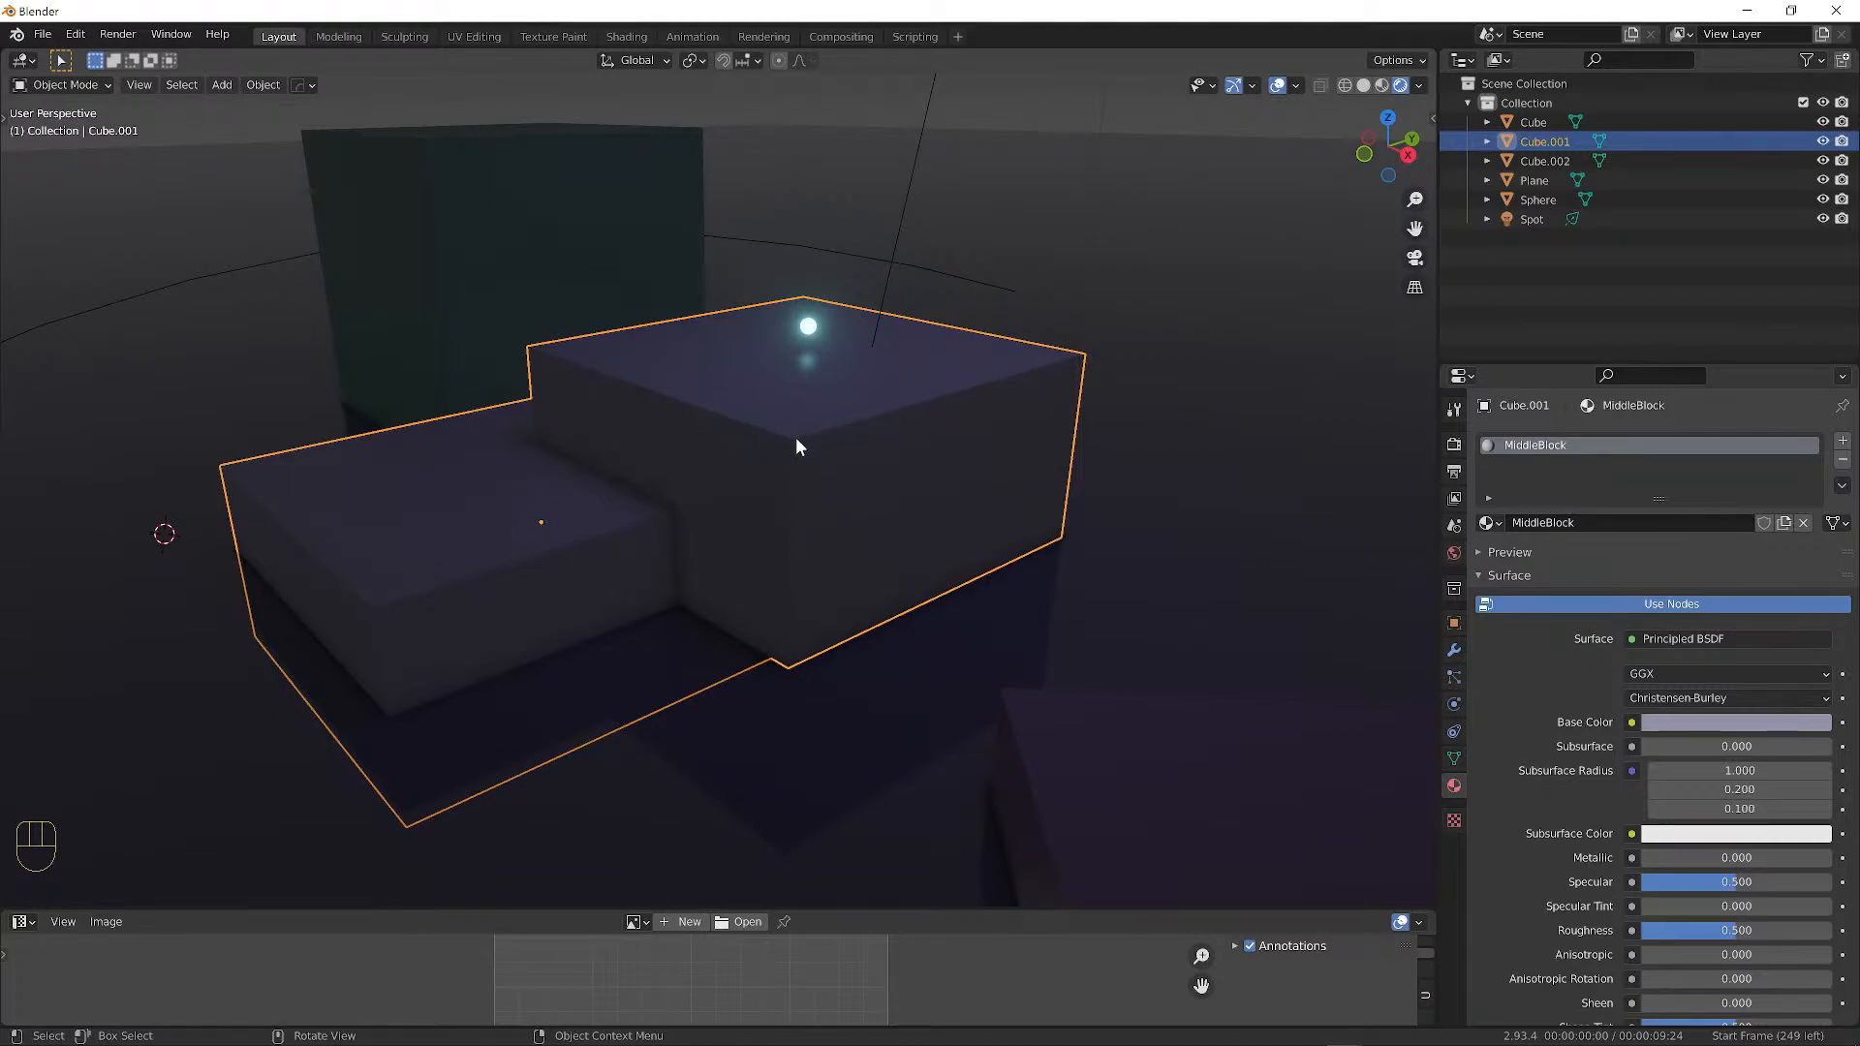
# In face select mode, select the riser, front and end faces of both steps.
pyautogui.press('Tab')
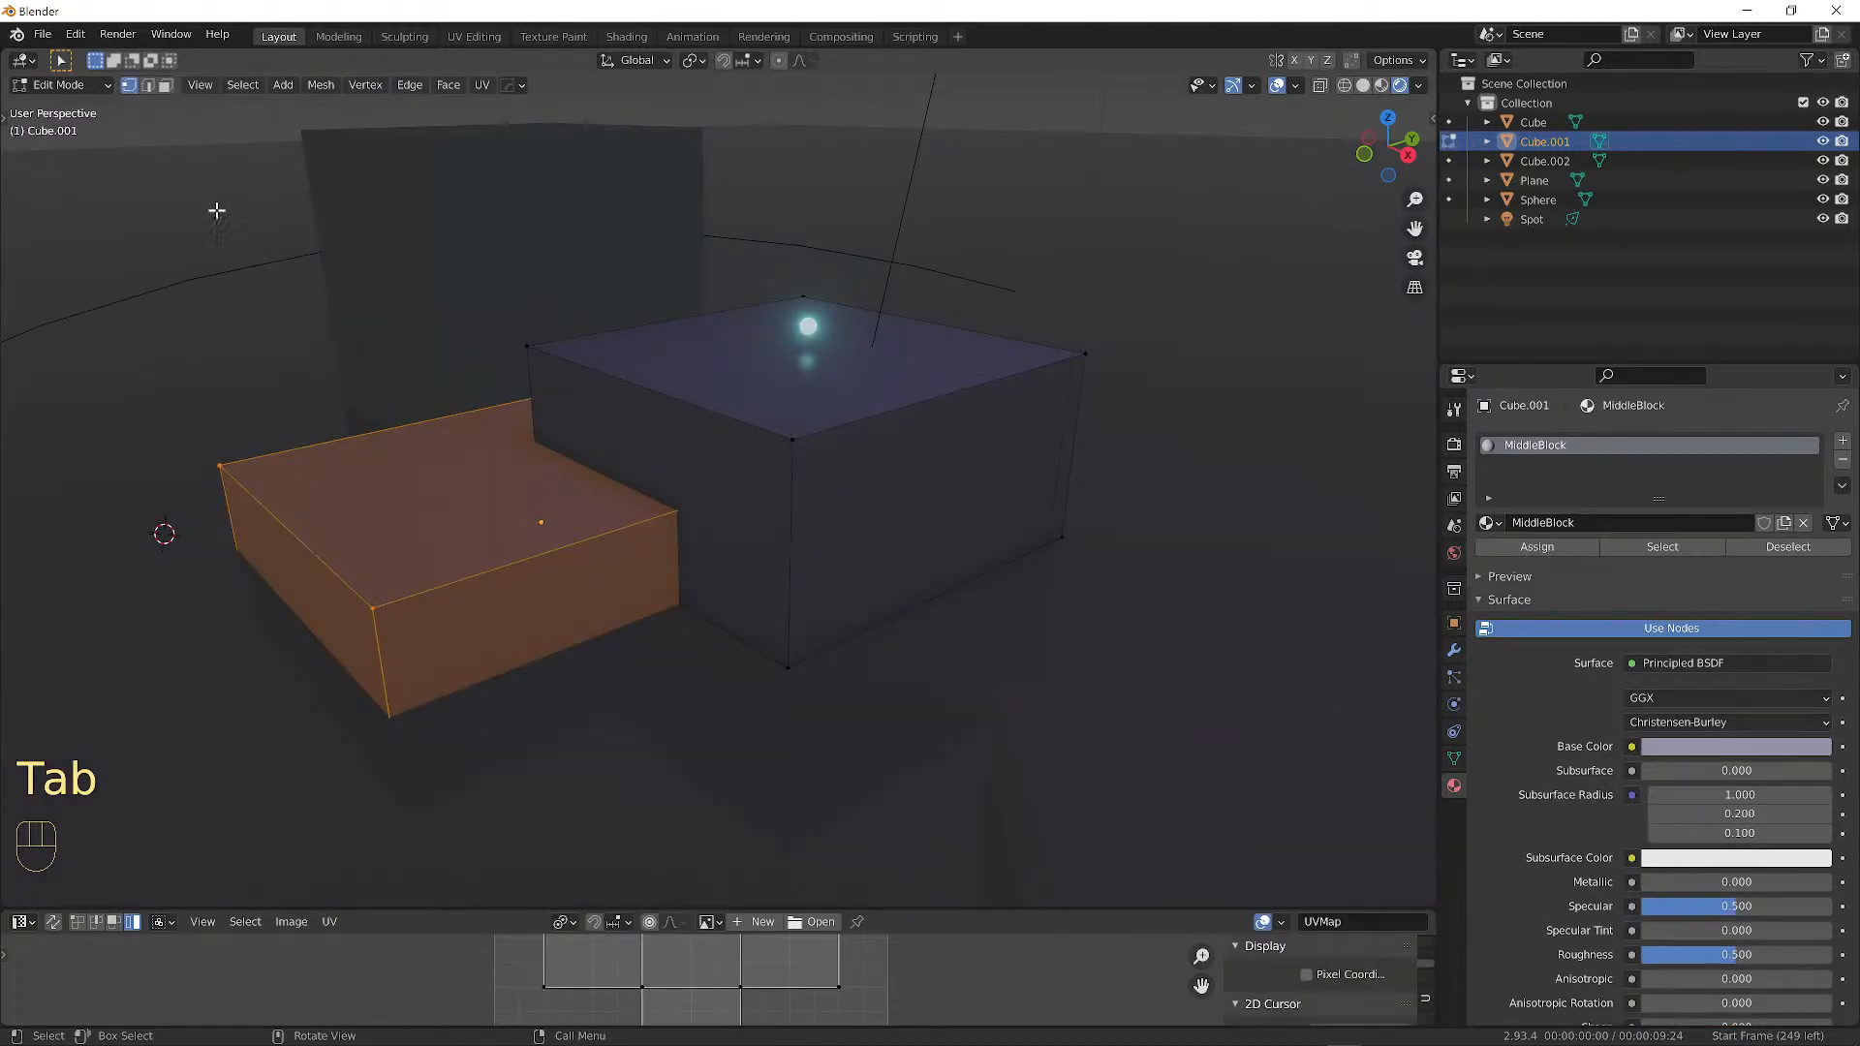
pyautogui.click(166, 85)
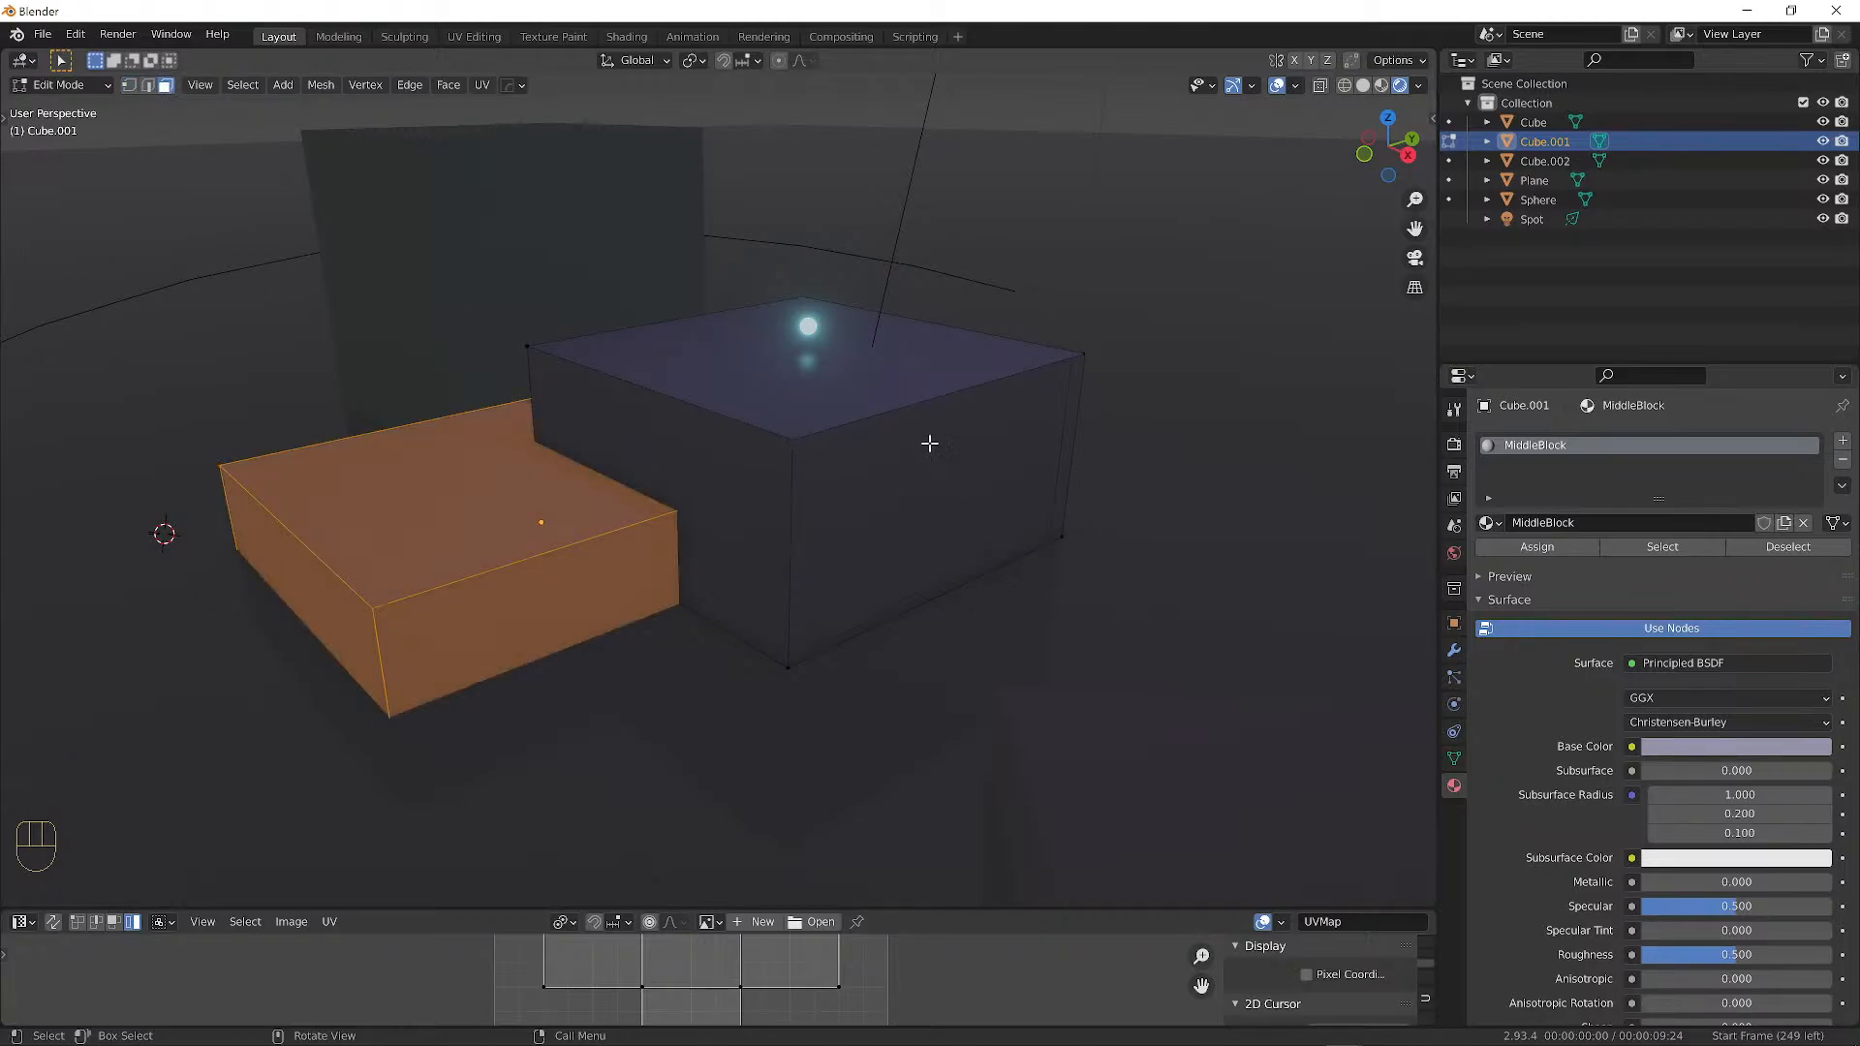
pyautogui.click(862, 387)
pyautogui.click(717, 453)
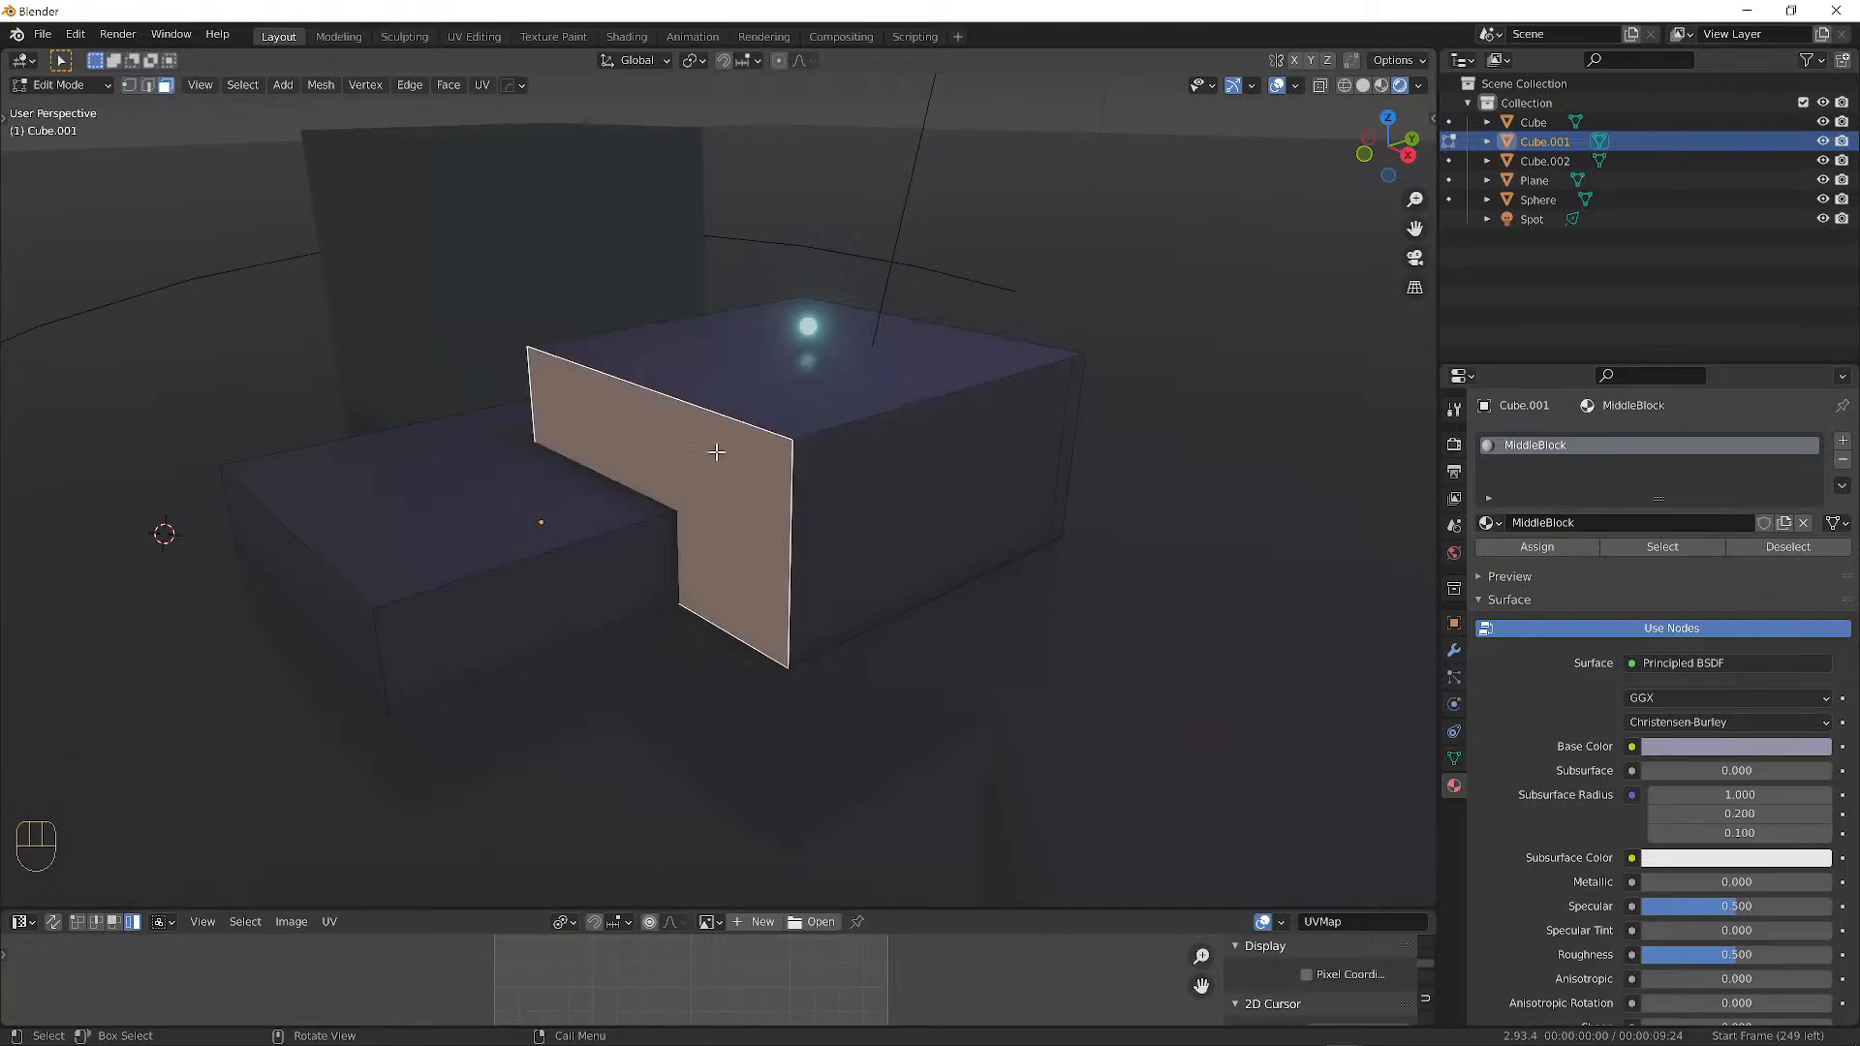
pyautogui.keyDown('shift'); pyautogui.click(487, 618); pyautogui.keyUp('shift')
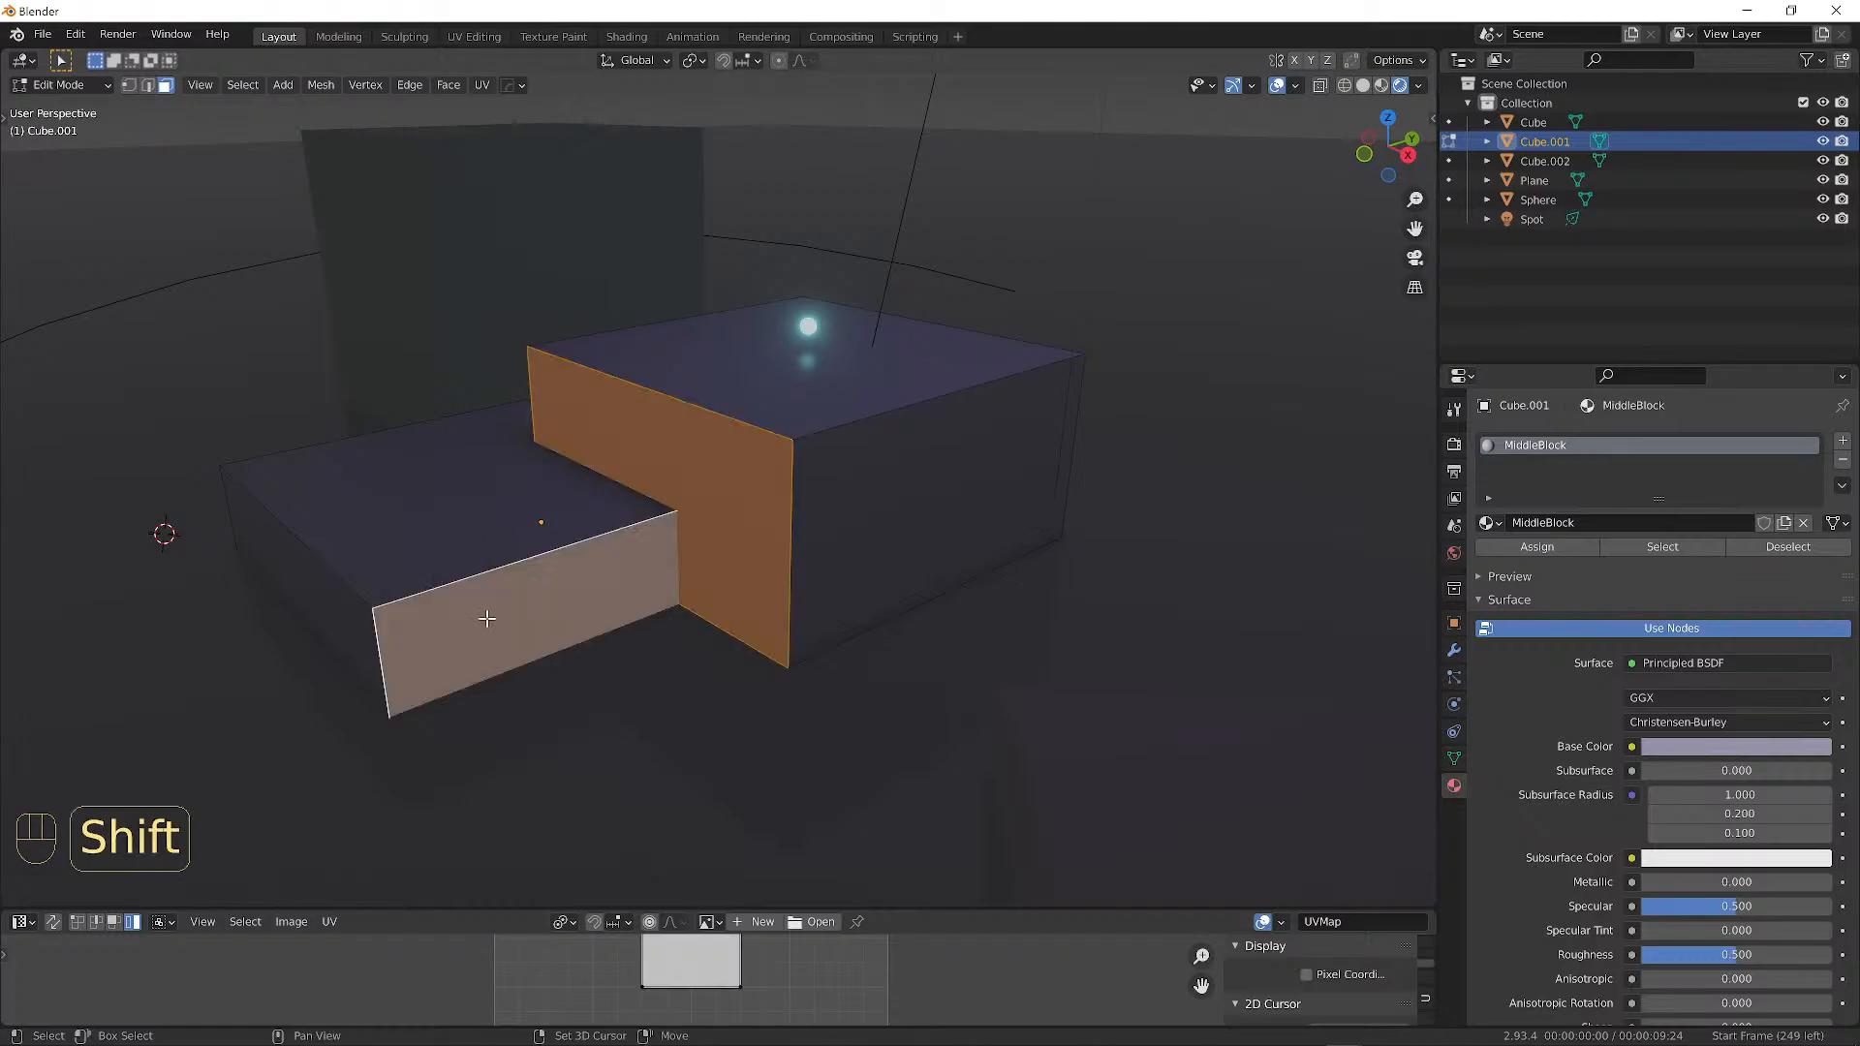
pyautogui.keyDown('shift'); pyautogui.click(903, 525); pyautogui.keyUp('shift')
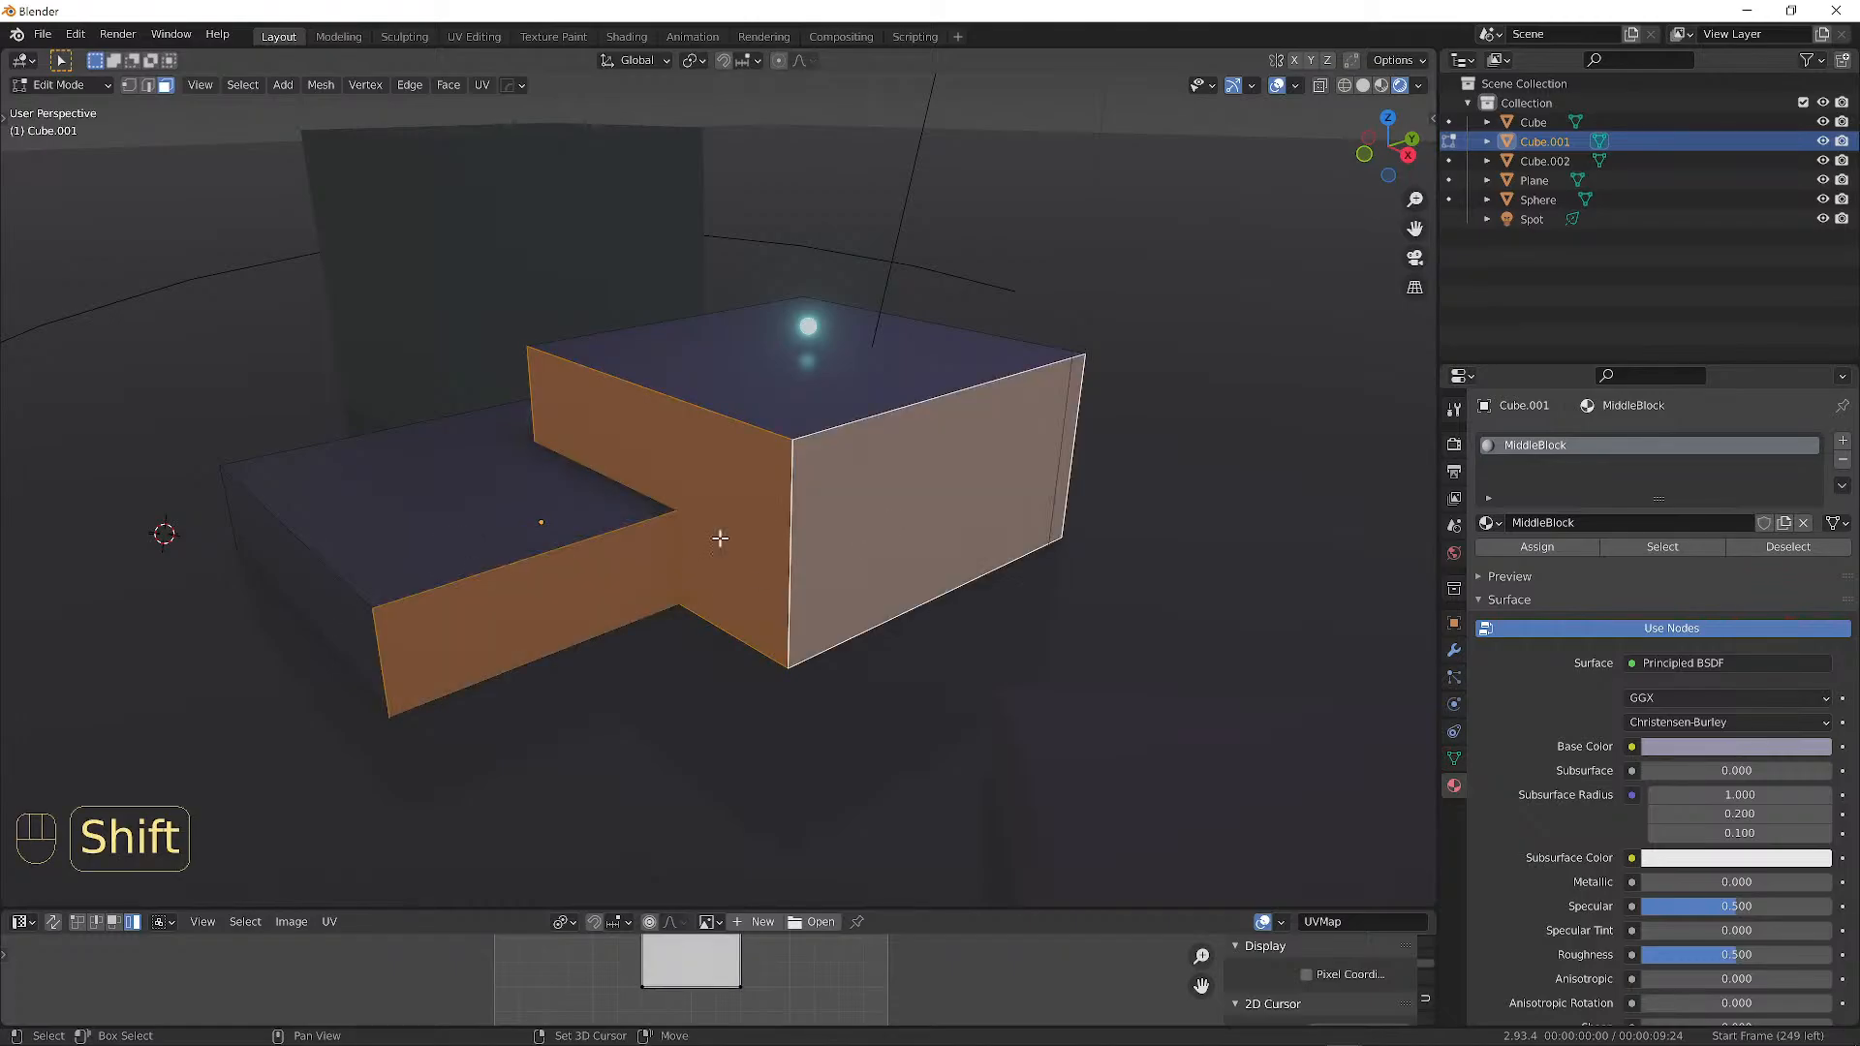
pyautogui.keyDown('shift'); pyautogui.click(306, 579); pyautogui.keyUp('shift')
pyautogui.moveTo(765, 444); pyautogui.dragTo(702, 450, button='middle')
pyautogui.moveTo(702, 454); pyautogui.dragTo(664, 461, button='middle')
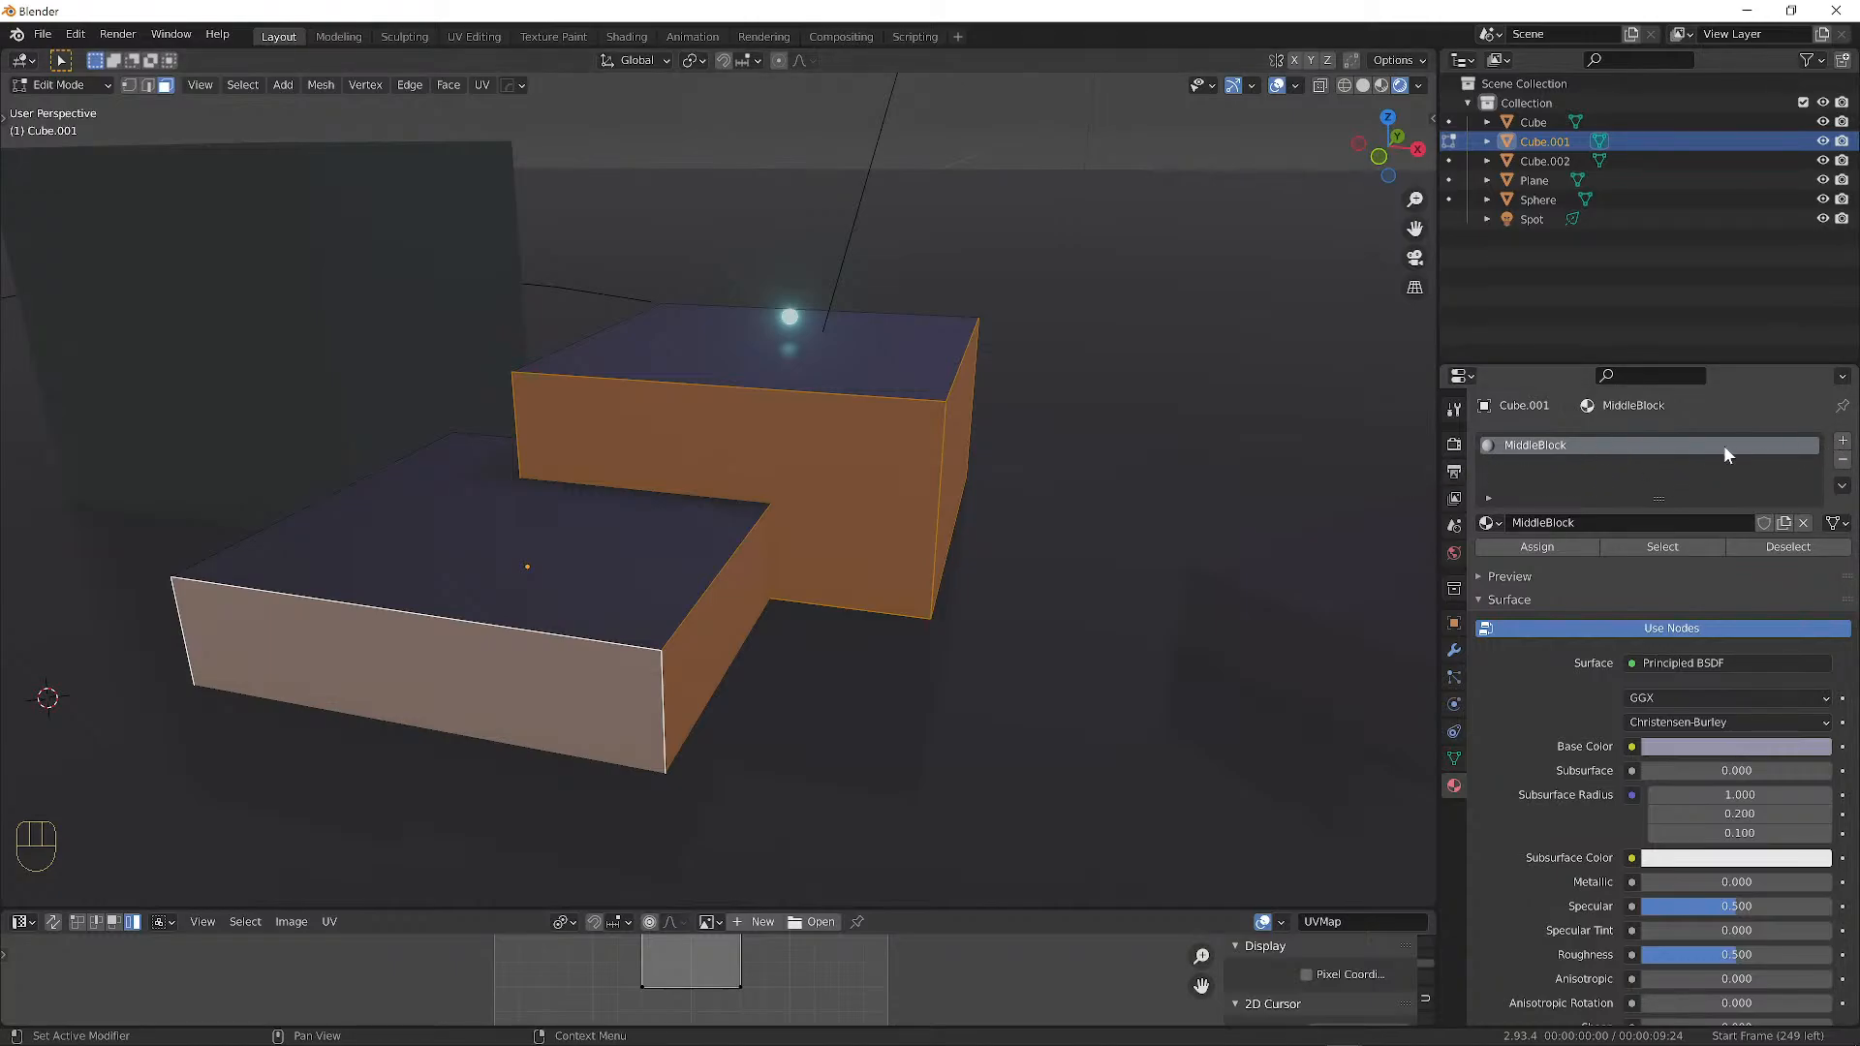
# Add a new material slot named MiddleBlockSide and assign it to the selected side faces.
pyautogui.click(1843, 441)
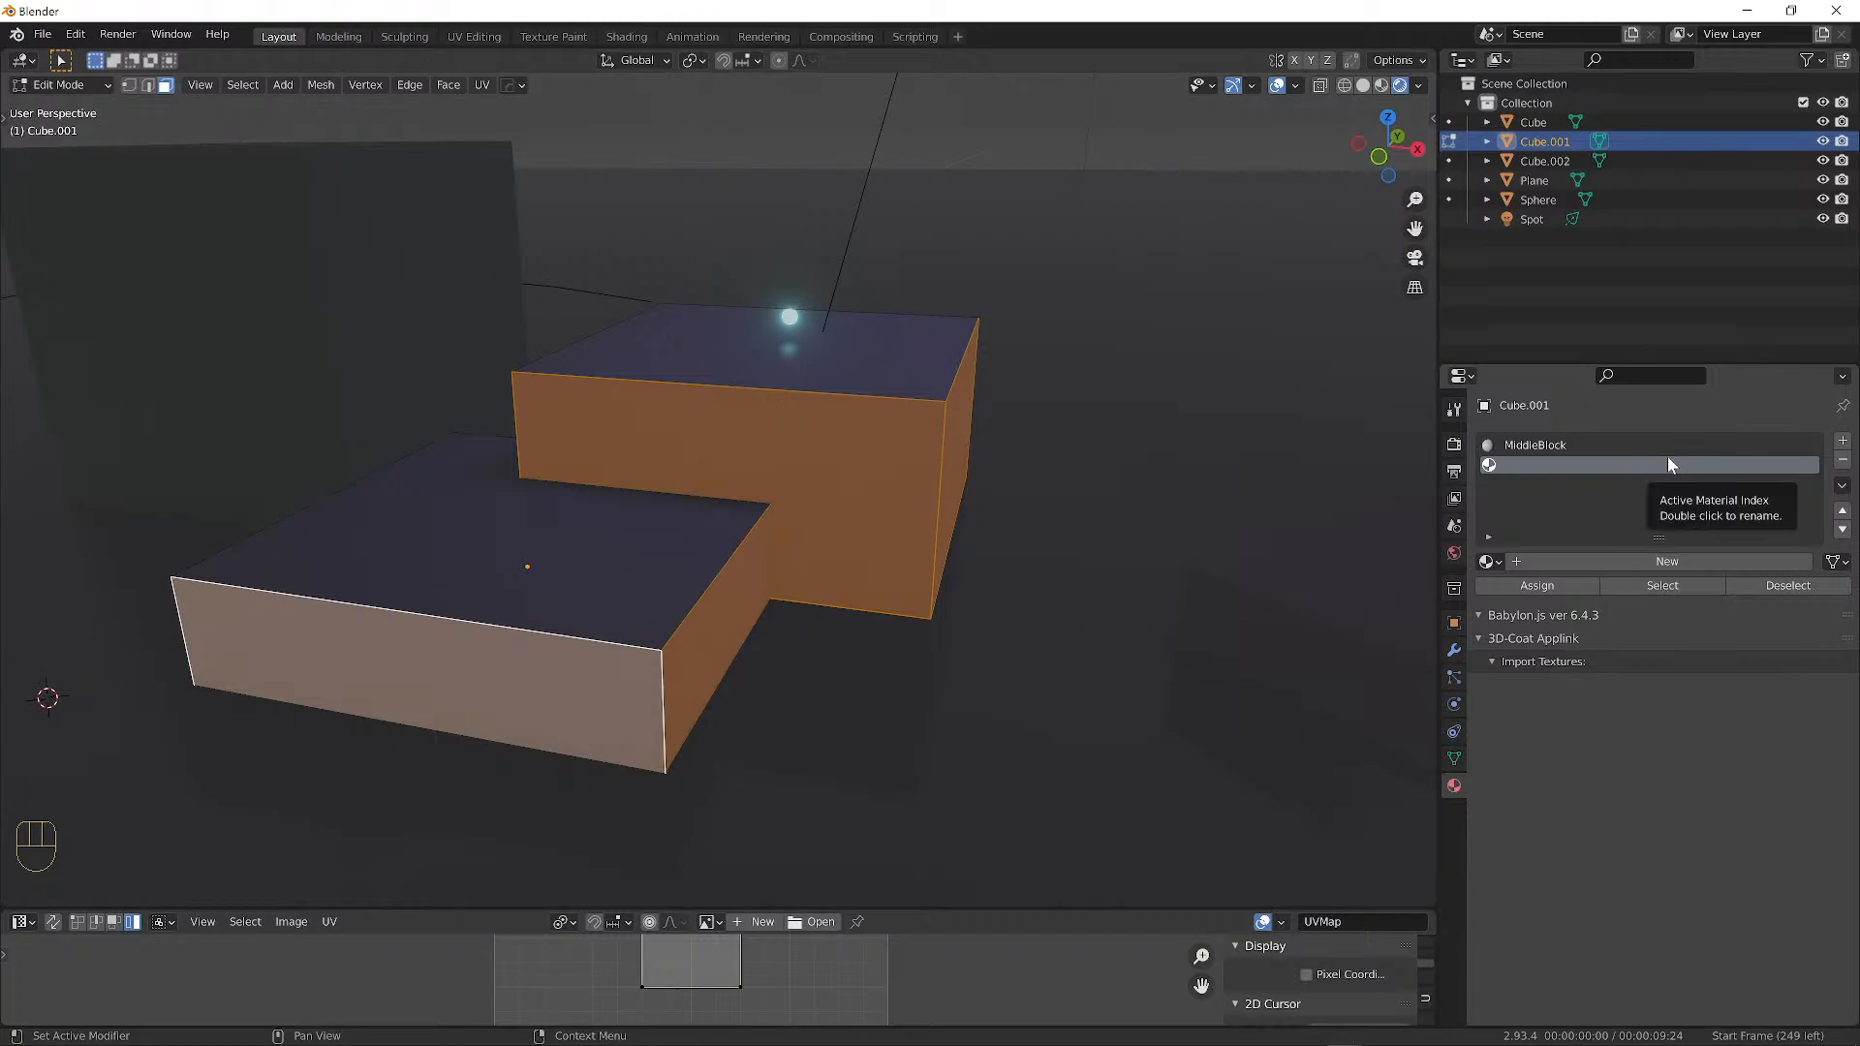
pyautogui.click(1638, 559)
pyautogui.click(1591, 562)
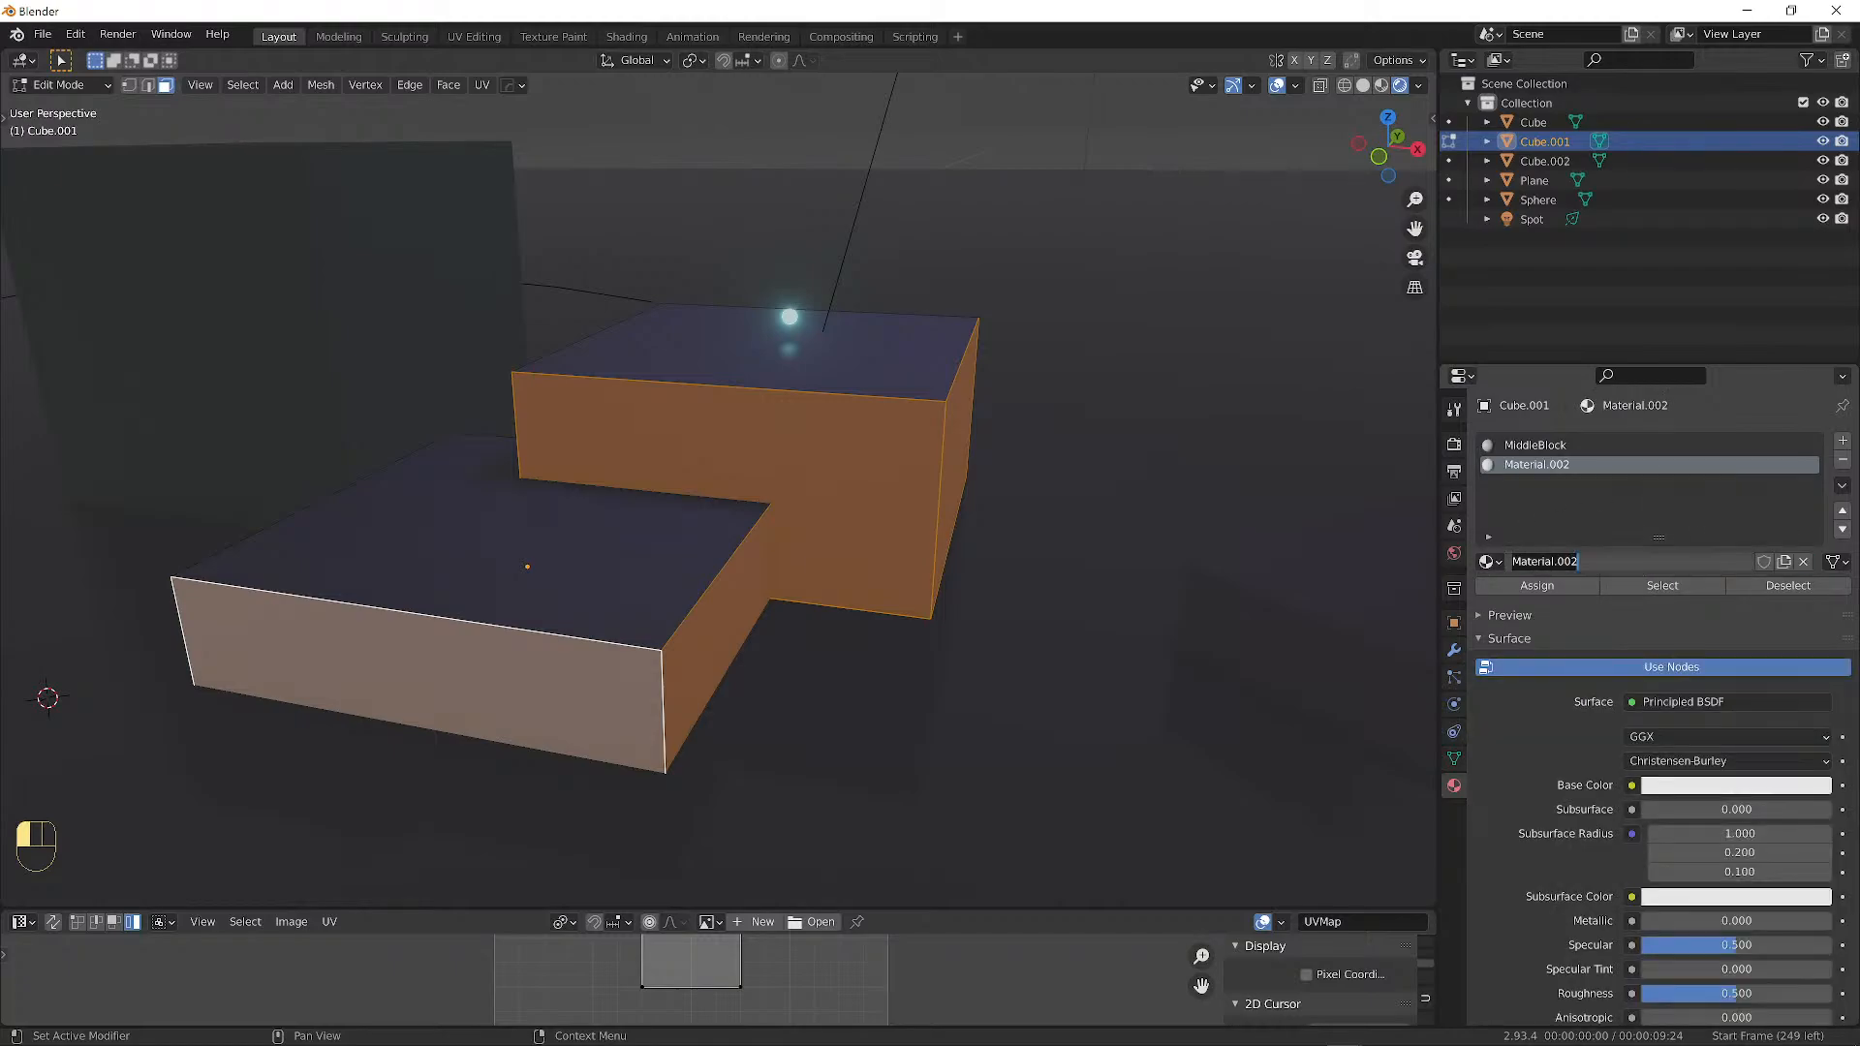
pyautogui.write('MiddleBlockSideC')
pyautogui.click(1587, 544)
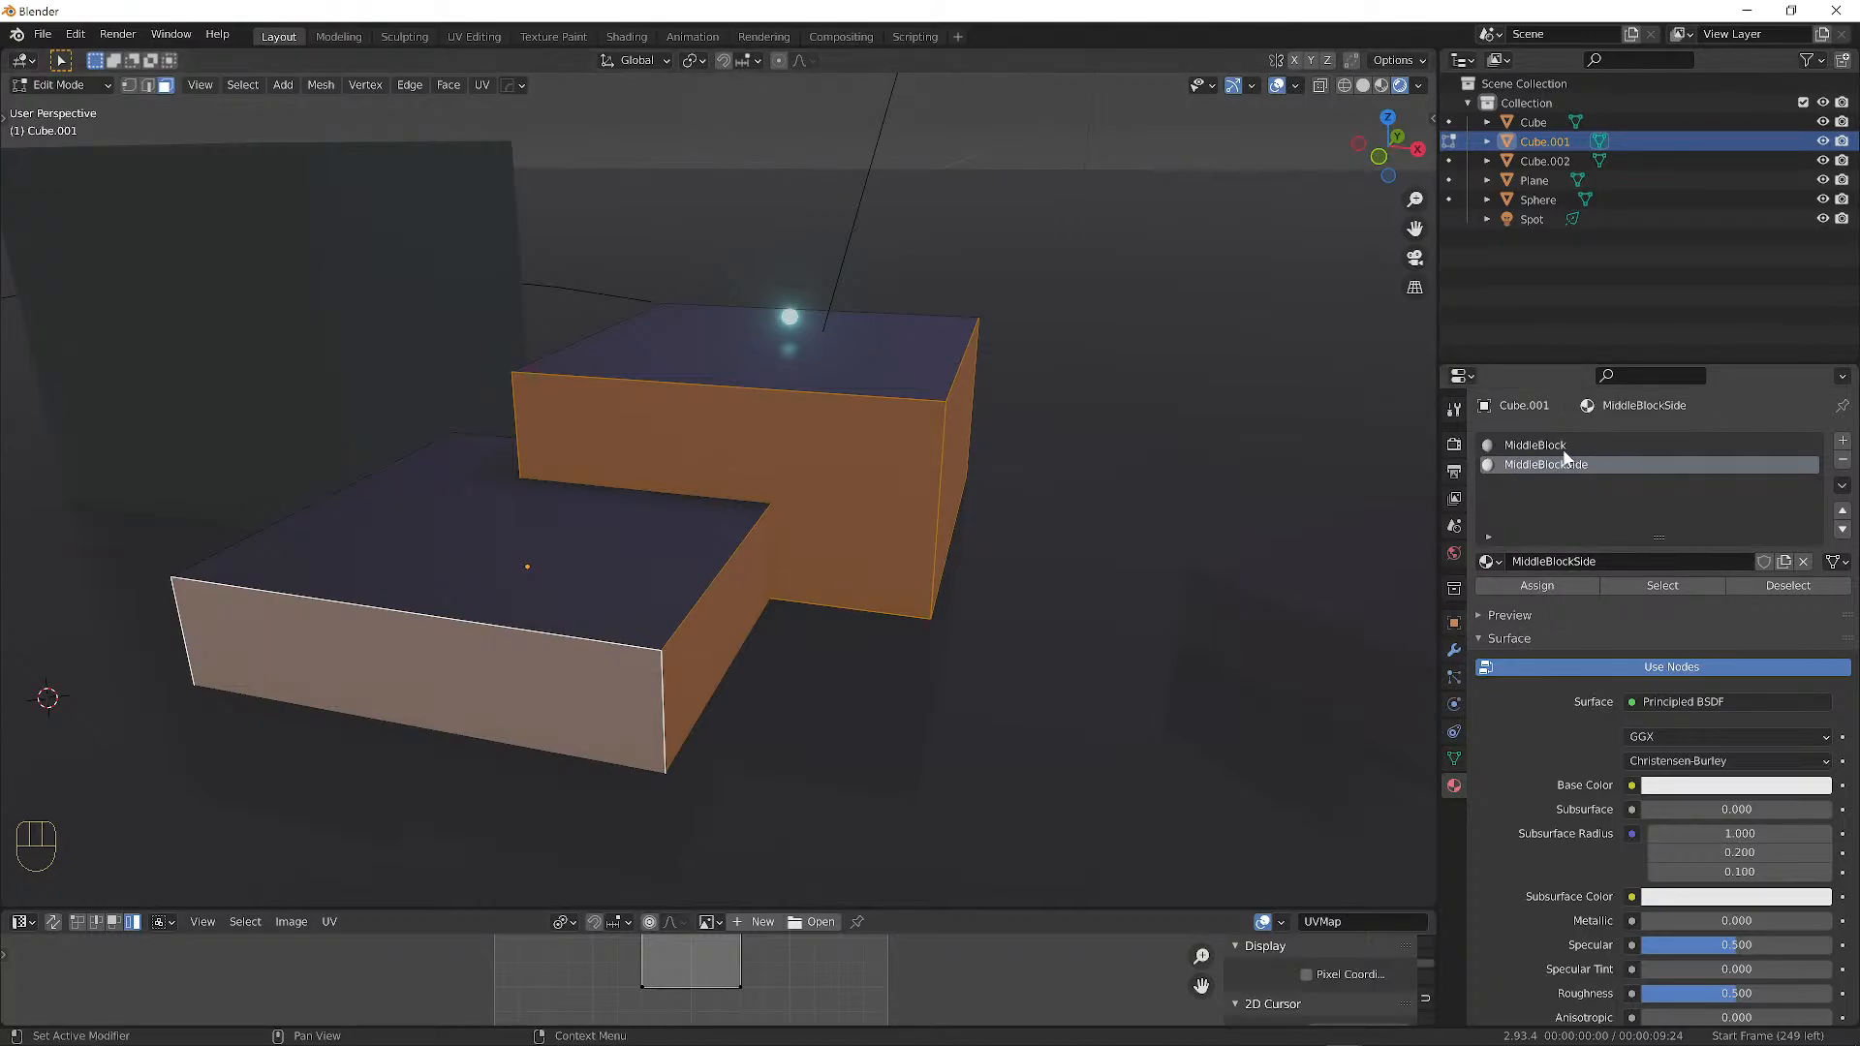
pyautogui.click(1537, 585)
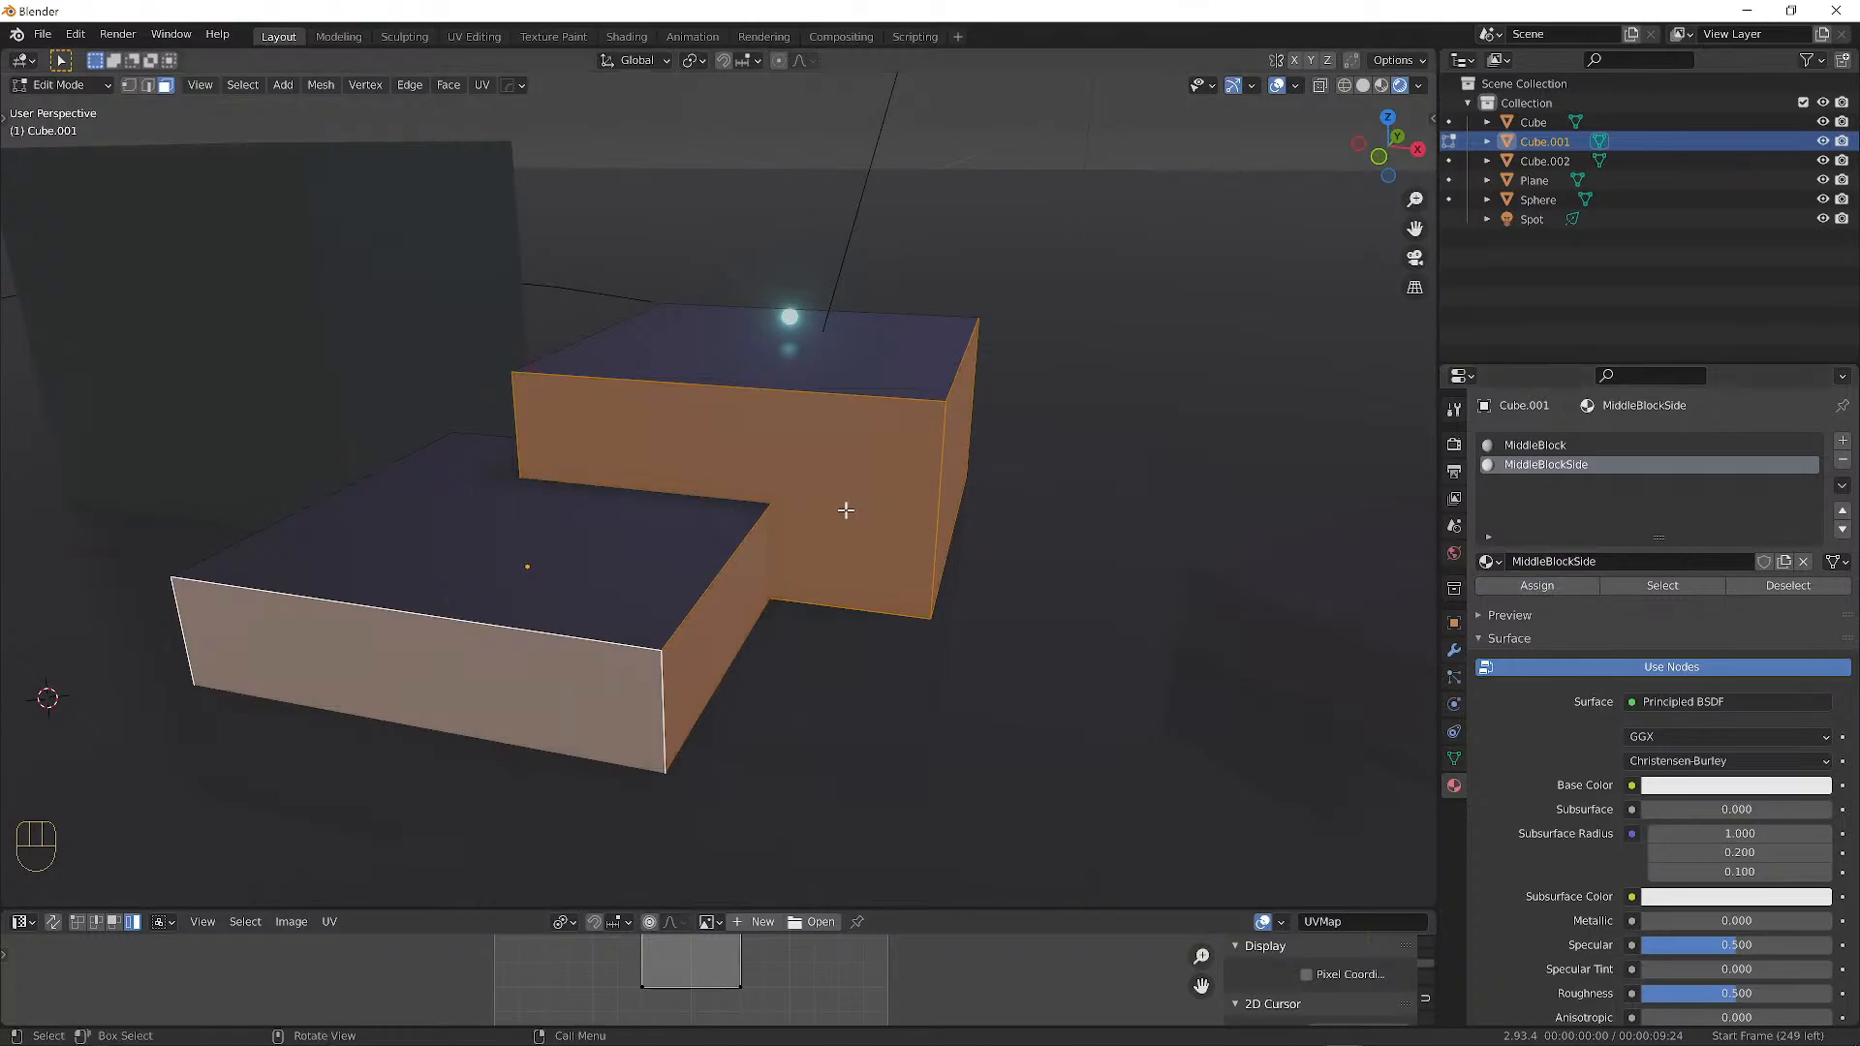
pyautogui.moveTo(984, 520); pyautogui.dragTo(963, 552, button='middle')
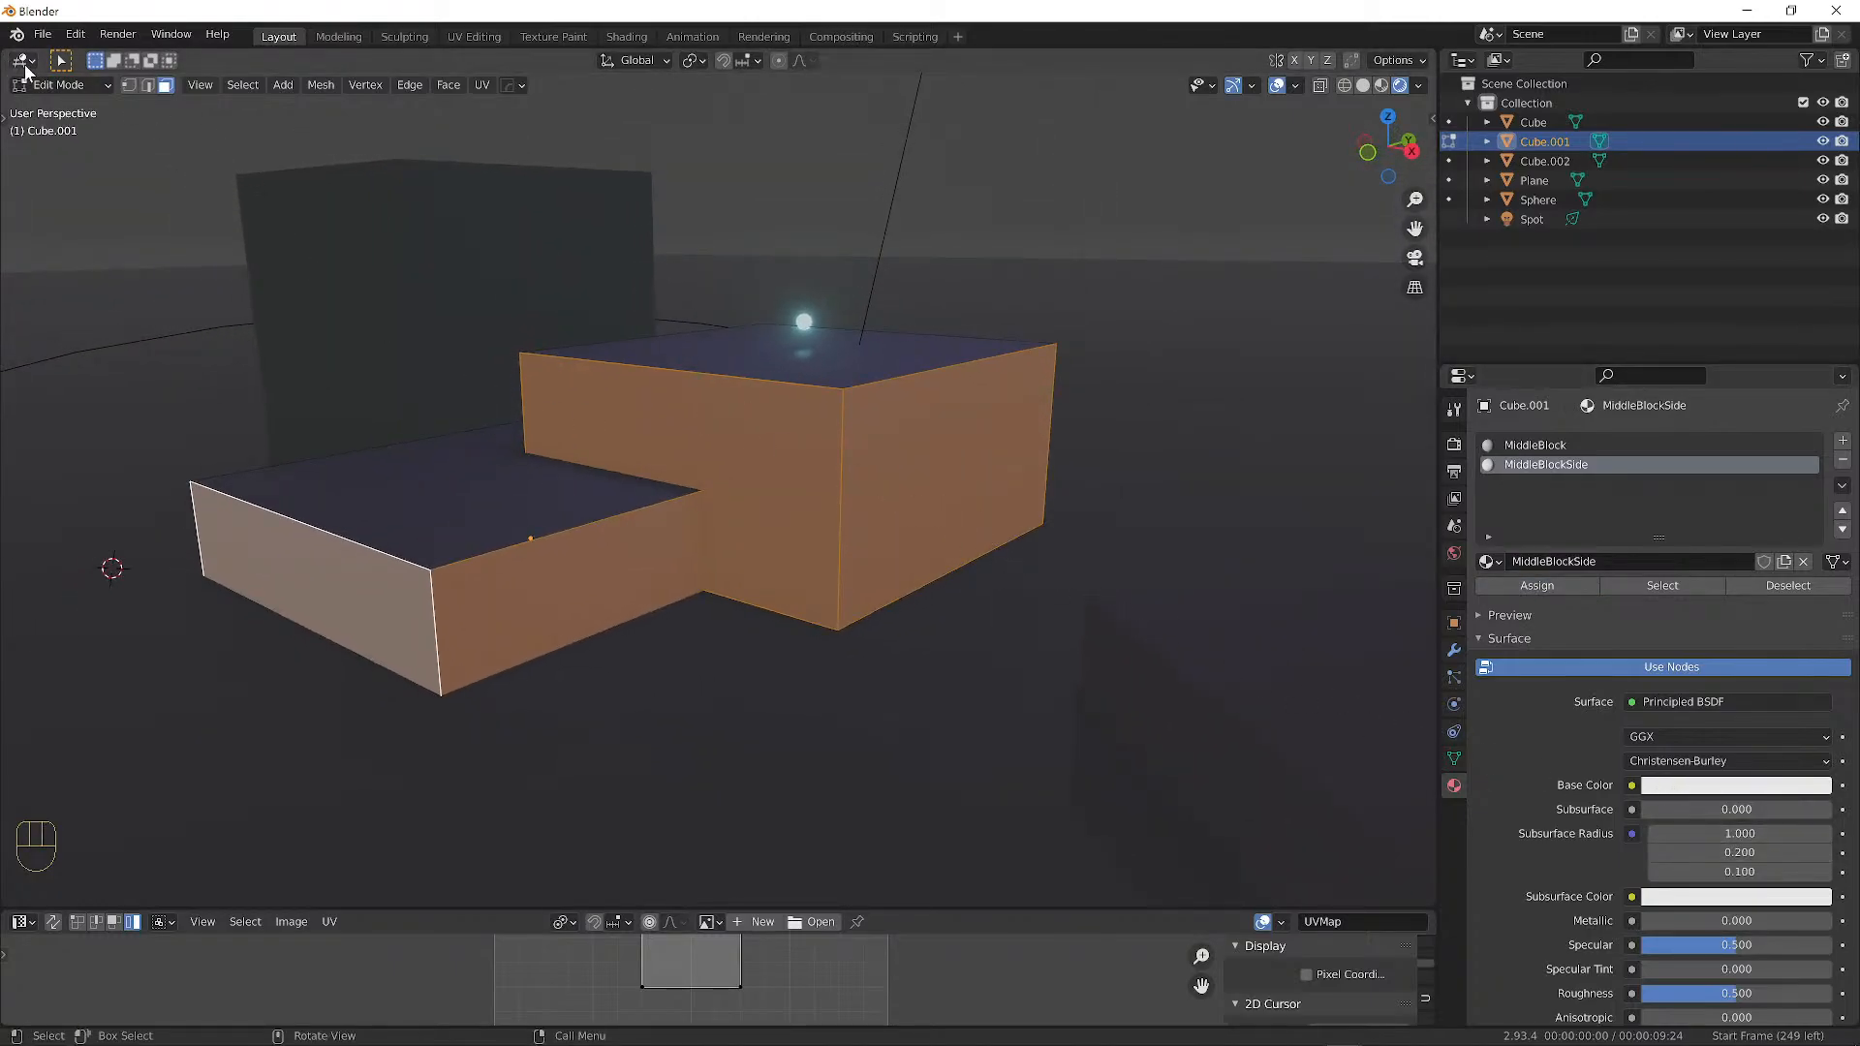
pyautogui.click(52, 84)
# Return to Object Mode and give MiddleBlockSide a darkened pink base colour.
pyautogui.click(60, 107)
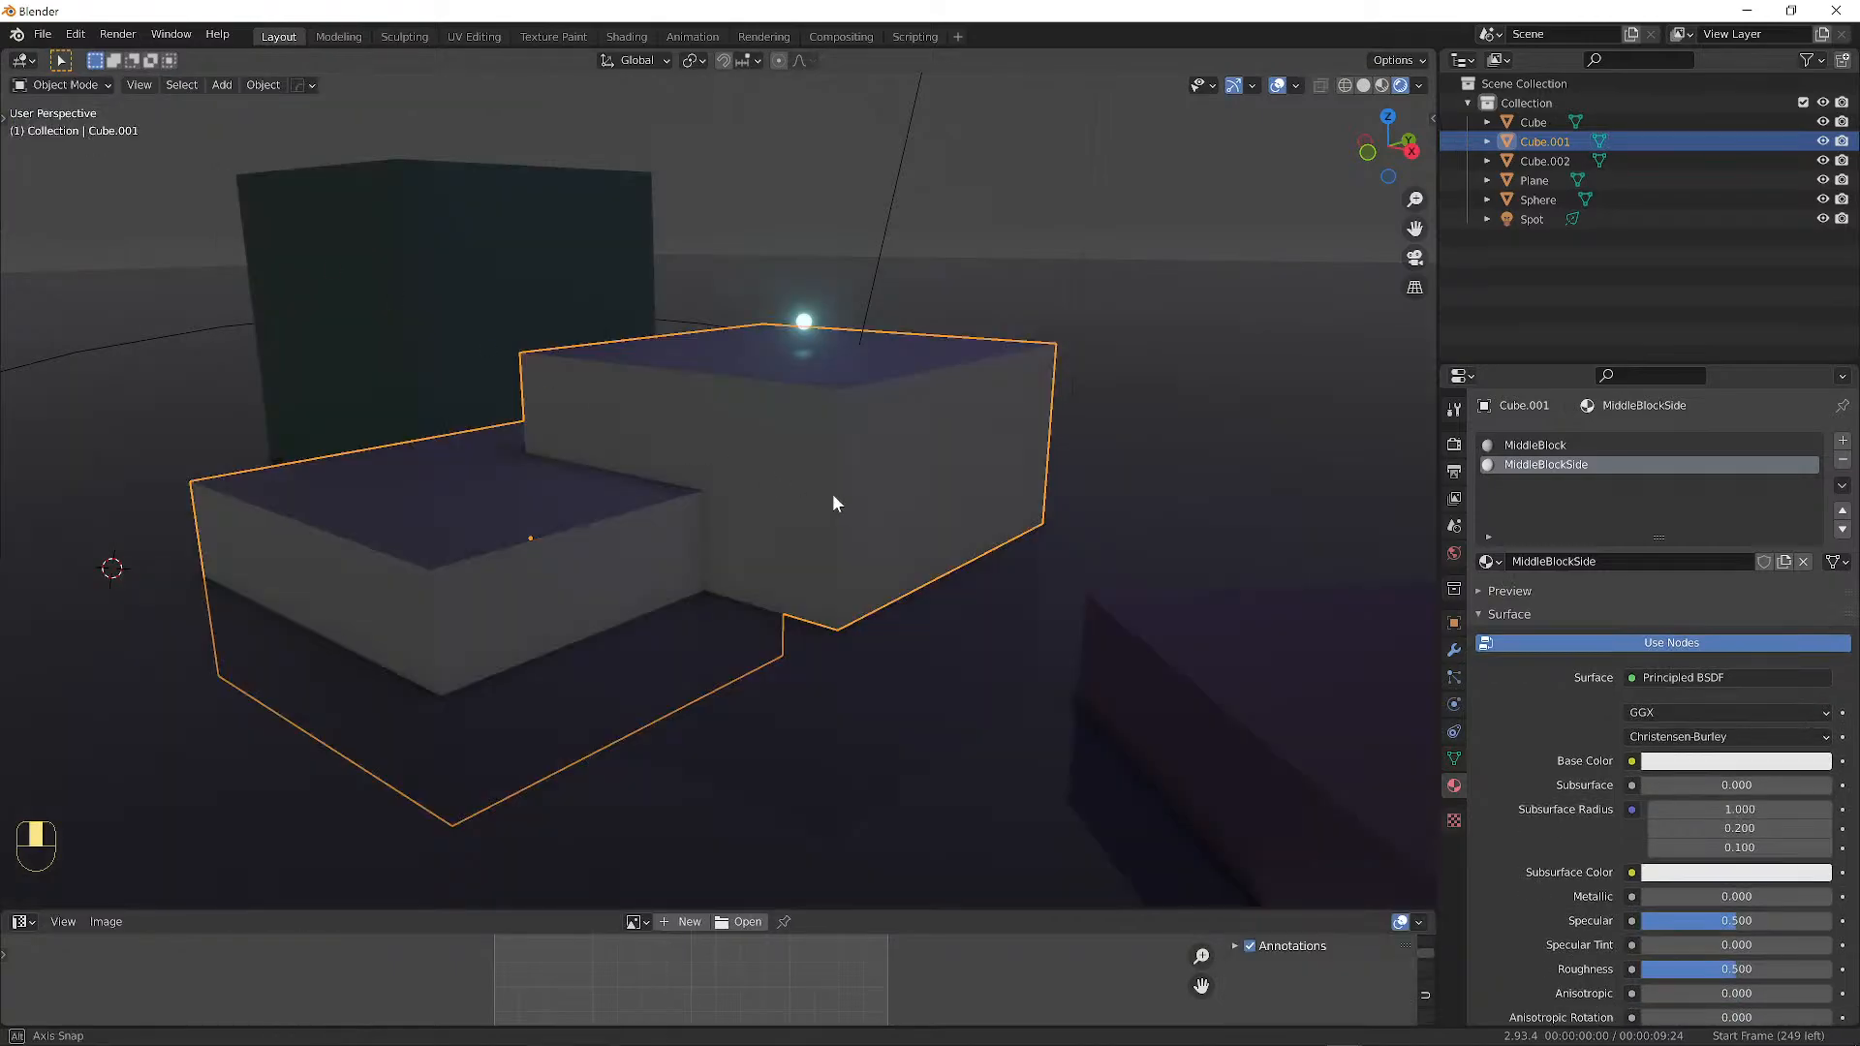
pyautogui.moveTo(833, 492)
pyautogui.mouseDown(button='middle')
pyautogui.moveTo(978, 484)
pyautogui.moveTo(1058, 557)
pyautogui.moveTo(760, 494)
pyautogui.moveTo(824, 475)
pyautogui.mouseUp(button='middle')
pyautogui.press('a')
pyautogui.press('a')
pyautogui.click(1688, 761)
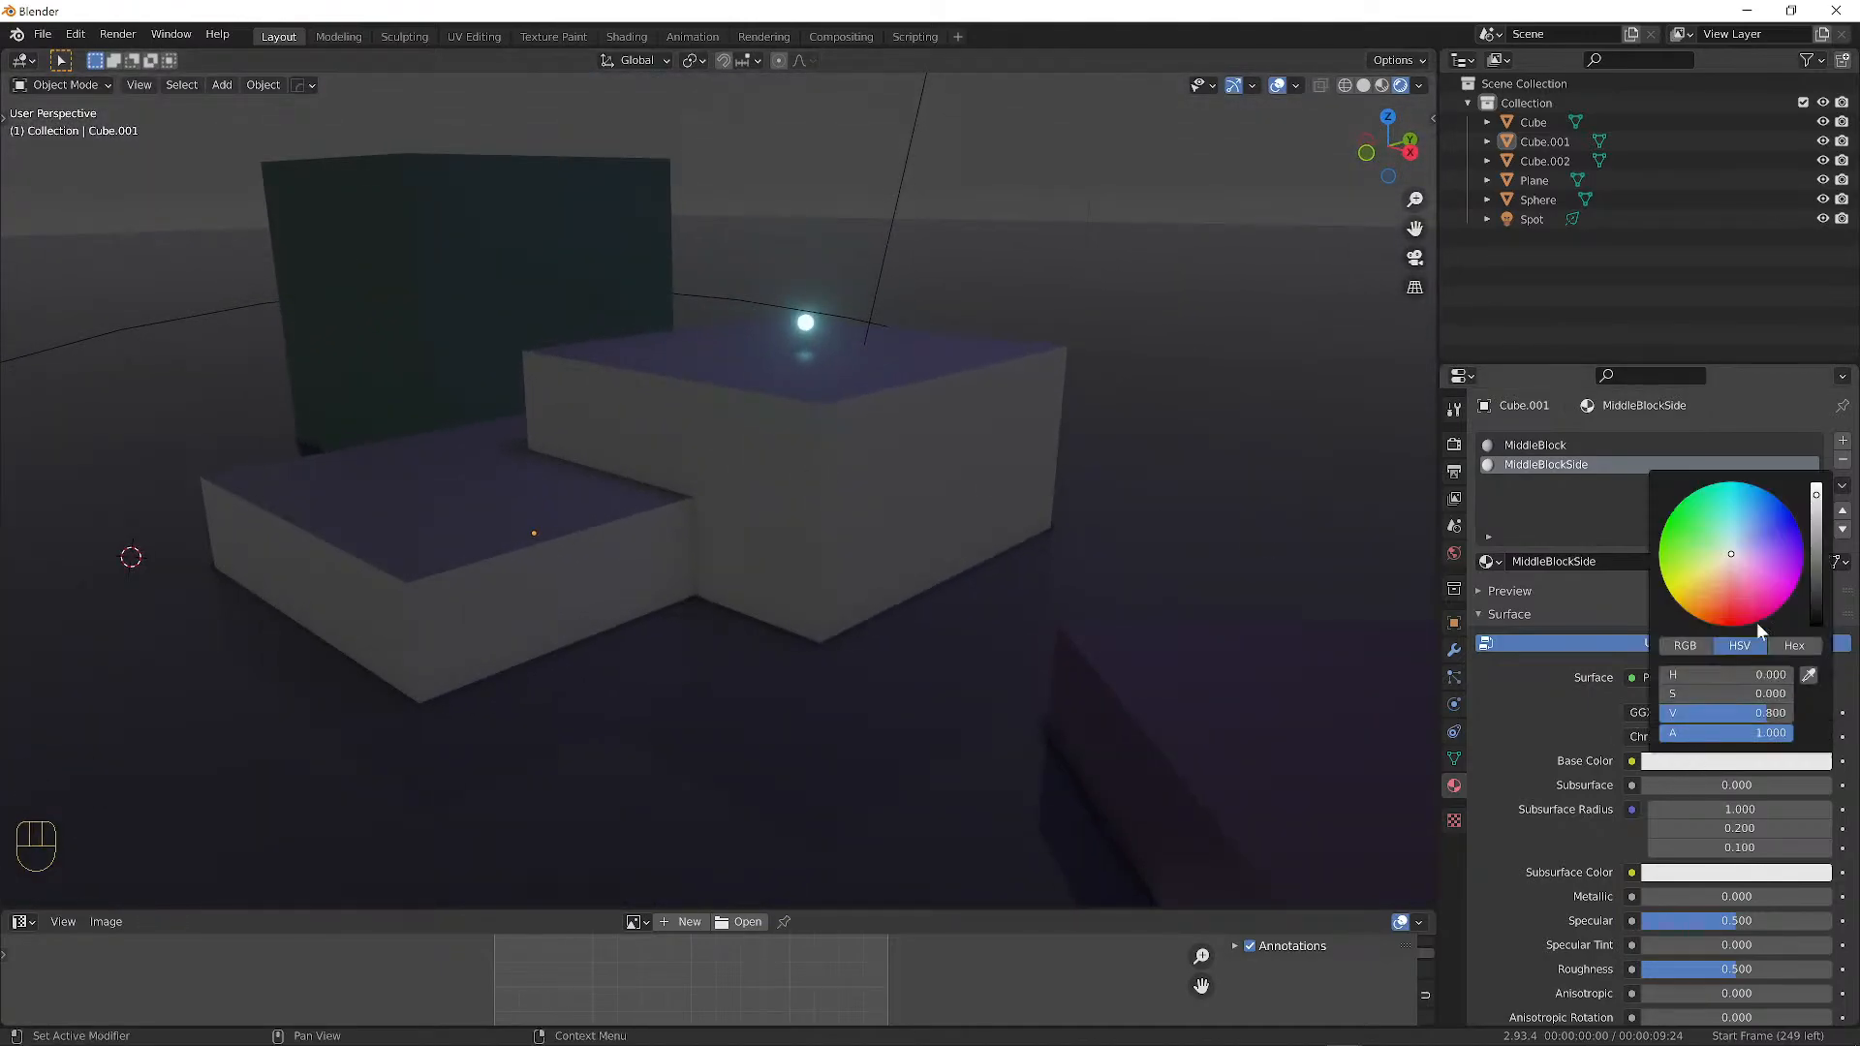
pyautogui.click(1738, 569)
pyautogui.moveTo(1822, 509); pyautogui.dragTo(1816, 535)
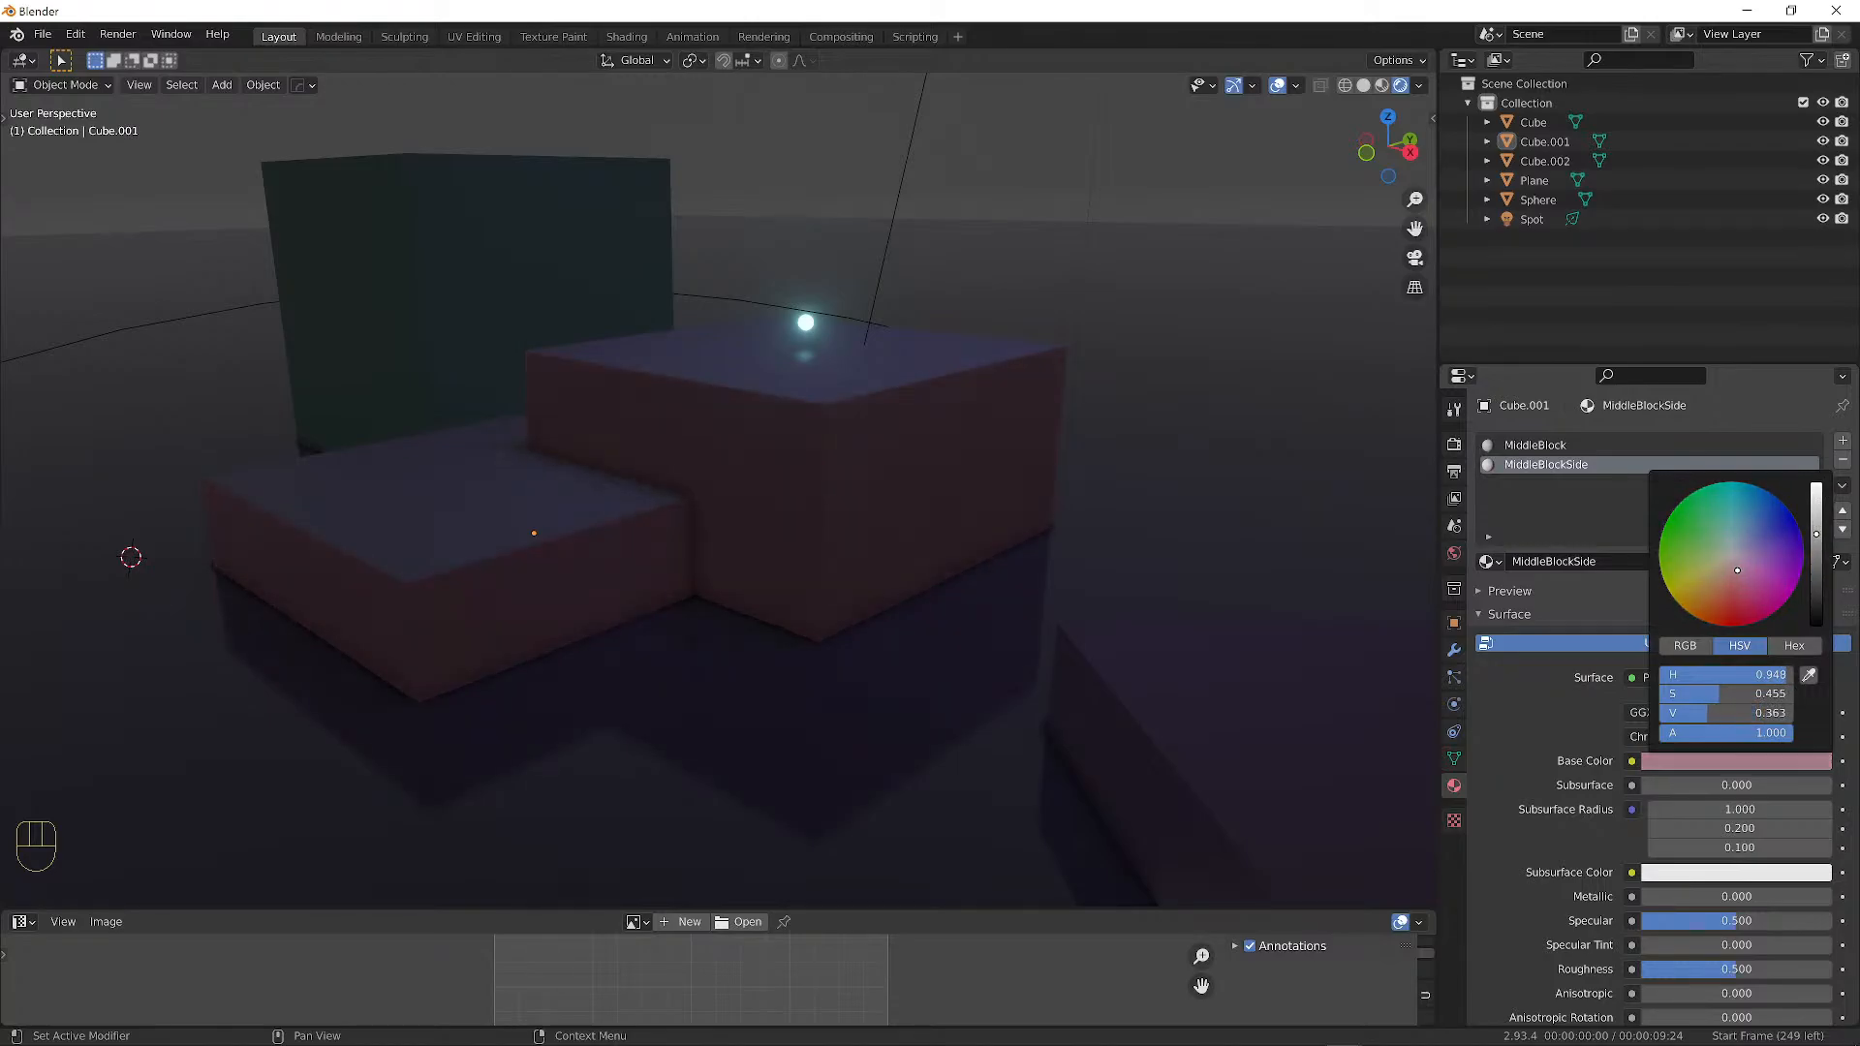
# Readjust the side colour's brightness, settling on a dark dusty pink (V about 0.36).
pyautogui.moveTo(934, 490); pyautogui.dragTo(715, 368, button='middle')
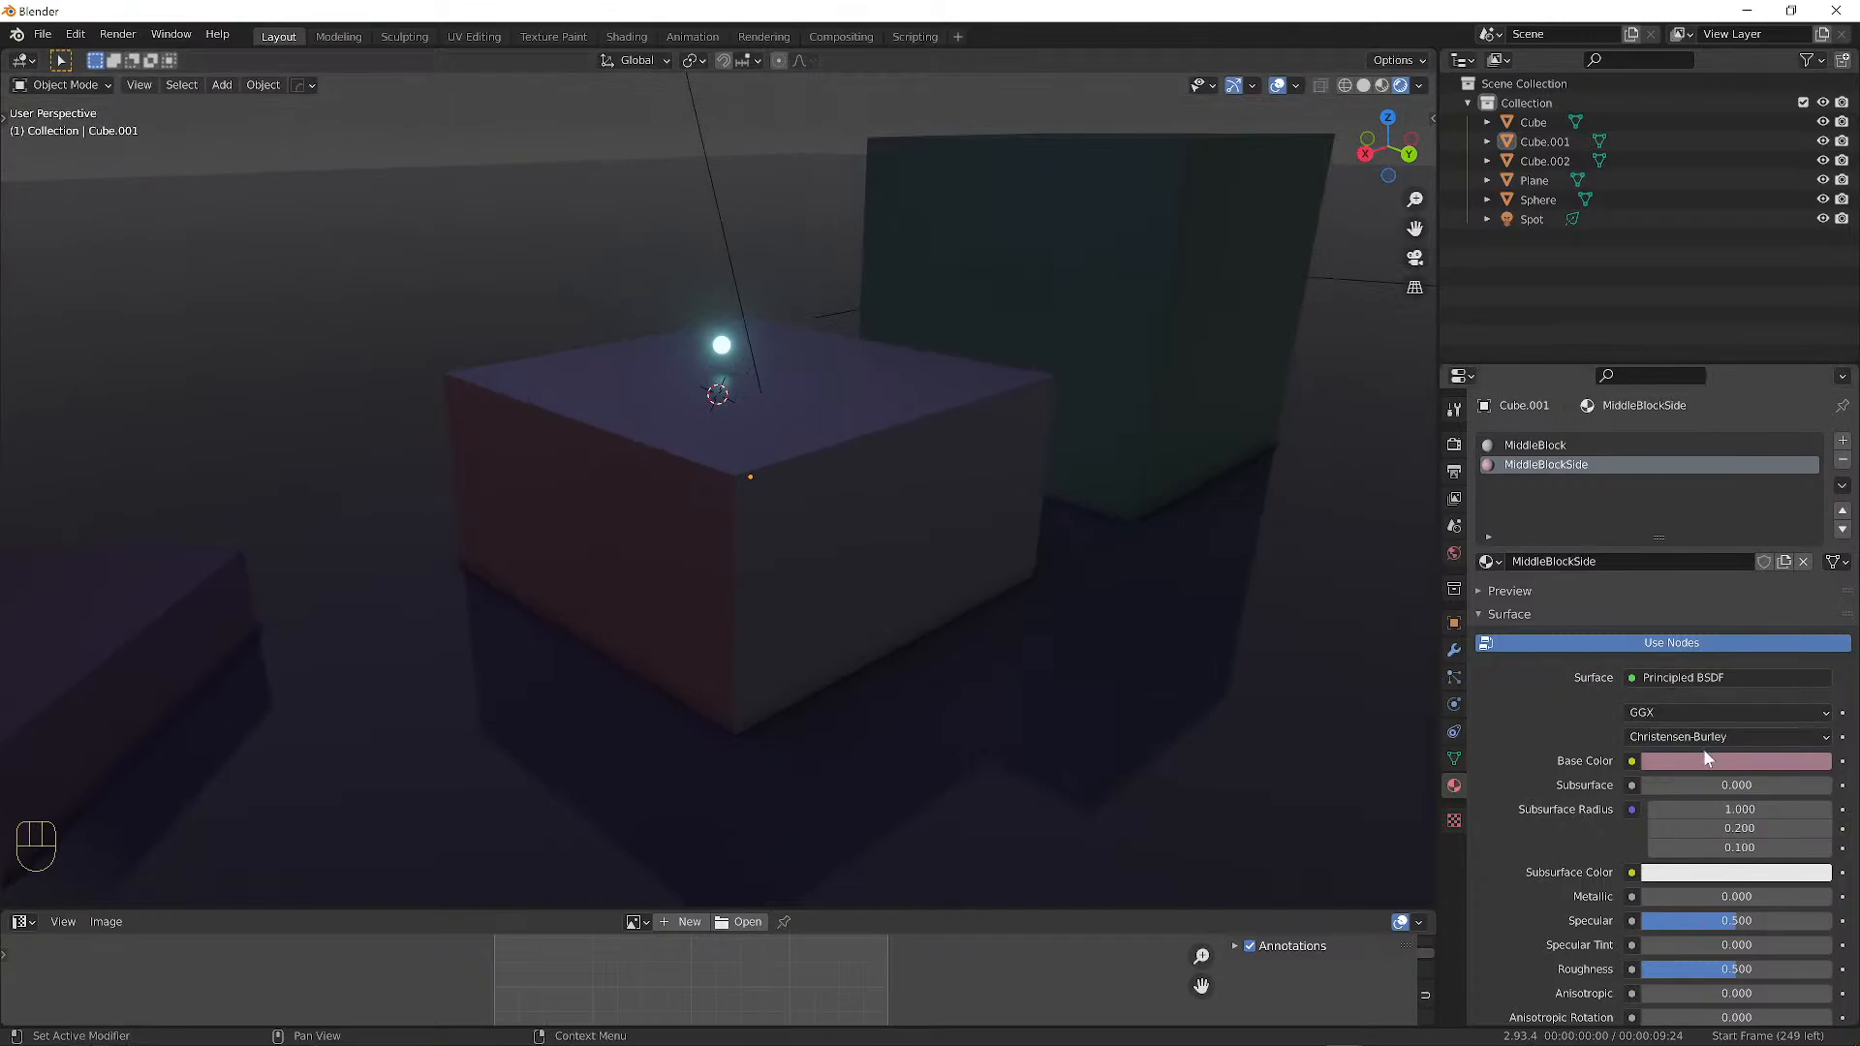
pyautogui.click(1736, 760)
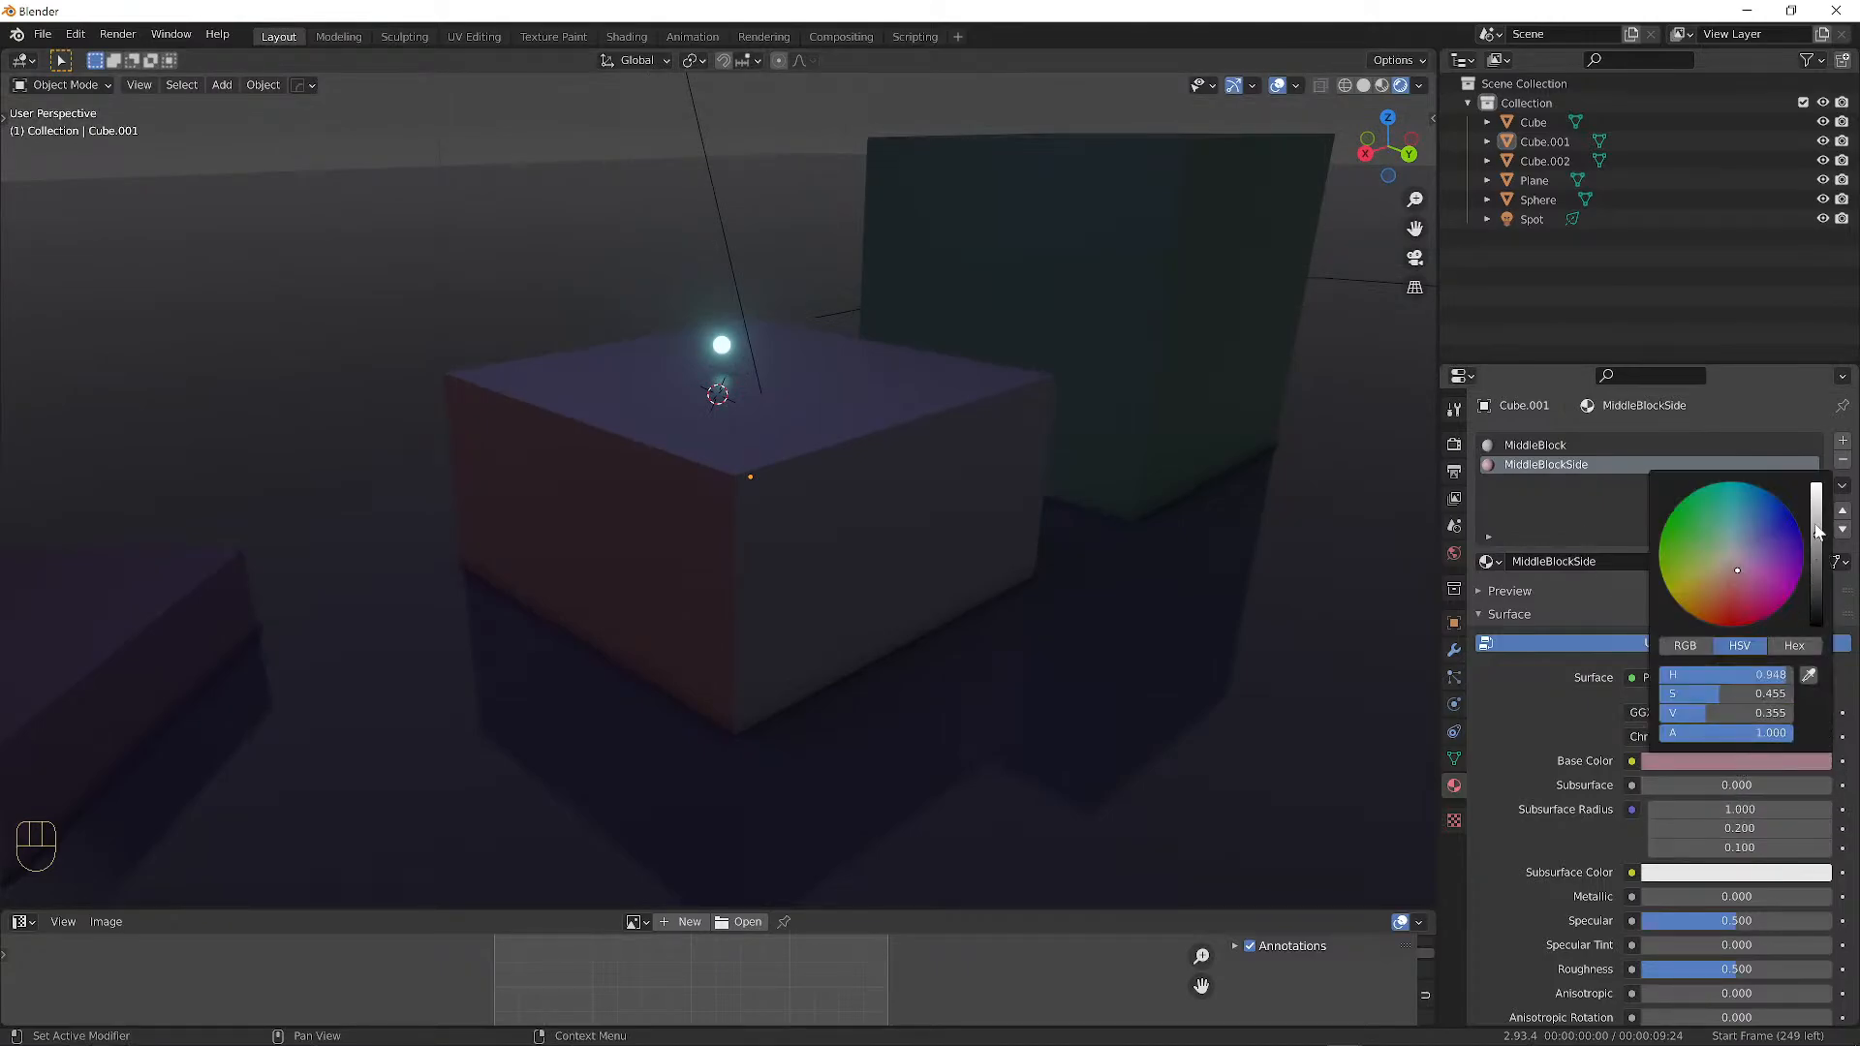
pyautogui.moveTo(1817, 531)
pyautogui.mouseDown()
pyautogui.moveTo(1817, 596)
pyautogui.moveTo(1817, 485)
pyautogui.moveTo(1817, 523)
pyautogui.mouseUp()
pyautogui.moveTo(383, 571); pyautogui.dragTo(507, 564, button='middle')
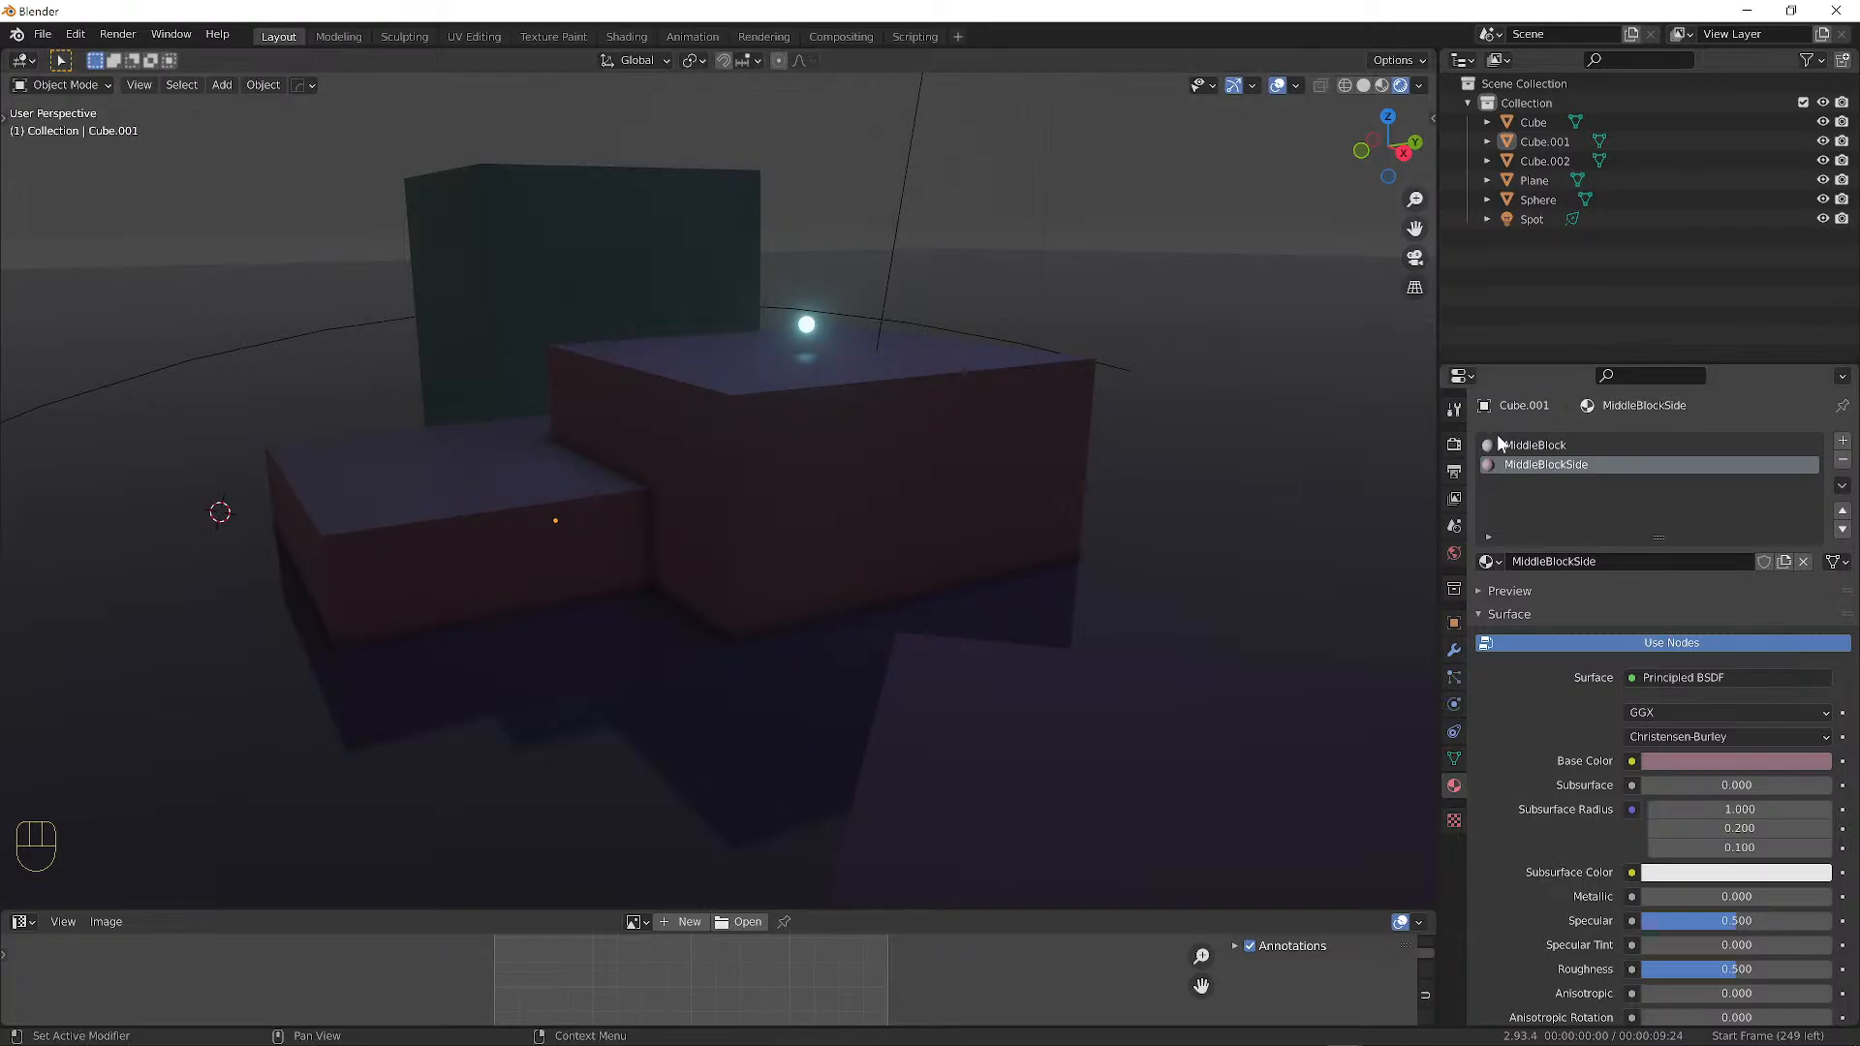
# Compare the MiddleBlock and MiddleBlockSide material slots, ending on MiddleBlockSide.
pyautogui.click(1551, 446)
pyautogui.click(1548, 465)
pyautogui.click(1543, 449)
pyautogui.click(1546, 465)
pyautogui.click(1548, 446)
pyautogui.click(1545, 468)
pyautogui.click(1548, 448)
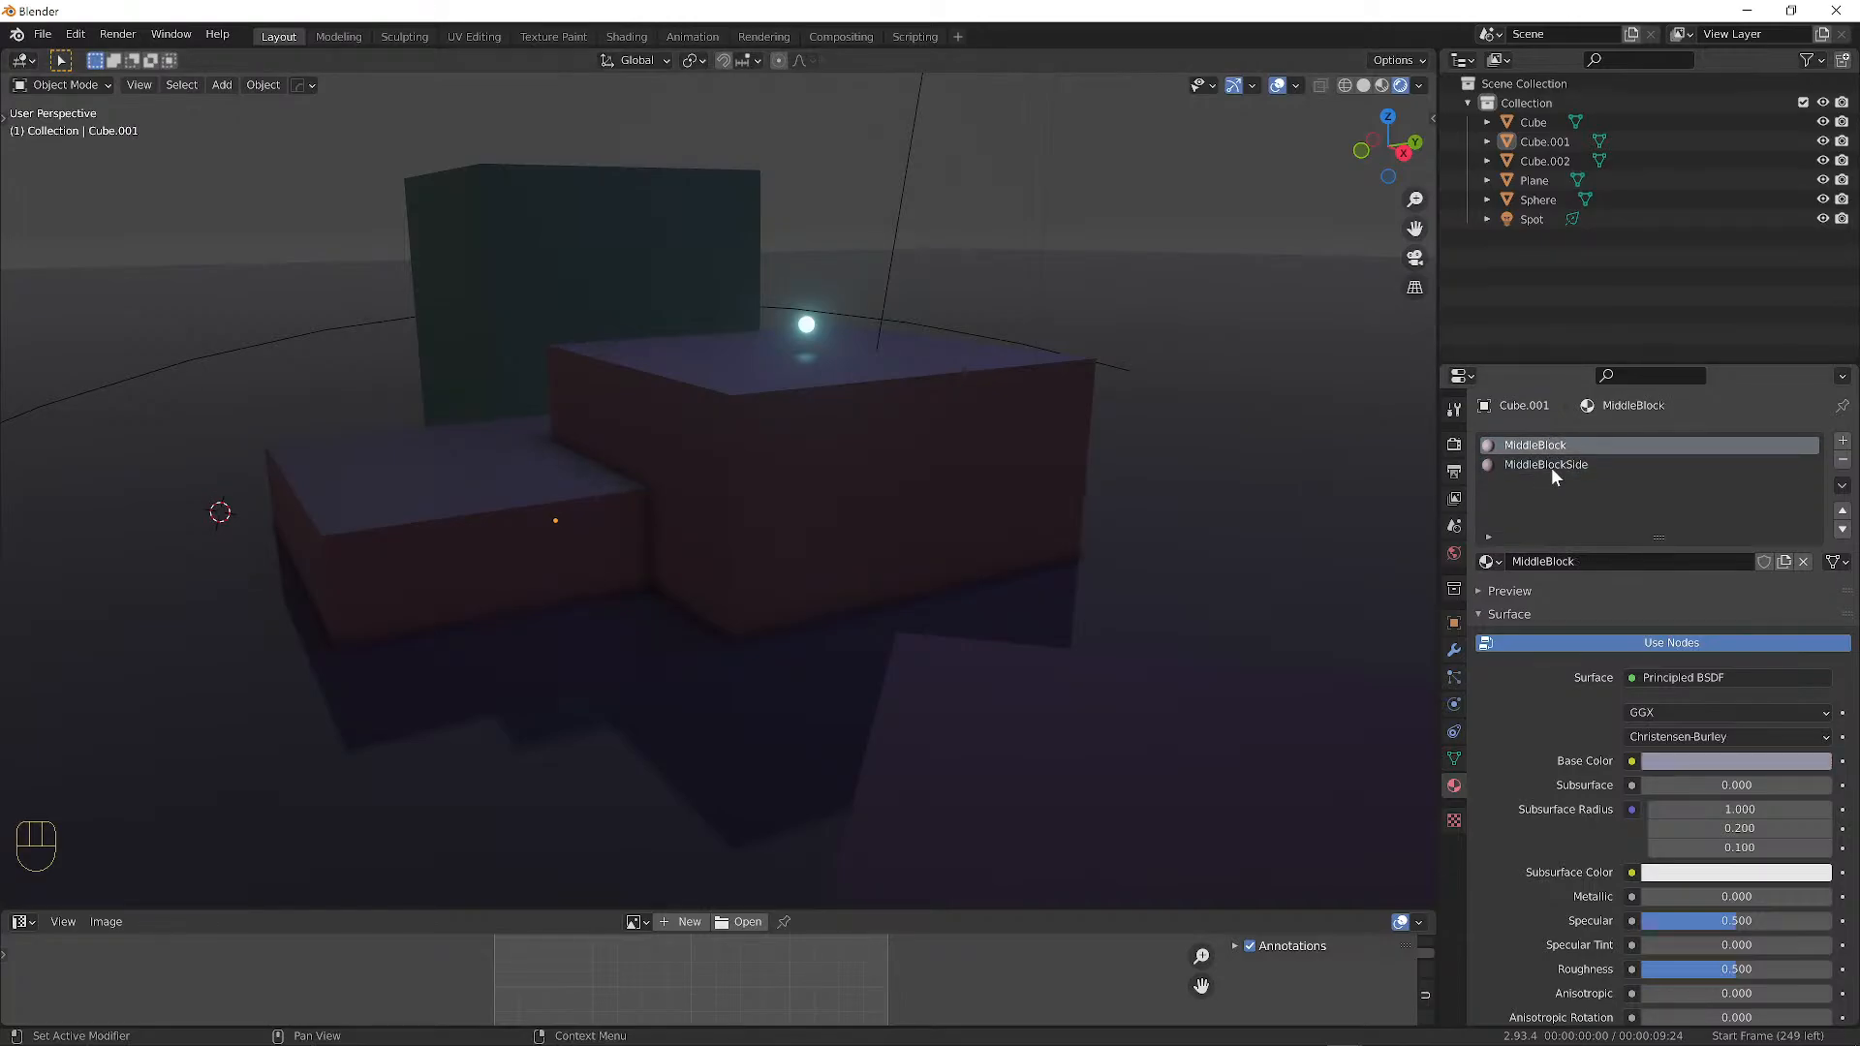
pyautogui.click(1550, 465)
pyautogui.click(1550, 446)
pyautogui.click(1554, 466)
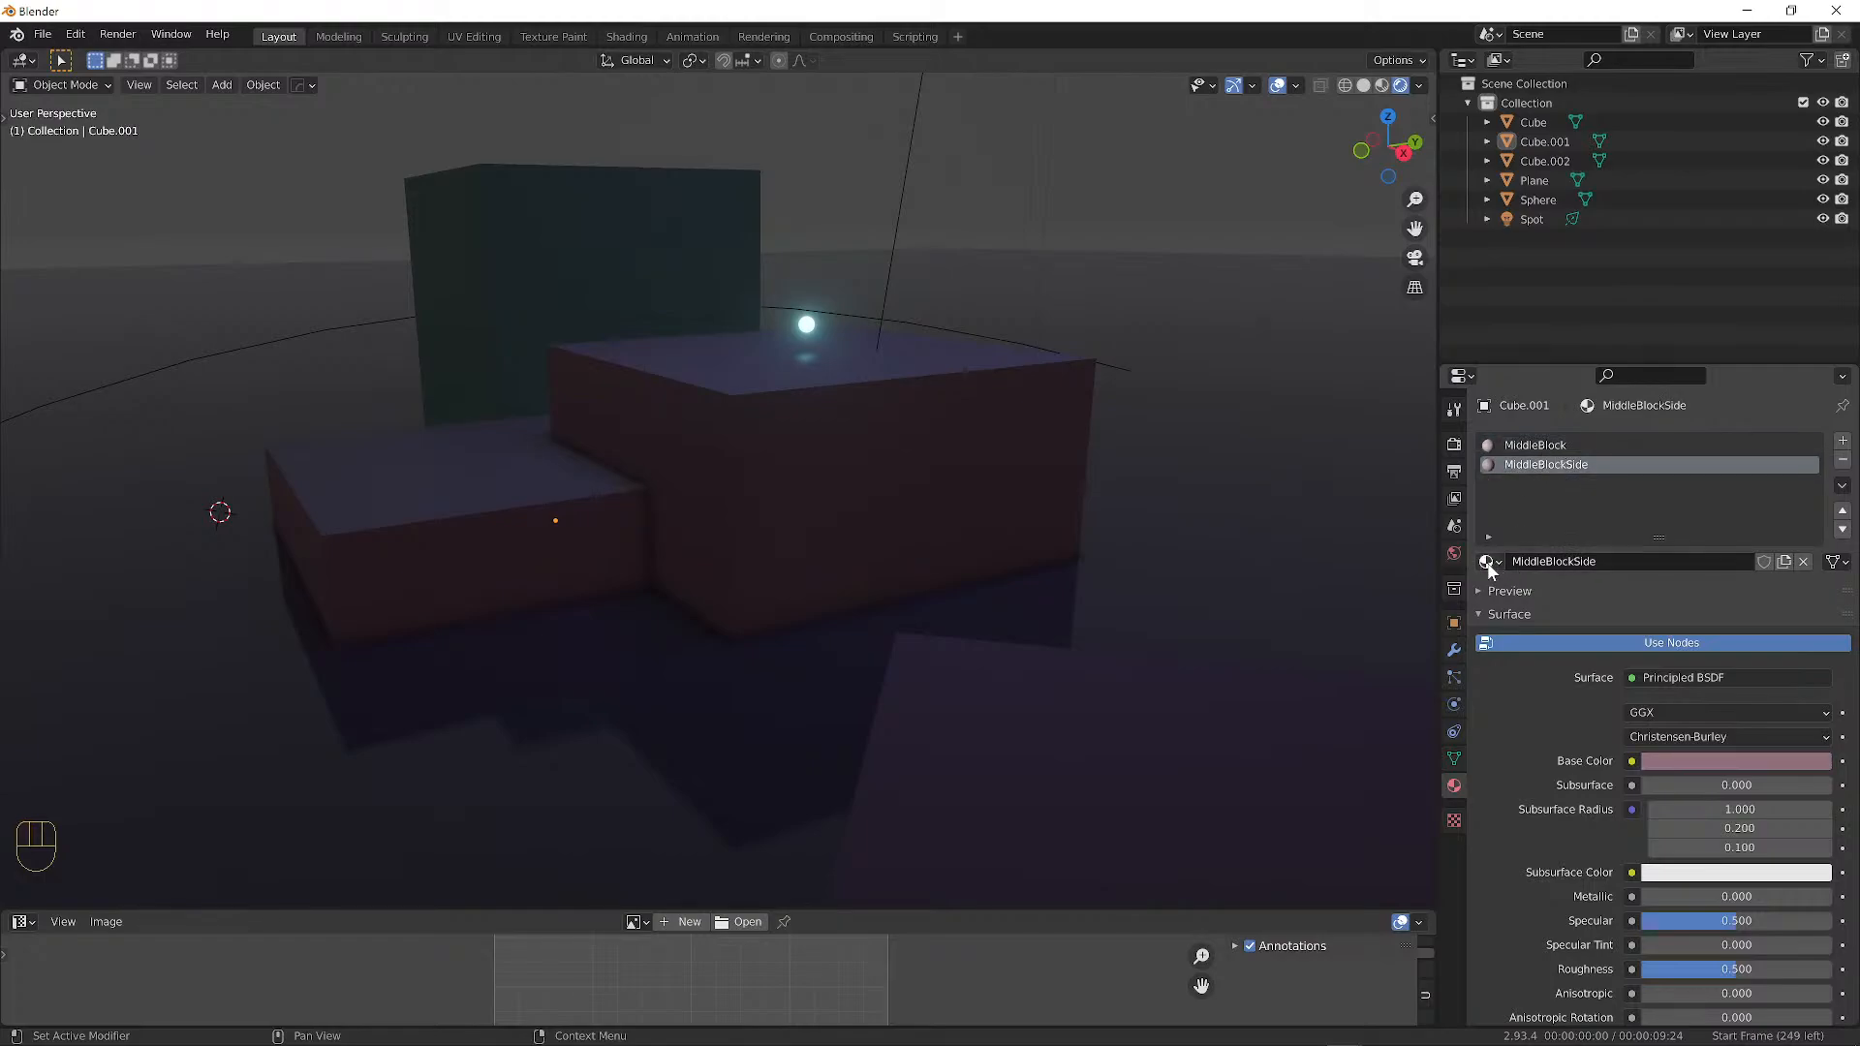
pyautogui.moveTo(775, 515); pyautogui.dragTo(848, 529, button='middle')
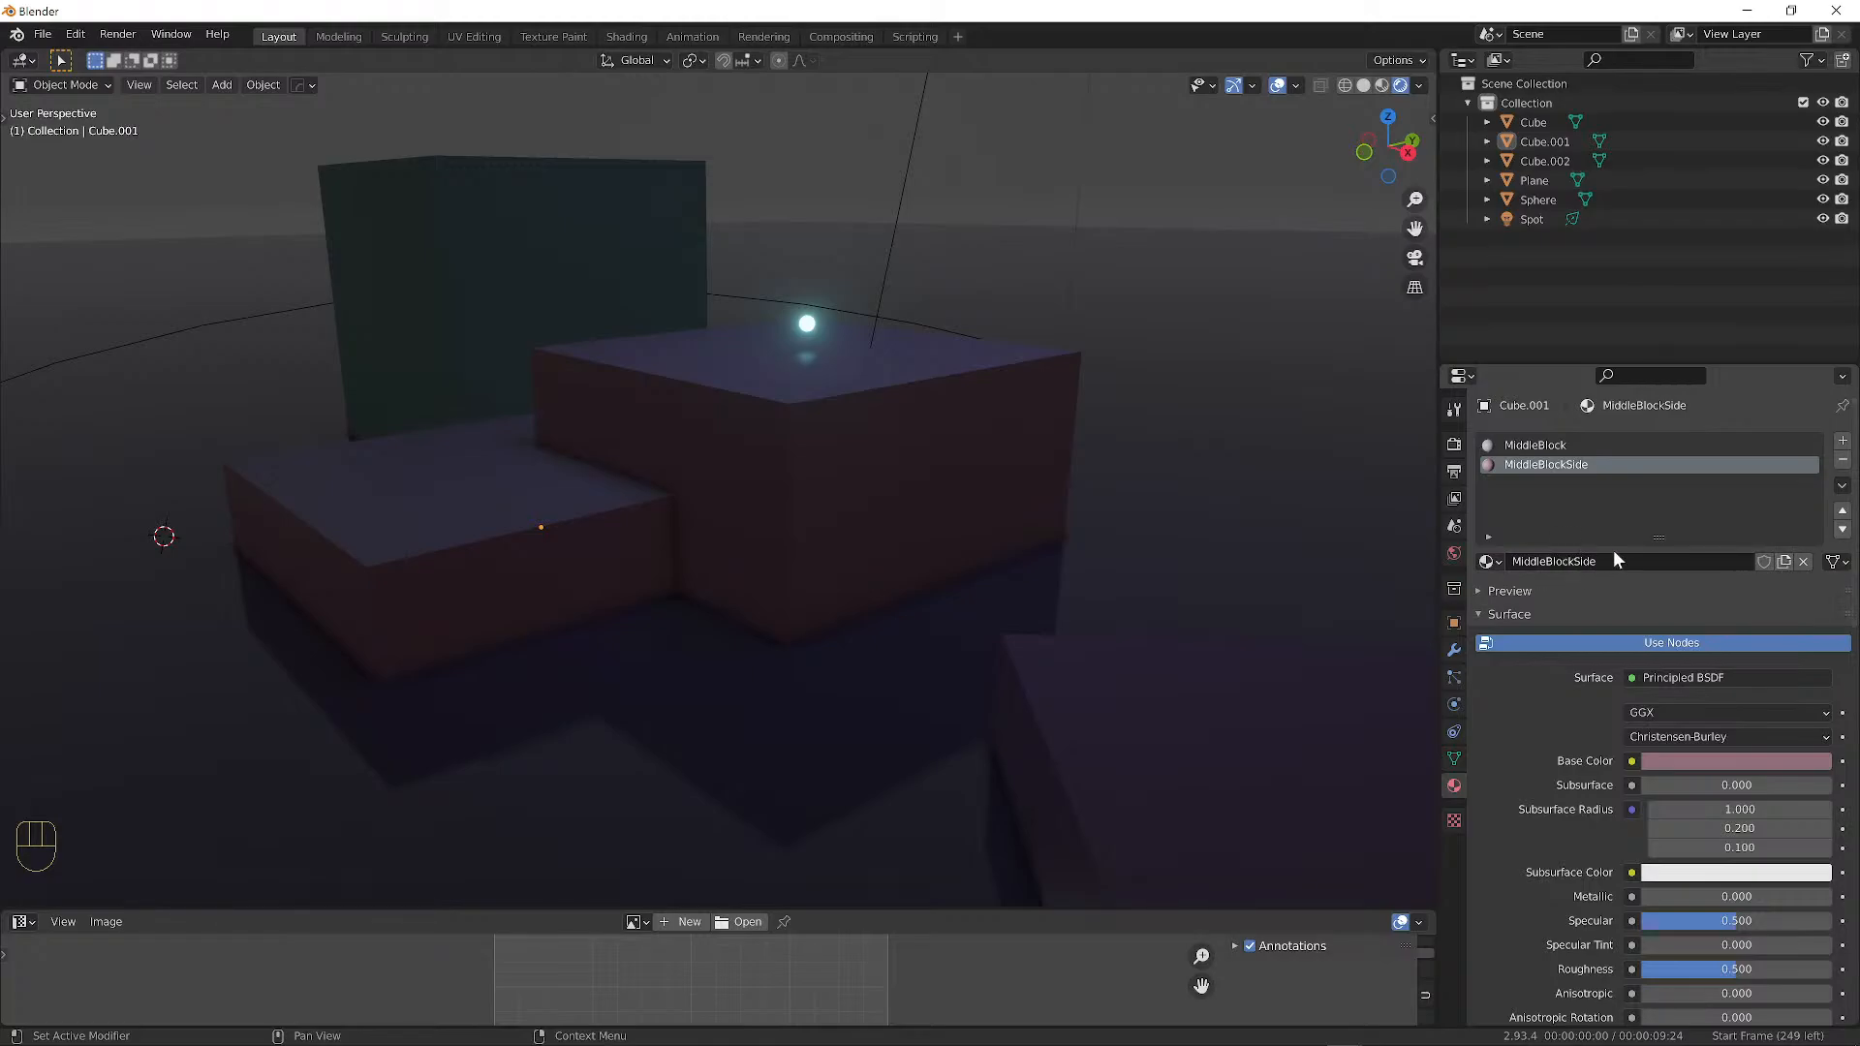
# Try the glowing Character material on the block sides, then switch back to MiddleBlockSide.
pyautogui.click(1489, 564)
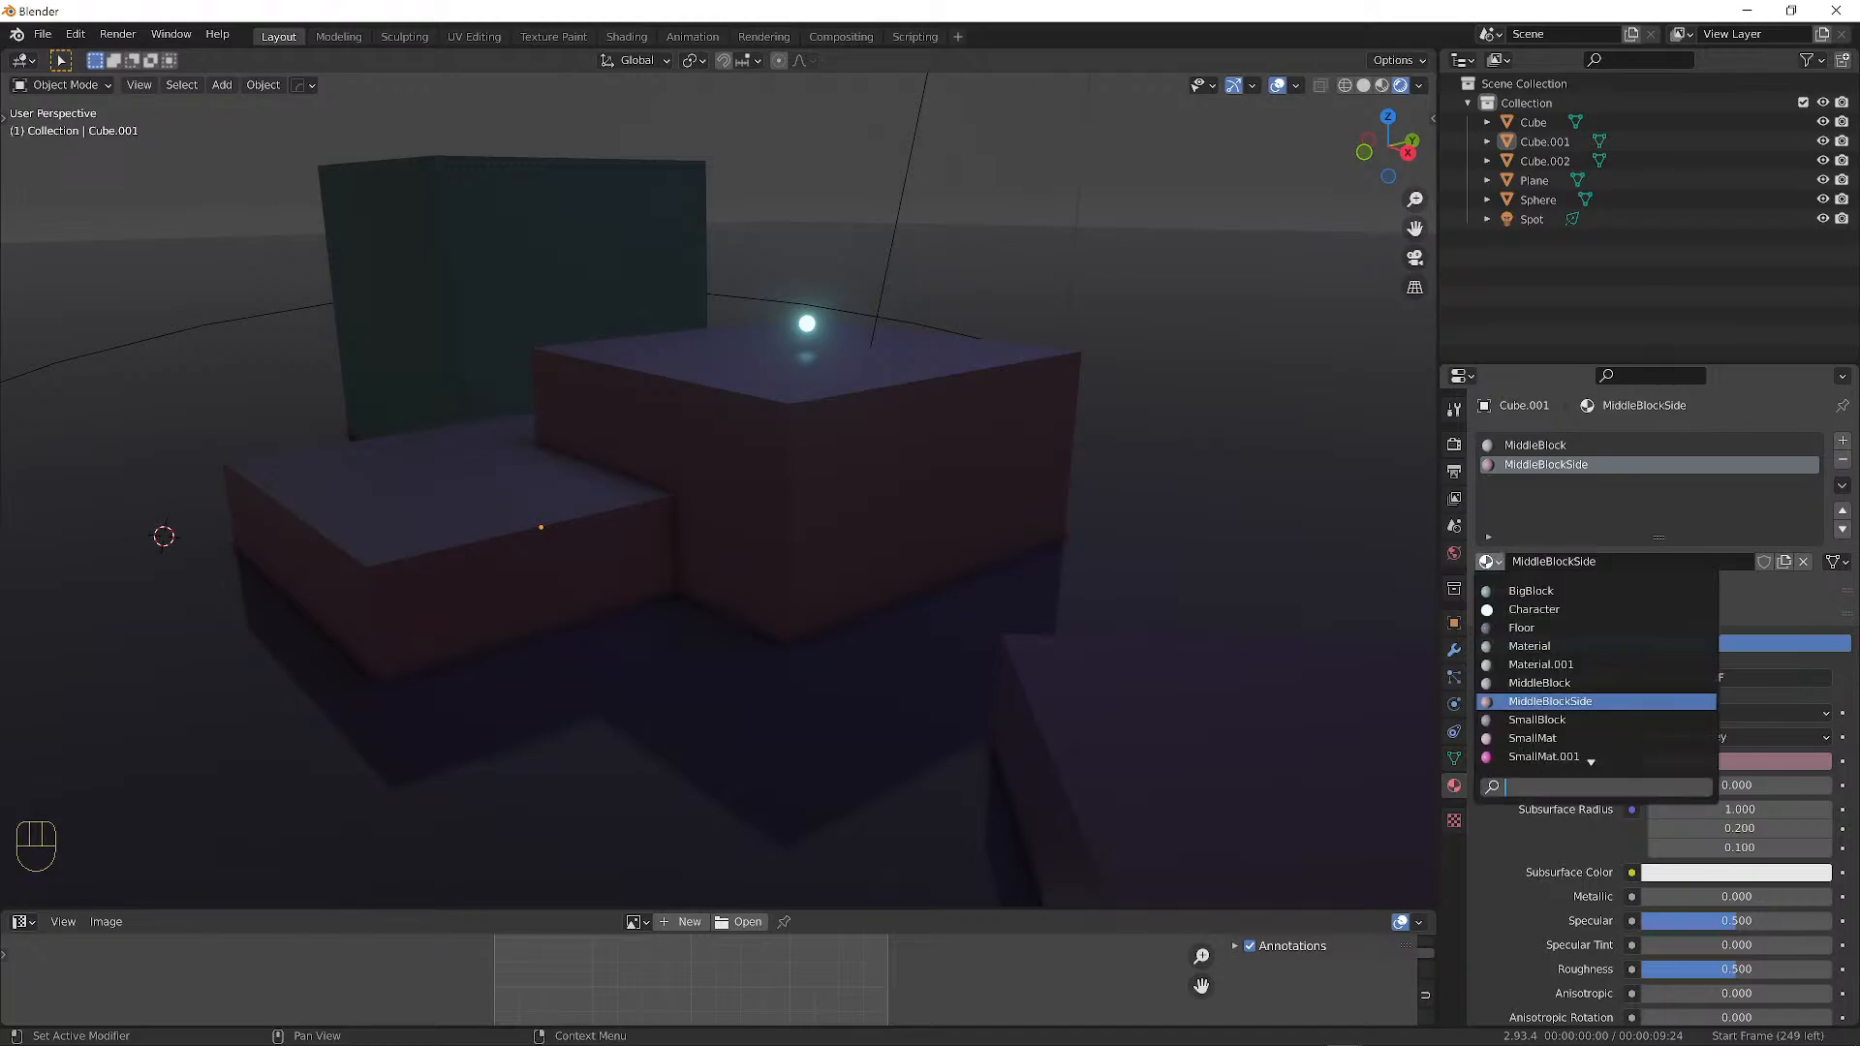
pyautogui.scroll(-1, 1594, 755)
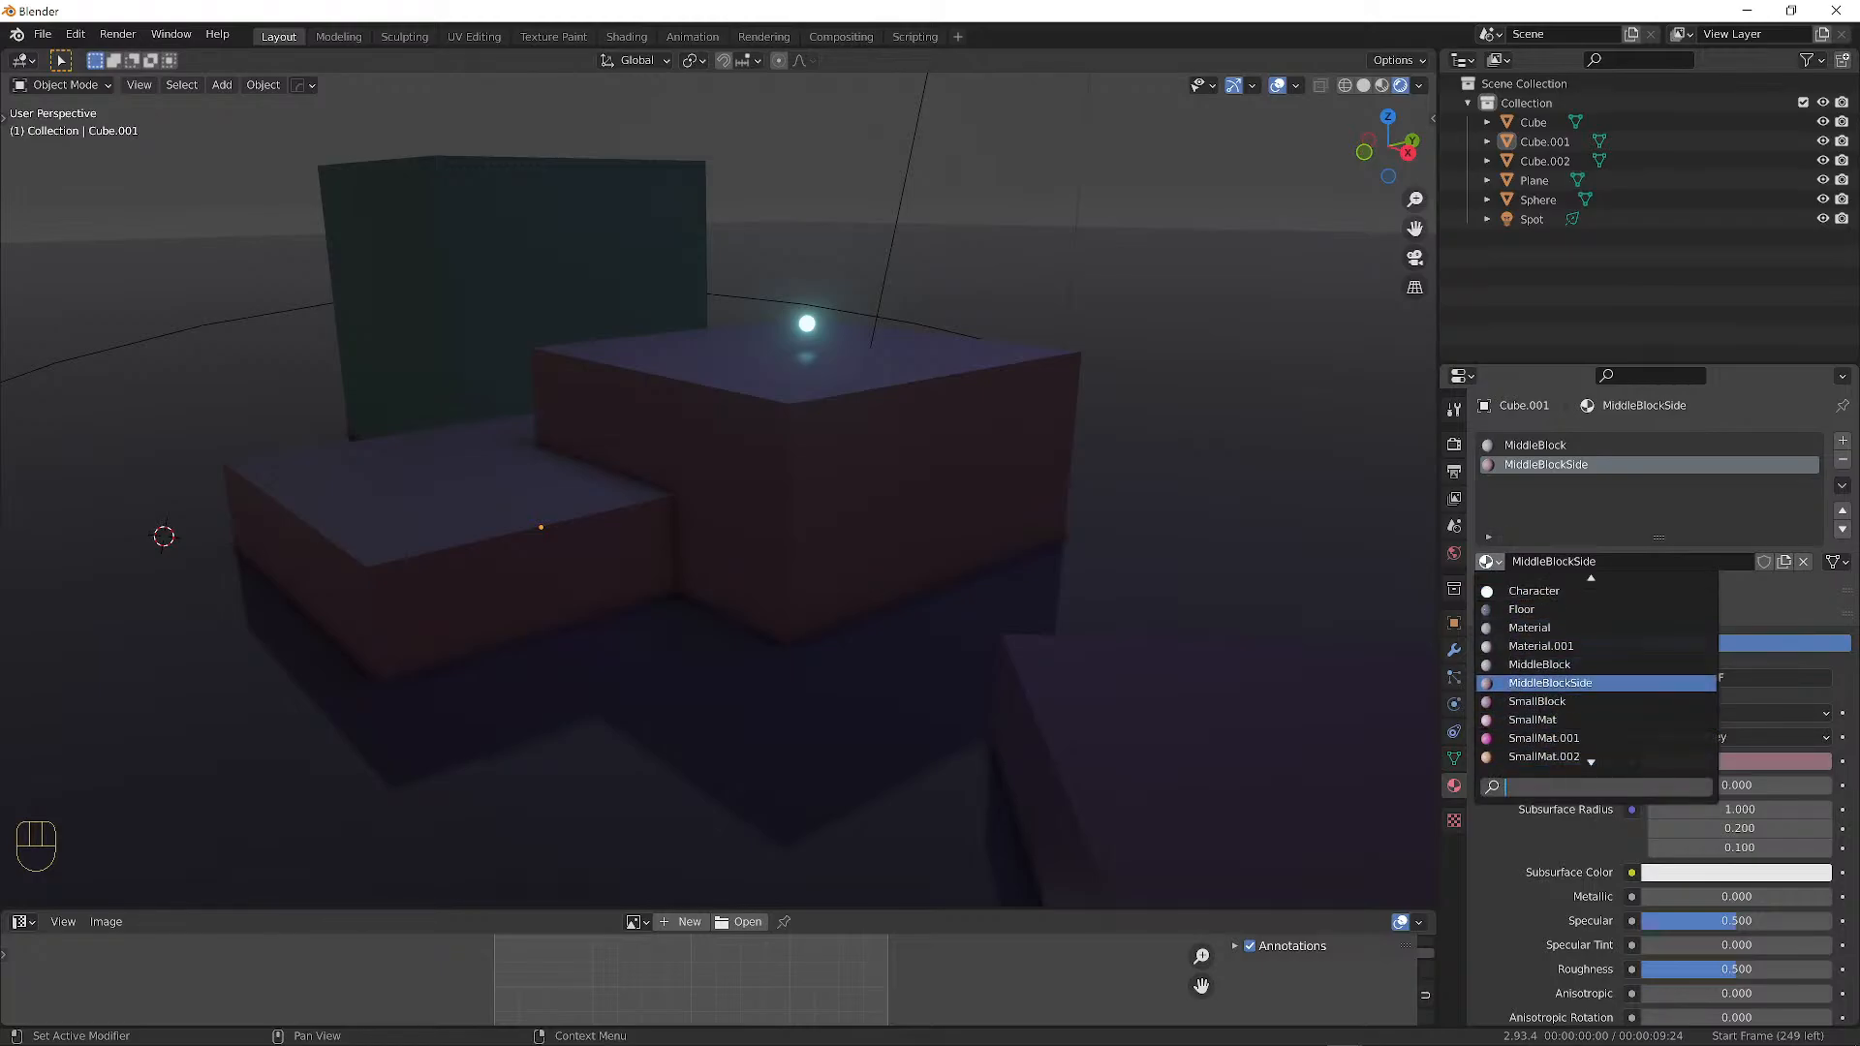
pyautogui.scroll(1, 1594, 591)
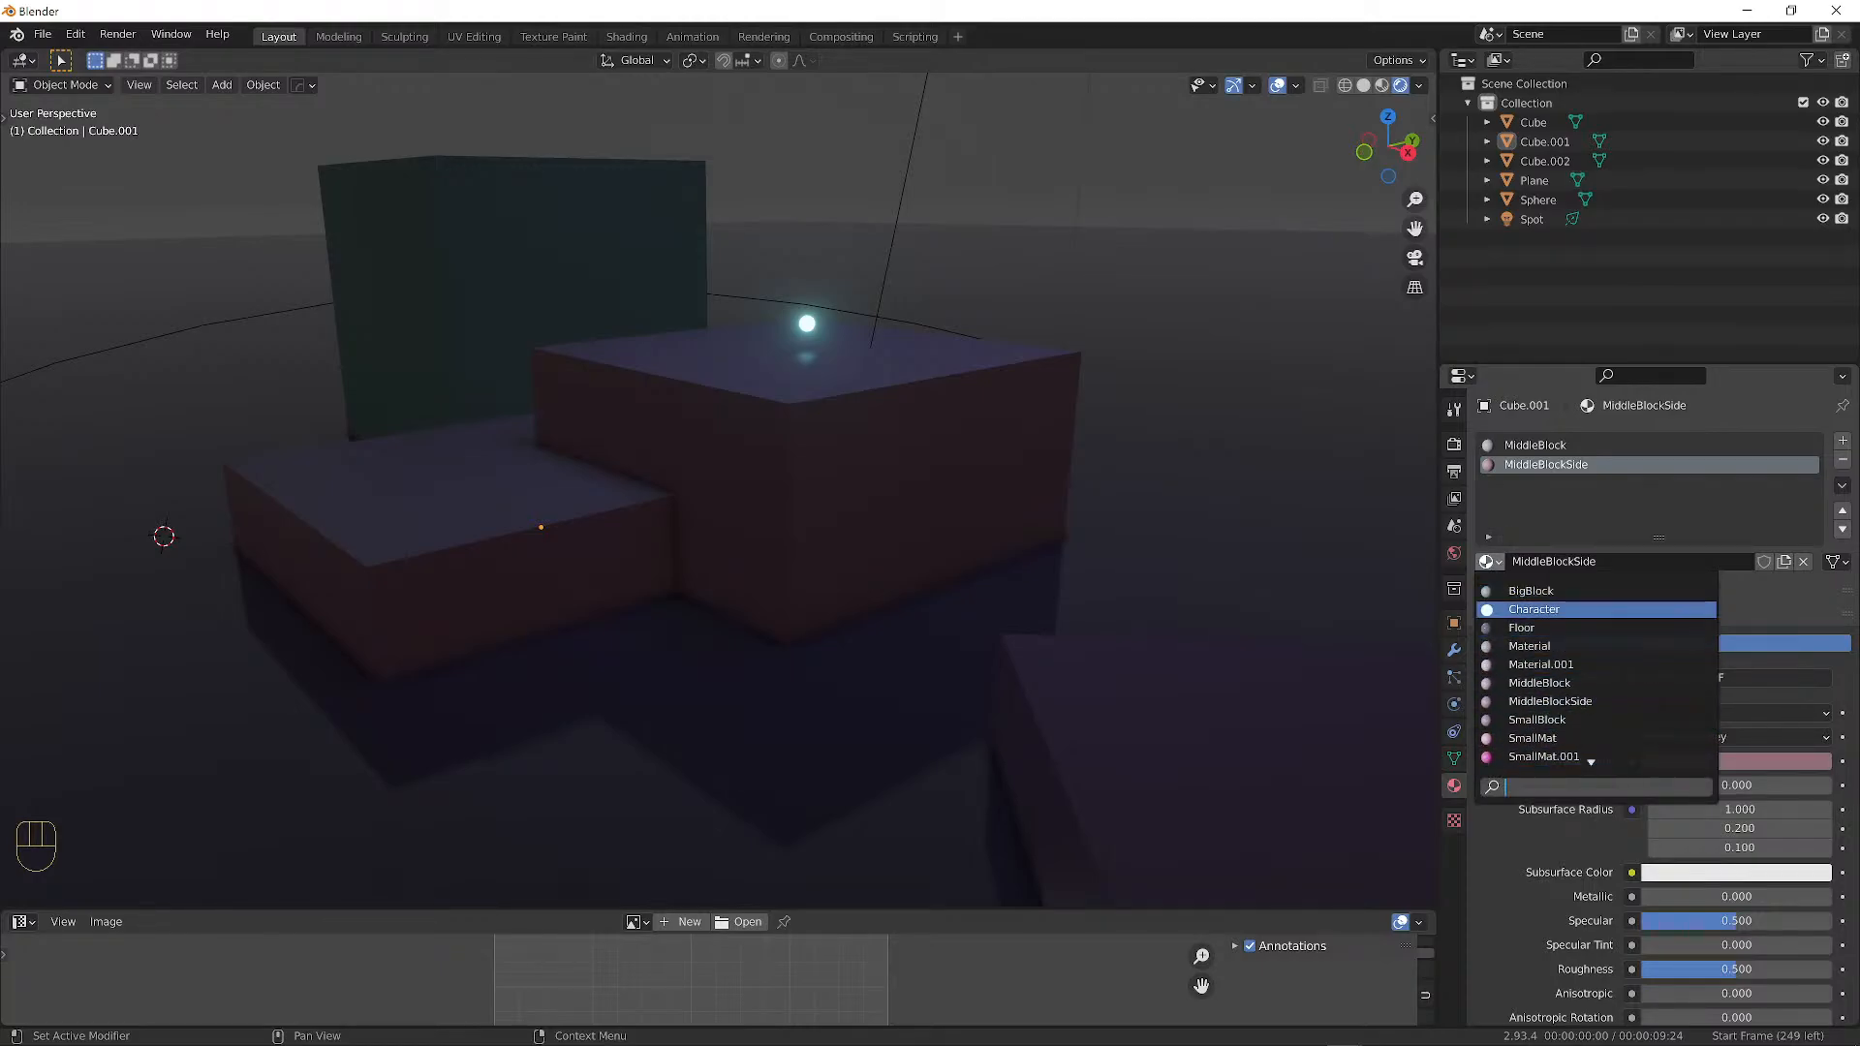
pyautogui.click(1540, 608)
pyautogui.moveTo(912, 455); pyautogui.dragTo(1014, 438, button='middle')
pyautogui.moveTo(1138, 510); pyautogui.dragTo(1201, 537, button='middle')
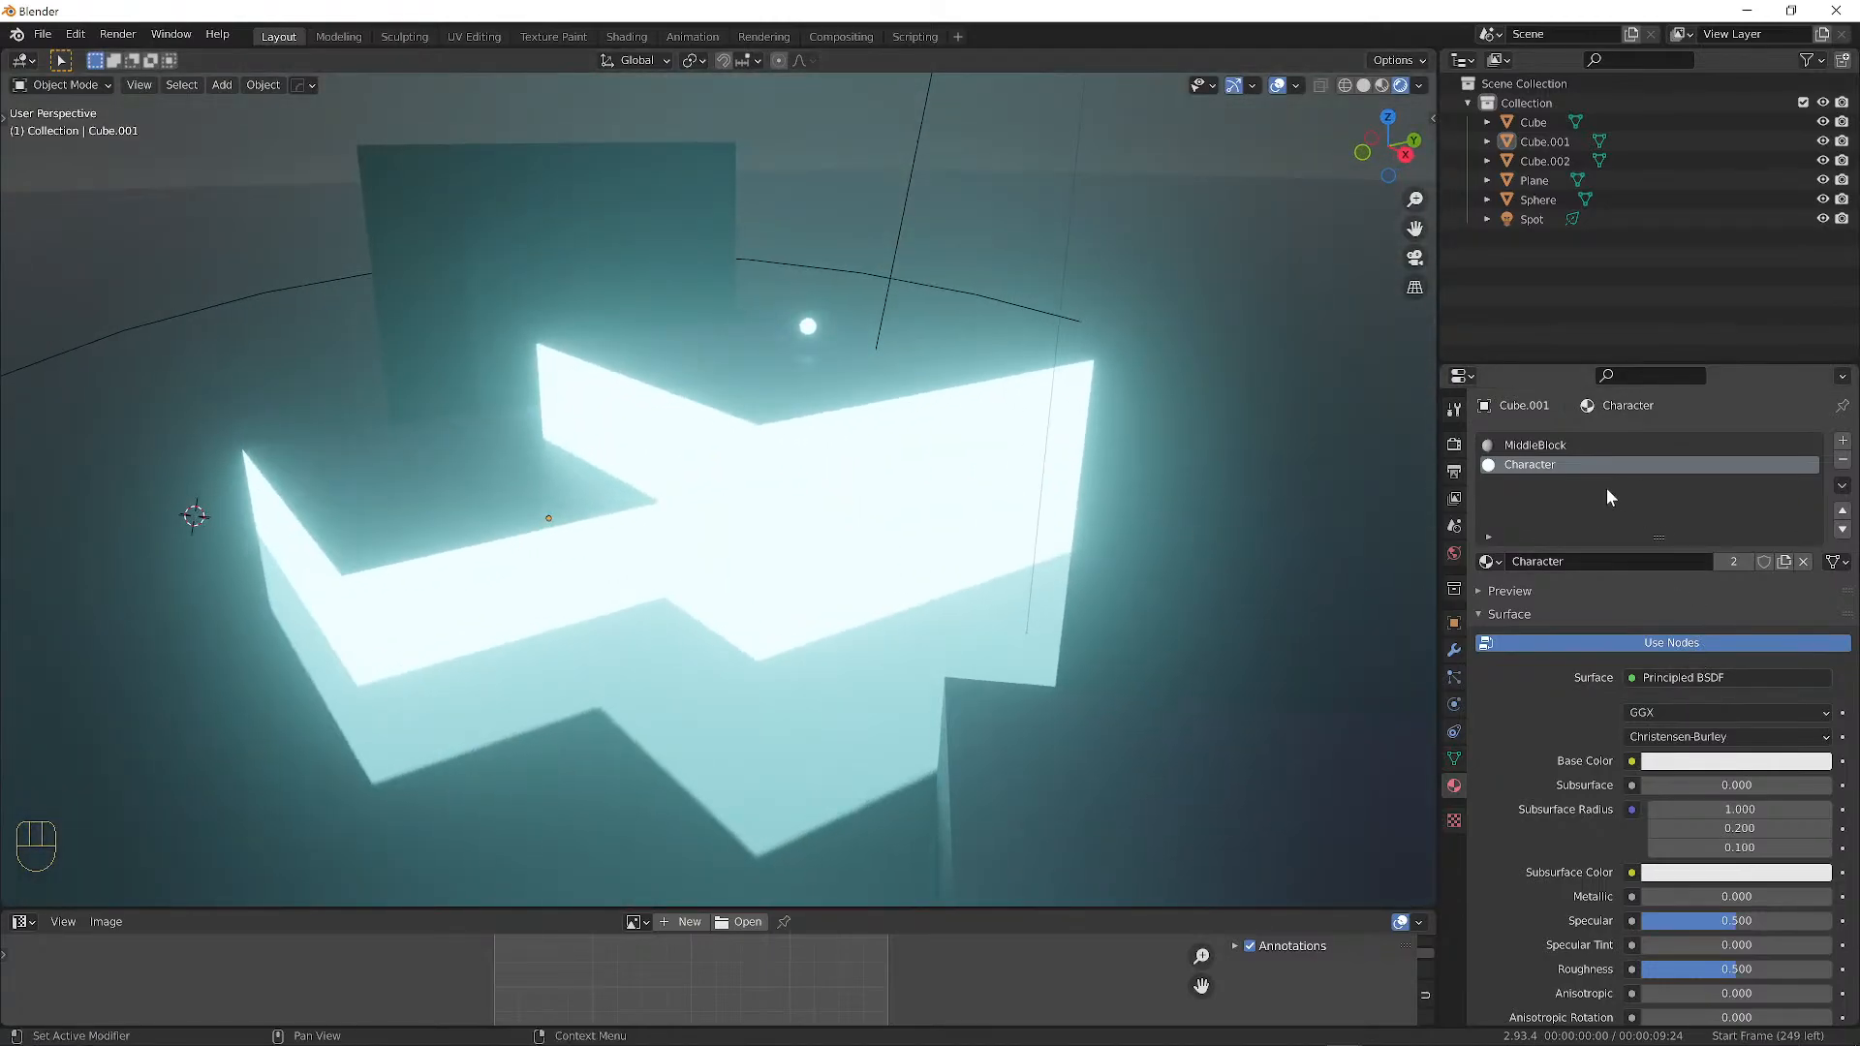
pyautogui.click(1489, 564)
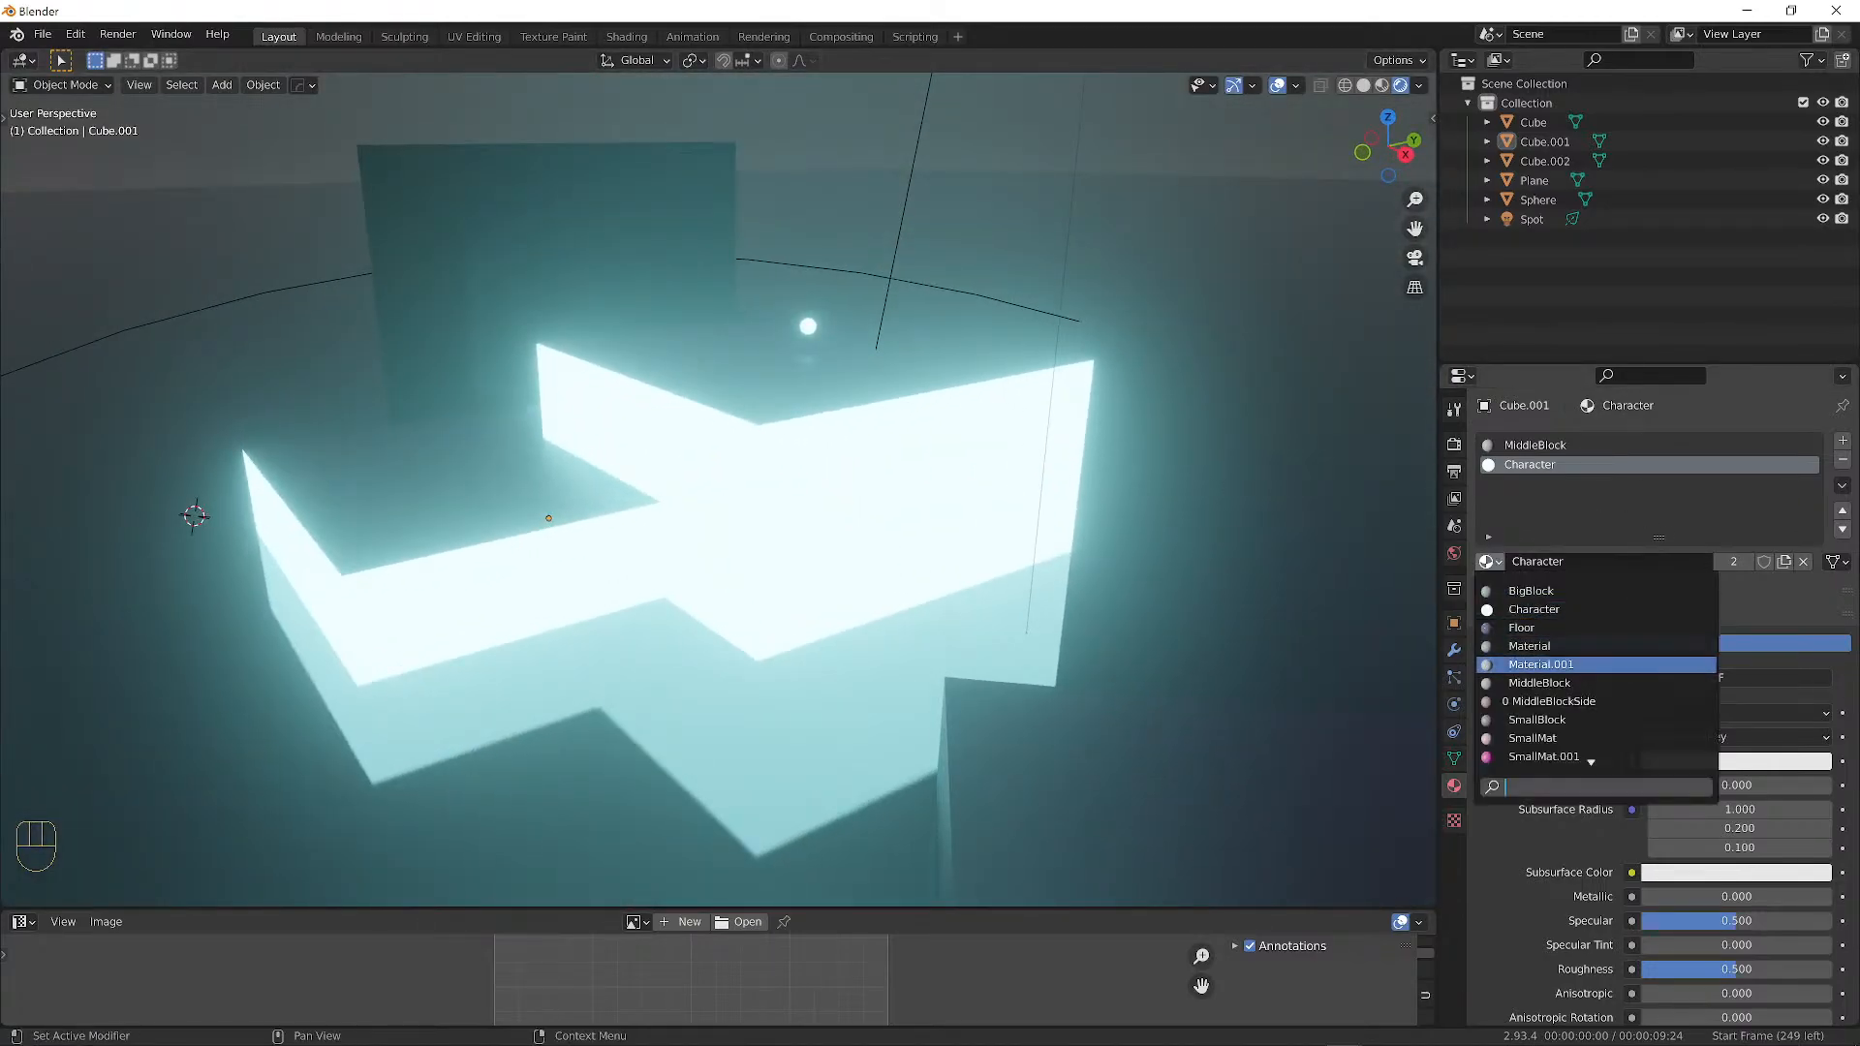
pyautogui.click(1563, 704)
pyautogui.moveTo(916, 455); pyautogui.dragTo(968, 467, button='middle')
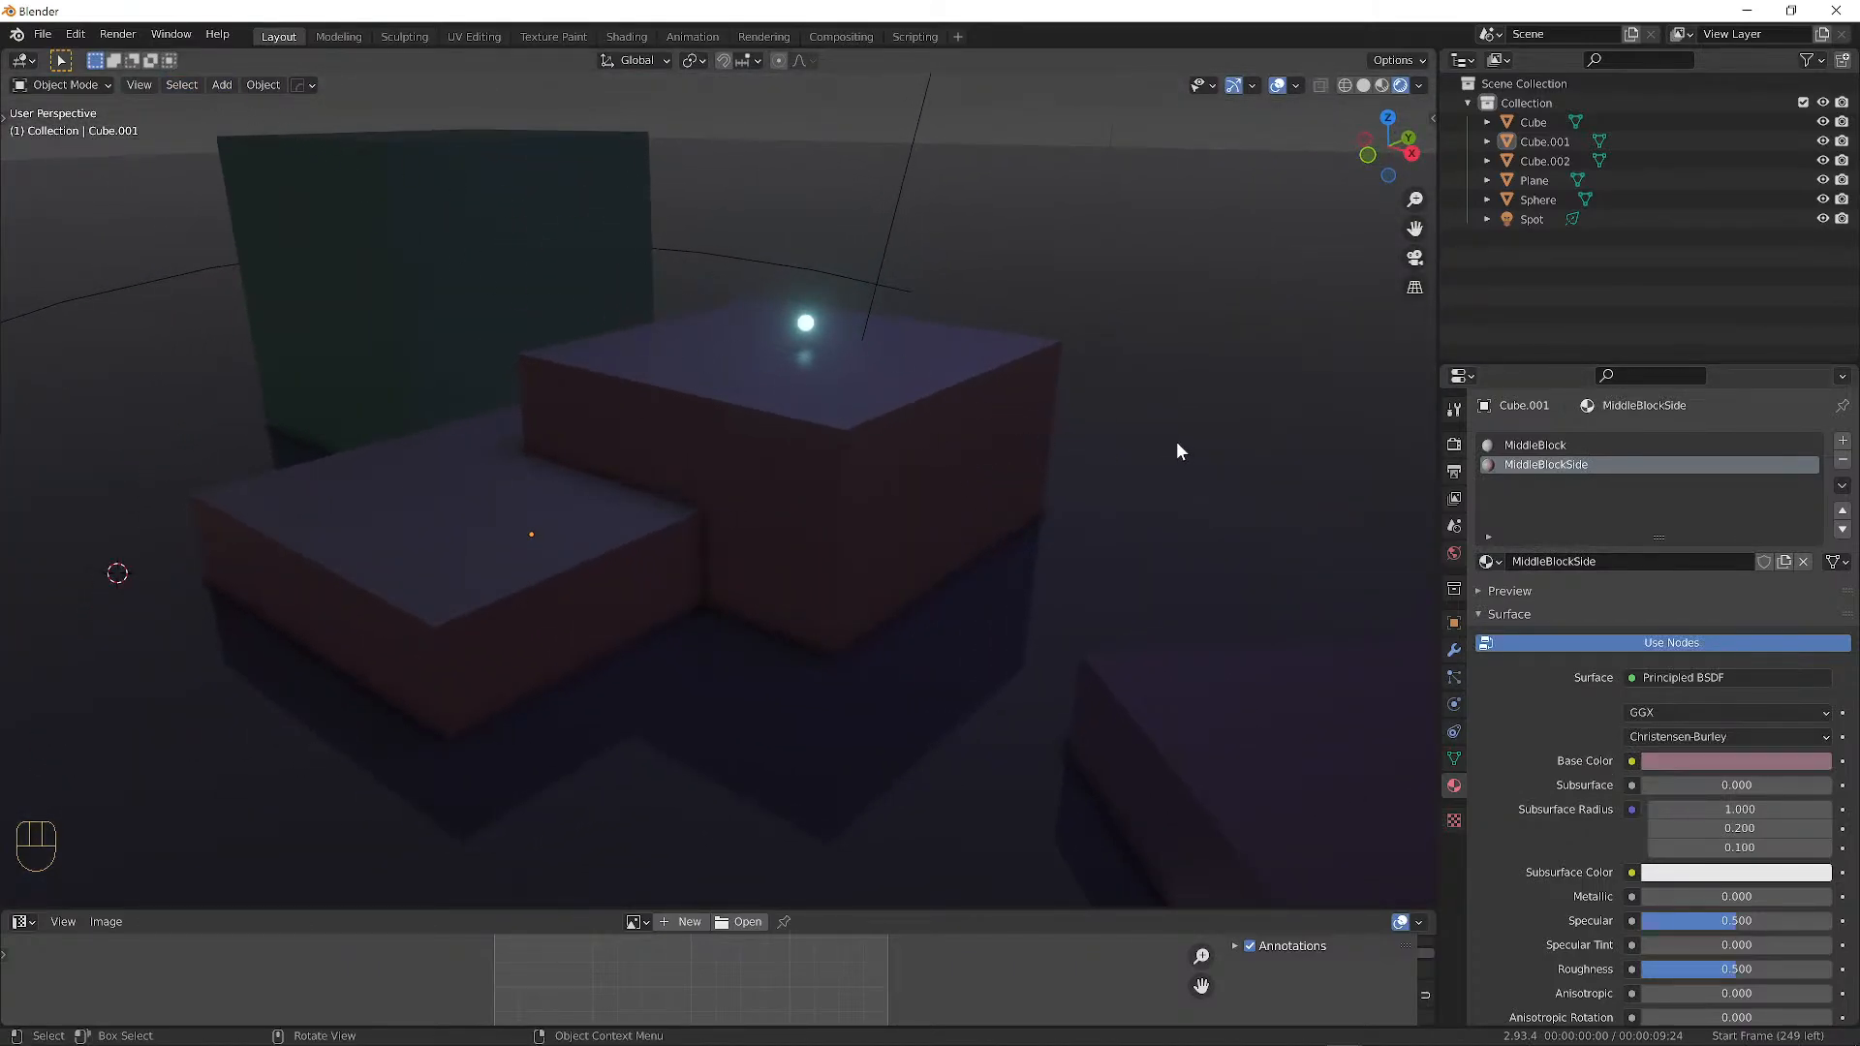
pyautogui.moveTo(1176, 452); pyautogui.dragTo(1145, 444, button='middle')
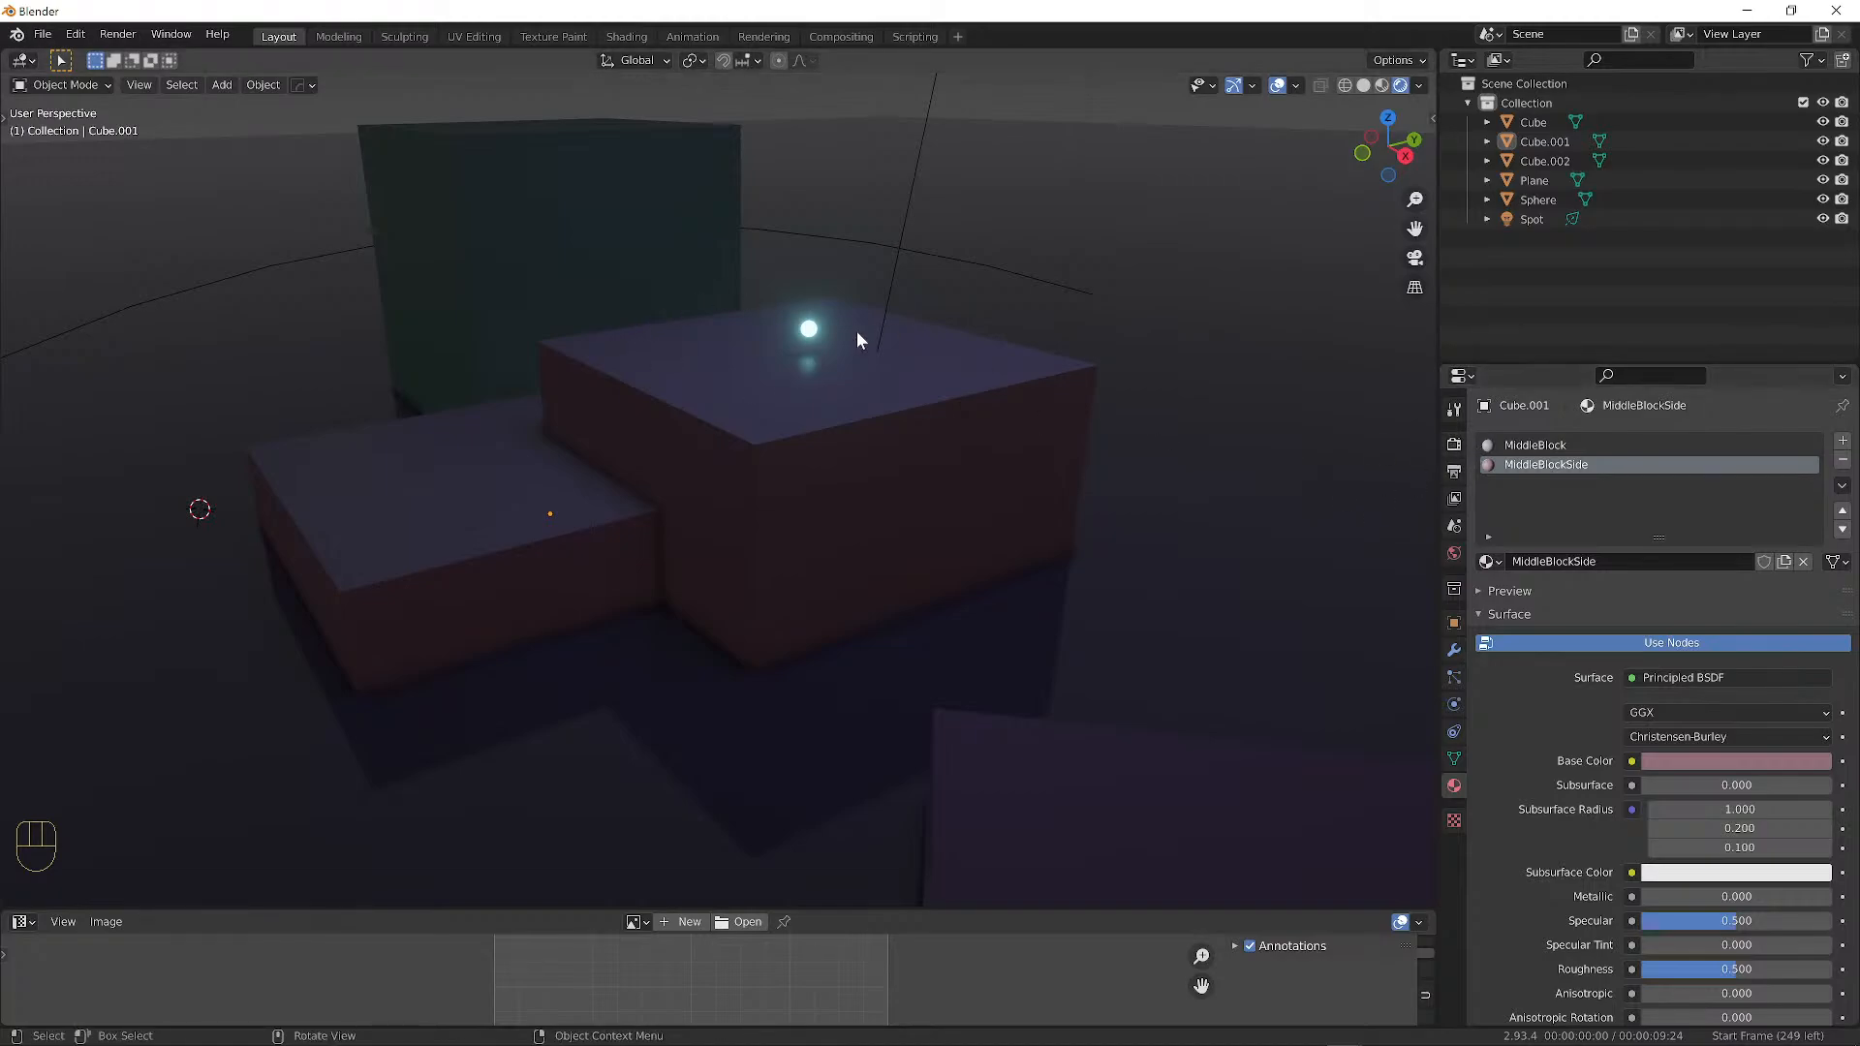
# Enable Eevee Ambient Occlusion and toggle Bloom off and back on.
pyautogui.click(1454, 445)
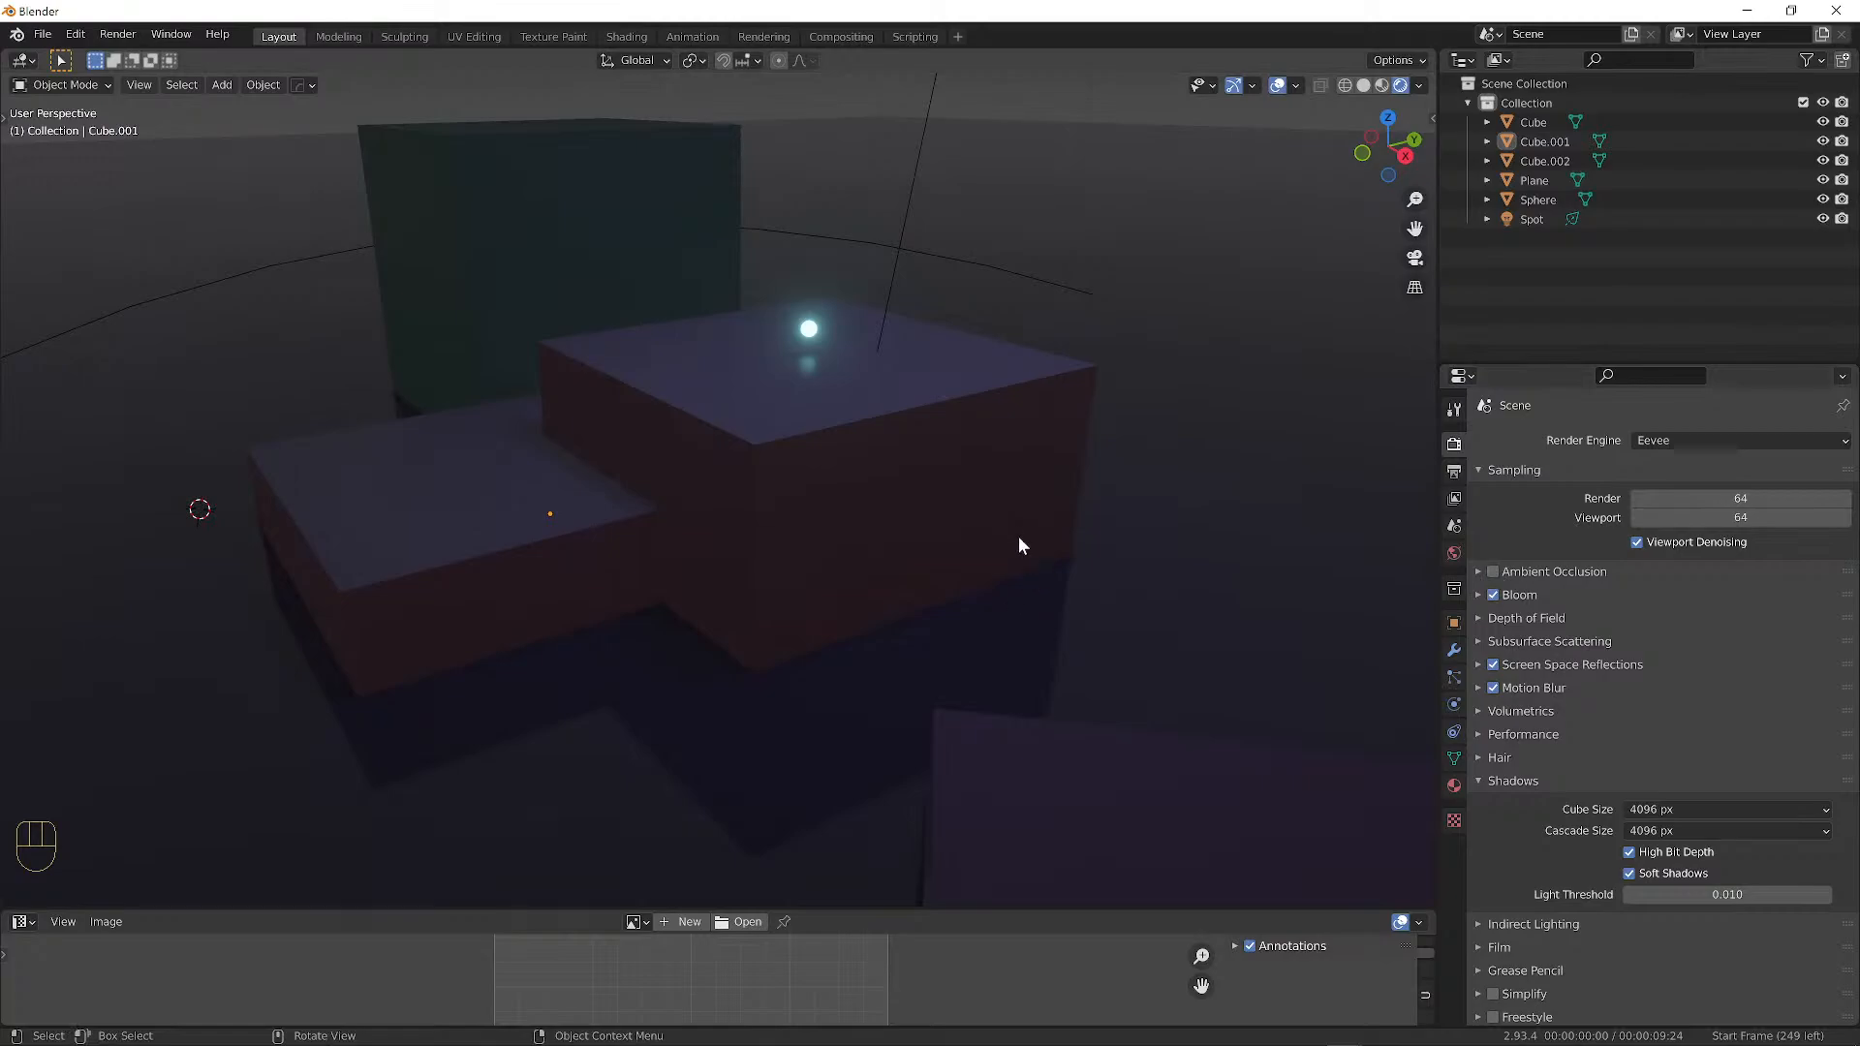
pyautogui.click(1492, 571)
pyautogui.click(1494, 595)
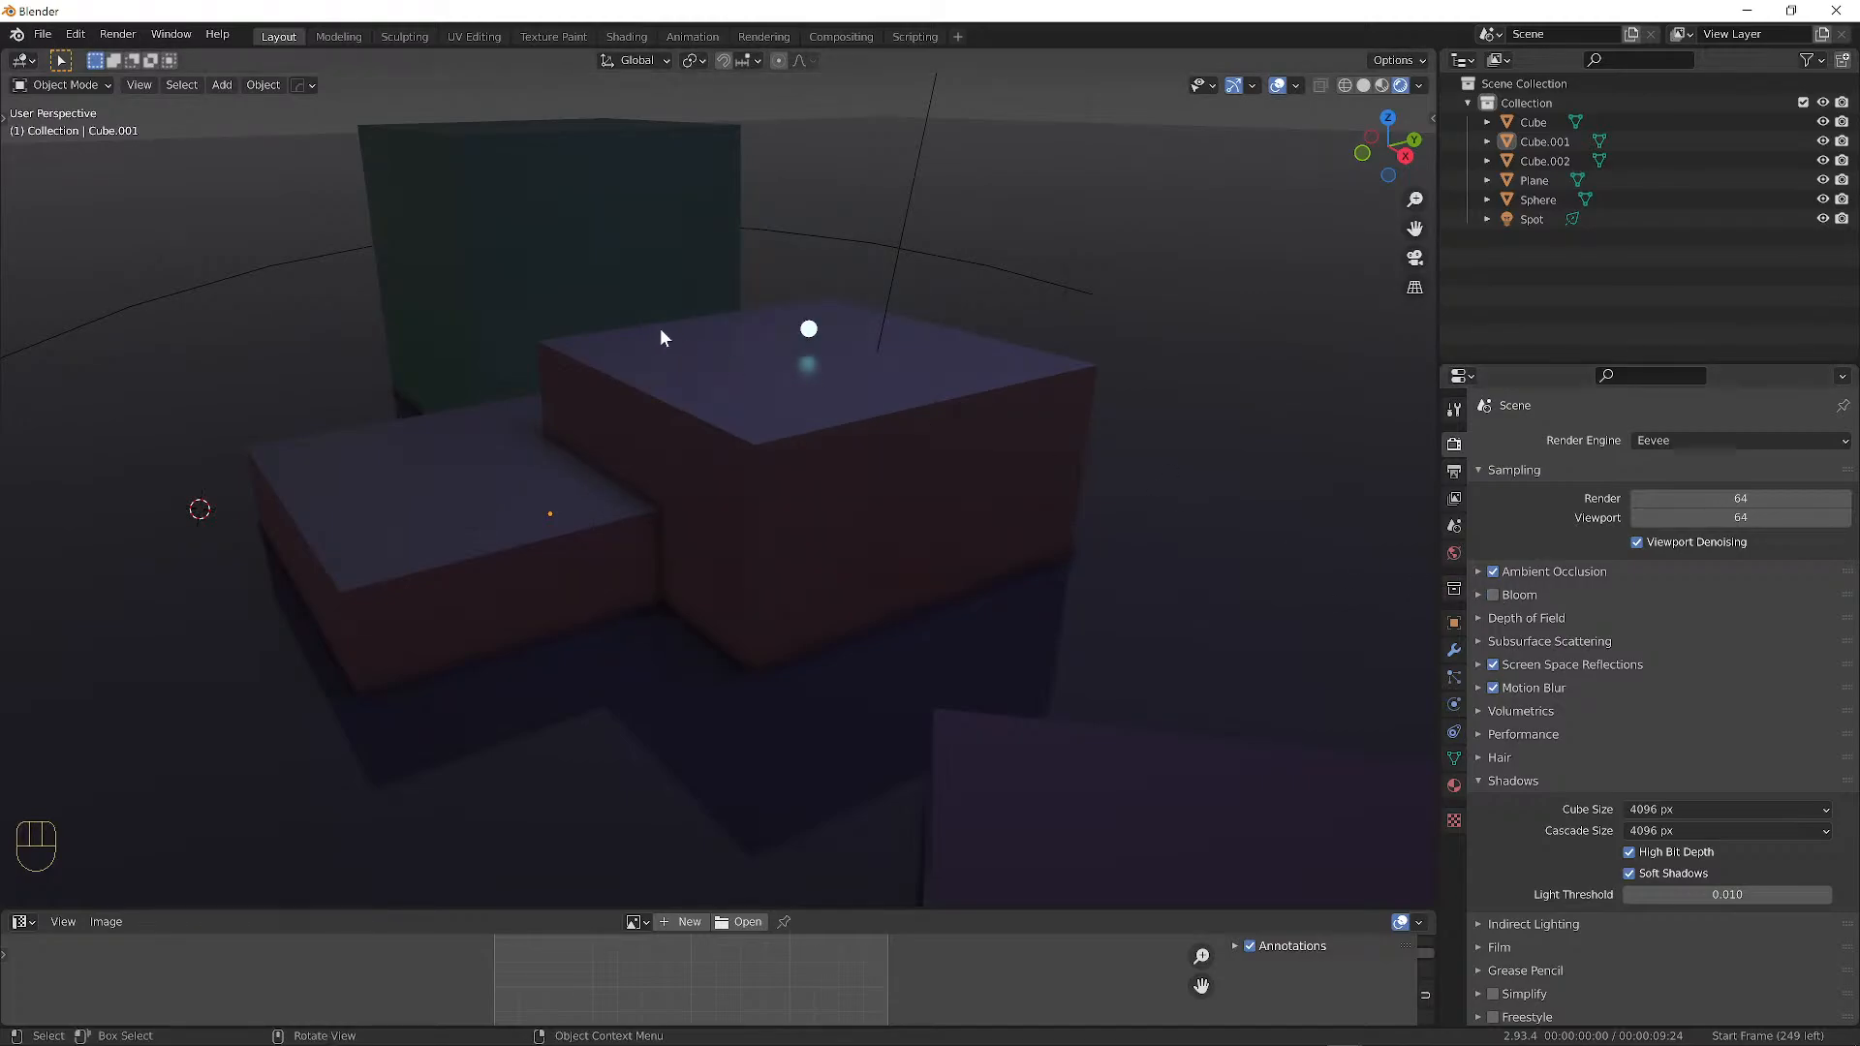
pyautogui.click(1493, 595)
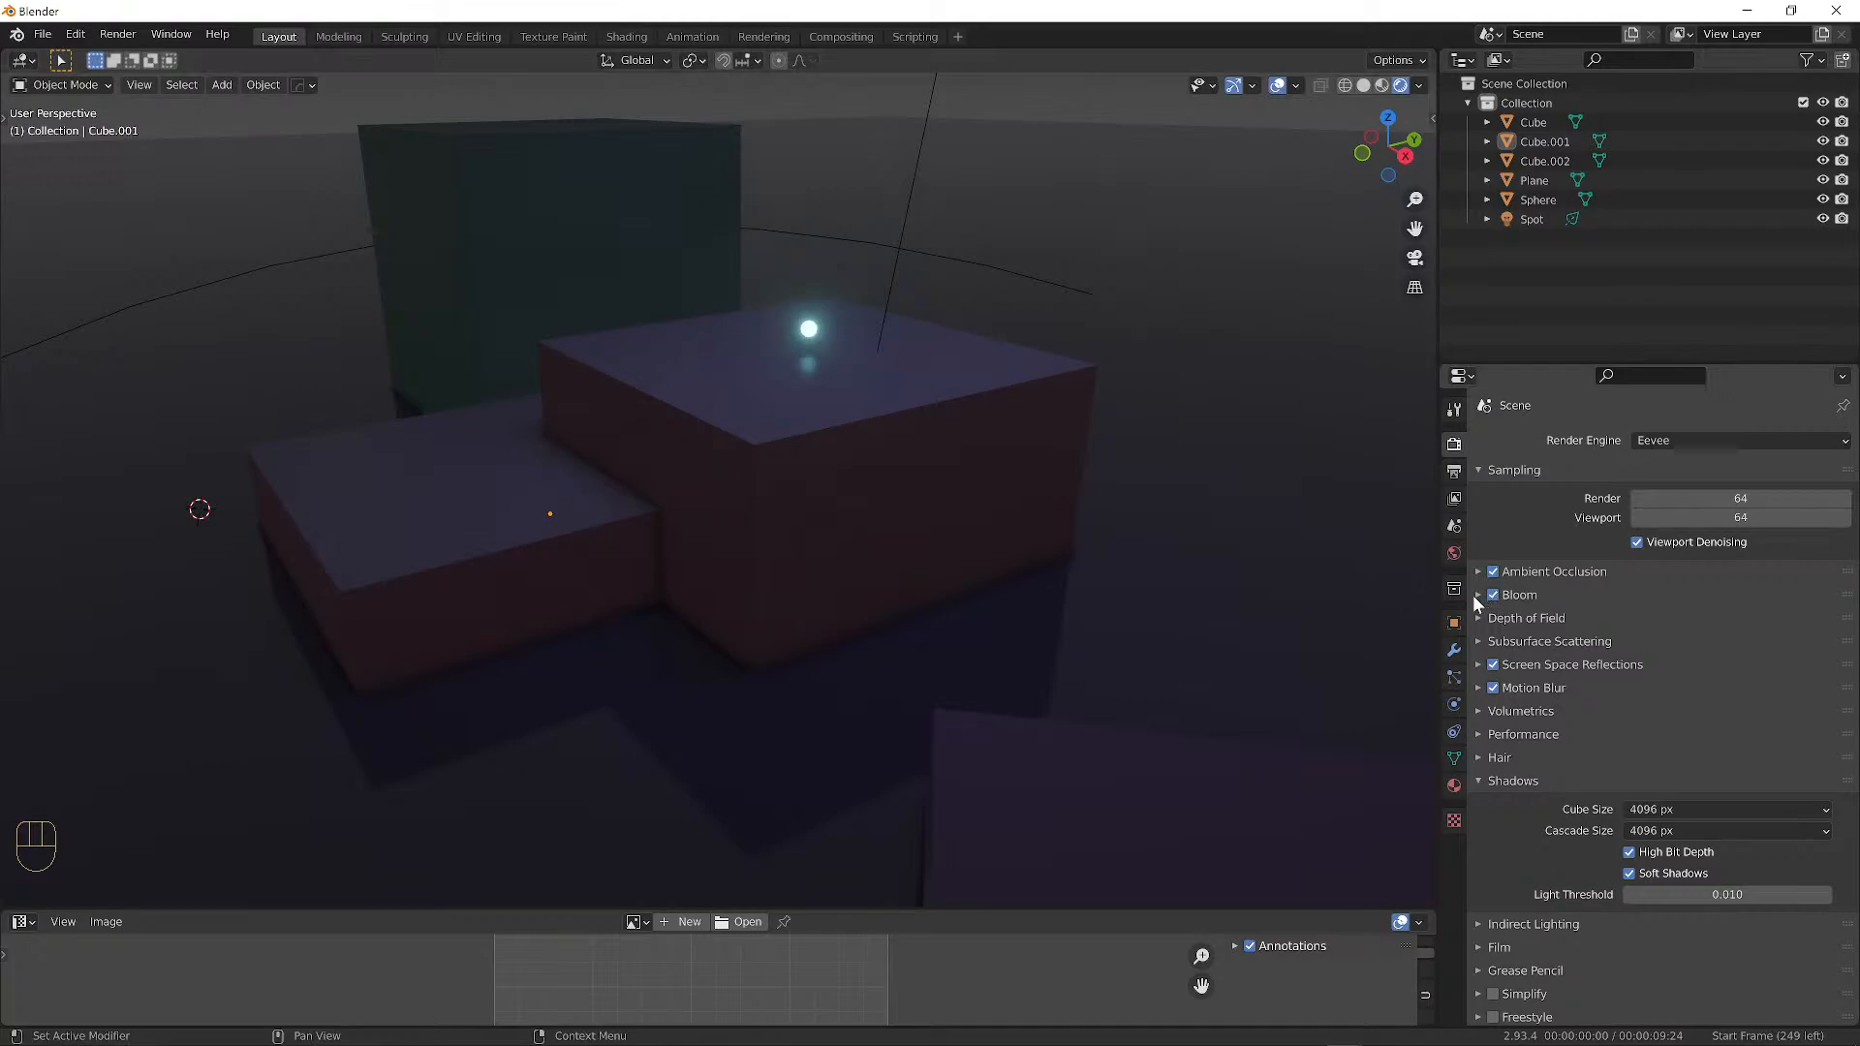
# Inspect the Bloom, Depth of Field and Subsurface panels, and toggle Screen Space Reflections off and on.
pyautogui.click(1475, 595)
pyautogui.click(1480, 600)
pyautogui.click(1476, 618)
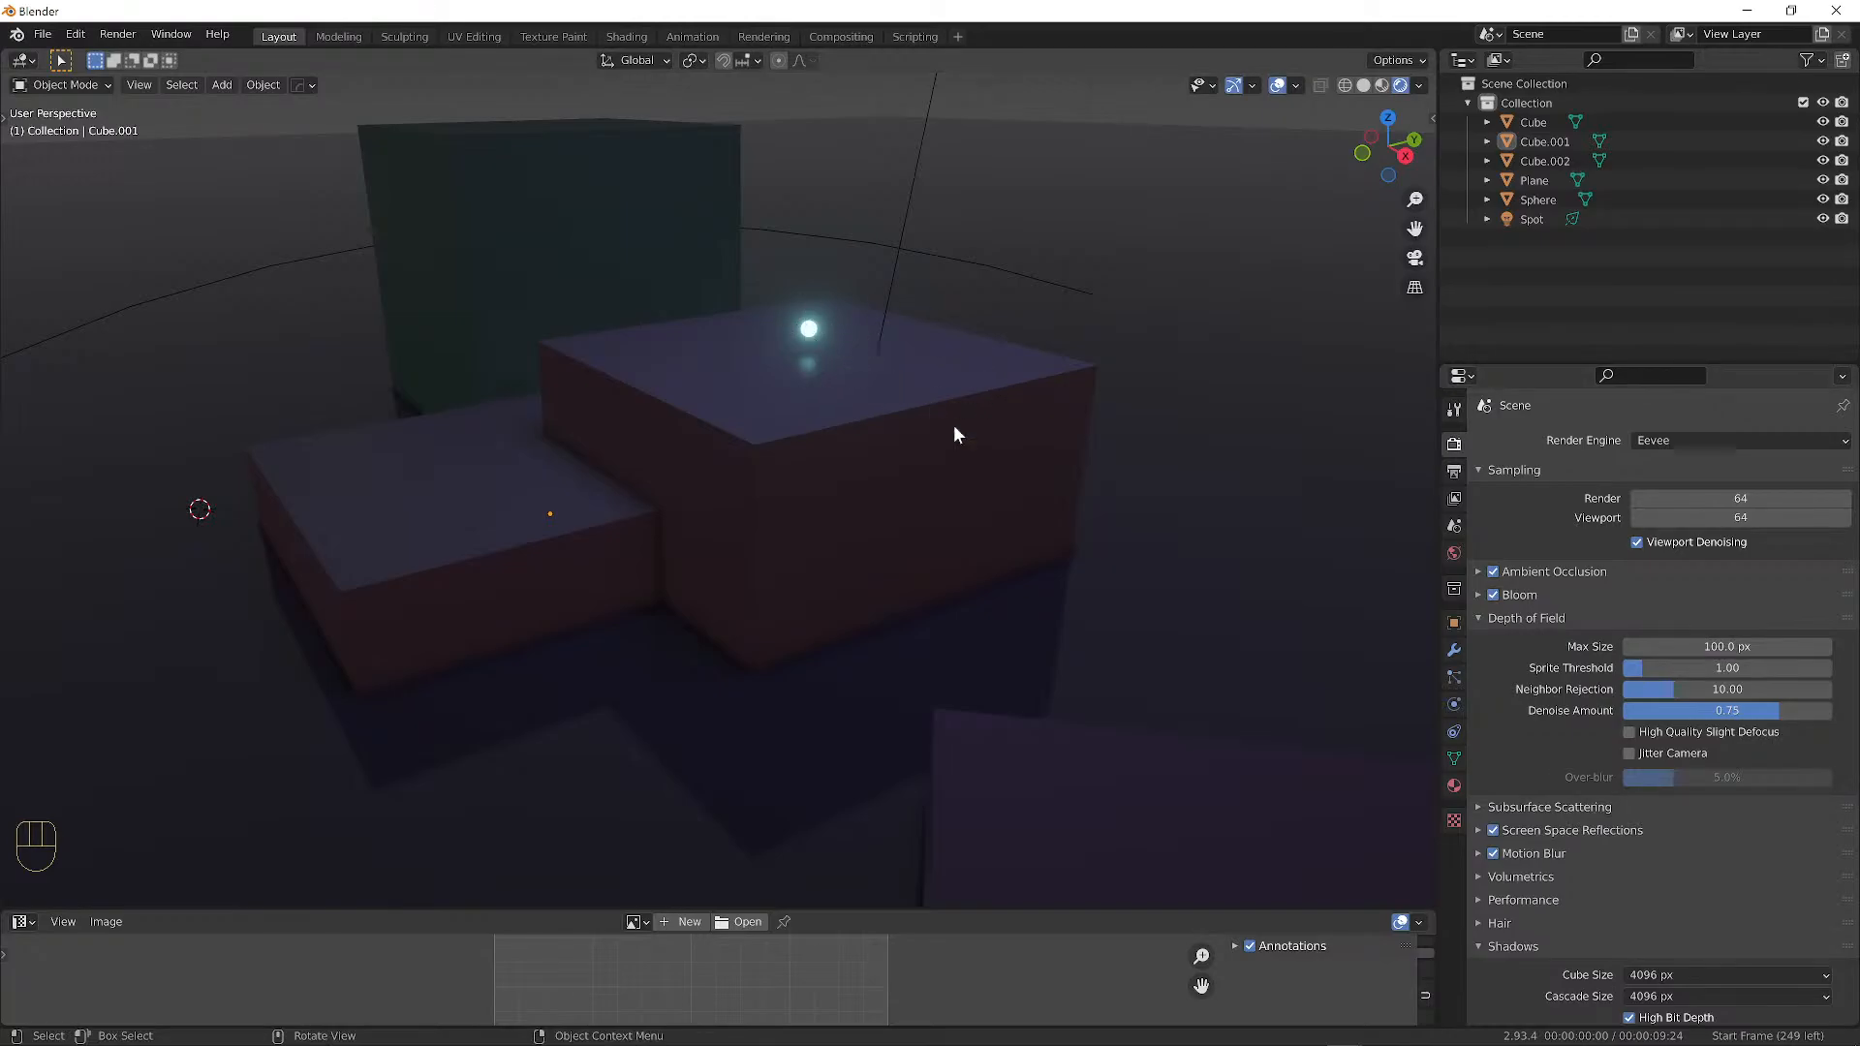
pyautogui.click(1479, 616)
pyautogui.click(1477, 642)
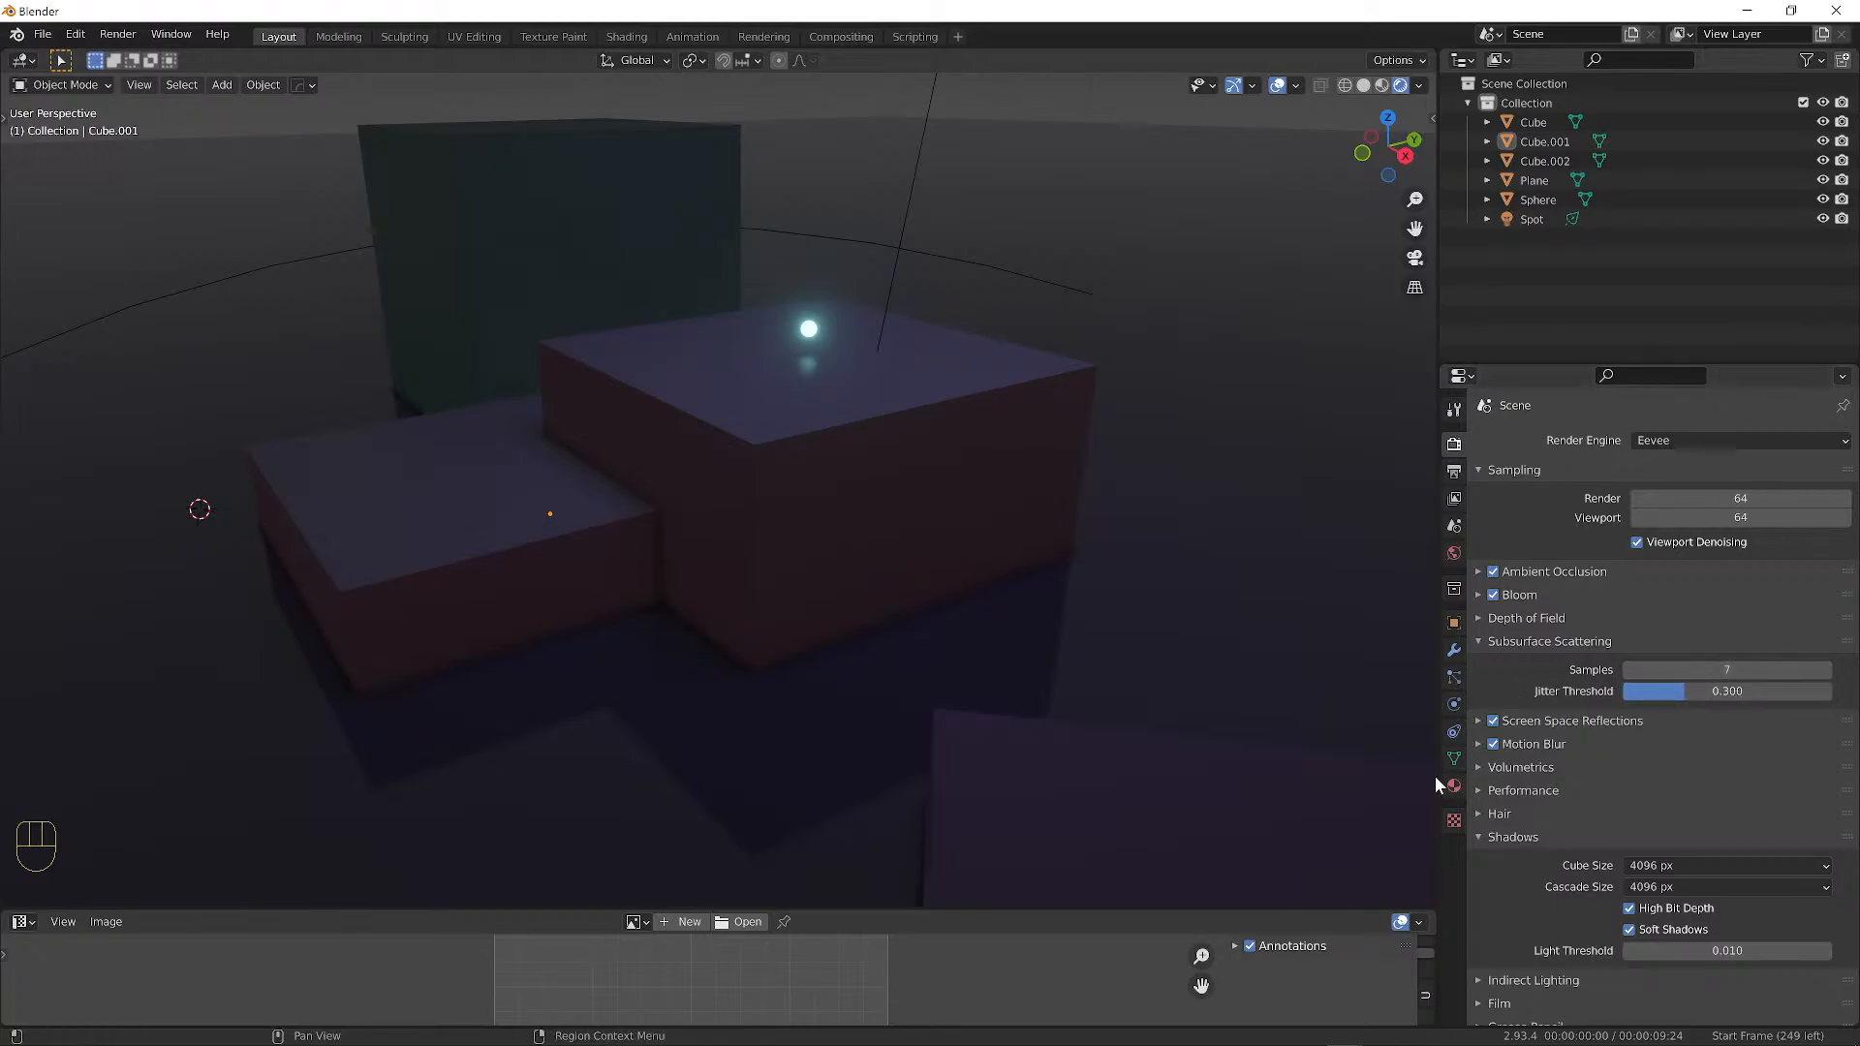
pyautogui.click(1493, 721)
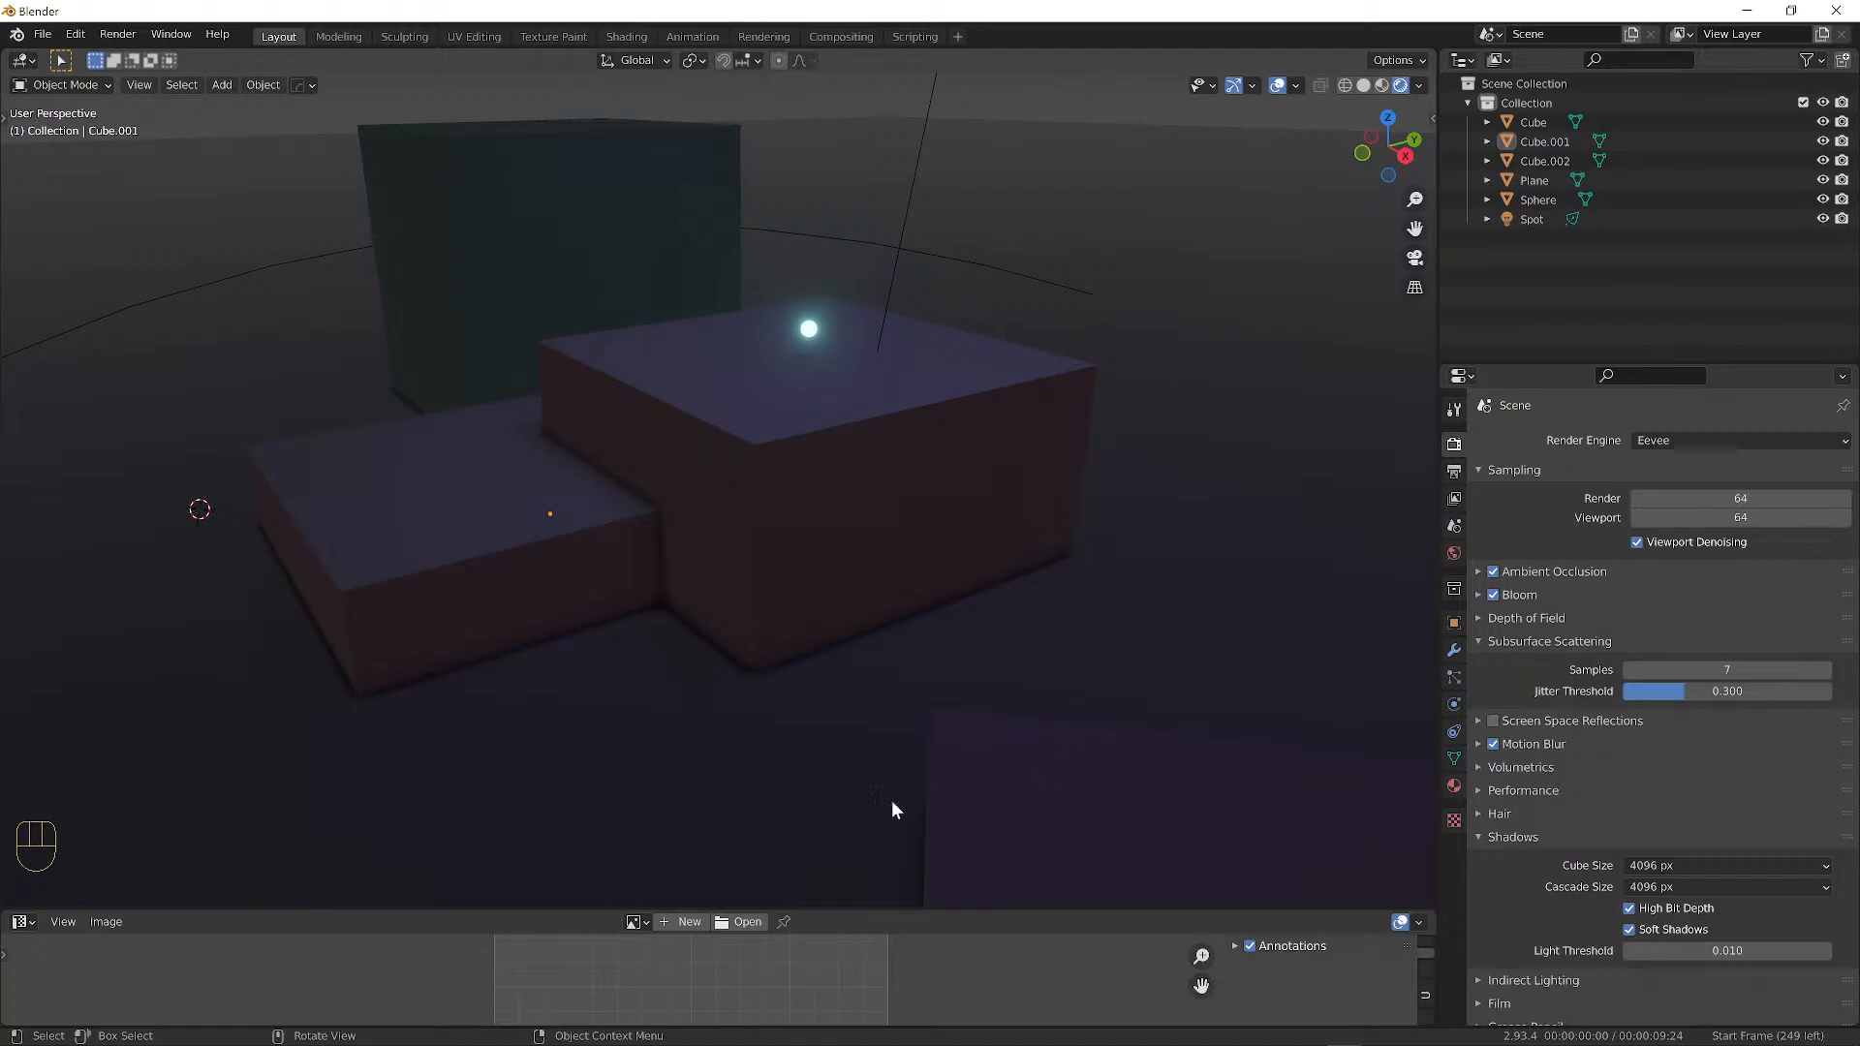
pyautogui.click(1493, 721)
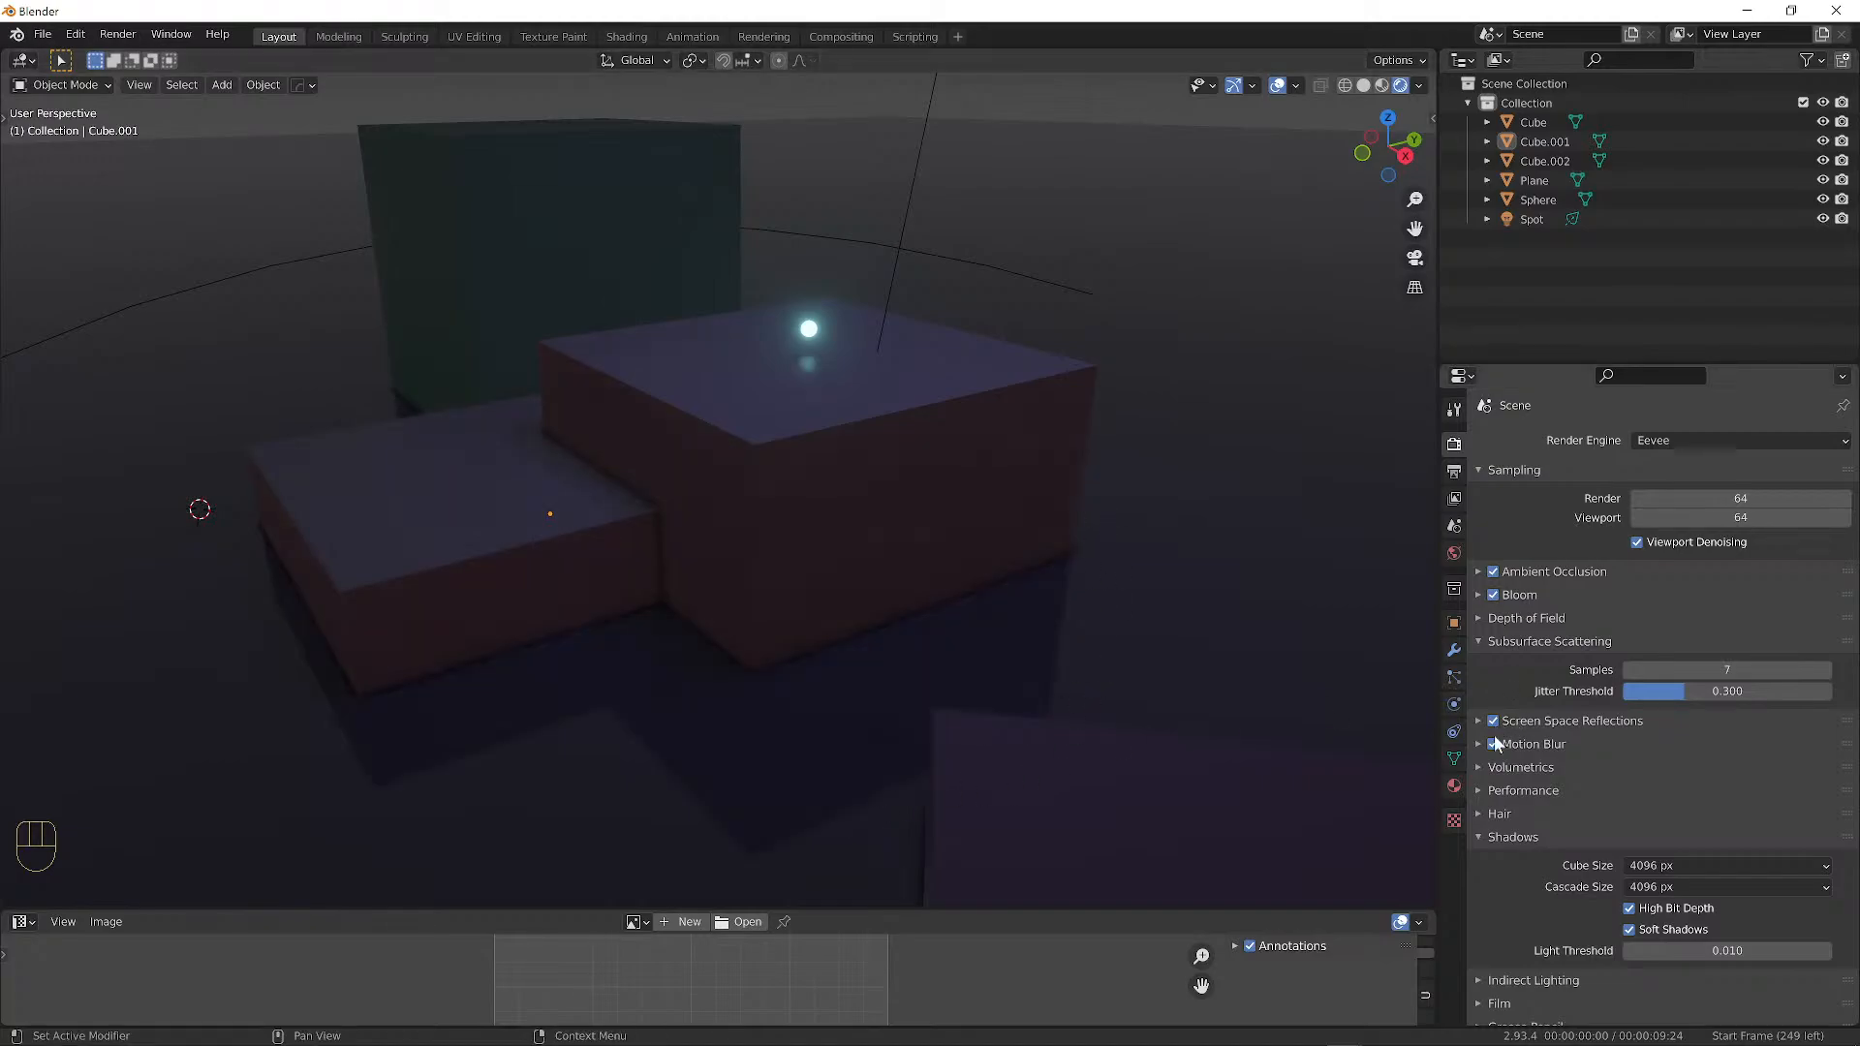
pyautogui.moveTo(980, 567)
pyautogui.mouseDown(button='middle')
pyautogui.moveTo(1136, 531)
pyautogui.moveTo(973, 520)
pyautogui.moveTo(973, 541)
pyautogui.mouseUp(button='middle')
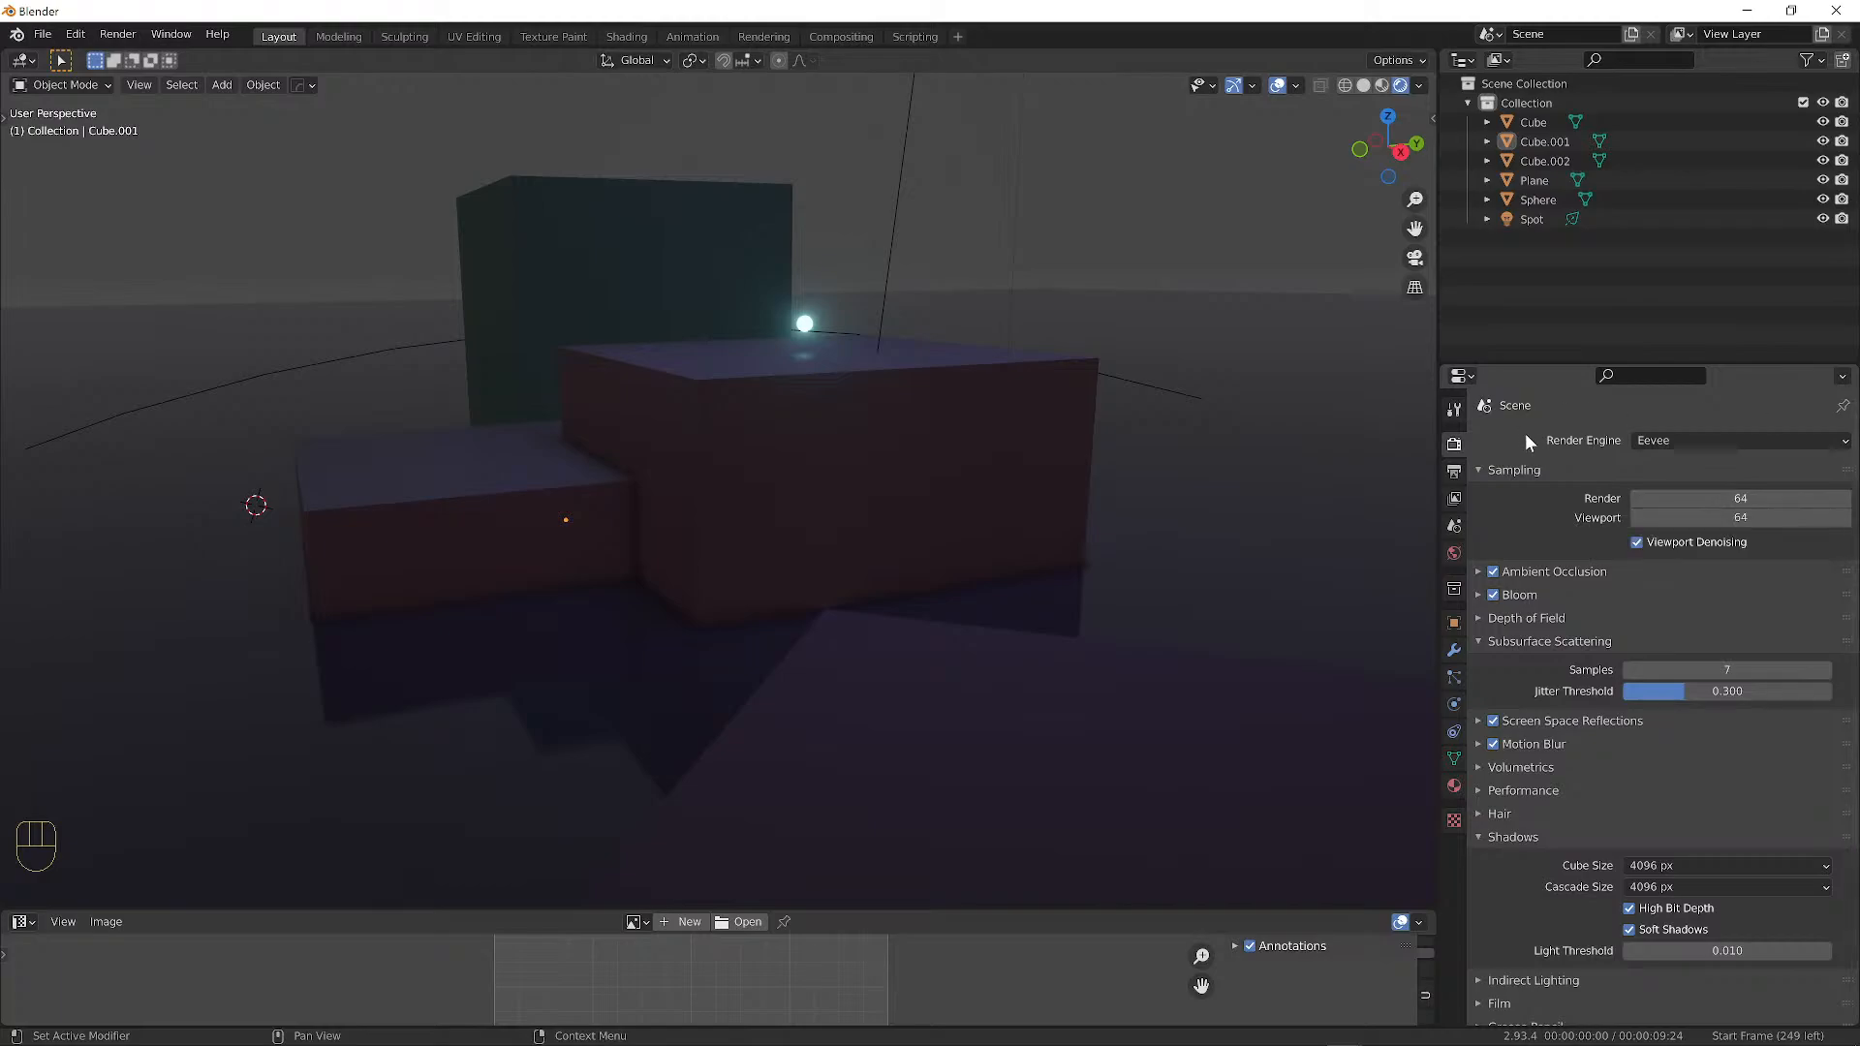
pyautogui.moveTo(805, 444); pyautogui.dragTo(843, 424, button='middle')
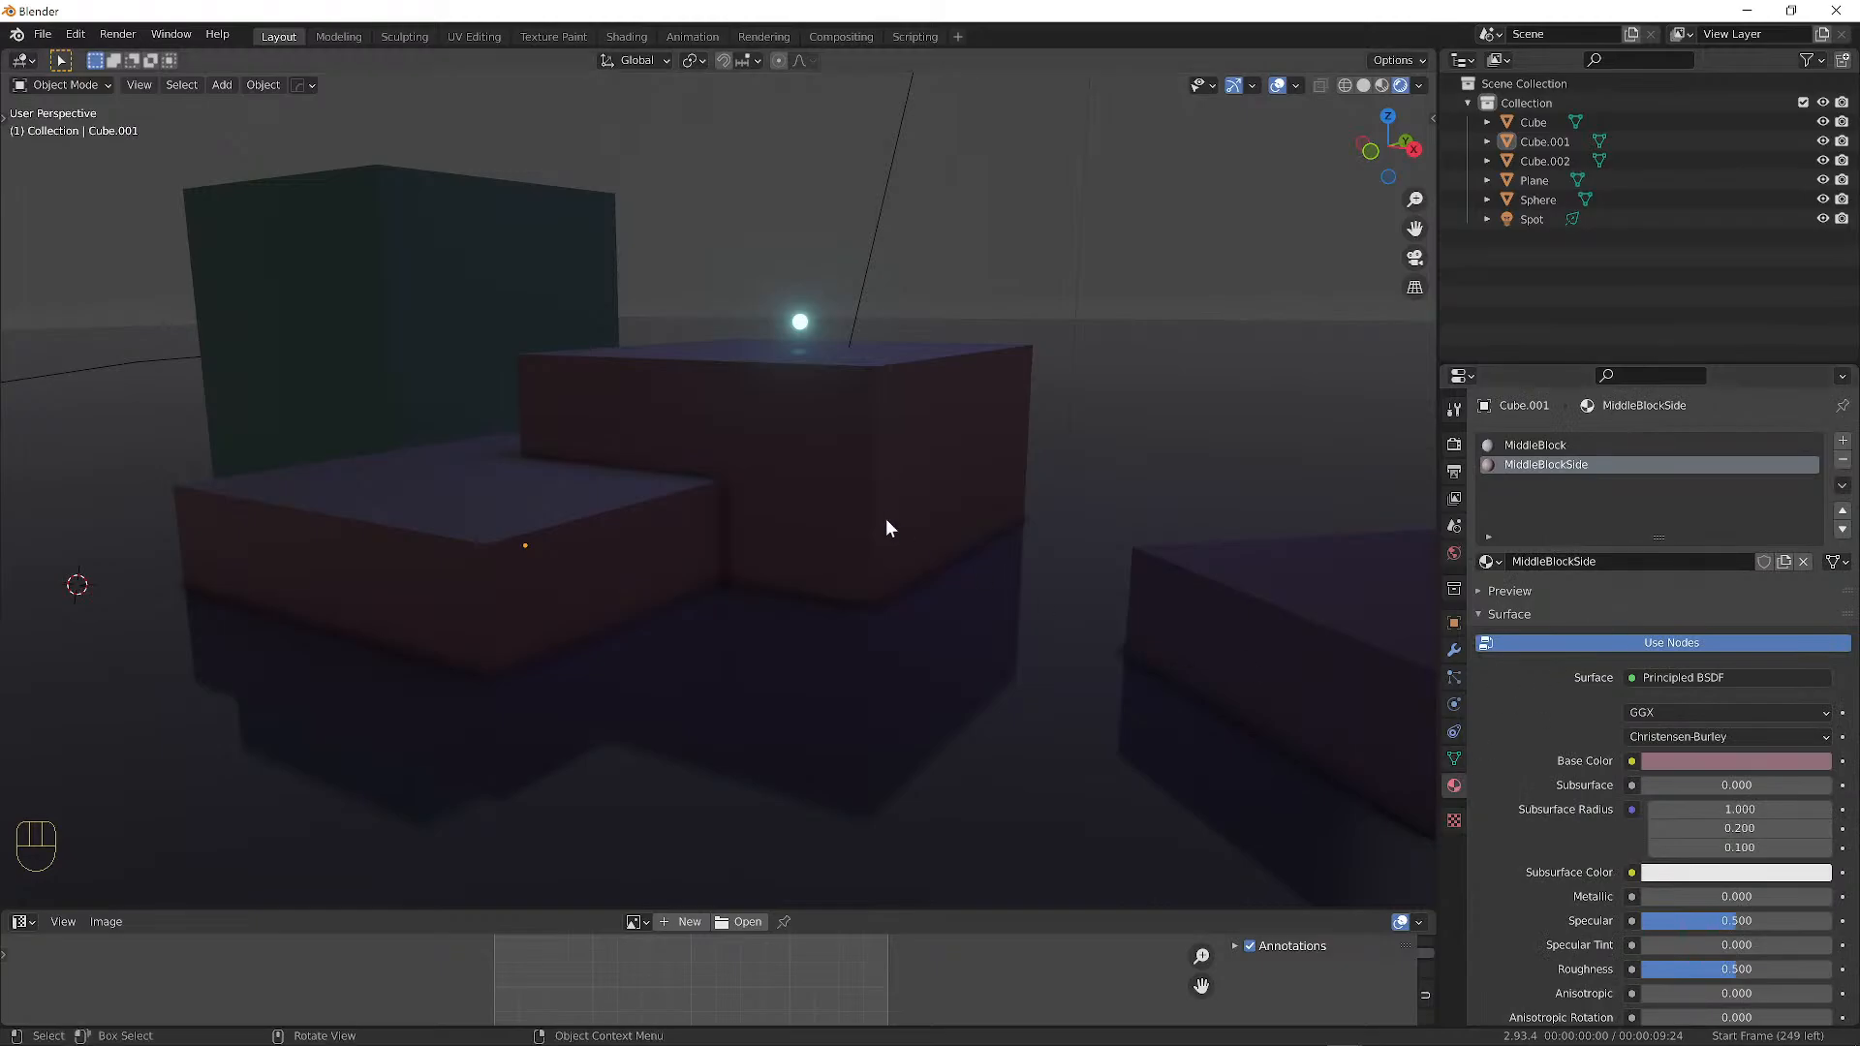
# Select the floor Plane, test higher roughness on its Floor material, then return it to 0.000.
pyautogui.moveTo(1072, 579); pyautogui.dragTo(1160, 399, button='right')
pyautogui.click(1367, 550)
pyautogui.scroll(-6, 1730, 789)
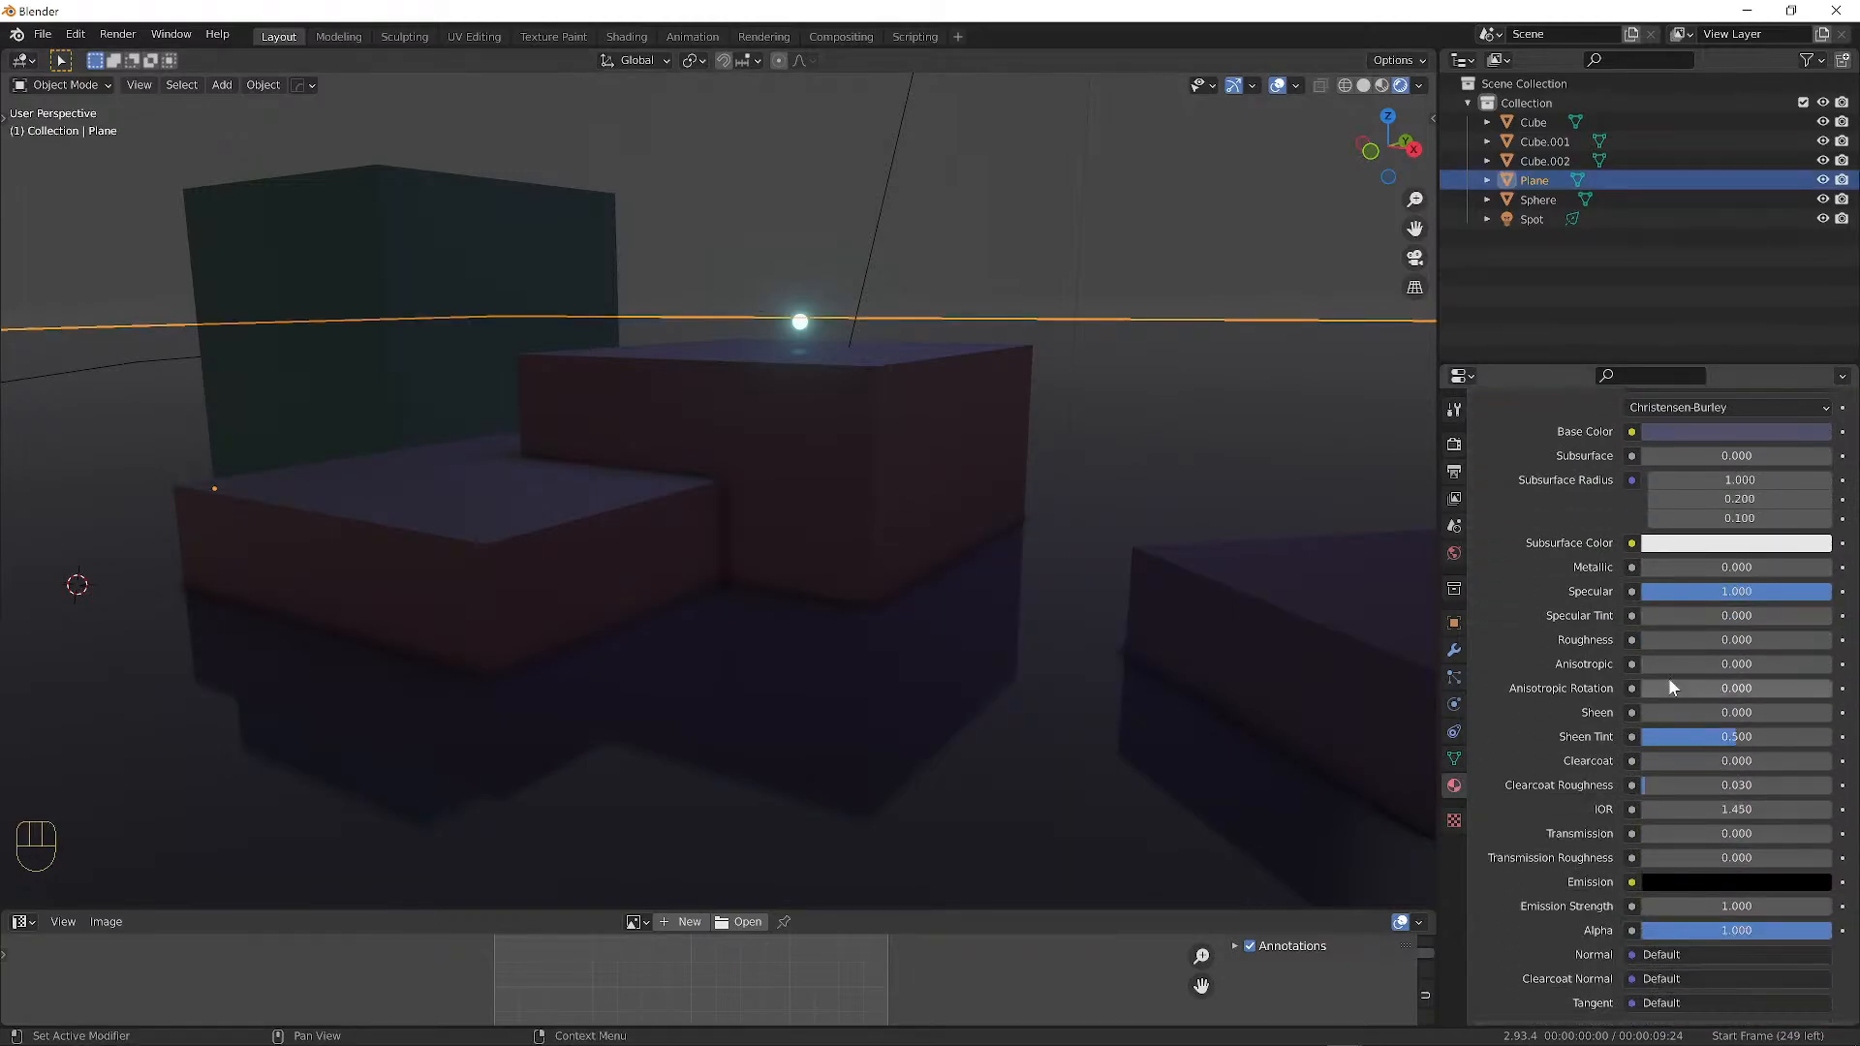
pyautogui.moveTo(1676, 596); pyautogui.dragTo(1831, 596)
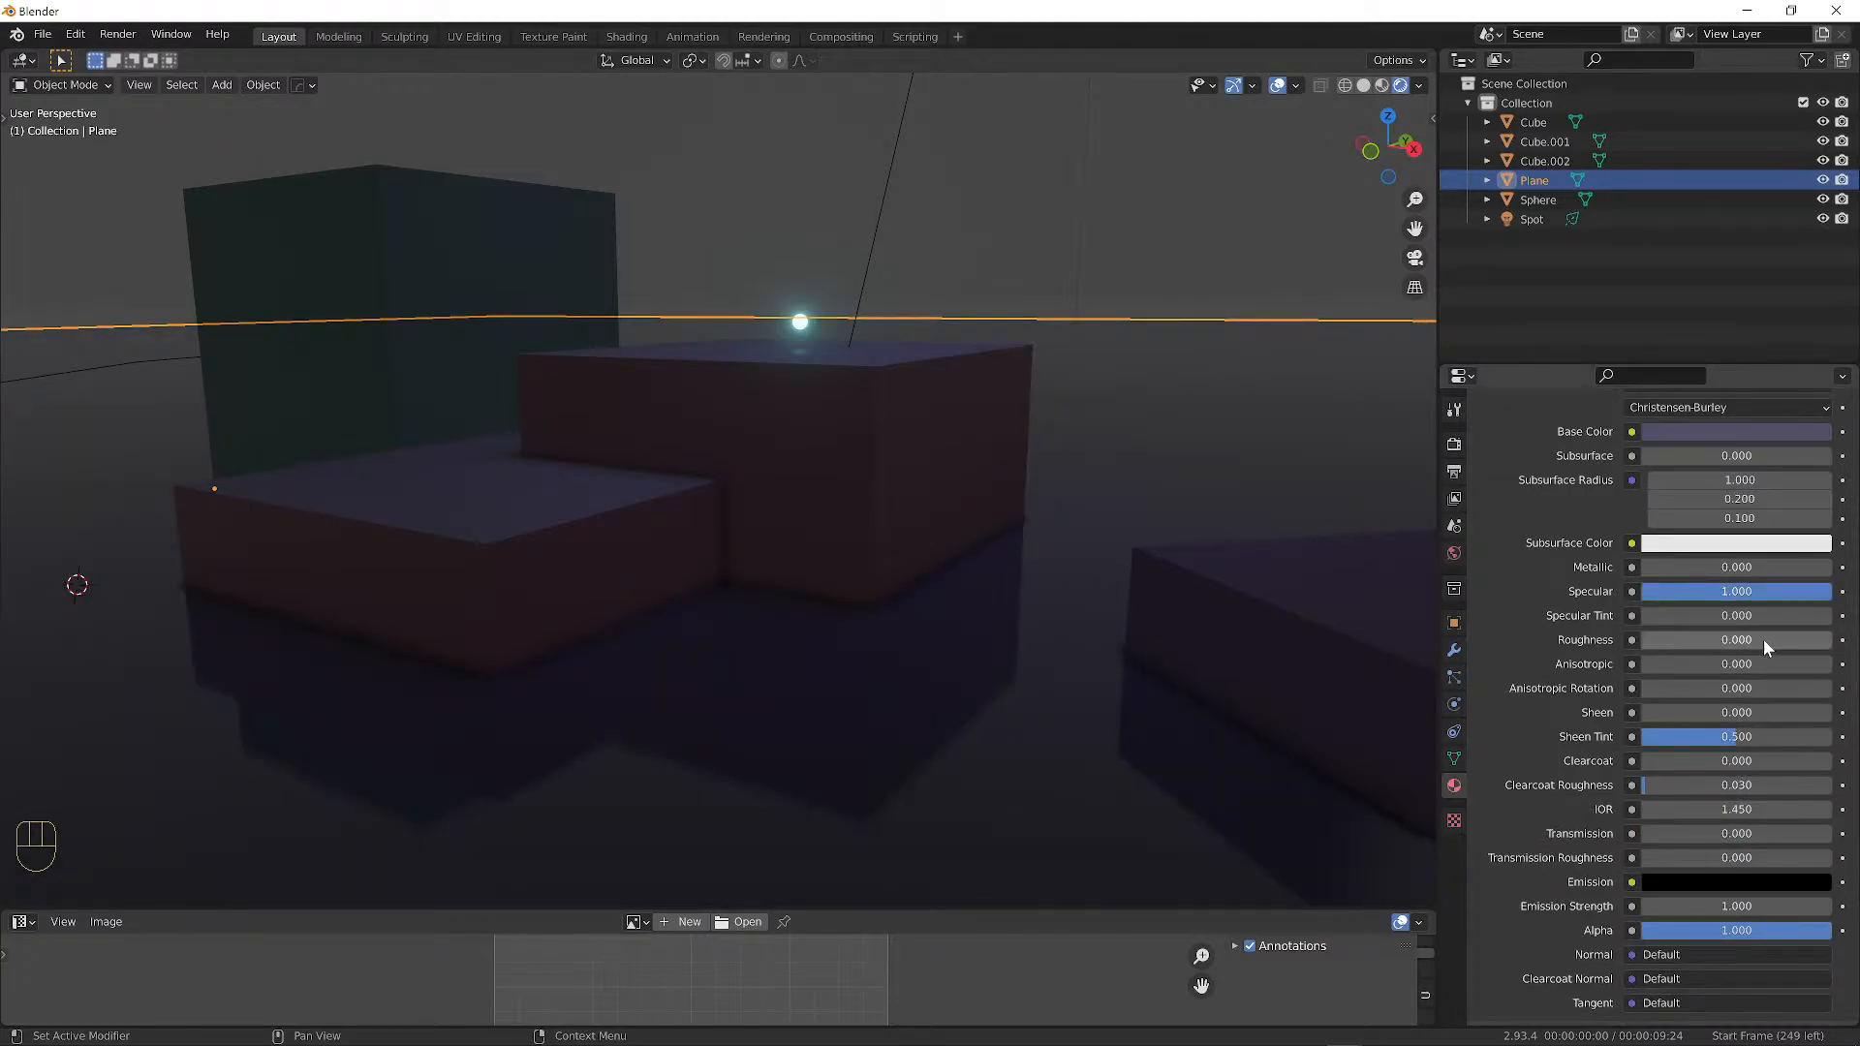
pyautogui.moveTo(1647, 639); pyautogui.dragTo(1831, 639)
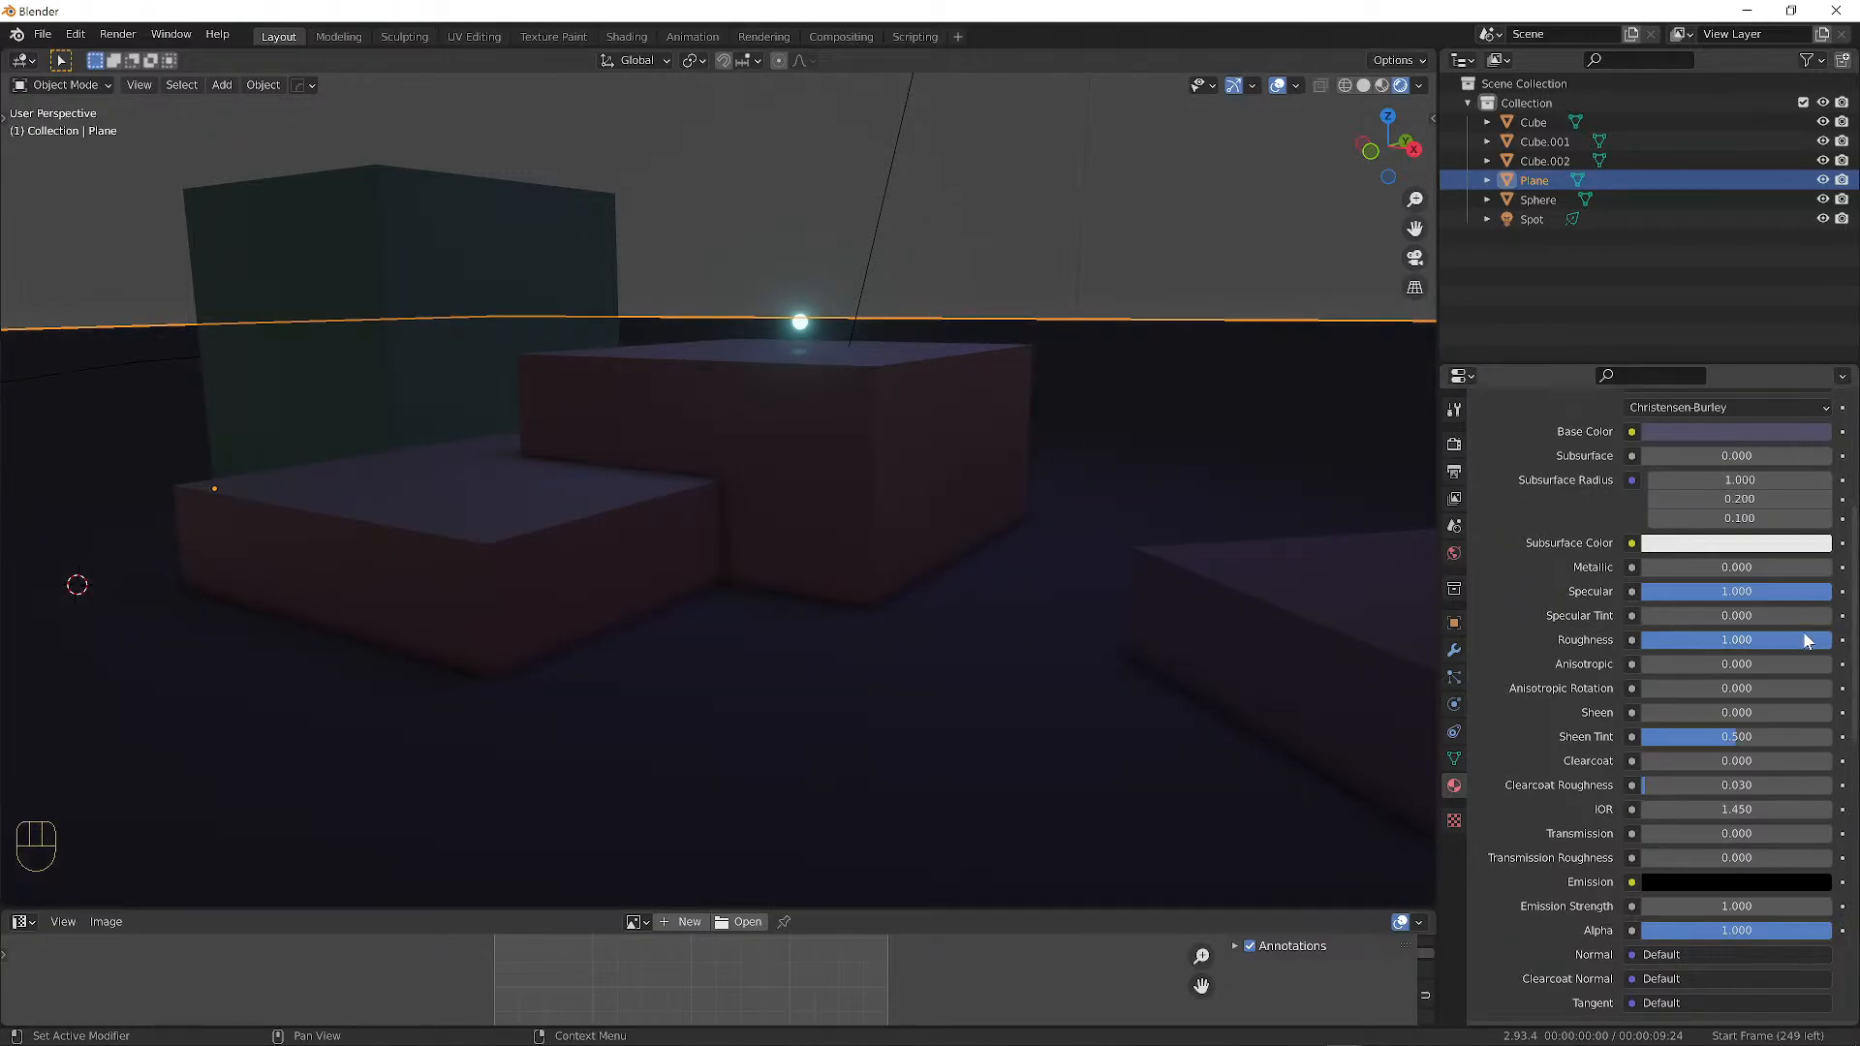
pyautogui.moveTo(1831, 640); pyautogui.dragTo(1610, 637)
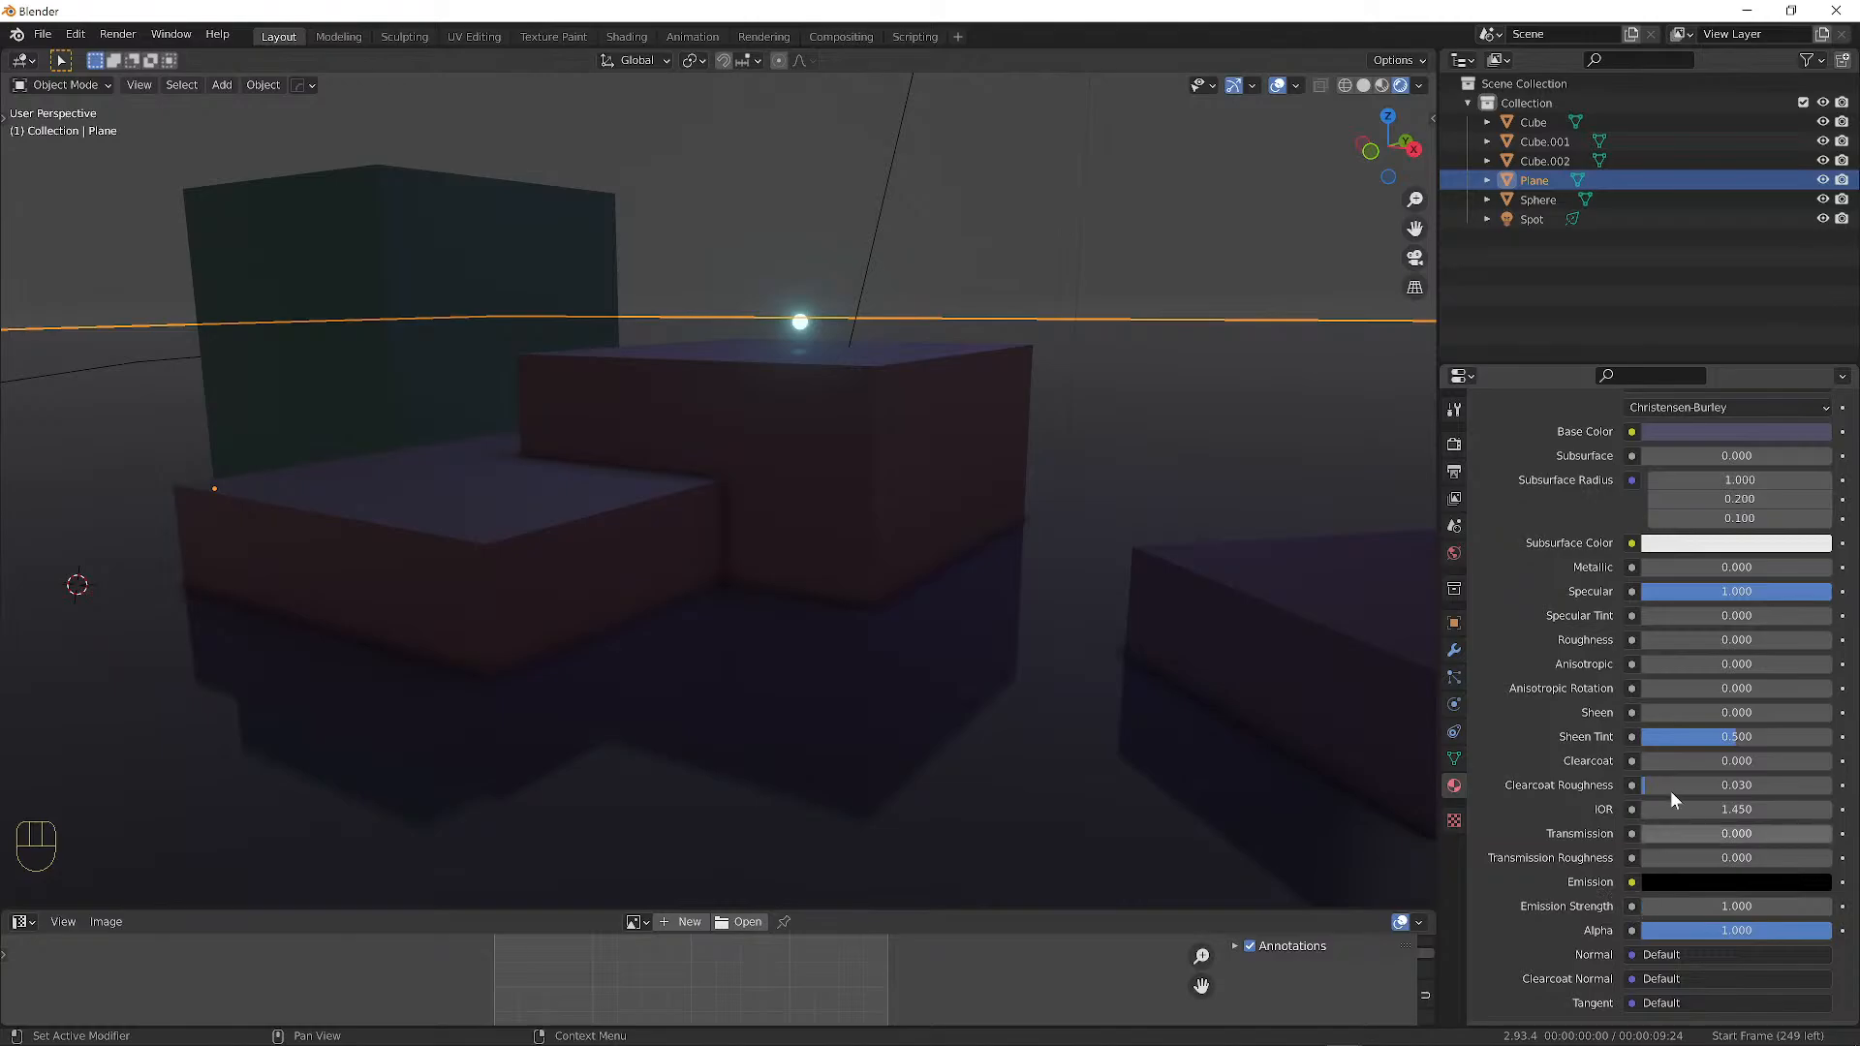
# Expand the Ambient Occlusion render settings and shorten its distance to 0.4 m.
pyautogui.click(1454, 445)
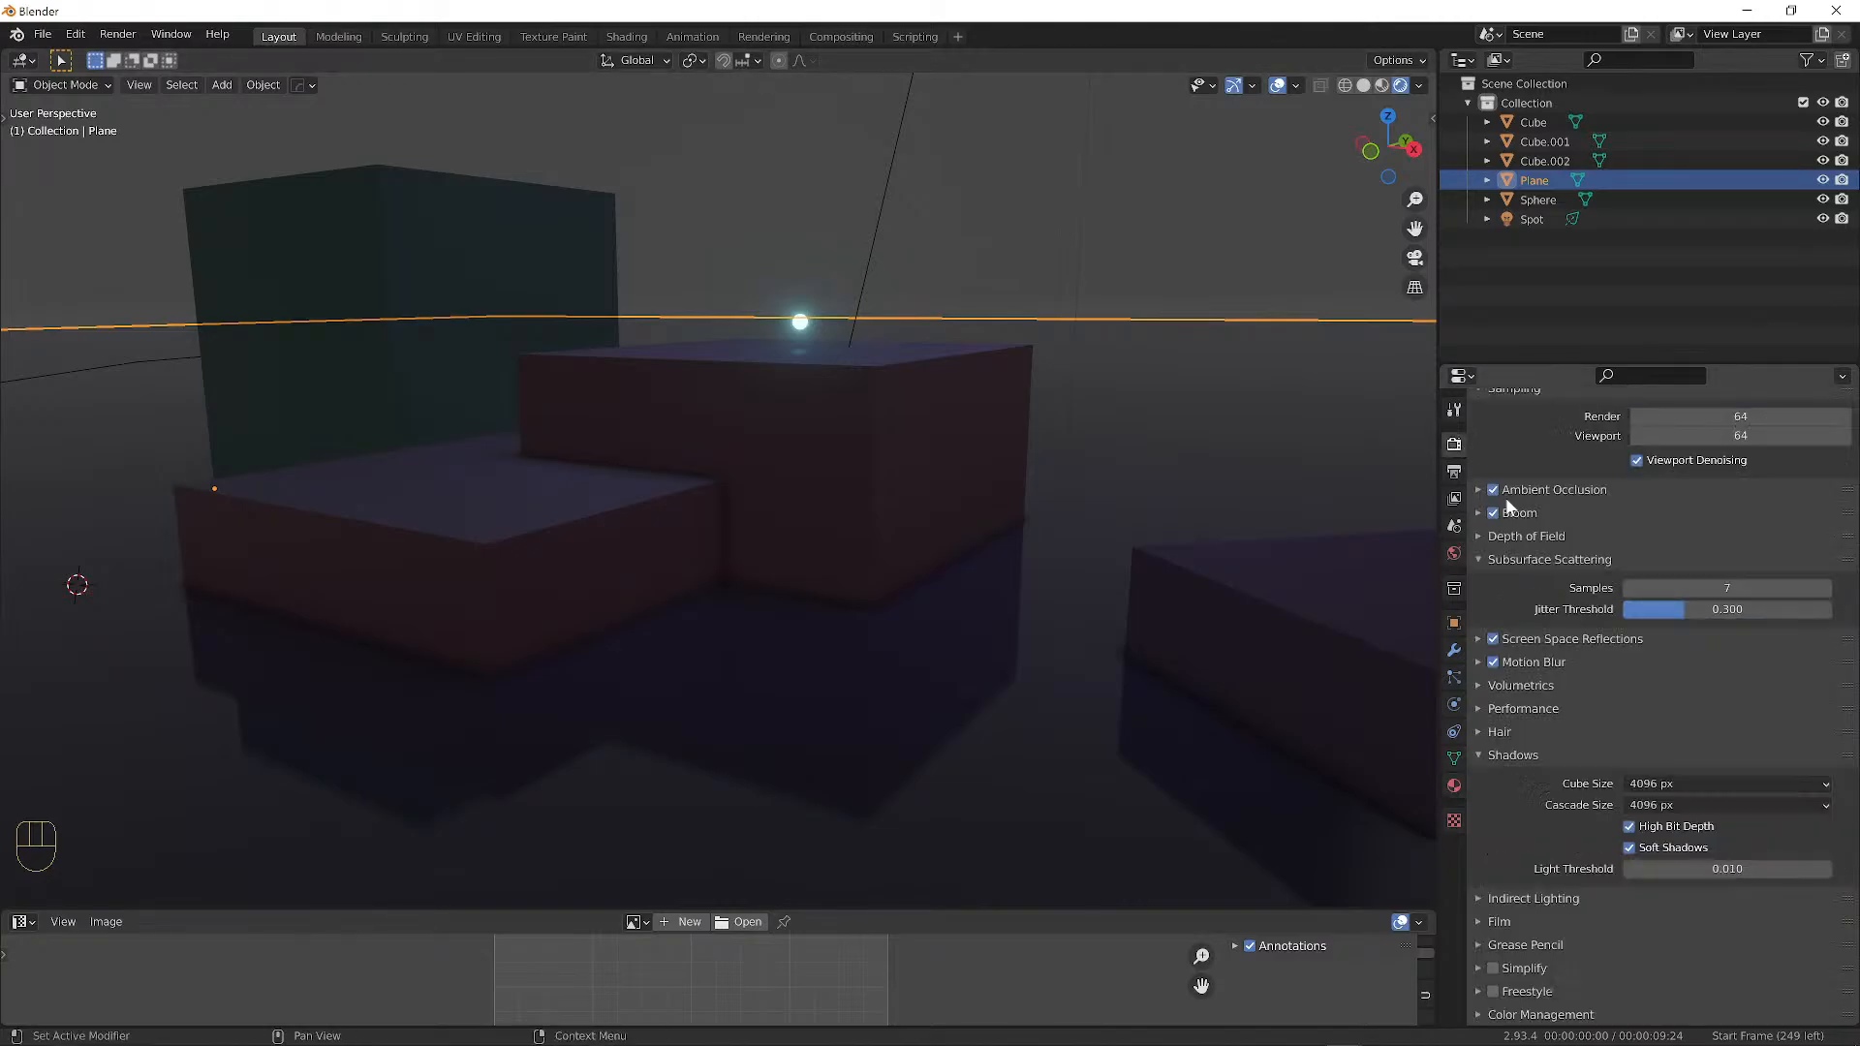
pyautogui.scroll(2, 1550, 504)
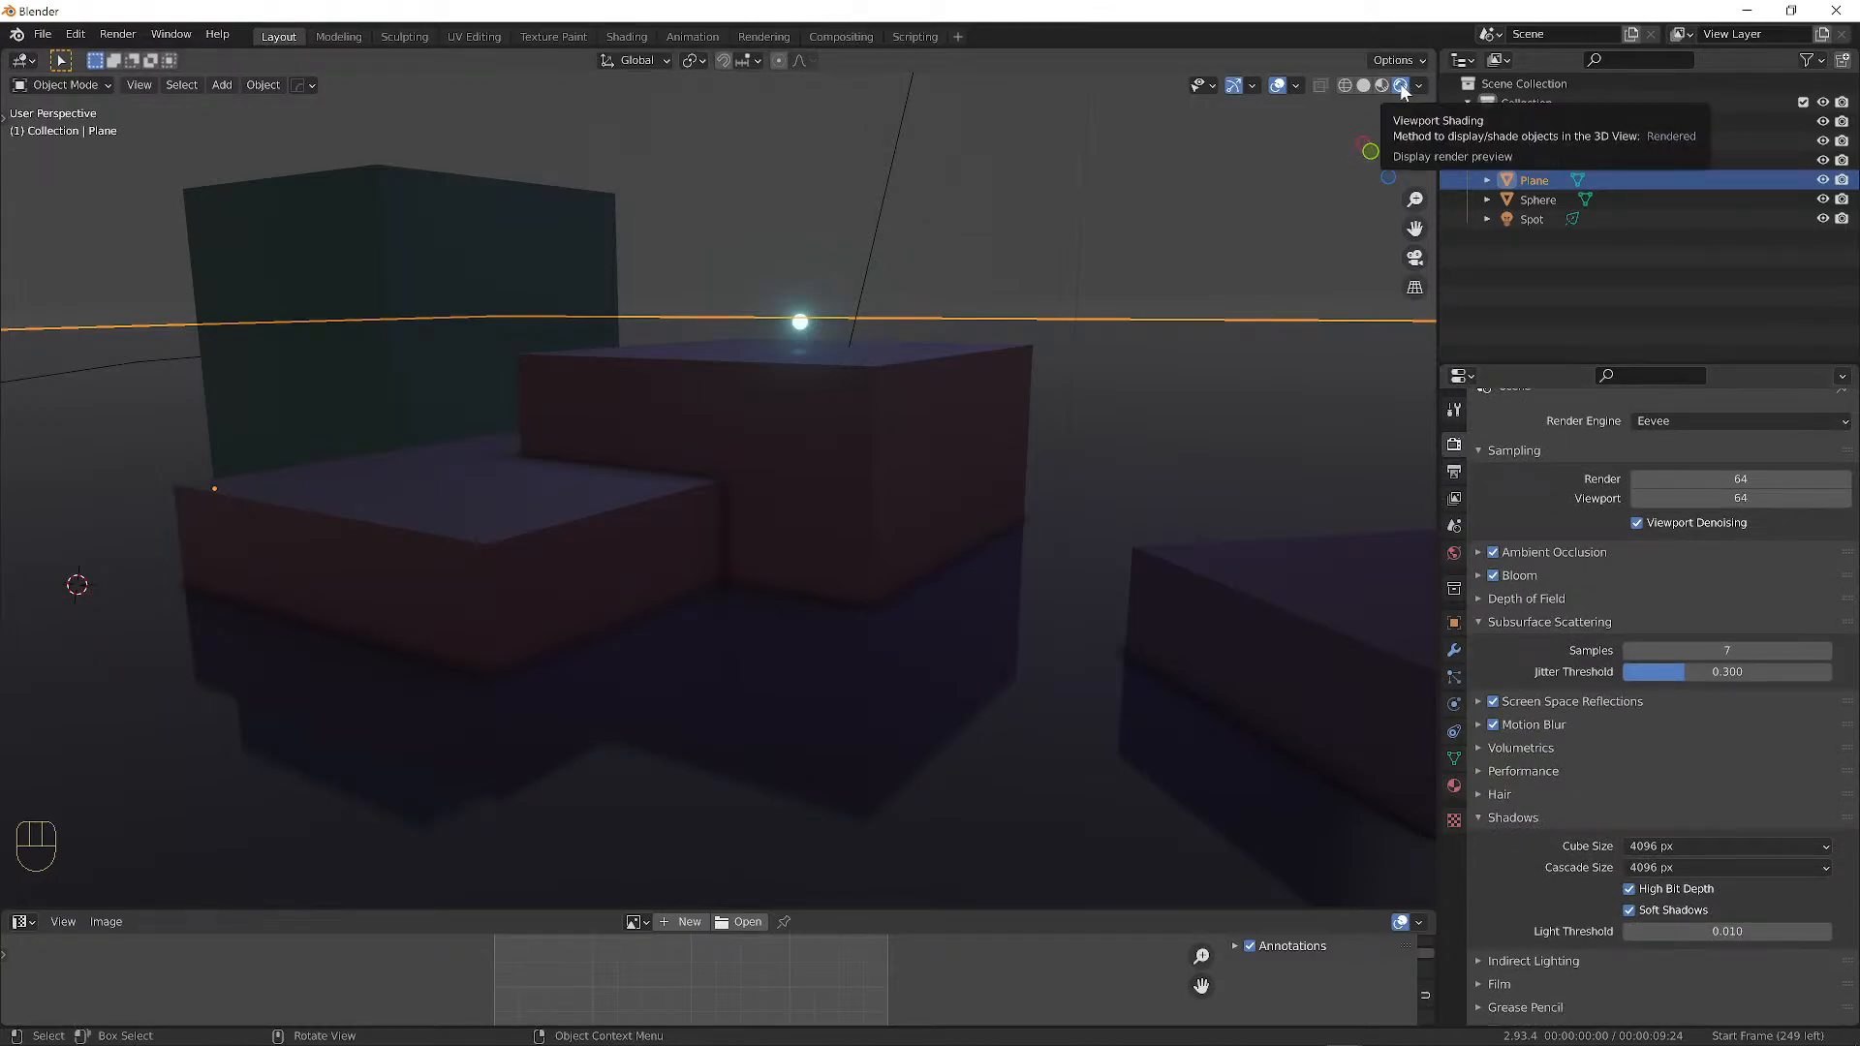
pyautogui.click(1478, 553)
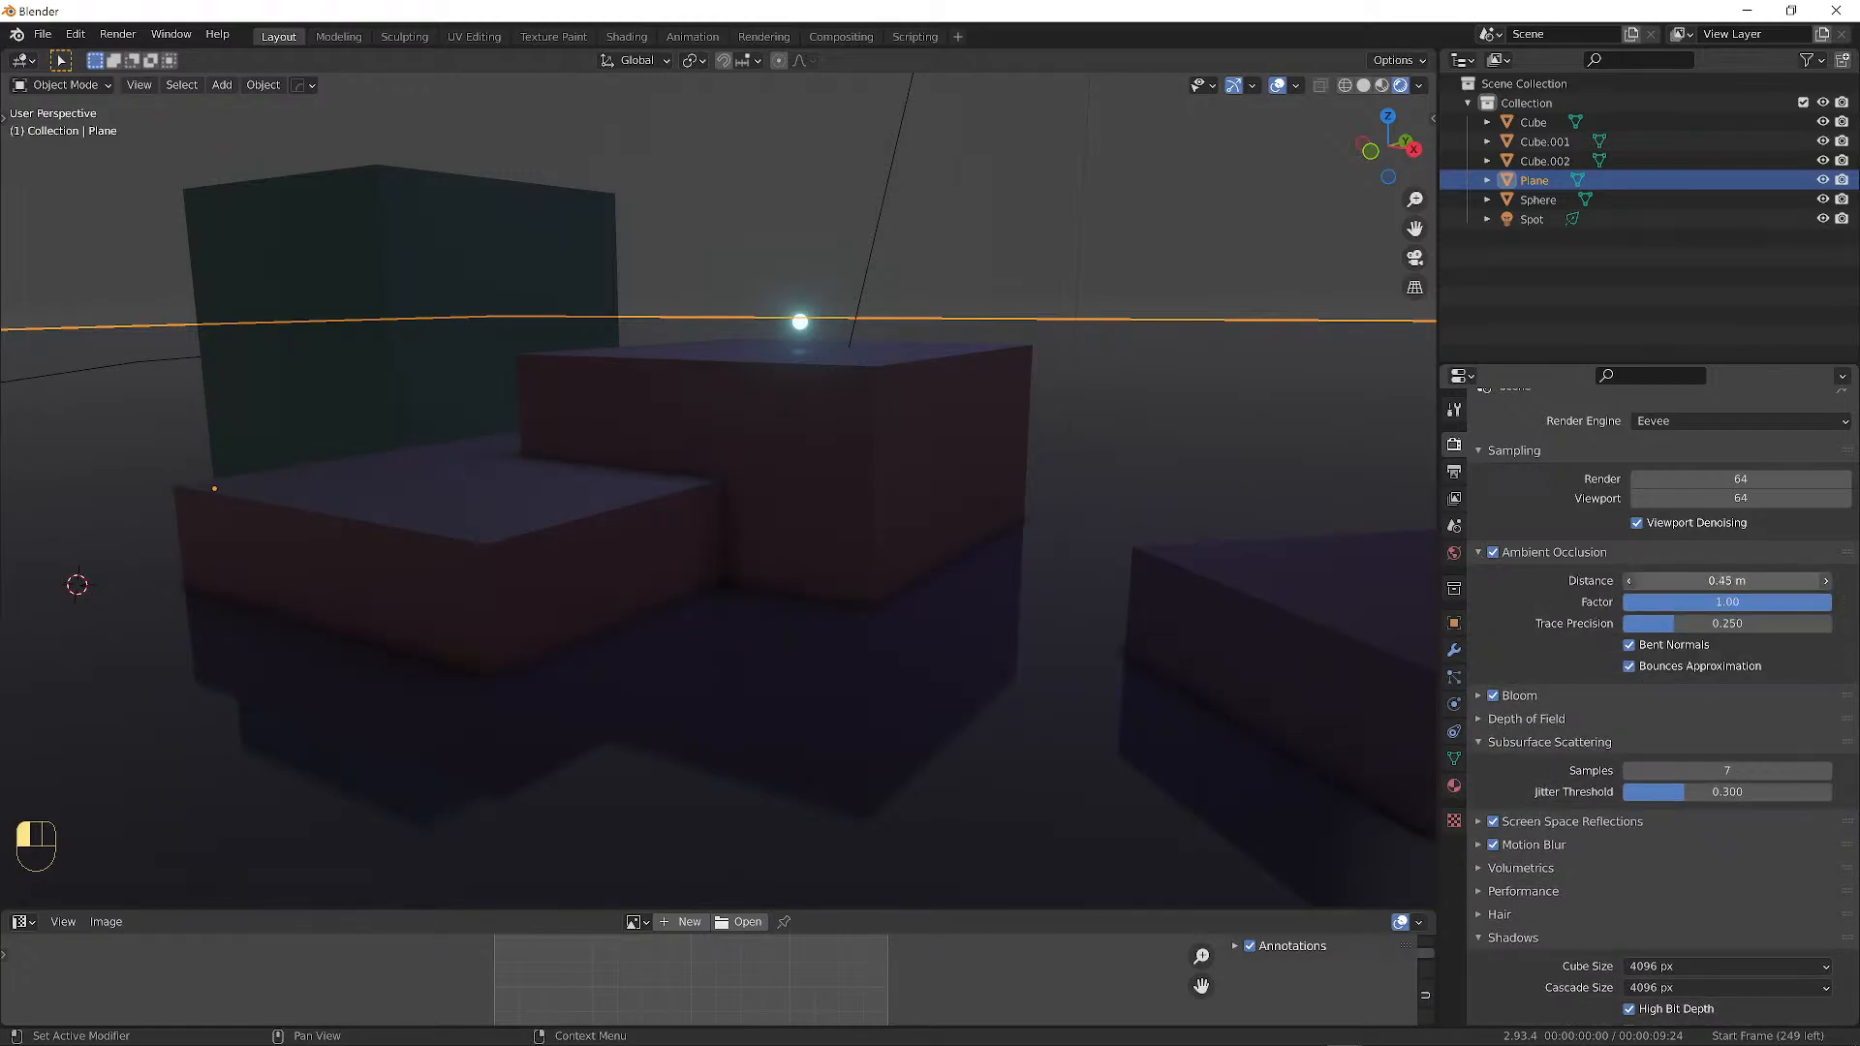
pyautogui.moveTo(1727, 581)
pyautogui.mouseDown()
pyautogui.moveTo(1686, 582)
pyautogui.moveTo(1746, 606)
pyautogui.moveTo(1668, 606)
pyautogui.moveTo(1808, 622)
pyautogui.moveTo(1773, 581)
pyautogui.moveTo(1791, 582)
pyautogui.moveTo(1744, 581)
pyautogui.mouseUp()
pyautogui.scroll(-1, 1670, 717)
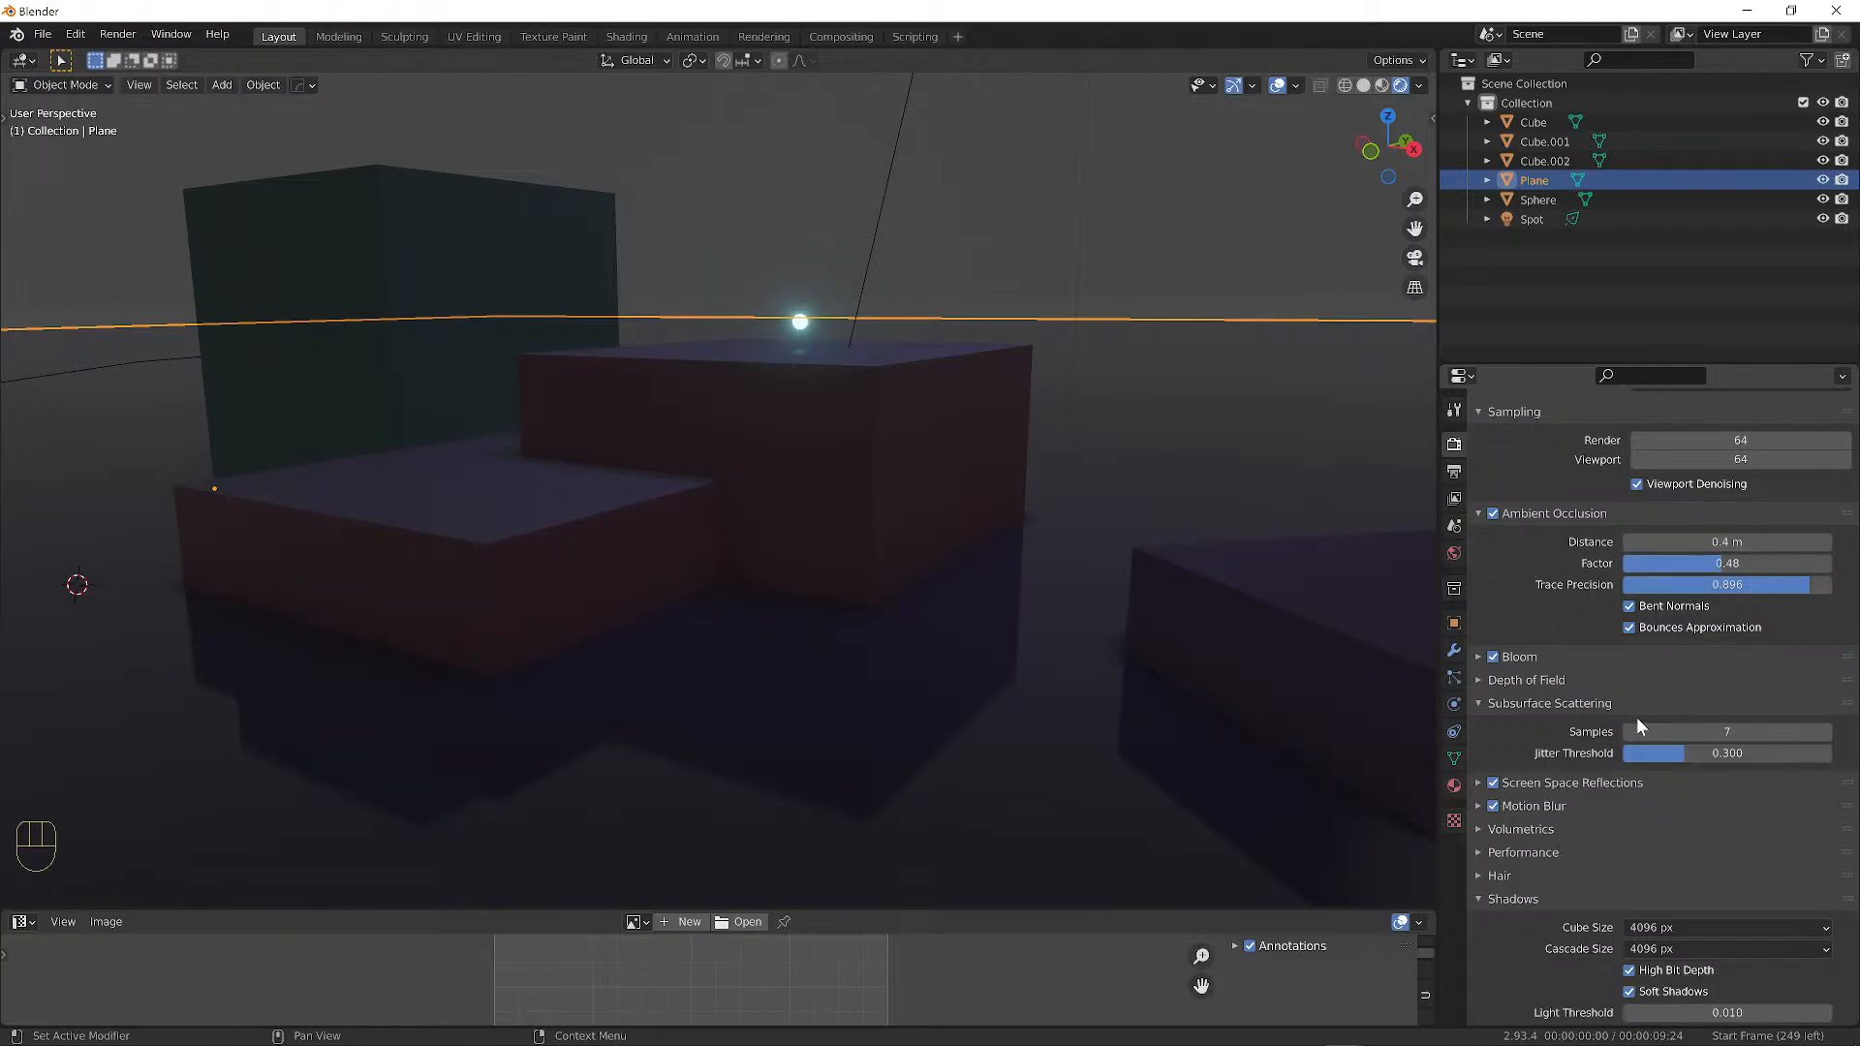
# Set the bloom threshold to 4.478 and knee to 0.408, with a trial pink tint.
pyautogui.click(1476, 653)
pyautogui.scroll(-2, 1754, 672)
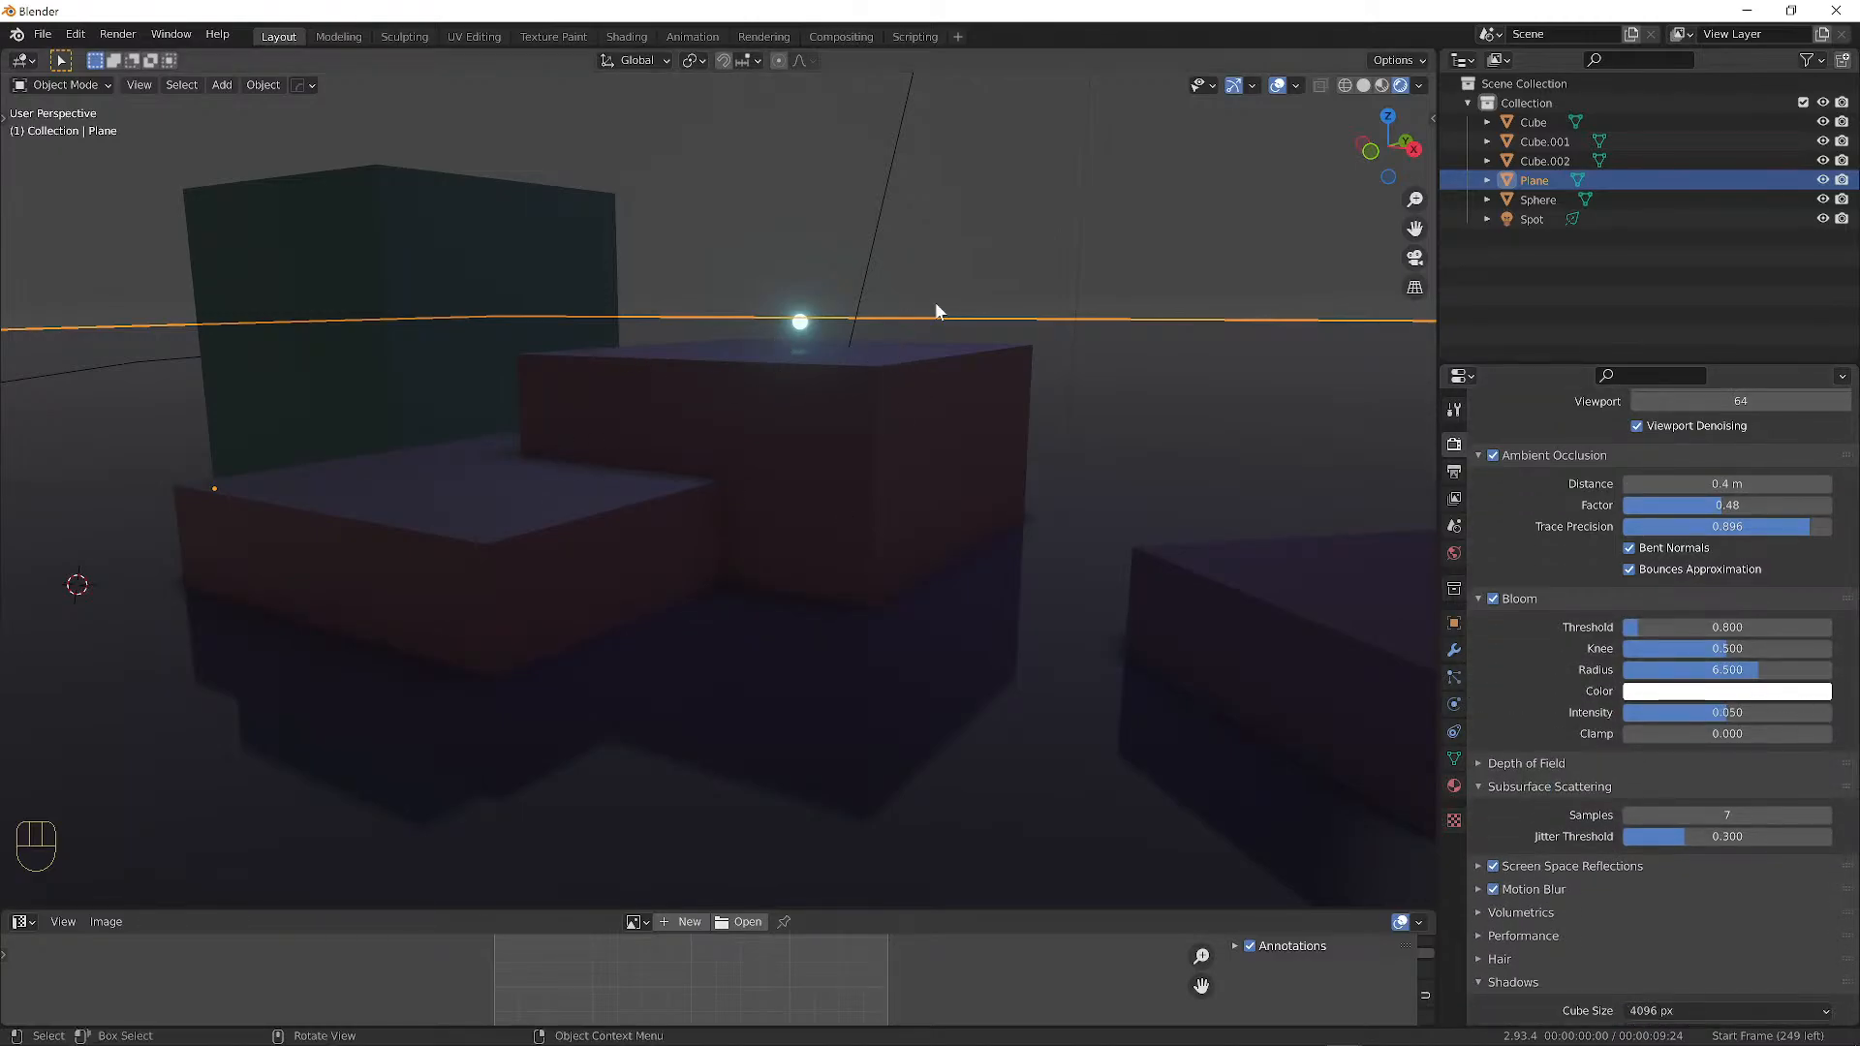
pyautogui.moveTo(934, 300); pyautogui.dragTo(978, 329, button='middle')
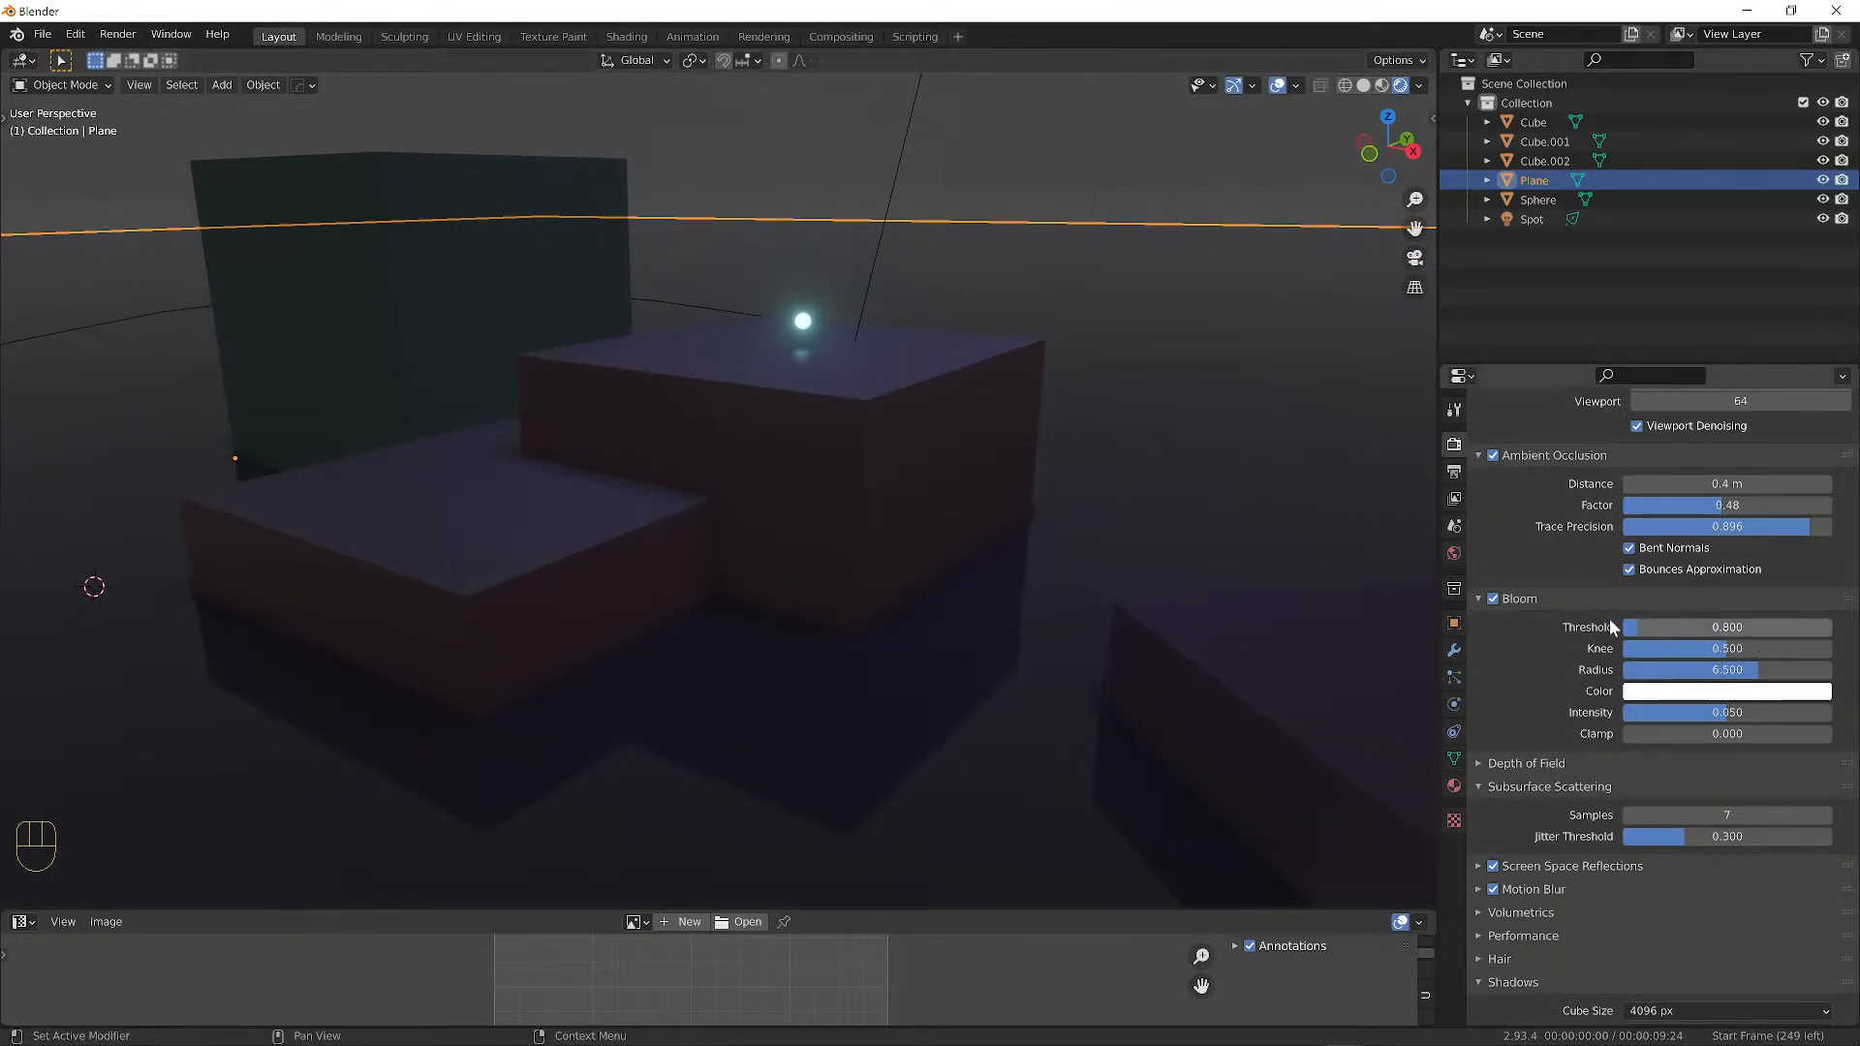
pyautogui.moveTo(1636, 626); pyautogui.dragTo(1731, 626)
pyautogui.click(1725, 691)
pyautogui.click(1758, 525)
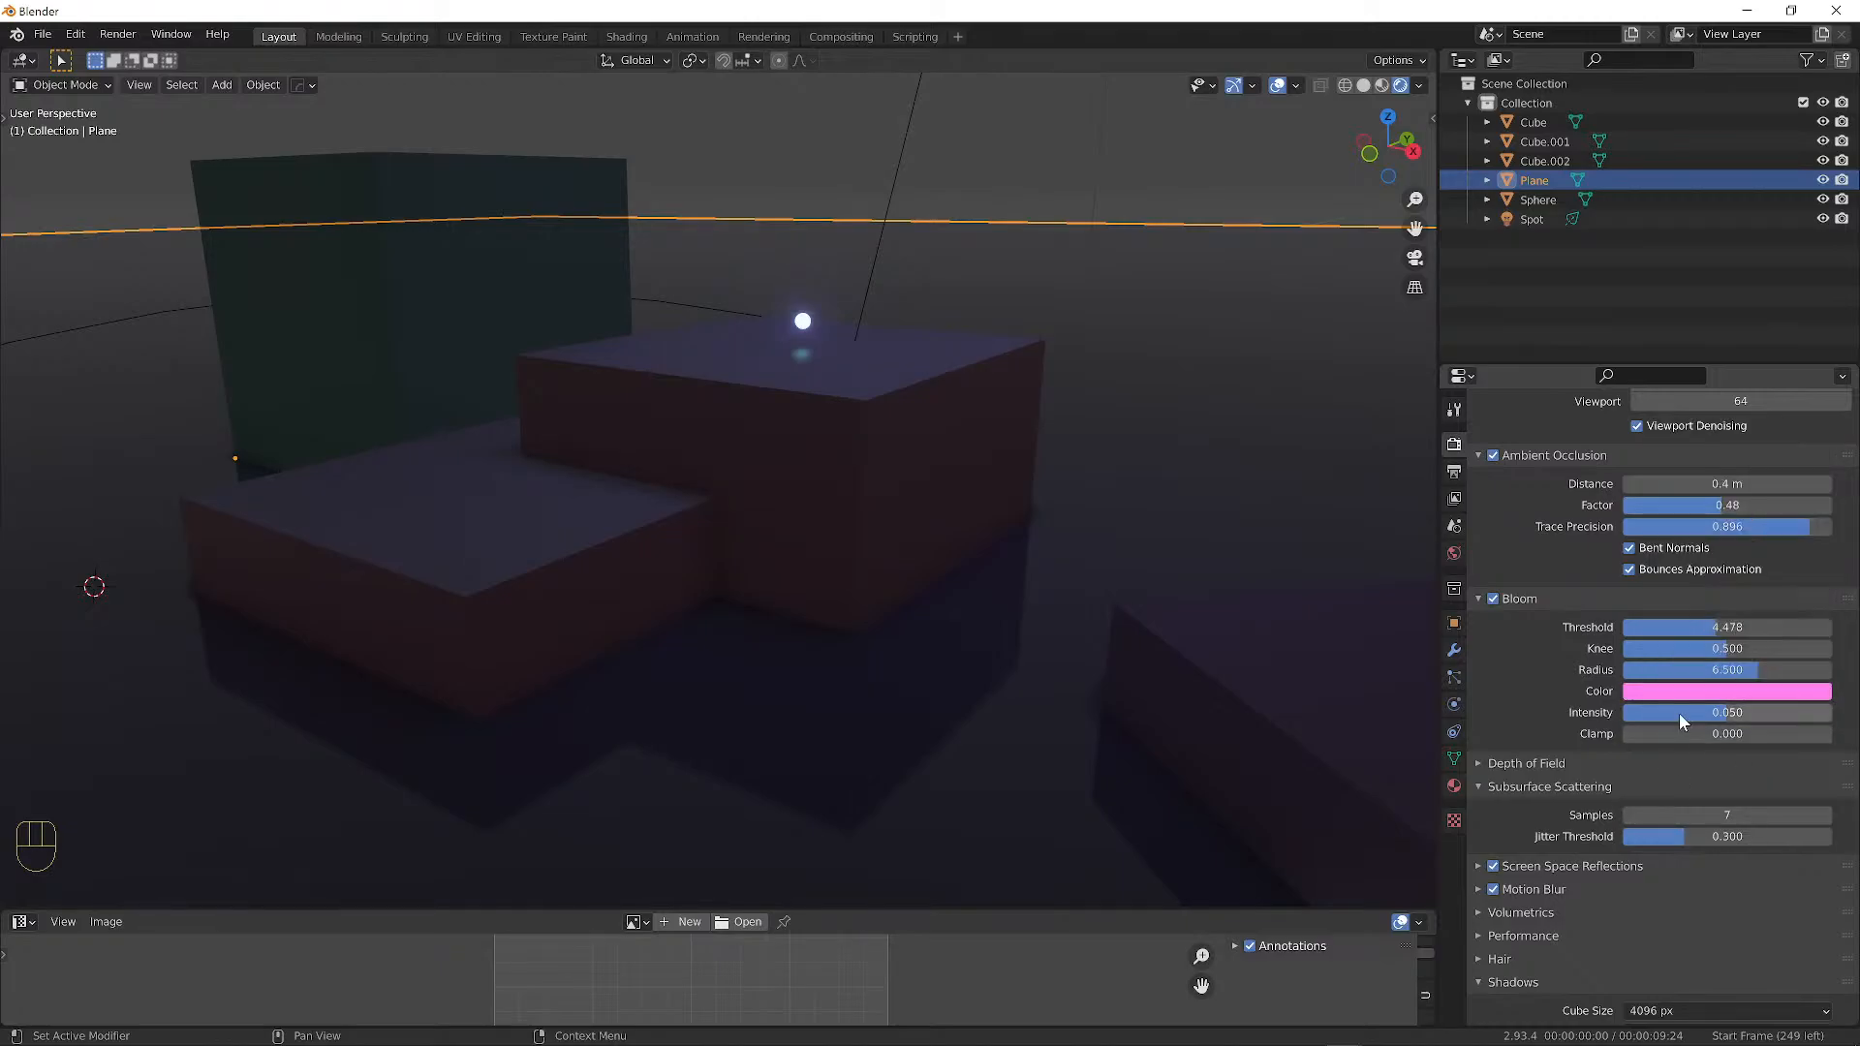
pyautogui.moveTo(1711, 711); pyautogui.dragTo(1844, 662)
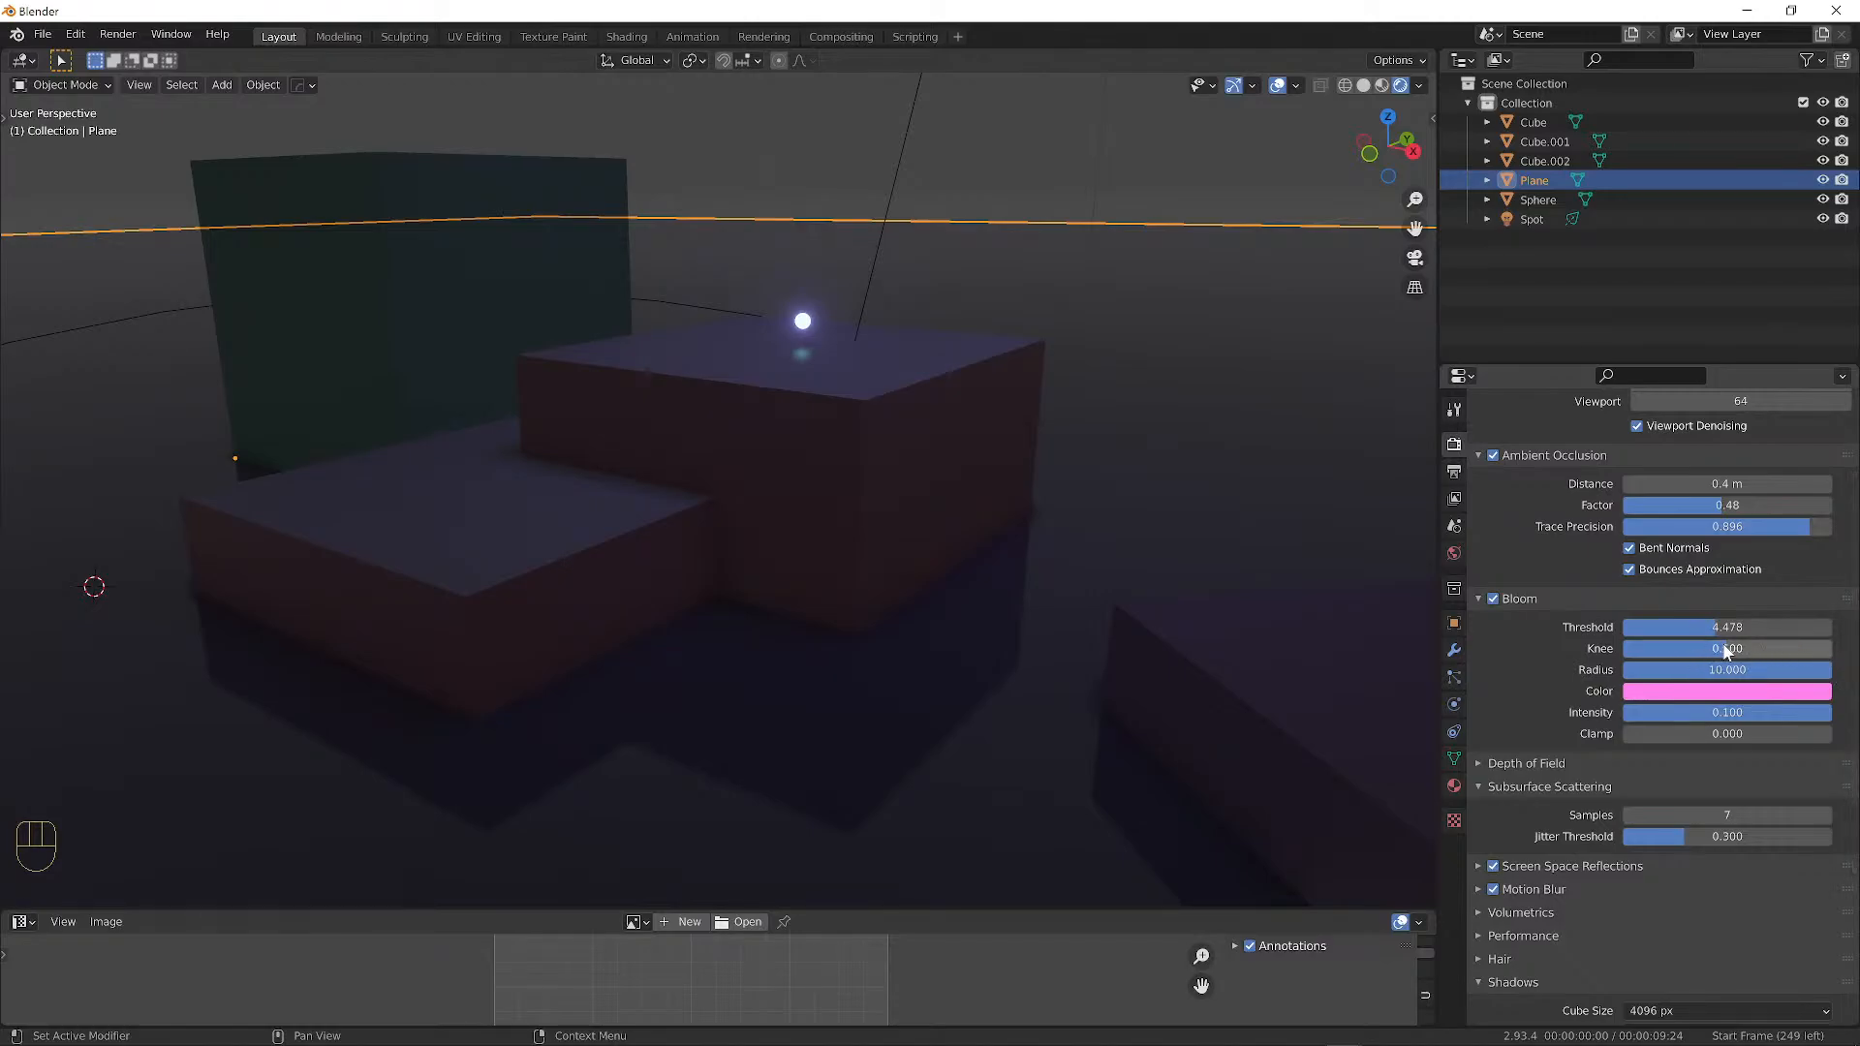
pyautogui.moveTo(1723, 646)
pyautogui.mouseDown()
pyautogui.moveTo(1622, 648)
pyautogui.moveTo(1817, 648)
pyautogui.moveTo(1689, 648)
pyautogui.moveTo(1737, 648)
pyautogui.moveTo(1705, 648)
pyautogui.mouseUp()
# Set the bloom intensity to 1 after first trying 5.
pyautogui.click(1682, 713)
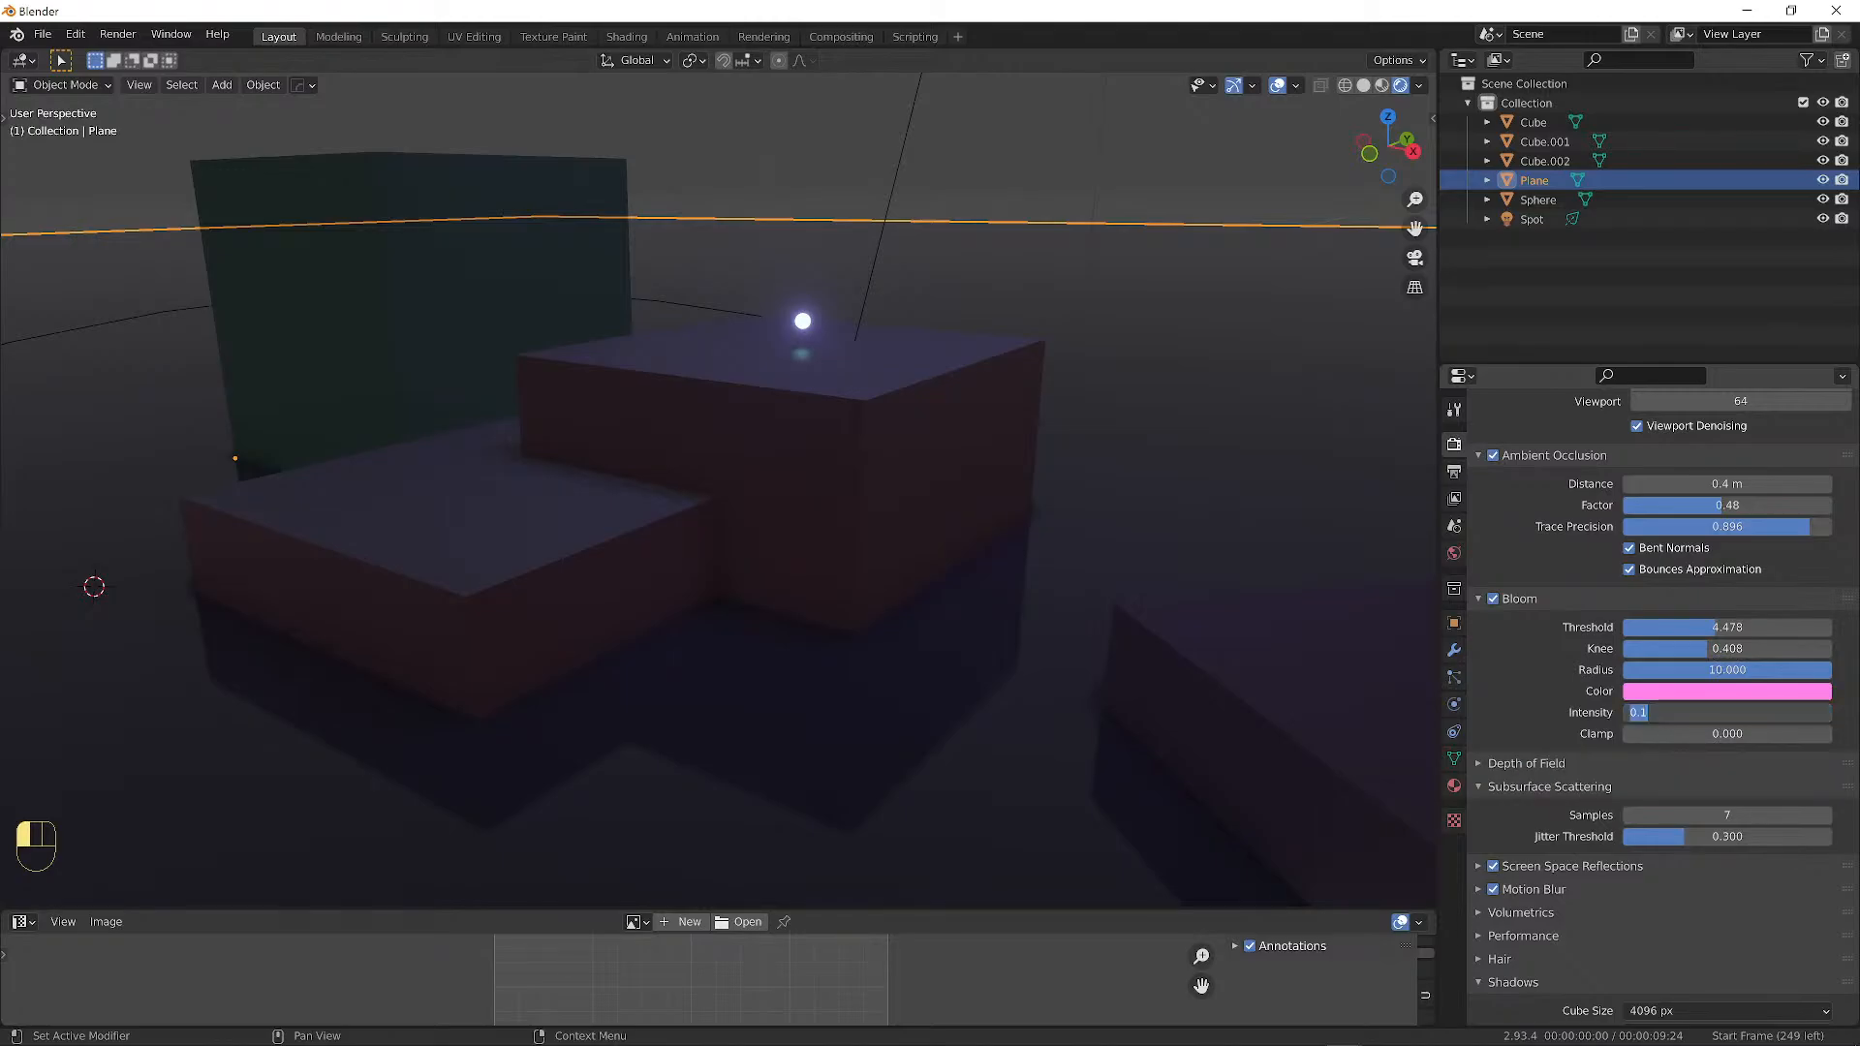
pyautogui.write('5')
pyautogui.press('Return')
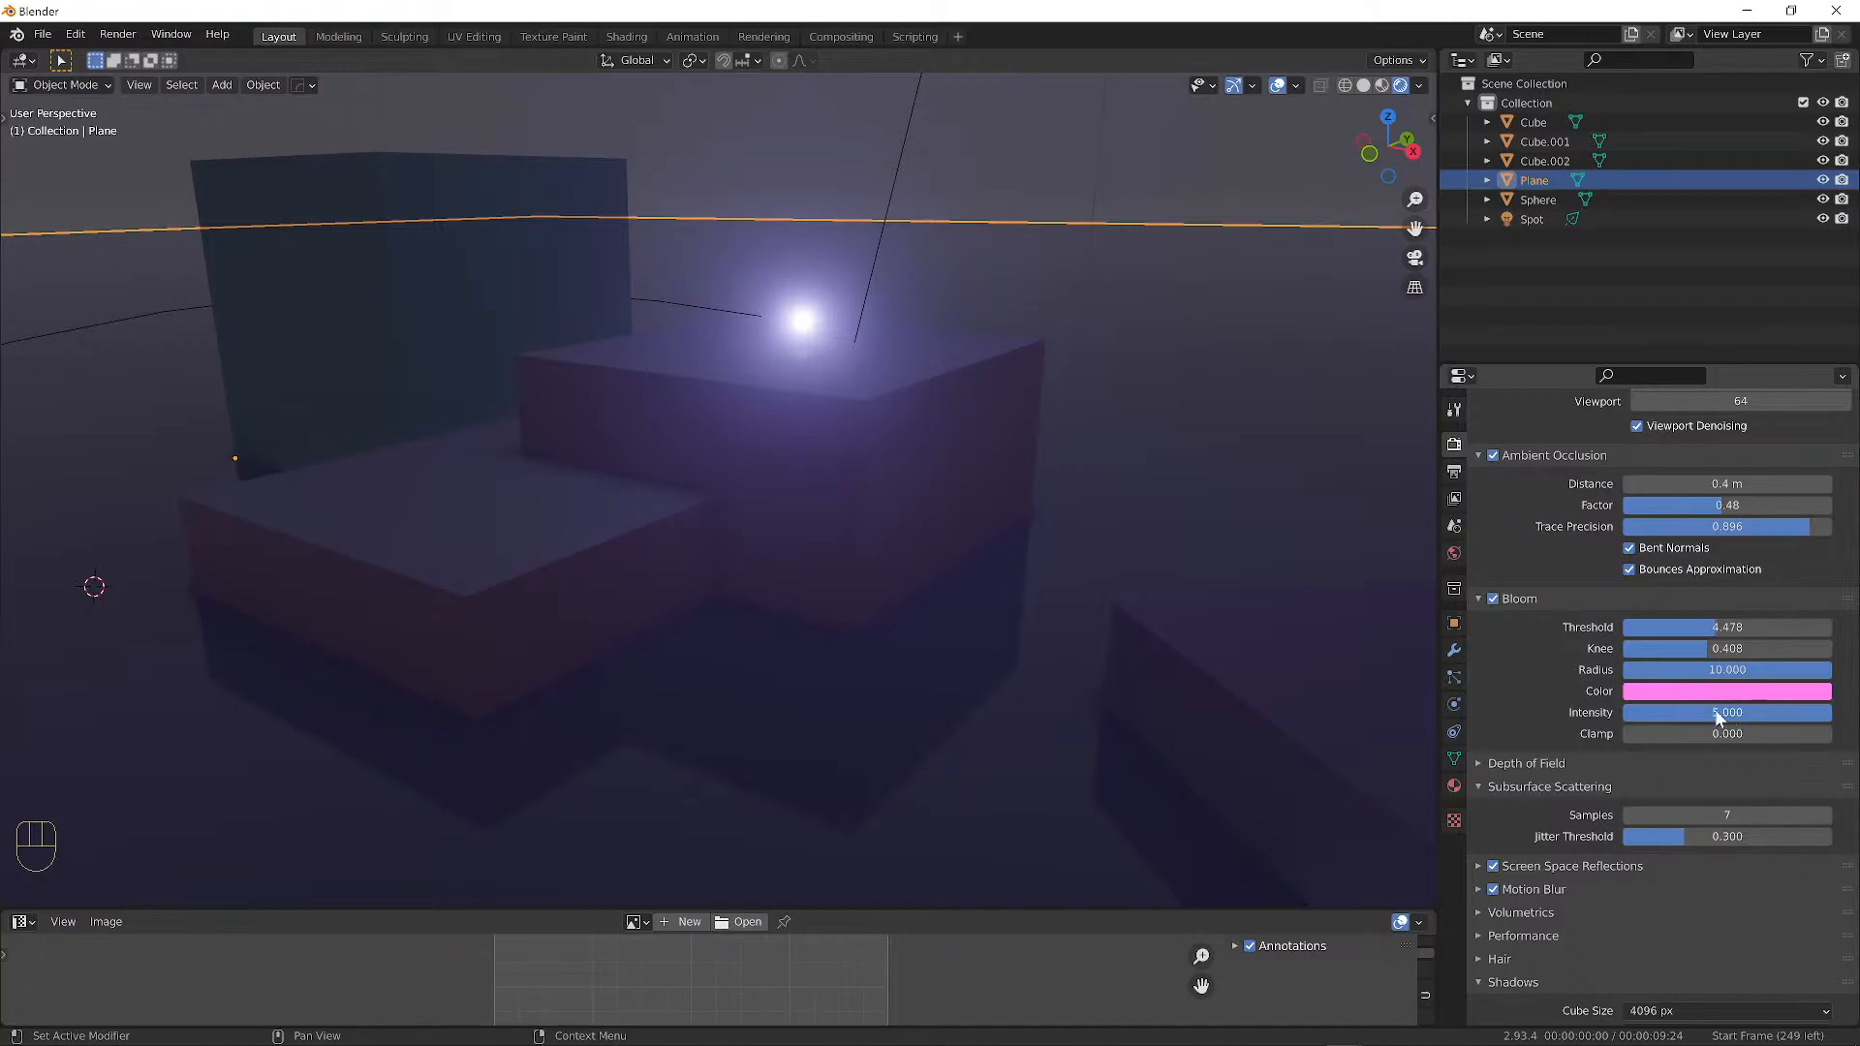
pyautogui.moveTo(1031, 554); pyautogui.dragTo(1115, 582, button='middle')
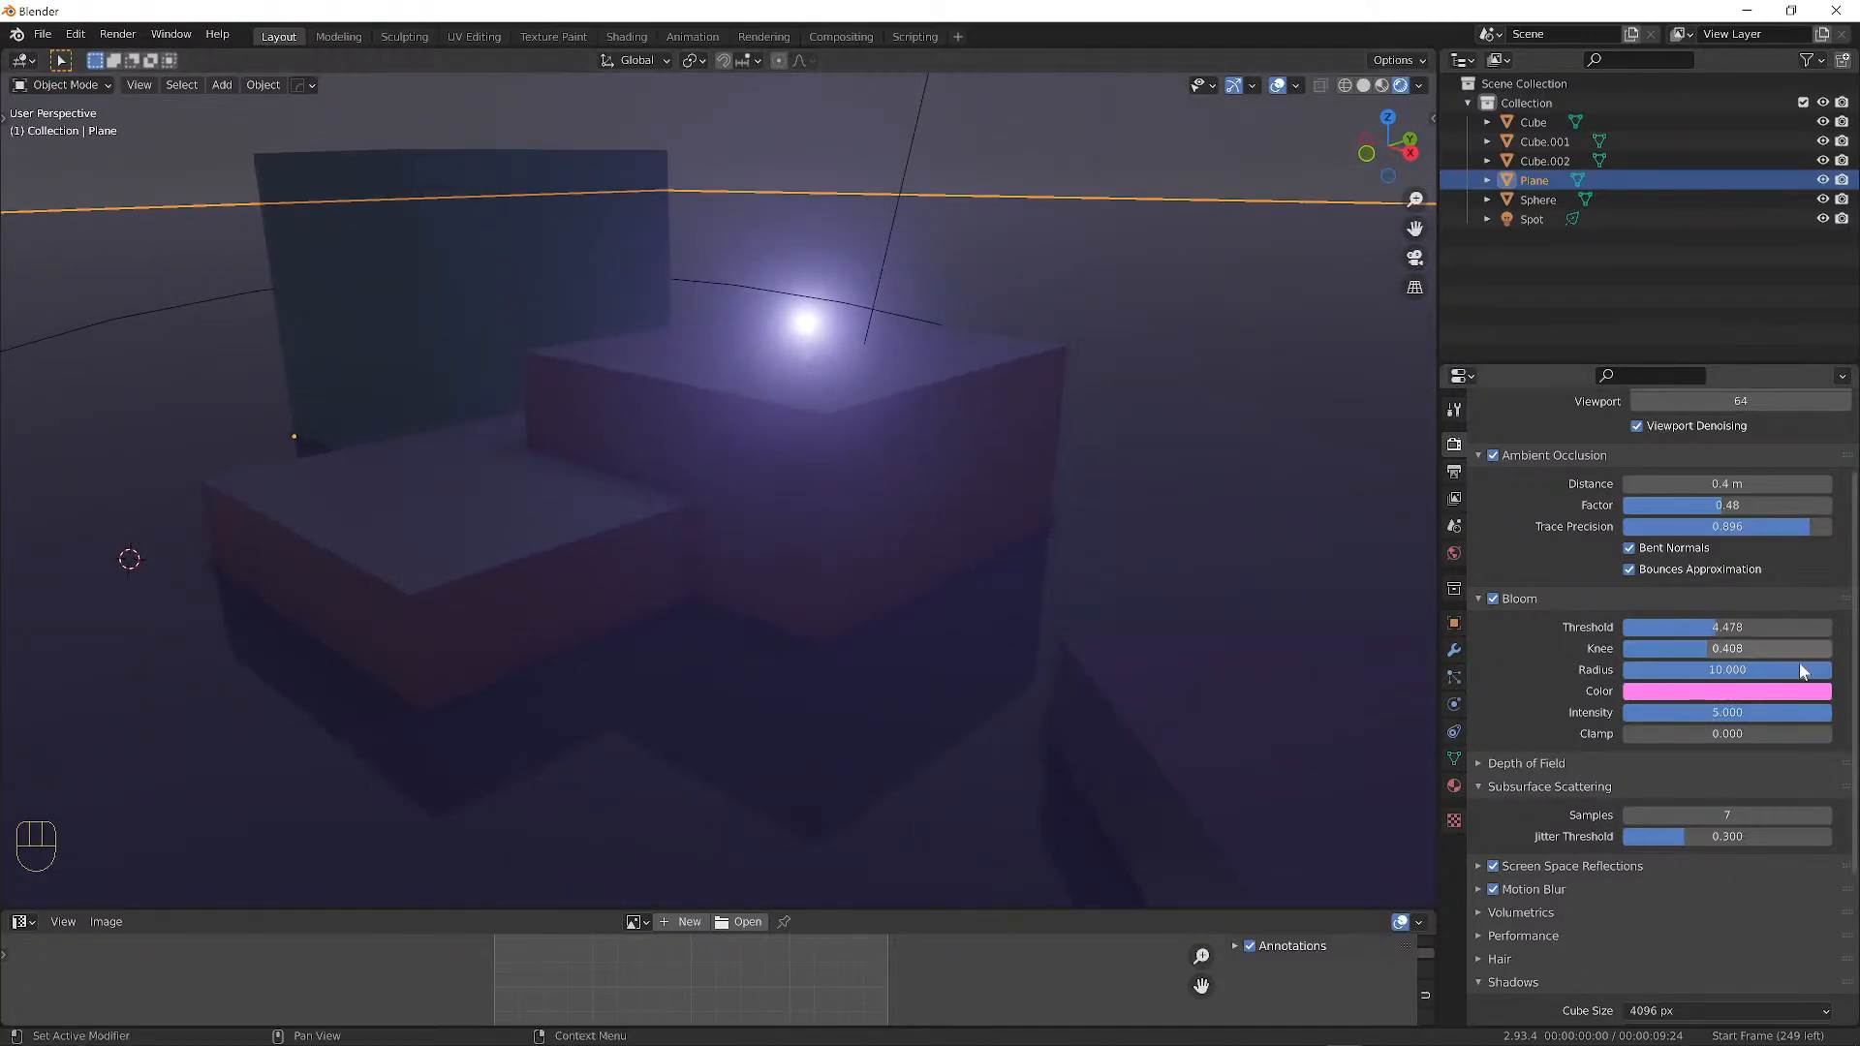
pyautogui.click(1734, 712)
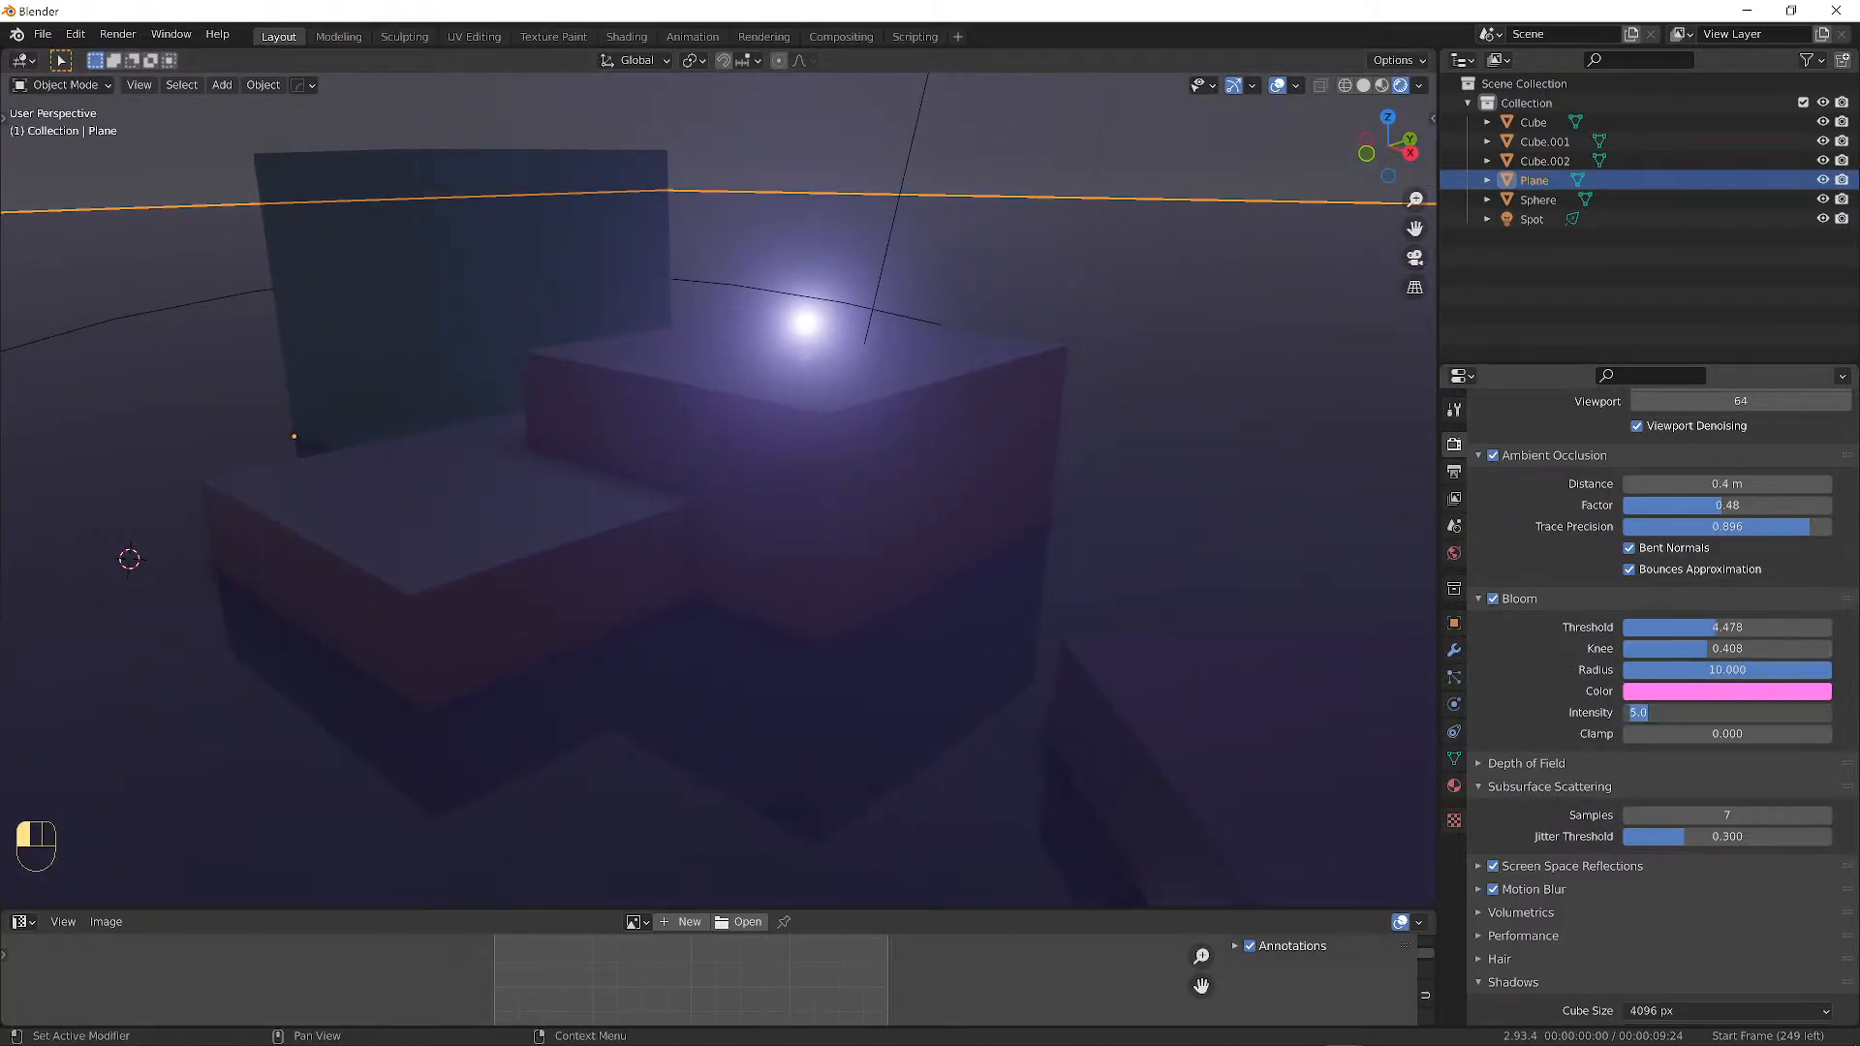
pyautogui.write('1')
pyautogui.press('Return')
# Change the bloom colour to a lavender tint and deselect everything in the scene.
pyautogui.moveTo(853, 422); pyautogui.dragTo(1440, 541, button='middle')
pyautogui.click(1728, 691)
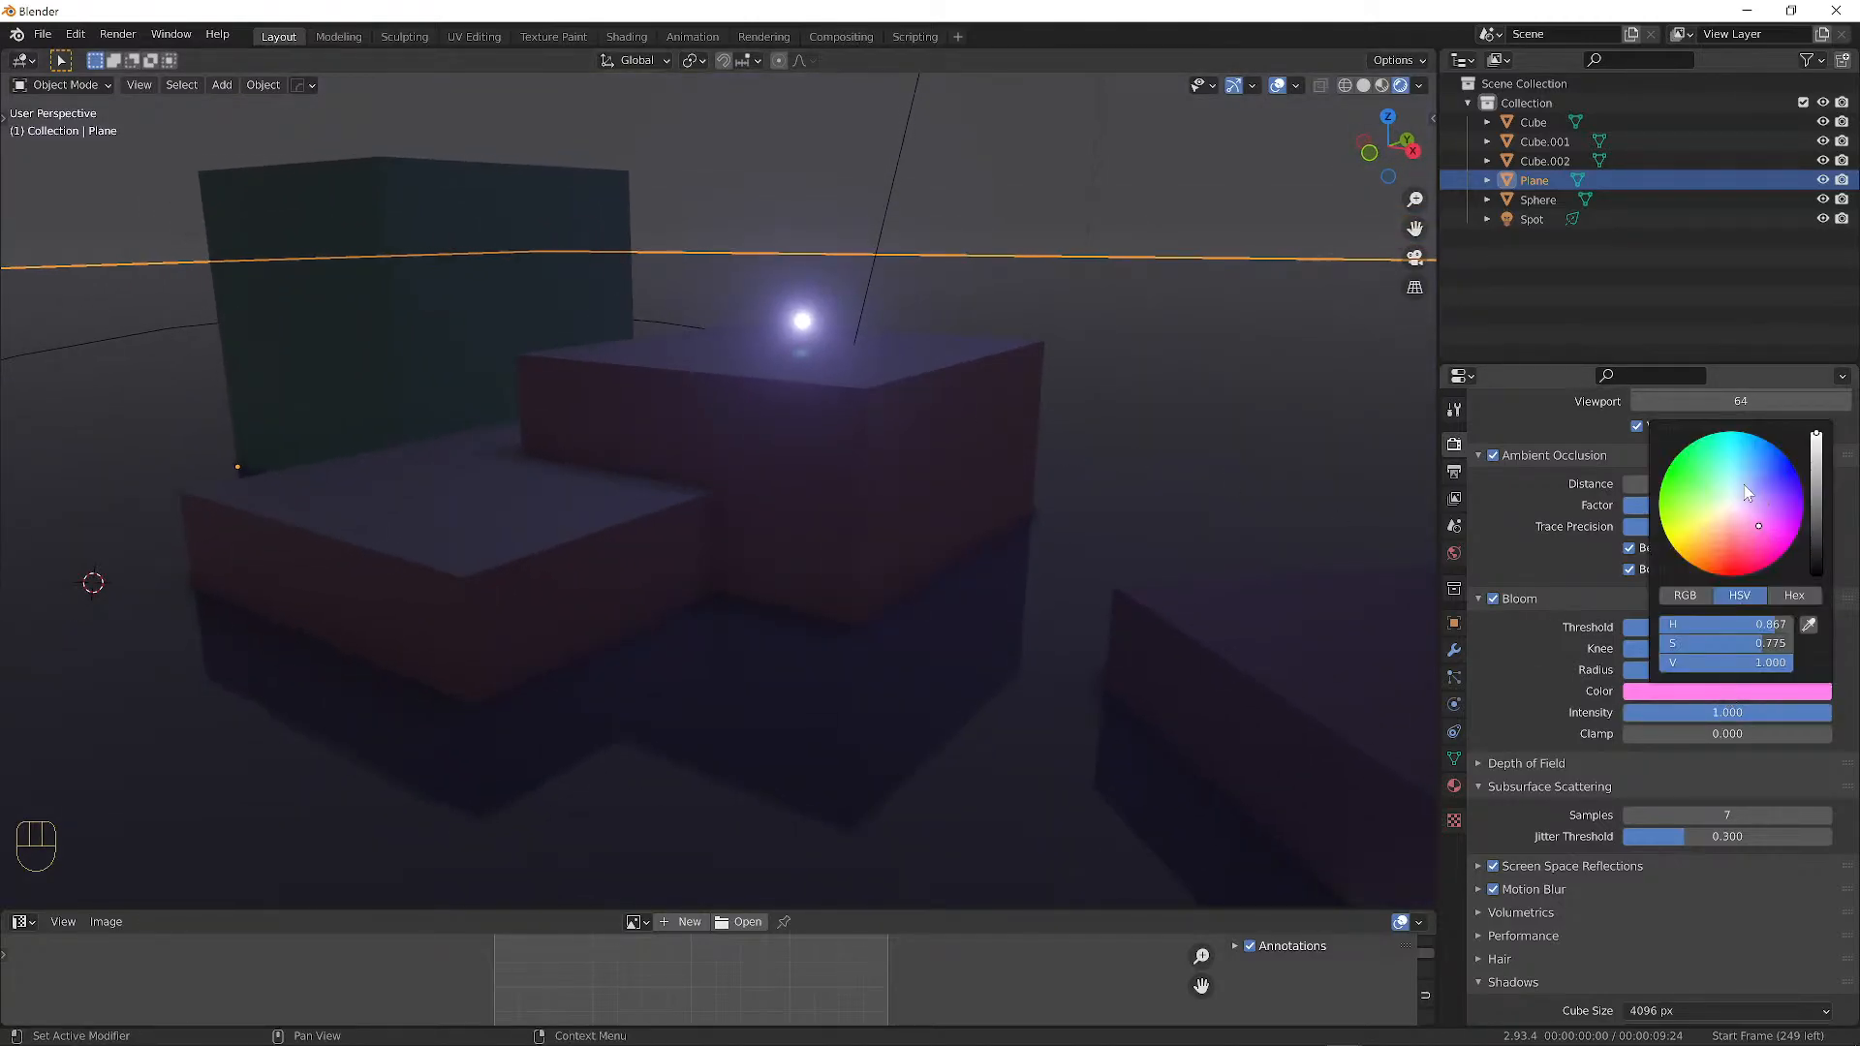
pyautogui.moveTo(1746, 492)
pyautogui.mouseDown()
pyautogui.moveTo(1731, 508)
pyautogui.moveTo(1746, 488)
pyautogui.mouseUp()
pyautogui.moveTo(1042, 494); pyautogui.dragTo(931, 552, button='middle')
pyautogui.press('a')
pyautogui.press('a')
pyautogui.keyDown('alt'); pyautogui.moveTo(930, 552); pyautogui.dragTo(947, 494, button='middle'); pyautogui.keyUp('alt')
pyautogui.scroll(-2, 973, 495)
pyautogui.scroll(3, 925, 558)
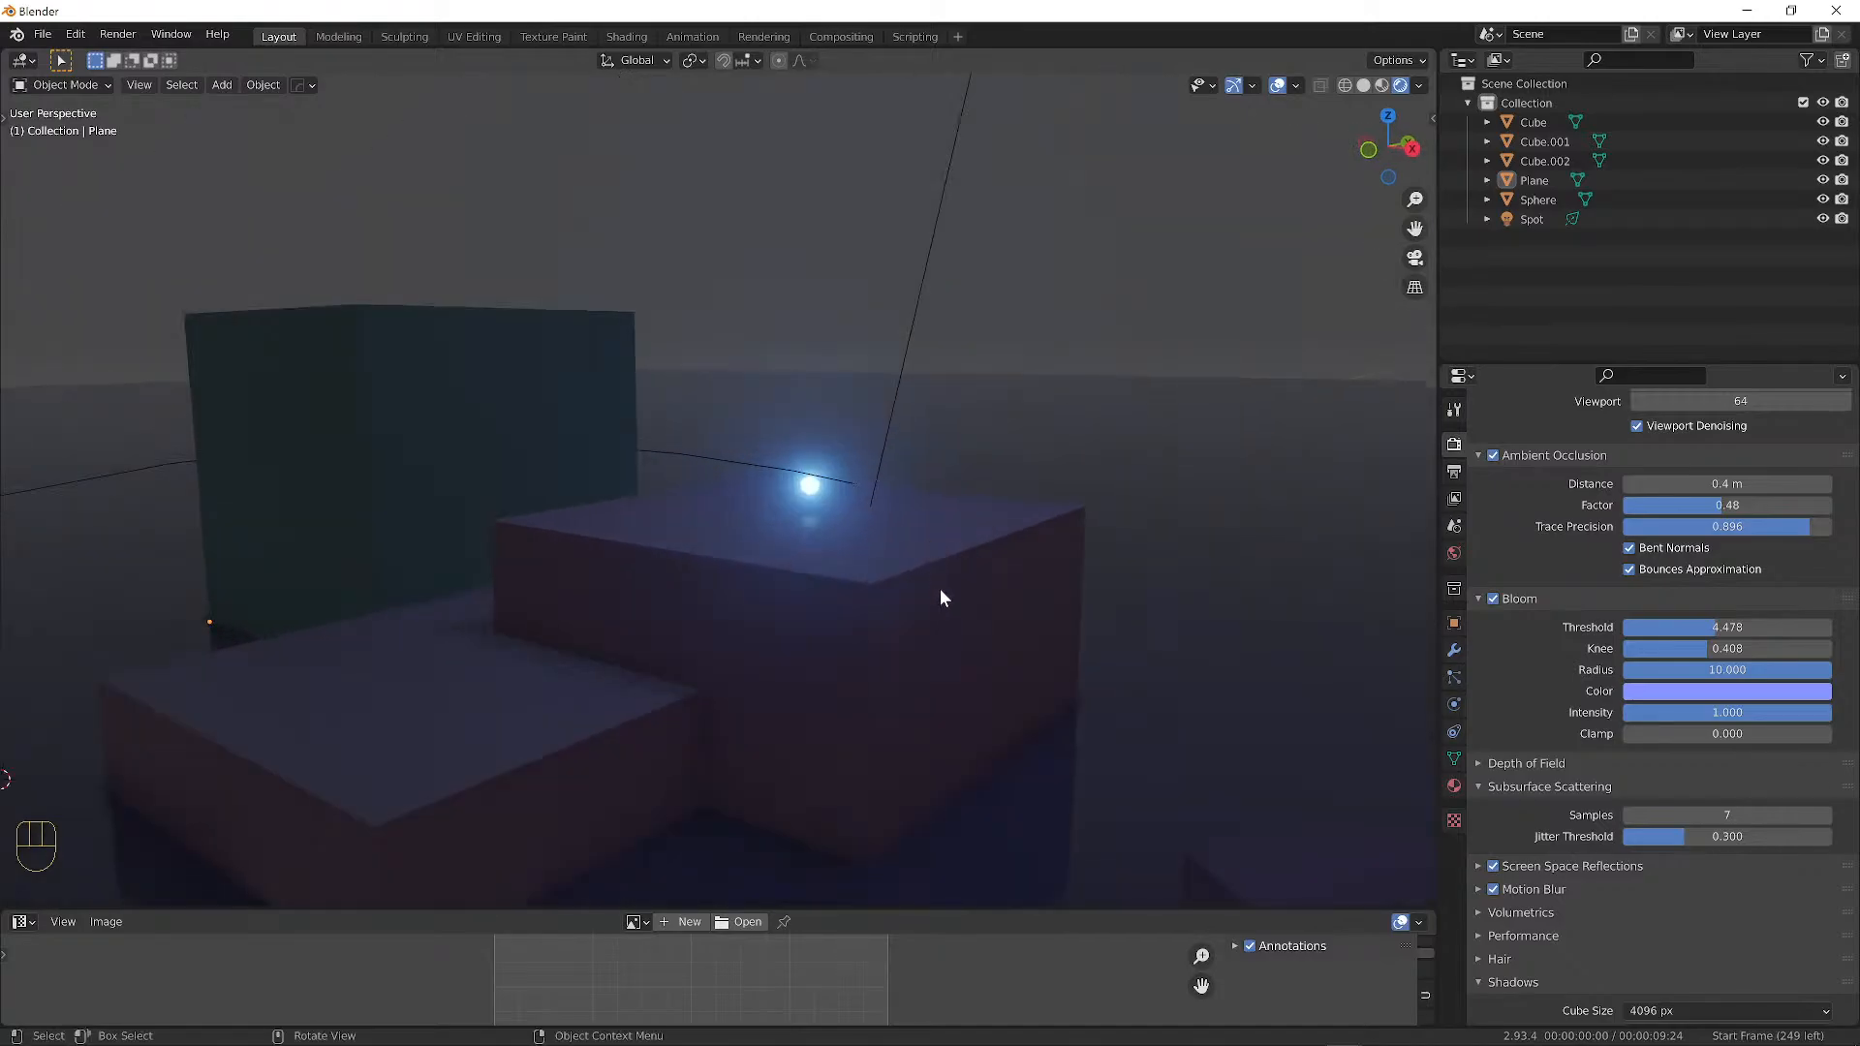
pyautogui.scroll(-5, 940, 570)
pyautogui.moveTo(934, 557); pyautogui.dragTo(969, 536, button='middle')
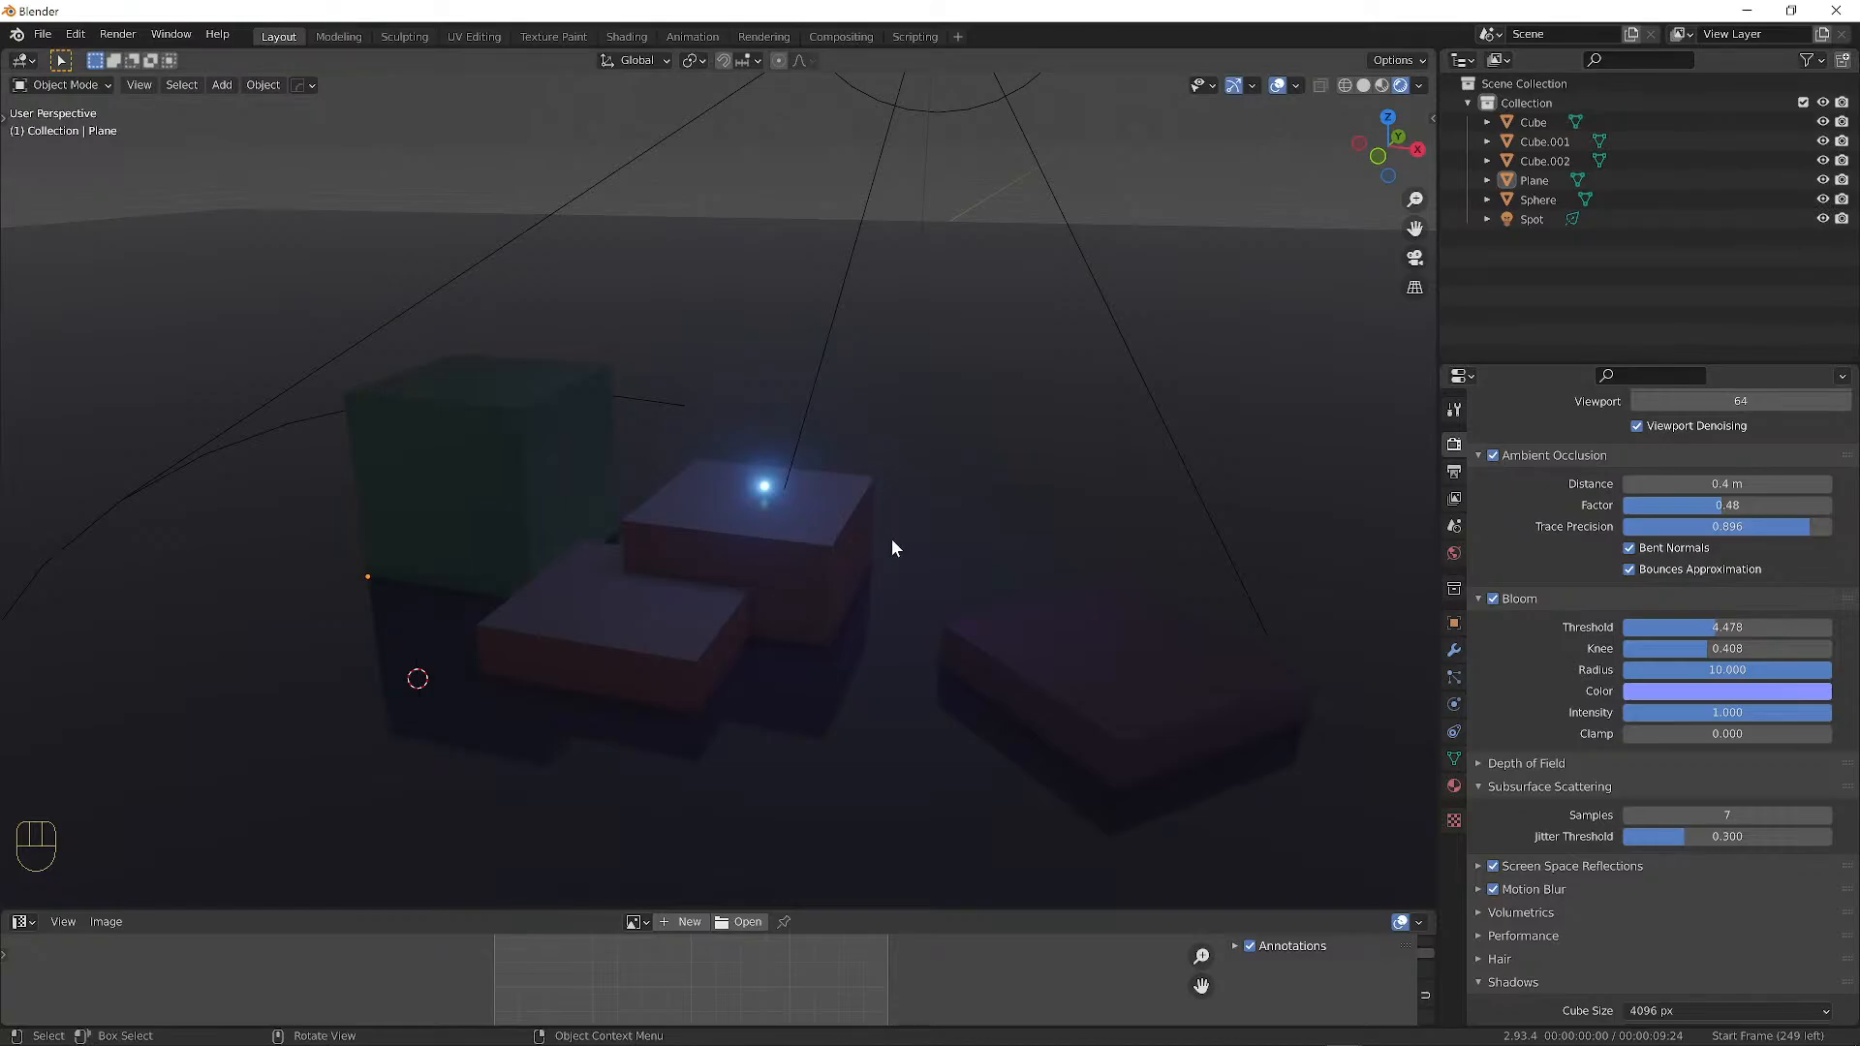
pyautogui.moveTo(916, 520); pyautogui.dragTo(822, 517, button='middle')
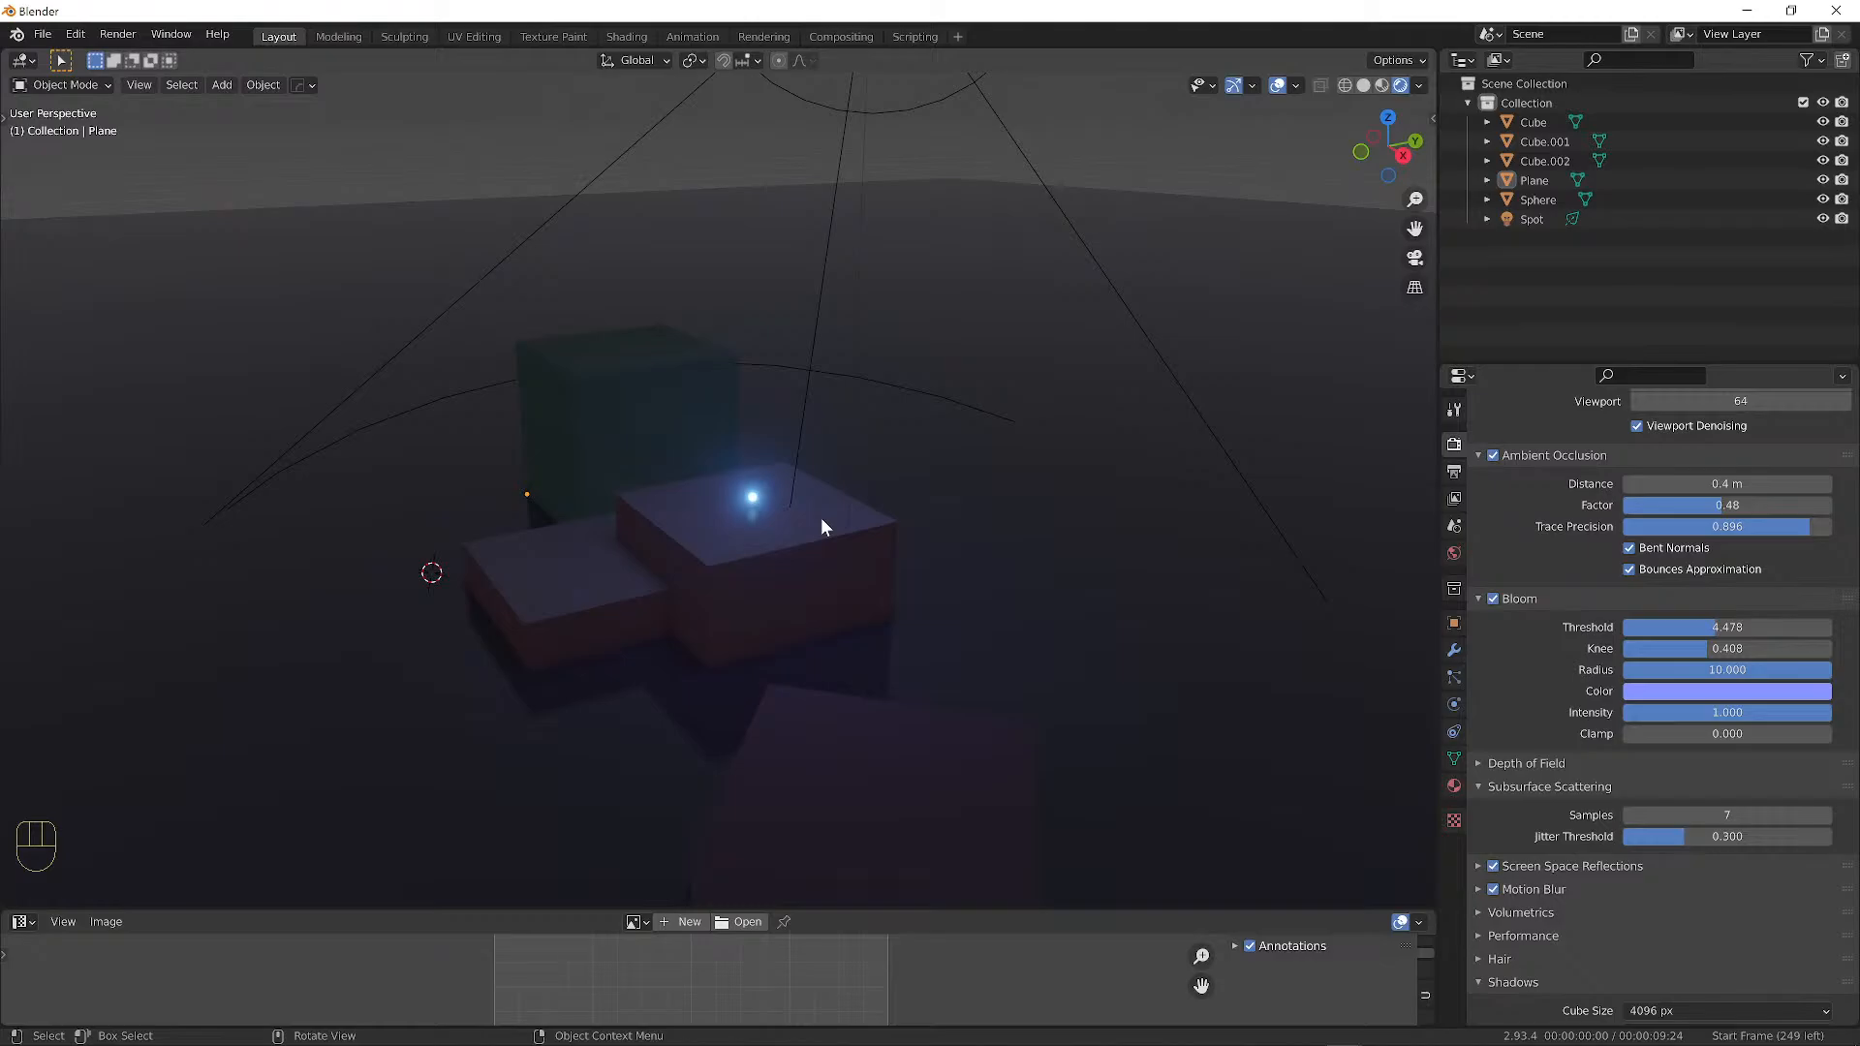
pyautogui.moveTo(1059, 520); pyautogui.dragTo(855, 432, button='middle')
pyautogui.scroll(-4, 839, 416)
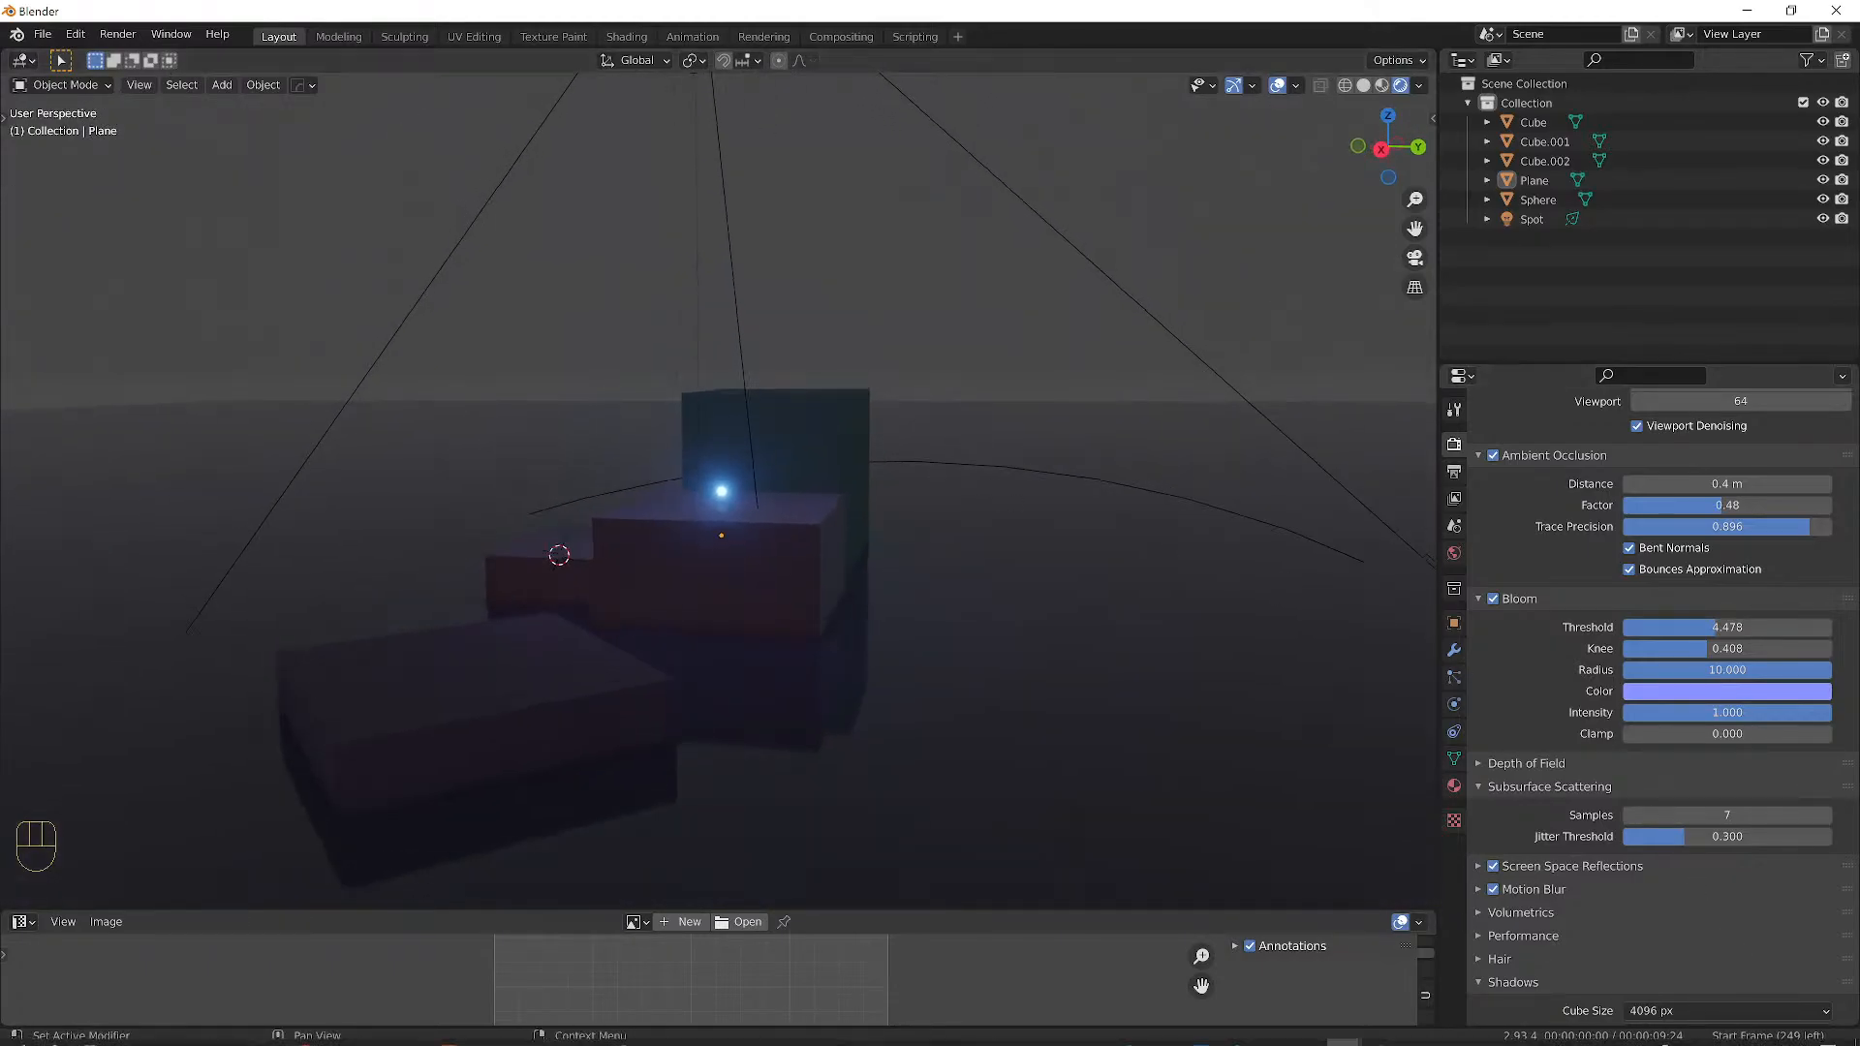
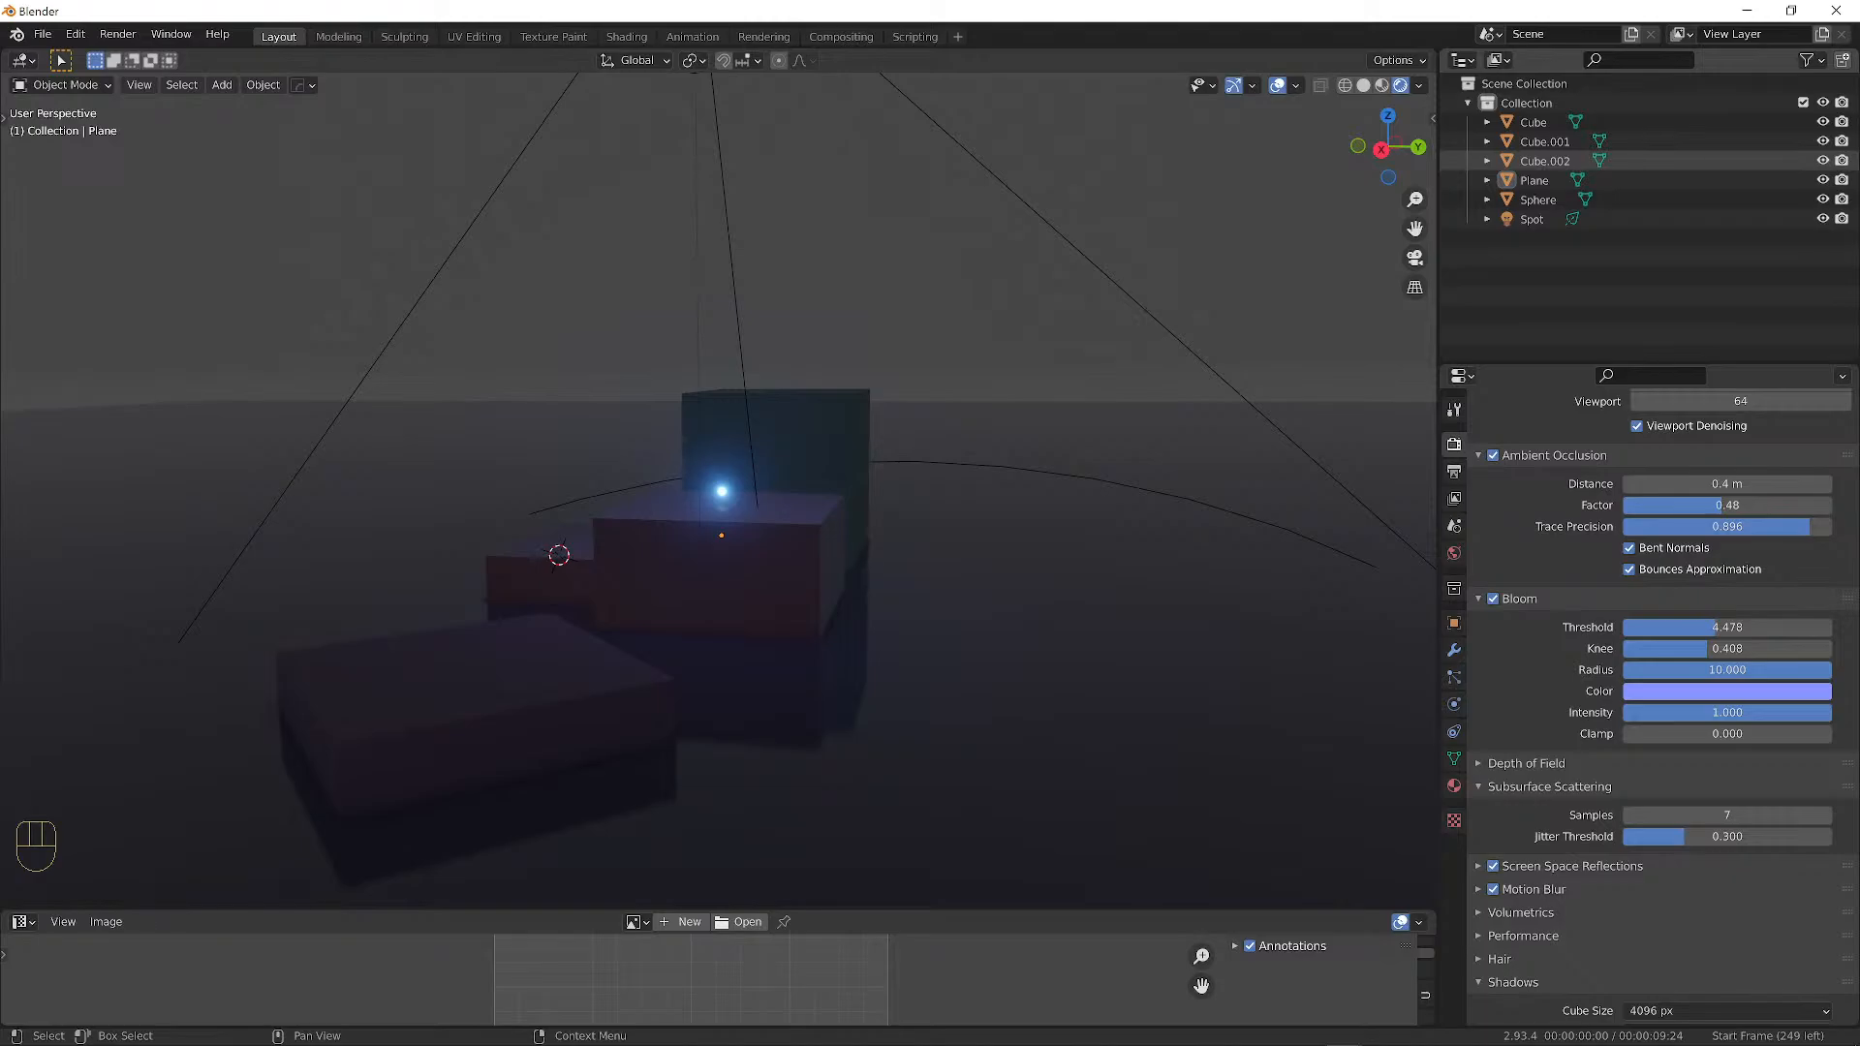
# Orbit the viewport to see the stepped blocks and glowing sphere from another side.
pyautogui.moveTo(863, 365)
pyautogui.mouseDown(button='middle')
pyautogui.moveTo(764, 344)
pyautogui.moveTo(872, 347)
pyautogui.moveTo(831, 349)
pyautogui.mouseUp(button='middle')
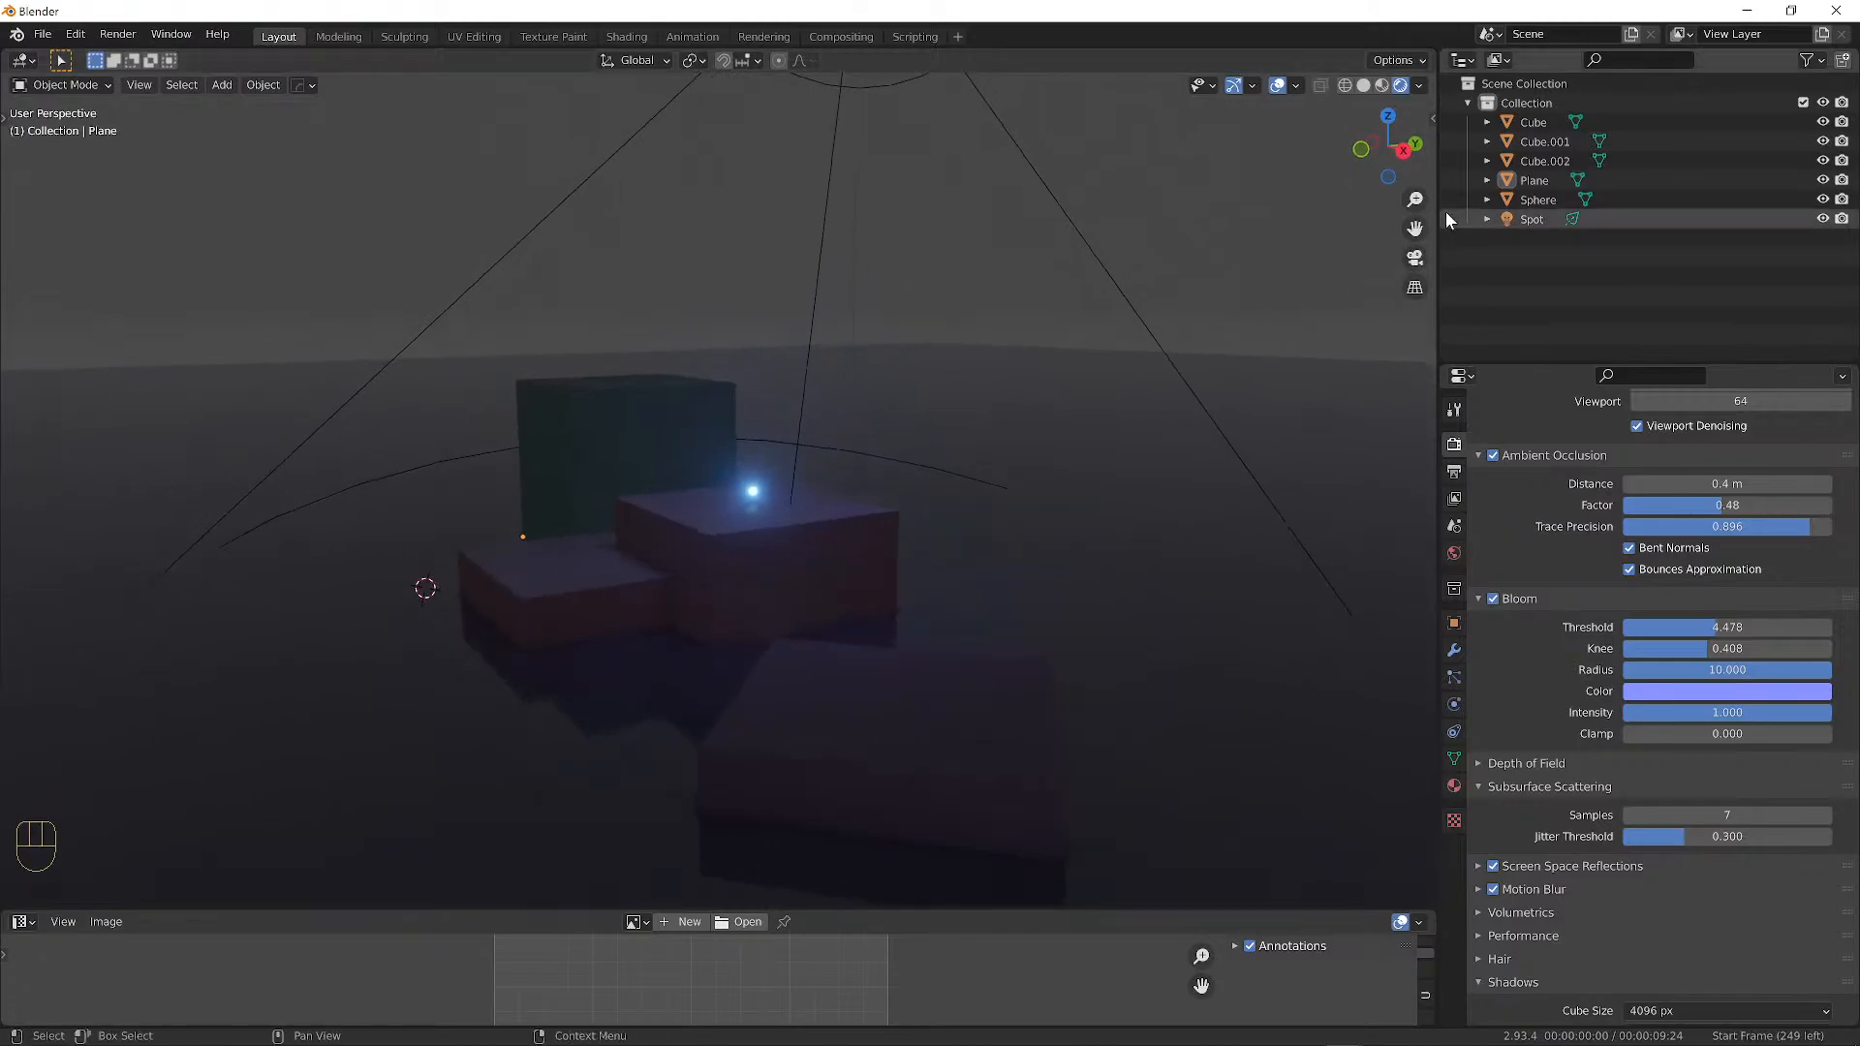
pyautogui.click(1454, 410)
pyautogui.click(1454, 444)
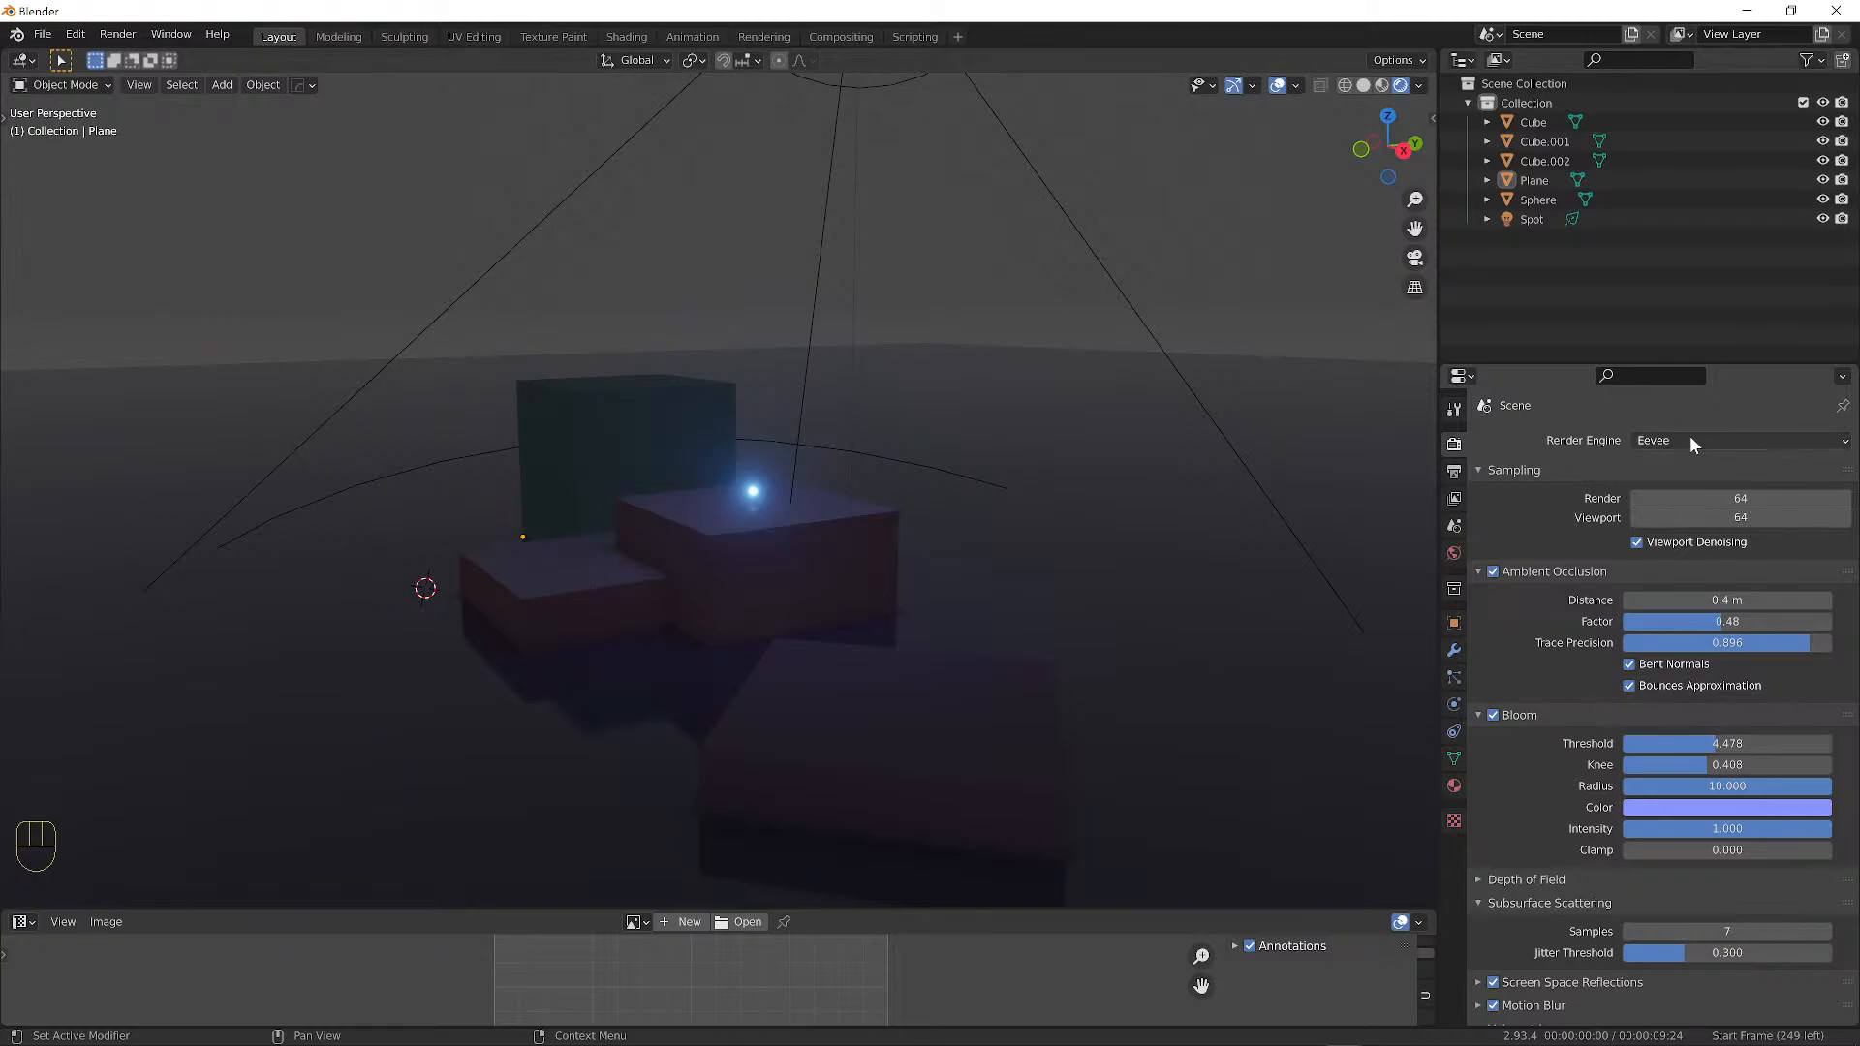
pyautogui.moveTo(1674, 438); pyautogui.dragTo(1676, 460)
pyautogui.click(1678, 442)
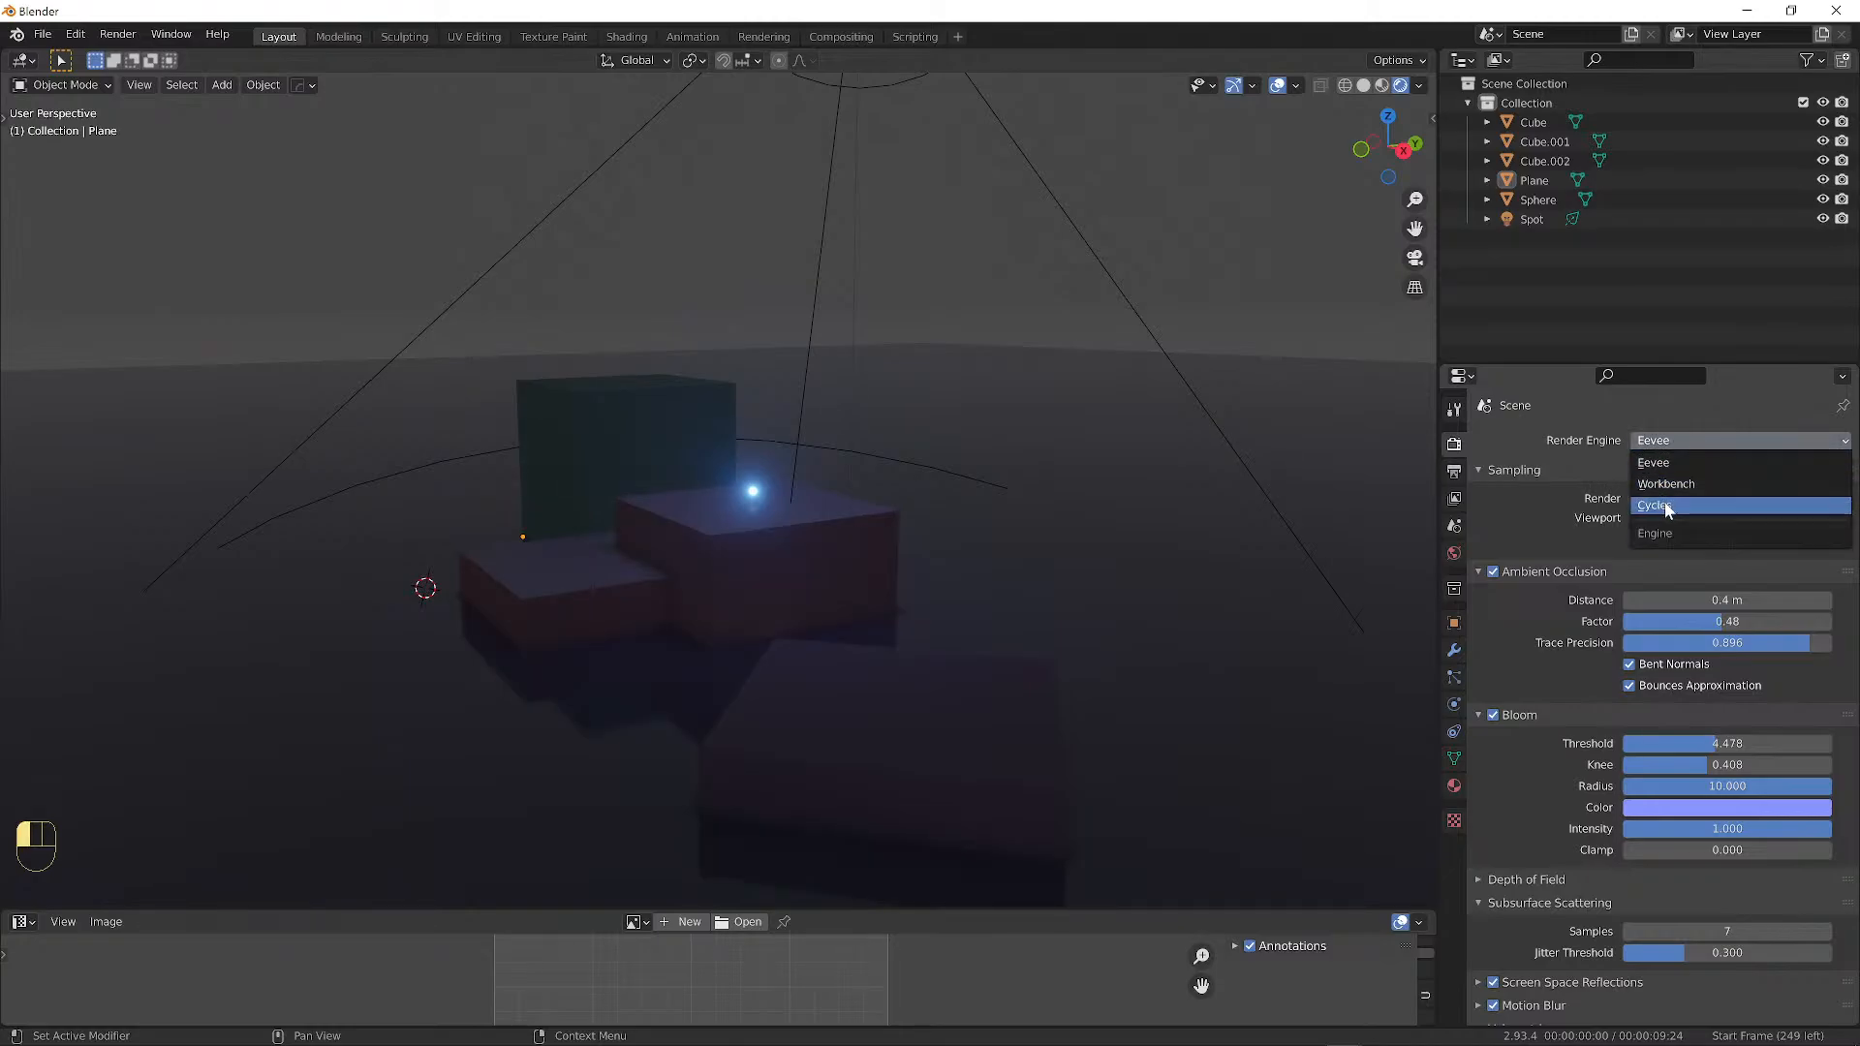
pyautogui.click(1674, 484)
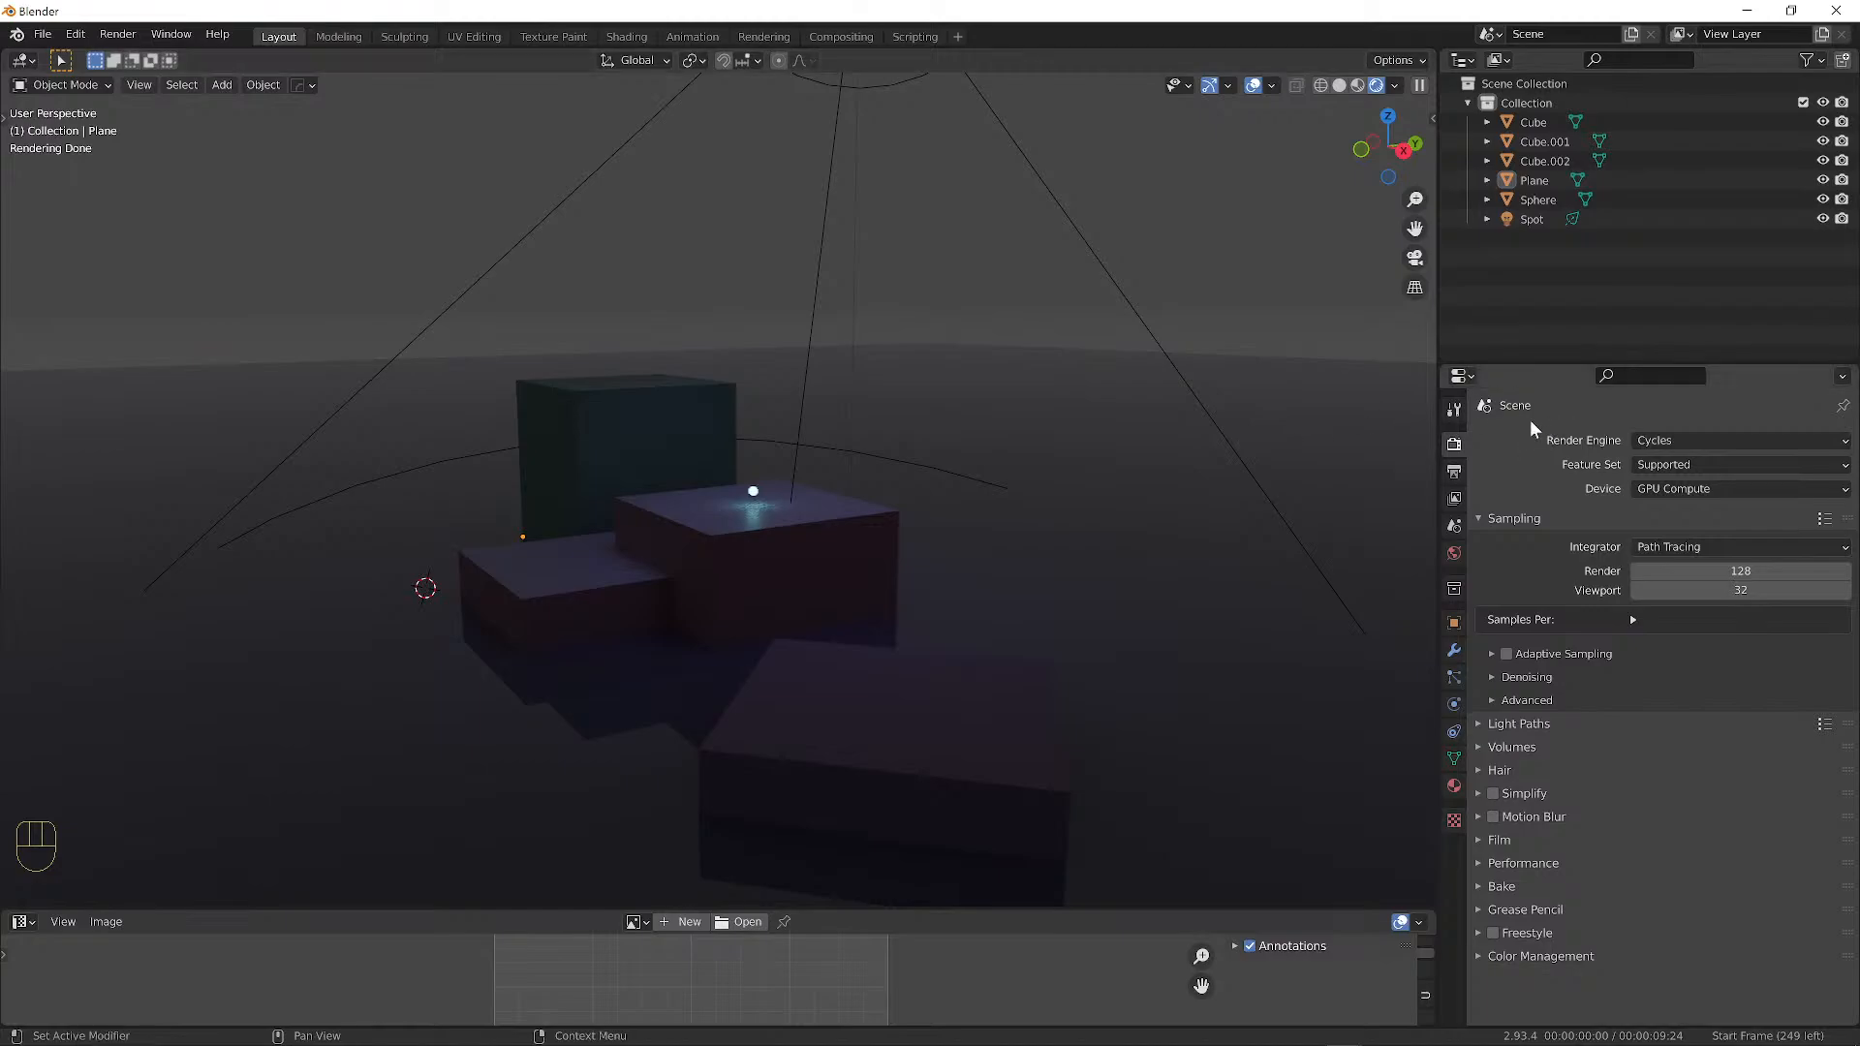
pyautogui.click(1668, 434)
pyautogui.click(1671, 461)
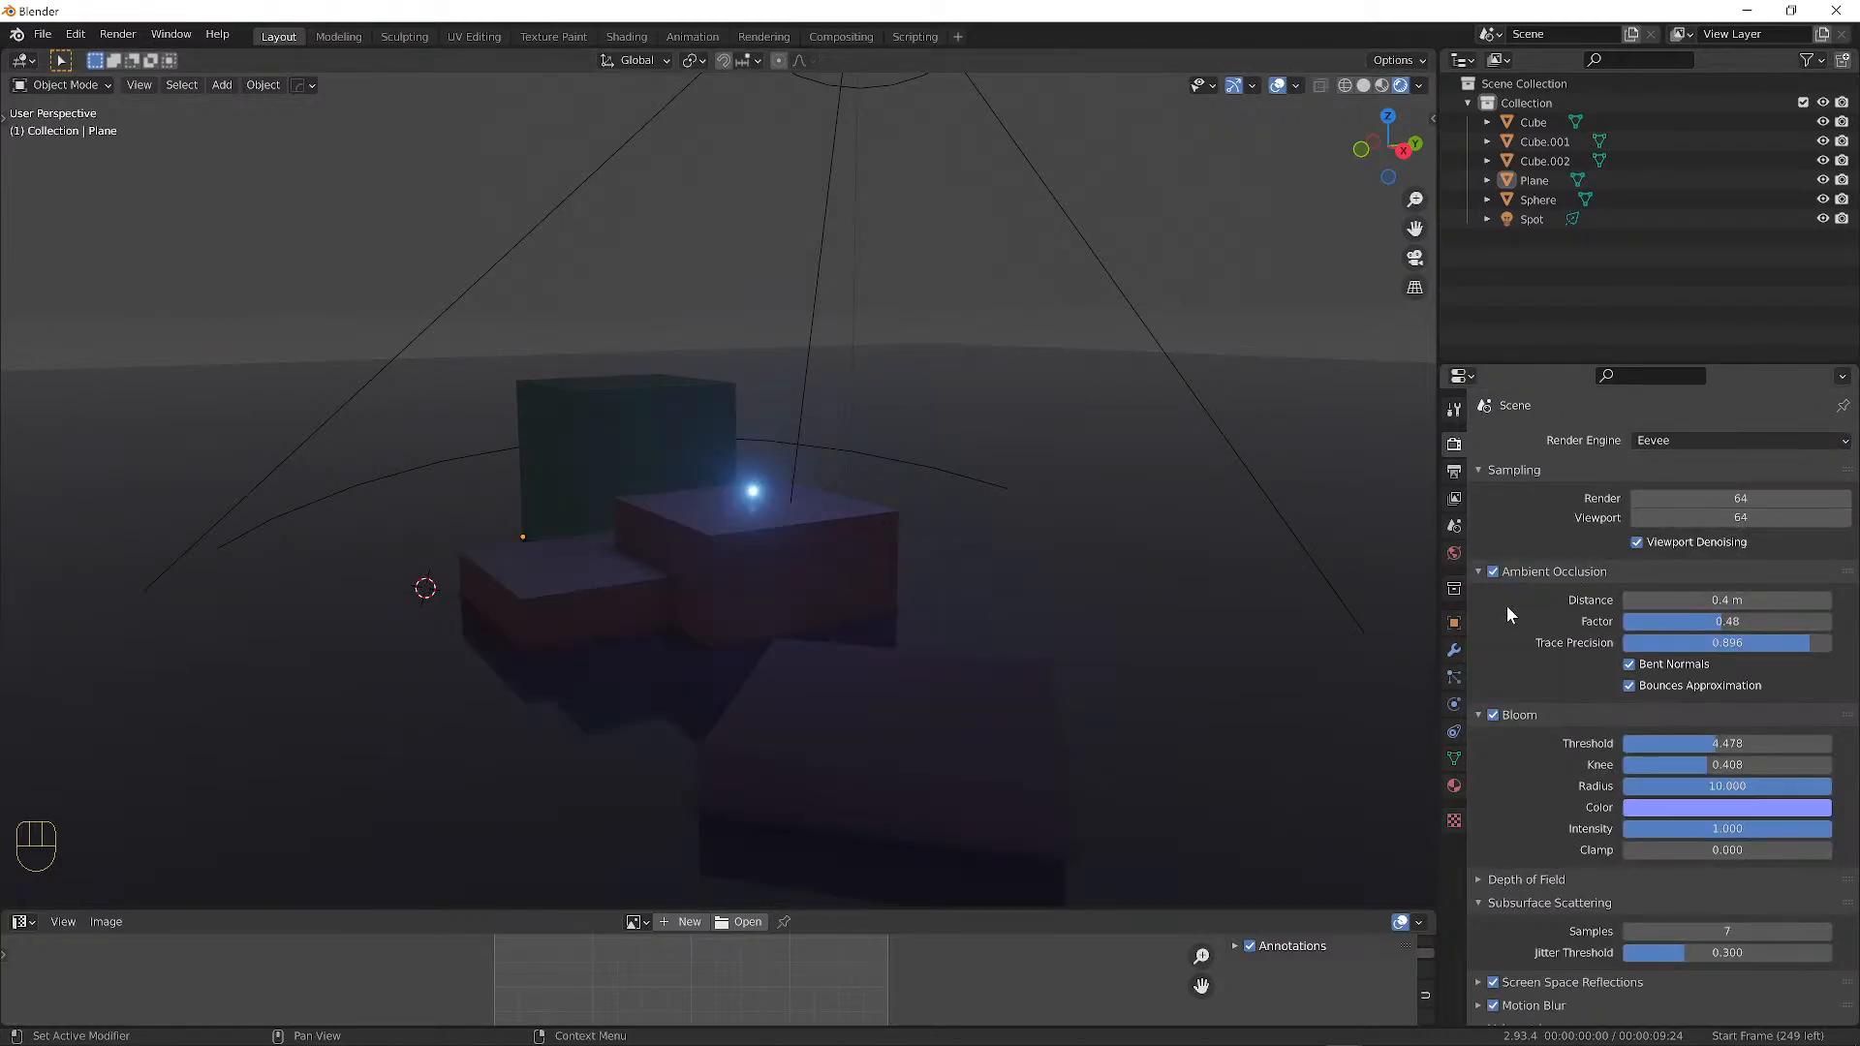
pyautogui.click(1491, 572)
pyautogui.click(1491, 573)
# Switch bloom off and on repeatedly to compare the sphere's glow.
pyautogui.scroll(-2, 1494, 575)
pyautogui.click(1493, 657)
pyautogui.click(1493, 657)
pyautogui.click(1493, 657)
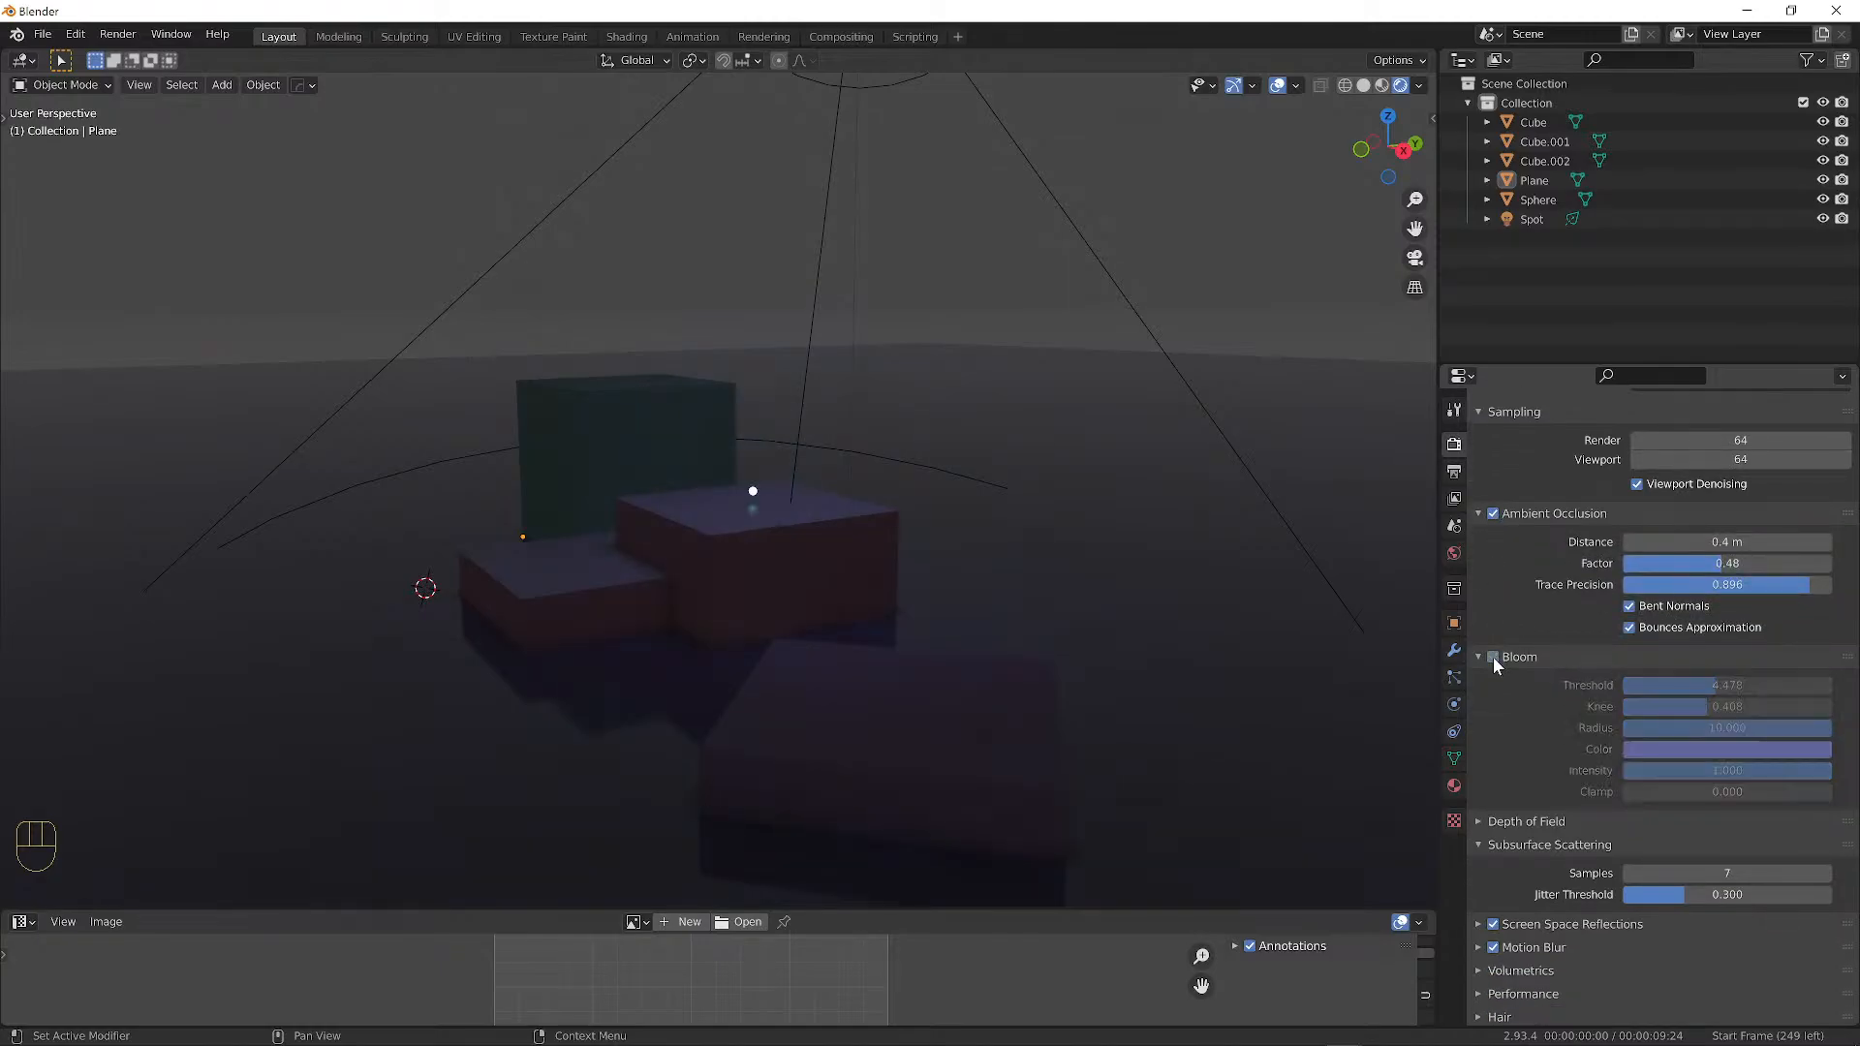
pyautogui.click(1493, 657)
pyautogui.click(1493, 657)
pyautogui.click(1493, 657)
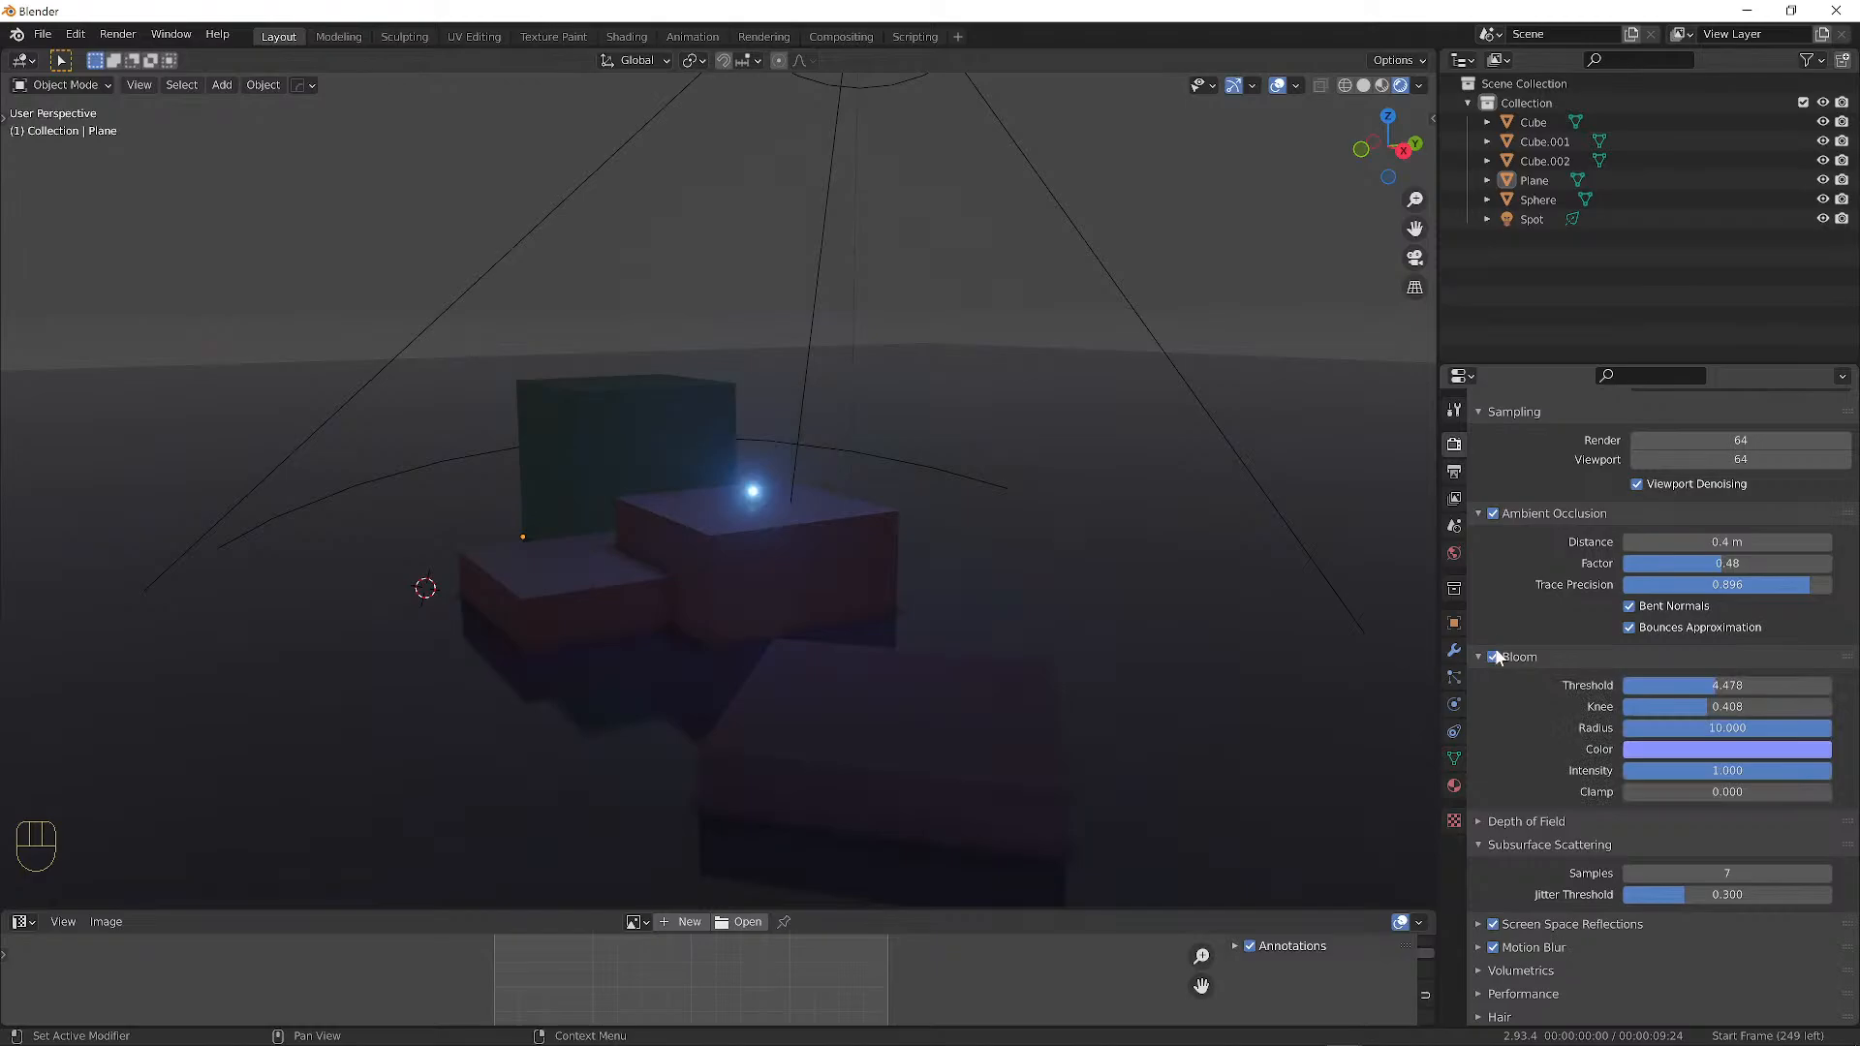
# Enable screen space reflections, expand its settings, and raise trace precision to 0.721.
pyautogui.scroll(-5, 1499, 654)
pyautogui.click(1493, 730)
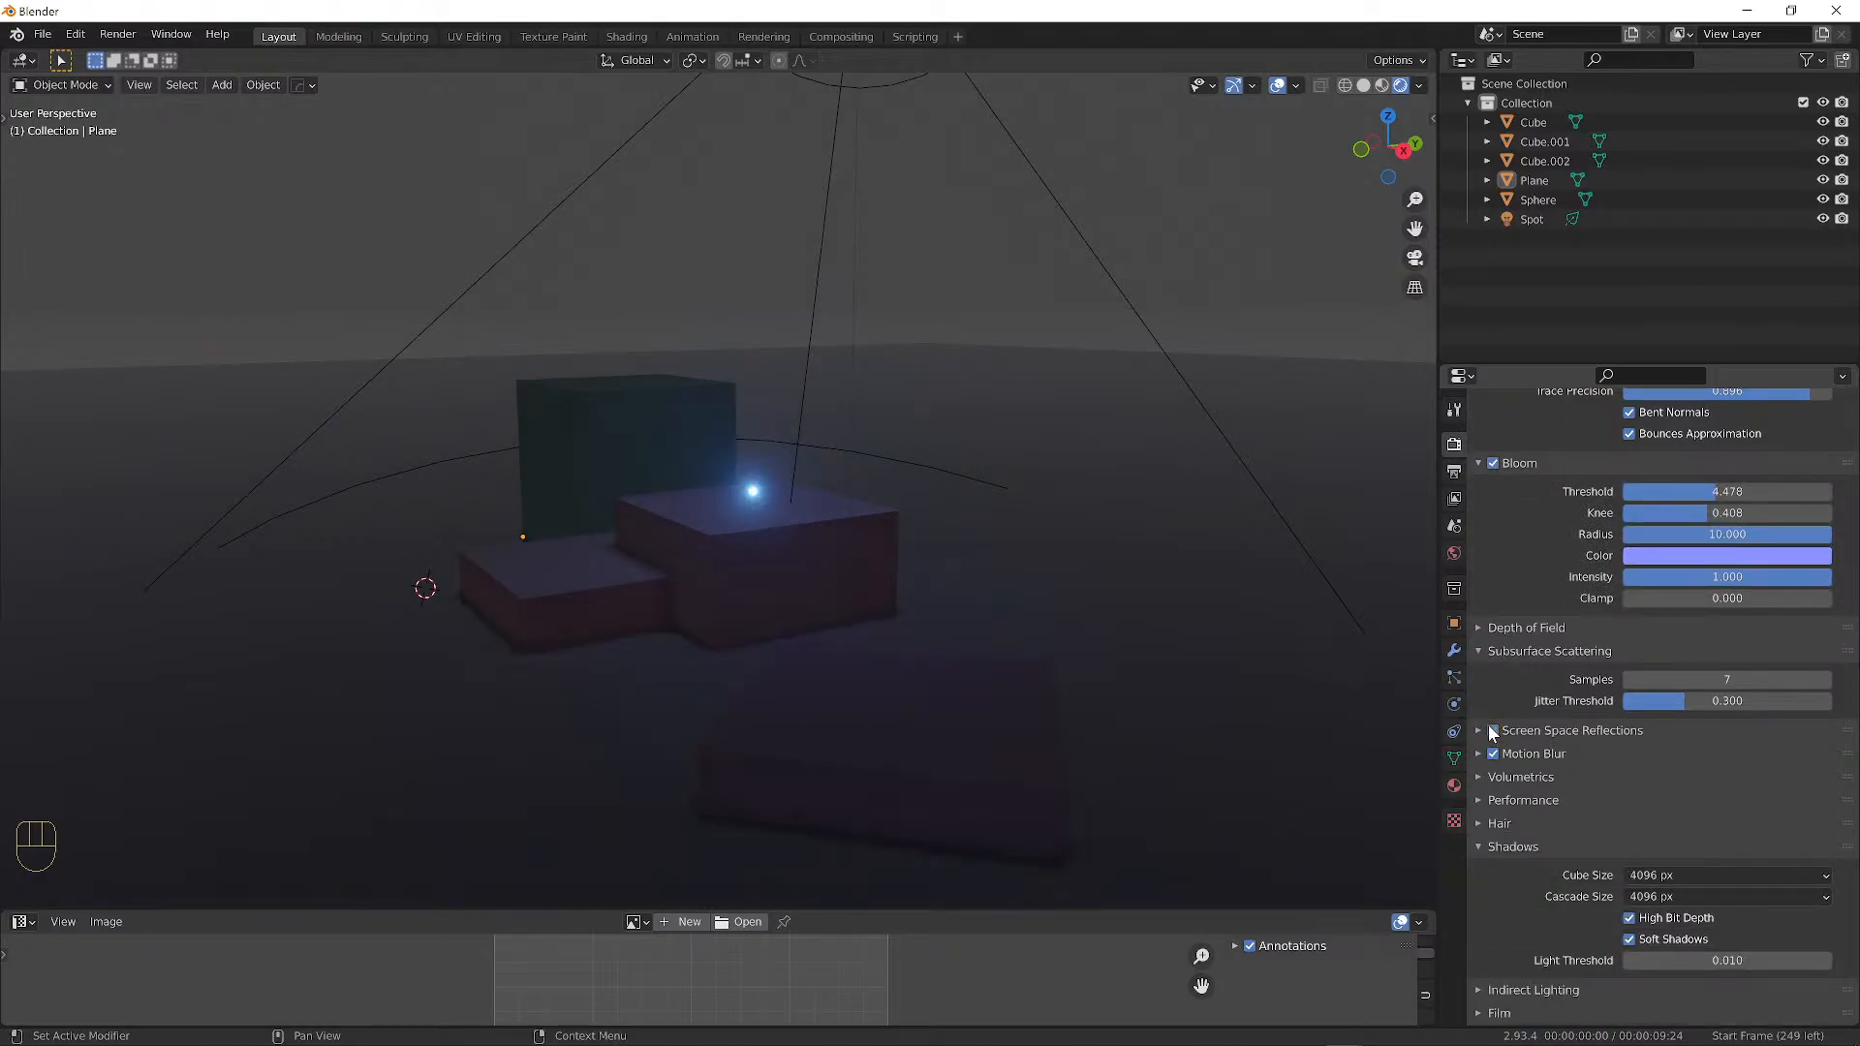
pyautogui.click(1493, 730)
pyautogui.click(1493, 731)
pyautogui.click(1494, 731)
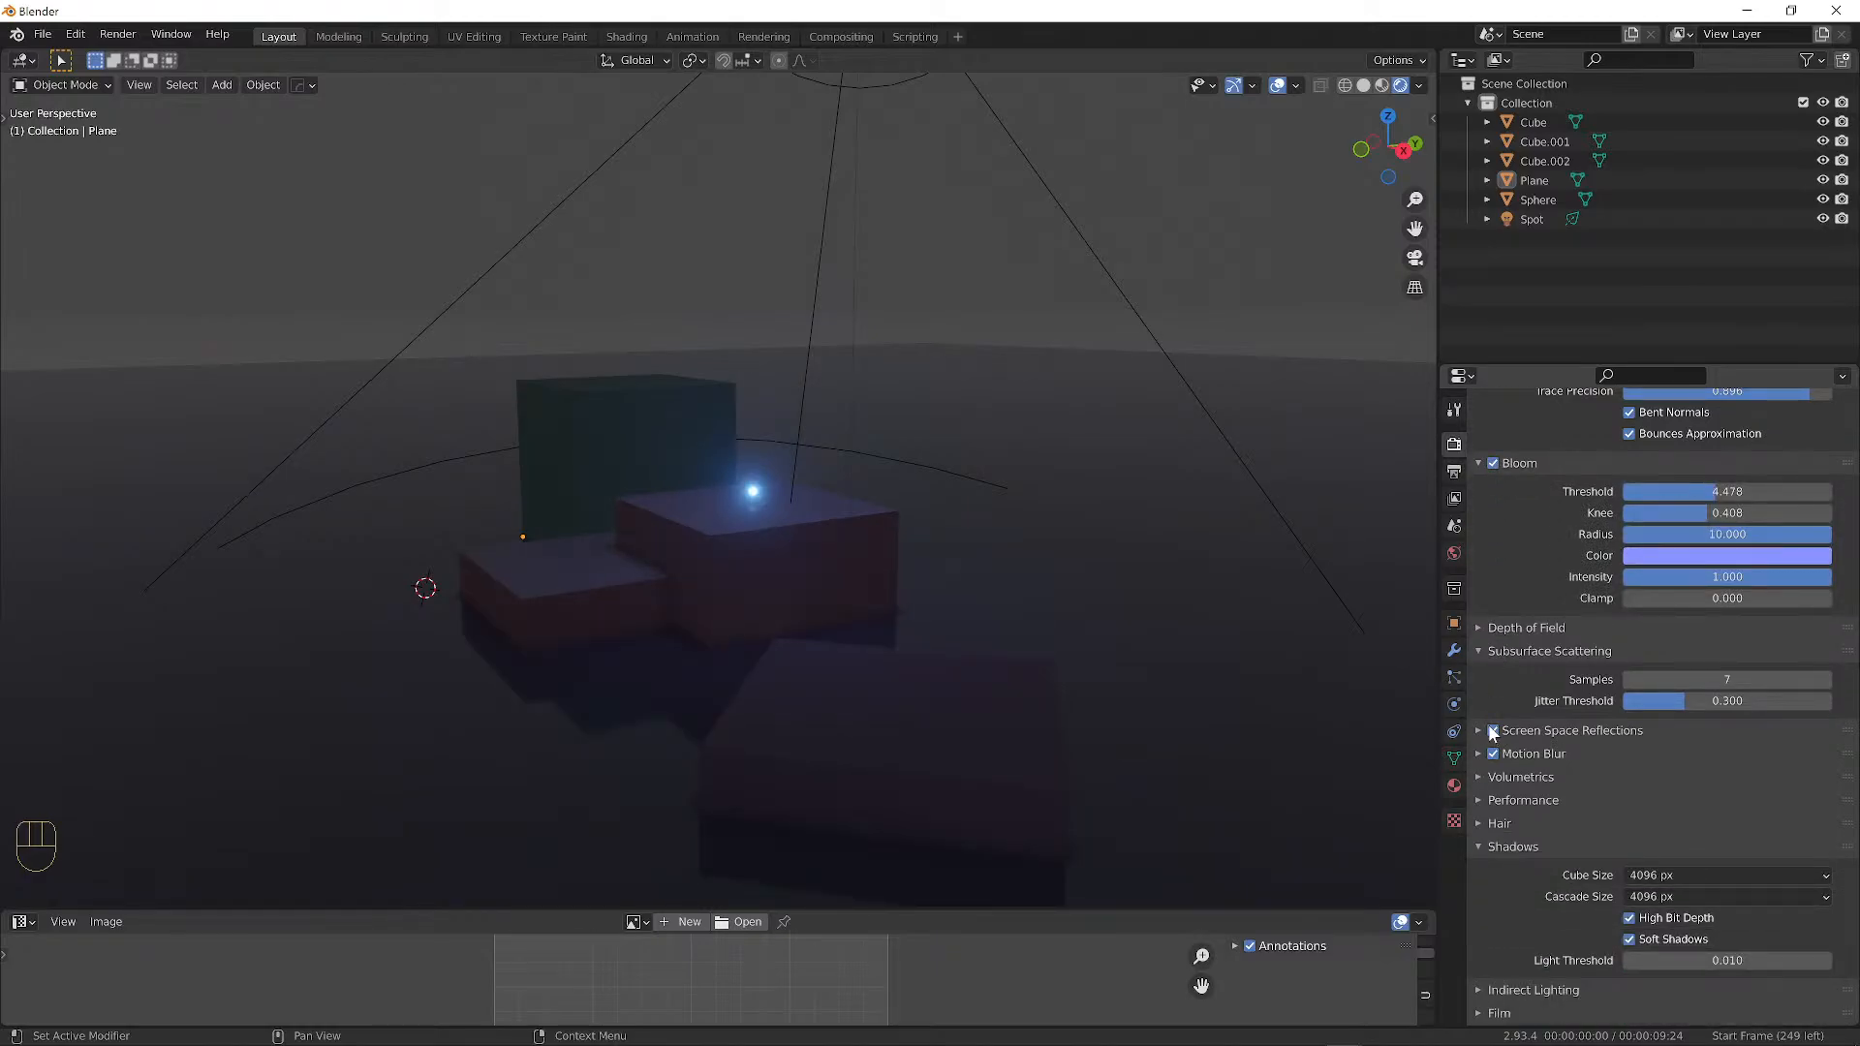
pyautogui.click(1488, 730)
pyautogui.click(1489, 730)
pyautogui.click(1485, 729)
pyautogui.click(1477, 733)
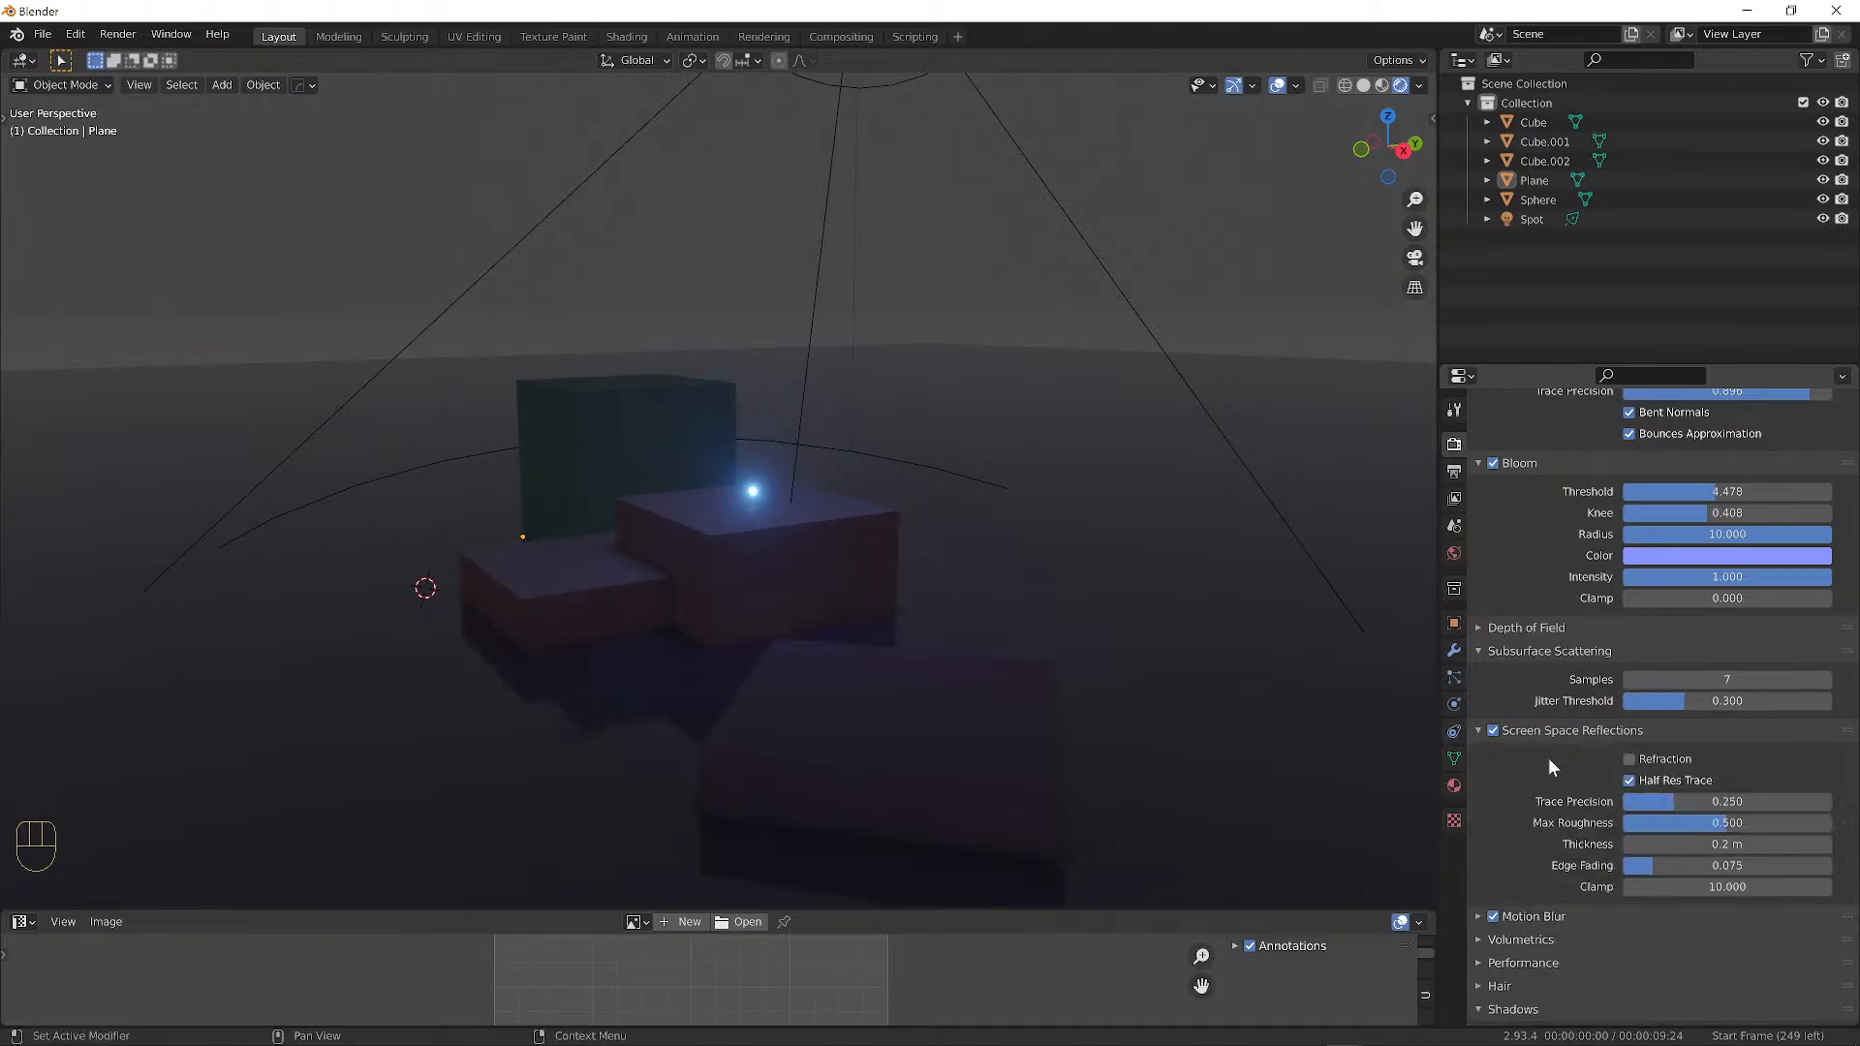
pyautogui.scroll(-2, 1589, 756)
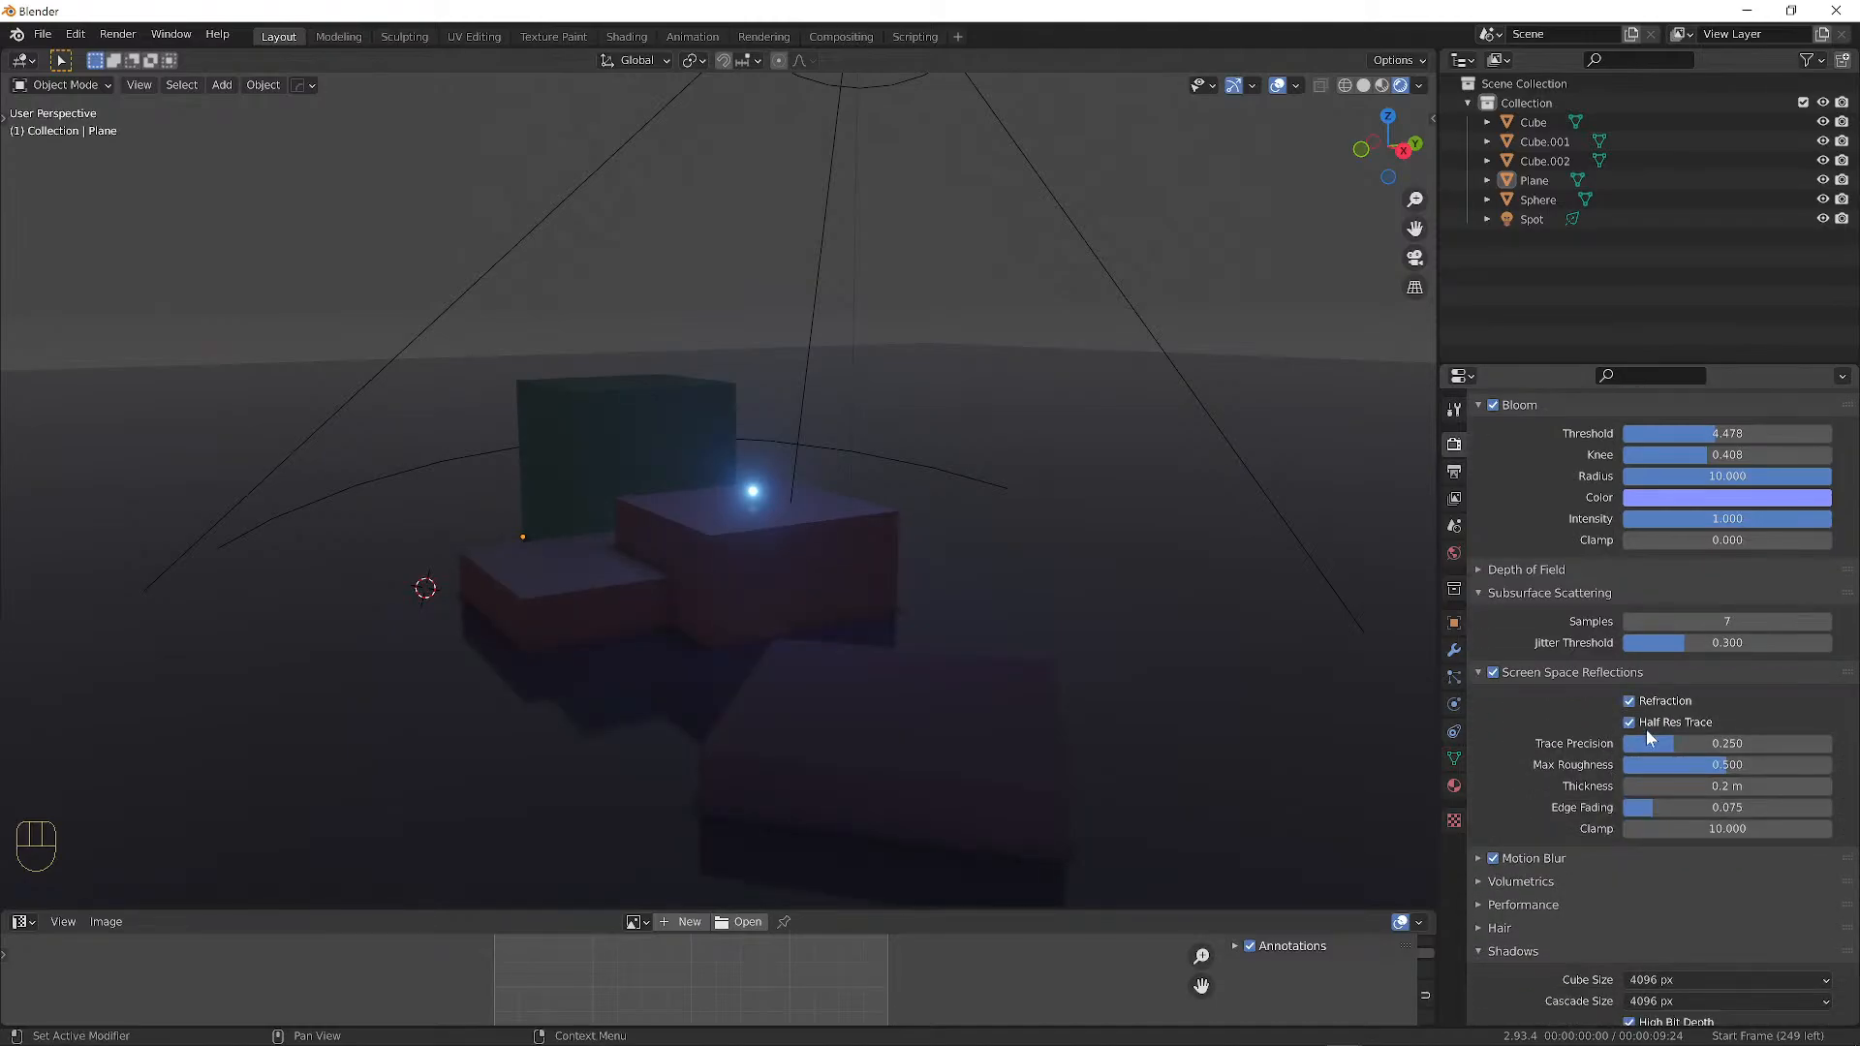
pyautogui.moveTo(1671, 741)
pyautogui.mouseDown()
pyautogui.moveTo(1793, 744)
pyautogui.moveTo(1648, 762)
pyautogui.moveTo(1746, 761)
pyautogui.mouseUp()
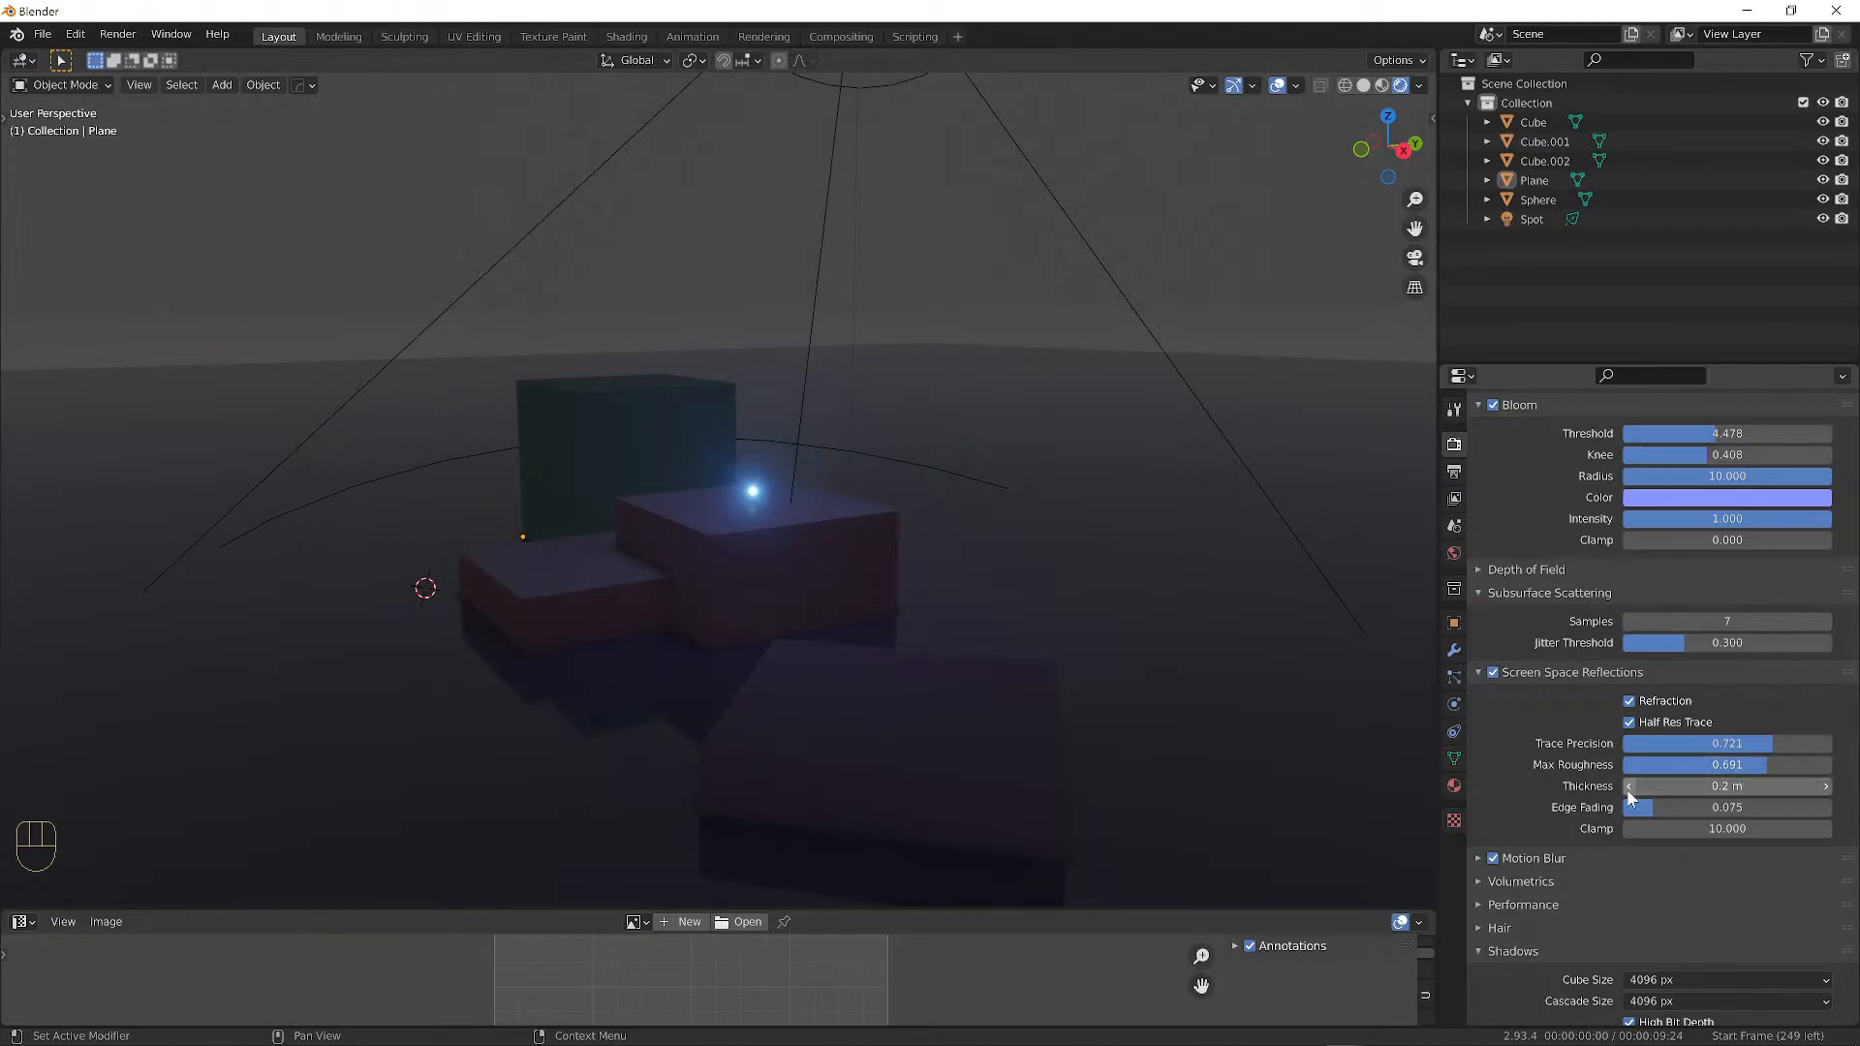
# Expand the motion blur settings and switch motion blur off and back on.
pyautogui.click(1478, 859)
pyautogui.click(1492, 858)
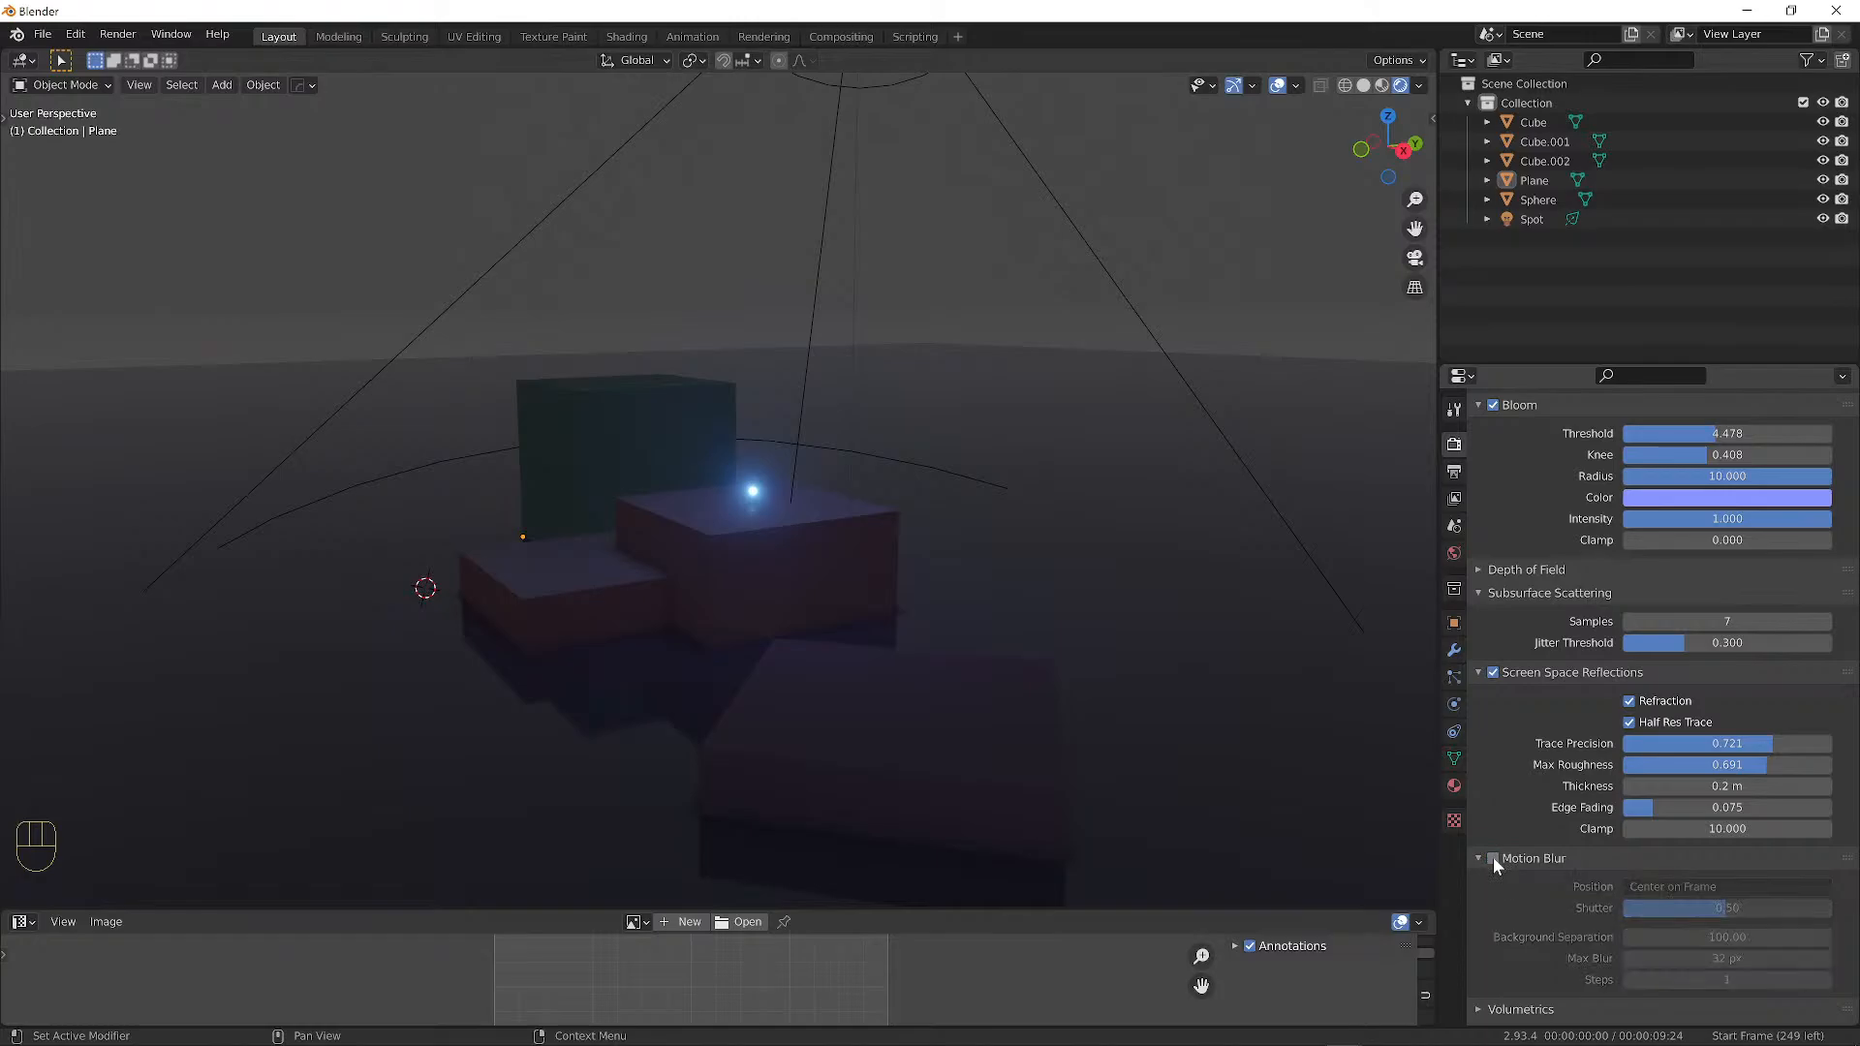
pyautogui.click(1492, 857)
pyautogui.scroll(-8, 1562, 828)
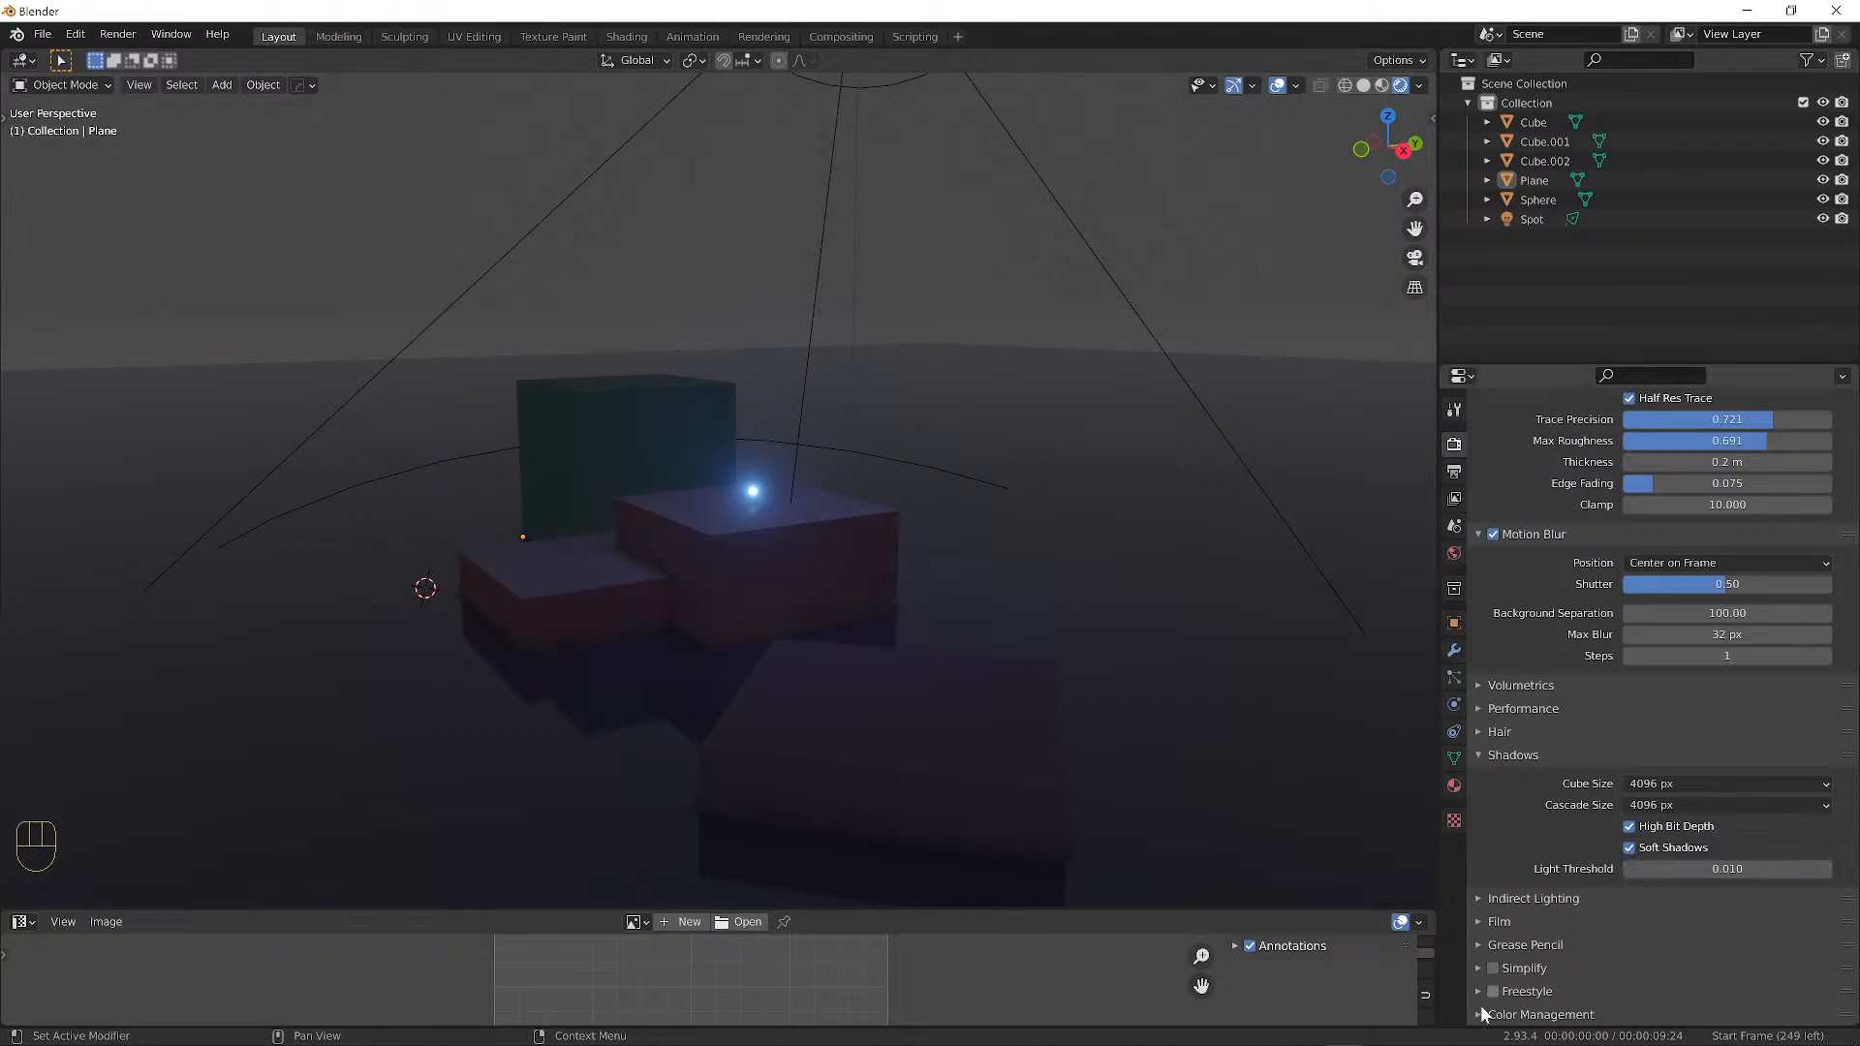
# Expand the indirect lighting settings and orbit the view around the scene.
pyautogui.click(1481, 892)
pyautogui.click(1481, 893)
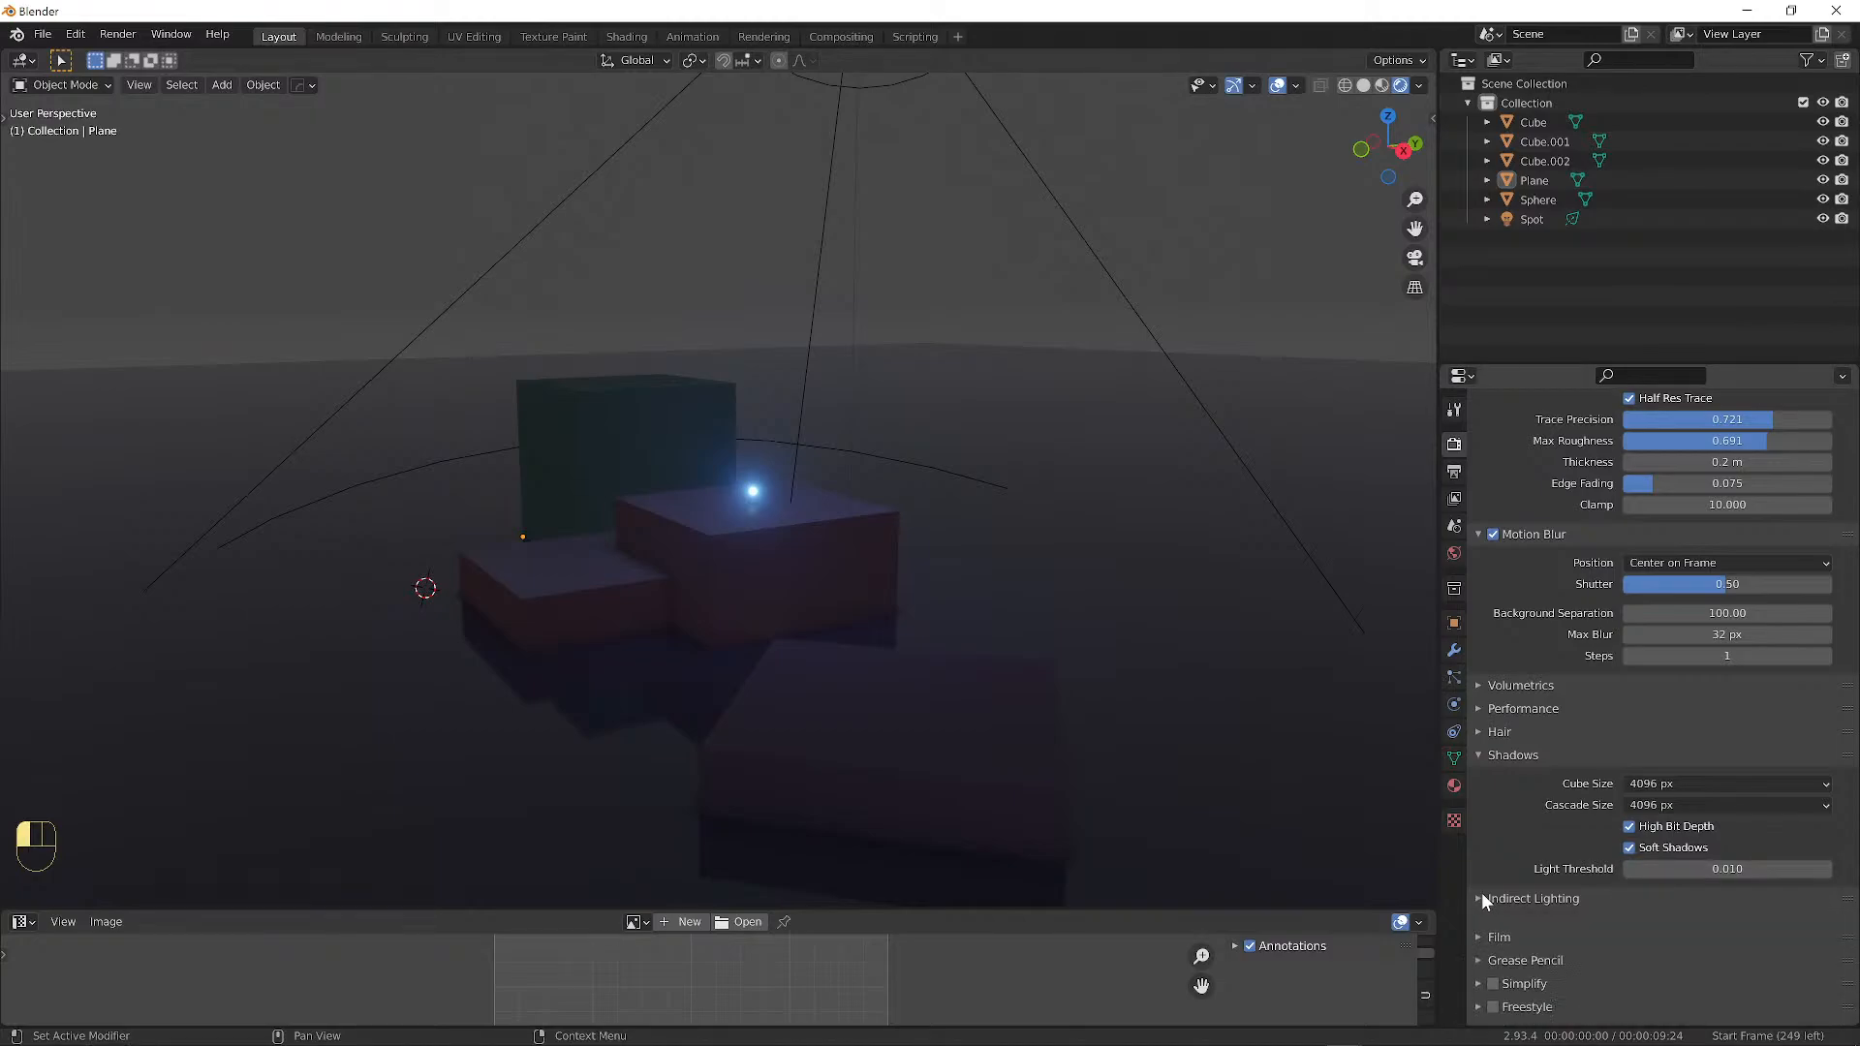
pyautogui.click(1481, 892)
pyautogui.scroll(-2, 1512, 910)
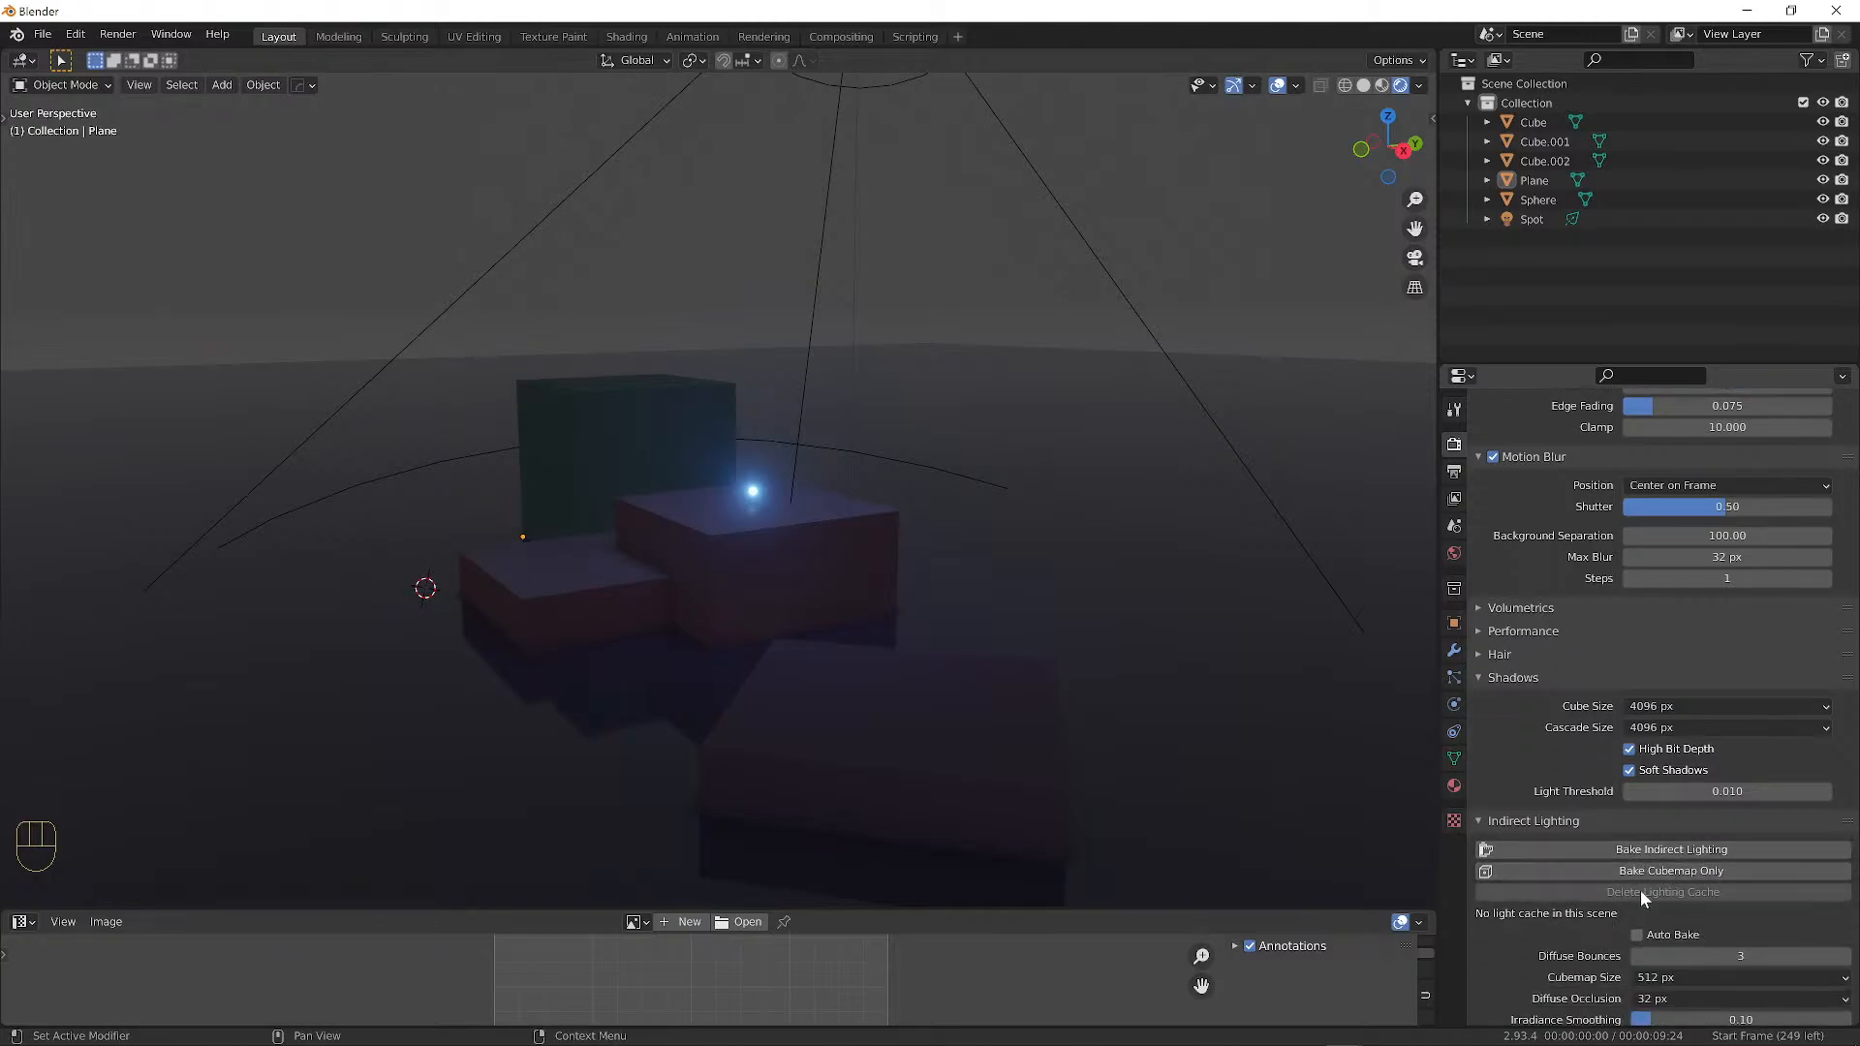
pyautogui.moveTo(1172, 630); pyautogui.dragTo(967, 568, button='middle')
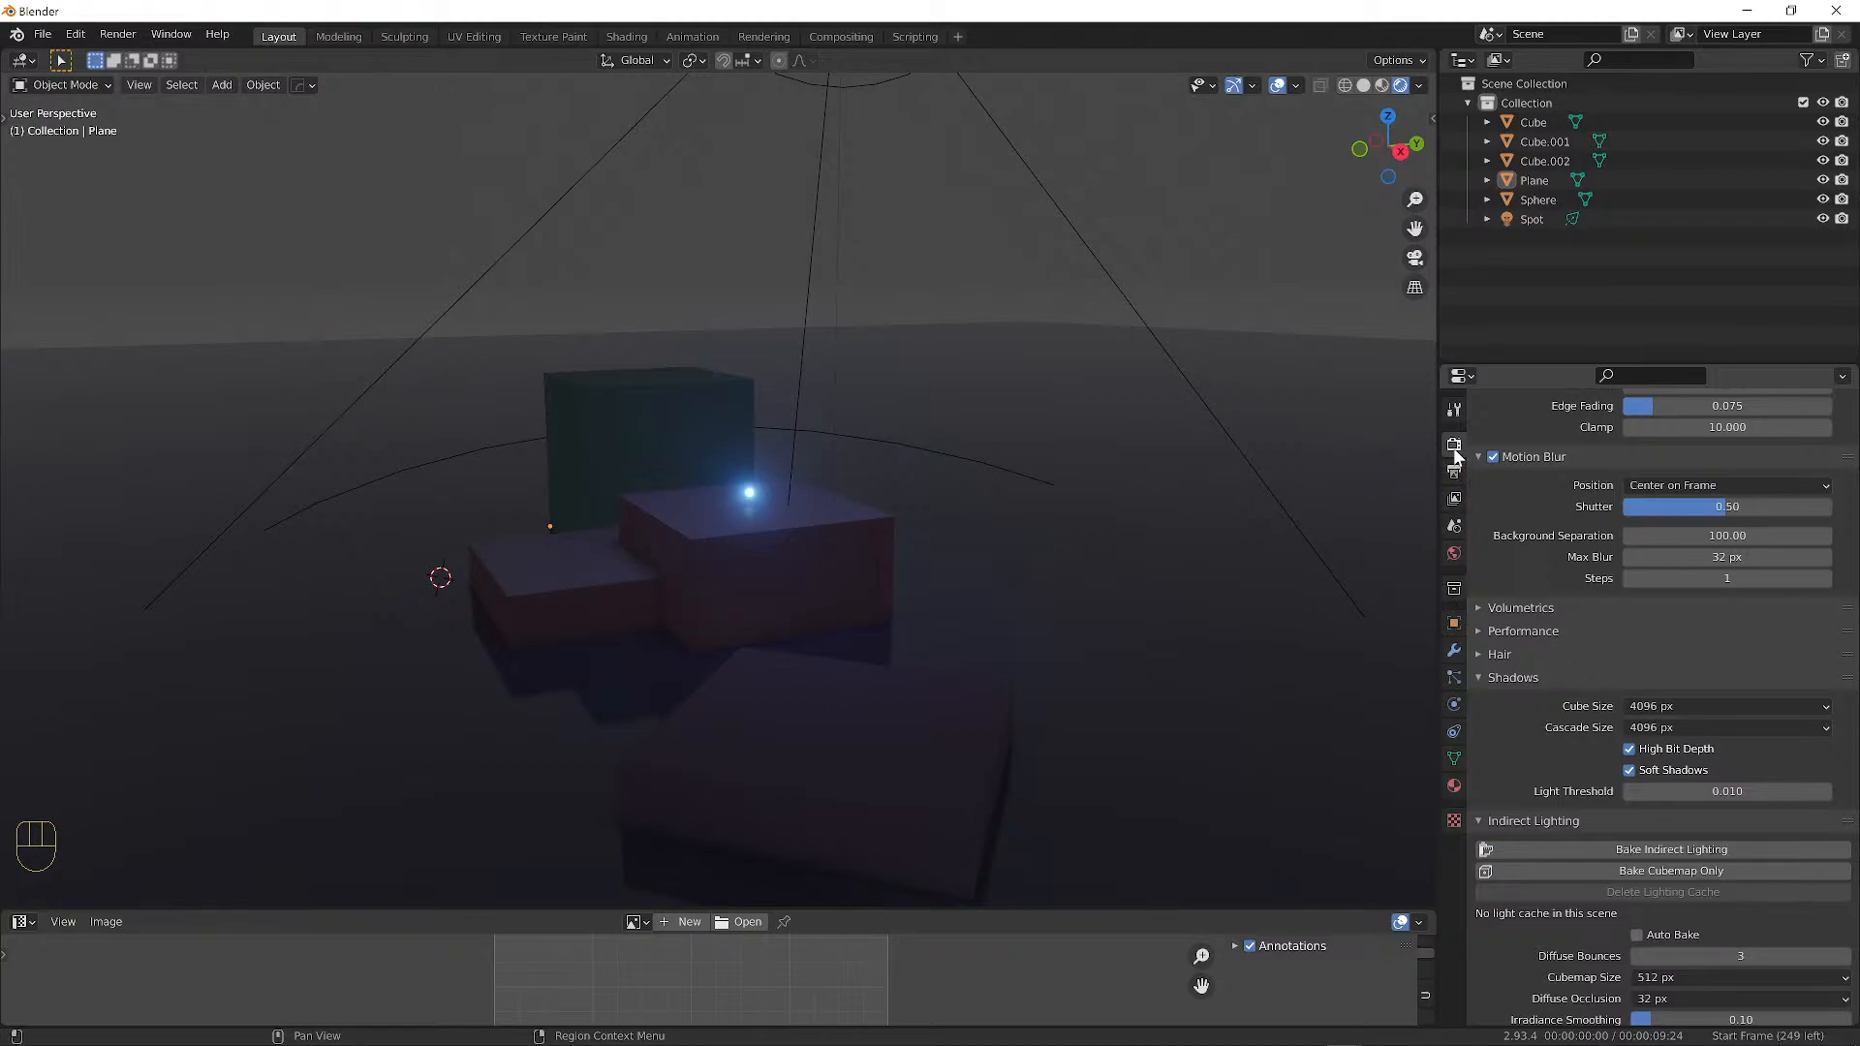
# Select the glowing sphere and bring up its material settings.
pyautogui.click(751, 497)
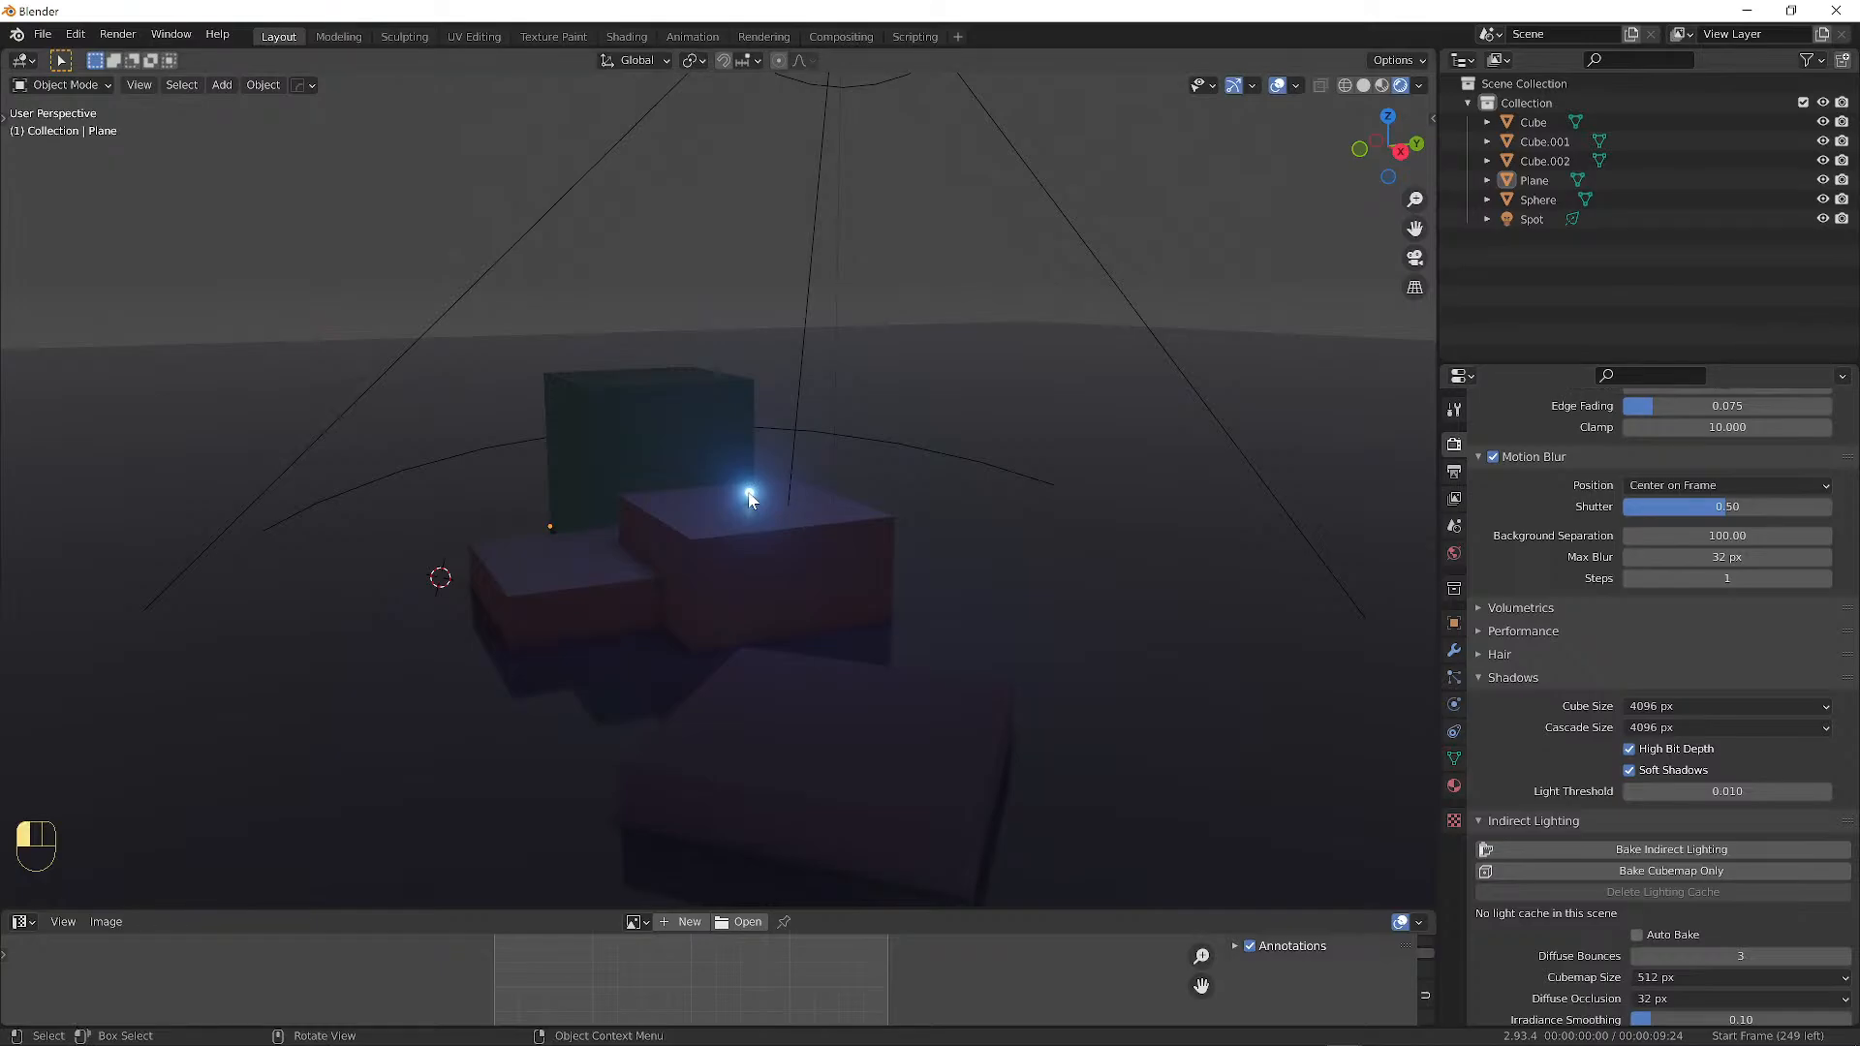
pyautogui.click(1455, 786)
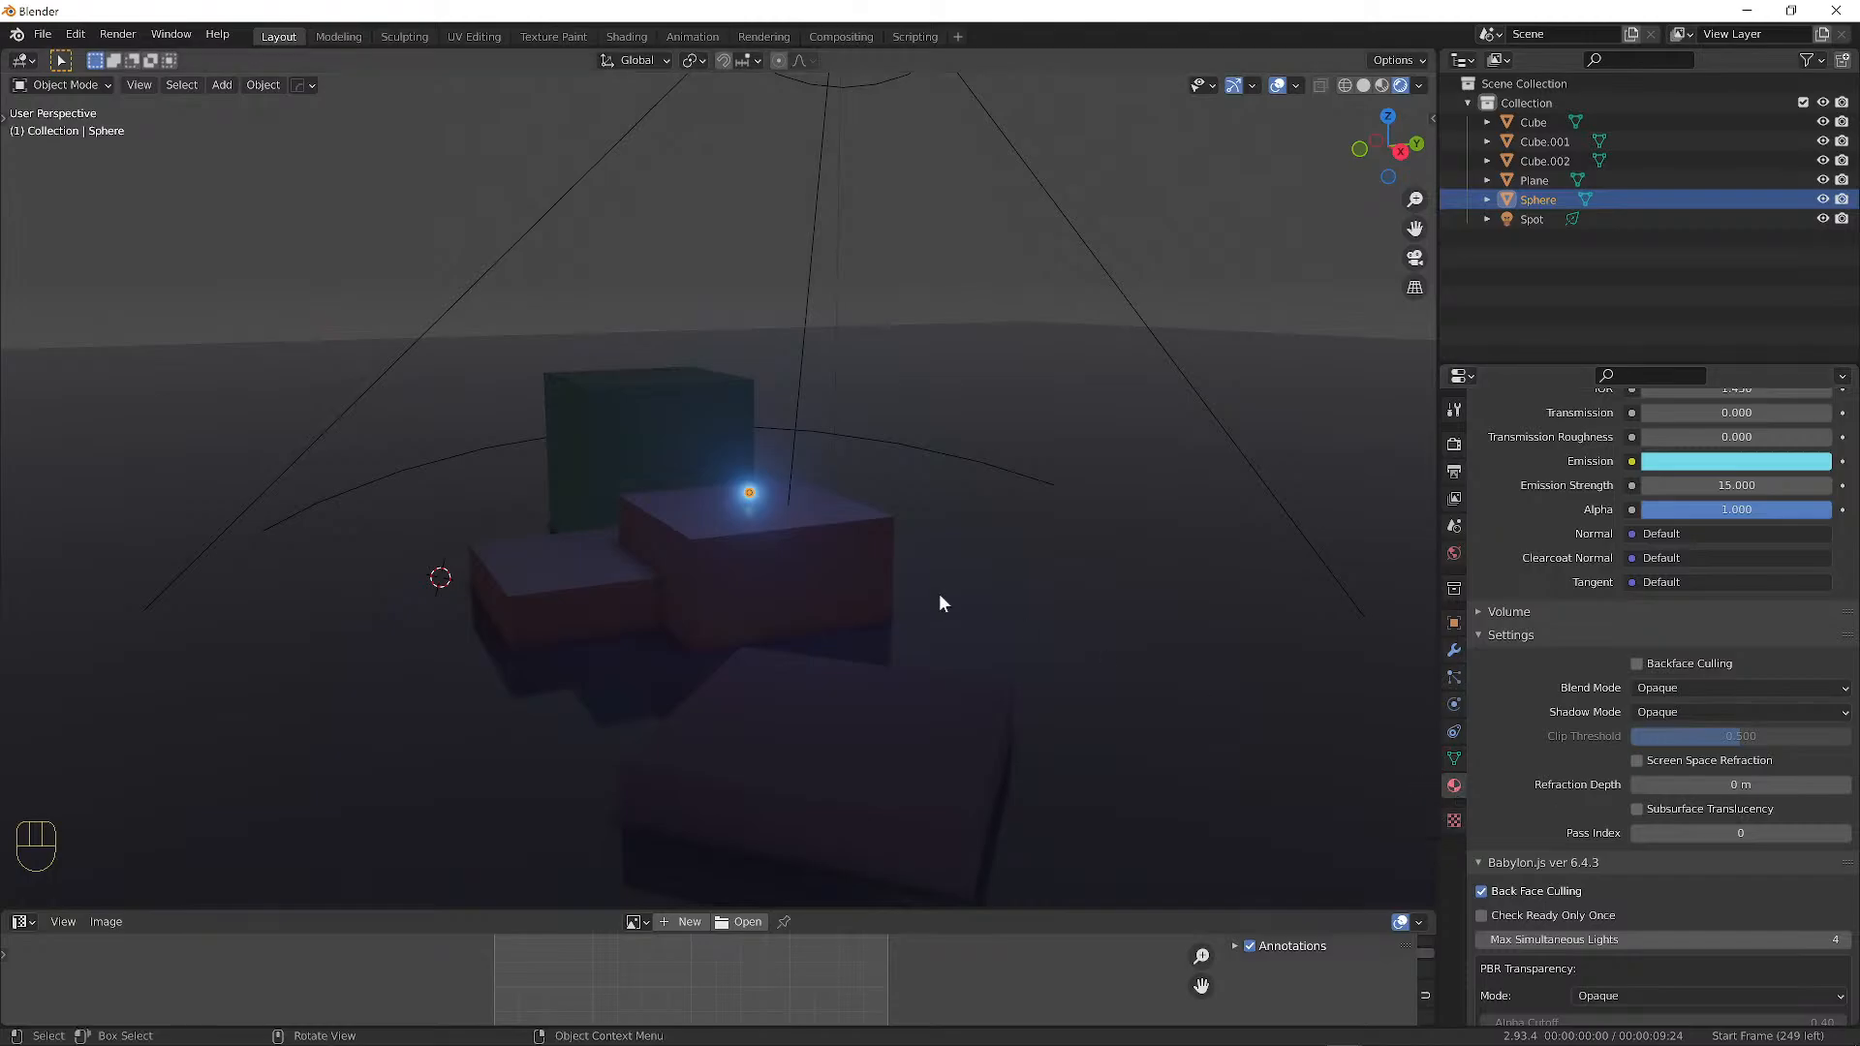
pyautogui.scroll(10, 939, 593)
pyautogui.moveTo(992, 487); pyautogui.dragTo(1191, 482, button='middle')
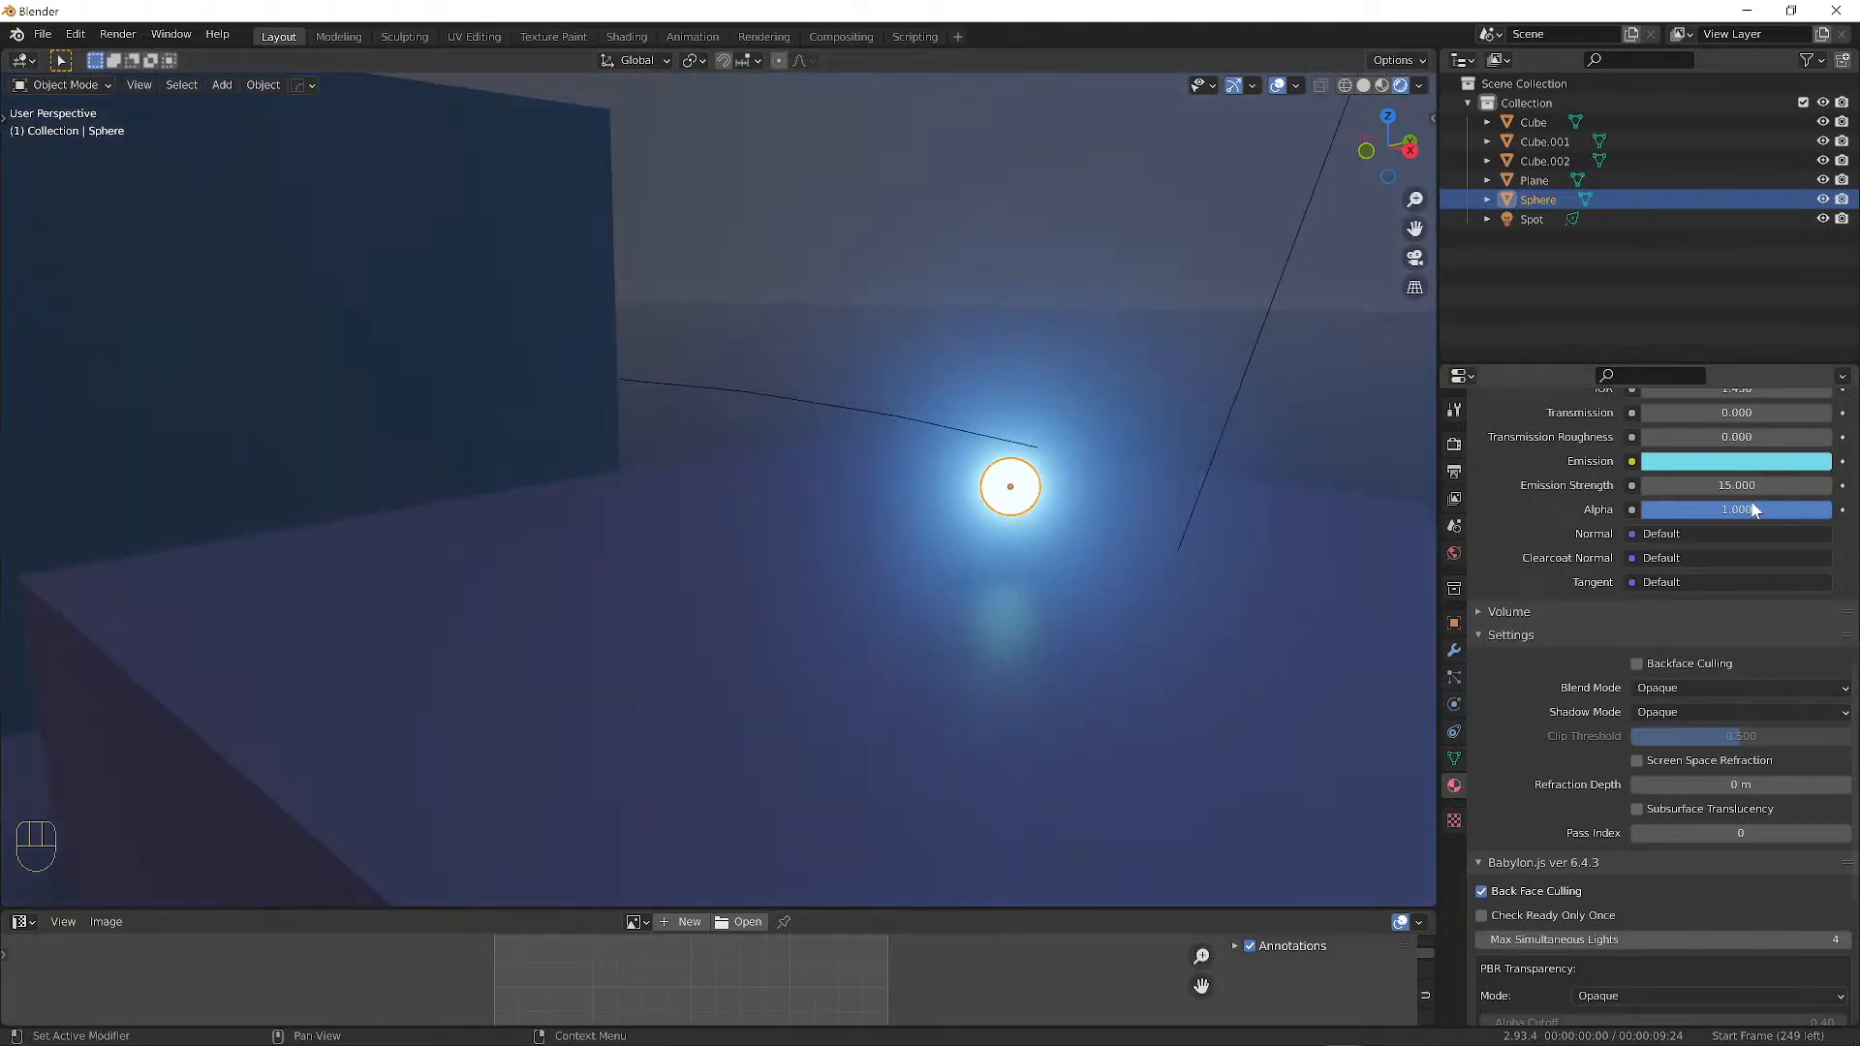
pyautogui.scroll(8, 1739, 504)
pyautogui.scroll(5, 1747, 511)
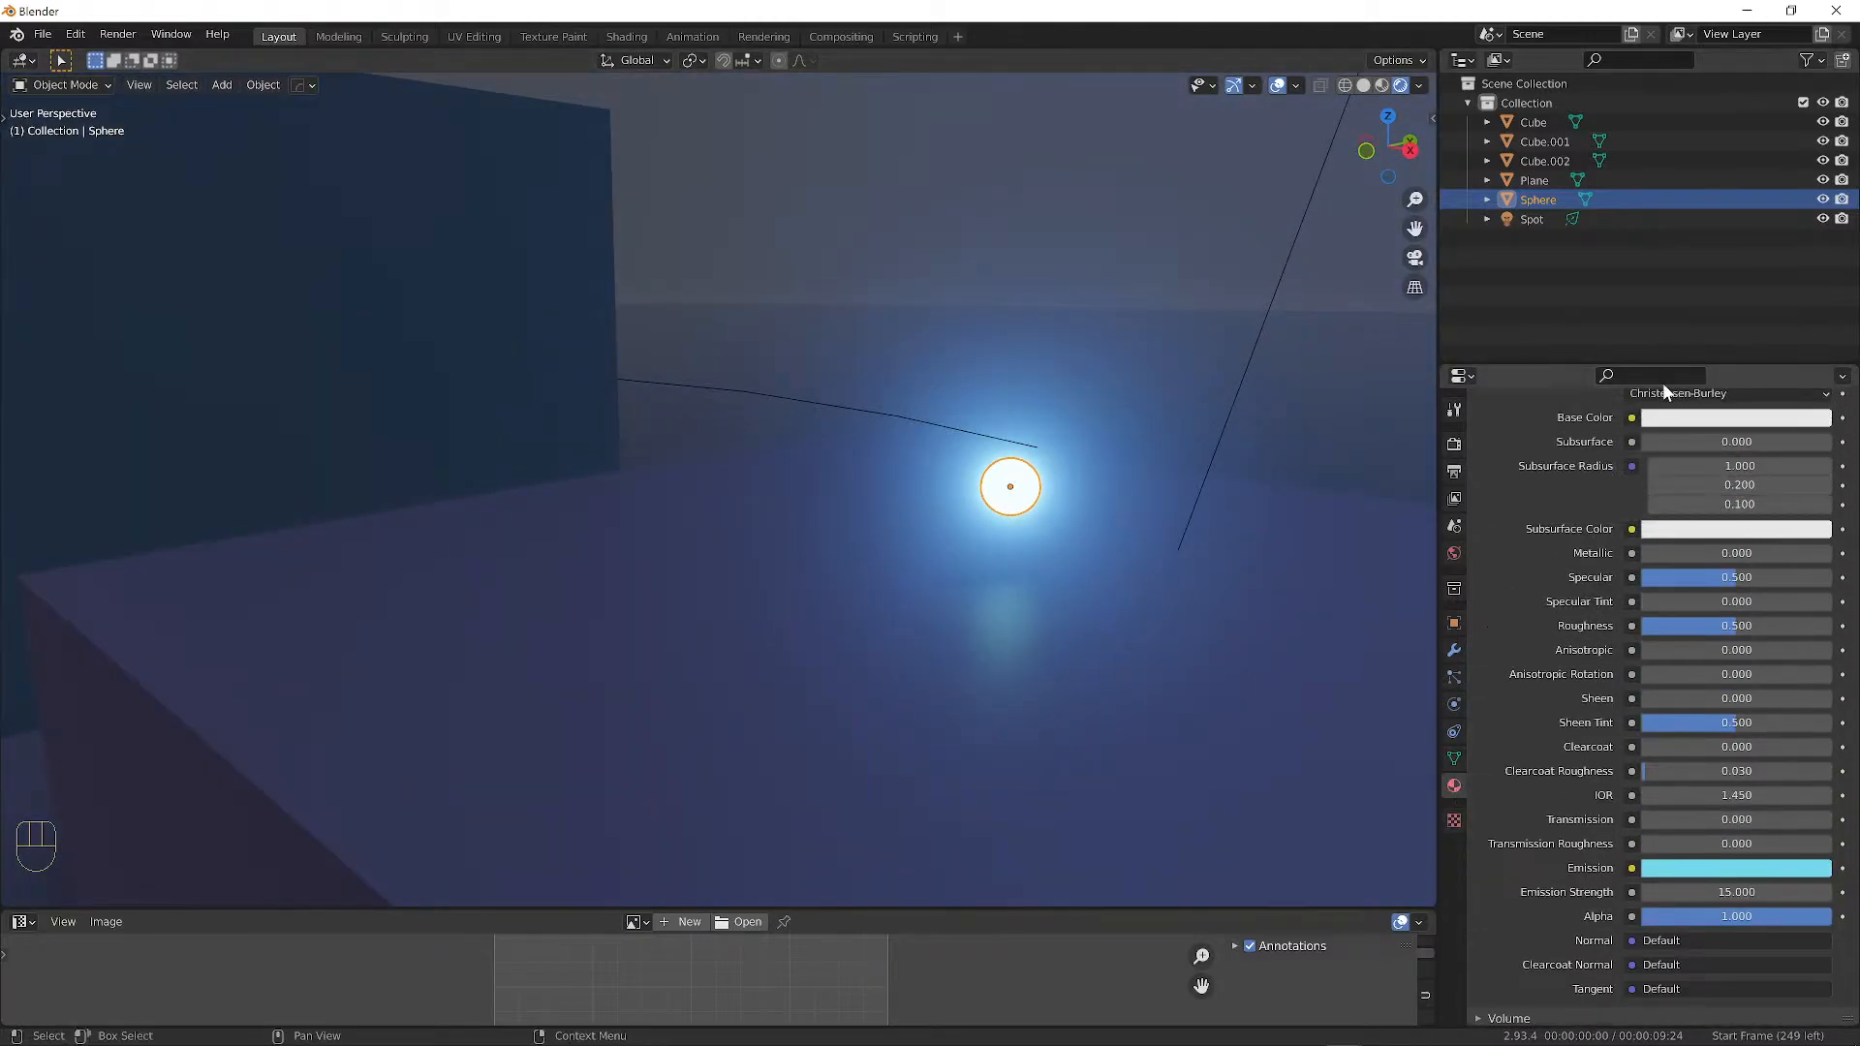
pyautogui.scroll(-4, 1674, 519)
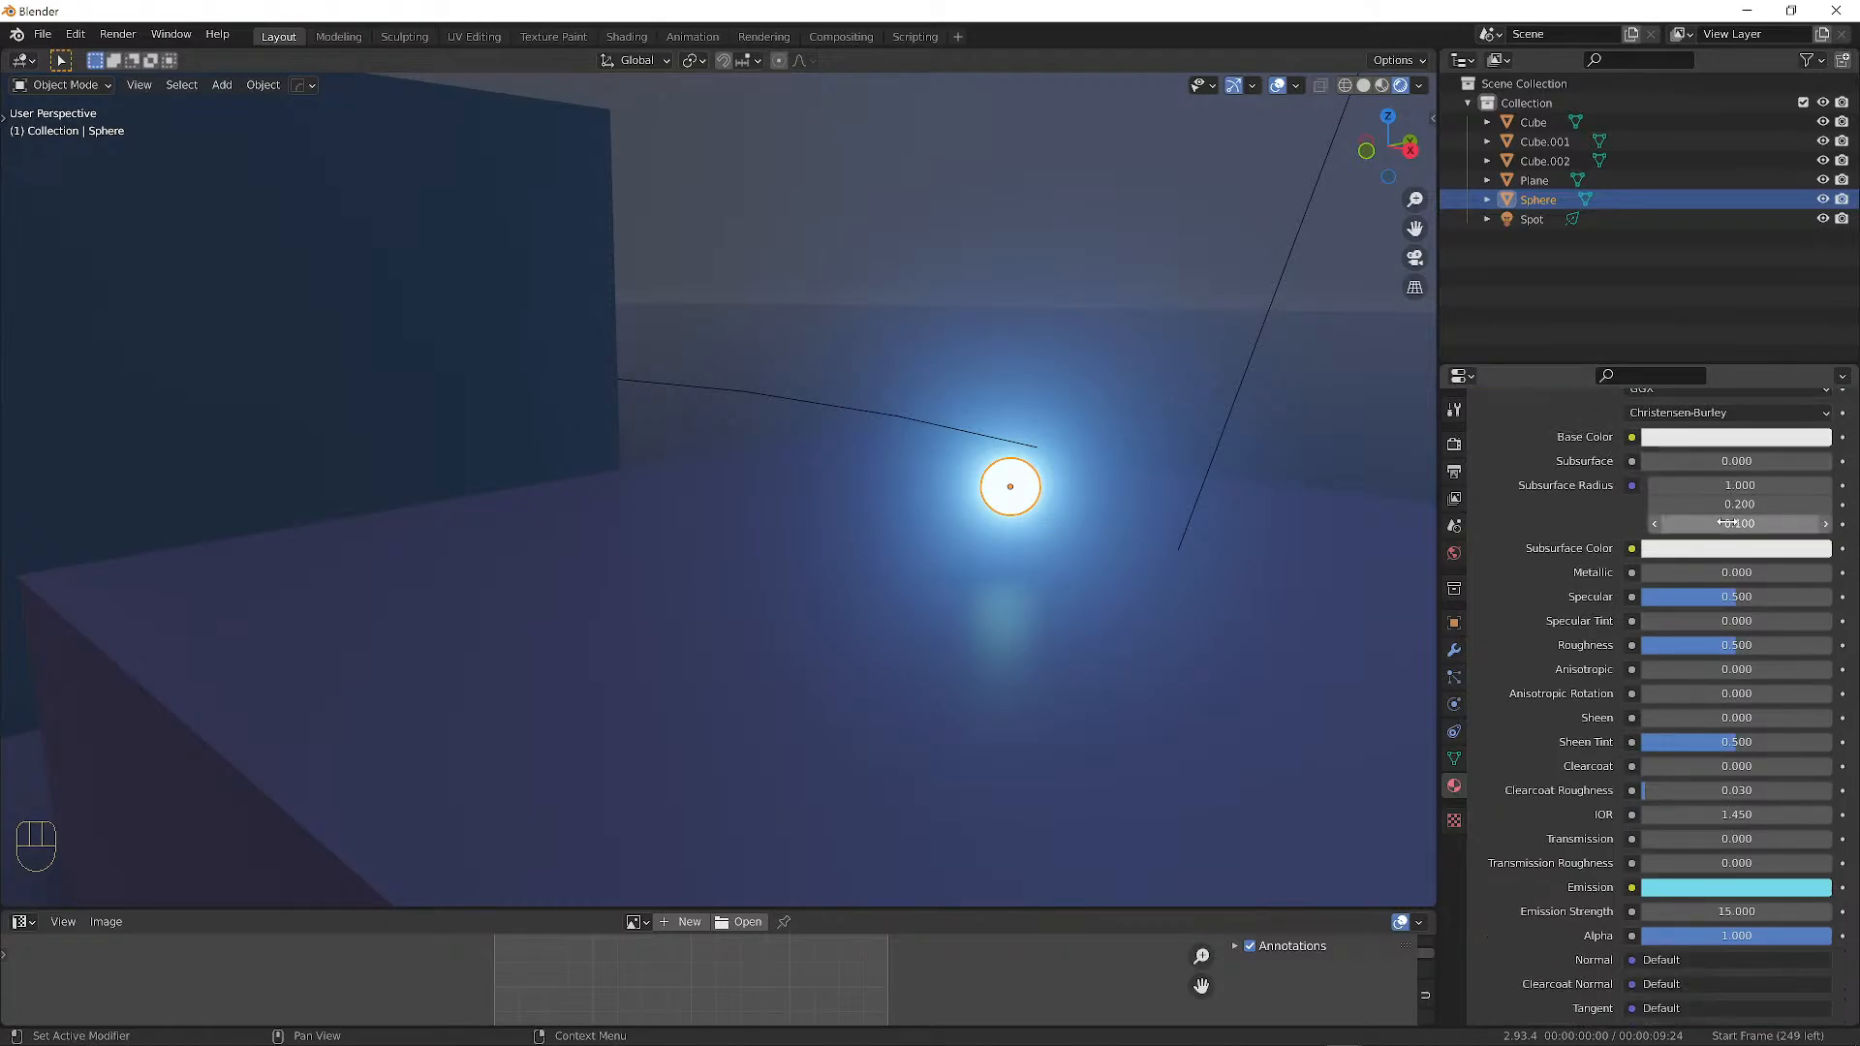
pyautogui.scroll(-3, 1688, 781)
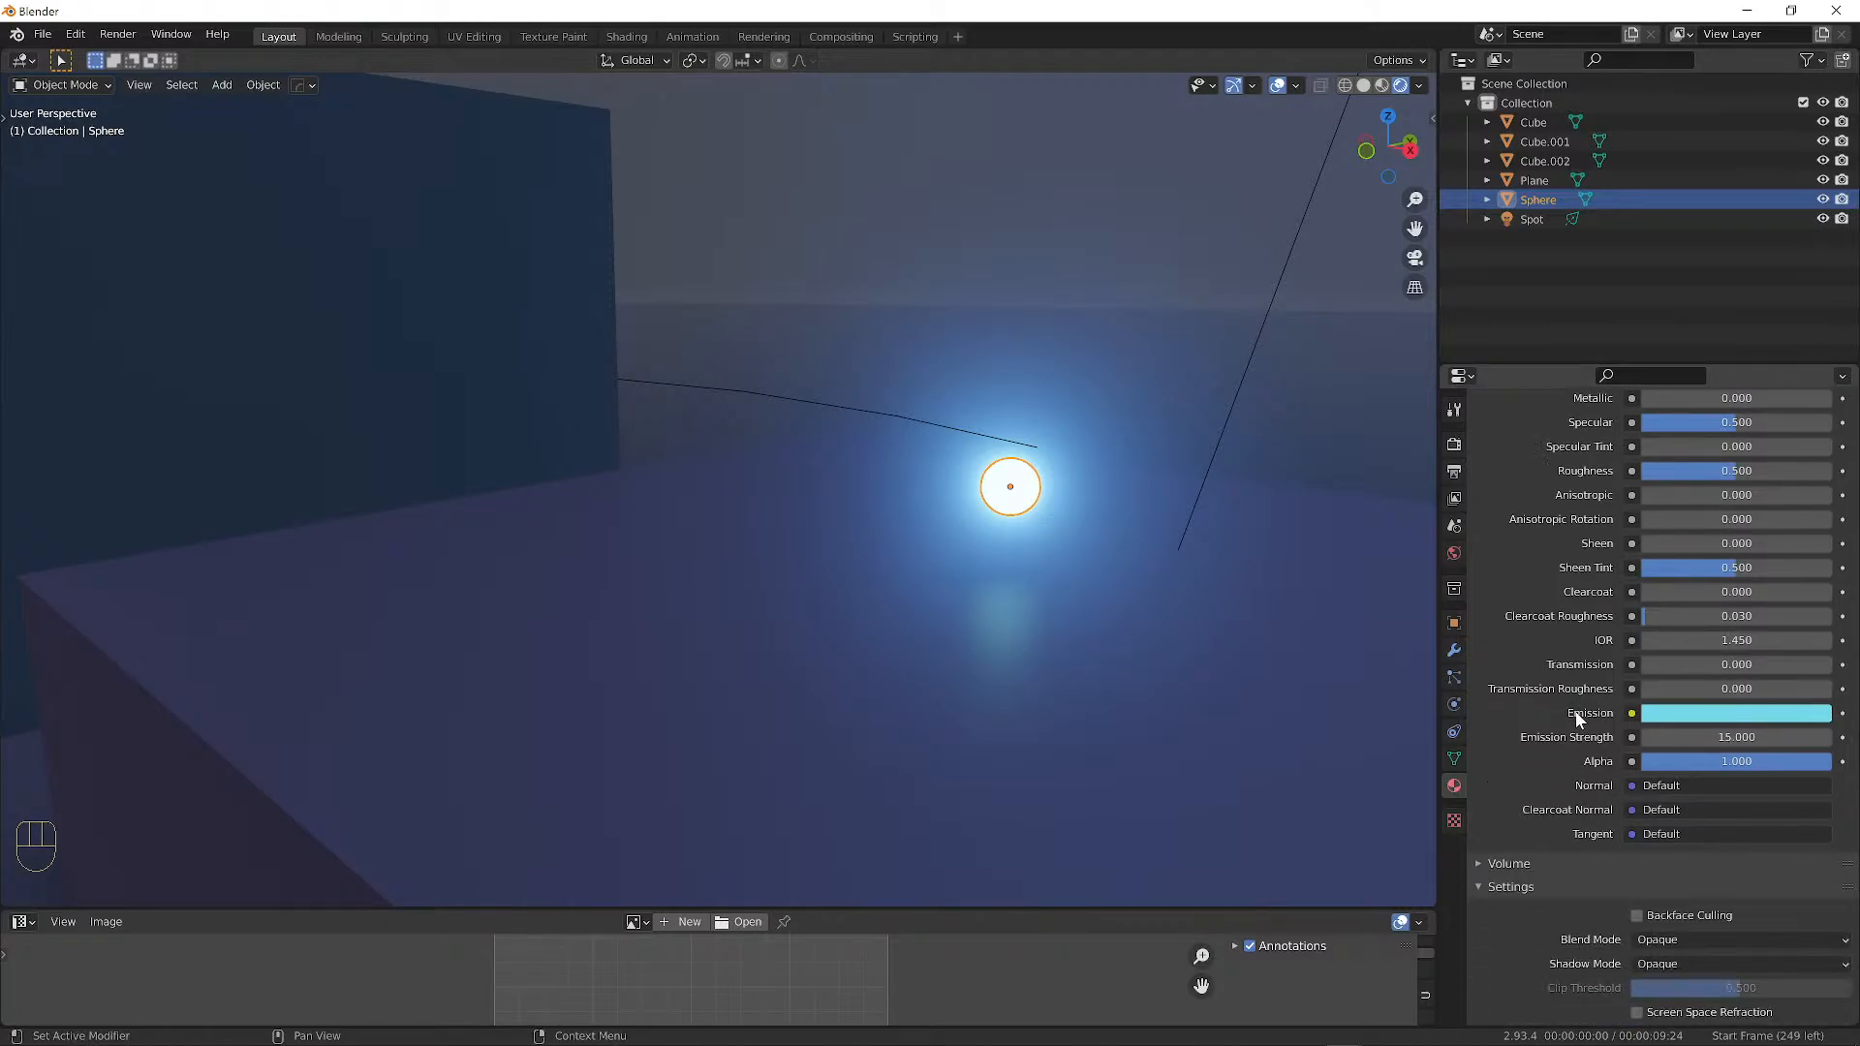
# Set the sphere's emission colour to bright cyan (HSV 0.488, 0.951, 0.992).
pyautogui.click(1666, 722)
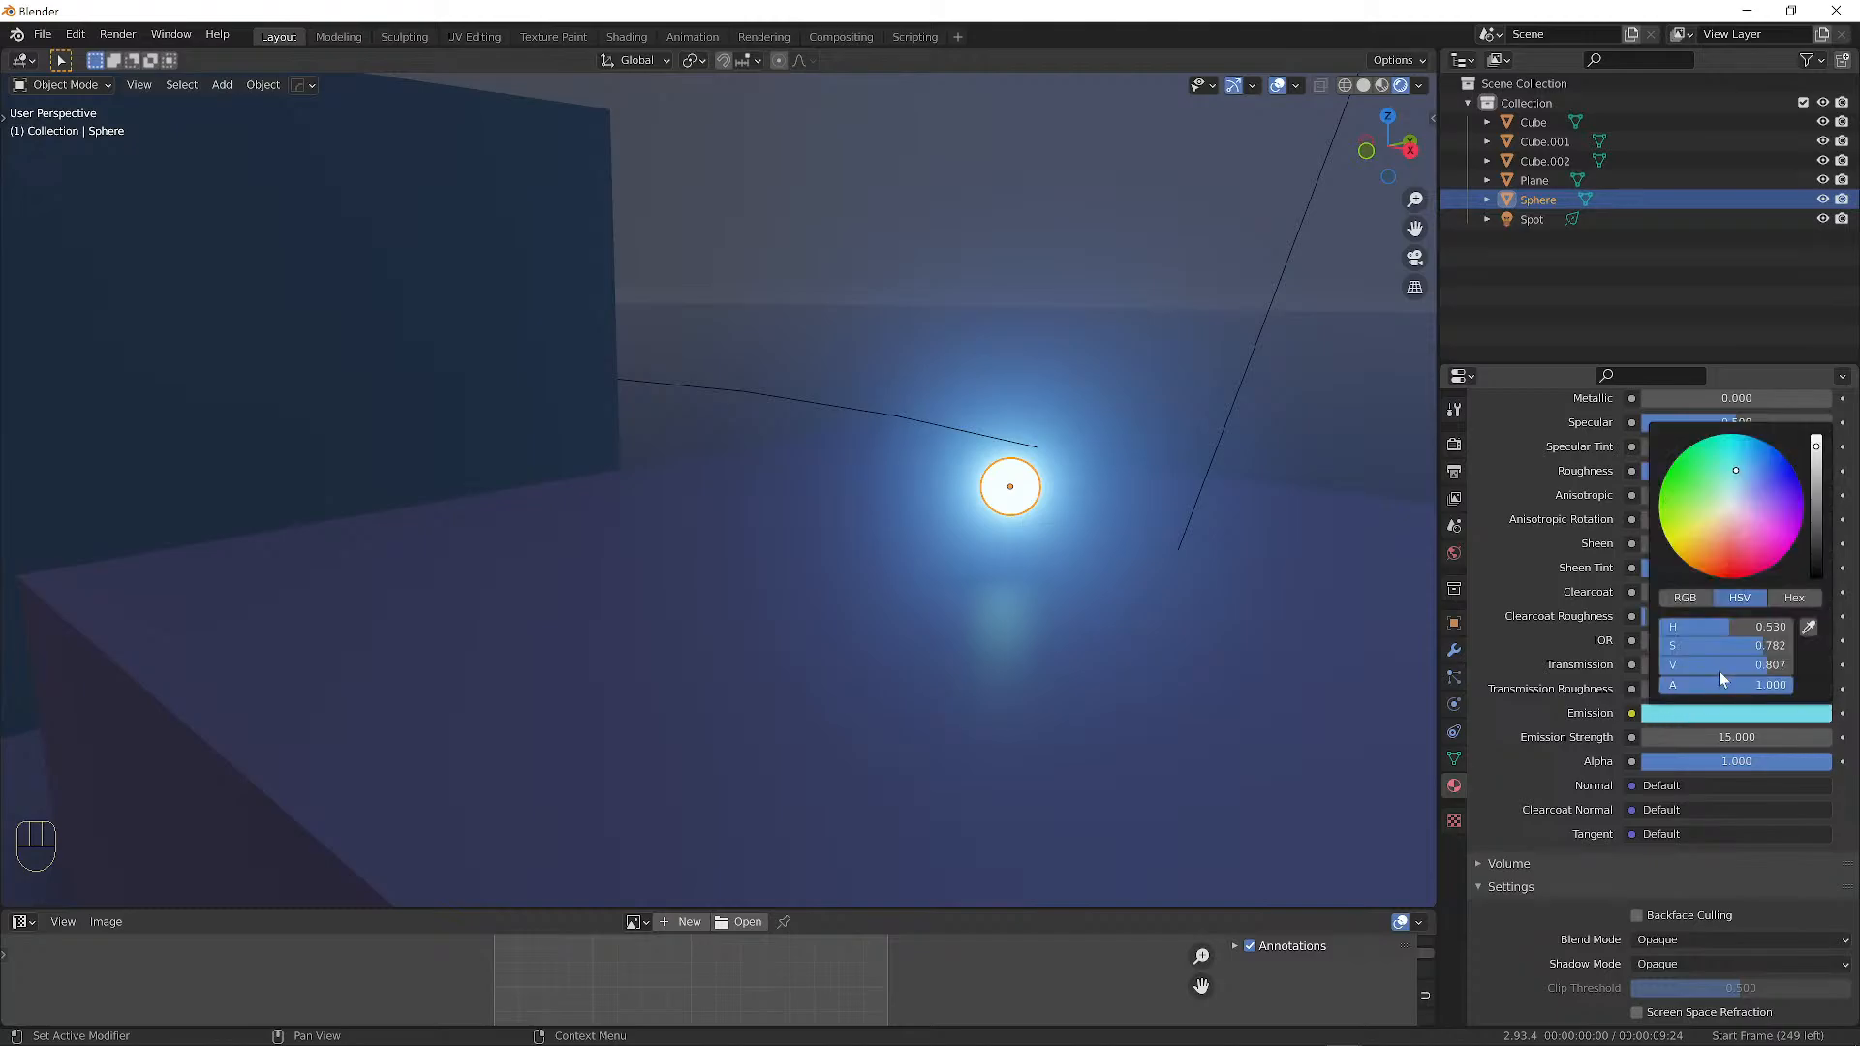
pyautogui.moveTo(1815, 445); pyautogui.dragTo(1816, 579)
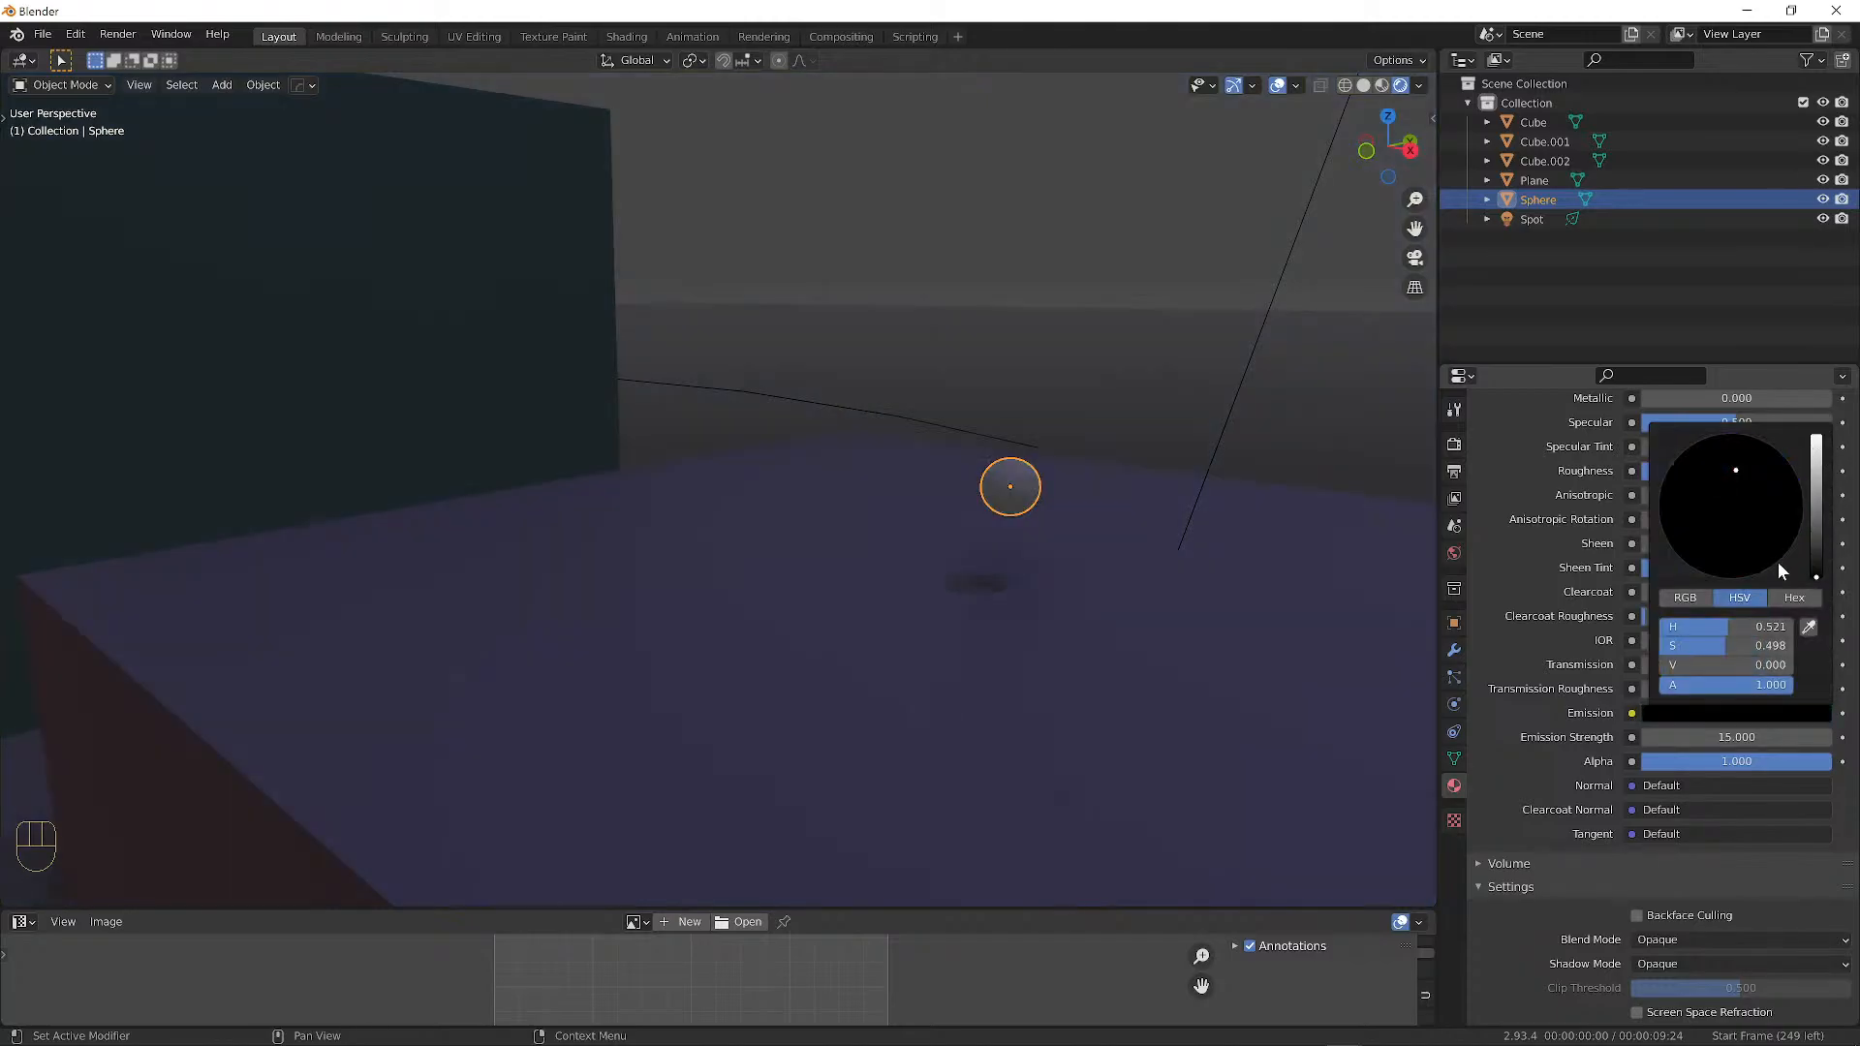
pyautogui.click(1718, 716)
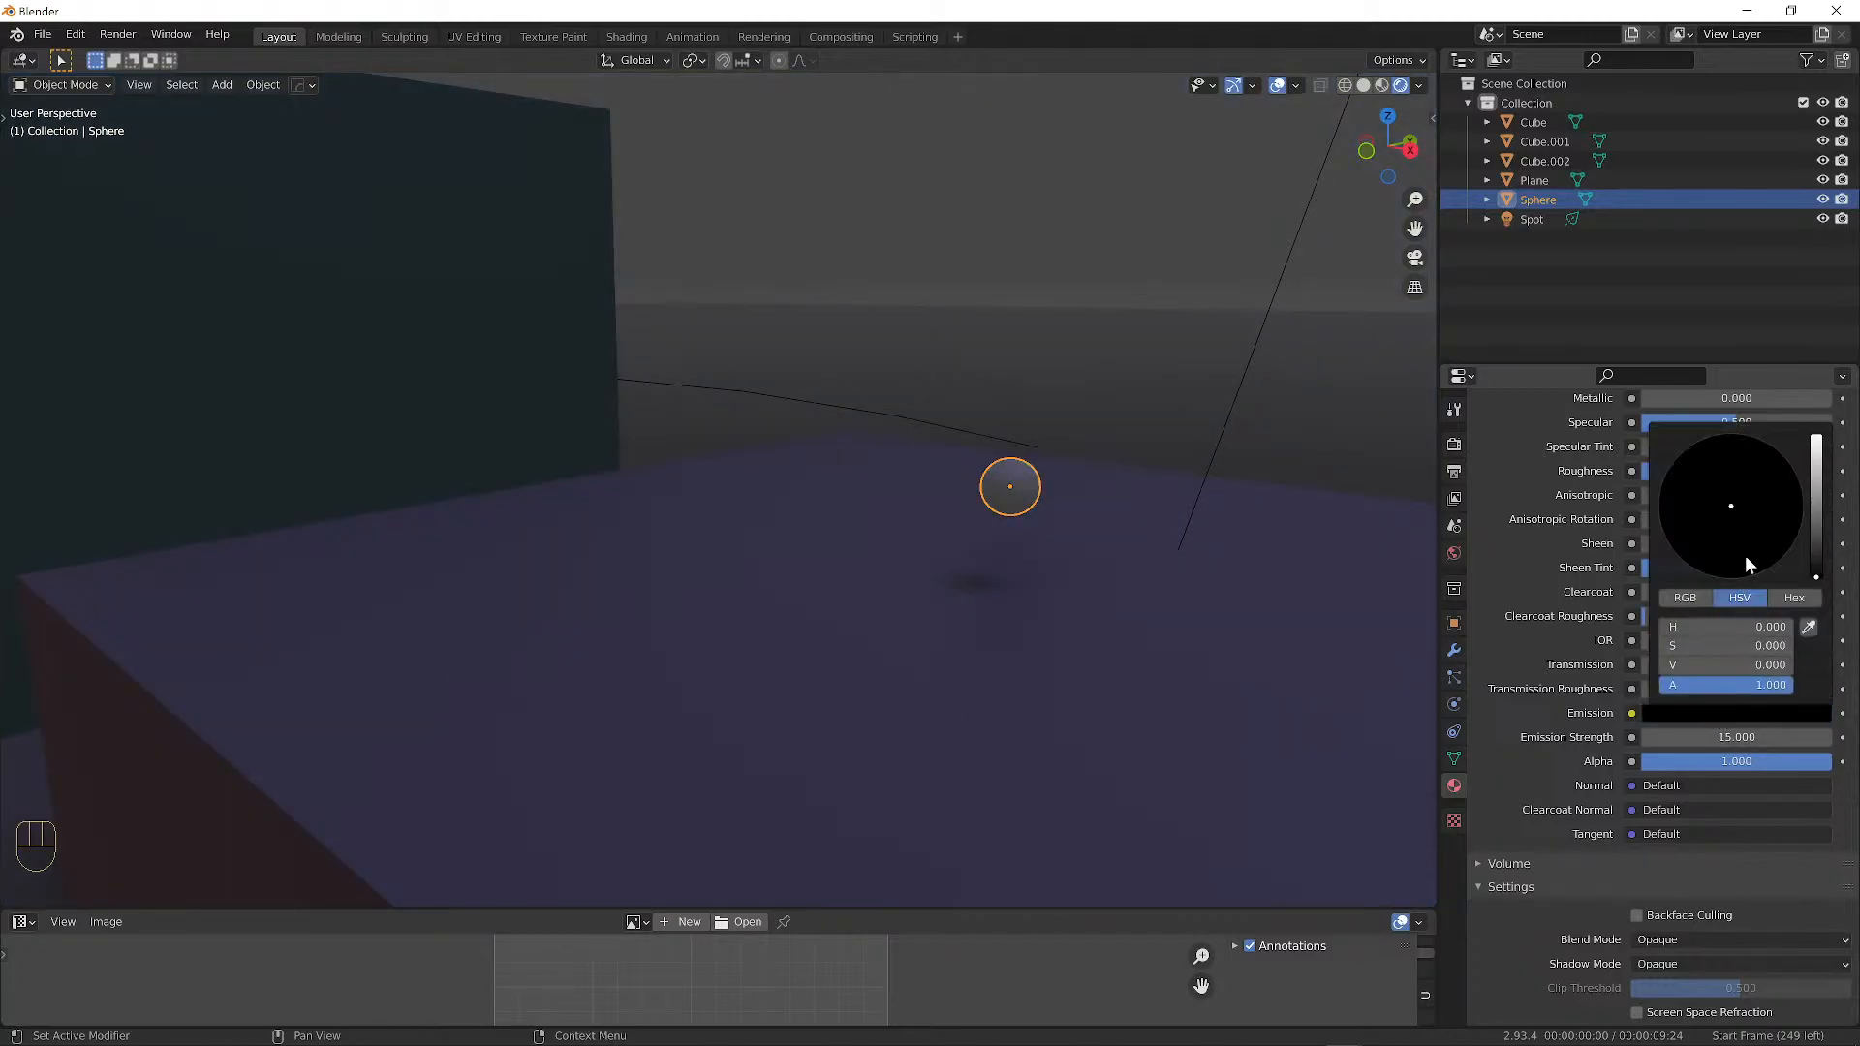
pyautogui.moveTo(1816, 578); pyautogui.dragTo(1817, 437)
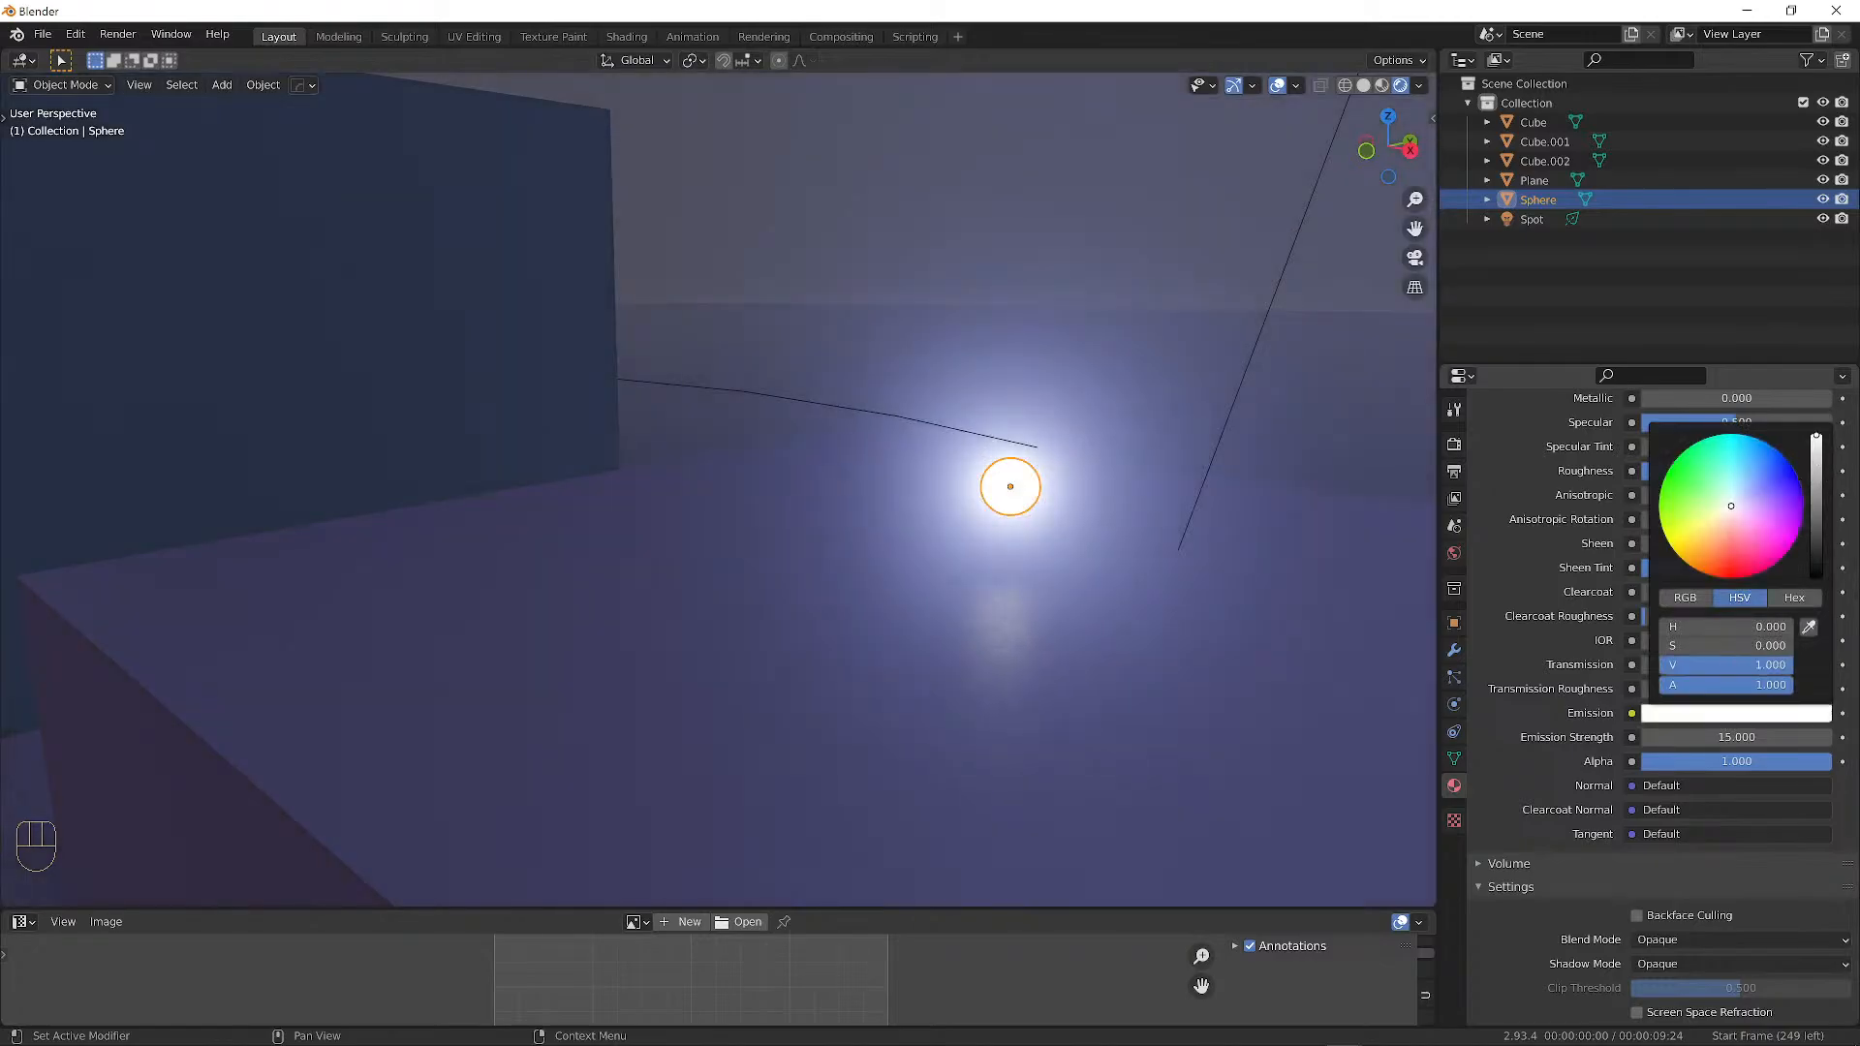
pyautogui.moveTo(1731, 505); pyautogui.dragTo(1733, 442)
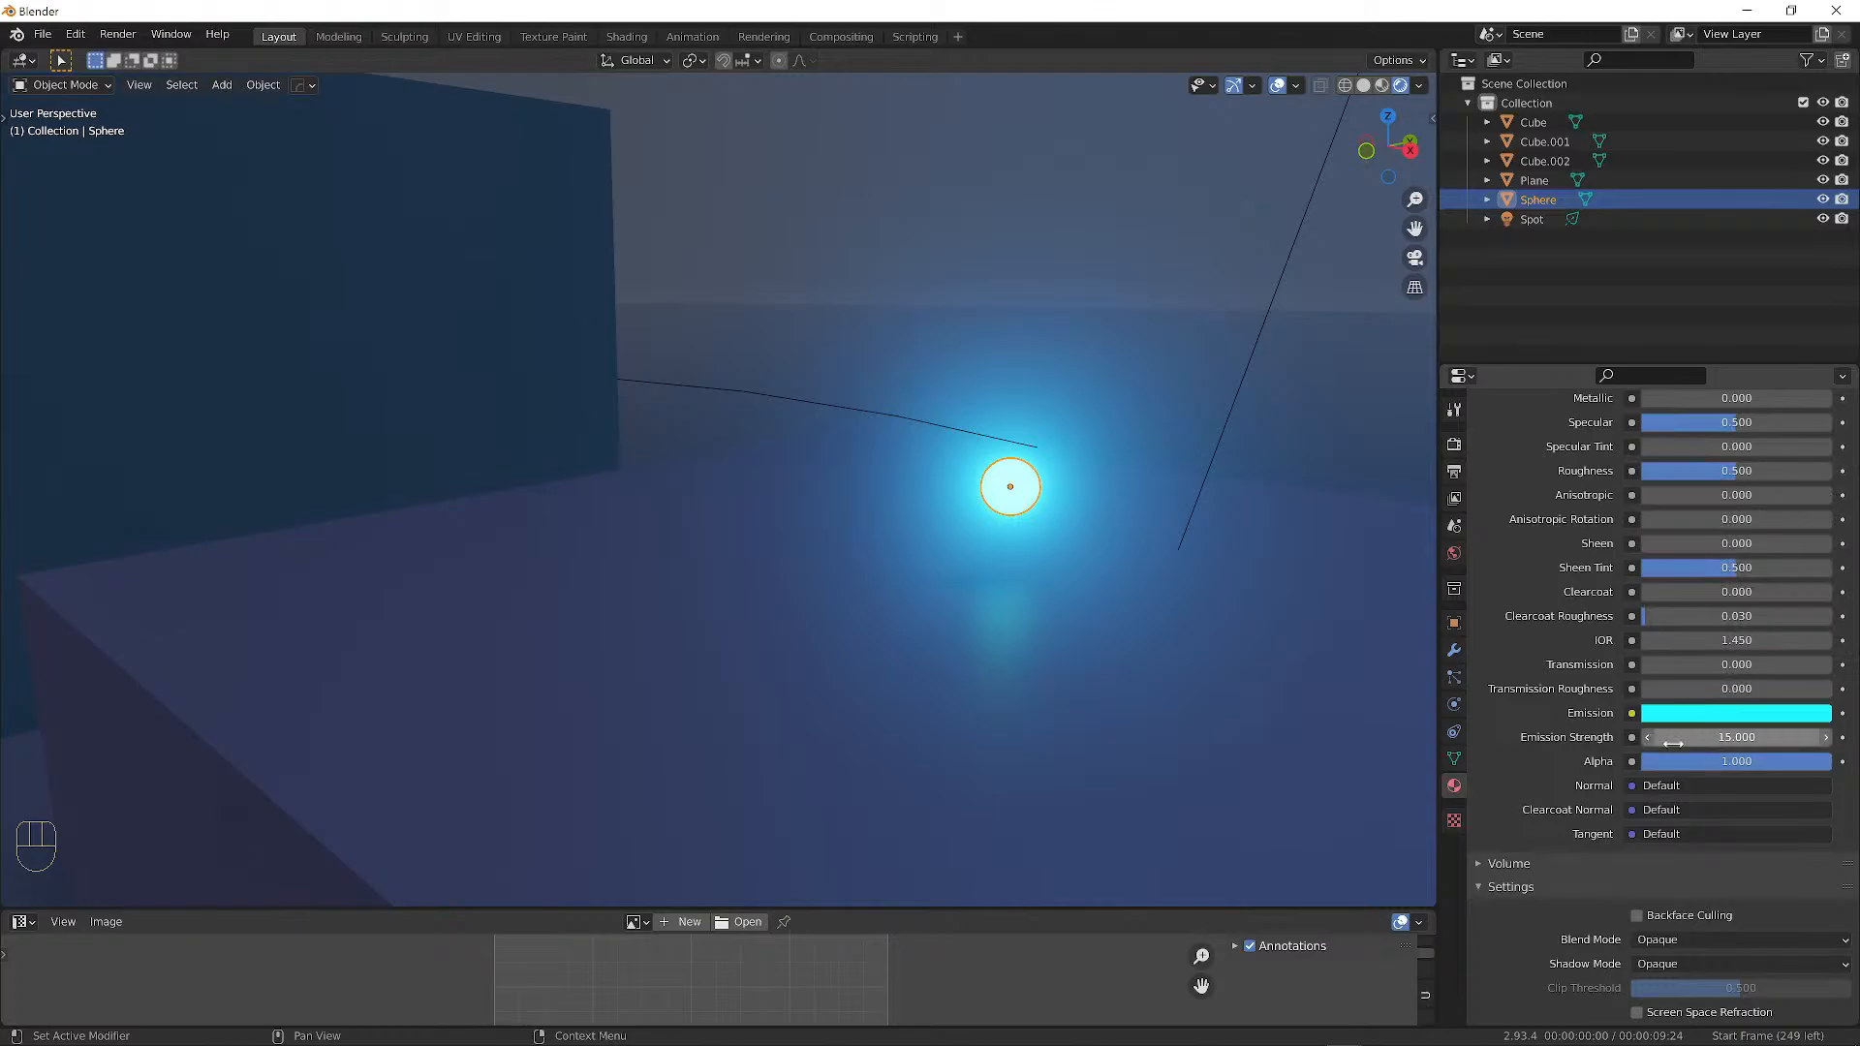
pyautogui.click(1751, 736)
pyautogui.write('1')
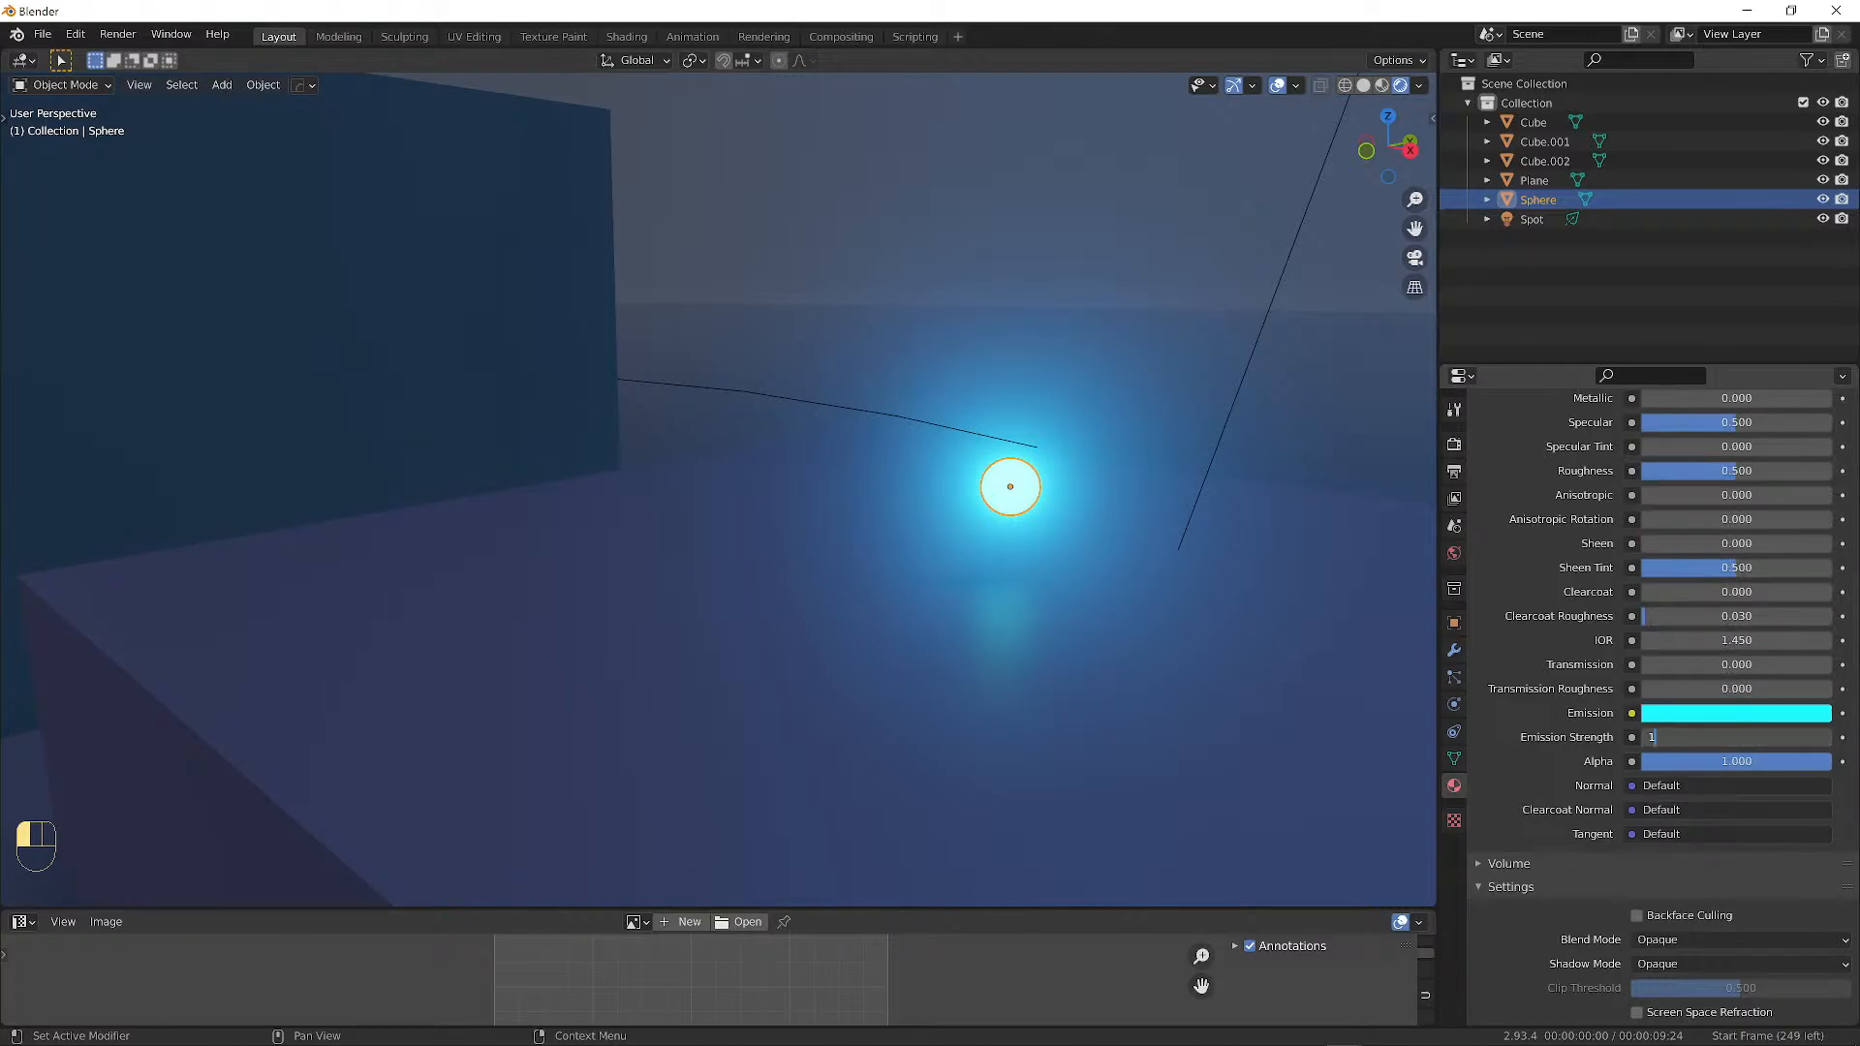
pyautogui.press('Return')
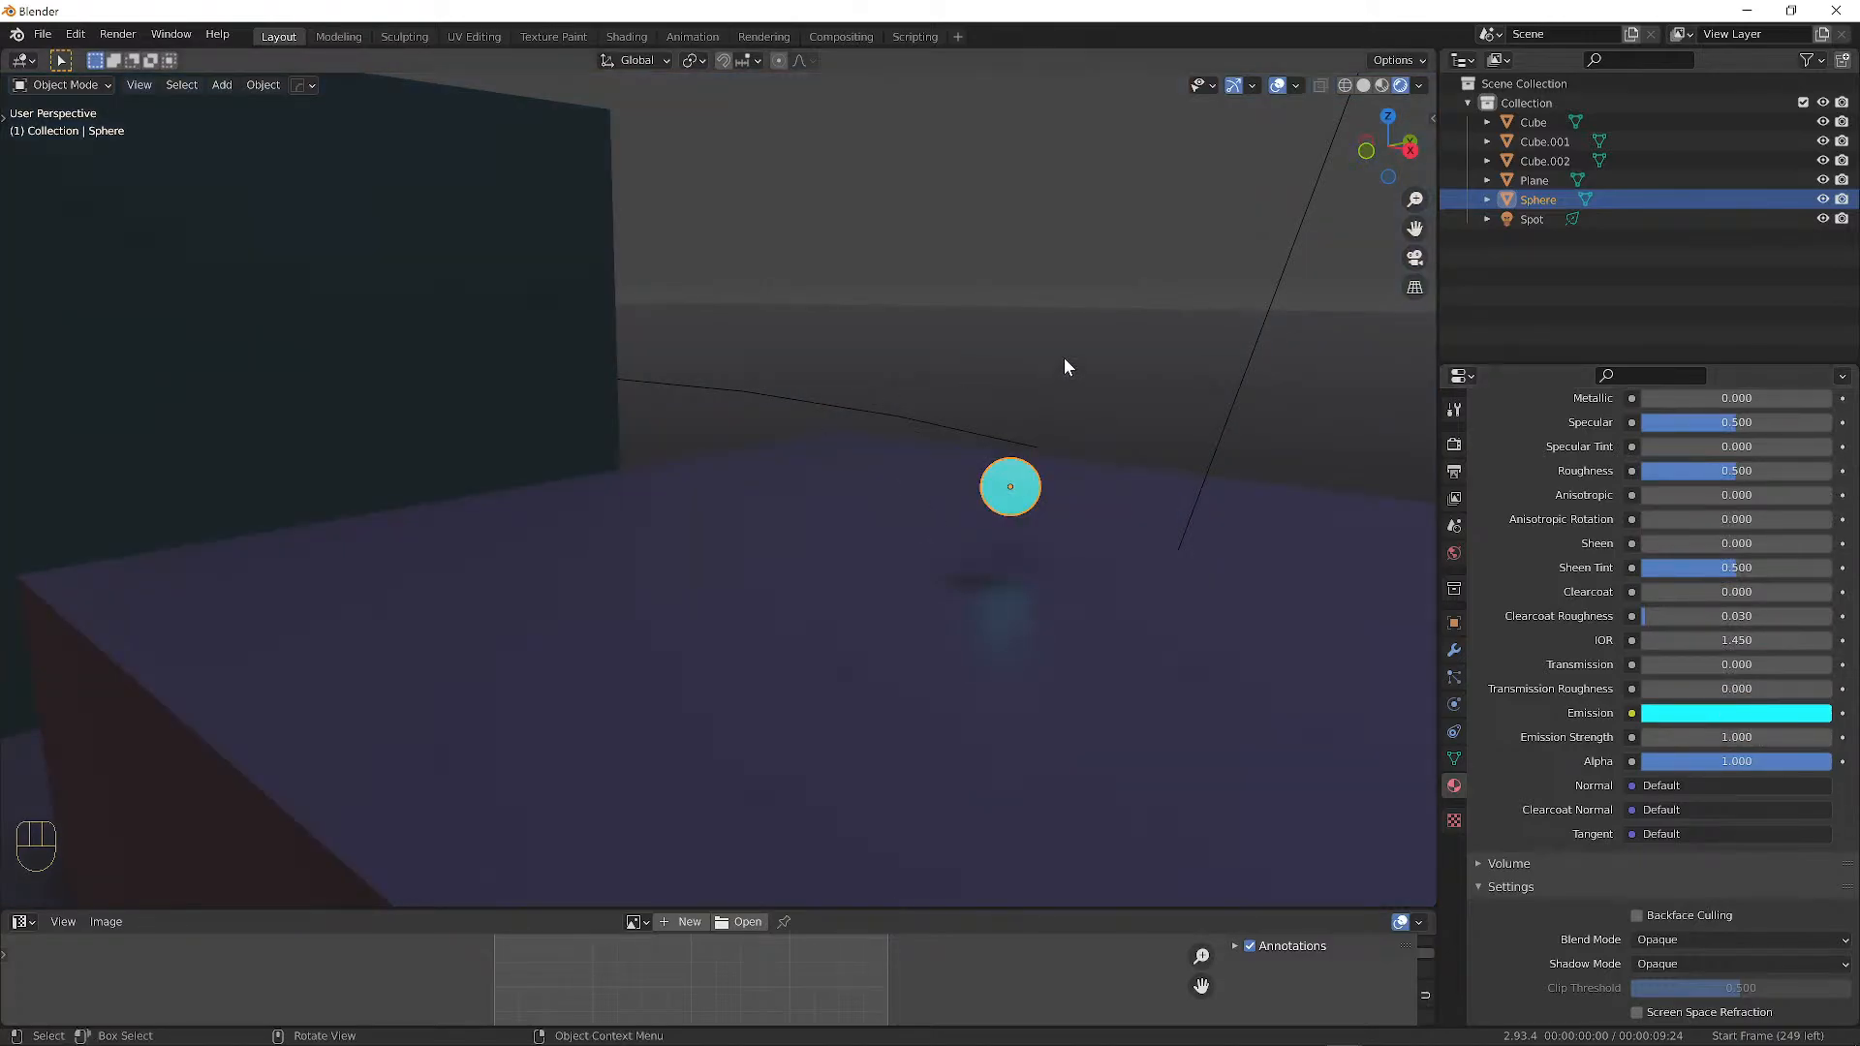
pyautogui.press('a')
pyautogui.press('a')
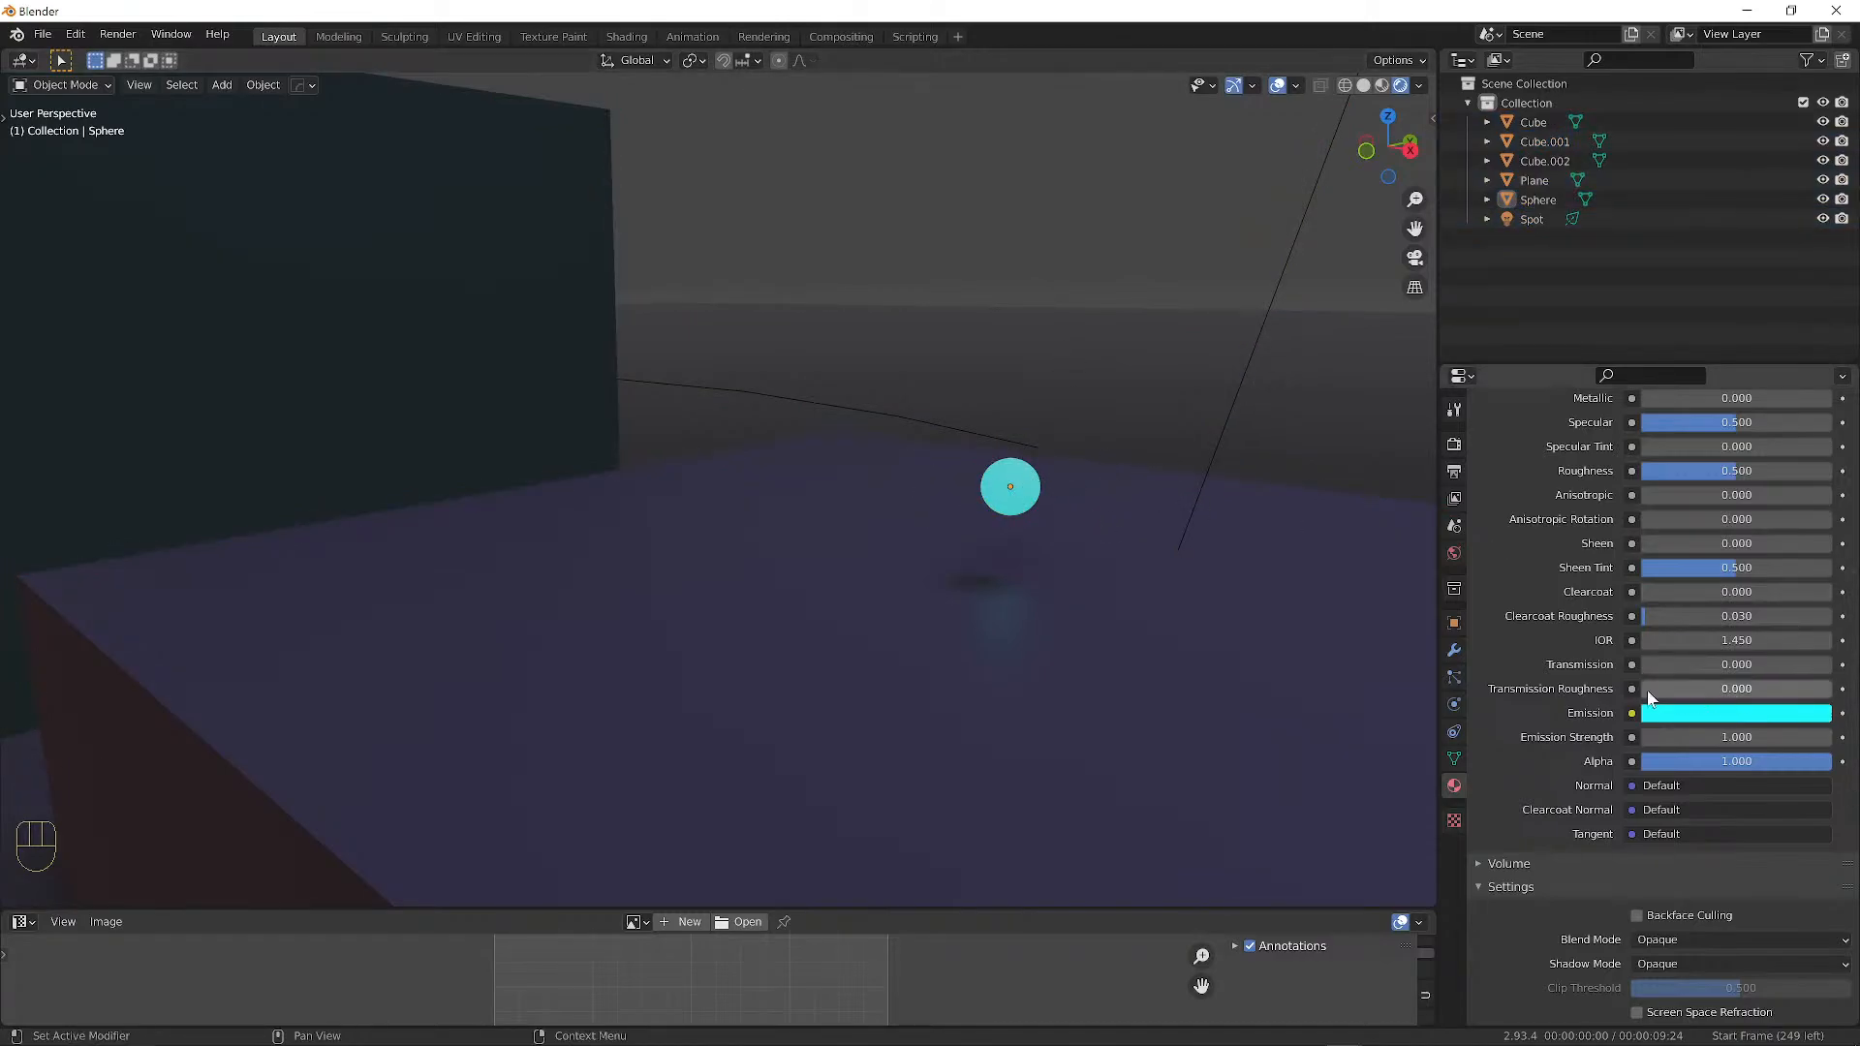
pyautogui.click(1730, 738)
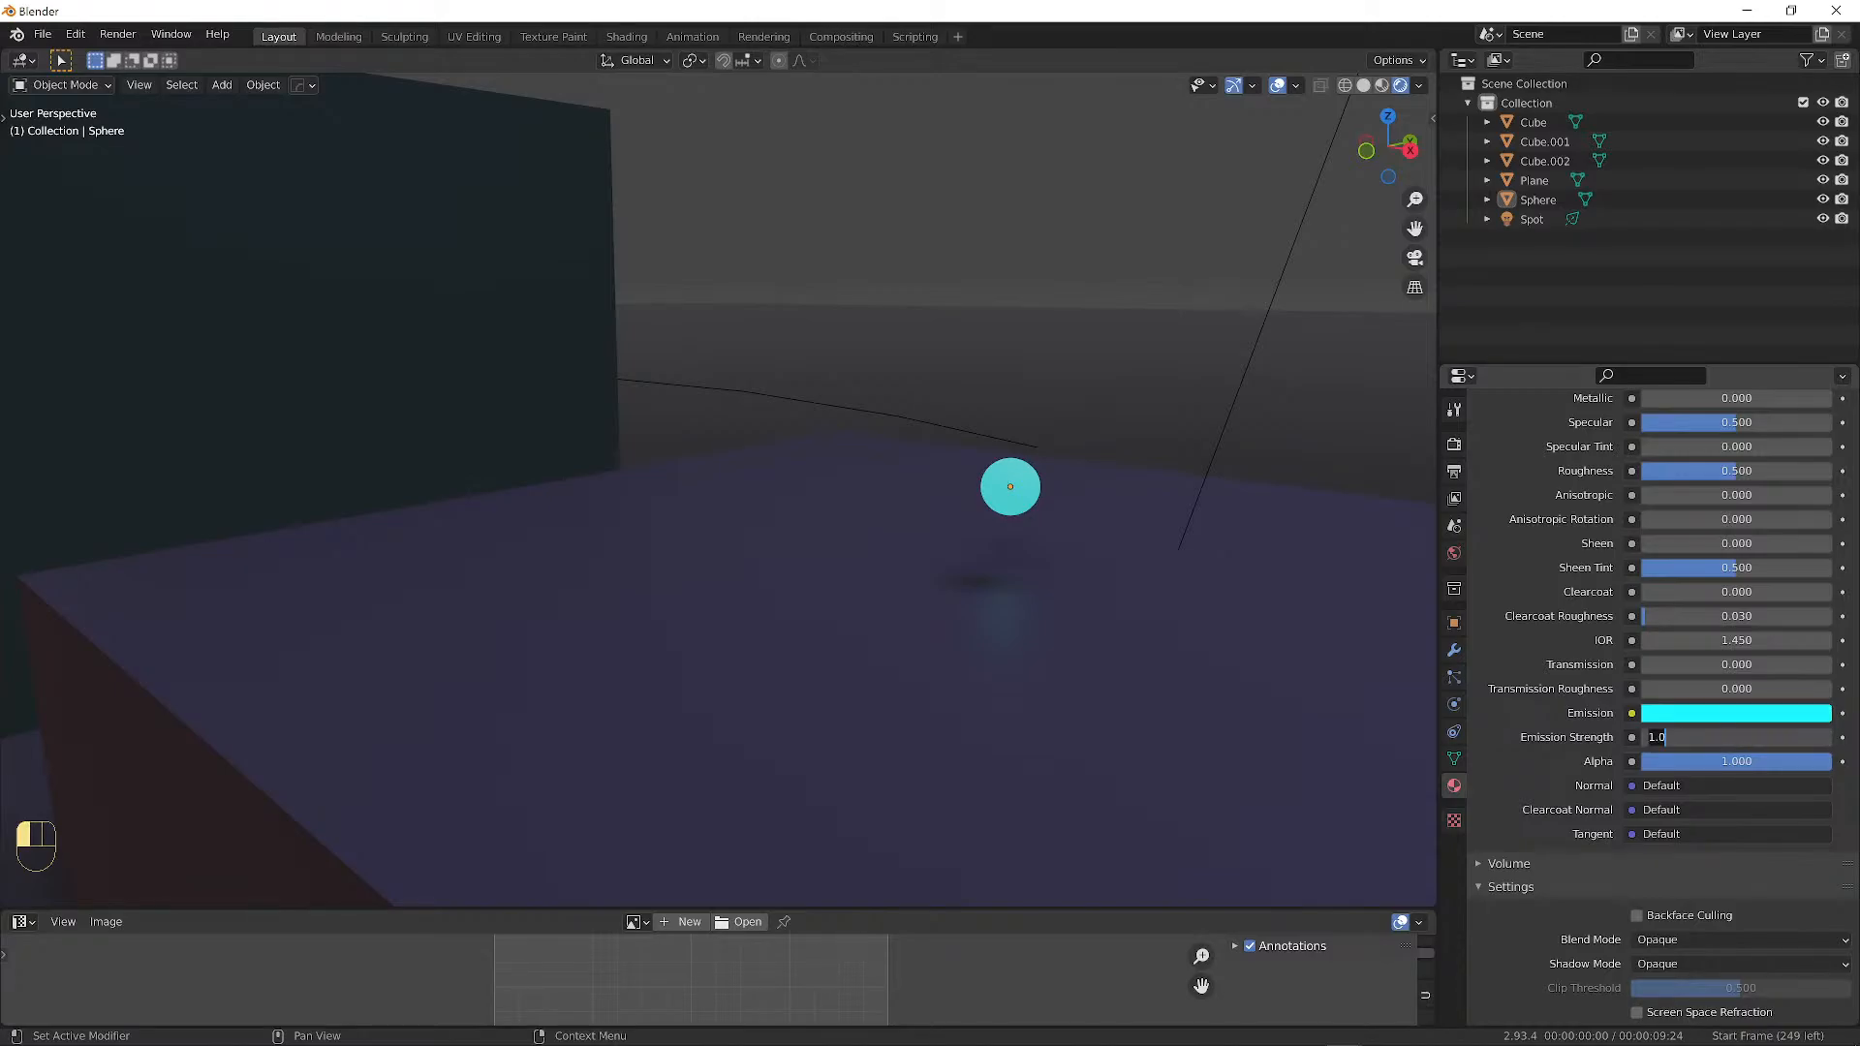
pyautogui.write('5')
pyautogui.press('Return')
pyautogui.click(1729, 738)
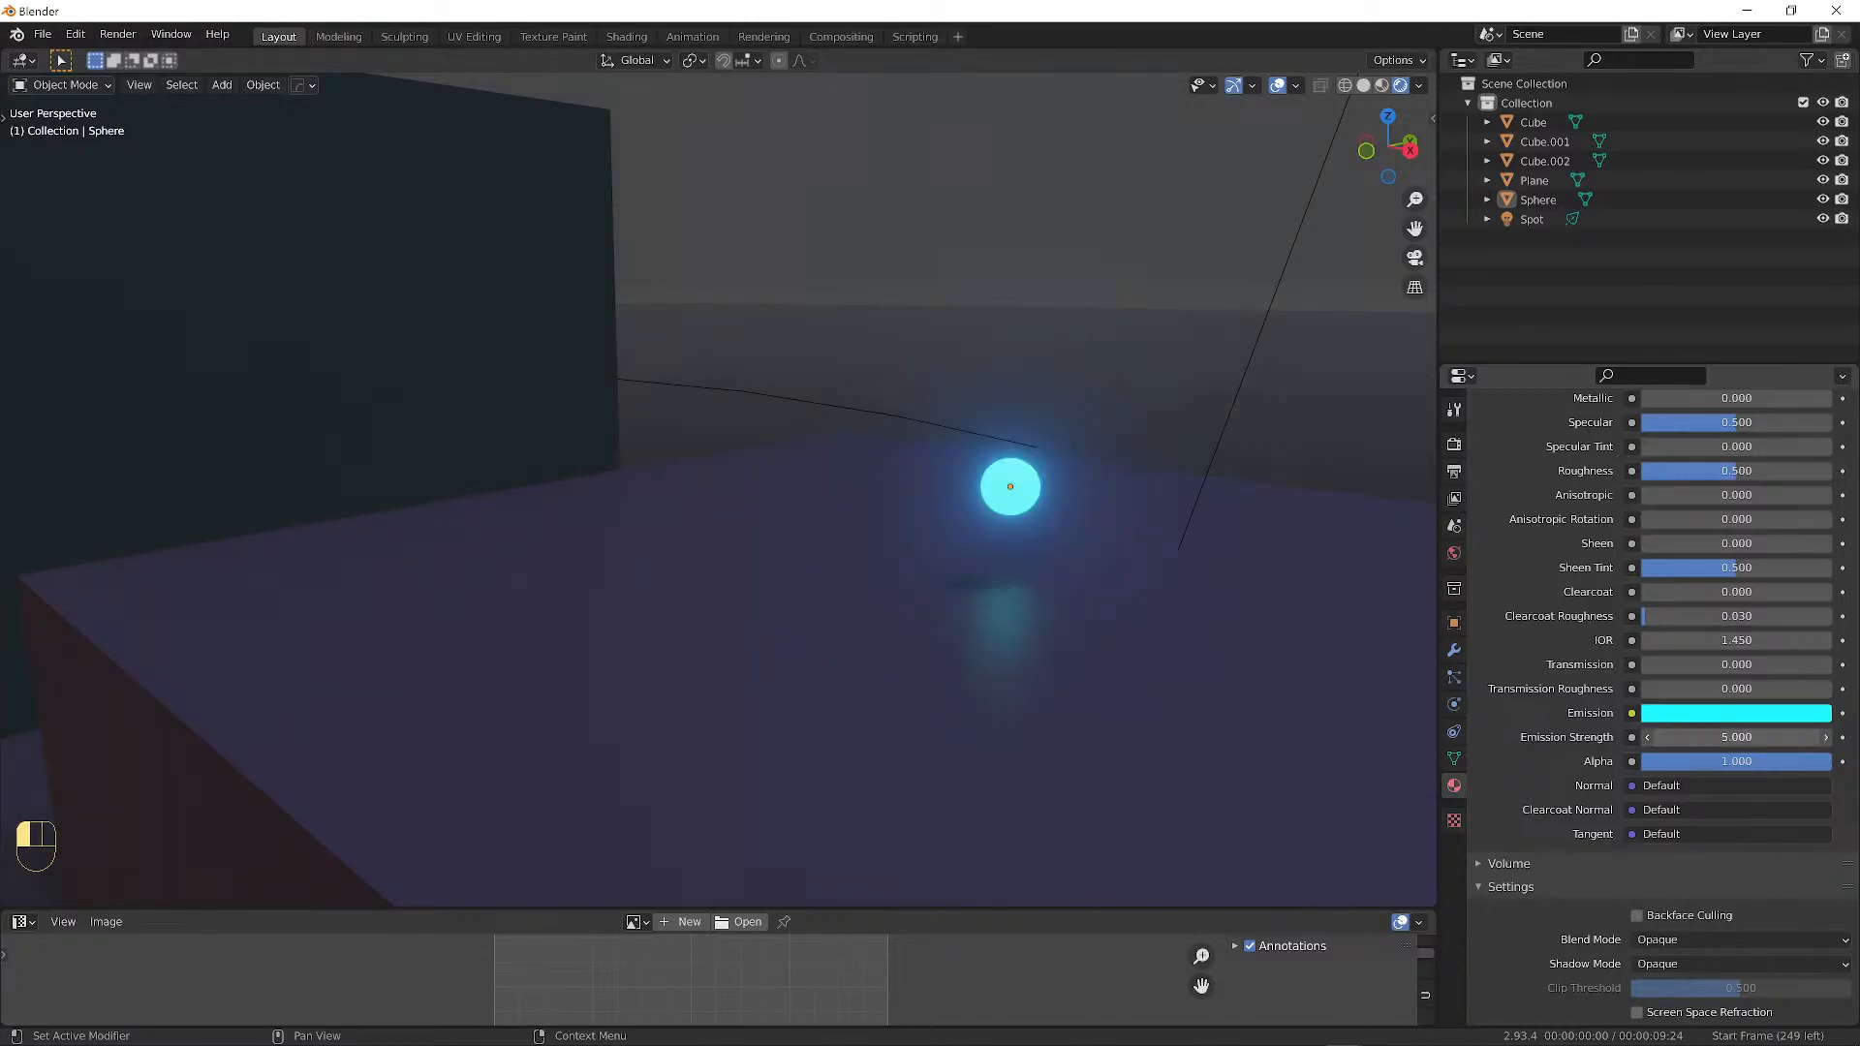
pyautogui.write('10')
pyautogui.press('Return')
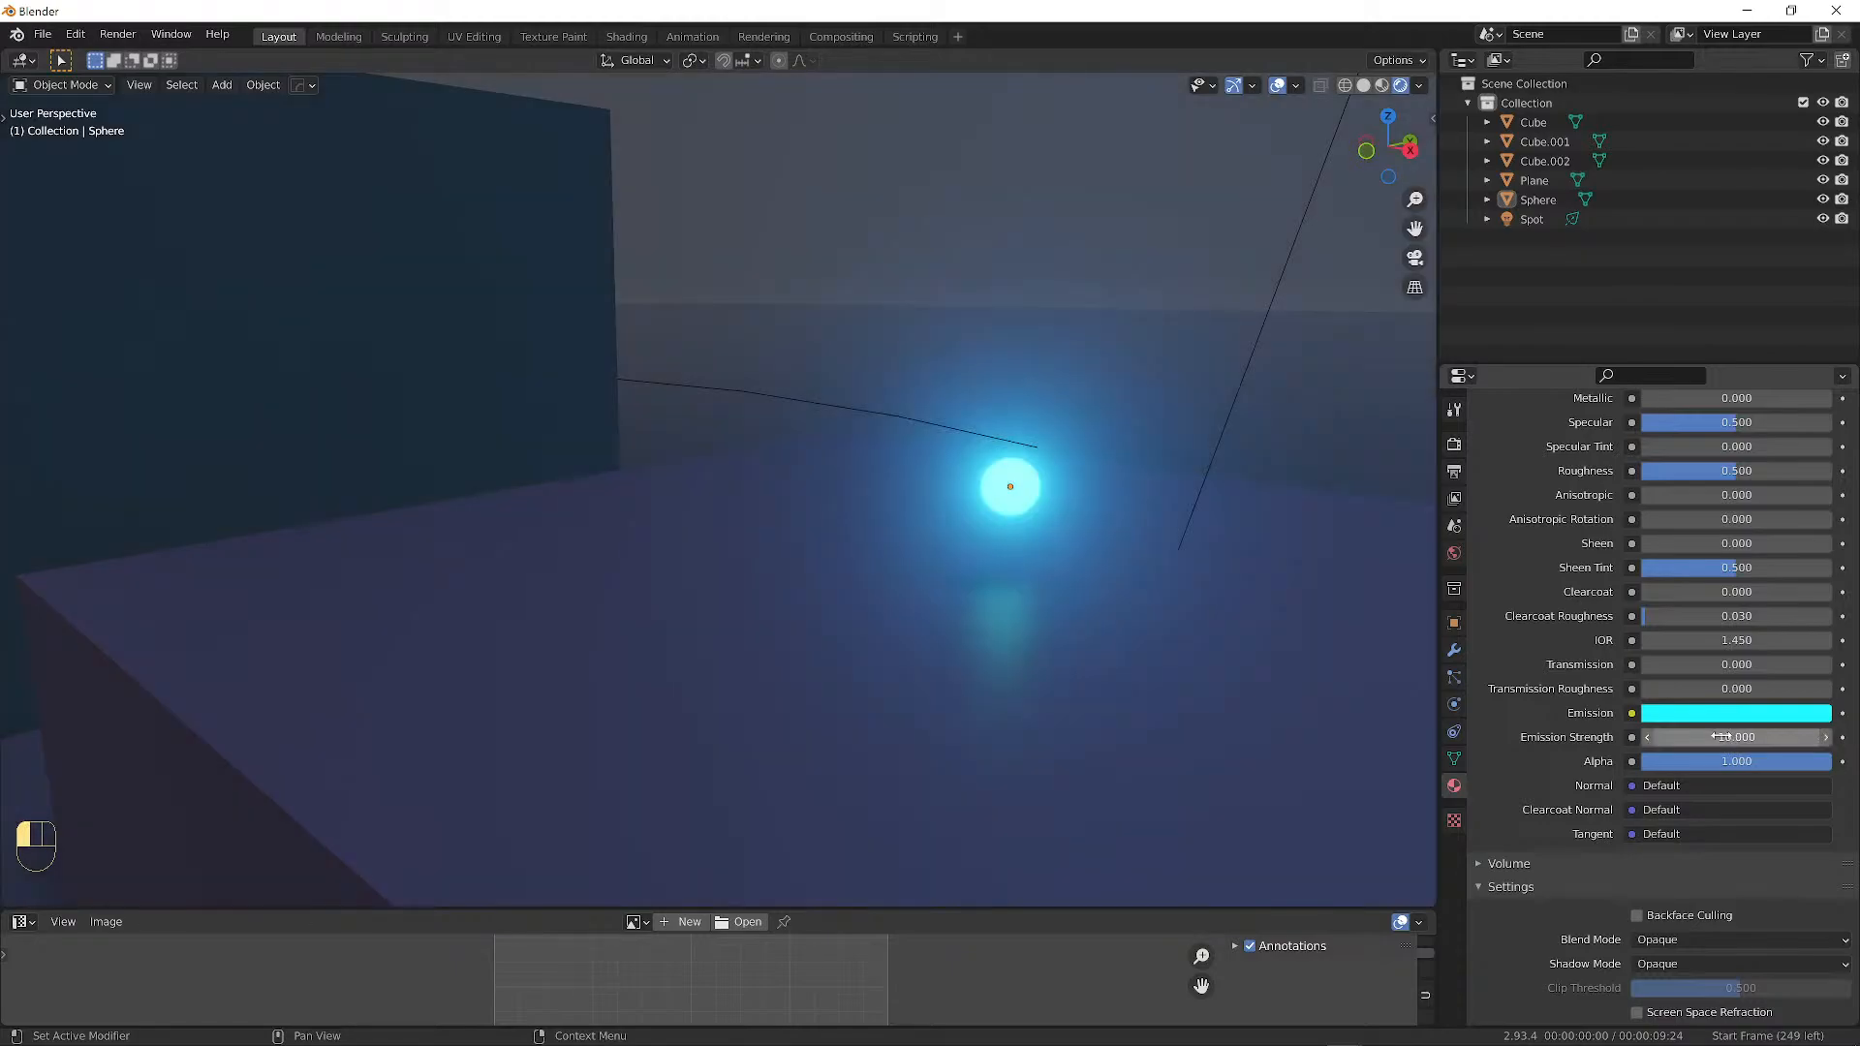
pyautogui.click(1720, 738)
pyautogui.write('50')
pyautogui.press('Return')
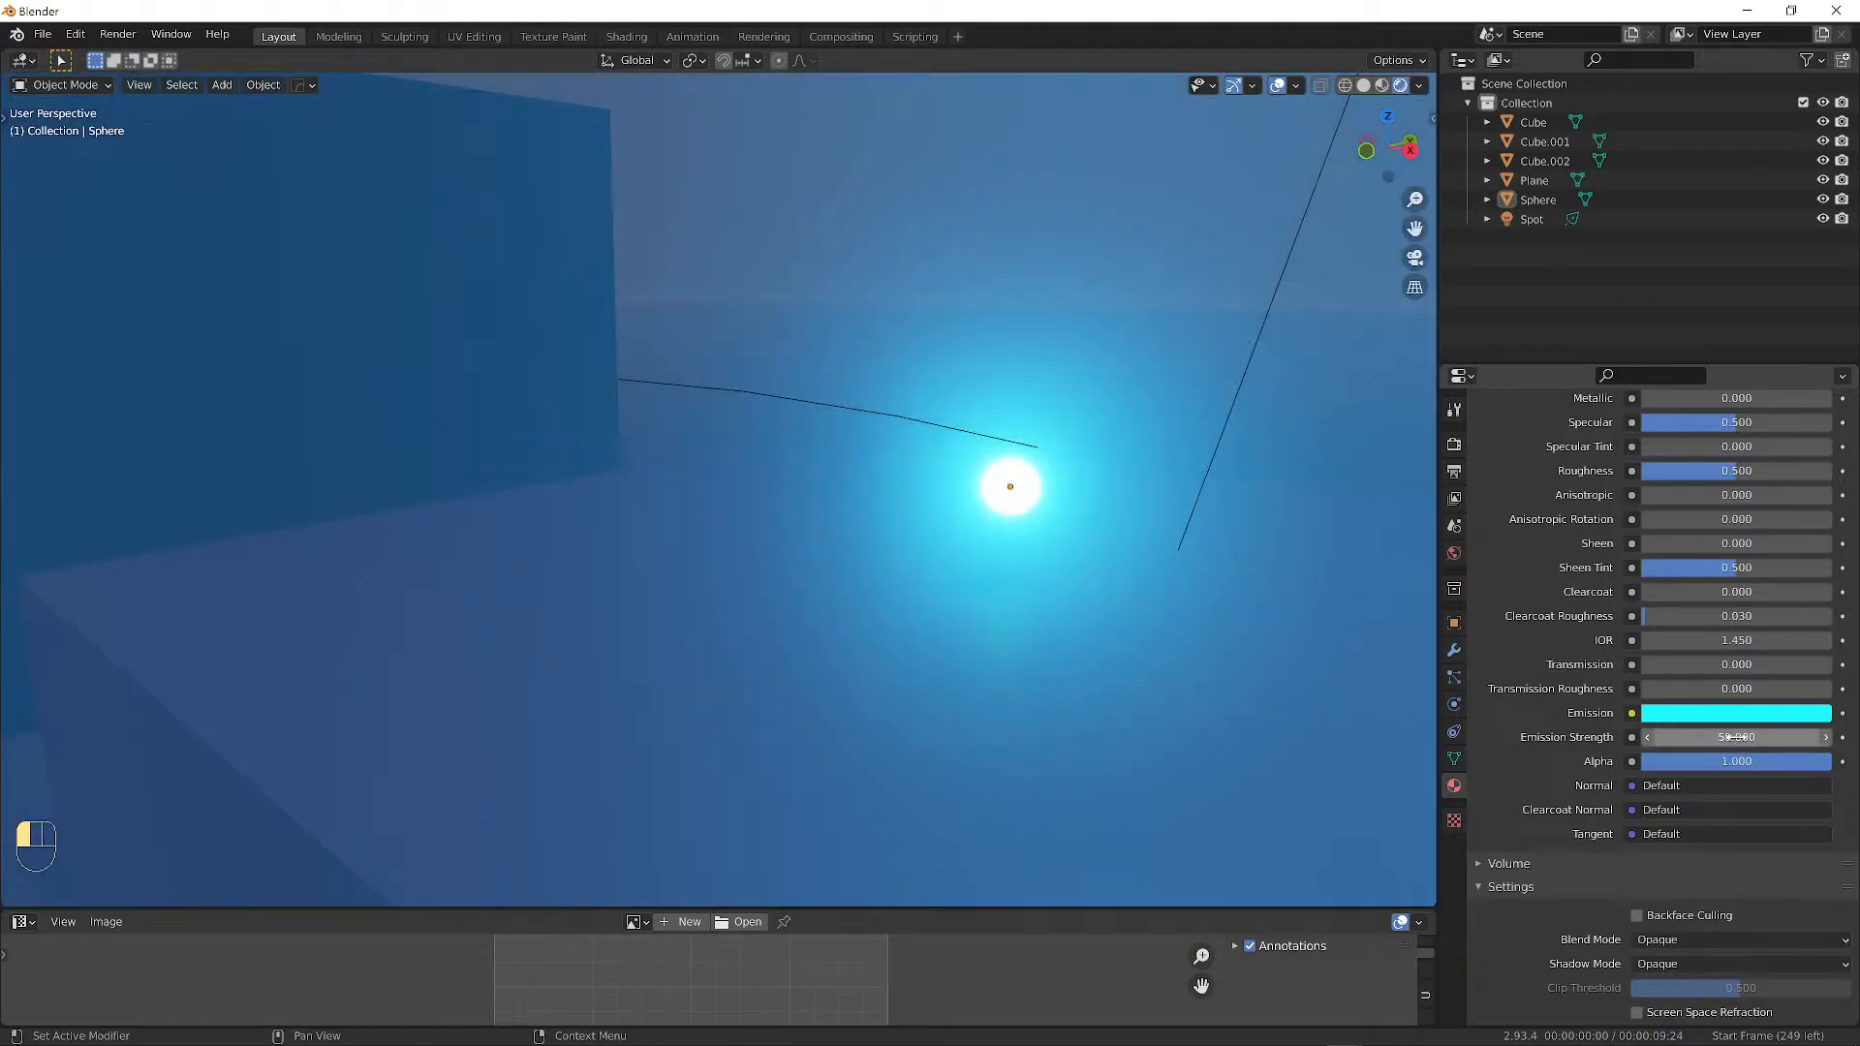
pyautogui.click(1761, 738)
pyautogui.write('1000')
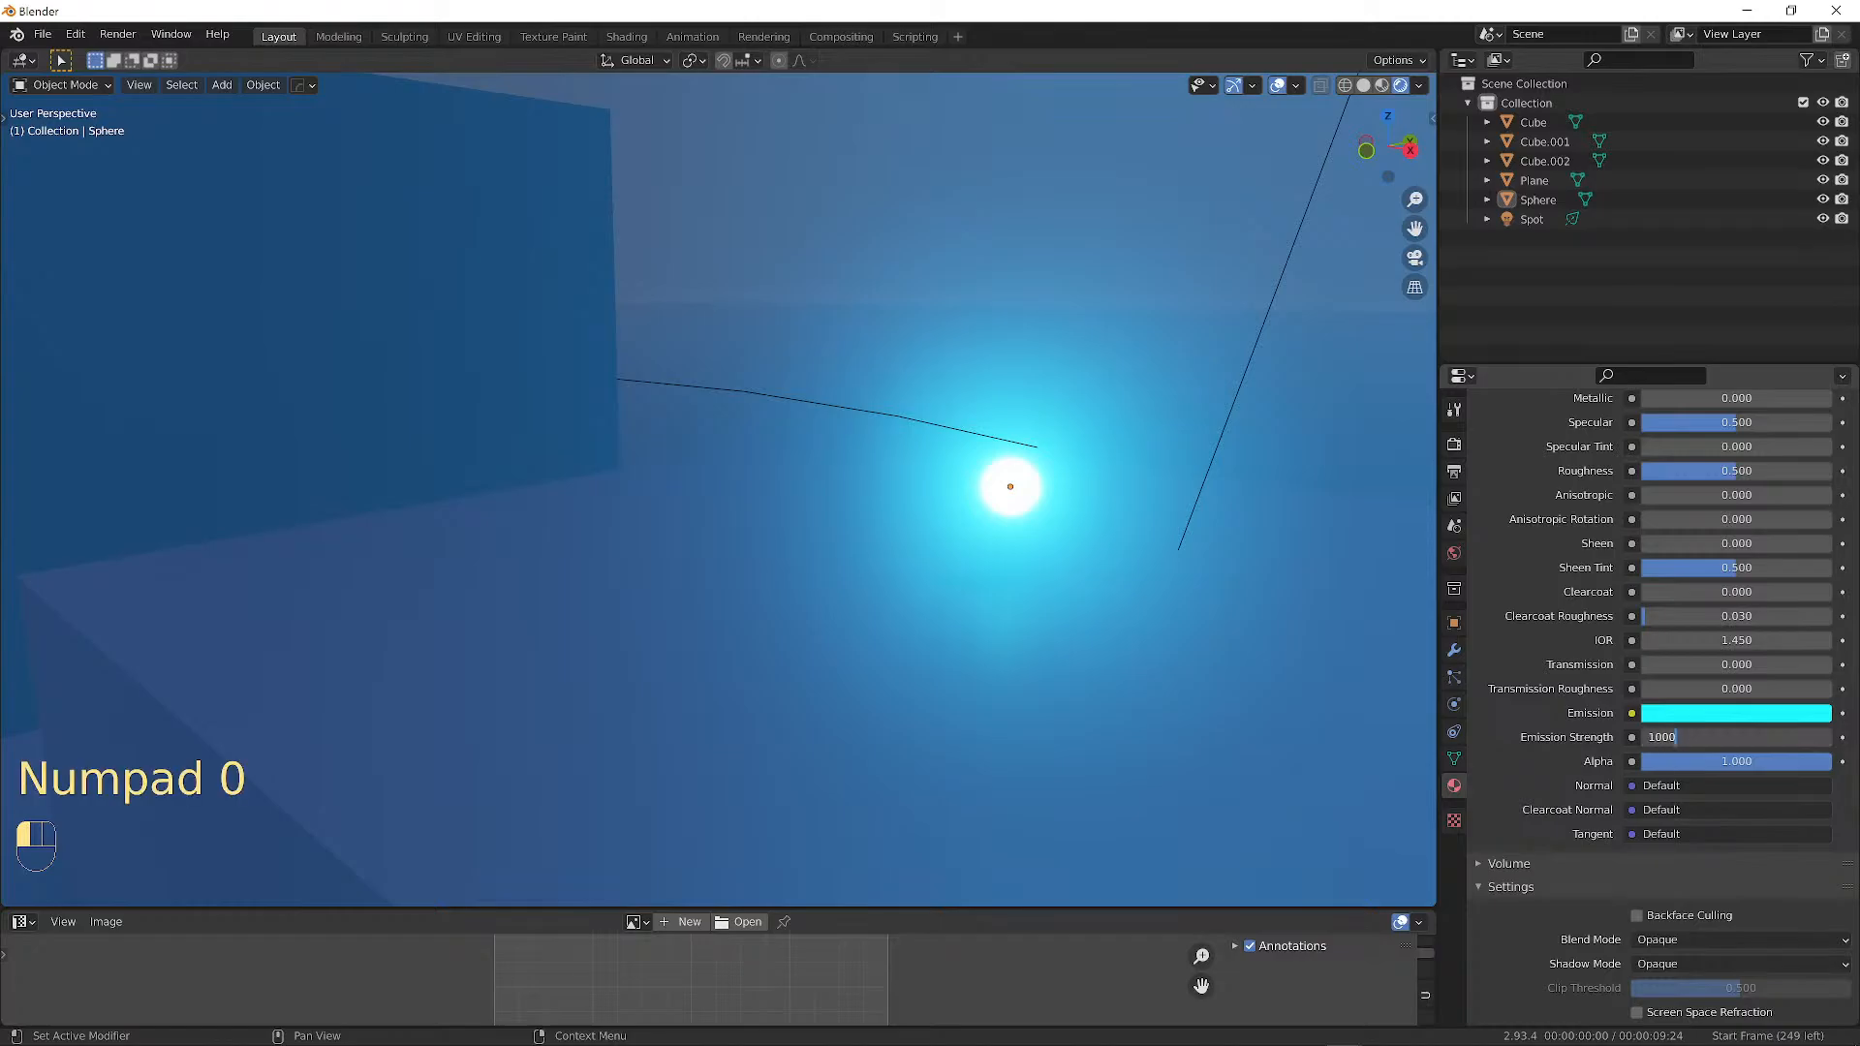
pyautogui.press('Return')
pyautogui.scroll(-13, 1011, 369)
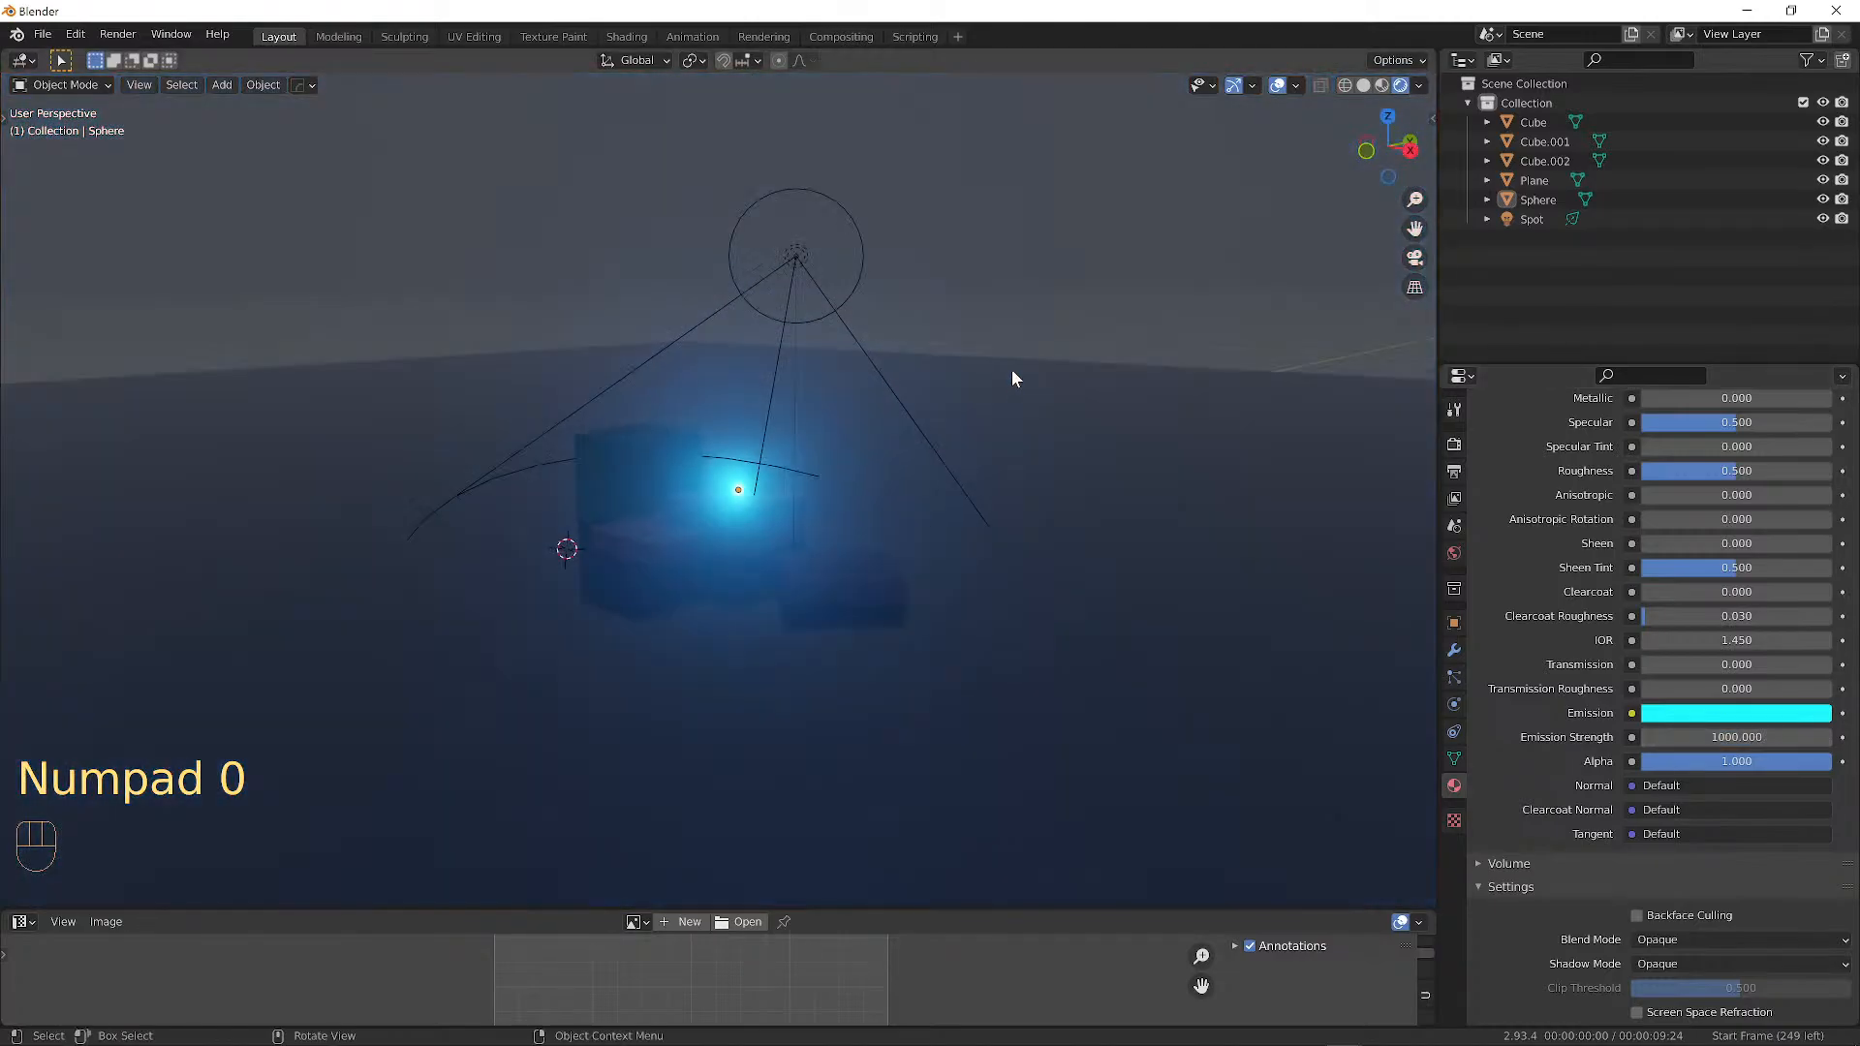
pyautogui.moveTo(1011, 369)
pyautogui.mouseDown(button='middle')
pyautogui.moveTo(892, 351)
pyautogui.moveTo(686, 361)
pyautogui.moveTo(959, 318)
pyautogui.moveTo(1150, 323)
pyautogui.moveTo(892, 345)
pyautogui.moveTo(926, 381)
pyautogui.moveTo(988, 357)
pyautogui.mouseUp(button='middle')
pyautogui.scroll(5, 746, 357)
pyautogui.scroll(-3, 750, 350)
pyautogui.press('a')
pyautogui.press('a')
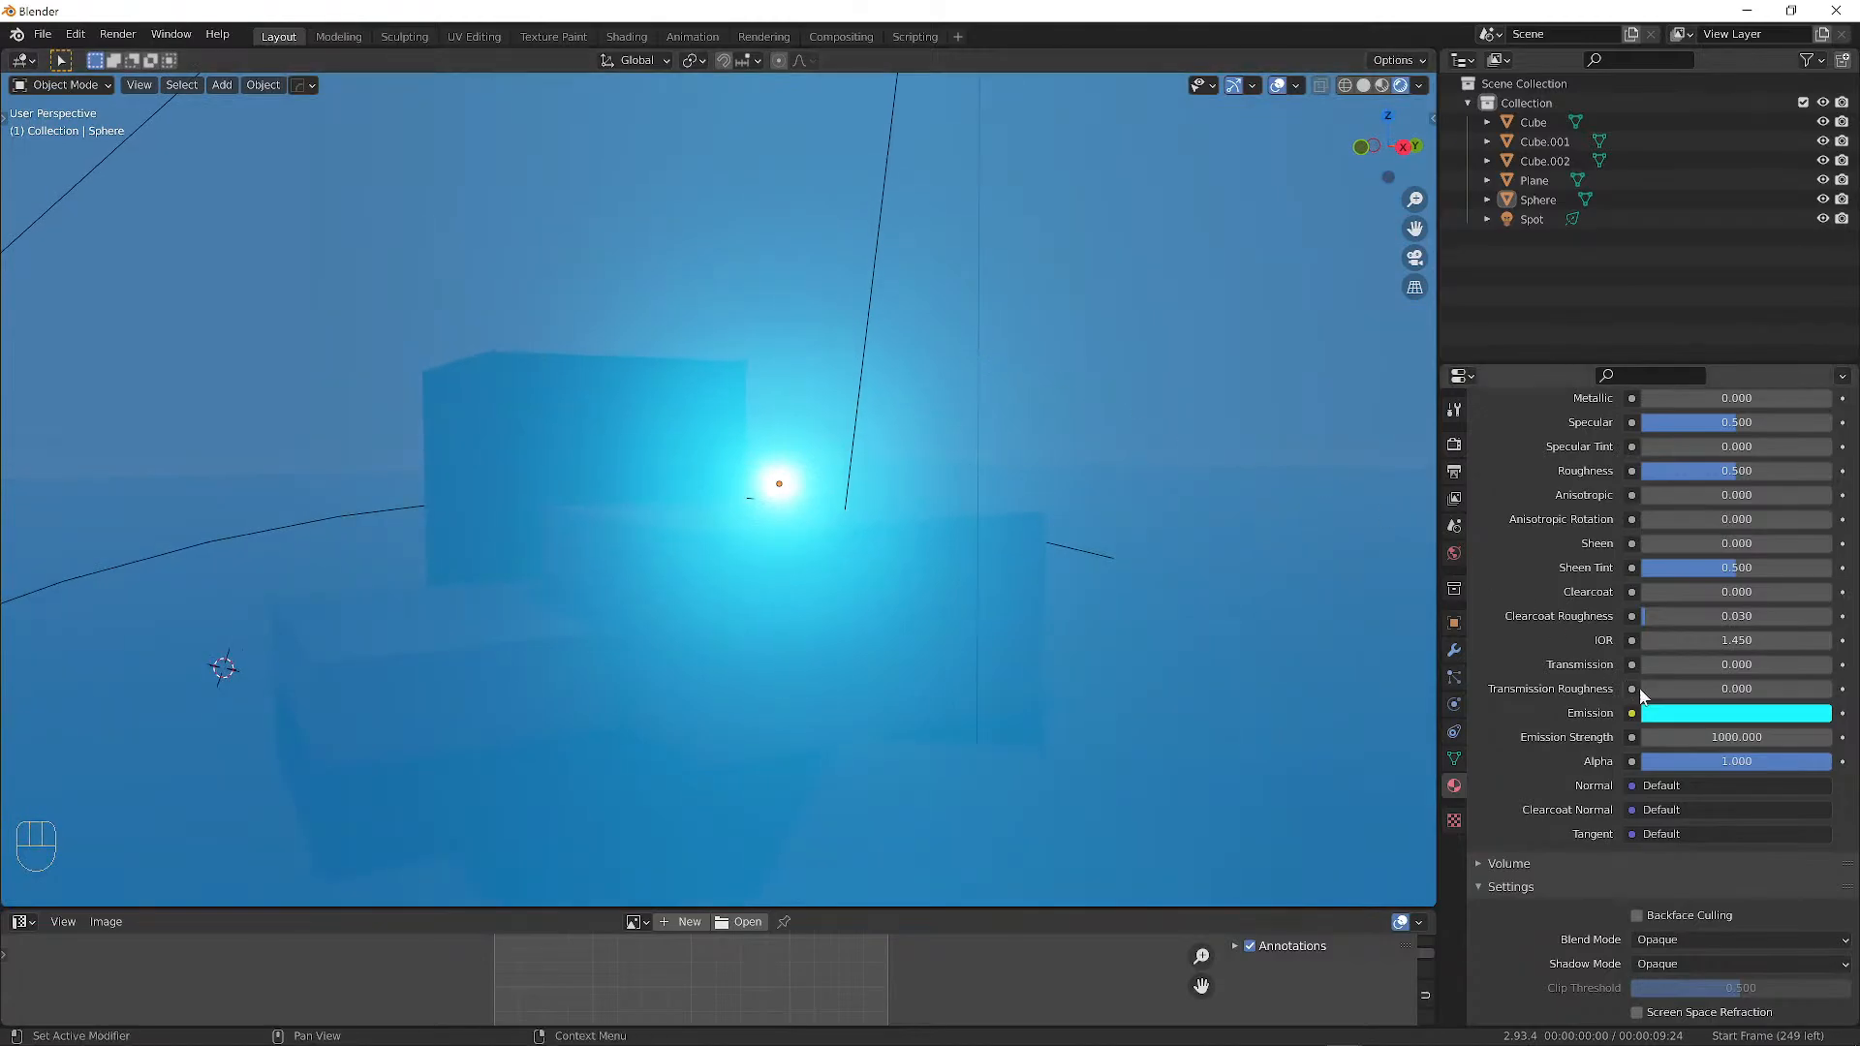
pyautogui.click(1698, 737)
pyautogui.write('15')
pyautogui.press('Return')
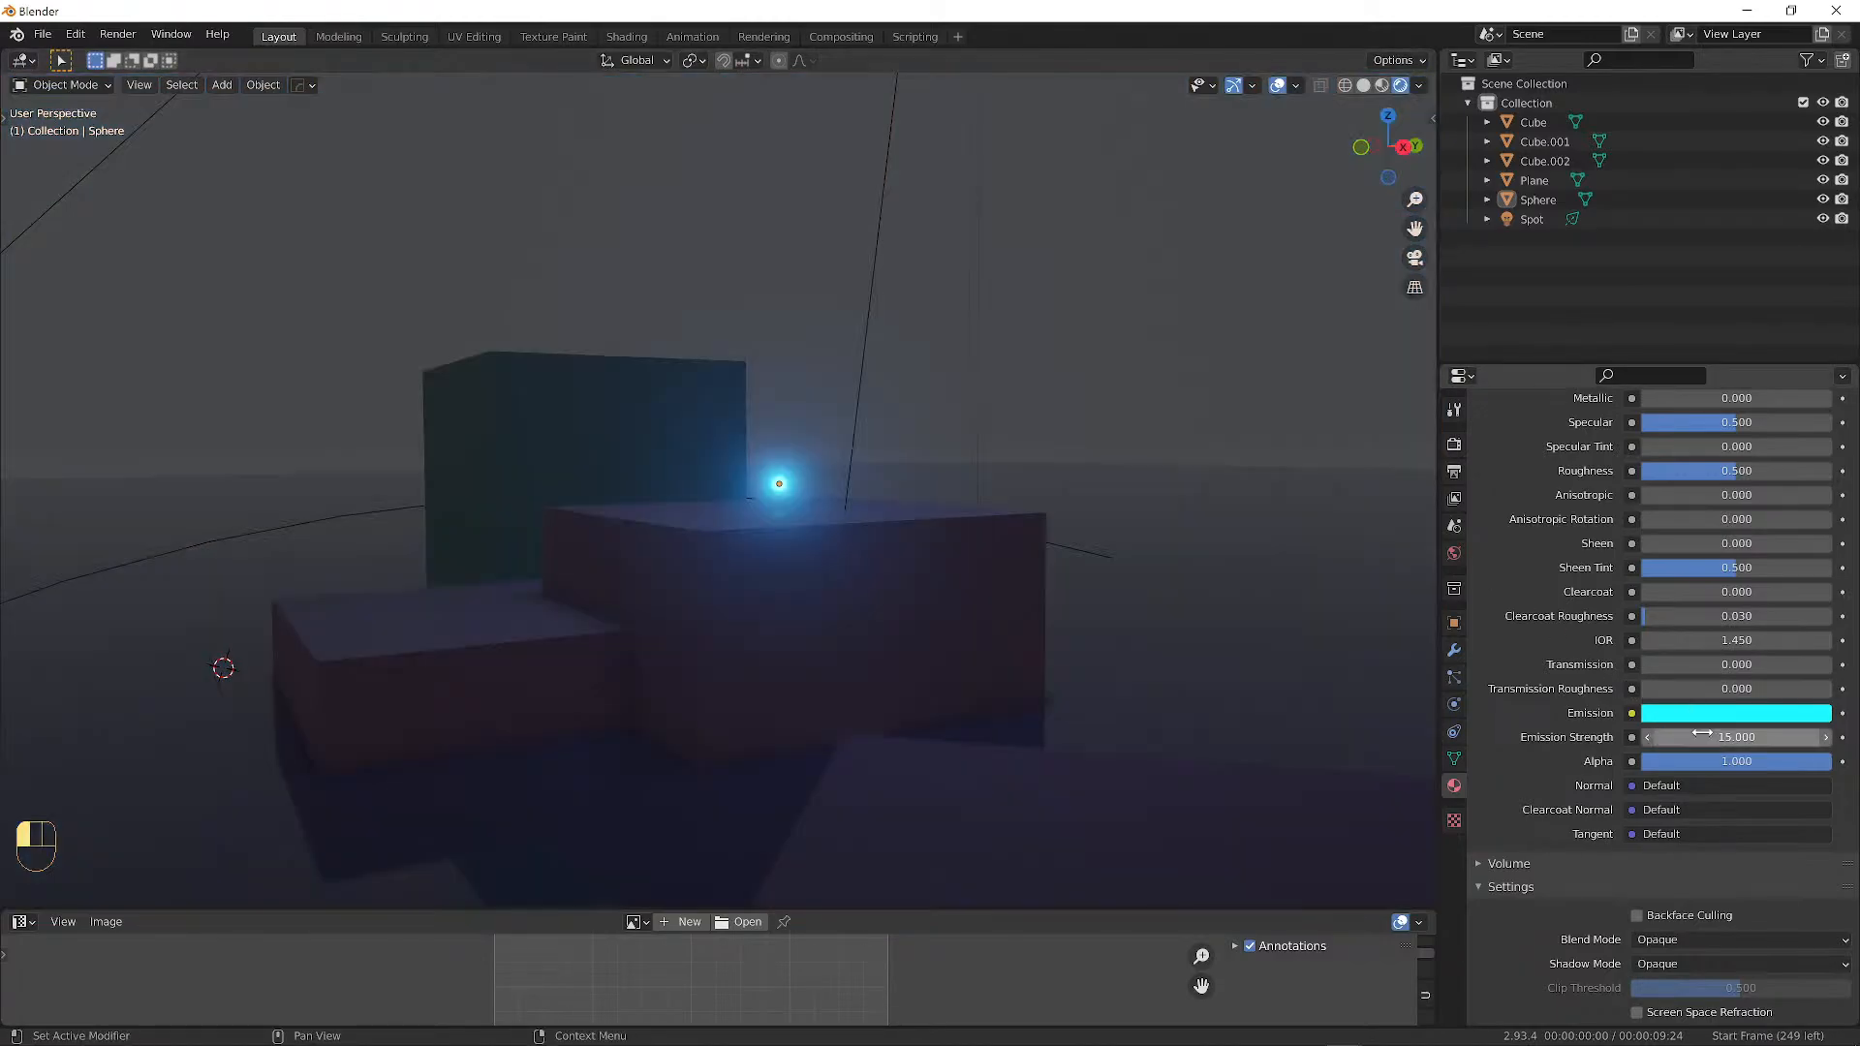
pyautogui.moveTo(990, 451); pyautogui.dragTo(1024, 466, button='middle')
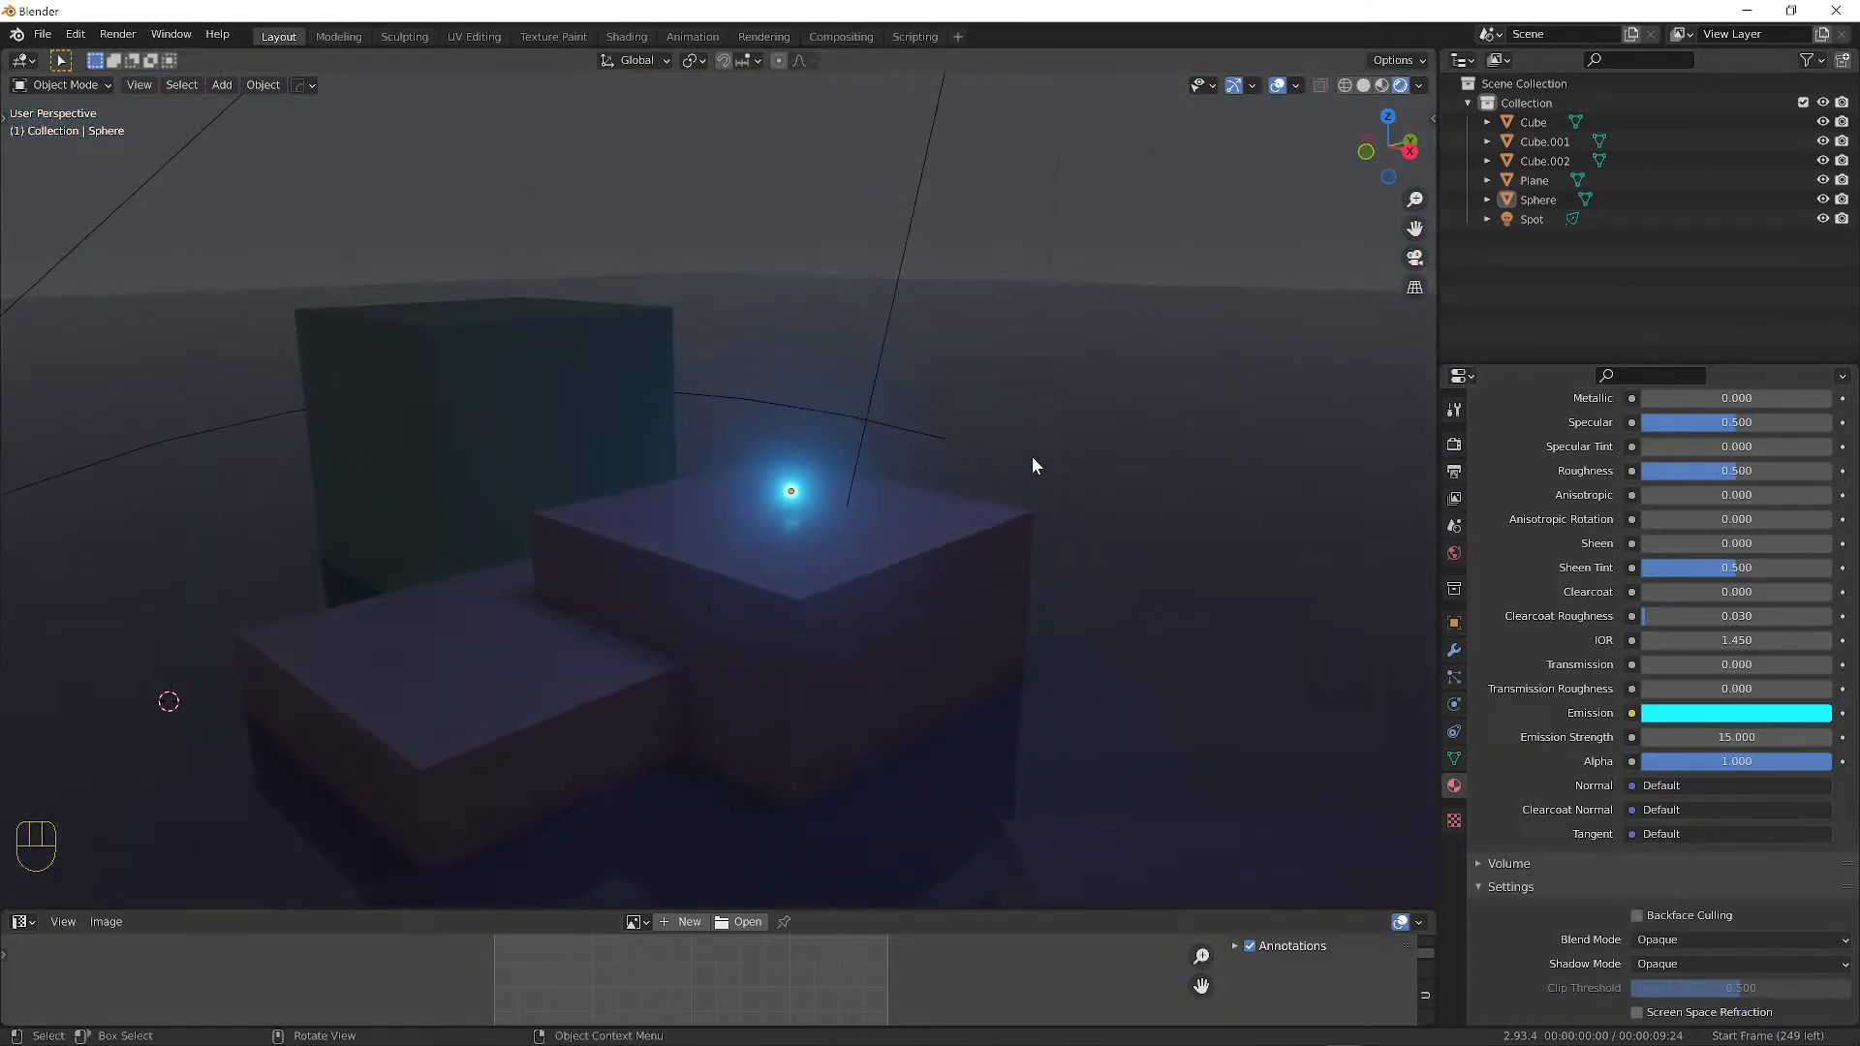
pyautogui.scroll(1, 1033, 458)
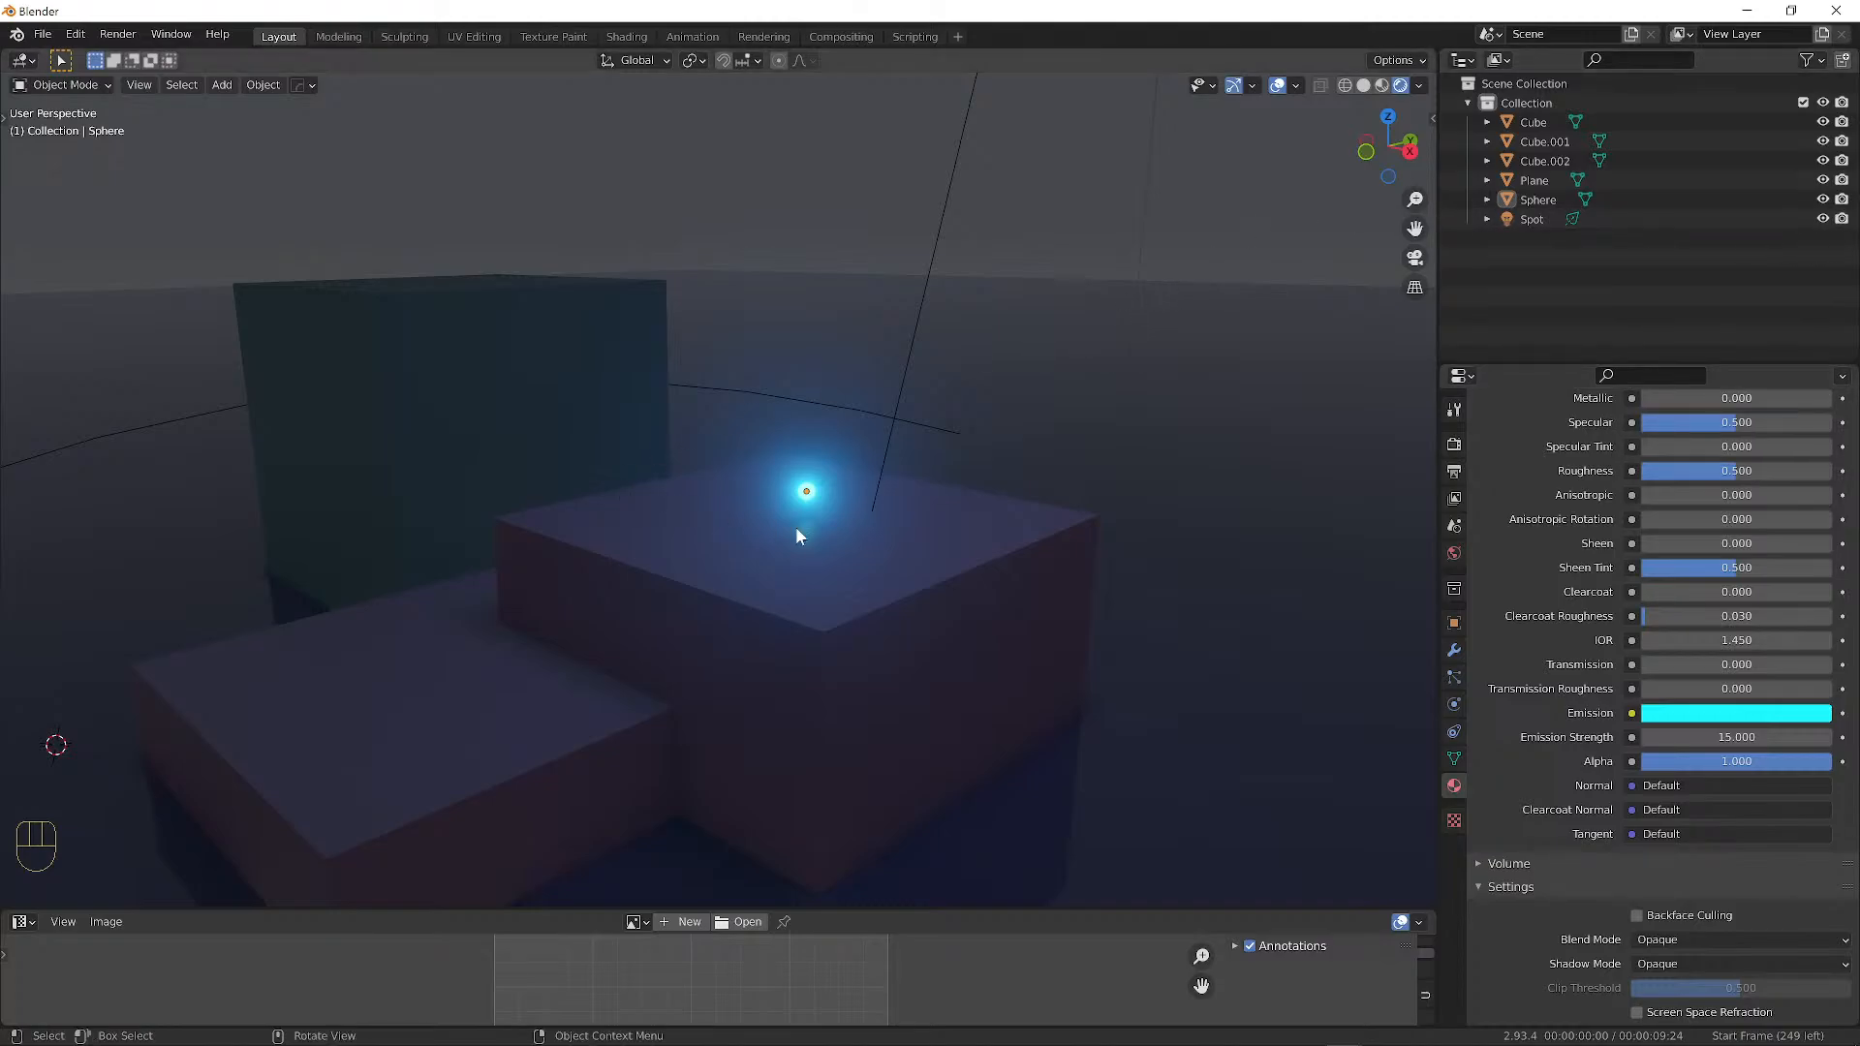
pyautogui.moveTo(797, 529); pyautogui.dragTo(155, 540, button='middle')
pyautogui.moveTo(882, 560)
pyautogui.mouseDown(button='middle')
pyautogui.moveTo(843, 523)
pyautogui.moveTo(868, 540)
pyautogui.mouseUp(button='middle')
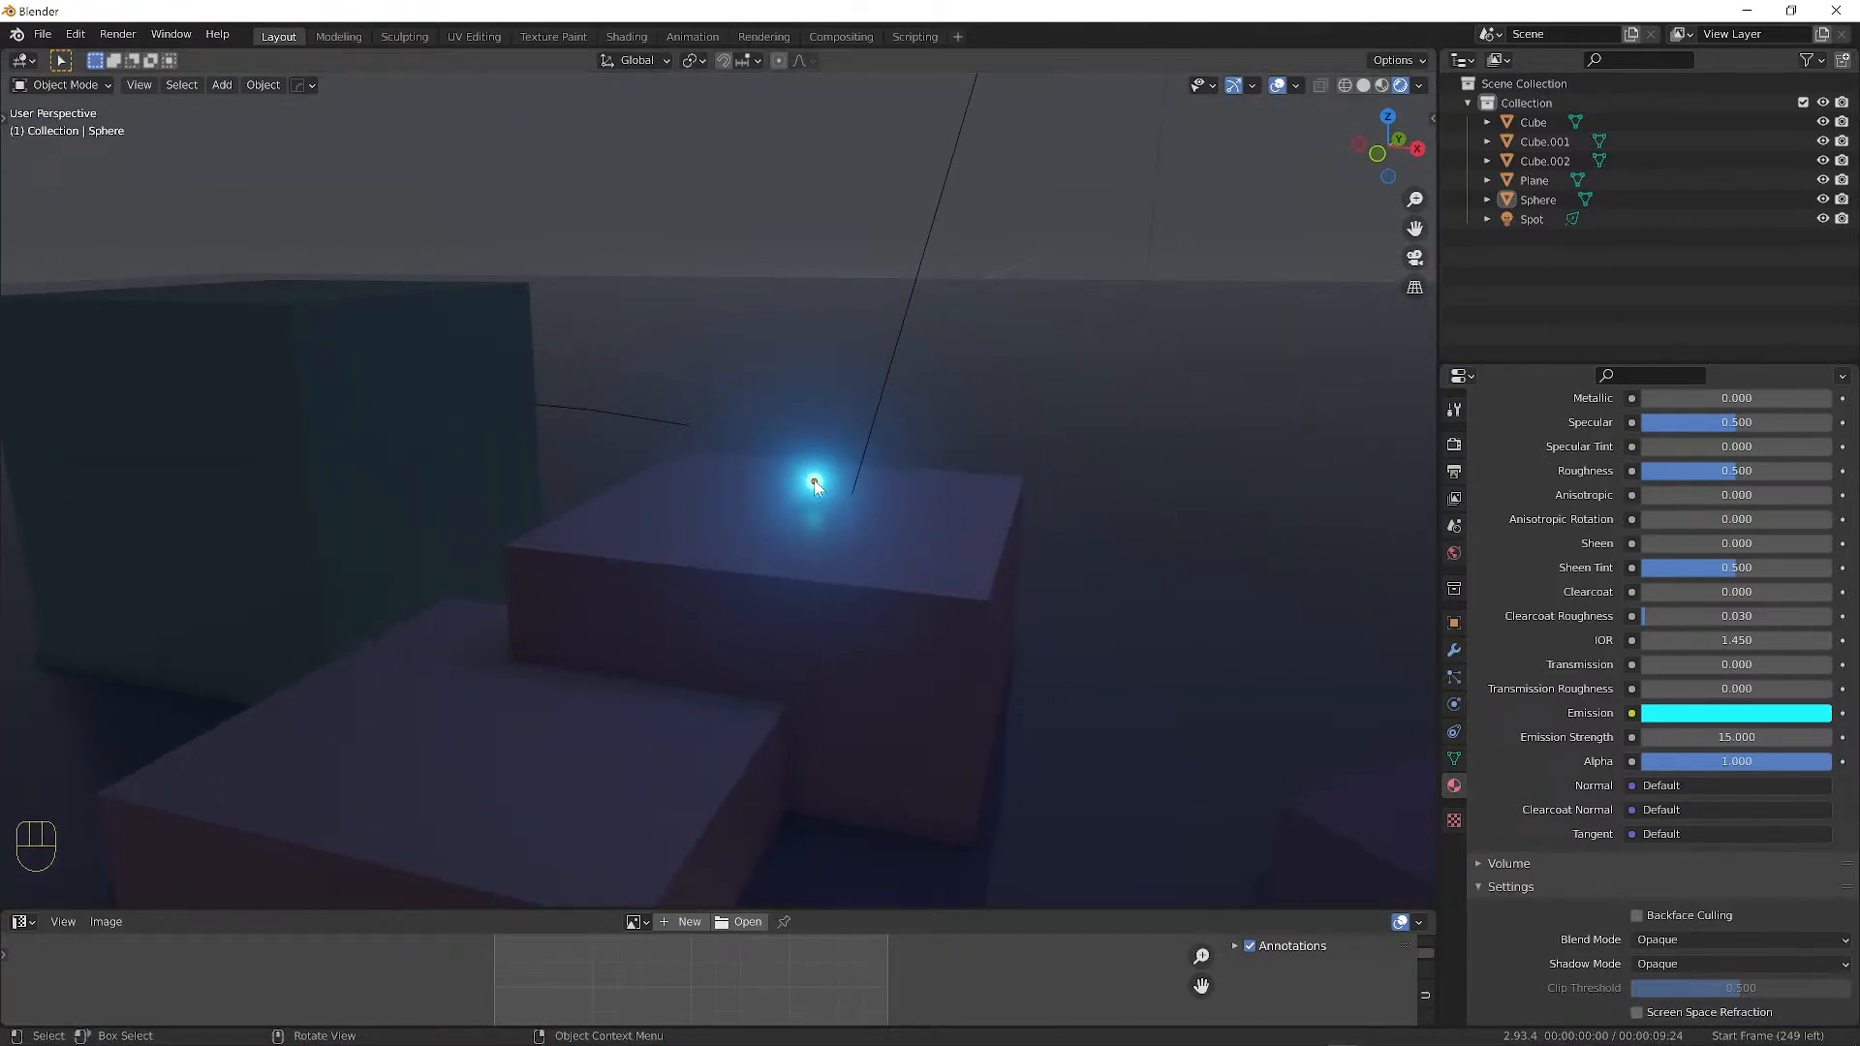
pyautogui.scroll(4, 857, 488)
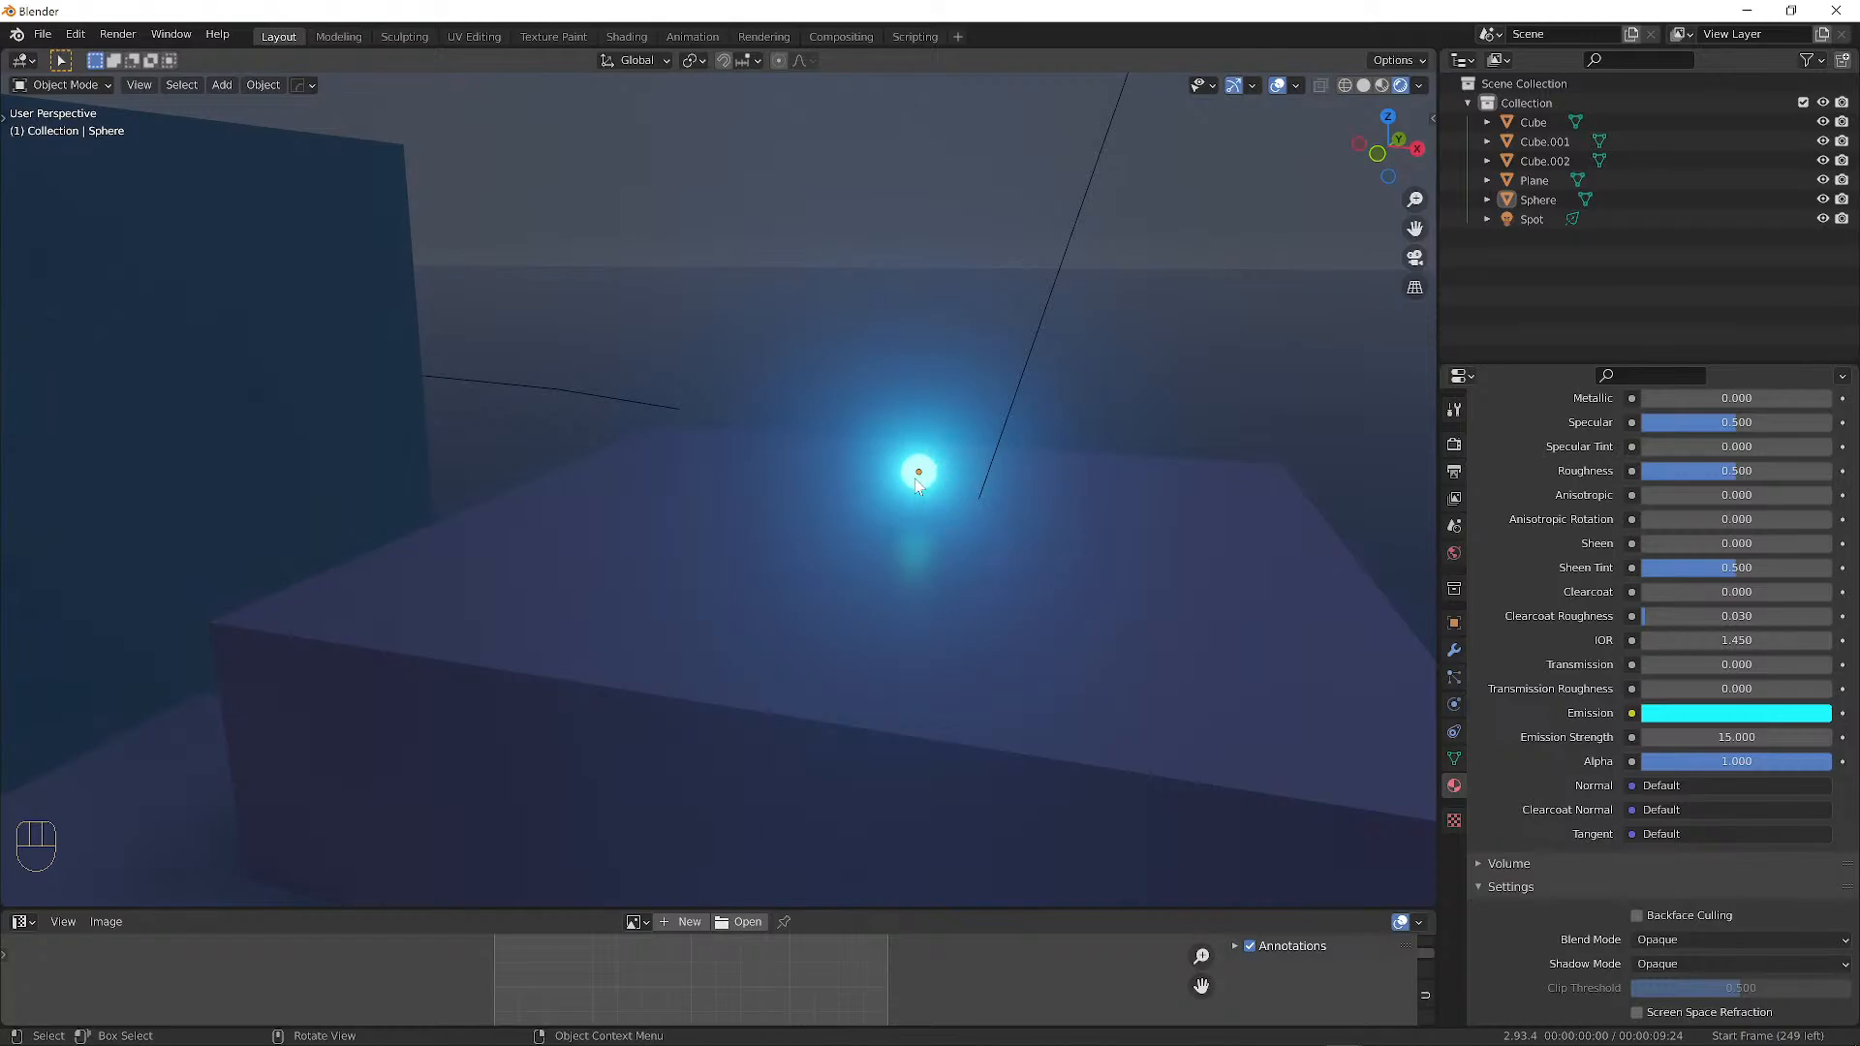
pyautogui.moveTo(911, 485)
pyautogui.mouseDown(button='middle')
pyautogui.moveTo(759, 444)
pyautogui.moveTo(905, 502)
pyautogui.moveTo(758, 487)
pyautogui.moveTo(851, 512)
pyautogui.moveTo(909, 494)
pyautogui.mouseUp(button='middle')
pyautogui.scroll(7, 909, 494)
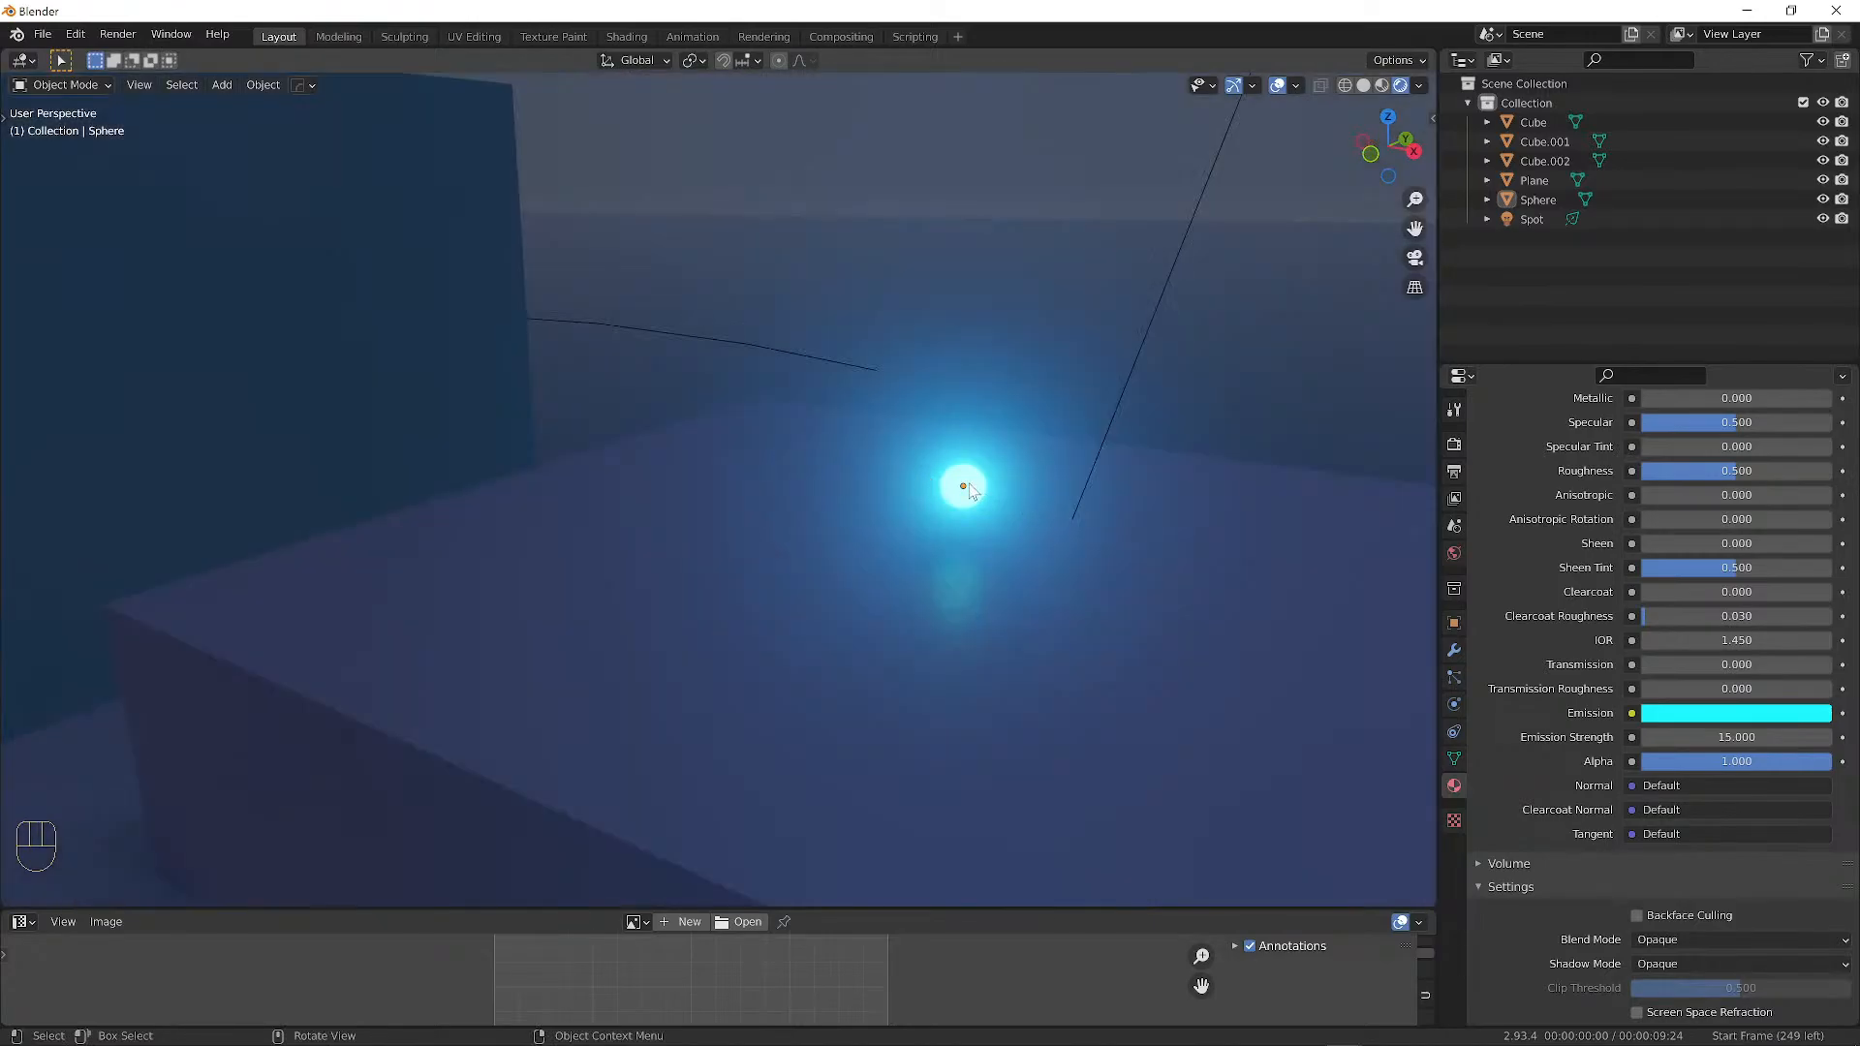
pyautogui.click(964, 486)
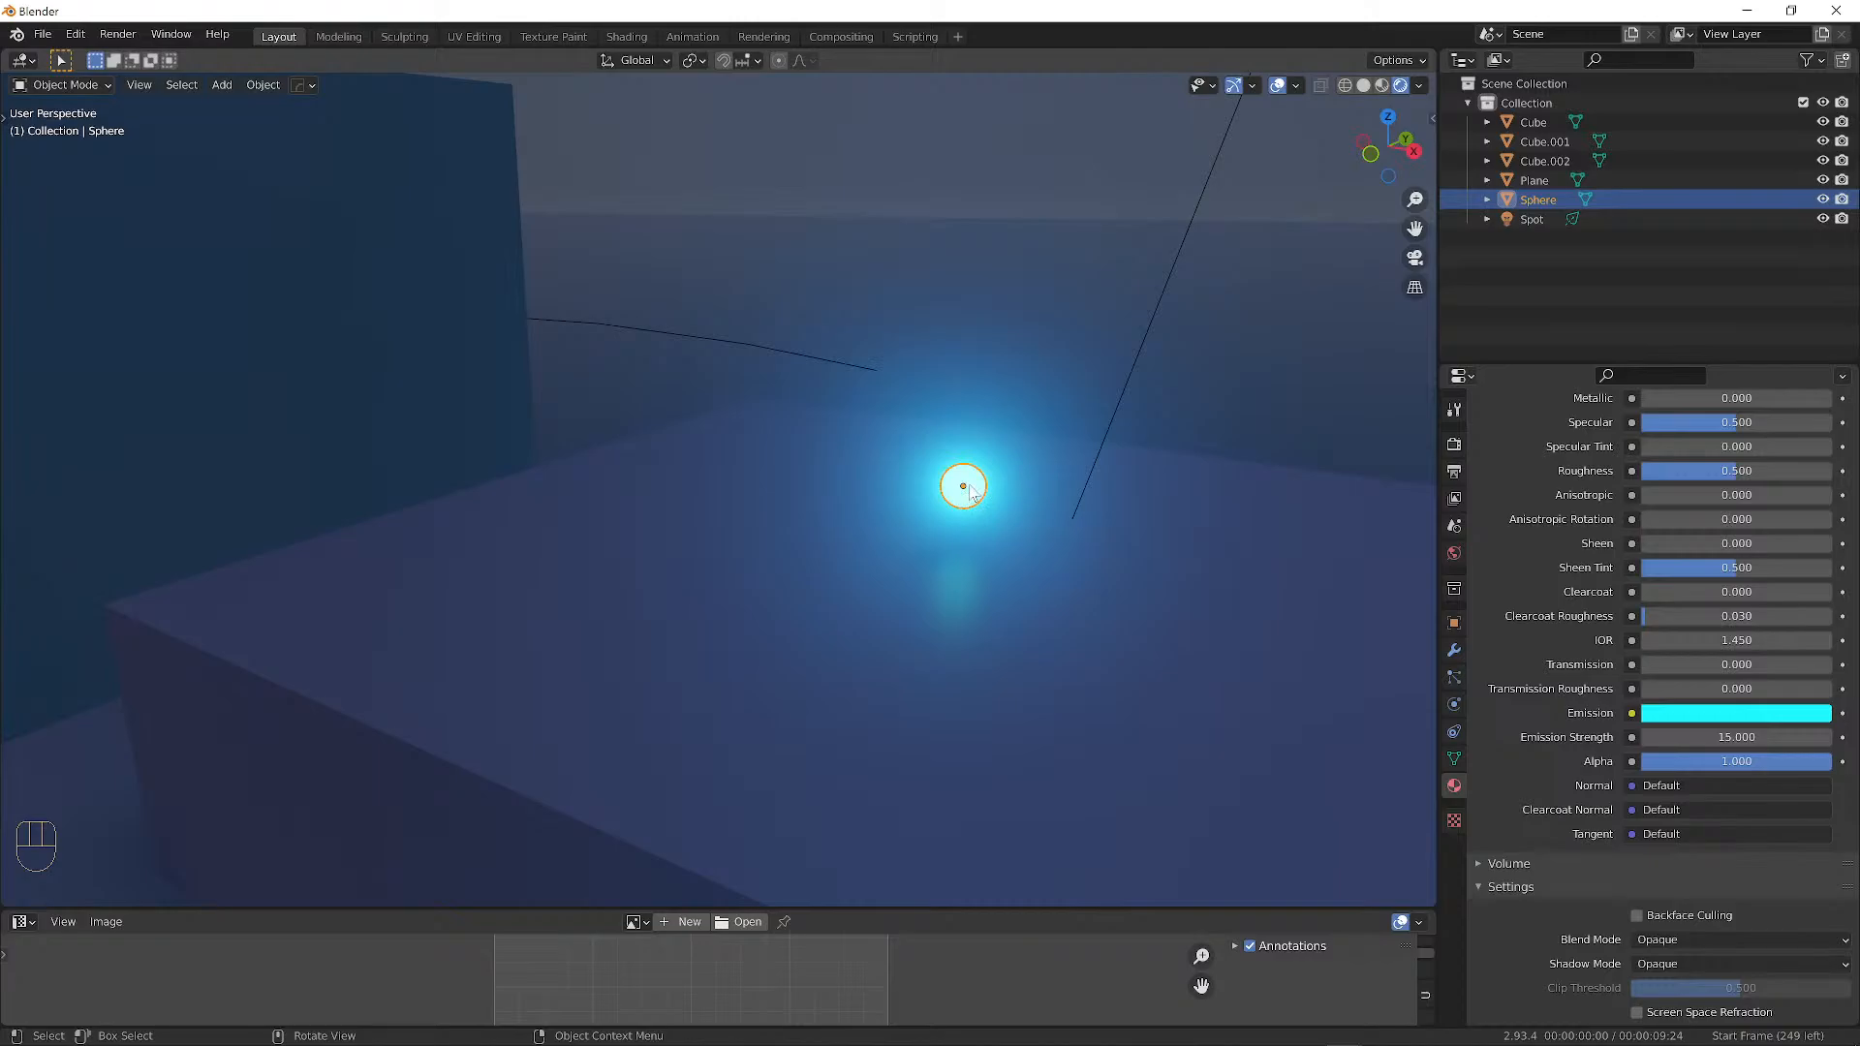
pyautogui.press('shift')
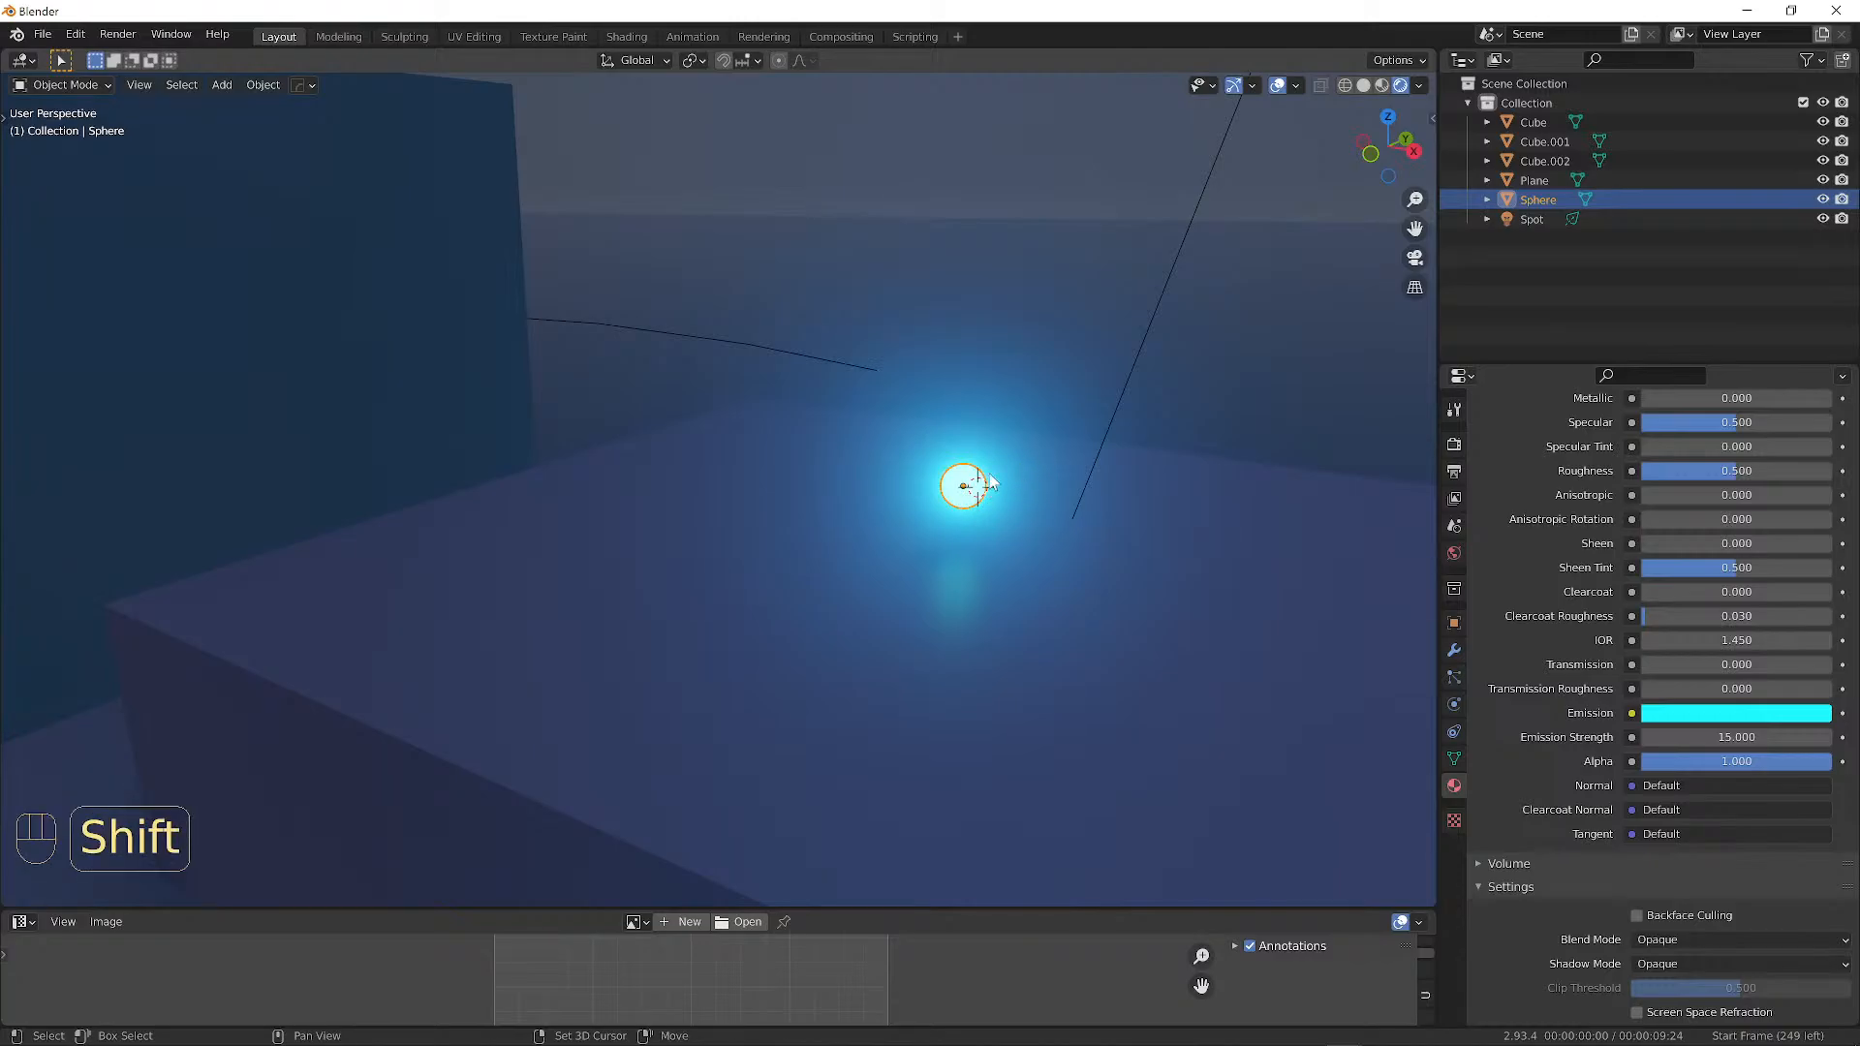
# Add a point light at the glowing sphere's position.
pyautogui.hotkey('shift', 'a')
pyautogui.moveTo(946, 712)
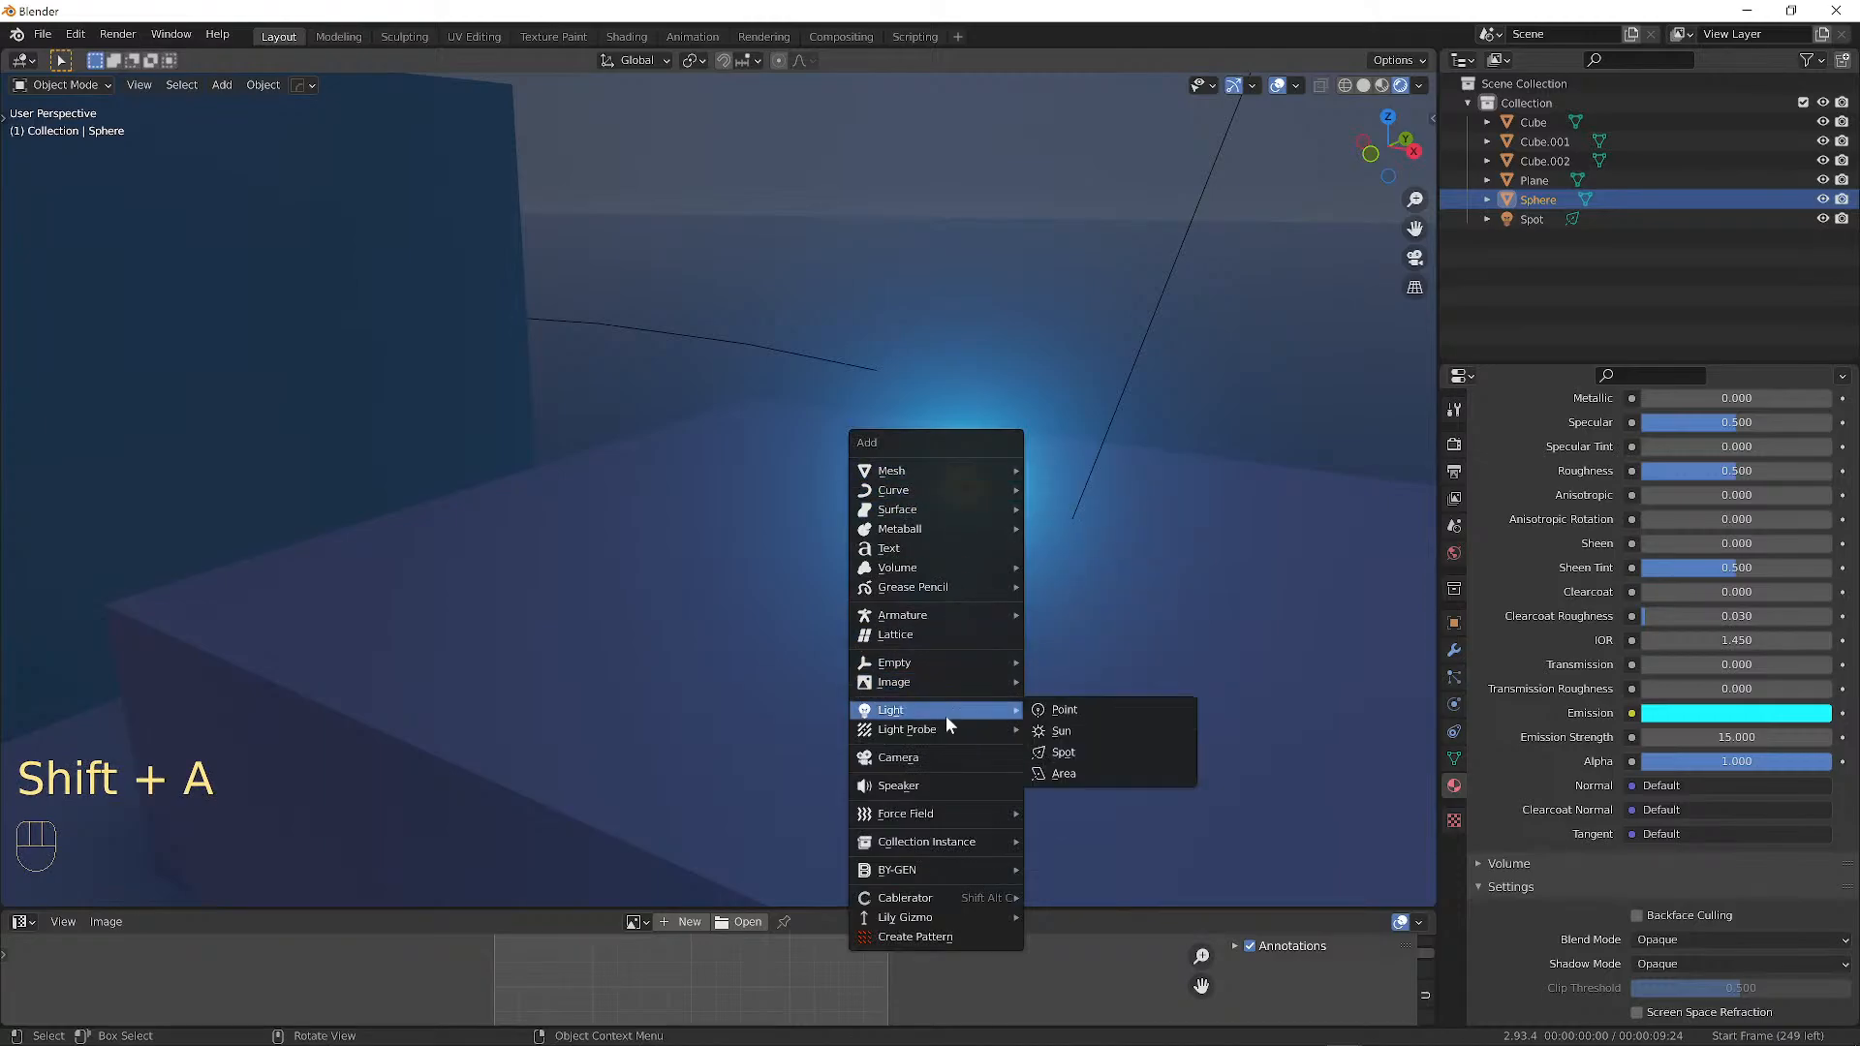
pyautogui.click(1091, 710)
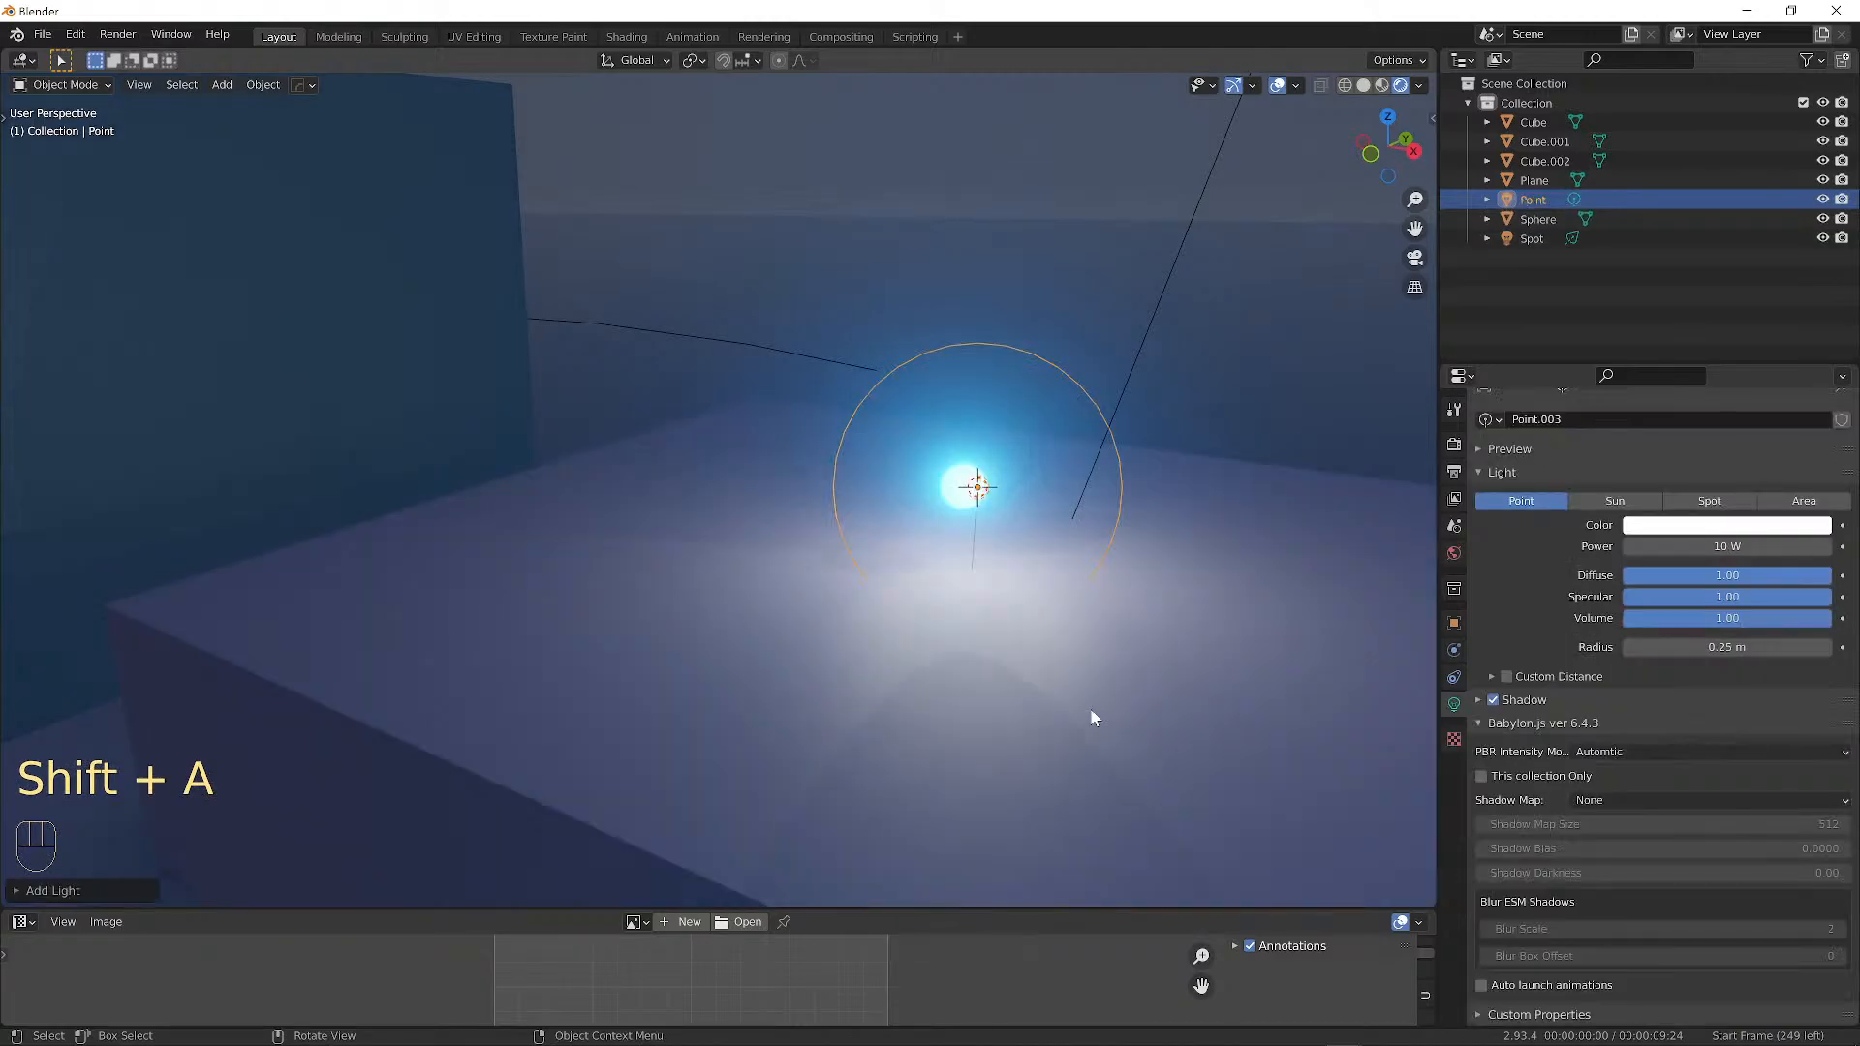
pyautogui.click(969, 432)
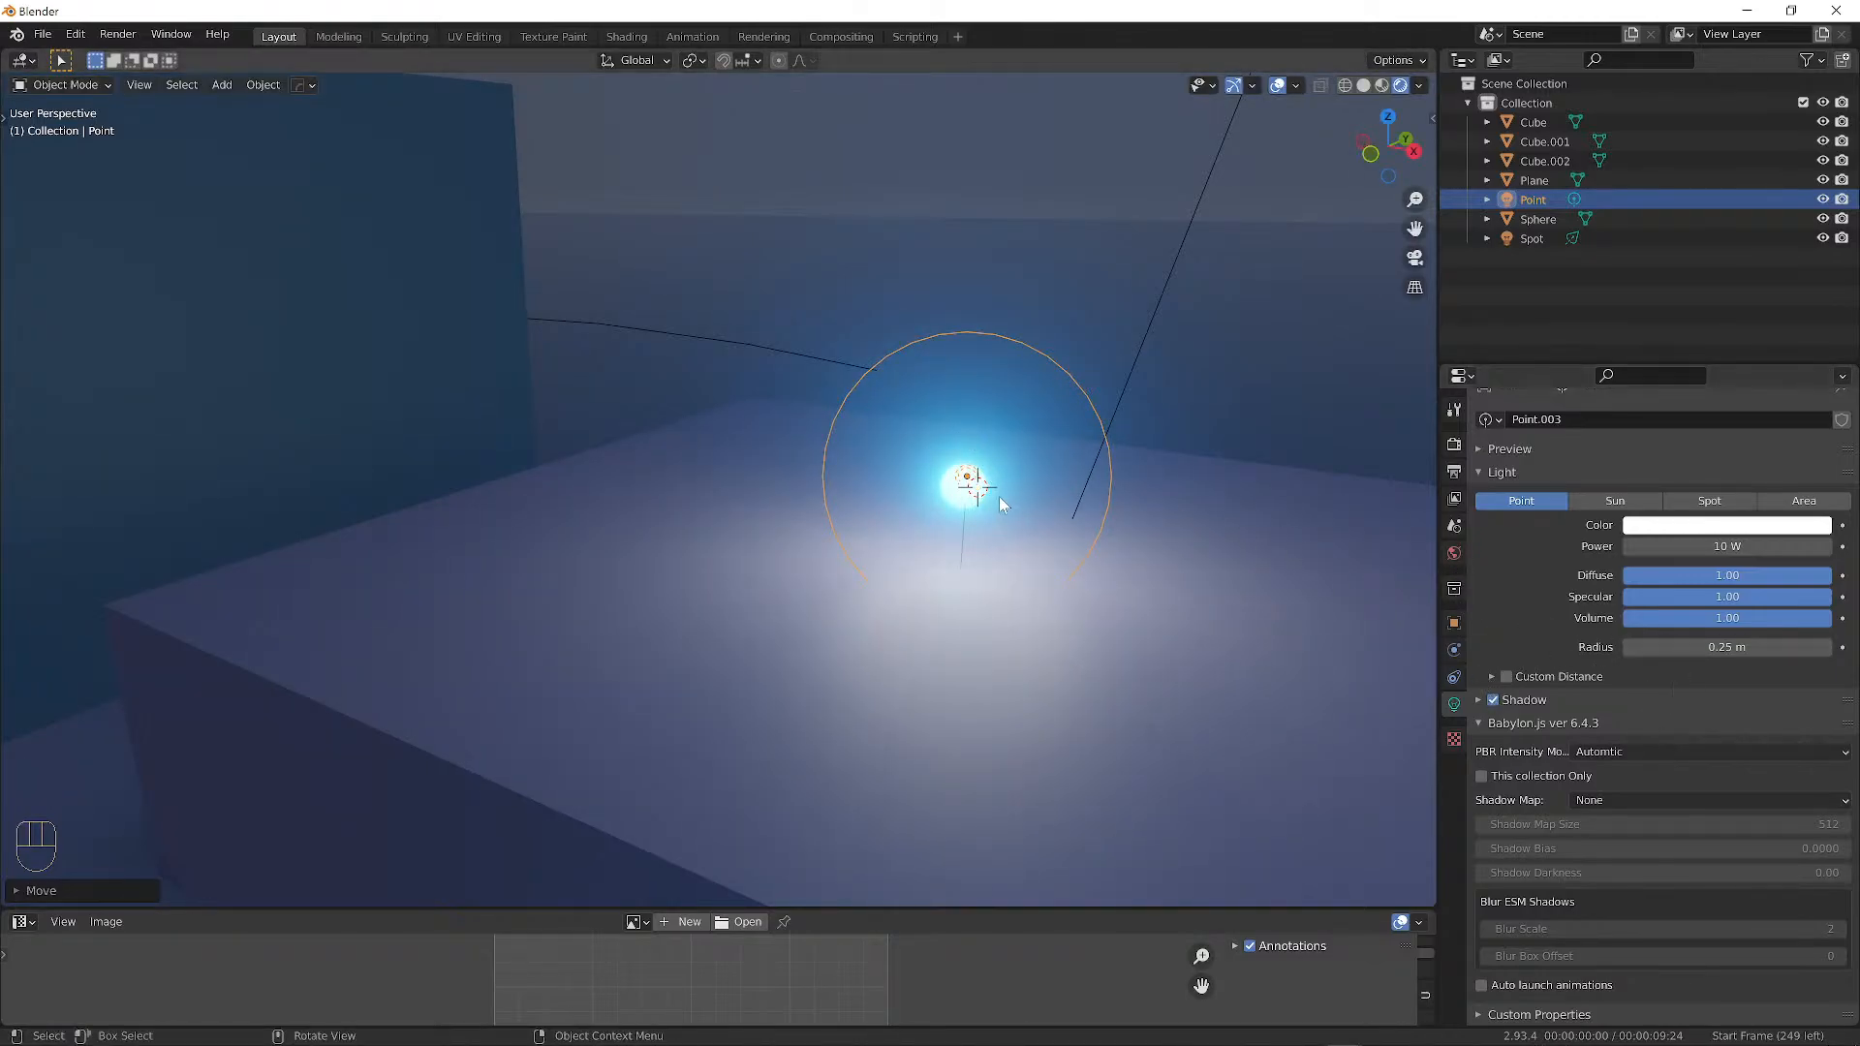
# Reselect the point light inside the sphere and turn off its shadow casting.
pyautogui.click(964, 503)
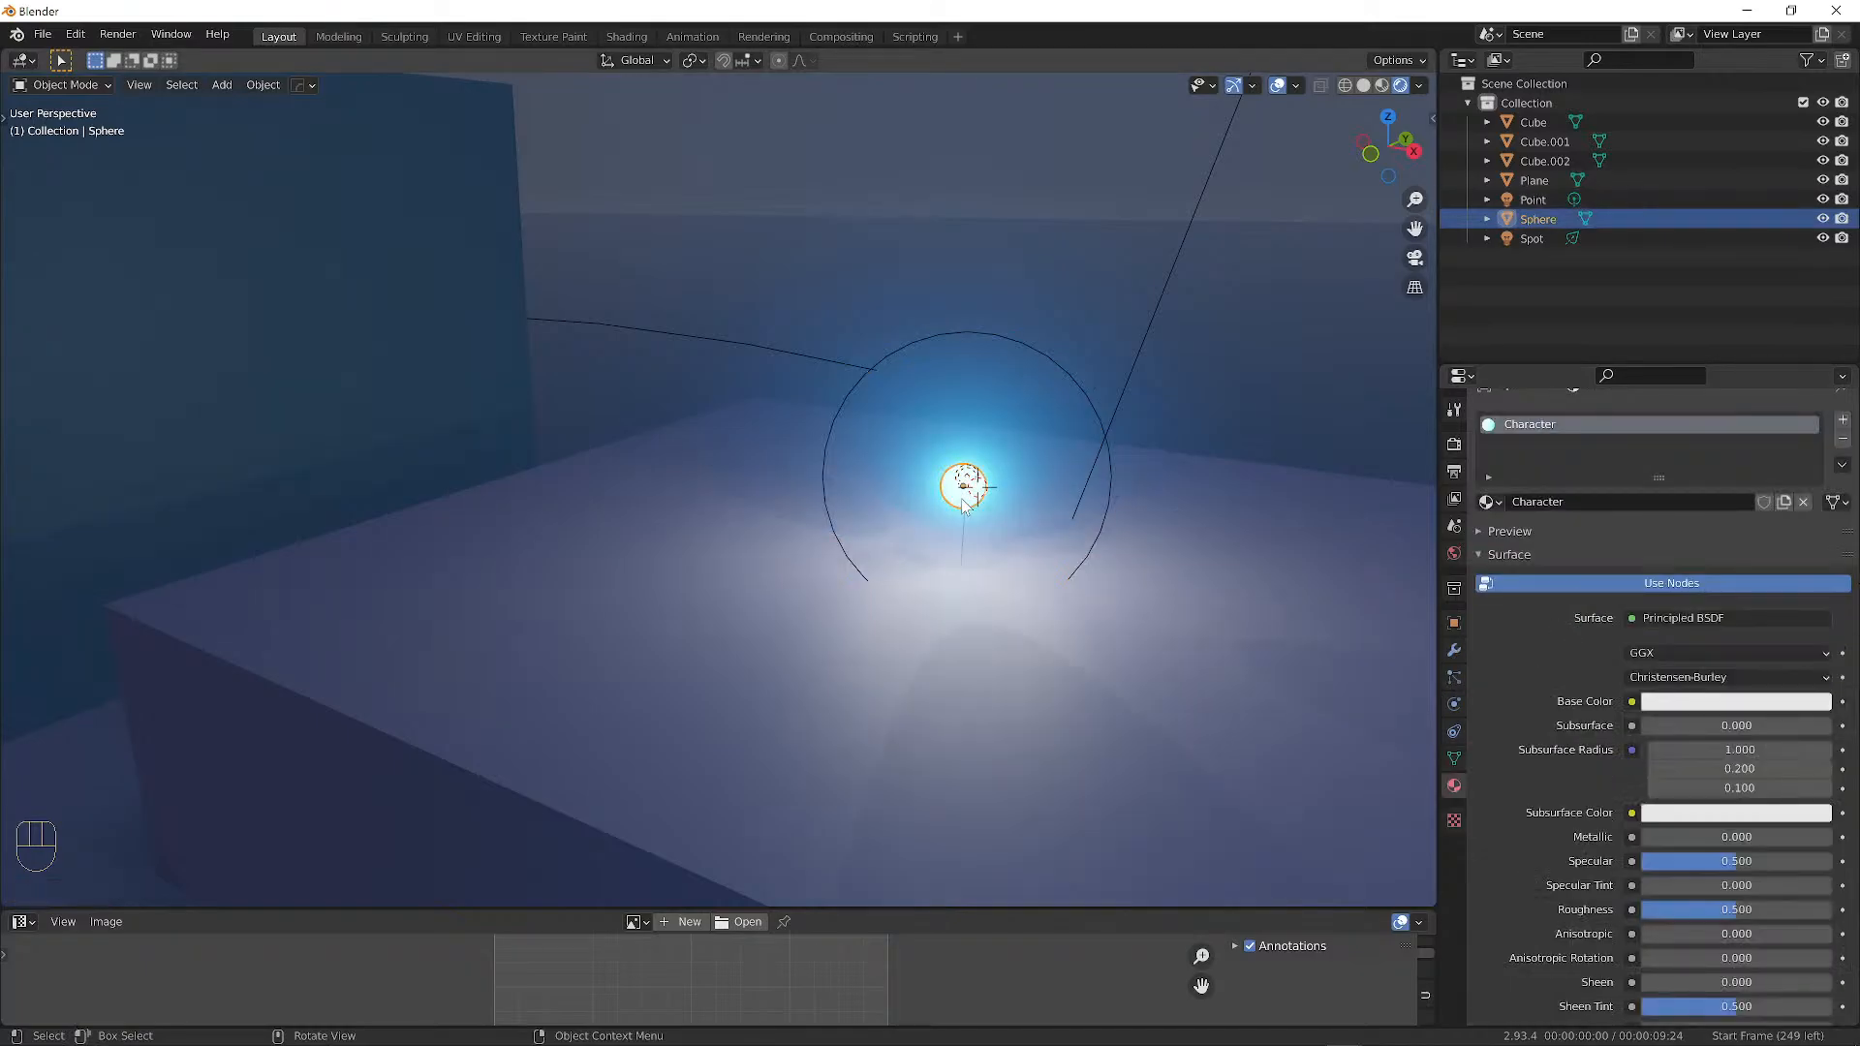
pyautogui.scroll(-10, 1628, 698)
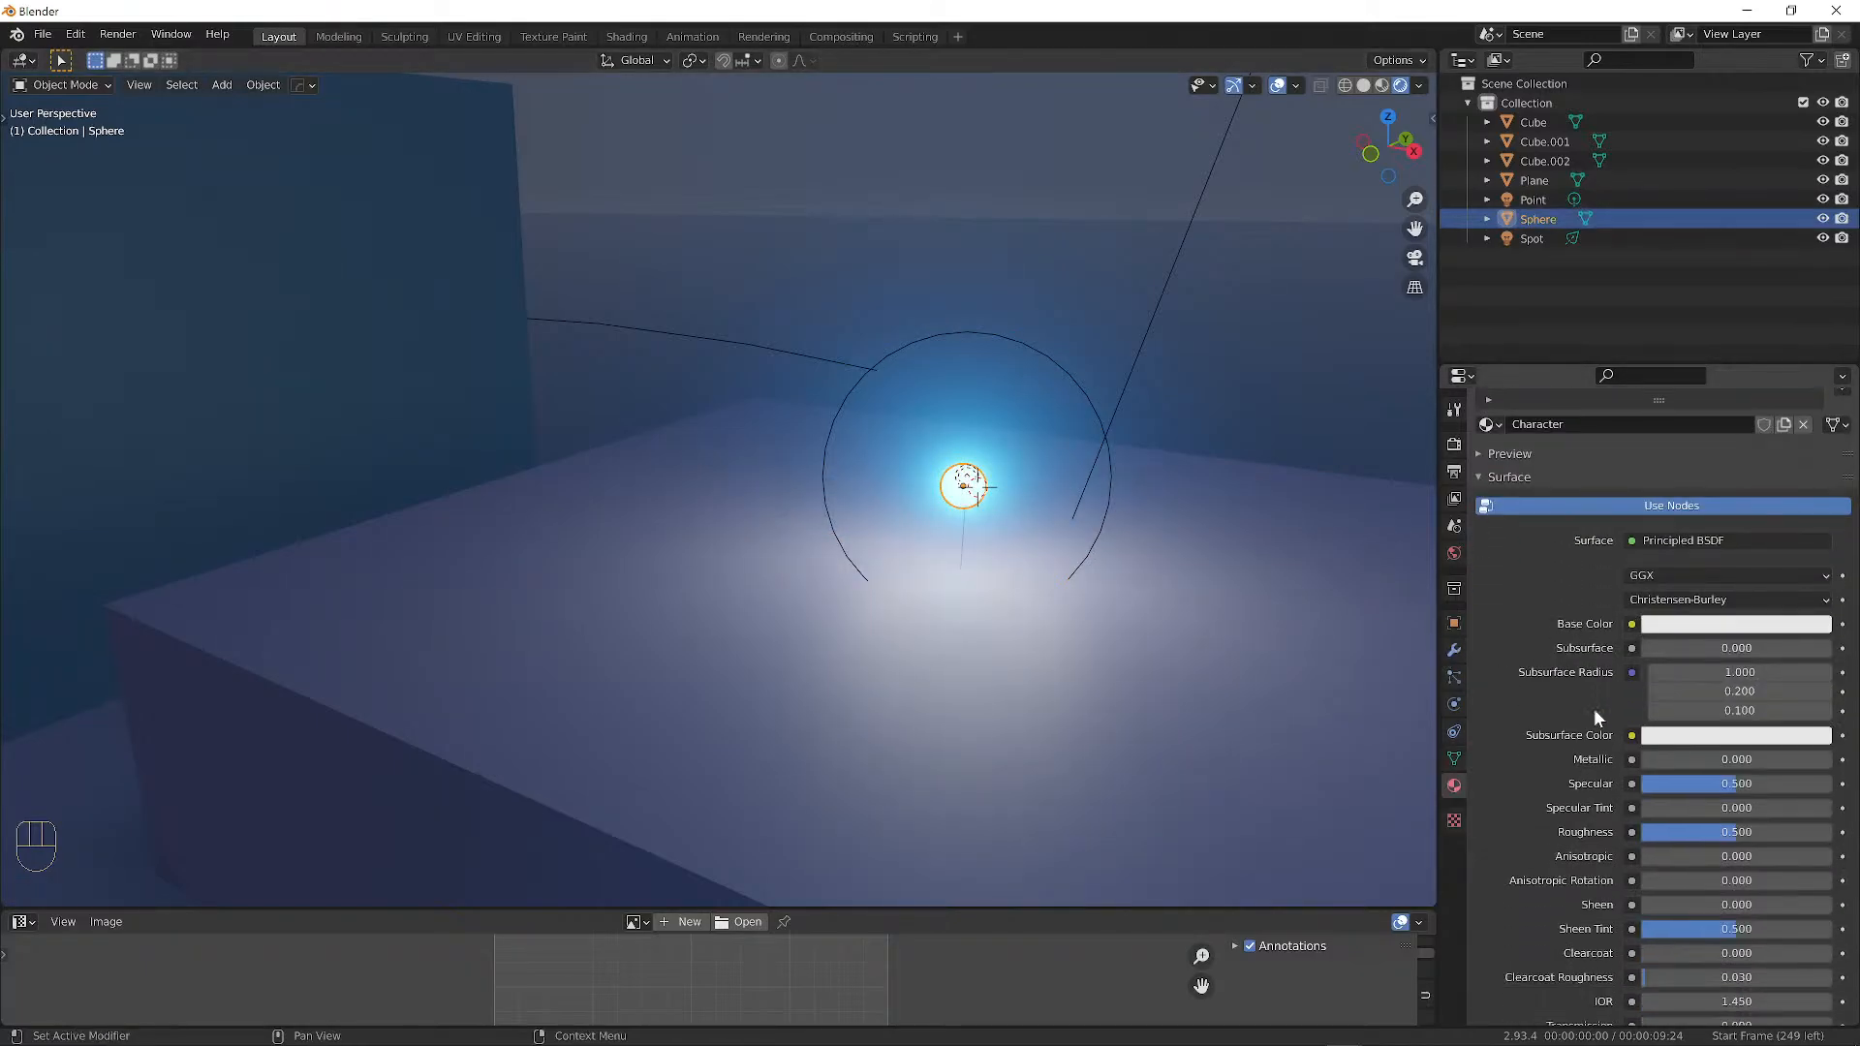
pyautogui.scroll(-2, 1608, 694)
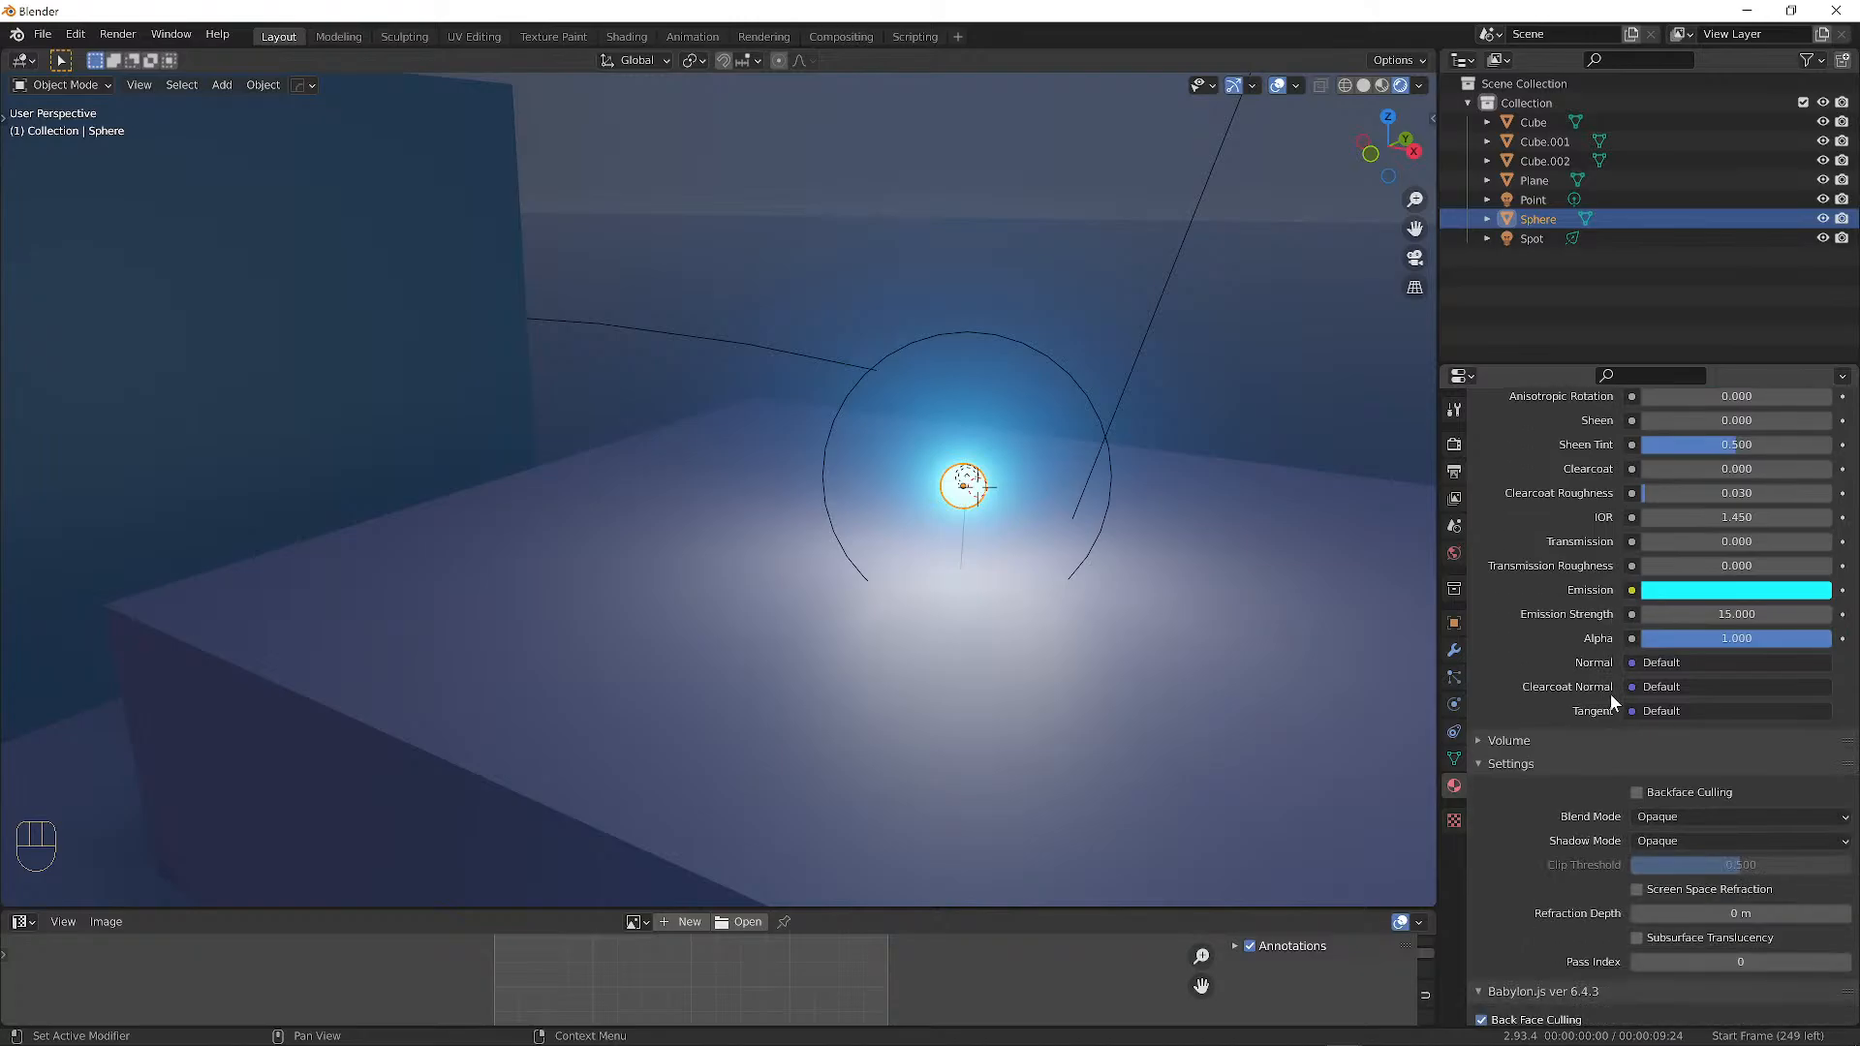
pyautogui.scroll(-2, 1611, 698)
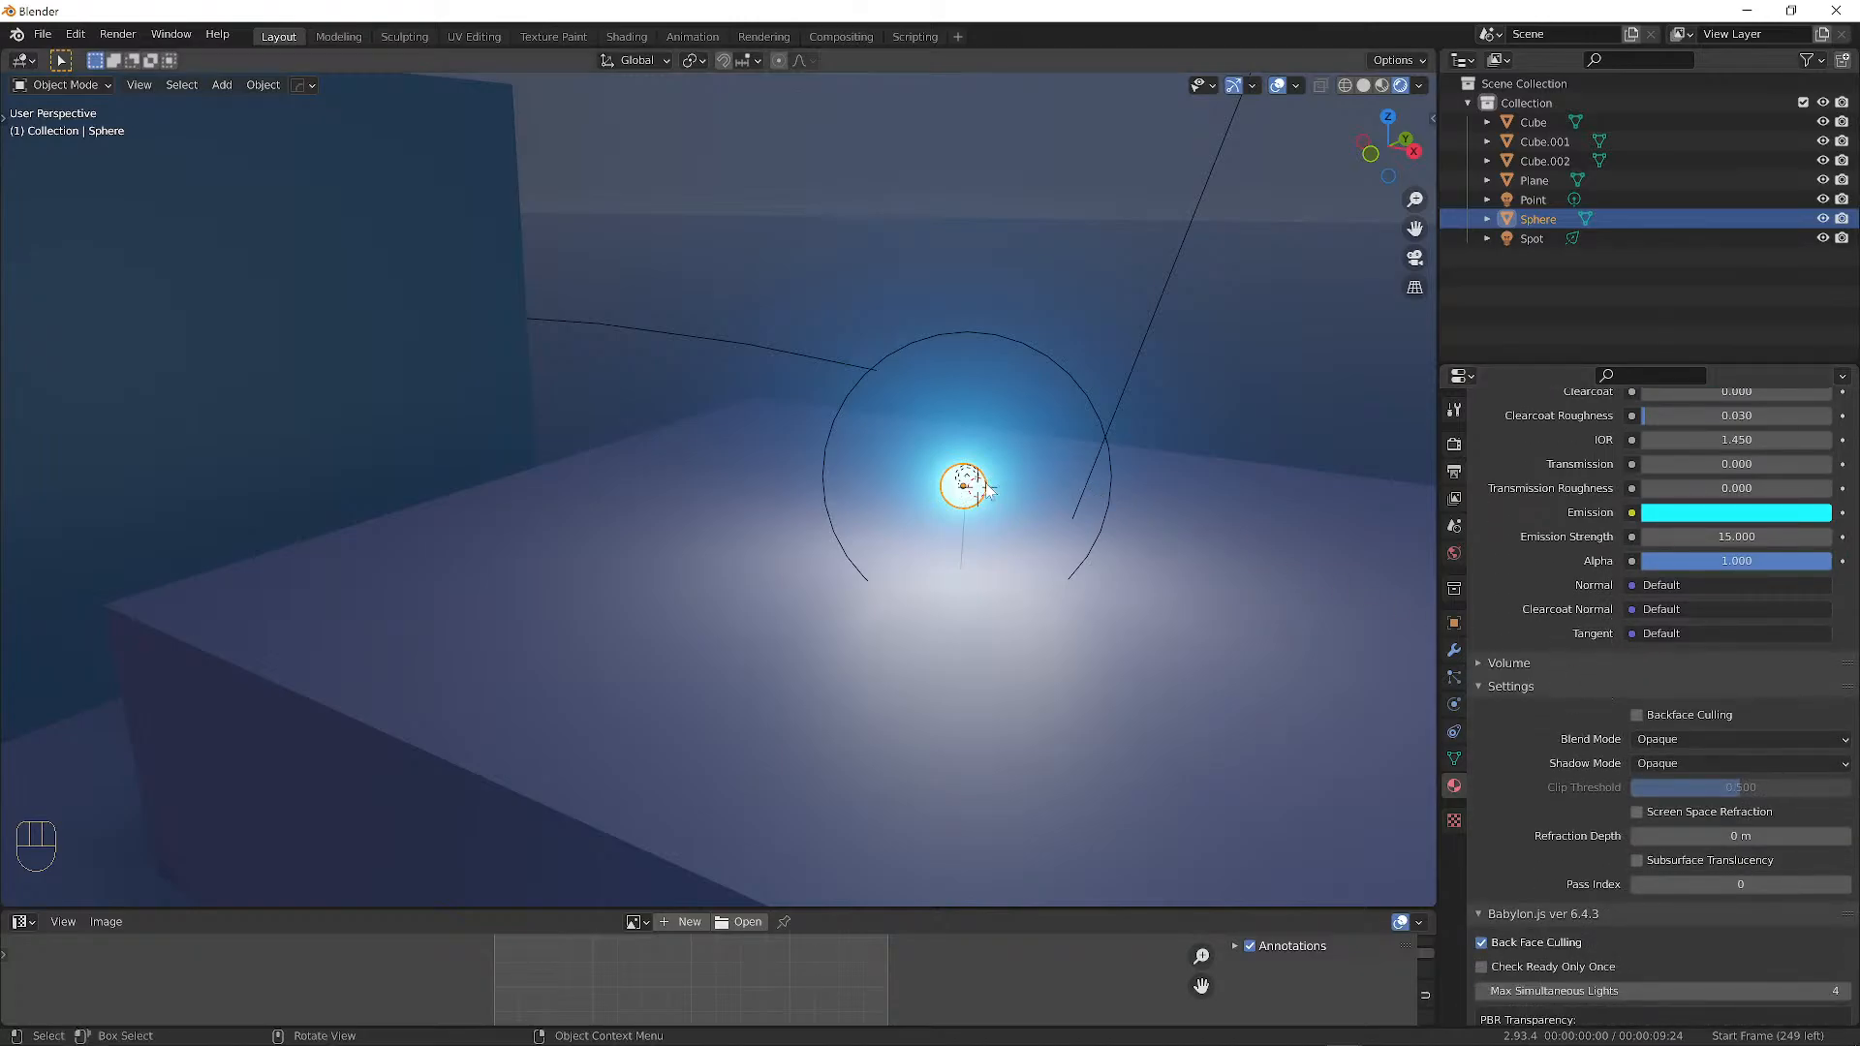
pyautogui.click(969, 478)
pyautogui.click(969, 479)
pyautogui.click(970, 479)
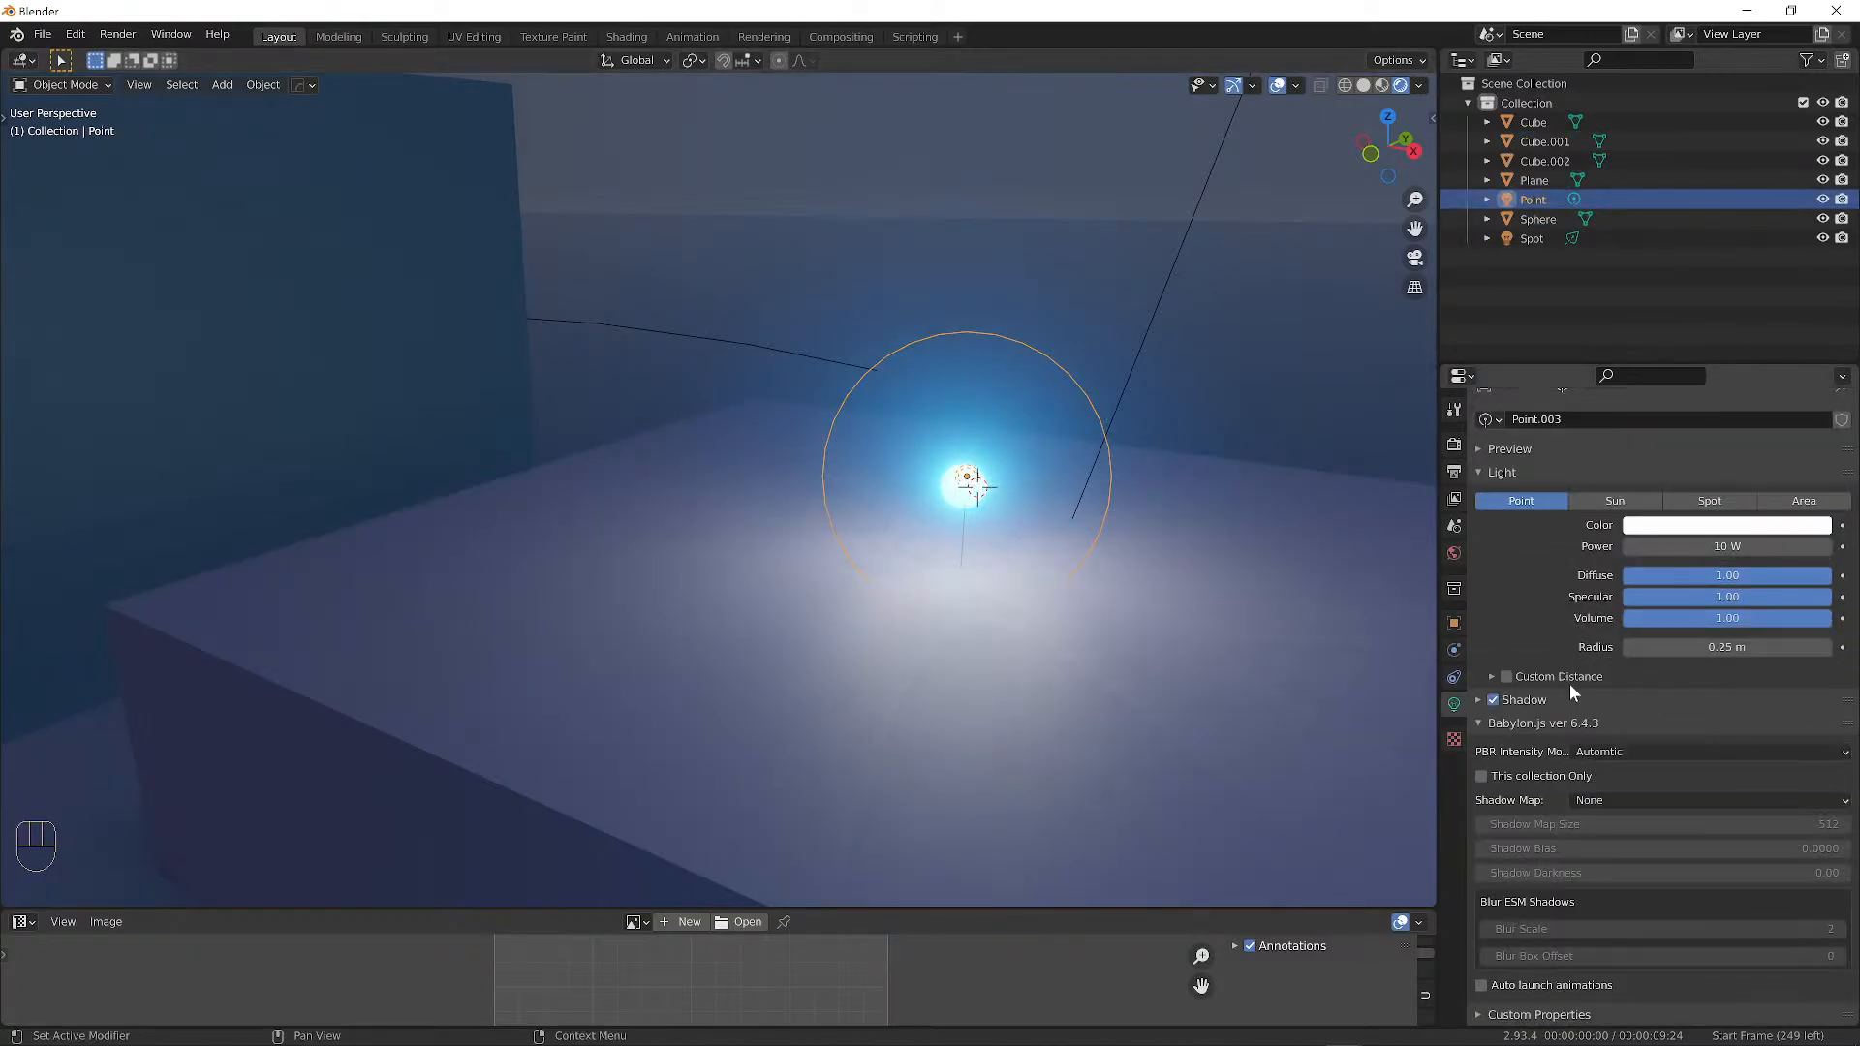
pyautogui.click(1493, 699)
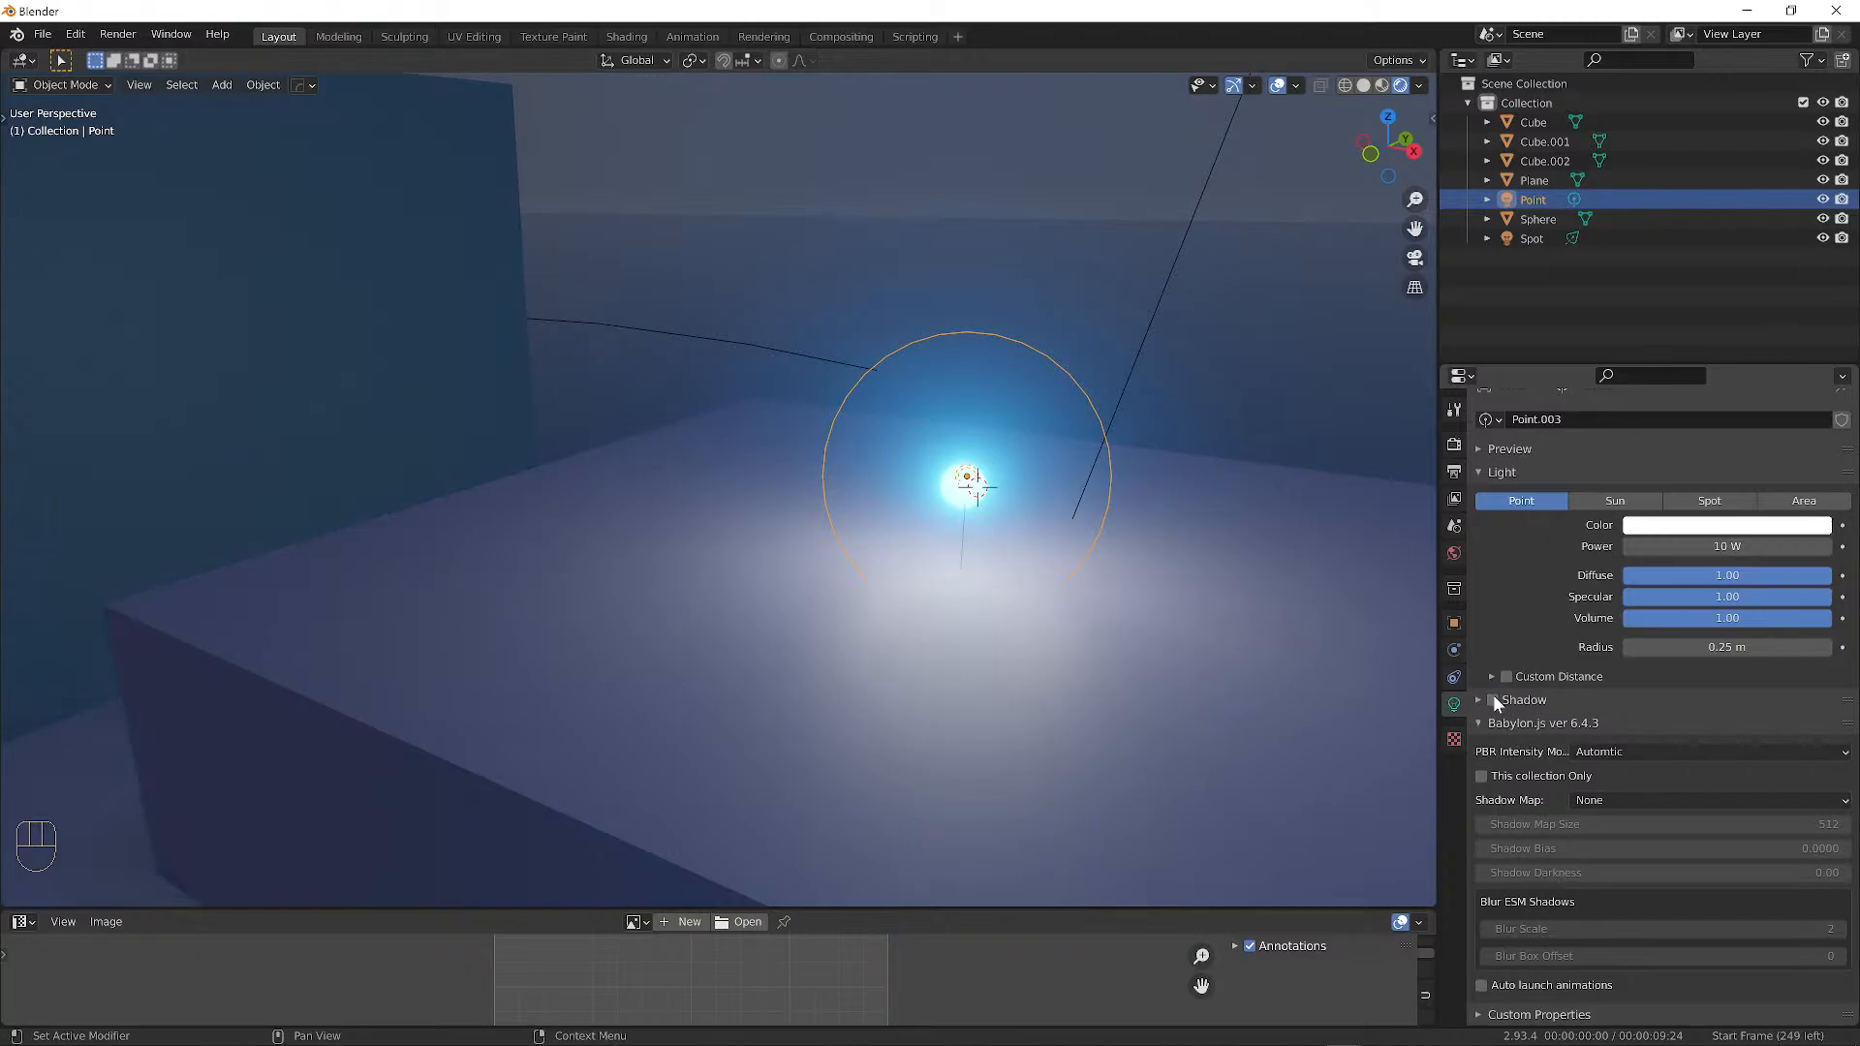
# Make the point light cyan and widen its radius to about 2 m.
pyautogui.click(1686, 524)
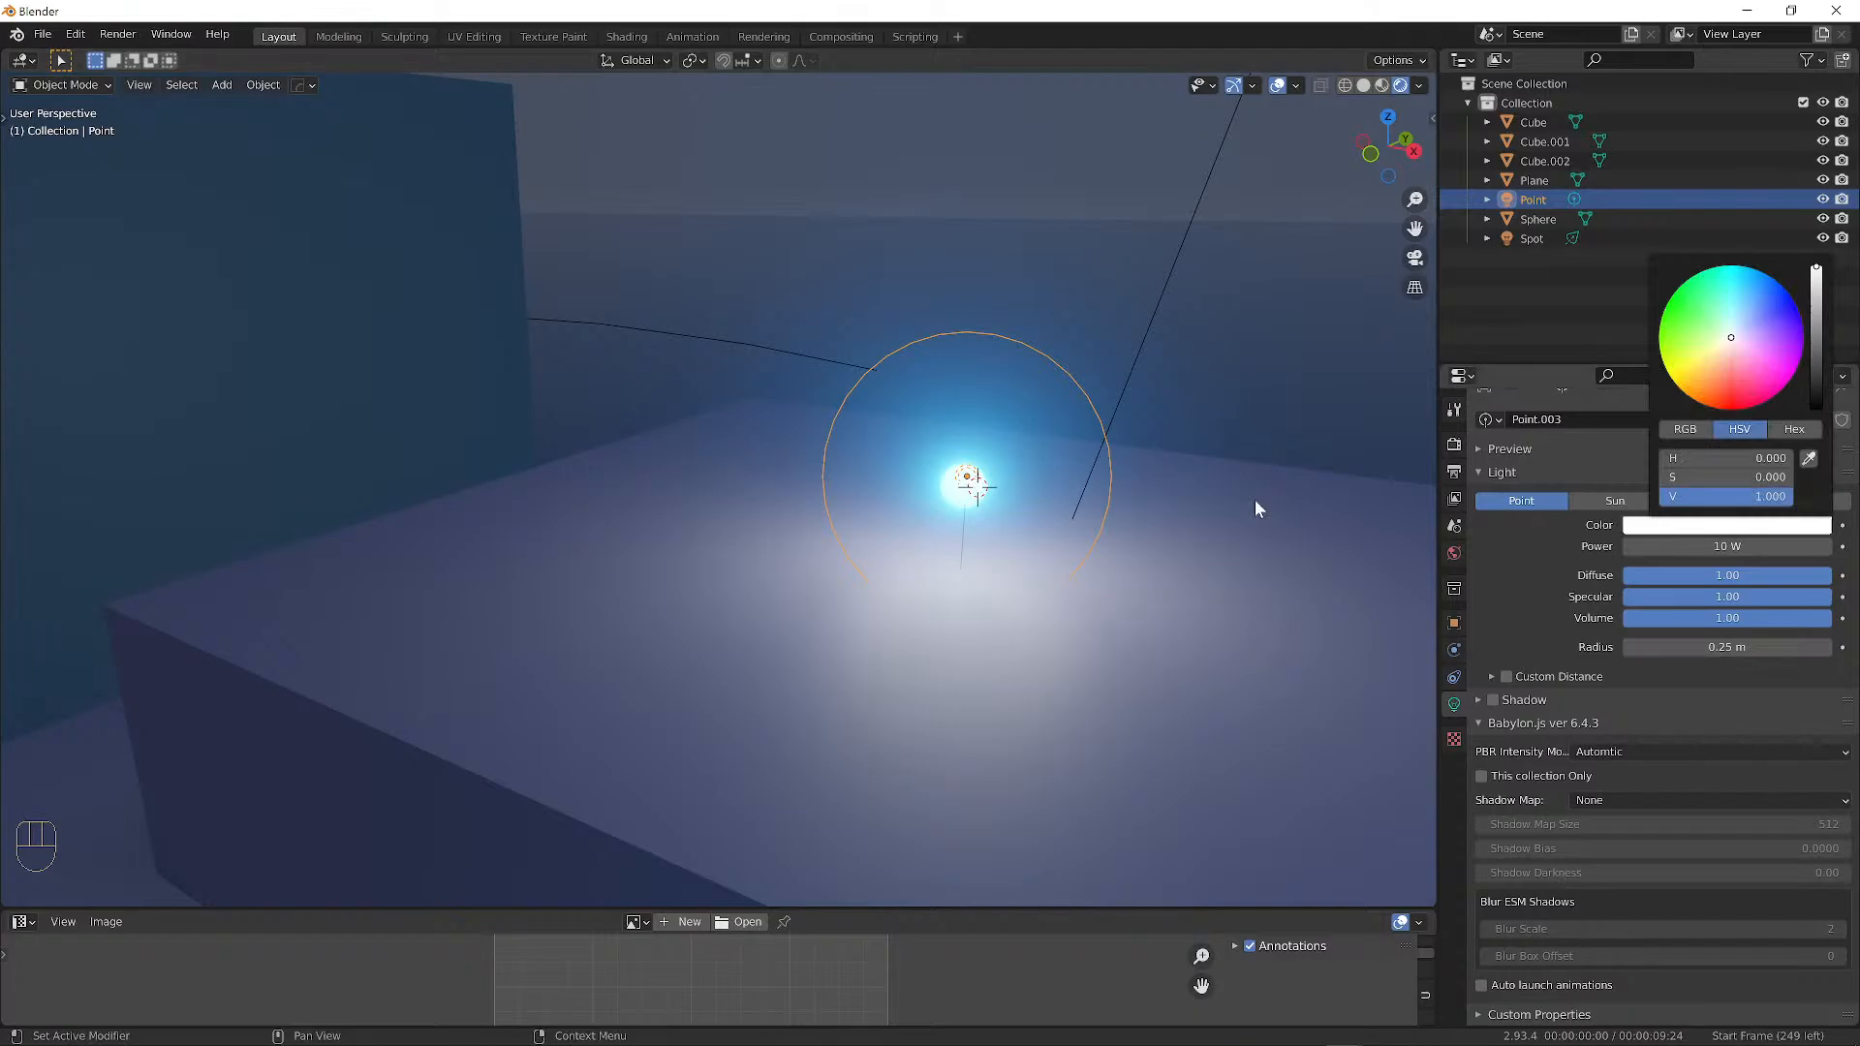
pyautogui.click(1722, 525)
pyautogui.moveTo(1735, 287); pyautogui.dragTo(1729, 291)
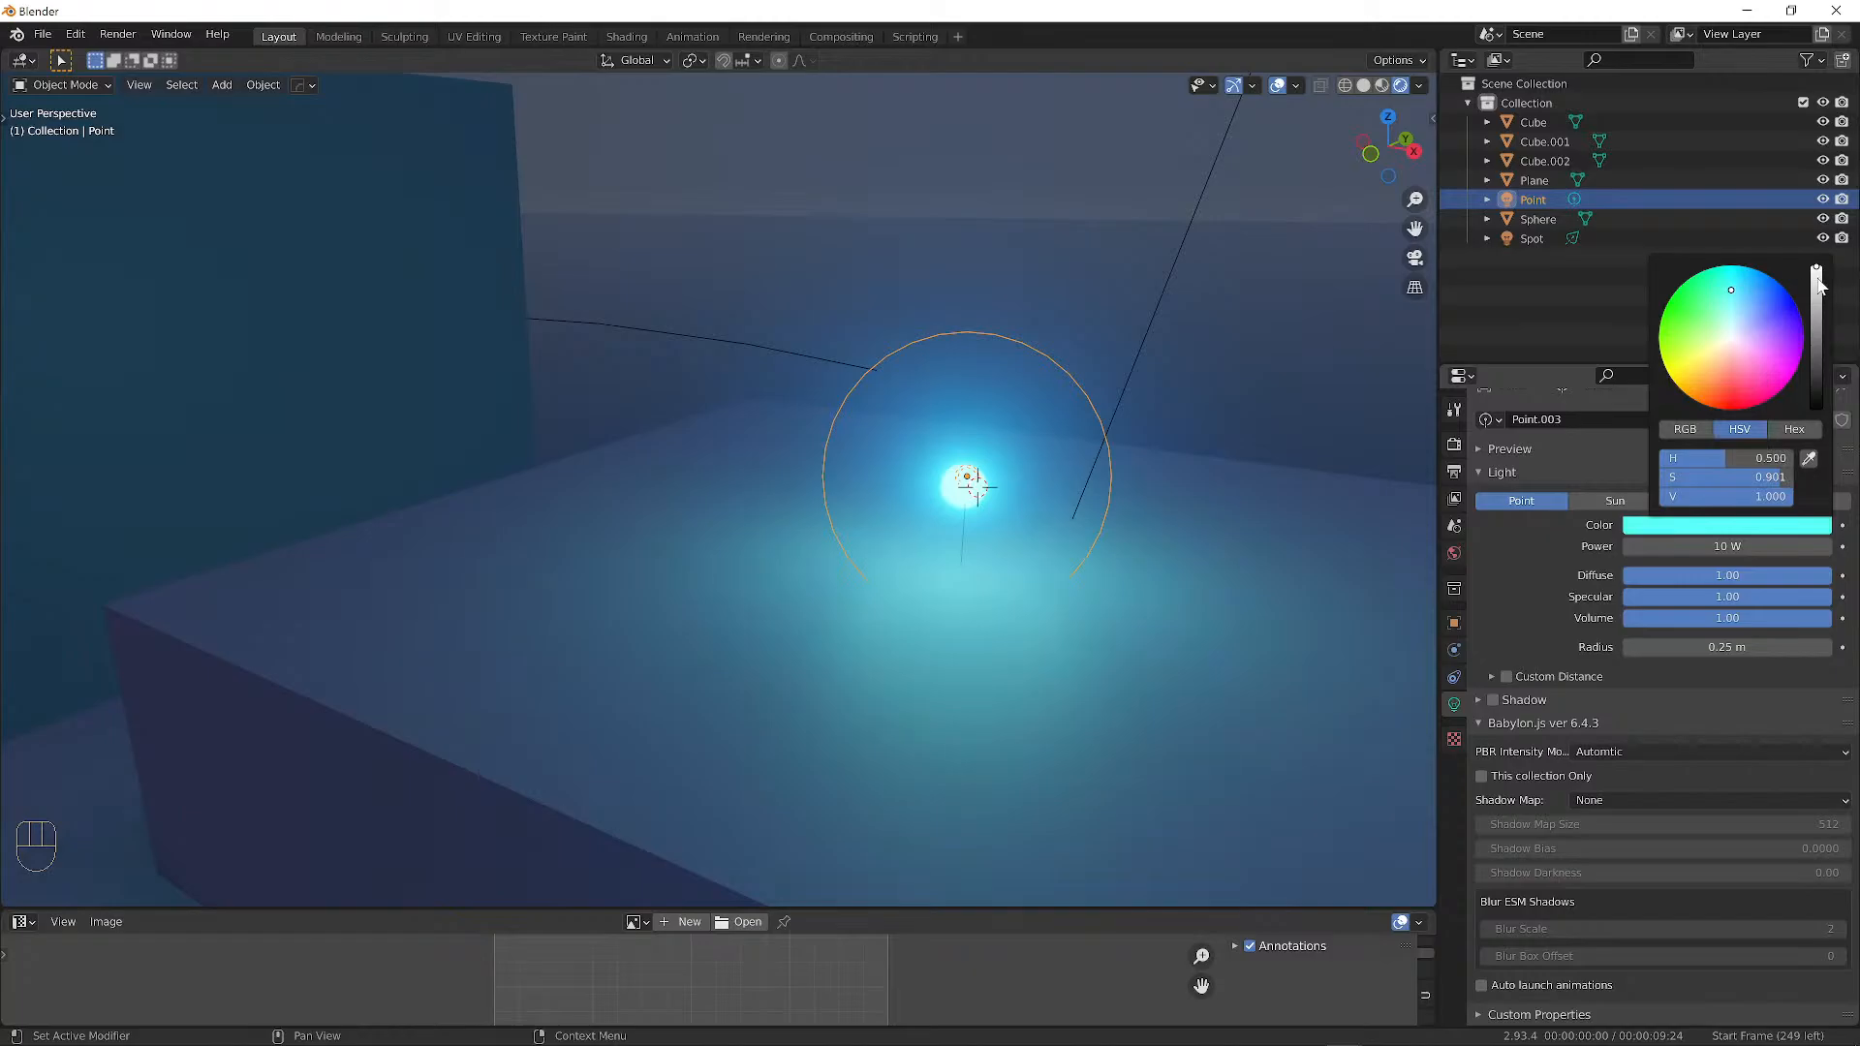
pyautogui.scroll(-3, 1085, 396)
pyautogui.scroll(2, 1085, 393)
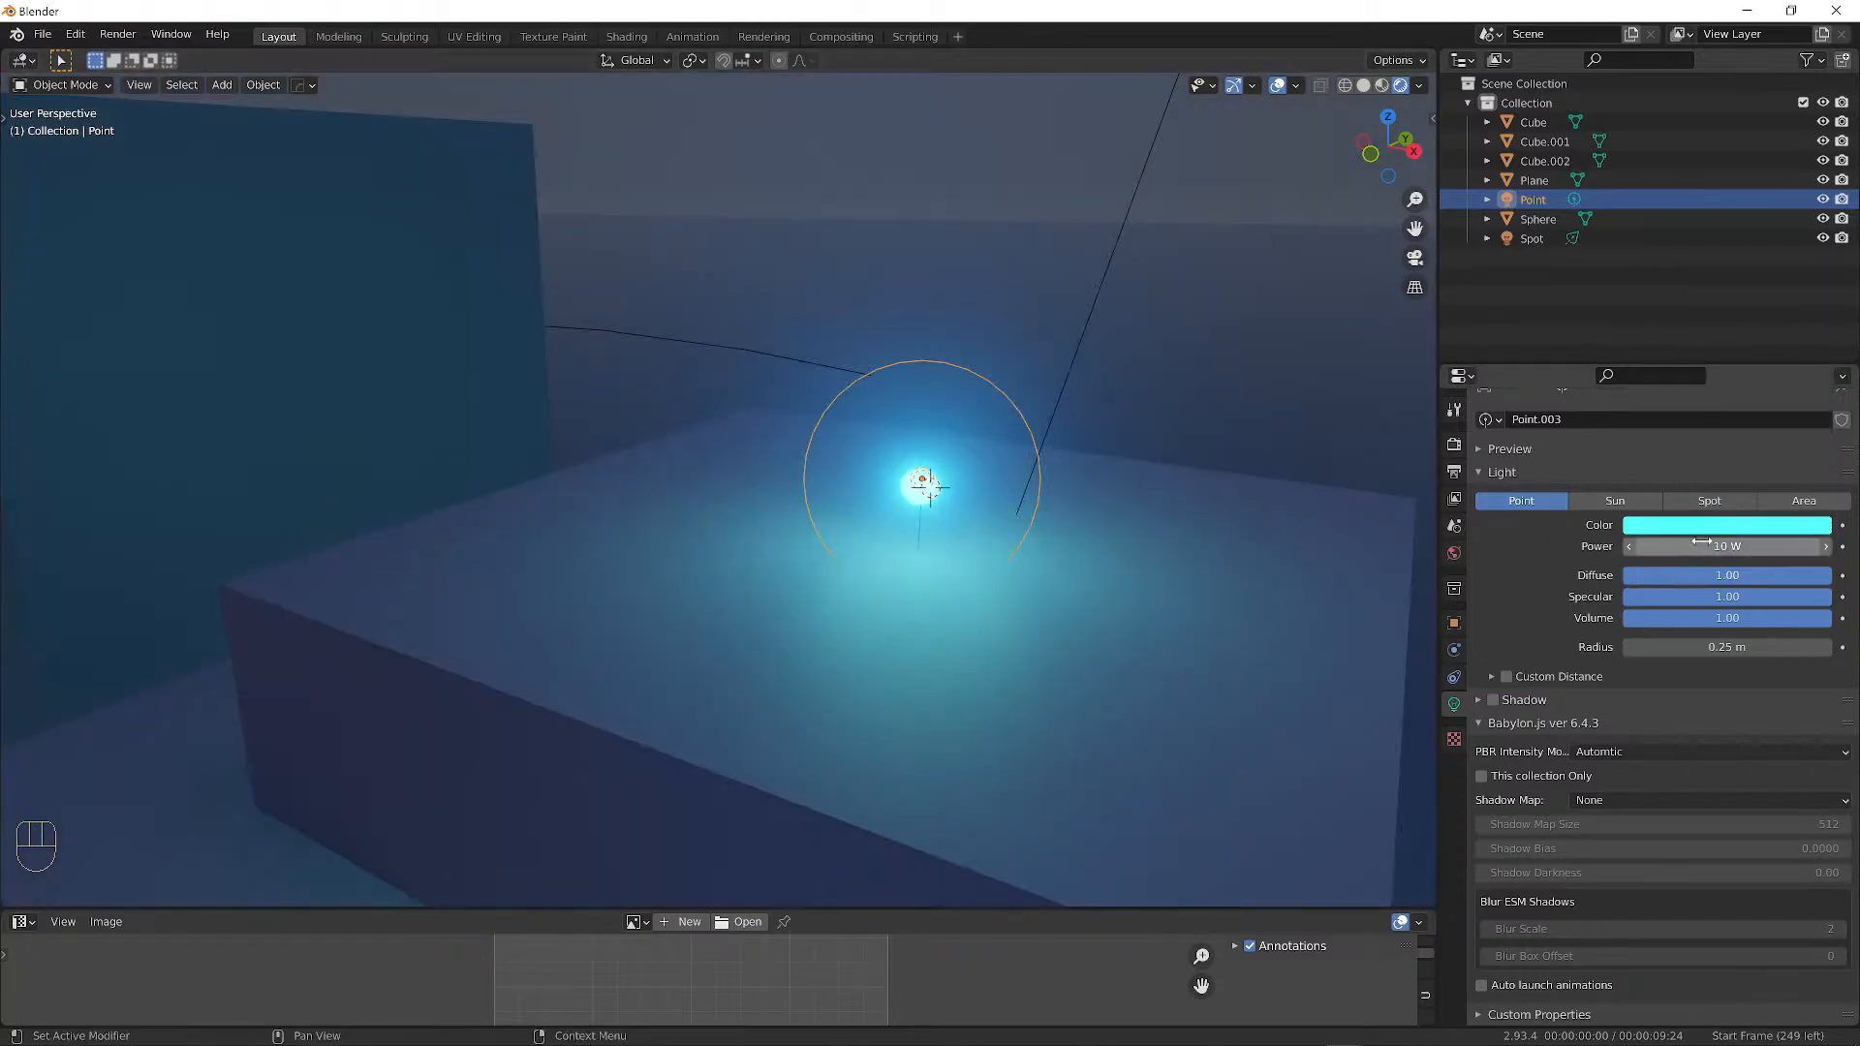
pyautogui.moveTo(1720, 647)
pyautogui.mouseDown()
pyautogui.moveTo(1796, 648)
pyautogui.moveTo(1719, 635)
pyautogui.mouseUp()
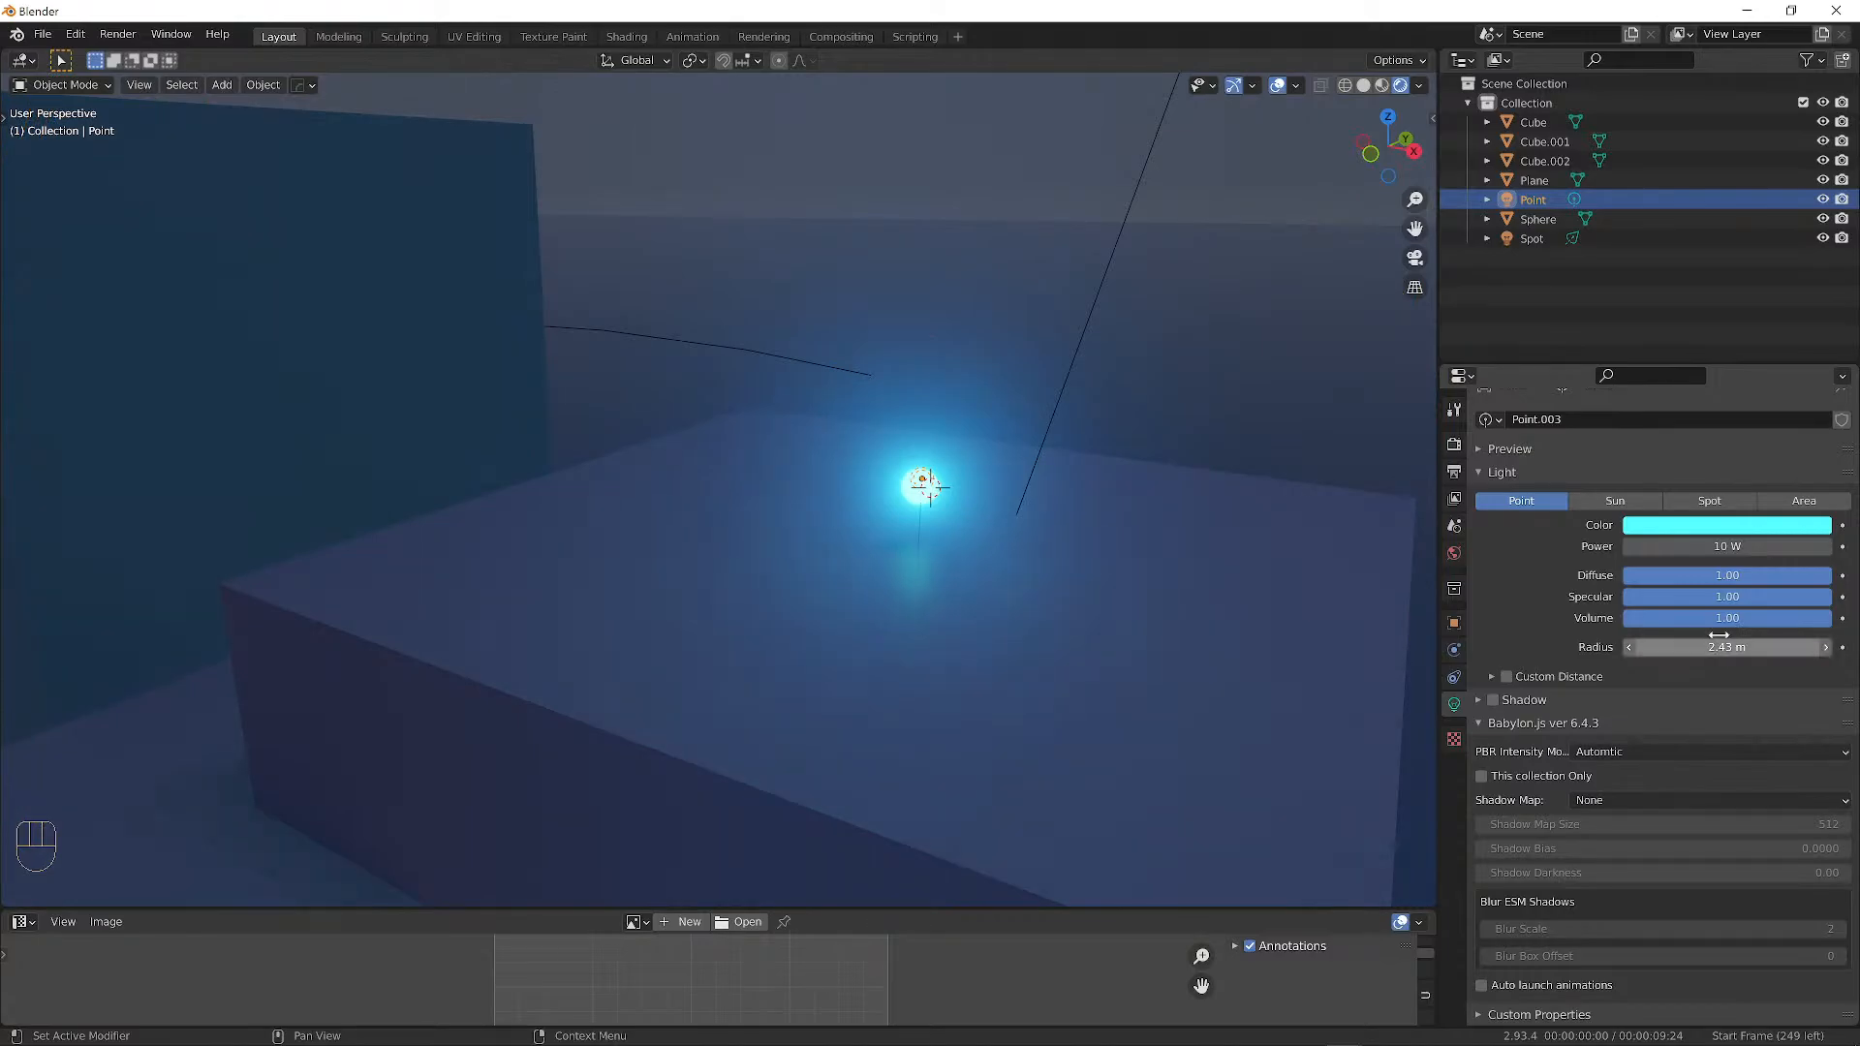
# Set the point light's power to exactly 100 W and orbit the blocks.
pyautogui.moveTo(1719, 546)
pyautogui.mouseDown()
pyautogui.moveTo(1783, 547)
pyautogui.moveTo(1715, 548)
pyautogui.mouseUp()
pyautogui.click(1715, 546)
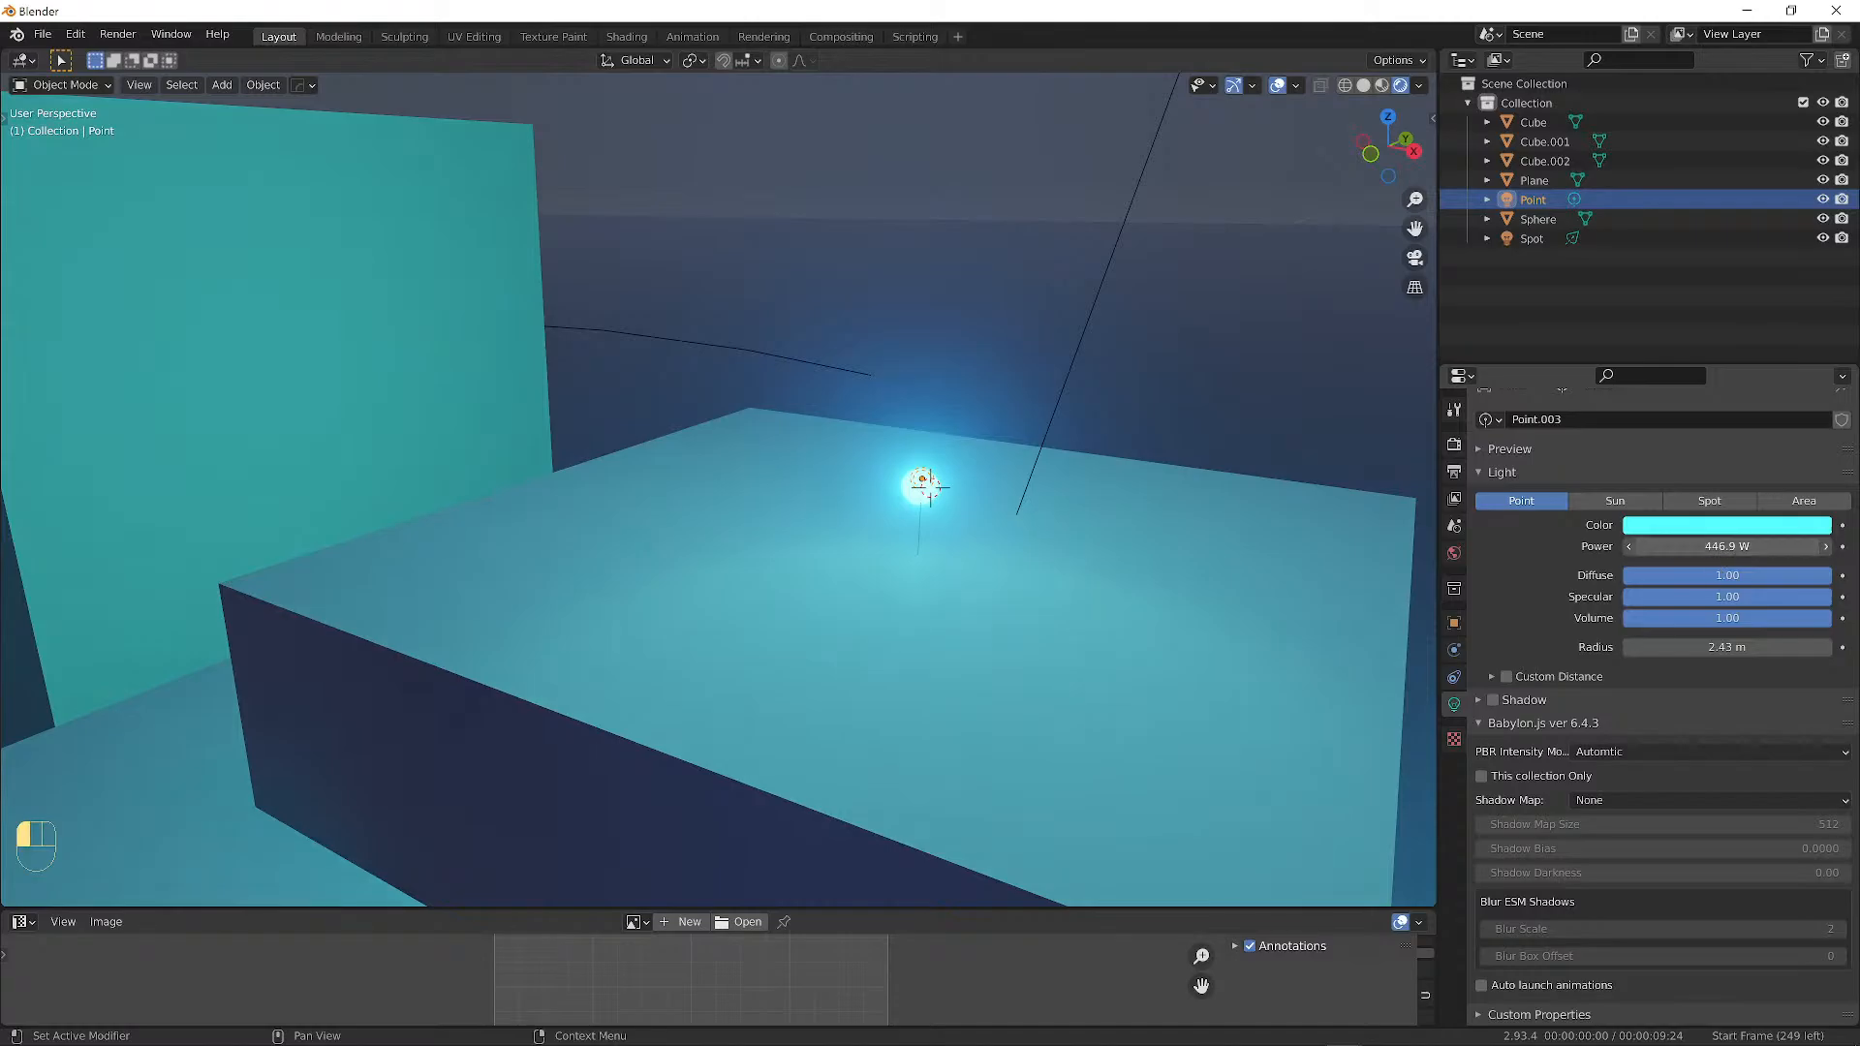
pyautogui.write('100')
pyautogui.press('Return')
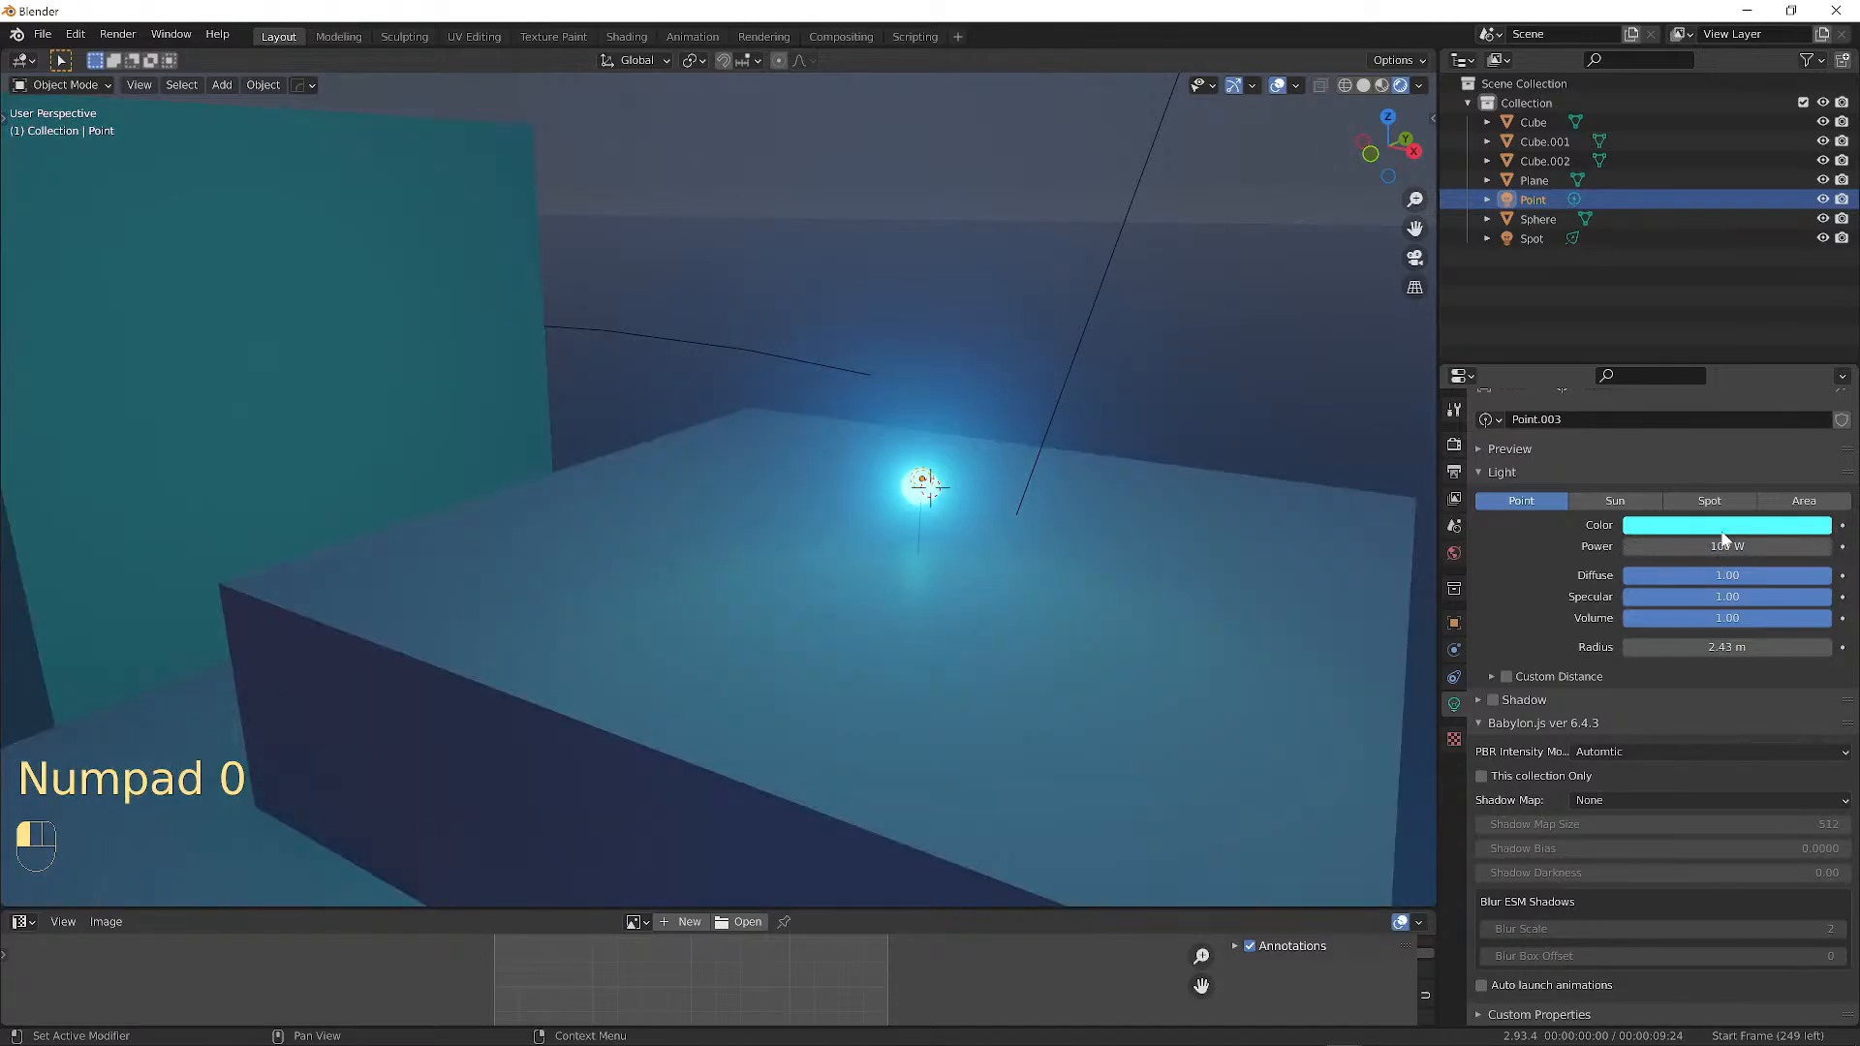
pyautogui.moveTo(823, 426); pyautogui.dragTo(932, 403, button='middle')
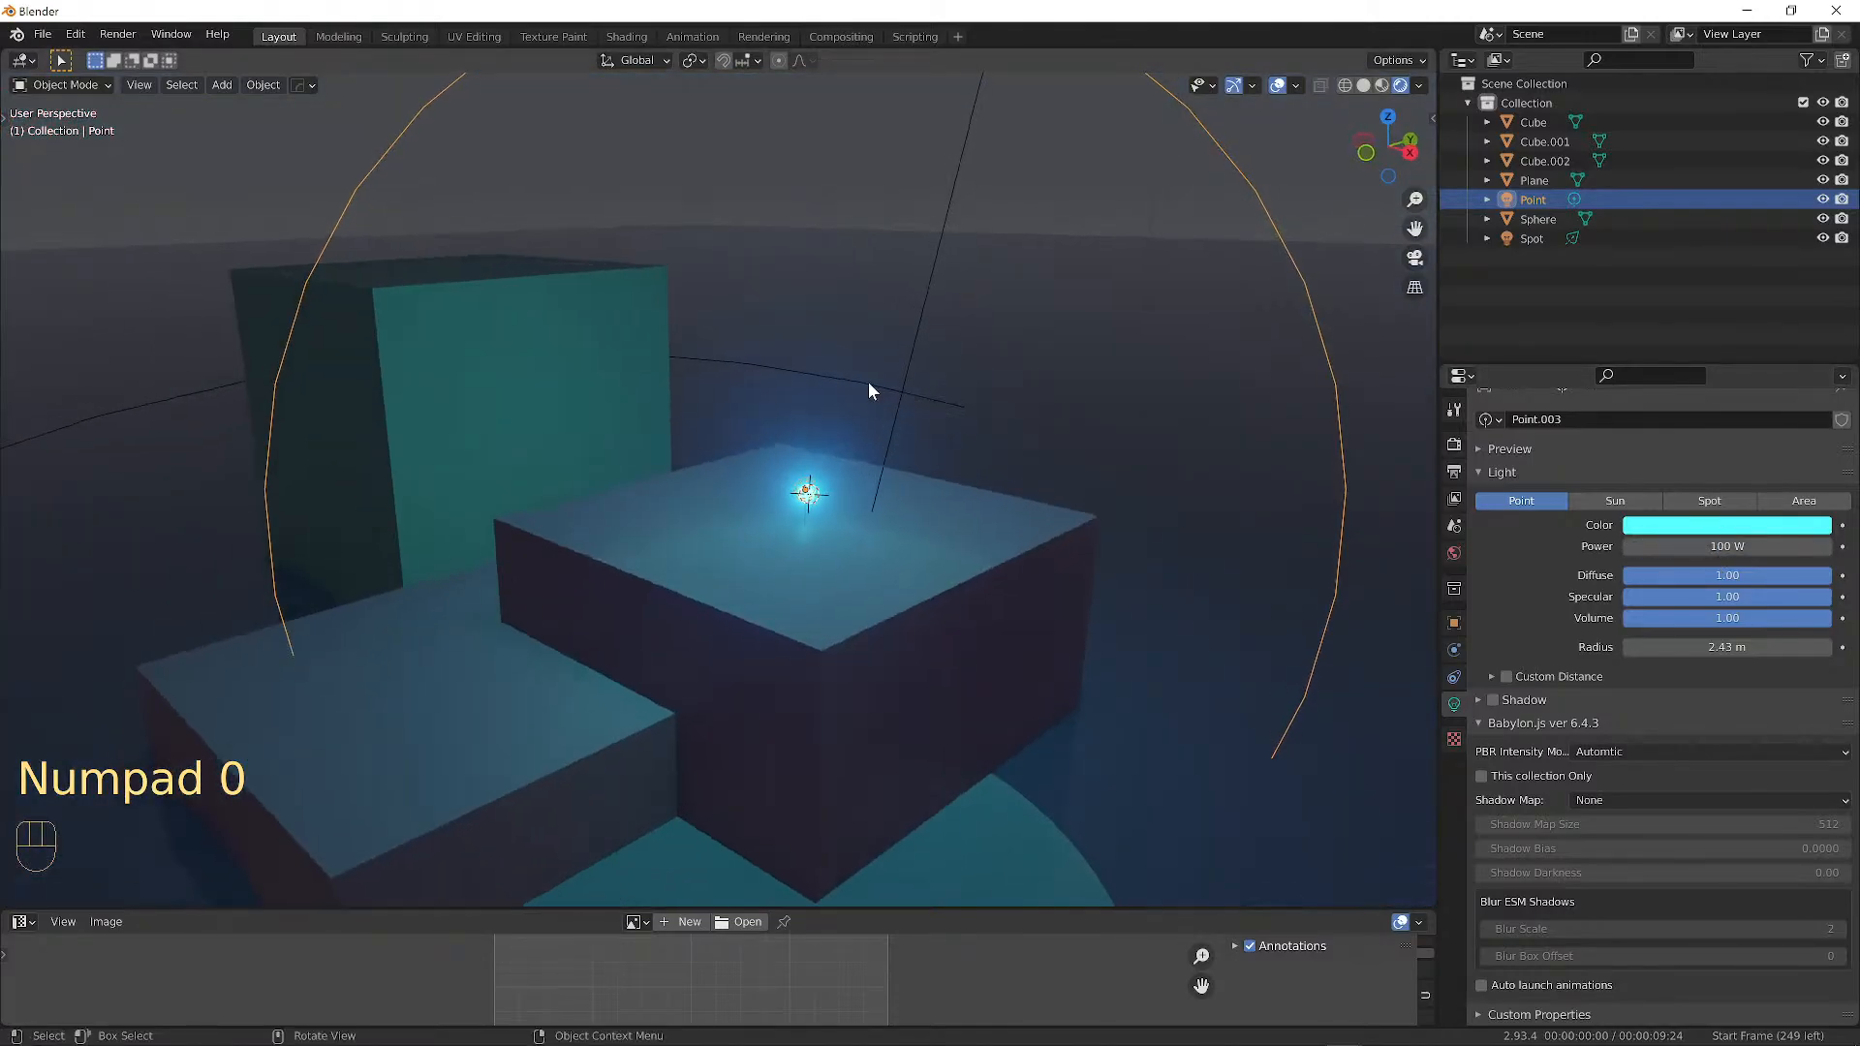
# Turn off viewport overlays and select the middle block to show its MiddleBlockSide material.
pyautogui.press('a')
pyautogui.press('a')
pyautogui.moveTo(1033, 468); pyautogui.dragTo(1124, 420, button='middle')
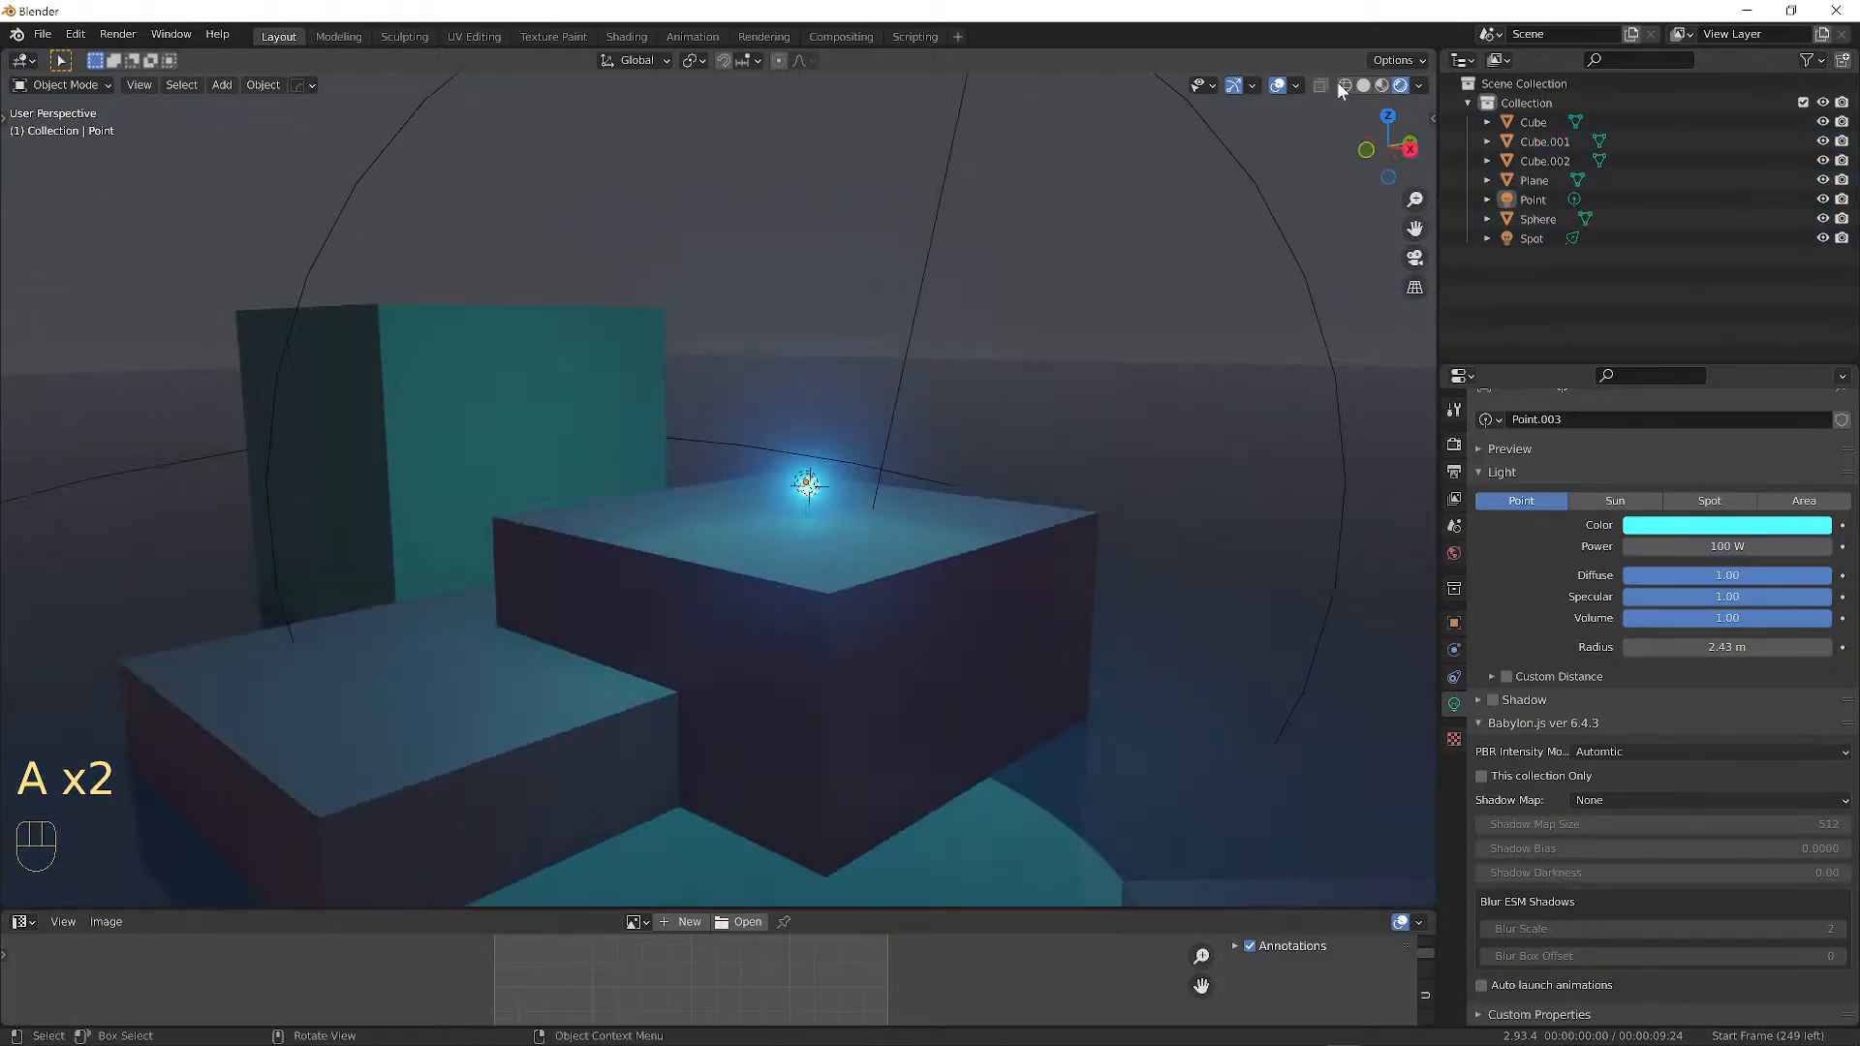
pyautogui.click(1279, 86)
pyautogui.moveTo(1240, 124); pyautogui.dragTo(888, 503, button='middle')
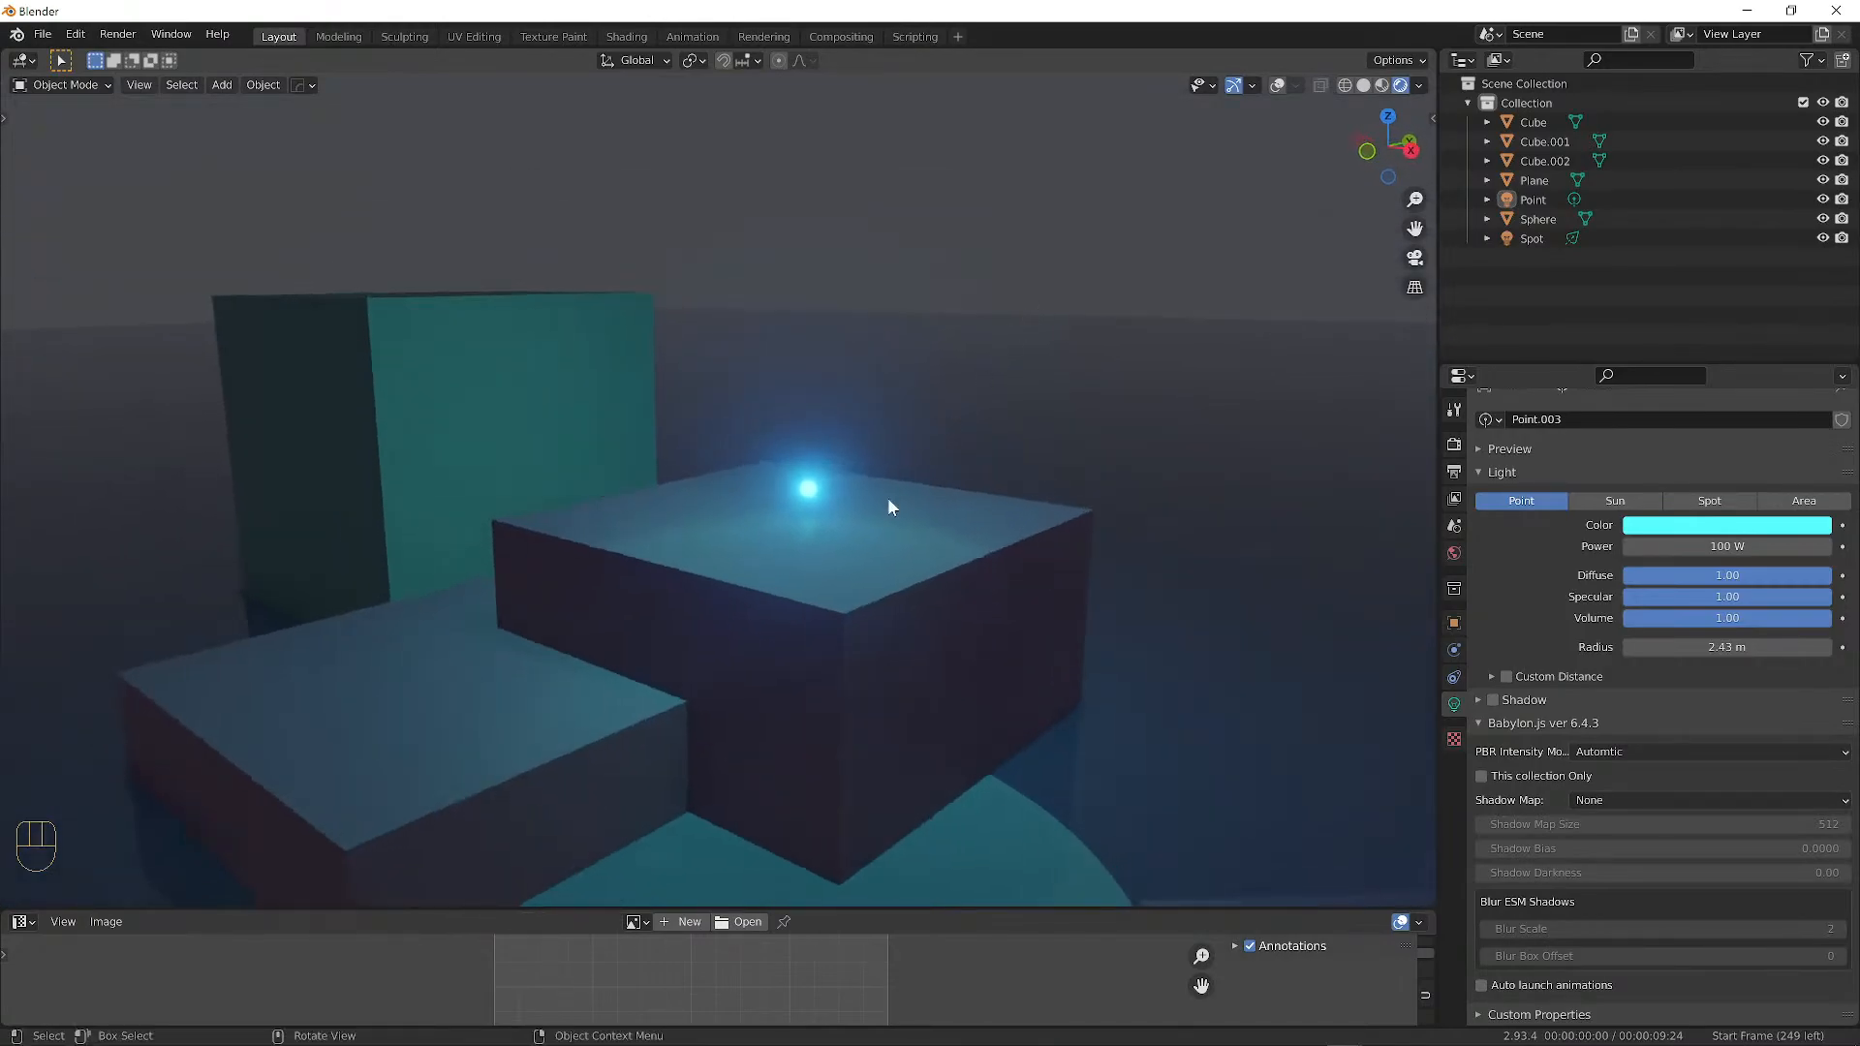
pyautogui.click(888, 504)
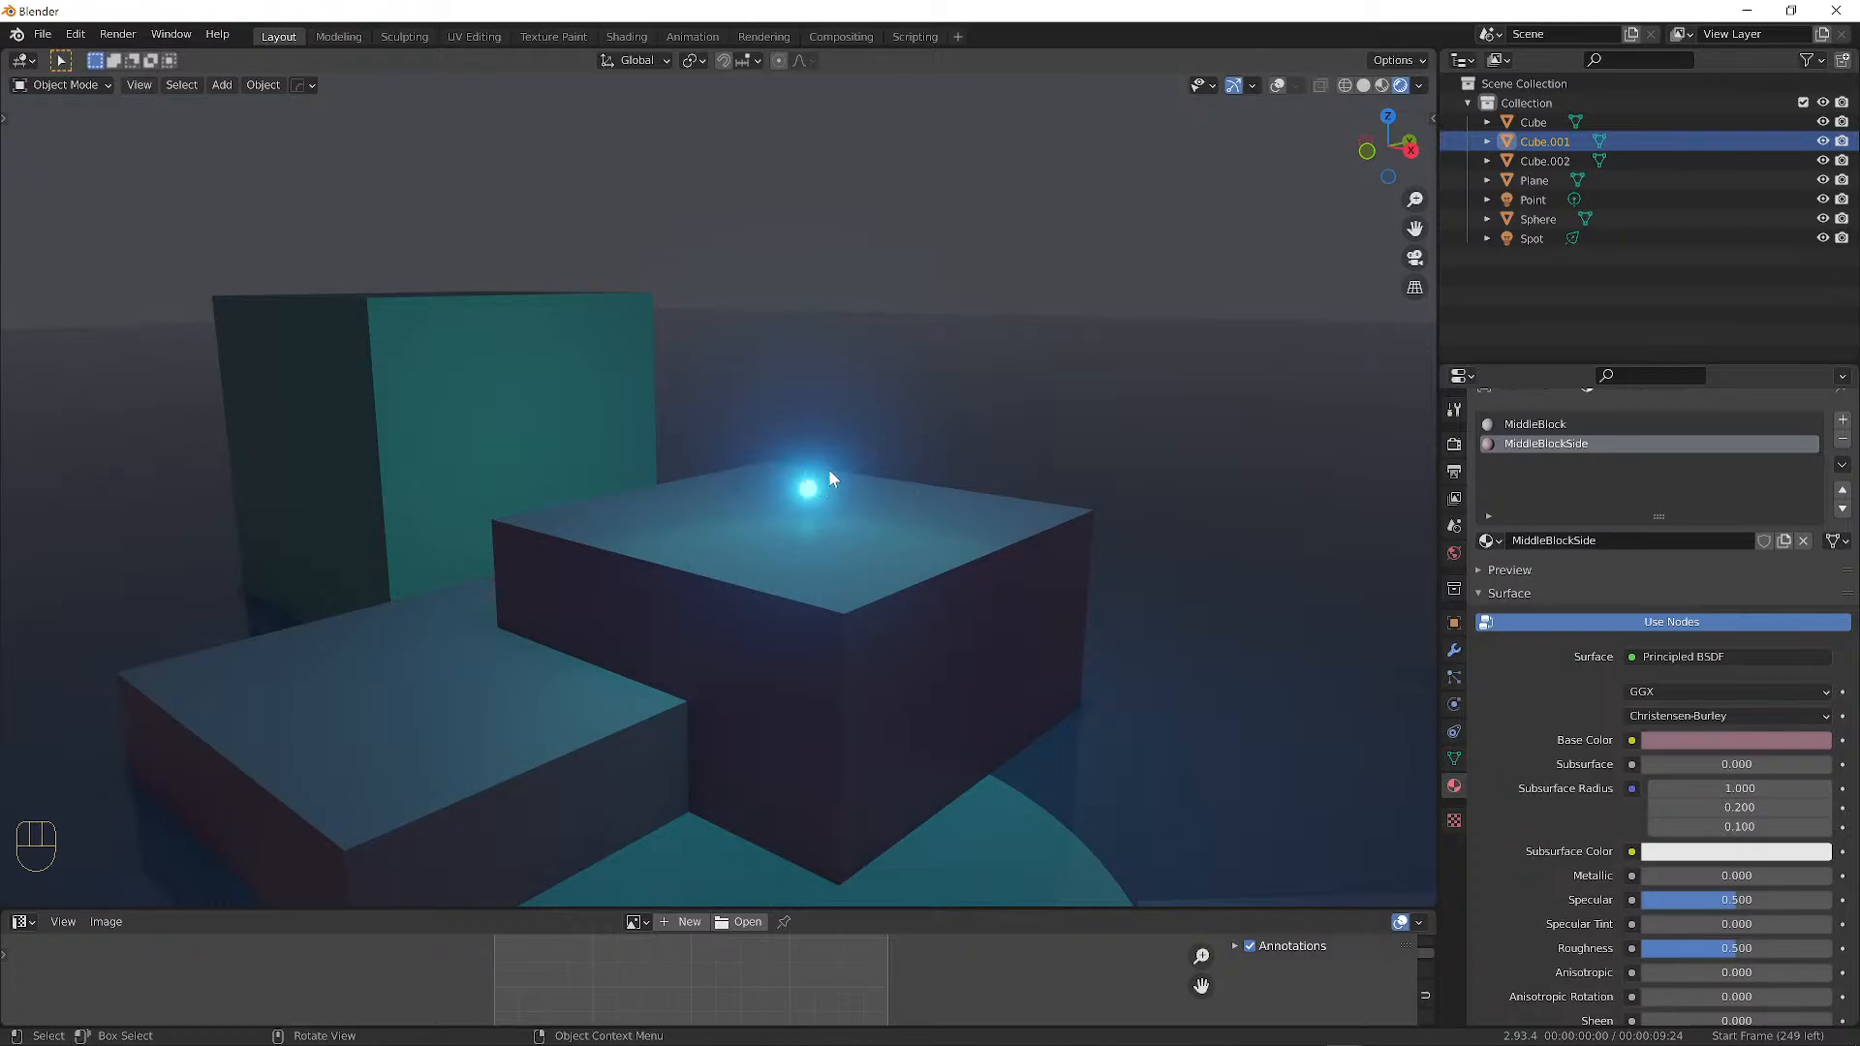
# Reselect the middle block and switch to its MiddleBlock material slot.
pyautogui.scroll(-2, 1725, 921)
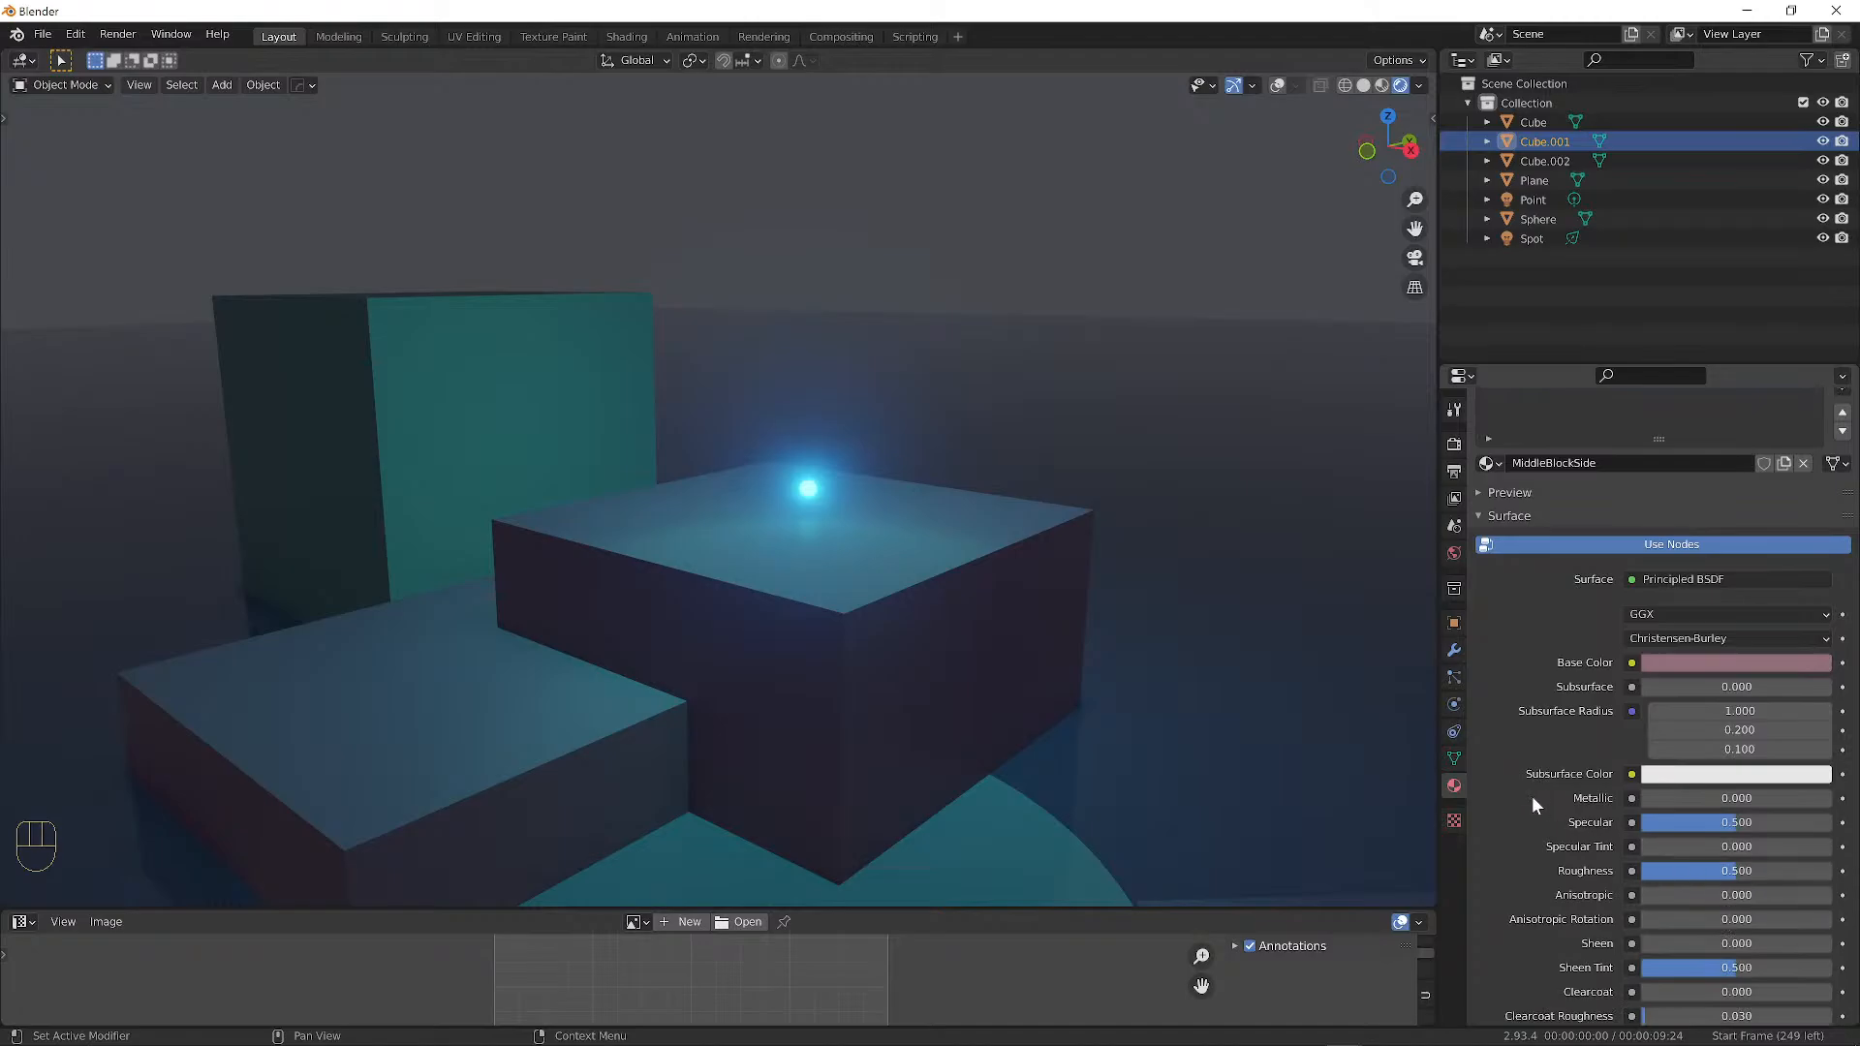
pyautogui.scroll(-2, 1532, 794)
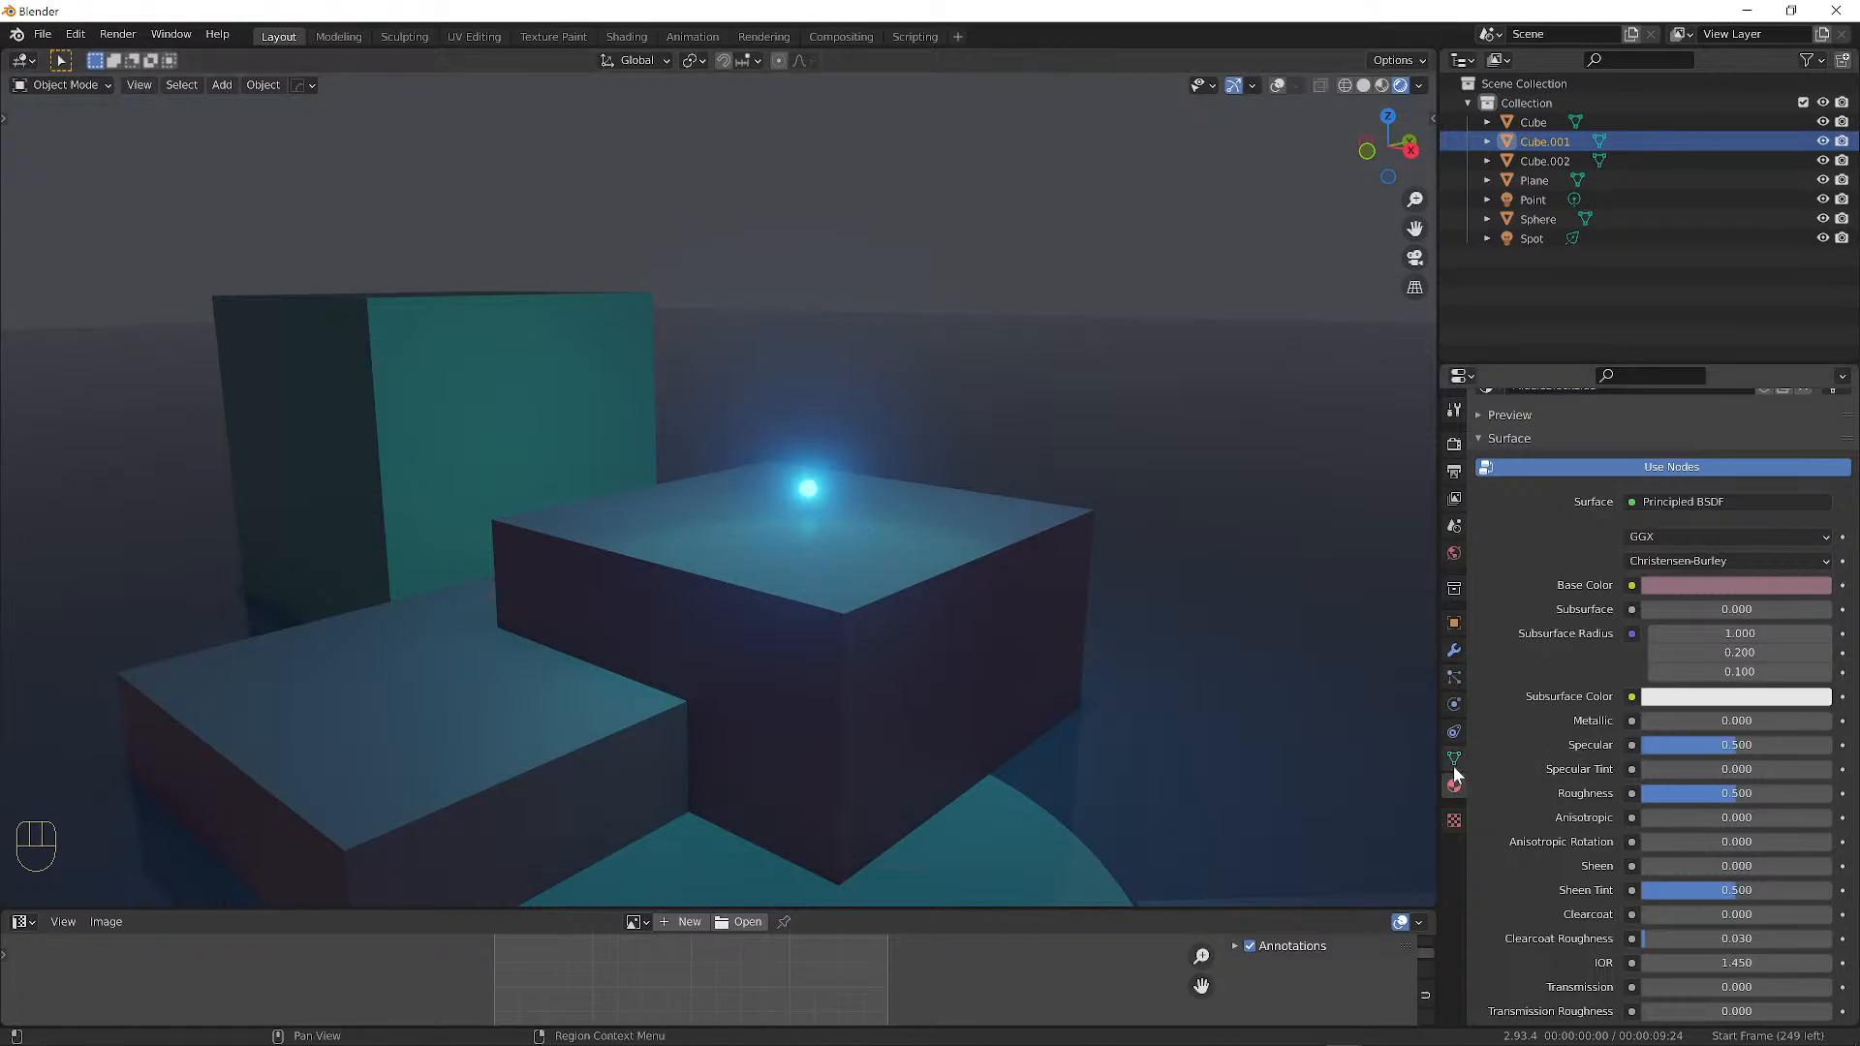
pyautogui.click(908, 513)
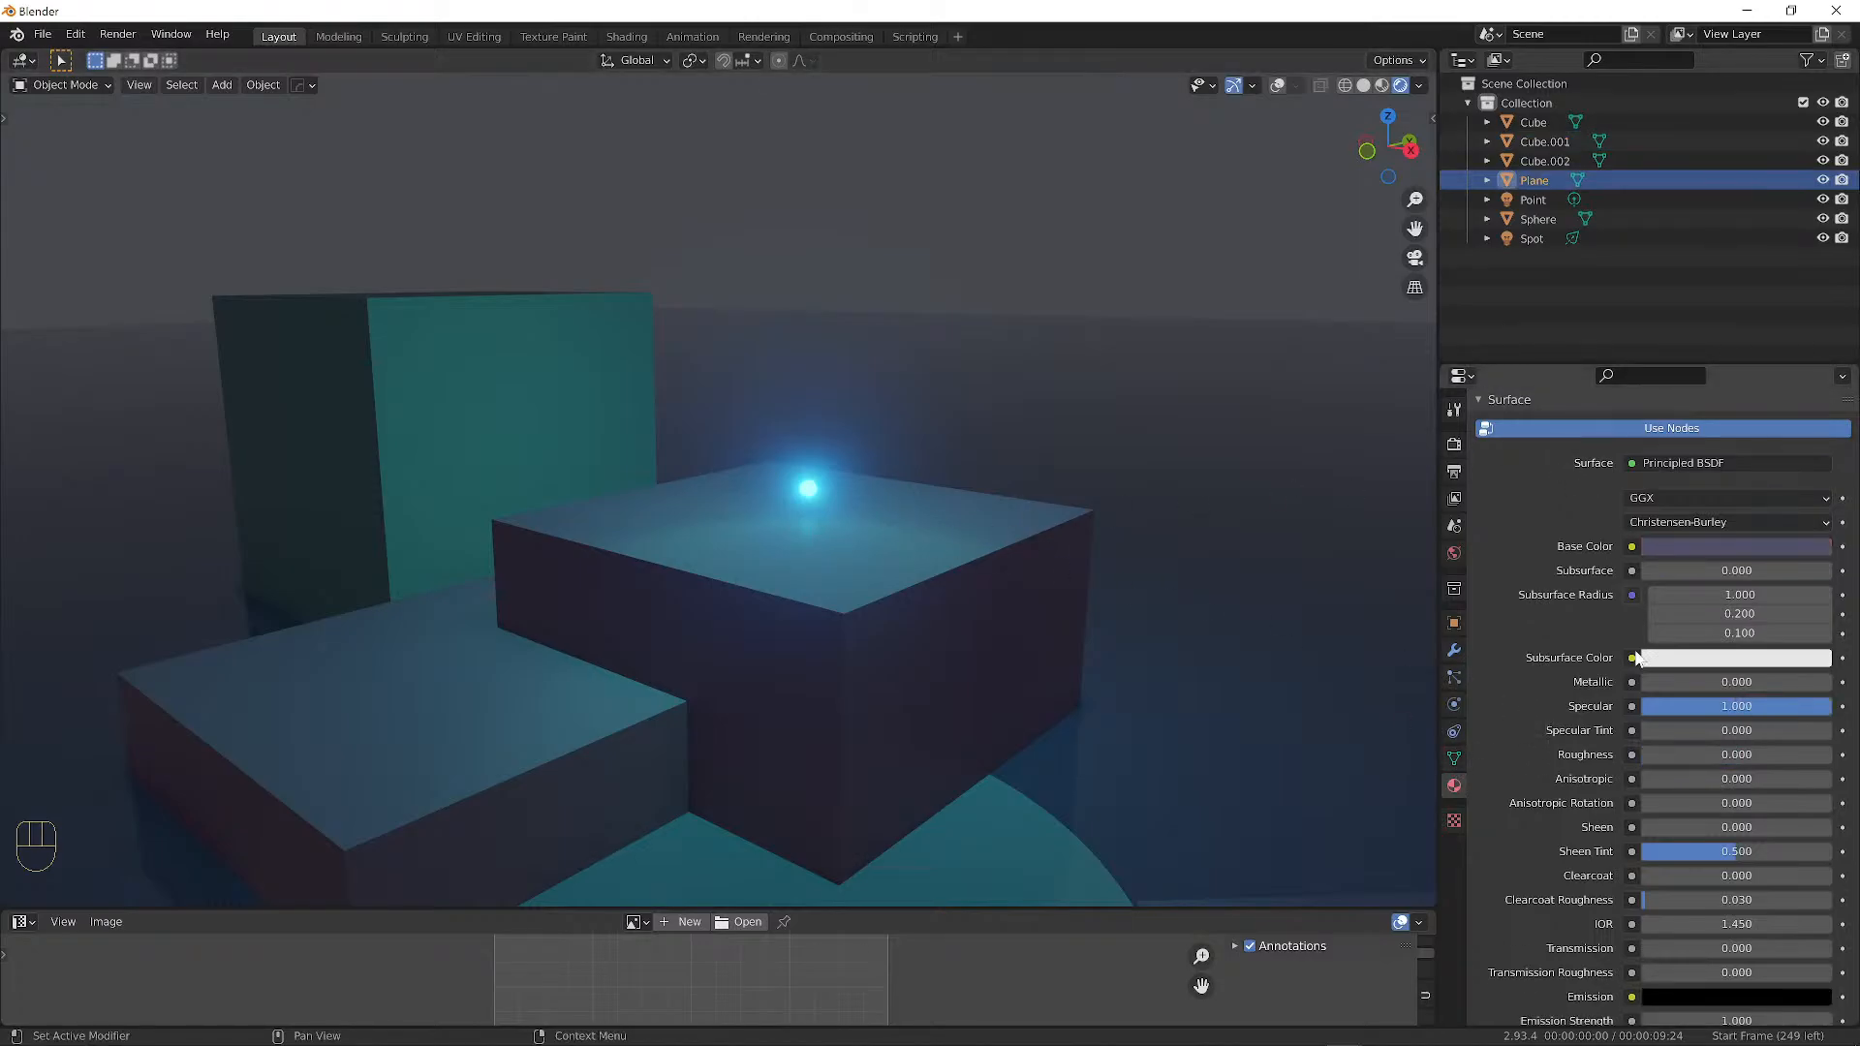
pyautogui.scroll(4, 1629, 678)
pyautogui.click(921, 504)
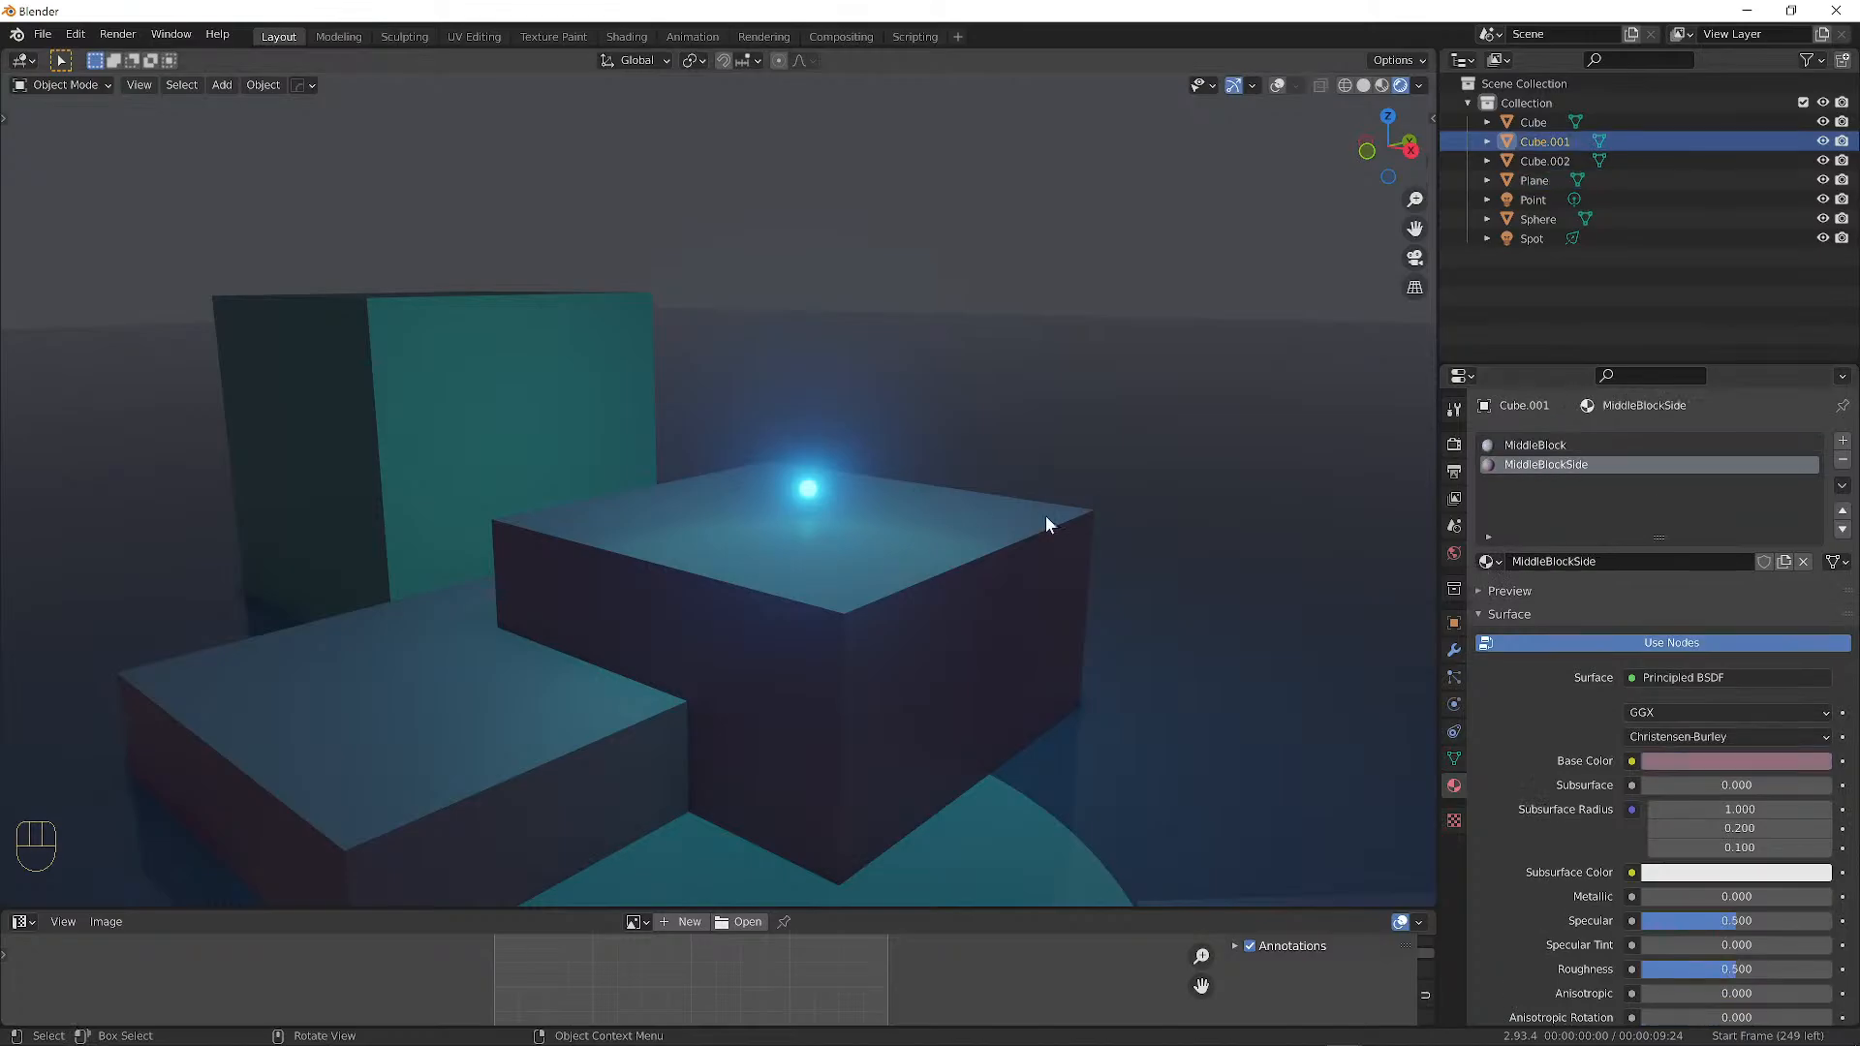
pyautogui.click(1560, 448)
# Set the MiddleBlock material's roughness to 1.000 and specular to 0.000.
pyautogui.scroll(-5, 1723, 863)
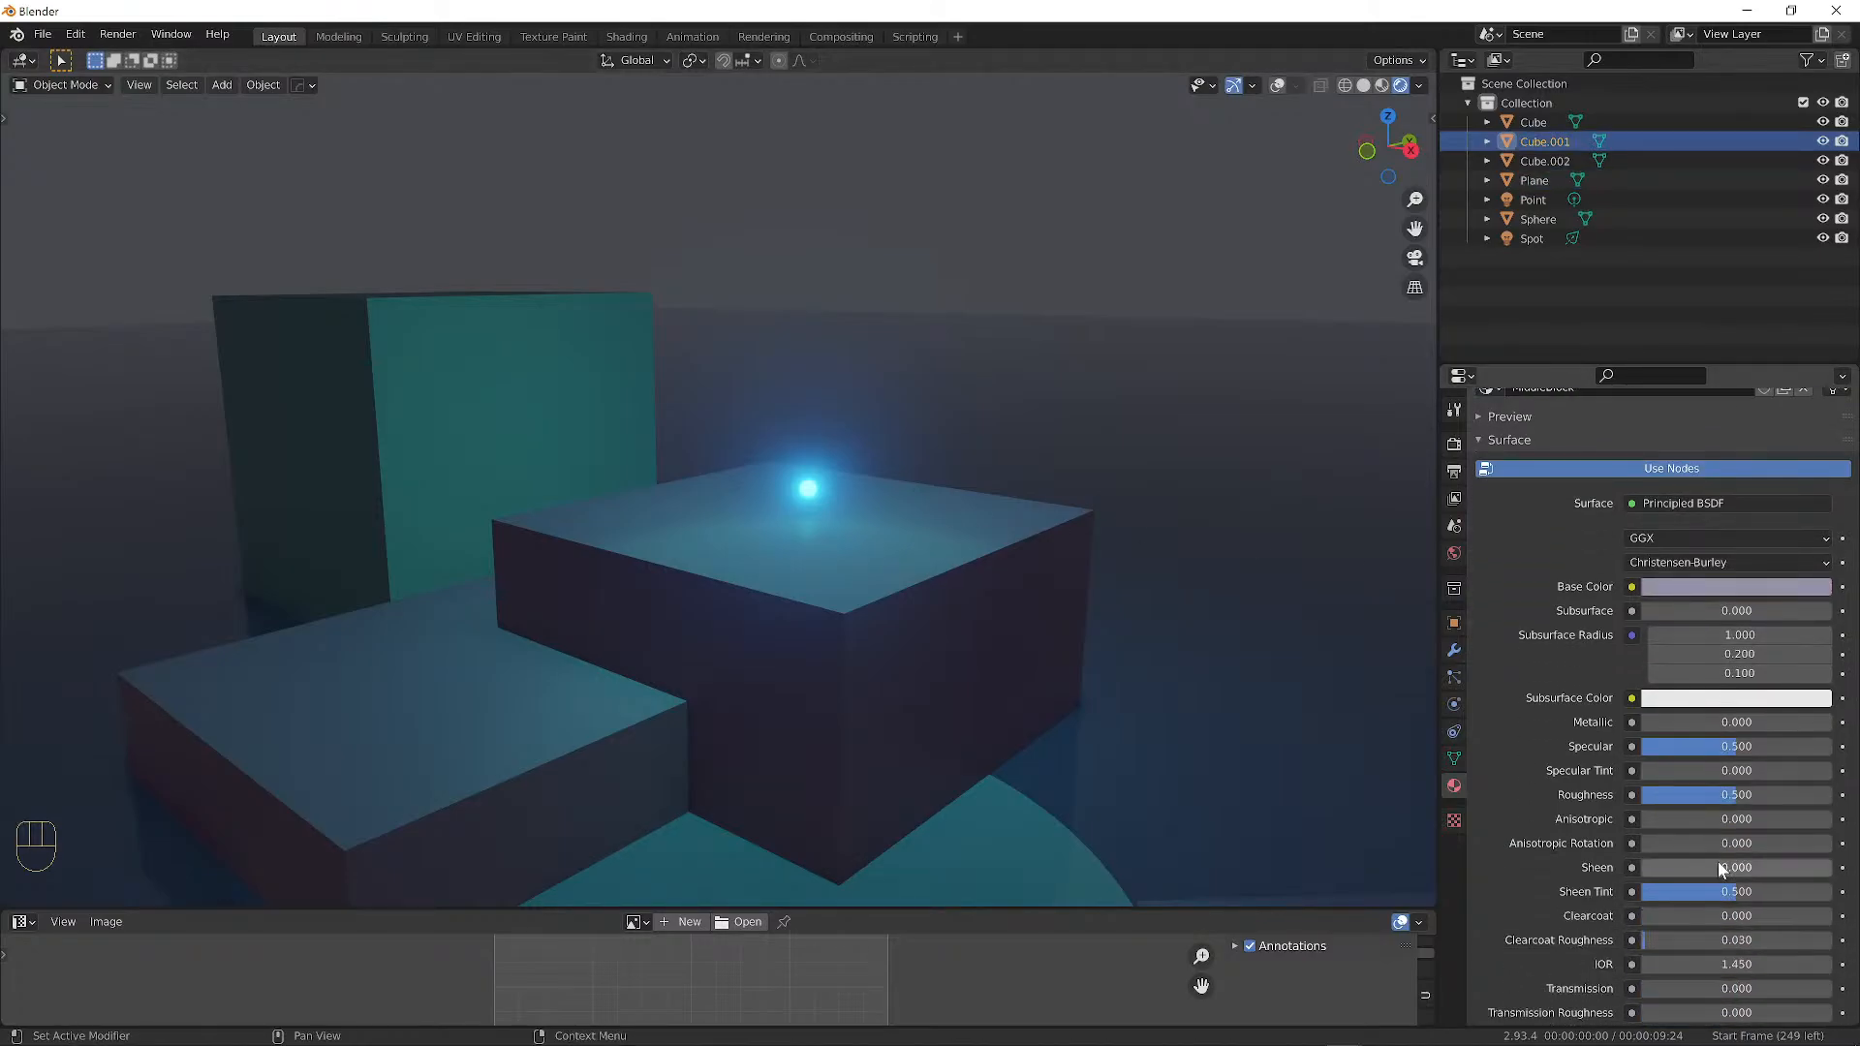
pyautogui.moveTo(1731, 794); pyautogui.dragTo(1835, 796)
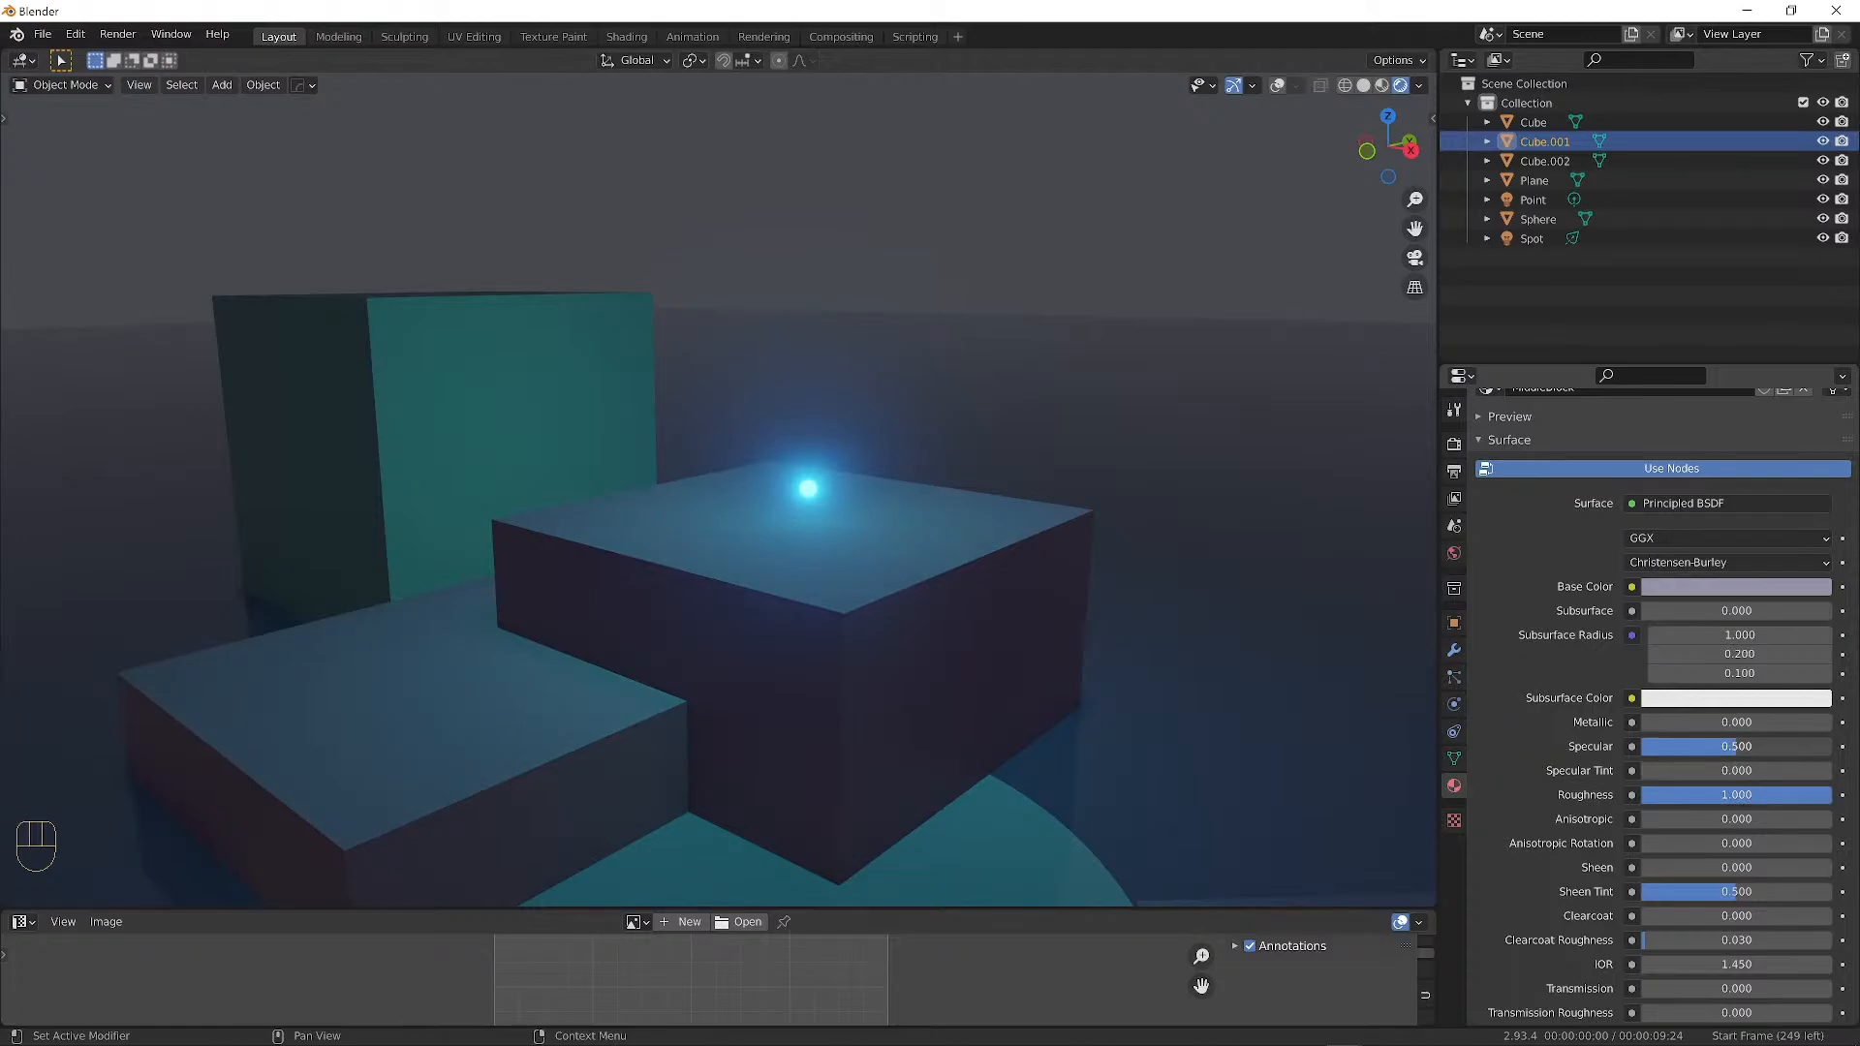
pyautogui.moveTo(1752, 747); pyautogui.dragTo(1637, 748)
pyautogui.moveTo(1178, 633); pyautogui.dragTo(989, 594, button='middle')
pyautogui.scroll(5, 806, 593)
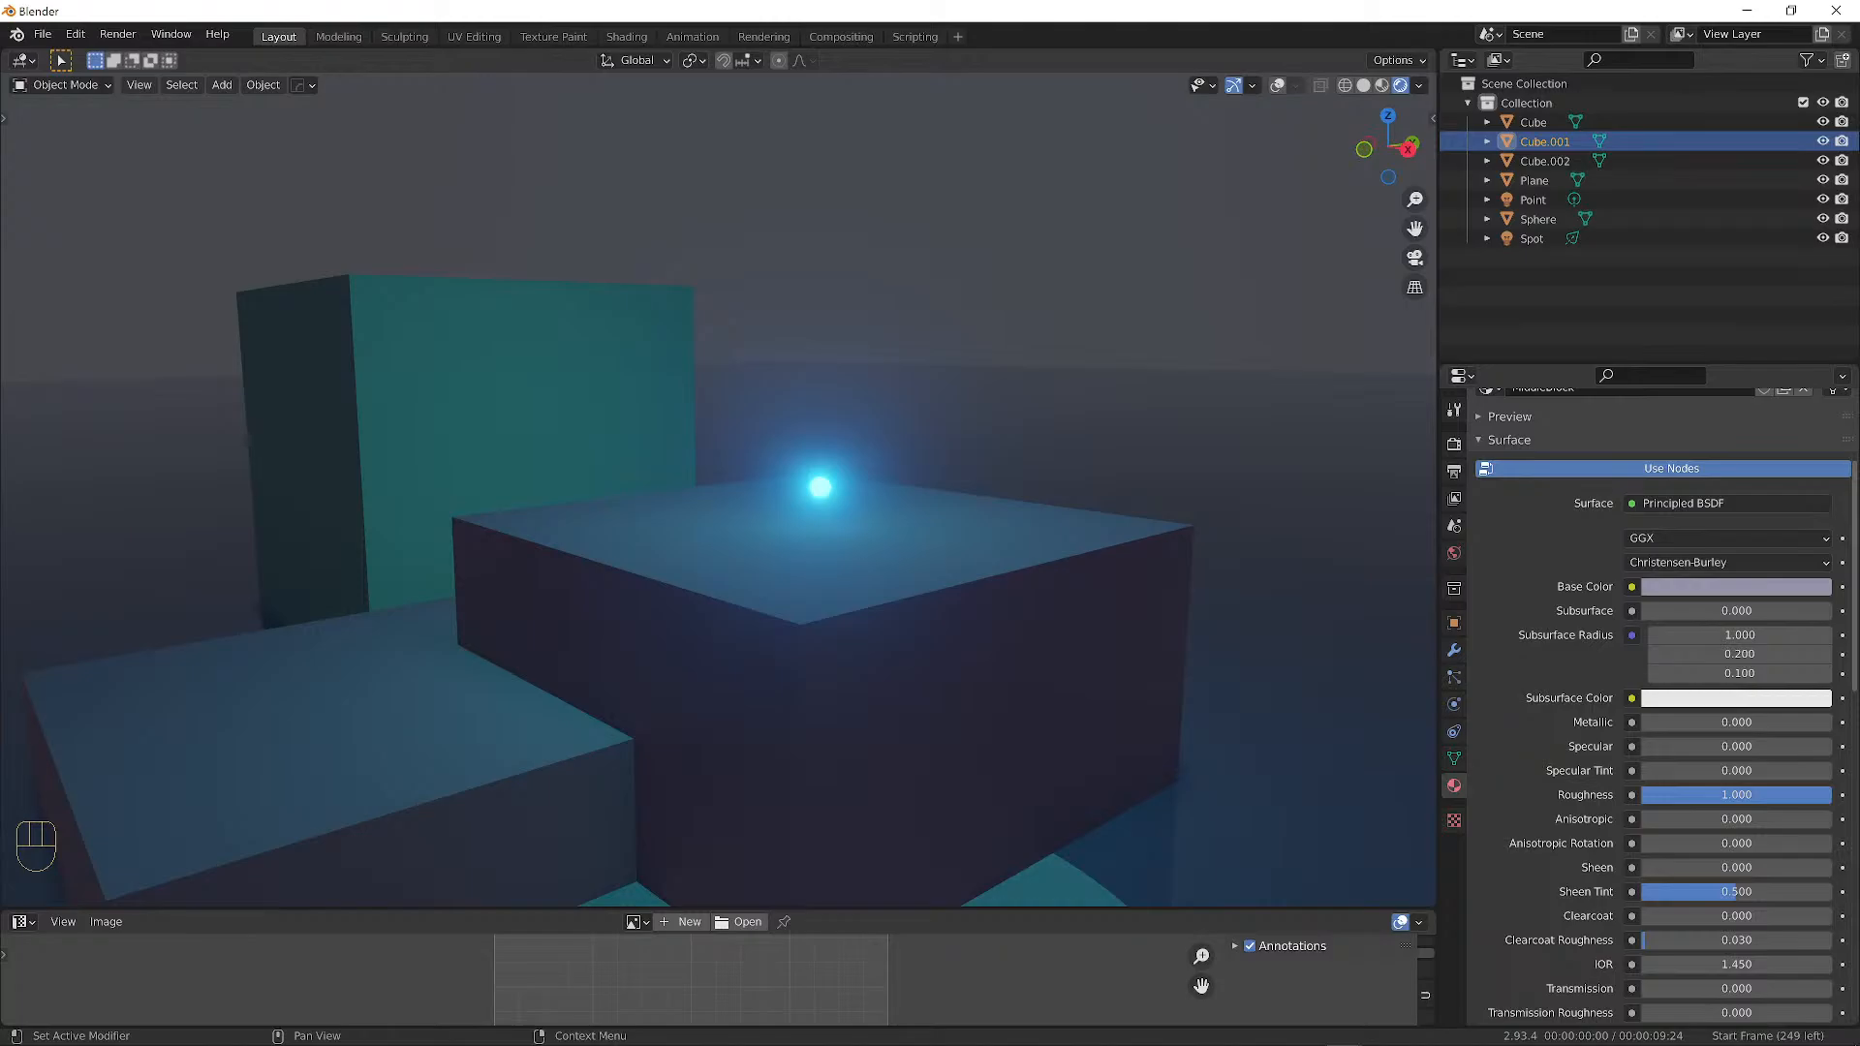
# Select the glowing sphere and review its cyan Character material settings.
pyautogui.click(820, 487)
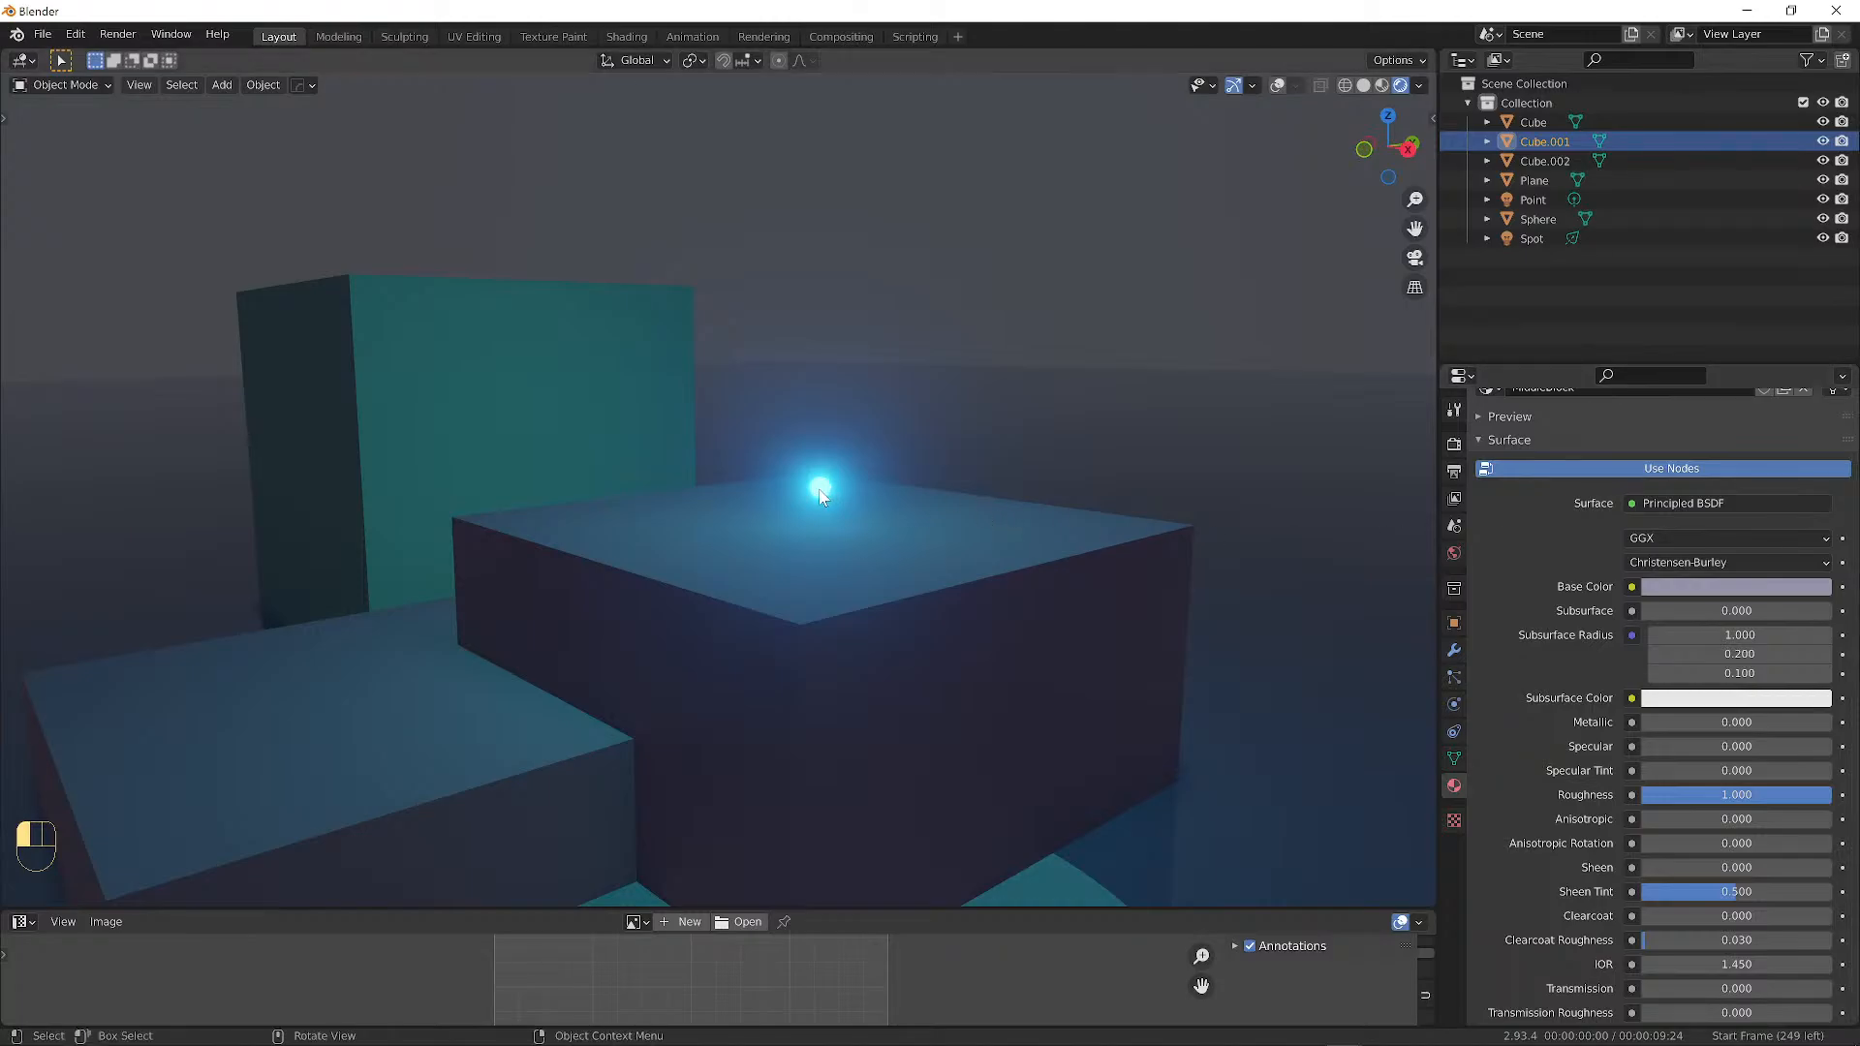
pyautogui.scroll(-4, 1697, 765)
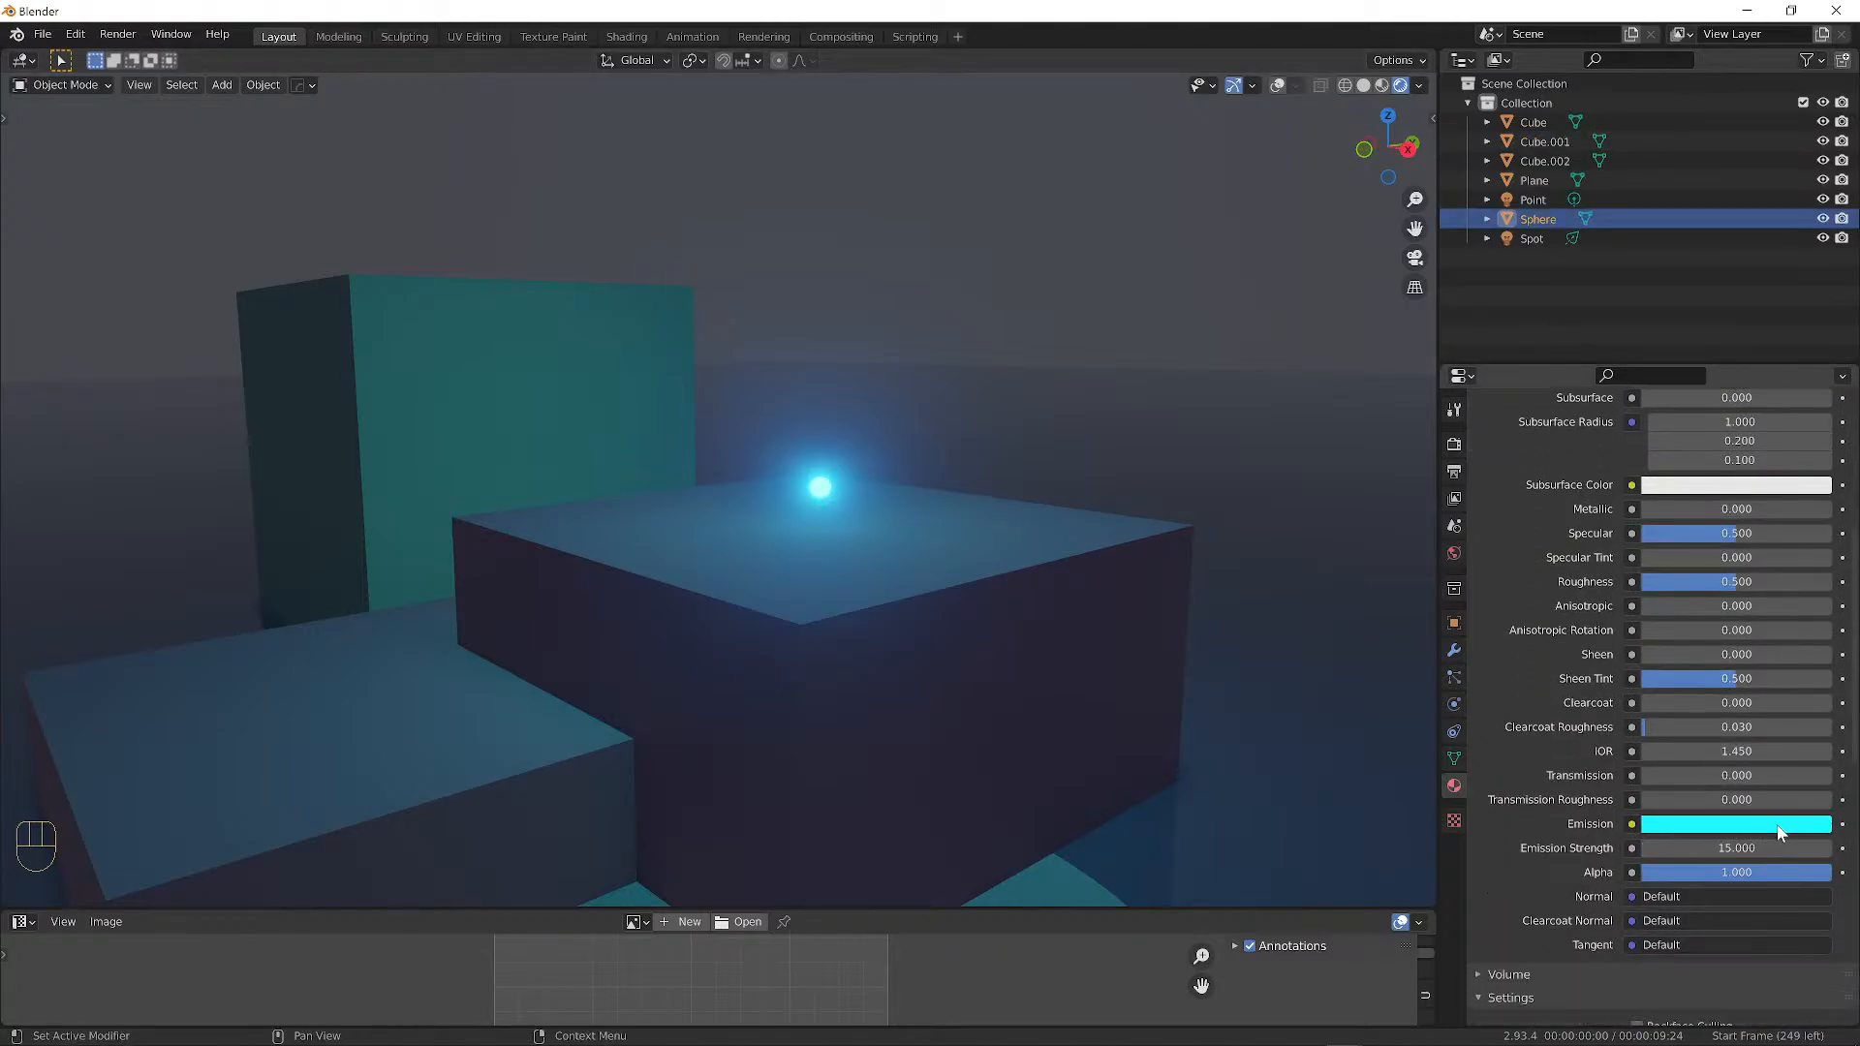
pyautogui.moveTo(1521, 847); pyautogui.dragTo(1611, 848)
pyautogui.scroll(6, 1773, 789)
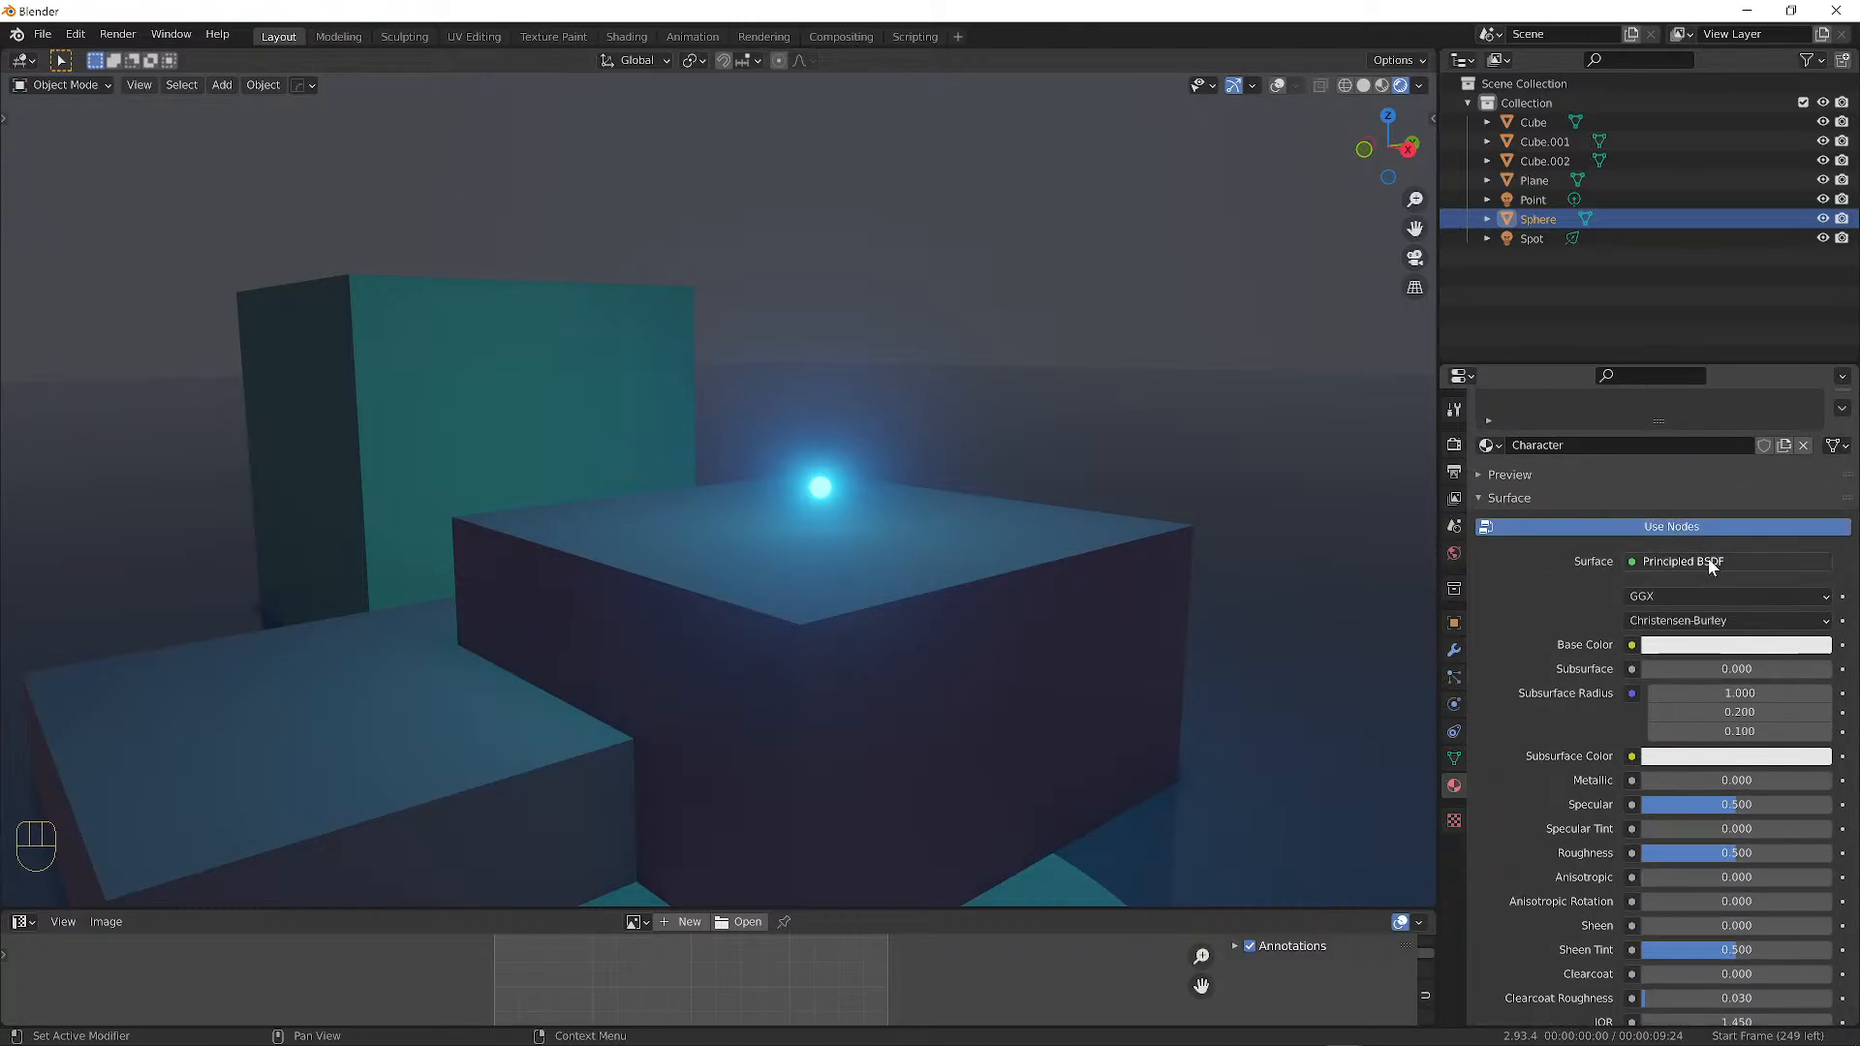
pyautogui.scroll(-8, 1705, 558)
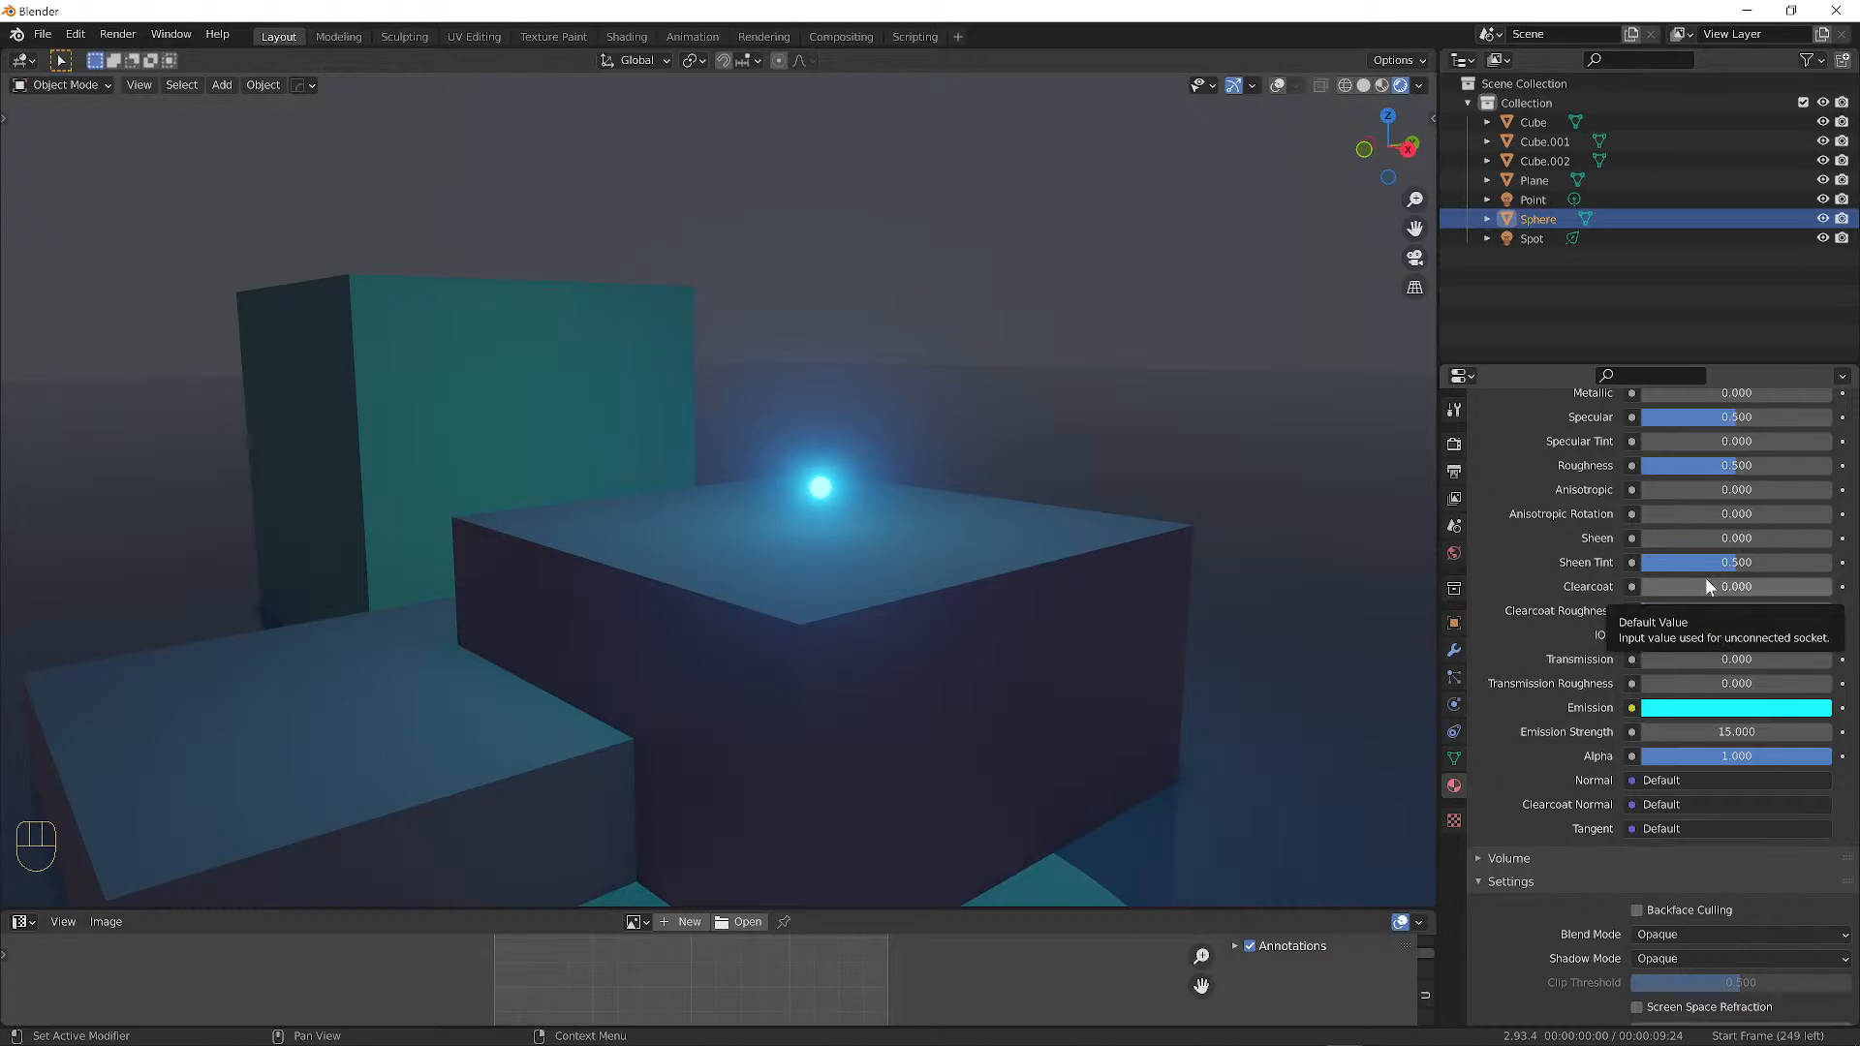
# Bring up the Render properties and the render engine list, keeping Eevee.
pyautogui.scroll(10, 1705, 586)
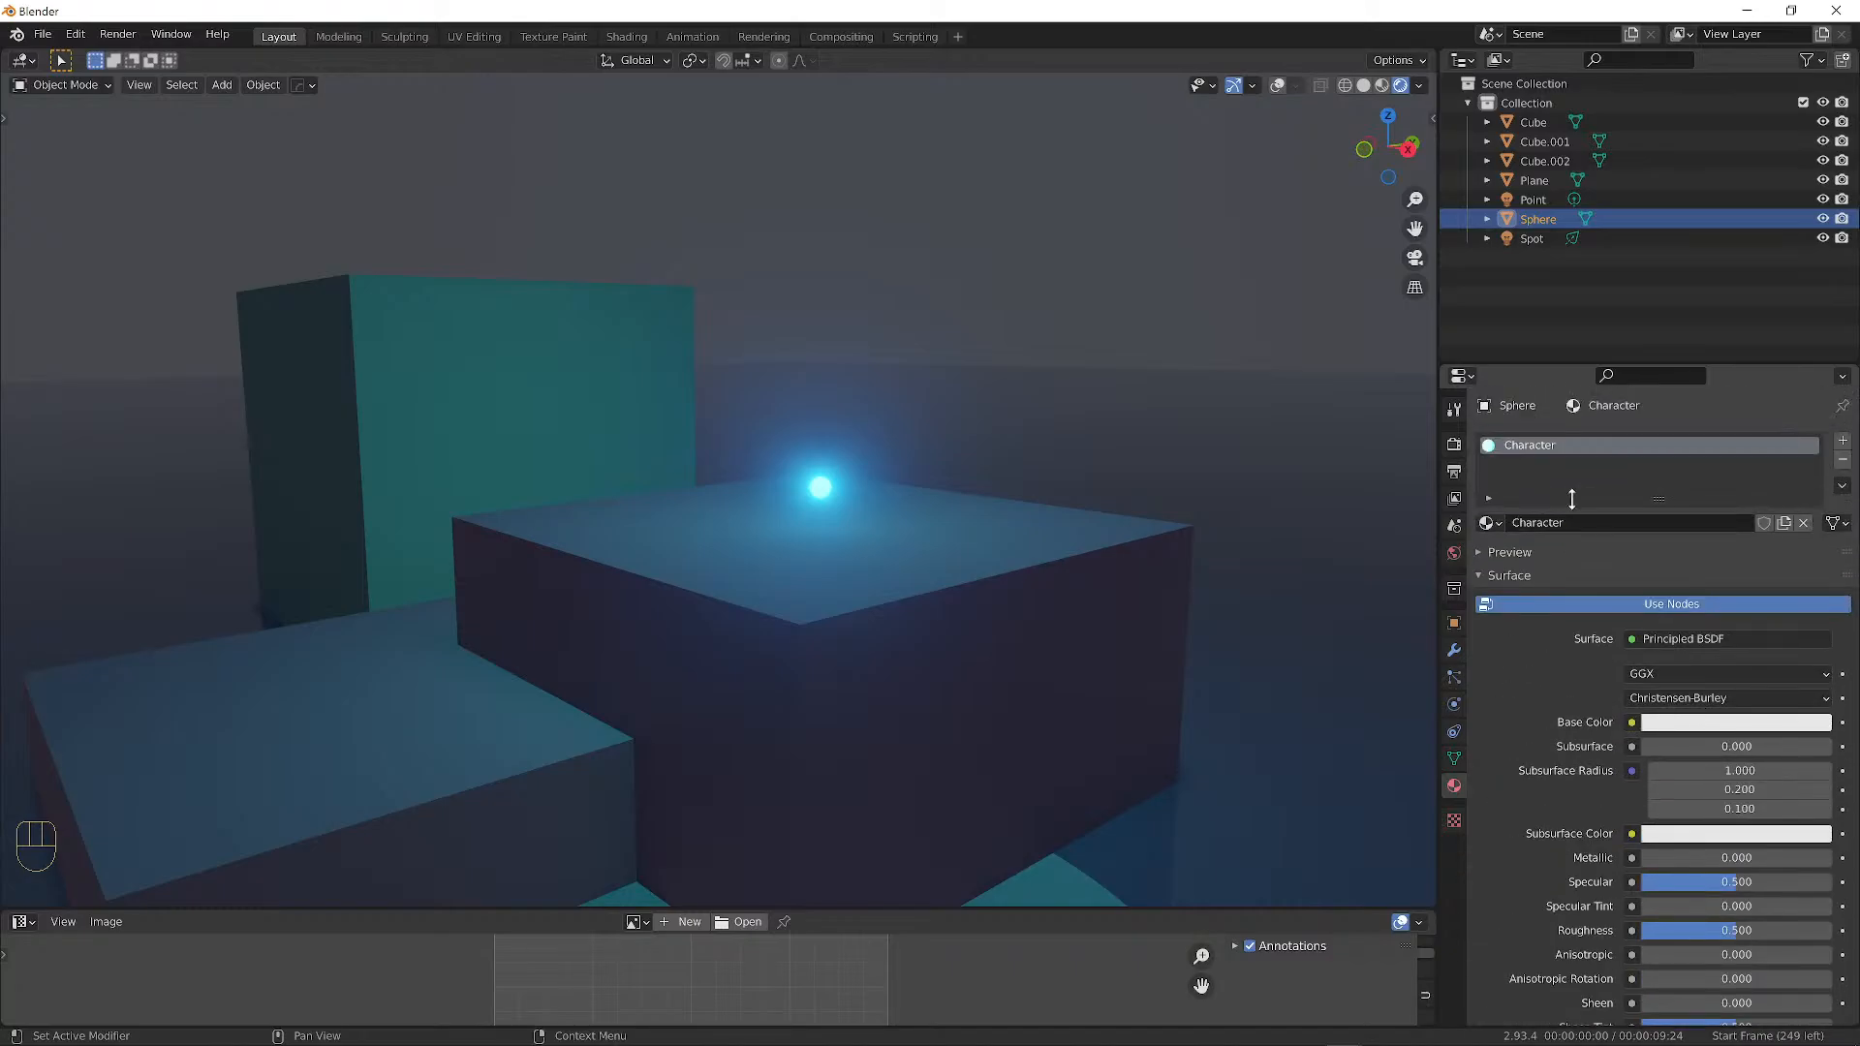
pyautogui.click(1454, 444)
pyautogui.click(1667, 440)
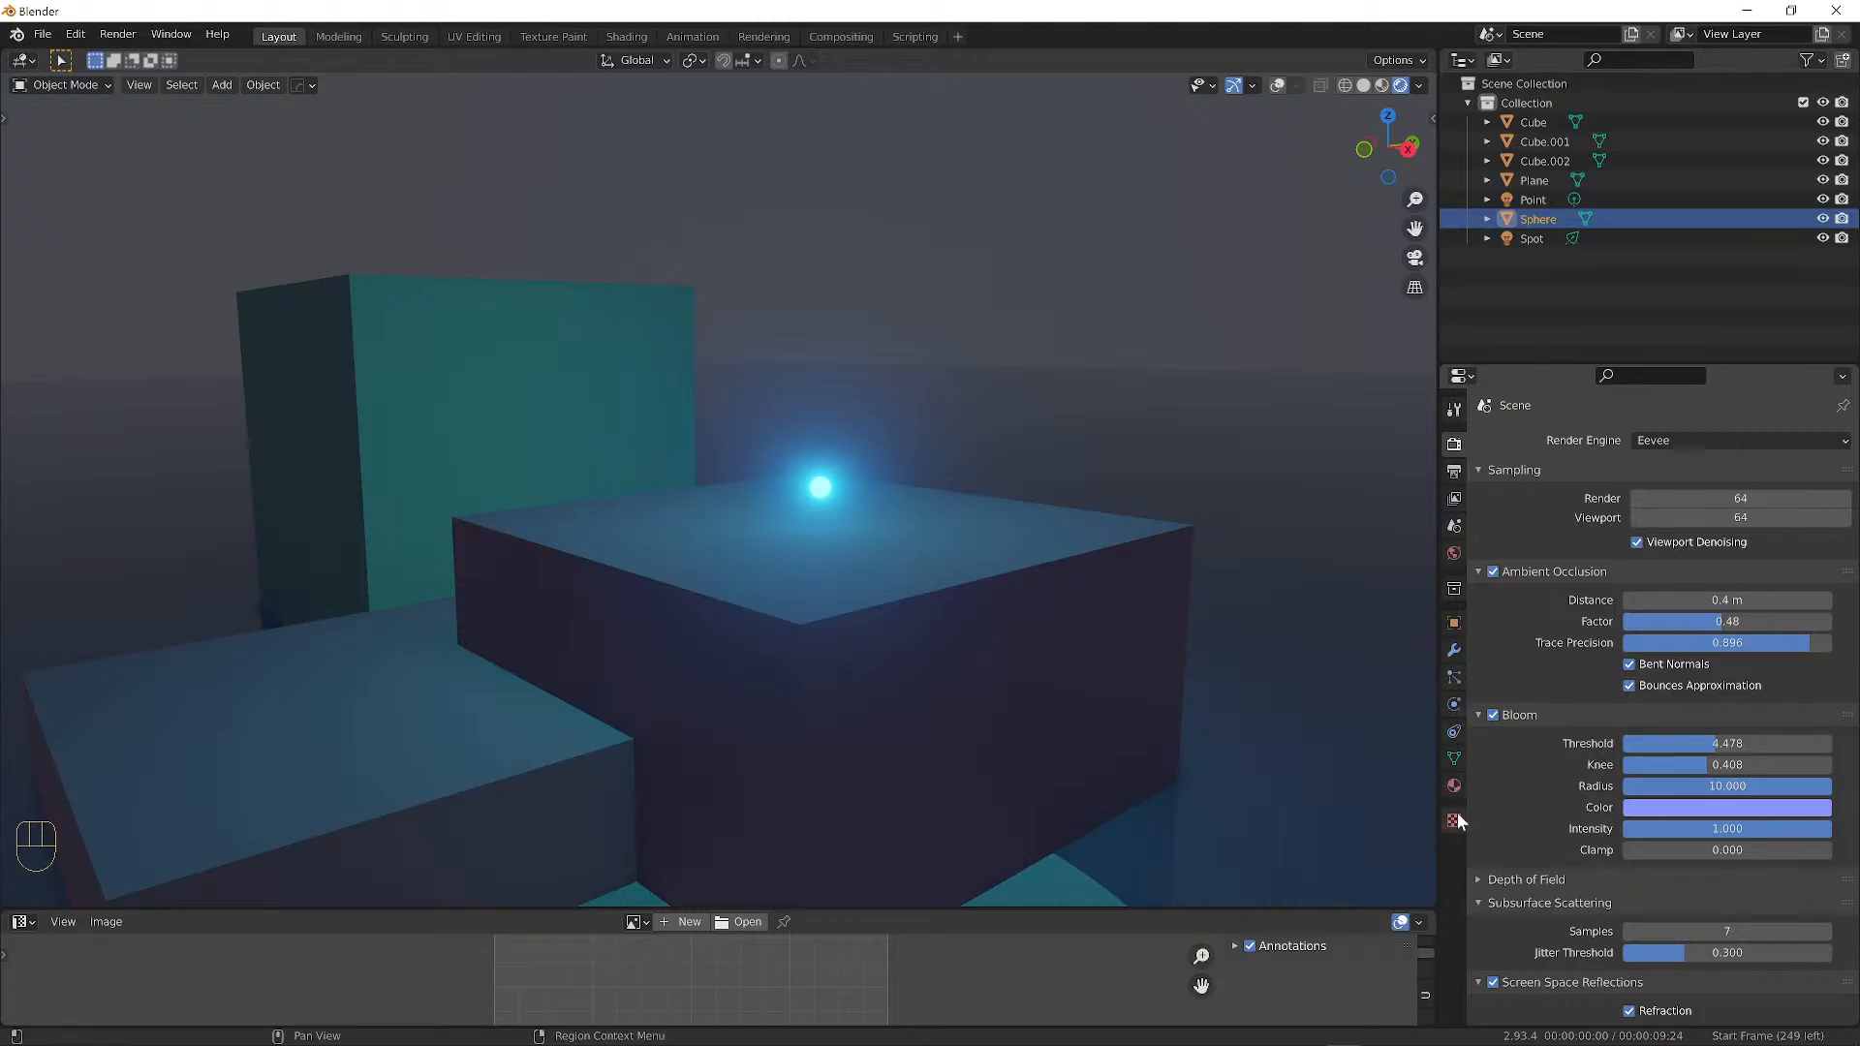
# Return to the sphere's Character material, leaving its surface shader as Principled BSDF.
pyautogui.click(1453, 785)
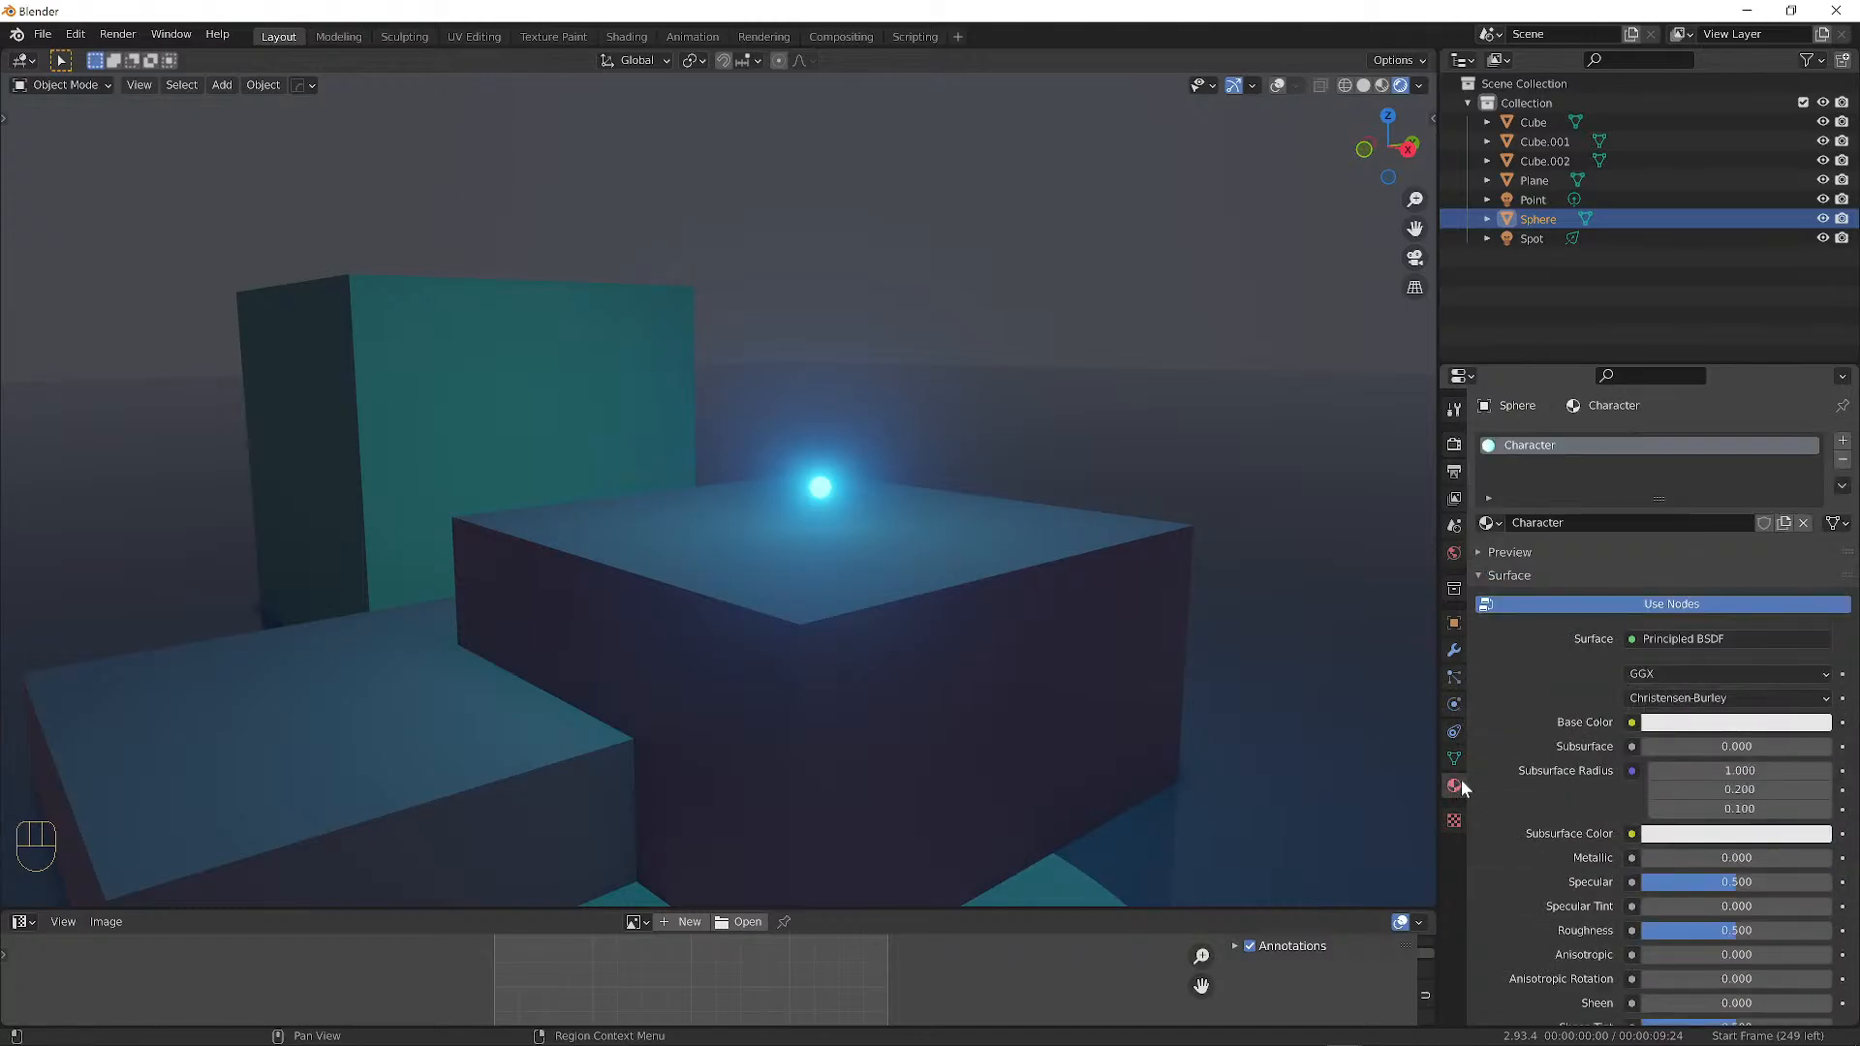
pyautogui.click(1672, 636)
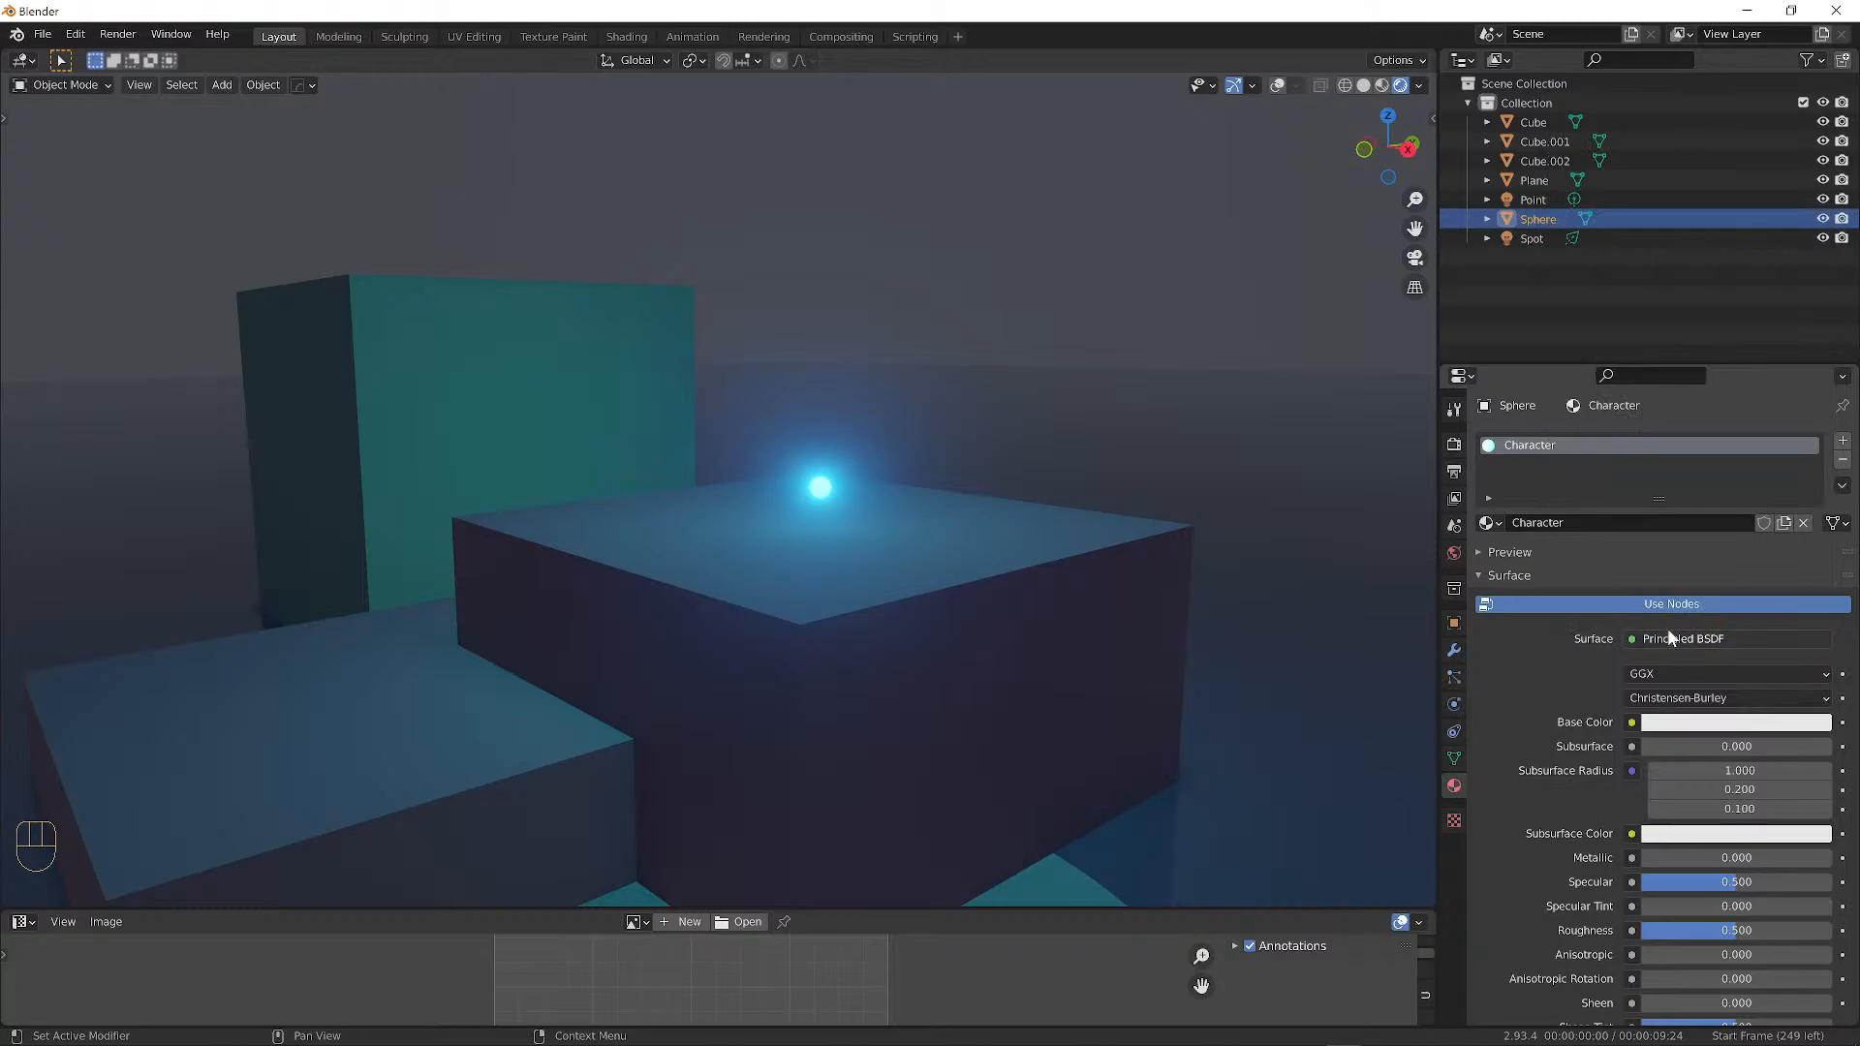
pyautogui.scroll(-4, 1705, 736)
pyautogui.scroll(-1, 1716, 777)
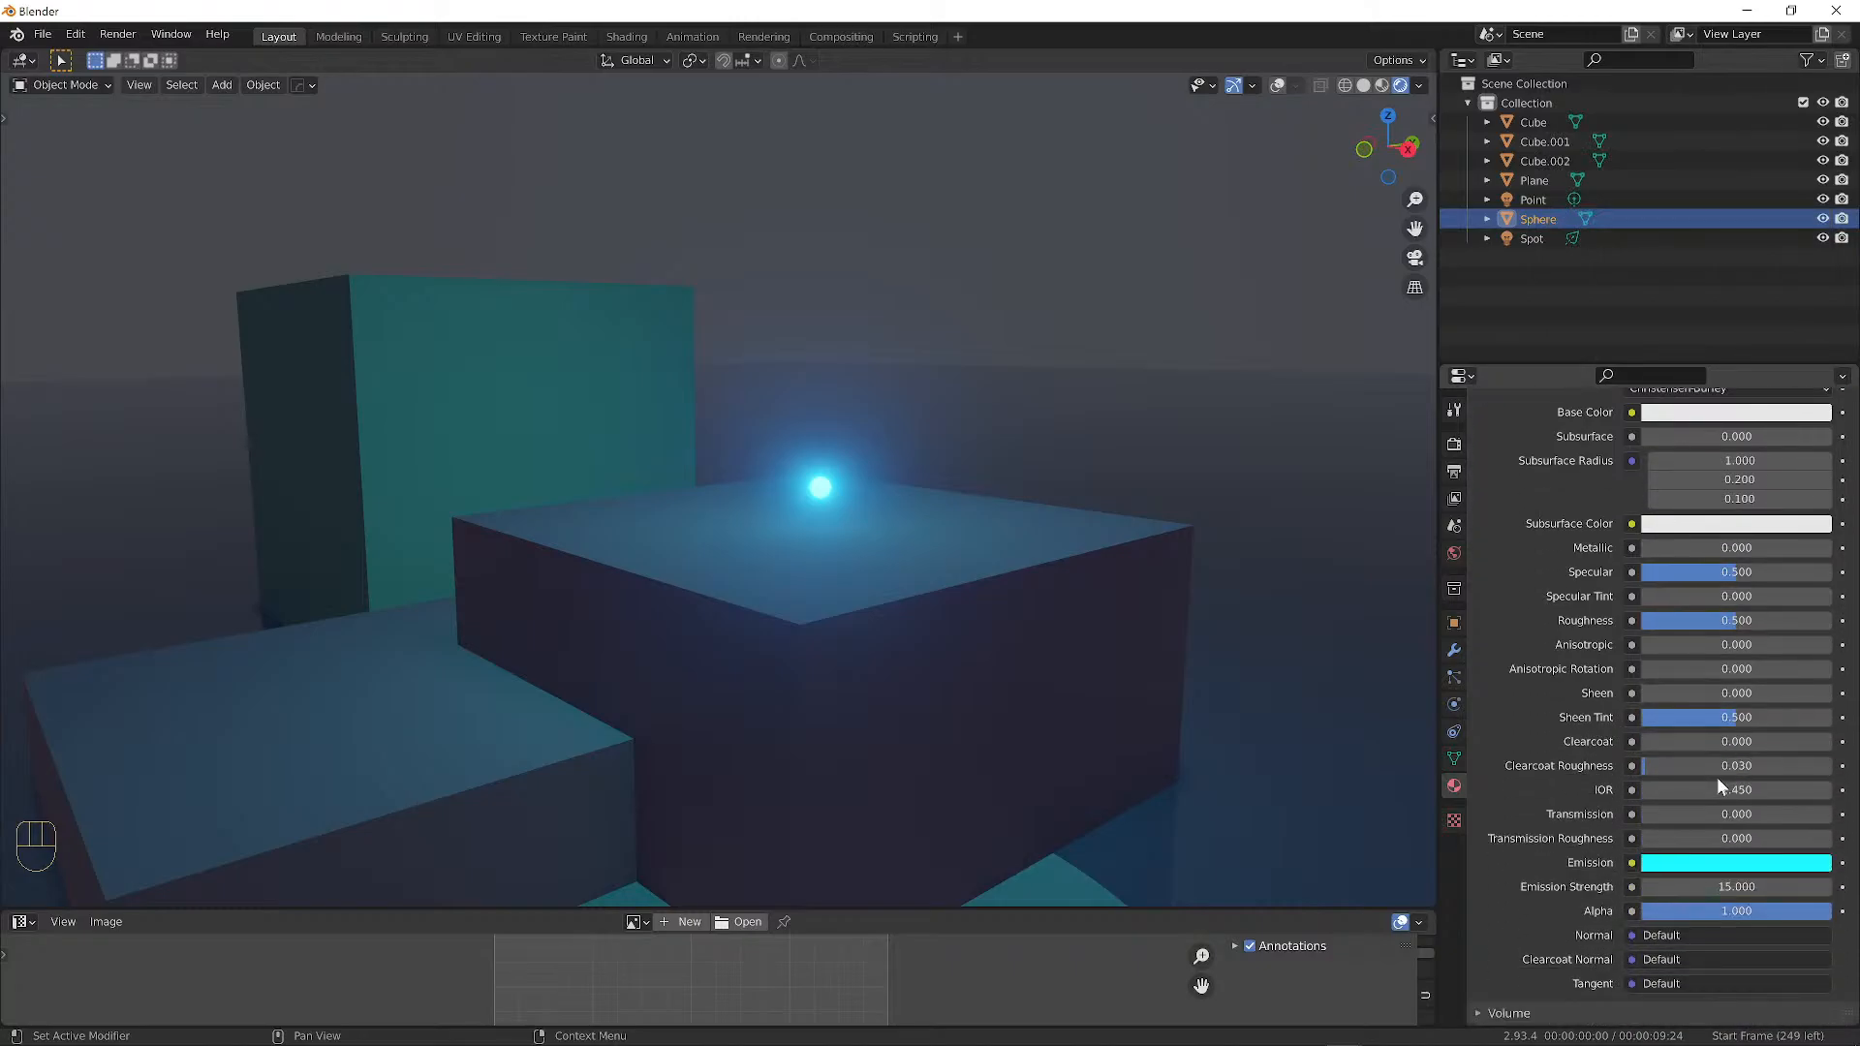
pyautogui.scroll(-8, 1717, 784)
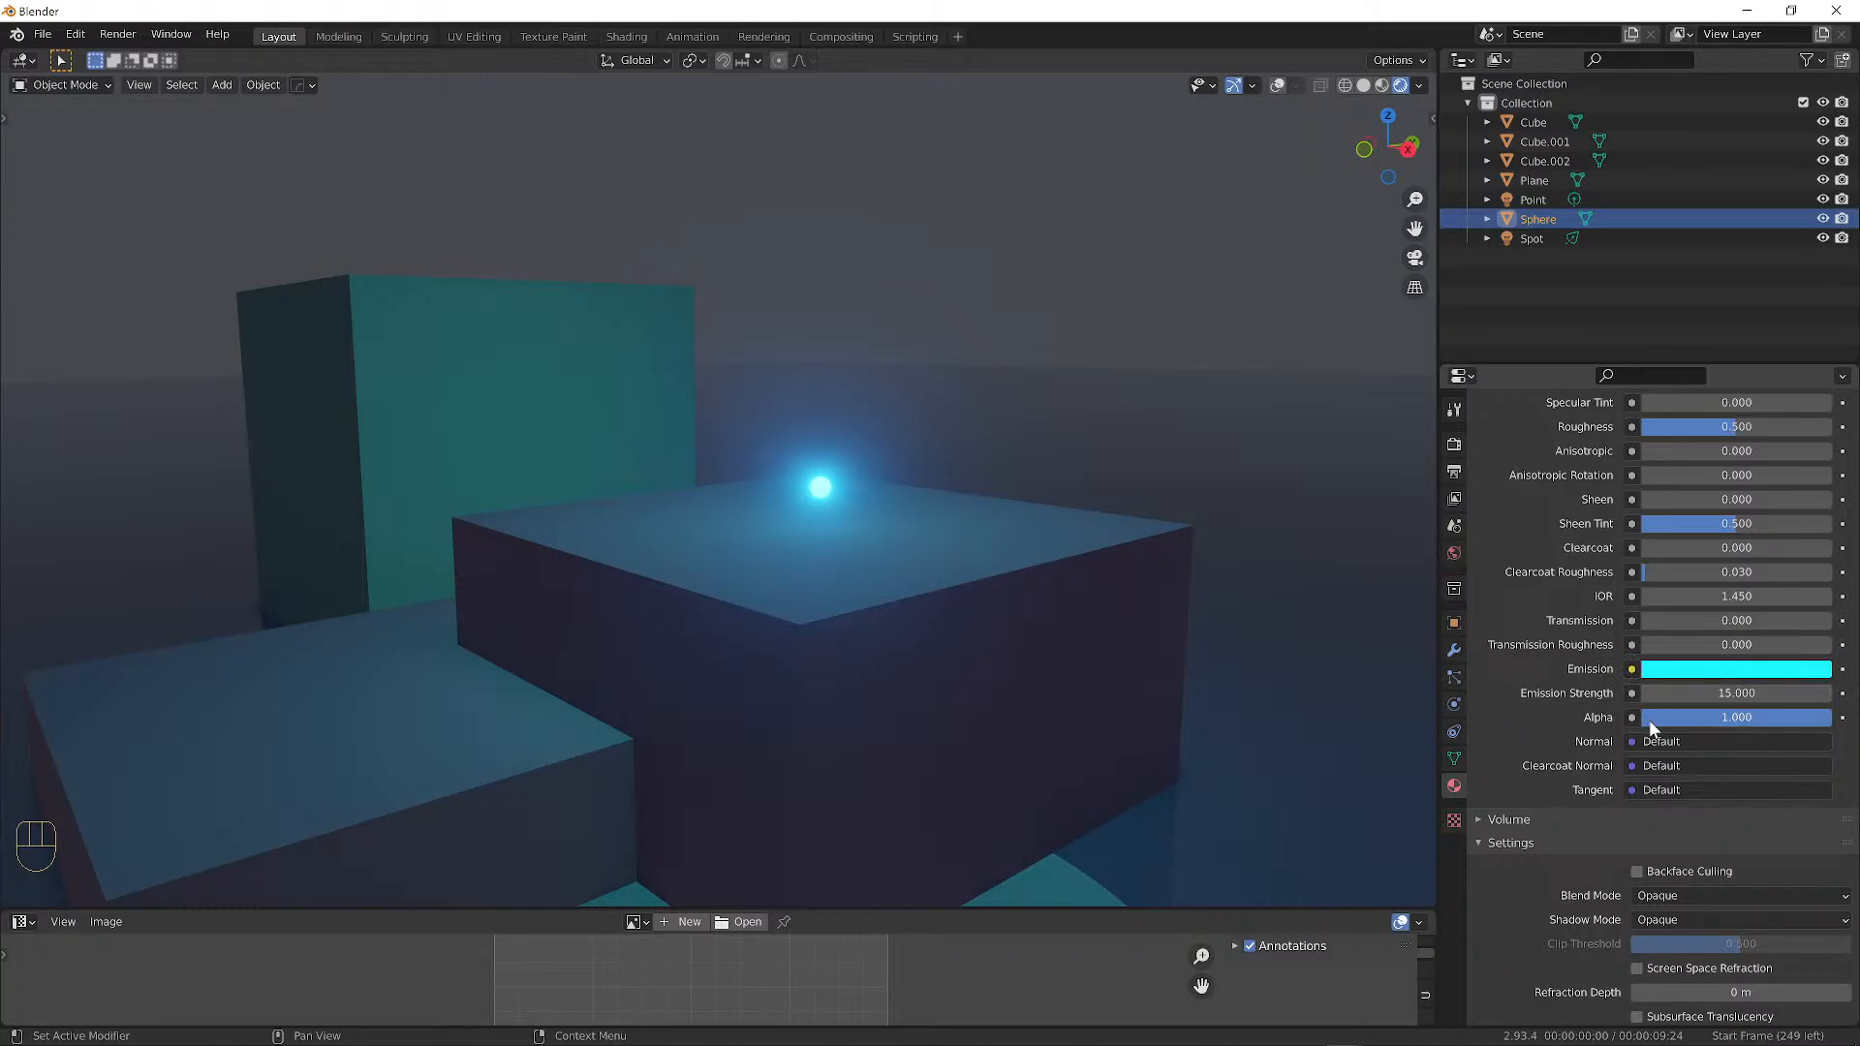
pyautogui.scroll(1, 1647, 724)
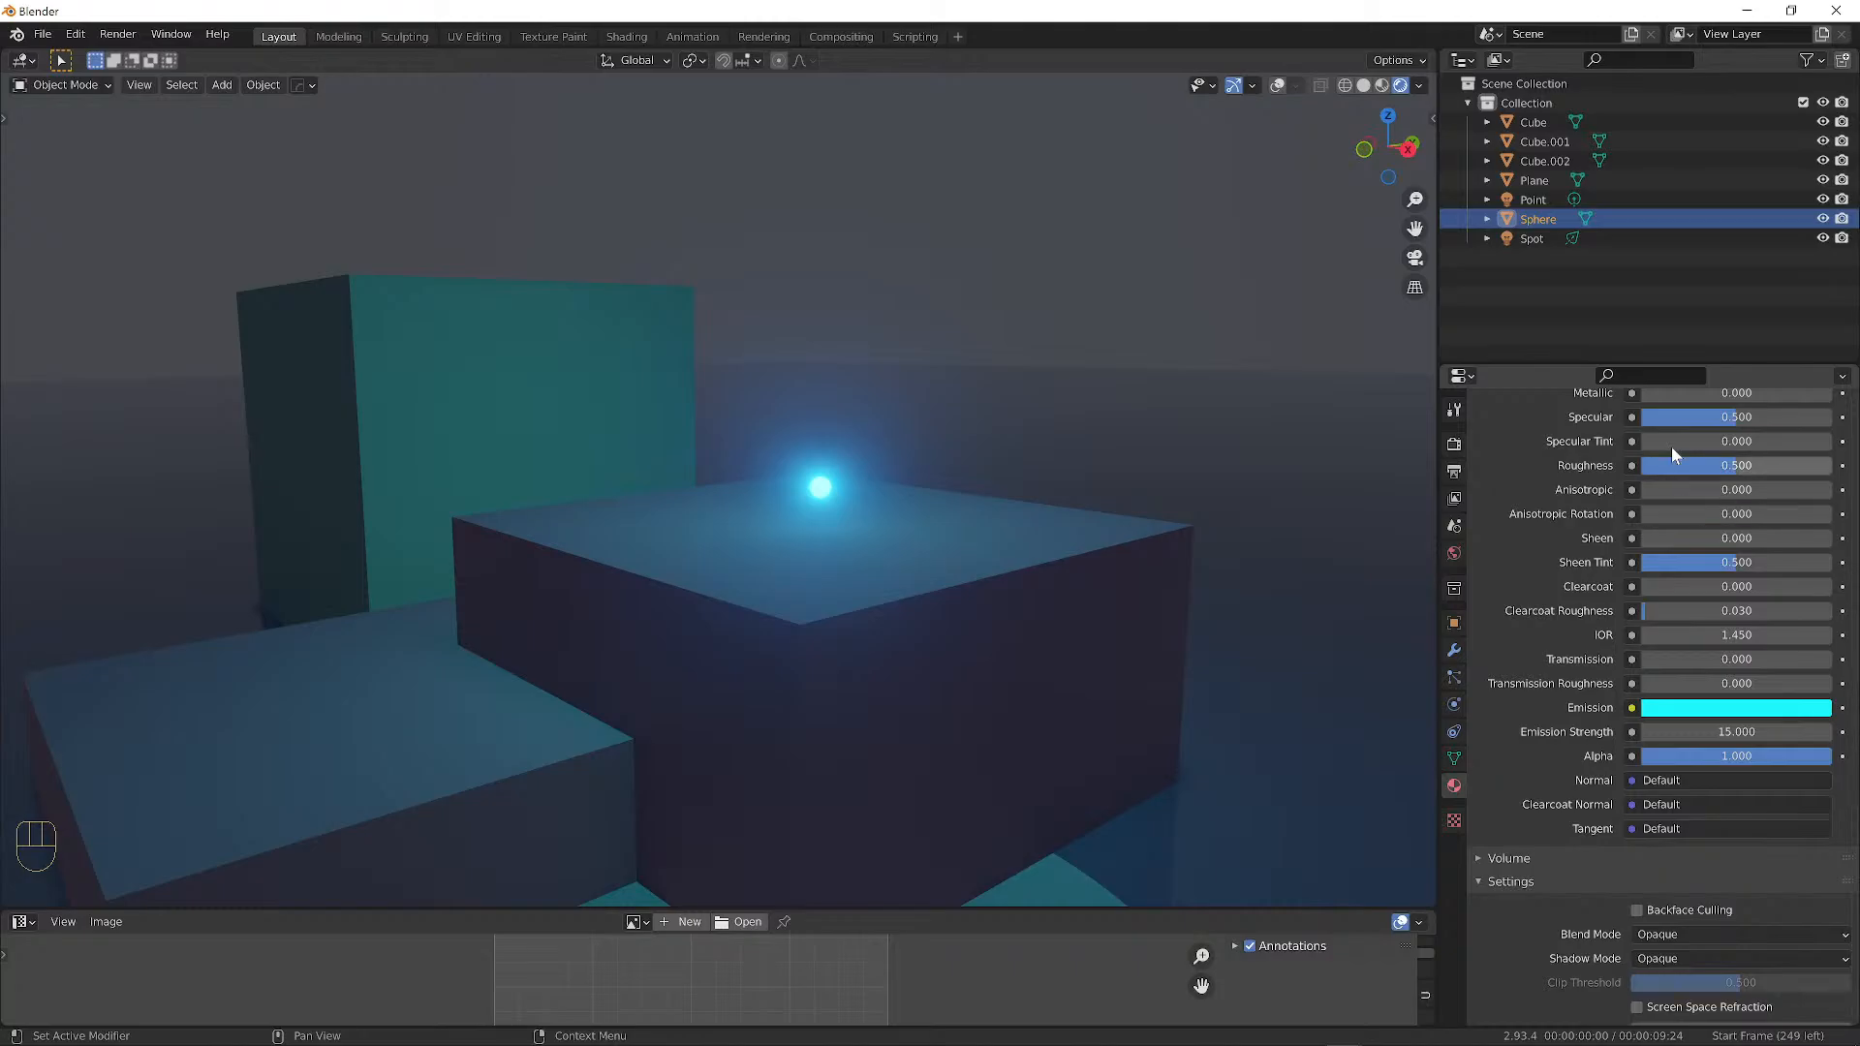
pyautogui.scroll(8, 1735, 756)
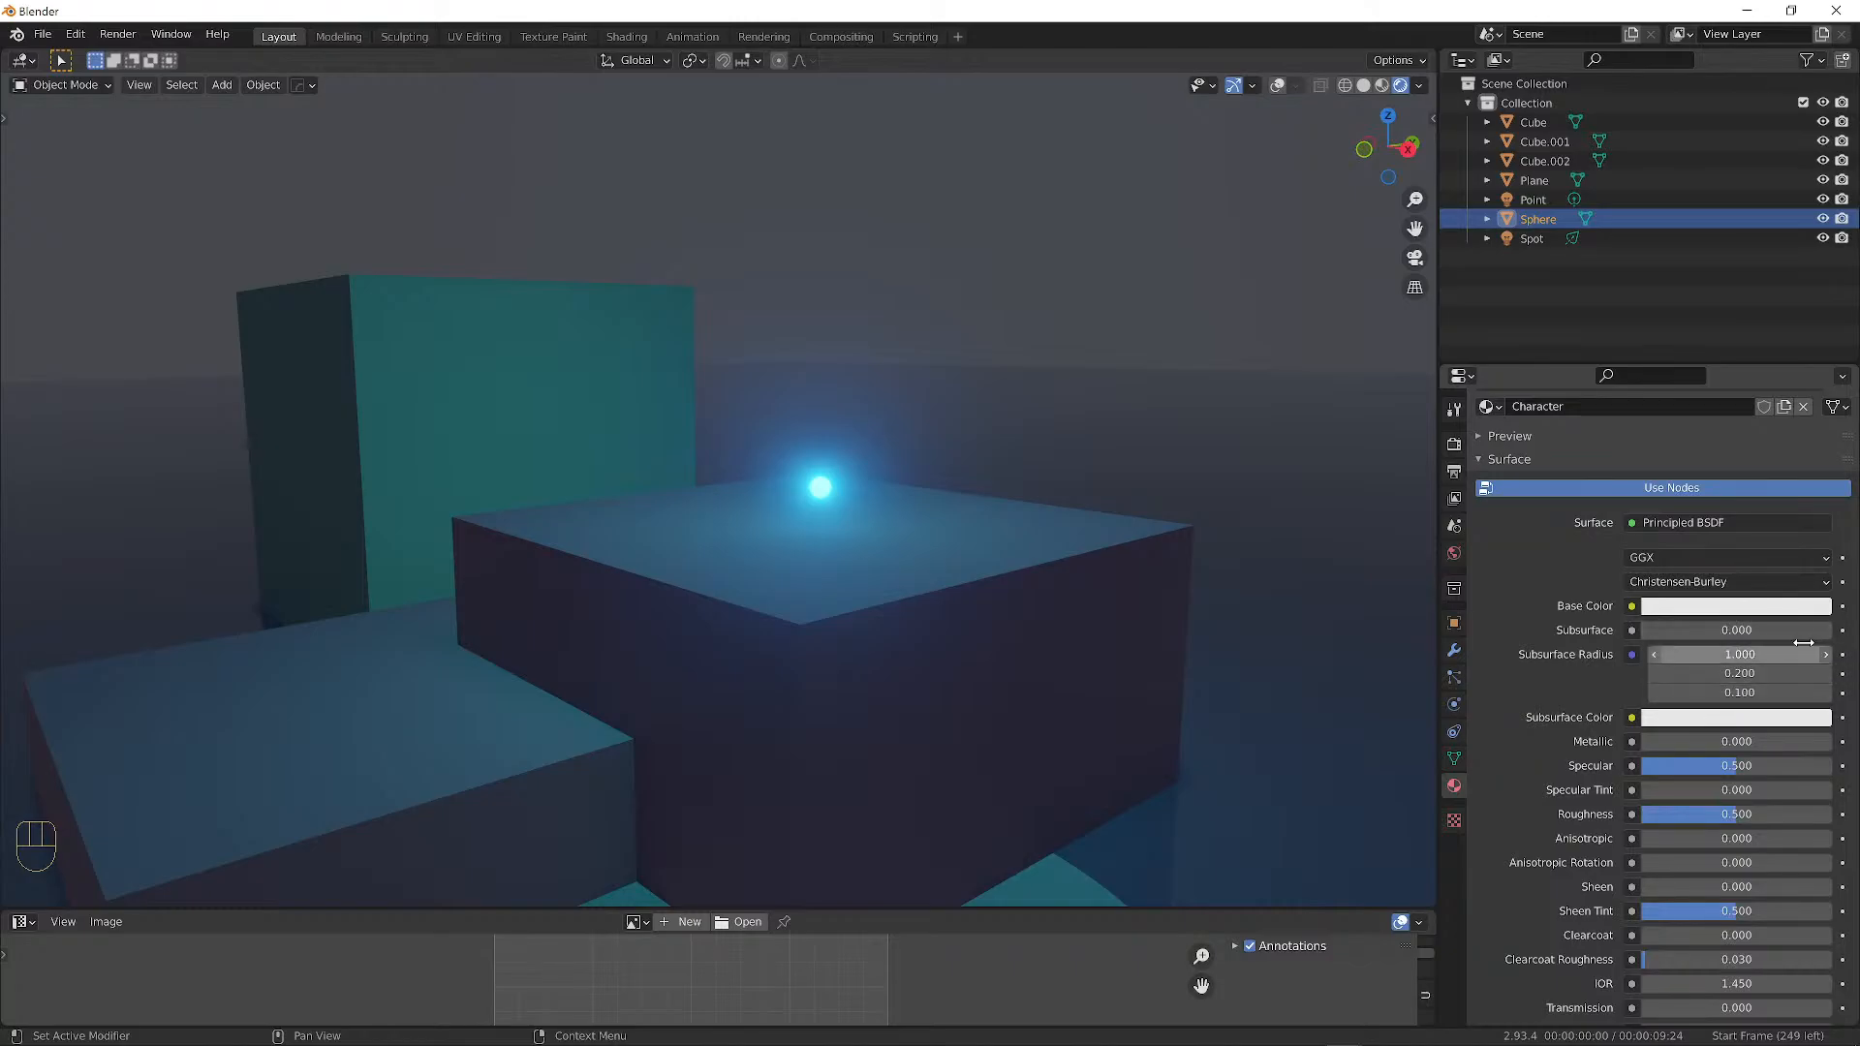
# Collapse and re-expand the Character material's Surface panel.
pyautogui.scroll(3, 1724, 642)
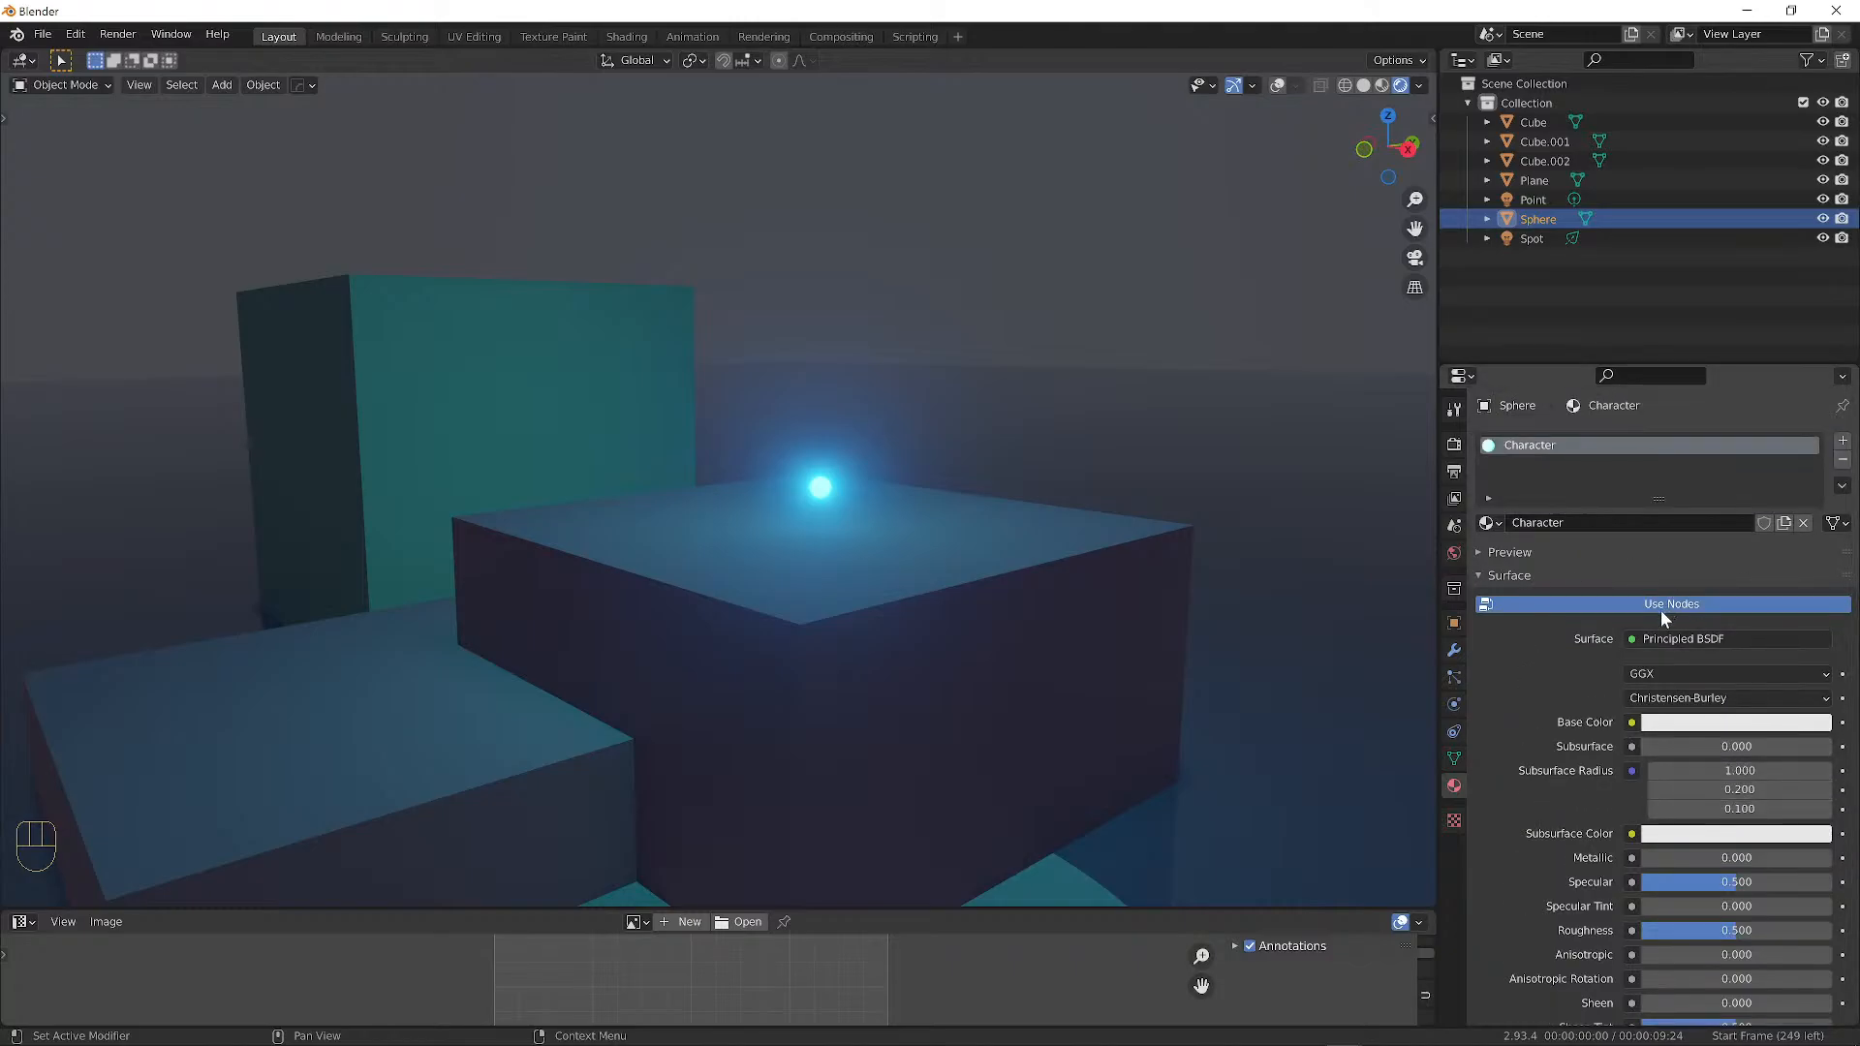
pyautogui.scroll(-2, 1660, 608)
pyautogui.scroll(-1, 1664, 608)
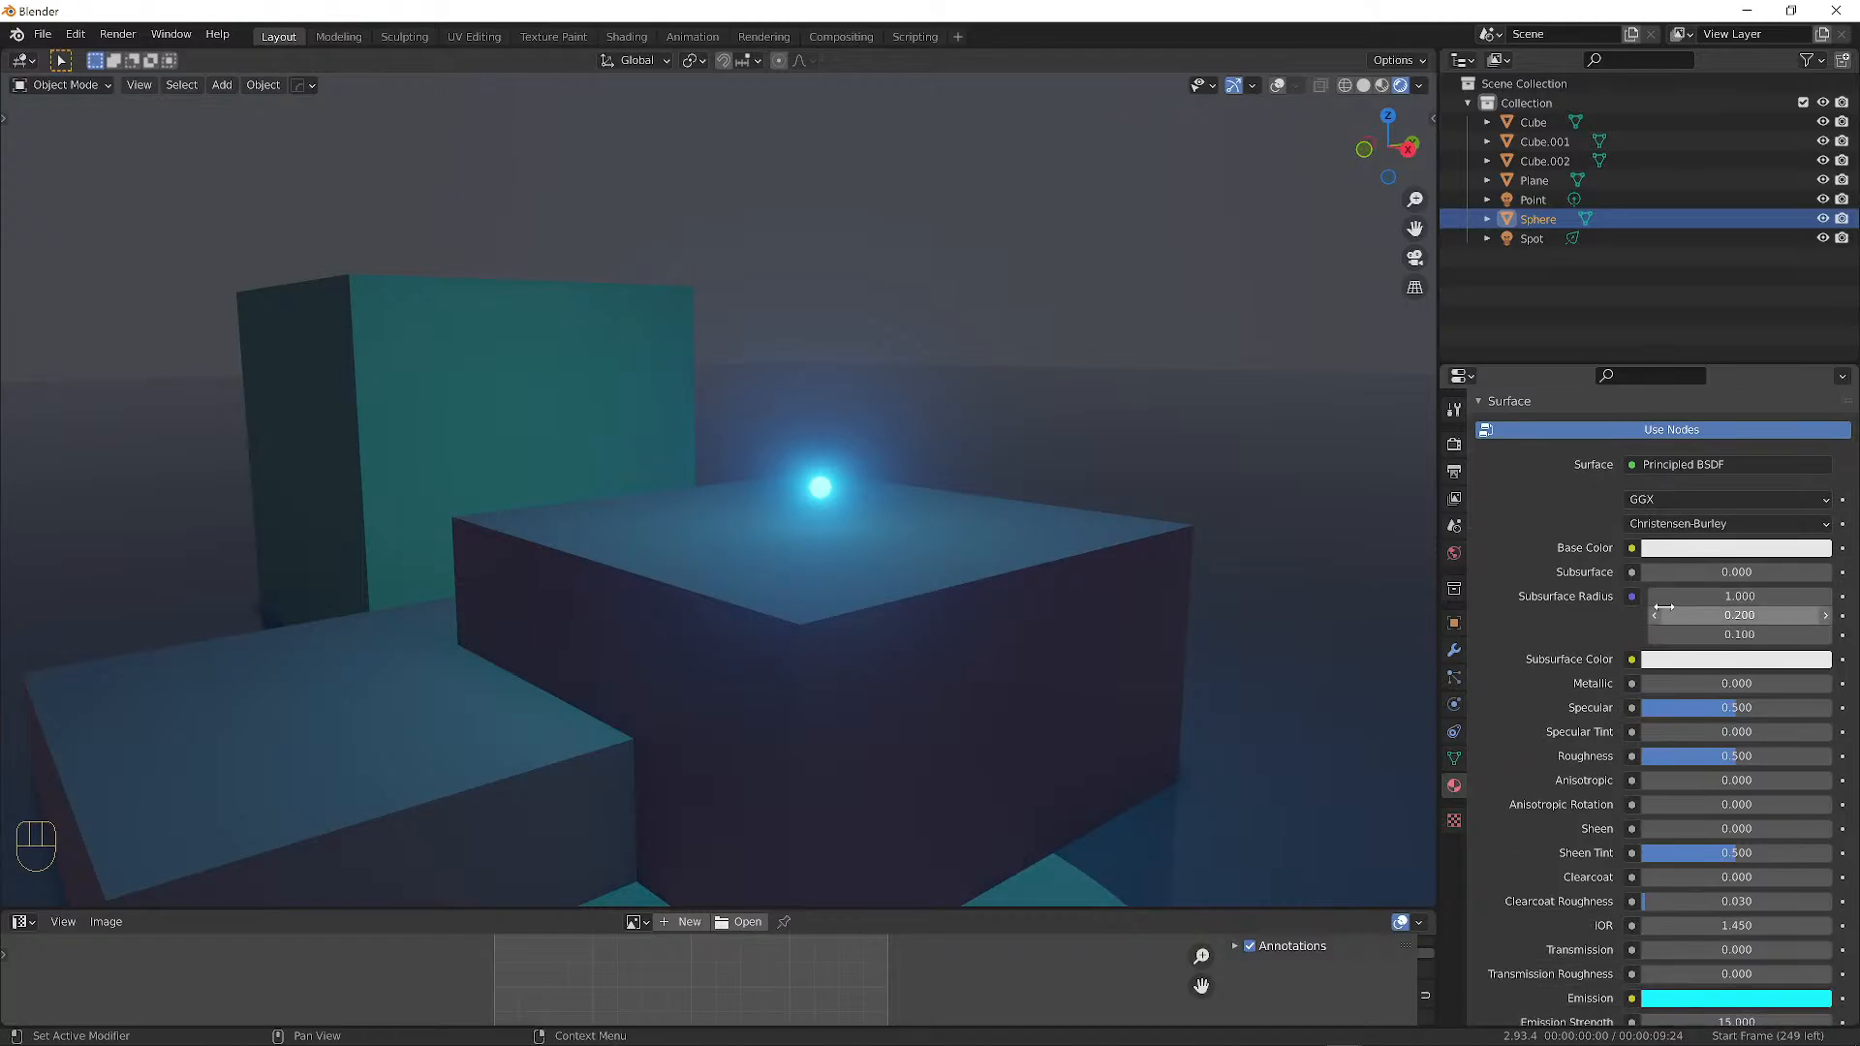
pyautogui.scroll(2, 1647, 523)
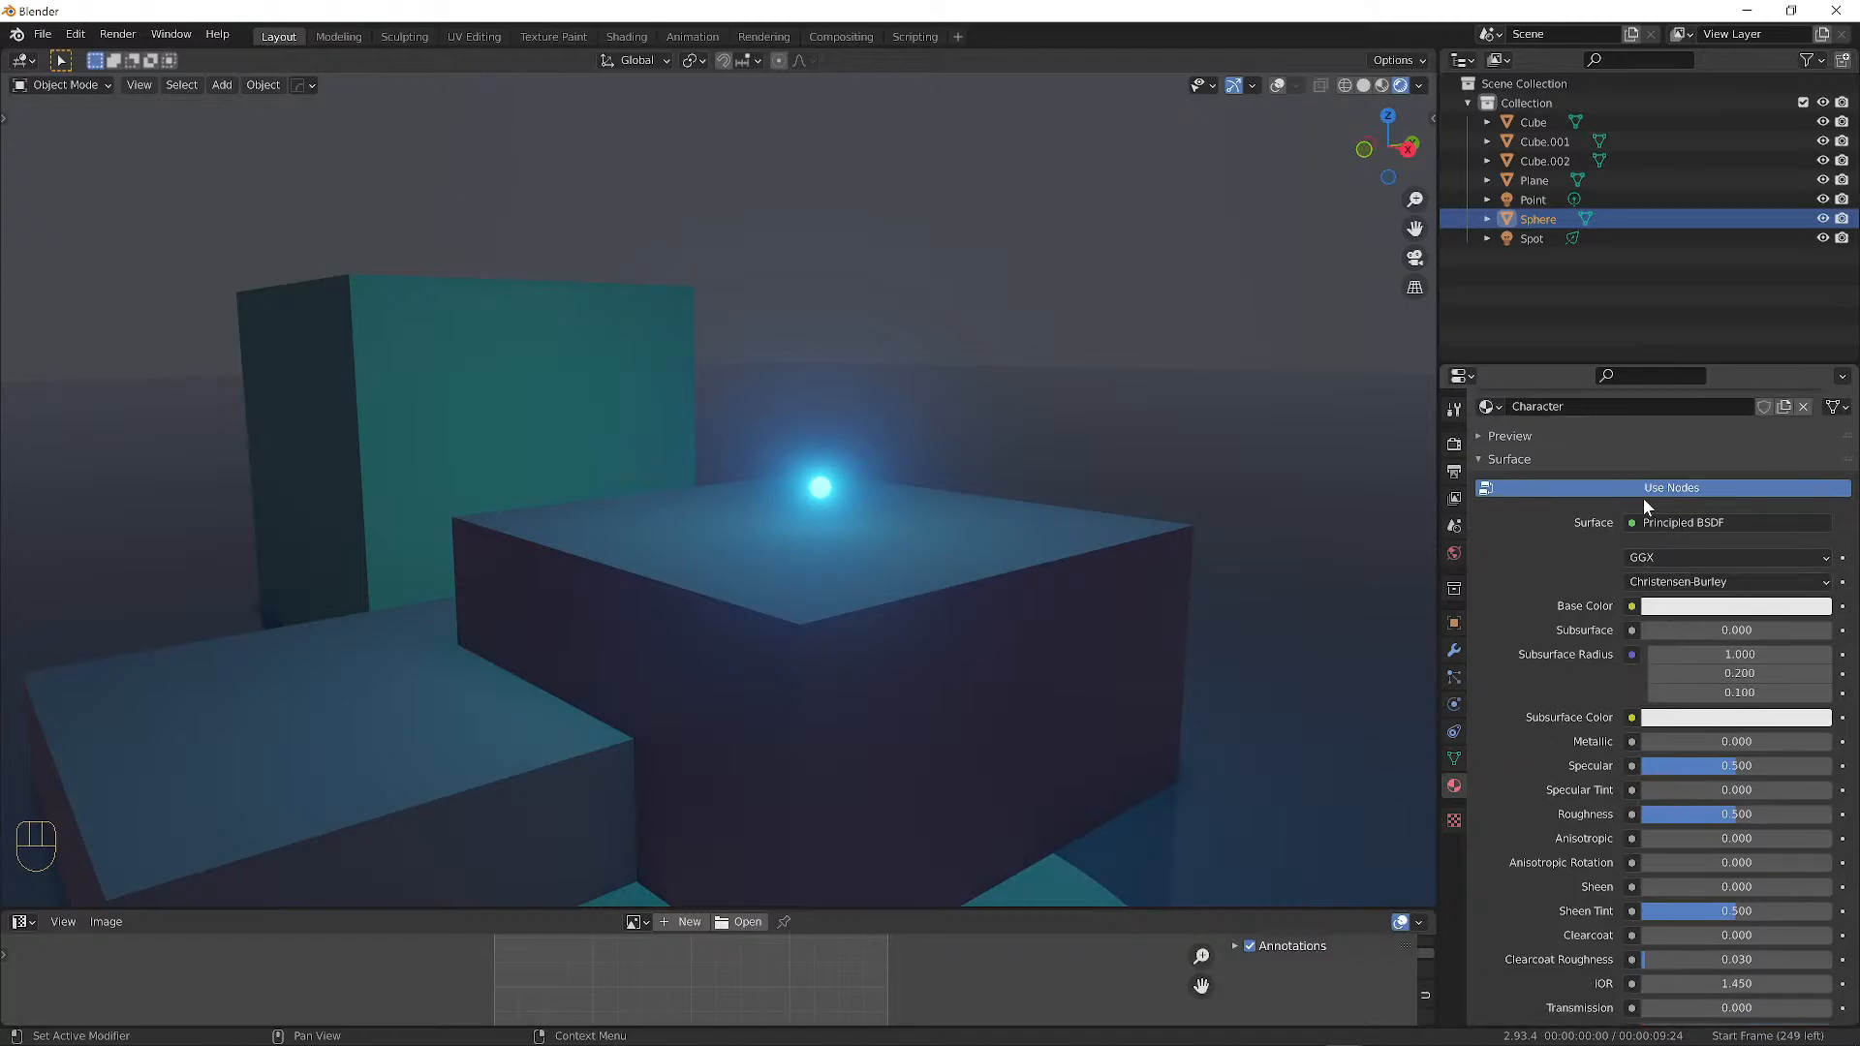
pyautogui.click(1480, 459)
pyautogui.click(1480, 459)
pyautogui.click(1479, 458)
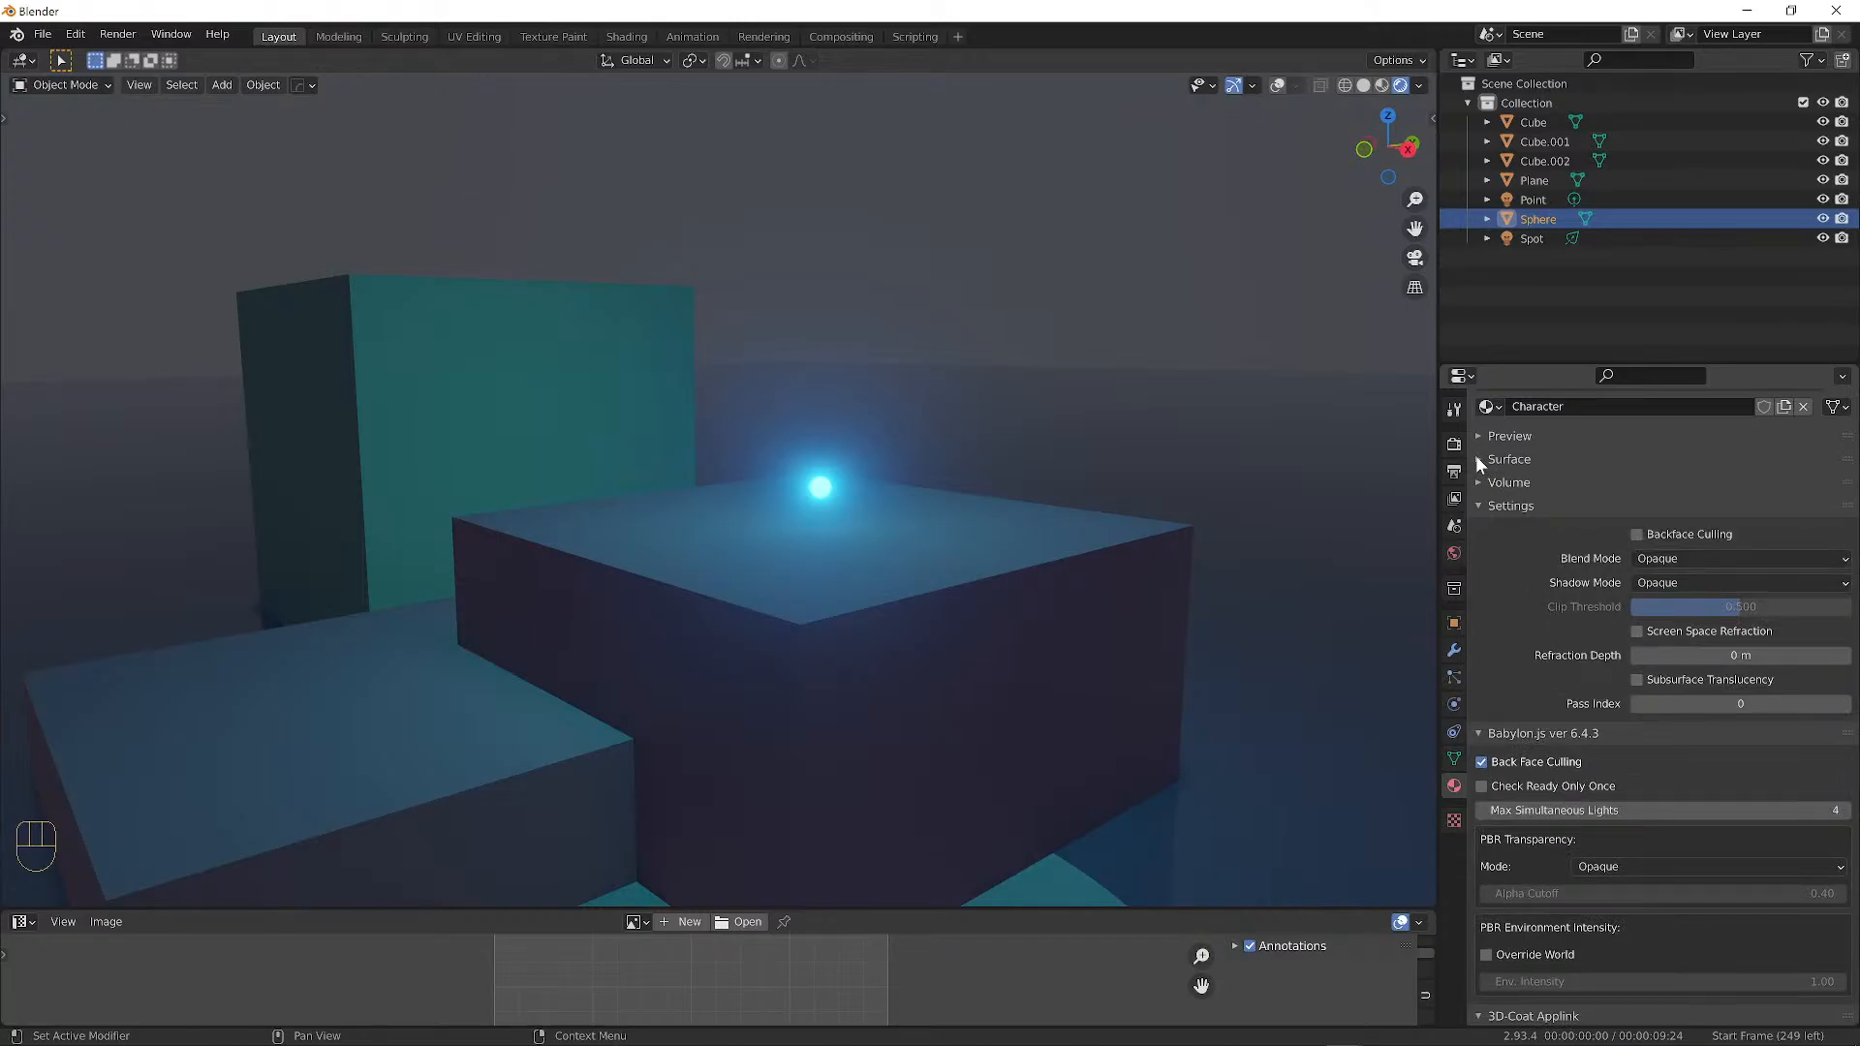
pyautogui.click(1477, 459)
pyautogui.click(1479, 459)
pyautogui.scroll(3, 1532, 531)
pyautogui.click(1479, 576)
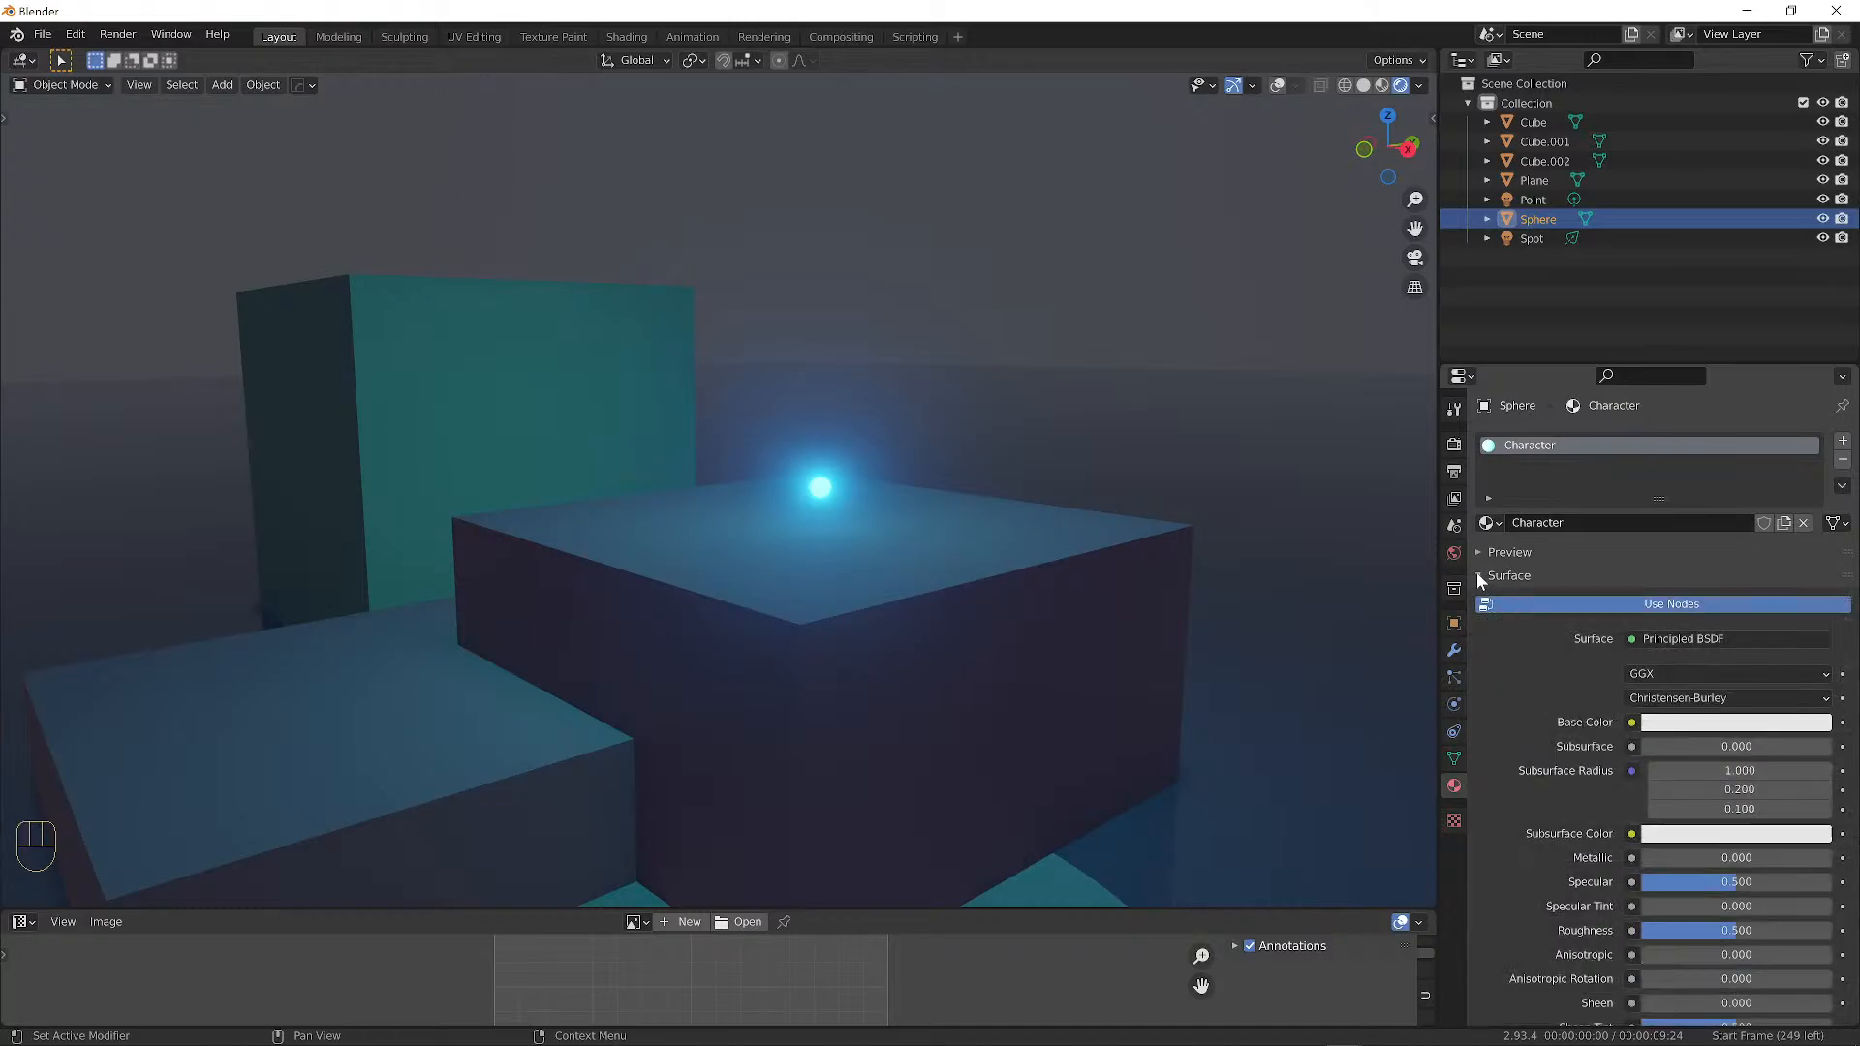
# Scroll down to the cyan emission colour and Emission Strength 15.000 fields.
pyautogui.scroll(-2, 1709, 633)
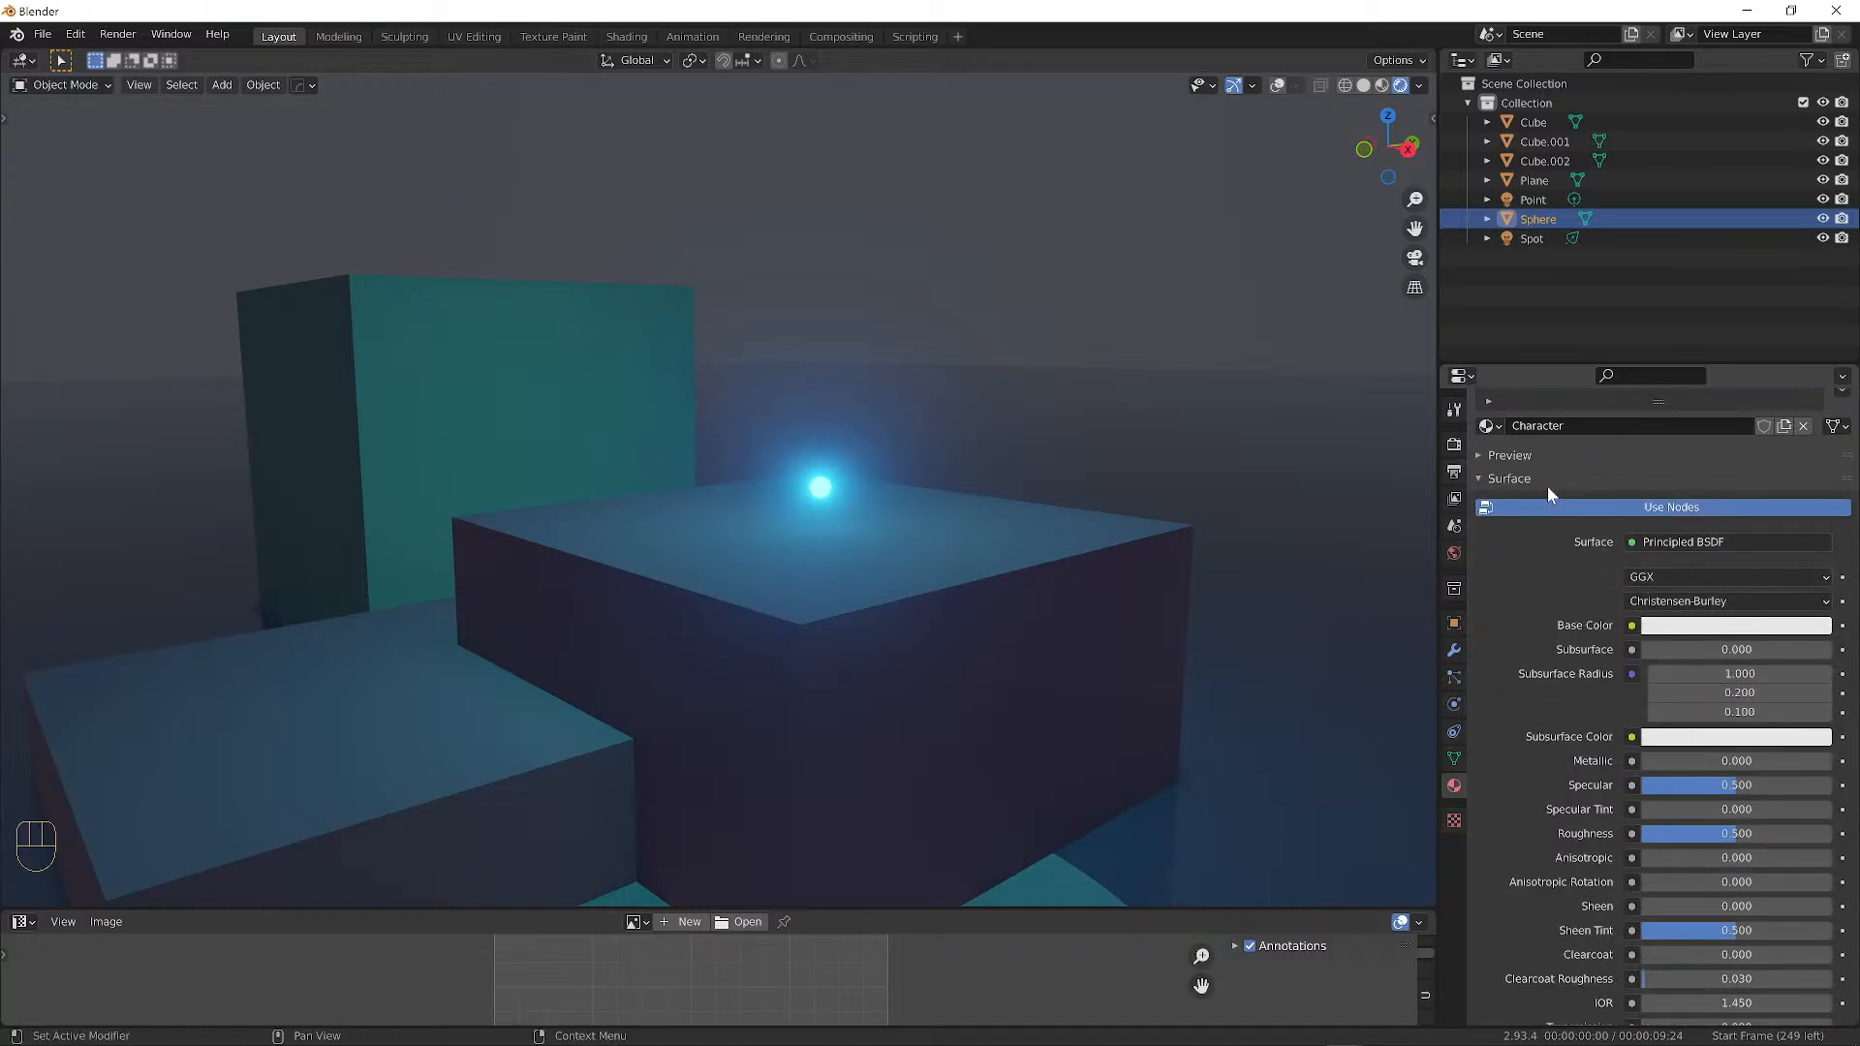
pyautogui.scroll(-4, 1676, 516)
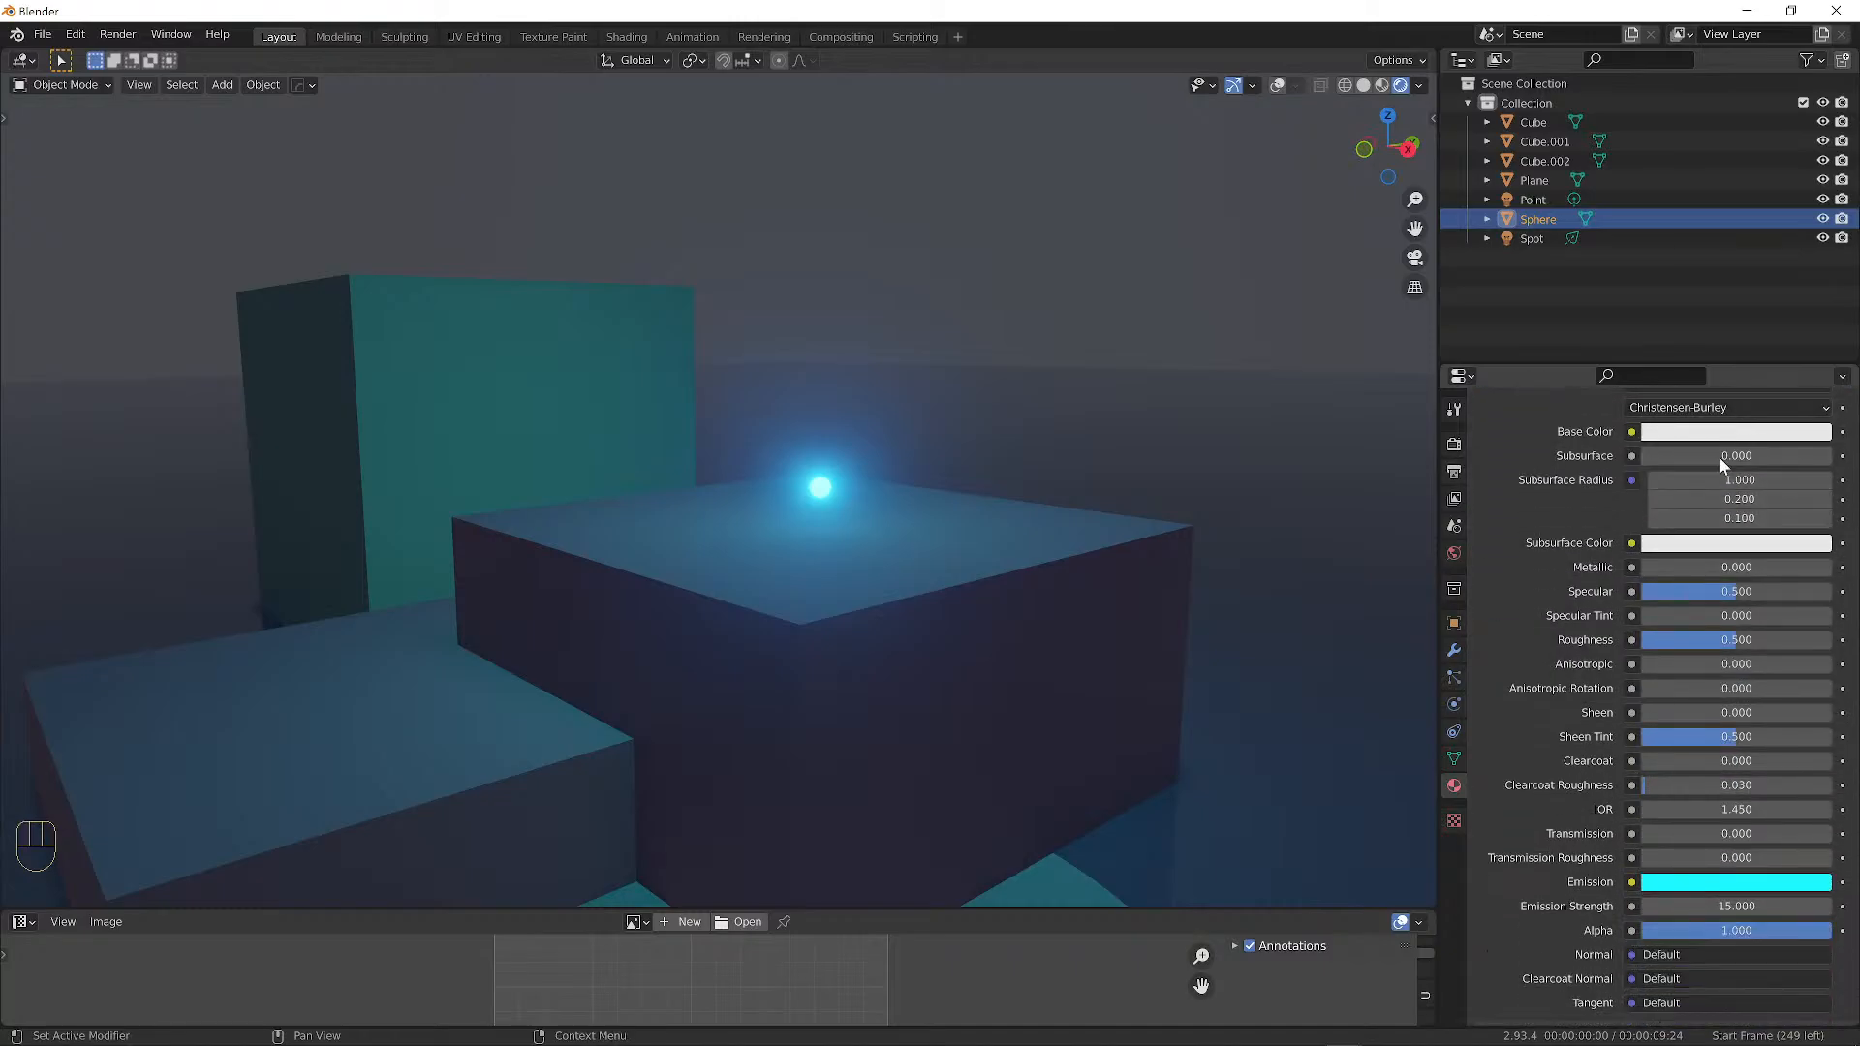
pyautogui.scroll(-1, 1719, 457)
pyautogui.scroll(1, 1696, 441)
pyautogui.scroll(-1, 1682, 441)
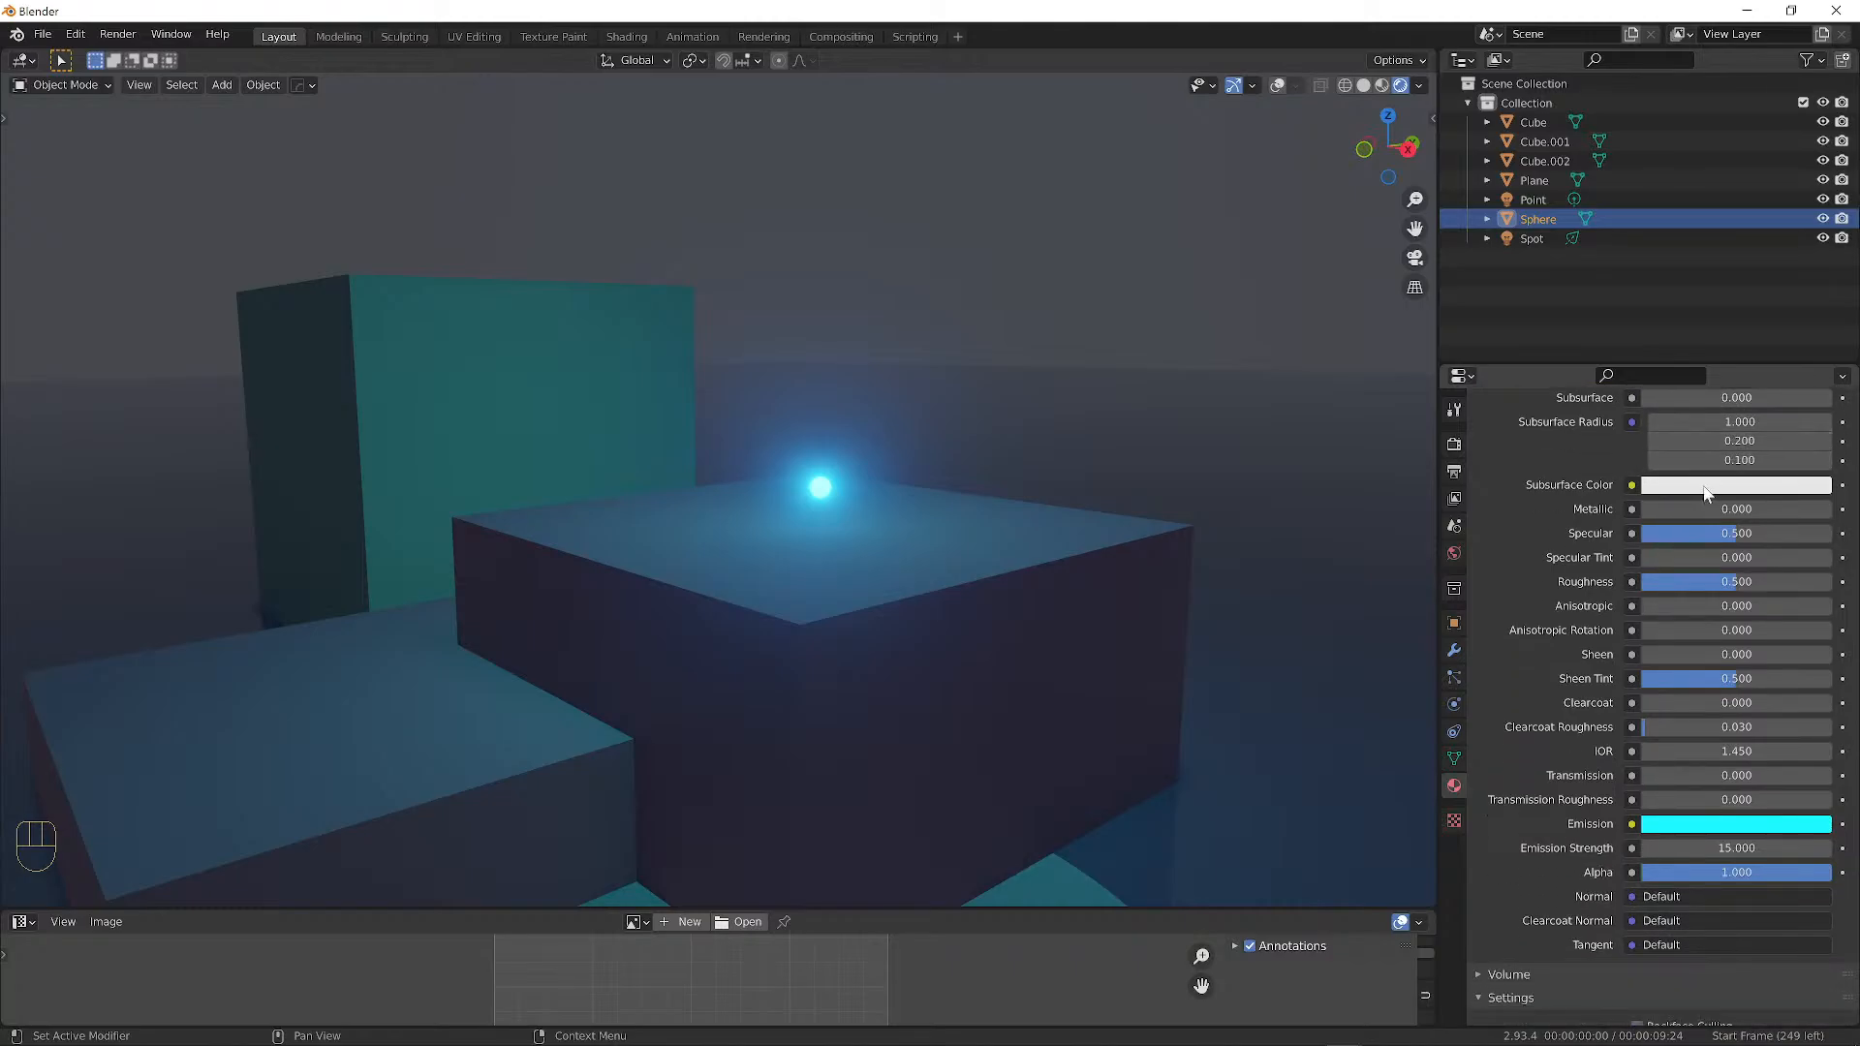
pyautogui.scroll(-2, 1692, 475)
pyautogui.scroll(-2, 1690, 475)
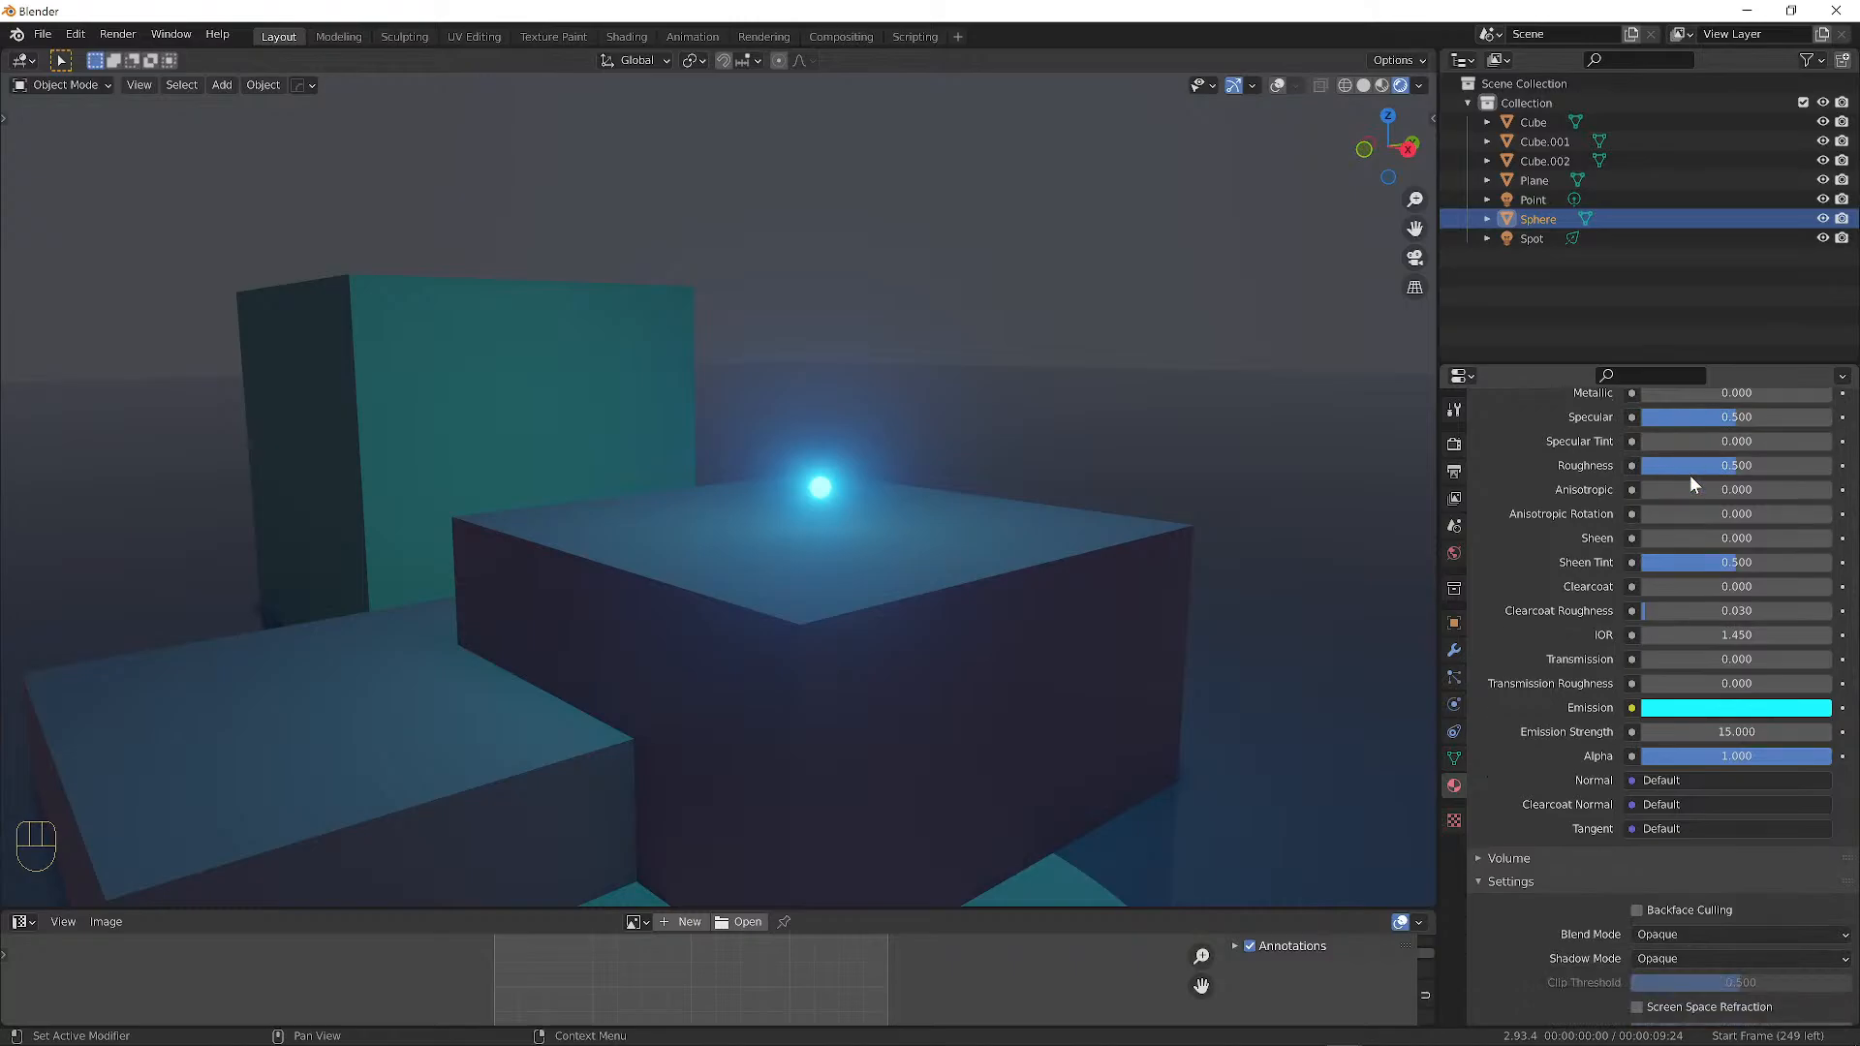
pyautogui.scroll(-1, 1690, 474)
pyautogui.scroll(2, 1692, 473)
pyautogui.scroll(2, 1694, 477)
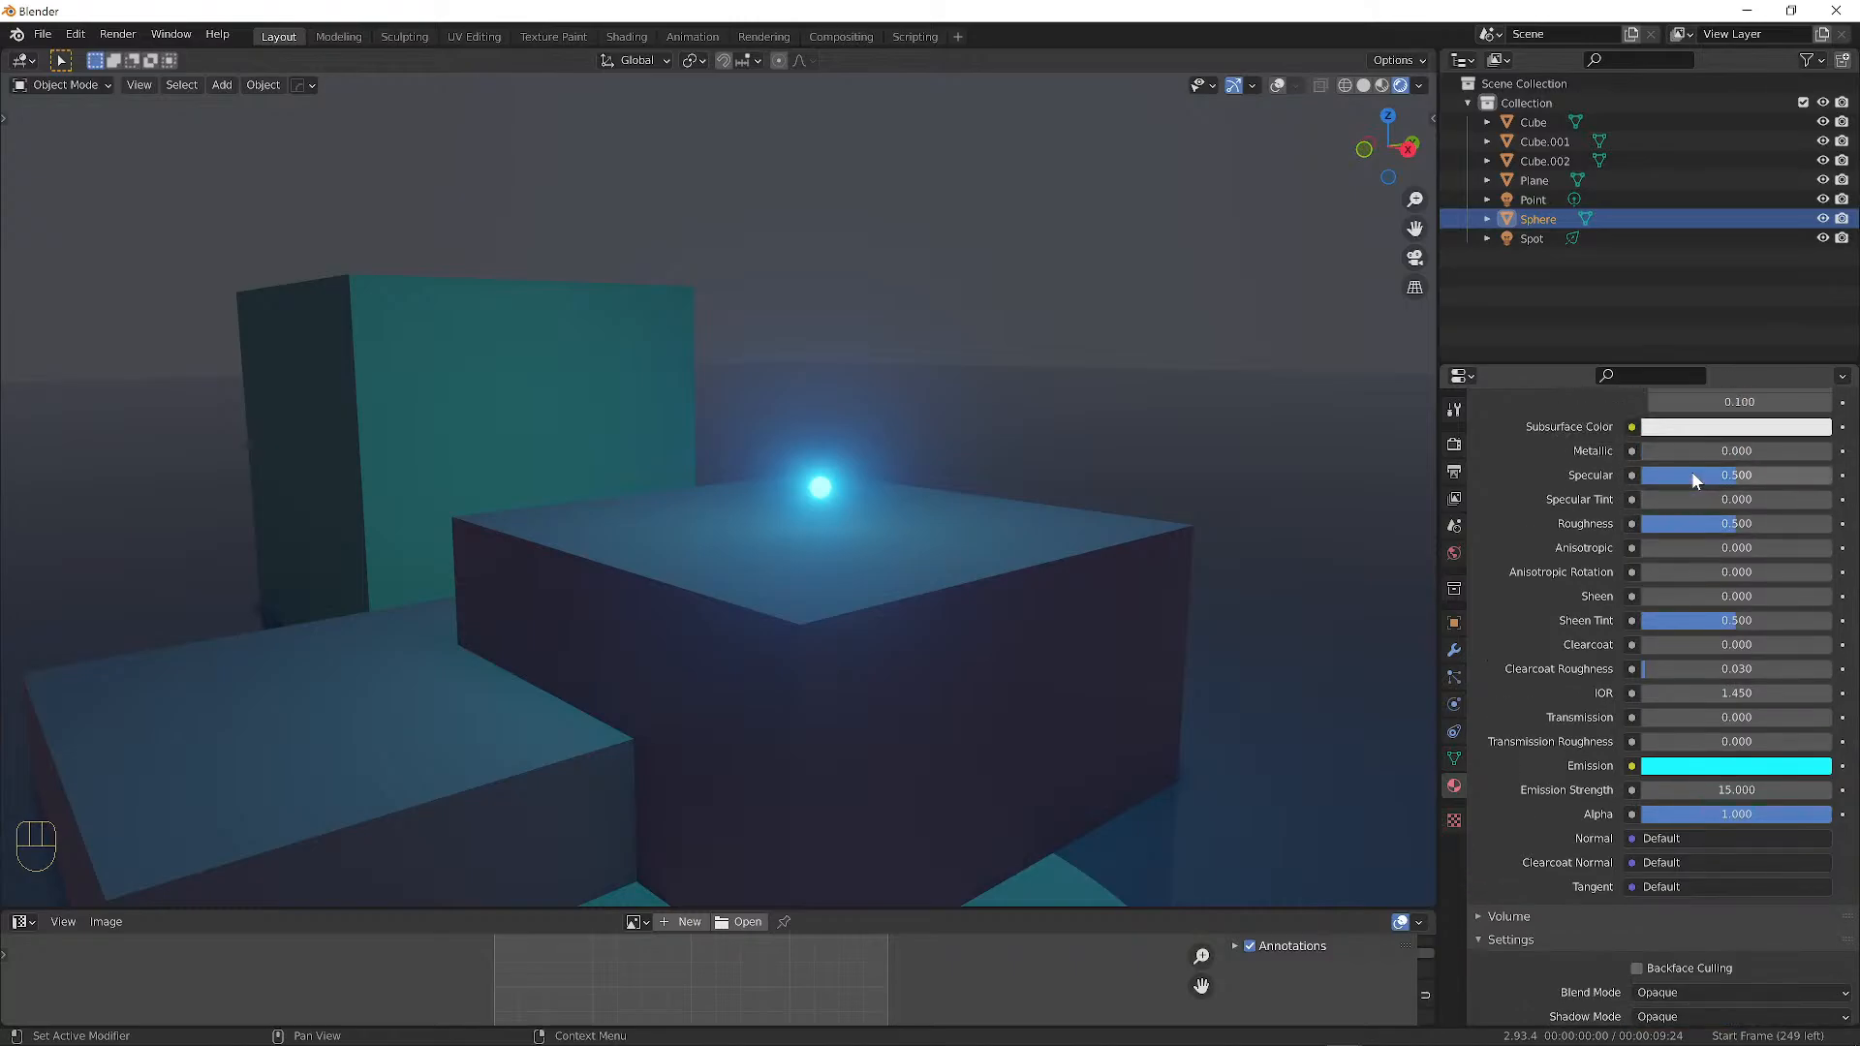
pyautogui.scroll(-6, 1650, 693)
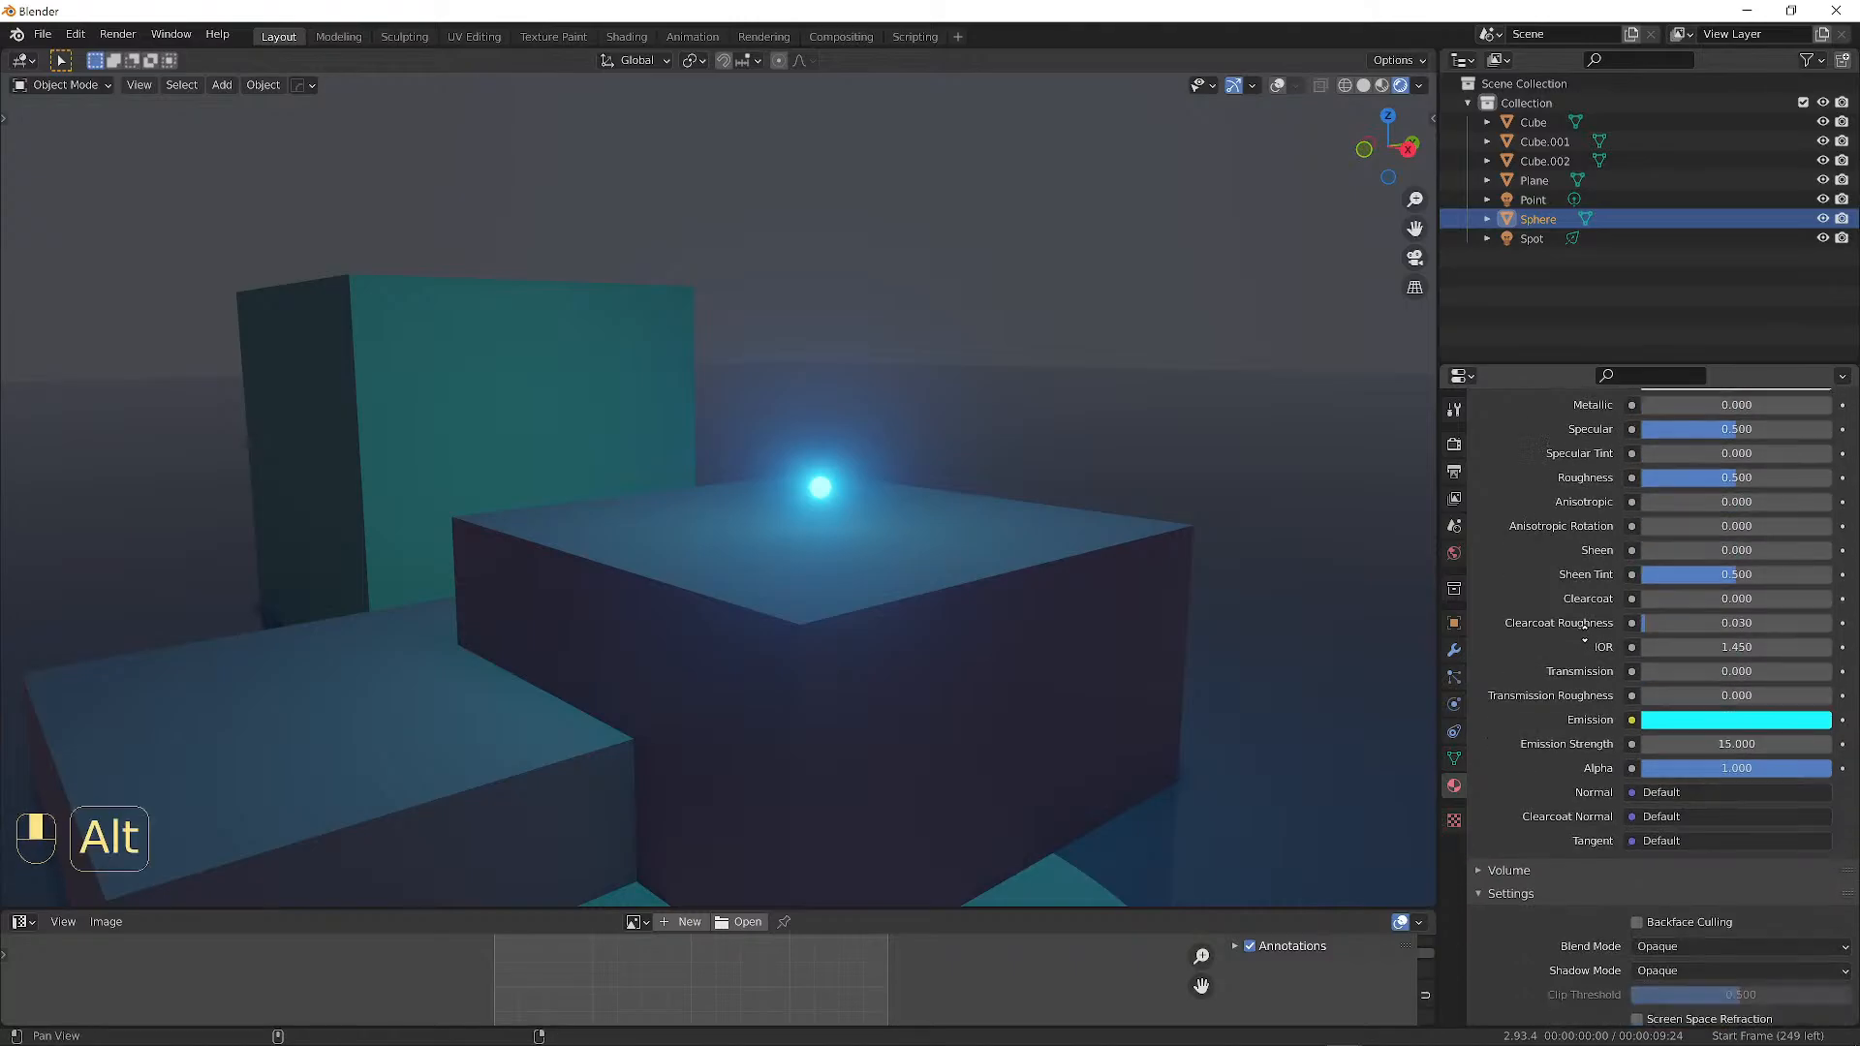
pyautogui.scroll(5, 1569, 679)
pyautogui.scroll(-15, 1562, 684)
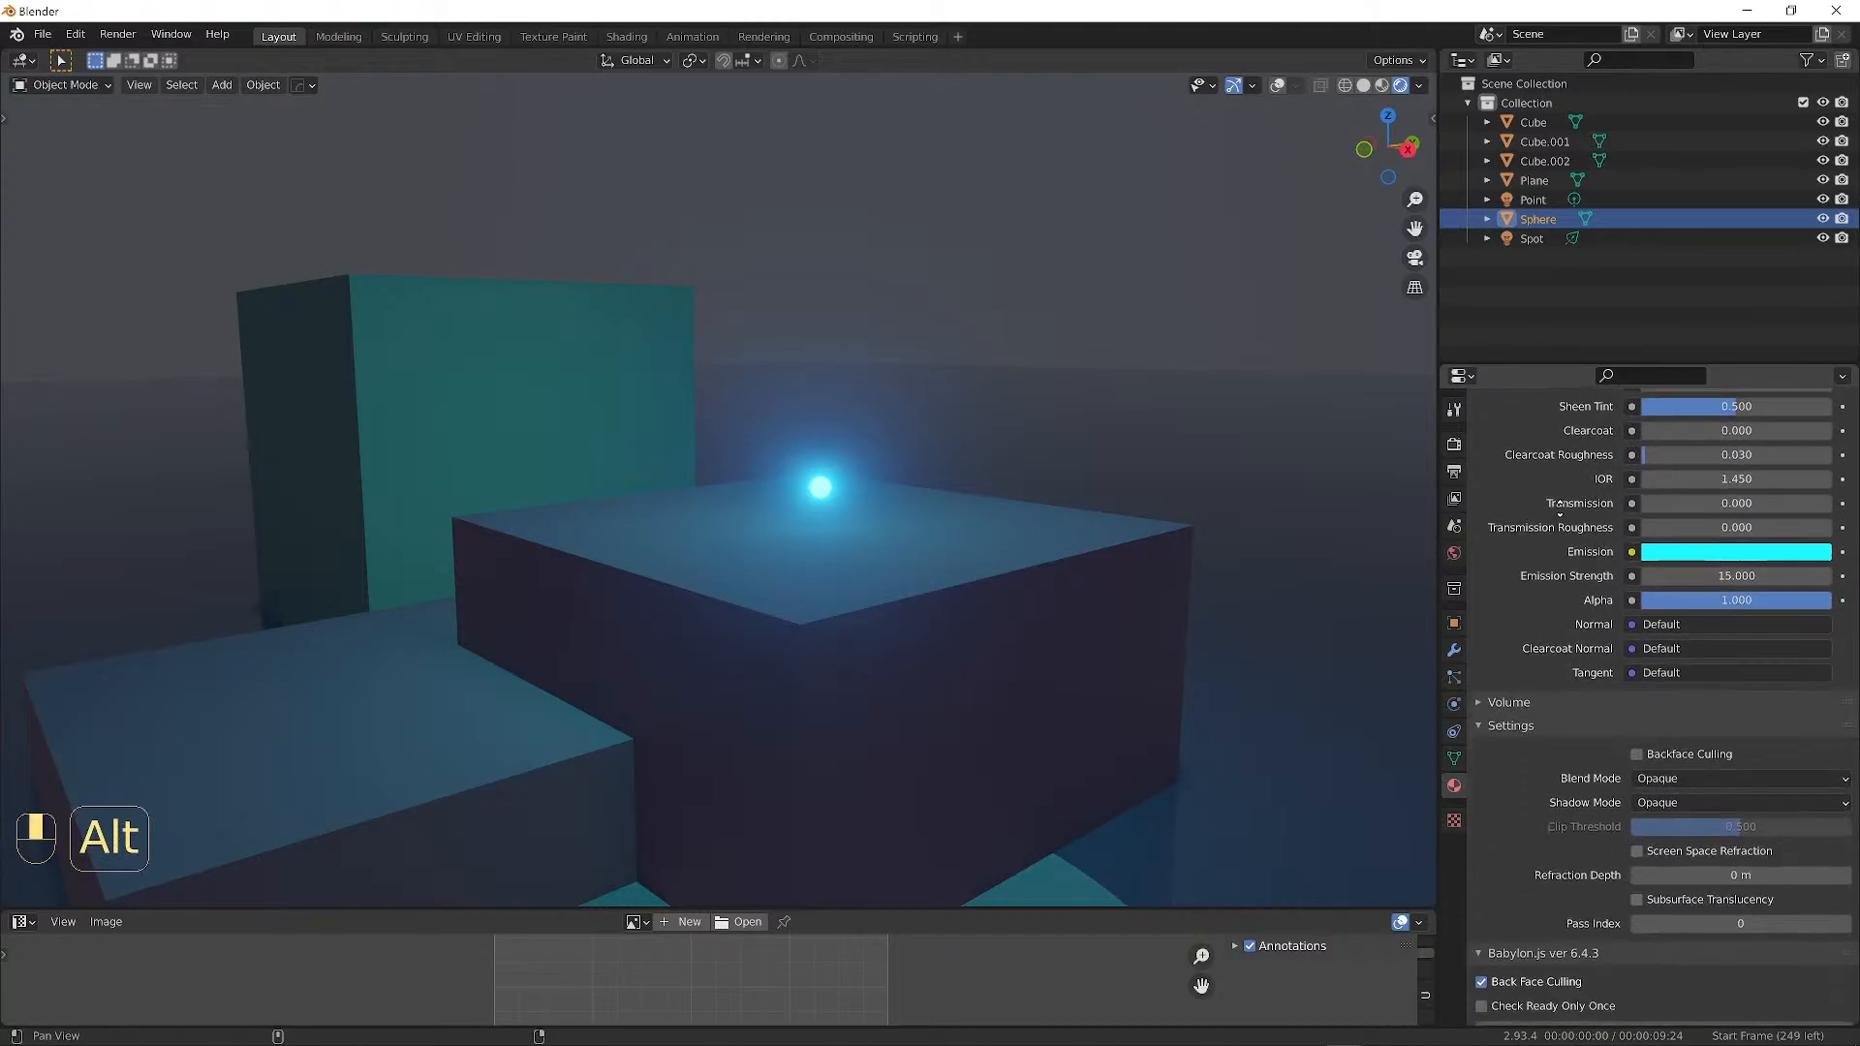
pyautogui.scroll(8, 1754, 633)
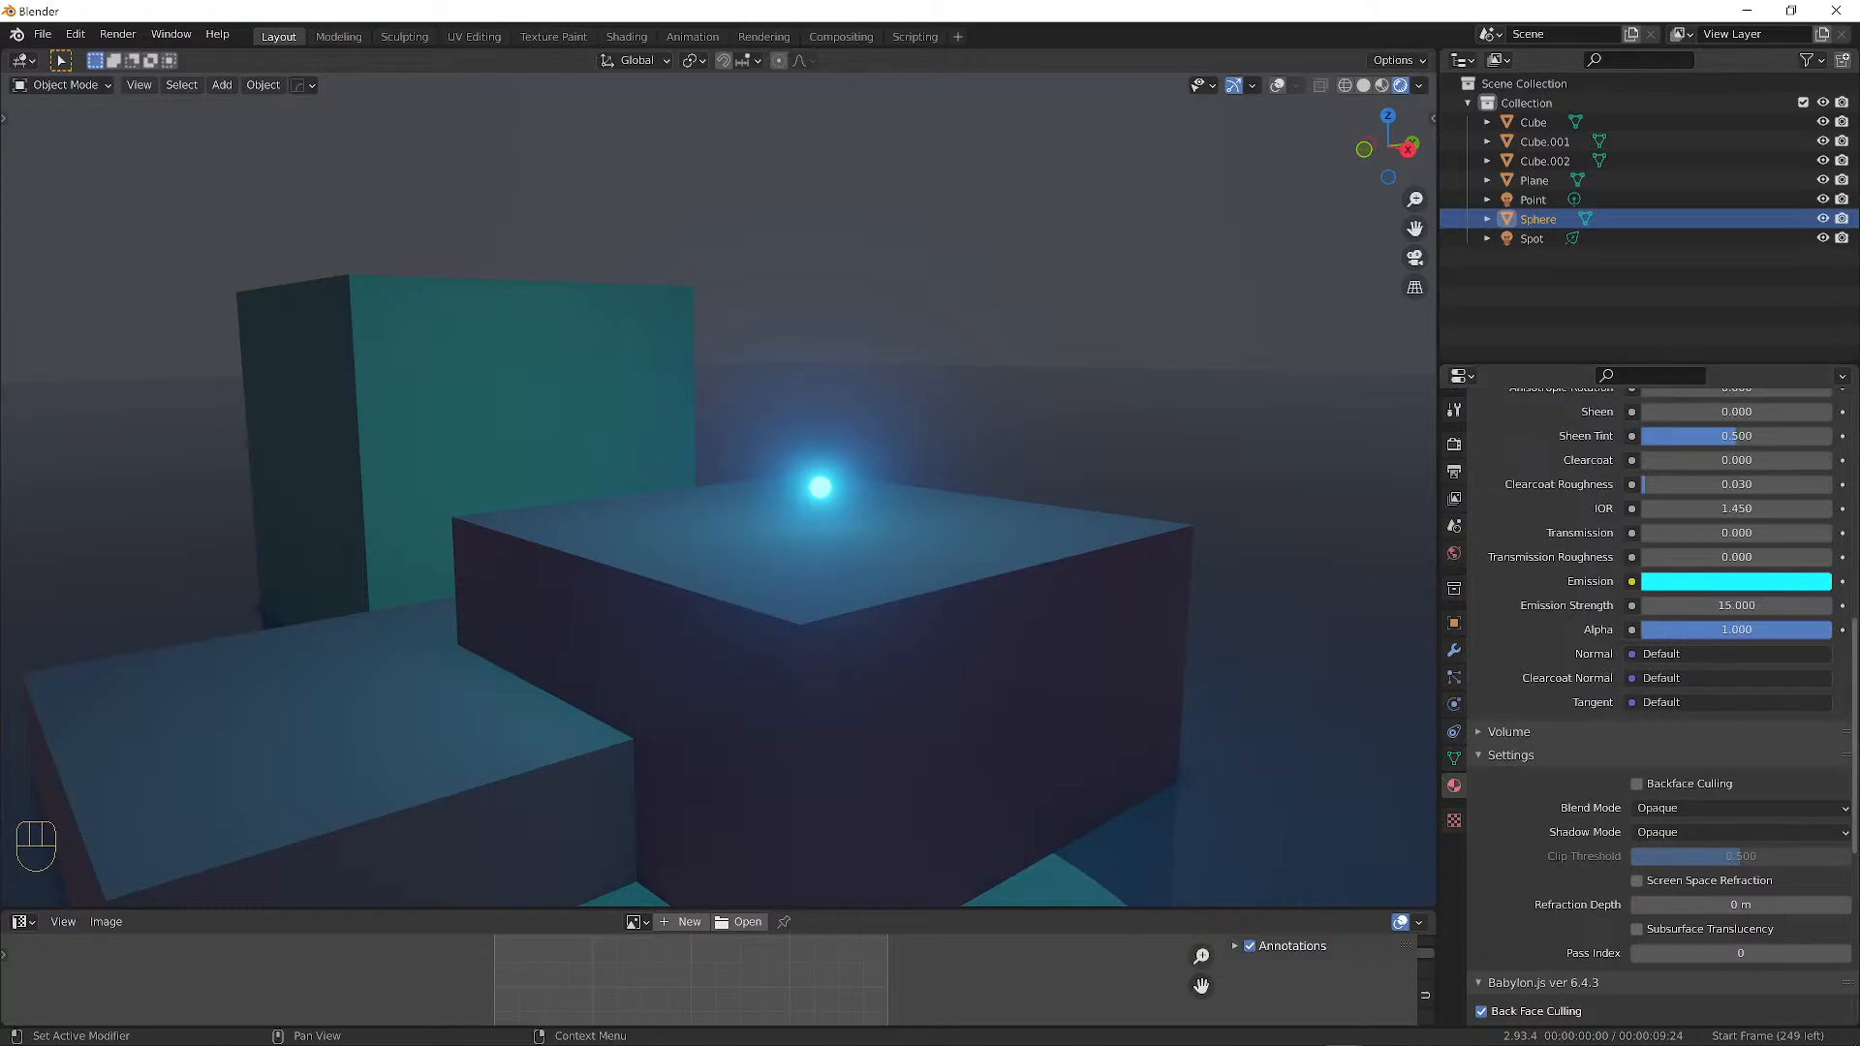
pyautogui.click(16, 35)
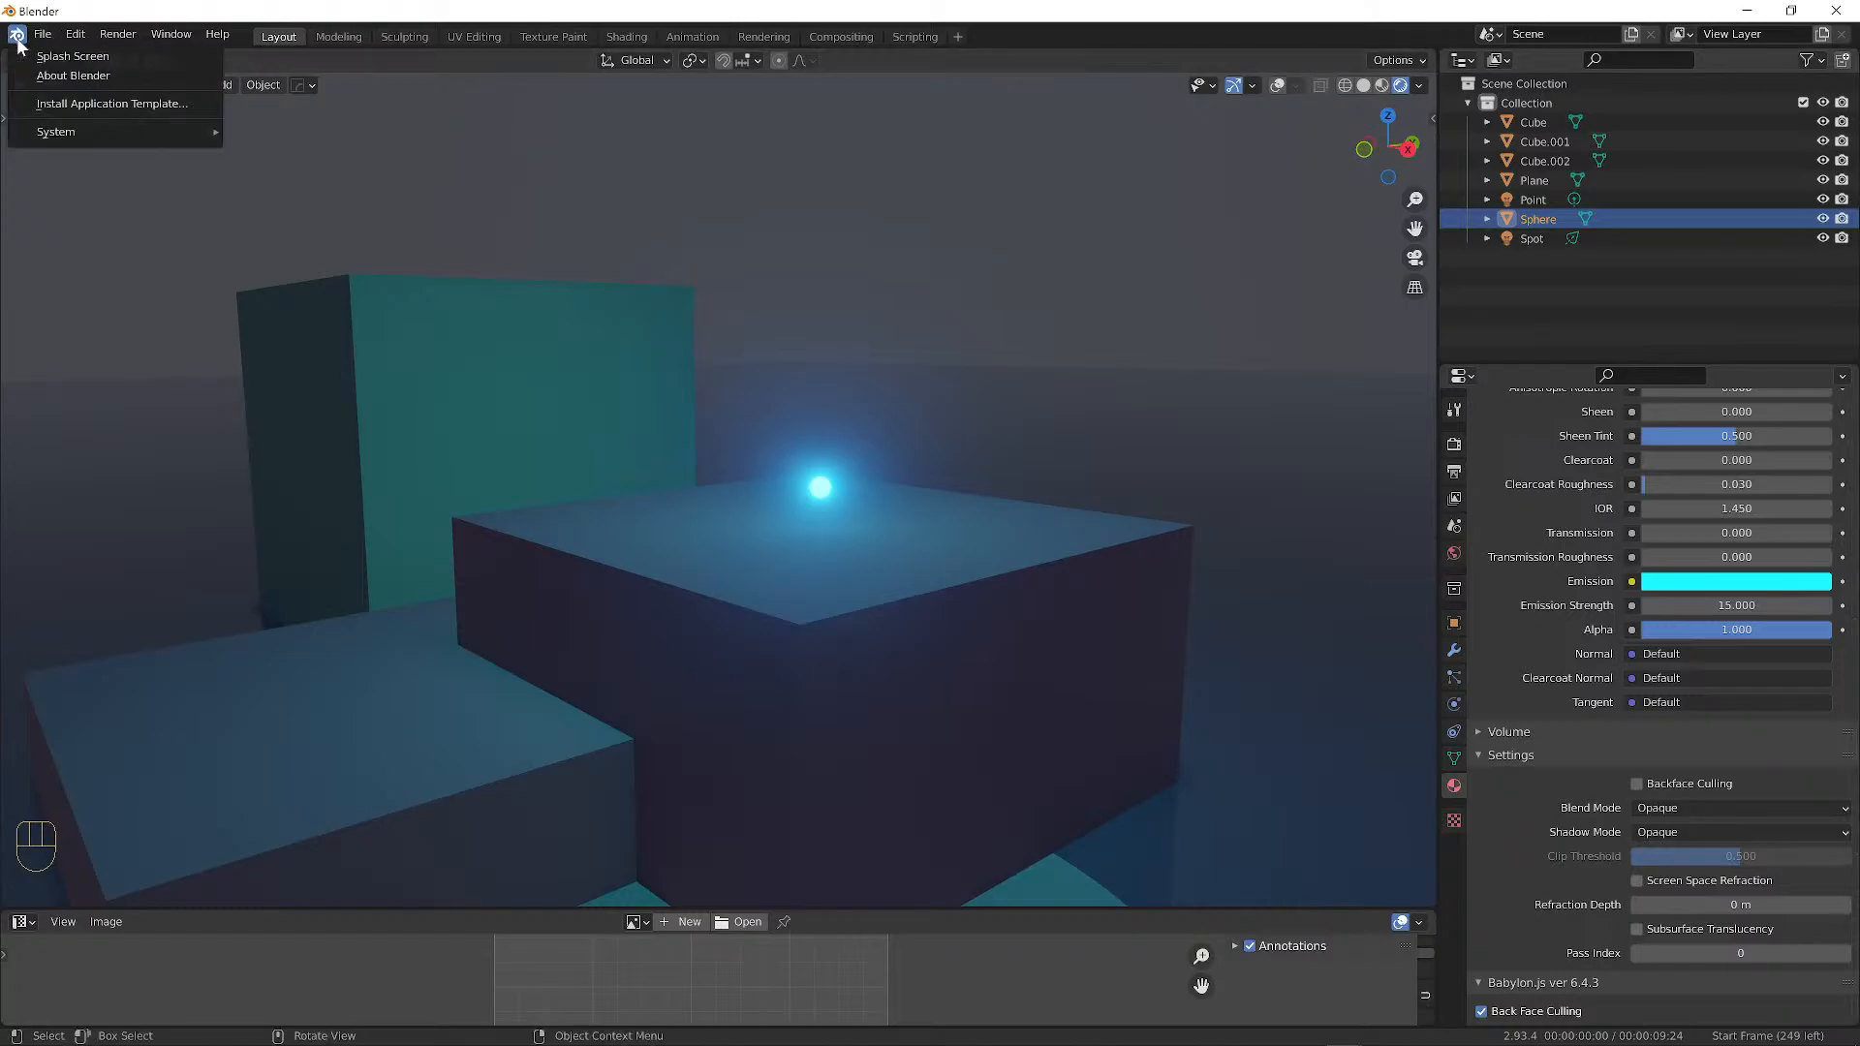
pyautogui.click(70, 75)
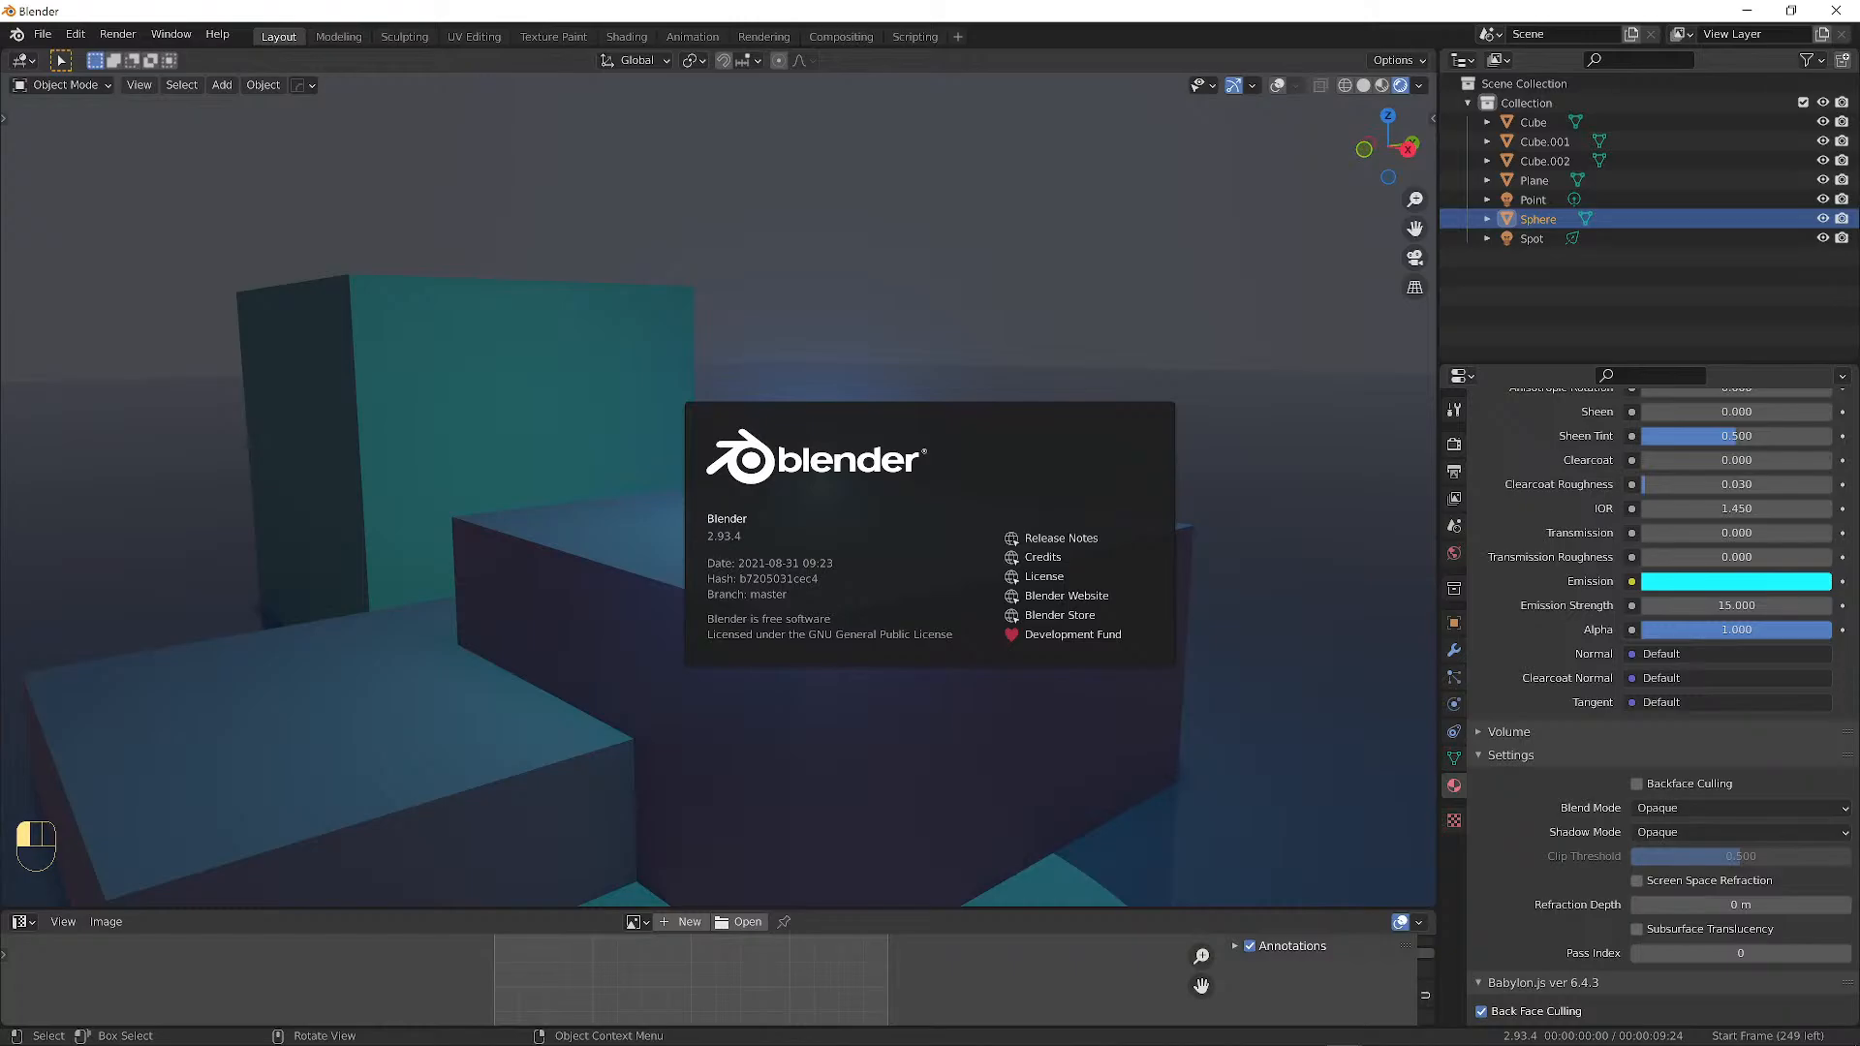
# Select the floor plane and drag its material's Specular value down.
pyautogui.click(733, 342)
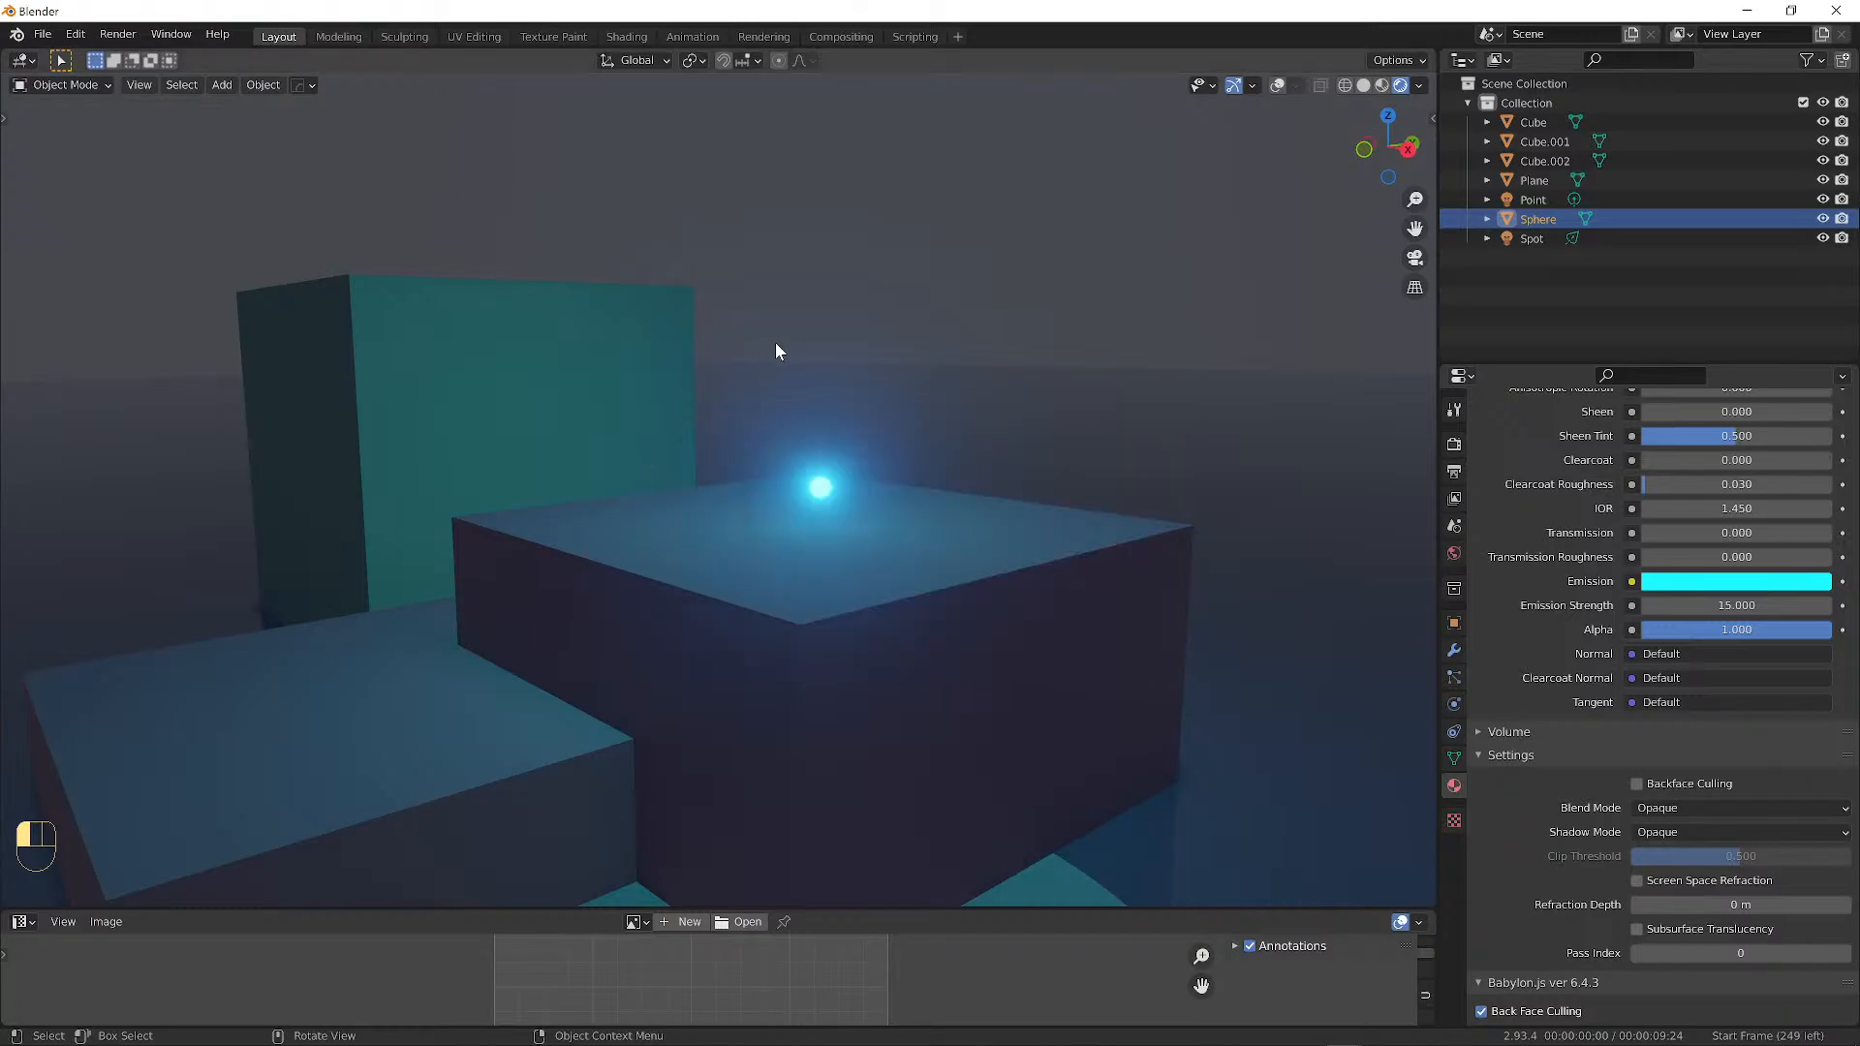
pyautogui.moveTo(775, 342); pyautogui.dragTo(872, 644, button='middle')
pyautogui.click(967, 502)
pyautogui.moveTo(967, 505)
pyautogui.mouseDown(button='middle')
pyautogui.moveTo(995, 539)
pyautogui.moveTo(963, 520)
pyautogui.mouseUp(button='middle')
pyautogui.scroll(3, 1808, 632)
pyautogui.scroll(10, 1806, 624)
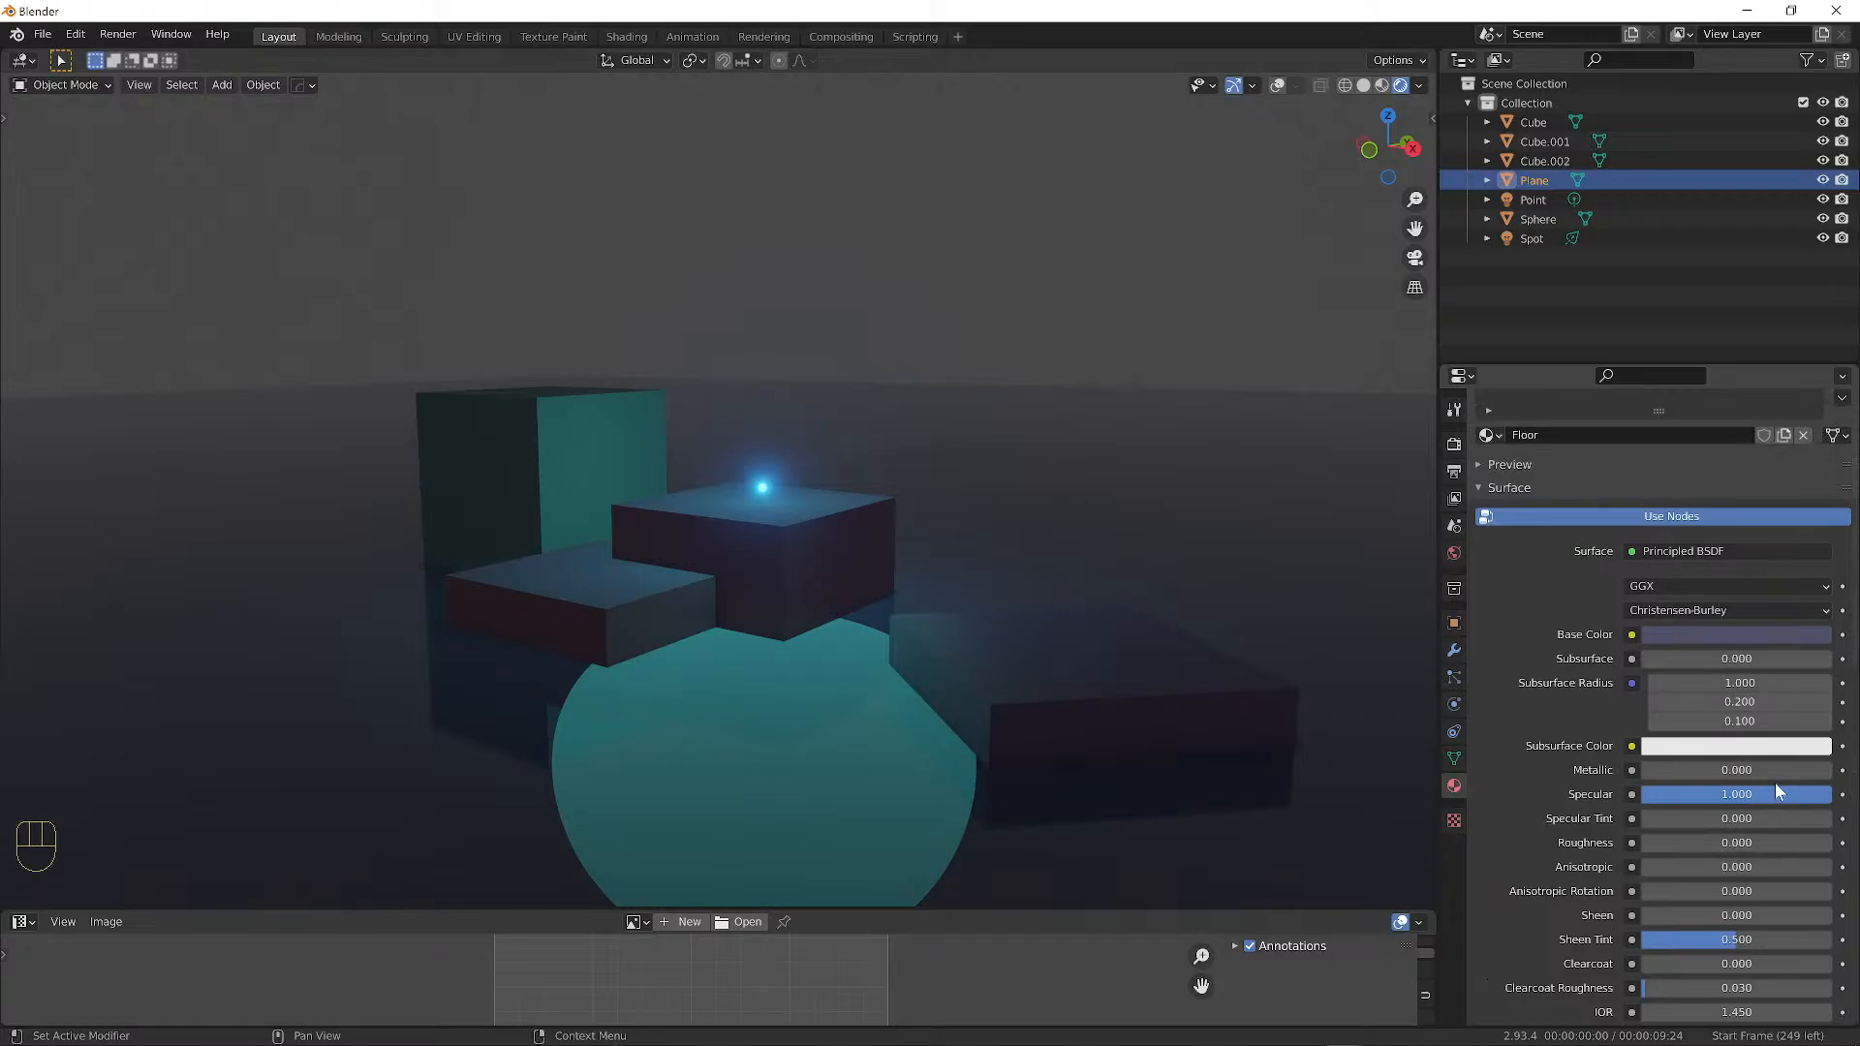
pyautogui.moveTo(1775, 790); pyautogui.dragTo(1734, 791)
pyautogui.scroll(9, 851, 589)
pyautogui.scroll(-3, 1045, 441)
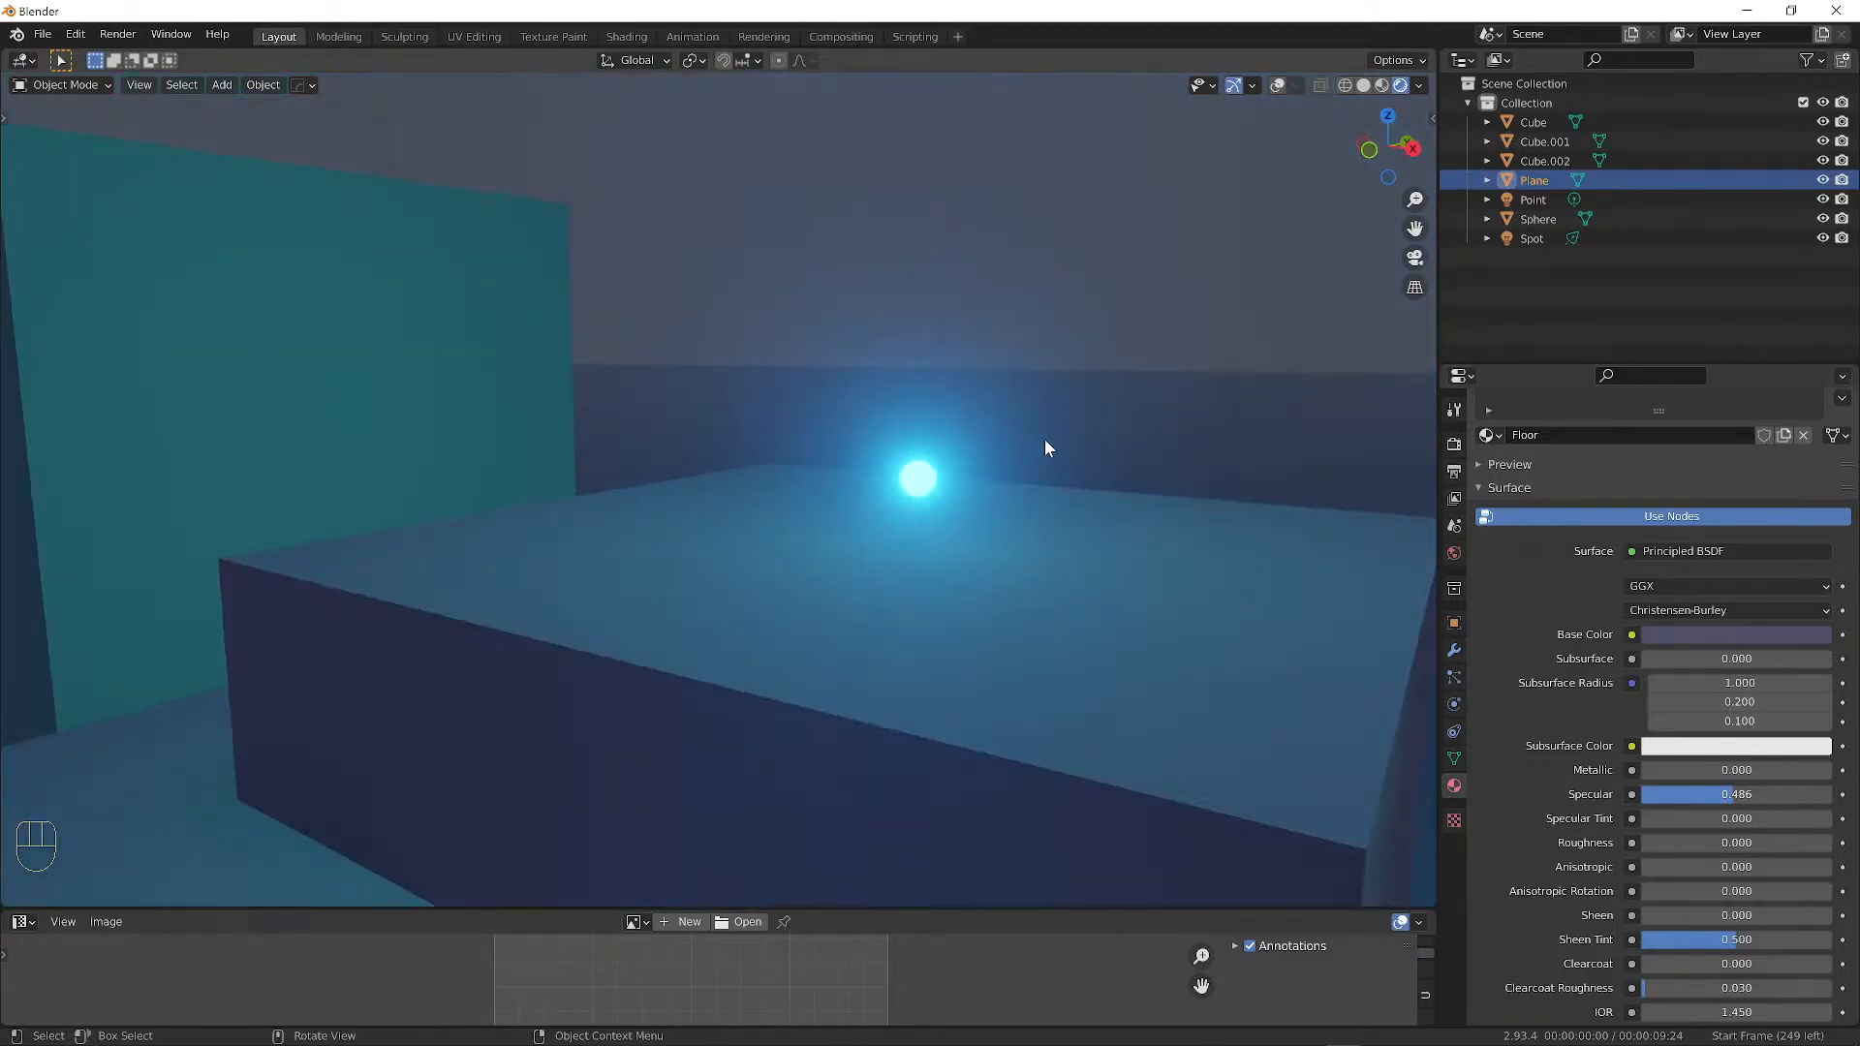
# Show the overlays, select the point light and enable its shadows.
pyautogui.click(1279, 86)
pyautogui.click(917, 475)
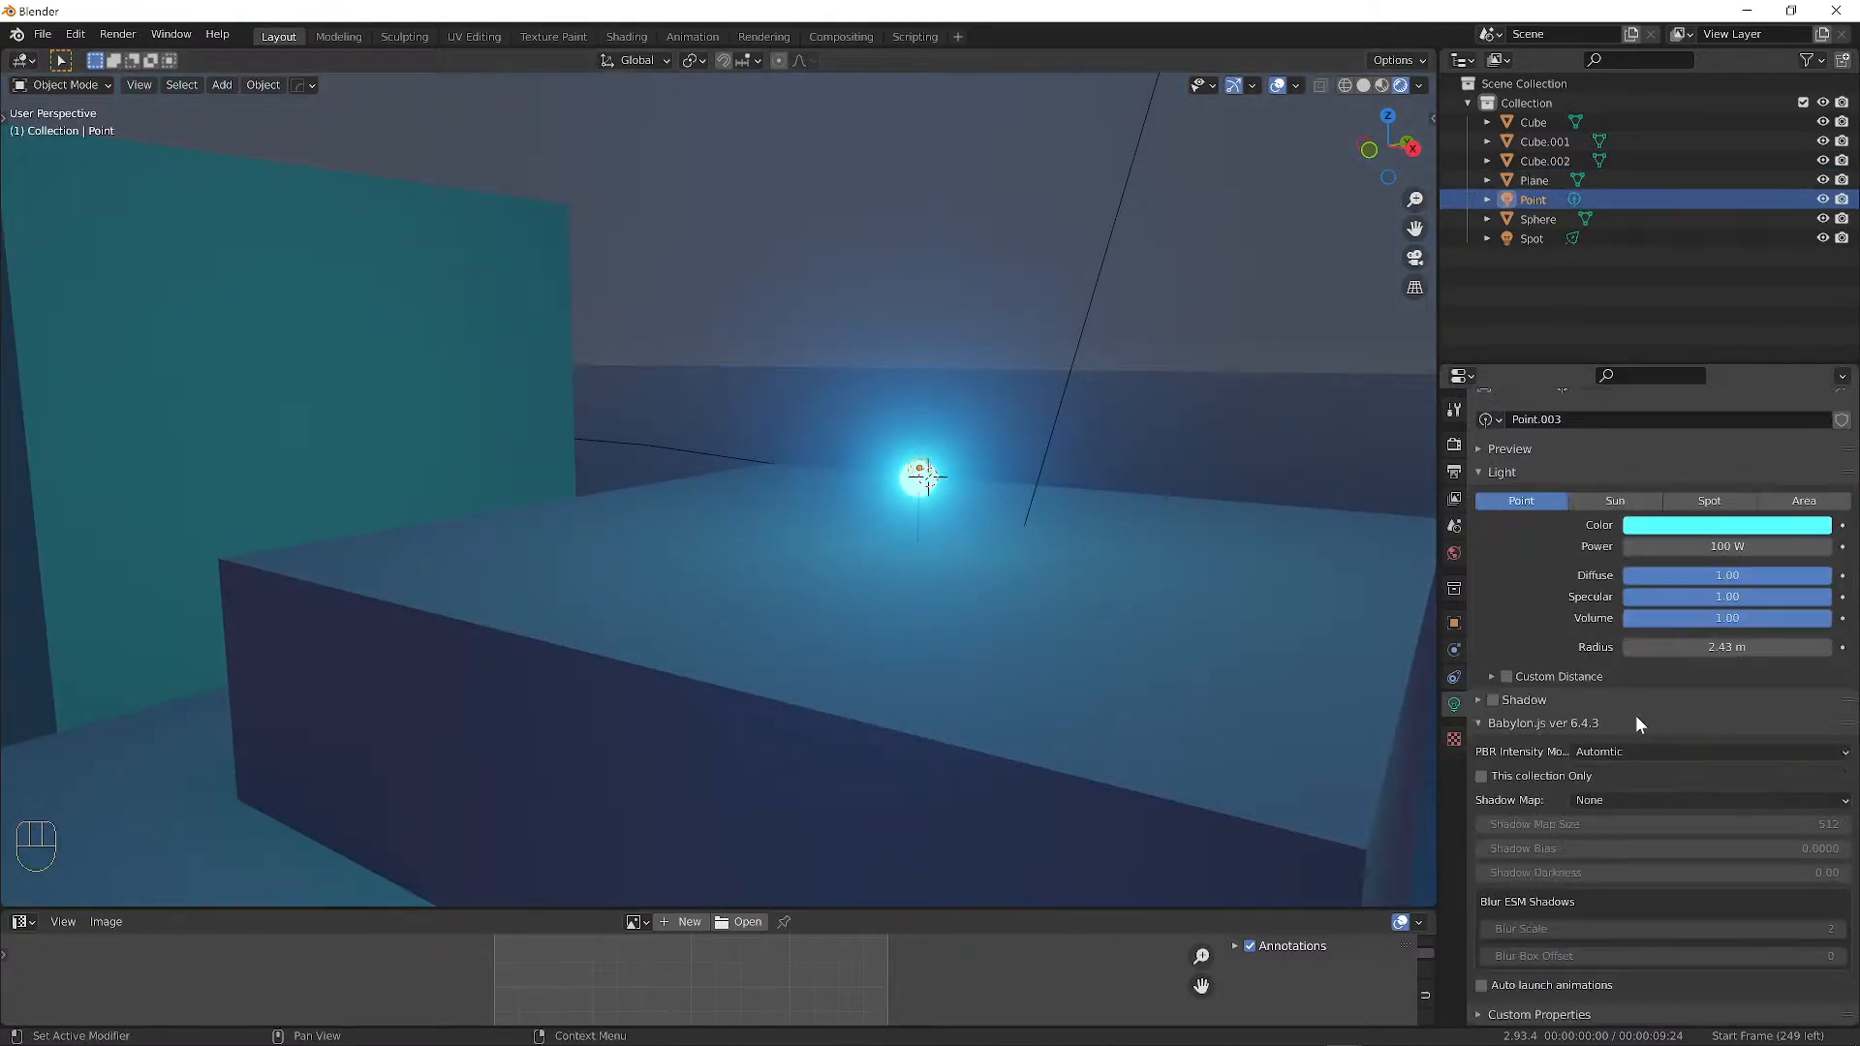
pyautogui.click(1496, 699)
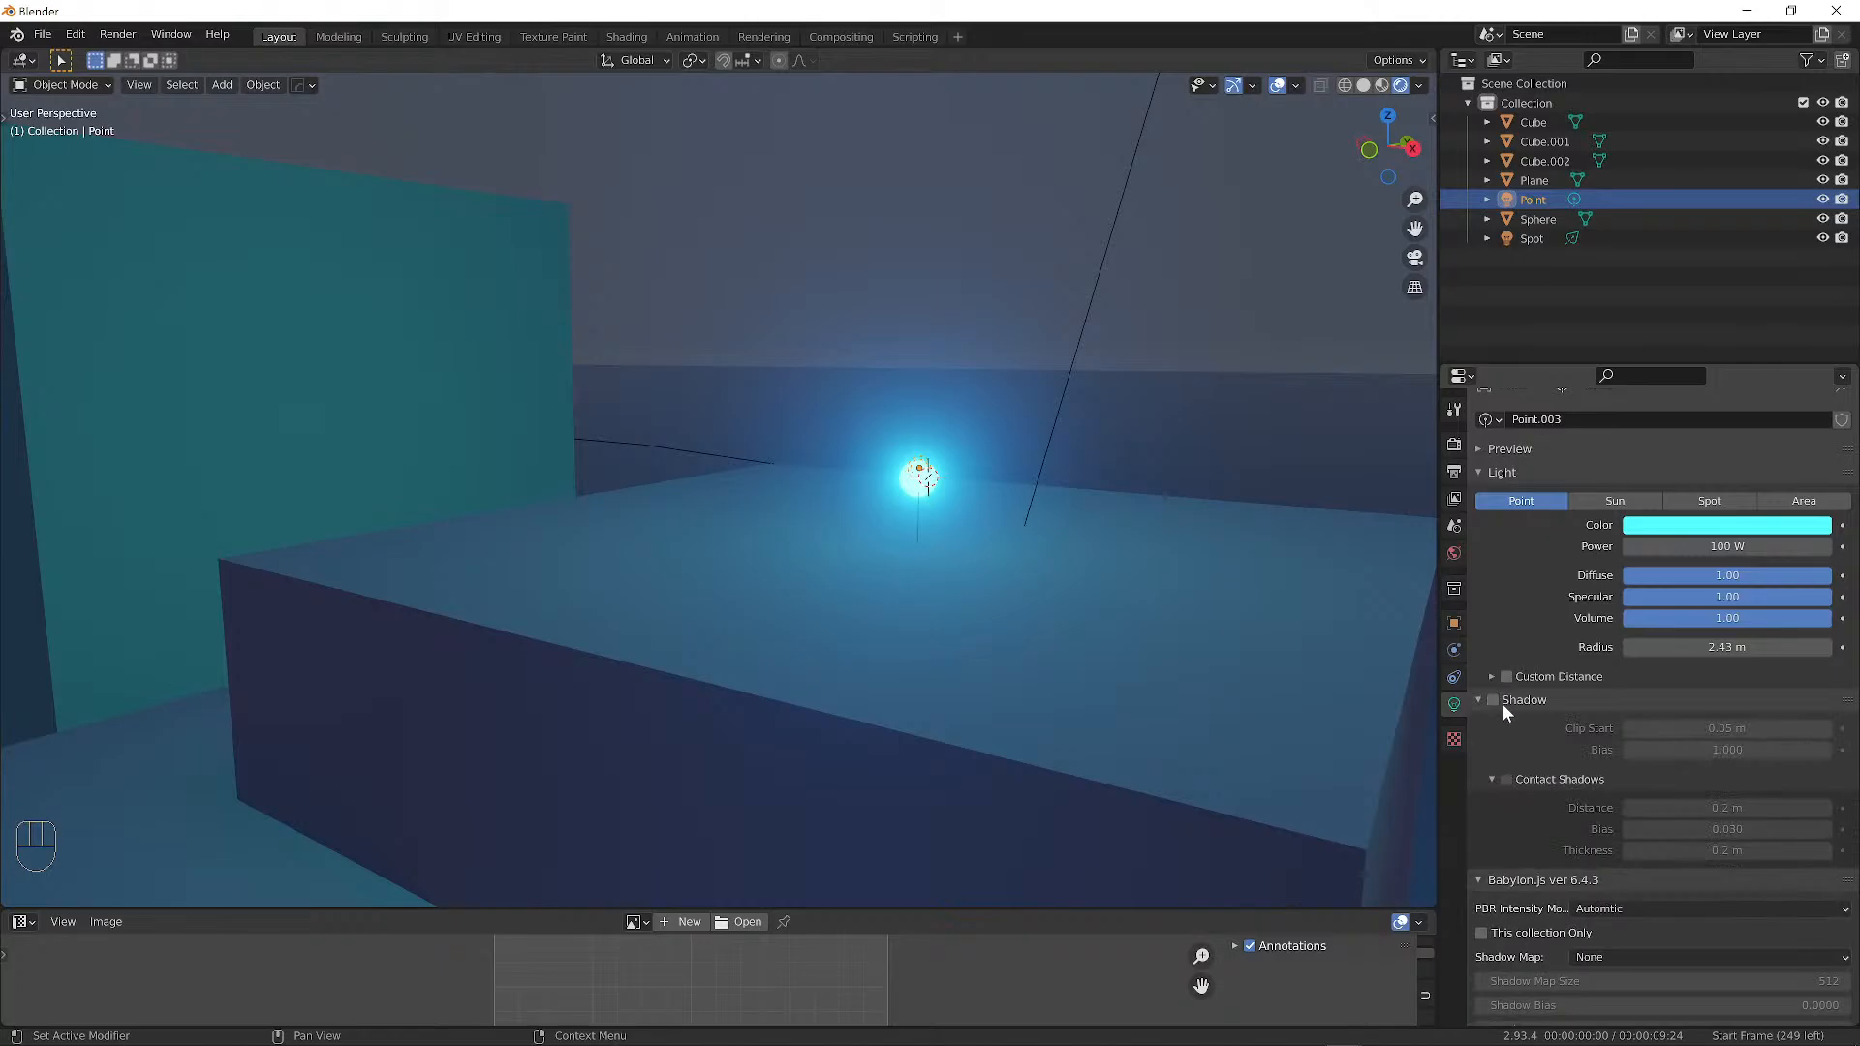
pyautogui.click(1493, 700)
pyautogui.scroll(-8, 1091, 533)
pyautogui.moveTo(1056, 514); pyautogui.dragTo(1008, 533, button='middle')
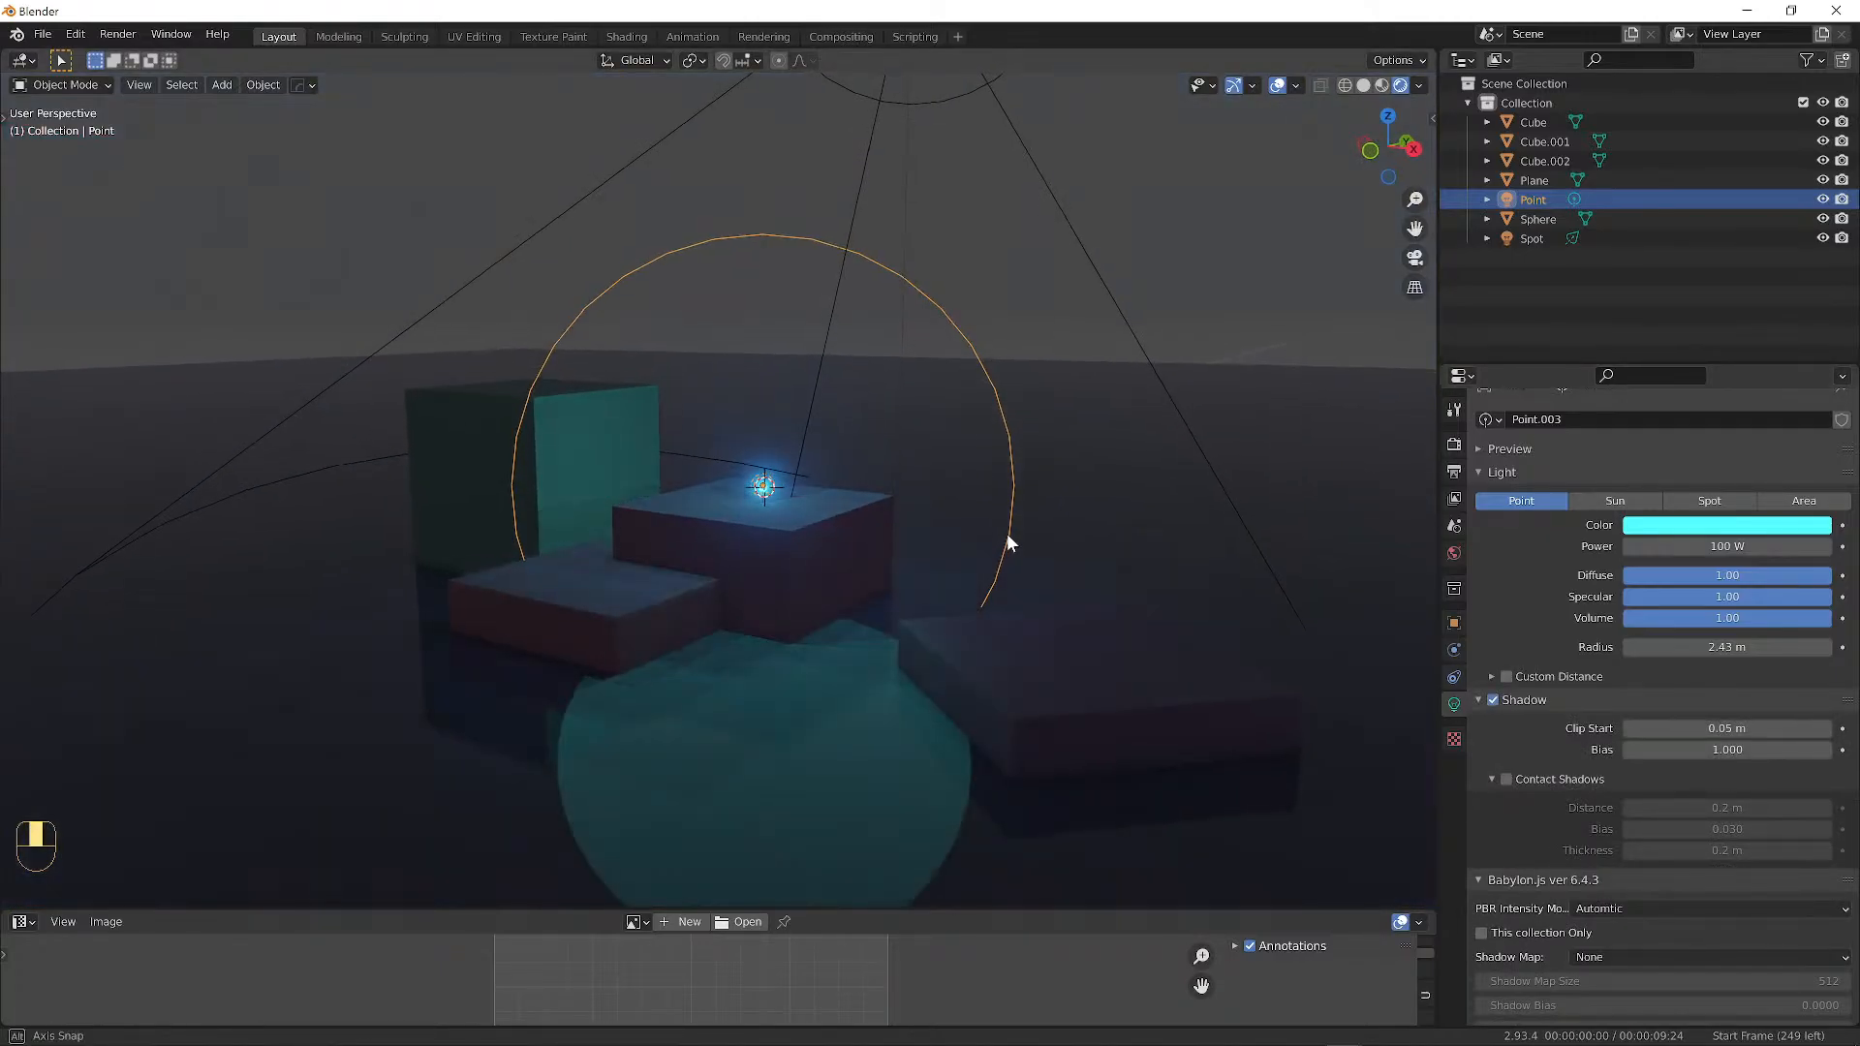
pyautogui.scroll(8, 921, 544)
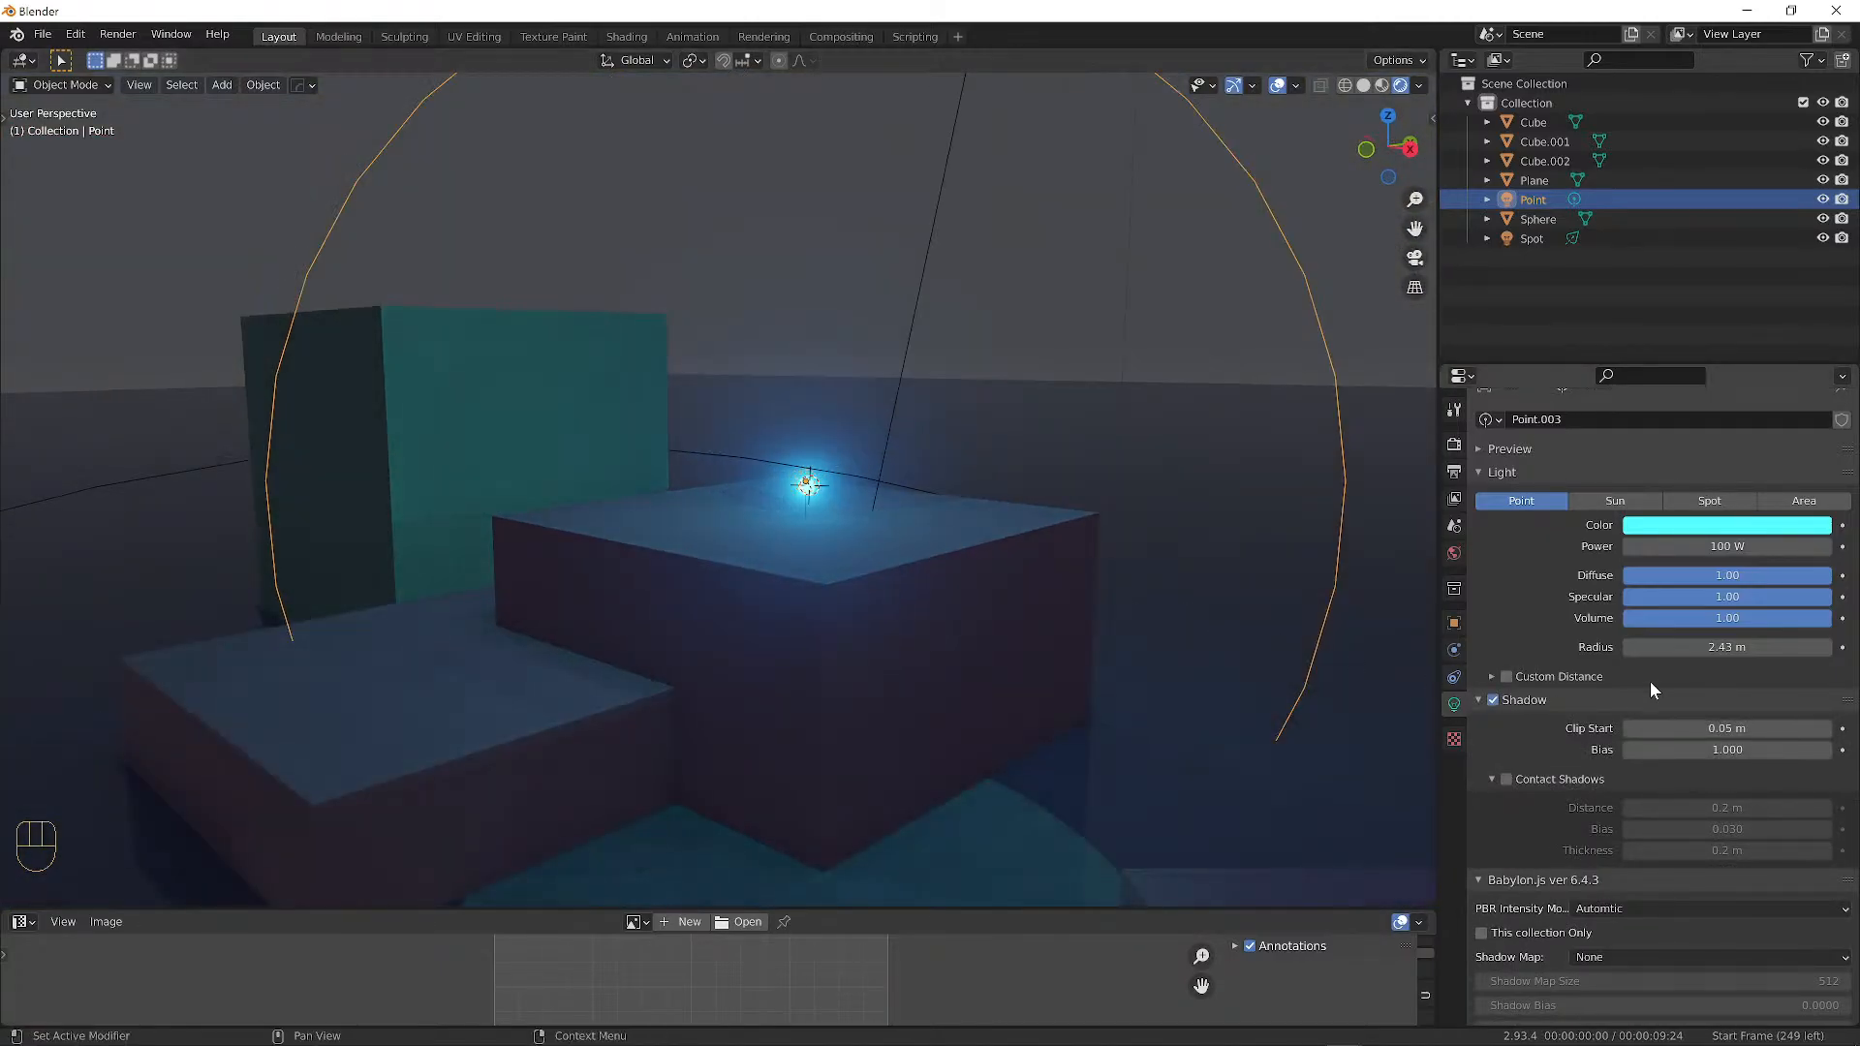
# Set the light's shadow radius to 0.33 m, clip start 0.001 m and bias 0.001.
pyautogui.moveTo(1705, 648); pyautogui.dragTo(1601, 647)
pyautogui.scroll(-4, 882, 555)
pyautogui.moveTo(882, 554); pyautogui.dragTo(961, 562, button='middle')
pyautogui.scroll(4, 940, 566)
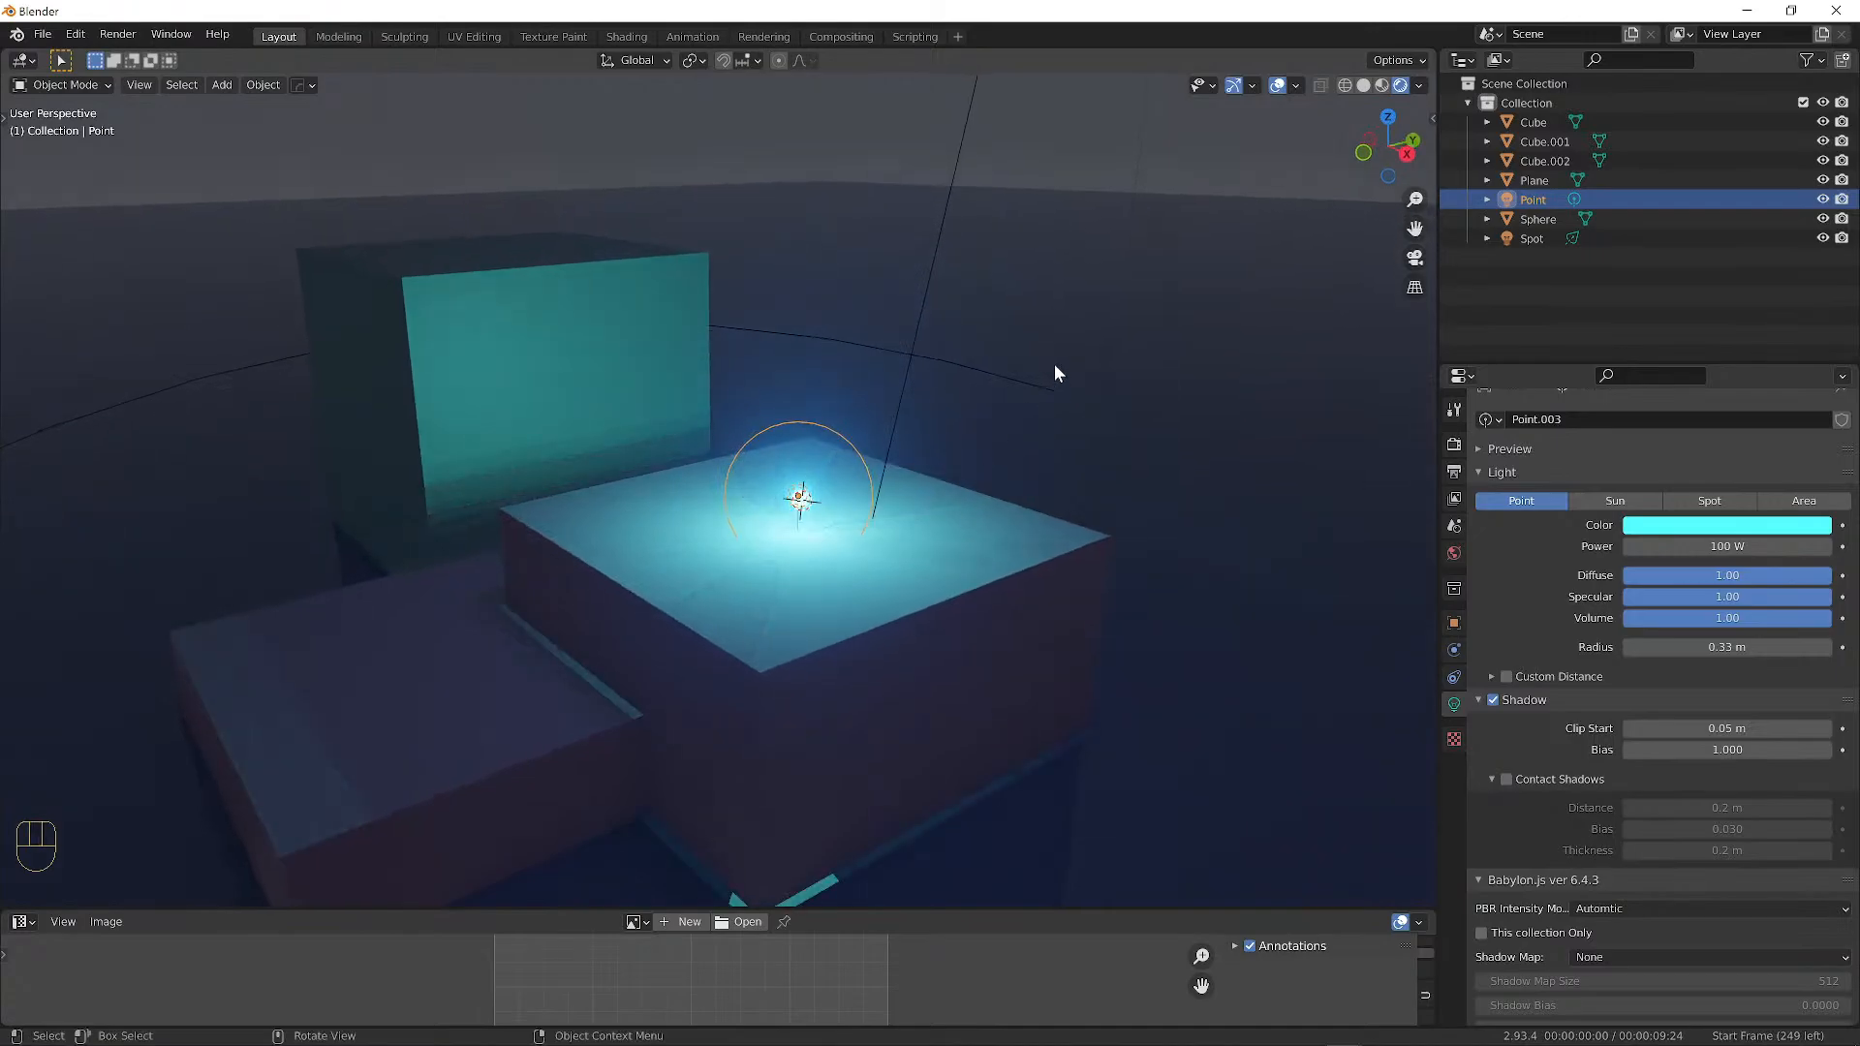
pyautogui.moveTo(1055, 373); pyautogui.dragTo(1025, 333, button='middle')
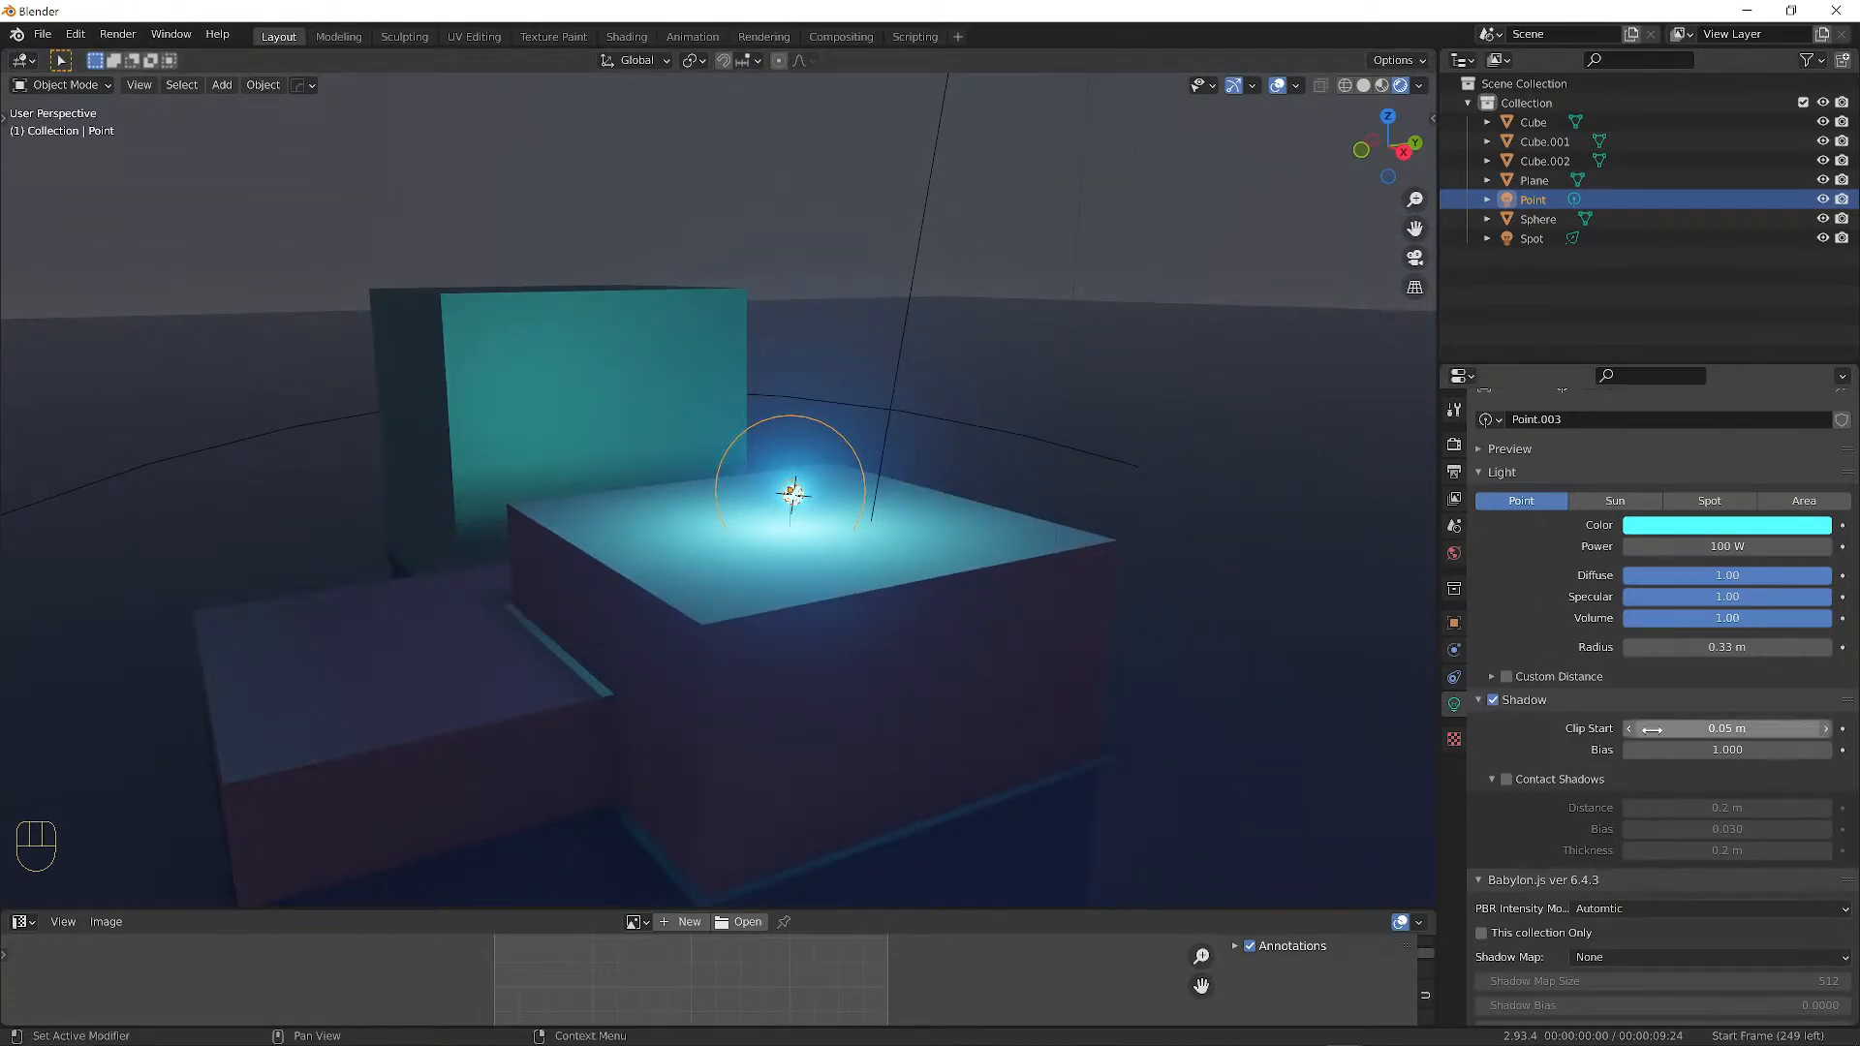
pyautogui.moveTo(1719, 733); pyautogui.dragTo(1647, 749)
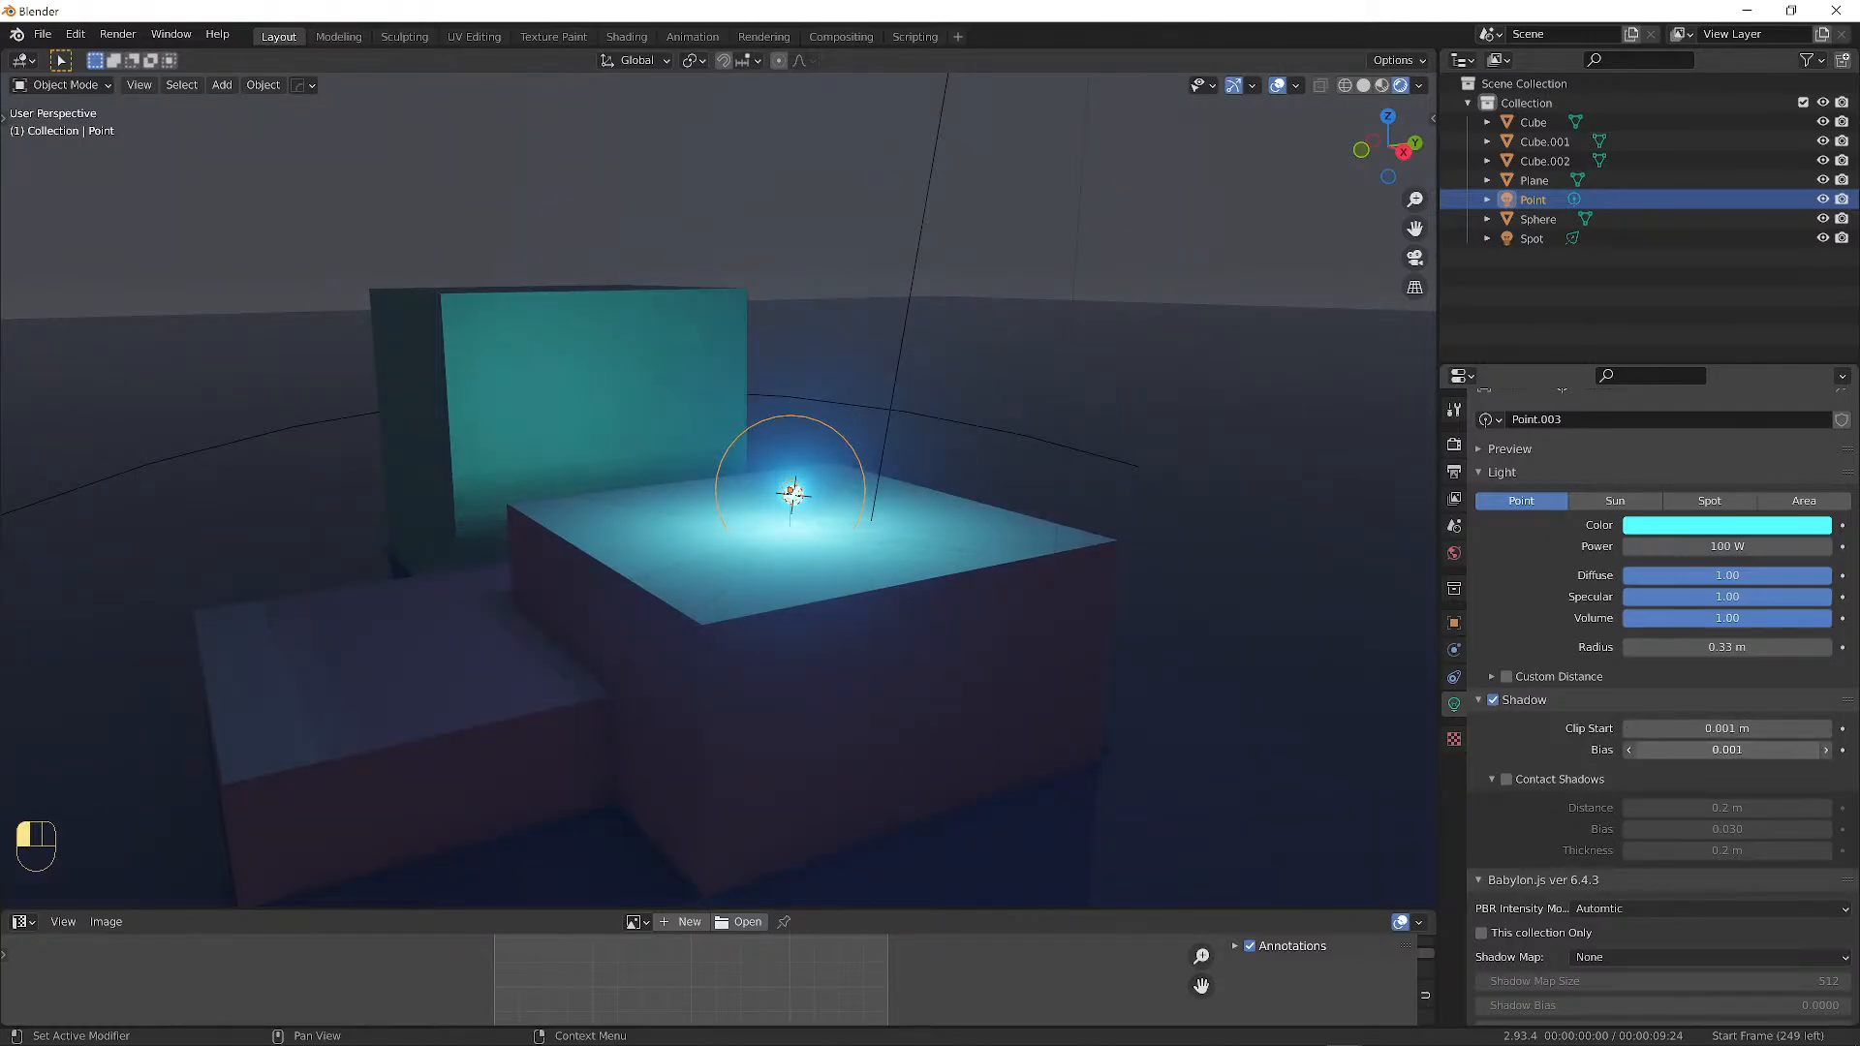
pyautogui.moveTo(787, 533)
pyautogui.mouseDown(button='middle')
pyautogui.moveTo(816, 550)
pyautogui.moveTo(802, 543)
pyautogui.mouseUp(button='middle')
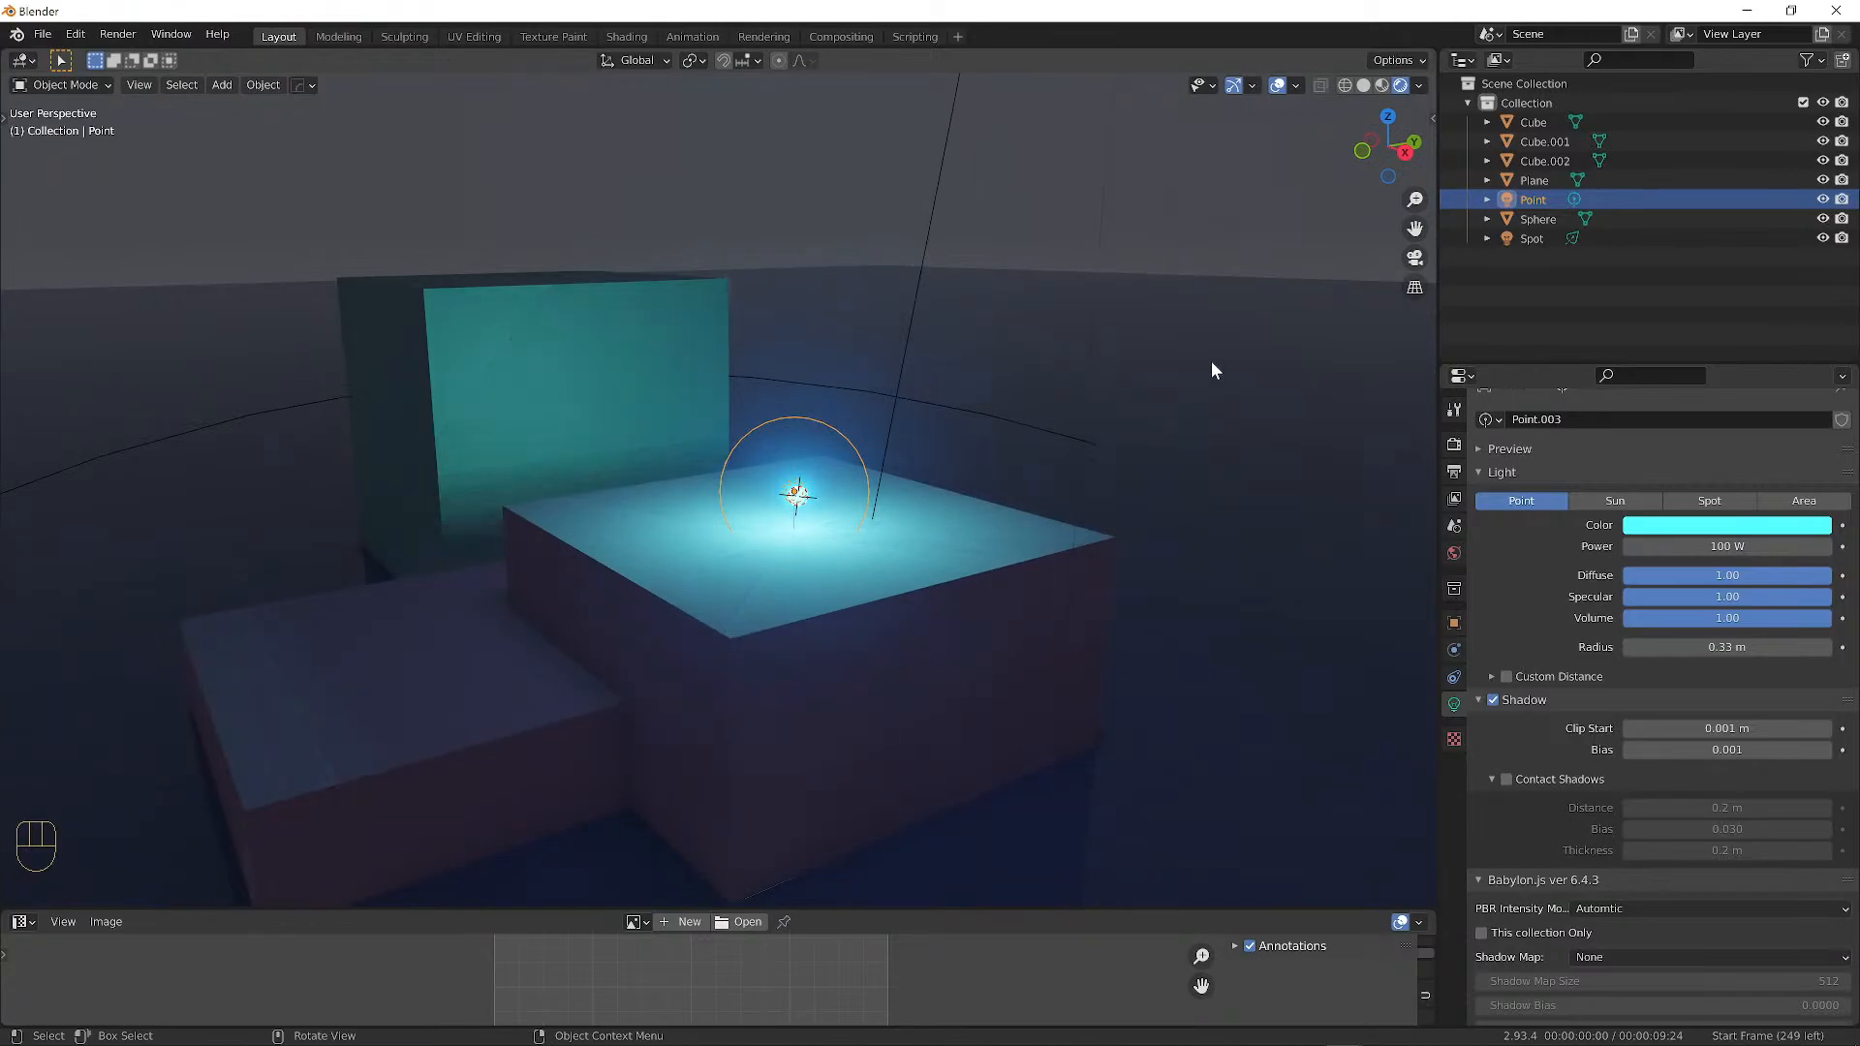
# Deselect everything, hide the viewport overlays and orbit around the lit blocks.
pyautogui.moveTo(1212, 363); pyautogui.dragTo(975, 338, button='middle')
pyautogui.press('a')
pyautogui.press('a')
pyautogui.scroll(-3, 1055, 340)
pyautogui.scroll(3, 1068, 248)
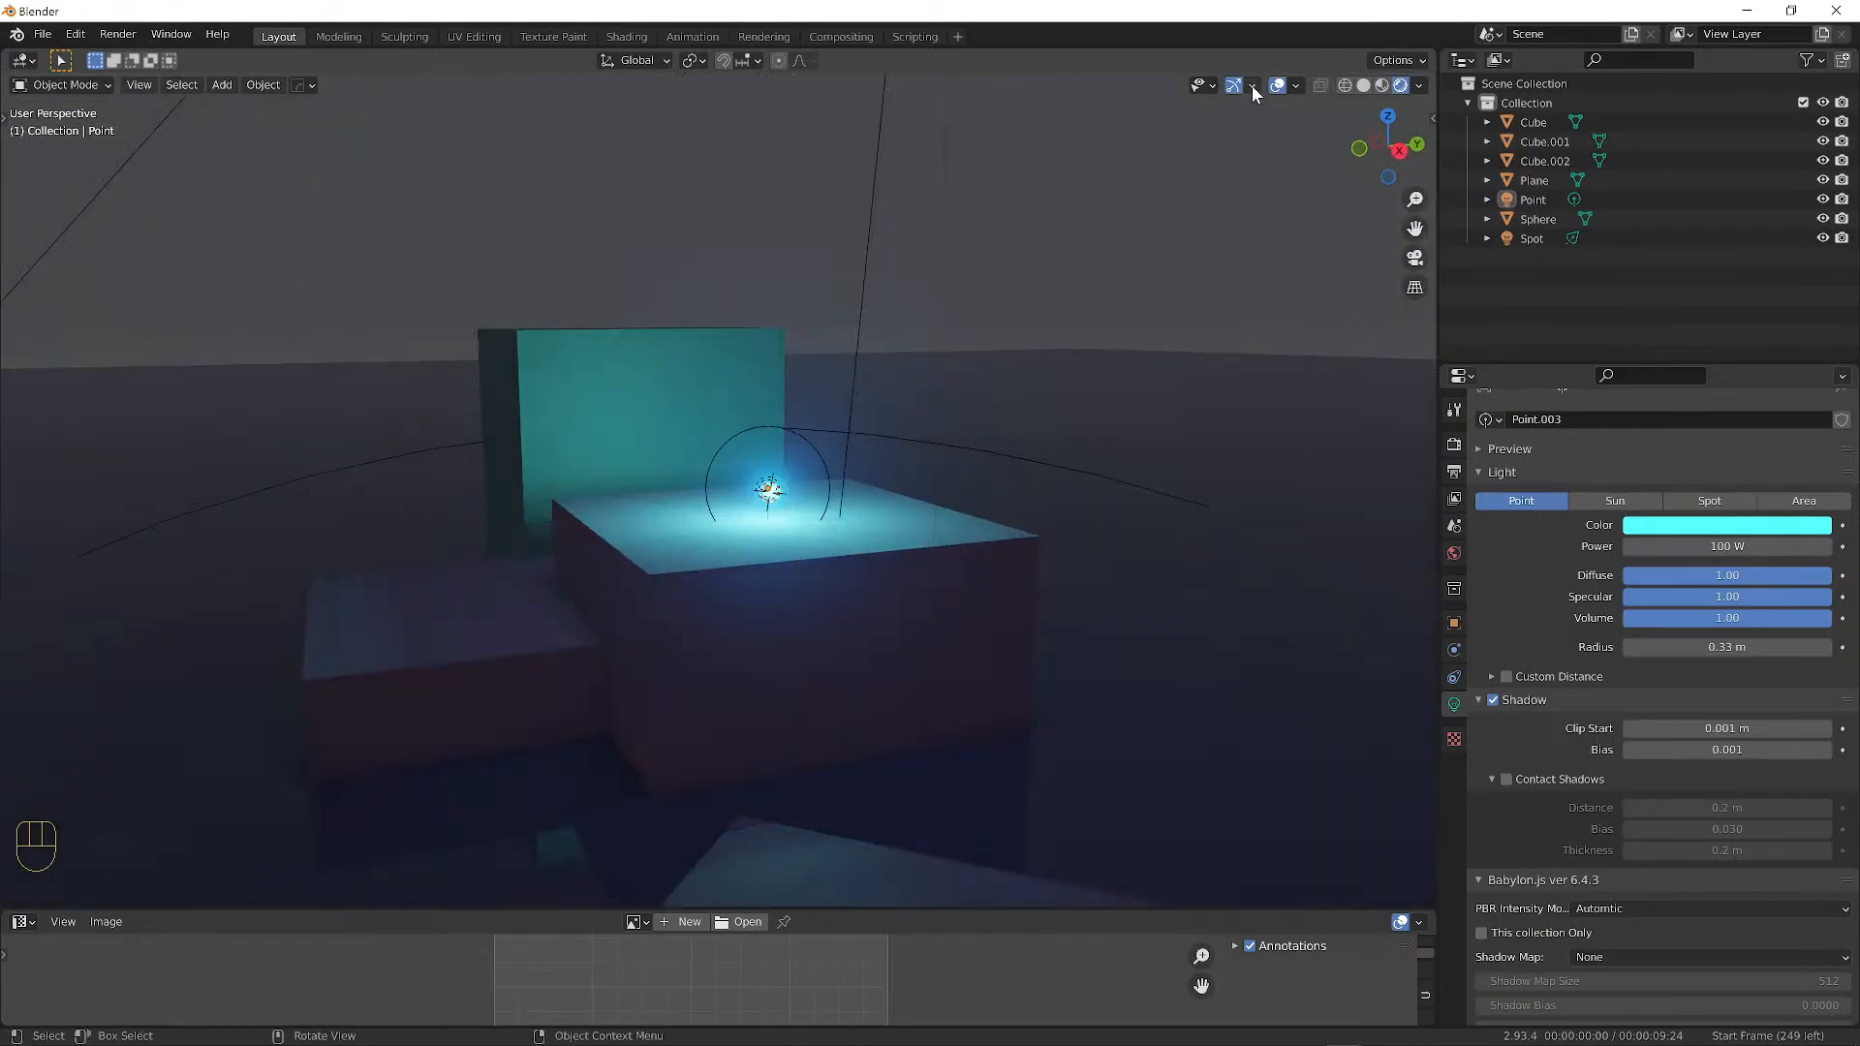
pyautogui.click(1277, 85)
pyautogui.scroll(-2, 770, 305)
pyautogui.moveTo(770, 304); pyautogui.dragTo(581, 296, button='middle')
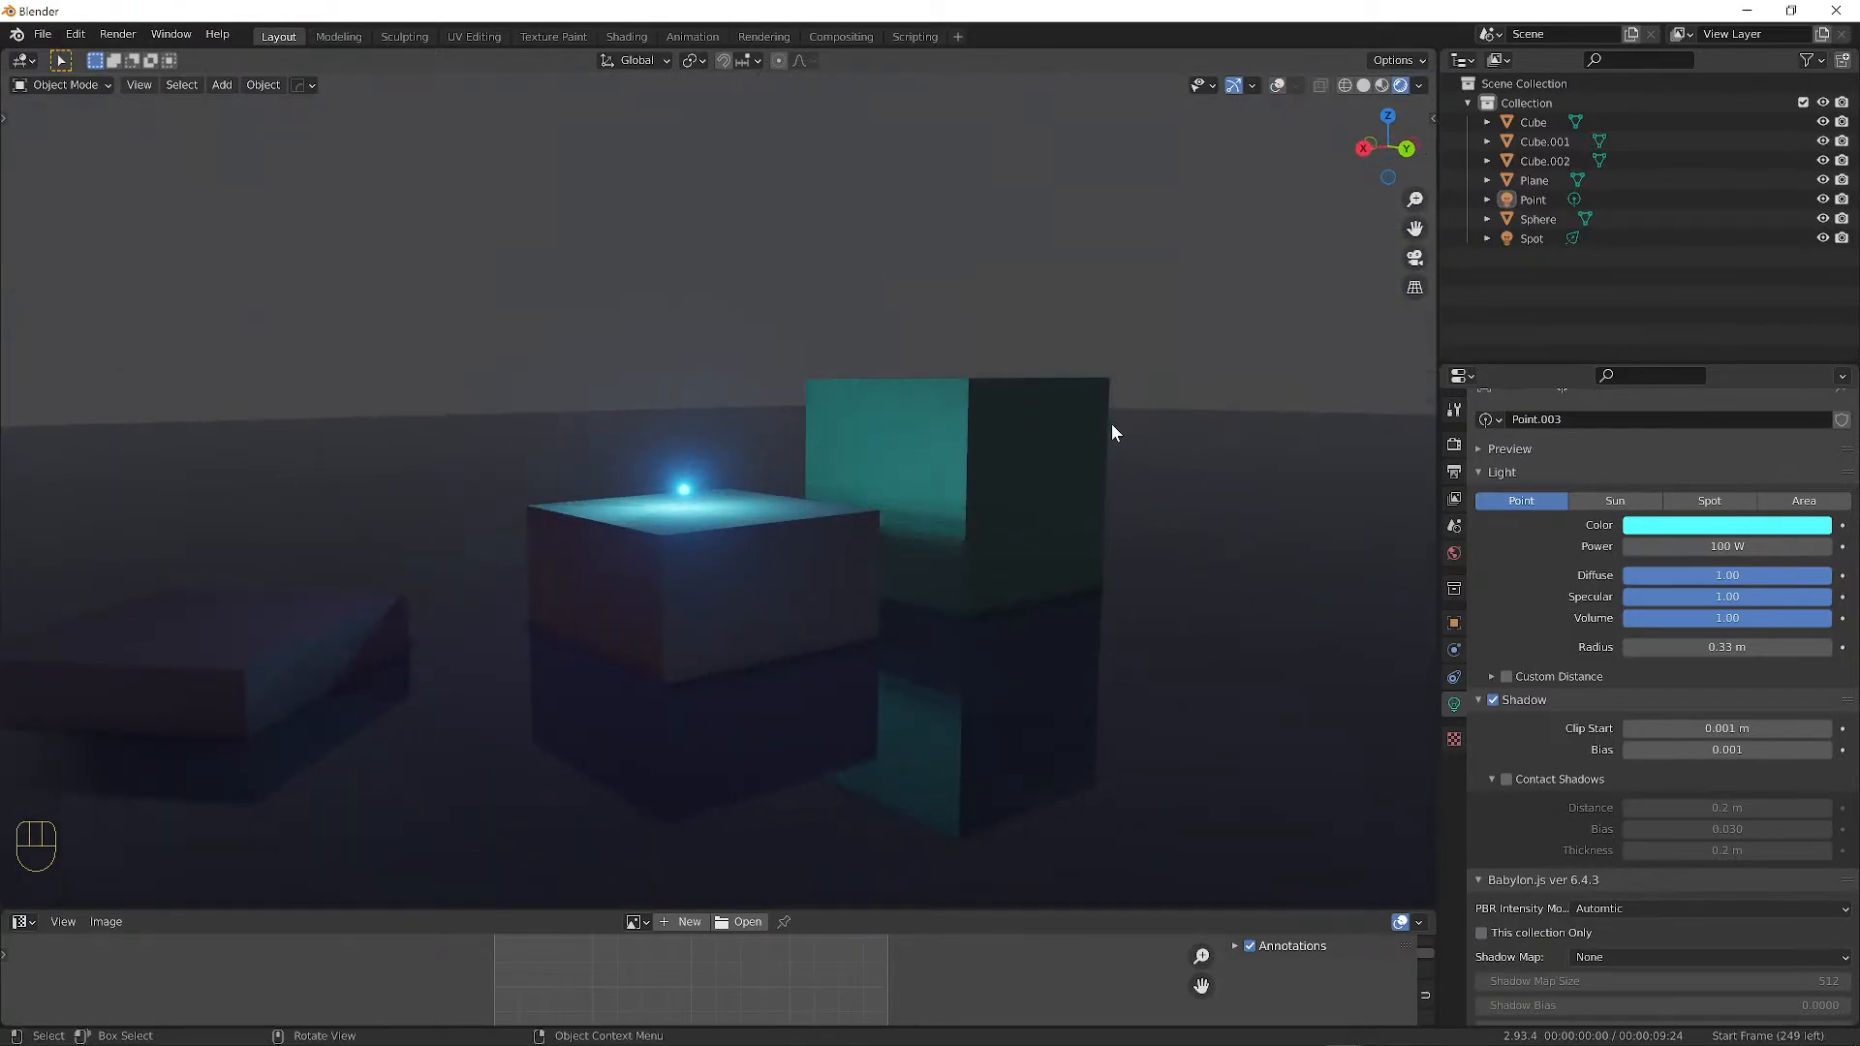
pyautogui.moveTo(1188, 378); pyautogui.dragTo(1144, 572, button='middle')
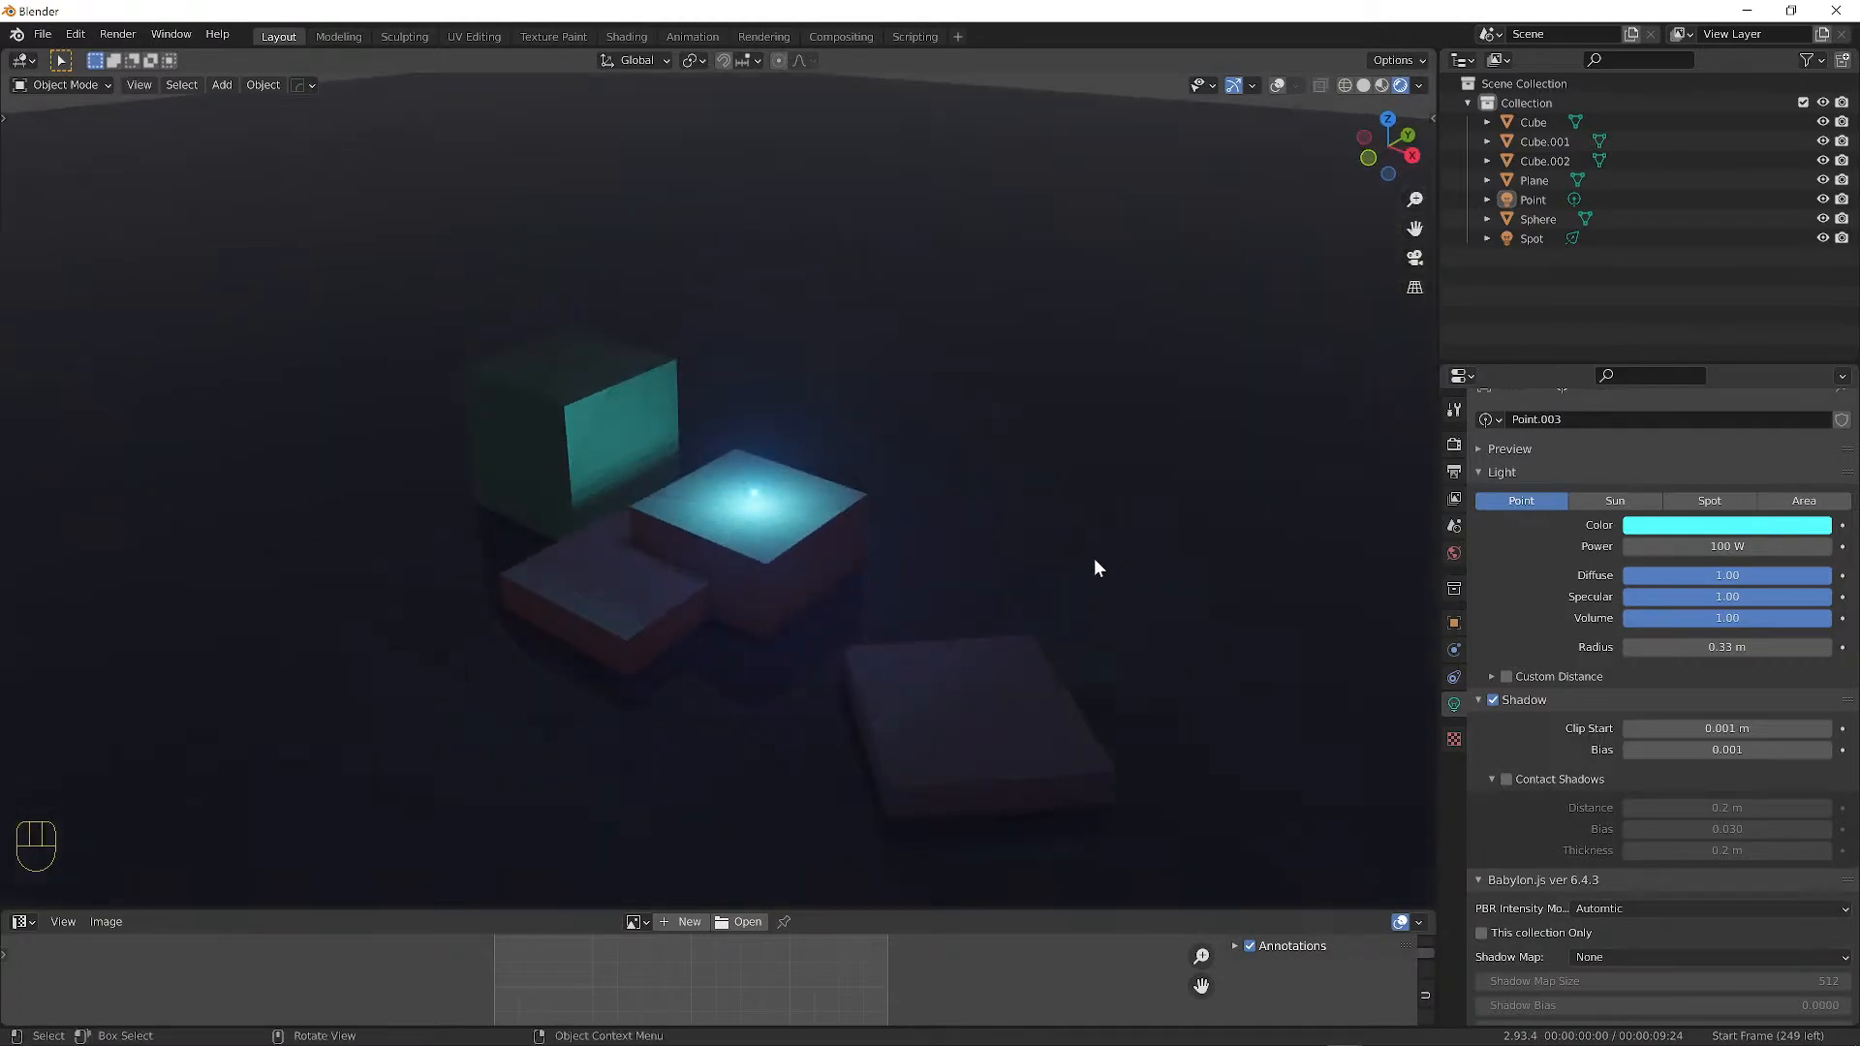
pyautogui.scroll(4, 835, 529)
pyautogui.moveTo(1036, 537); pyautogui.dragTo(1007, 530, button='middle')
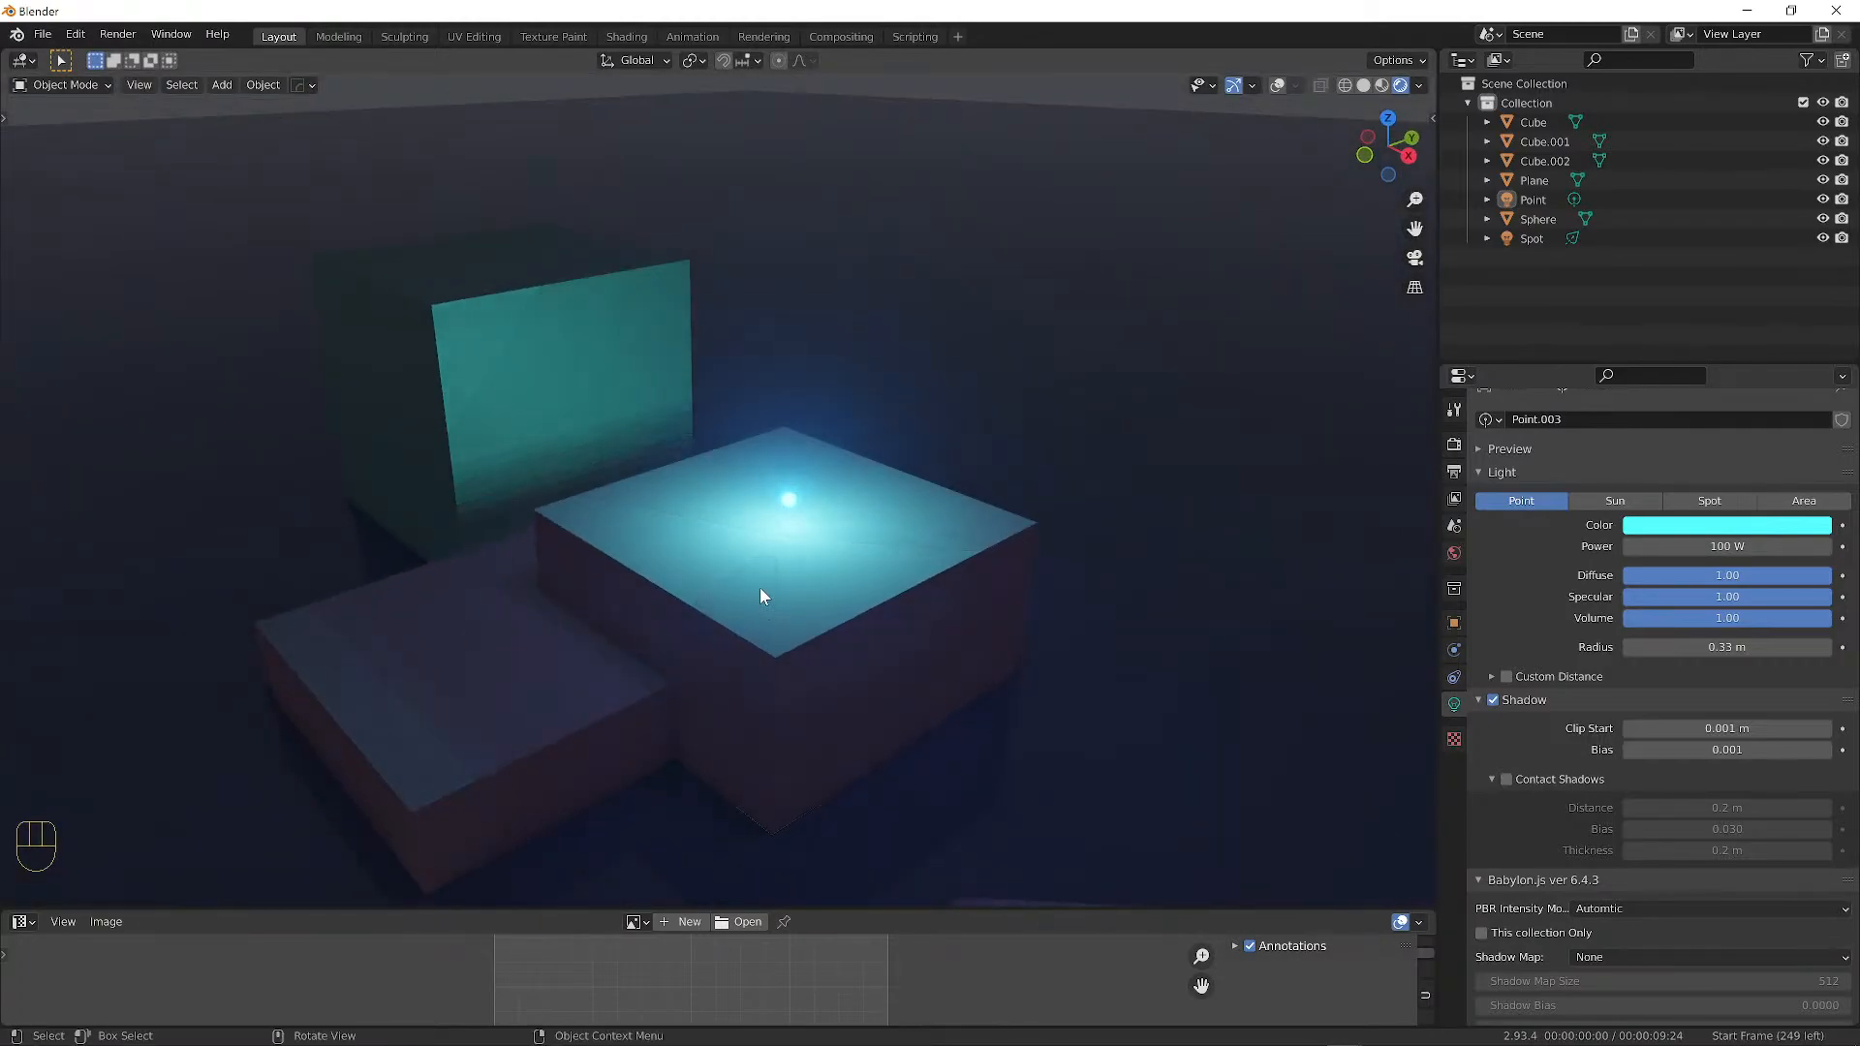
pyautogui.moveTo(808, 631); pyautogui.dragTo(708, 424, button='middle')
# Duplicate the Cube block and make the copy thinner while keeping its height.
pyautogui.click(434, 365)
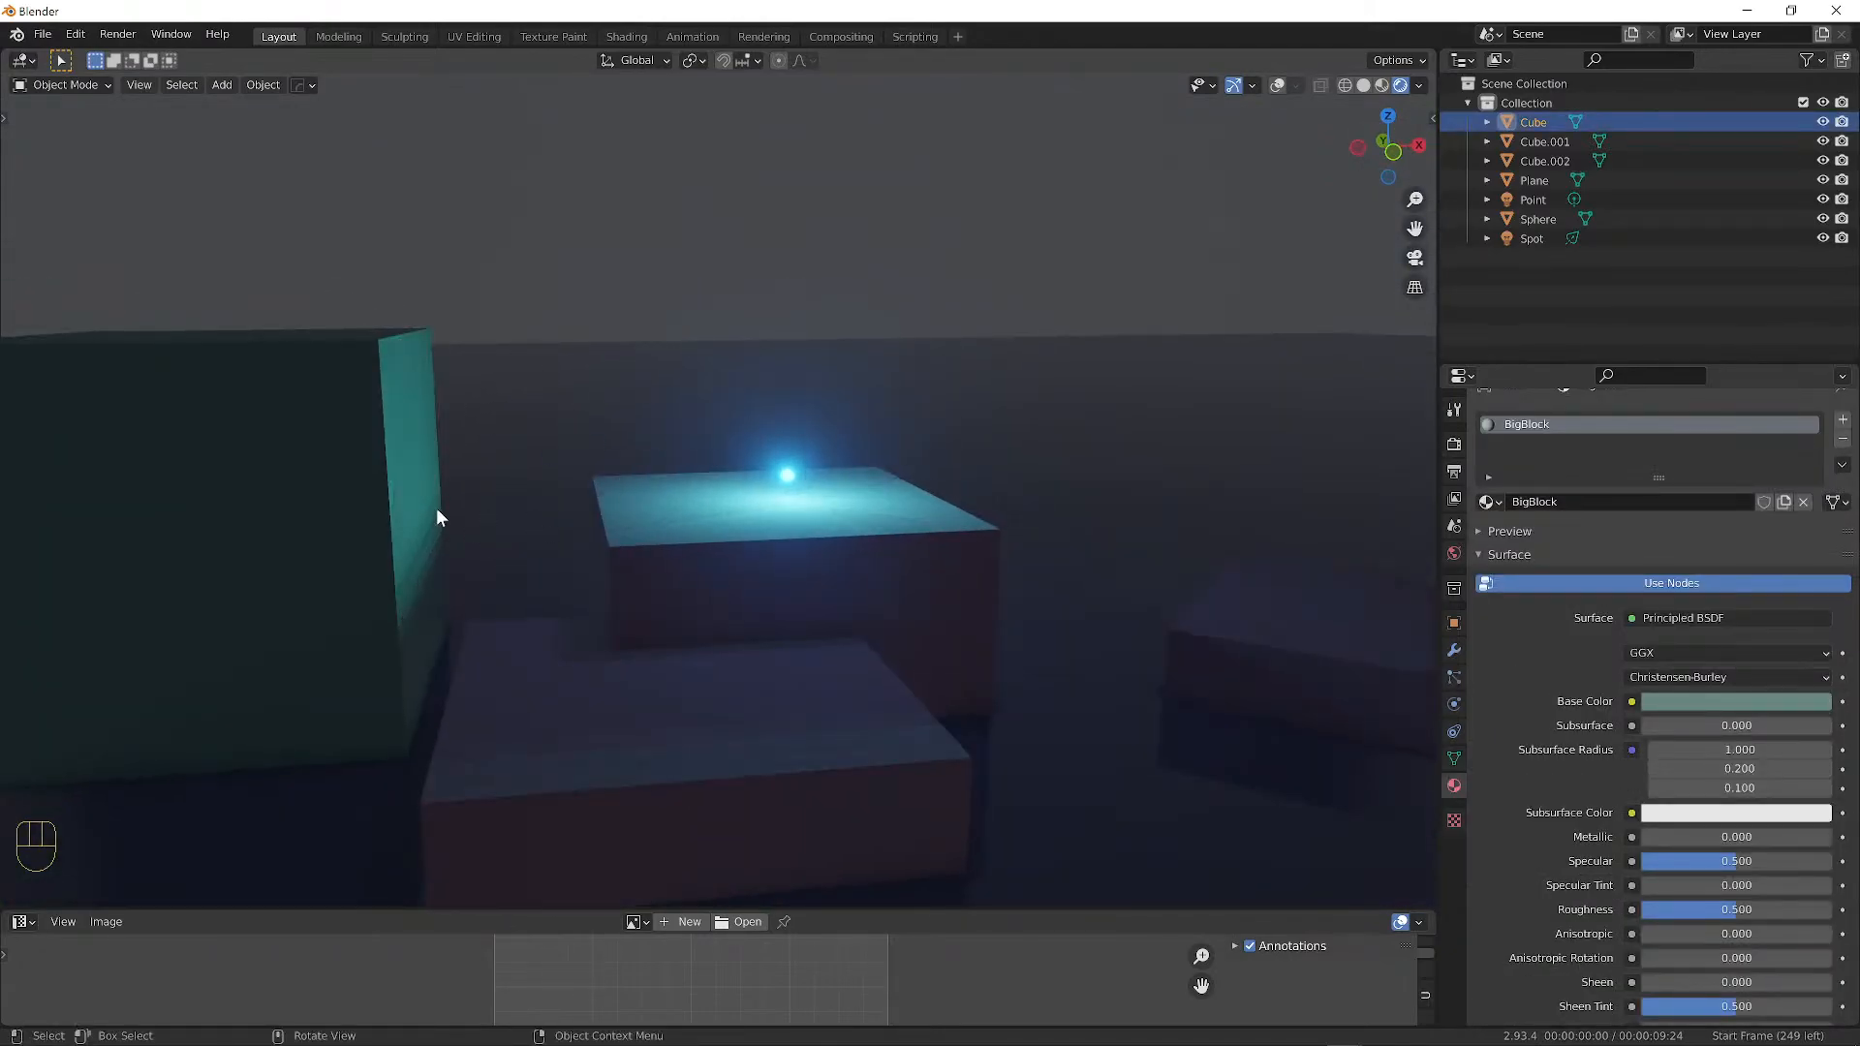
pyautogui.hotkey('shift', 'd')
pyautogui.click(1025, 416)
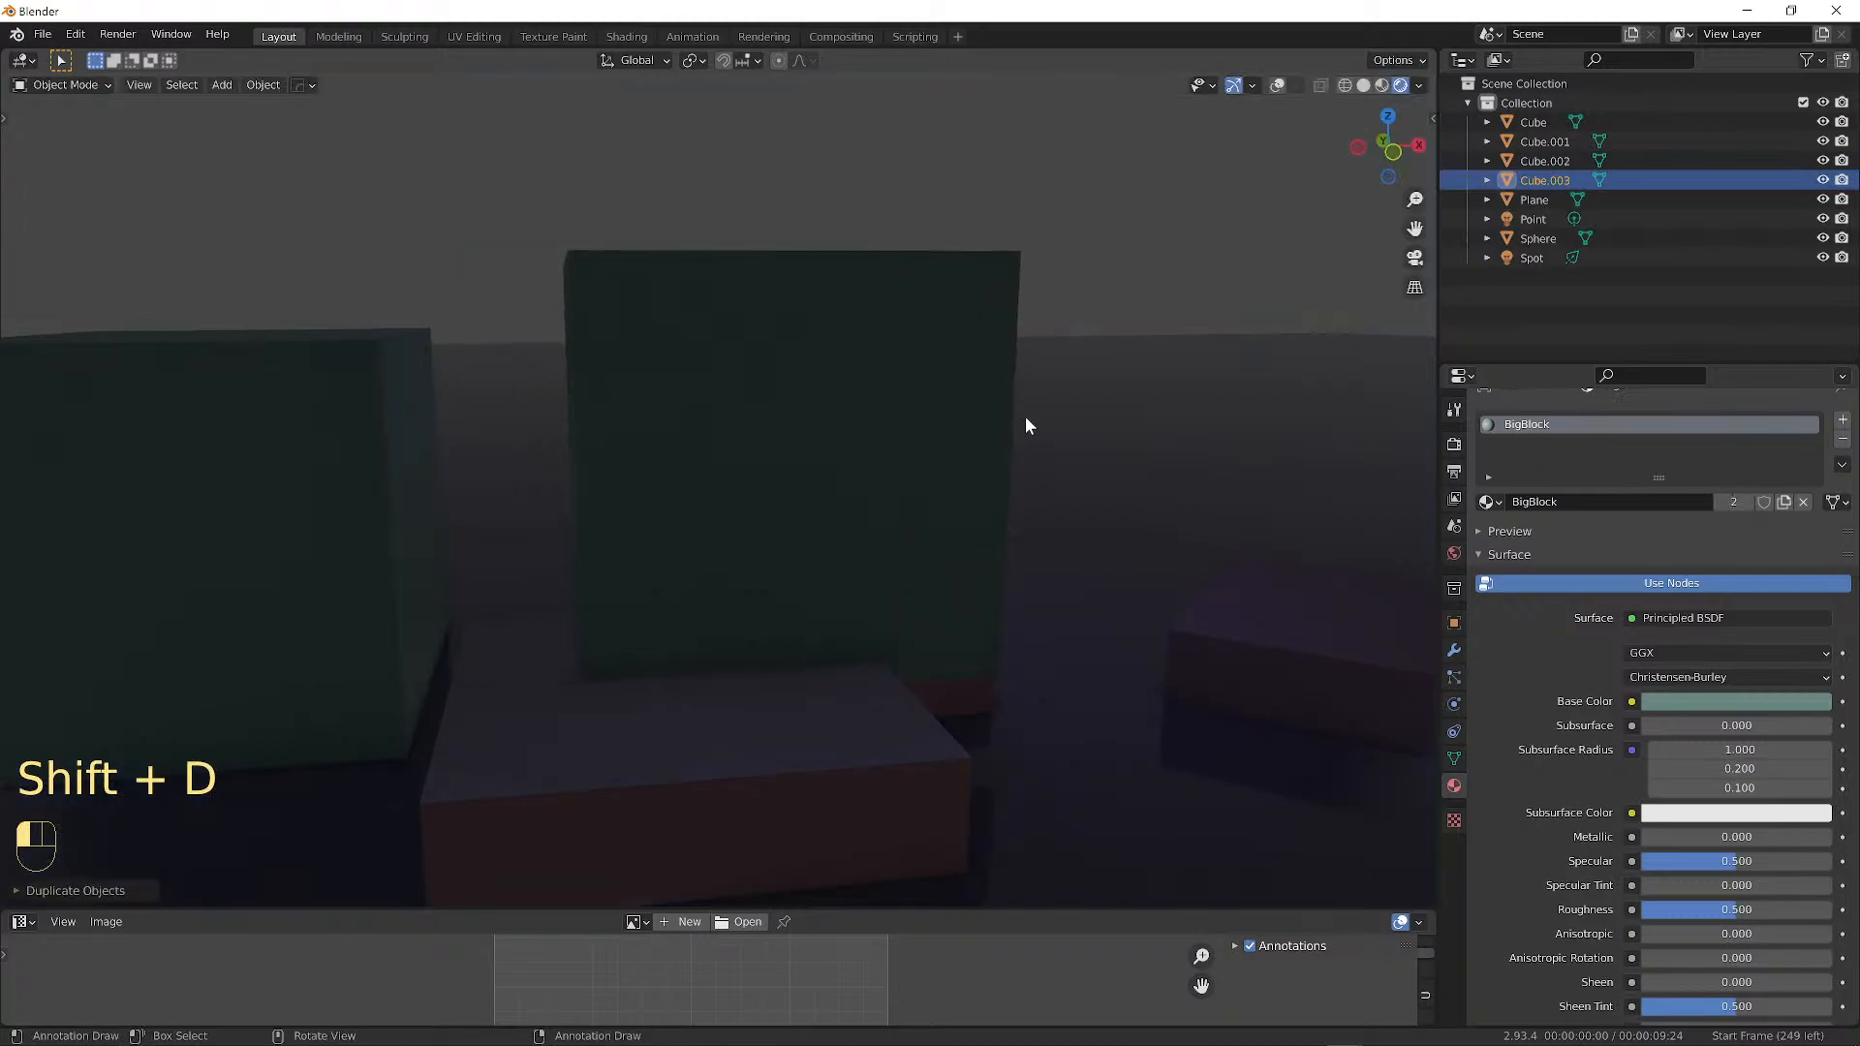
pyautogui.moveTo(1025, 416); pyautogui.dragTo(855, 428, button='middle')
pyautogui.press('s')
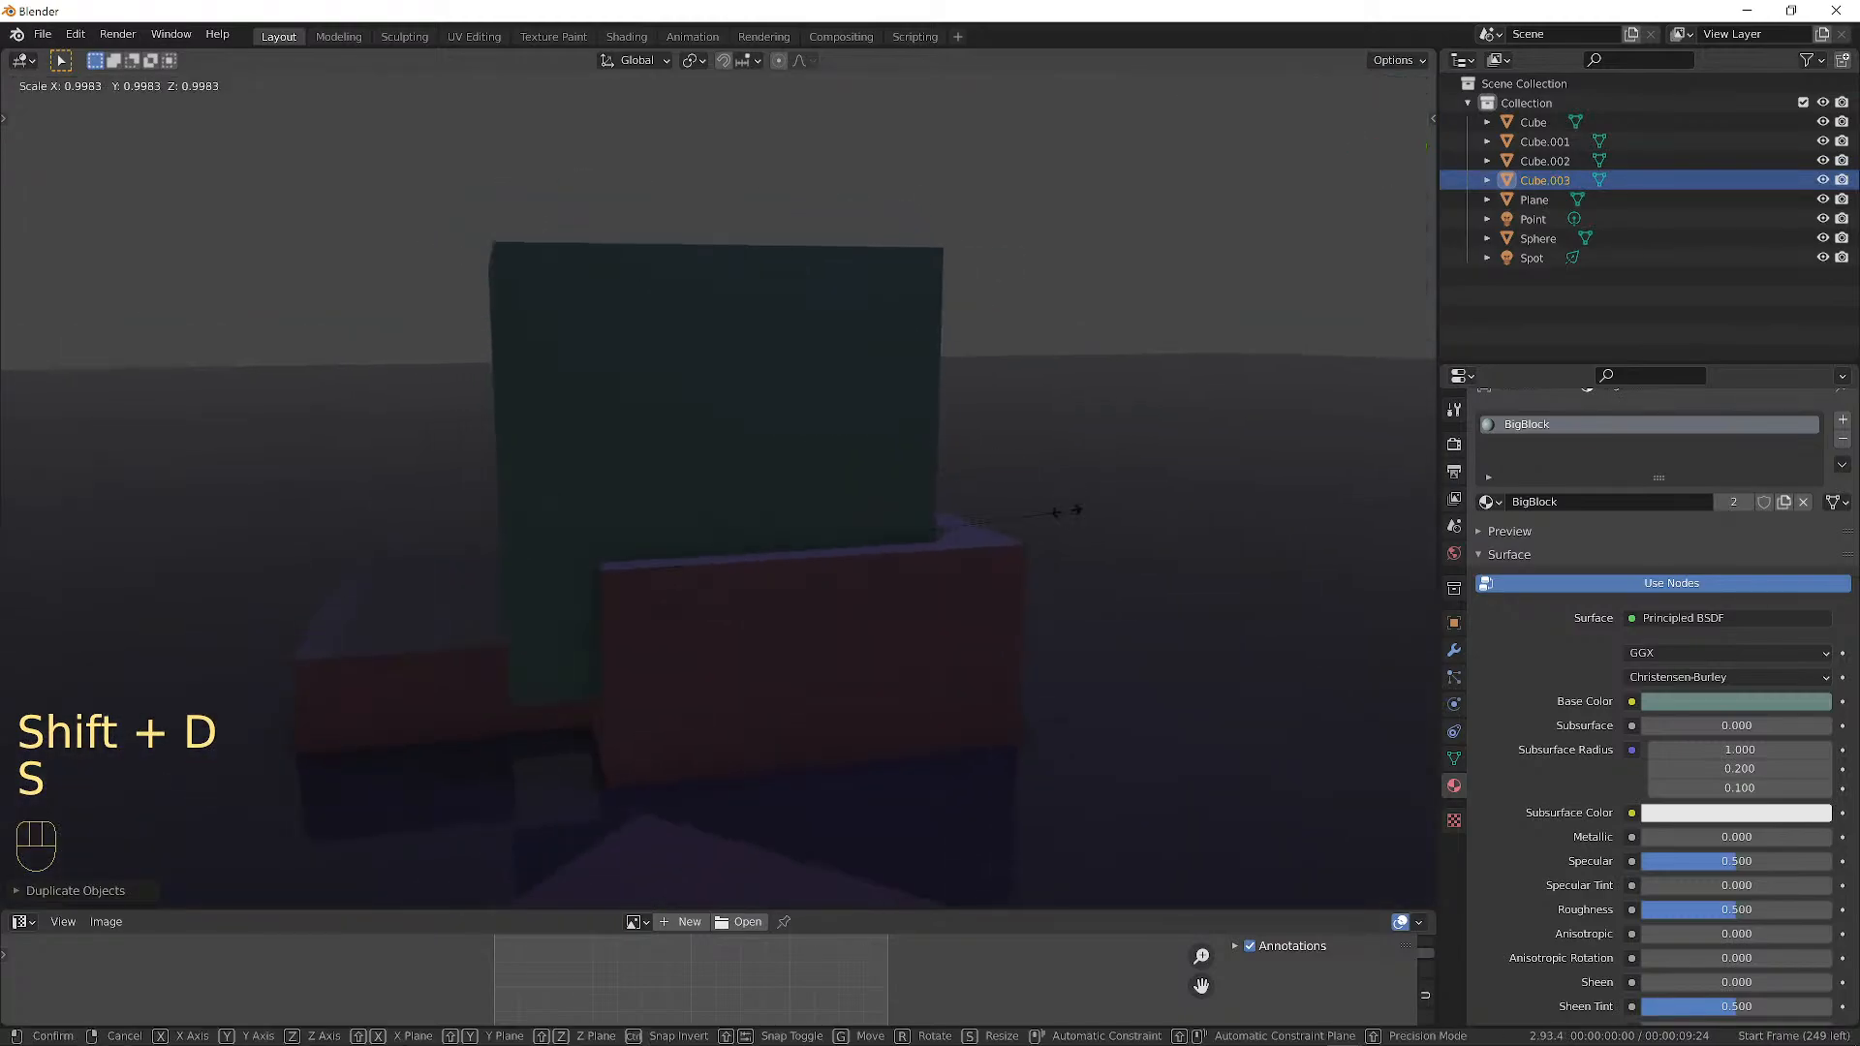
pyautogui.hotkey('shift', 'z')
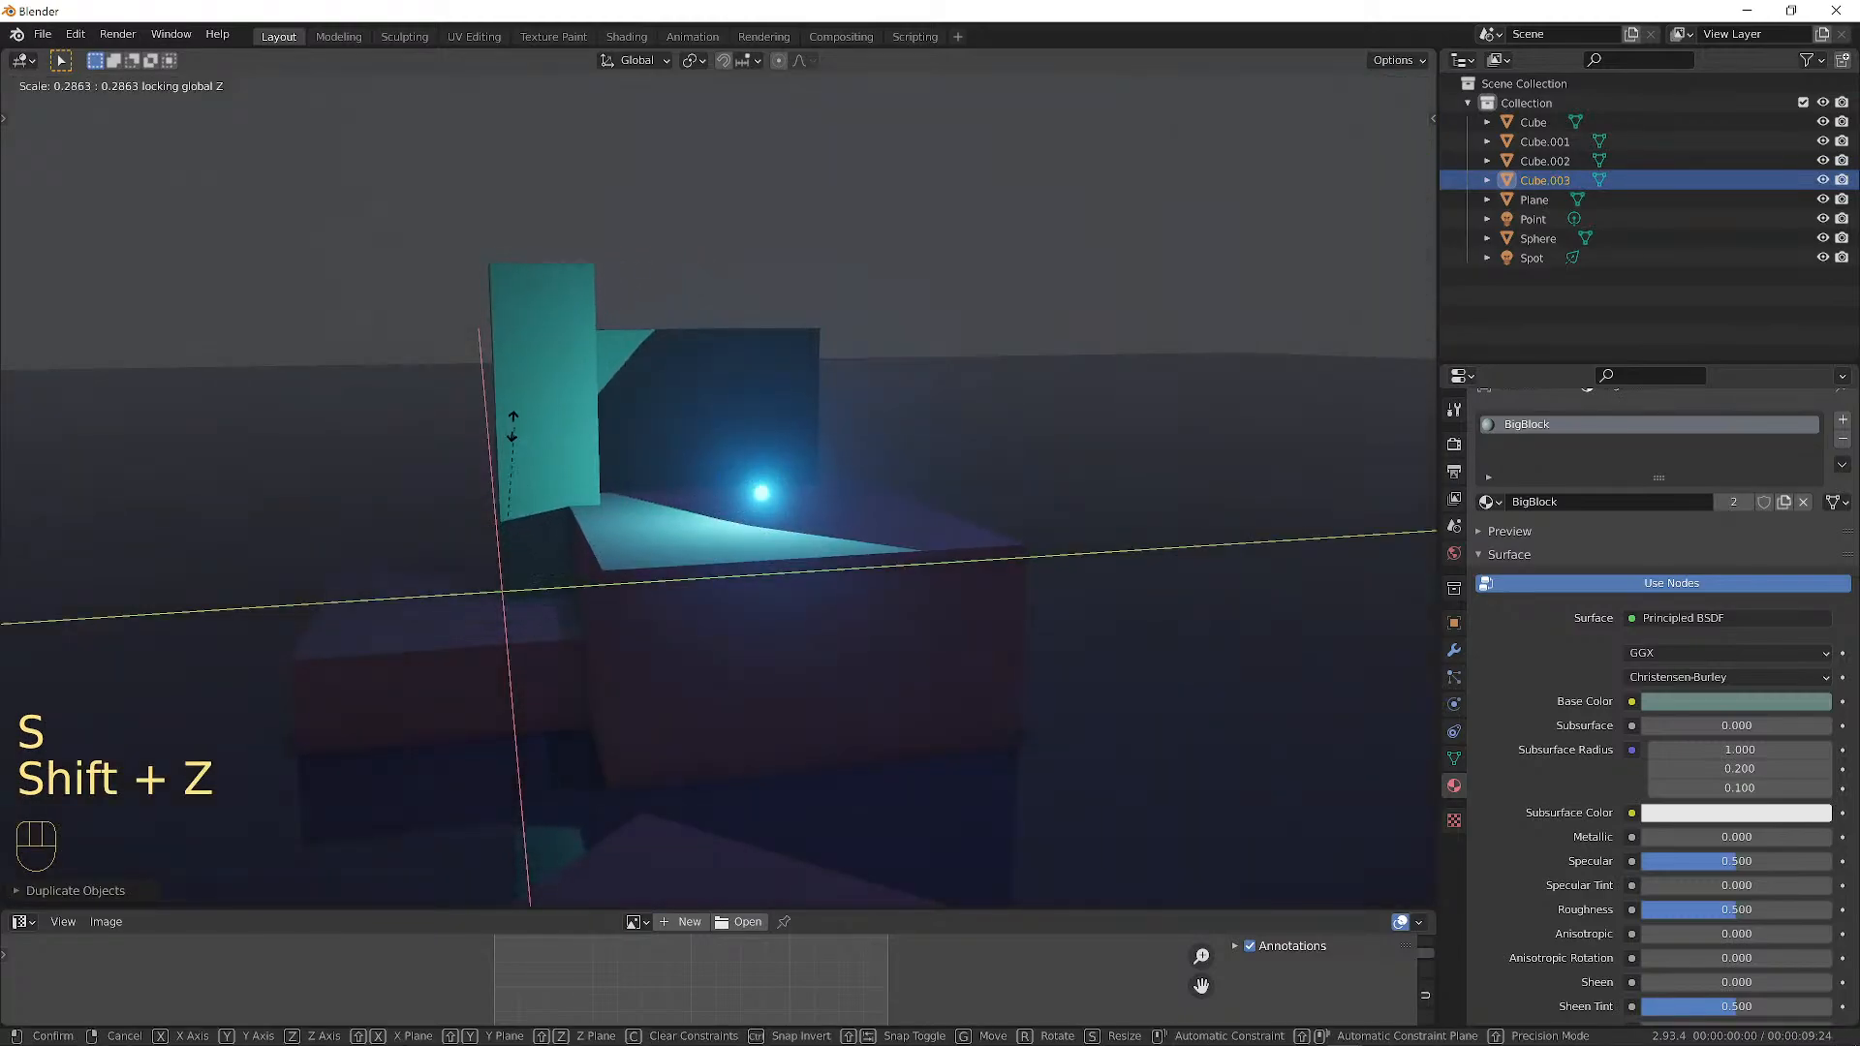
pyautogui.click(505, 532)
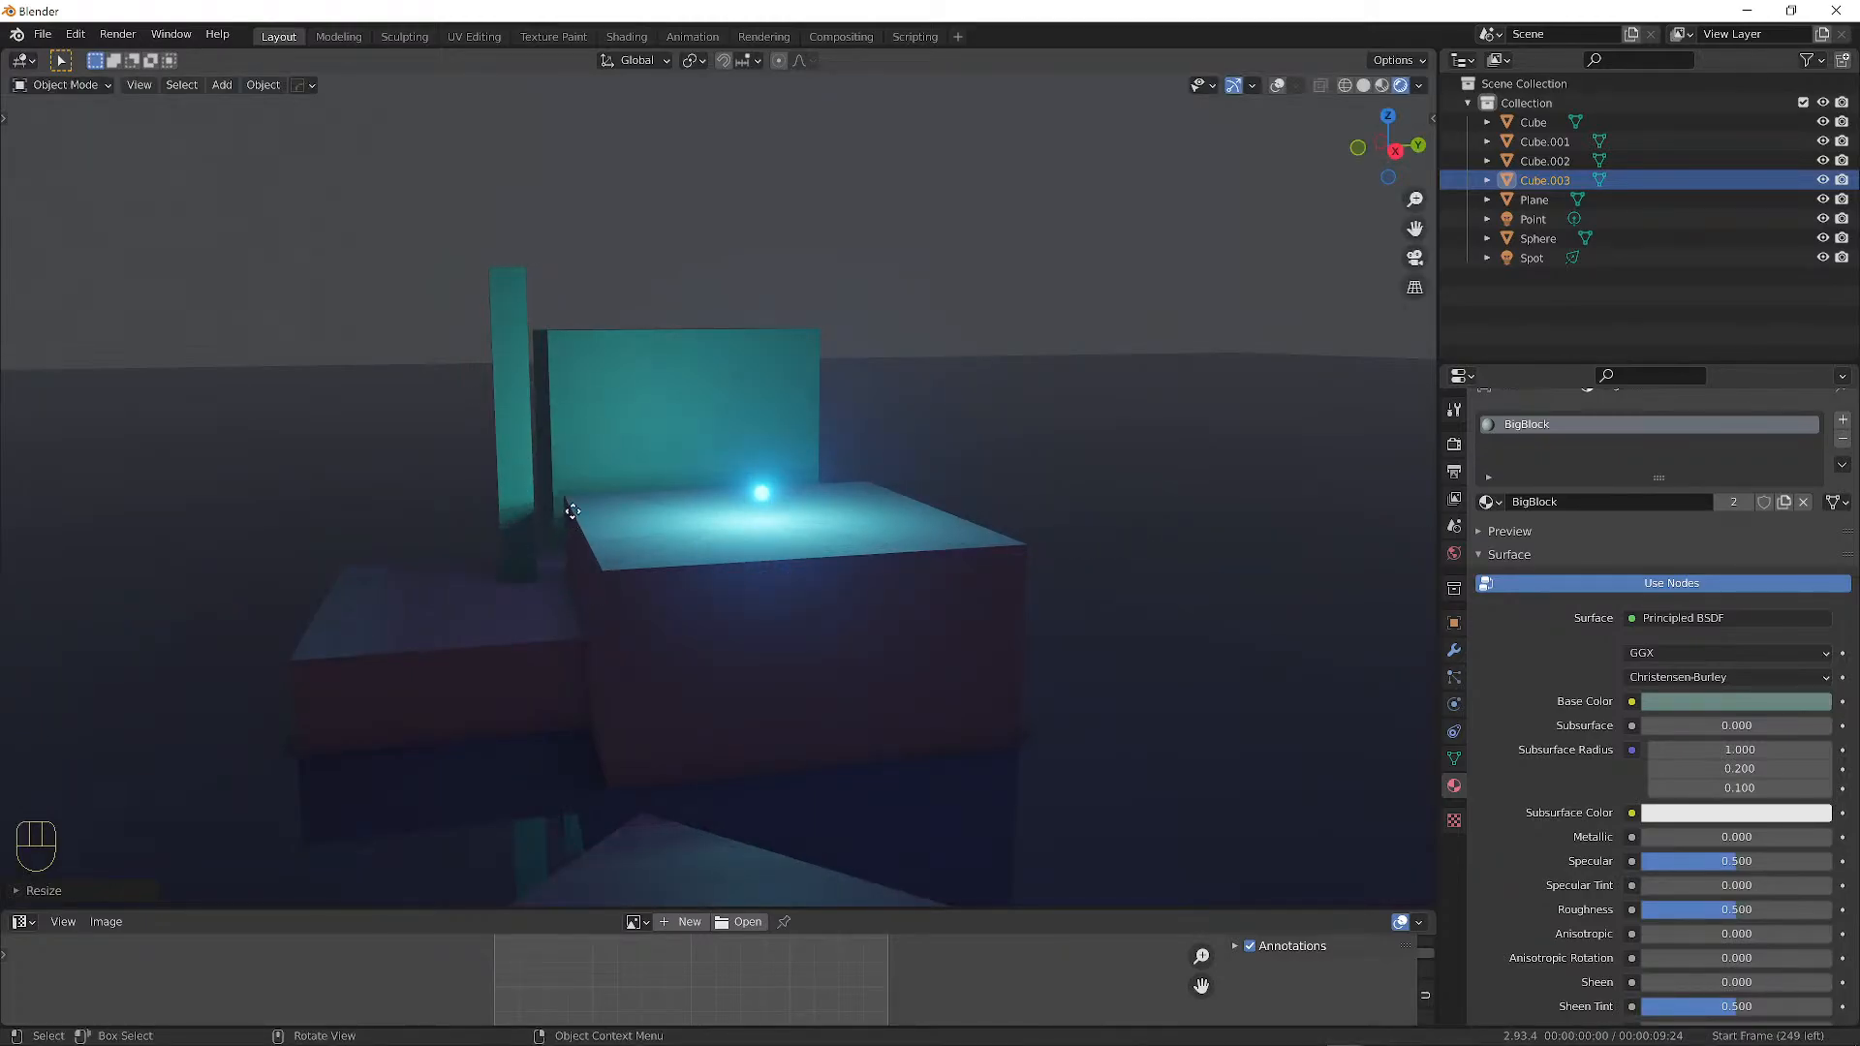
# Move the pillar sideways, tilt it and stretch it upward along Z.
pyautogui.press('g')
pyautogui.hotkey('shift', 'z')
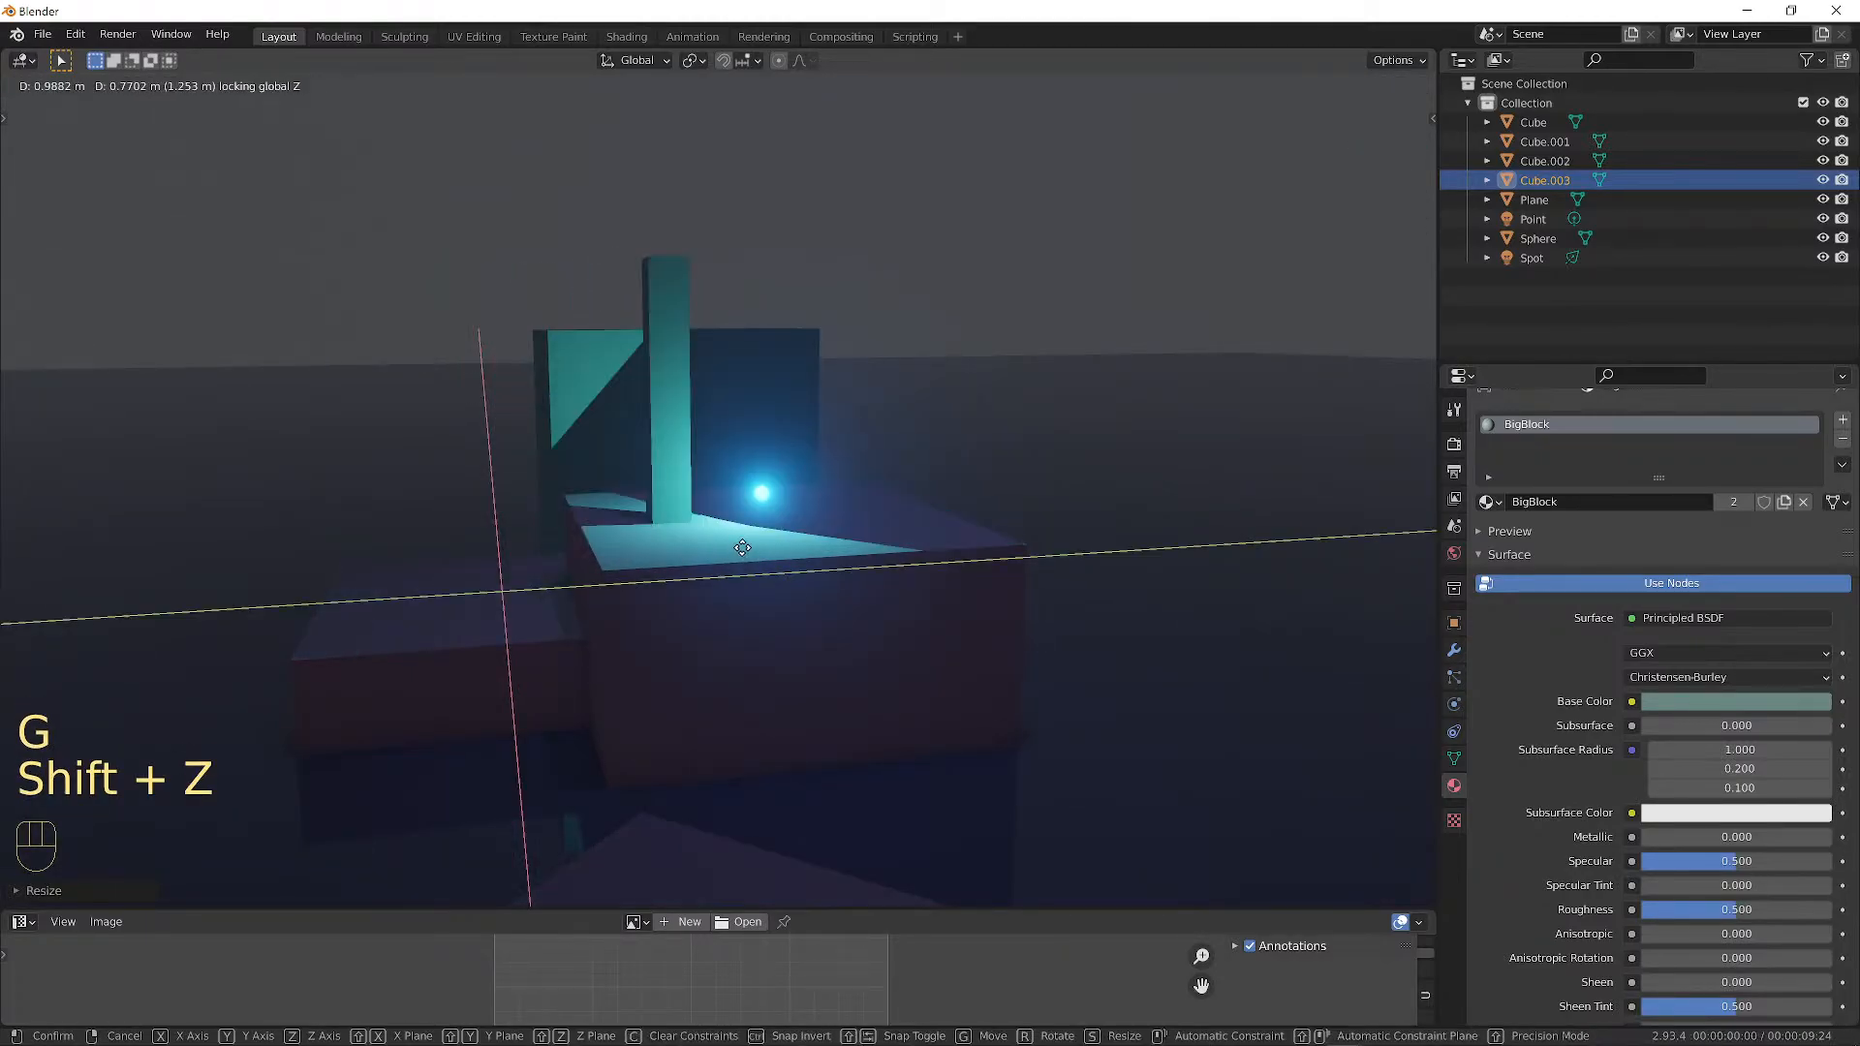
pyautogui.click(775, 373)
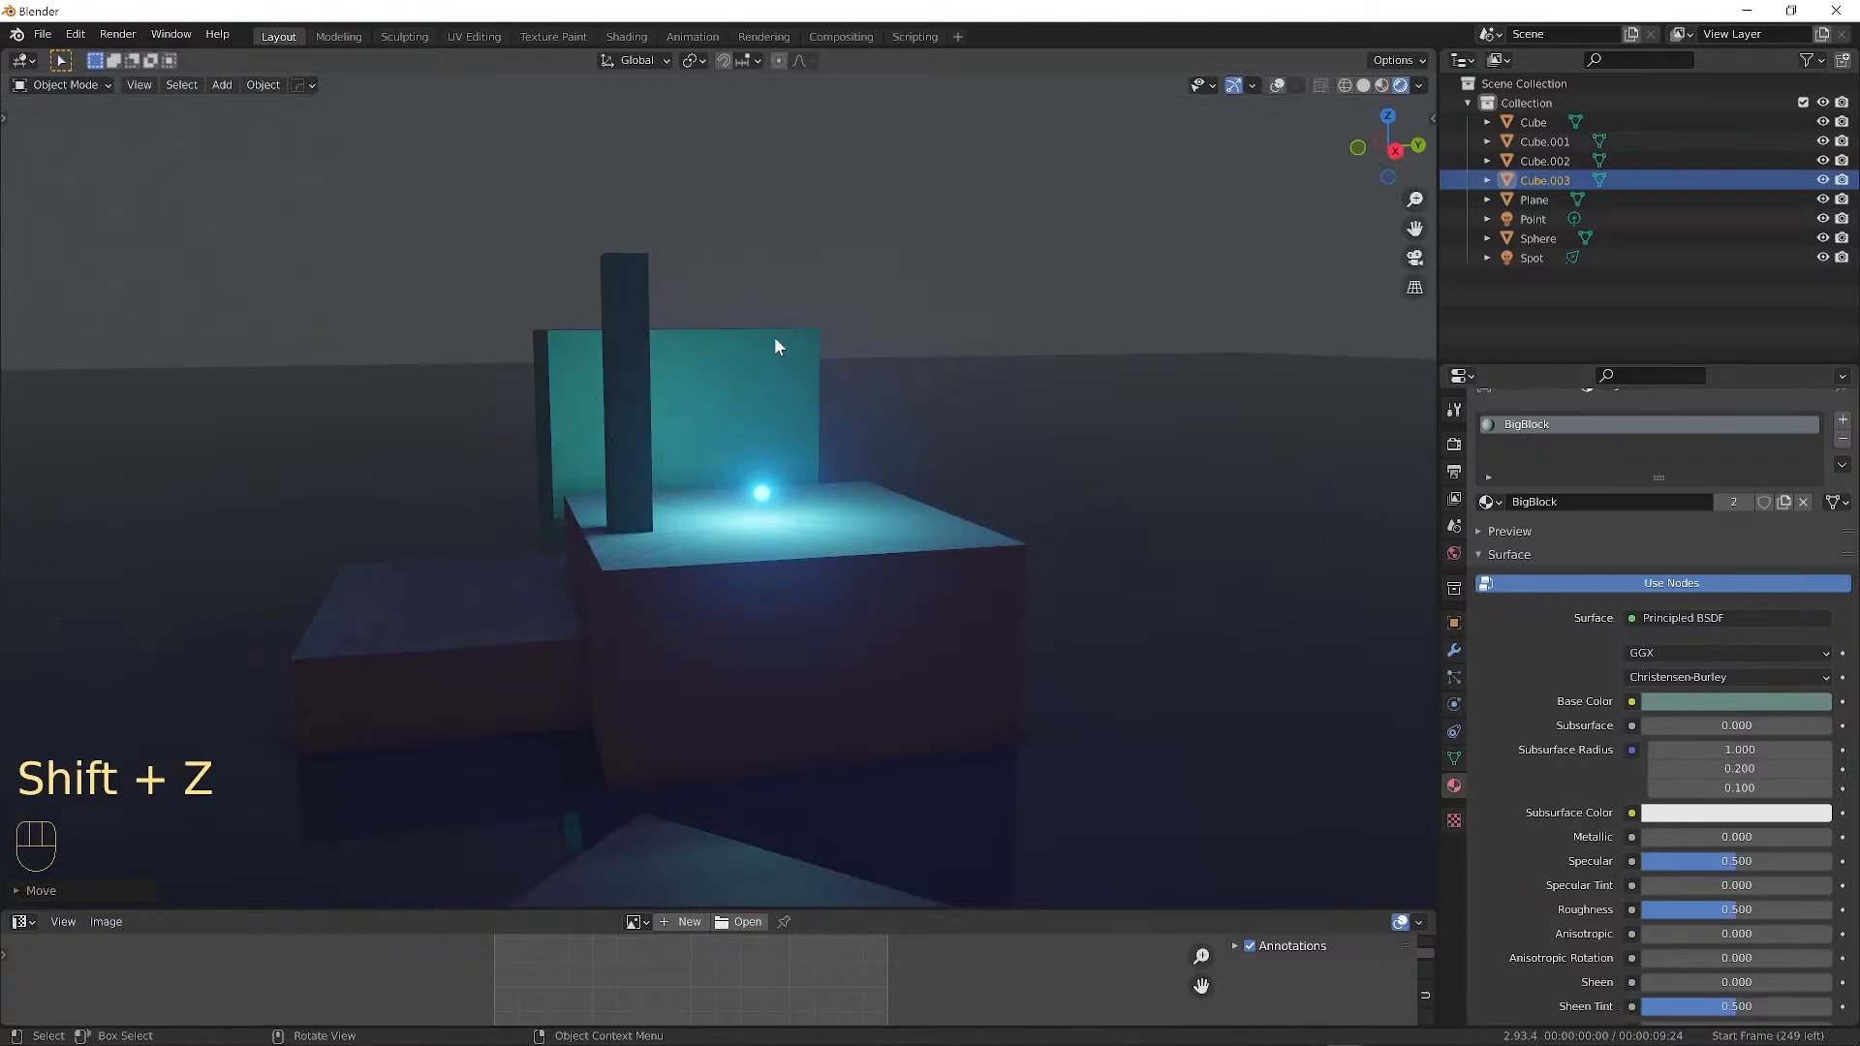
pyautogui.press('r')
pyautogui.click(864, 390)
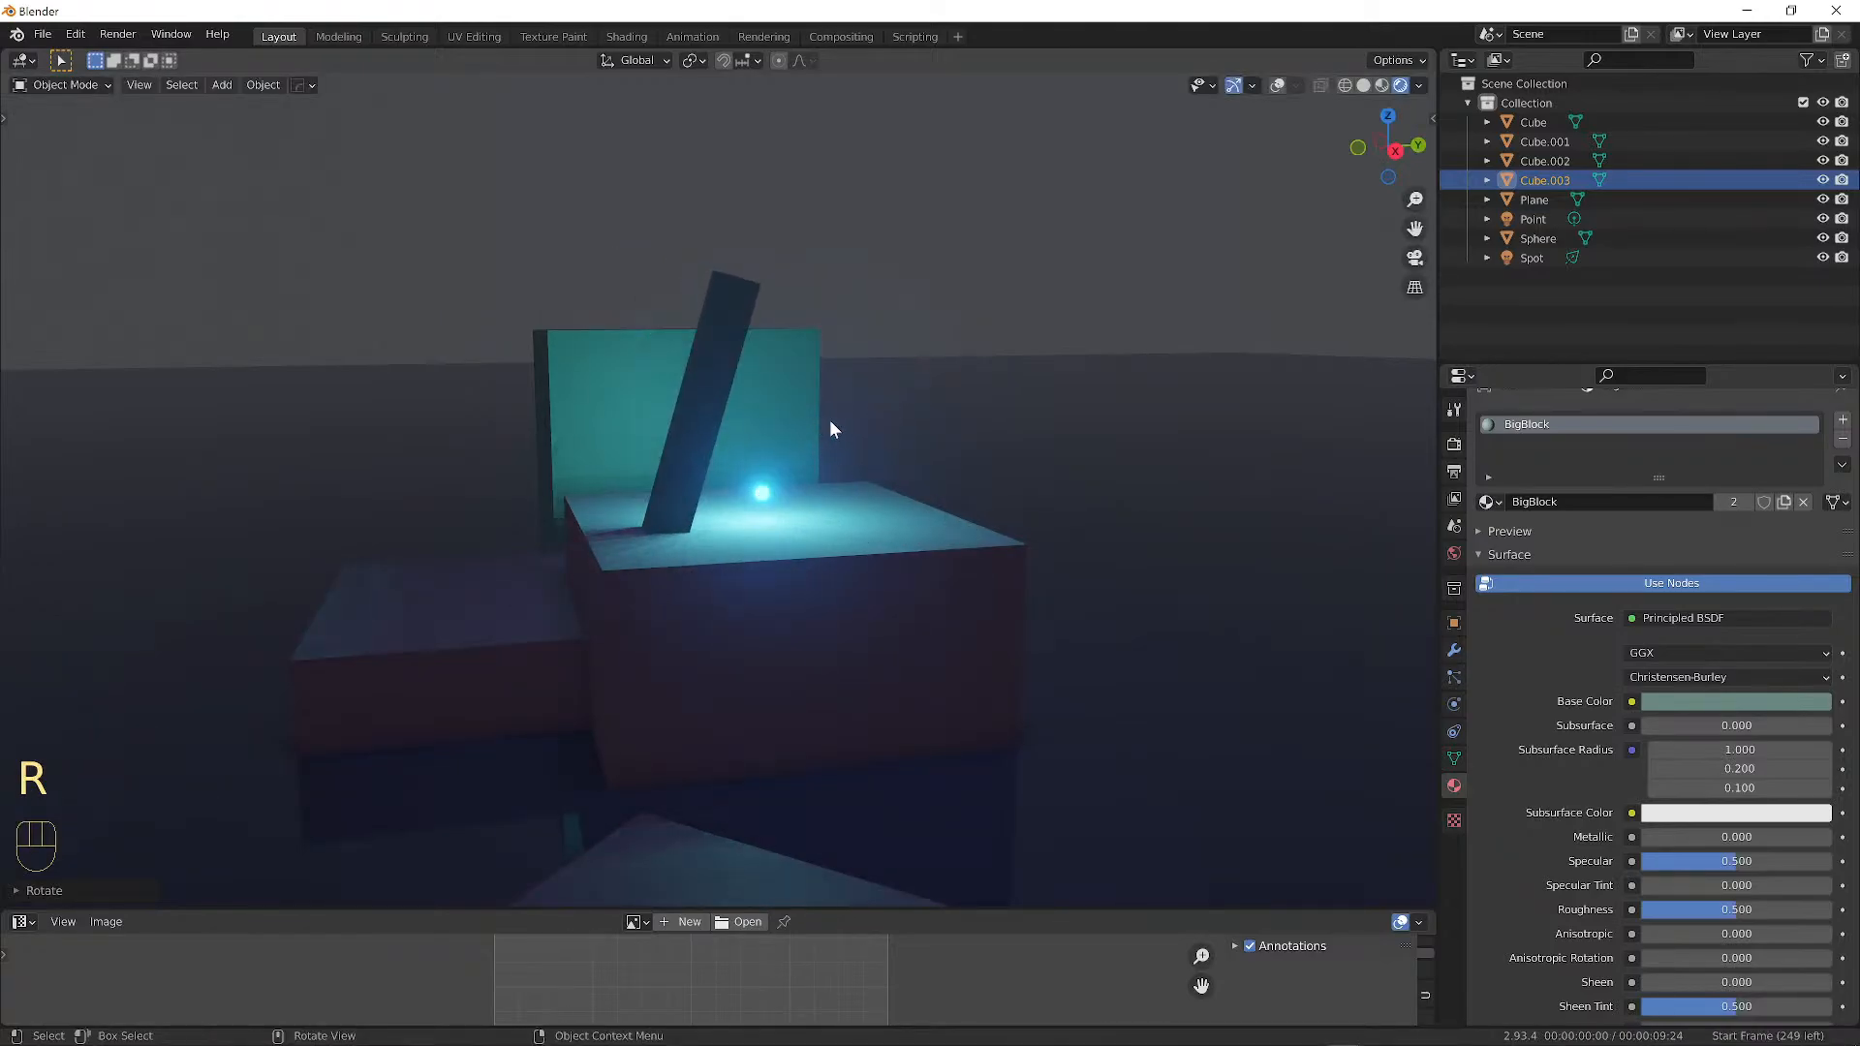
pyautogui.press('s')
pyautogui.press('z')
pyautogui.press('z')
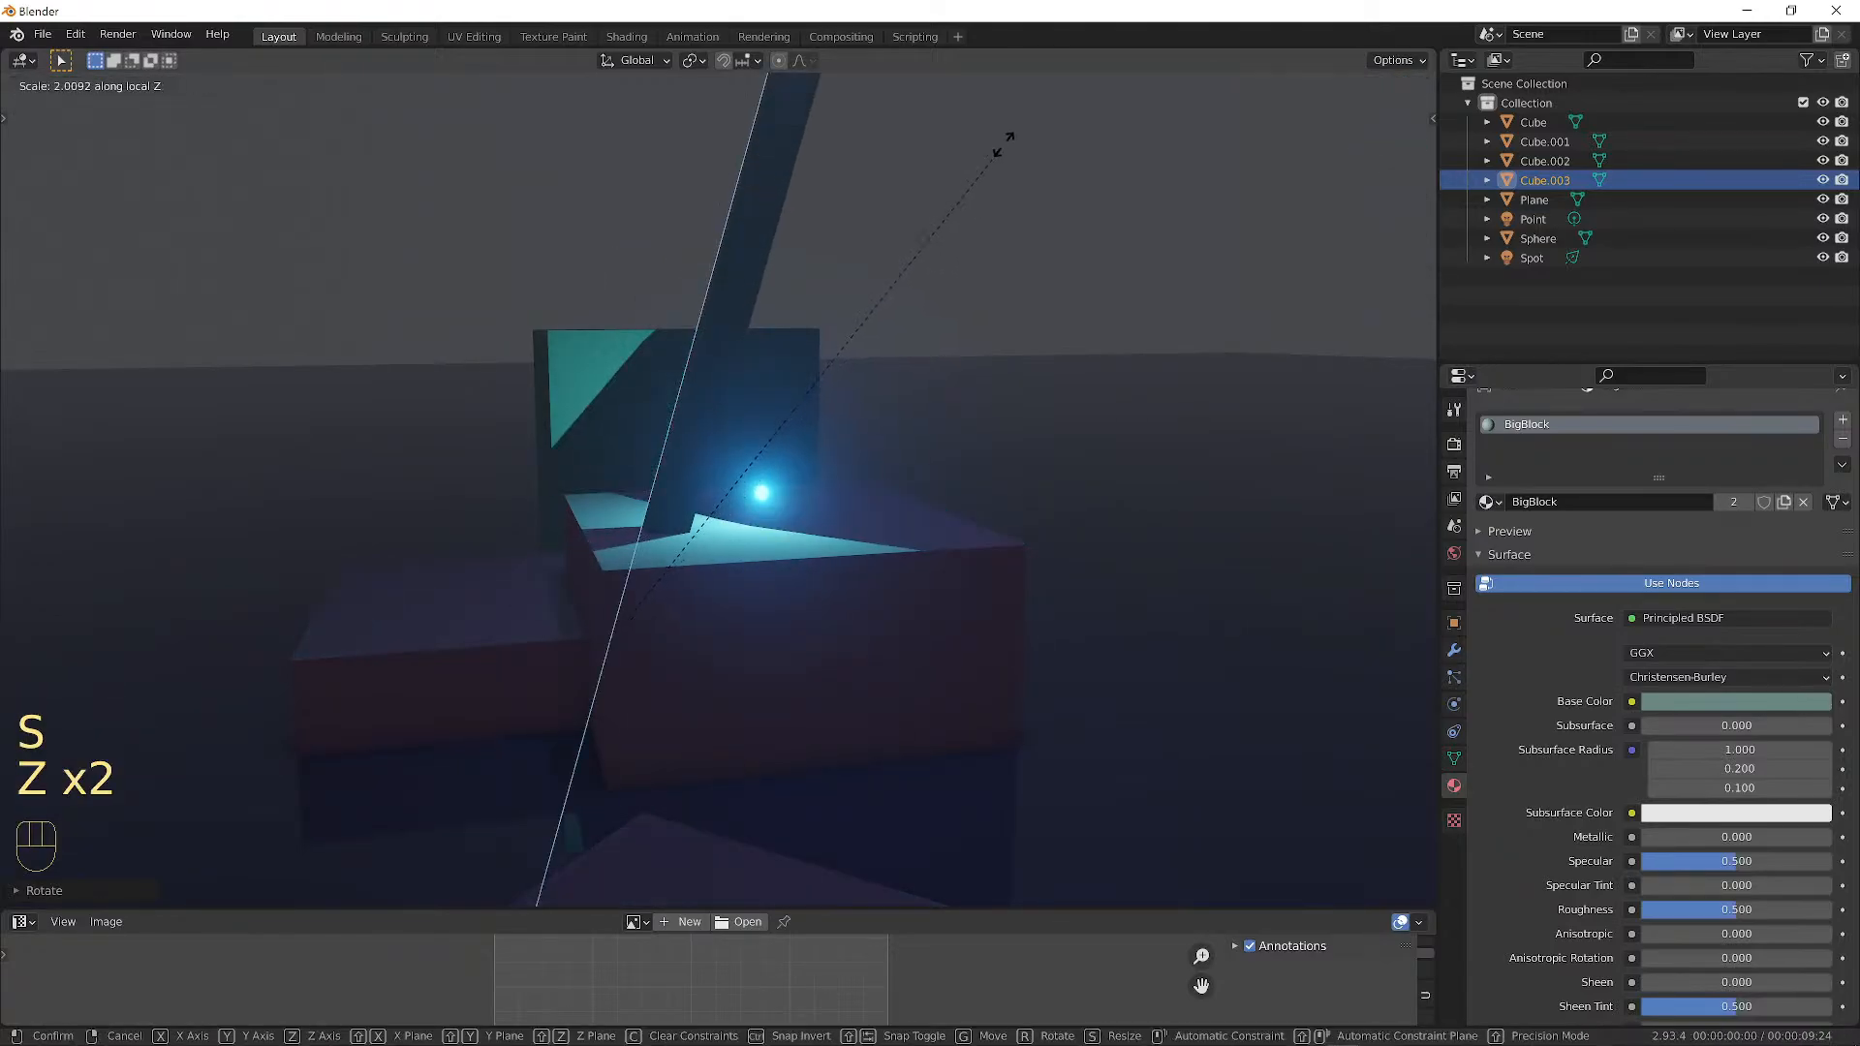
pyautogui.click(993, 153)
pyautogui.moveTo(990, 155); pyautogui.dragTo(897, 302, button='middle')
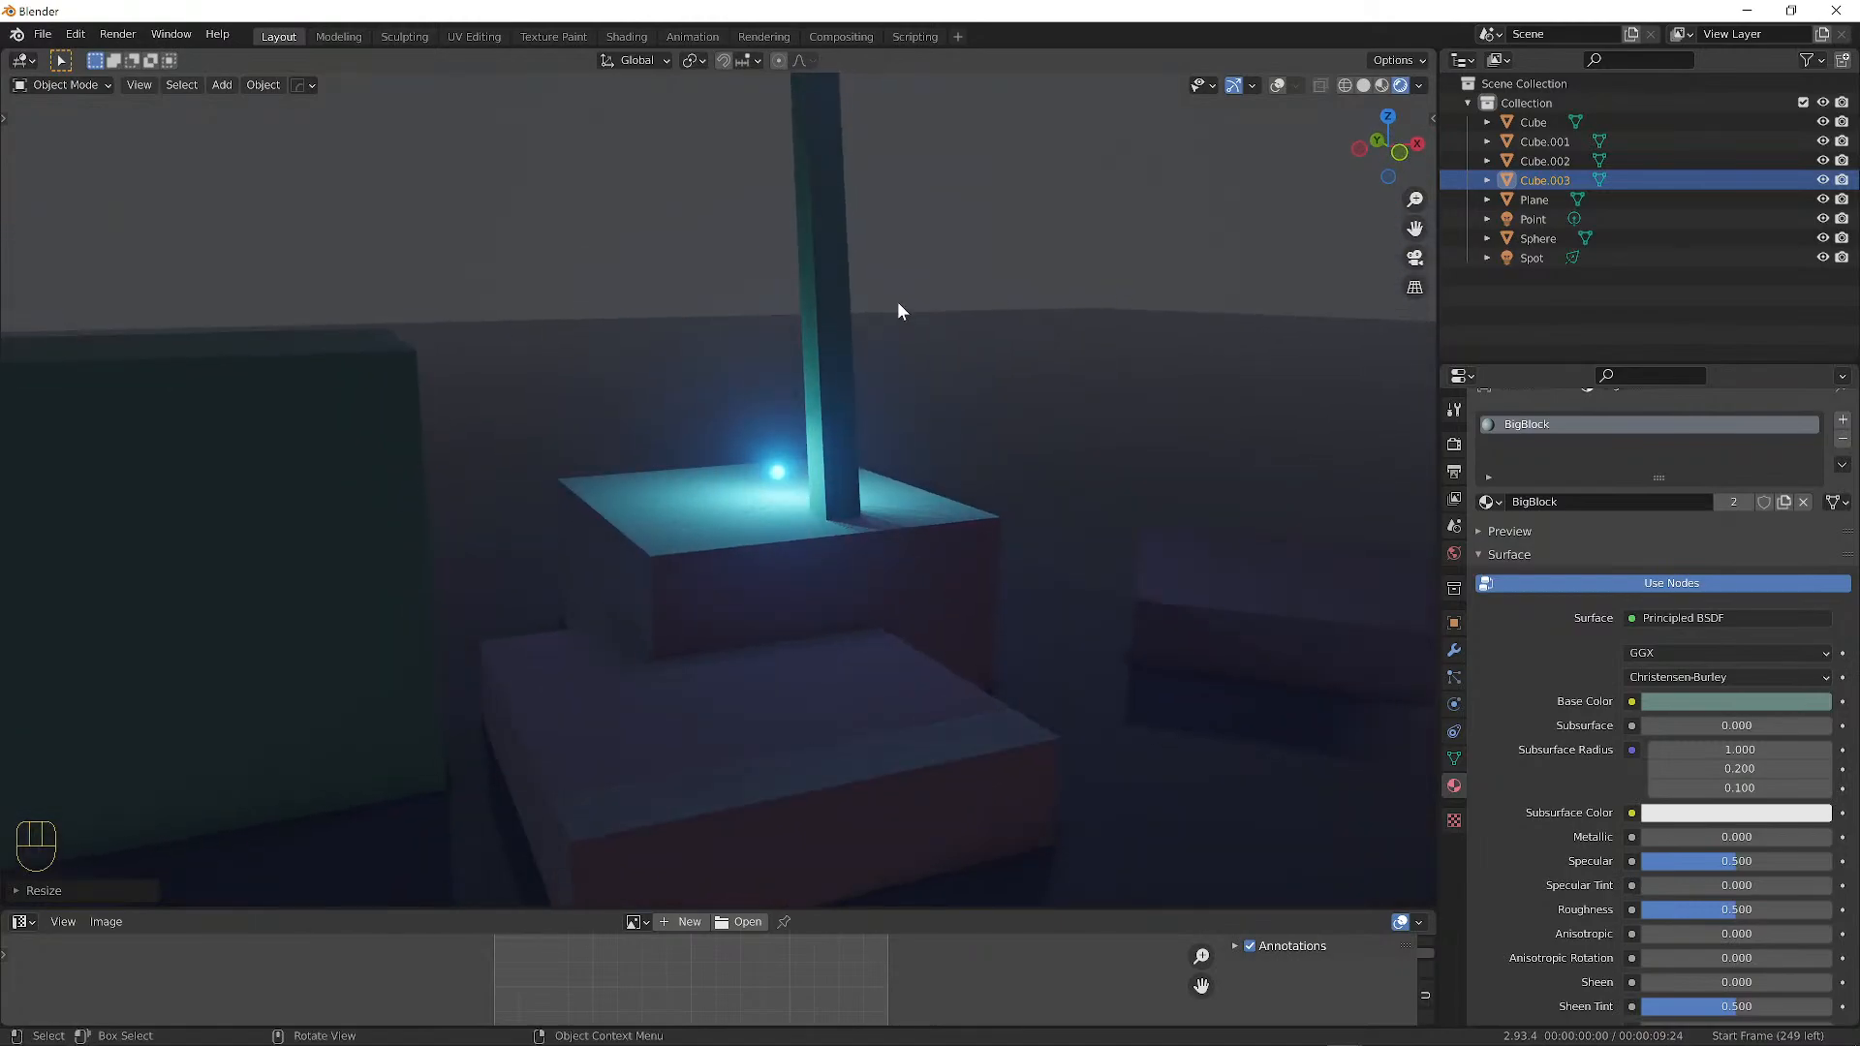
# Duplicate the pillar into a thinner copy leaning at a steeper angle.
pyautogui.click(1273, 86)
pyautogui.hotkey('shift', 'd')
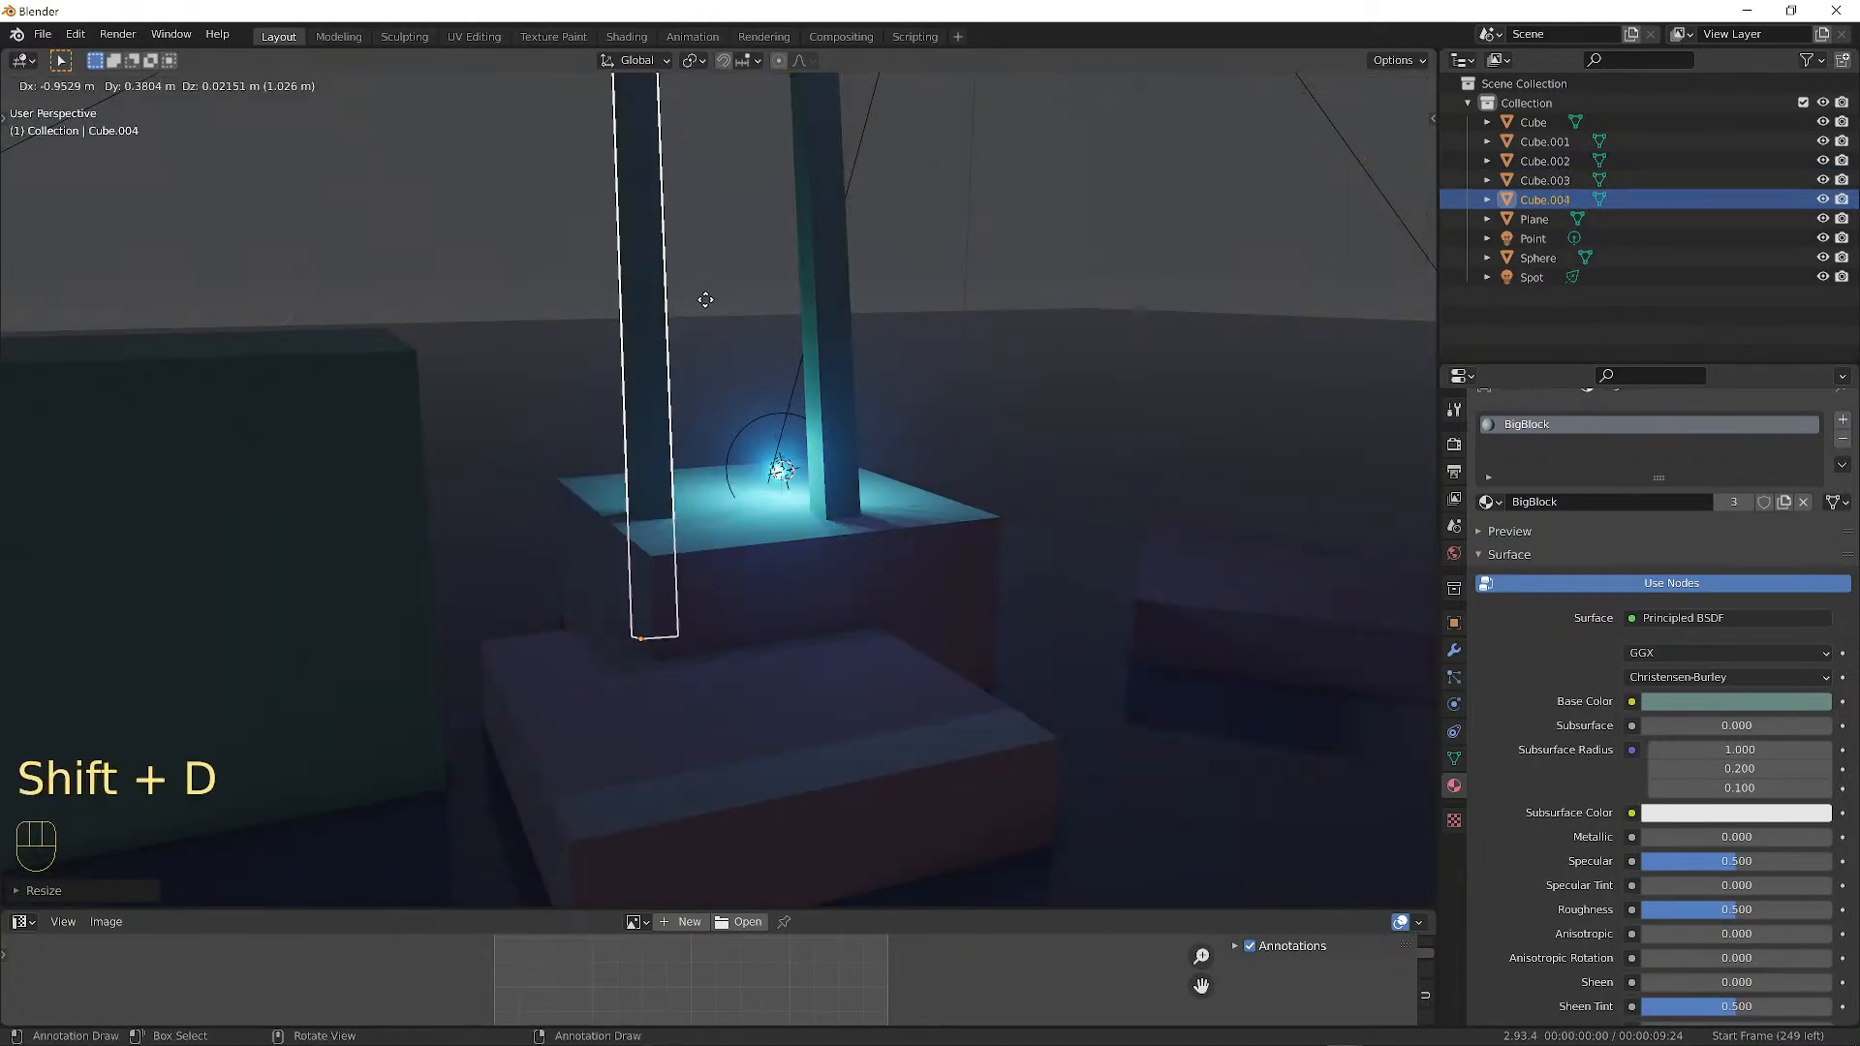
pyautogui.press('r')
pyautogui.press('r')
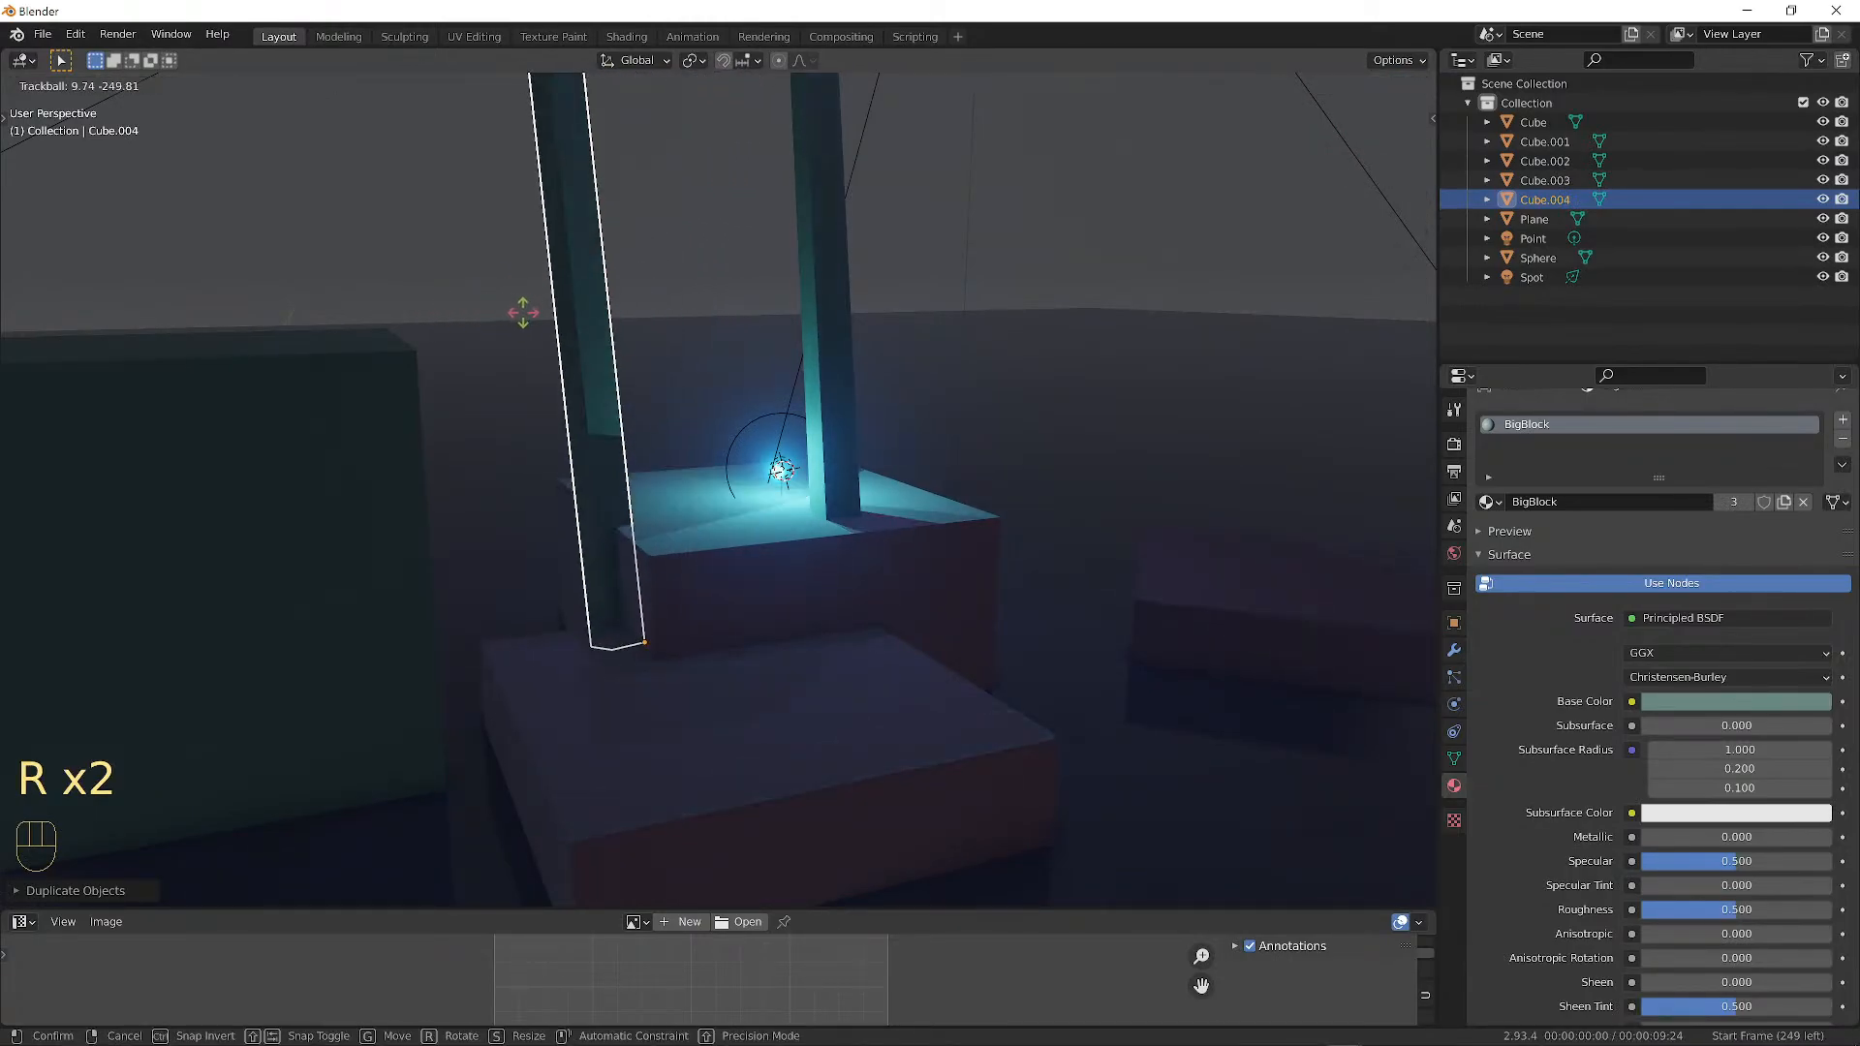
pyautogui.click(511, 311)
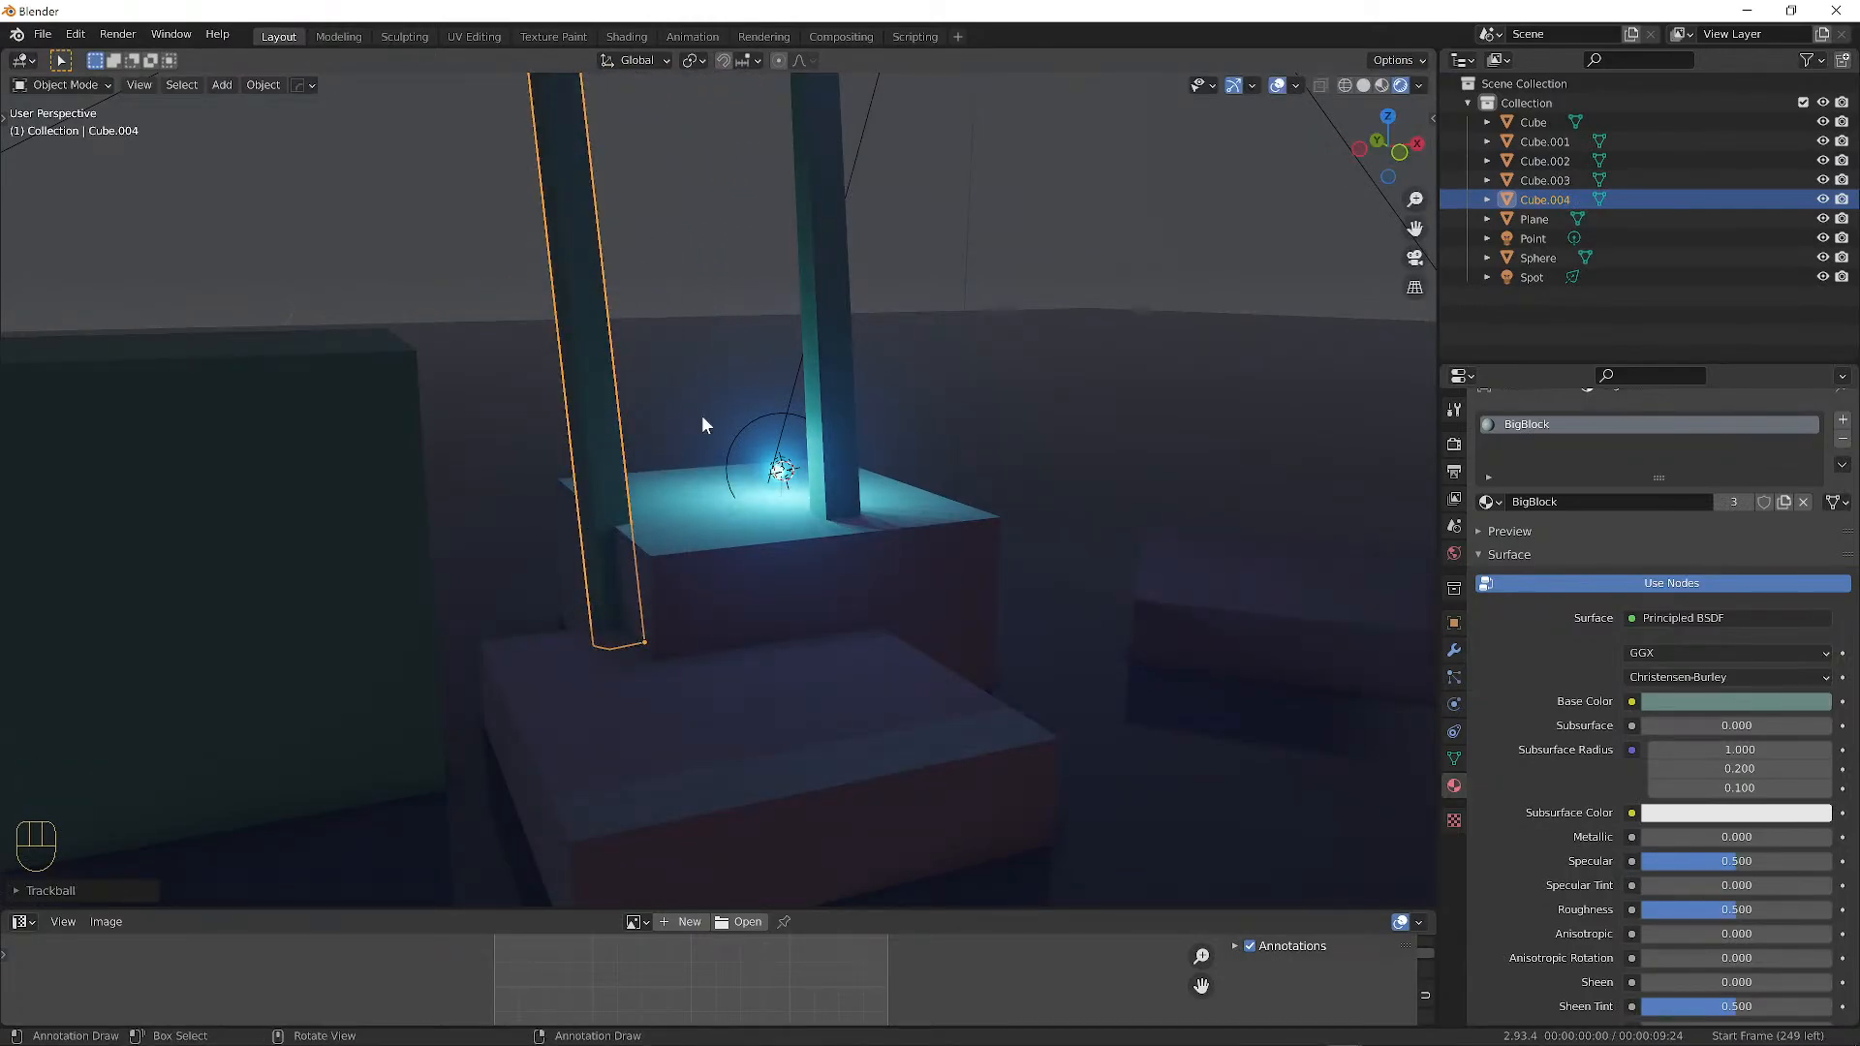
pyautogui.click(754, 395)
pyautogui.press('r')
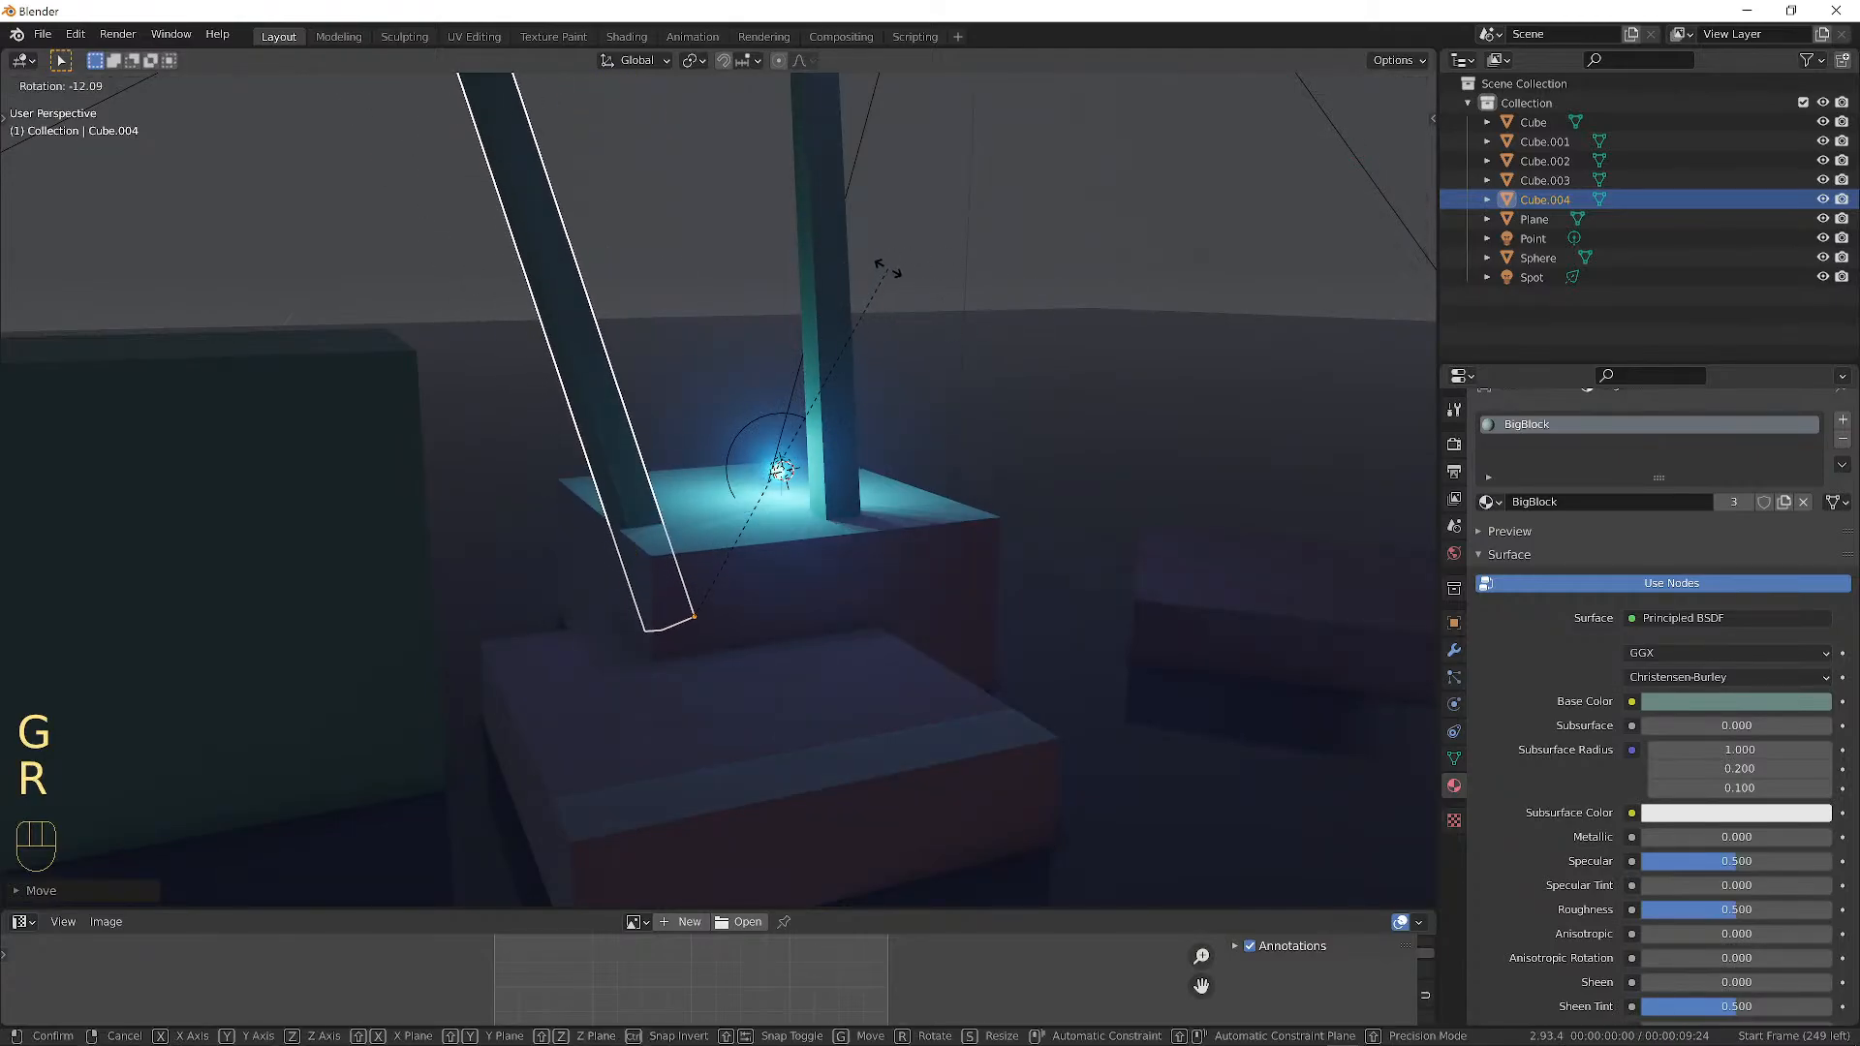
pyautogui.click(925, 276)
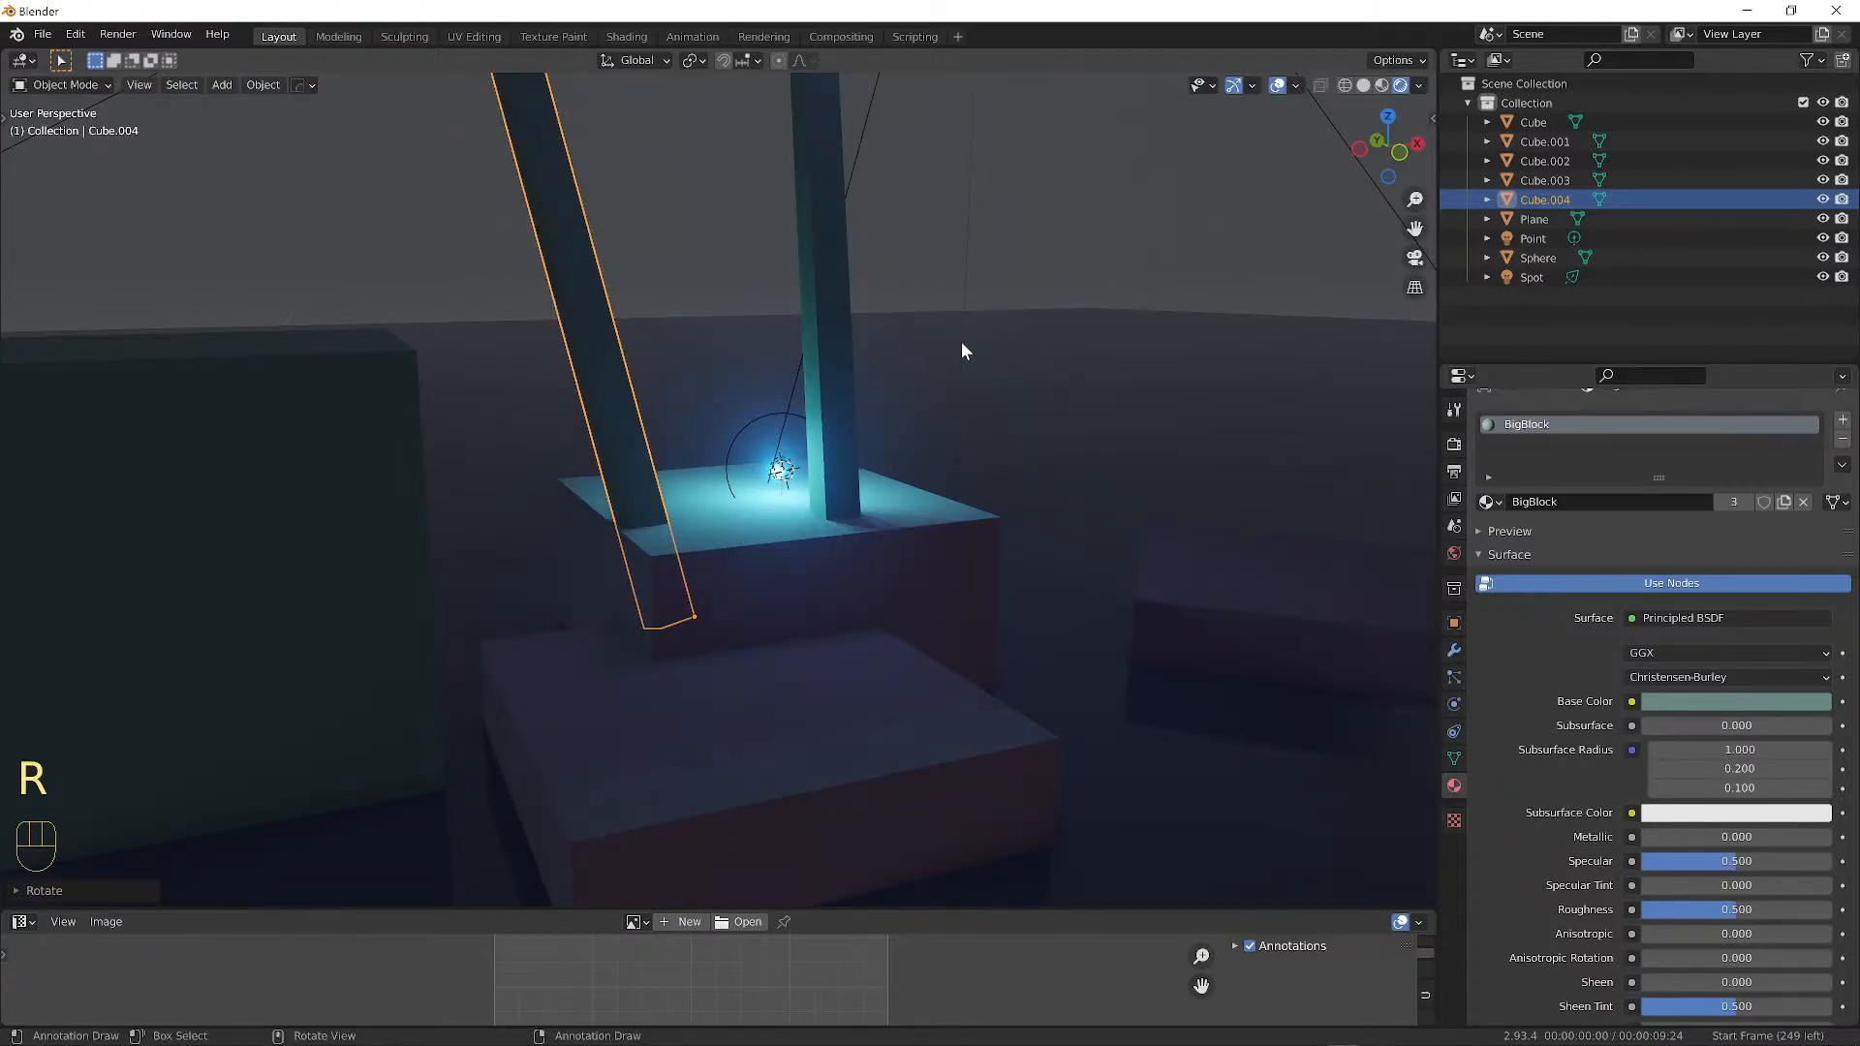
pyautogui.press('s')
pyautogui.hotkey('shift', 'z')
pyautogui.hotkey('shift', 'z')
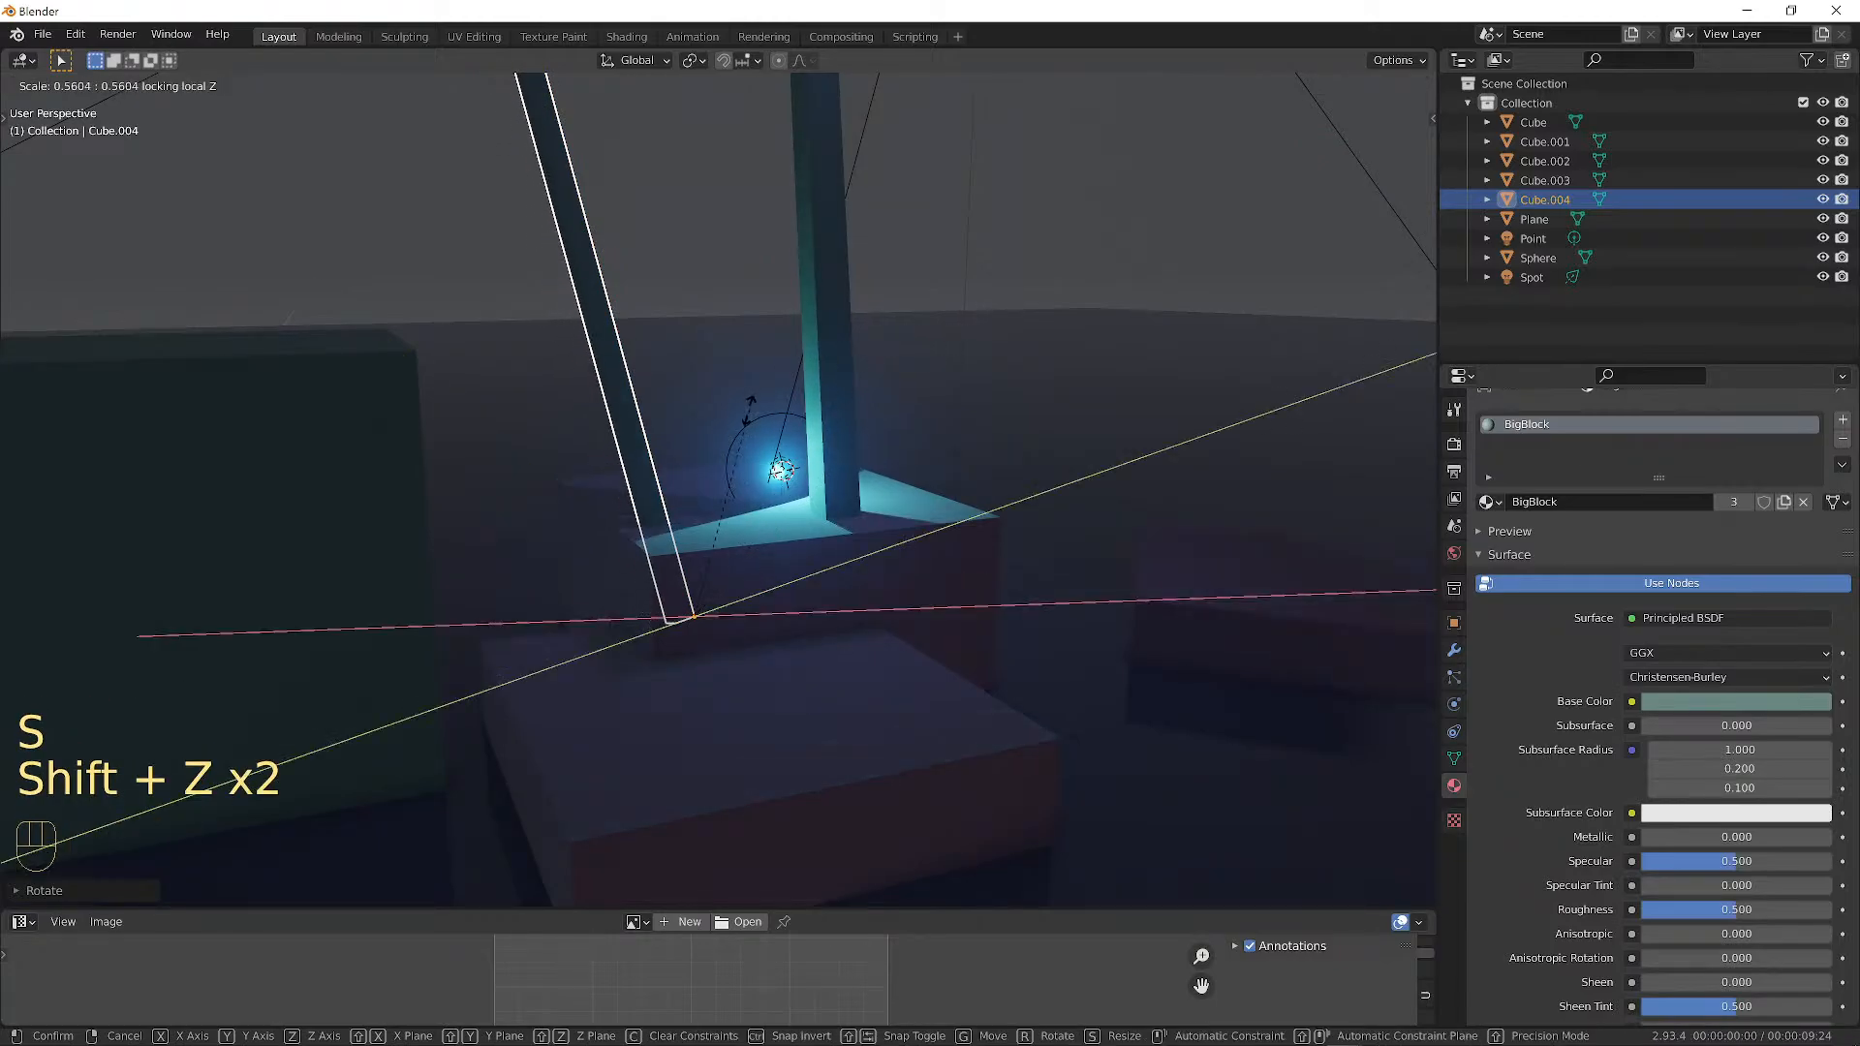
pyautogui.click(779, 423)
pyautogui.moveTo(781, 423); pyautogui.dragTo(843, 387, button='middle')
# Re-angle the thin beam and add a duplicate standing upright to its right.
pyautogui.press('a')
pyautogui.press('a')
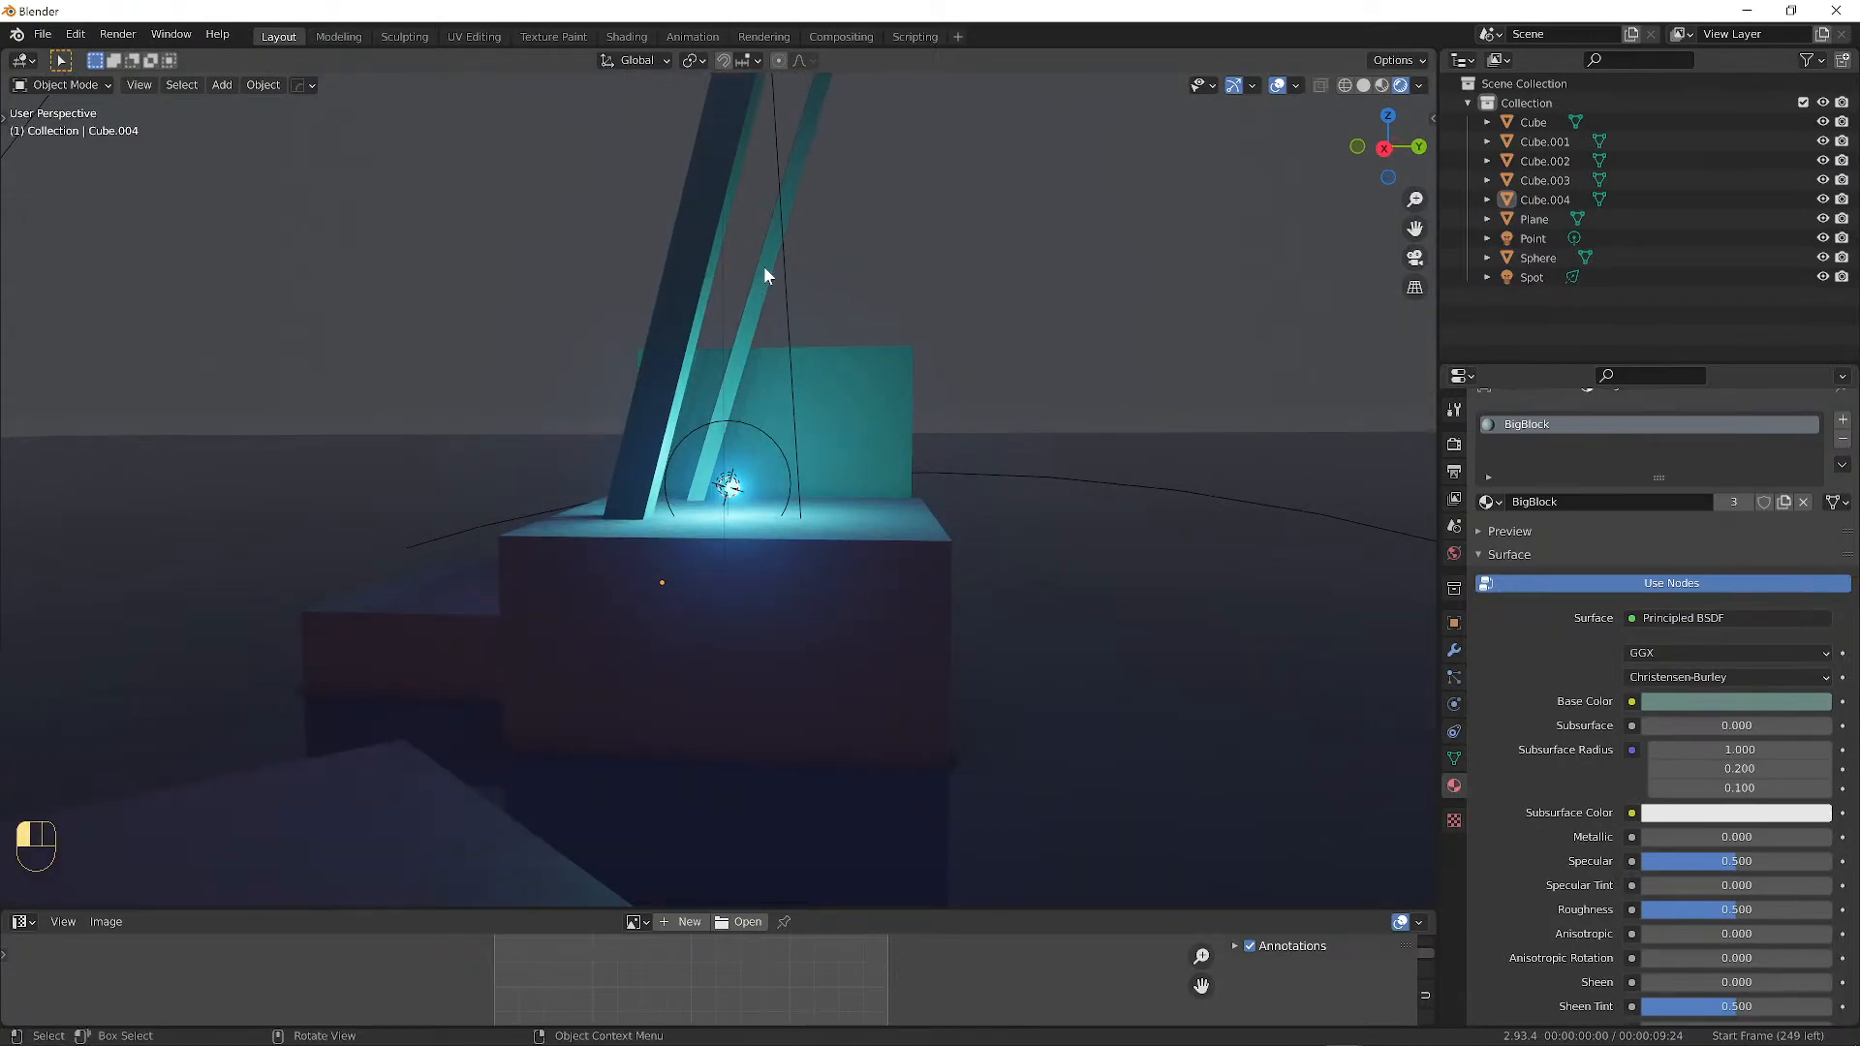
pyautogui.click(763, 272)
pyautogui.press('r')
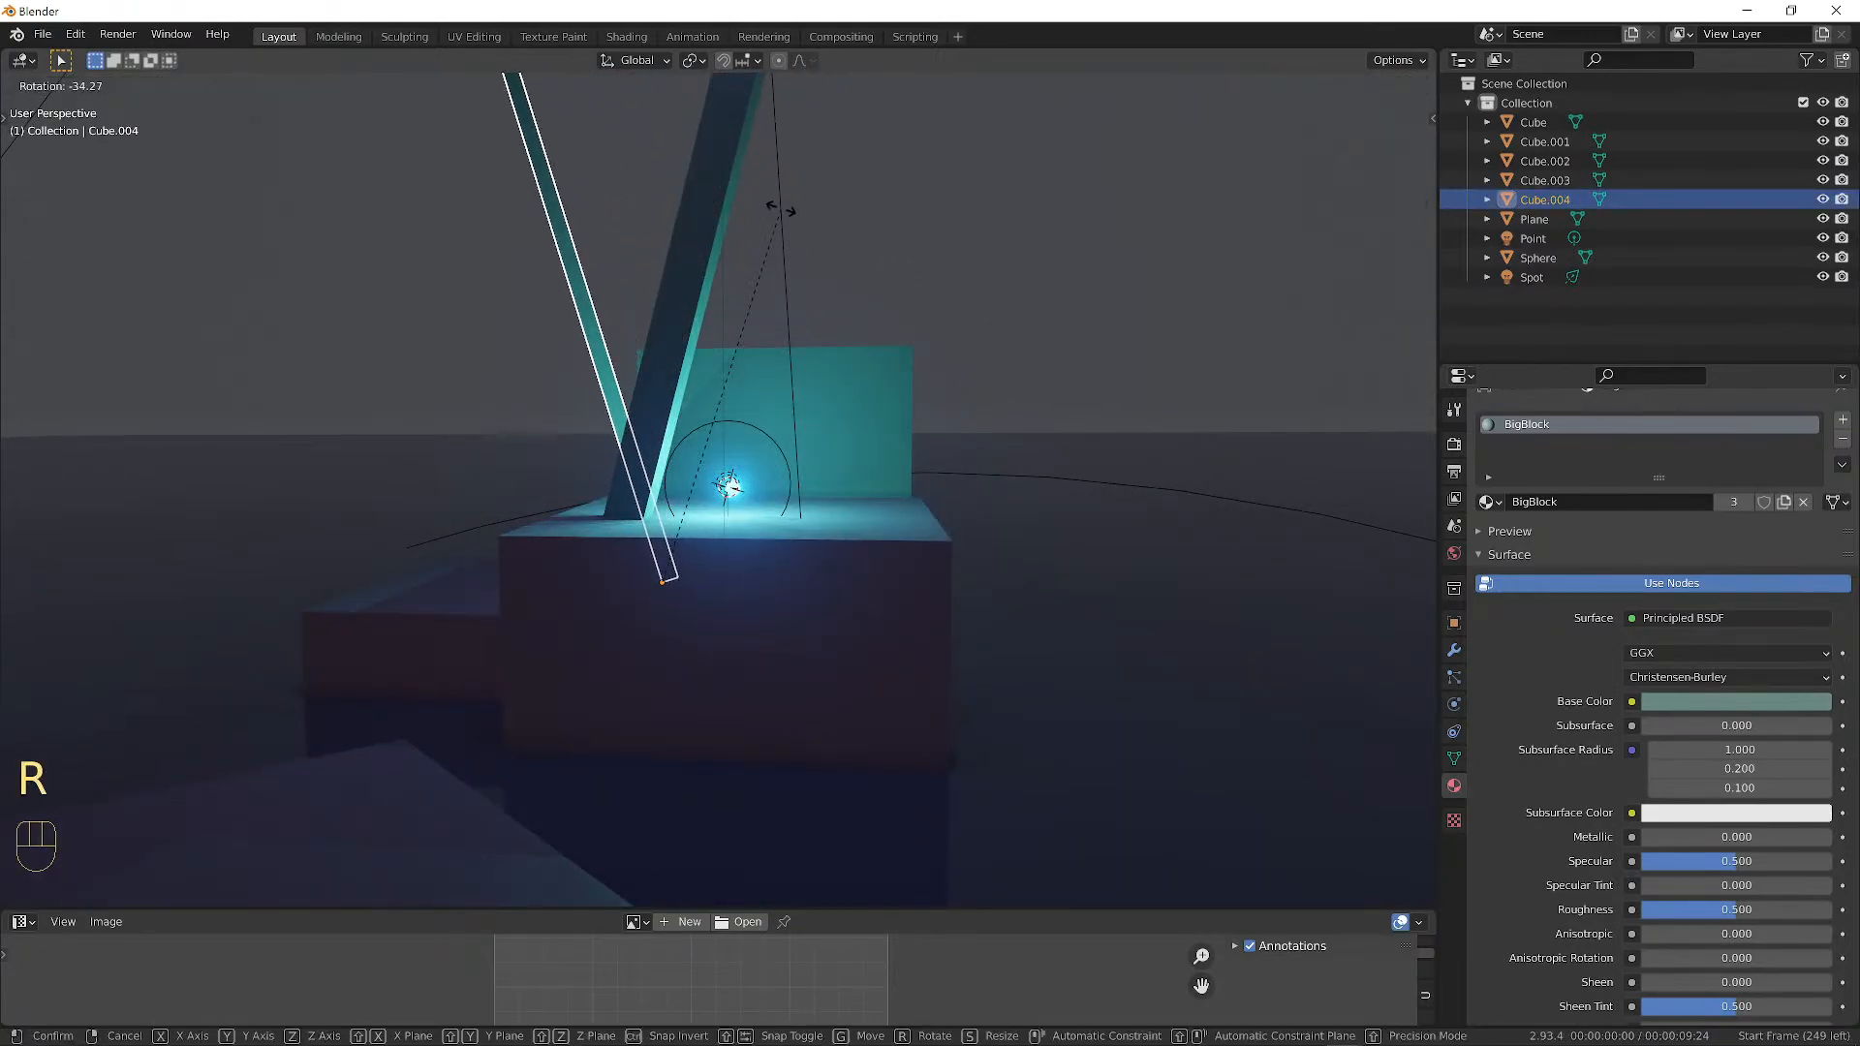
pyautogui.click(972, 278)
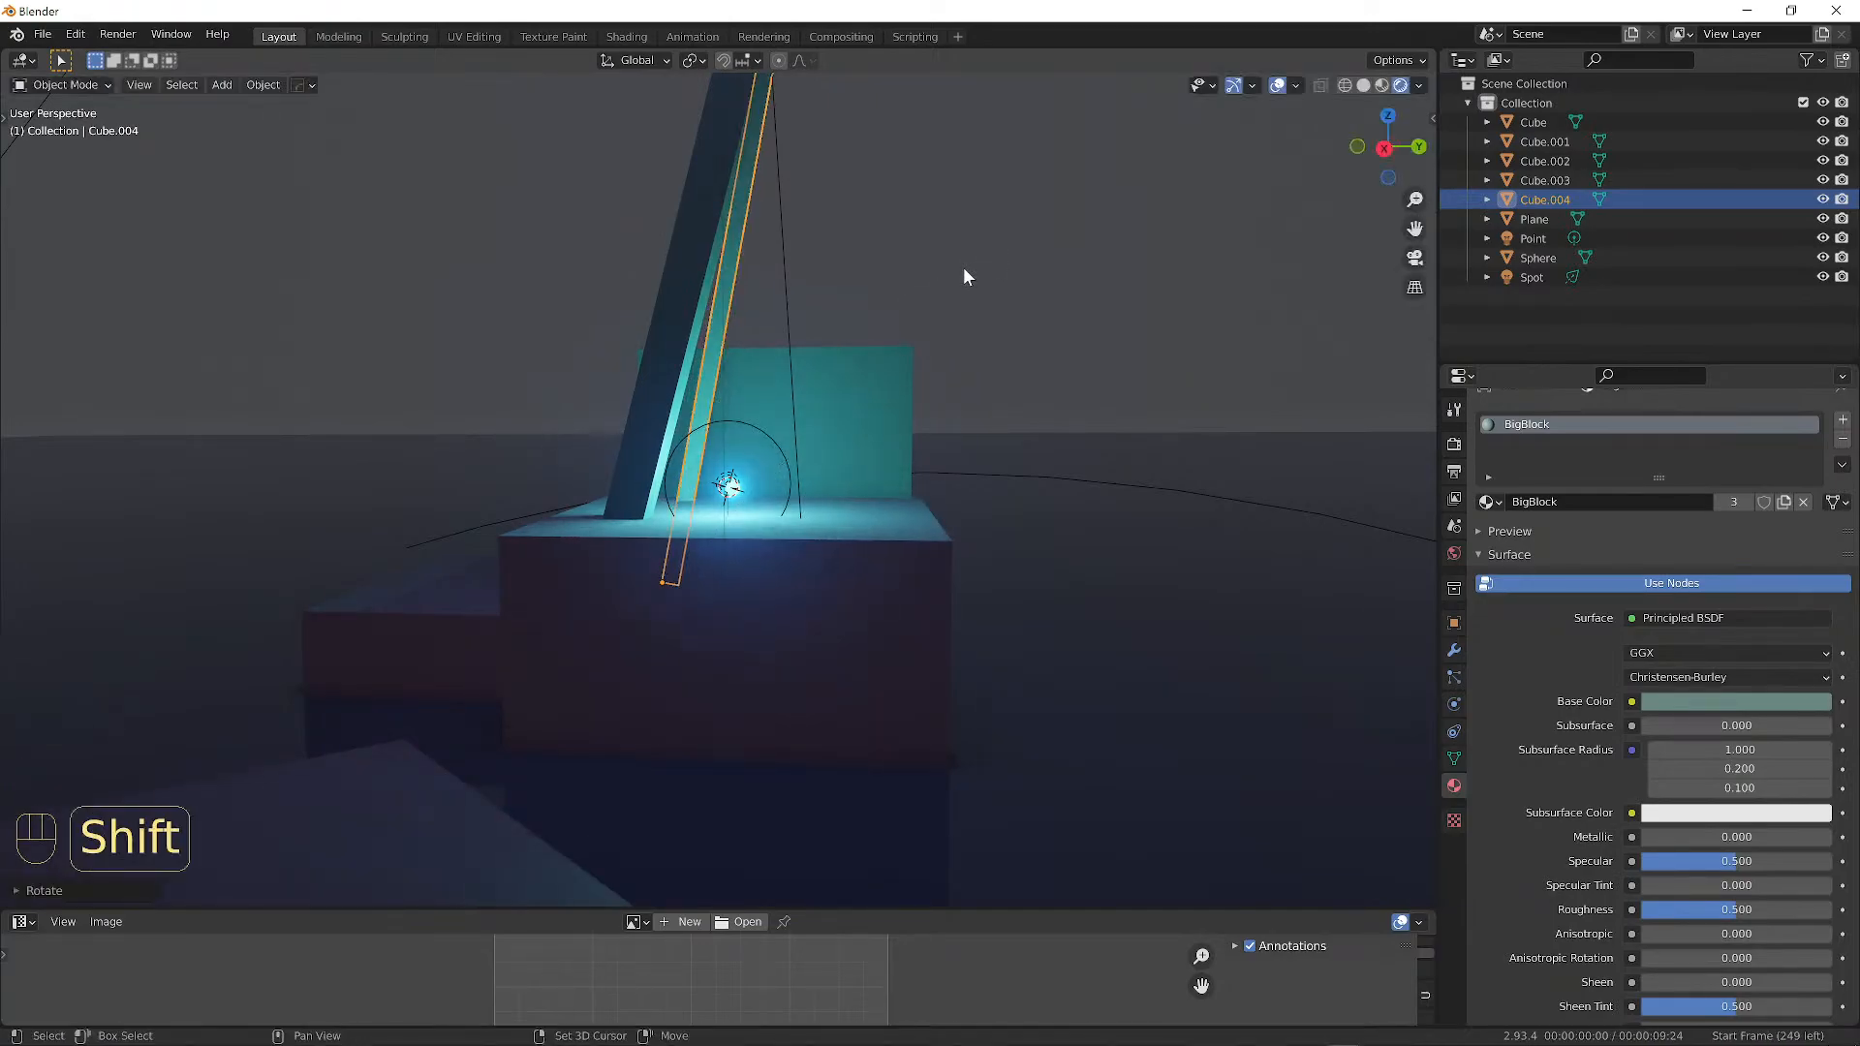
pyautogui.hotkey('shift', 'd')
pyautogui.click(1098, 293)
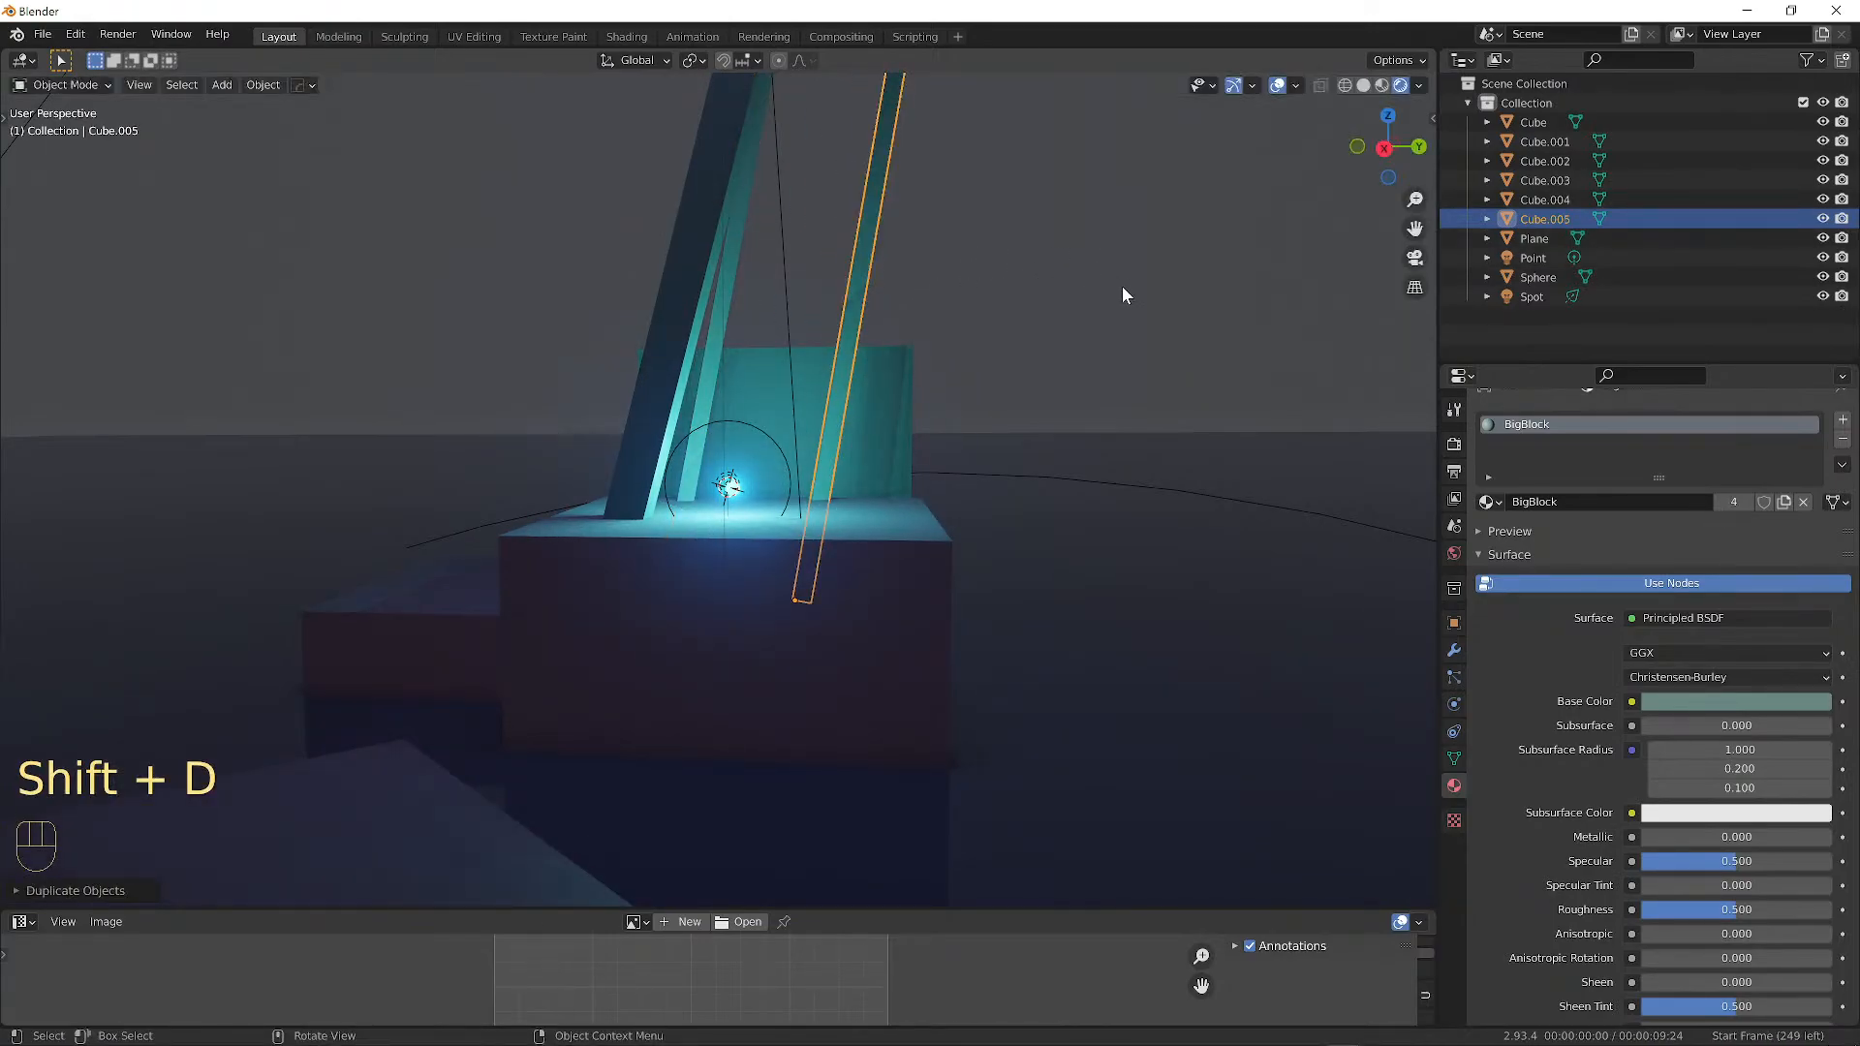
pyautogui.press('r')
pyautogui.click(1063, 240)
pyautogui.moveTo(1065, 252); pyautogui.dragTo(1026, 307, button='middle')
pyautogui.press('r')
pyautogui.click(884, 300)
pyautogui.press('a')
pyautogui.press('a')
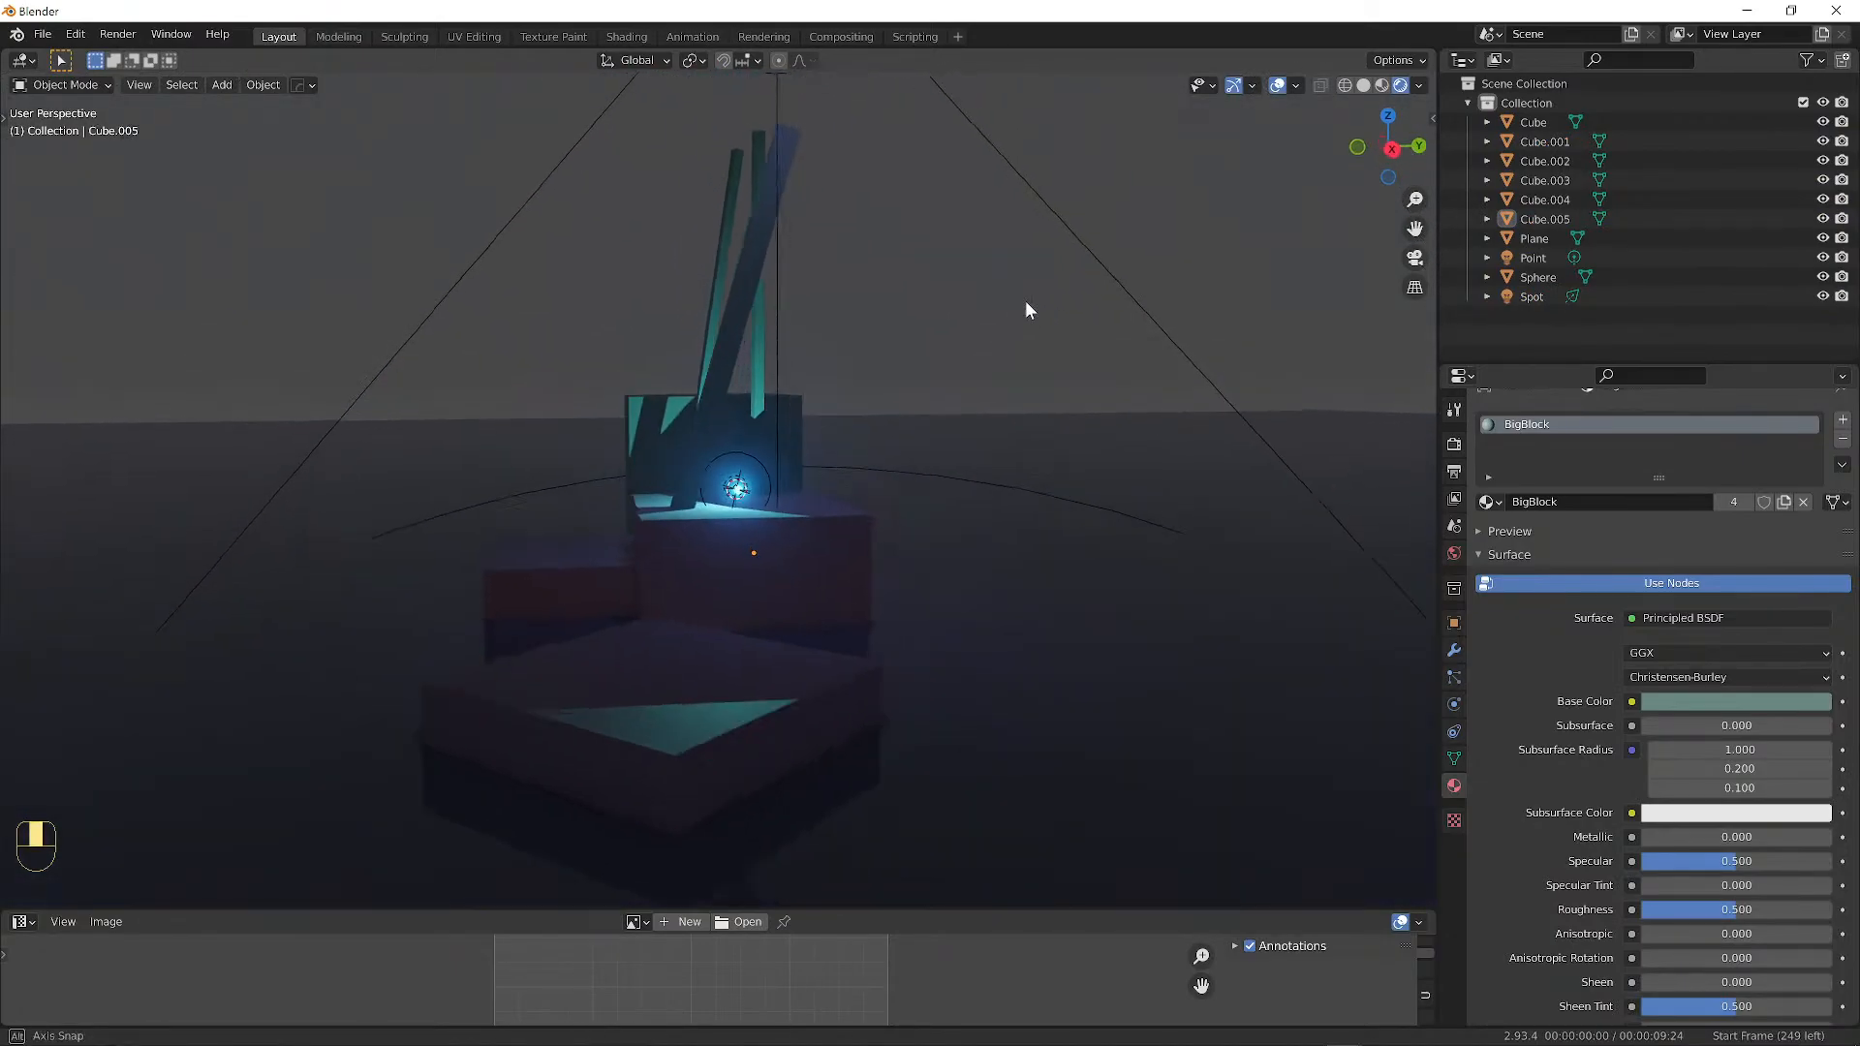
pyautogui.moveTo(1017, 392); pyautogui.dragTo(936, 492, button='middle')
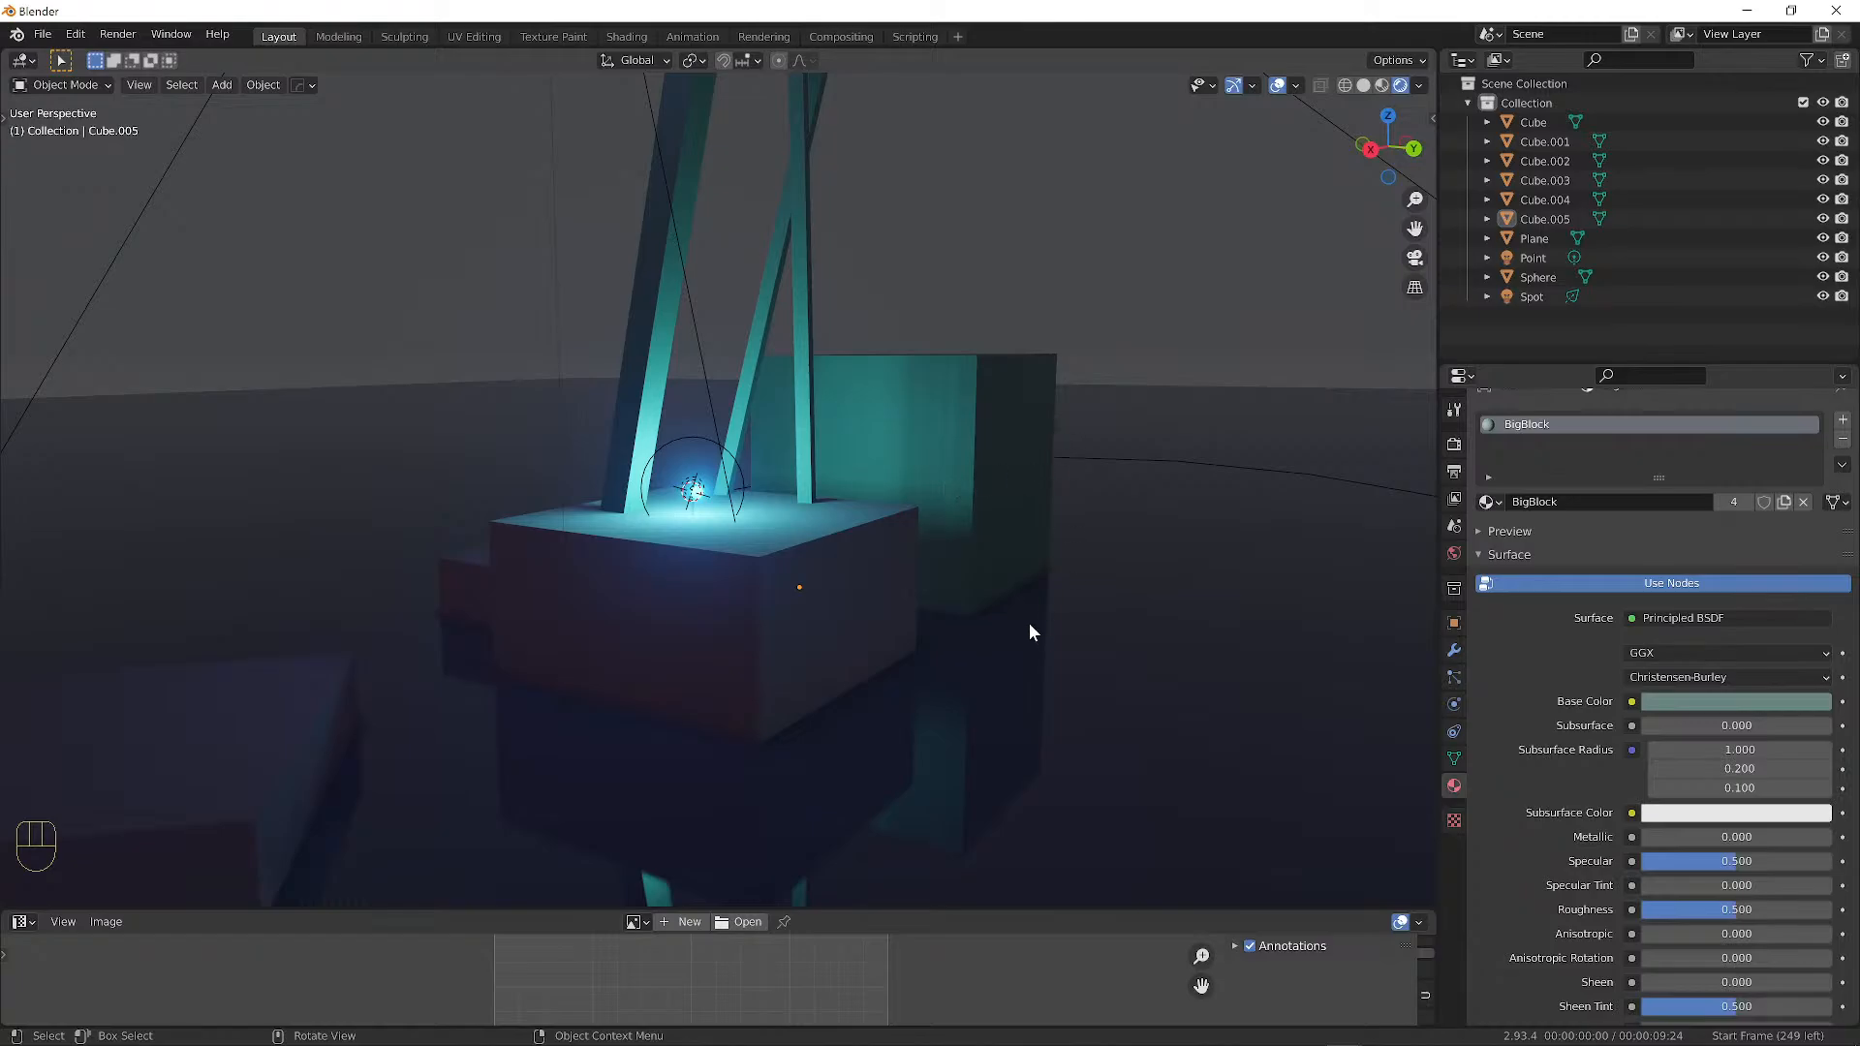
pyautogui.scroll(5, 1029, 624)
pyautogui.moveTo(1019, 462); pyautogui.dragTo(974, 451, button='middle')
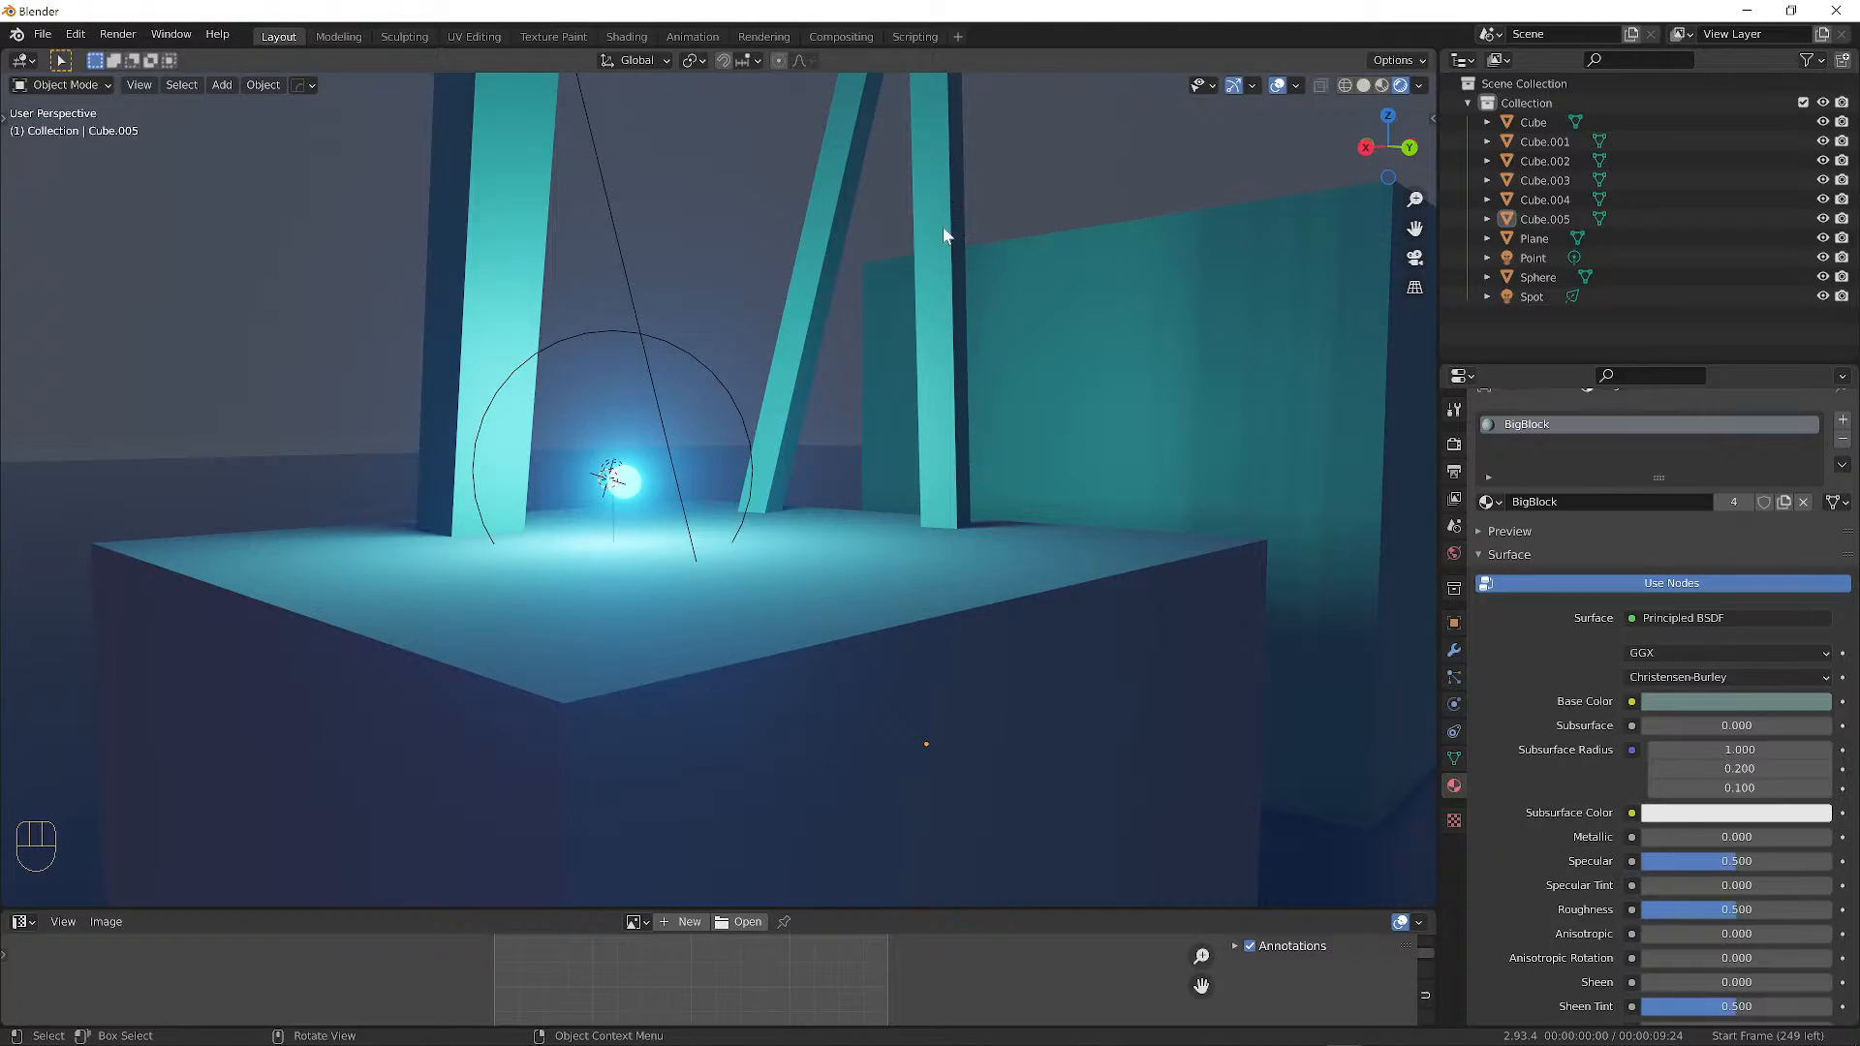
pyautogui.moveTo(830, 550); pyautogui.dragTo(583, 570, button='middle')
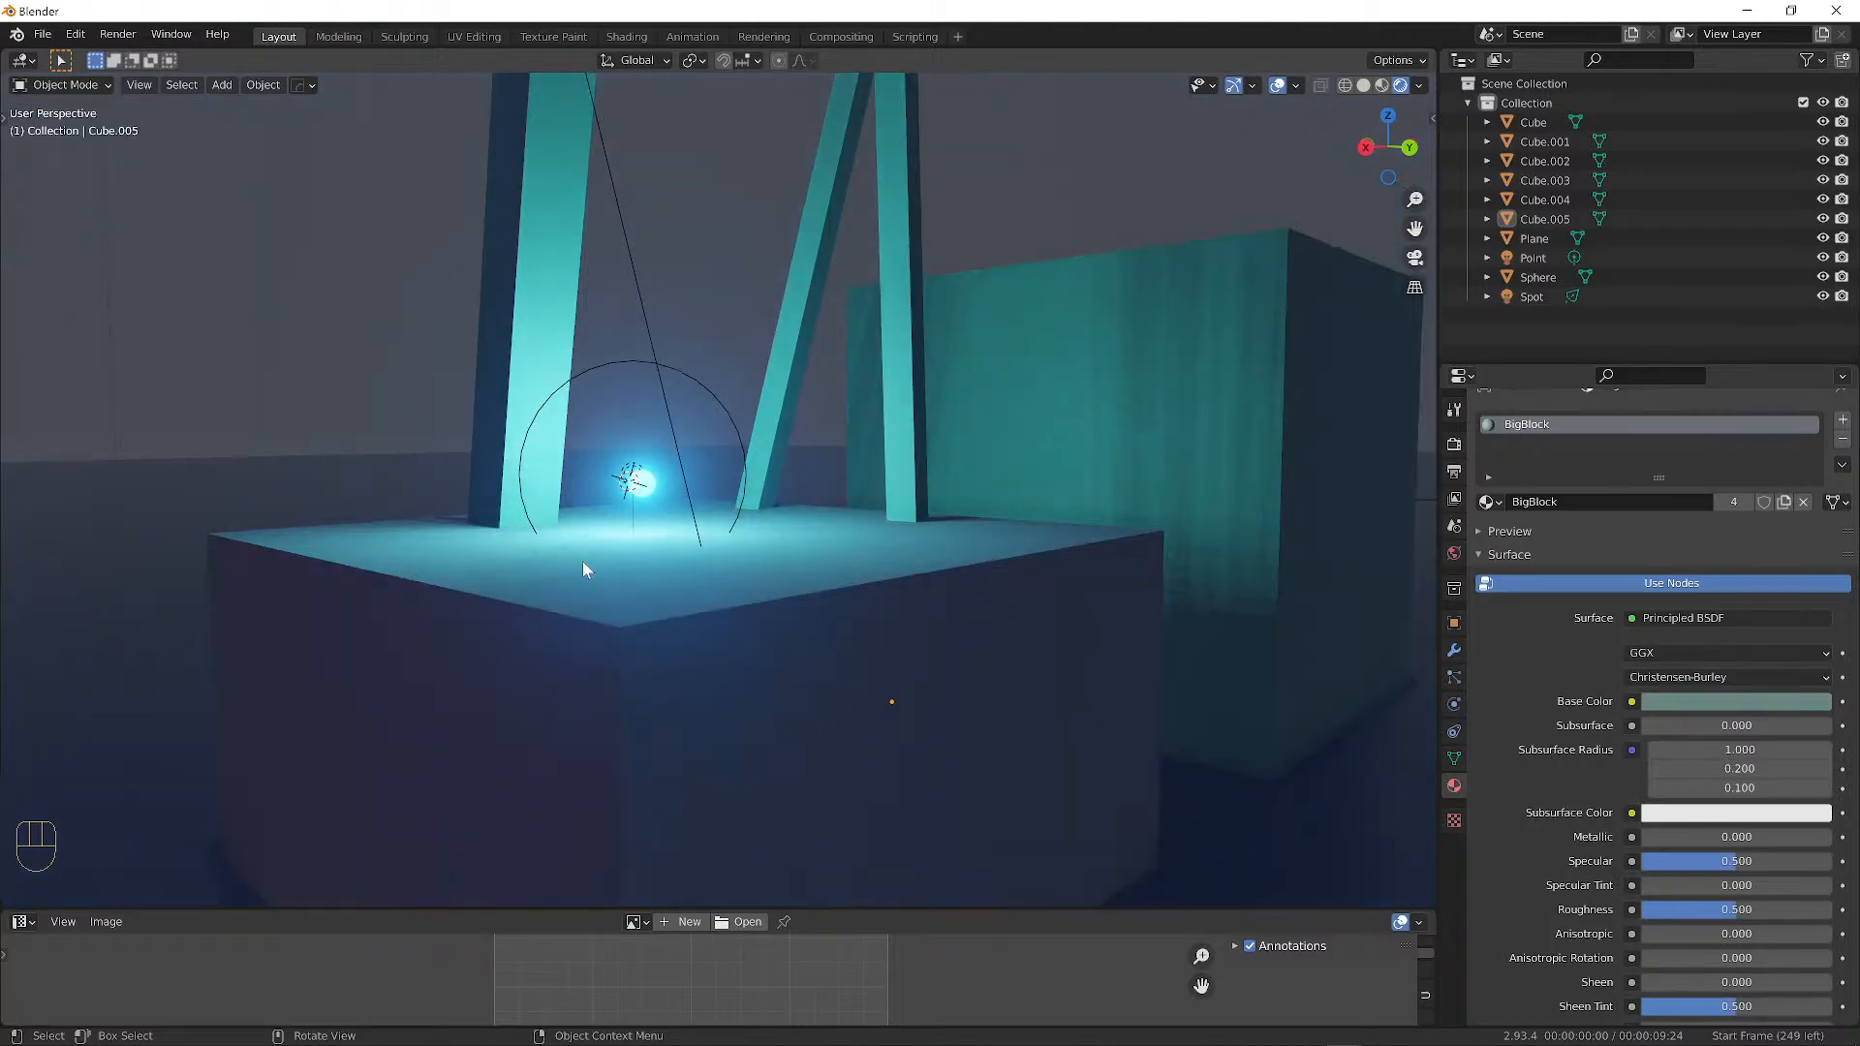
pyautogui.scroll(8, 860, 485)
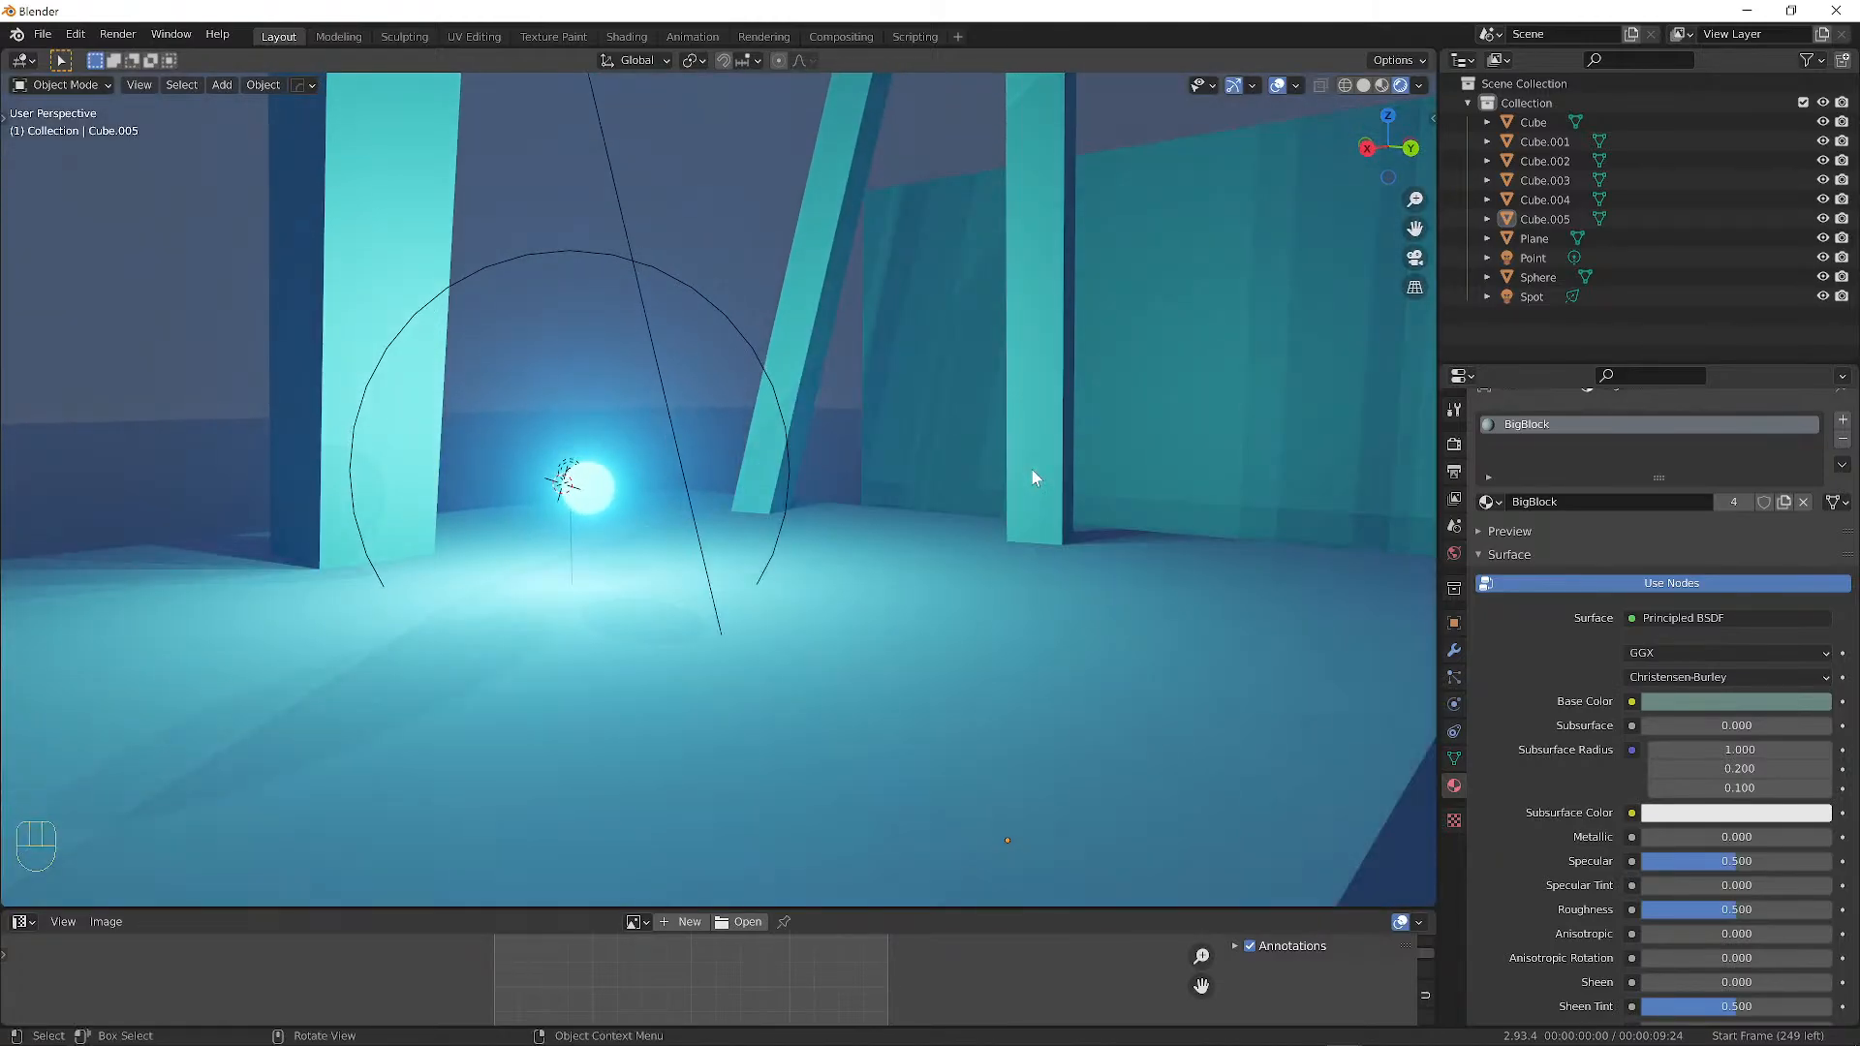
pyautogui.scroll(-4, 1031, 471)
pyautogui.moveTo(975, 456); pyautogui.dragTo(958, 461, button='middle')
pyautogui.scroll(2, 930, 456)
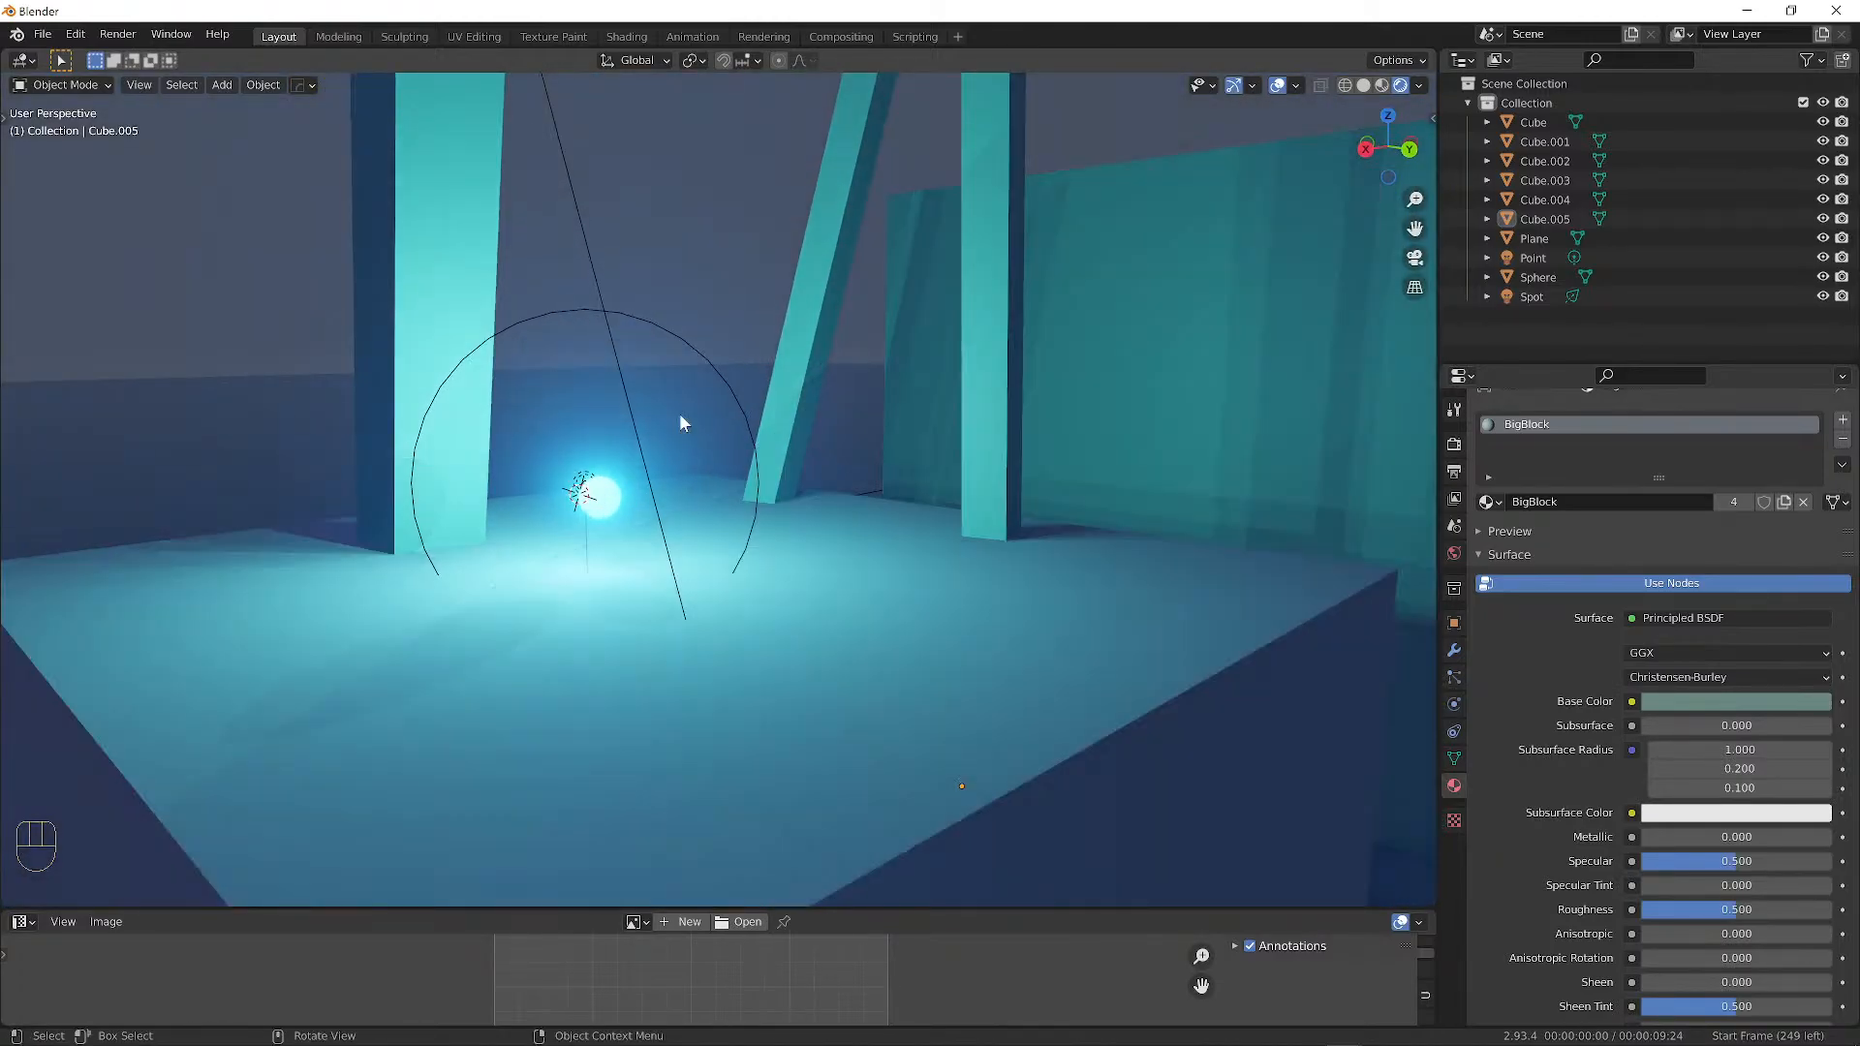
pyautogui.moveTo(748, 700)
pyautogui.mouseDown(button='middle')
pyautogui.moveTo(714, 529)
pyautogui.moveTo(744, 682)
pyautogui.mouseUp(button='middle')
pyautogui.scroll(-3, 808, 661)
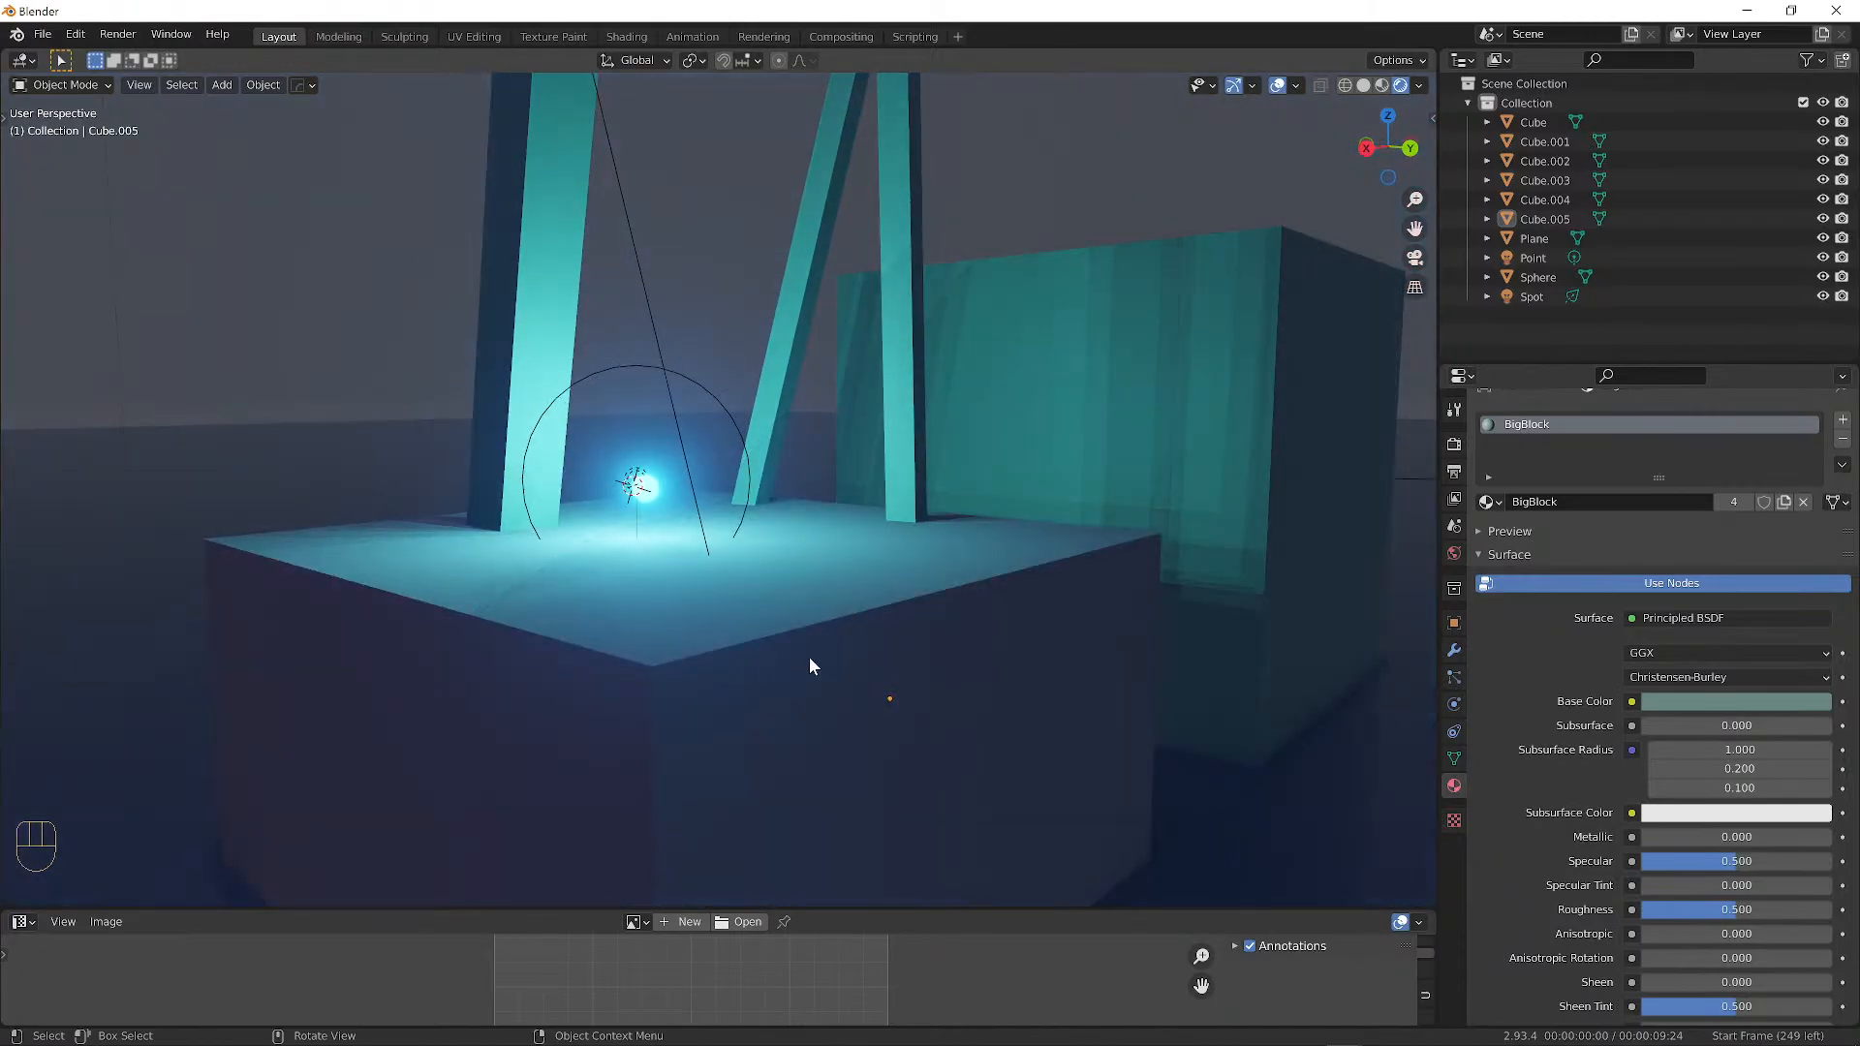
pyautogui.scroll(2, 882, 573)
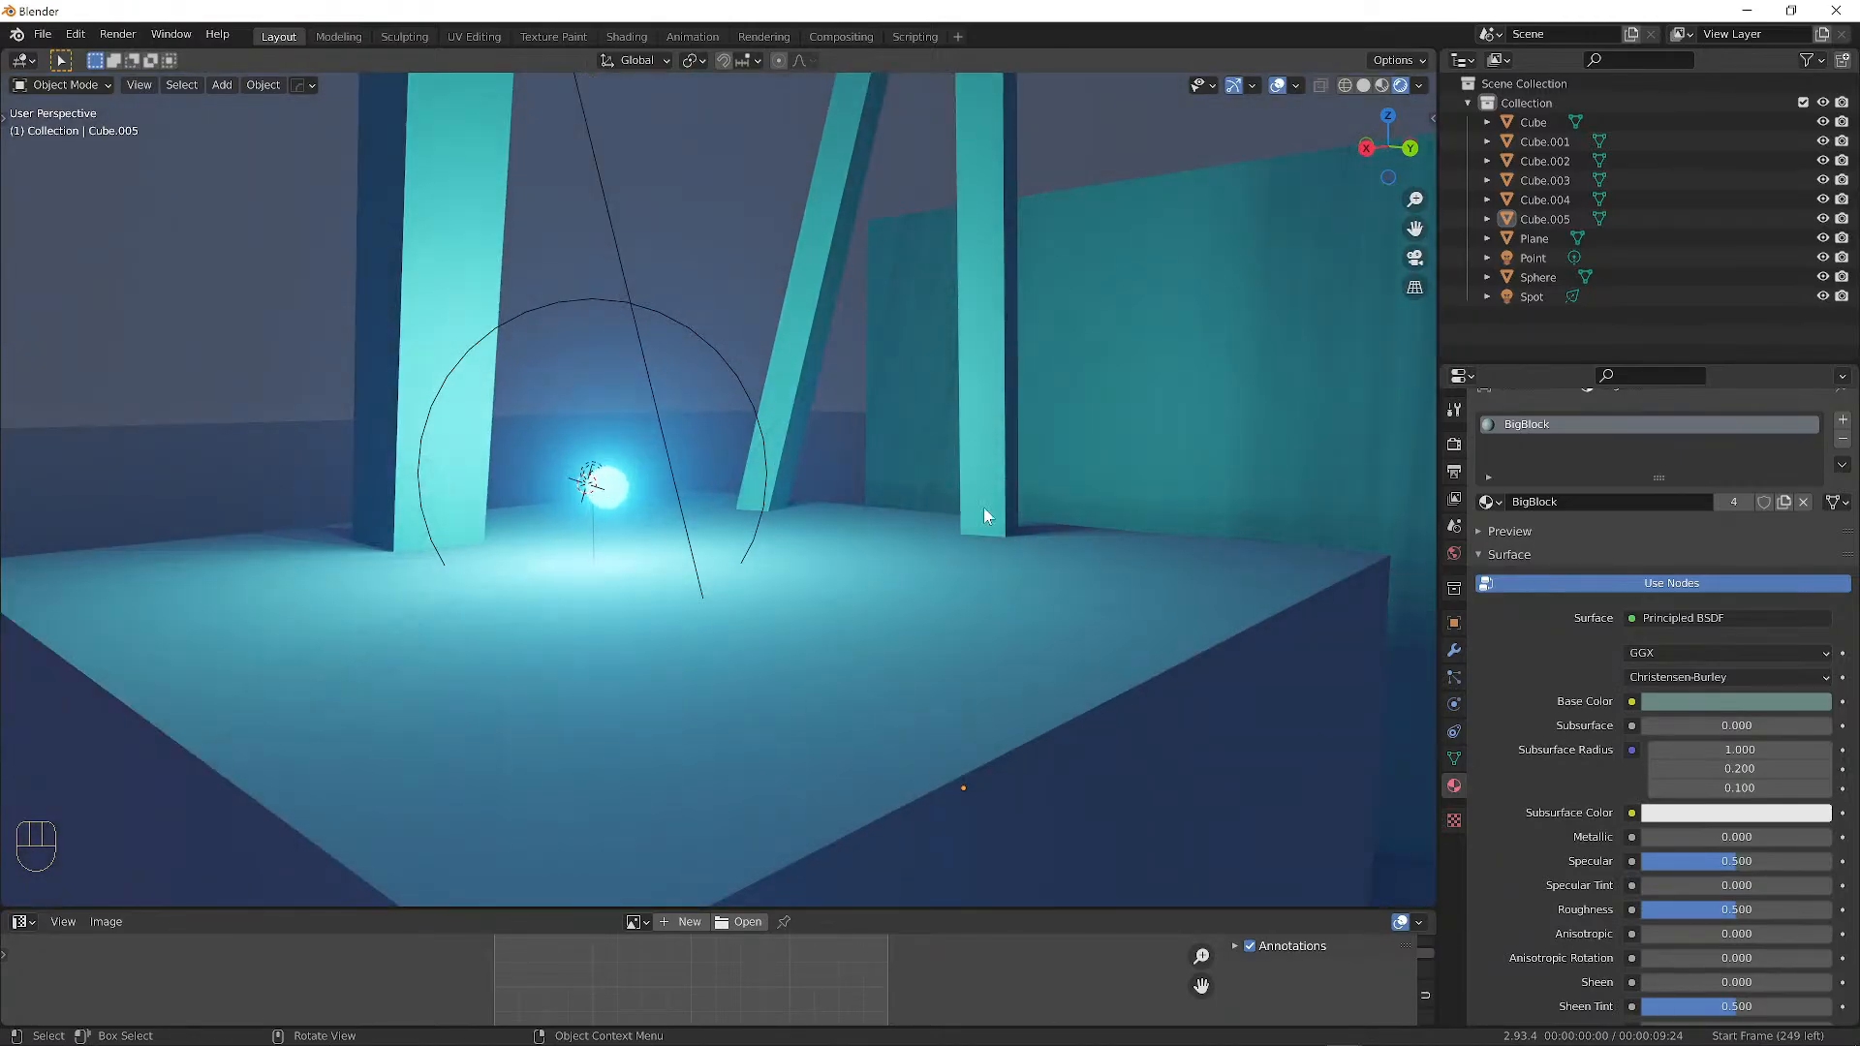
pyautogui.scroll(-2, 1222, 506)
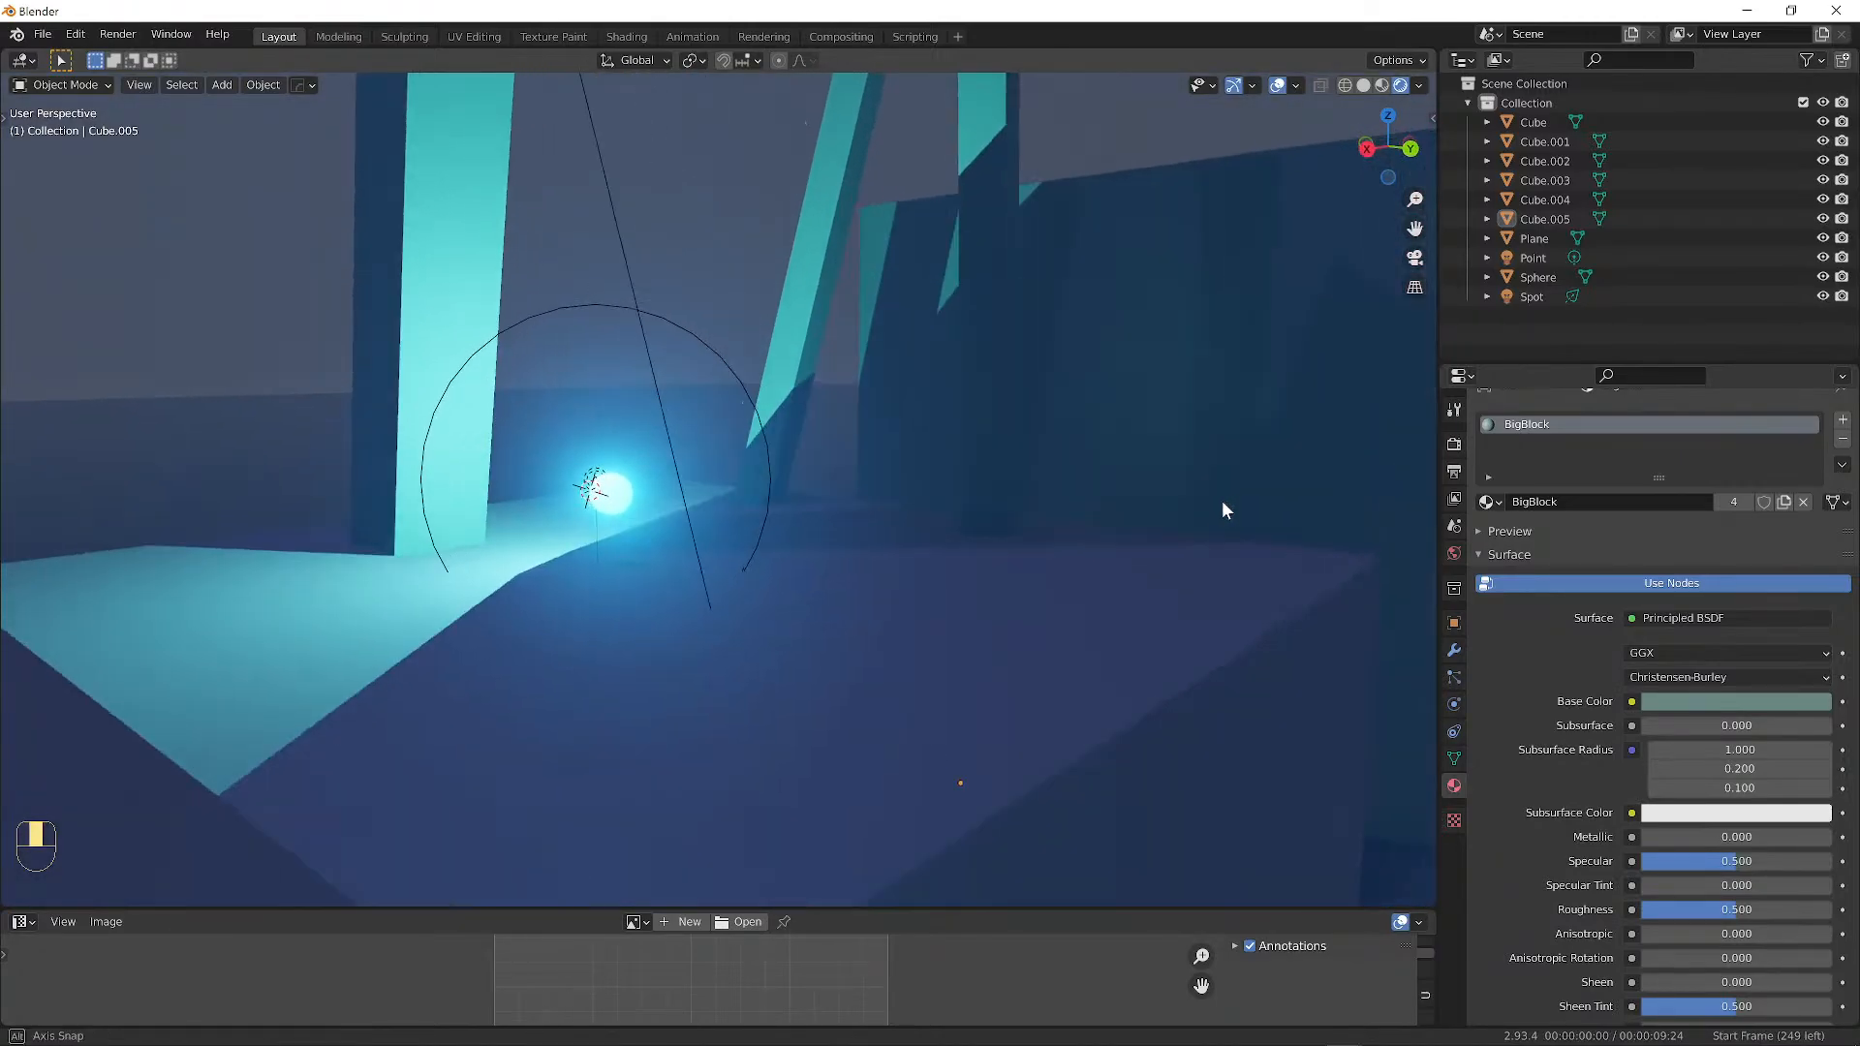
pyautogui.scroll(-3, 922, 458)
pyautogui.moveTo(922, 478); pyautogui.dragTo(907, 391, button='middle')
pyautogui.scroll(2, 725, 520)
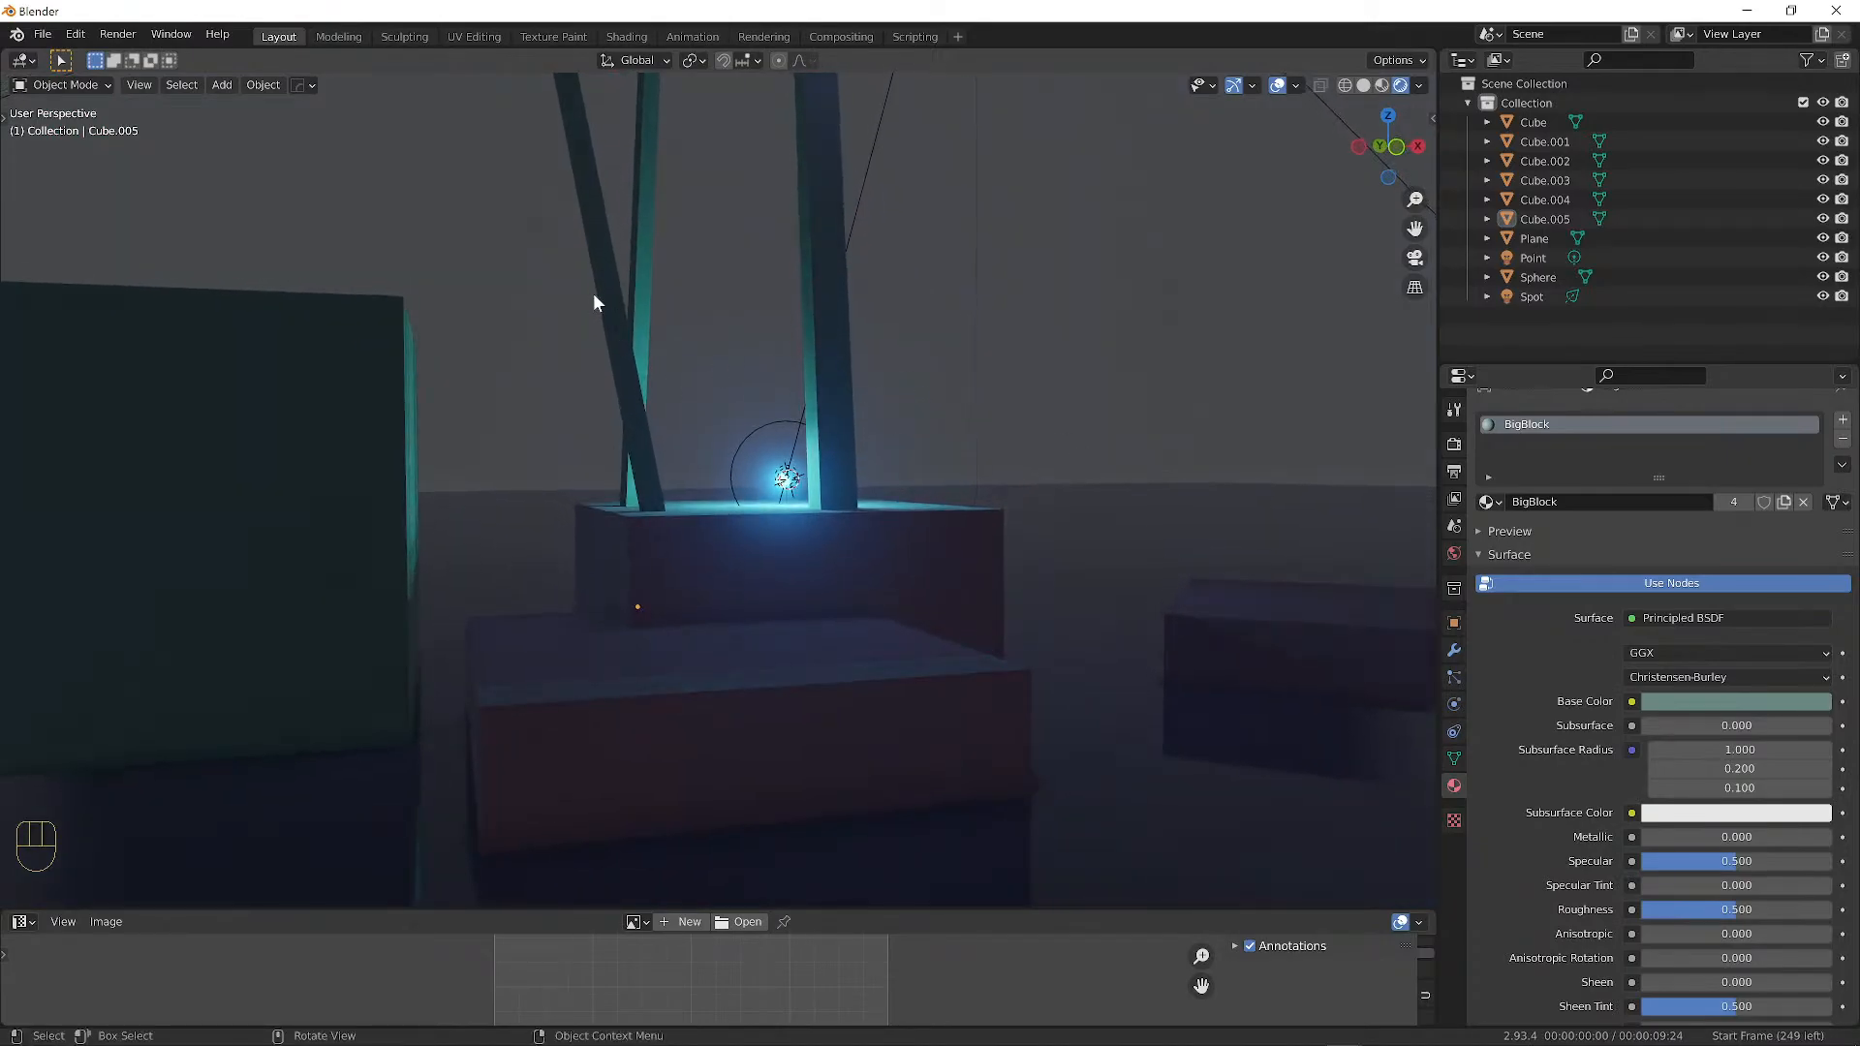
pyautogui.click(607, 277)
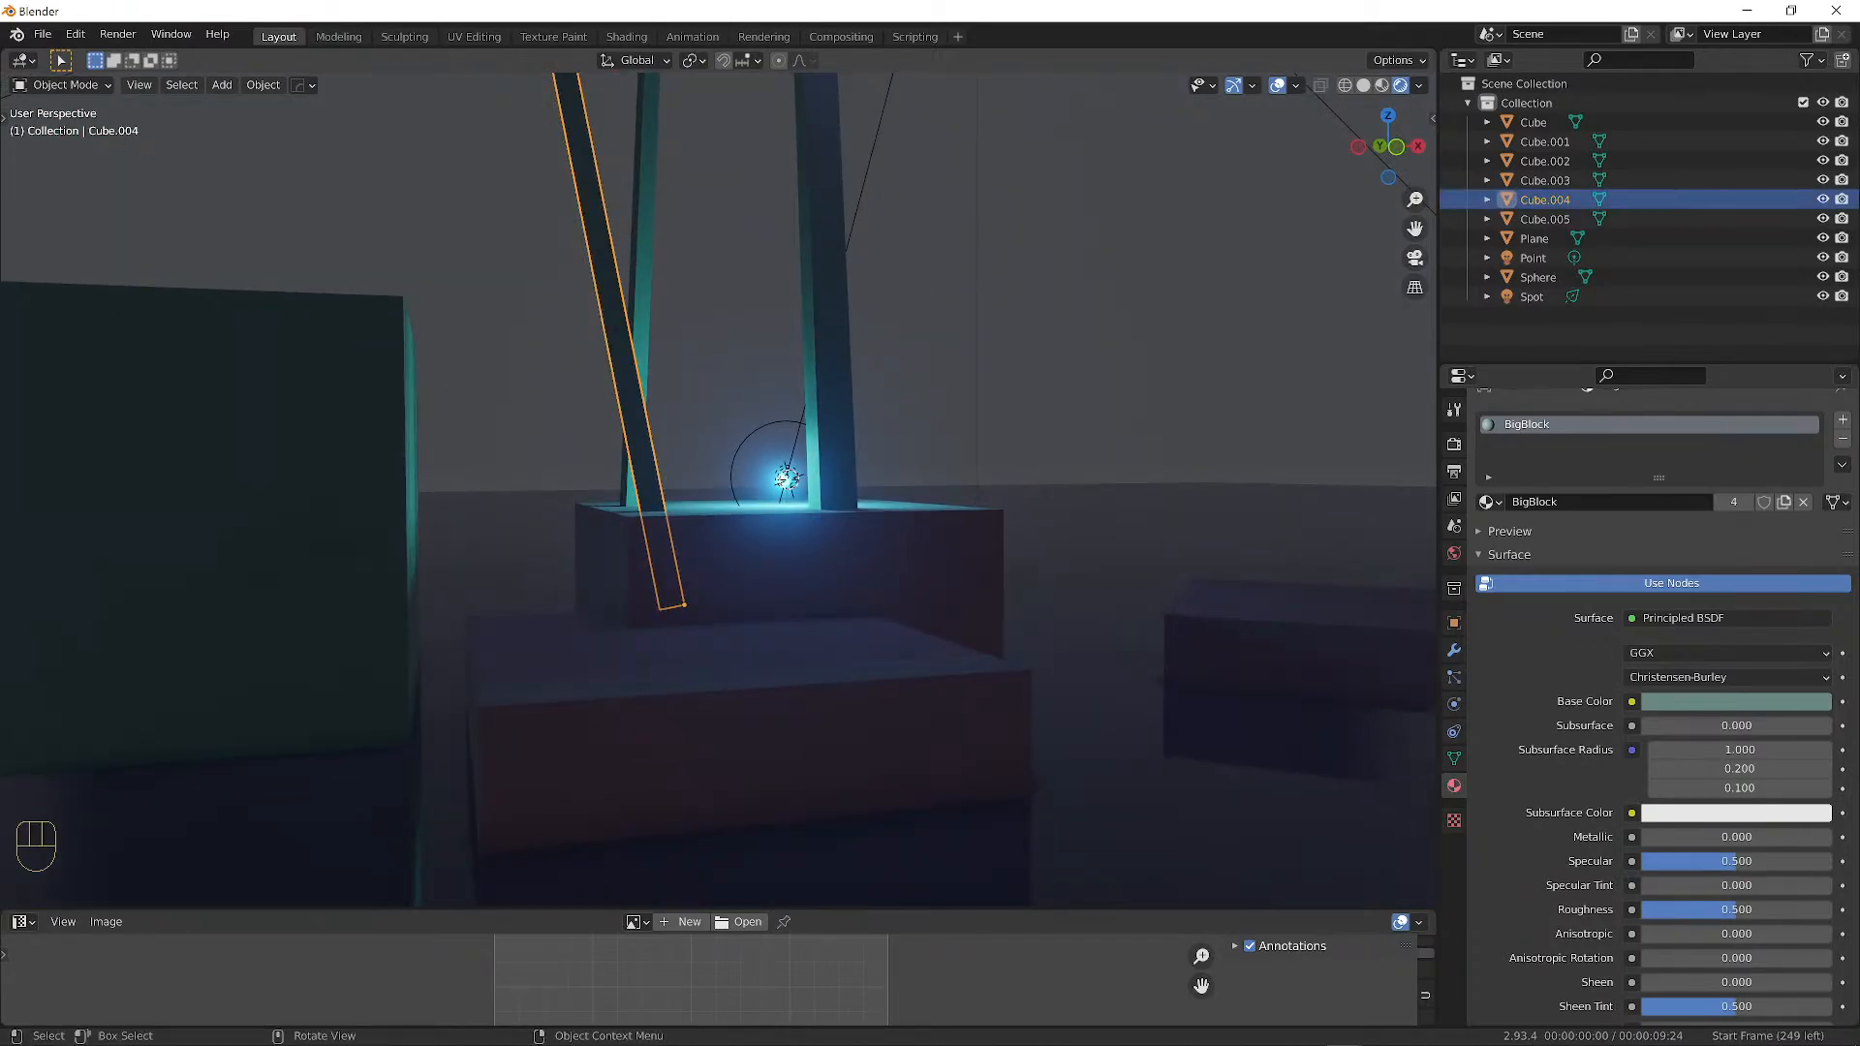
pyautogui.press('r')
pyautogui.click(729, 213)
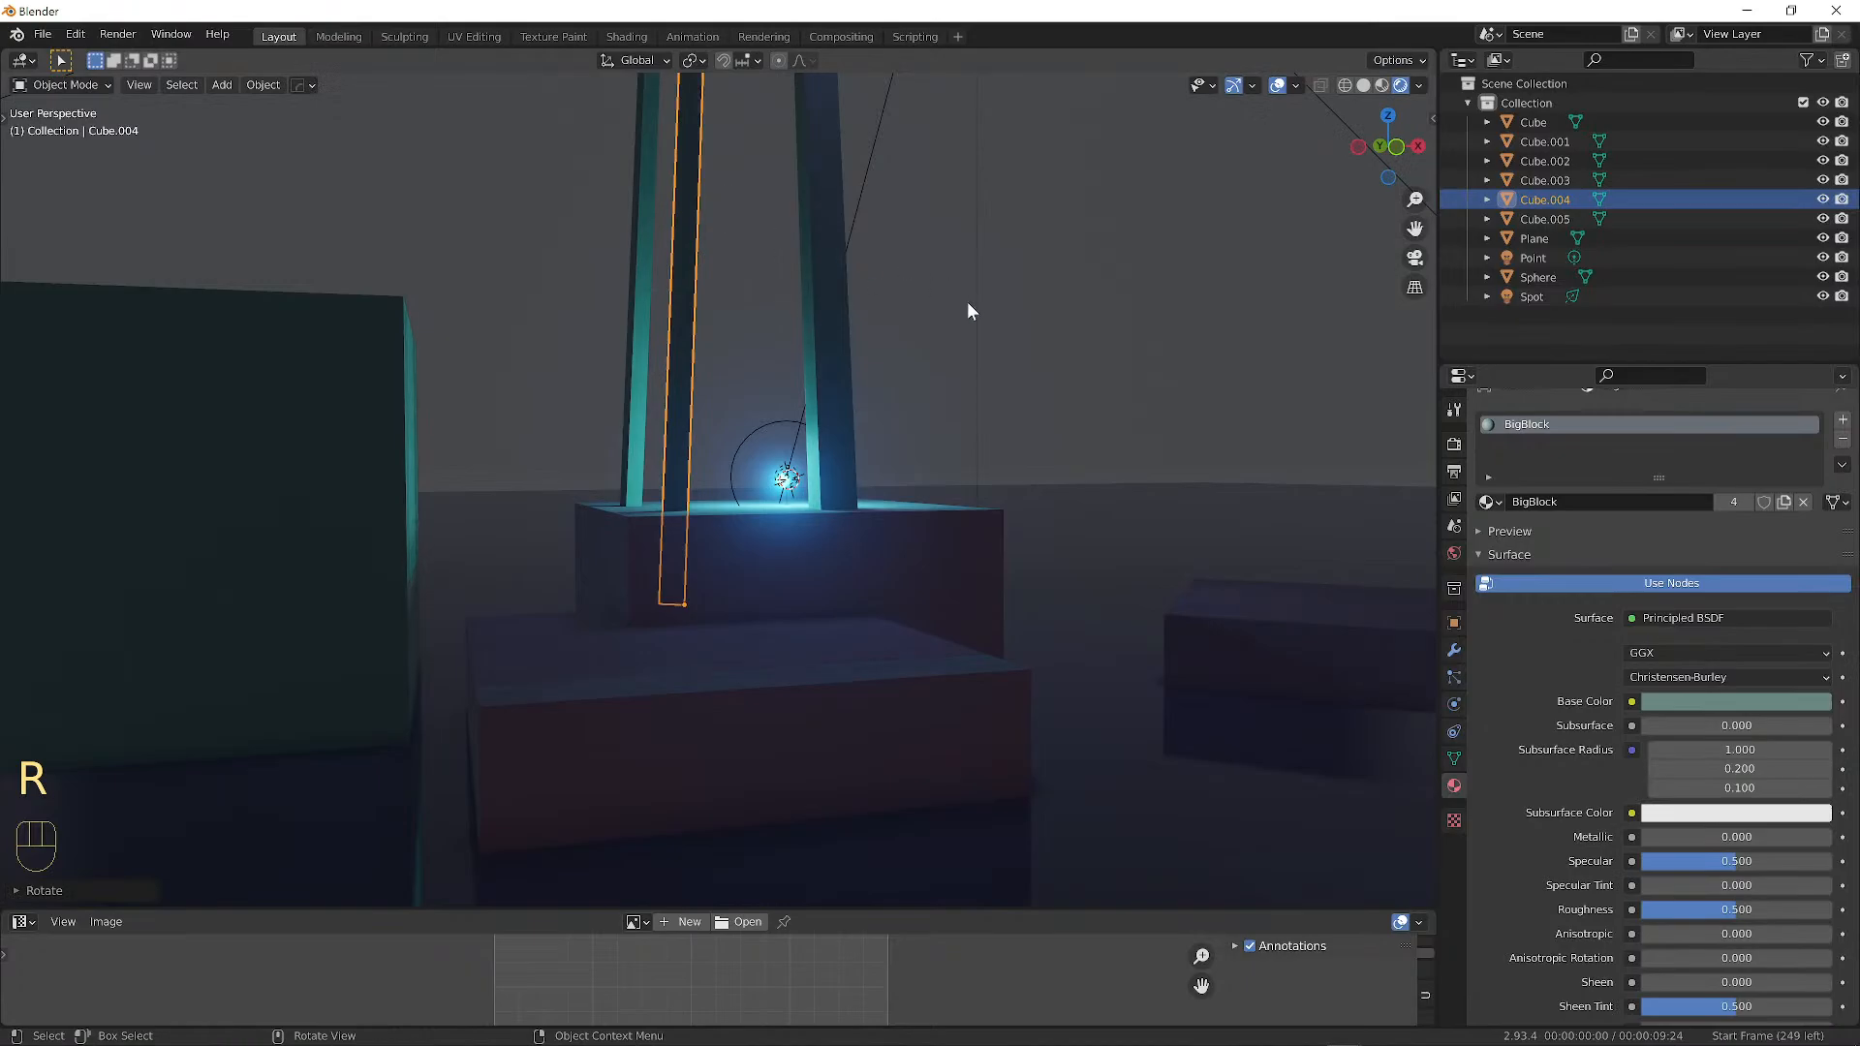
pyautogui.press('a')
pyautogui.press('a')
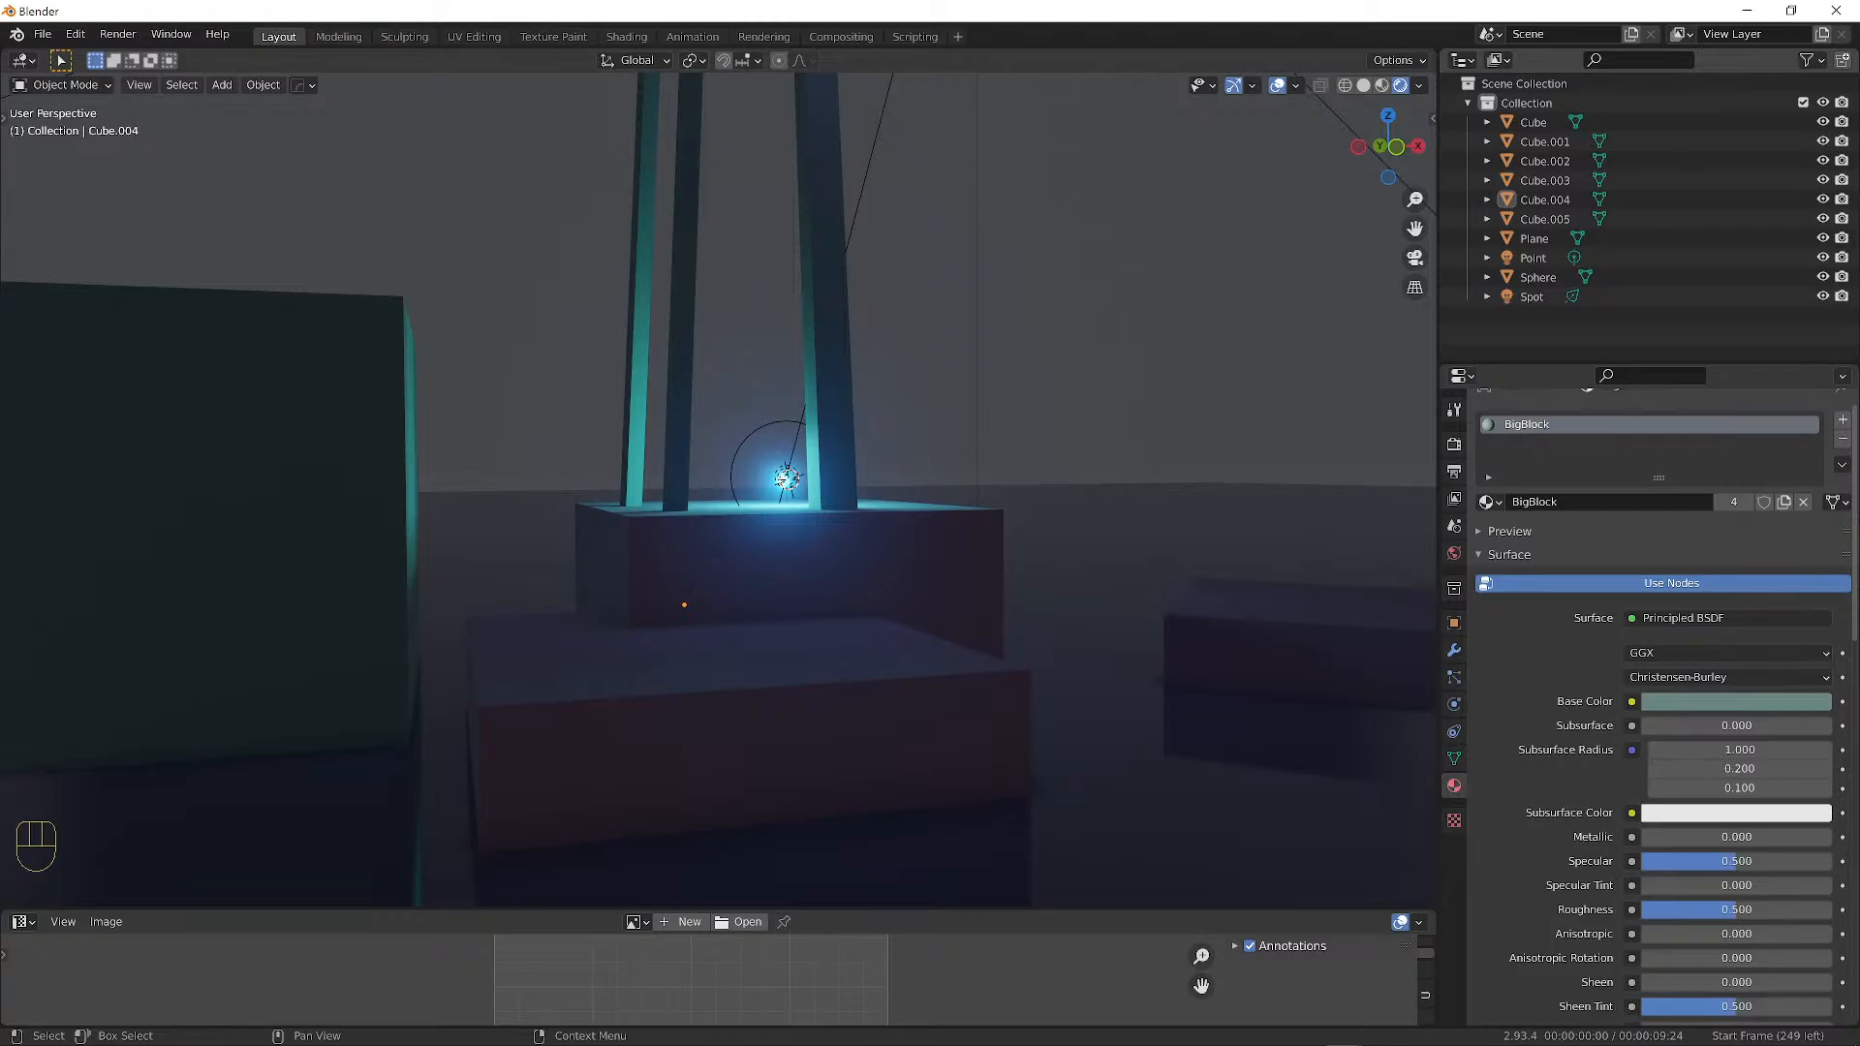
# Move the left teal pillar and tilt it to lean from the block's corner.
pyautogui.moveTo(934, 298); pyautogui.dragTo(564, 311, button='middle')
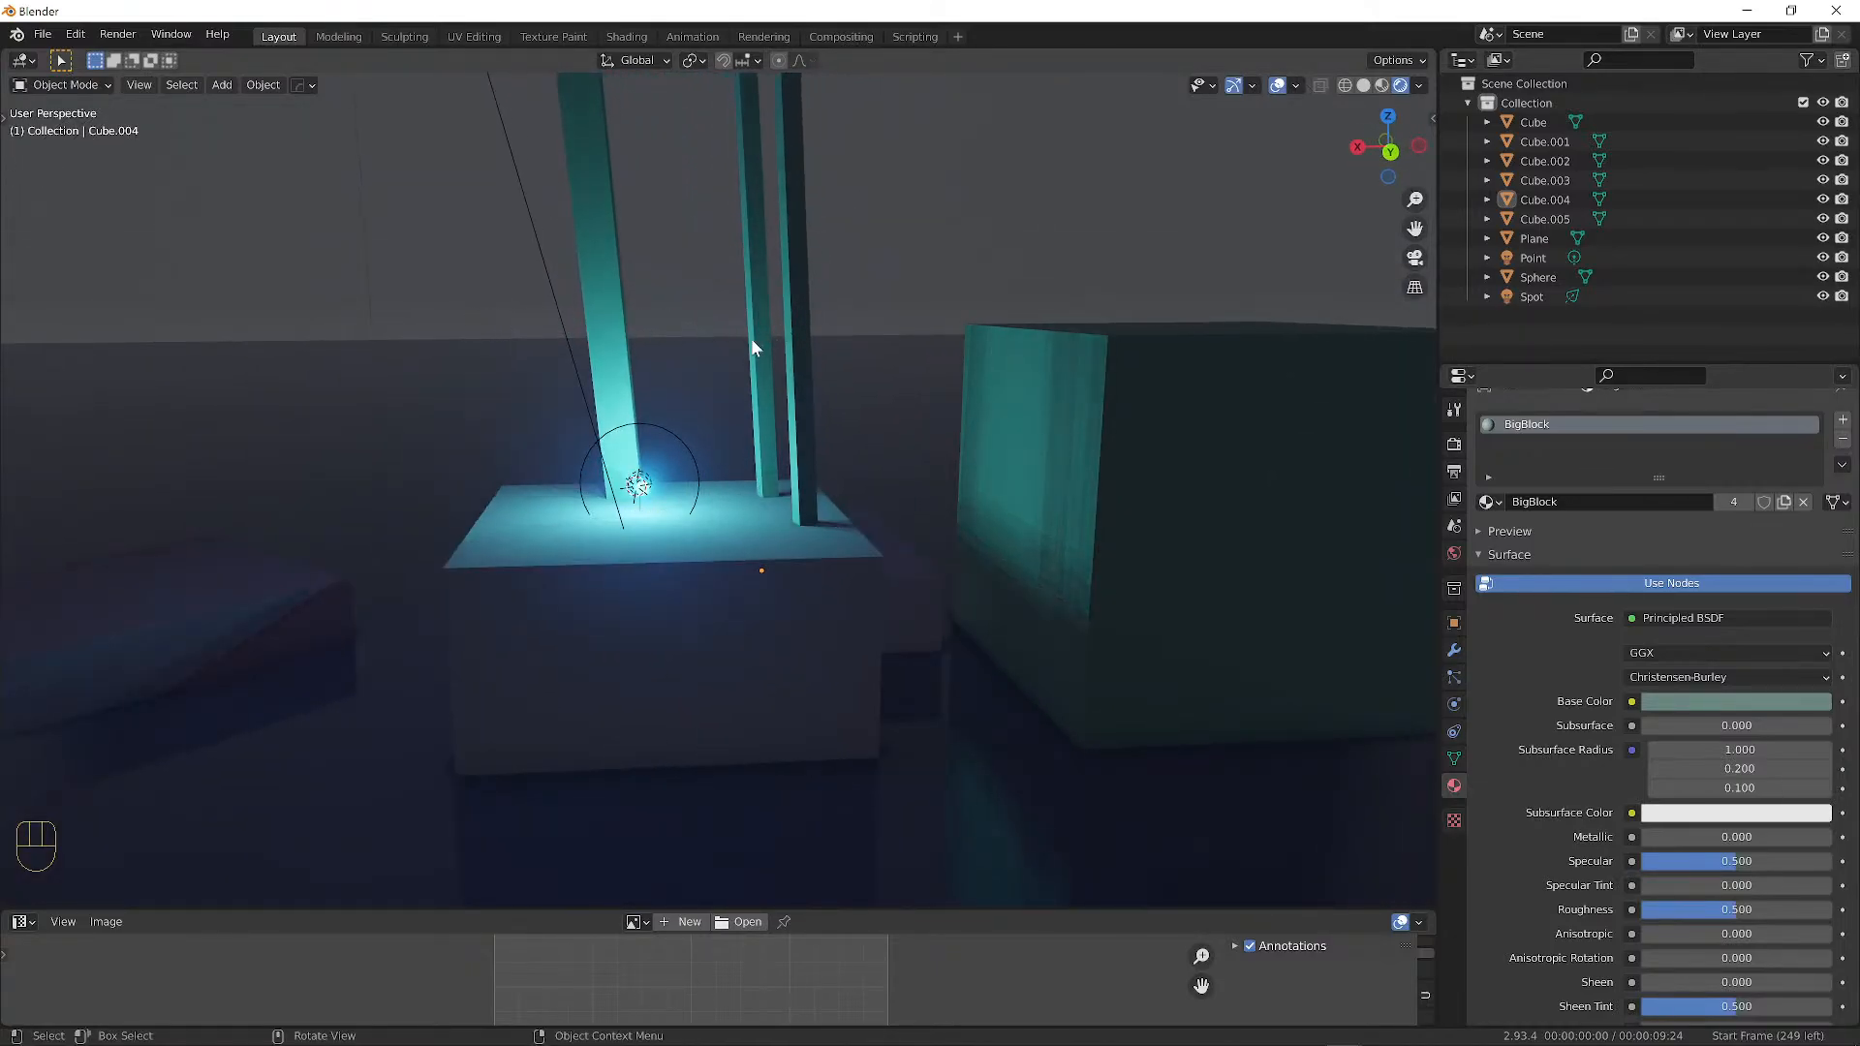
pyautogui.click(608, 351)
pyautogui.press('g')
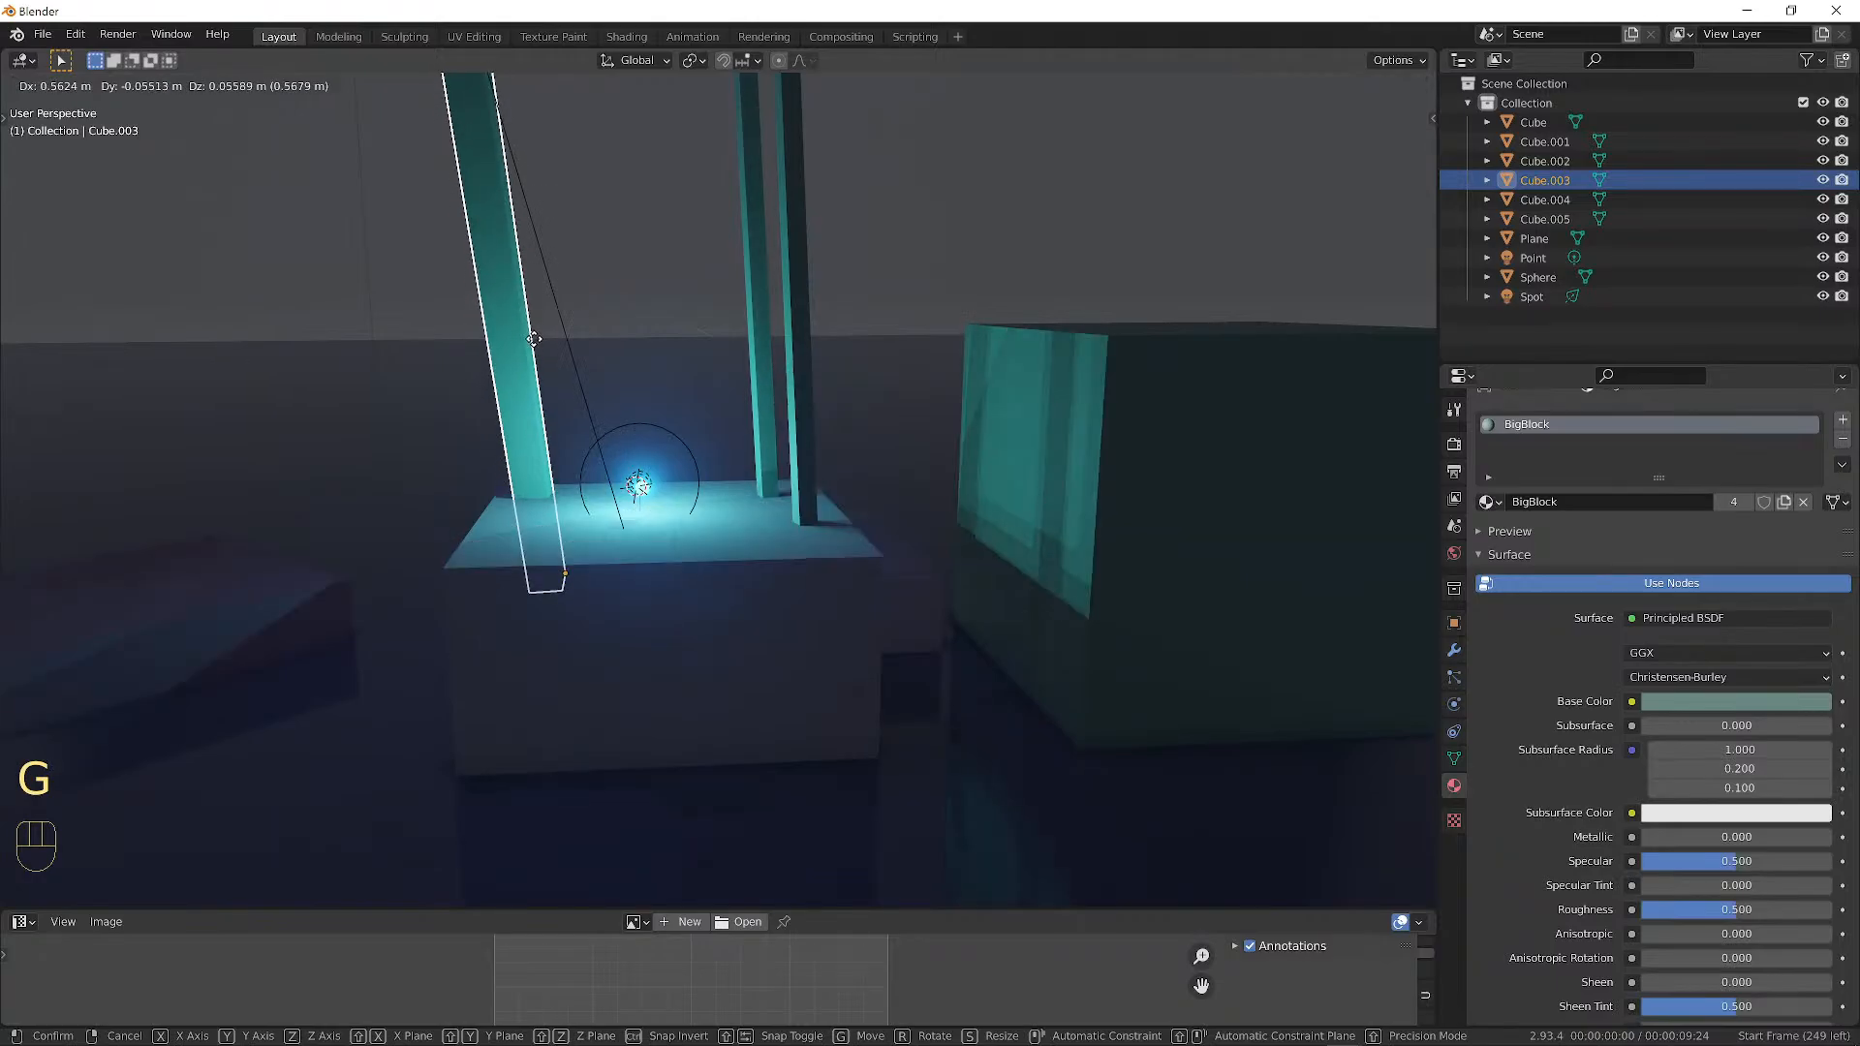
pyautogui.click(533, 339)
pyautogui.press('r')
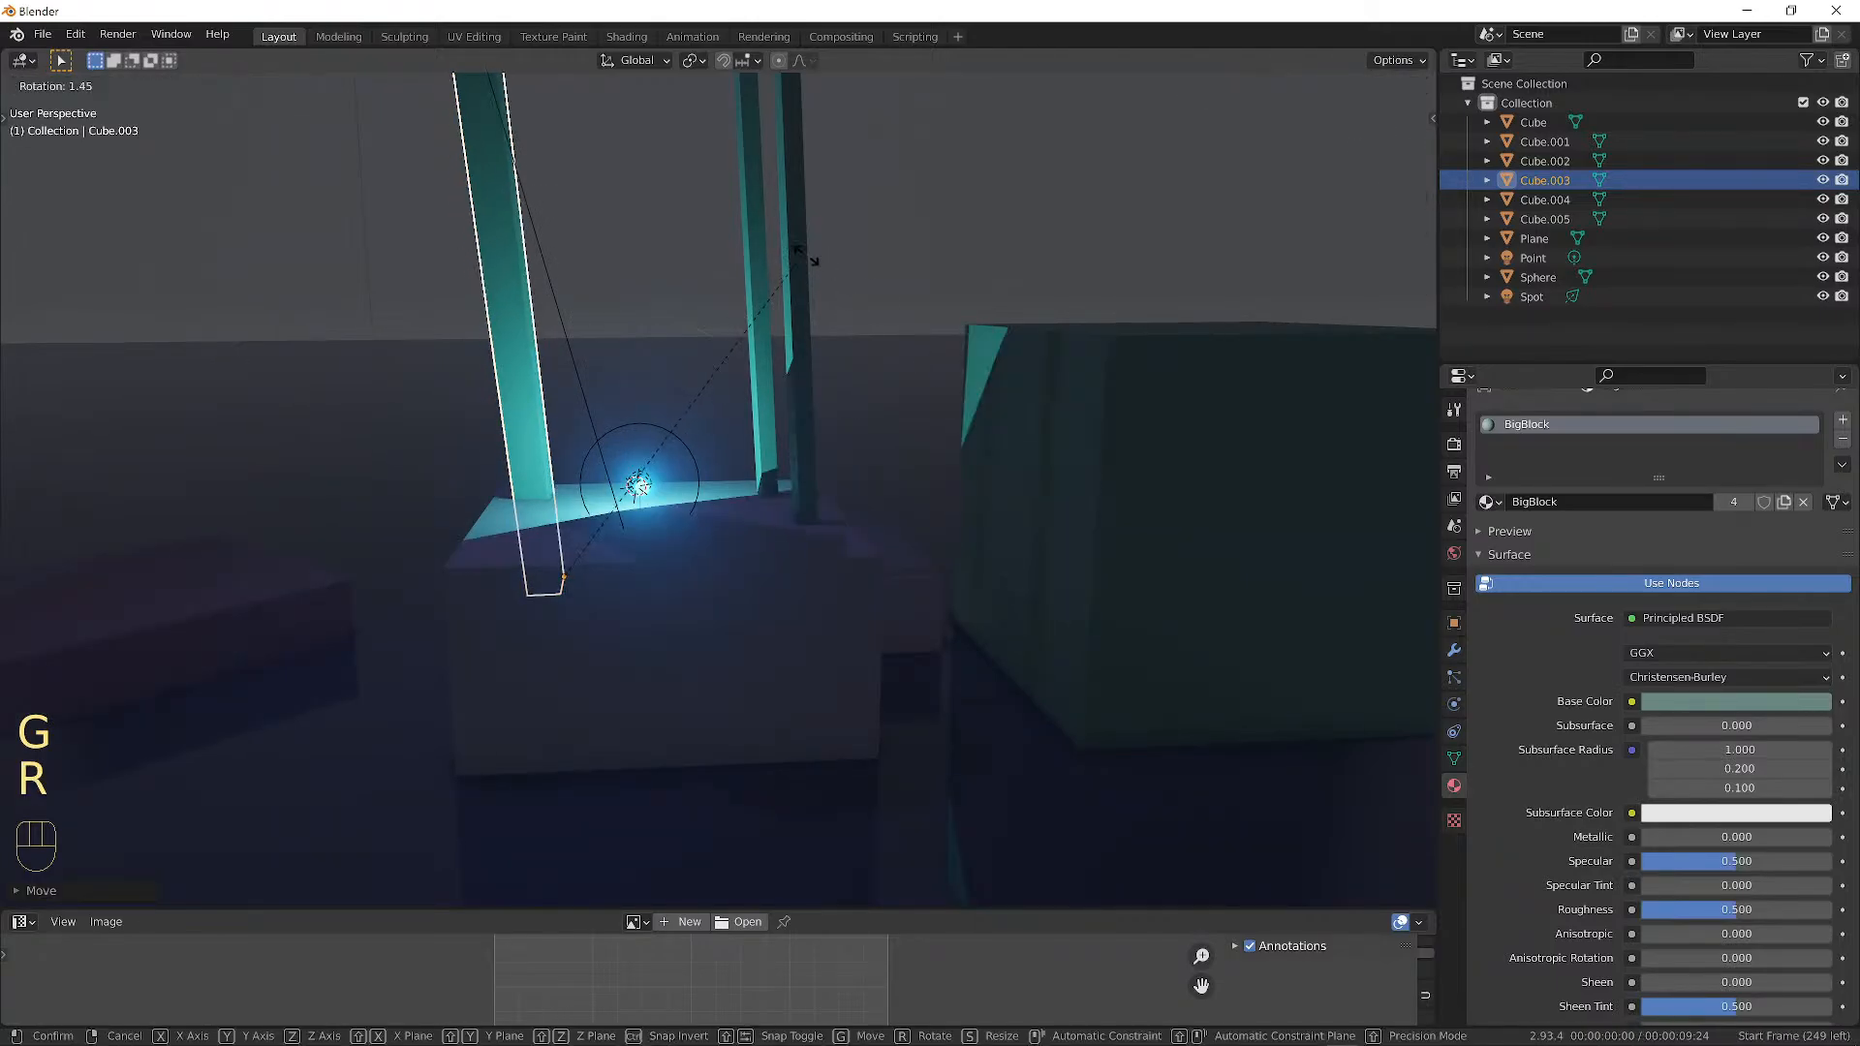
pyautogui.click(841, 259)
# Deselect everything and orbit to view the block and pillars from the front.
pyautogui.moveTo(875, 281); pyautogui.dragTo(874, 456, button='middle')
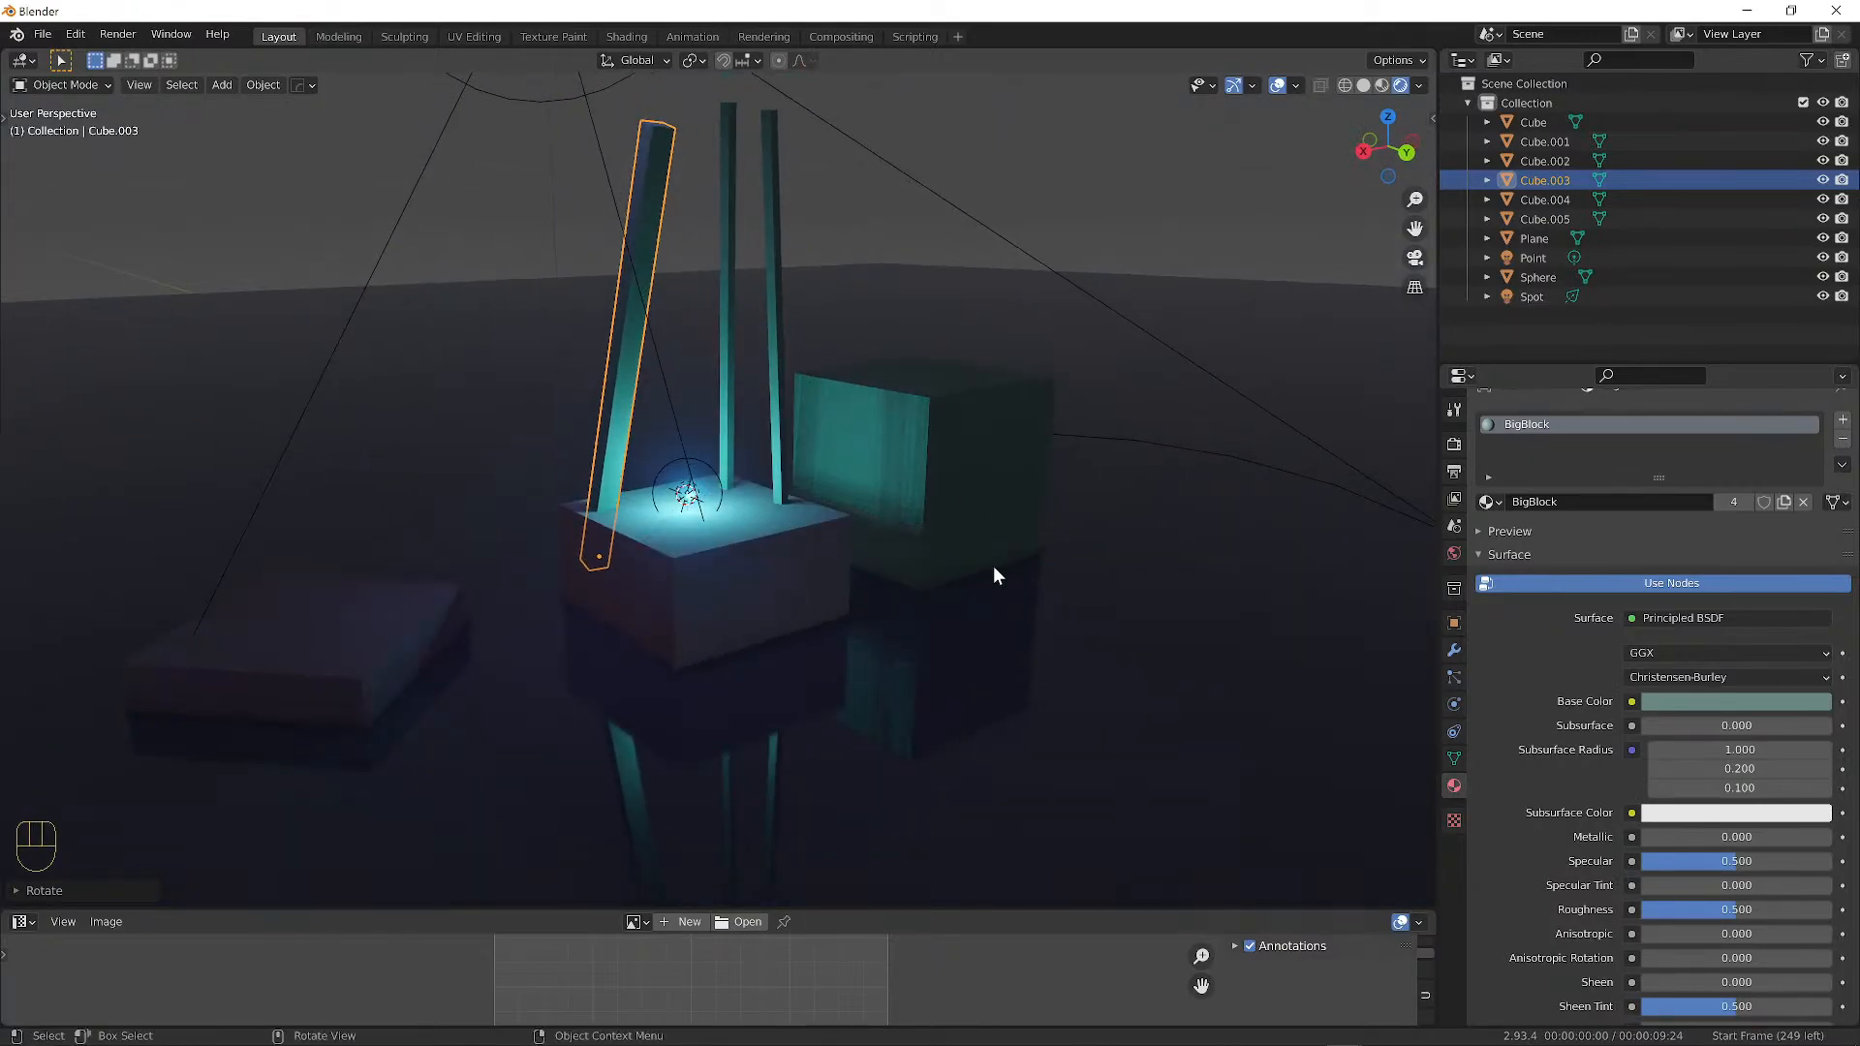
pyautogui.press('a')
pyautogui.press('a')
pyautogui.moveTo(885, 527); pyautogui.dragTo(850, 510, button='middle')
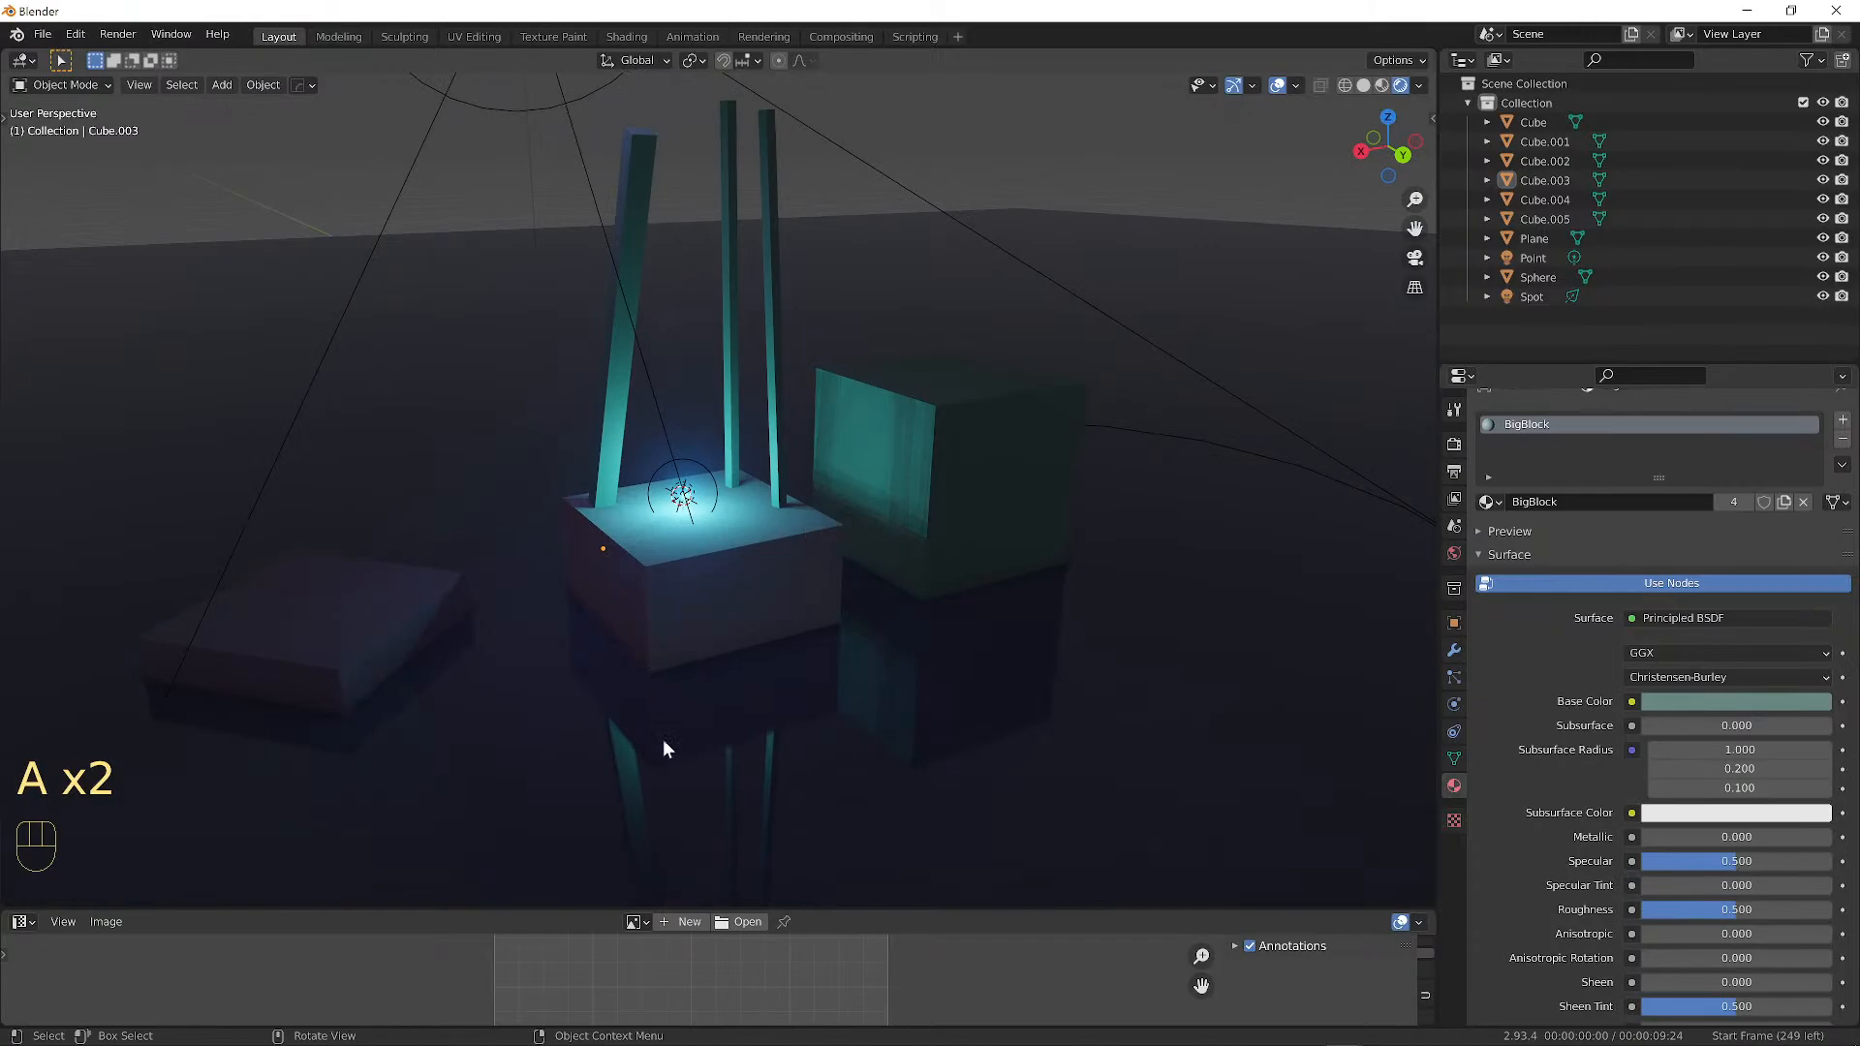
pyautogui.scroll(4, 747, 769)
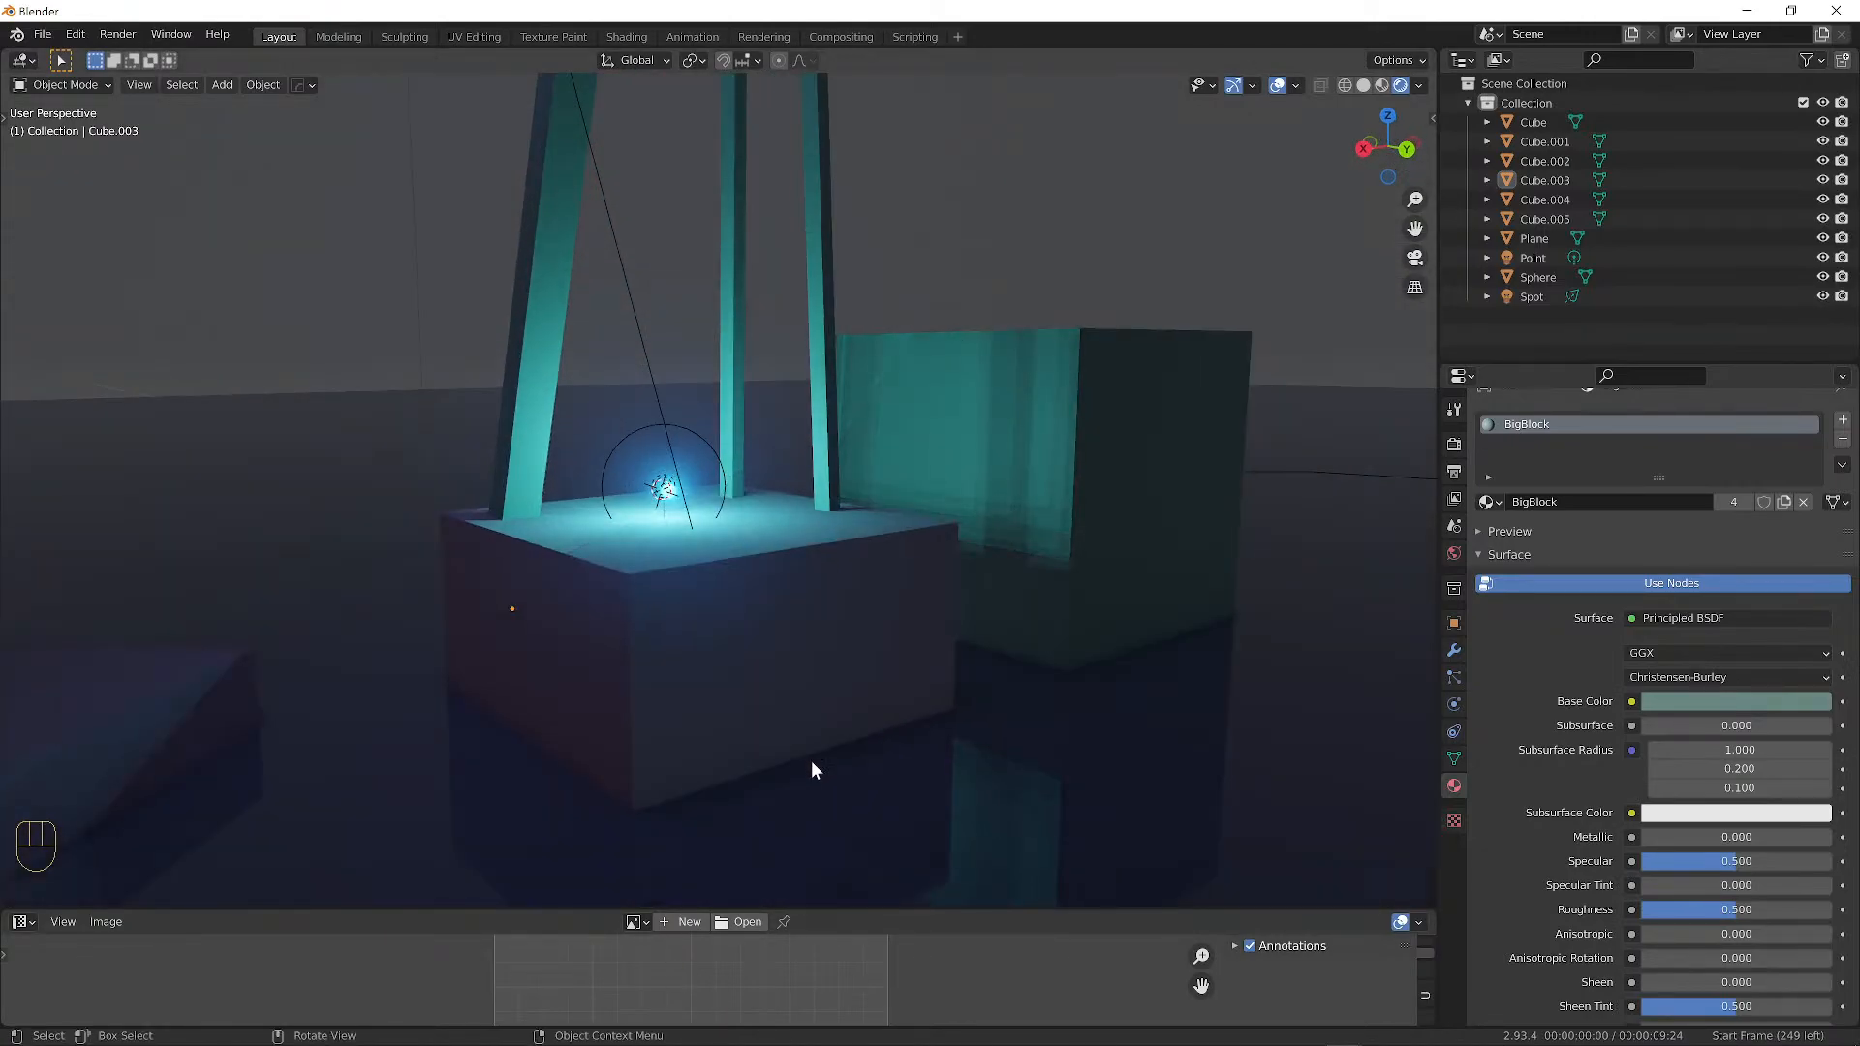
pyautogui.moveTo(812, 763); pyautogui.dragTo(690, 691, button='middle')
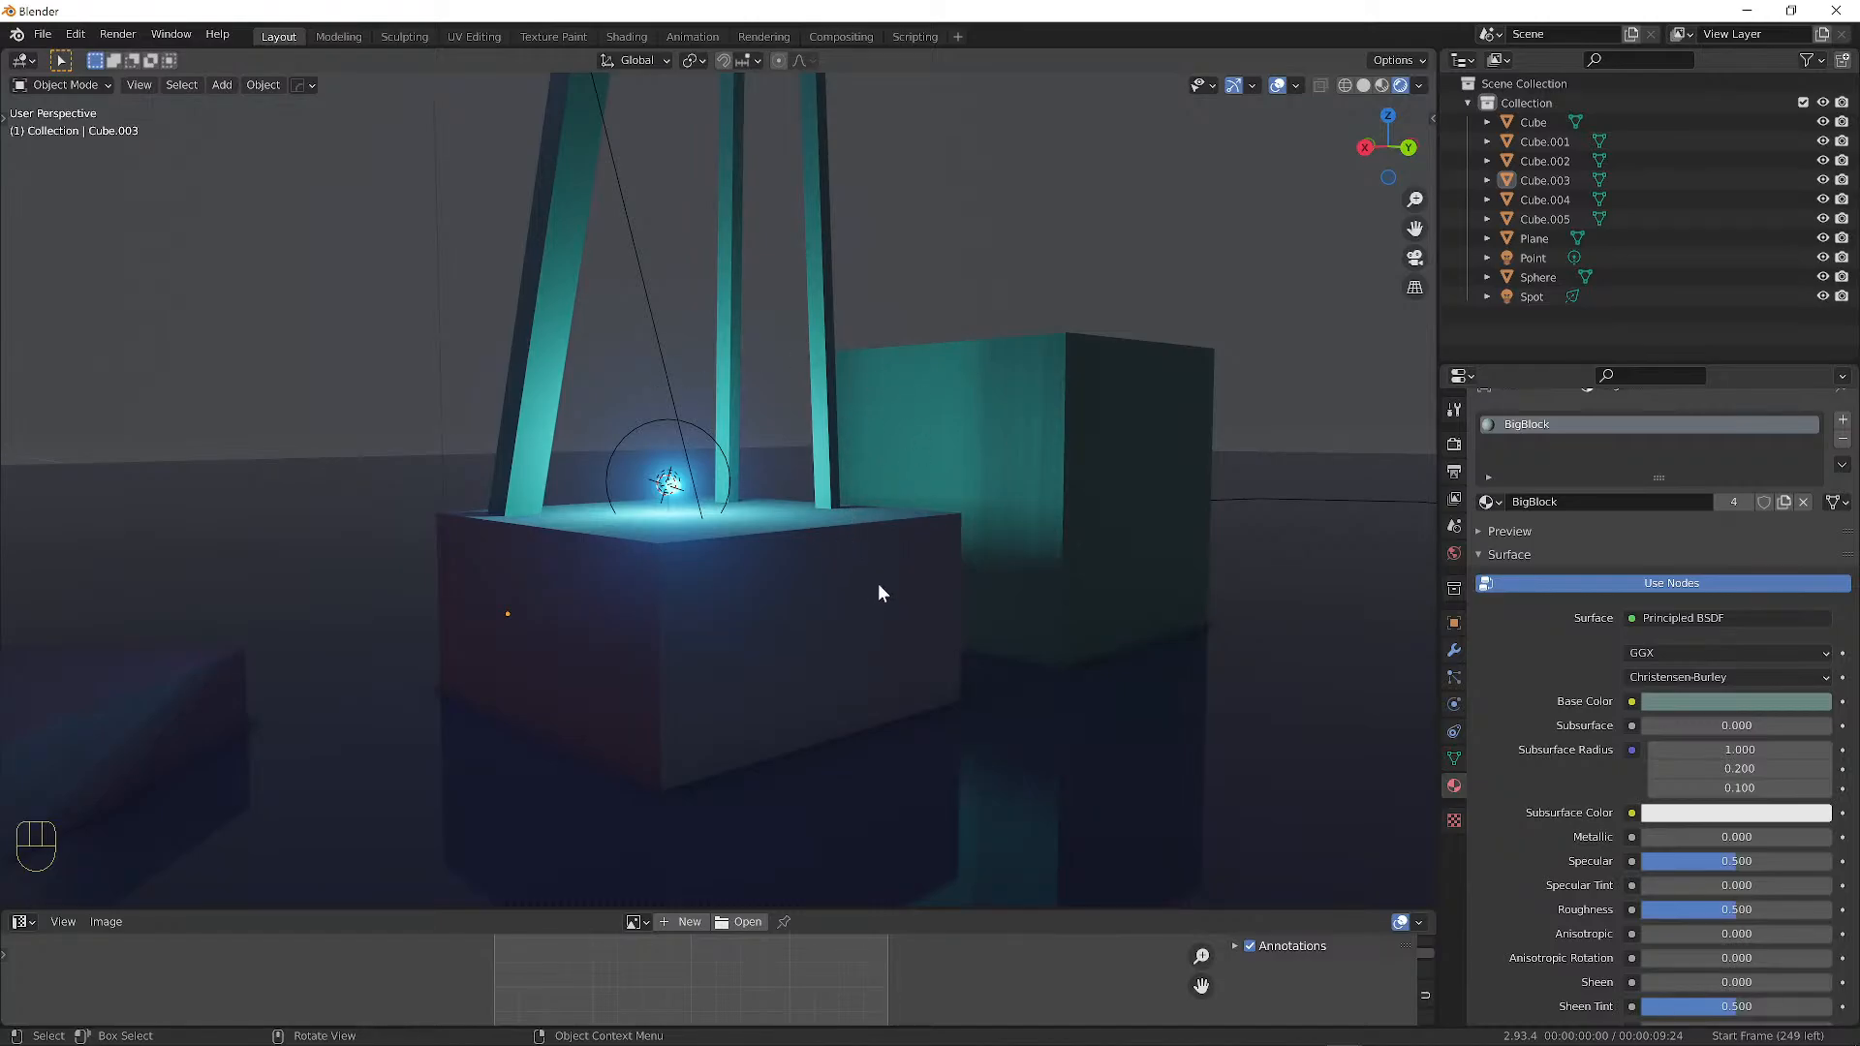
pyautogui.moveTo(952, 1035)
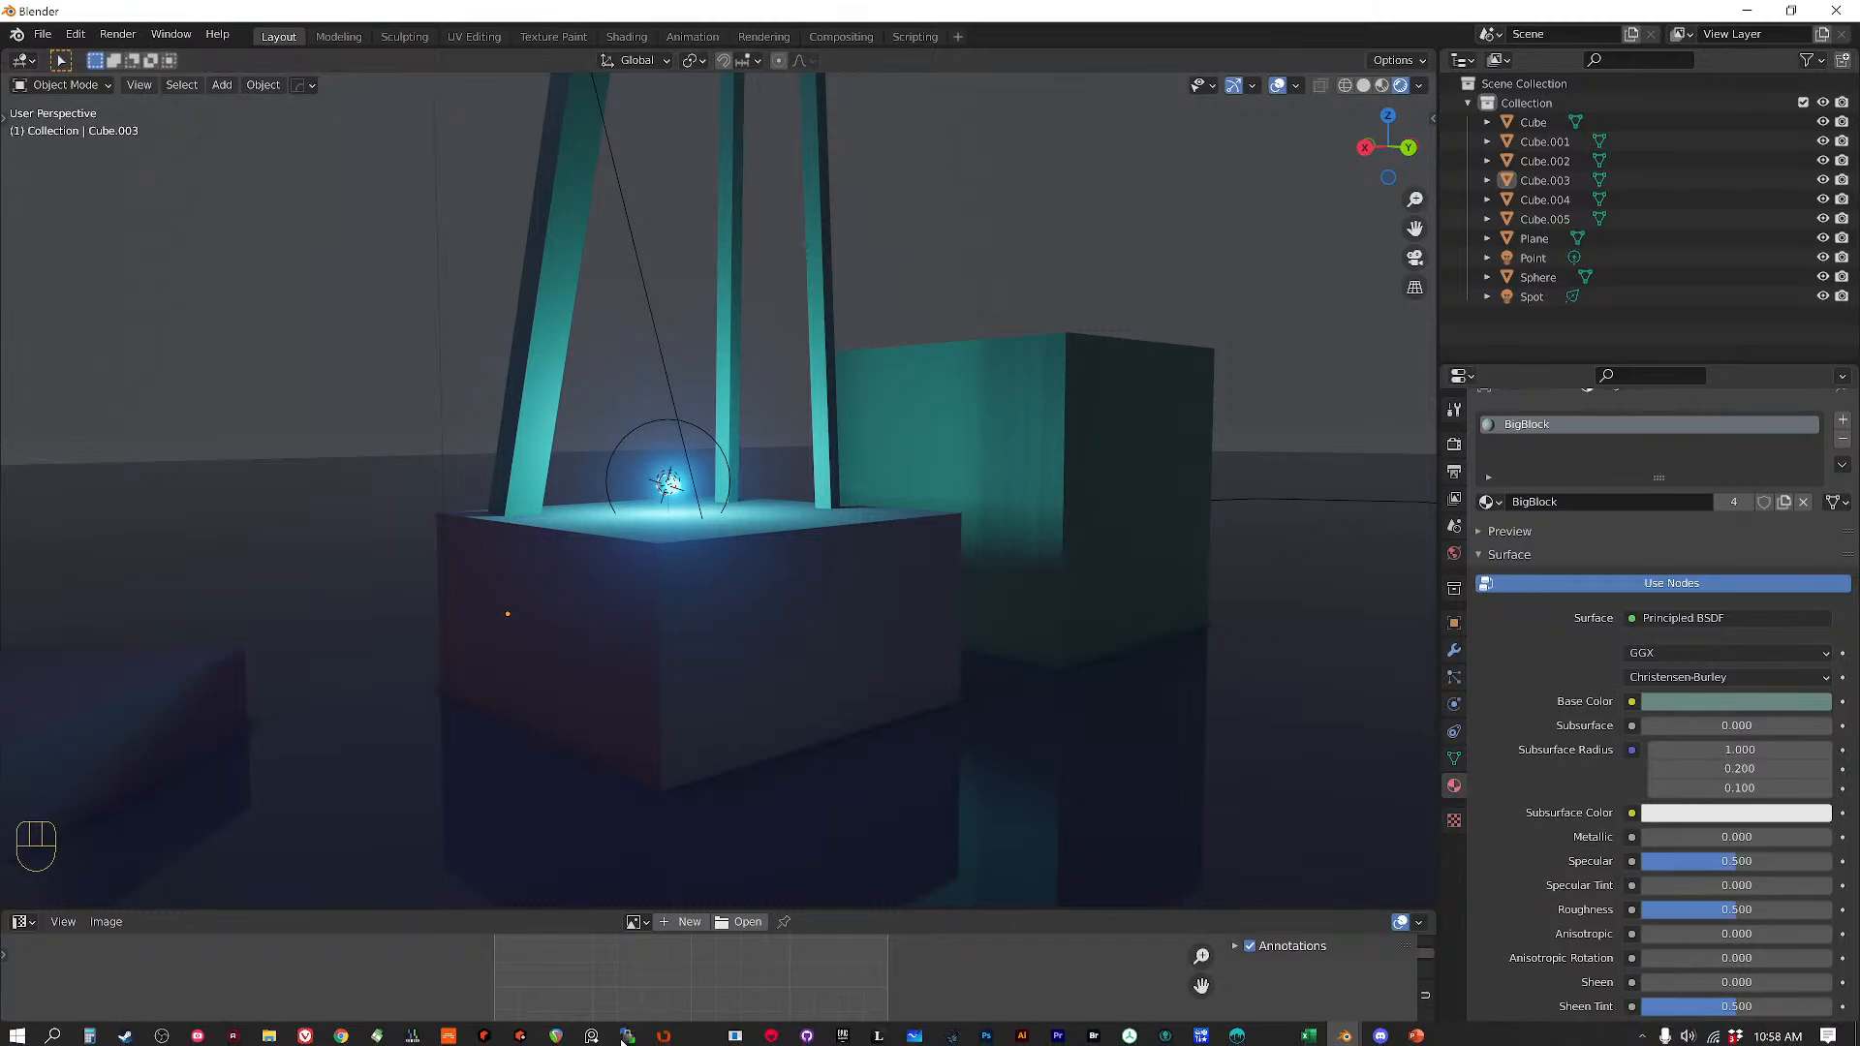
# Switch to TVPaint and hide the rock selection and Momo background layers in the timeline.
pyautogui.click(954, 1032)
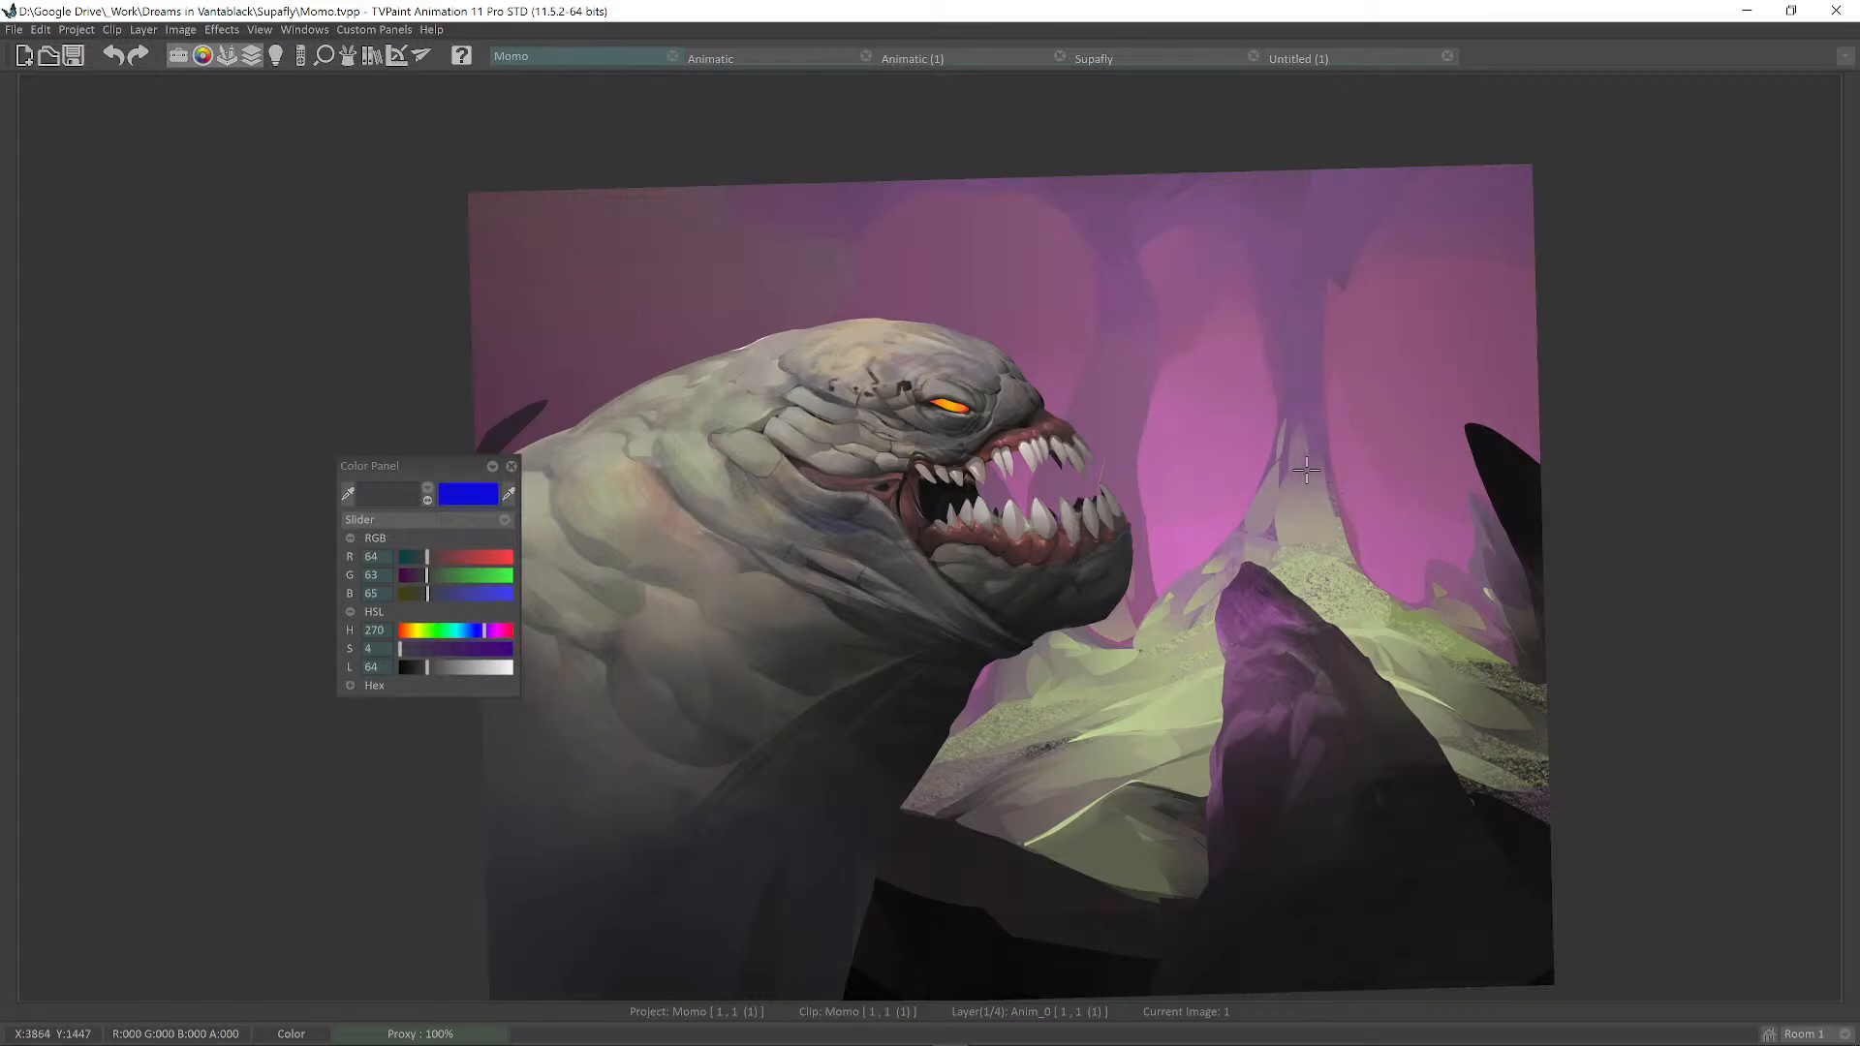
pyautogui.moveTo(1306, 471); pyautogui.dragTo(1376, 427)
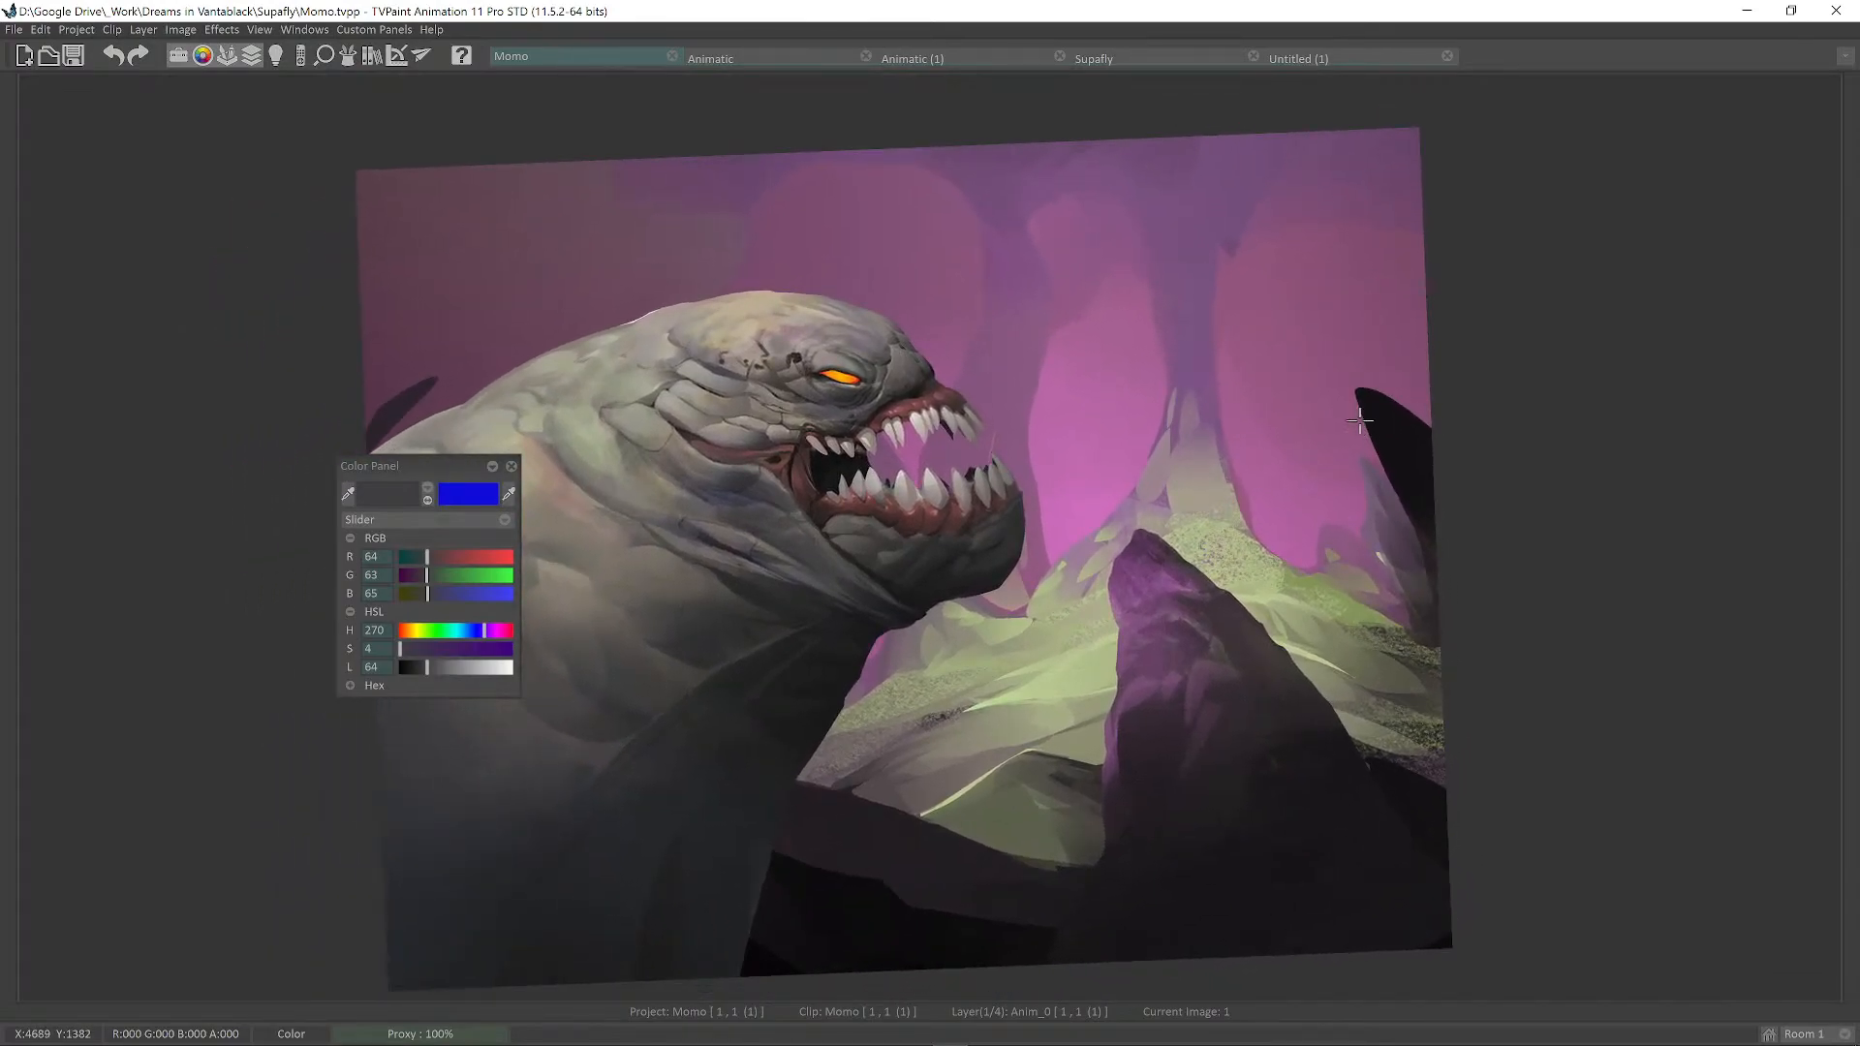
pyautogui.click(707, 1005)
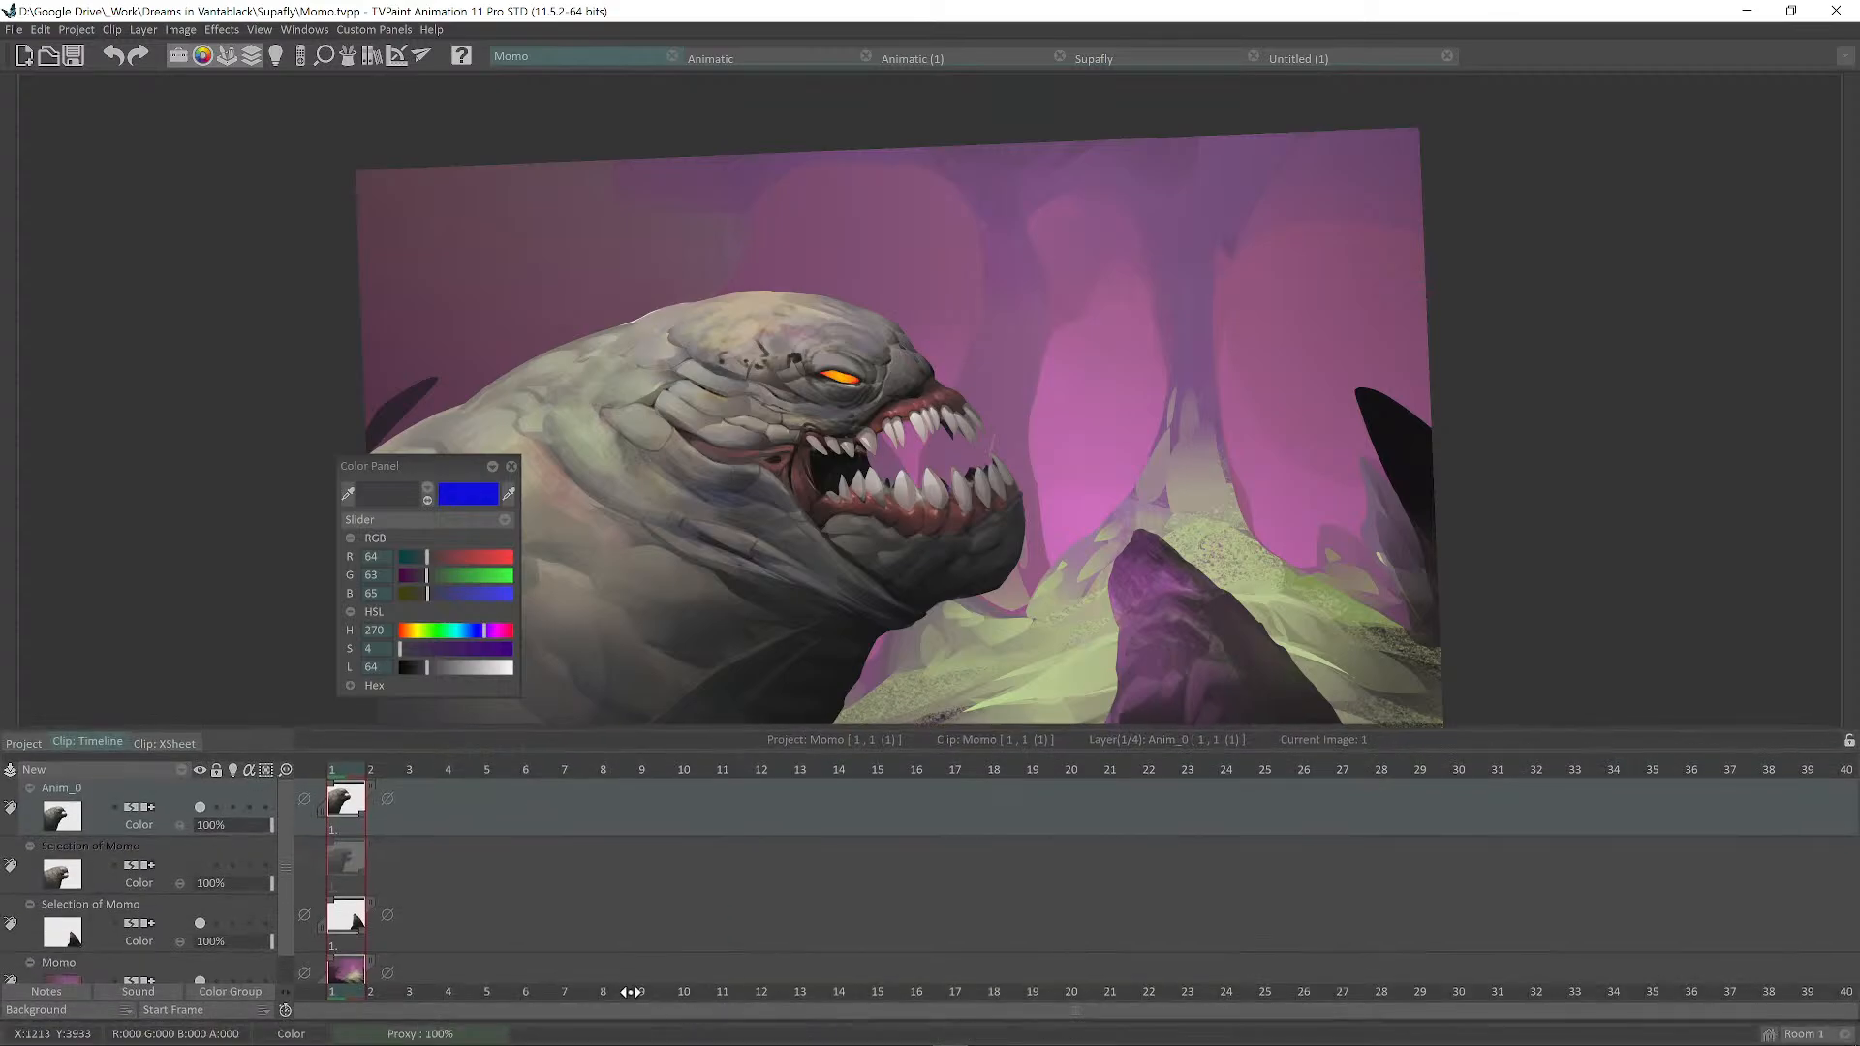
pyautogui.click(200, 922)
pyautogui.scroll(-2, 242, 898)
pyautogui.click(201, 952)
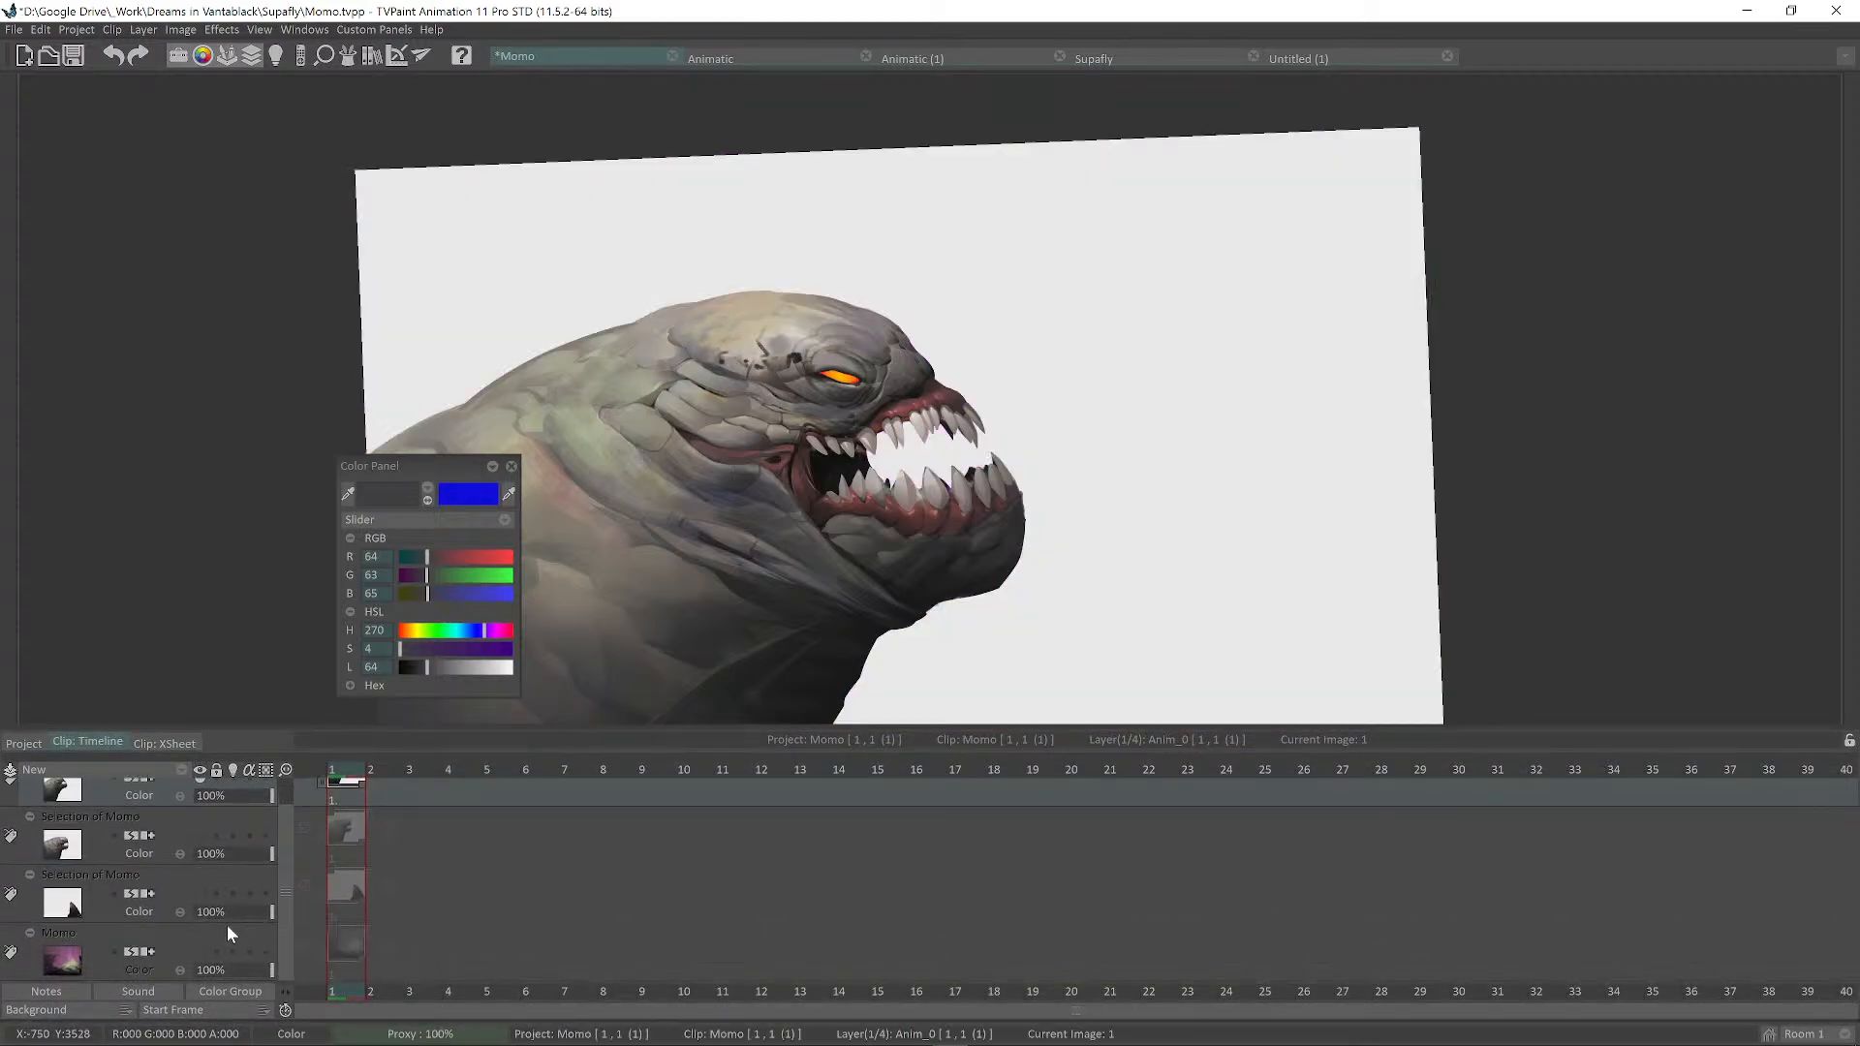
pyautogui.moveTo(279, 893); pyautogui.dragTo(283, 852)
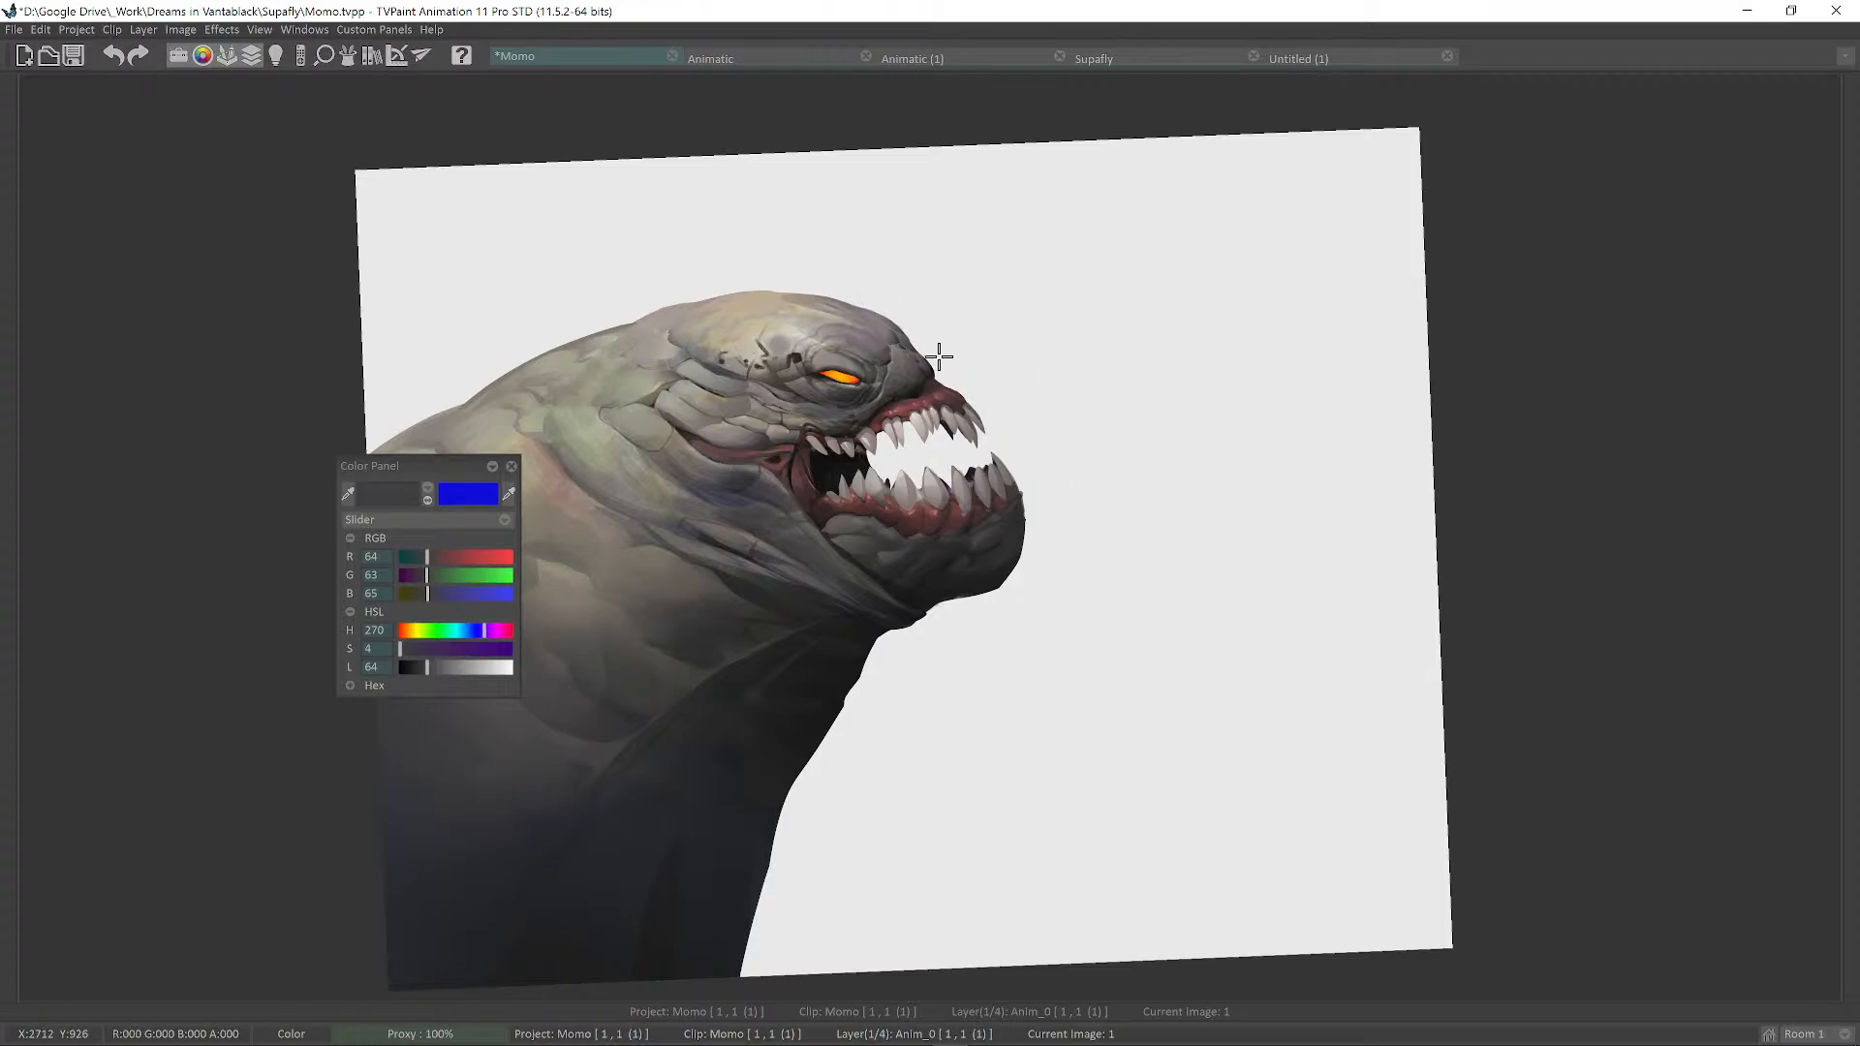
# Export the creature with the background off as a transparent PNG named MomoMon.png.
pyautogui.click(13, 30)
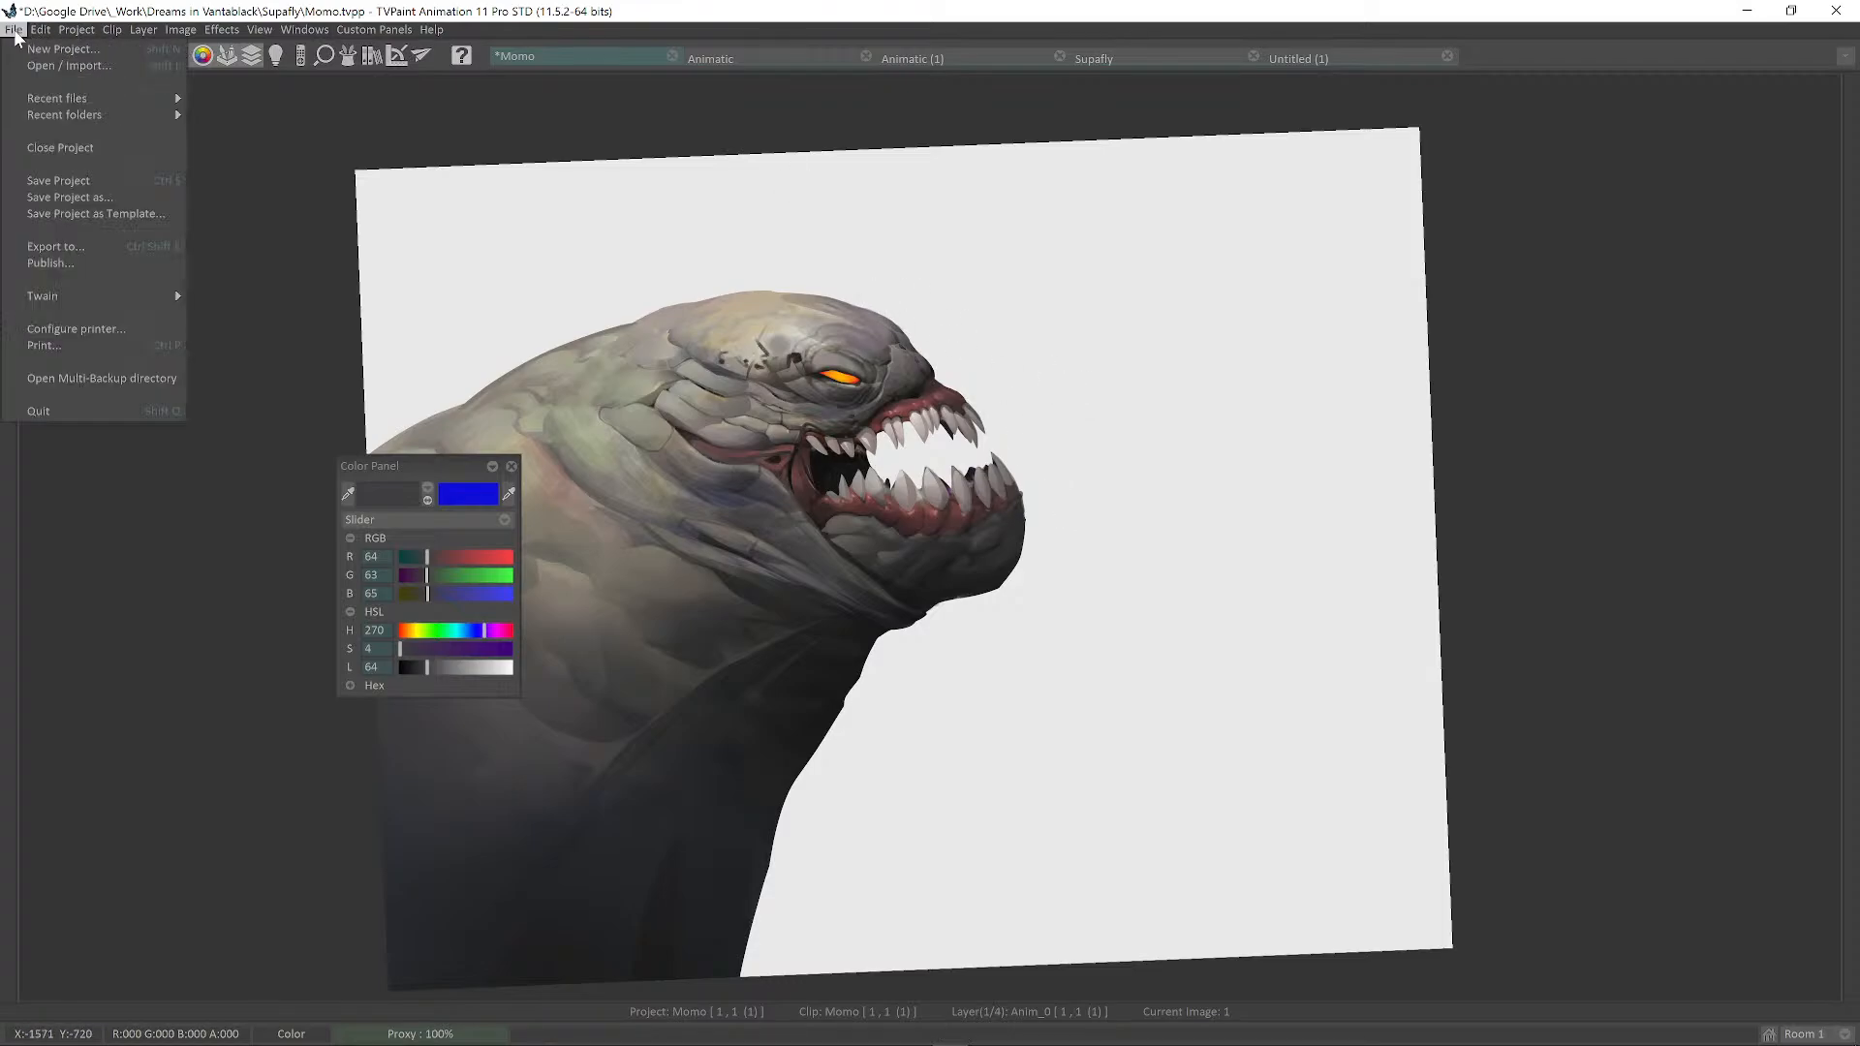
pyautogui.click(58, 248)
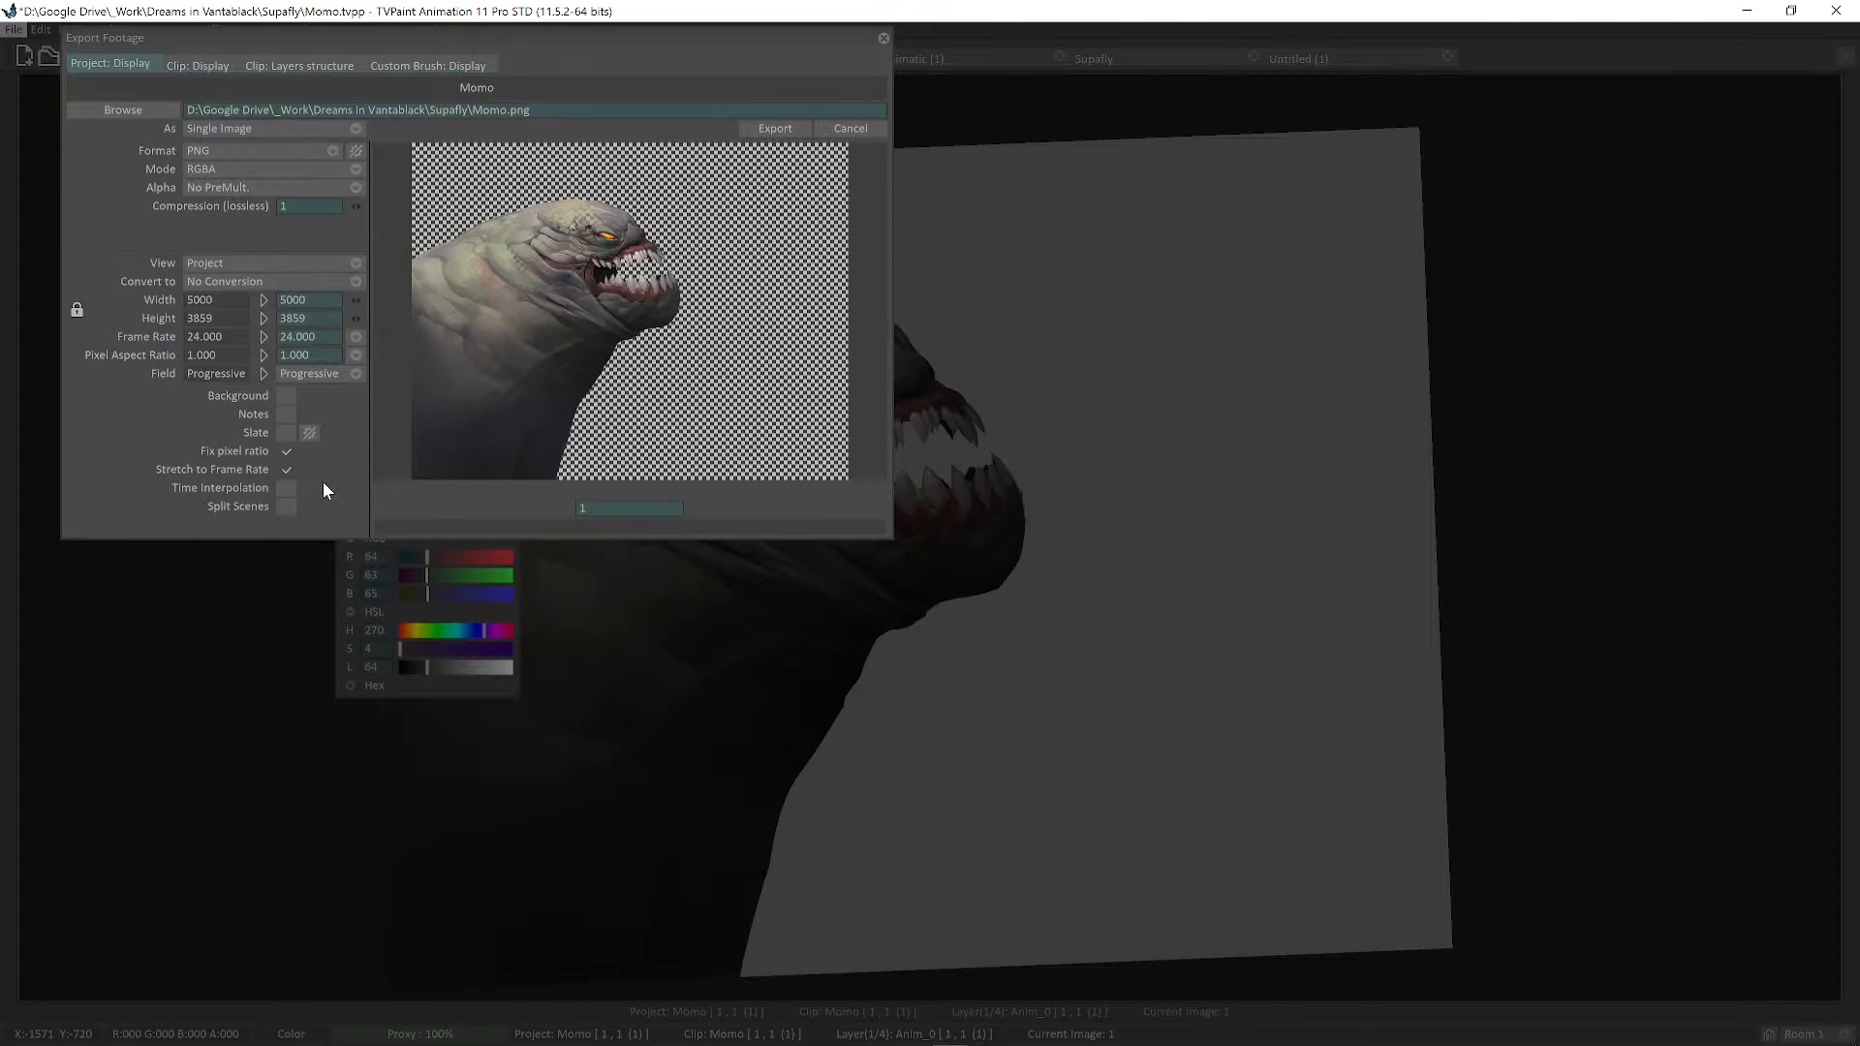
pyautogui.click(285, 396)
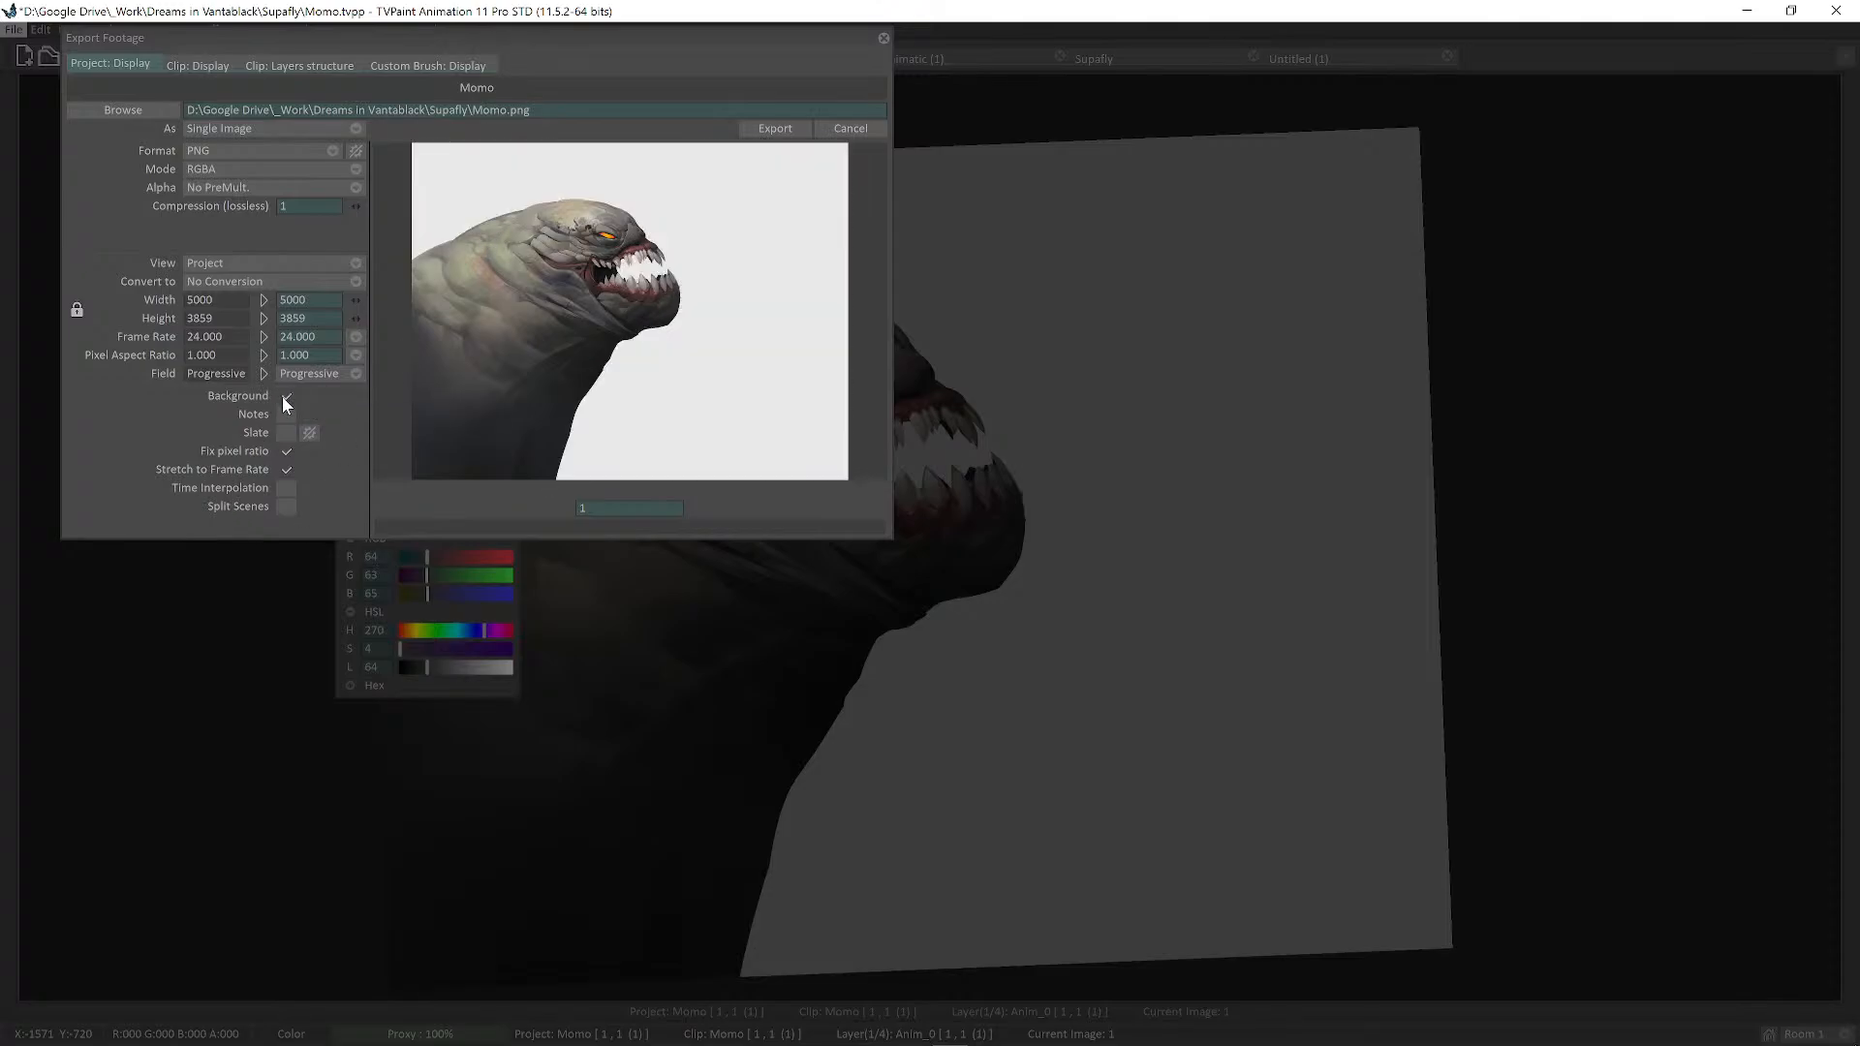
pyautogui.click(285, 396)
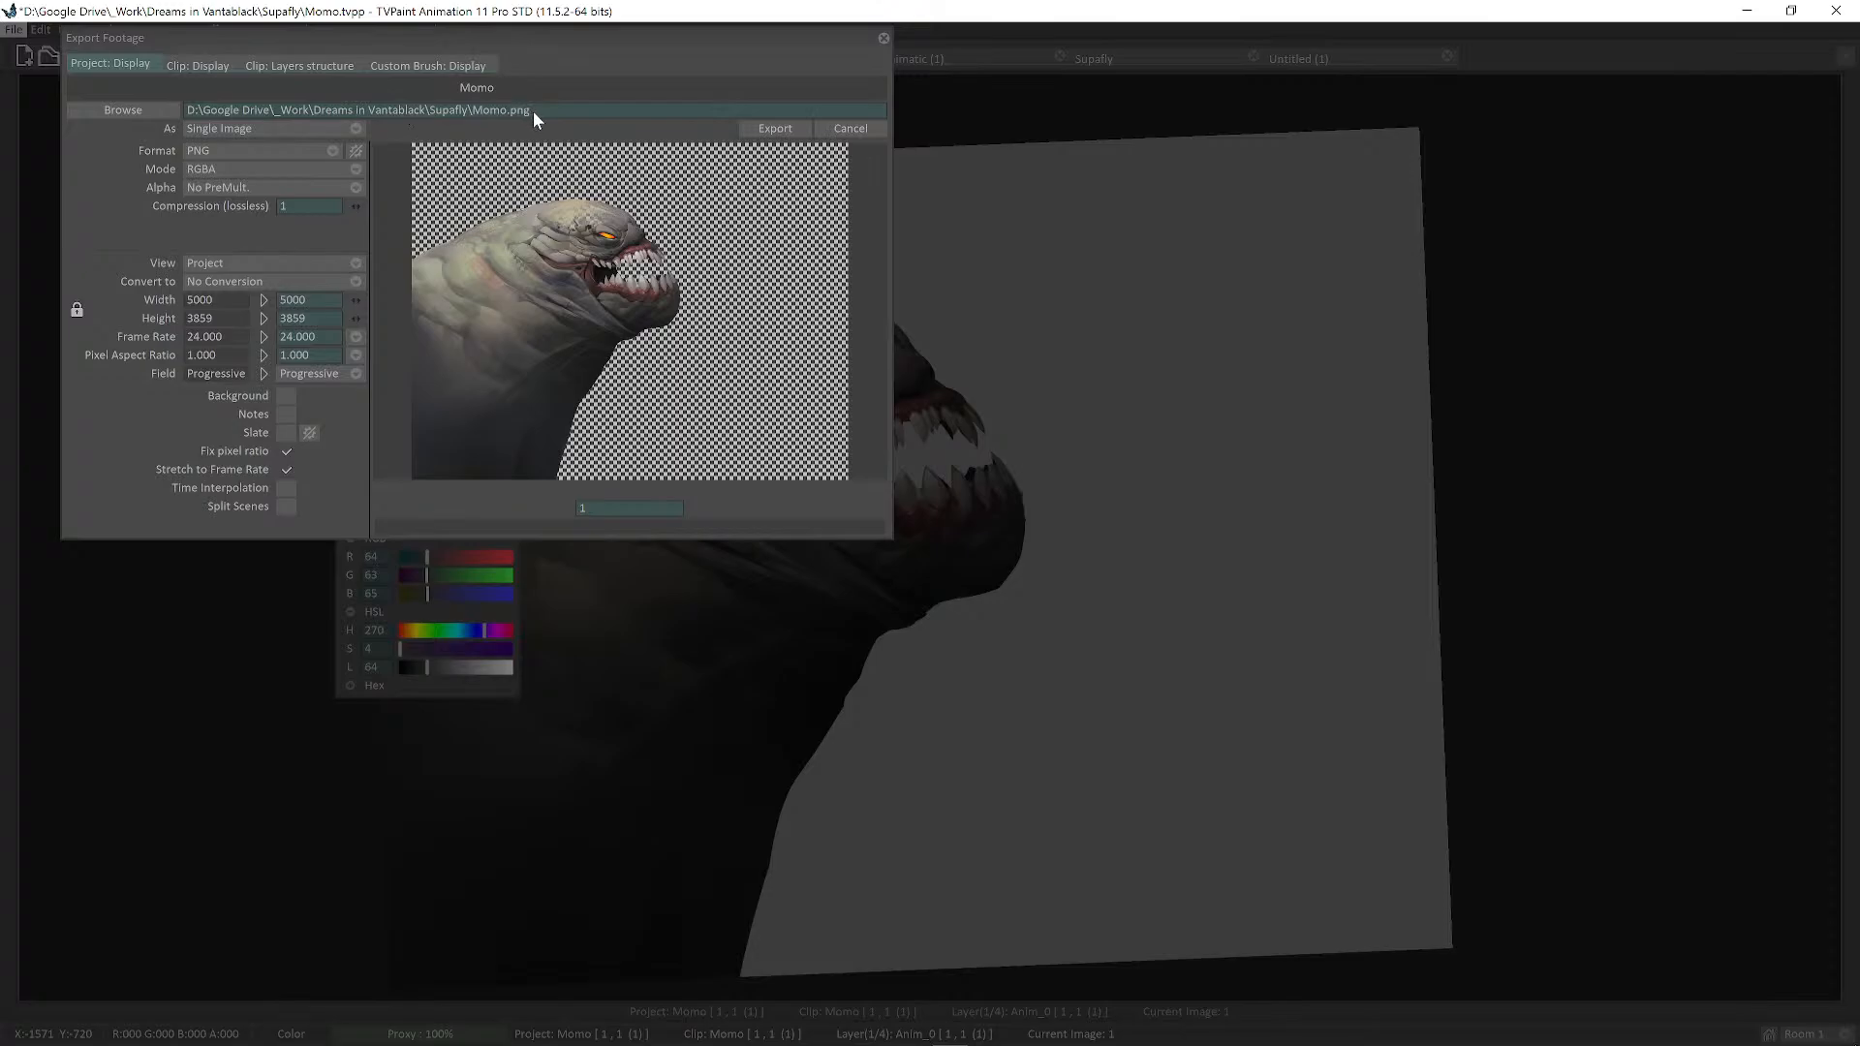
pyautogui.click(779, 134)
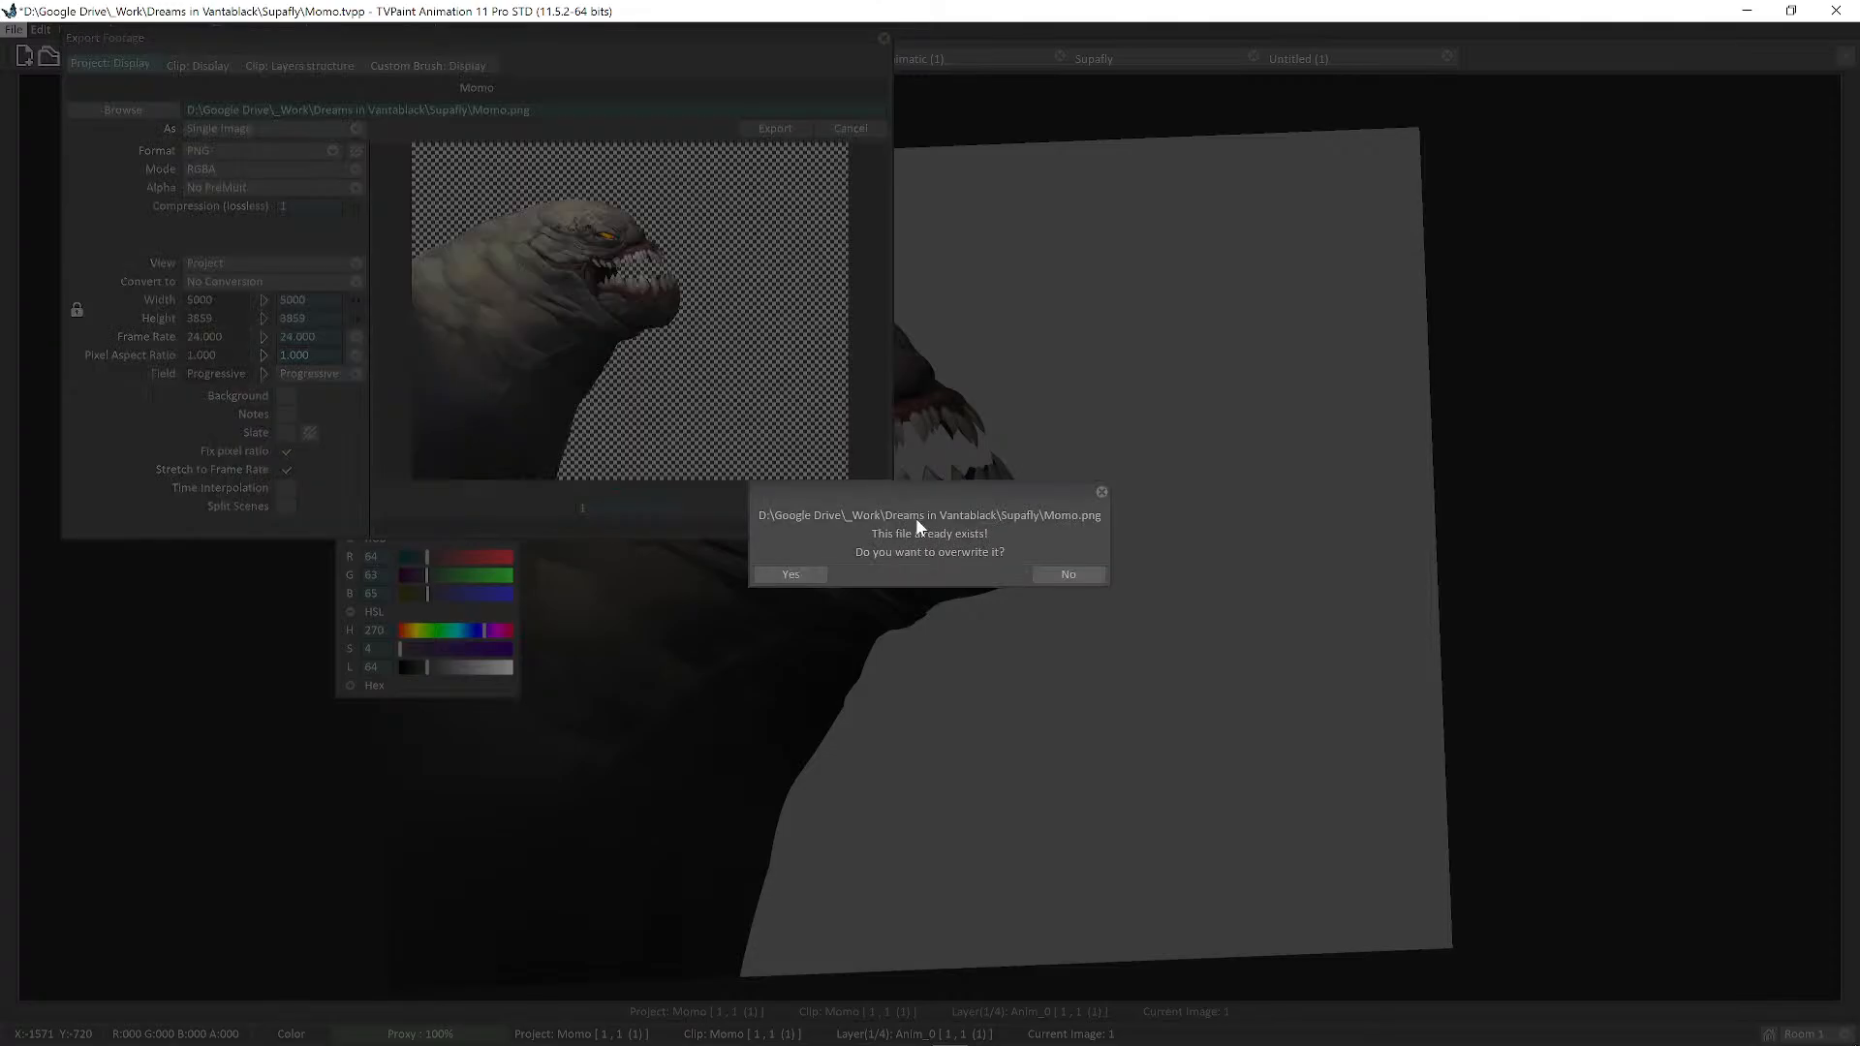
pyautogui.click(1052, 577)
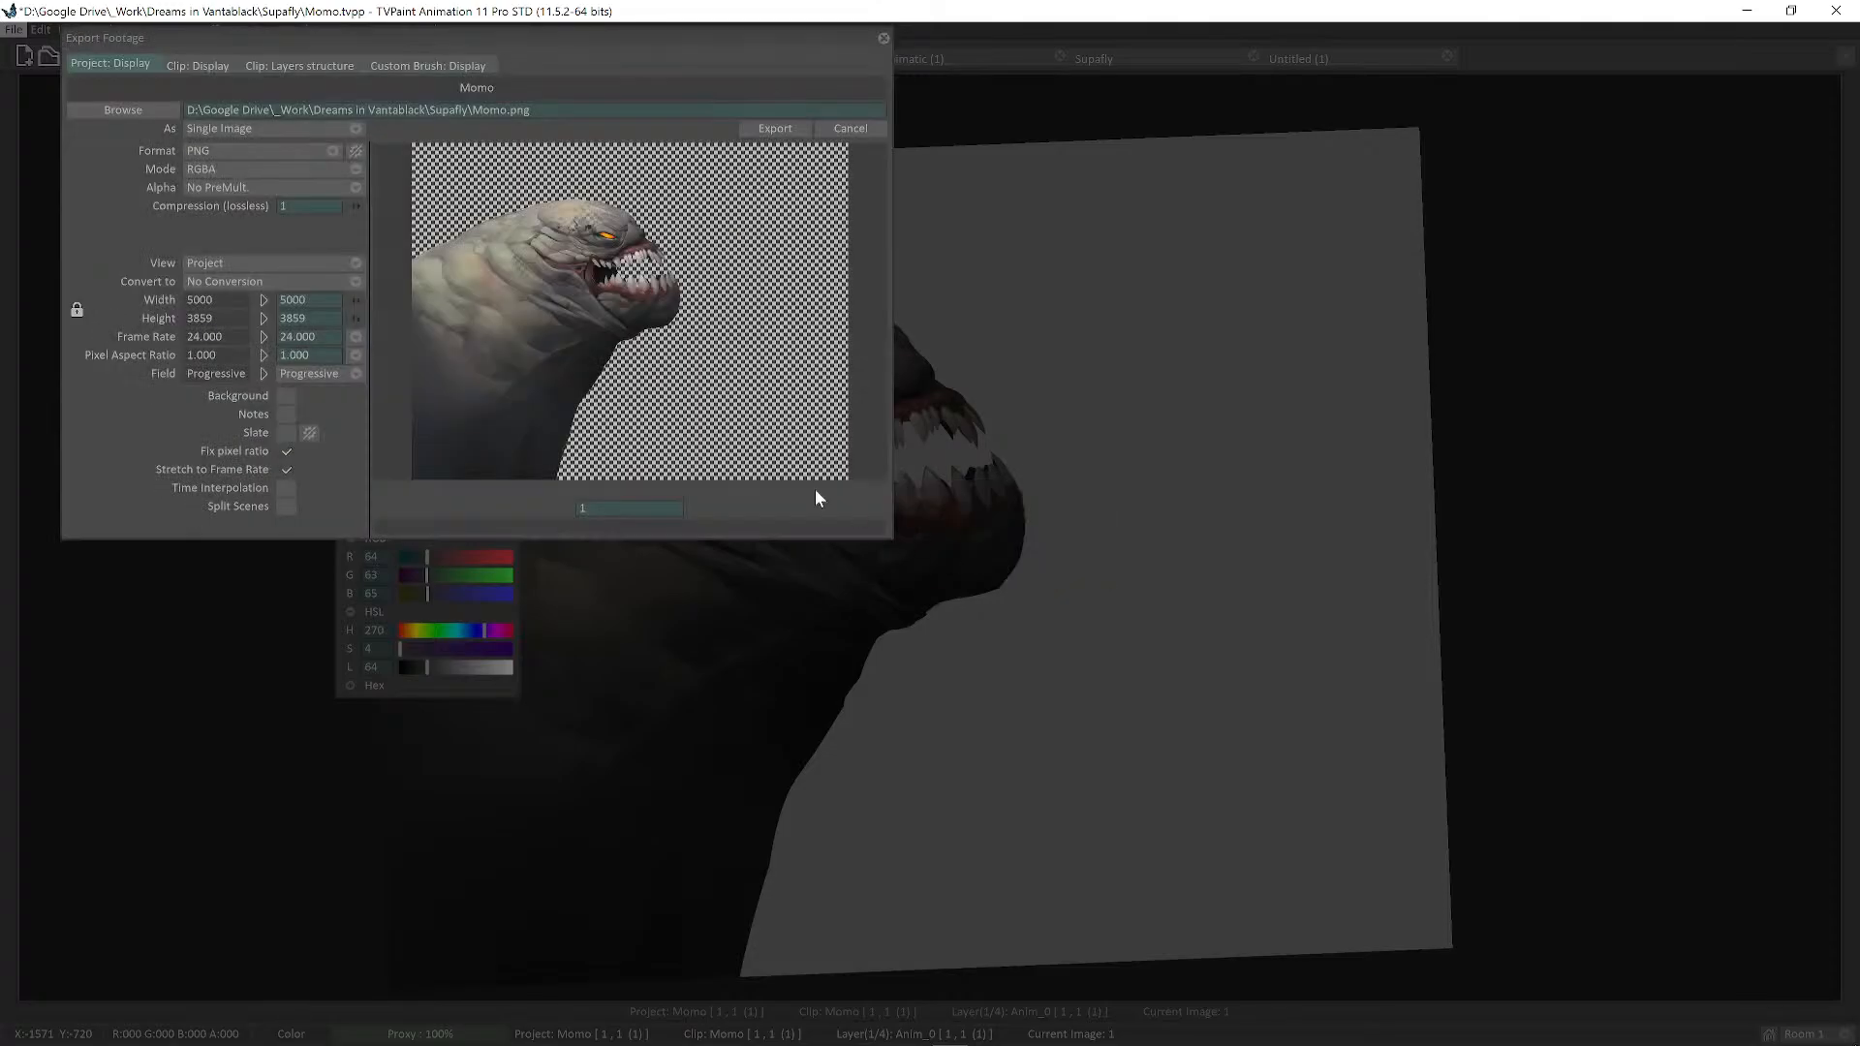
pyautogui.click(144, 108)
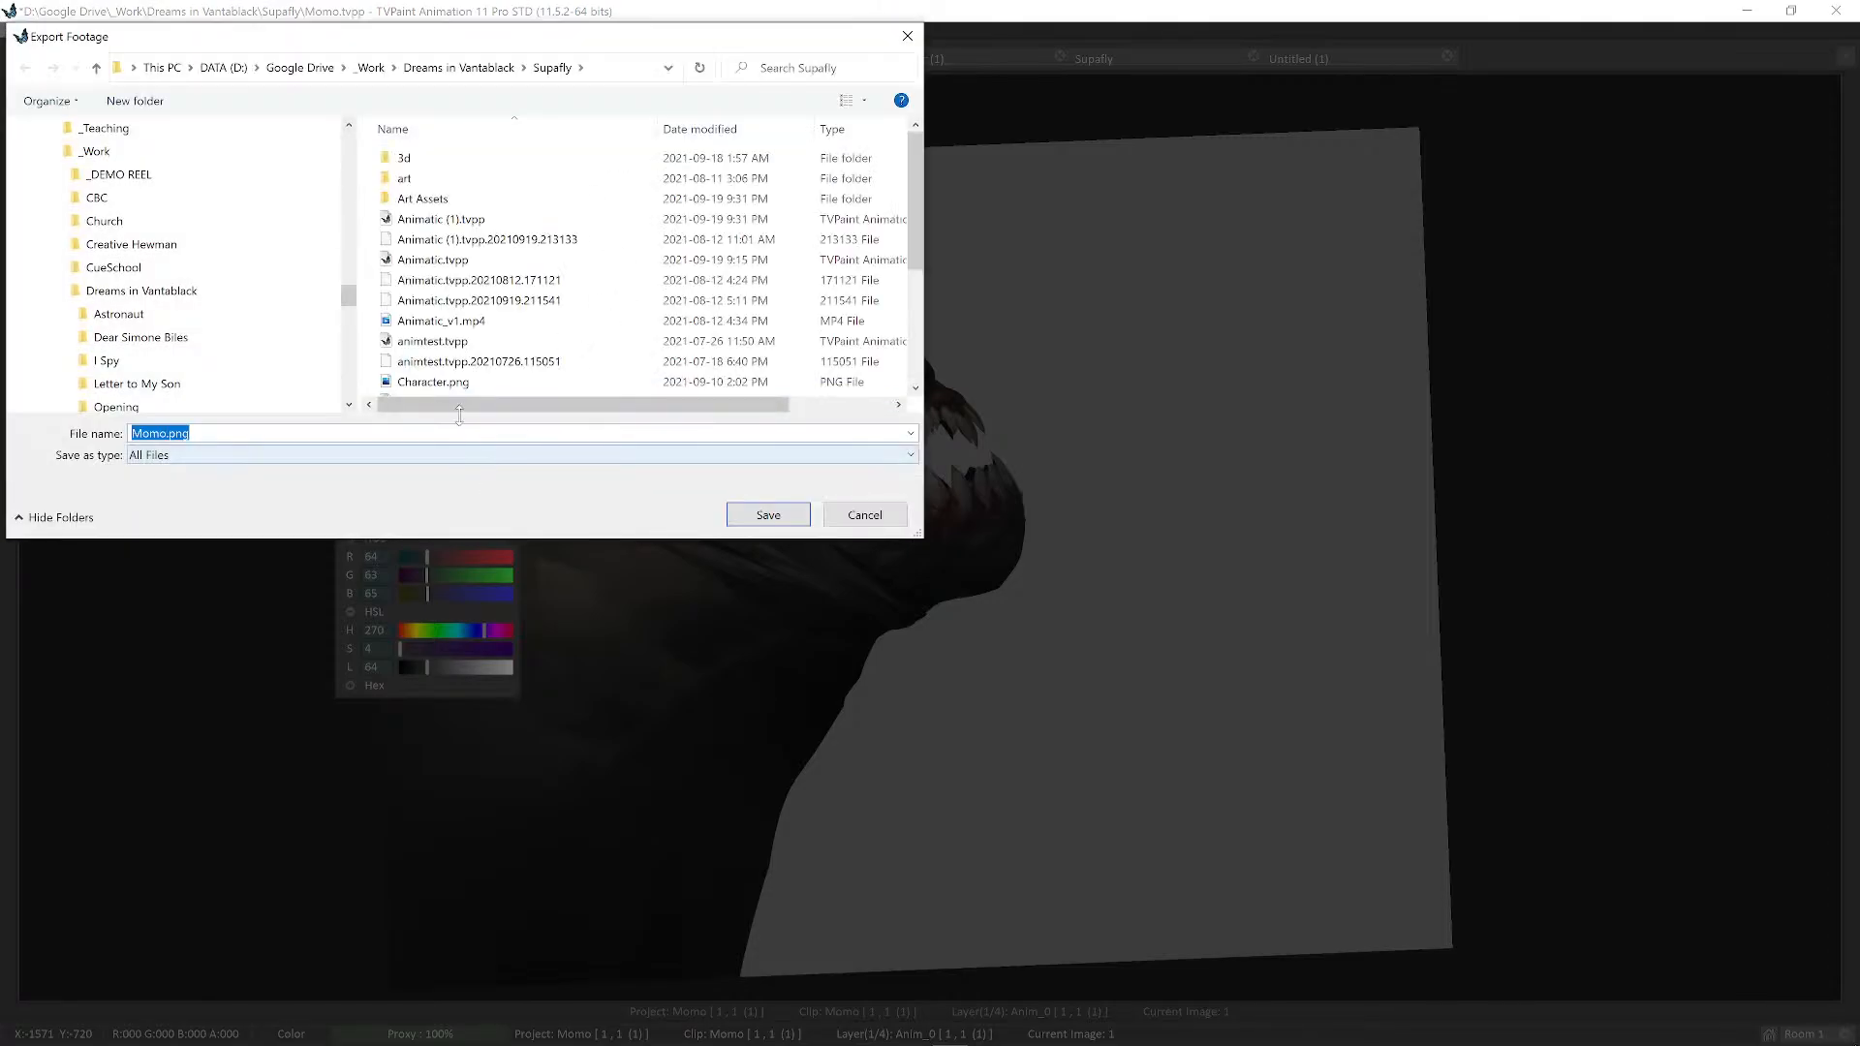
pyautogui.click(167, 434)
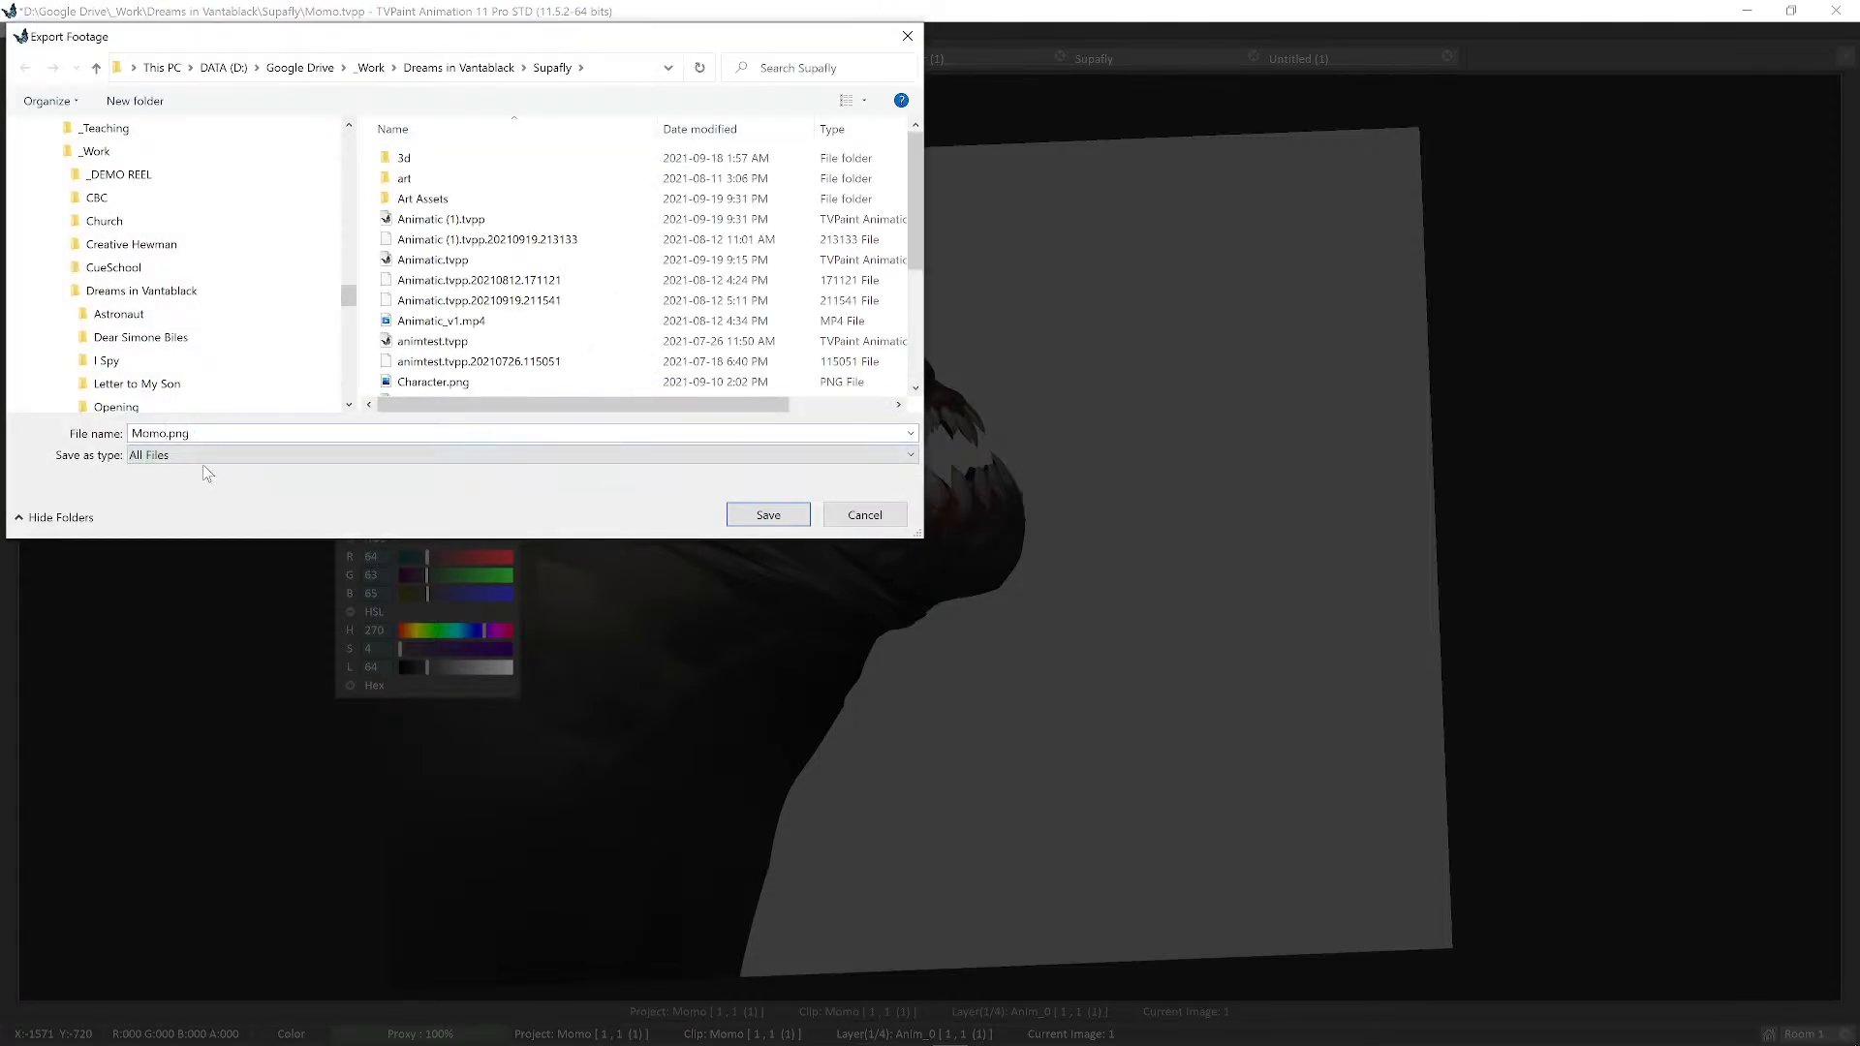
pyautogui.write('Mon')
pyautogui.click(752, 517)
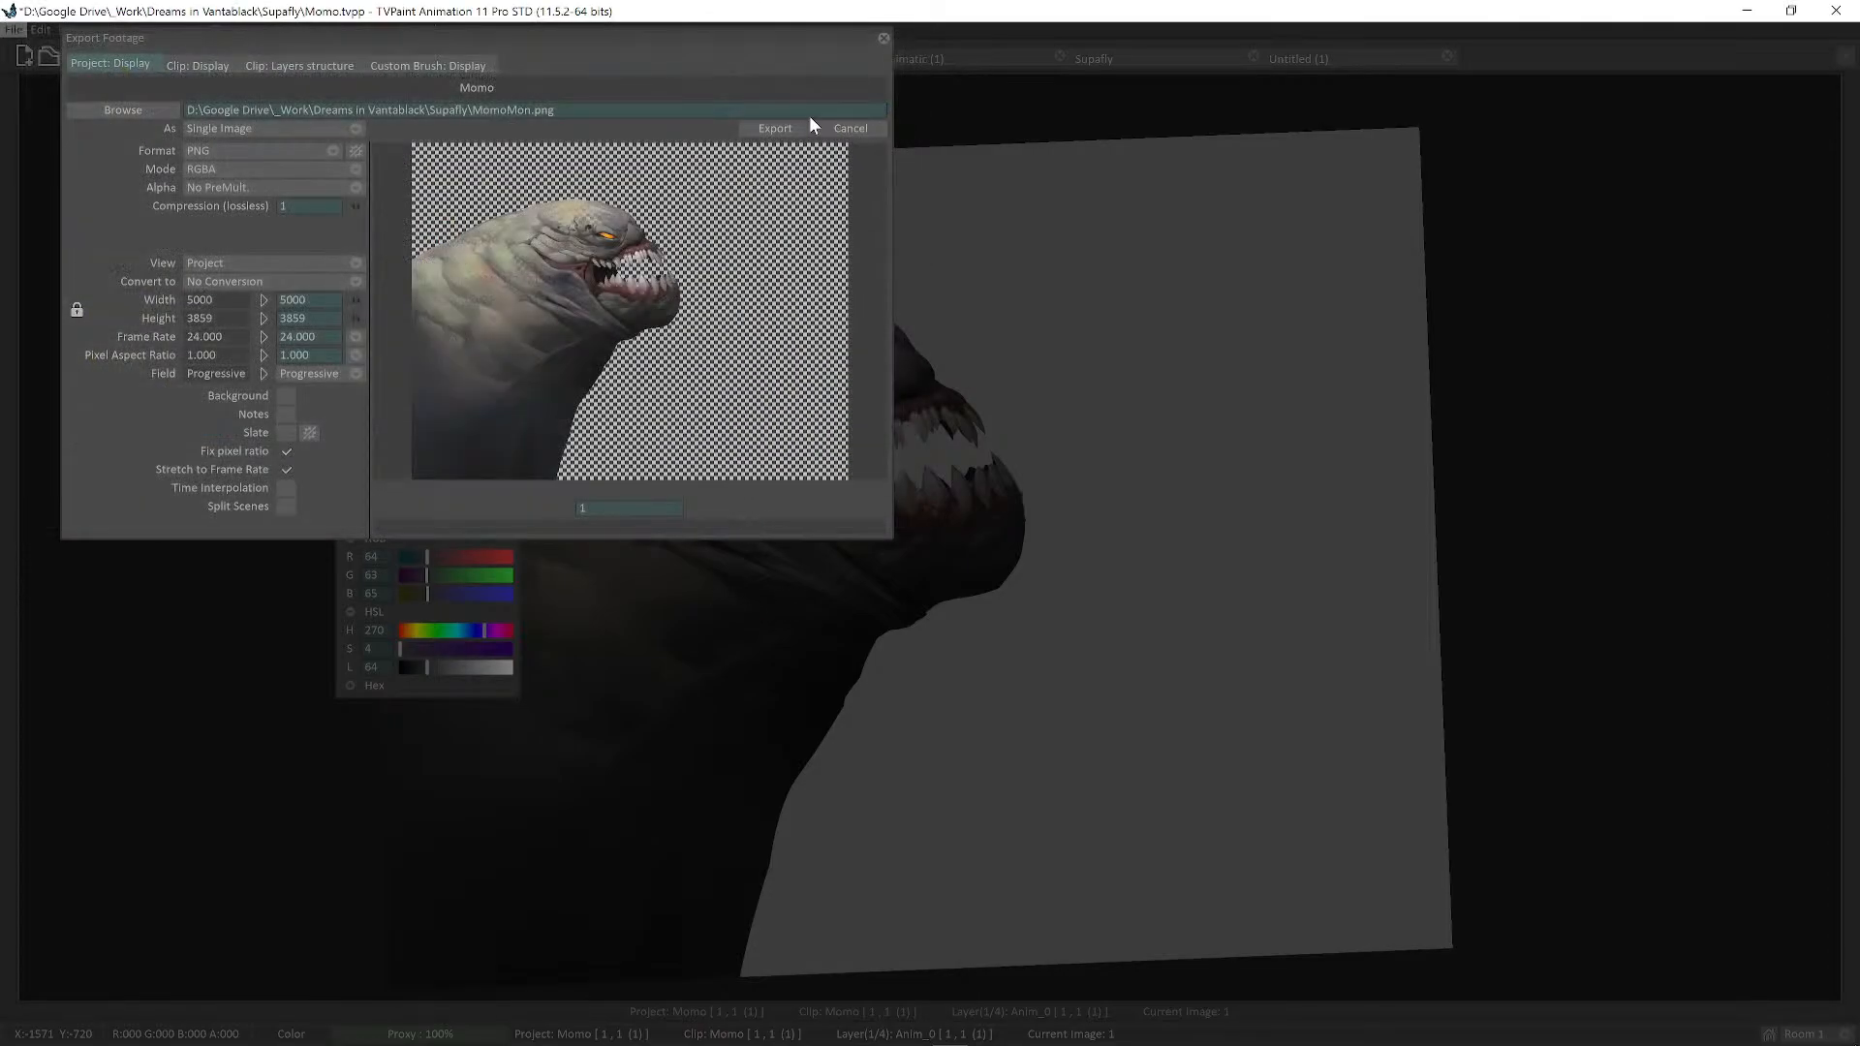
pyautogui.click(779, 129)
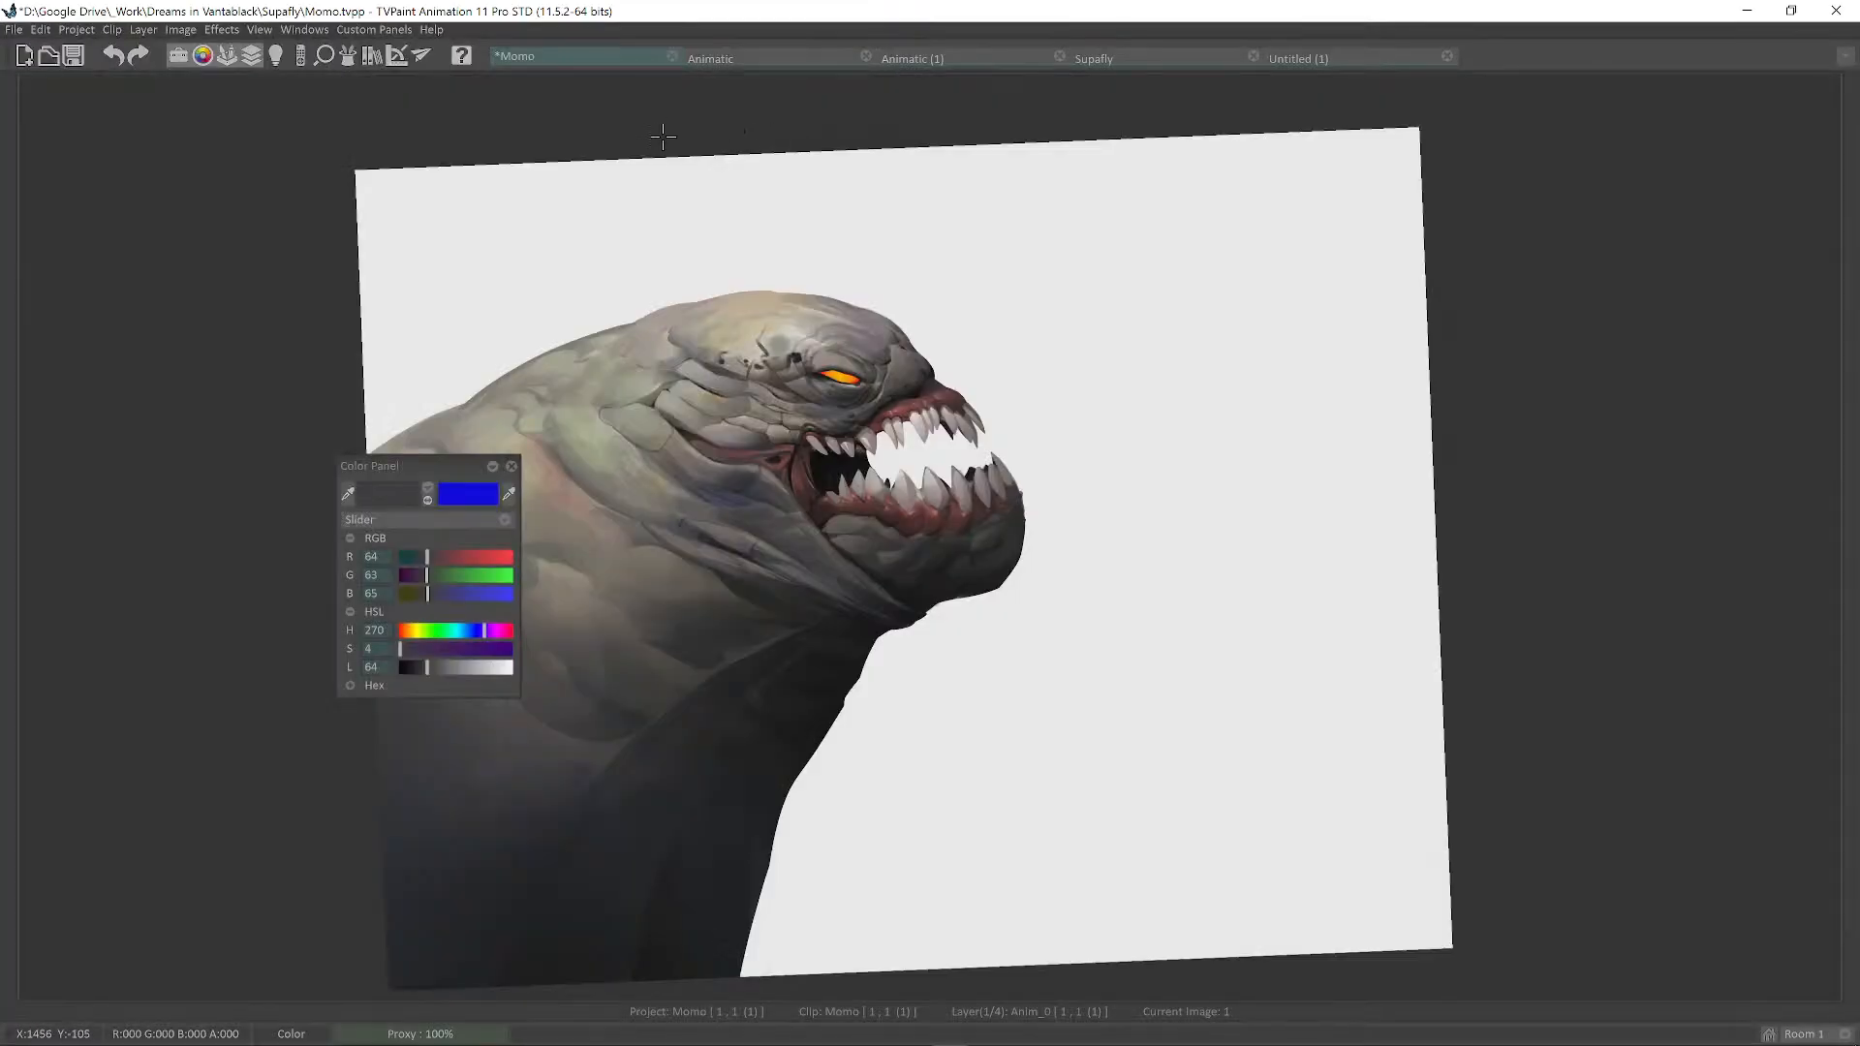
# Start a project save from the File menu, then cancel it.
pyautogui.click(14, 29)
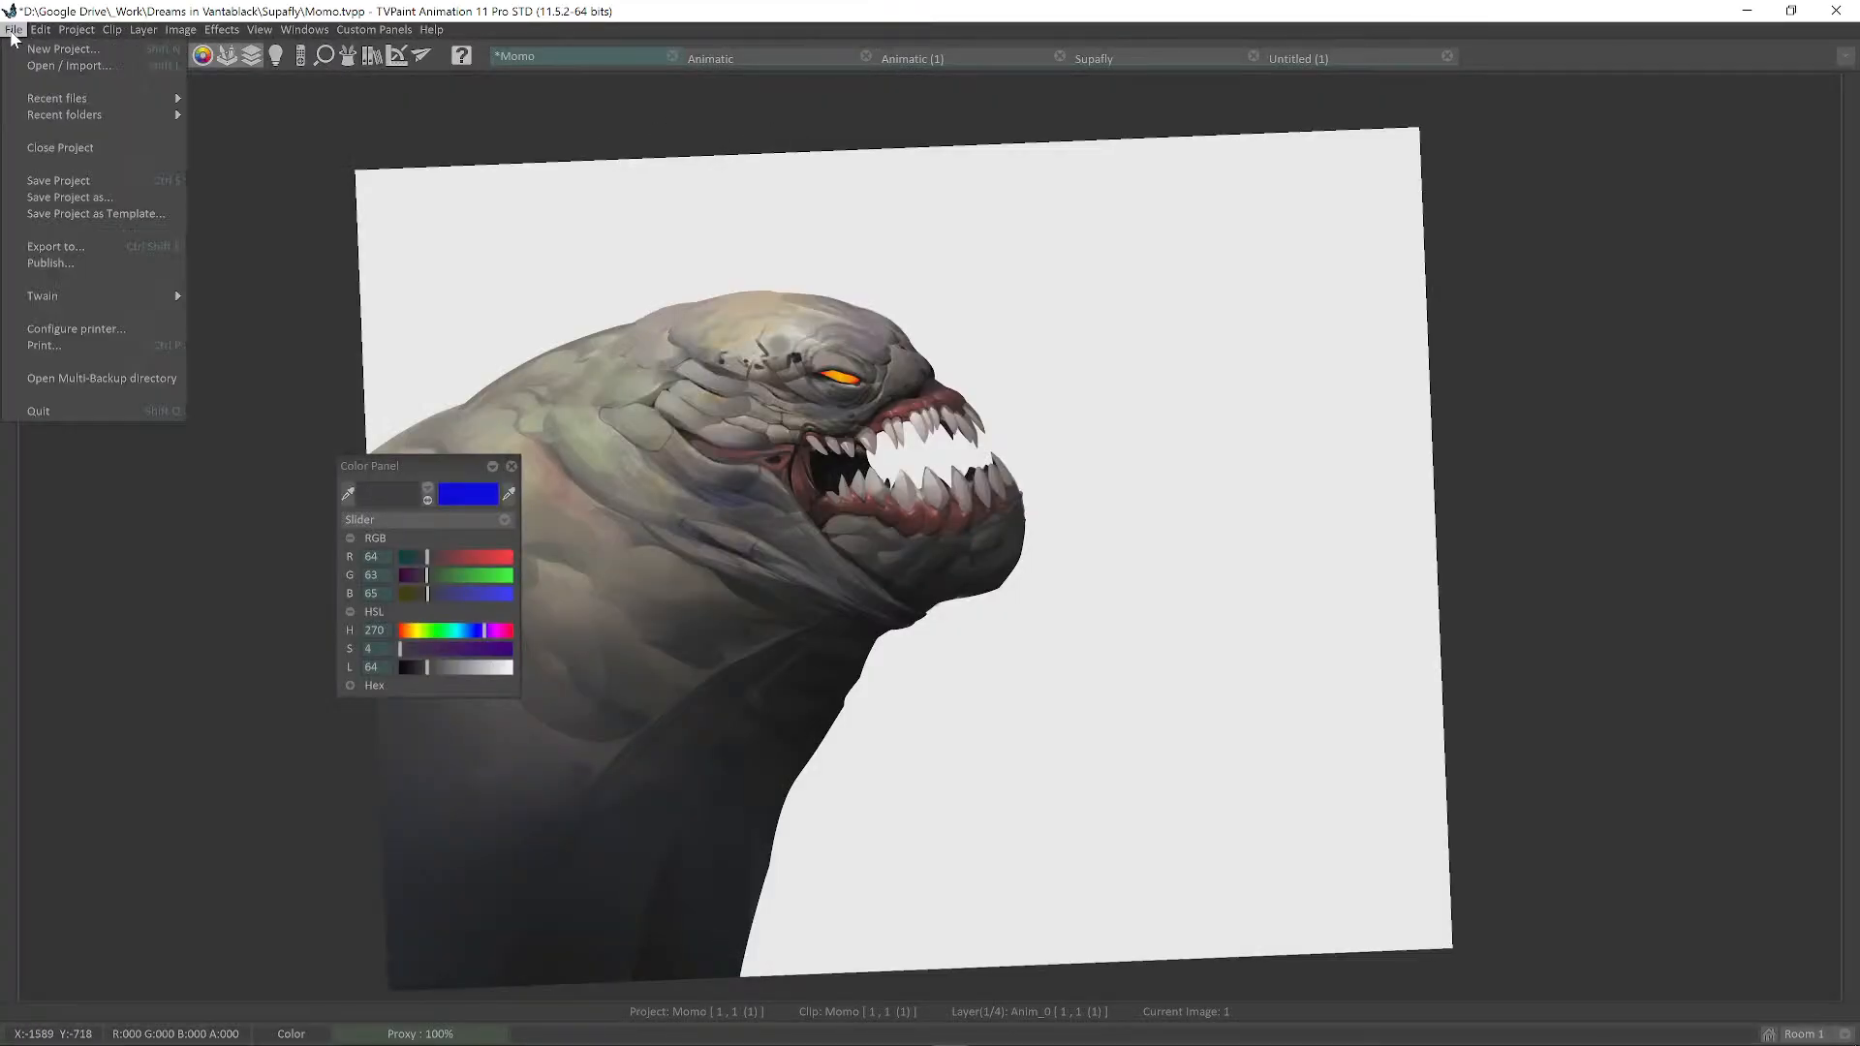
pyautogui.click(83, 186)
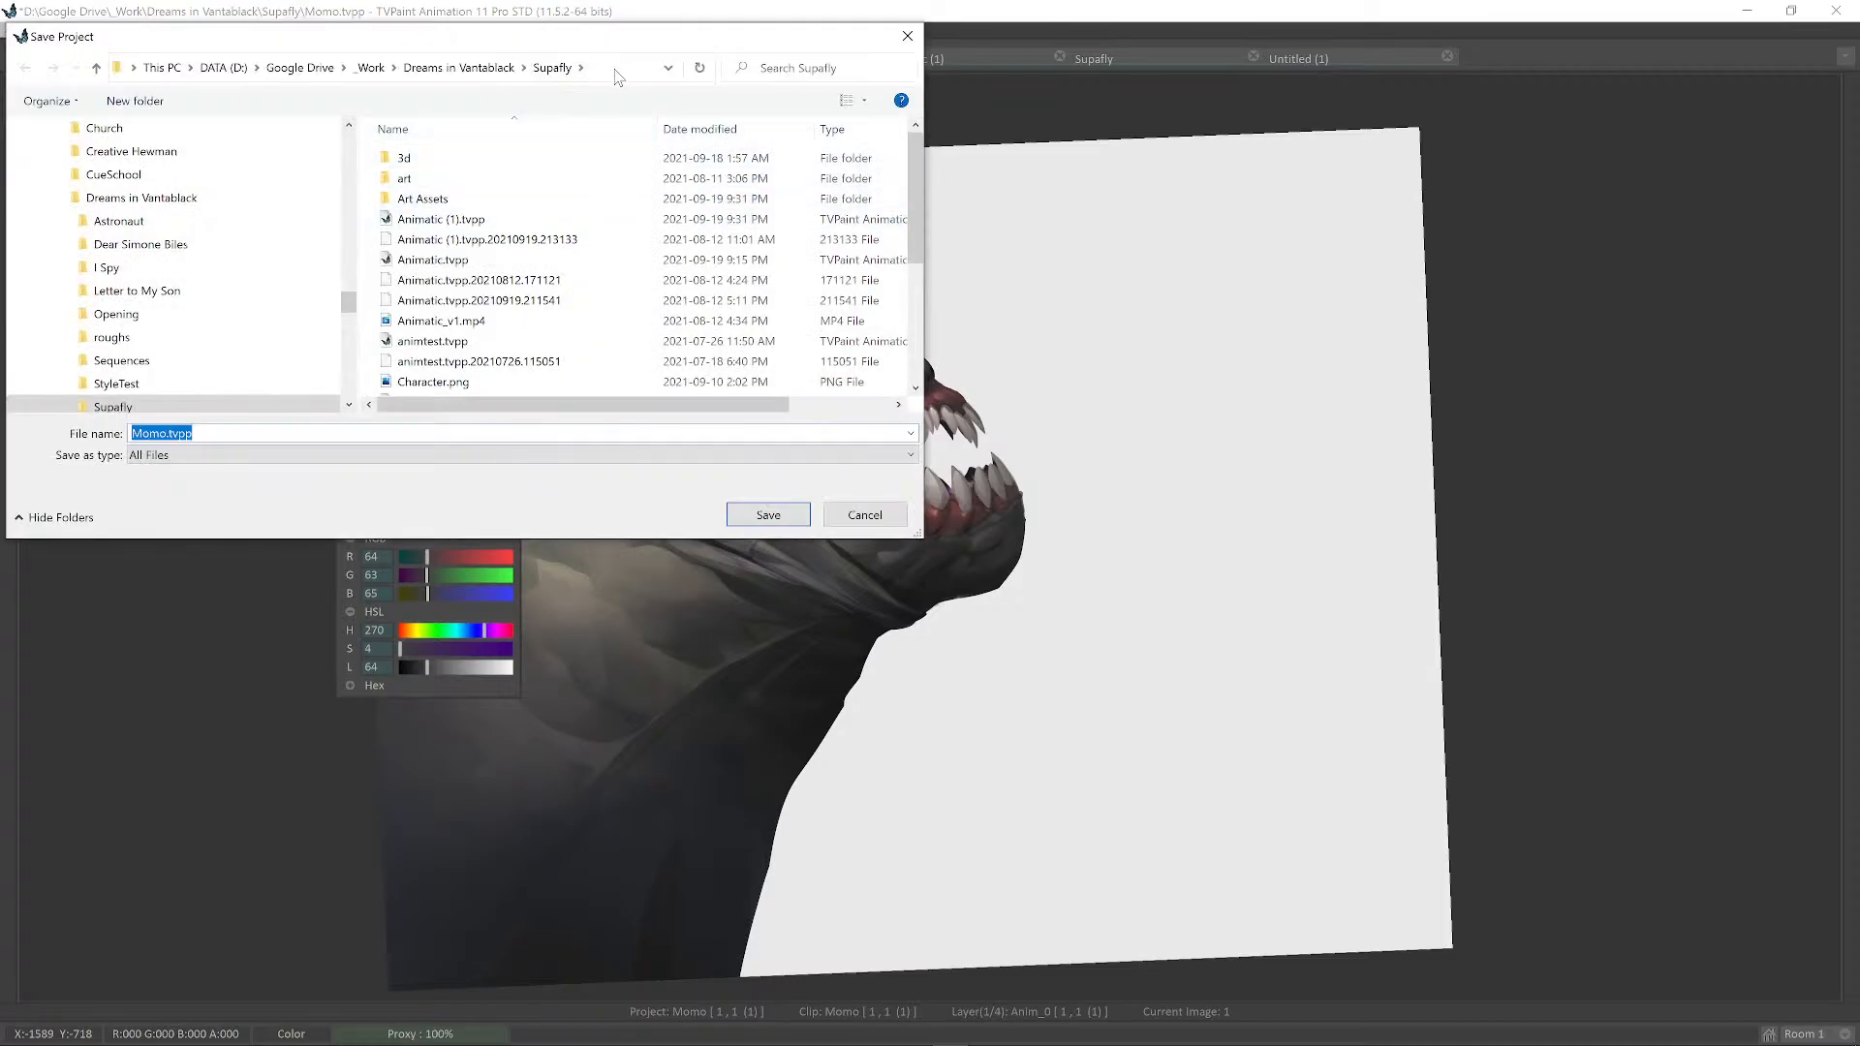
pyautogui.click(617, 70)
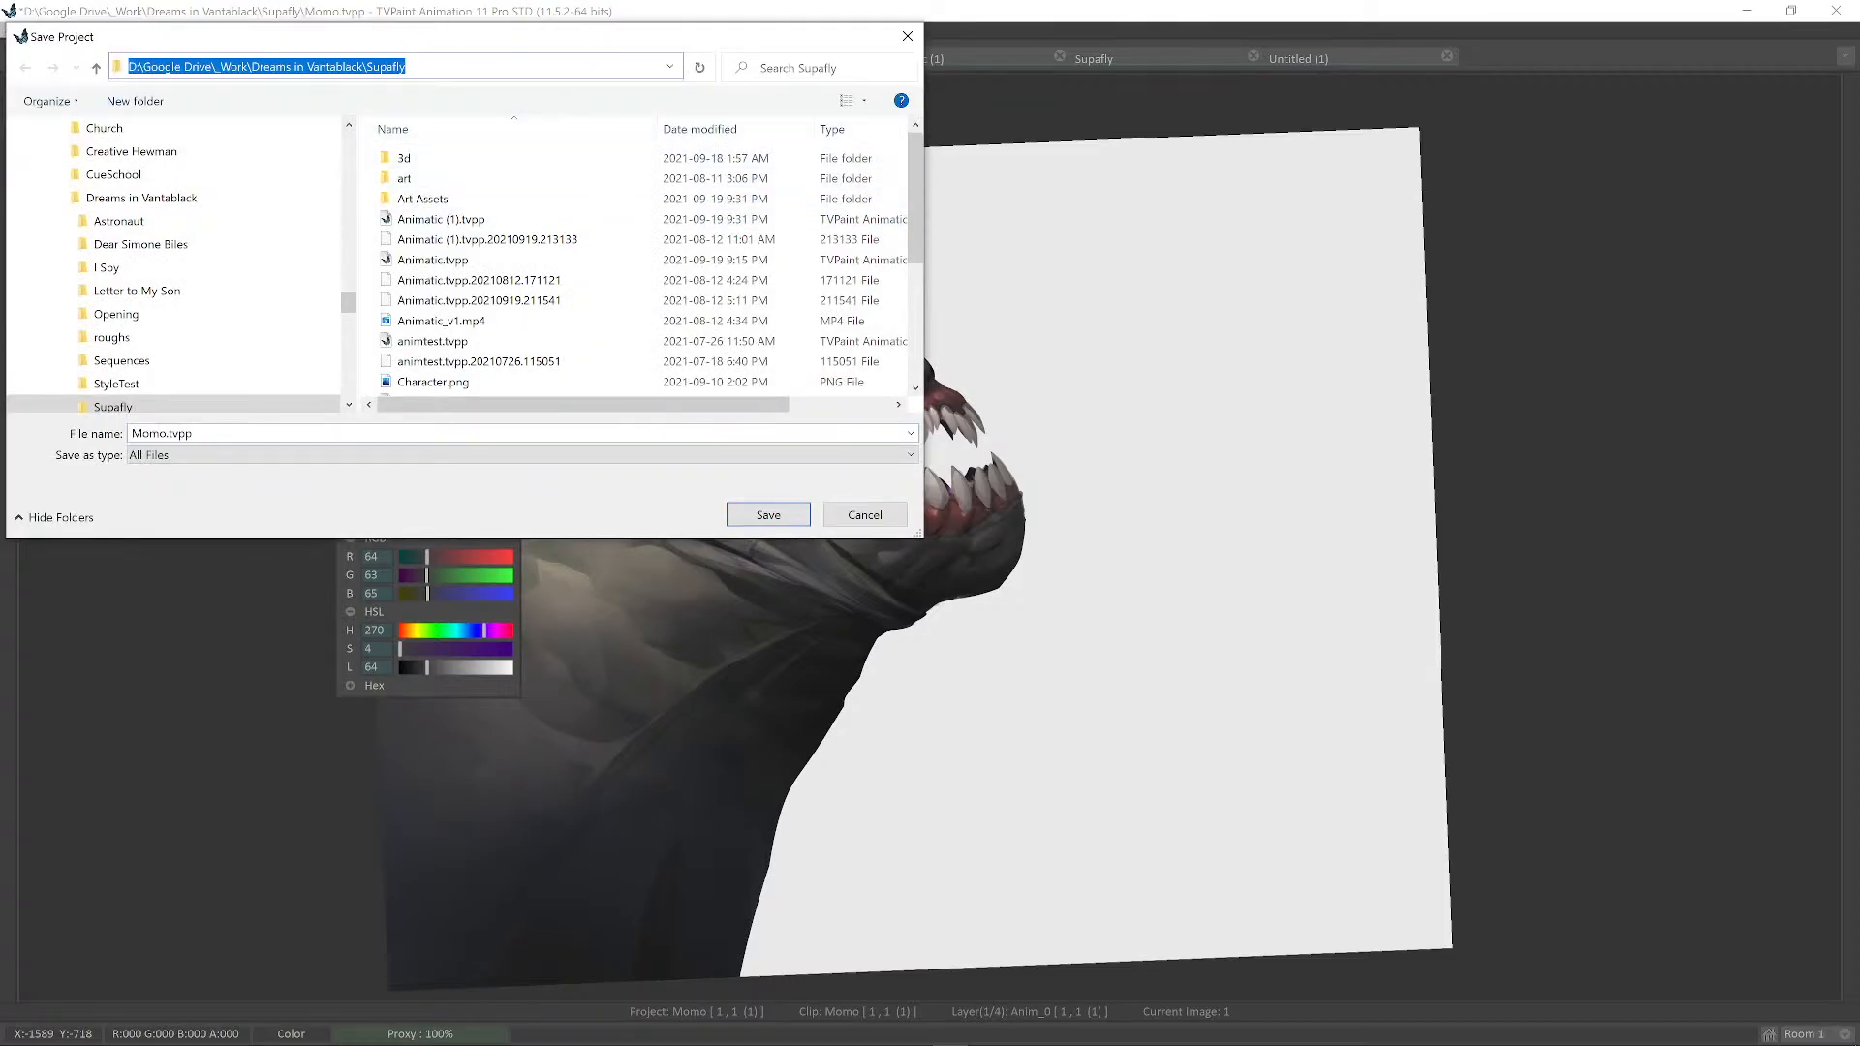
pyautogui.click(865, 515)
# Minimize TVPaint and set Blender's 3D cursor on the lit block's top edge.
pyautogui.click(1741, 17)
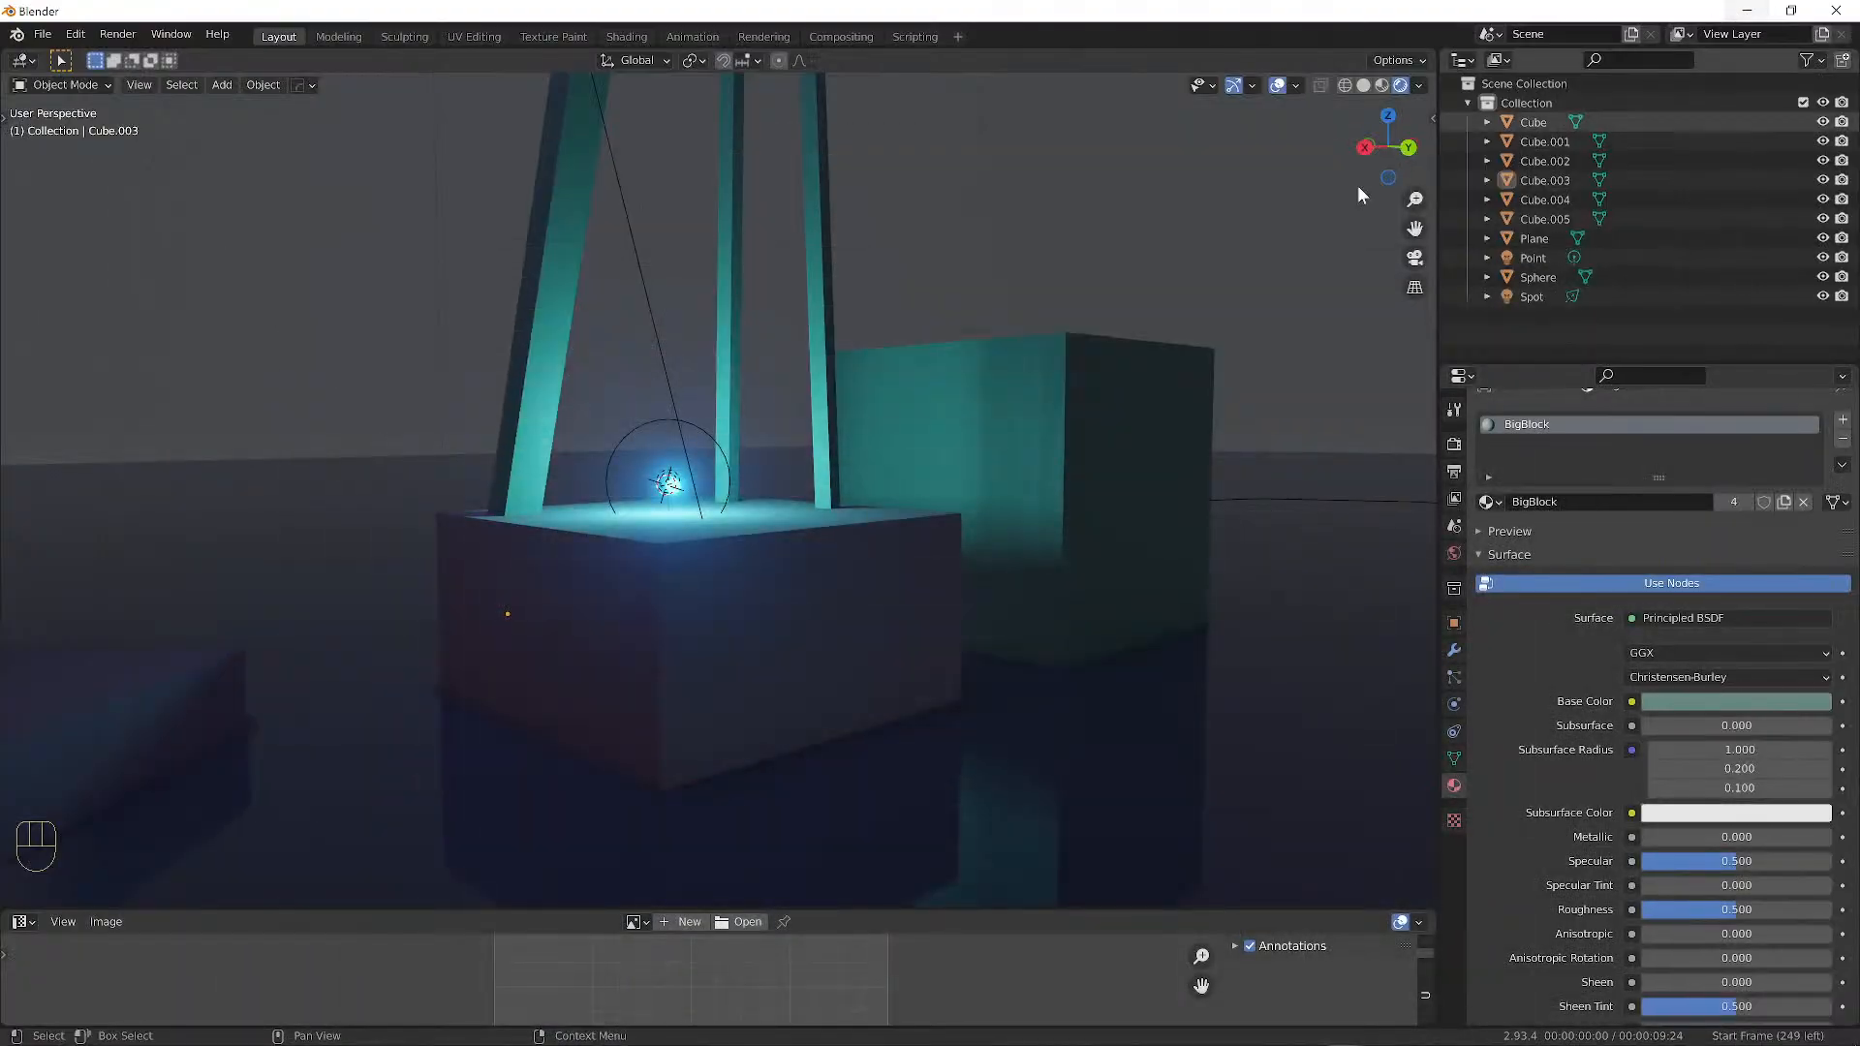
pyautogui.moveTo(500, 537); pyautogui.dragTo(785, 552, button='middle')
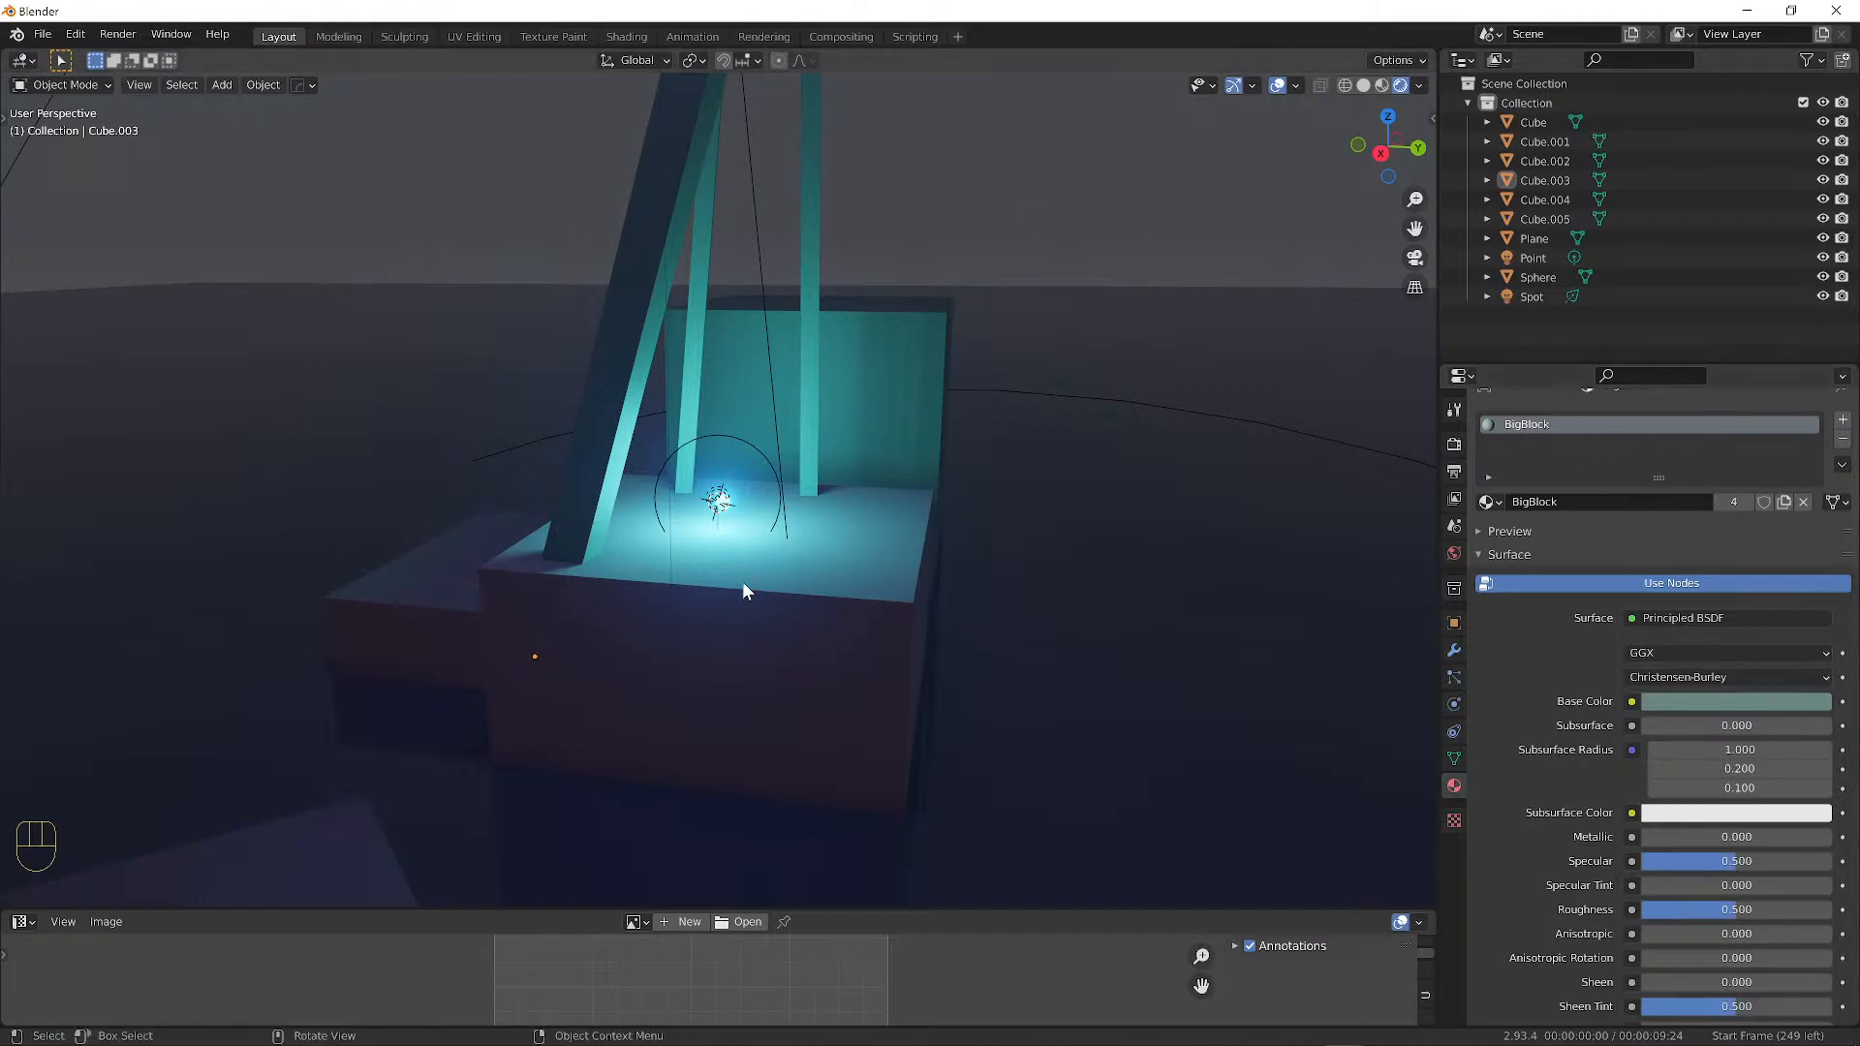
pyautogui.keyDown('alt'); pyautogui.moveTo(744, 590); pyautogui.dragTo(491, 528); pyautogui.keyUp('alt')
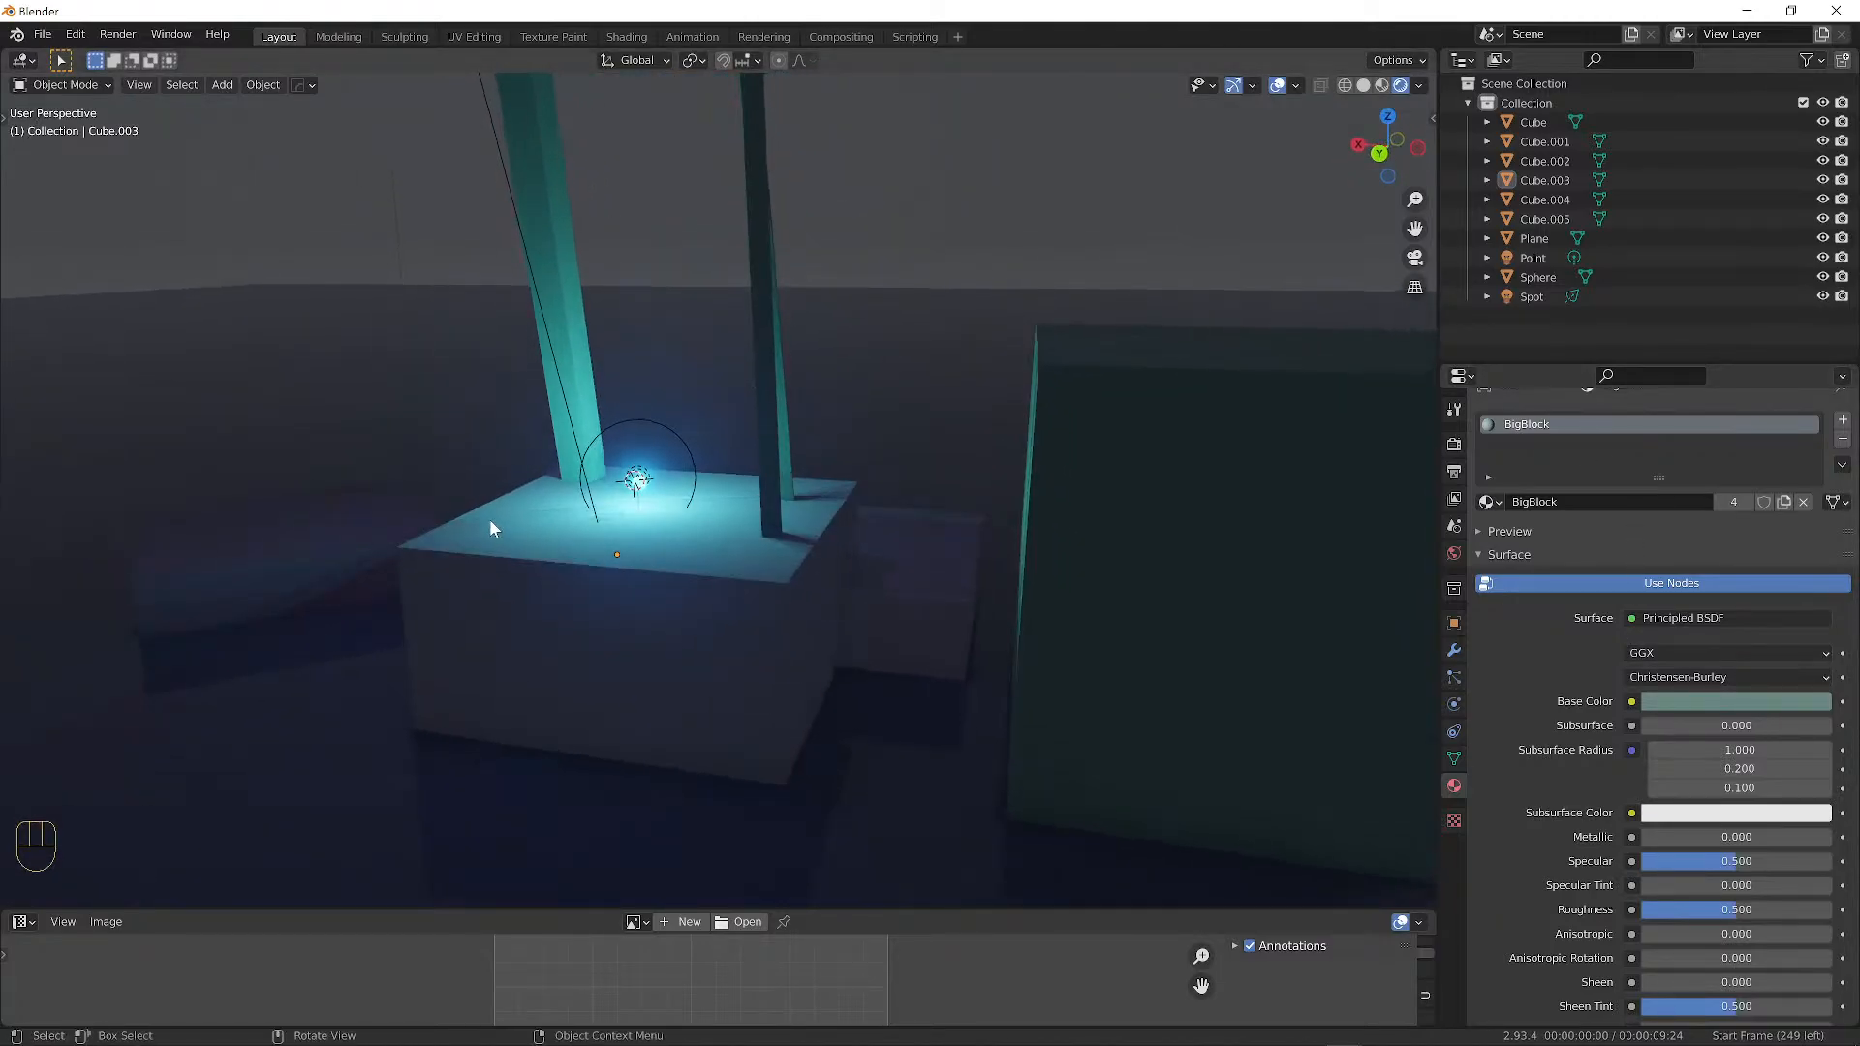
pyautogui.keyDown('shift'); pyautogui.rightClick(474, 529); pyautogui.keyUp('shift')
pyautogui.keyDown('alt'); pyautogui.moveTo(543, 546); pyautogui.dragTo(295, 212); pyautogui.keyUp('alt')
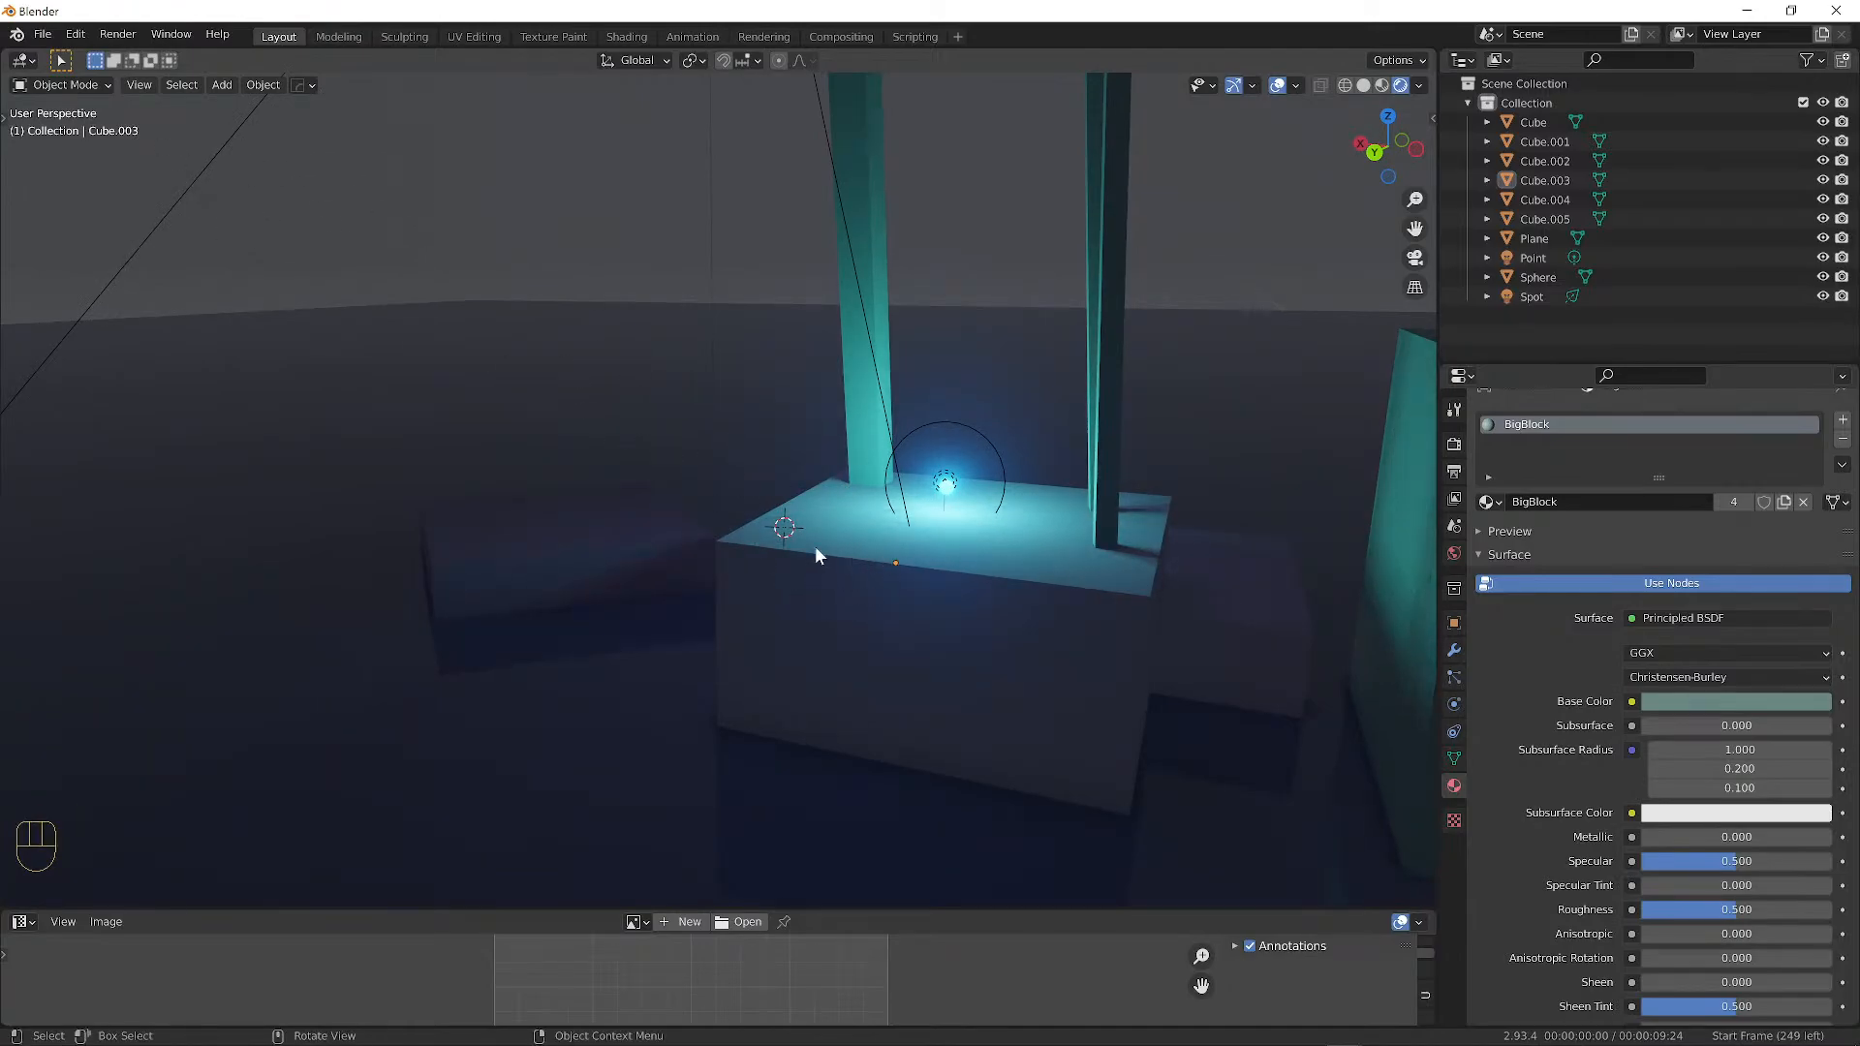
pyautogui.hotkey('shift', 'a')
pyautogui.moveTo(929, 497)
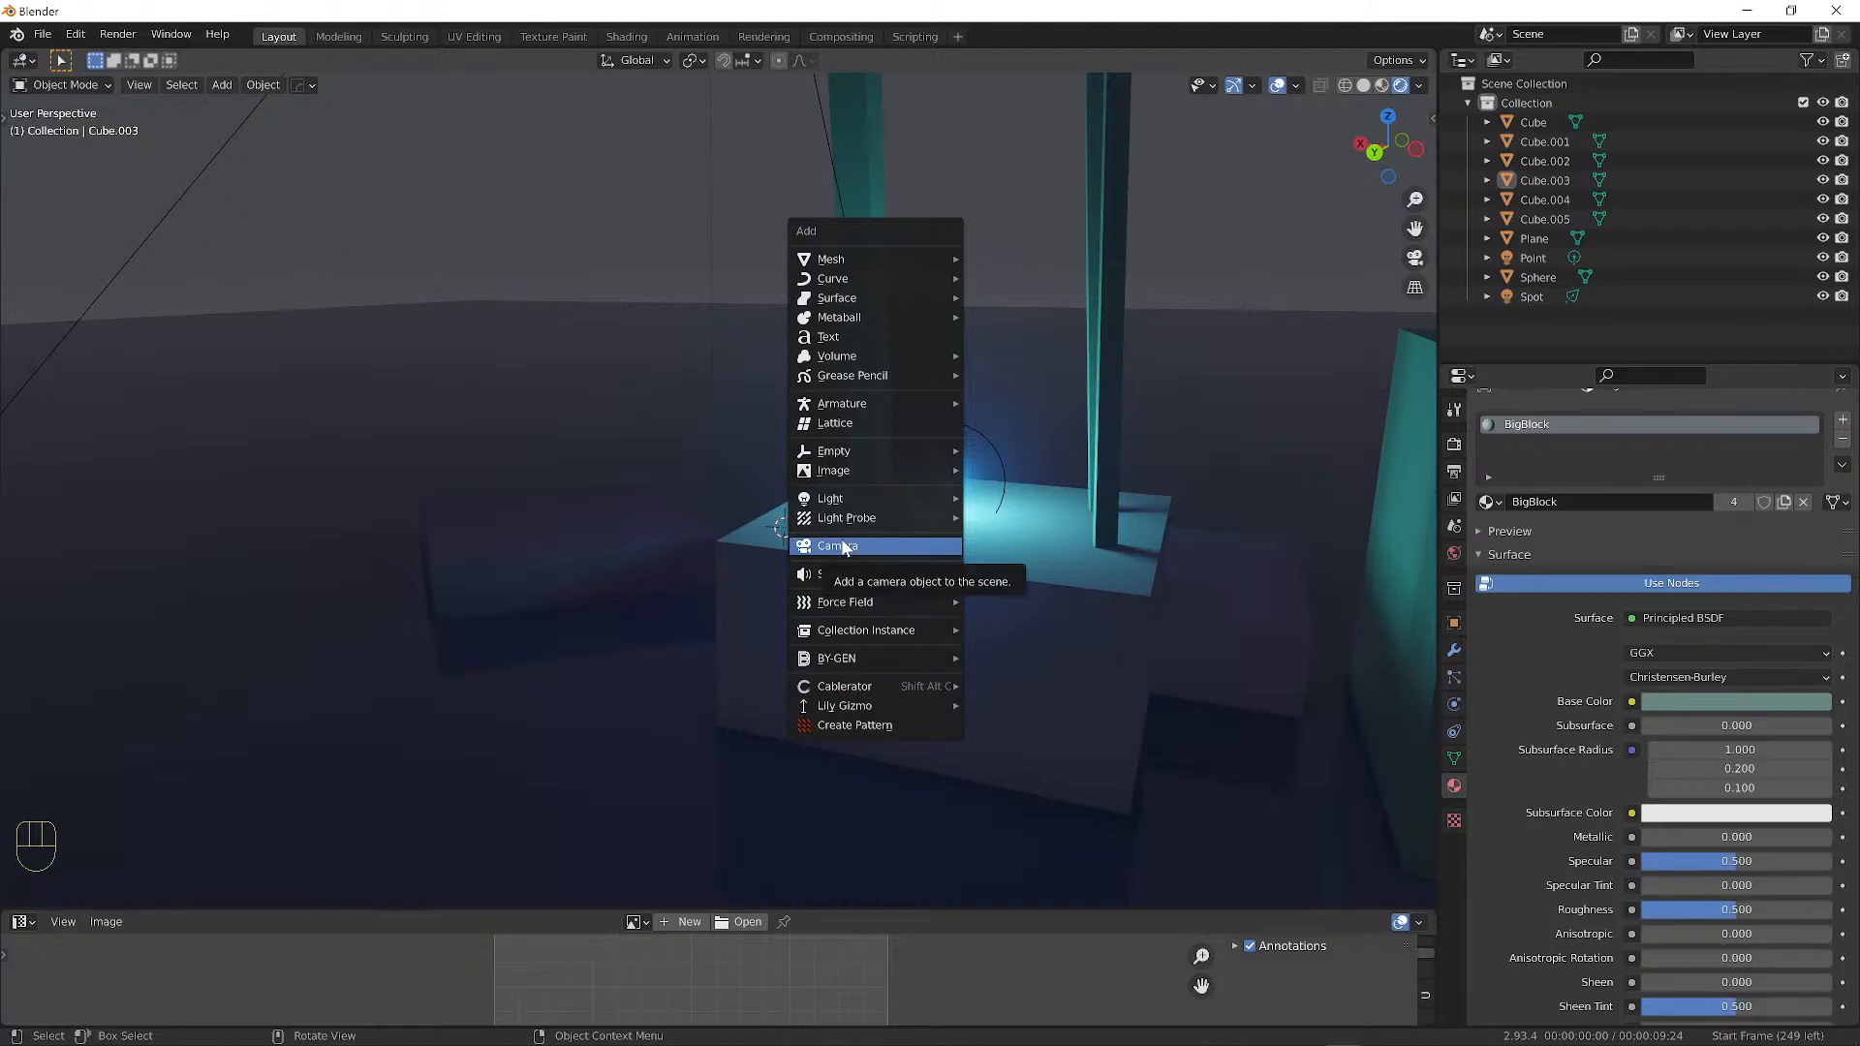
pyautogui.moveTo(867, 450)
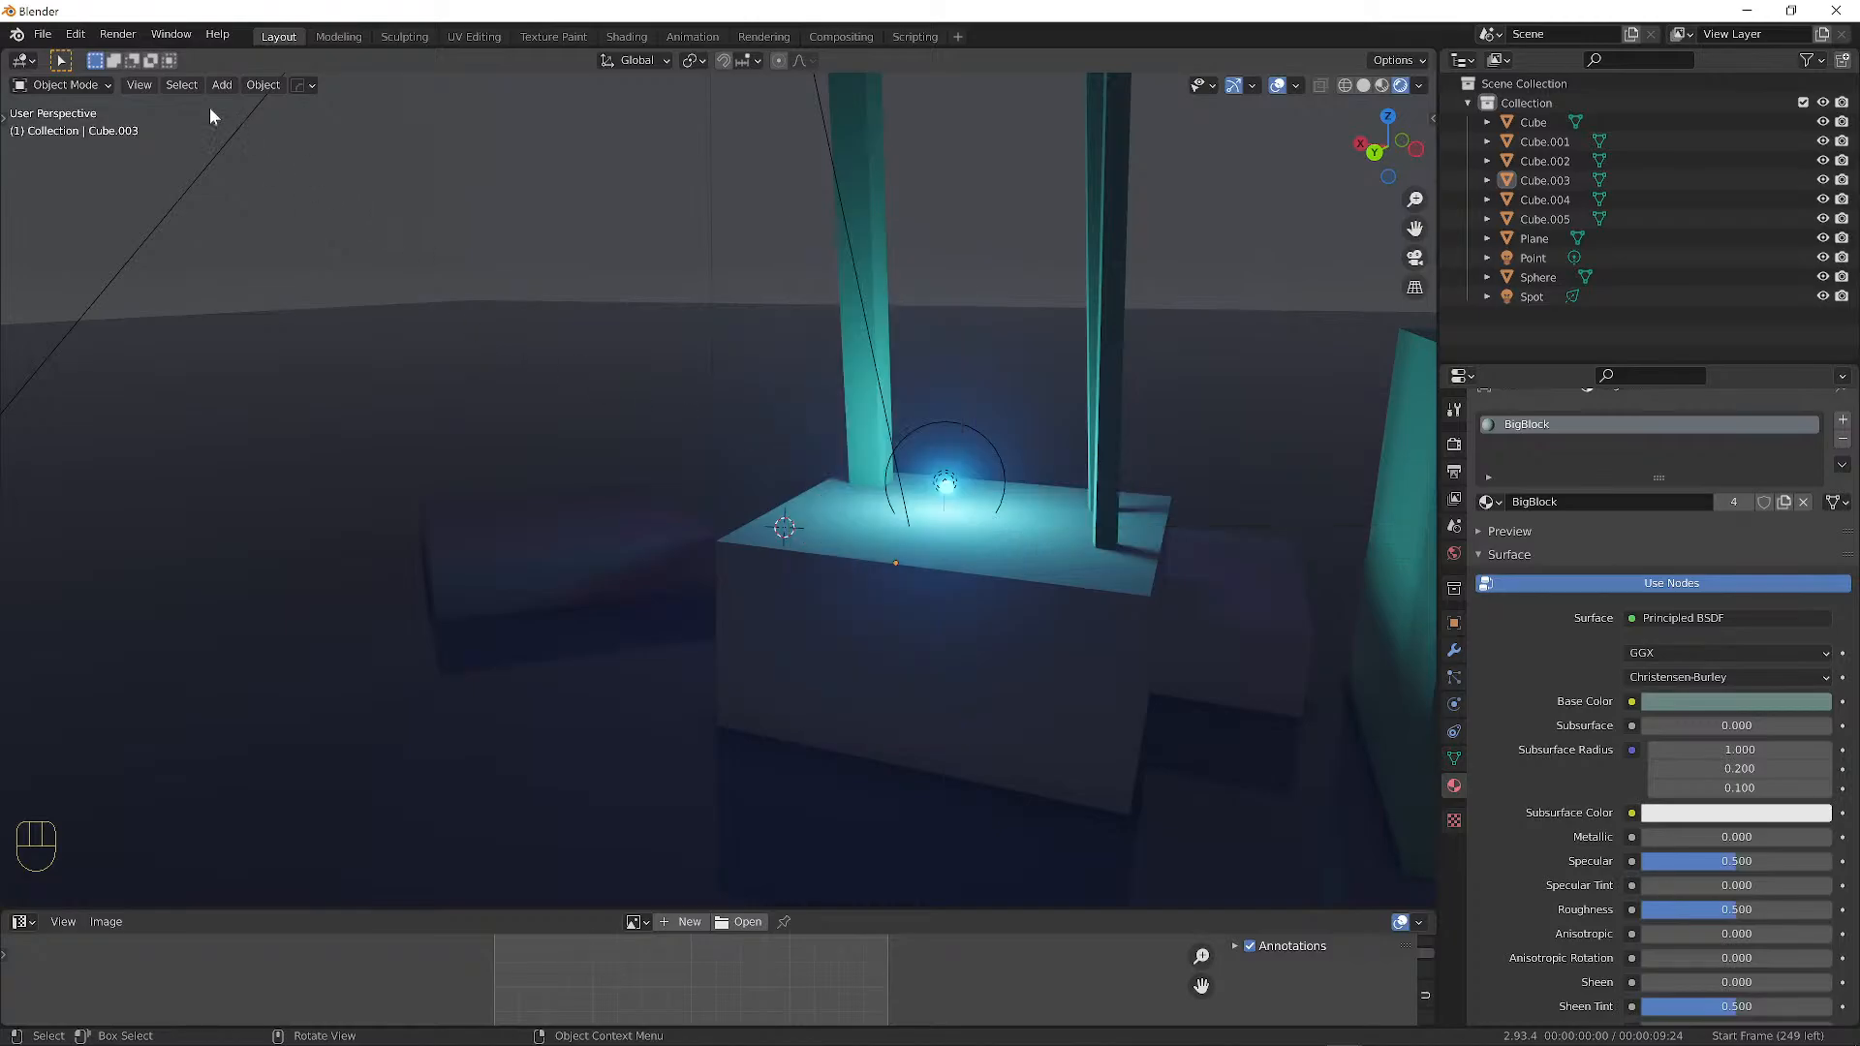
# Search 'imag' in Add-ons preferences to confirm Import Images as Planes, then save preferences.
pyautogui.click(76, 34)
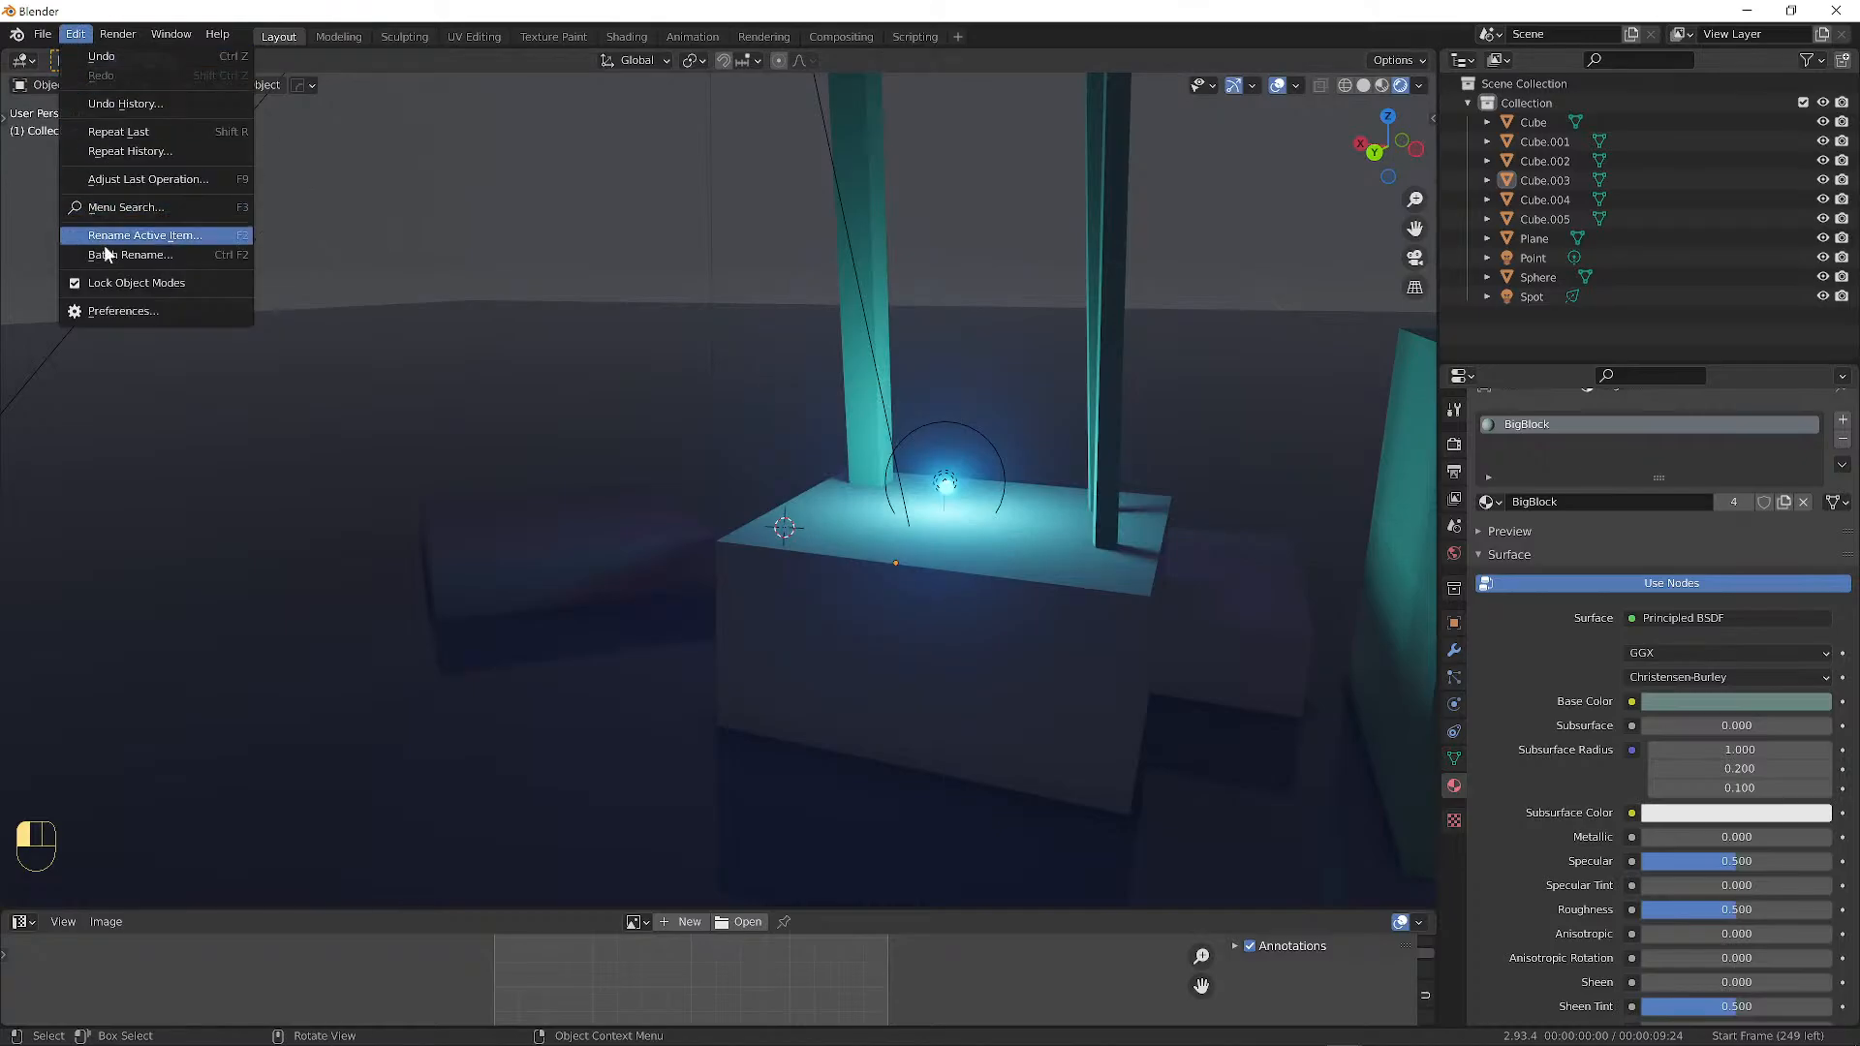
pyautogui.click(112, 312)
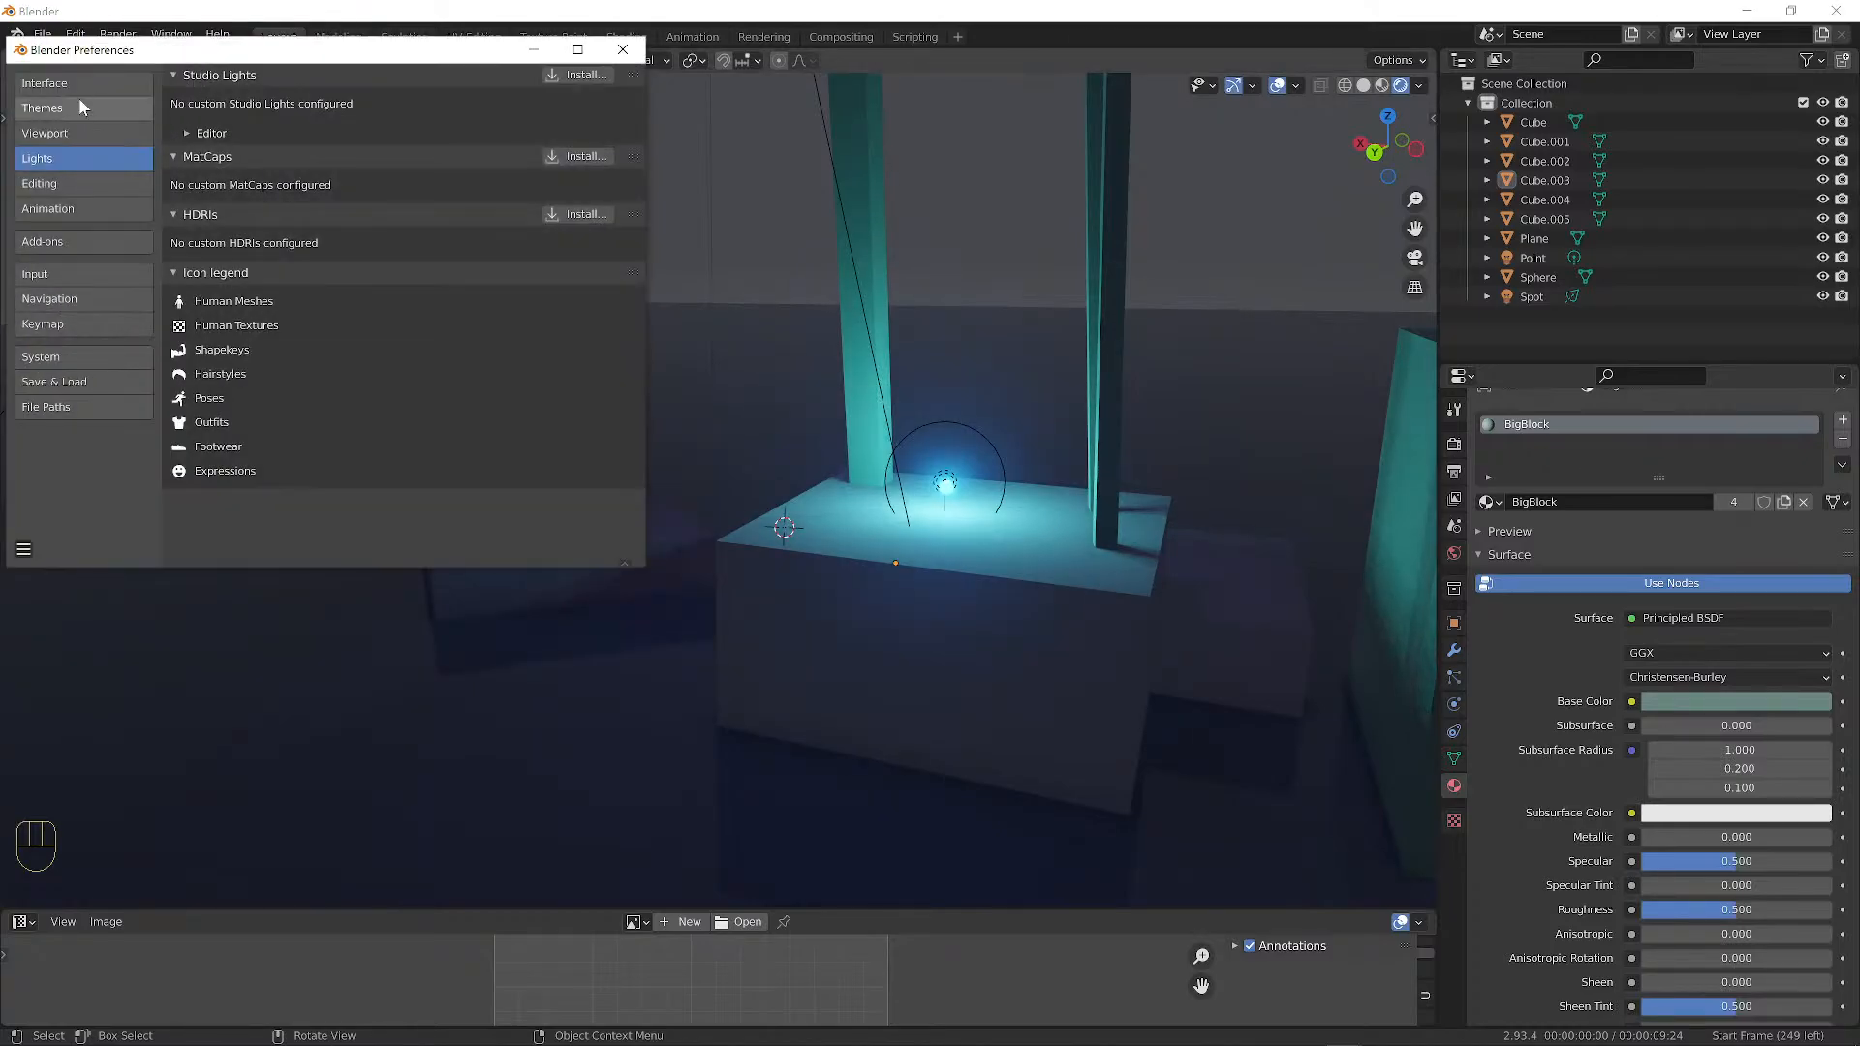
pyautogui.click(49, 244)
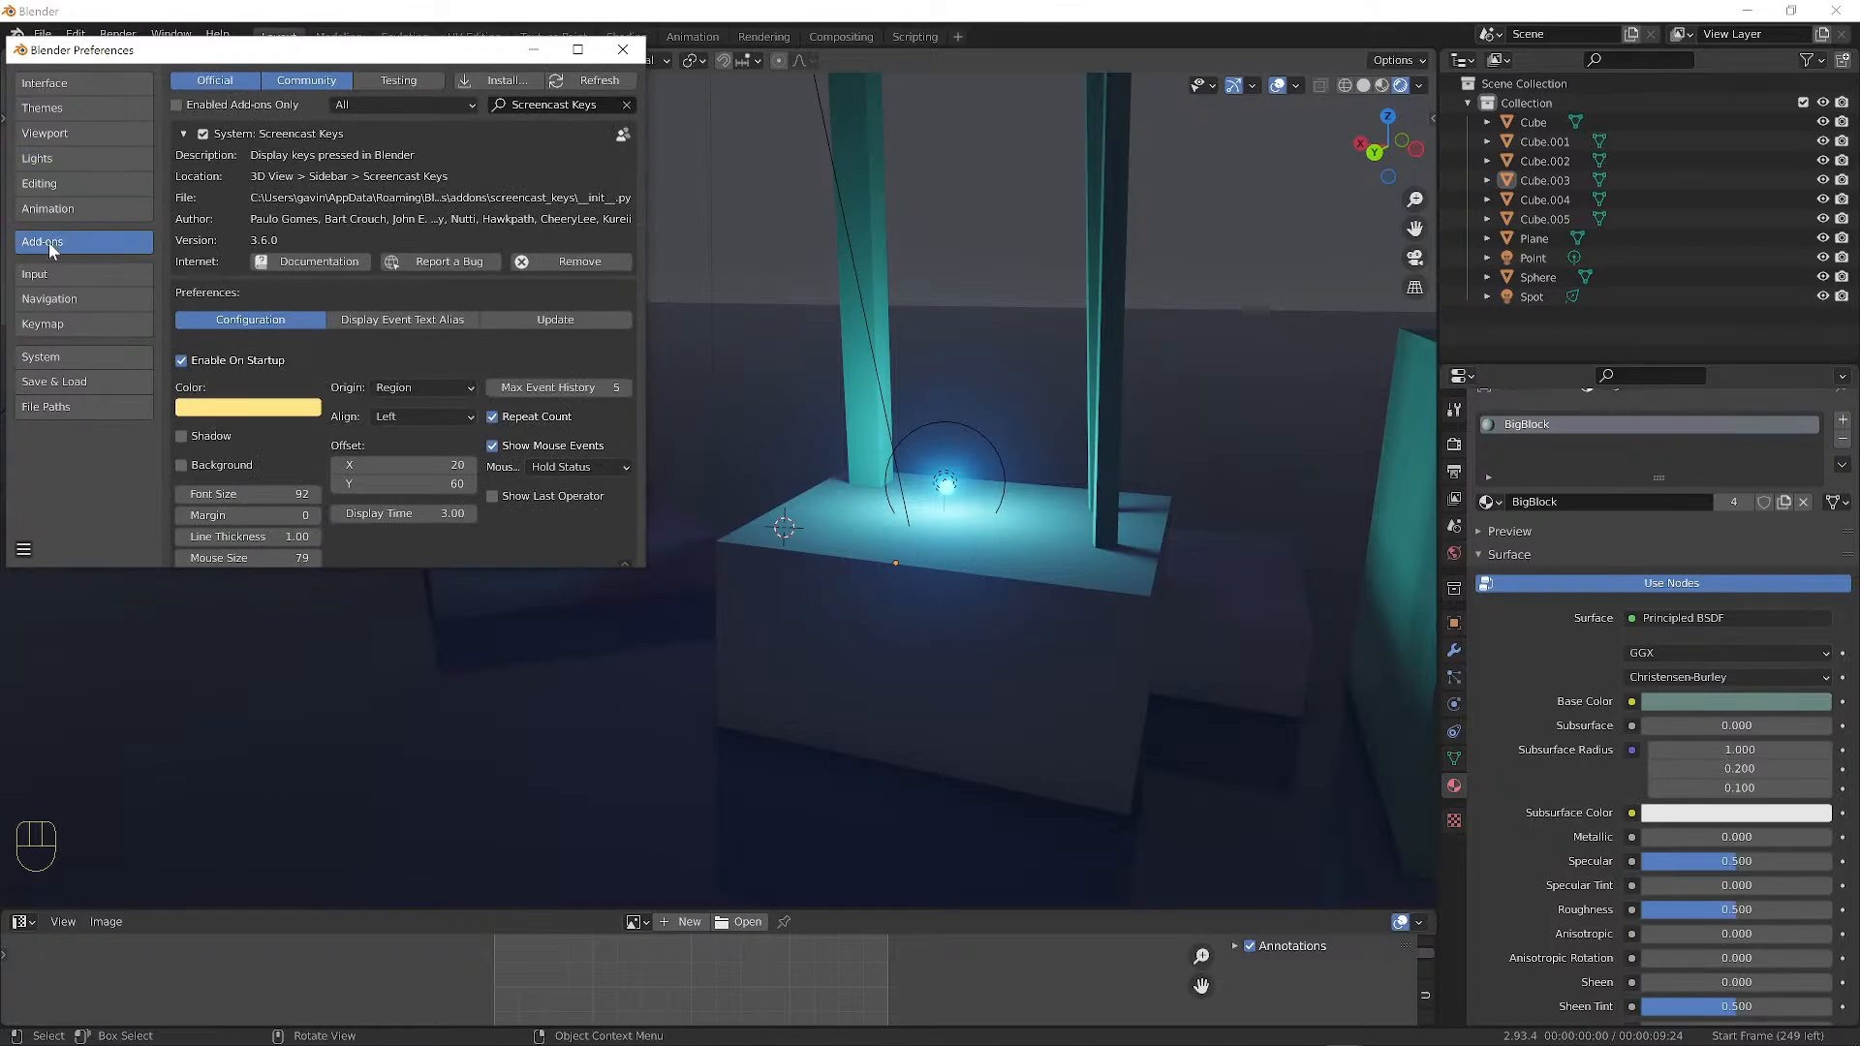
pyautogui.click(611, 105)
pyautogui.press('BackSpace')
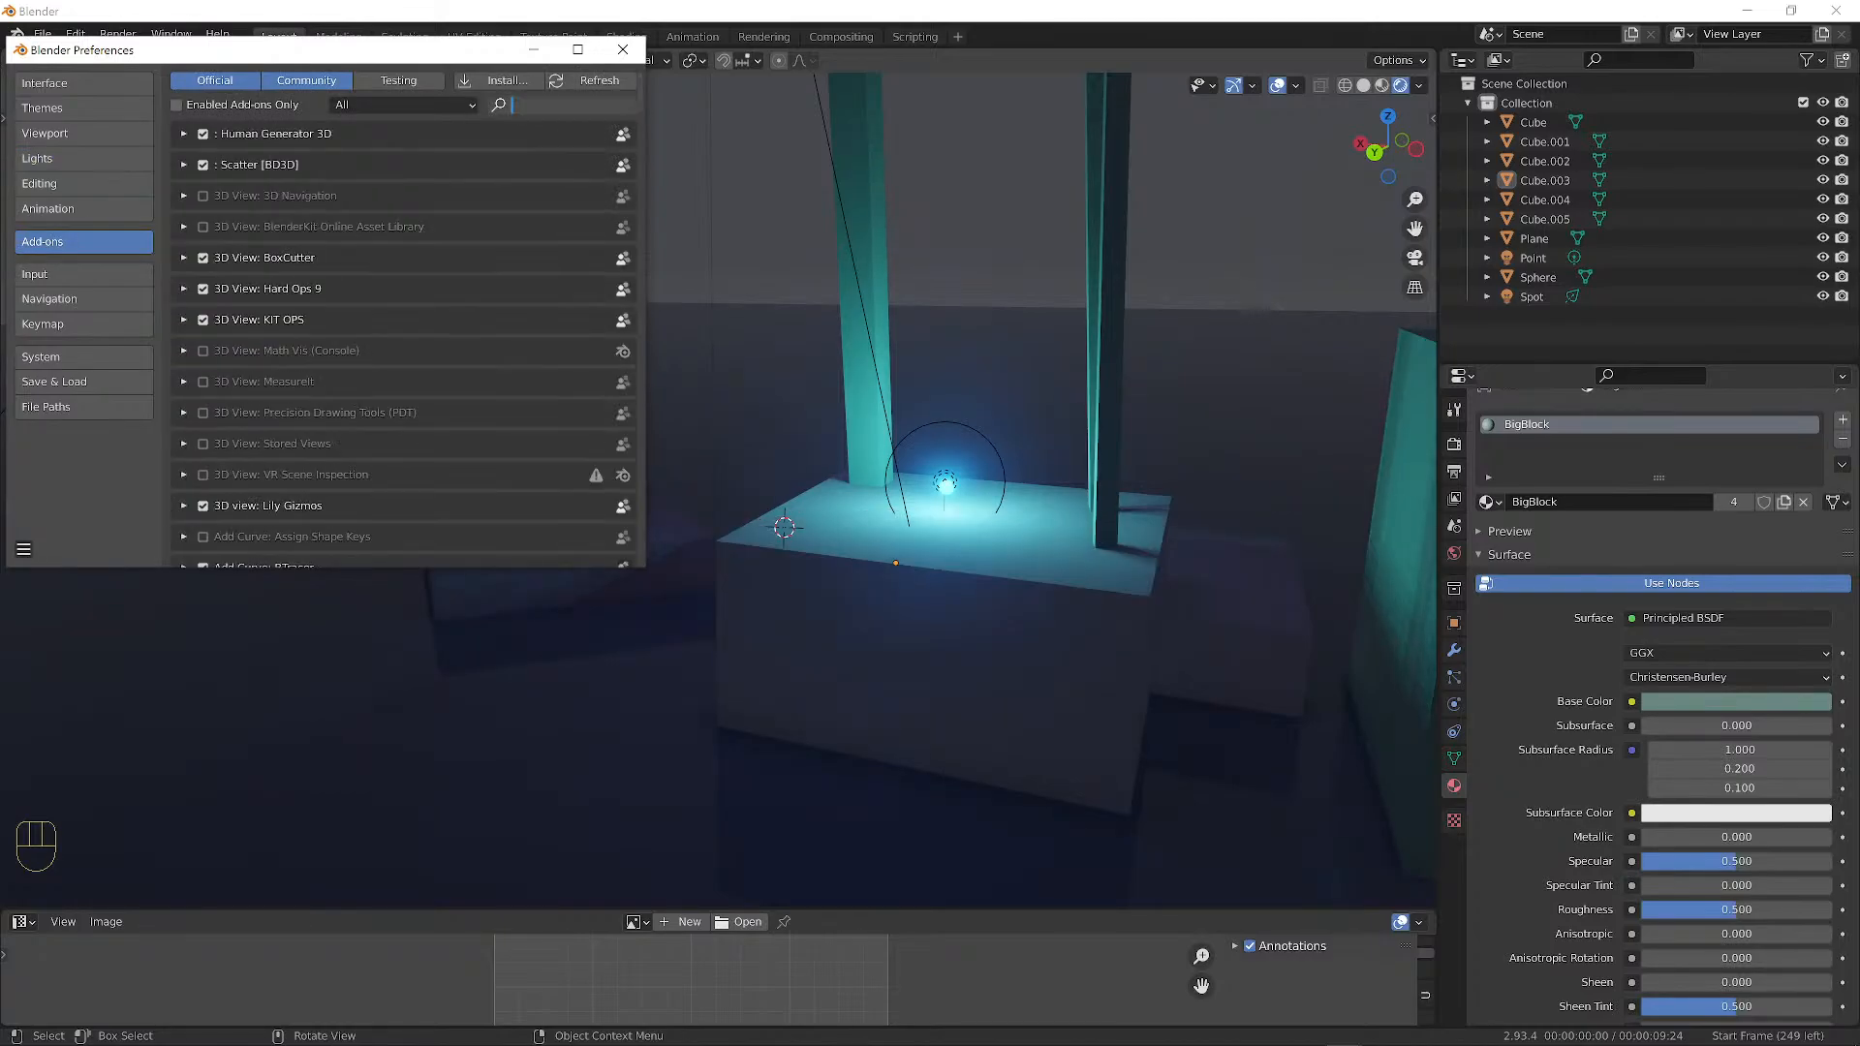
pyautogui.write('imag')
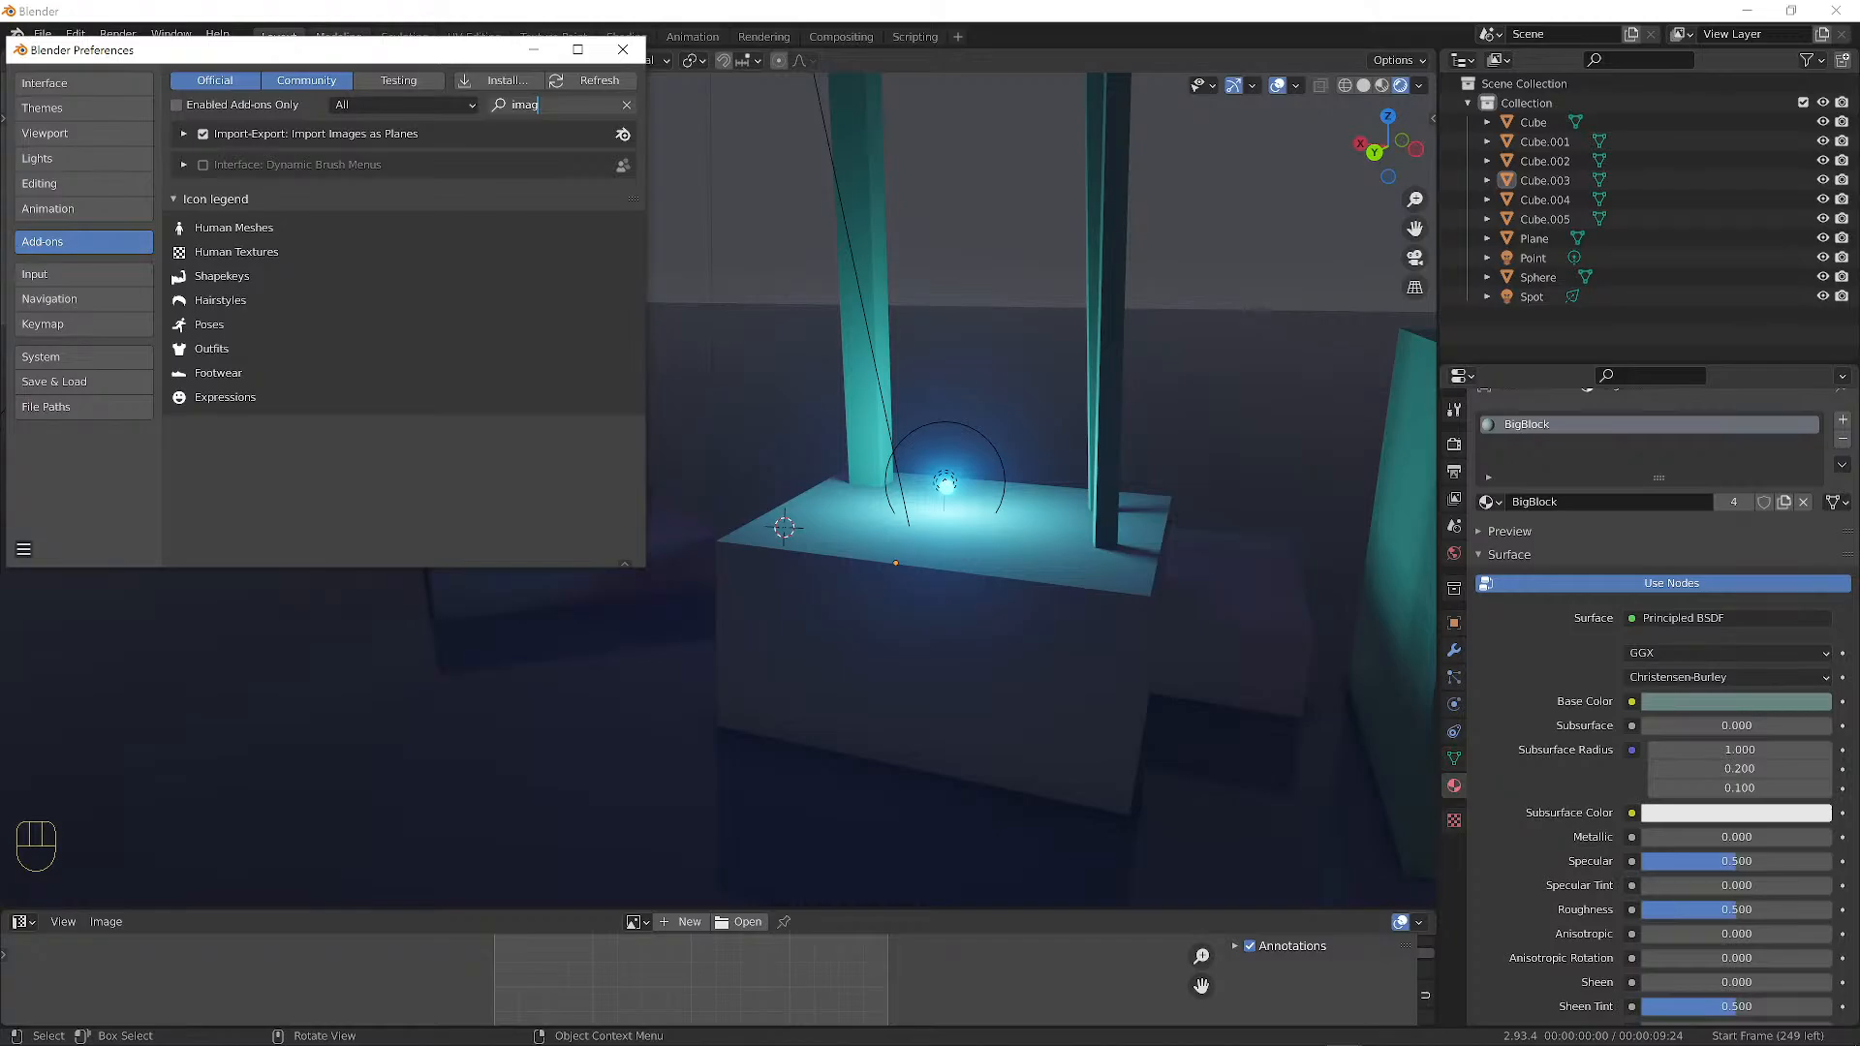
pyautogui.press('Return')
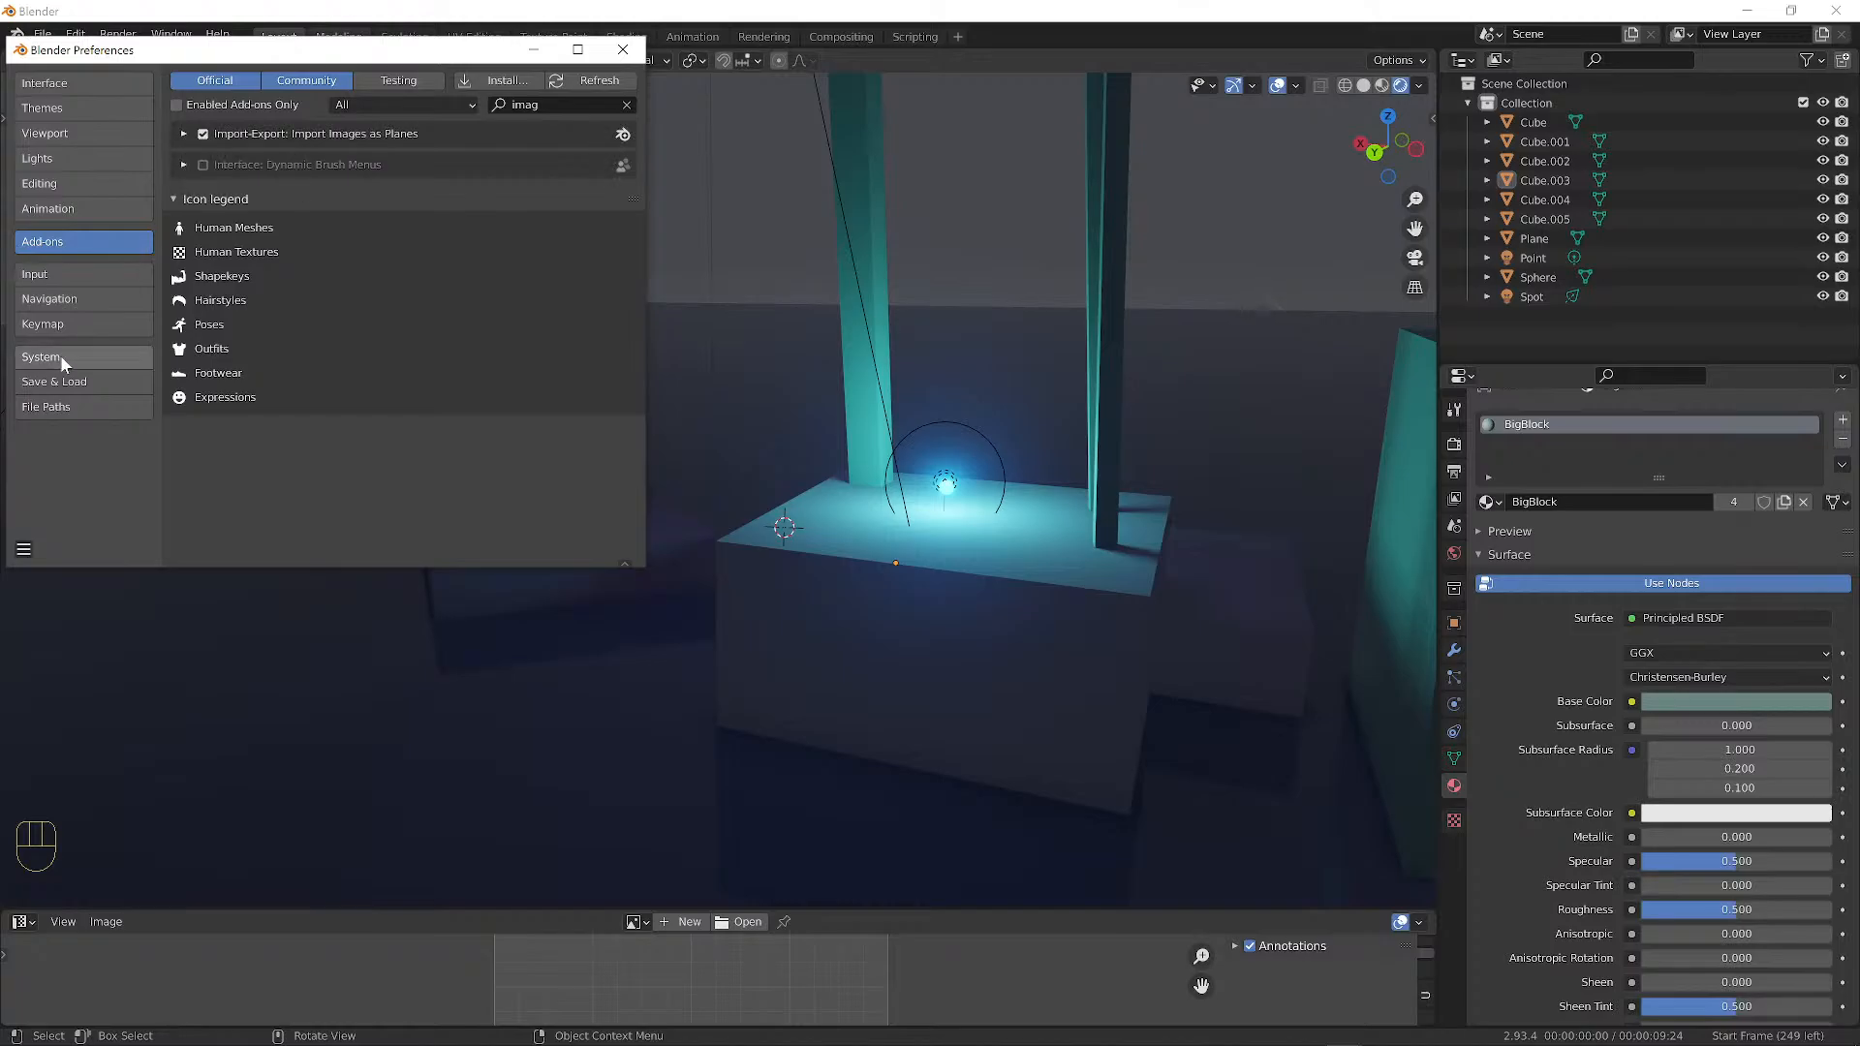
pyautogui.click(23, 550)
pyautogui.click(97, 498)
pyautogui.click(623, 49)
pyautogui.moveTo(682, 271); pyautogui.dragTo(766, 523, button='middle')
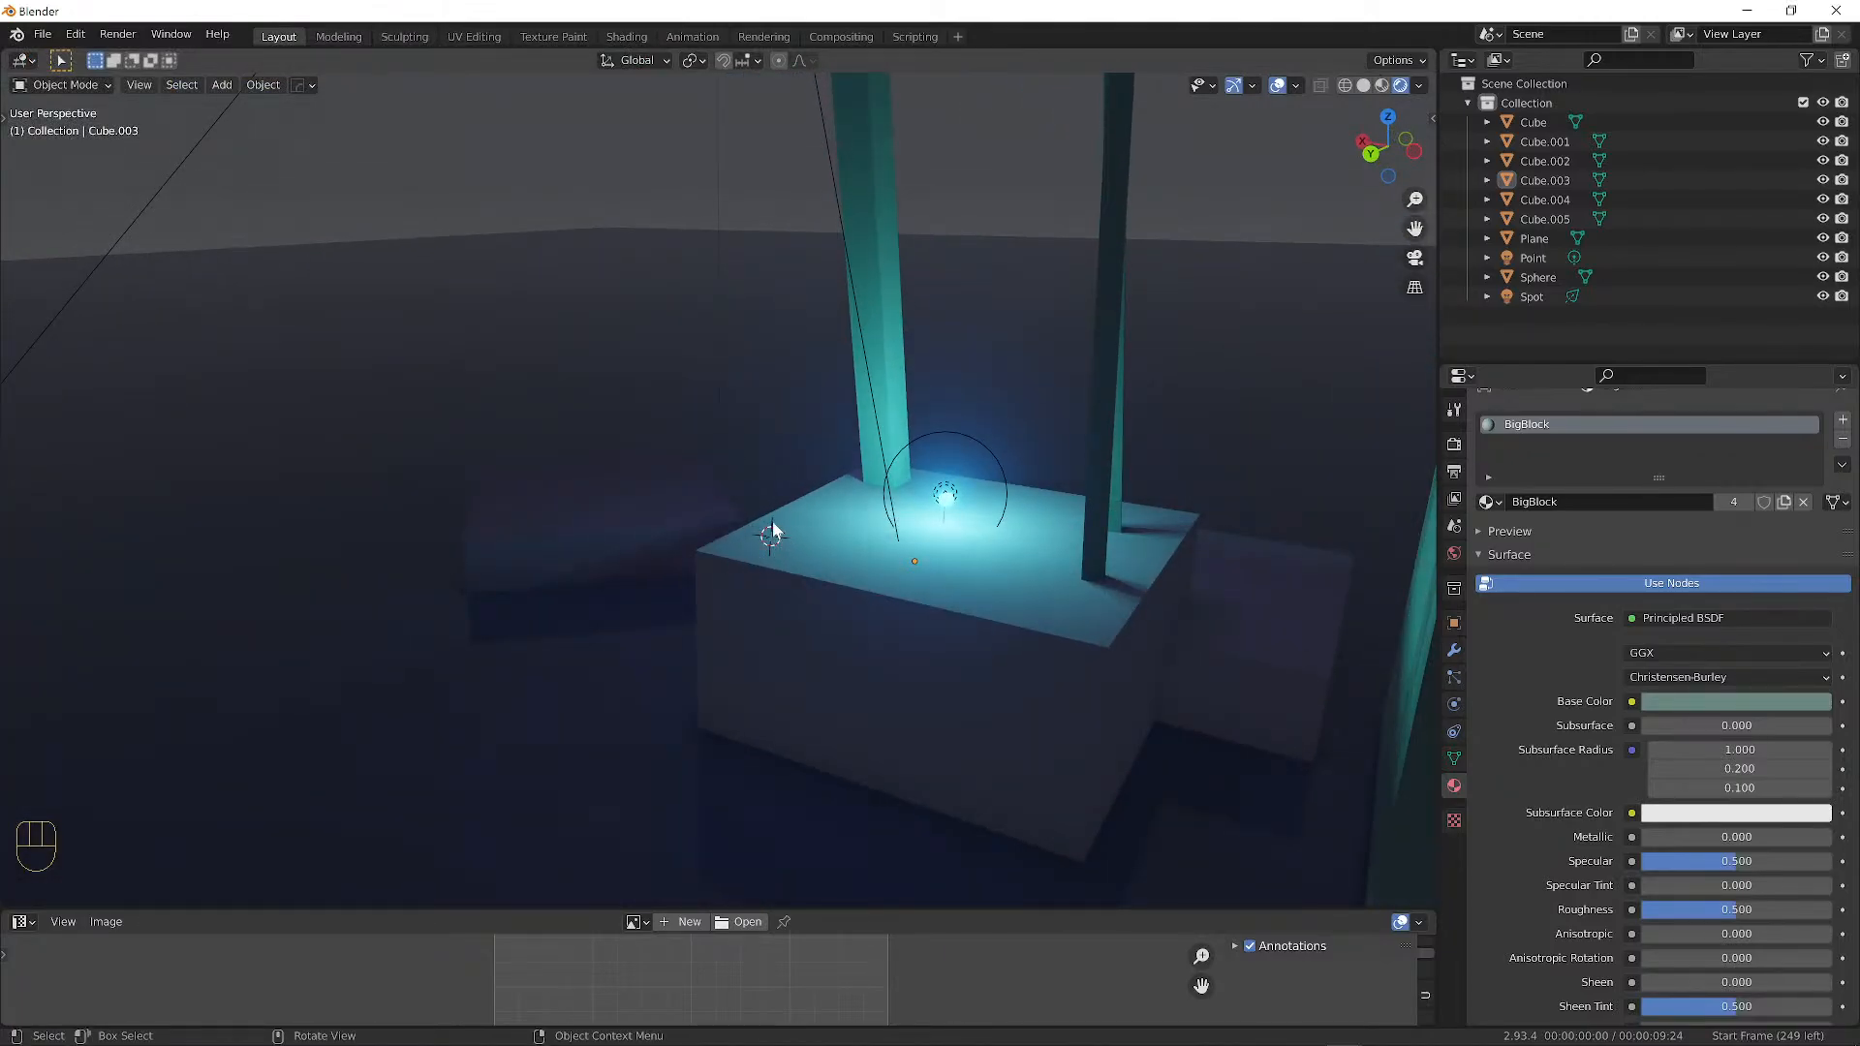
# Import MomoMon.png from the Supafly folder using Add > Image > Images as Planes.
pyautogui.moveTo(764, 555); pyautogui.dragTo(785, 540, button='middle')
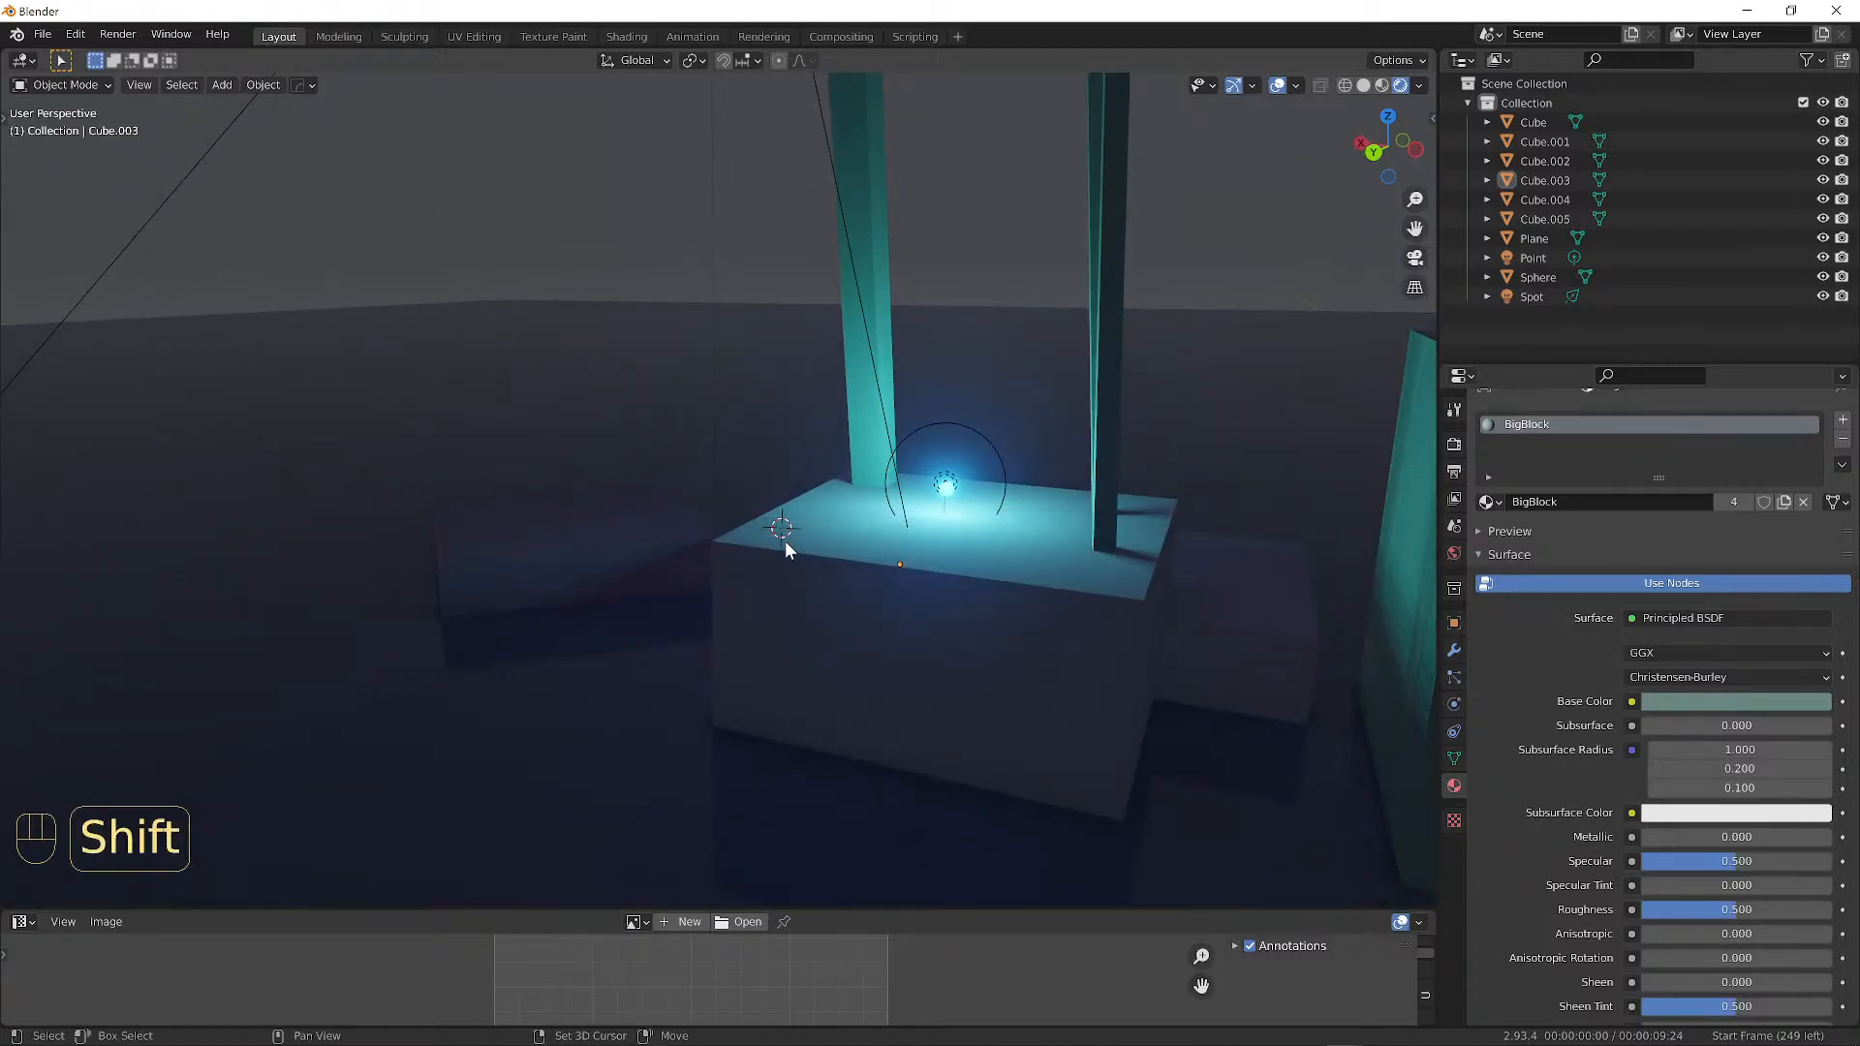
pyautogui.hotkey('shift', 'a')
pyautogui.moveTo(783, 541)
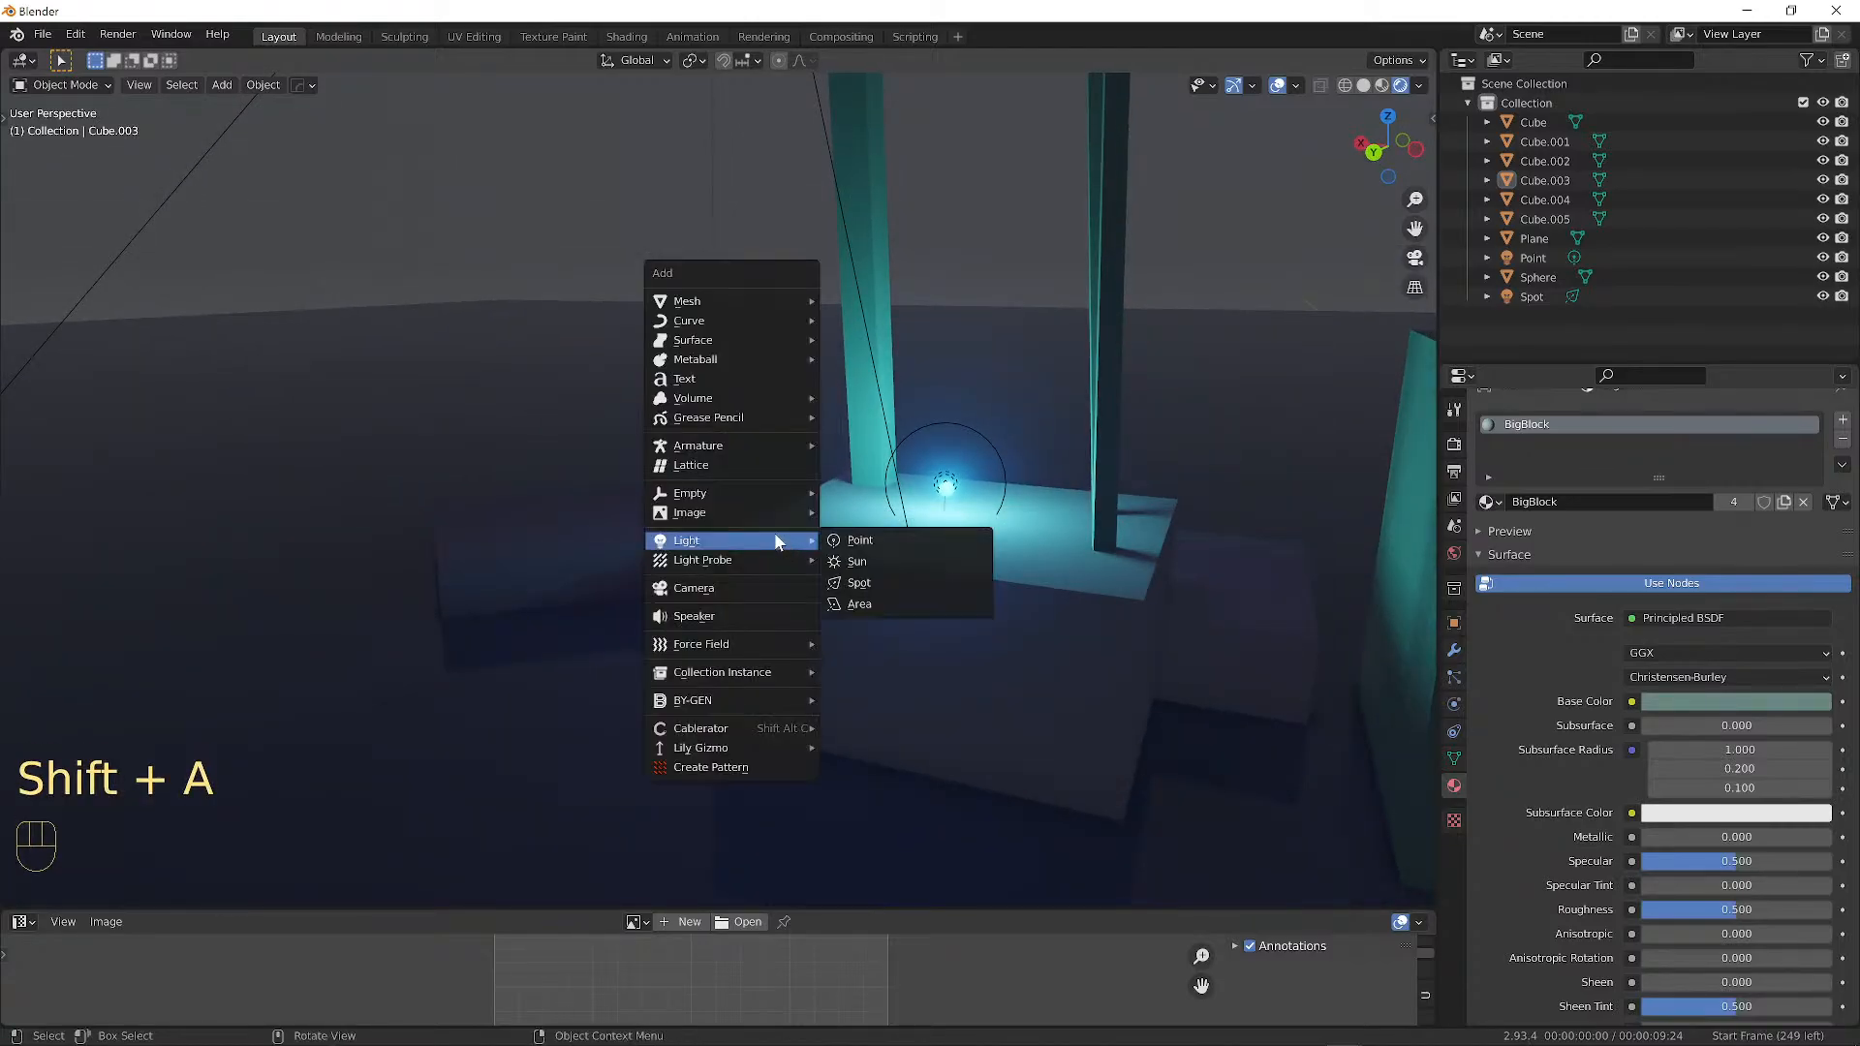
pyautogui.moveTo(709, 515)
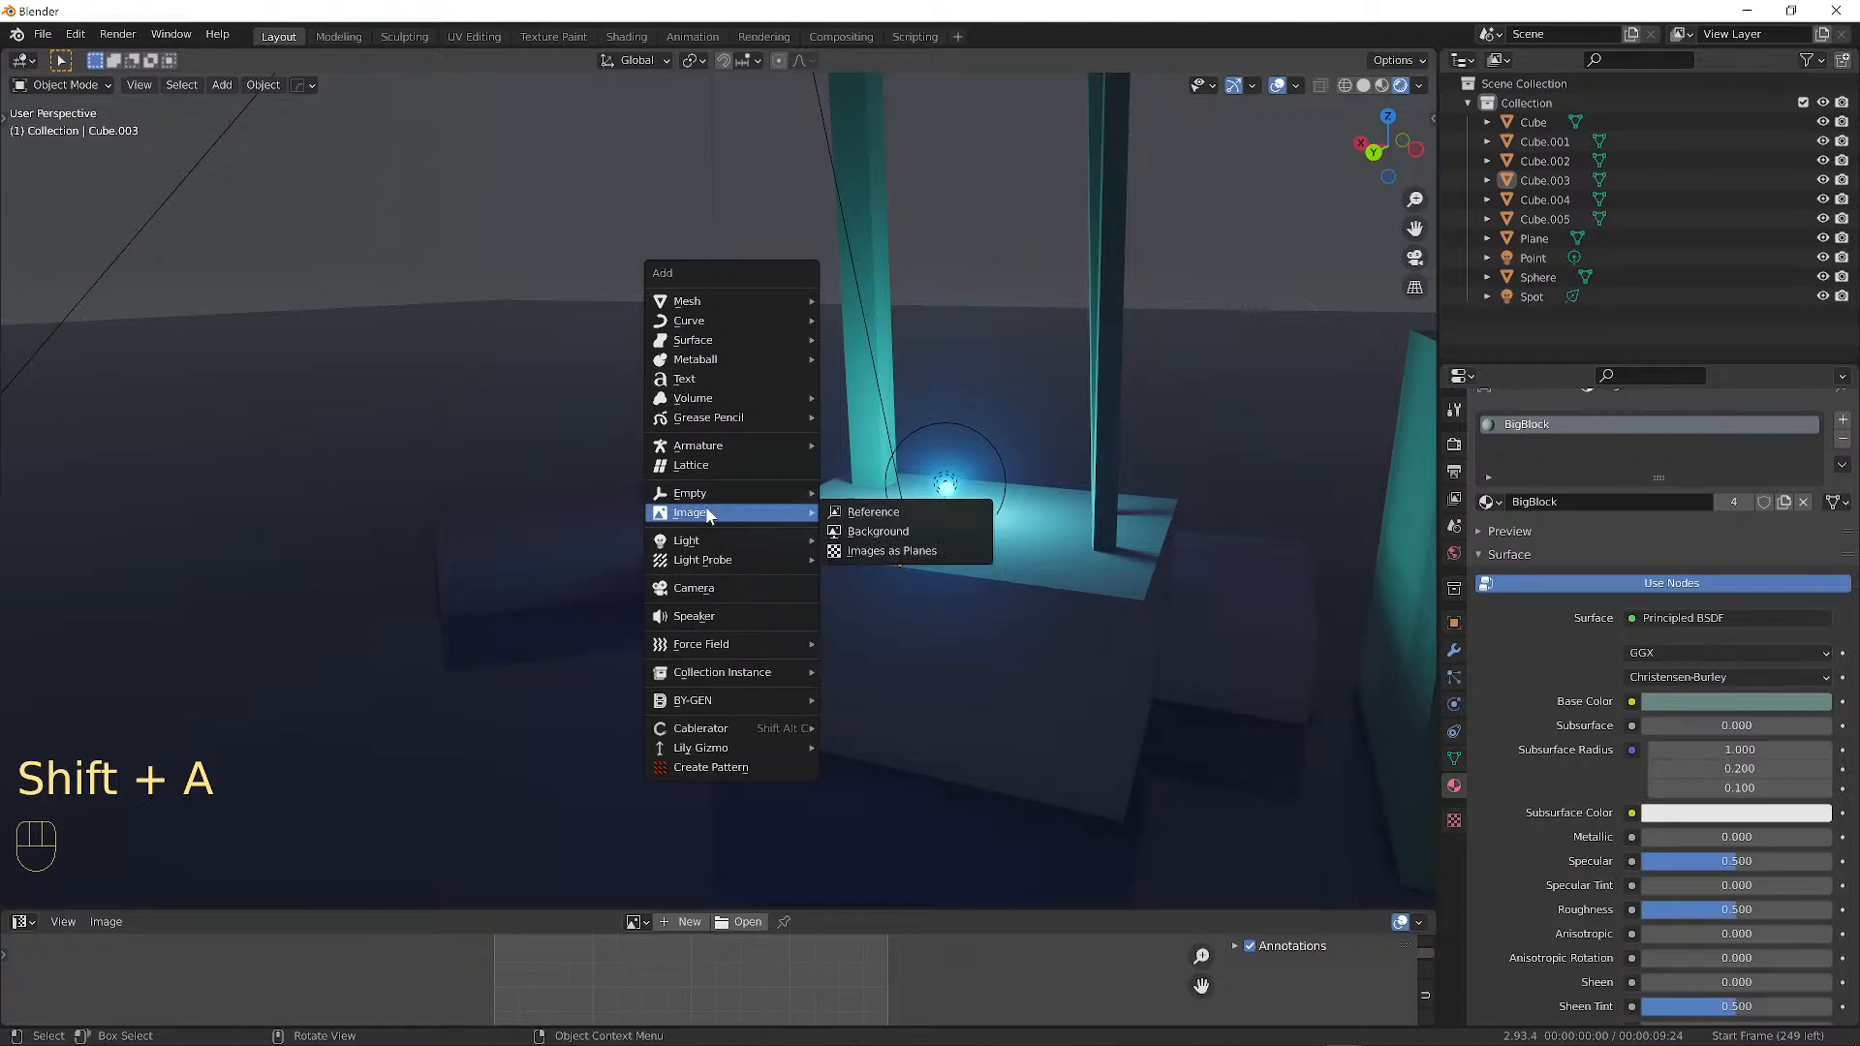
pyautogui.click(905, 551)
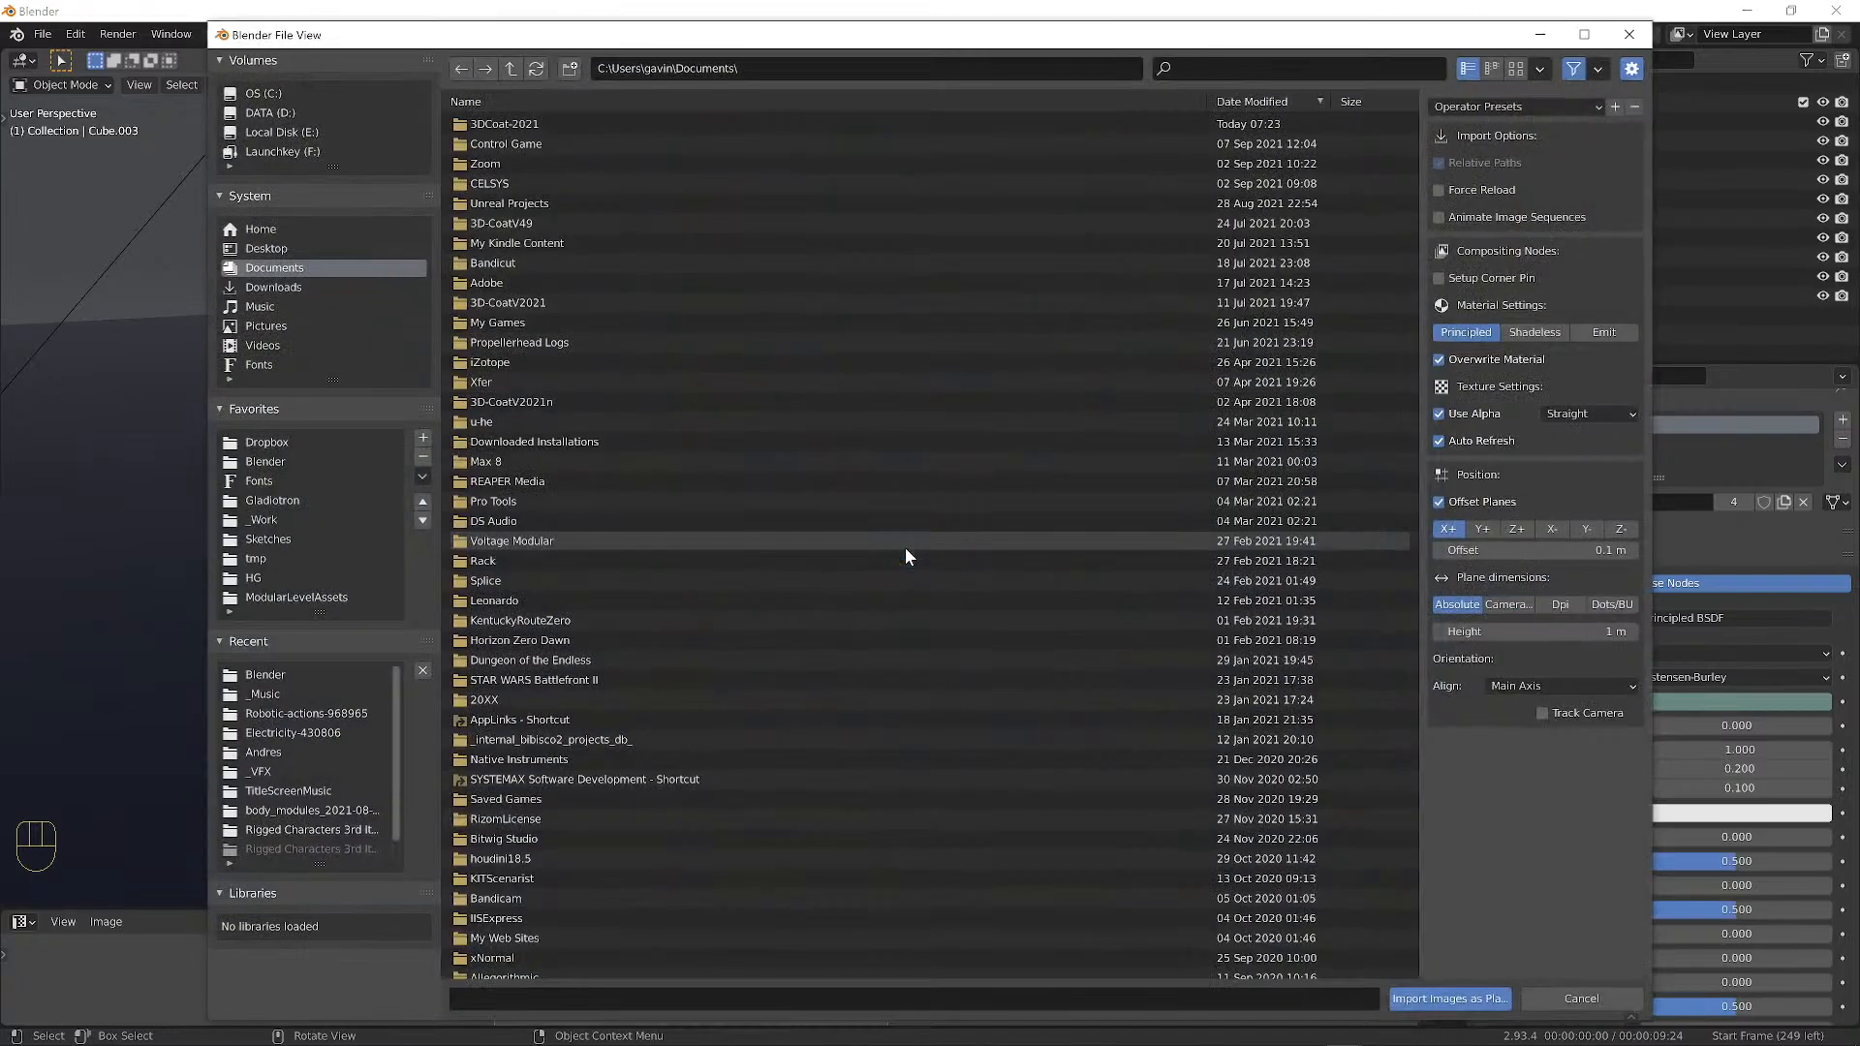
pyautogui.click(816, 65)
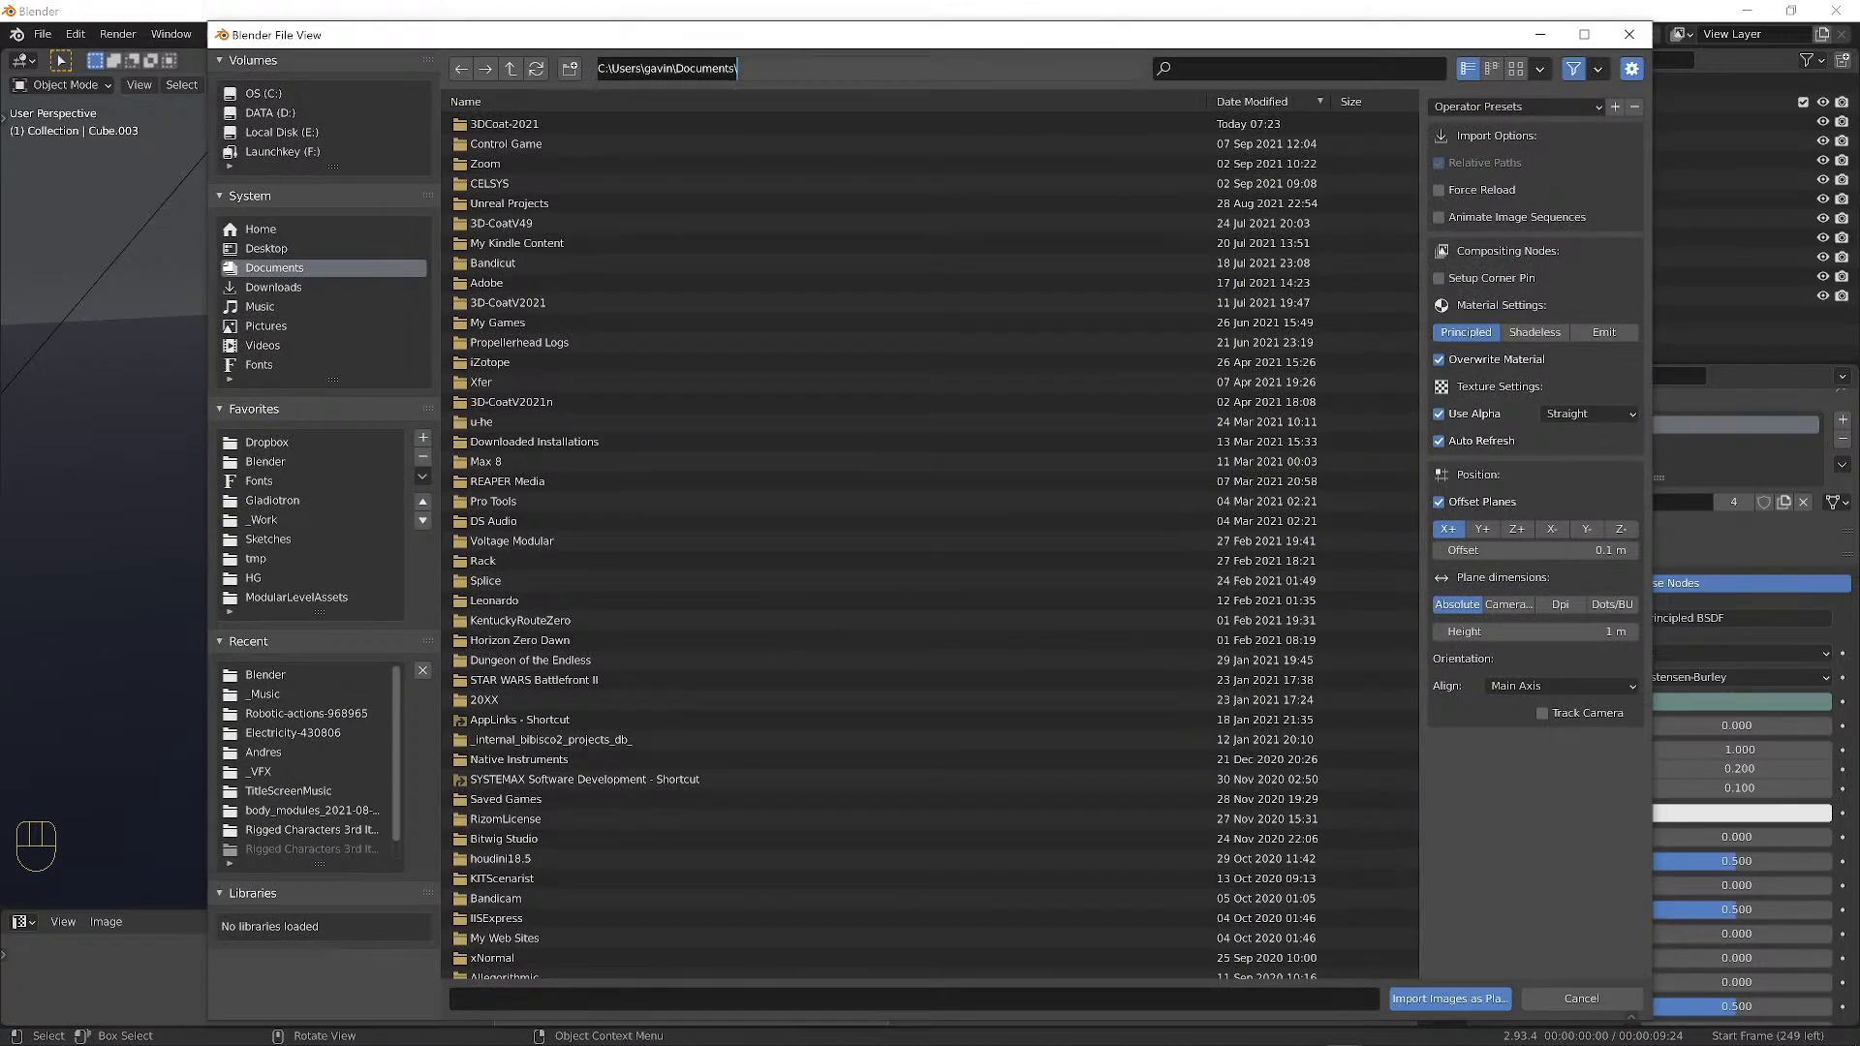
pyautogui.write('D:\\Google Drive\\_Work\\Dreams in Vantablack\\Supafly')
pyautogui.press('Return')
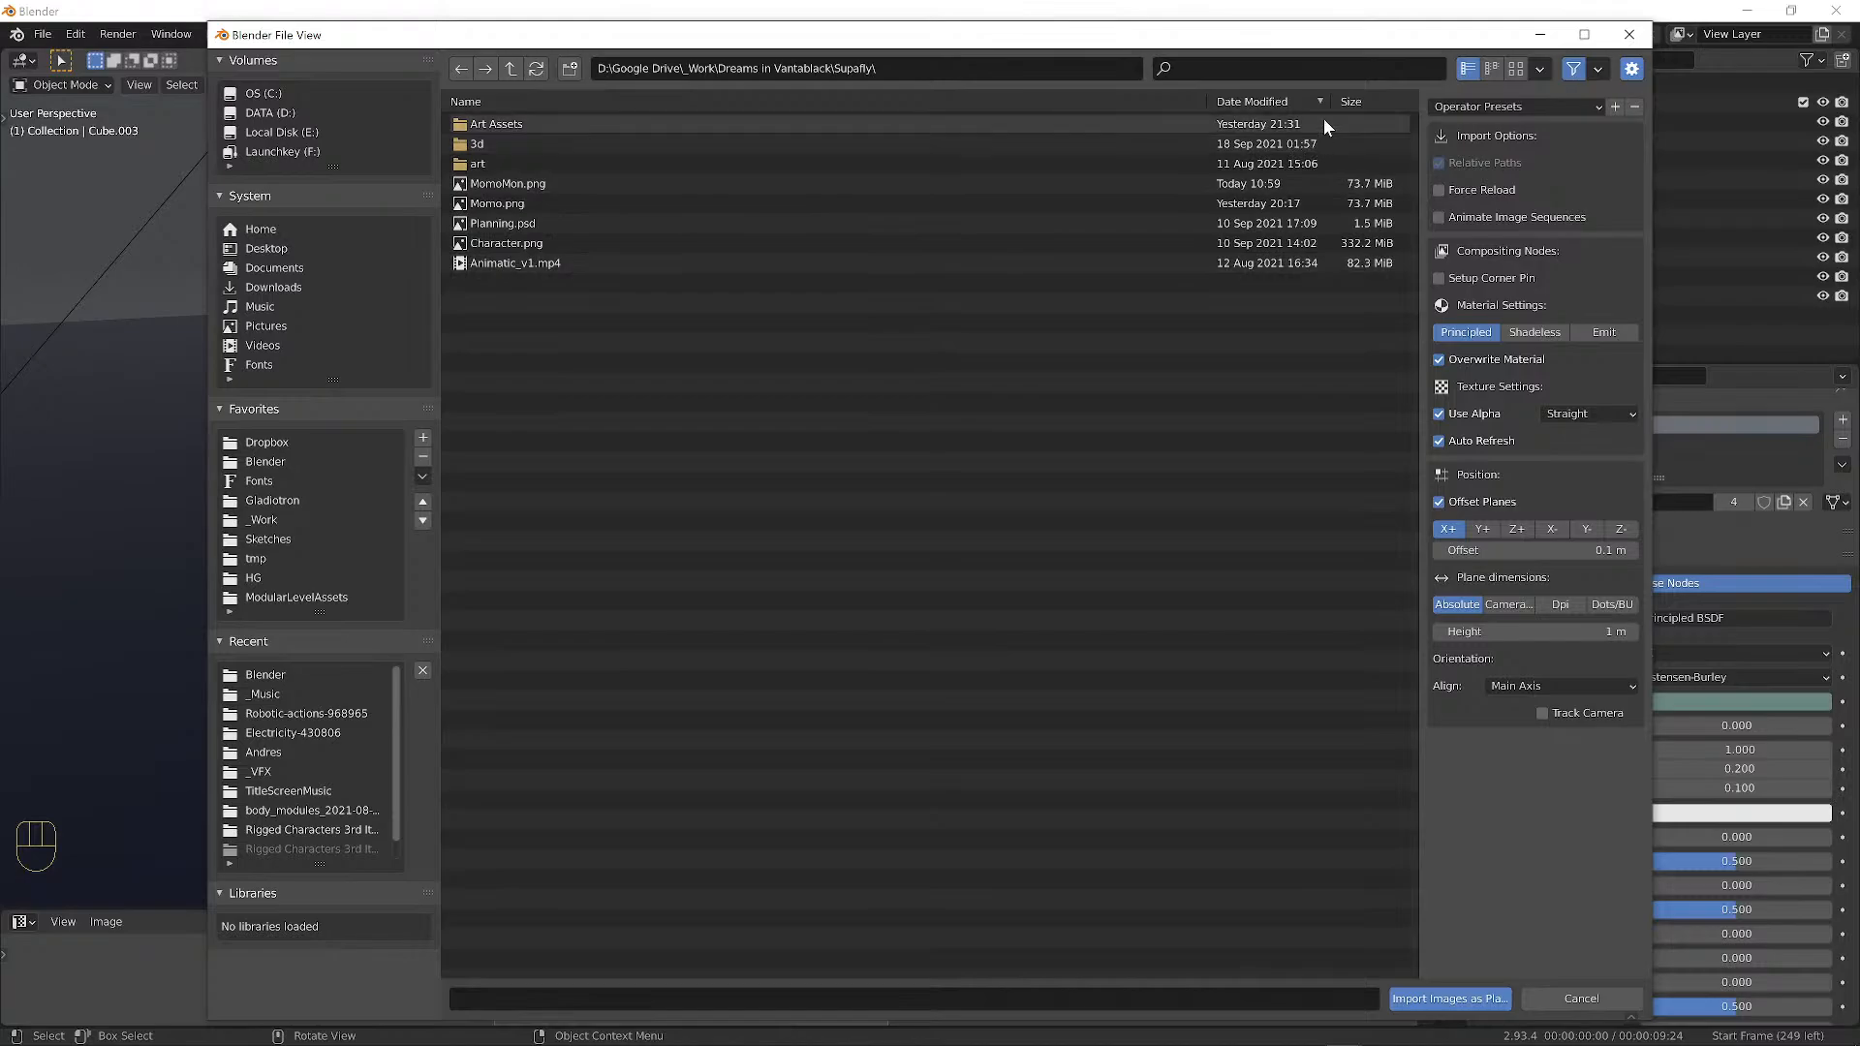
pyautogui.click(1516, 68)
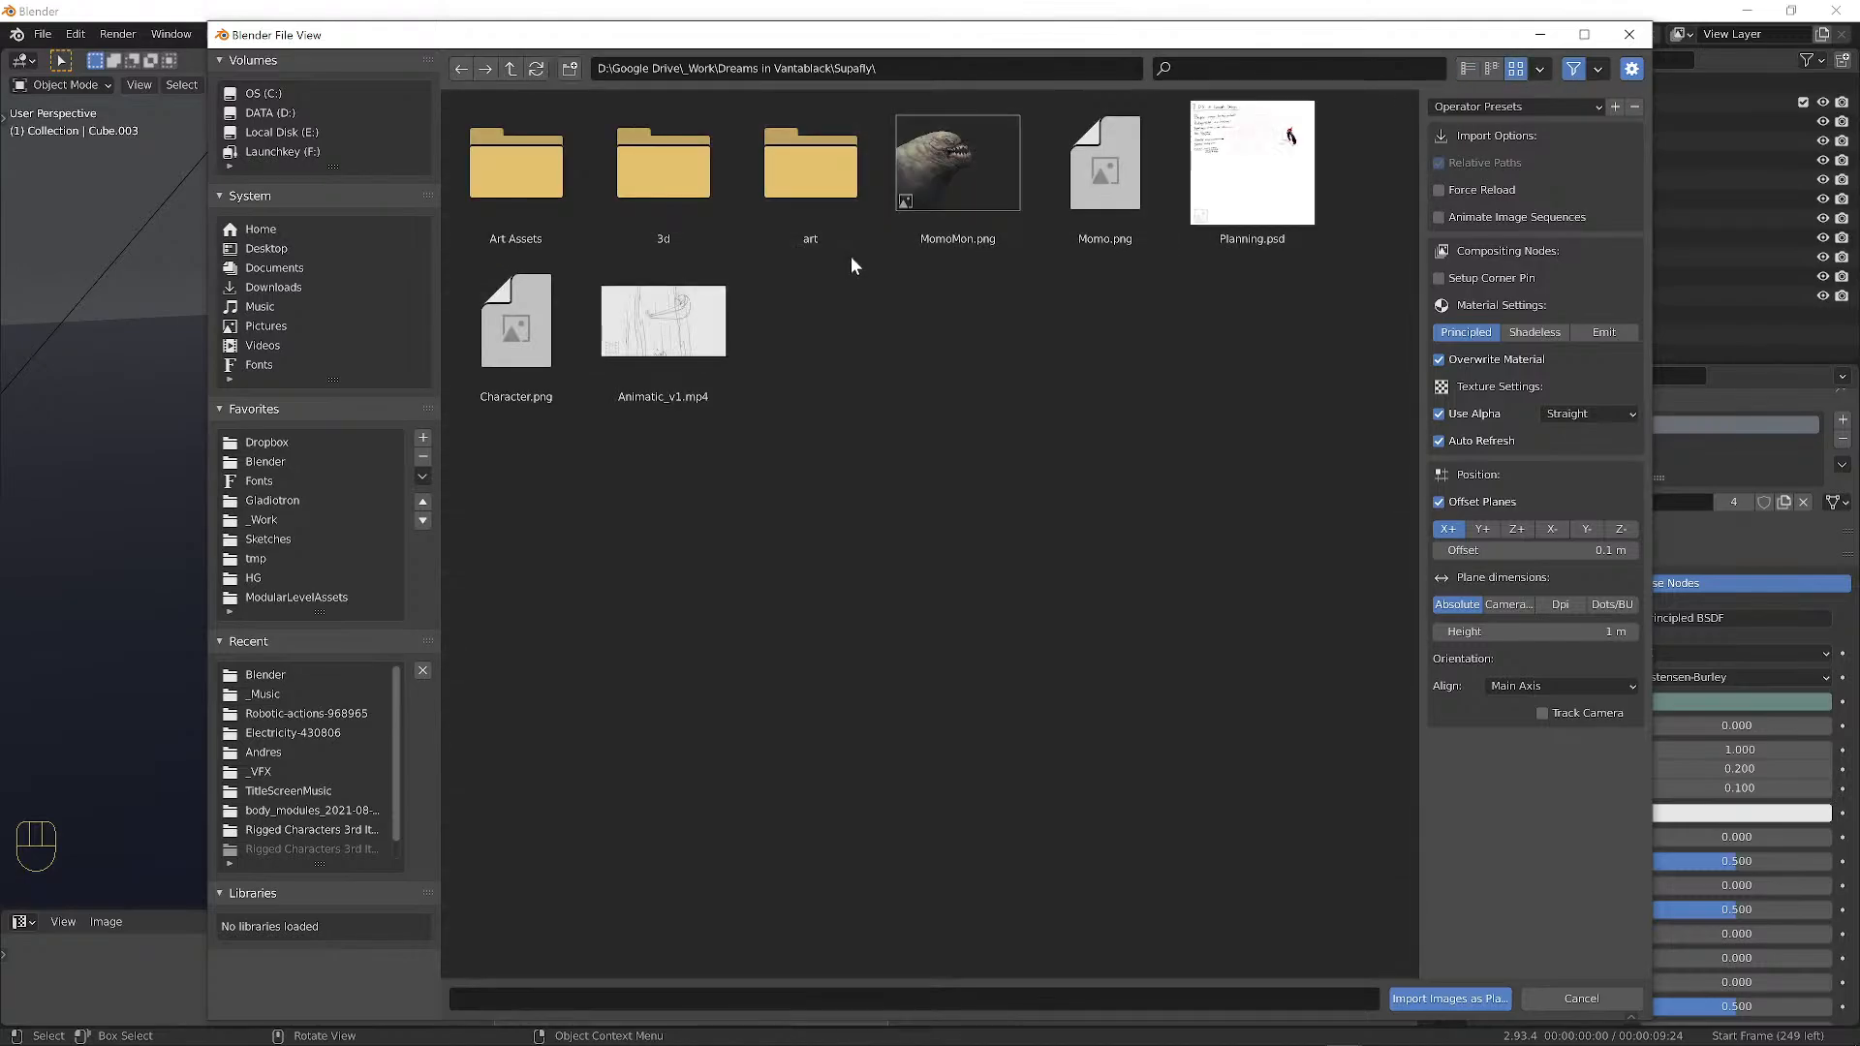
pyautogui.click(975, 186)
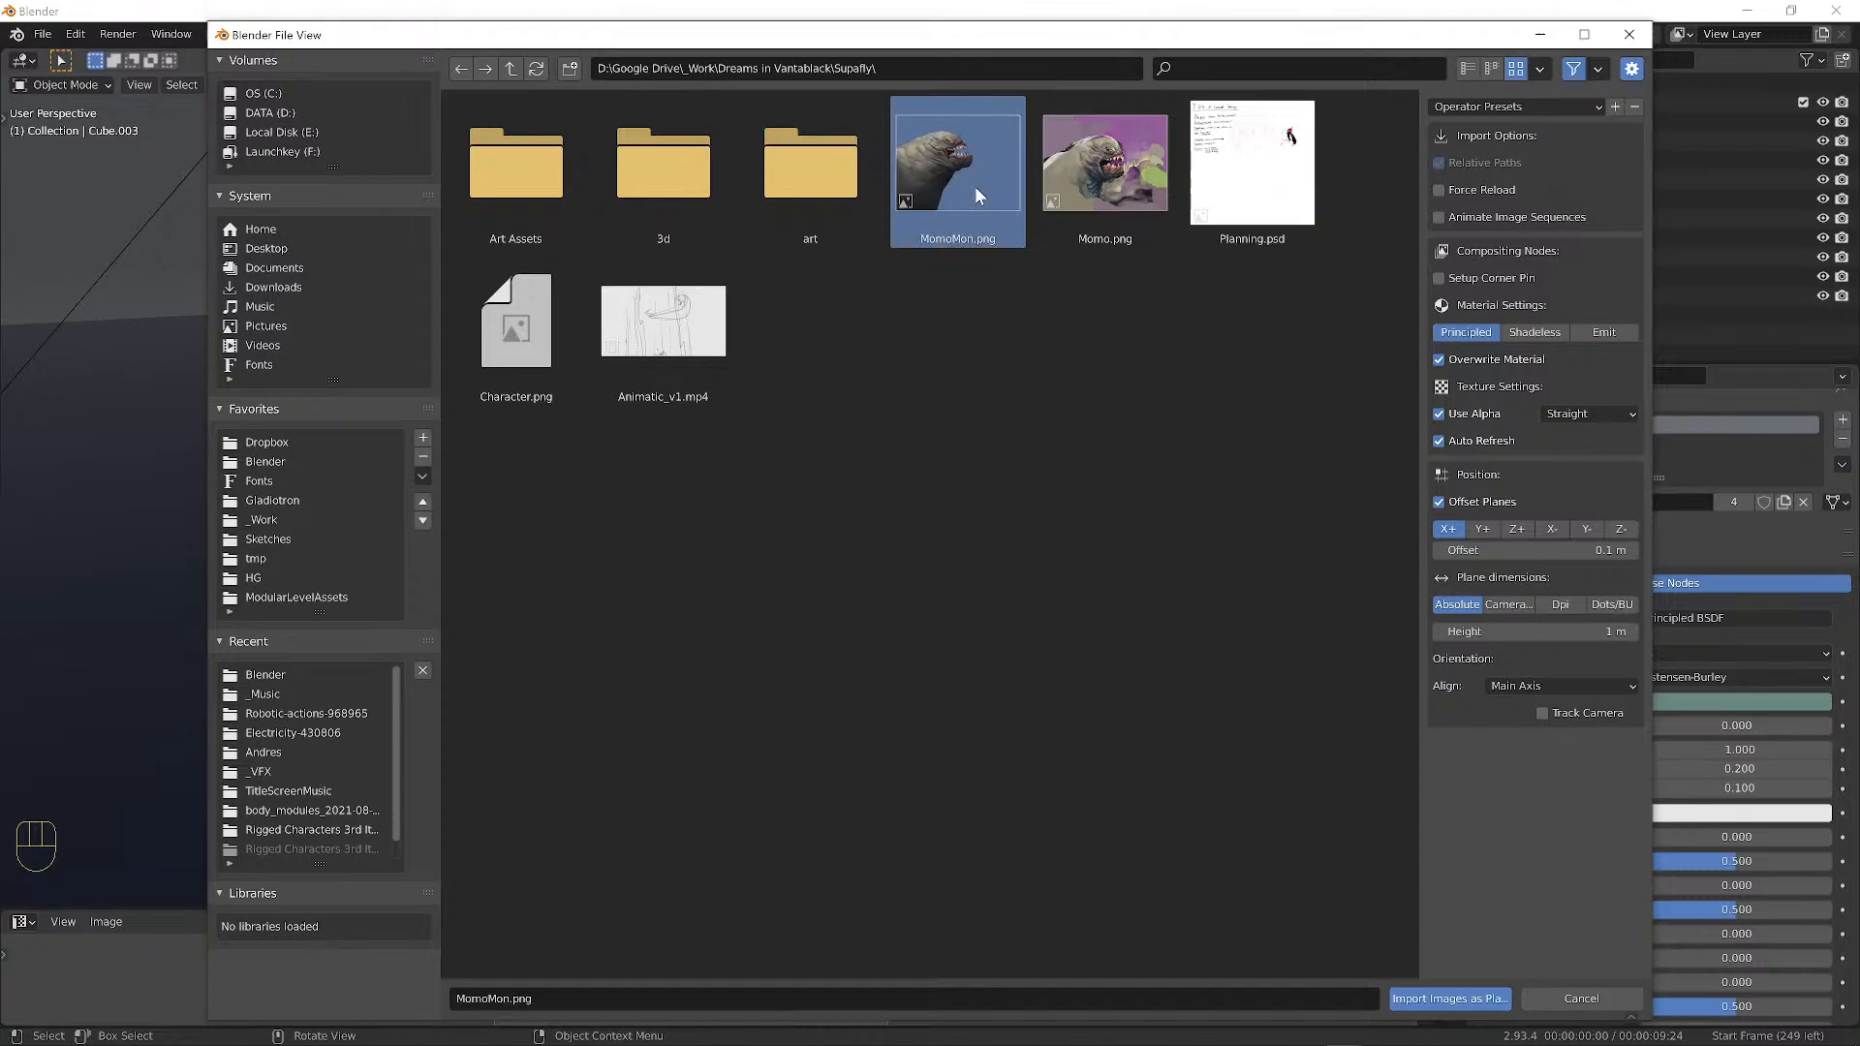
pyautogui.click(1417, 999)
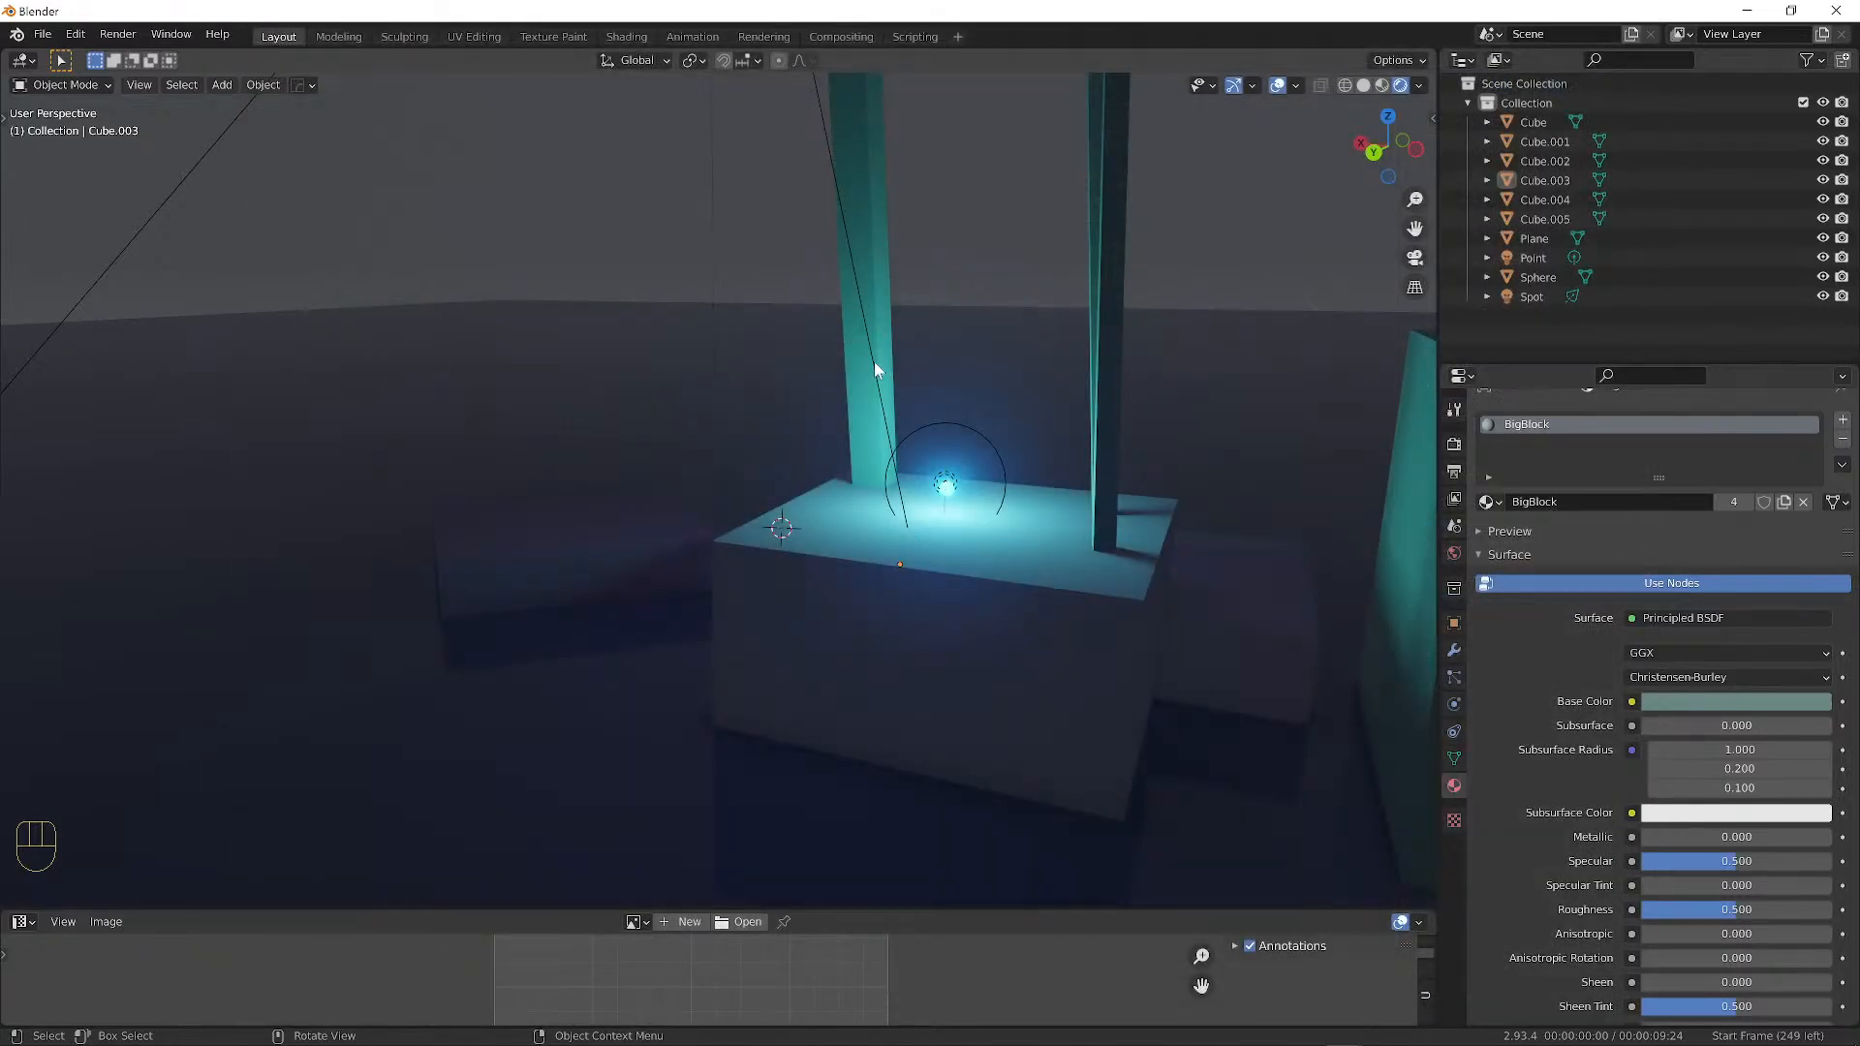
# Move the MomoMon plane and stand it upright with trackball rotation.
pyautogui.moveTo(787, 475); pyautogui.dragTo(1192, 485, button='middle')
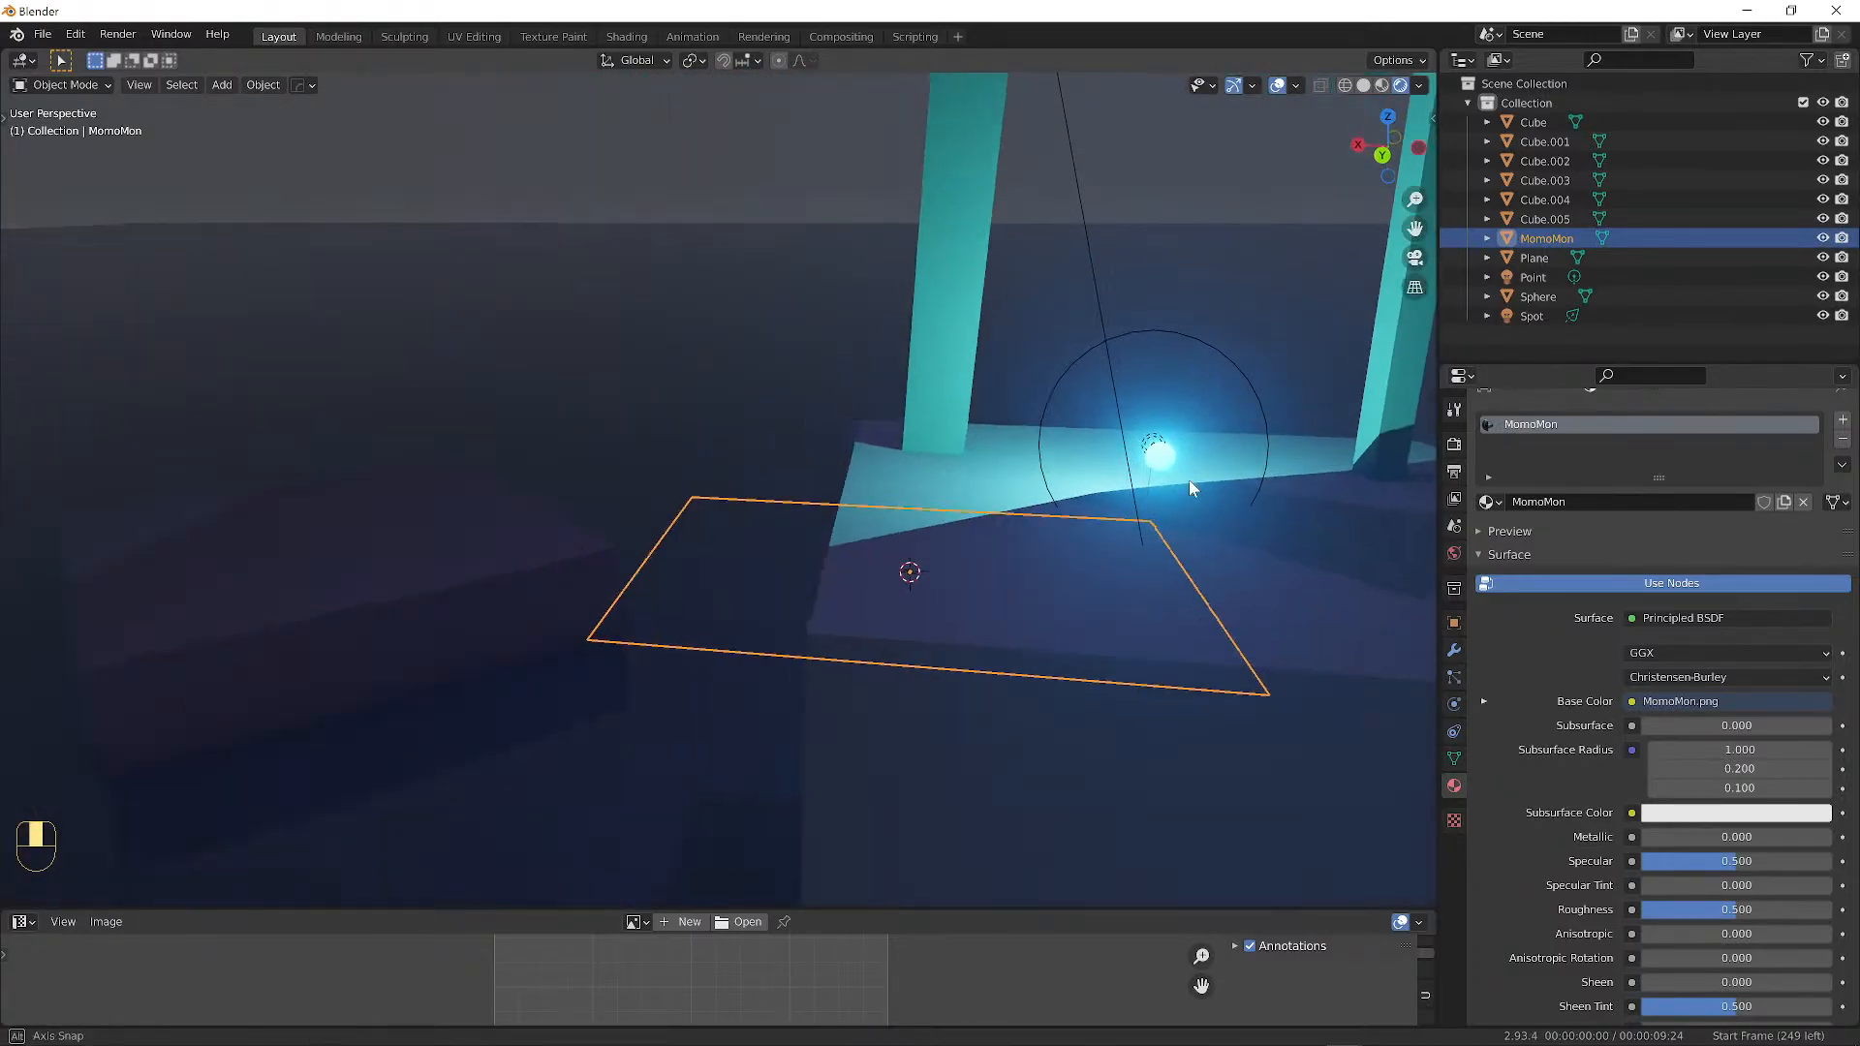
pyautogui.press('g')
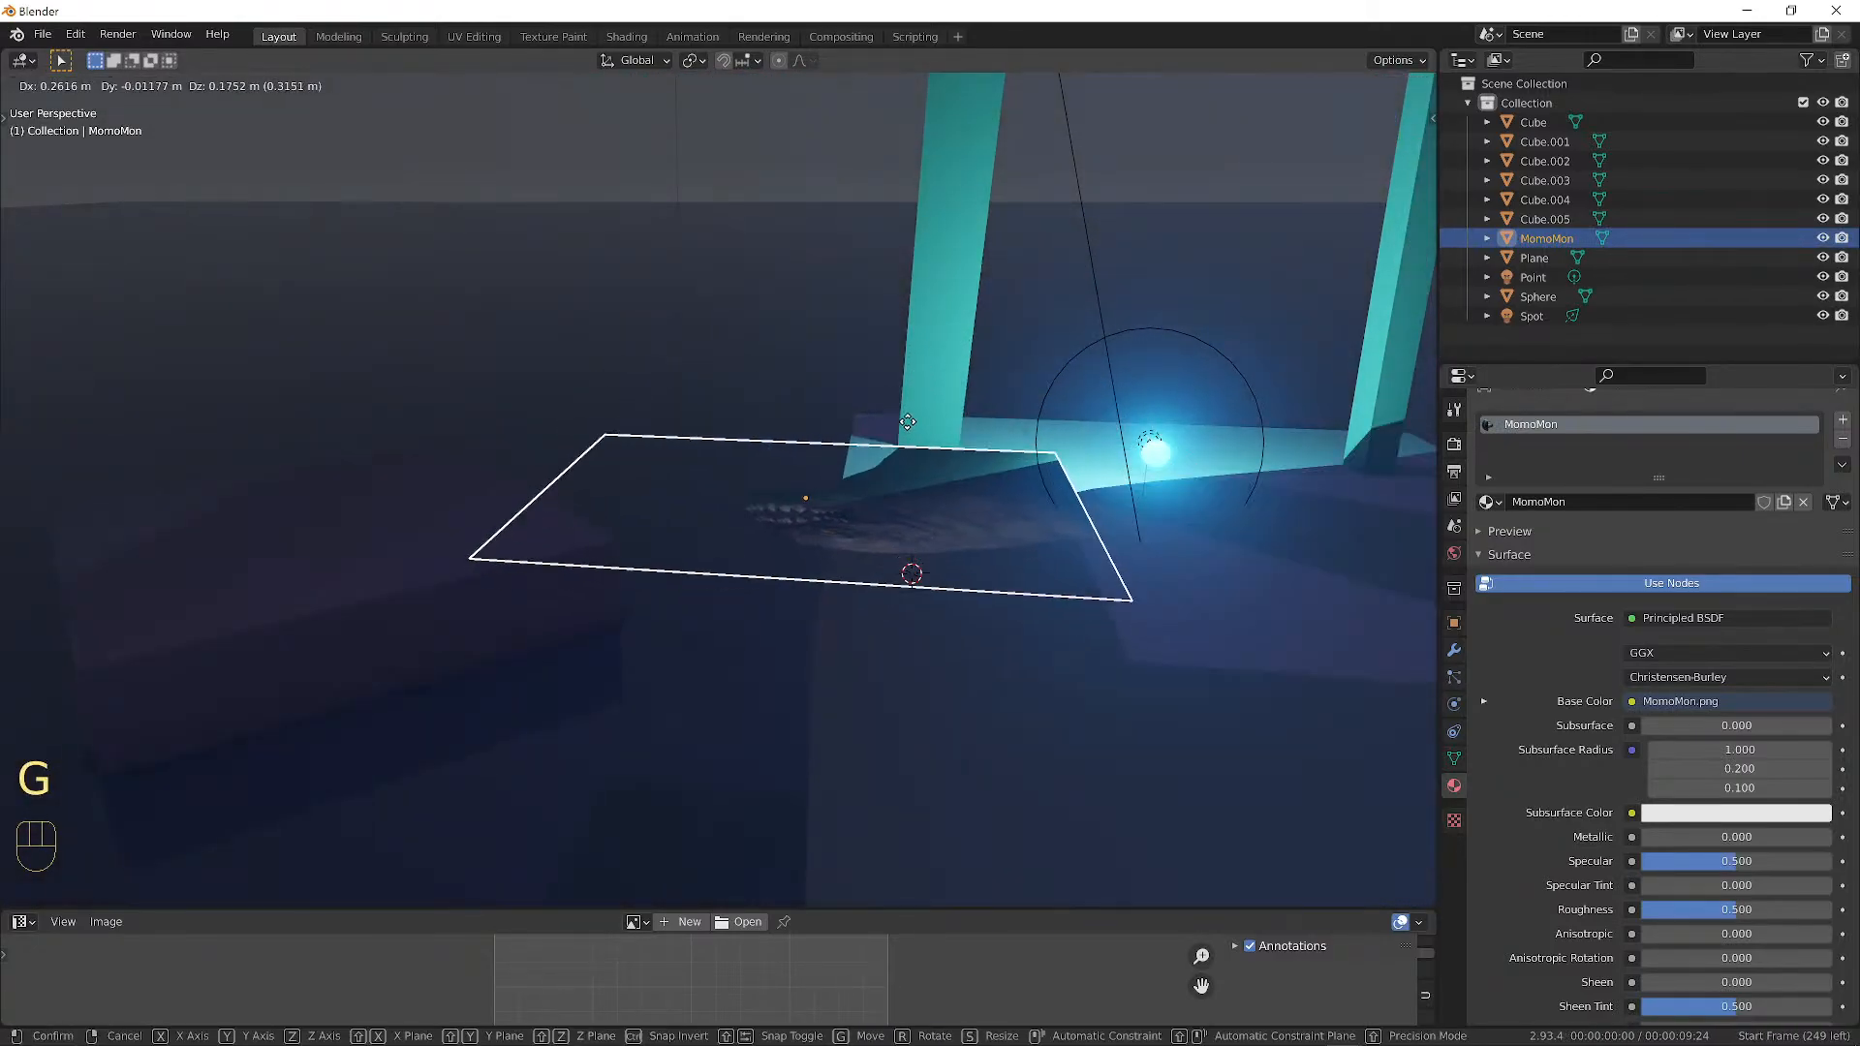
pyautogui.click(777, 403)
pyautogui.press('r')
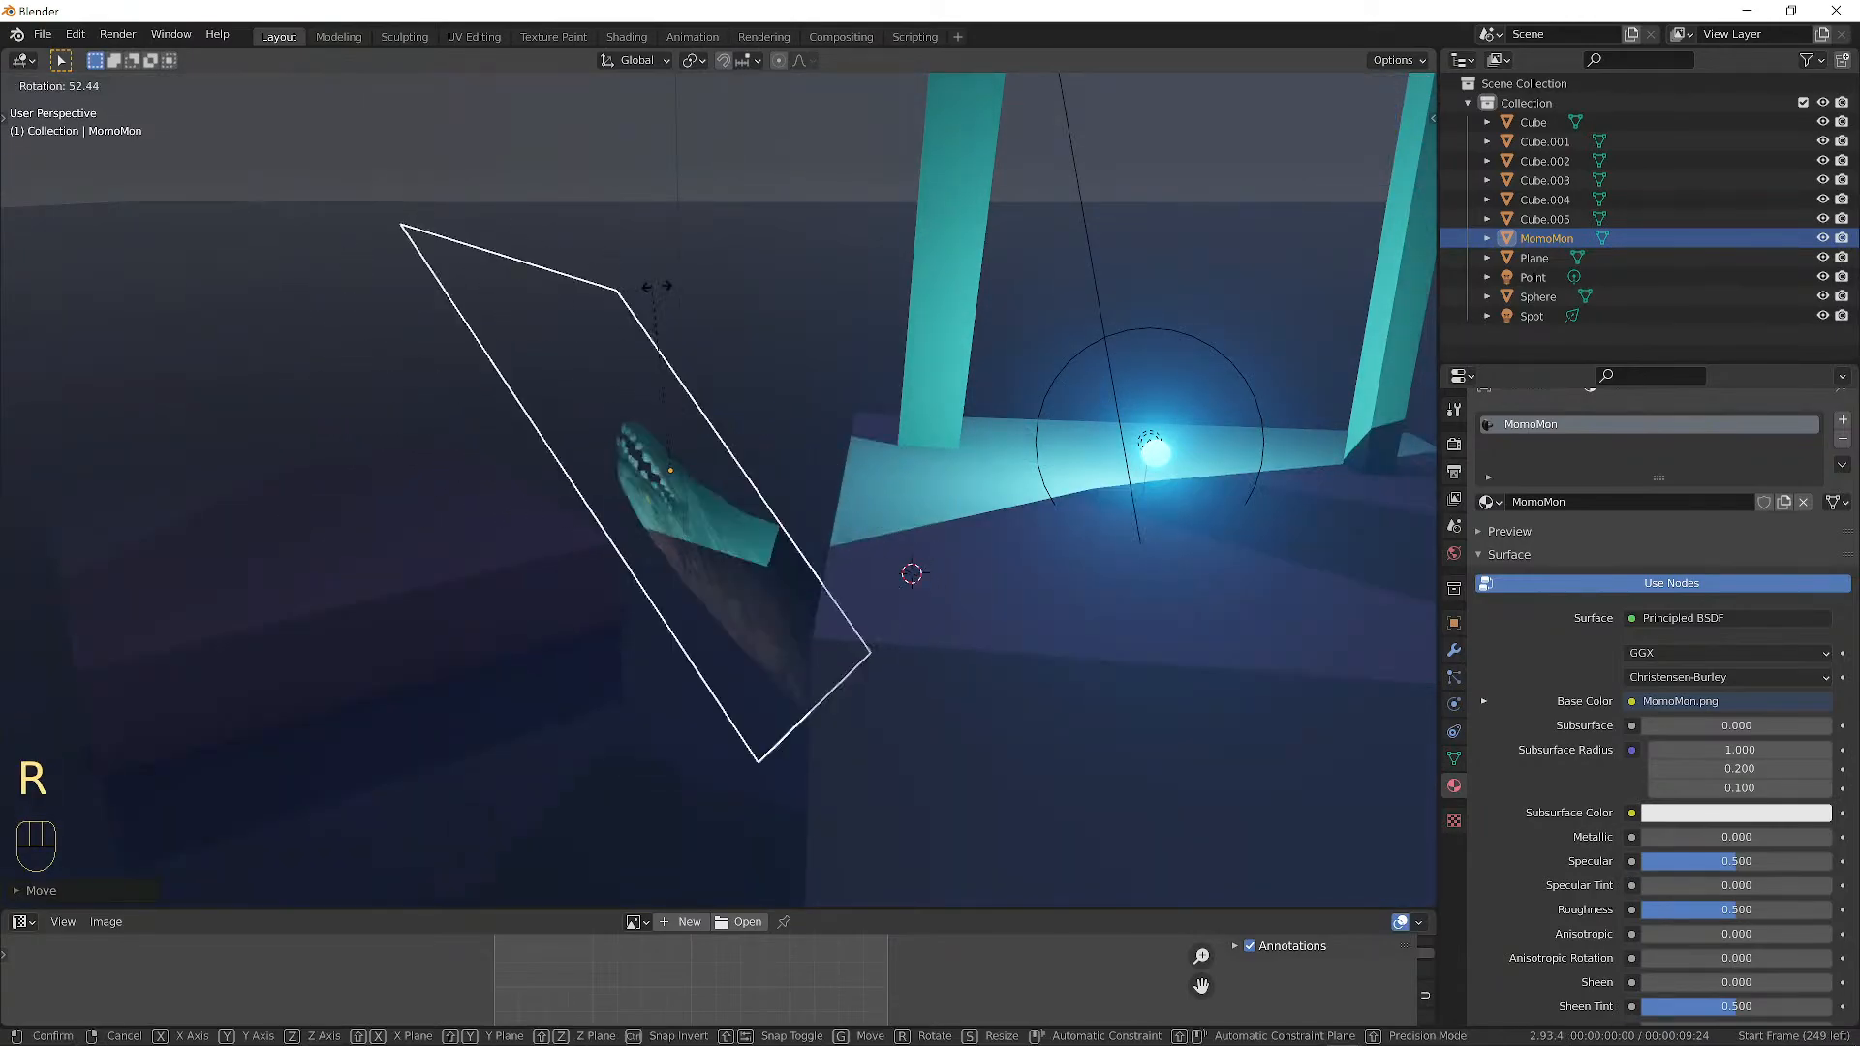
pyautogui.press('r')
pyautogui.press('r')
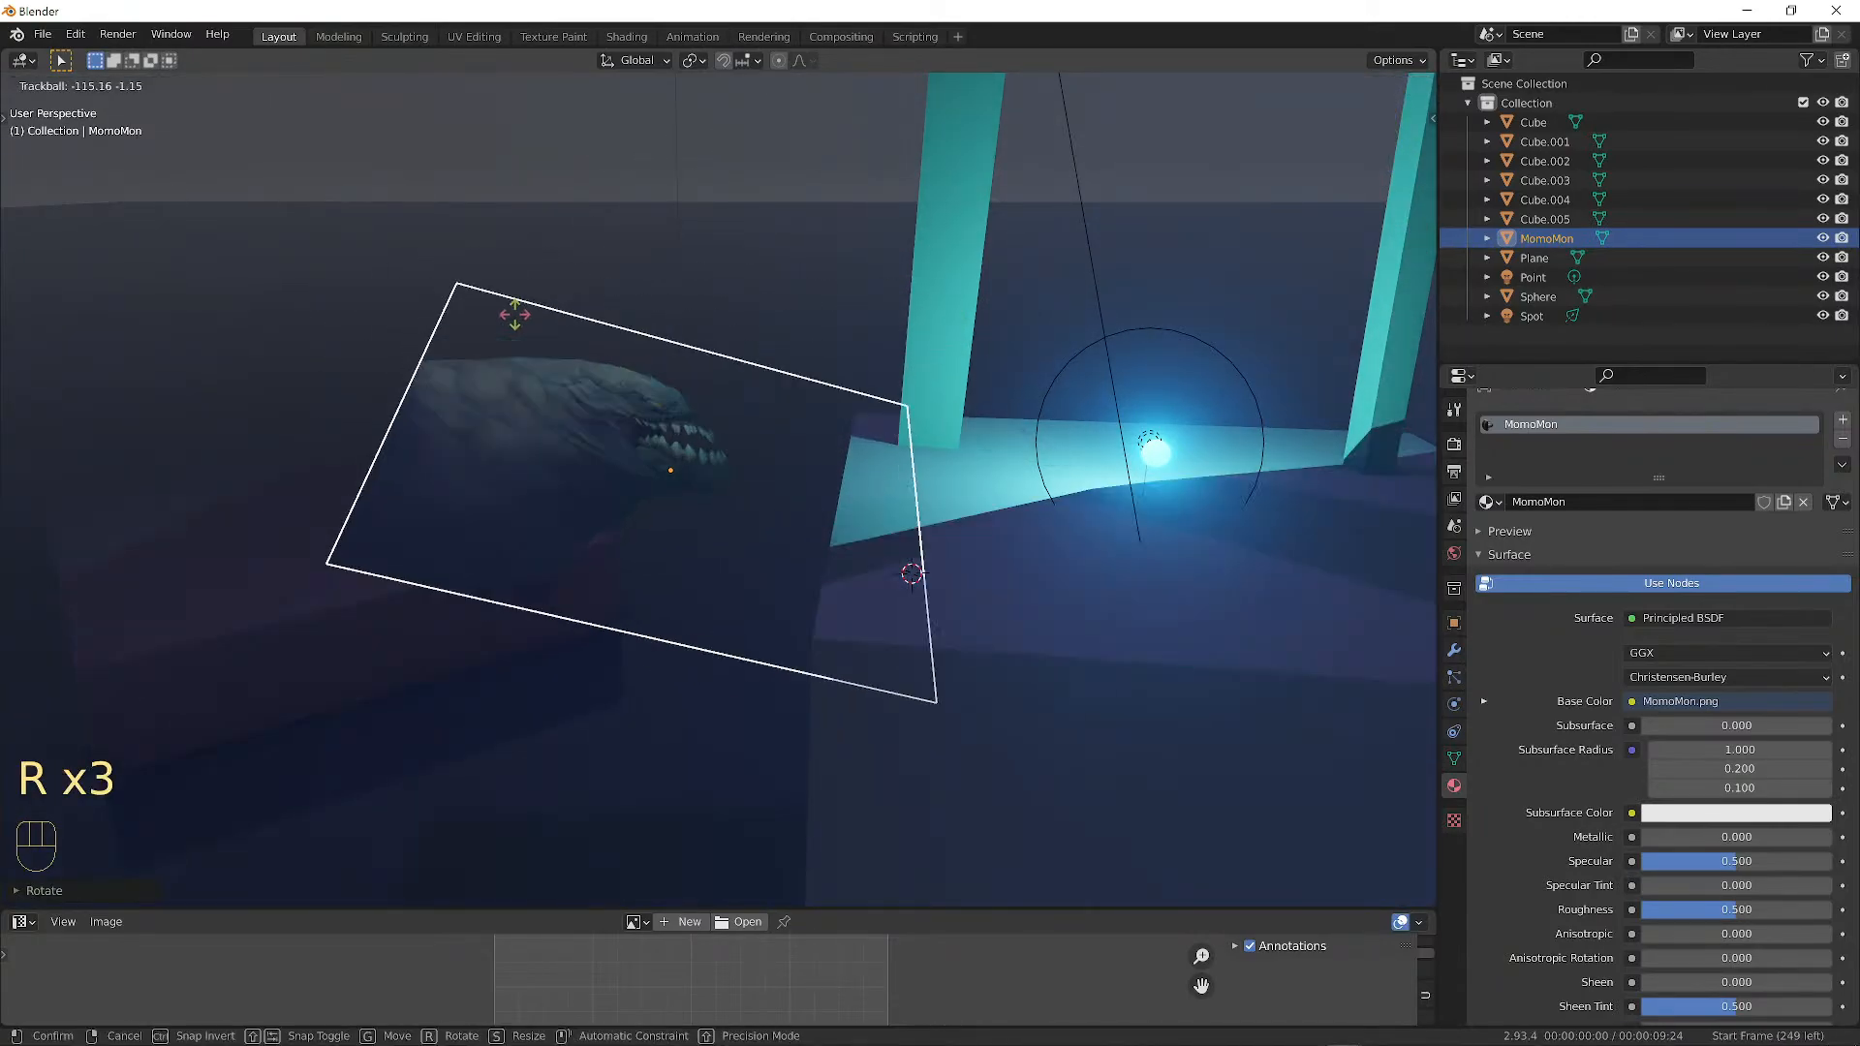
# Reposition the upright plane beside the lit block's edge, then deselect everything.
pyautogui.moveTo(700, 398); pyautogui.dragTo(823, 367, button='middle')
pyautogui.press('g')
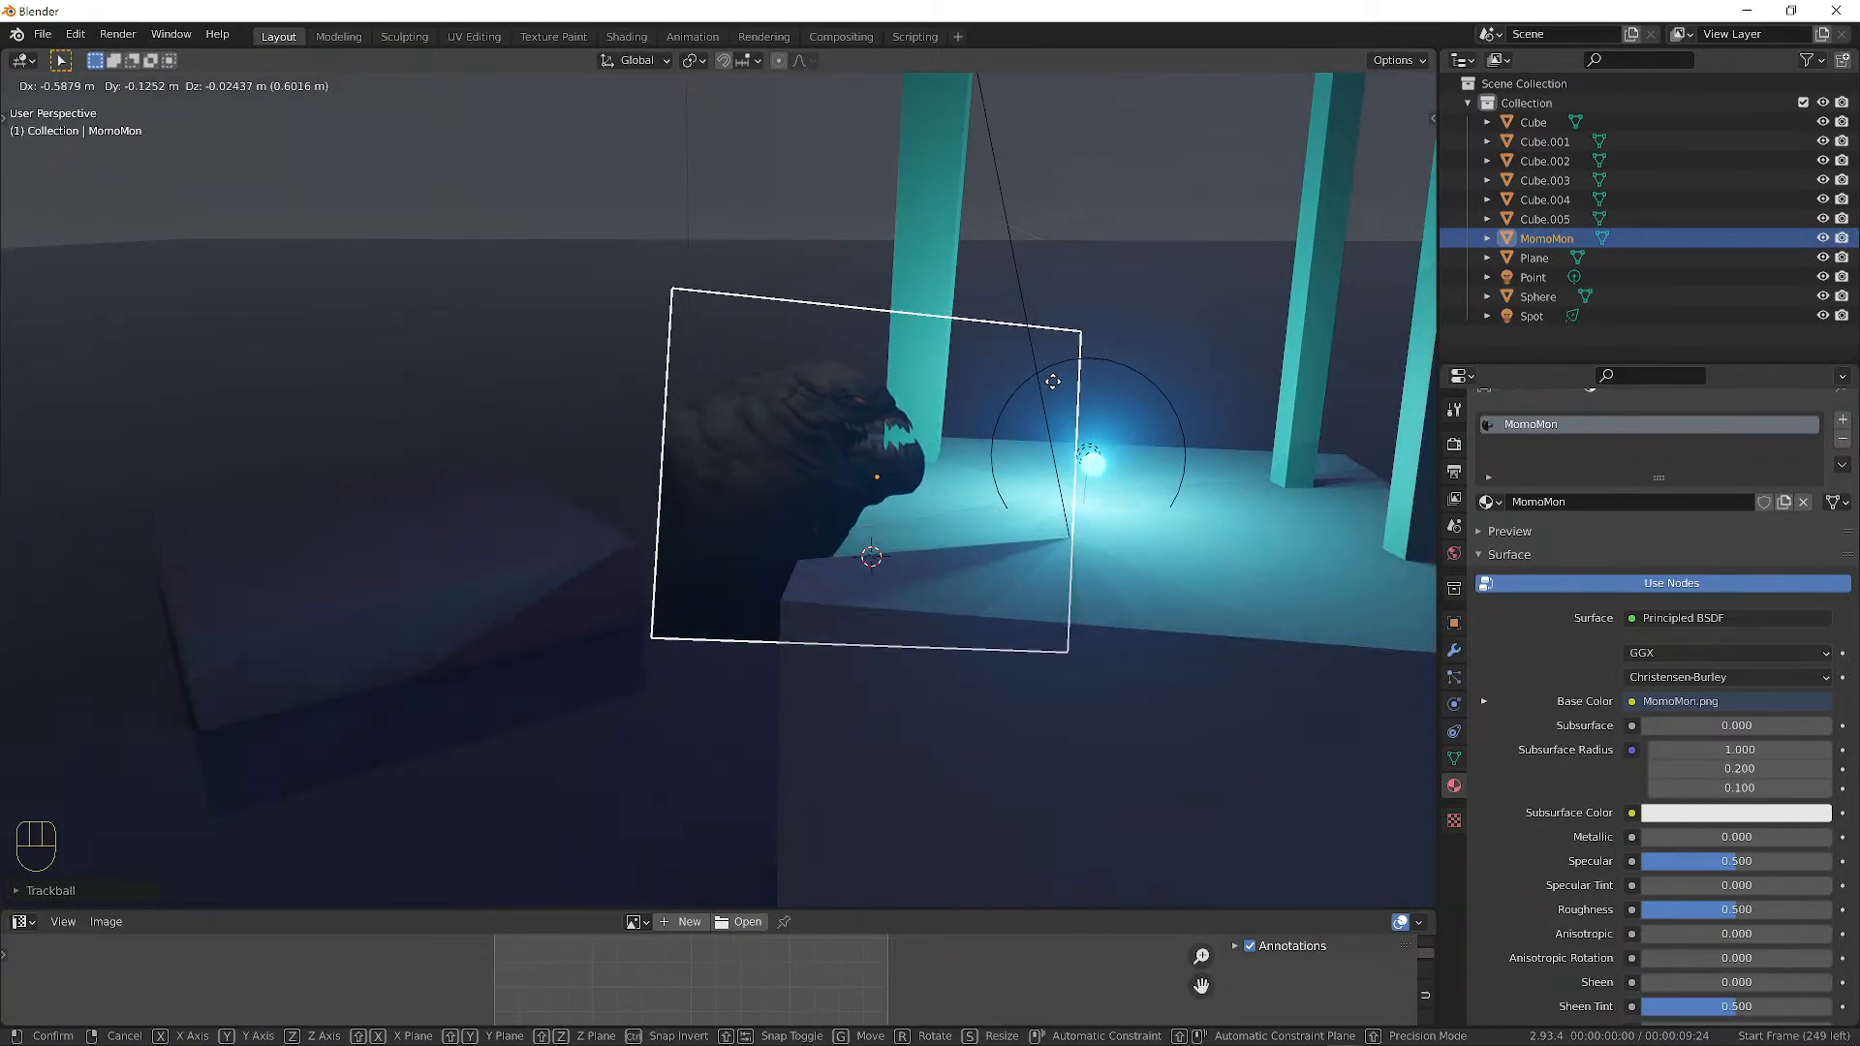
pyautogui.click(1085, 392)
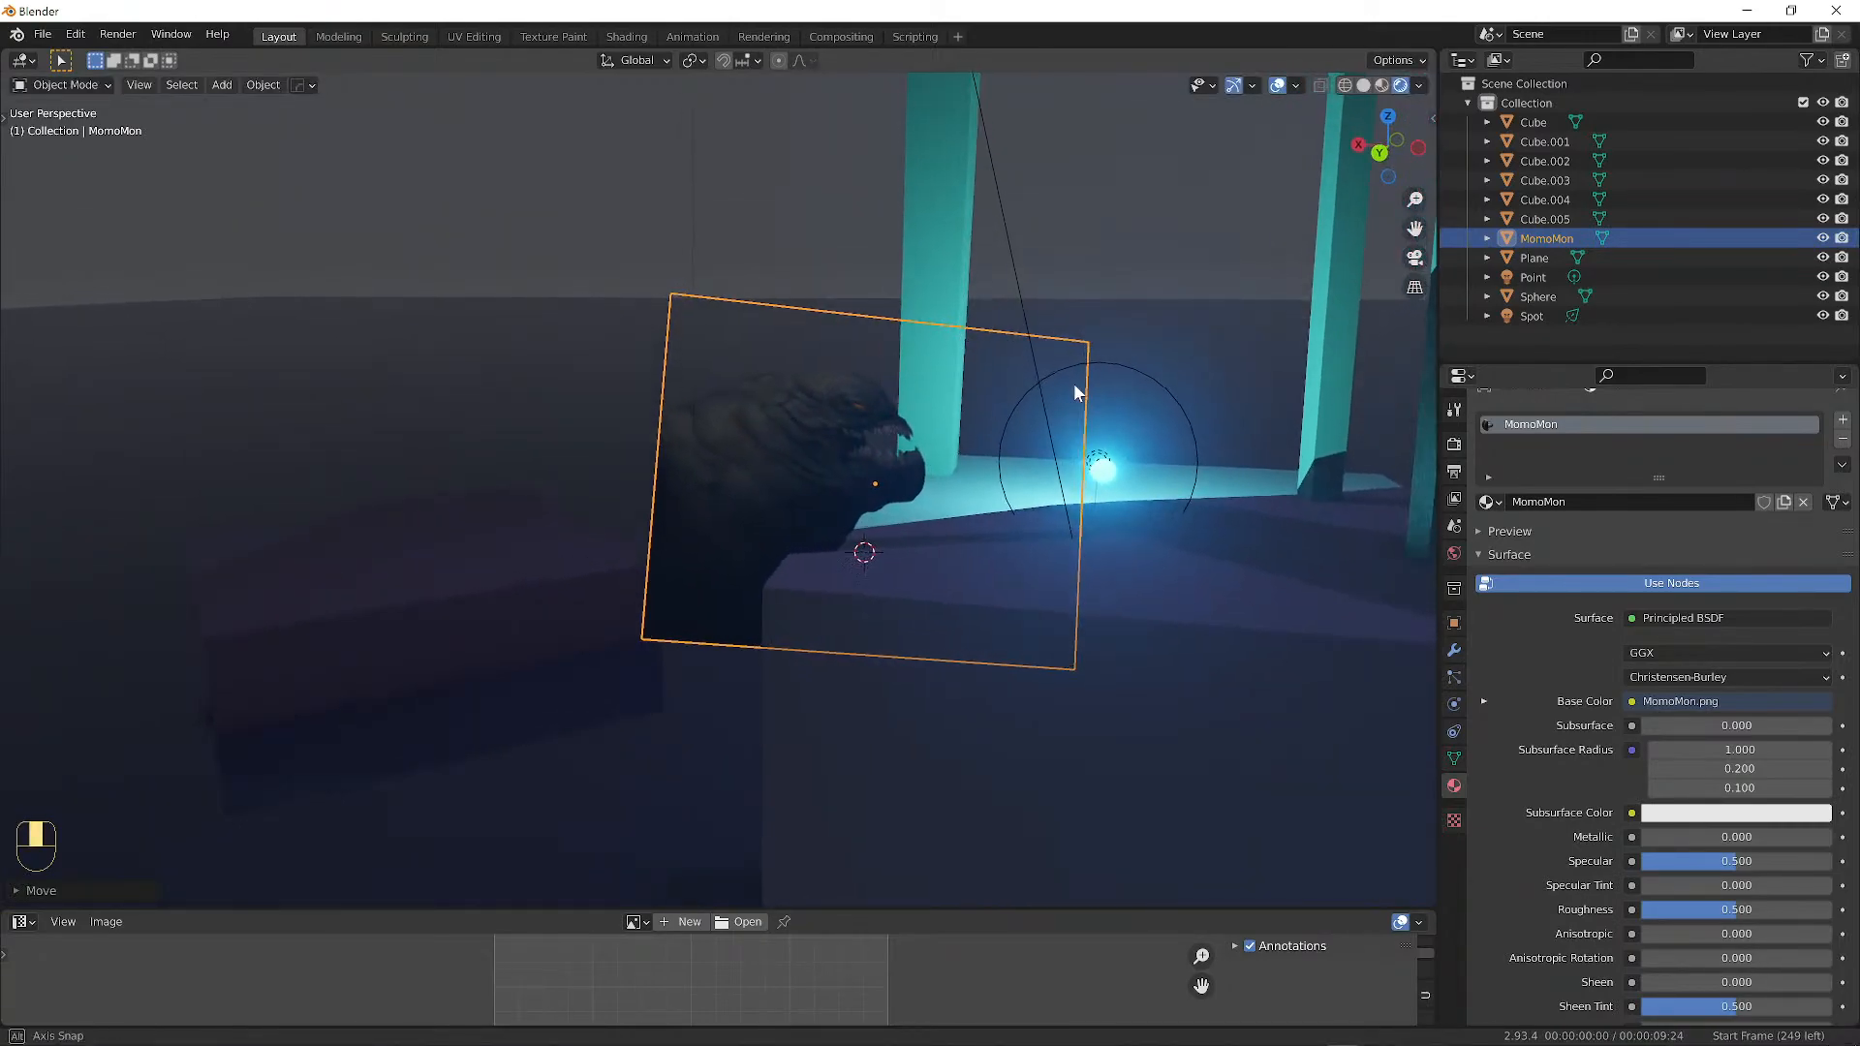
pyautogui.press('a')
pyautogui.press('a')
pyautogui.keyDown('ctrl'); pyautogui.moveTo(1213, 467); pyautogui.dragTo(608, 511, button='middle'); pyautogui.keyUp('ctrl')
# Zoom and orbit around the block until the cyan sphere, creature plane and second teal pillar show.
pyautogui.scroll(-3, 587, 524)
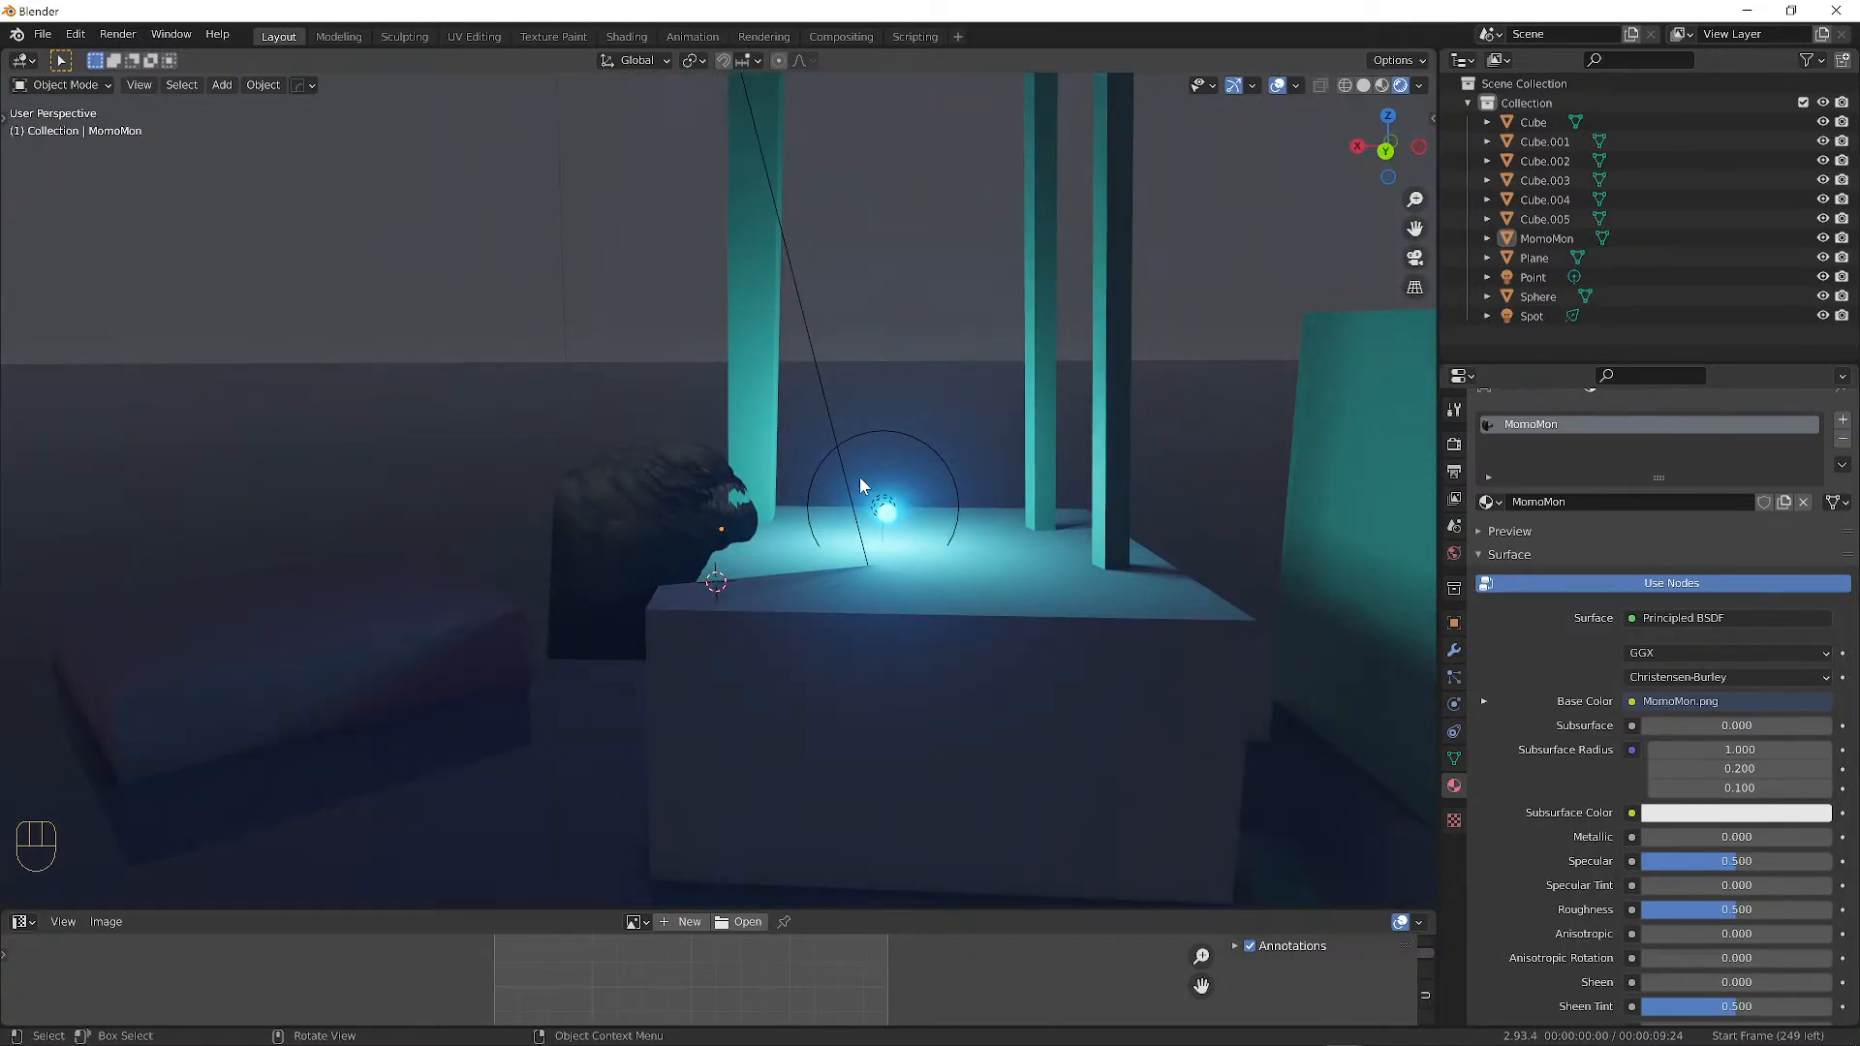
pyautogui.scroll(6, 783, 531)
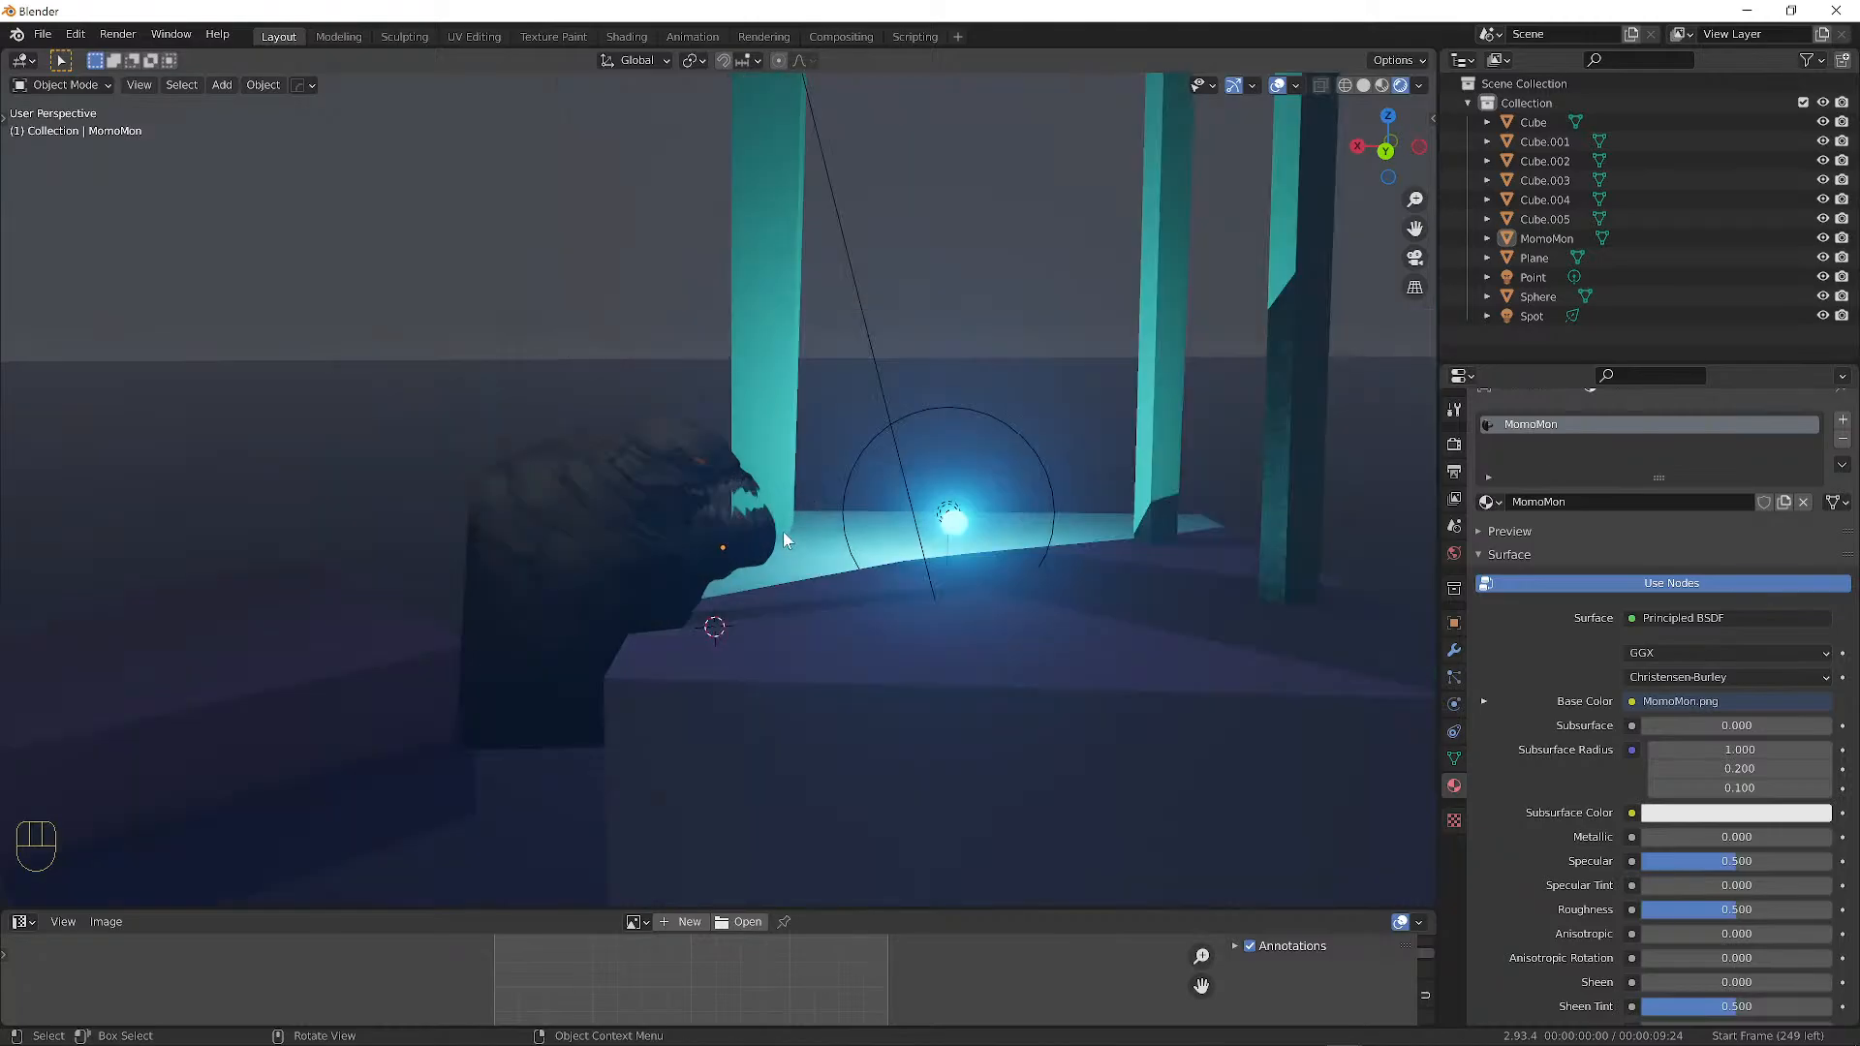
pyautogui.scroll(-4, 847, 532)
pyautogui.moveTo(1027, 545)
pyautogui.keyDown('alt'); pyautogui.mouseDown(button='middle')
pyautogui.moveTo(1043, 554)
pyautogui.moveTo(1014, 560)
pyautogui.mouseUp(button='middle'); pyautogui.keyUp('alt')
pyautogui.scroll(-6, 1017, 557)
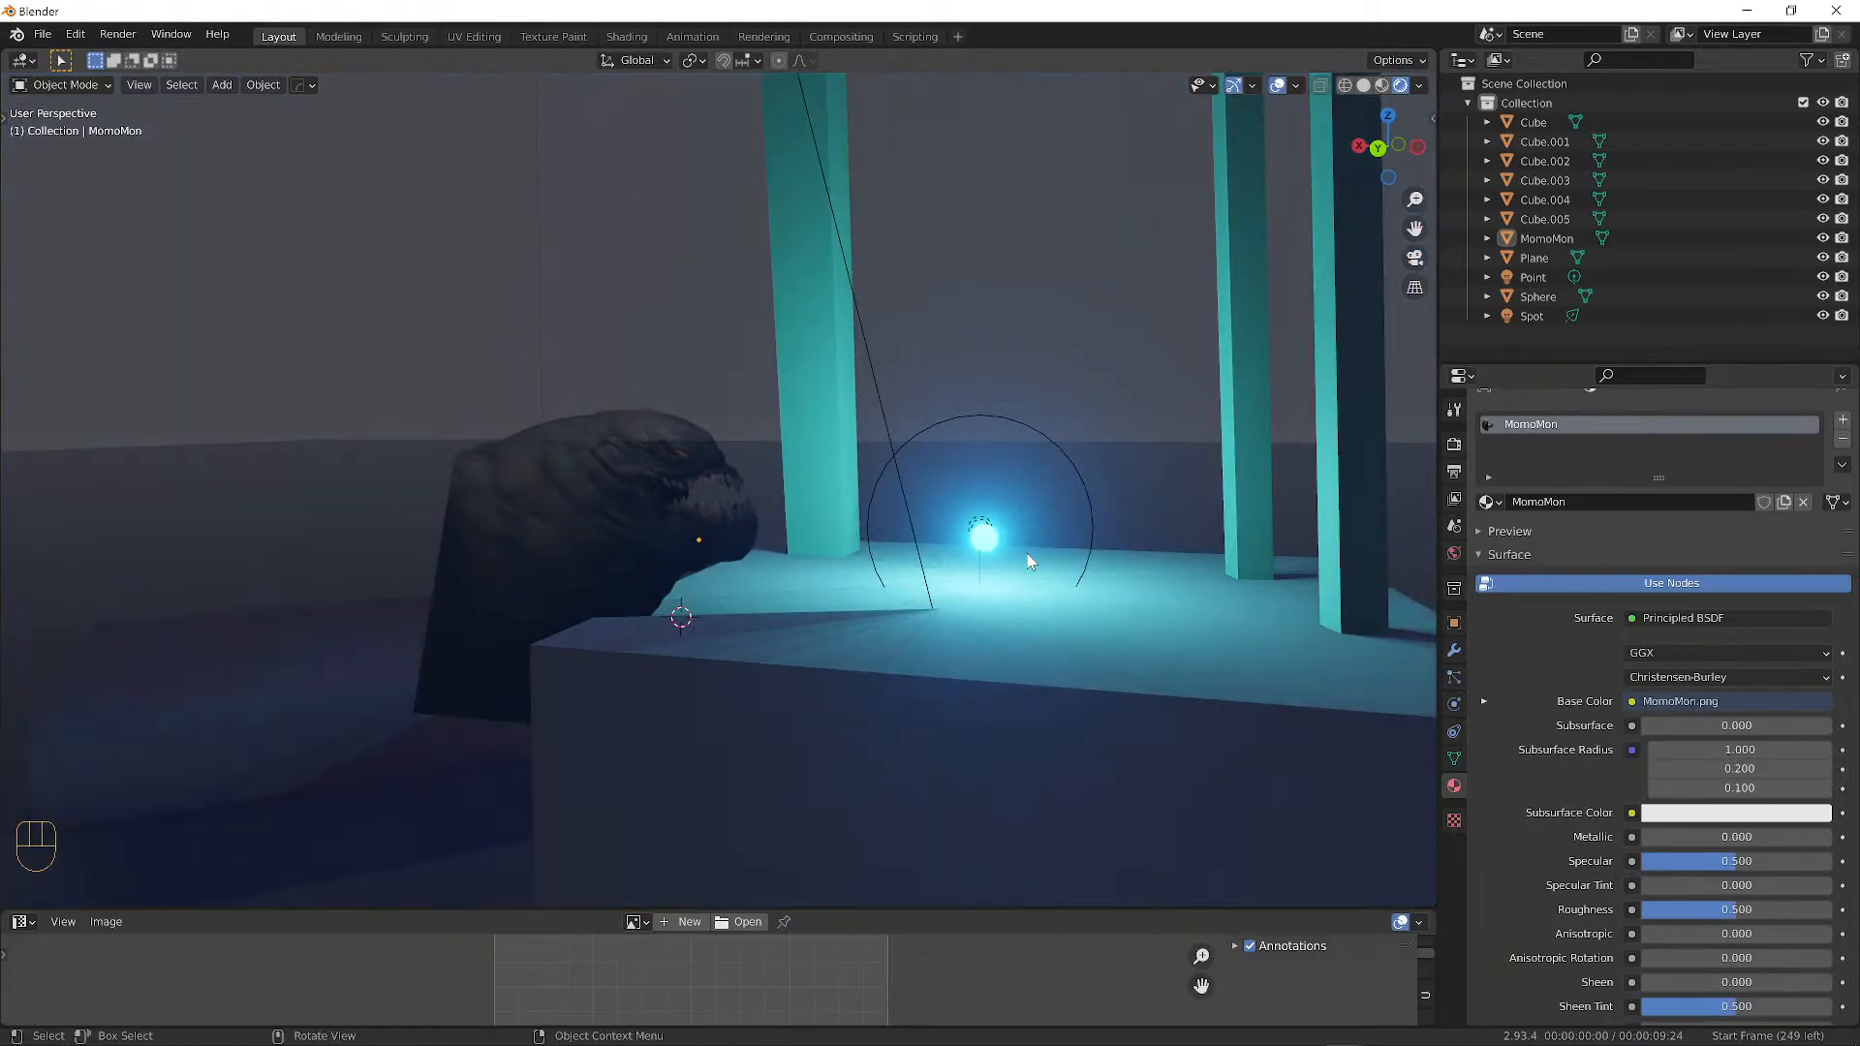
pyautogui.moveTo(824, 532); pyautogui.dragTo(760, 523, button='middle')
pyautogui.scroll(7, 800, 446)
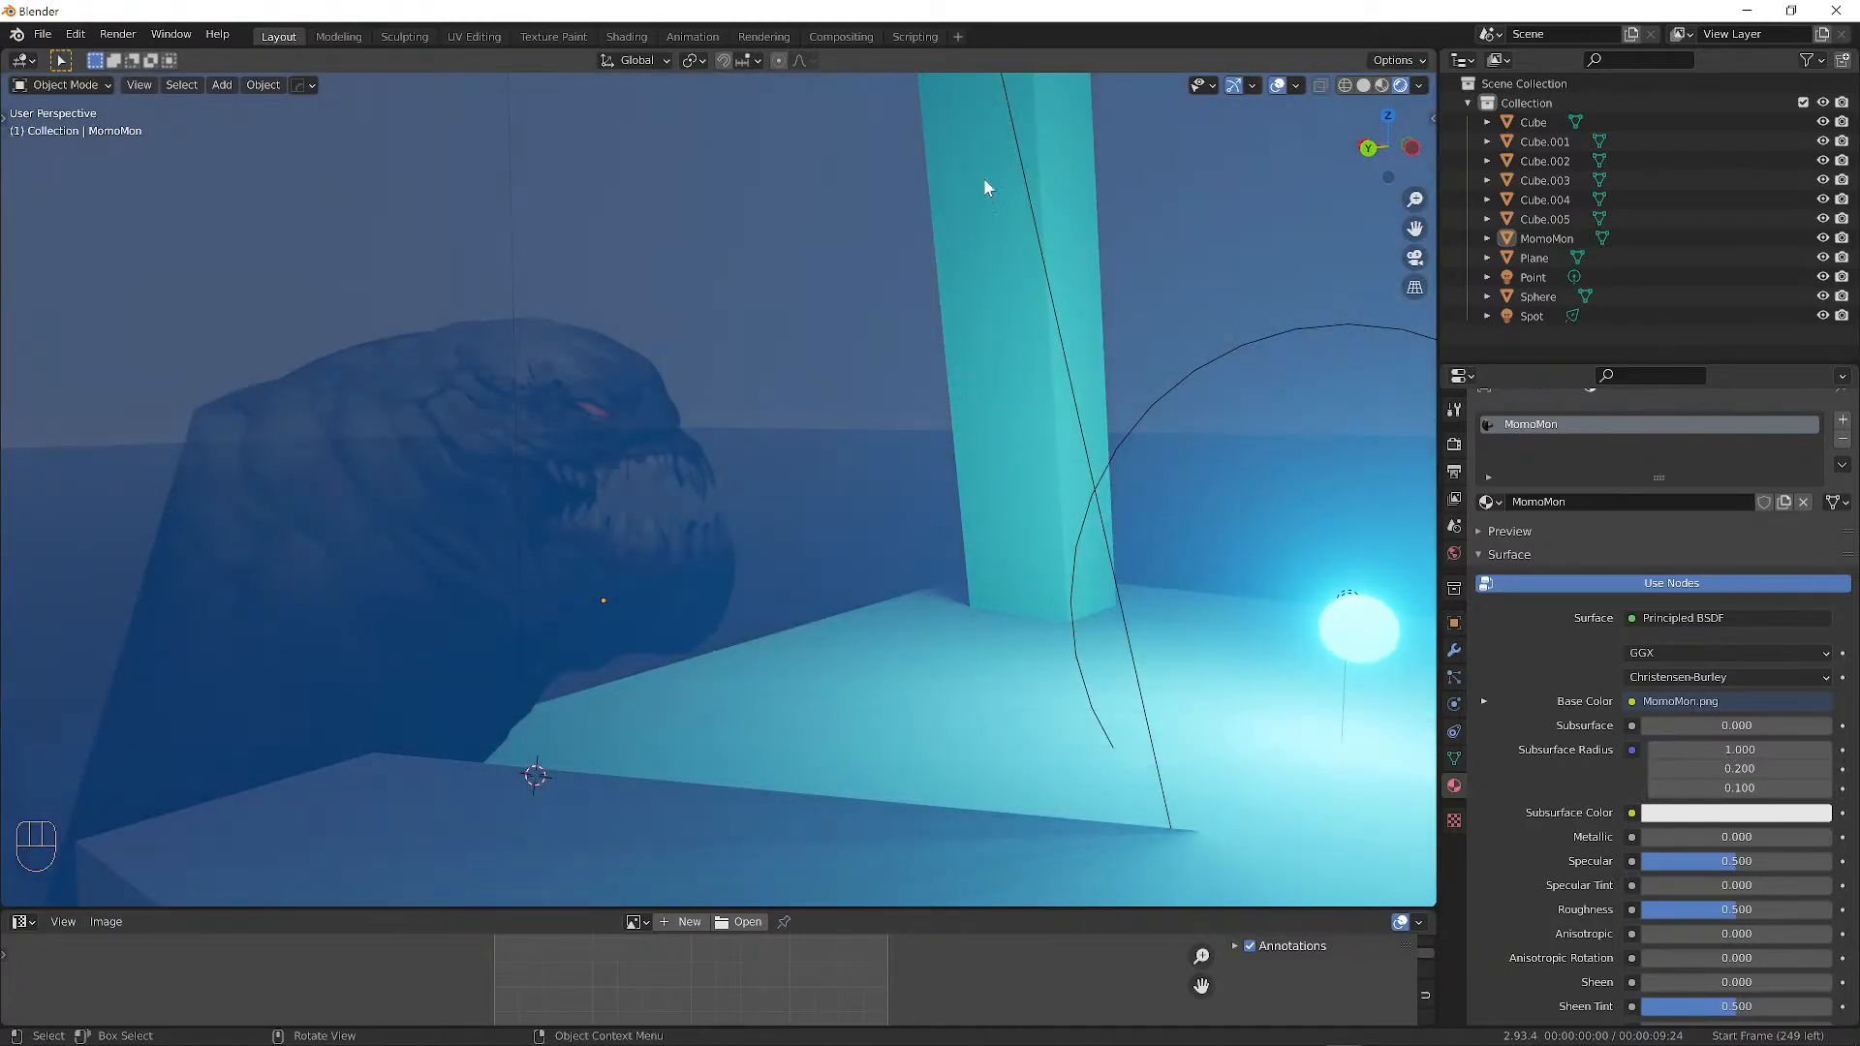
pyautogui.scroll(-4, 986, 186)
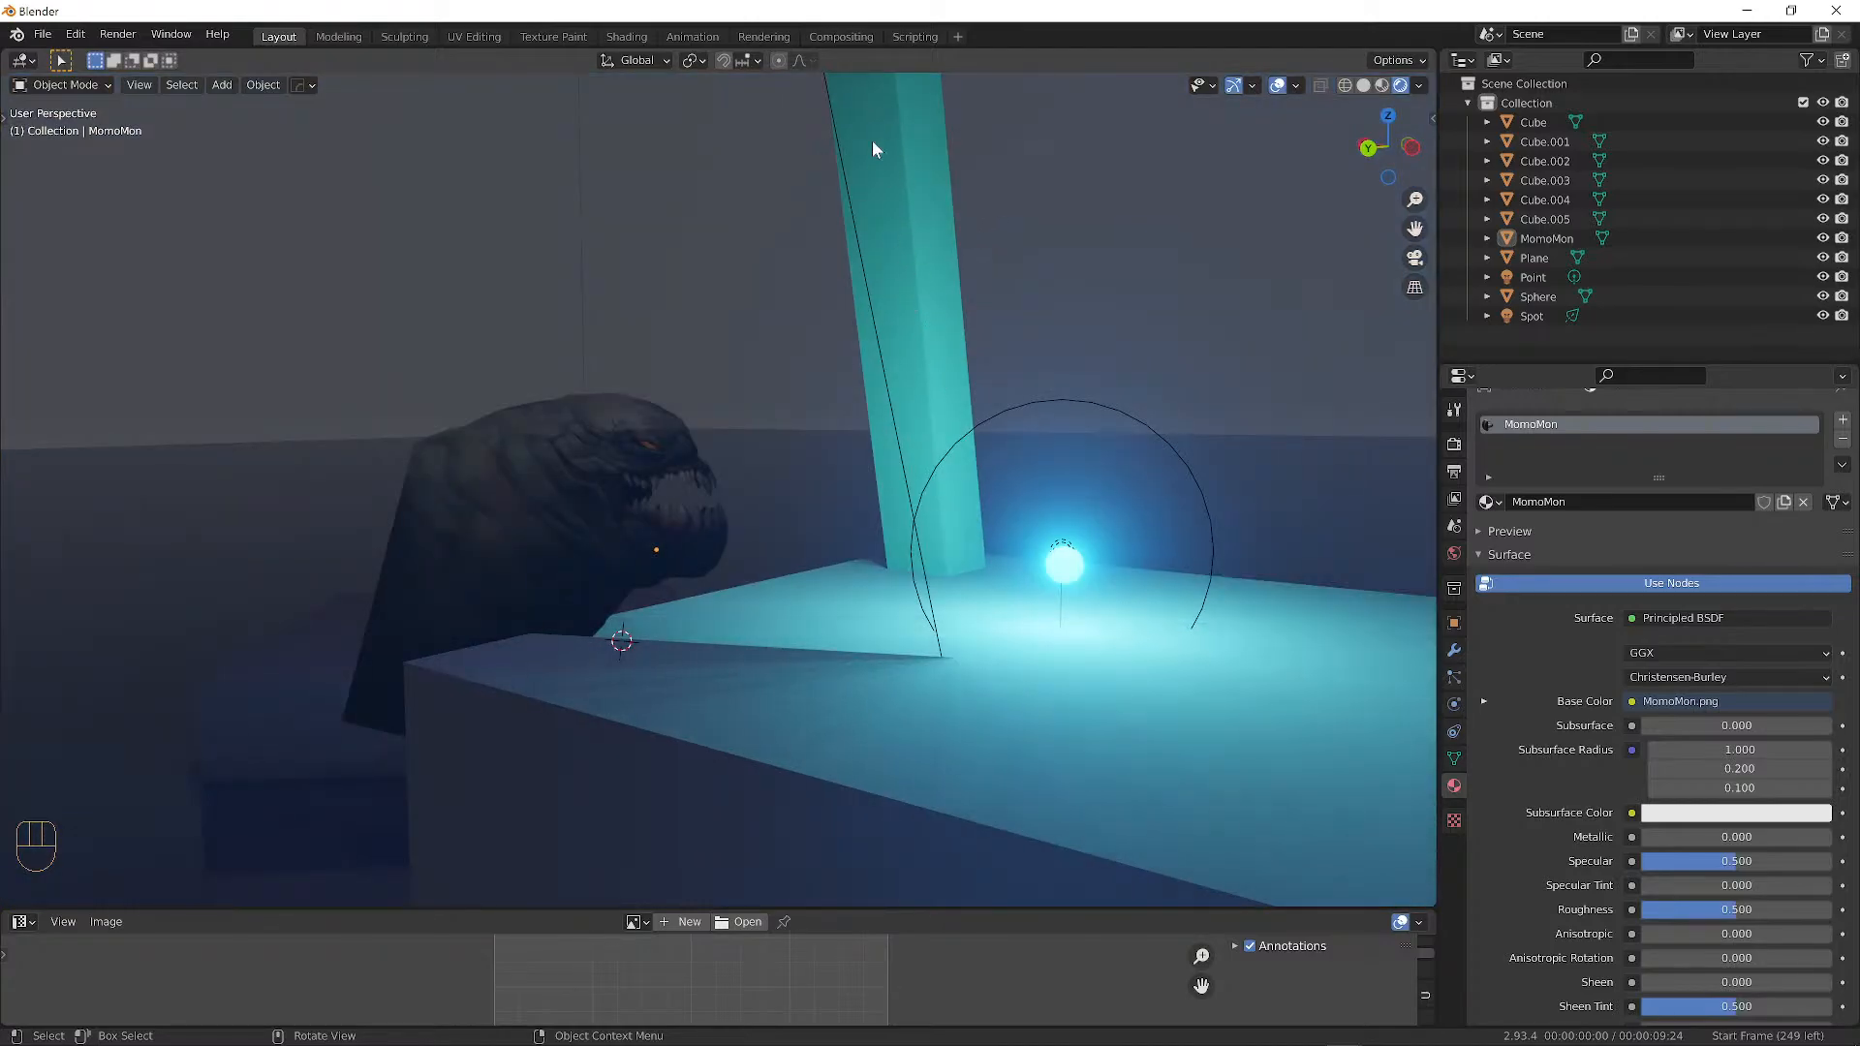
pyautogui.scroll(-4, 879, 252)
pyautogui.scroll(4, 890, 347)
pyautogui.moveTo(967, 397); pyautogui.dragTo(801, 721, button='middle')
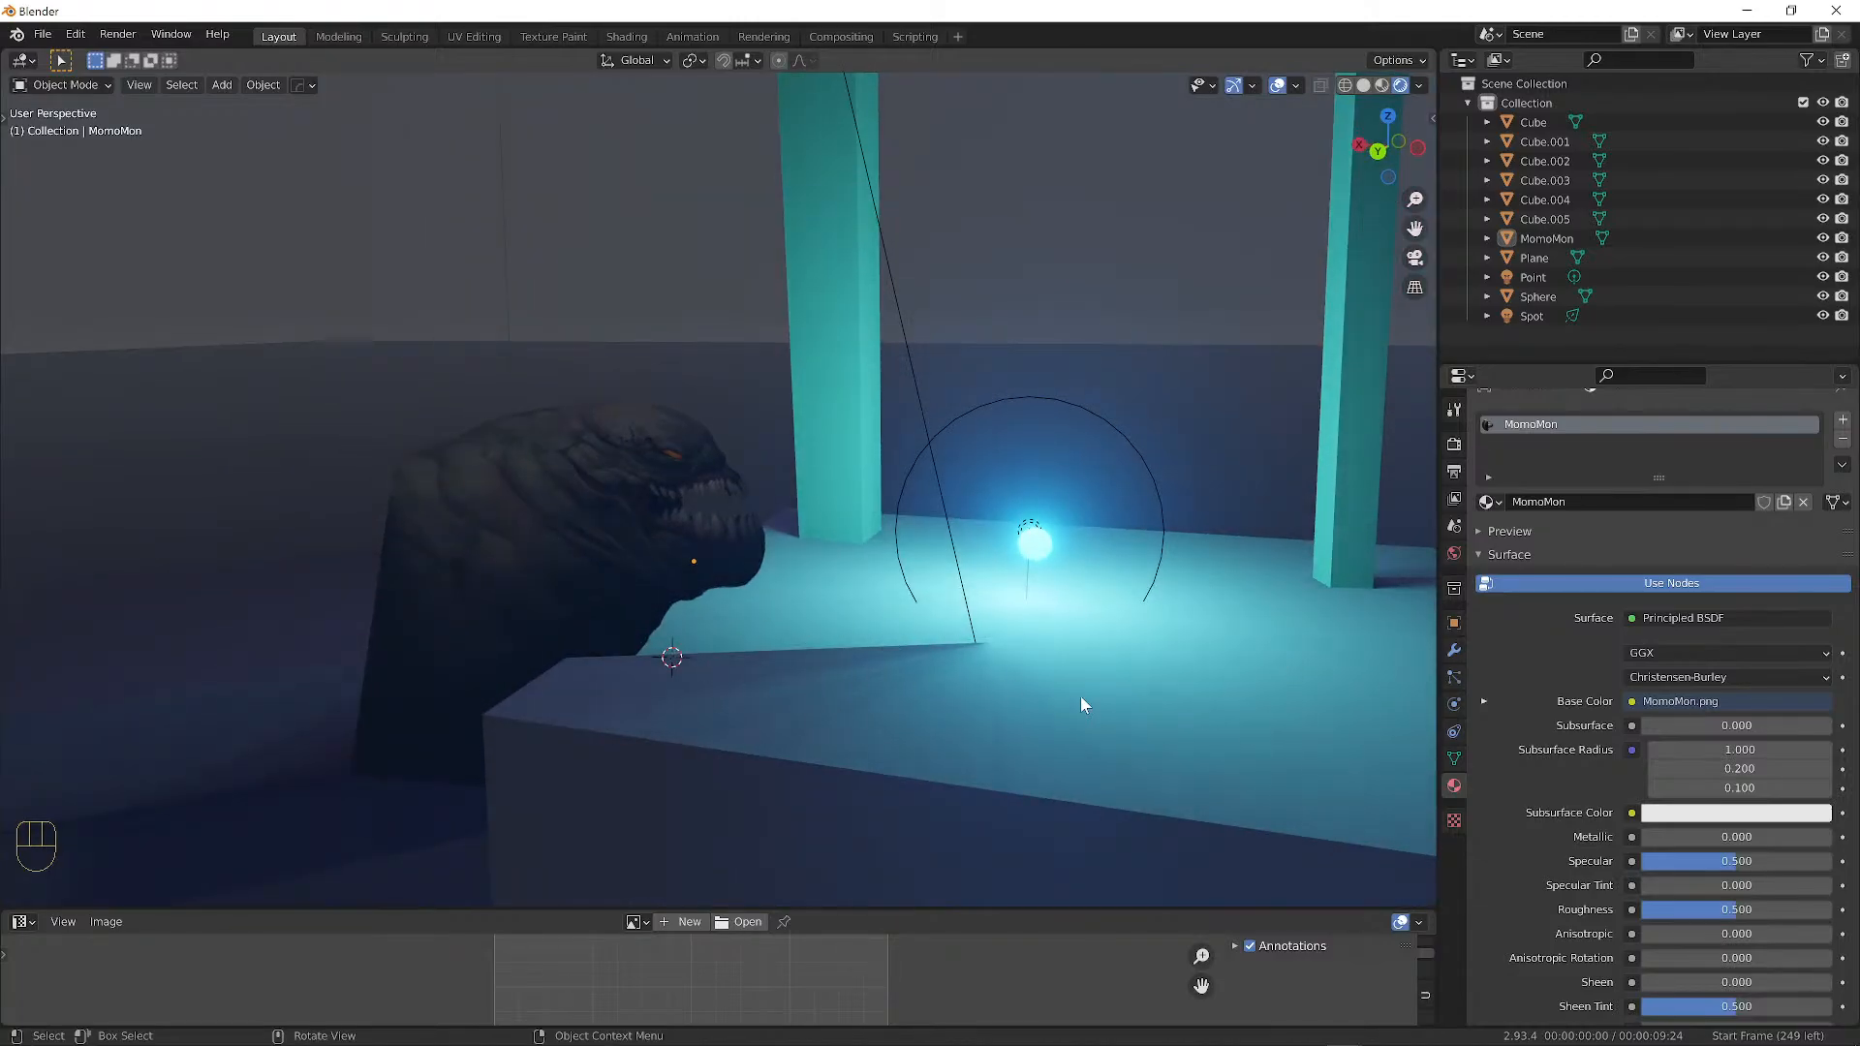
pyautogui.moveTo(1083, 705); pyautogui.dragTo(695, 548, button='middle')
pyautogui.scroll(2, 694, 544)
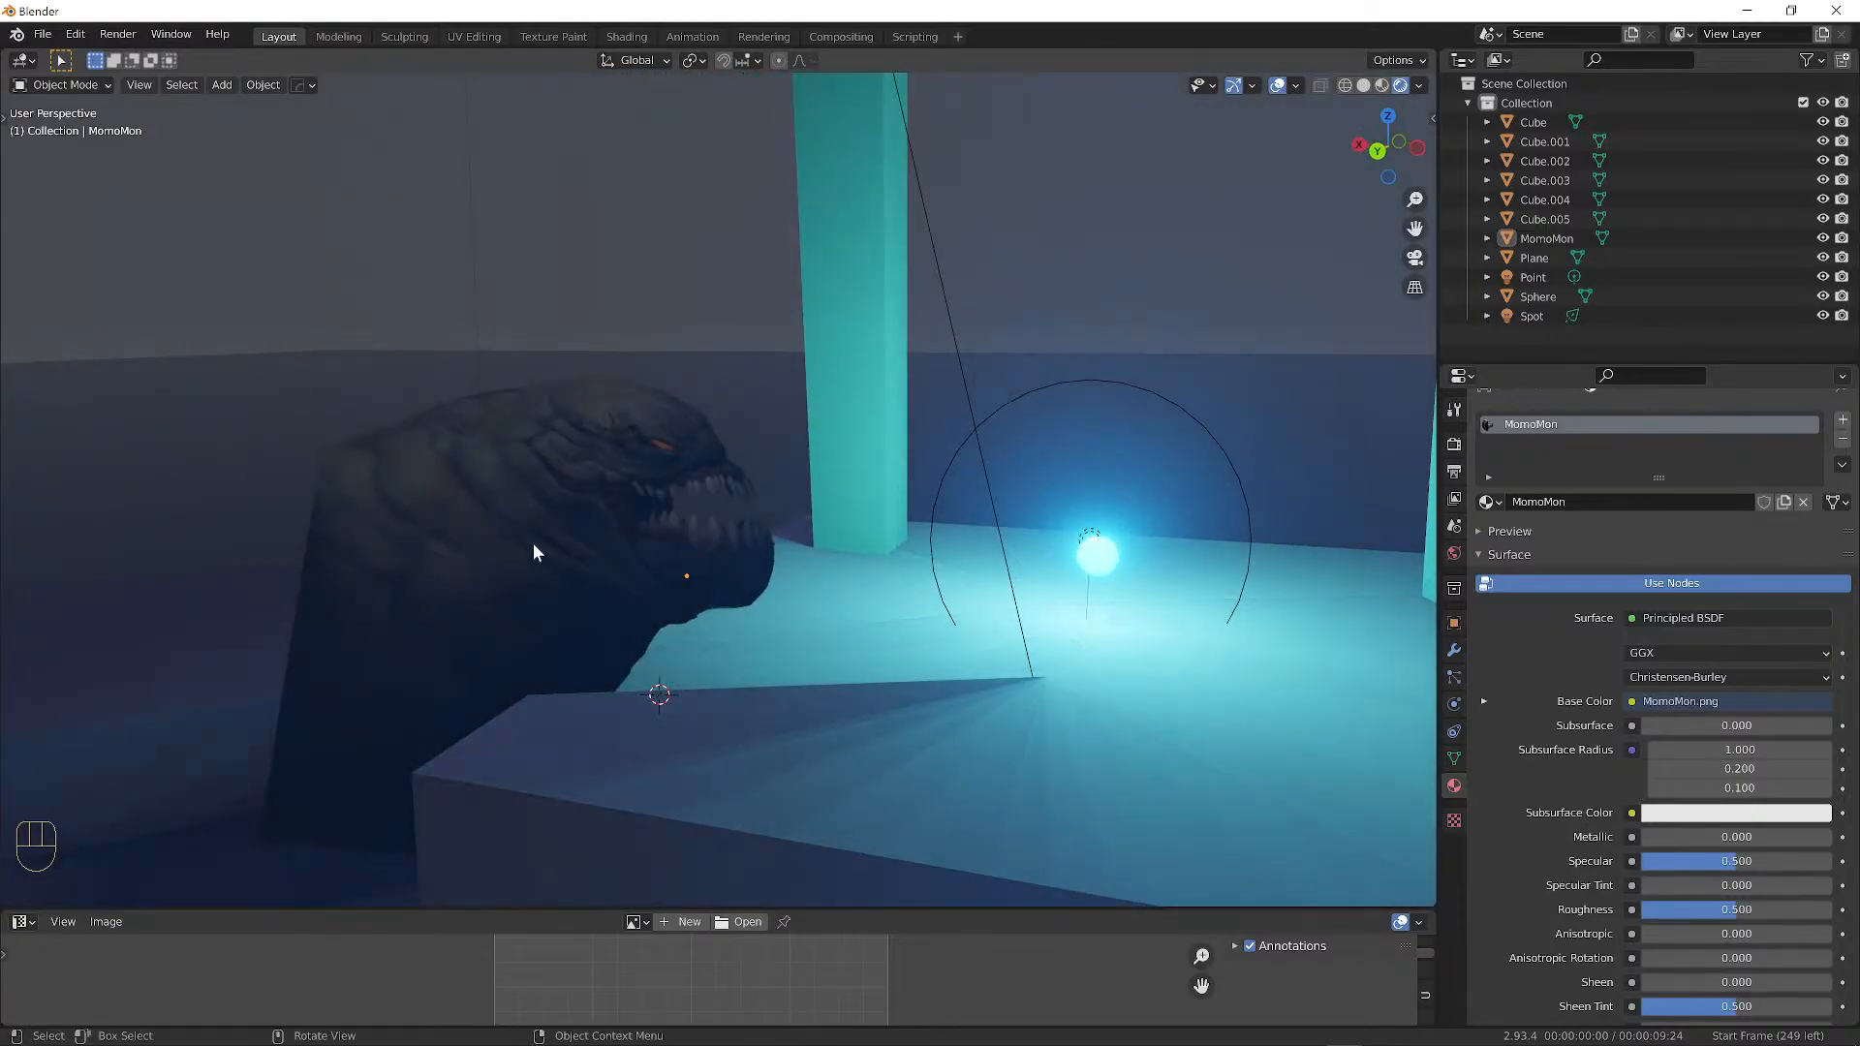
# Expand the creature plane's Base Color texture settings, briefly comparing with the floor block.
pyautogui.click(508, 532)
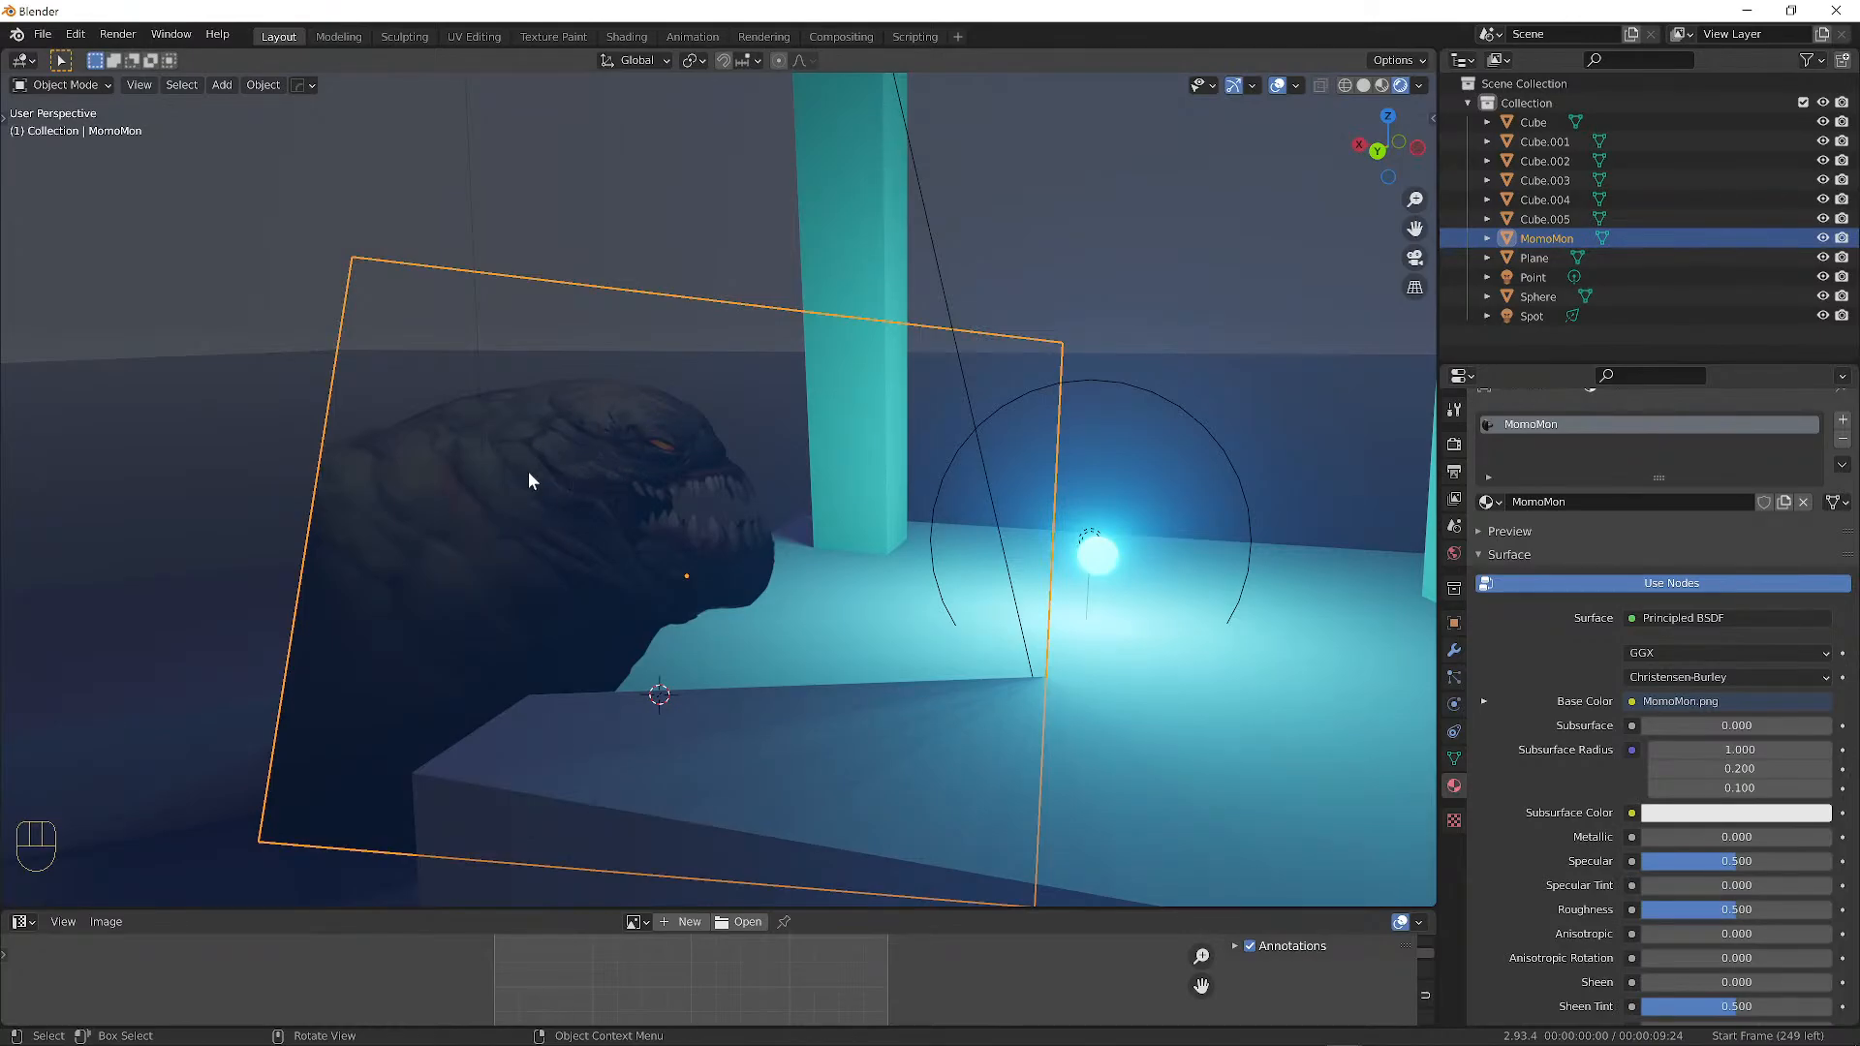
pyautogui.scroll(1, 1683, 611)
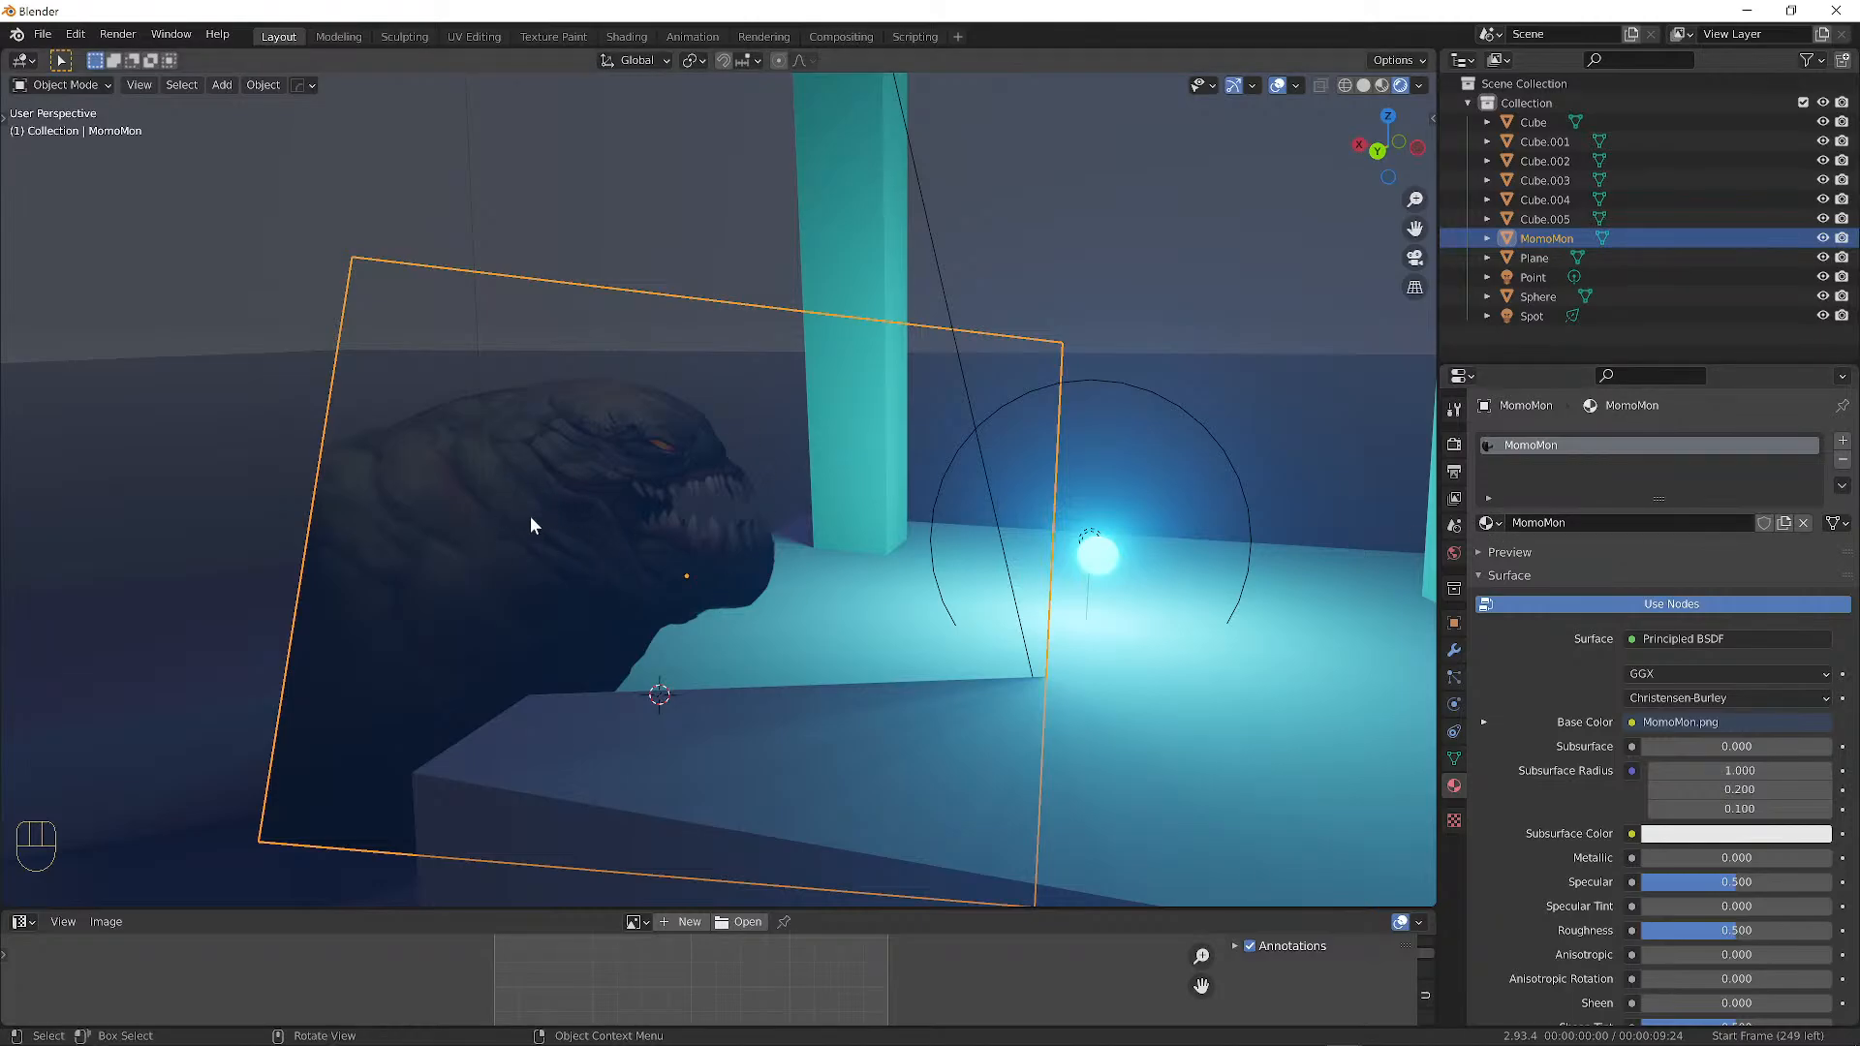
pyautogui.scroll(-5, 1740, 634)
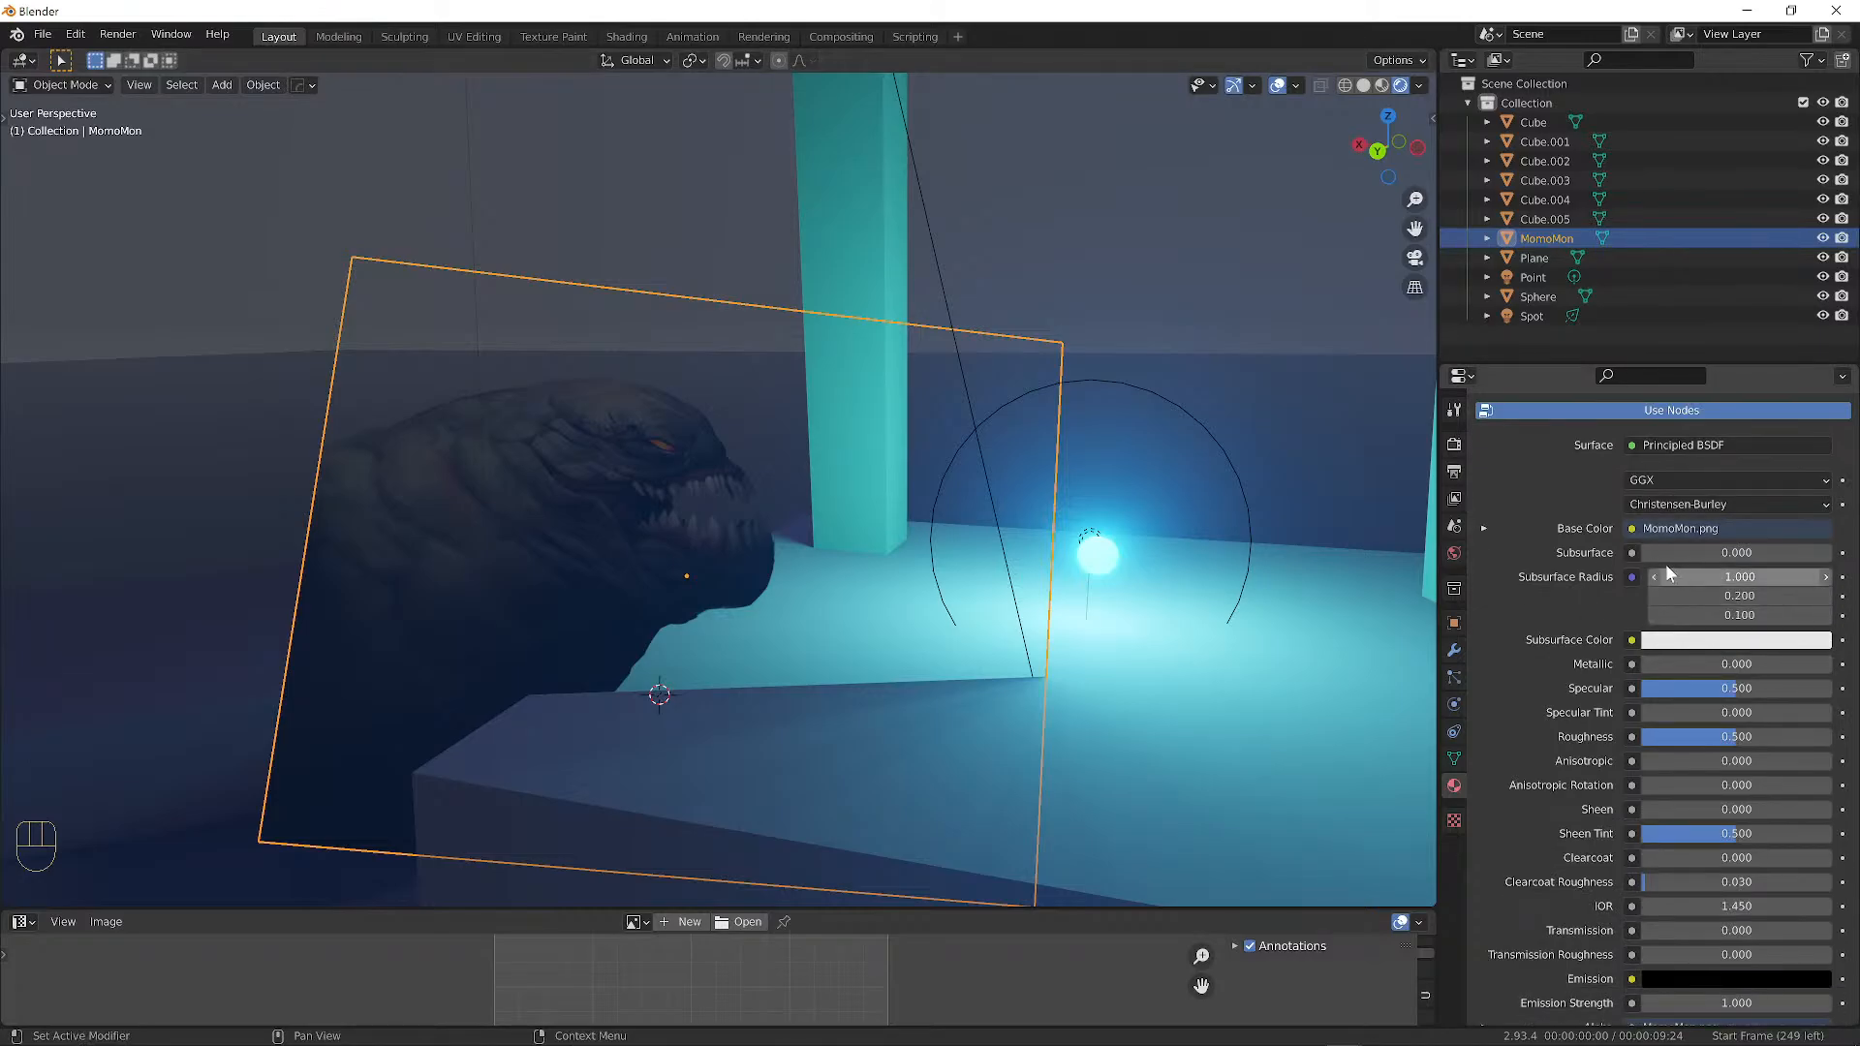
pyautogui.click(1482, 528)
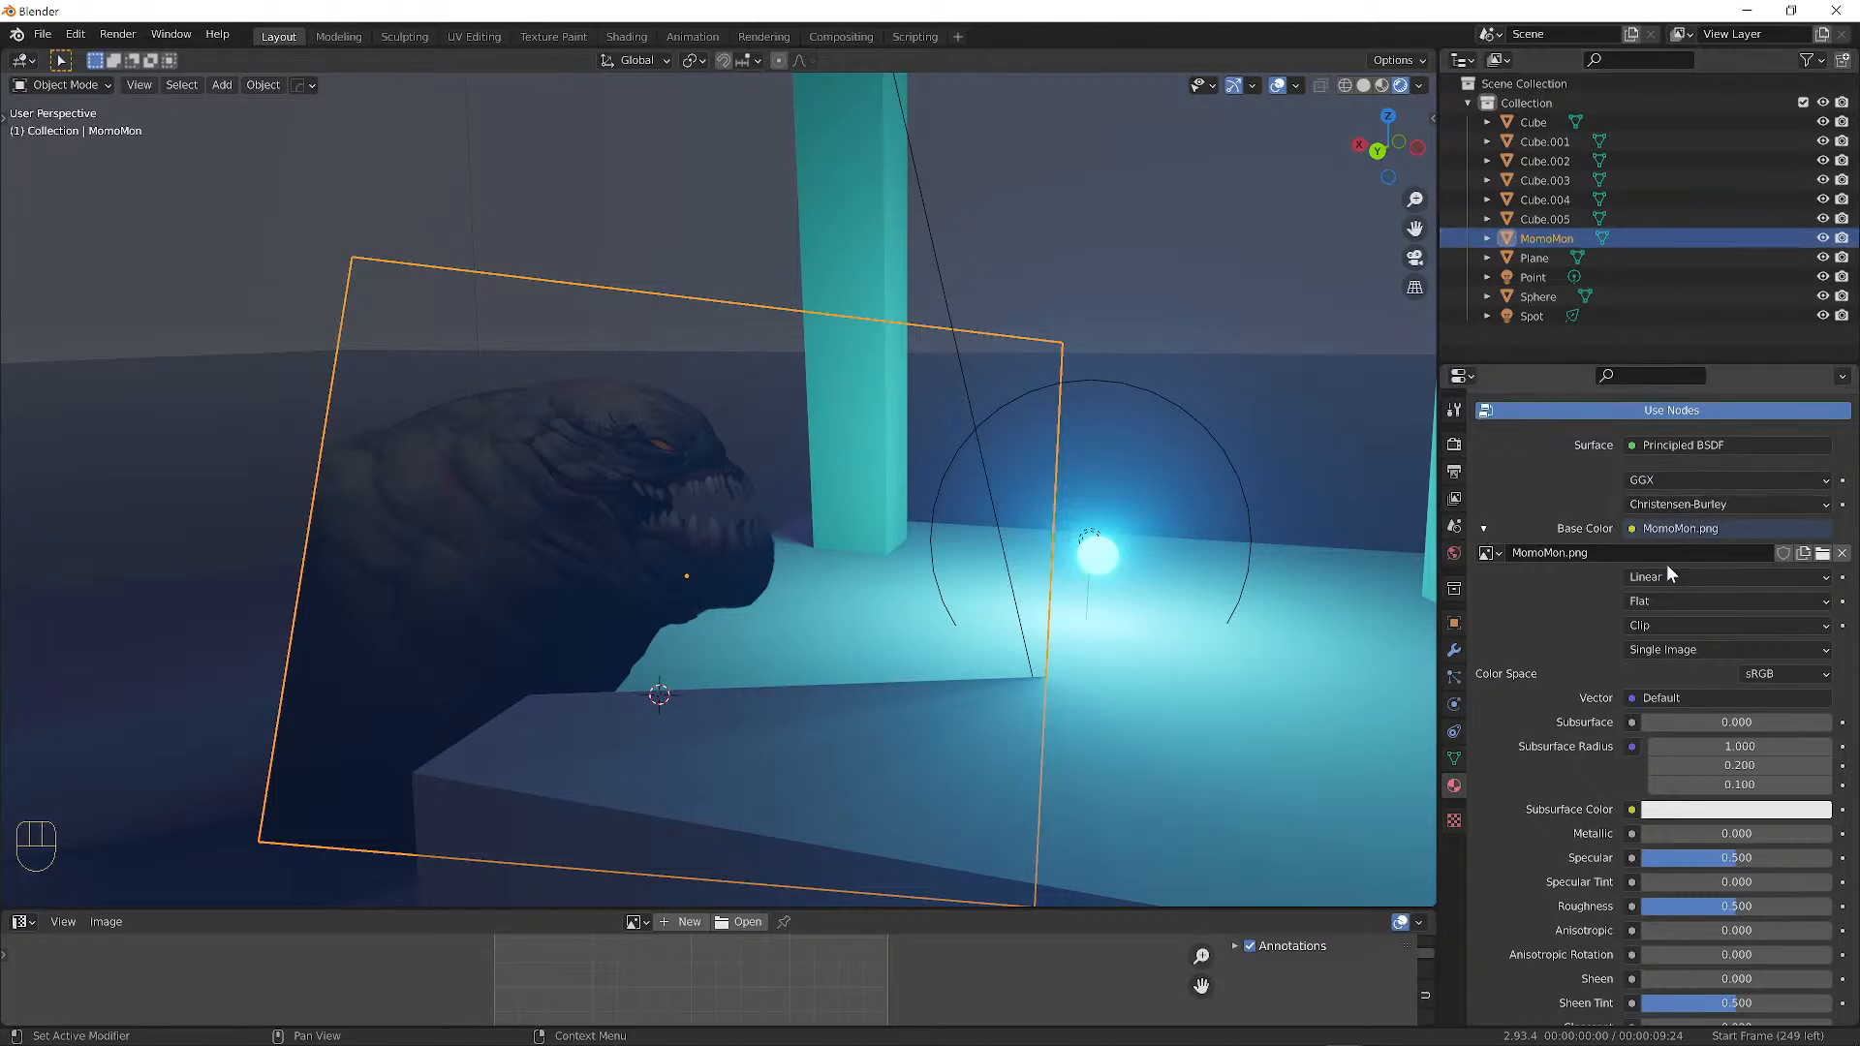
pyautogui.click(1203, 738)
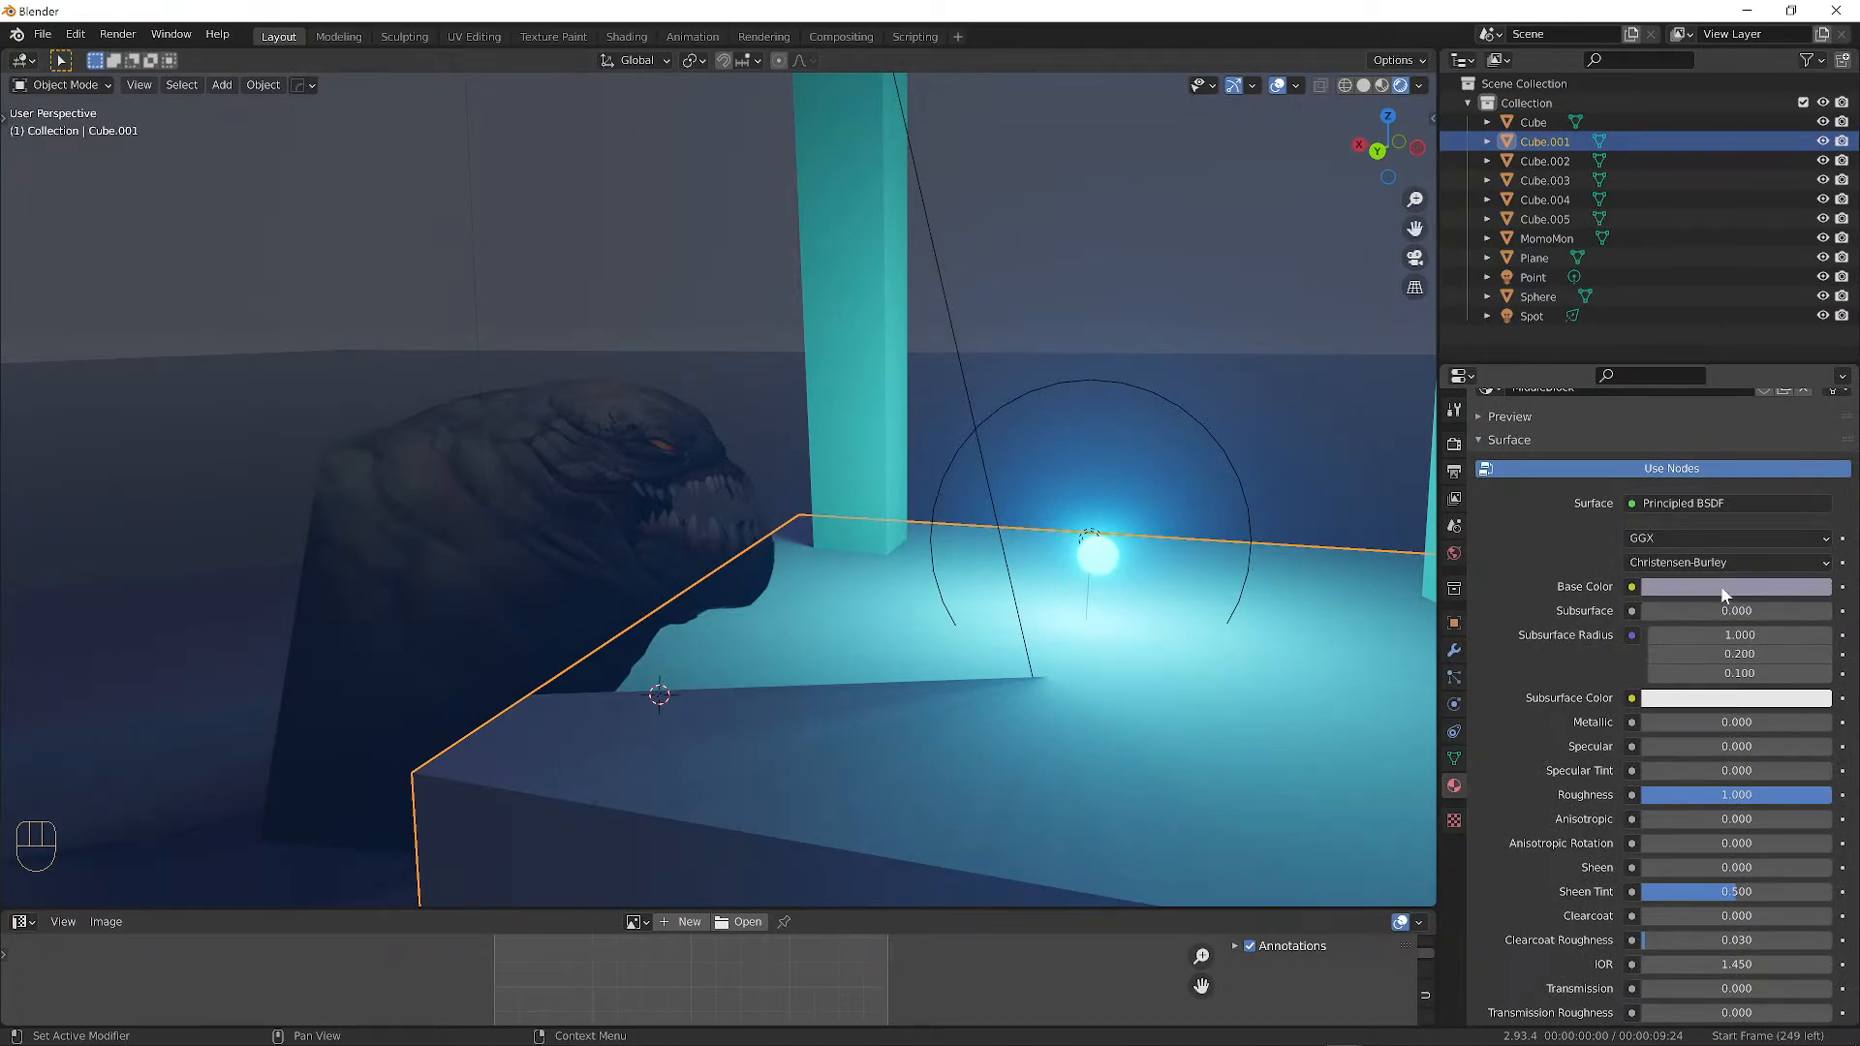
pyautogui.click(613, 462)
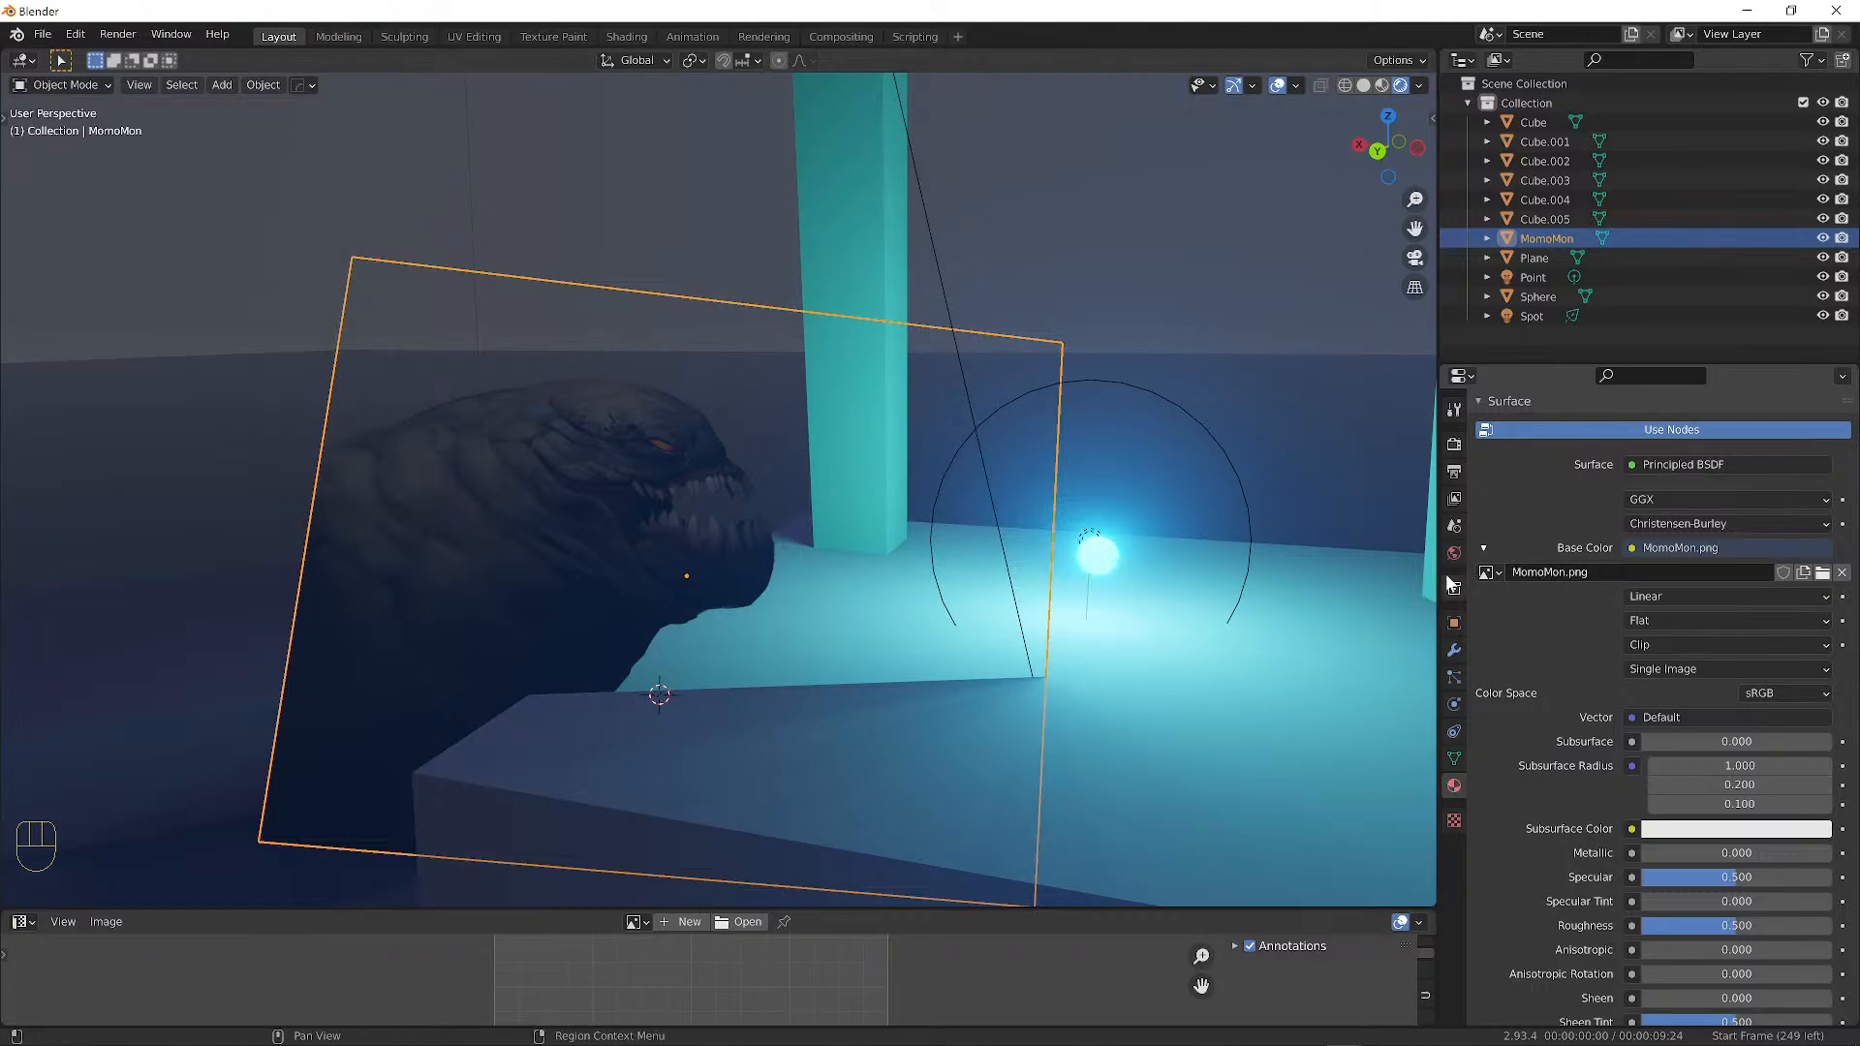
# Keep MomoMon.png as the base colour image without loading a new file, and enlarge the lower image editor.
pyautogui.click(1489, 573)
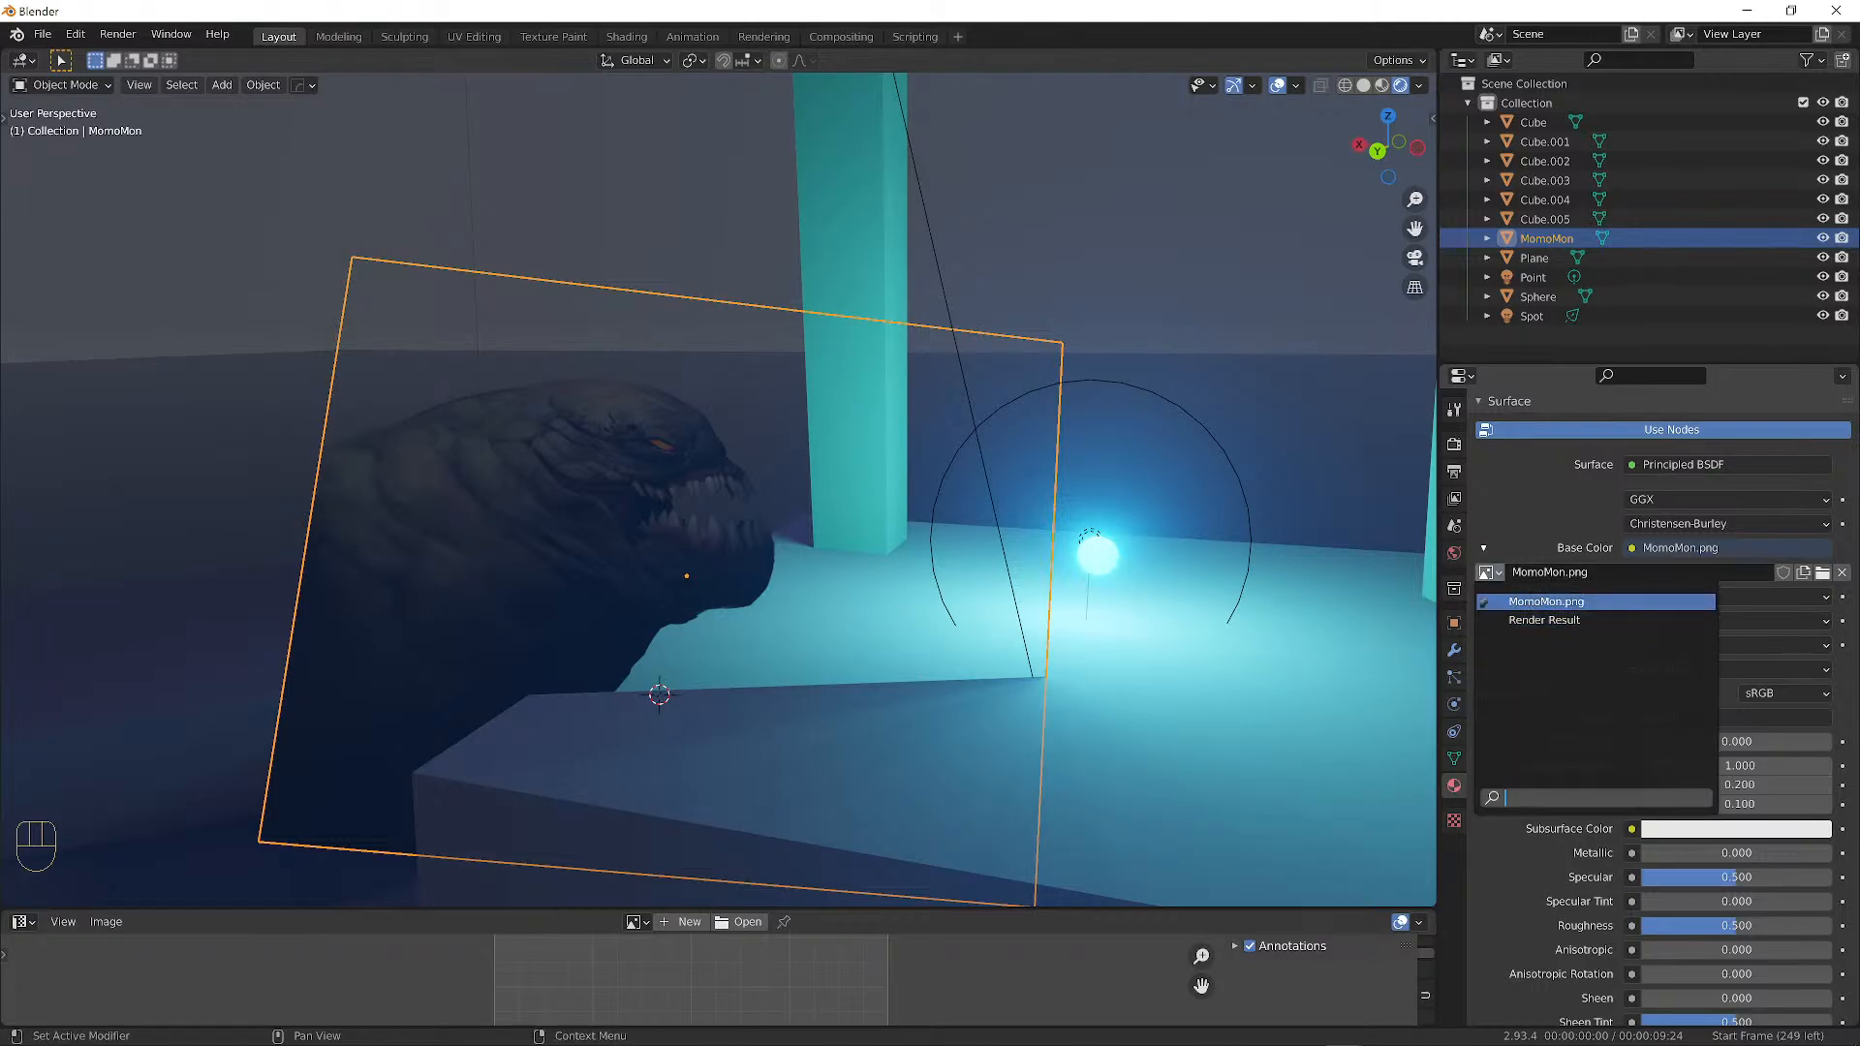
pyautogui.click(1546, 602)
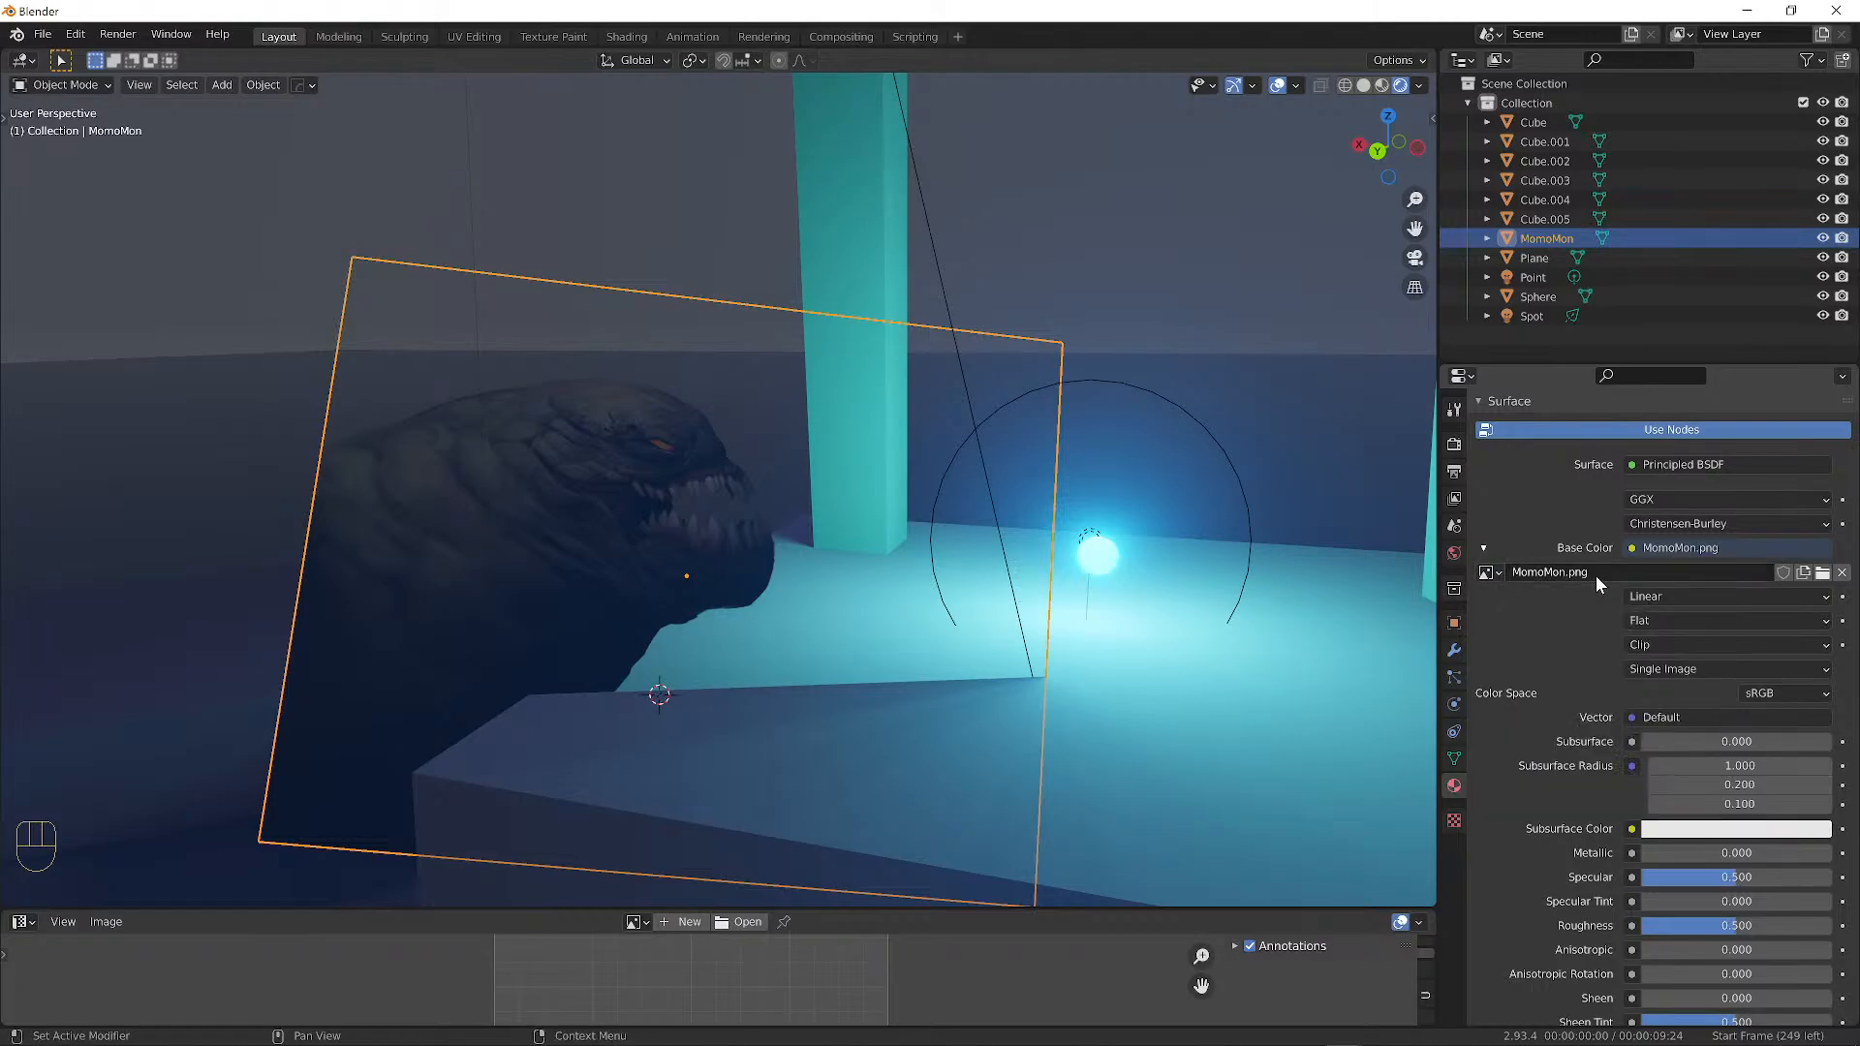
pyautogui.click(1821, 574)
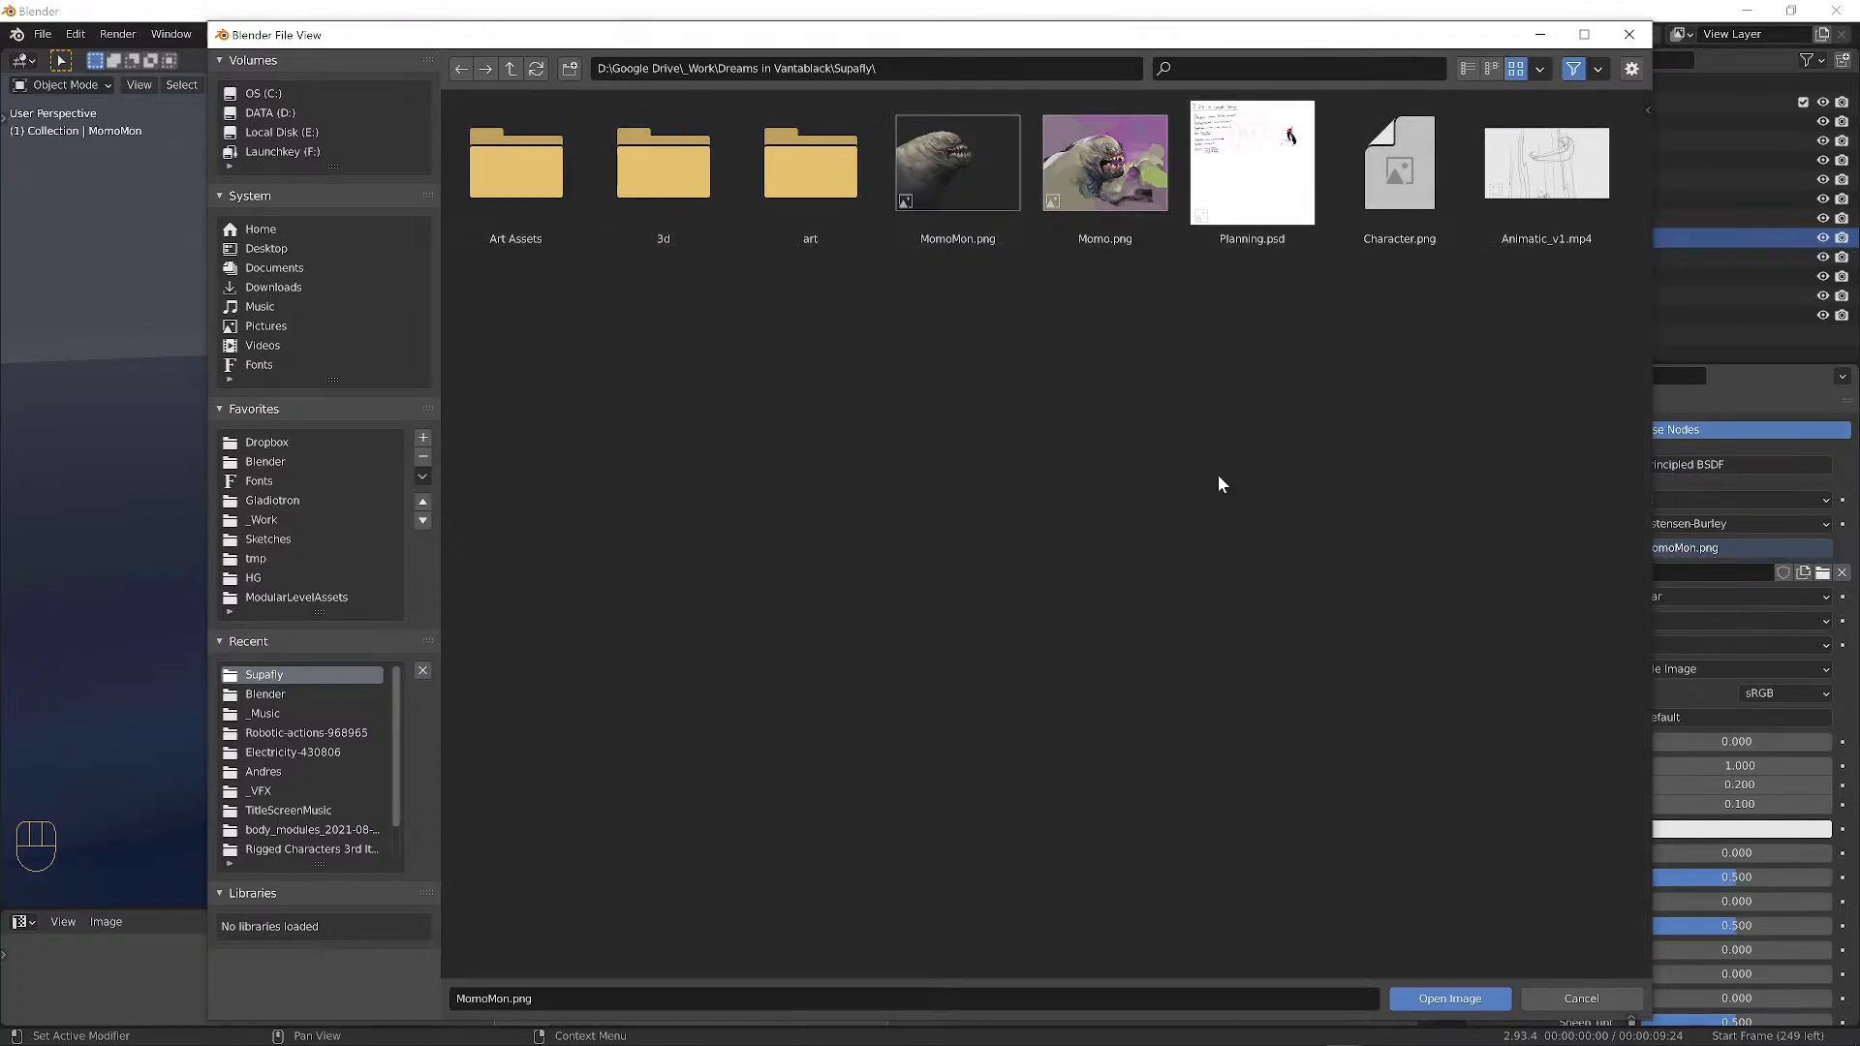
pyautogui.click(1571, 995)
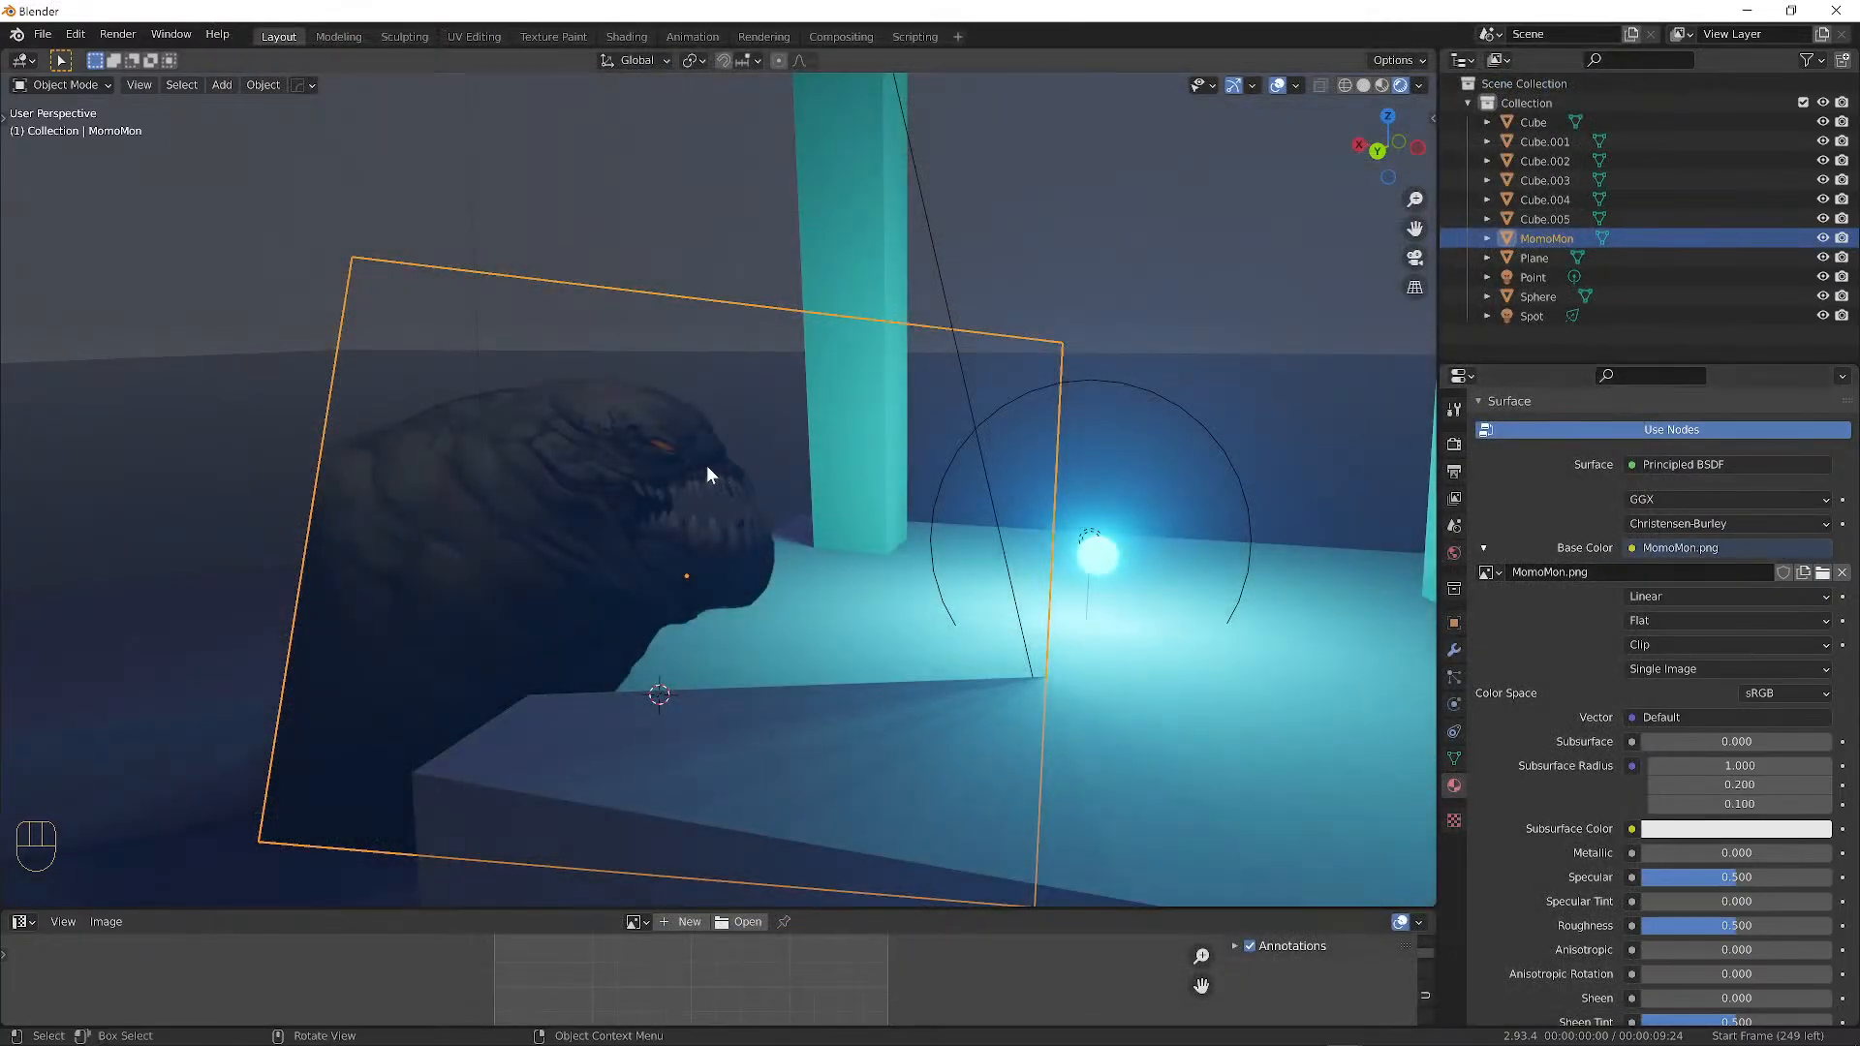
pyautogui.moveTo(571, 469)
pyautogui.mouseDown(button='middle')
pyautogui.moveTo(585, 478)
pyautogui.moveTo(568, 475)
pyautogui.mouseUp(button='middle')
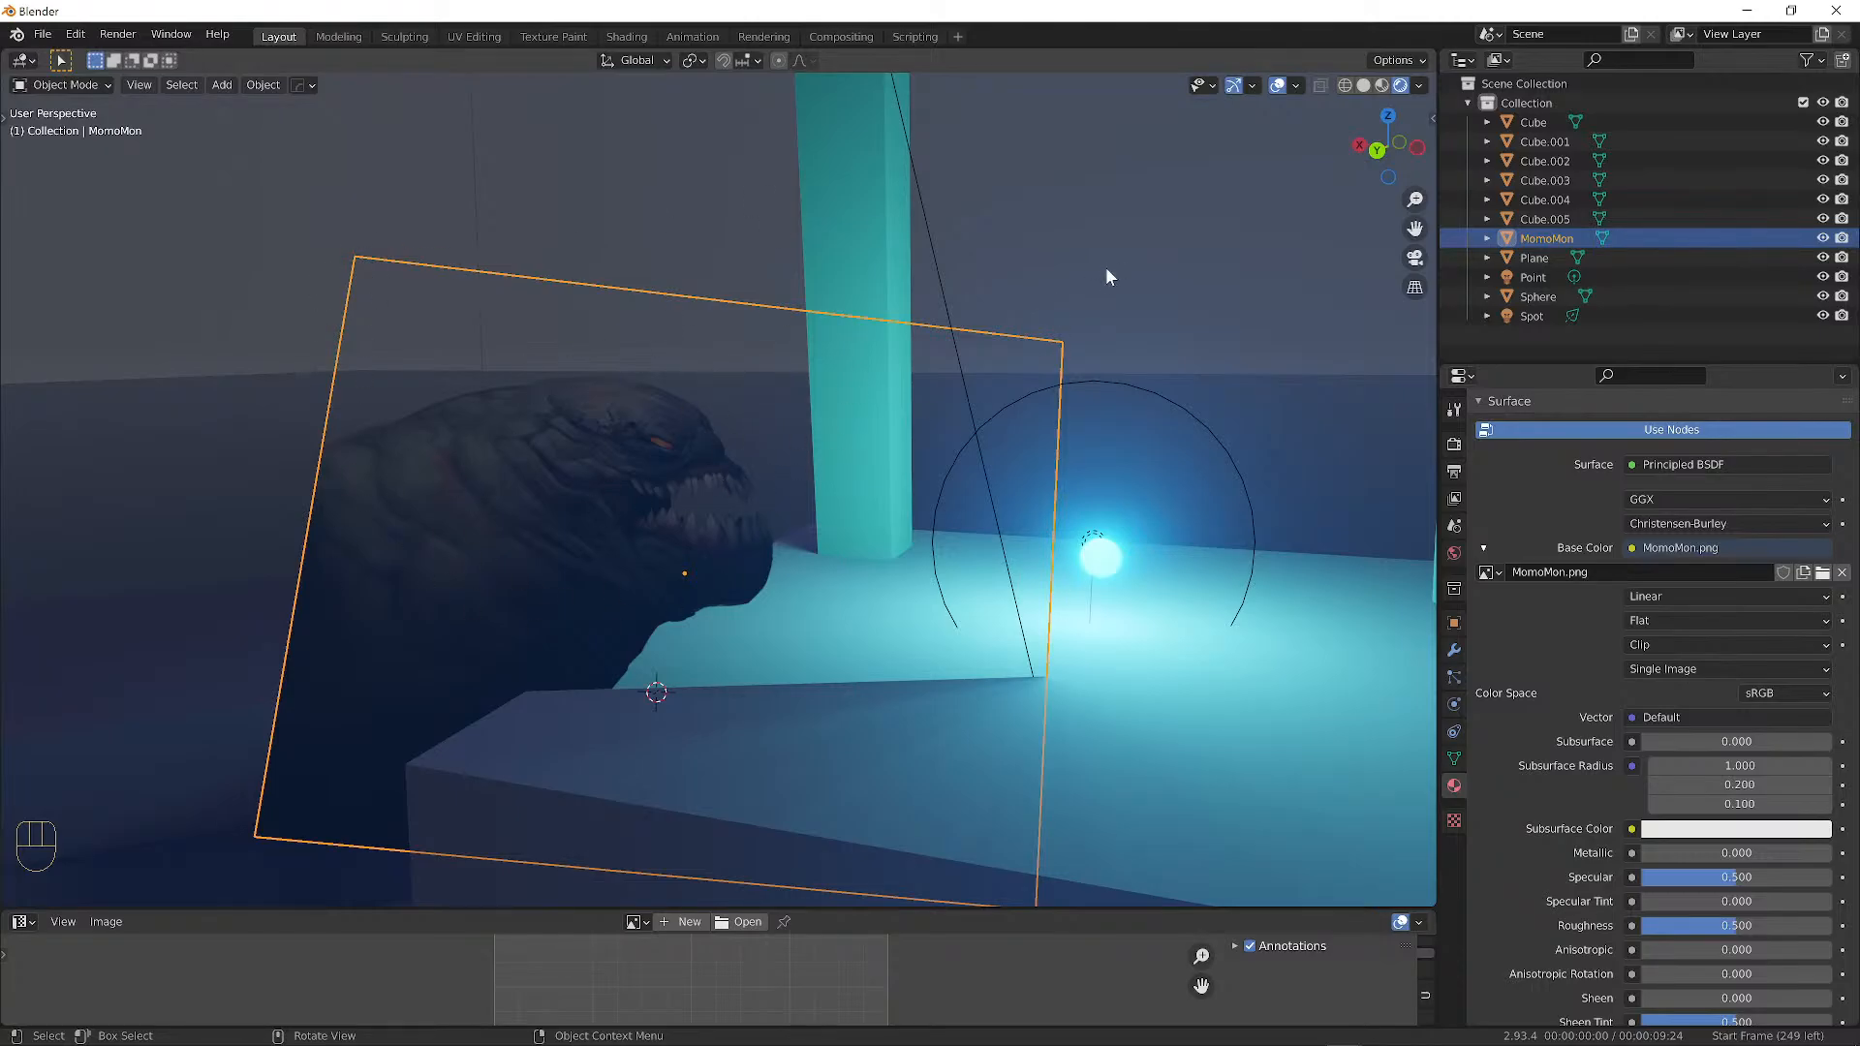
pyautogui.moveTo(1033, 543); pyautogui.dragTo(960, 504, button='middle')
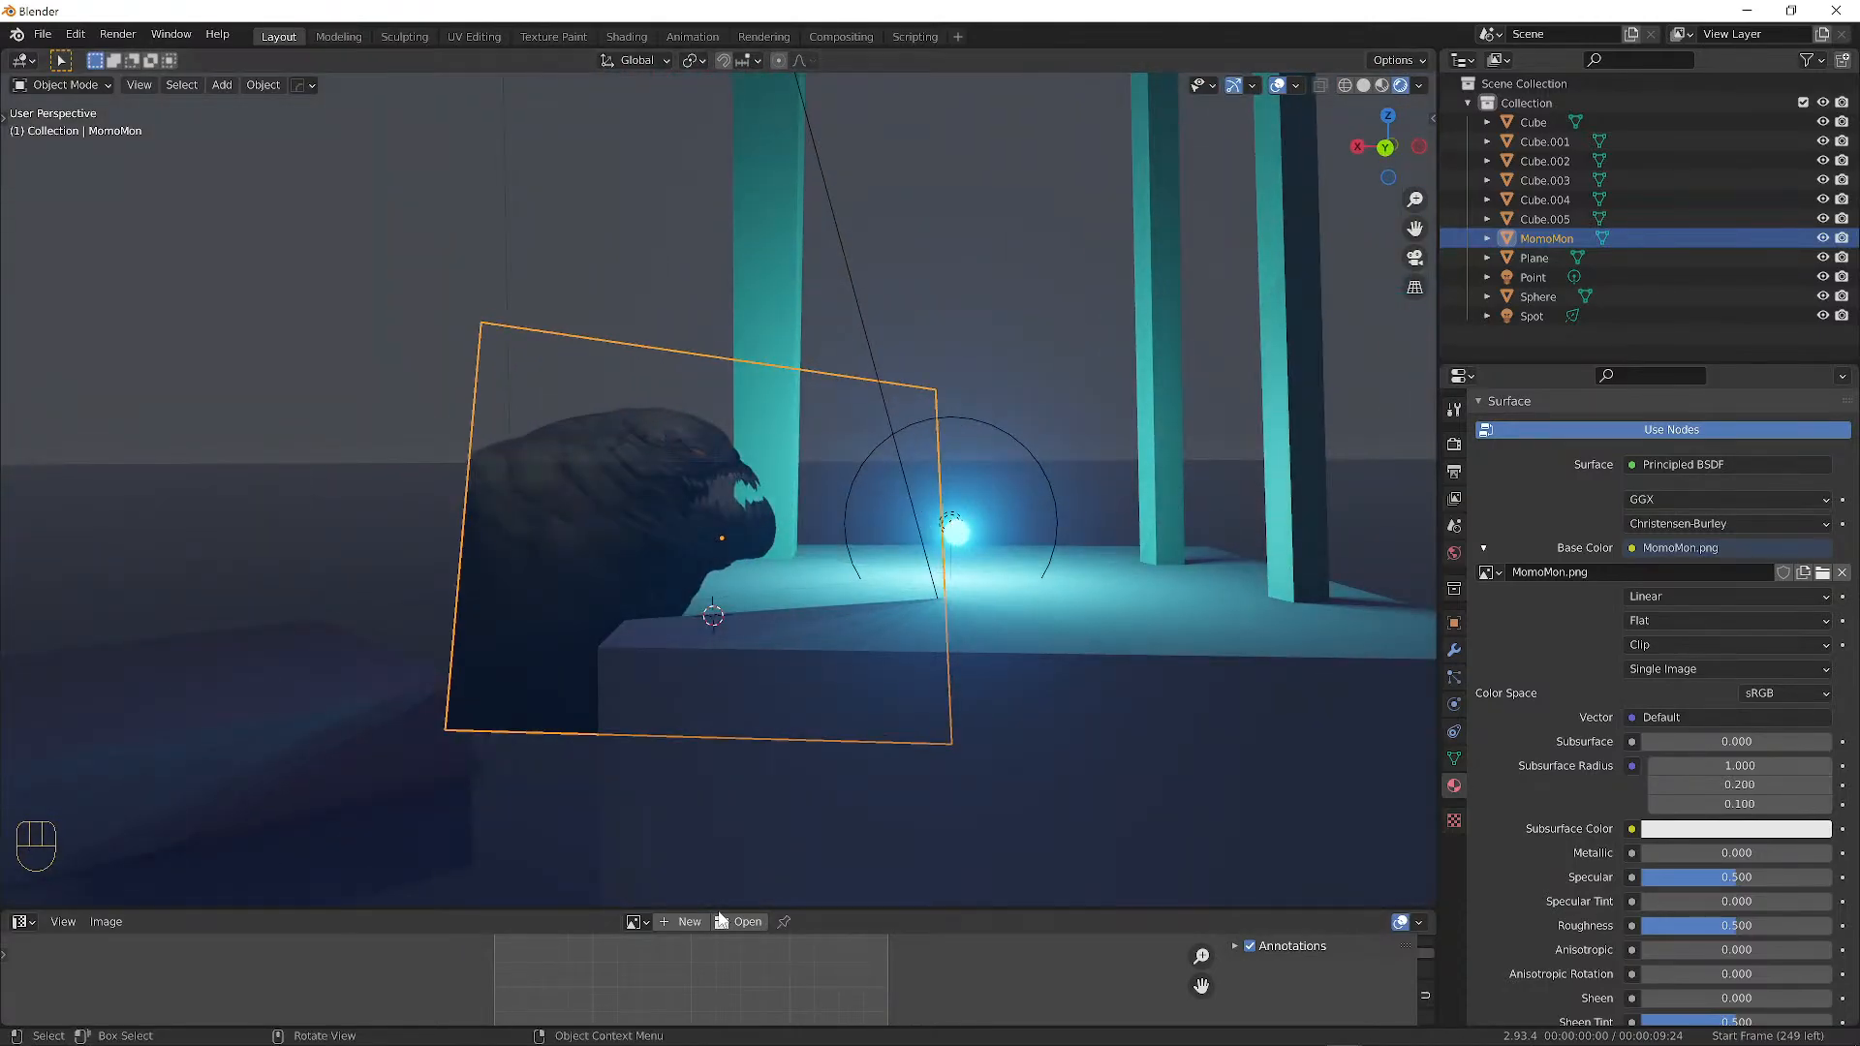
pyautogui.moveTo(719, 908); pyautogui.dragTo(779, 665)
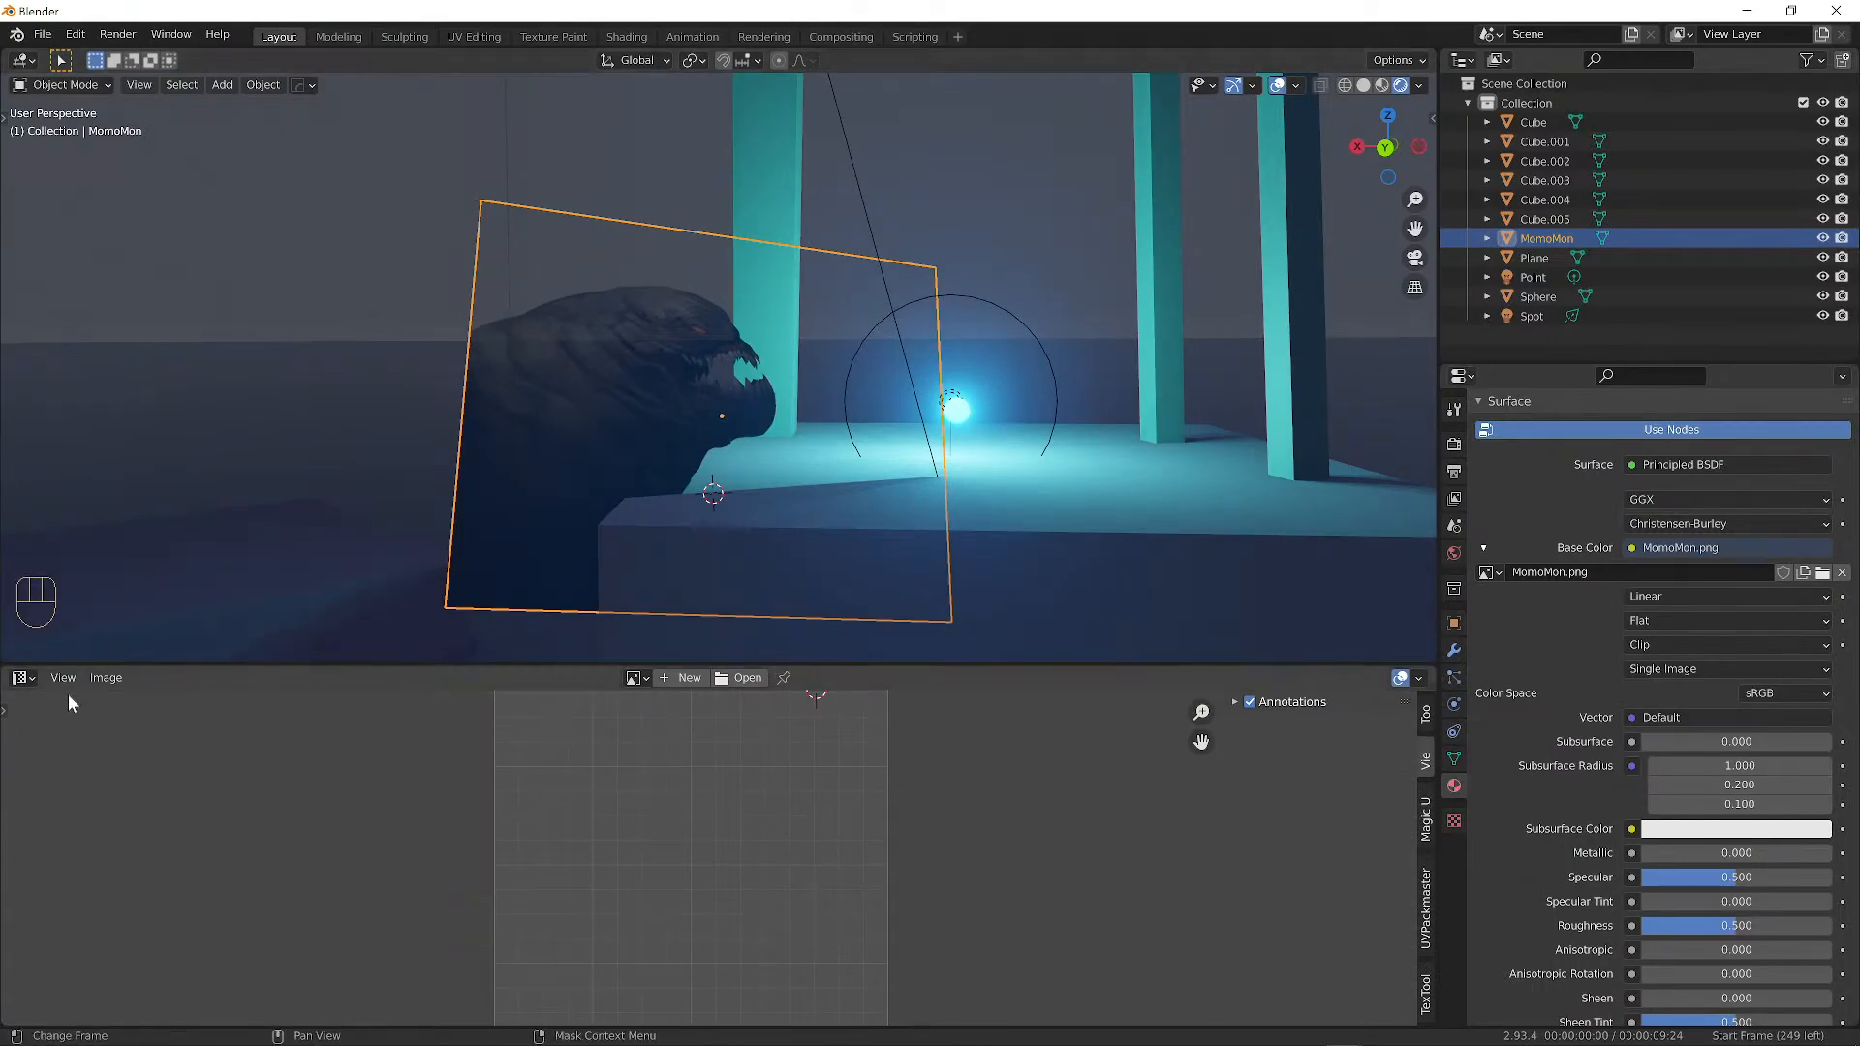
pyautogui.click(21, 679)
pyautogui.click(298, 753)
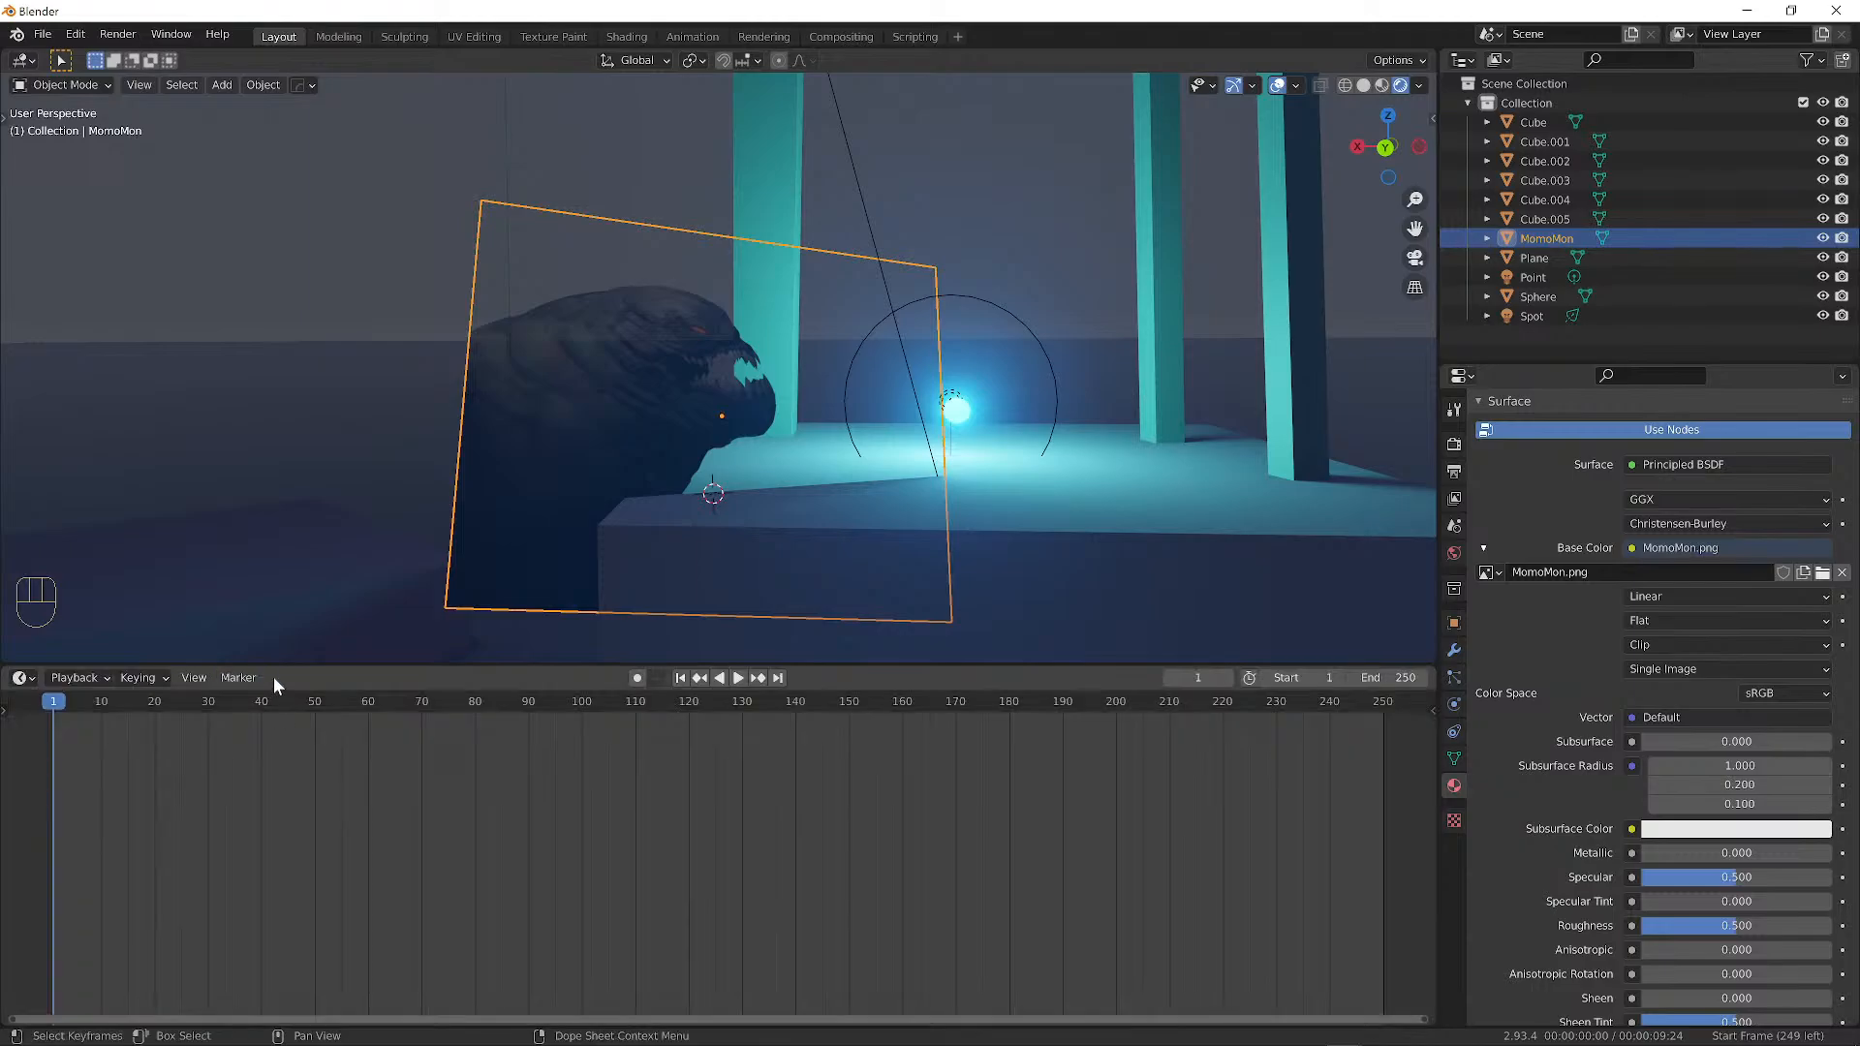
pyautogui.moveTo(290, 667); pyautogui.dragTo(391, 612)
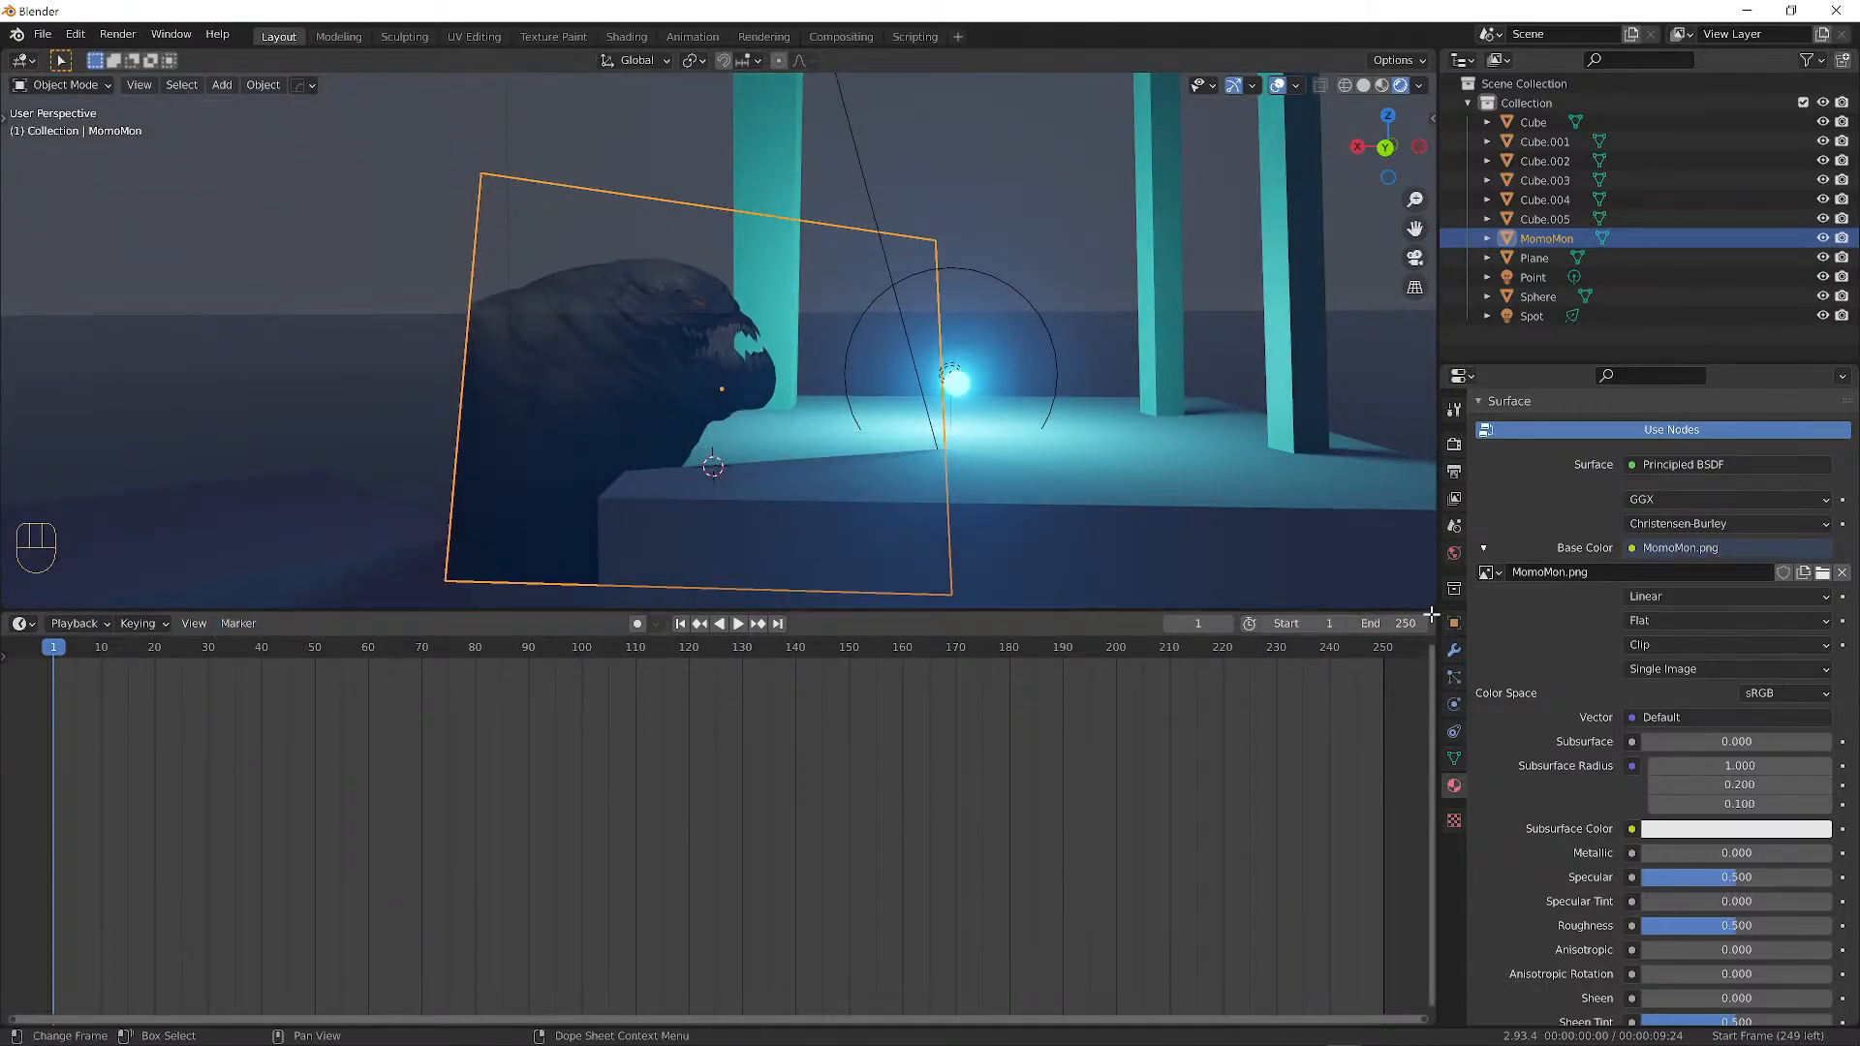
pyautogui.moveTo(1433, 605); pyautogui.dragTo(1383, 752)
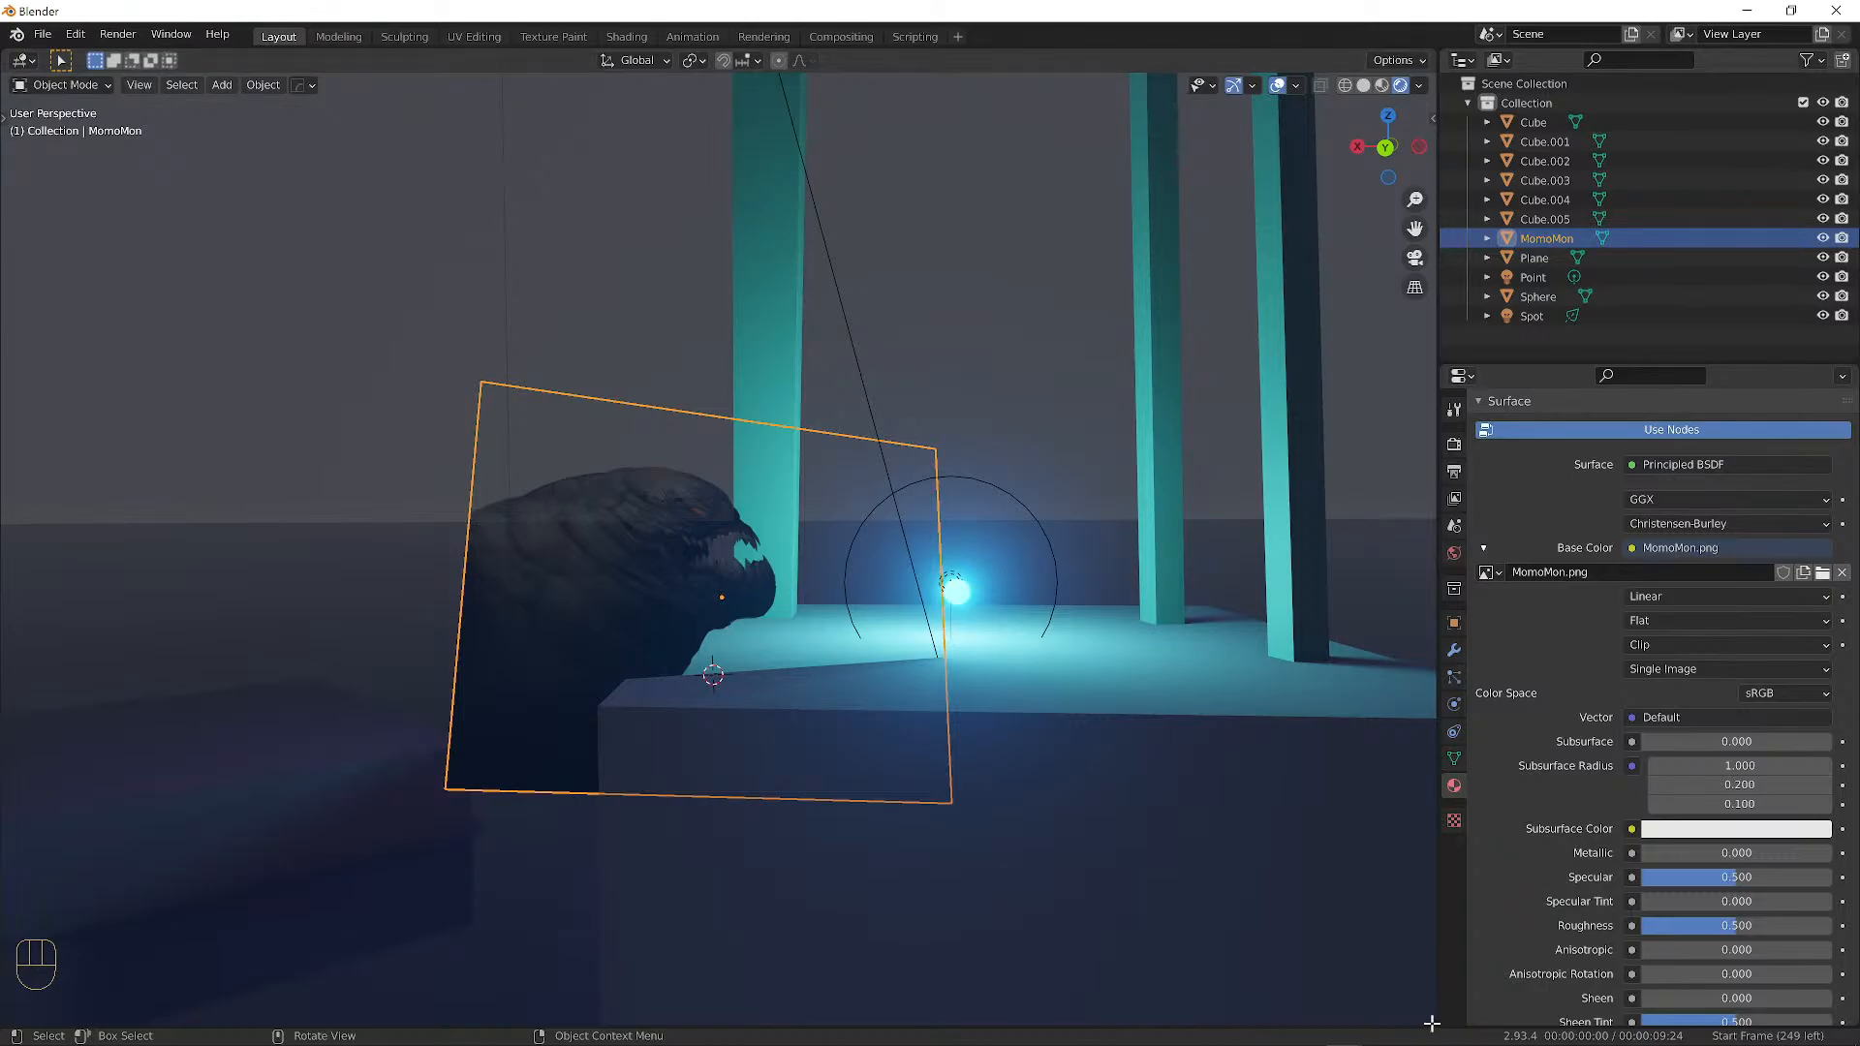
pyautogui.moveTo(1433, 1023); pyautogui.dragTo(1412, 647)
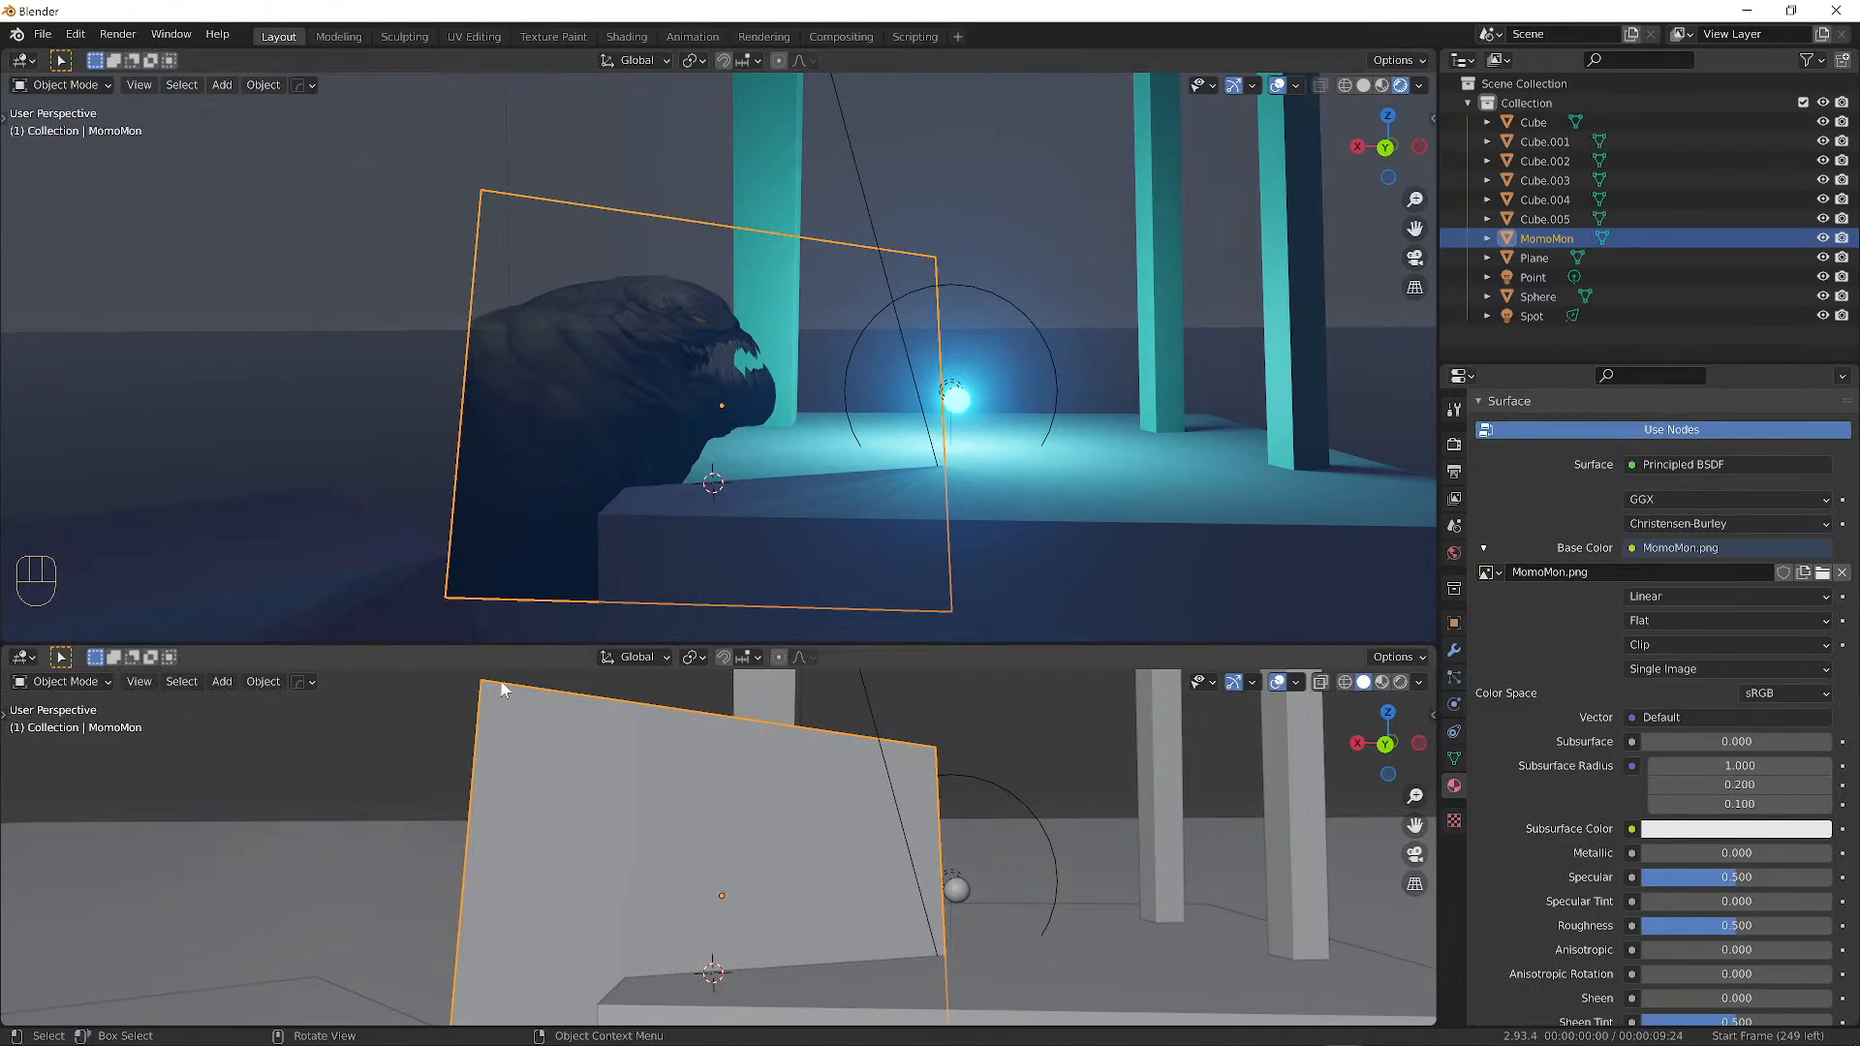
pyautogui.click(21, 658)
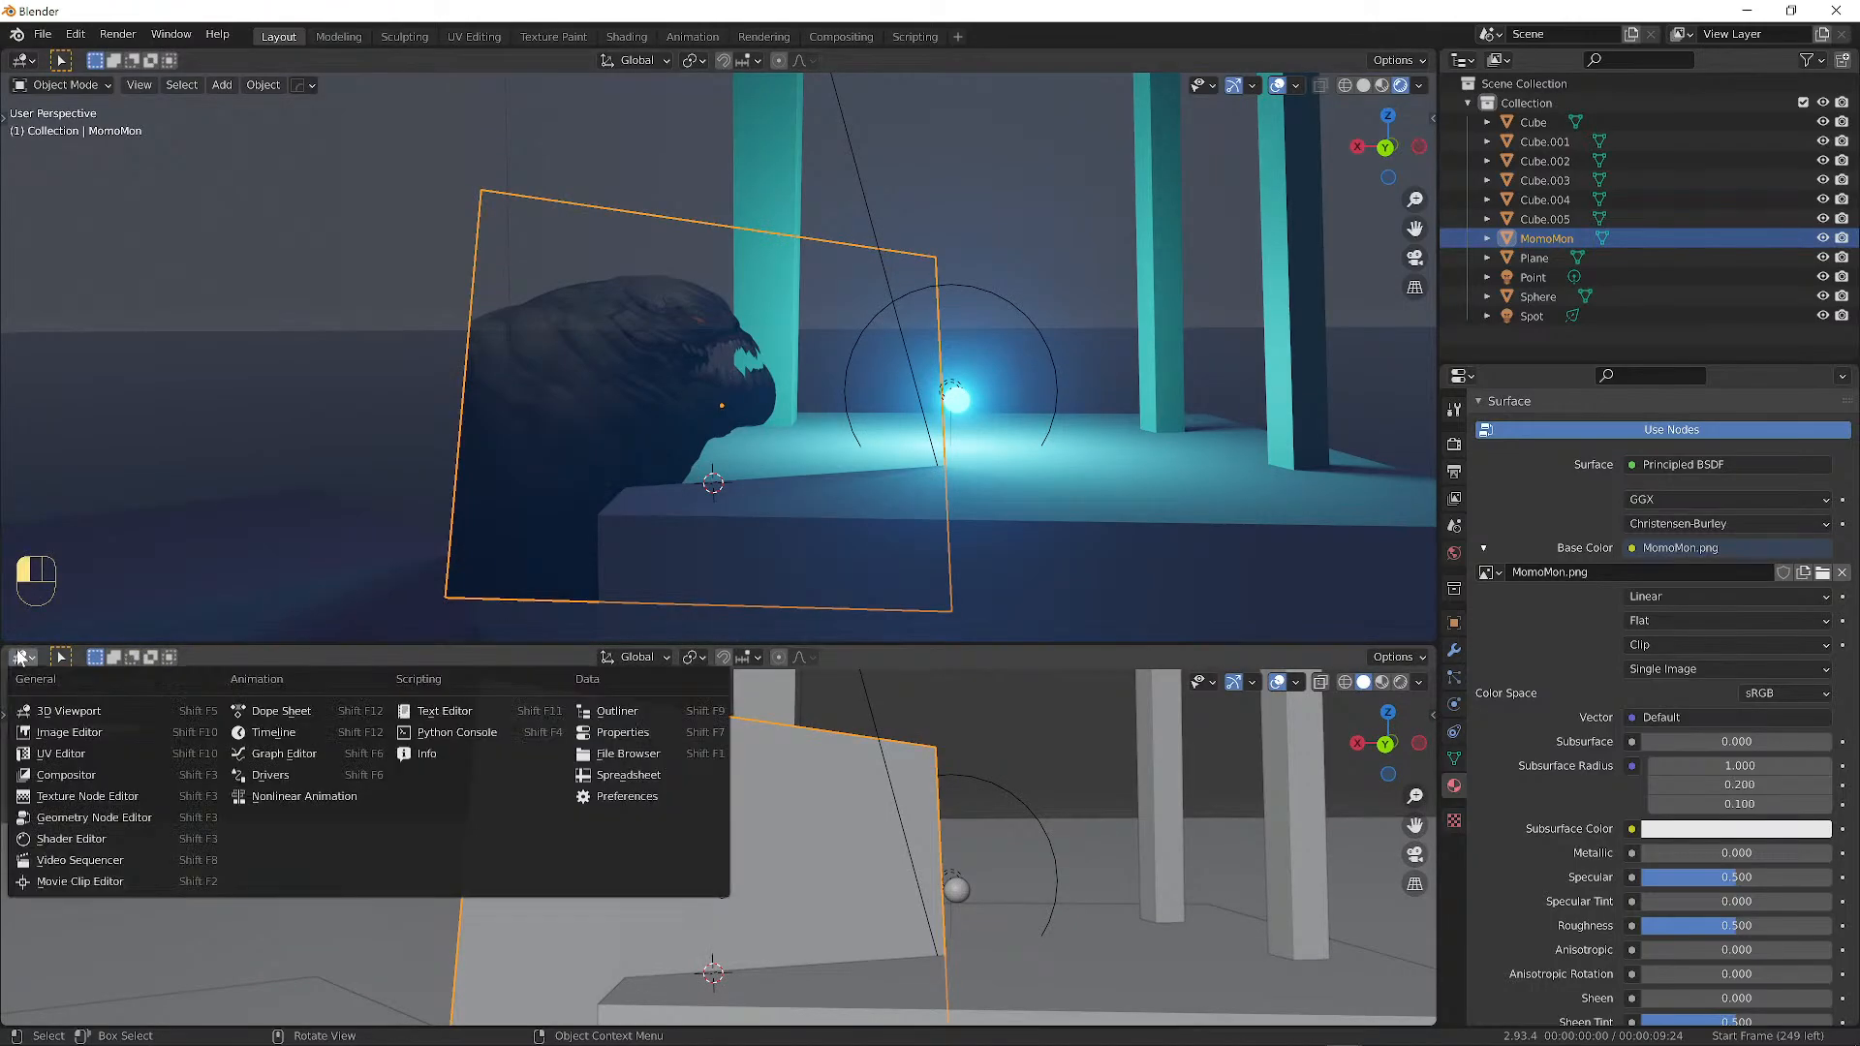
pyautogui.click(68, 755)
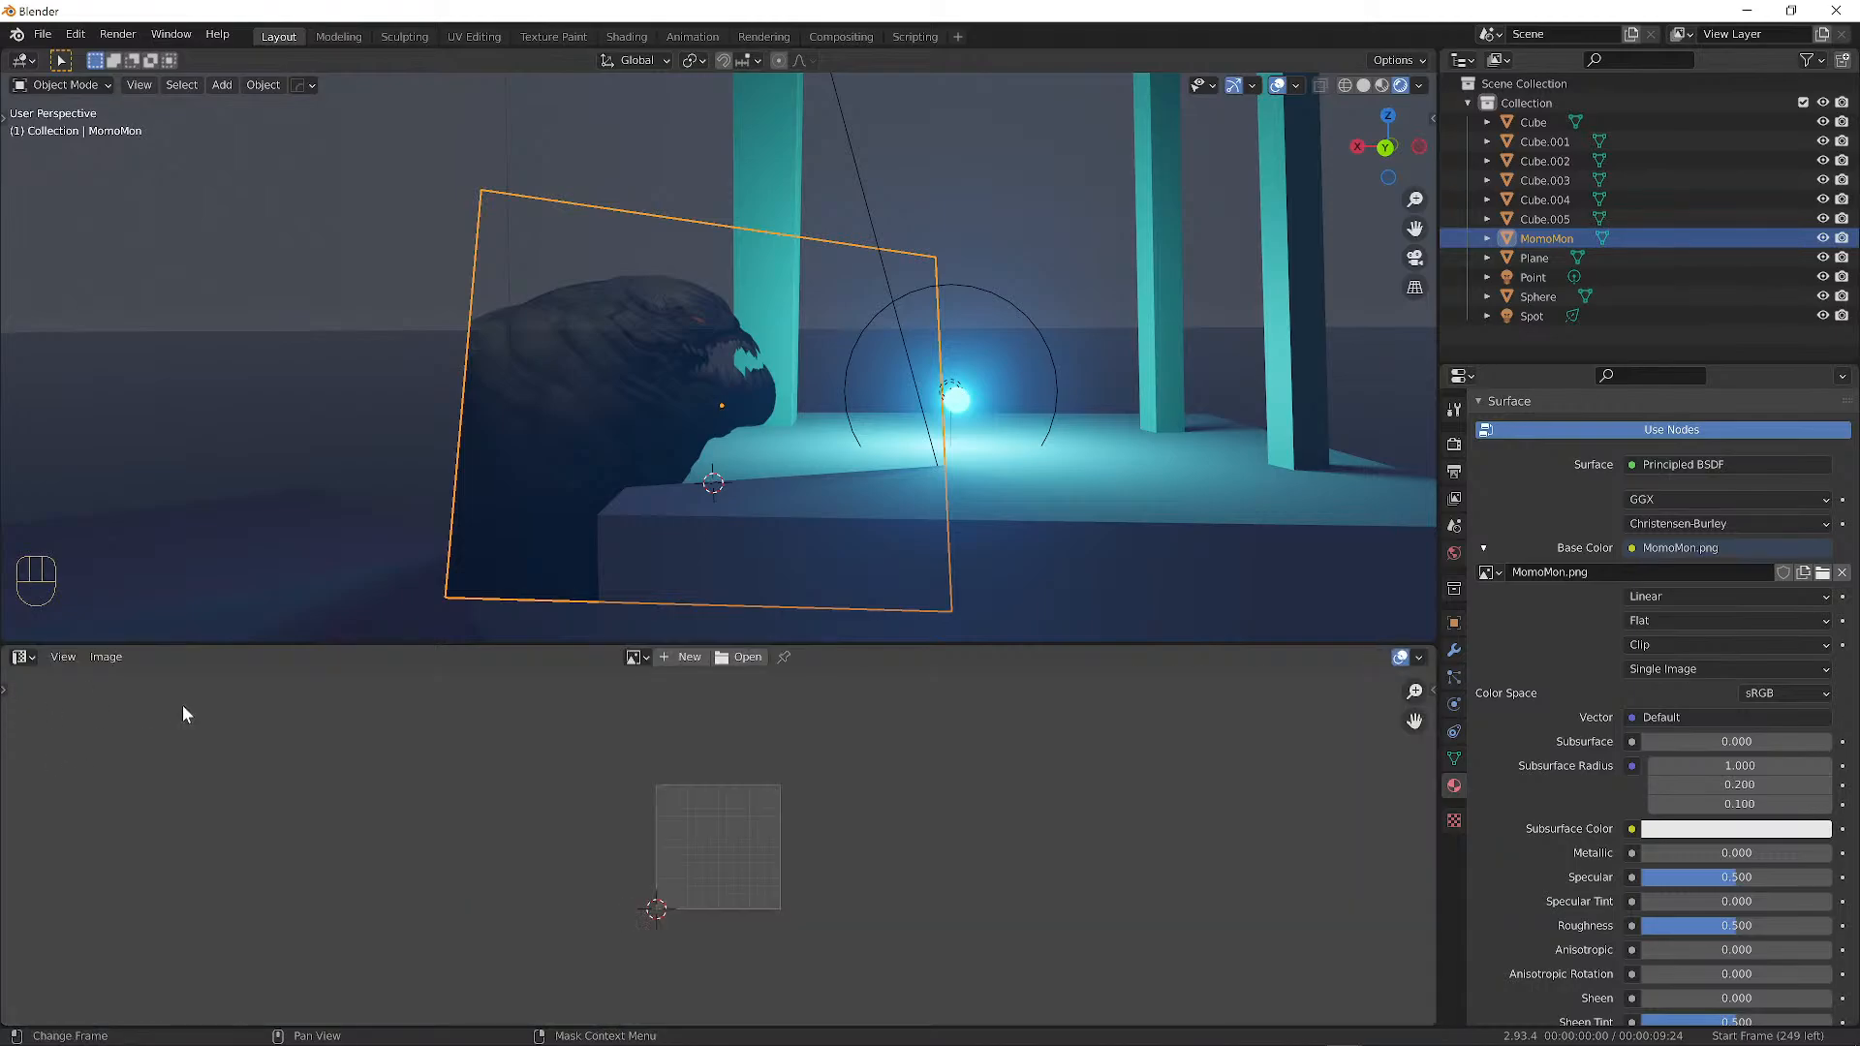
pyautogui.scroll(5, 844, 831)
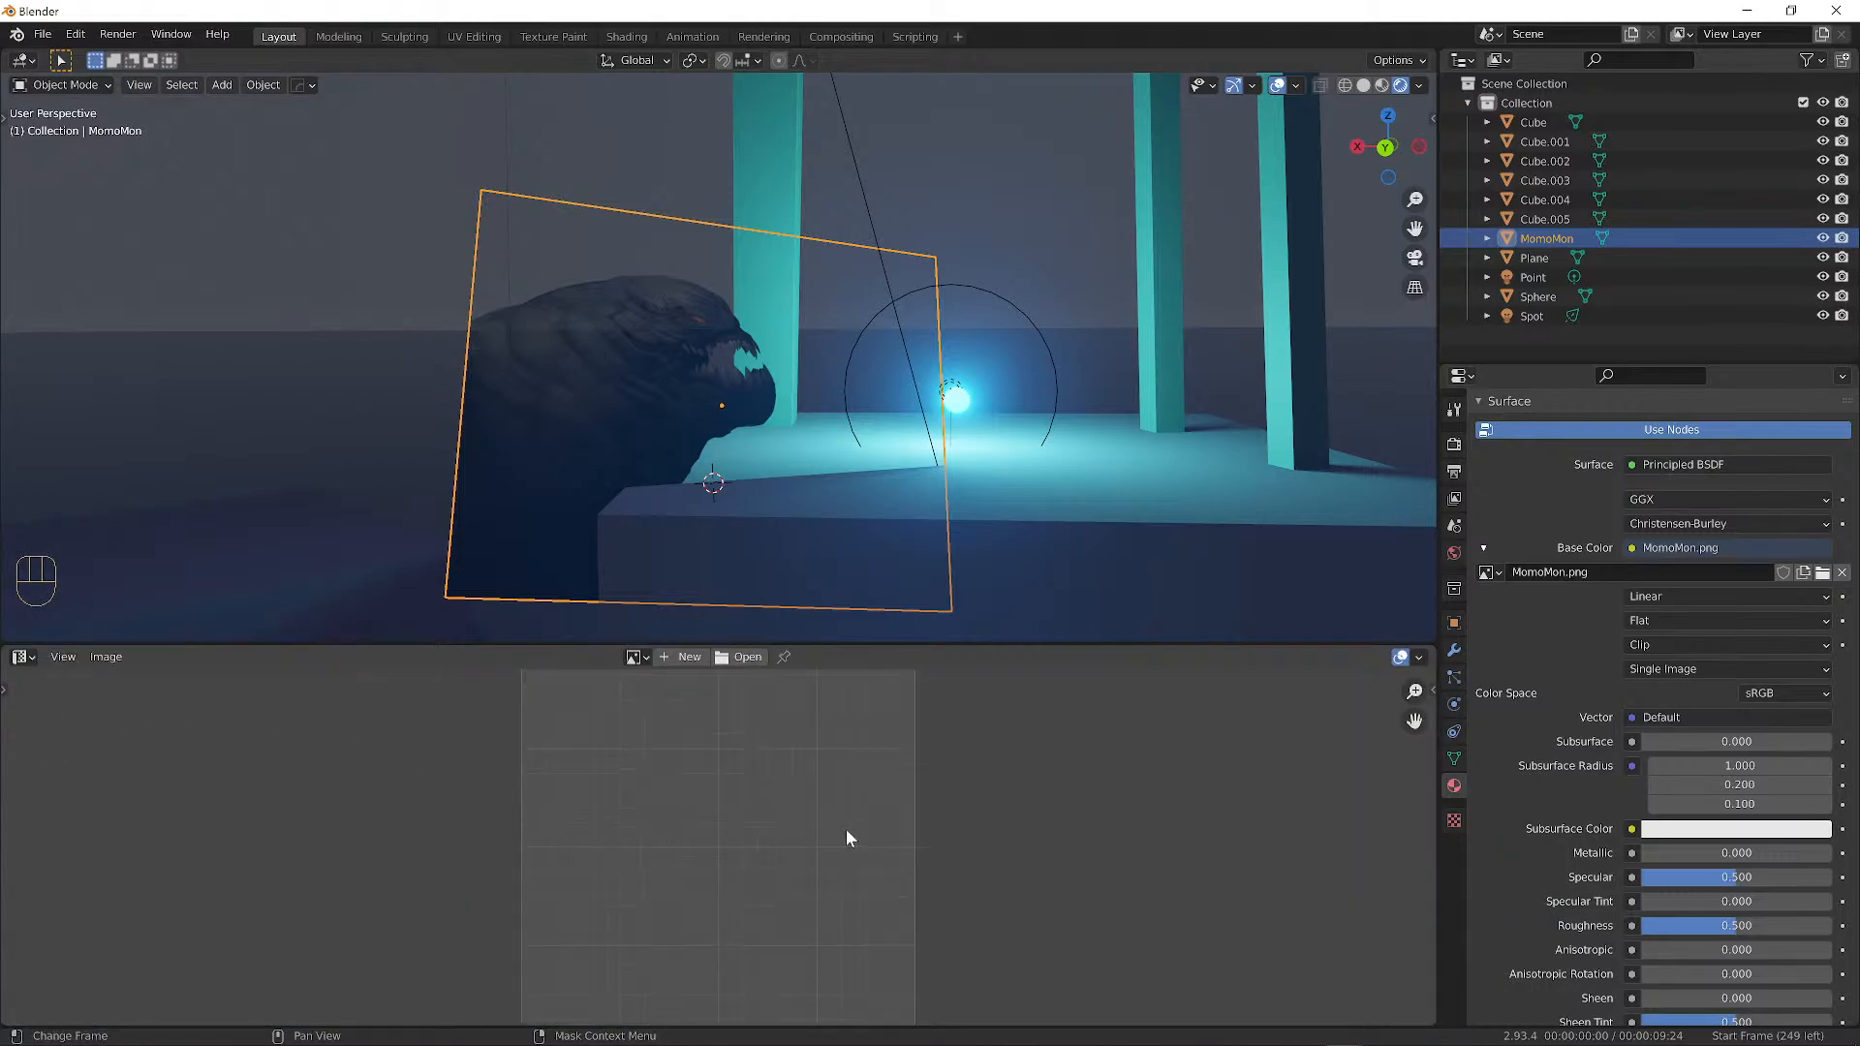
pyautogui.click(21, 657)
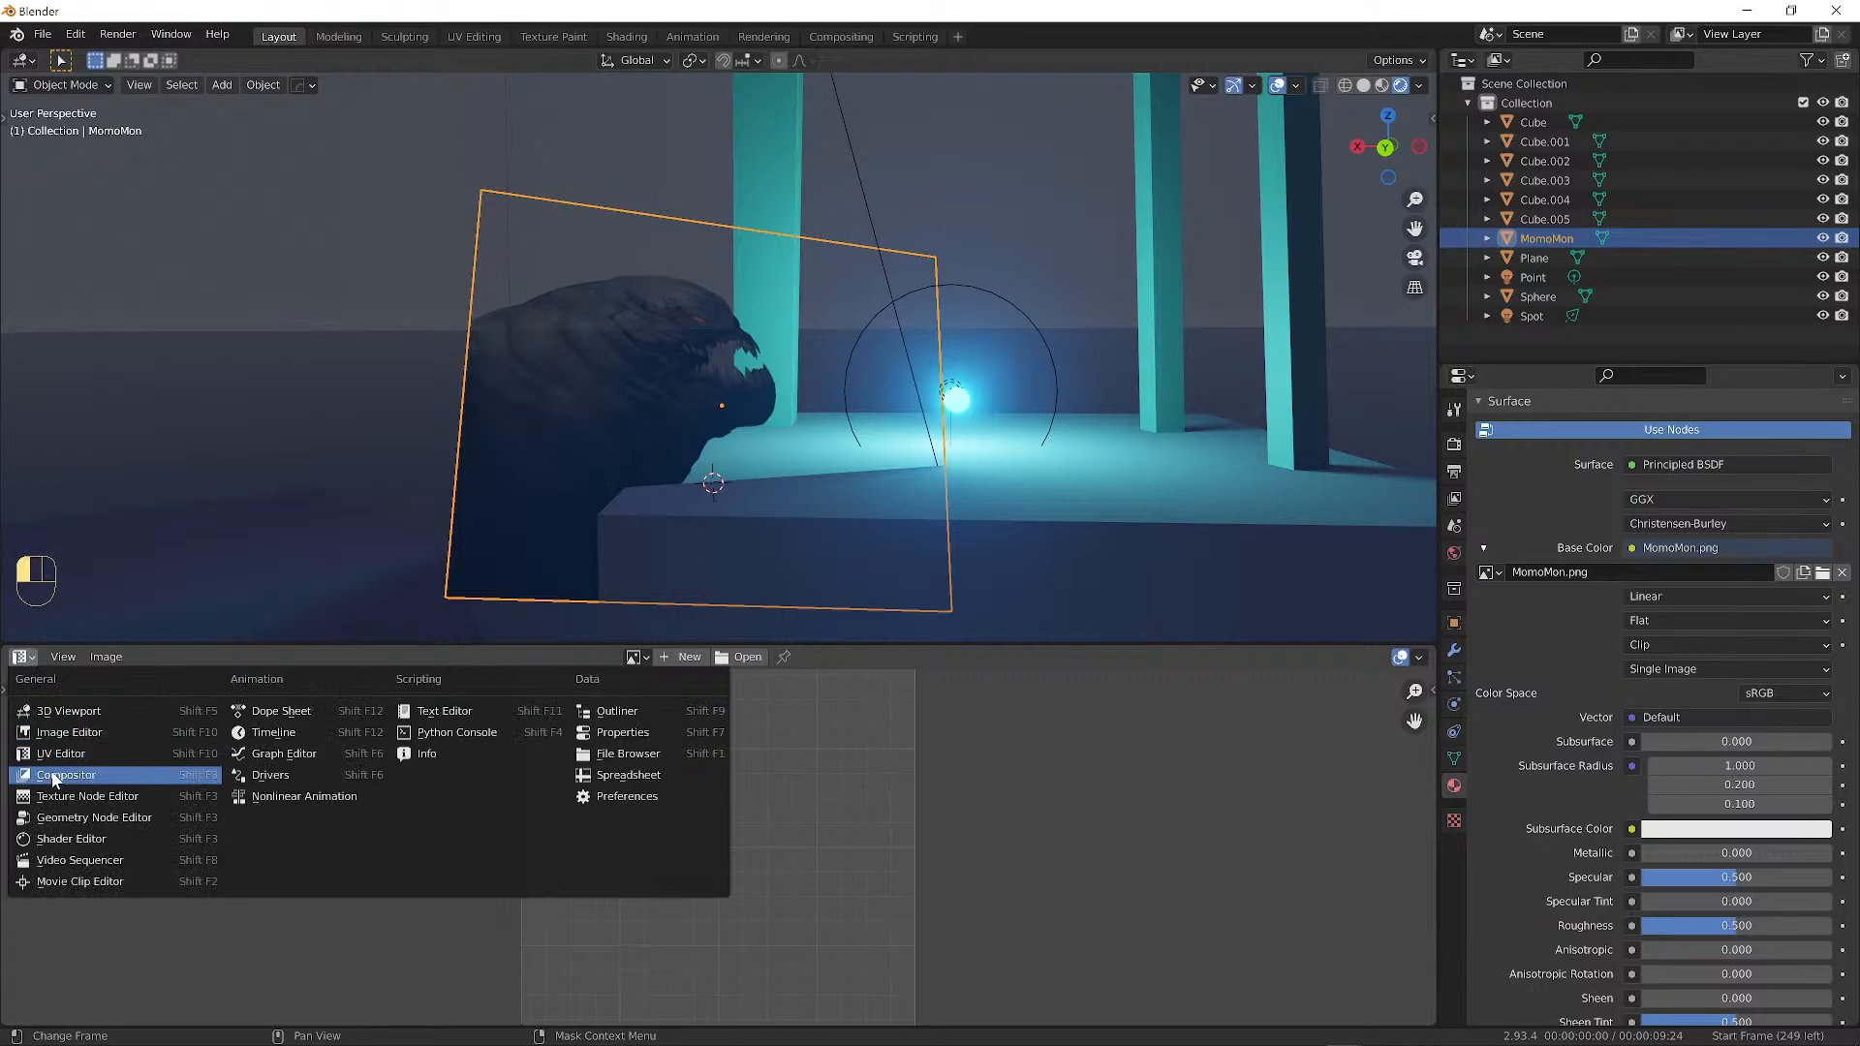
pyautogui.click(50, 770)
pyautogui.click(21, 657)
pyautogui.click(58, 838)
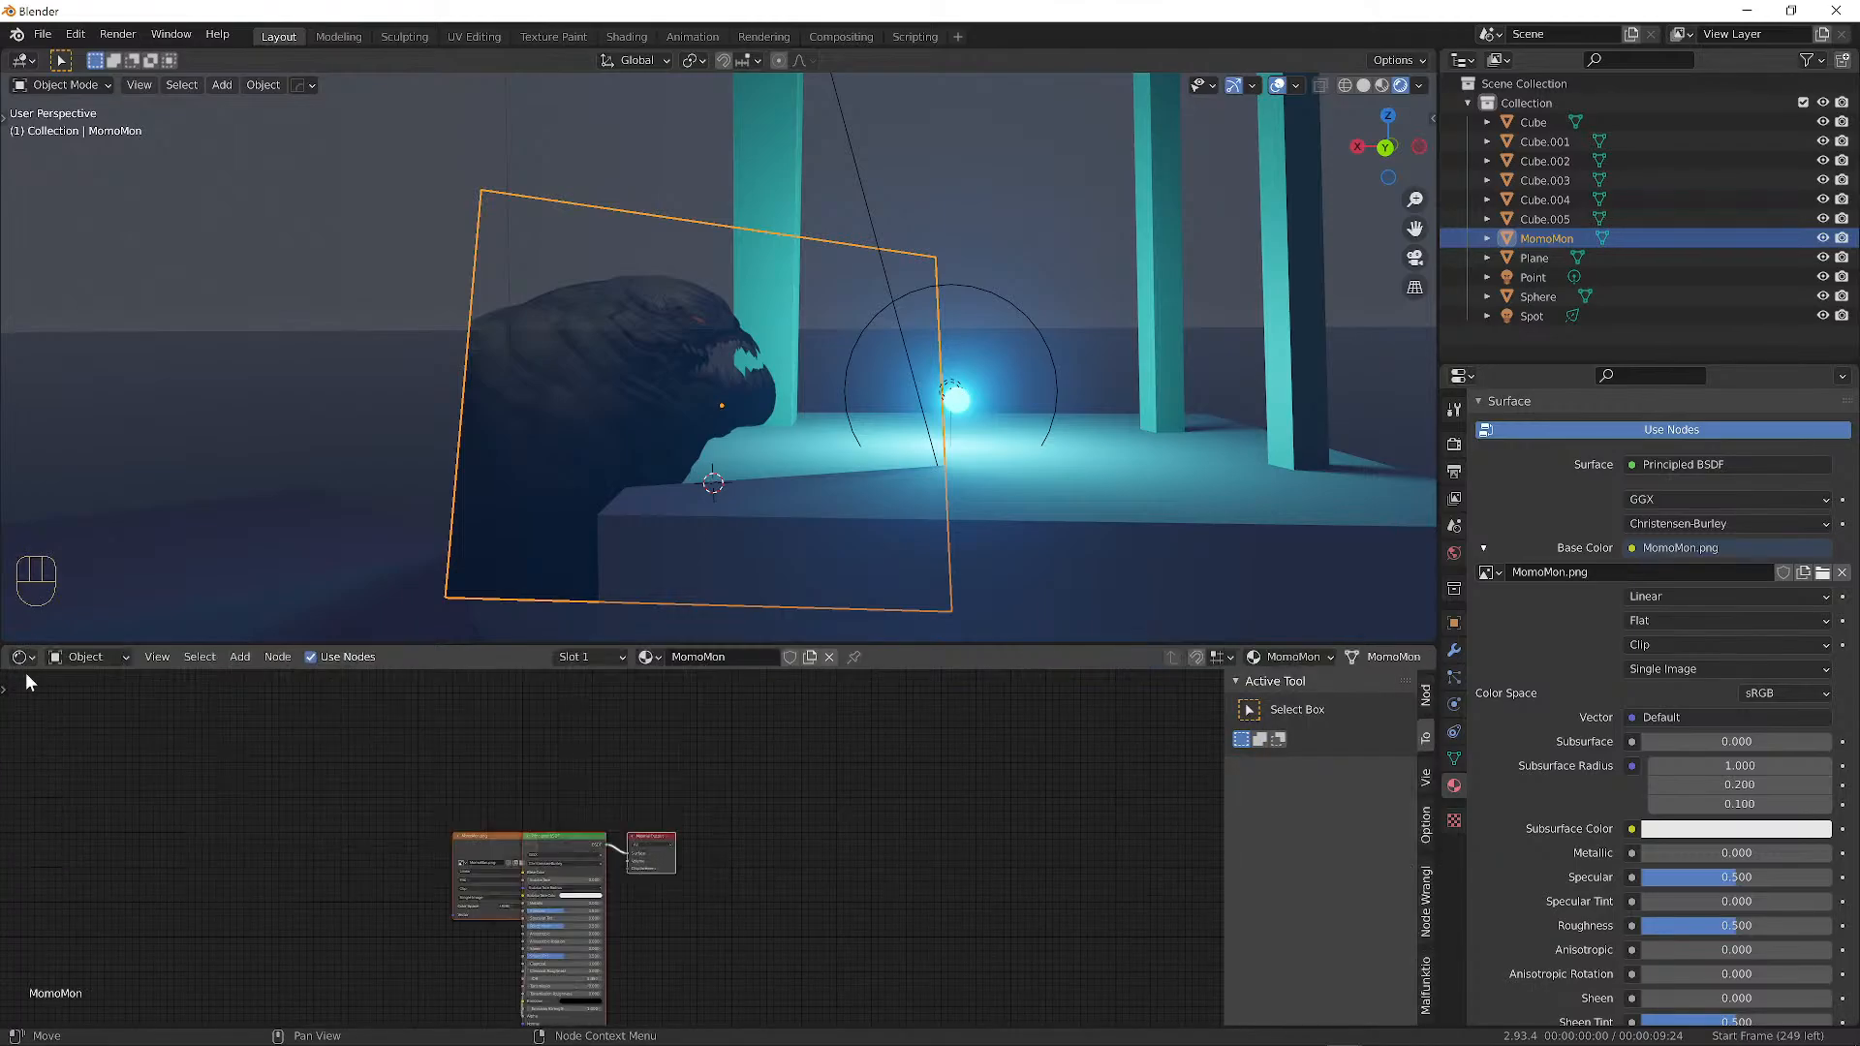
pyautogui.click(19, 659)
pyautogui.click(68, 732)
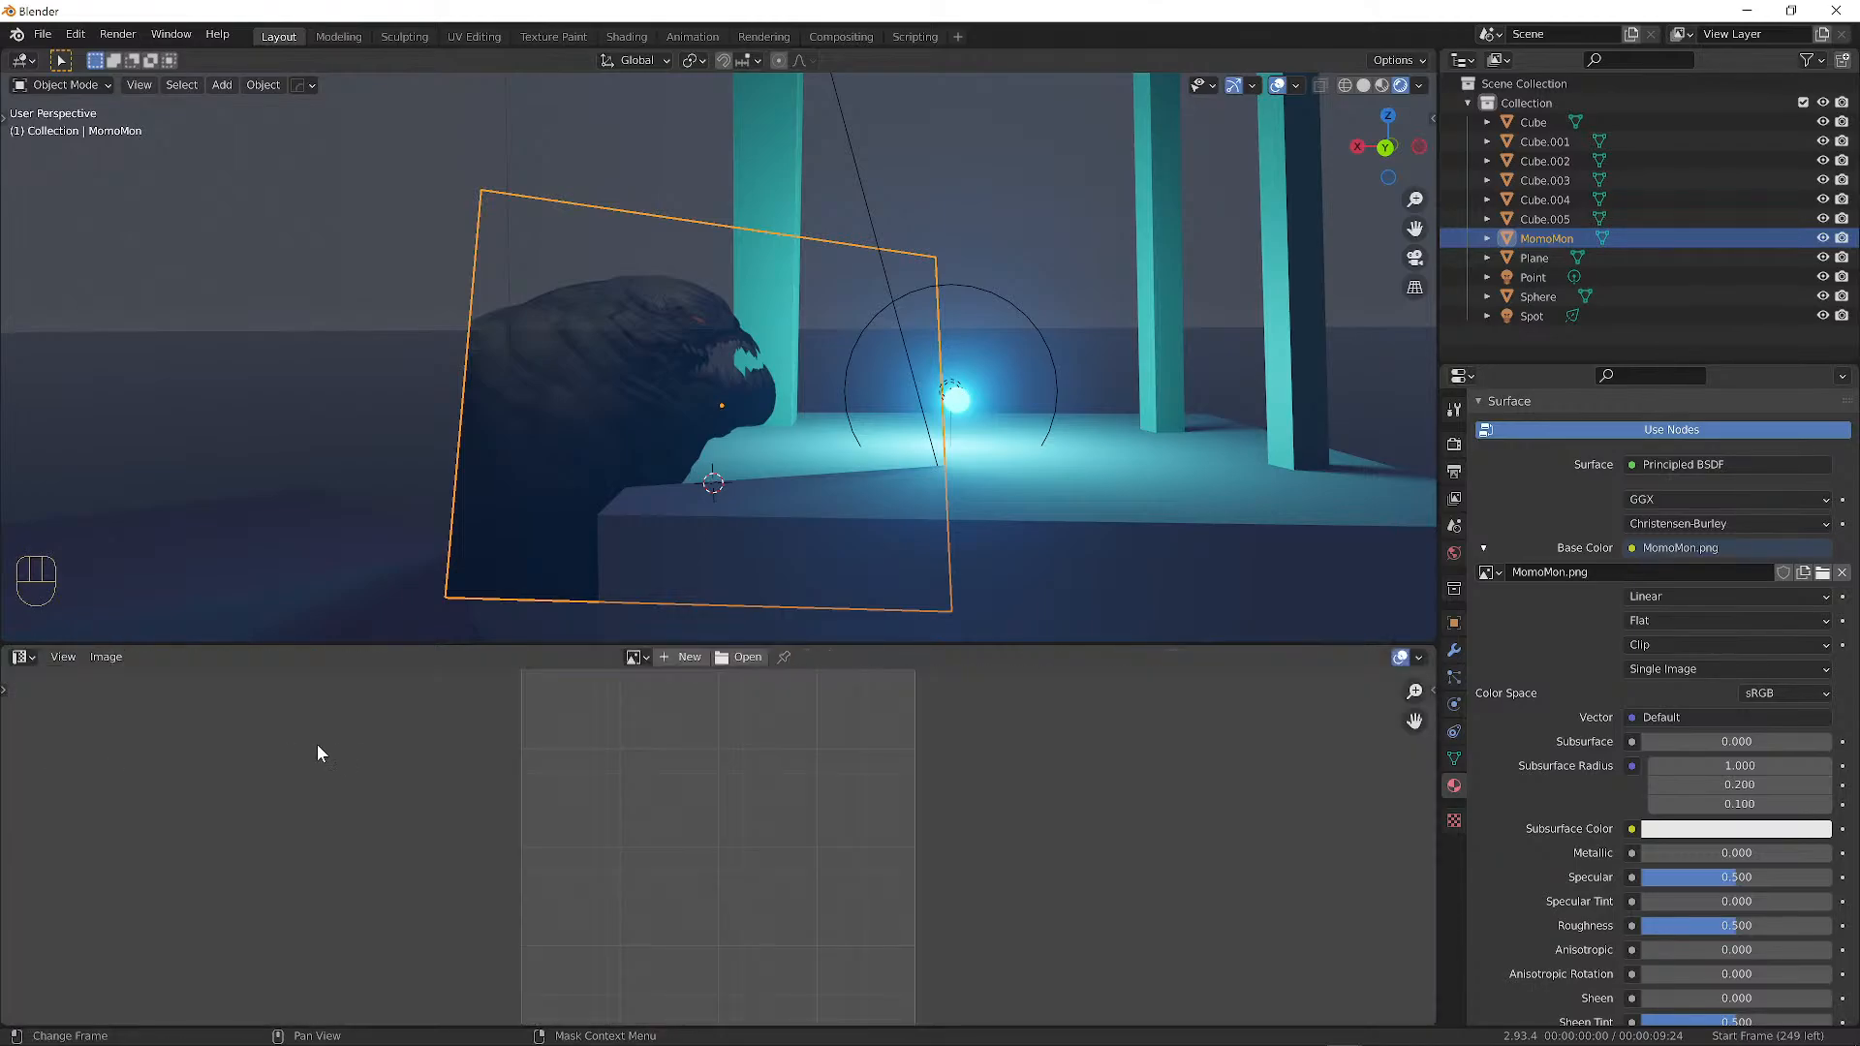
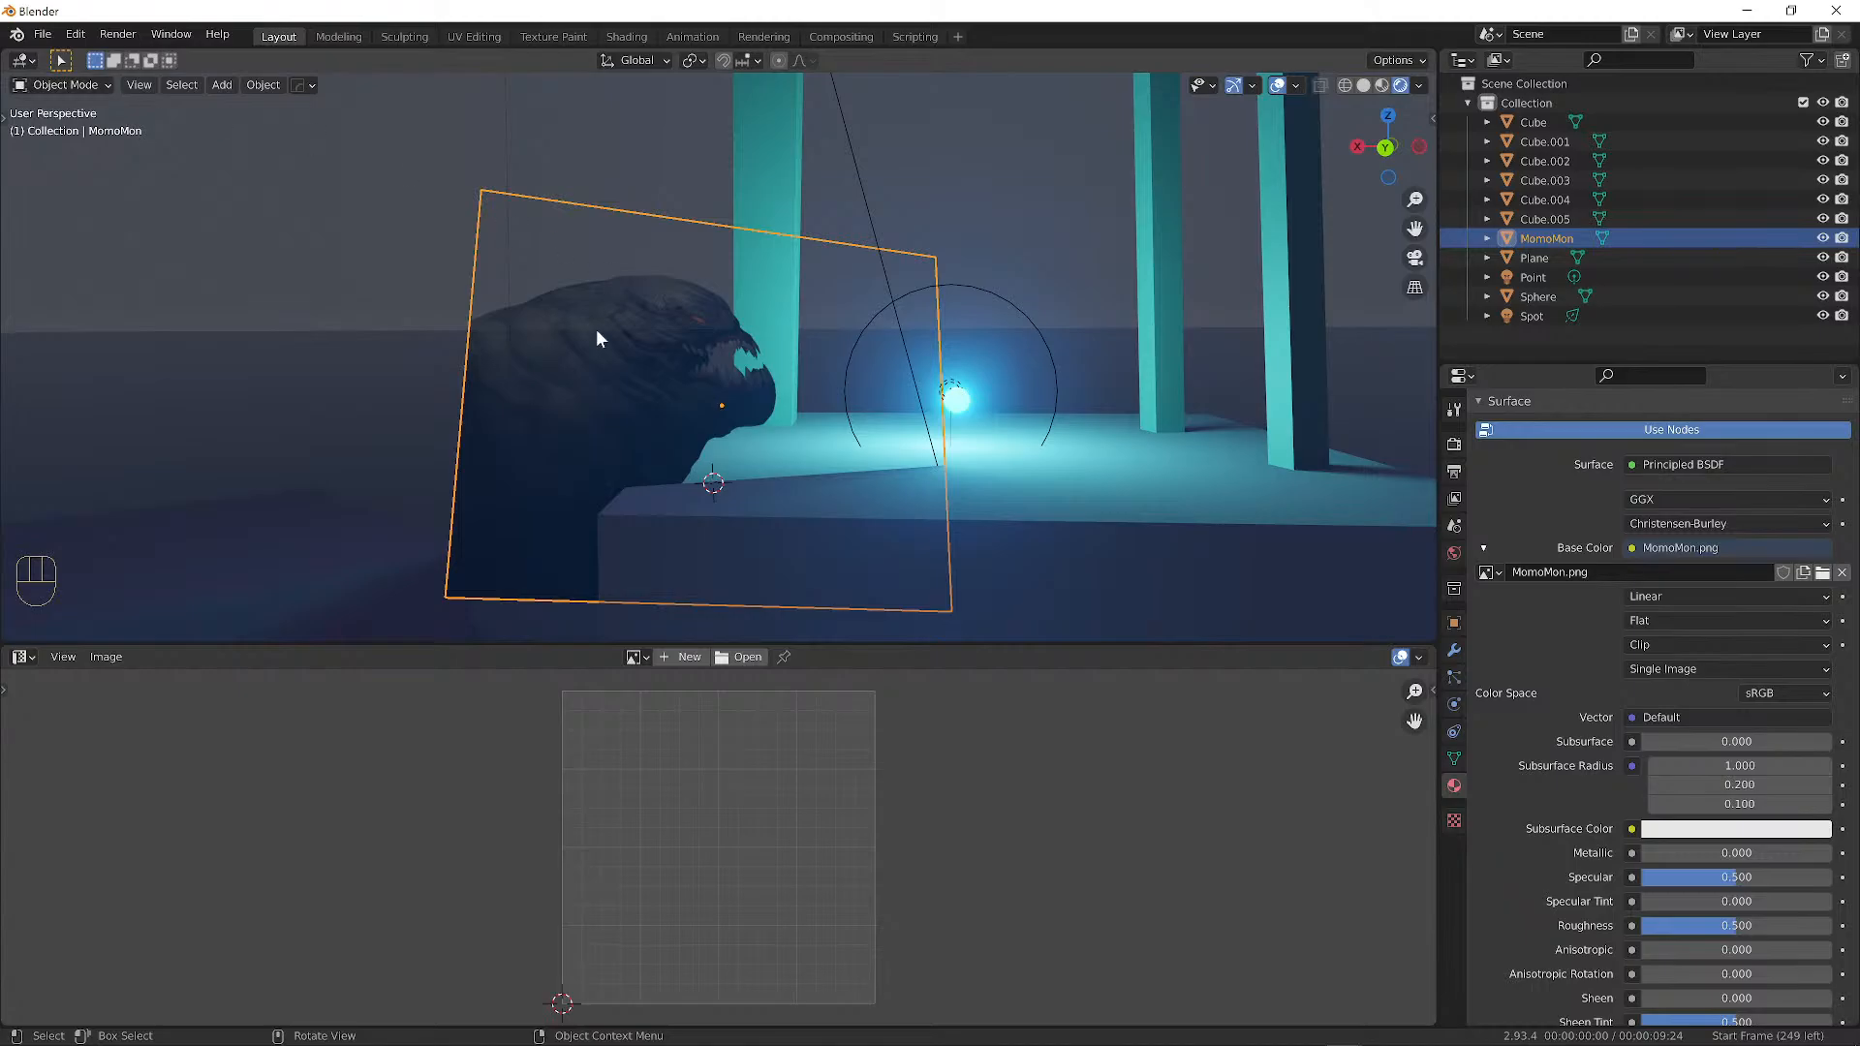
# Switch the MomoMon plane into Edit Mode with all its faces selected.
pyautogui.moveTo(686, 328); pyautogui.dragTo(641, 364, button='middle')
pyautogui.moveTo(696, 275); pyautogui.dragTo(620, 330, button='middle')
pyautogui.click(62, 85)
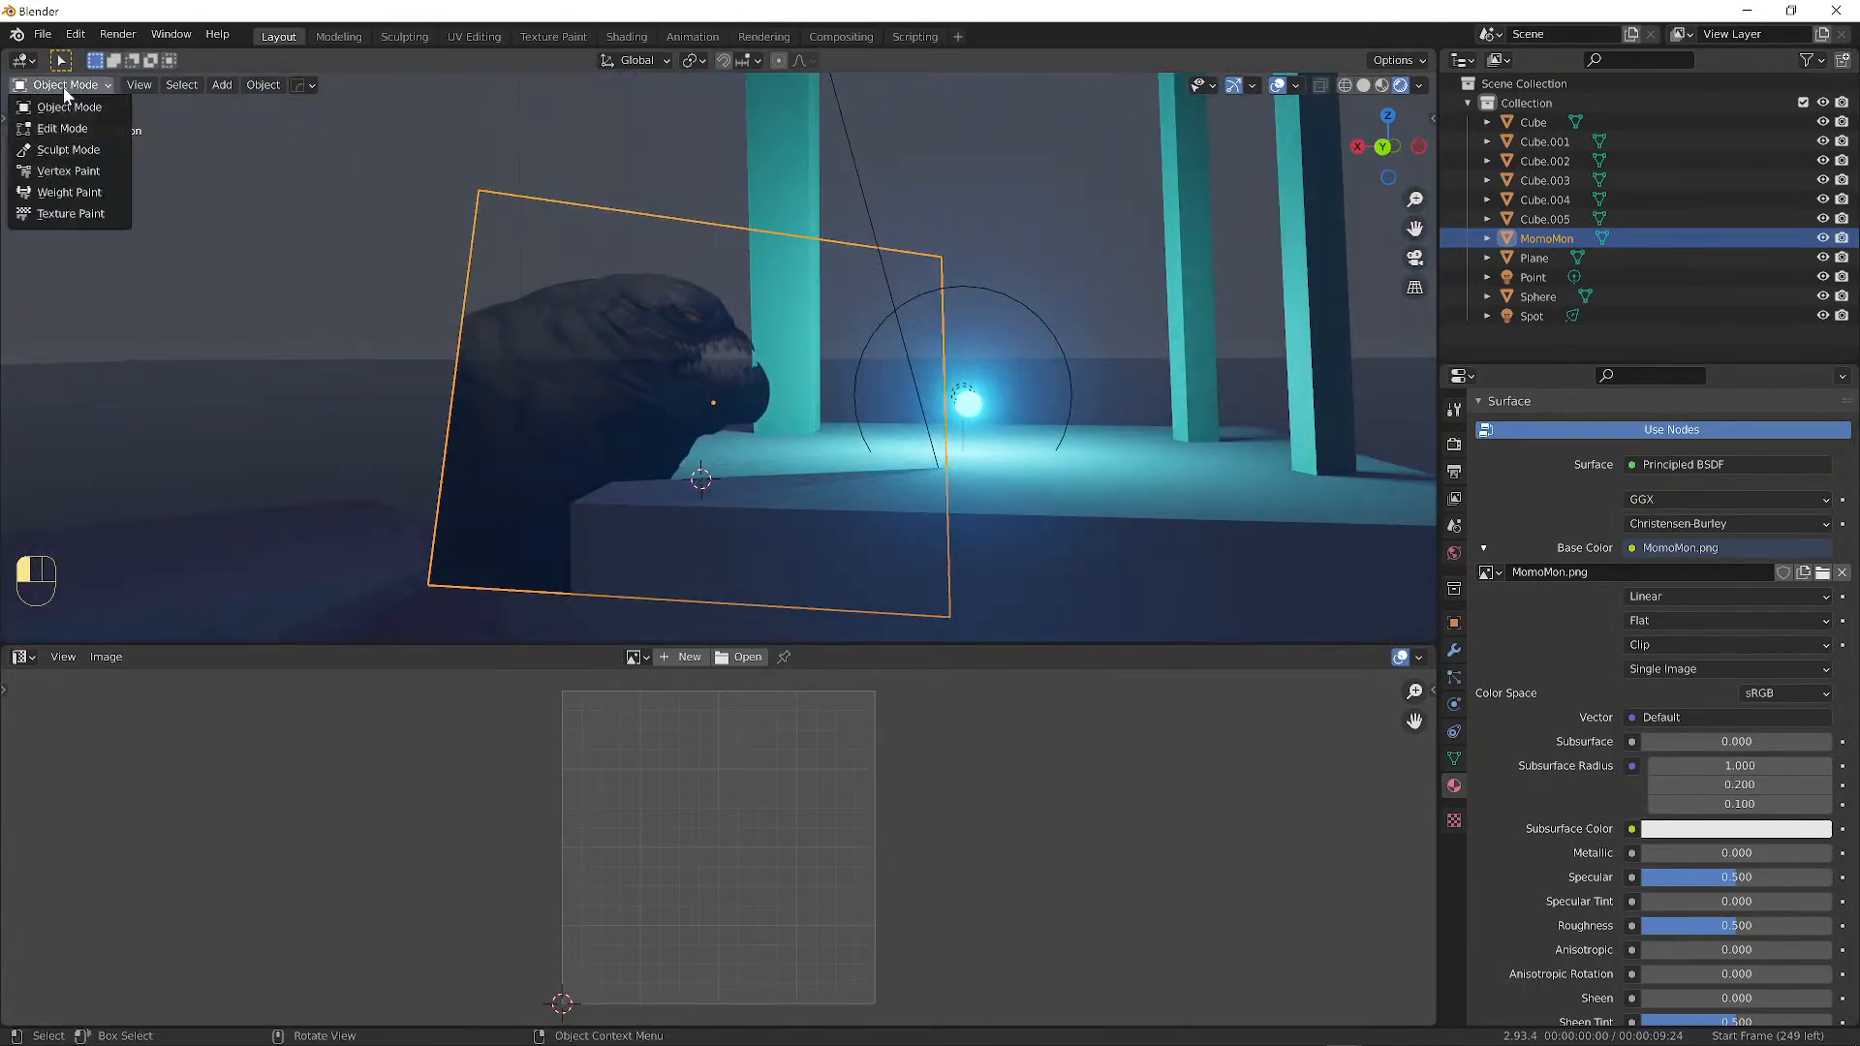
pyautogui.click(56, 127)
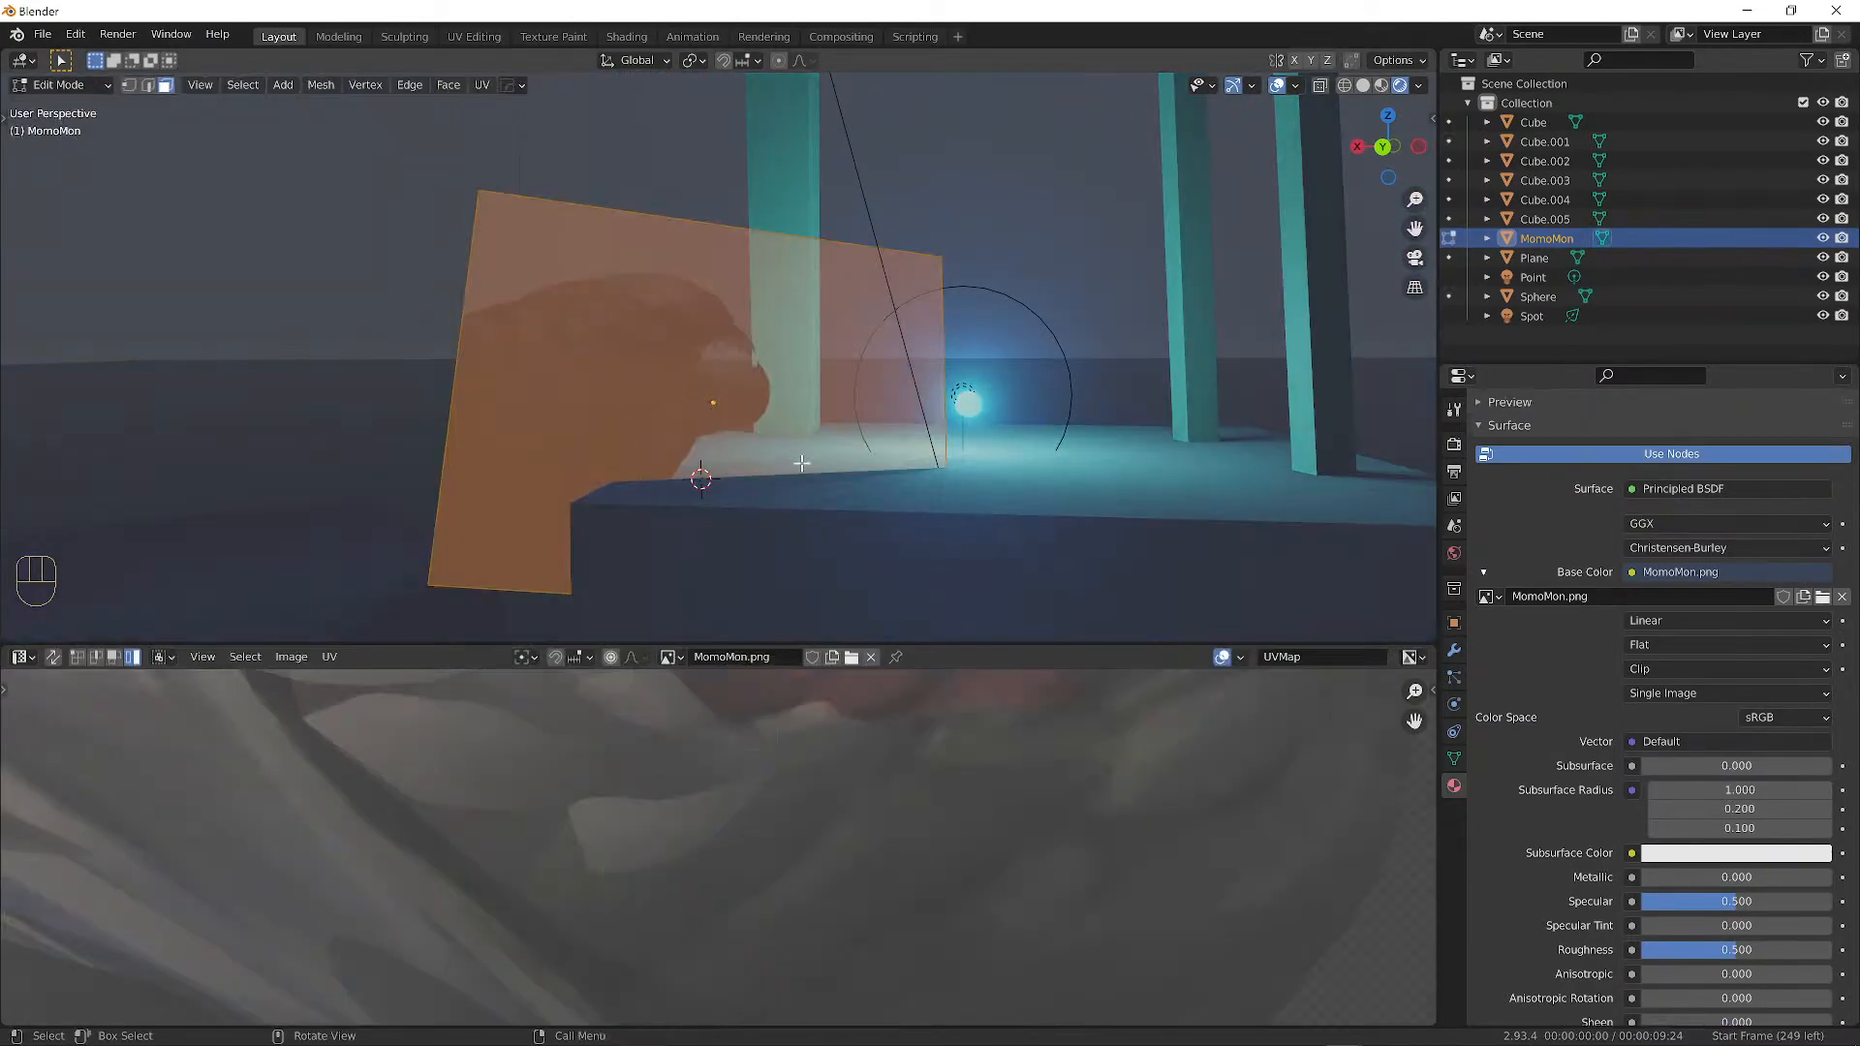
pyautogui.moveTo(802, 462); pyautogui.dragTo(805, 471, button='middle')
pyautogui.scroll(-7, 909, 782)
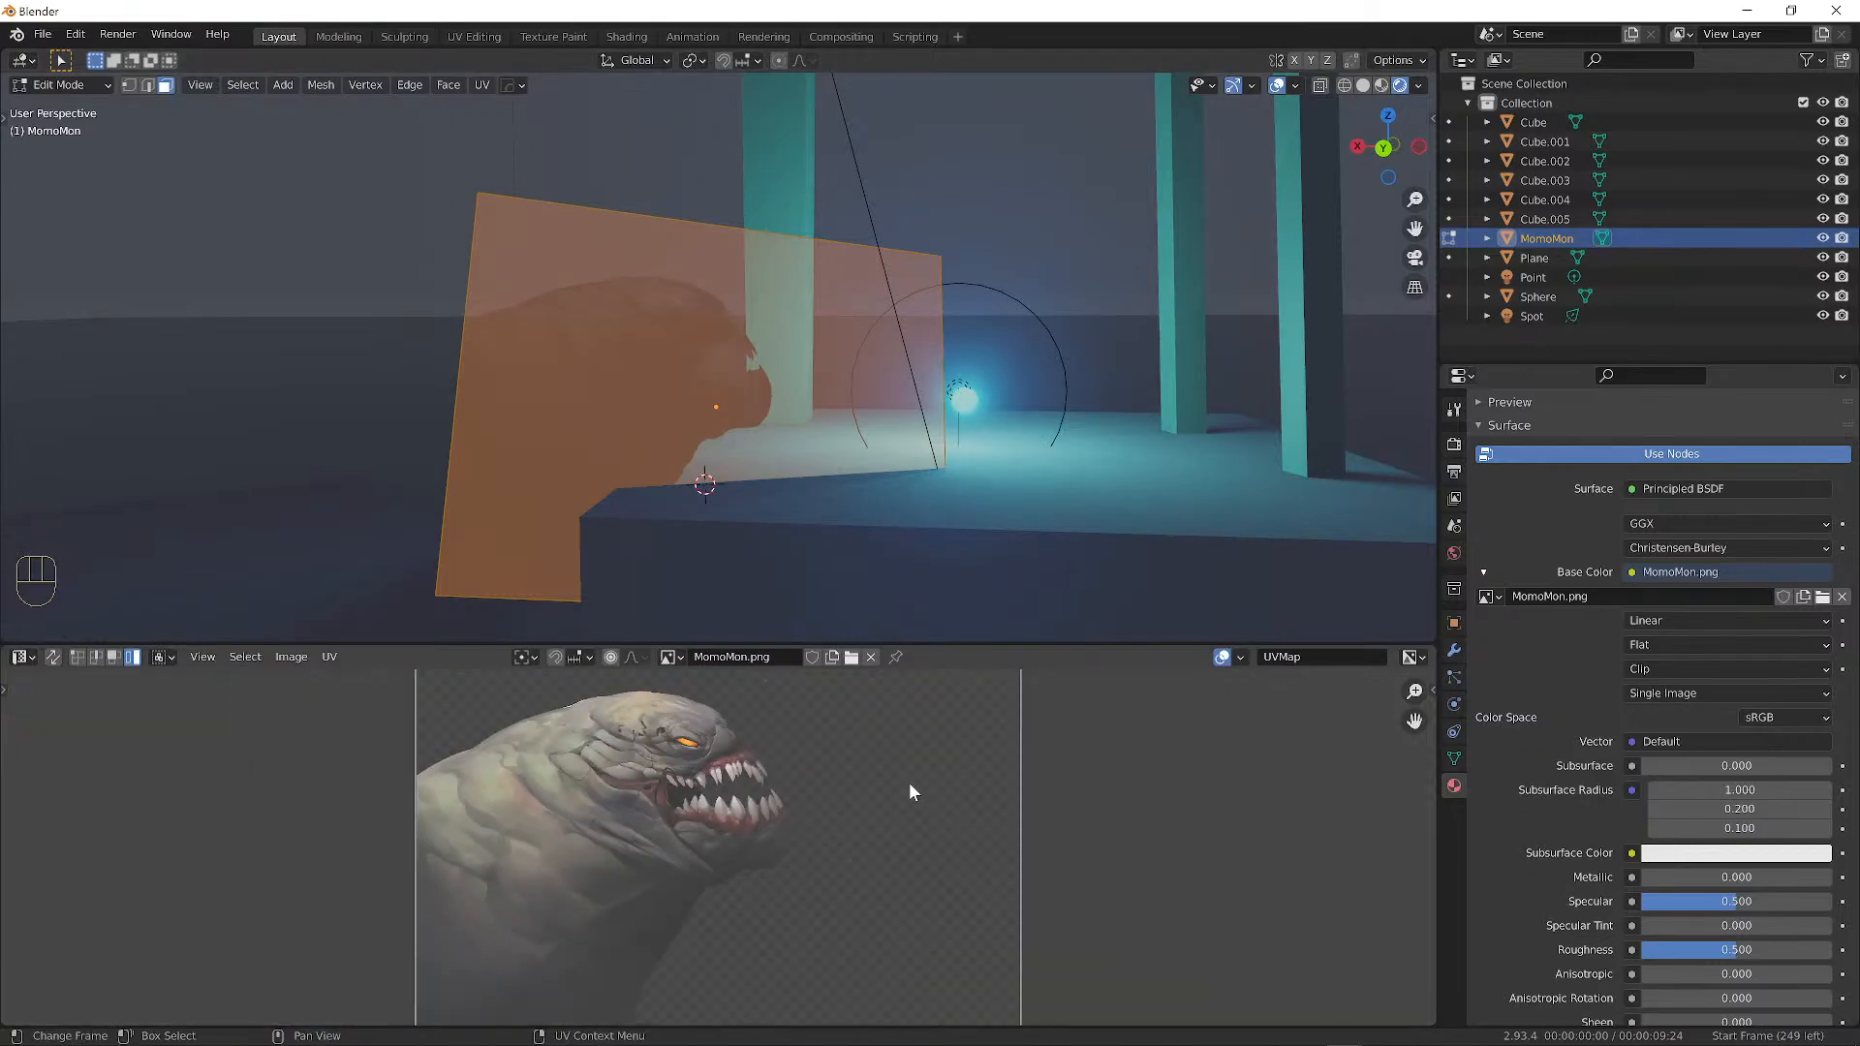
pyautogui.scroll(-3, 812, 756)
pyautogui.scroll(2, 812, 754)
pyautogui.scroll(-1, 812, 754)
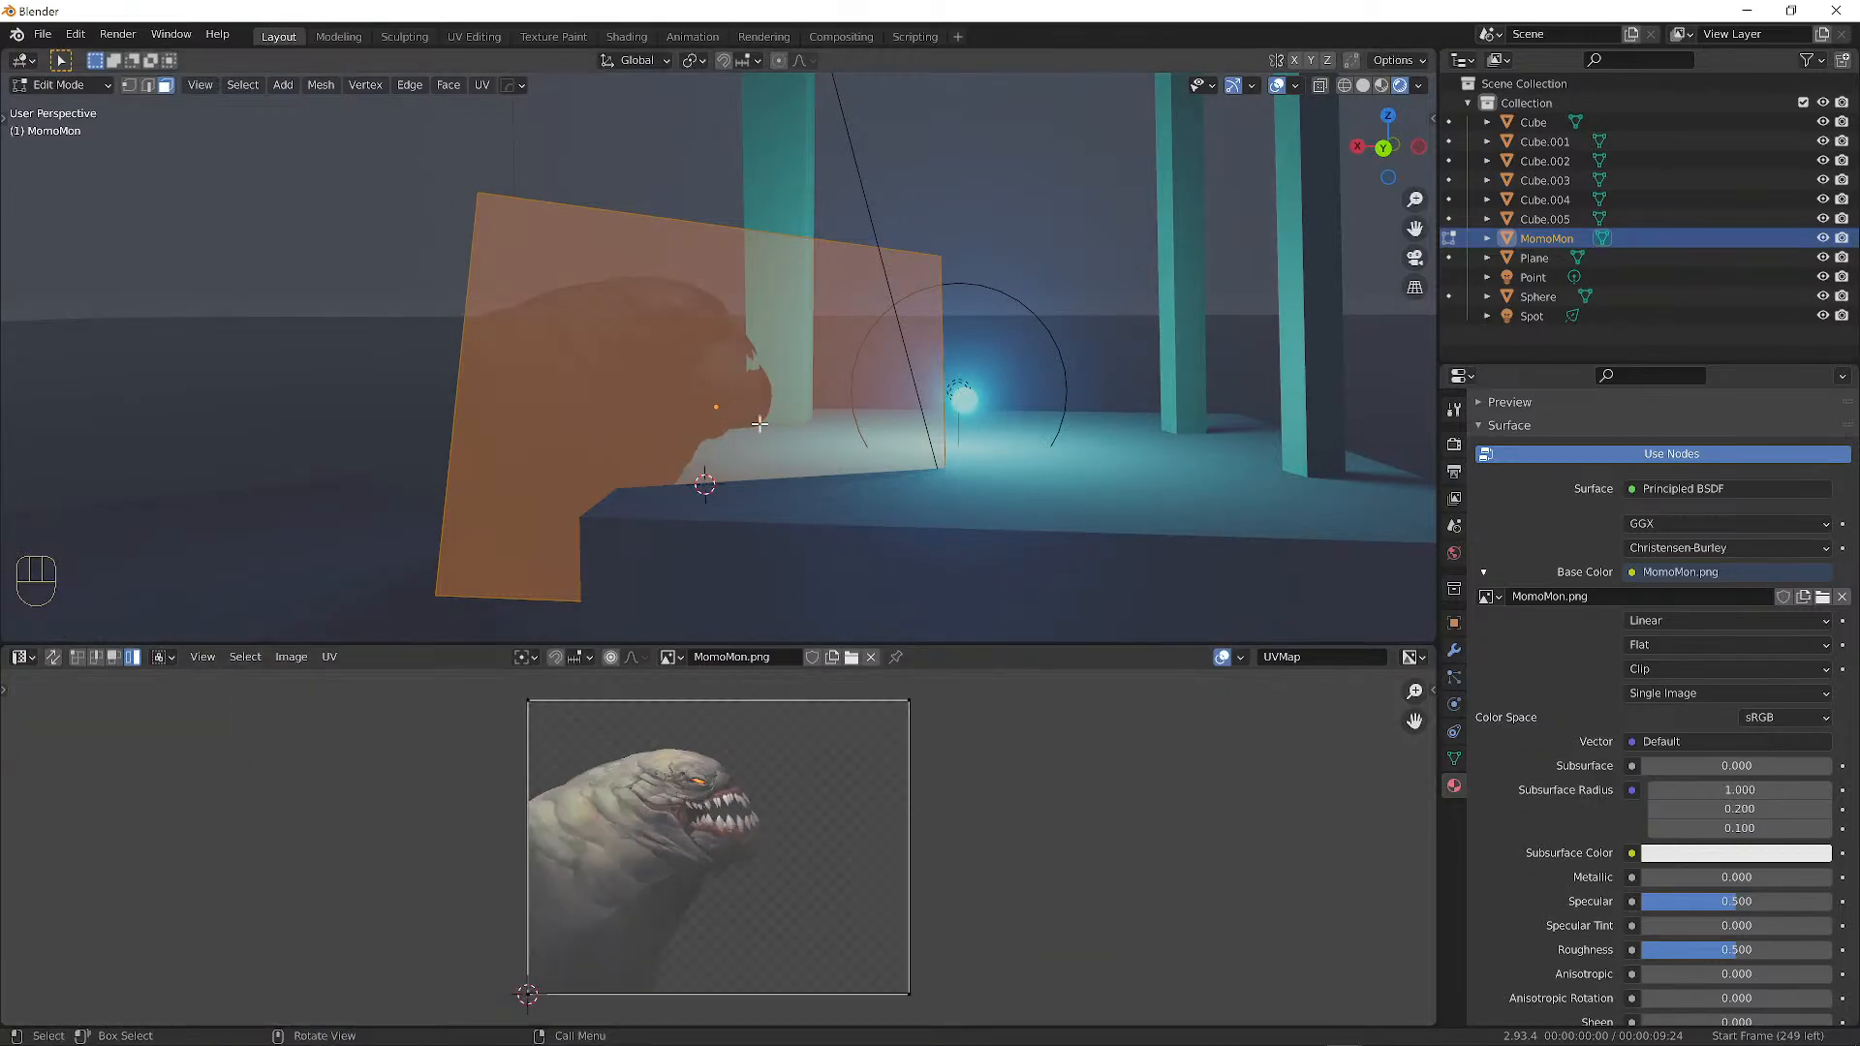
pyautogui.press('a')
pyautogui.press('a')
pyautogui.press('a')
pyautogui.press('a')
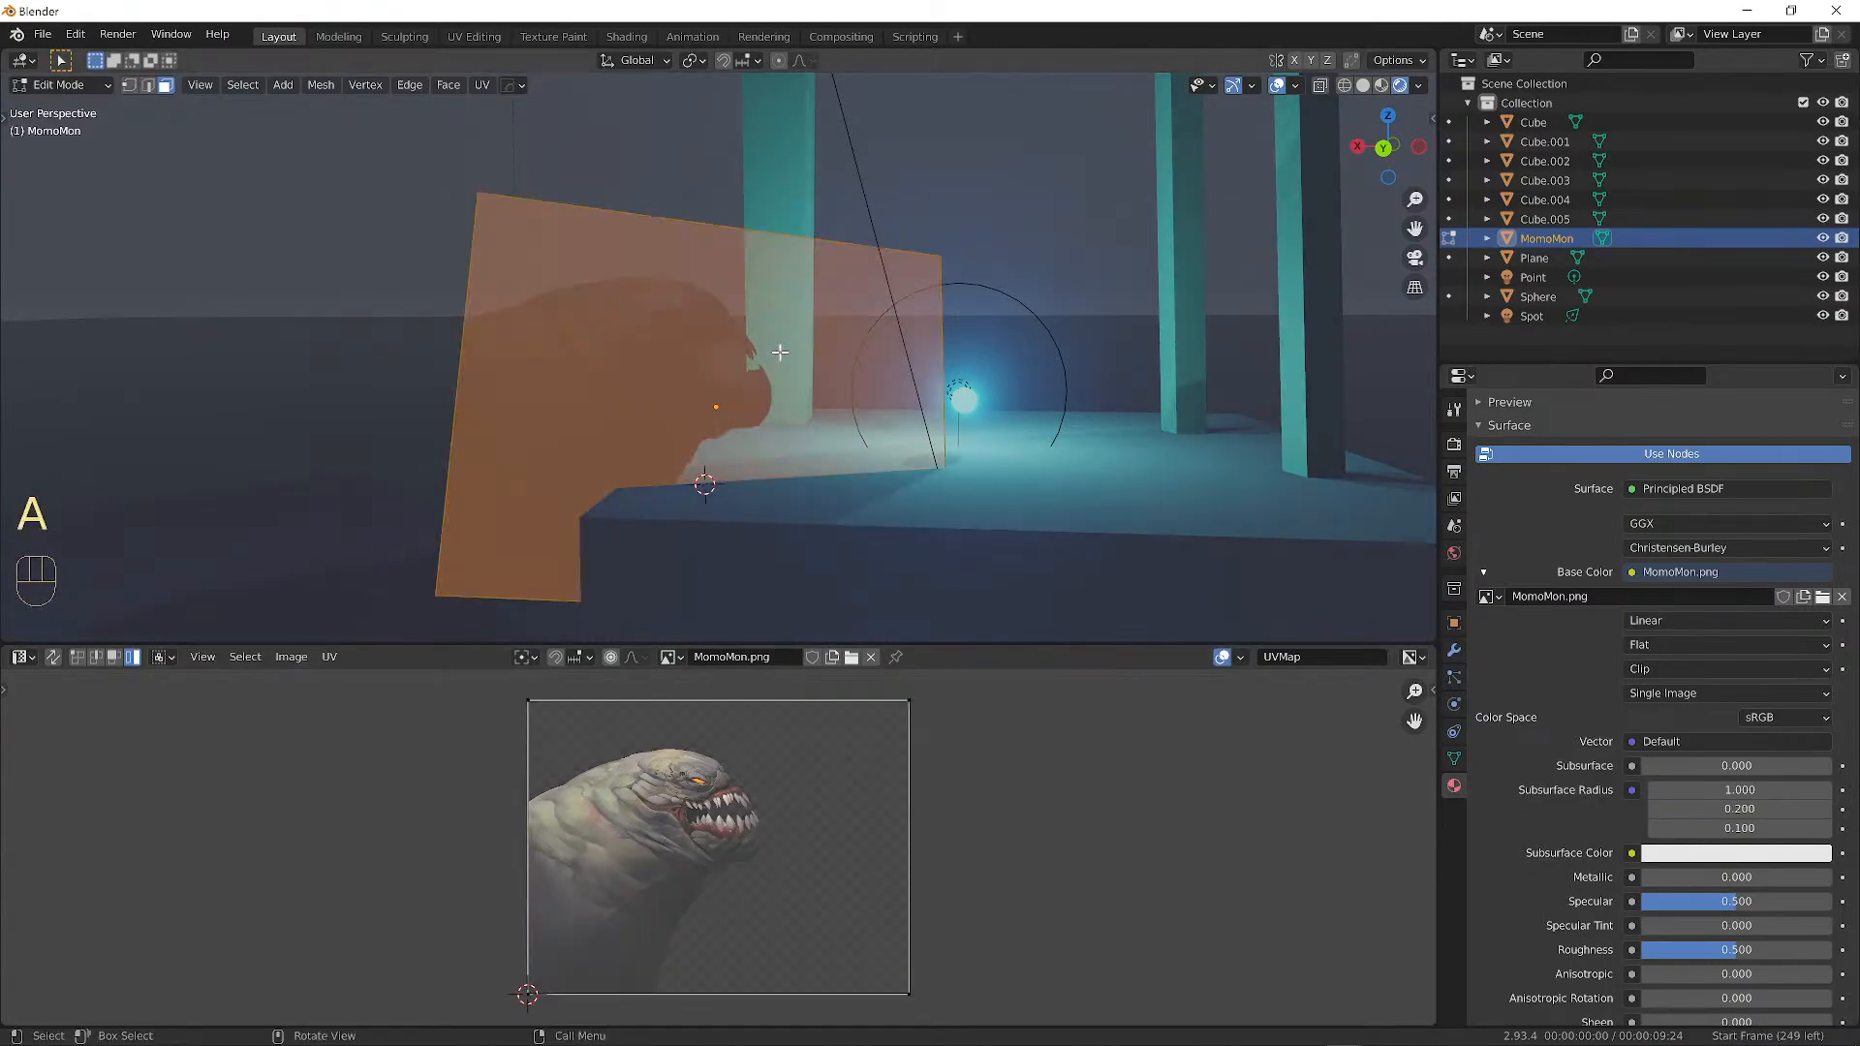
pyautogui.press('a')
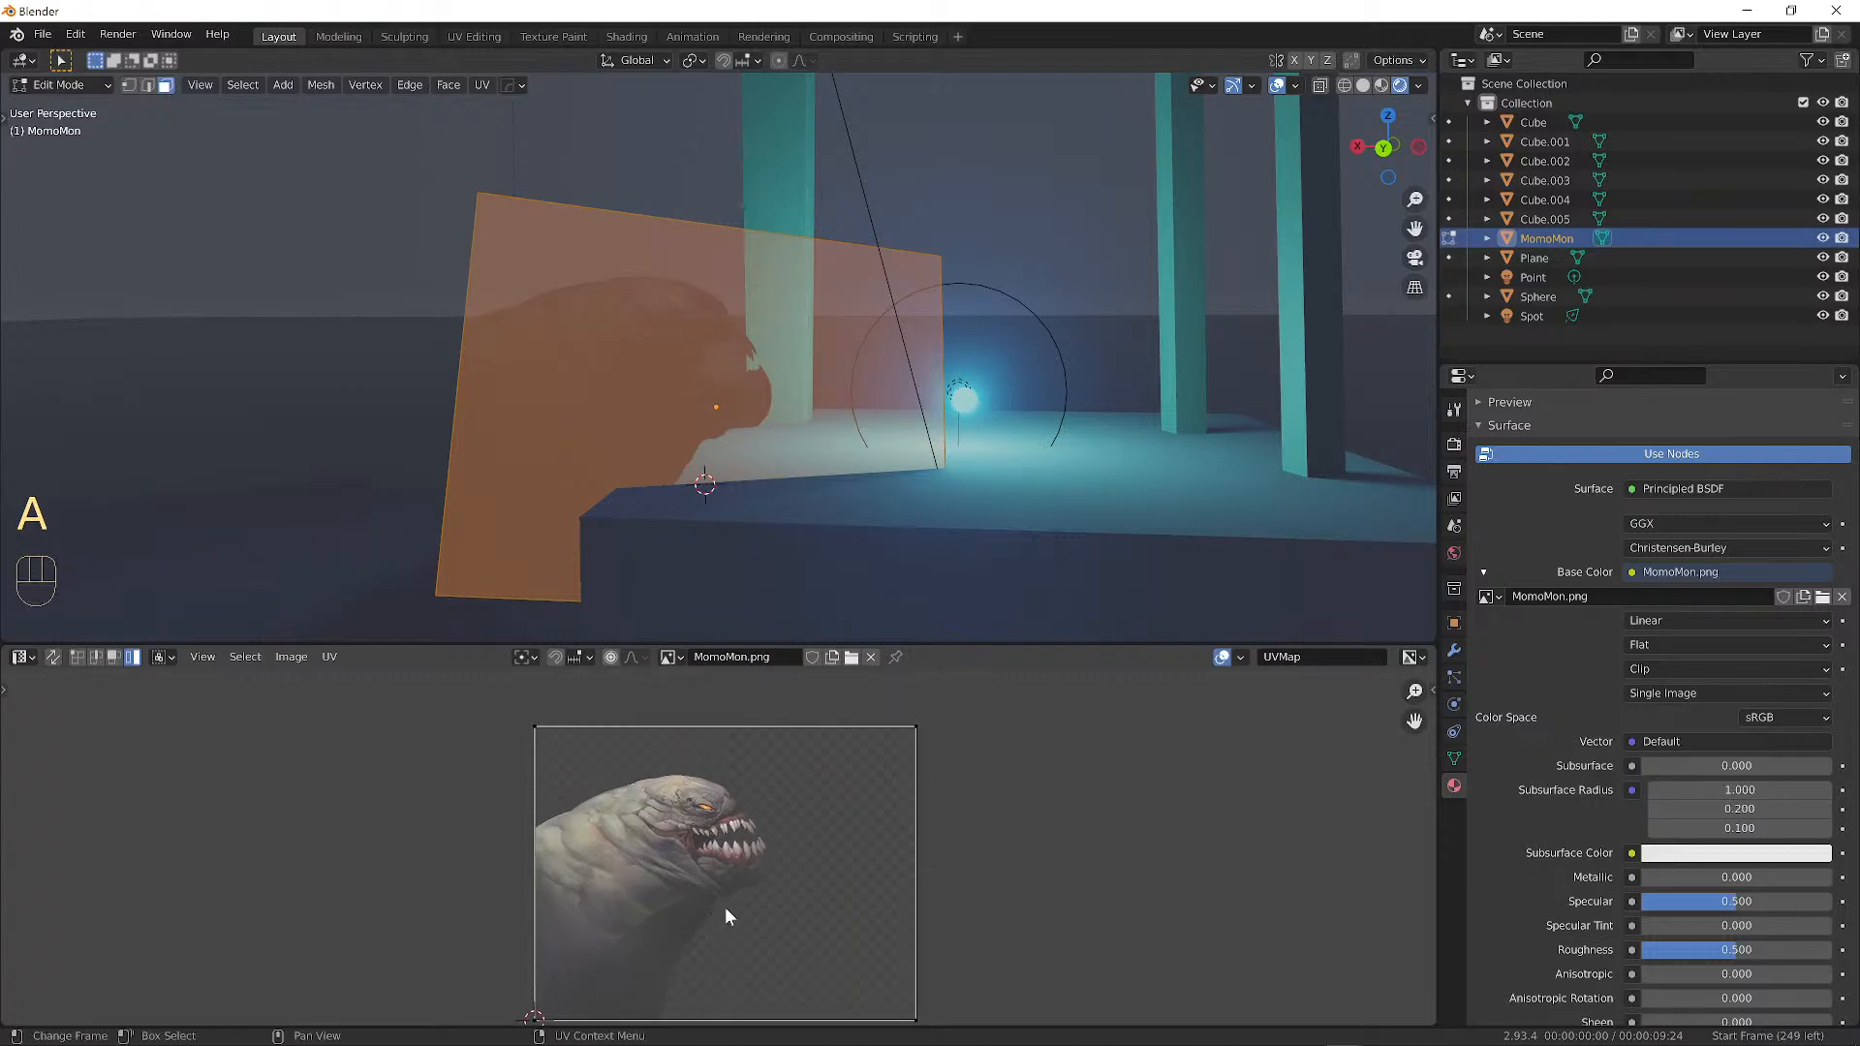
# Center and enlarge the UV editor, then select the whole UV island over MomoMon.png.
pyautogui.scroll(3, 725, 907)
pyautogui.moveTo(647, 777); pyautogui.dragTo(804, 932, button='middle')
pyautogui.scroll(-2, 843, 862)
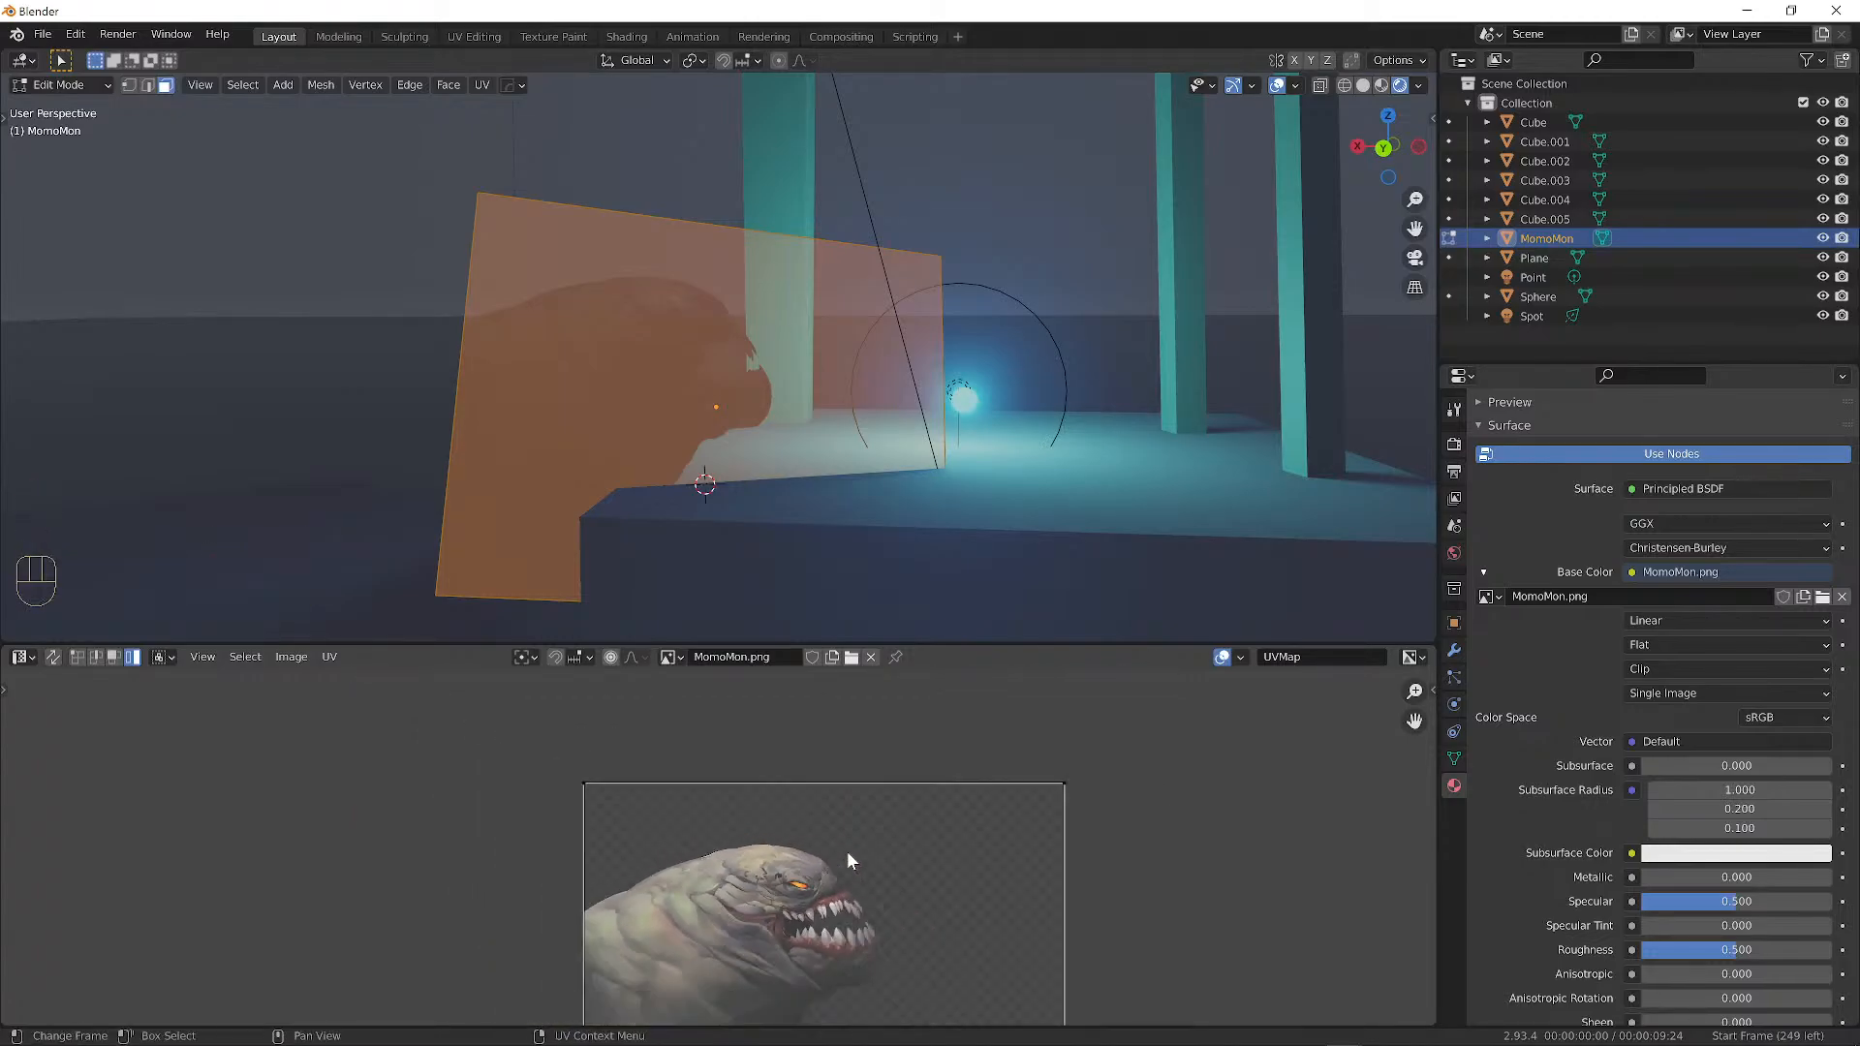
pyautogui.moveTo(852, 645); pyautogui.dragTo(852, 512)
pyautogui.moveTo(813, 928); pyautogui.dragTo(765, 746, button='middle')
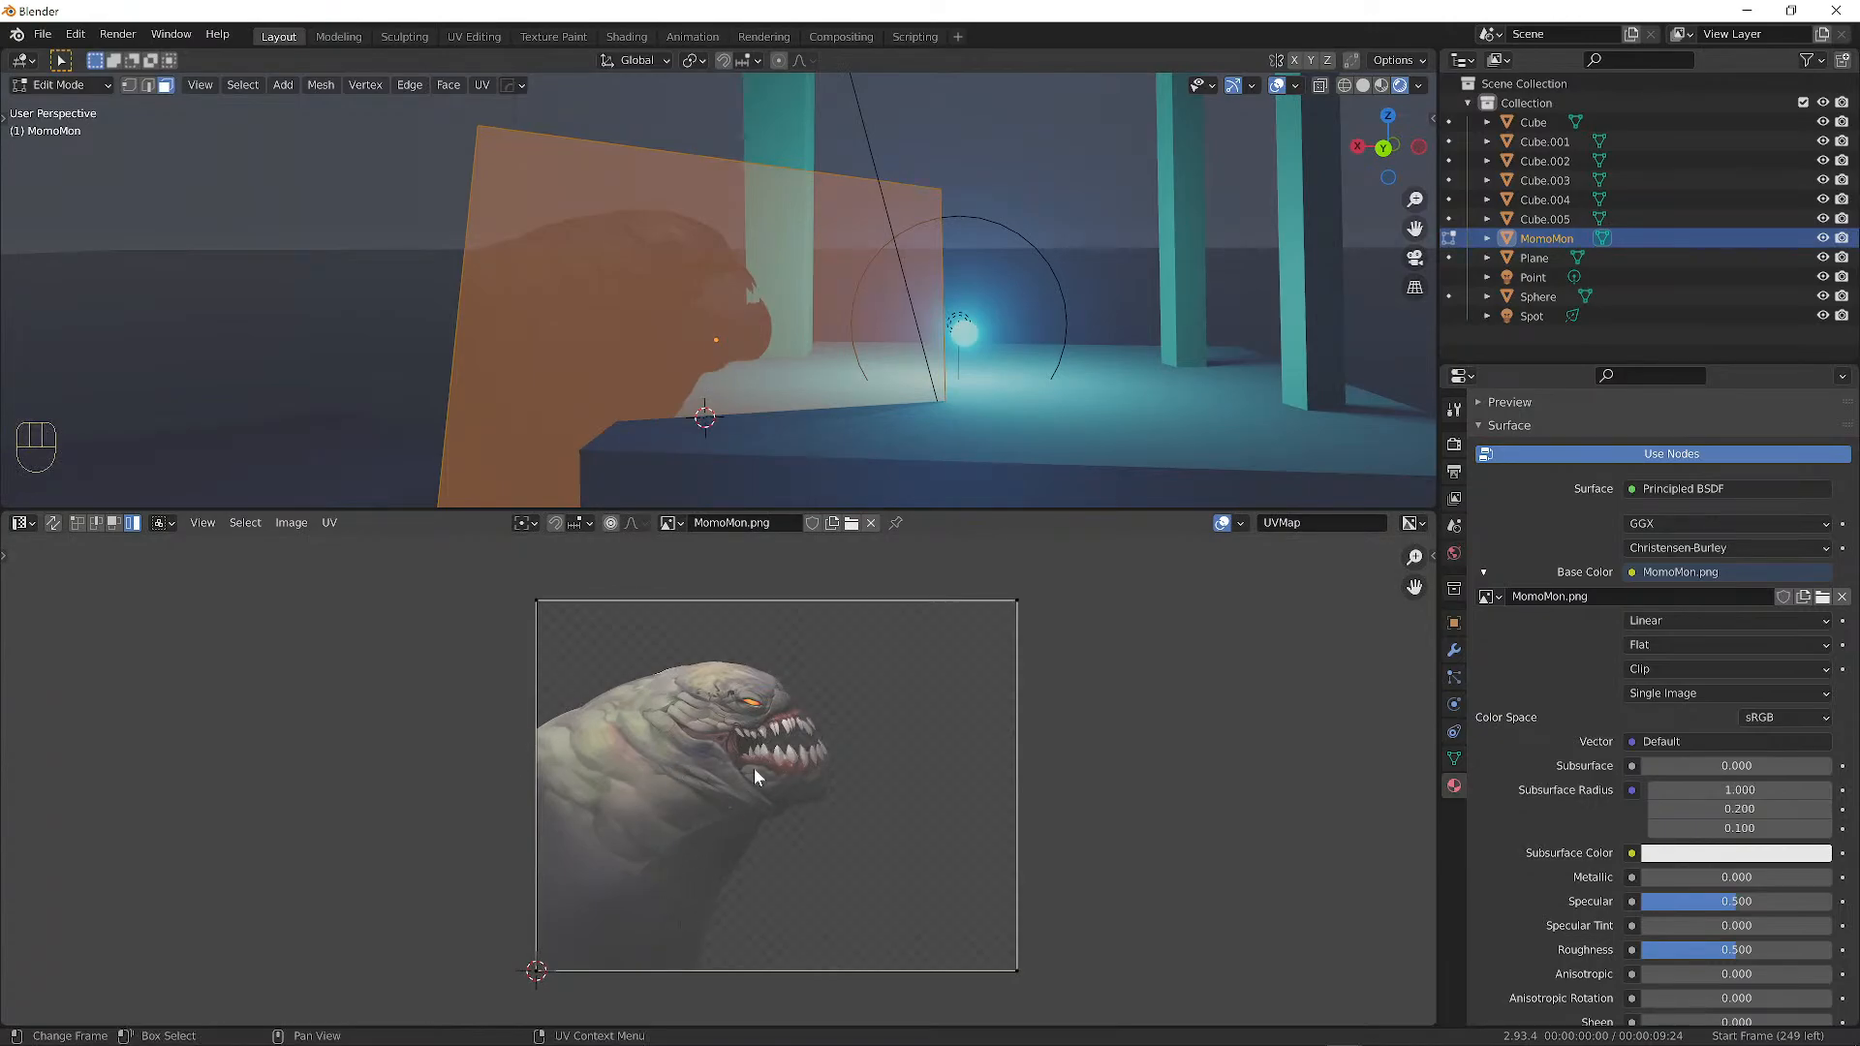
pyautogui.click(537, 602)
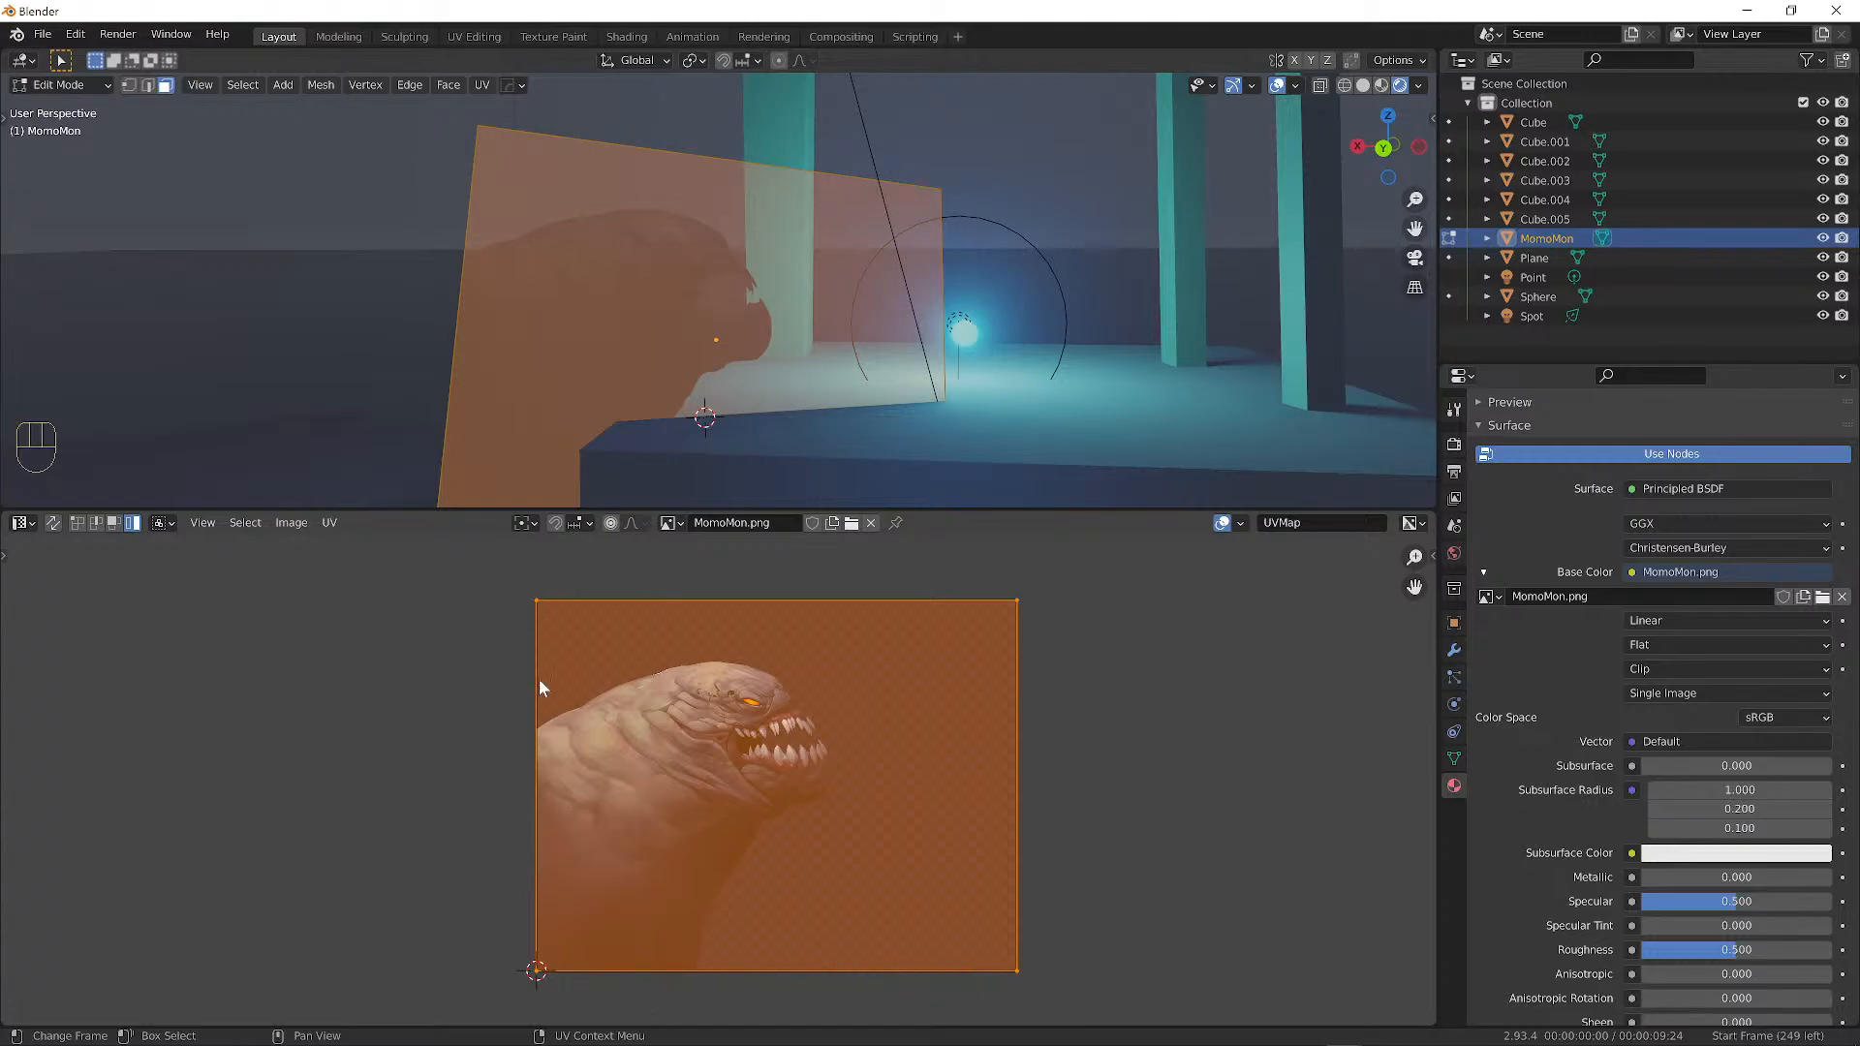
# Switch UV selection to single-vertex mode.
pyautogui.moveTo(810, 914)
pyautogui.keyDown('alt'); pyautogui.keyDown('shift'); pyautogui.mouseDown()
pyautogui.moveTo(776, 888)
pyautogui.moveTo(789, 902)
pyautogui.mouseUp(); pyautogui.keyUp('shift'); pyautogui.keyUp('alt')
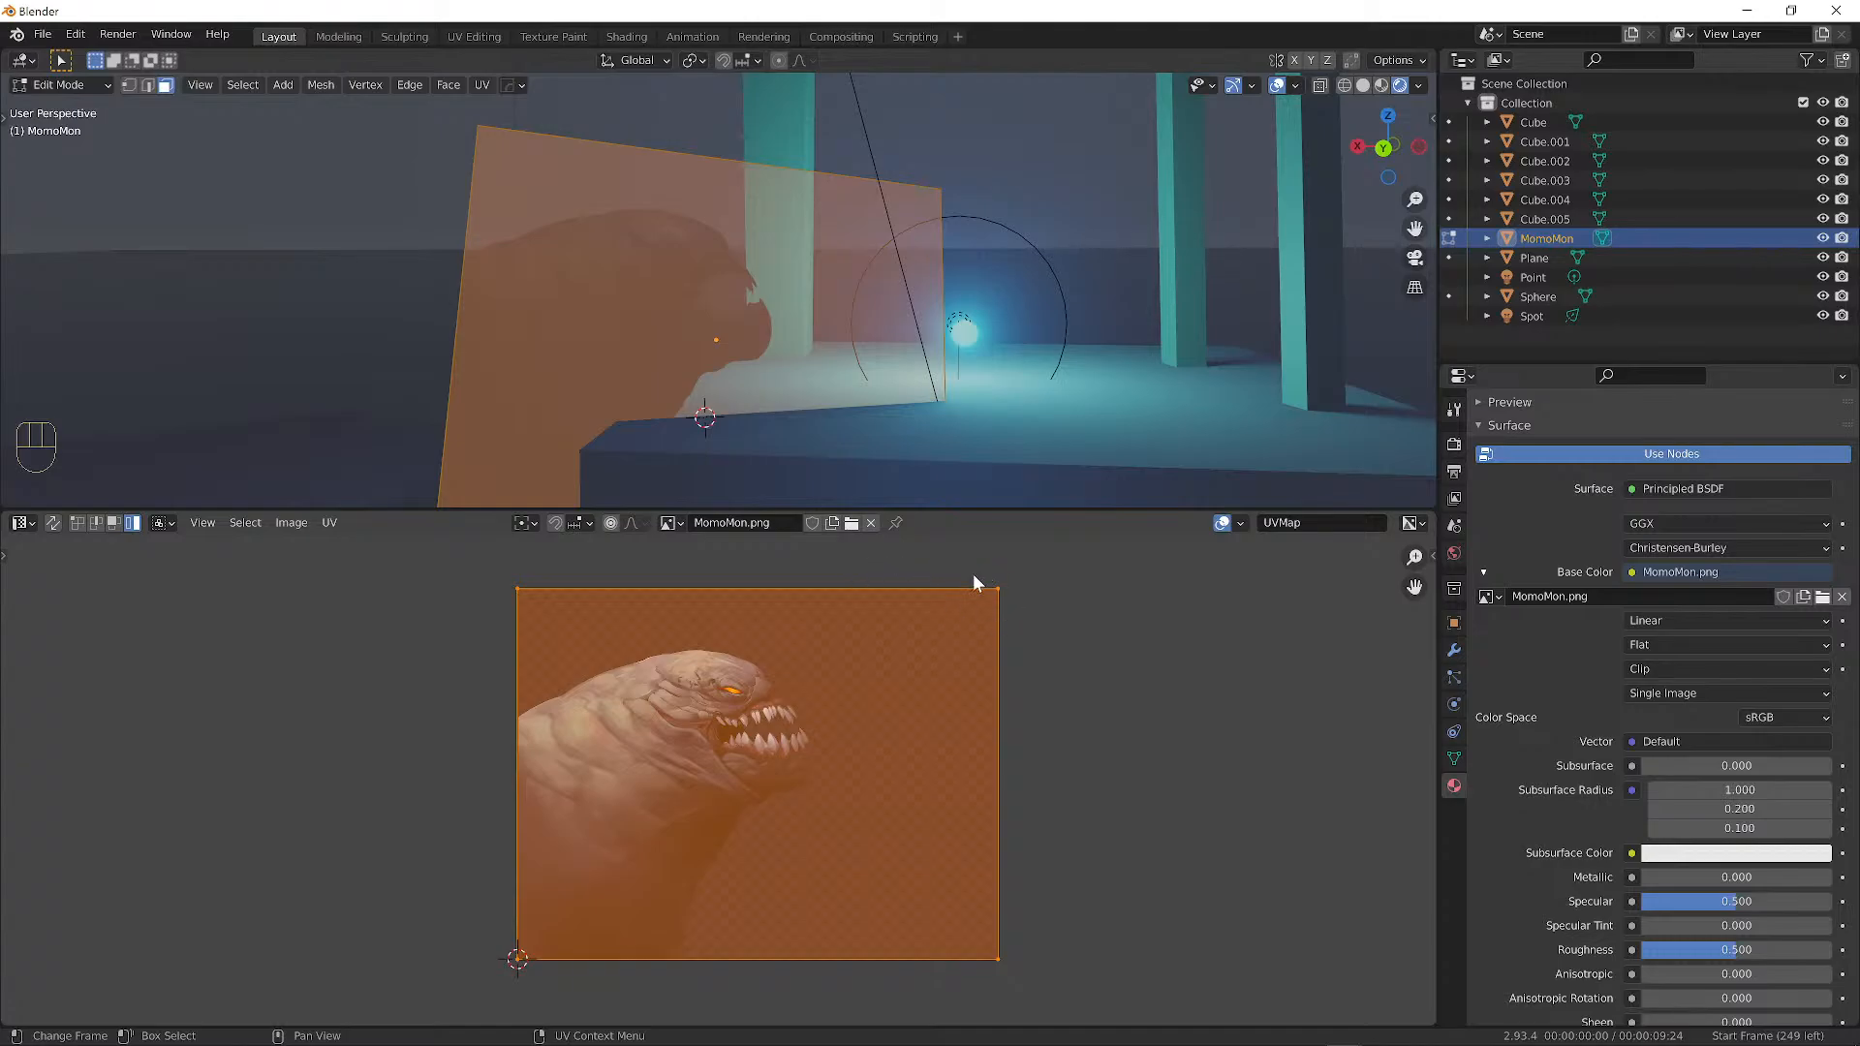
pyautogui.click(78, 523)
pyautogui.press('1')
pyautogui.click(79, 523)
# Try moving the top-right UV corner, cancel the move, and toggle viewport overlays off and on.
pyautogui.click(1000, 590)
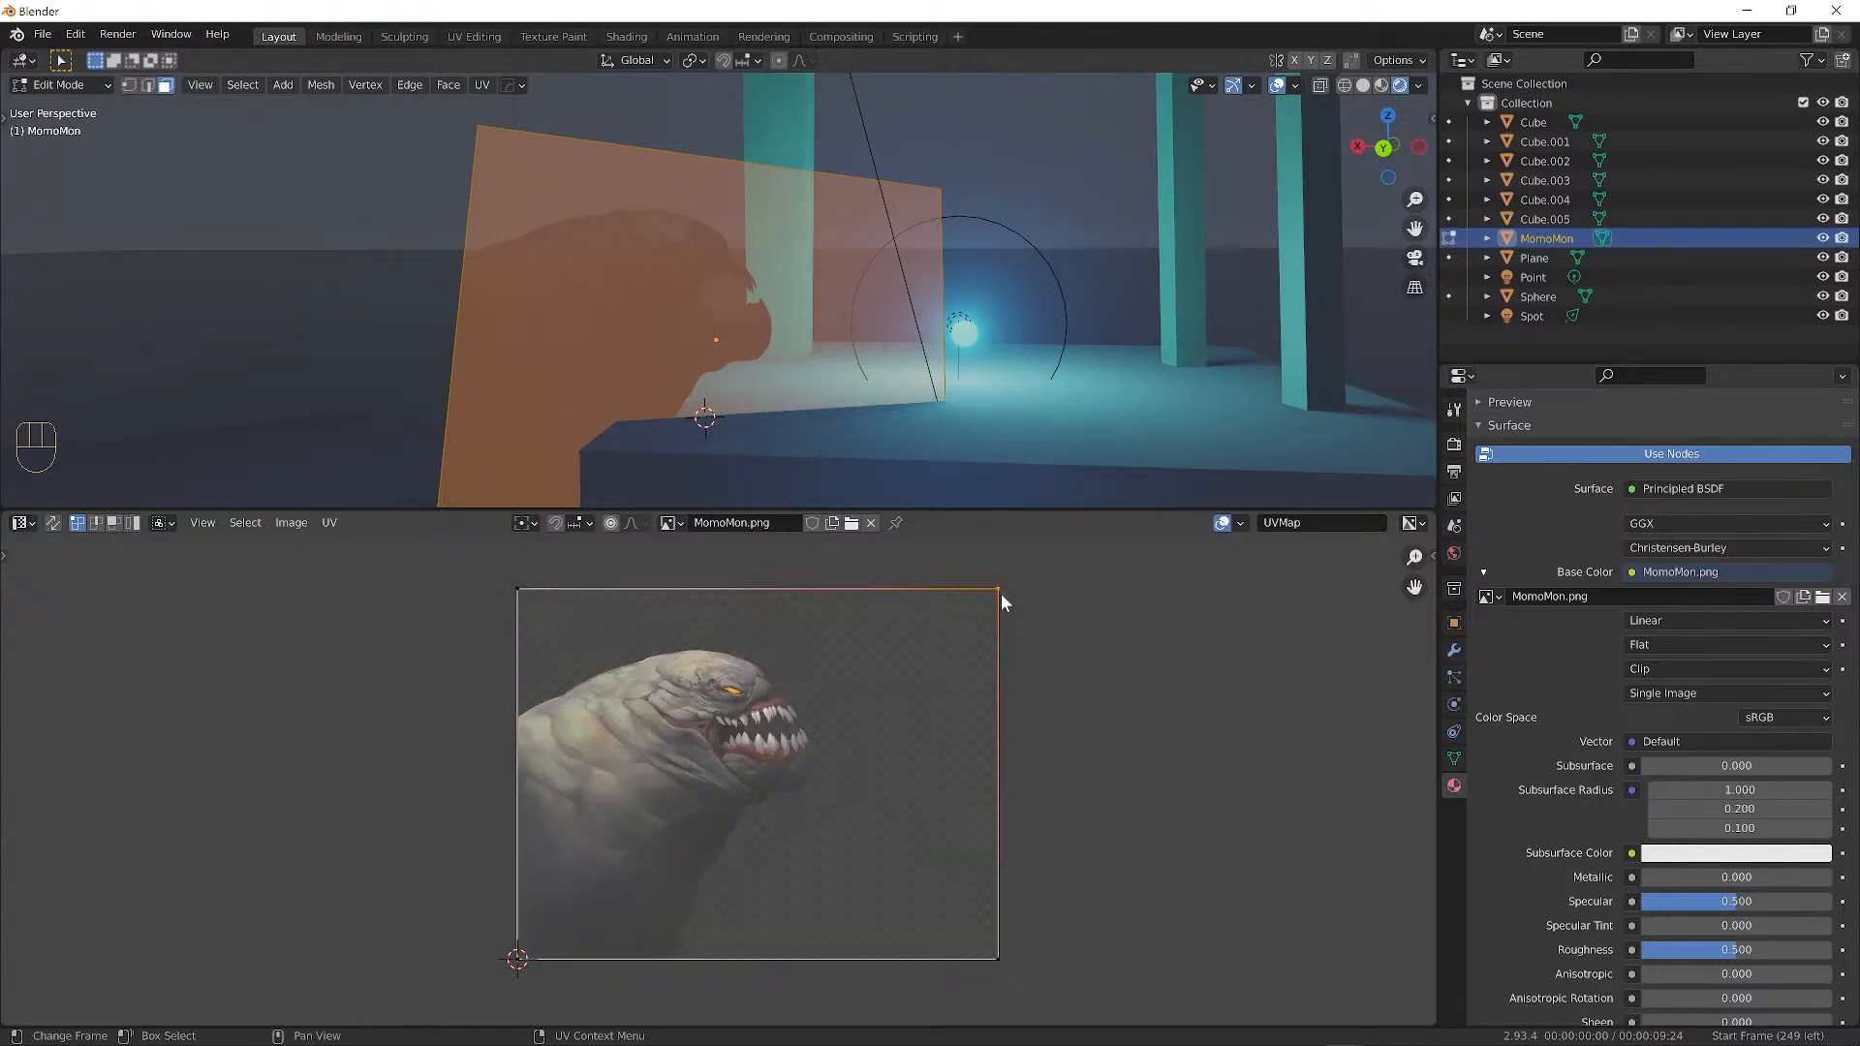
pyautogui.press('g')
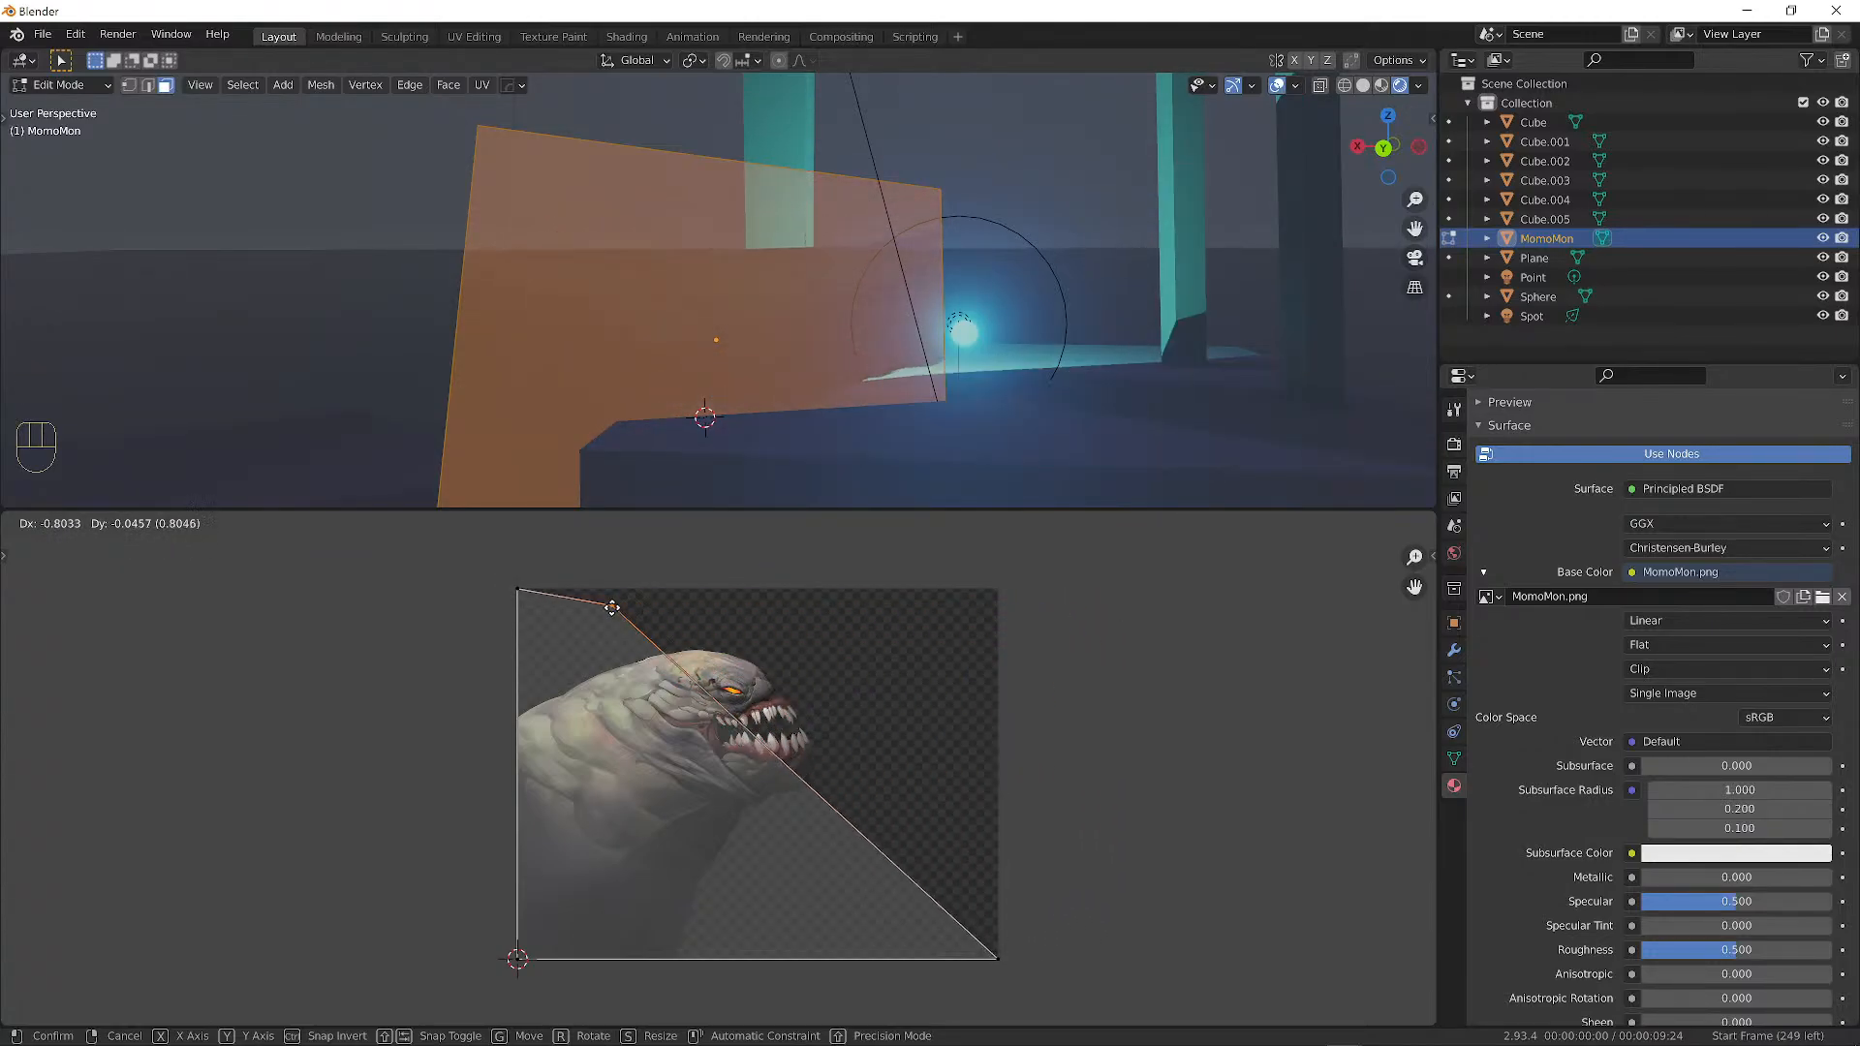
pyautogui.press('Escape')
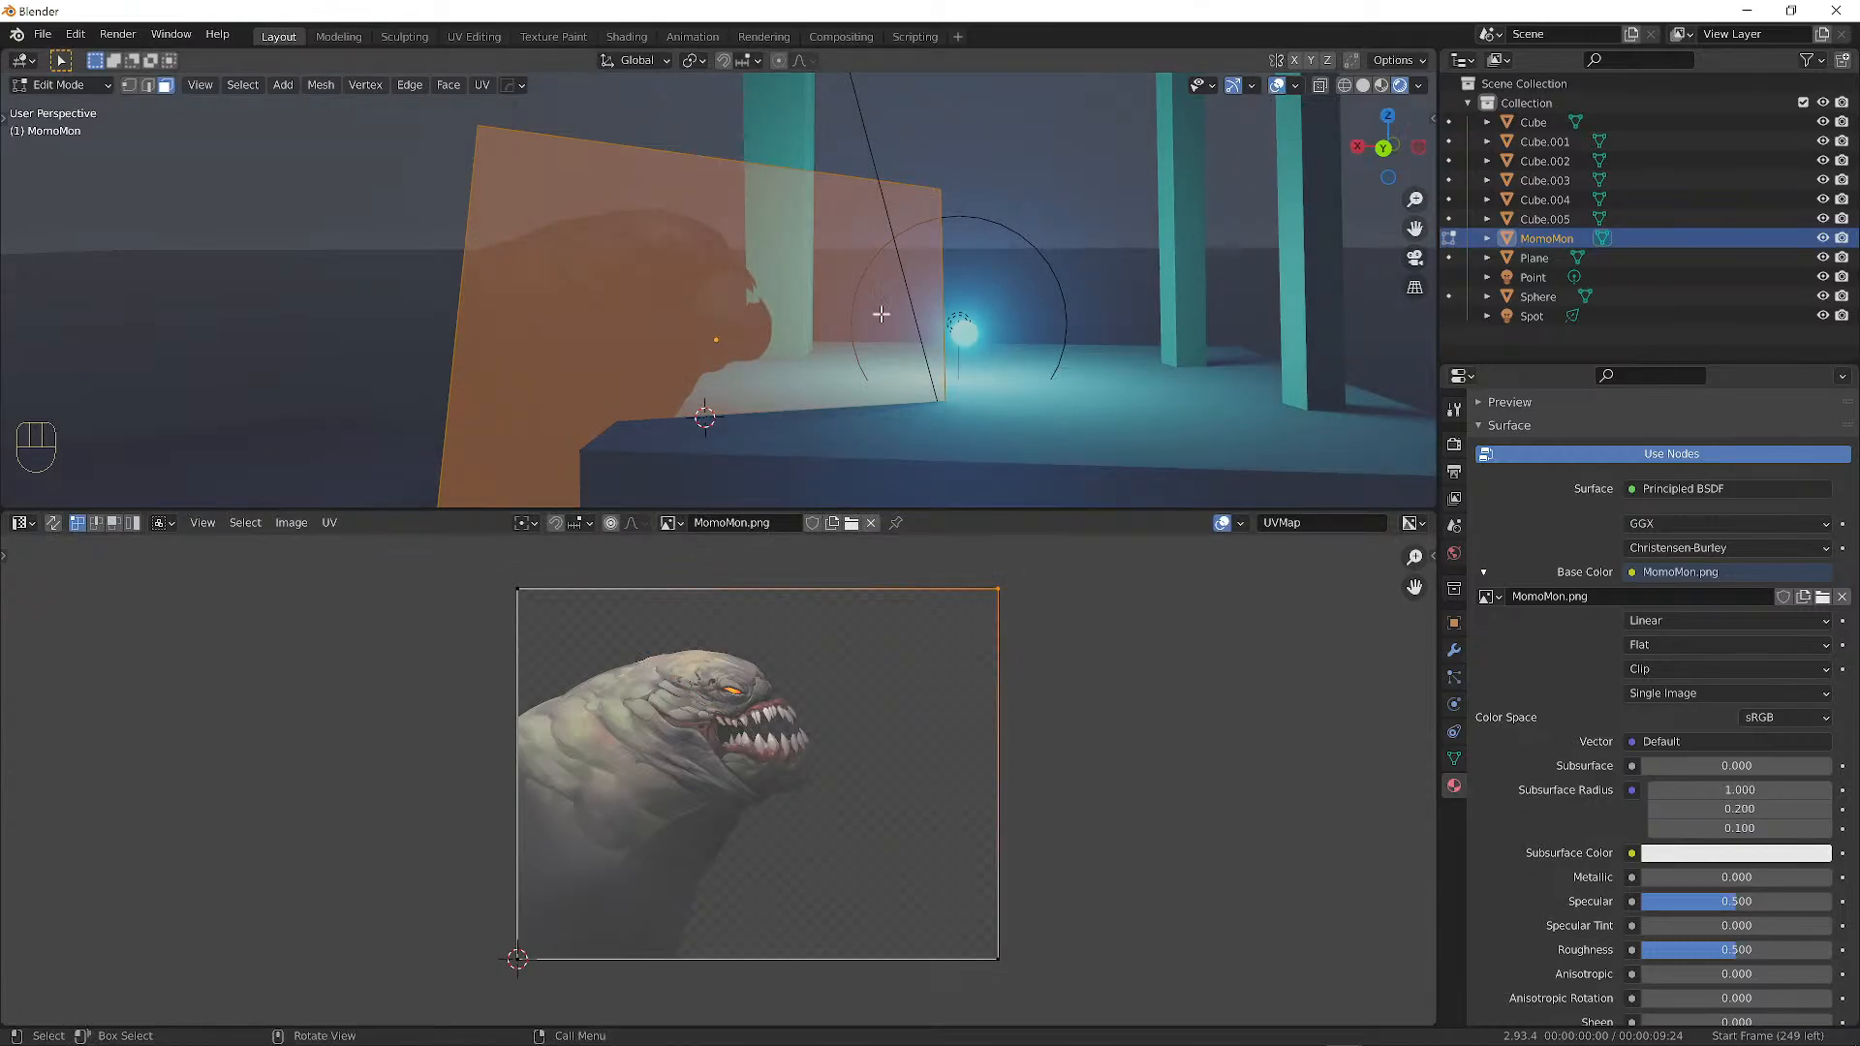
pyautogui.click(1279, 87)
pyautogui.click(1279, 87)
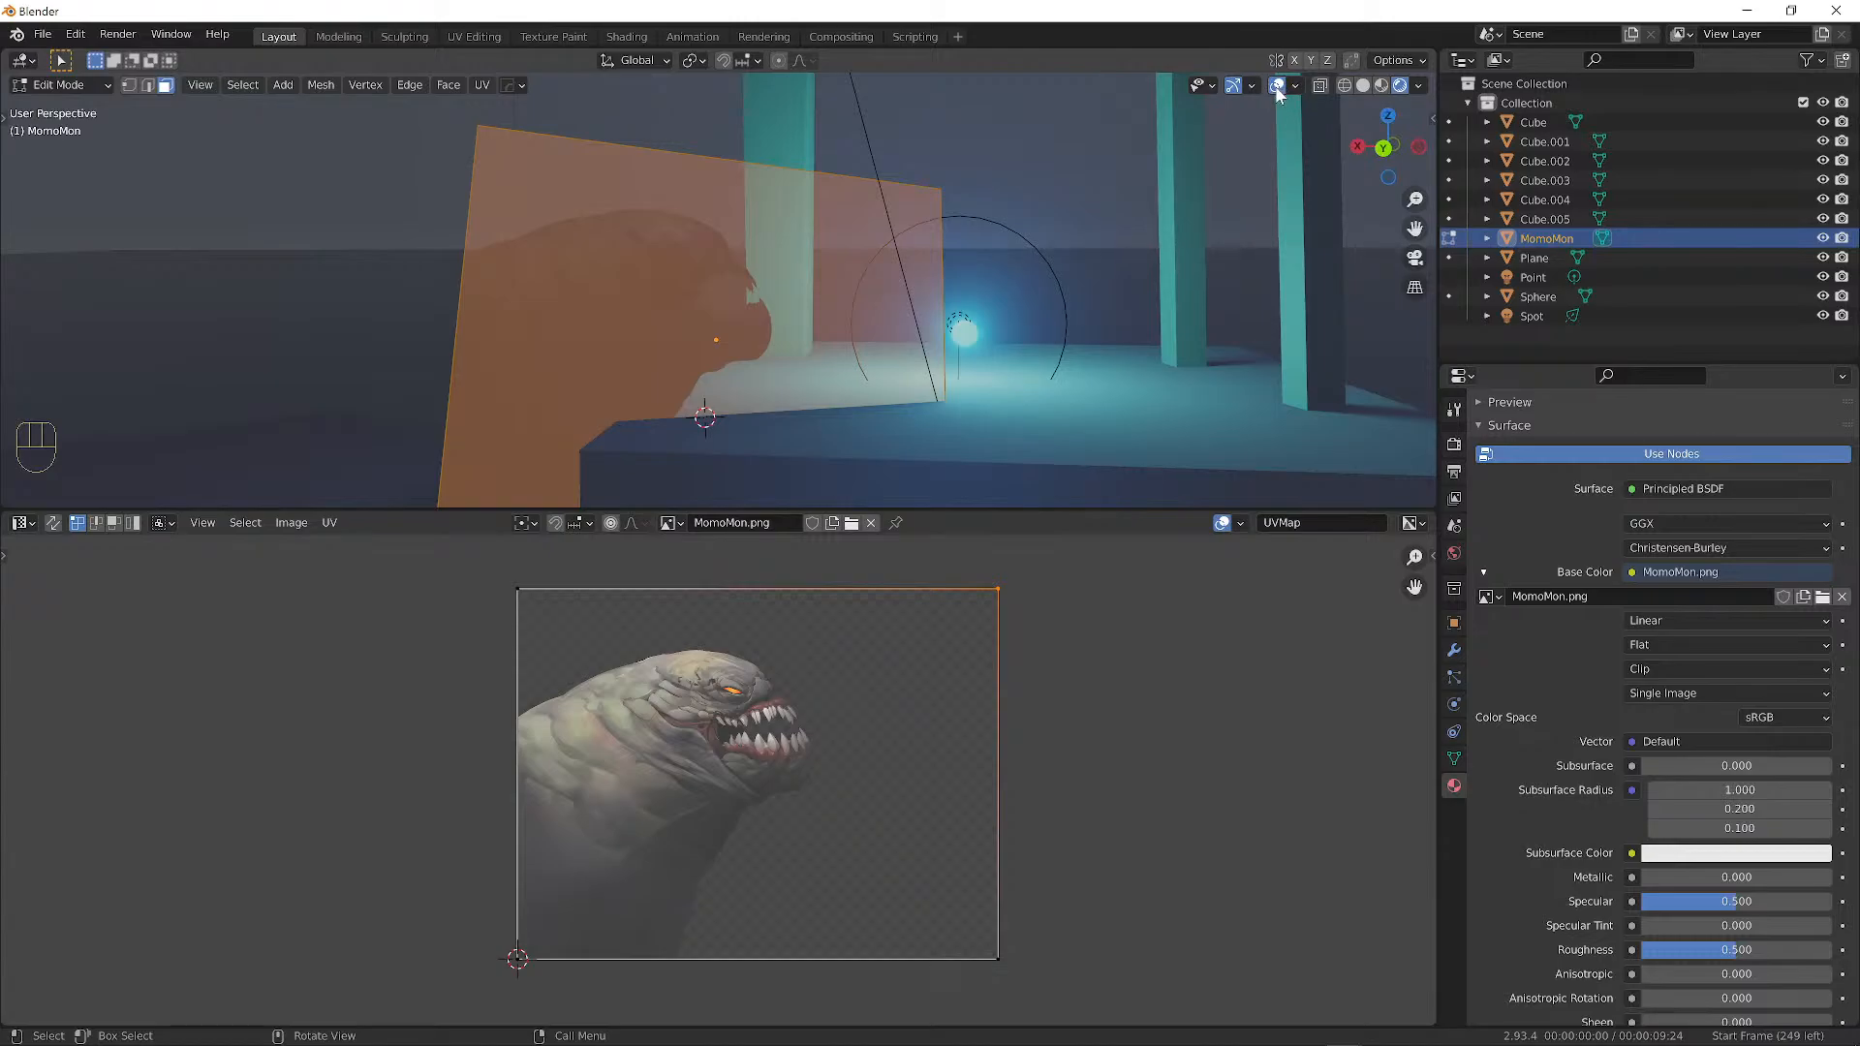
# Preview the scene from a new angle without overlays, then deselect all the plane's faces with Alt+A.
pyautogui.click(1279, 89)
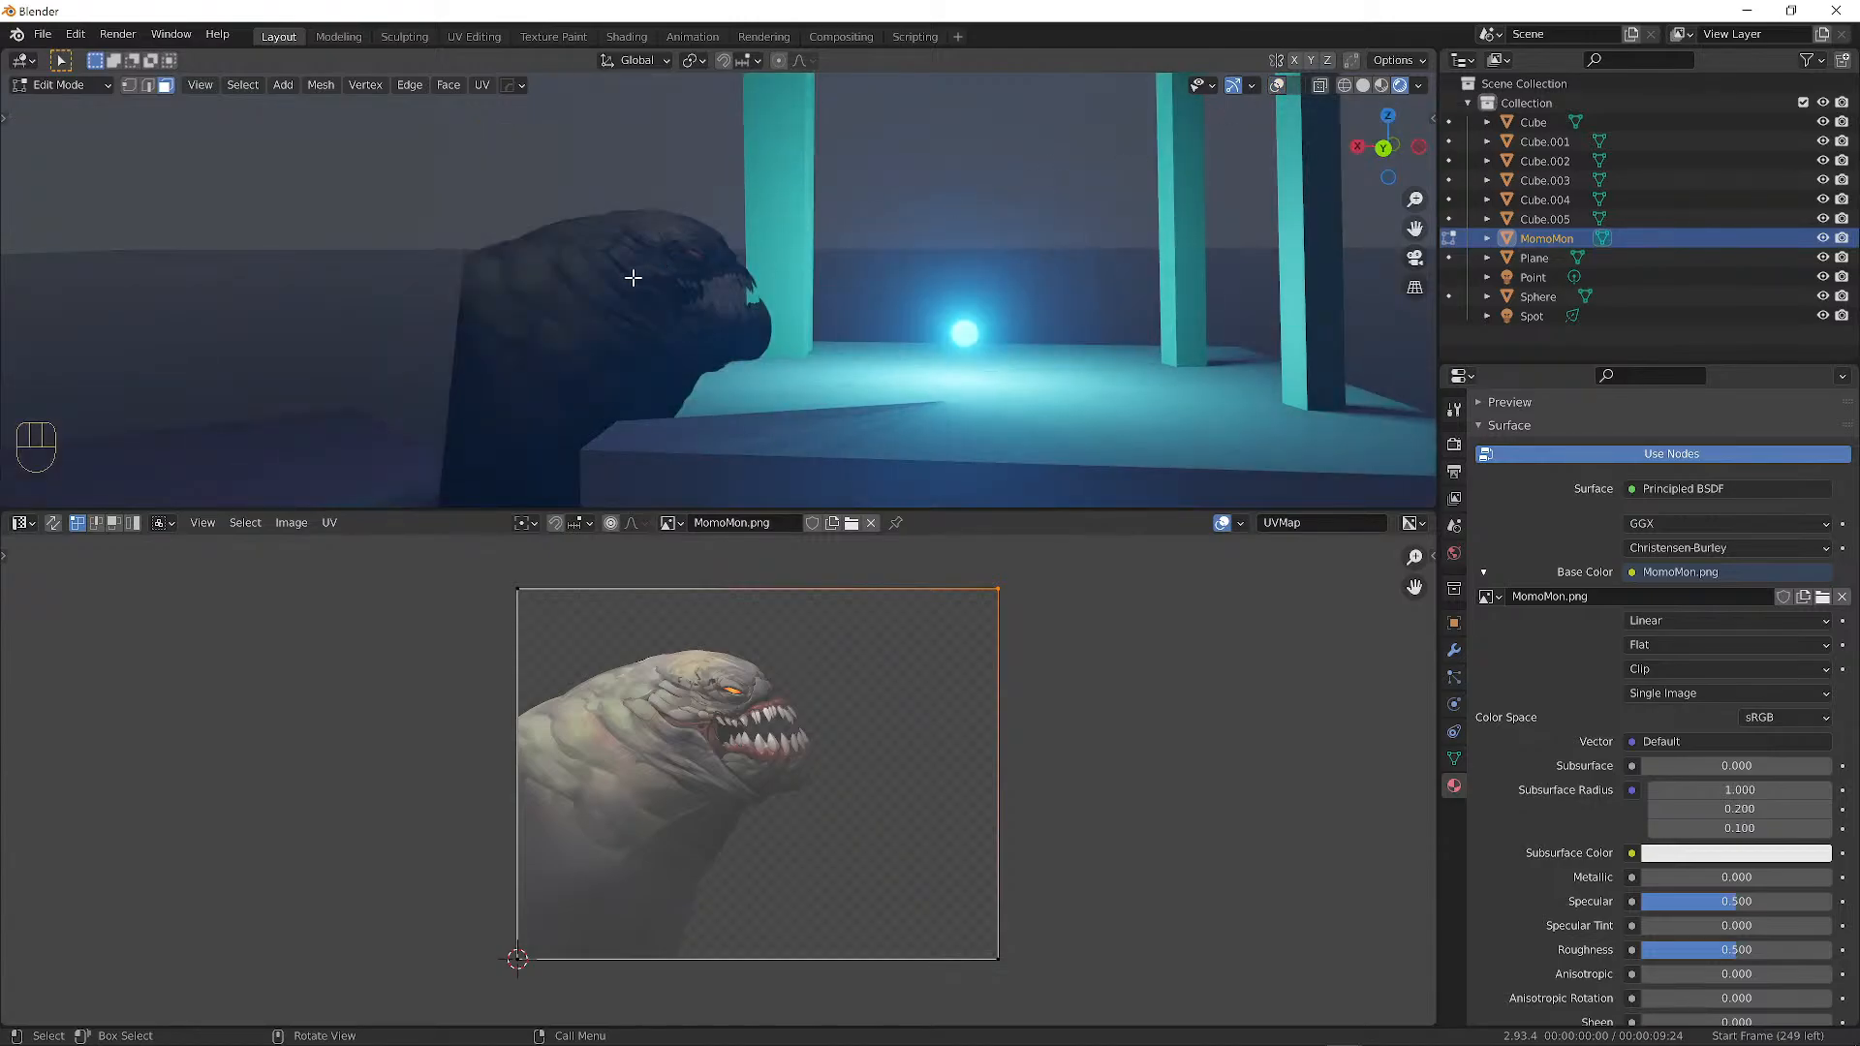
pyautogui.moveTo(831, 290); pyautogui.dragTo(626, 328, button='middle')
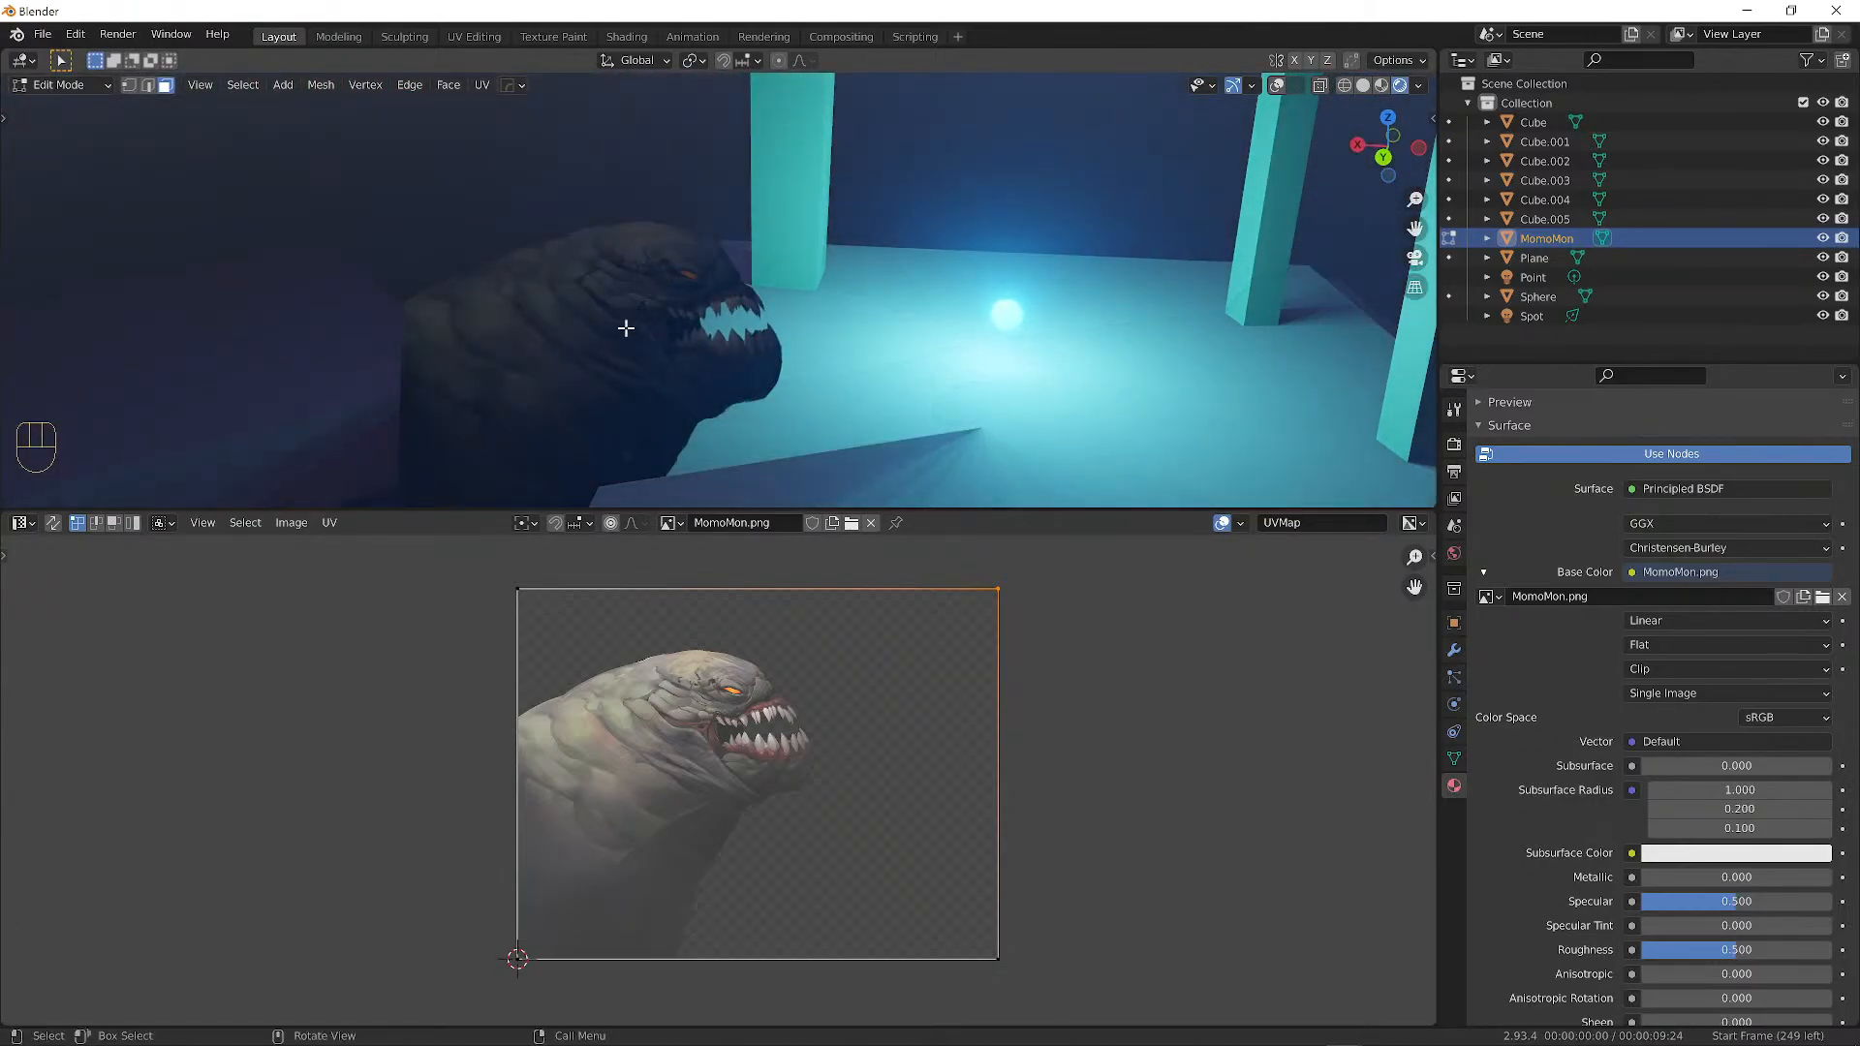
pyautogui.click(1277, 87)
pyautogui.hotkey('alt', 'a')
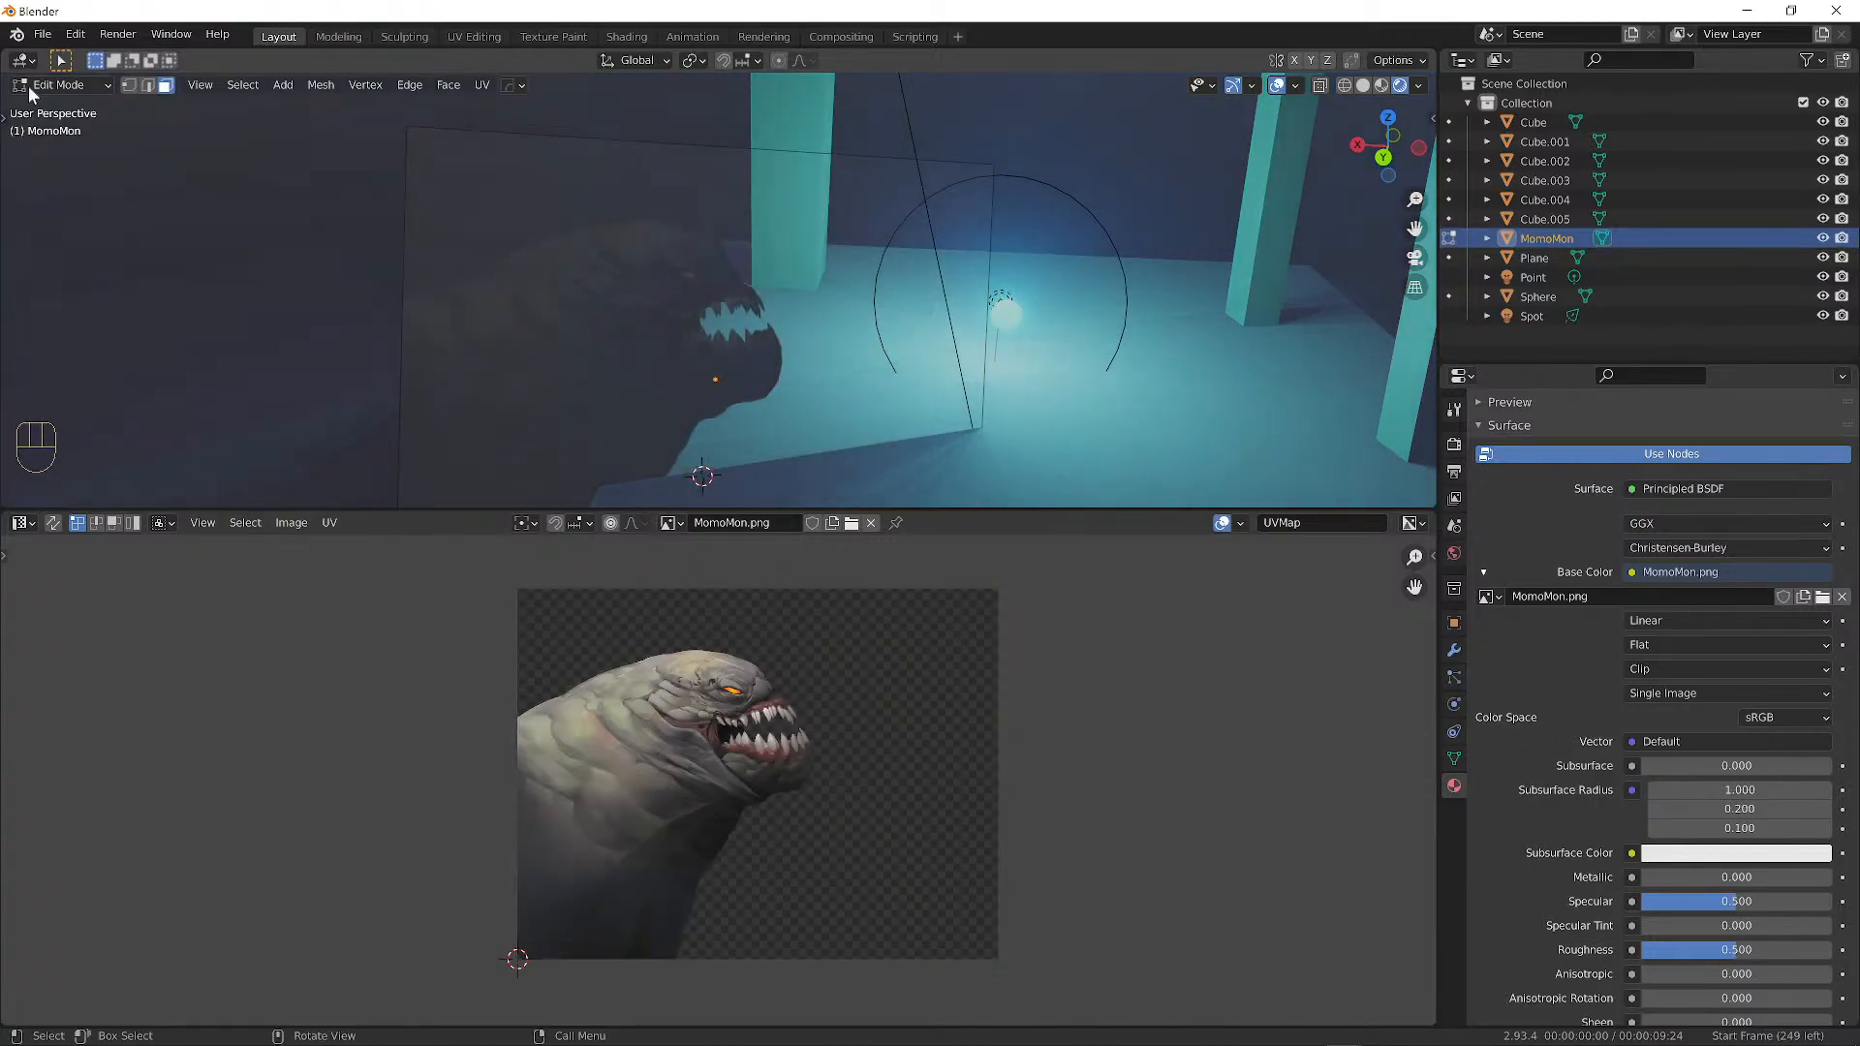
# Back in Object Mode, duplicate the Point light and place the copy beside the creature's head.
pyautogui.click(112, 85)
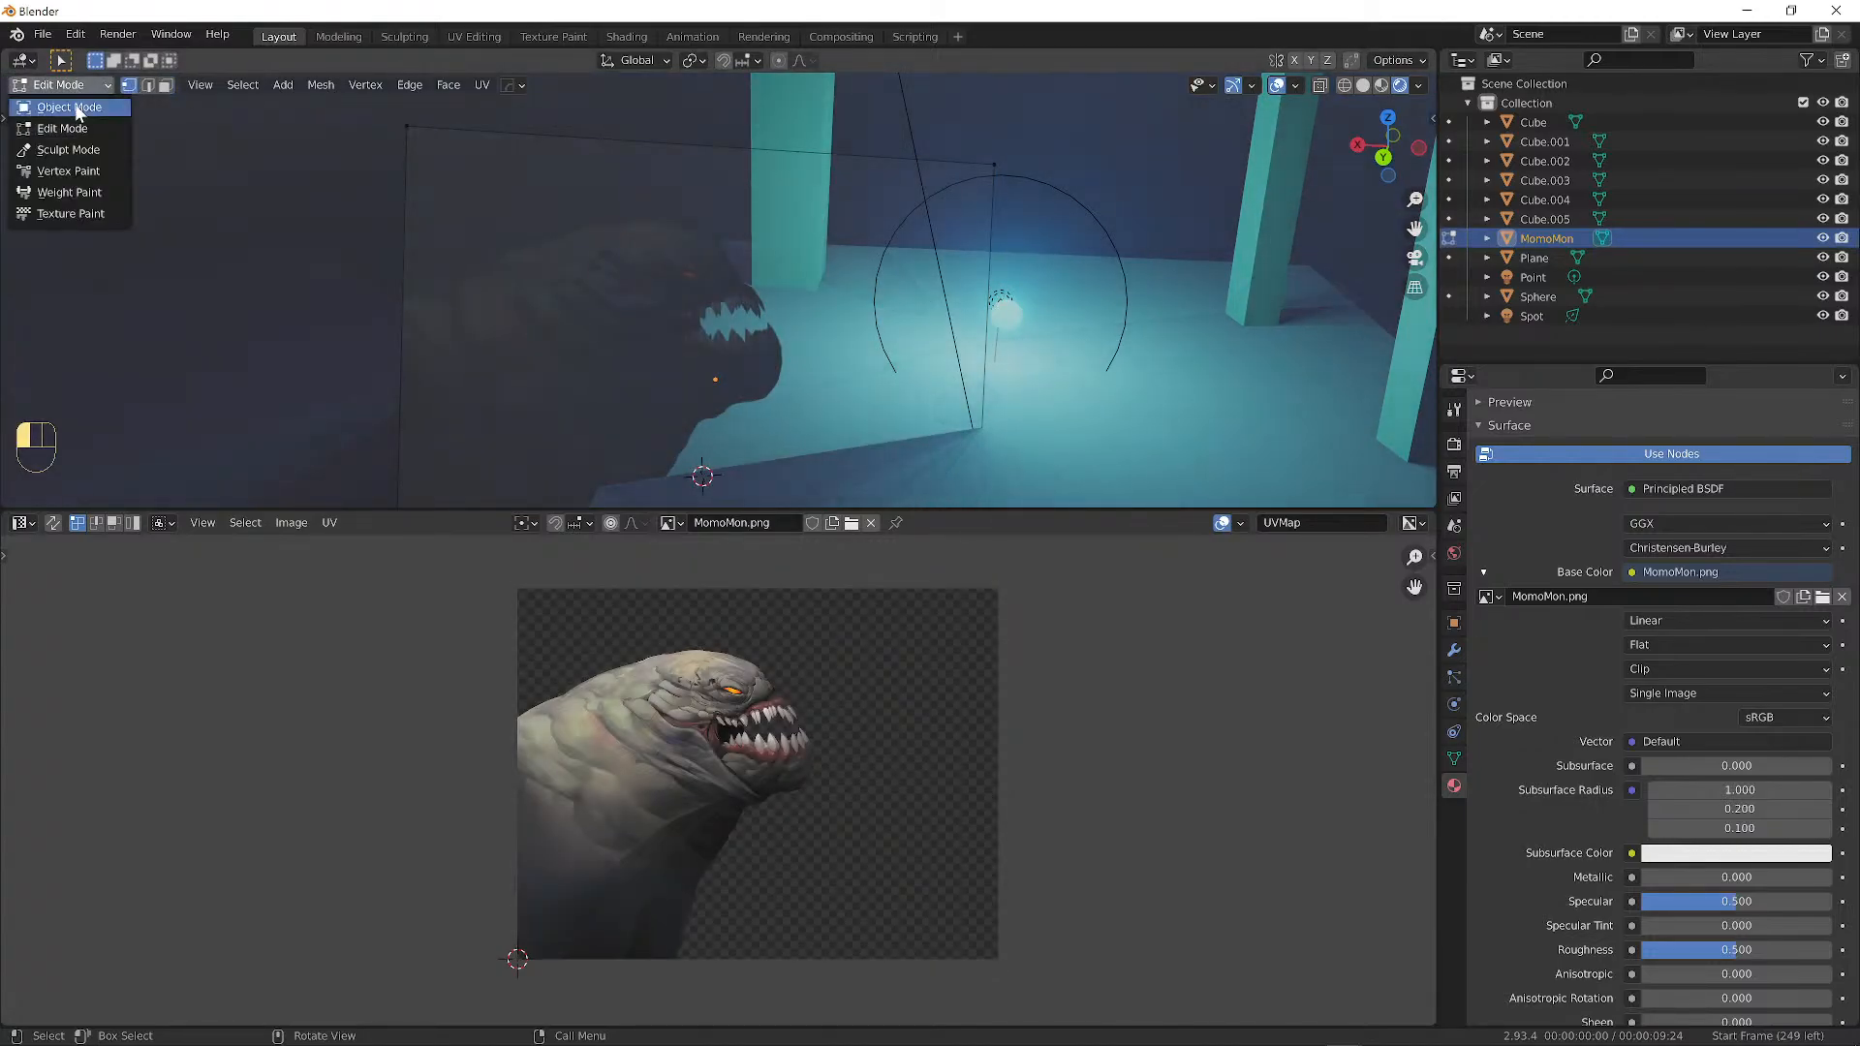
pyautogui.click(79, 109)
pyautogui.click(1005, 299)
pyautogui.click(1004, 296)
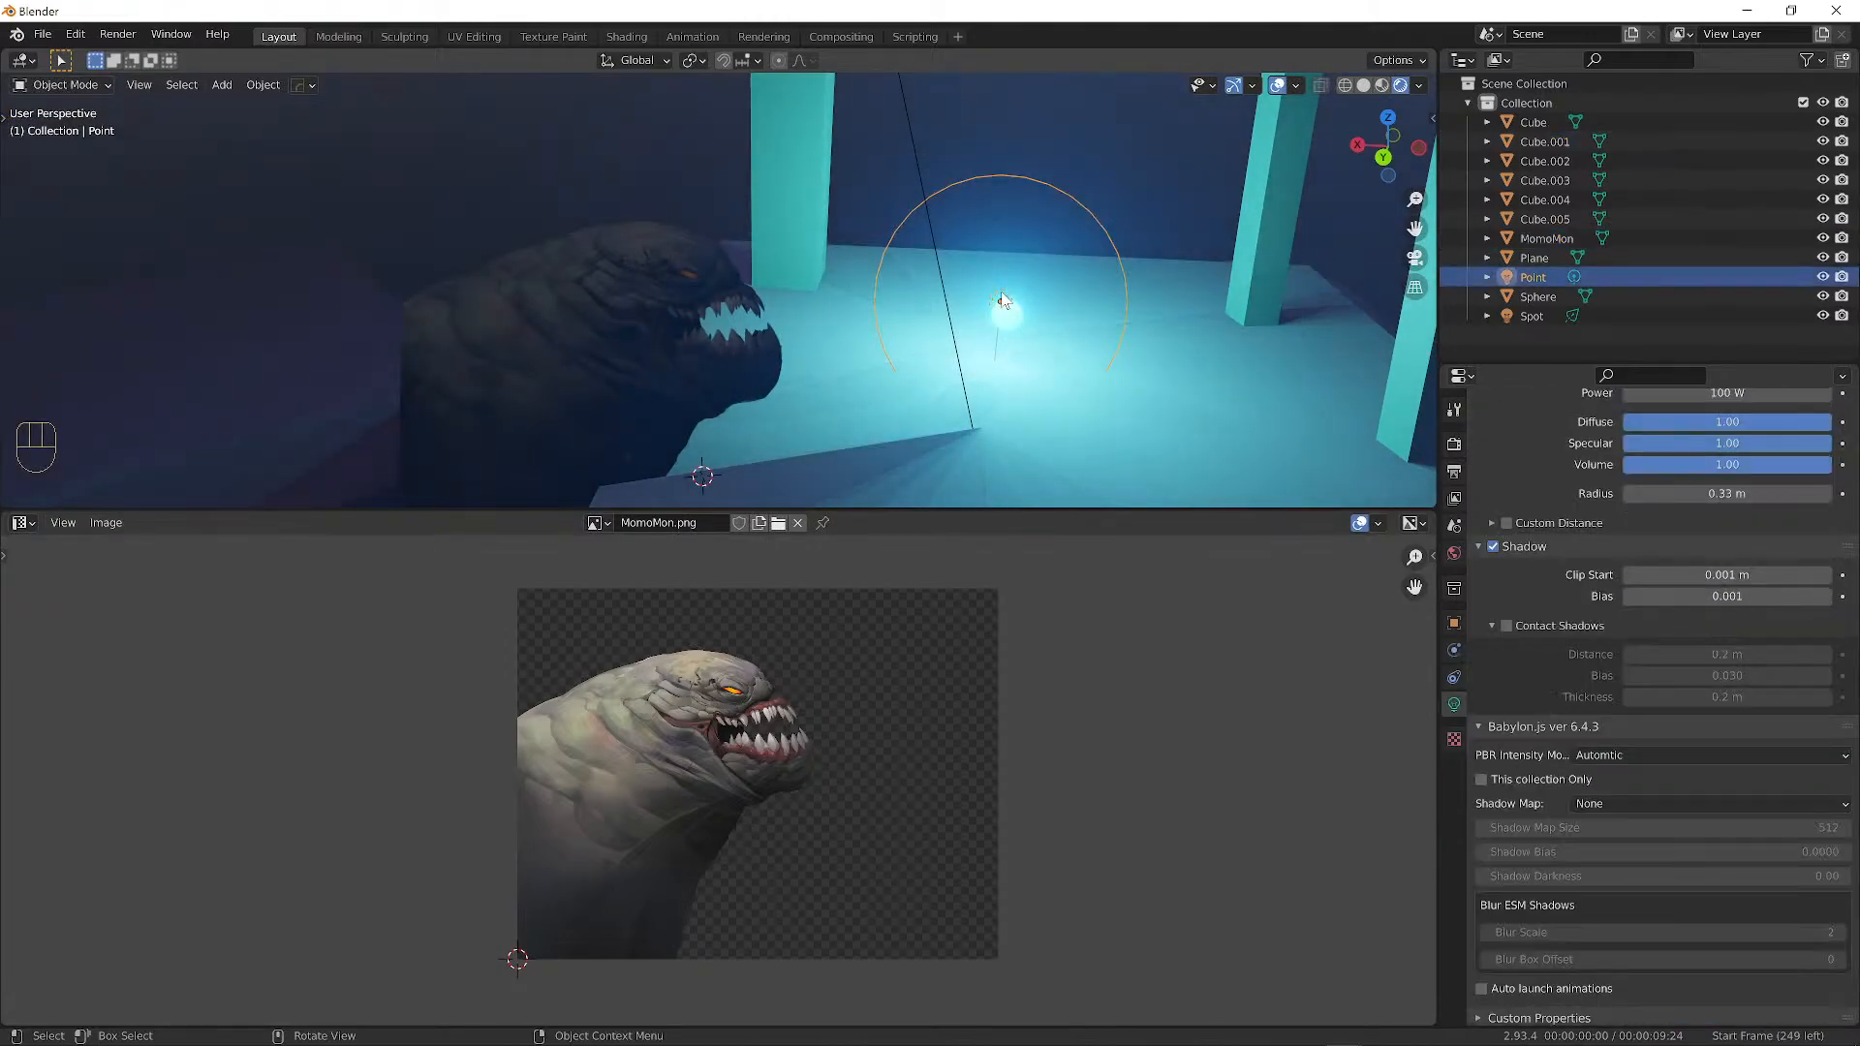
pyautogui.scroll(-2, 999, 267)
pyautogui.moveTo(1001, 269); pyautogui.dragTo(812, 256, button='middle')
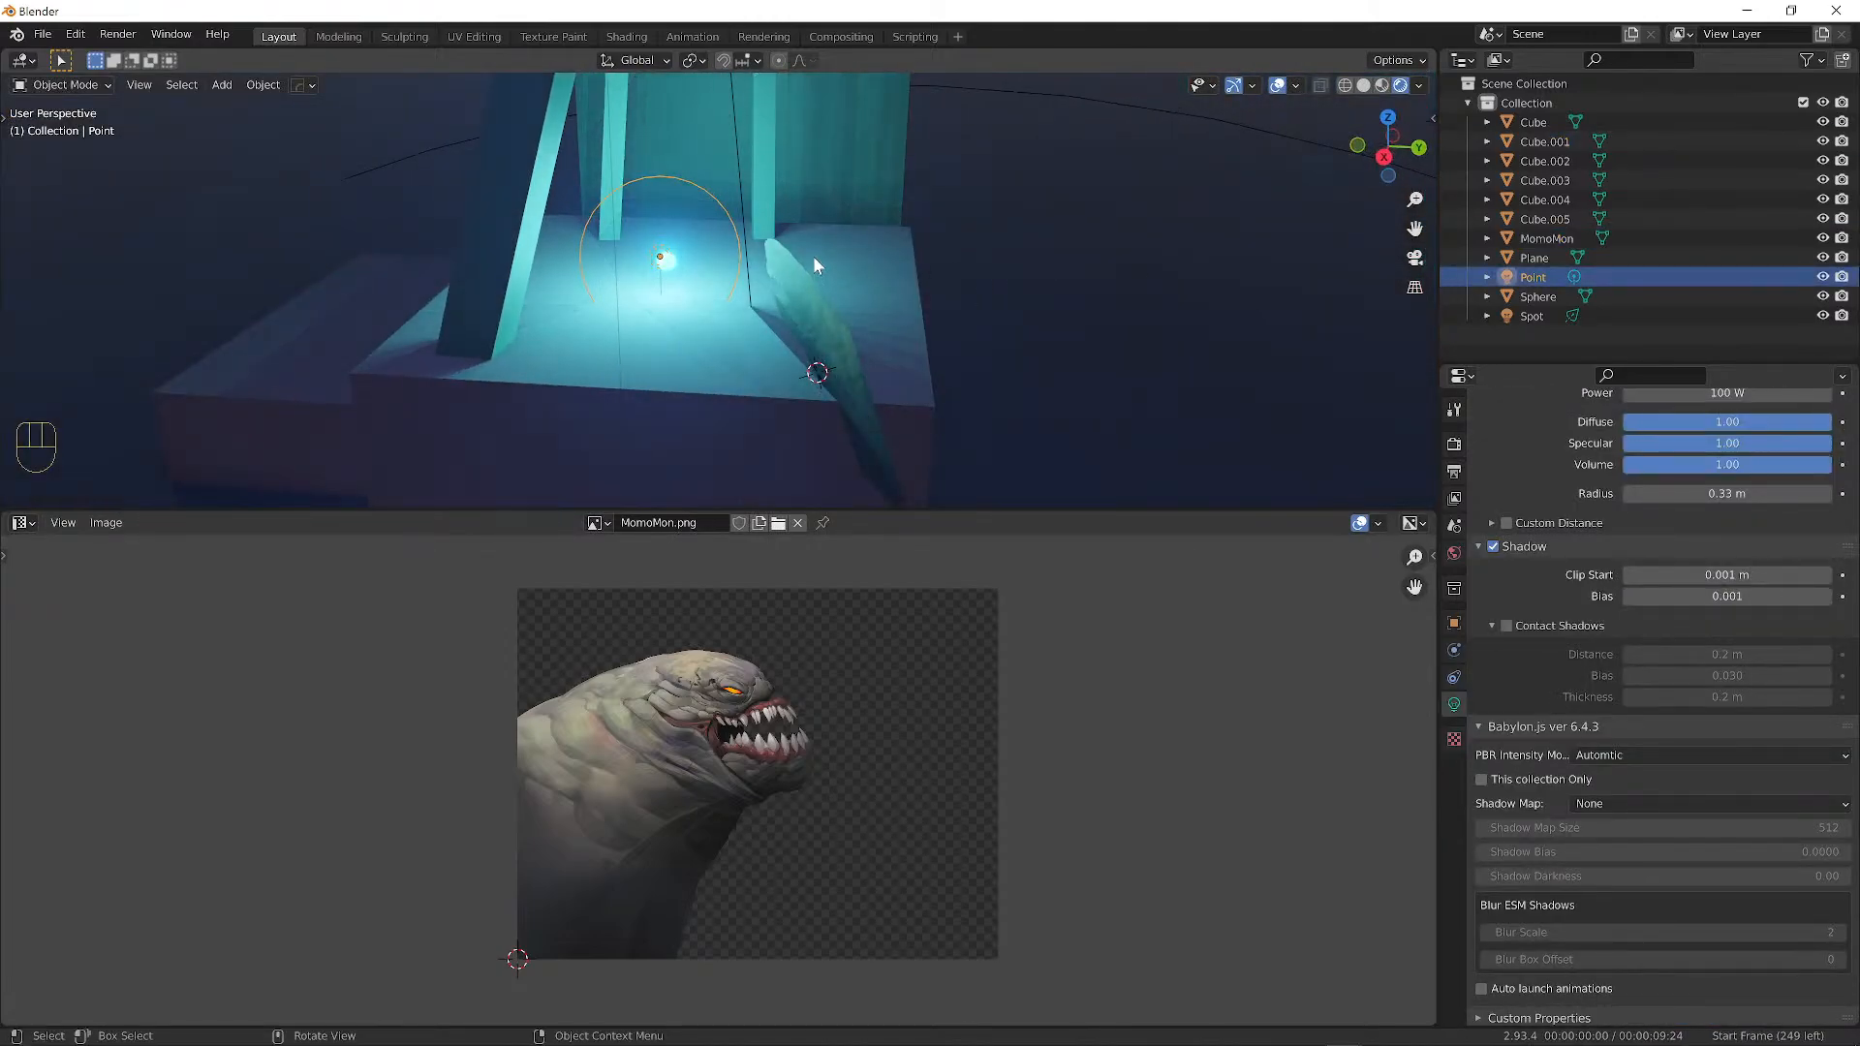
pyautogui.hotkey('shift', 'd')
pyautogui.click(1130, 248)
pyautogui.moveTo(1131, 248); pyautogui.dragTo(885, 213, button='middle')
pyautogui.press('g')
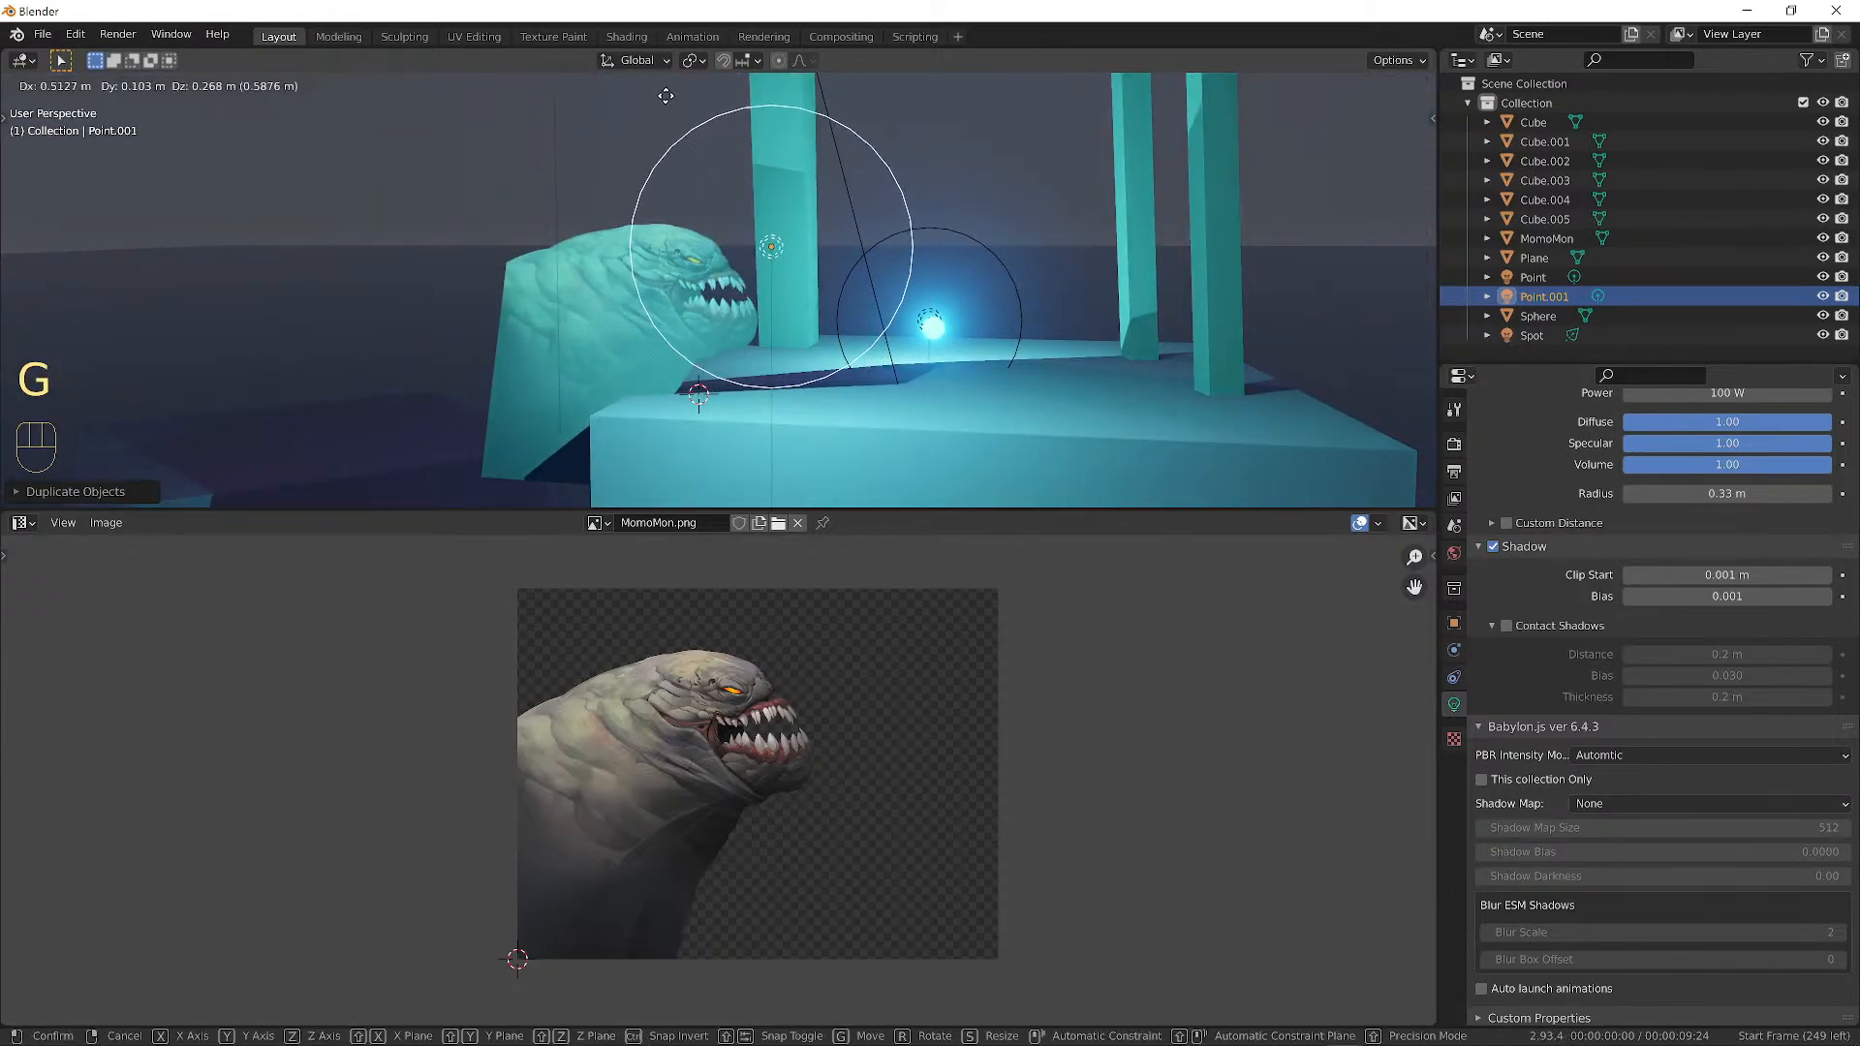
pyautogui.click(632, 112)
# Make the duplicated light white at 10 W power and shift it further left.
pyautogui.moveTo(772, 209); pyautogui.dragTo(800, 225, button='middle')
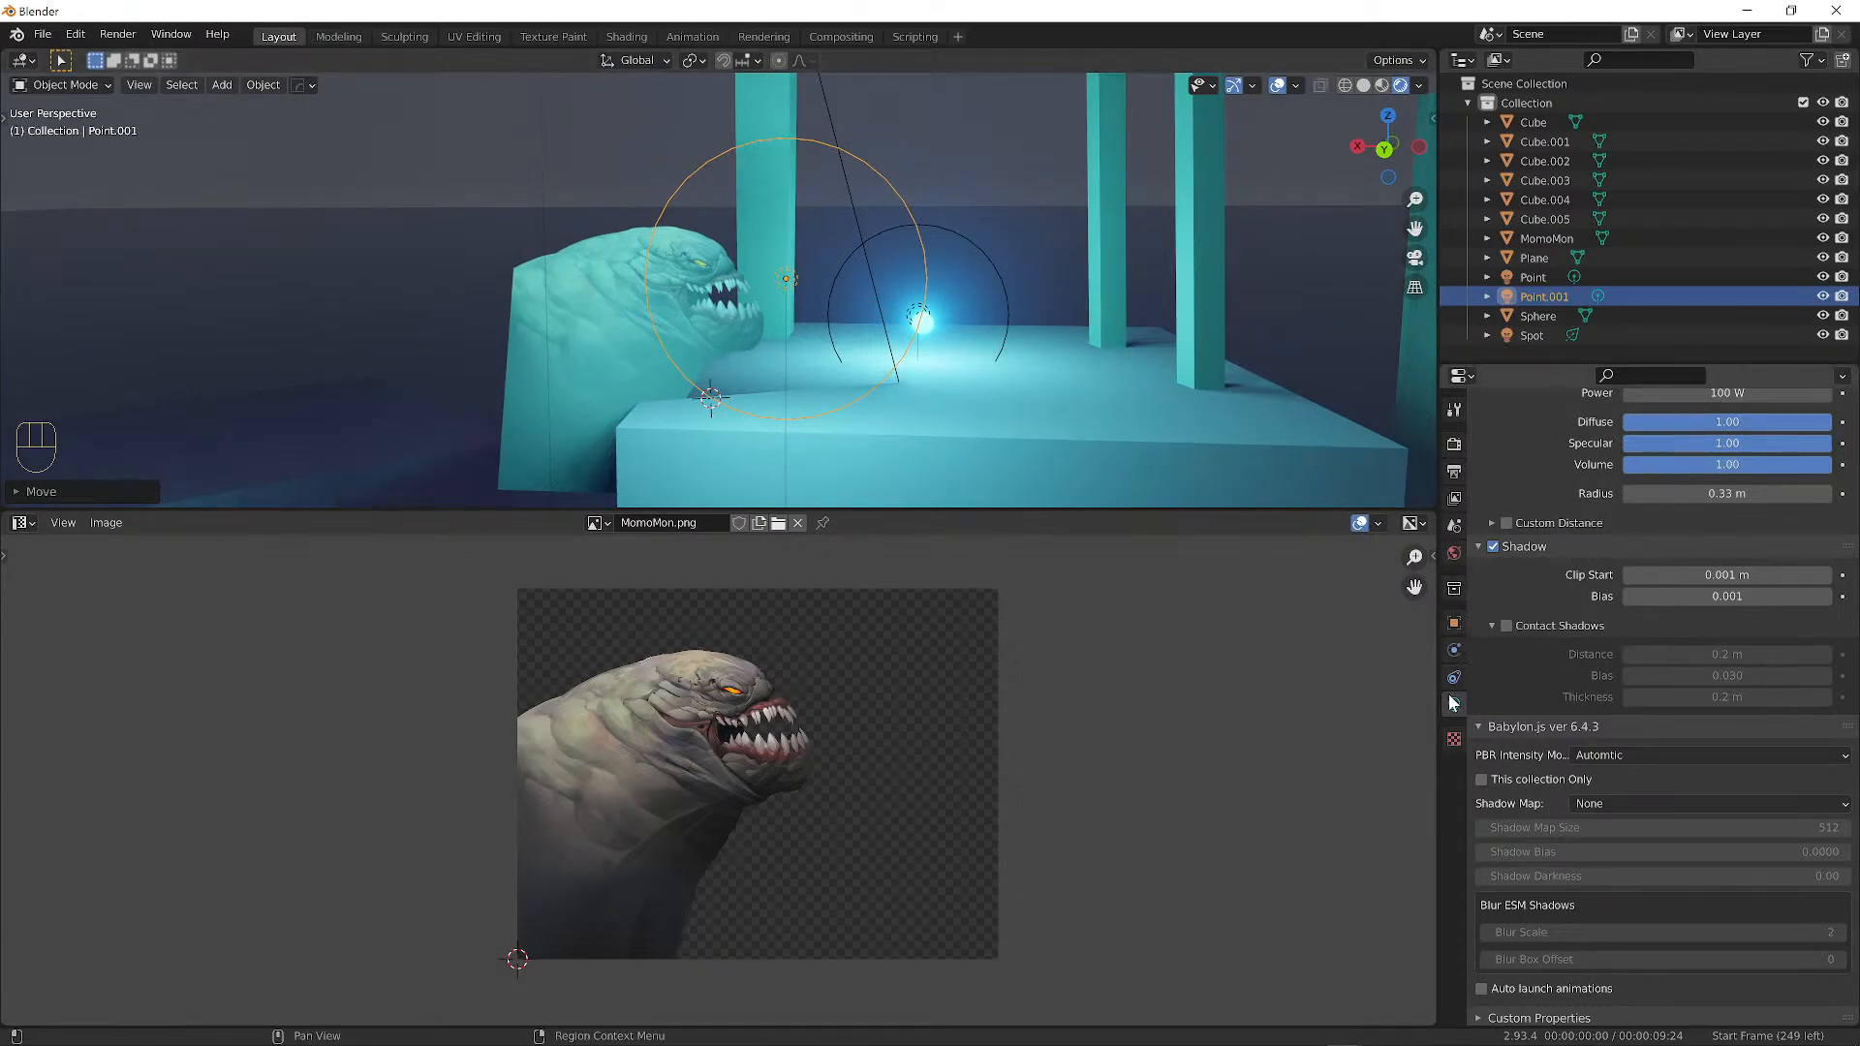
pyautogui.scroll(5, 1611, 595)
pyautogui.click(1696, 549)
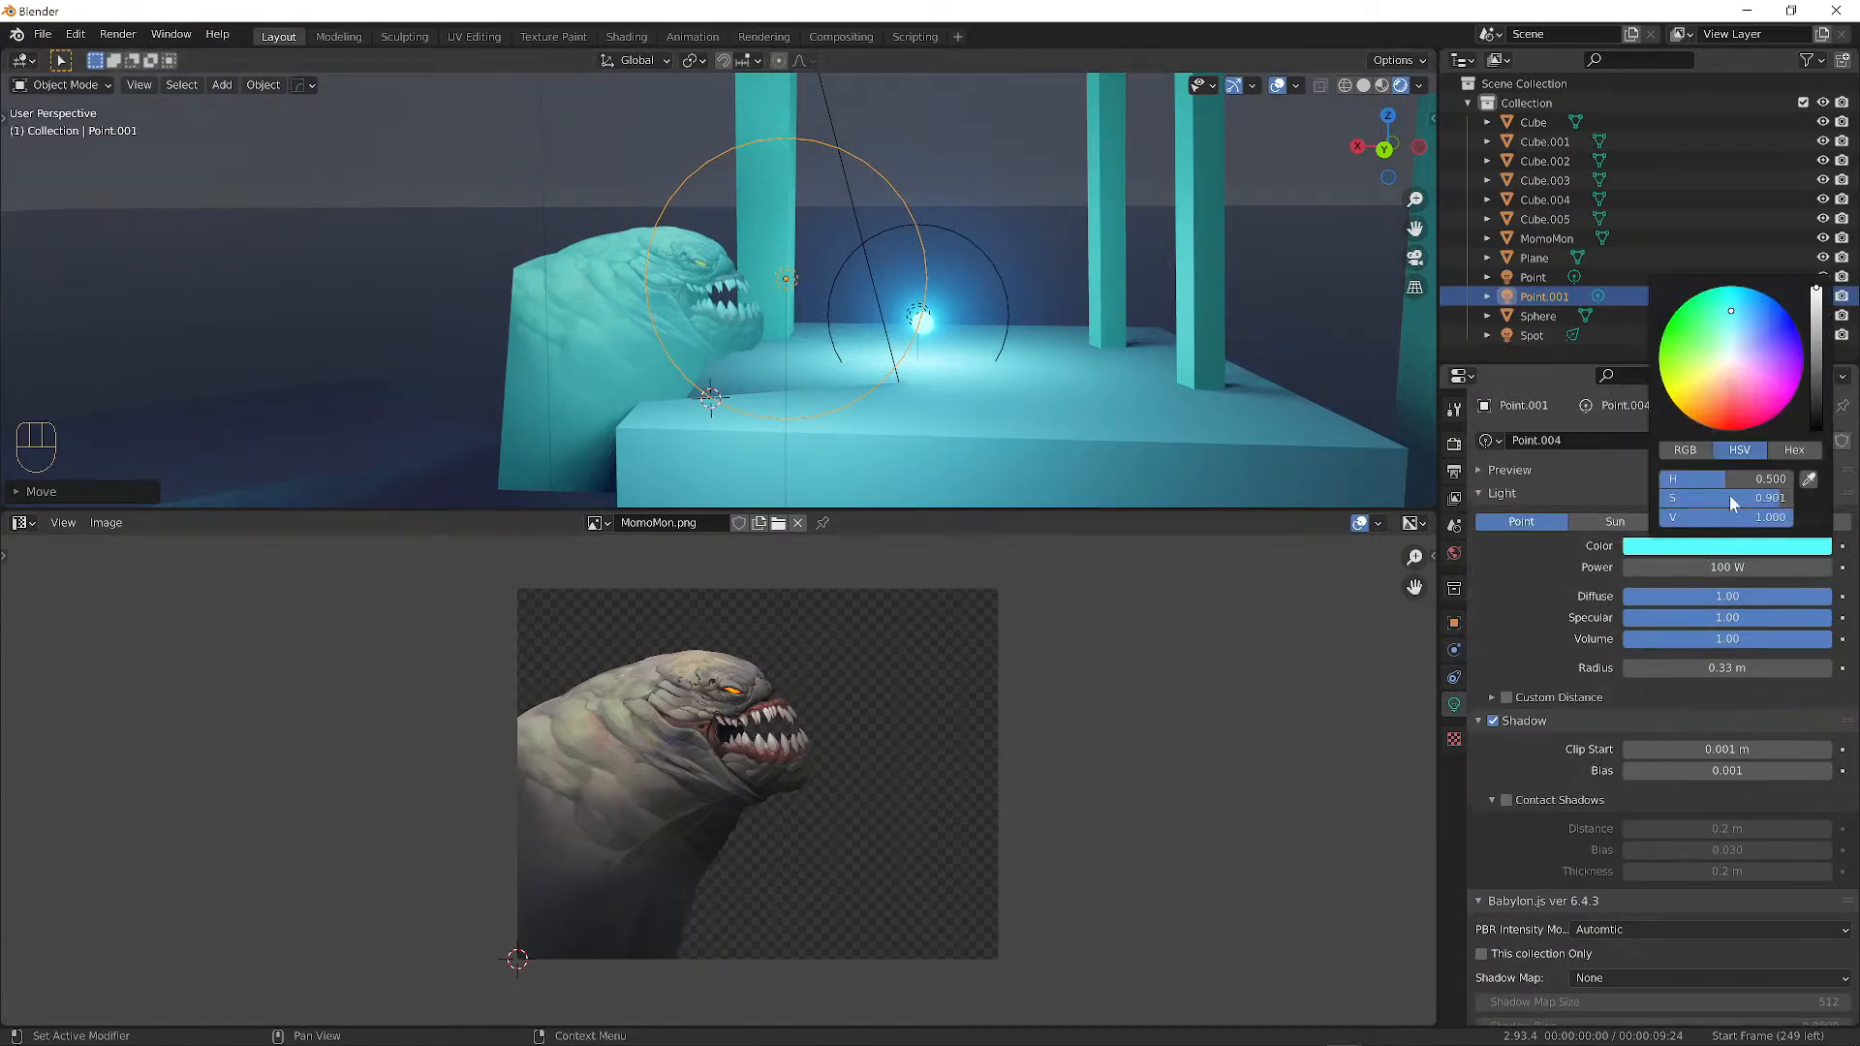
pyautogui.moveTo(1778, 499); pyautogui.dragTo(1659, 499)
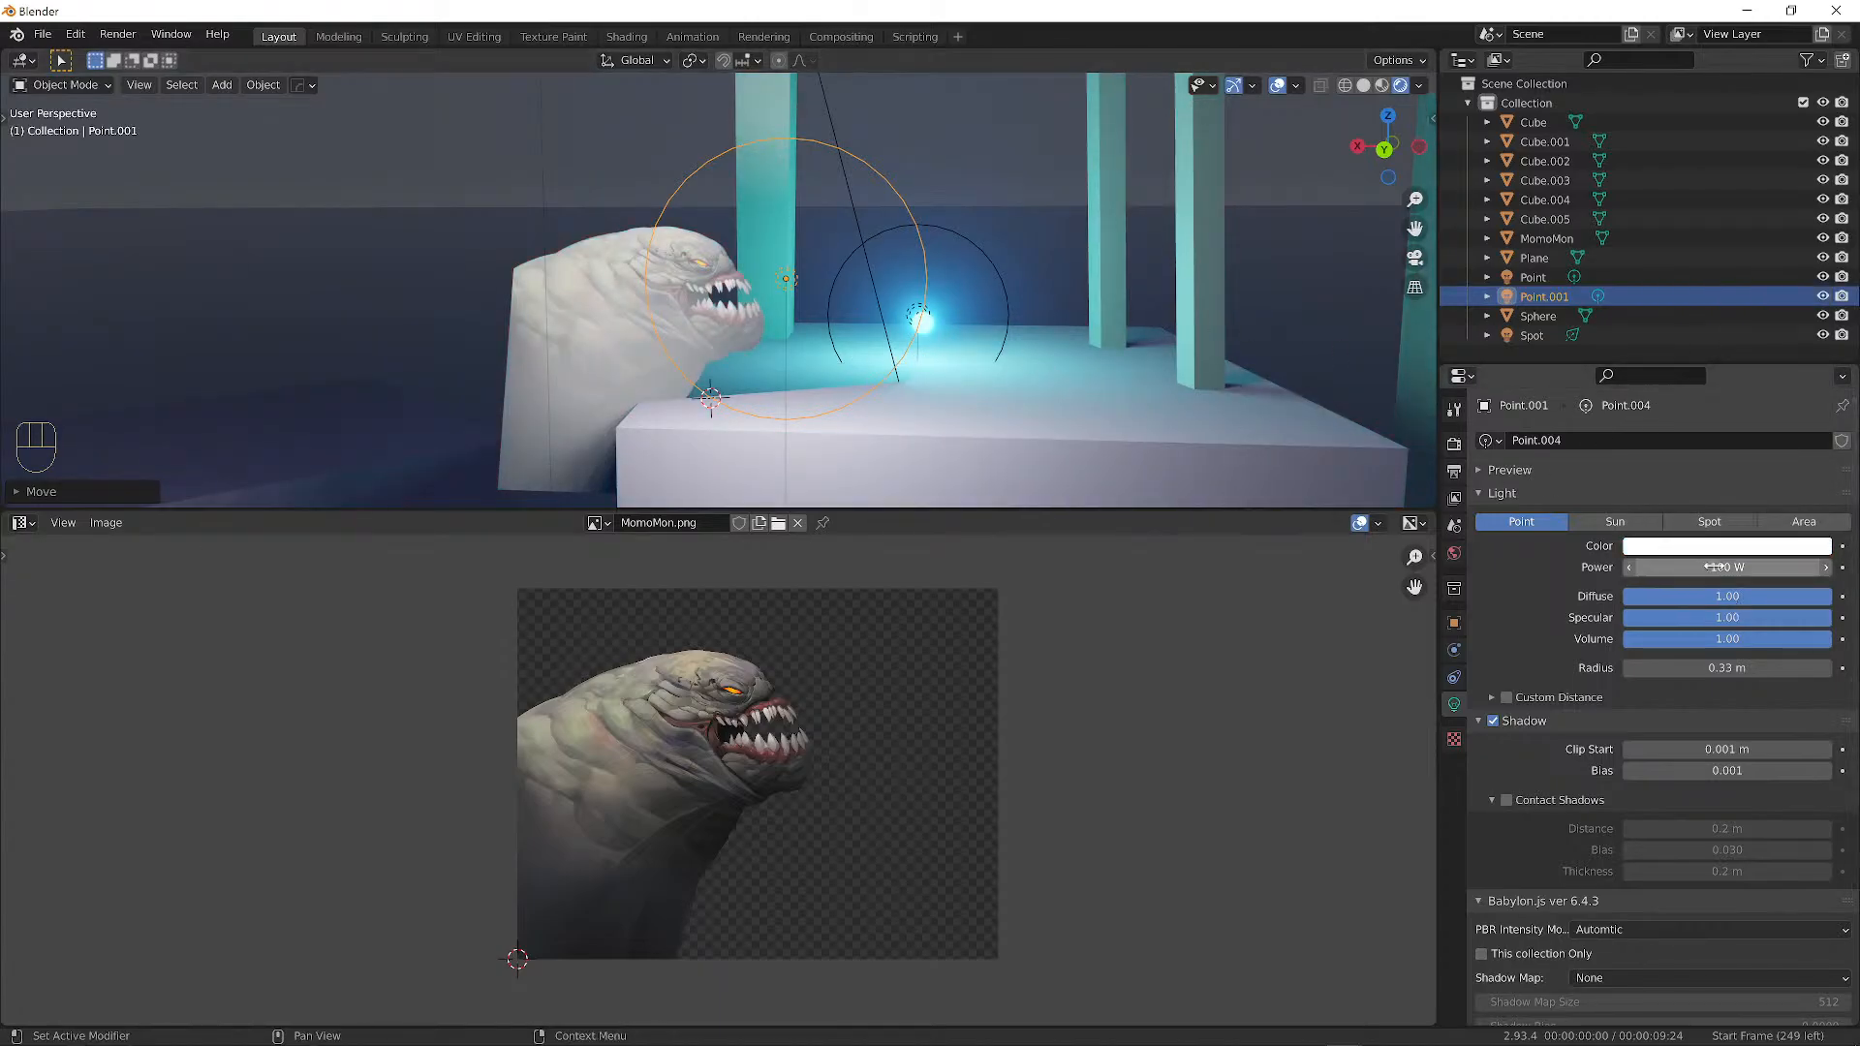
pyautogui.click(1662, 568)
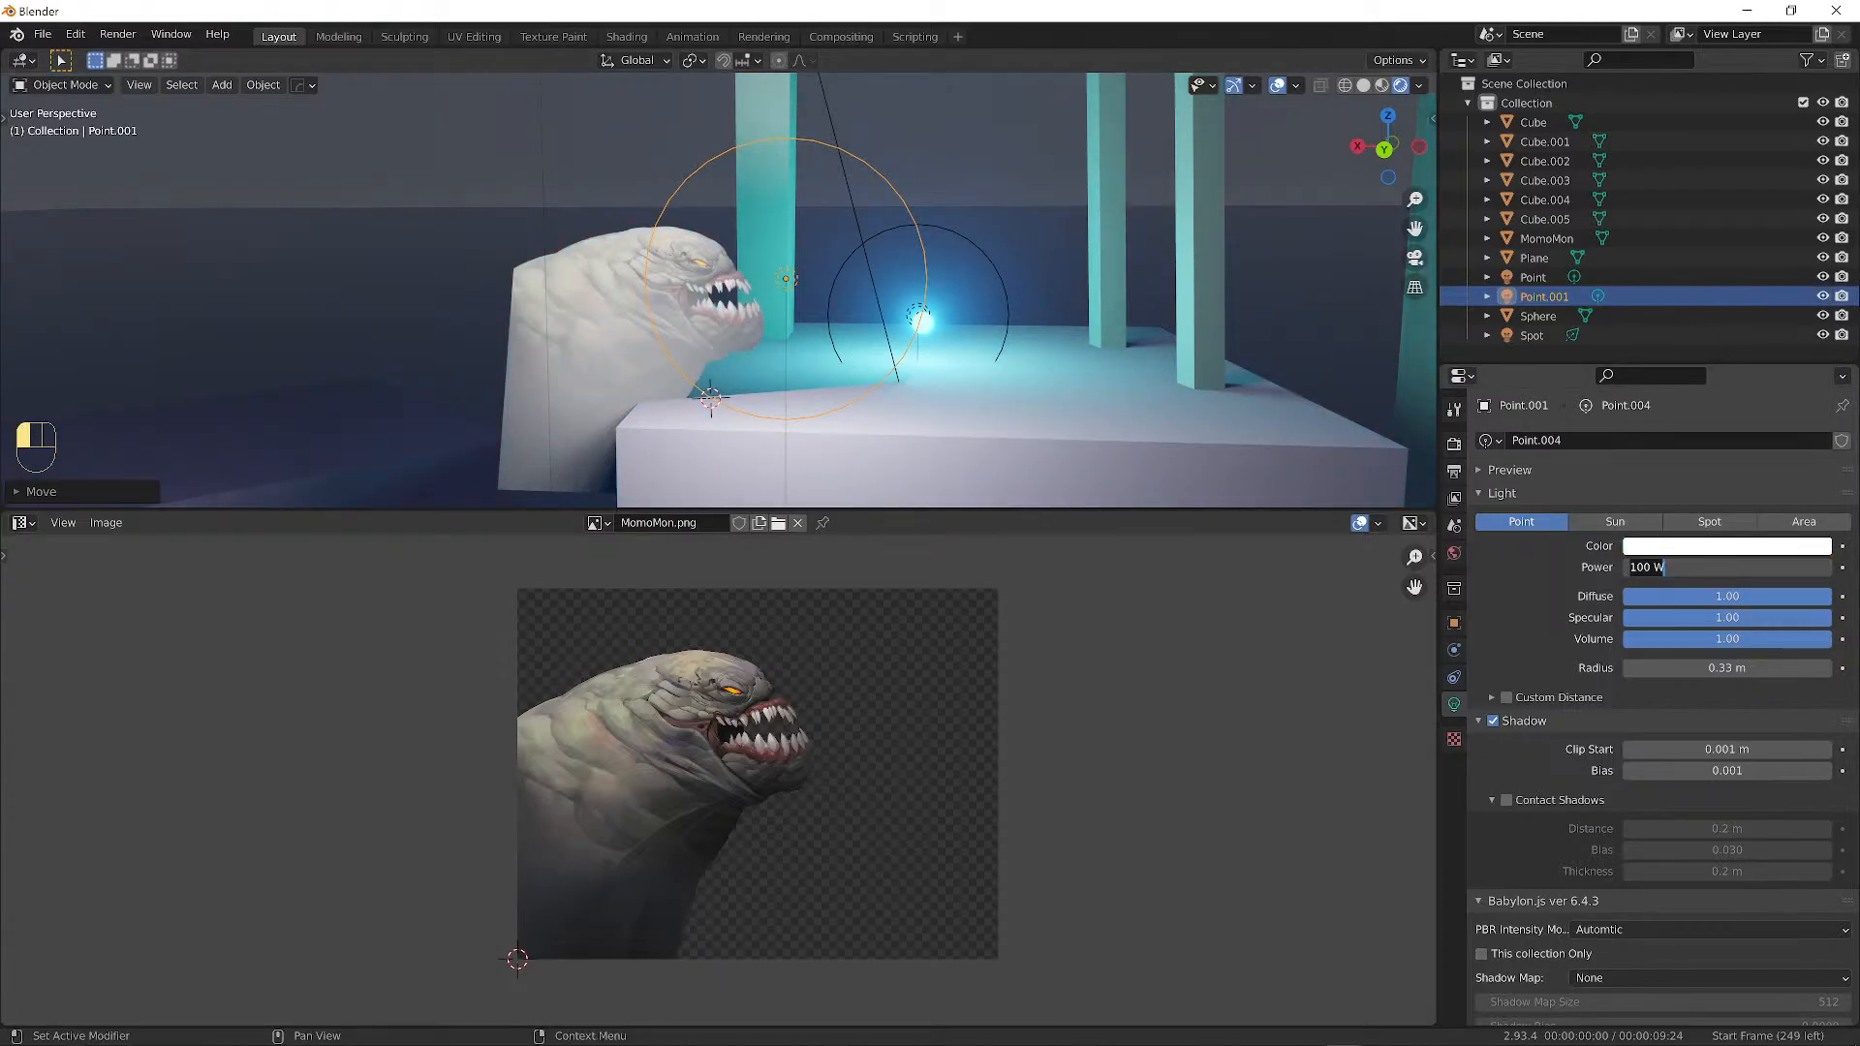
pyautogui.write('10')
pyautogui.press('Return')
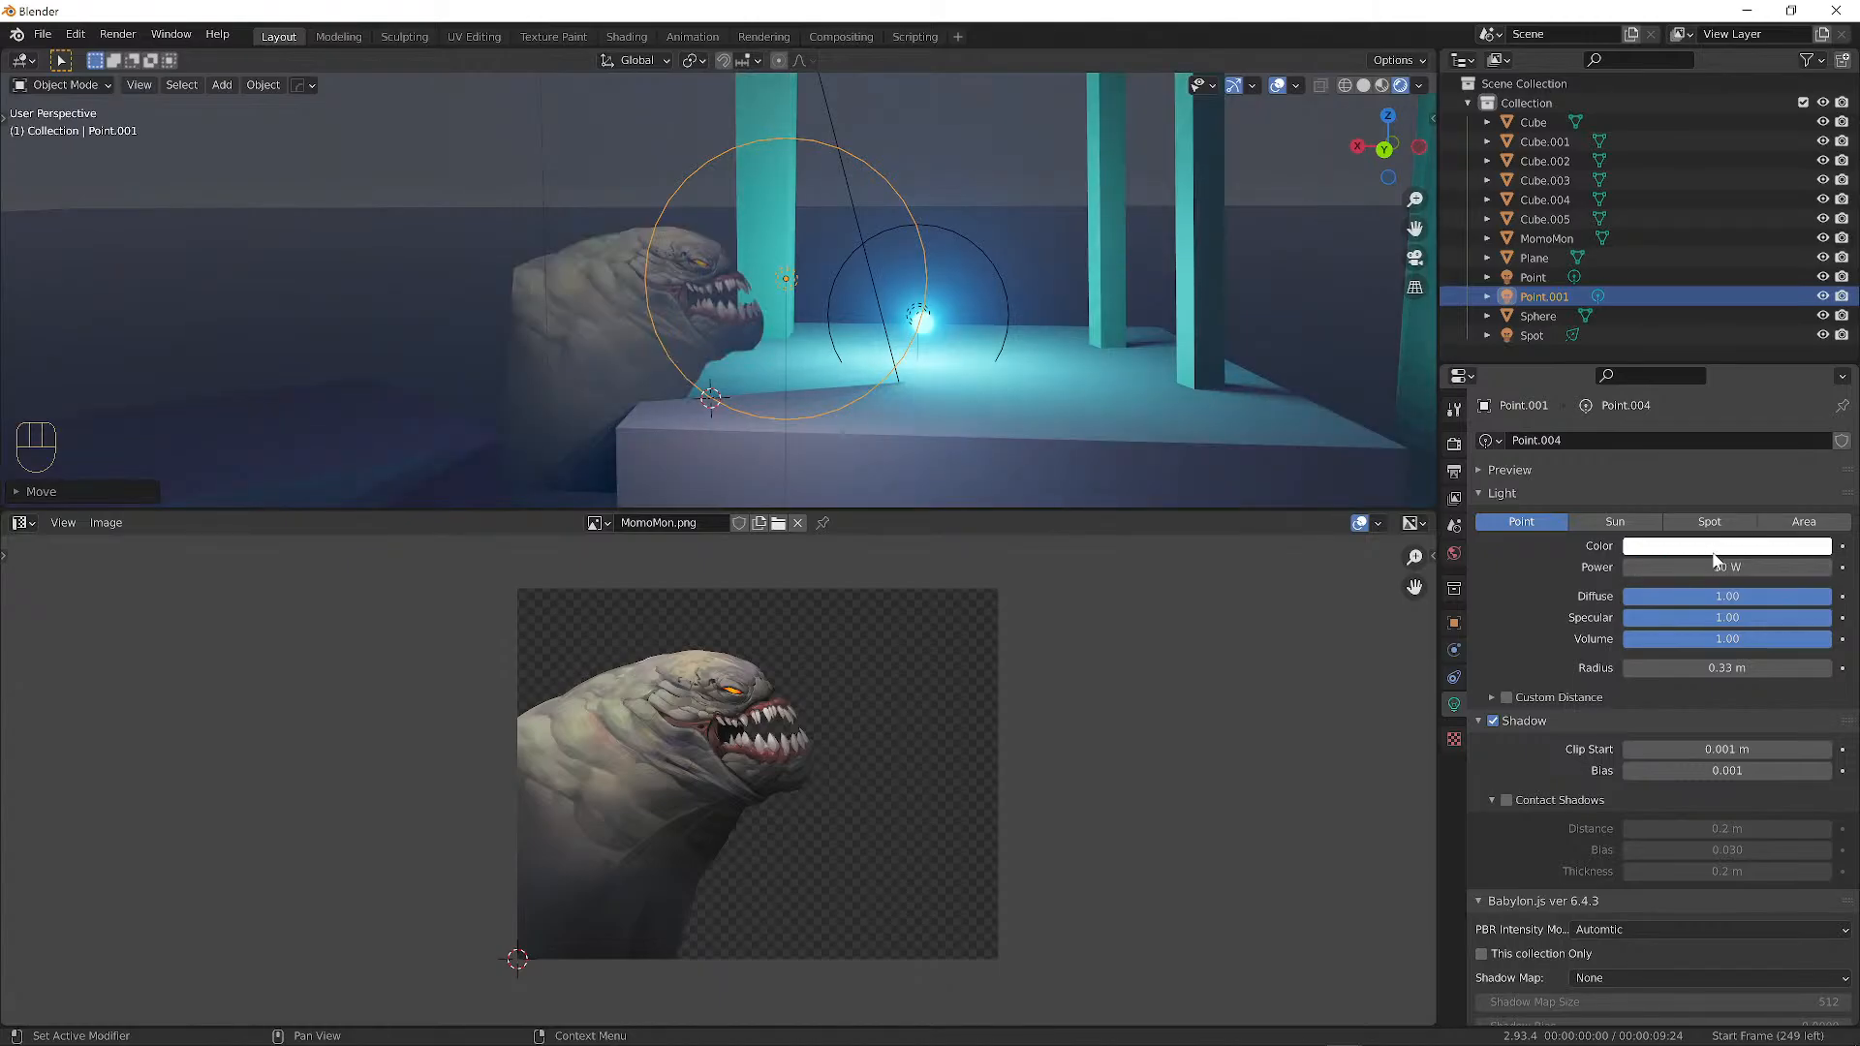
pyautogui.press('g')
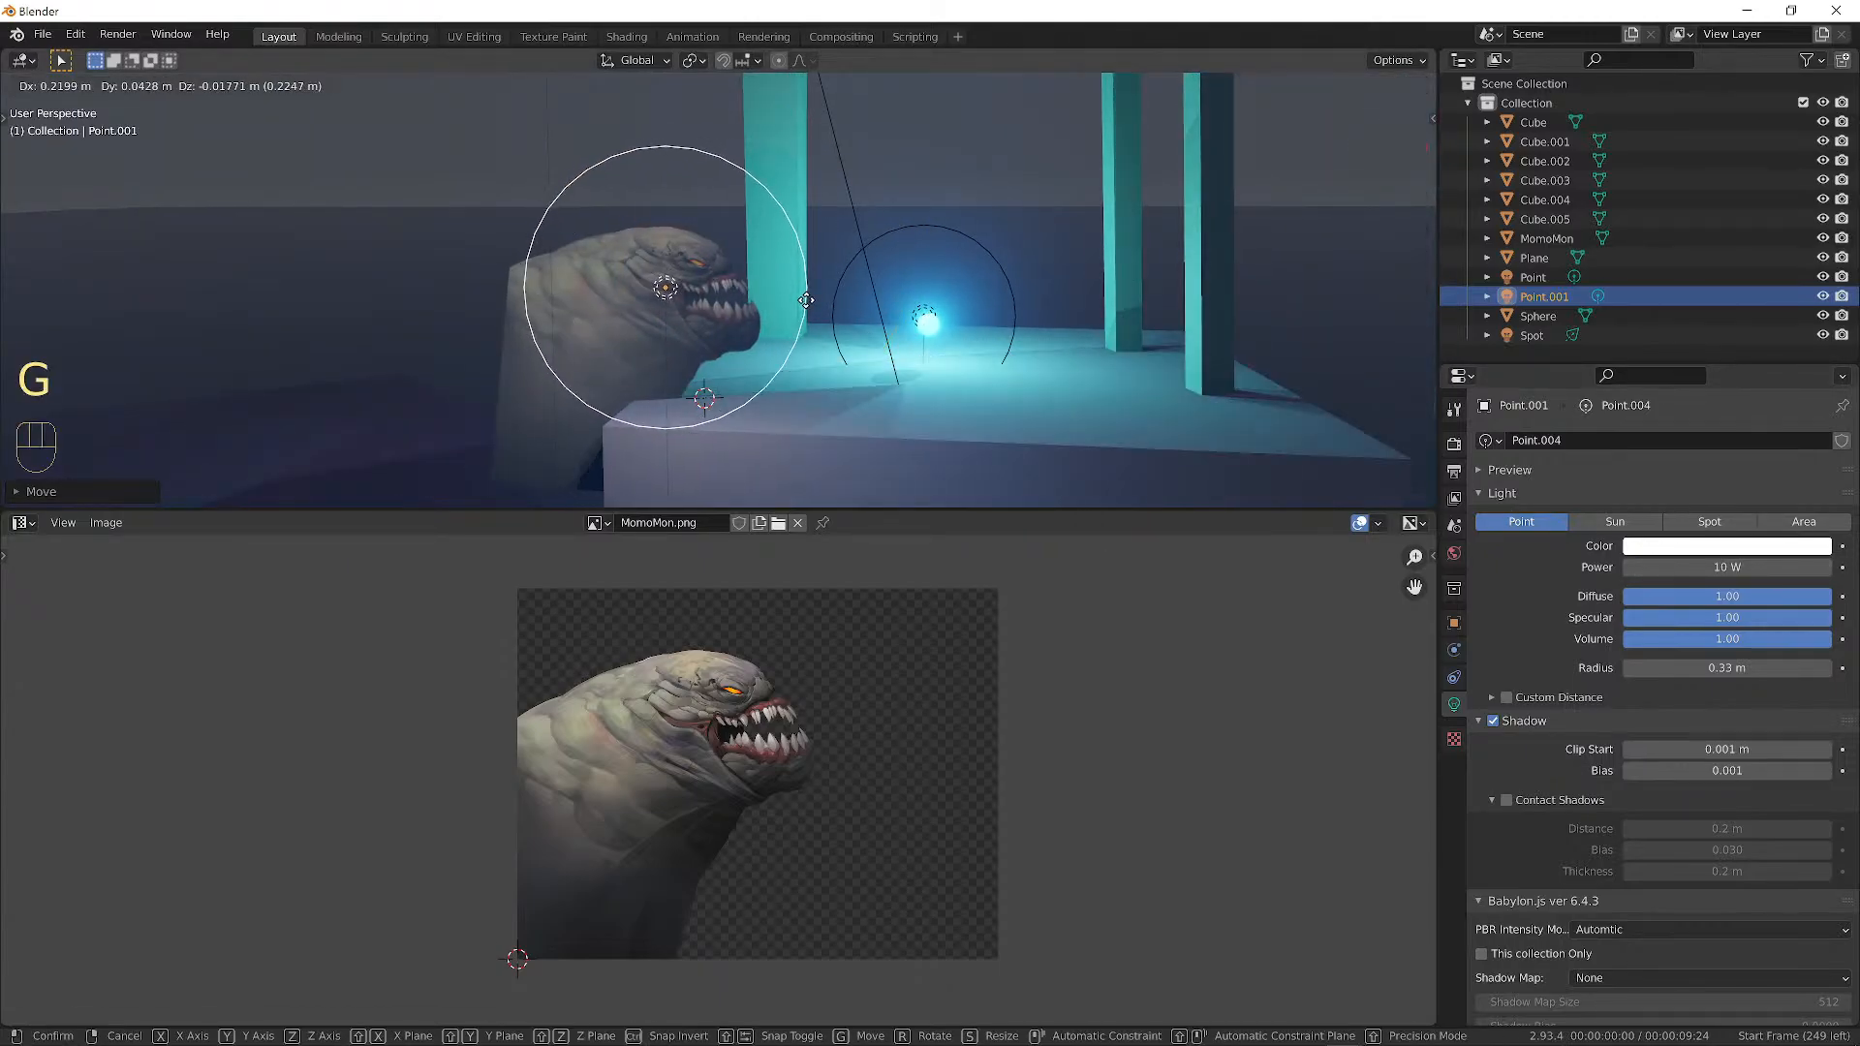
pyautogui.click(597, 275)
pyautogui.click(587, 269)
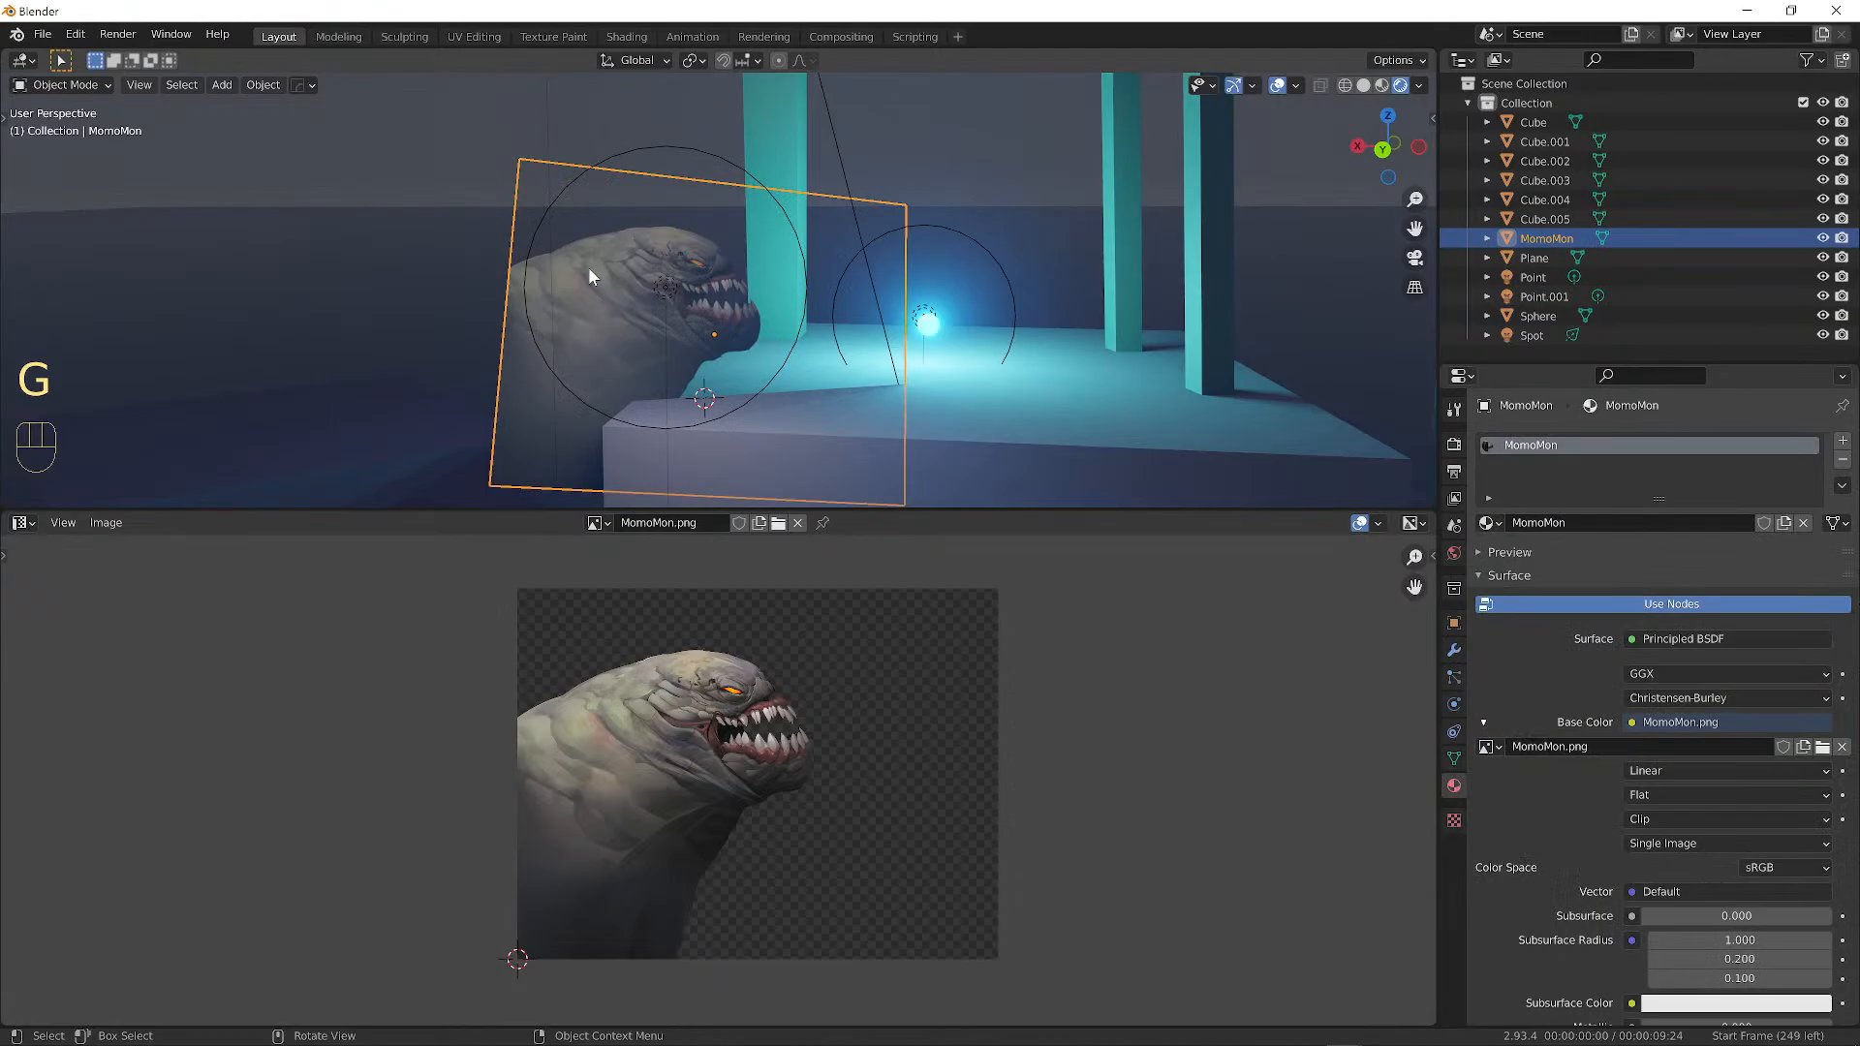
# Drop the MomoMon material's Specular to 0 and raise Roughness to 1.
pyautogui.moveTo(582, 291); pyautogui.dragTo(772, 306, button='middle')
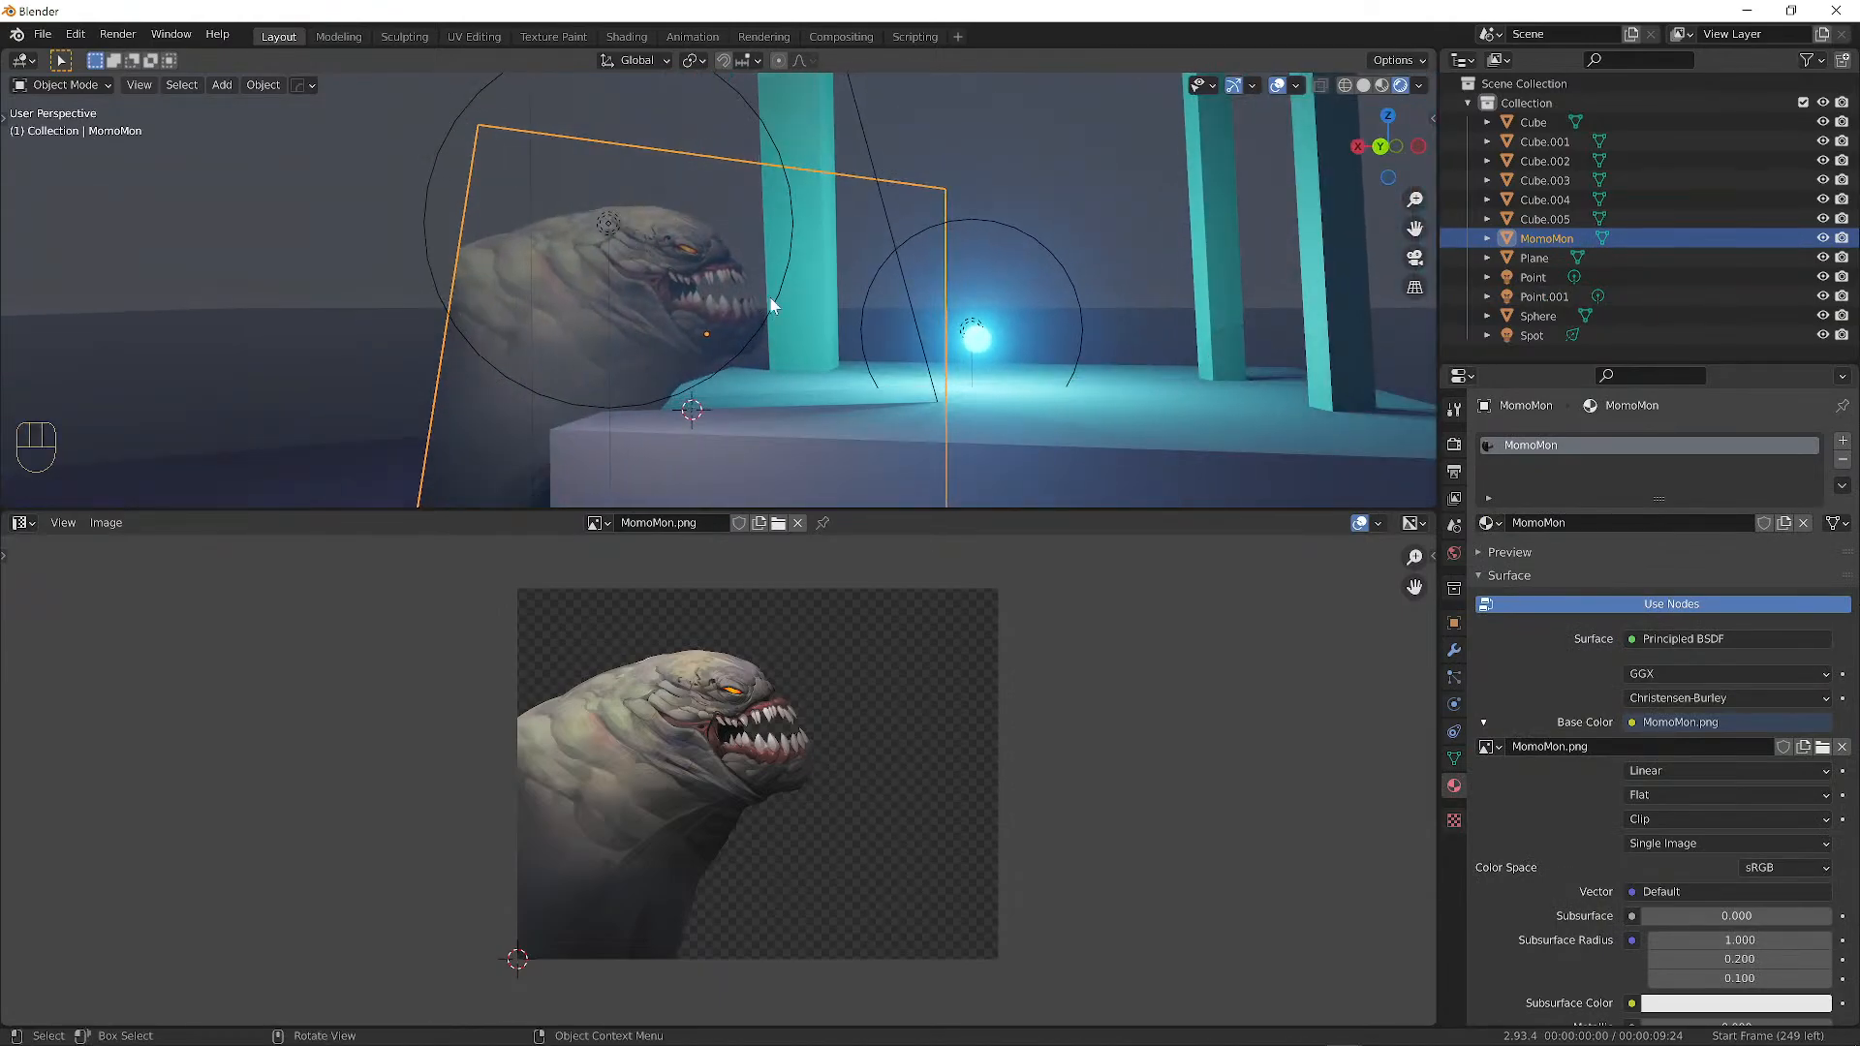
pyautogui.scroll(-8, 1647, 746)
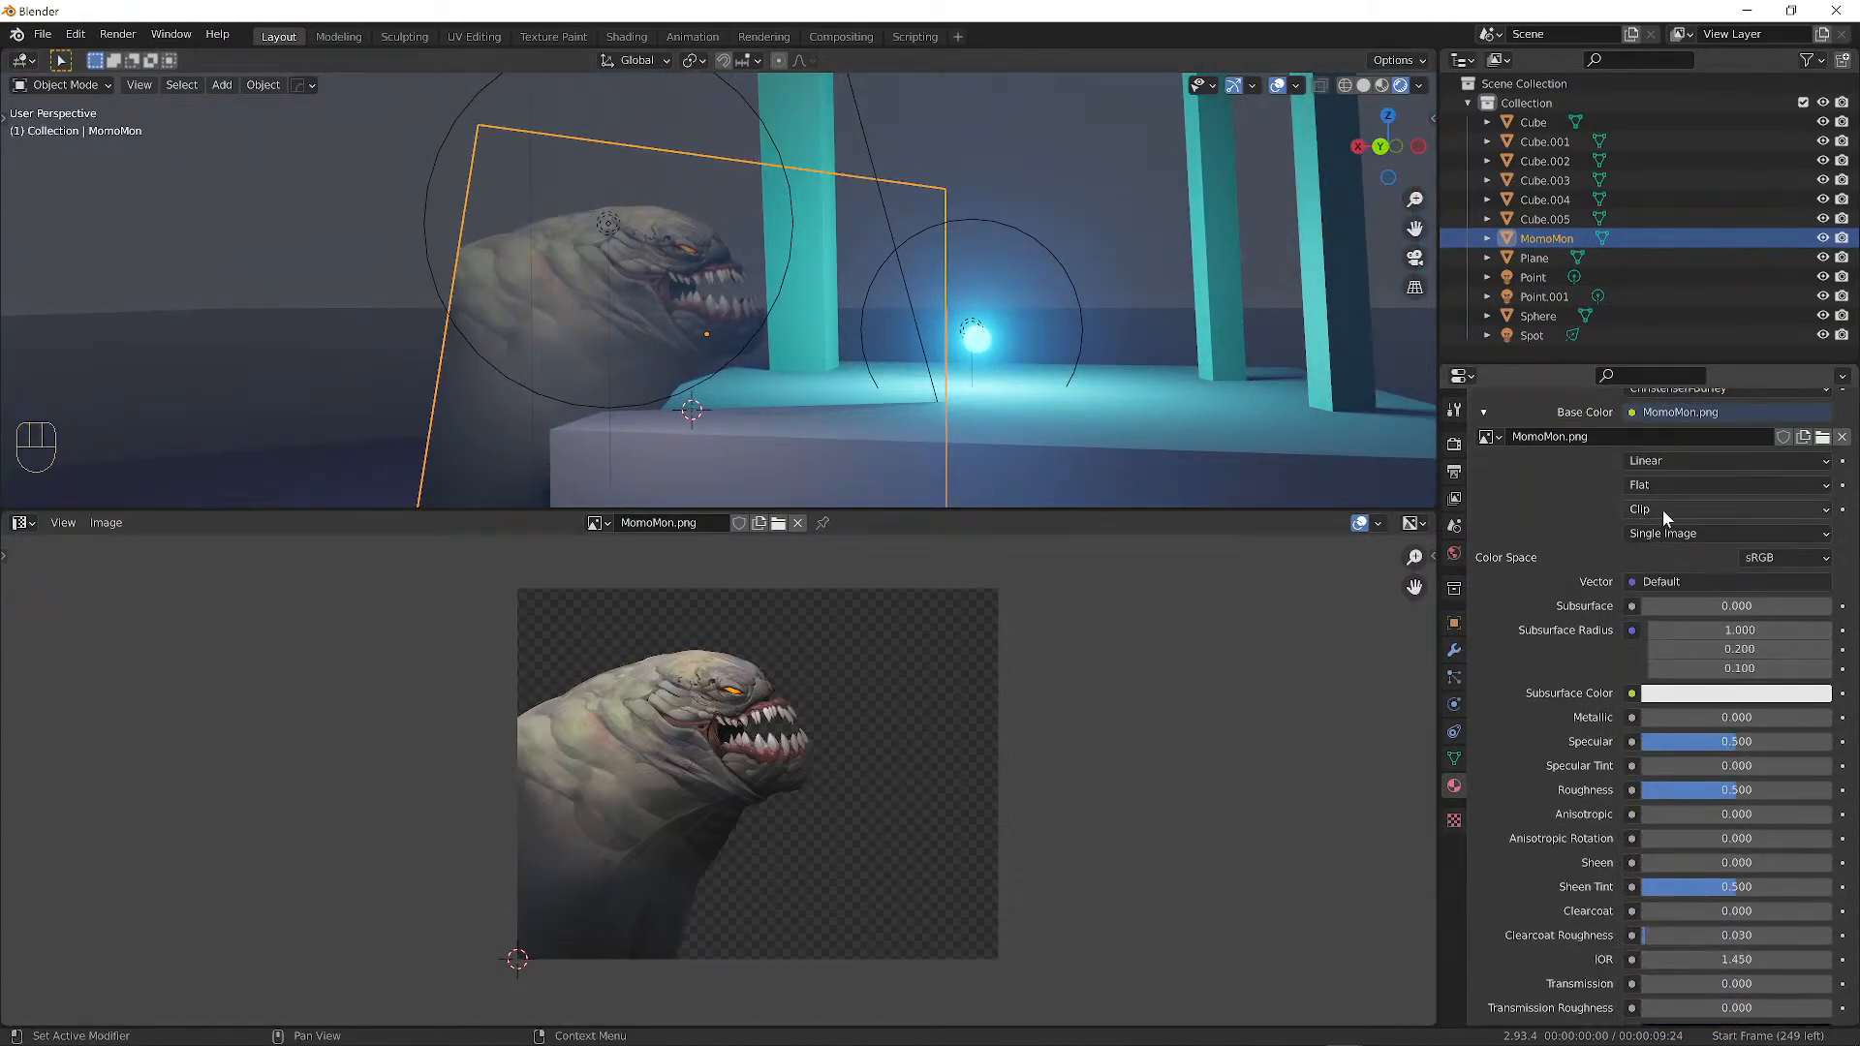
pyautogui.scroll(2, 1647, 504)
pyautogui.scroll(-5, 1676, 643)
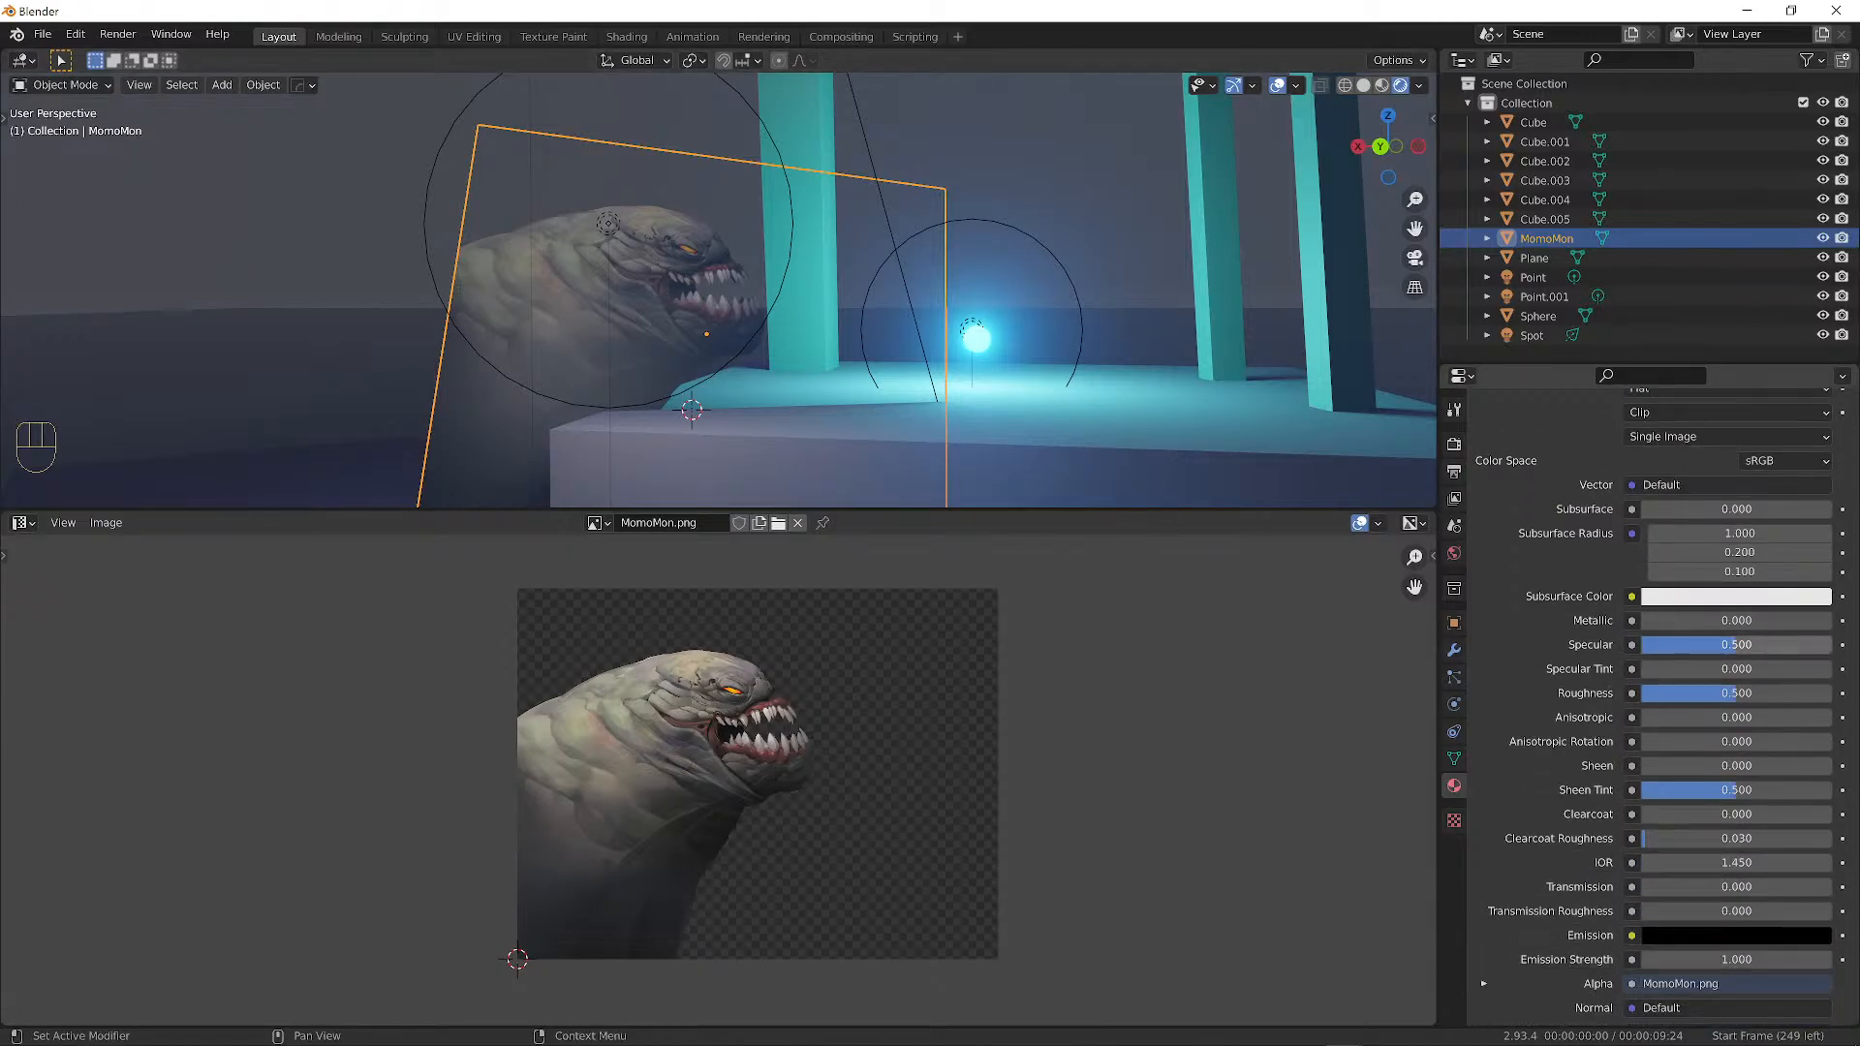
pyautogui.moveTo(1734, 645); pyautogui.dragTo(1648, 644)
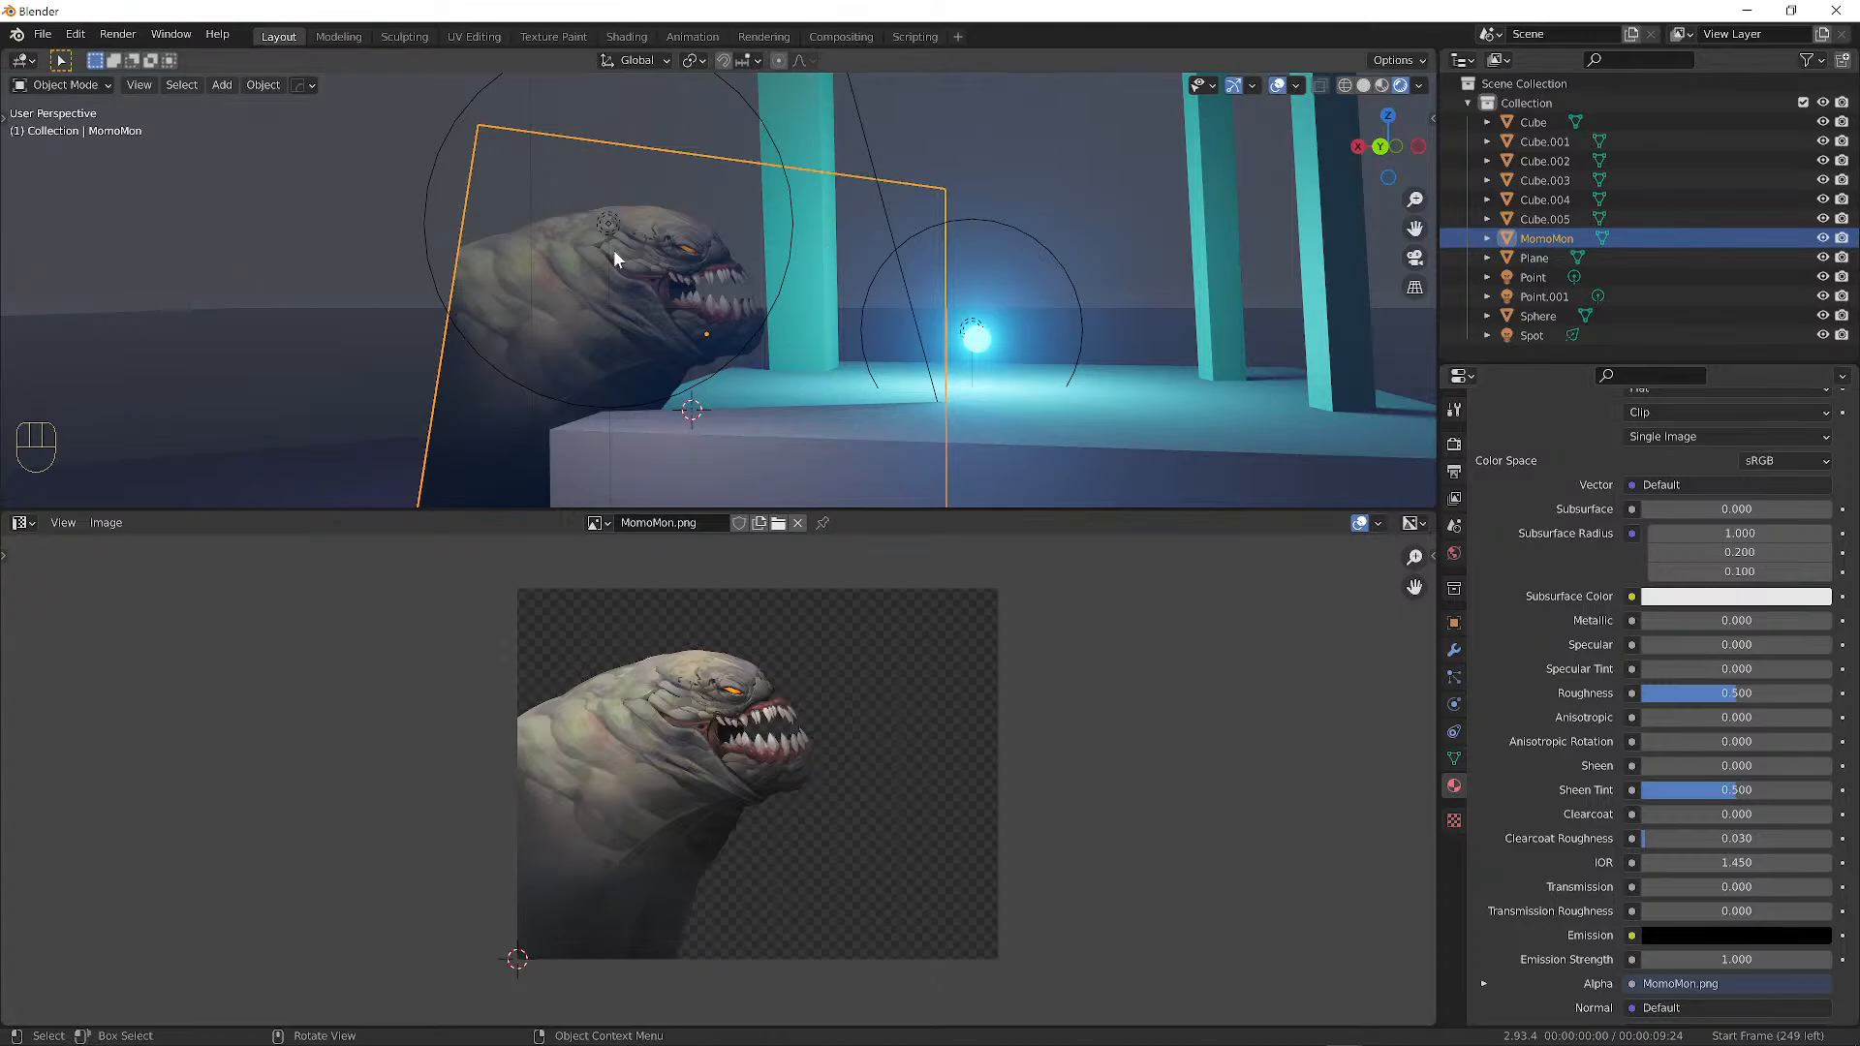
pyautogui.moveTo(614, 252); pyautogui.dragTo(595, 251, button='middle')
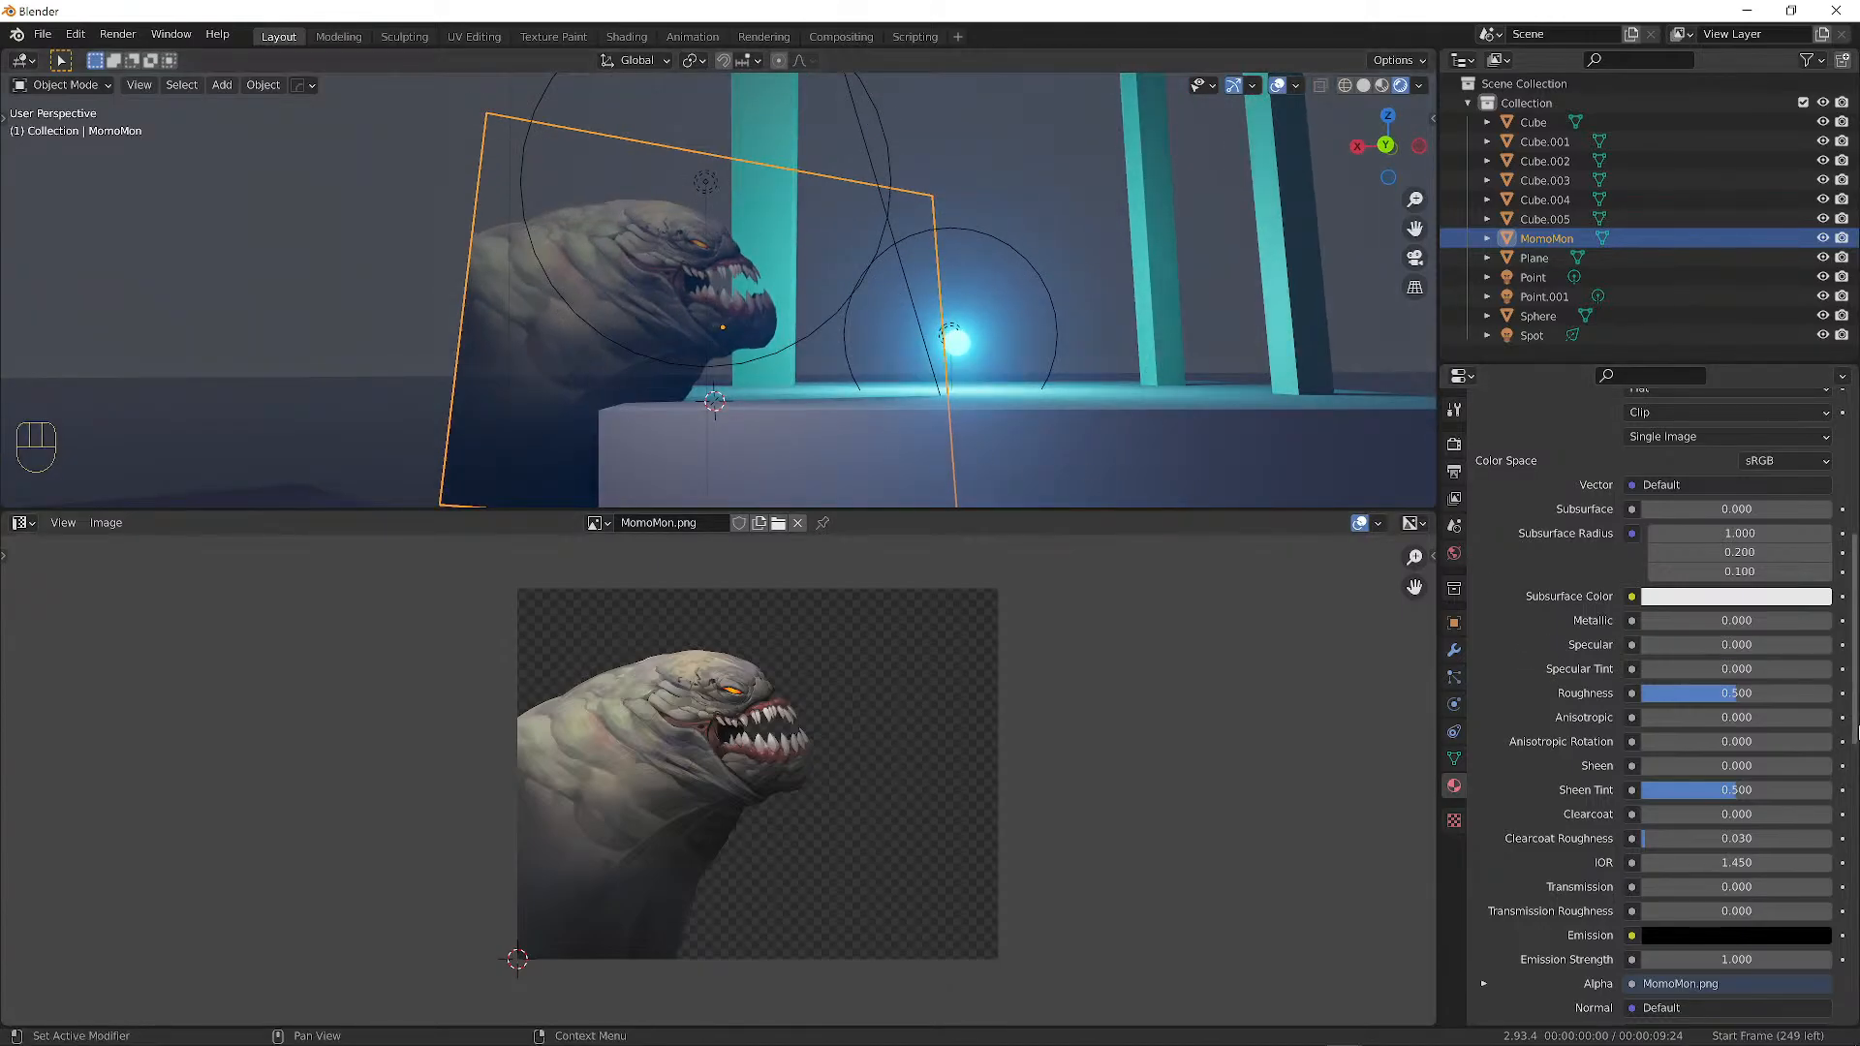
pyautogui.moveTo(1738, 698); pyautogui.dragTo(1832, 697)
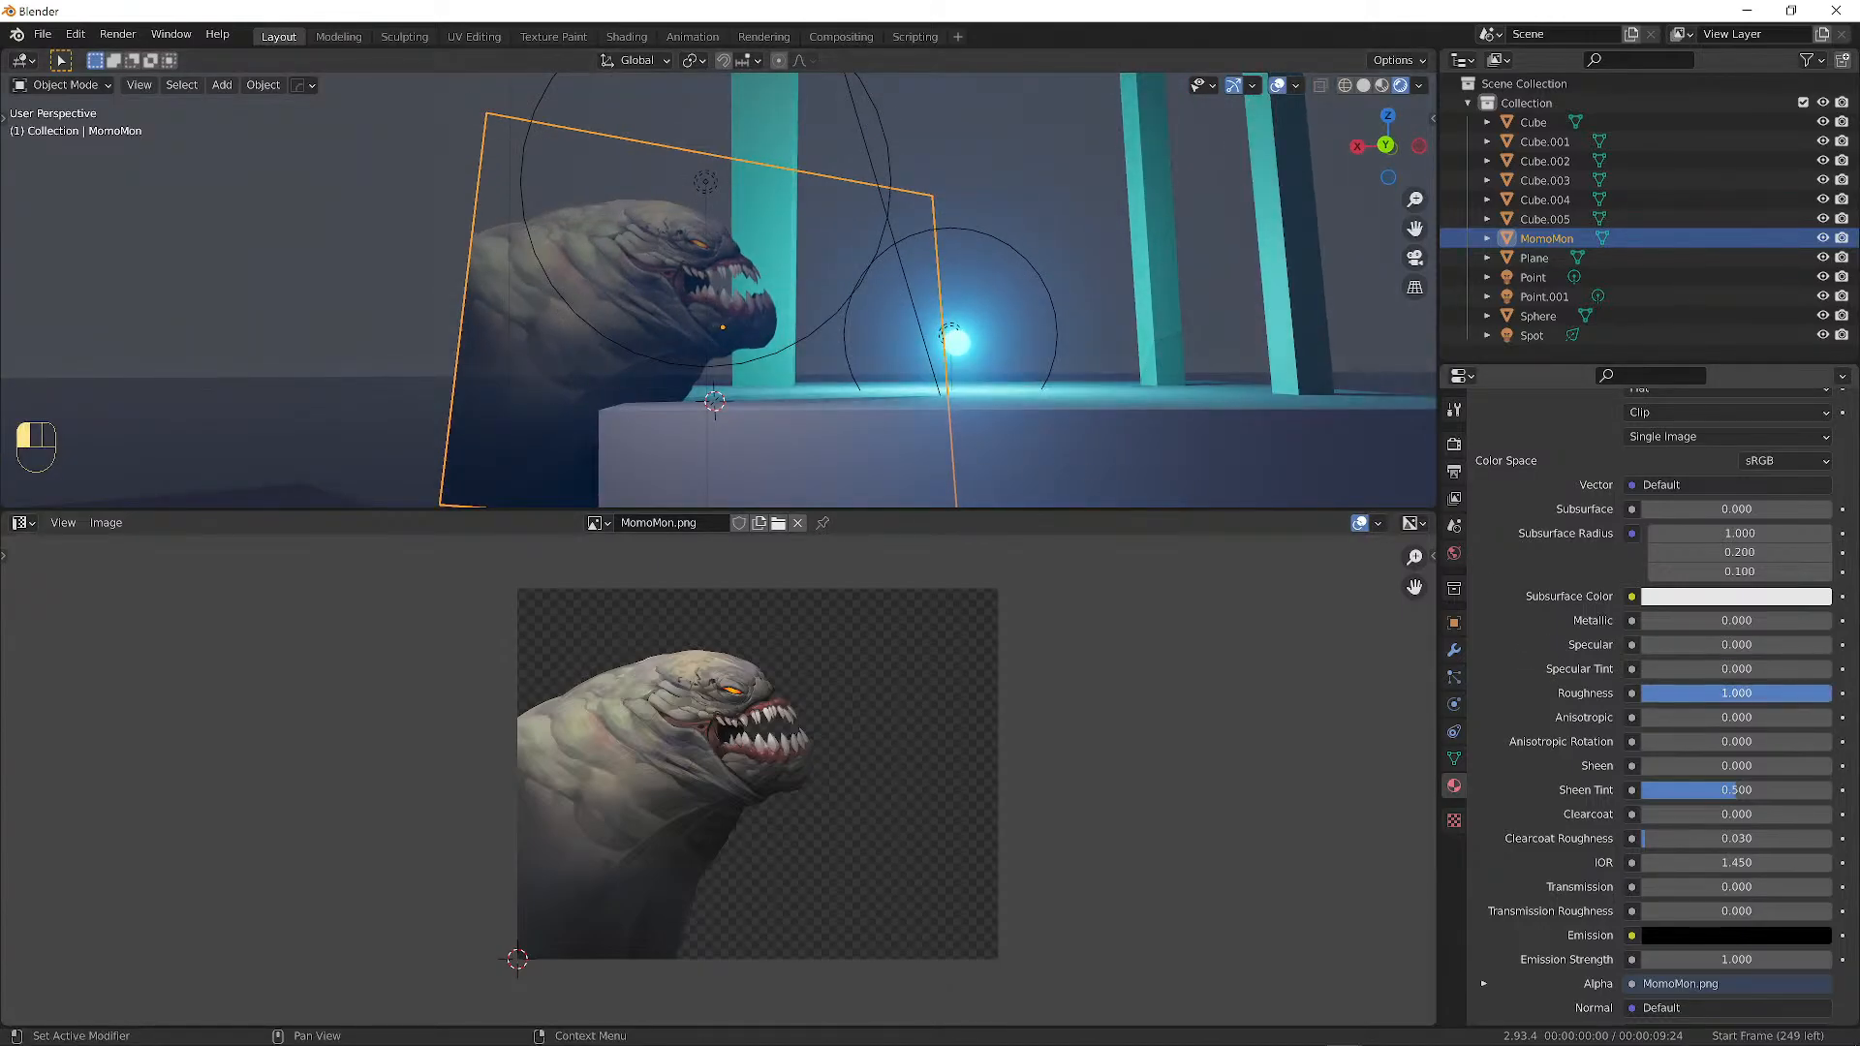
pyautogui.moveTo(725, 204); pyautogui.dragTo(678, 227, button='middle')
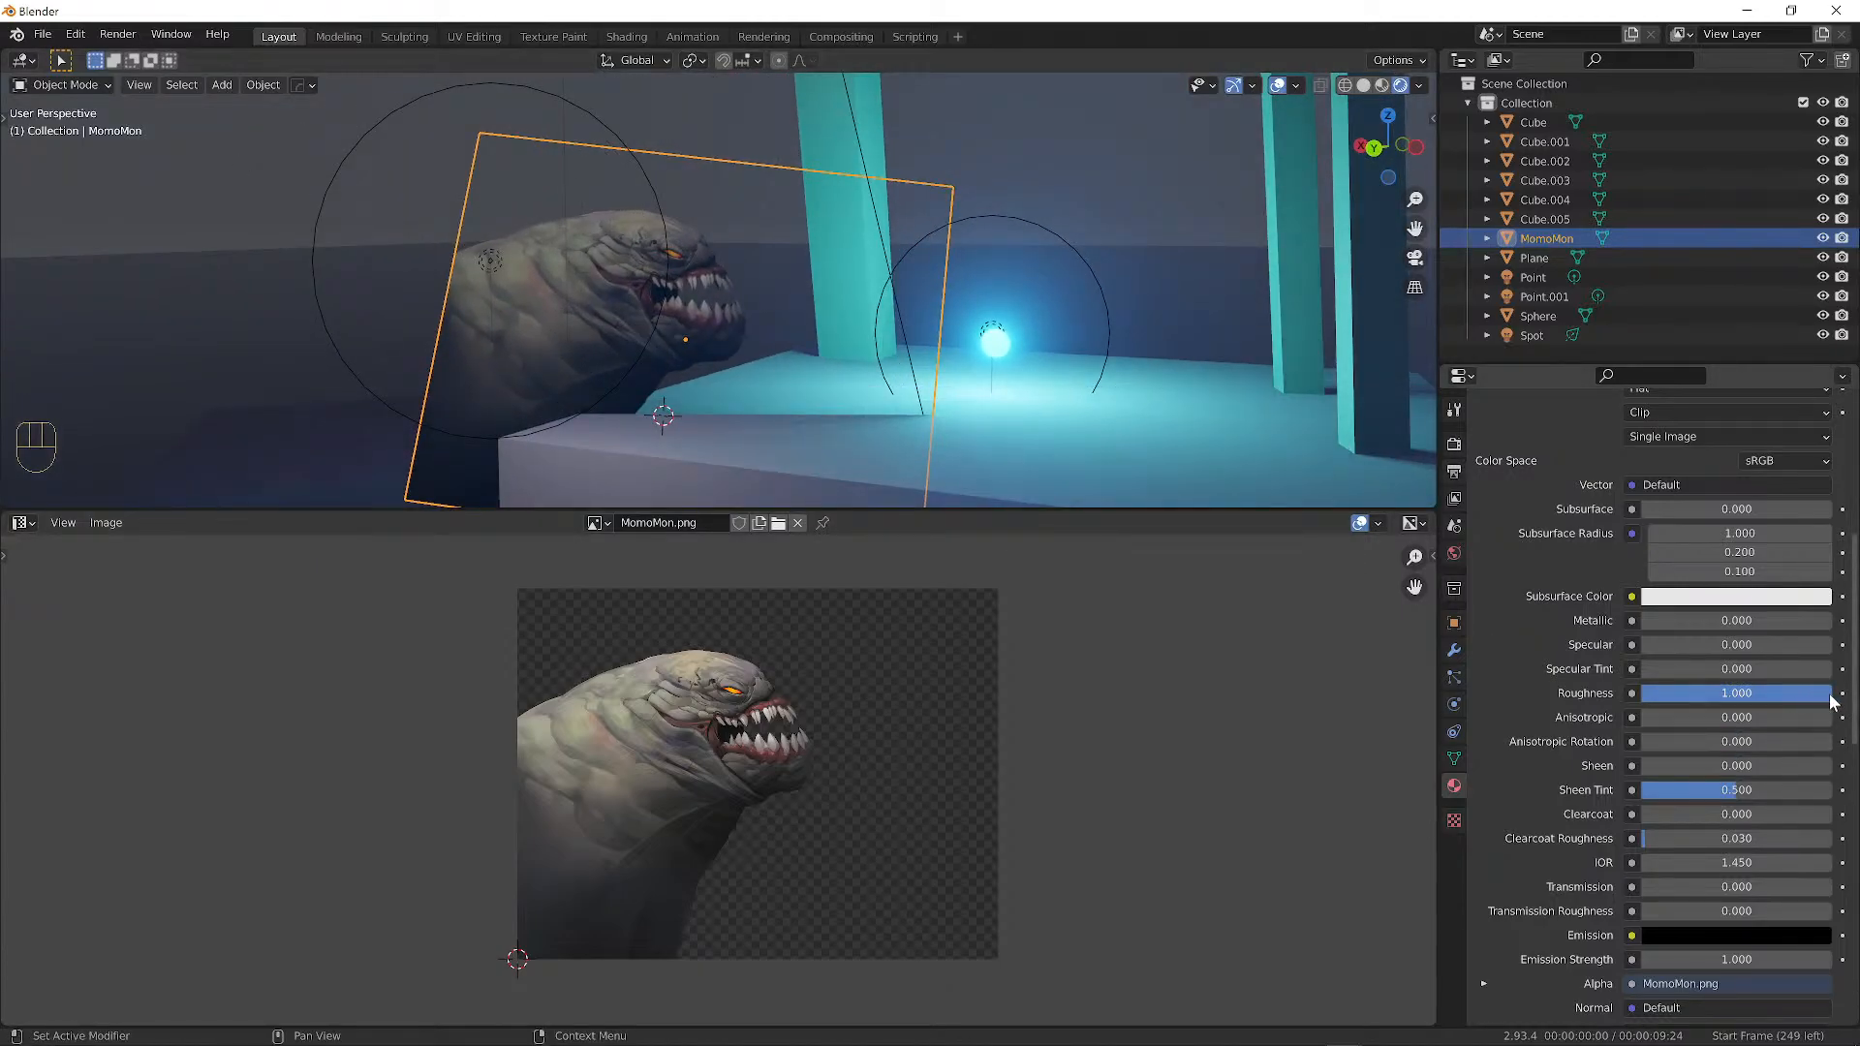
# Add and remove a Roughness keyframe, compare Specular at 1, then return it to 0.
pyautogui.click(1841, 694)
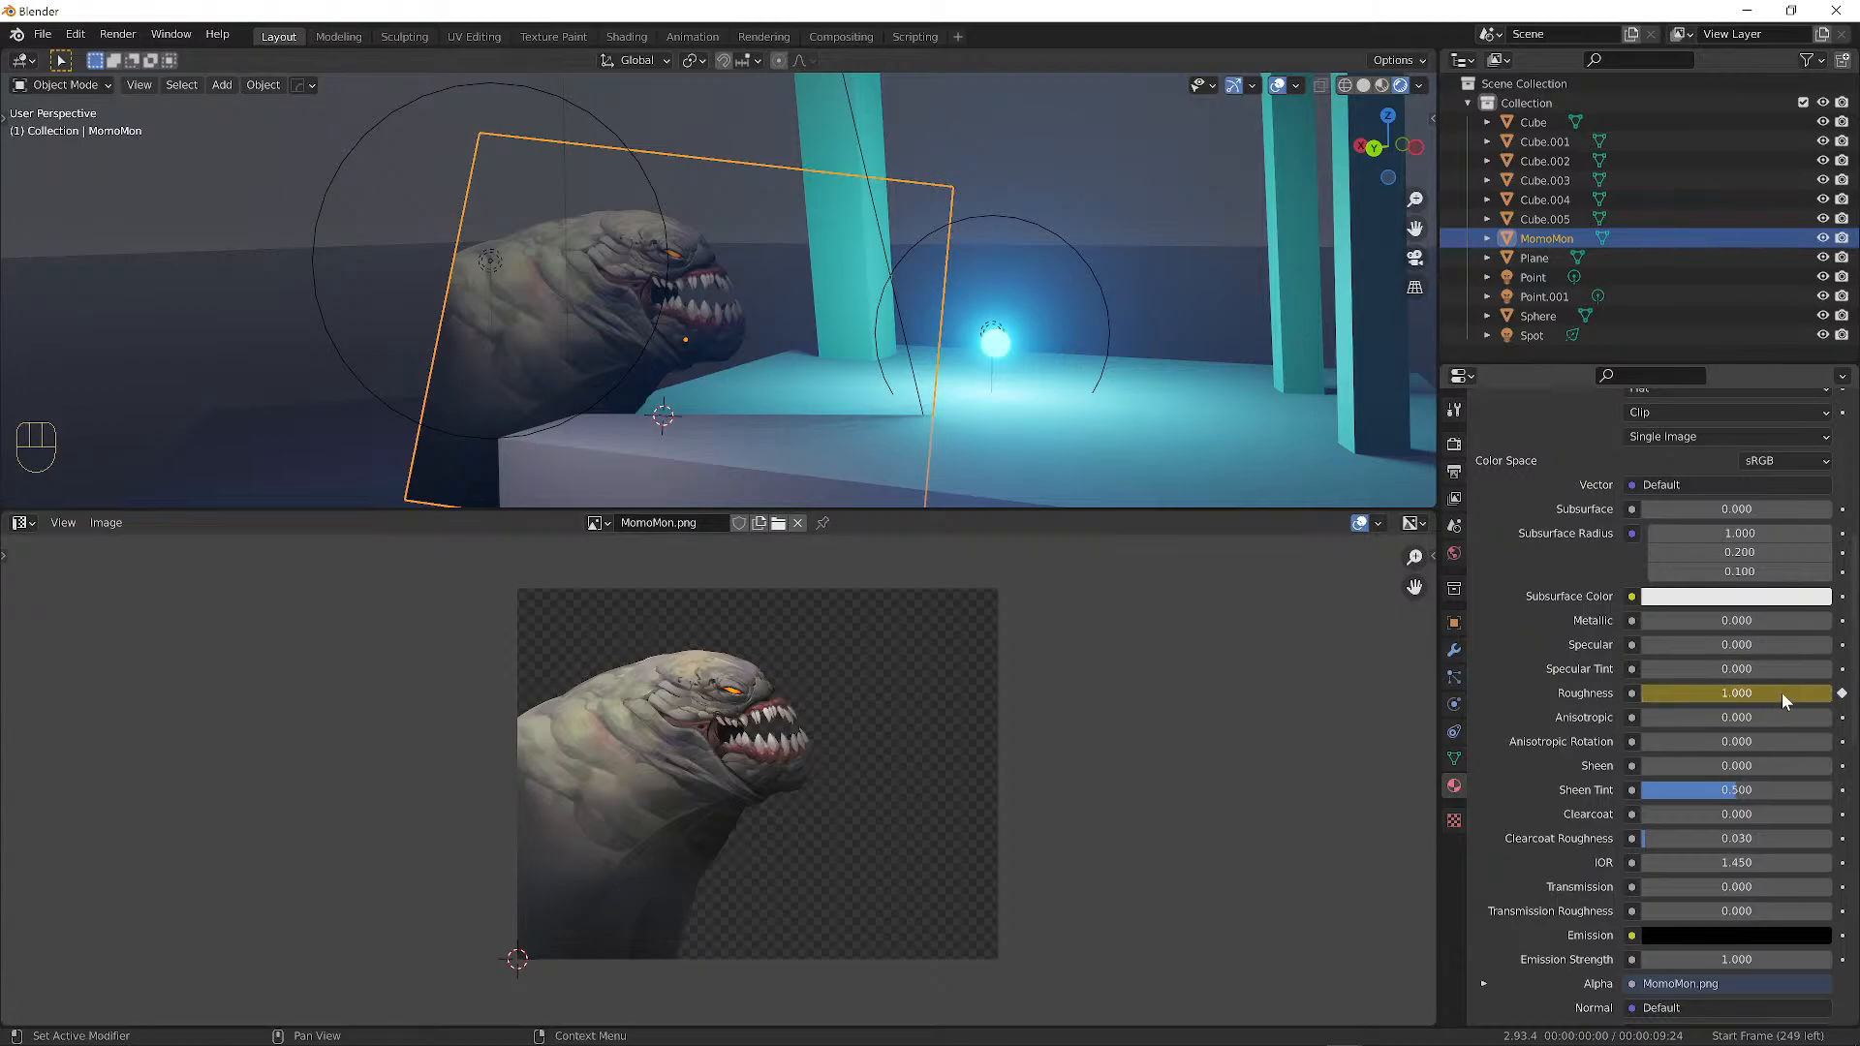
pyautogui.click(1842, 694)
pyautogui.moveTo(1819, 688)
pyautogui.mouseDown()
pyautogui.moveTo(1640, 688)
pyautogui.moveTo(1832, 689)
pyautogui.mouseUp()
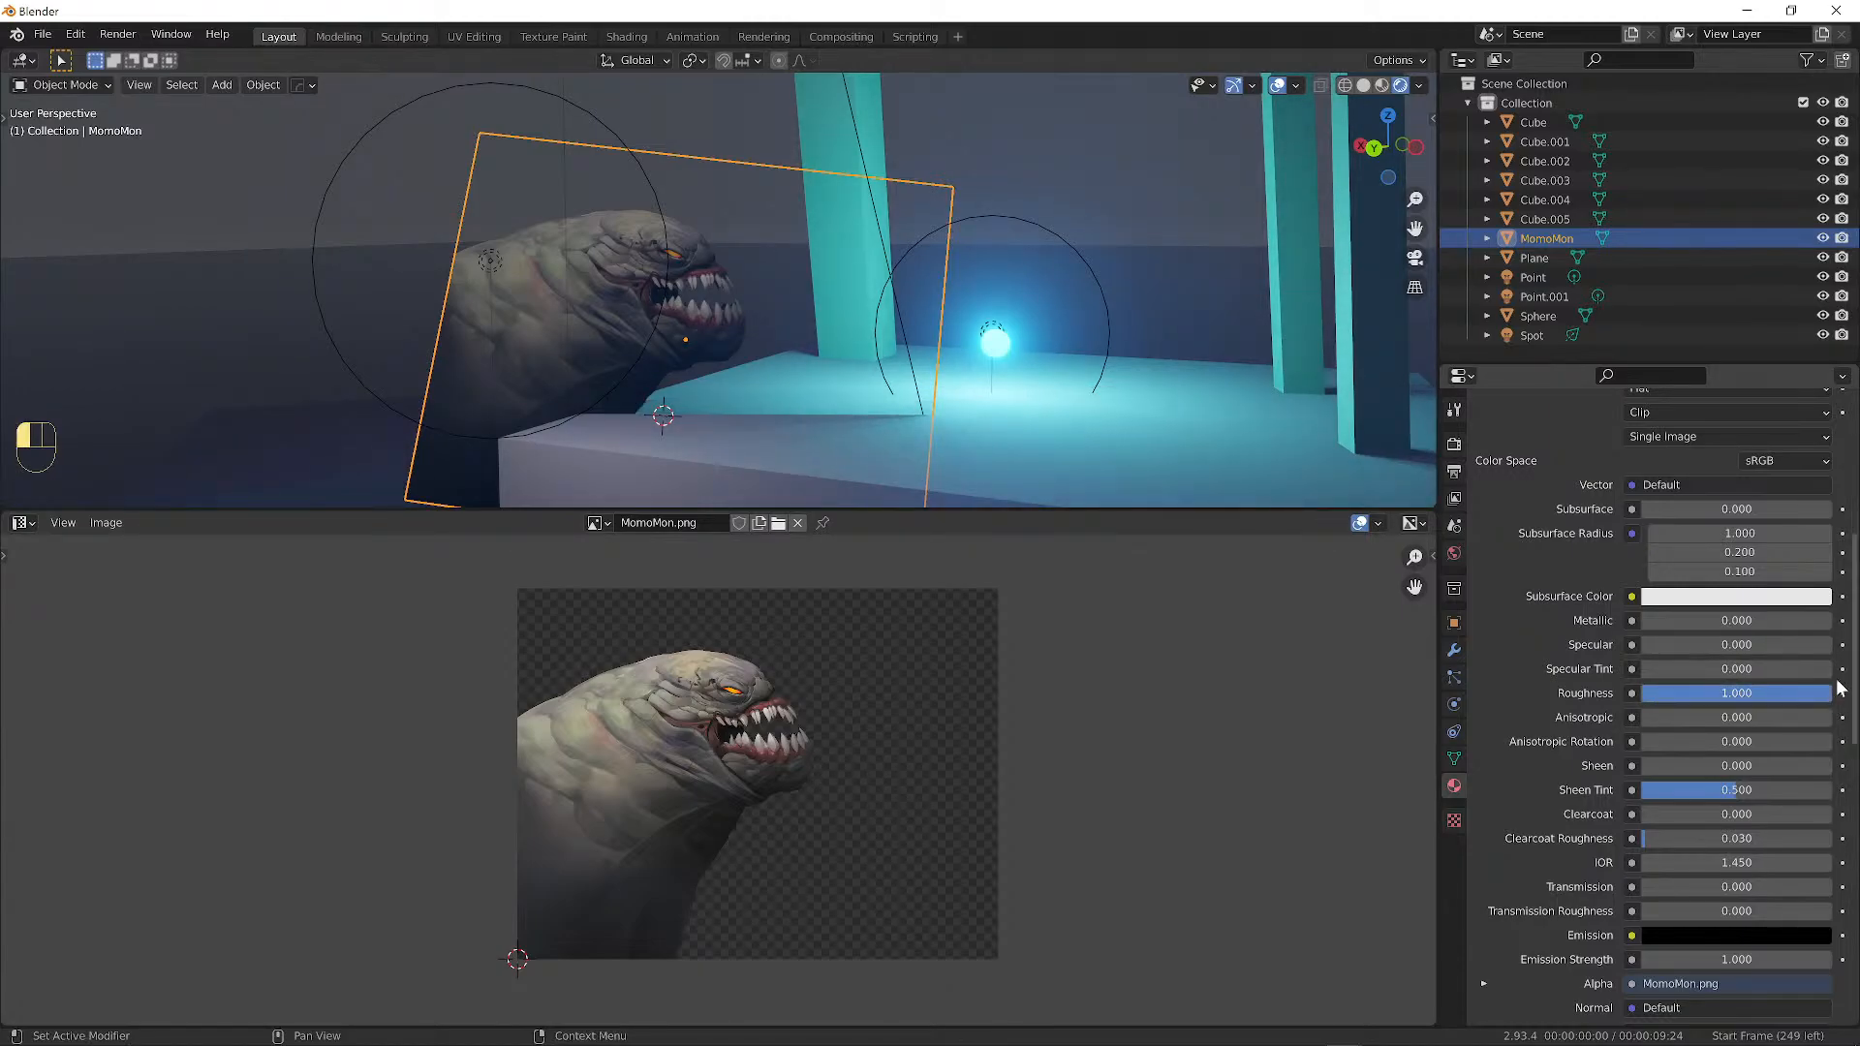
pyautogui.moveTo(1656, 647); pyautogui.dragTo(1834, 647)
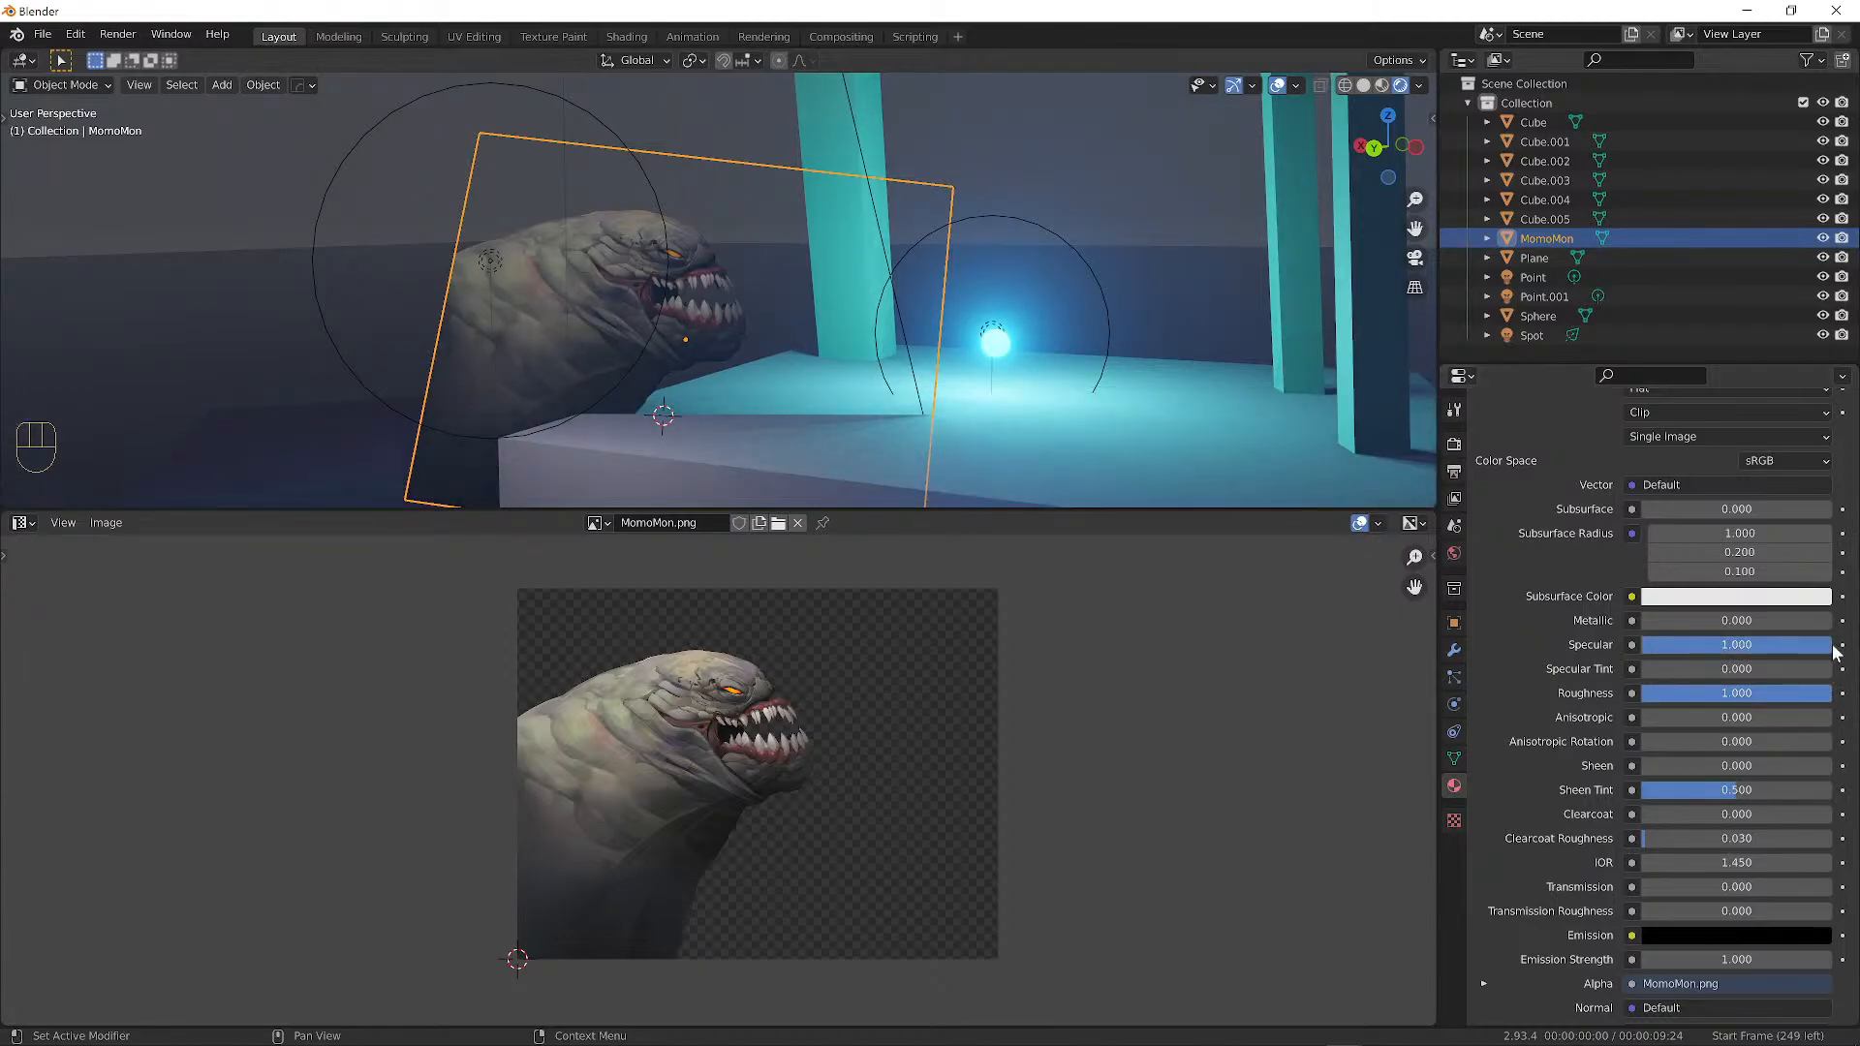
pyautogui.moveTo(826, 389); pyautogui.dragTo(892, 362, button='middle')
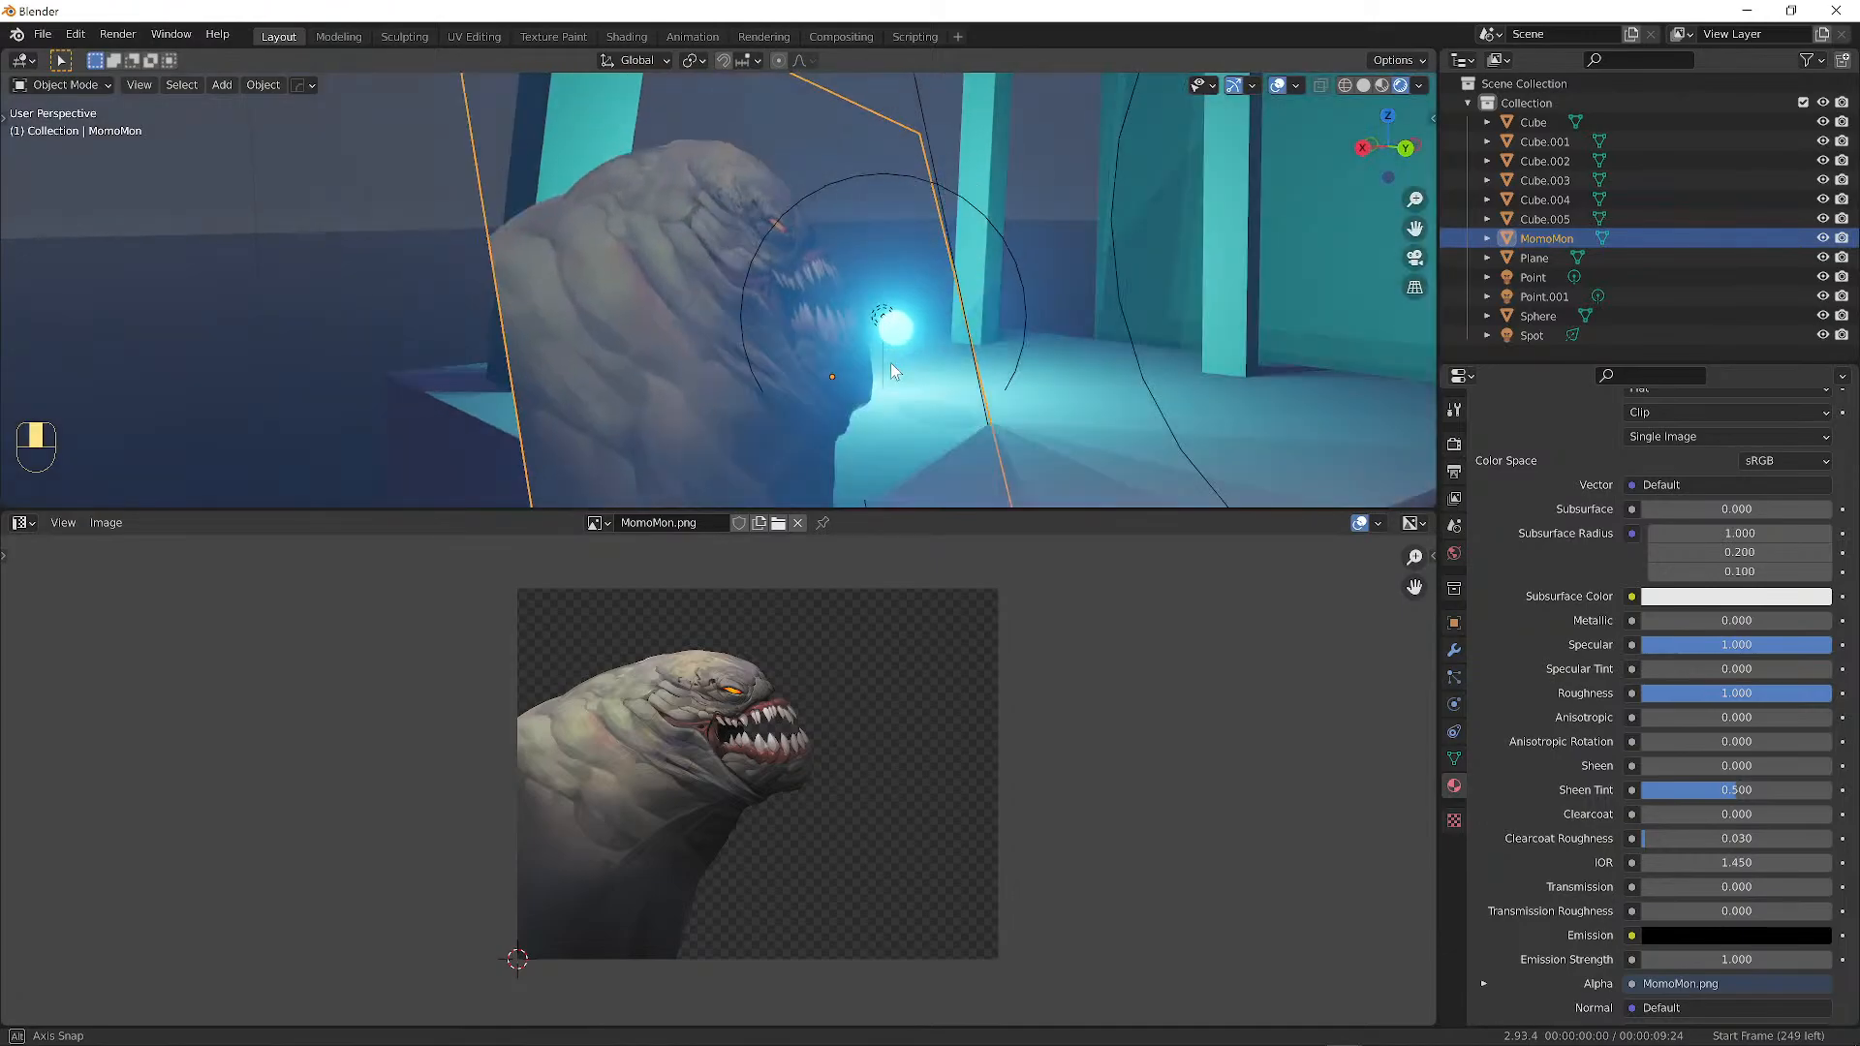
pyautogui.moveTo(1750, 641); pyautogui.dragTo(1647, 642)
pyautogui.moveTo(1155, 392); pyautogui.dragTo(951, 307, button='middle')
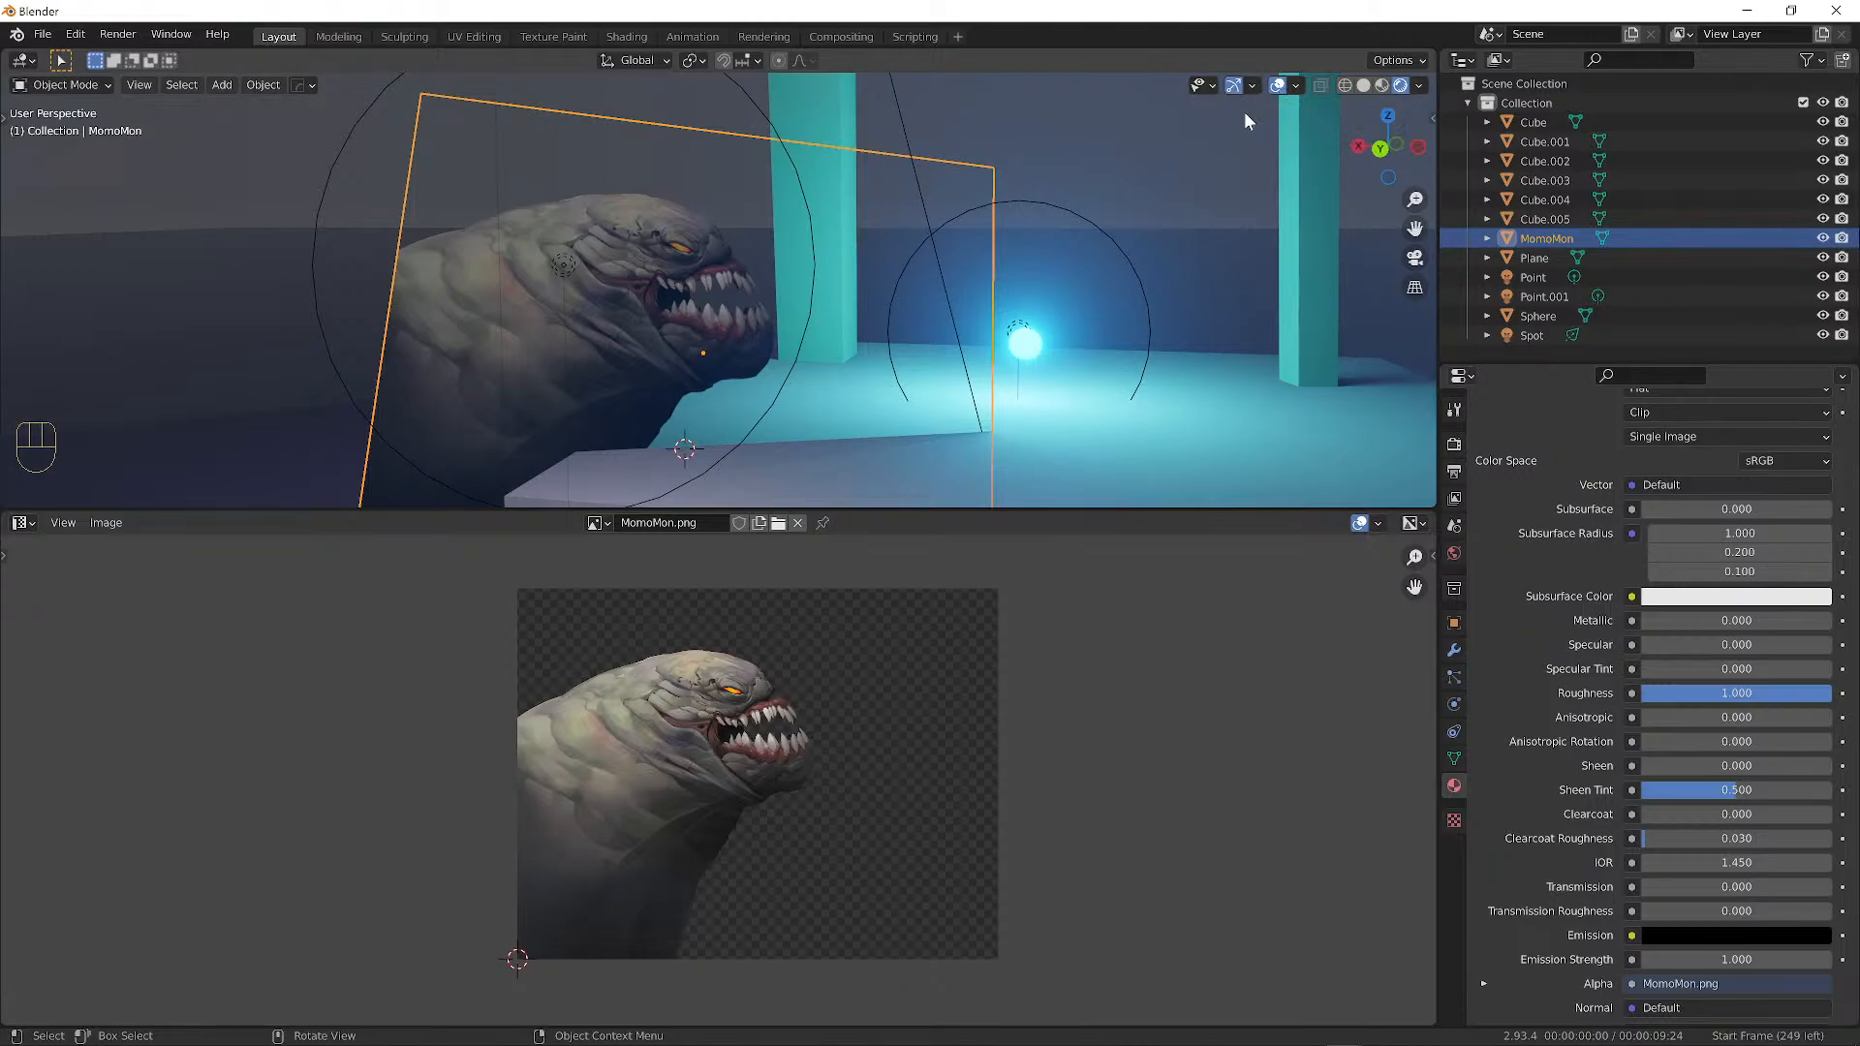
# Tab into Edit Mode on the MomoMon plane, select everything, and hide overlays with Shift+Alt+Z.
pyautogui.press('Tab')
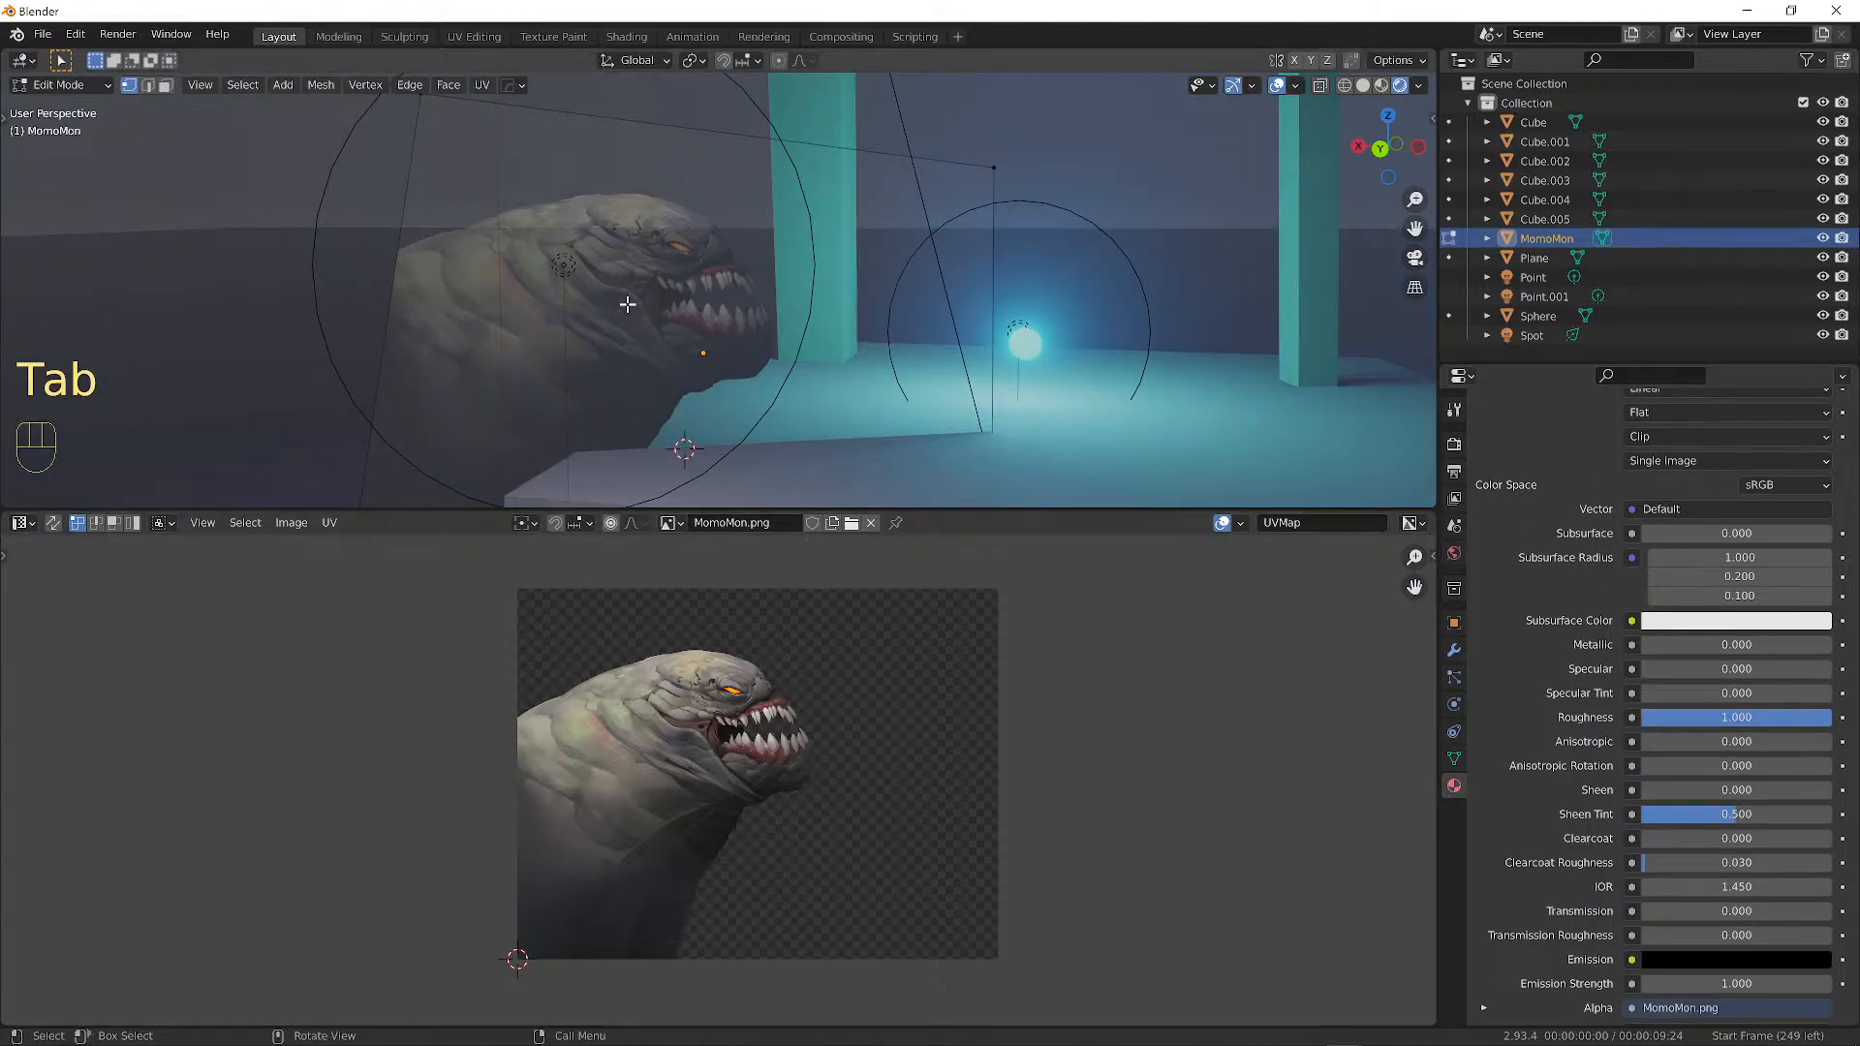
pyautogui.press('a')
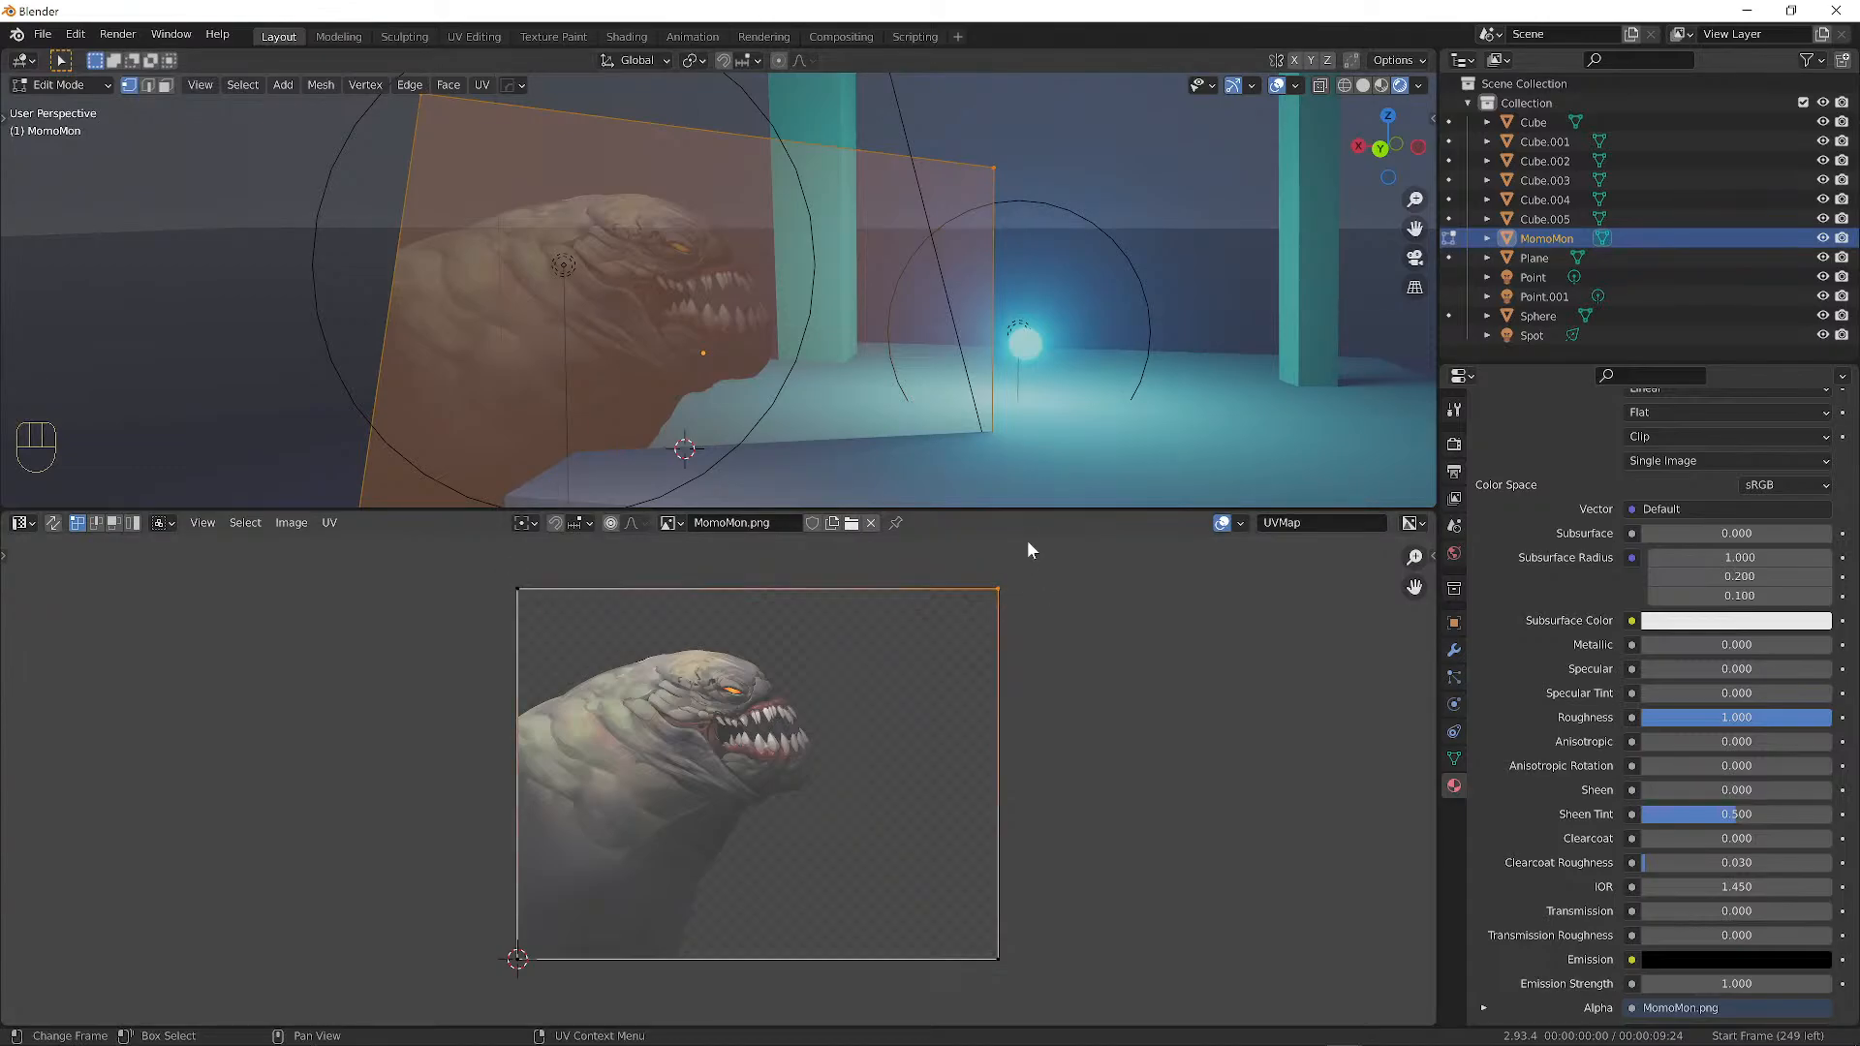
pyautogui.click(1278, 87)
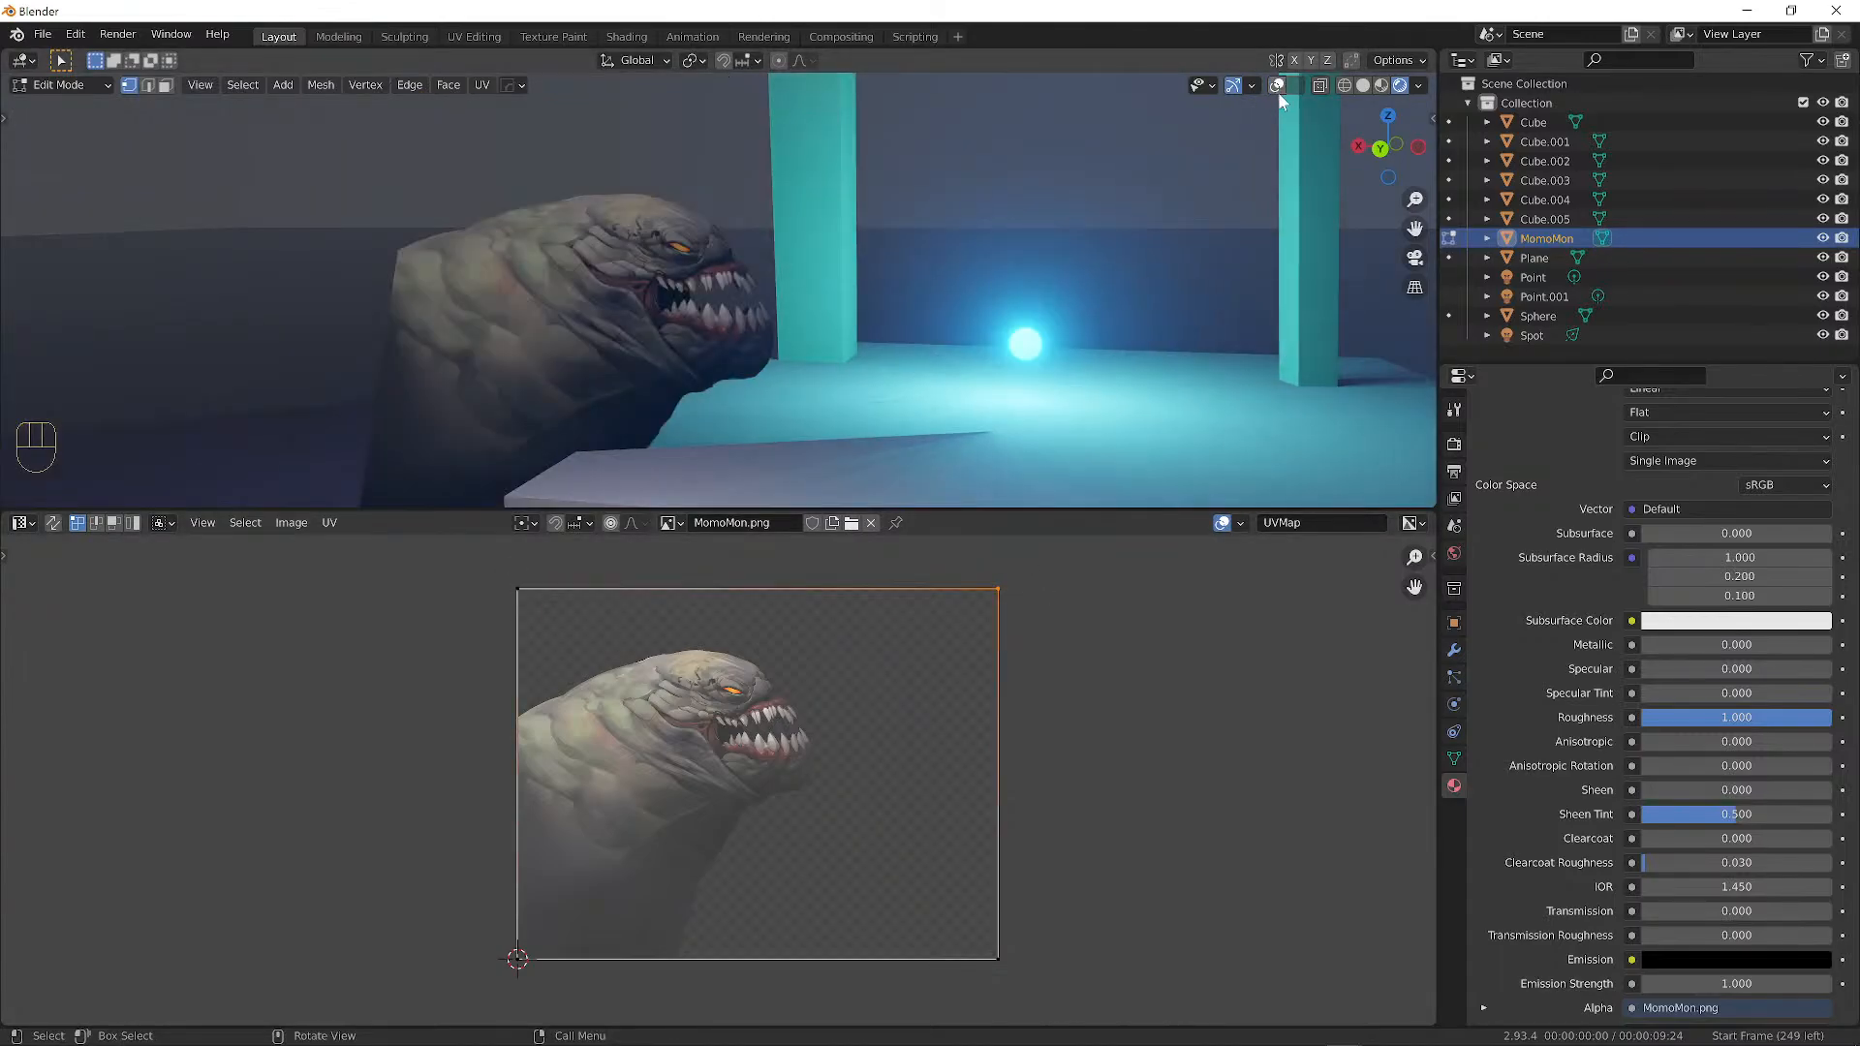
pyautogui.click(1278, 86)
pyautogui.click(1279, 86)
pyautogui.click(1280, 86)
pyautogui.click(1280, 86)
pyautogui.click(1281, 87)
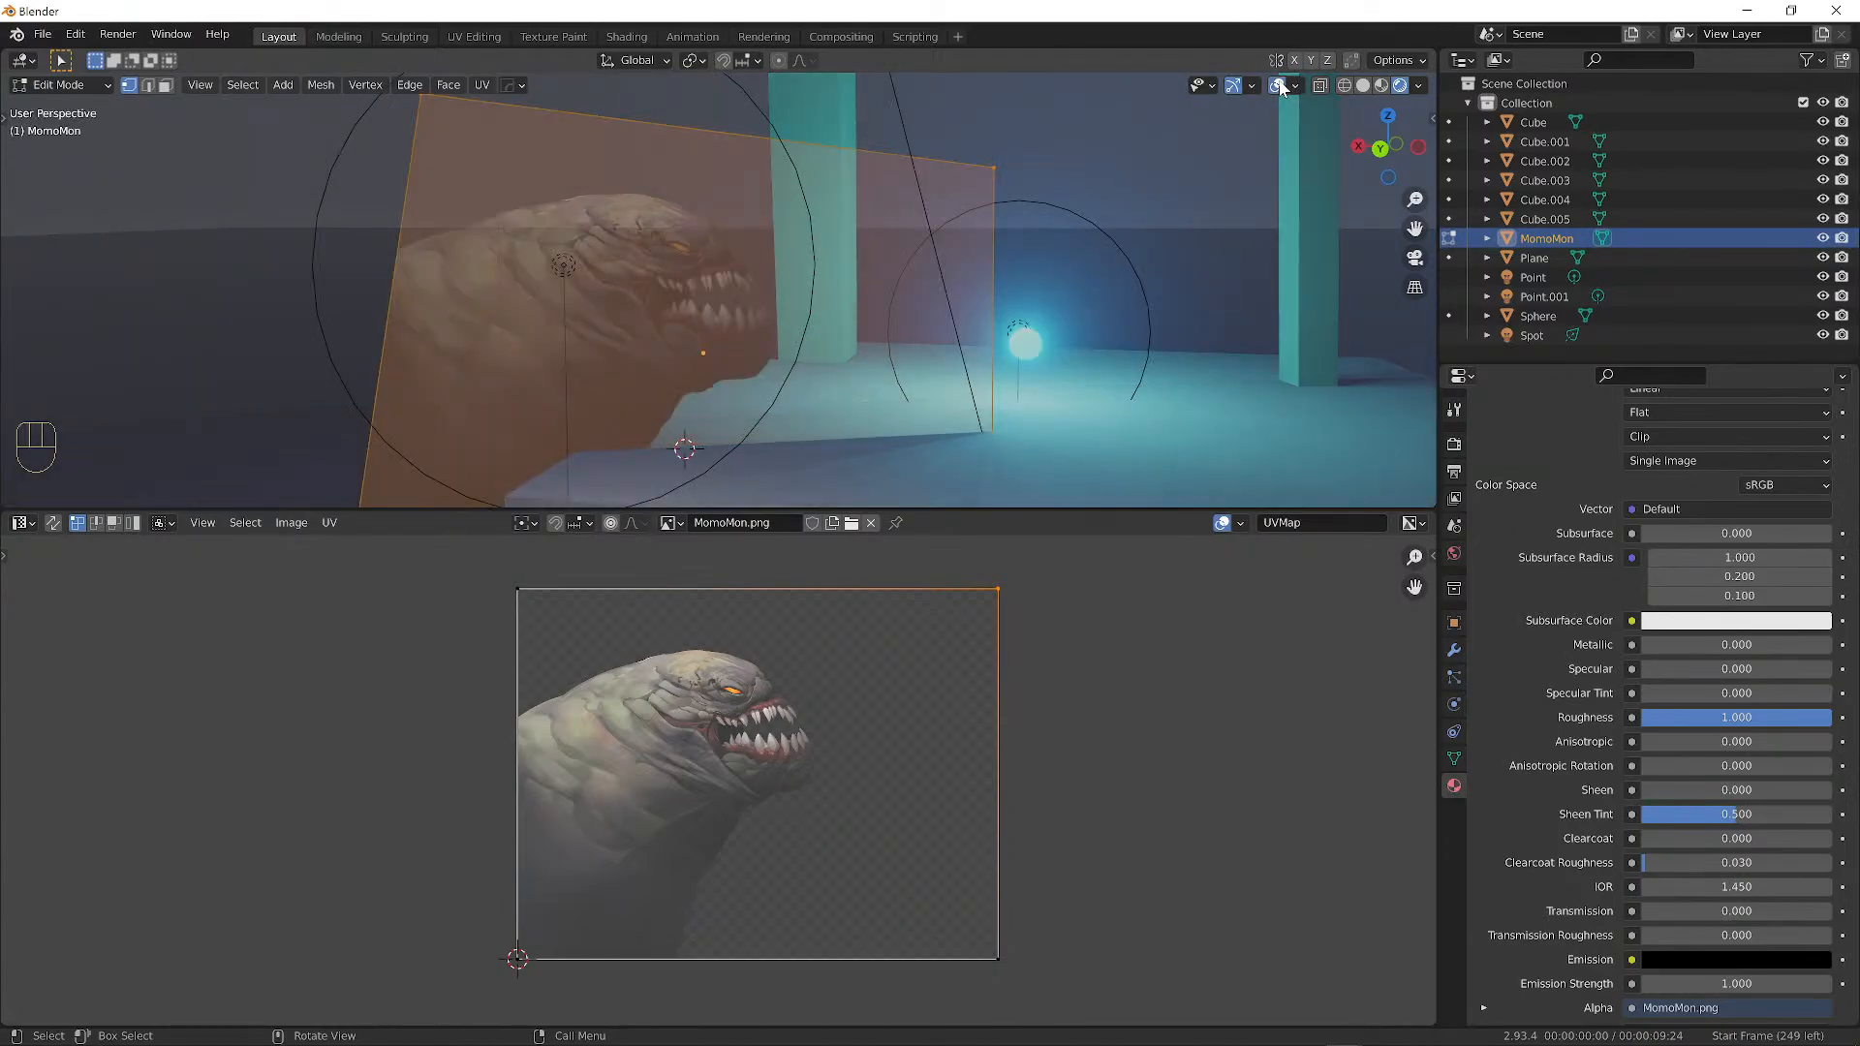
pyautogui.click(1281, 88)
pyautogui.click(1281, 87)
pyautogui.click(1280, 87)
pyautogui.click(1281, 88)
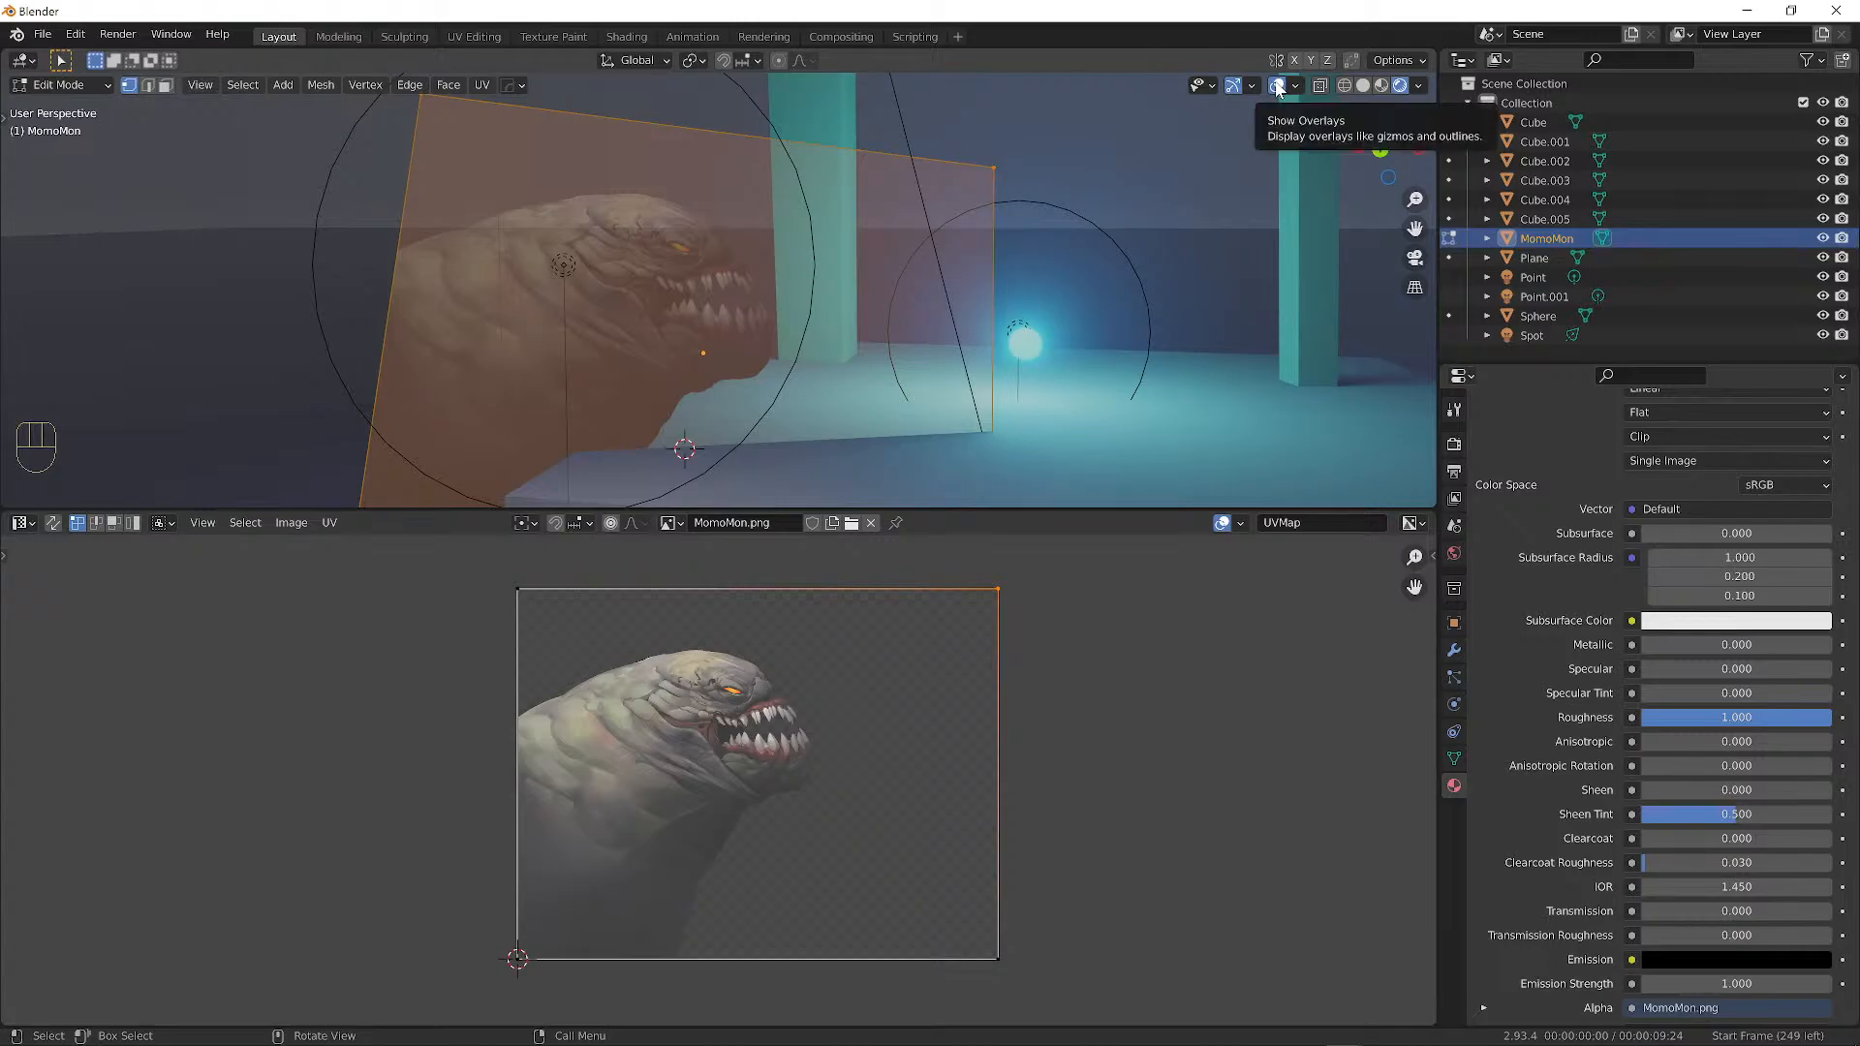
pyautogui.rightClick(1277, 86)
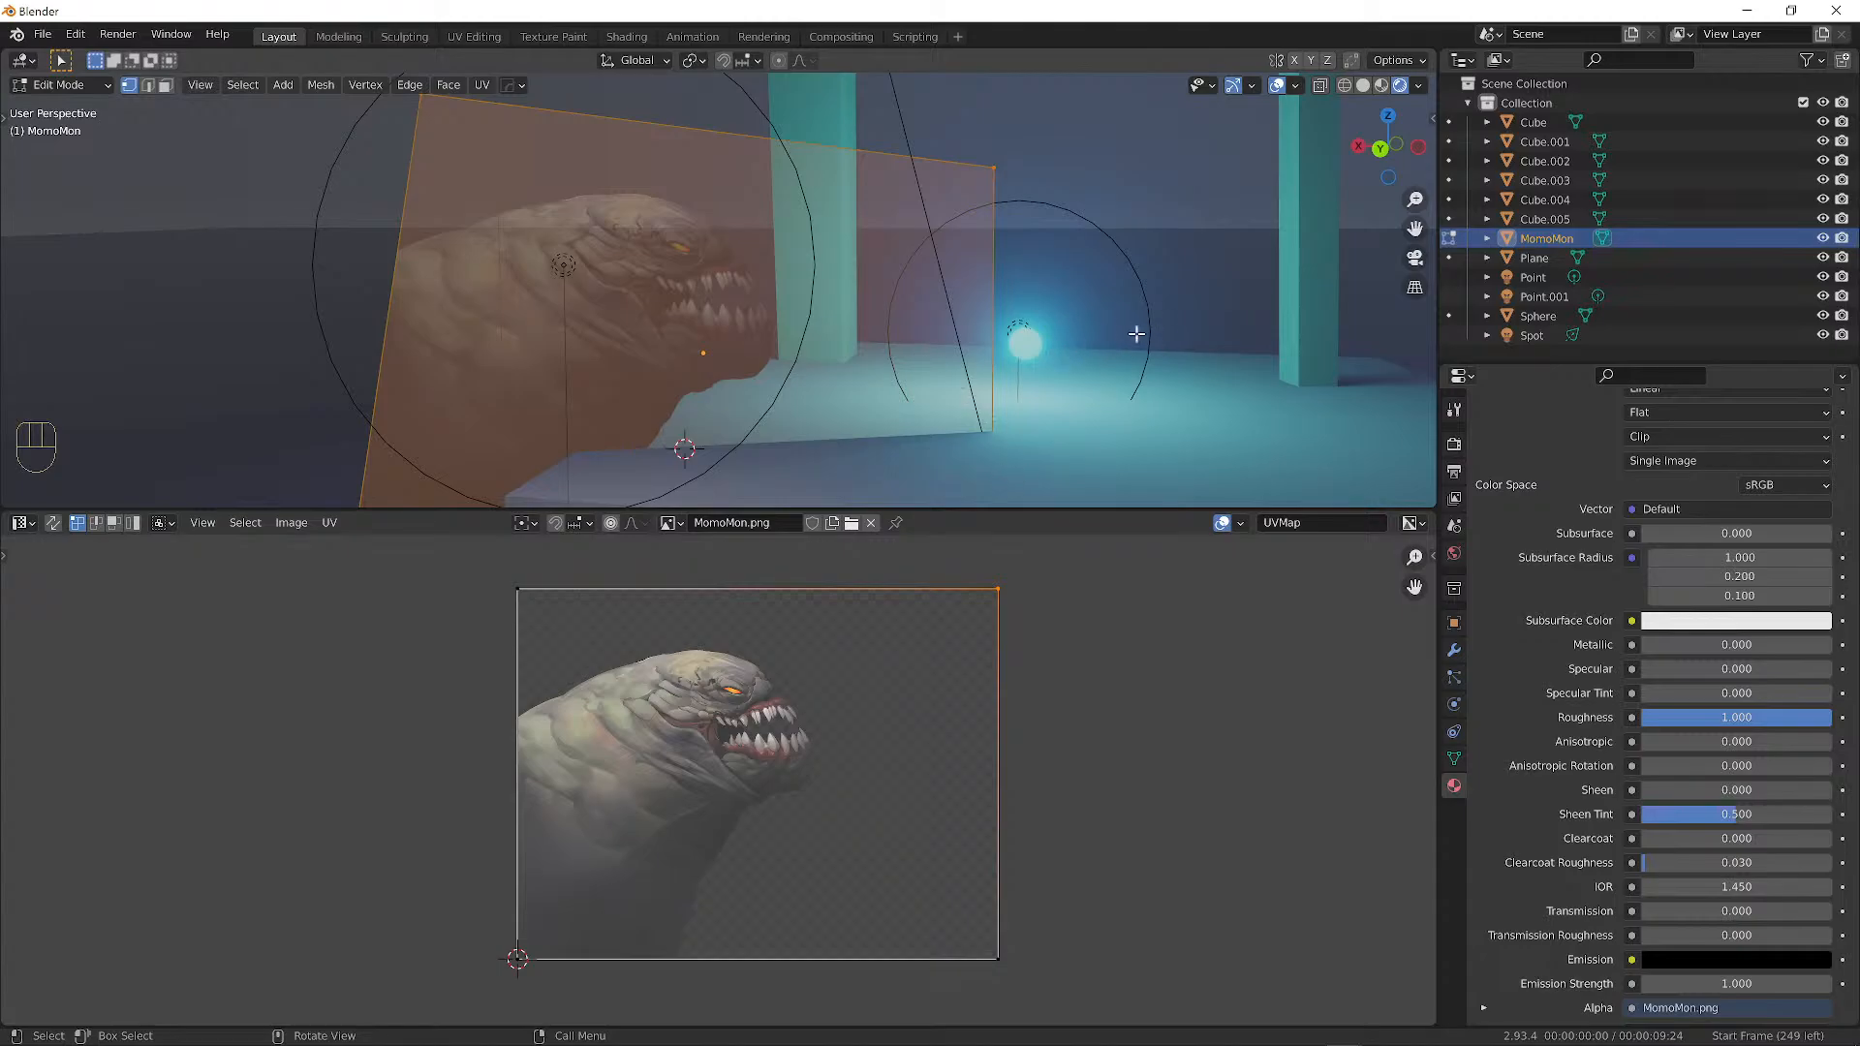
pyautogui.hotkey('shift', 'alt', 'z')
pyautogui.press('=')
pyautogui.press('=')
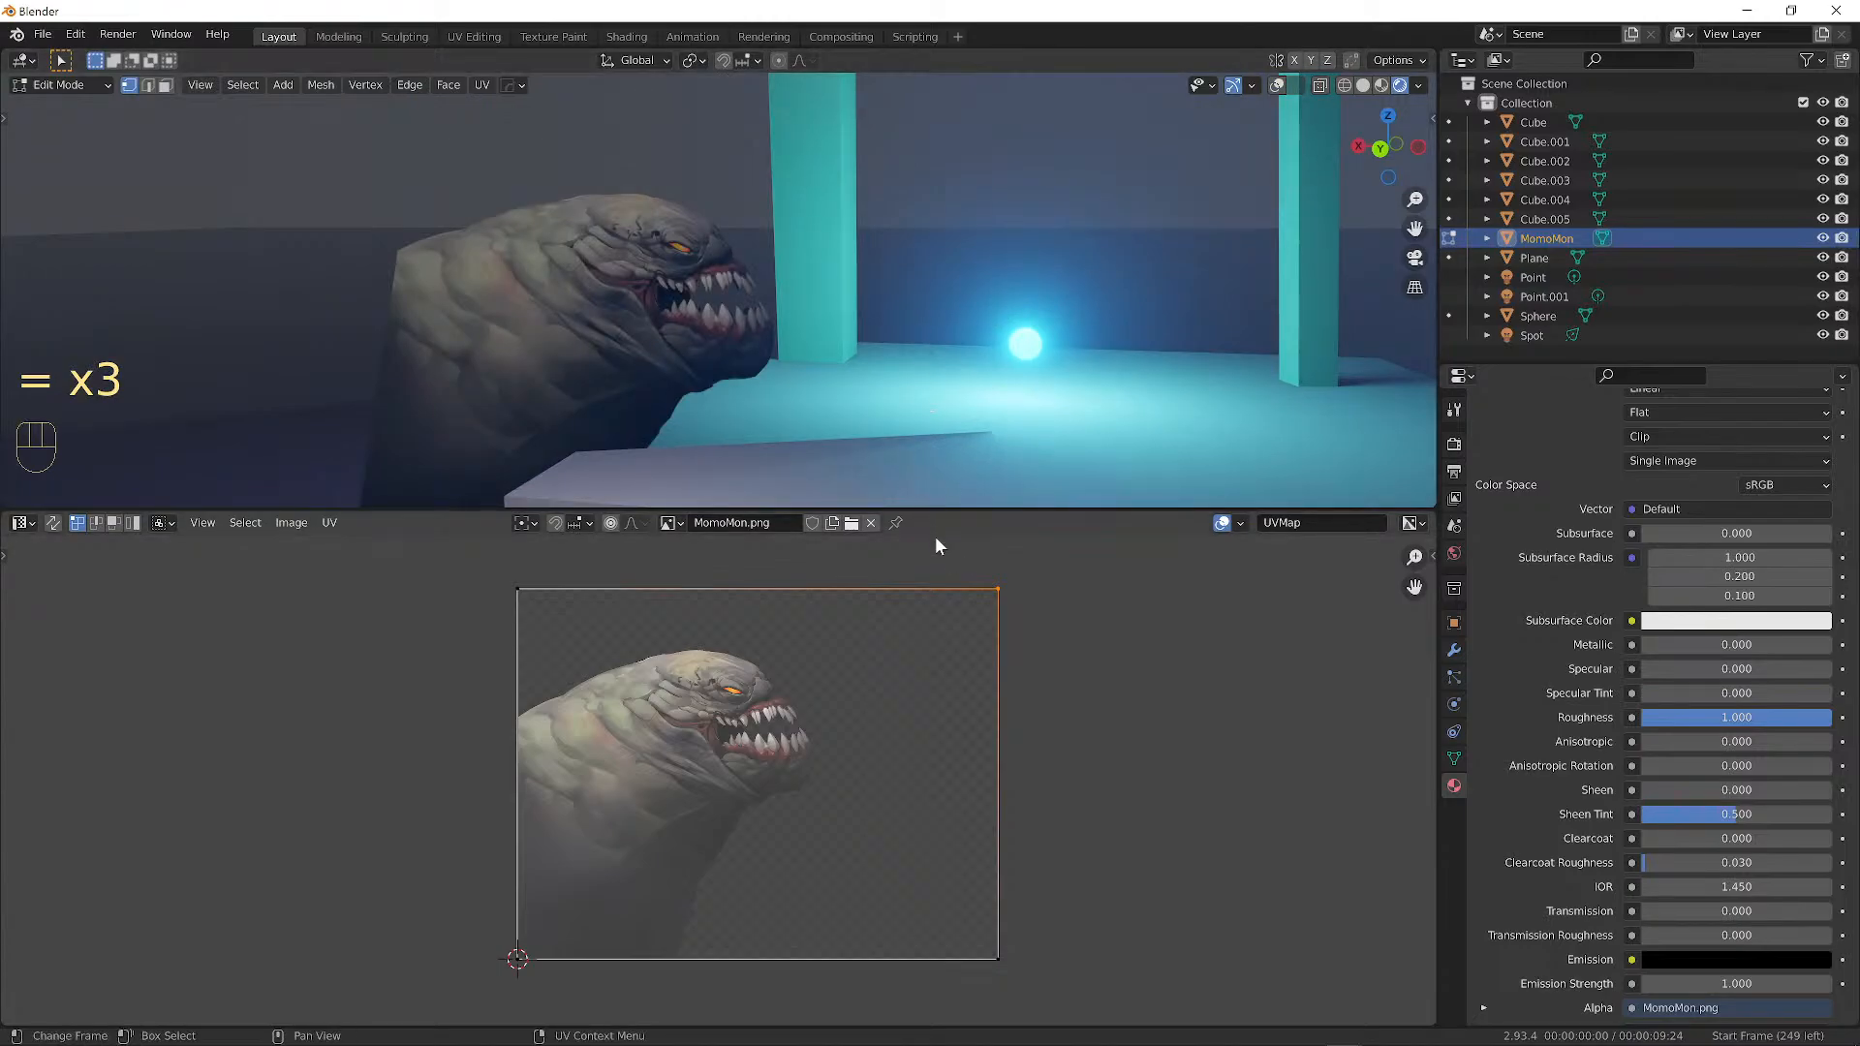
pyautogui.keyDown('alt'); pyautogui.moveTo(1061, 646); pyautogui.dragTo(1081, 613); pyautogui.keyUp('alt')
pyautogui.moveTo(1041, 635)
pyautogui.keyDown('ctrl'); pyautogui.keyDown('alt'); pyautogui.mouseDown()
pyautogui.moveTo(1117, 591)
pyautogui.moveTo(1064, 646)
pyautogui.mouseUp(); pyautogui.keyUp('alt'); pyautogui.keyUp('ctrl')
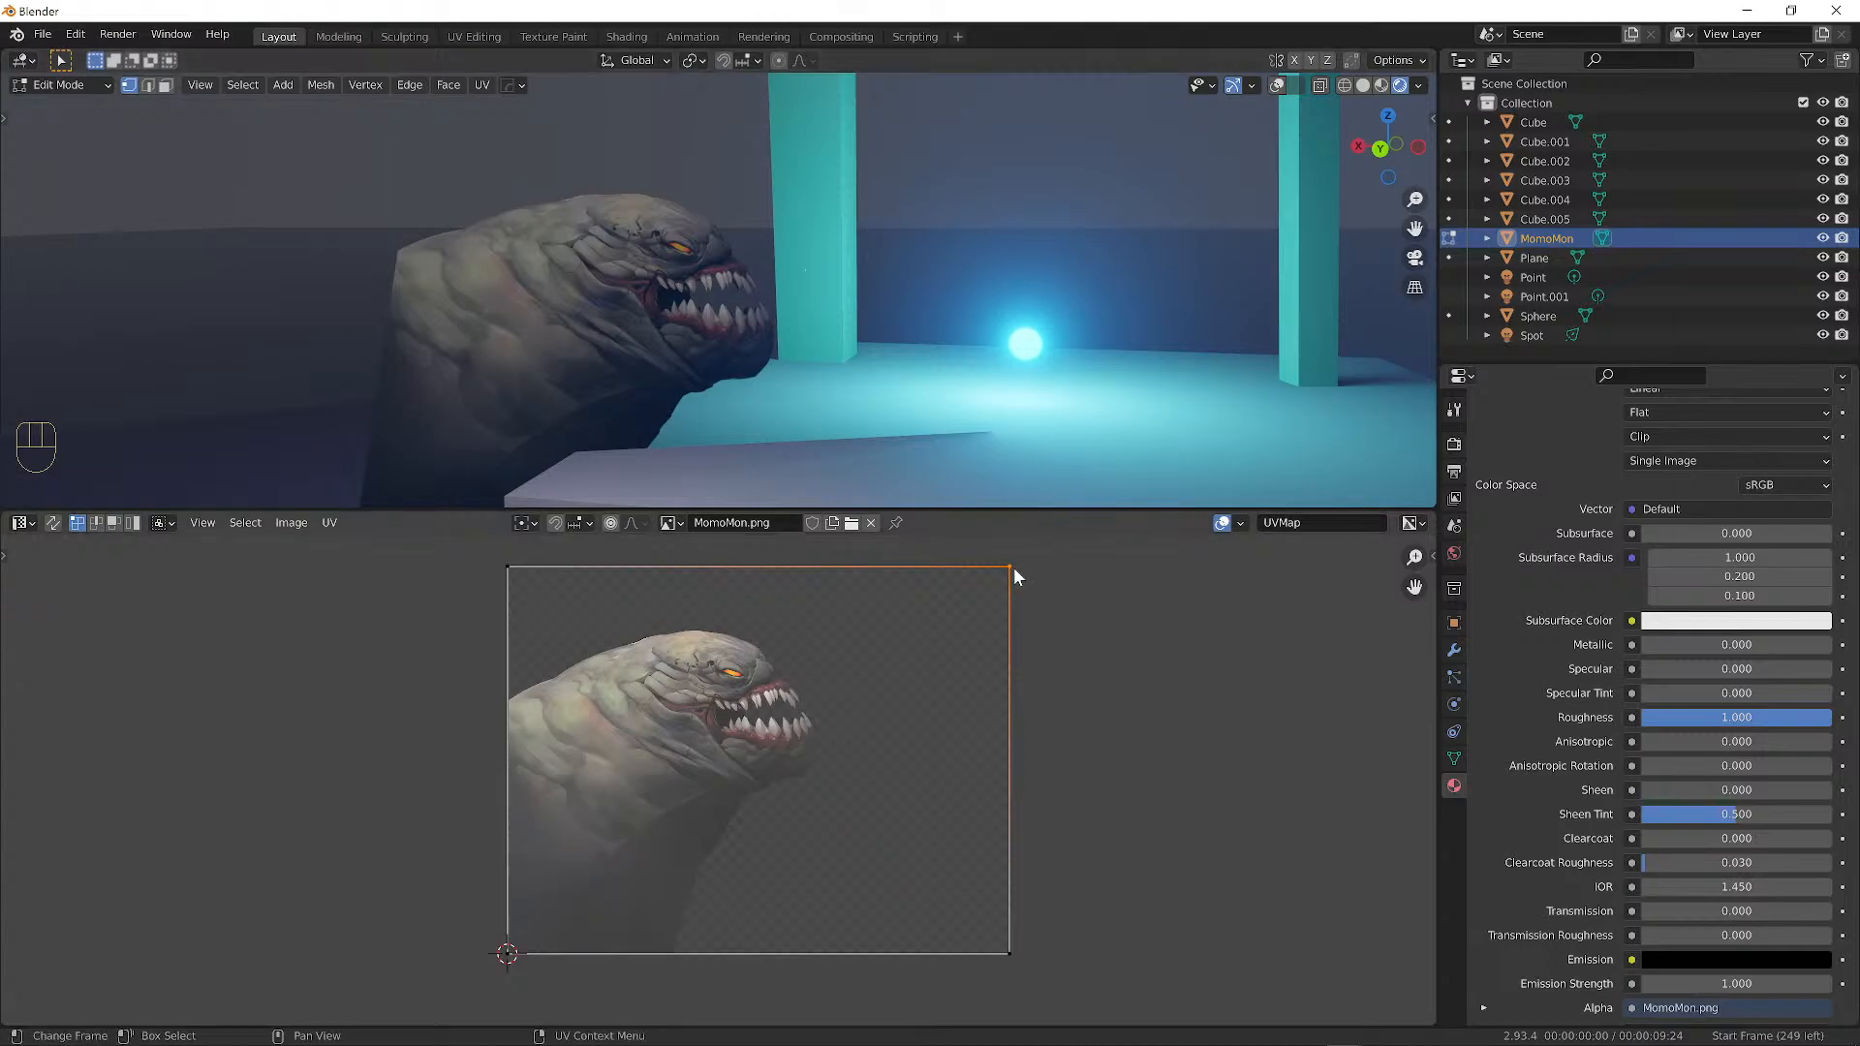
pyautogui.press('g')
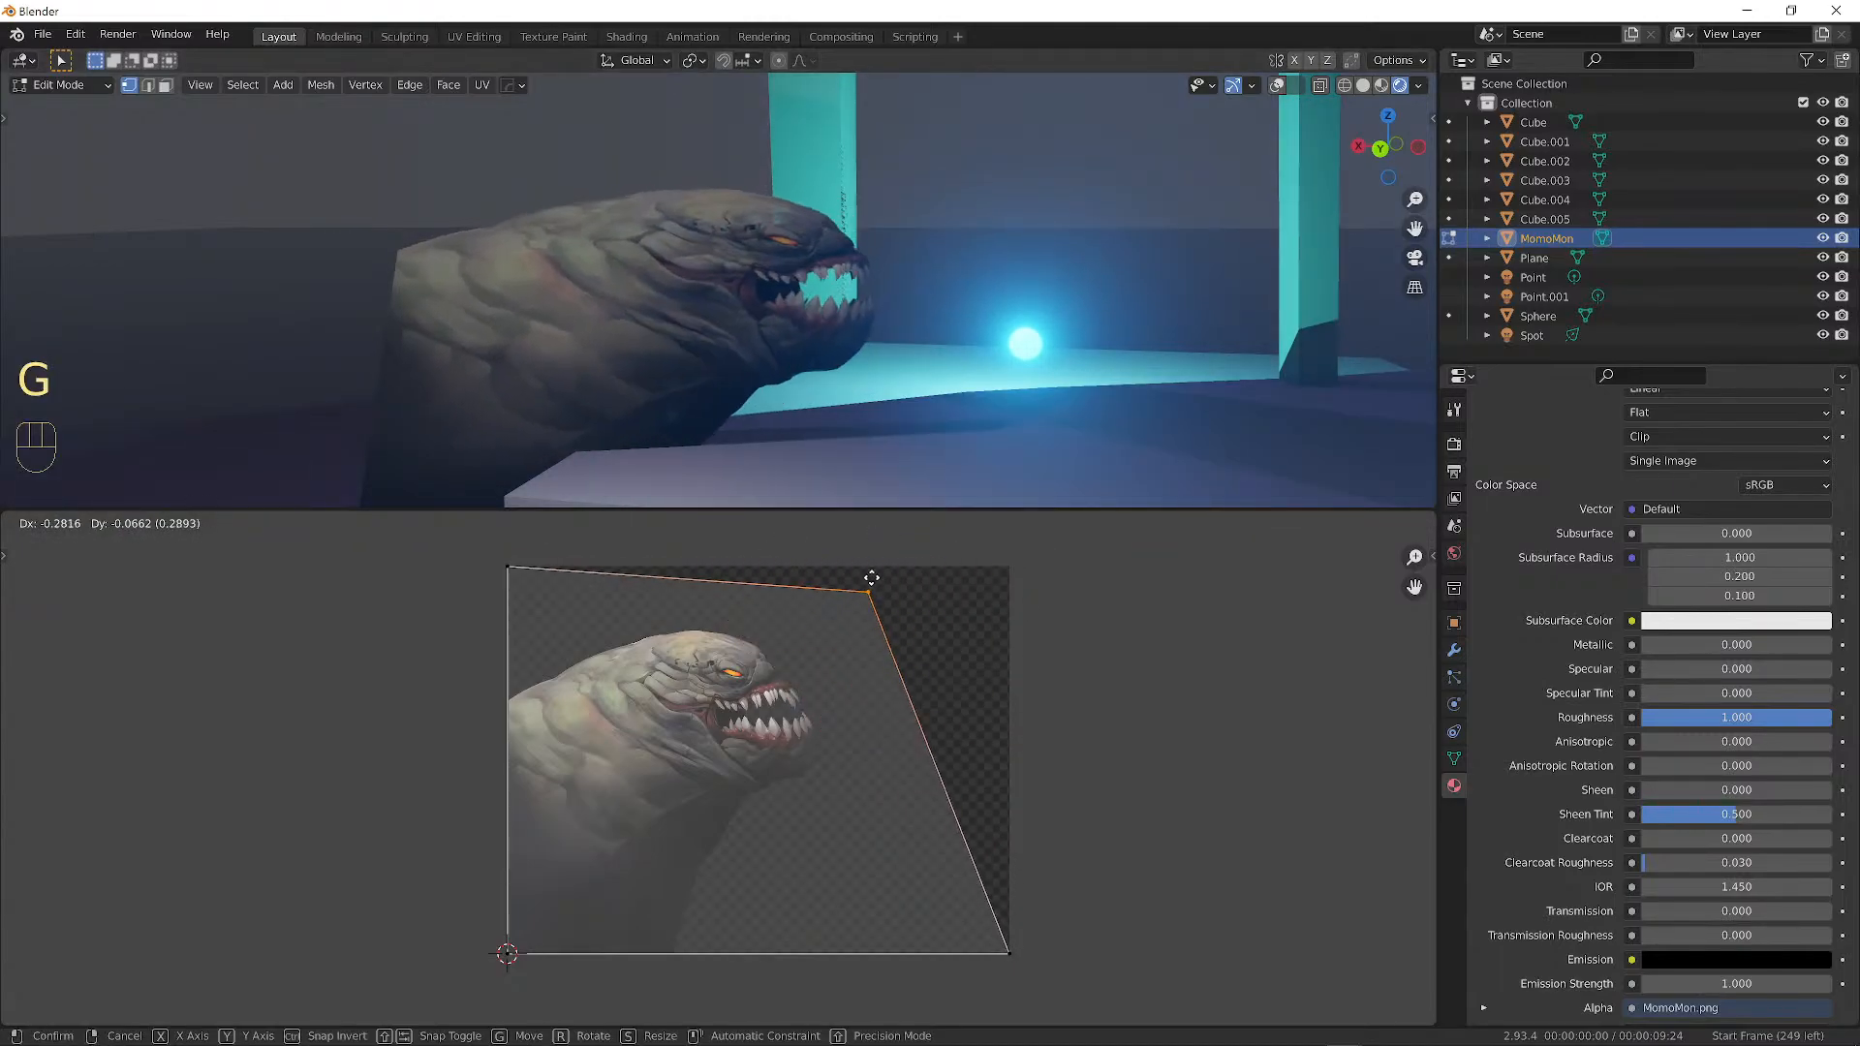
pyautogui.rightClick(724, 588)
pyautogui.press('g')
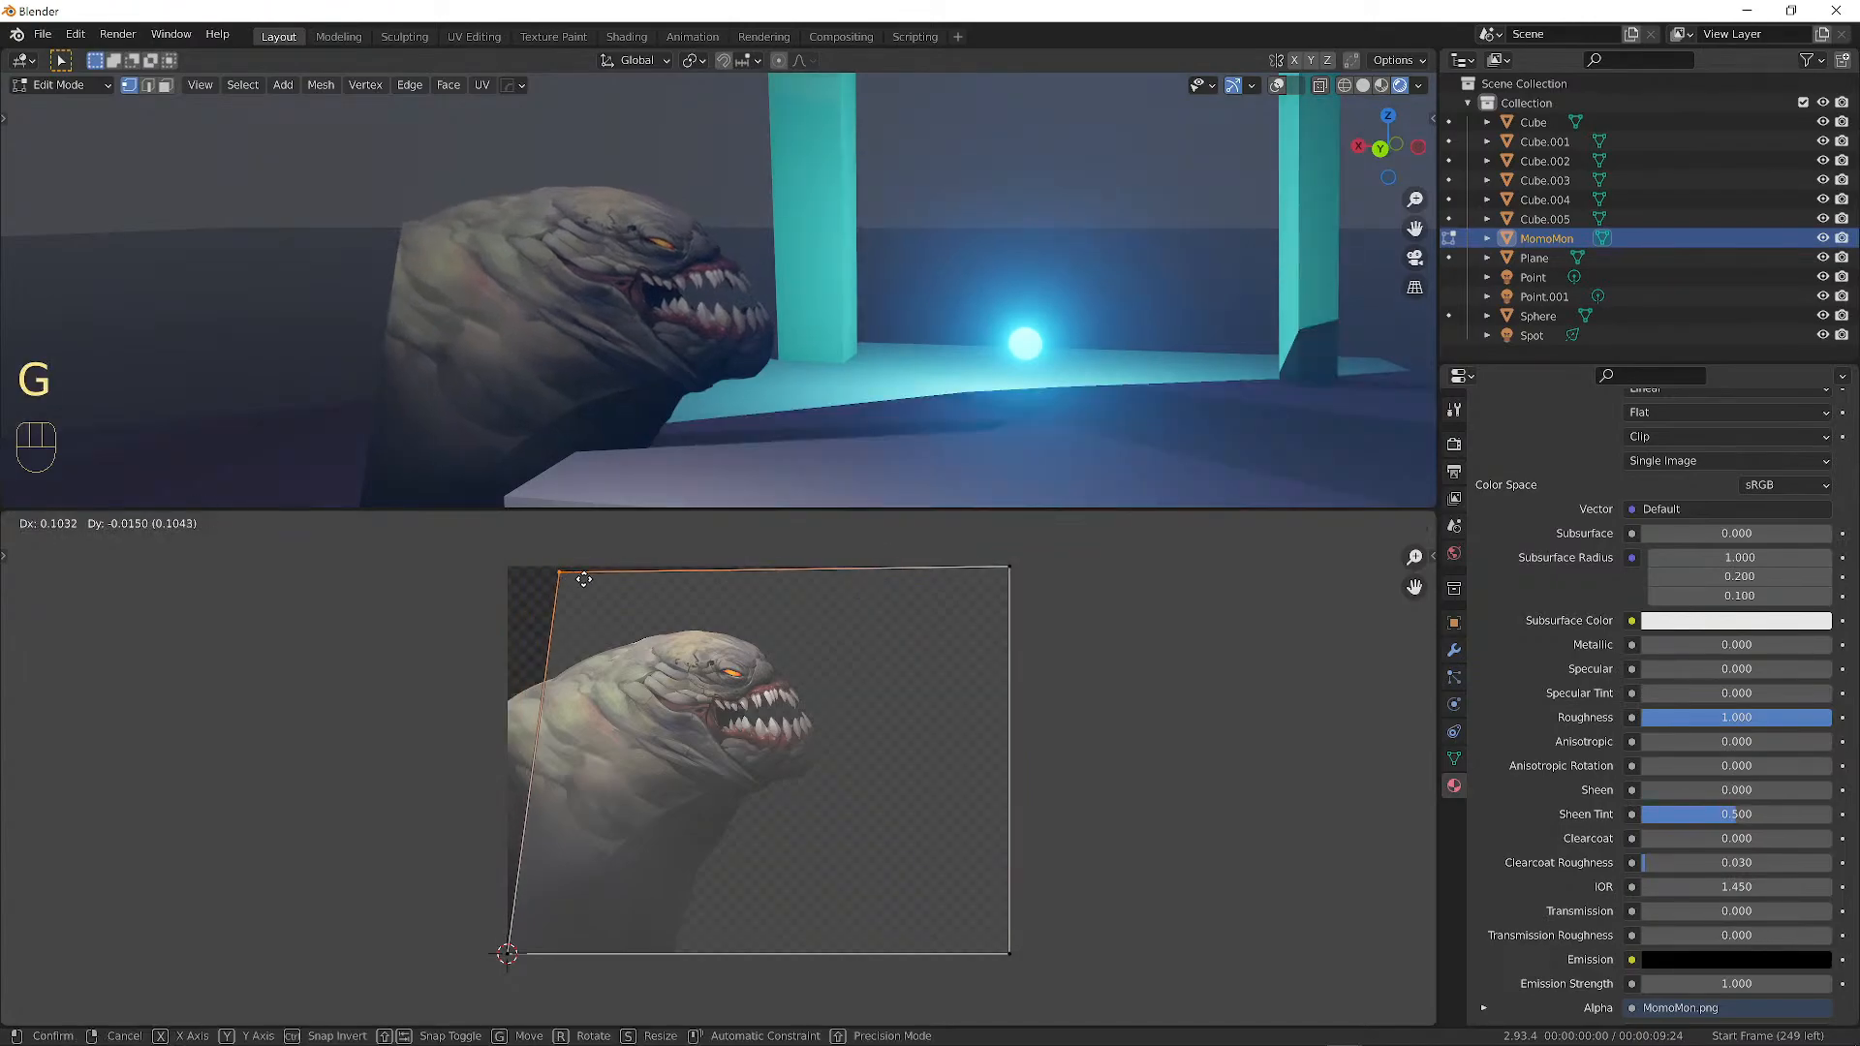
pyautogui.click(652, 581)
pyautogui.click(506, 952)
pyautogui.press('g')
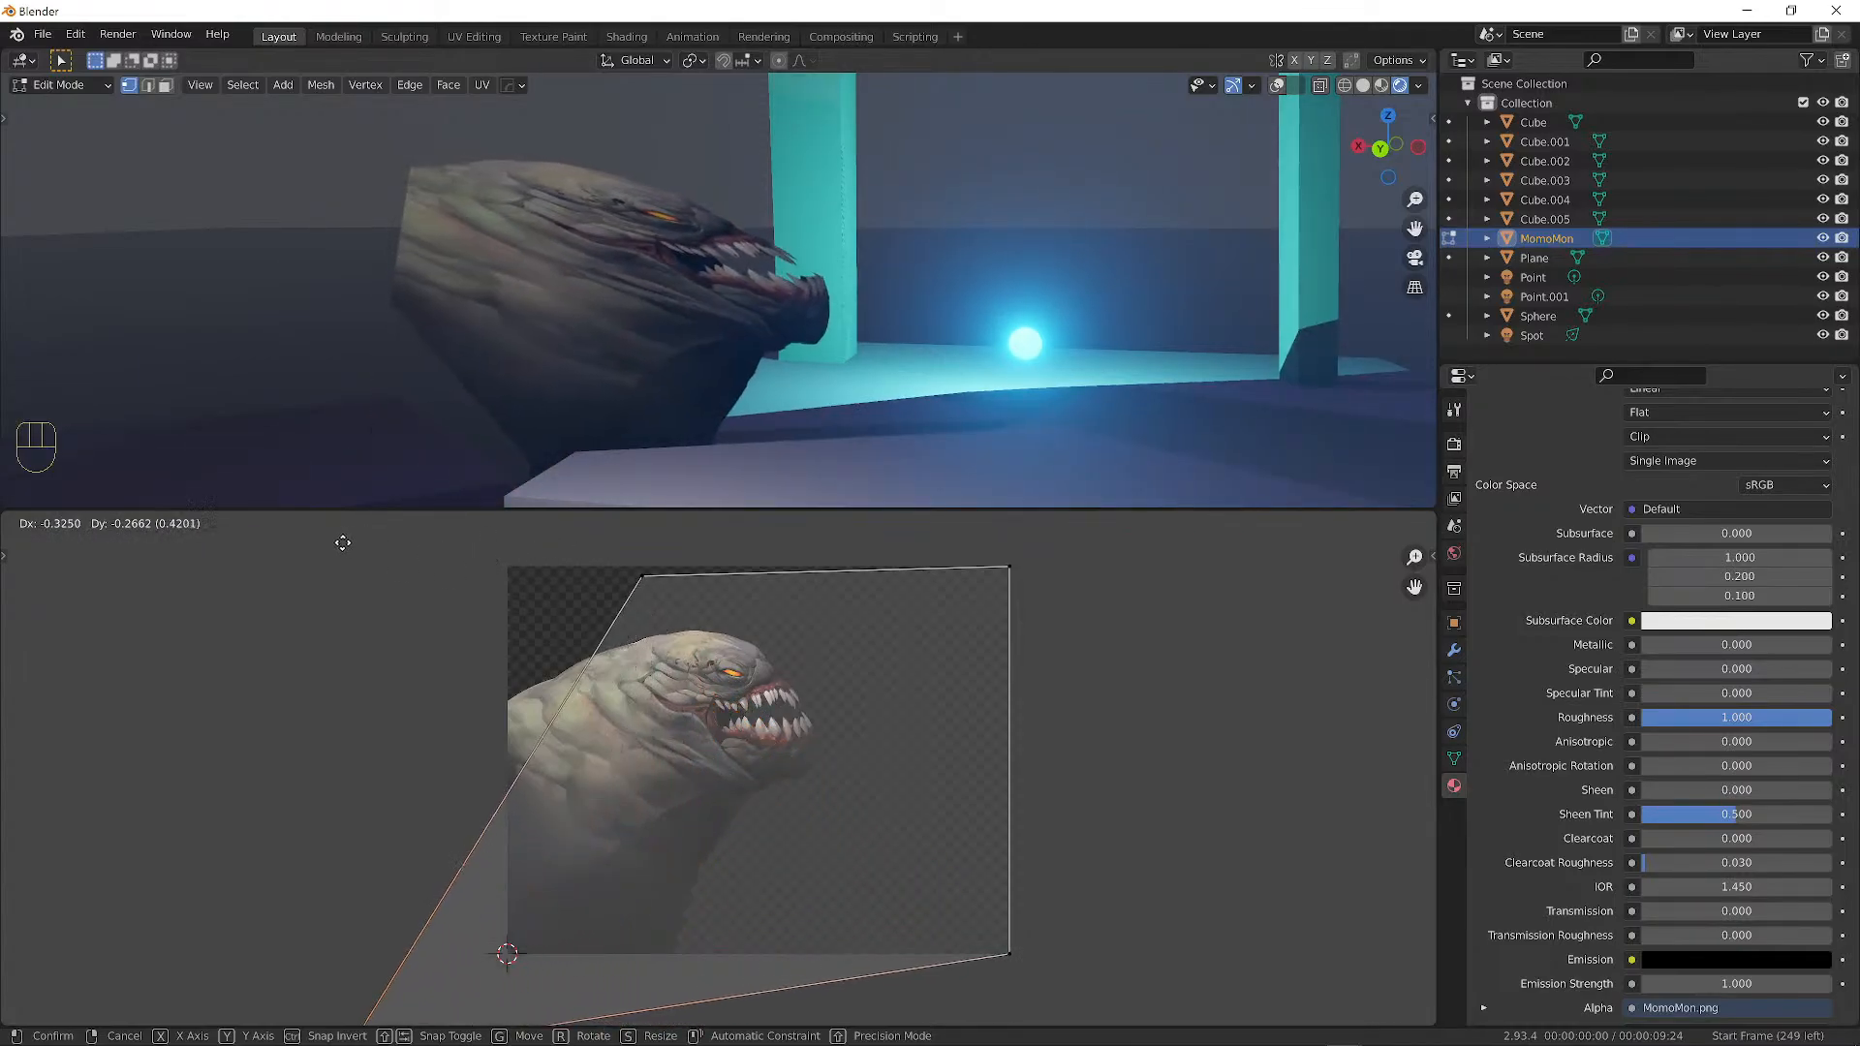
pyautogui.rightClick(555, 857)
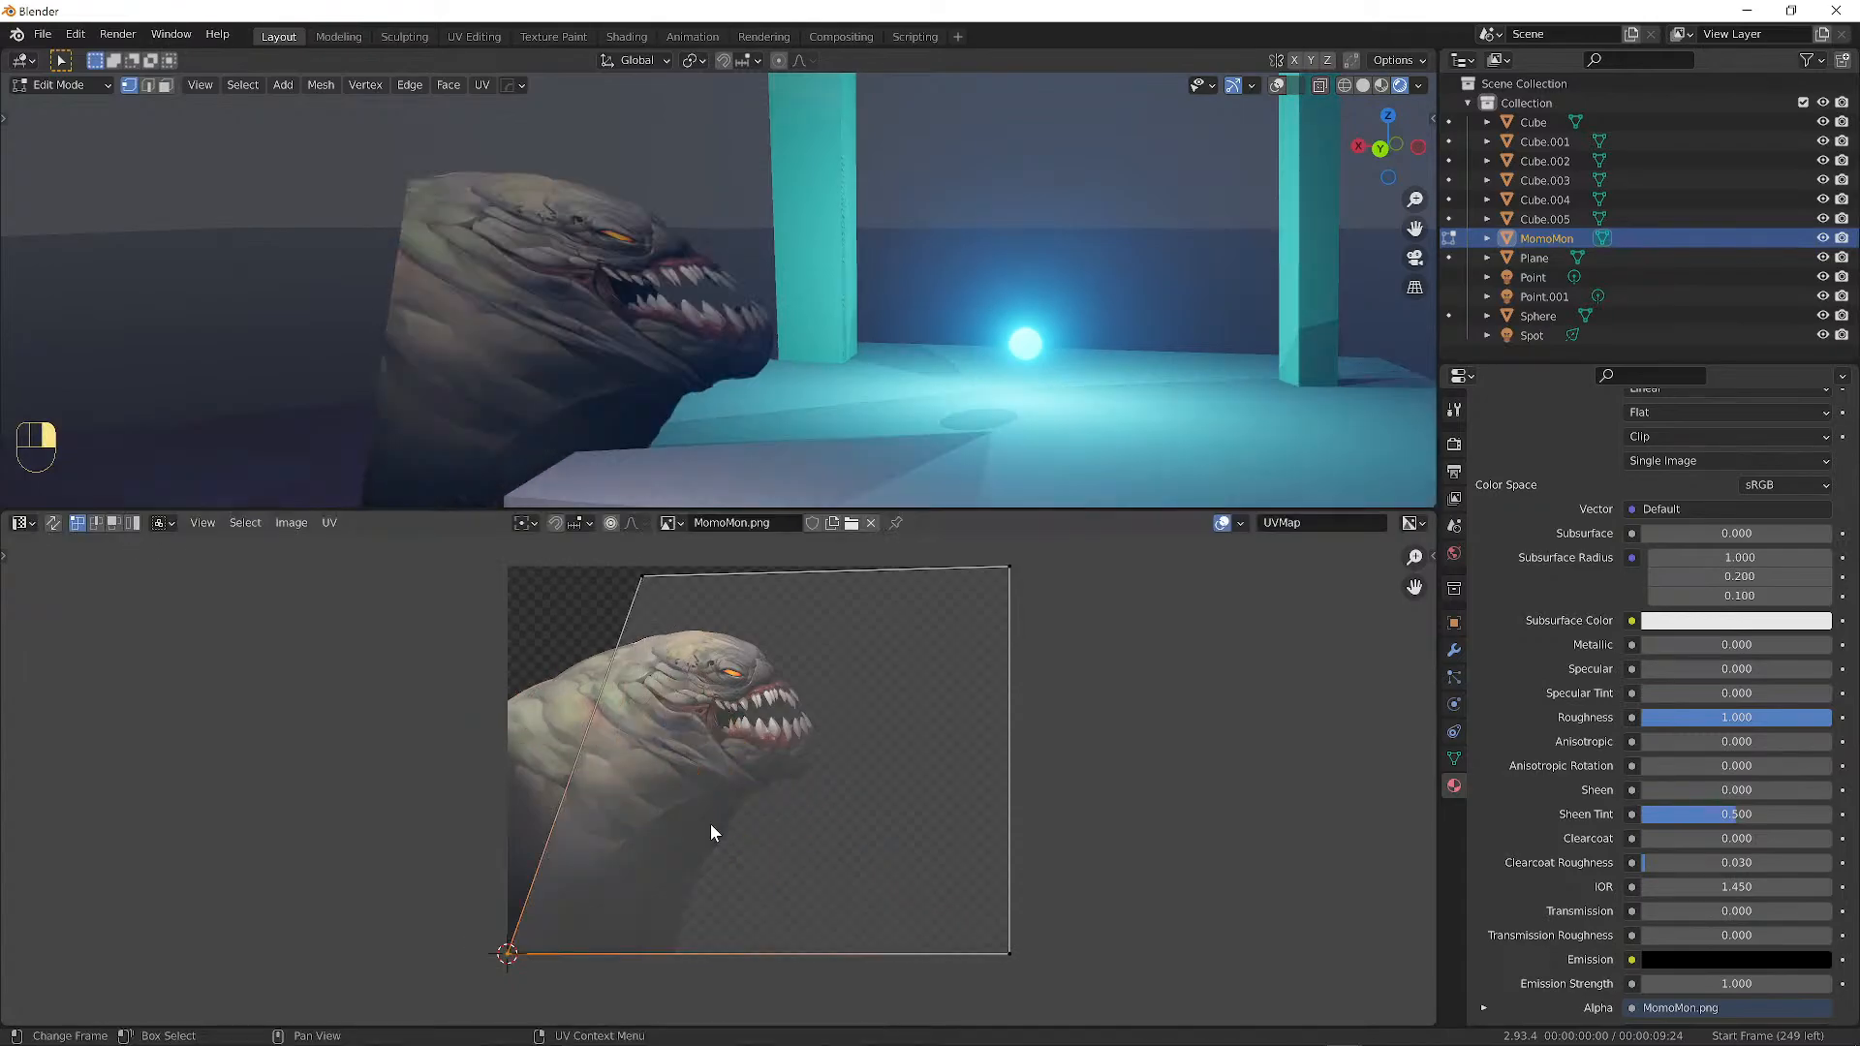
pyautogui.click(643, 581)
pyautogui.press('g')
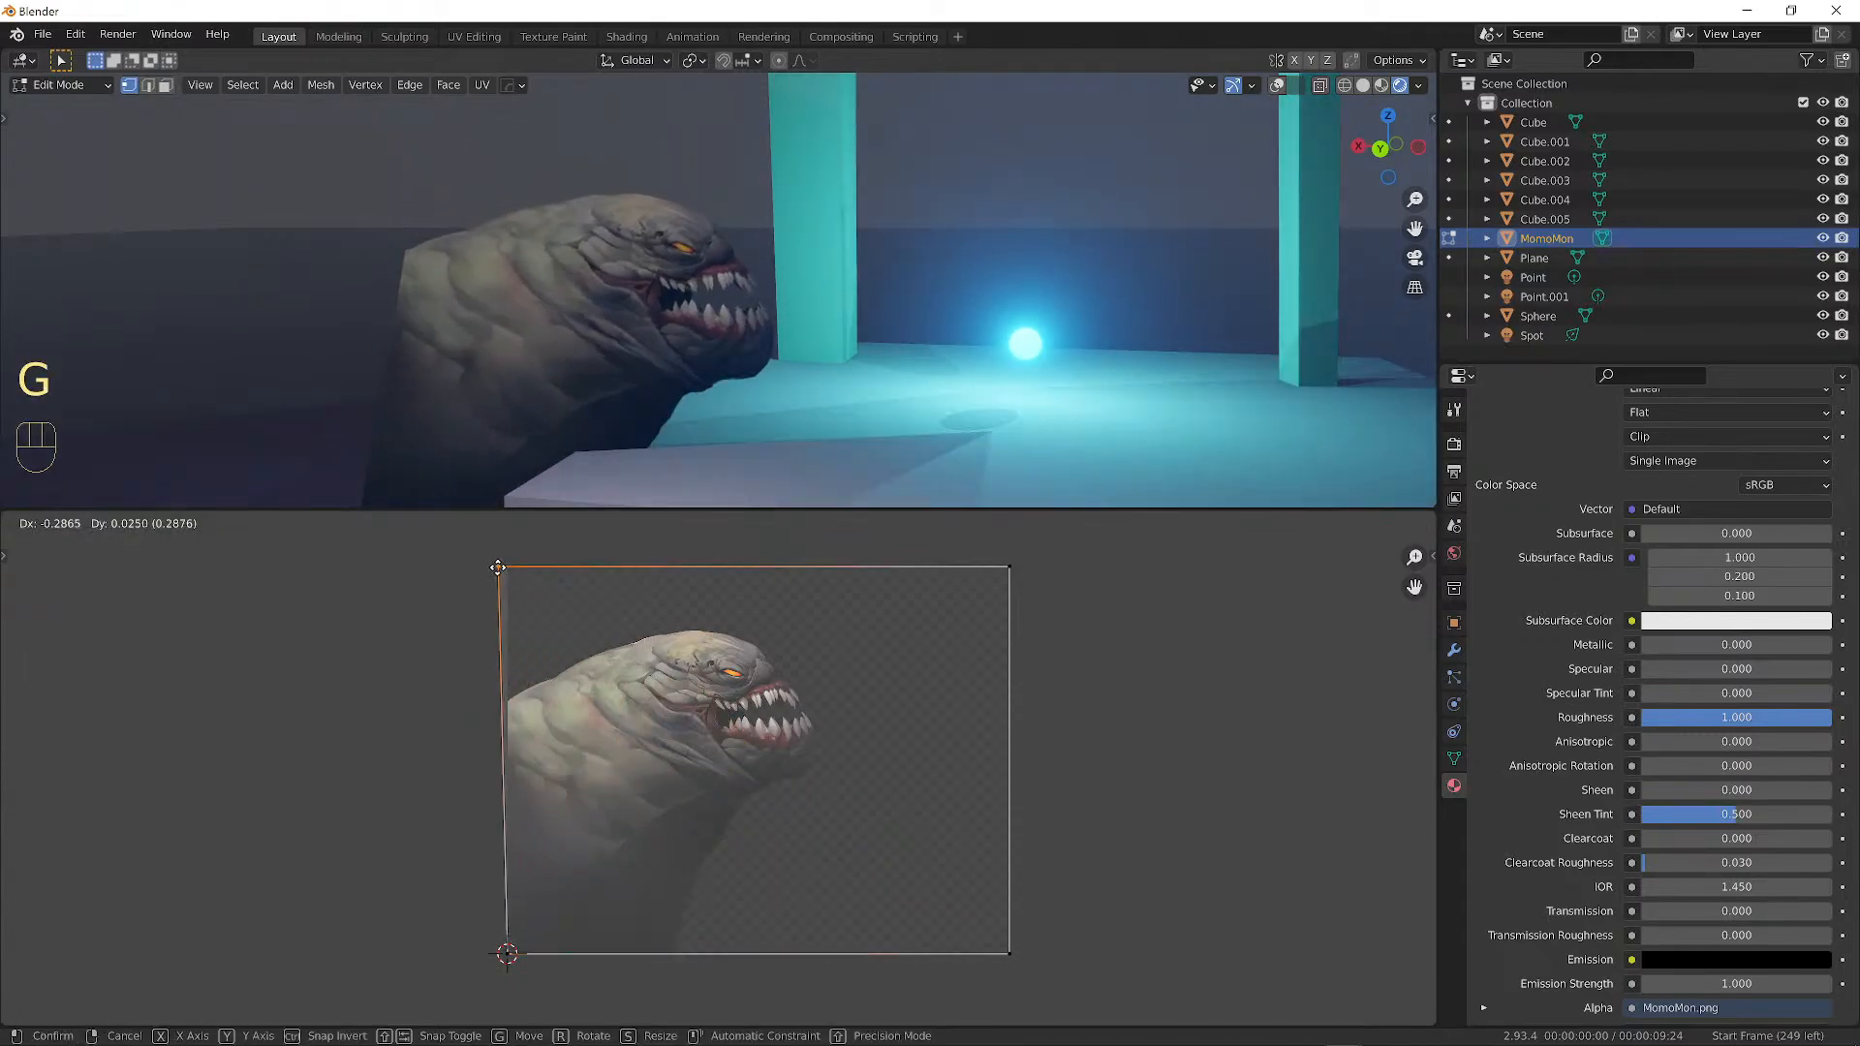
pyautogui.click(331, 533)
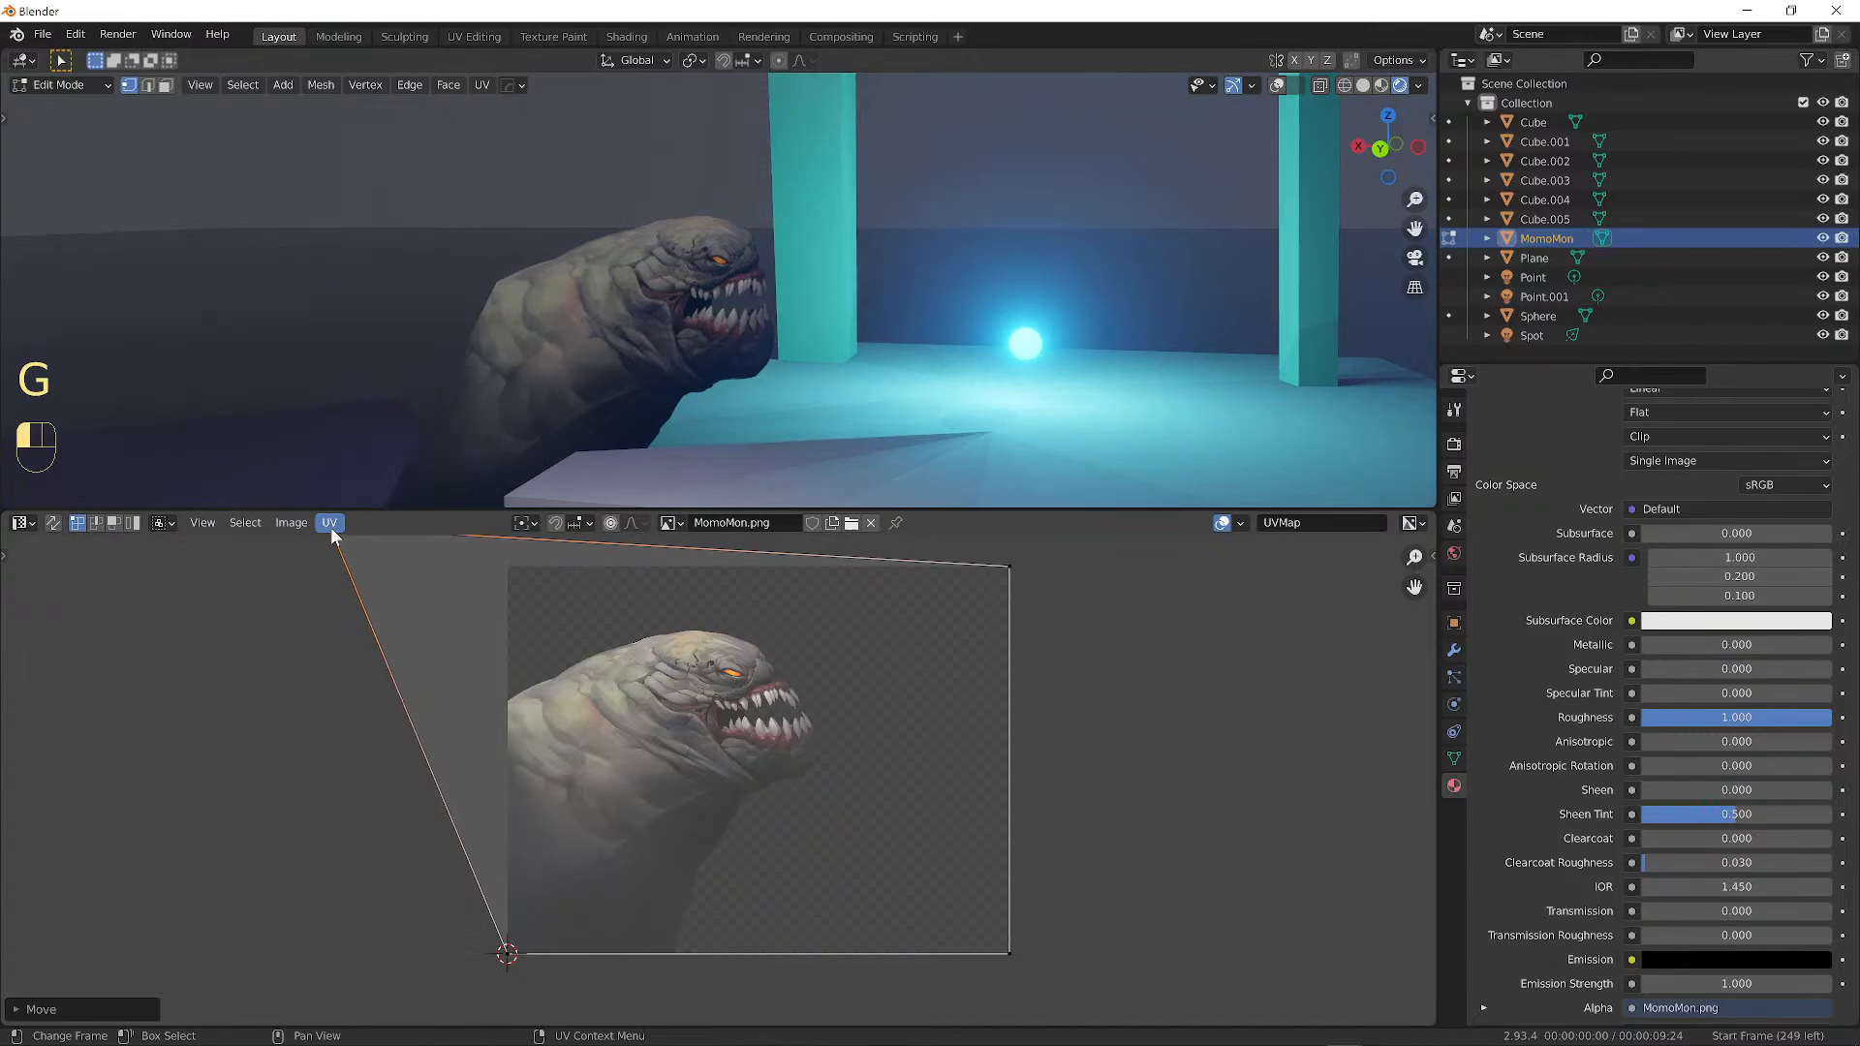
pyautogui.click(1013, 572)
pyautogui.press('g')
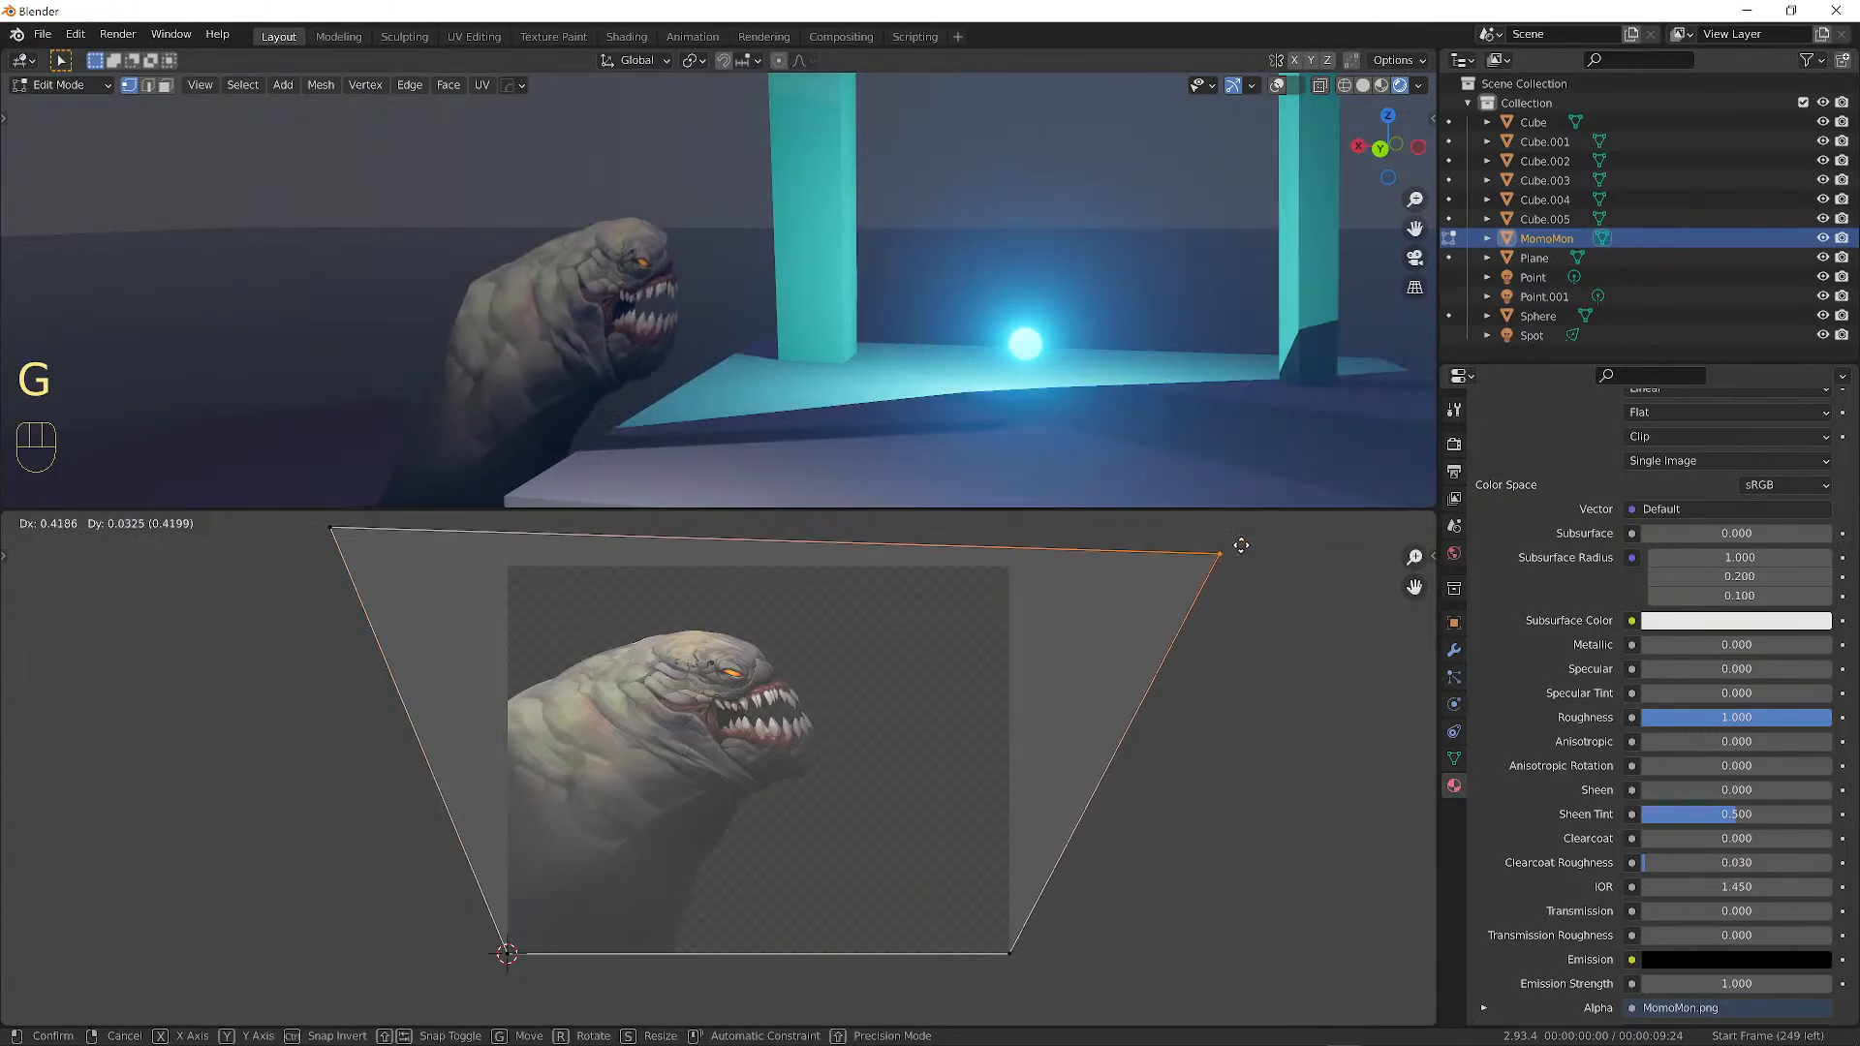
pyautogui.rightClick(1003, 637)
pyautogui.hotkey('ctrl', 'z')
pyautogui.hotkey('ctrl', 'z')
pyautogui.hotkey('ctrl', 'z')
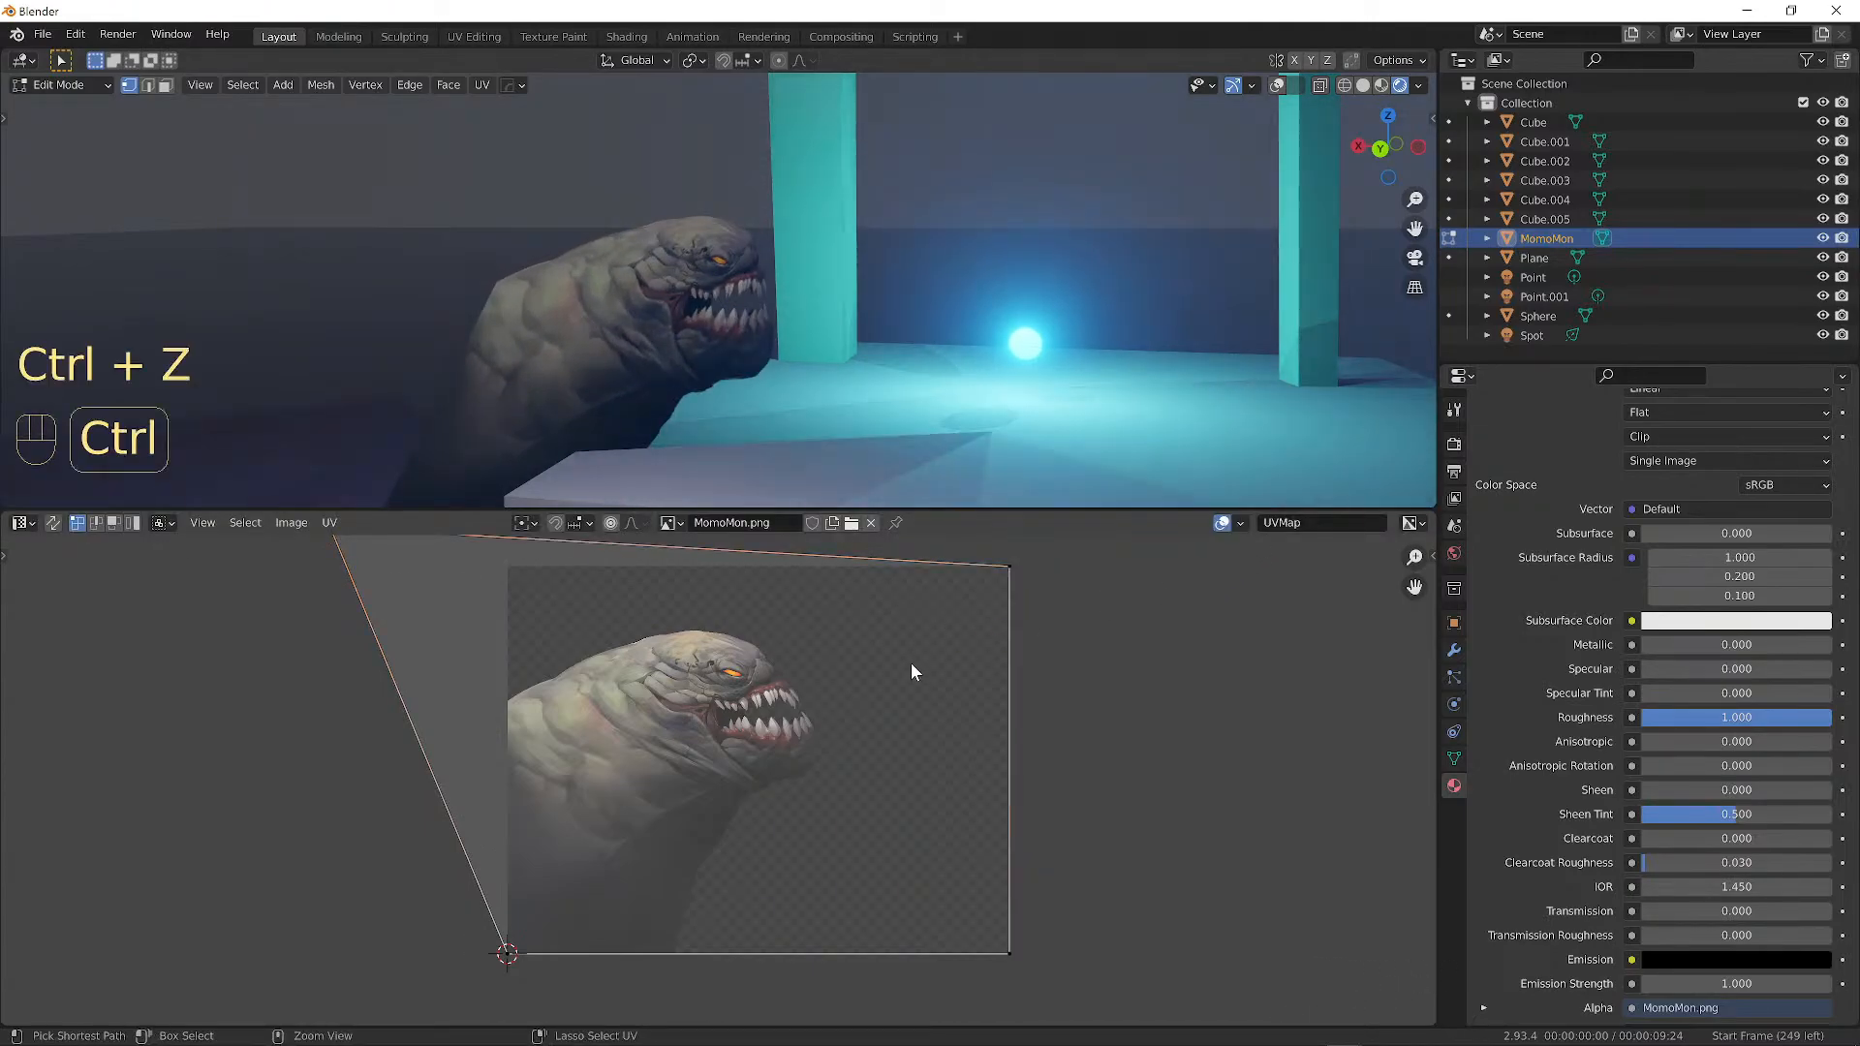
pyautogui.hotkey('ctrl', 'z')
pyautogui.hotkey('ctrl', 'z')
pyautogui.hotkey('ctrl', 'z')
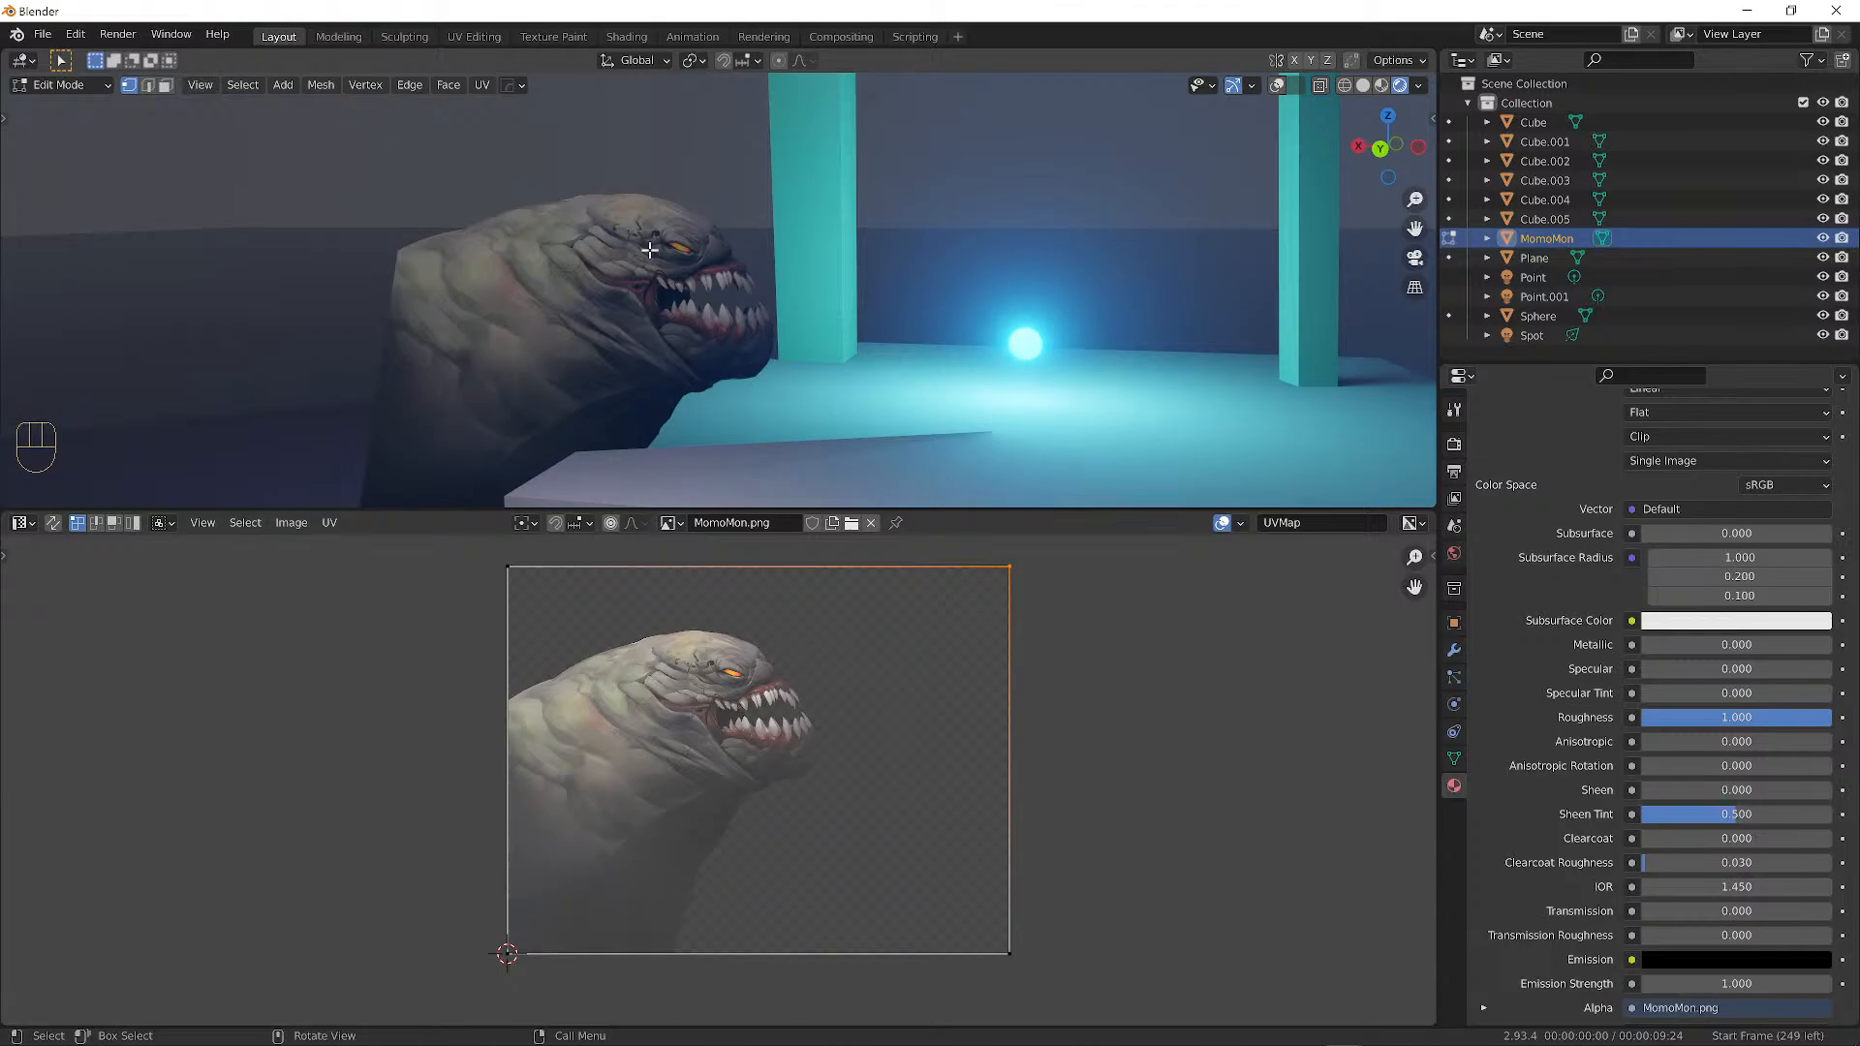
pyautogui.scroll(-3, 857, 693)
pyautogui.scroll(1, 814, 698)
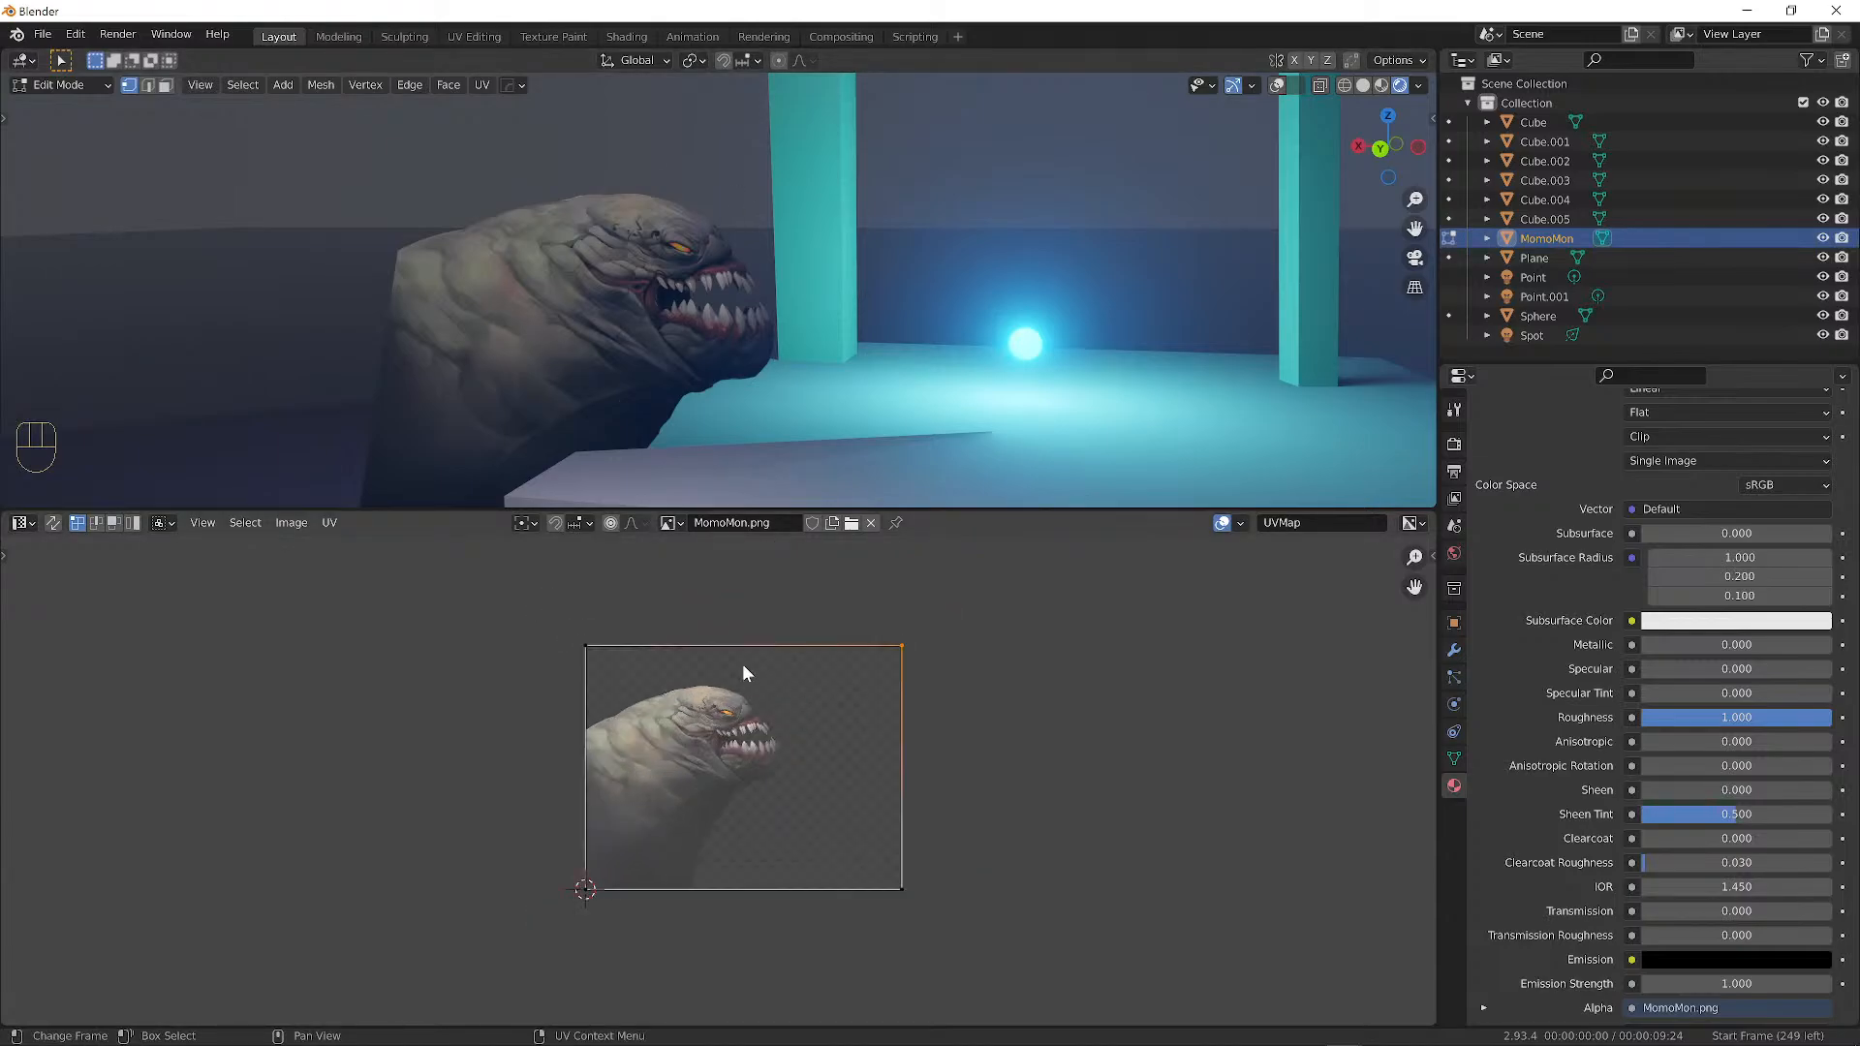
pyautogui.press('a')
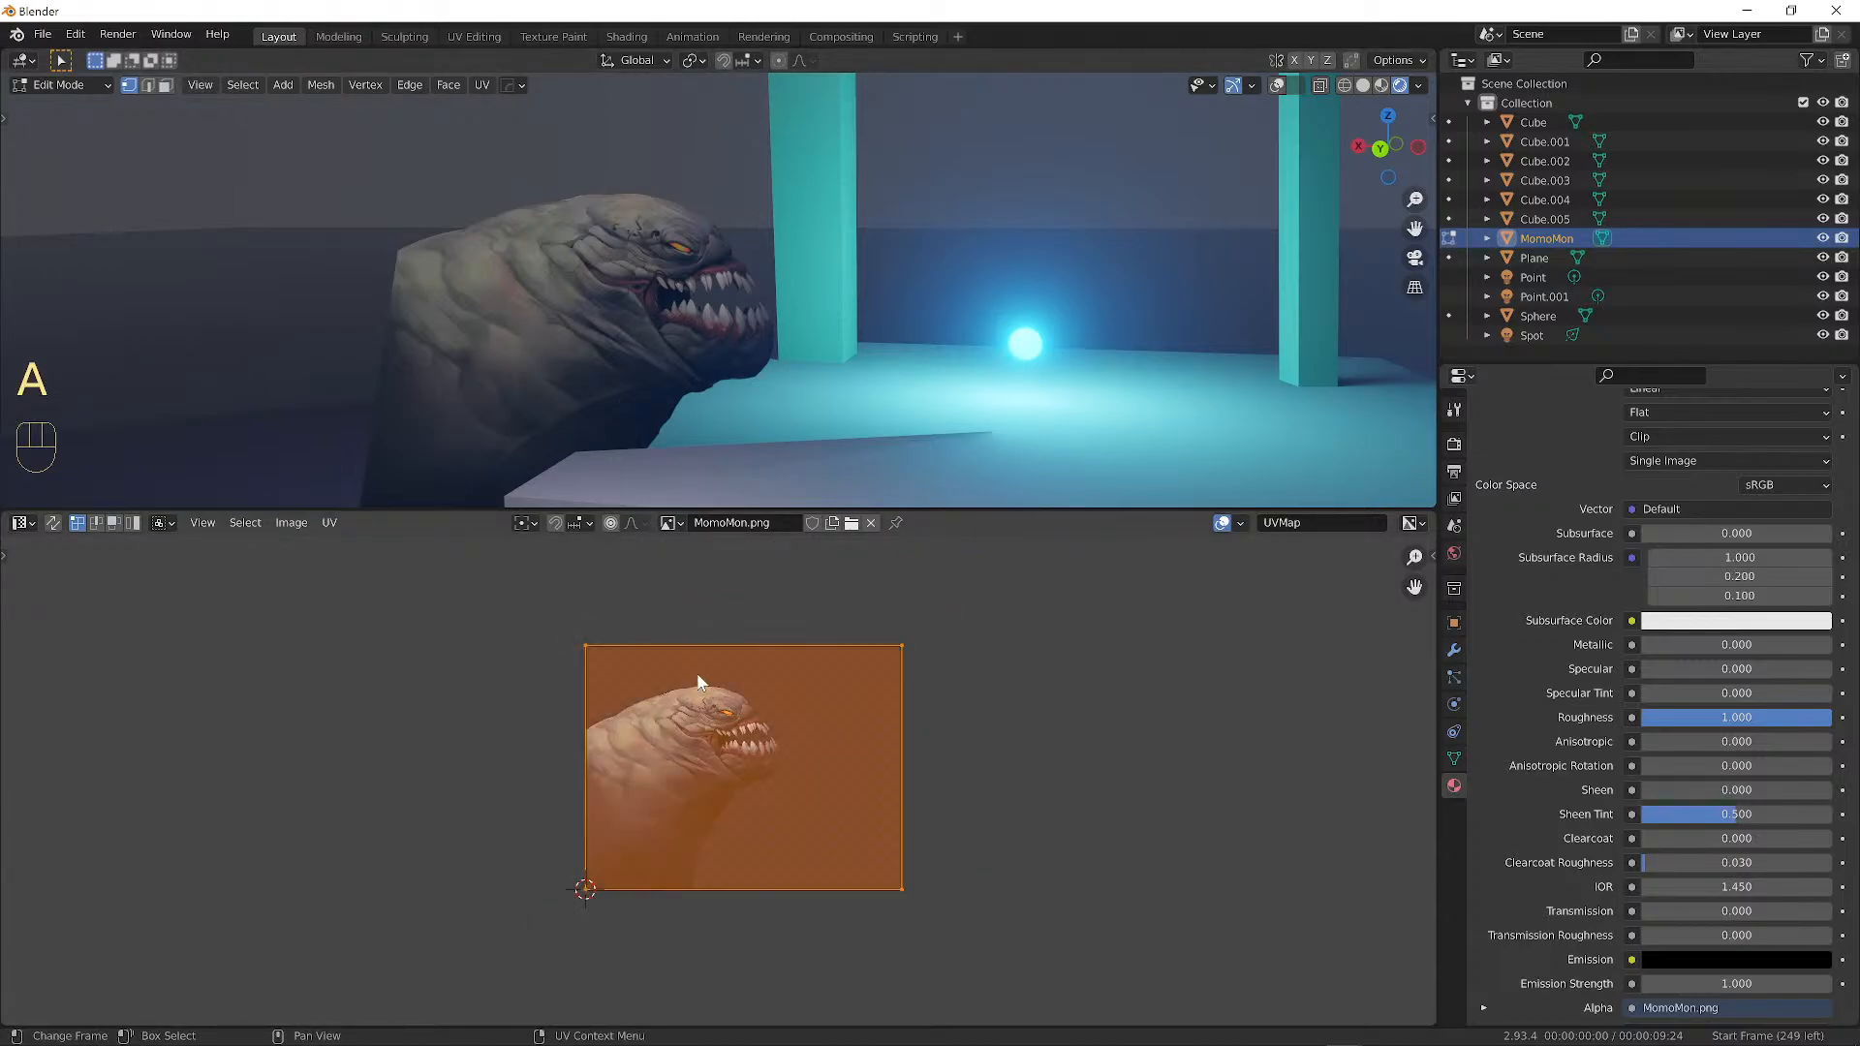
pyautogui.press('s')
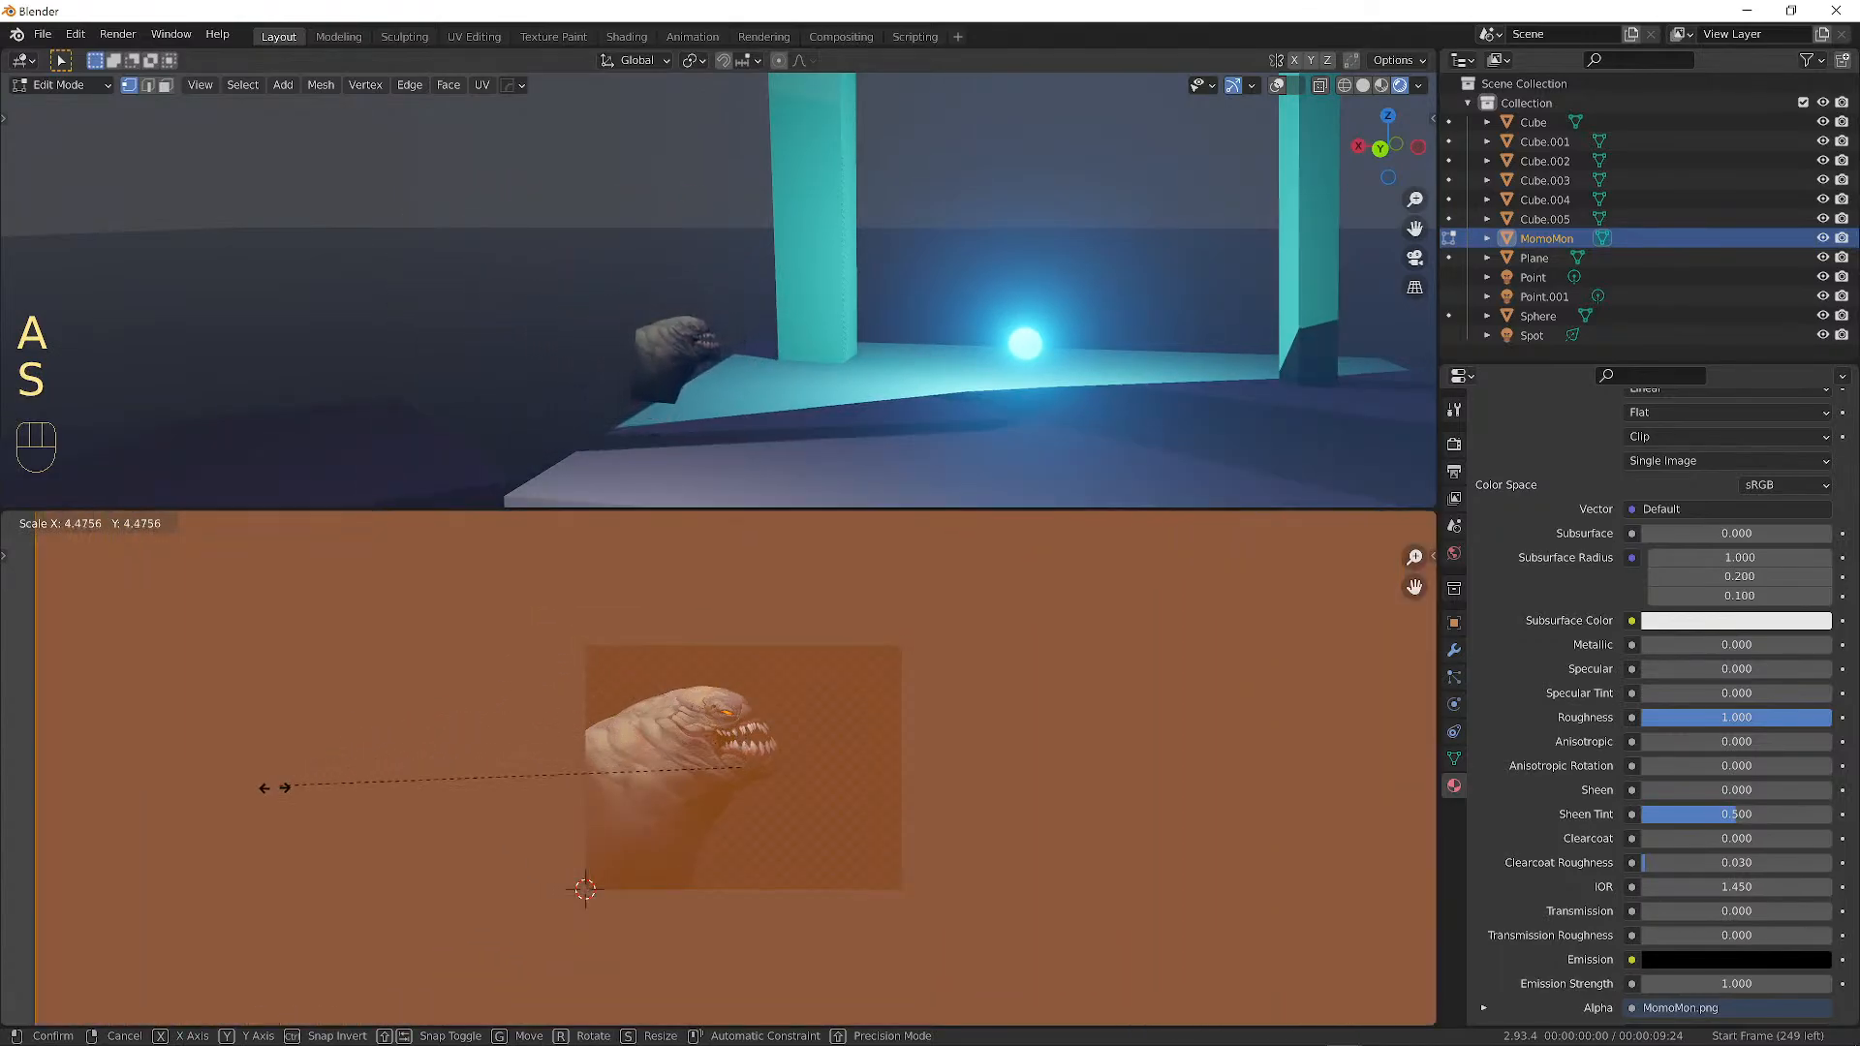
pyautogui.click(278, 760)
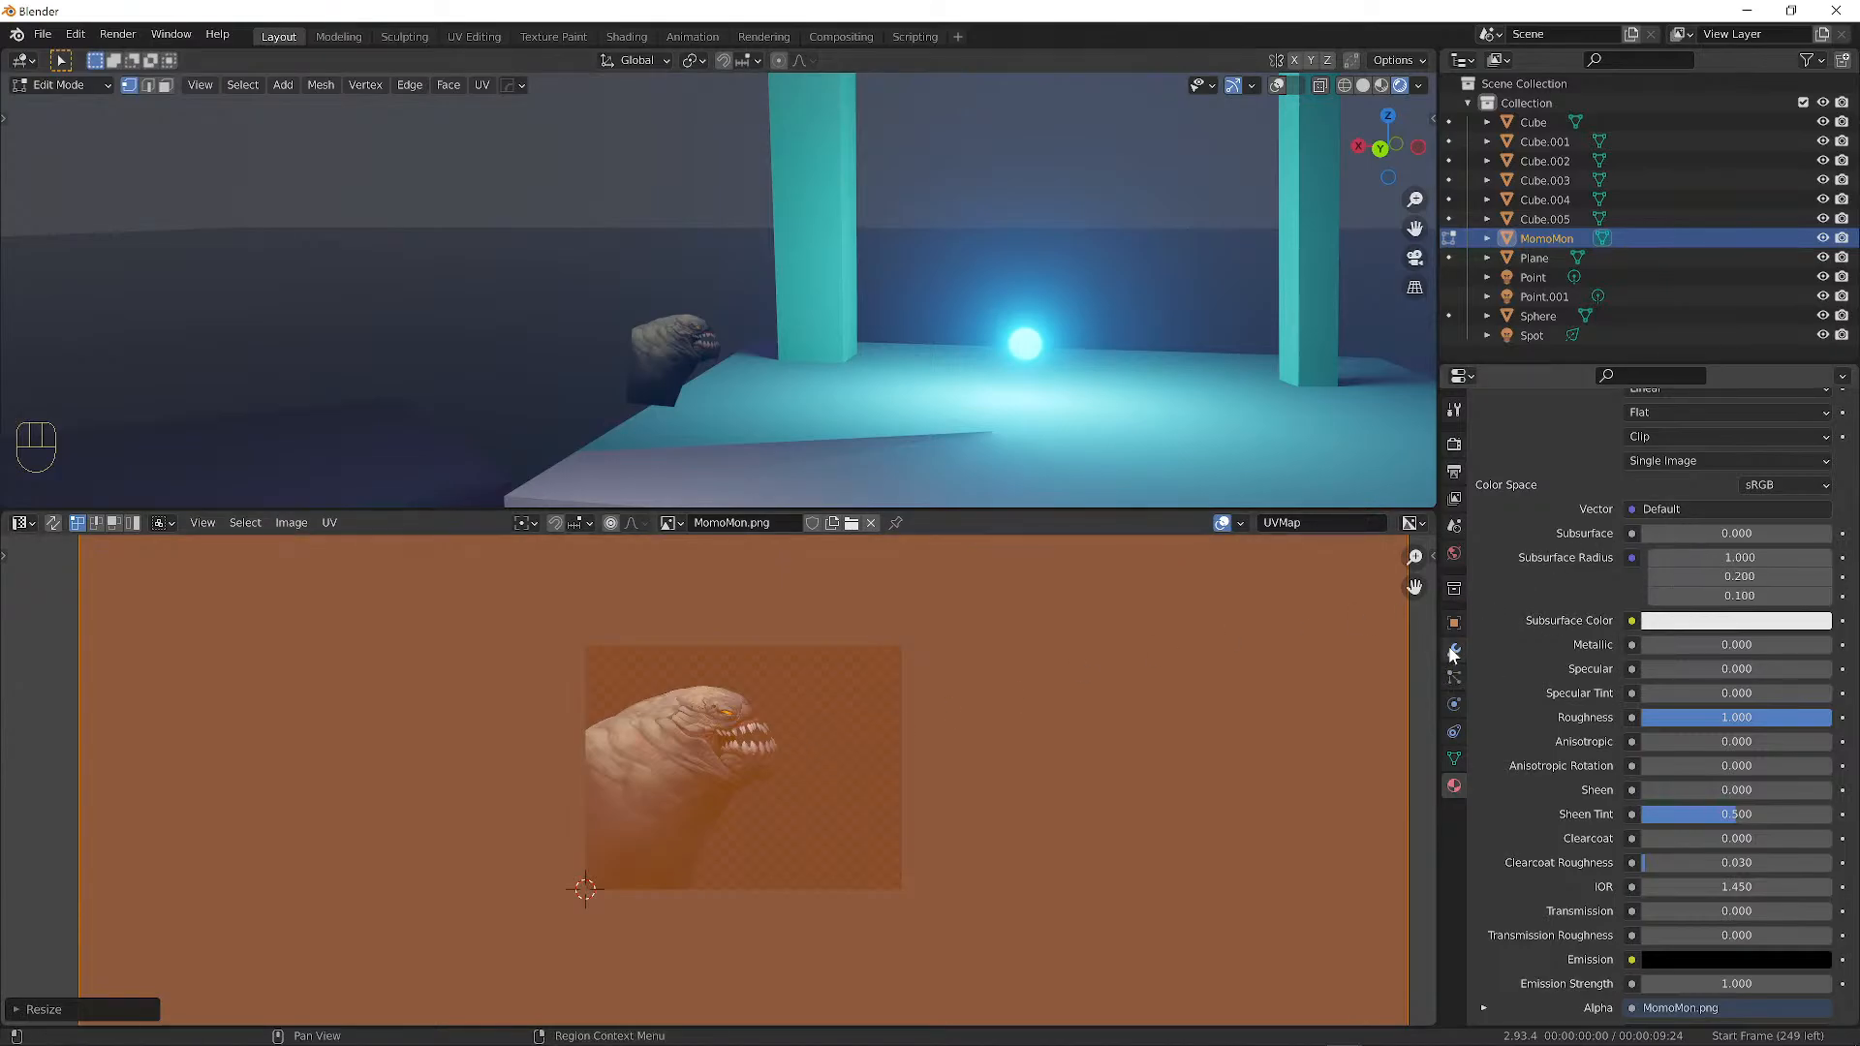
pyautogui.click(1454, 758)
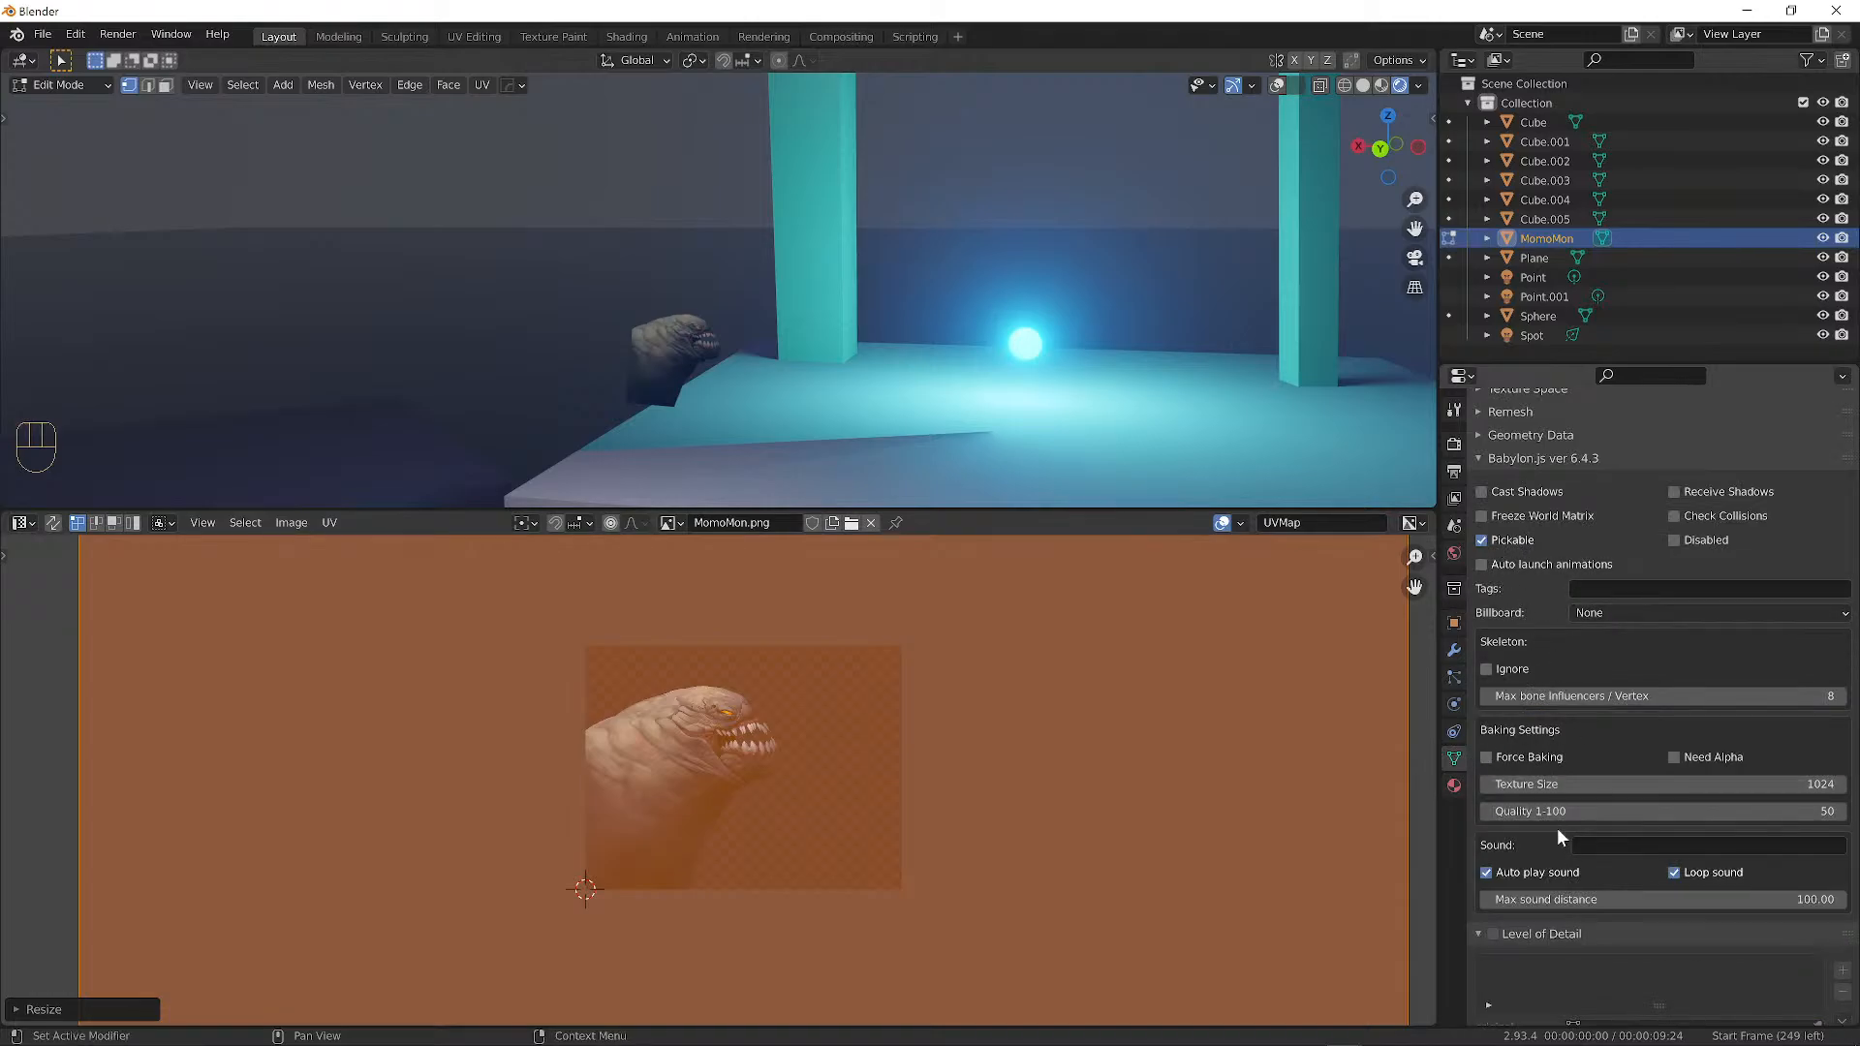
pyautogui.scroll(1, 1558, 837)
pyautogui.scroll(-1, 1511, 794)
pyautogui.scroll(-1, 1527, 702)
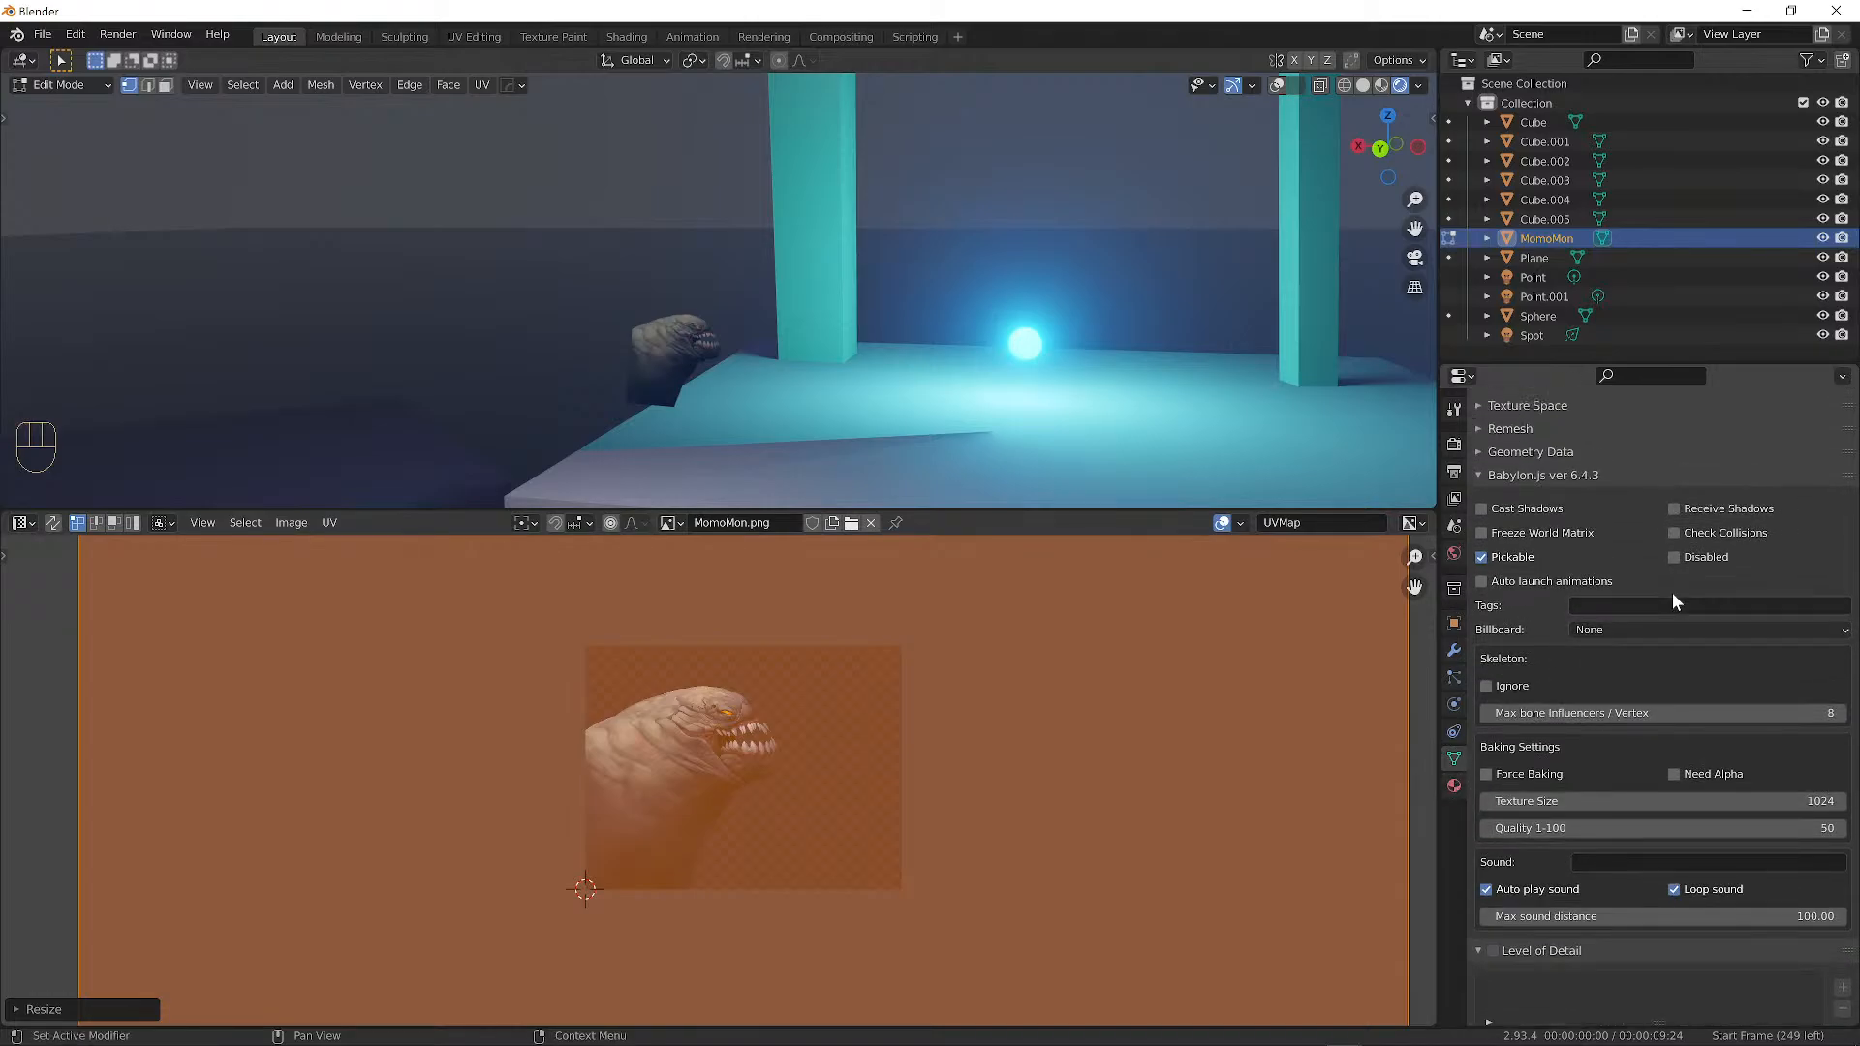
pyautogui.scroll(8, 1672, 591)
pyautogui.scroll(2, 1620, 664)
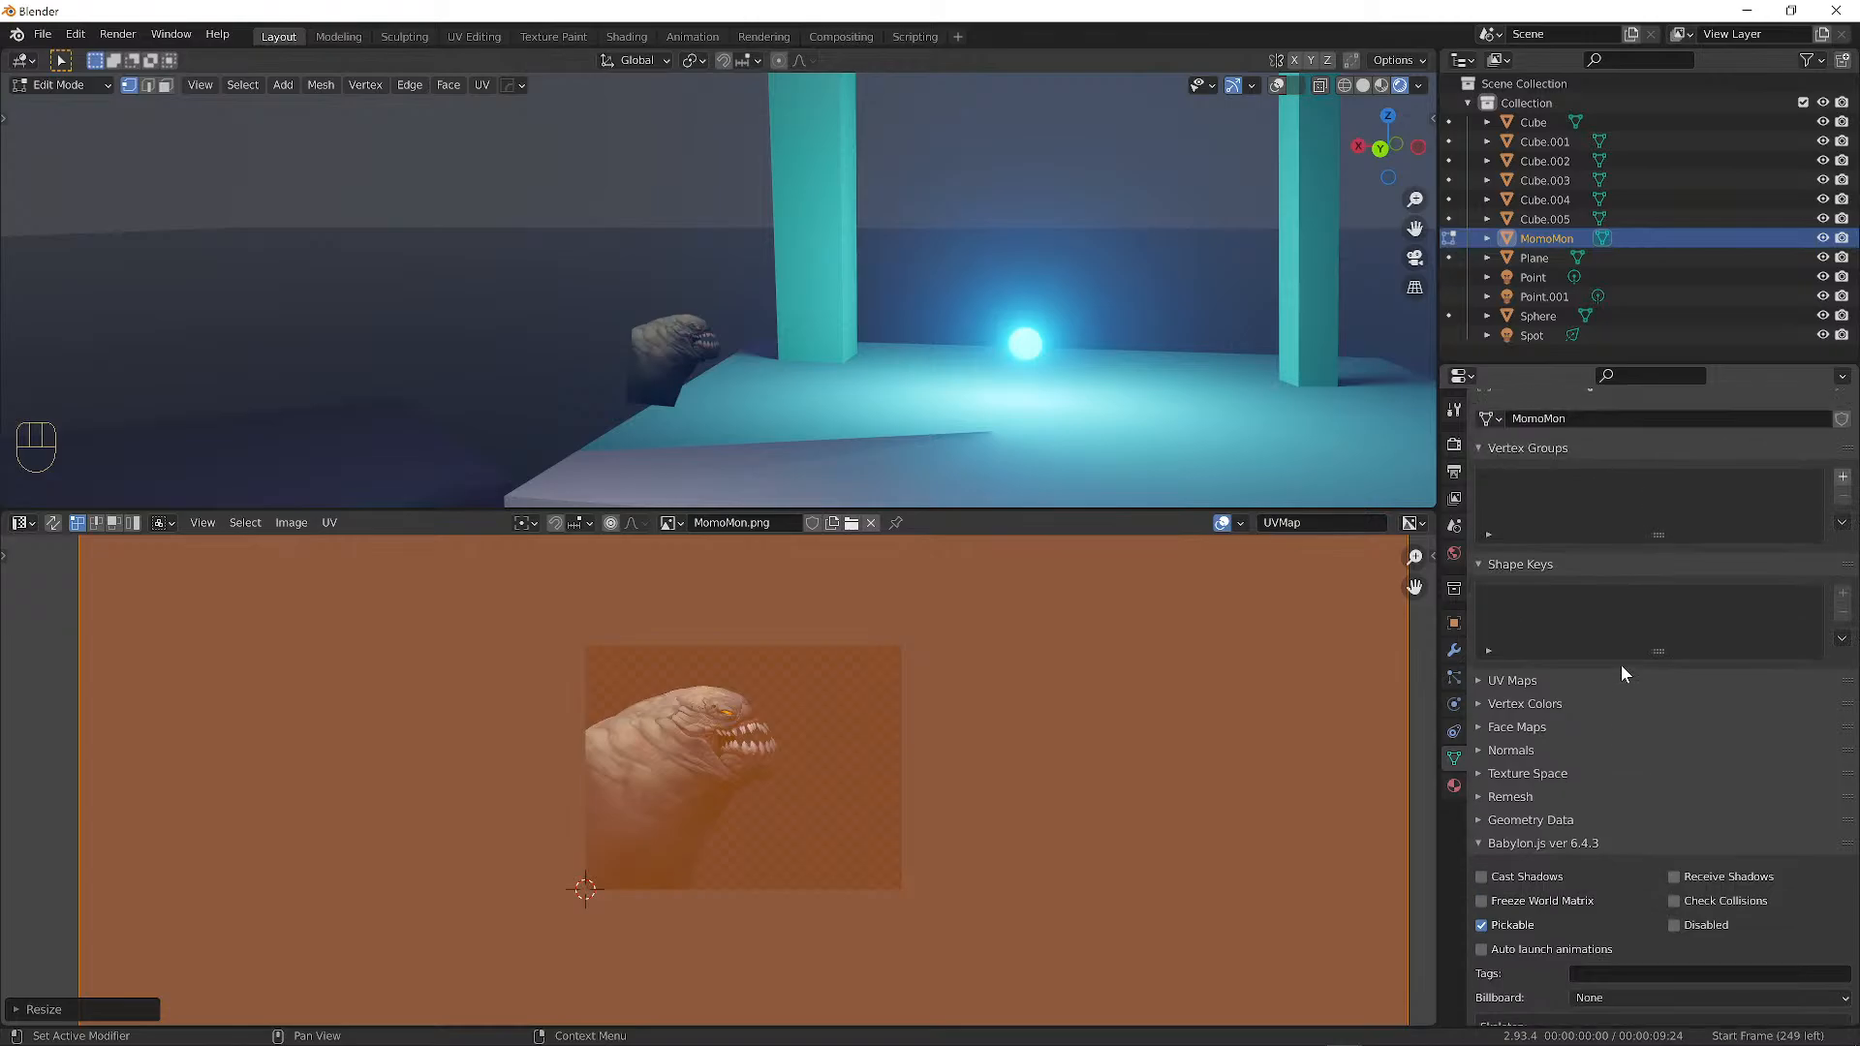
pyautogui.scroll(-10, 1620, 665)
pyautogui.scroll(-2, 1620, 664)
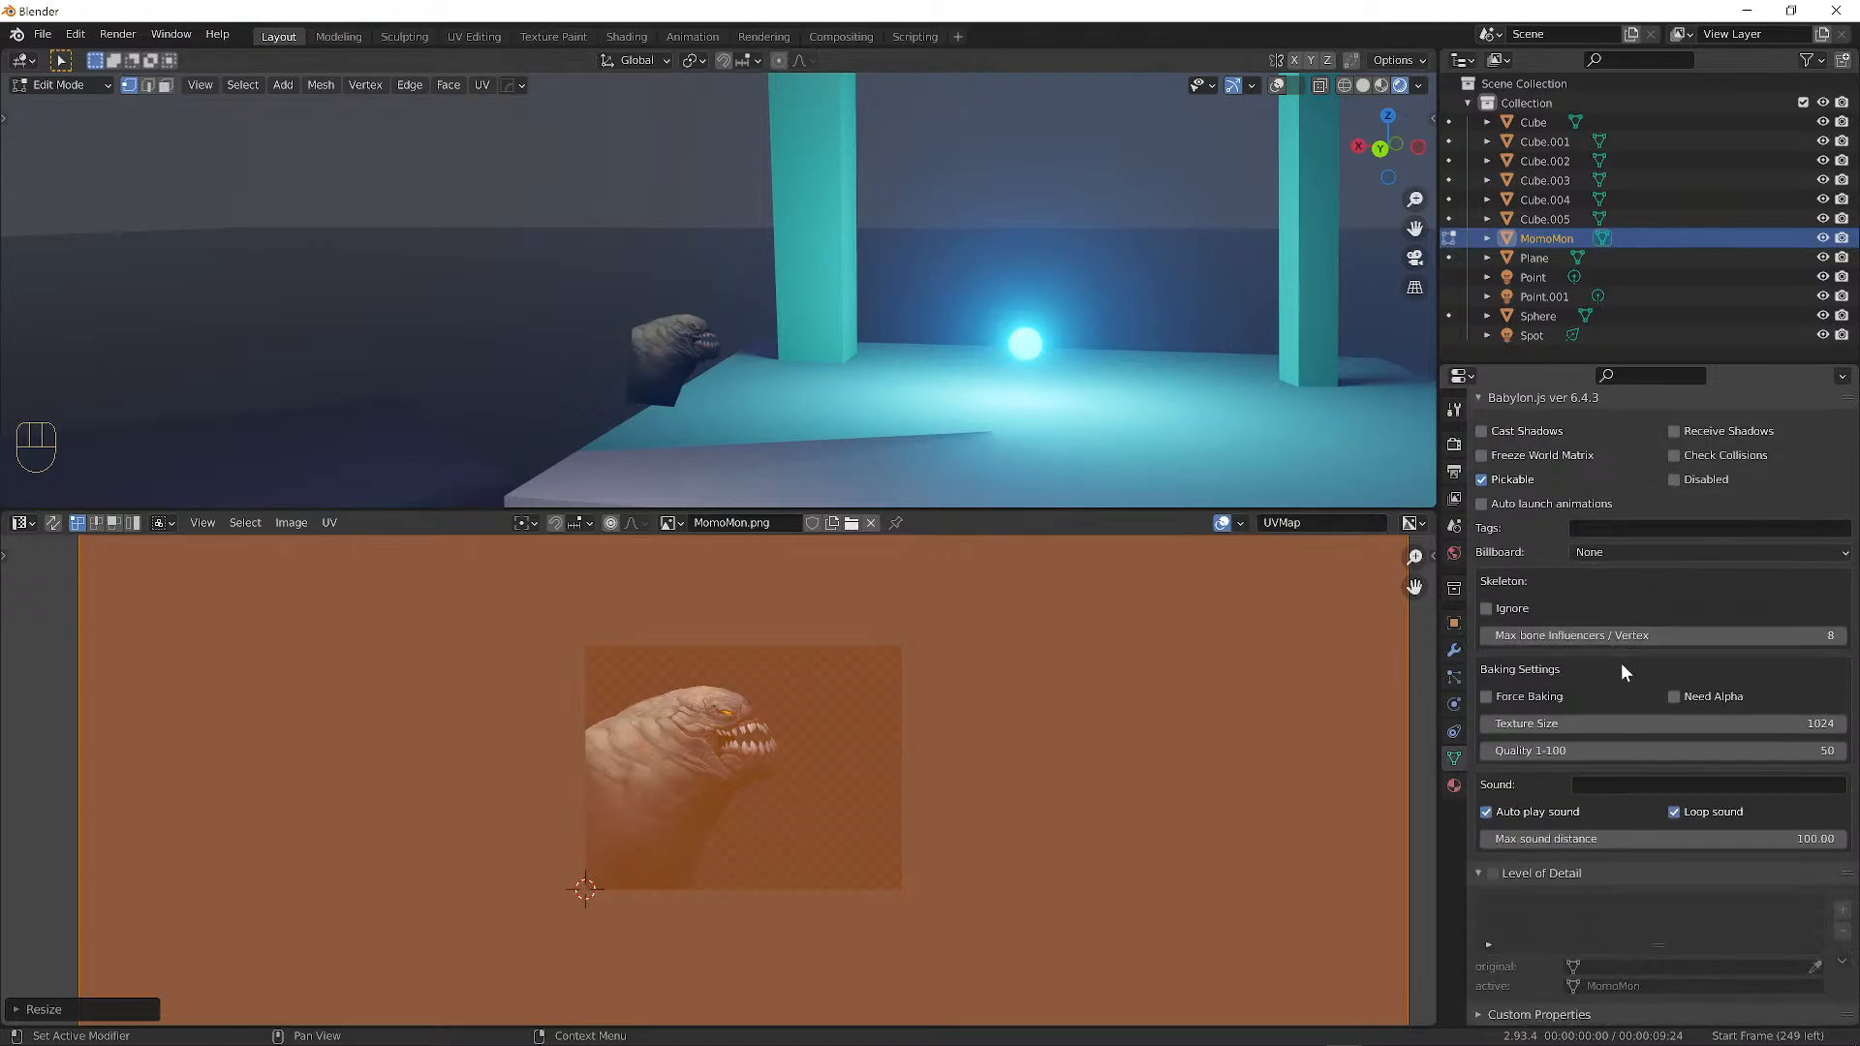
pyautogui.click(1453, 785)
pyautogui.scroll(-12, 1667, 771)
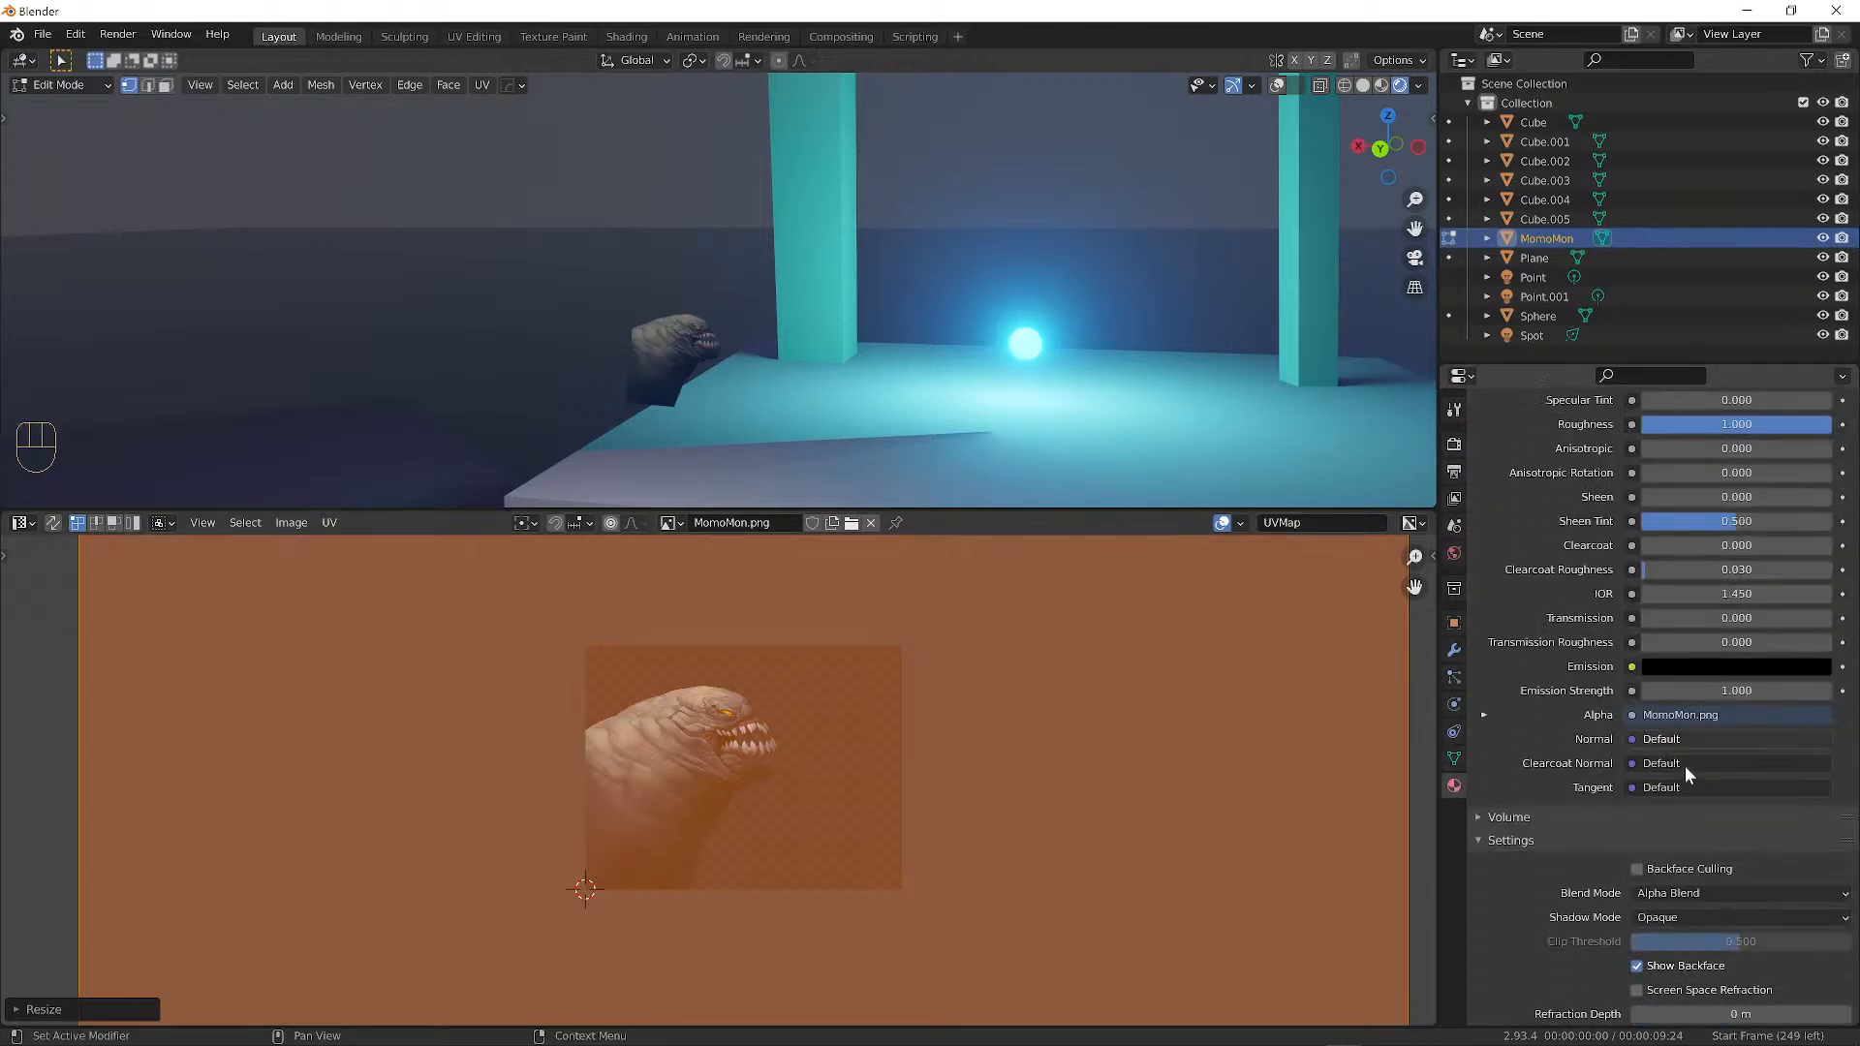
pyautogui.scroll(-1, 1694, 772)
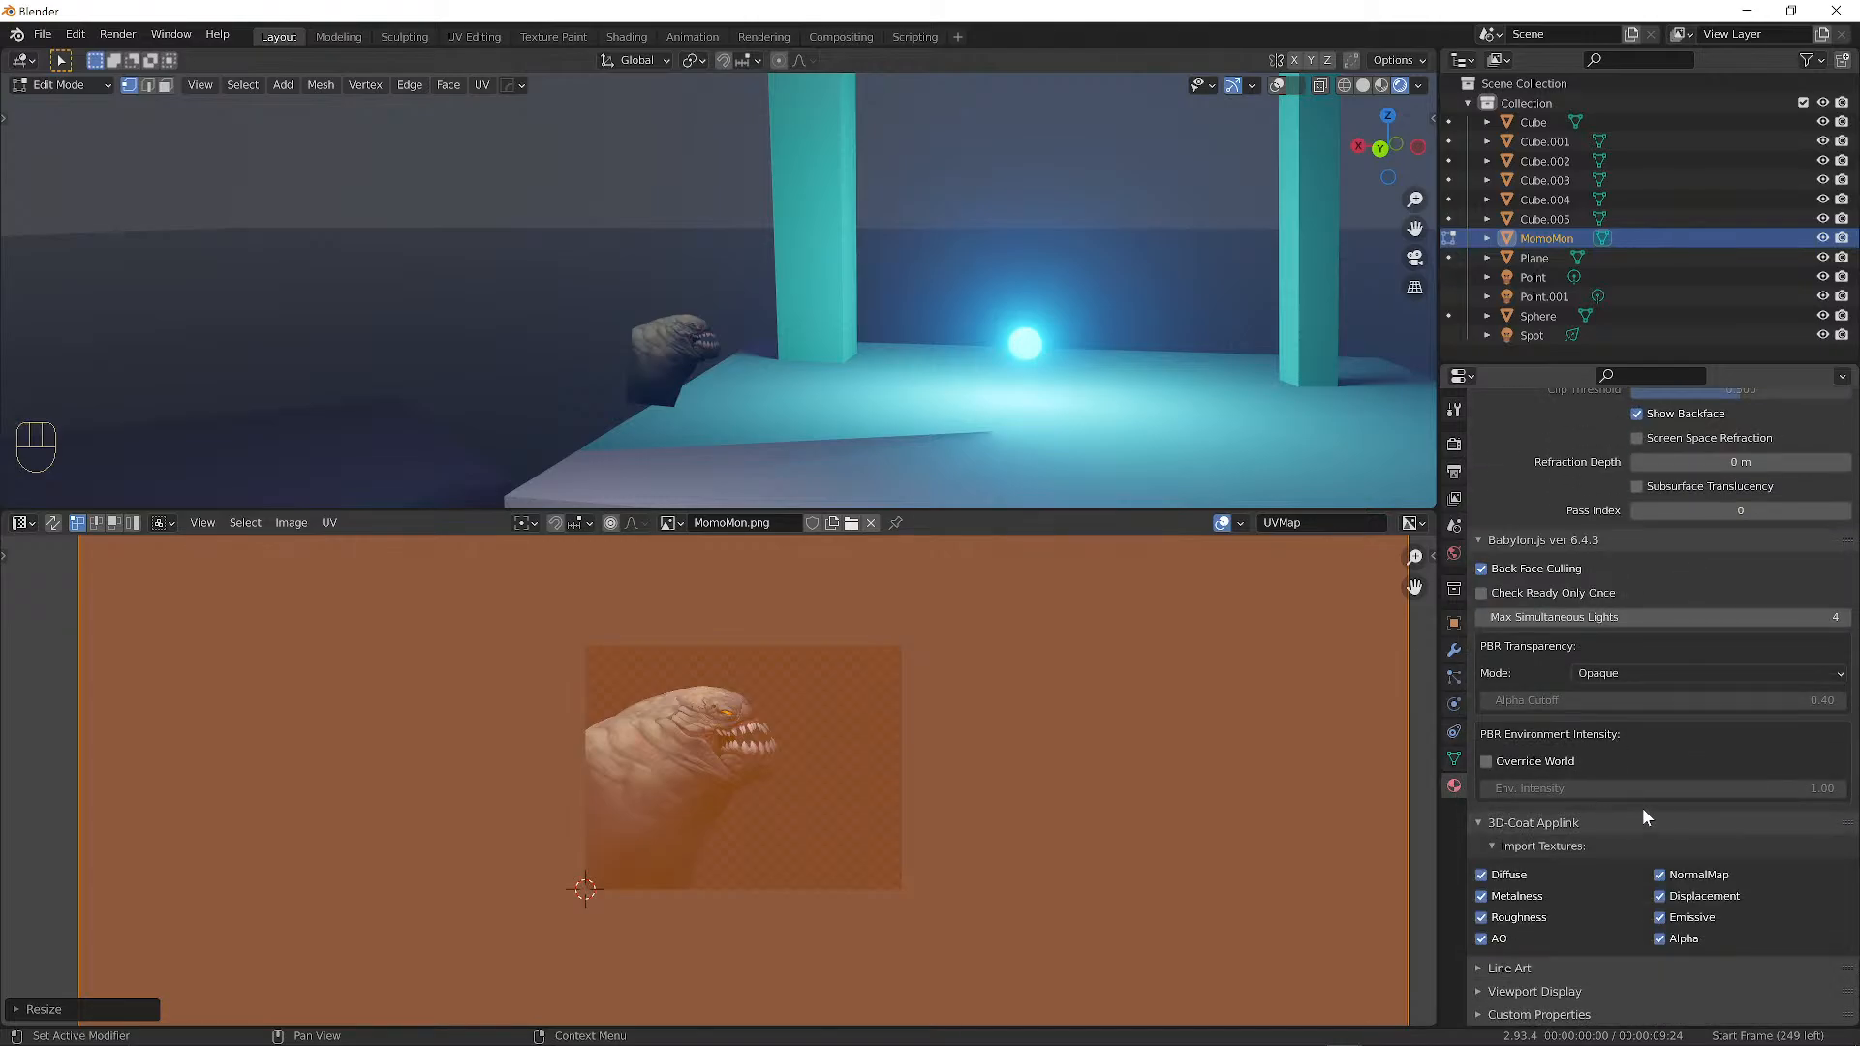
pyautogui.scroll(10, 1647, 804)
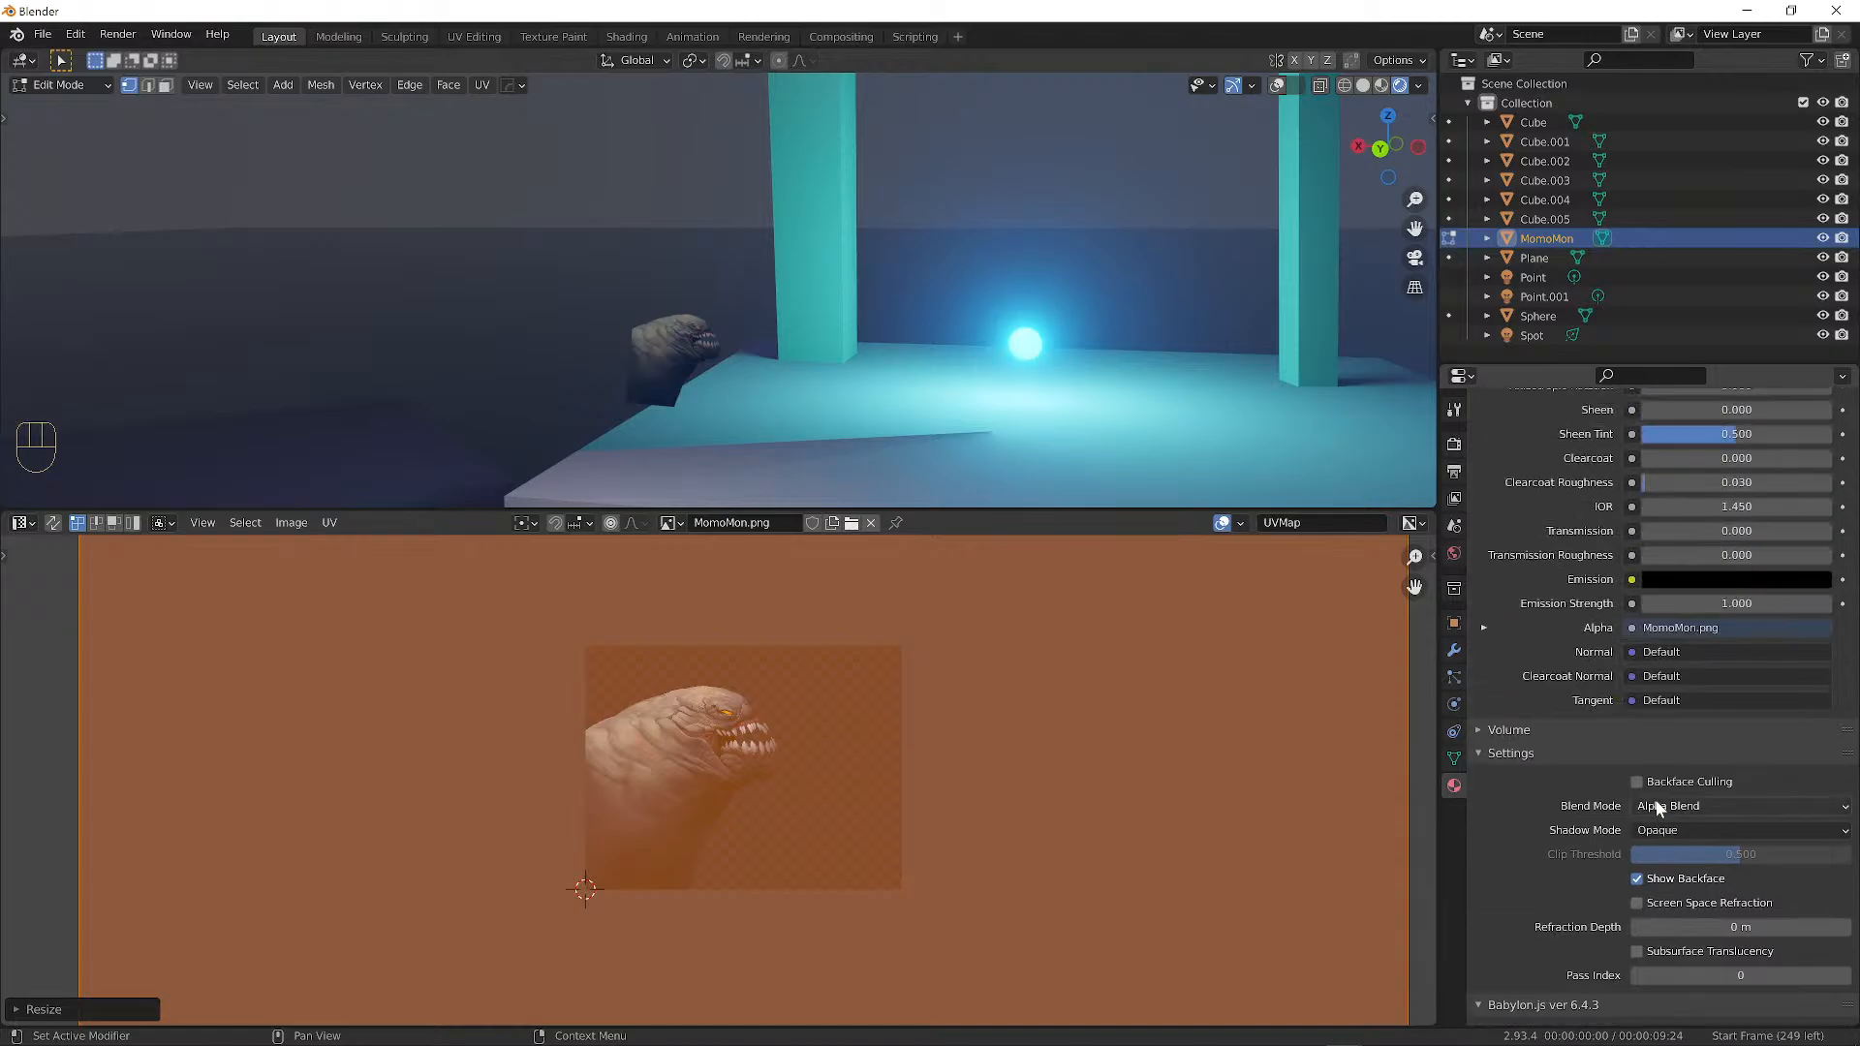
pyautogui.scroll(10, 1655, 802)
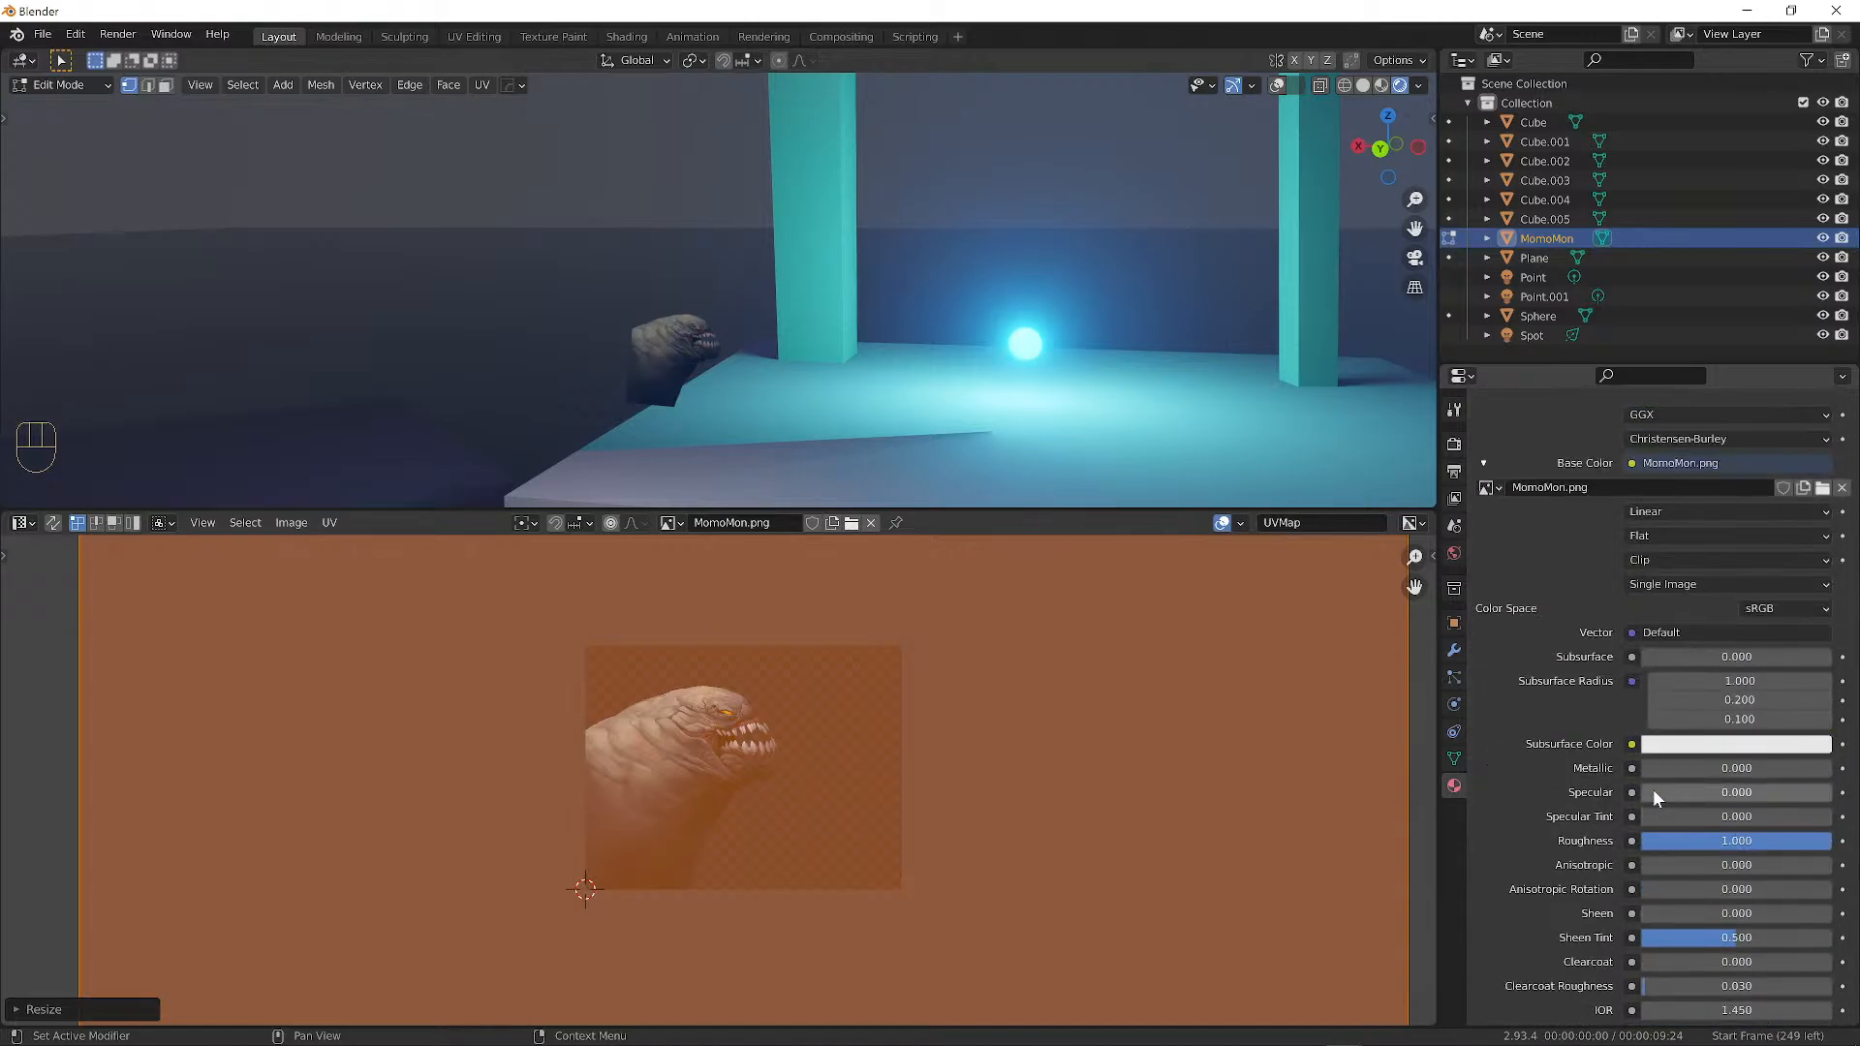
pyautogui.scroll(2, 1653, 799)
pyautogui.scroll(1, 1655, 797)
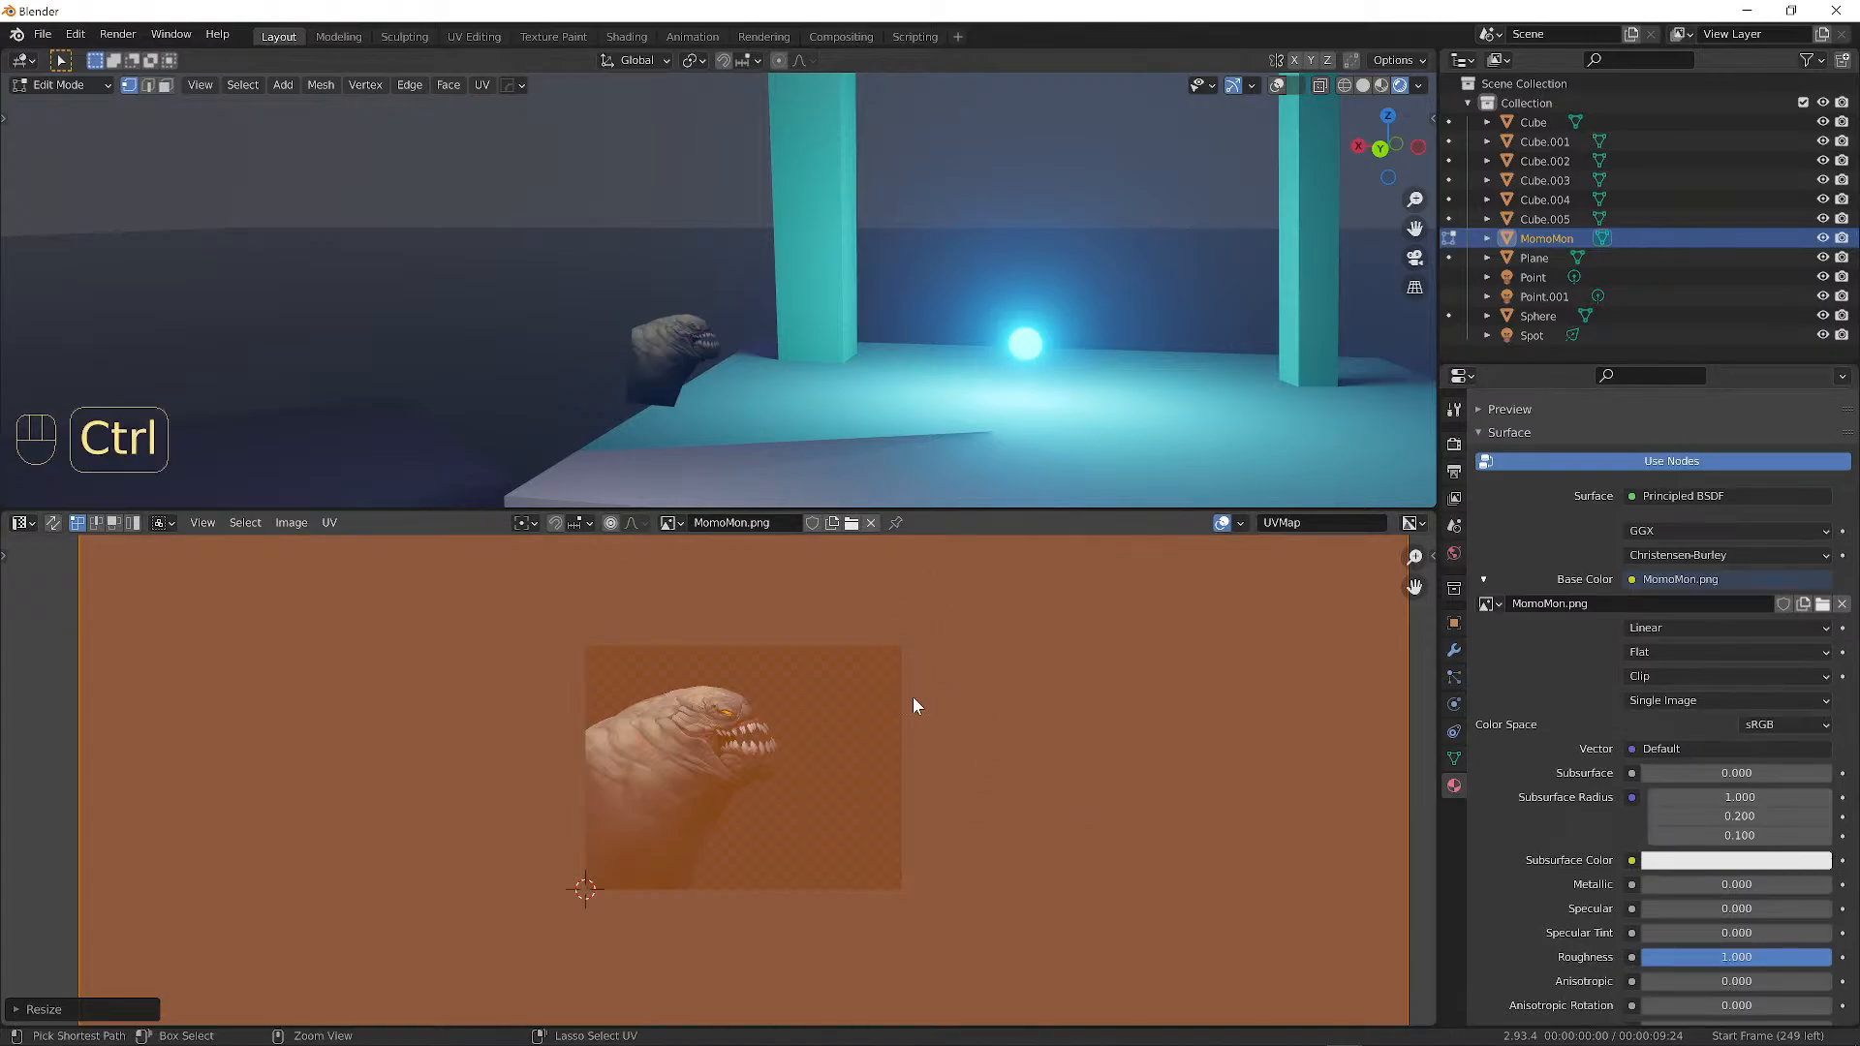
pyautogui.hotkey('ctrl', 'z')
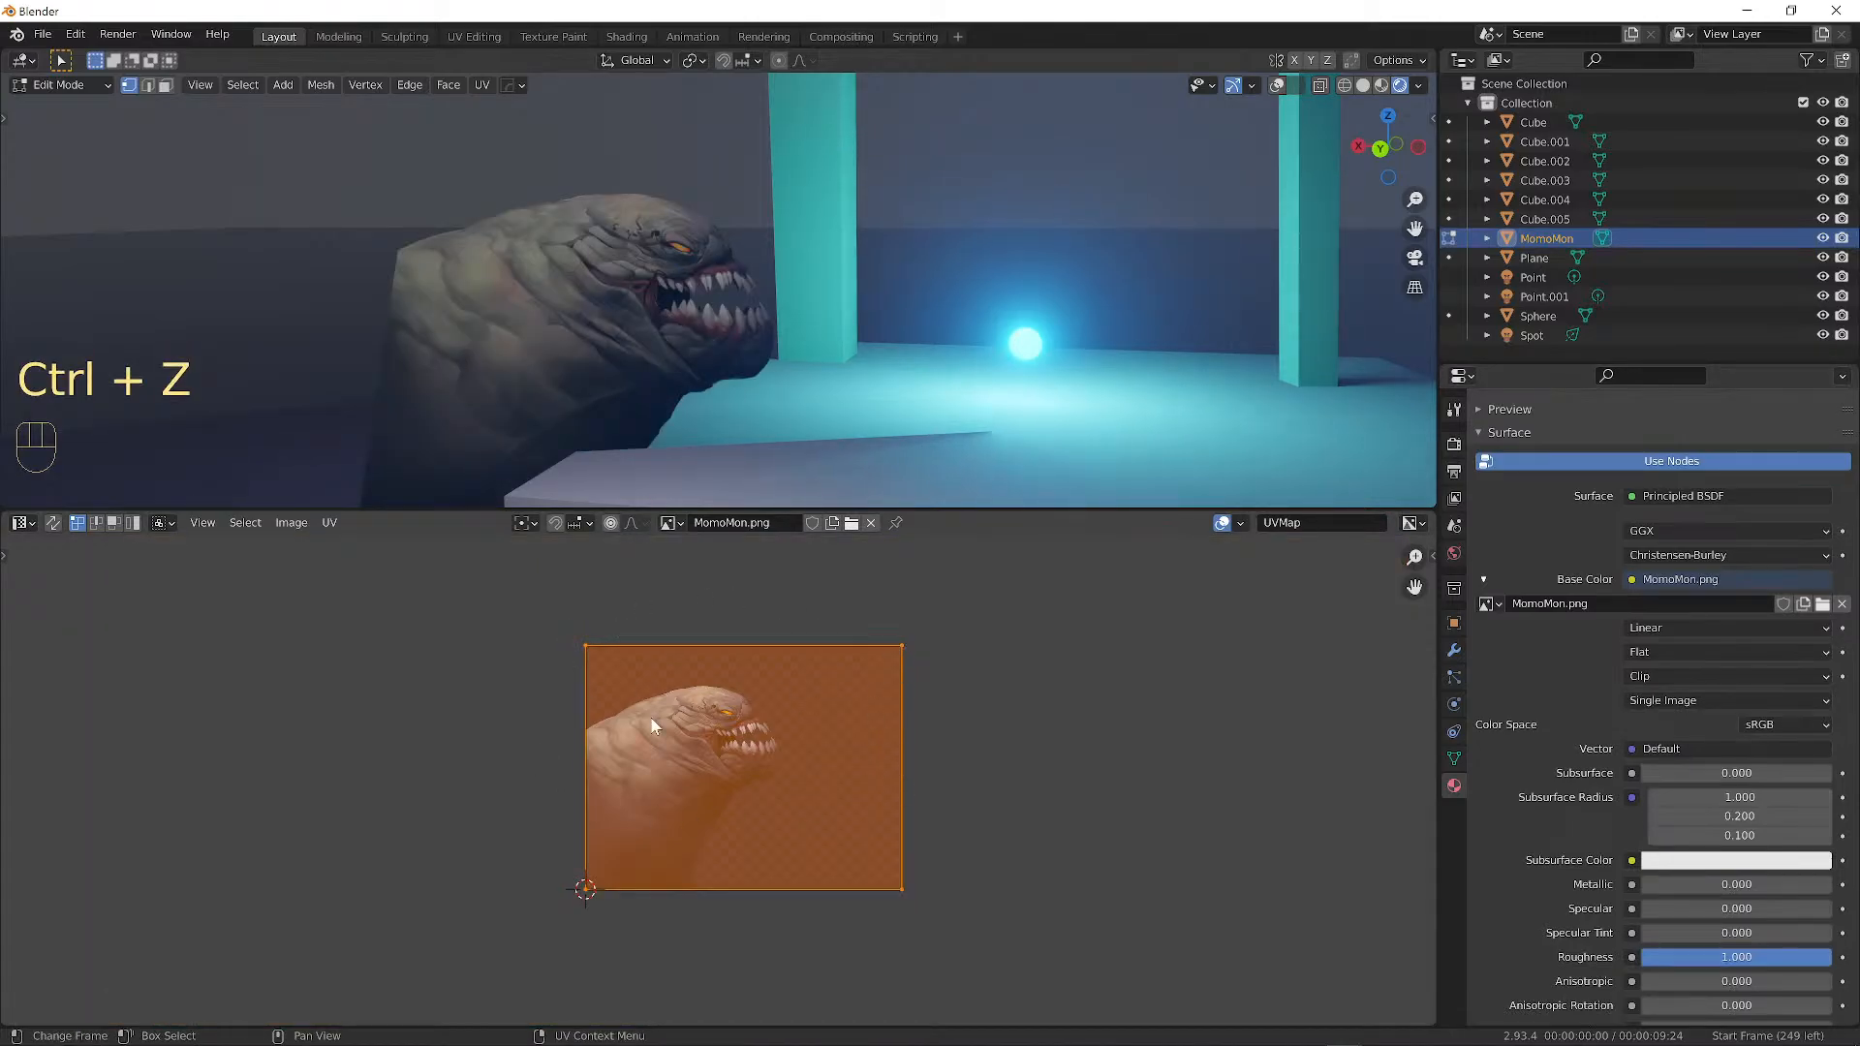
# Shrink the UV face onto the creature's orange eye, then return to Object Mode.
pyautogui.scroll(5, 822, 763)
pyautogui.scroll(-4, 827, 747)
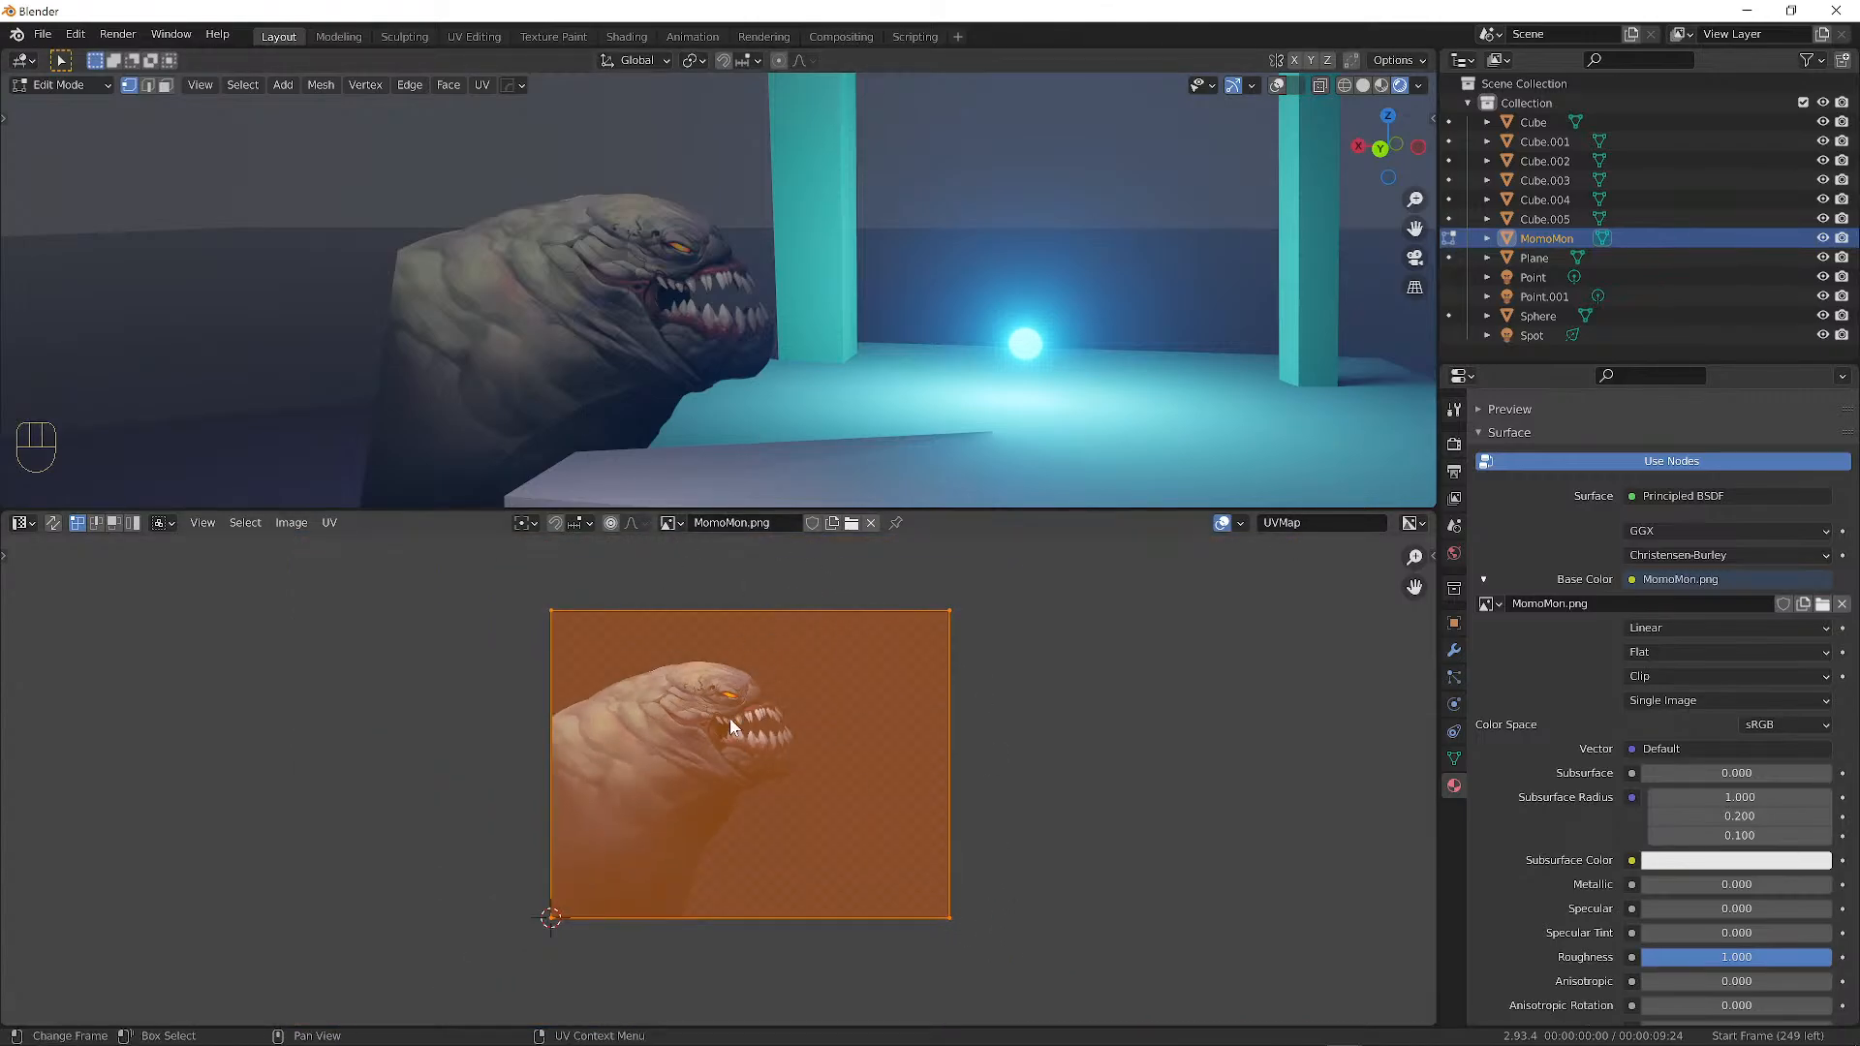
pyautogui.press('s')
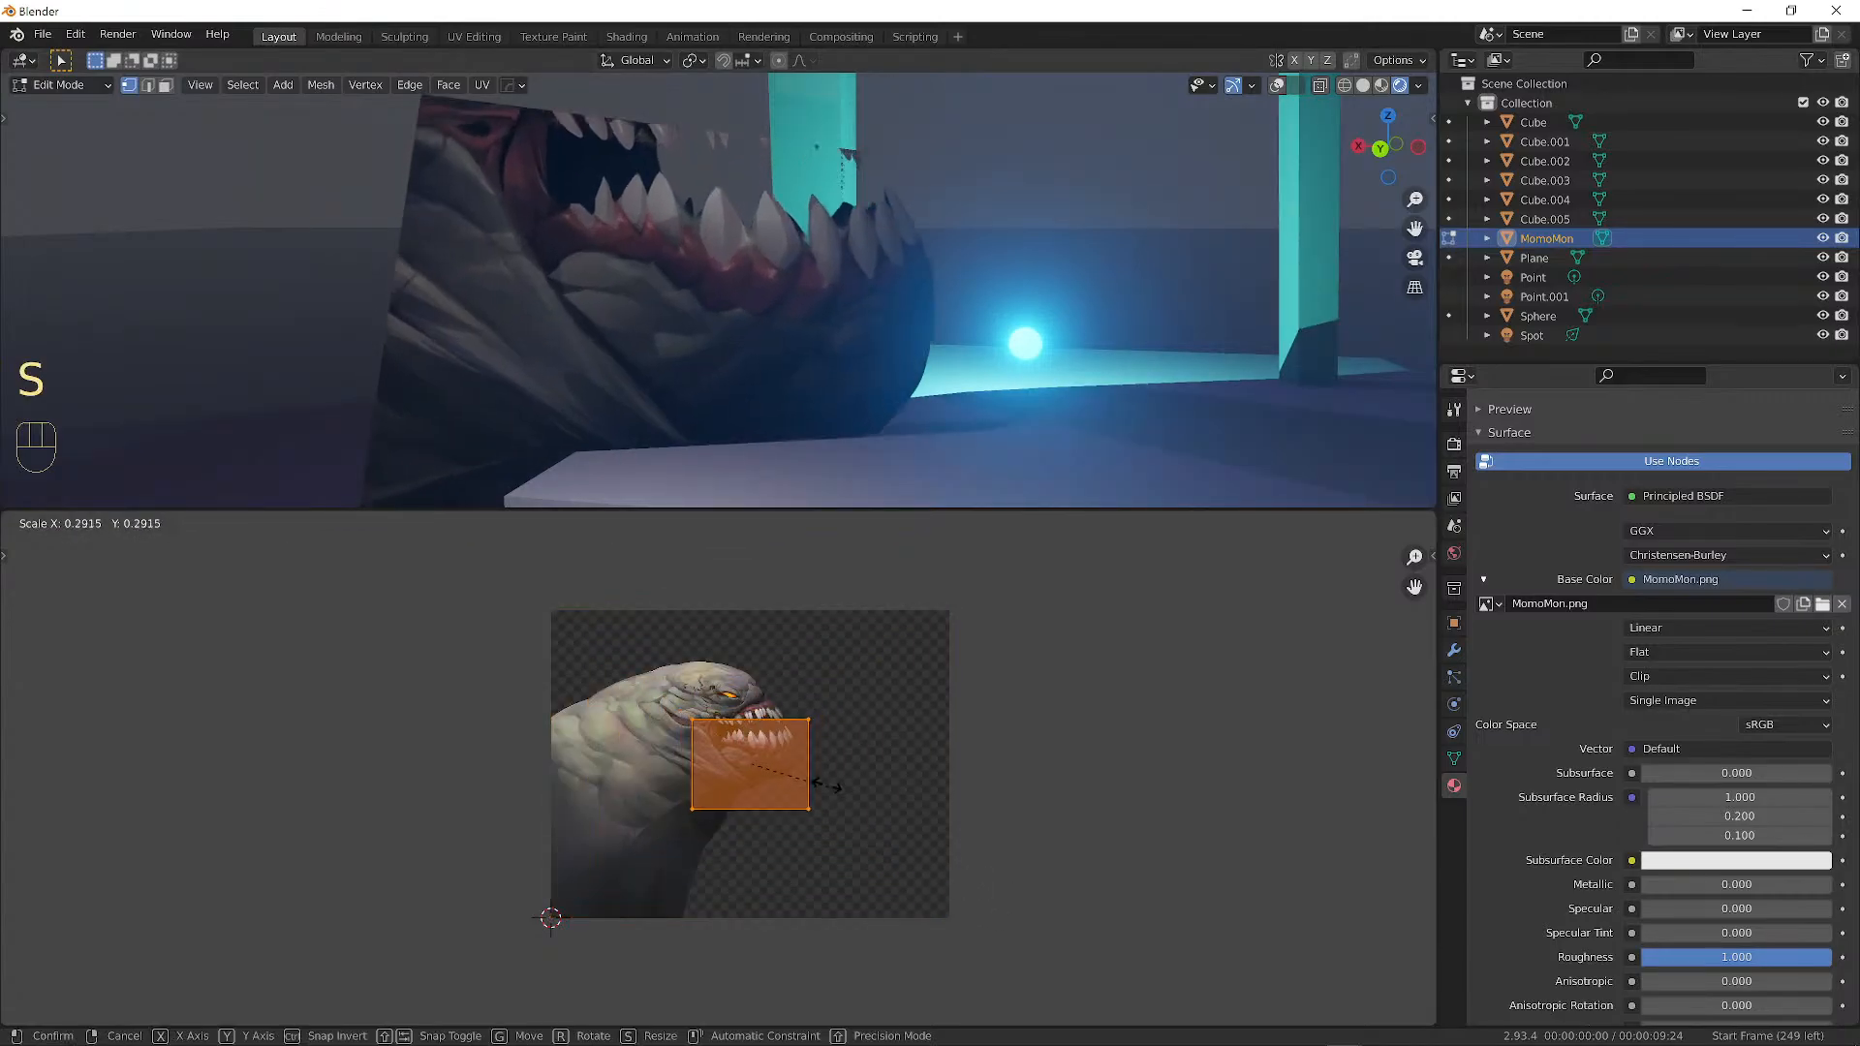
pyautogui.click(775, 759)
pyautogui.press('g')
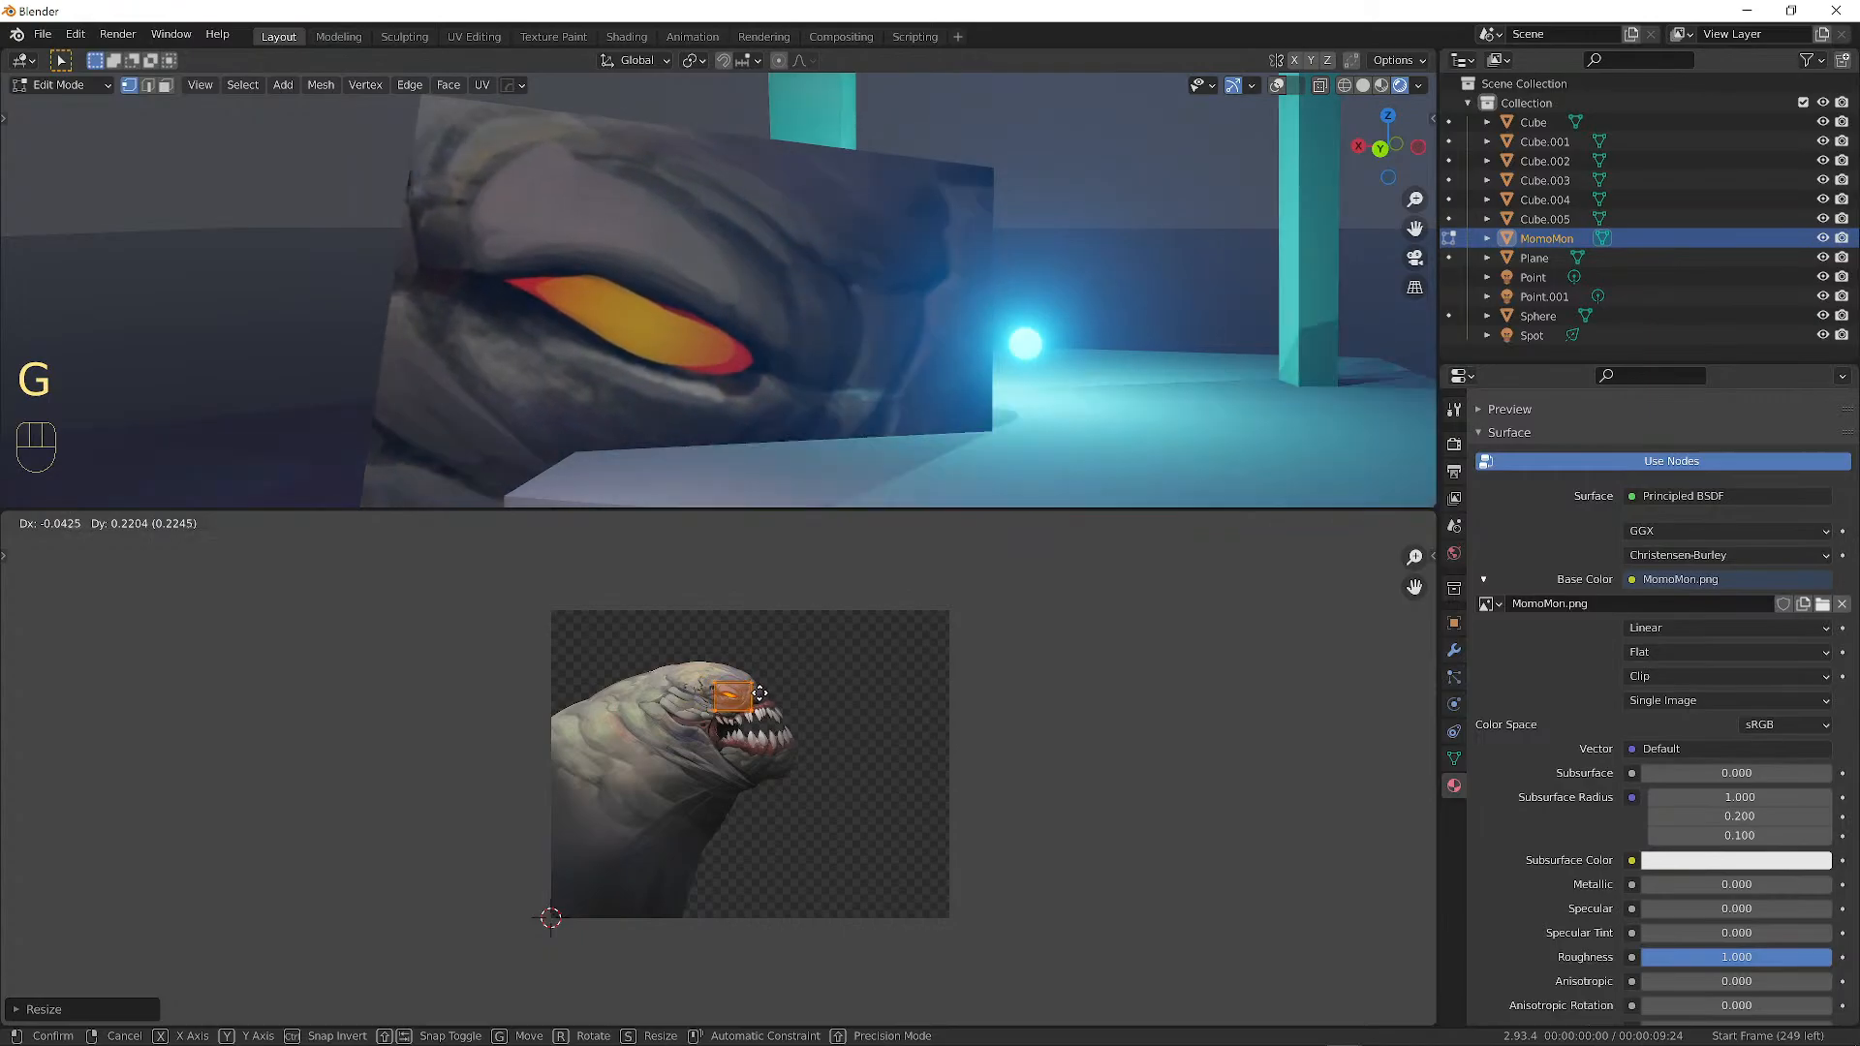
pyautogui.click(756, 696)
pyautogui.moveTo(839, 216); pyautogui.dragTo(452, 165, button='middle')
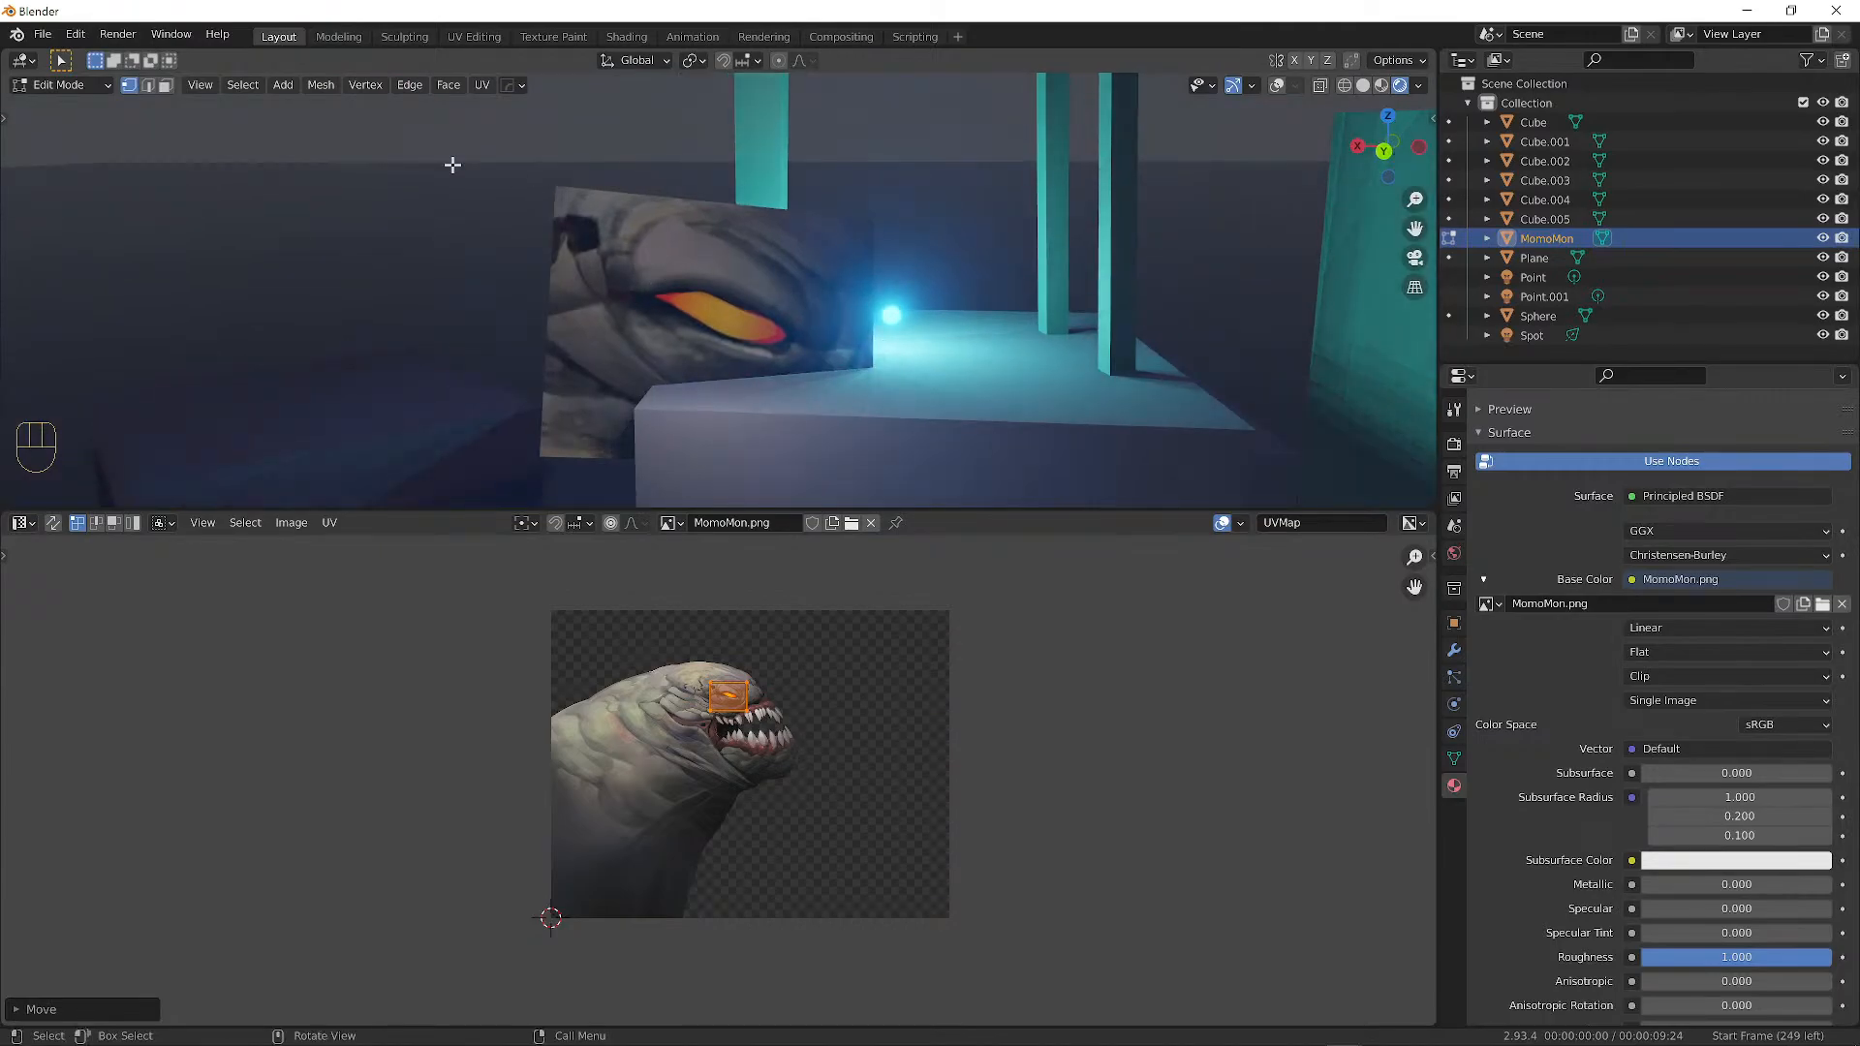
pyautogui.click(79, 89)
pyautogui.click(58, 106)
# Duplicate the MomoMon plane and place the copy left of the original.
pyautogui.click(700, 262)
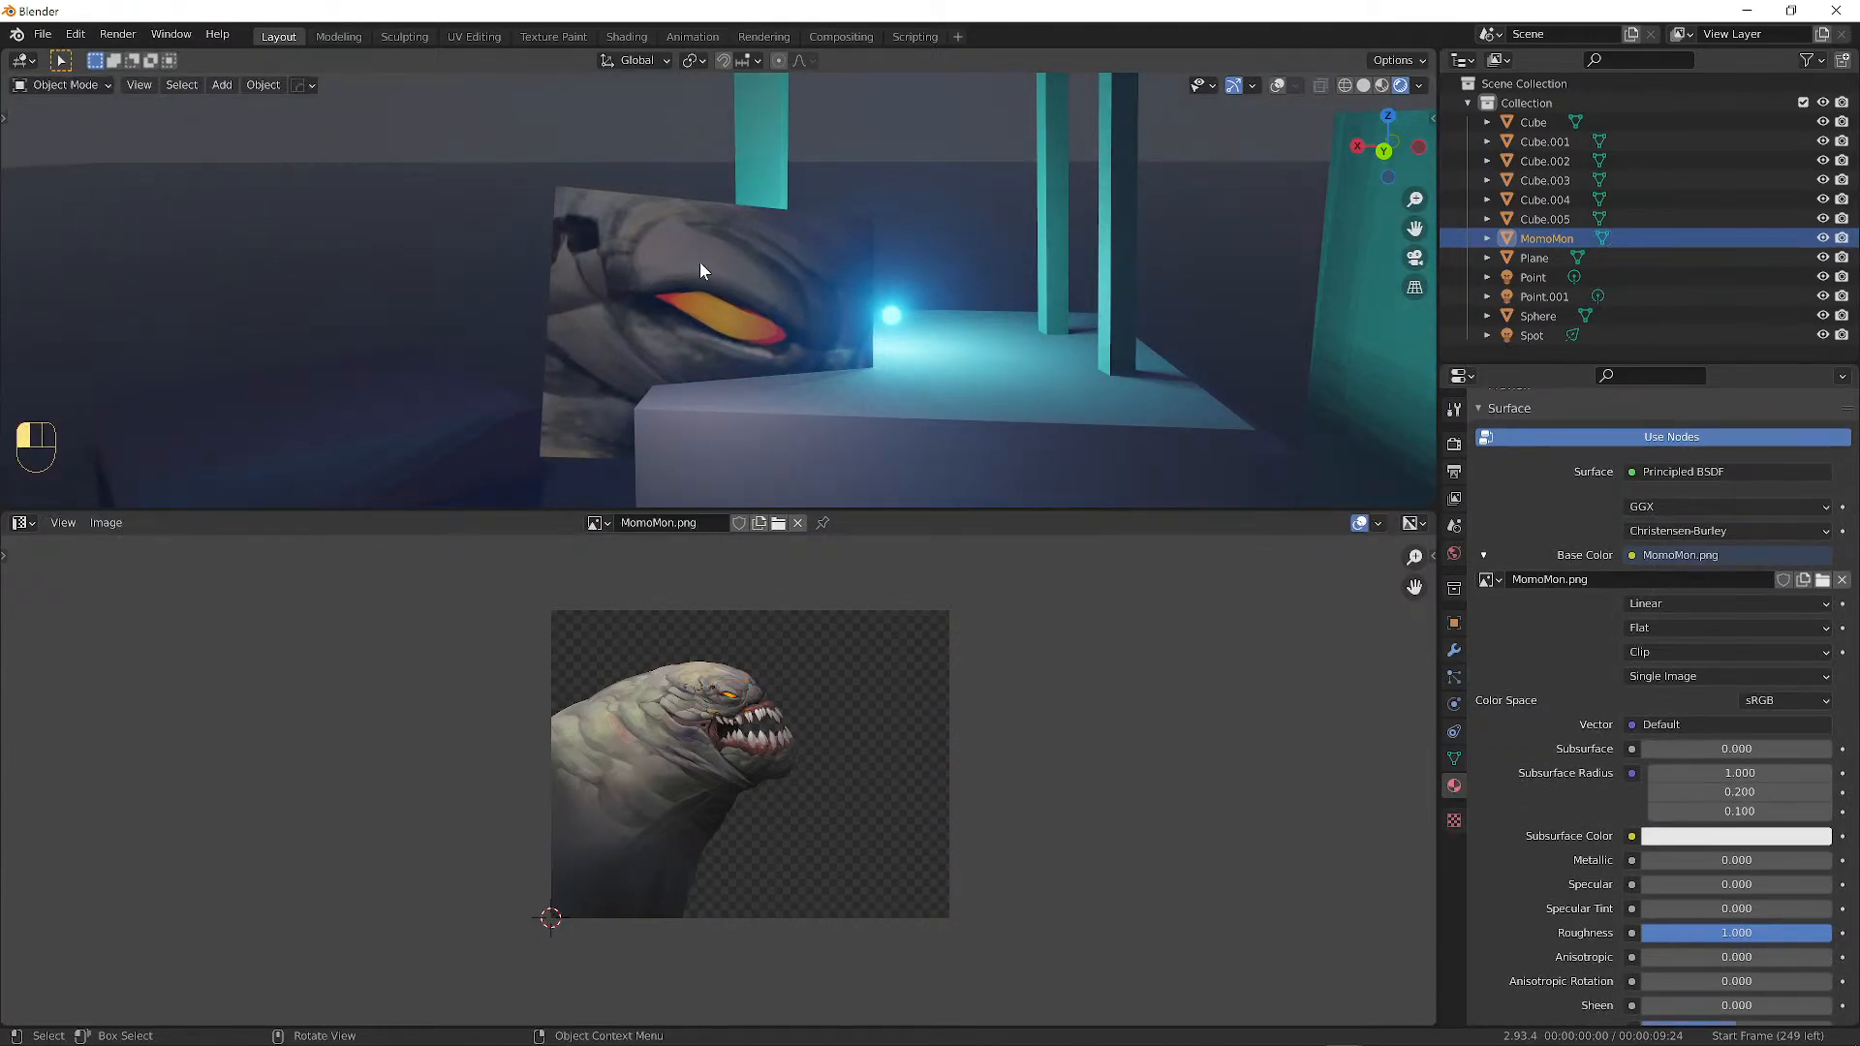
pyautogui.click(1279, 85)
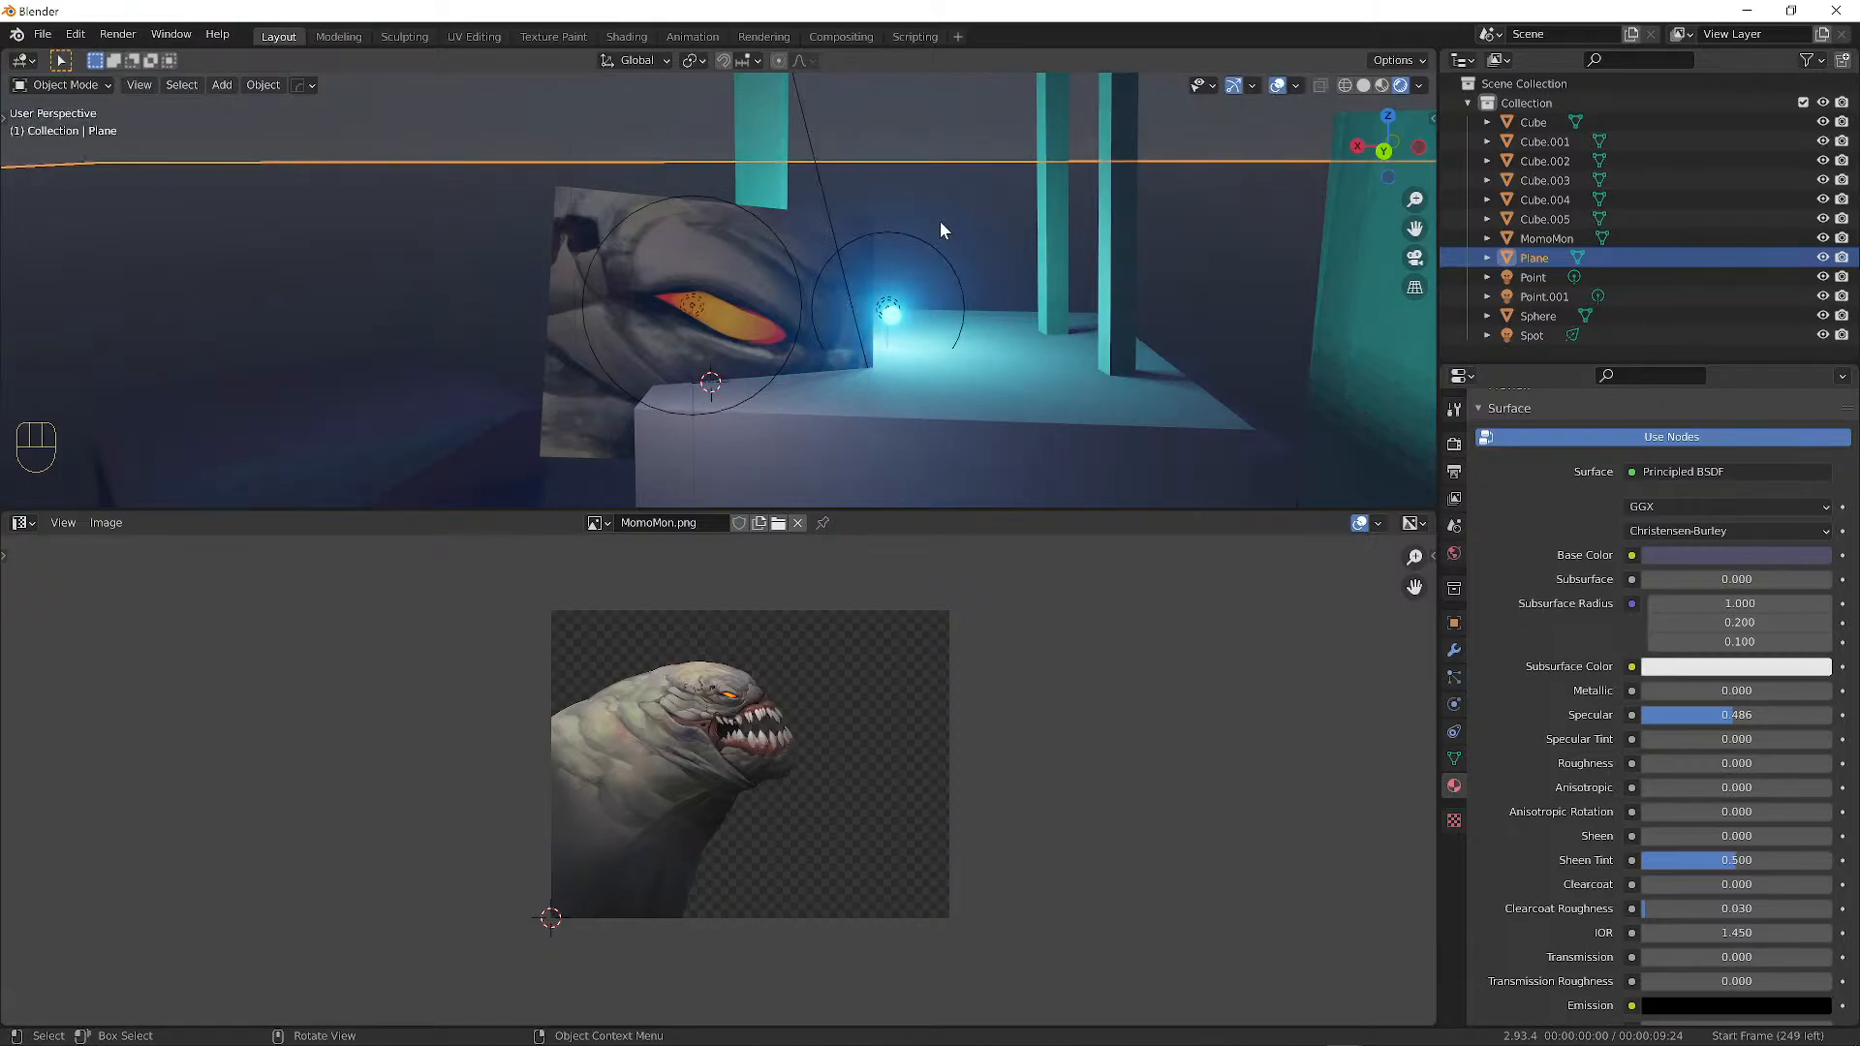
pyautogui.click(692, 275)
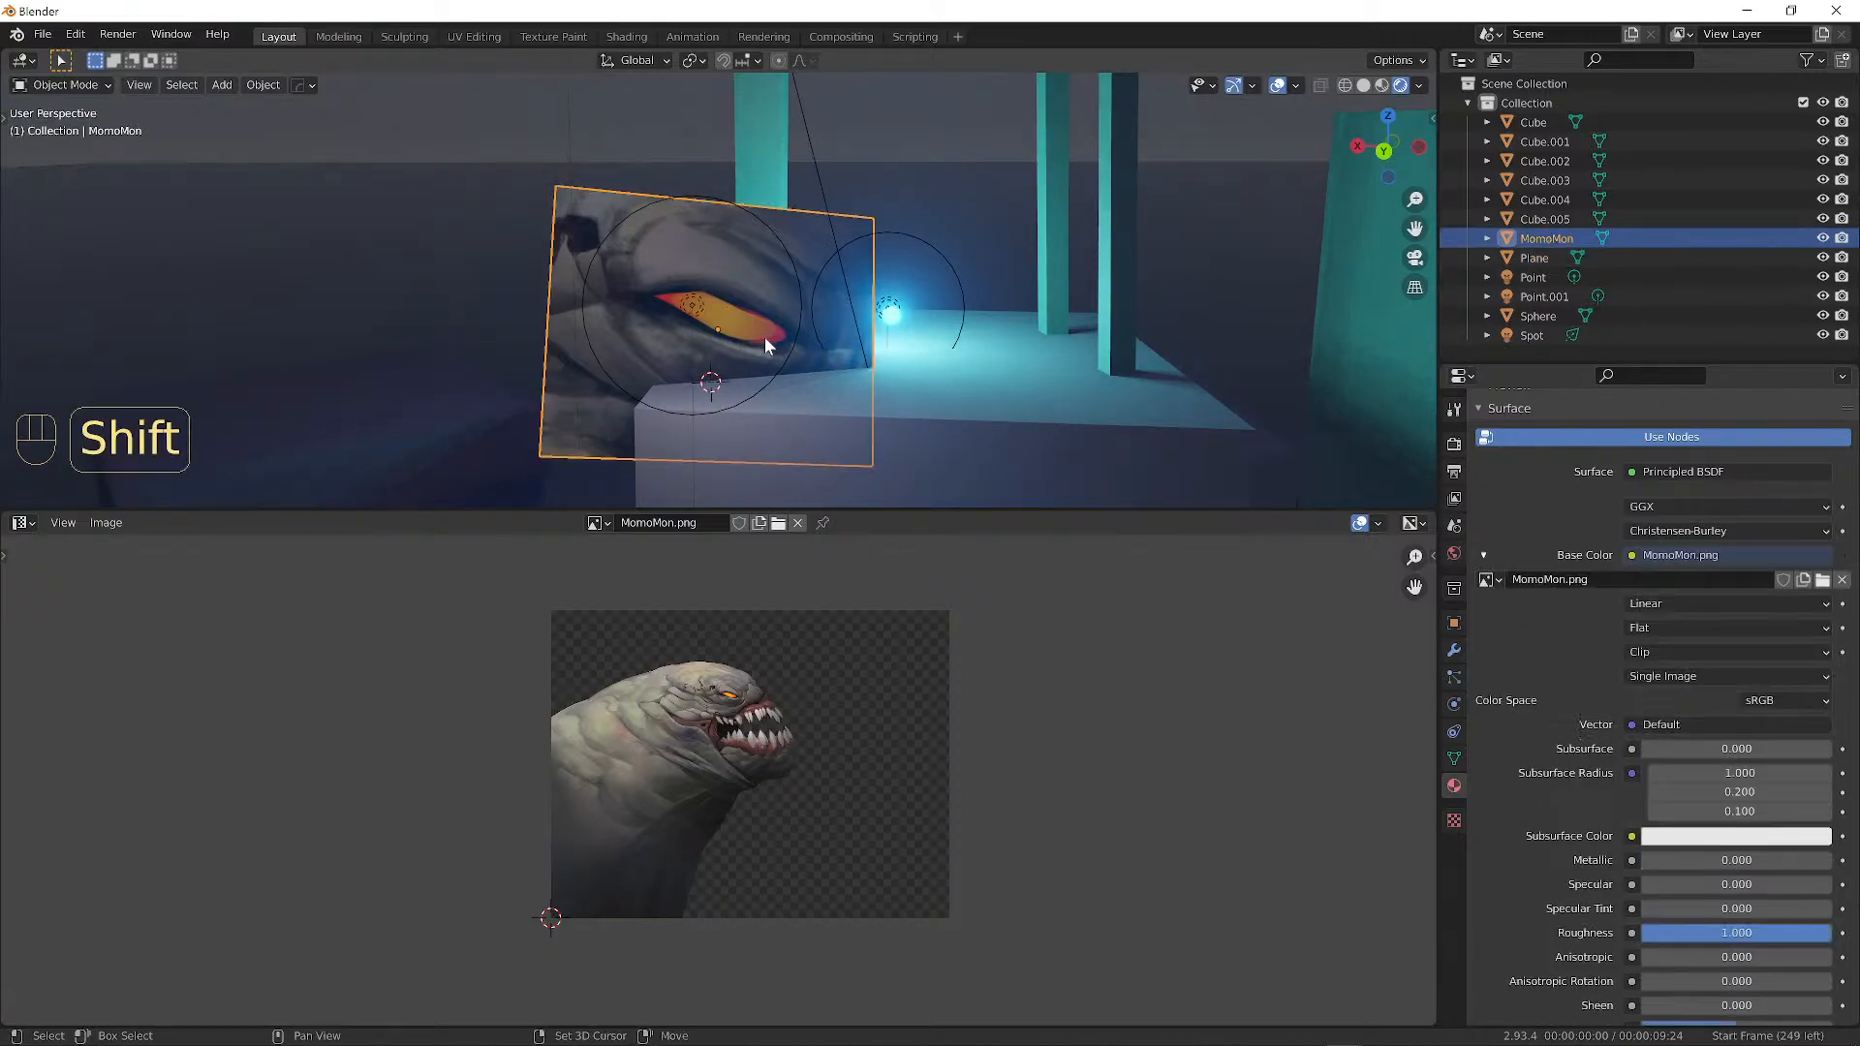
pyautogui.hotkey('shift', 'd')
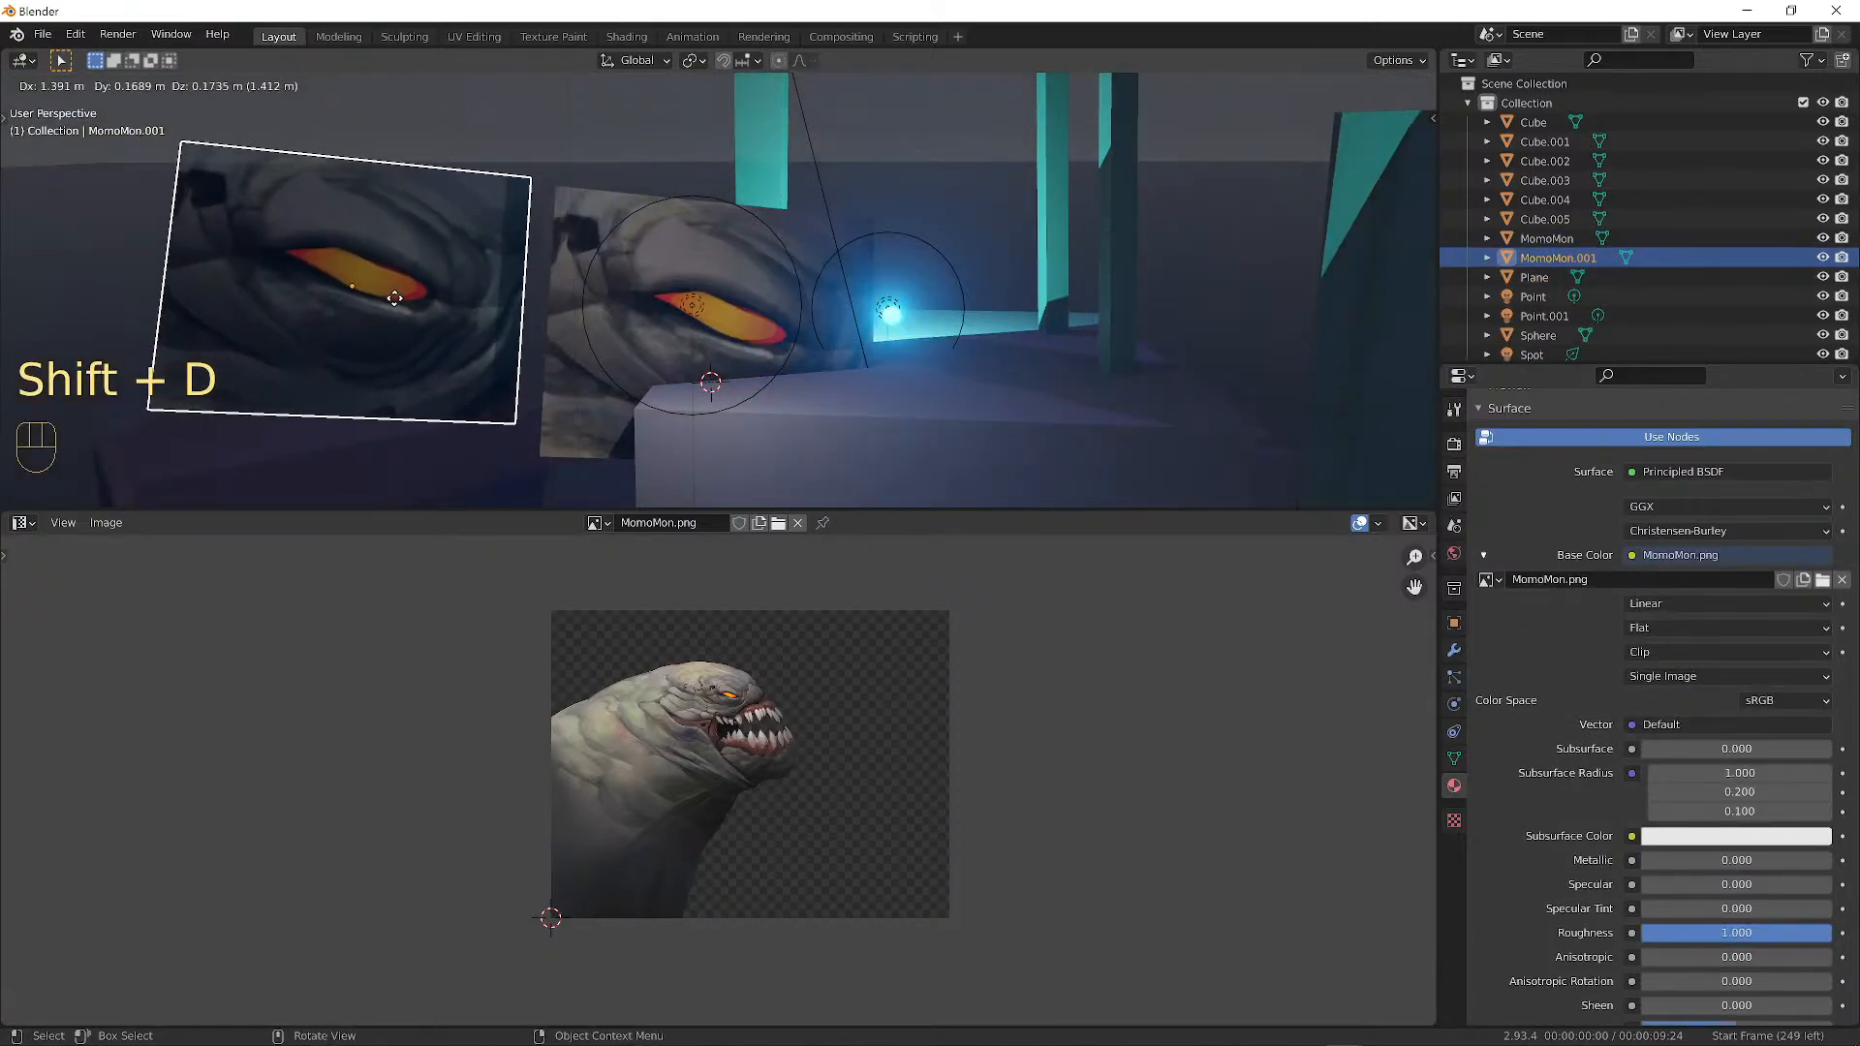
pyautogui.click(407, 319)
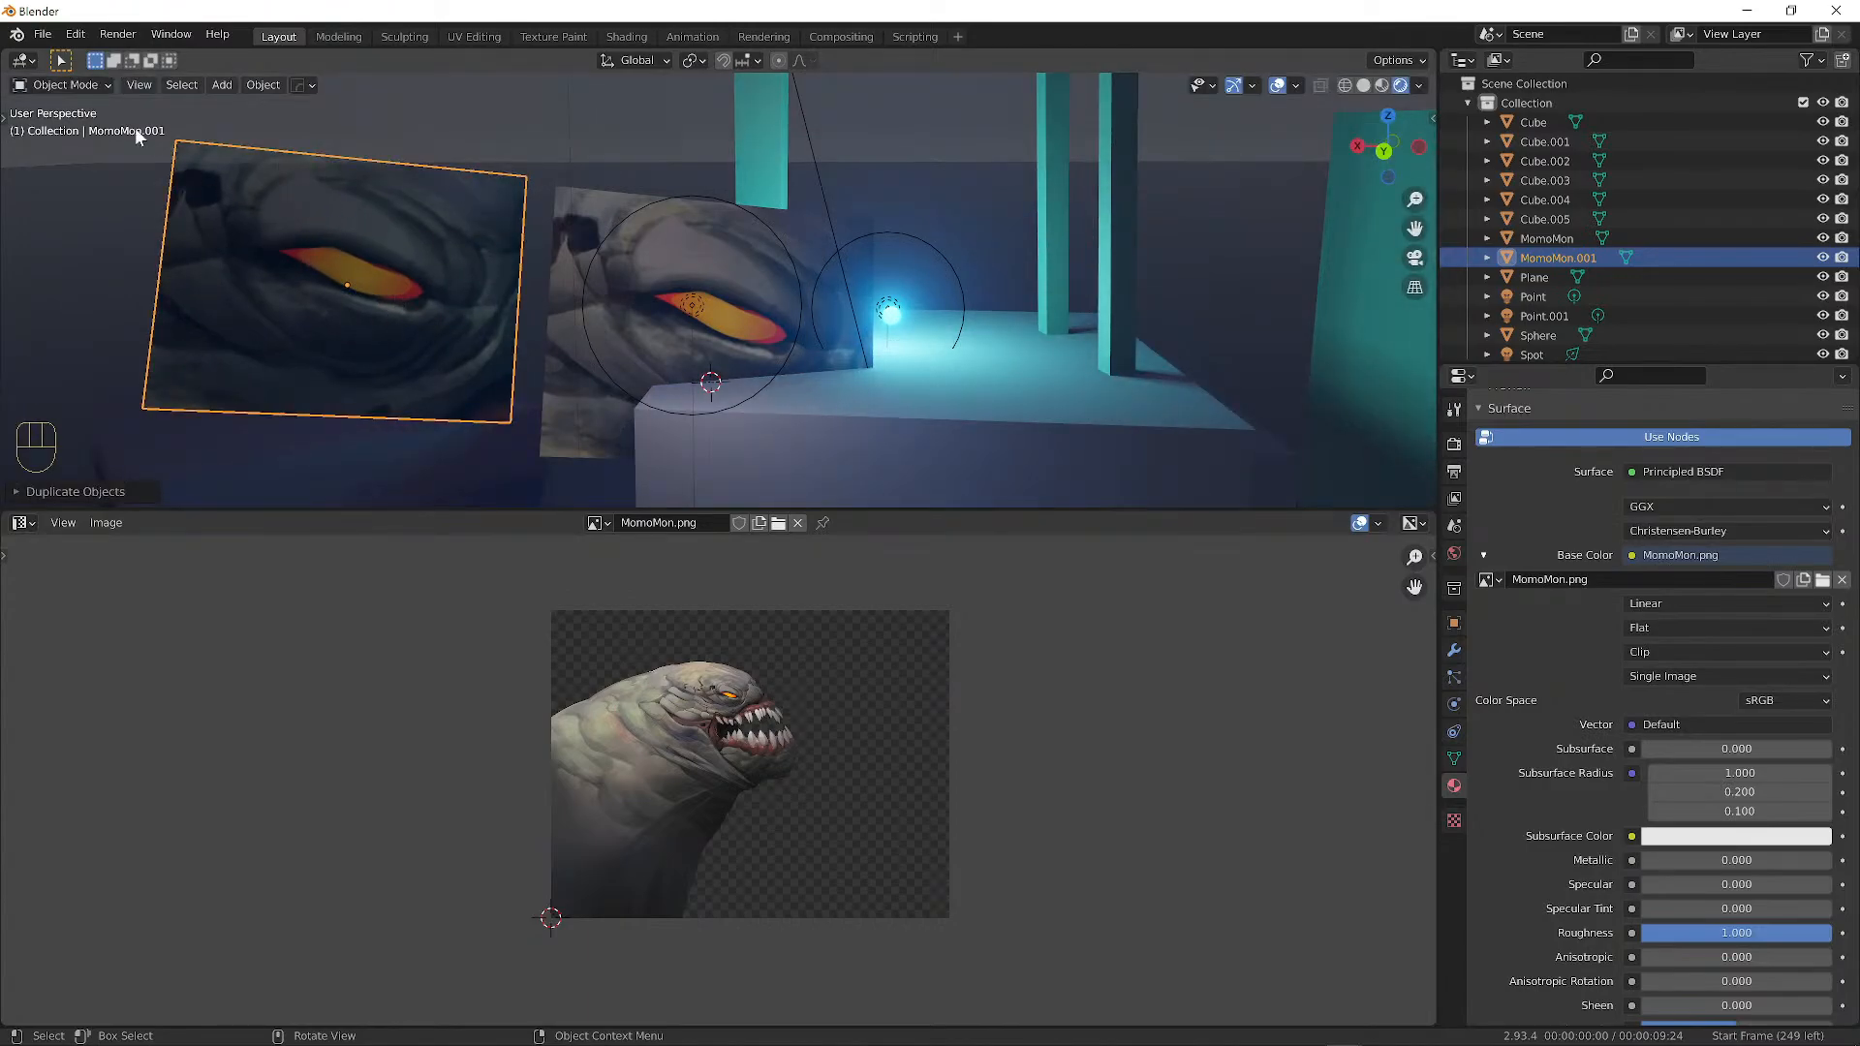
# Scale and move the duplicate's UV face to frame the creature's teeth.
pyautogui.press('Tab')
pyautogui.scroll(3, 760, 743)
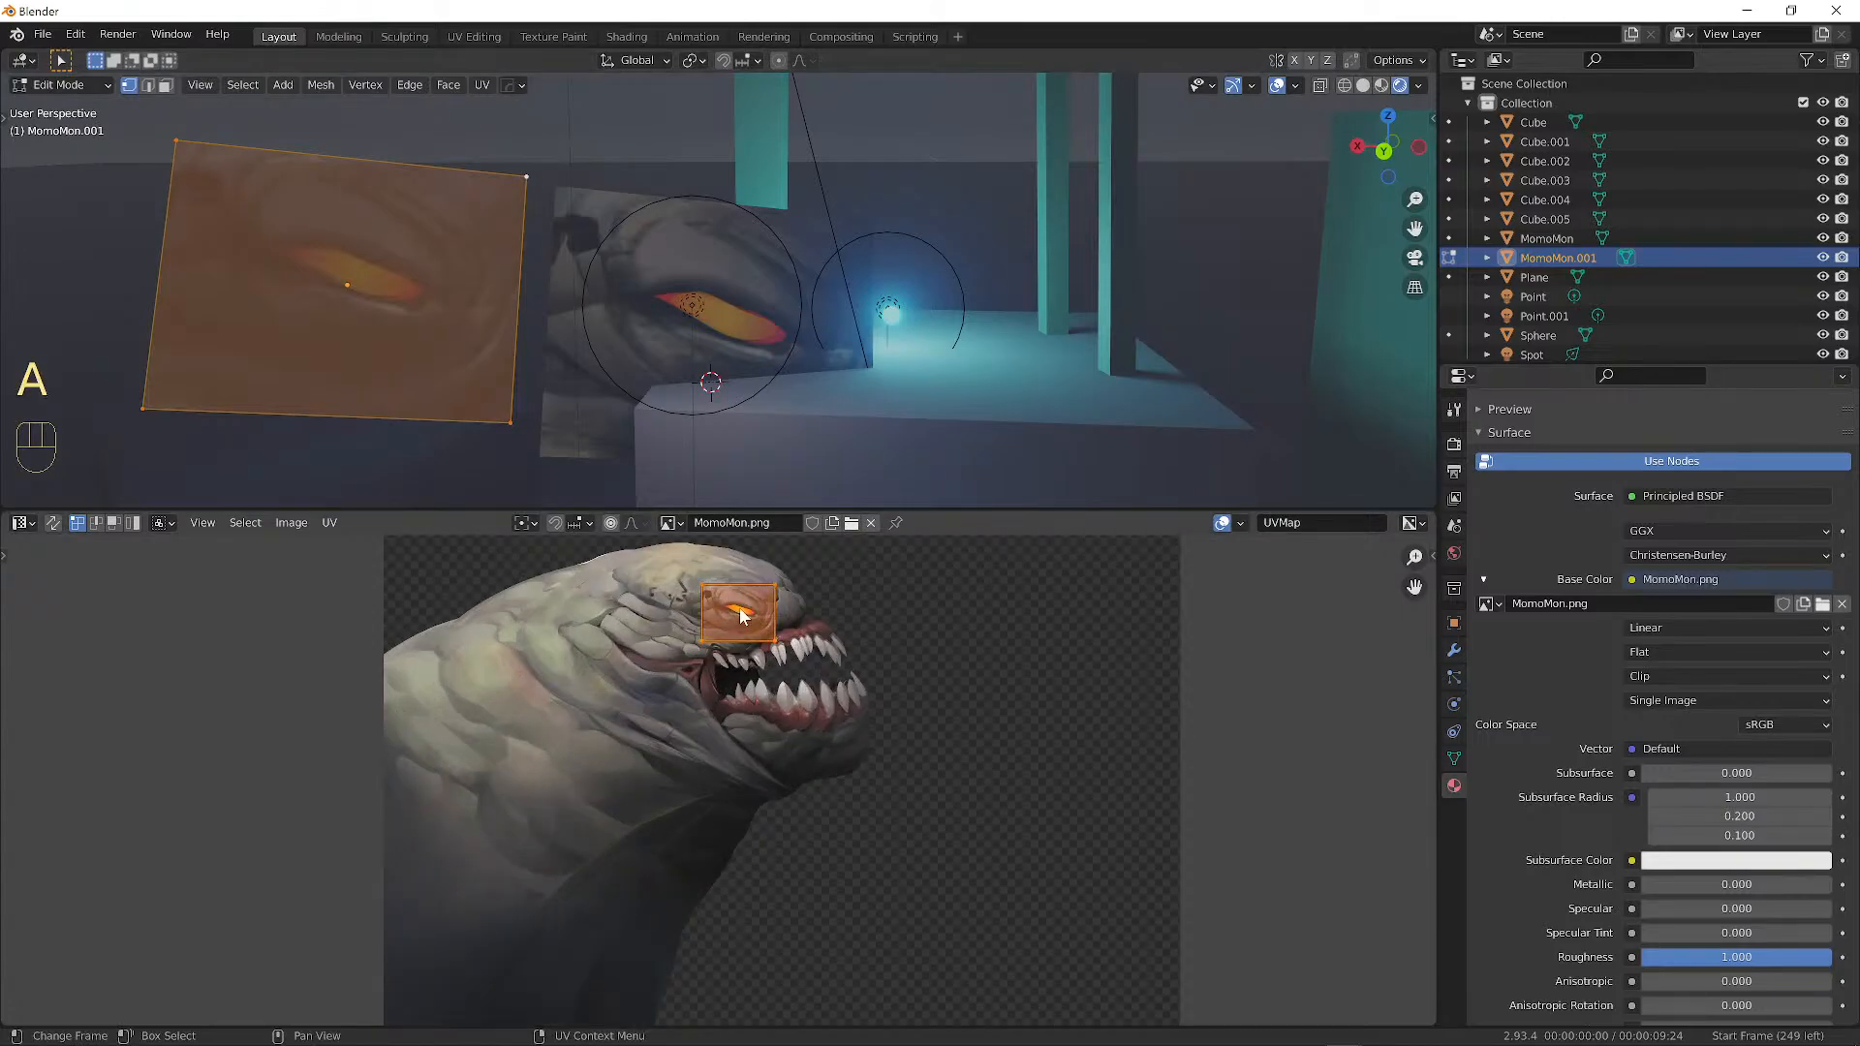
pyautogui.press('s')
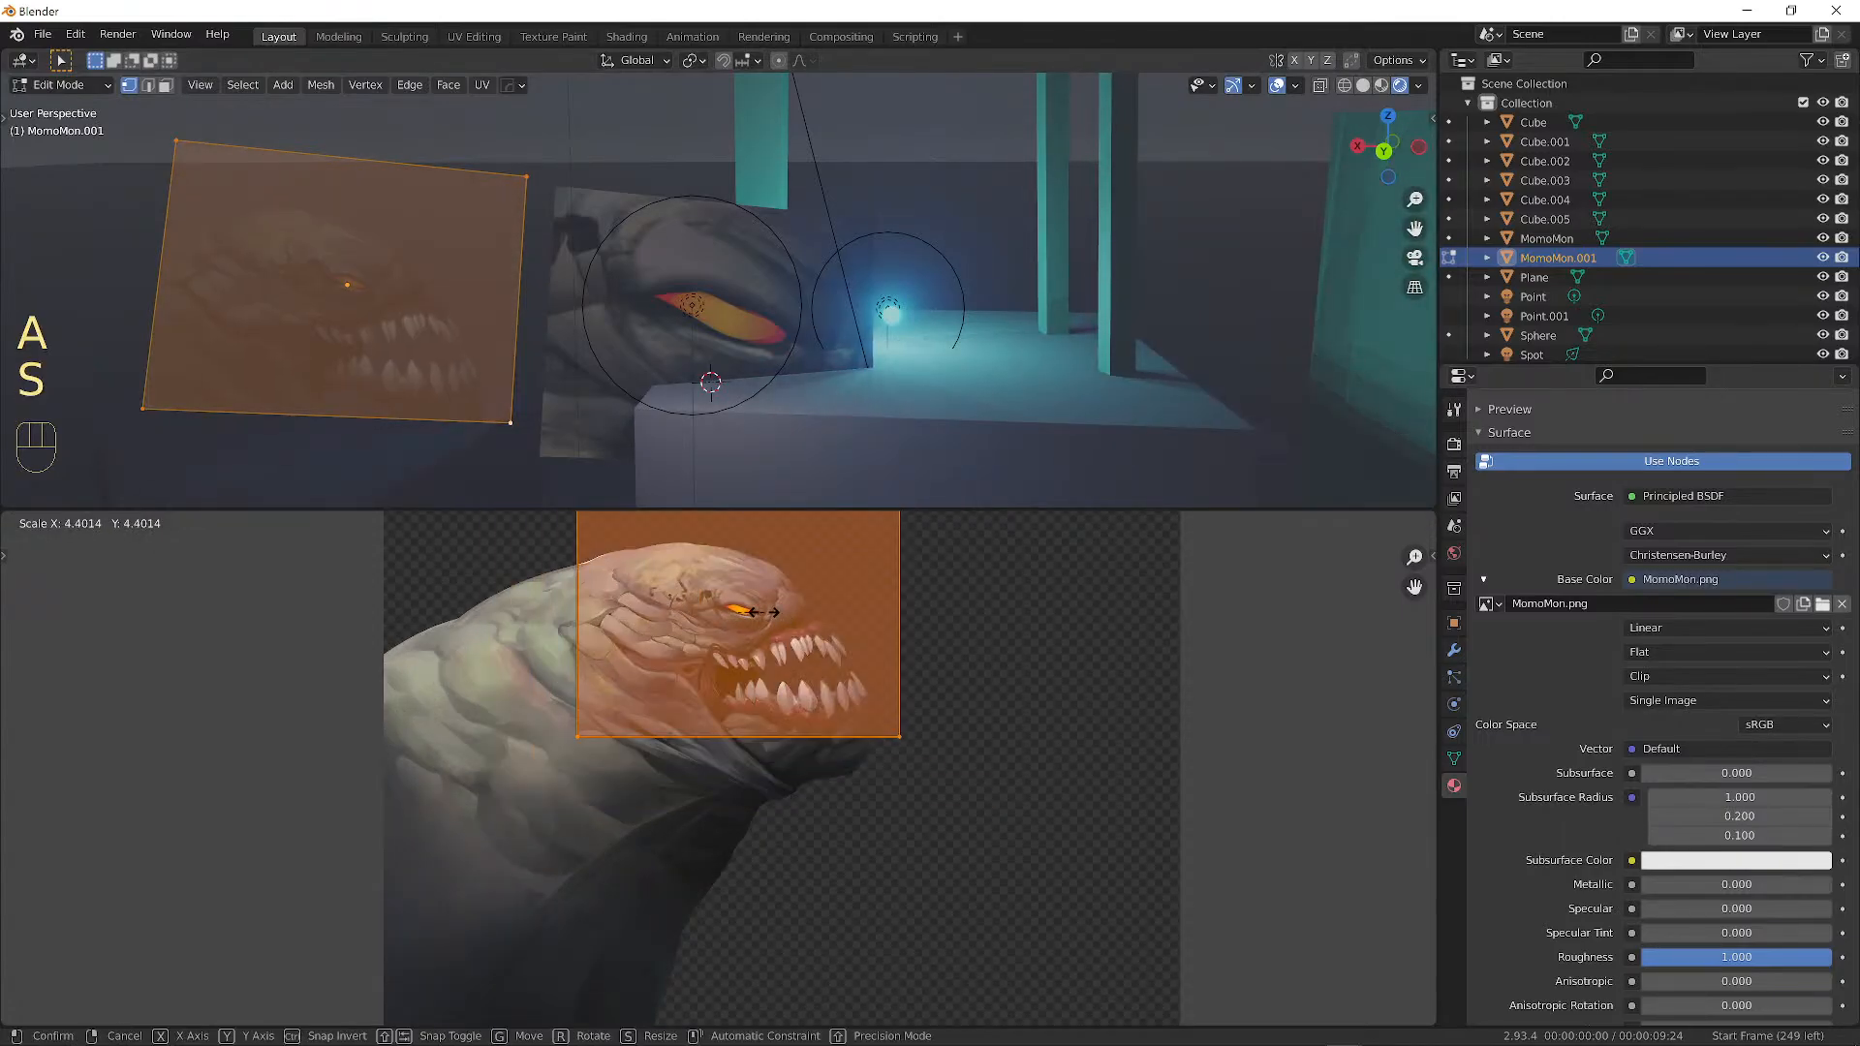
pyautogui.click(755, 607)
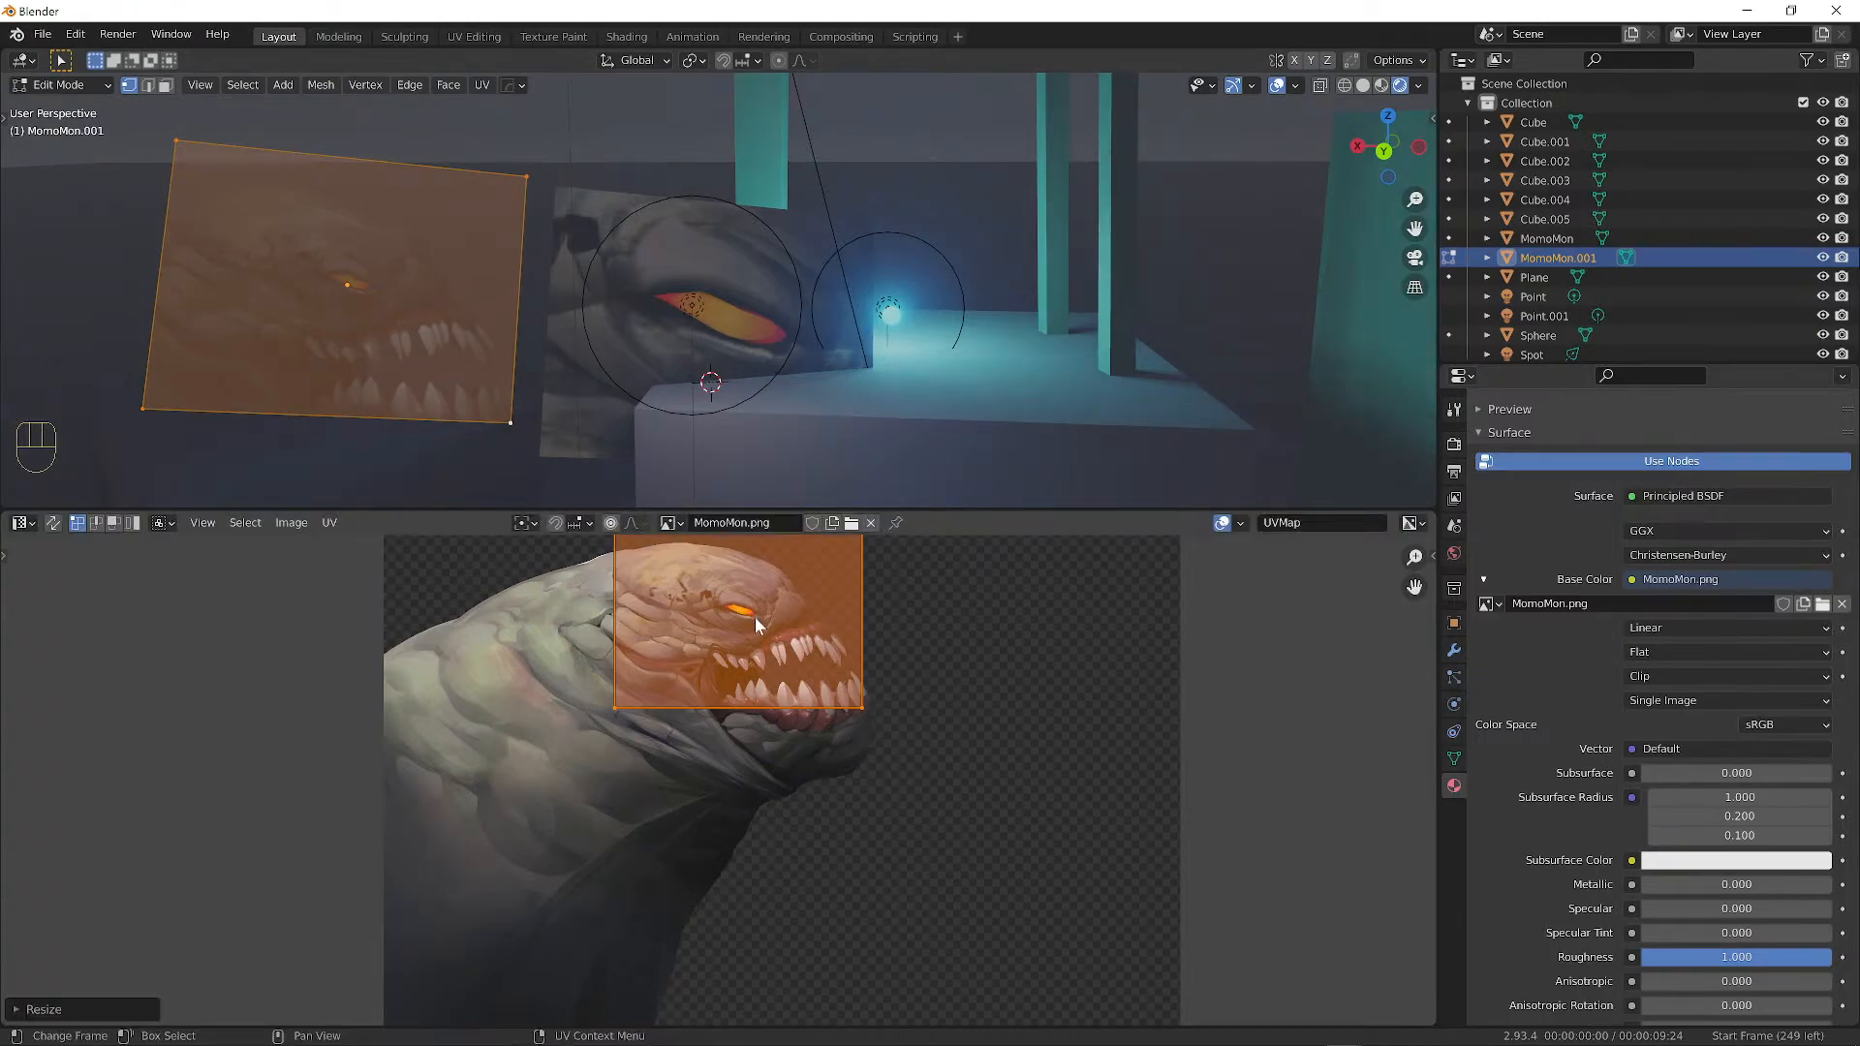
pyautogui.press('g')
pyautogui.click(875, 706)
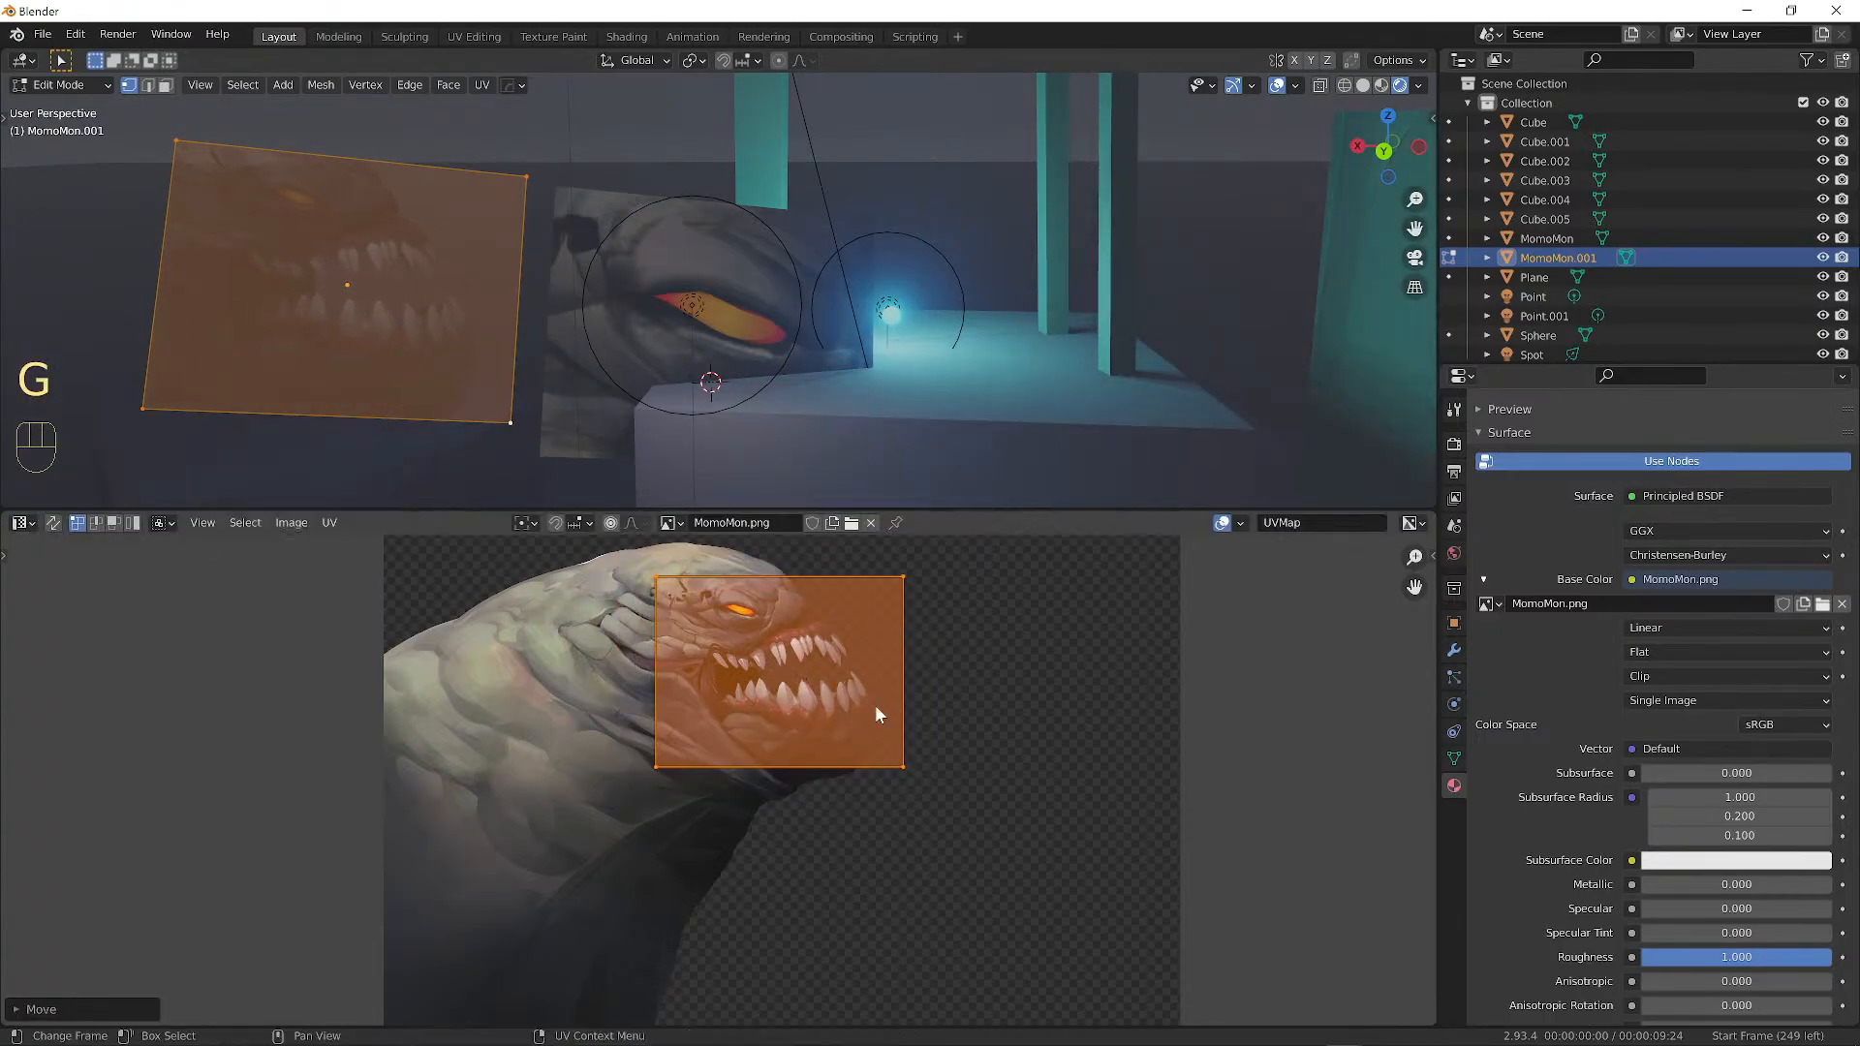
pyautogui.press('s')
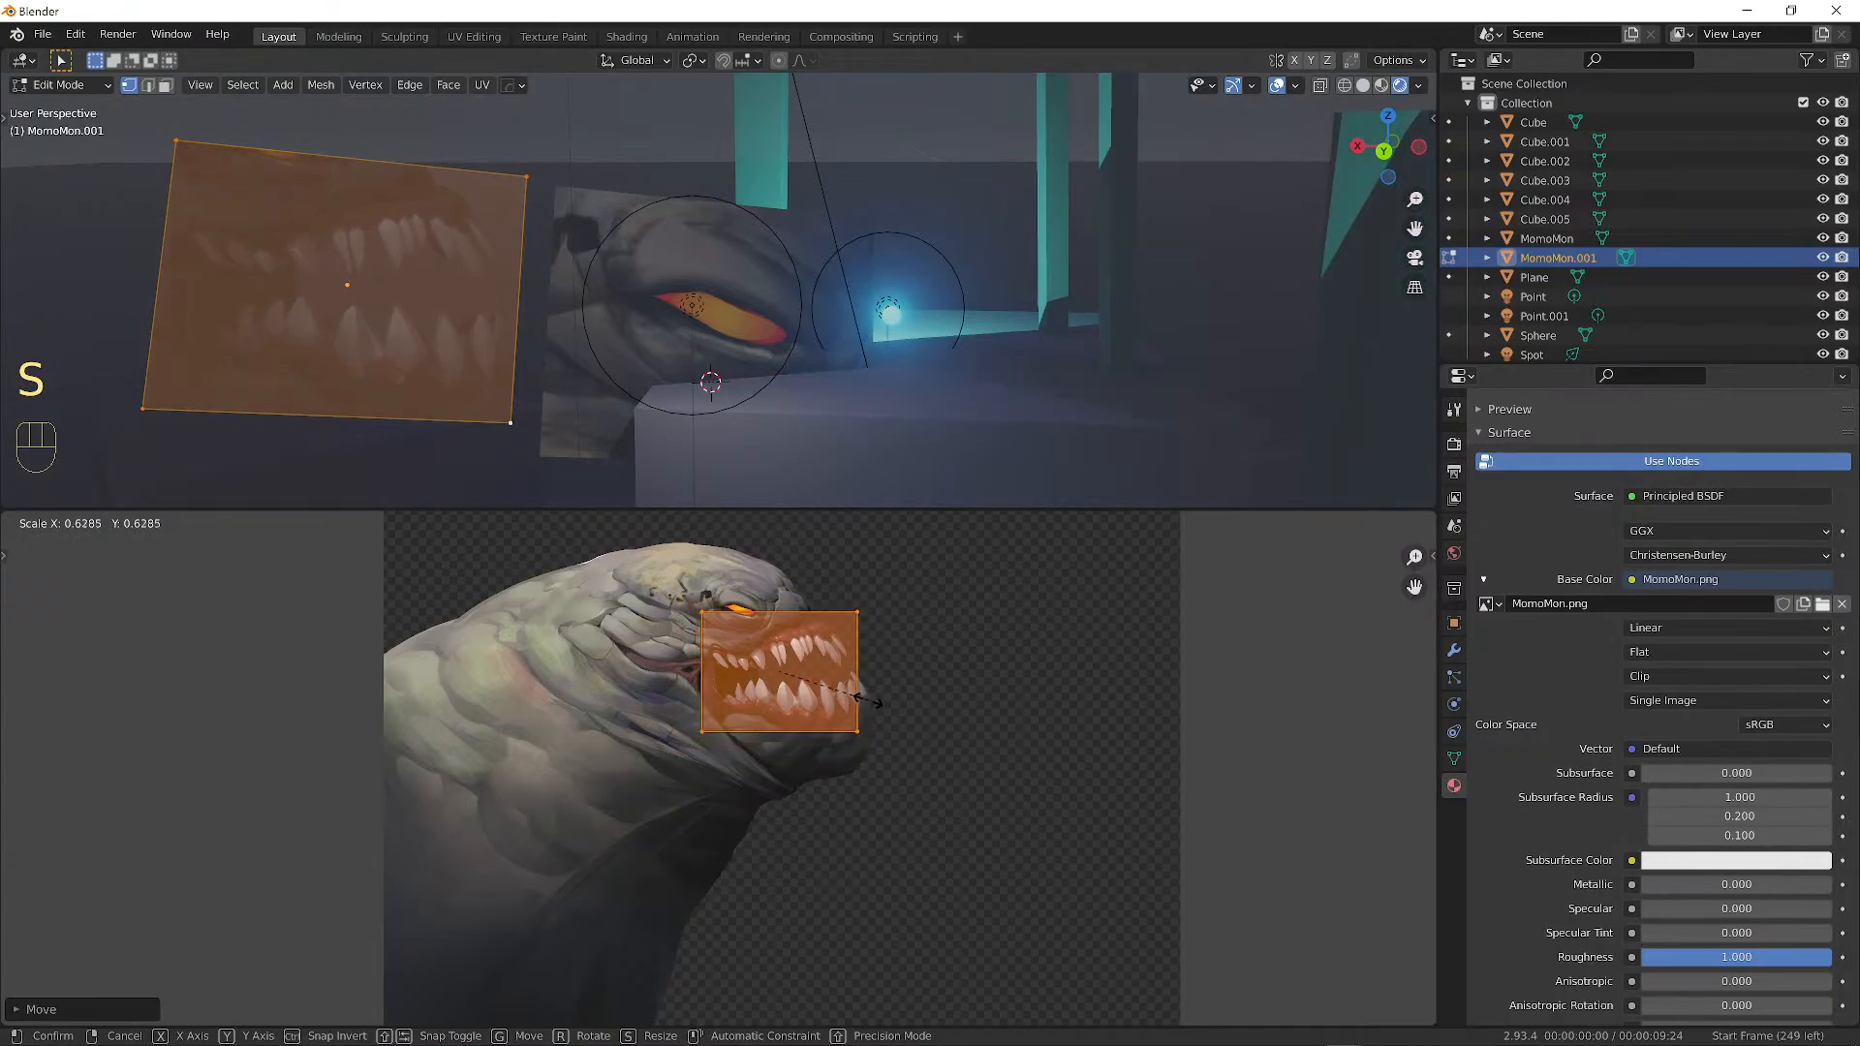
pyautogui.click(892, 705)
pyautogui.press('g')
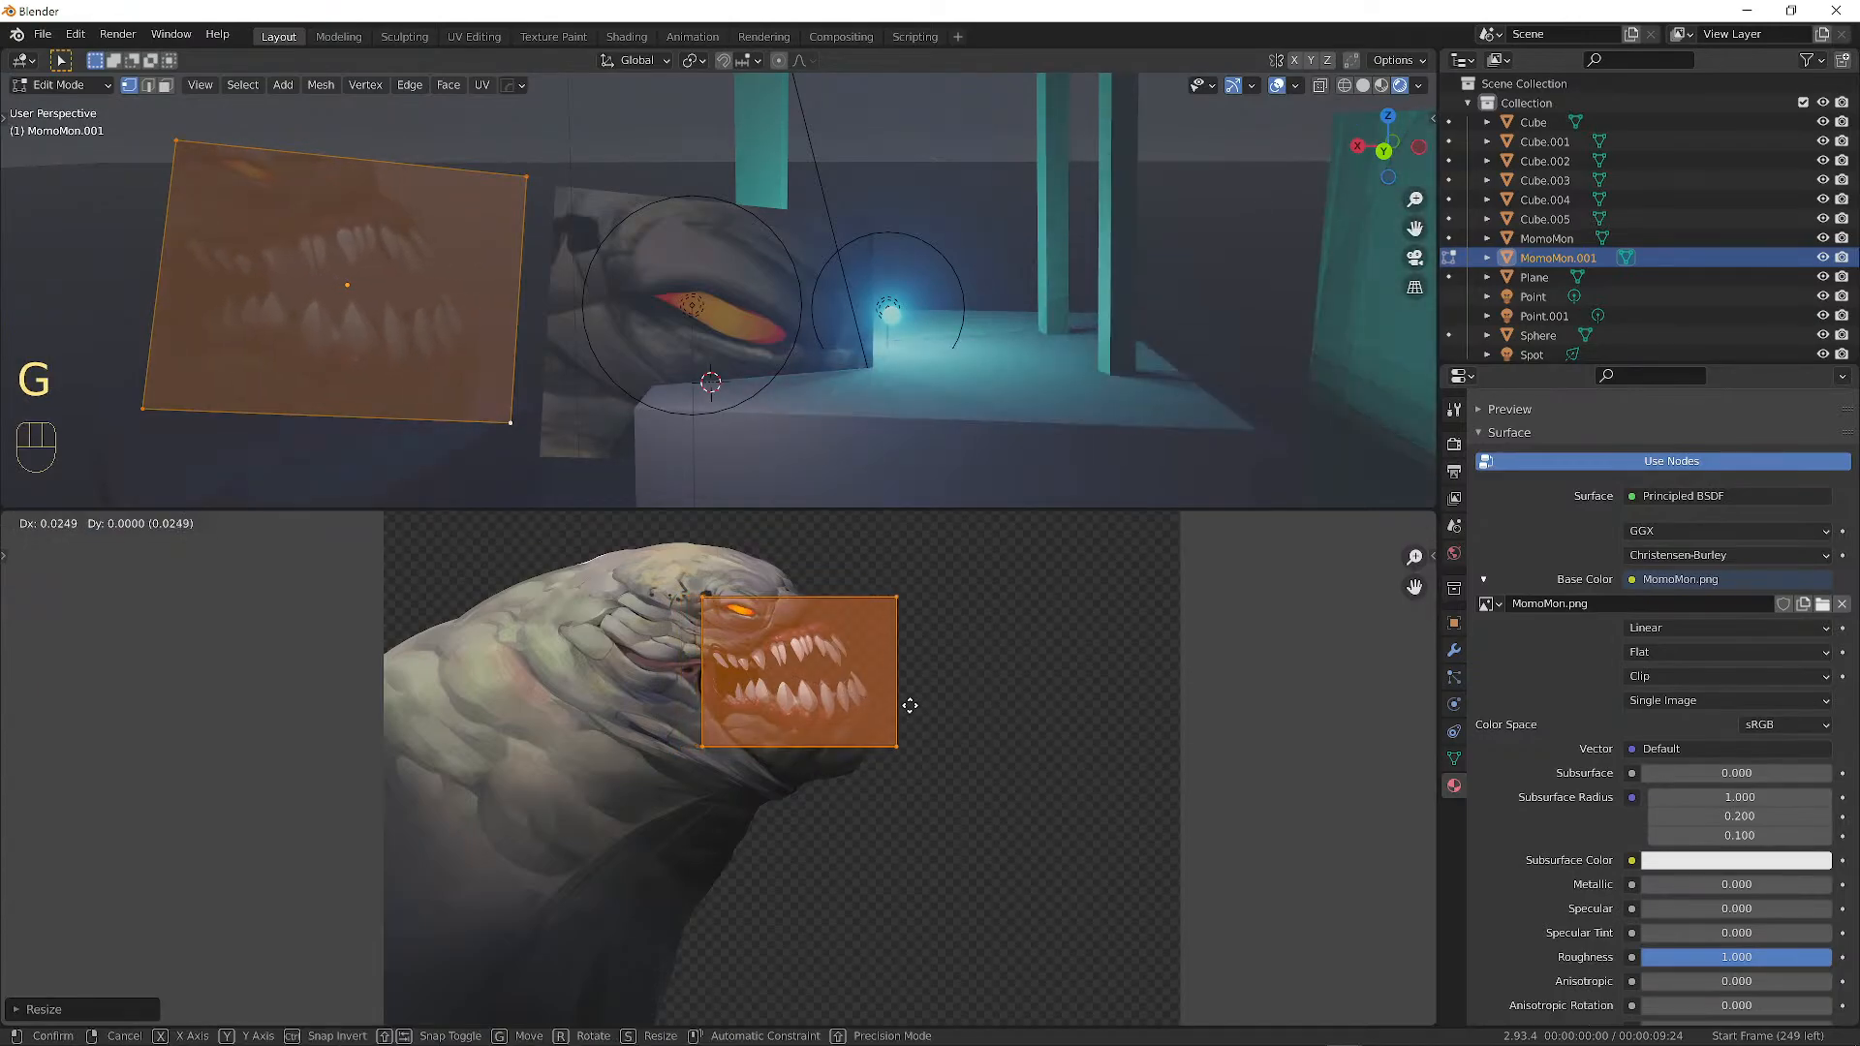
pyautogui.click(909, 706)
pyautogui.press('a')
pyautogui.press('a')
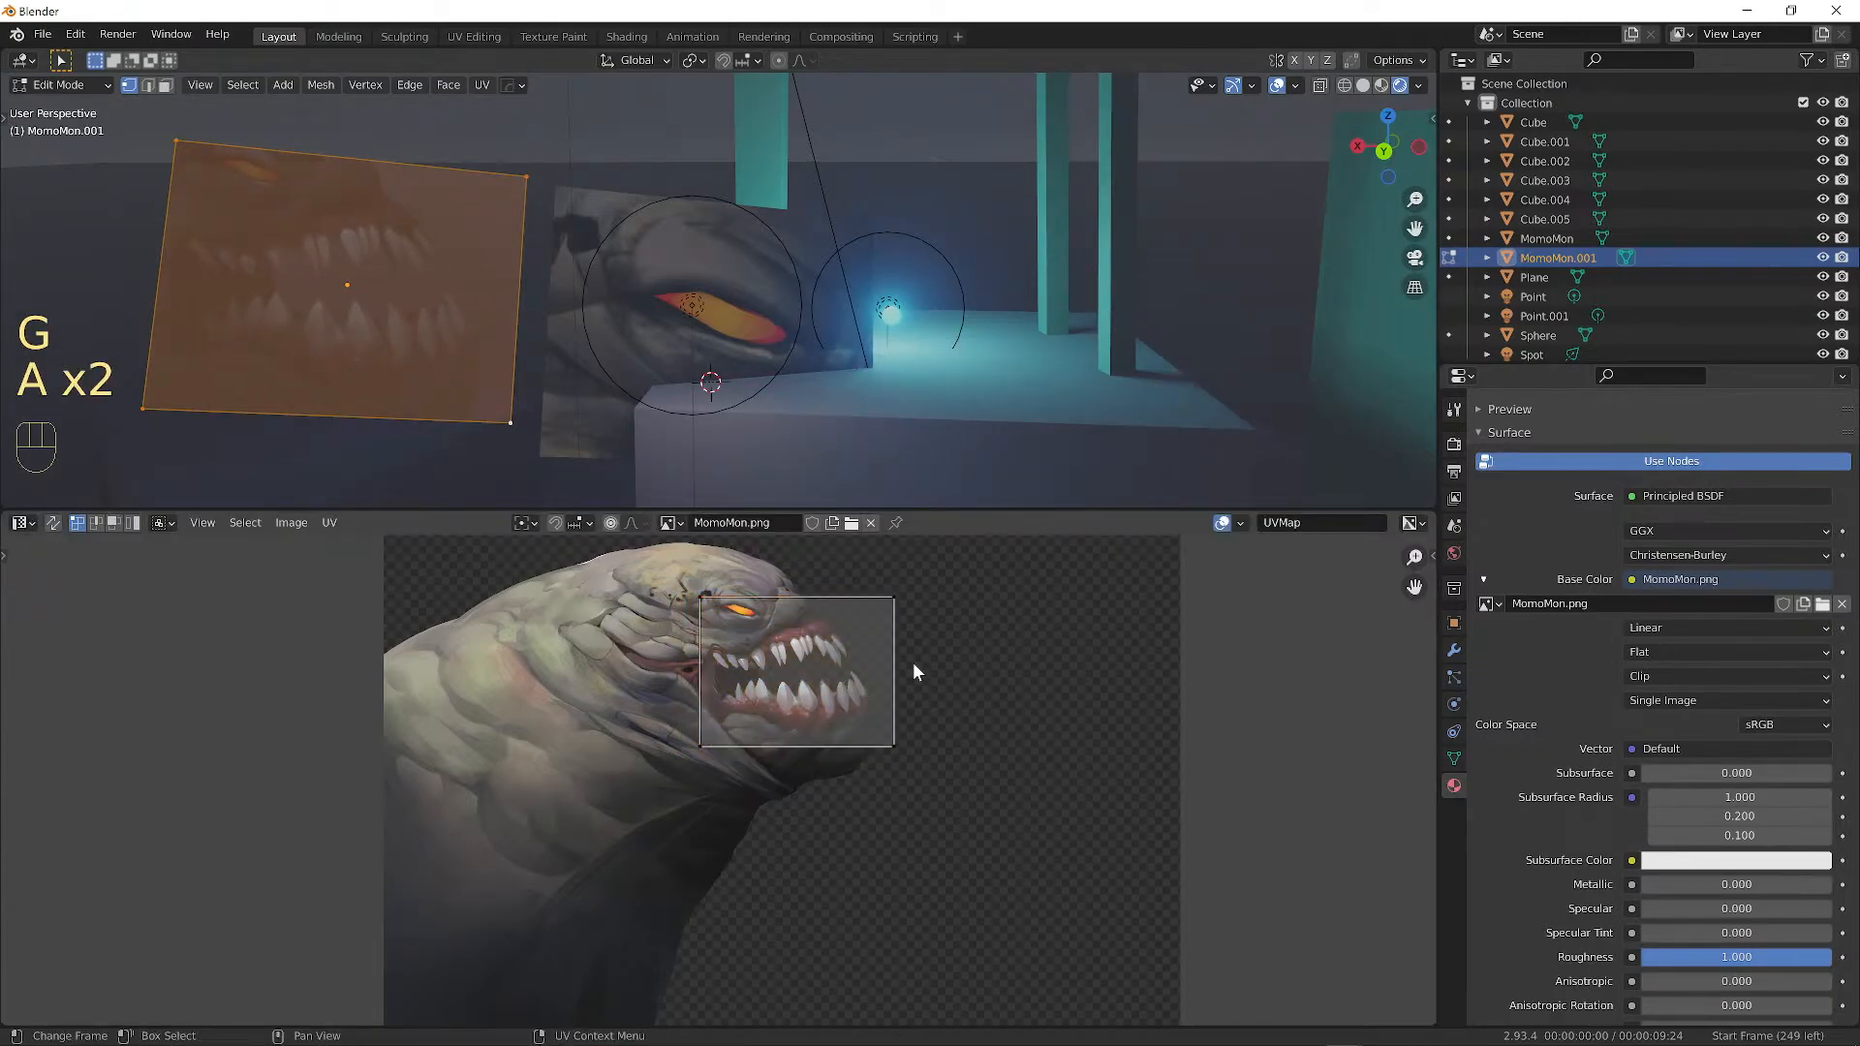
# Preview the teeth plane without overlays, then set its origin in Object Mode and restore overlays.
pyautogui.scroll(-3, 911, 654)
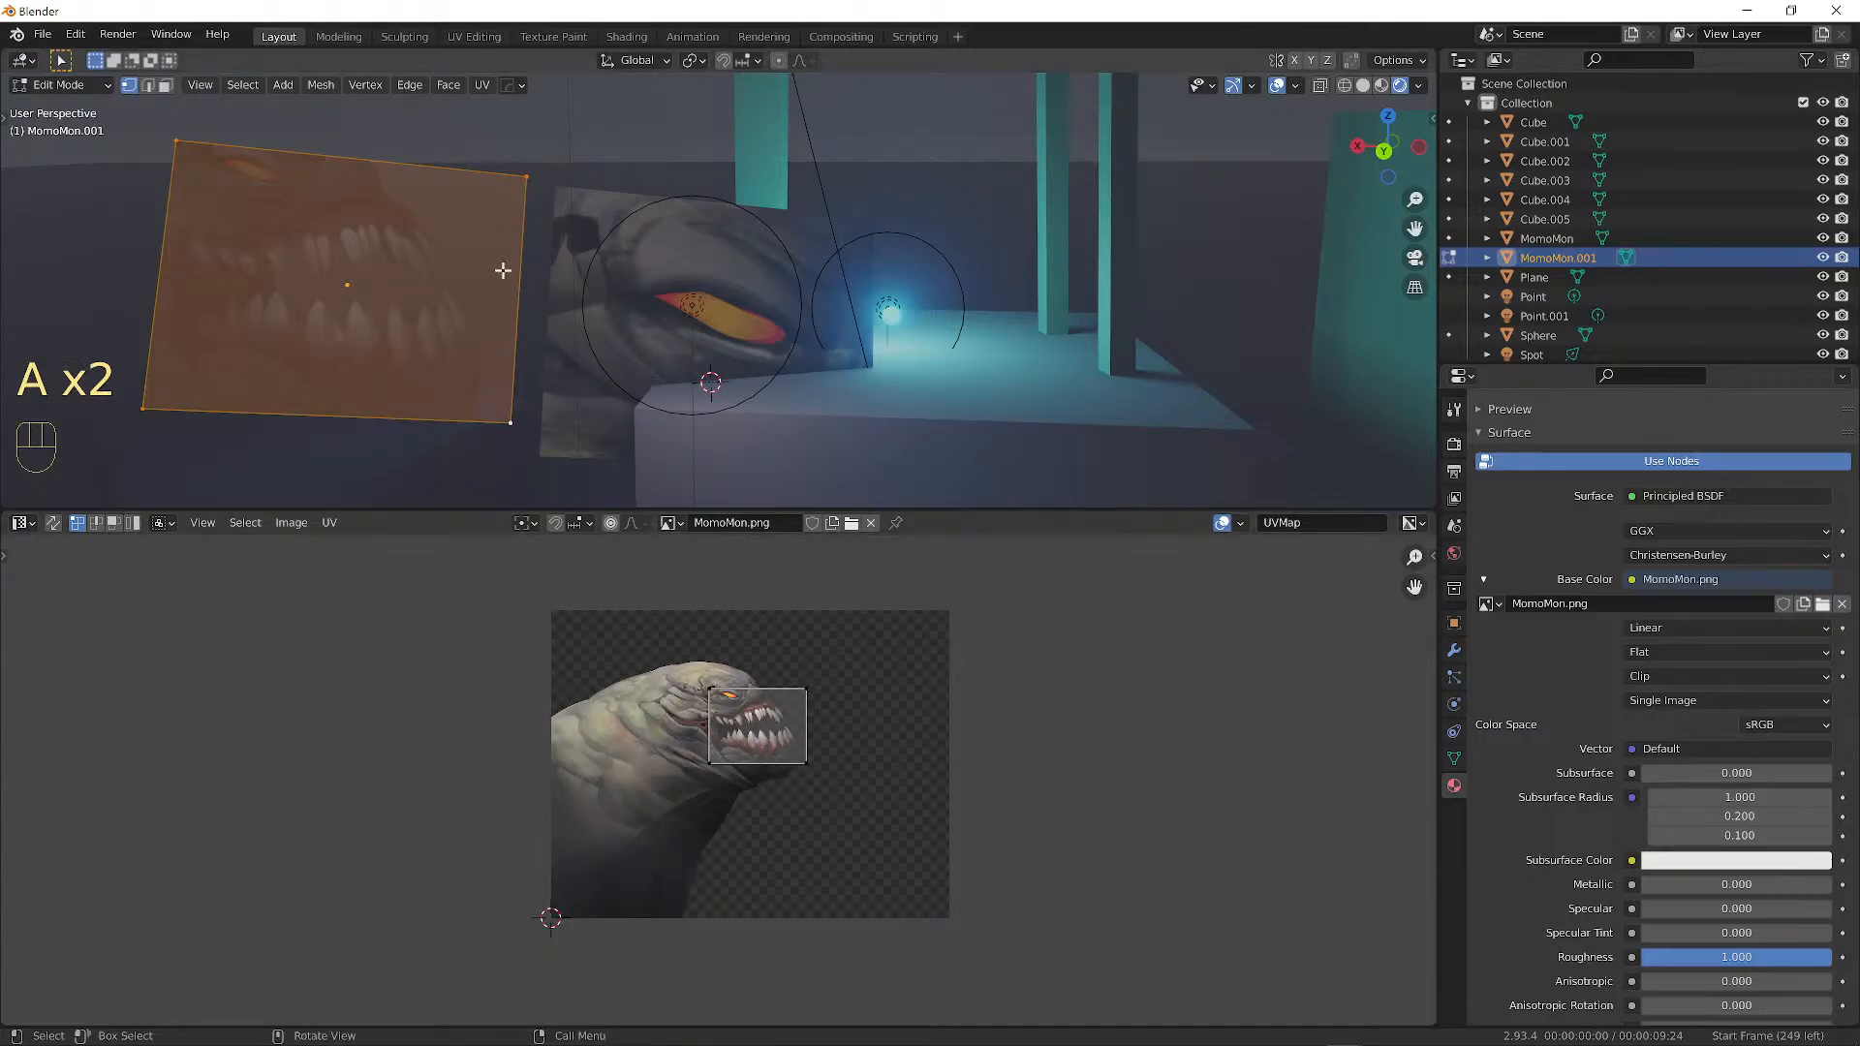
pyautogui.click(1276, 88)
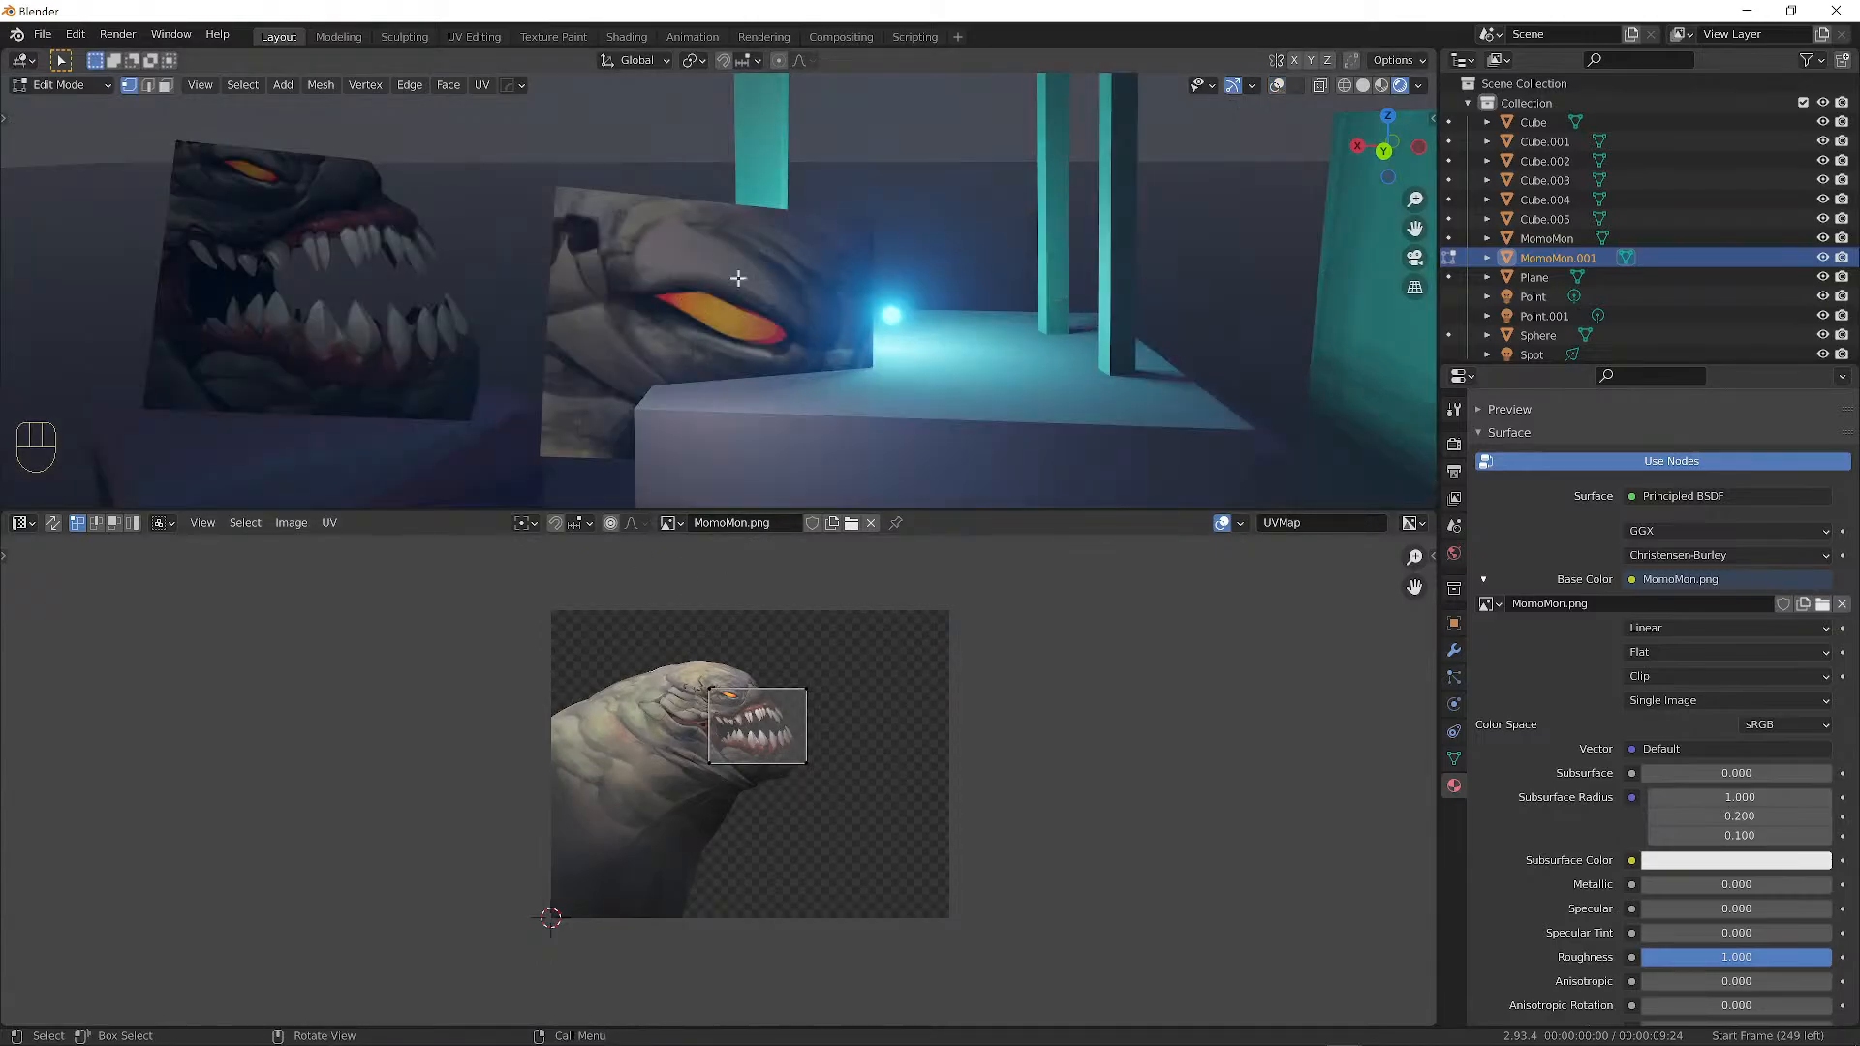
pyautogui.moveTo(537, 281); pyautogui.dragTo(620, 281, button='middle')
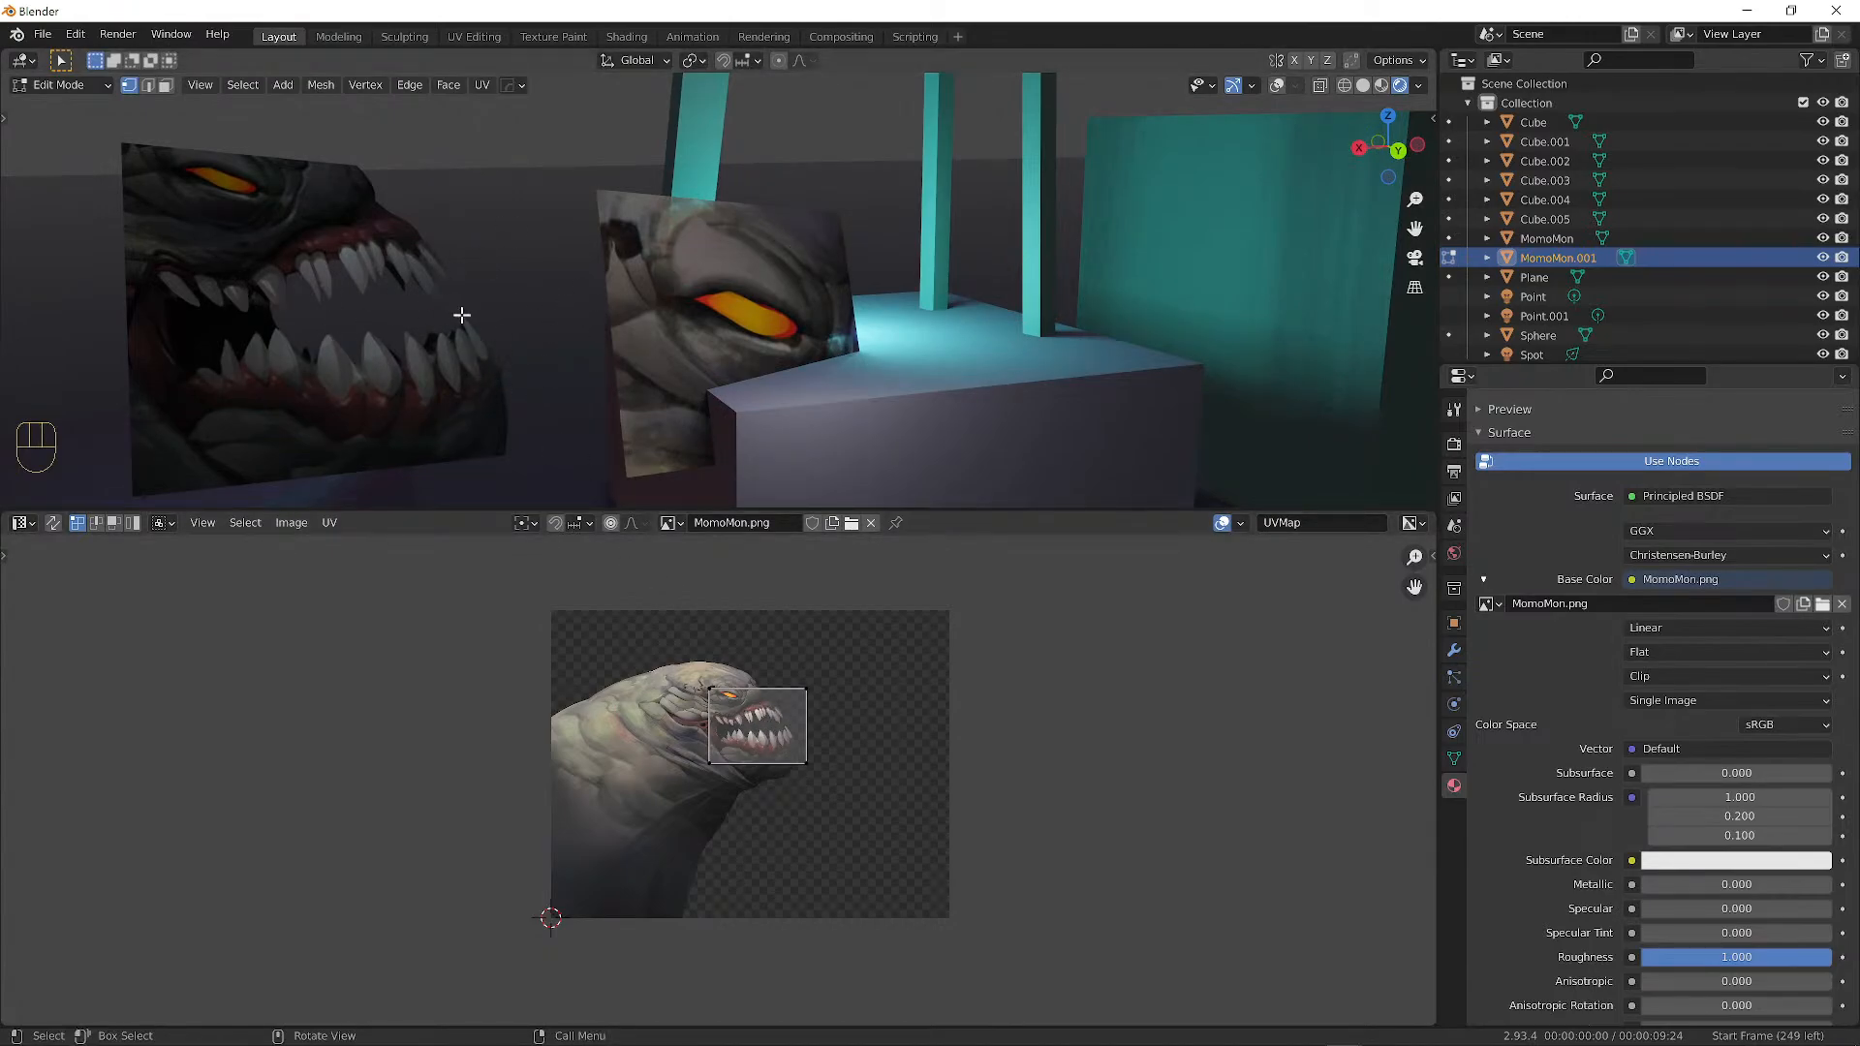
pyautogui.scroll(4, 734, 703)
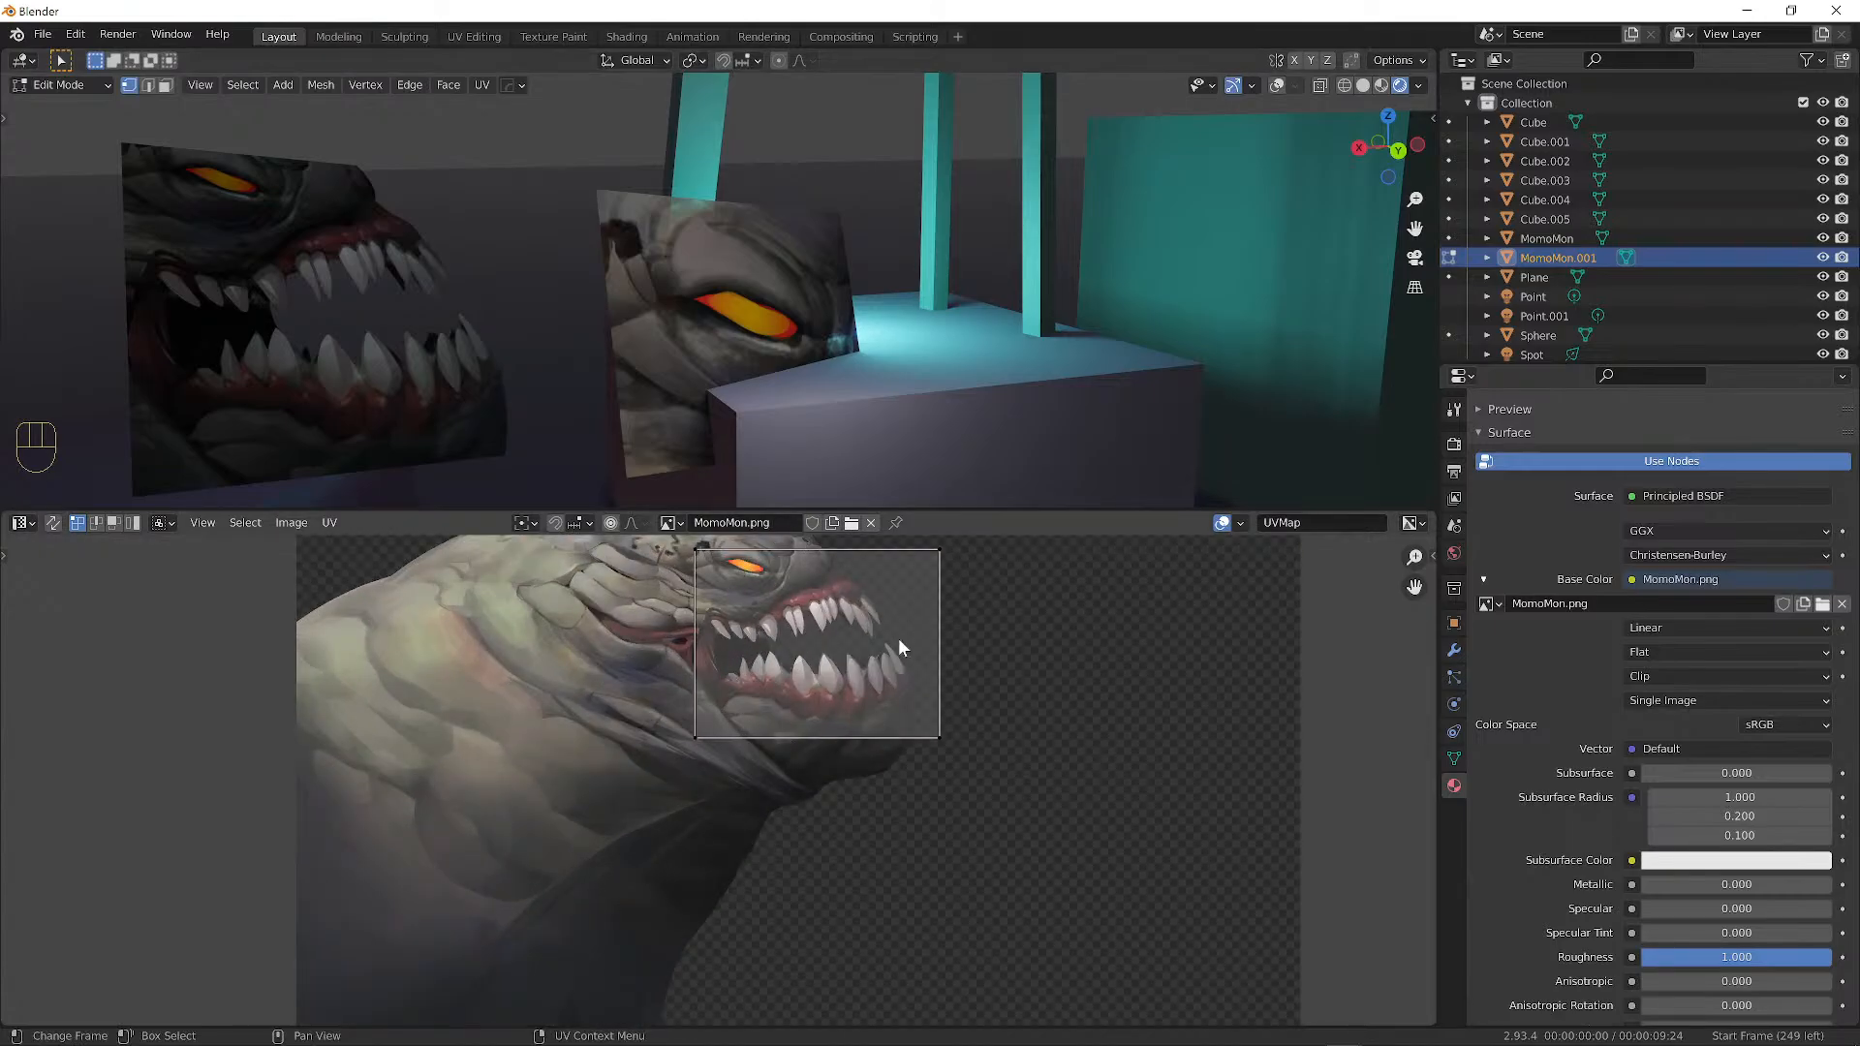
pyautogui.press('Tab')
pyautogui.rightClick(285, 246)
pyautogui.moveTo(285, 246)
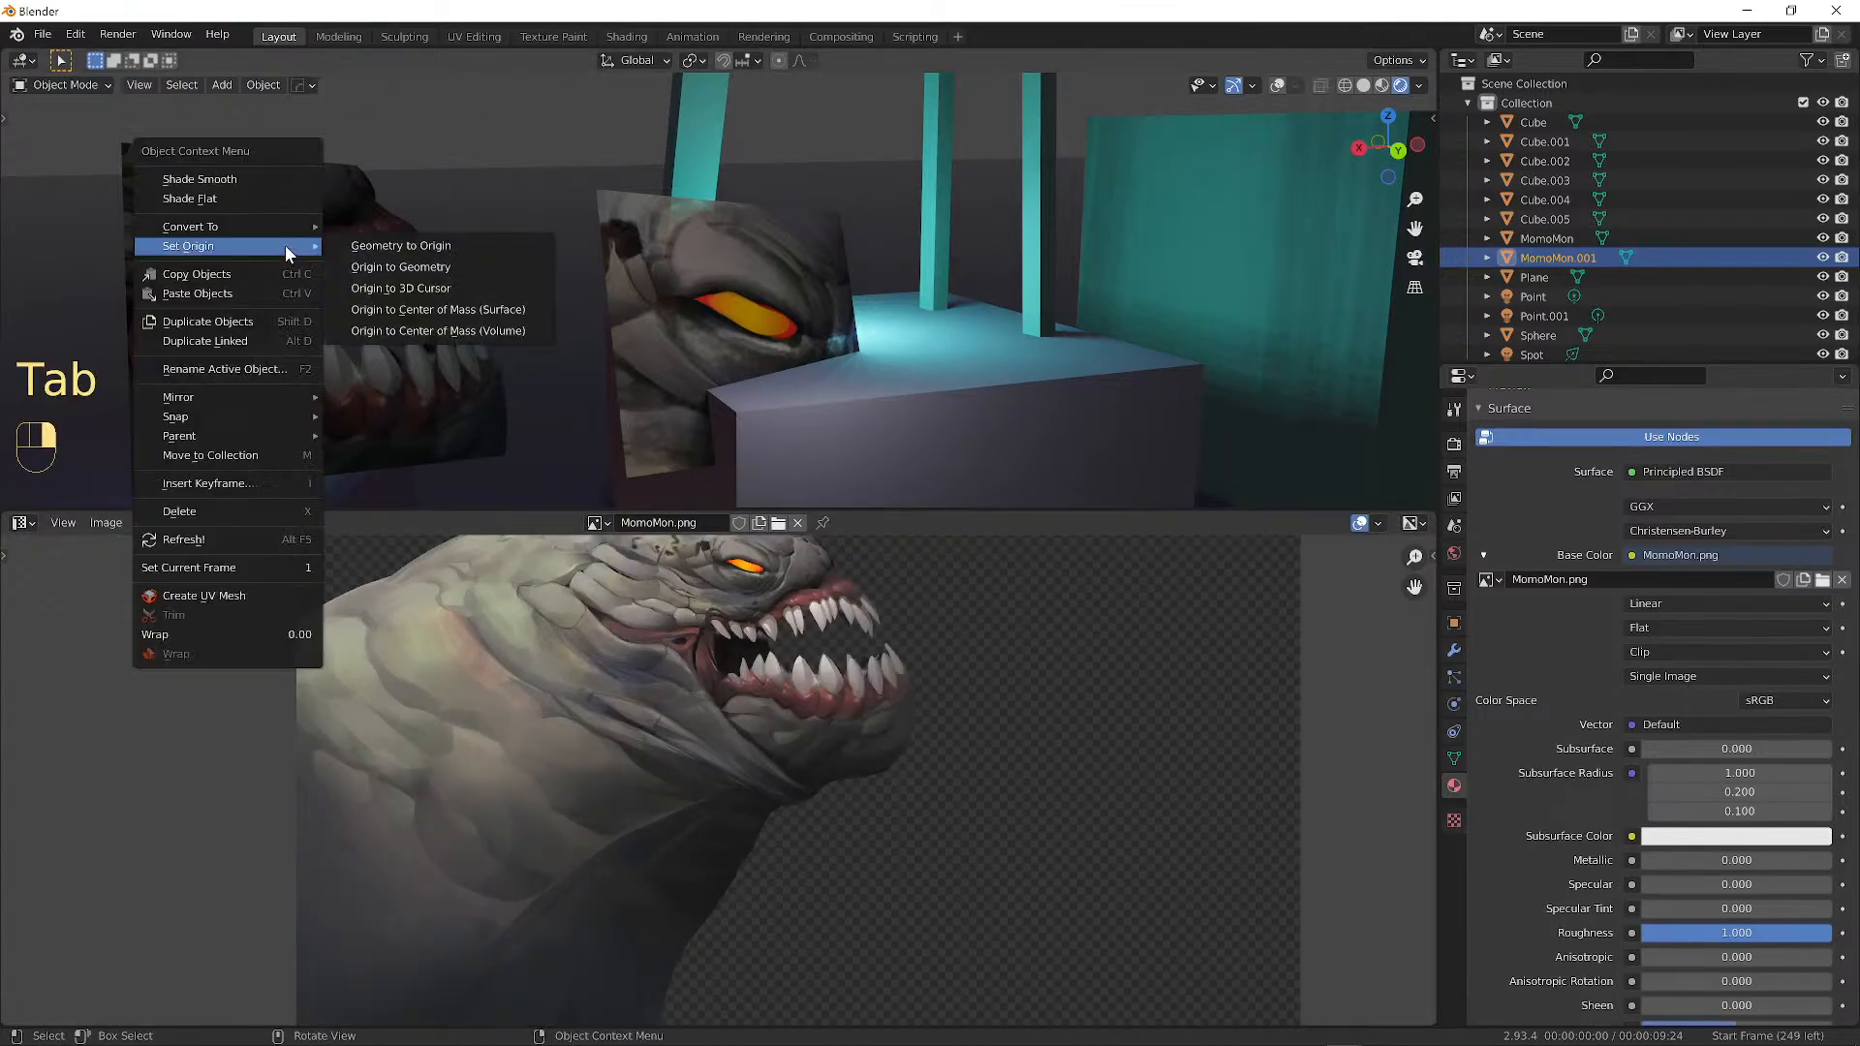
pyautogui.click(371, 296)
pyautogui.click(417, 87)
pyautogui.hotkey('shift', 'alt', 'z')
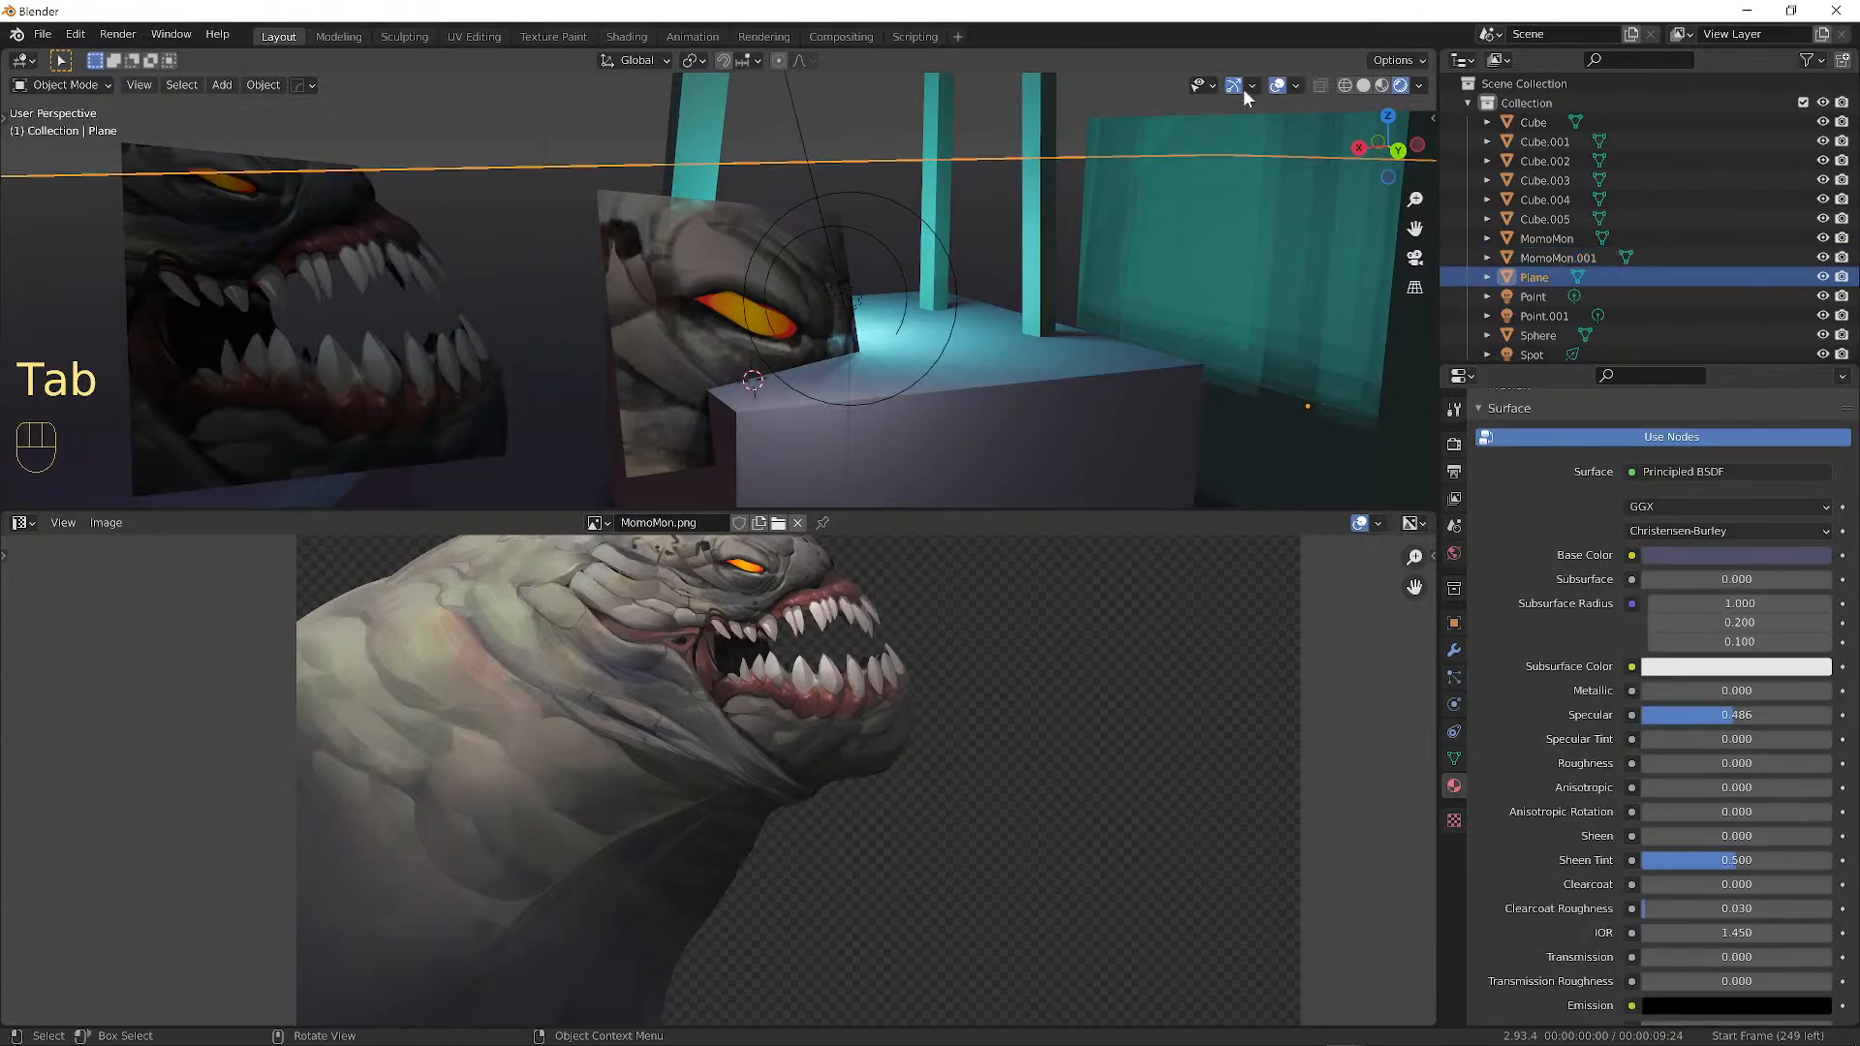
# Add several evenly spaced vertical edge loops across the MomoMon.001 teeth plane.
pyautogui.click(335, 252)
pyautogui.click(341, 256)
pyautogui.click(320, 236)
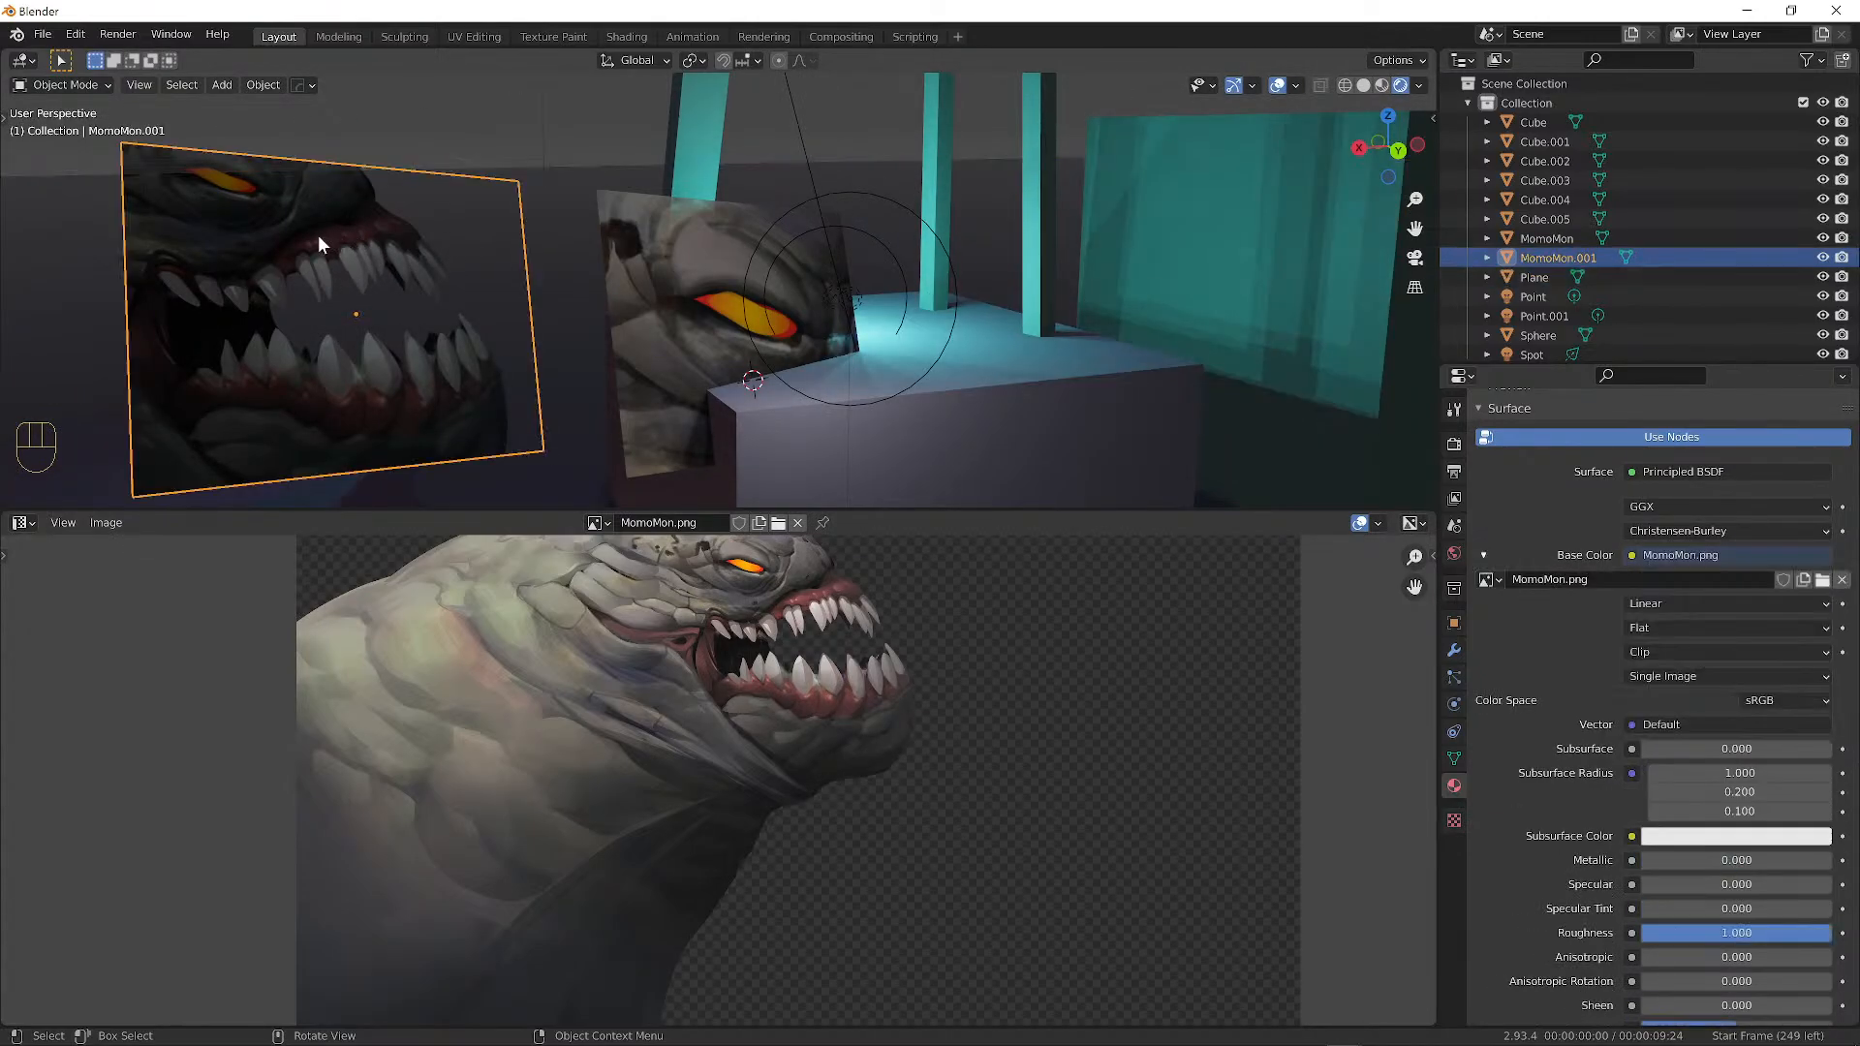
pyautogui.press('Tab')
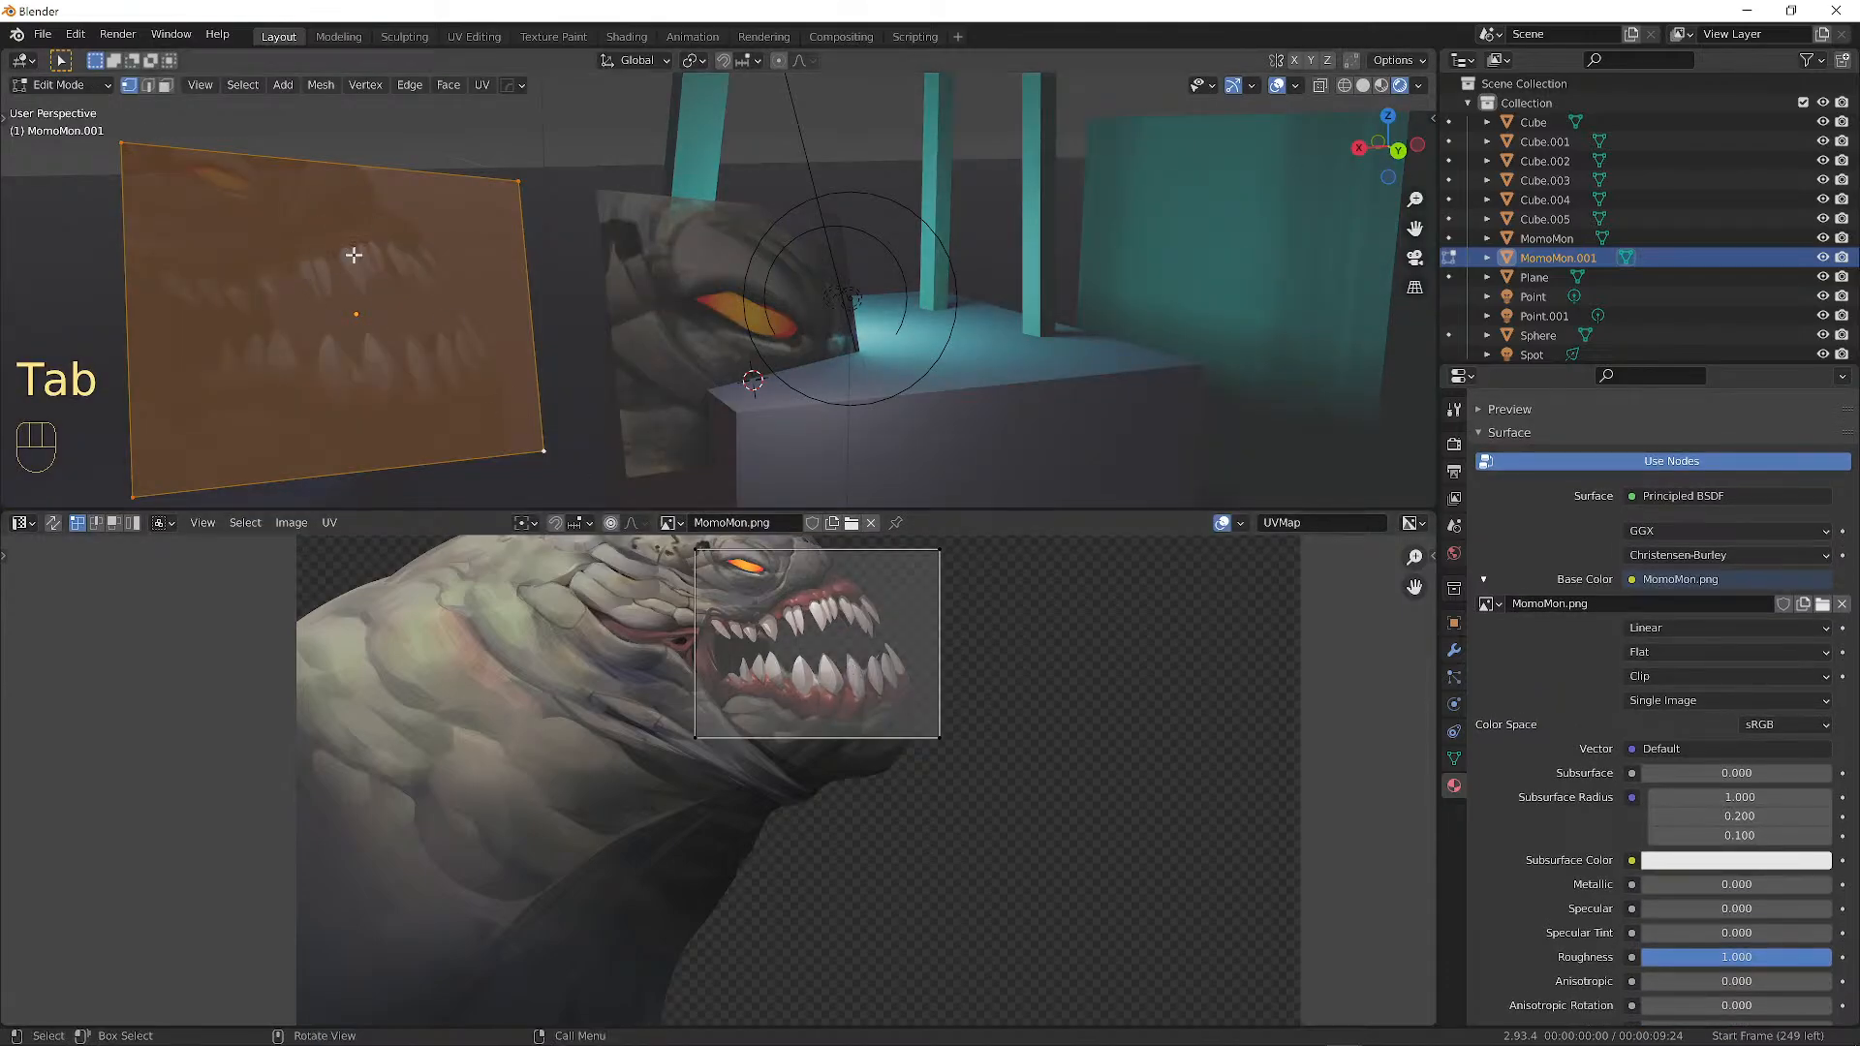
pyautogui.hotkey('ctrl', 'r')
pyautogui.scroll(7, 326, 184)
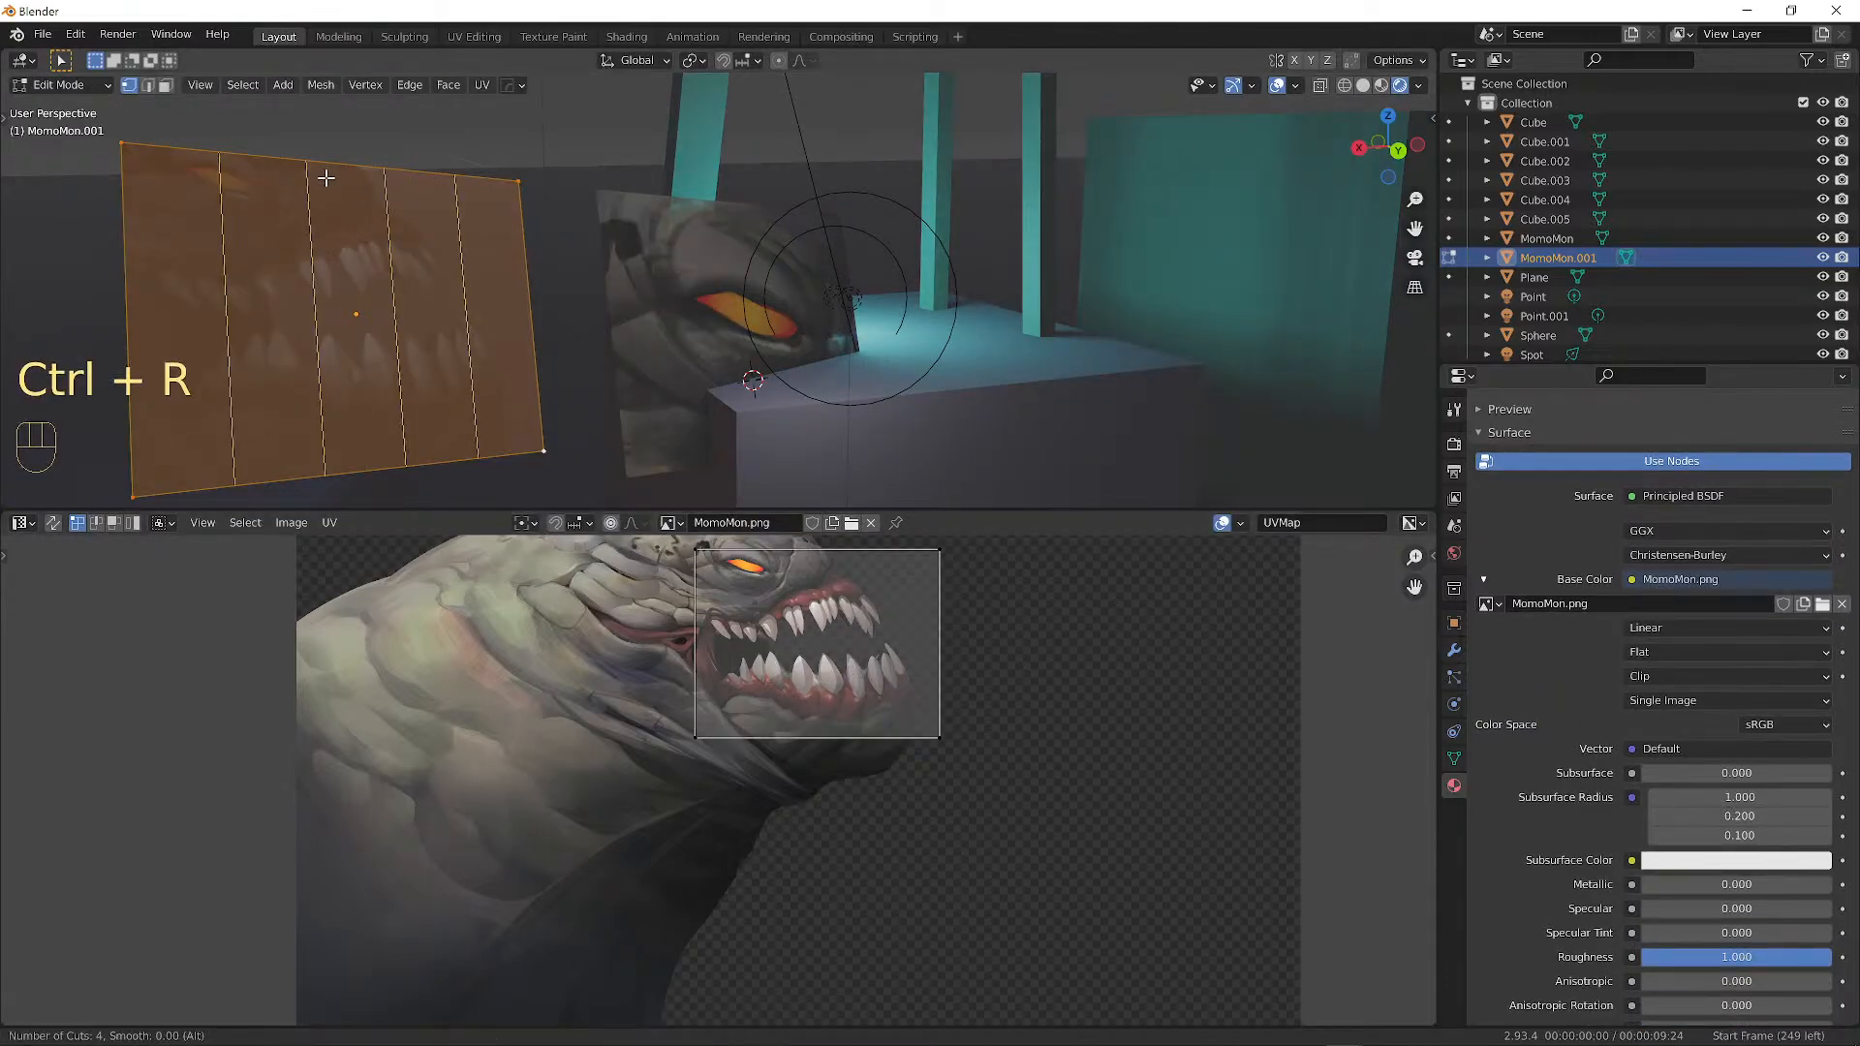
pyautogui.scroll(4, 326, 184)
pyautogui.click(326, 184)
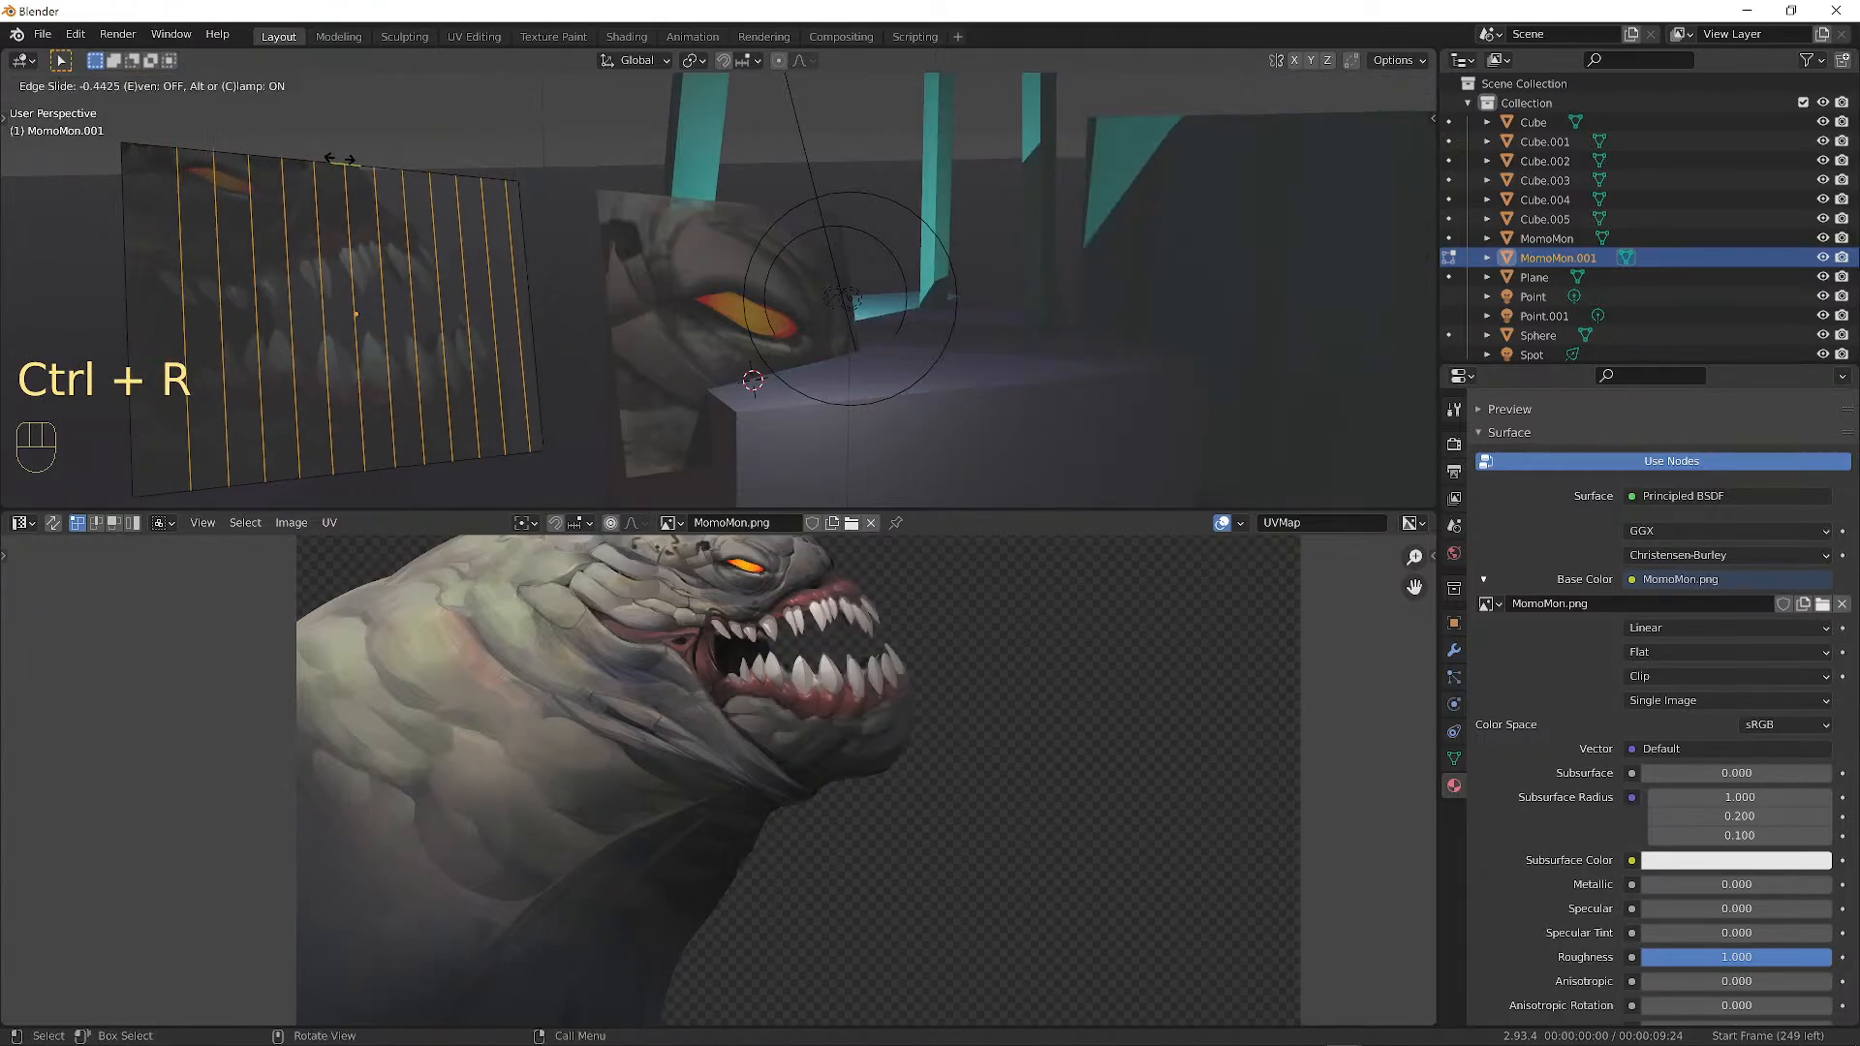
pyautogui.rightClick(199, 324)
# Add evenly spaced horizontal edge loops across the plane.
pyautogui.hotkey('ctrl', 'r')
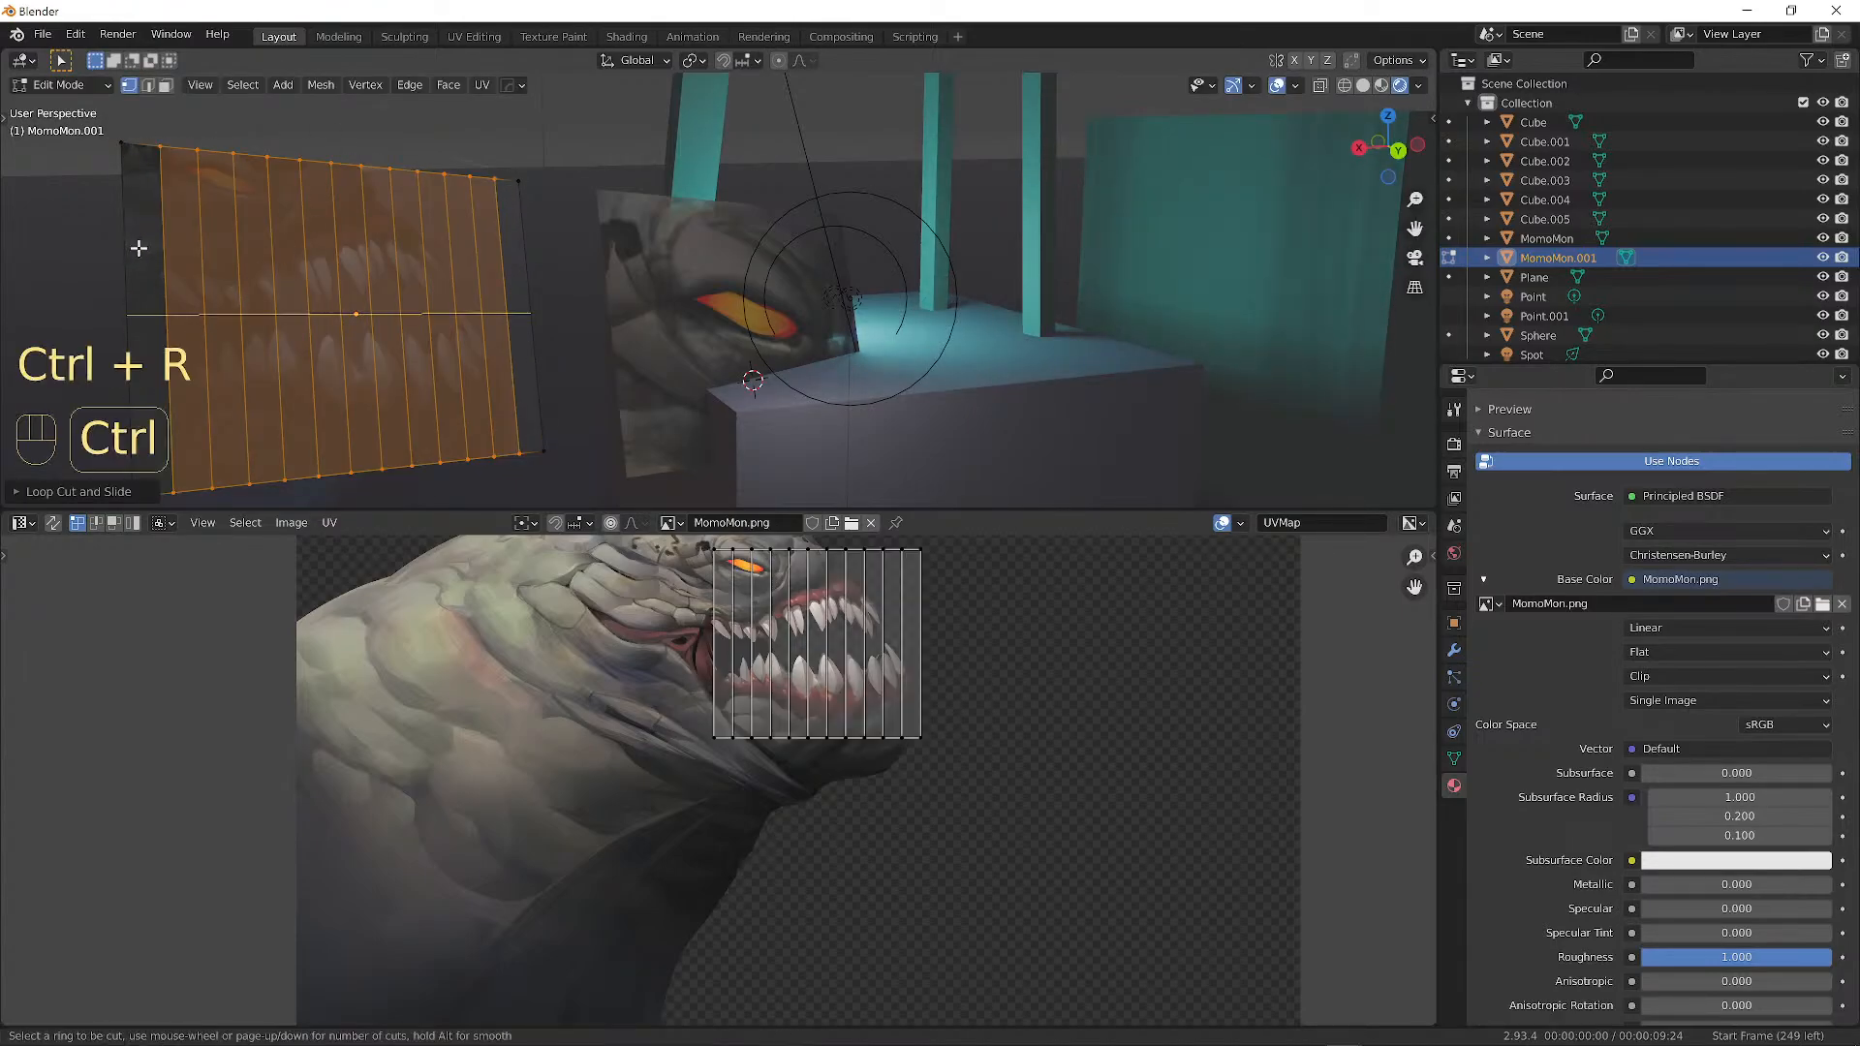
pyautogui.click(150, 249)
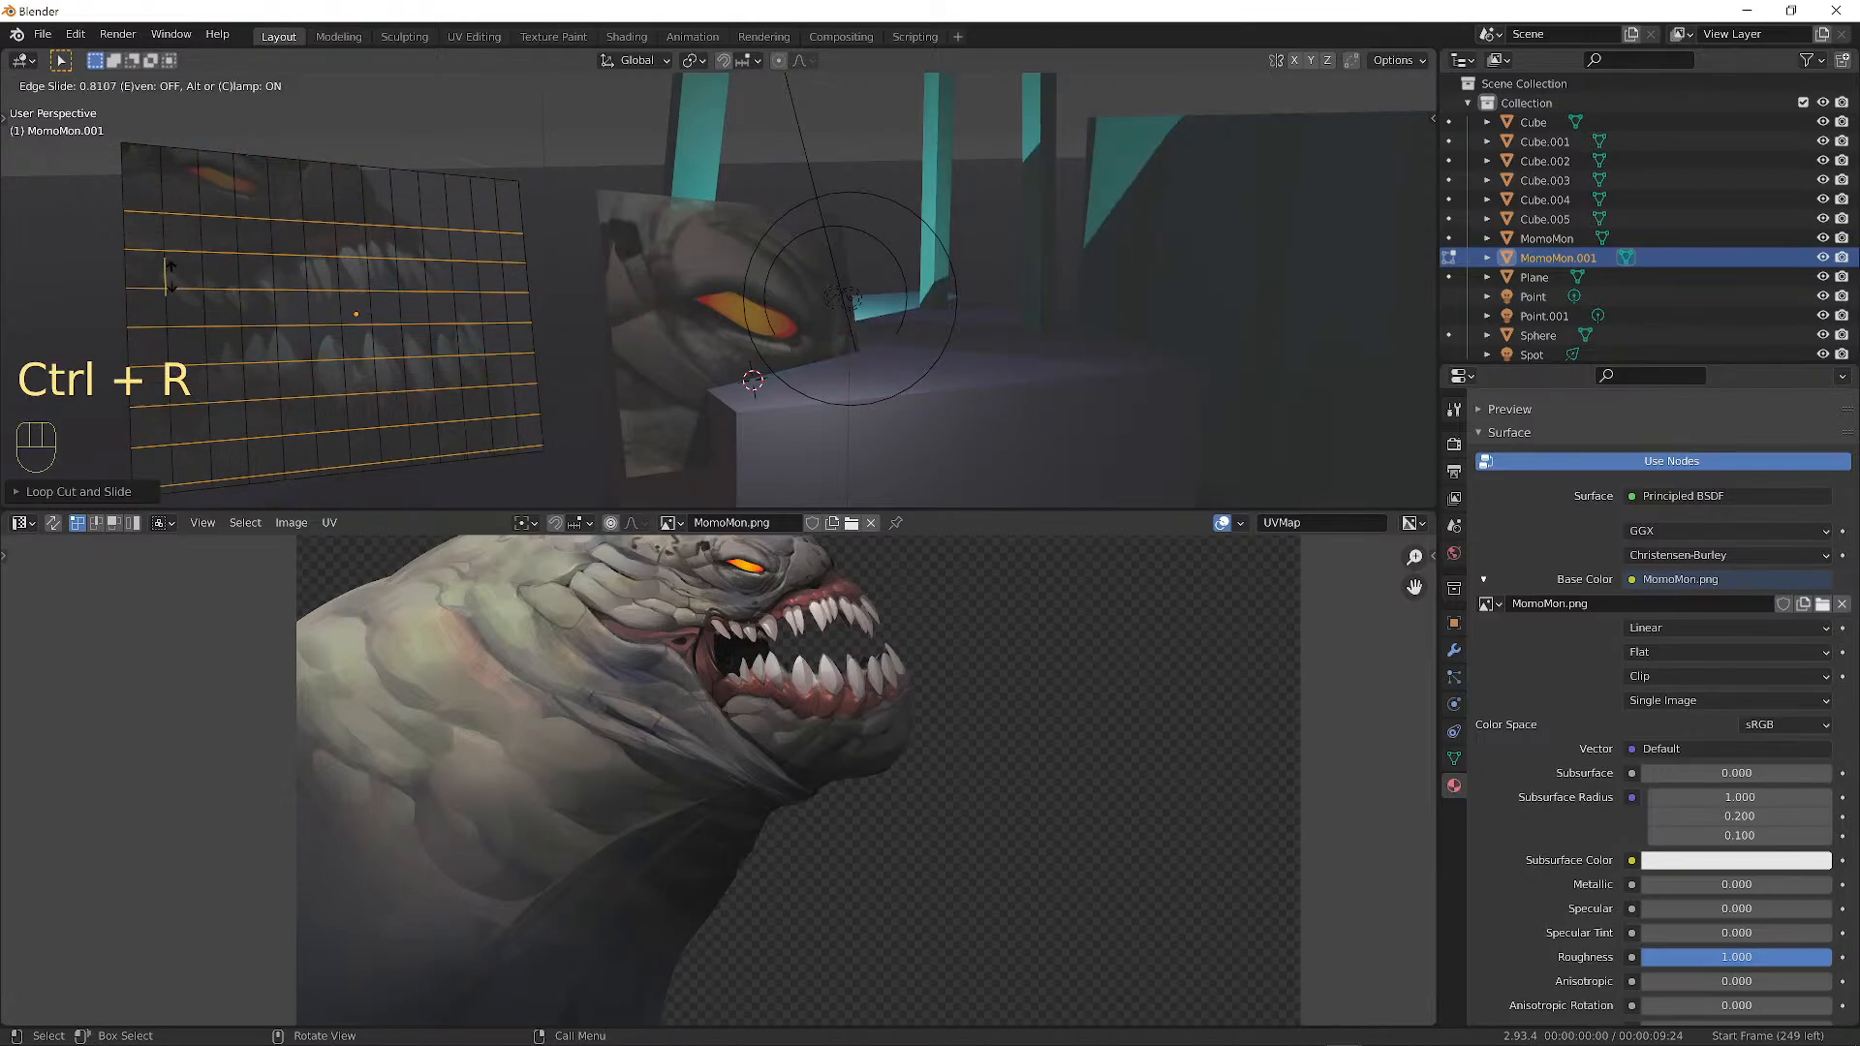
pyautogui.rightClick(164, 274)
pyautogui.click(817, 625)
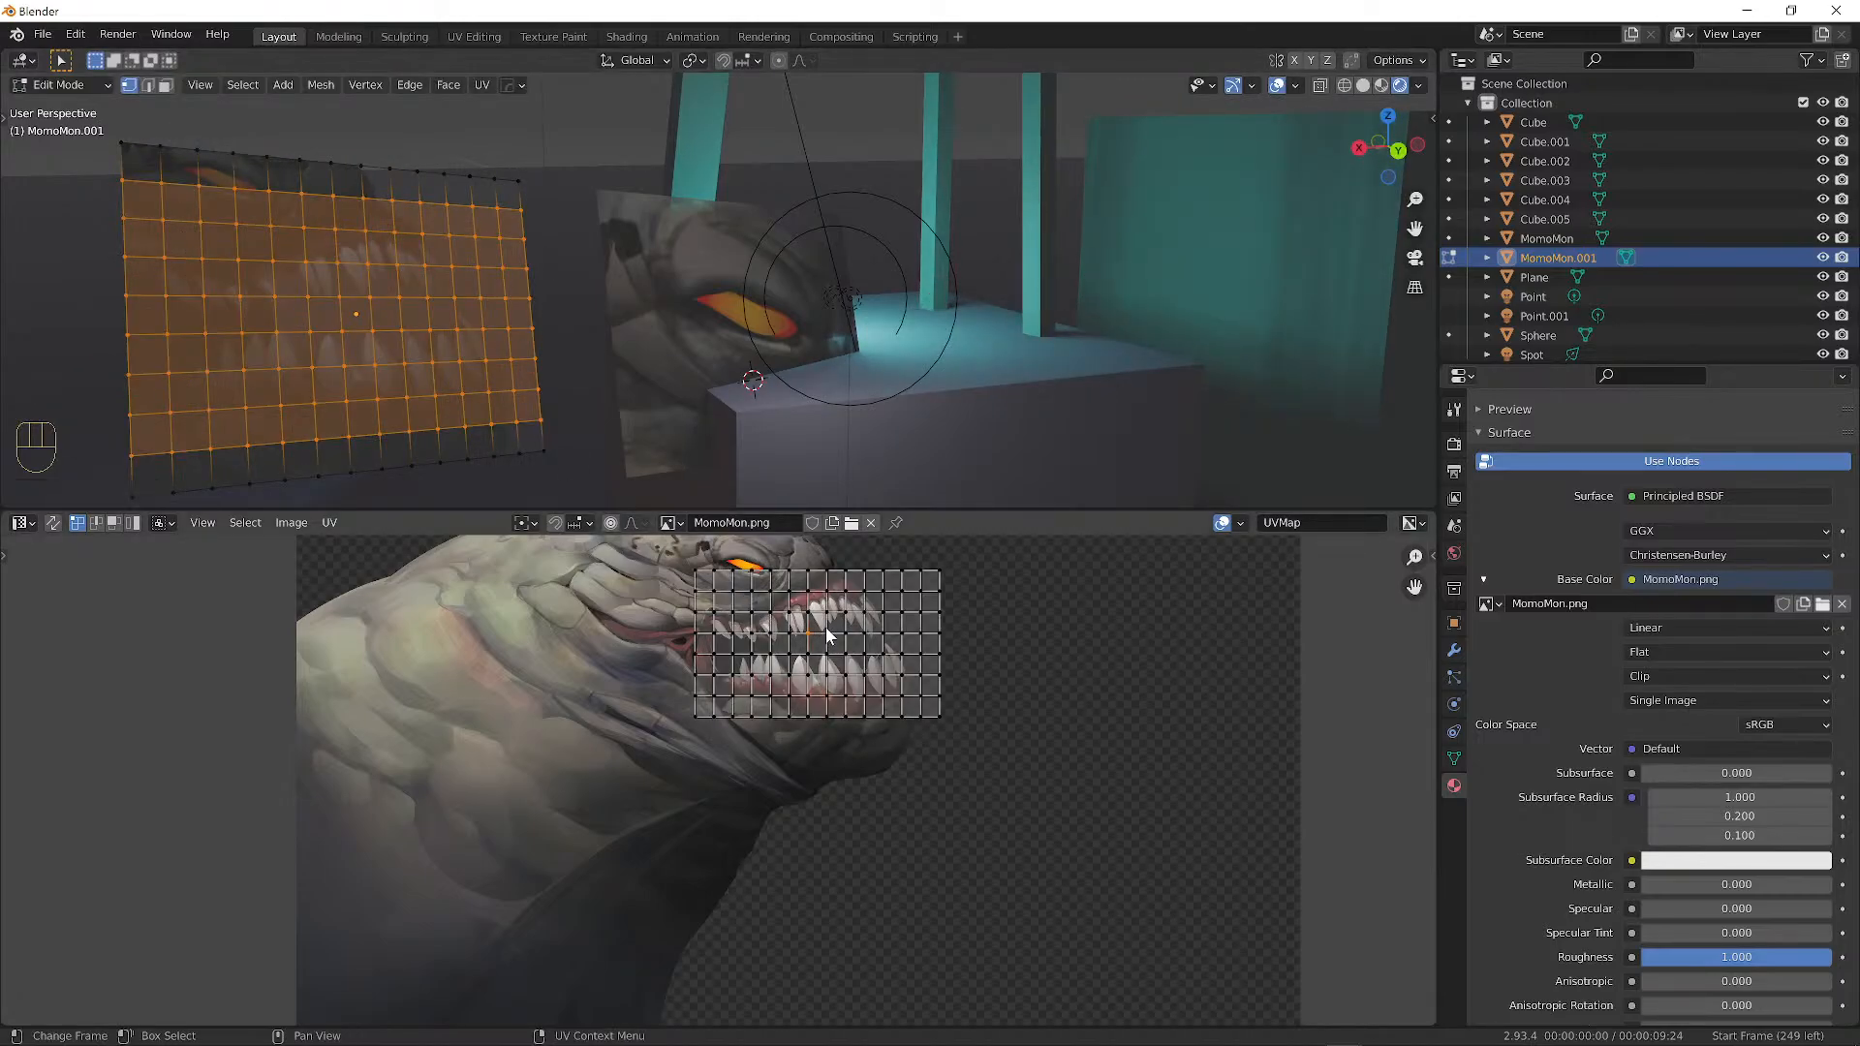
# Nudge a UV vertex and bring the teeth area of the UV grid into view.
pyautogui.press('g')
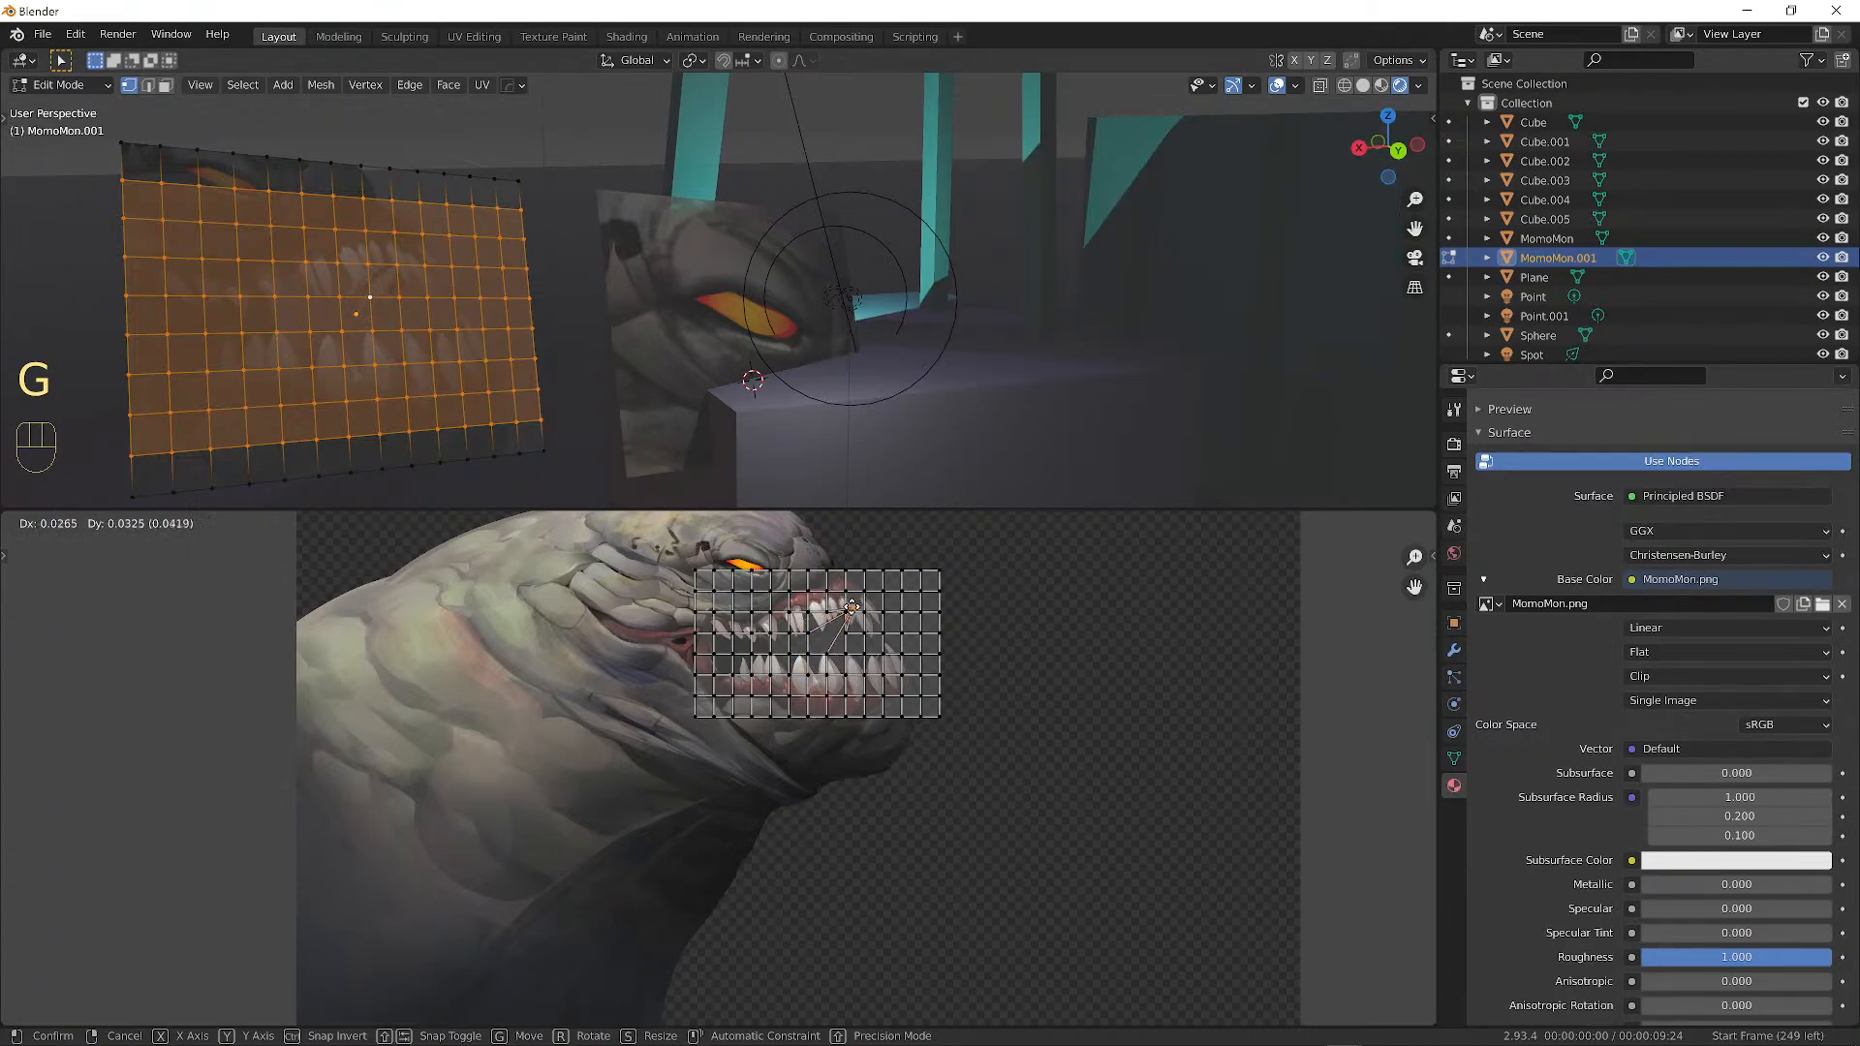
pyautogui.click(826, 630)
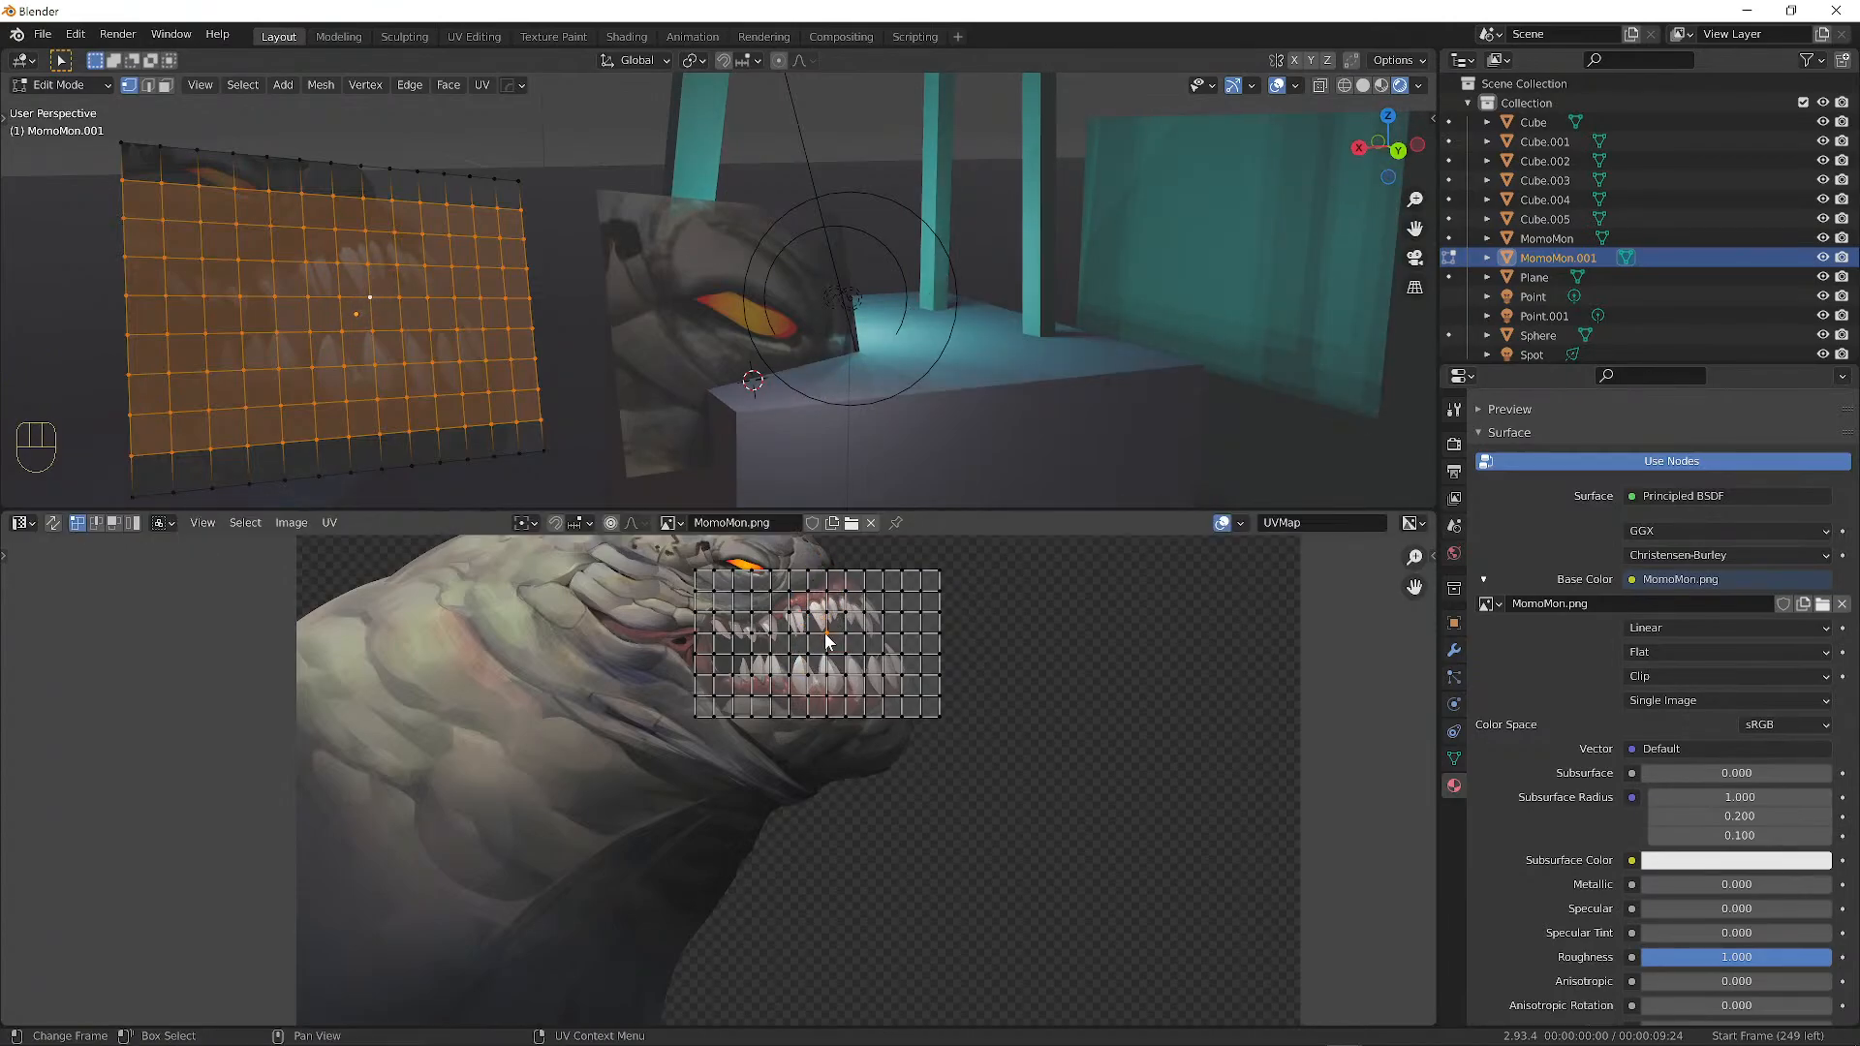
pyautogui.scroll(5, 828, 630)
pyautogui.keyDown('alt'); pyautogui.keyDown('shift'); pyautogui.moveTo(1080, 608); pyautogui.dragTo(853, 1012); pyautogui.keyUp('shift'); pyautogui.keyUp('alt')
pyautogui.scroll(3, 872, 872)
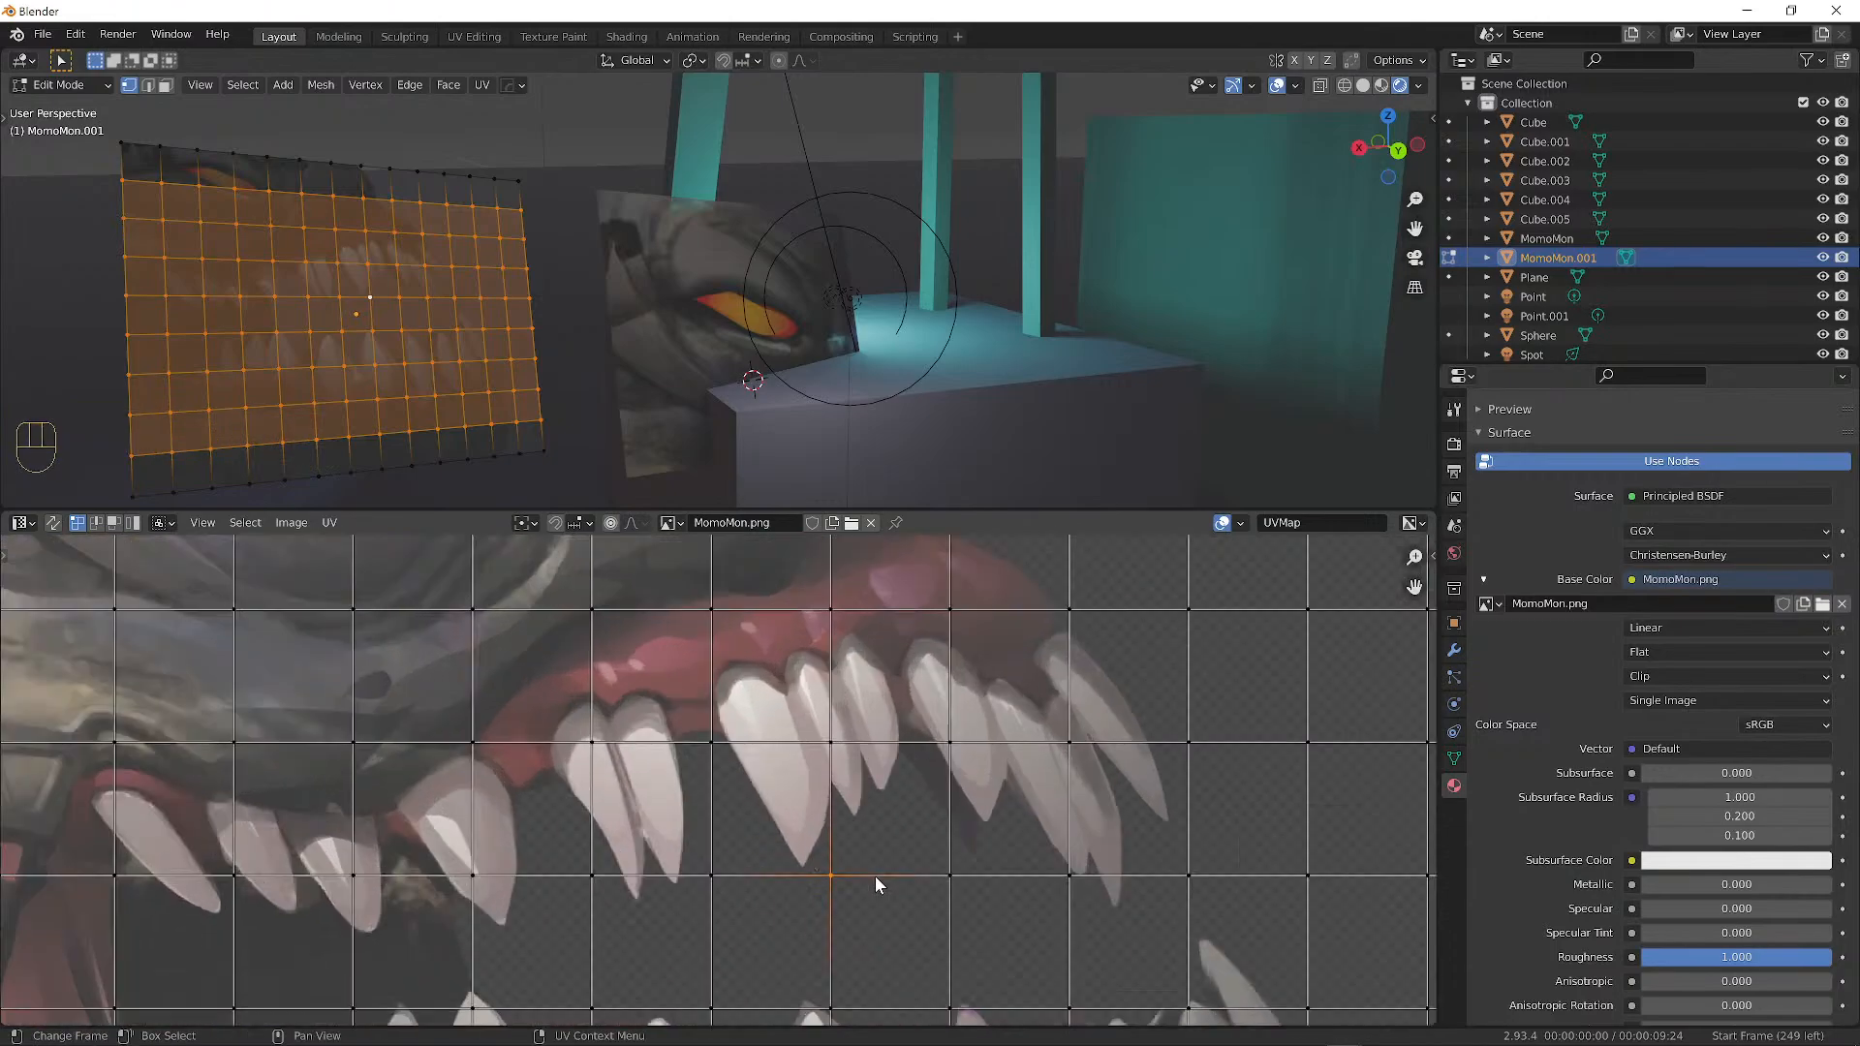
# Select the four corners of a UV face over a tooth, shift it, and hide overlays to check.
pyautogui.click(709, 738)
pyautogui.keyDown('shift'); pyautogui.click(827, 873); pyautogui.keyUp('shift')
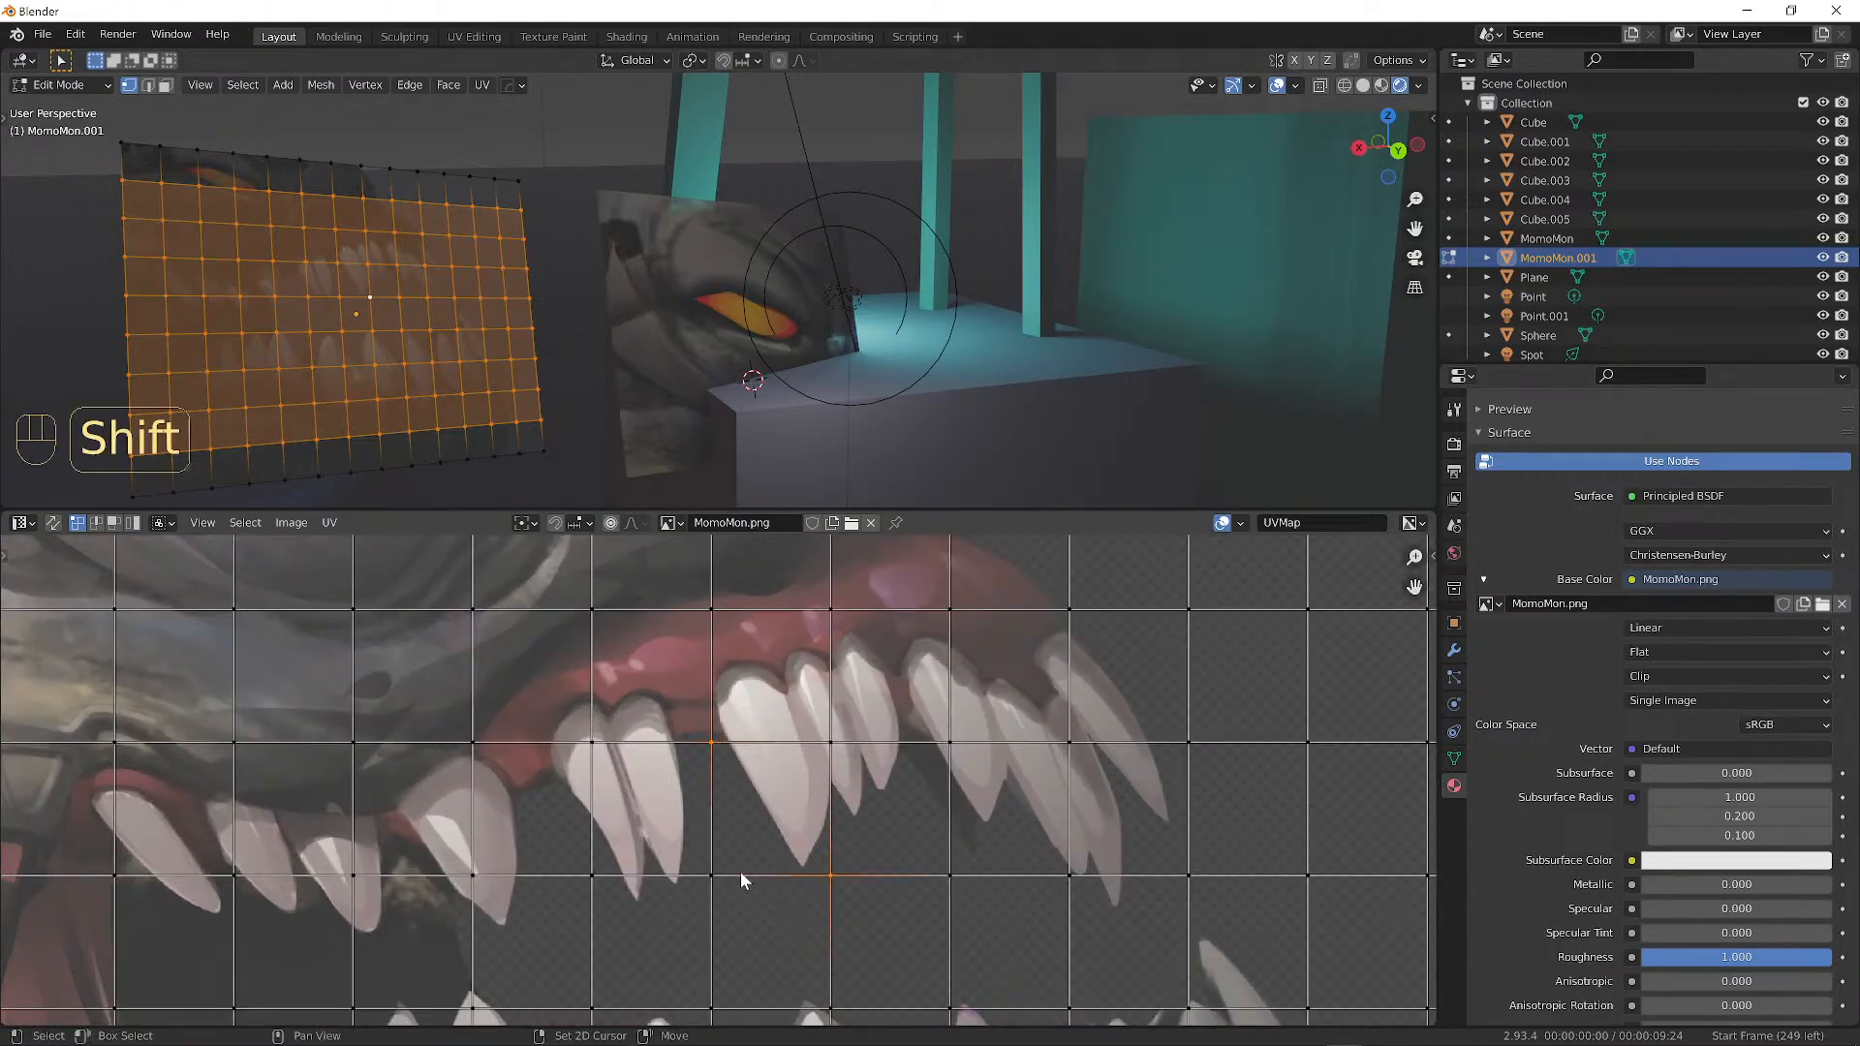
pyautogui.keyDown('shift'); pyautogui.click(731, 872); pyautogui.keyUp('shift')
pyautogui.keyDown('shift'); pyautogui.click(828, 745); pyautogui.keyUp('shift')
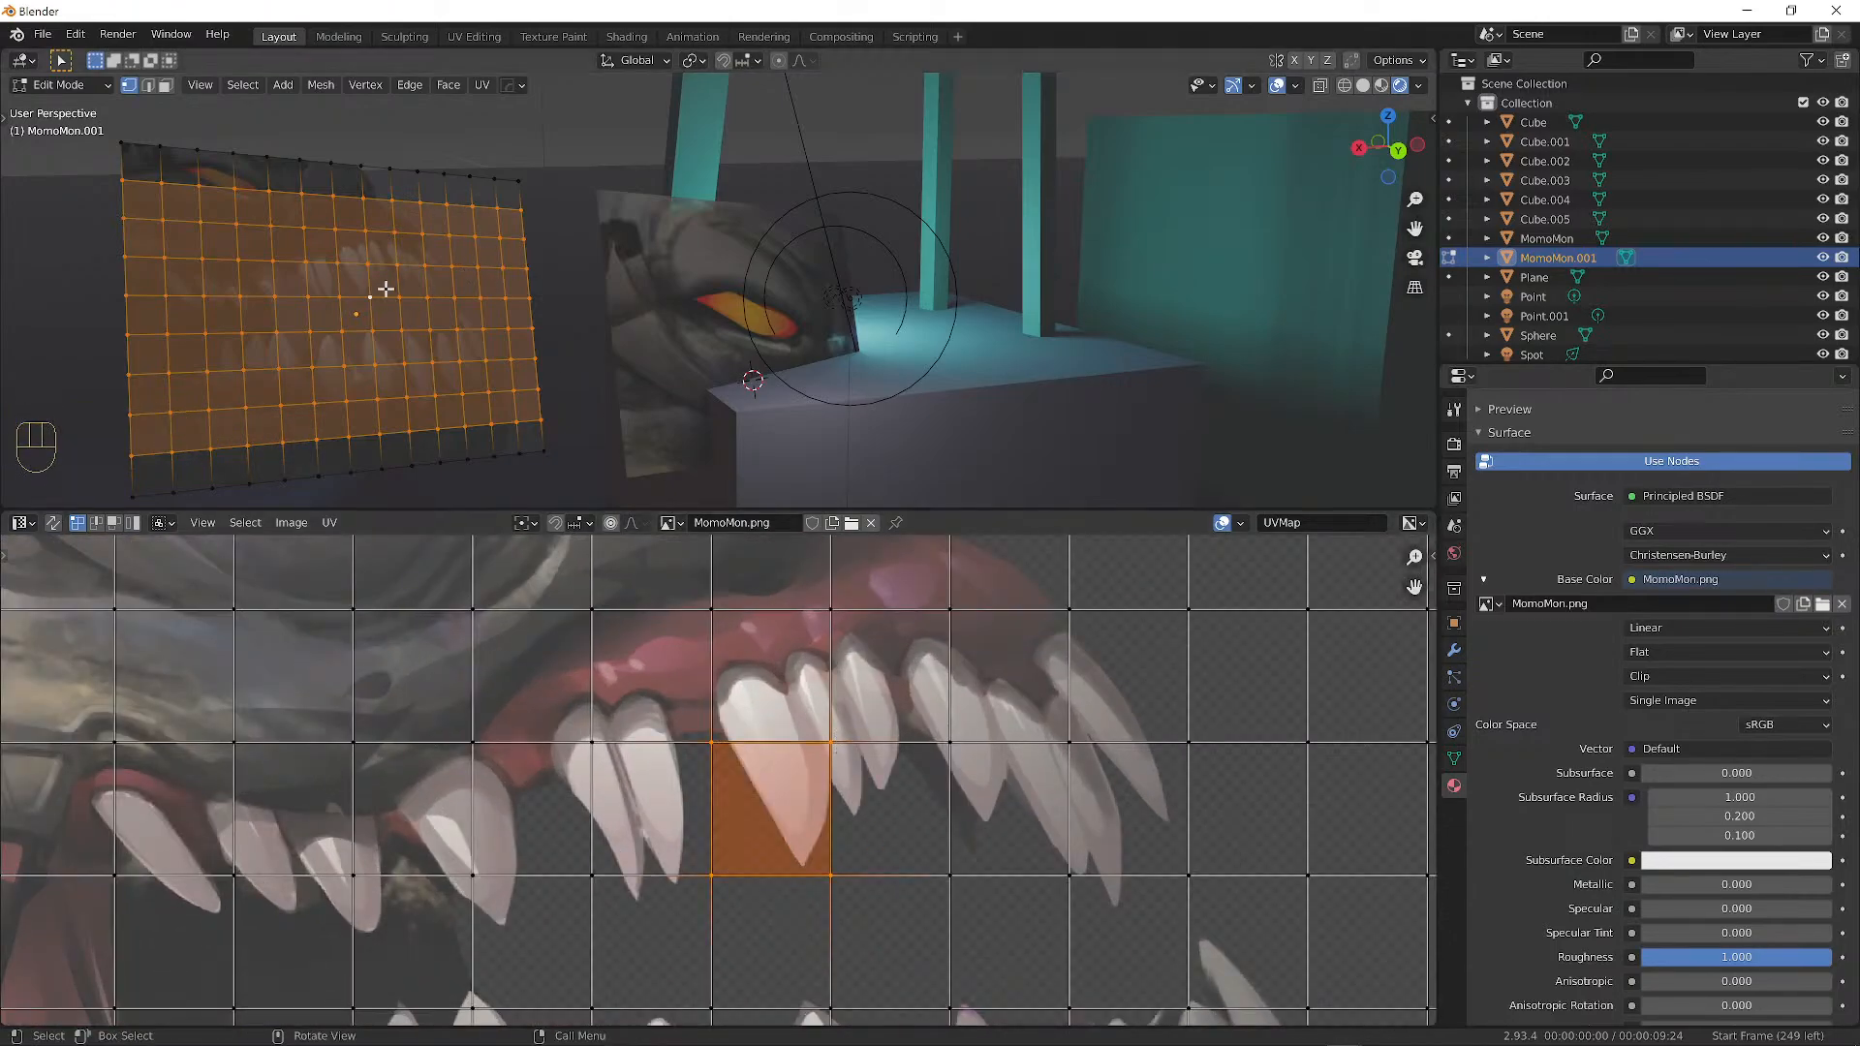
pyautogui.press('g')
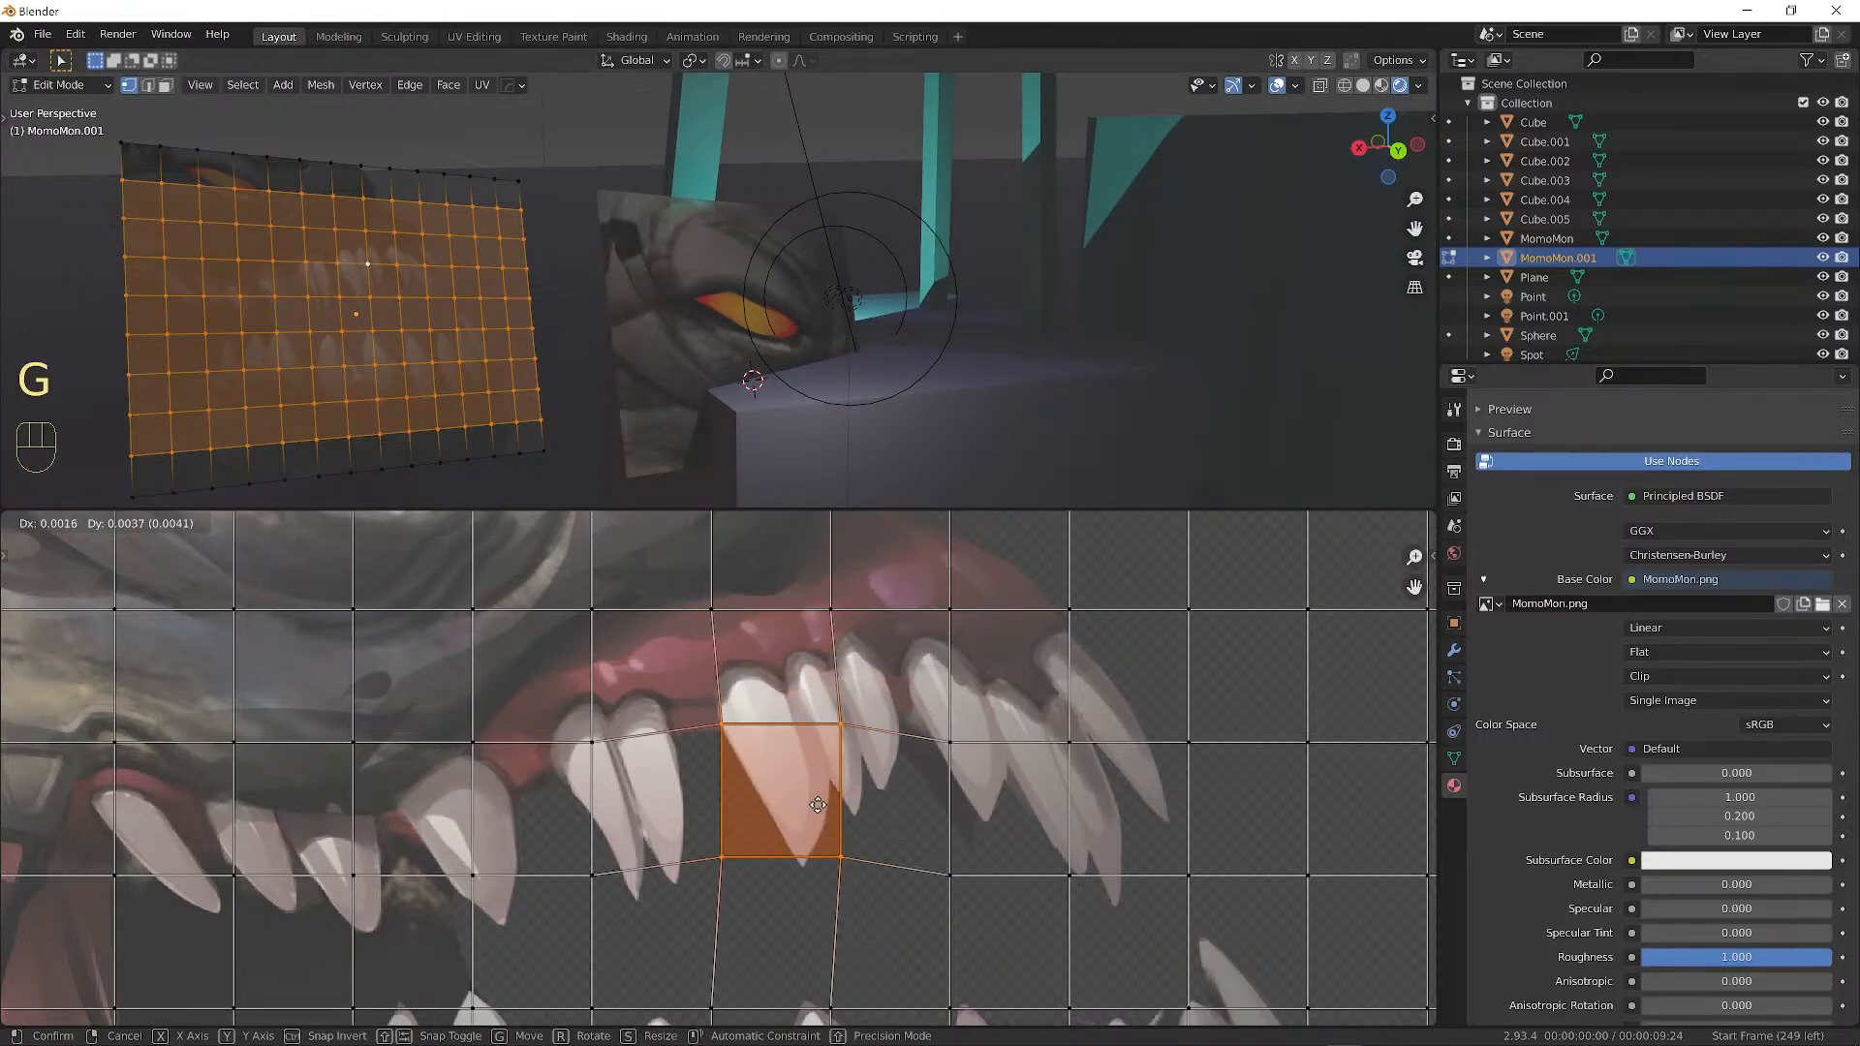
pyautogui.click(808, 802)
pyautogui.click(1279, 89)
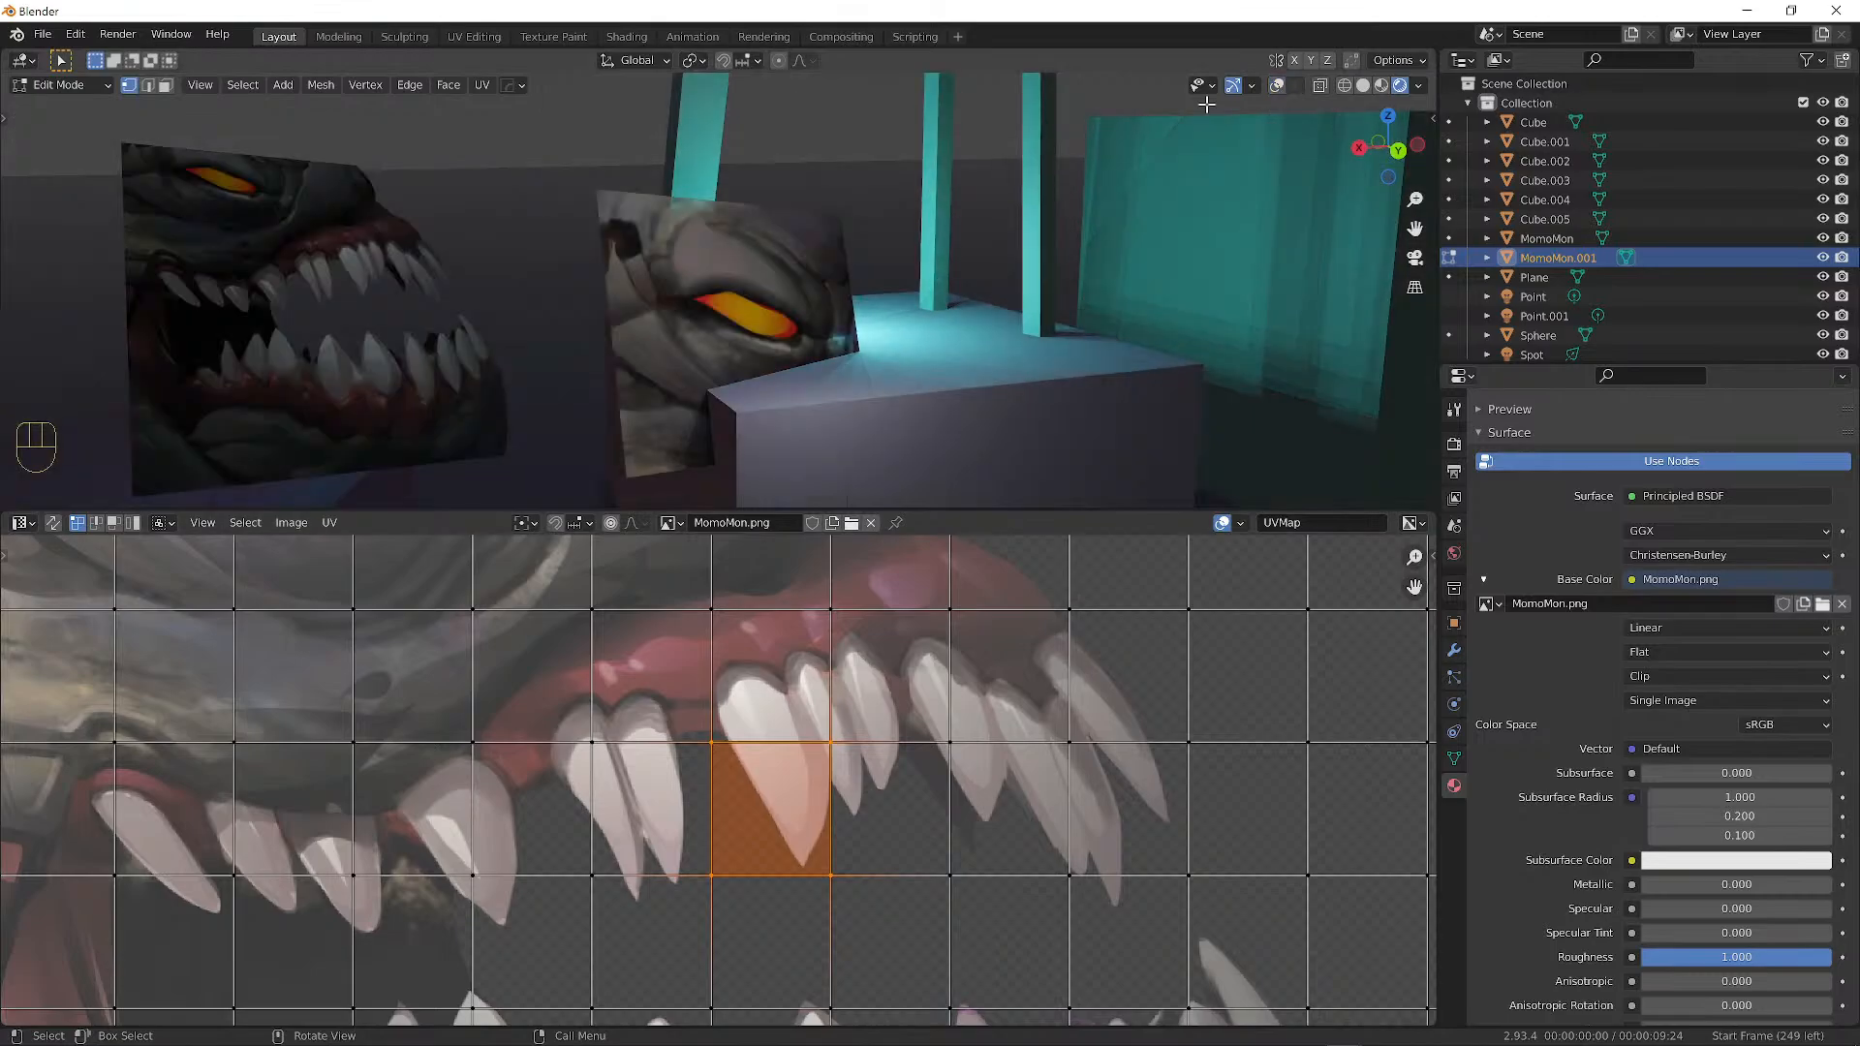
# Readjust the tooth face's position, then cancel a further vertex move.
pyautogui.press('g')
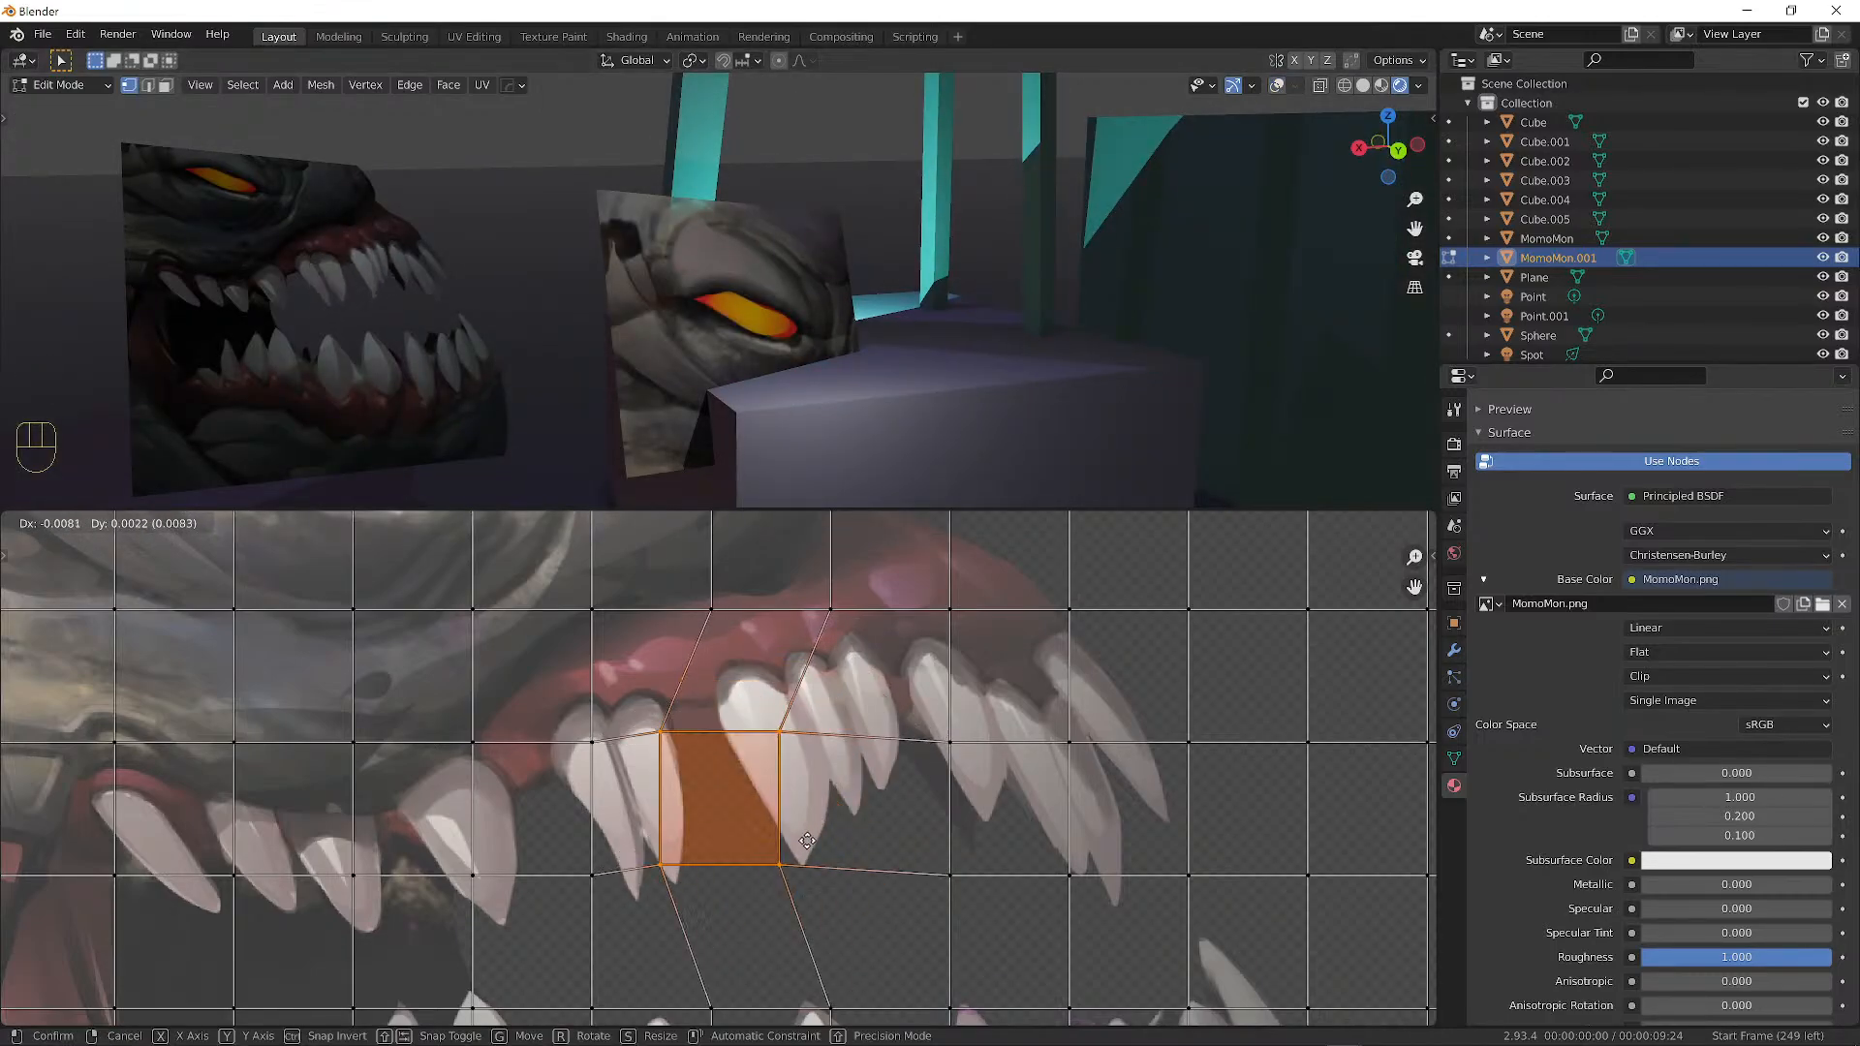
pyautogui.click(846, 783)
pyautogui.scroll(-4, 863, 775)
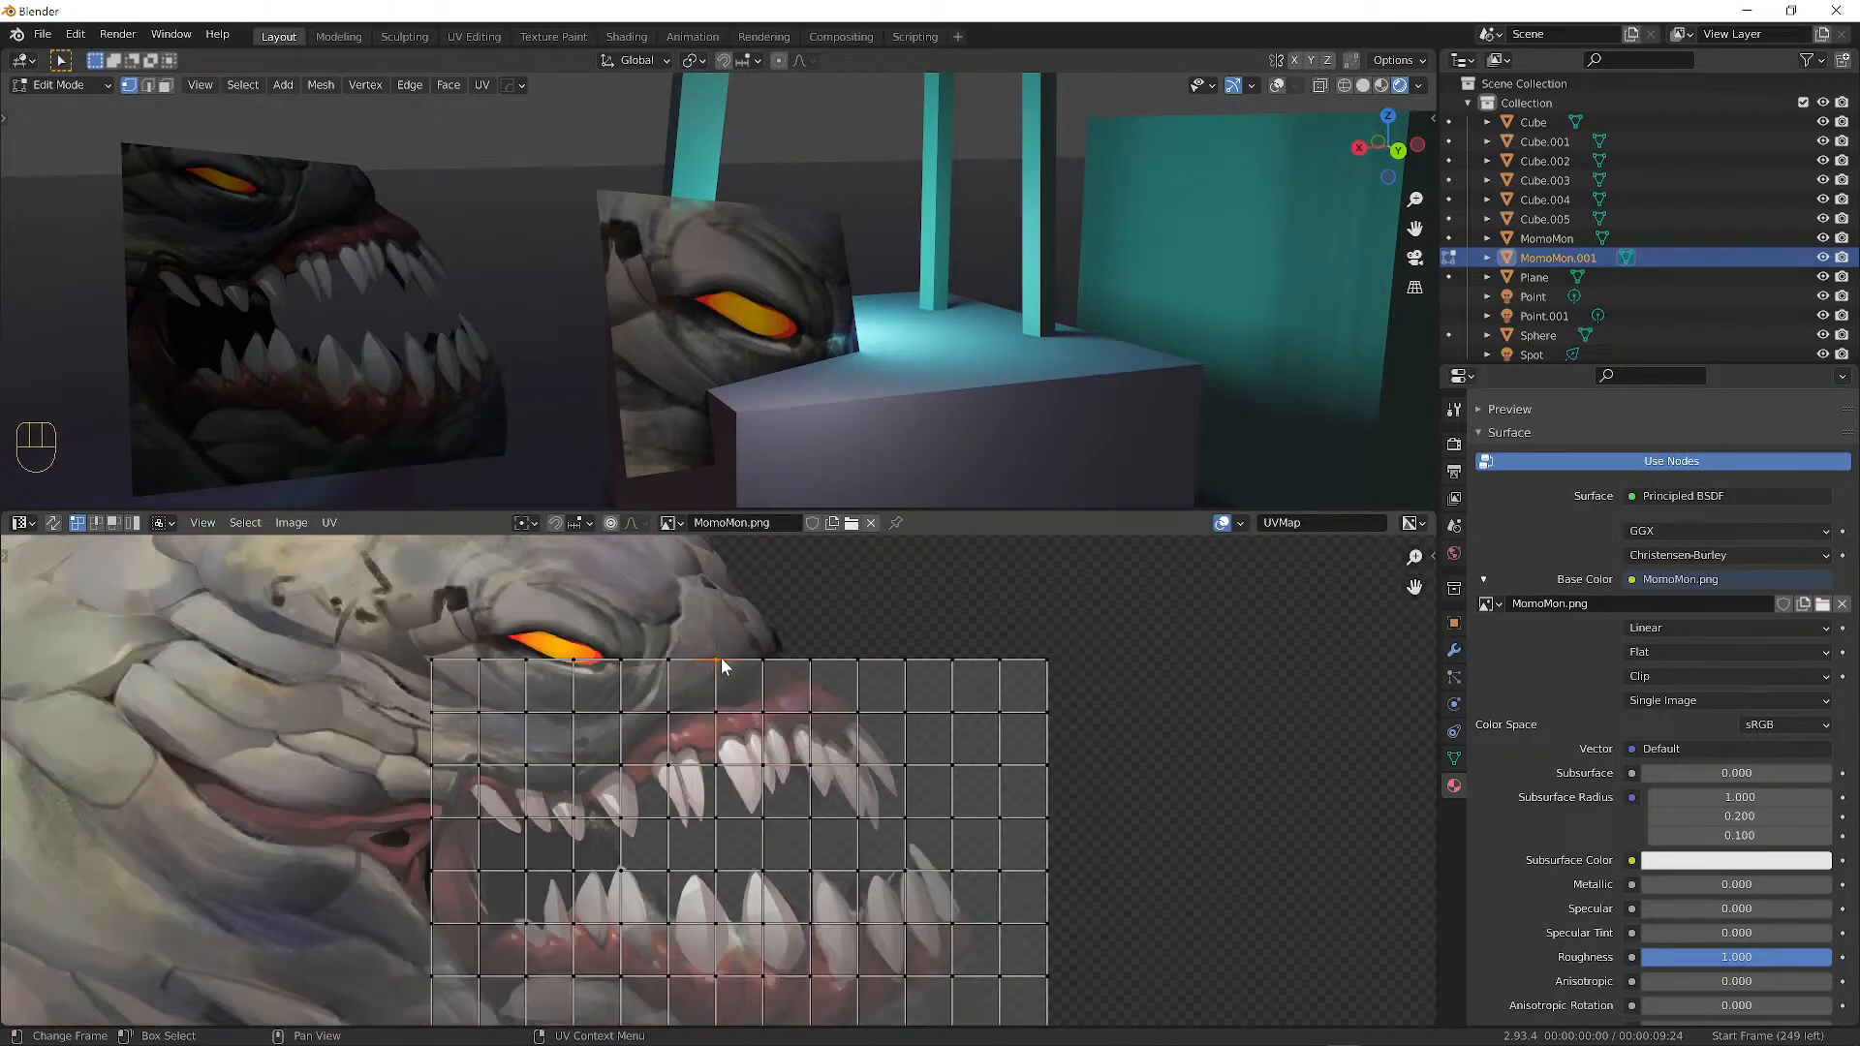
pyautogui.press('g')
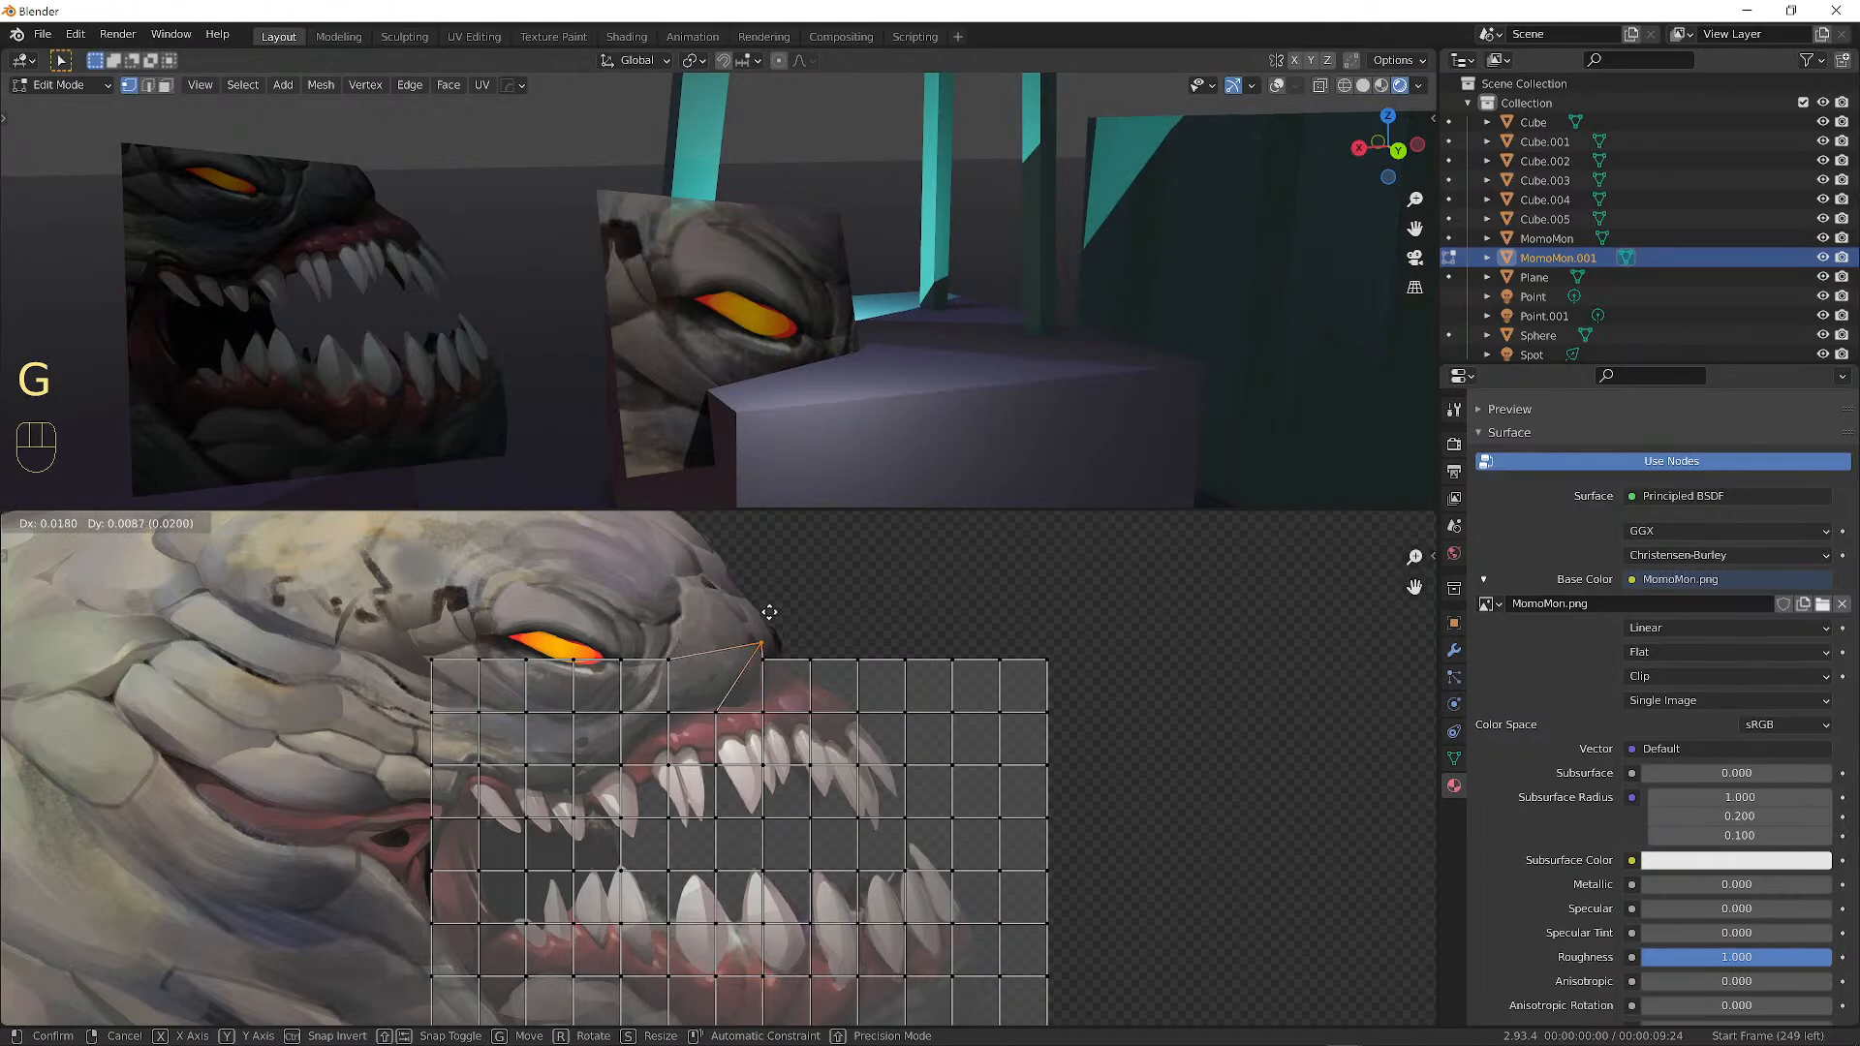
pyautogui.rightClick(765, 611)
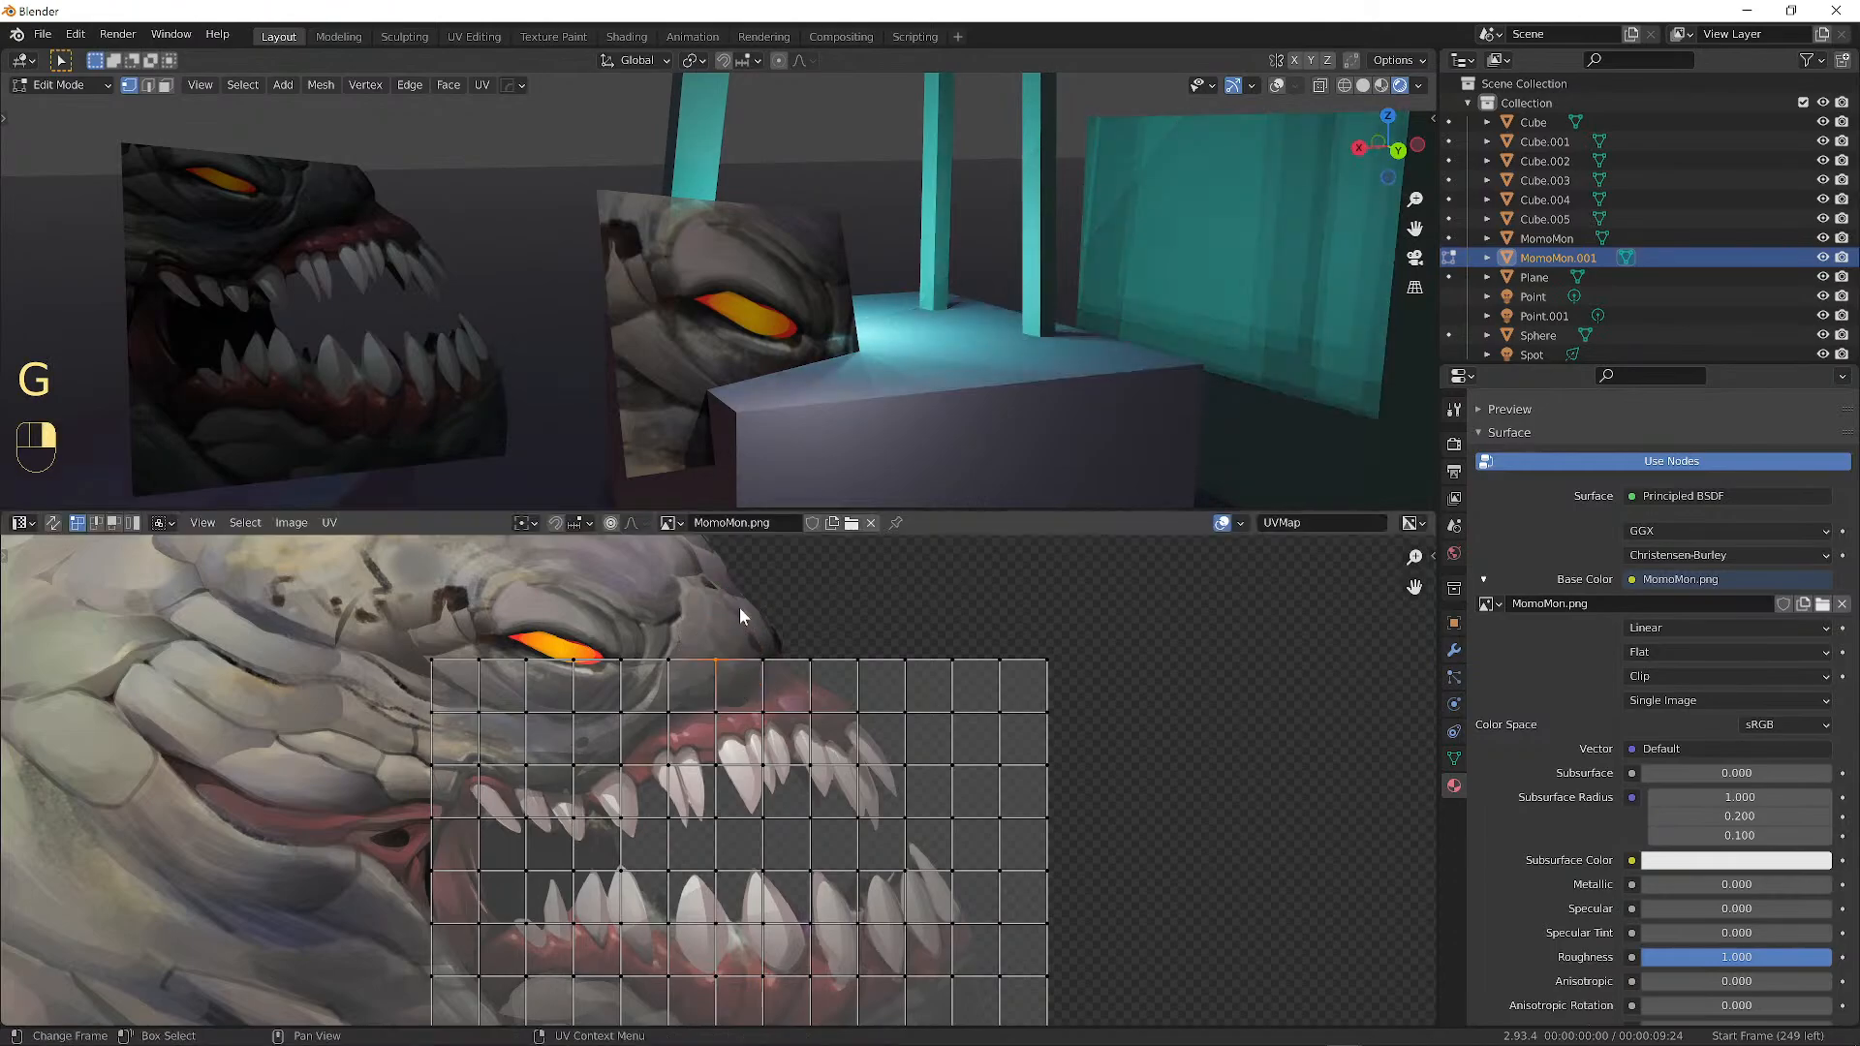
# Enable UV proportional editing and pull the top of the grid up with smooth falloff.
pyautogui.click(610, 523)
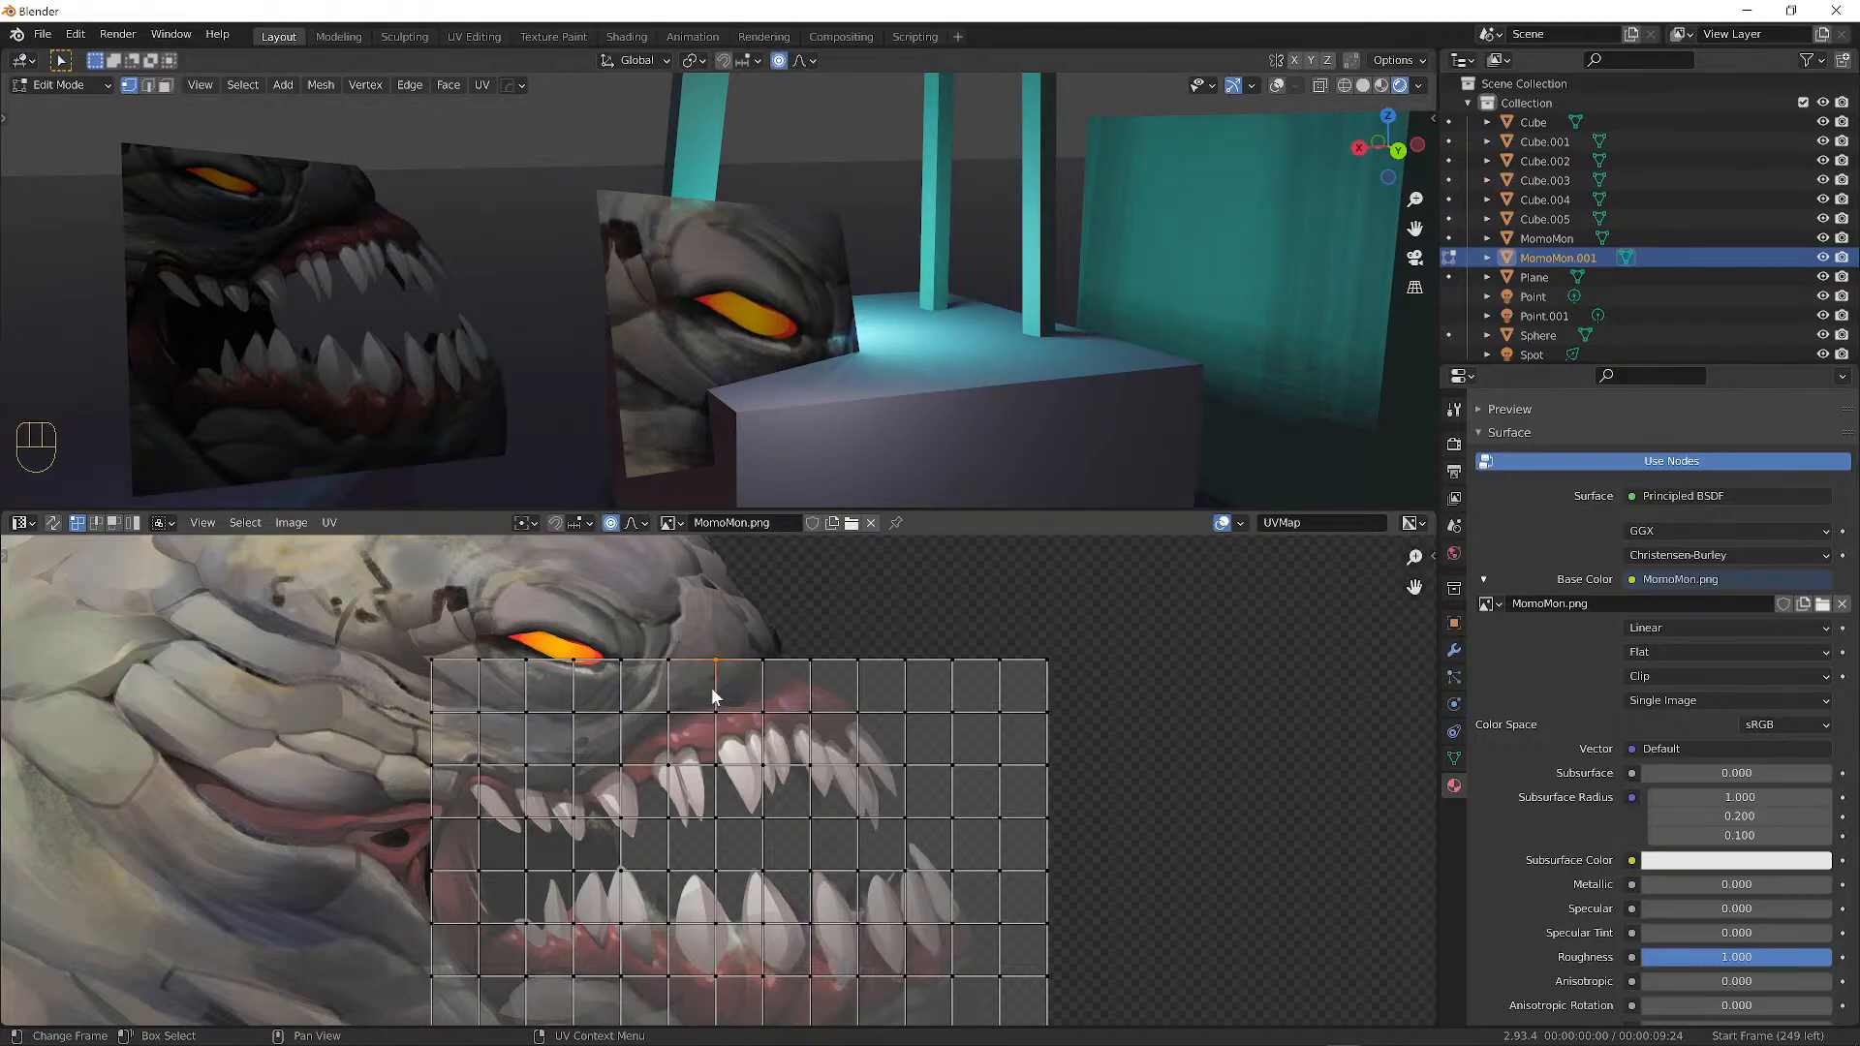
pyautogui.scroll(-3, 713, 663)
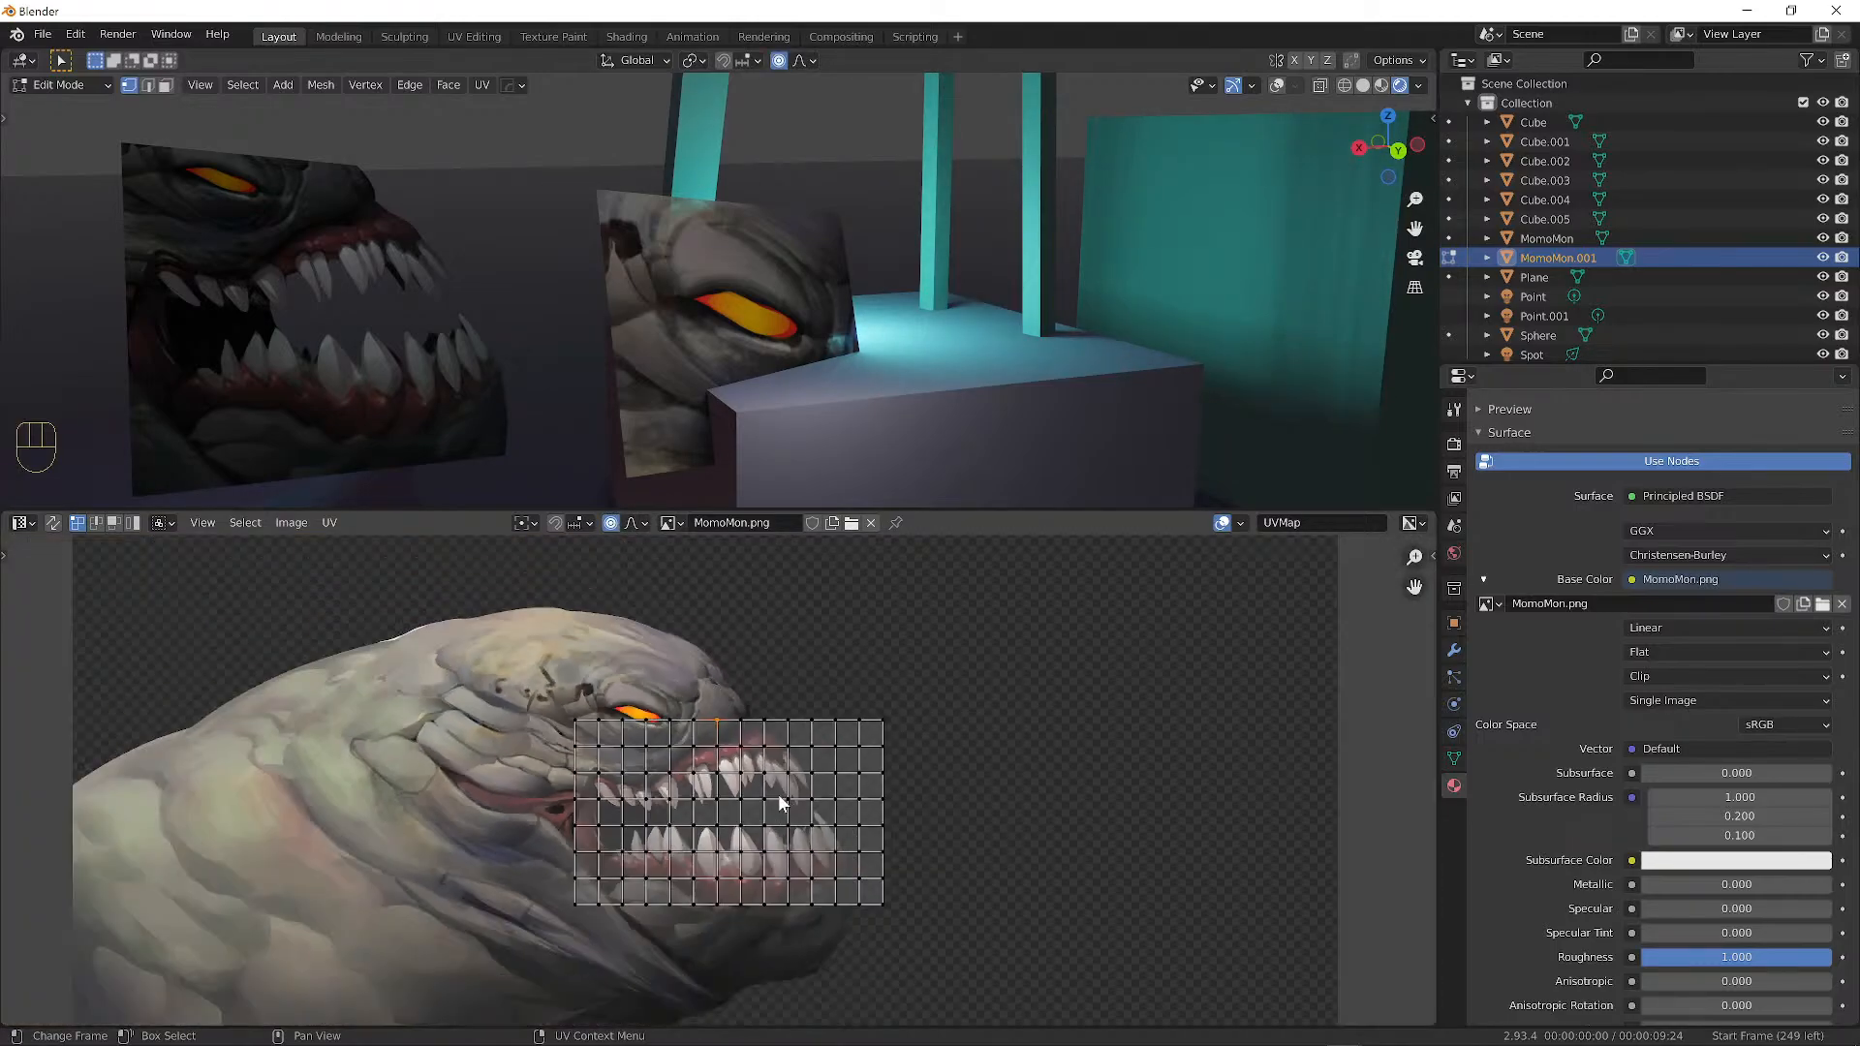
pyautogui.press('g')
pyautogui.scroll(17, 743, 751)
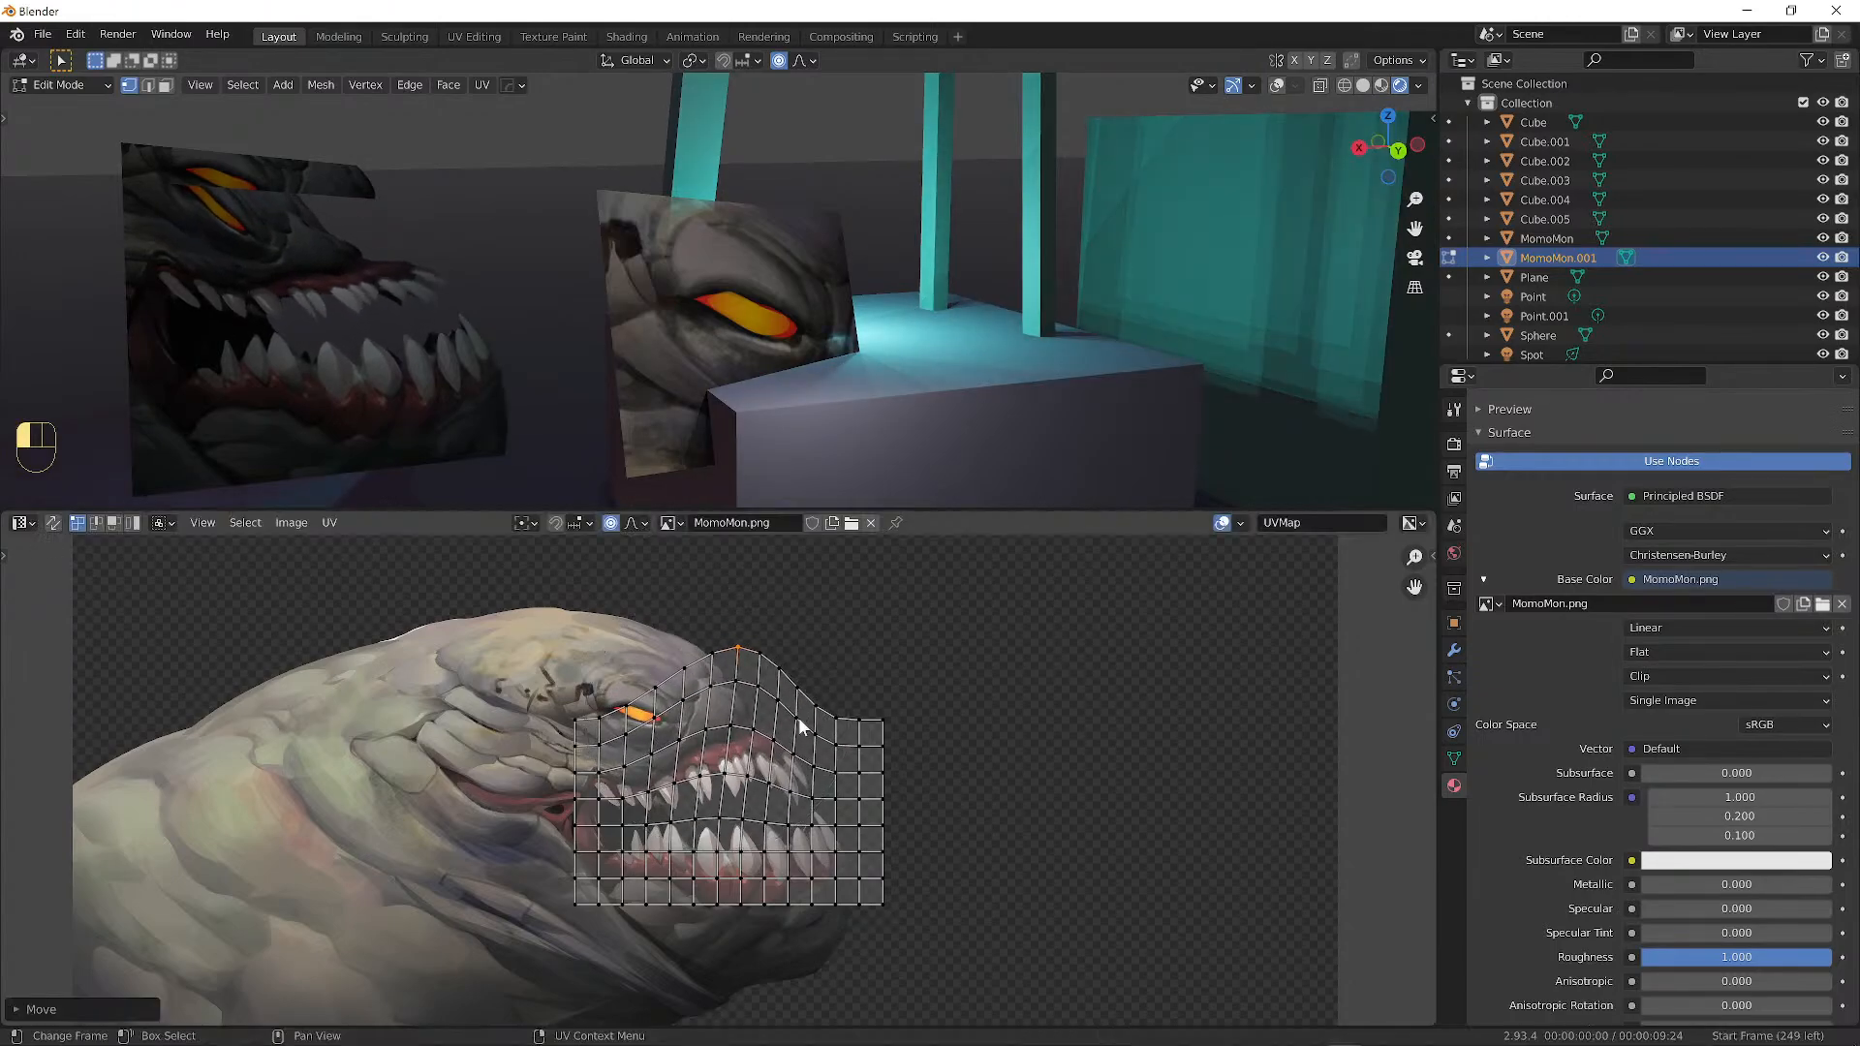
pyautogui.press('g')
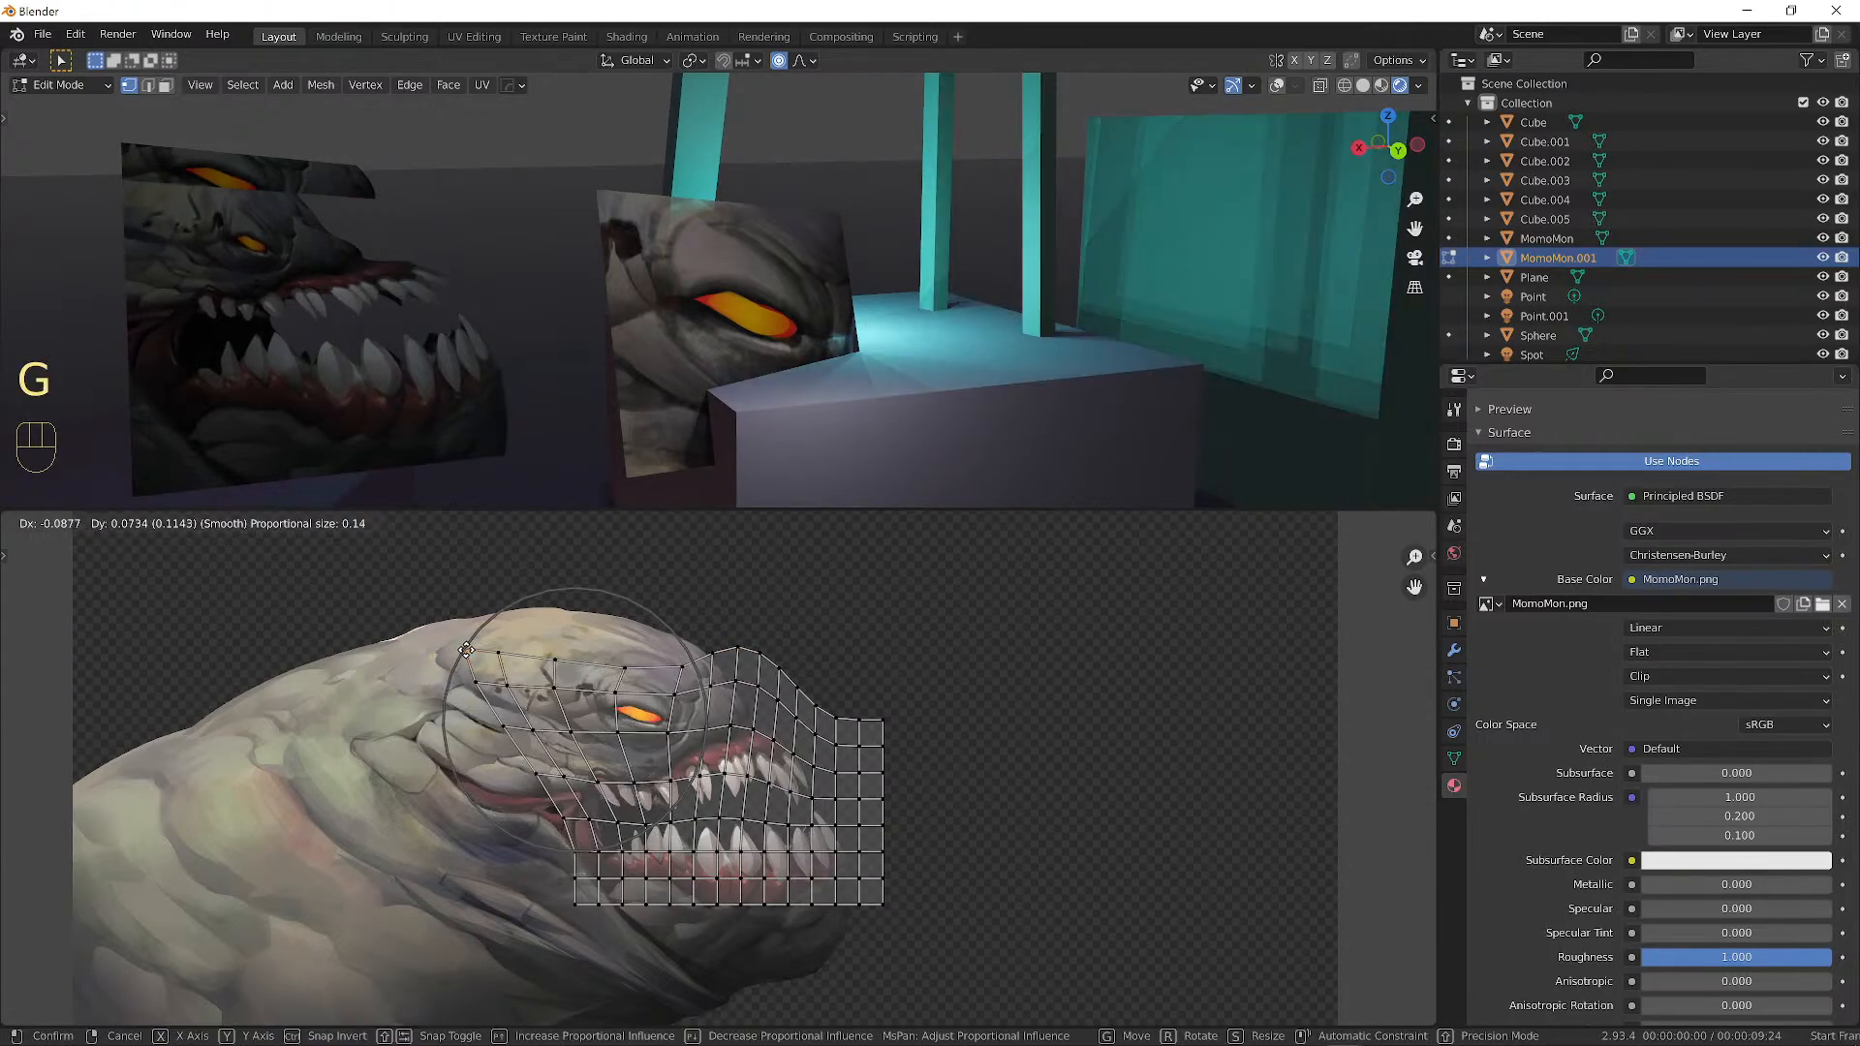
pyautogui.click(557, 681)
pyautogui.press('g')
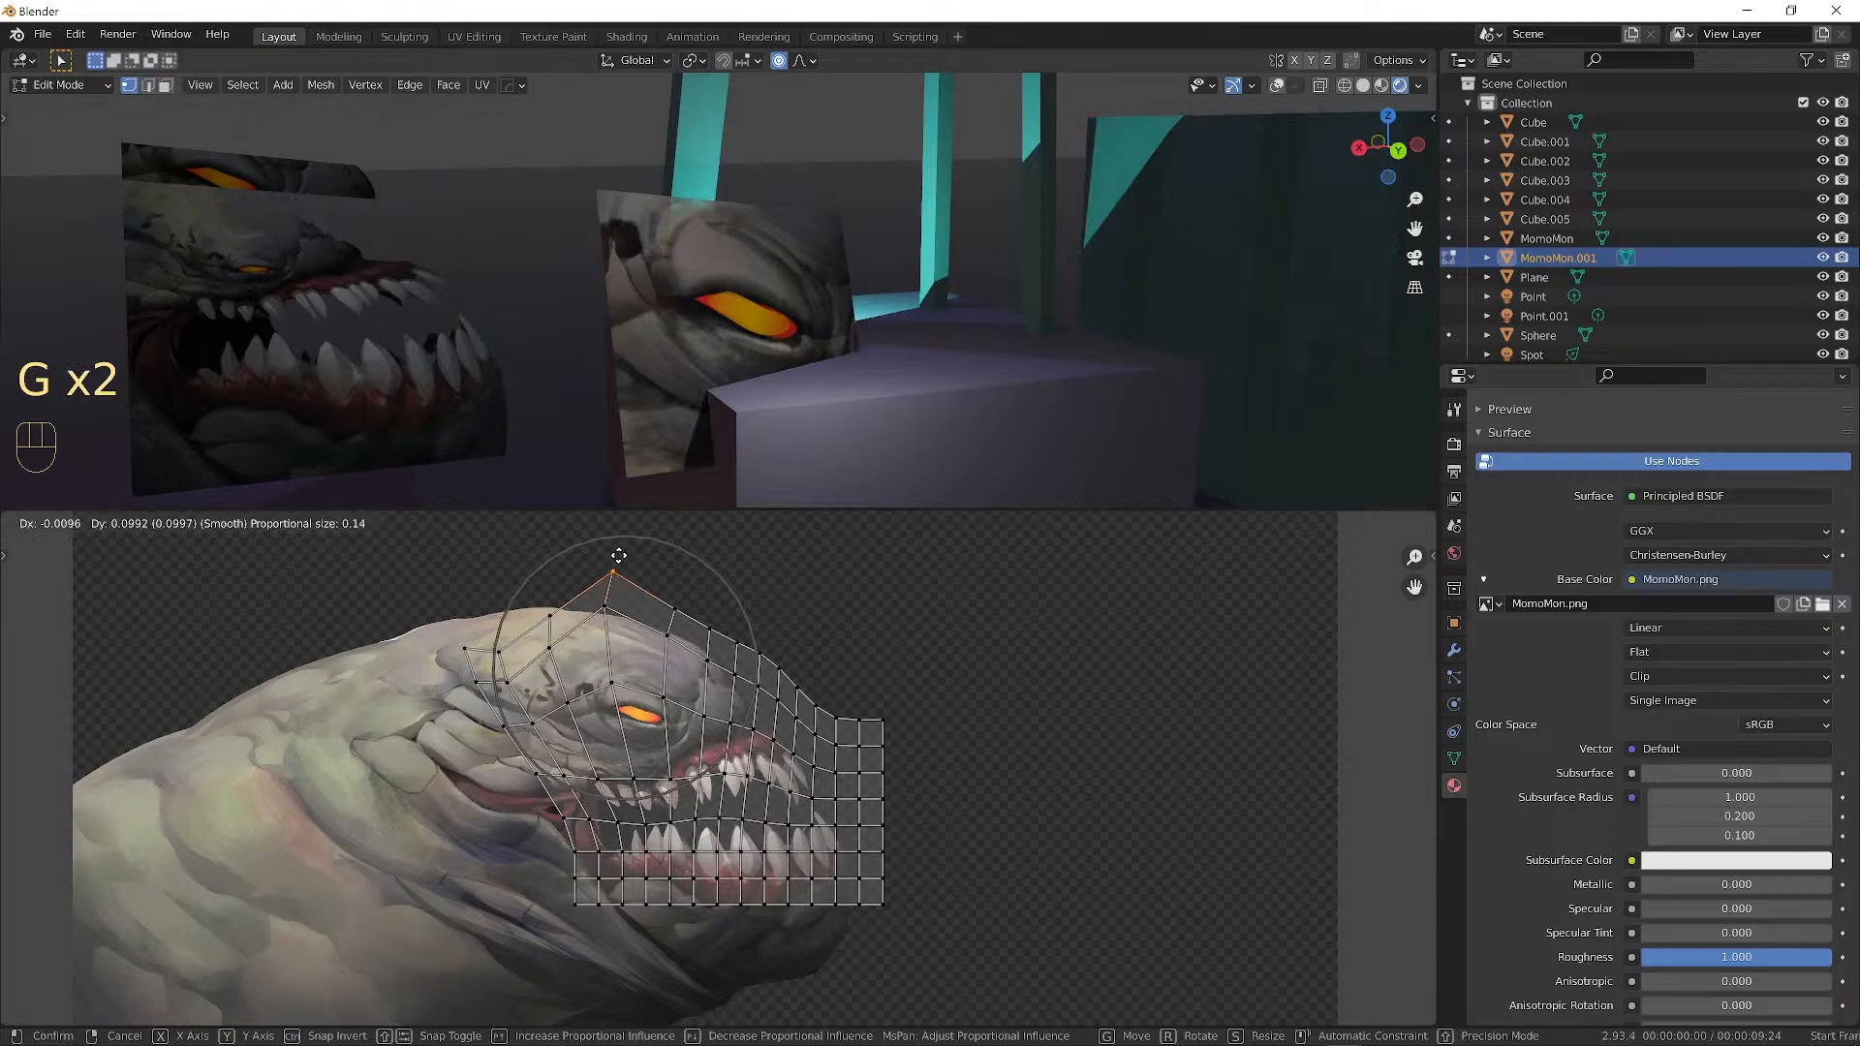
pyautogui.click(720, 729)
# Pull the bottom-left, lower and lower-right UV vertices down below the creature's jaw.
pyautogui.scroll(-2, 719, 729)
pyautogui.click(631, 862)
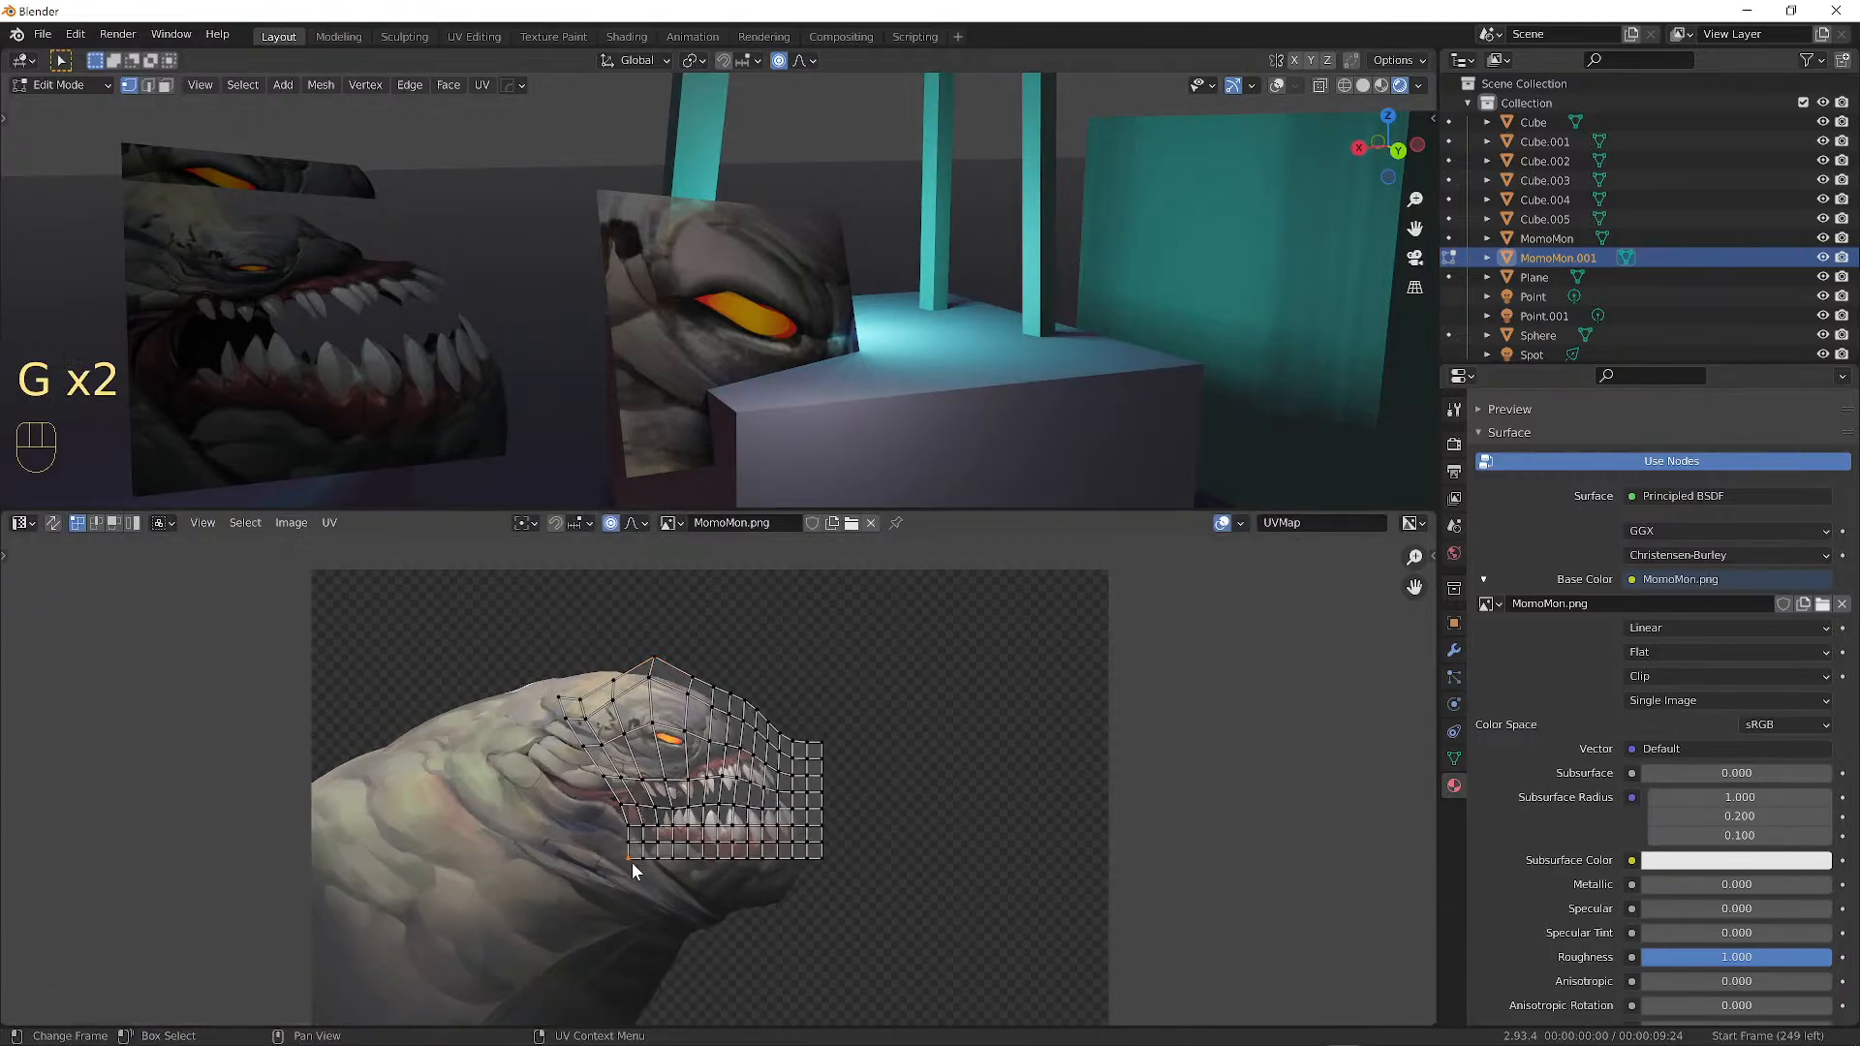
pyautogui.press('g')
pyautogui.click(635, 1002)
pyautogui.click(702, 853)
pyautogui.press('g')
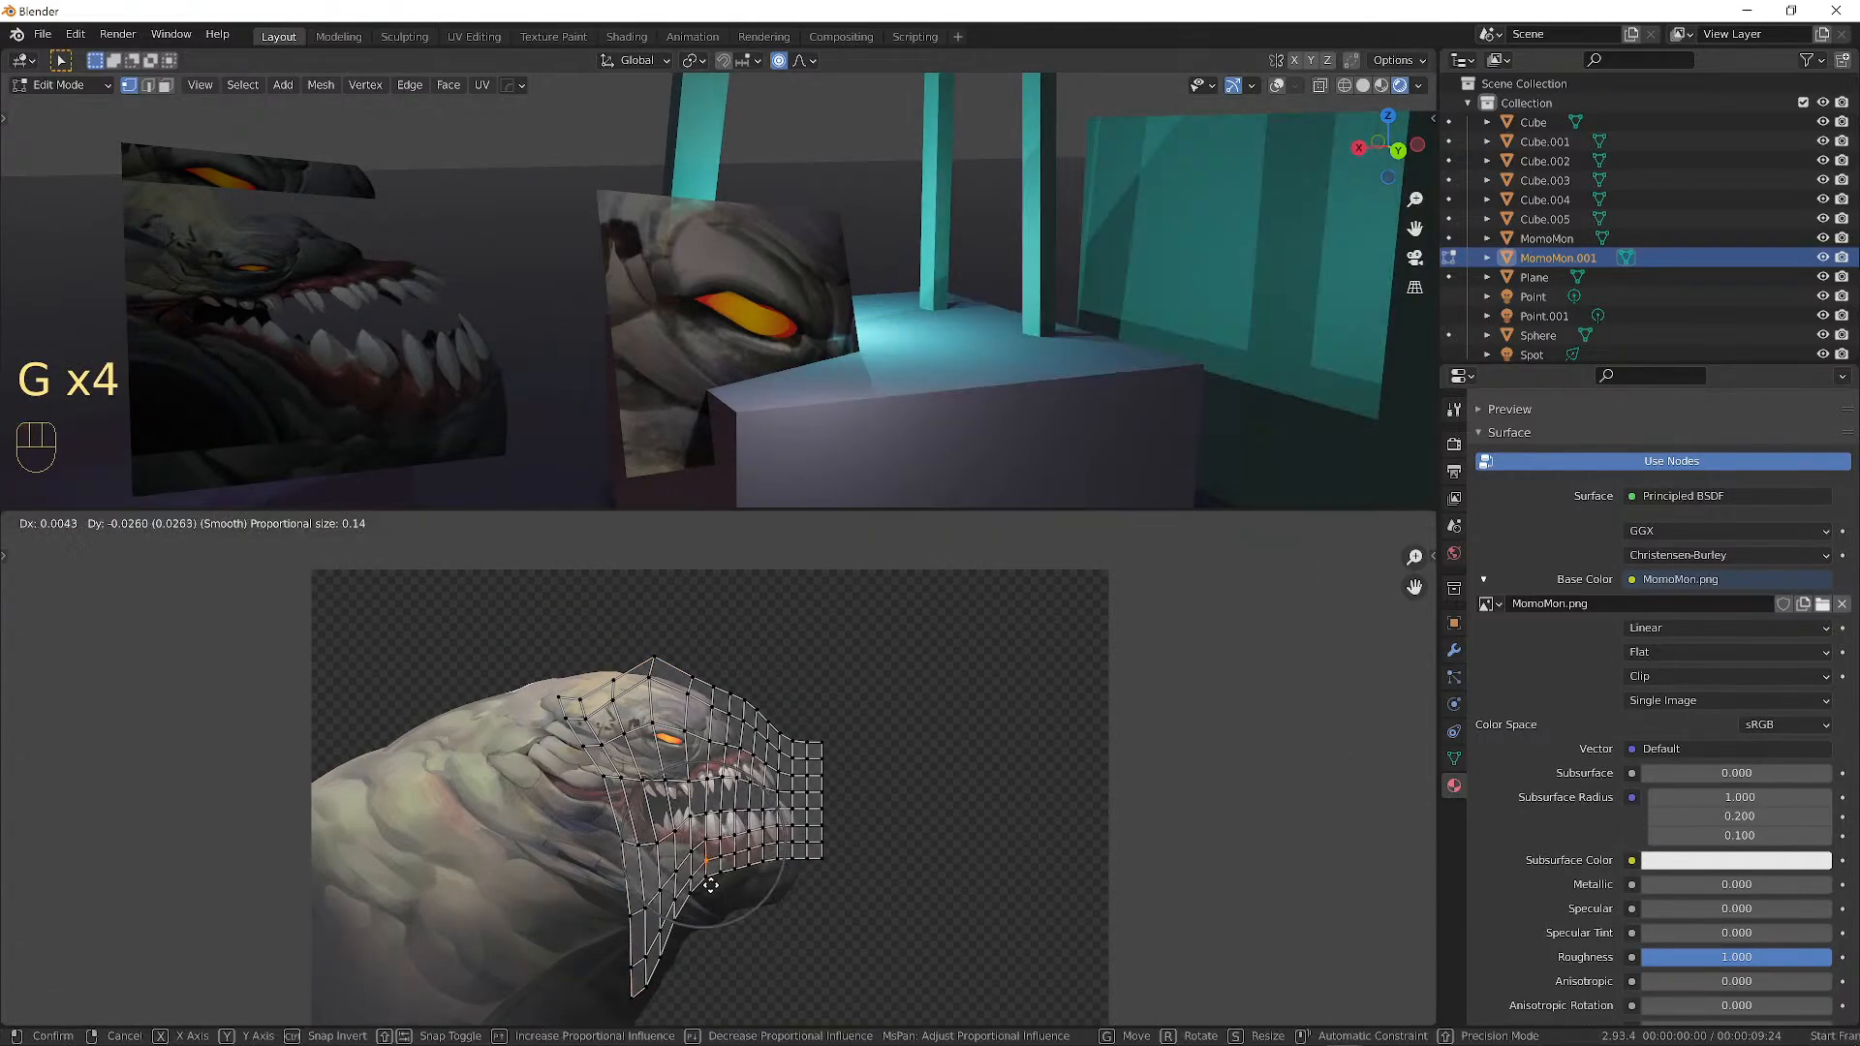
pyautogui.click(707, 862)
pyautogui.press('g')
pyautogui.click(728, 920)
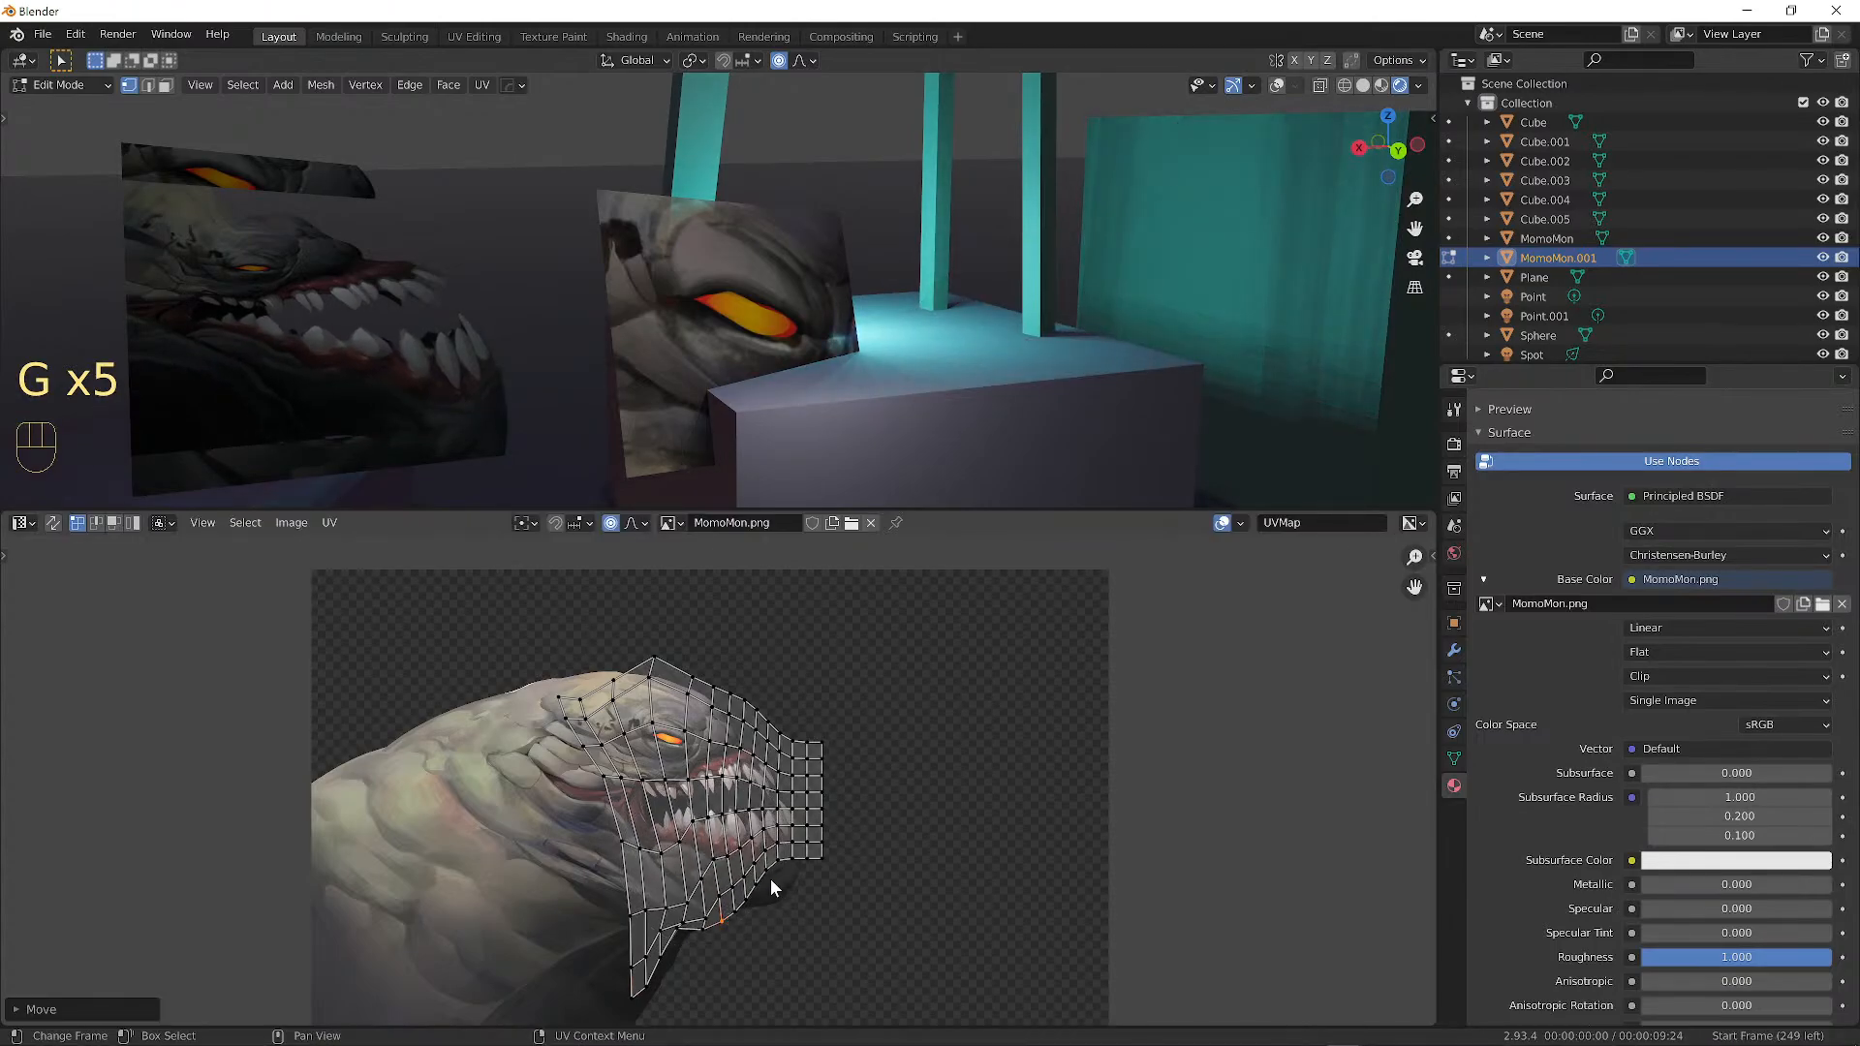
pyautogui.click(785, 859)
pyautogui.press('g')
pyautogui.click(792, 913)
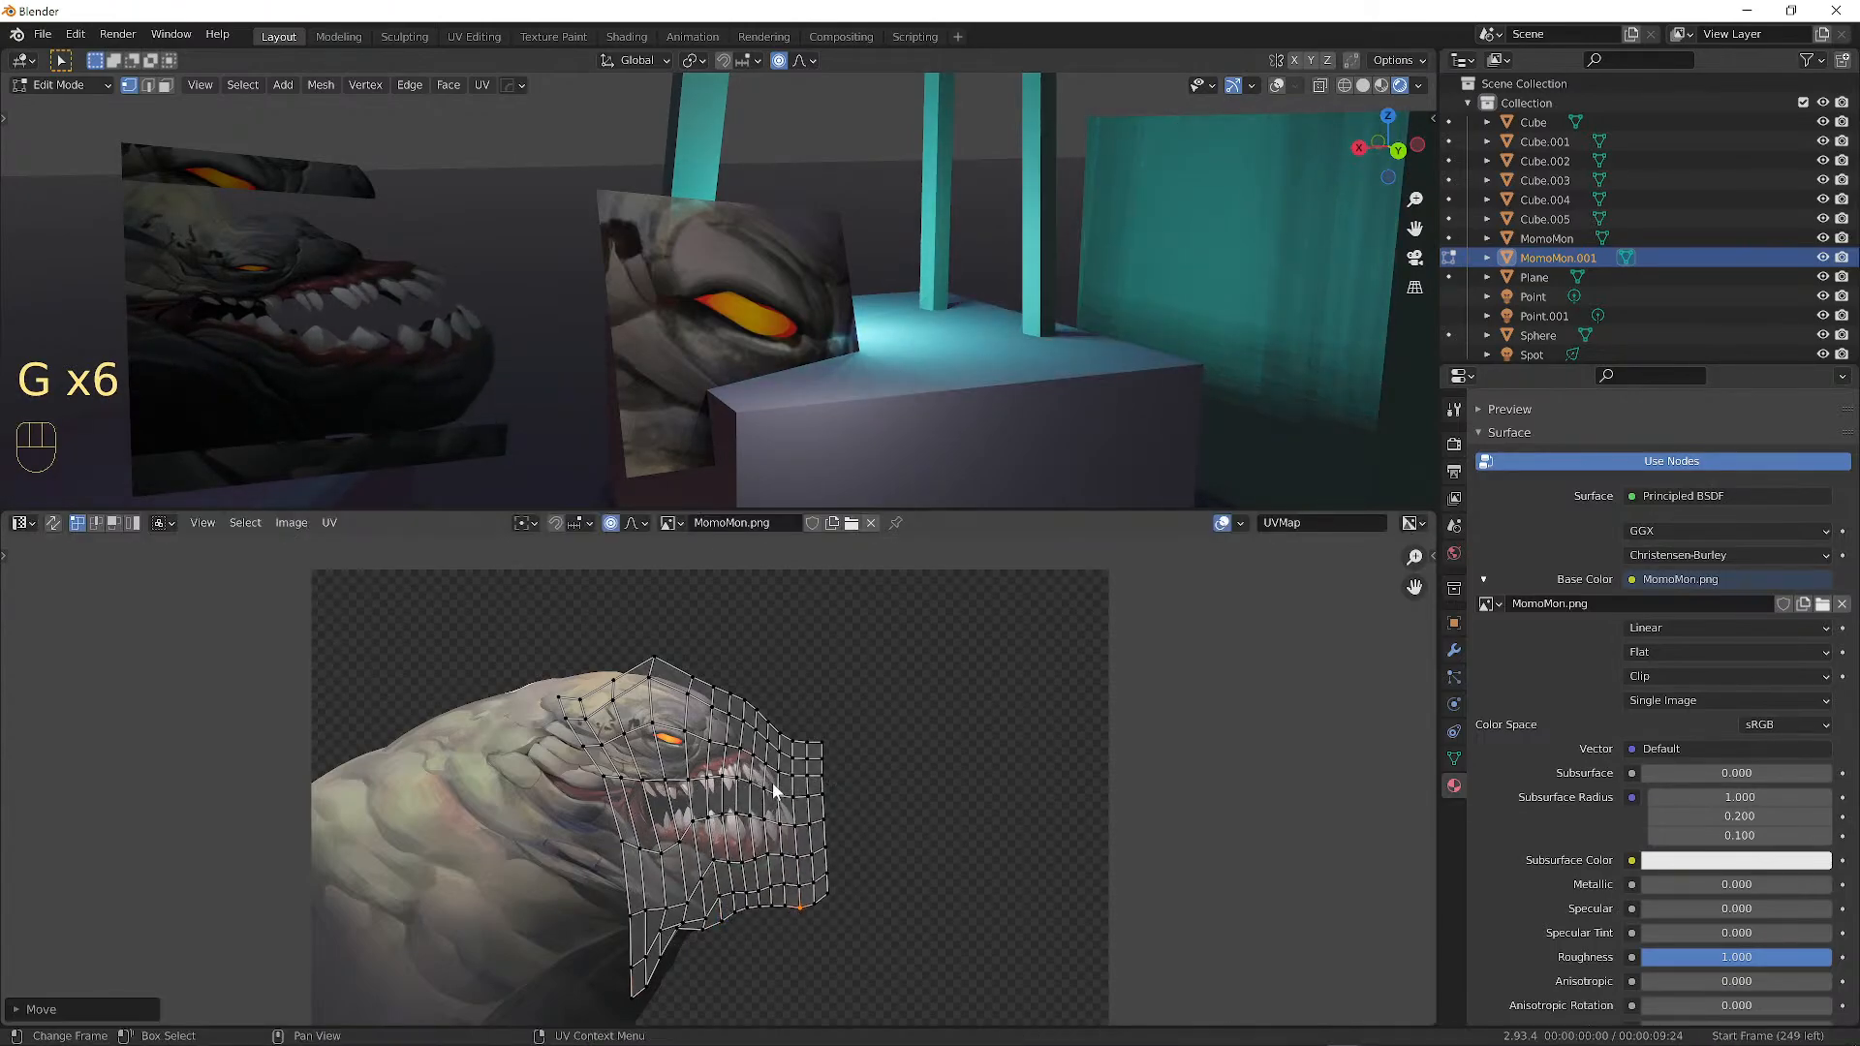
# Return to Object Mode, show overlays again, and re-enter Edit Mode on MomoMon.001.
pyautogui.press('Tab')
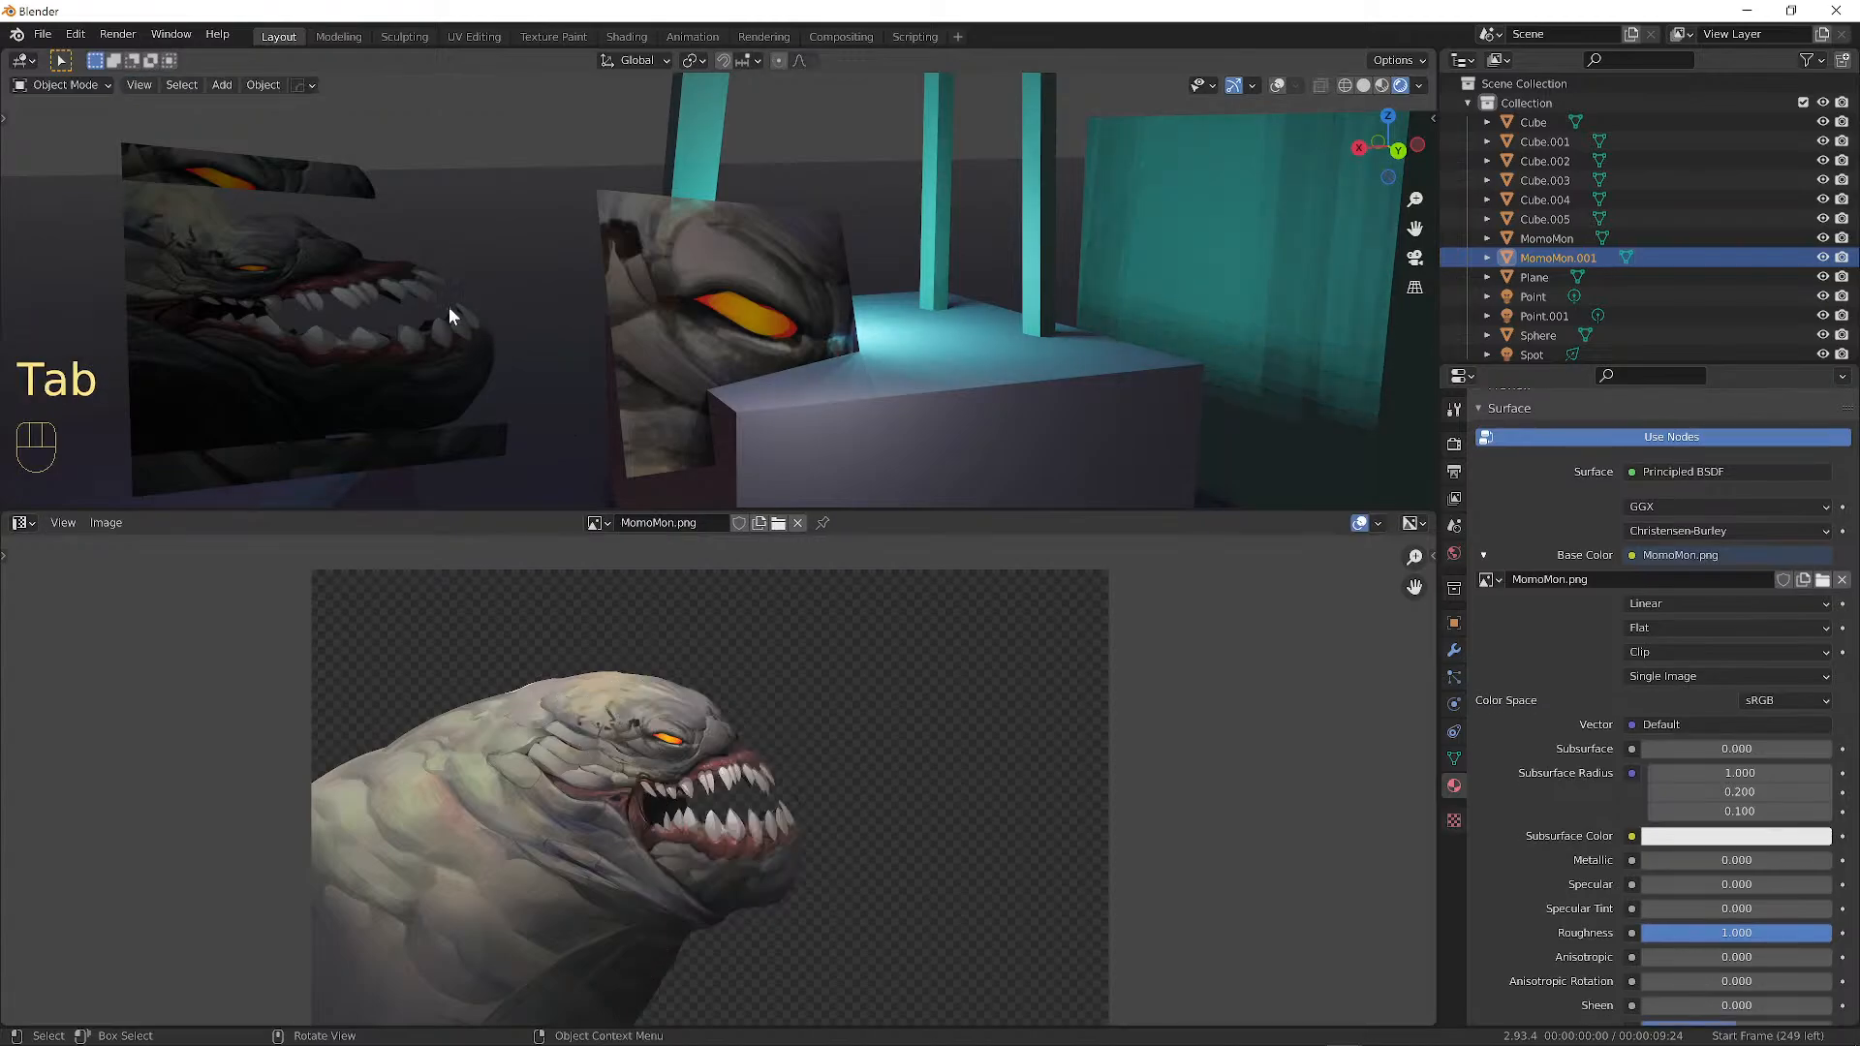
pyautogui.moveTo(450, 306); pyautogui.dragTo(371, 292, button='middle')
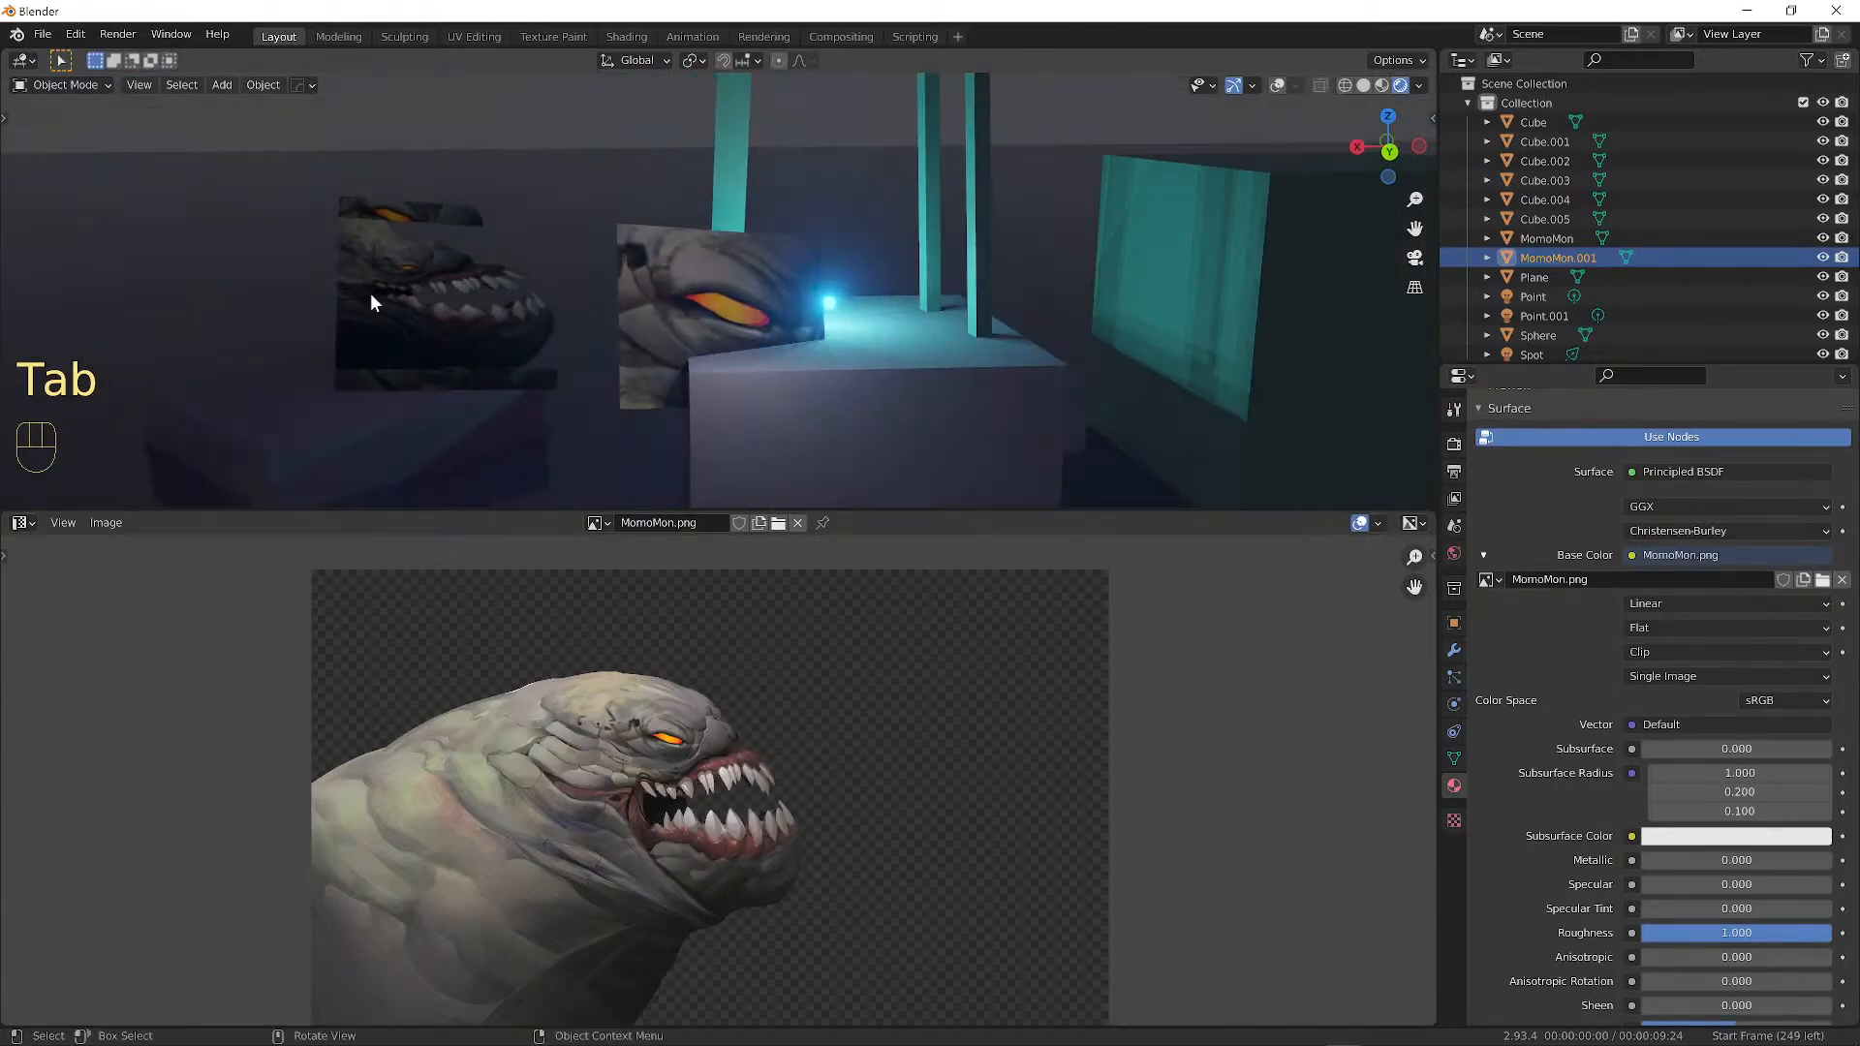
pyautogui.click(387, 225)
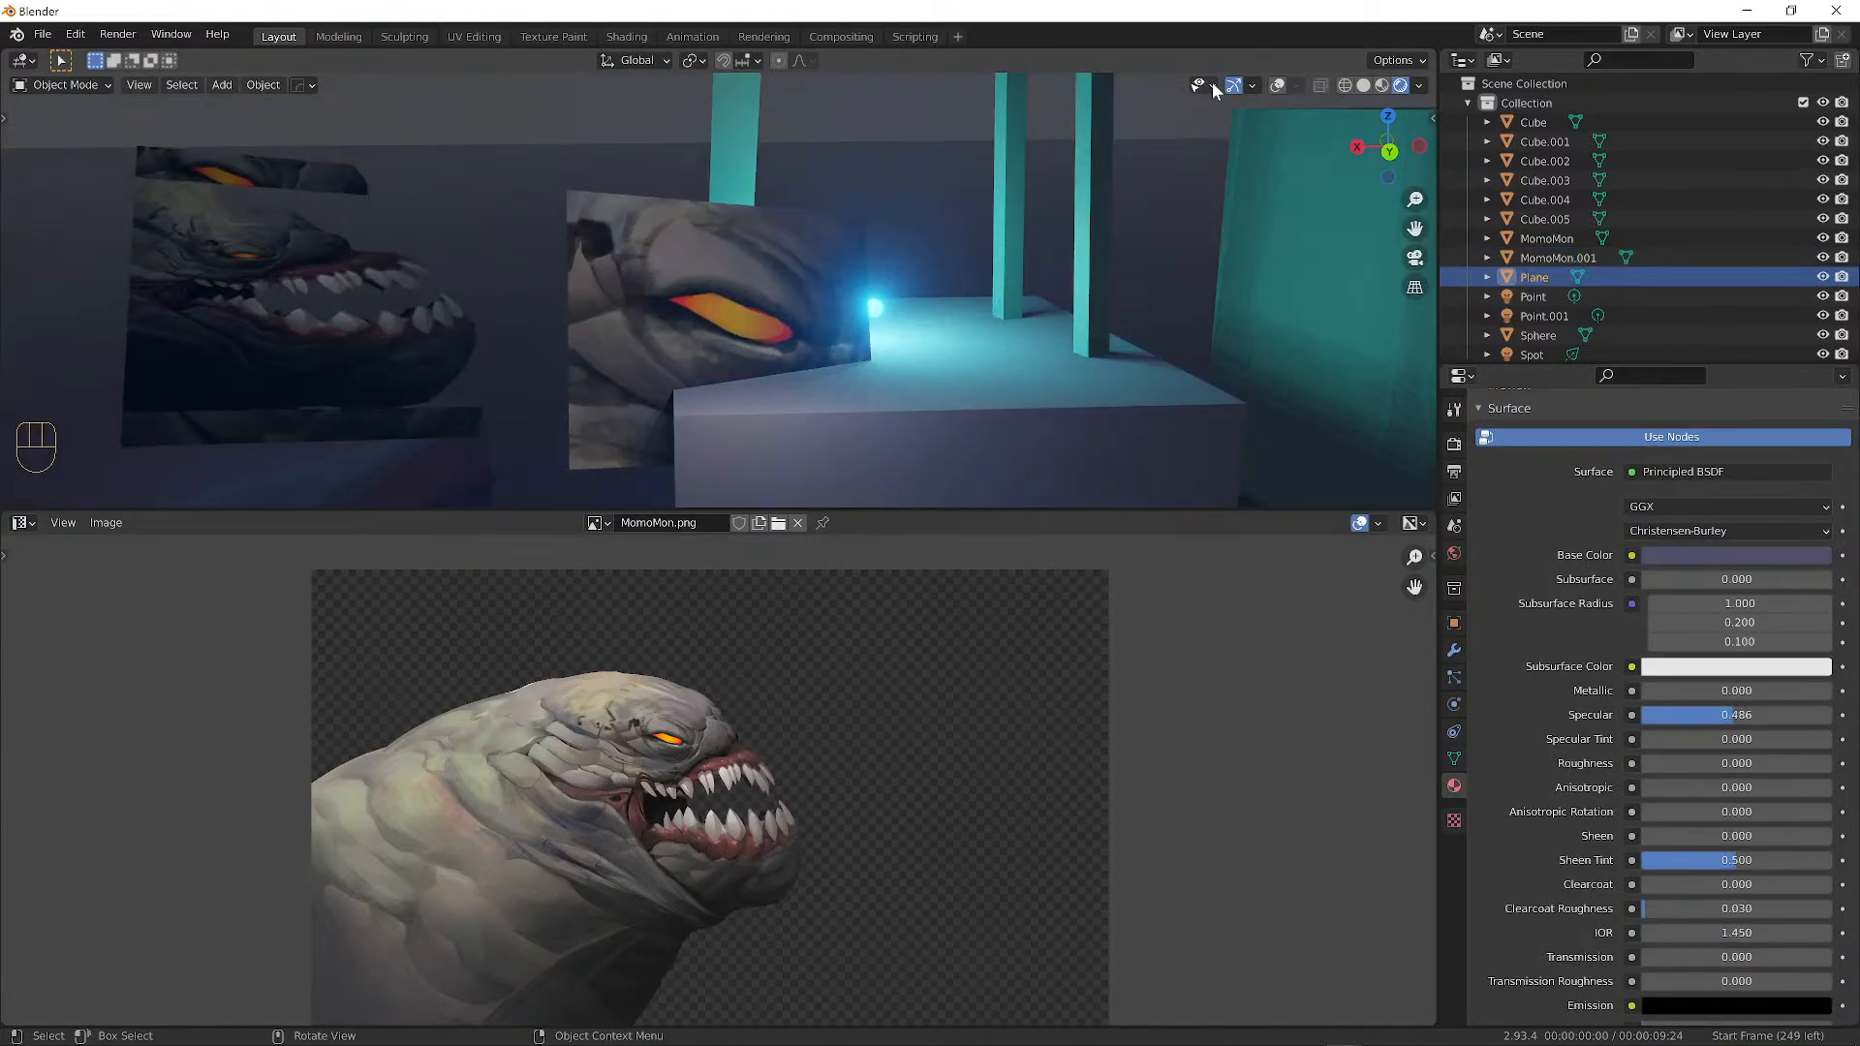
pyautogui.click(1280, 86)
pyautogui.click(277, 211)
pyautogui.press('Tab')
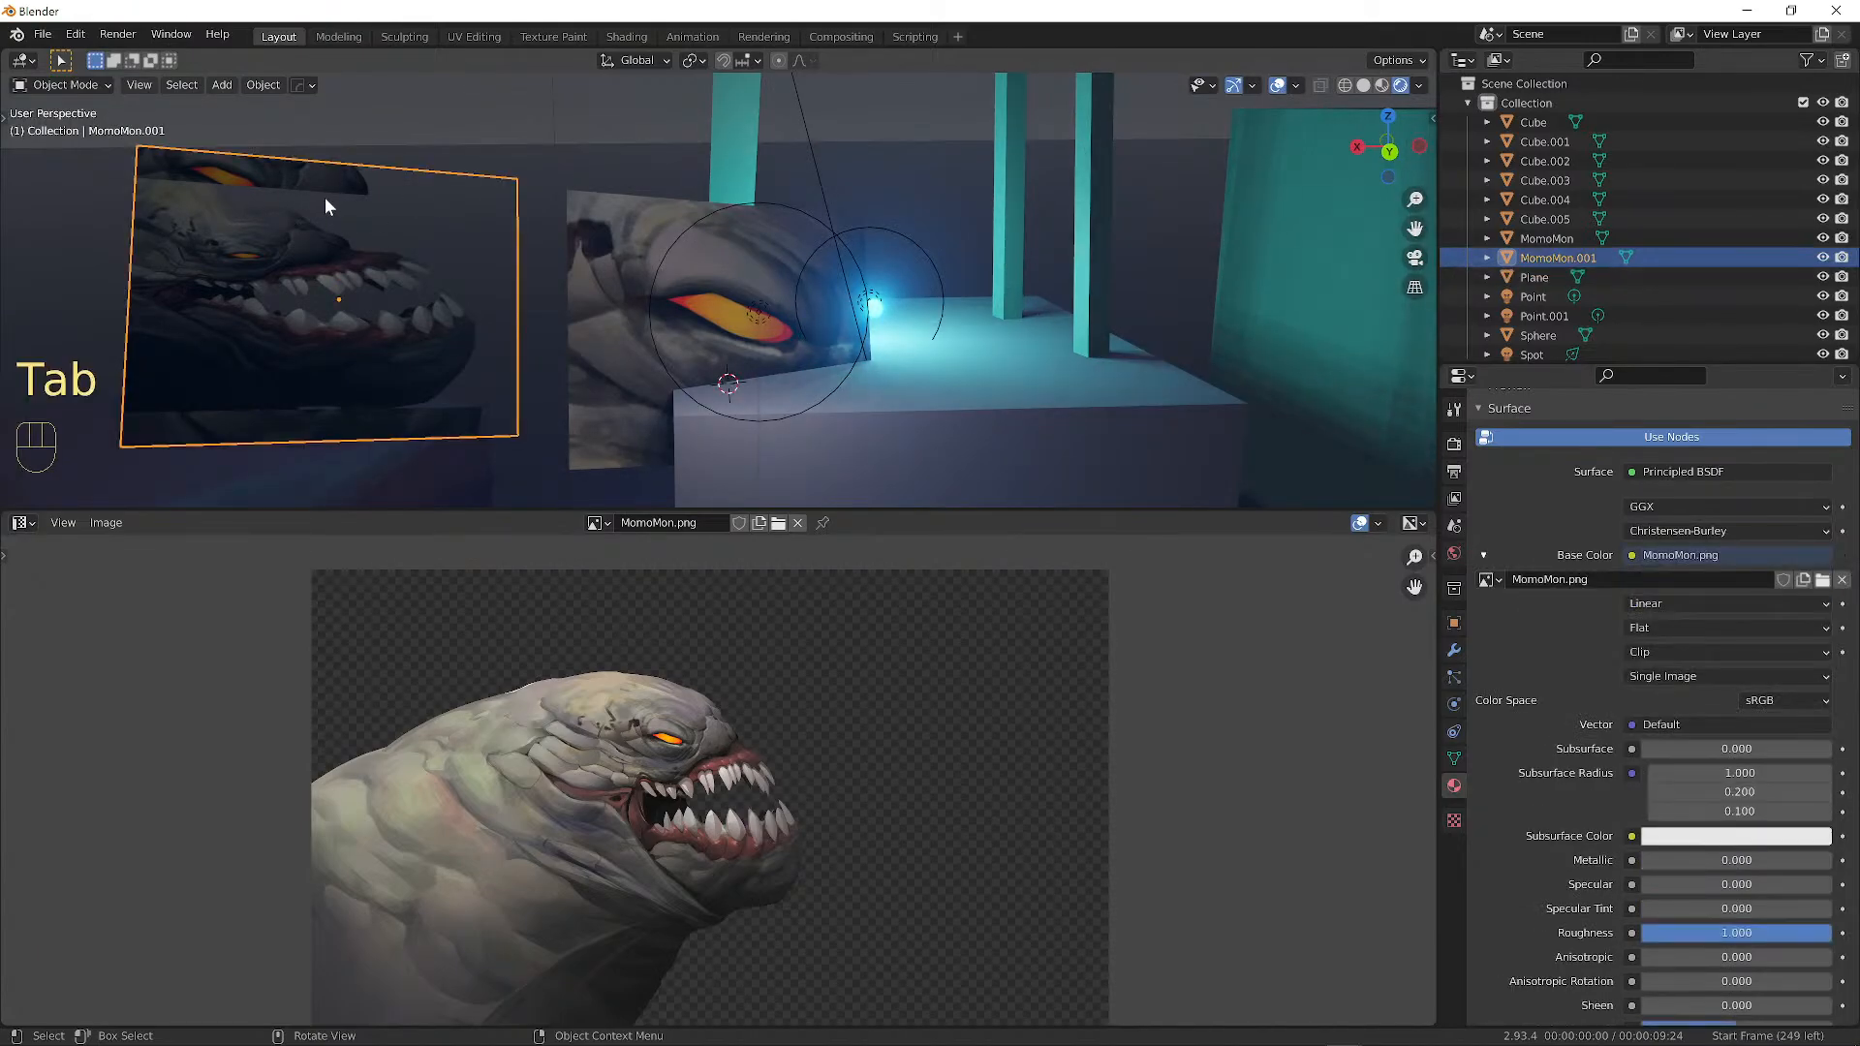
# Frame the creature plane in the viewport and select all its vertices.
pyautogui.keyDown('alt'); pyautogui.keyDown('shift'); pyautogui.moveTo(216, 169); pyautogui.dragTo(447, 244); pyautogui.keyUp('shift'); pyautogui.keyUp('alt')
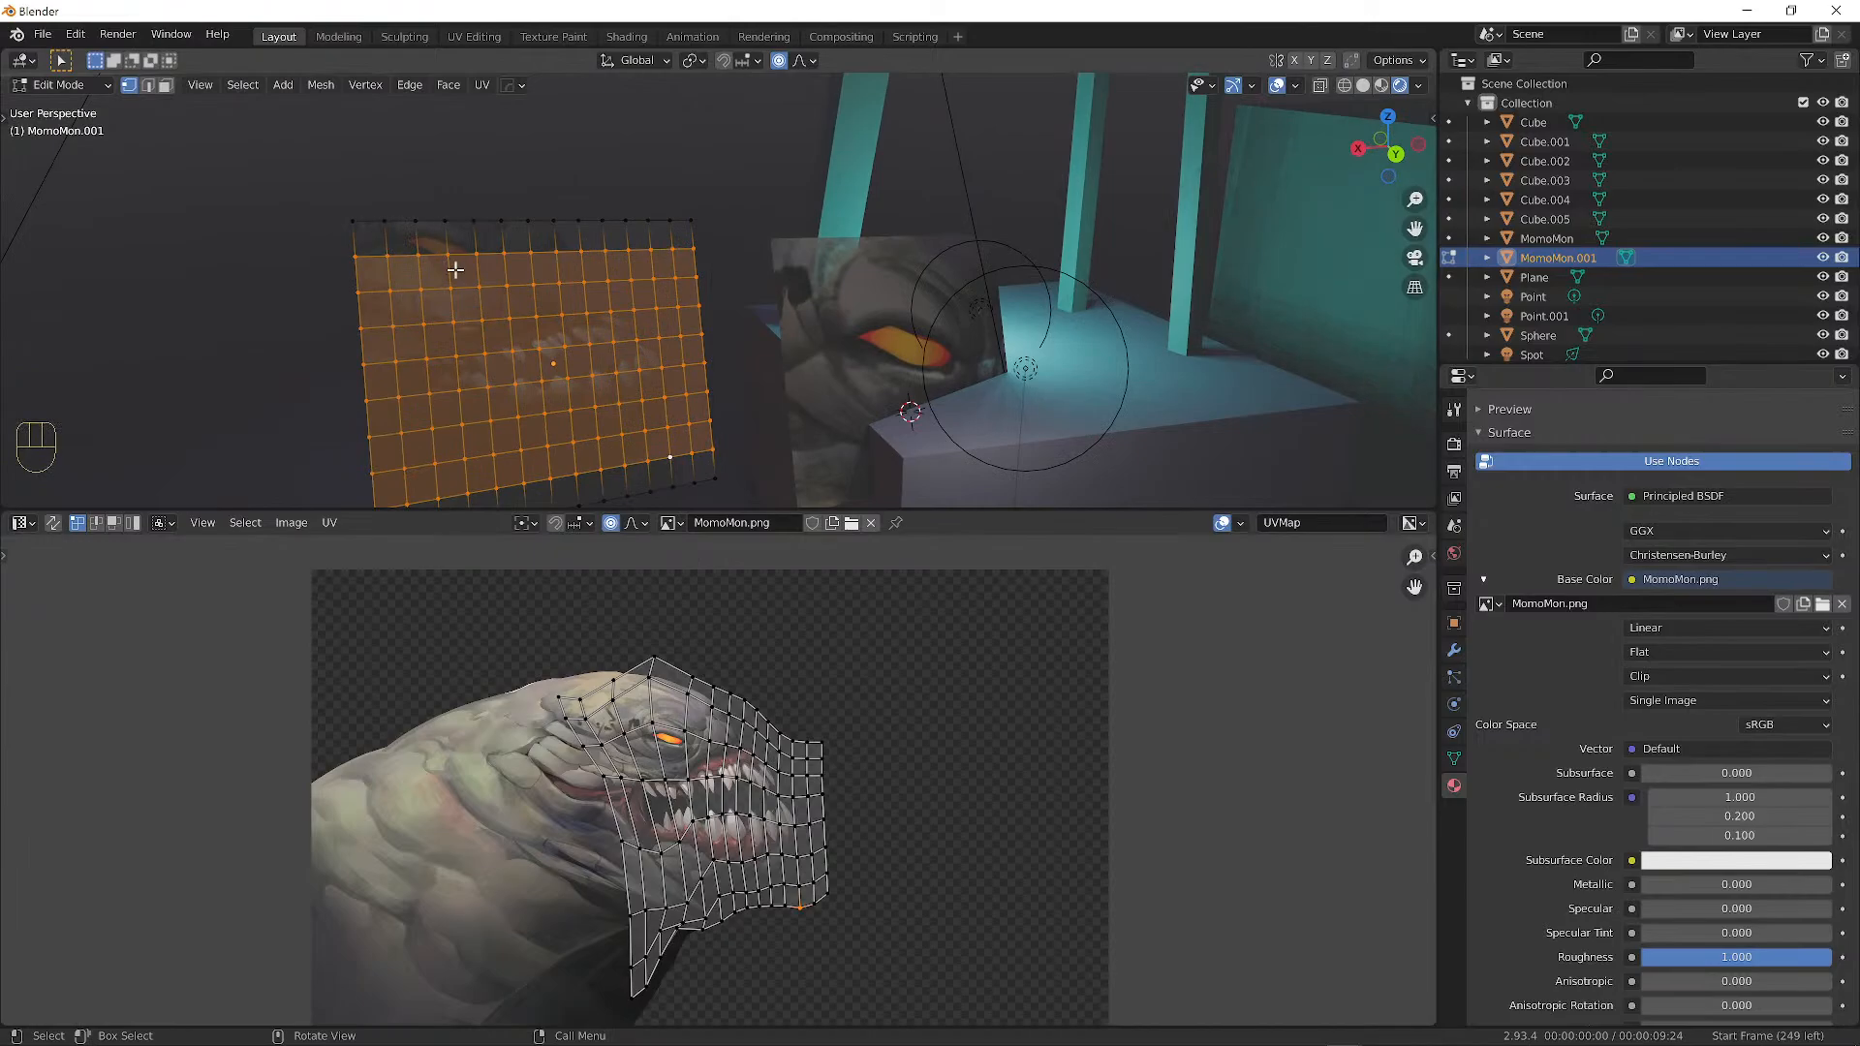
pyautogui.scroll(1, 455, 270)
pyautogui.scroll(1, 636, 771)
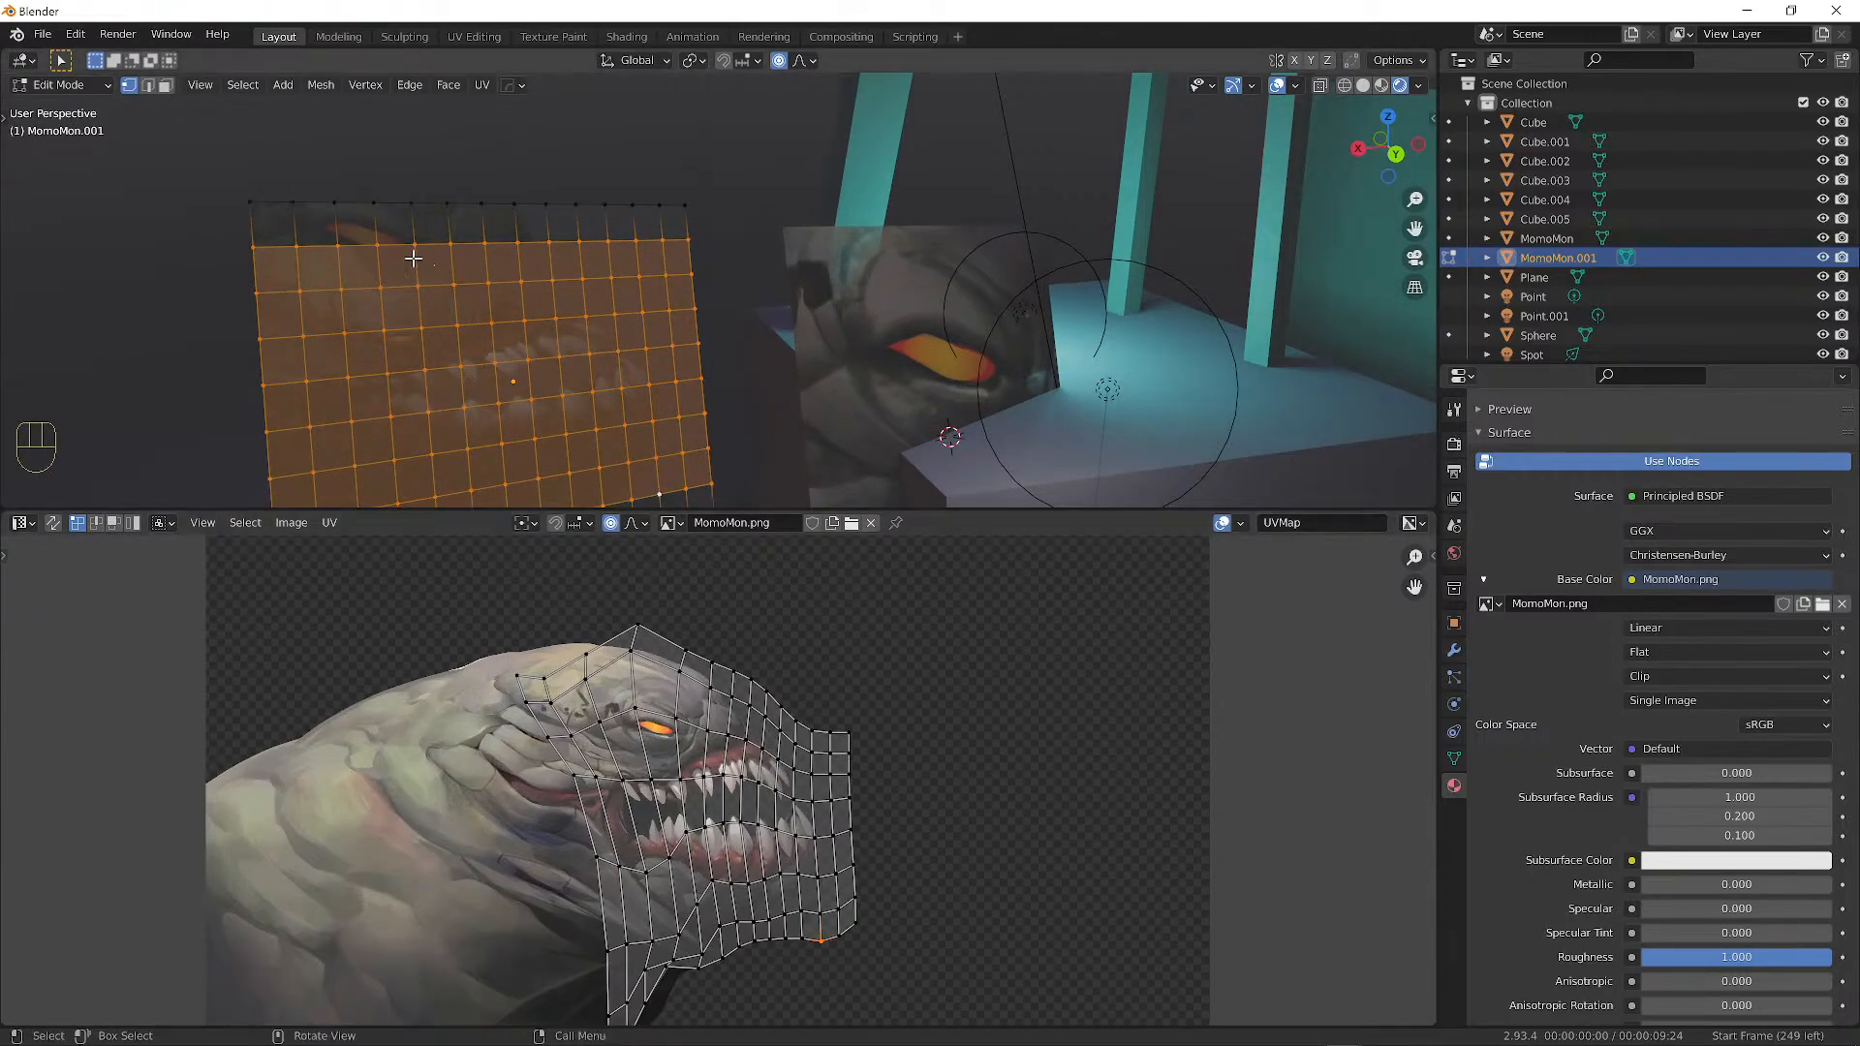
pyautogui.keyDown('shift'); pyautogui.moveTo(345, 221); pyautogui.dragTo(527, 387, button='middle'); pyautogui.keyUp('shift')
pyautogui.scroll(1, 527, 387)
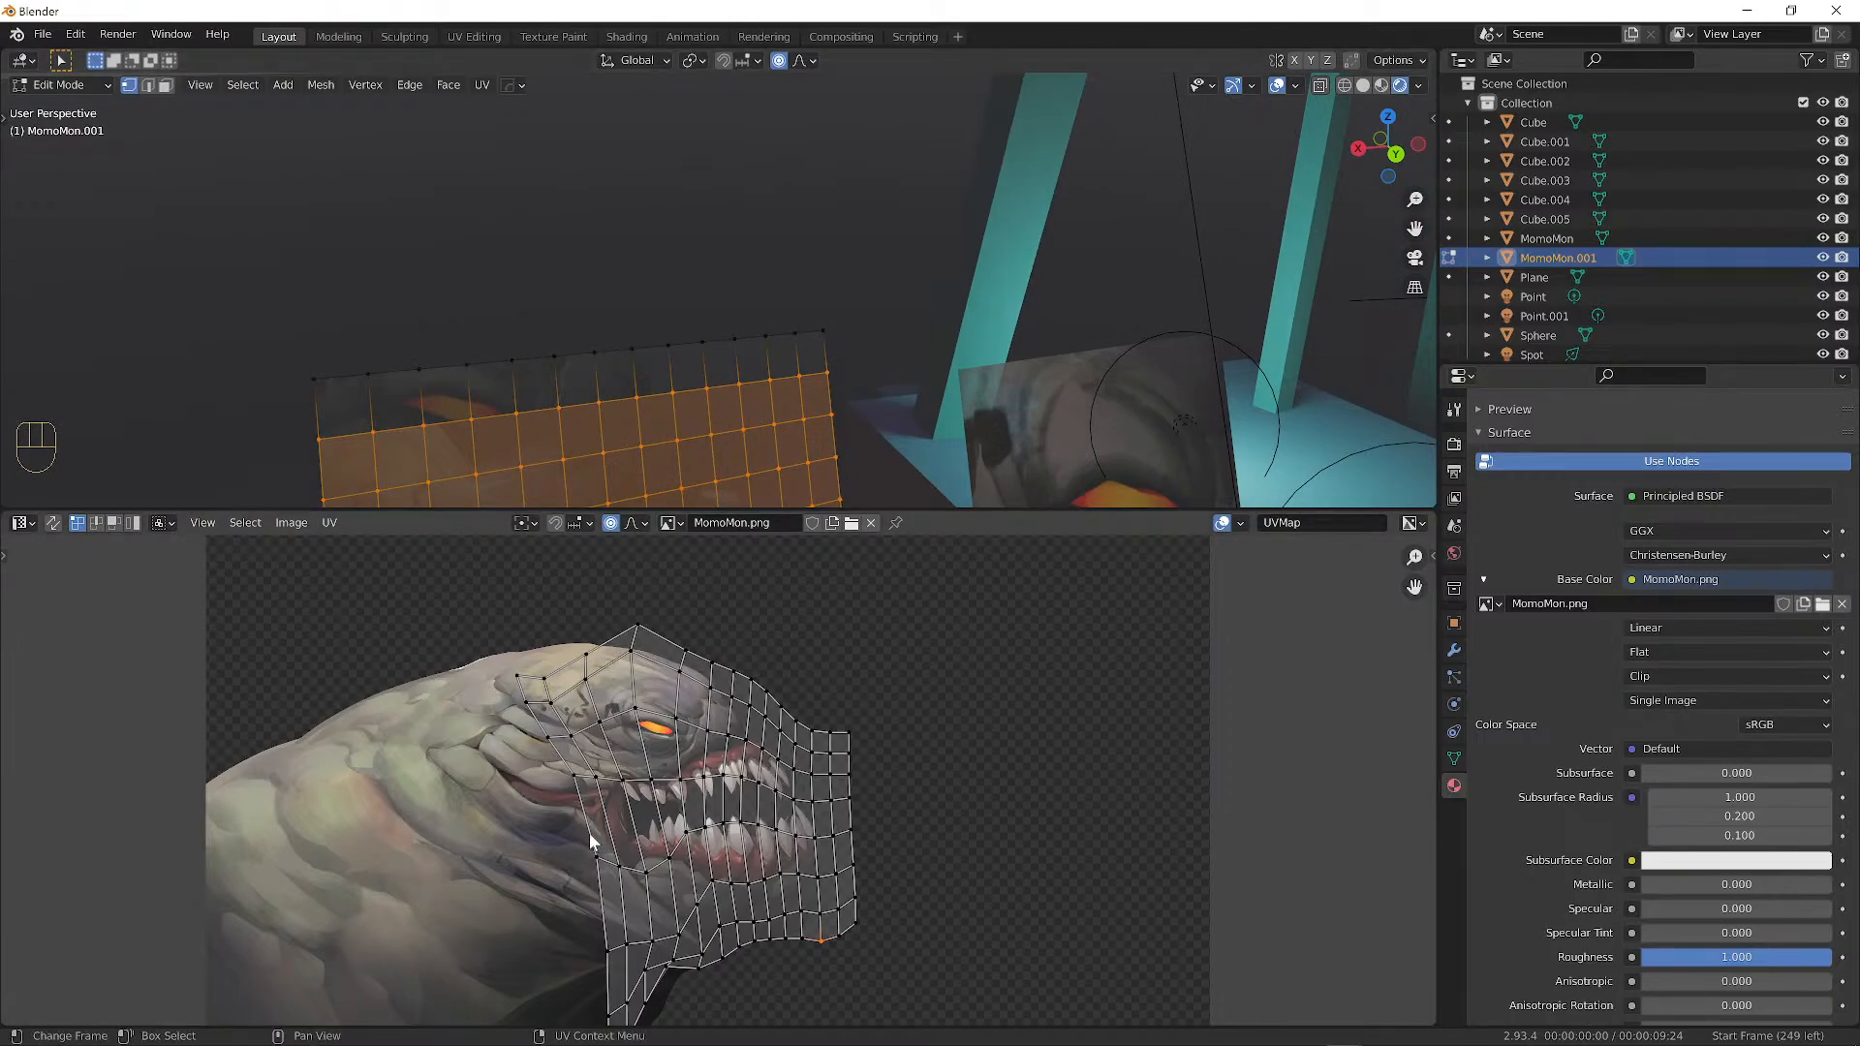
pyautogui.scroll(-3, 589, 833)
pyautogui.keyDown('alt'); pyautogui.keyDown('shift'); pyautogui.moveTo(714, 395); pyautogui.dragTo(735, 203); pyautogui.keyUp('shift'); pyautogui.keyUp('alt')
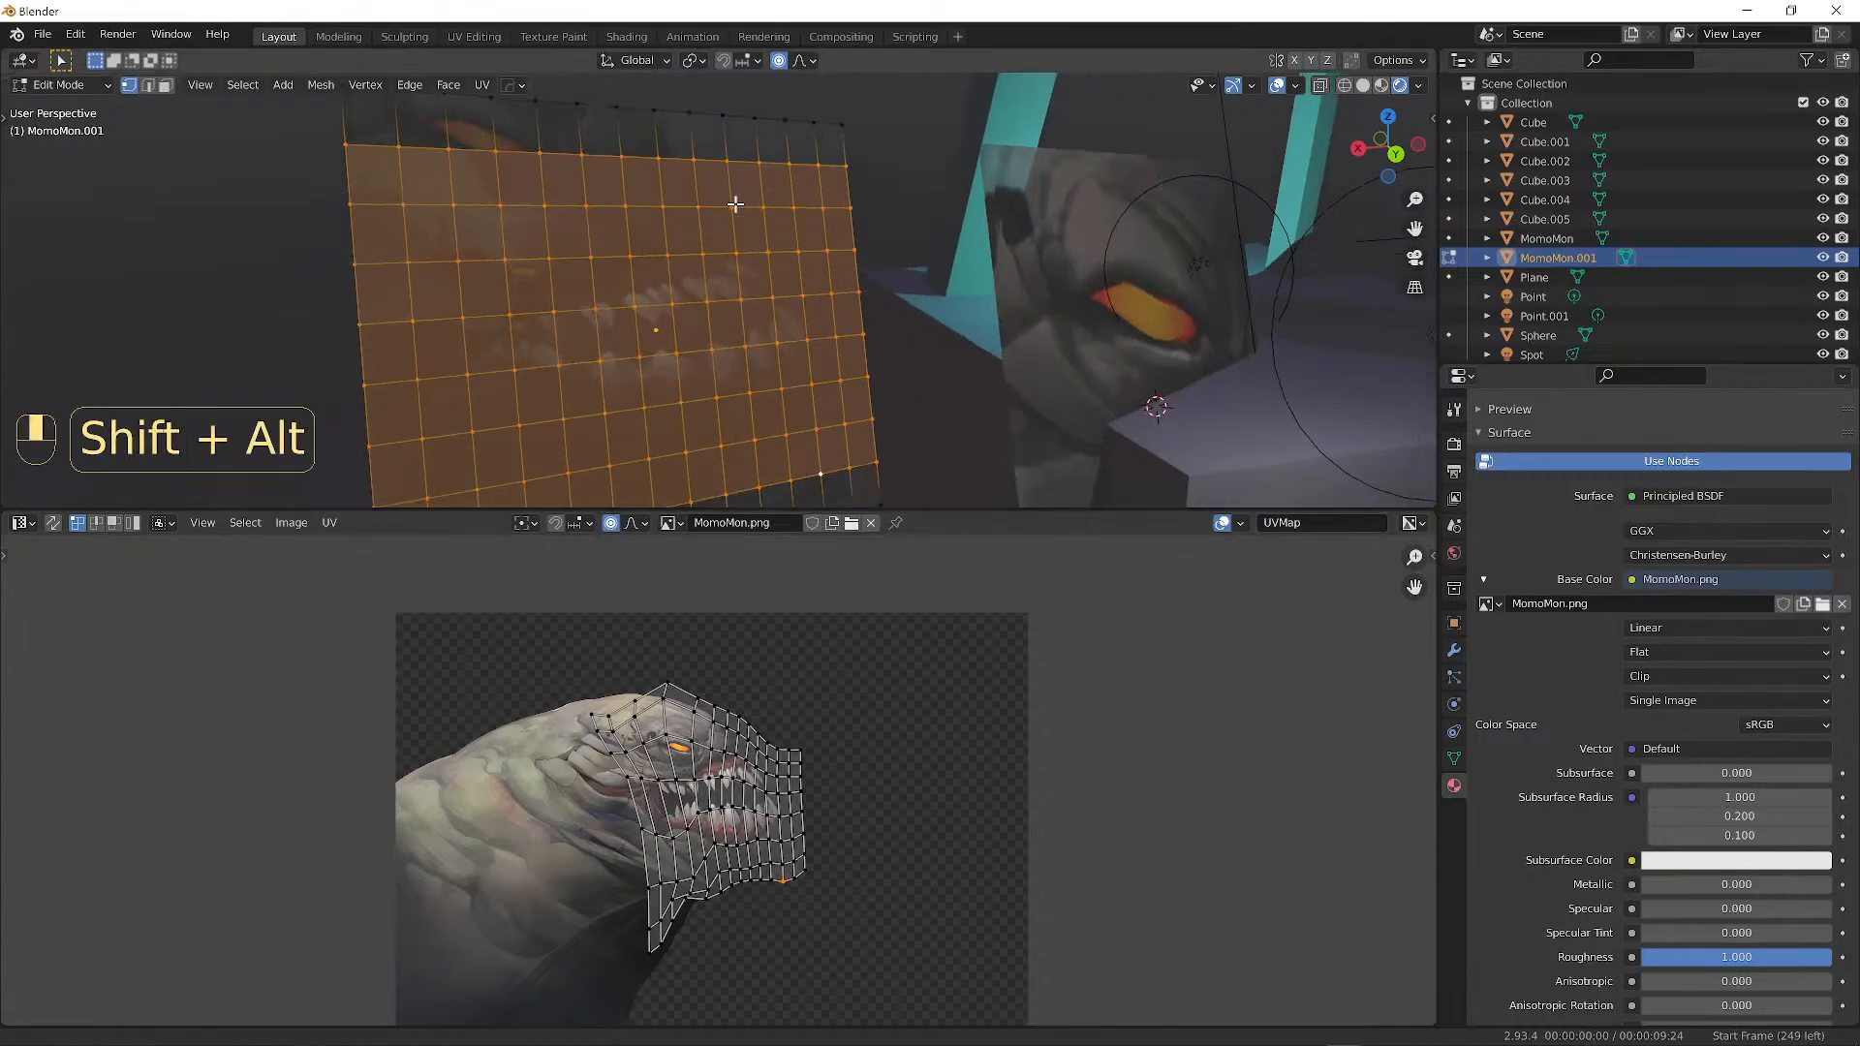
pyautogui.scroll(-2, 705, 225)
pyautogui.press('a')
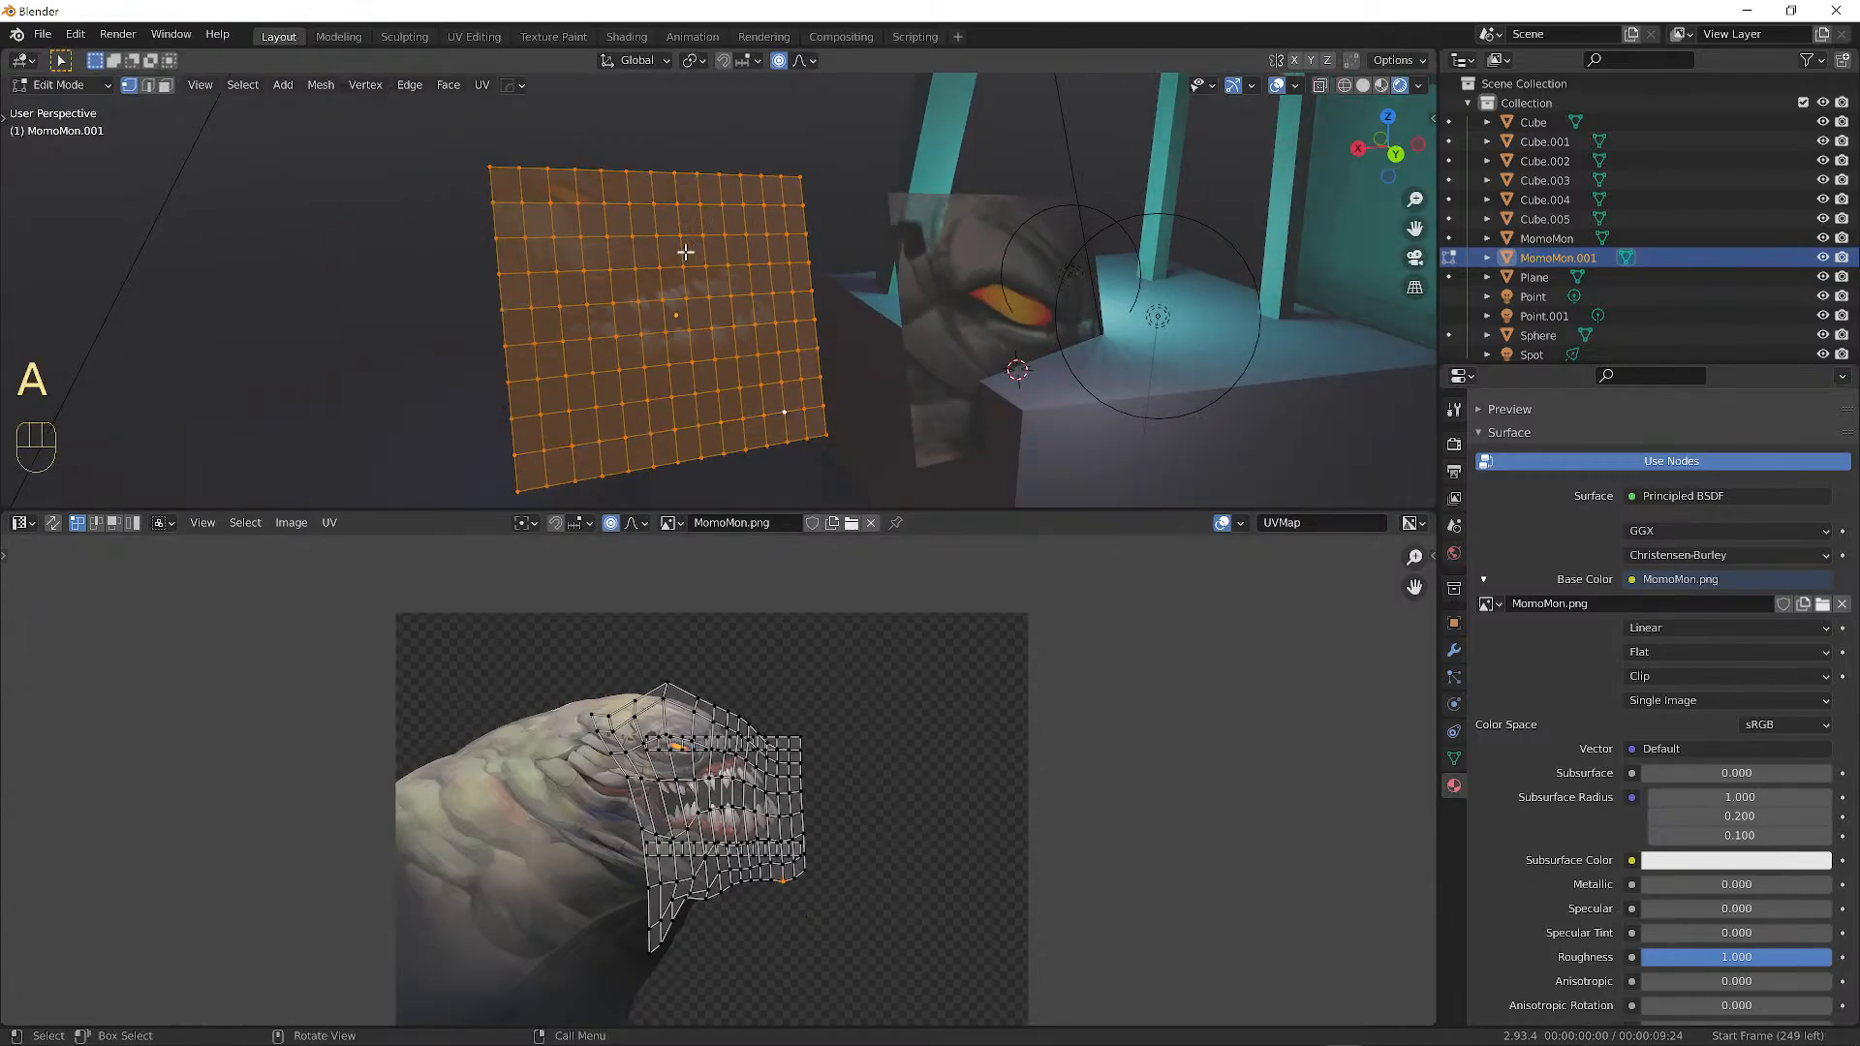
pyautogui.scroll(3, 754, 762)
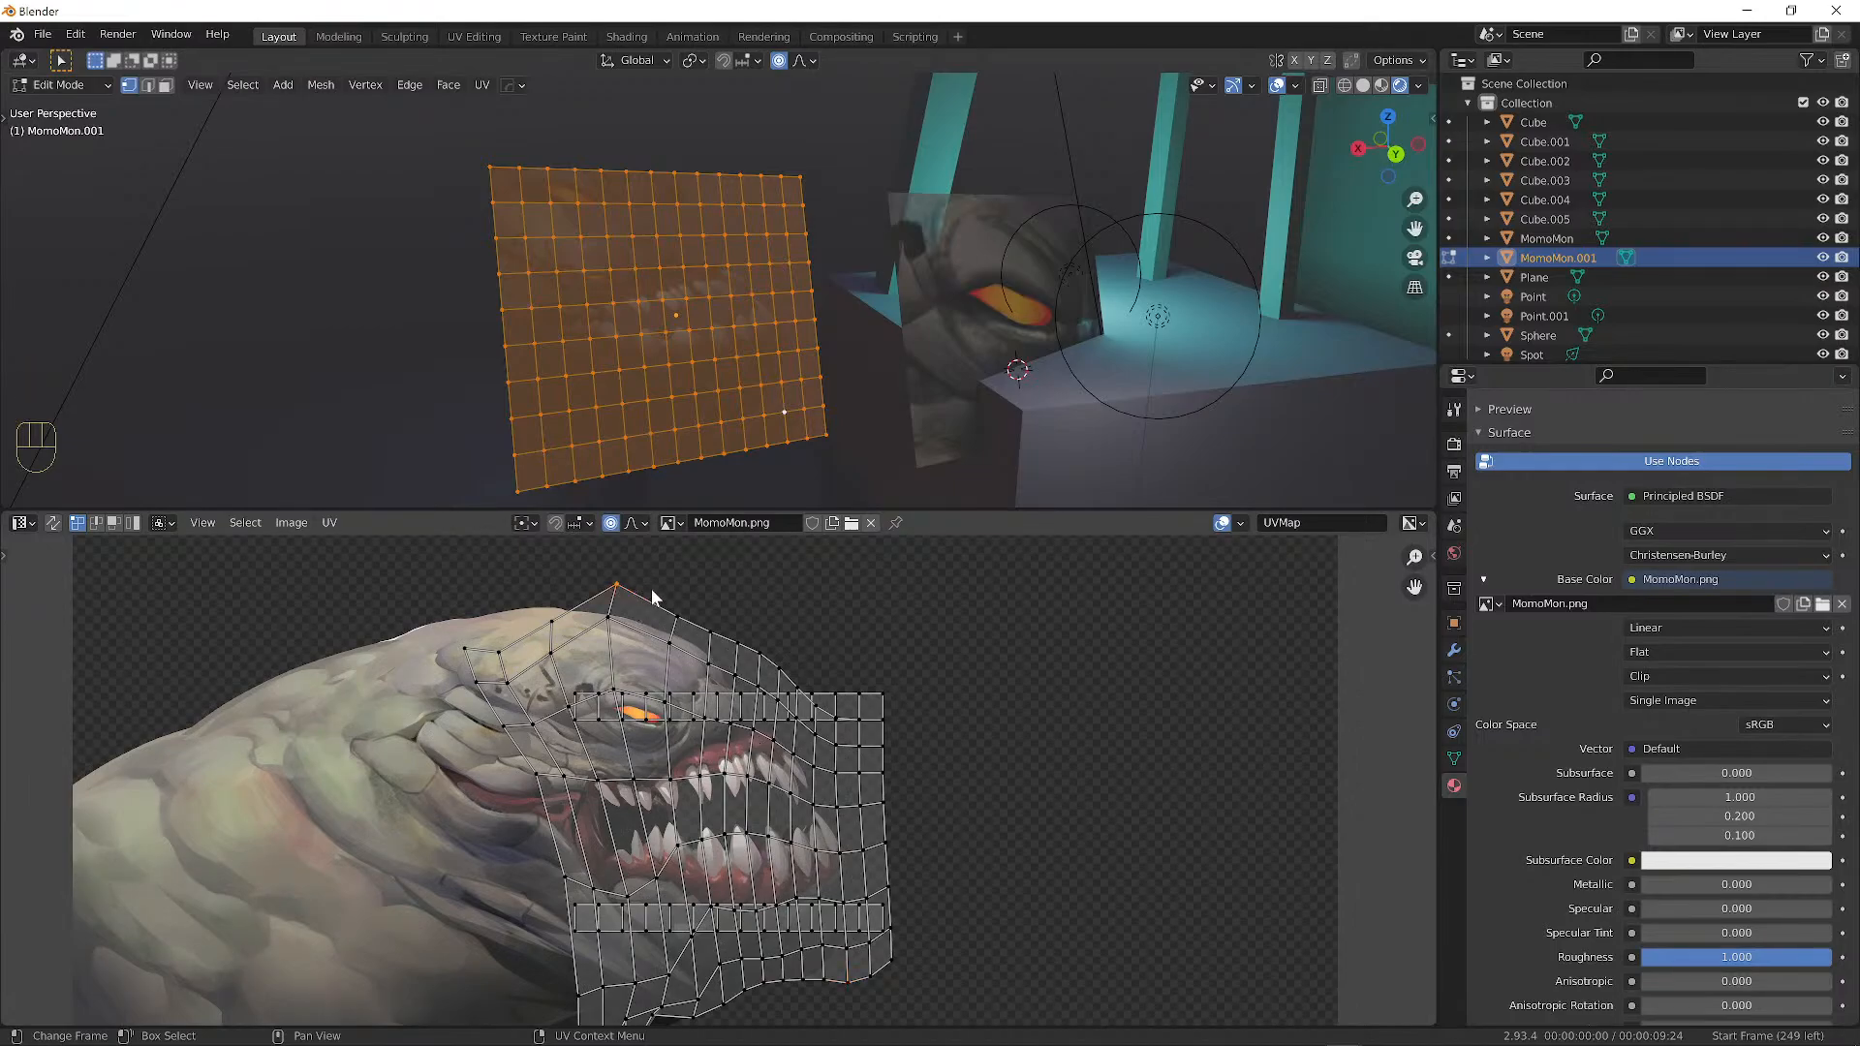
# Push the top UV vertex up-left and a right-edge vertex outward, then undo the edits.
pyautogui.press('g')
pyautogui.click(877, 699)
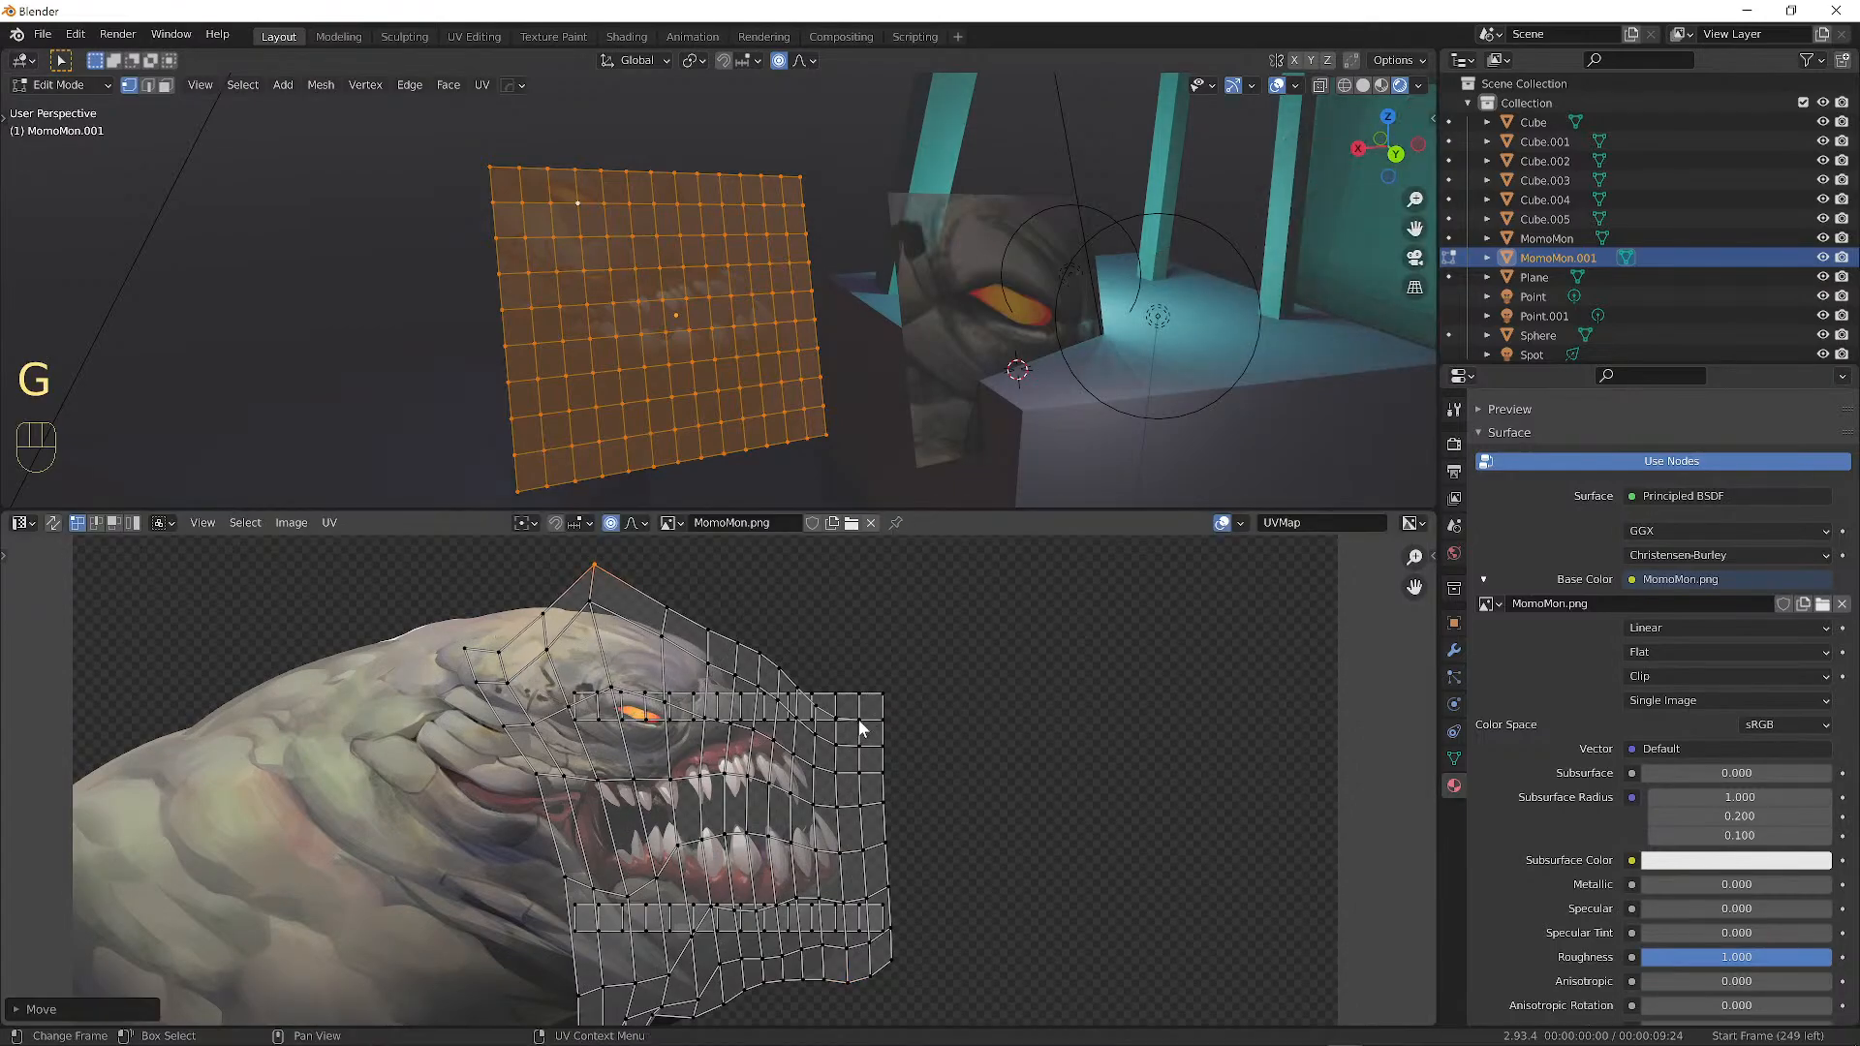
pyautogui.click(858, 722)
pyautogui.press('g')
pyautogui.click(913, 726)
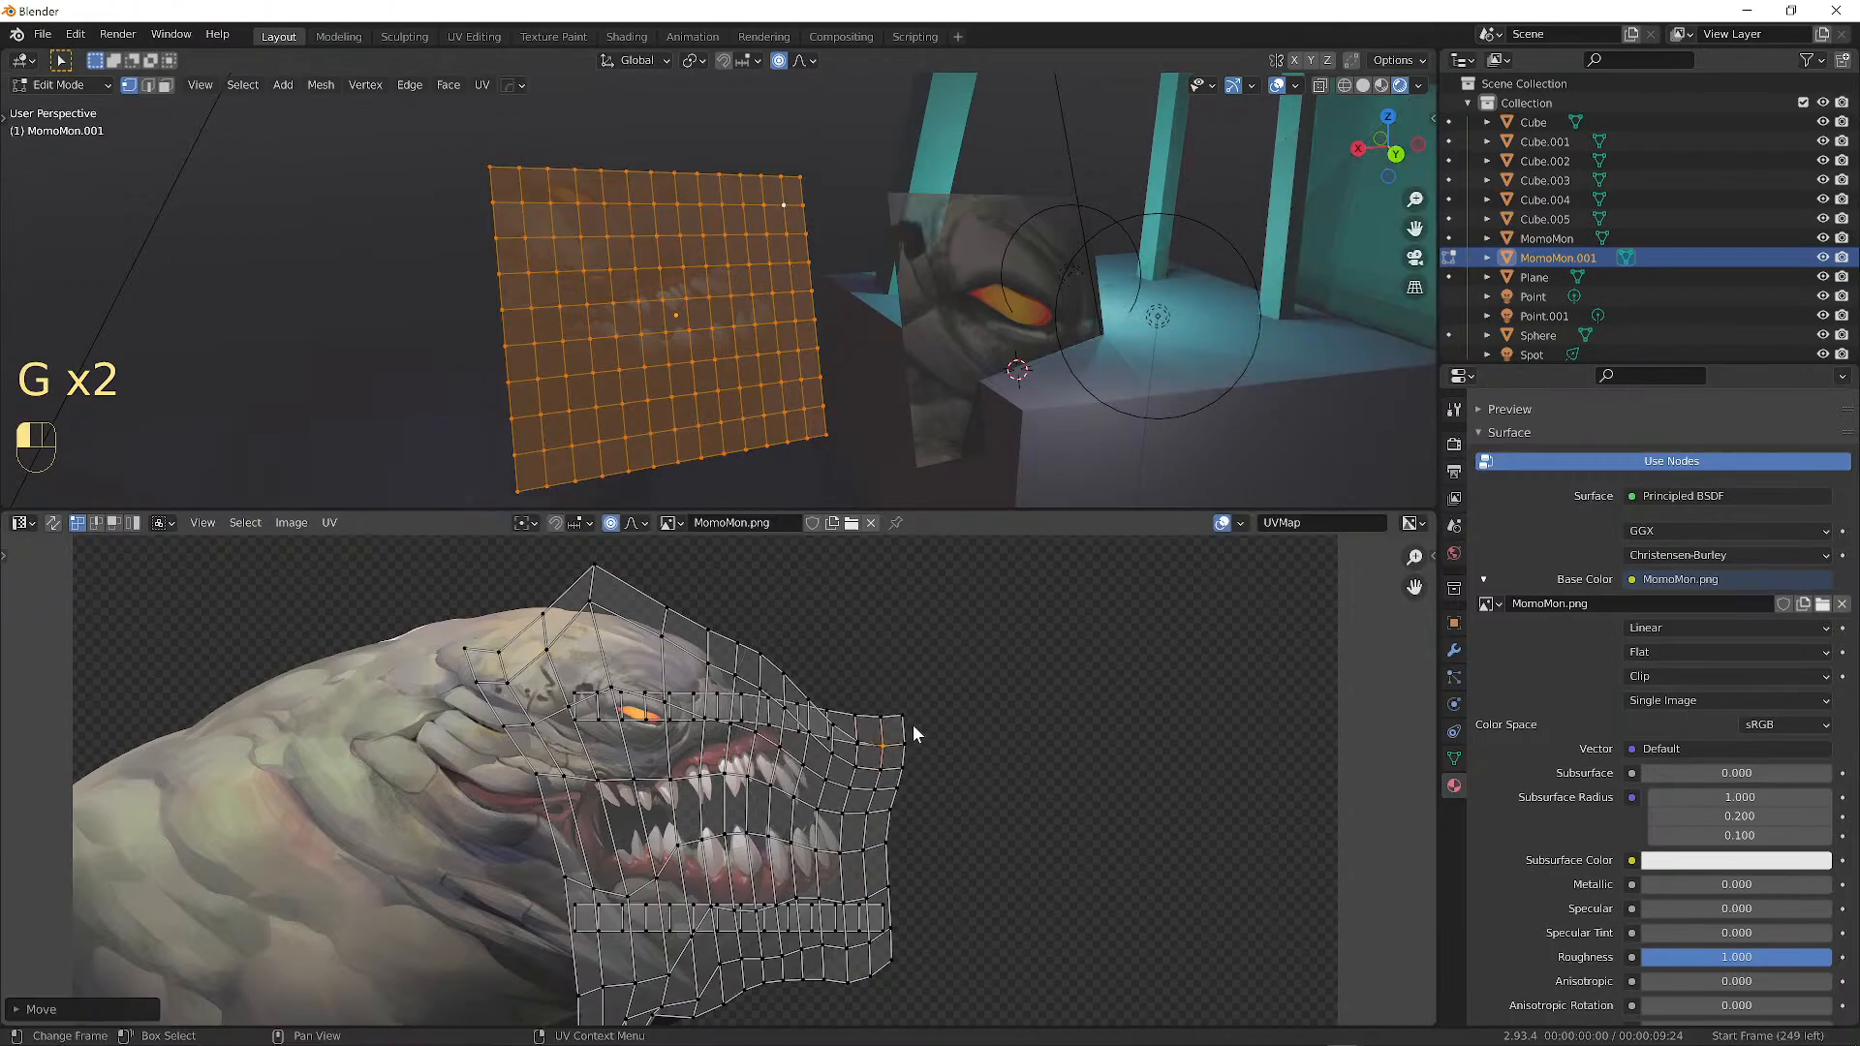
pyautogui.click(852, 722)
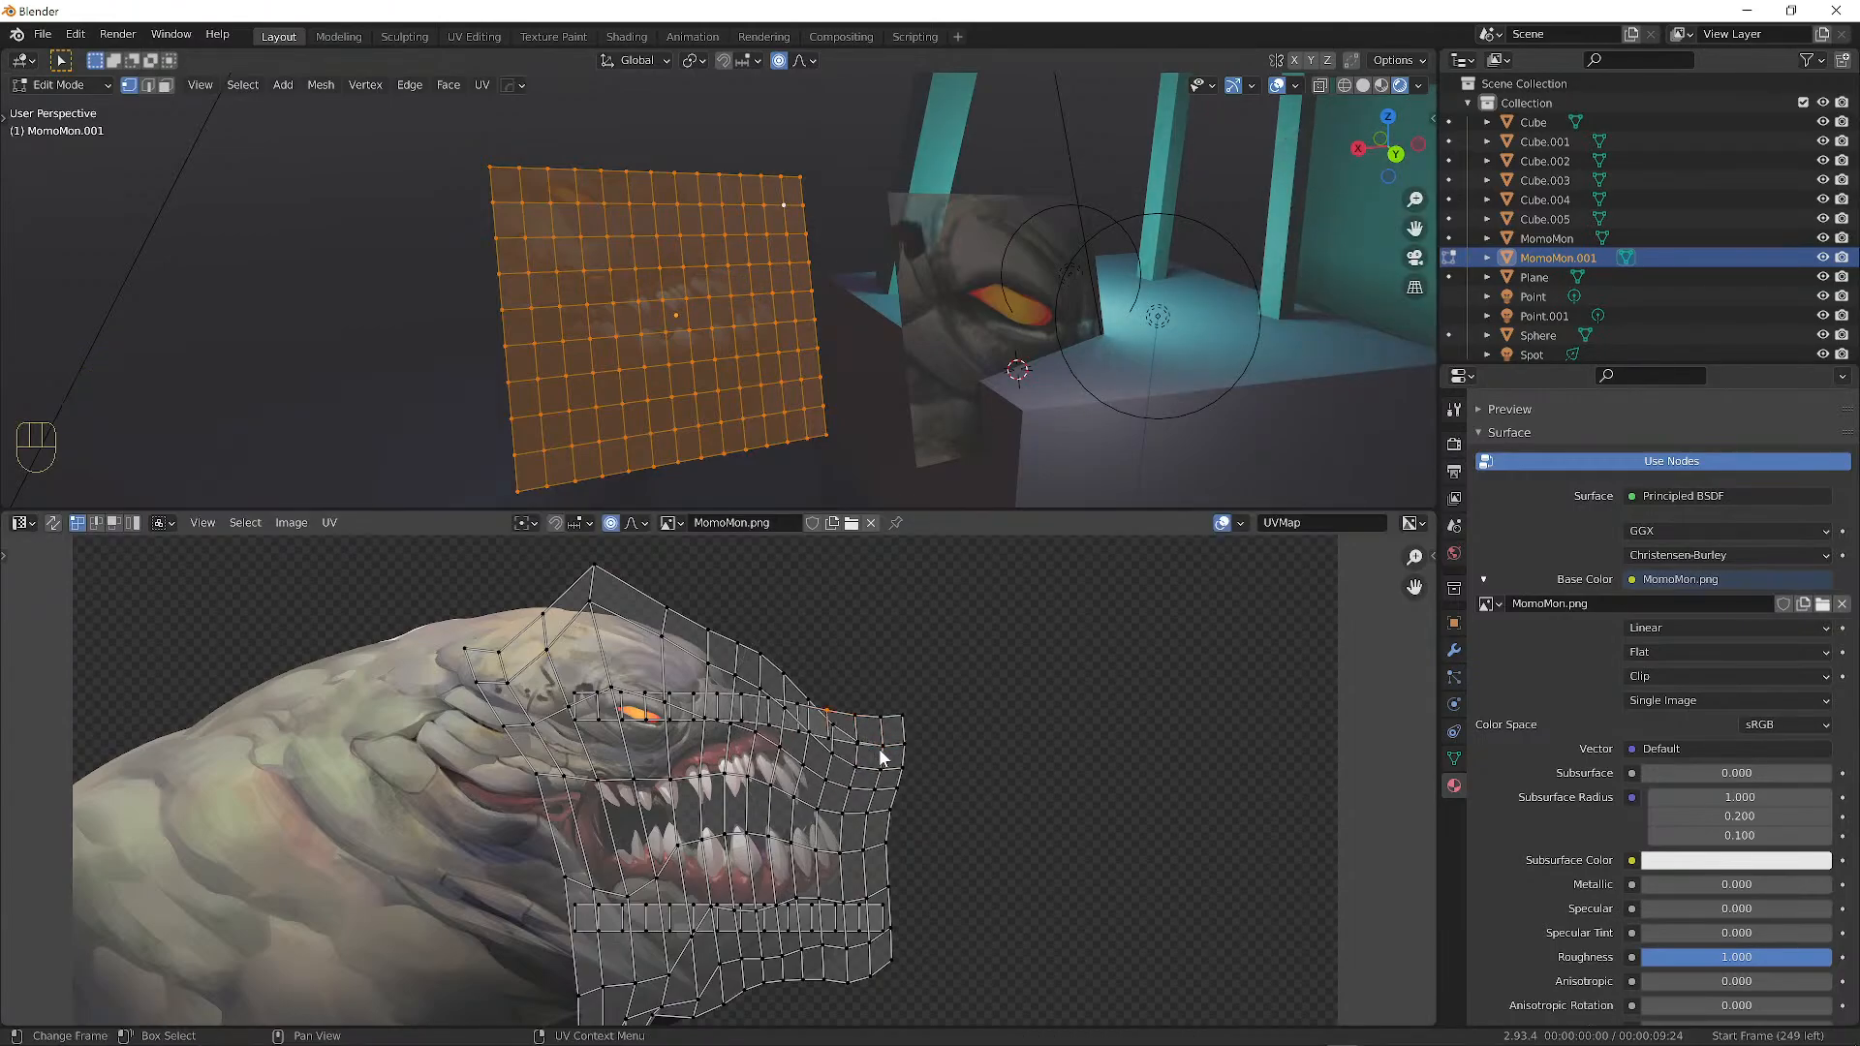
pyautogui.scroll(-3, 785, 724)
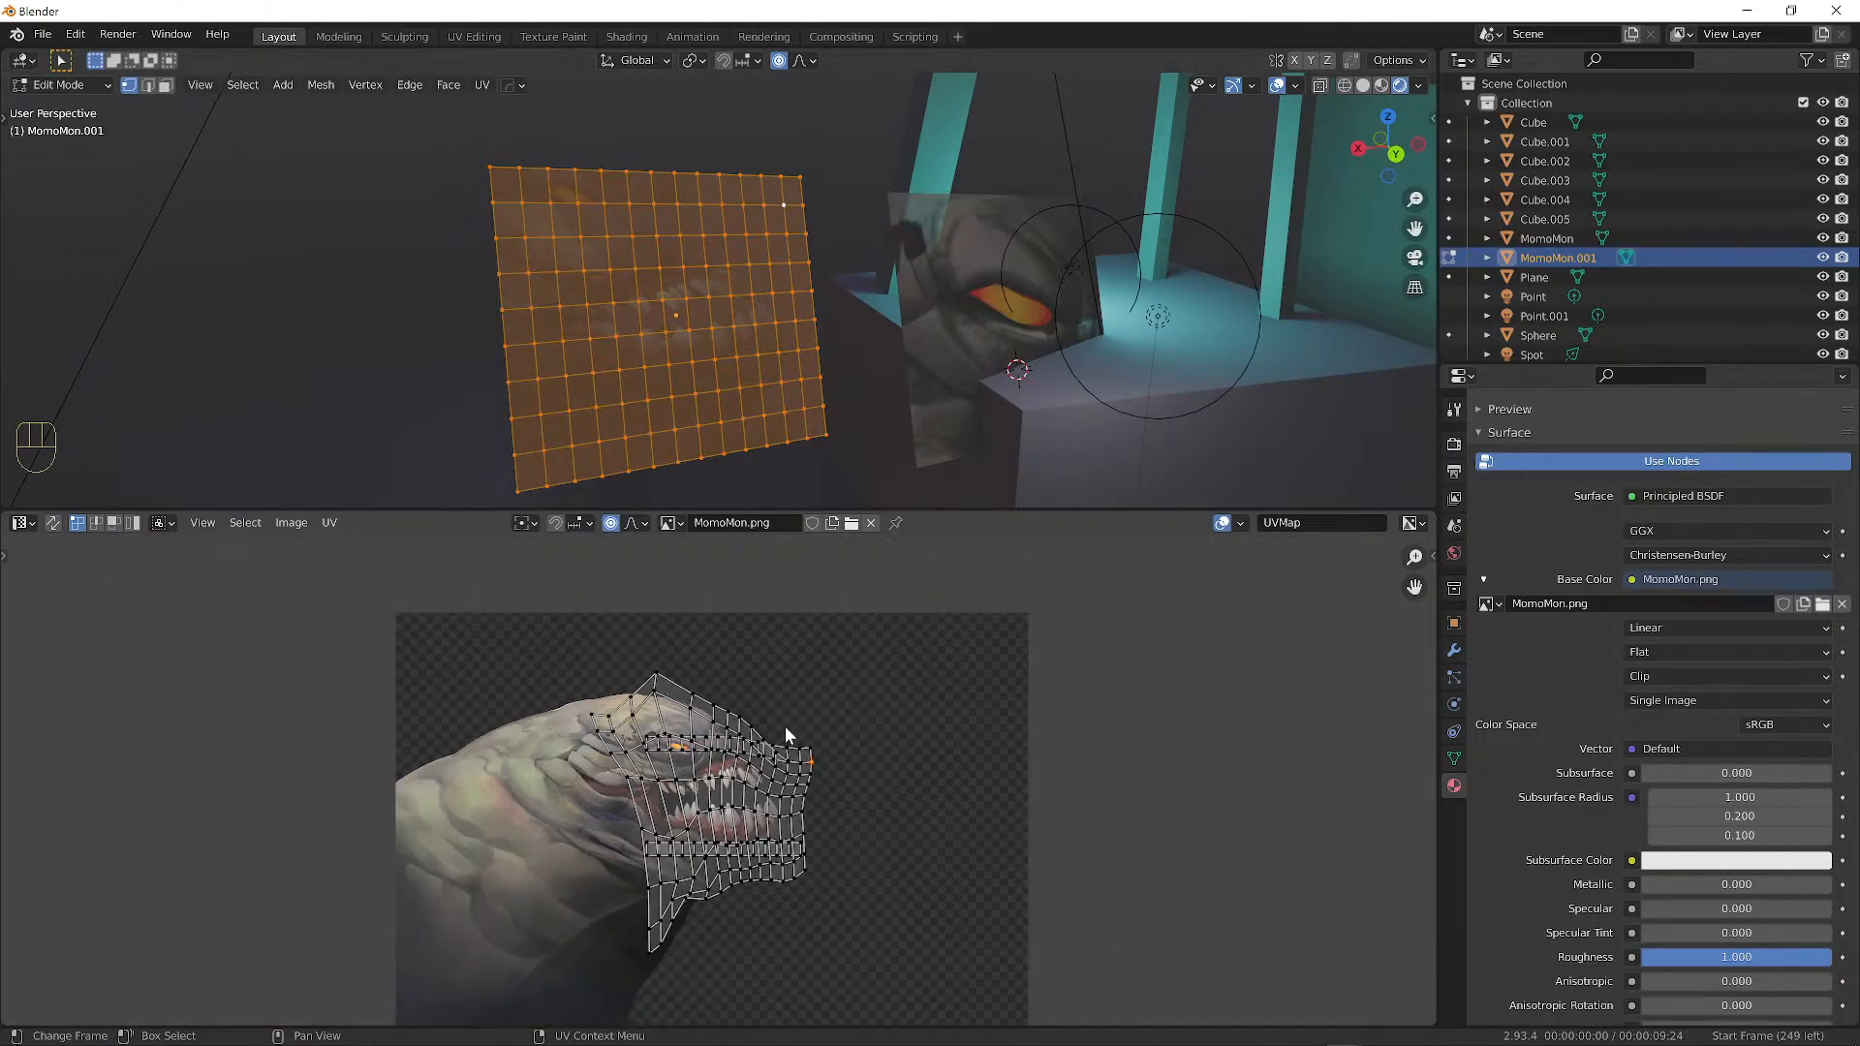
pyautogui.hotkey('ctrl', 'z')
# Undo the UV warps to restore MomoMon.001's evenly spaced rectangular grid.
pyautogui.hotkey('ctrl', 'z')
pyautogui.hotkey('ctrl', 'z')
pyautogui.hotkey('ctrl', 'z')
pyautogui.hotkey('ctrl', 'z')
pyautogui.hotkey('ctrl', 'z')
pyautogui.hotkey('ctrl', 'z')
pyautogui.hotkey('ctrl', 'z')
pyautogui.hotkey('ctrl', 'z')
pyautogui.hotkey('ctrl', 'z')
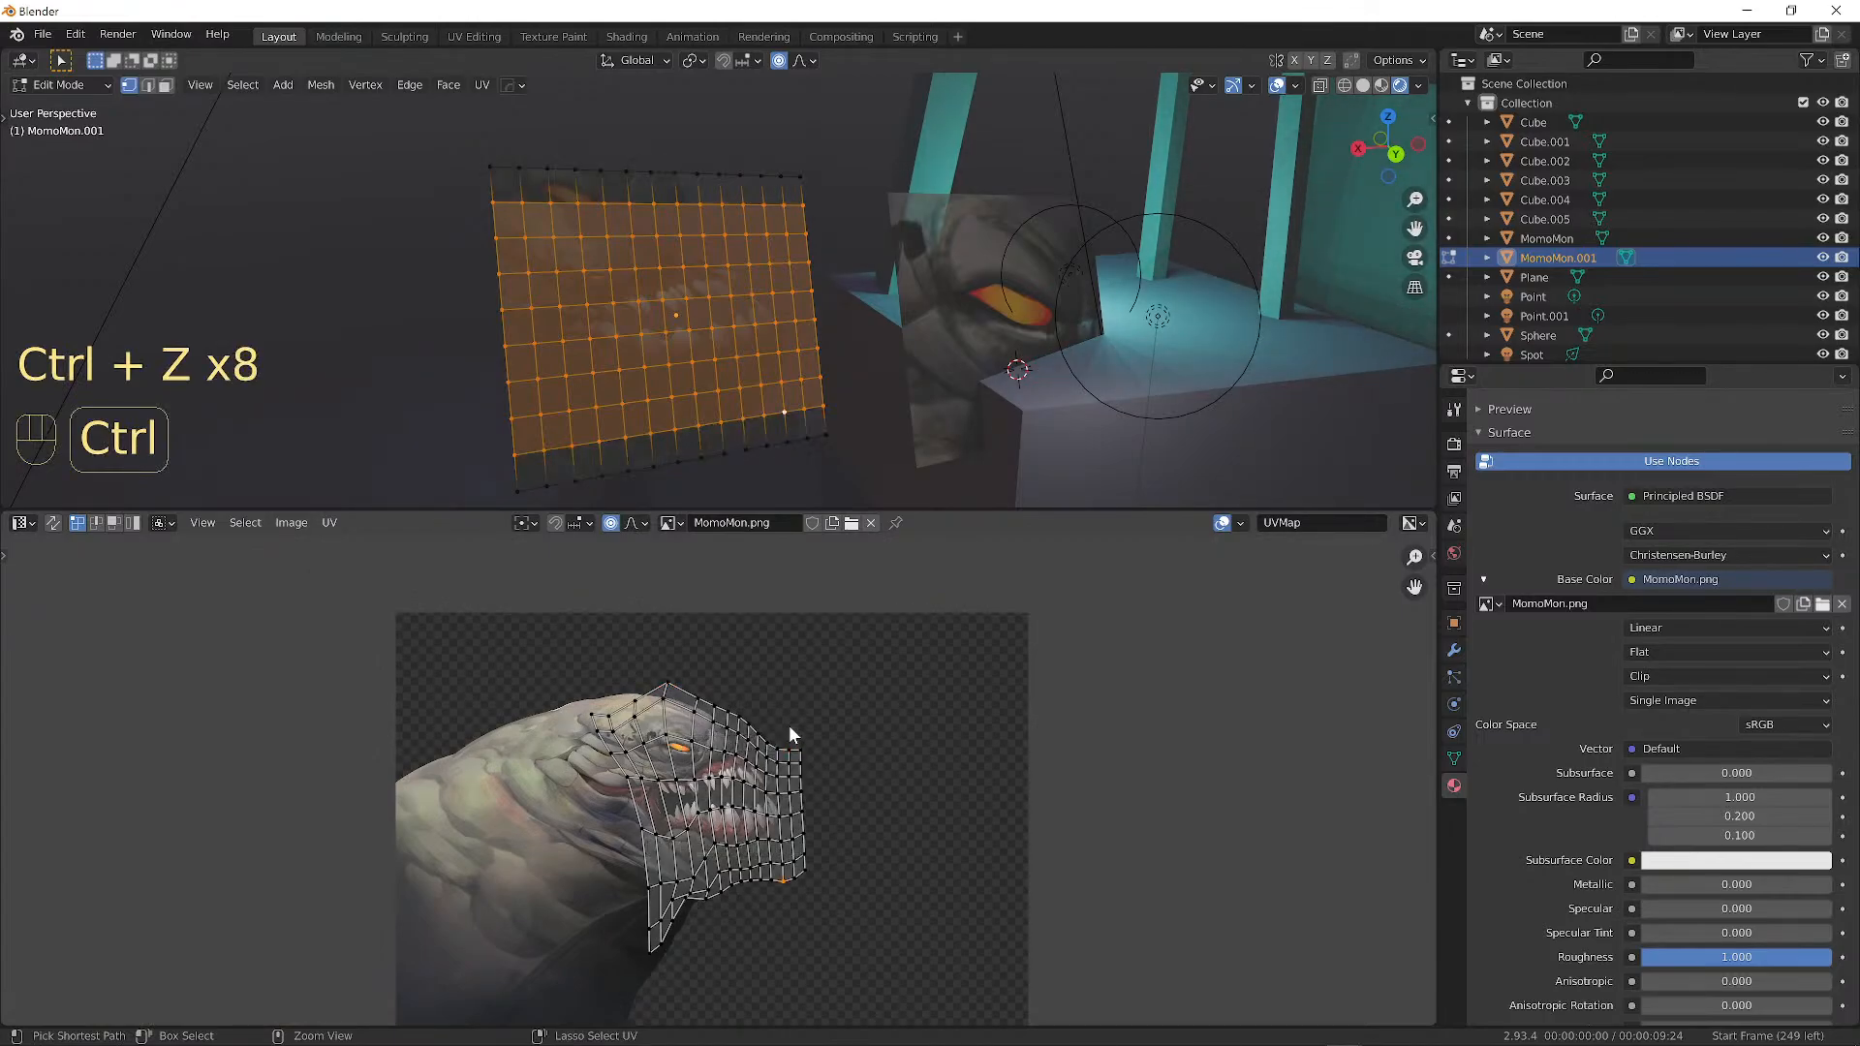
pyautogui.hotkey('ctrl', 'z')
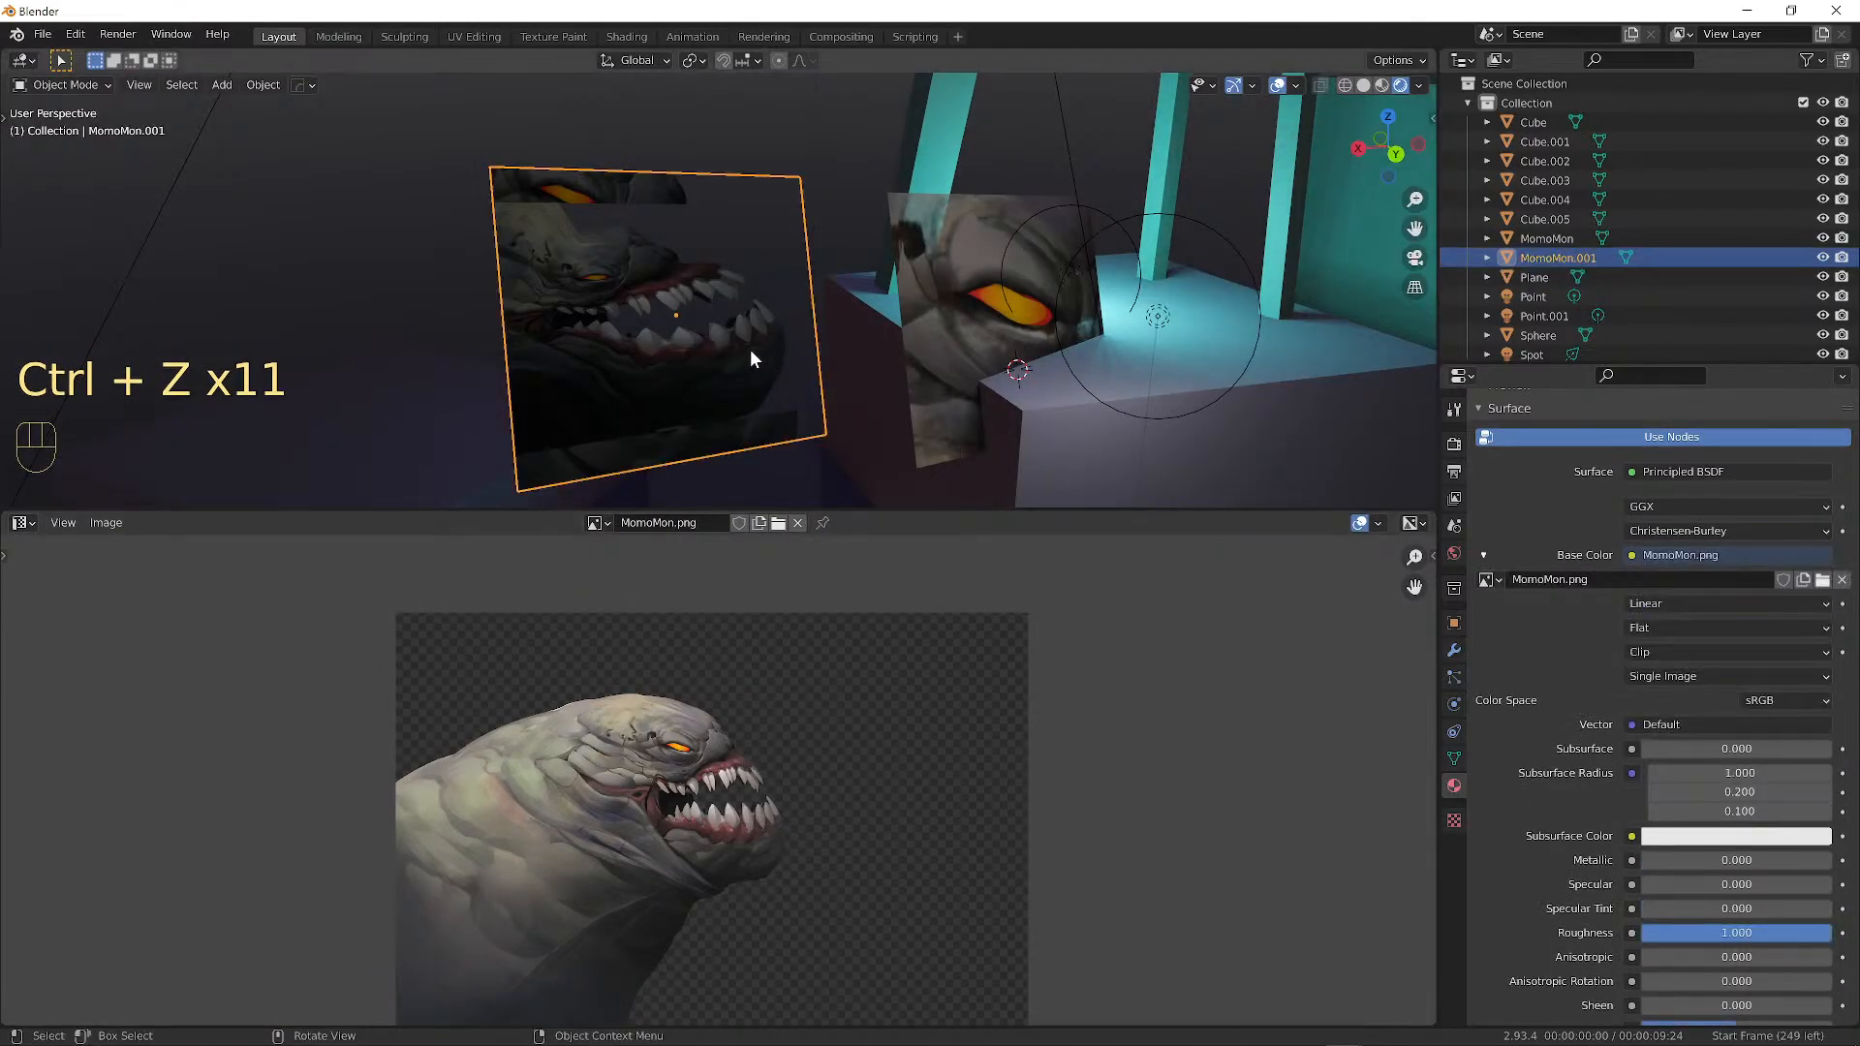
pyautogui.hotkey('ctrl', 'z')
pyautogui.hotkey('ctrl', 'z')
pyautogui.hotkey('ctrl', 'z')
pyautogui.hotkey('ctrl', 'z')
pyautogui.hotkey('ctrl', 'z')
pyautogui.hotkey('ctrl', 'z')
pyautogui.hotkey('ctrl', 'z')
pyautogui.hotkey('ctrl', 'z')
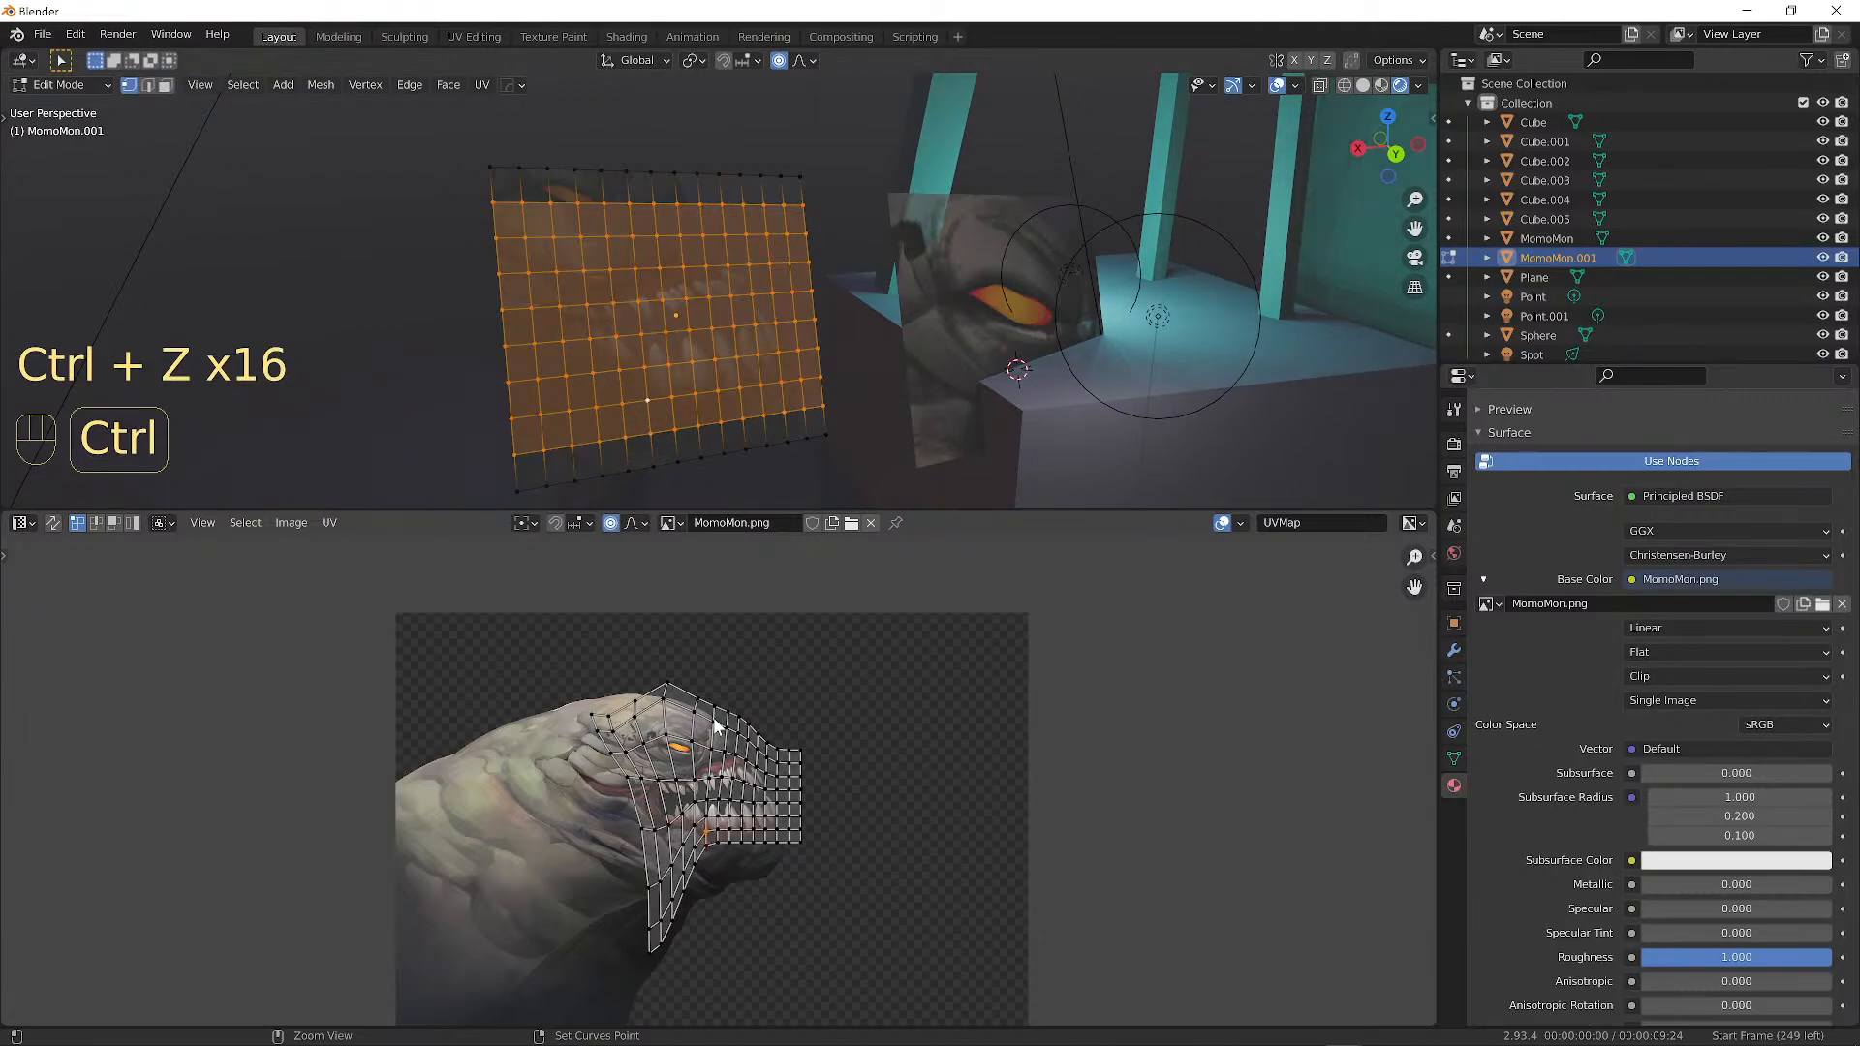
pyautogui.hotkey('ctrl', 'z')
pyautogui.hotkey('ctrl', 'z')
pyautogui.hotkey('ctrl', 'z')
pyautogui.hotkey('ctrl', 'z')
pyautogui.hotkey('ctrl', 'z')
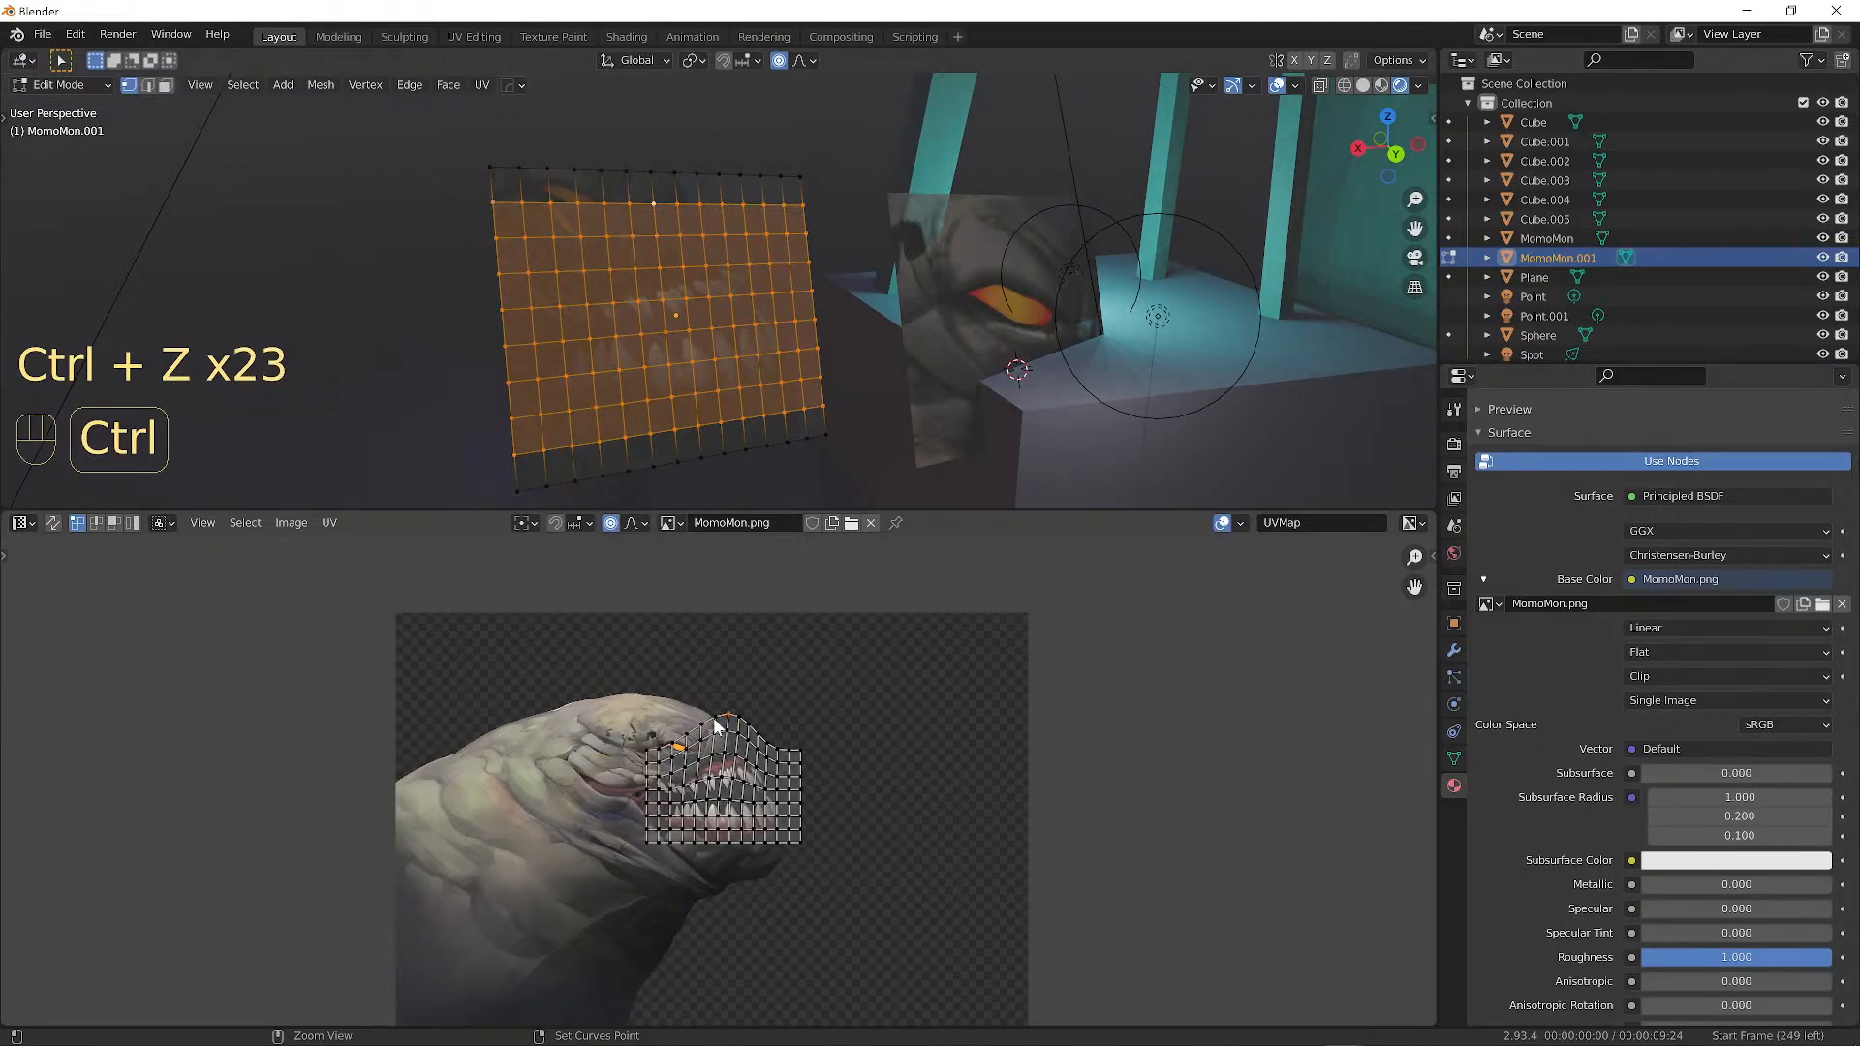
# Select all and lift the top UV vertex slightly.
pyautogui.press('a')
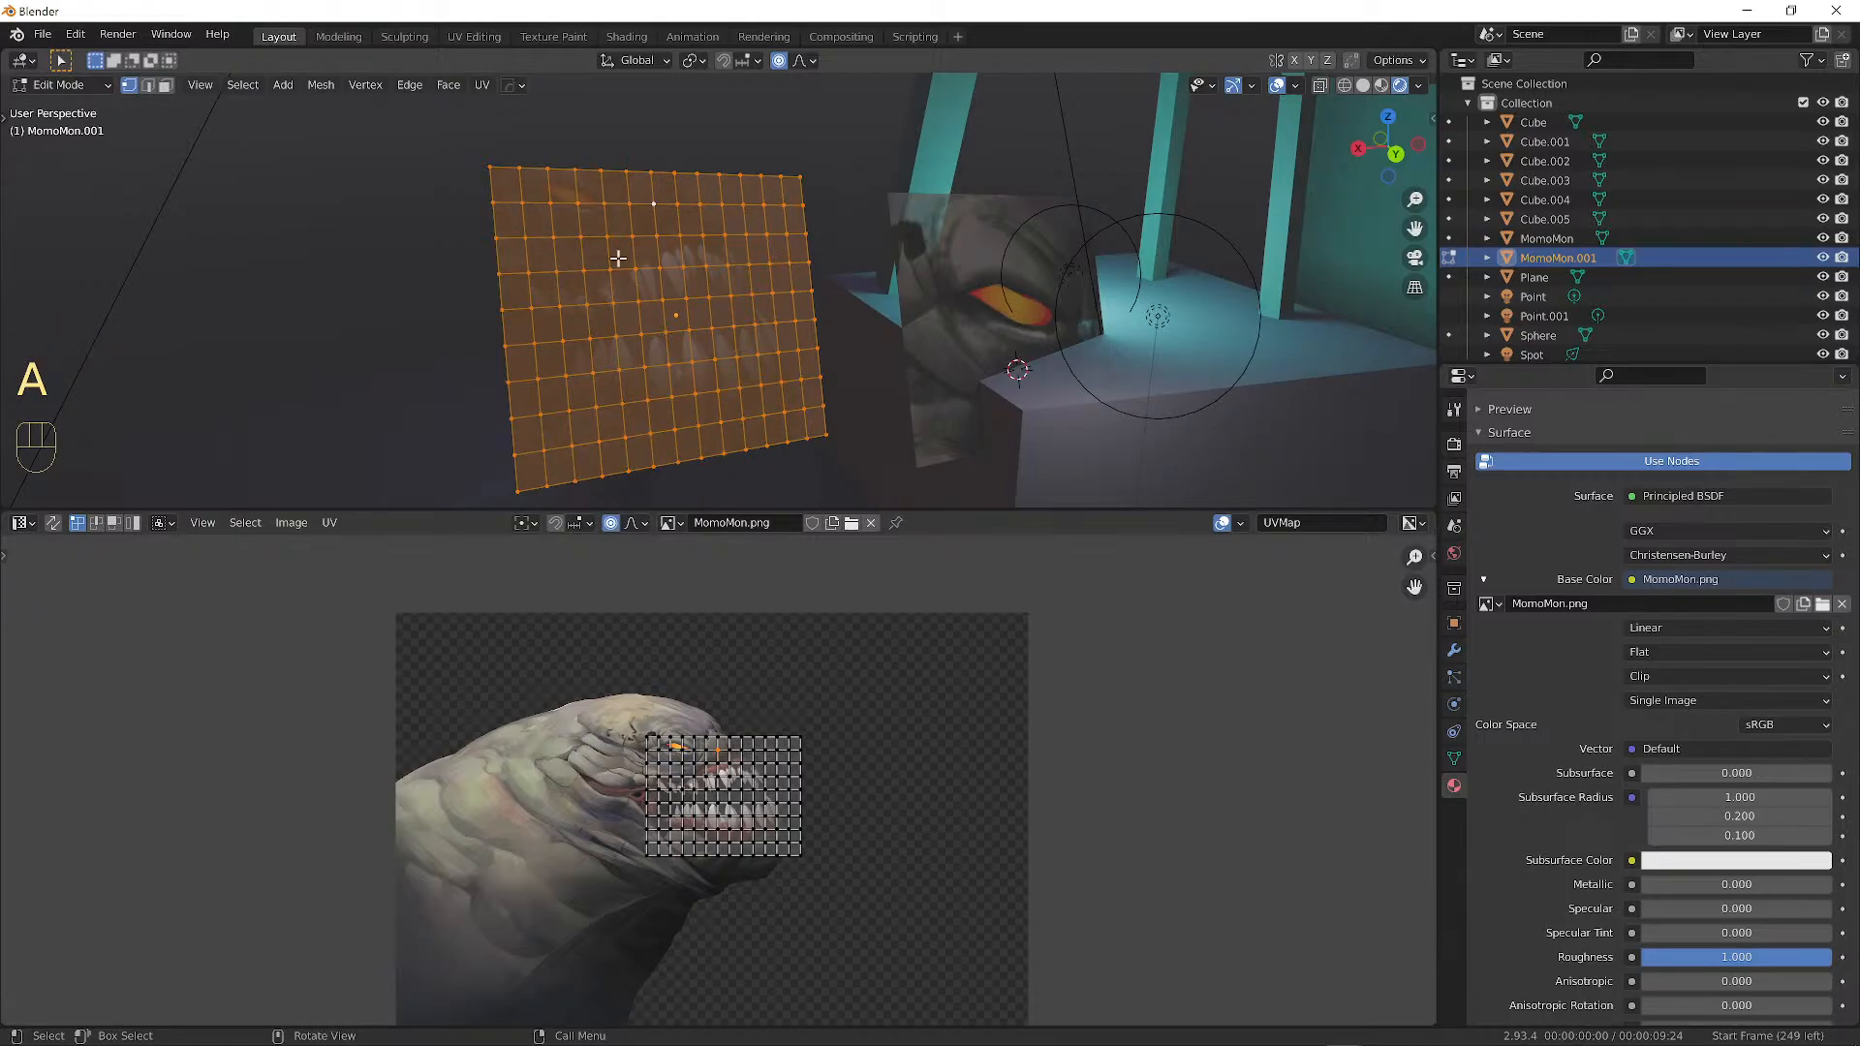
pyautogui.press('g')
pyautogui.click(712, 715)
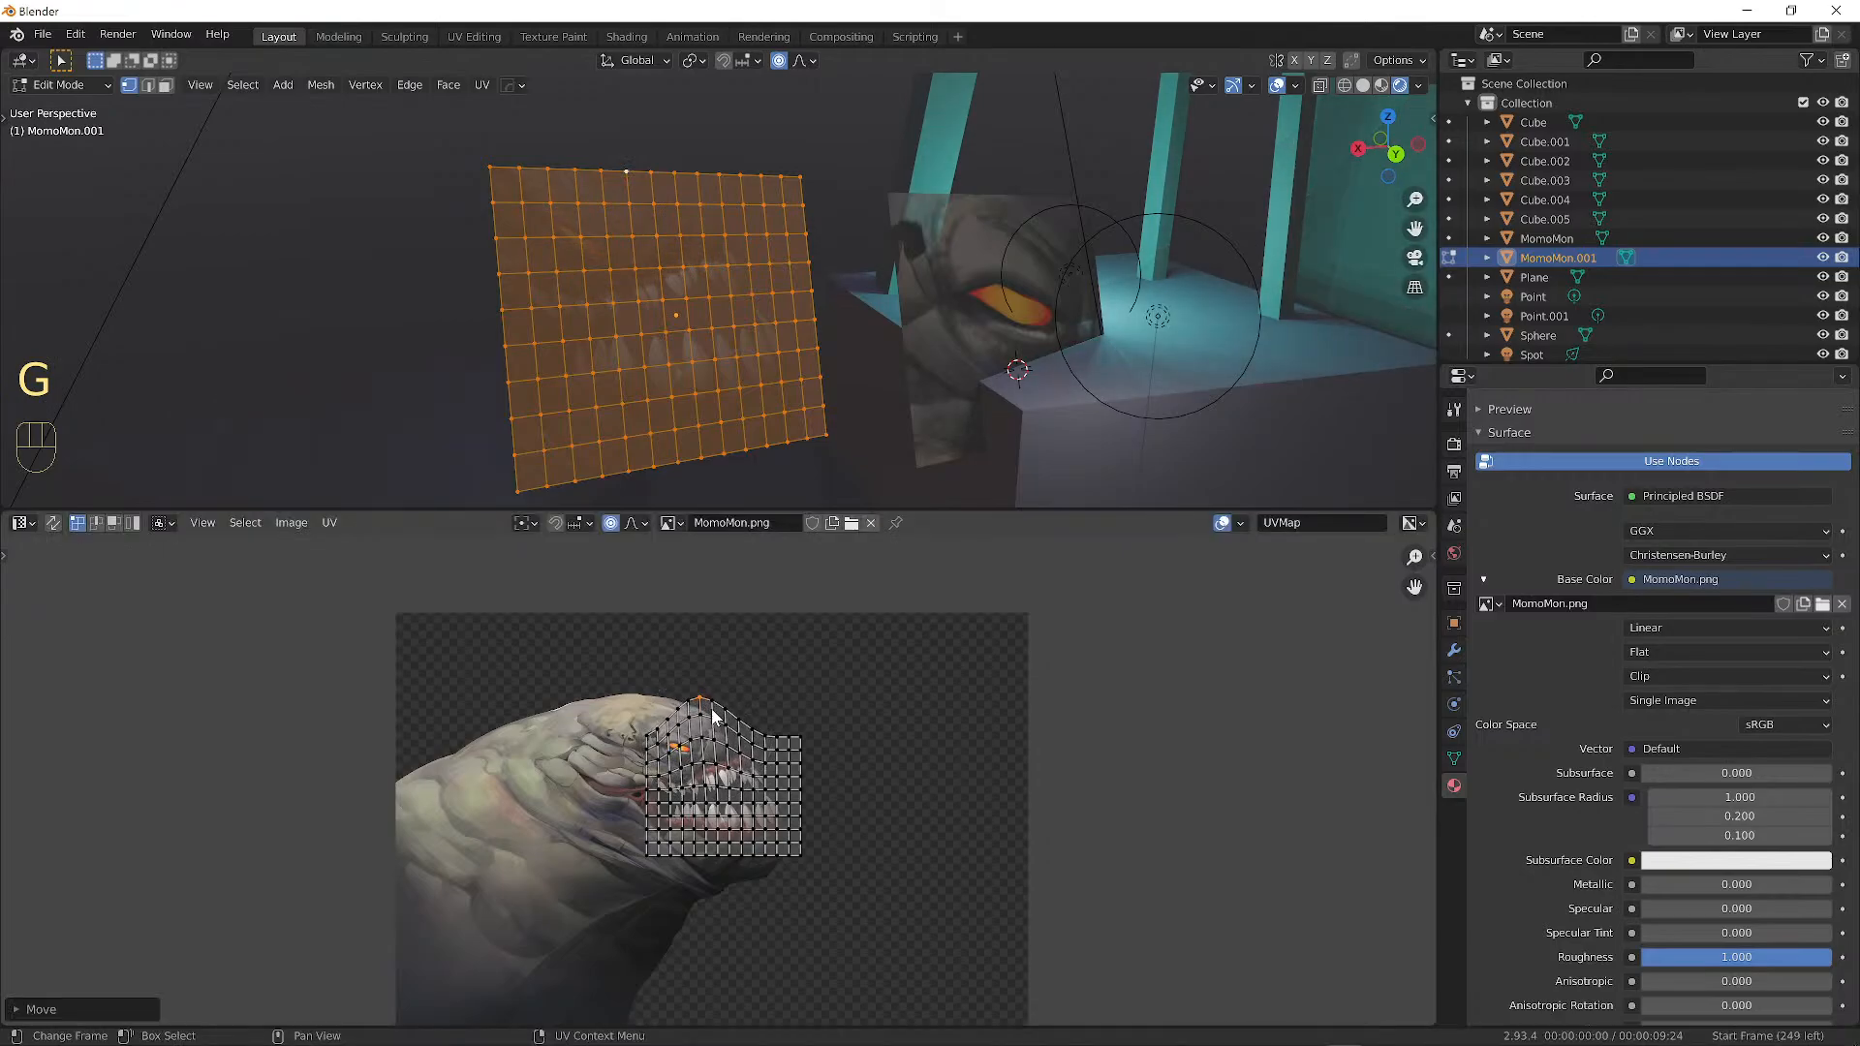
# Move the top-left UV corner outward and stretch the lower-left and bottom vertices downward.
pyautogui.click(633, 737)
pyautogui.press('g')
pyautogui.click(593, 678)
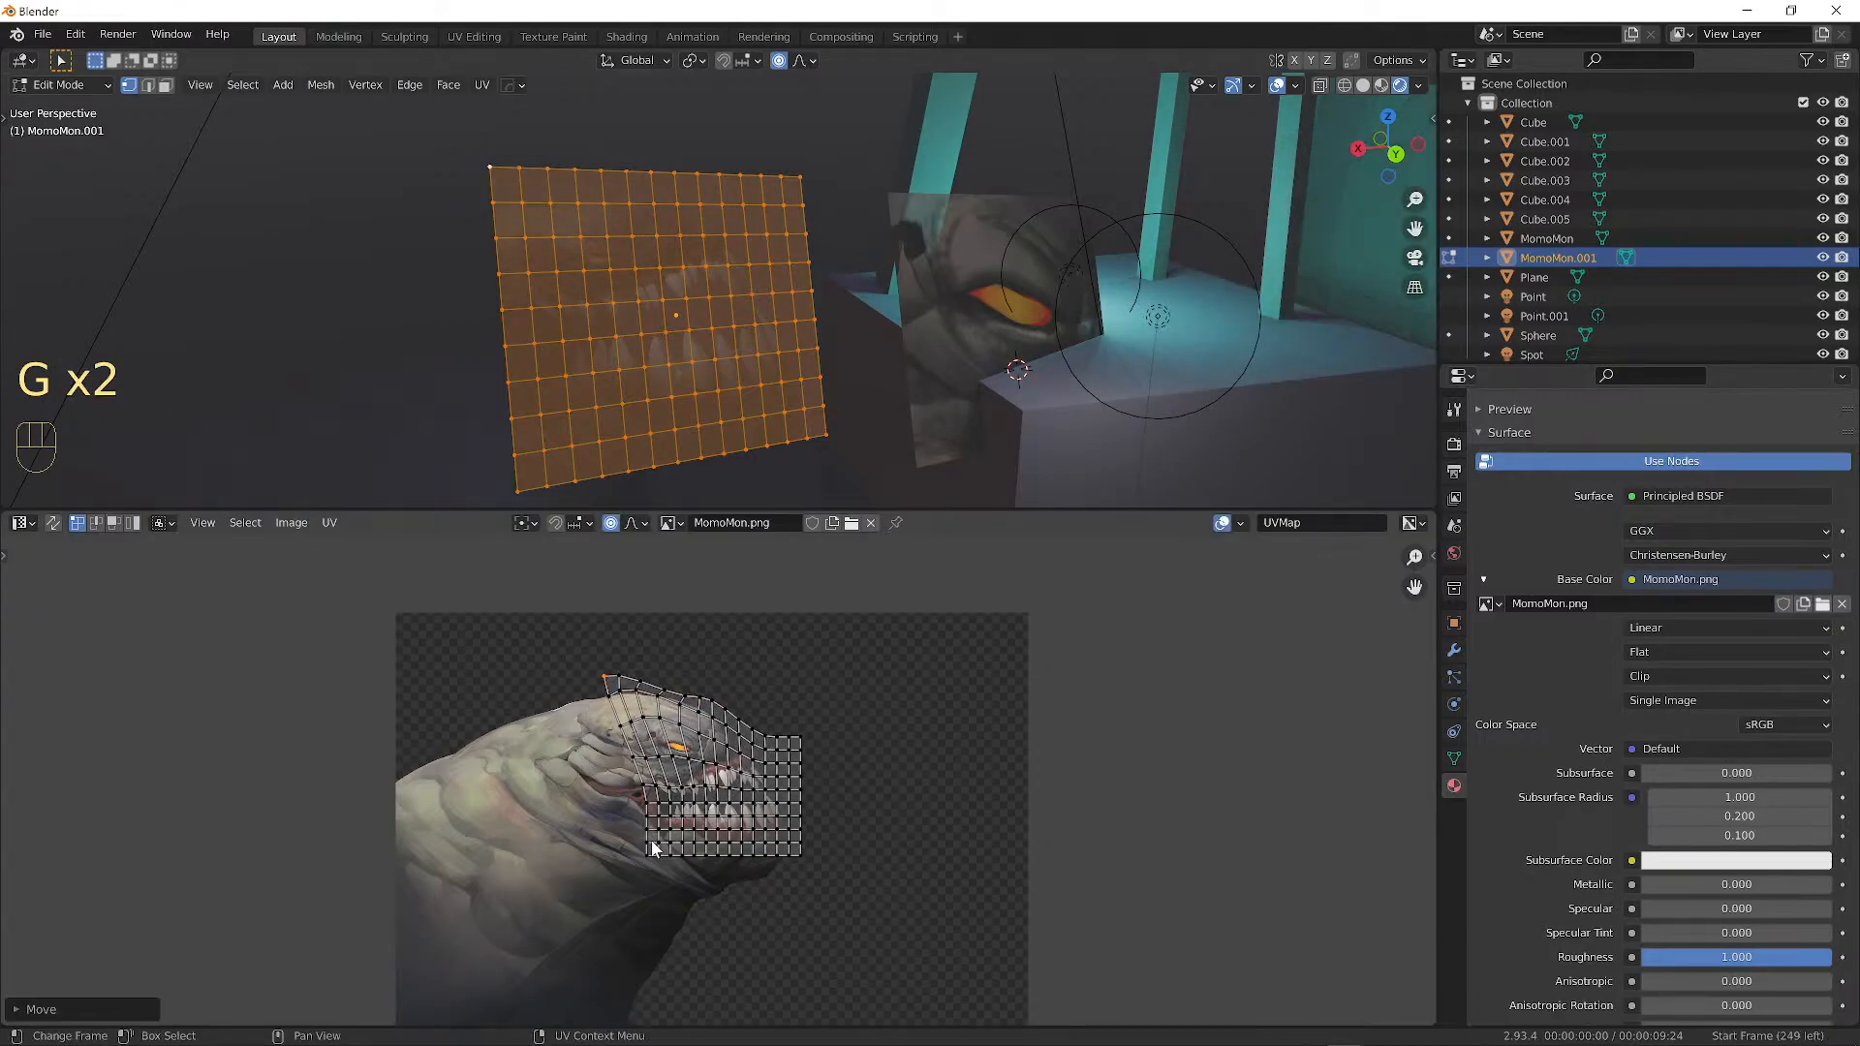
pyautogui.click(638, 858)
pyautogui.press('g')
pyautogui.click(711, 856)
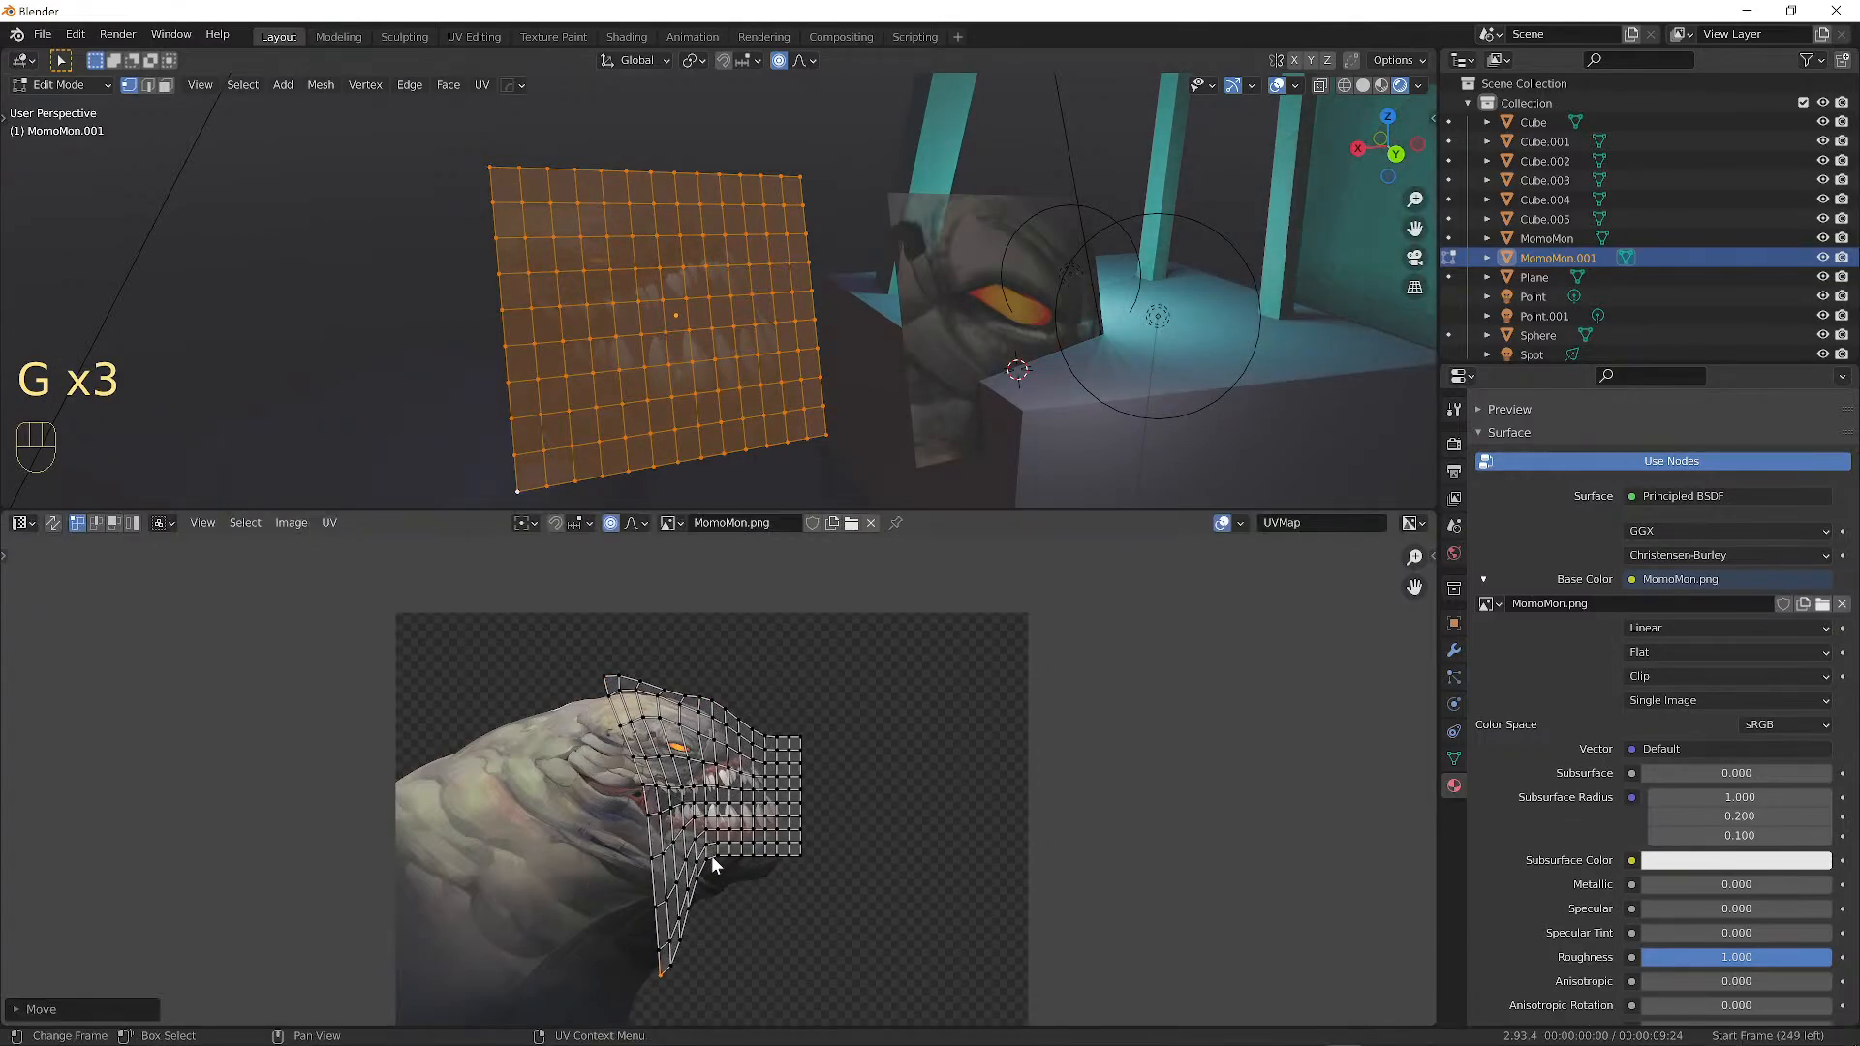
pyautogui.press('g')
pyautogui.click(734, 889)
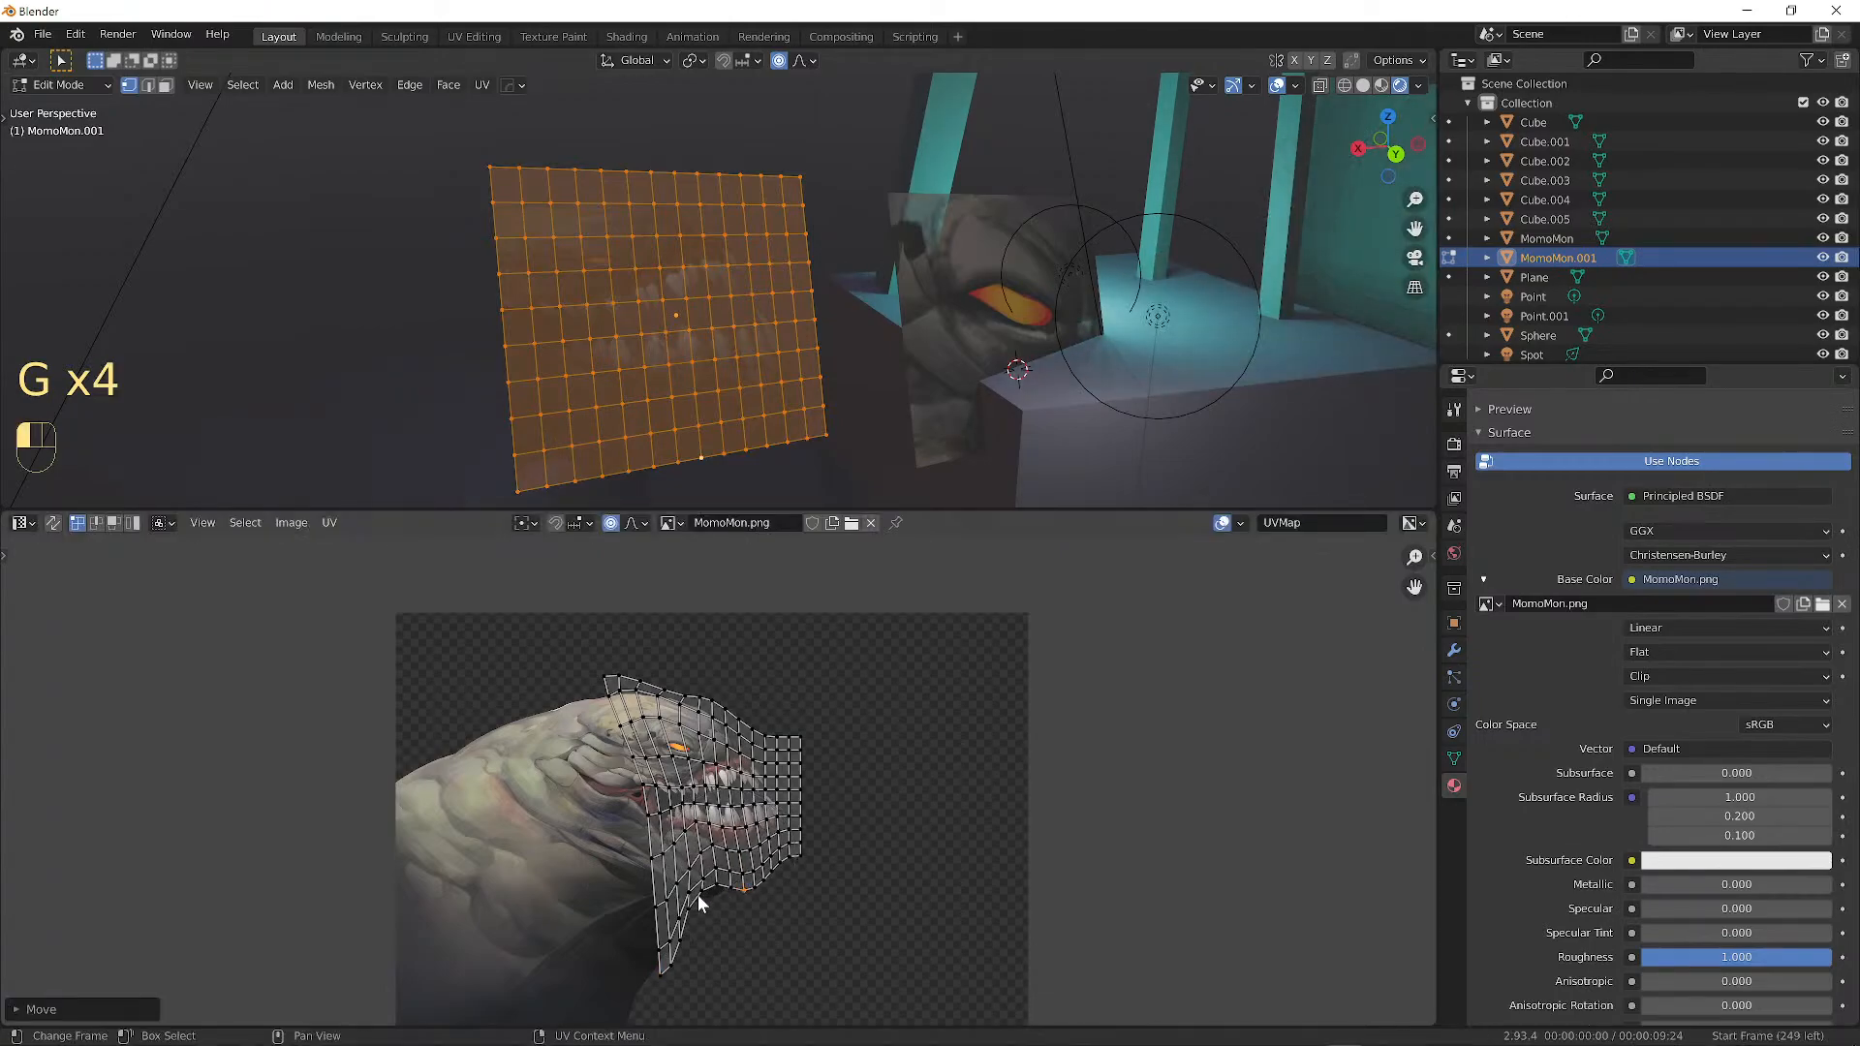
pyautogui.press('g')
pyautogui.click(759, 850)
# Reposition the top-right and top-edge UV vertices over the creature's head.
pyautogui.click(797, 734)
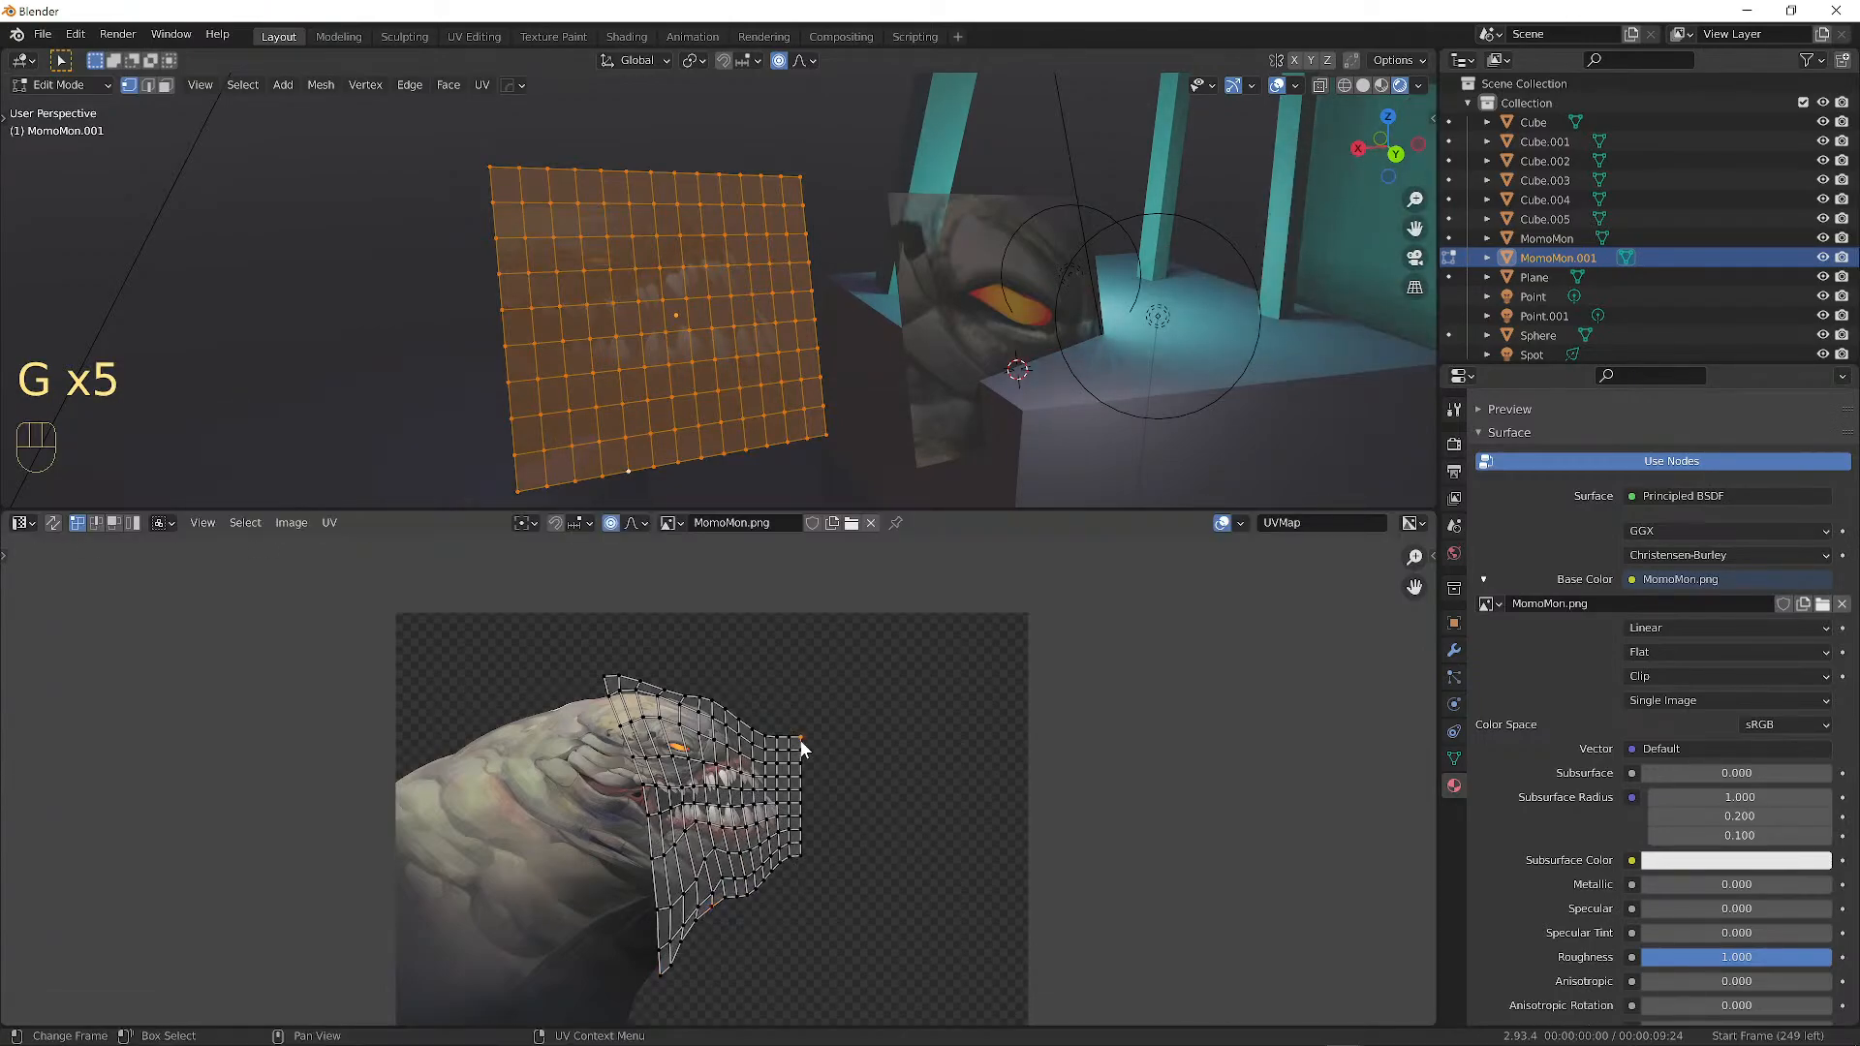
pyautogui.press('g')
pyautogui.click(746, 718)
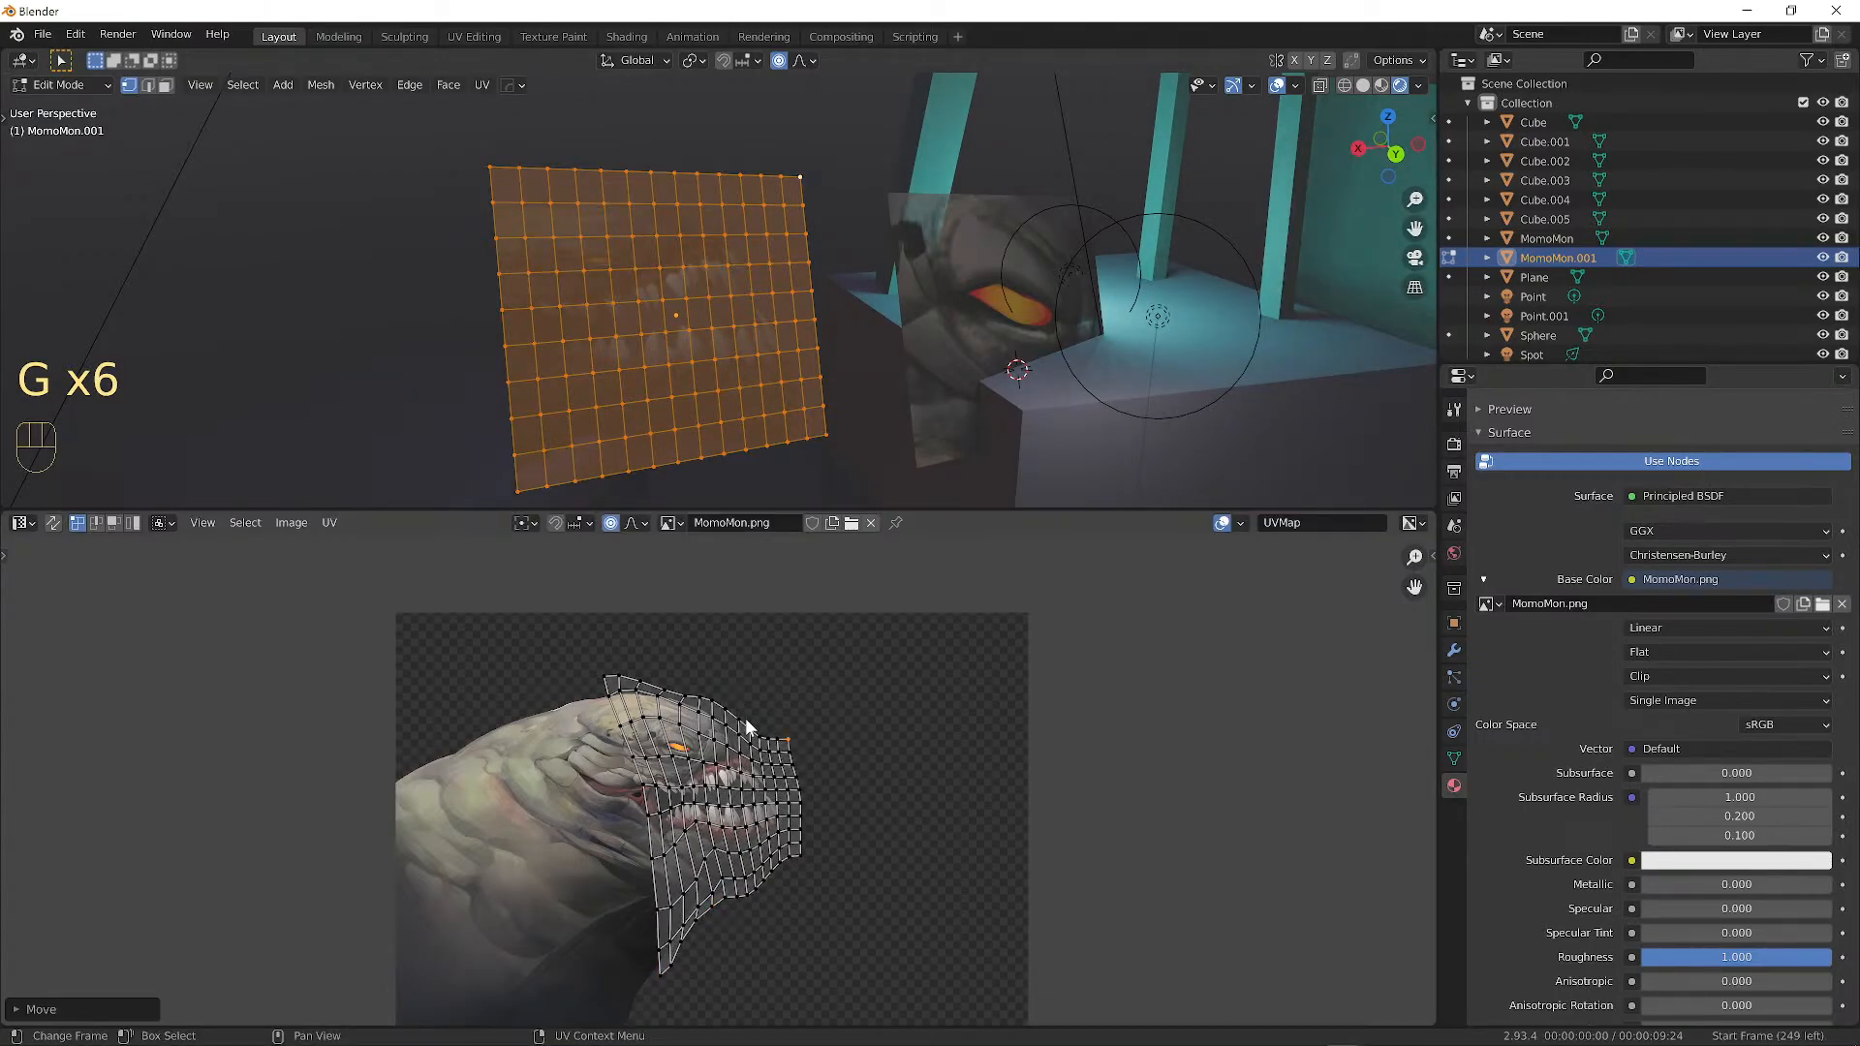
pyautogui.click(670, 688)
pyautogui.press('g')
pyautogui.click(669, 668)
pyautogui.click(599, 677)
pyautogui.press('g')
pyautogui.click(585, 675)
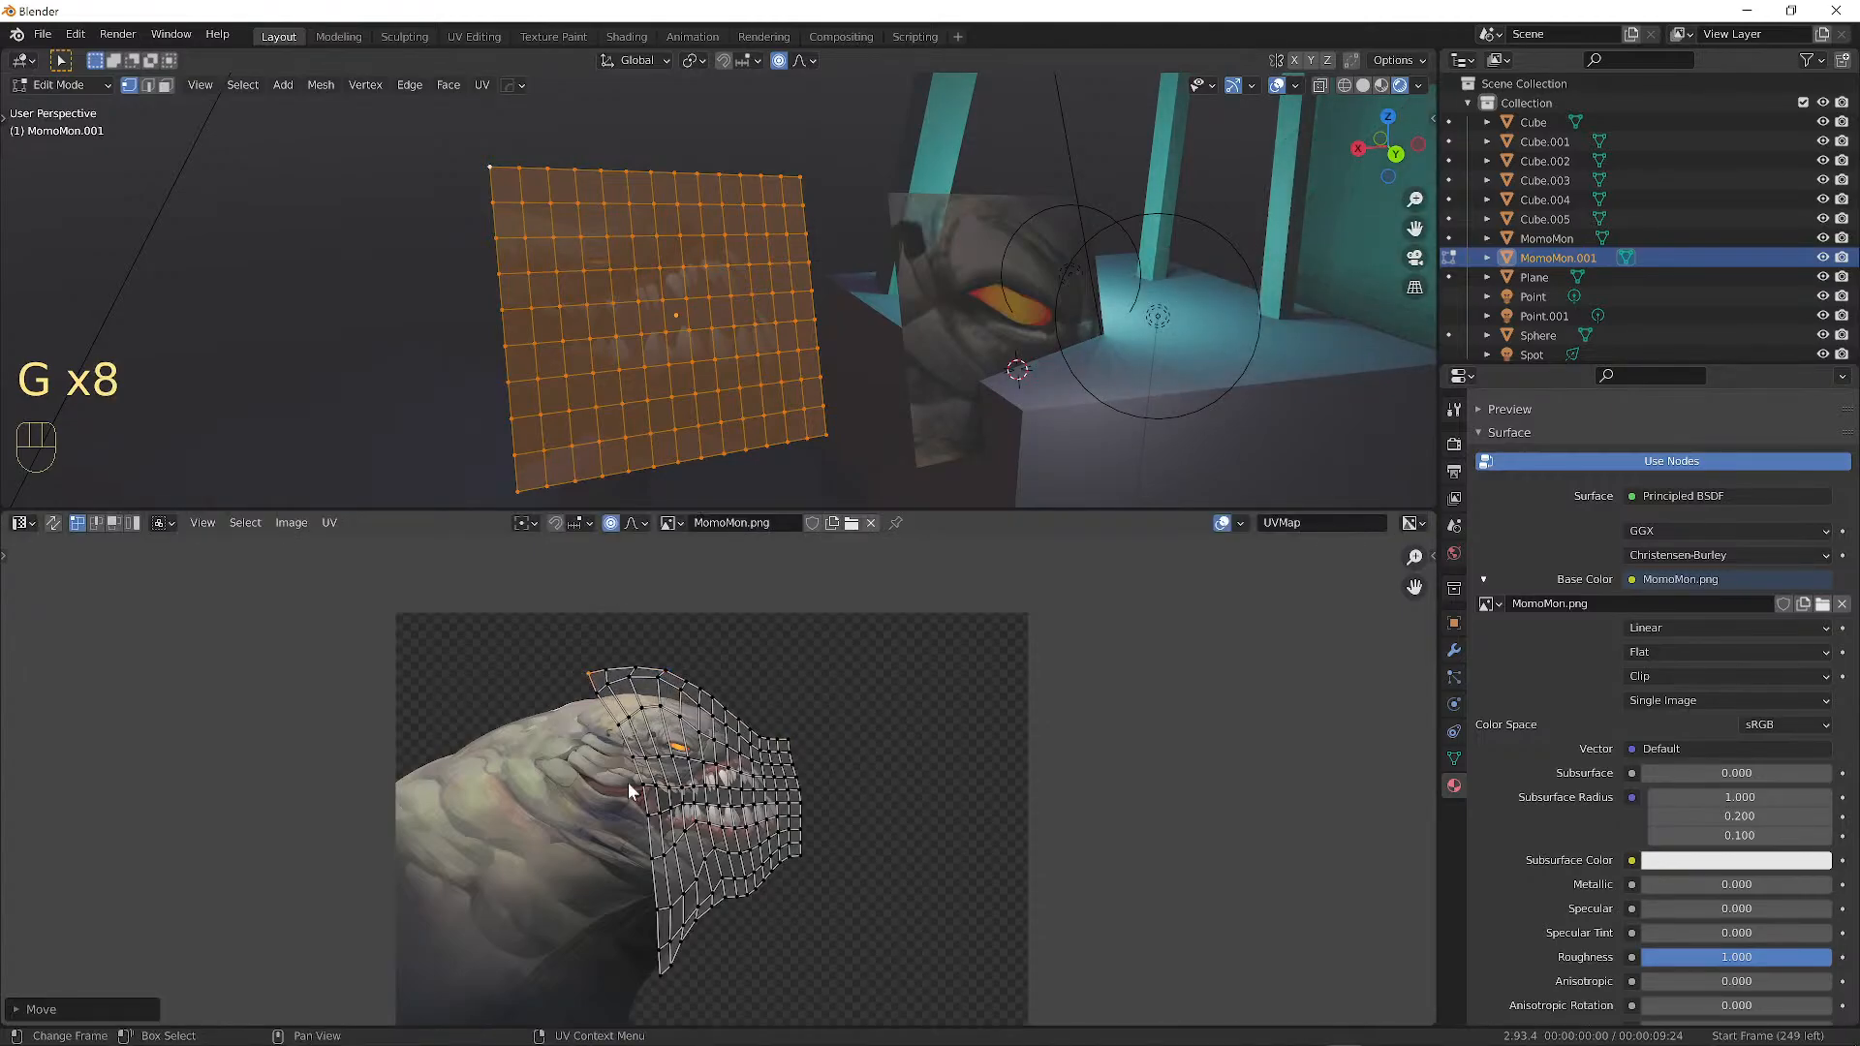
# Drop two left-edge UV vertices outward onto the creature's head.
pyautogui.click(628, 758)
pyautogui.press('g')
pyautogui.click(587, 754)
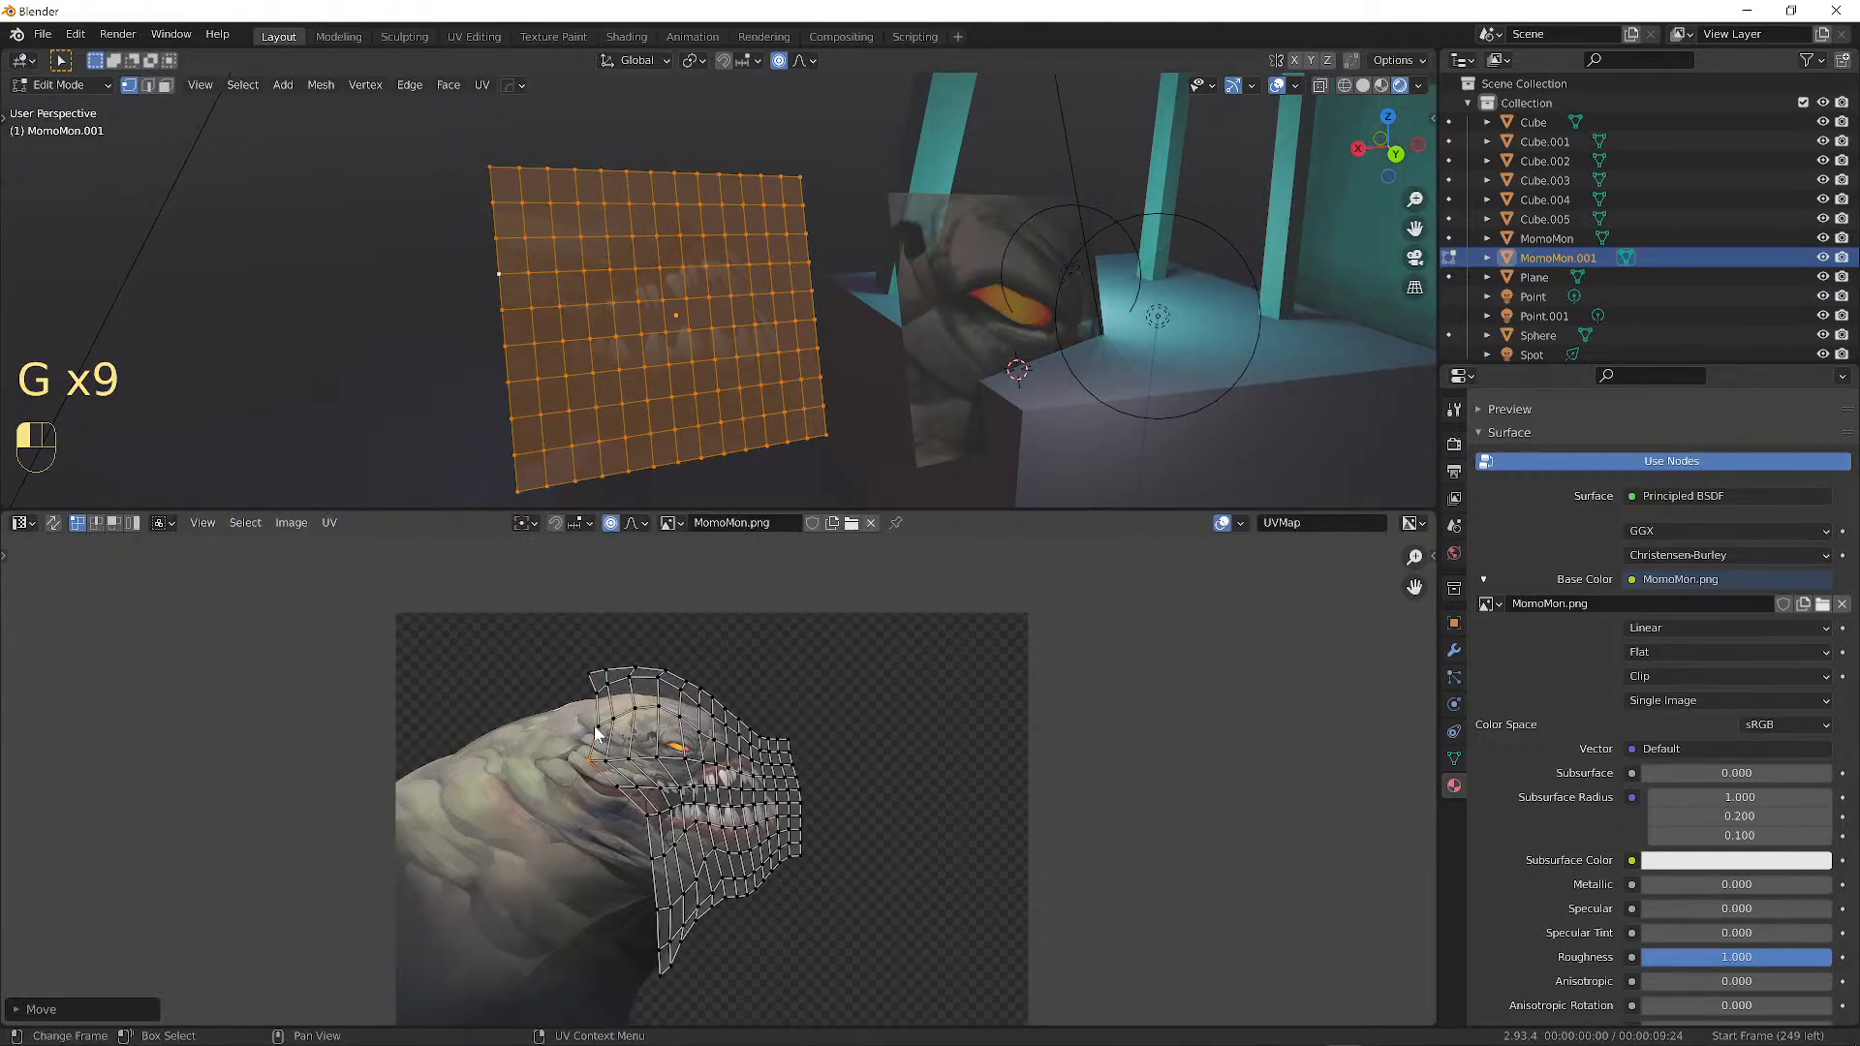
pyautogui.click(595, 726)
pyautogui.press('g')
pyautogui.click(550, 721)
# Pull the lower-left UV vertices down along the neck and leave Edit Mode.
pyautogui.click(641, 815)
pyautogui.press('g')
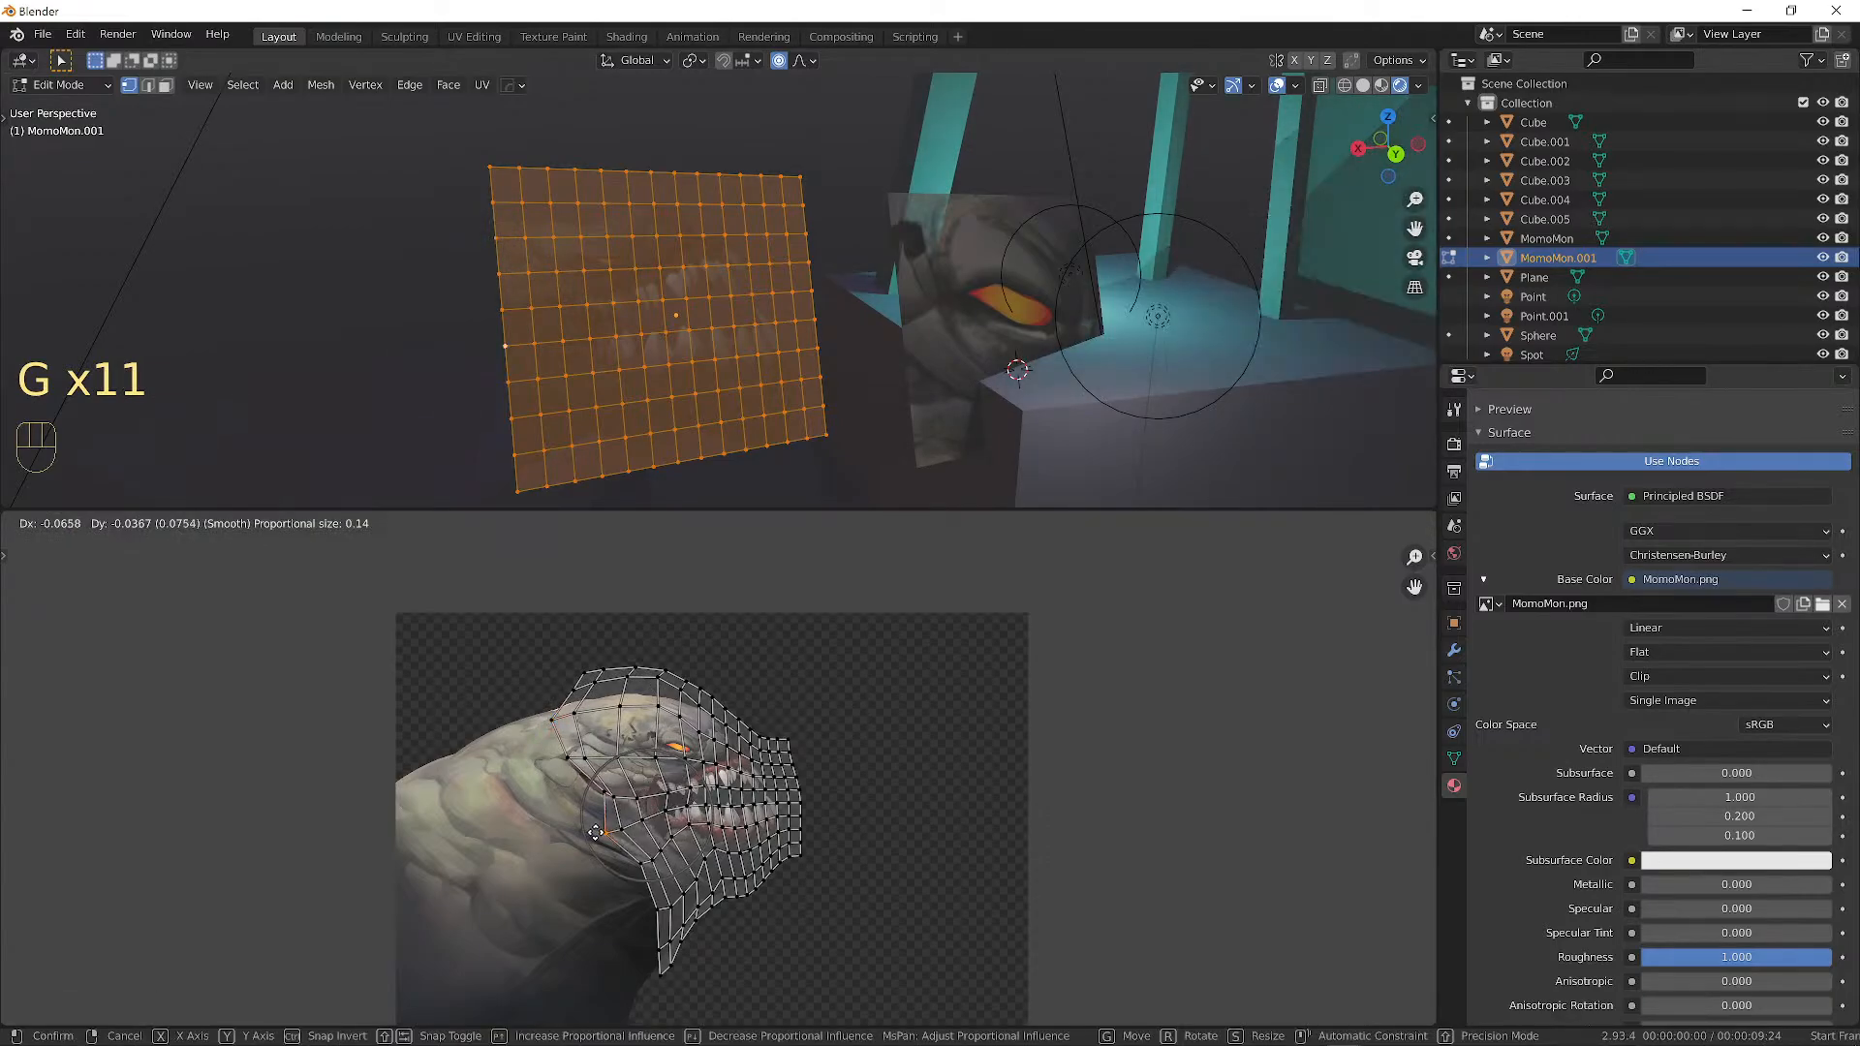
pyautogui.click(584, 839)
pyautogui.click(602, 803)
pyautogui.press('g')
pyautogui.click(565, 816)
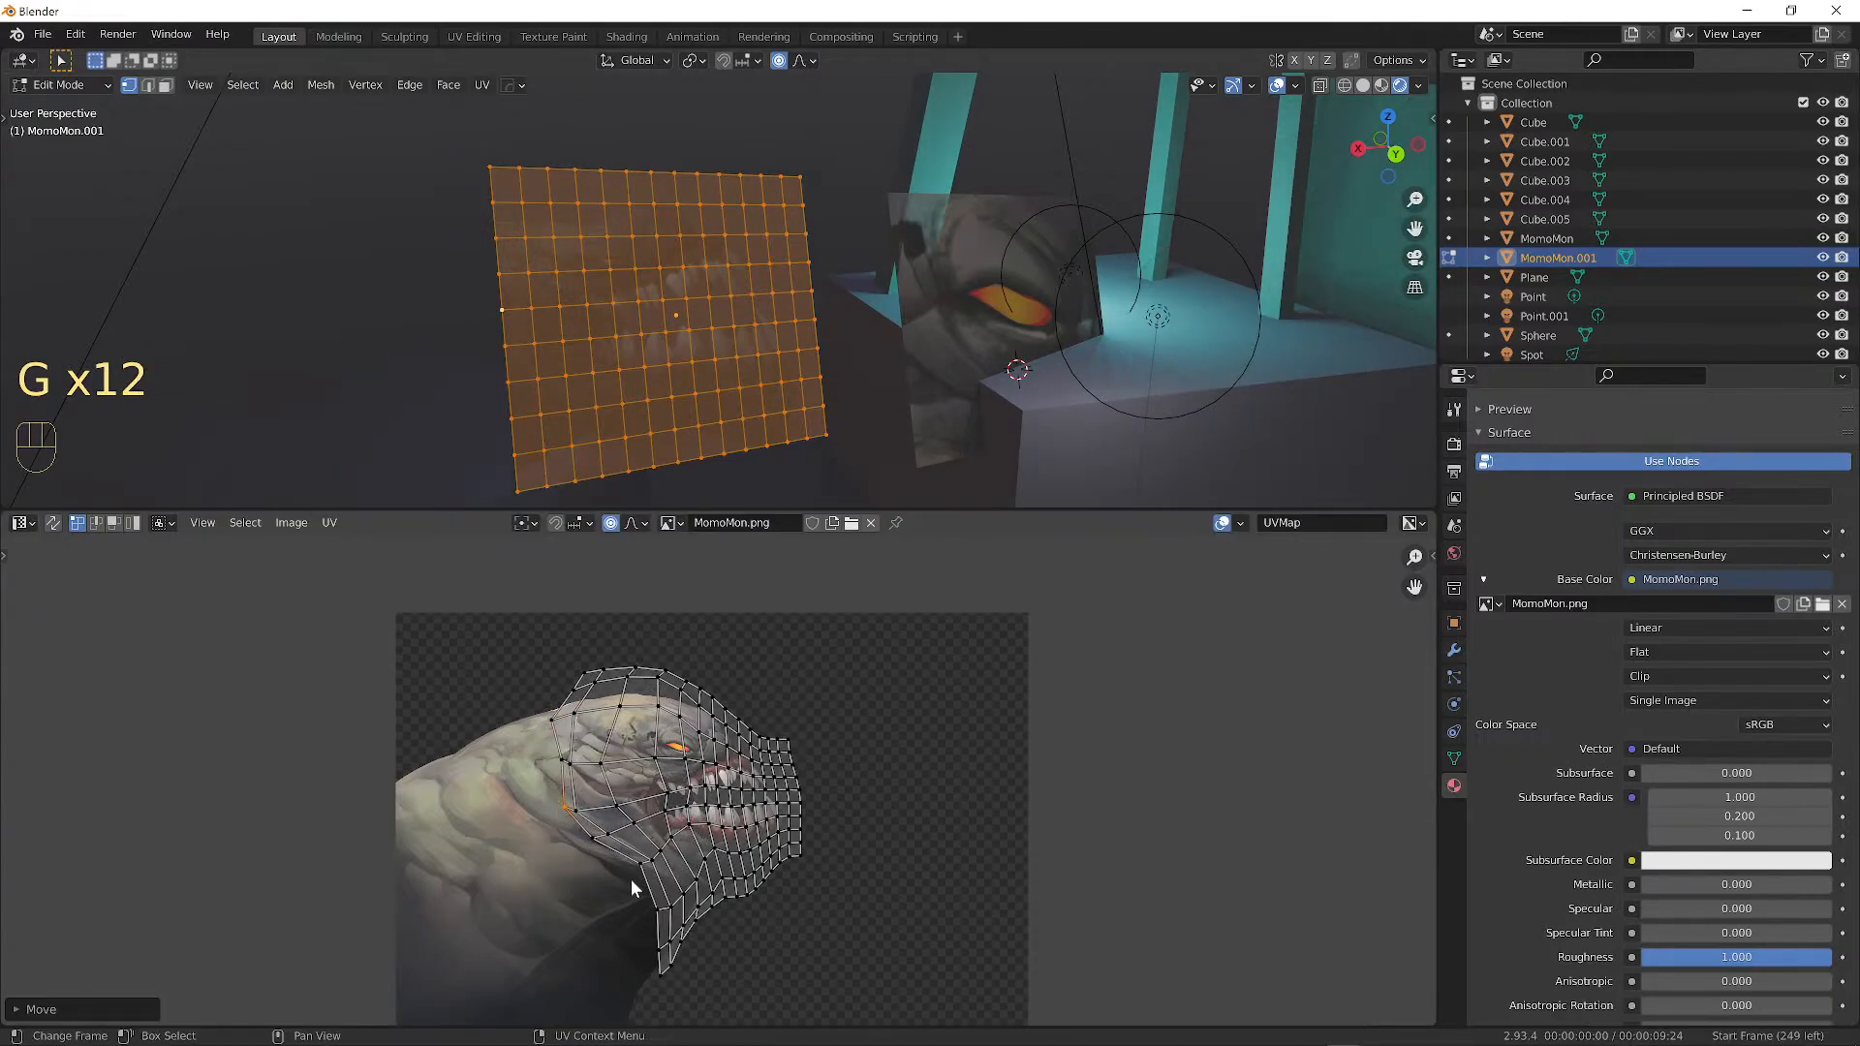
pyautogui.click(631, 880)
pyautogui.press('g')
pyautogui.click(622, 891)
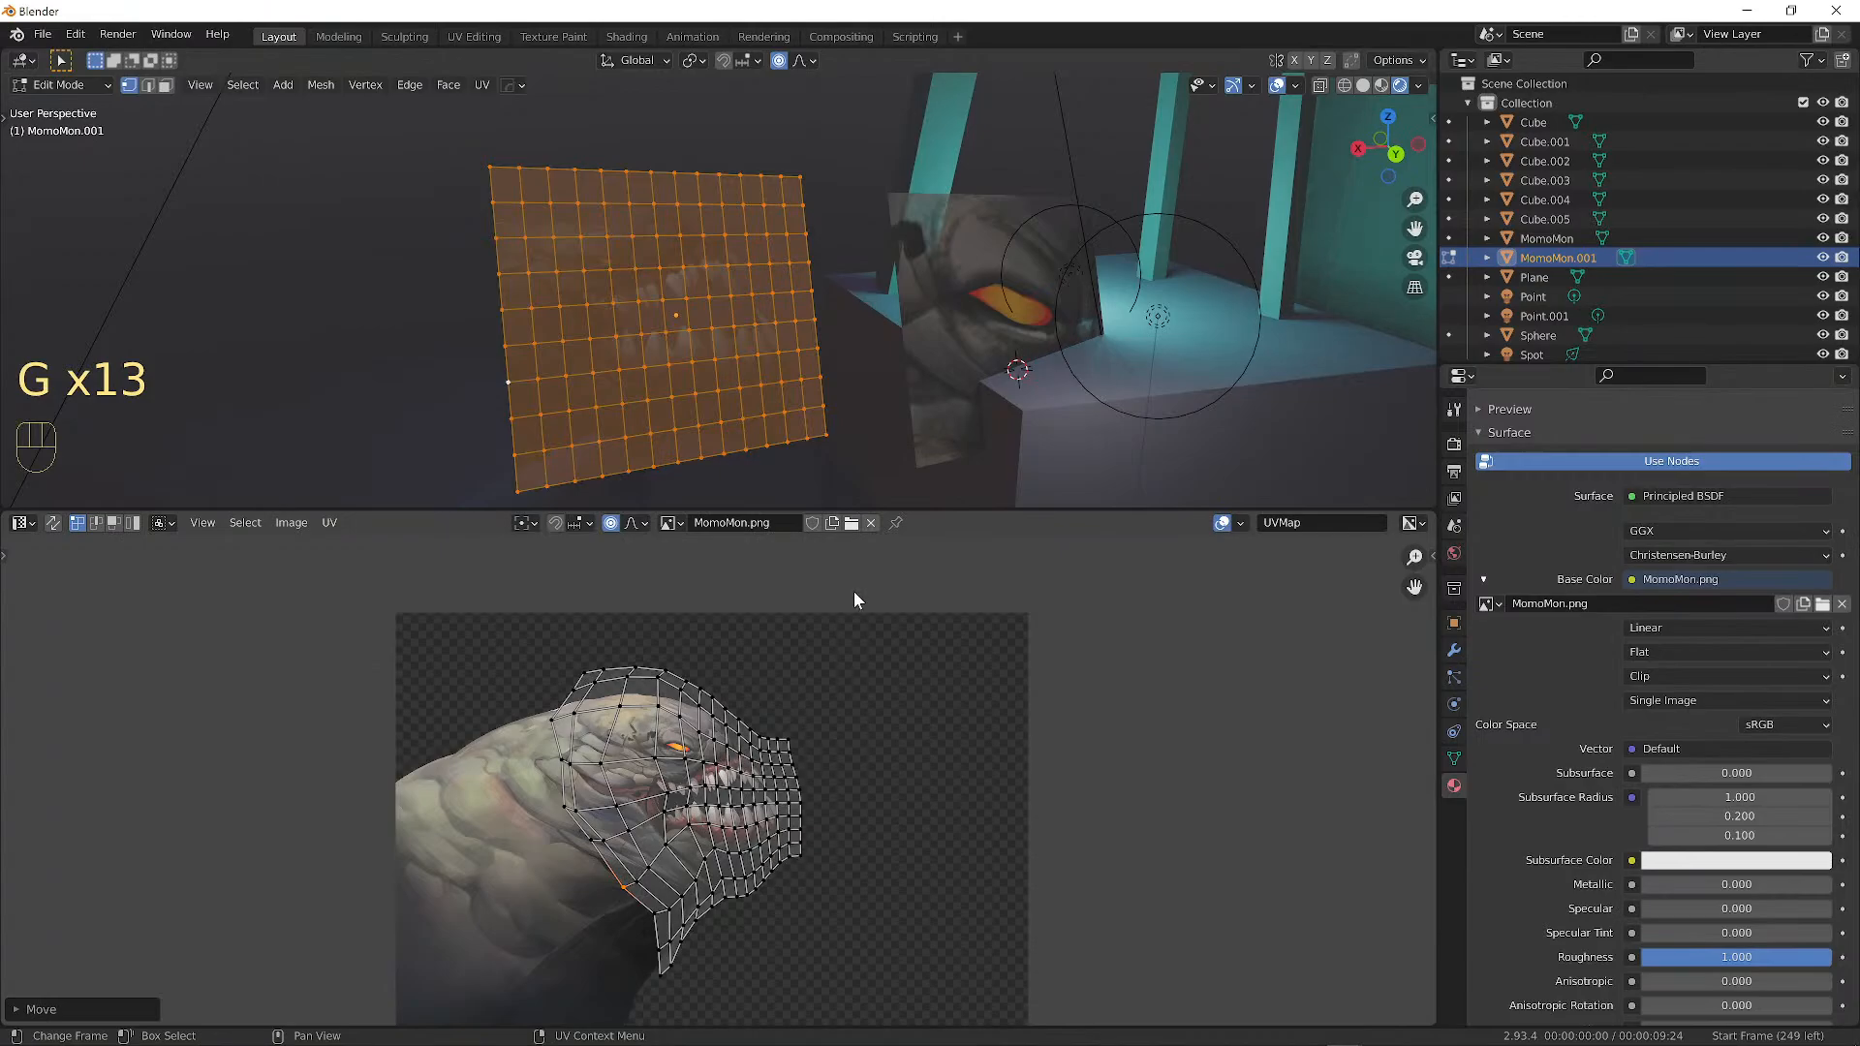
pyautogui.press('Tab')
pyautogui.moveTo(776, 375)
pyautogui.mouseDown(button='middle')
pyautogui.moveTo(720, 305)
pyautogui.moveTo(872, 233)
pyautogui.mouseUp(button='middle')
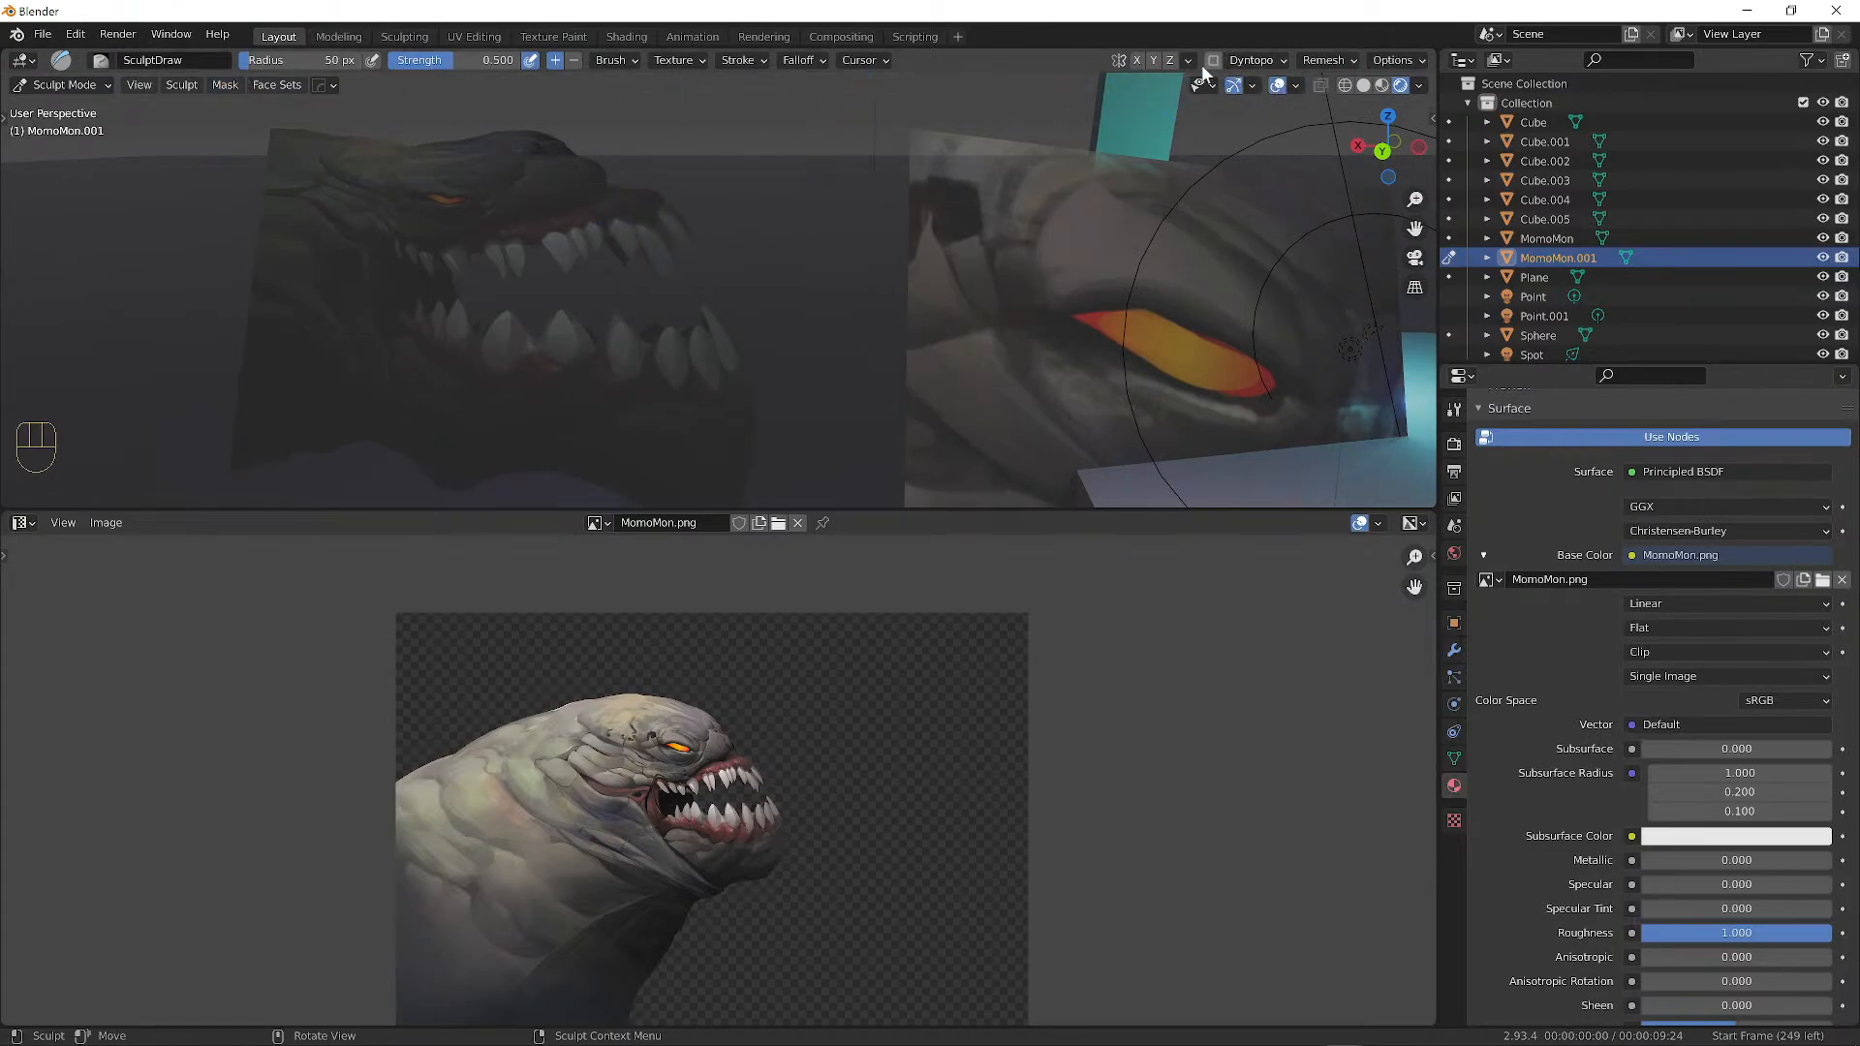
# Switch from Sculpt Mode to Object Mode and enter Edit Mode on MomoMon.001.
pyautogui.click(1295, 87)
pyautogui.click(63, 86)
pyautogui.click(68, 107)
pyautogui.click(609, 248)
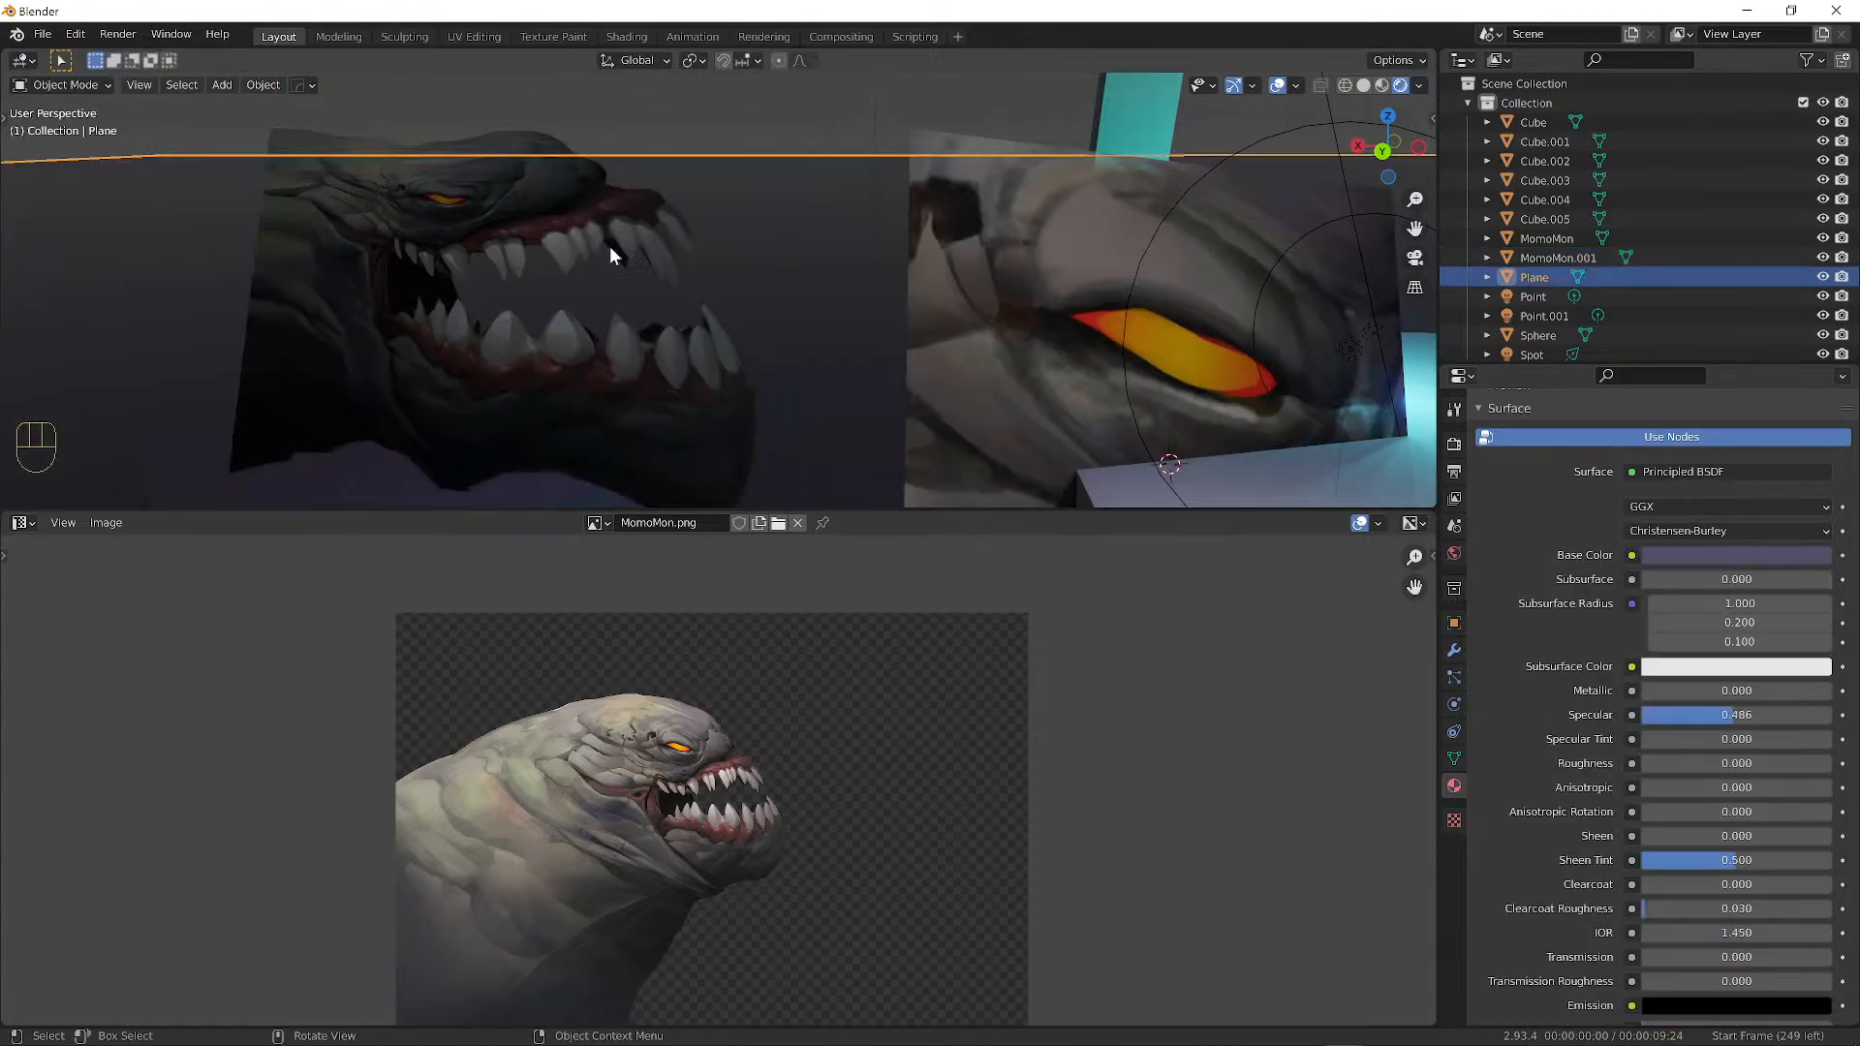
pyautogui.click(550, 186)
pyautogui.press('Tab')
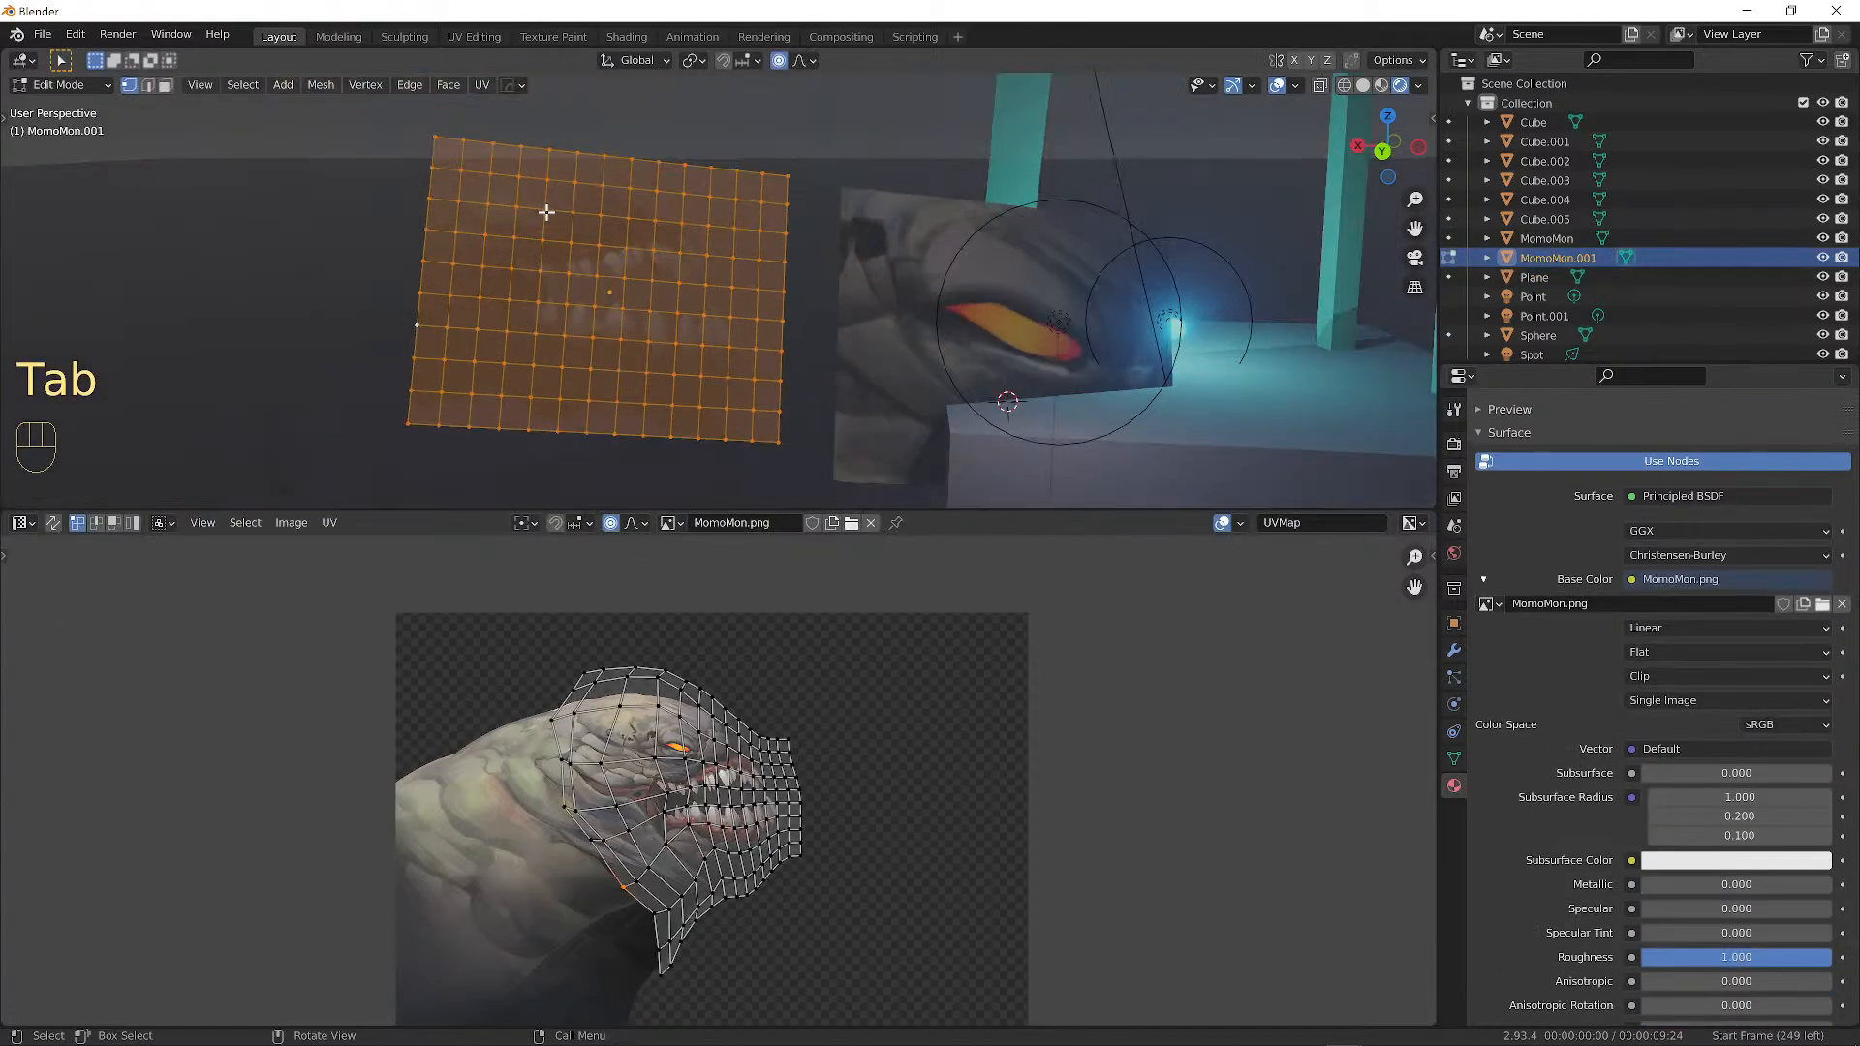
# Frame the creature's teeth closely in the UV Editor and 3D view, selecting a nearby vertex.
pyautogui.scroll(1, 560, 242)
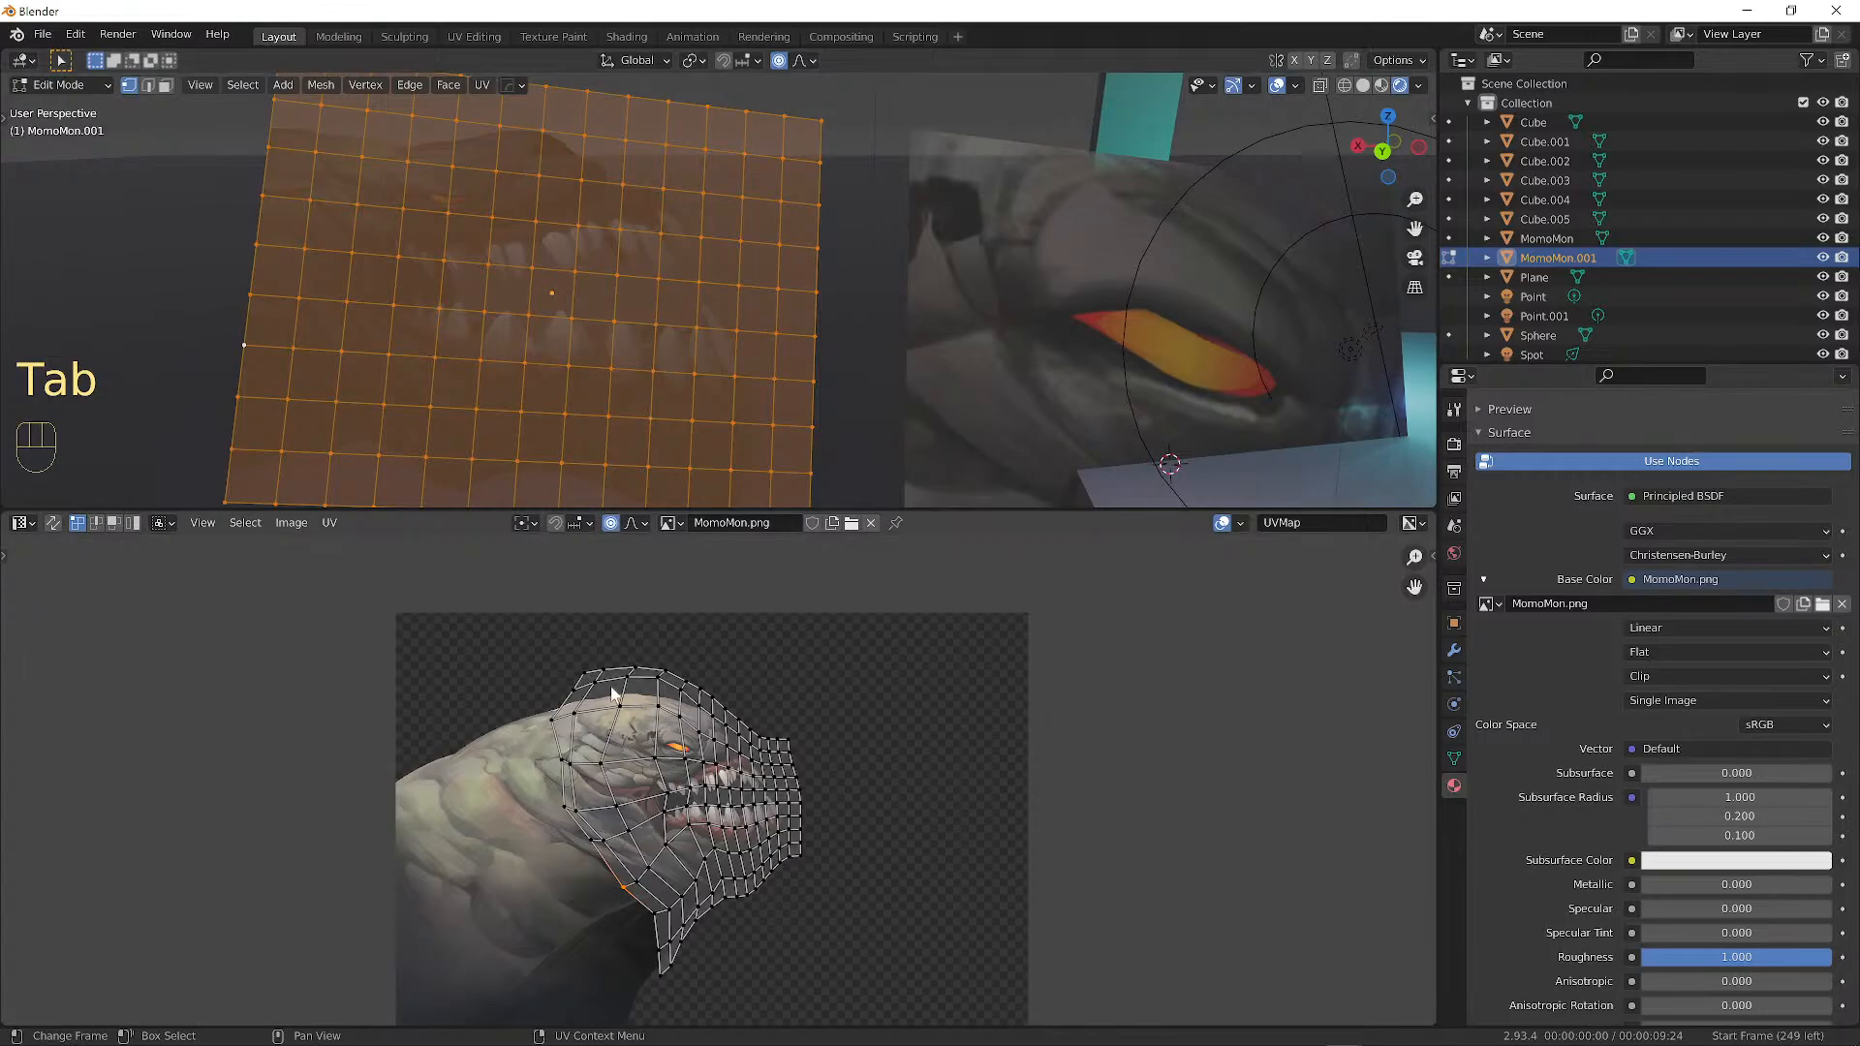
pyautogui.scroll(5, 687, 766)
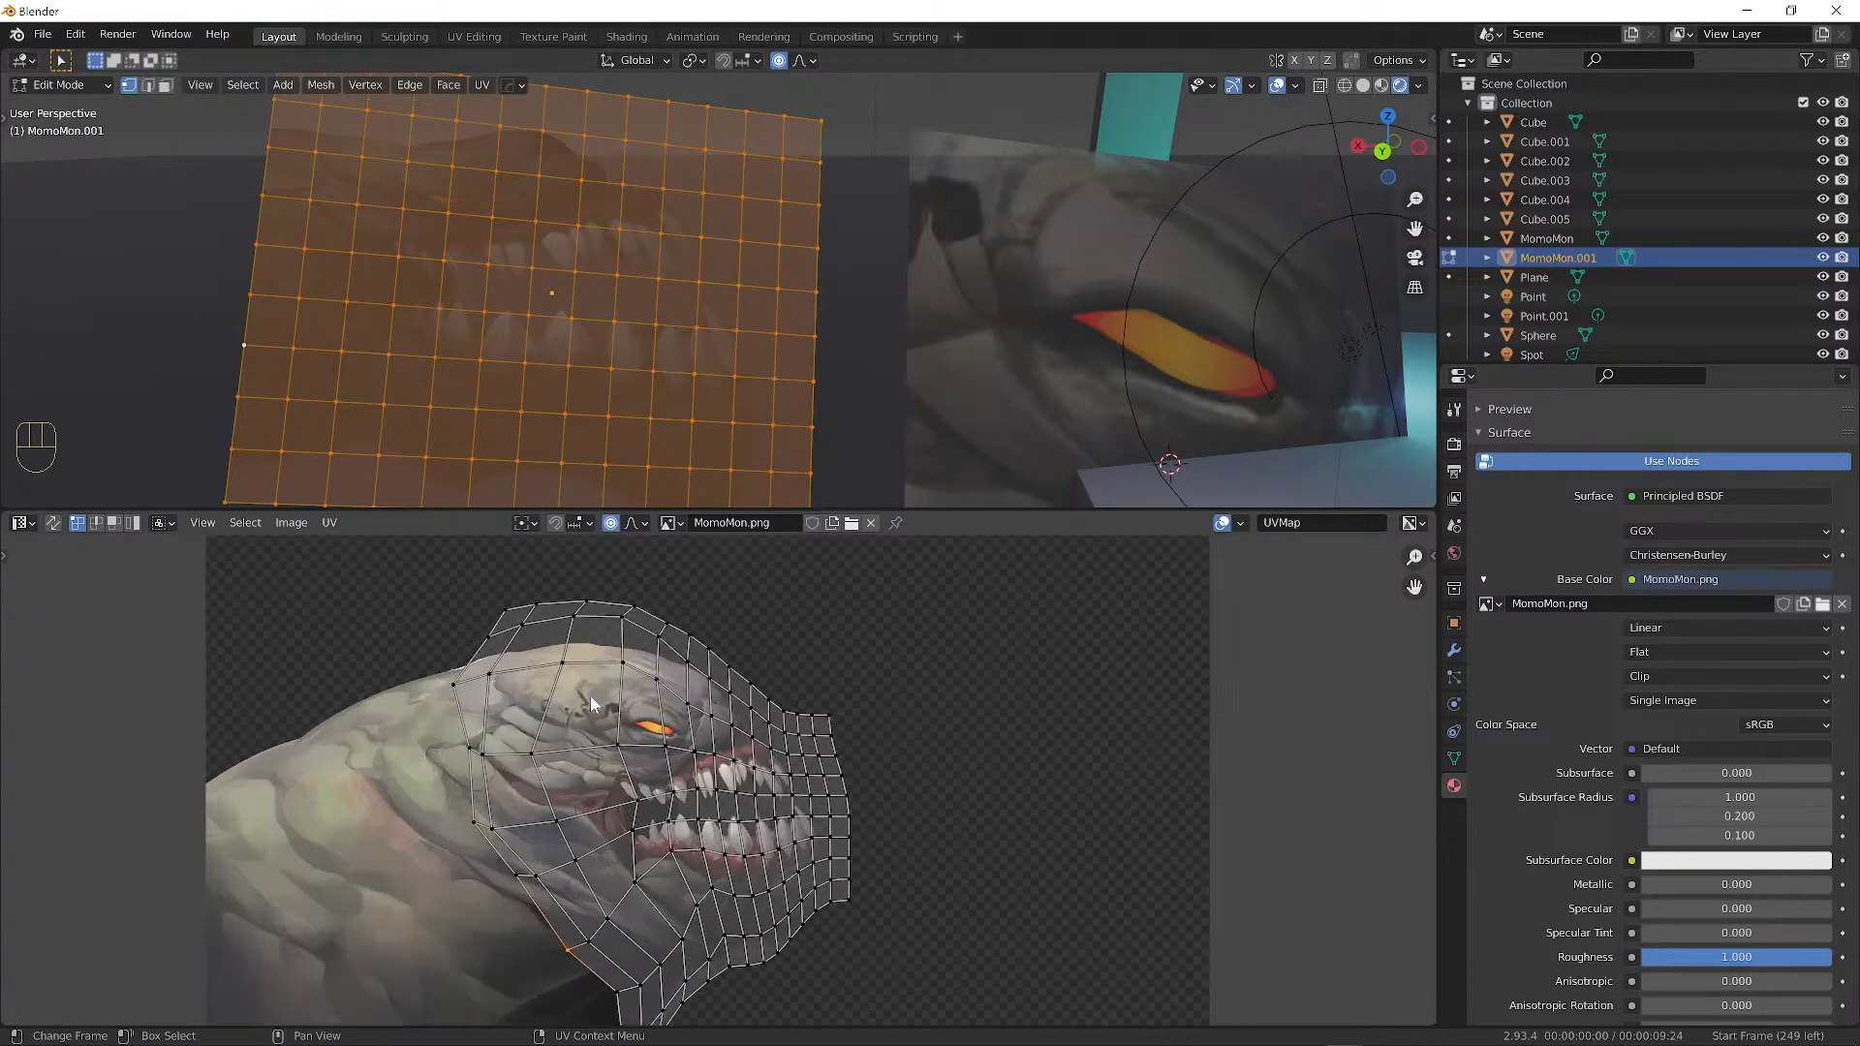
pyautogui.keyDown('alt'); pyautogui.keyDown('shift'); pyautogui.moveTo(623, 690); pyautogui.dragTo(679, 692, button='middle'); pyautogui.keyUp('shift'); pyautogui.keyUp('alt')
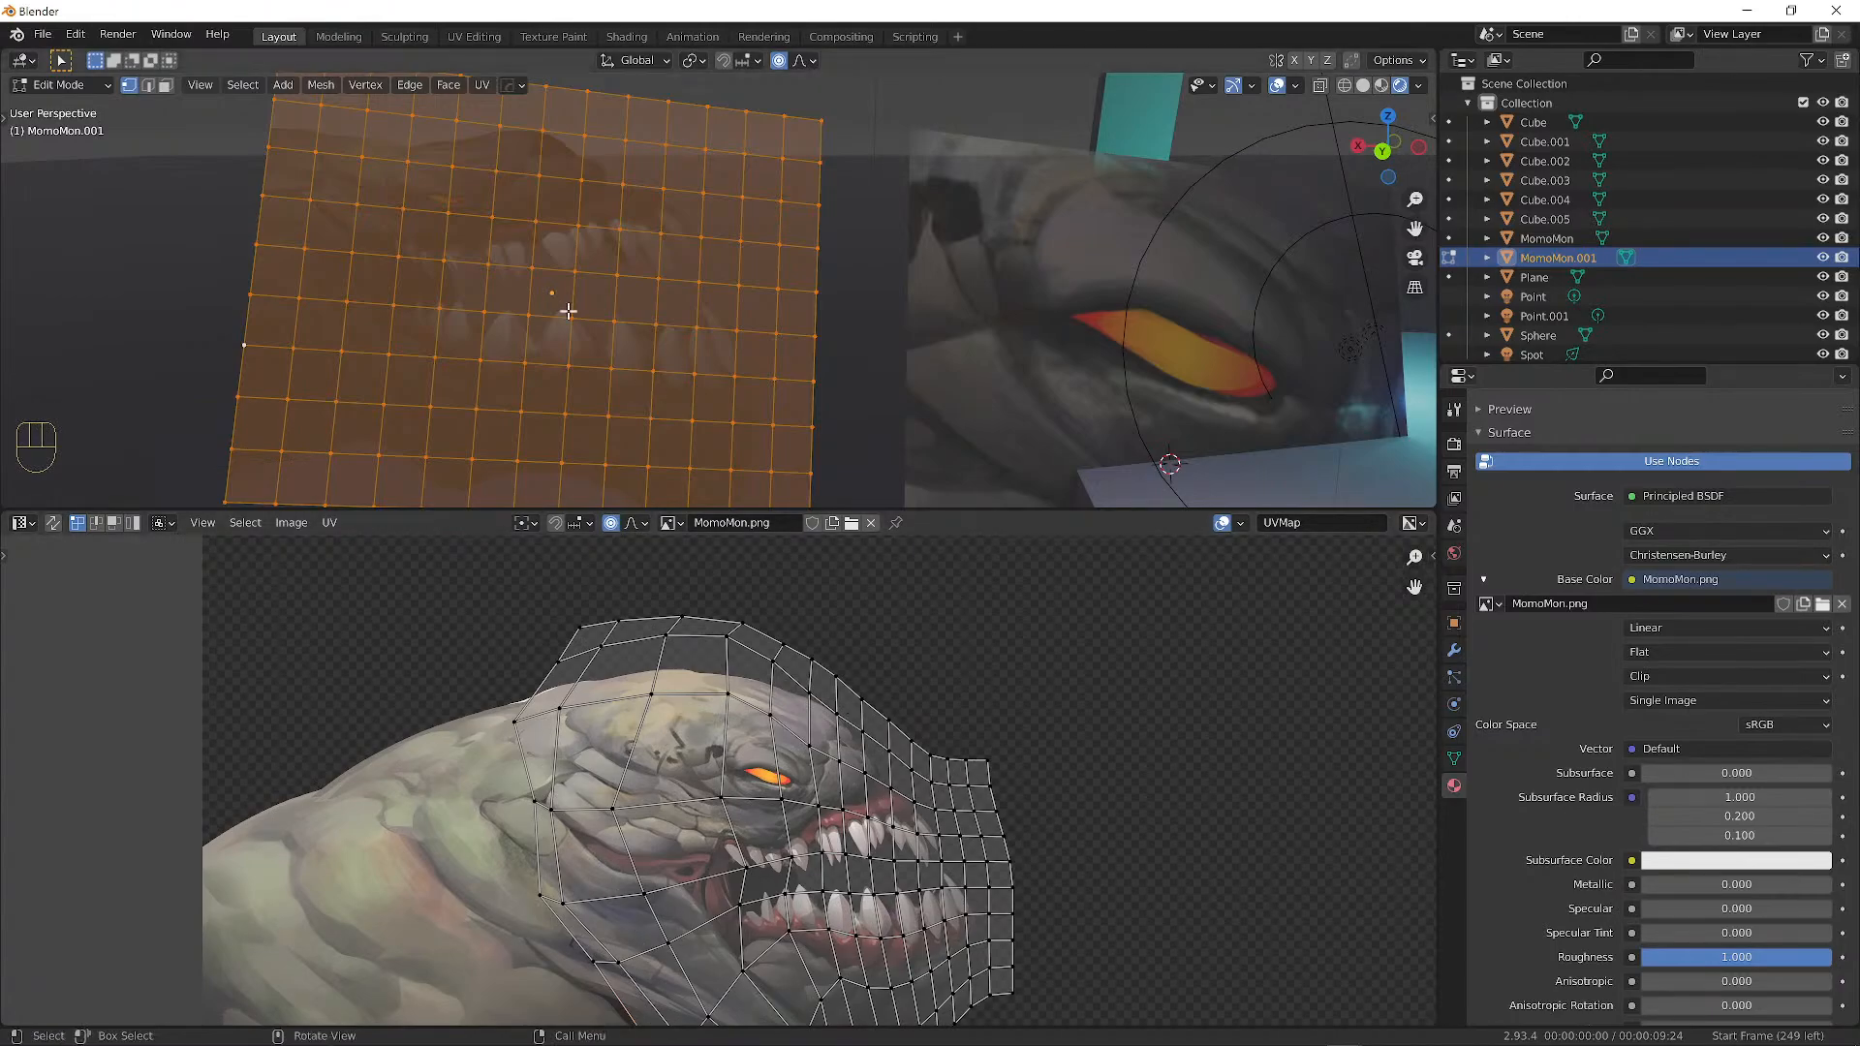
pyautogui.scroll(-3, 673, 289)
pyautogui.keyDown('alt'); pyautogui.keyDown('shift'); pyautogui.moveTo(610, 296); pyautogui.dragTo(714, 317, button='middle'); pyautogui.keyUp('shift'); pyautogui.keyUp('alt')
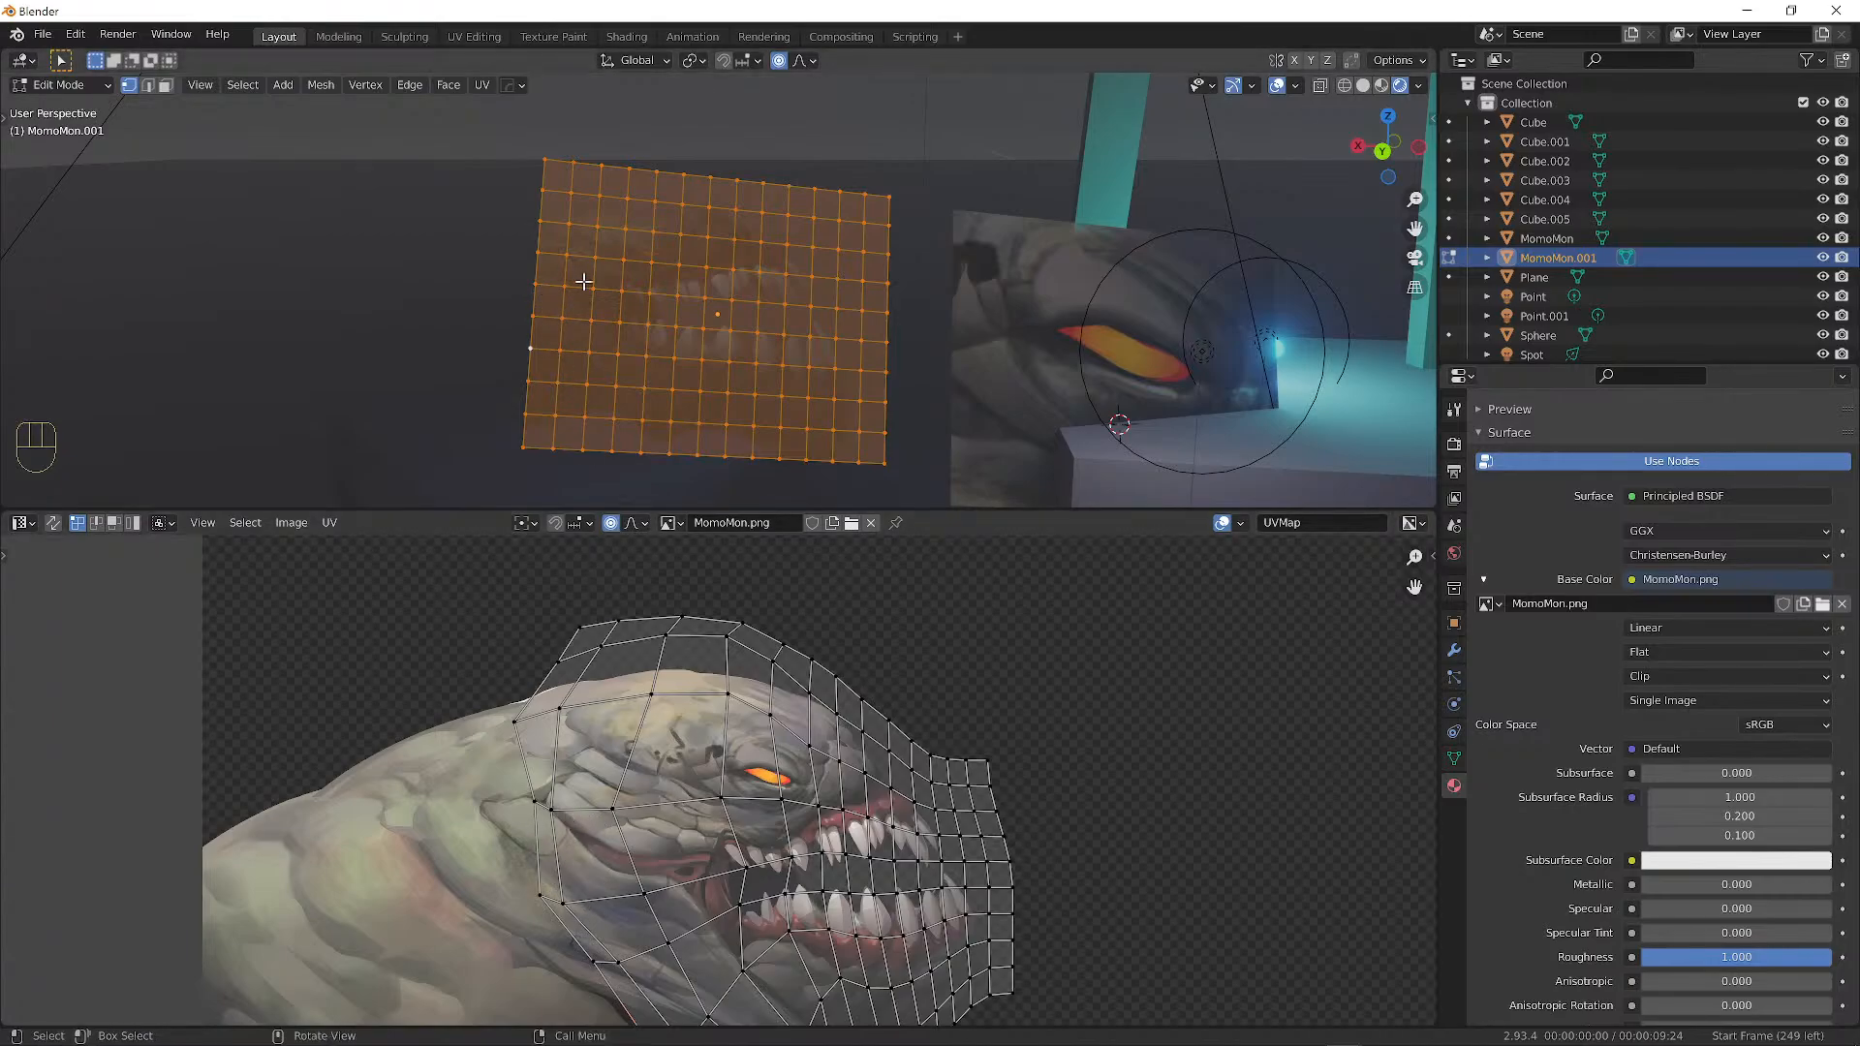
pyautogui.scroll(3, 548, 284)
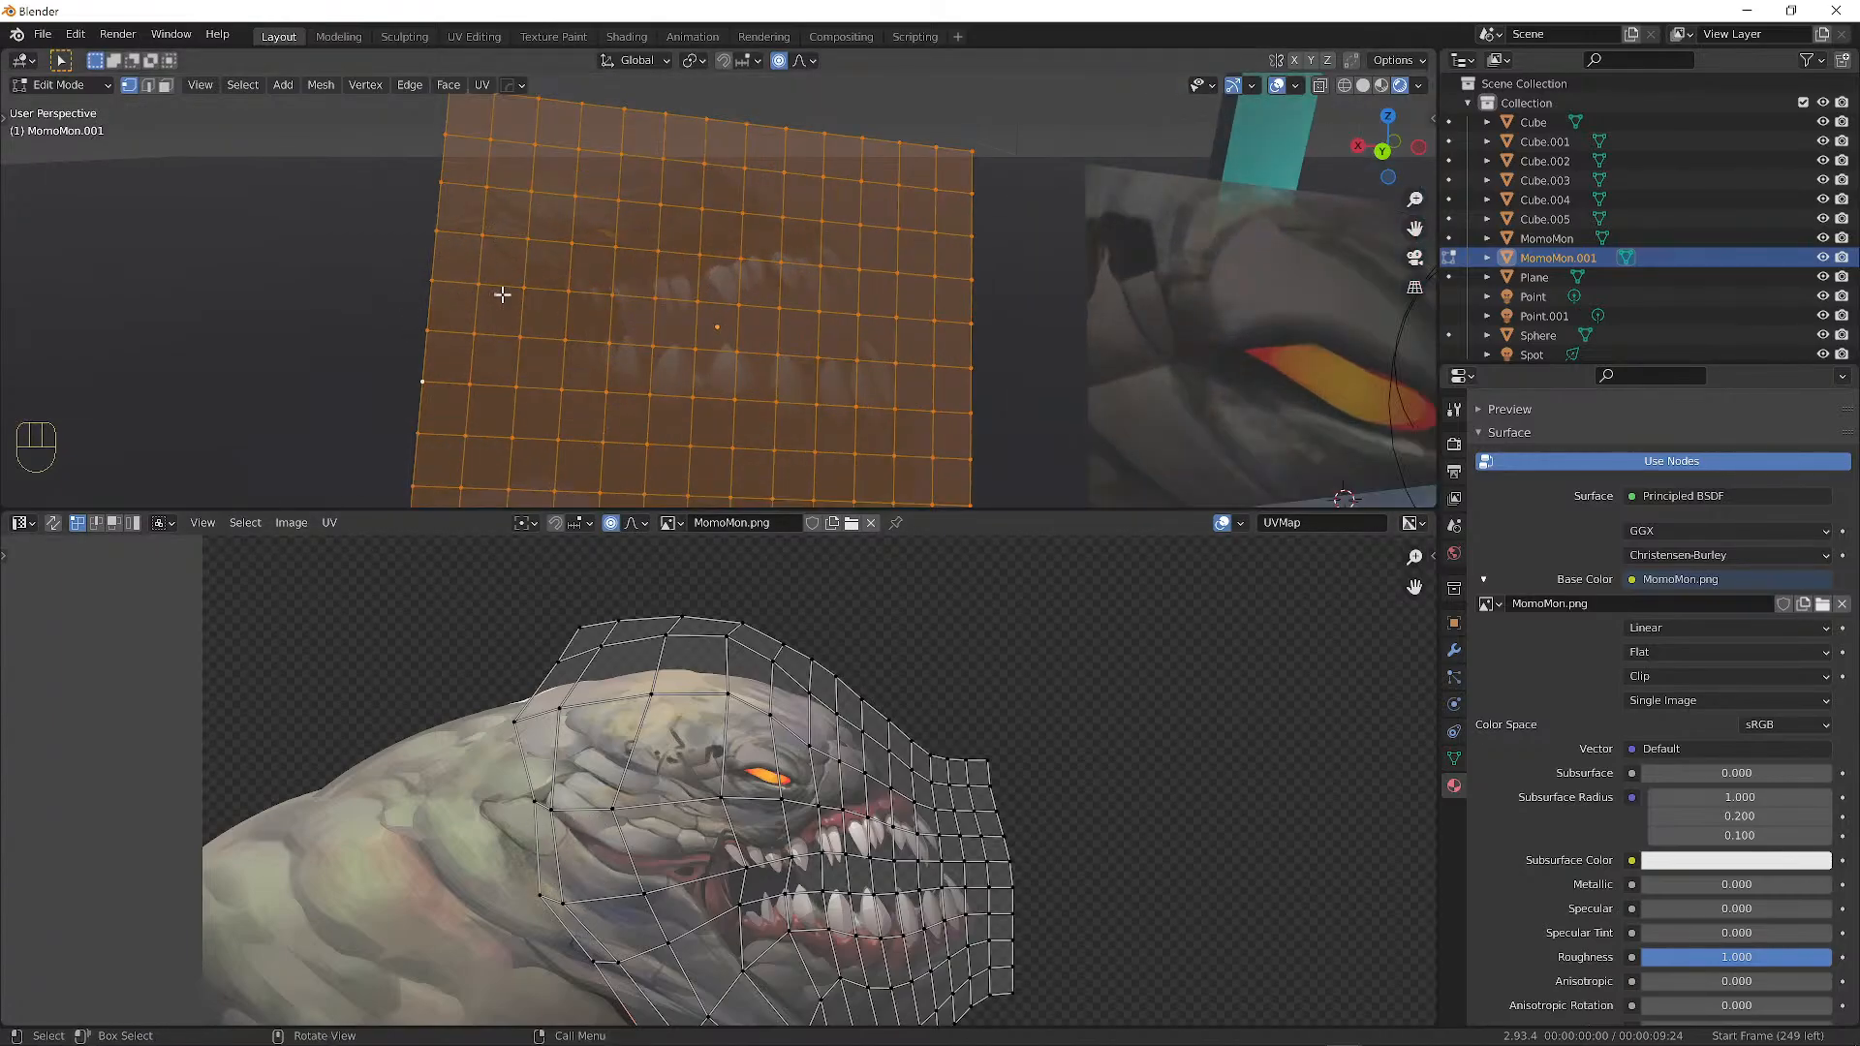
pyautogui.moveTo(561, 828); pyautogui.dragTo(577, 766, button='middle')
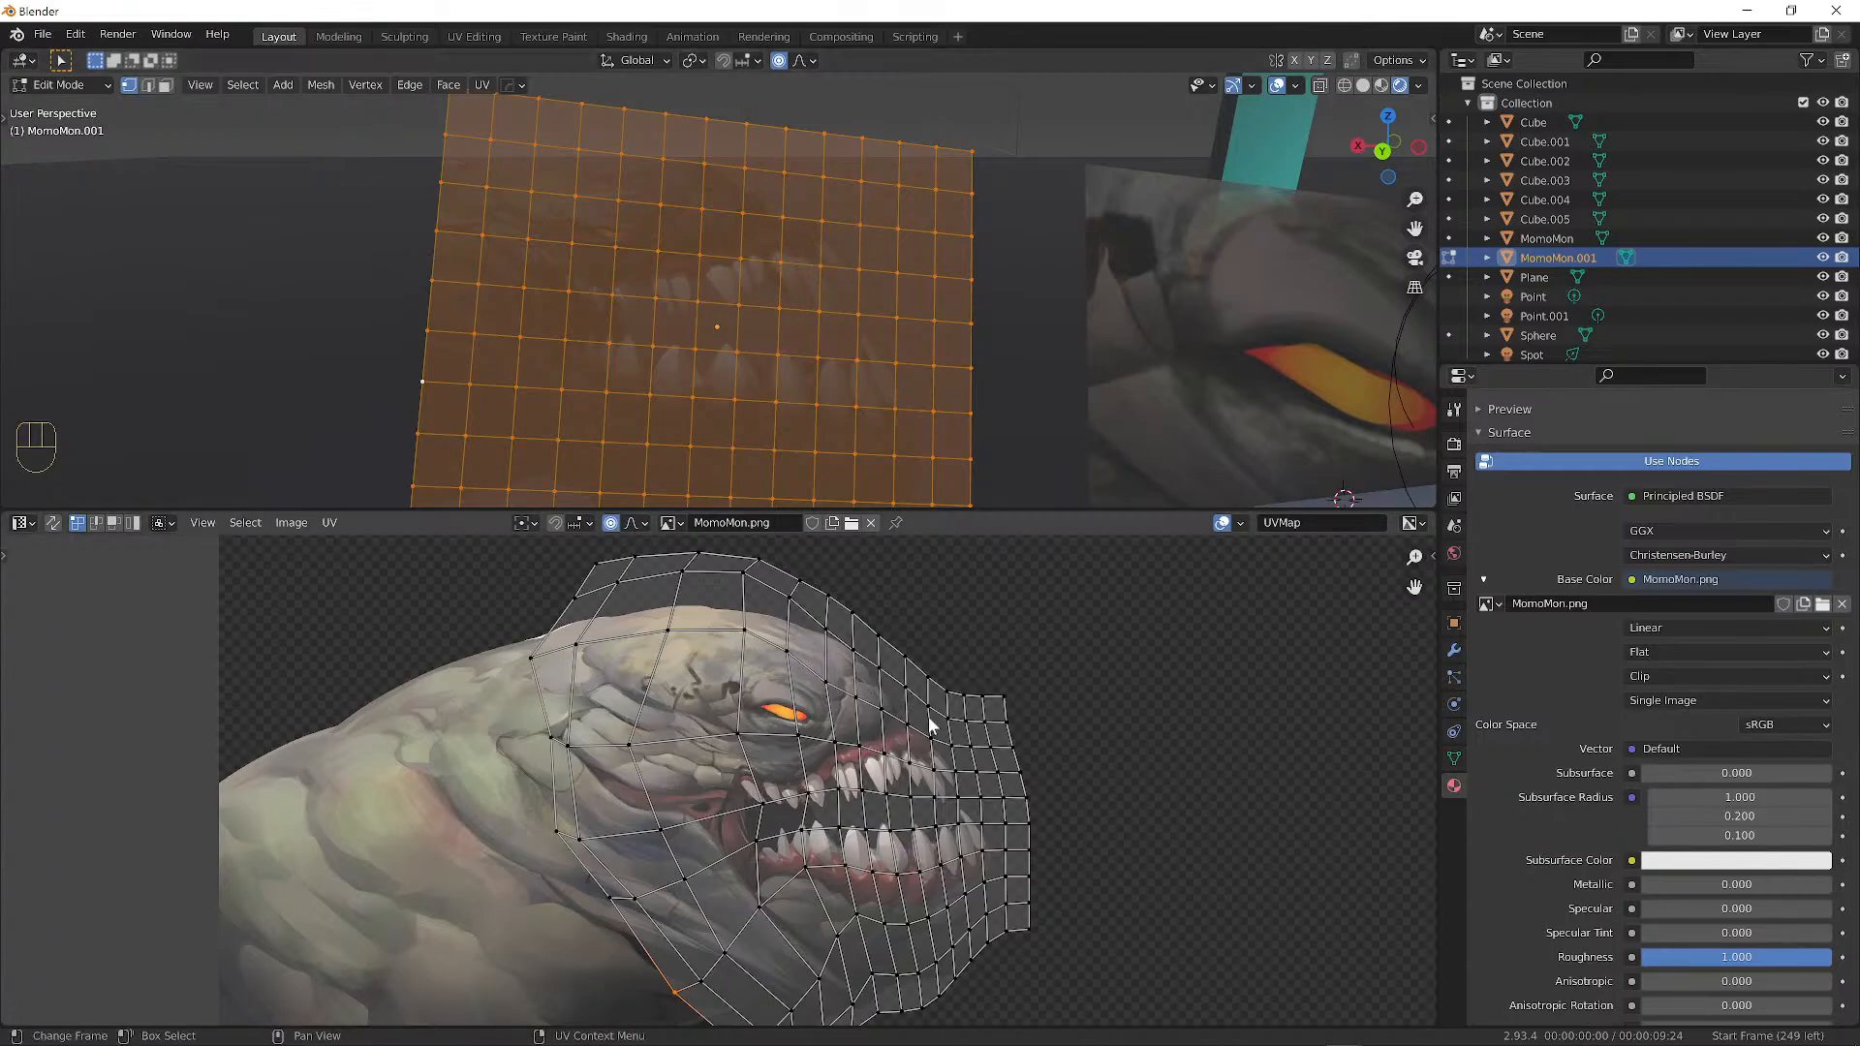
pyautogui.scroll(2, 980, 793)
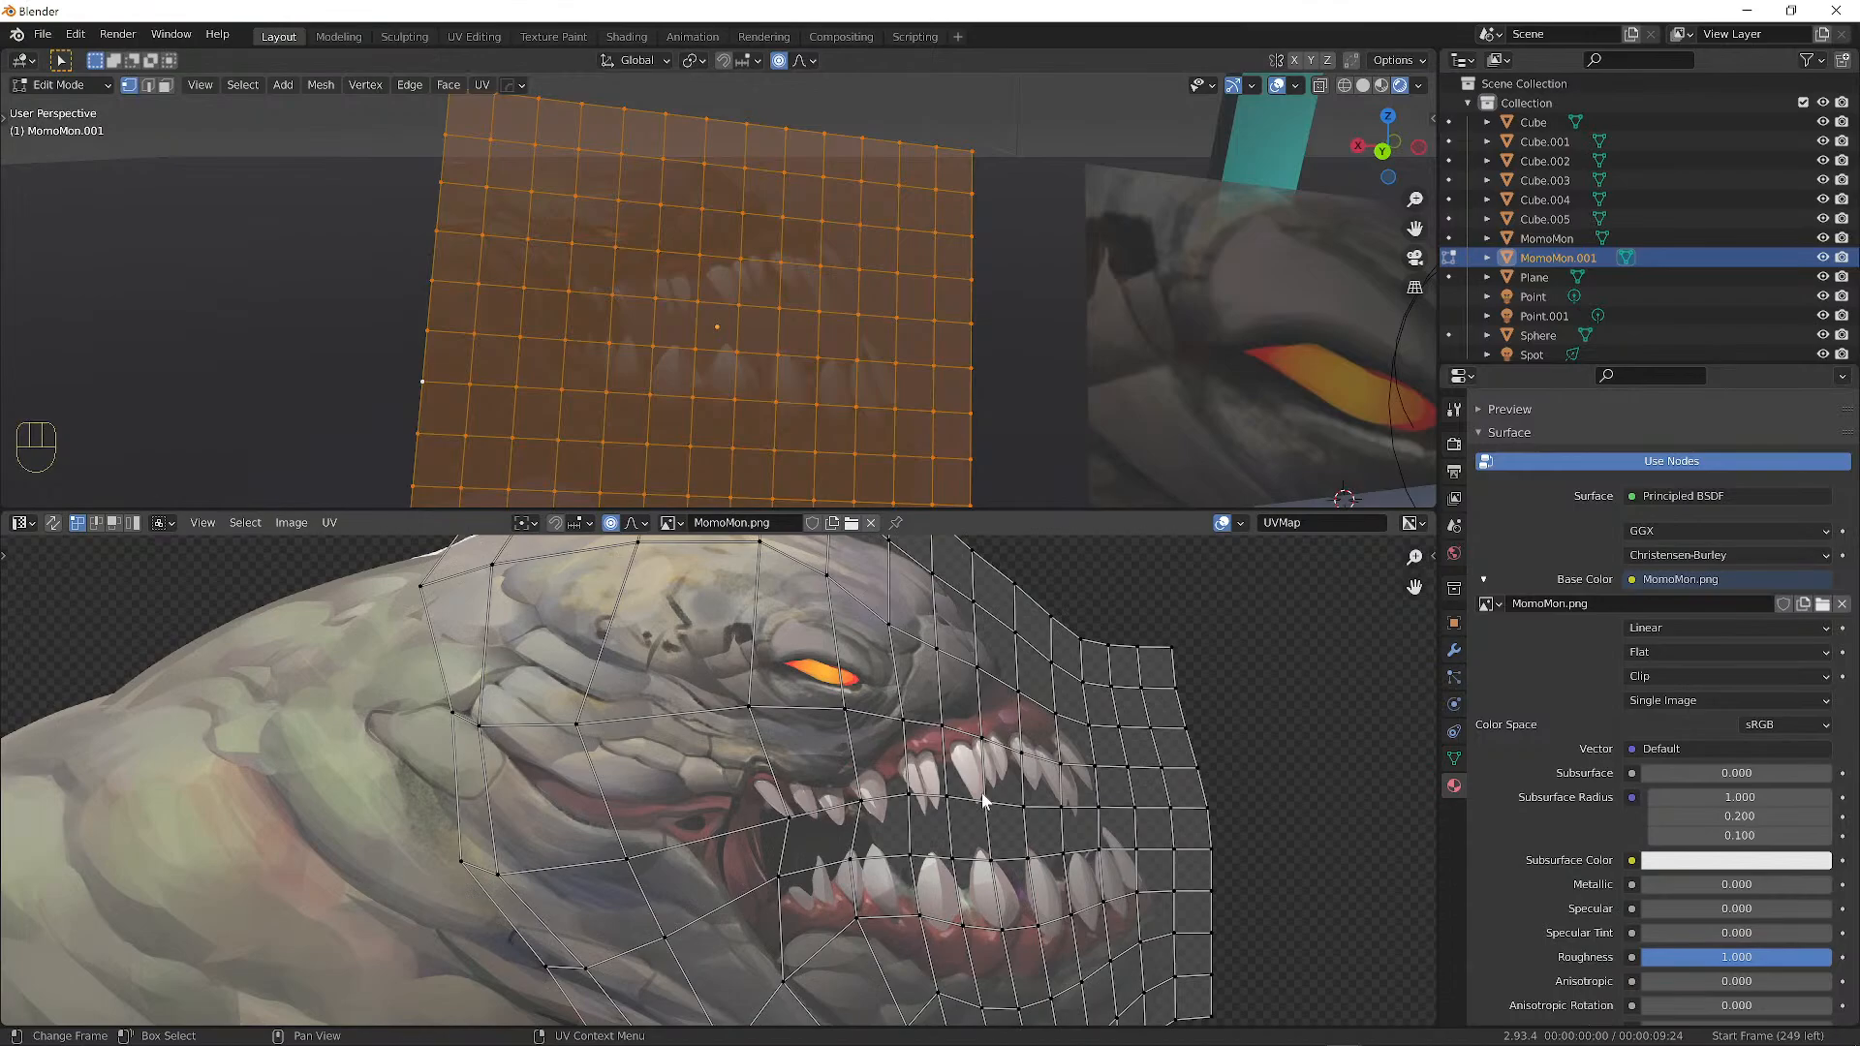
pyautogui.keyDown('shift'); pyautogui.rightClick(1093, 765); pyautogui.keyUp('shift')
pyautogui.scroll(4, 810, 378)
pyautogui.keyDown('alt'); pyautogui.keyDown('shift'); pyautogui.moveTo(884, 289); pyautogui.dragTo(817, 320); pyautogui.keyUp('shift'); pyautogui.keyUp('alt')
pyautogui.scroll(1, 817, 319)
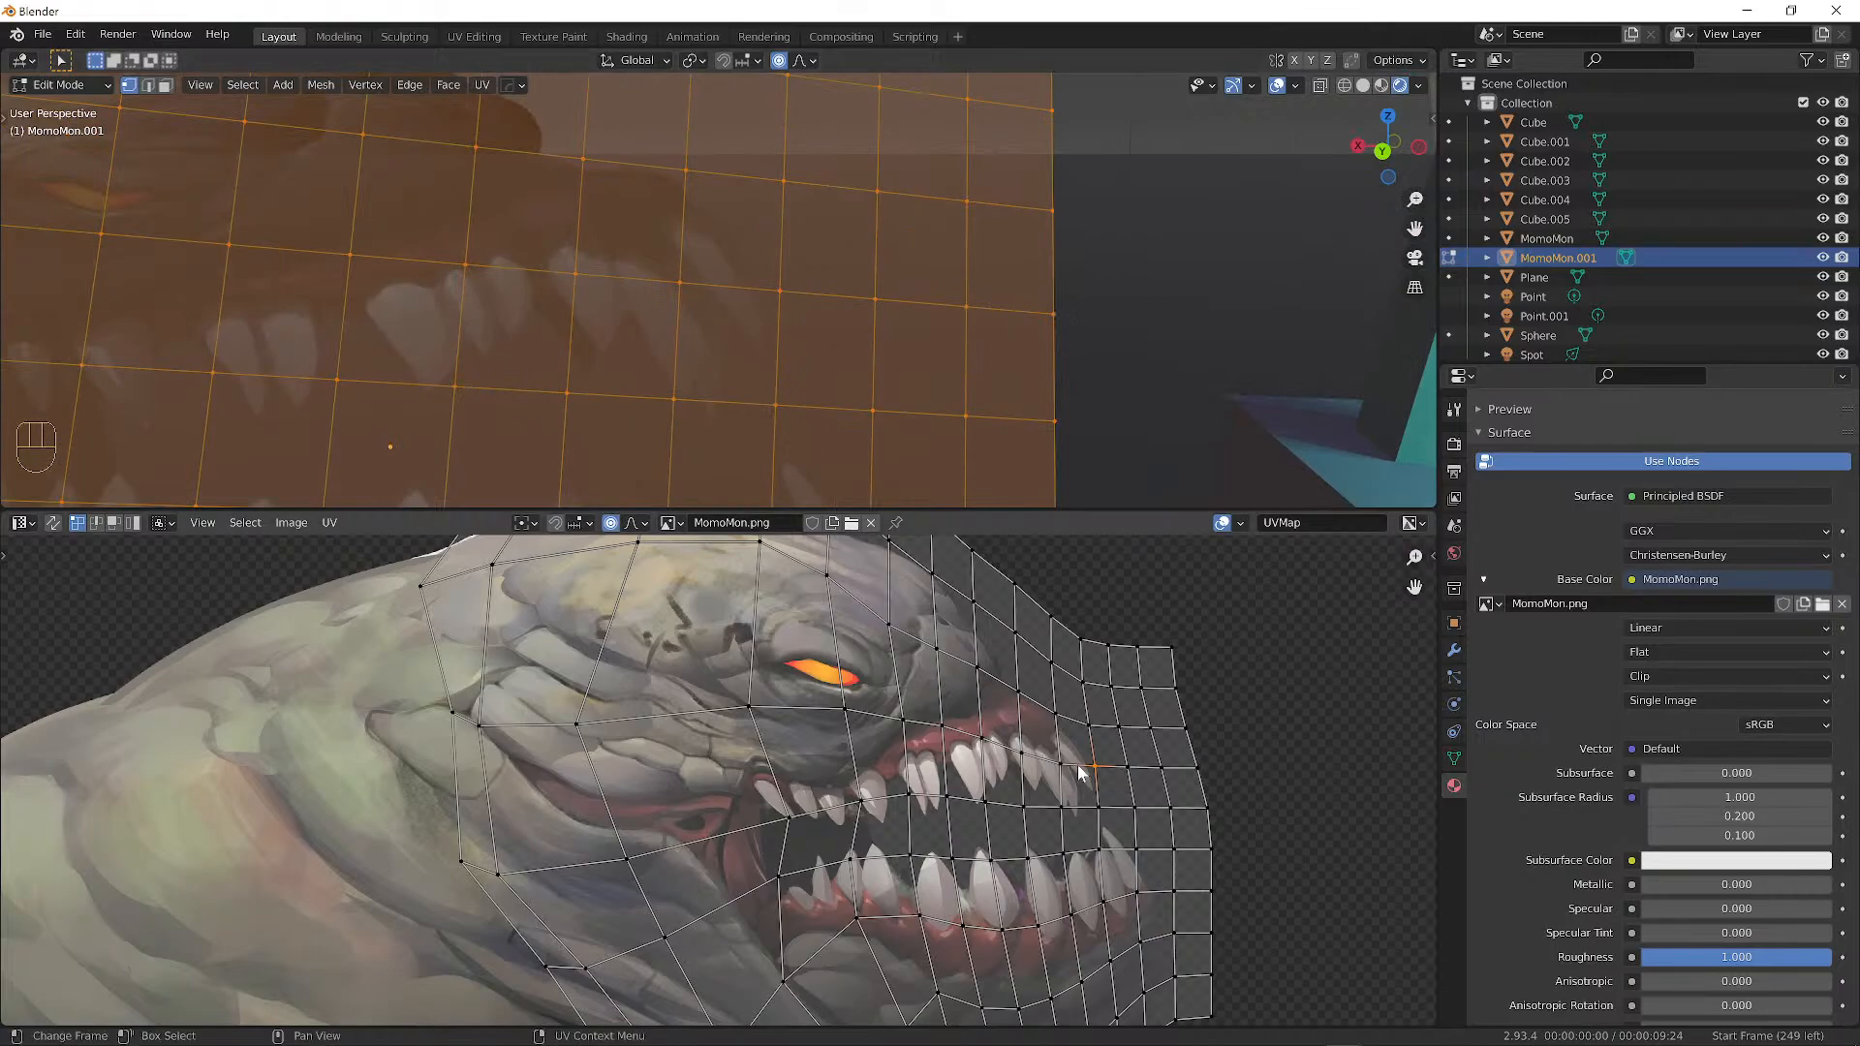
pyautogui.click(778, 291)
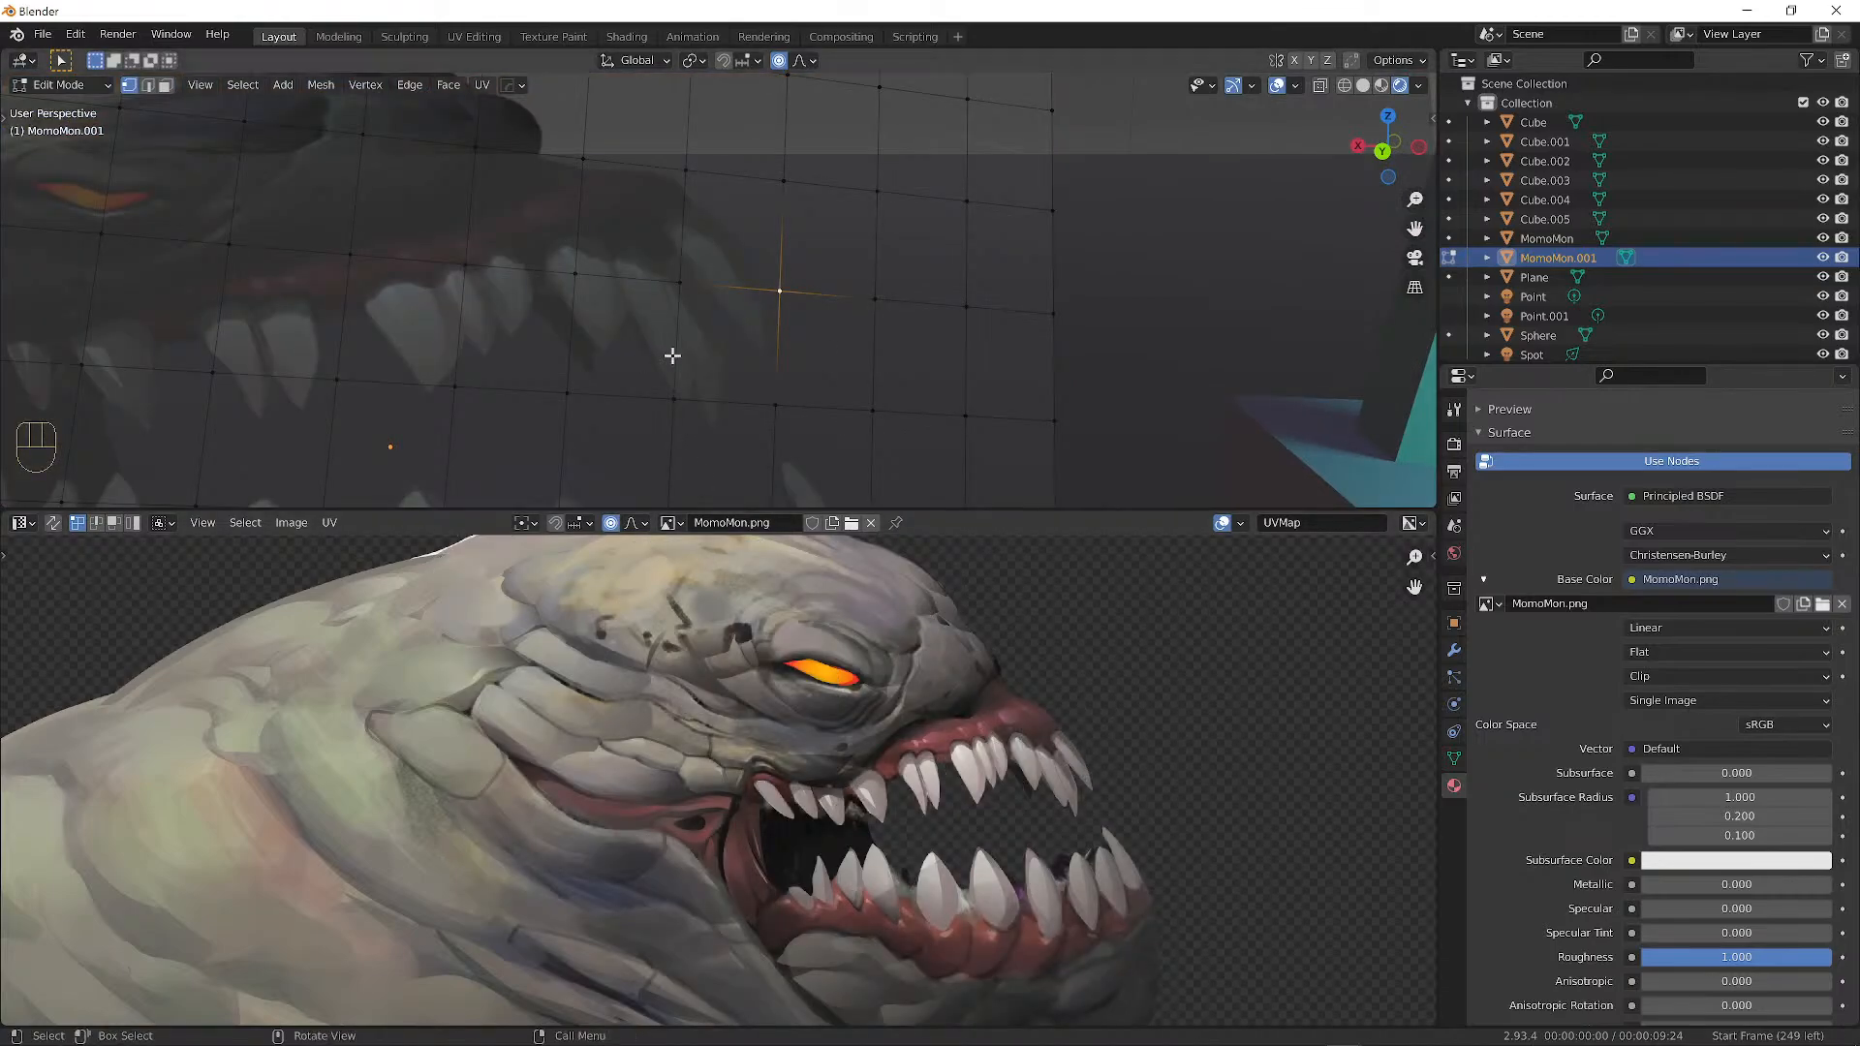
# Make one proportional UV vertex move, cancel the next, and turn proportional editing off.
pyautogui.press('a')
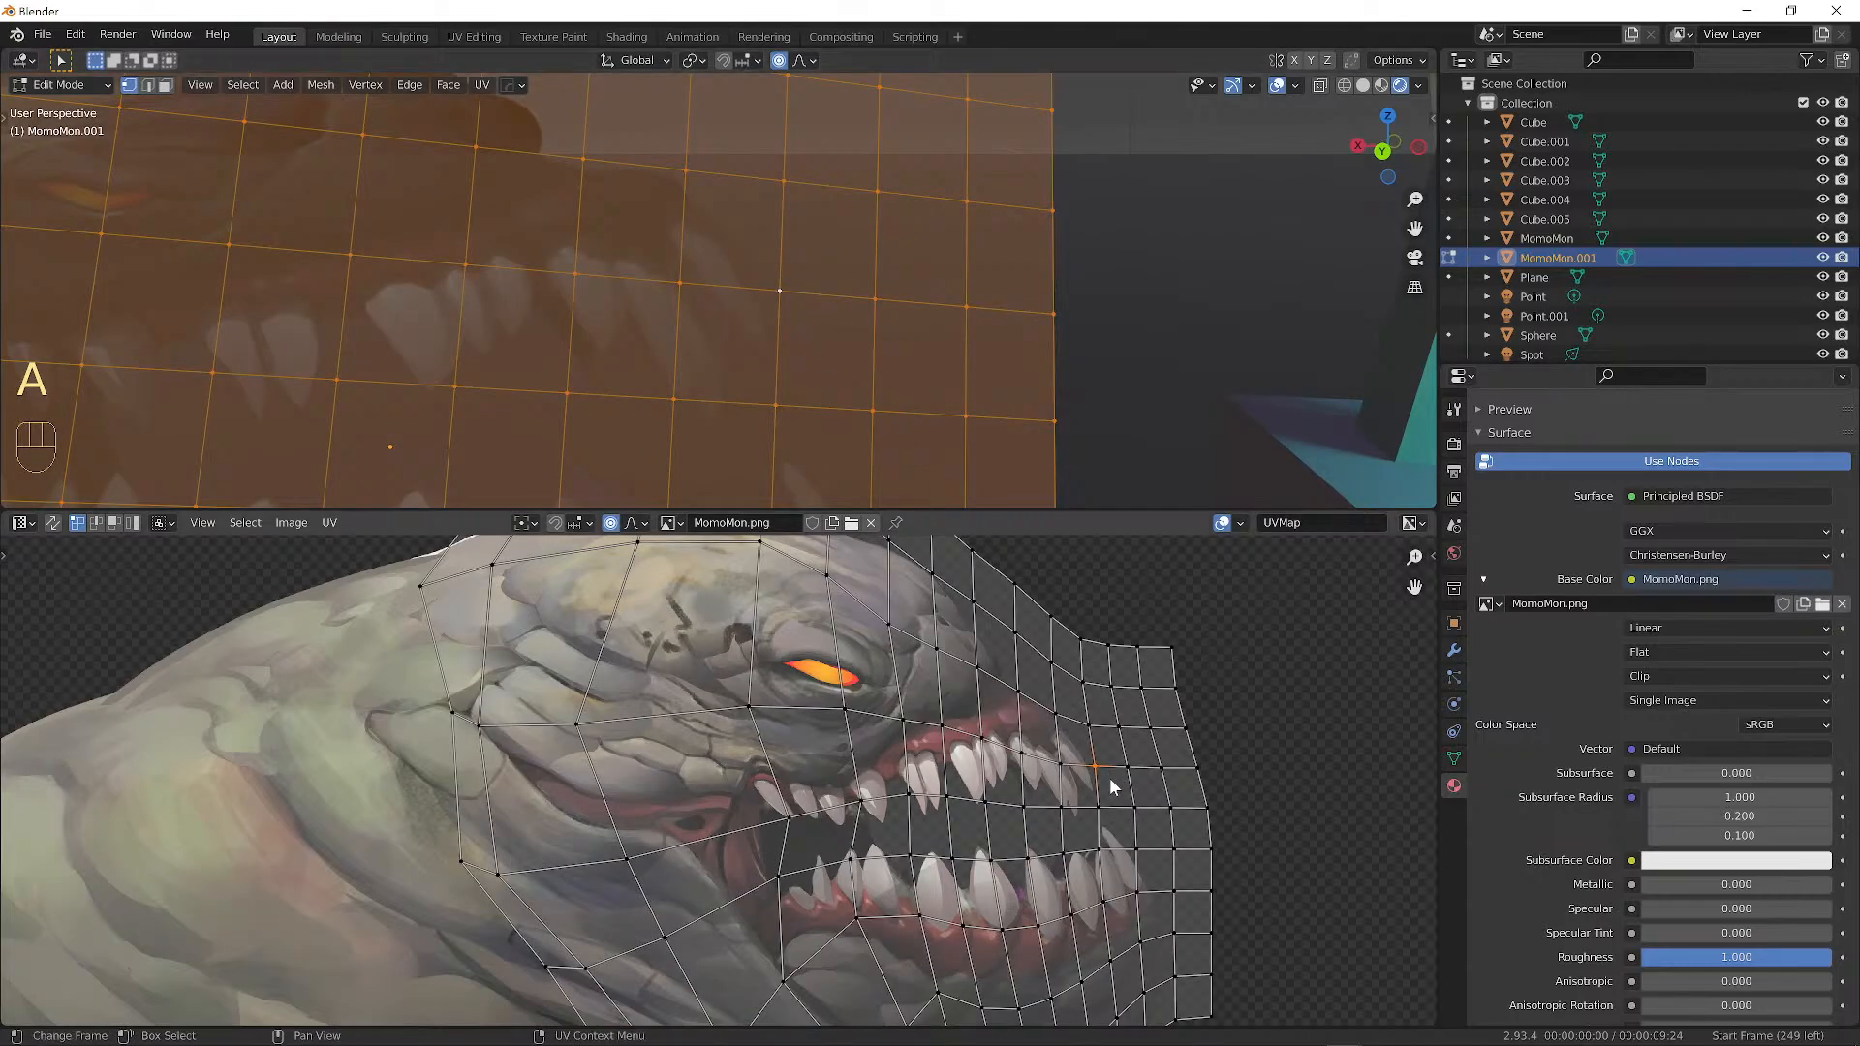
pyautogui.press('g')
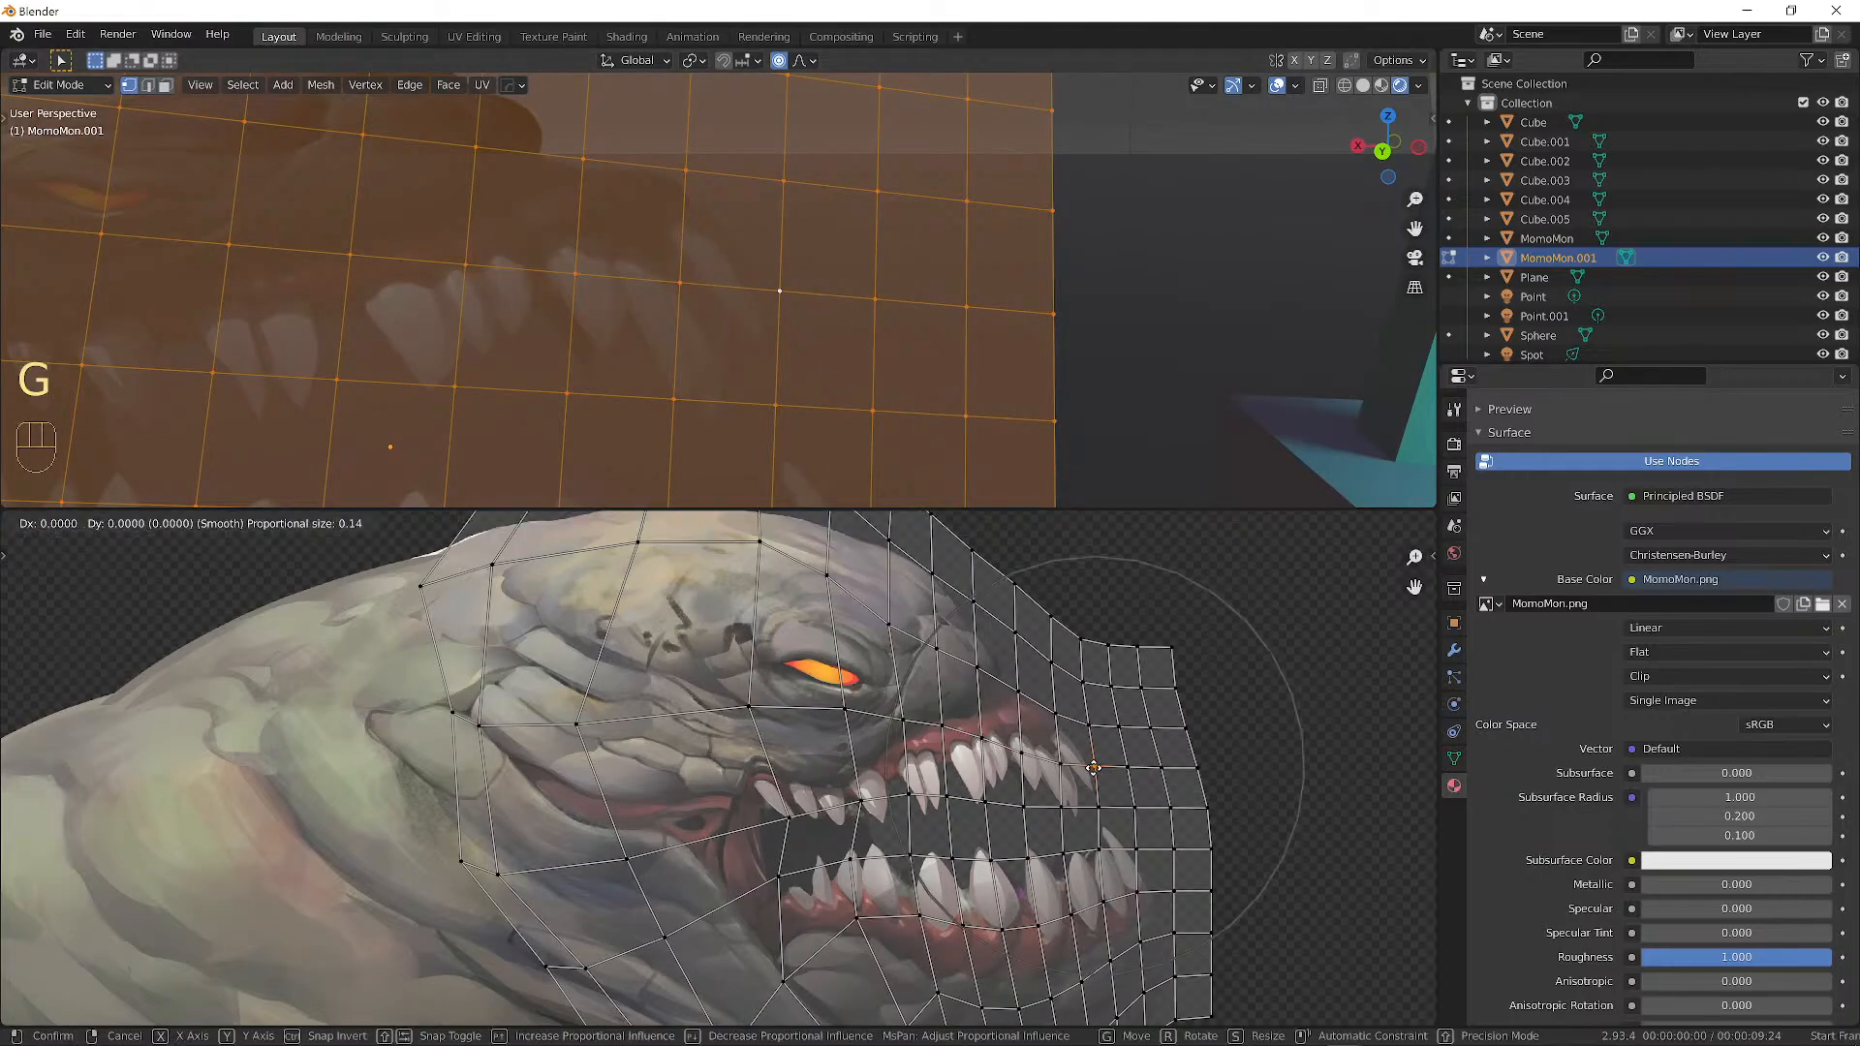
pyautogui.click(1094, 795)
pyautogui.click(1088, 748)
pyautogui.press('g')
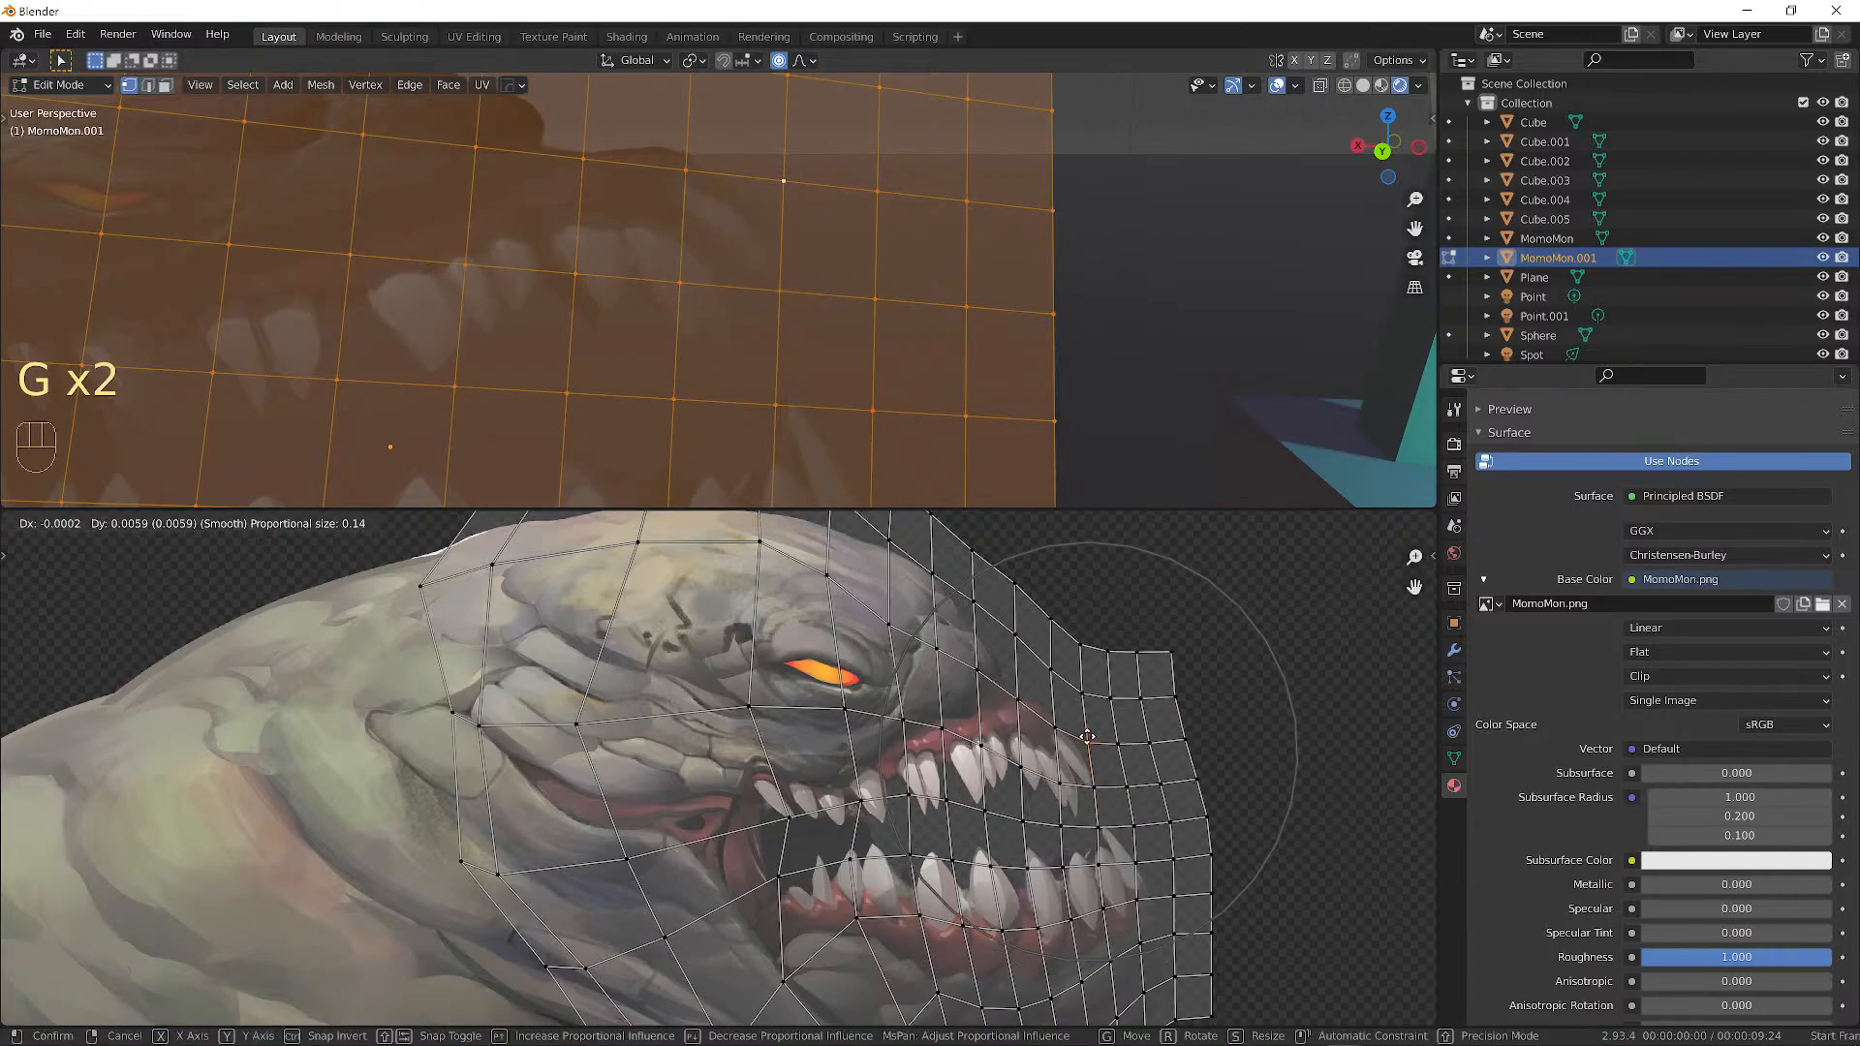
pyautogui.scroll(3, 1083, 724)
pyautogui.rightClick(1082, 725)
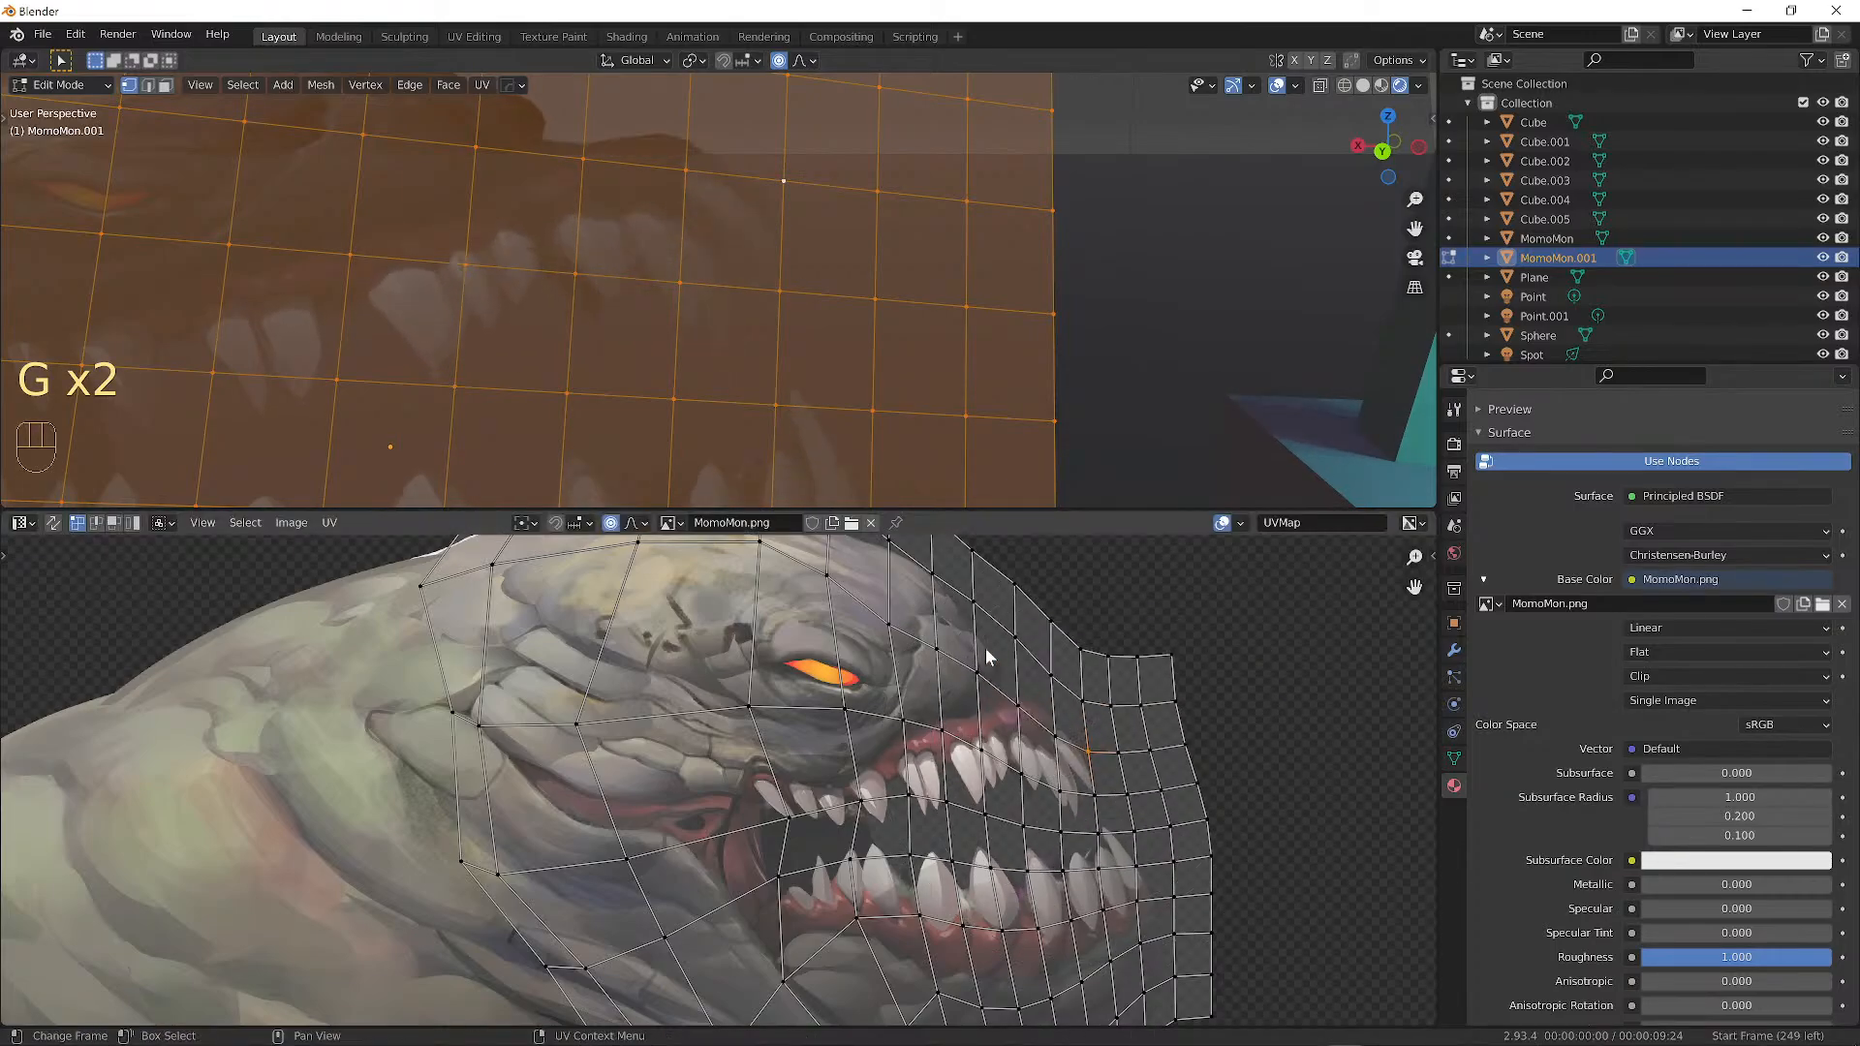
pyautogui.click(611, 525)
# Nudge the UV vertex into place beside the upper teeth, then hide overlays to preview.
pyautogui.press('g')
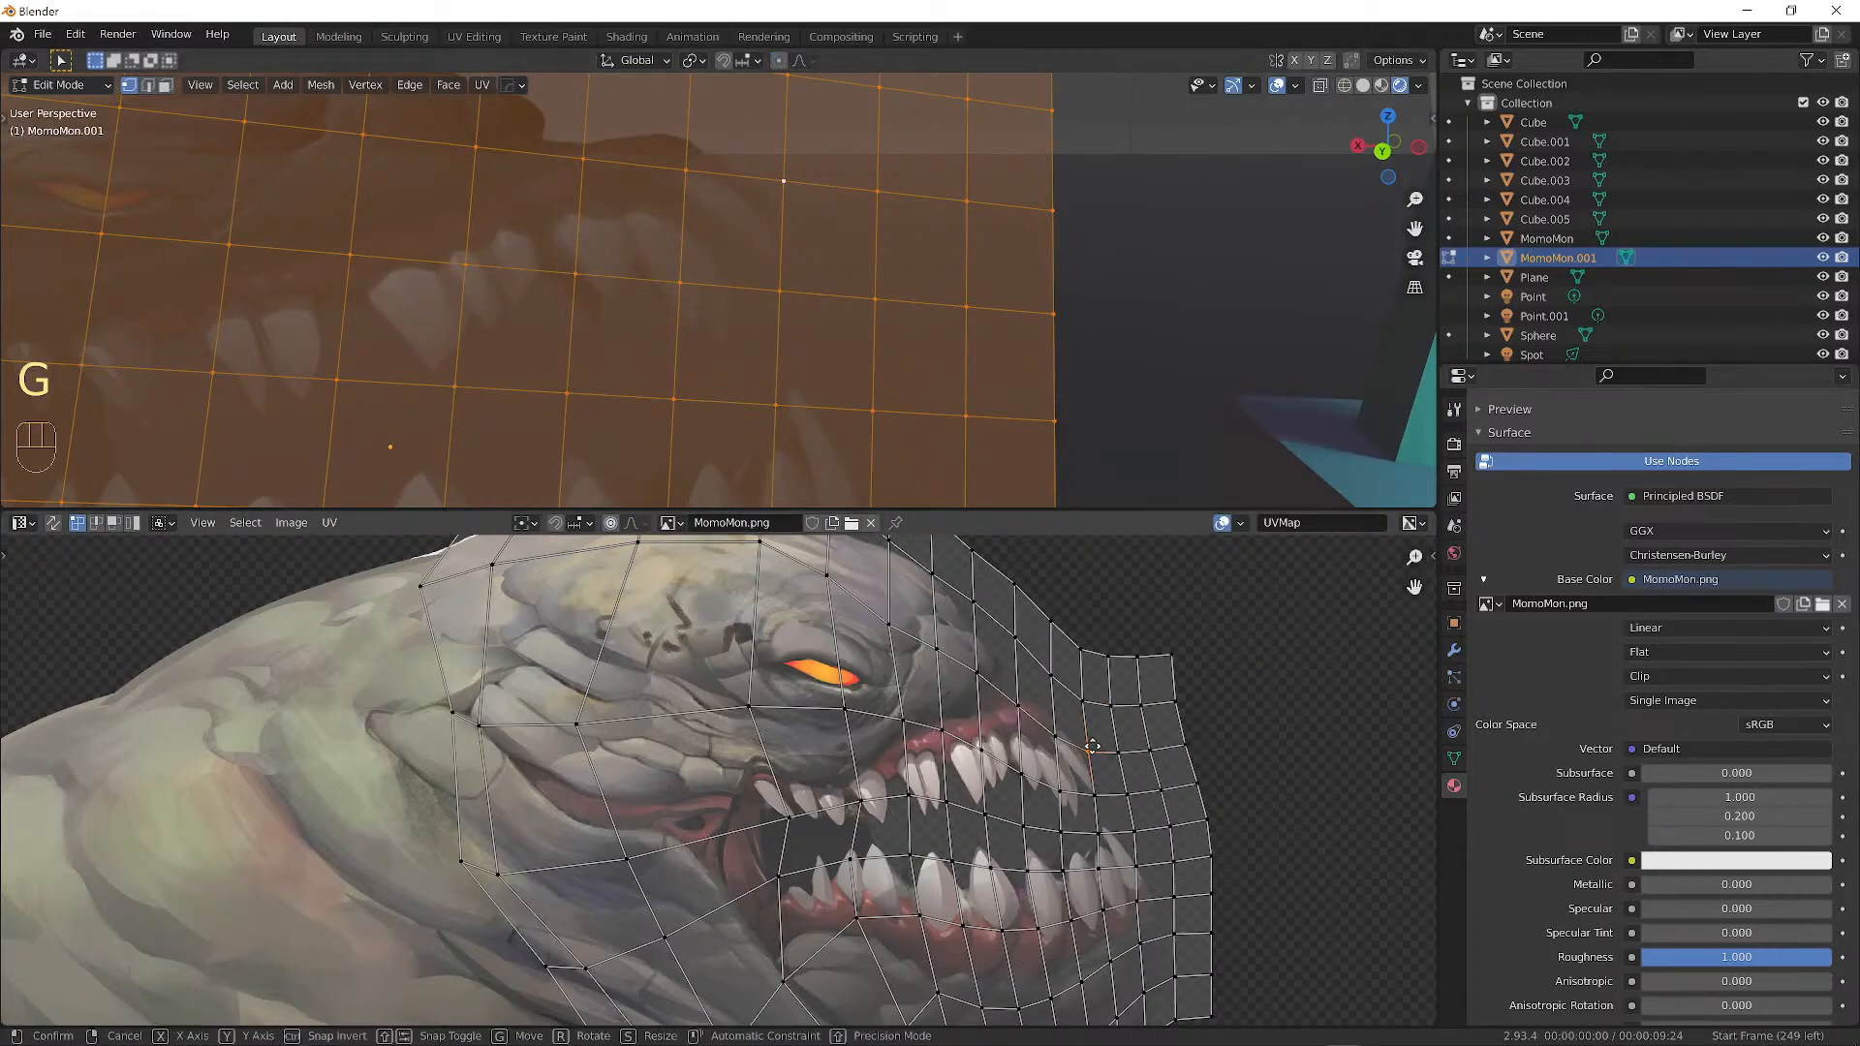
pyautogui.click(1061, 738)
pyautogui.press('g')
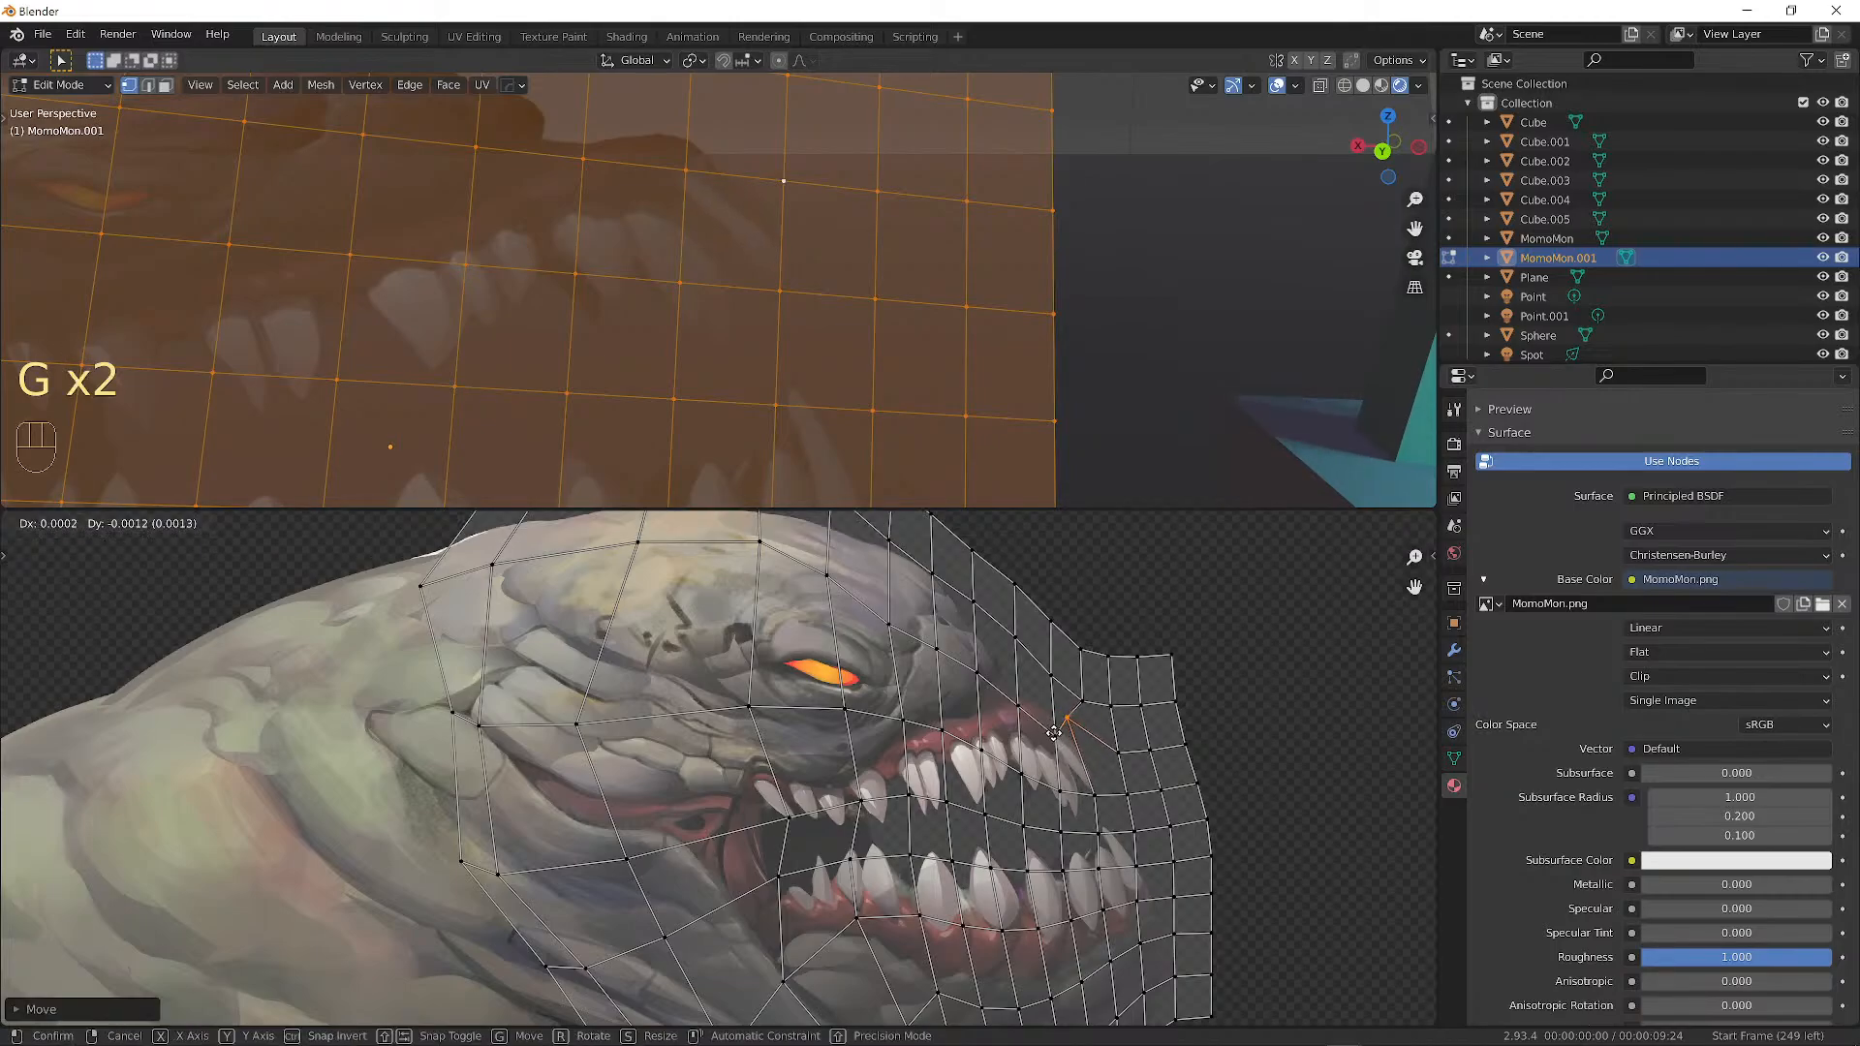
pyautogui.click(1055, 744)
pyautogui.press('g')
pyautogui.click(1059, 762)
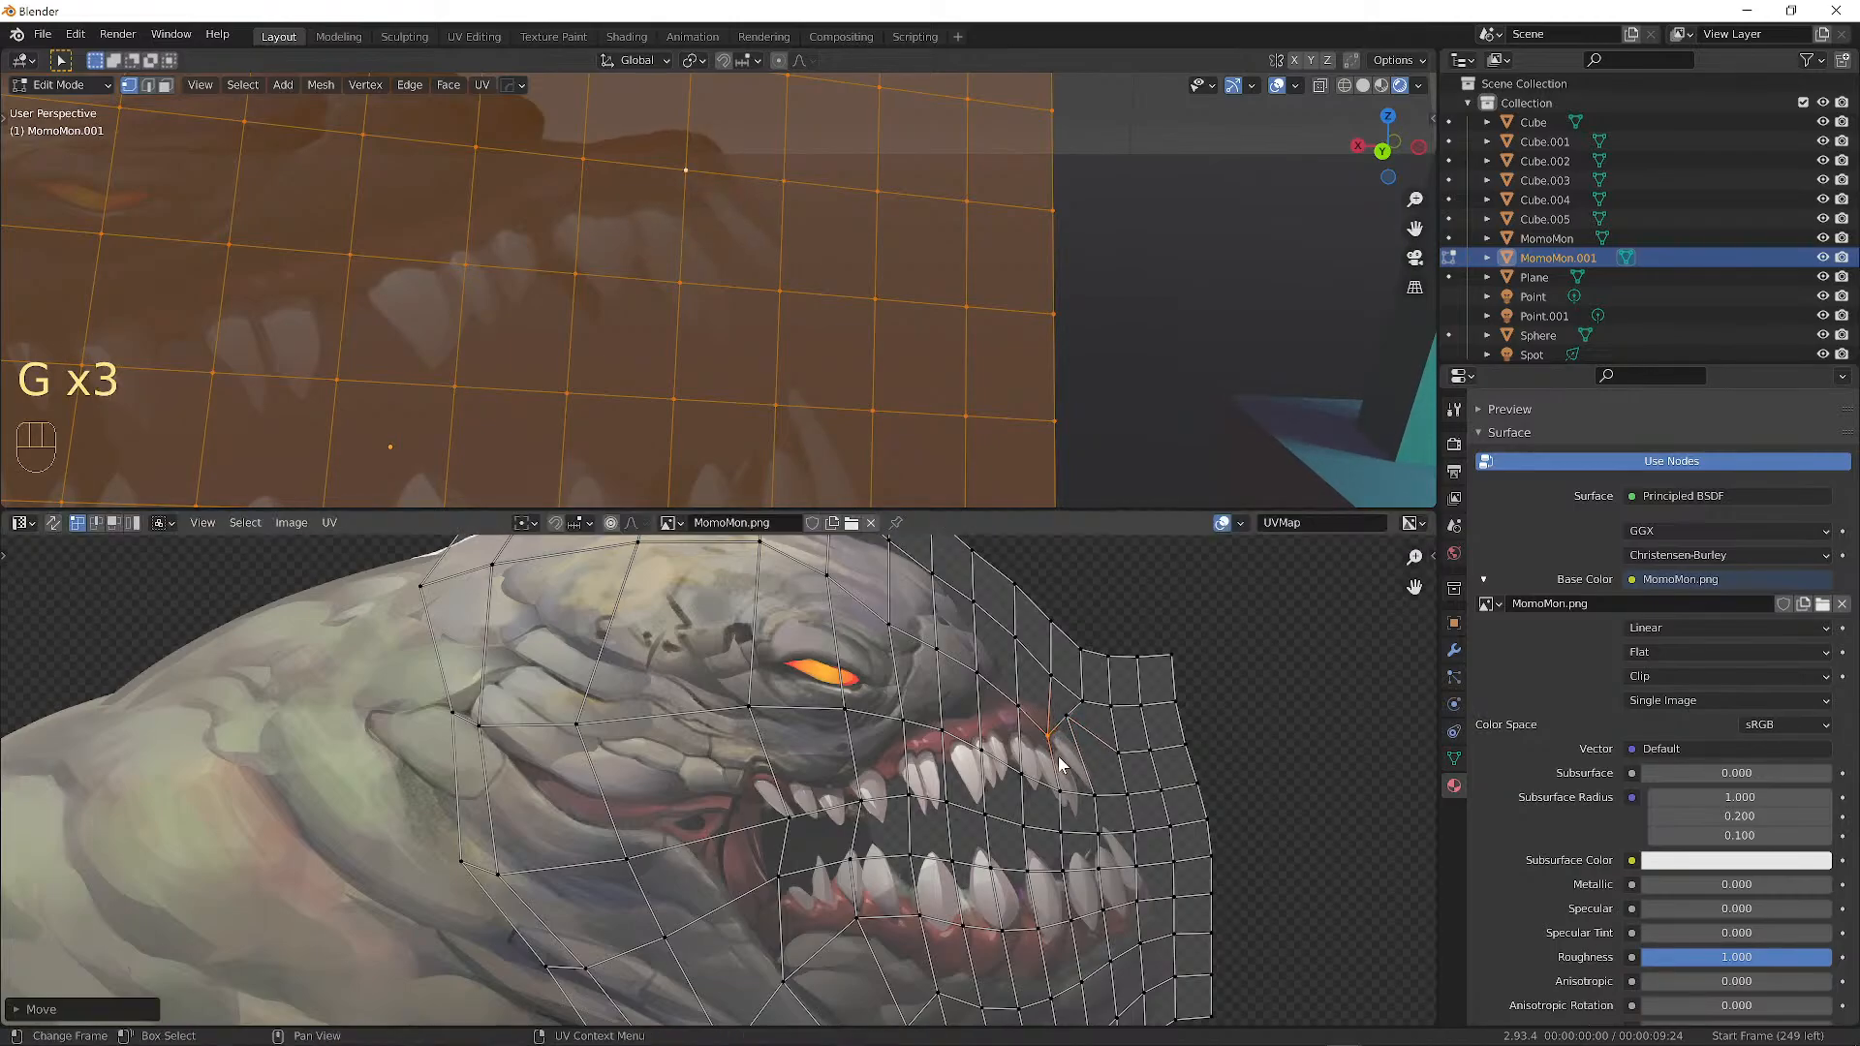
pyautogui.press('g')
pyautogui.click(1091, 796)
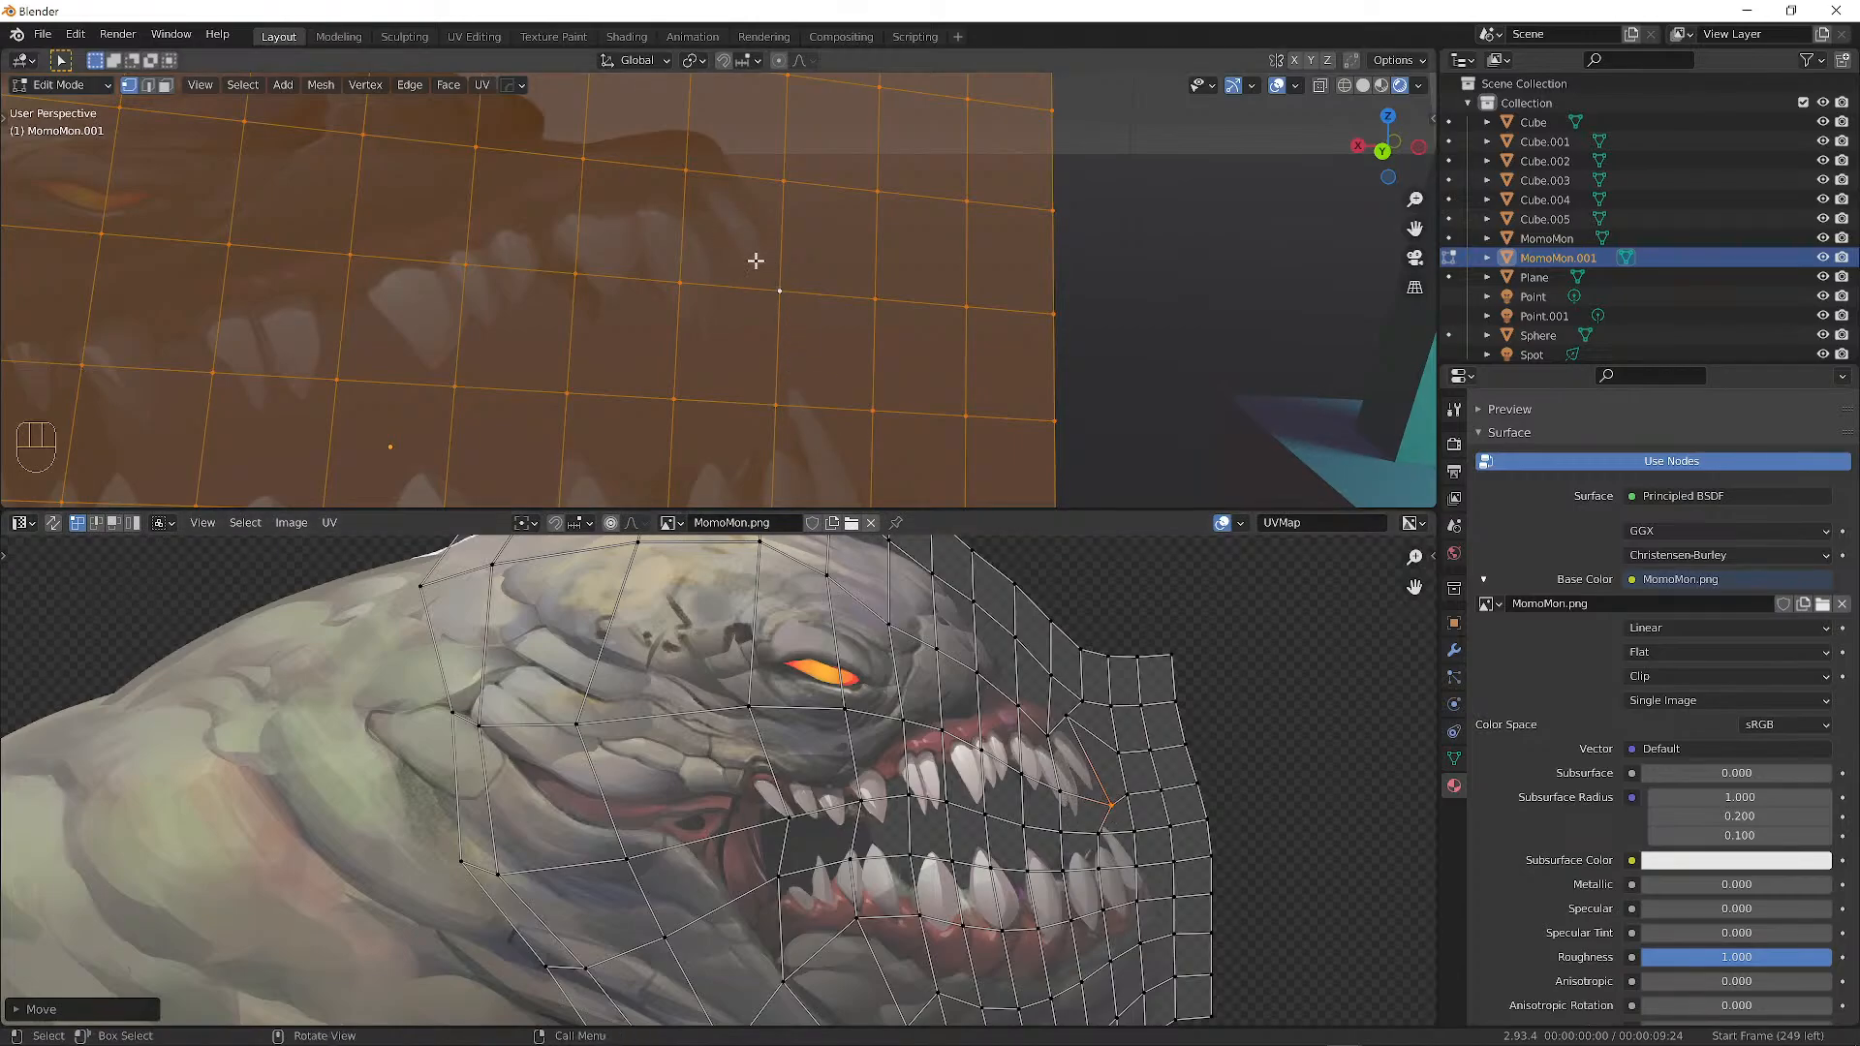
pyautogui.click(1274, 87)
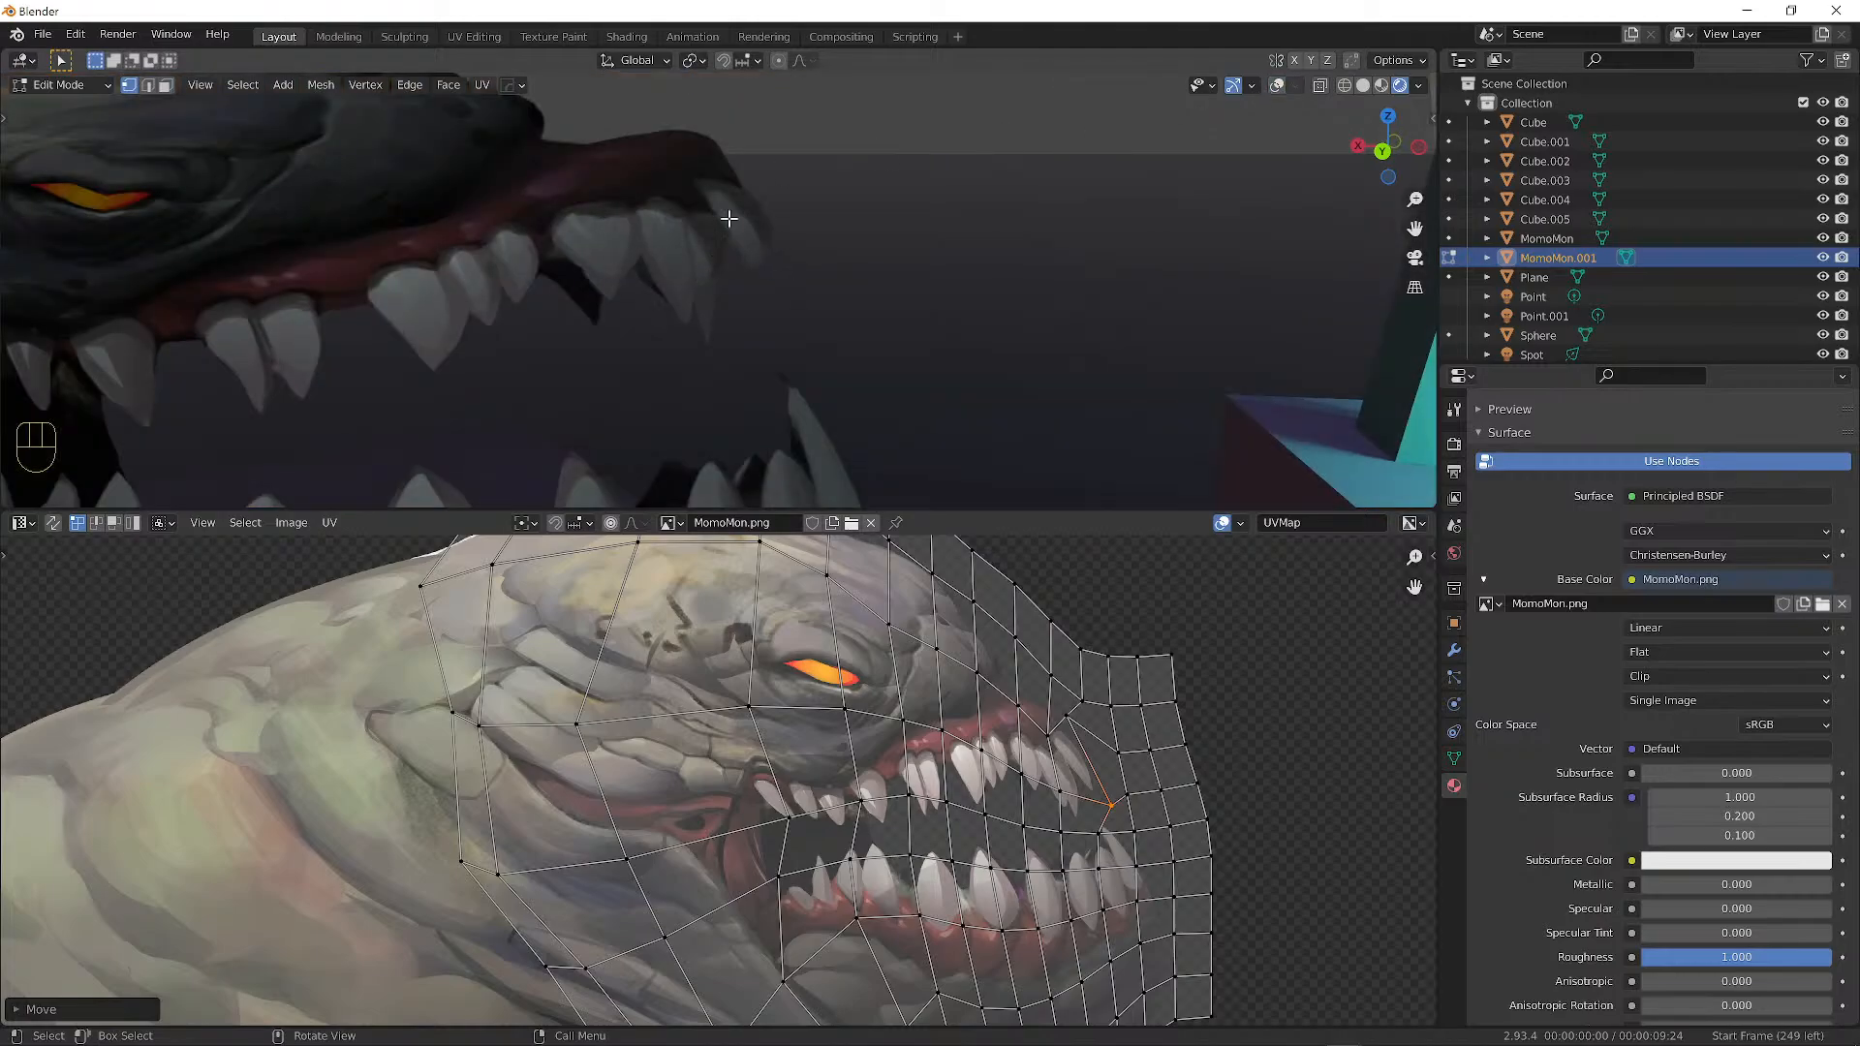
# Pull six UV points around the creature's mouth and teeth to start distorting the jaw.
pyautogui.press('g')
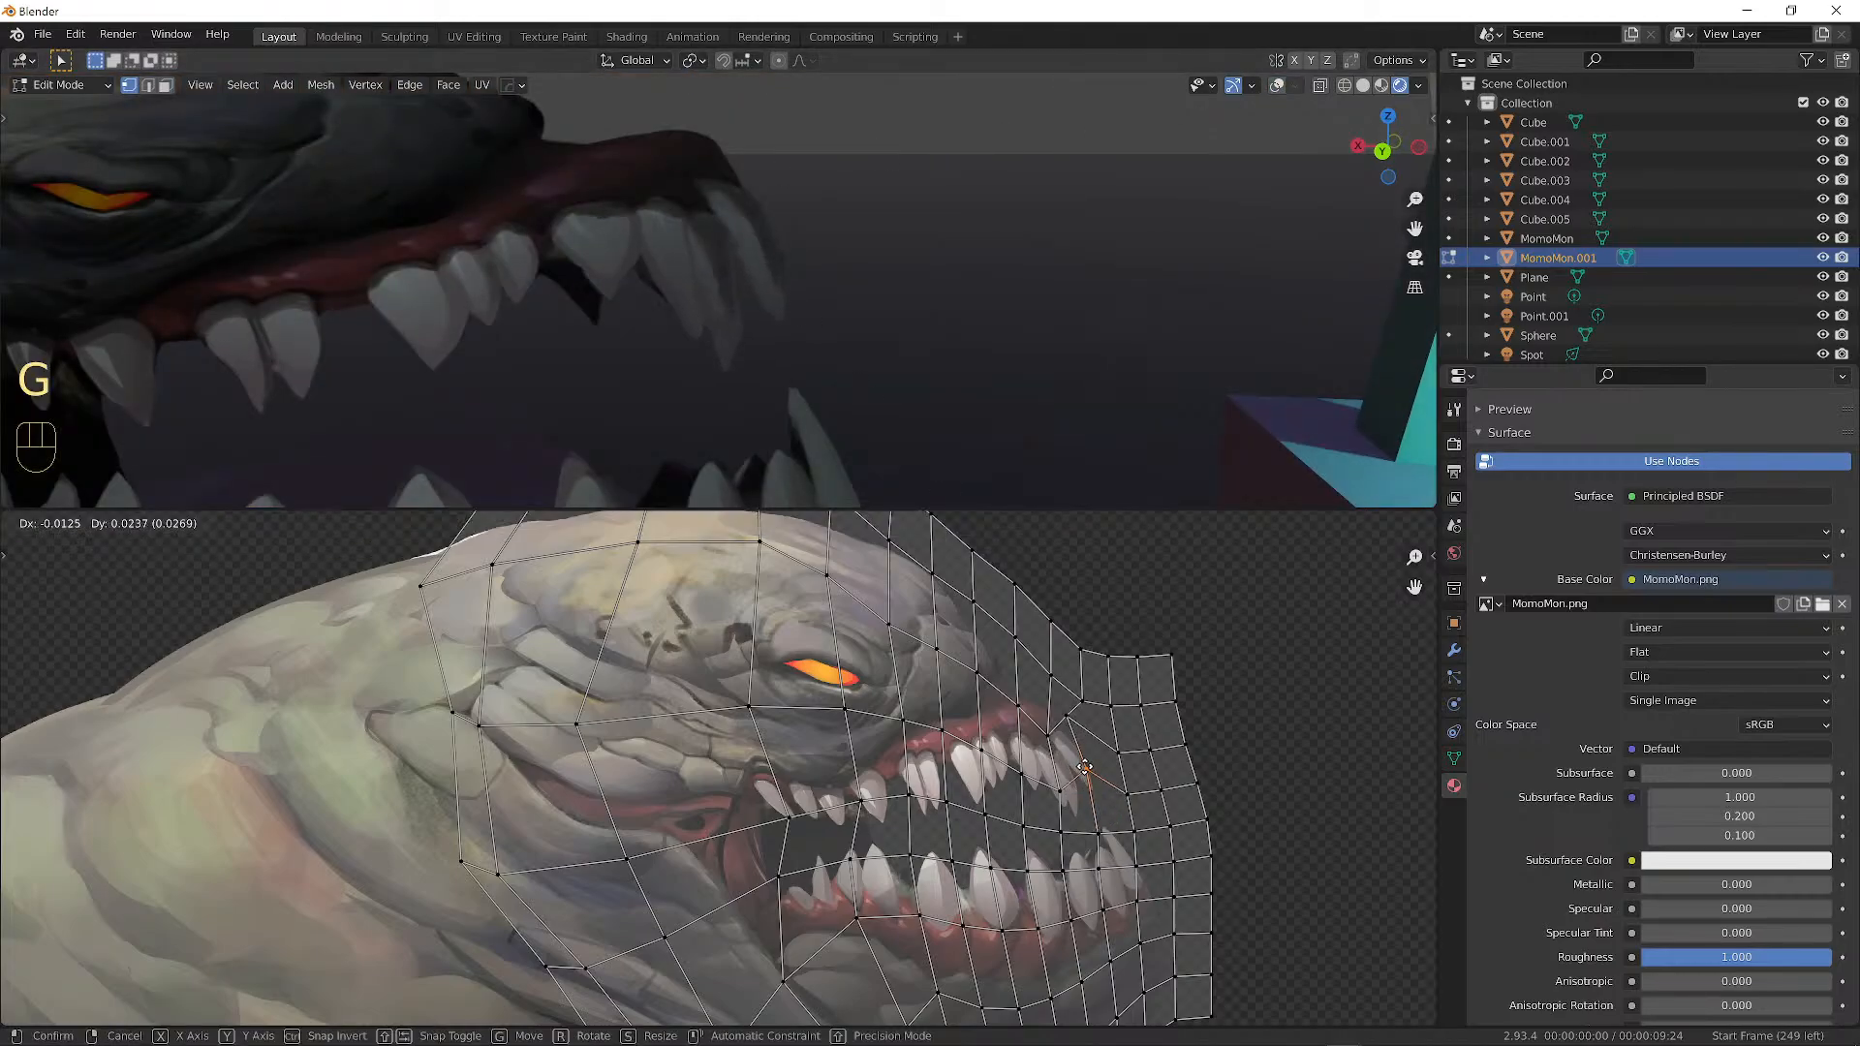
pyautogui.click(1075, 751)
pyautogui.press('g')
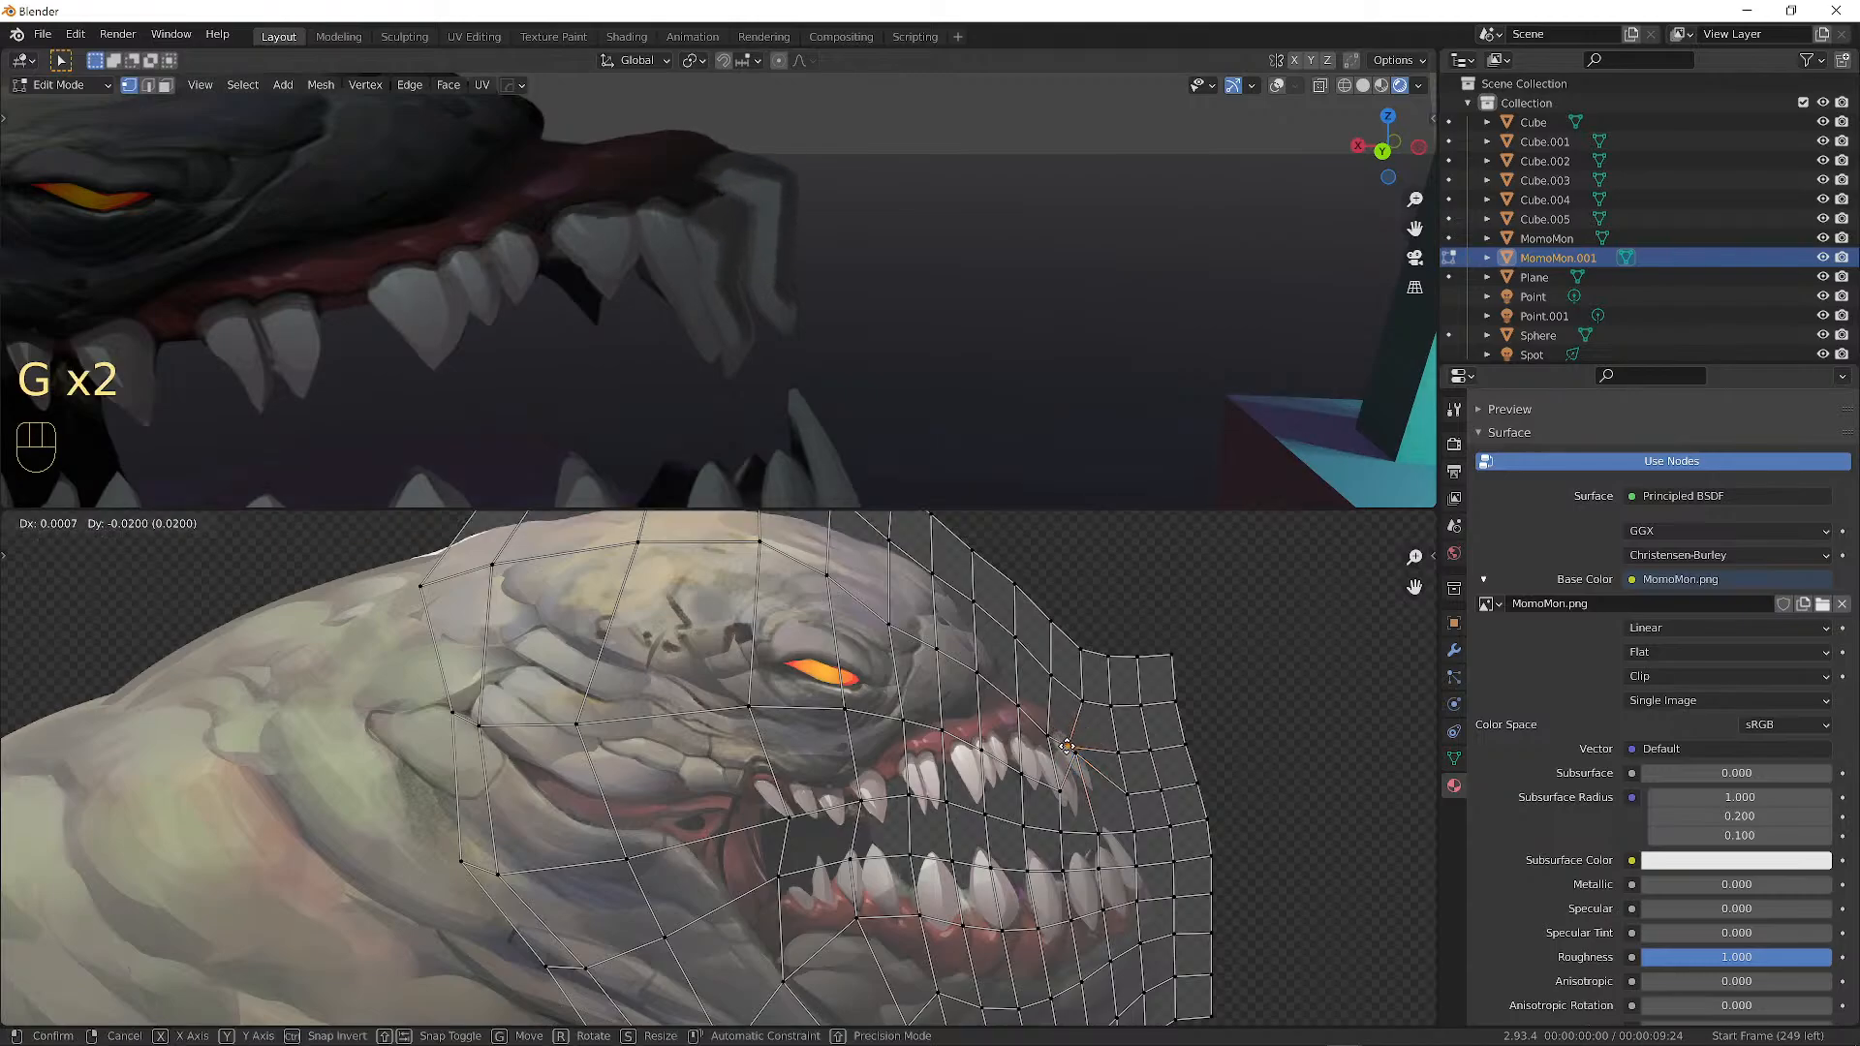
pyautogui.click(1069, 749)
pyautogui.press('g')
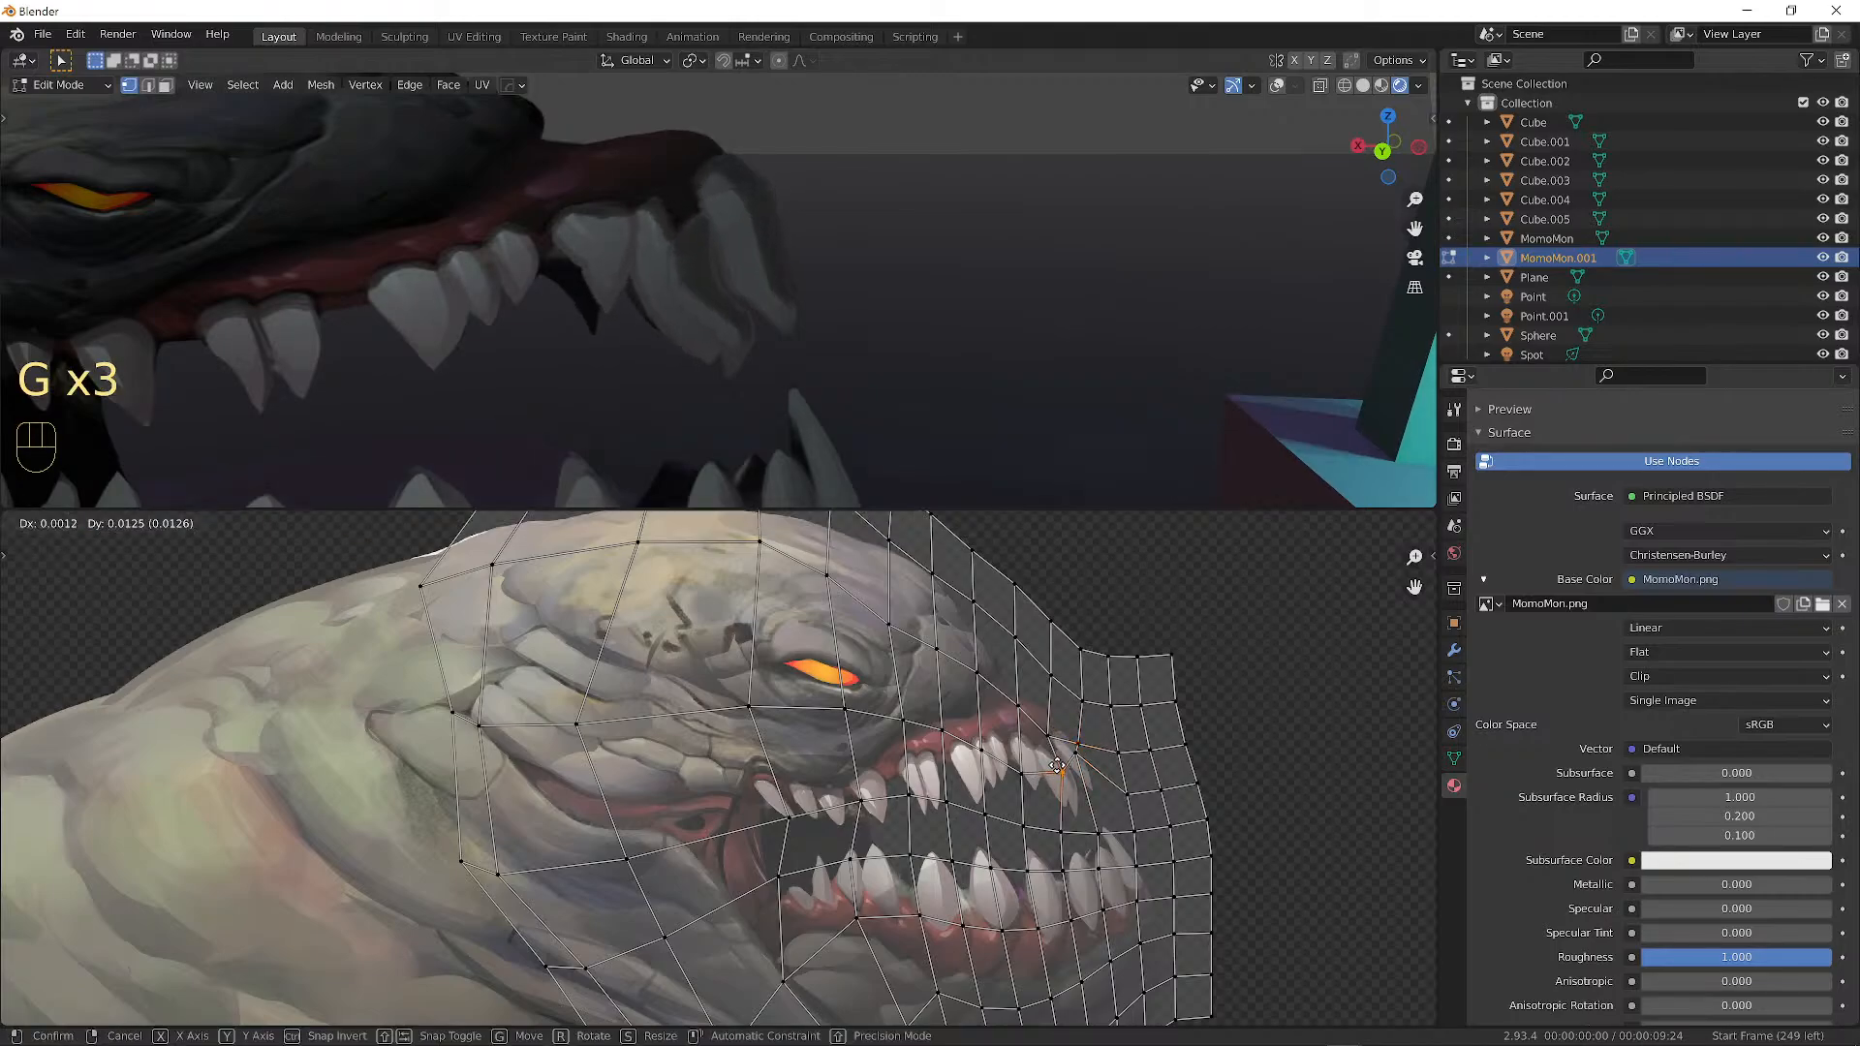
pyautogui.click(1058, 762)
pyautogui.press('g')
pyautogui.click(1056, 748)
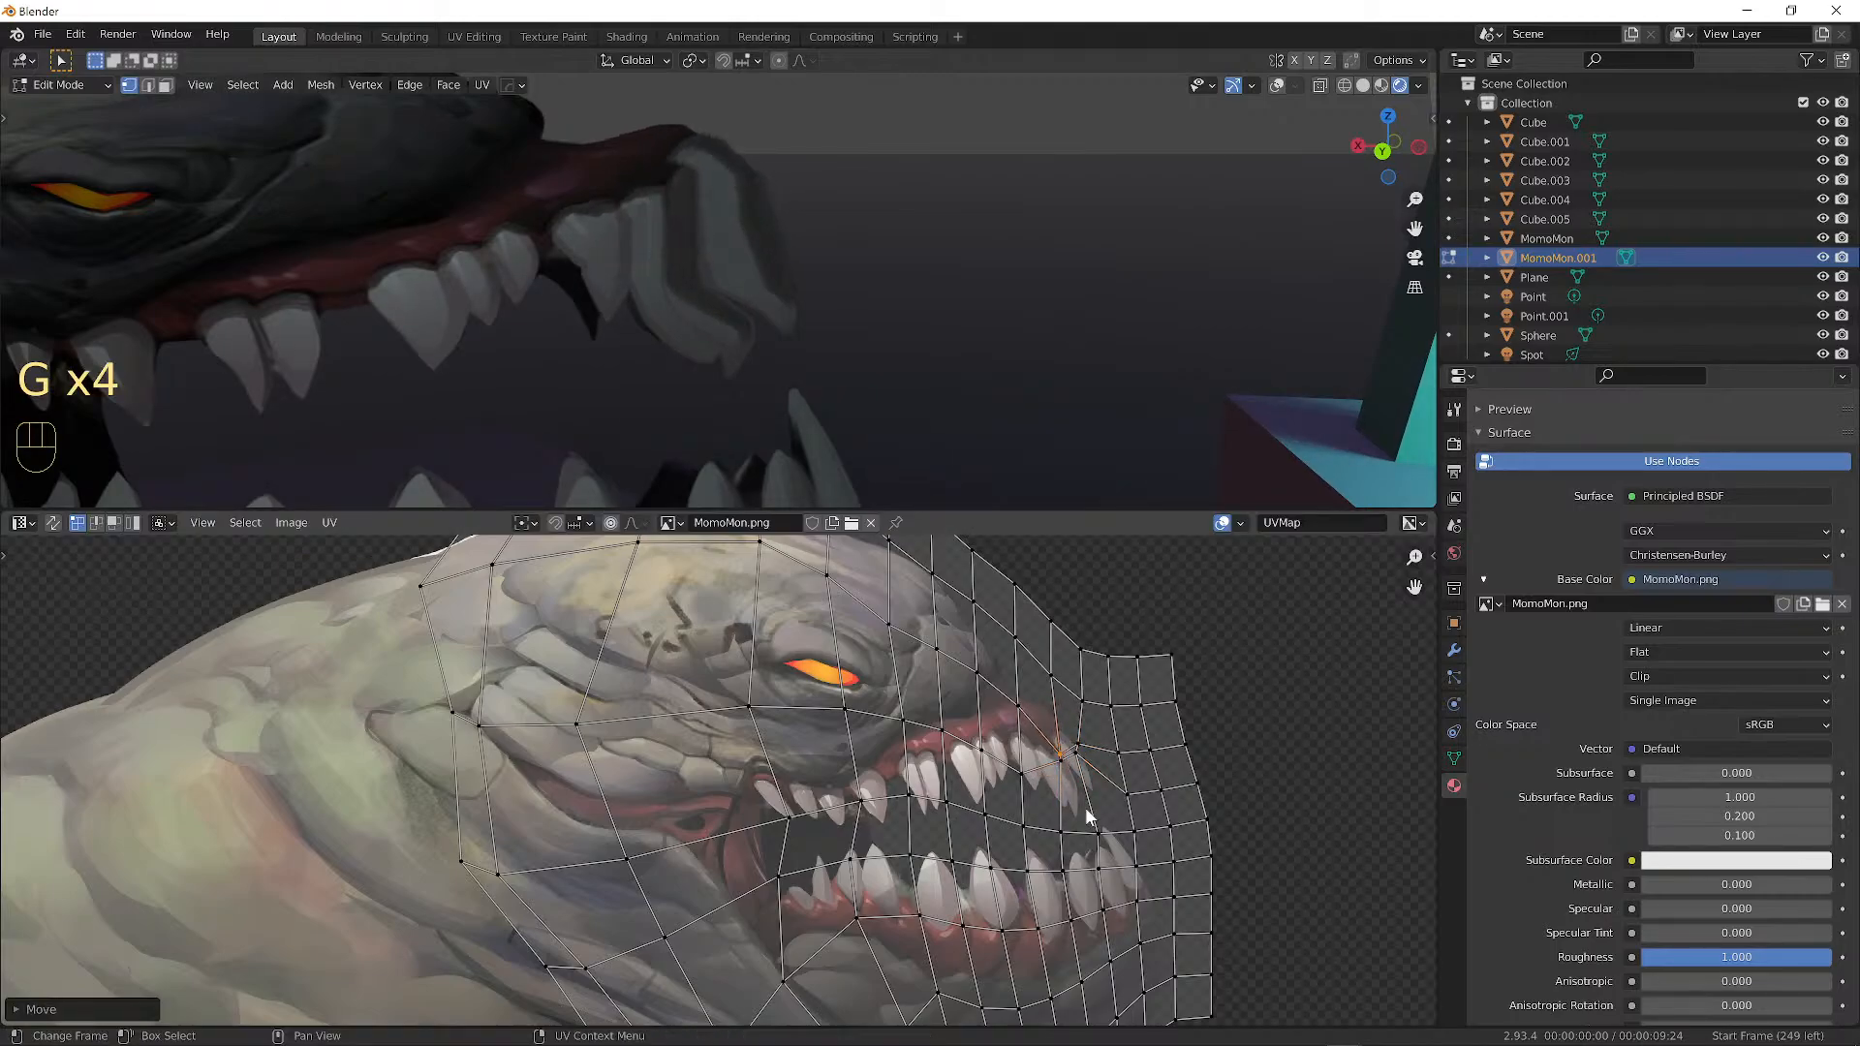
pyautogui.press('g')
pyautogui.click(1071, 783)
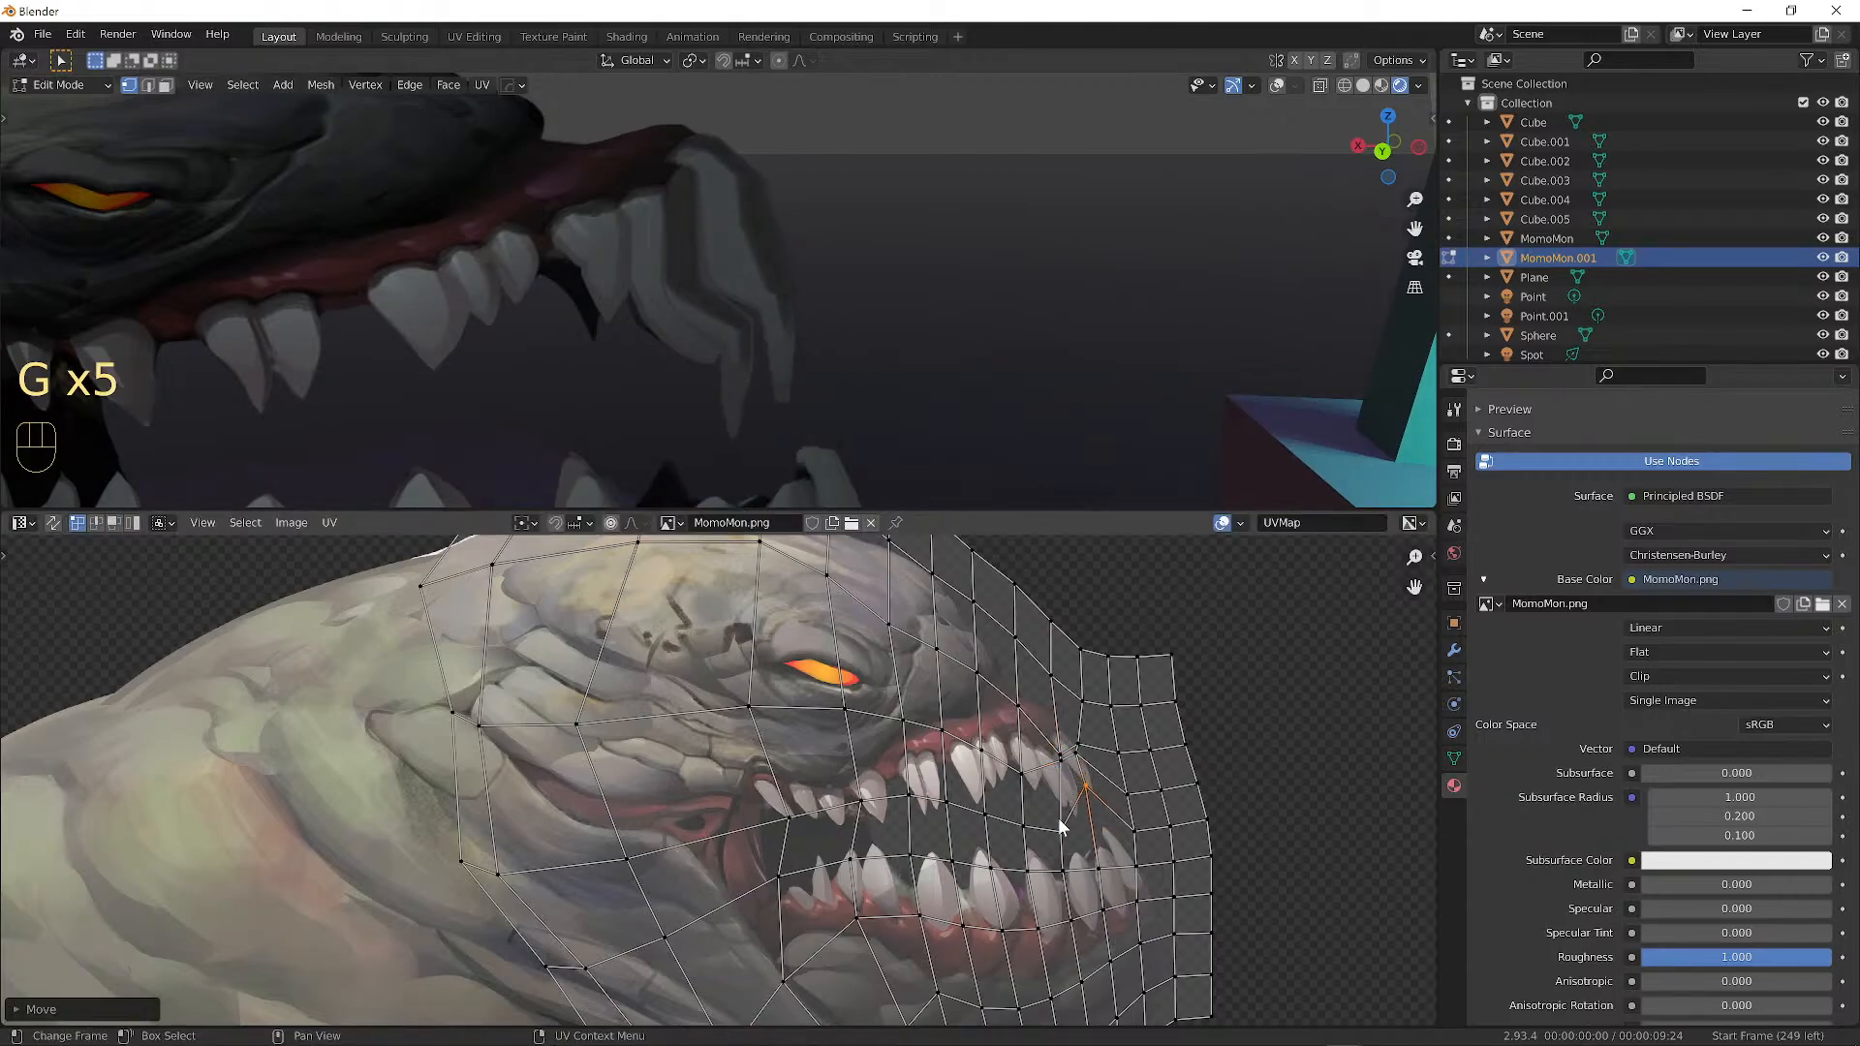
pyautogui.press('g')
pyautogui.click(1060, 780)
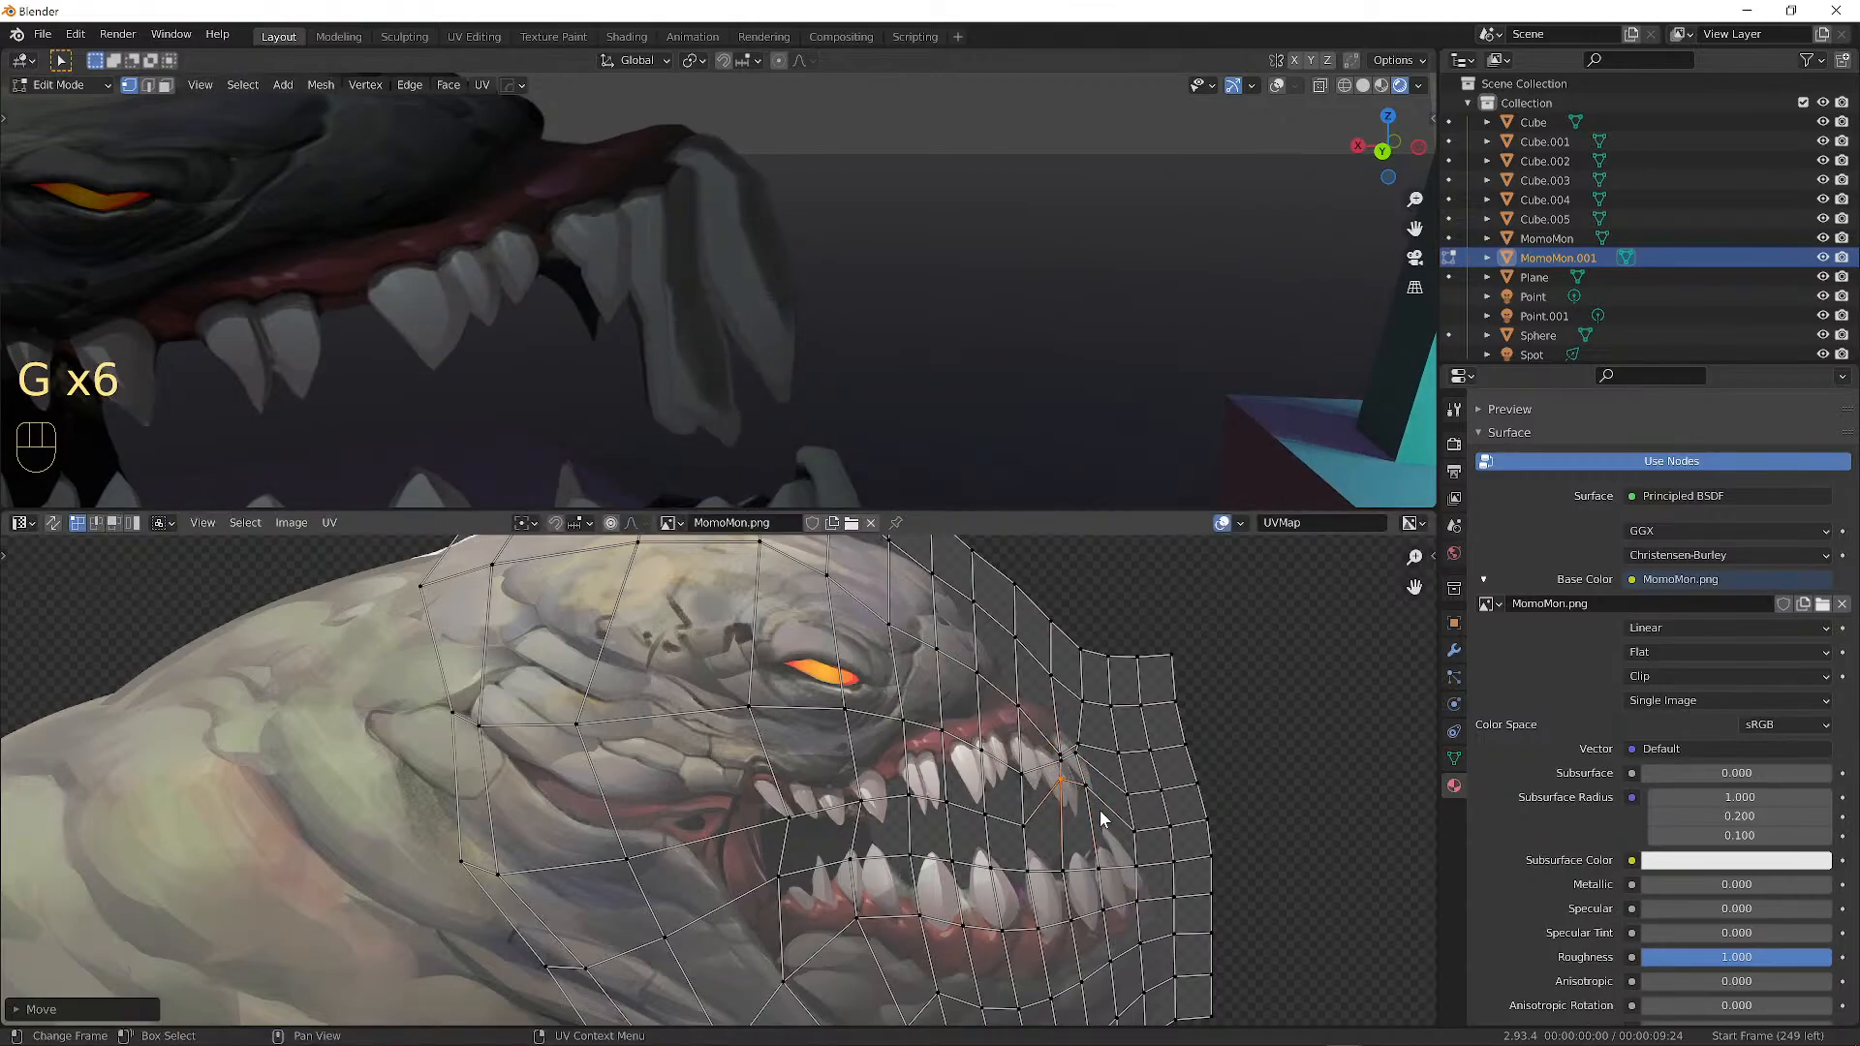
# Shift more UV points at the upper-right teeth, plus one point below, to bend the jaw further.
pyautogui.press('g')
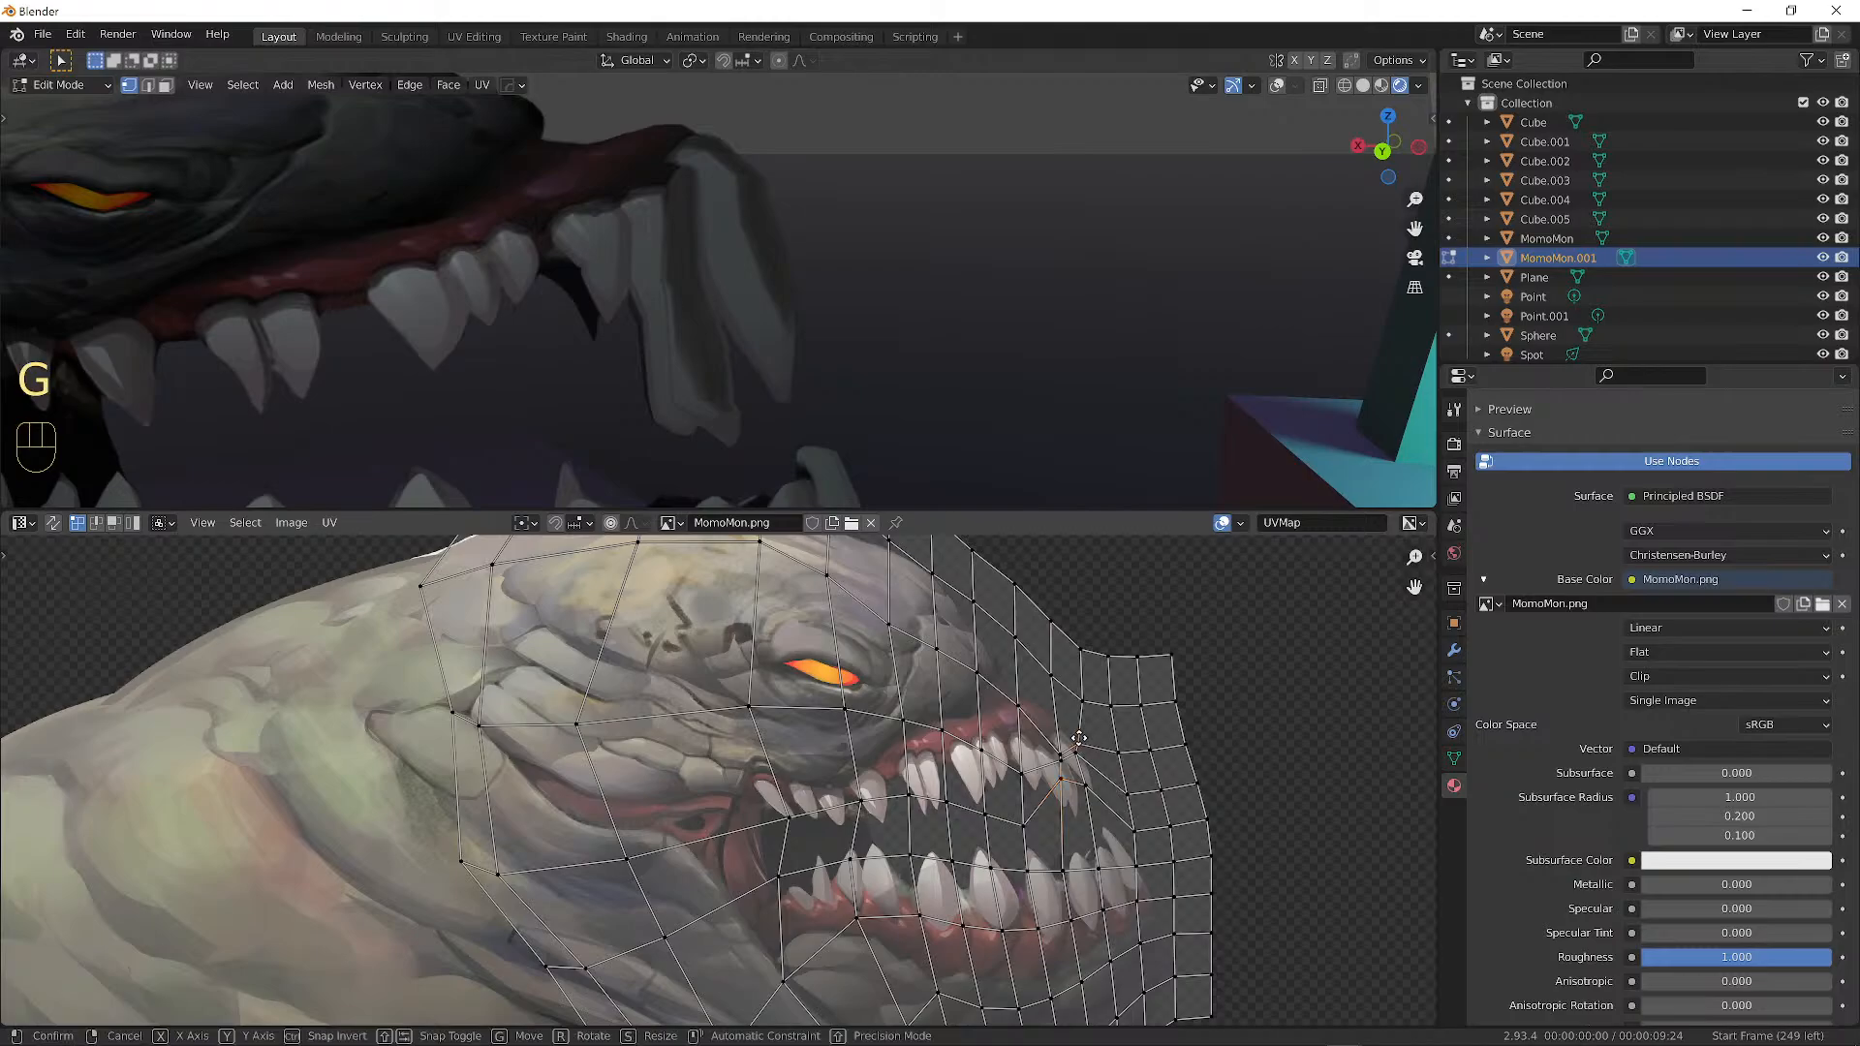
pyautogui.click(1066, 756)
pyautogui.press('g')
pyautogui.click(1055, 744)
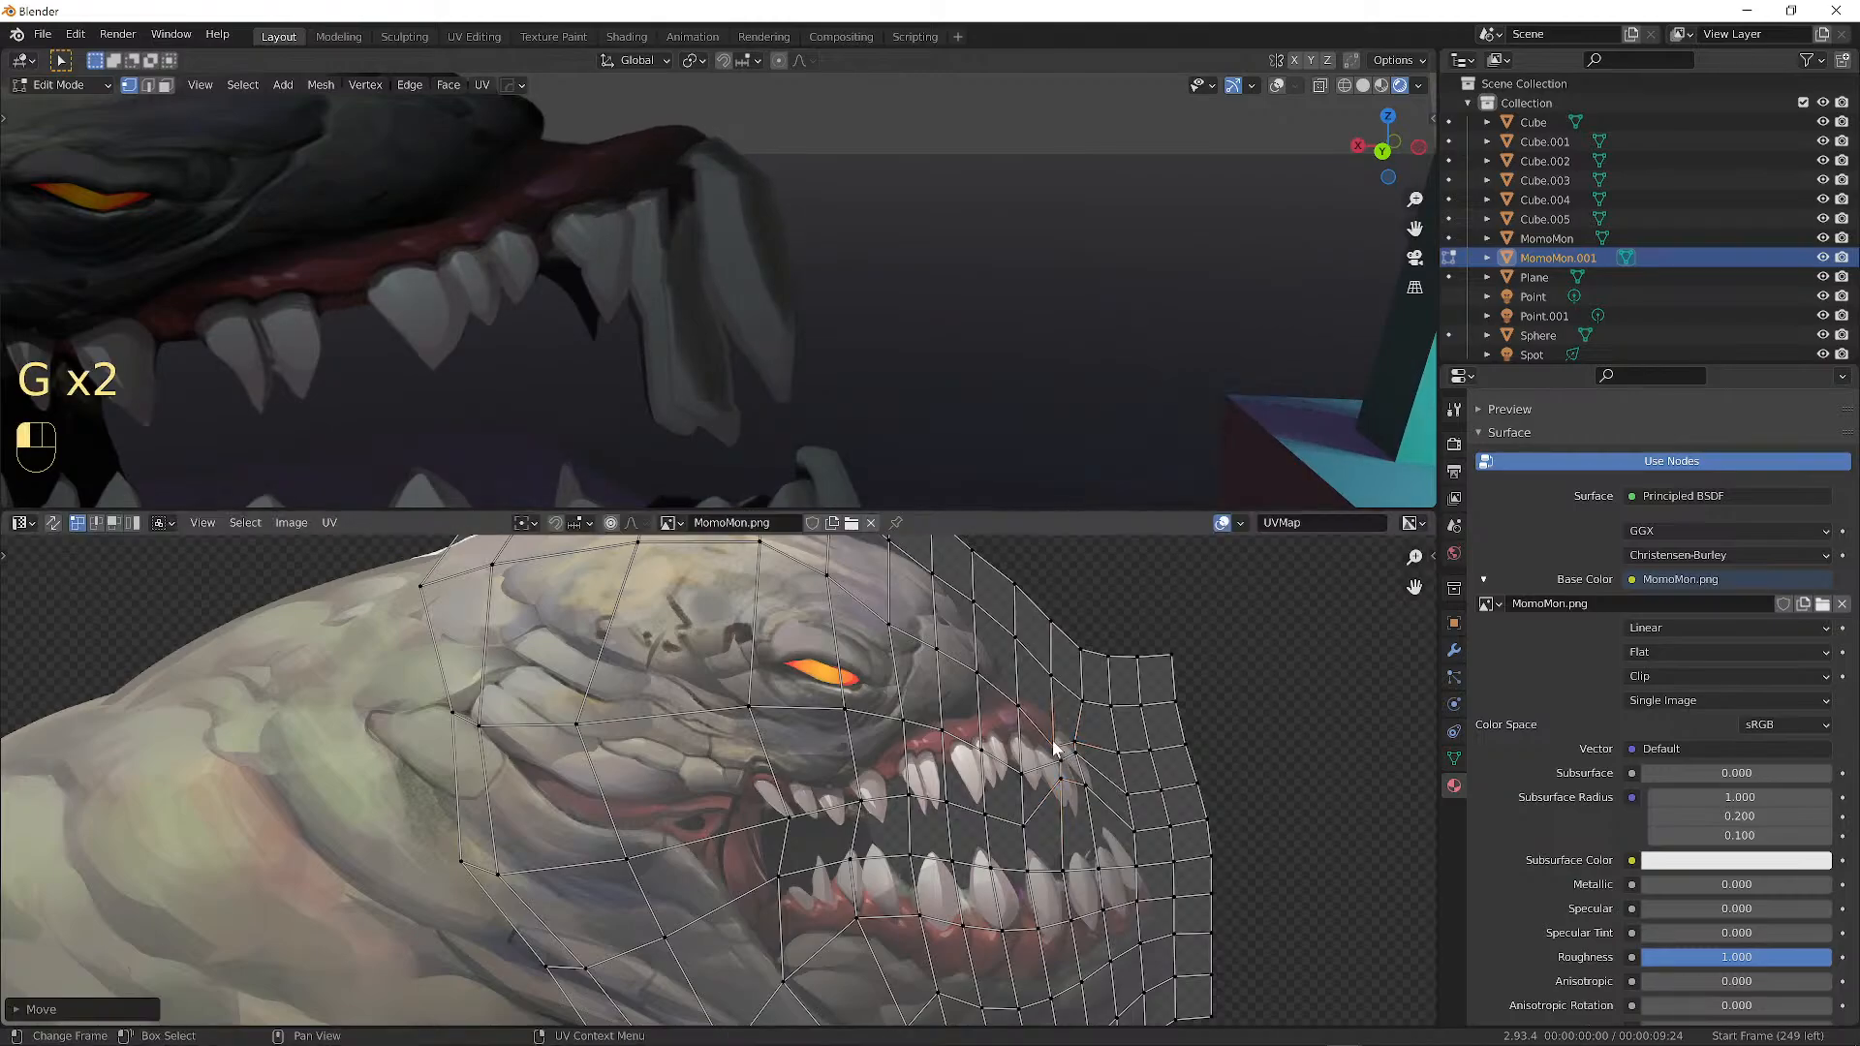
pyautogui.press('g')
pyautogui.click(1071, 722)
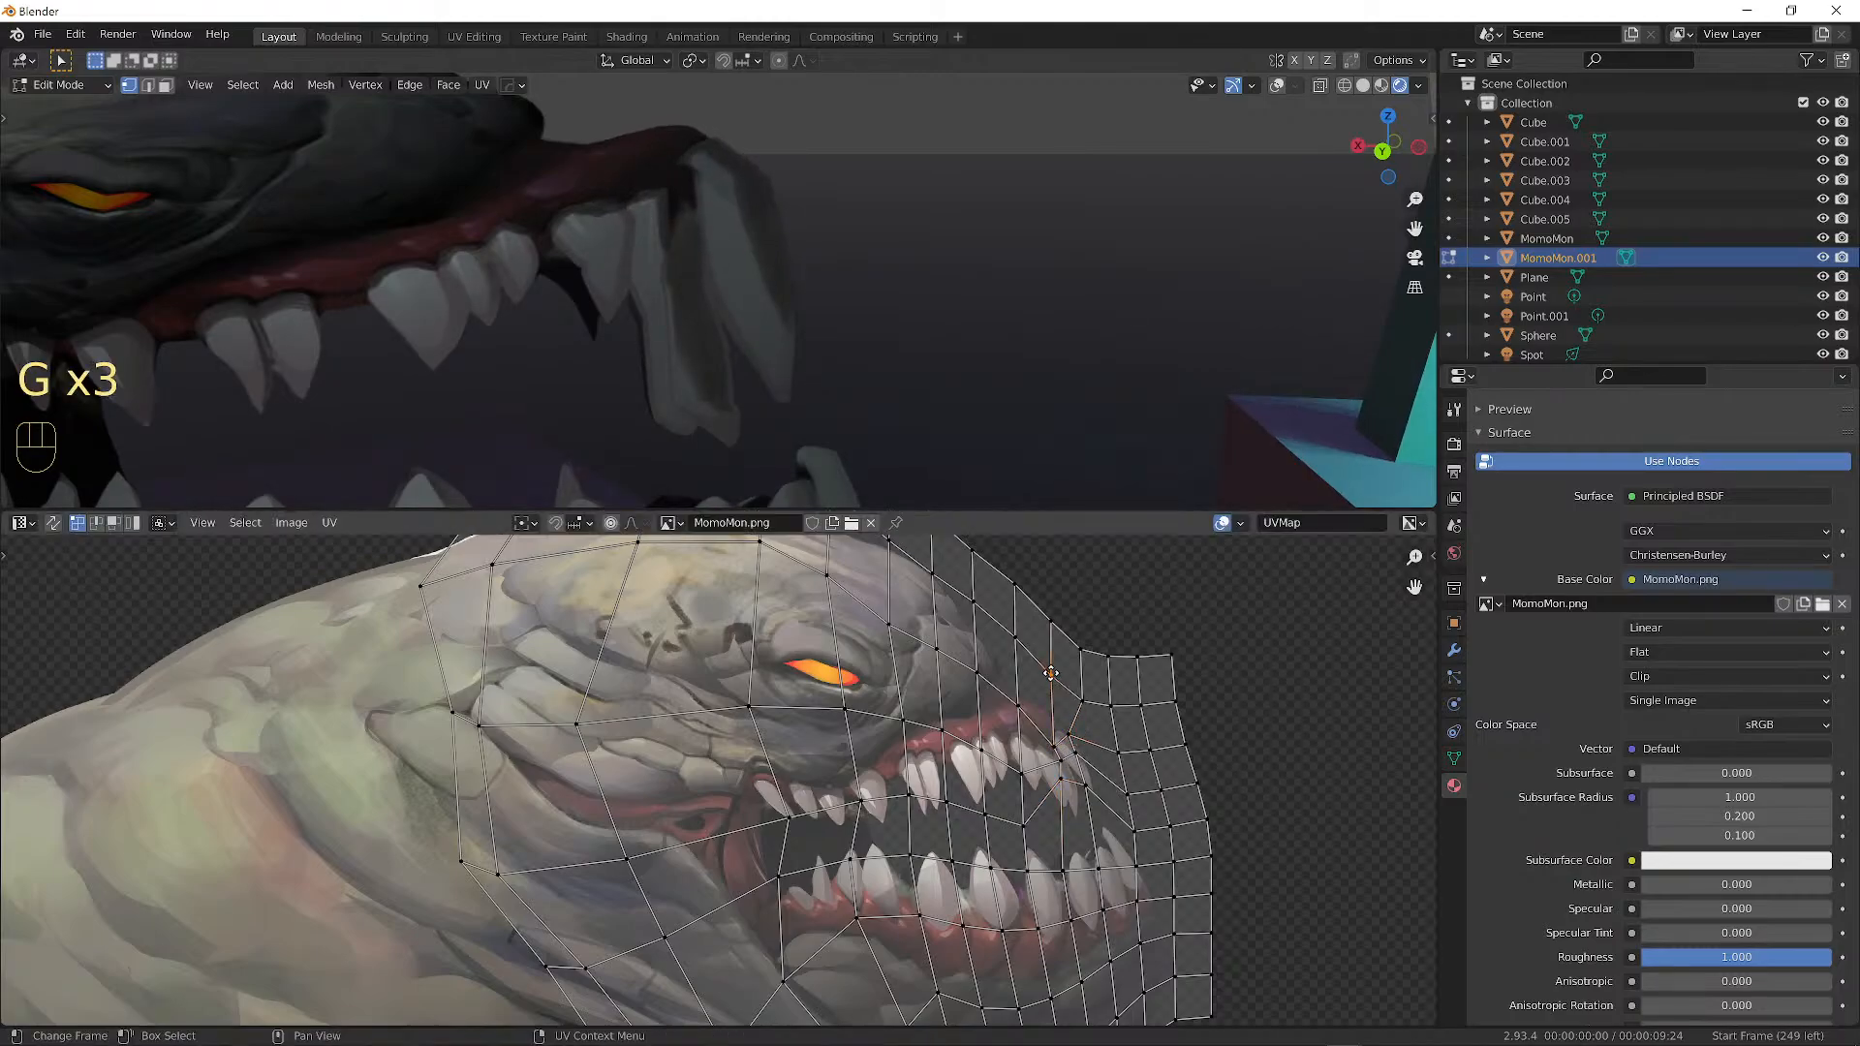
pyautogui.press('g')
pyautogui.click(1077, 713)
pyautogui.press('g')
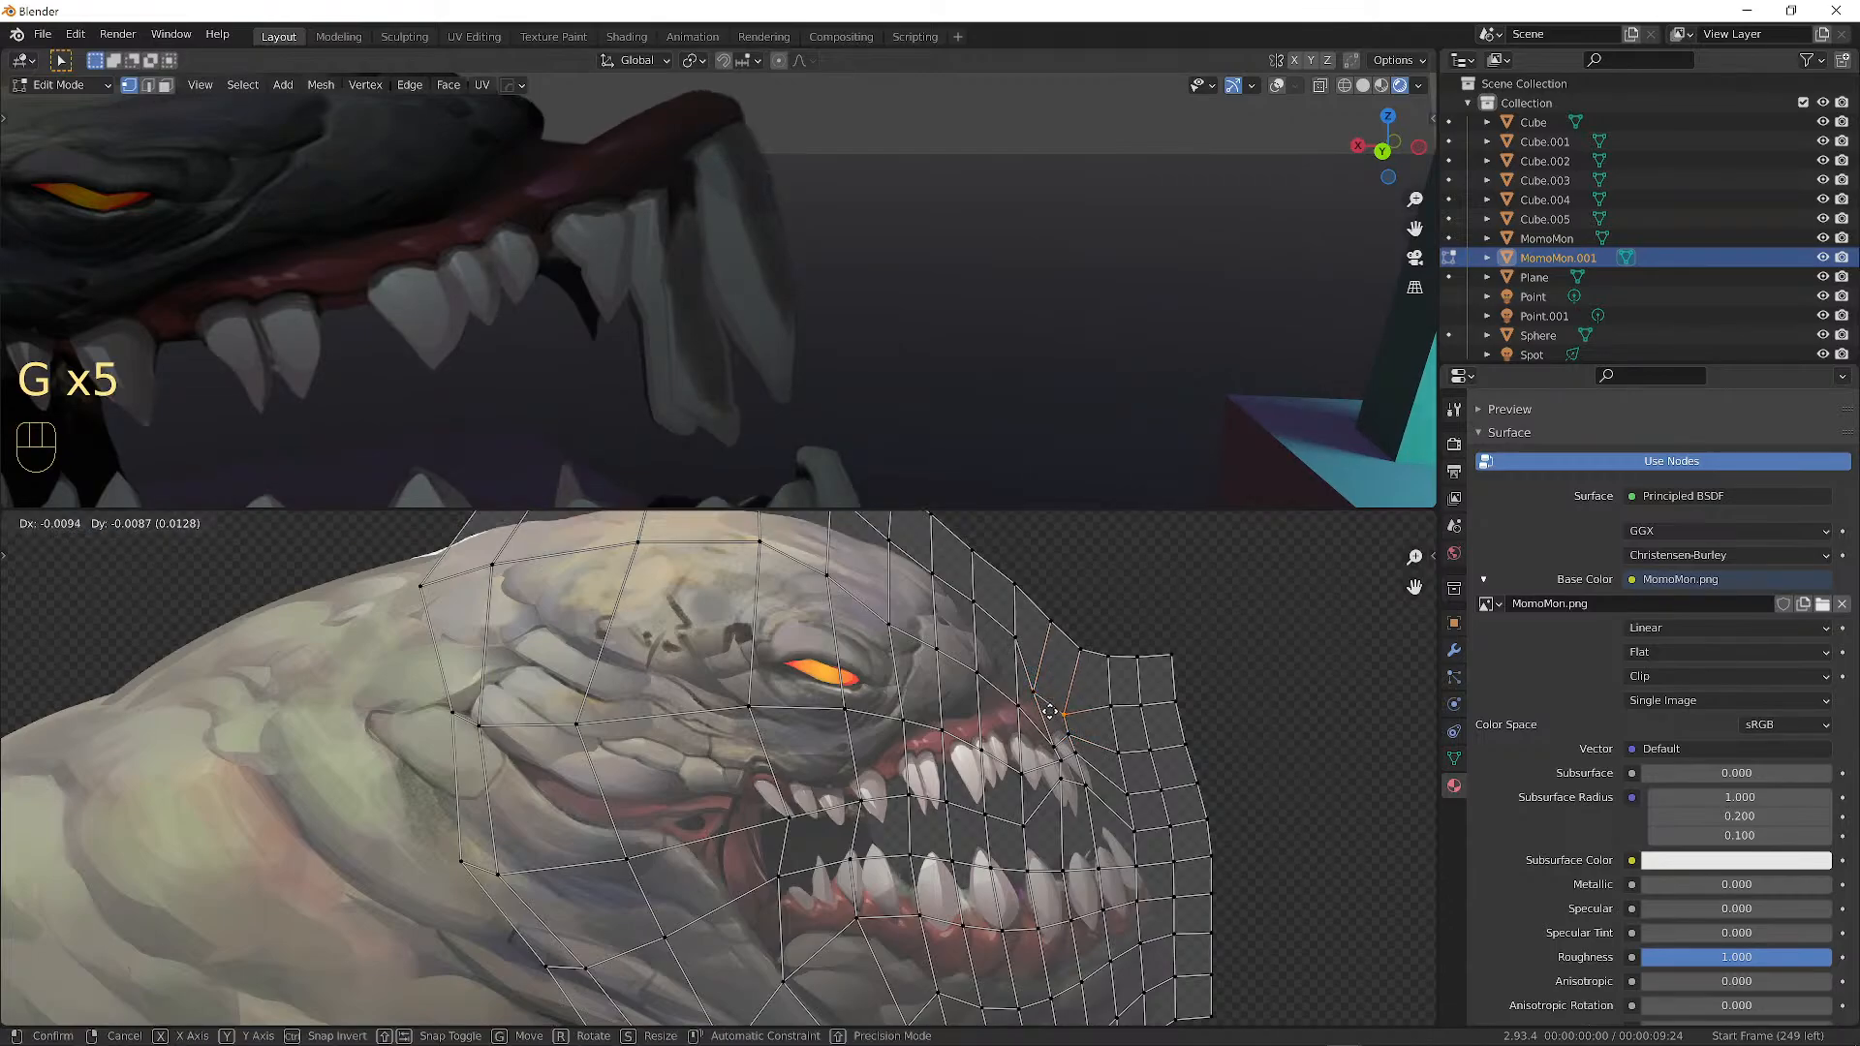
pyautogui.click(1104, 765)
pyautogui.press('g')
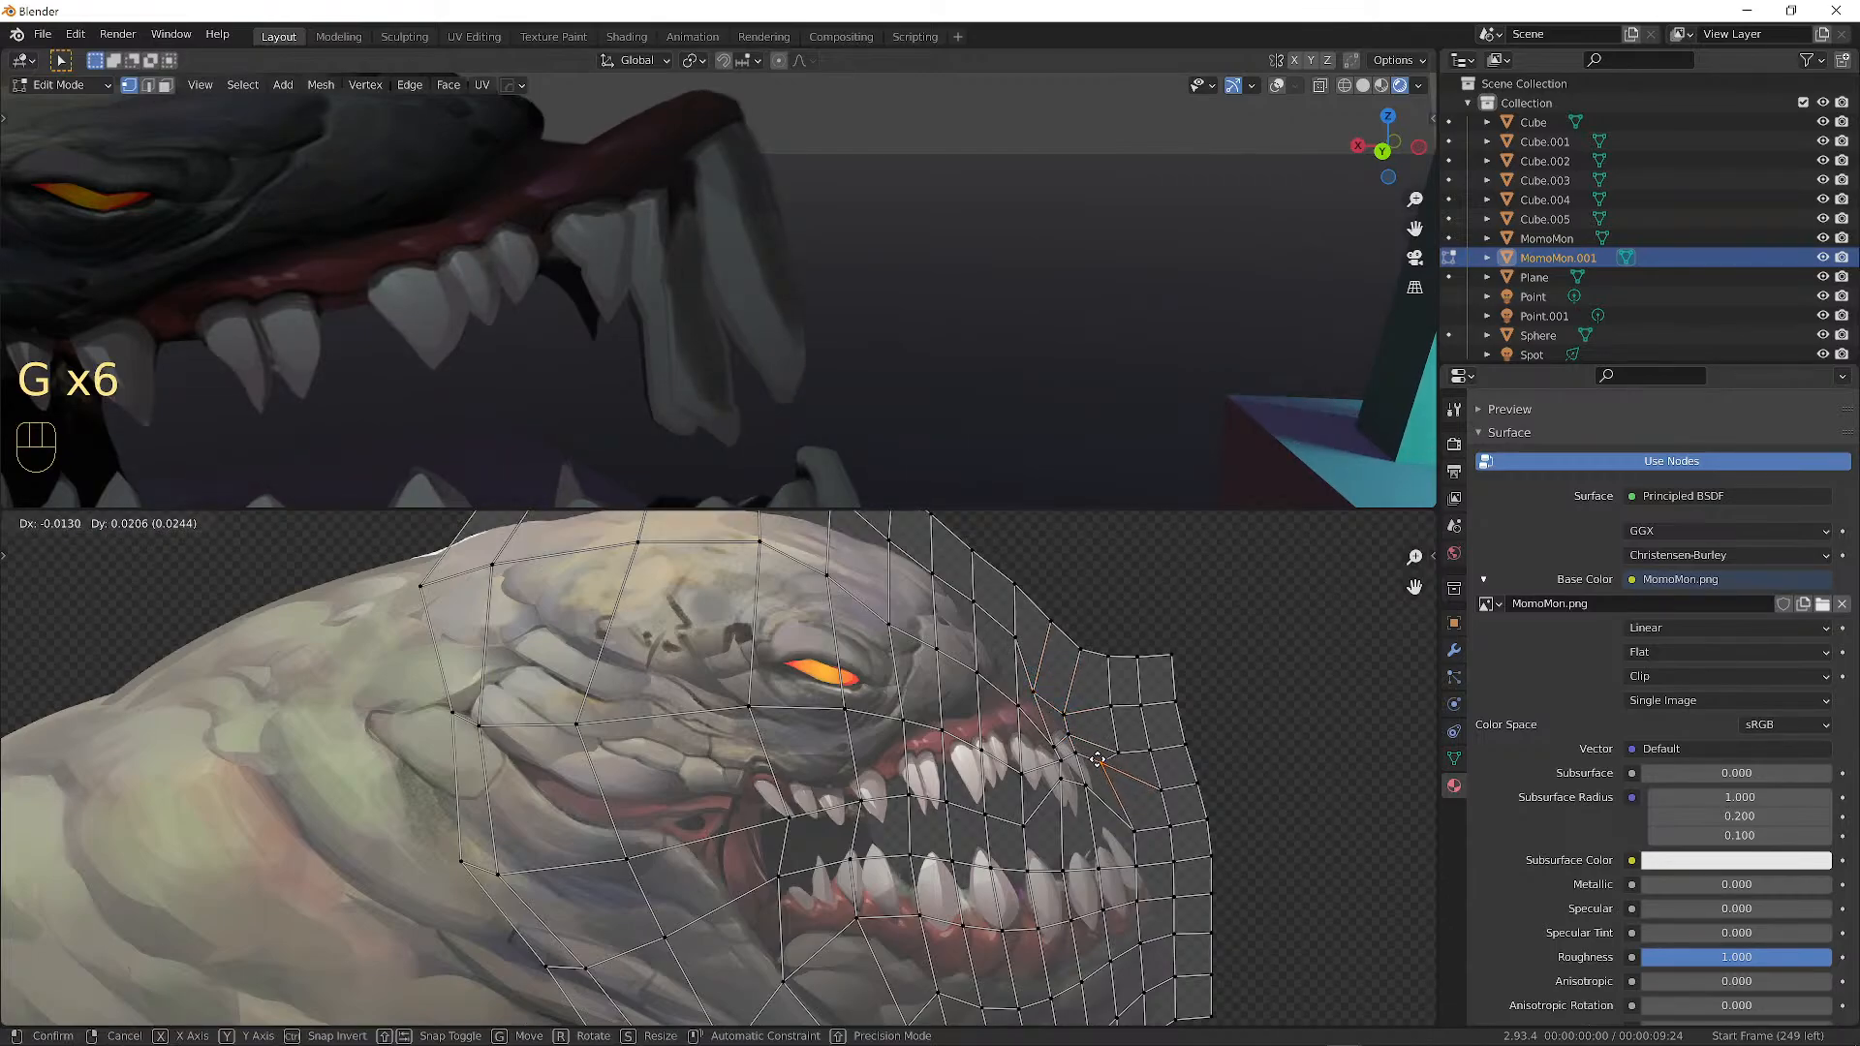
pyautogui.click(1098, 773)
pyautogui.click(1126, 825)
pyautogui.press('g')
pyautogui.click(1099, 775)
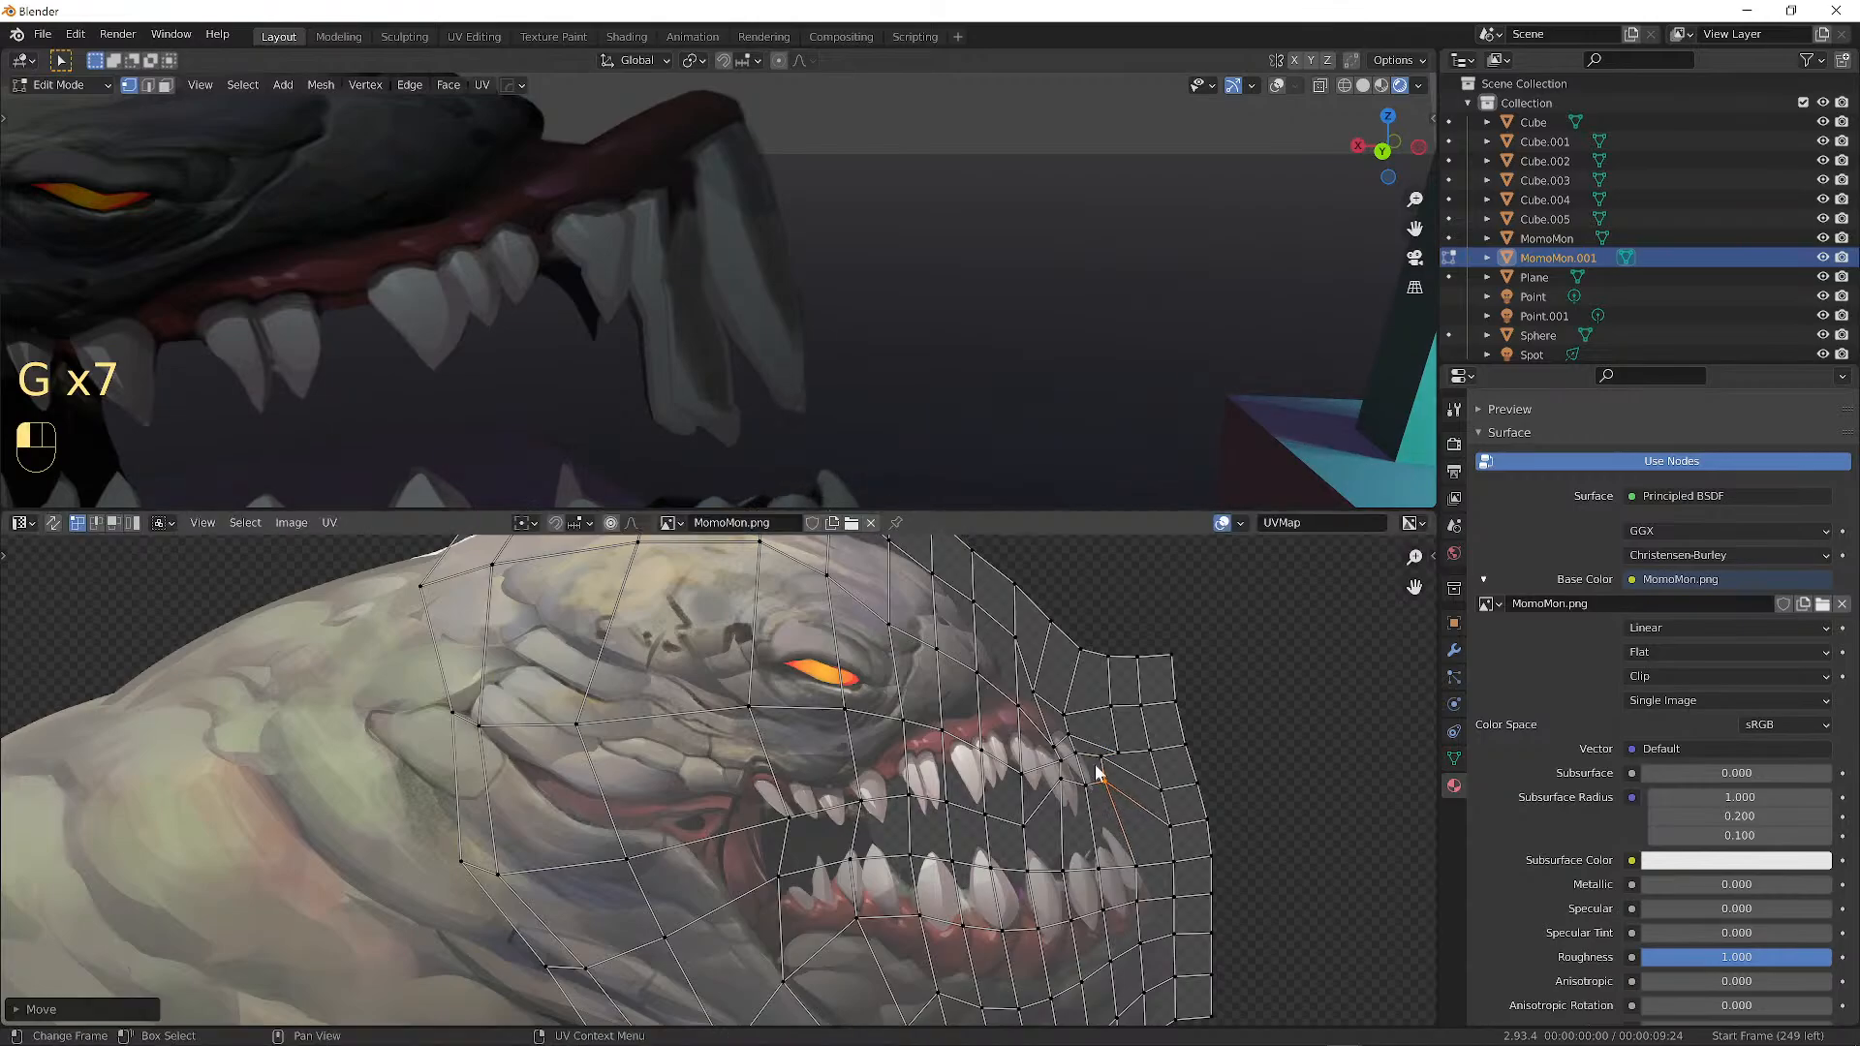
pyautogui.moveTo(798, 276); pyautogui.dragTo(761, 278, button='middle')
# Return to Object Mode, select the original MomoMon plane, and turn viewport overlays on.
pyautogui.scroll(-4, 760, 278)
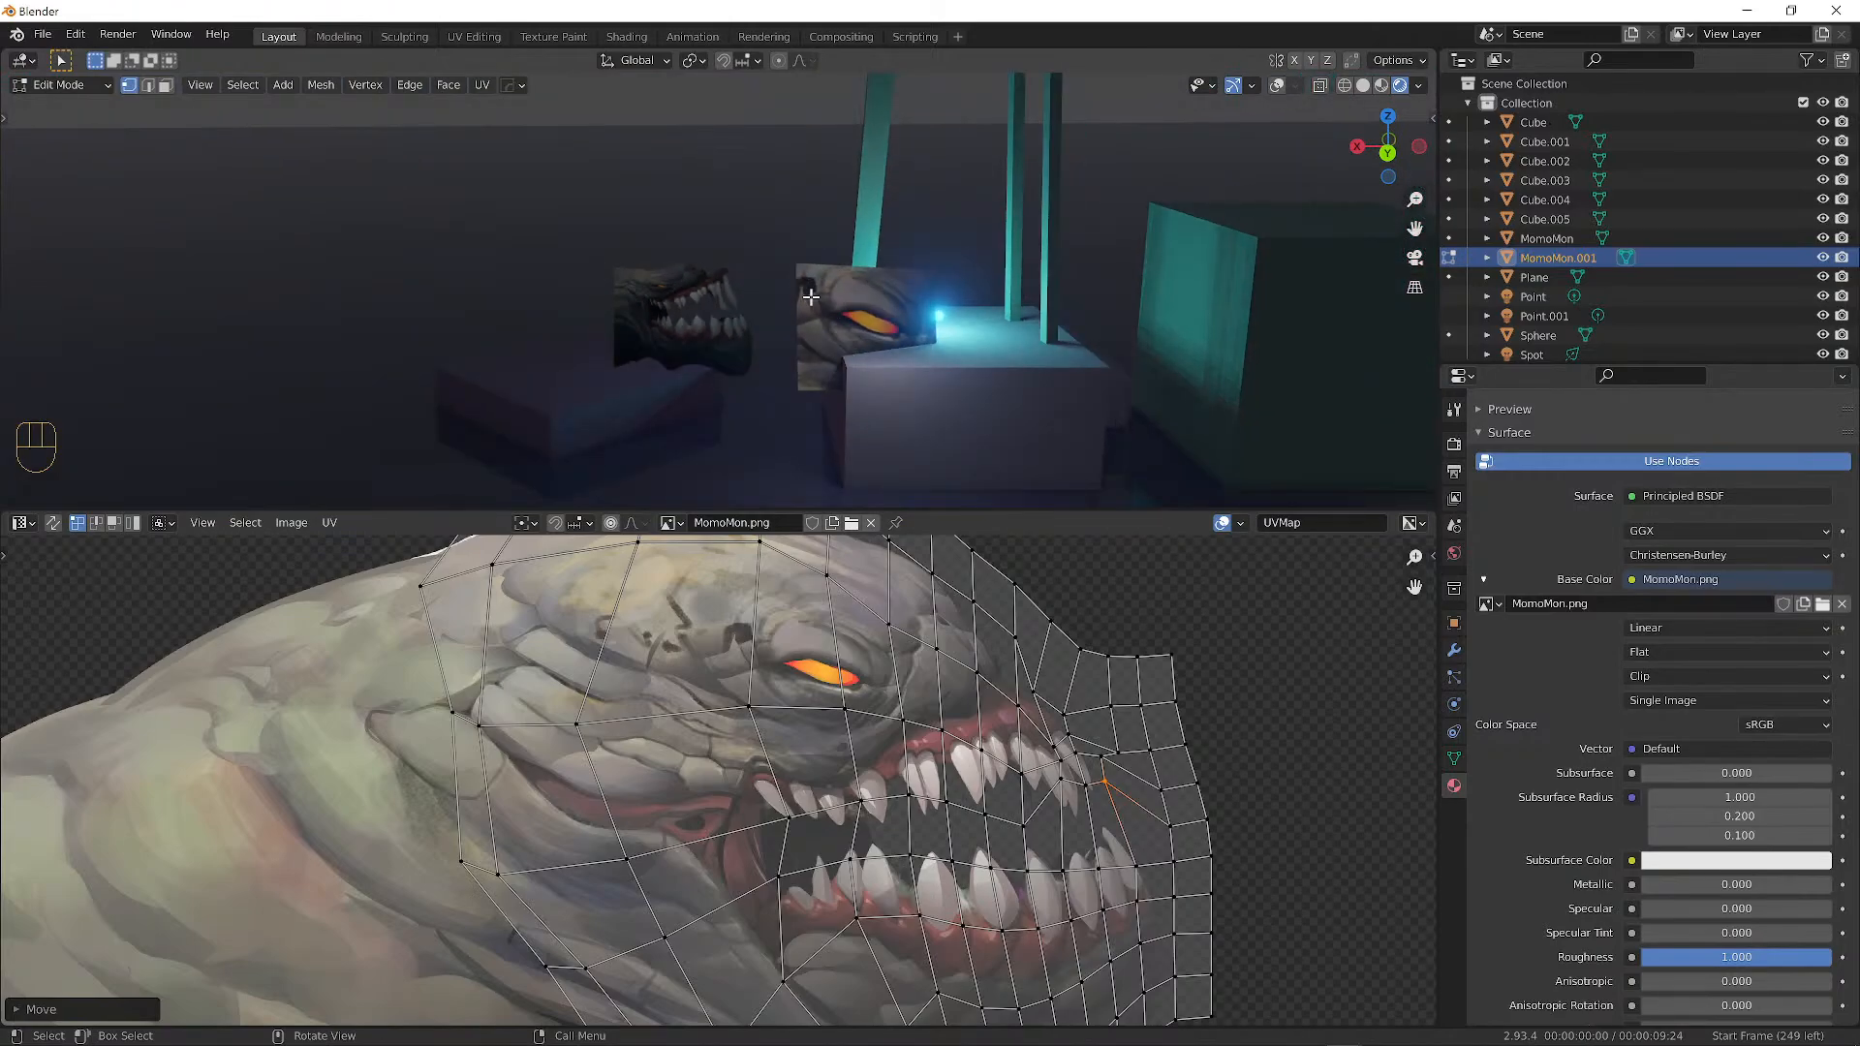
pyautogui.press('Tab')
pyautogui.click(841, 252)
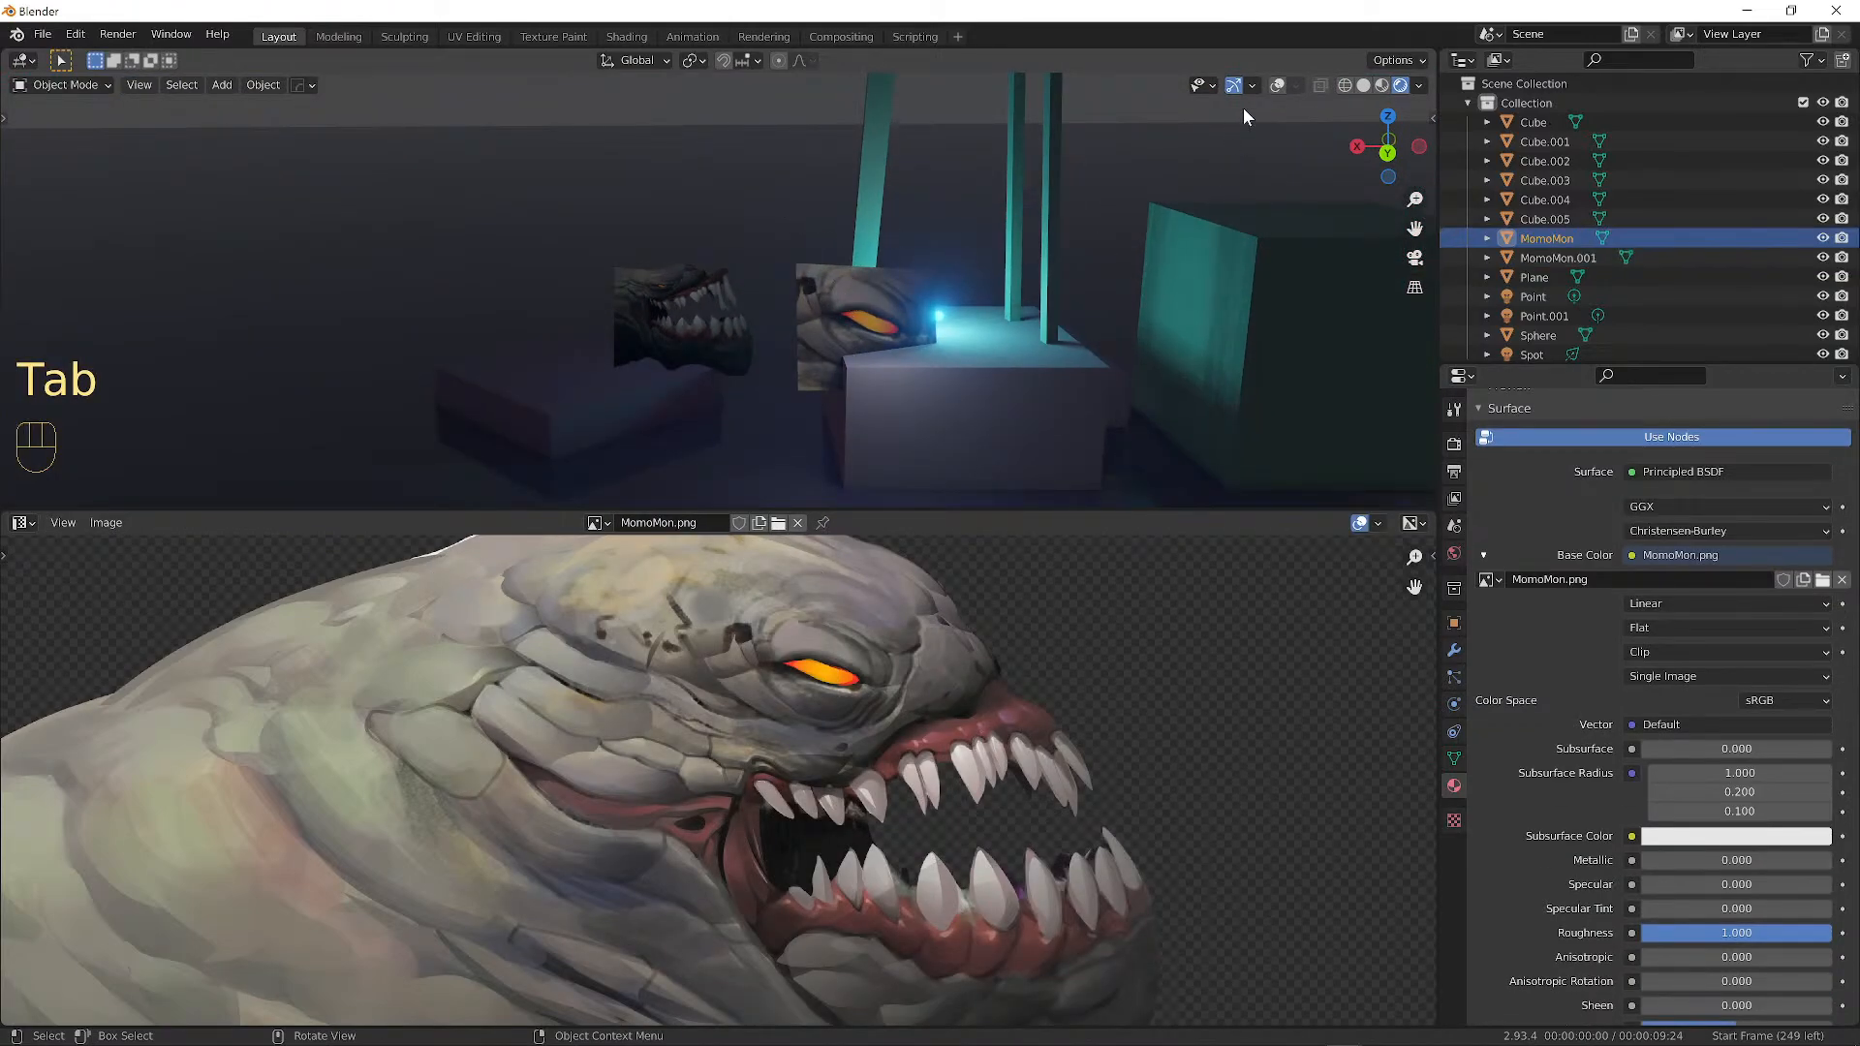
pyautogui.click(1277, 86)
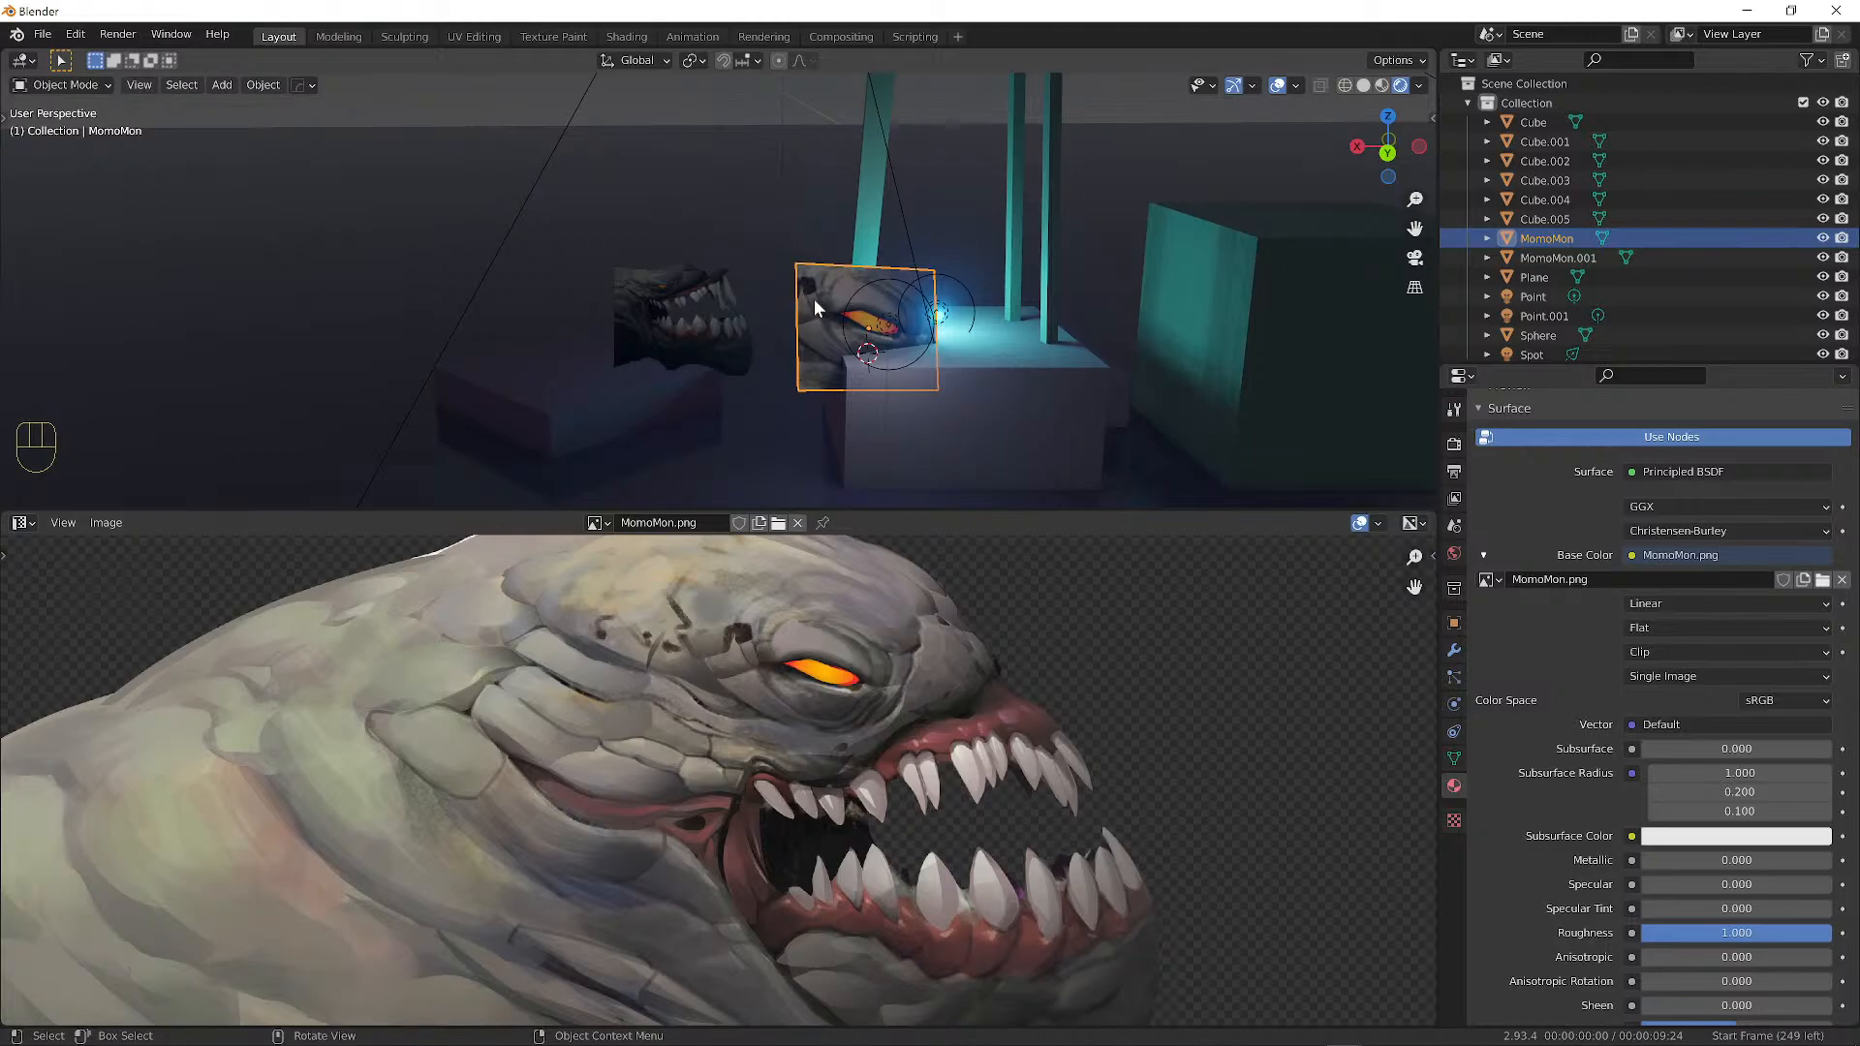
pyautogui.moveTo(960, 327); pyautogui.dragTo(917, 319, button='middle')
# Duplicate it as MomoMon.002 above the other planes and enter Edit Mode with the image in view.
pyautogui.hotkey('shift', 'd')
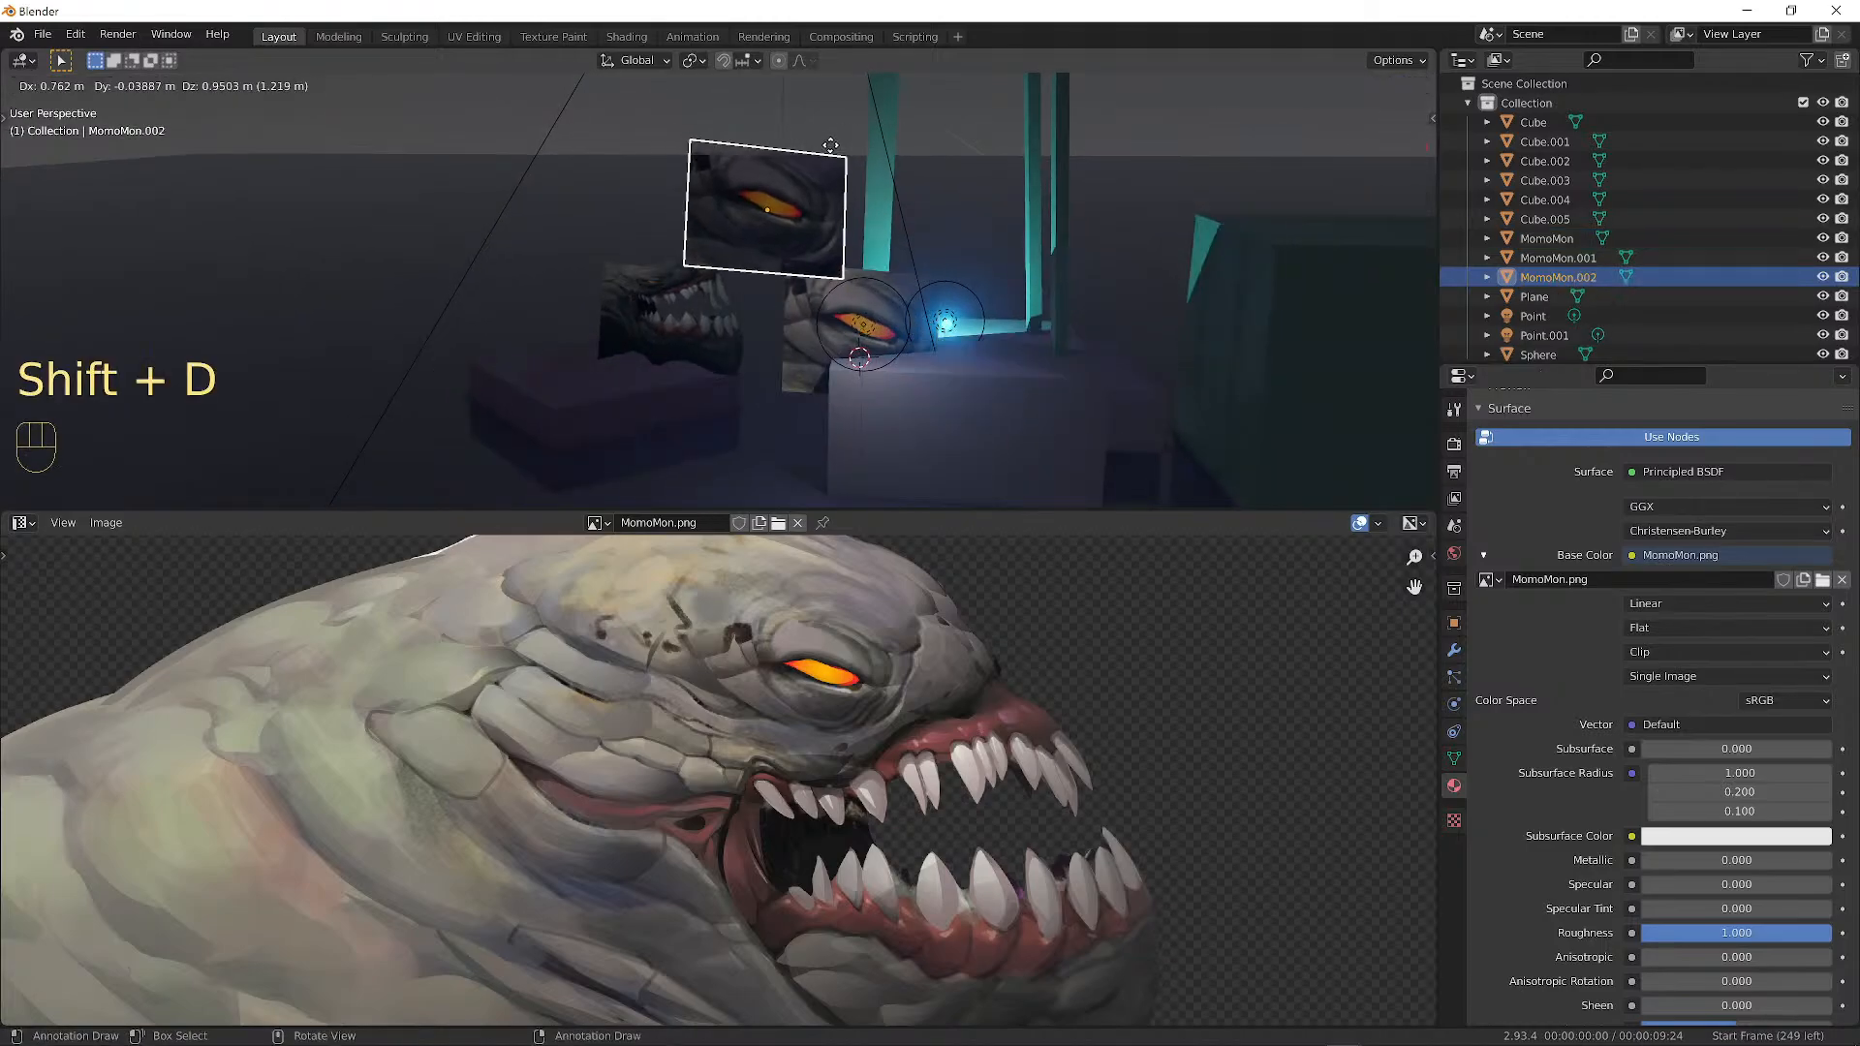
pyautogui.click(821, 113)
pyautogui.scroll(-1, 676, 711)
pyautogui.press('Tab')
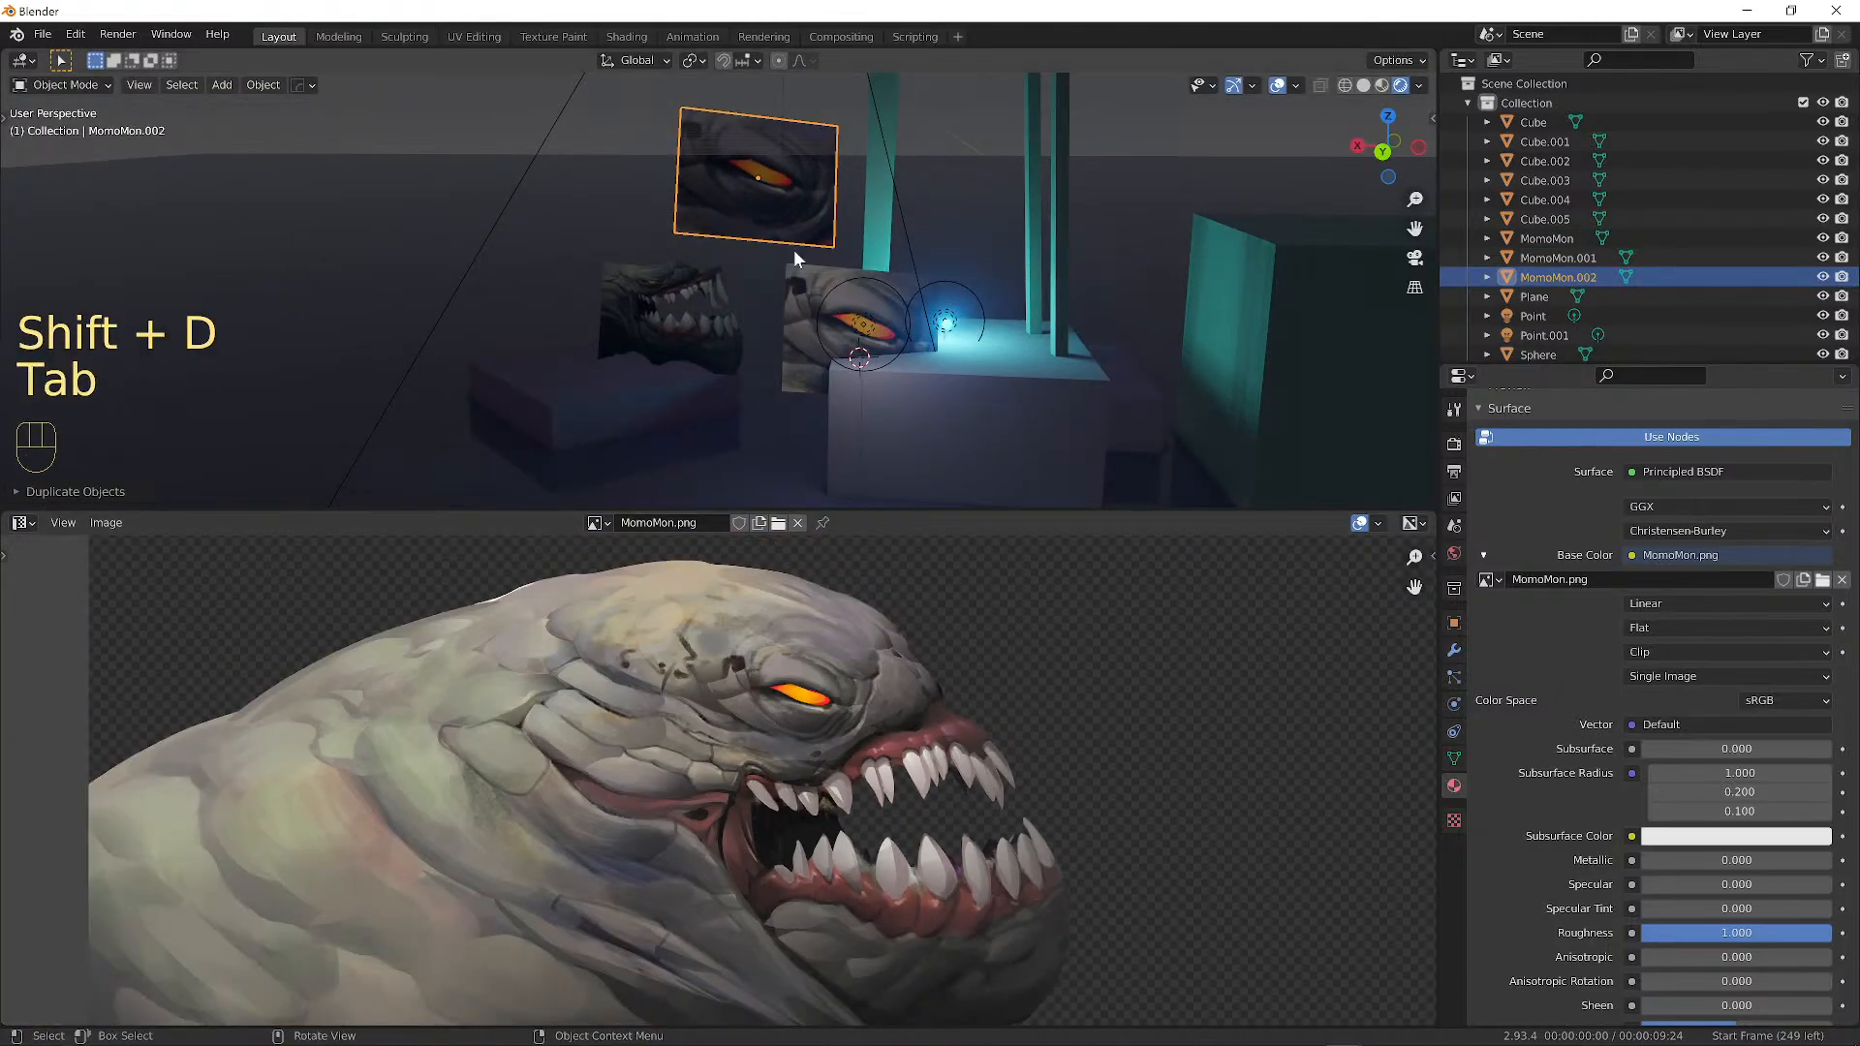
pyautogui.scroll(-3, 817, 678)
pyautogui.keyDown('alt'); pyautogui.keyDown('shift'); pyautogui.moveTo(797, 698); pyautogui.dragTo(801, 722); pyautogui.keyUp('shift'); pyautogui.keyUp('alt')
pyautogui.keyDown('alt'); pyautogui.keyDown('shift'); pyautogui.moveTo(730, 643); pyautogui.dragTo(896, 767); pyautogui.keyUp('shift'); pyautogui.keyUp('alt')
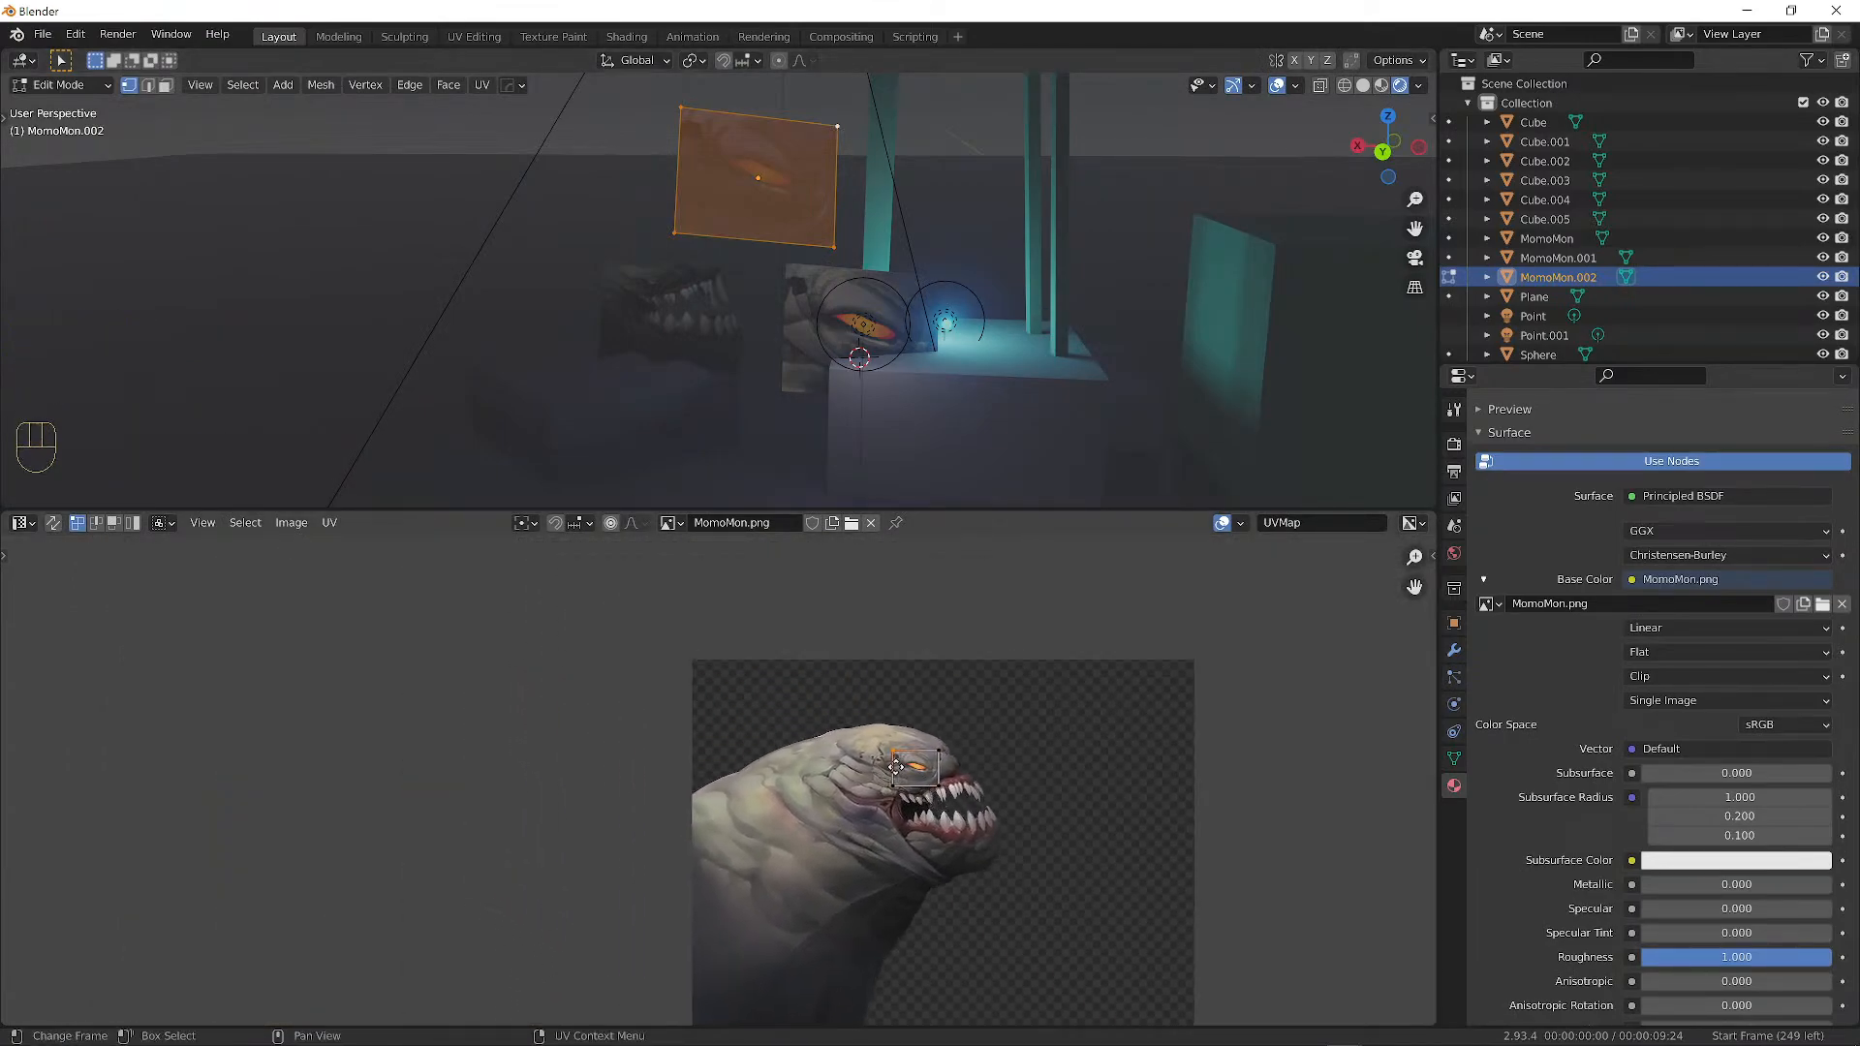
# Move the two top UV corners onto the image's top-left and top-right corners.
pyautogui.press('g')
pyautogui.click(938, 762)
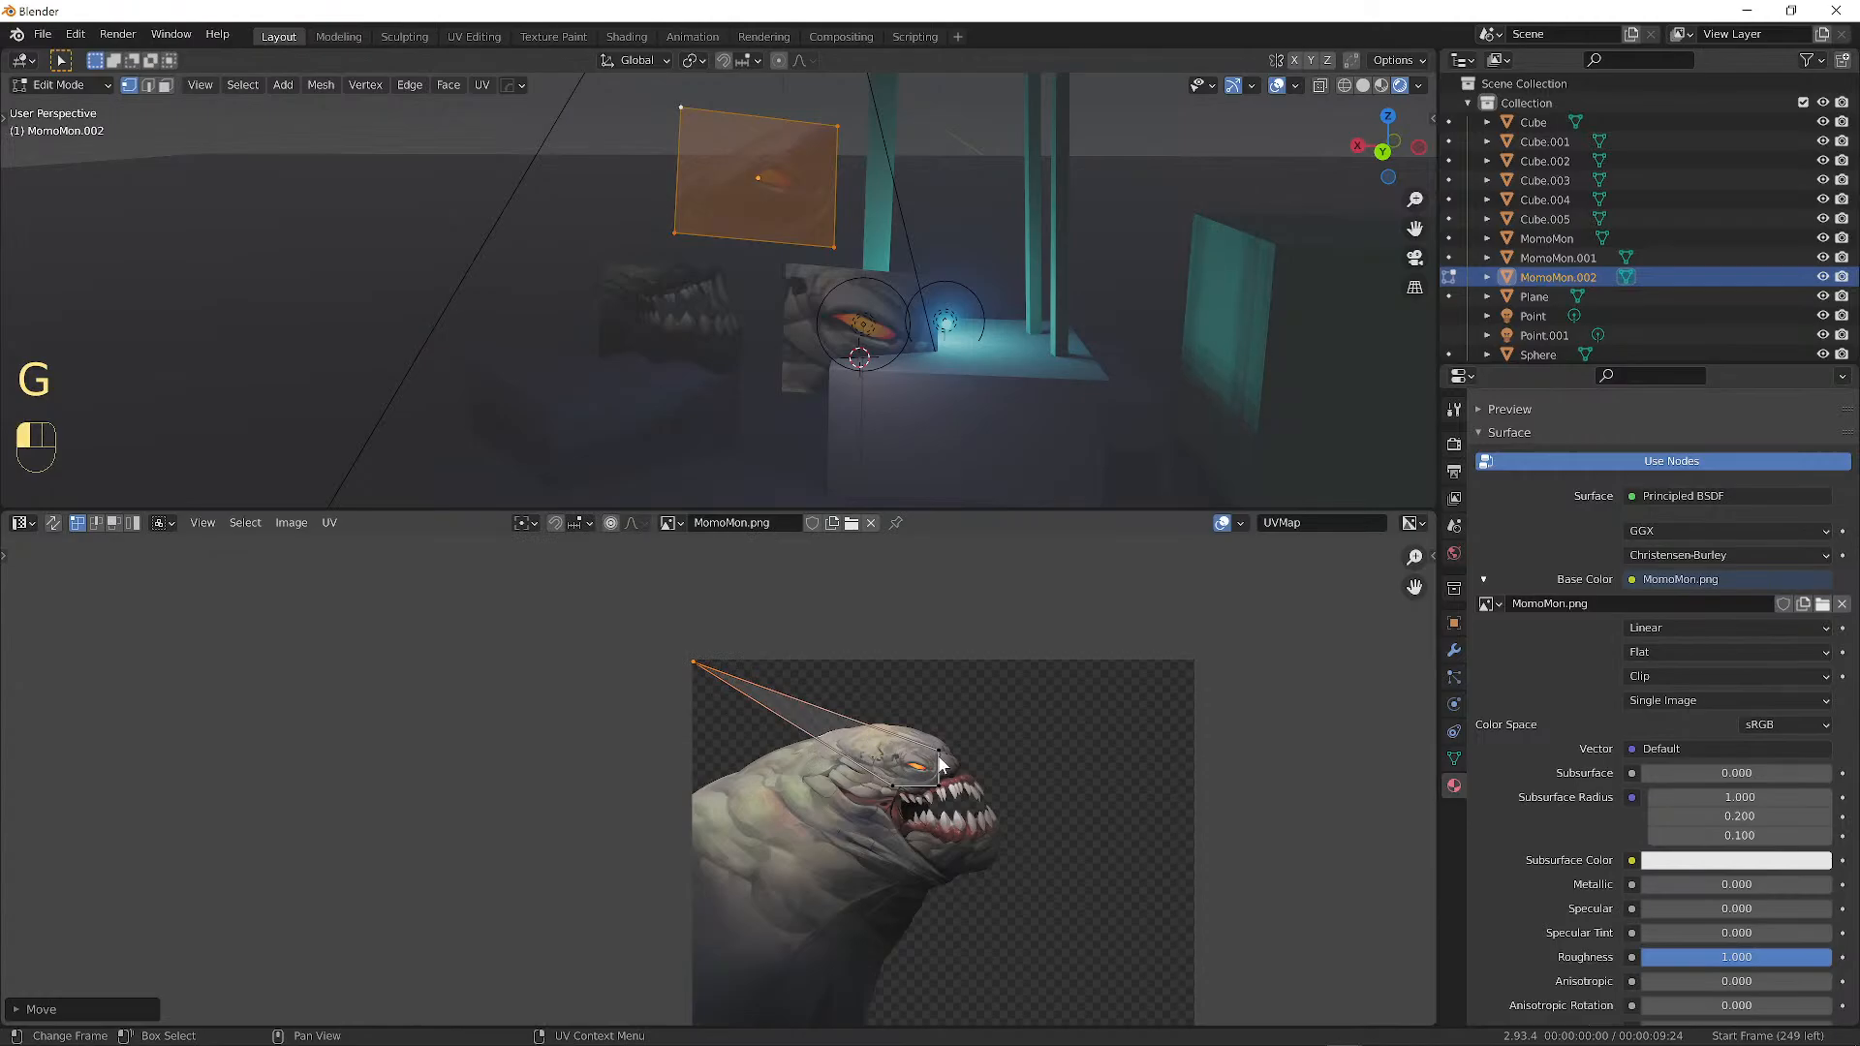
pyautogui.press('g')
pyautogui.click(1114, 771)
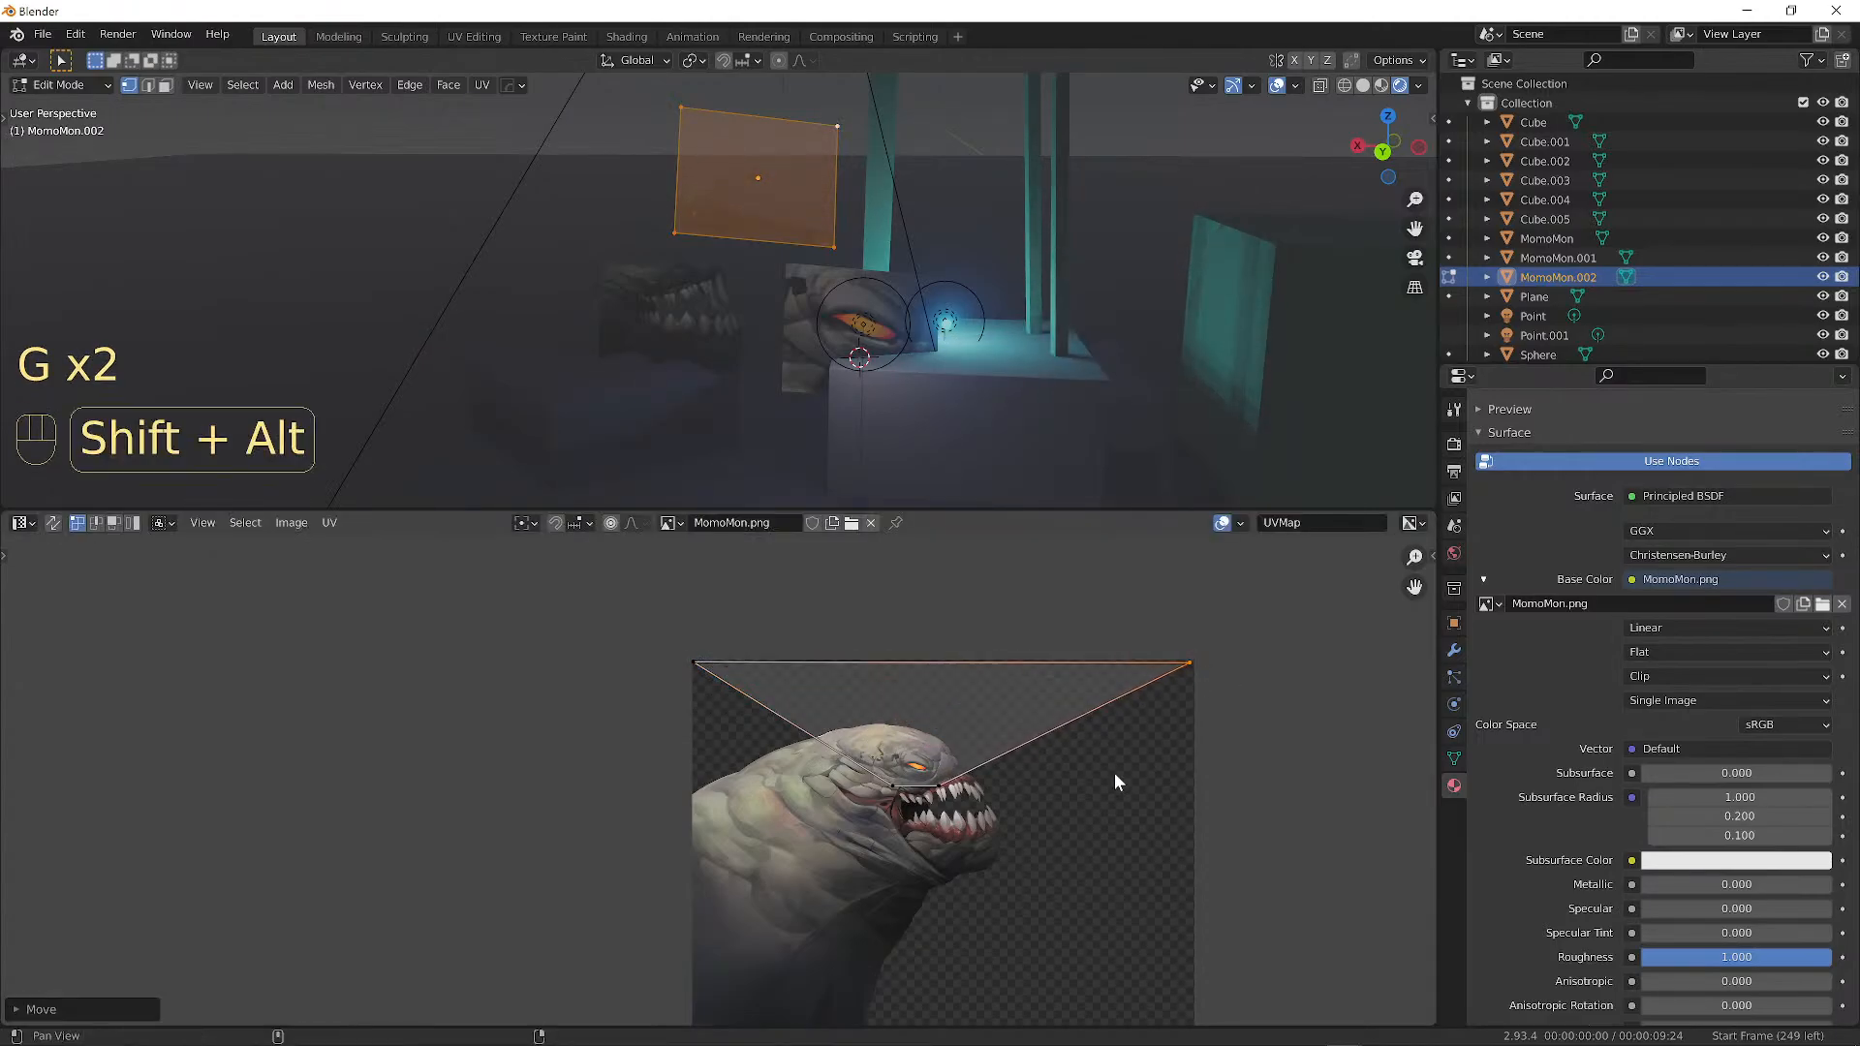
# Move the two bottom UV corners onto the image's bottom-left and bottom-right corners.
pyautogui.keyDown('alt'); pyautogui.keyDown('shift'); pyautogui.moveTo(1115, 771); pyautogui.dragTo(1002, 643); pyautogui.keyUp('shift'); pyautogui.keyUp('alt')
pyautogui.press('g')
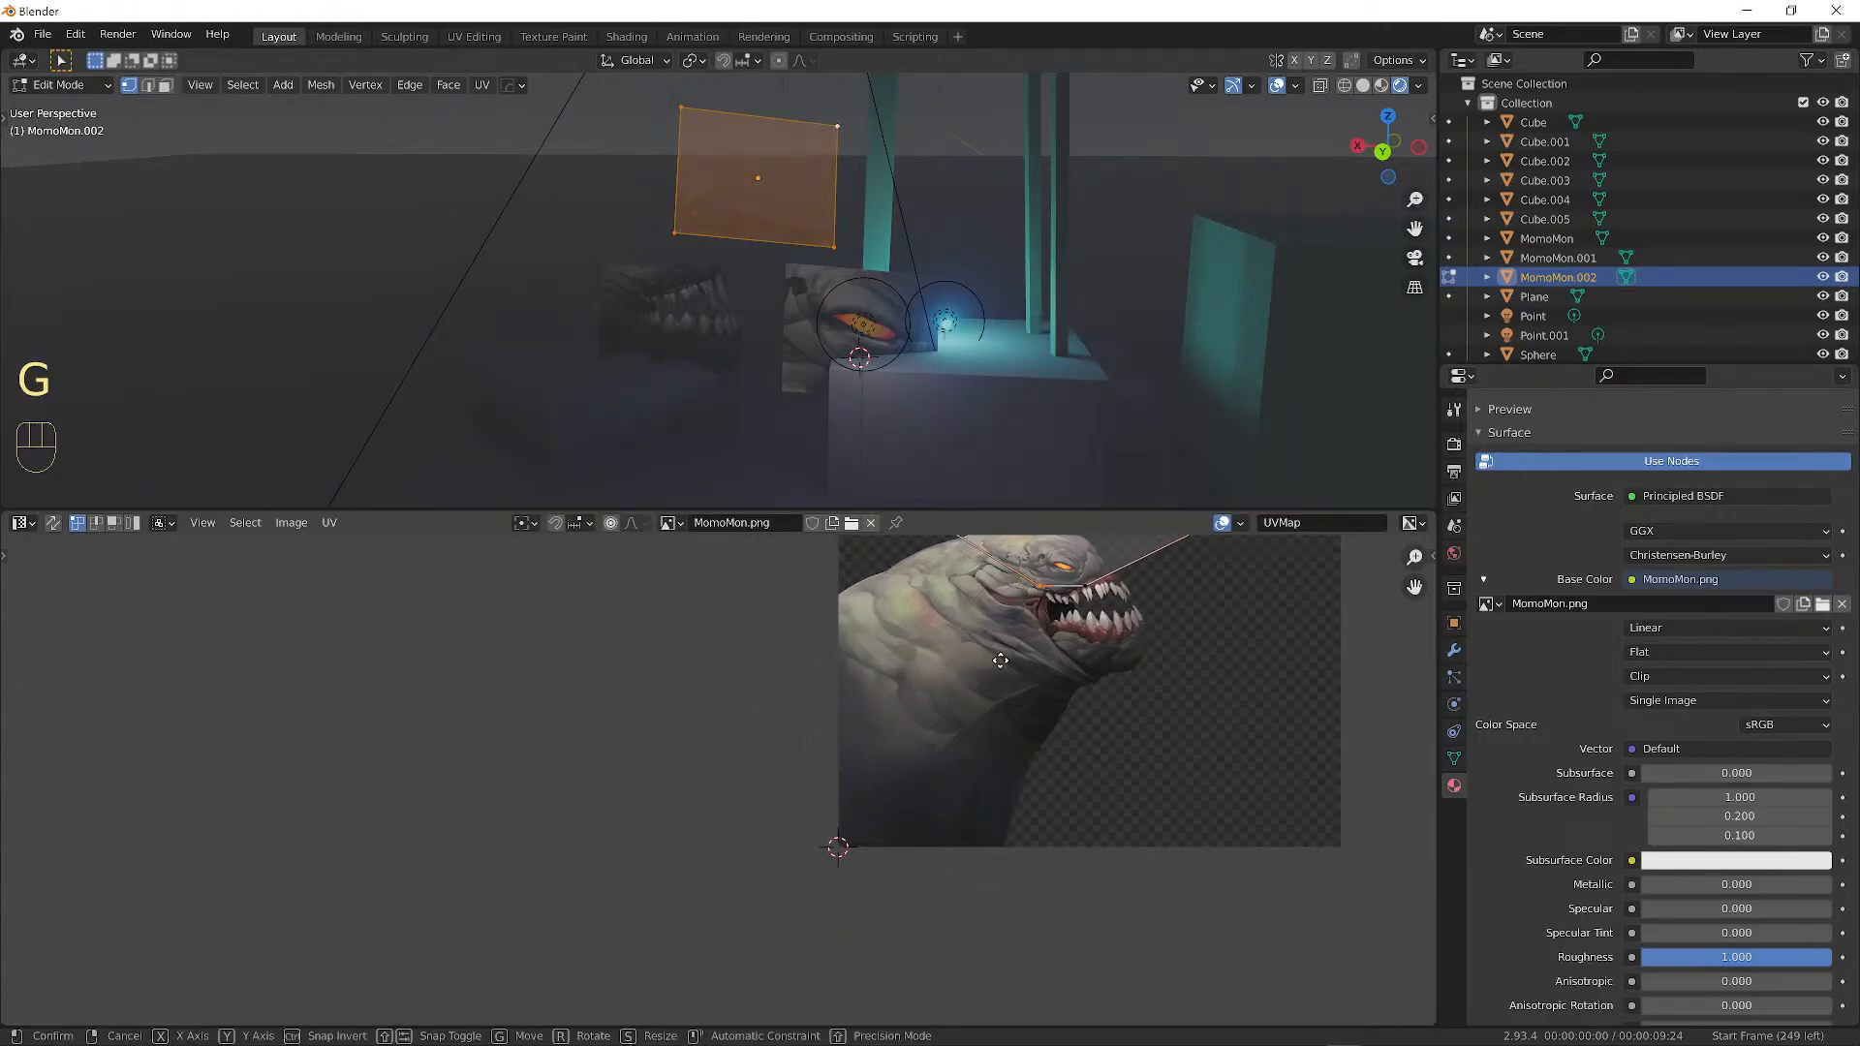
pyautogui.click(816, 850)
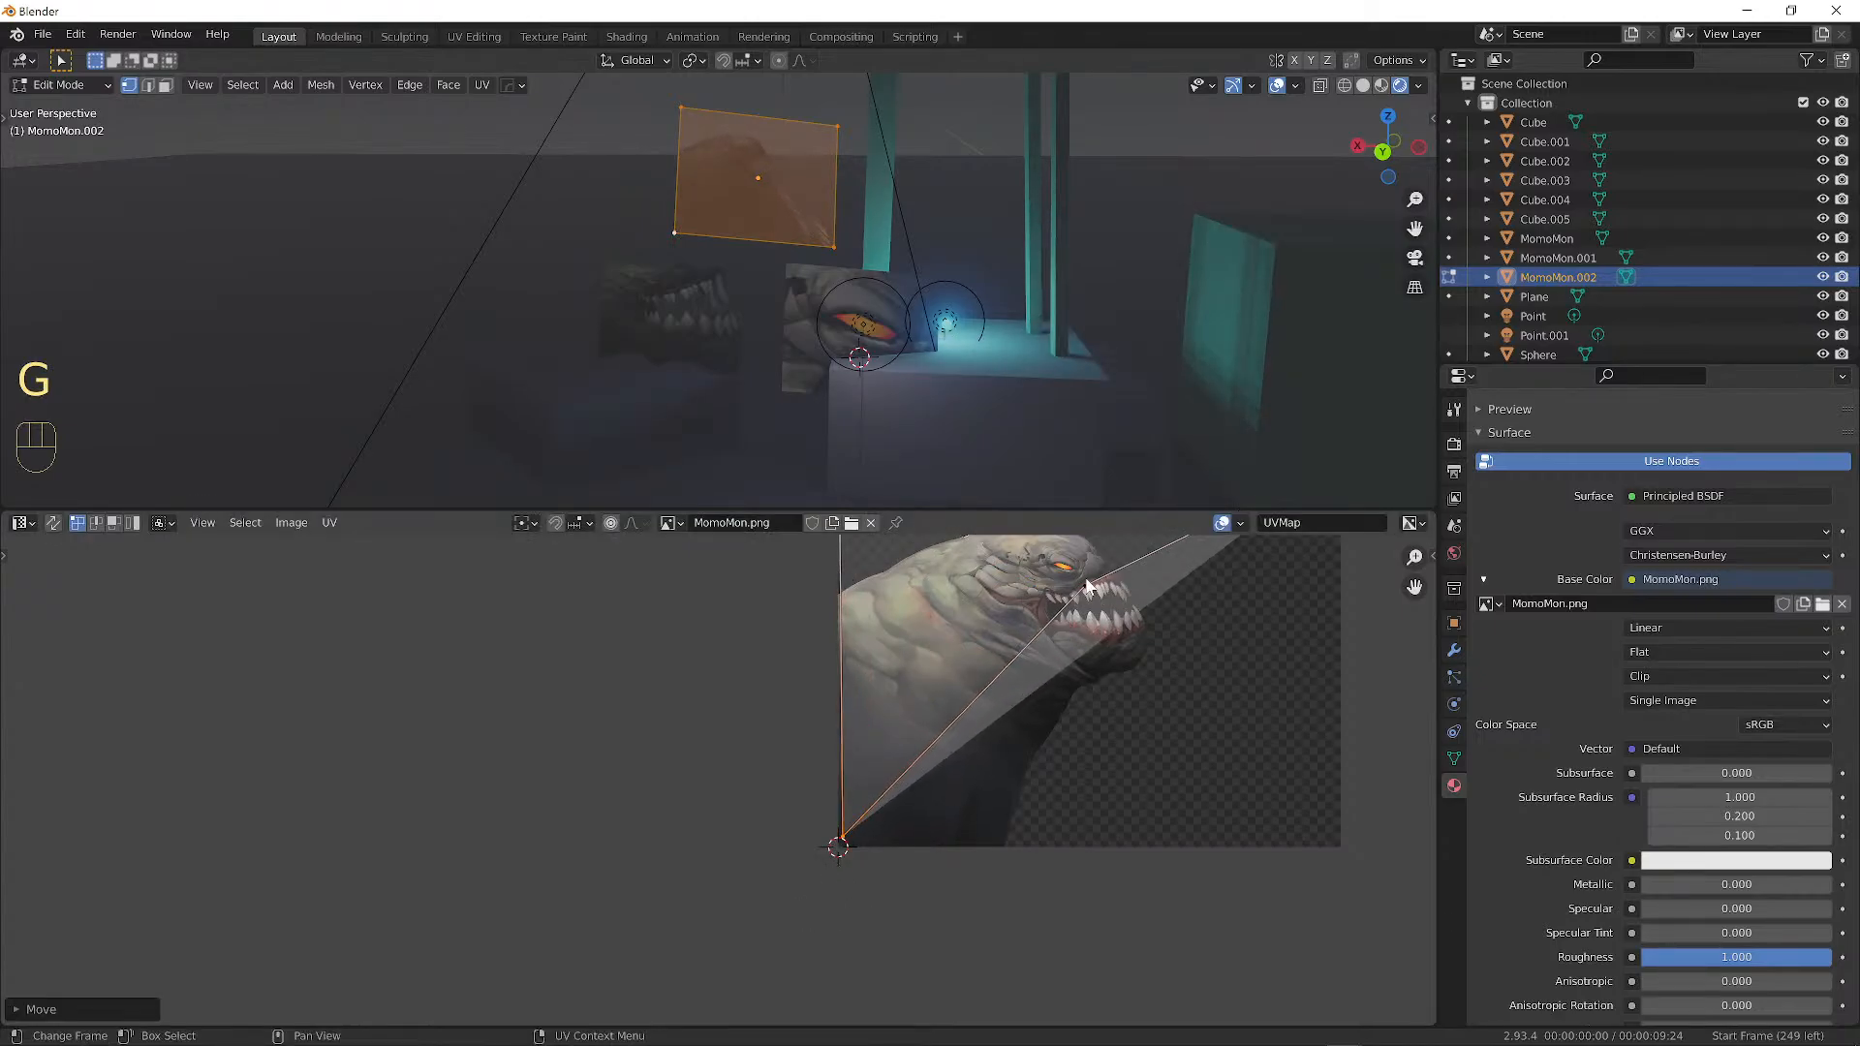
pyautogui.press('g')
pyautogui.click(1341, 845)
pyautogui.keyDown('alt'); pyautogui.keyDown('shift'); pyautogui.moveTo(1273, 728); pyautogui.dragTo(960, 841); pyautogui.keyUp('shift'); pyautogui.keyUp('alt')
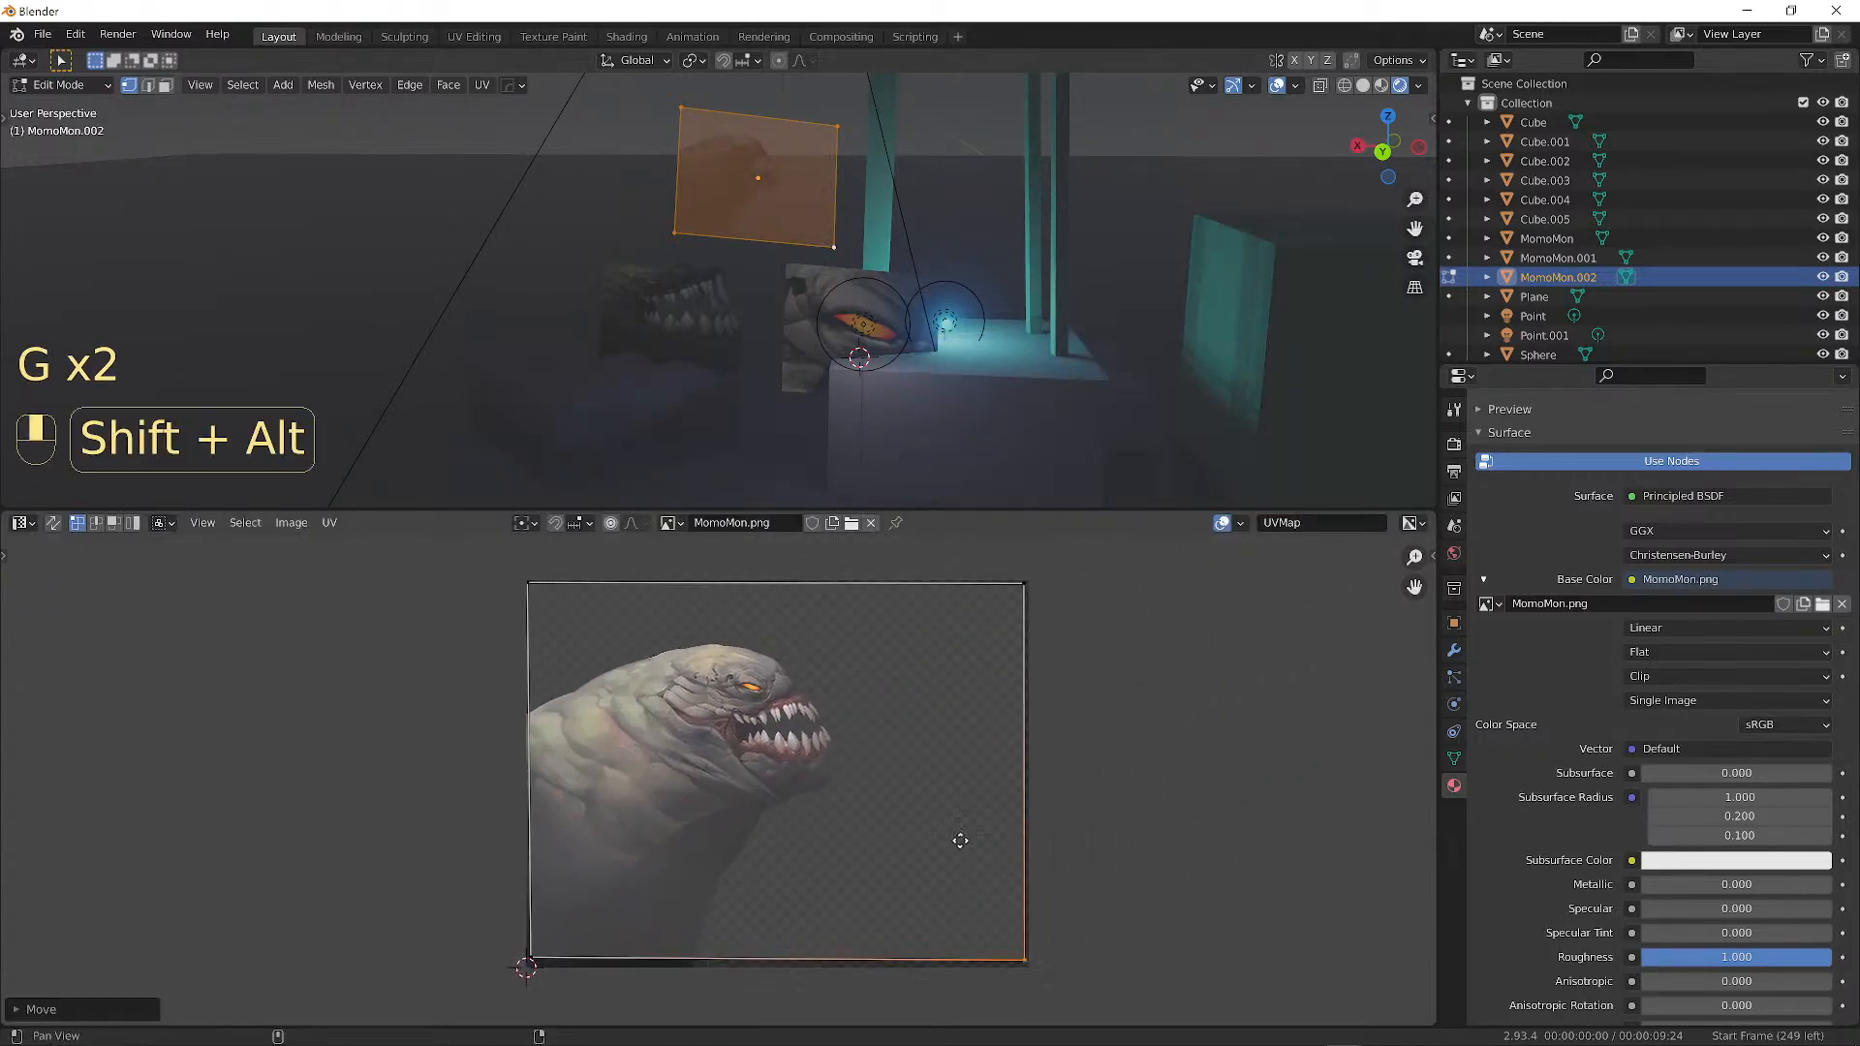
pyautogui.keyDown('alt'); pyautogui.keyDown('shift'); pyautogui.moveTo(960, 841); pyautogui.dragTo(918, 848, button='middle'); pyautogui.keyUp('shift'); pyautogui.keyUp('alt')
pyautogui.keyDown('shift'); pyautogui.moveTo(932, 791); pyautogui.dragTo(970, 796, button='middle'); pyautogui.keyUp('shift')
pyautogui.scroll(1, 719, 761)
pyautogui.keyDown('alt'); pyautogui.keyDown('shift'); pyautogui.moveTo(797, 638); pyautogui.dragTo(780, 652, button='middle'); pyautogui.keyUp('shift'); pyautogui.keyUp('alt')
# Show the sidebar and tool list to display the selected UV point's exact coordinates.
pyautogui.click(1434, 555)
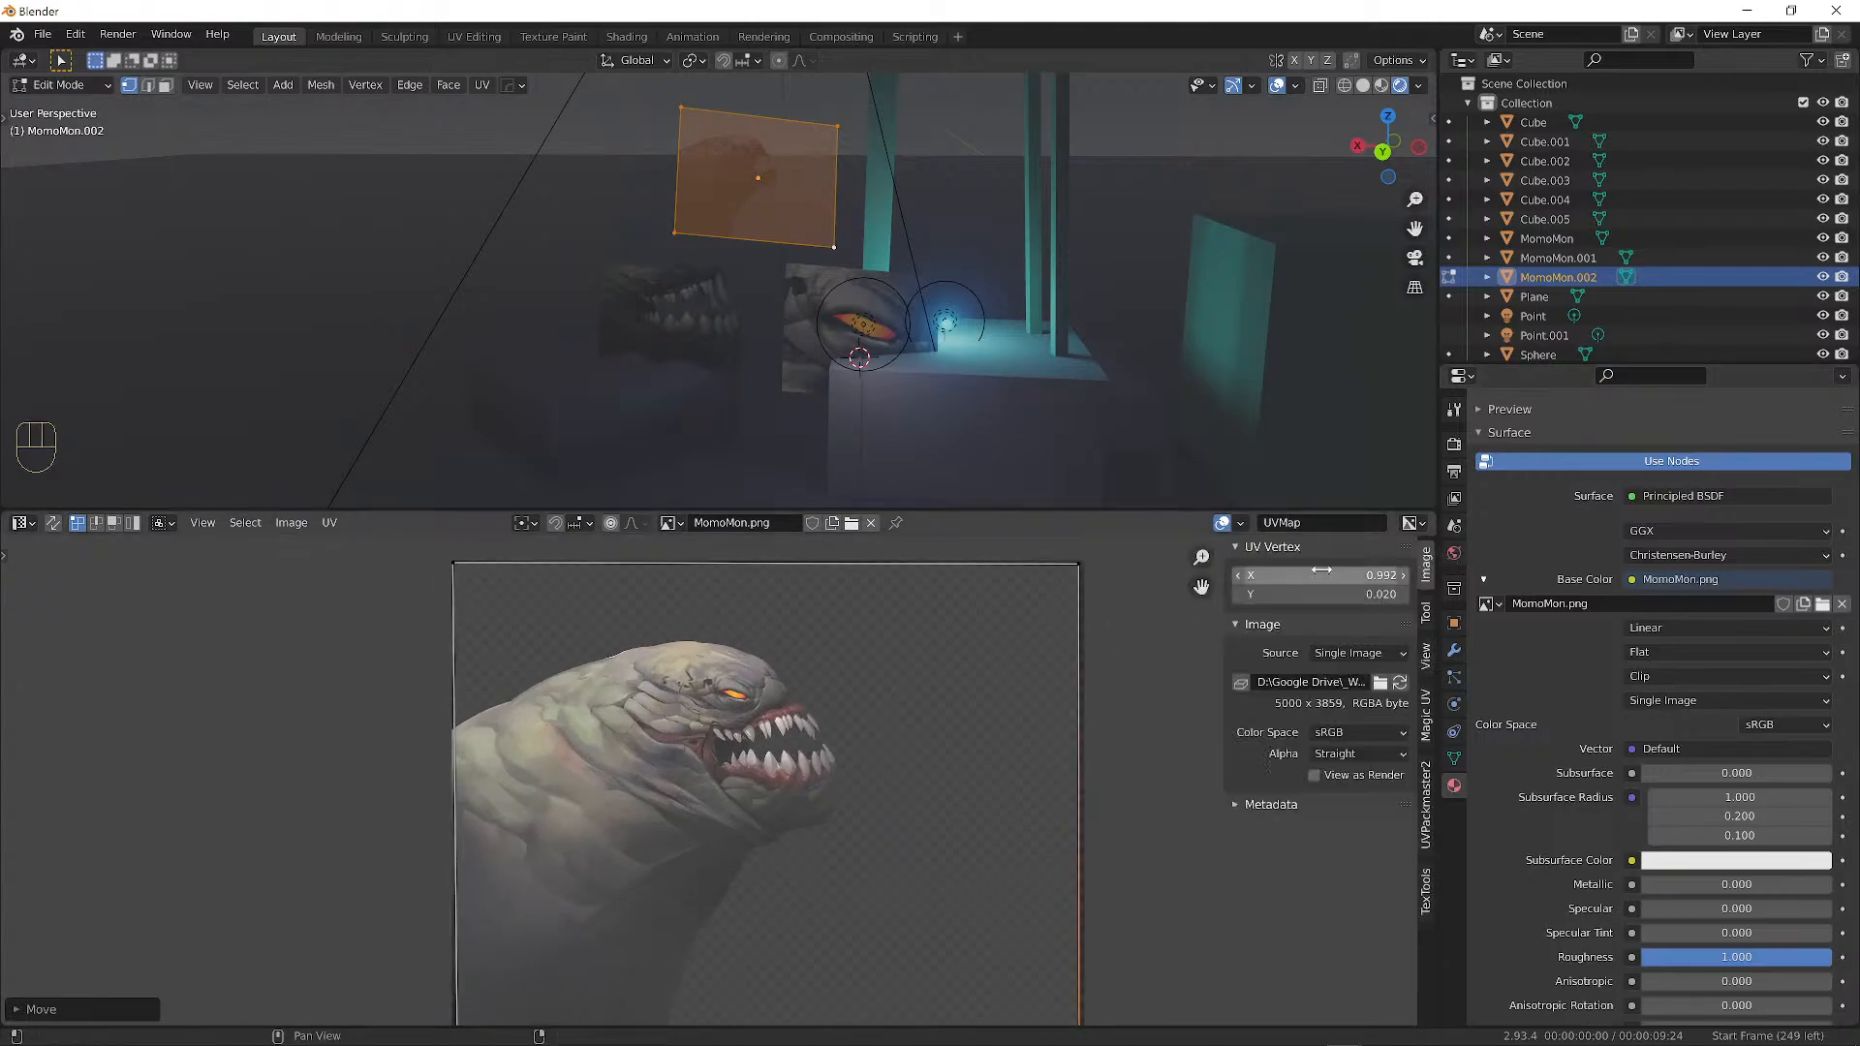
pyautogui.press('n')
pyautogui.press('n')
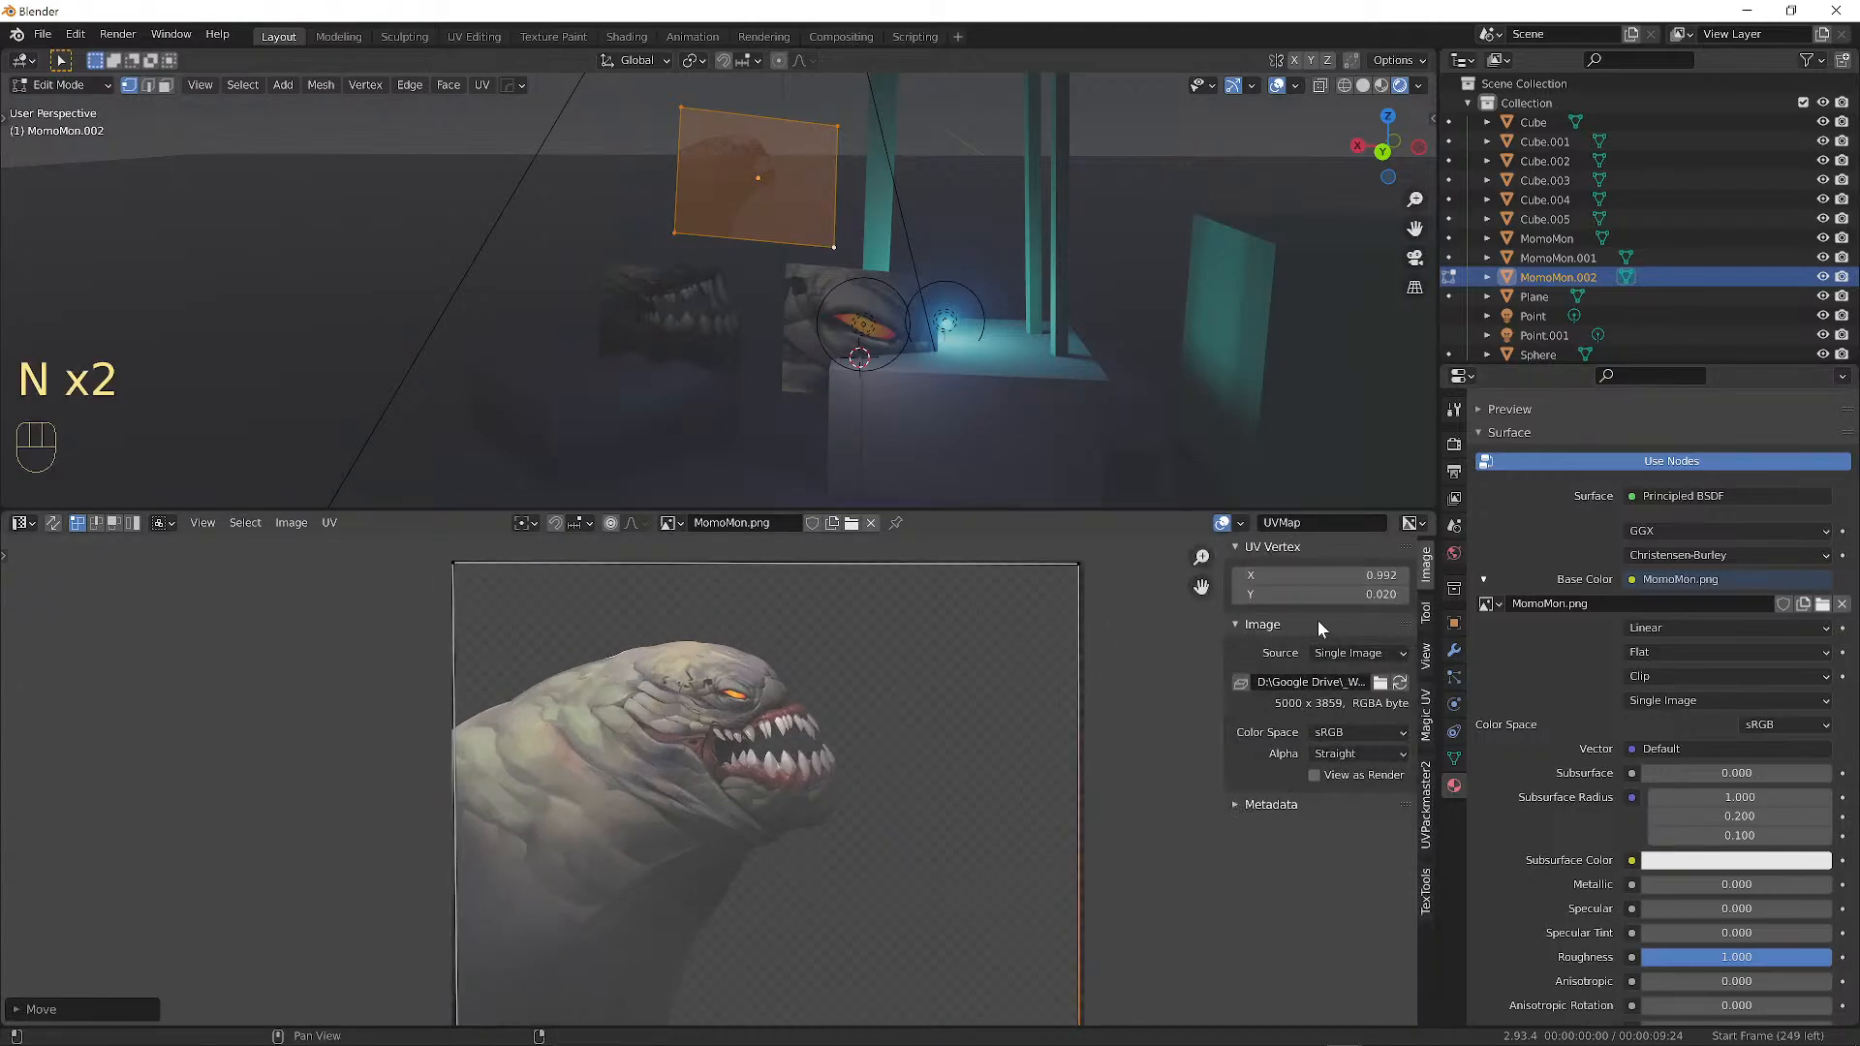
pyautogui.press('n')
pyautogui.press('n')
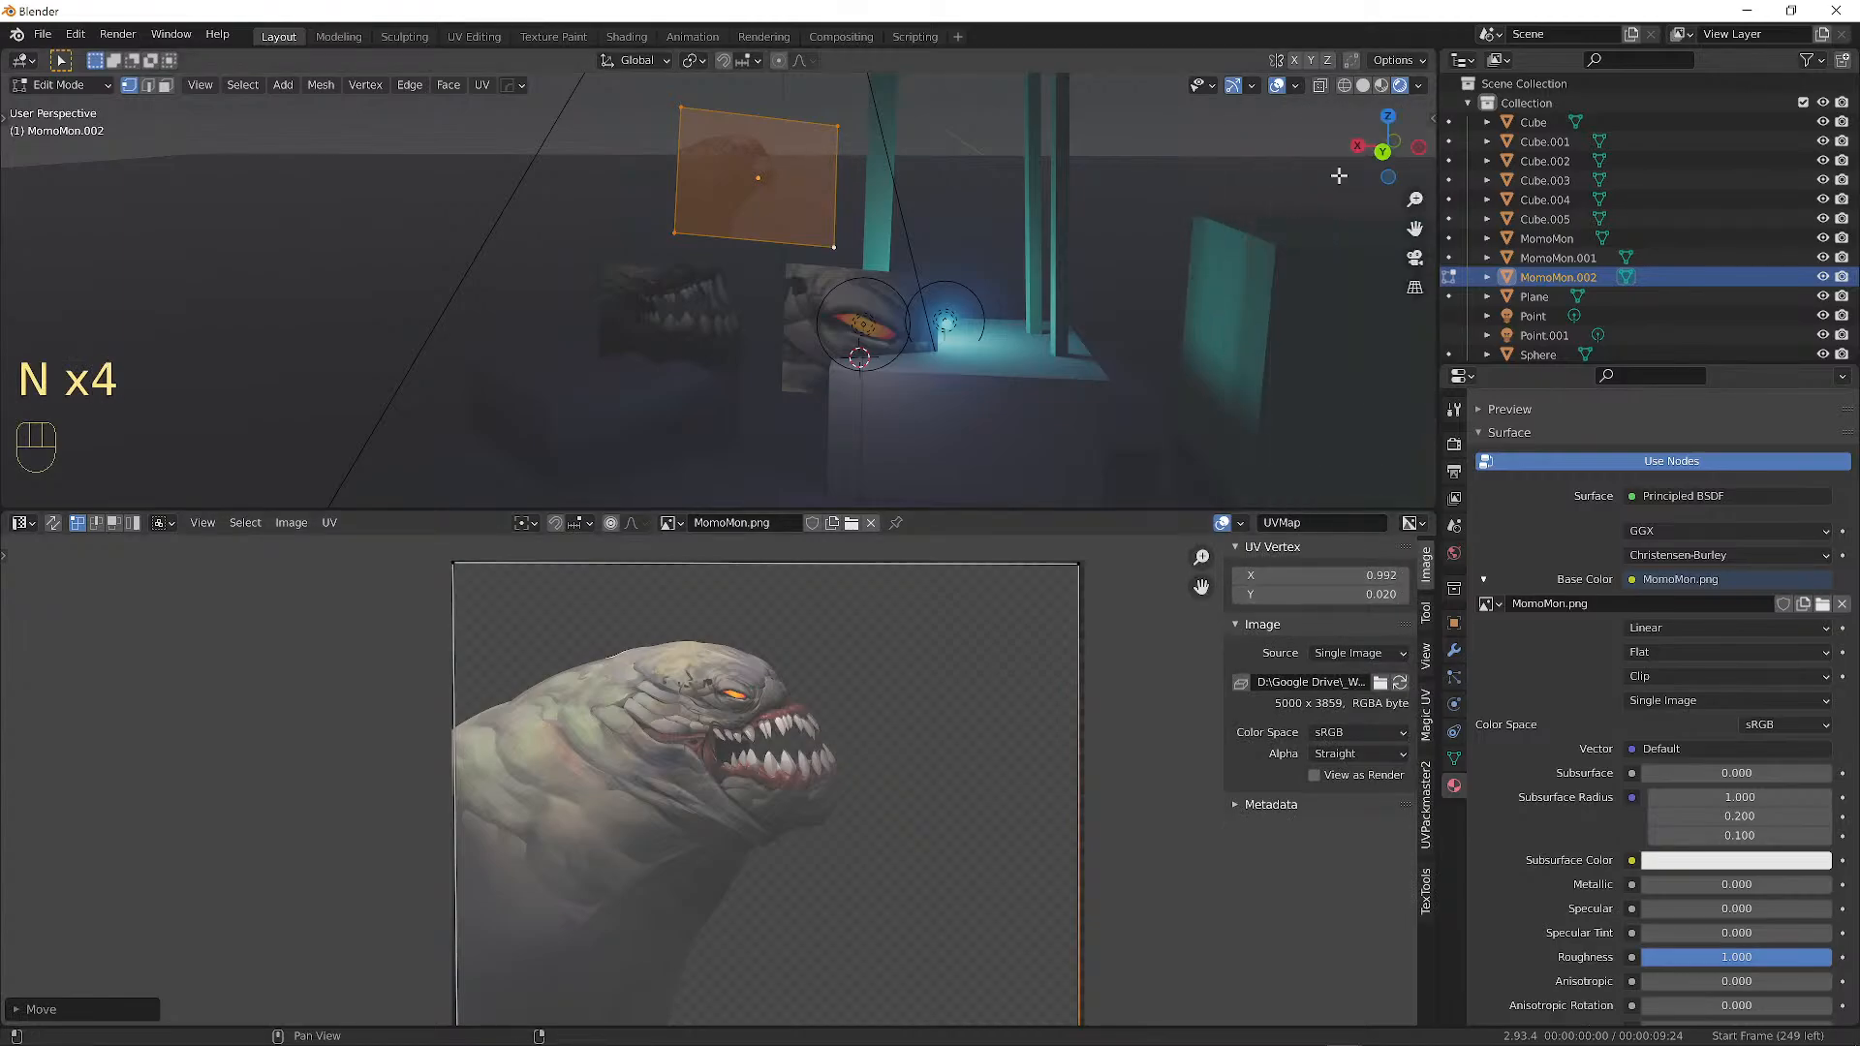
pyautogui.press('n')
pyautogui.press('n')
pyautogui.press('n')
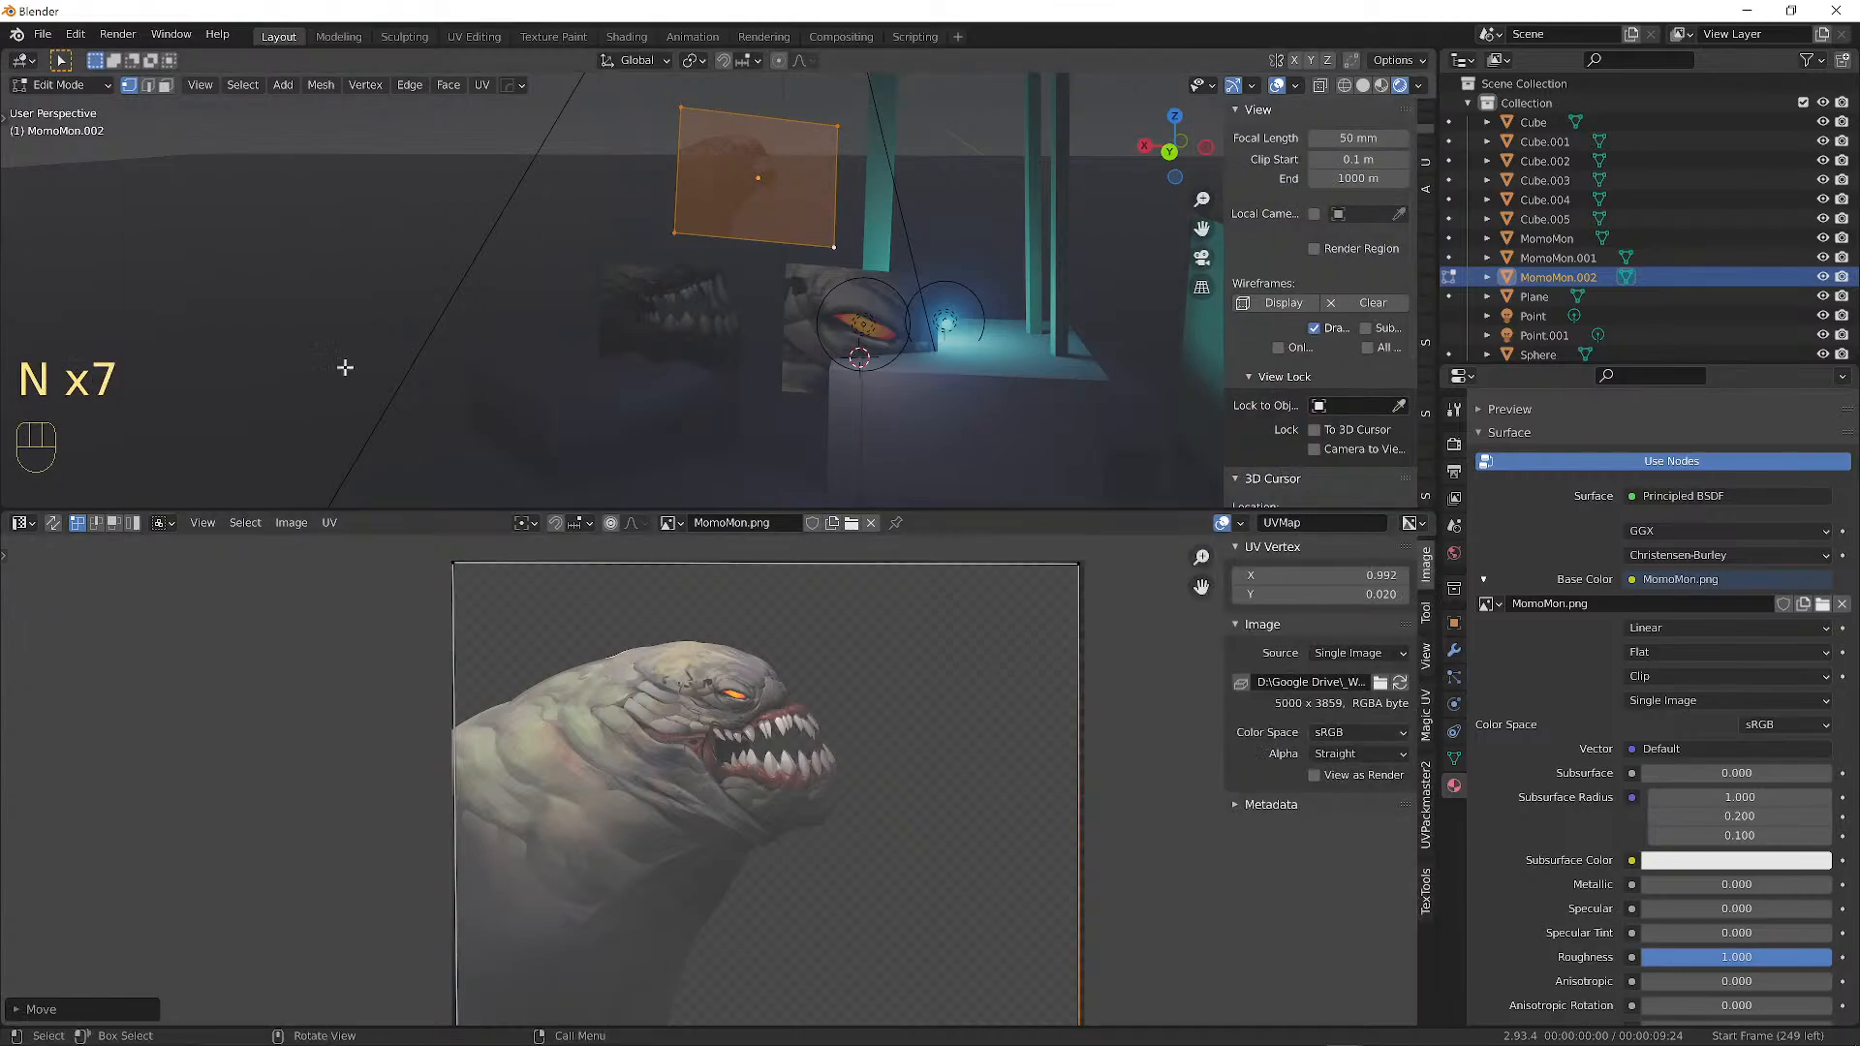
pyautogui.press('t')
pyautogui.press('t')
pyautogui.press('t')
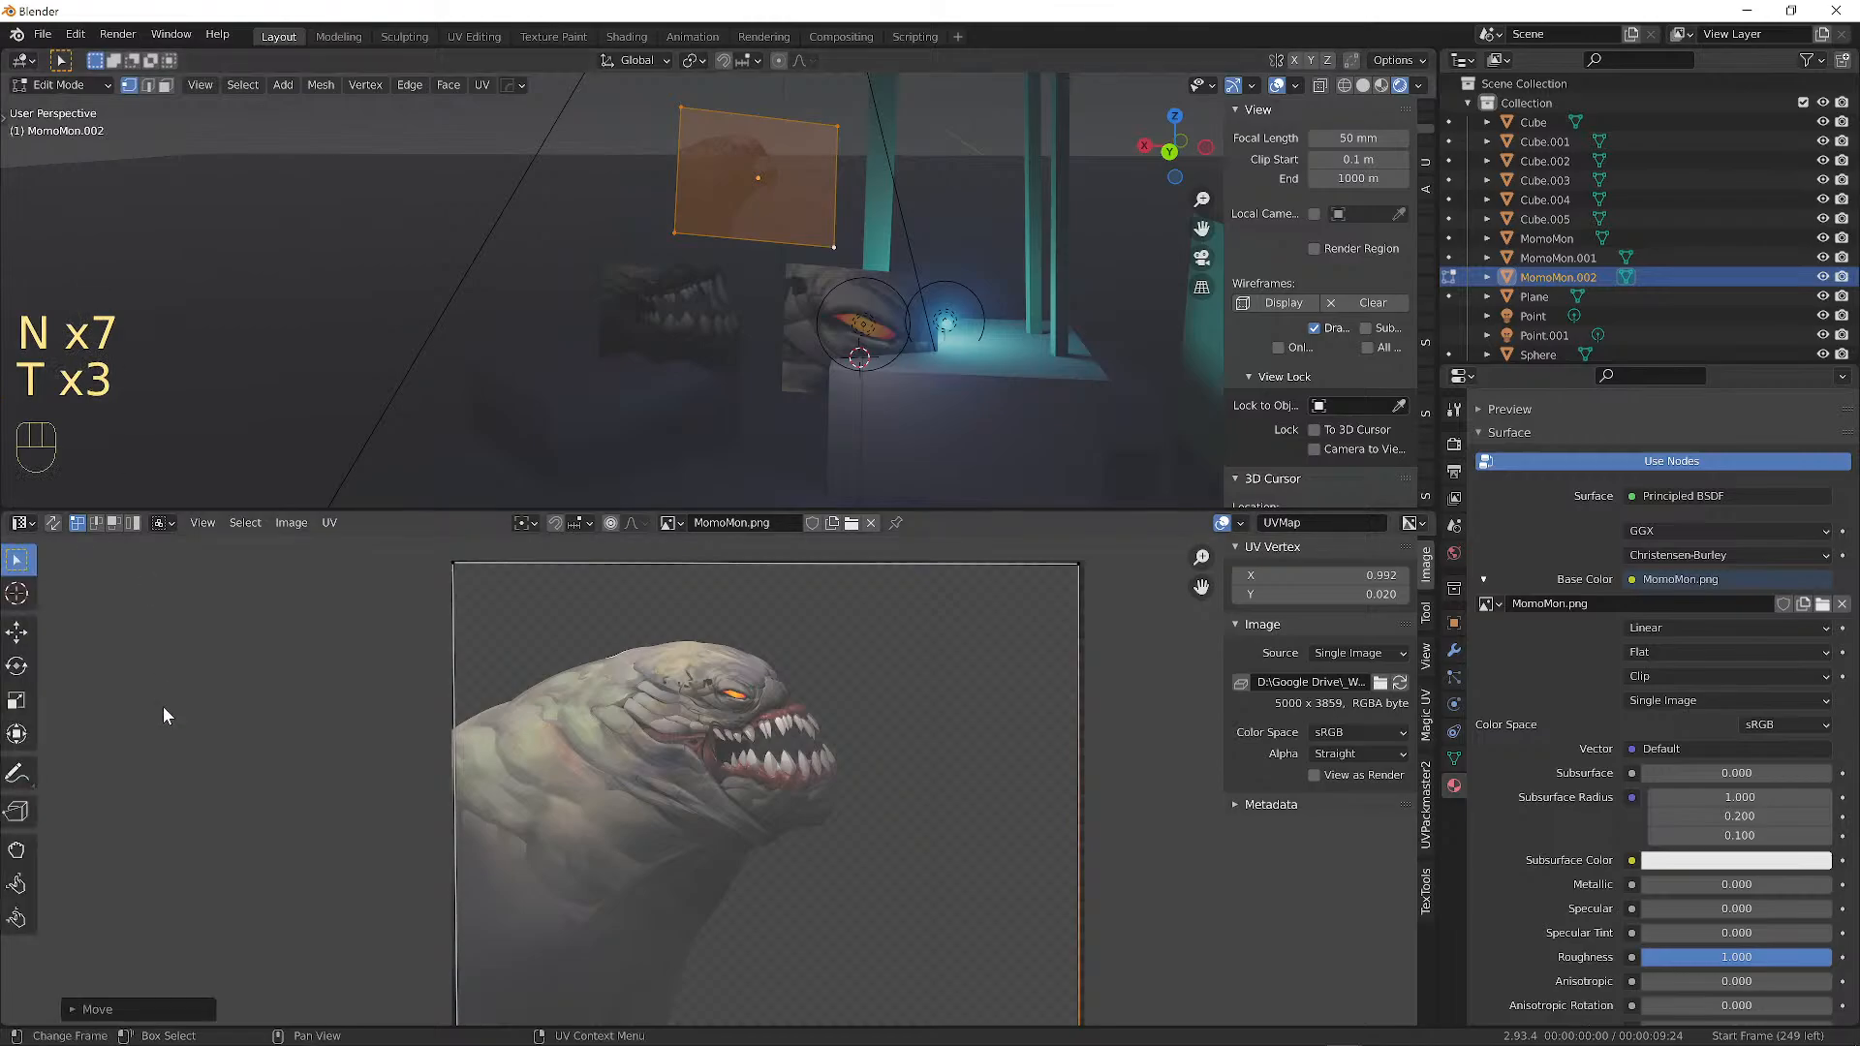
pyautogui.press('t')
pyautogui.press('t')
pyautogui.press('t')
pyautogui.press('t')
pyautogui.press('t')
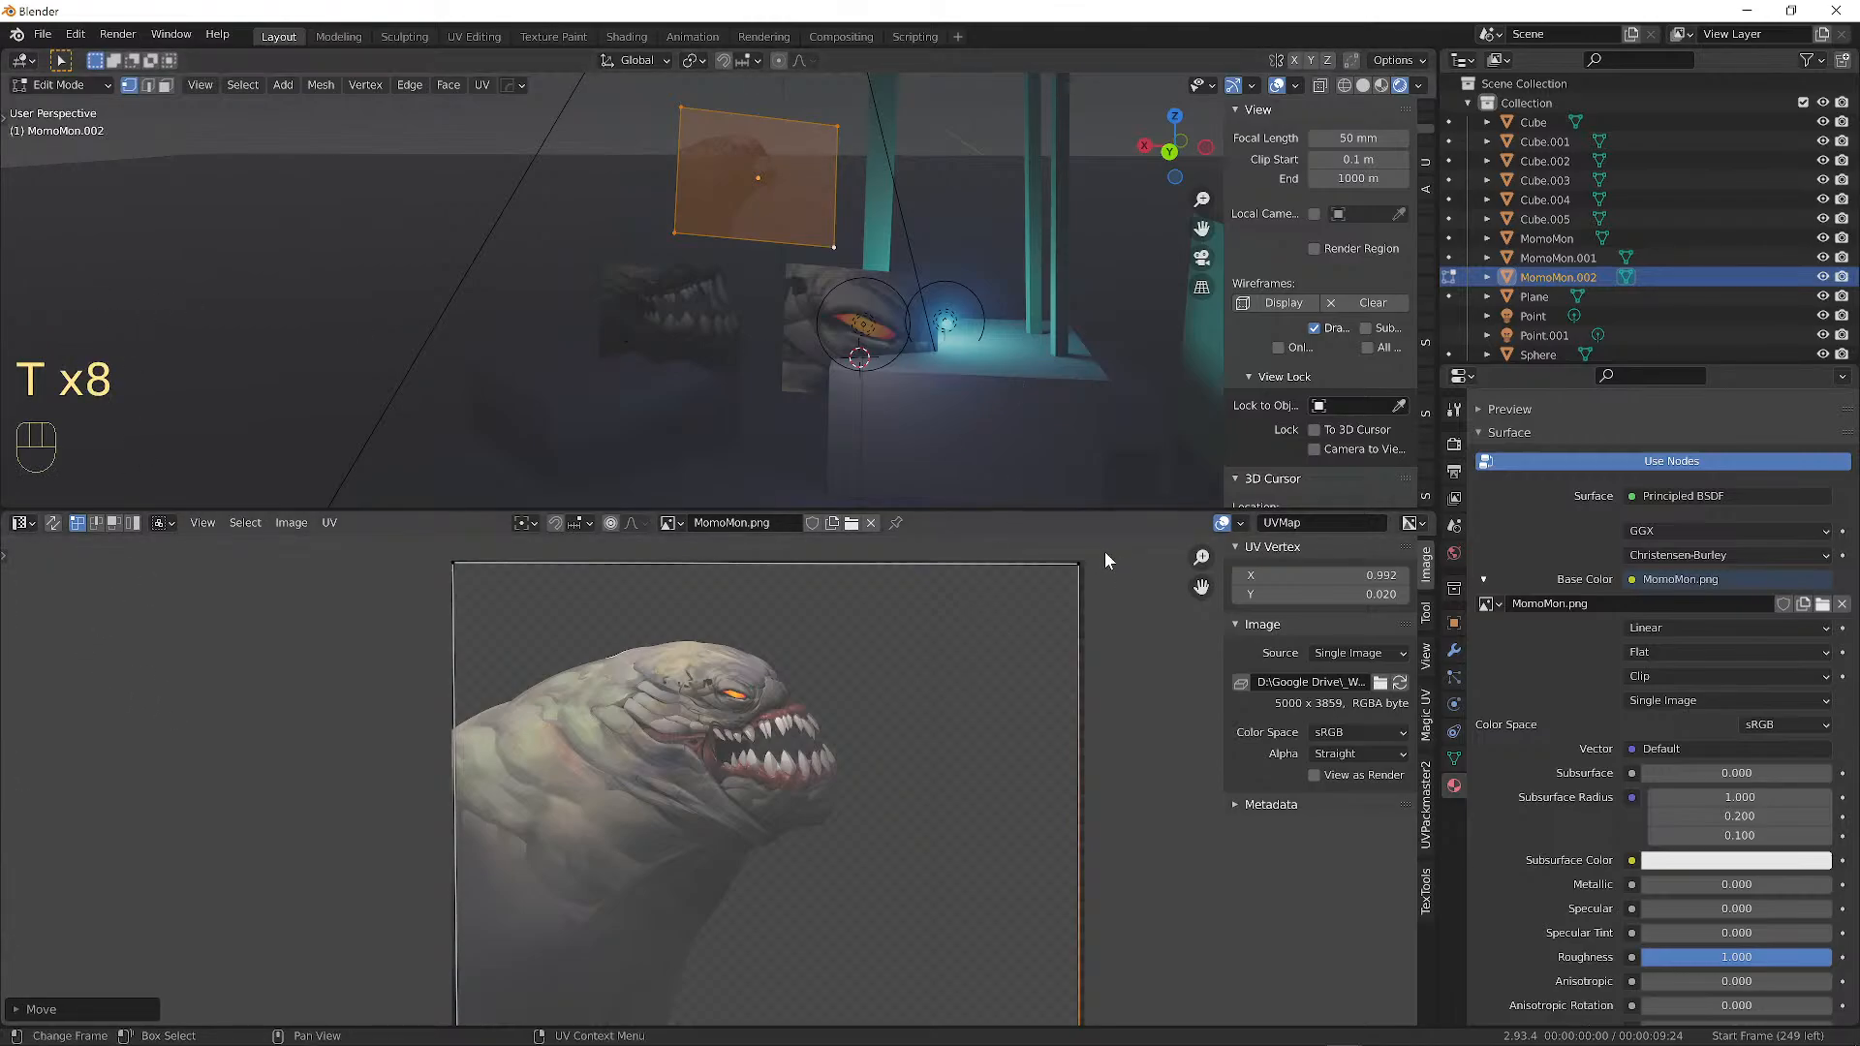
# Select the top-right UV corner, then the whole island, and cancel a trial rotation.
pyautogui.click(1079, 563)
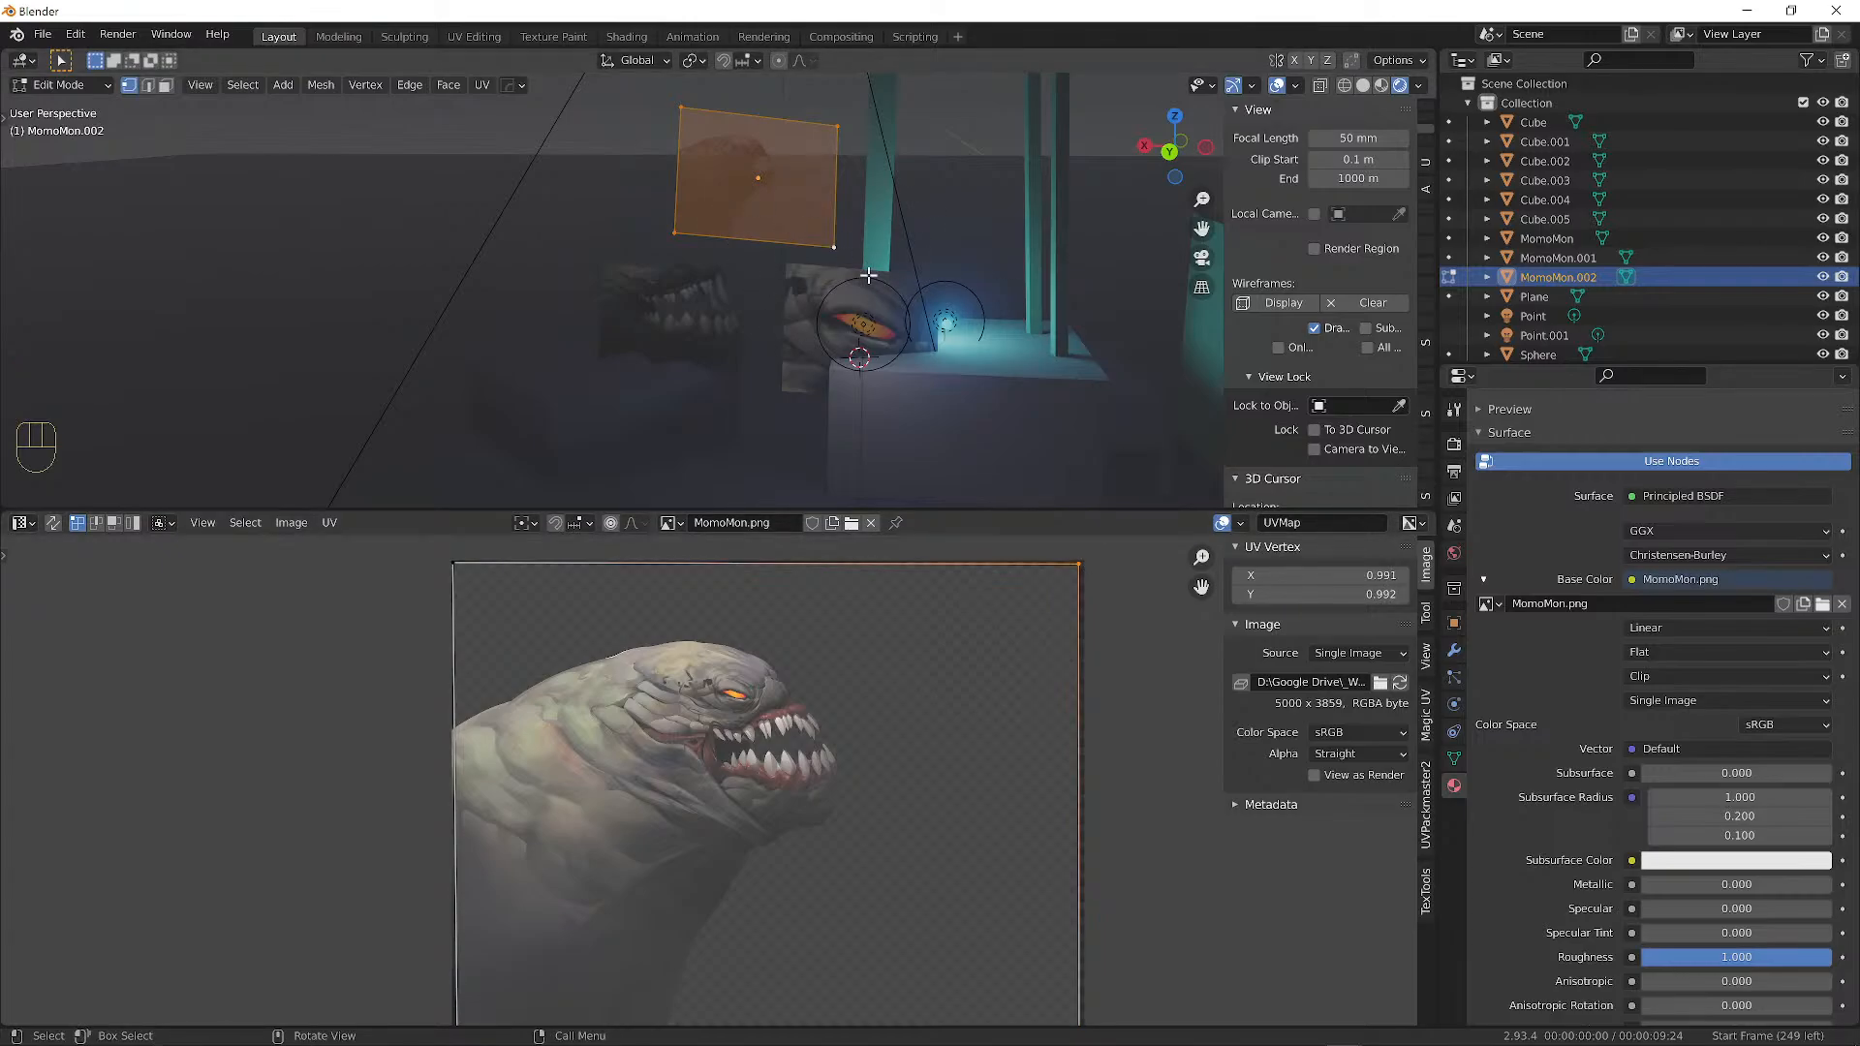
pyautogui.scroll(-2, 930, 639)
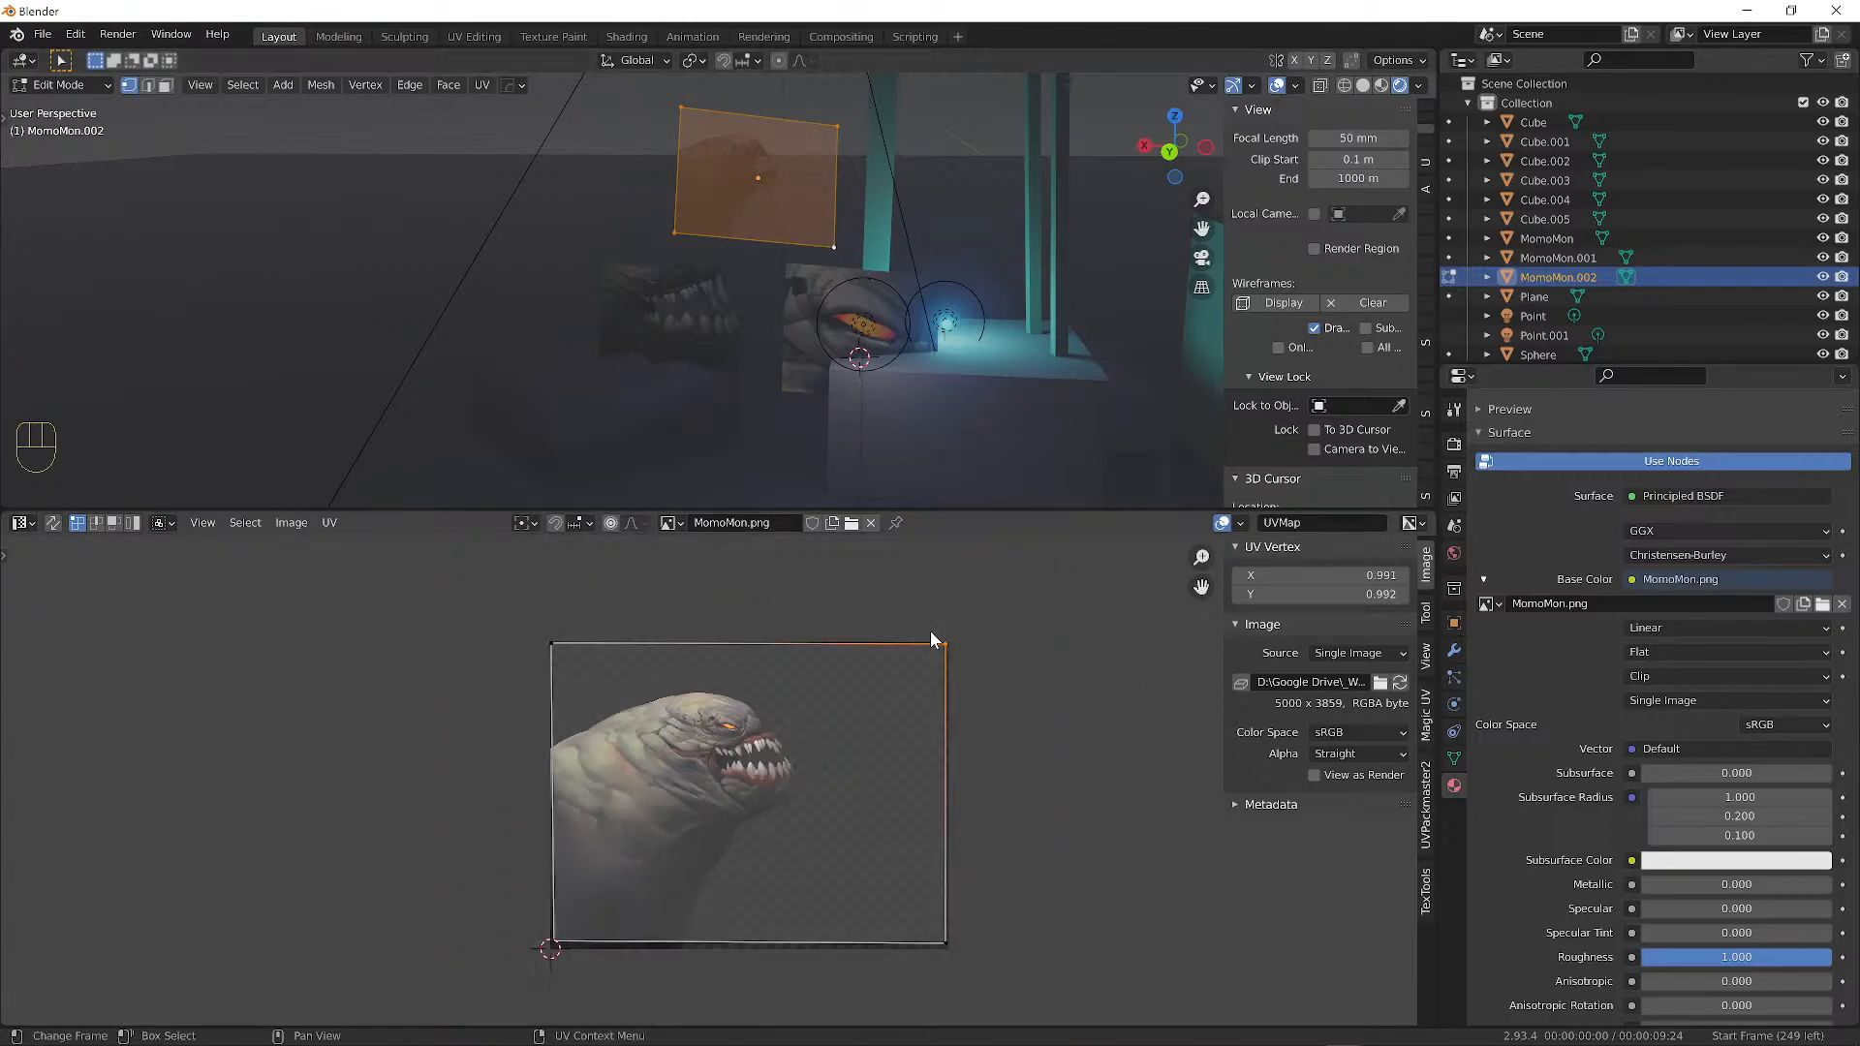
pyautogui.press('a')
pyautogui.press('r')
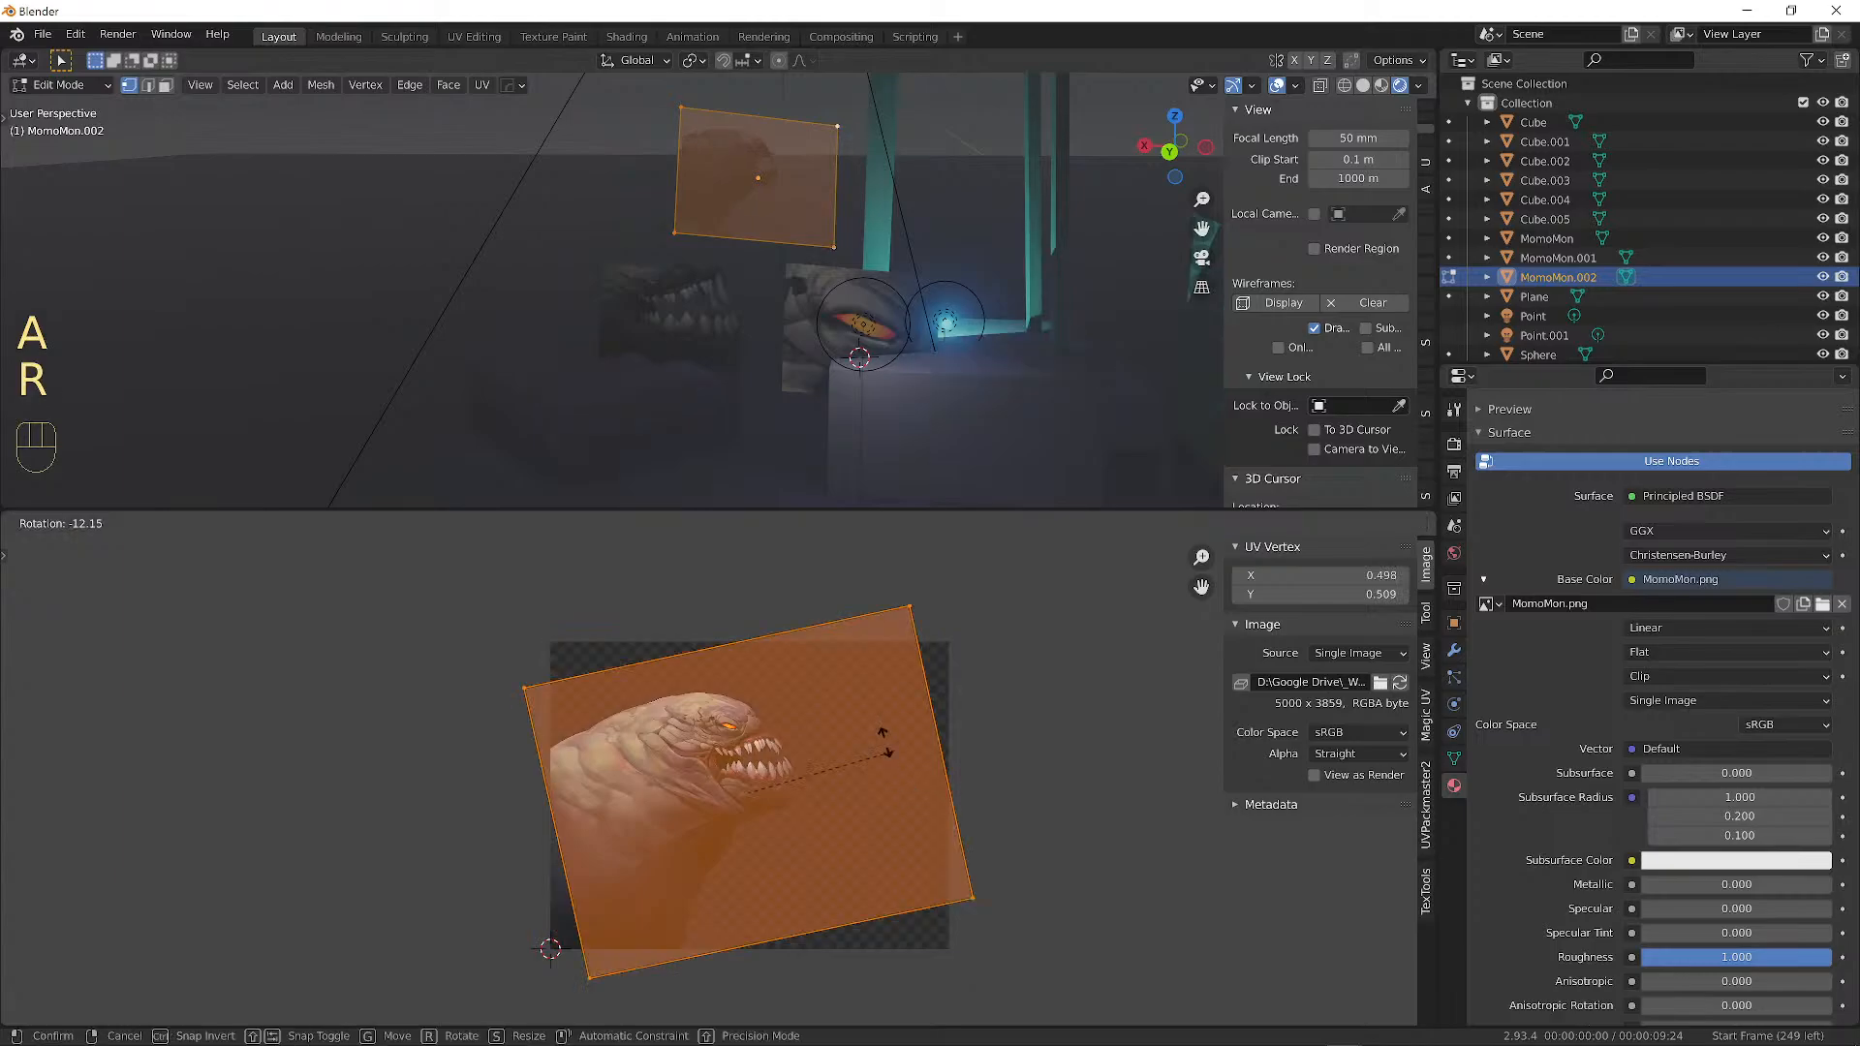
pyautogui.rightClick(770, 750)
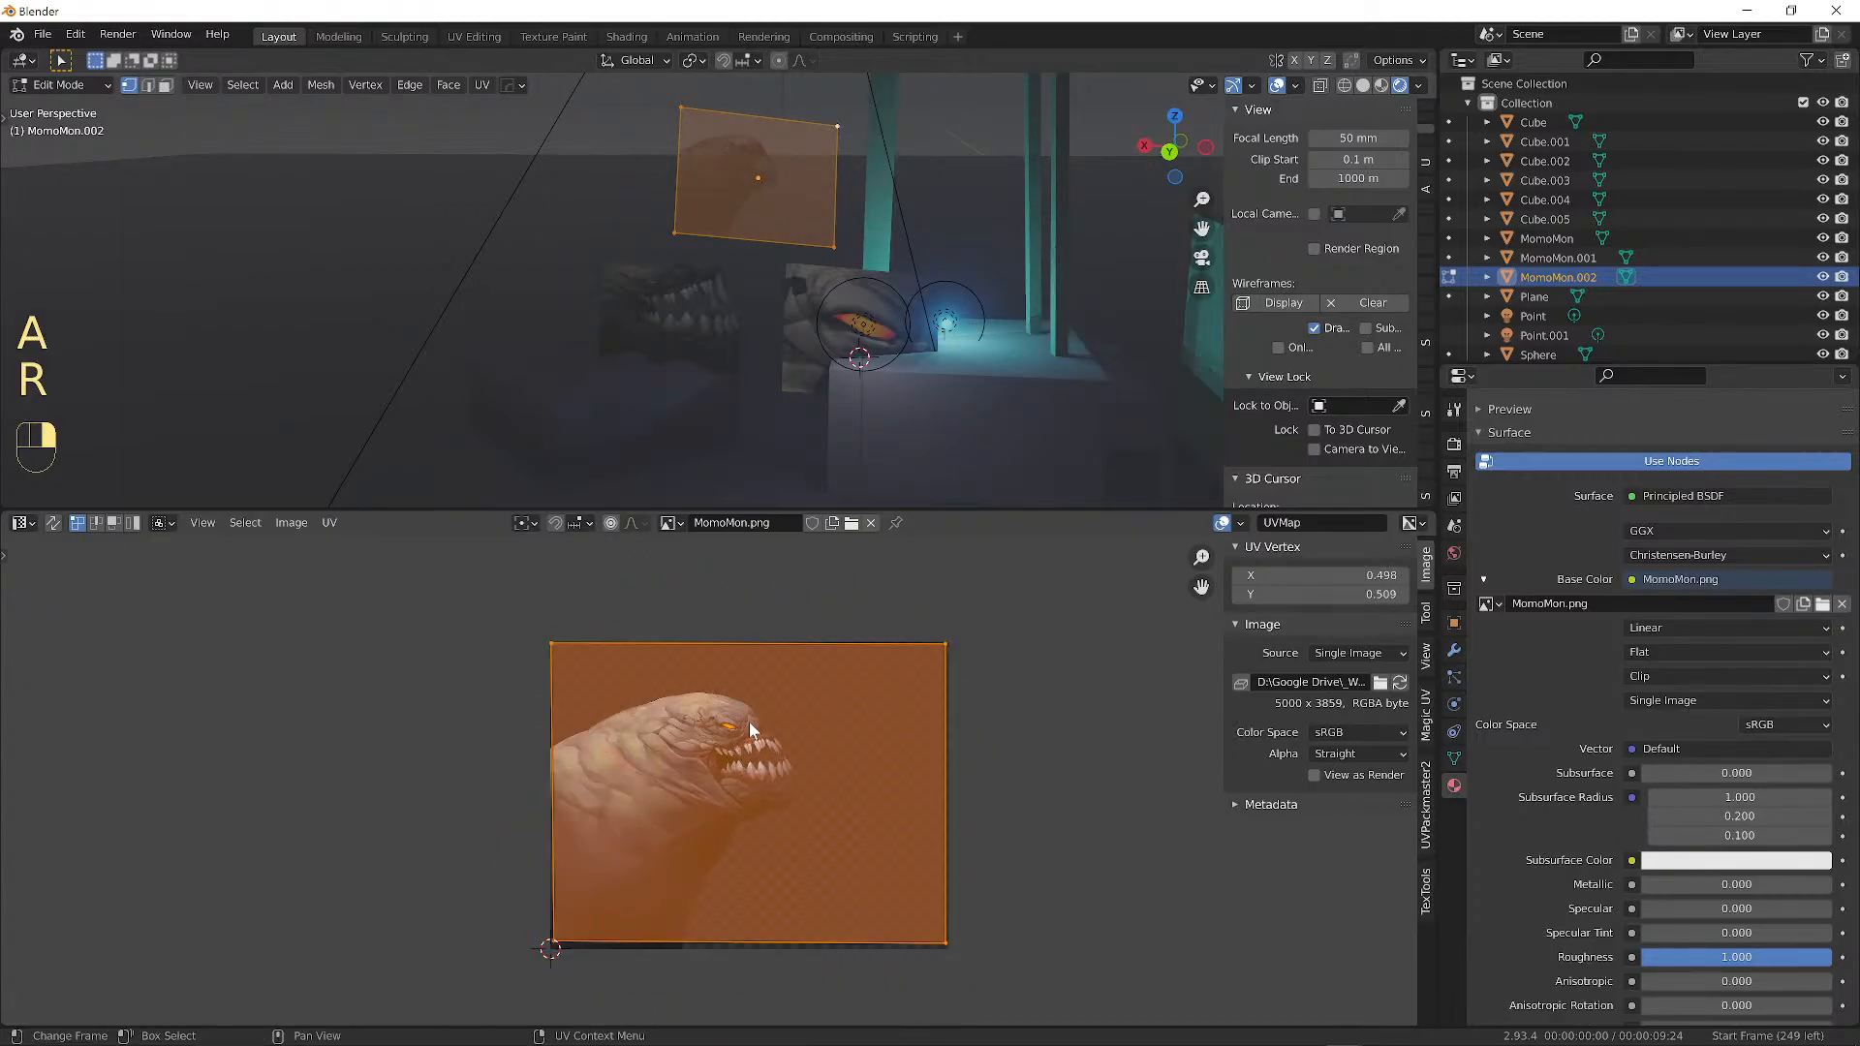
# Hide the viewport overlays, cancel trial rotate and scale of the UV island, then nudge it.
pyautogui.click(1279, 86)
pyautogui.press('r')
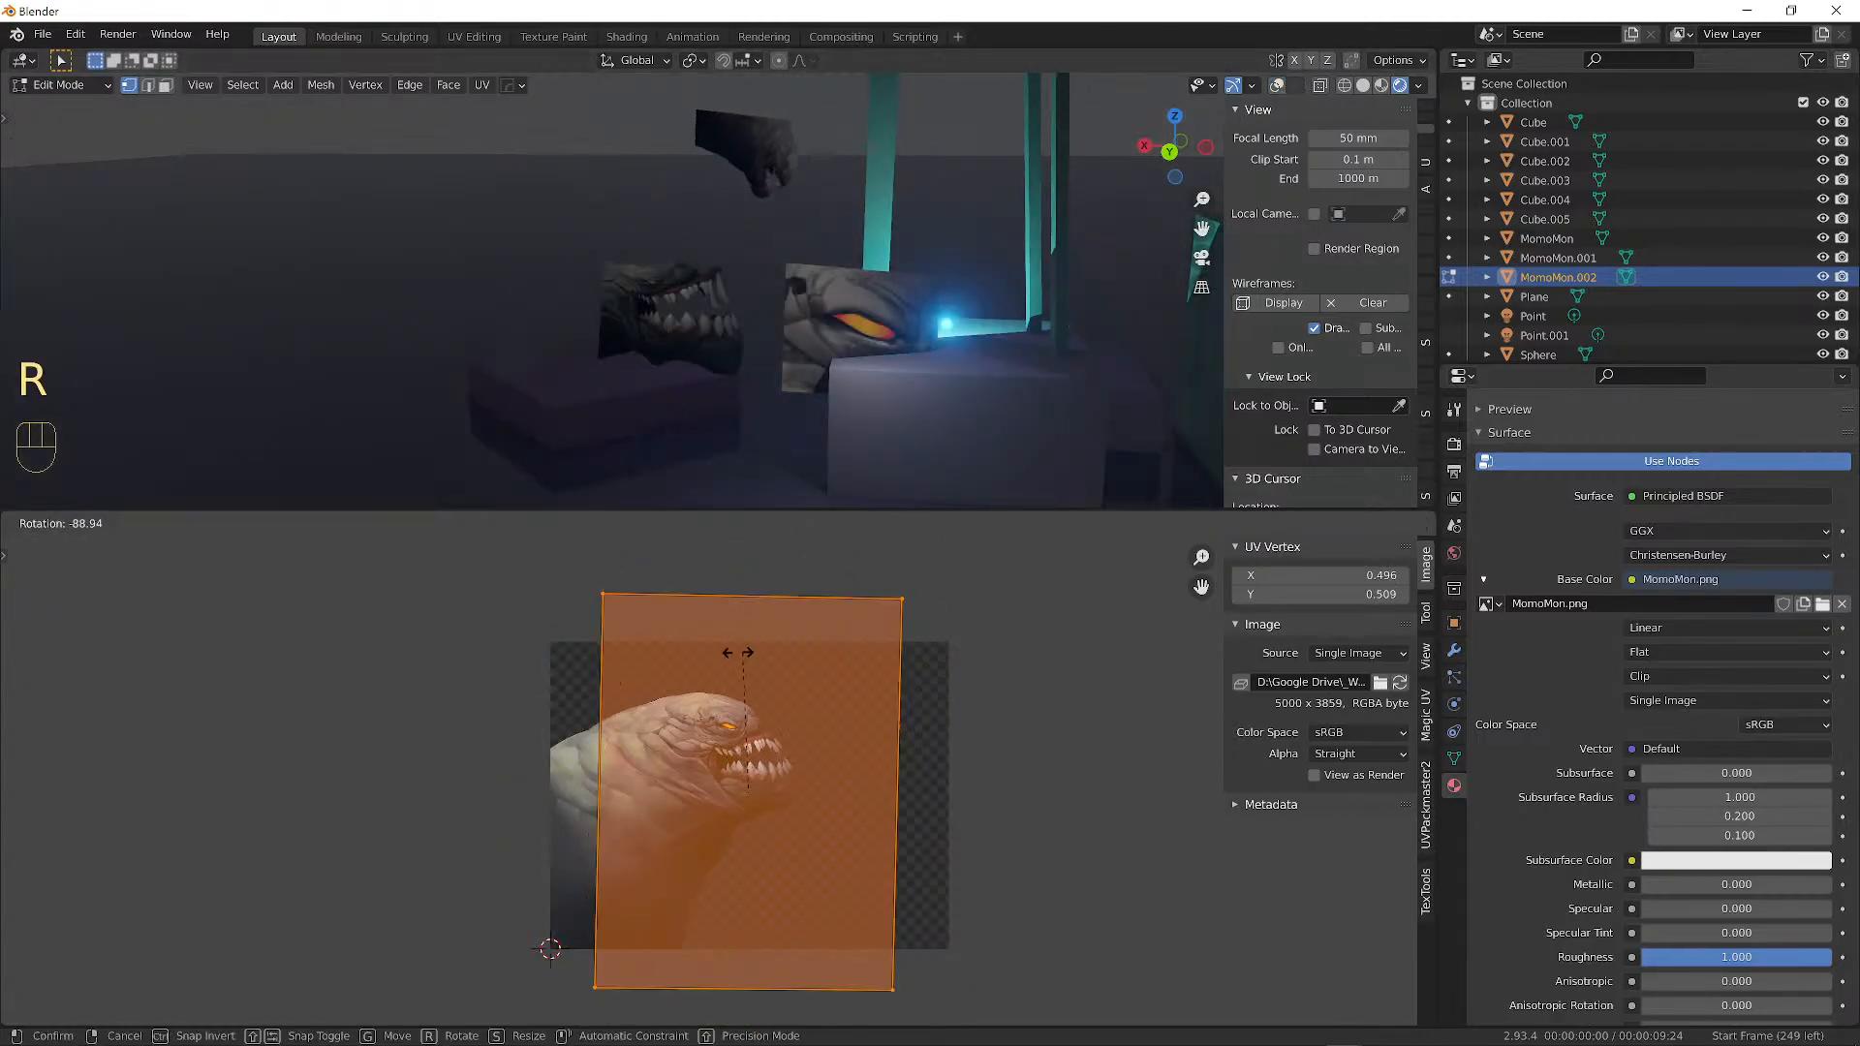
pyautogui.rightClick(928, 853)
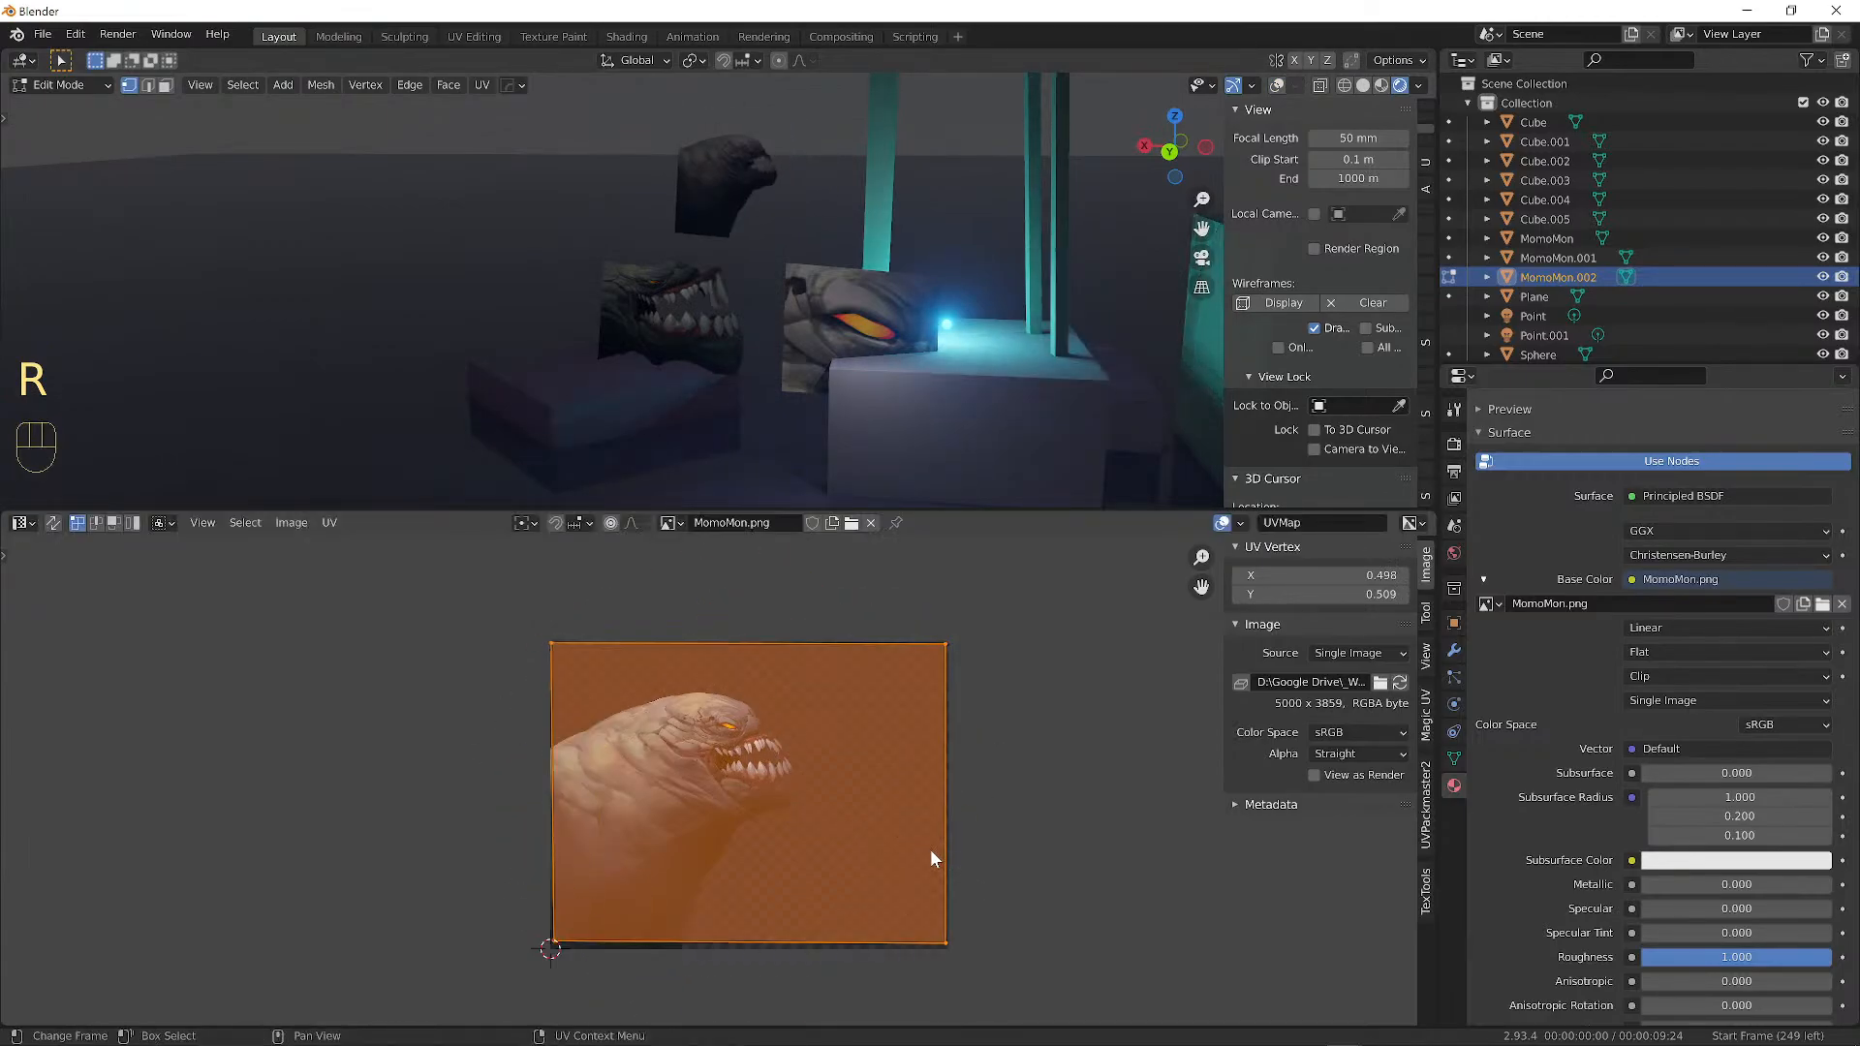
pyautogui.press('s')
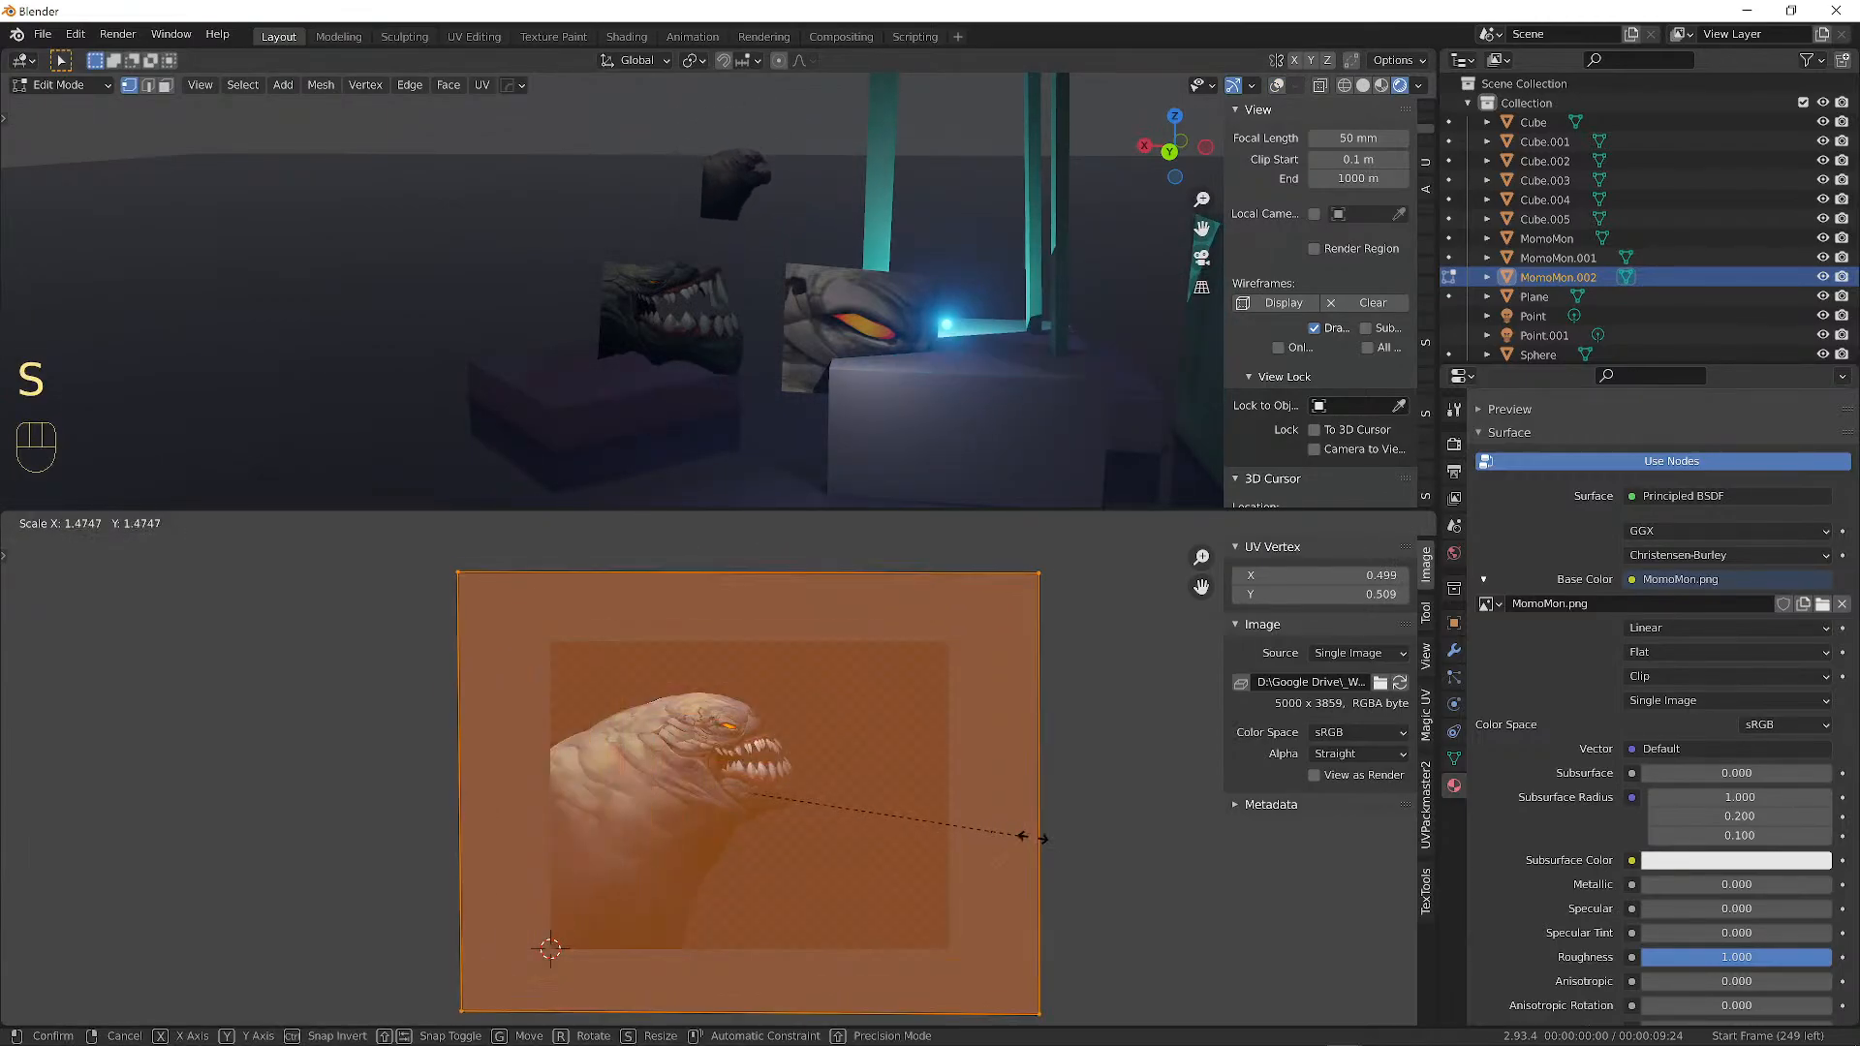
pyautogui.rightClick(911, 802)
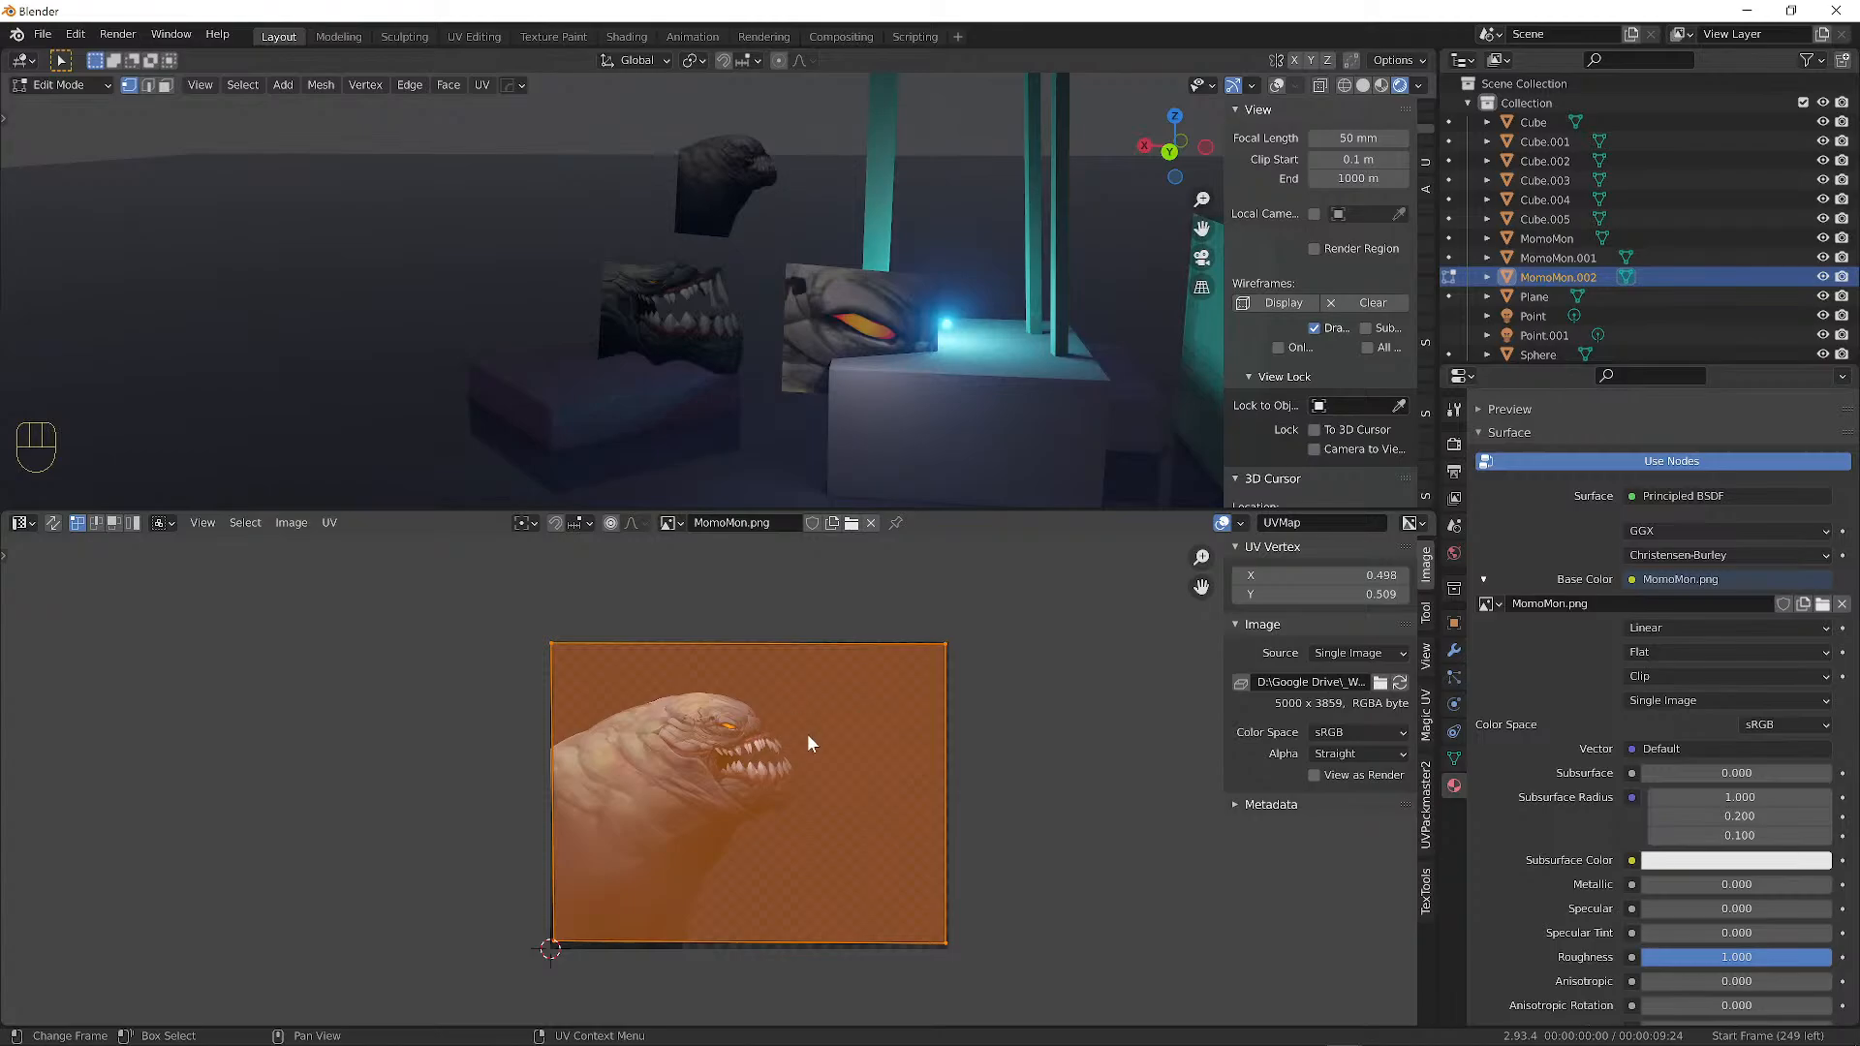
pyautogui.press('g')
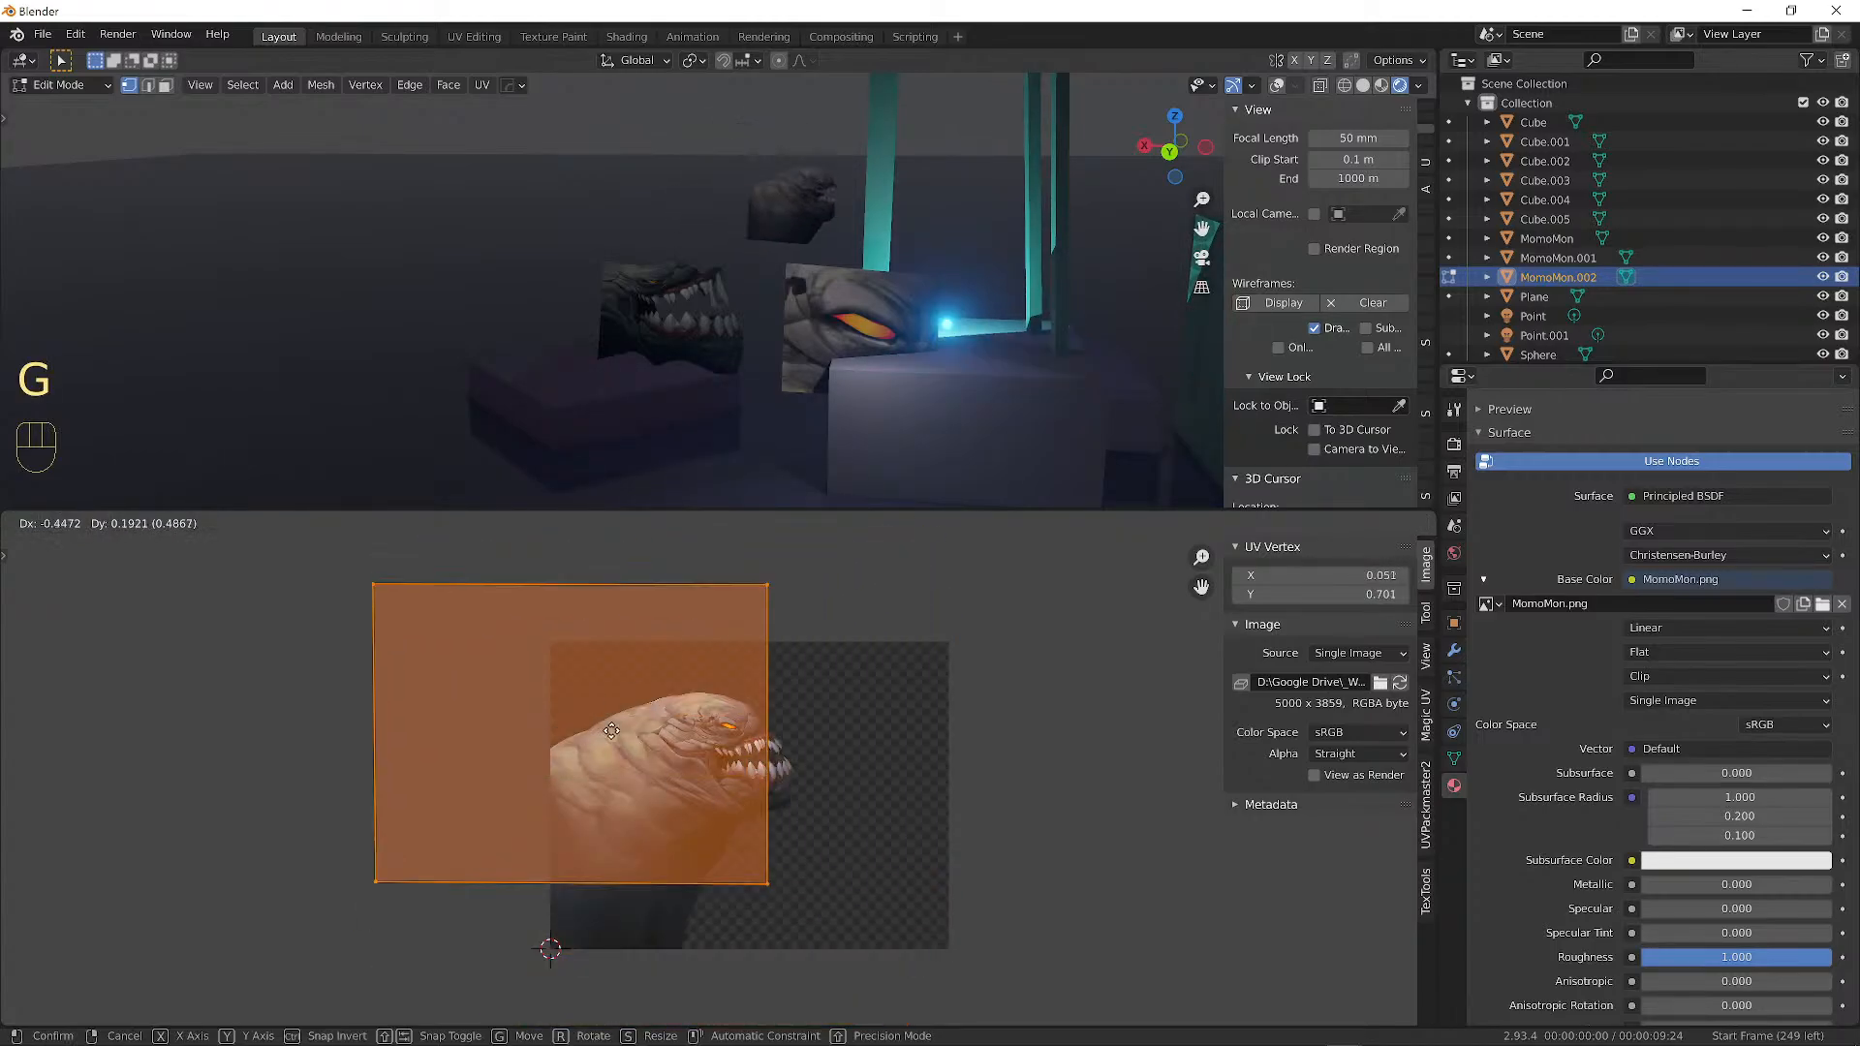
pyautogui.click(765, 700)
pyautogui.scroll(3, 932, 852)
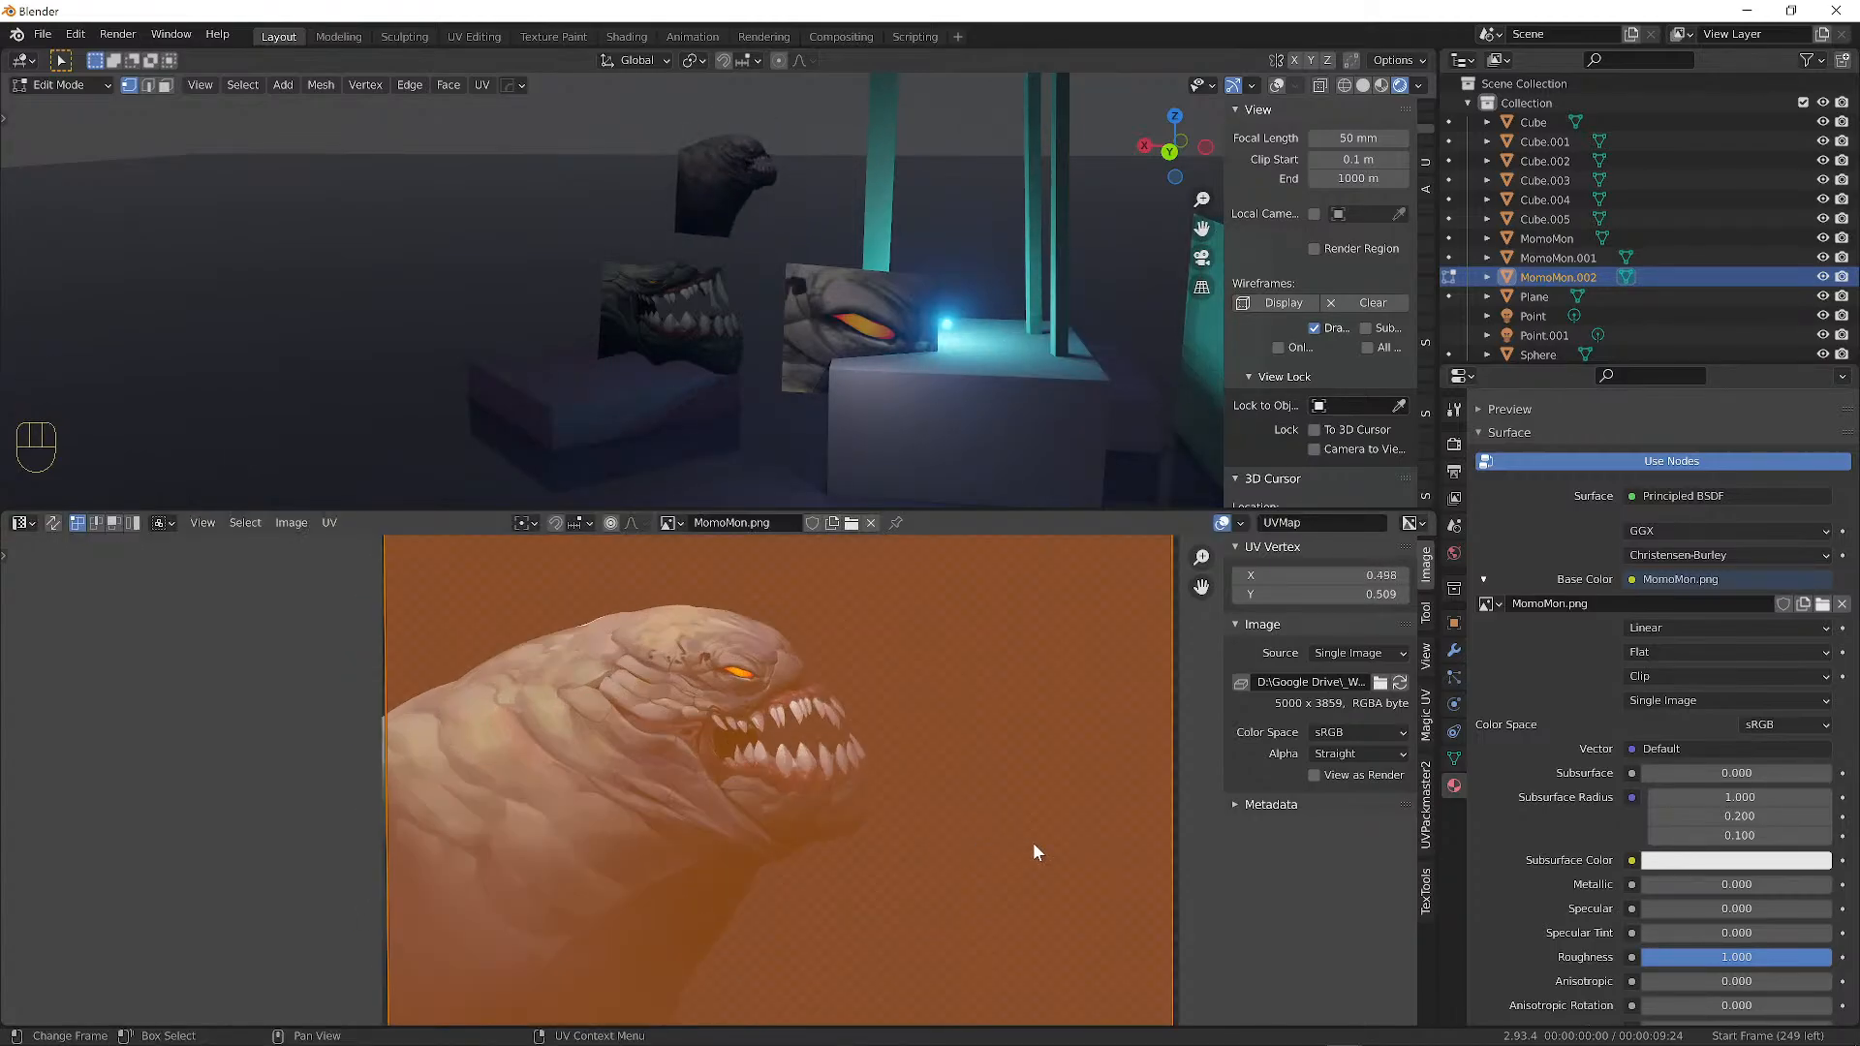
pyautogui.keyDown('alt'); pyautogui.keyDown('shift'); pyautogui.moveTo(1034, 845); pyautogui.dragTo(1004, 738); pyautogui.keyUp('shift'); pyautogui.keyUp('alt')
pyautogui.scroll(-2, 899, 738)
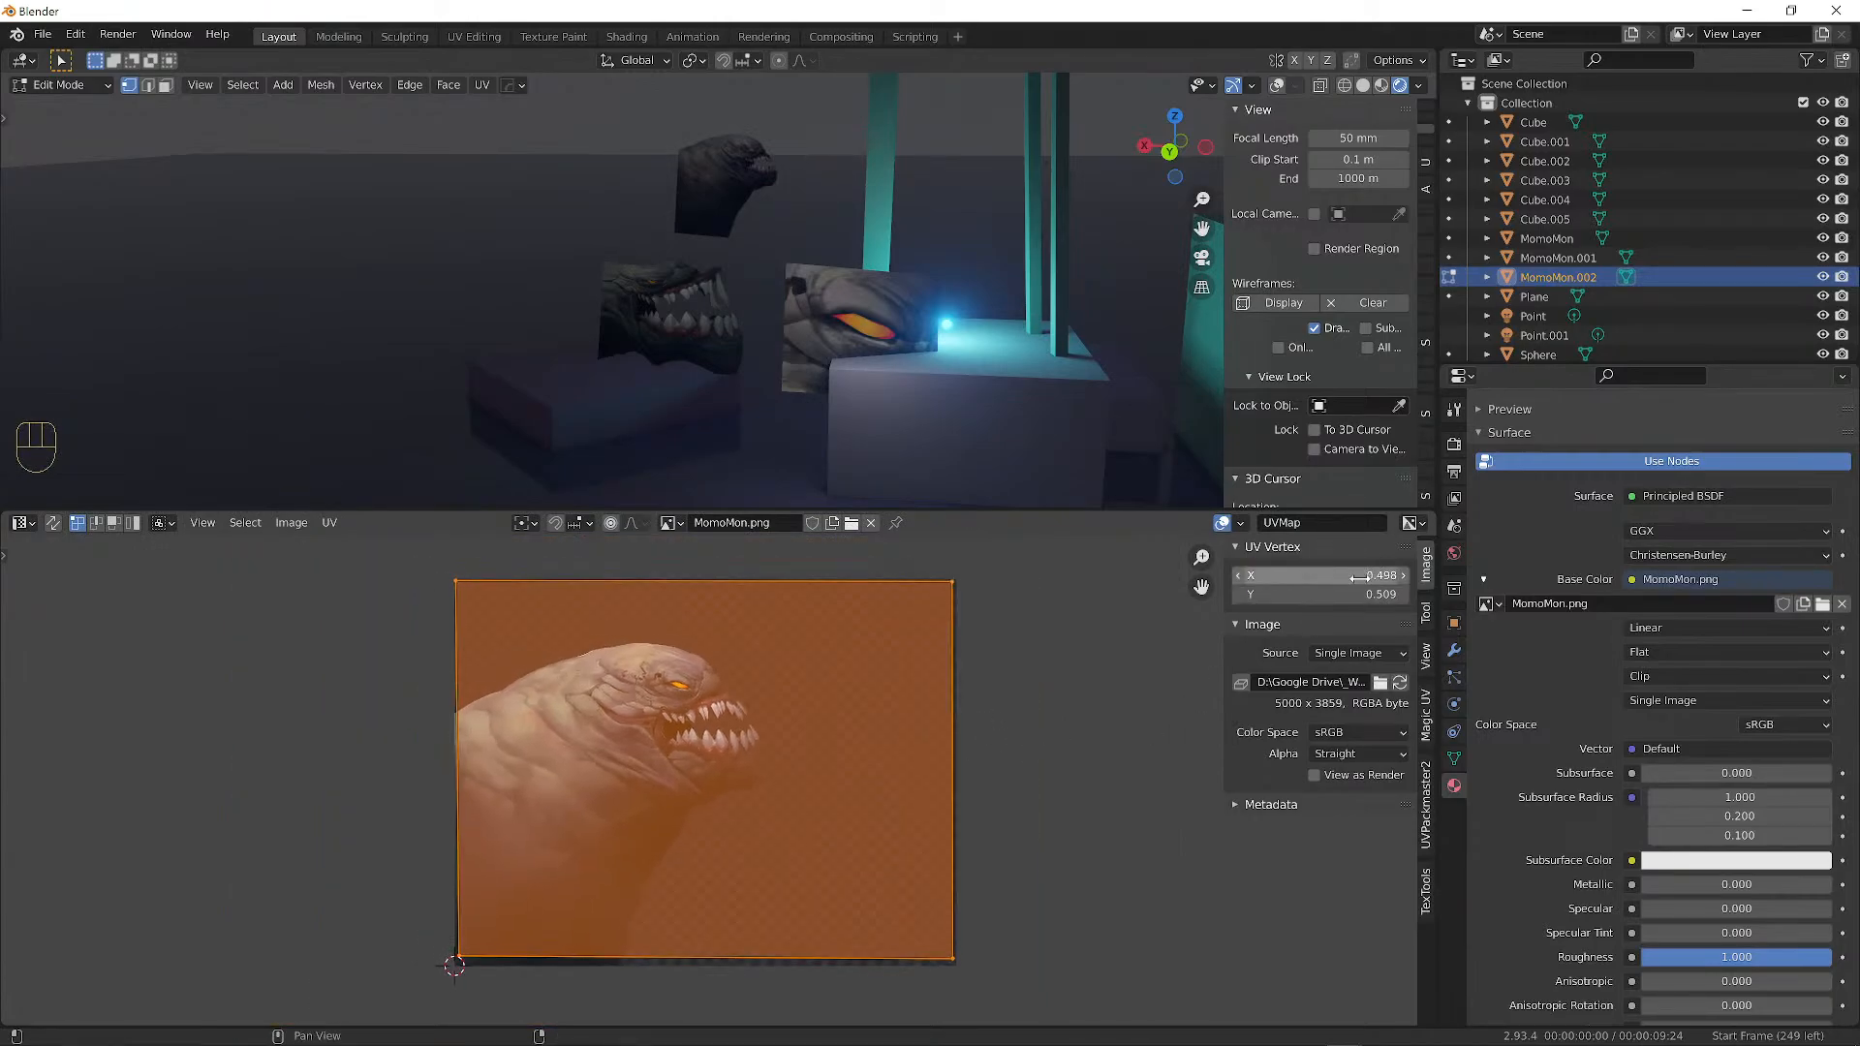
# Set the top-right UV corner to X 1, Y 1 in the sidebar.
pyautogui.press('n')
pyautogui.press('n')
pyautogui.click(959, 578)
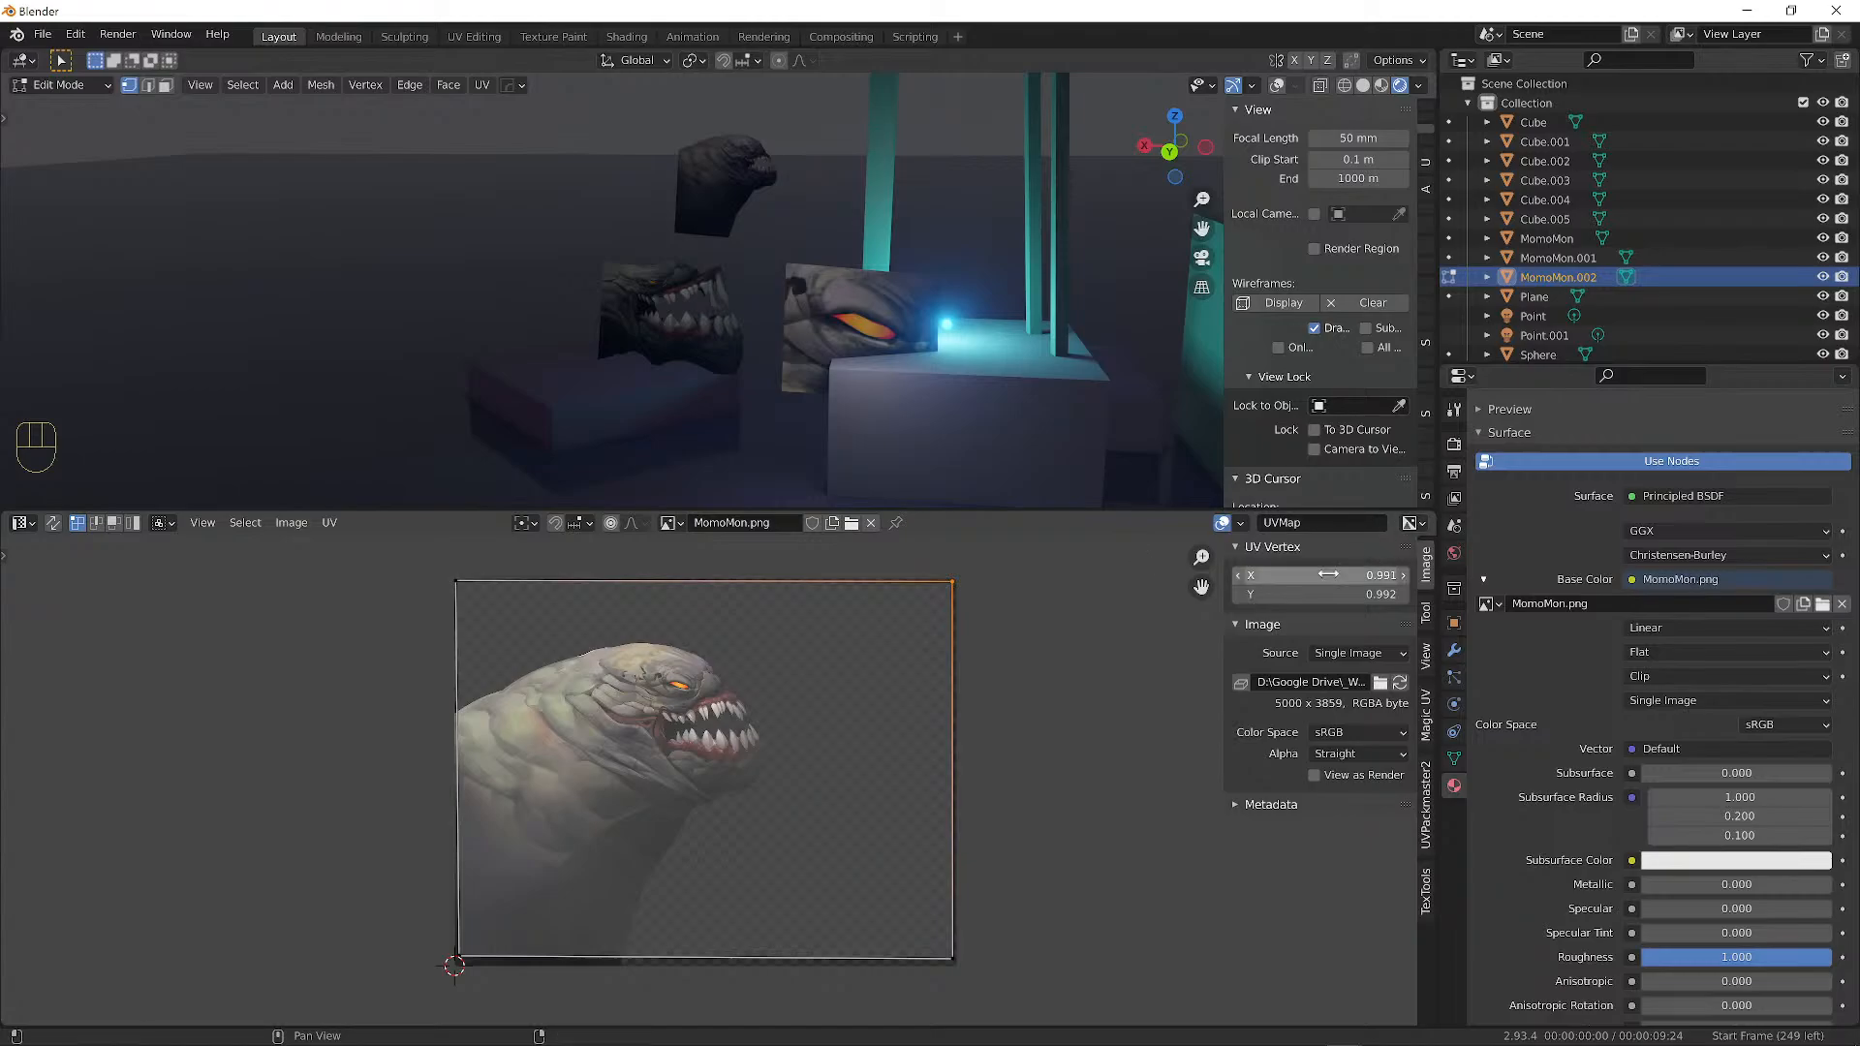
pyautogui.moveTo(1448, 1036)
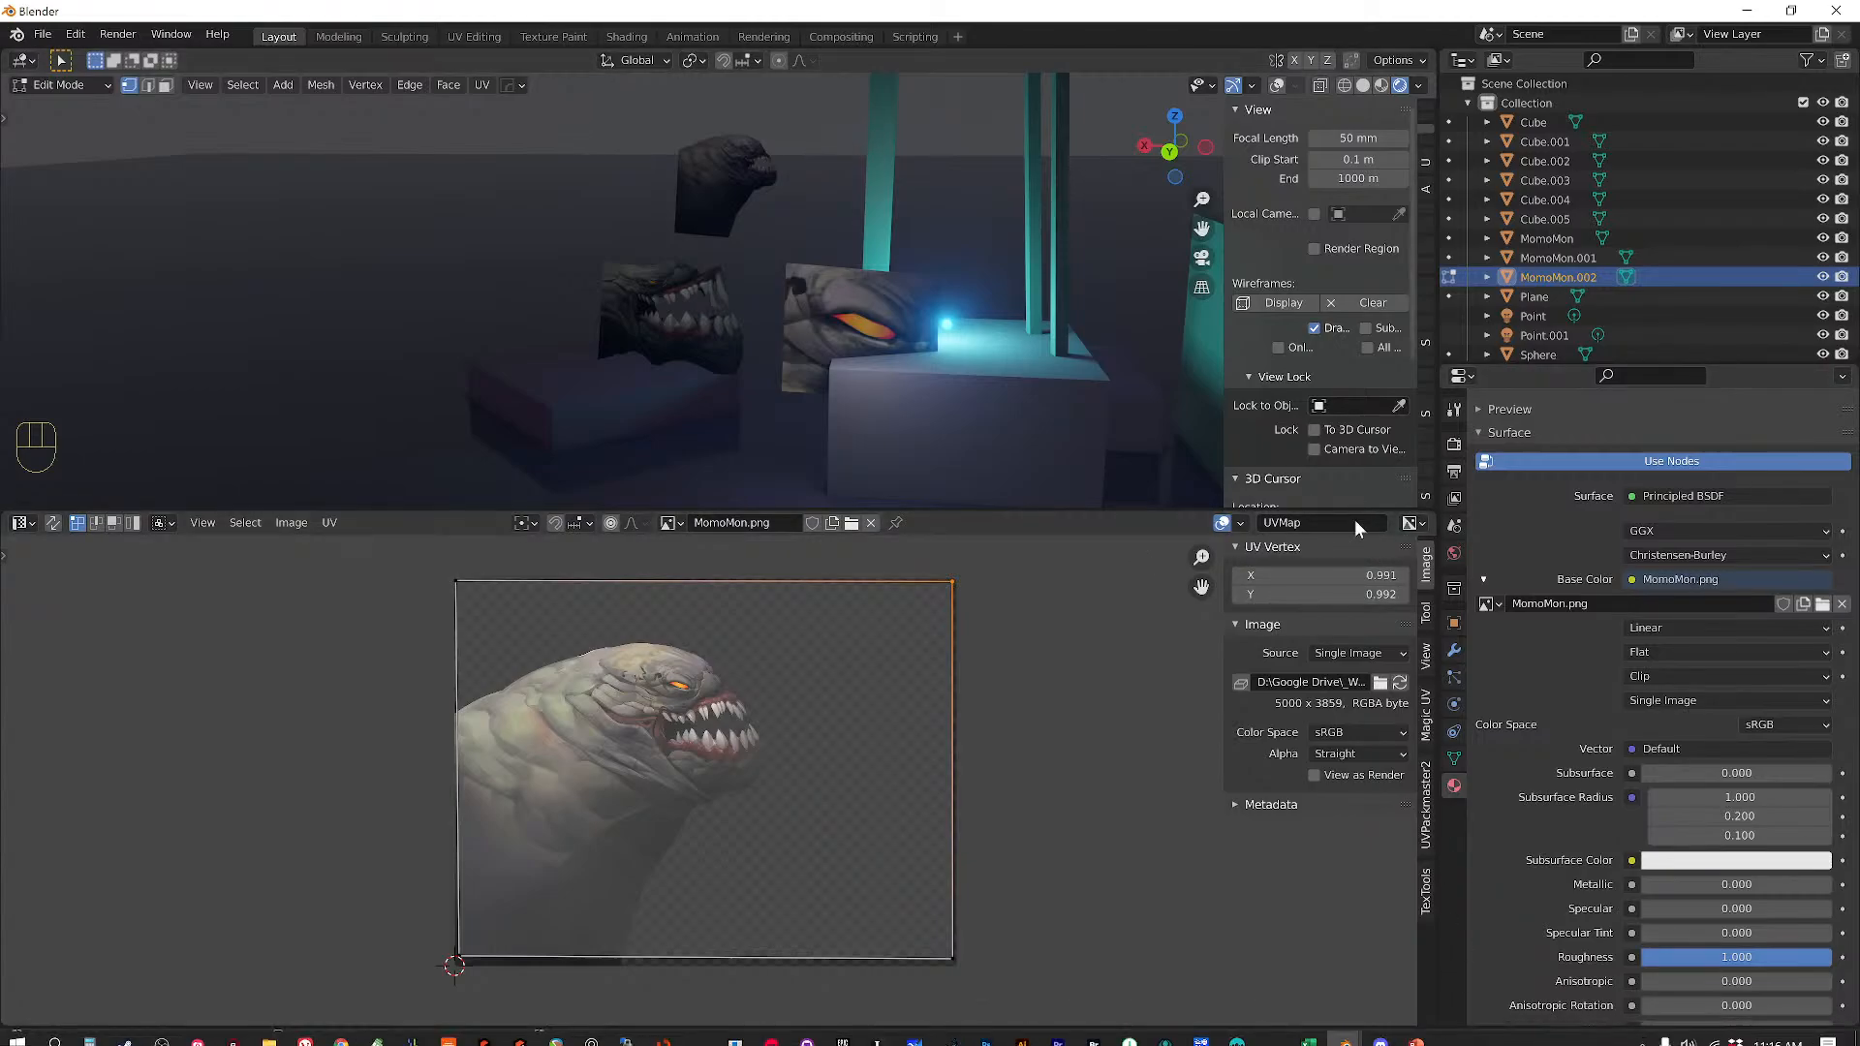
pyautogui.click(1335, 578)
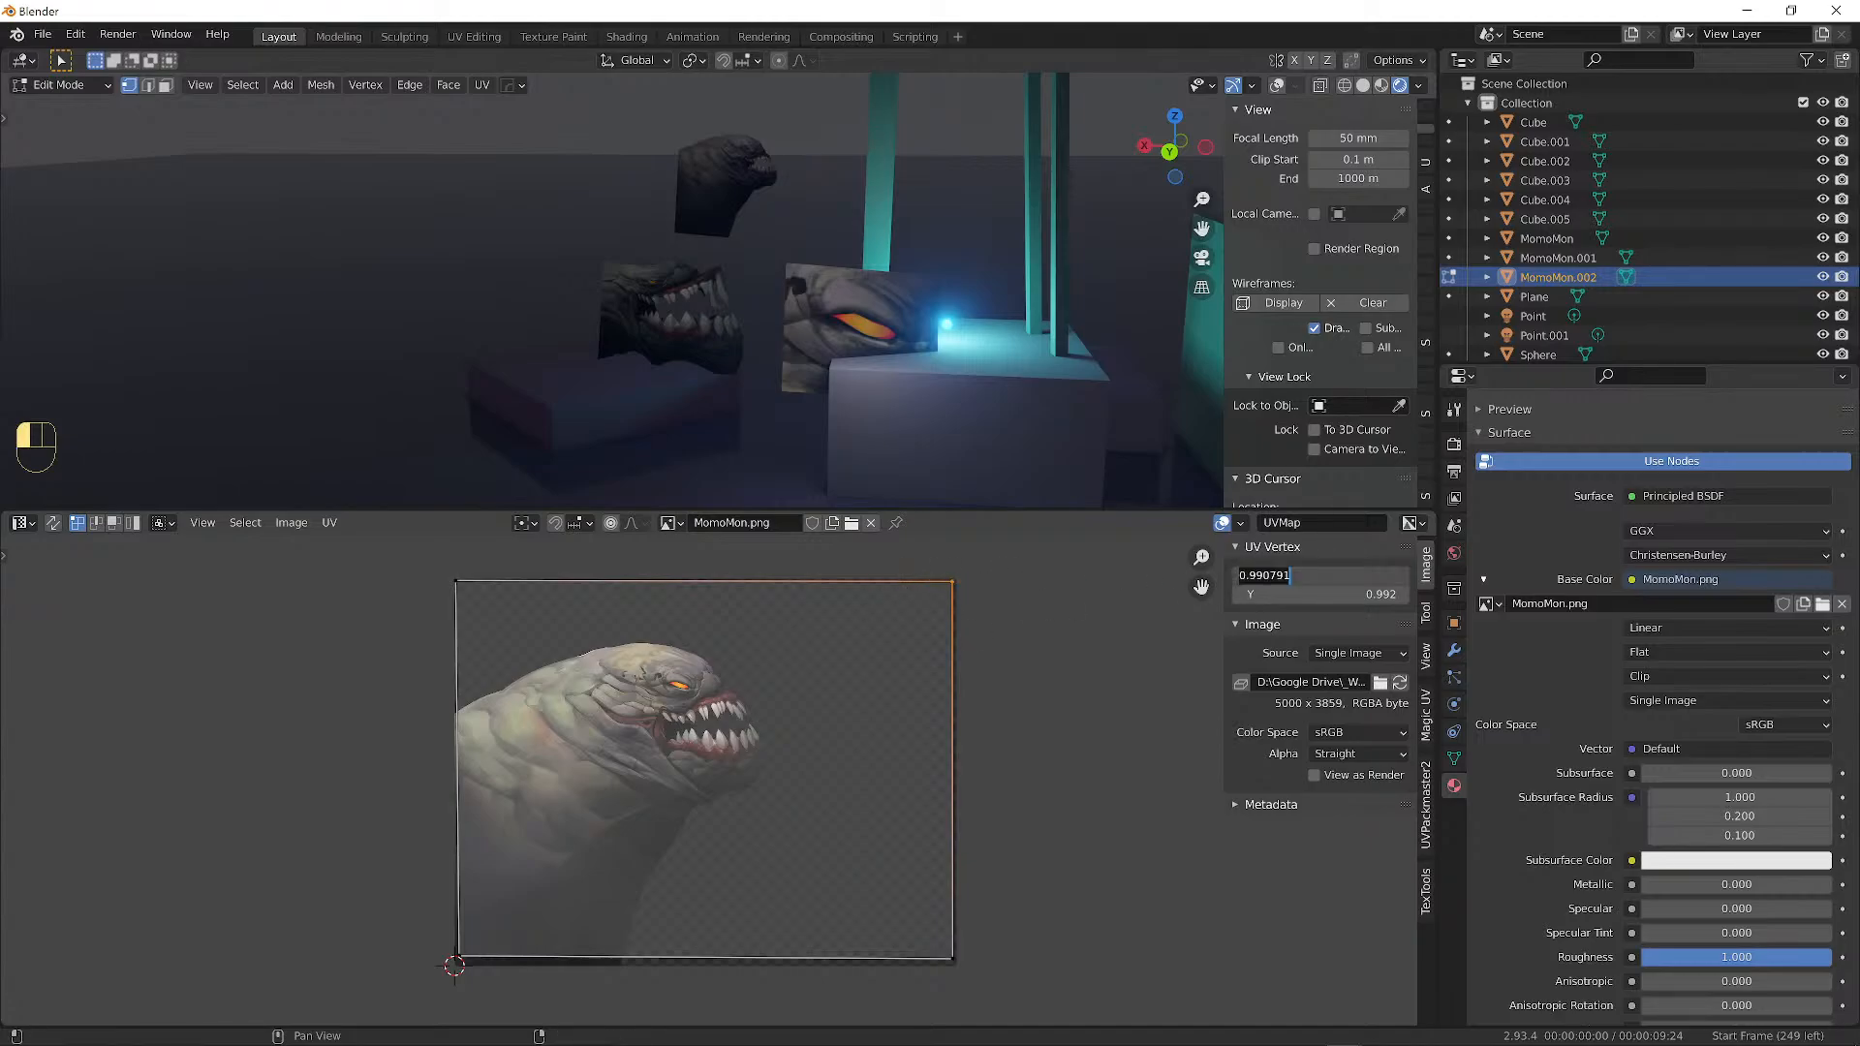
pyautogui.write('1')
pyautogui.press('Return')
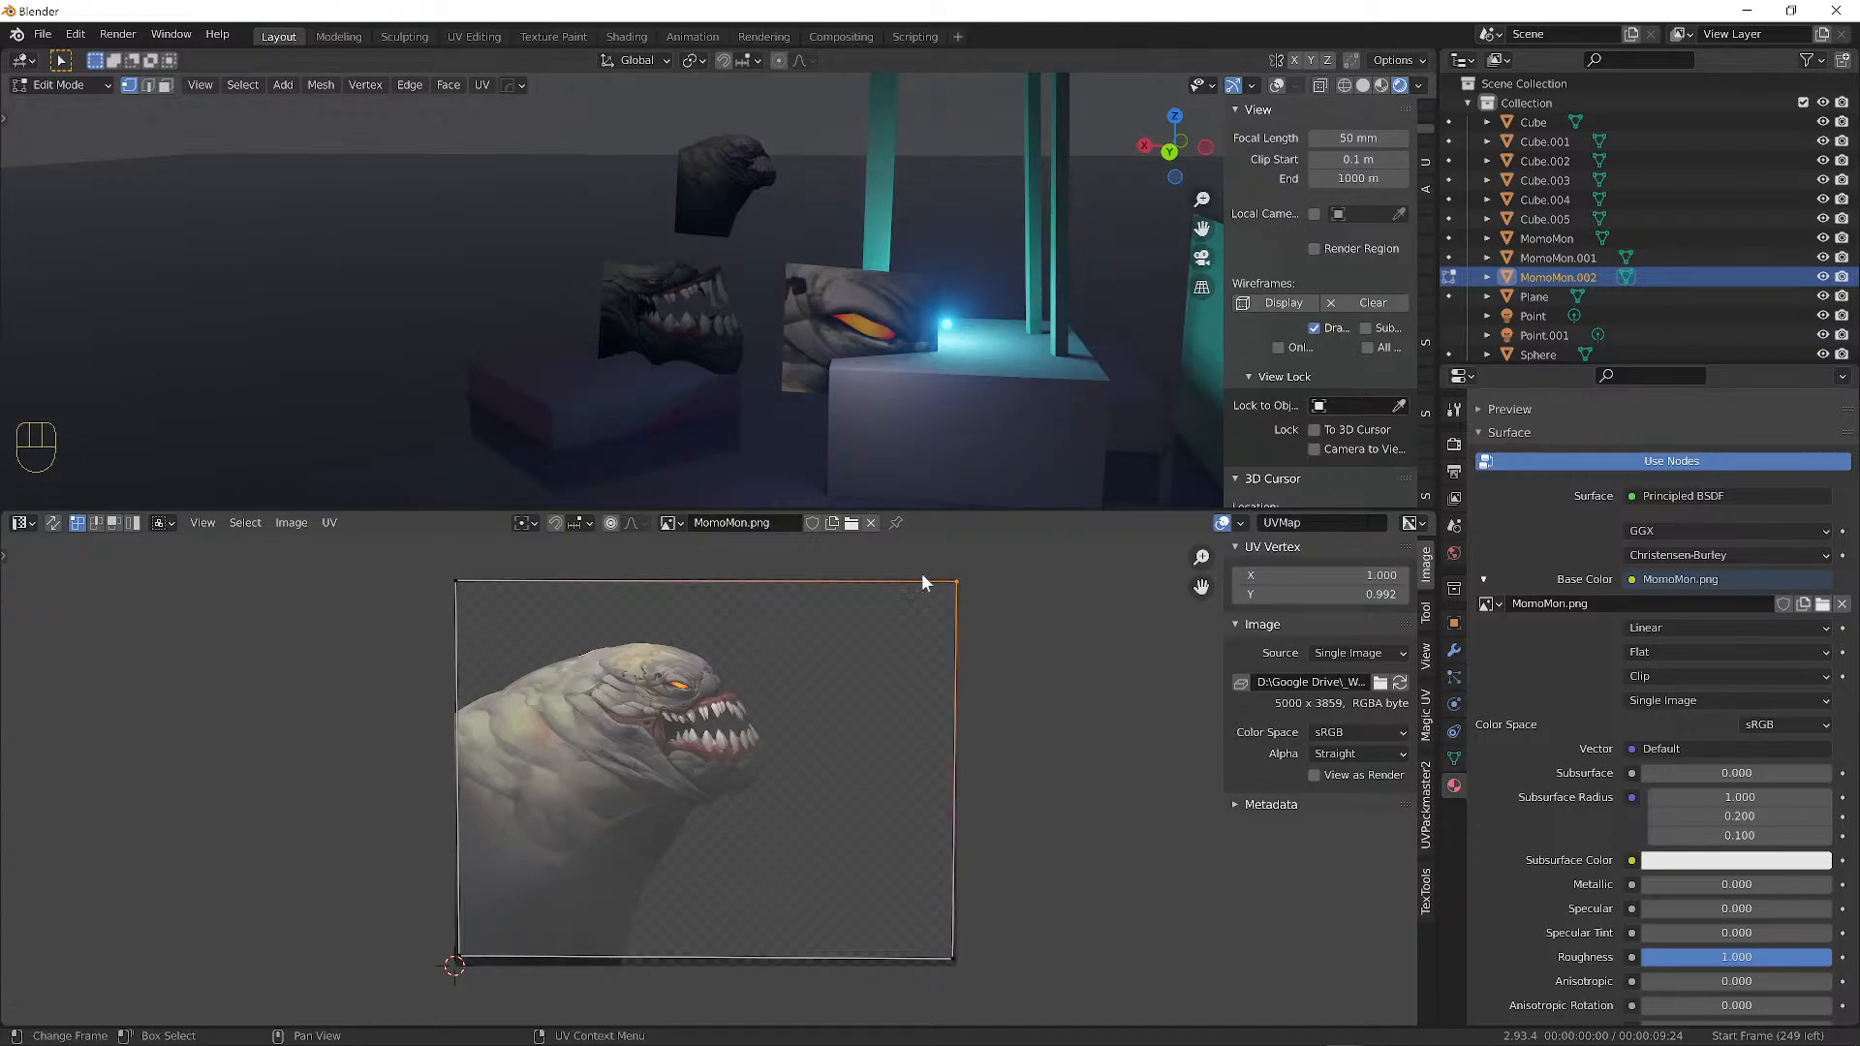
pyautogui.click(1318, 594)
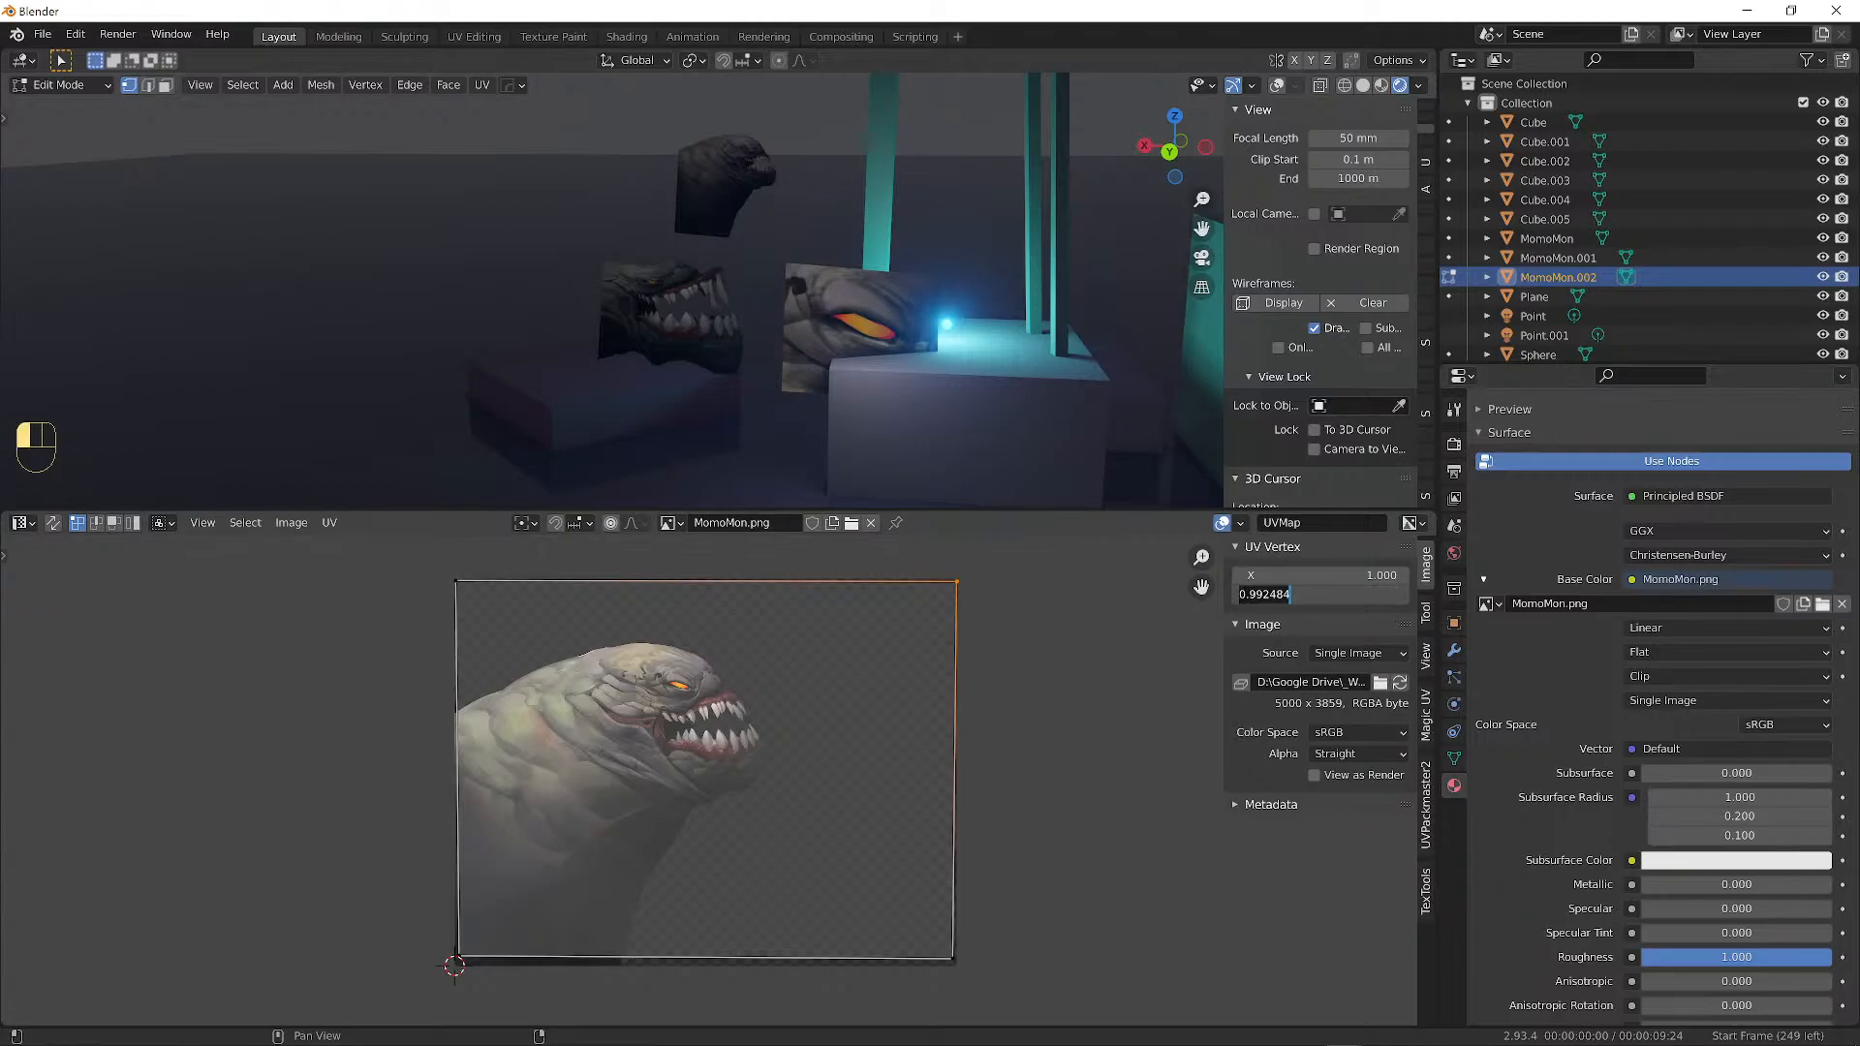
pyautogui.write('1')
pyautogui.press('Return')
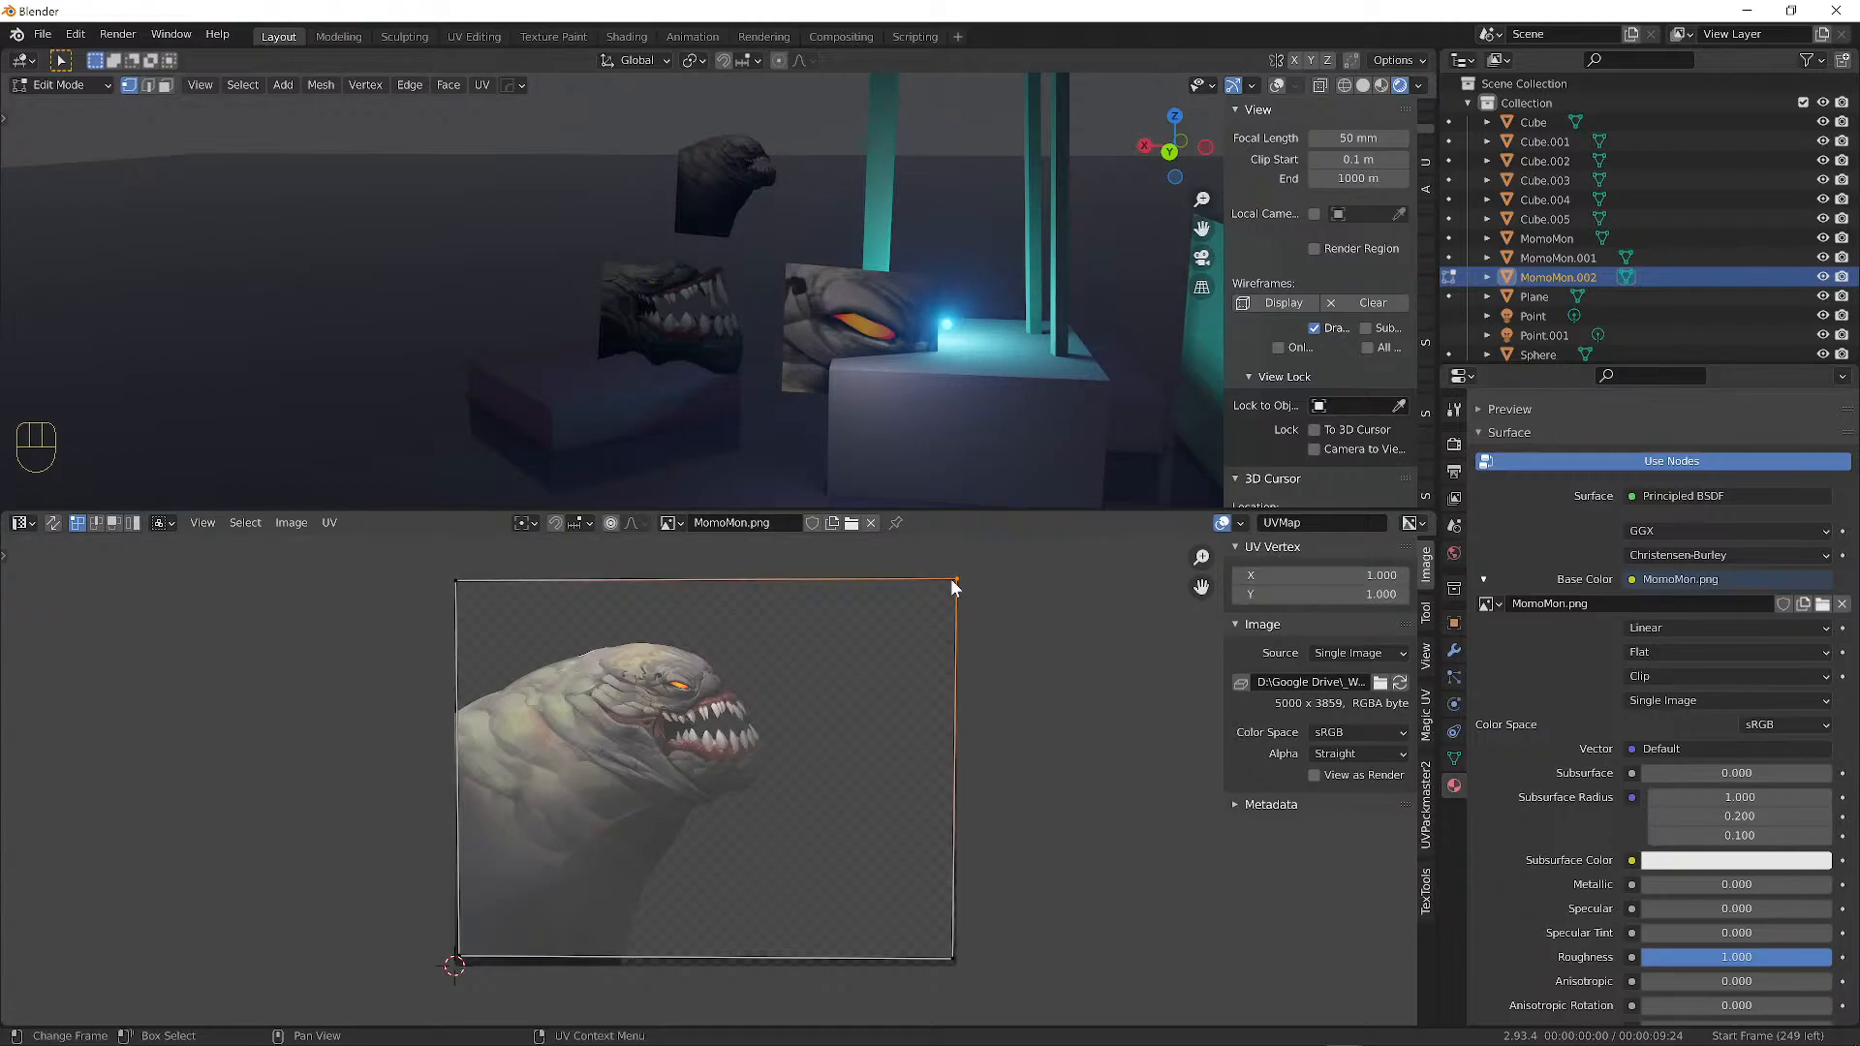
# Set the top-left UV corner to X 0, Y 1.
pyautogui.click(455, 580)
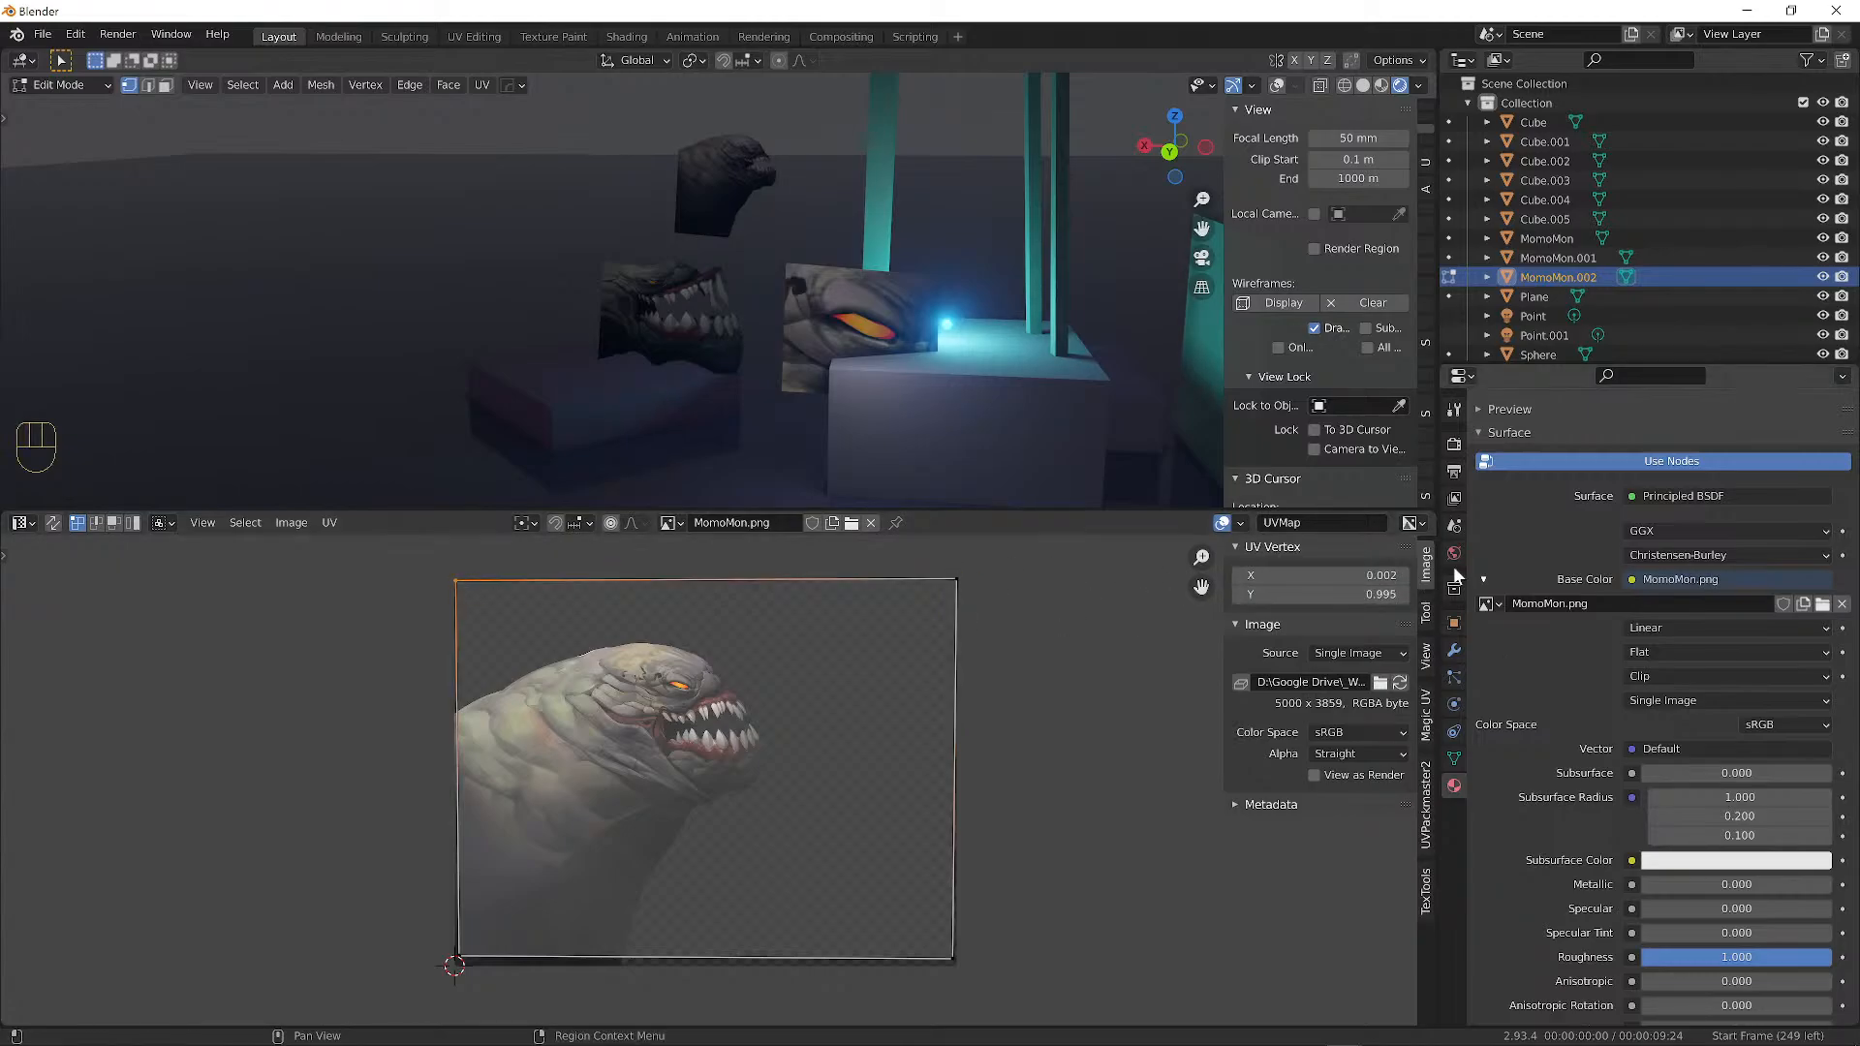
pyautogui.click(1380, 575)
pyautogui.write('0')
pyautogui.press('Return')
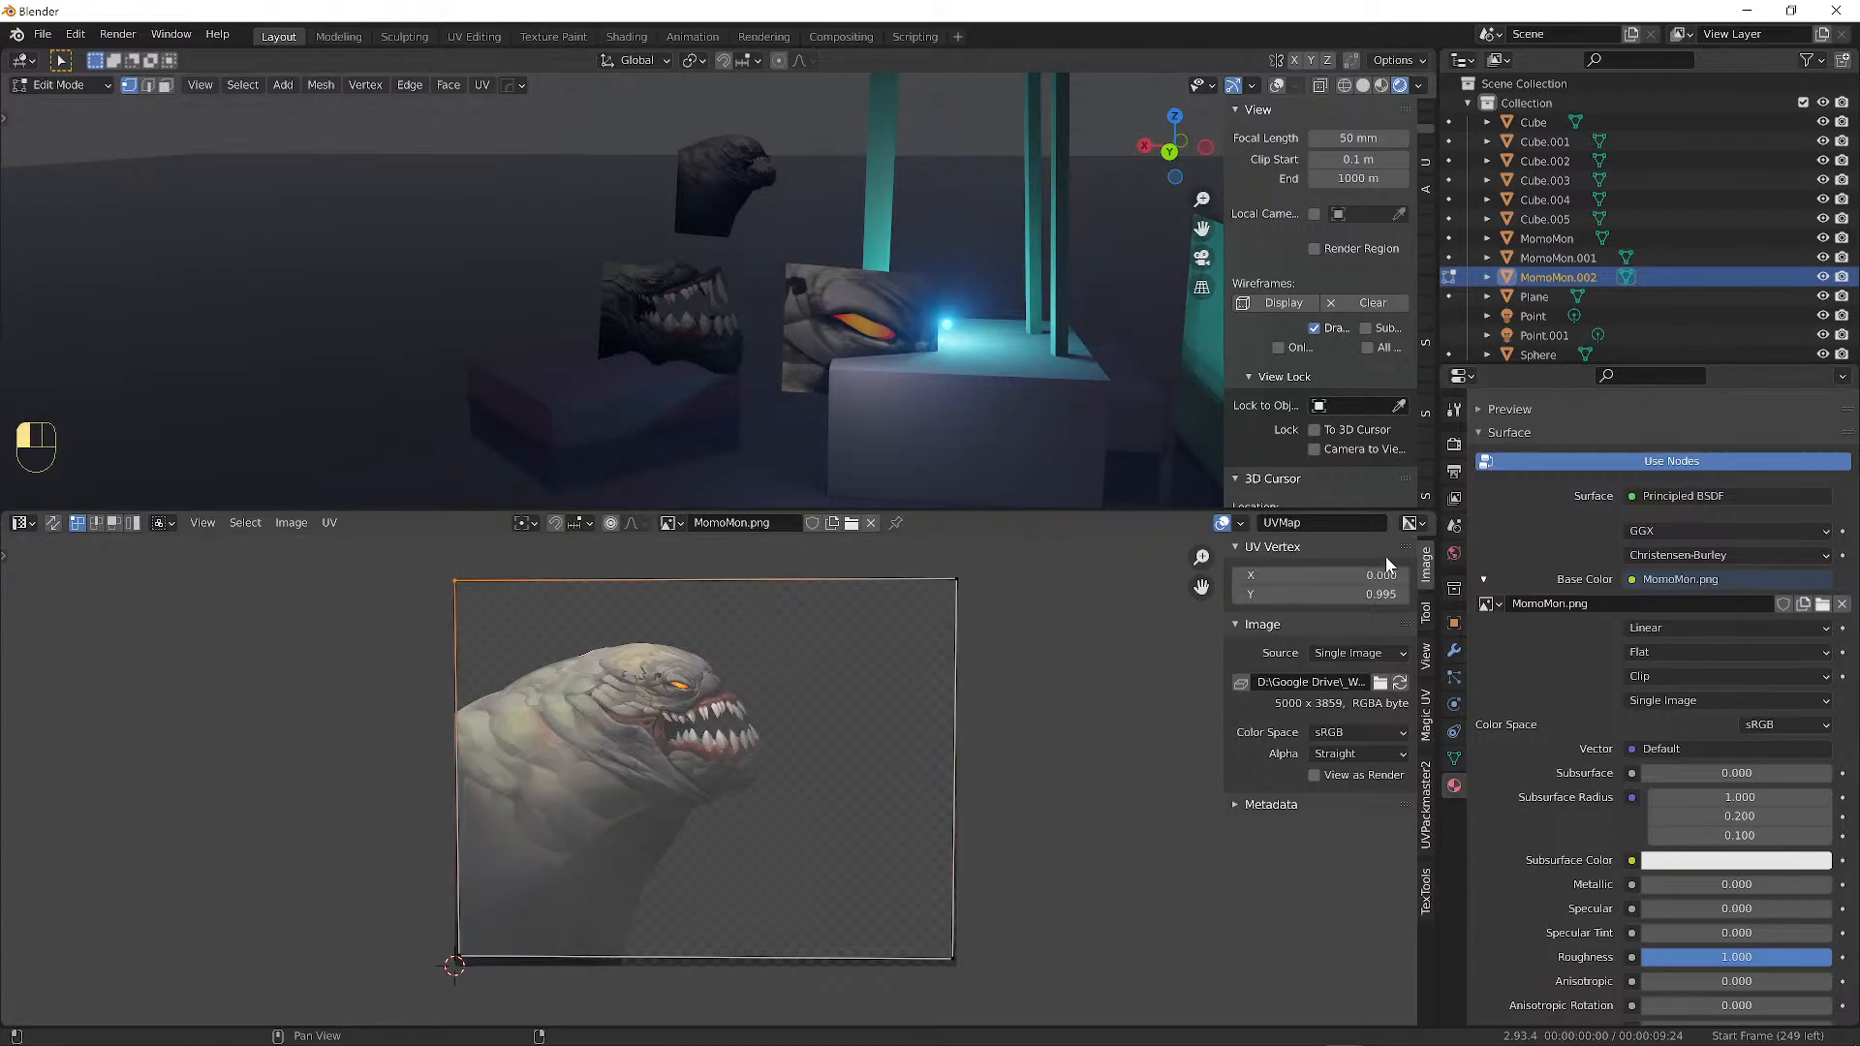
pyautogui.click(1386, 594)
pyautogui.write('1')
pyautogui.press('Return')
# Set the bottom-left UV corner to X 0, Y 0.
pyautogui.click(457, 959)
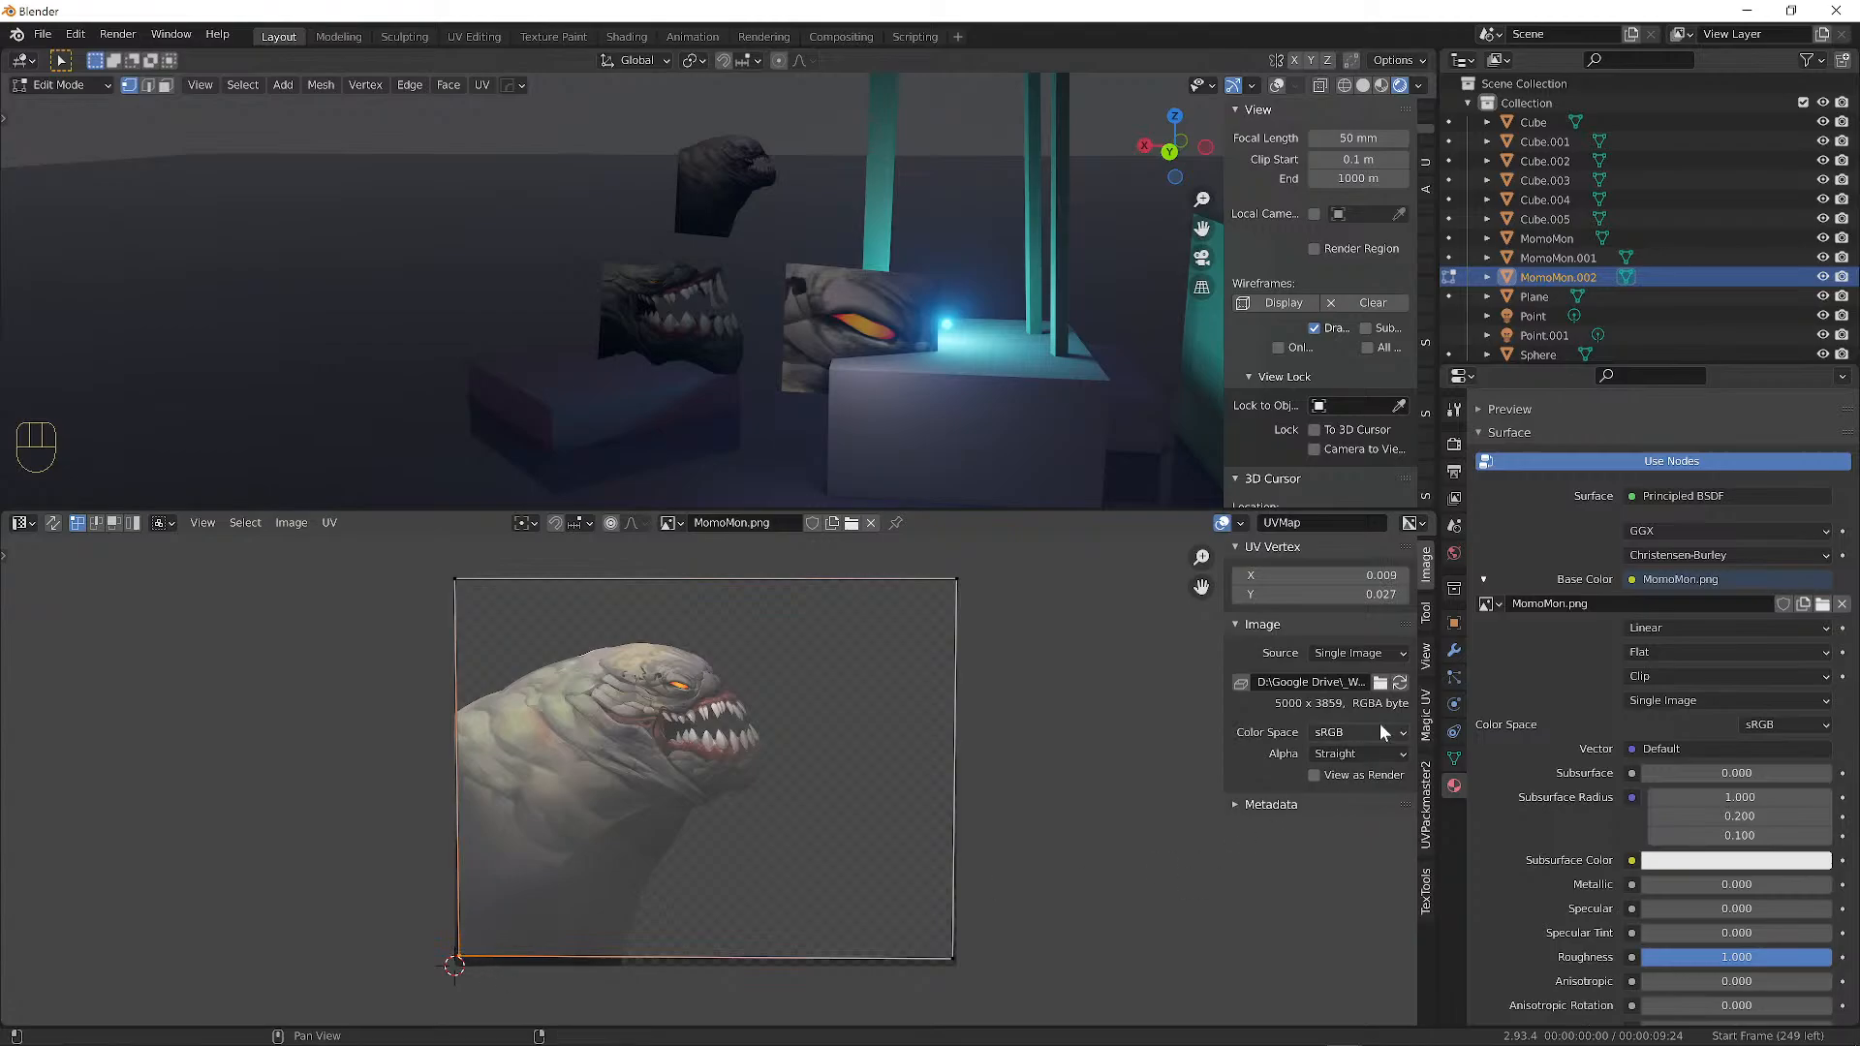
pyautogui.click(1356, 575)
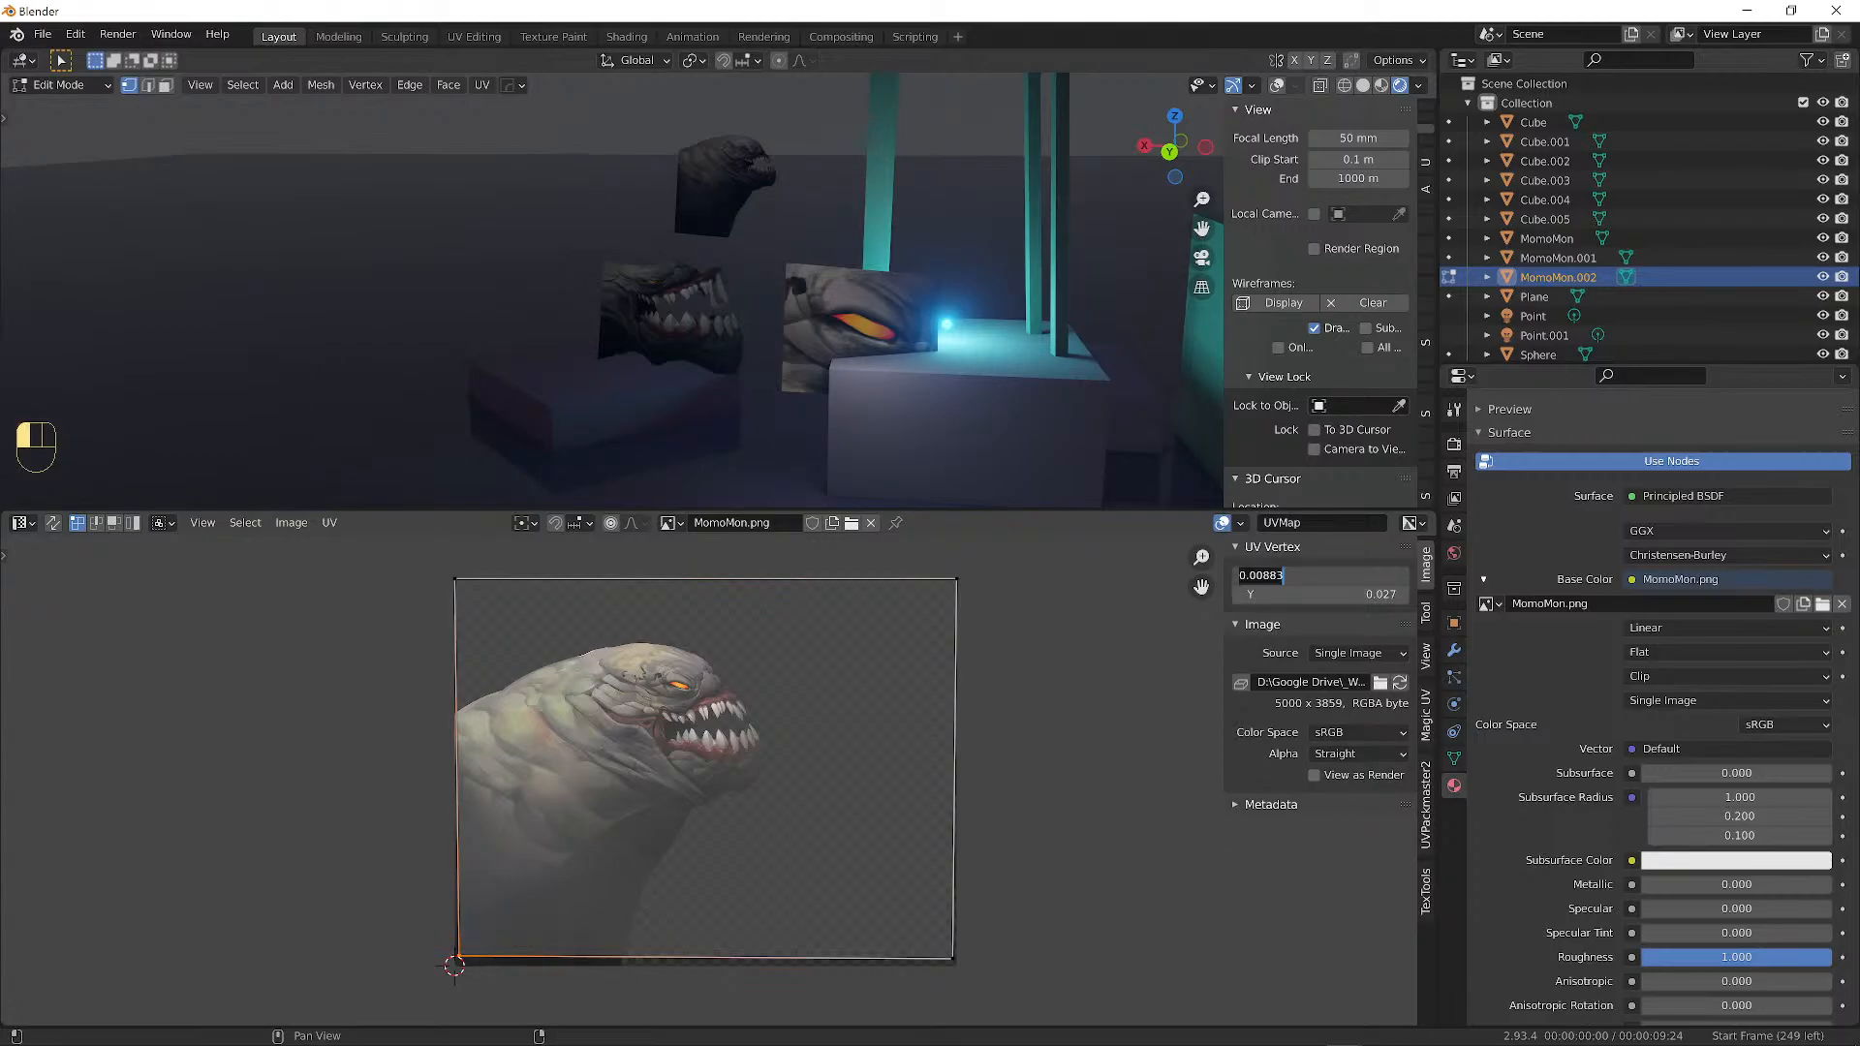
pyautogui.write('0')
pyautogui.press('Return')
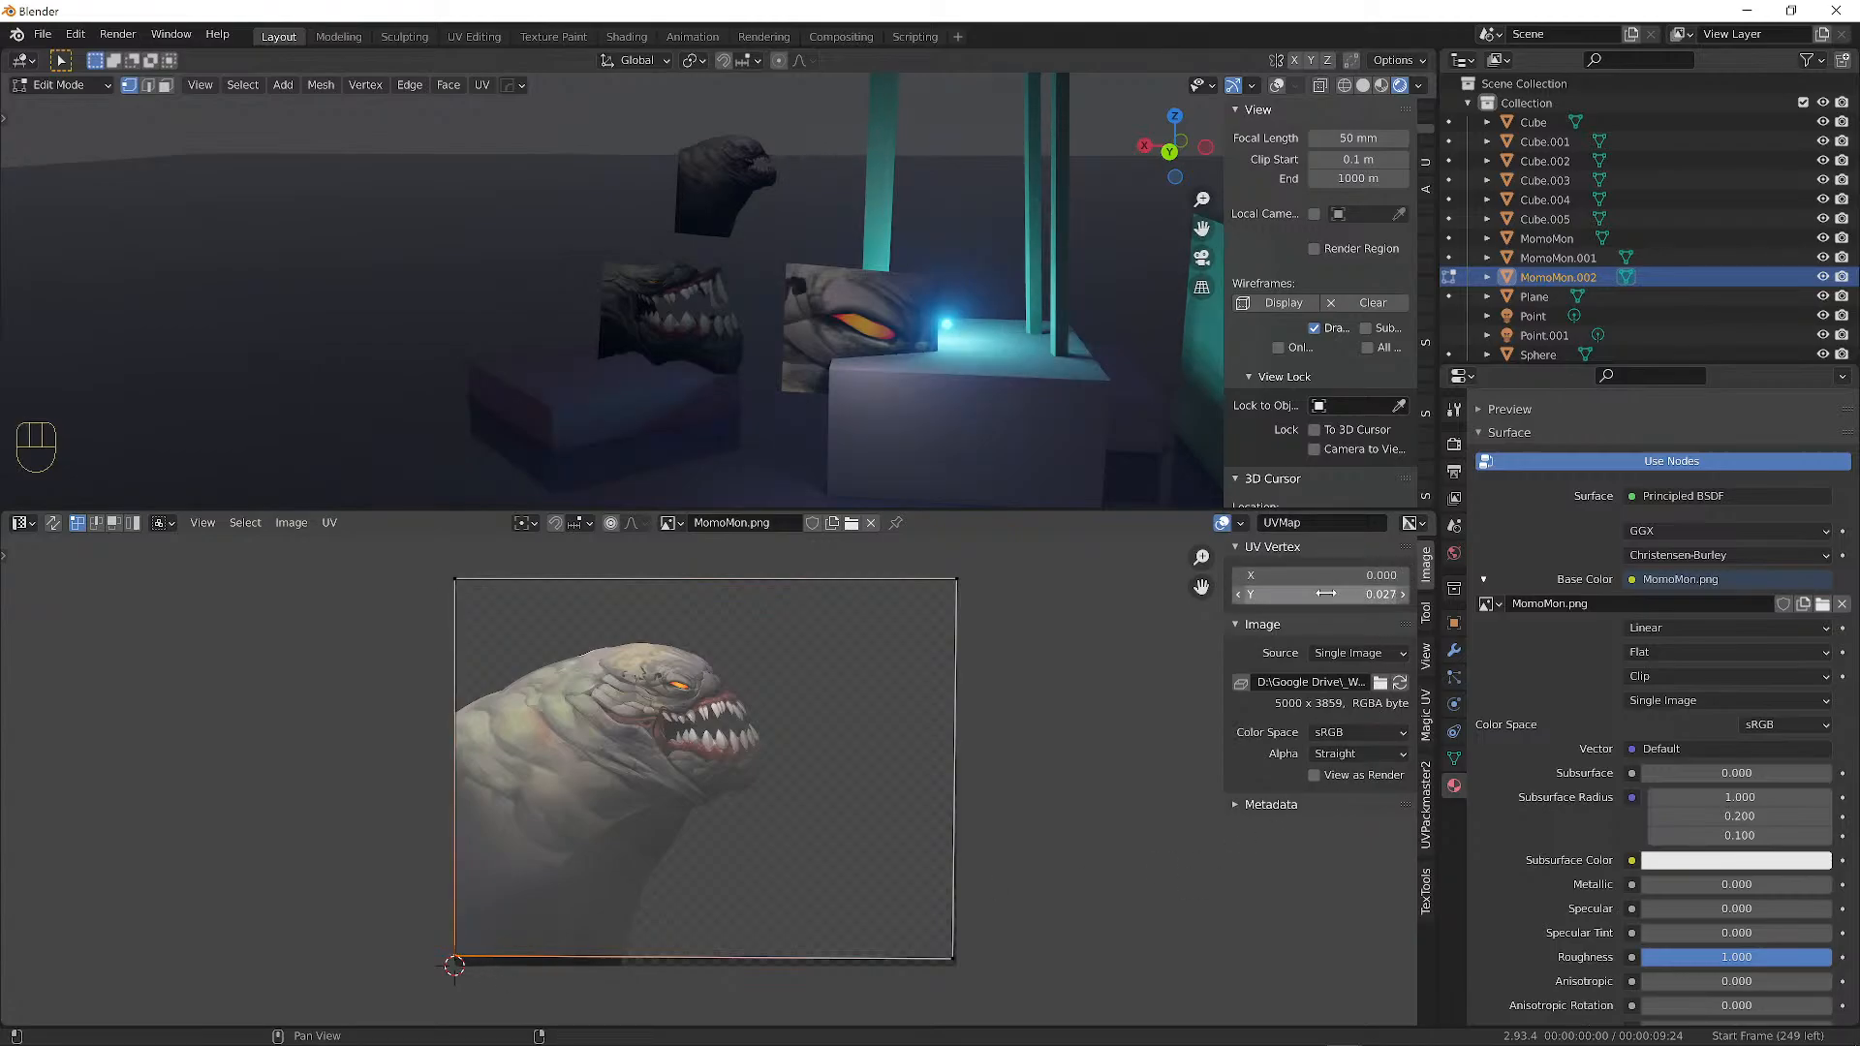
pyautogui.click(1337, 595)
pyautogui.write('0')
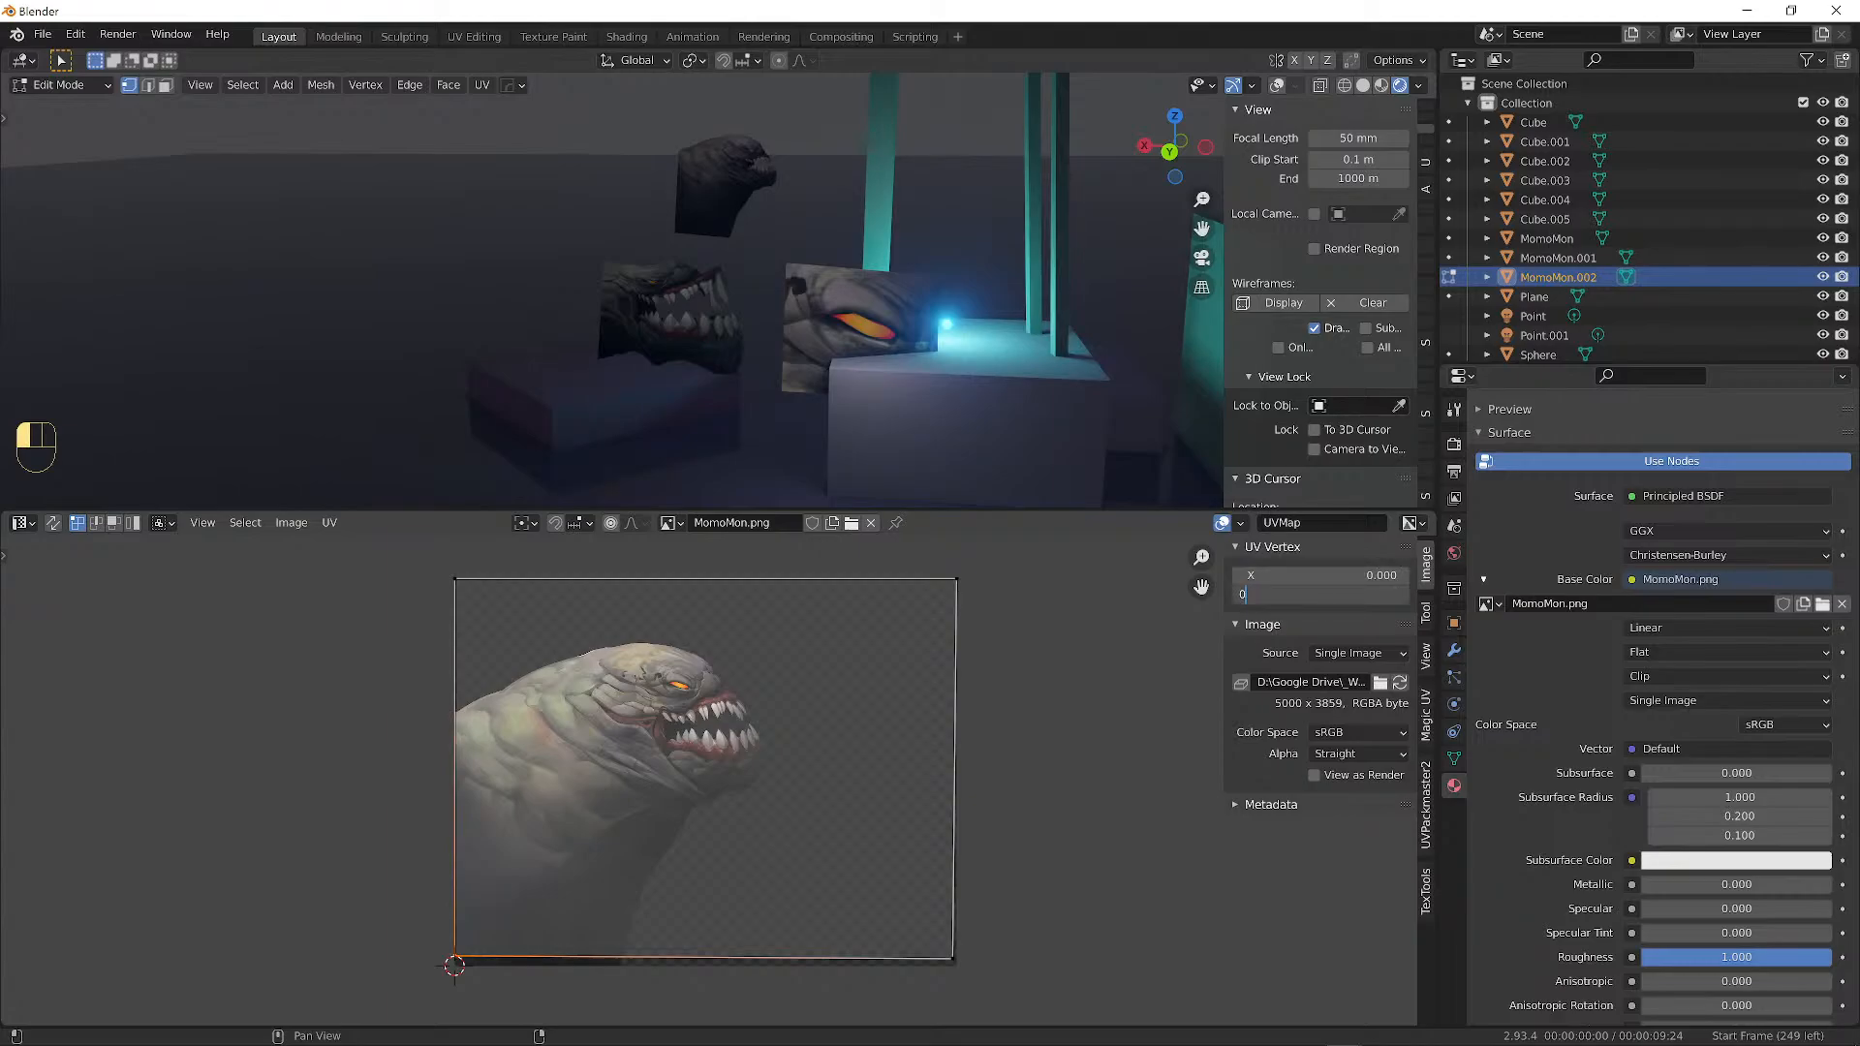
pyautogui.press('Return')
# Set the bottom-right UV corner to X 1, Y 0 and clear the UV selection.
pyautogui.click(951, 957)
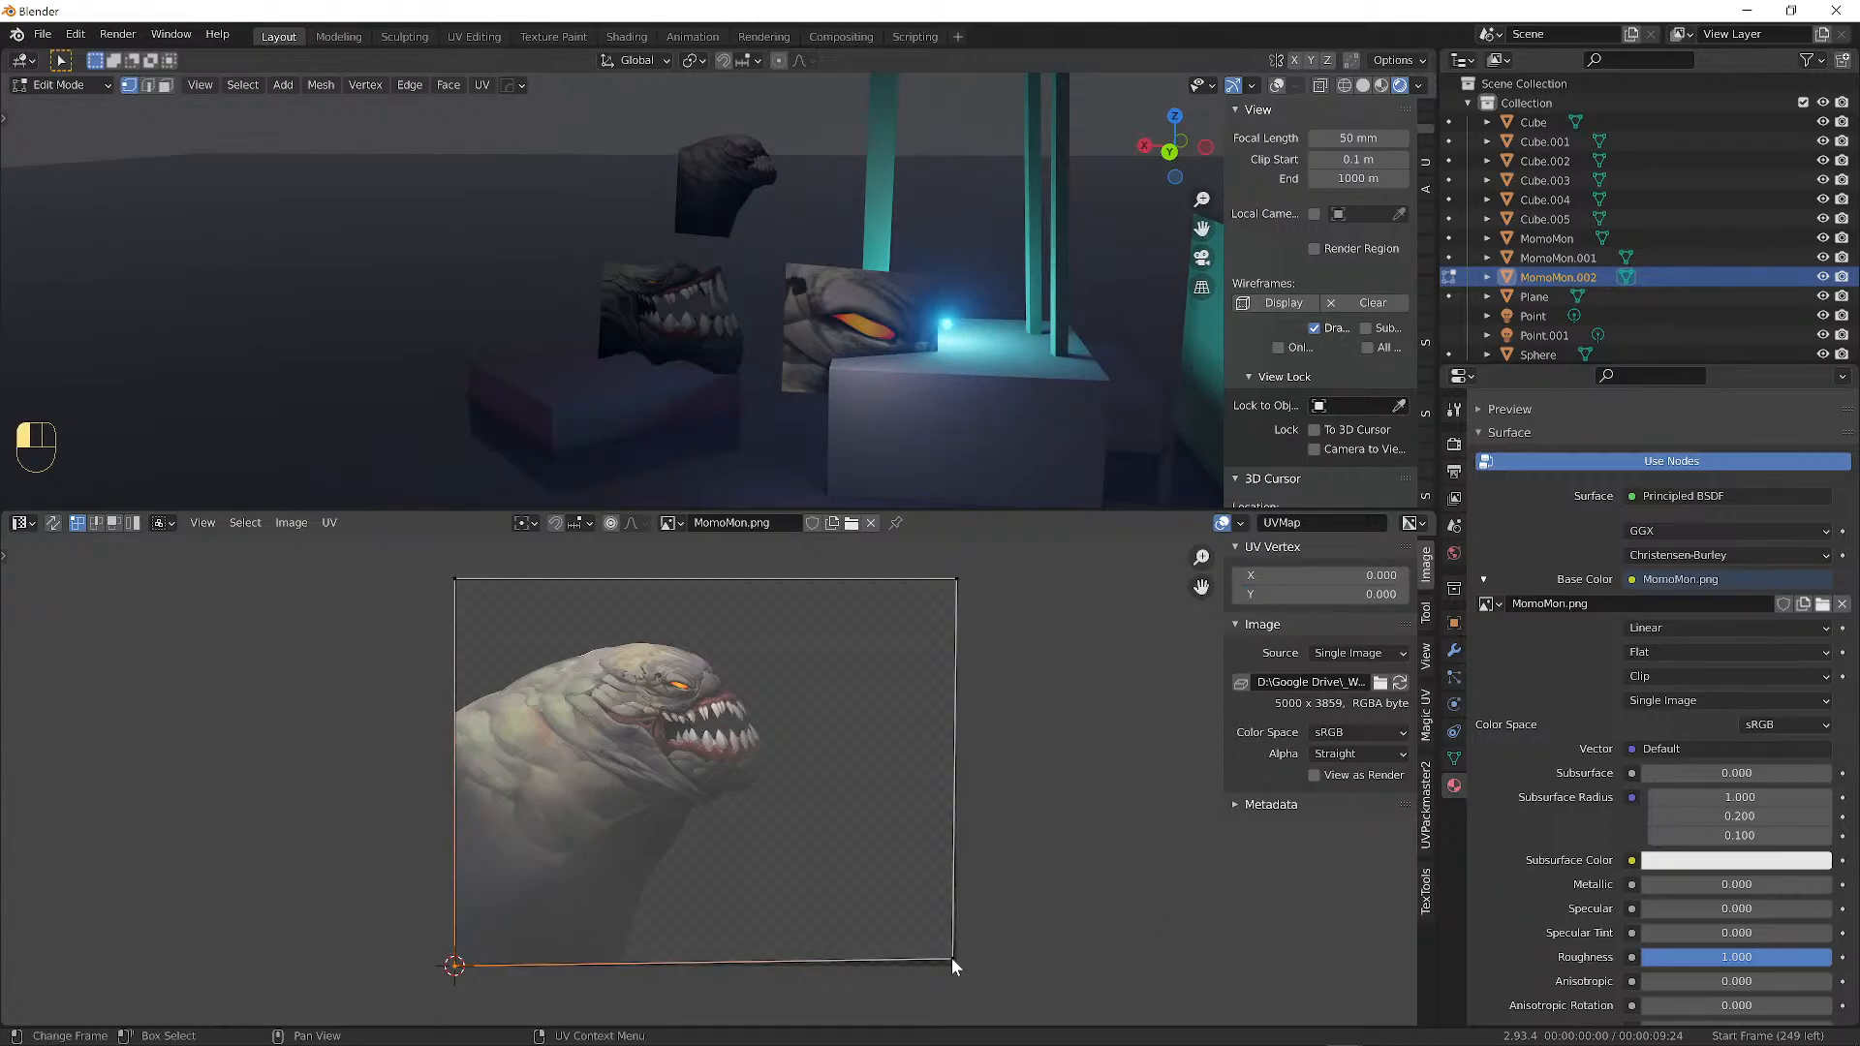
pyautogui.click(1318, 576)
pyautogui.write('1')
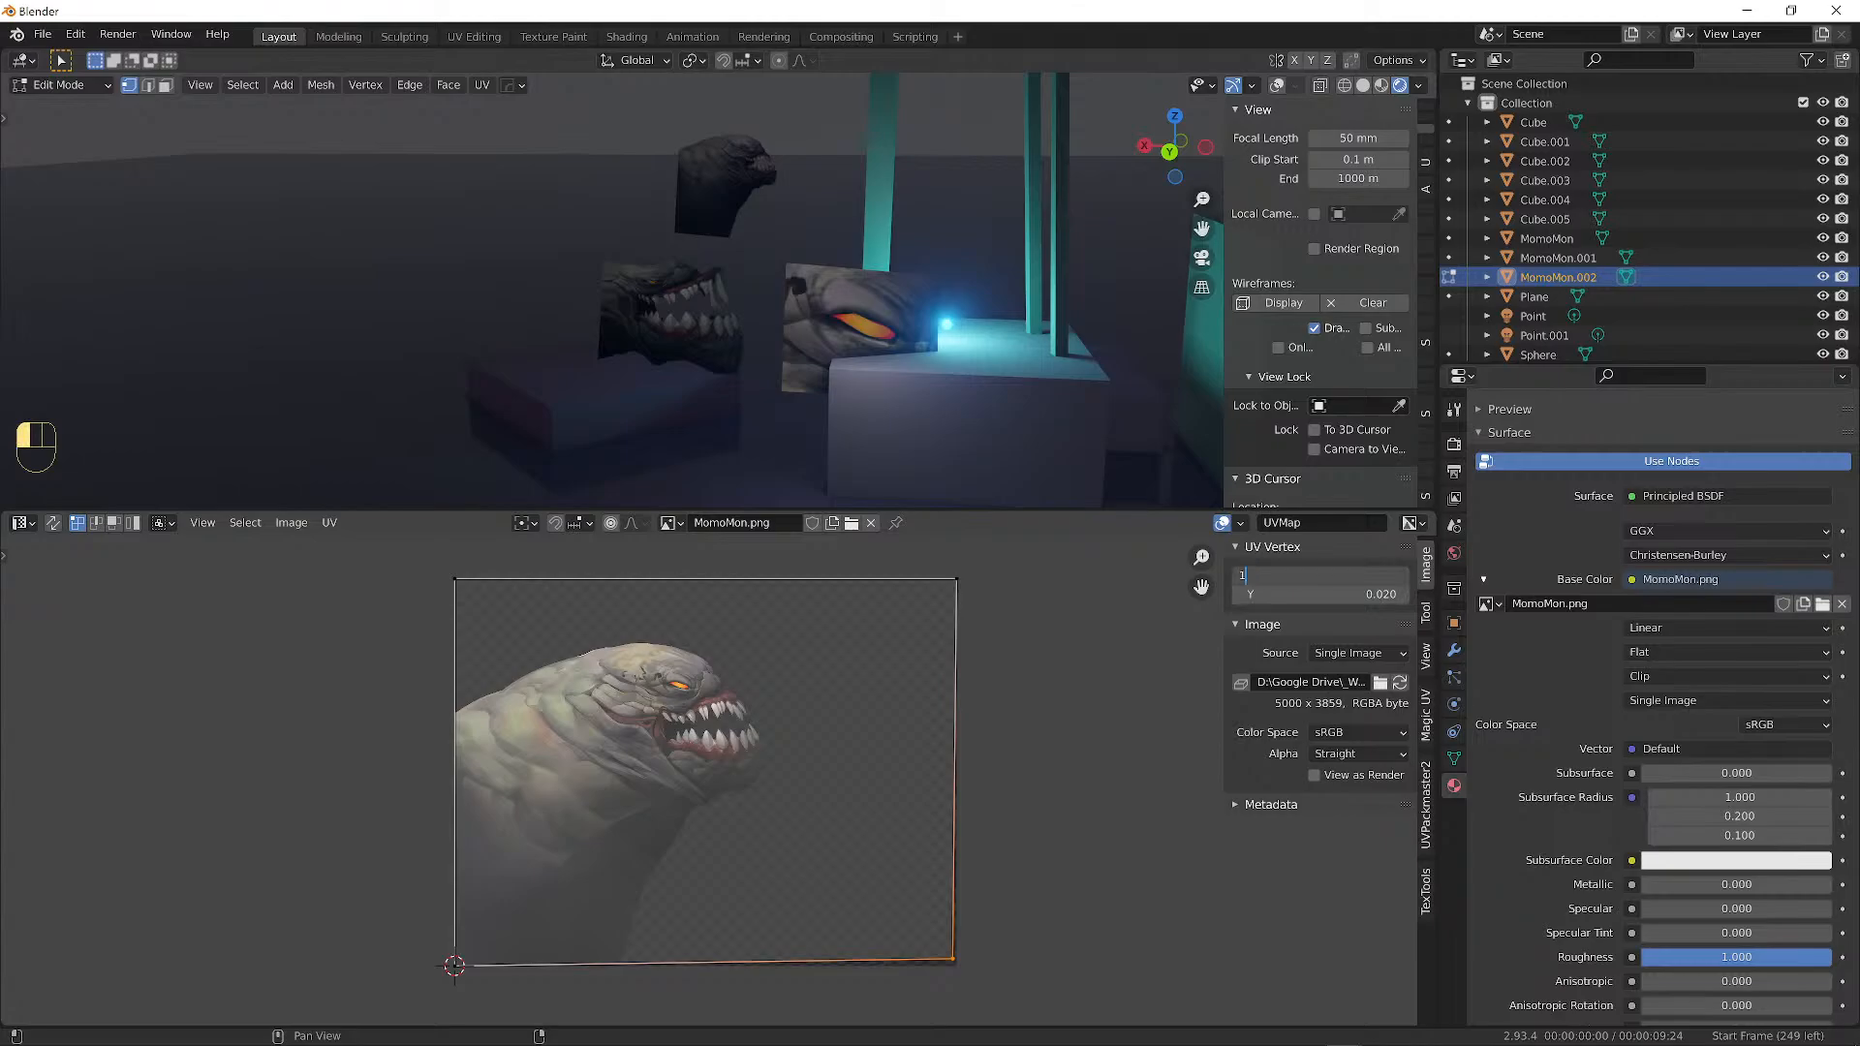
pyautogui.press('Return')
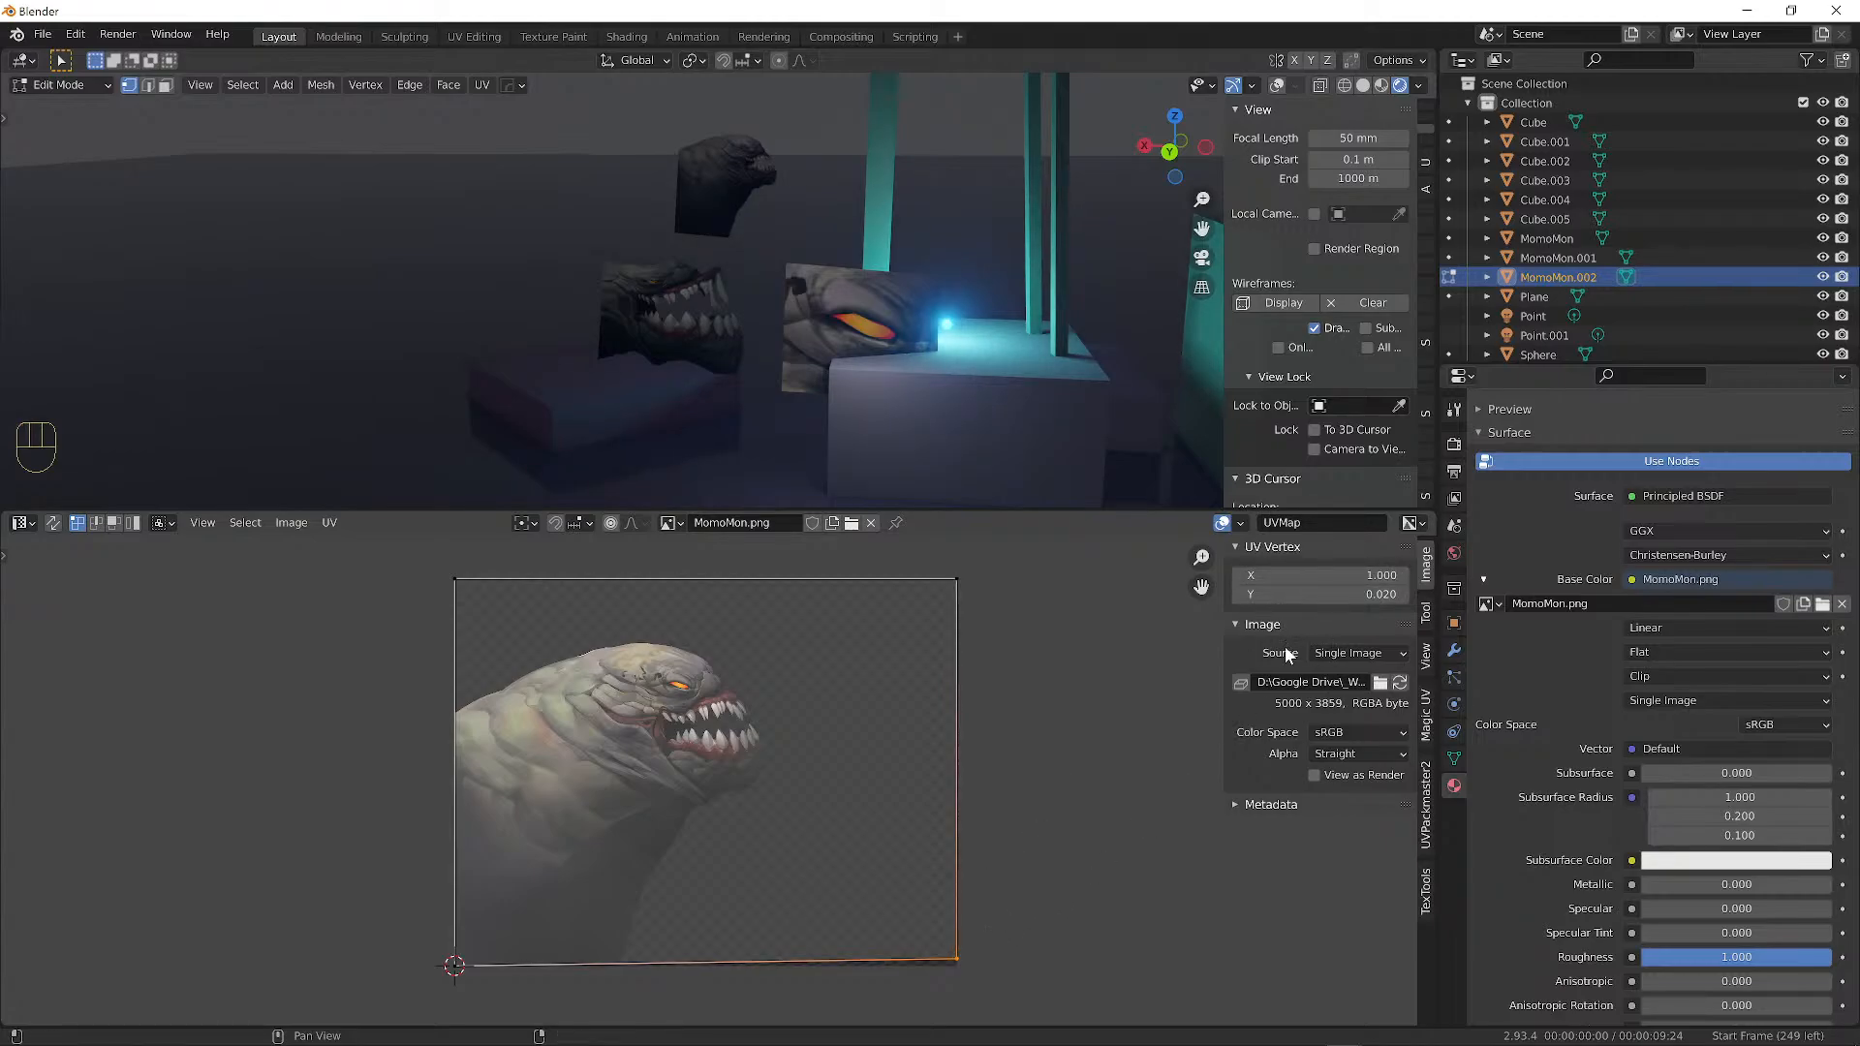
pyautogui.click(1342, 593)
pyautogui.write('0')
pyautogui.press('Return')
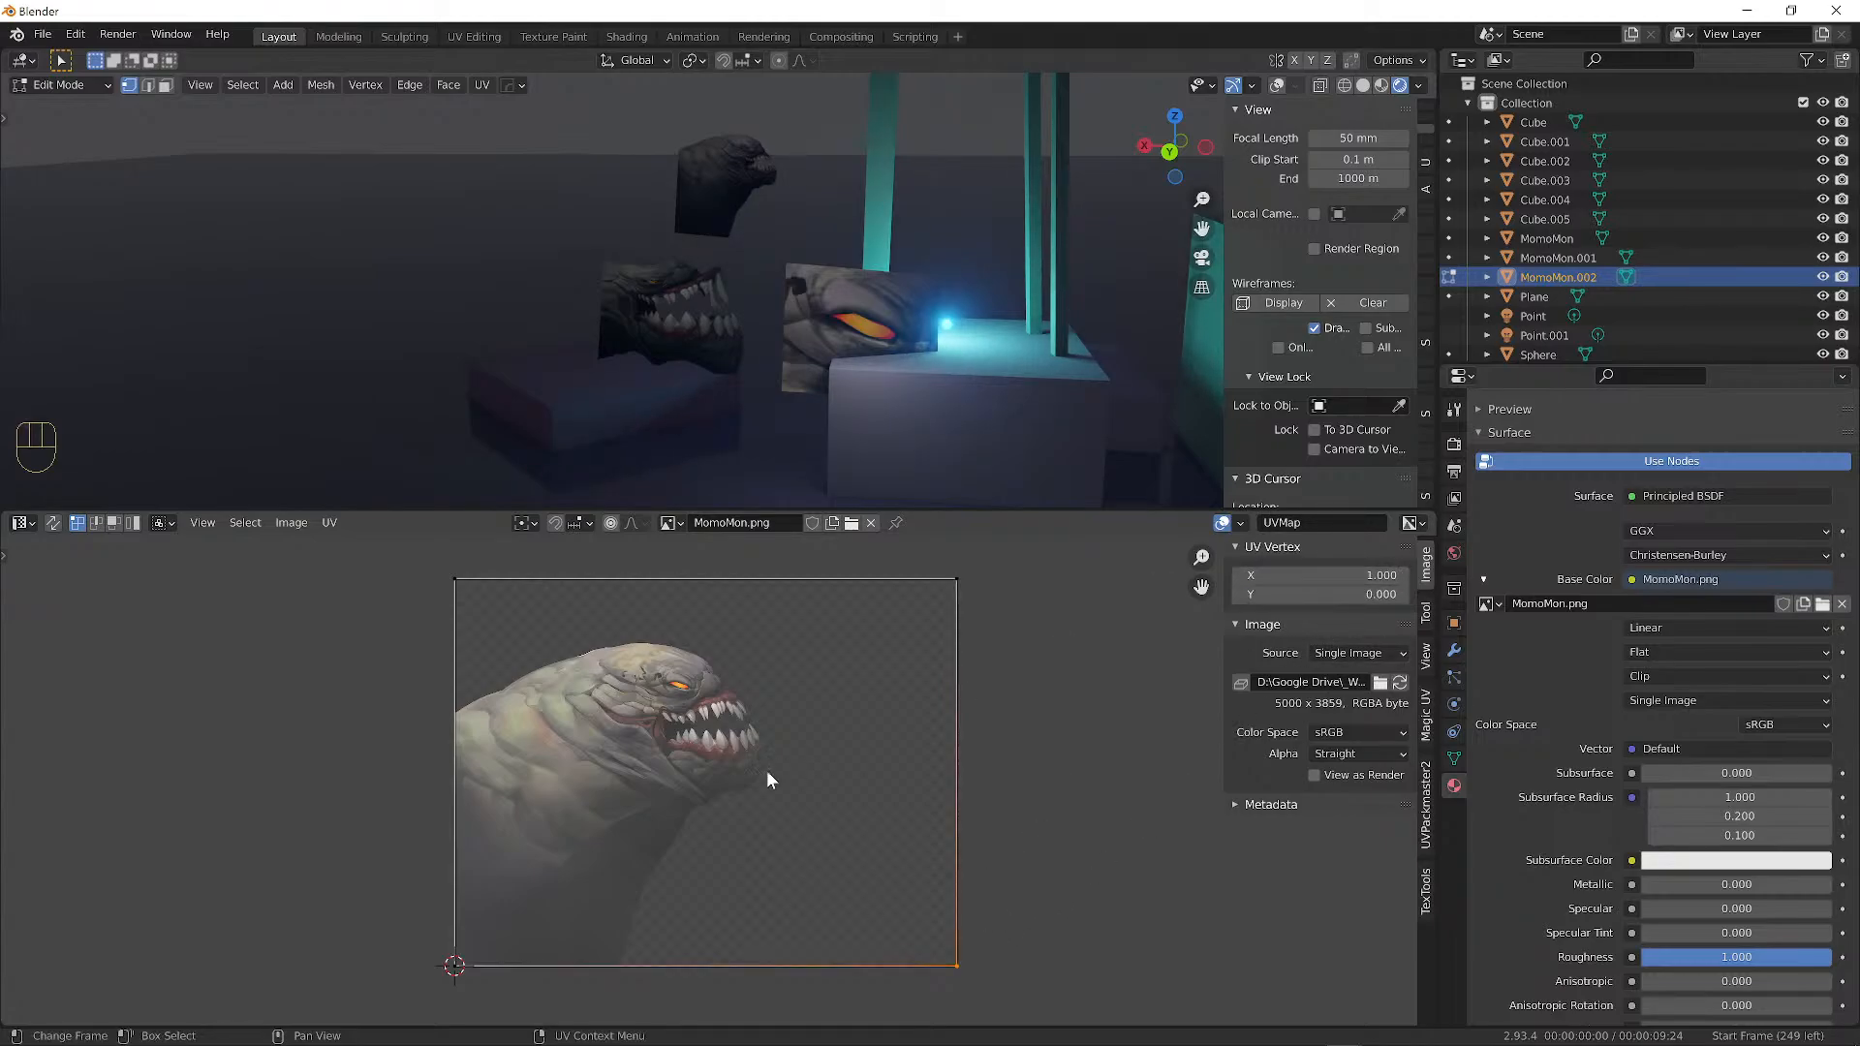
pyautogui.press('a')
pyautogui.press('a')
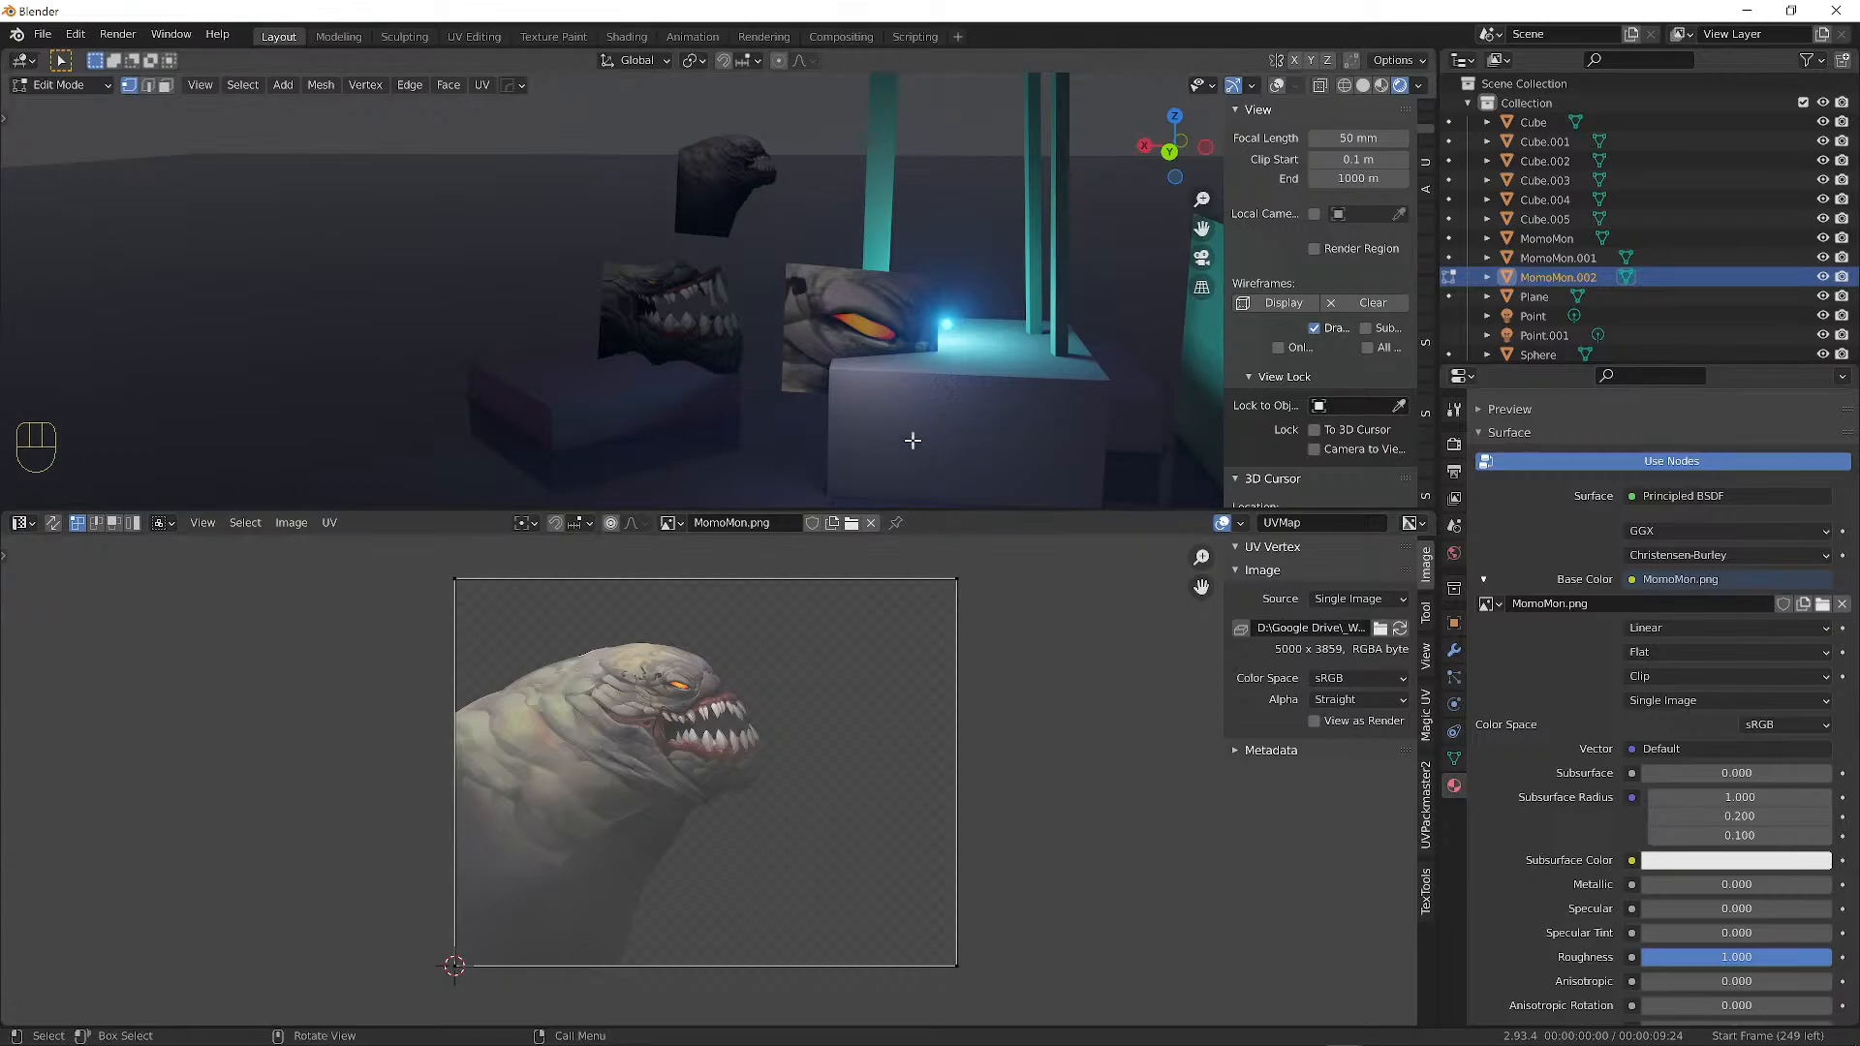
# Turn viewport overlays back on, cycle MomoMon.002 through Object Mode back to Edit Mode, and select its top-left vertex.
pyautogui.click(39, 89)
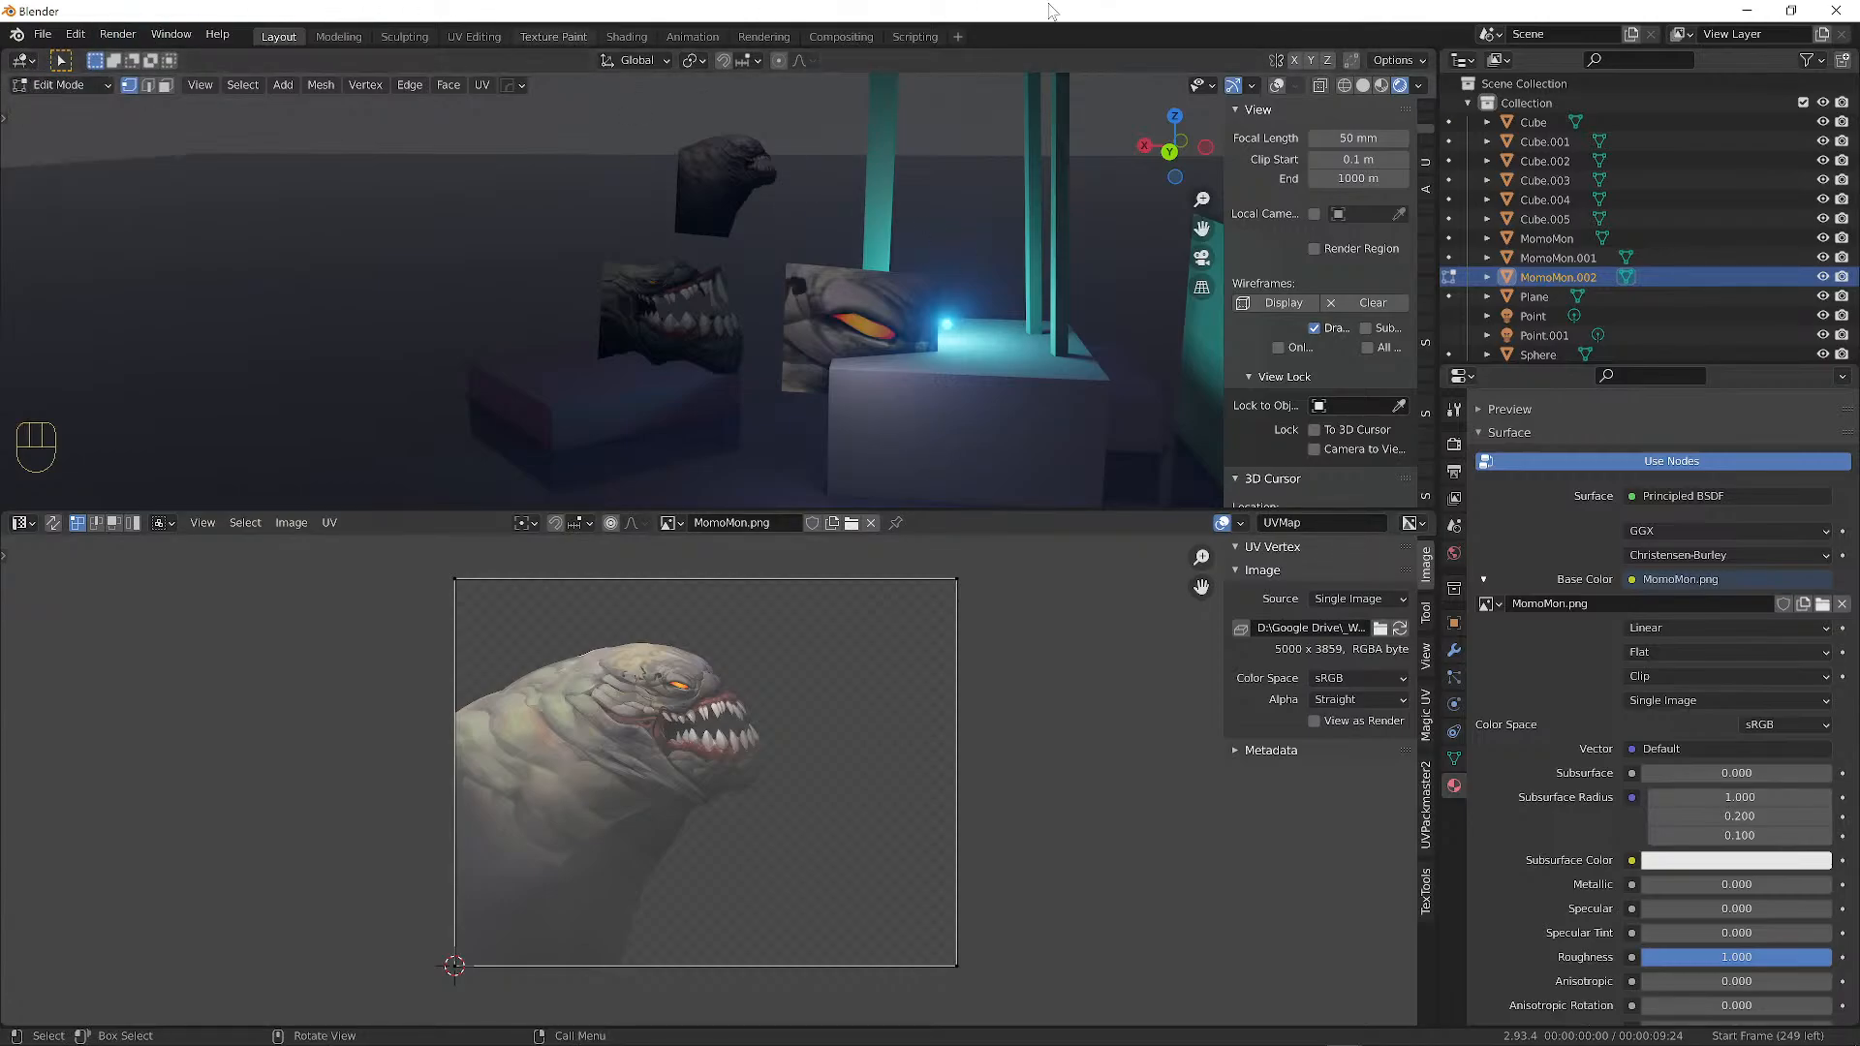
pyautogui.click(1275, 88)
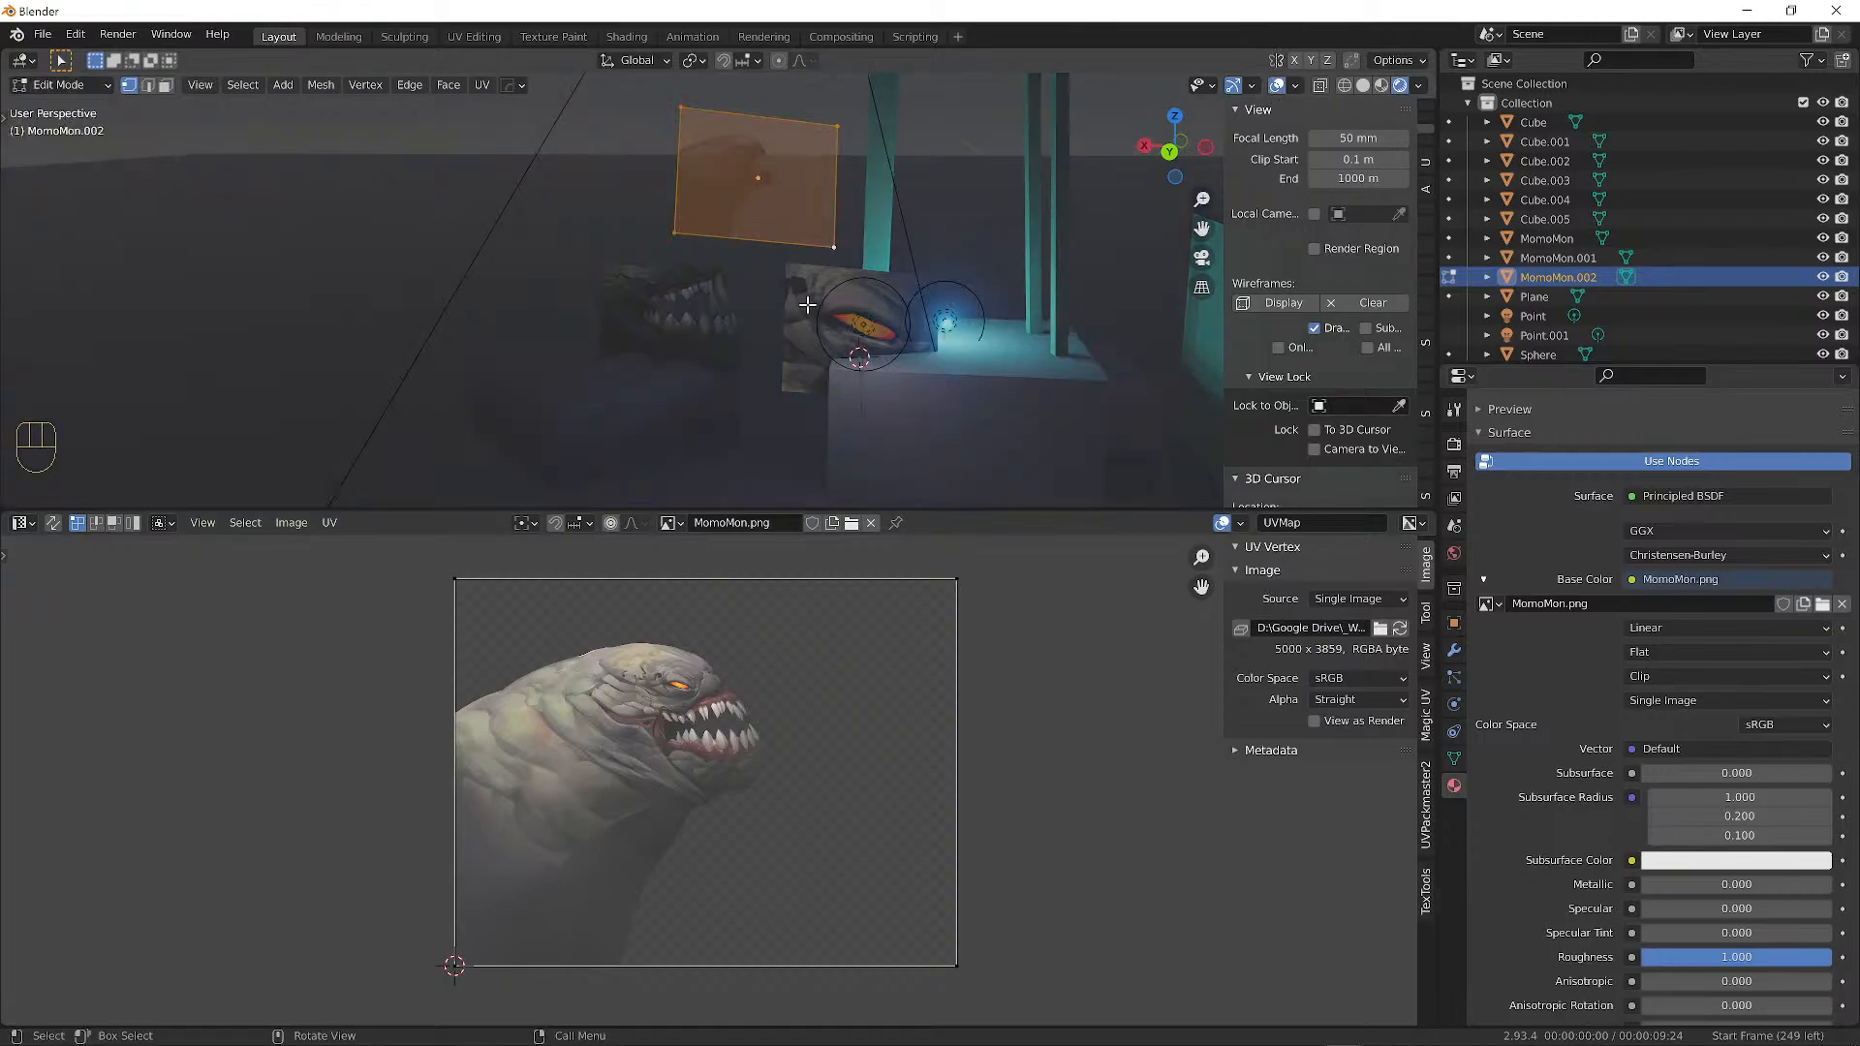
pyautogui.press('Tab')
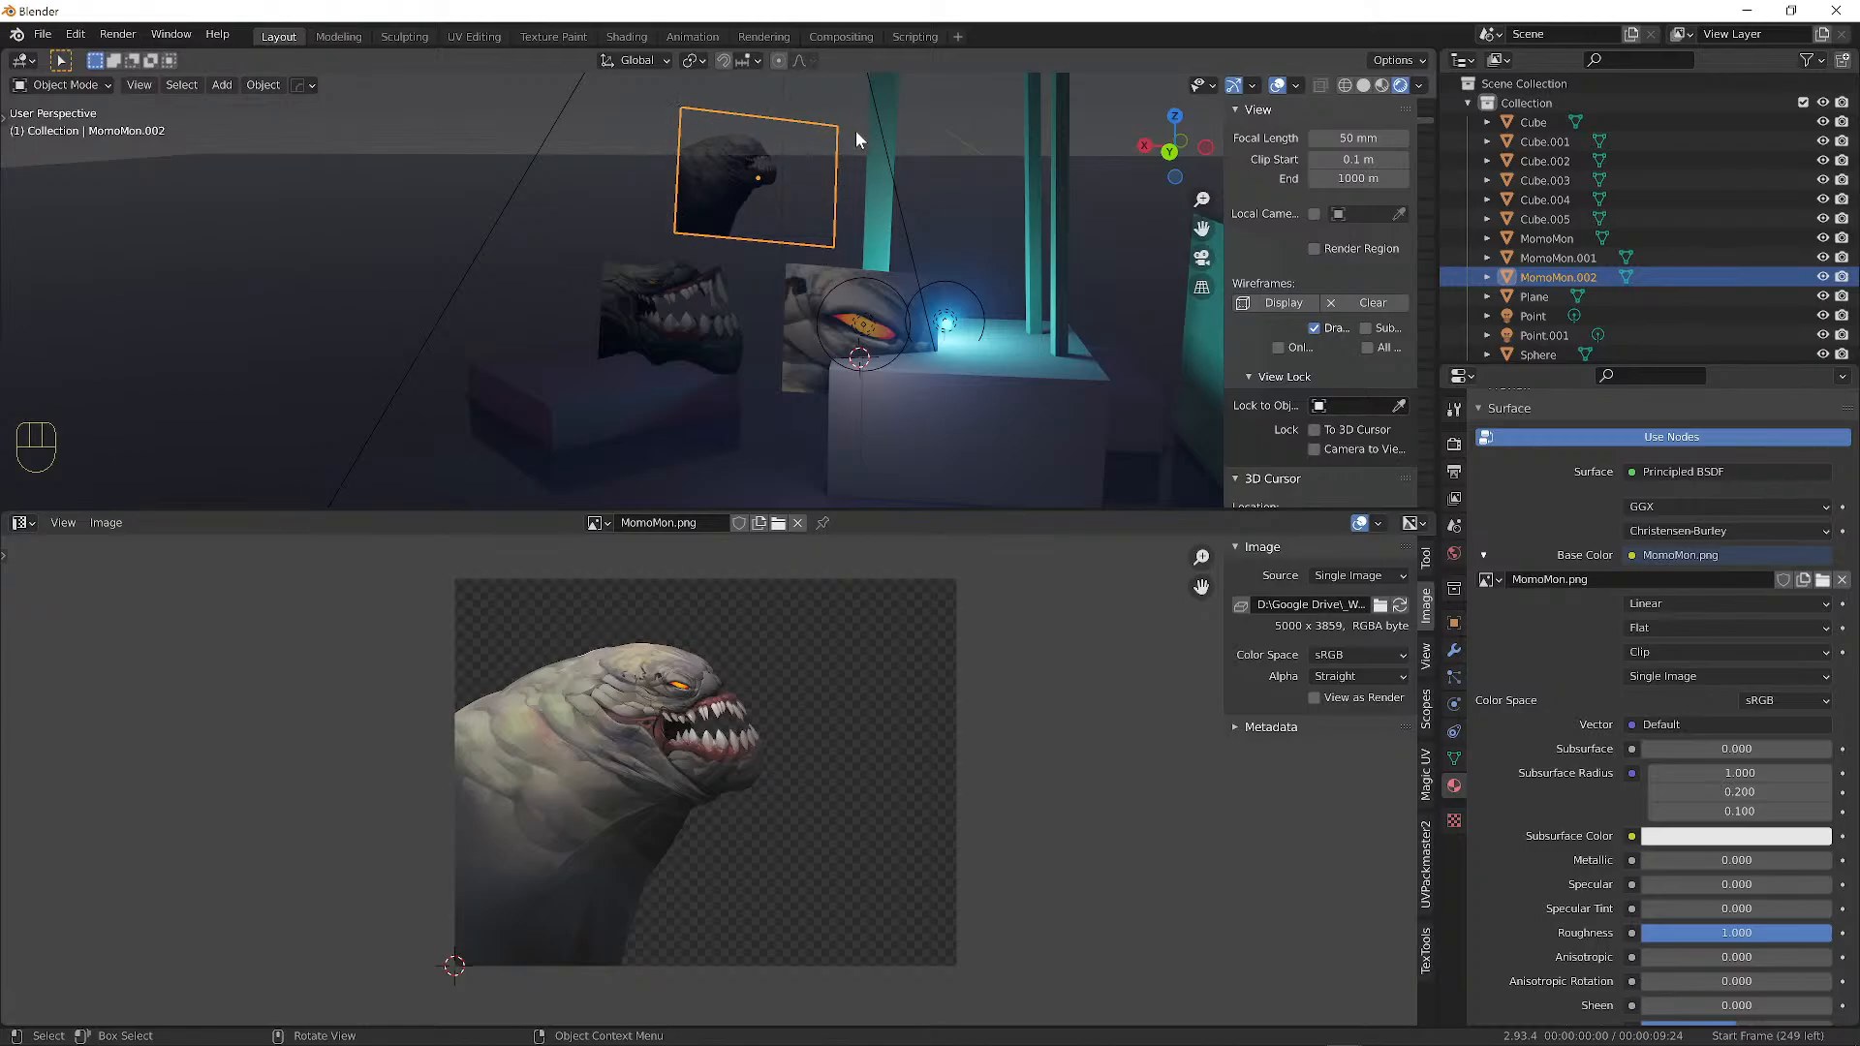
pyautogui.press('Tab')
pyautogui.click(675, 107)
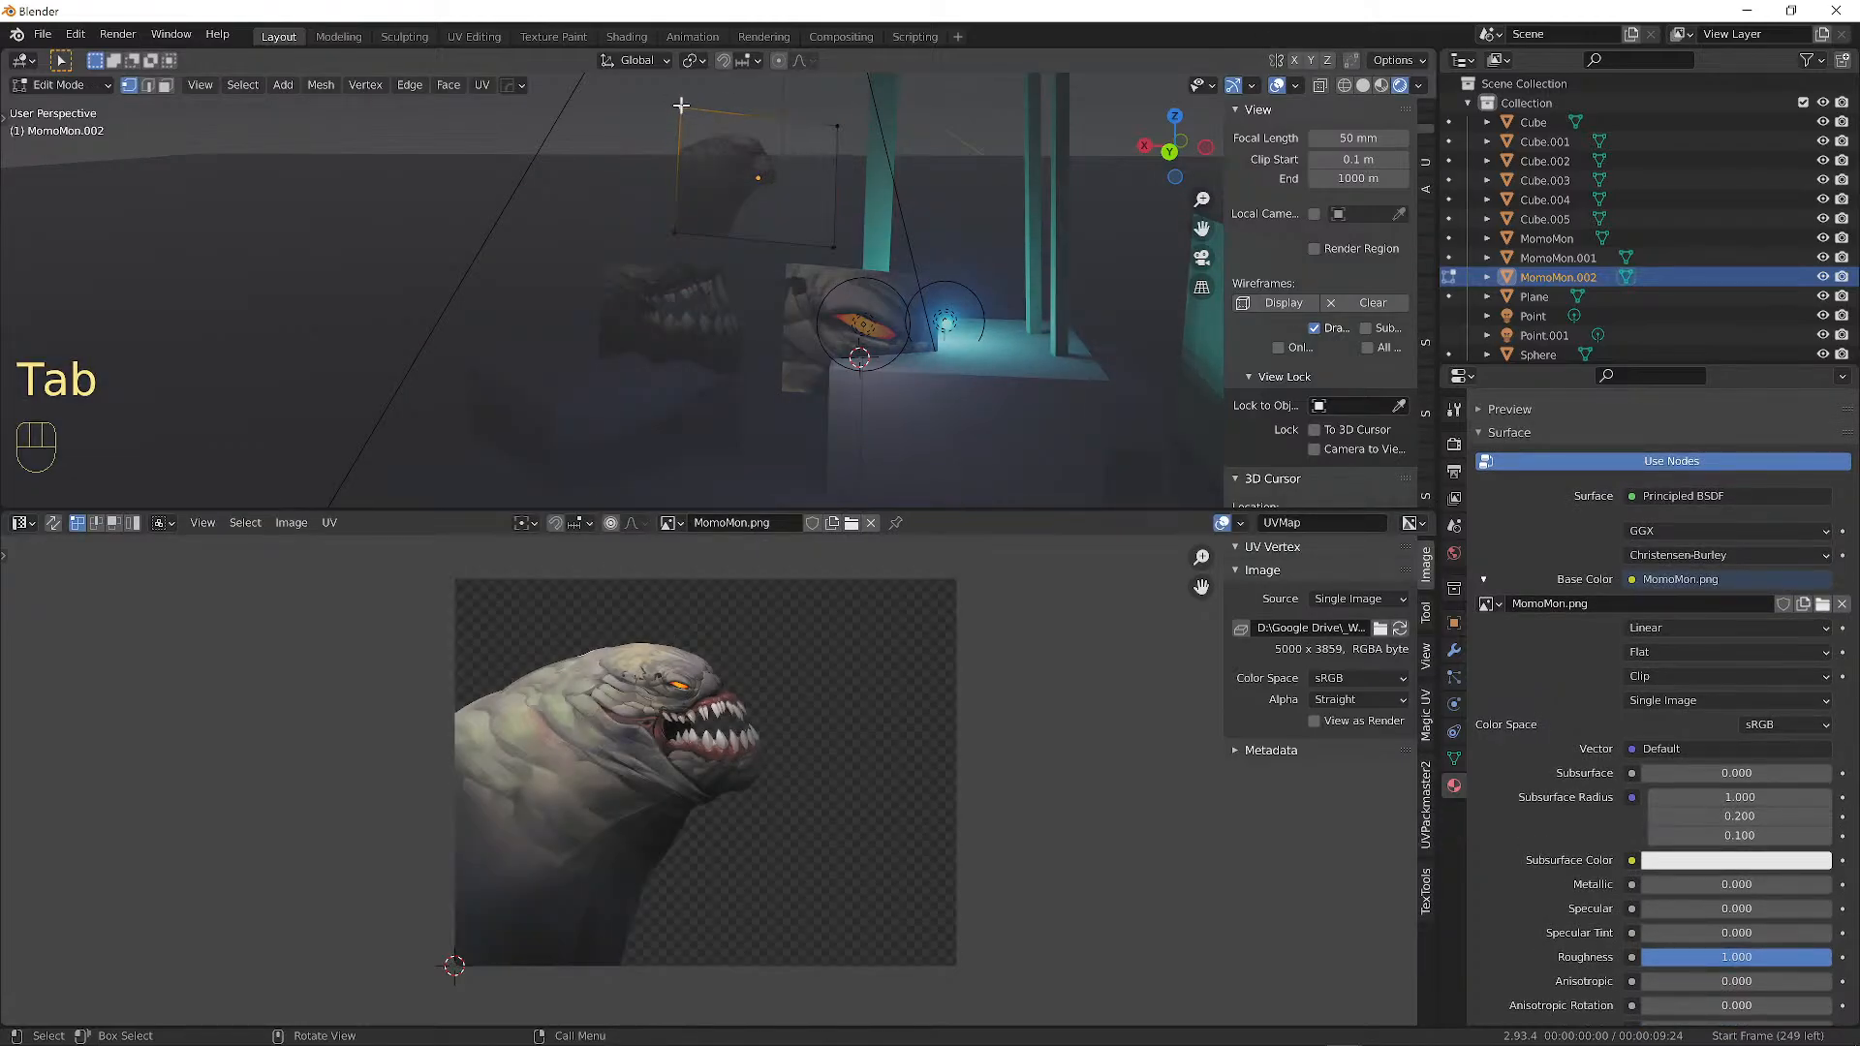
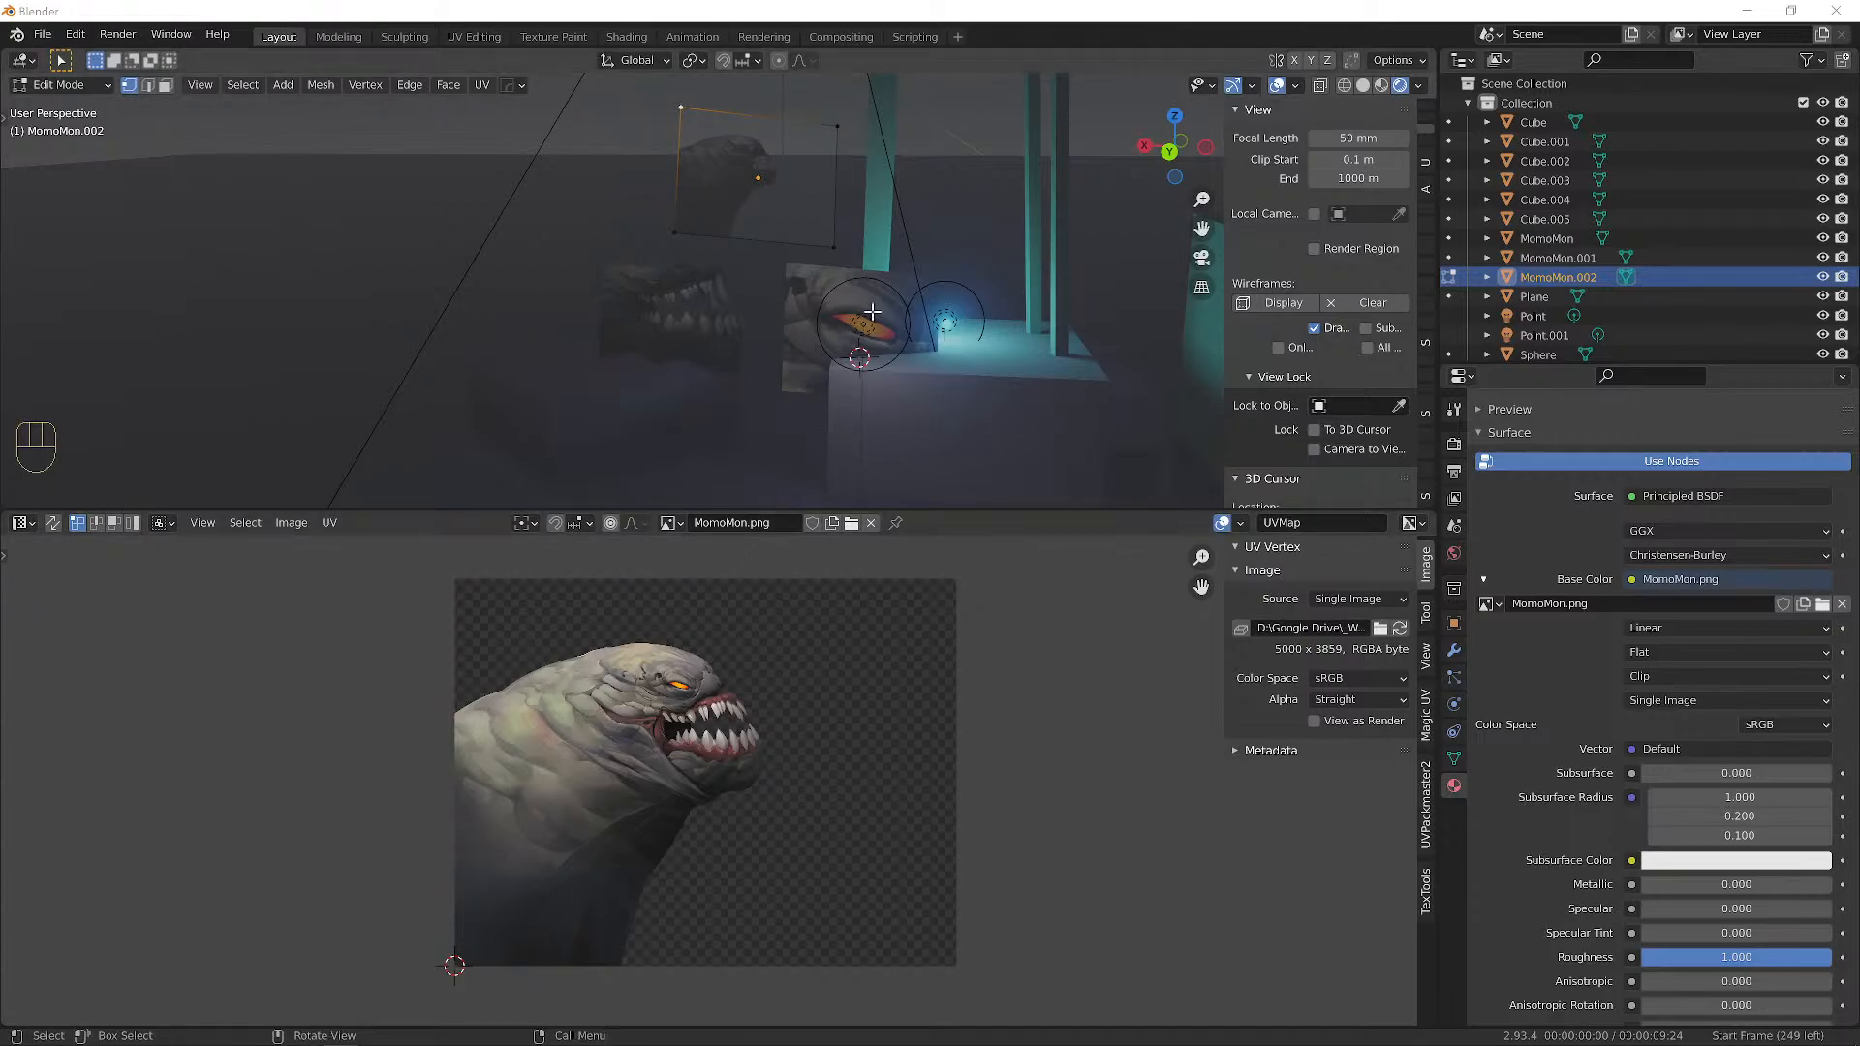
# Switch from Blender to the Momo.tvpp project in TVPaint Animation.
pyautogui.moveTo(725, 1035)
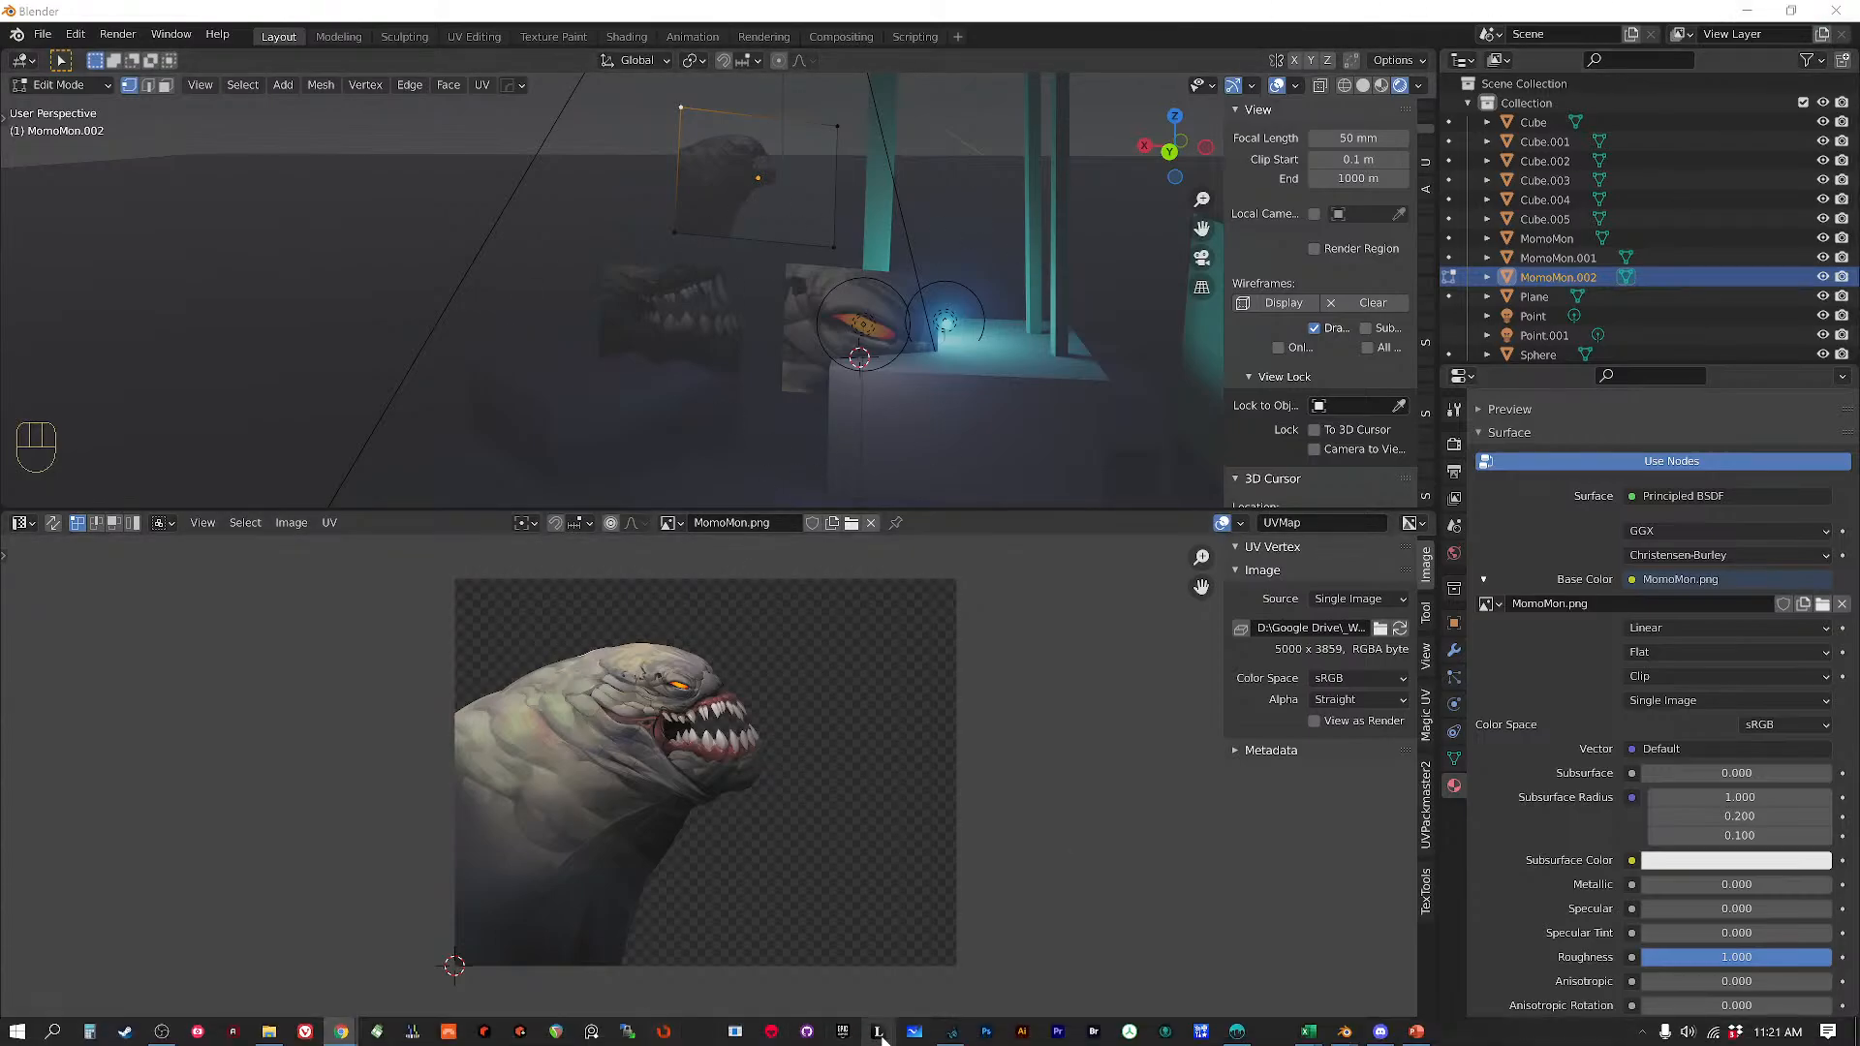
pyautogui.click(953, 1032)
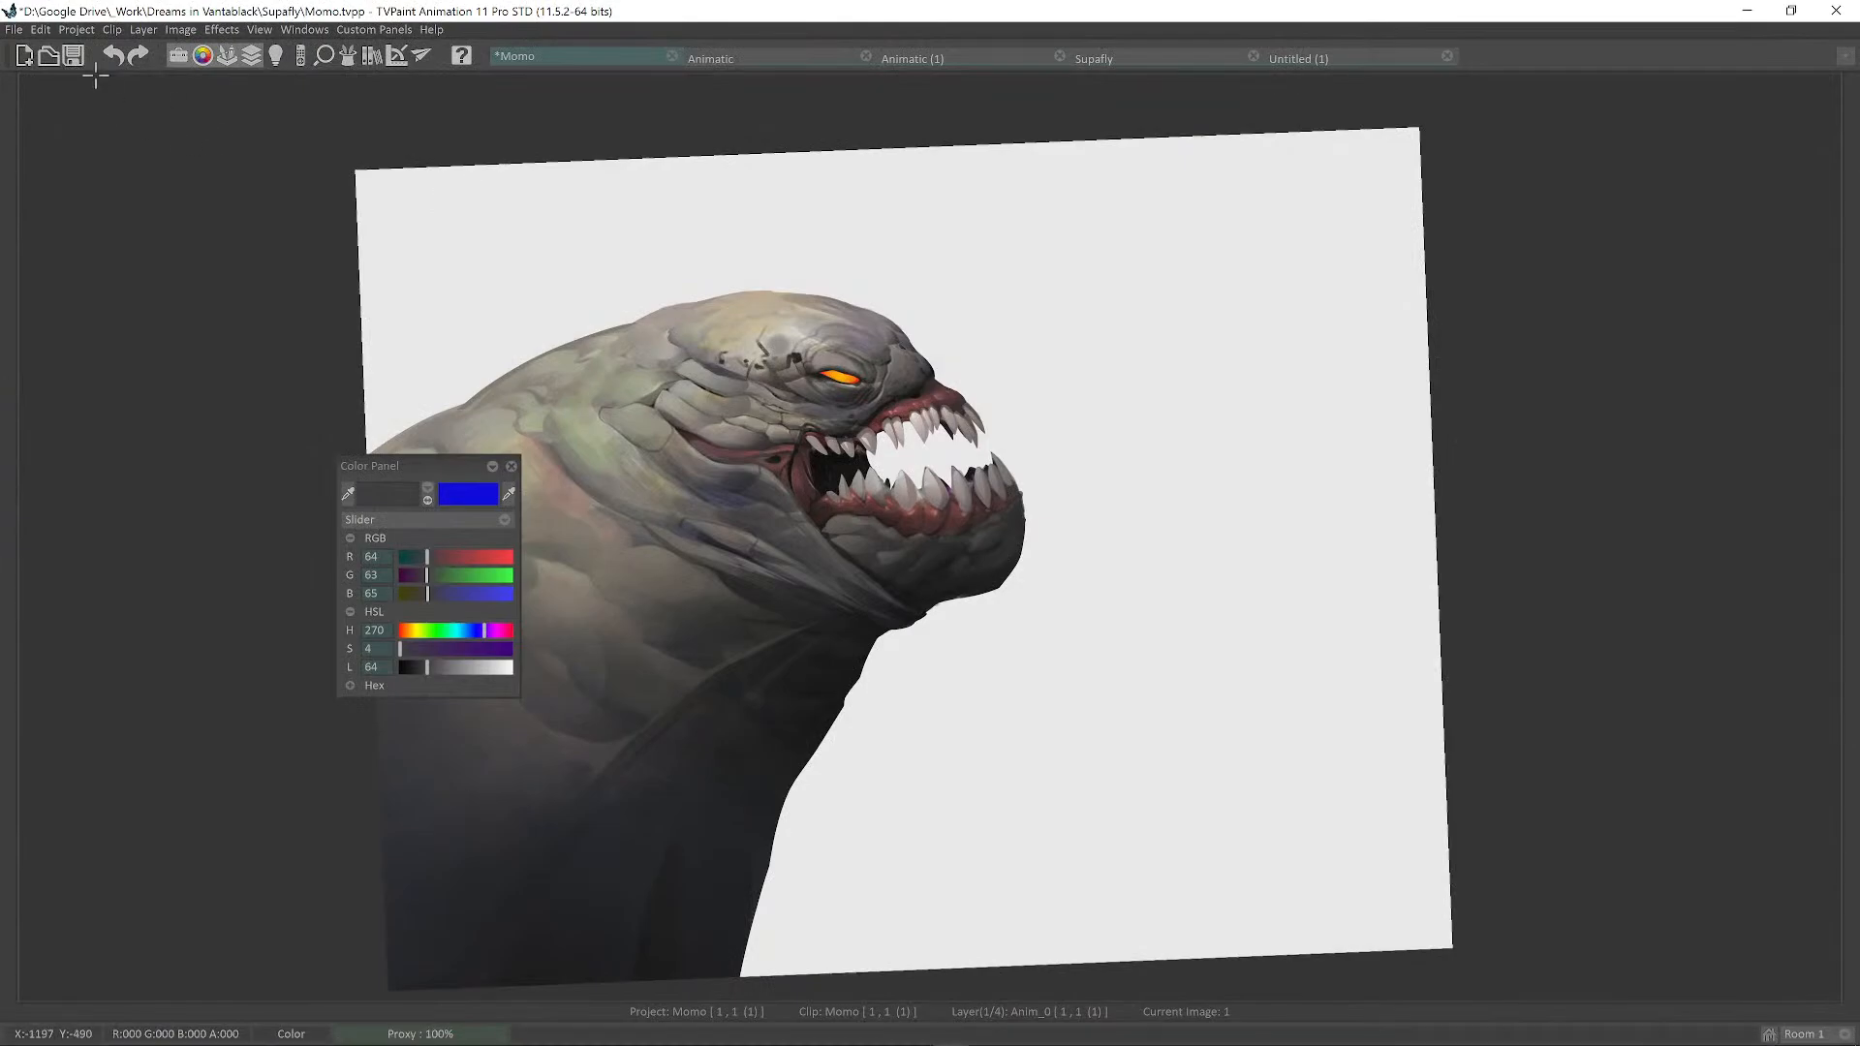
# Open and cancel New Project settings, then rotate the TVPaint canvas slightly clockwise.
pyautogui.click(25, 56)
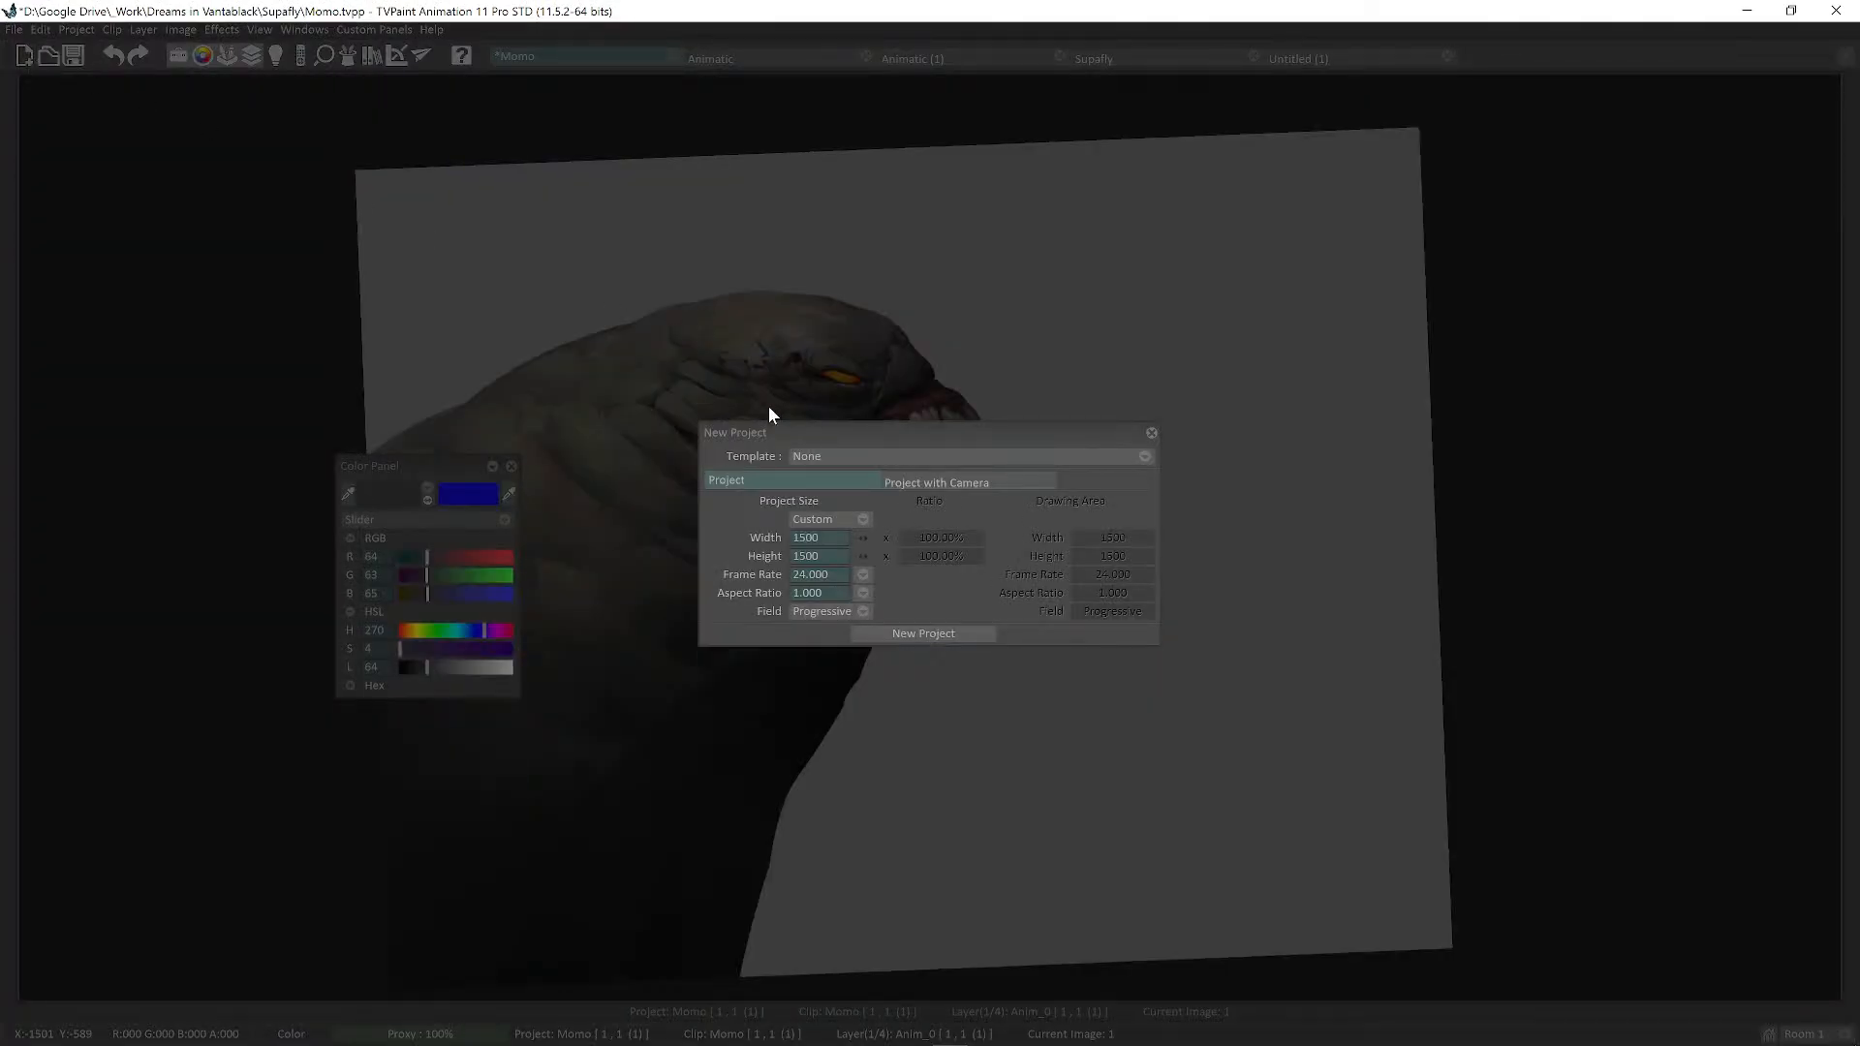
pyautogui.click(829, 558)
pyautogui.click(1151, 433)
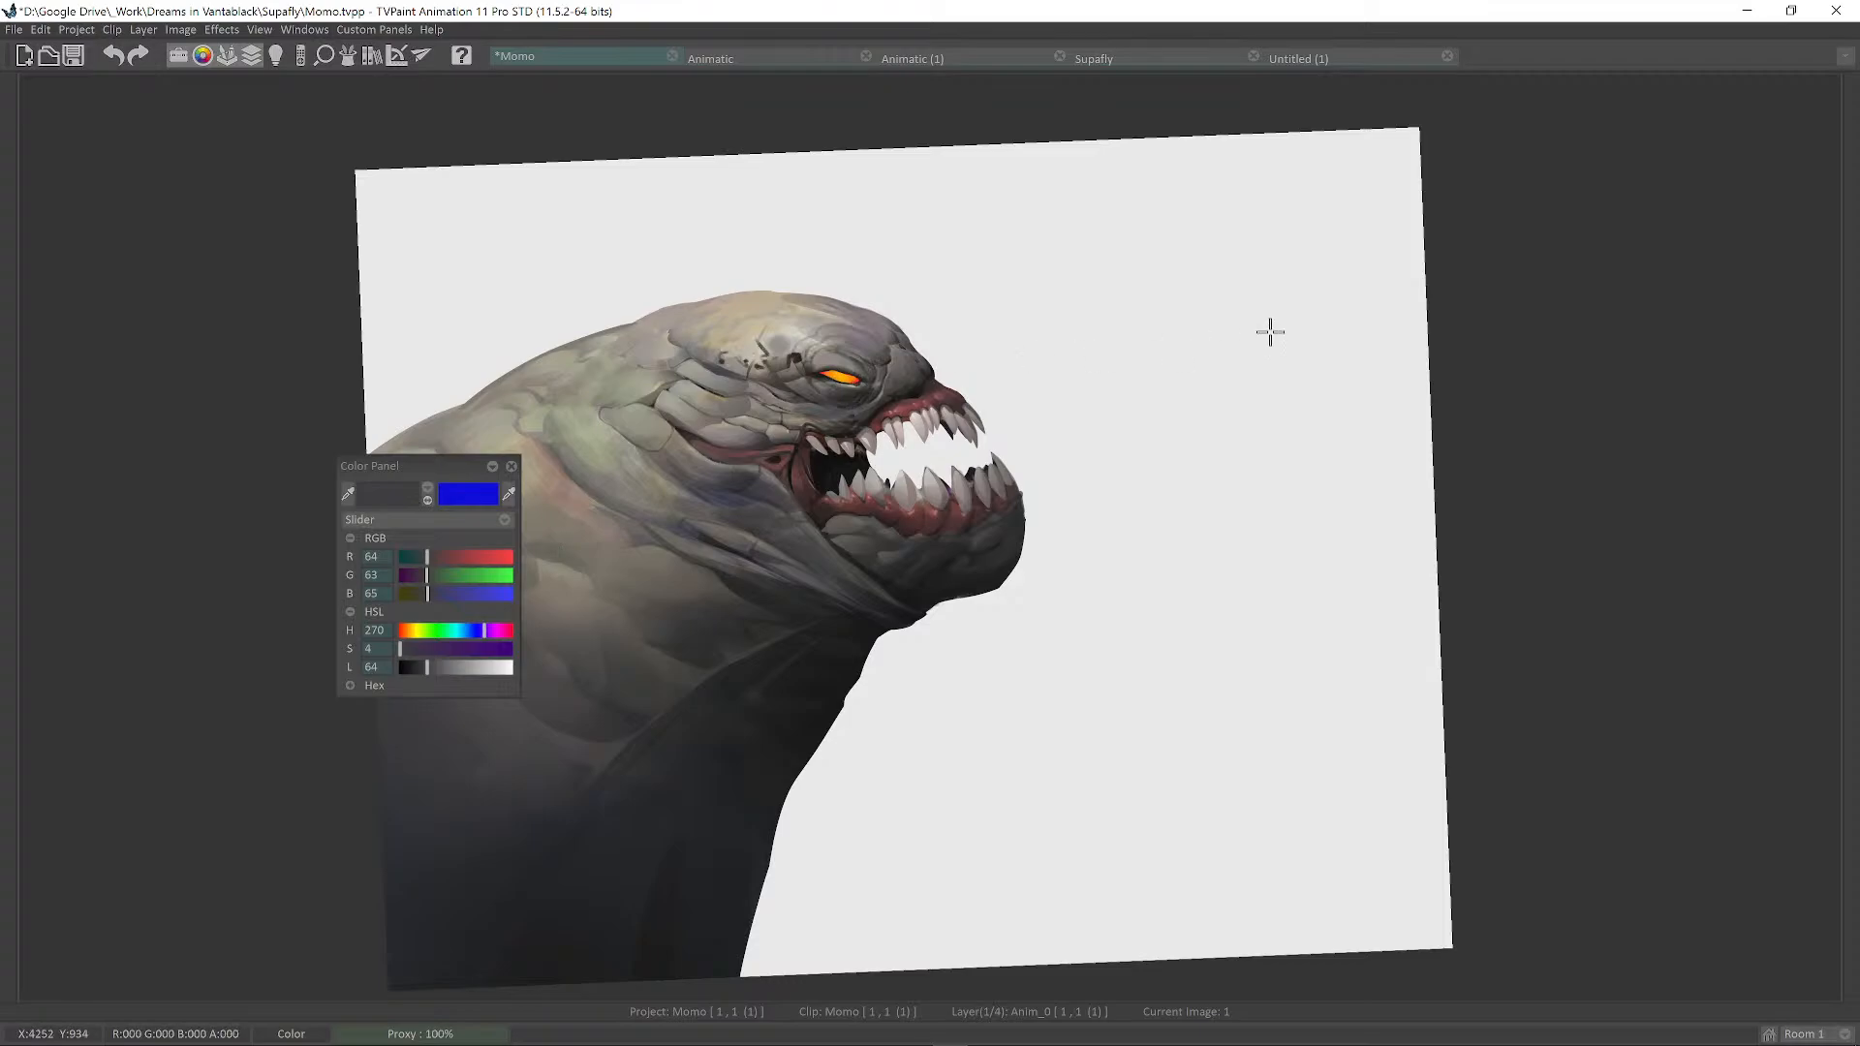
pyautogui.moveTo(1360, 314); pyautogui.dragTo(1453, 349)
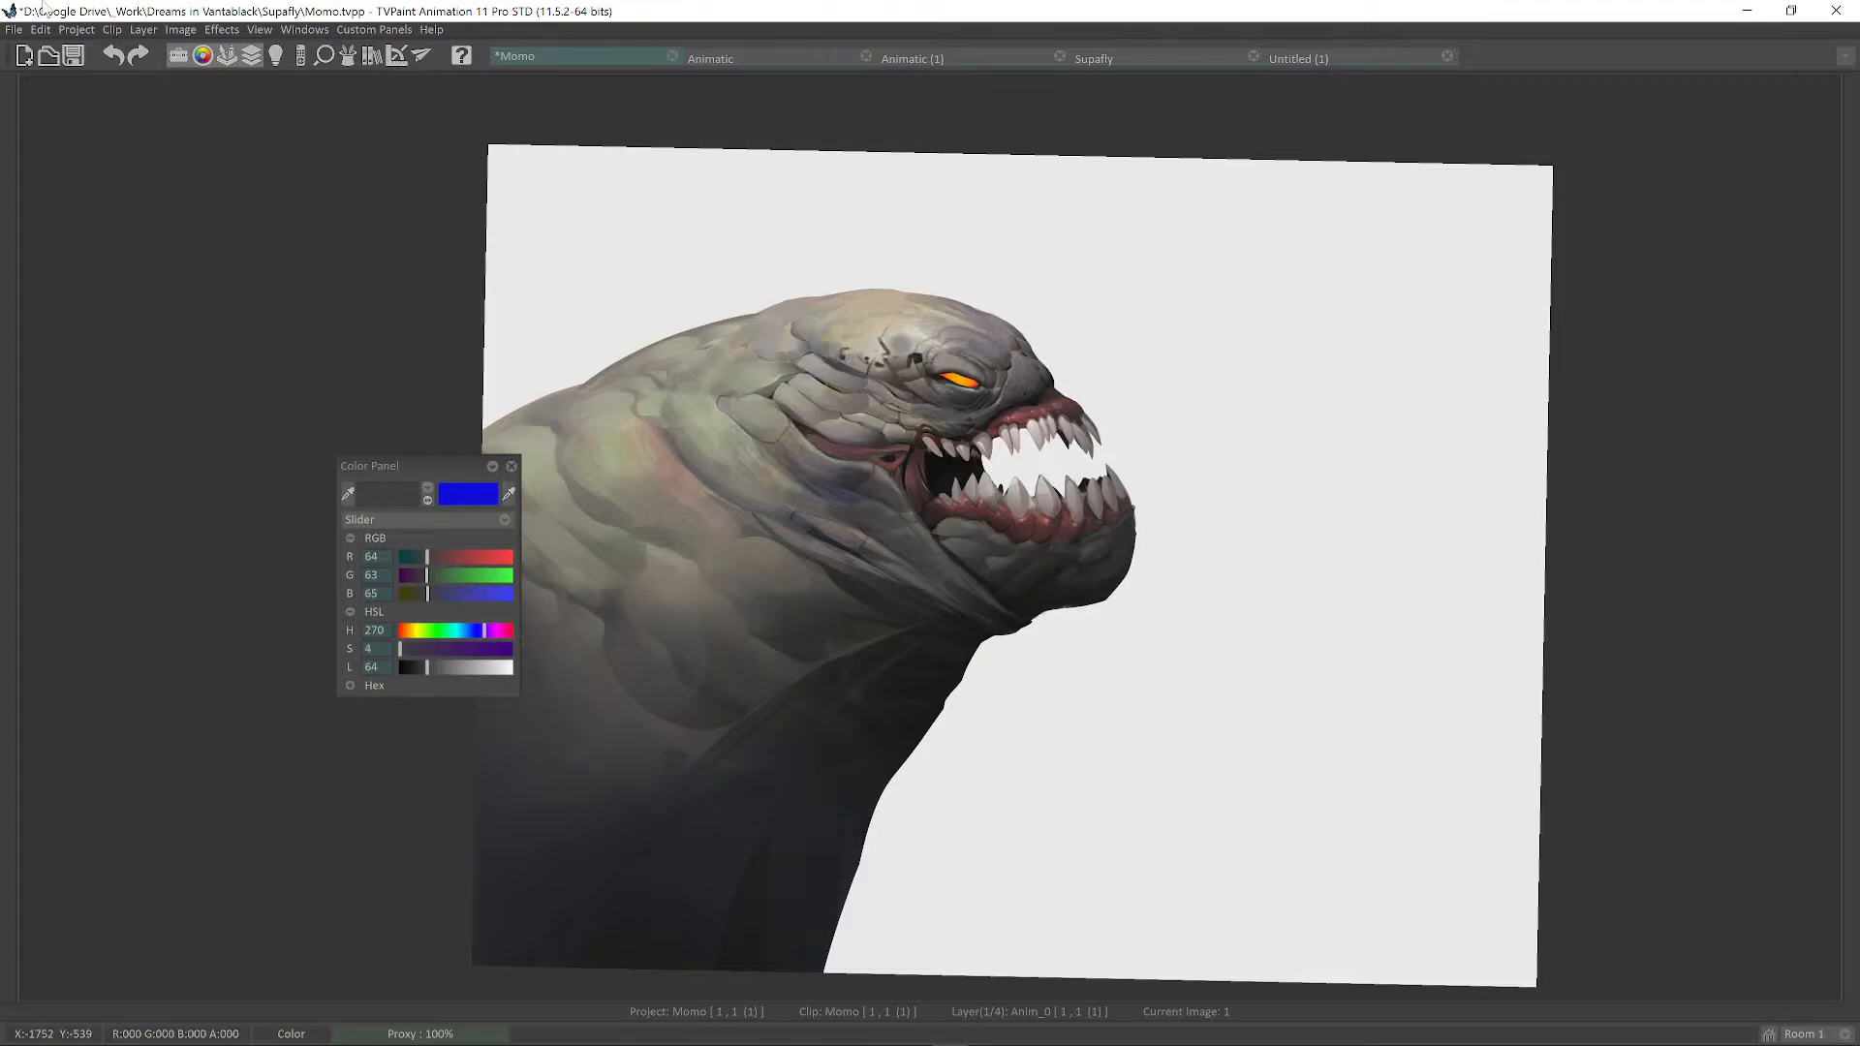
# Cancel File > New Project once more and search Windows for Krita.
pyautogui.click(12, 29)
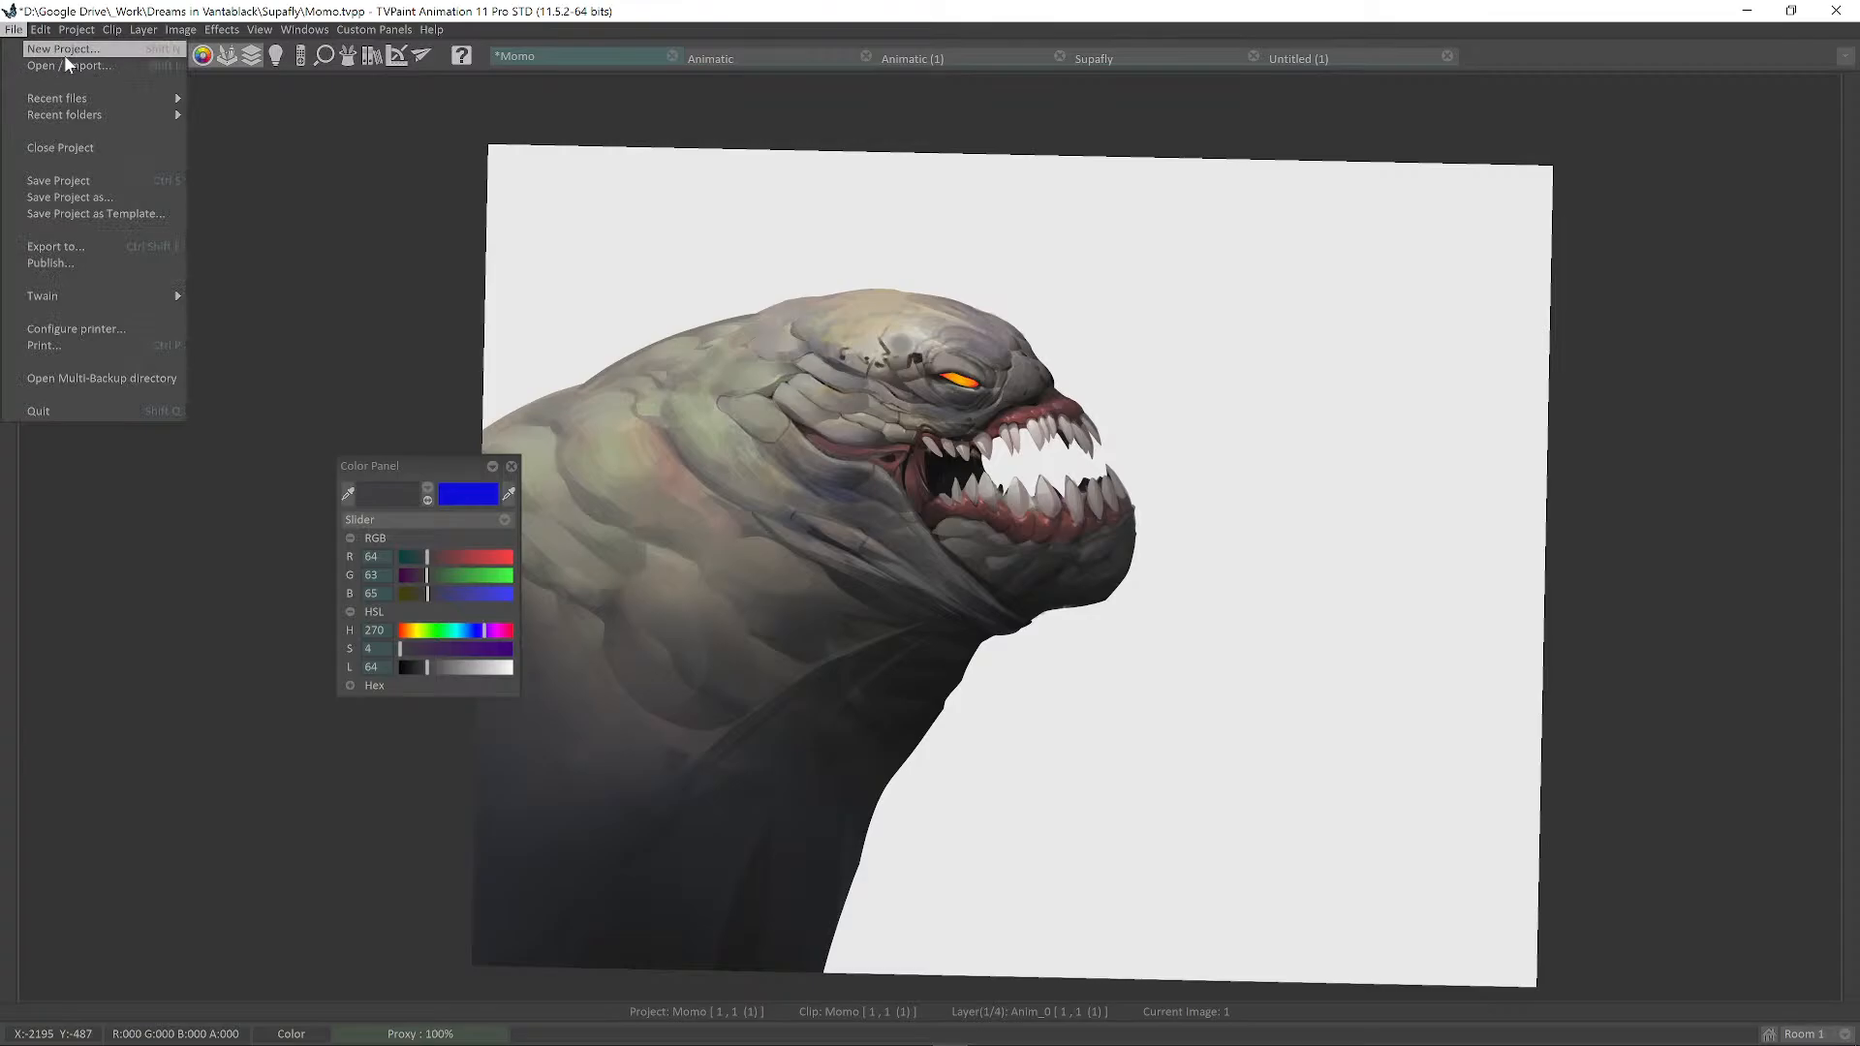
pyautogui.click(60, 45)
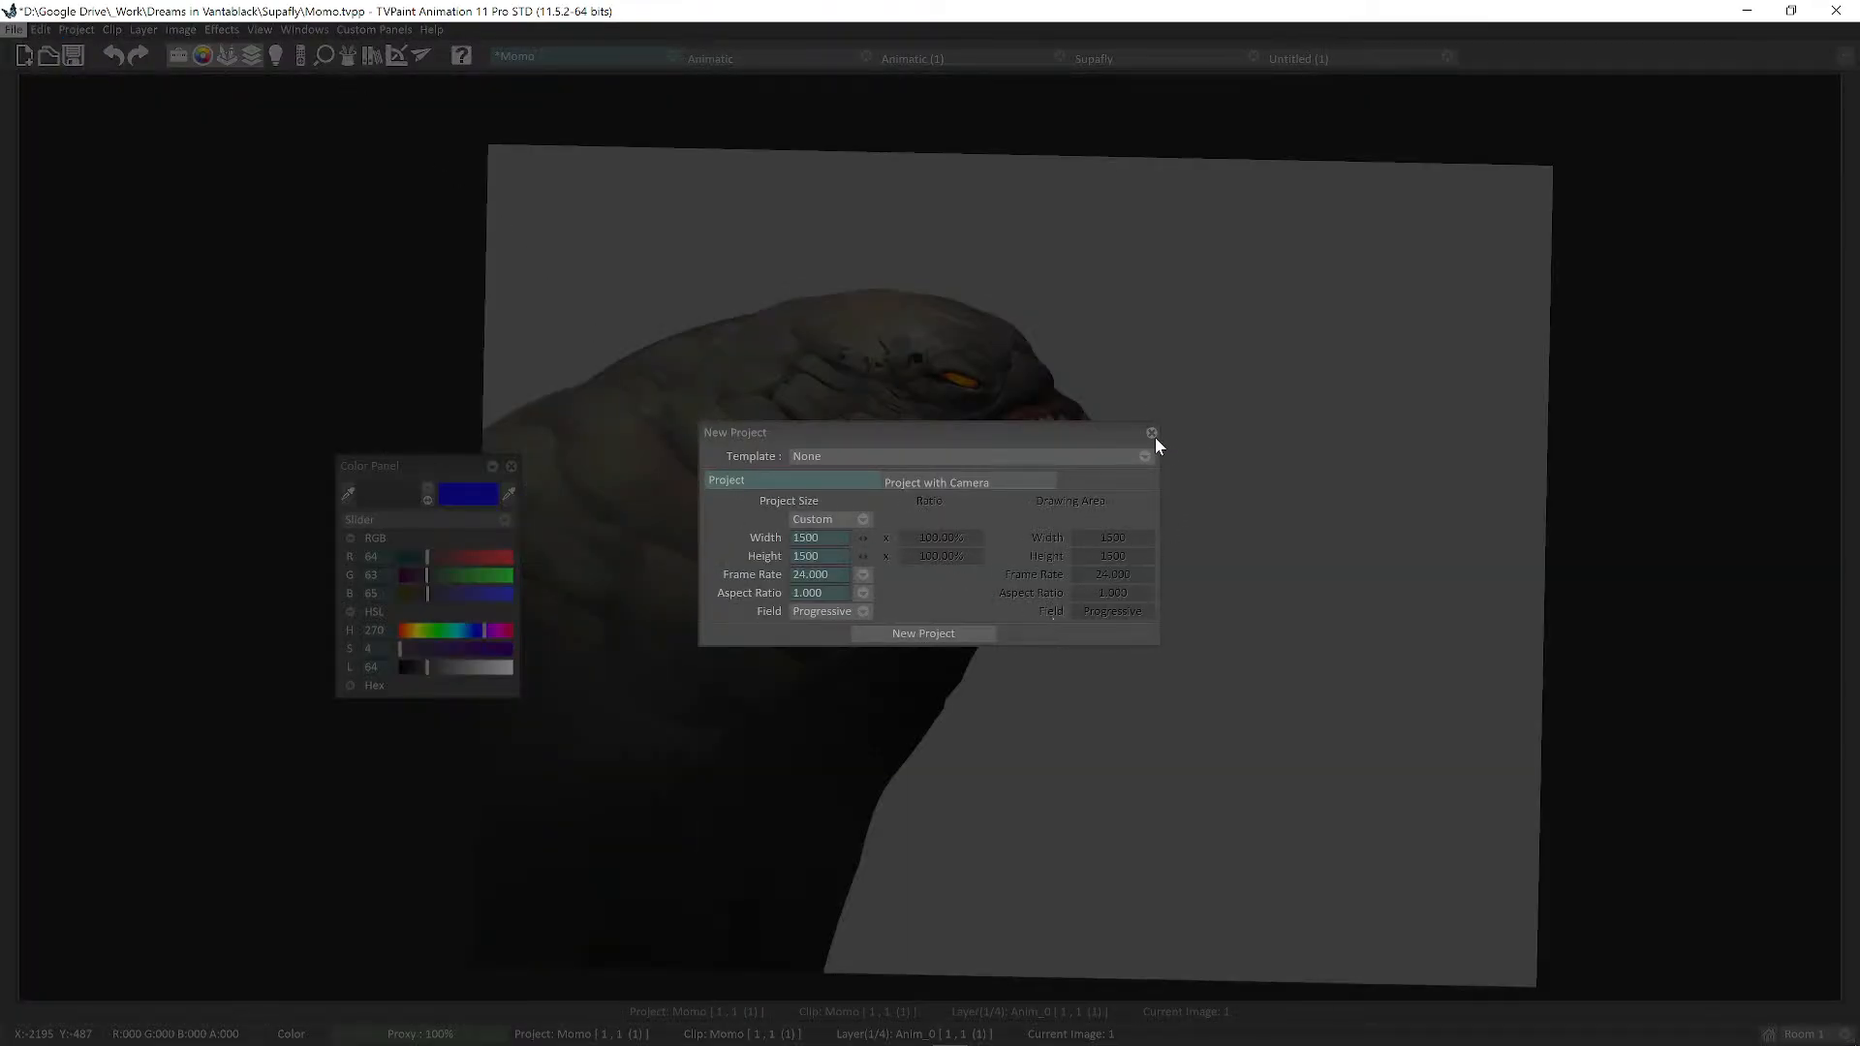
pyautogui.click(1152, 433)
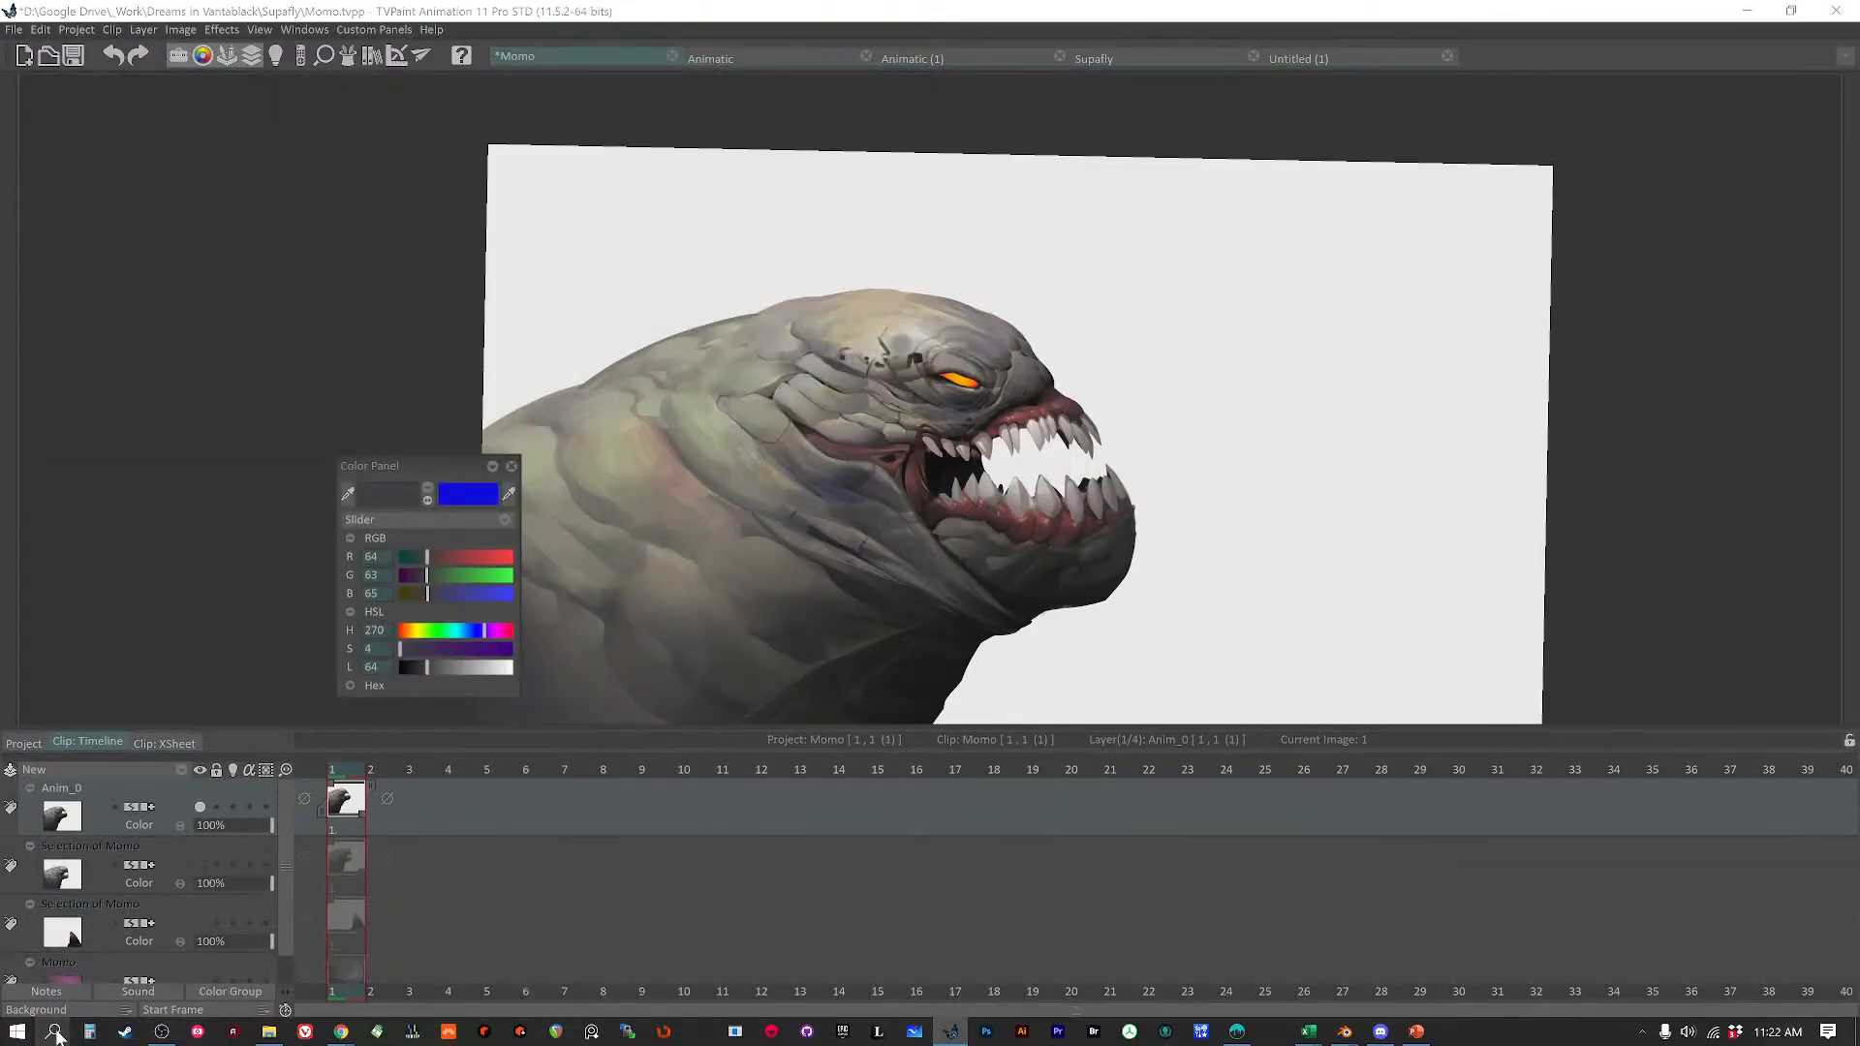
pyautogui.click(55, 1035)
# Launch Krita and create a new document from the Texture 1024x1024 8bit srgb template.
pyautogui.write('kri')
pyautogui.click(56, 1035)
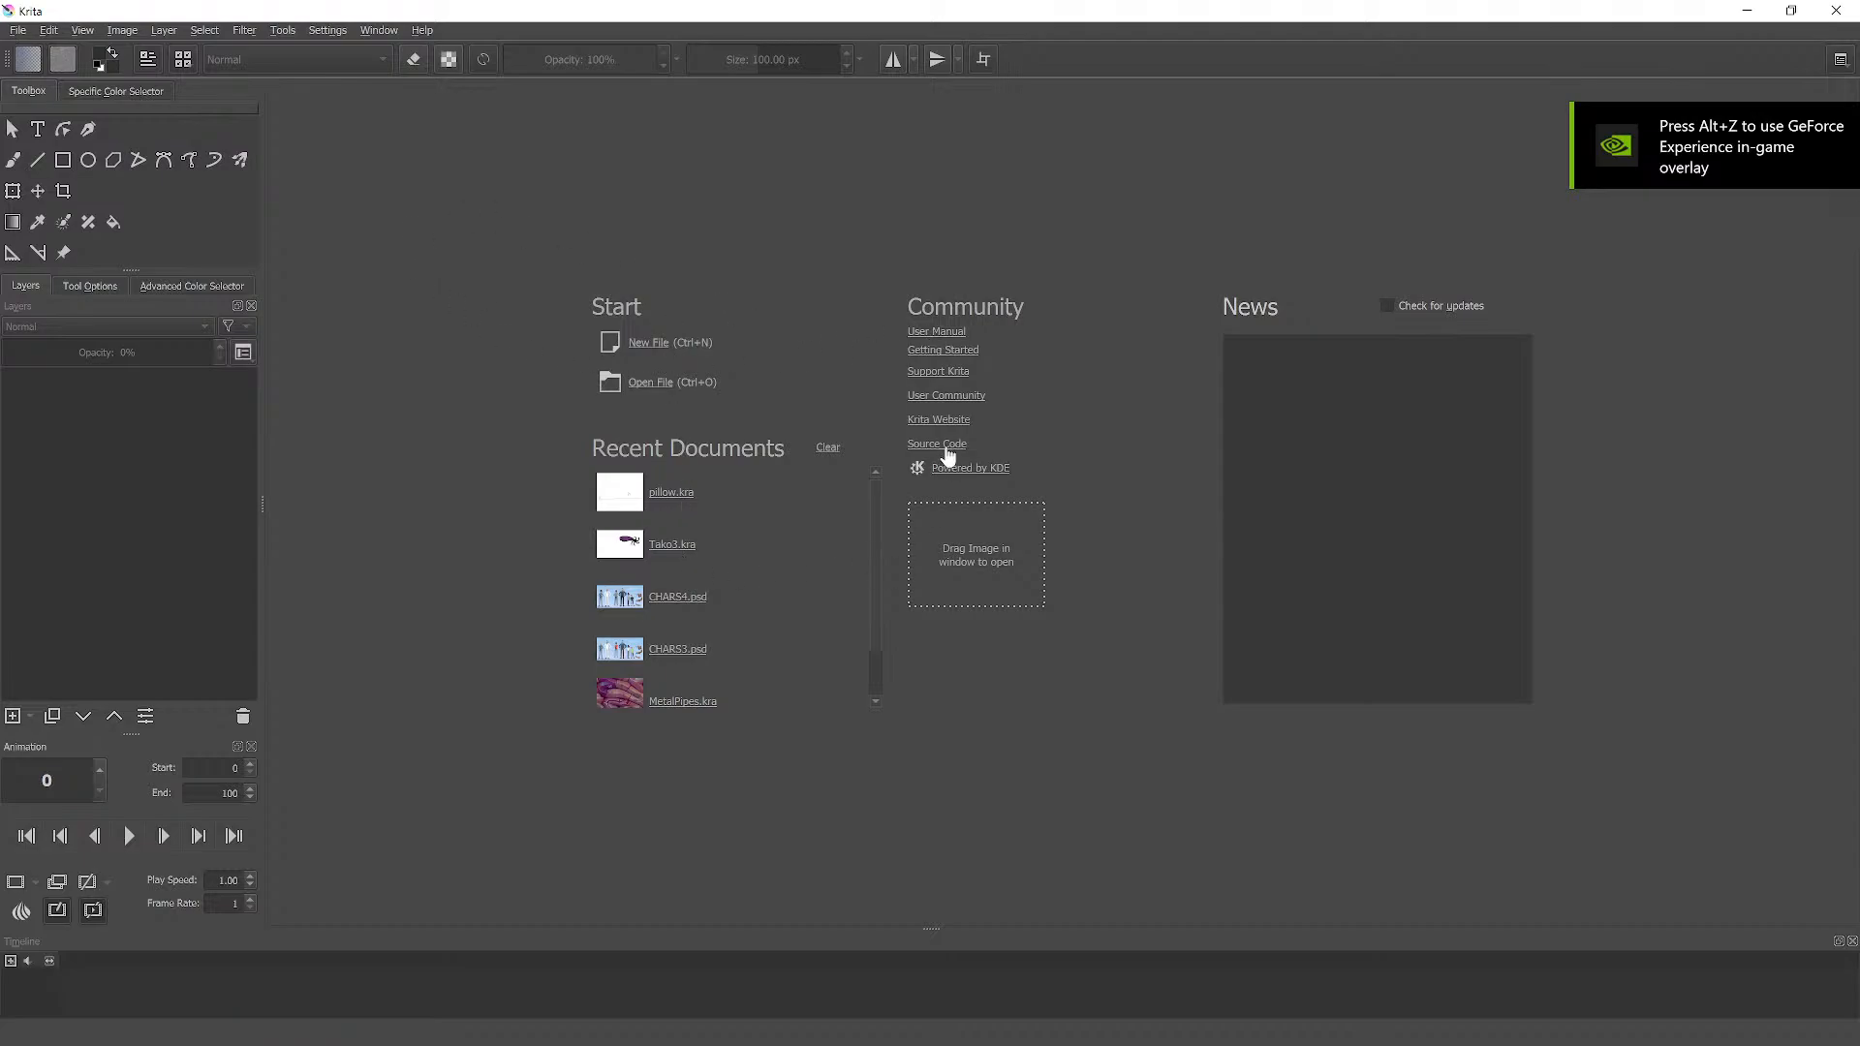
pyautogui.click(17, 31)
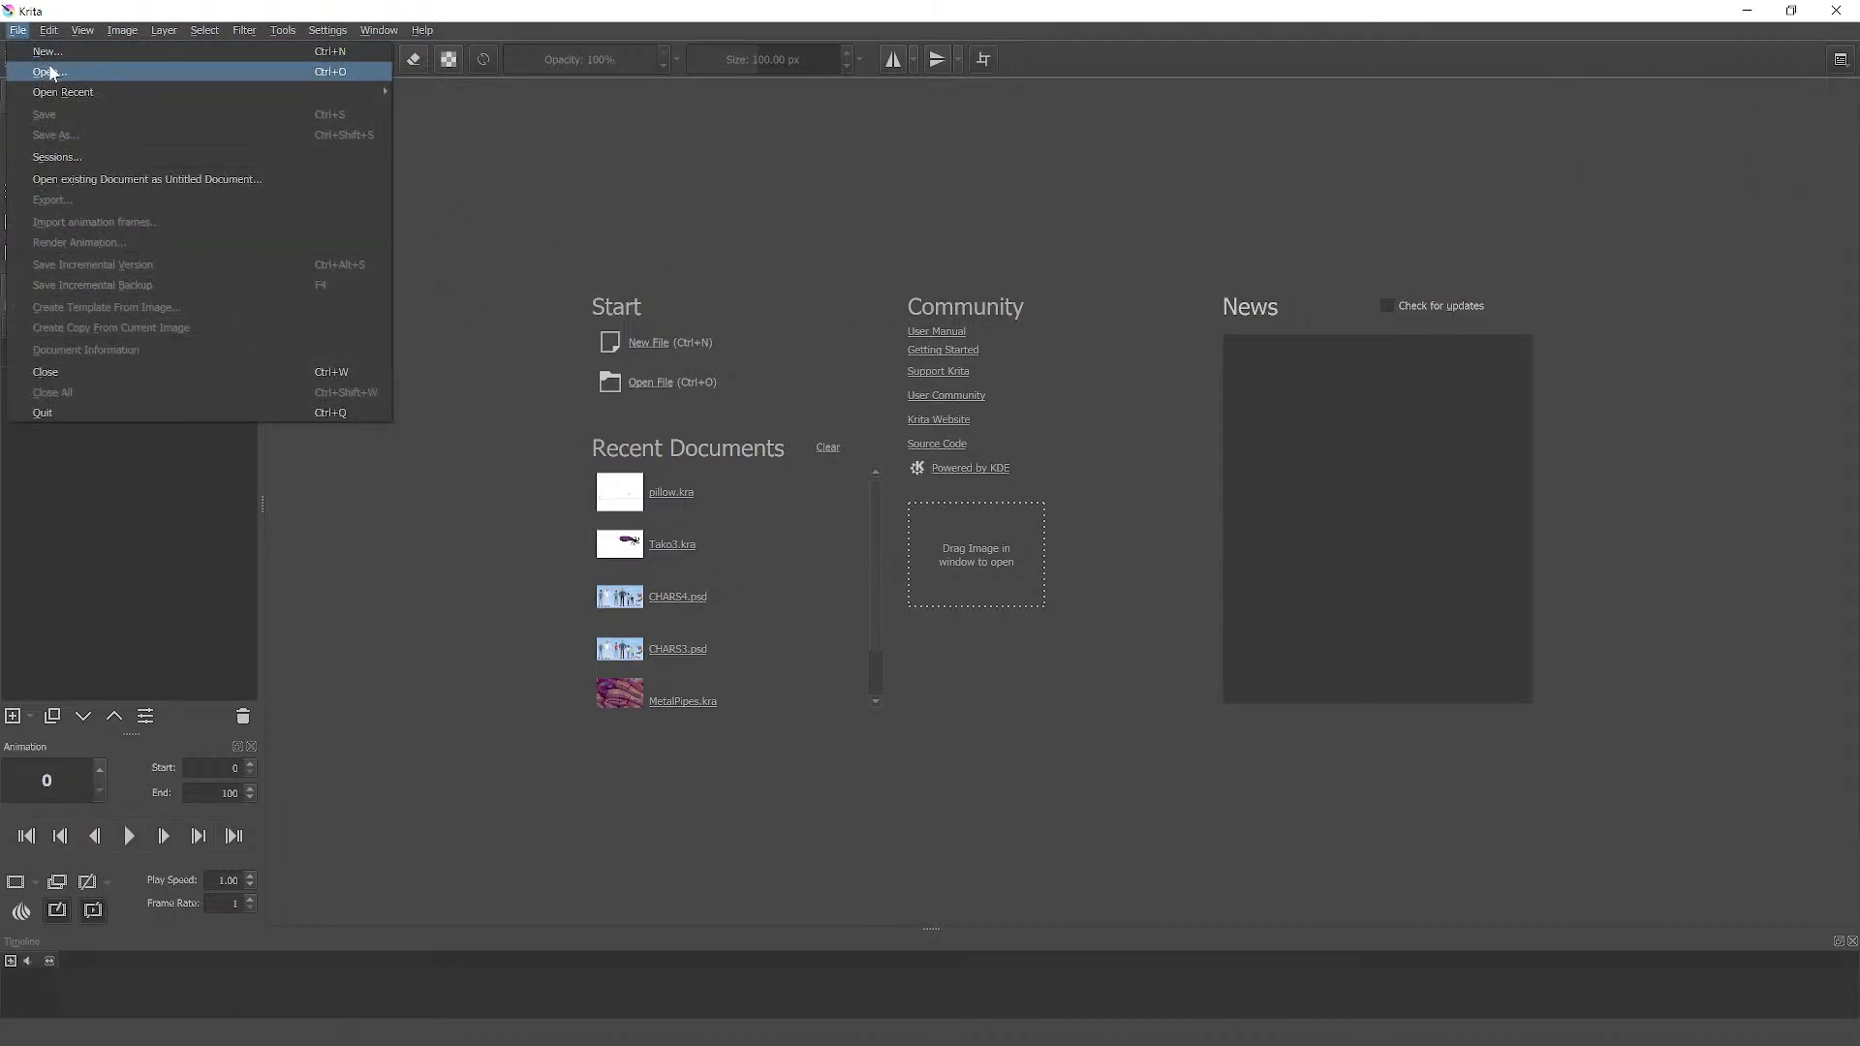
pyautogui.click(44, 52)
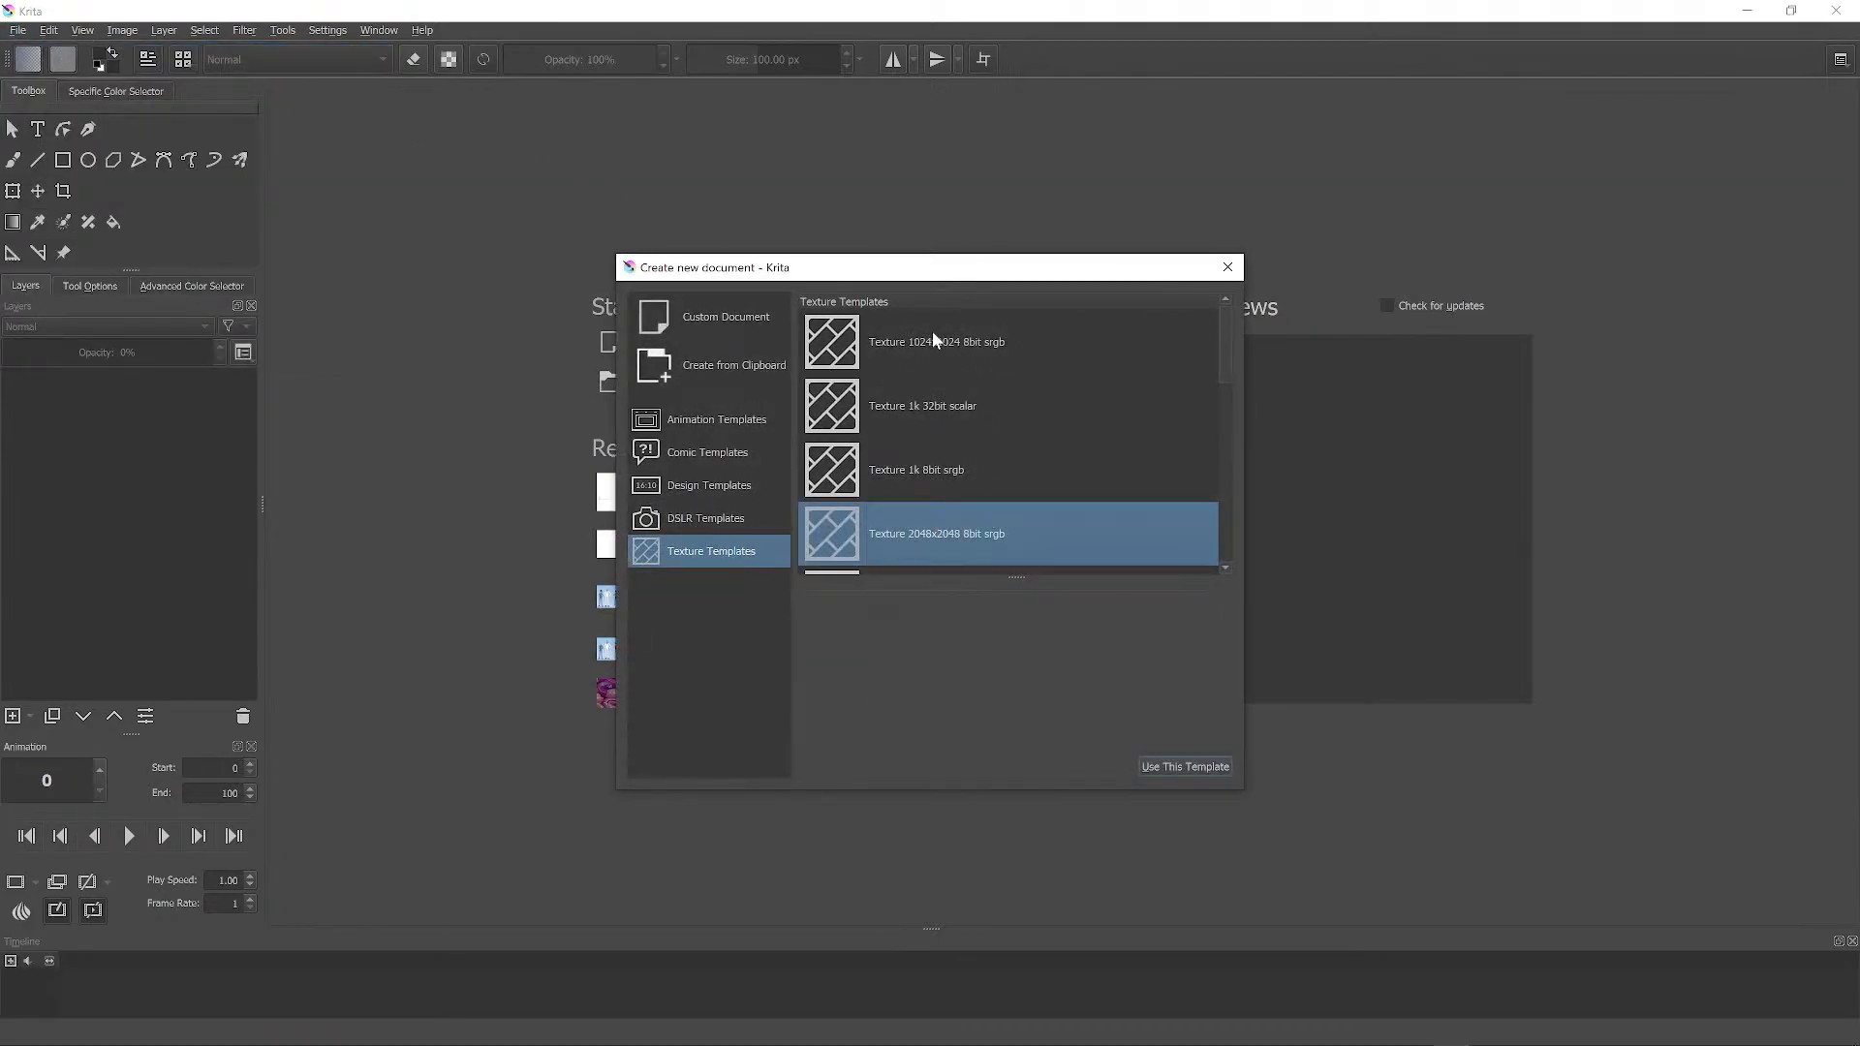
pyautogui.click(846, 355)
pyautogui.scroll(-3, 968, 380)
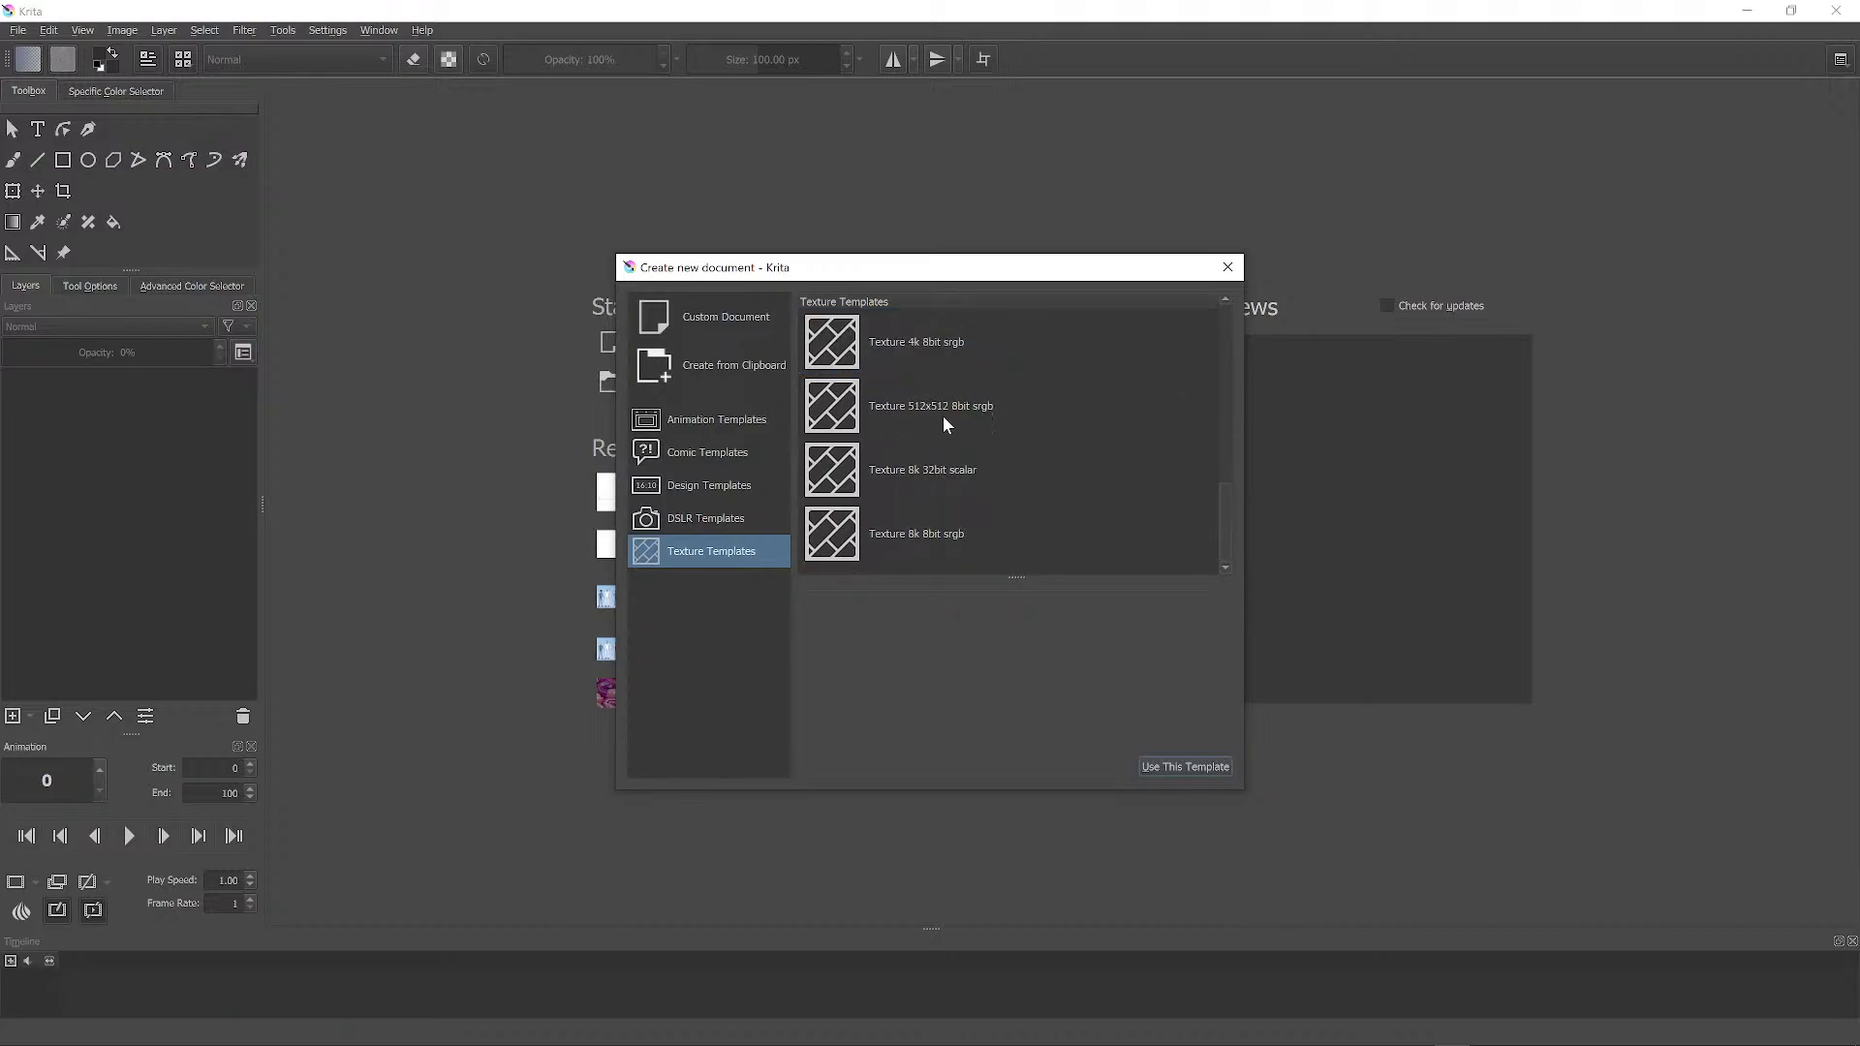
pyautogui.scroll(3, 944, 416)
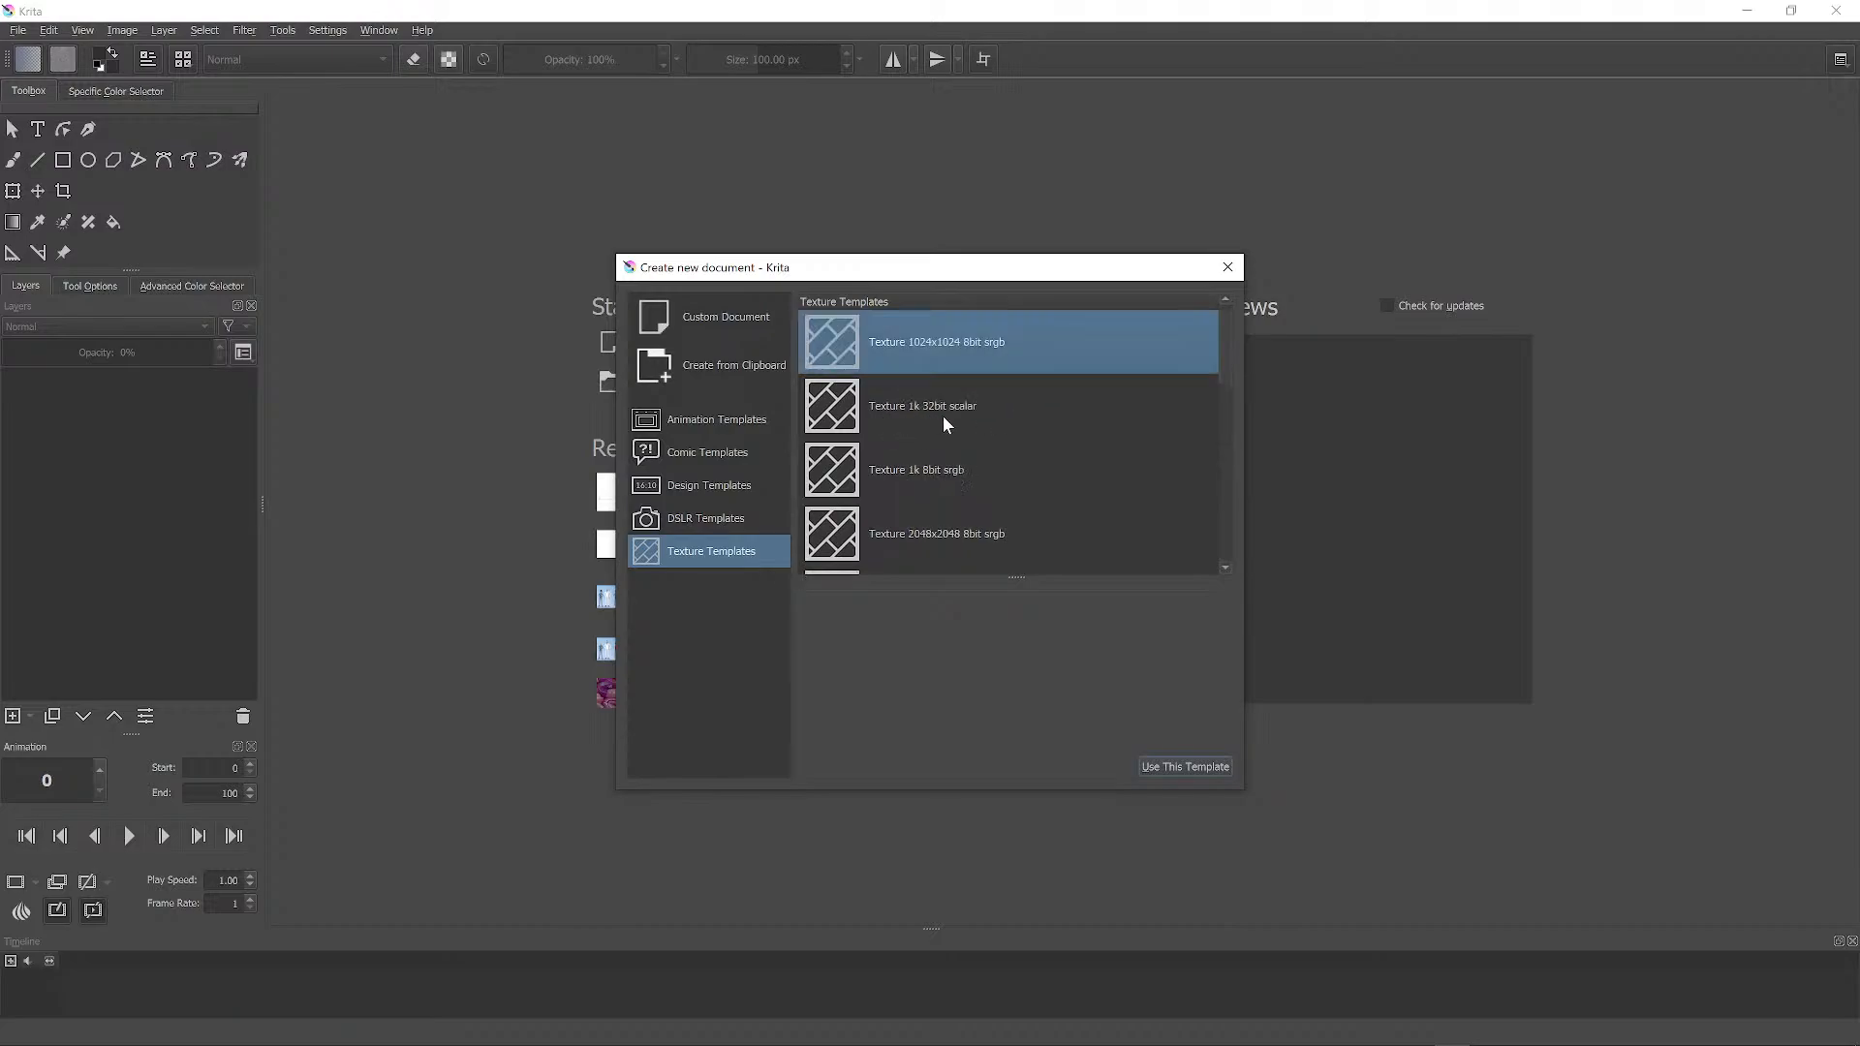
pyautogui.doubleClick(942, 334)
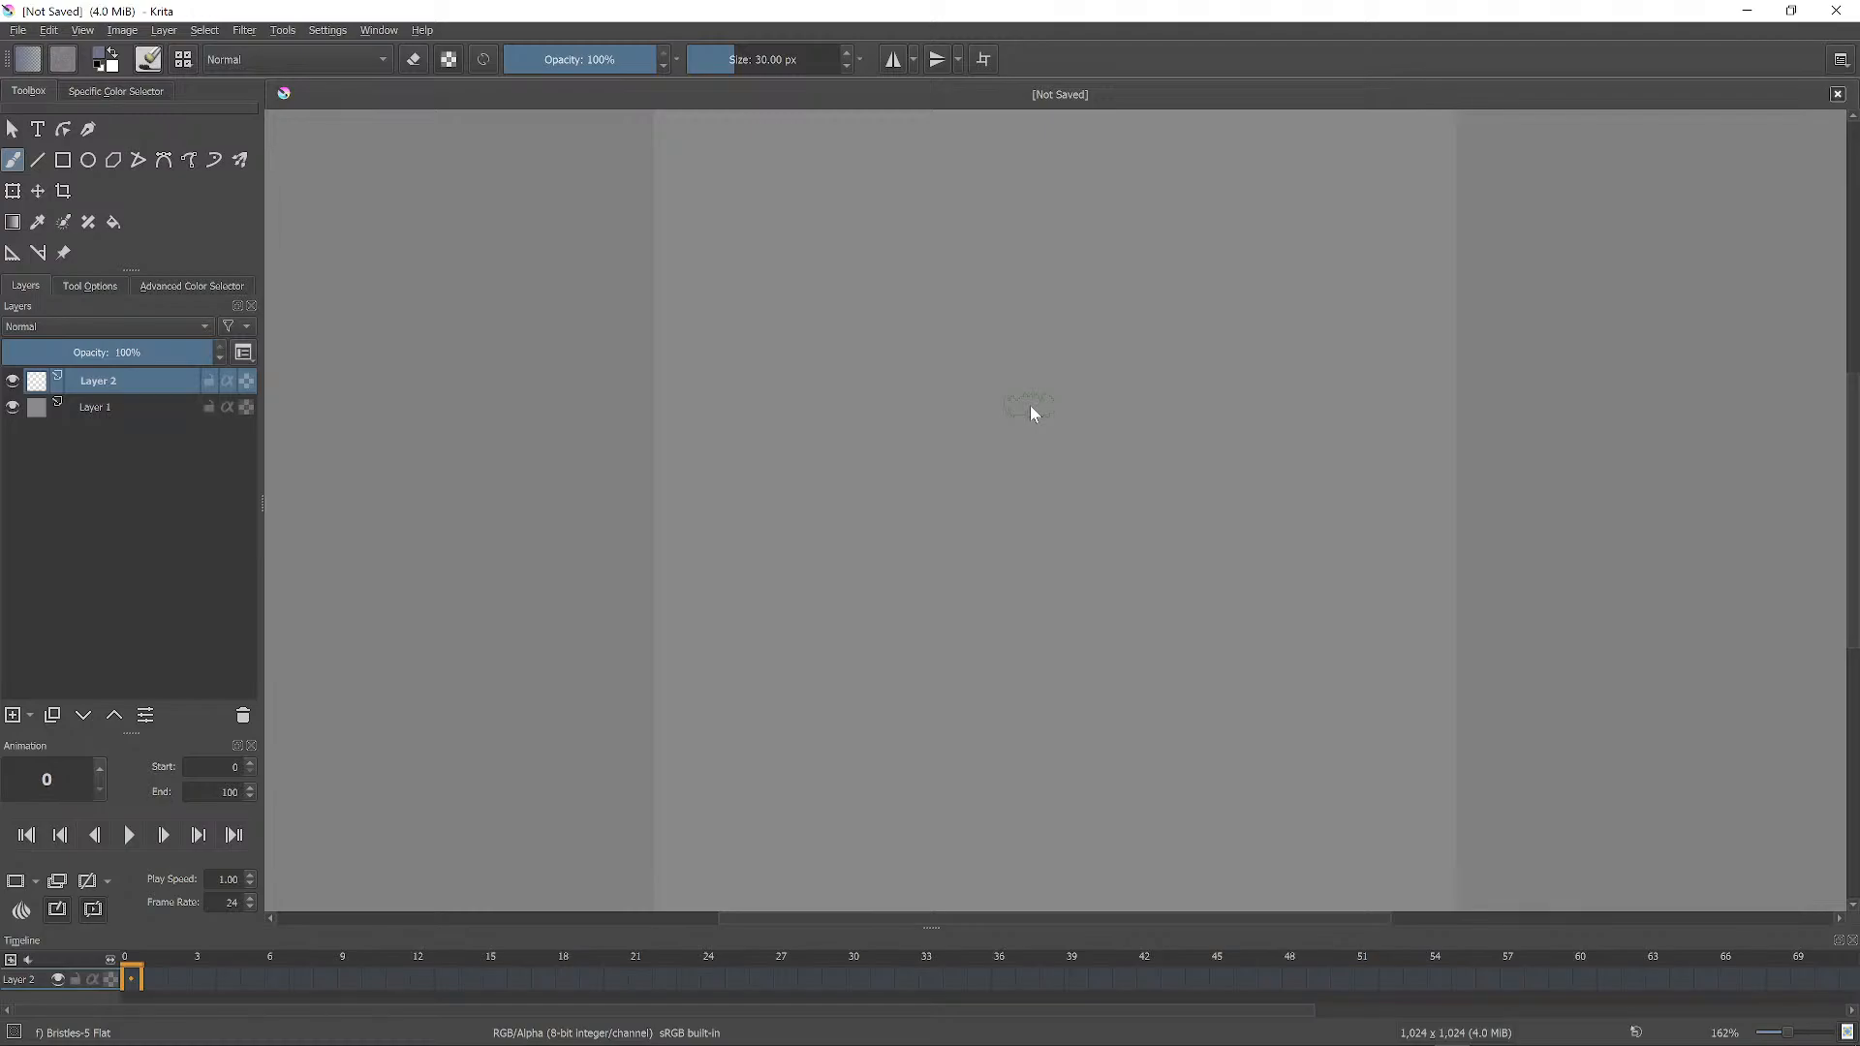
# Hide the grey Layer 1 and paint a green grass base near the canvas top-left.
pyautogui.scroll(-1, 974, 377)
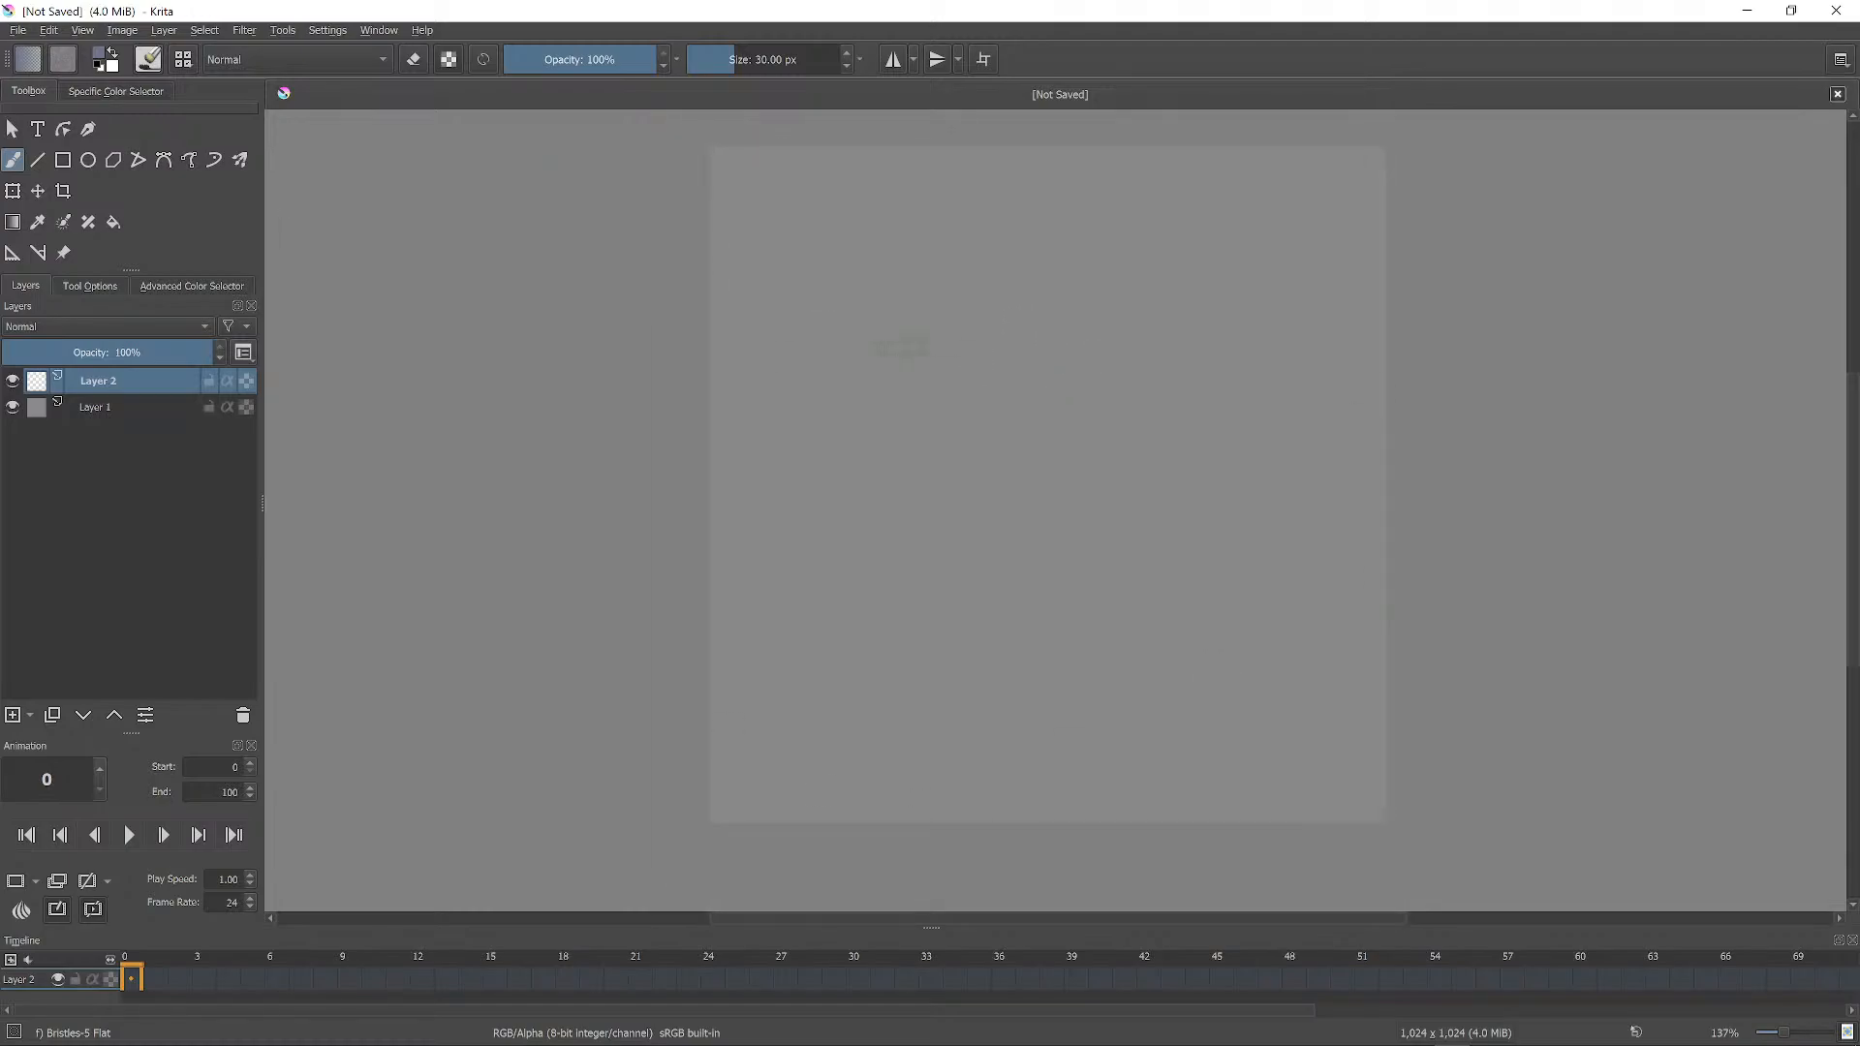
pyautogui.click(12, 408)
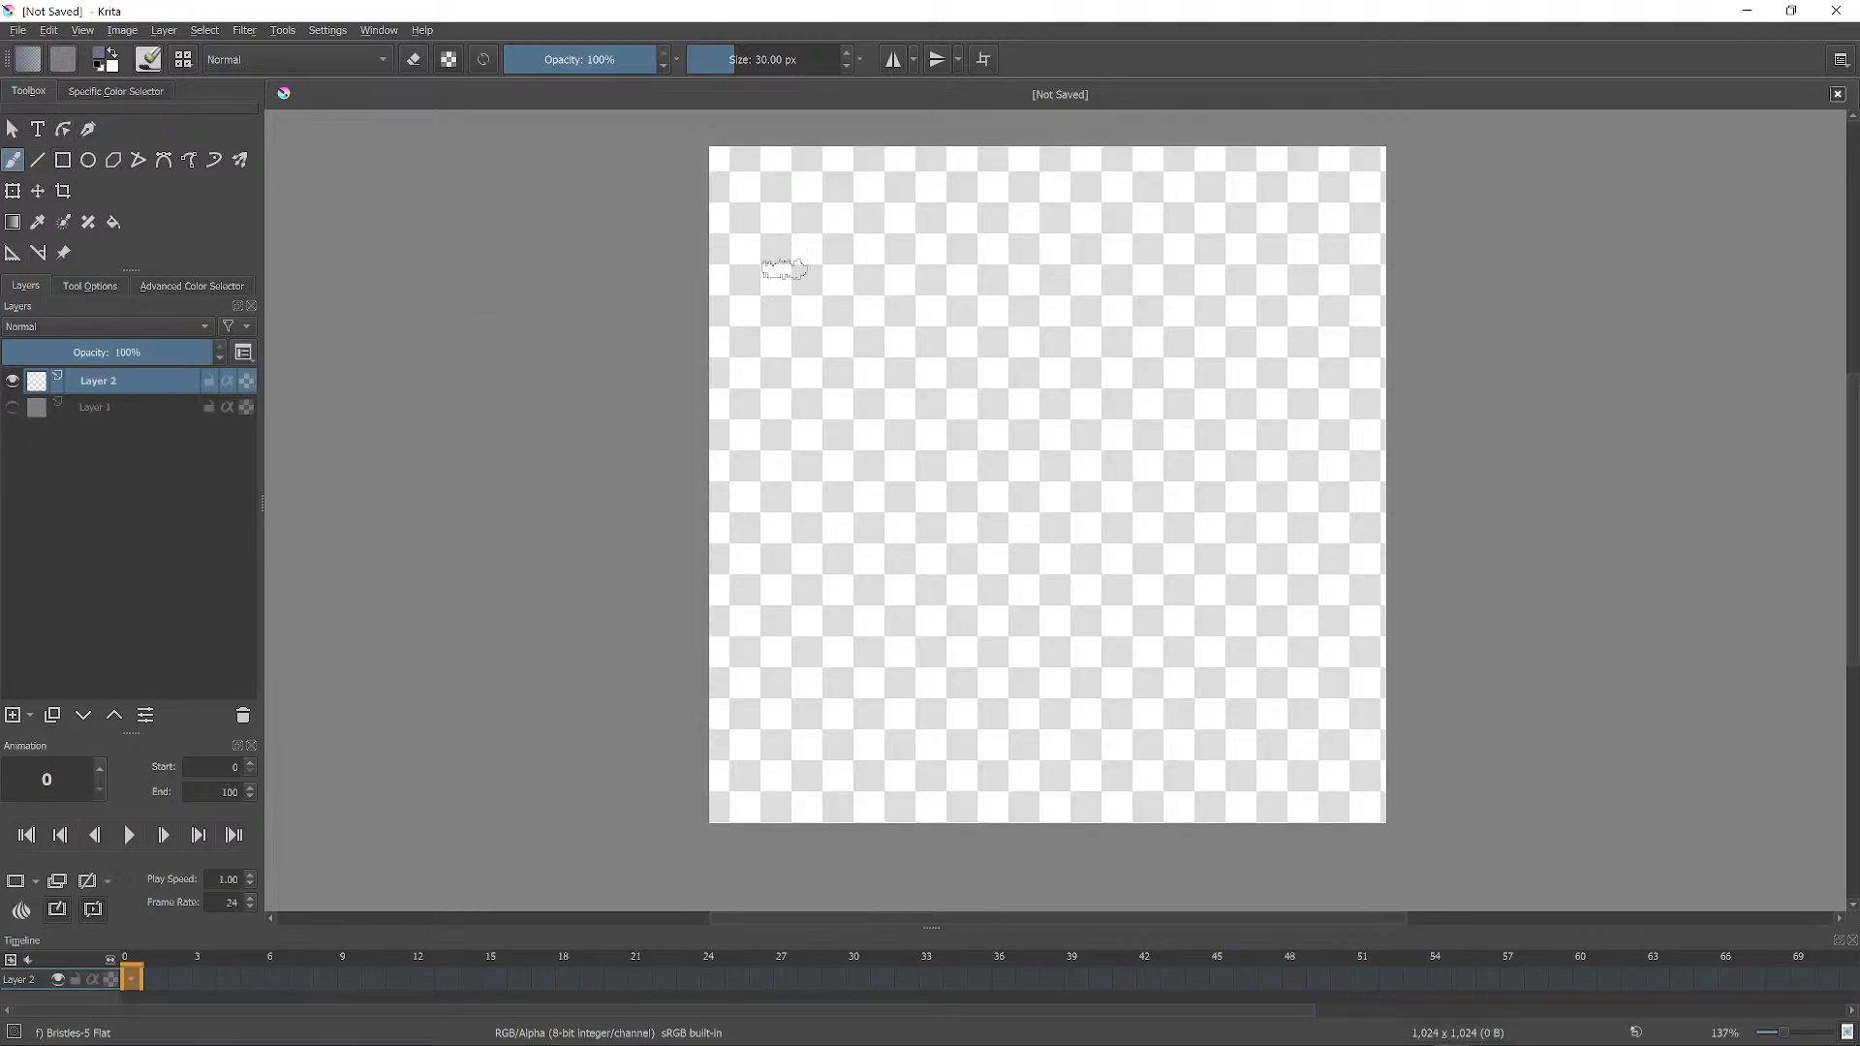
pyautogui.moveTo(786, 291)
pyautogui.mouseDown()
pyautogui.moveTo(843, 223)
pyautogui.moveTo(765, 205)
pyautogui.moveTo(810, 273)
pyautogui.moveTo(828, 237)
pyautogui.mouseUp()
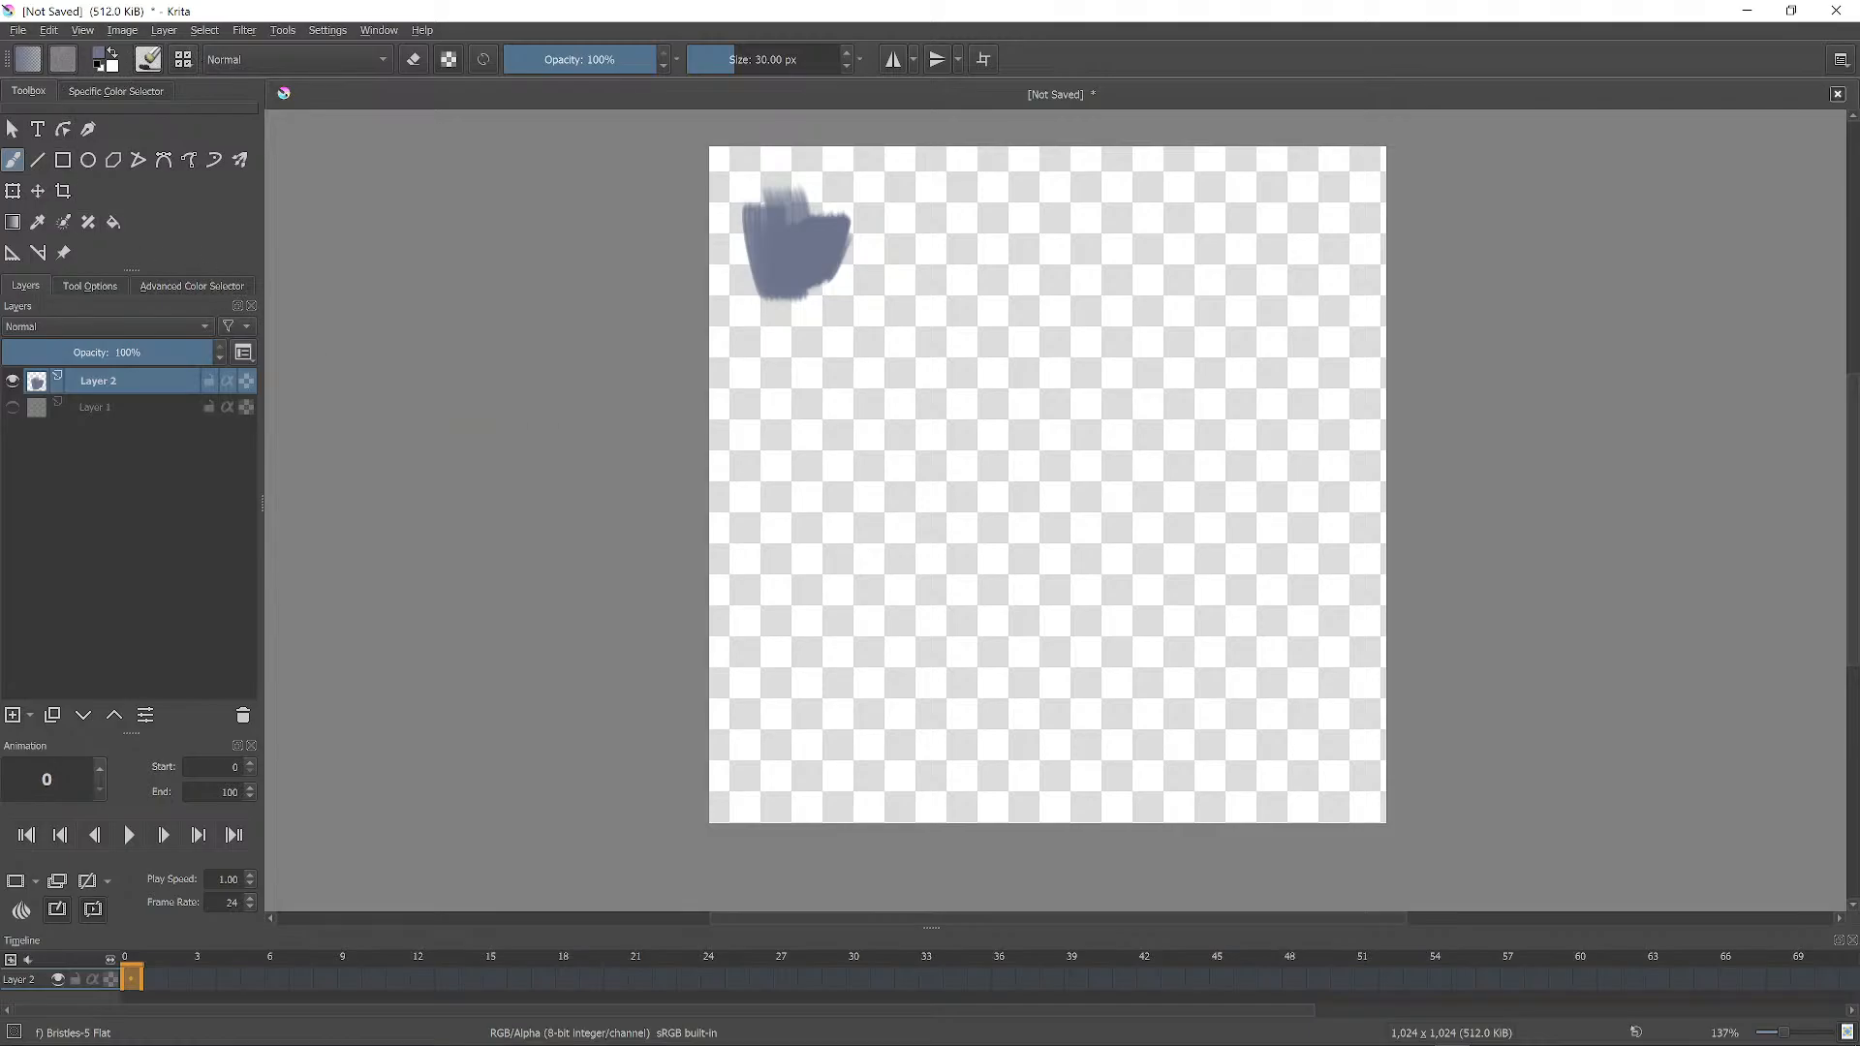
pyautogui.press('F6')
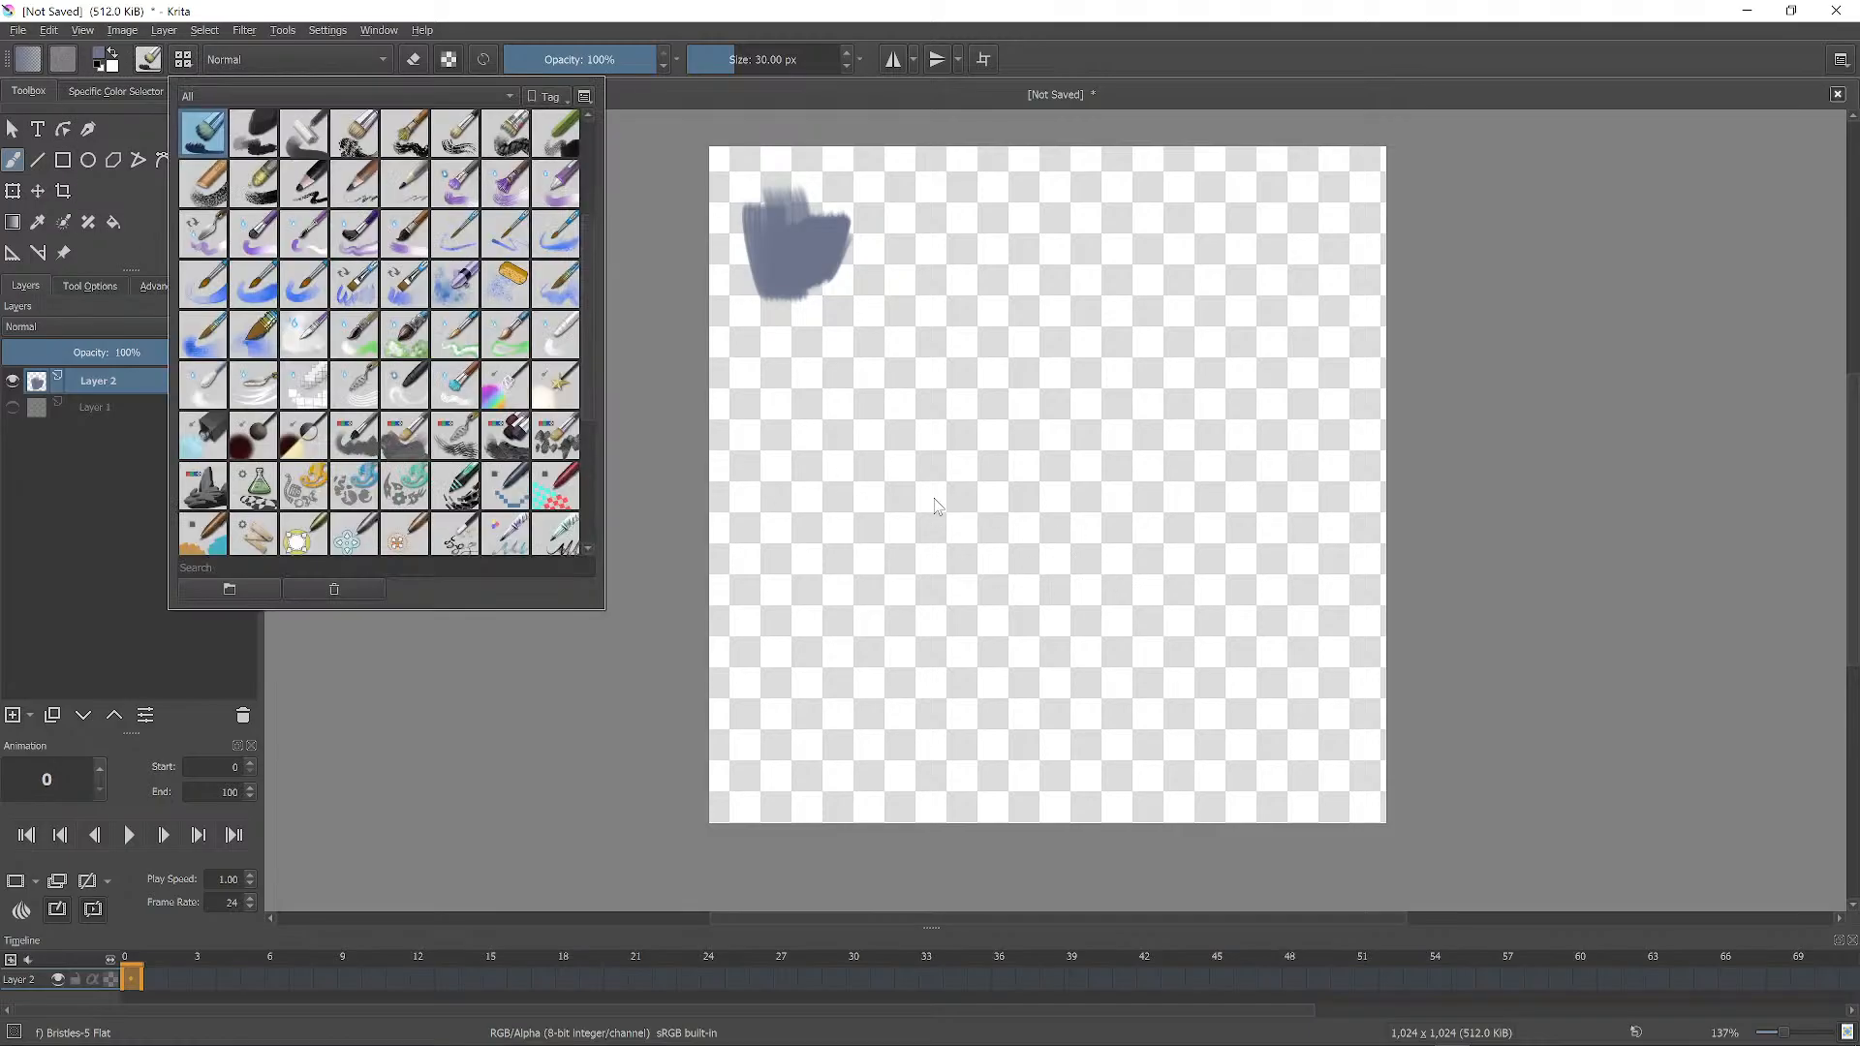
pyautogui.click(588, 47)
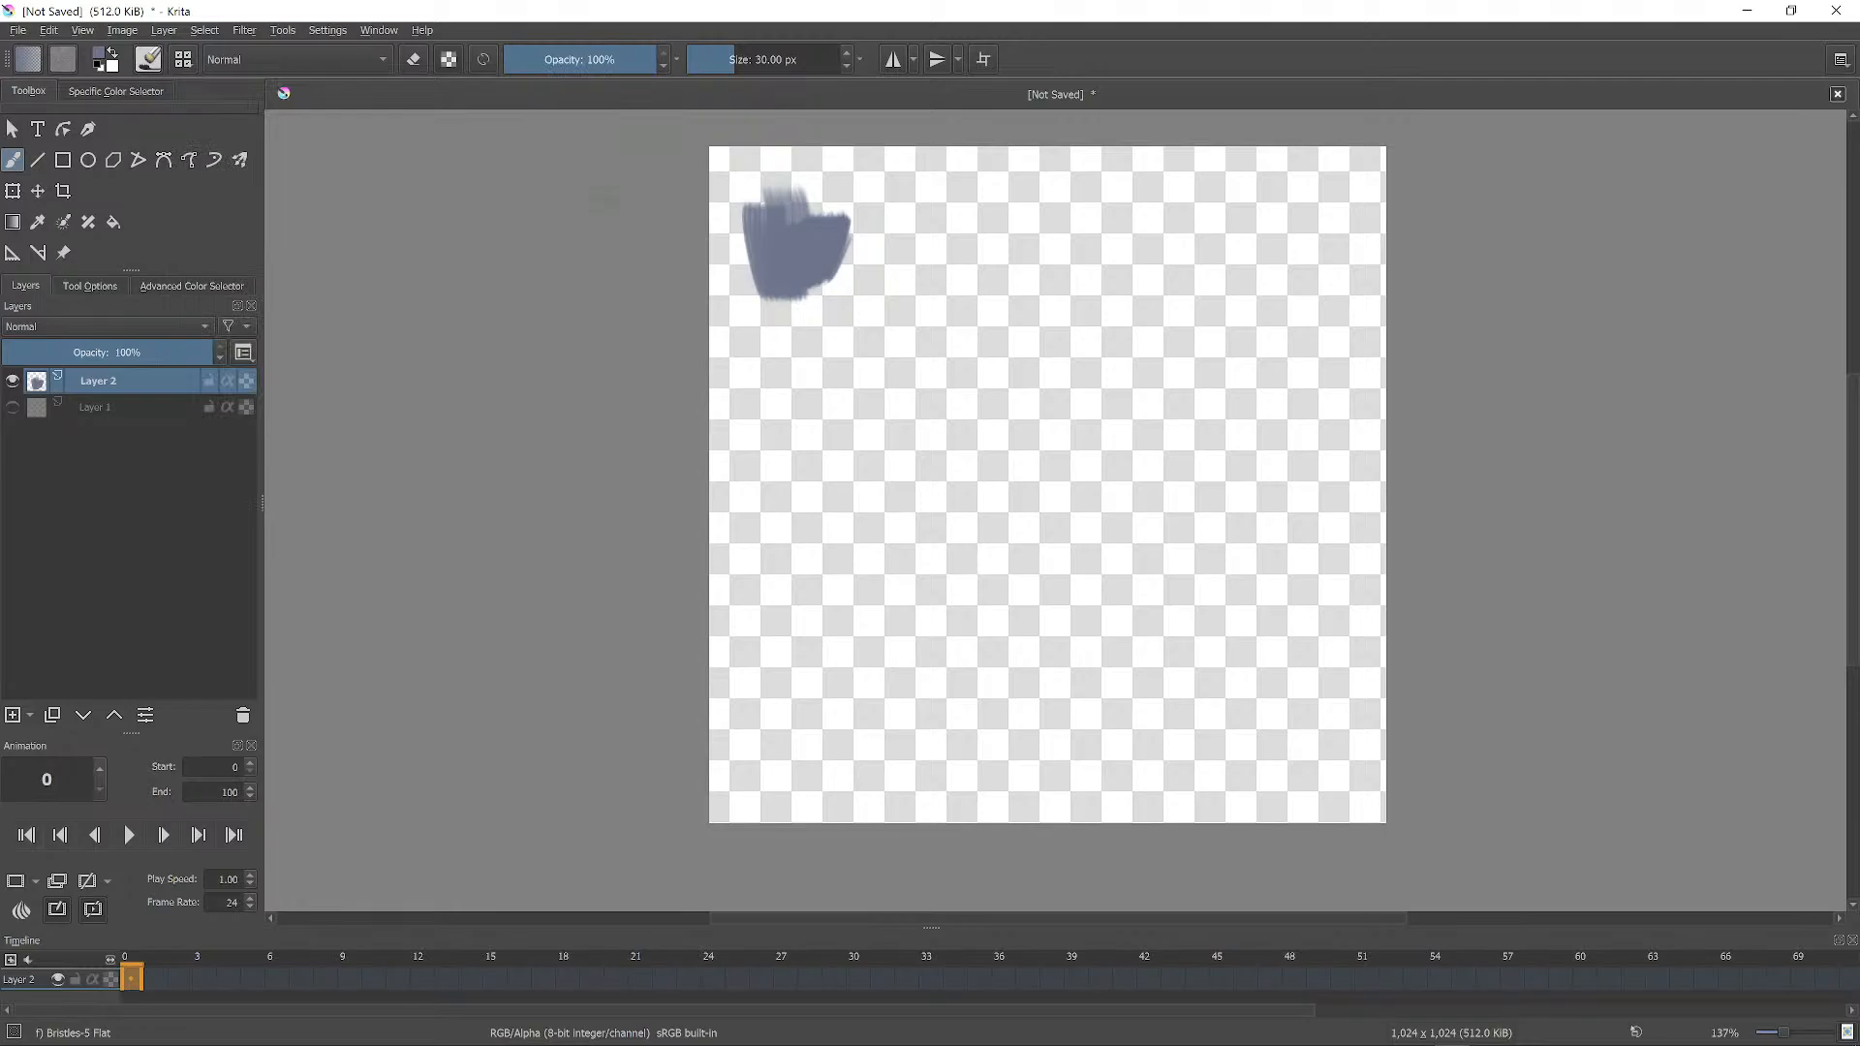
pyautogui.rightClick(631, 363)
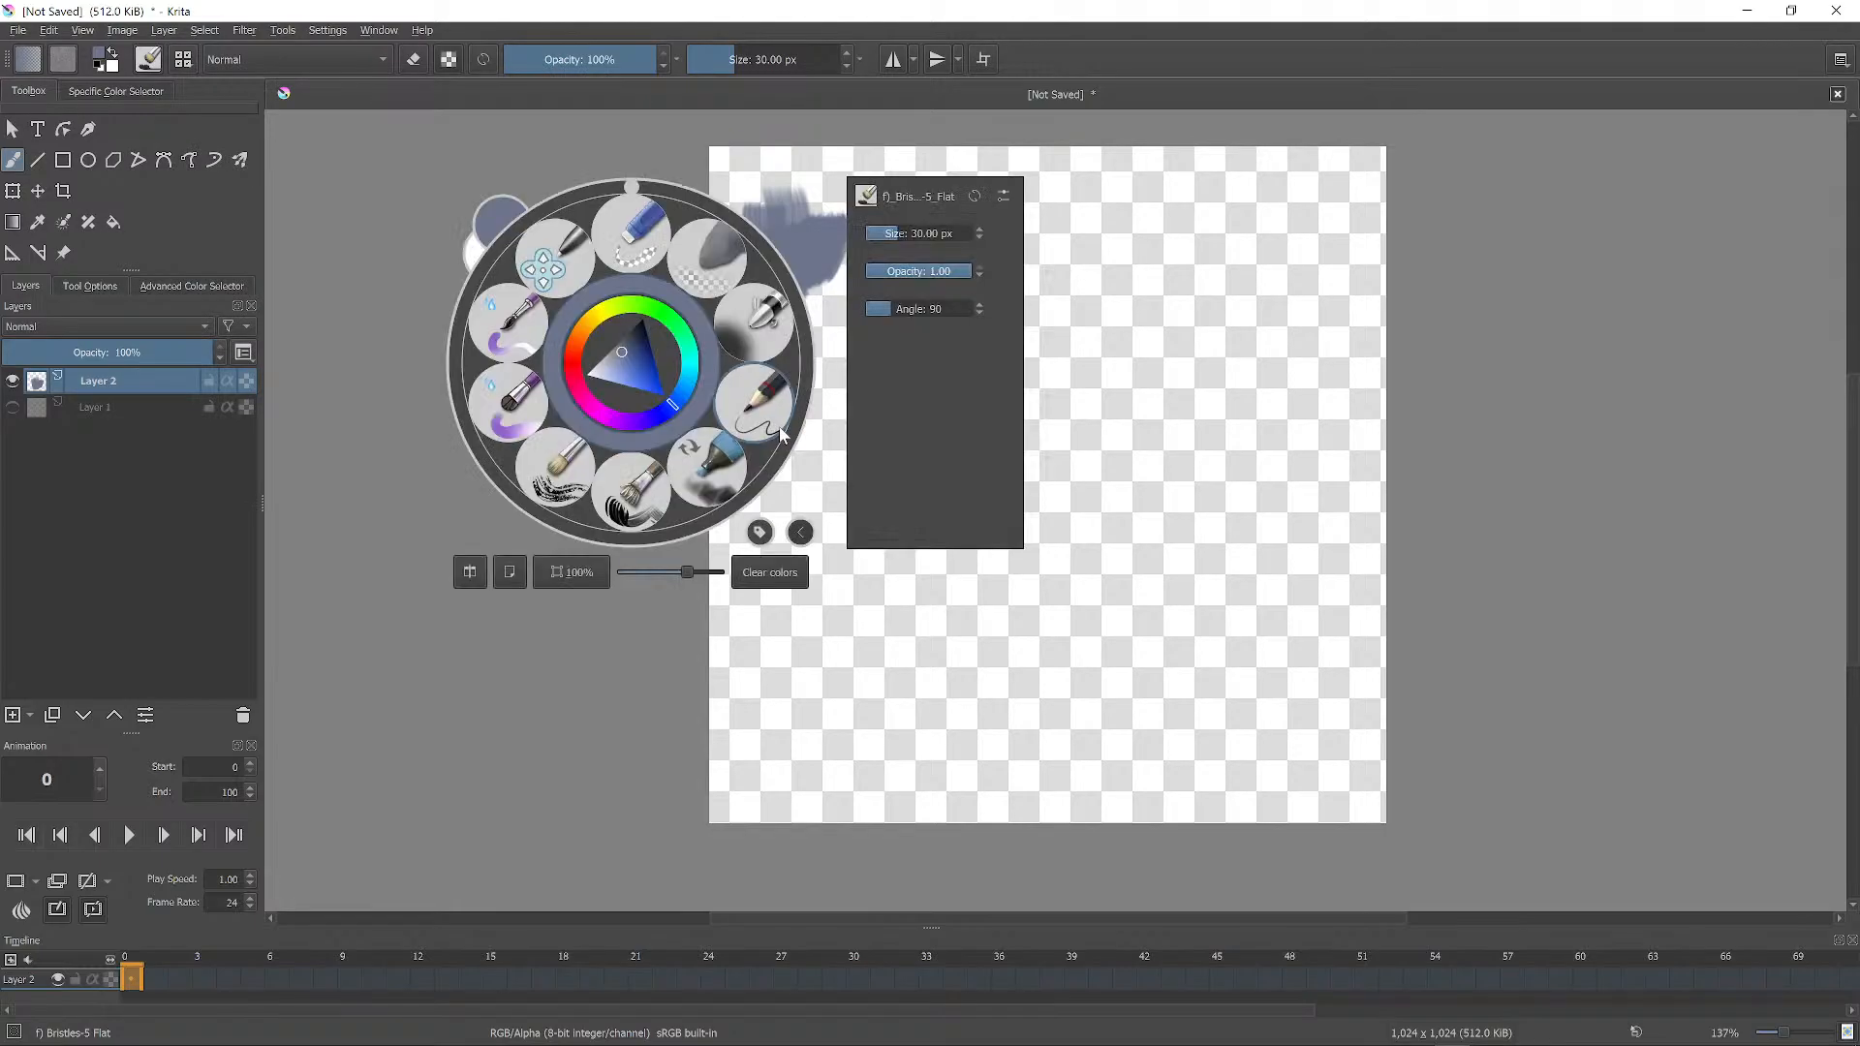
pyautogui.click(634, 316)
pyautogui.click(623, 360)
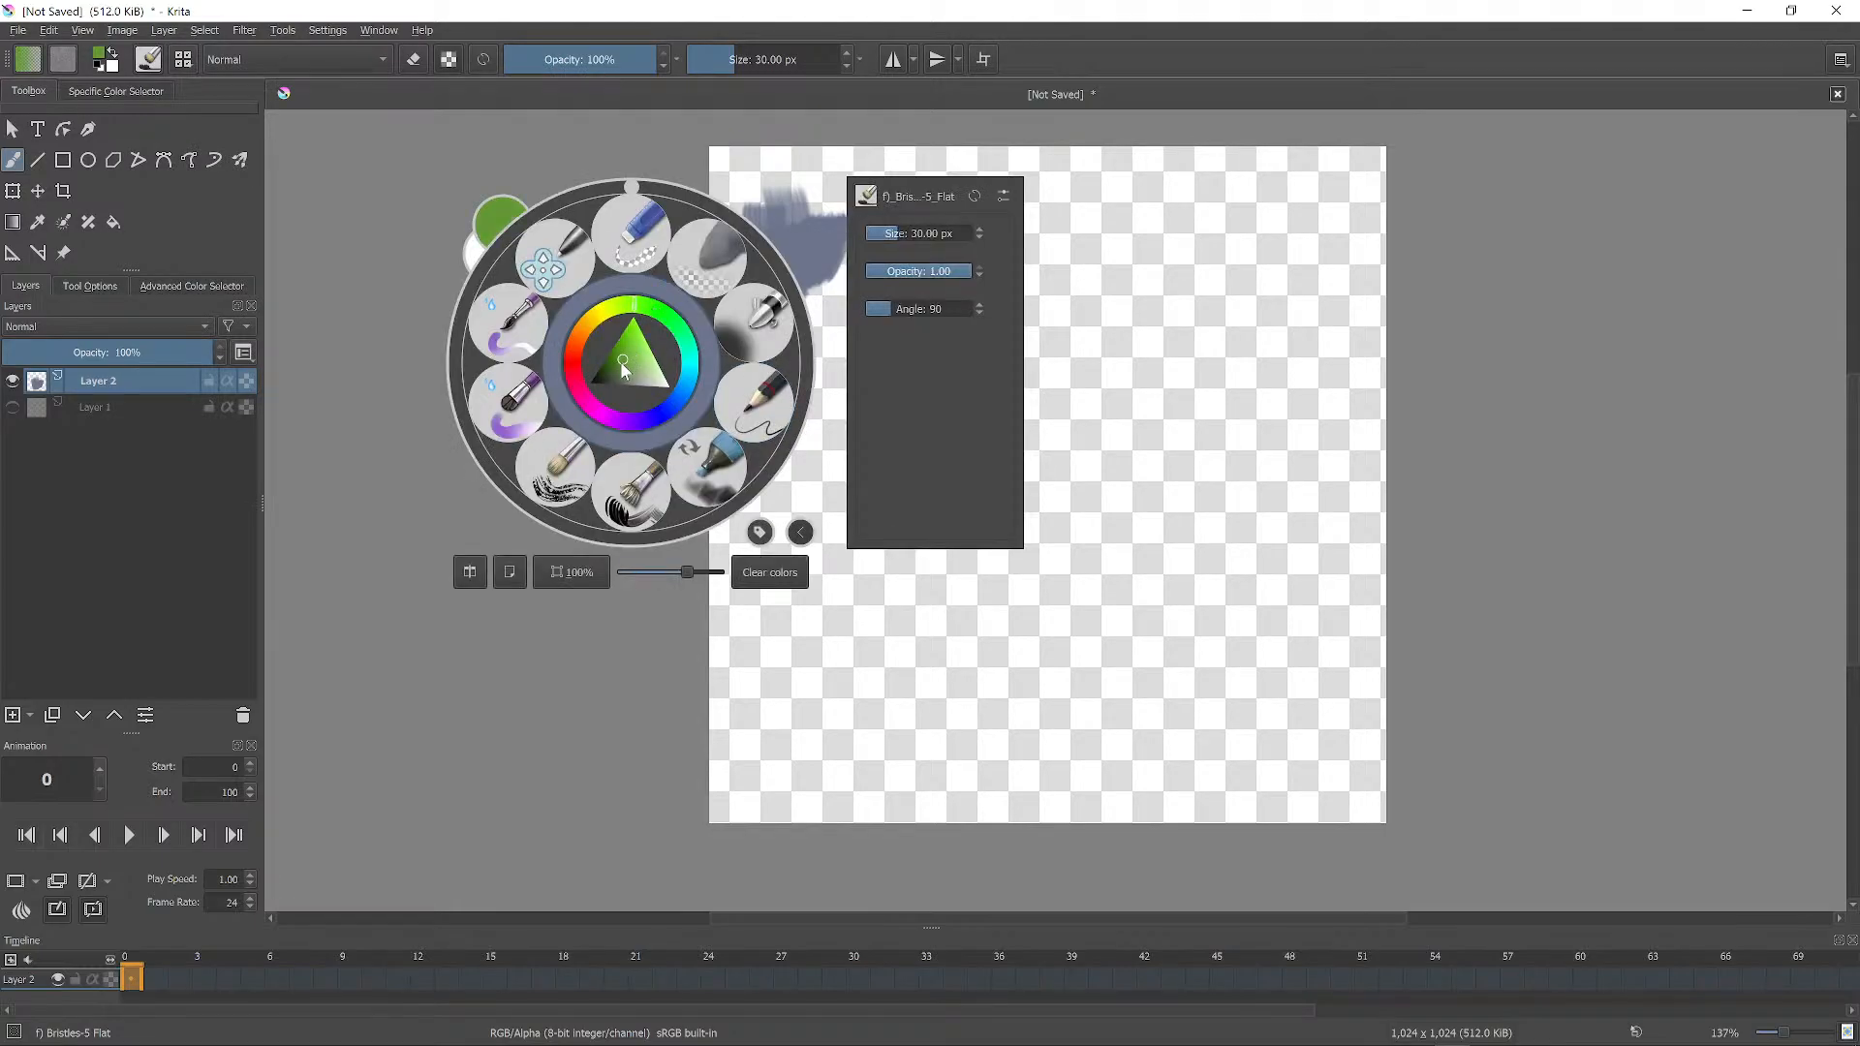
pyautogui.click(1174, 213)
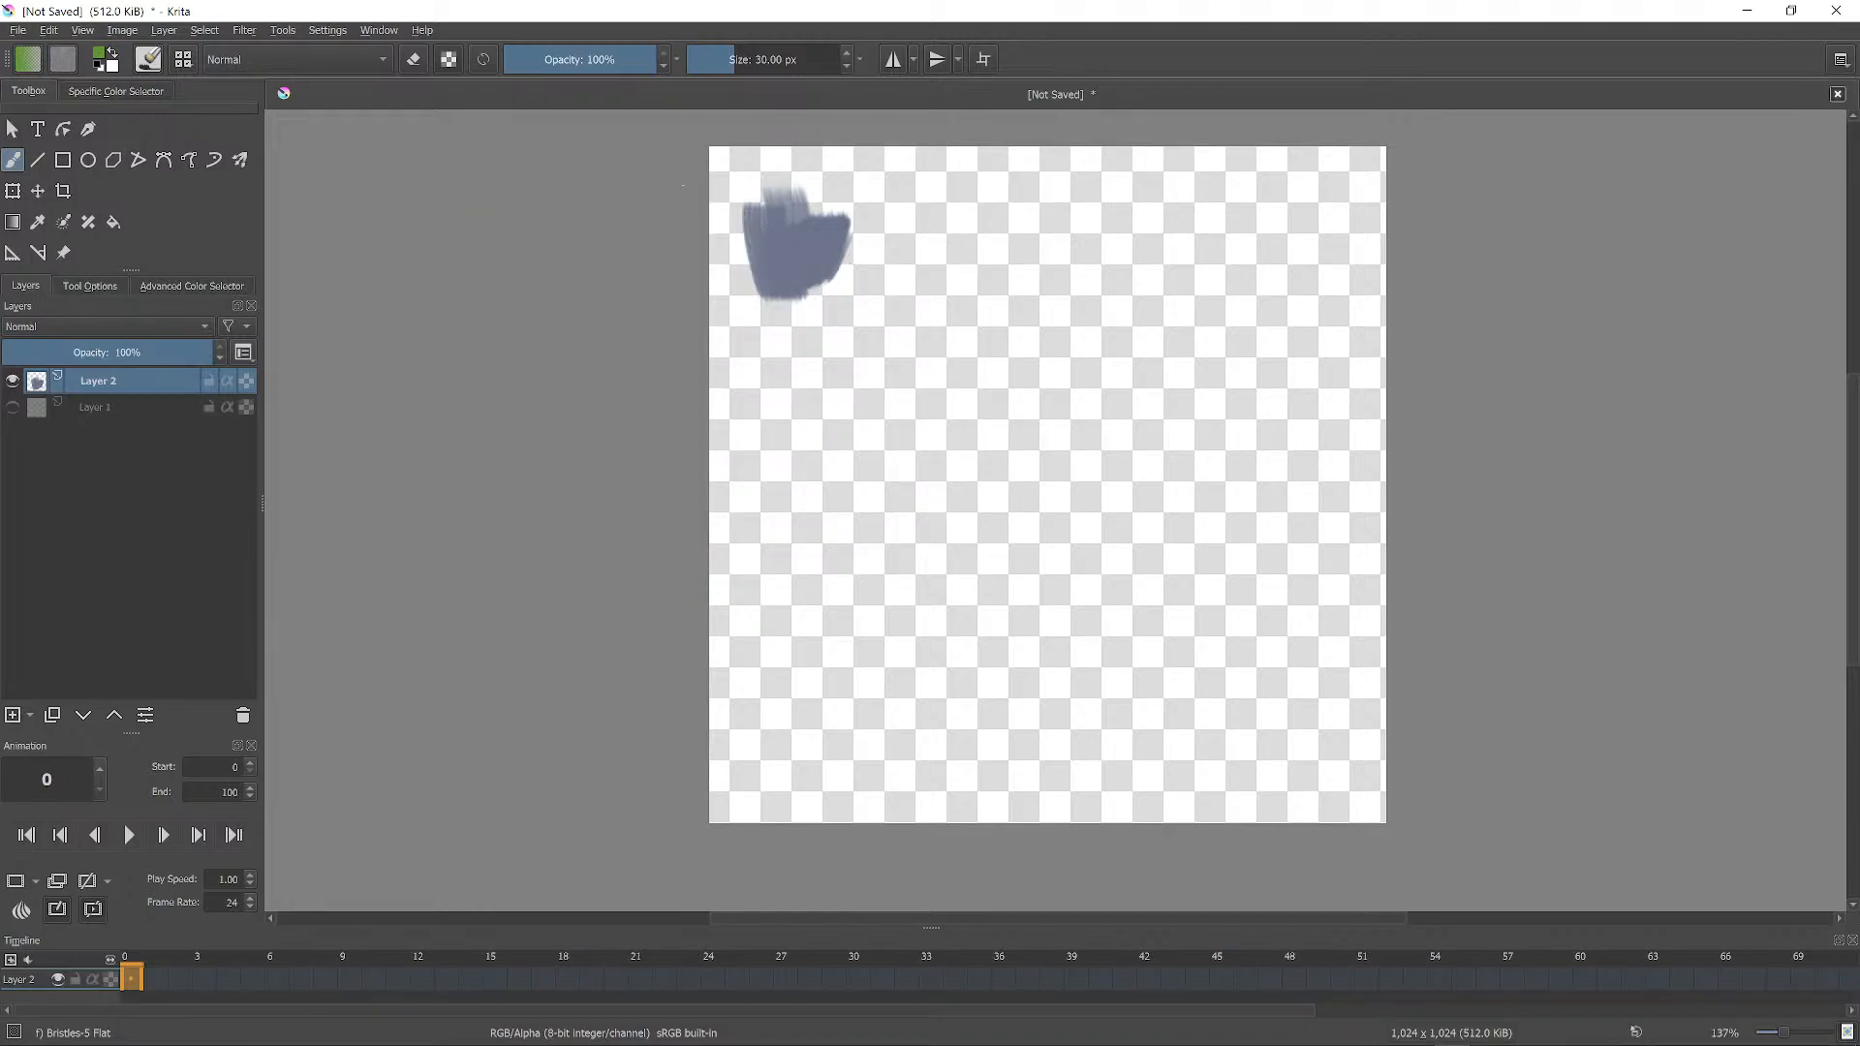
pyautogui.moveTo(786, 262)
pyautogui.mouseDown()
pyautogui.moveTo(787, 242)
pyautogui.moveTo(849, 250)
pyautogui.moveTo(775, 205)
pyautogui.moveTo(858, 230)
pyautogui.moveTo(855, 255)
pyautogui.mouseUp()
# Add yellow-green grass blades to the tuft with a 4 px brush.
pyautogui.rightClick(857, 257)
pyautogui.click(887, 259)
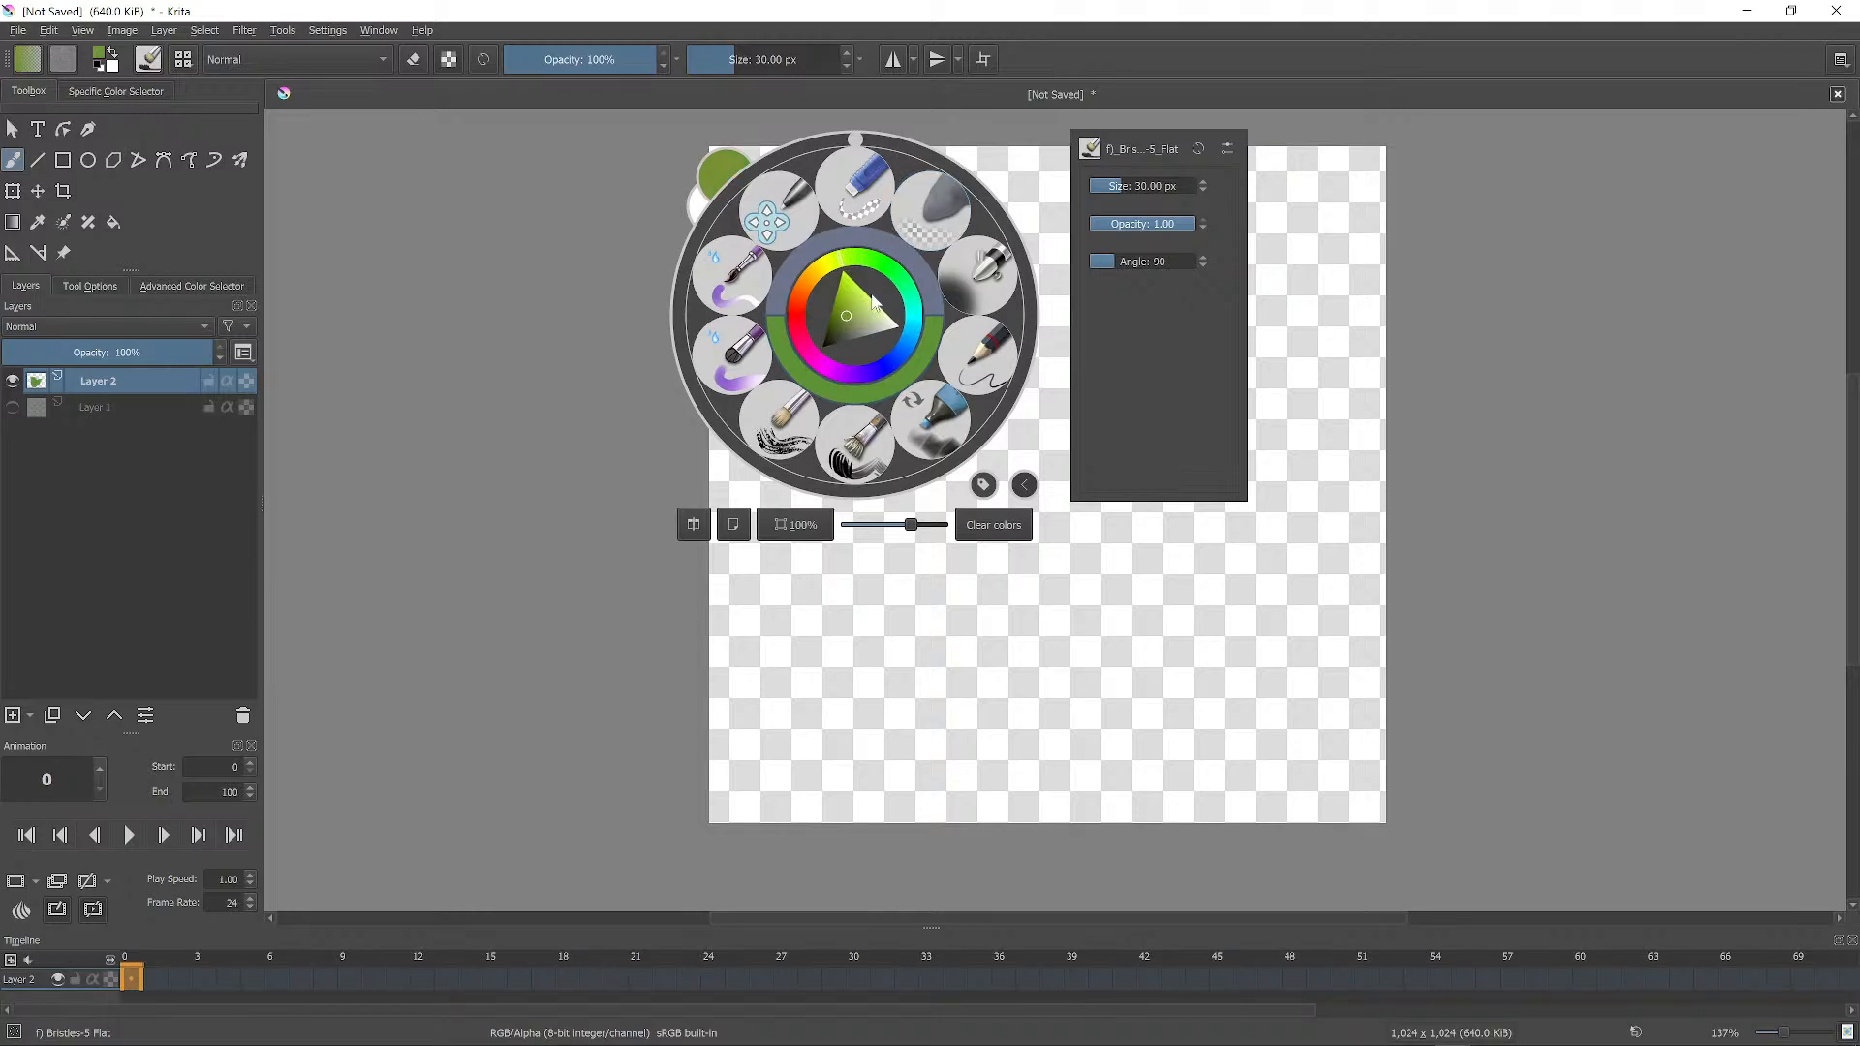
pyautogui.click(1298, 171)
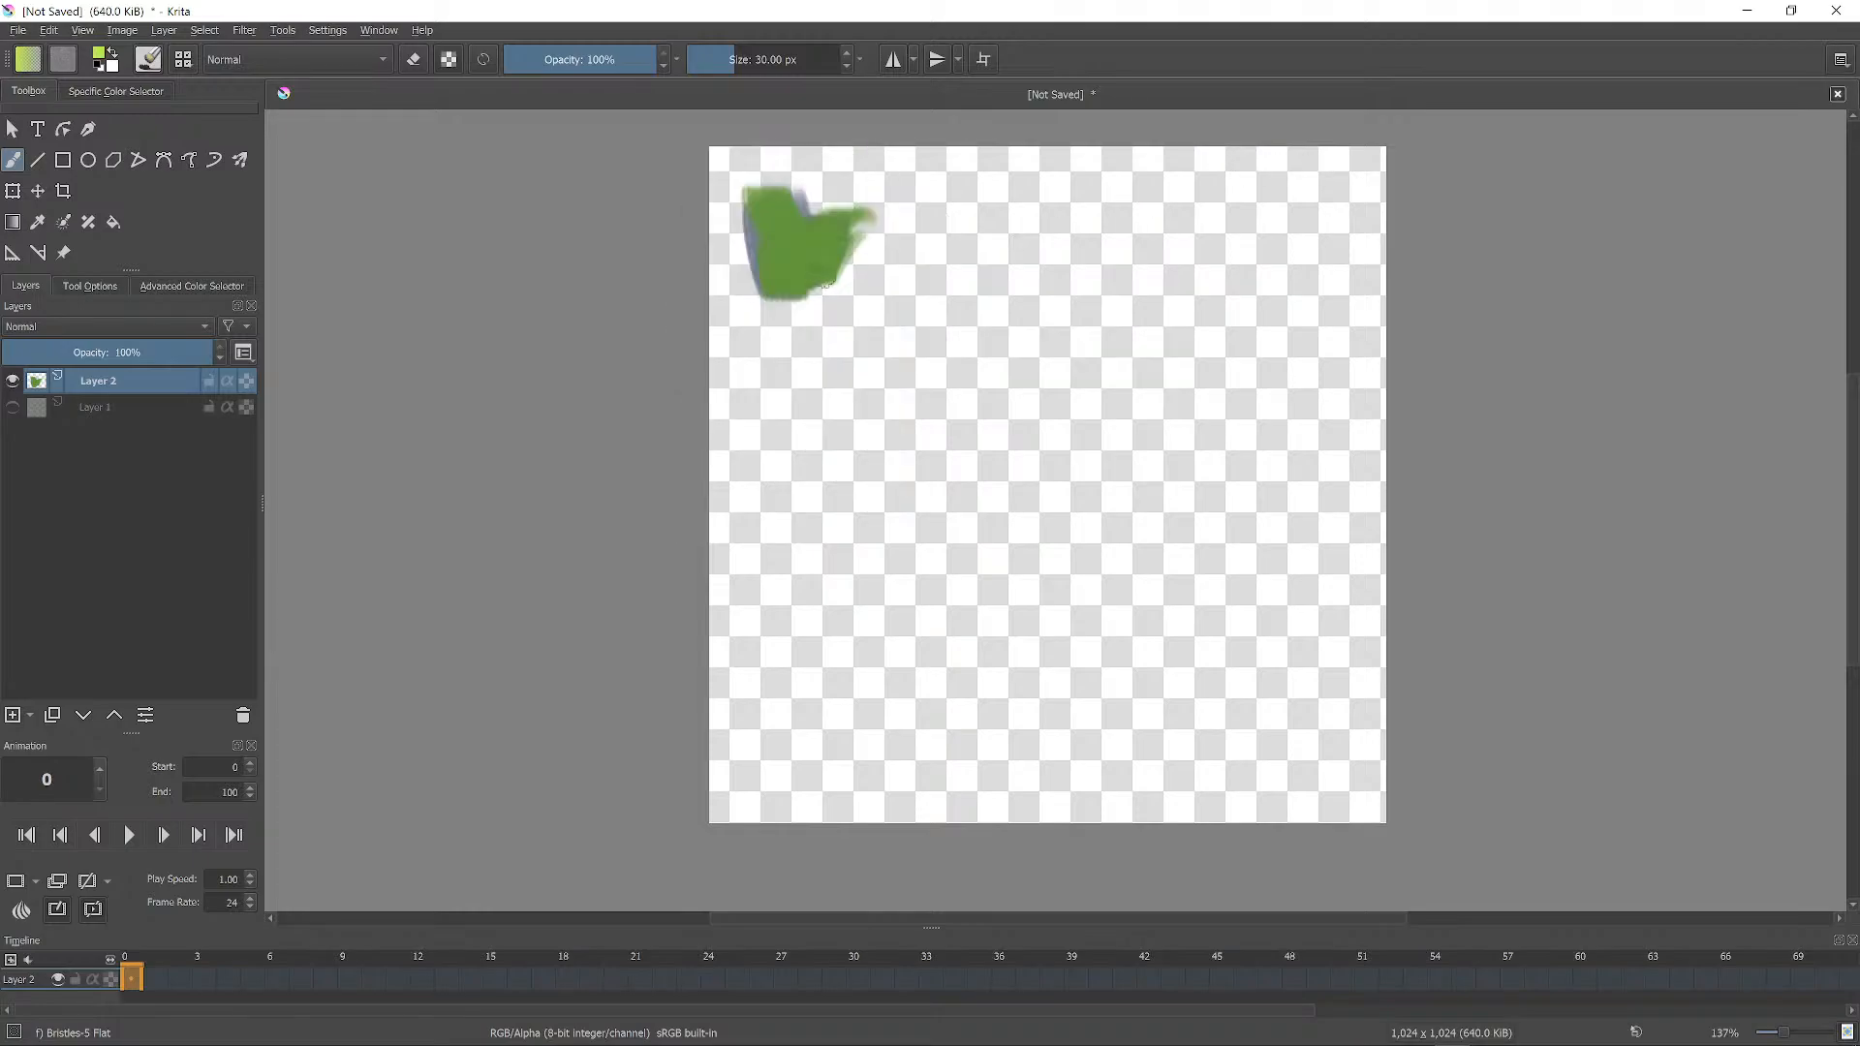
pyautogui.moveTo(753, 198)
pyautogui.mouseDown()
pyautogui.moveTo(770, 289)
pyautogui.moveTo(792, 222)
pyautogui.moveTo(830, 244)
pyautogui.moveTo(820, 216)
pyautogui.mouseUp()
pyautogui.press('[')
pyautogui.press('[')
pyautogui.press('[')
pyautogui.press('[')
pyautogui.press('[')
pyautogui.press('[')
pyautogui.press('[')
pyautogui.press('[')
pyautogui.press('[')
pyautogui.press('[')
pyautogui.moveTo(811, 271); pyautogui.dragTo(848, 218)
pyautogui.moveTo(831, 272)
pyautogui.mouseDown()
pyautogui.moveTo(870, 214)
pyautogui.moveTo(851, 213)
pyautogui.mouseUp()
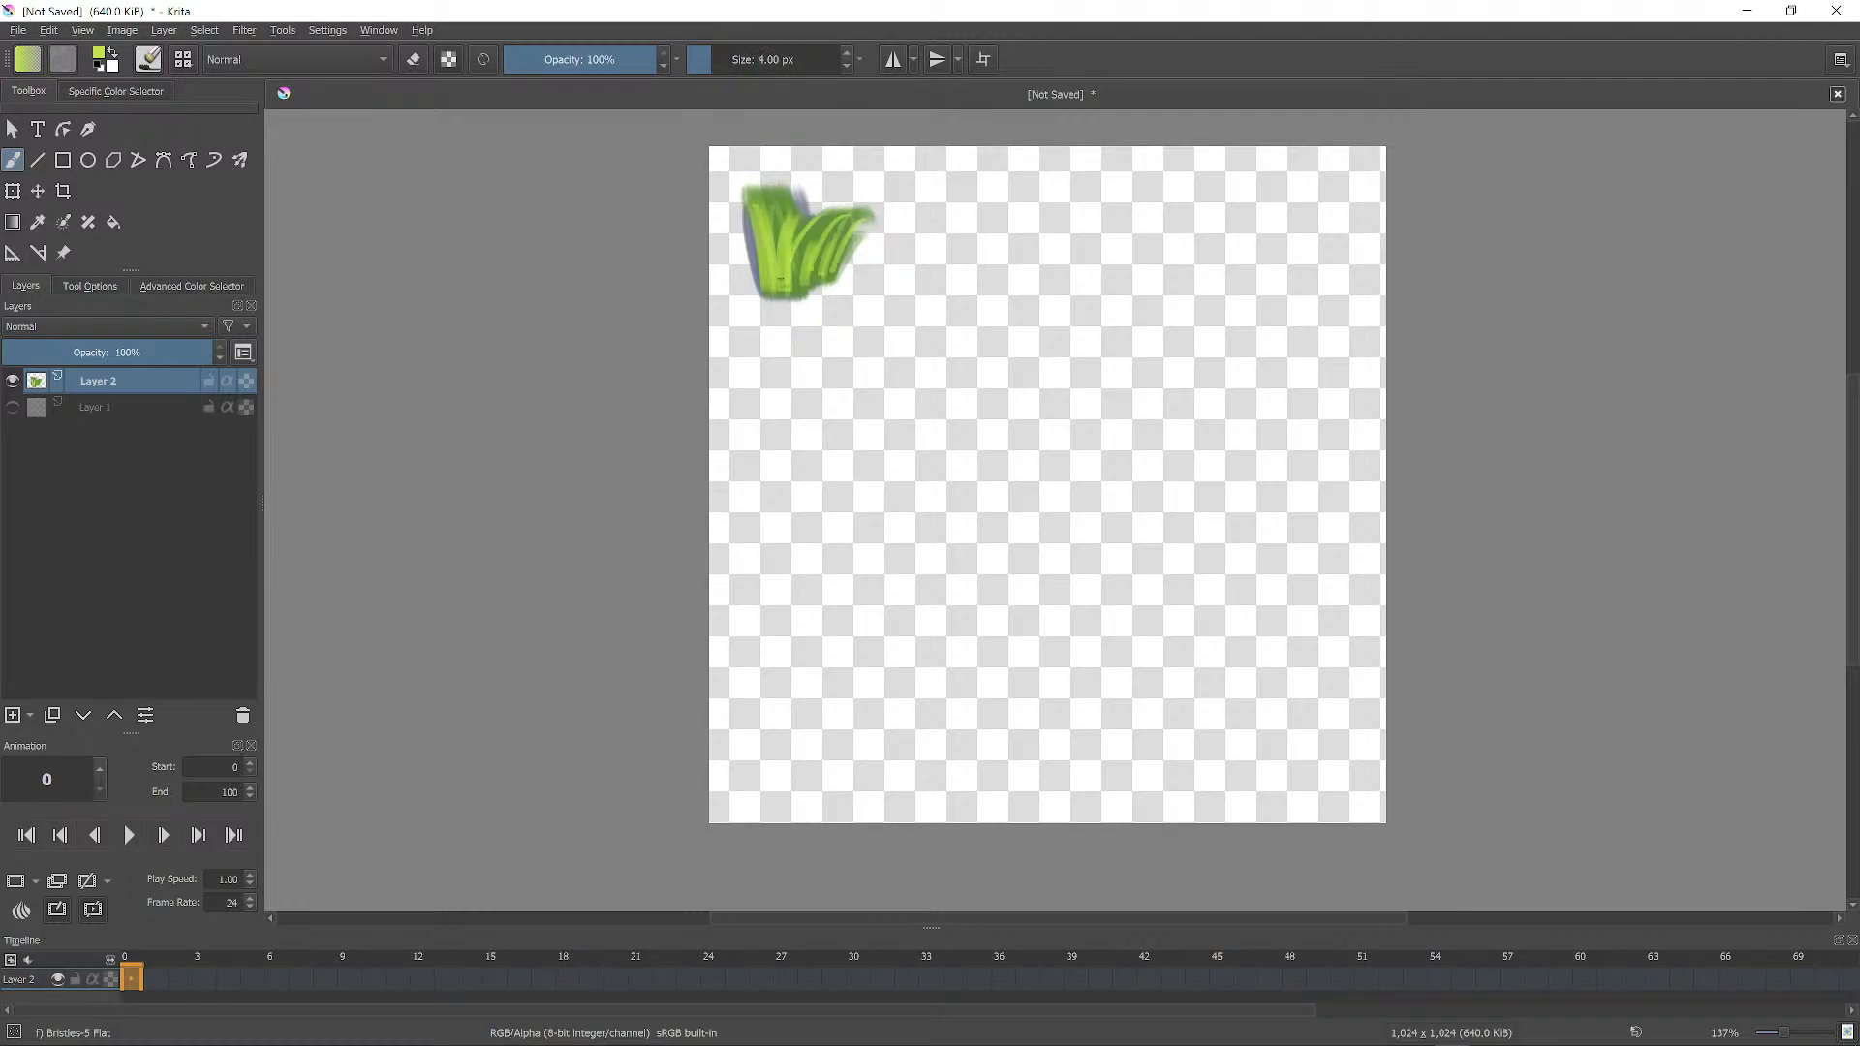
pyautogui.moveTo(767, 281)
pyautogui.mouseDown()
pyautogui.moveTo(755, 227)
pyautogui.moveTo(735, 240)
pyautogui.mouseUp()
# Paint an orange-brown rock mid-canvas with the RGBA 06 Rock brush preset.
pyautogui.rightClick(903, 337)
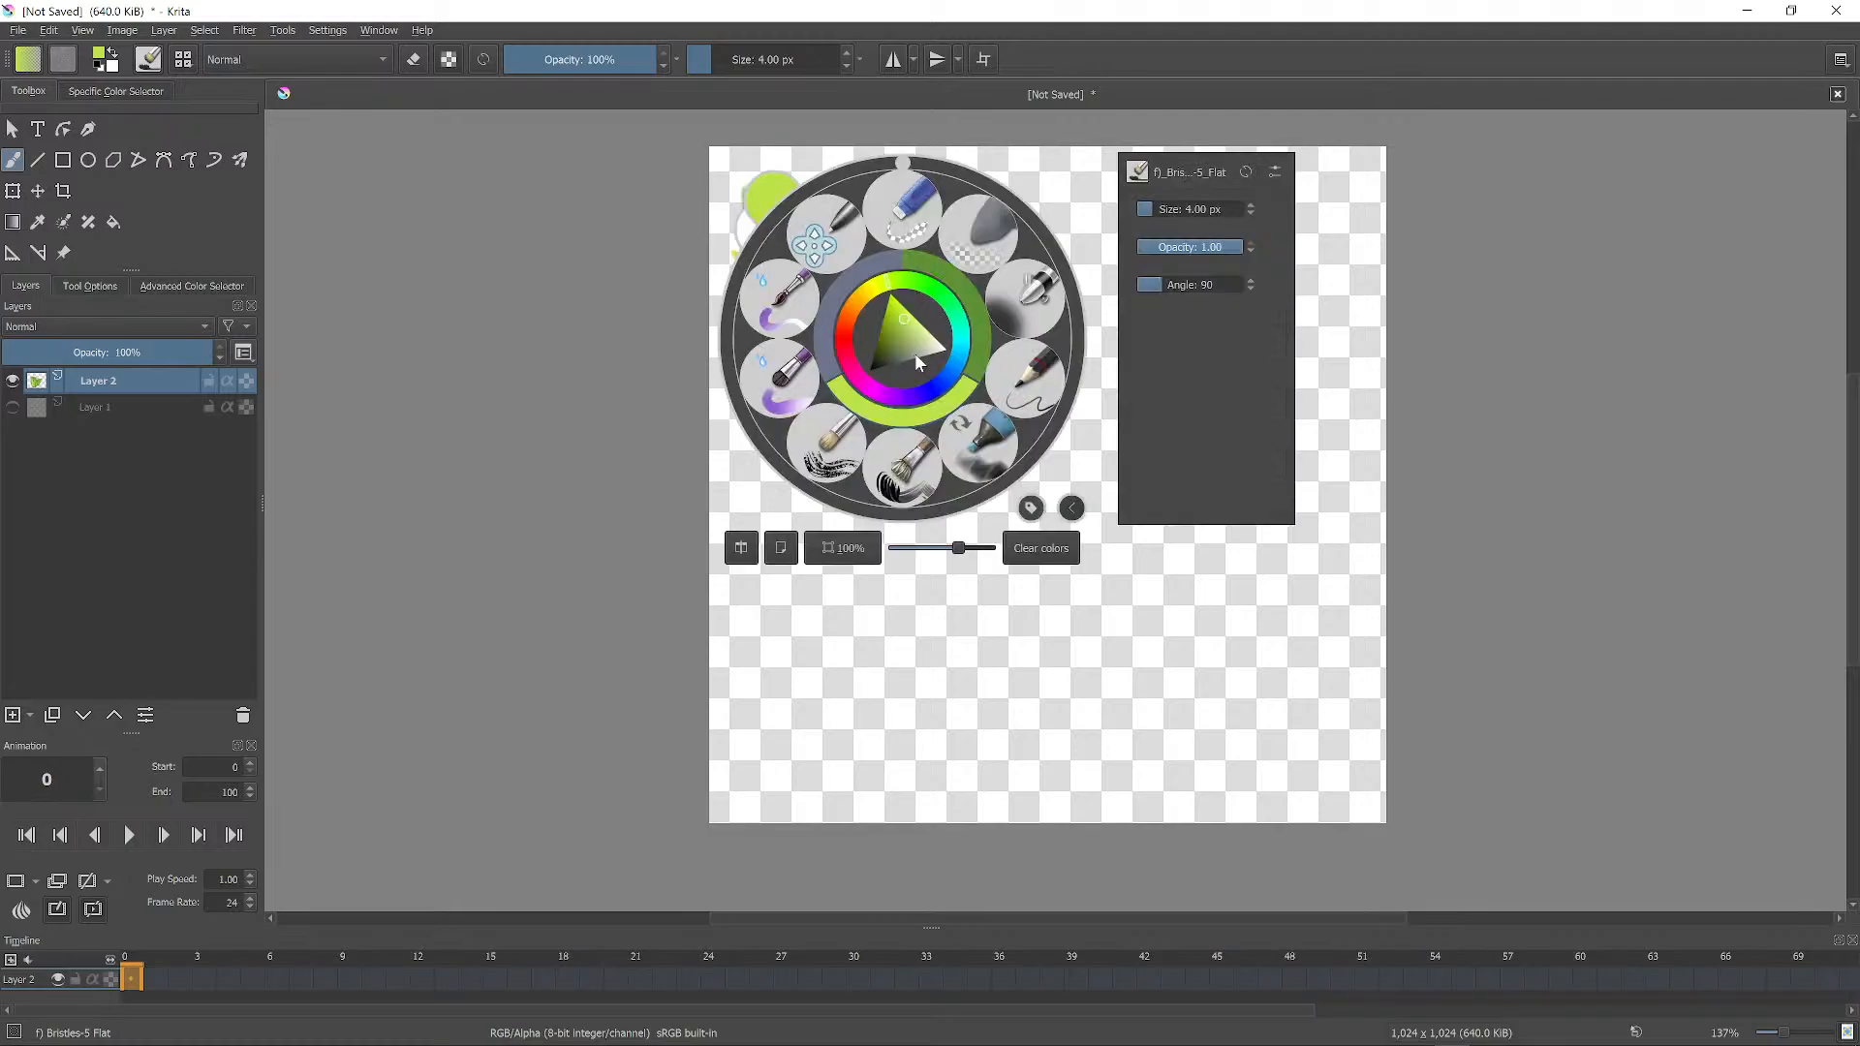
pyautogui.click(859, 306)
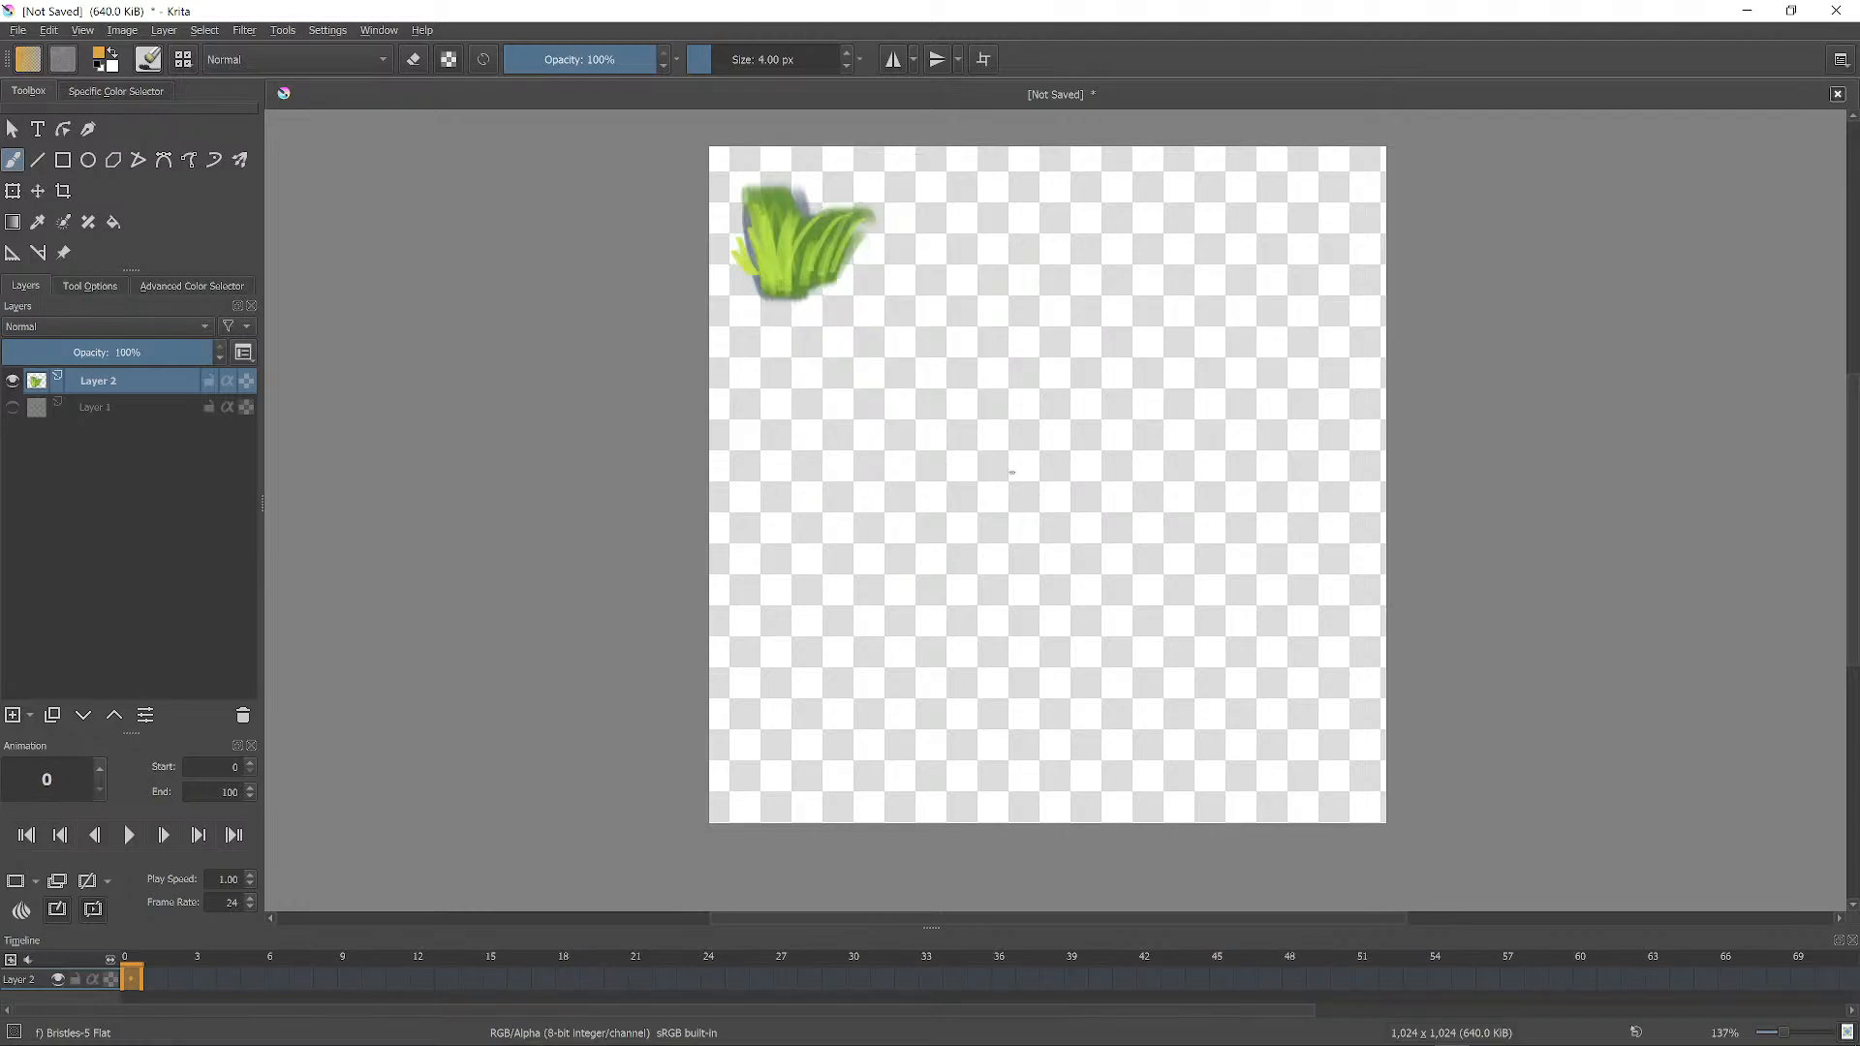
pyautogui.click(184, 60)
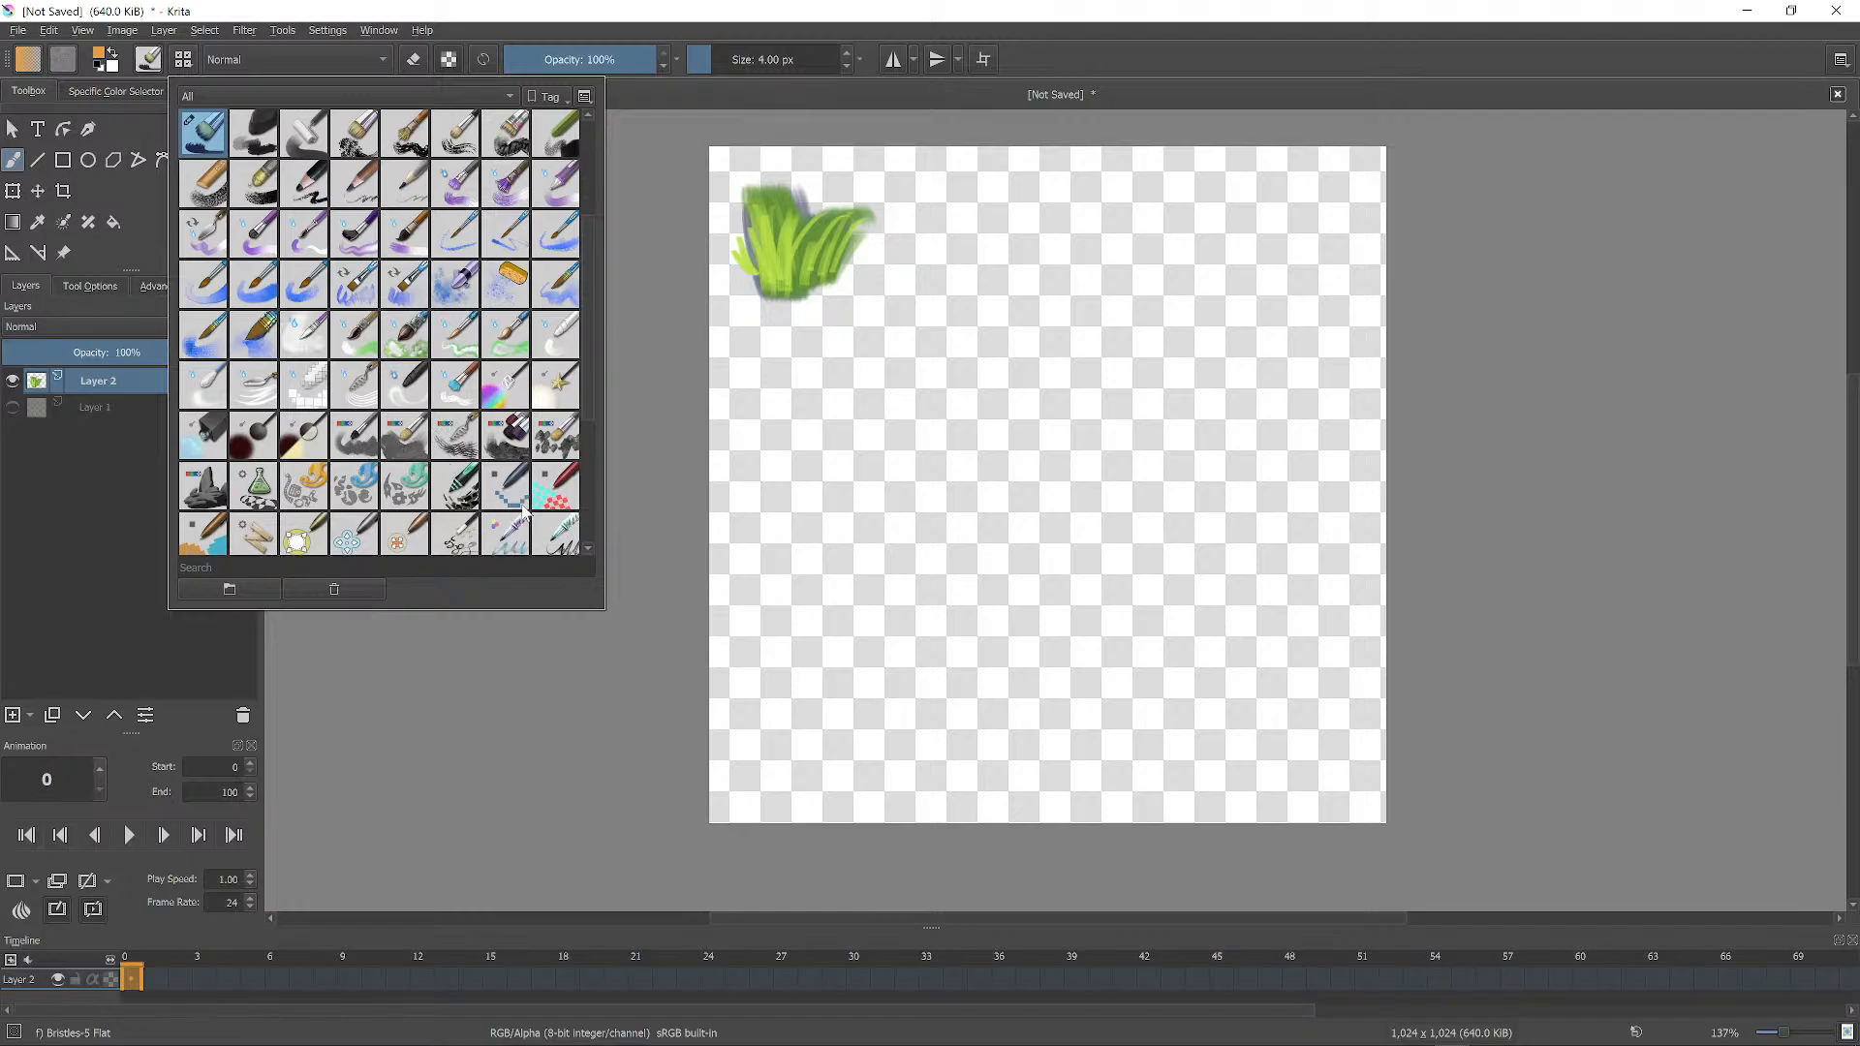
pyautogui.moveTo(589, 316)
pyautogui.mouseDown()
pyautogui.moveTo(586, 438)
pyautogui.moveTo(577, 350)
pyautogui.mouseUp()
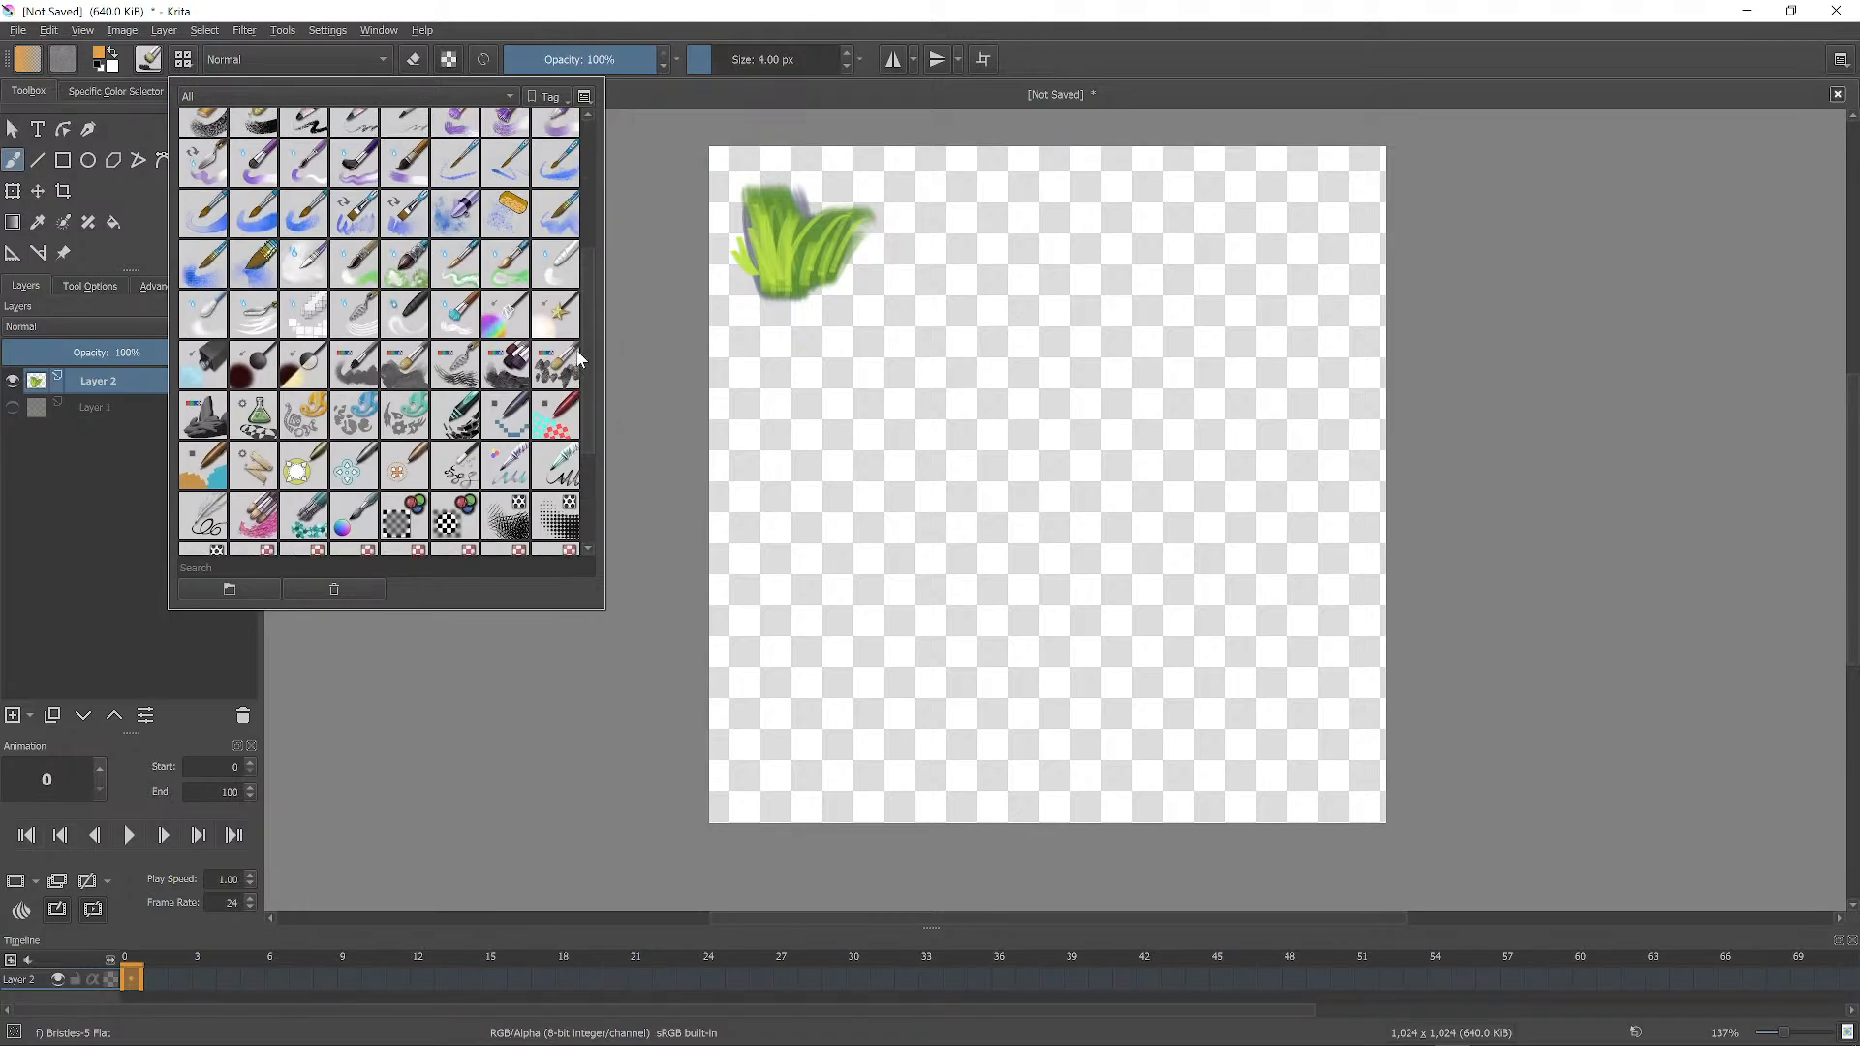
pyautogui.click(213, 422)
pyautogui.moveTo(896, 426); pyautogui.dragTo(955, 422)
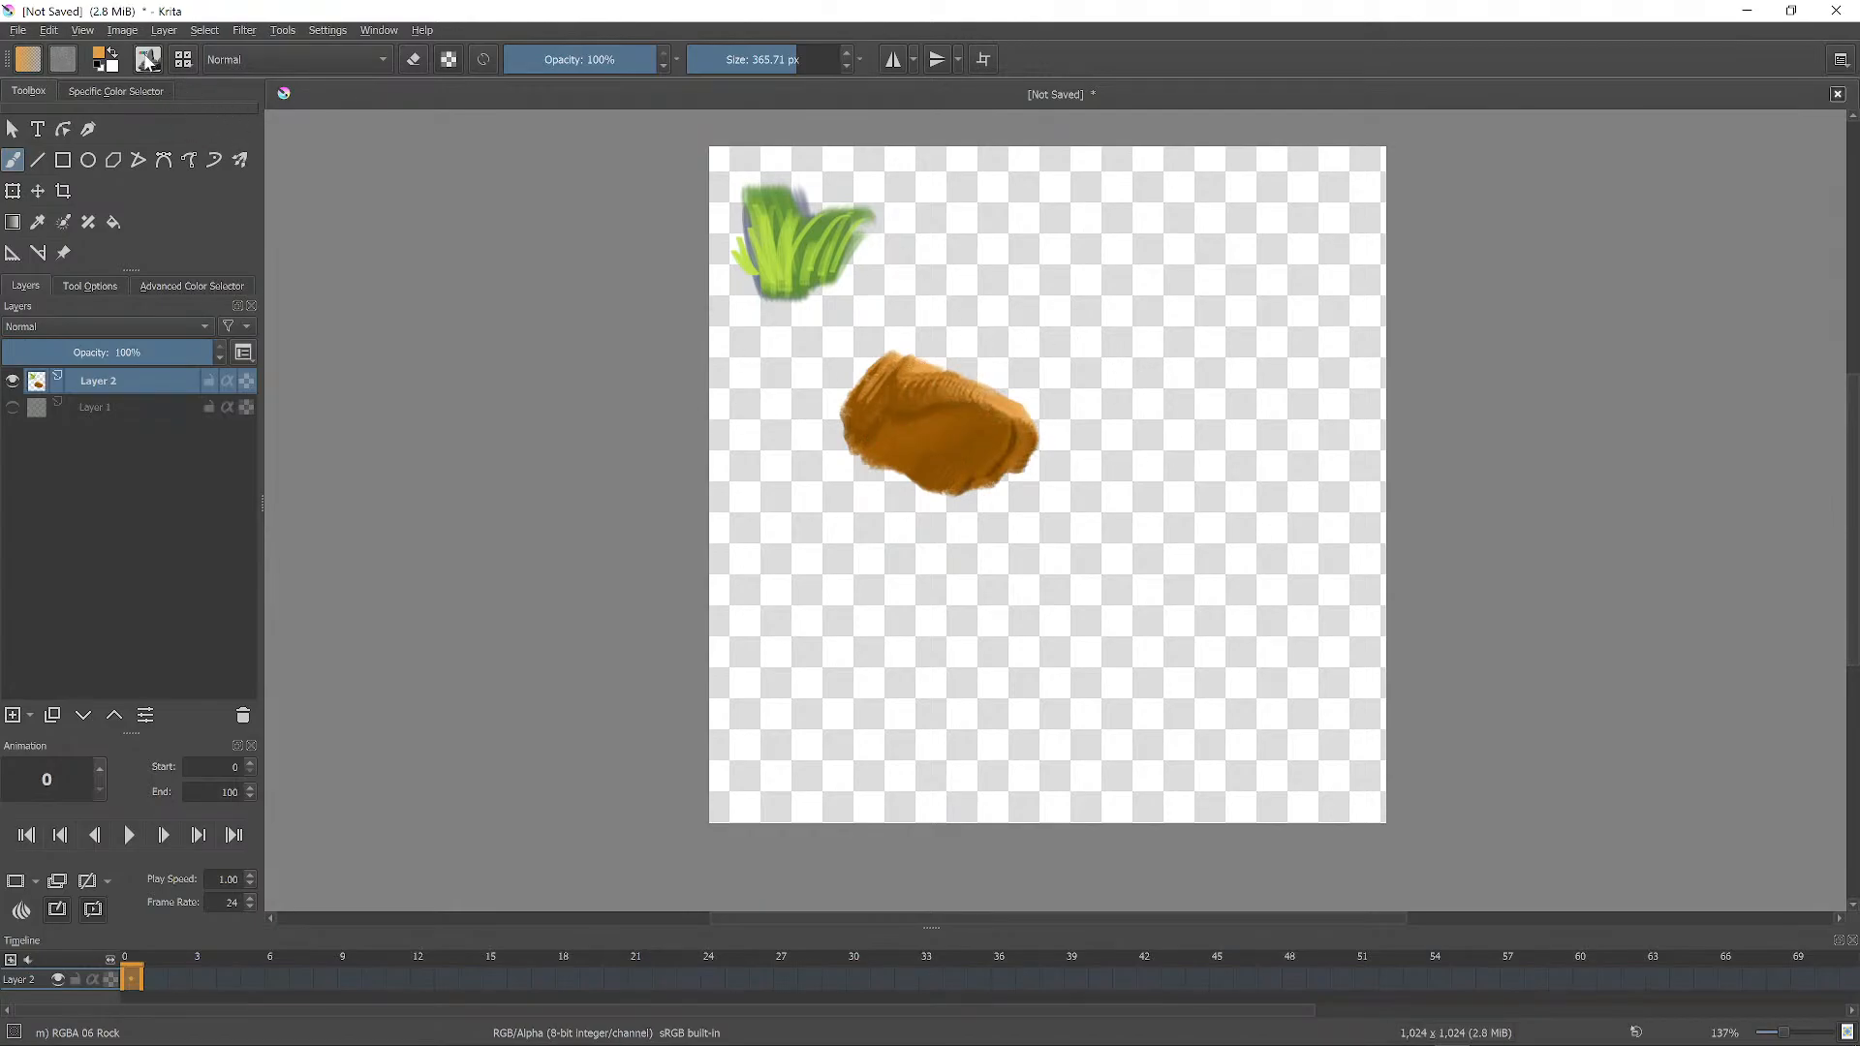
# Switch to the Thickpaint brush preset, paint an orange test dab on the right, and undo it.
pyautogui.click(148, 59)
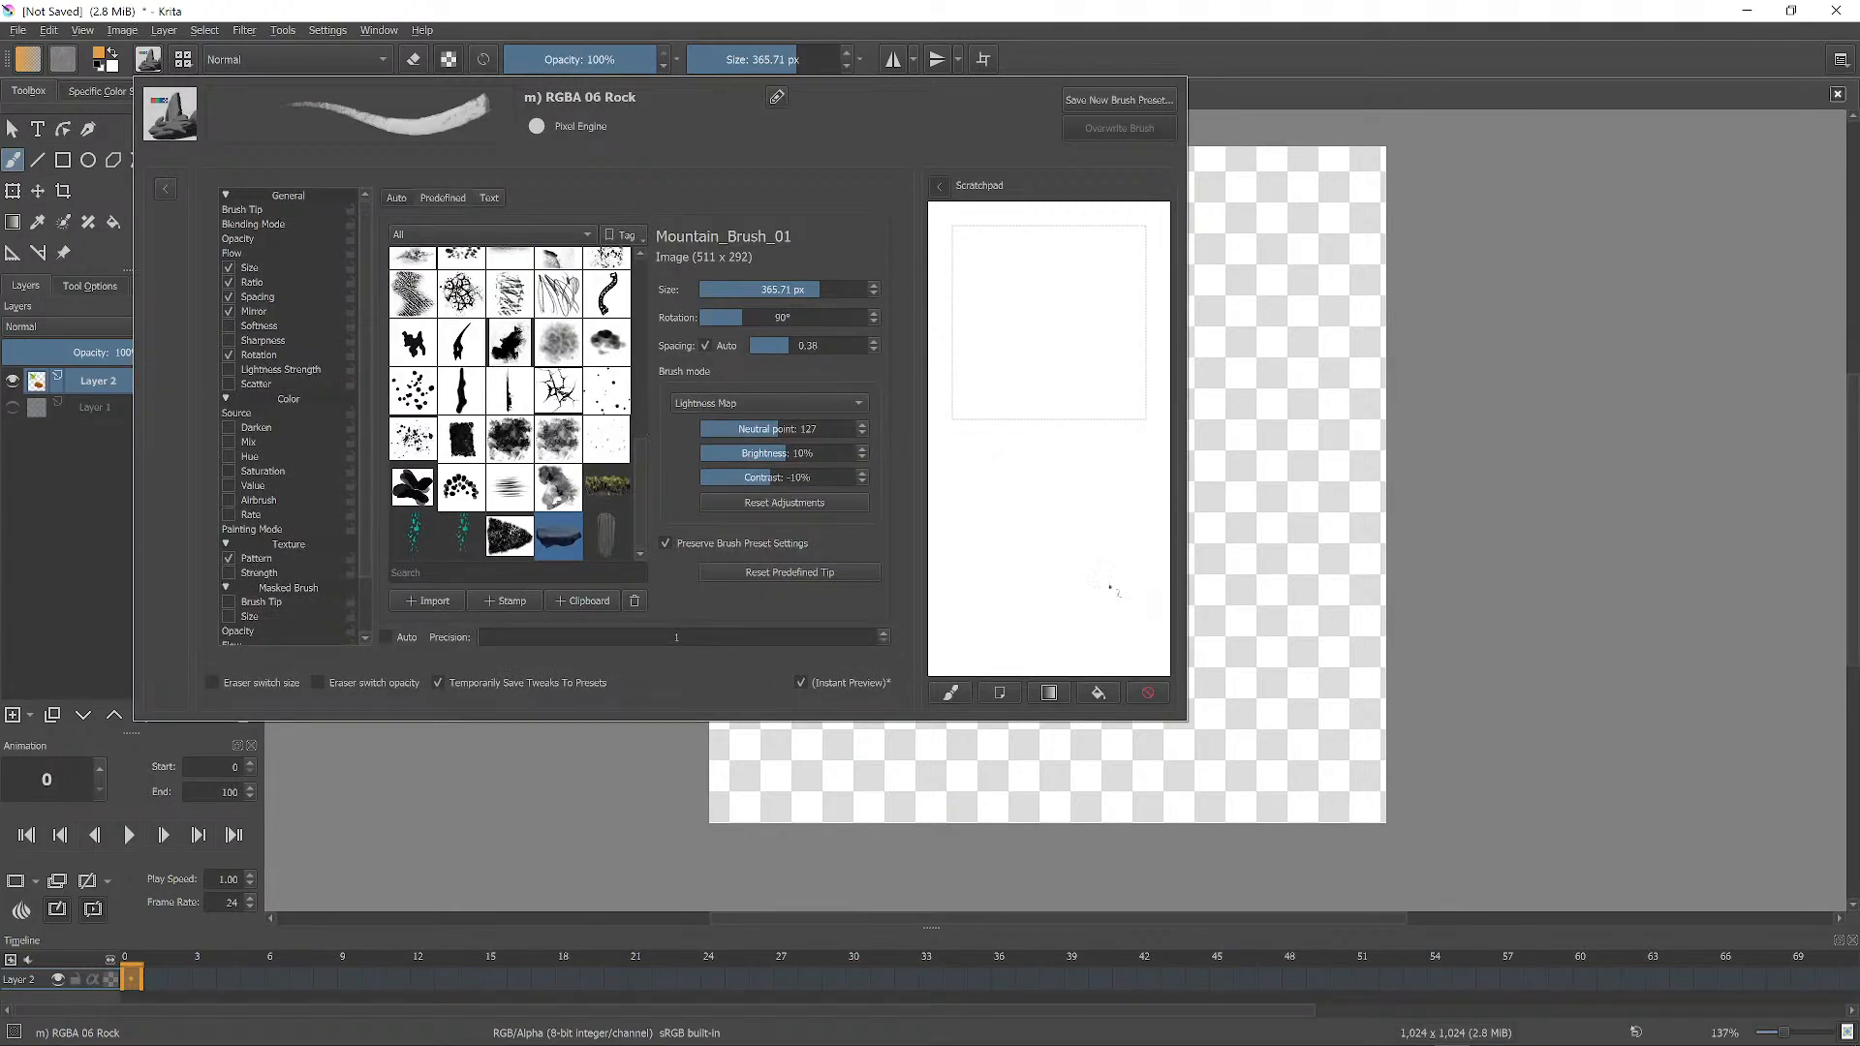
pyautogui.click(1293, 342)
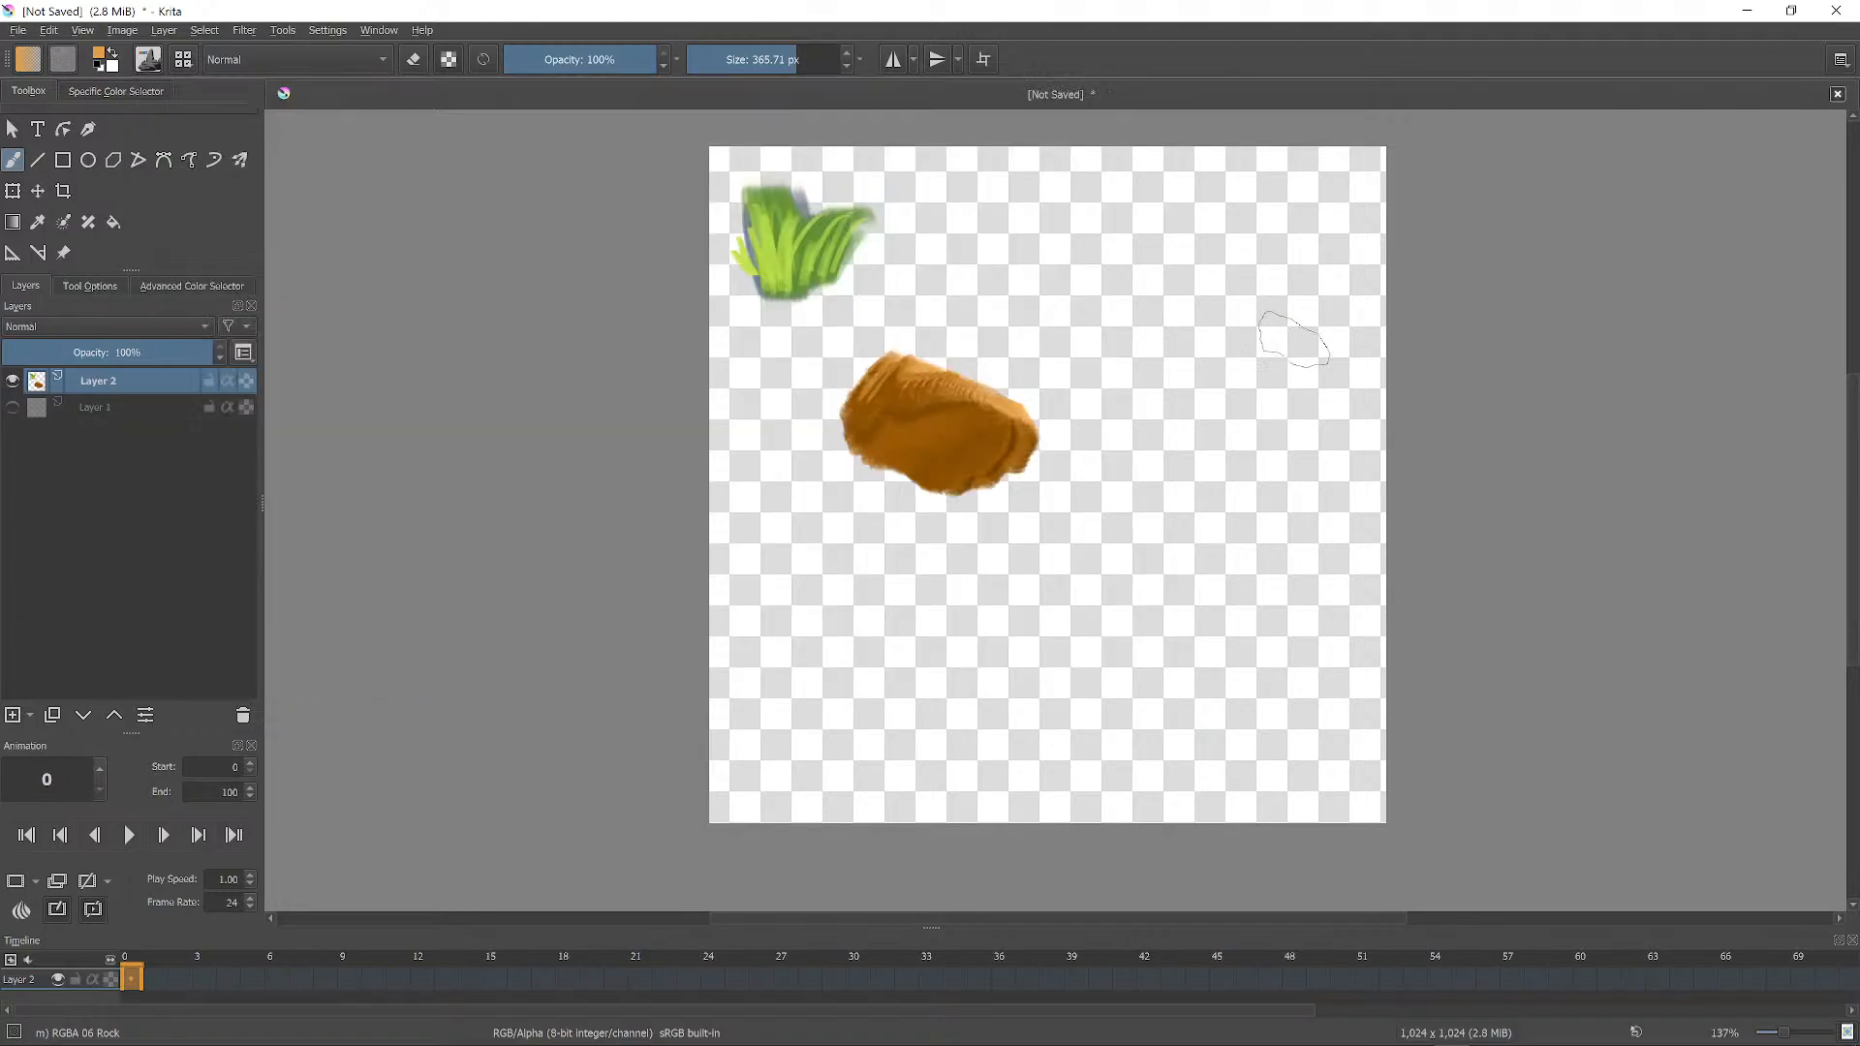
pyautogui.click(183, 59)
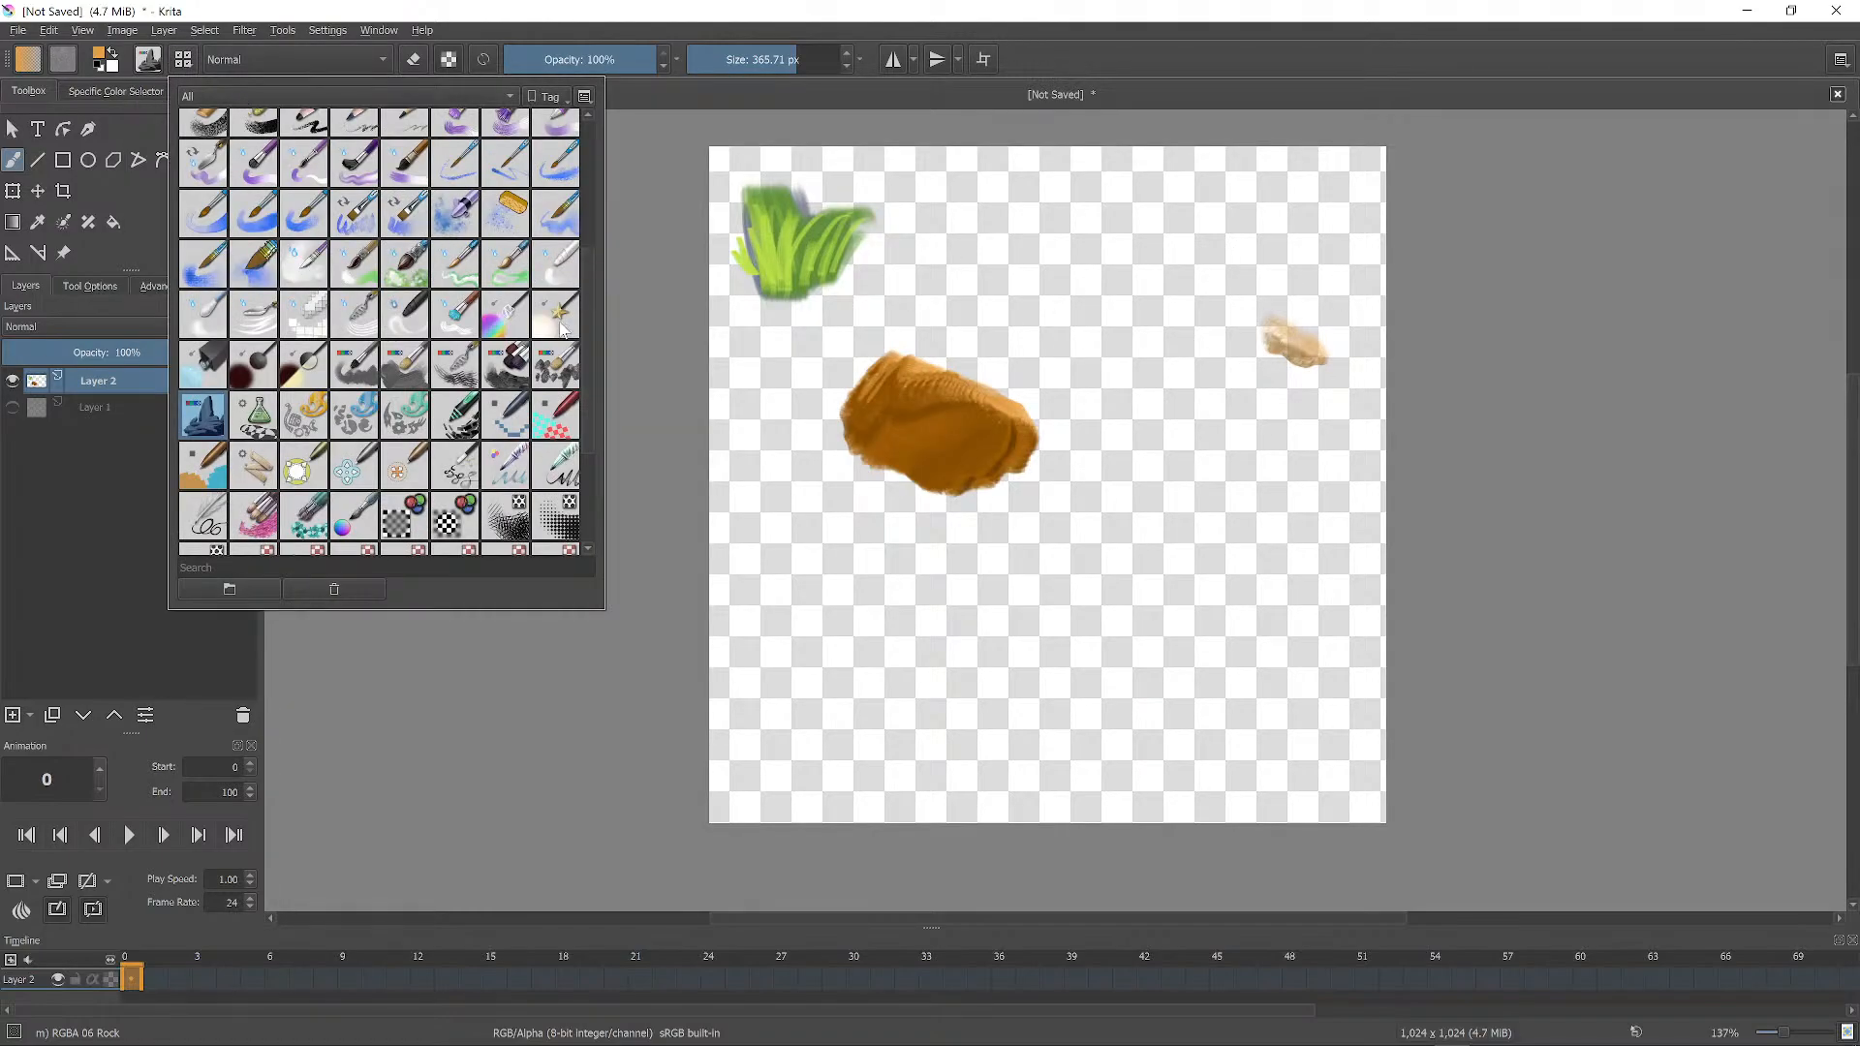
pyautogui.click(408, 373)
pyautogui.moveTo(1284, 383)
pyautogui.mouseDown()
pyautogui.moveTo(1300, 350)
pyautogui.moveTo(1281, 339)
pyautogui.moveTo(1313, 350)
pyautogui.moveTo(1308, 309)
pyautogui.moveTo(1273, 372)
pyautogui.mouseUp()
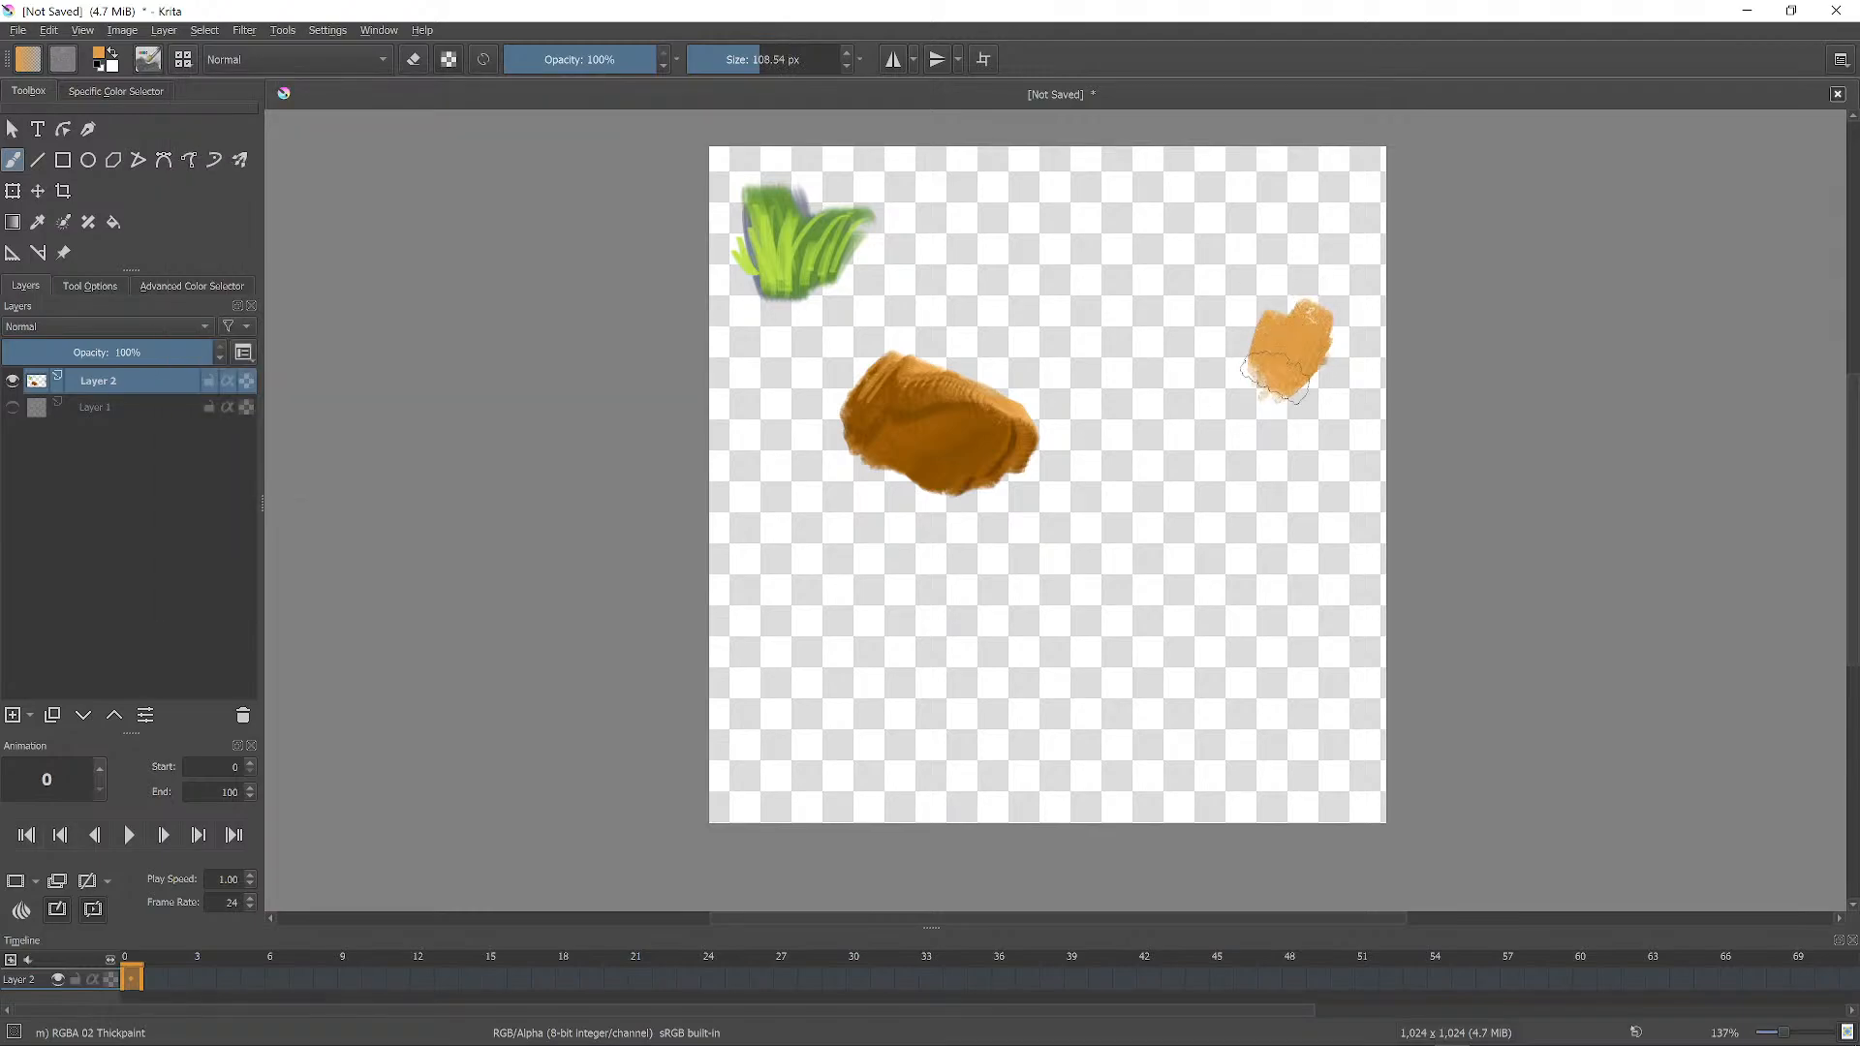
pyautogui.hotkey('ctrl', 'z')
pyautogui.hotkey('ctrl', 'z')
pyautogui.hotkey('ctrl', 'z')
pyautogui.hotkey('ctrl', 'z')
pyautogui.hotkey('ctrl', 'z')
pyautogui.hotkey('ctrl', 'z')
pyautogui.hotkey('ctrl', 'z')
# Paint a dark grey rock right of the grass with lighter grey highlights on top.
pyautogui.rightClick(949, 317)
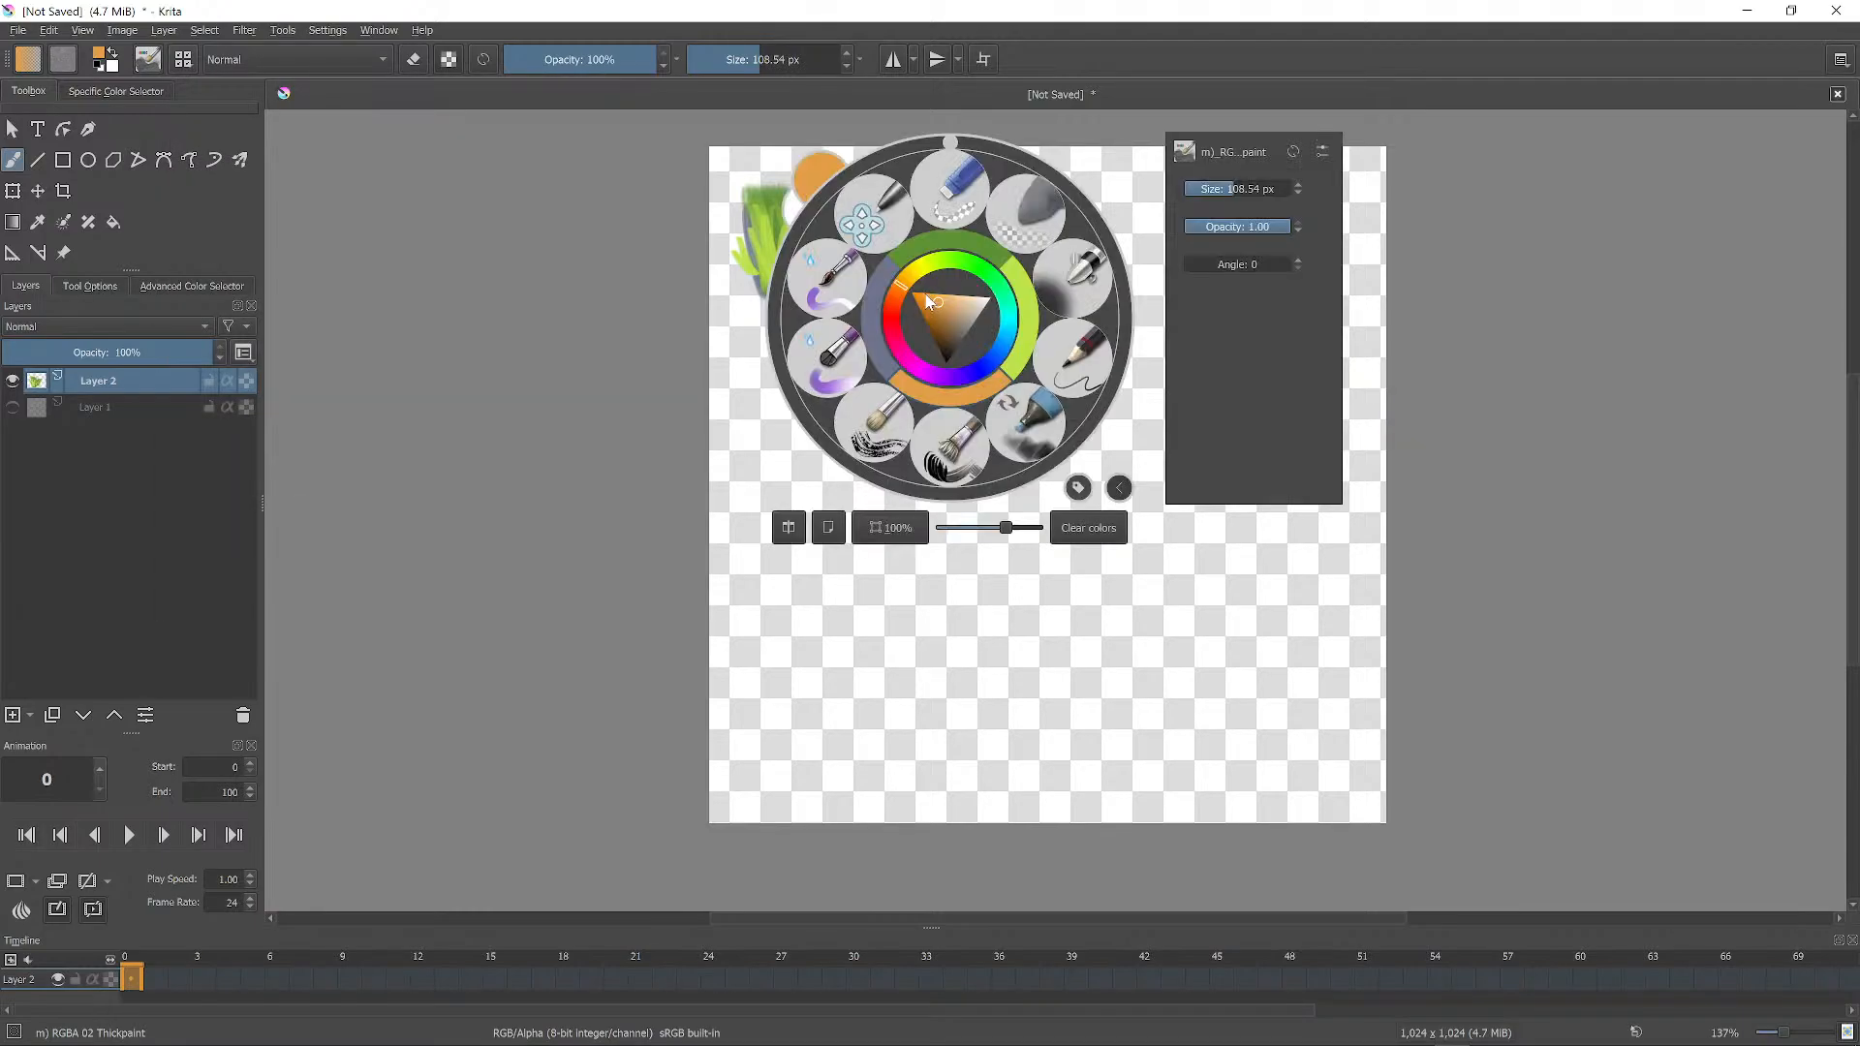
pyautogui.moveTo(973, 324); pyautogui.dragTo(961, 337)
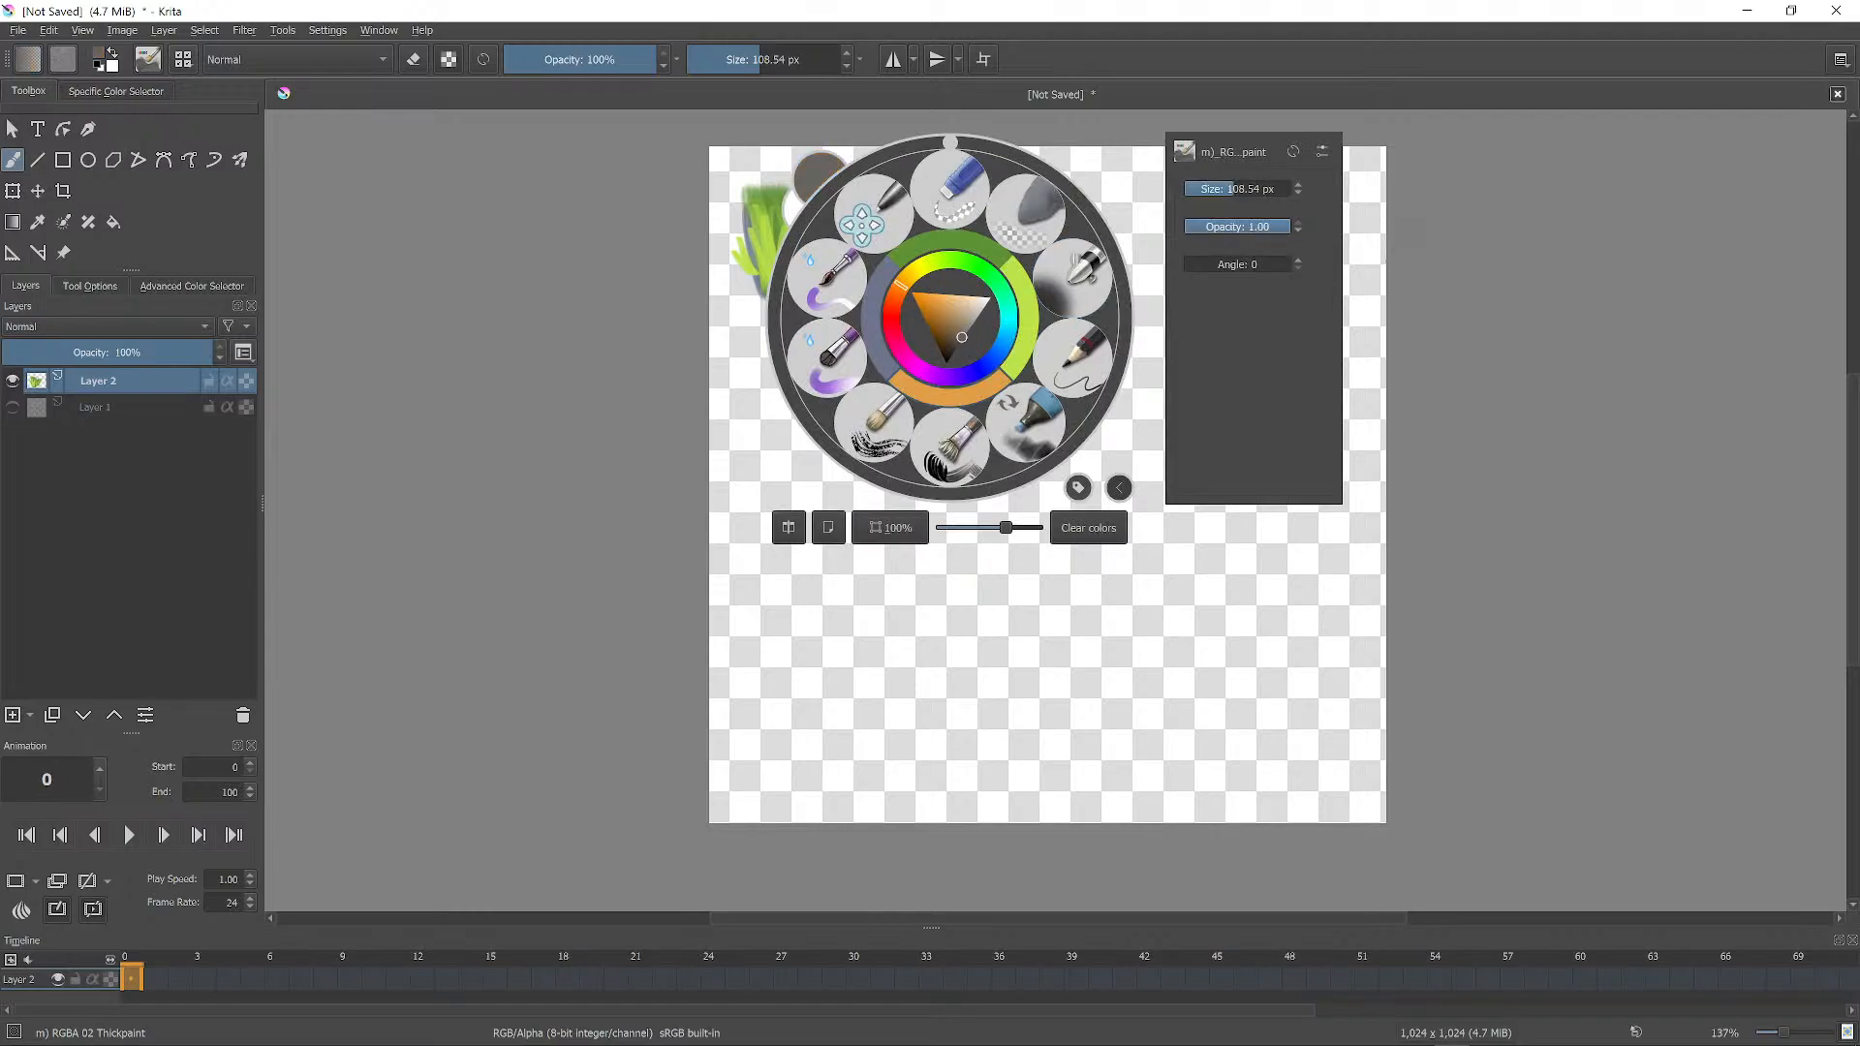
pyautogui.click(1150, 248)
pyautogui.moveTo(933, 260)
pyautogui.mouseDown()
pyautogui.moveTo(1029, 264)
pyautogui.moveTo(1006, 254)
pyautogui.moveTo(1104, 318)
pyautogui.mouseUp()
pyautogui.rightClick(1087, 315)
pyautogui.click(1291, 227)
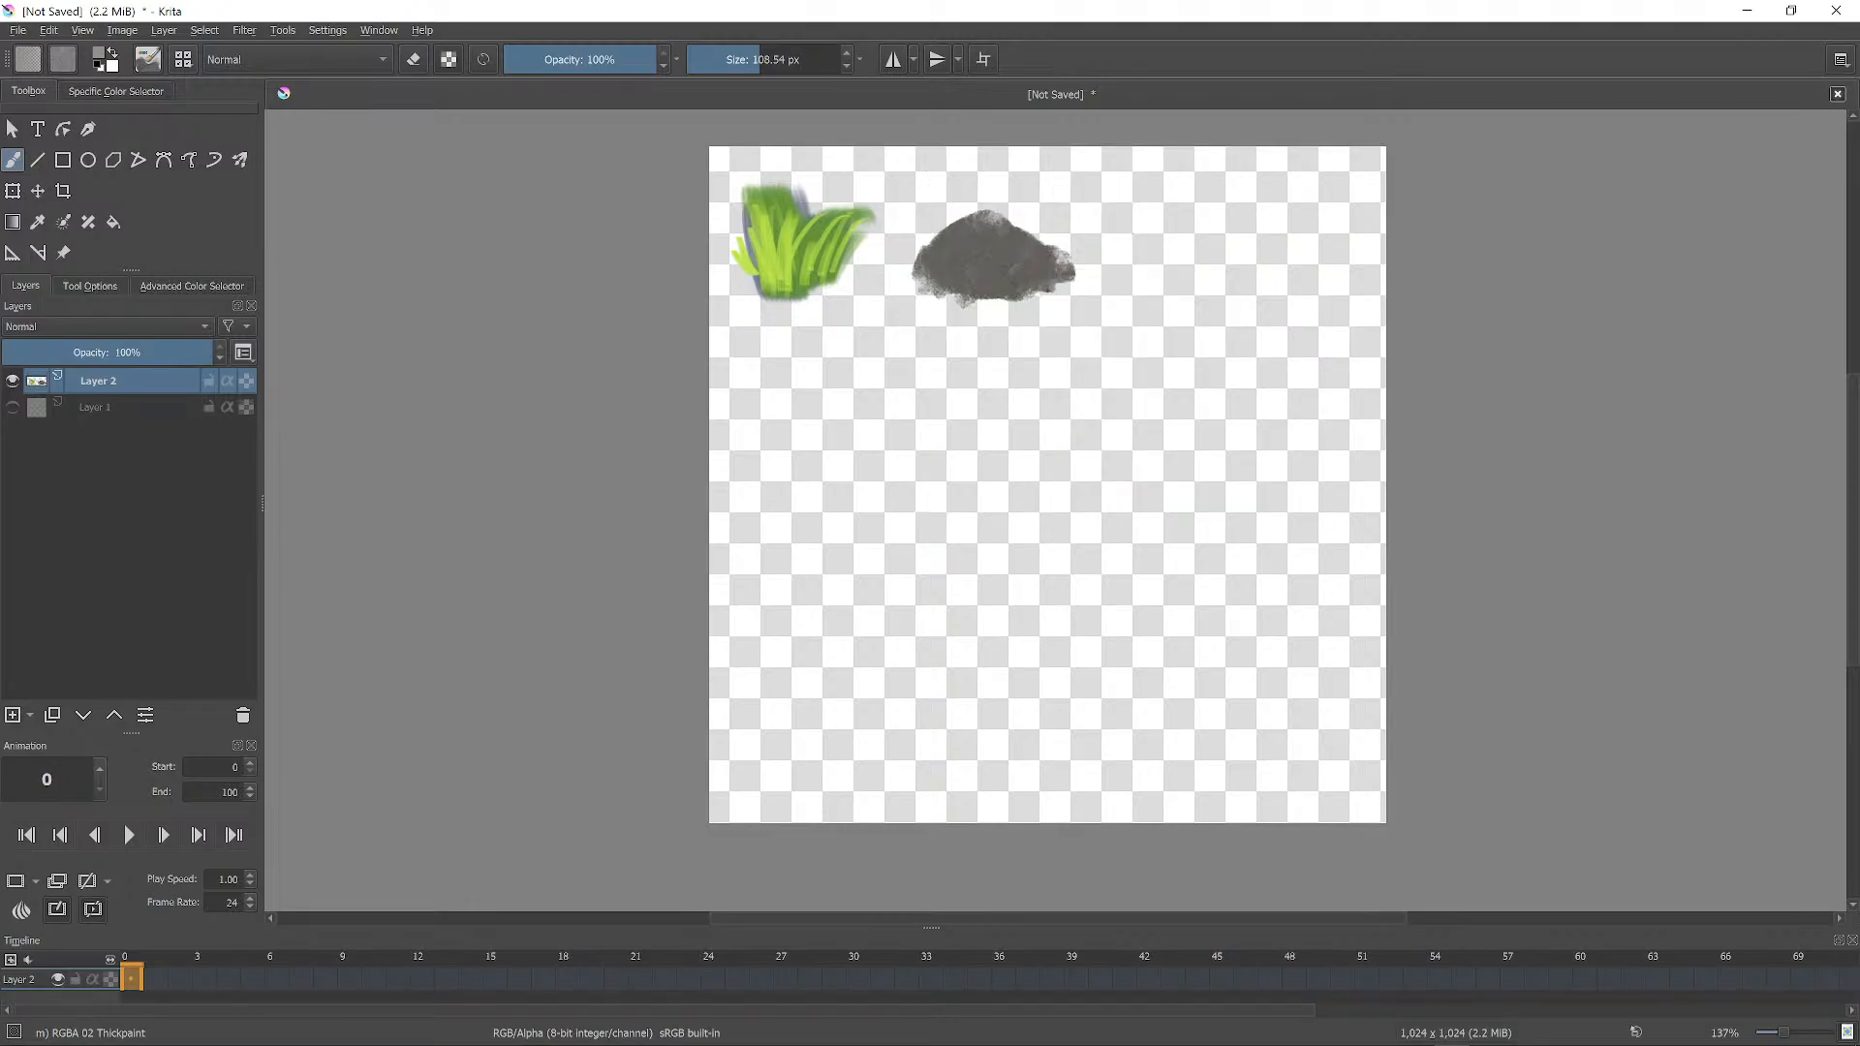
pyautogui.moveTo(996, 256)
pyautogui.keyDown('shift'); pyautogui.mouseDown()
pyautogui.moveTo(985, 239)
pyautogui.moveTo(1056, 262)
pyautogui.moveTo(984, 221)
pyautogui.moveTo(959, 233)
pyautogui.mouseUp(); pyautogui.keyUp('shift')
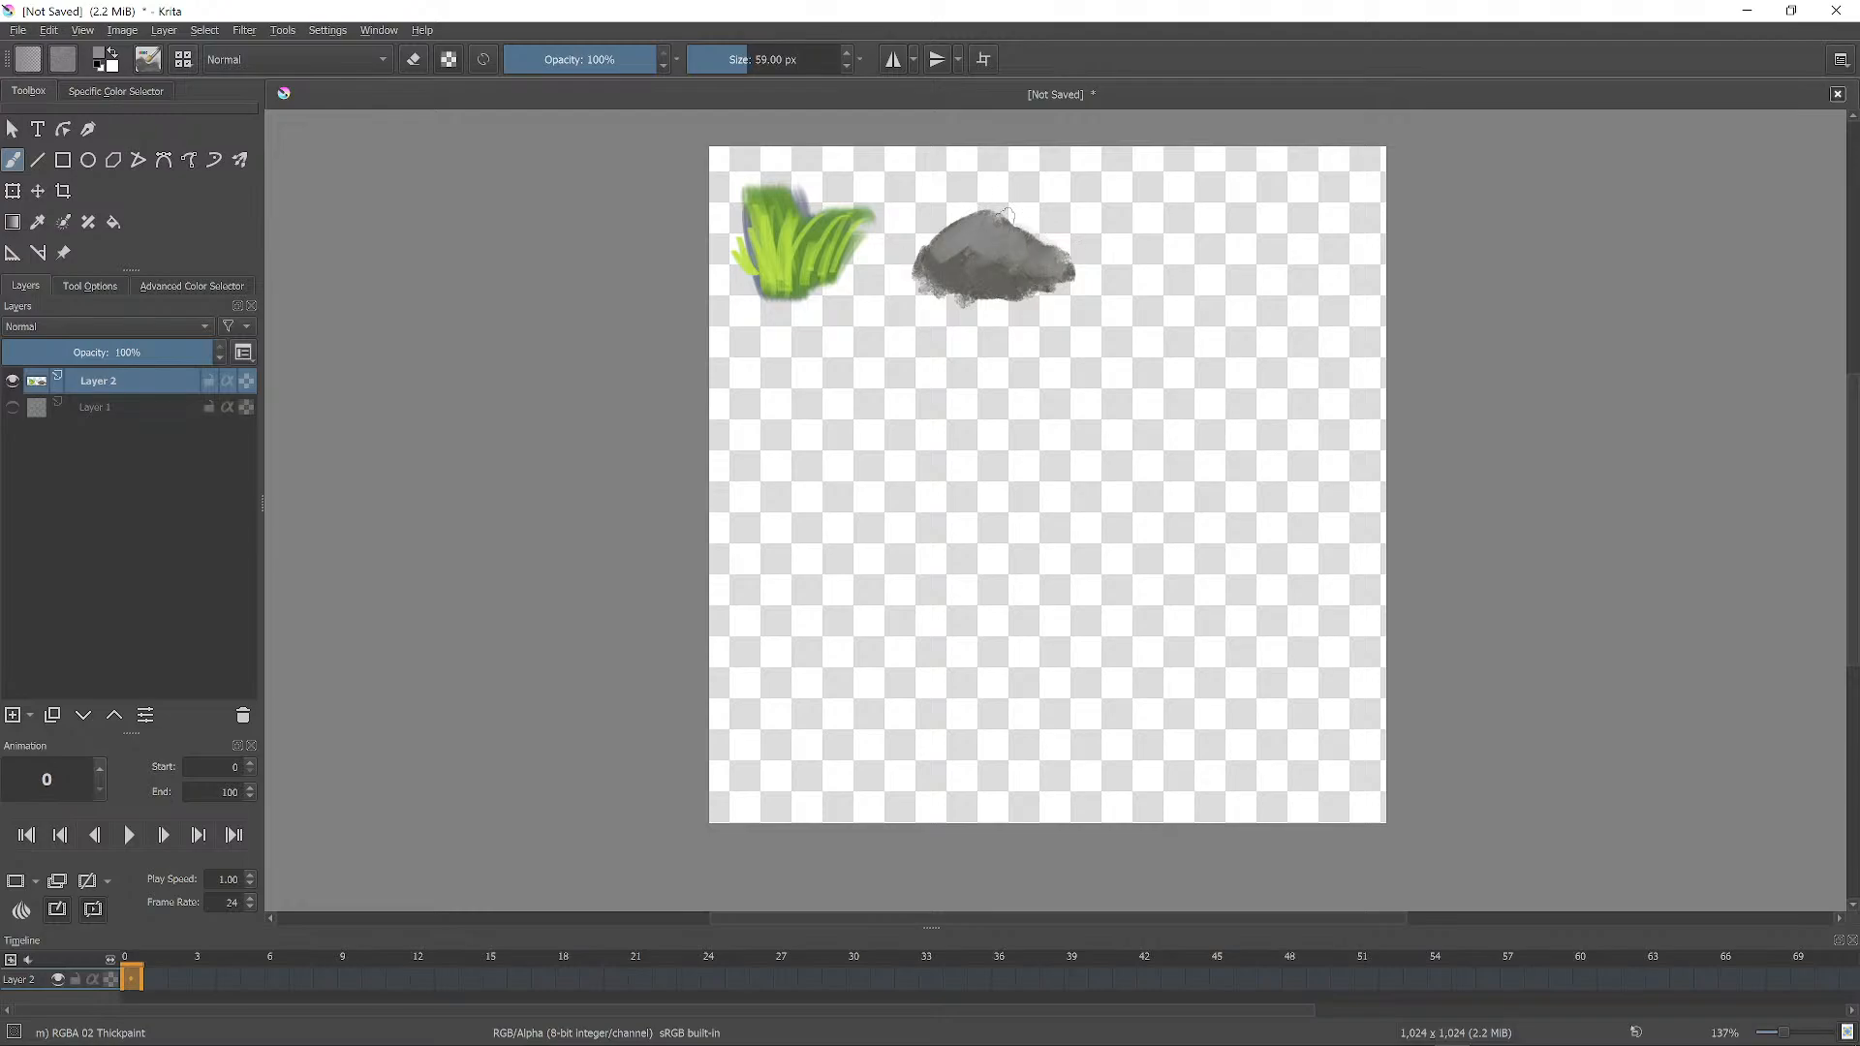
# Paint brighter green blades over the grass clump.
pyautogui.rightClick(805, 312)
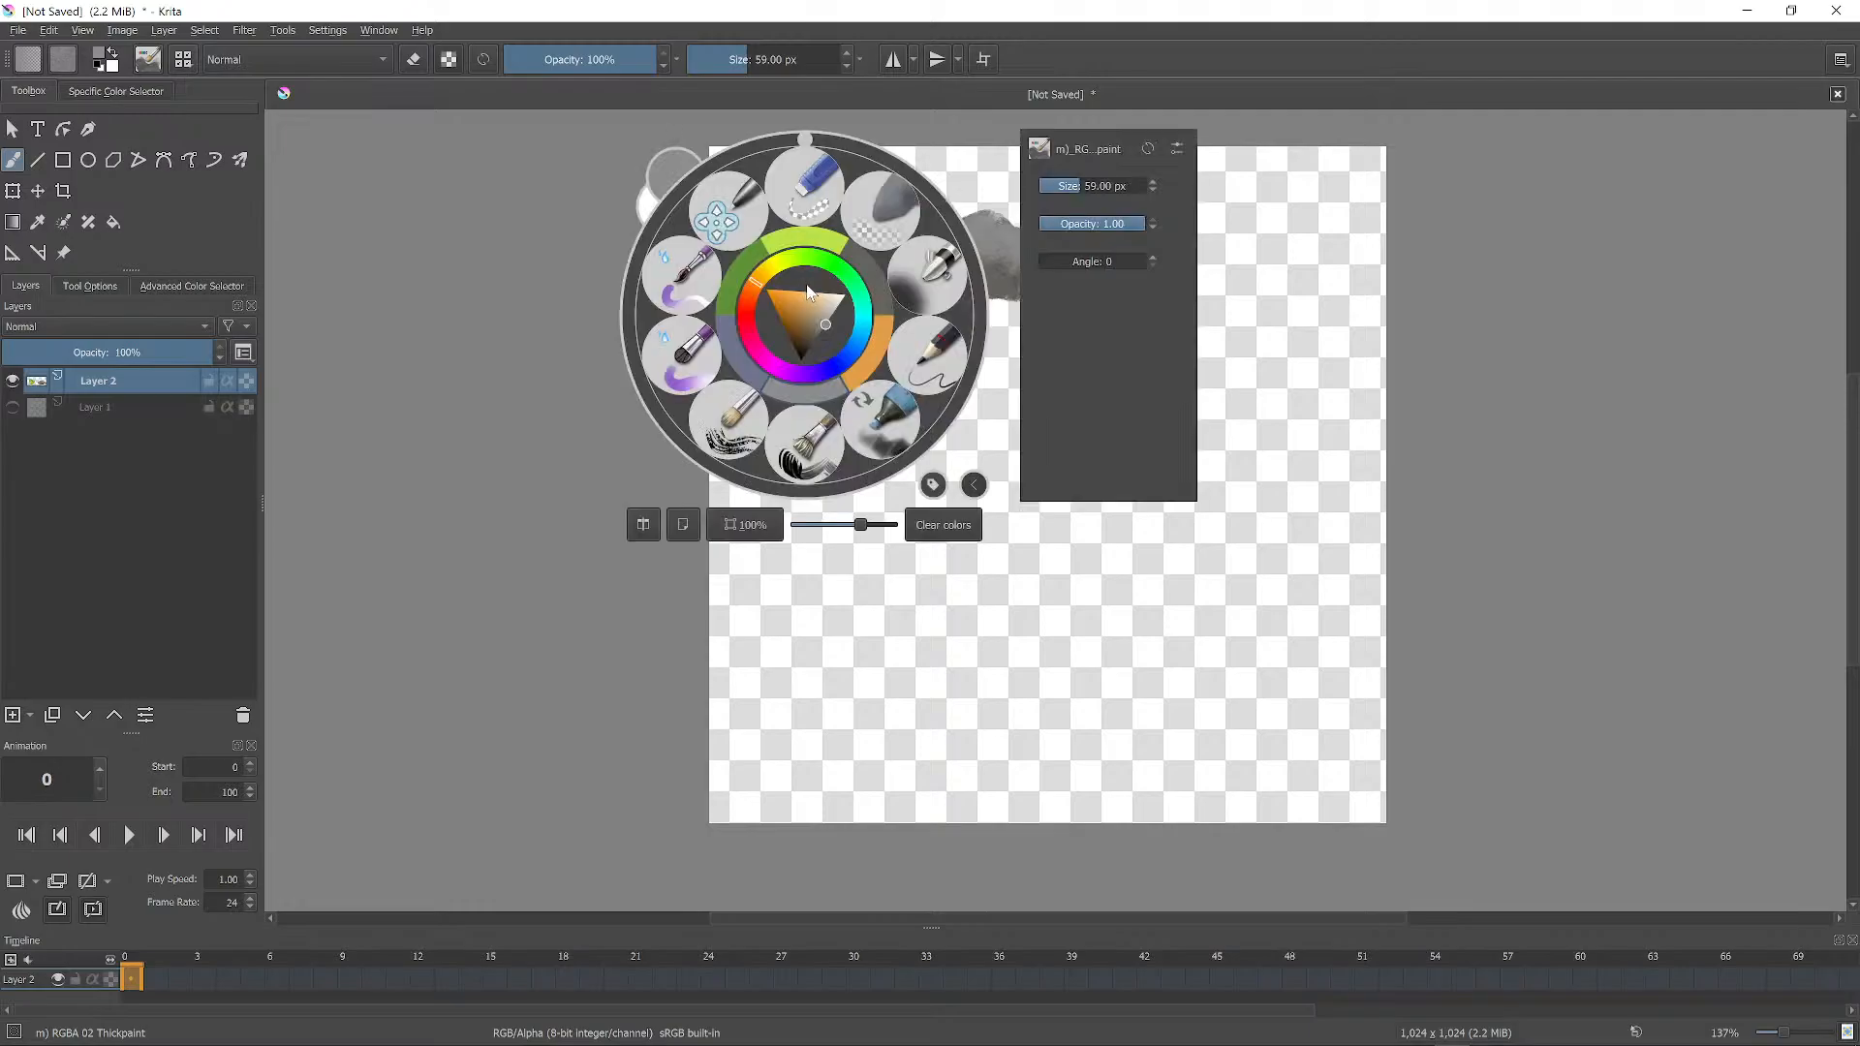
pyautogui.click(789, 258)
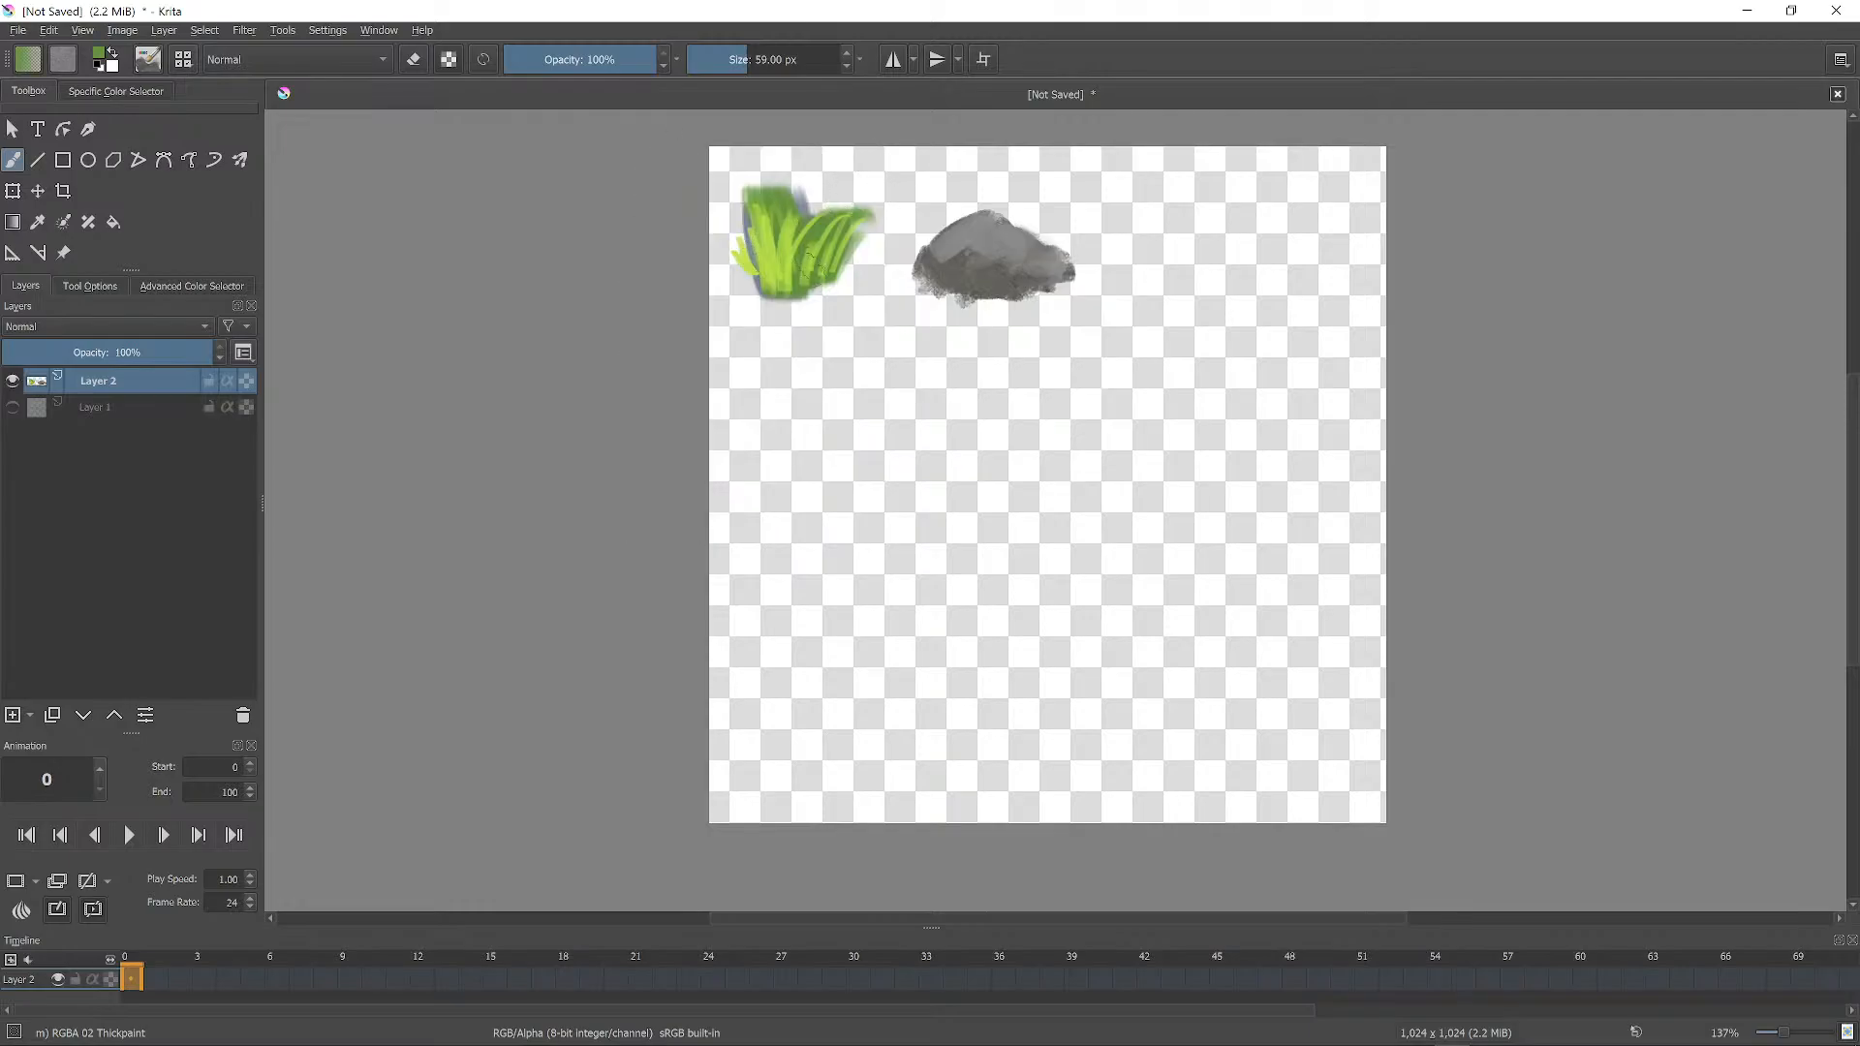
pyautogui.moveTo(788, 258); pyautogui.dragTo(827, 253)
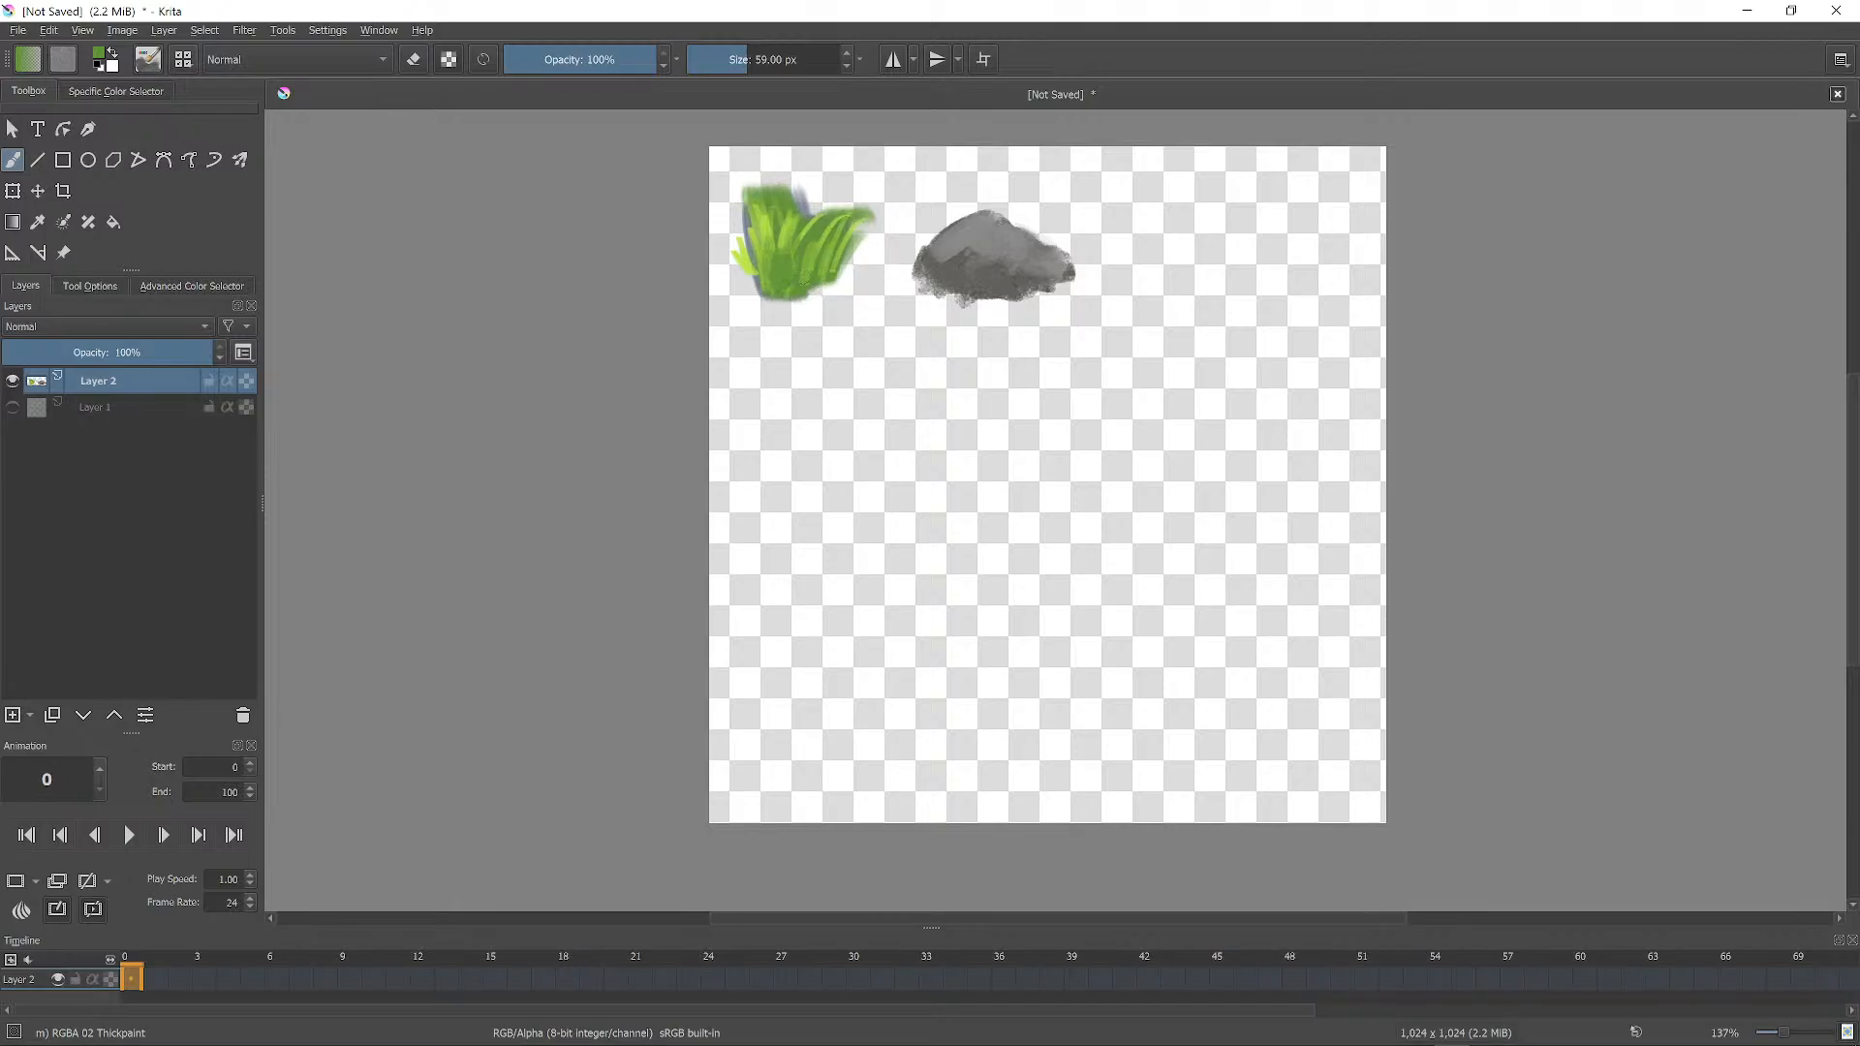
# Add thin dark teal blades across the grass clump with a progressively smaller brush.
pyautogui.rightClick(843, 314)
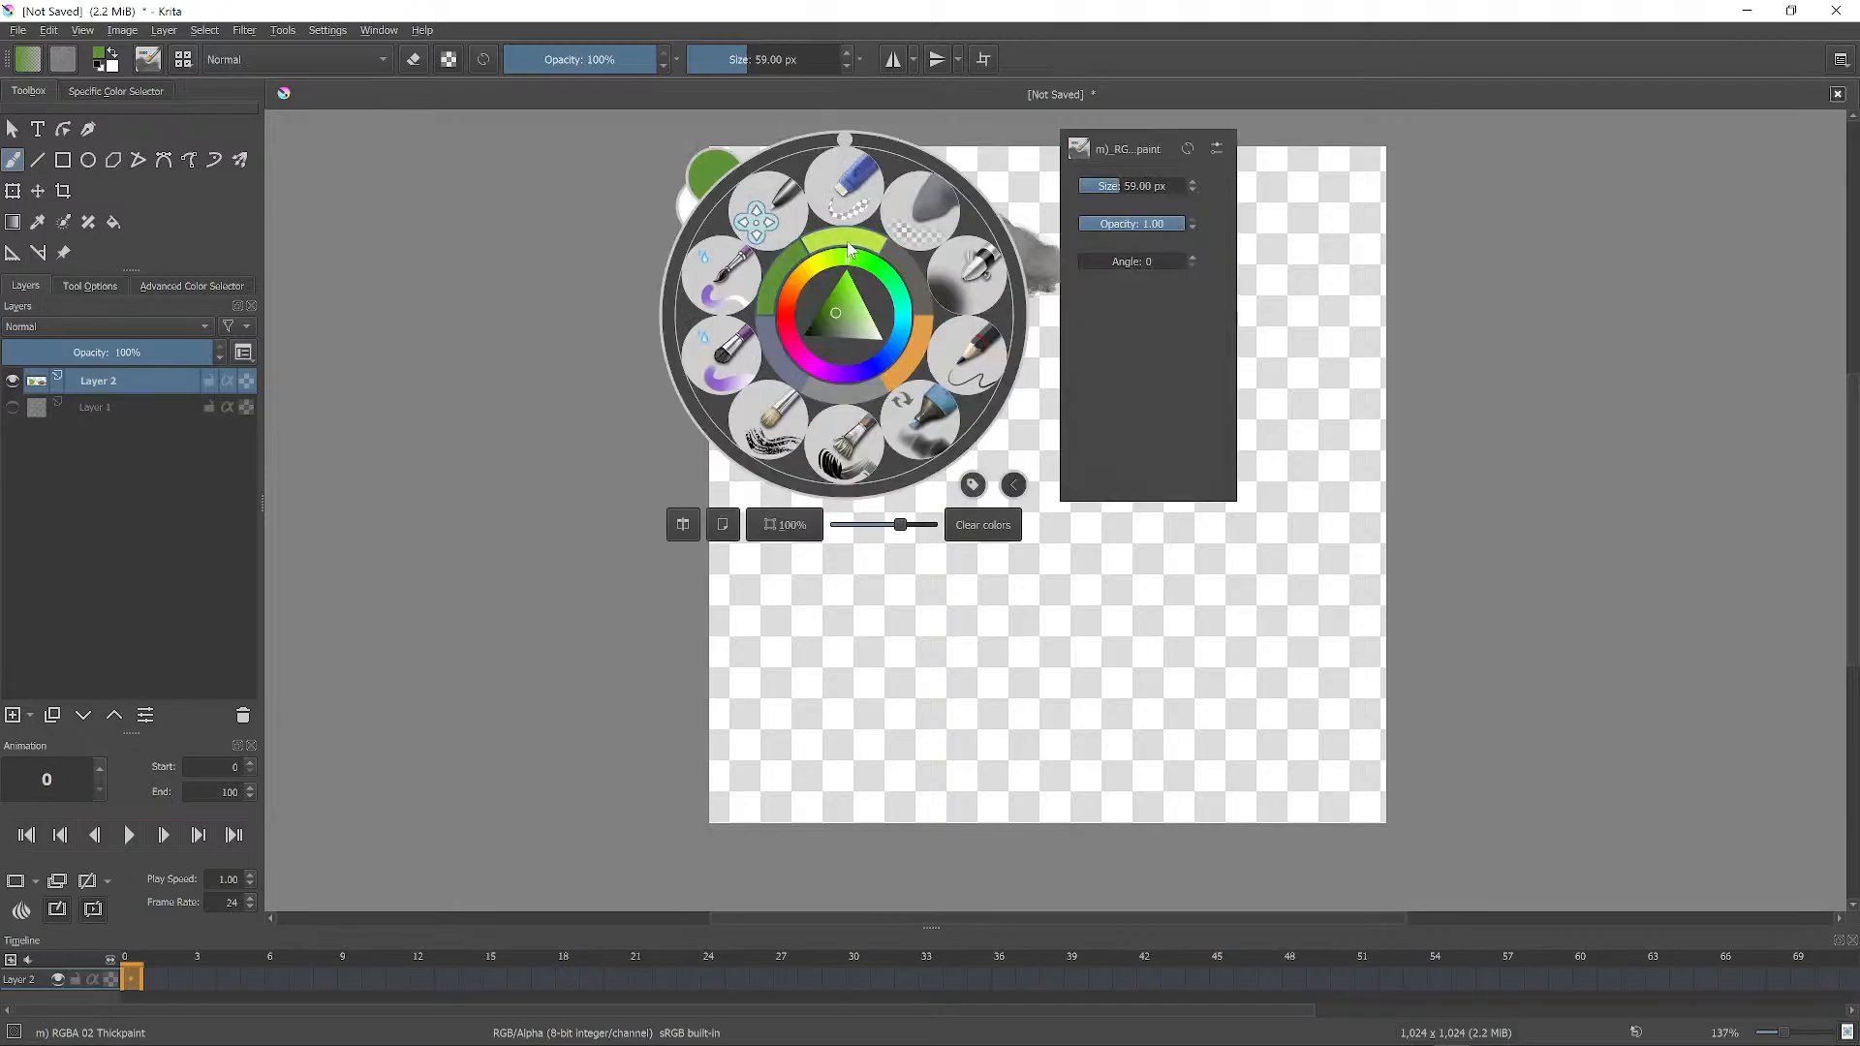
pyautogui.click(897, 293)
pyautogui.click(832, 298)
pyautogui.click(969, 124)
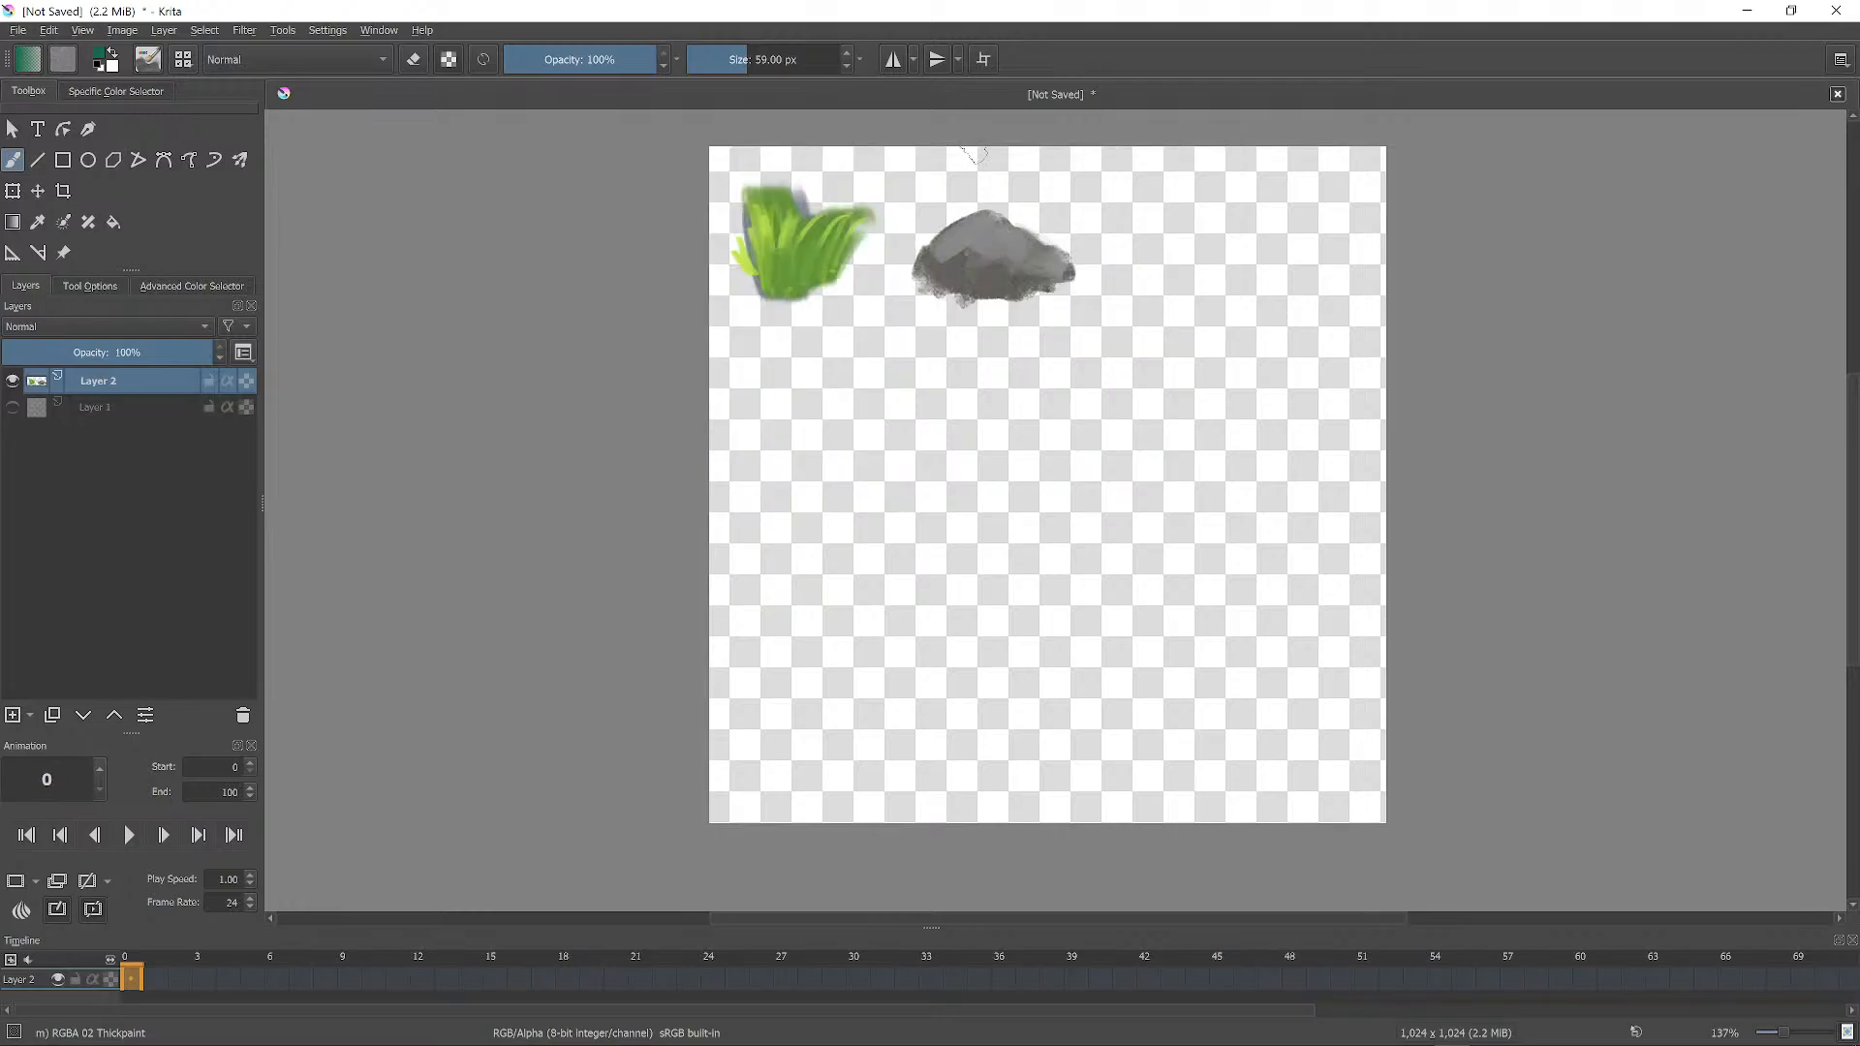
pyautogui.press('[')
pyautogui.press('[')
pyautogui.press('[')
pyautogui.press('[')
pyautogui.moveTo(774, 284); pyautogui.dragTo(770, 218)
pyautogui.moveTo(784, 287)
pyautogui.mouseDown()
pyautogui.moveTo(789, 223)
pyautogui.moveTo(825, 235)
pyautogui.mouseUp()
pyautogui.moveTo(827, 282); pyautogui.dragTo(843, 244)
pyautogui.press('[')
pyautogui.press('[')
pyautogui.press('[')
pyautogui.moveTo(768, 293); pyautogui.dragTo(750, 229)
pyautogui.moveTo(756, 267); pyautogui.dragTo(741, 232)
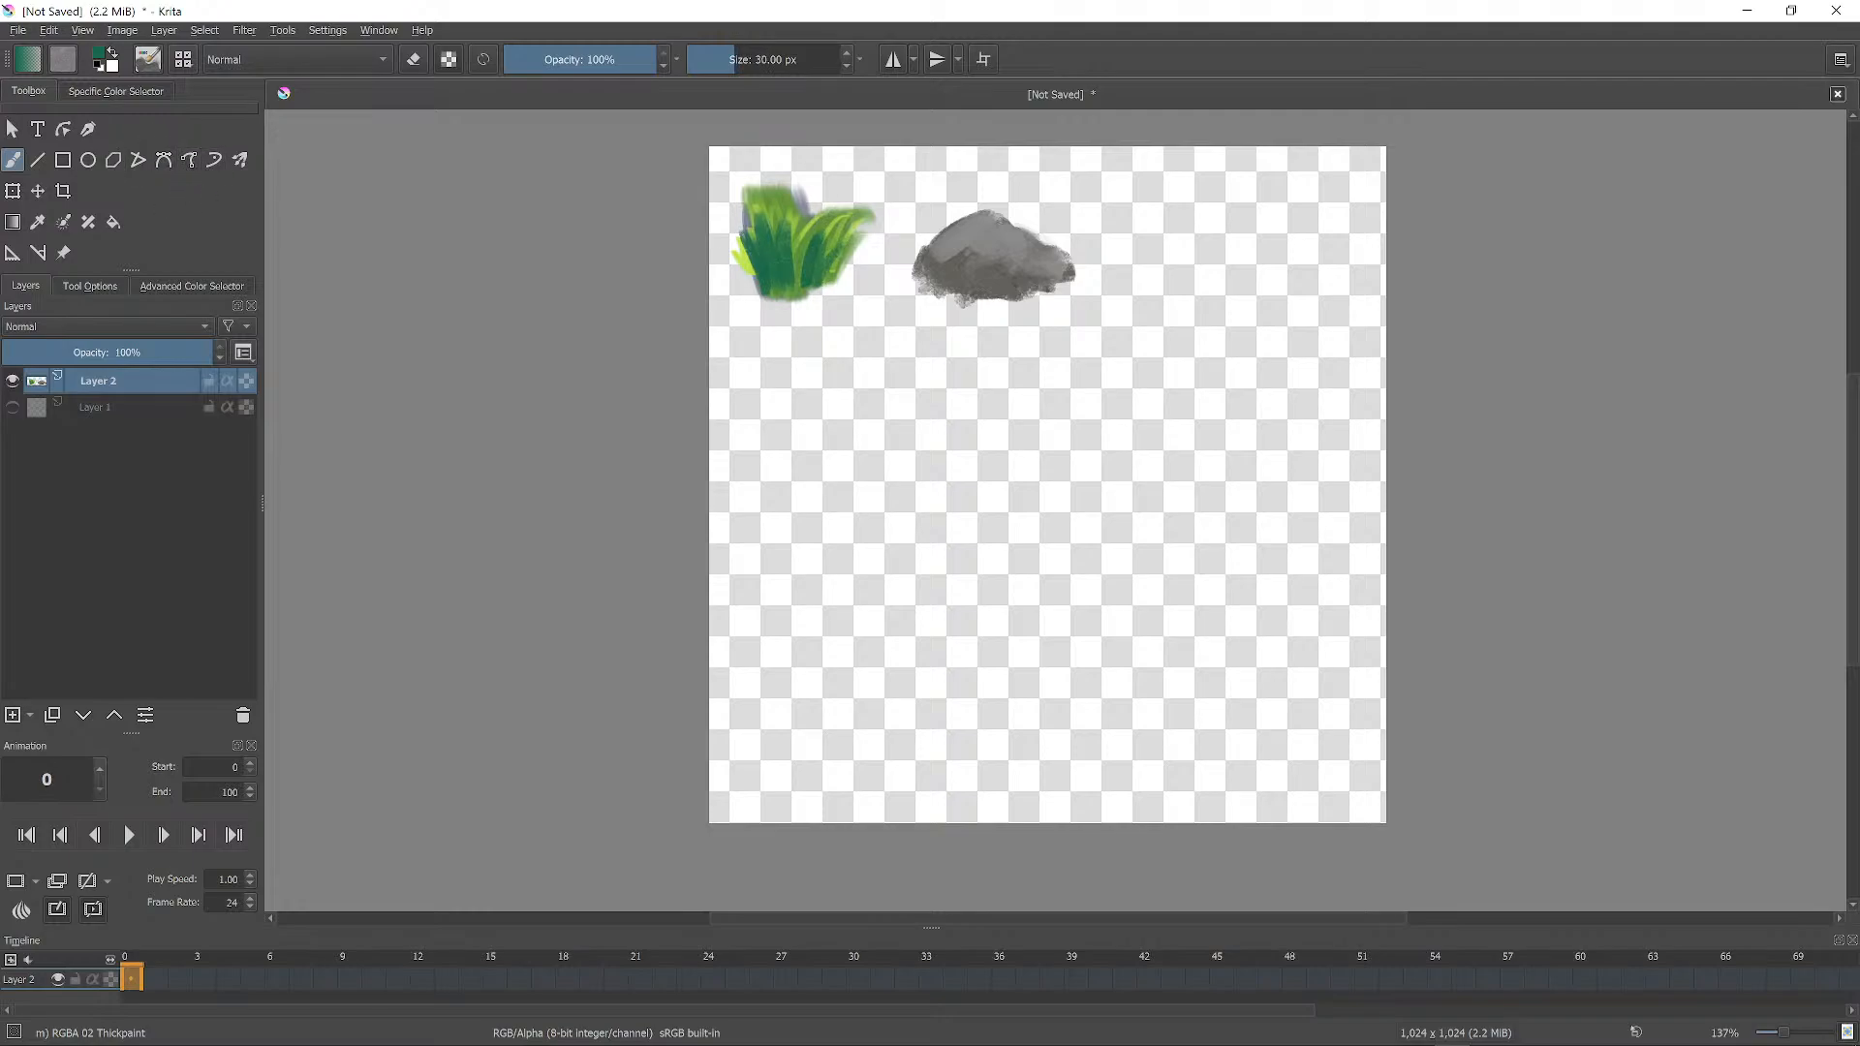
# Erase the purple blurry fringes and streak from the grass blades.
pyautogui.press('e')
pyautogui.moveTo(775, 181)
pyautogui.mouseDown()
pyautogui.moveTo(758, 180)
pyautogui.moveTo(770, 208)
pyautogui.moveTo(804, 230)
pyautogui.moveTo(766, 246)
pyautogui.moveTo(752, 281)
pyautogui.mouseUp()
pyautogui.moveTo(733, 254); pyautogui.dragTo(748, 299)
pyautogui.moveTo(756, 160)
pyautogui.mouseDown()
pyautogui.moveTo(780, 242)
pyautogui.moveTo(835, 289)
pyautogui.moveTo(872, 220)
pyautogui.mouseUp()
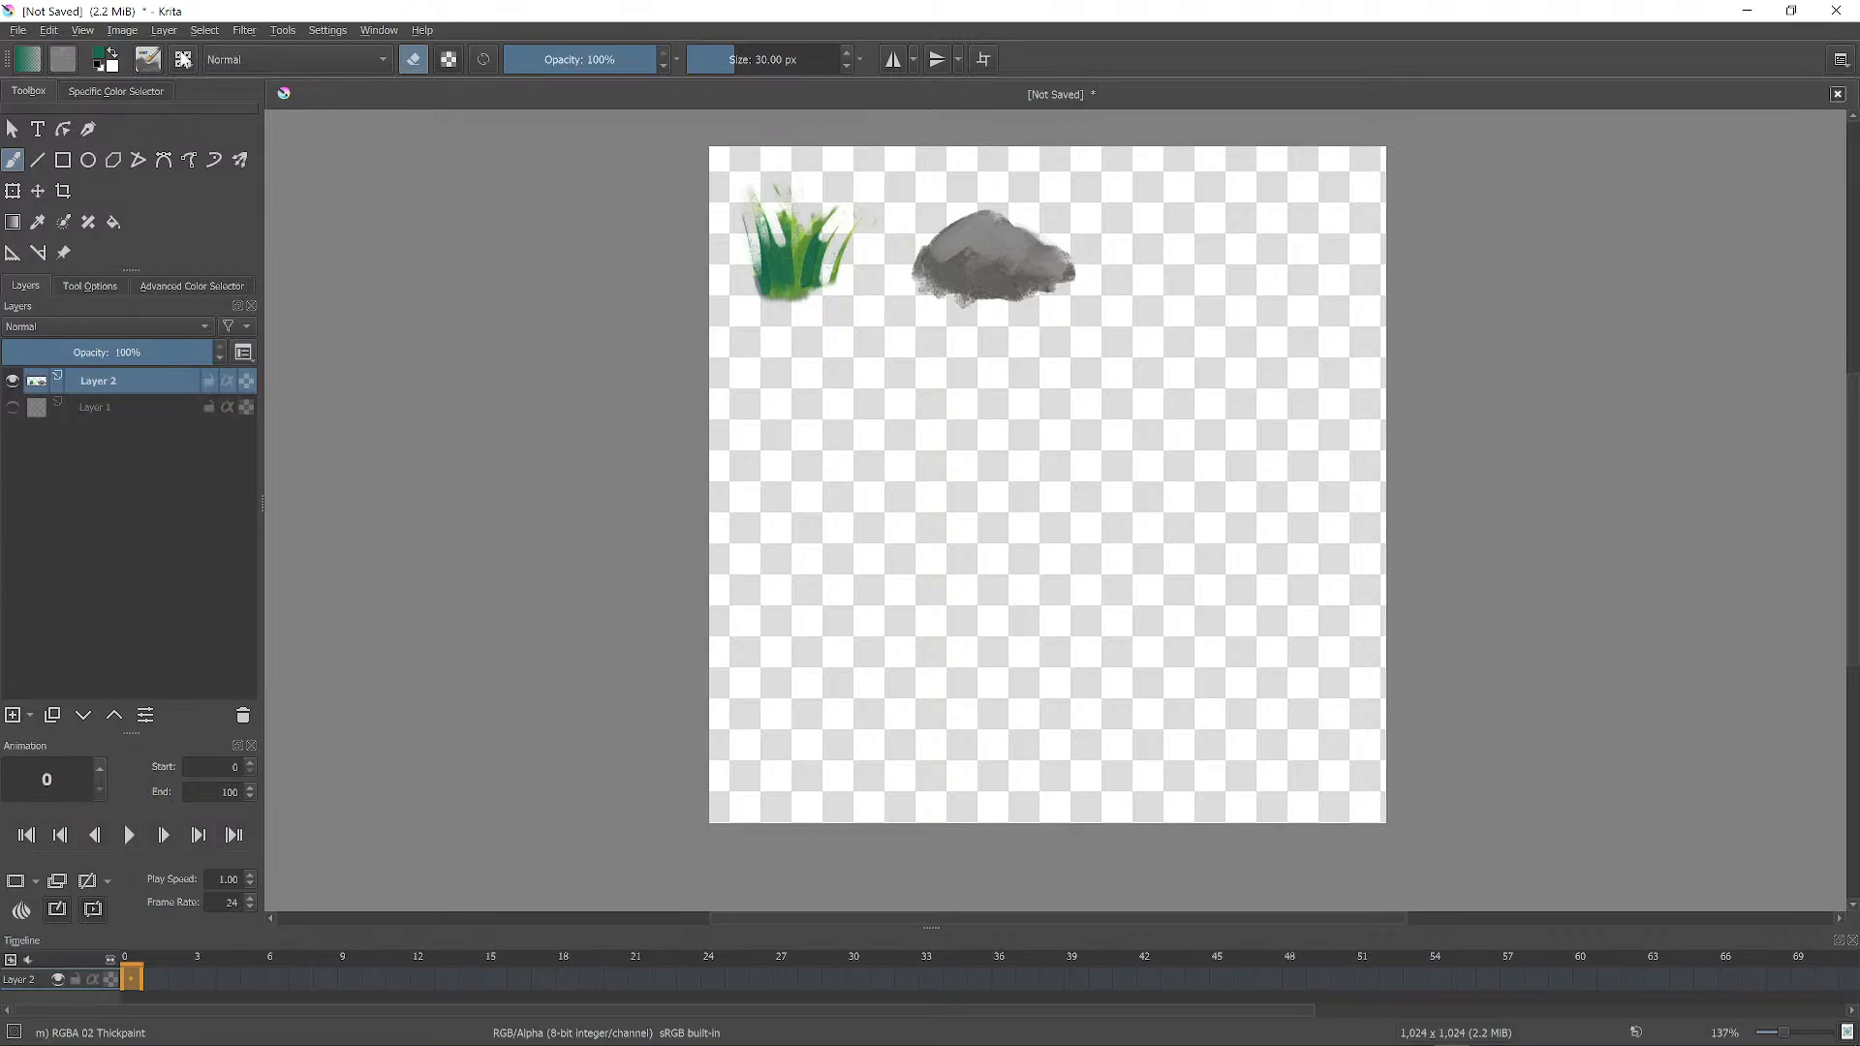
# Start a bright green bush right of the rock with an enlarged brush.
pyautogui.click(149, 61)
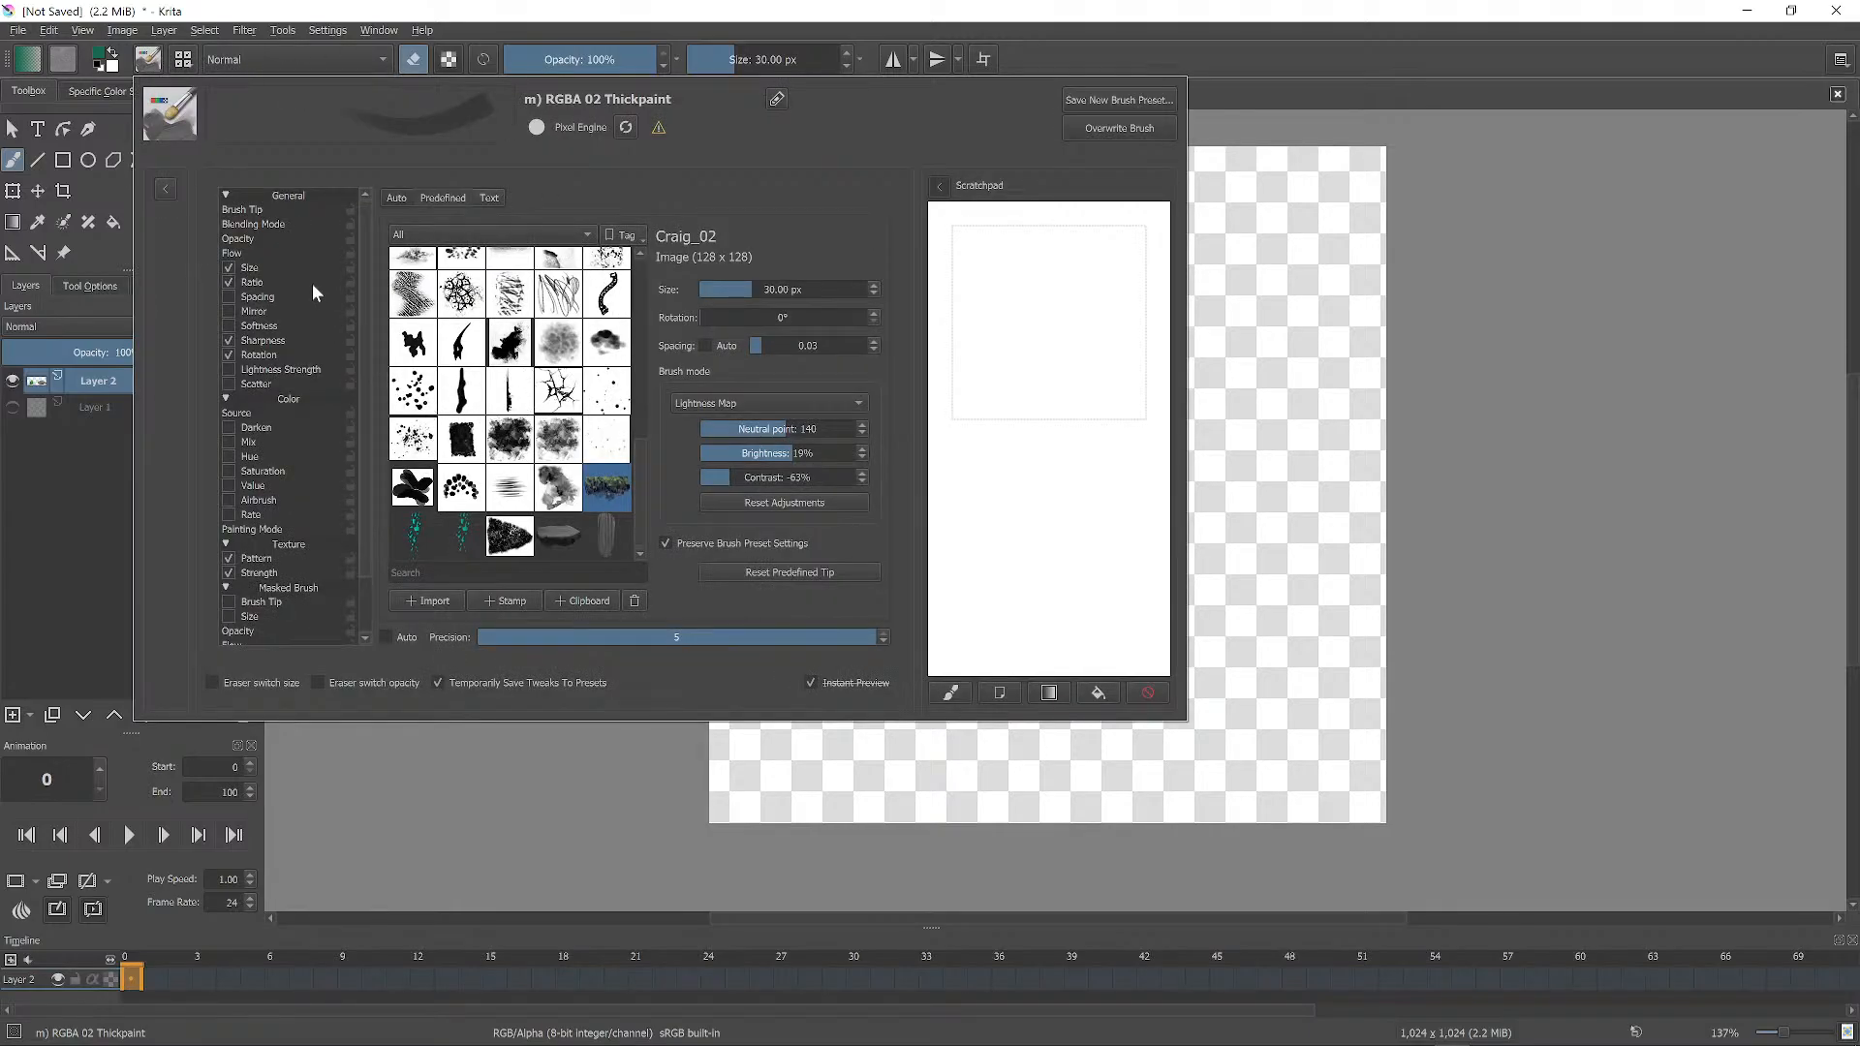
pyautogui.click(1335, 89)
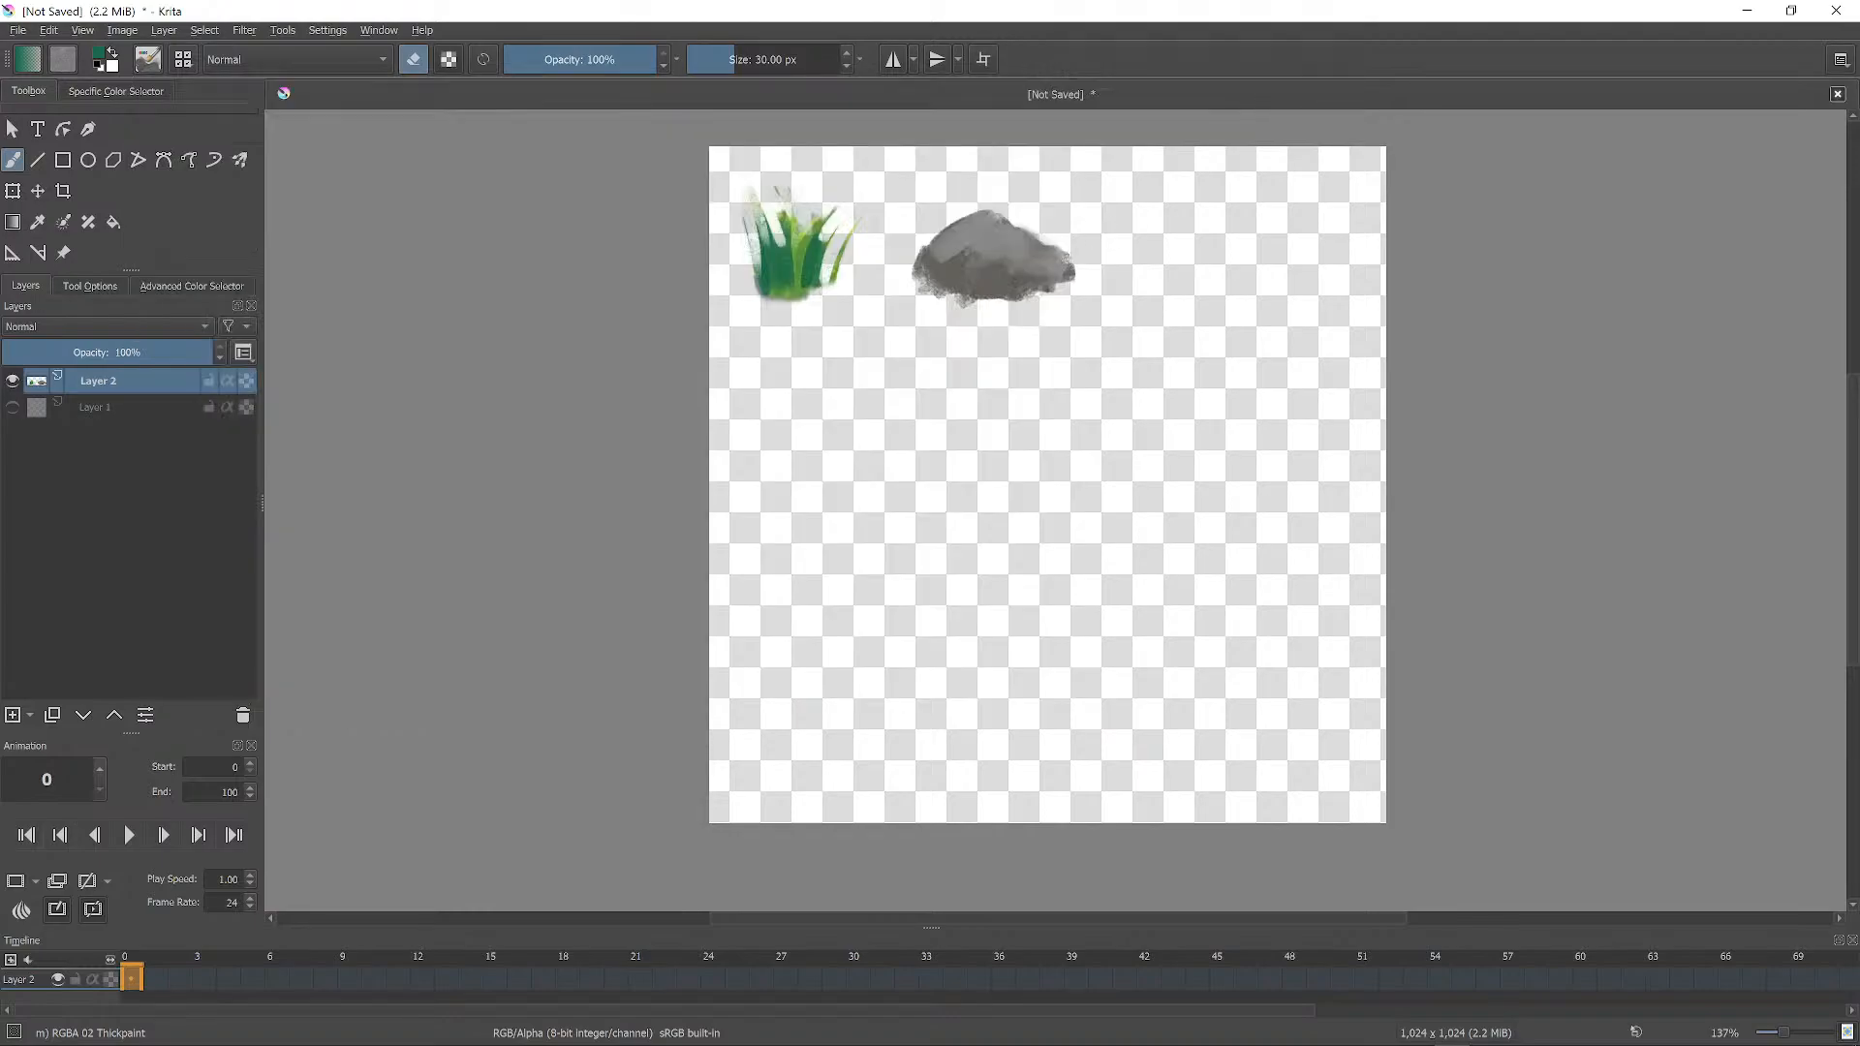
pyautogui.rightClick(1137, 307)
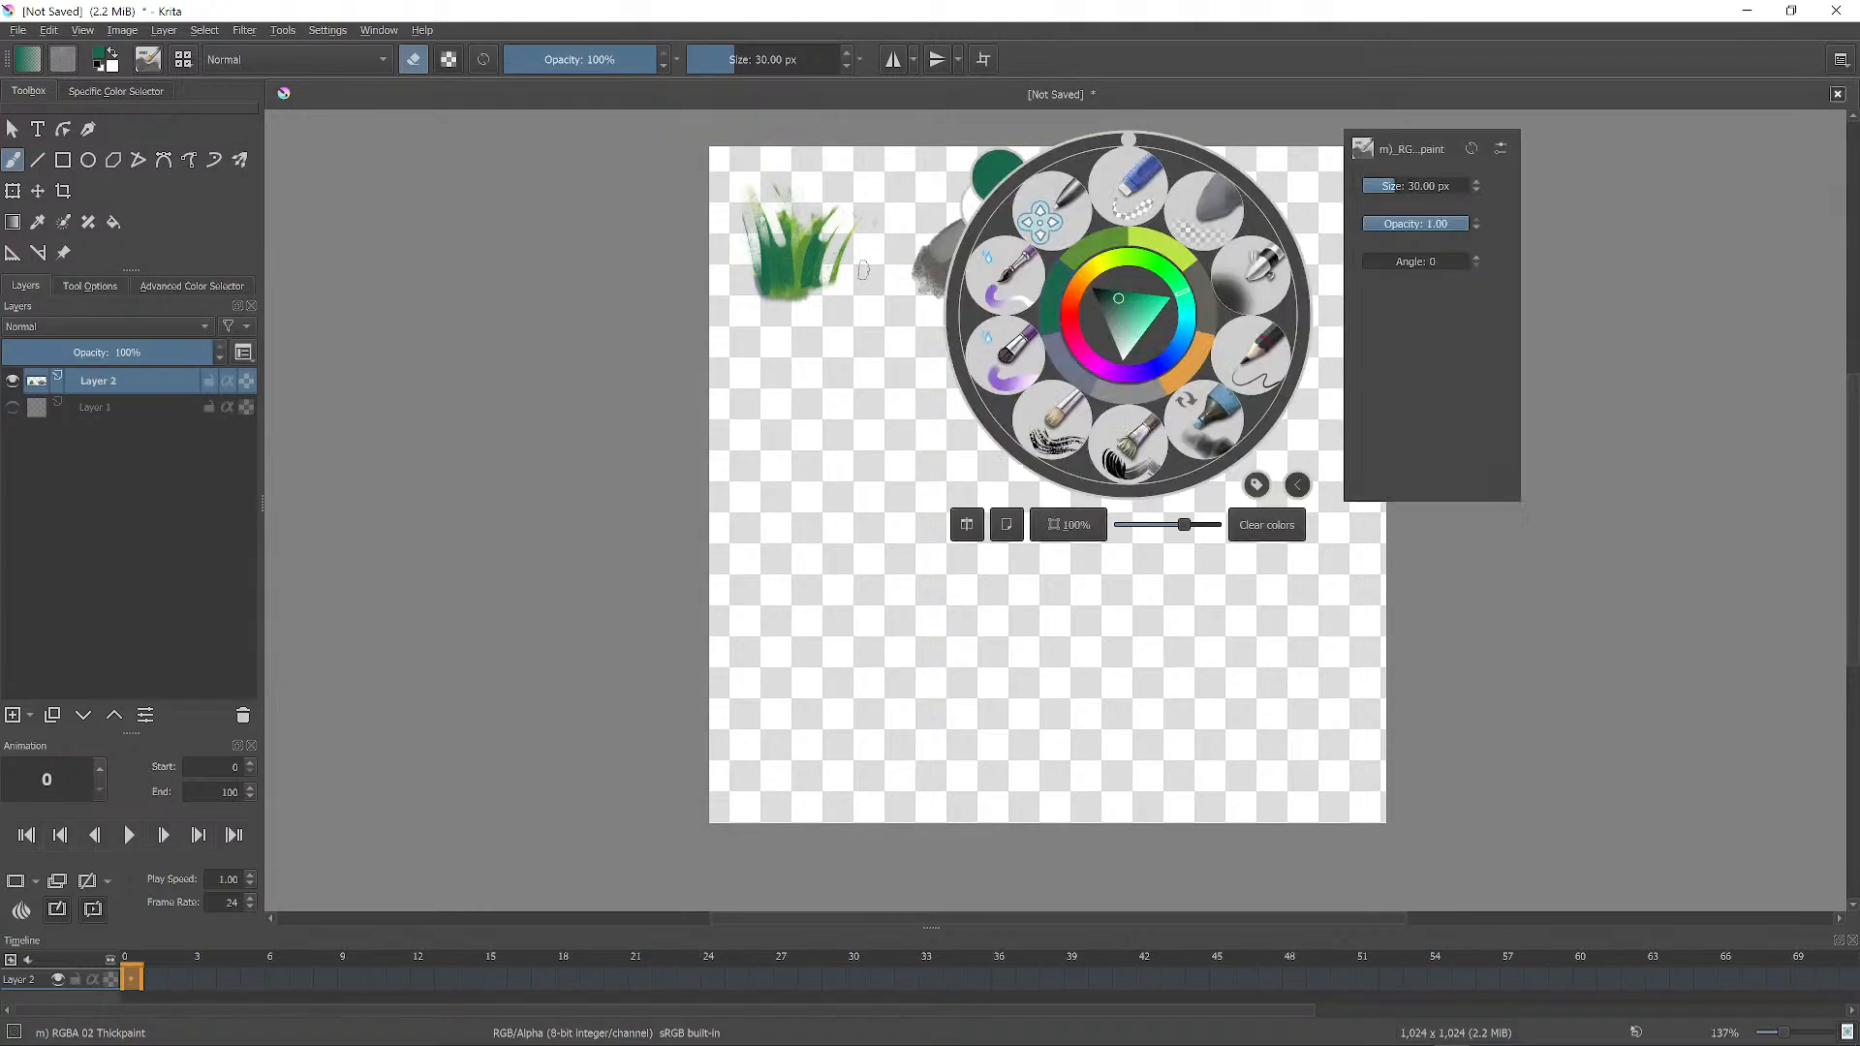
pyautogui.click(1138, 261)
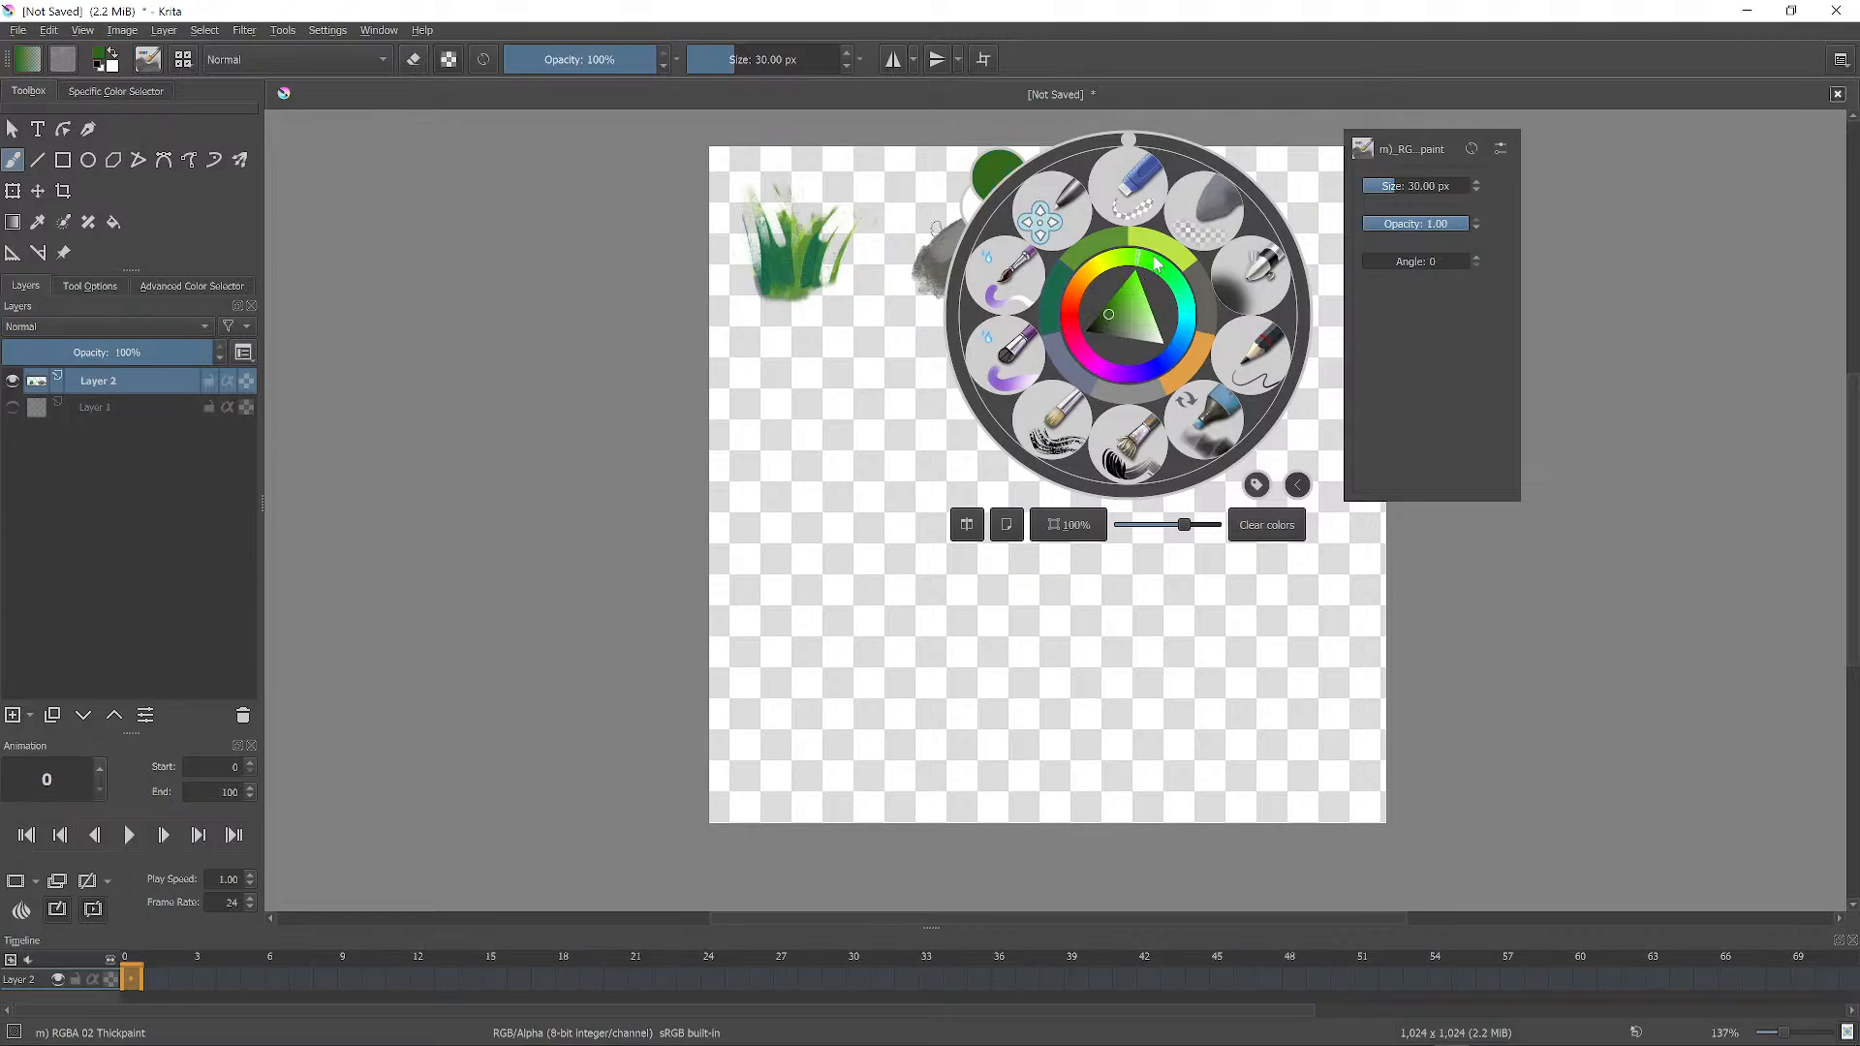
pyautogui.click(1121, 310)
pyautogui.rightClick(1181, 263)
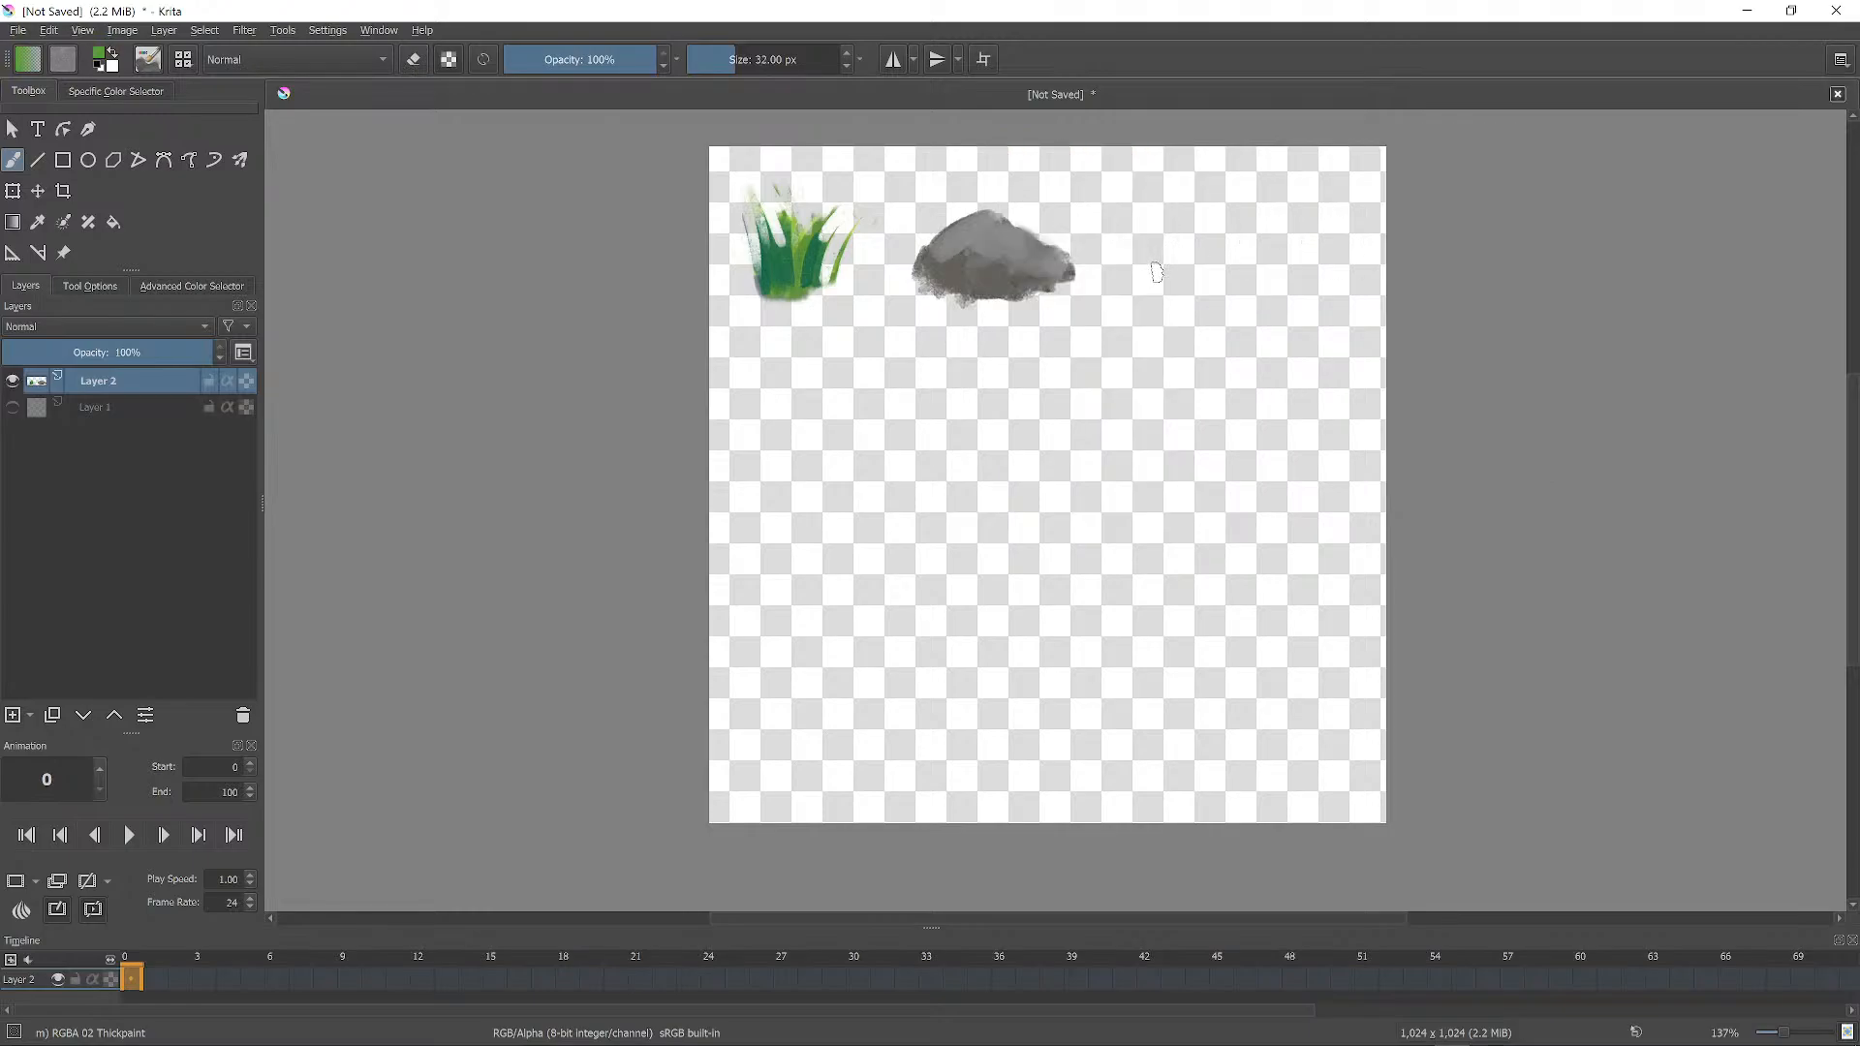
pyautogui.press(']')
pyautogui.press(']')
pyautogui.press(']')
pyautogui.press(']')
pyautogui.moveTo(1145, 295)
pyautogui.mouseDown()
pyautogui.moveTo(1220, 246)
pyautogui.moveTo(1237, 260)
pyautogui.moveTo(1238, 233)
pyautogui.moveTo(1211, 279)
pyautogui.moveTo(1291, 260)
pyautogui.moveTo(1167, 285)
pyautogui.moveTo(1223, 287)
pyautogui.mouseUp()
pyautogui.press(']')
# Shade the bush with dark teal sampled from the grass and medium green, darkening its bottom edge.
pyautogui.rightClick(783, 312)
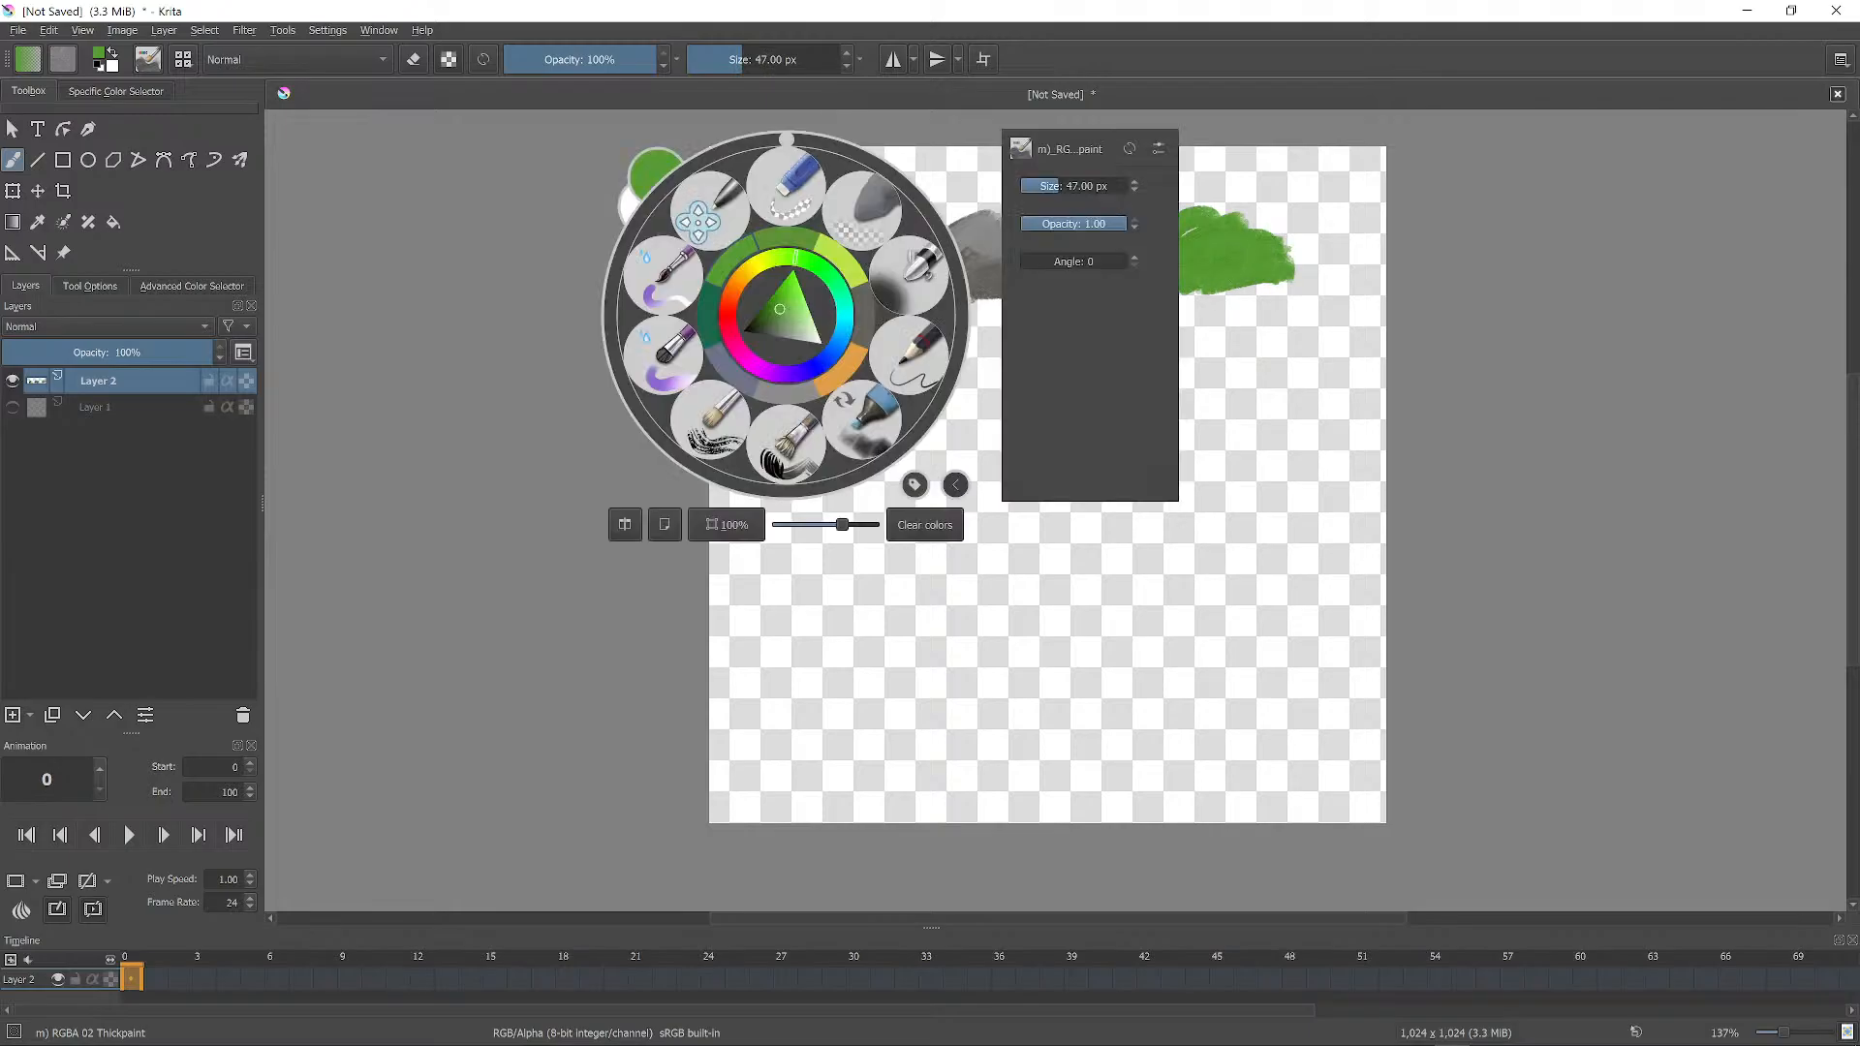
pyautogui.click(1201, 189)
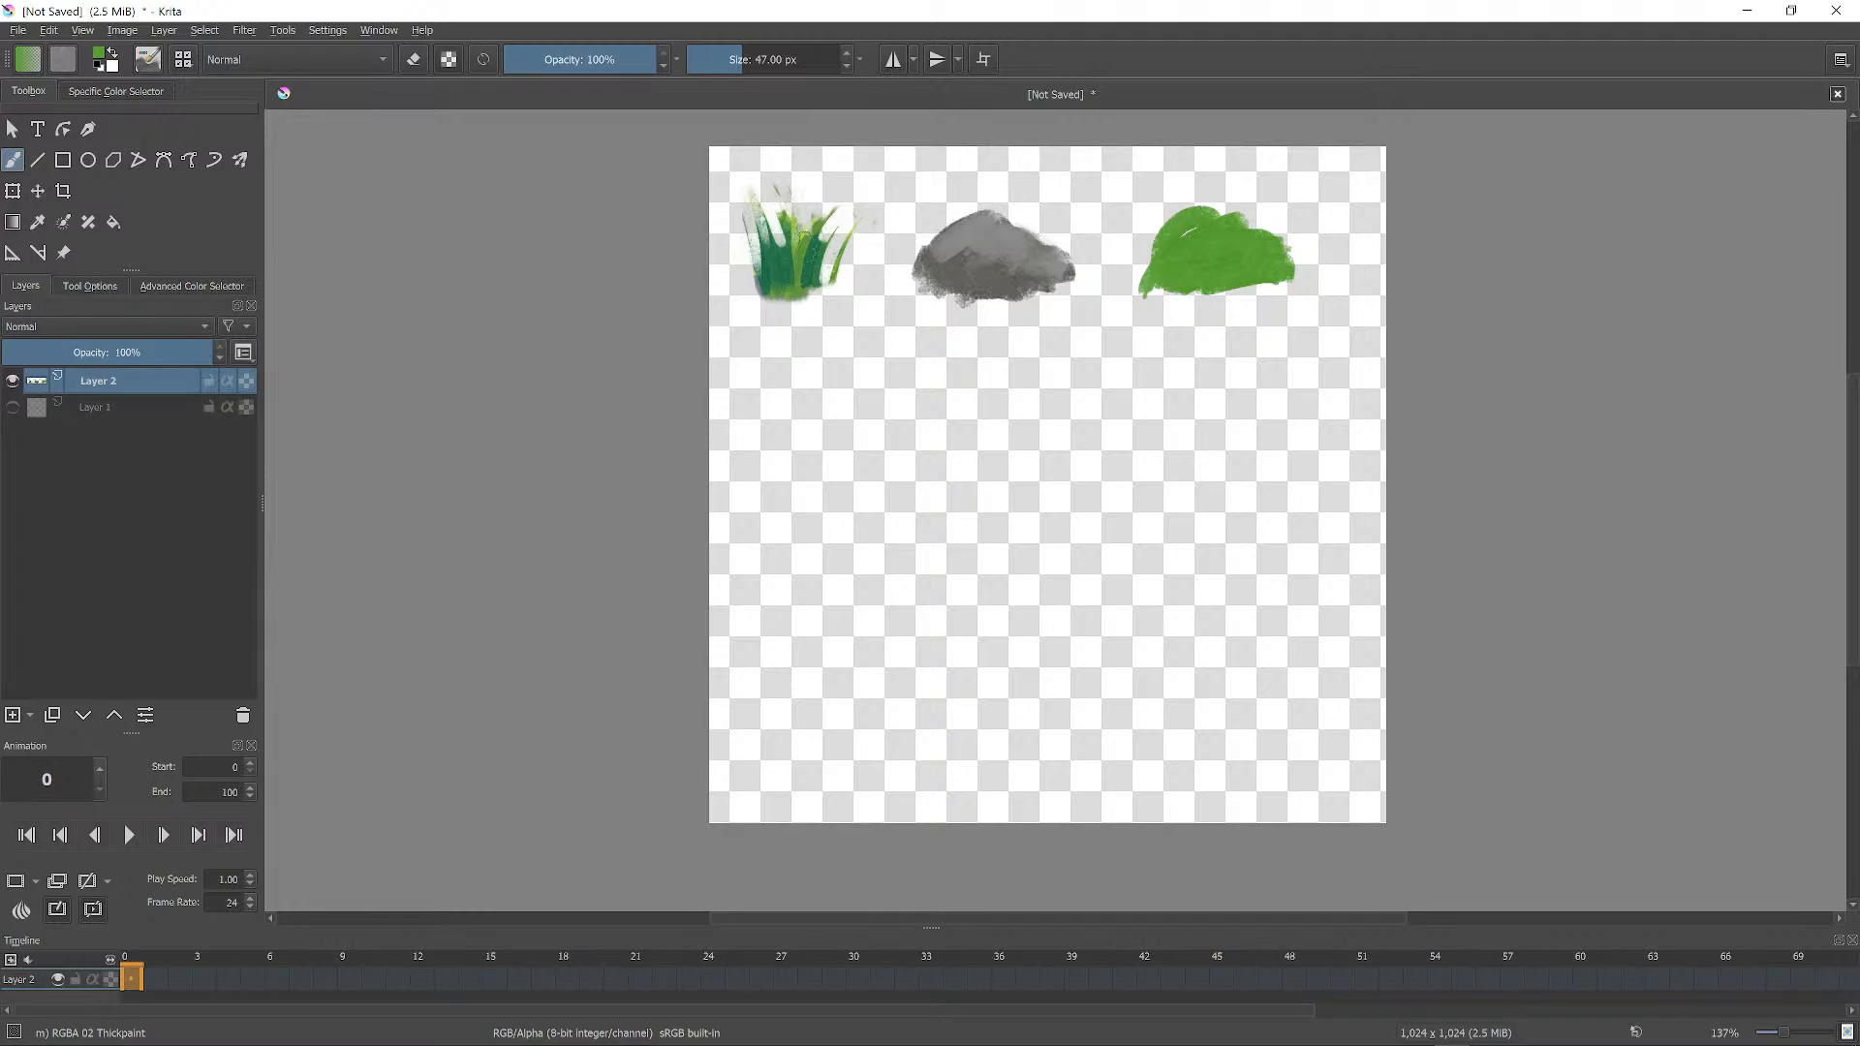
pyautogui.keyDown('ctrl'); pyautogui.click(783, 268); pyautogui.keyUp('ctrl')
pyautogui.moveTo(1180, 239); pyautogui.dragTo(1157, 279)
pyautogui.moveTo(1184, 252)
pyautogui.mouseDown()
pyautogui.moveTo(1172, 273)
pyautogui.moveTo(1233, 268)
pyautogui.mouseUp()
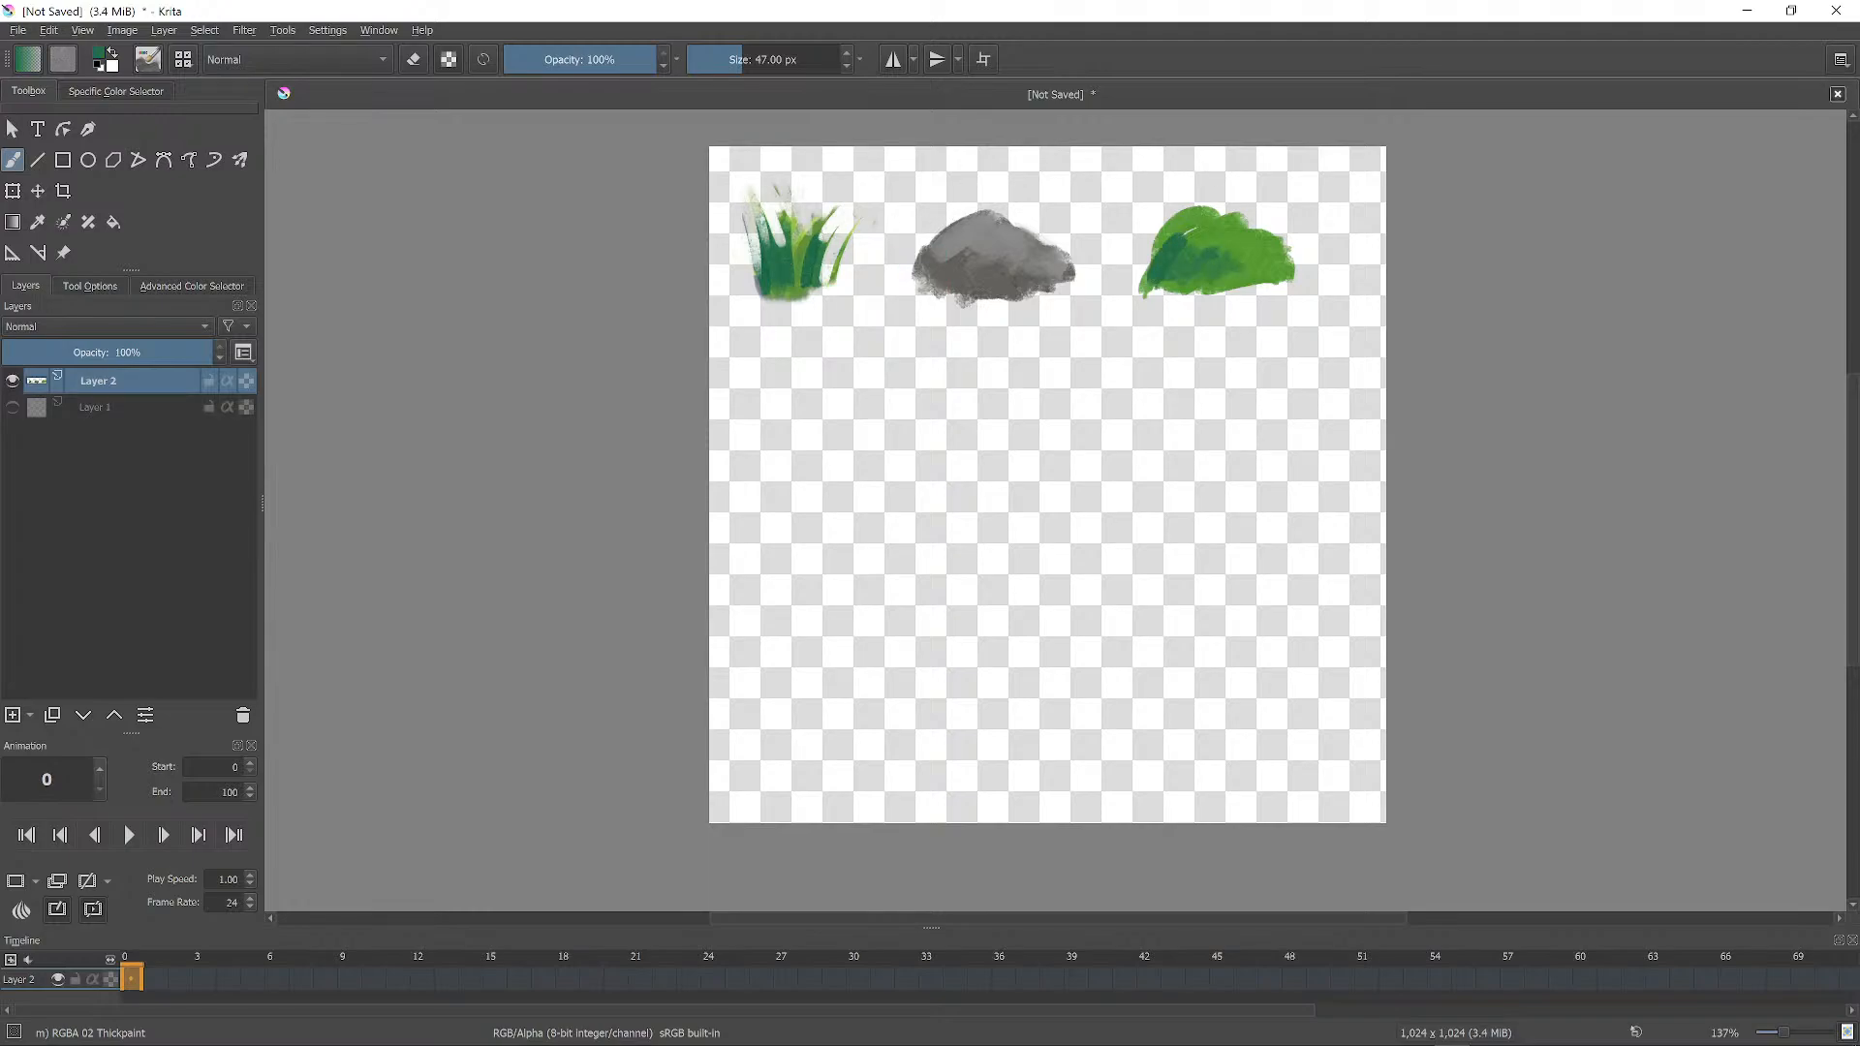
pyautogui.keyDown('ctrl'); pyautogui.click(1223, 260); pyautogui.keyUp('ctrl')
pyautogui.moveTo(1161, 258); pyautogui.dragTo(1227, 238)
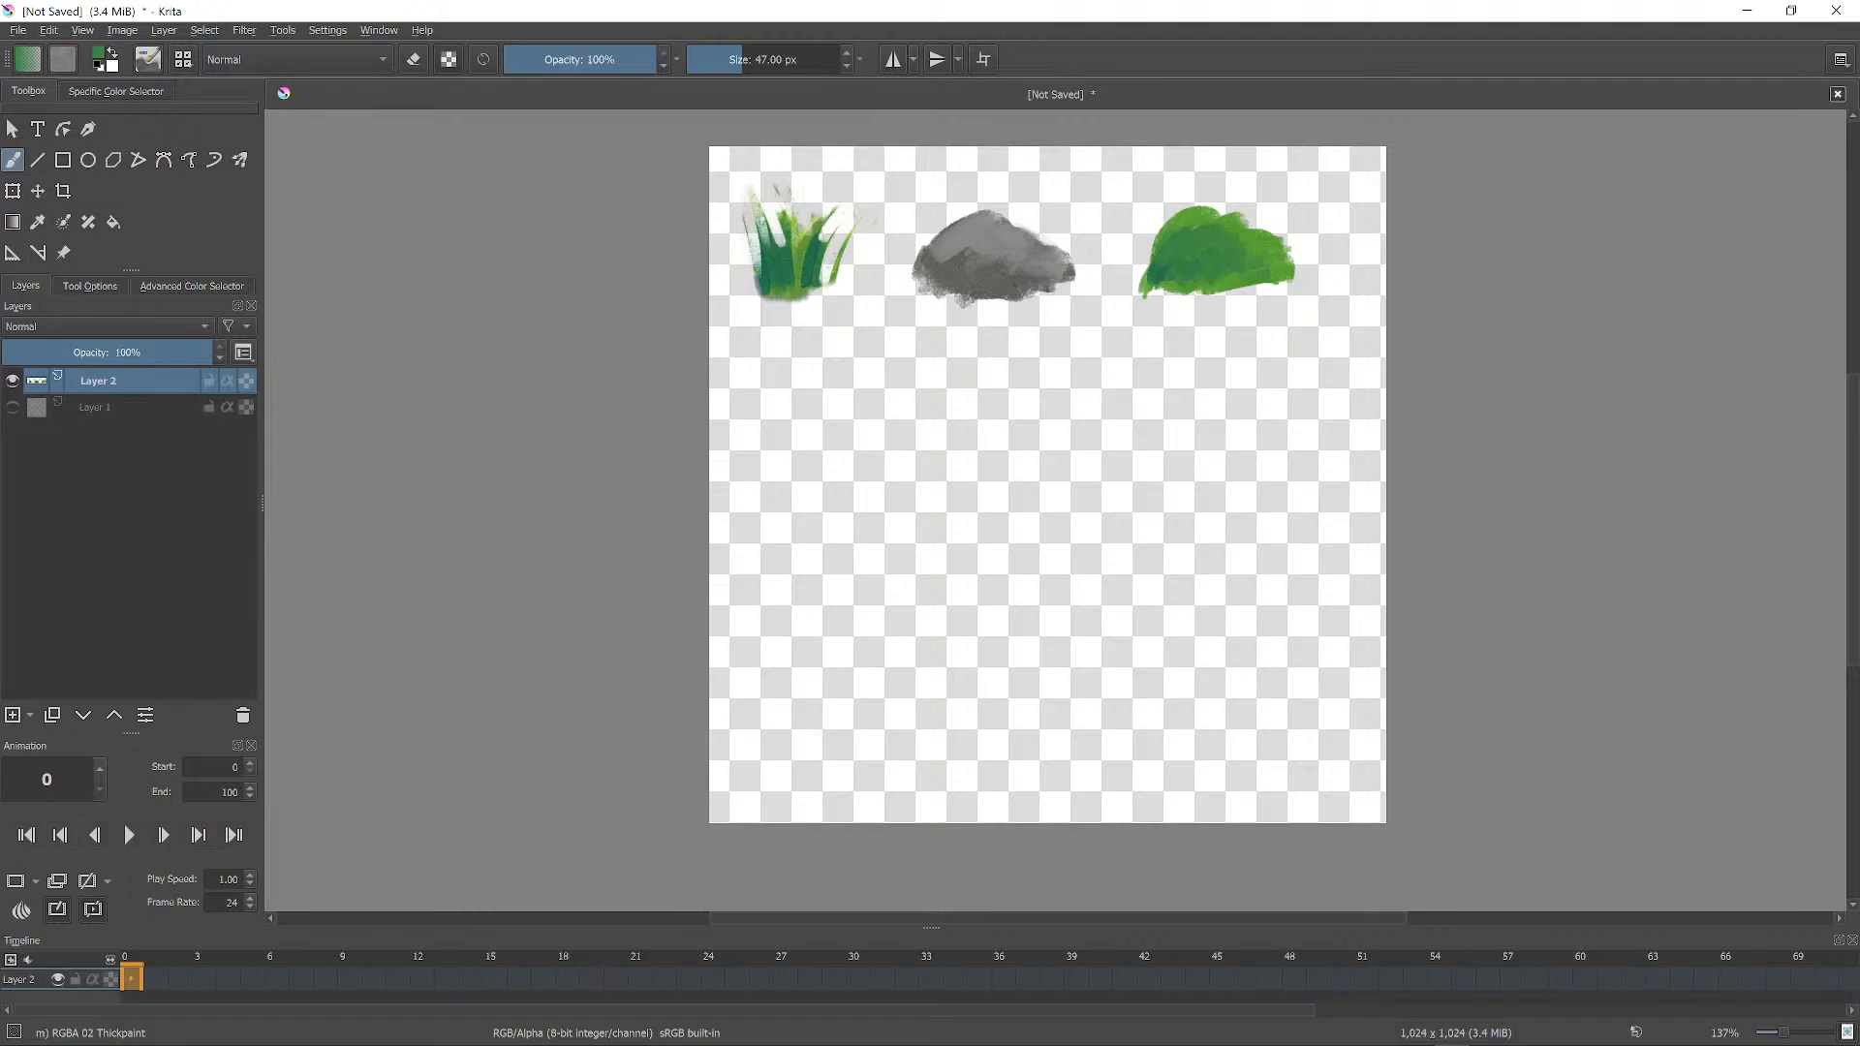
pyautogui.moveTo(1164, 293); pyautogui.dragTo(1289, 284)
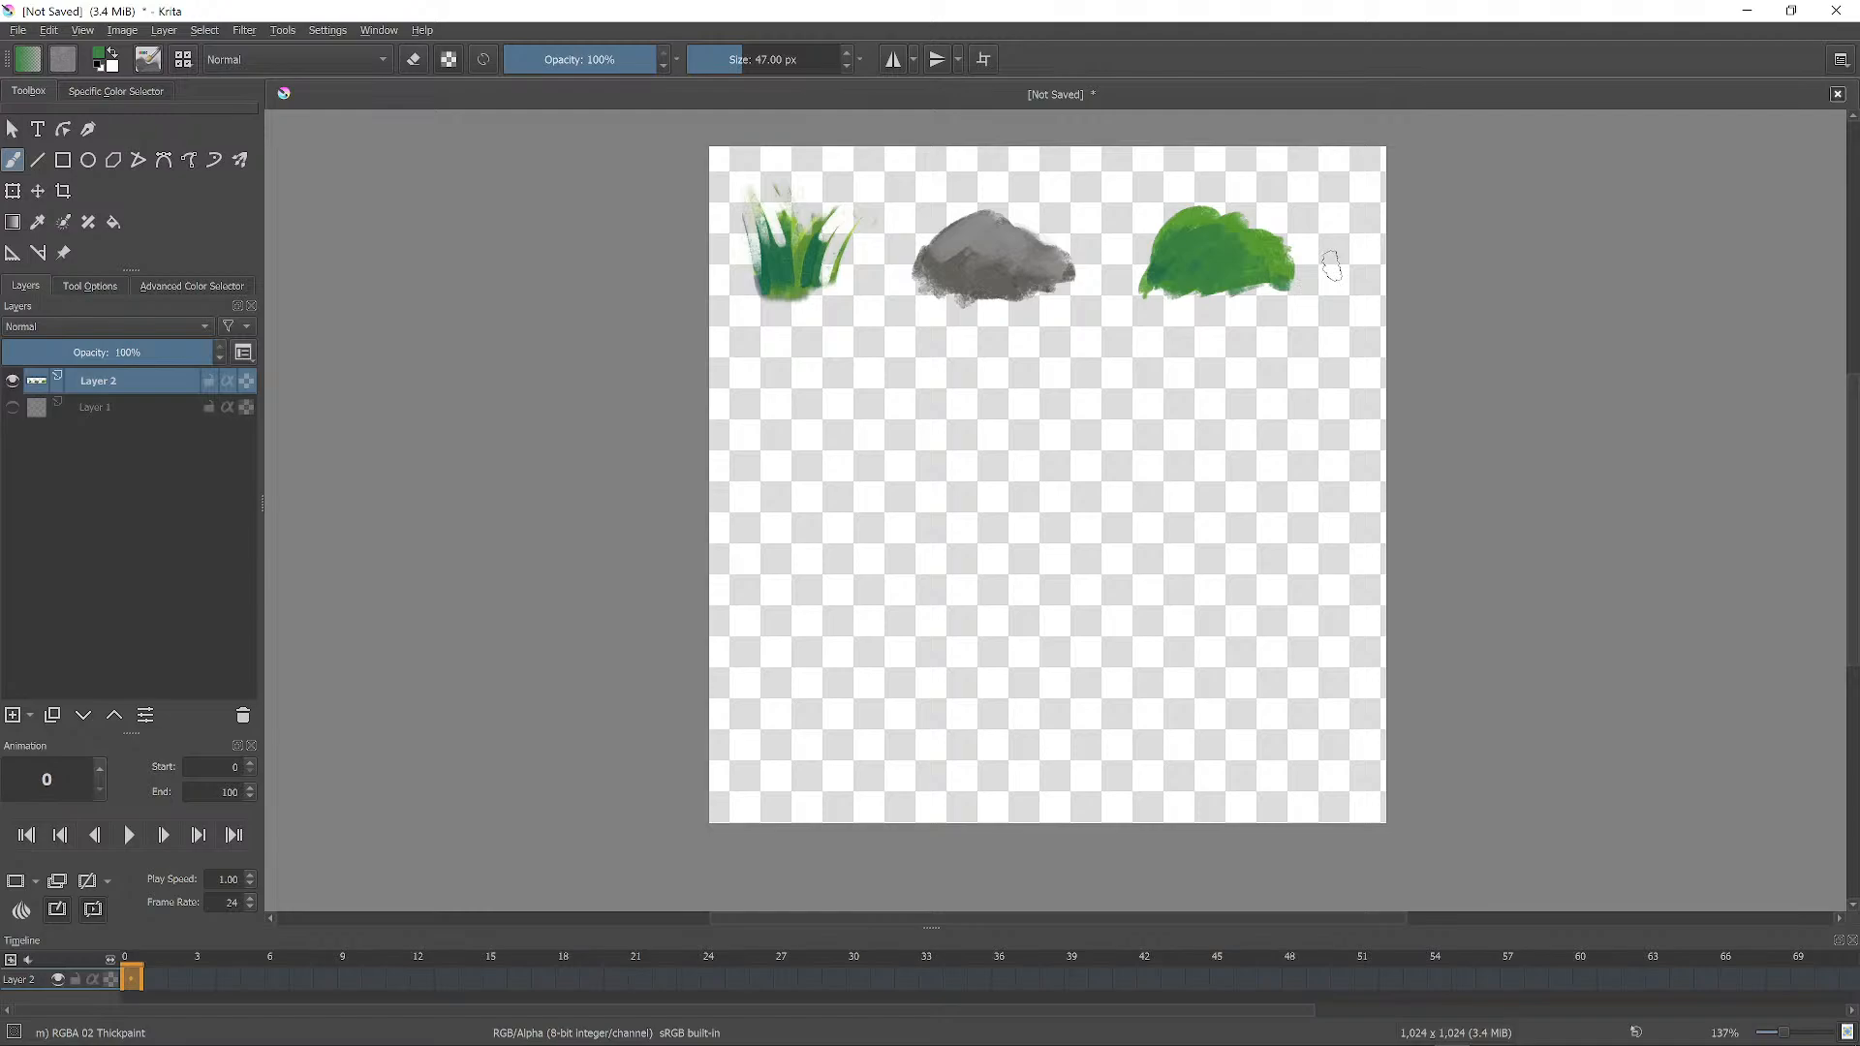
# Zoom in on the sprites, reposition the view, and mirror-flip it to check the shapes.
pyautogui.scroll(2, 1194, 303)
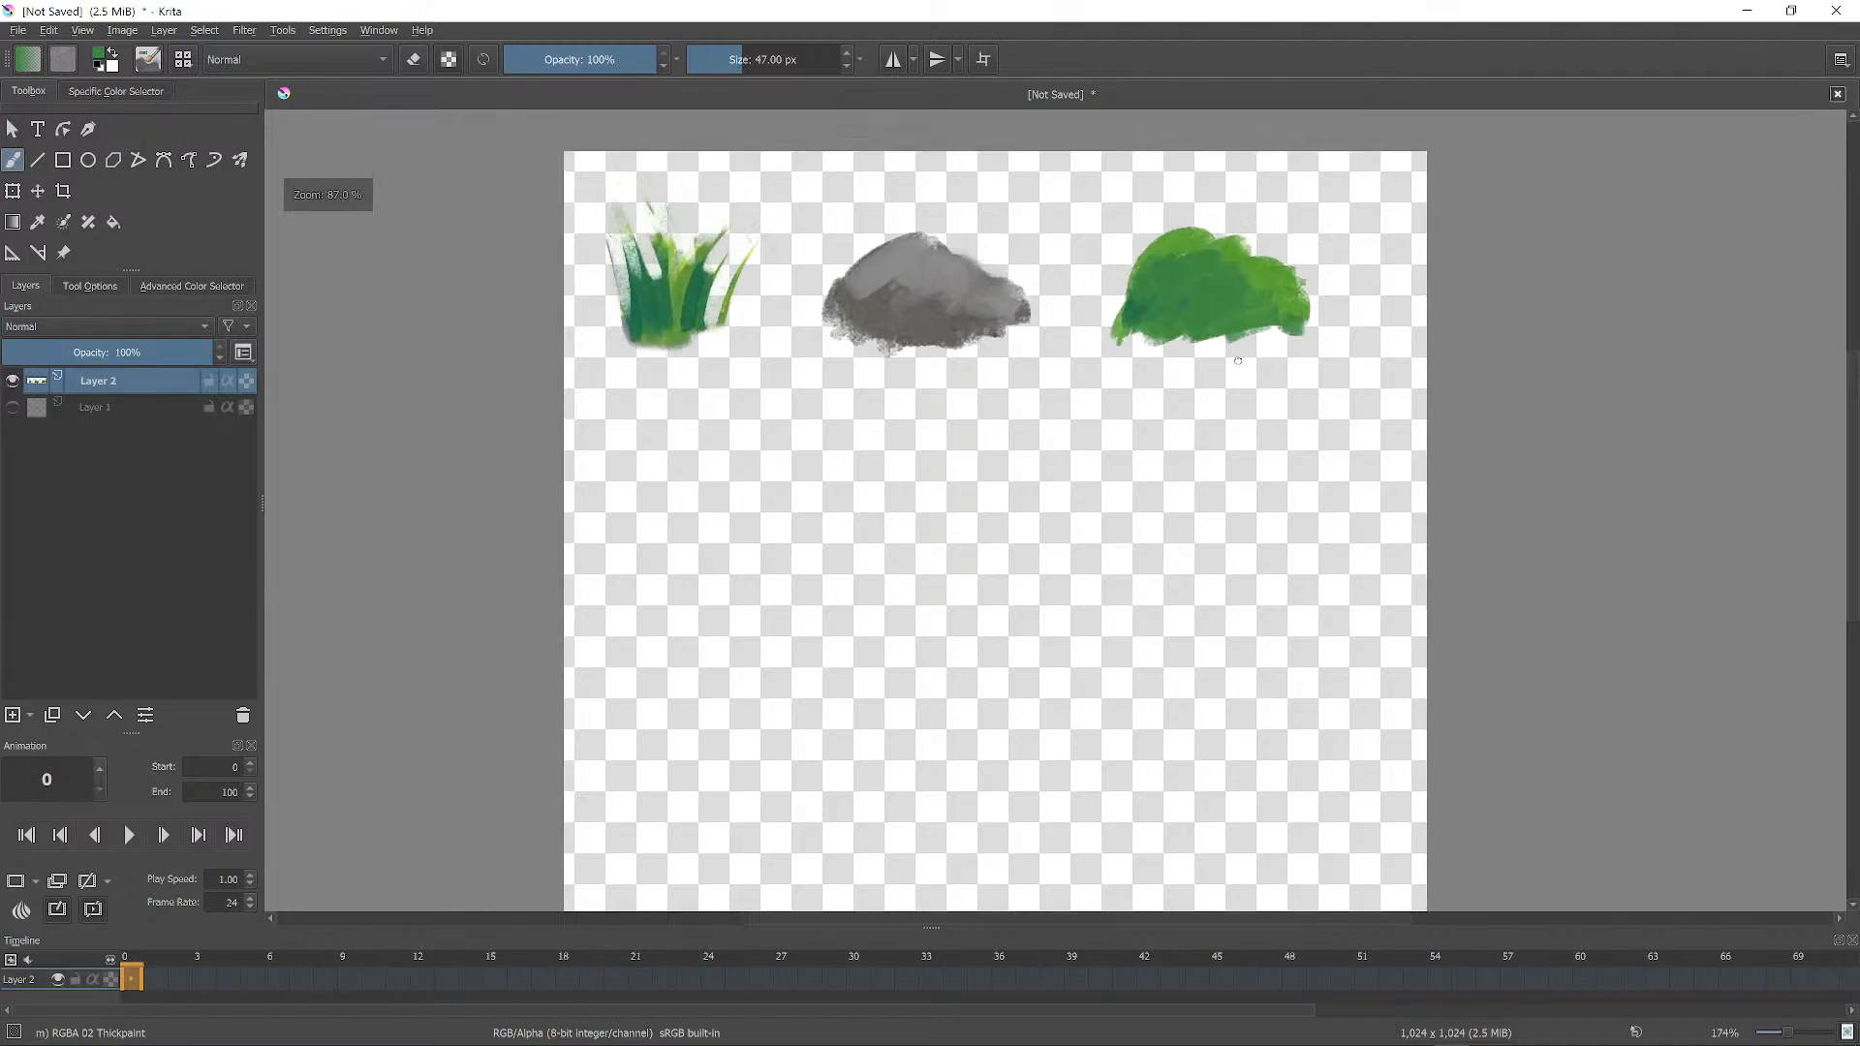
pyautogui.moveTo(1238, 361); pyautogui.dragTo(1169, 465, button='middle')
pyautogui.scroll(1, 1119, 475)
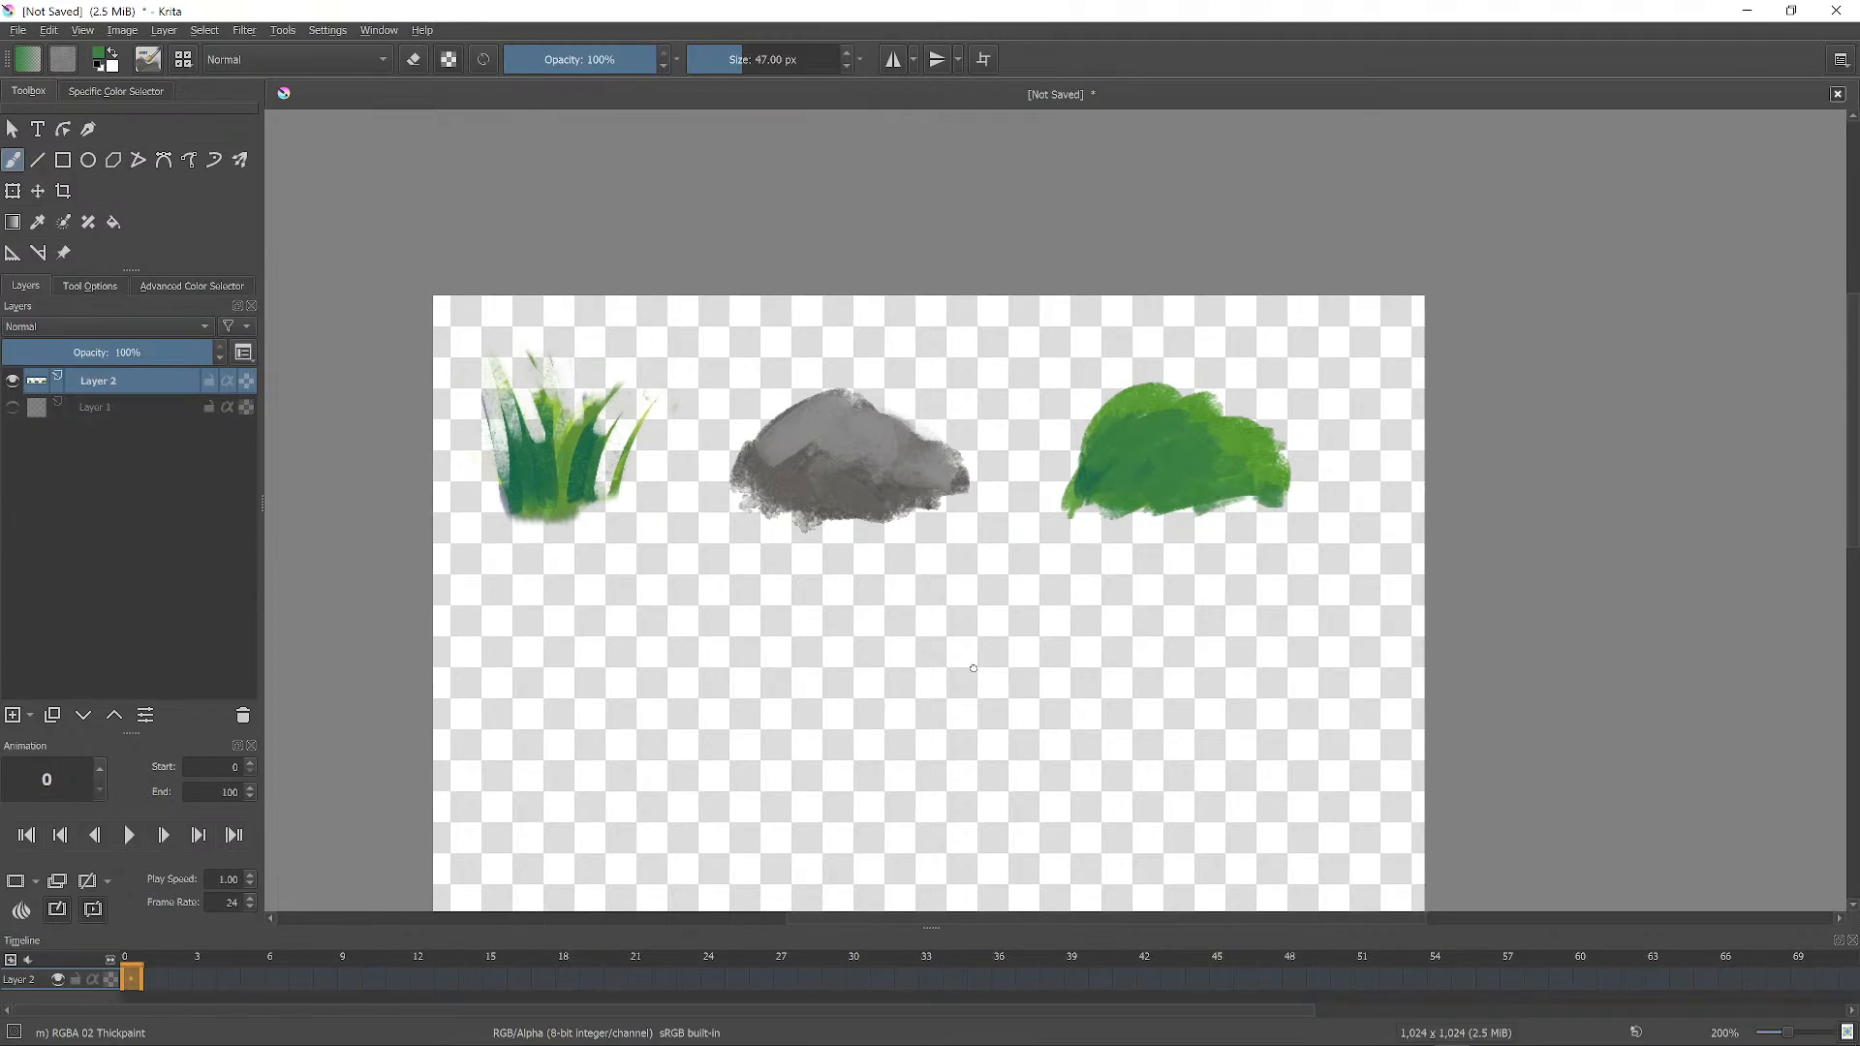
pyautogui.moveTo(974, 668); pyautogui.dragTo(1240, 480, button='middle')
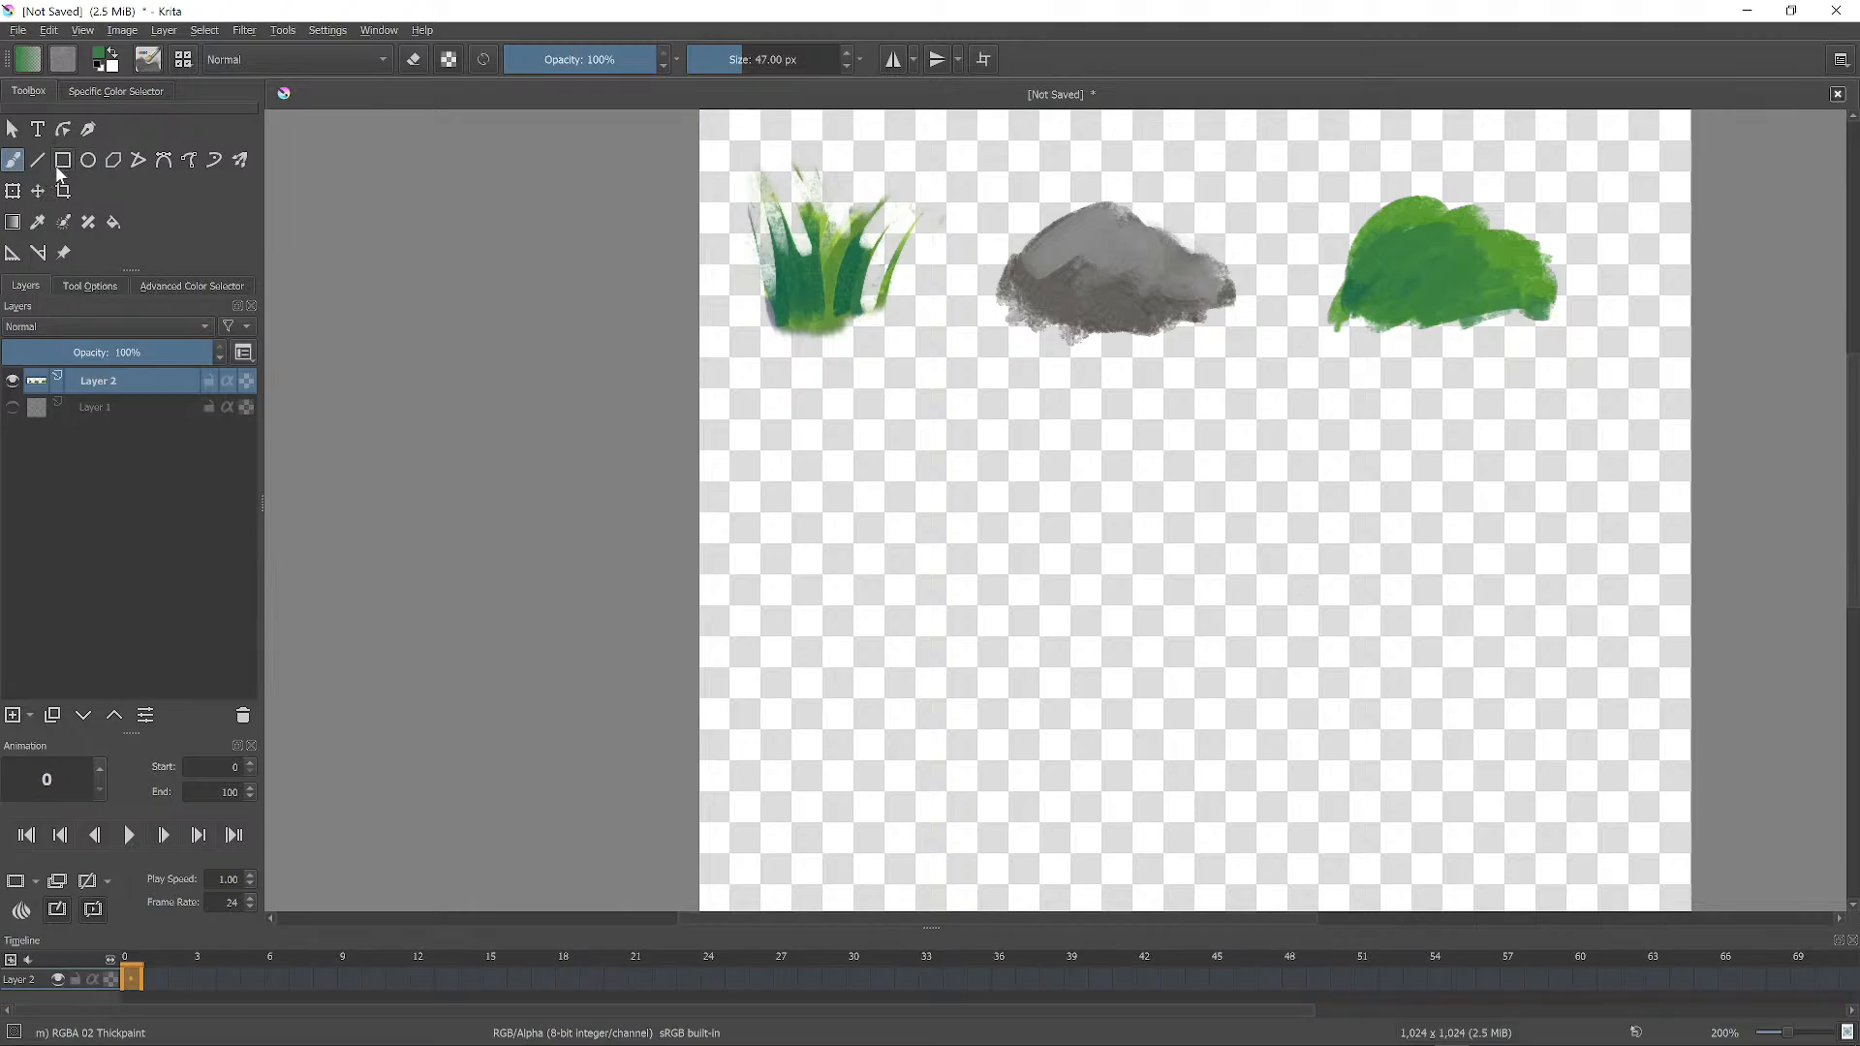
pyautogui.press('m')
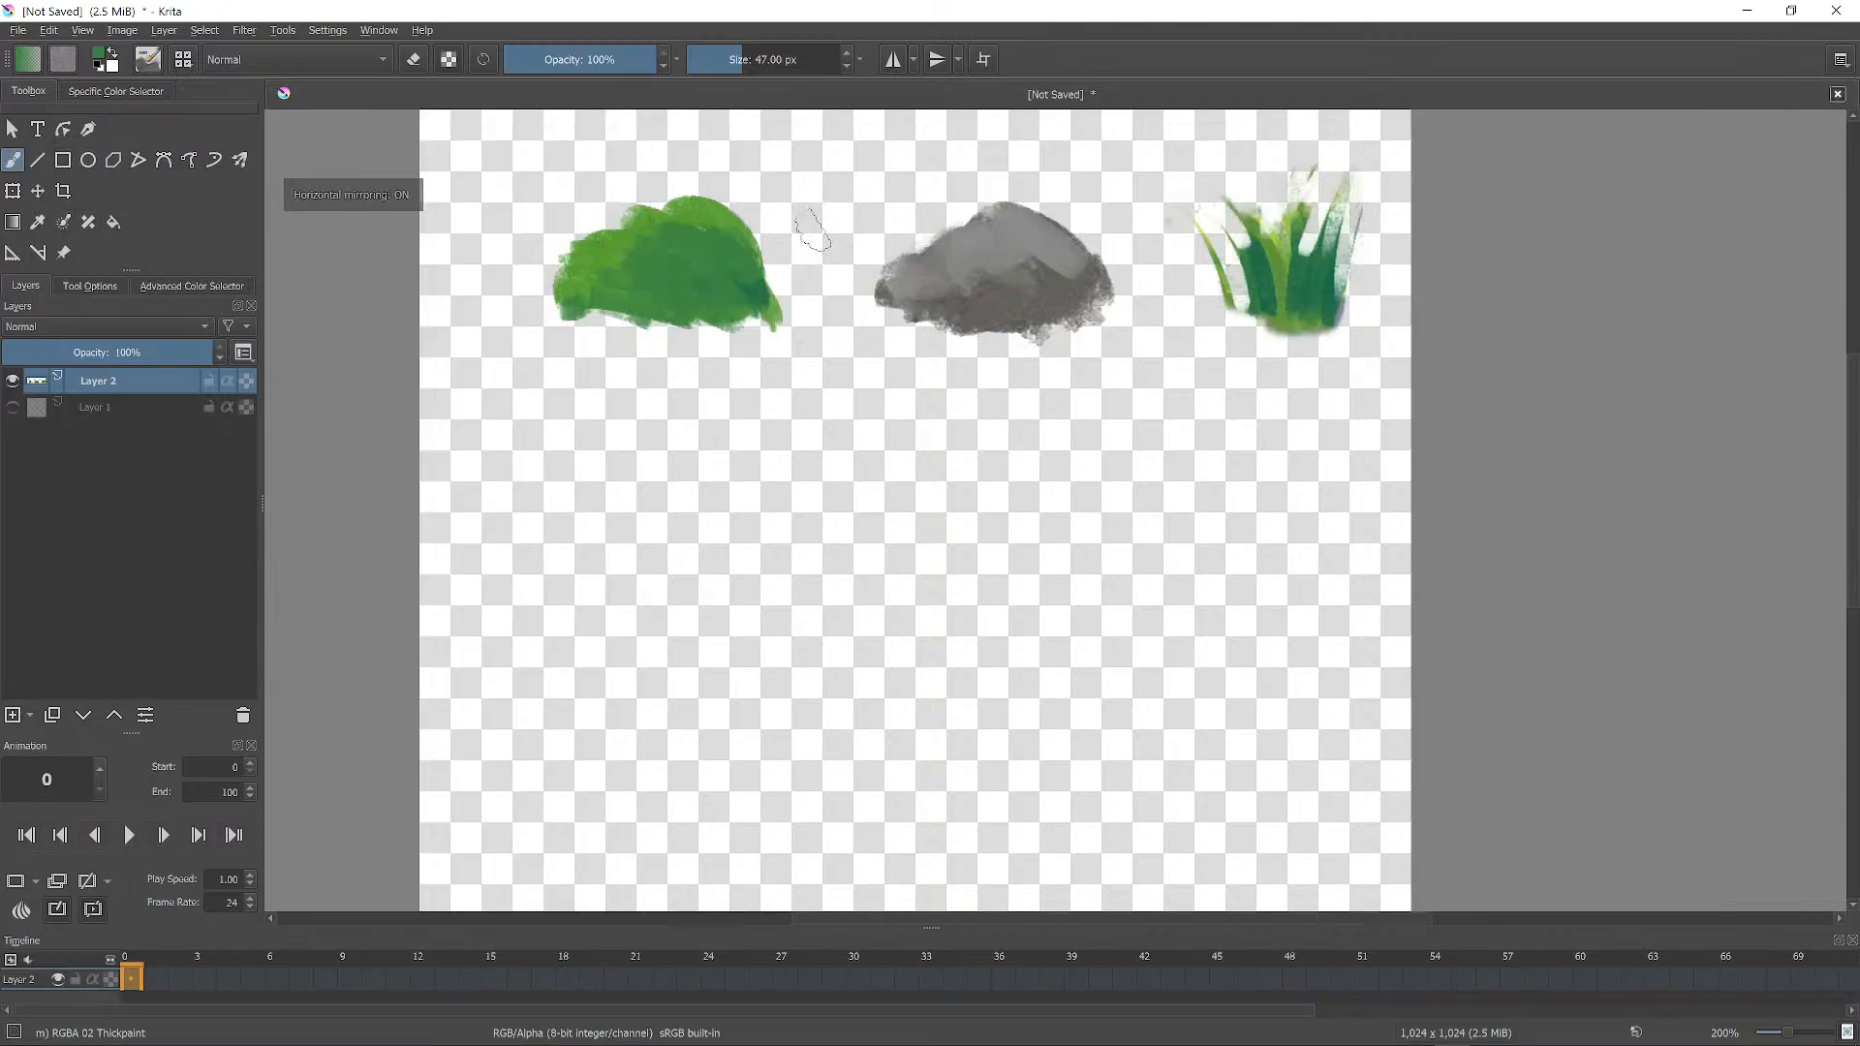
pyautogui.press('m')
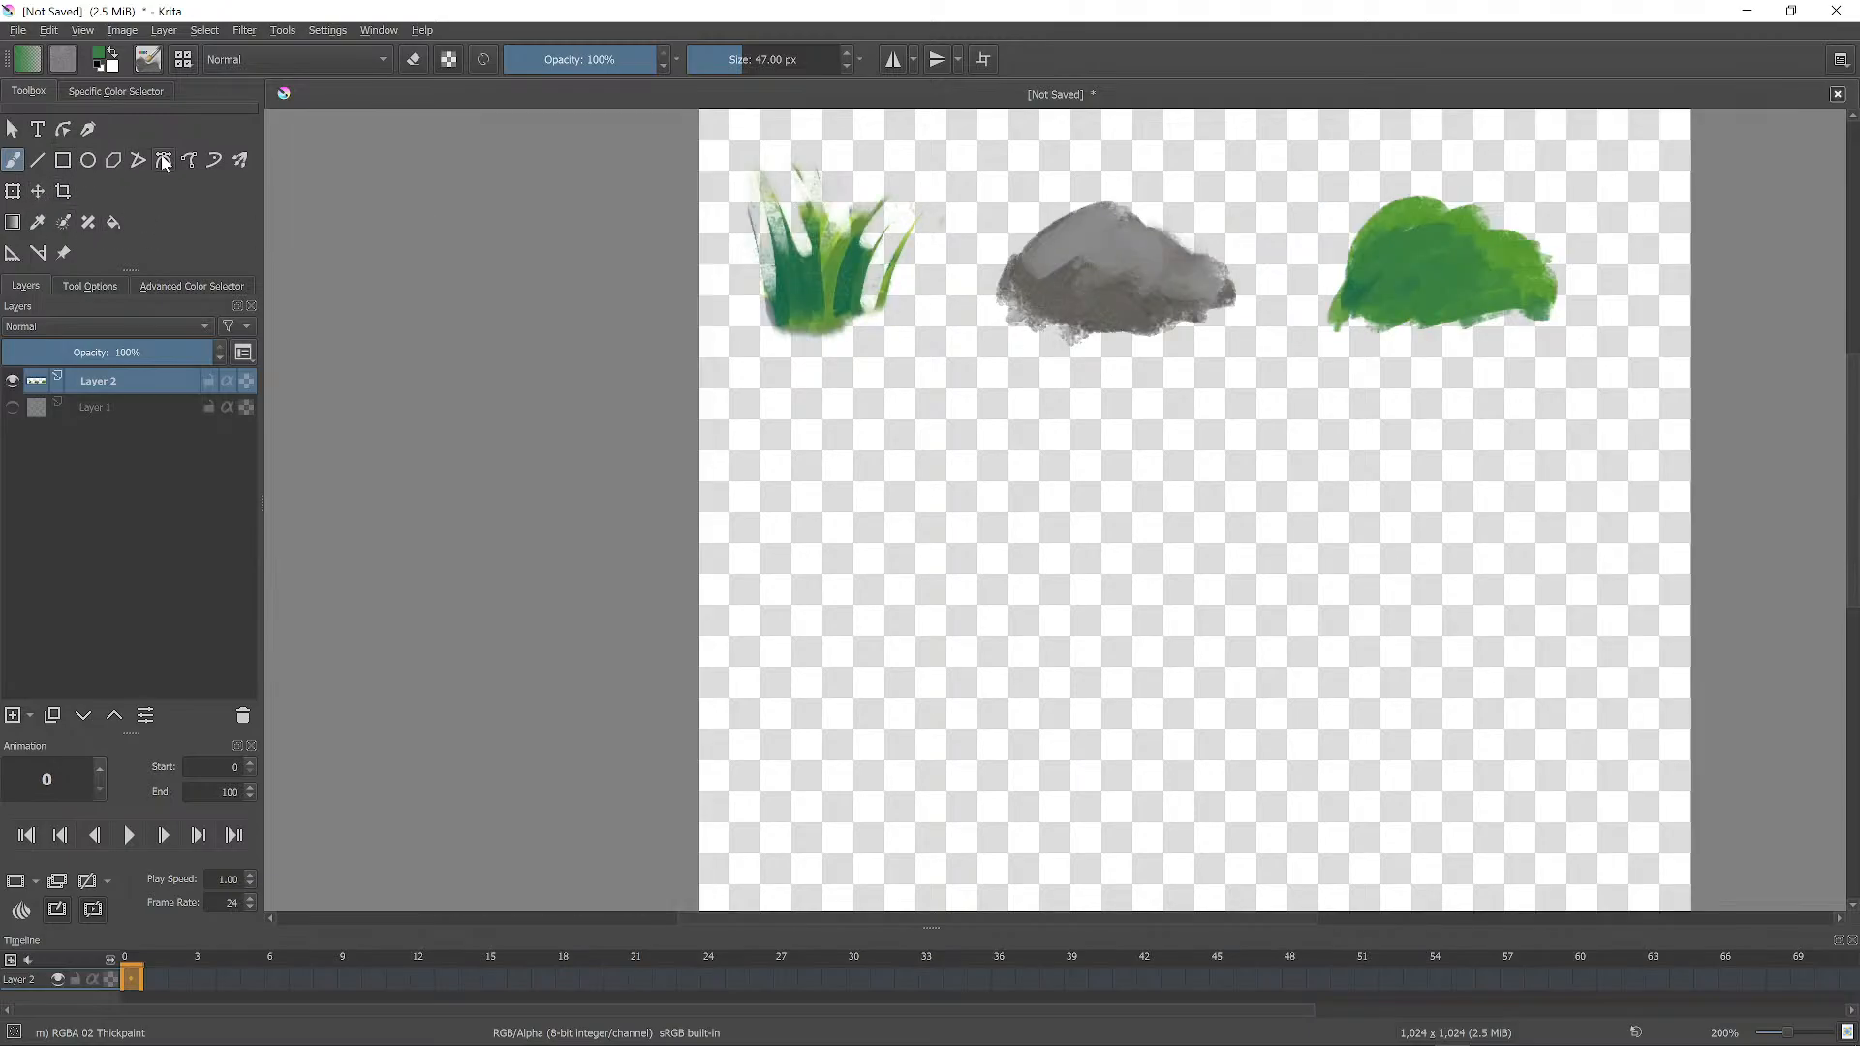
# Try and undo a rectangle around the bush, then return to the Freehand Brush tool.
pyautogui.click(63, 161)
pyautogui.moveTo(1273, 131); pyautogui.dragTo(1622, 402)
pyautogui.hotkey('ctrl', 'z')
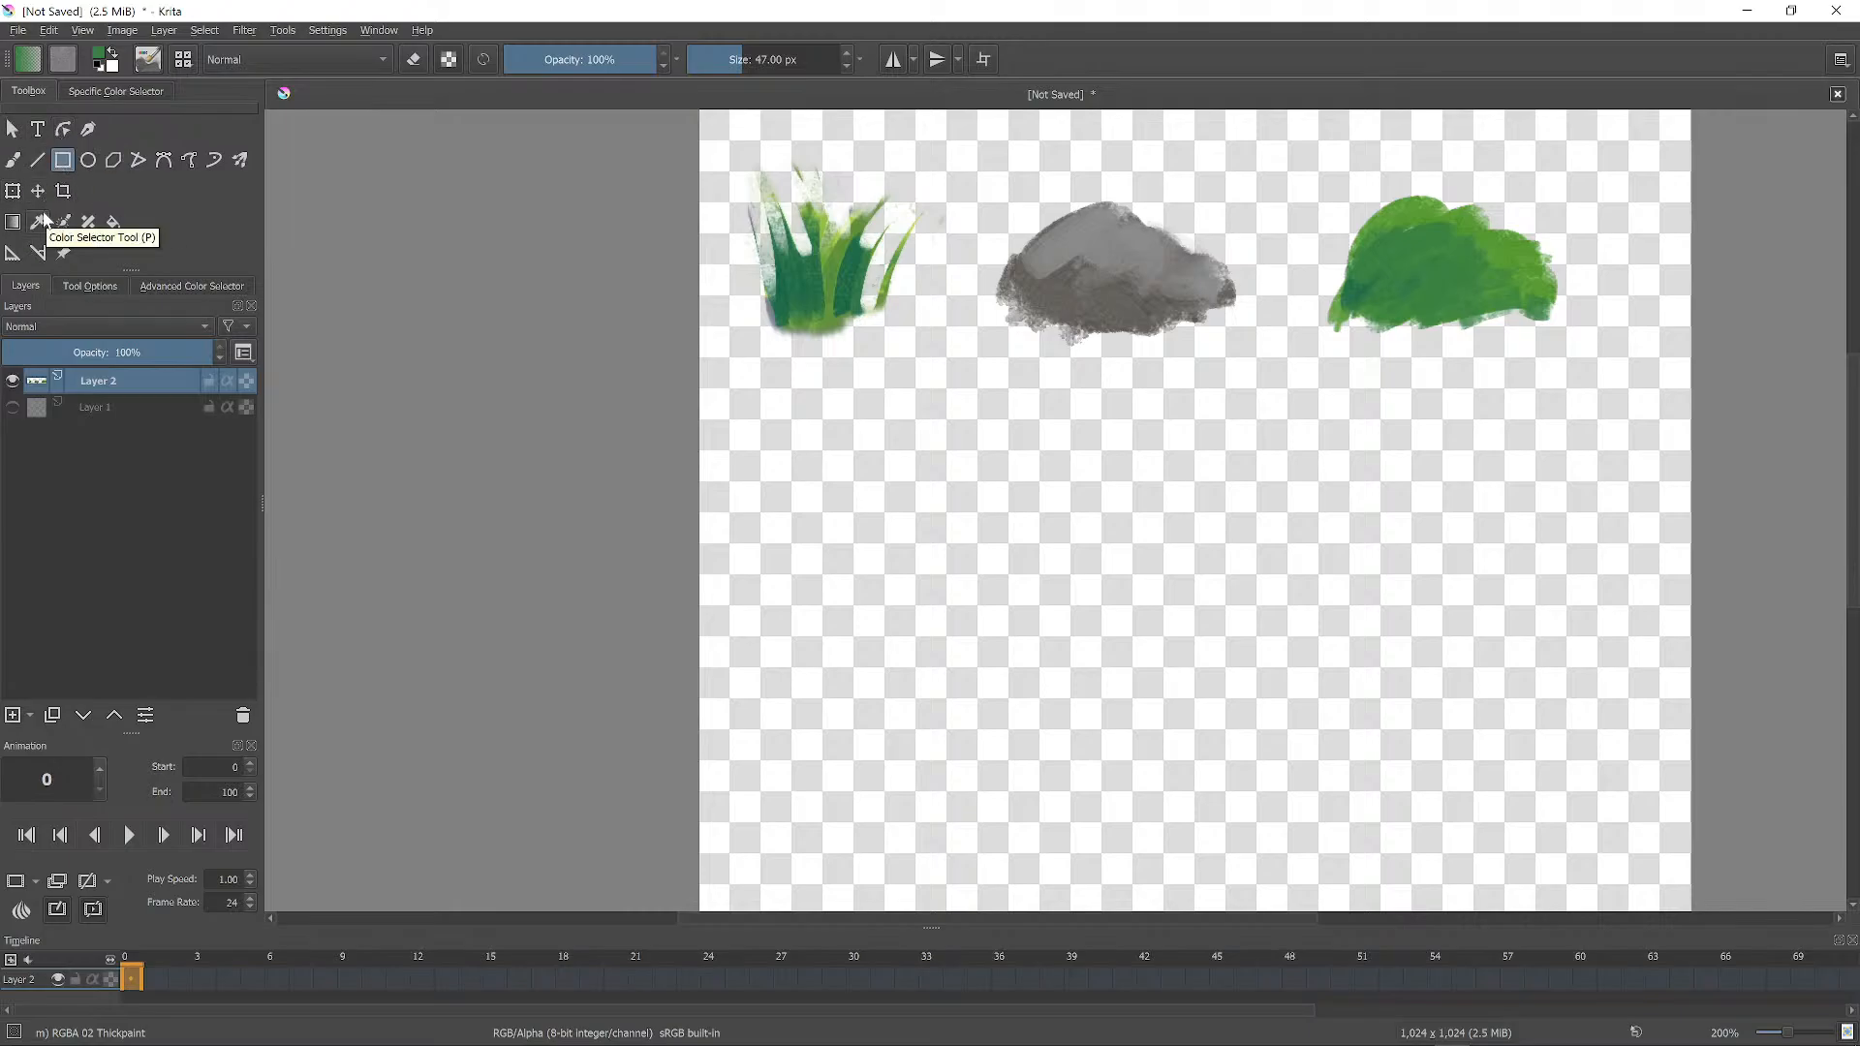
pyautogui.click(87, 286)
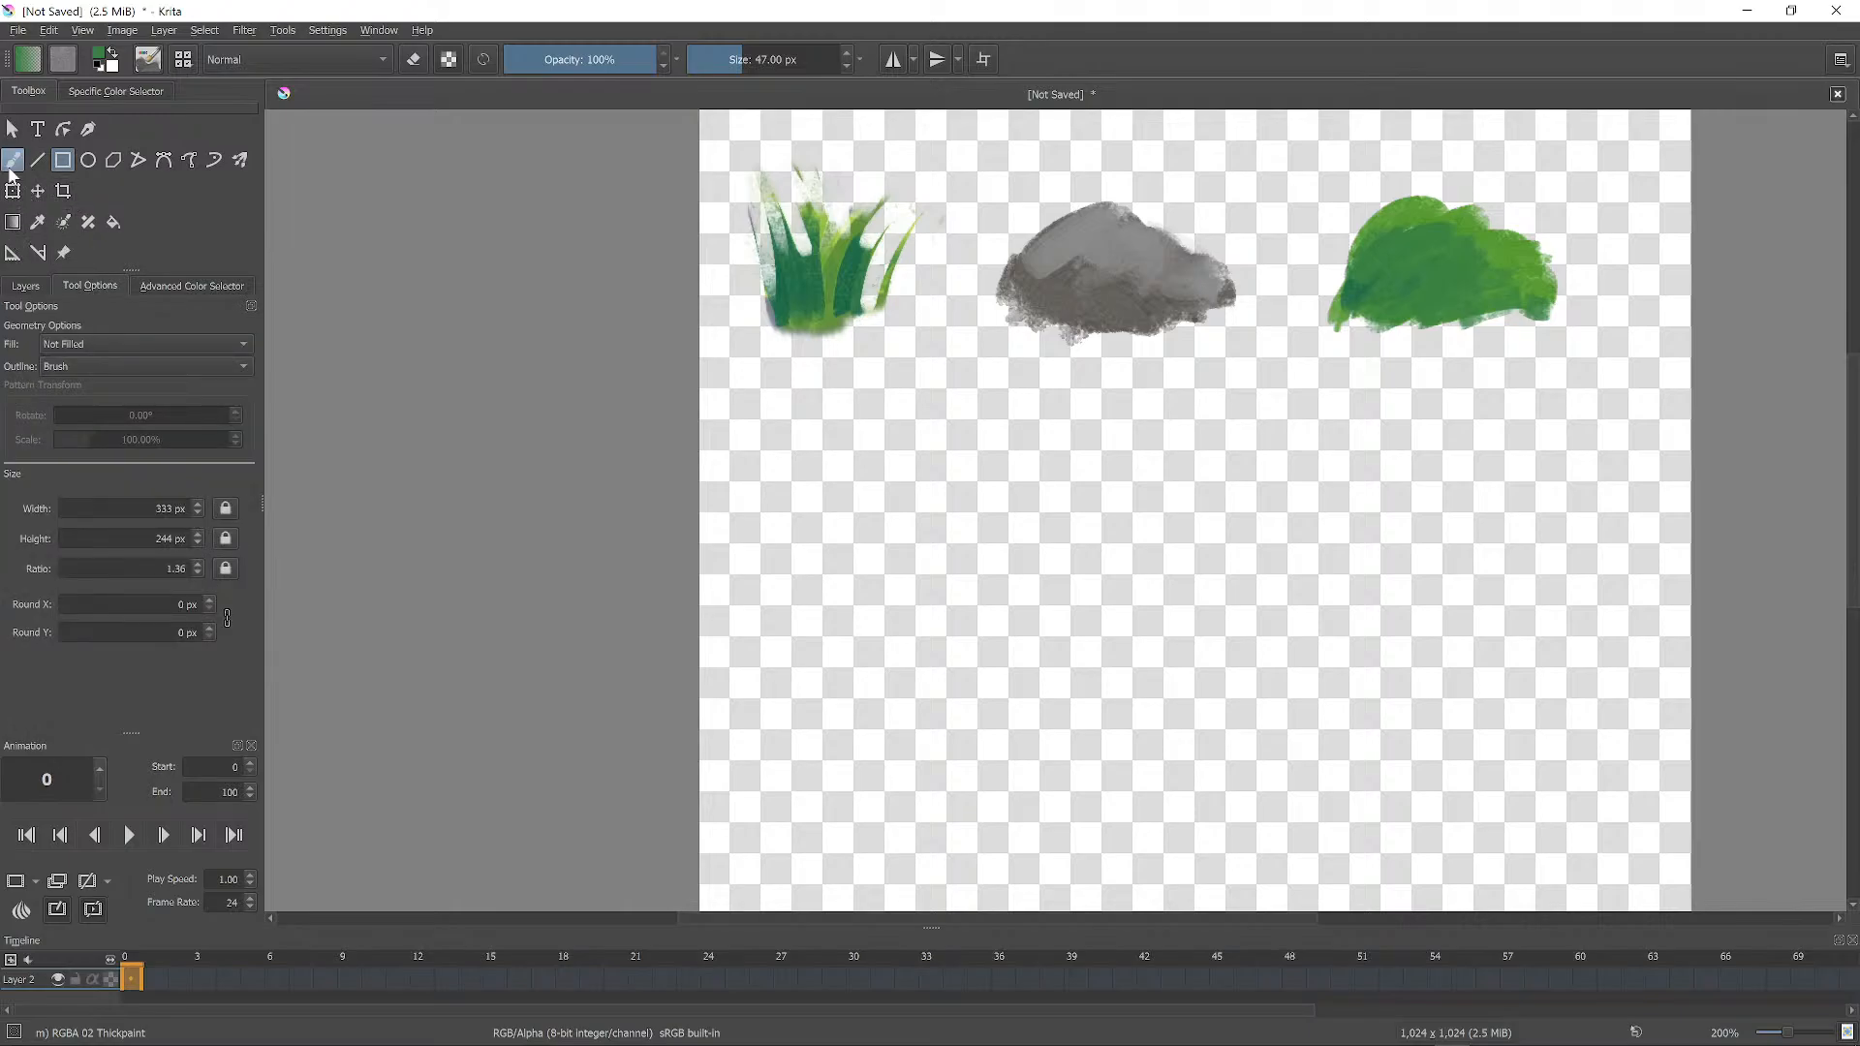
pyautogui.click(13, 129)
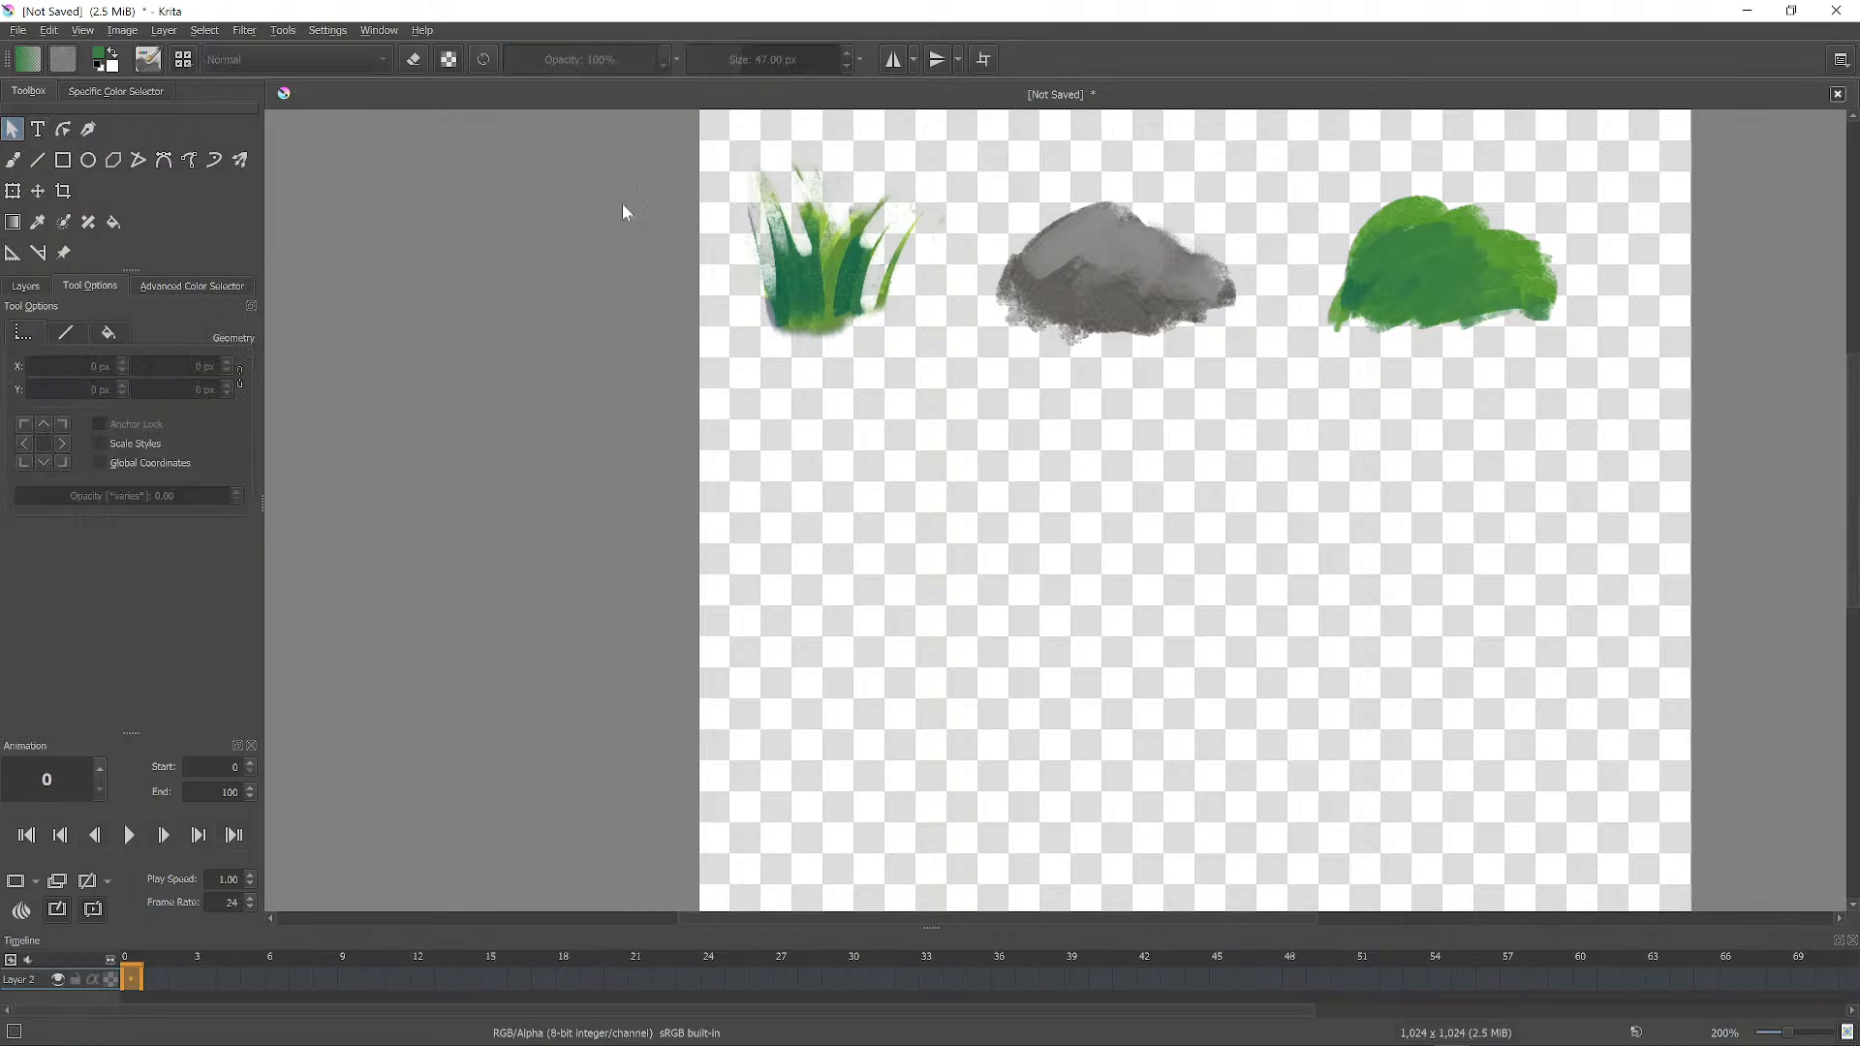
pyautogui.click(1681, 424)
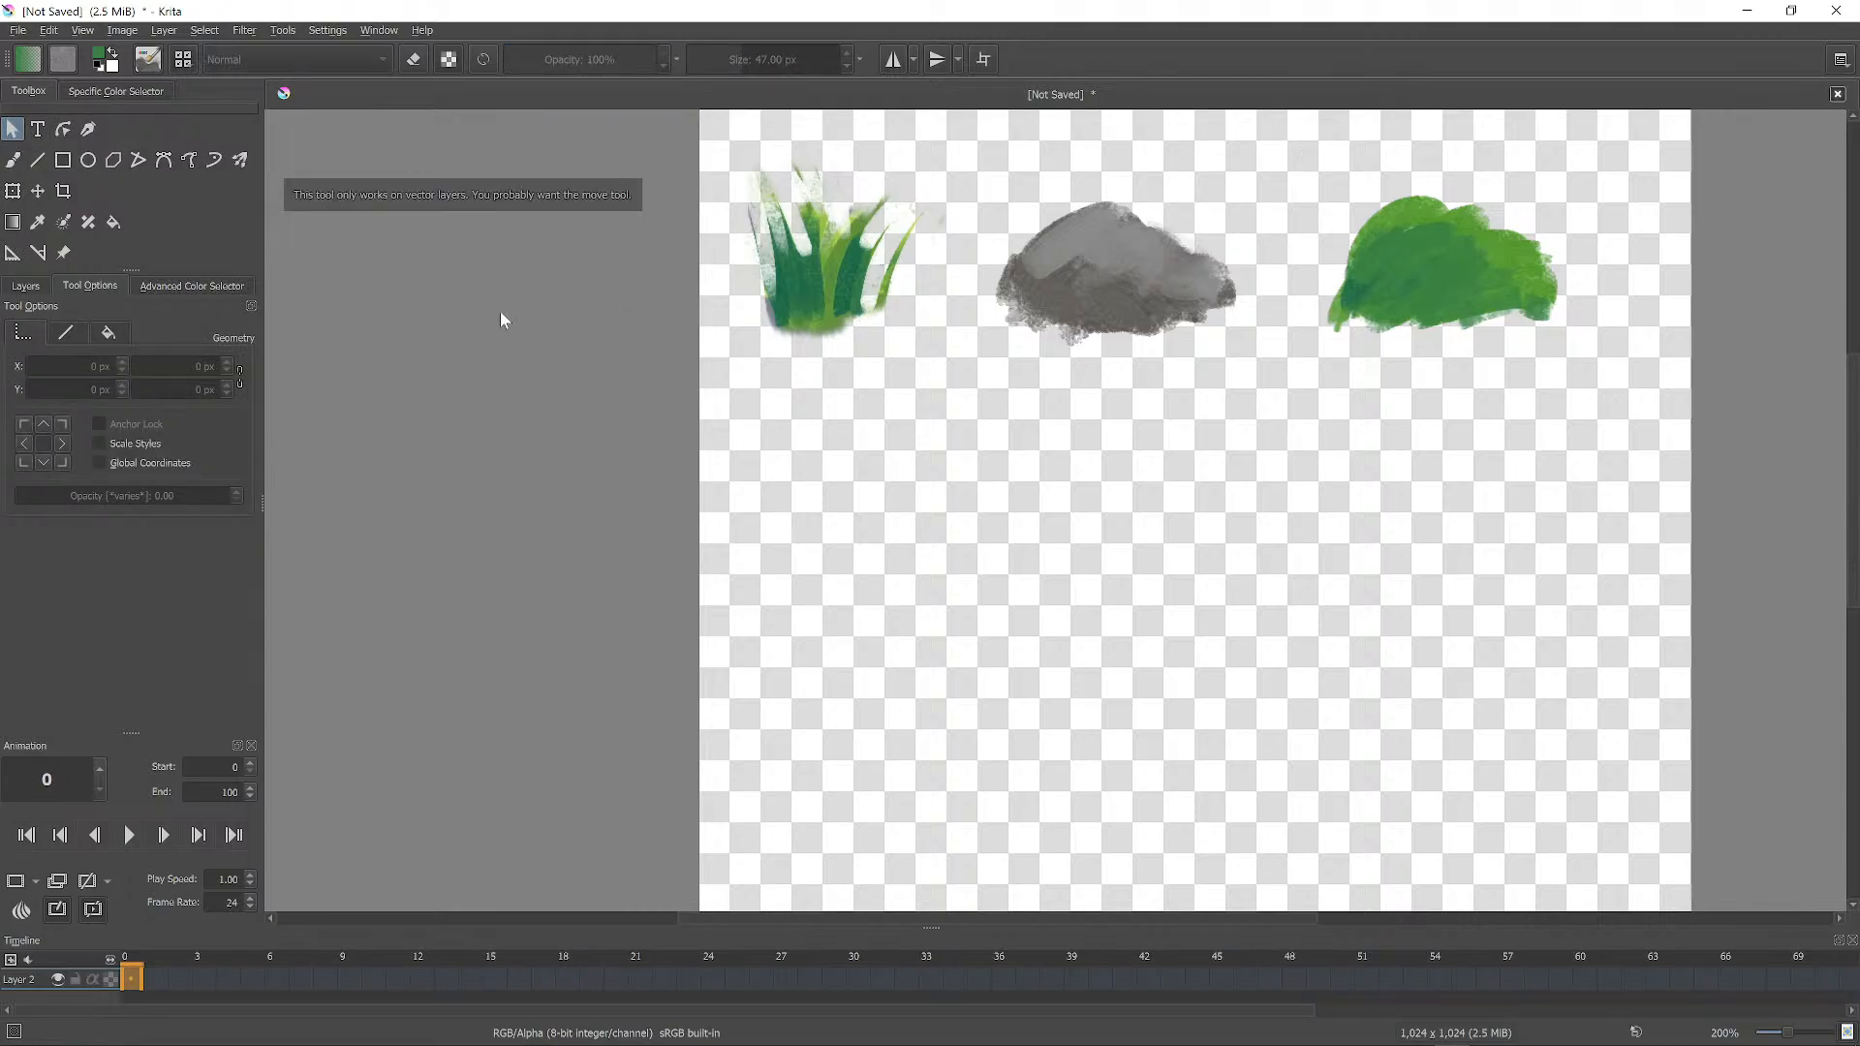
pyautogui.click(14, 159)
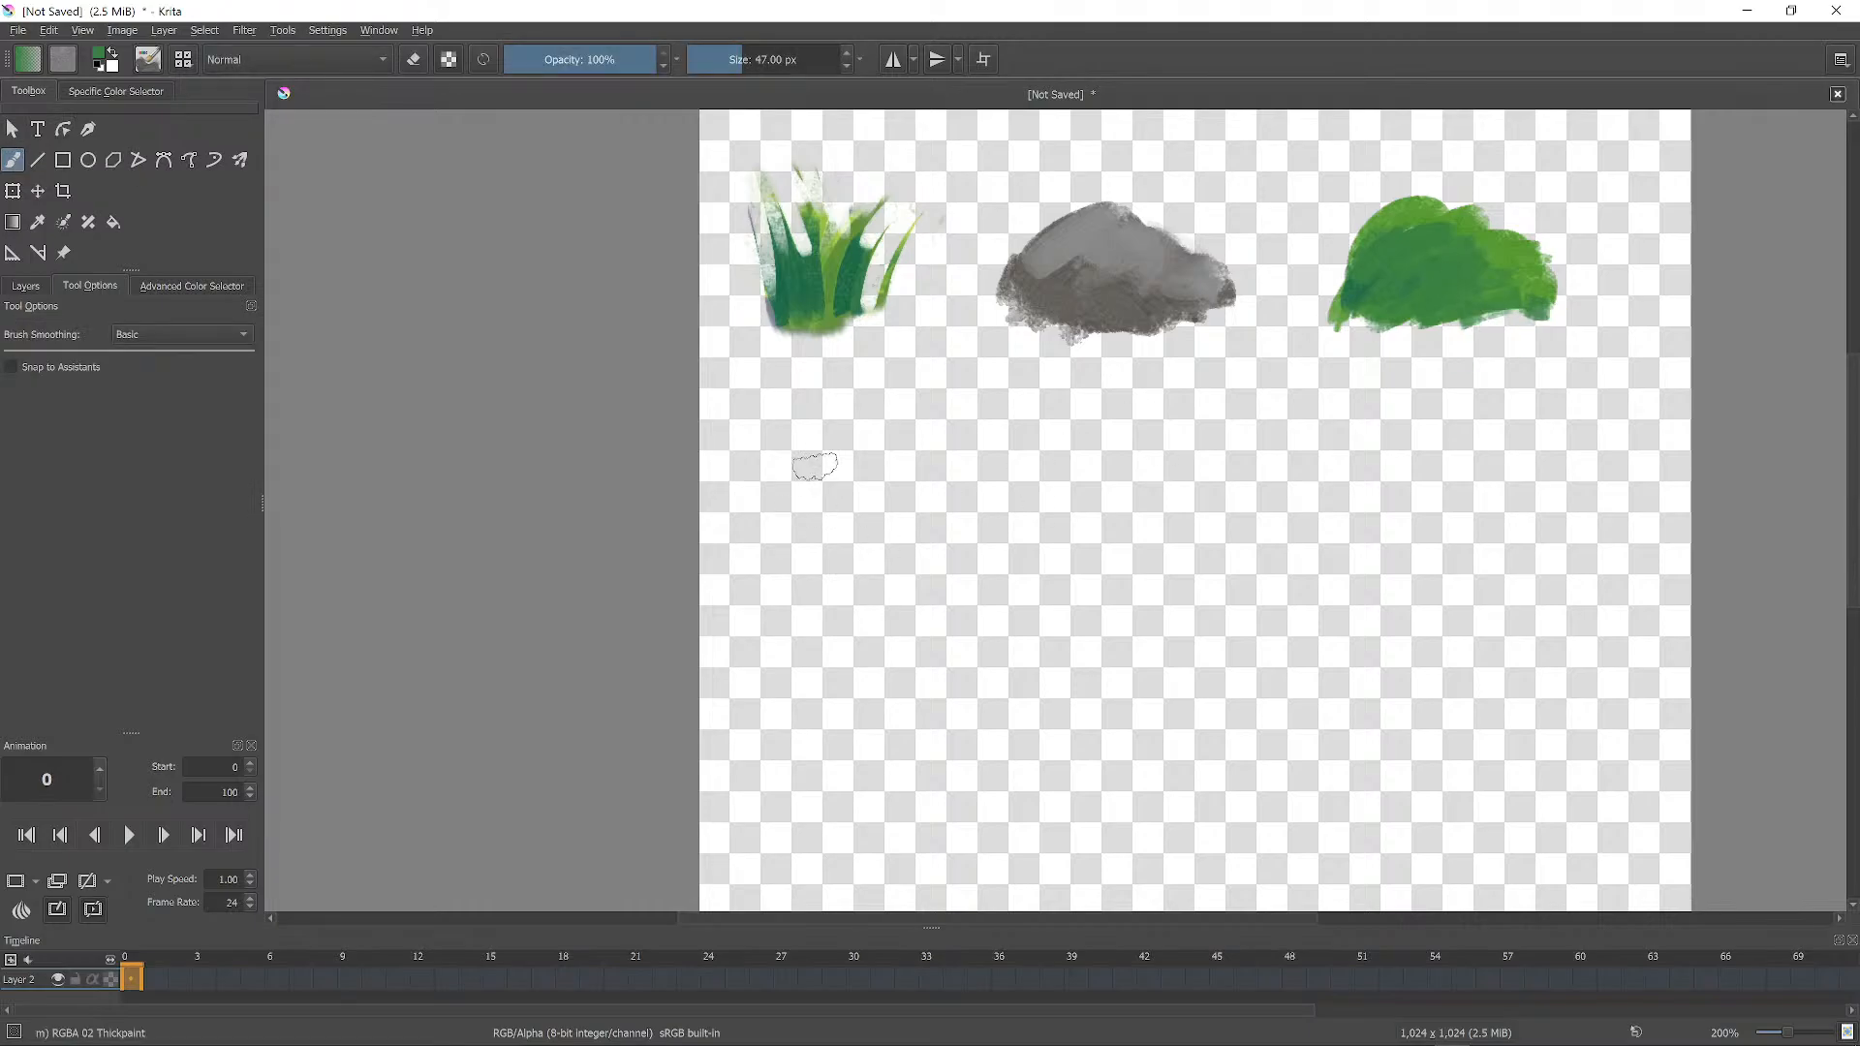
# Paint a green bush below the grass with lighter green highlights sampled from the right bush.
pyautogui.moveTo(815, 466)
pyautogui.mouseDown()
pyautogui.moveTo(834, 504)
pyautogui.moveTo(926, 499)
pyautogui.moveTo(920, 484)
pyautogui.moveTo(873, 545)
pyautogui.moveTo(954, 494)
pyautogui.moveTo(785, 538)
pyautogui.moveTo(887, 550)
pyautogui.mouseUp()
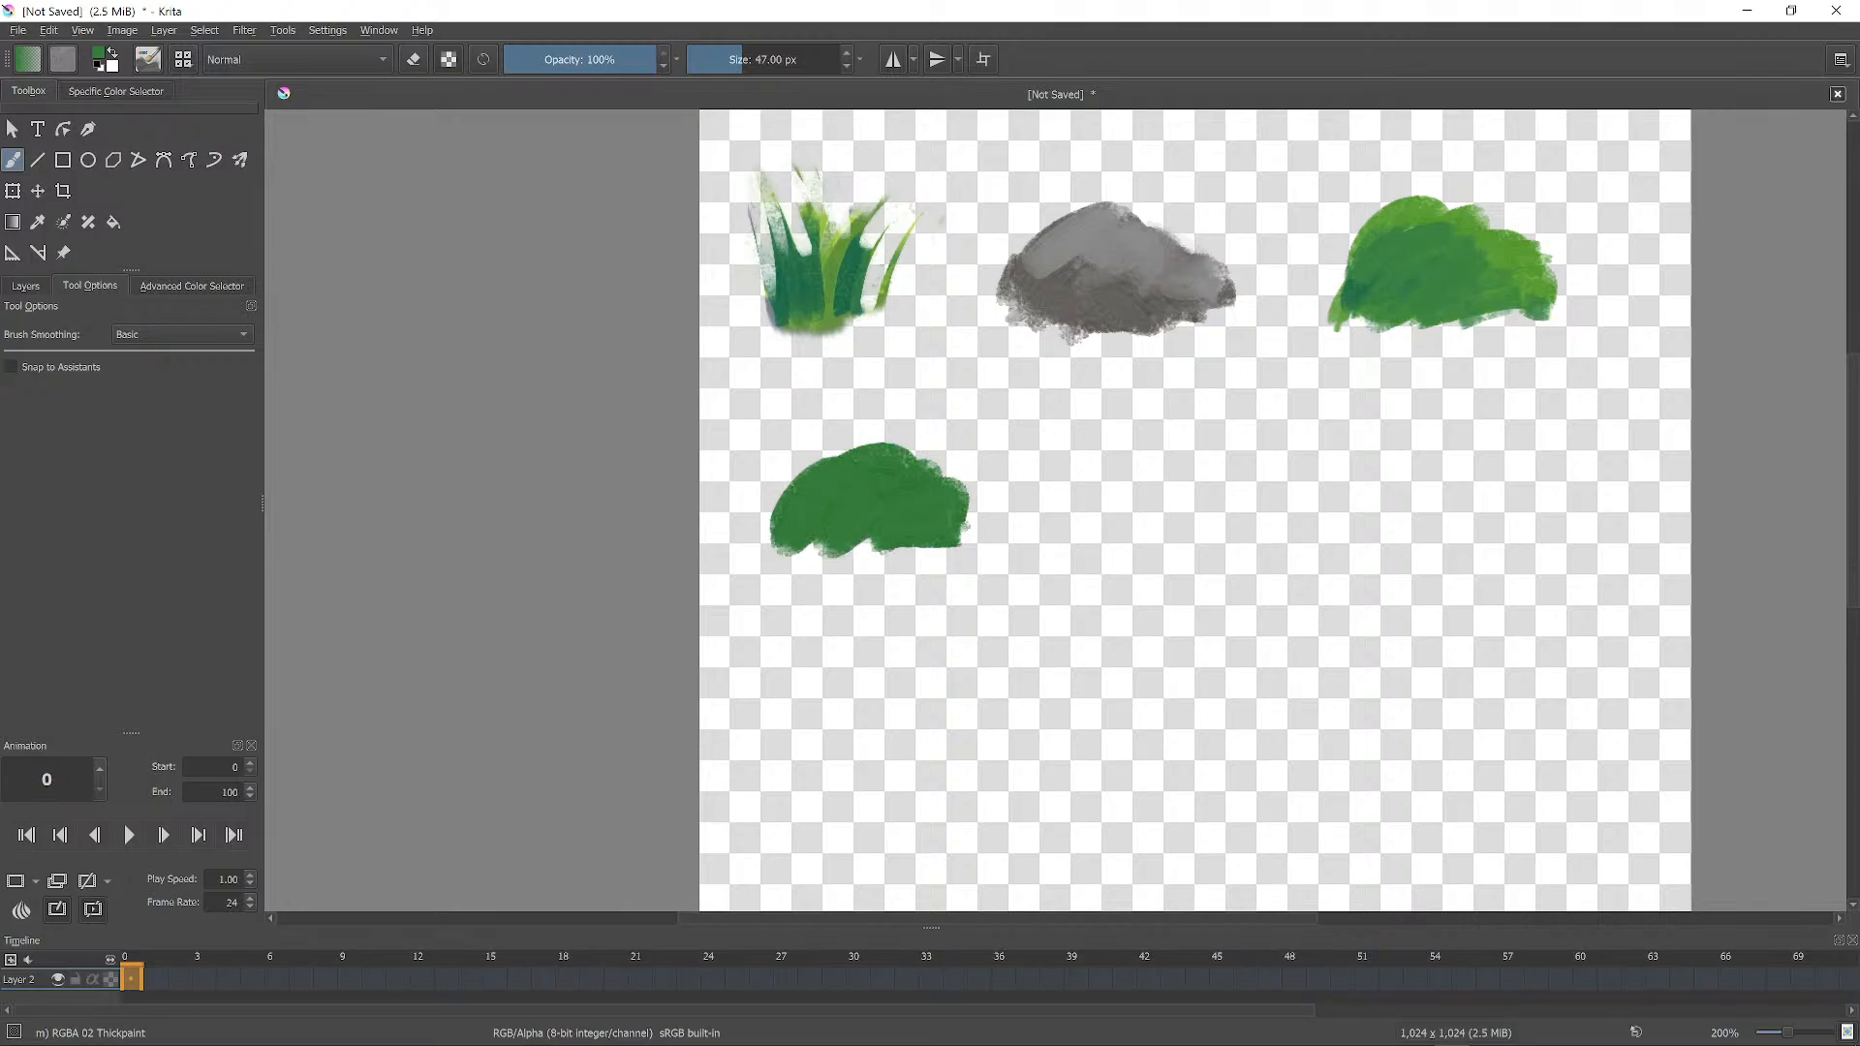
pyautogui.keyDown('ctrl'); pyautogui.click(1428, 210); pyautogui.keyUp('ctrl')
pyautogui.moveTo(905, 471)
pyautogui.mouseDown()
pyautogui.moveTo(851, 455)
pyautogui.moveTo(949, 486)
pyautogui.moveTo(930, 502)
pyautogui.mouseUp()
pyautogui.moveTo(836, 449)
pyautogui.mouseDown()
pyautogui.moveTo(814, 475)
pyautogui.moveTo(906, 533)
pyautogui.mouseUp()
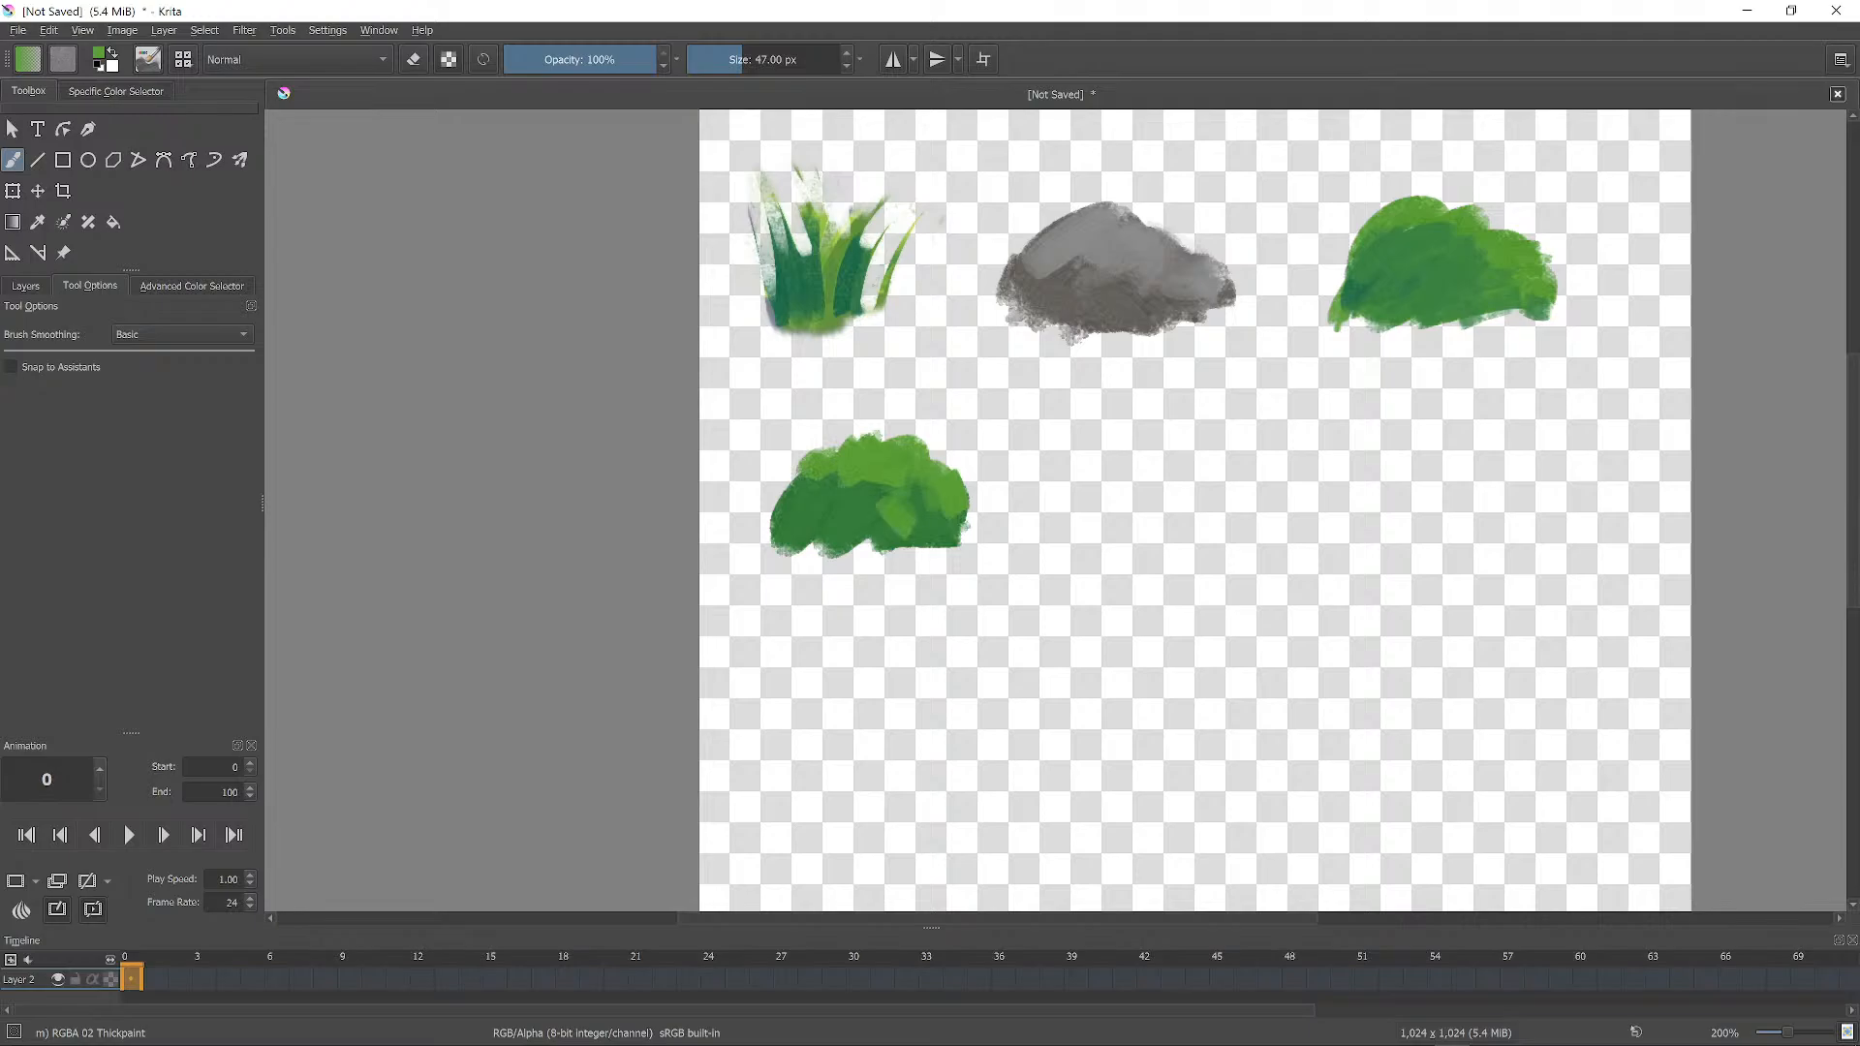
# Choose a bright crimson and dab flowers onto the new bush.
pyautogui.rightClick(965, 463)
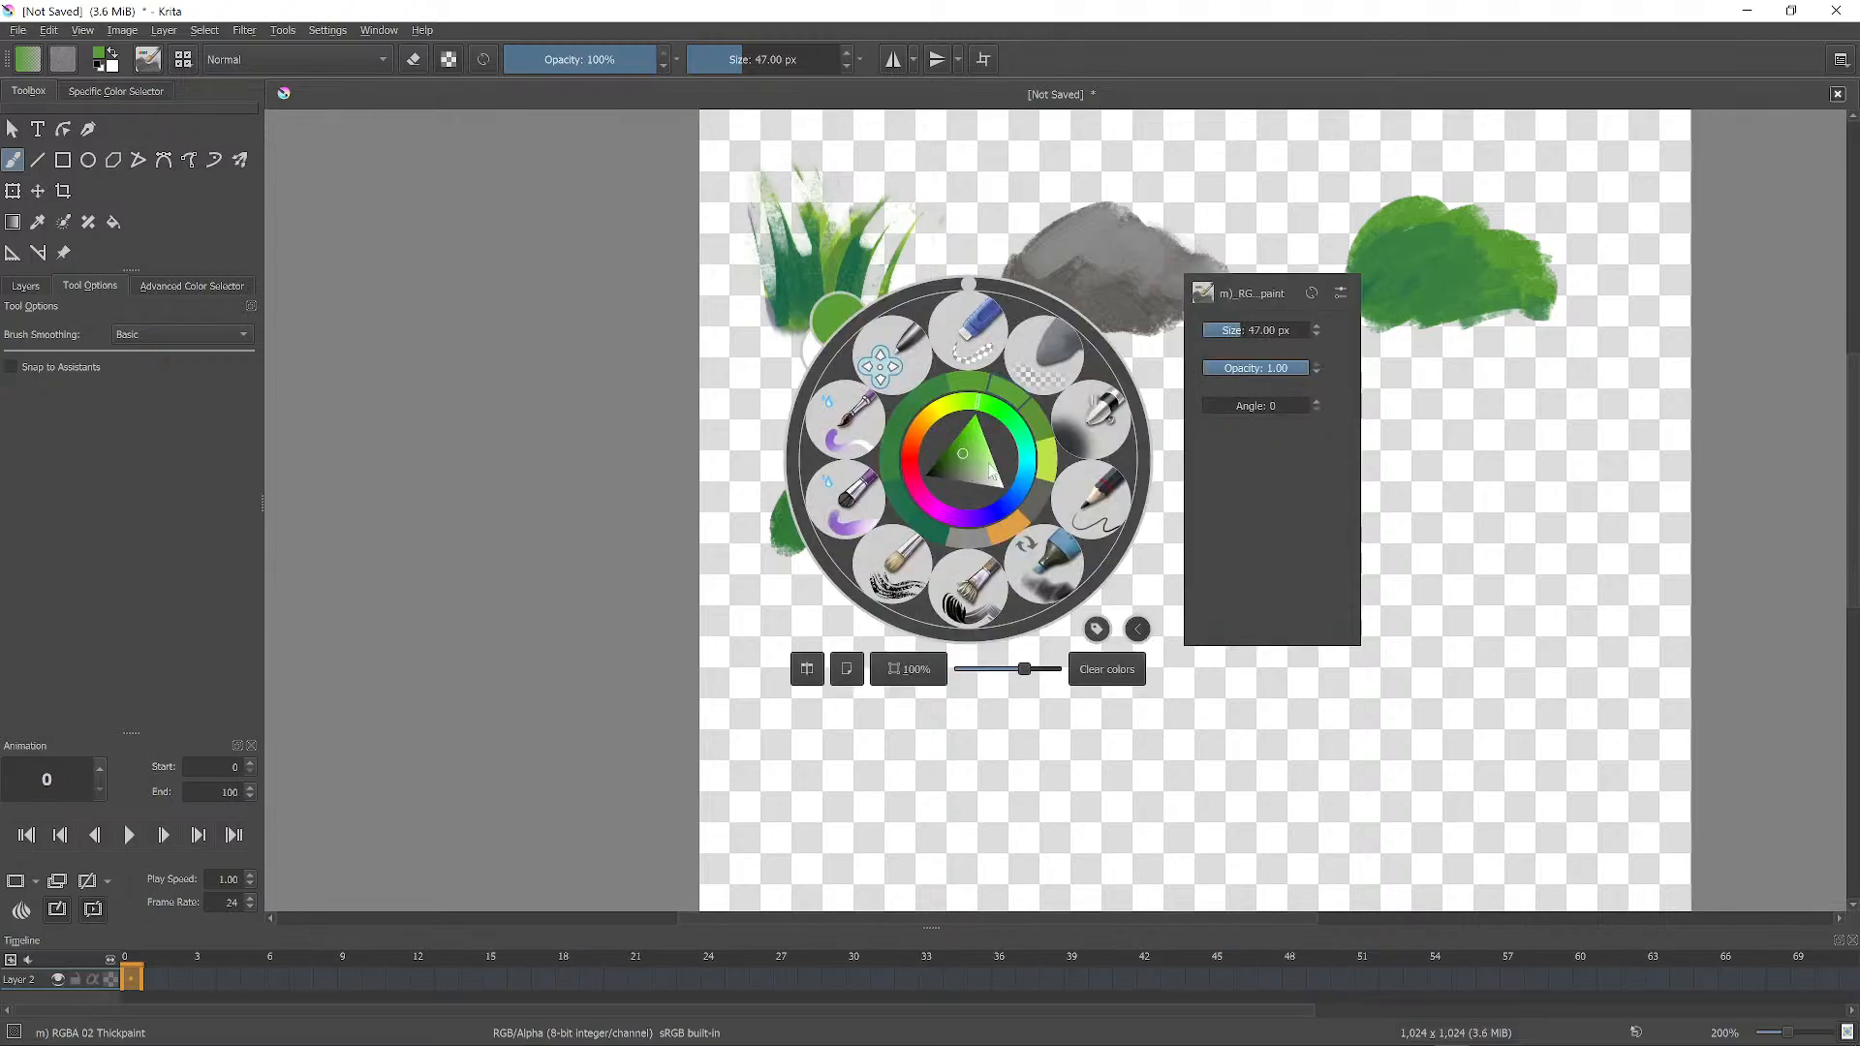
pyautogui.click(918, 435)
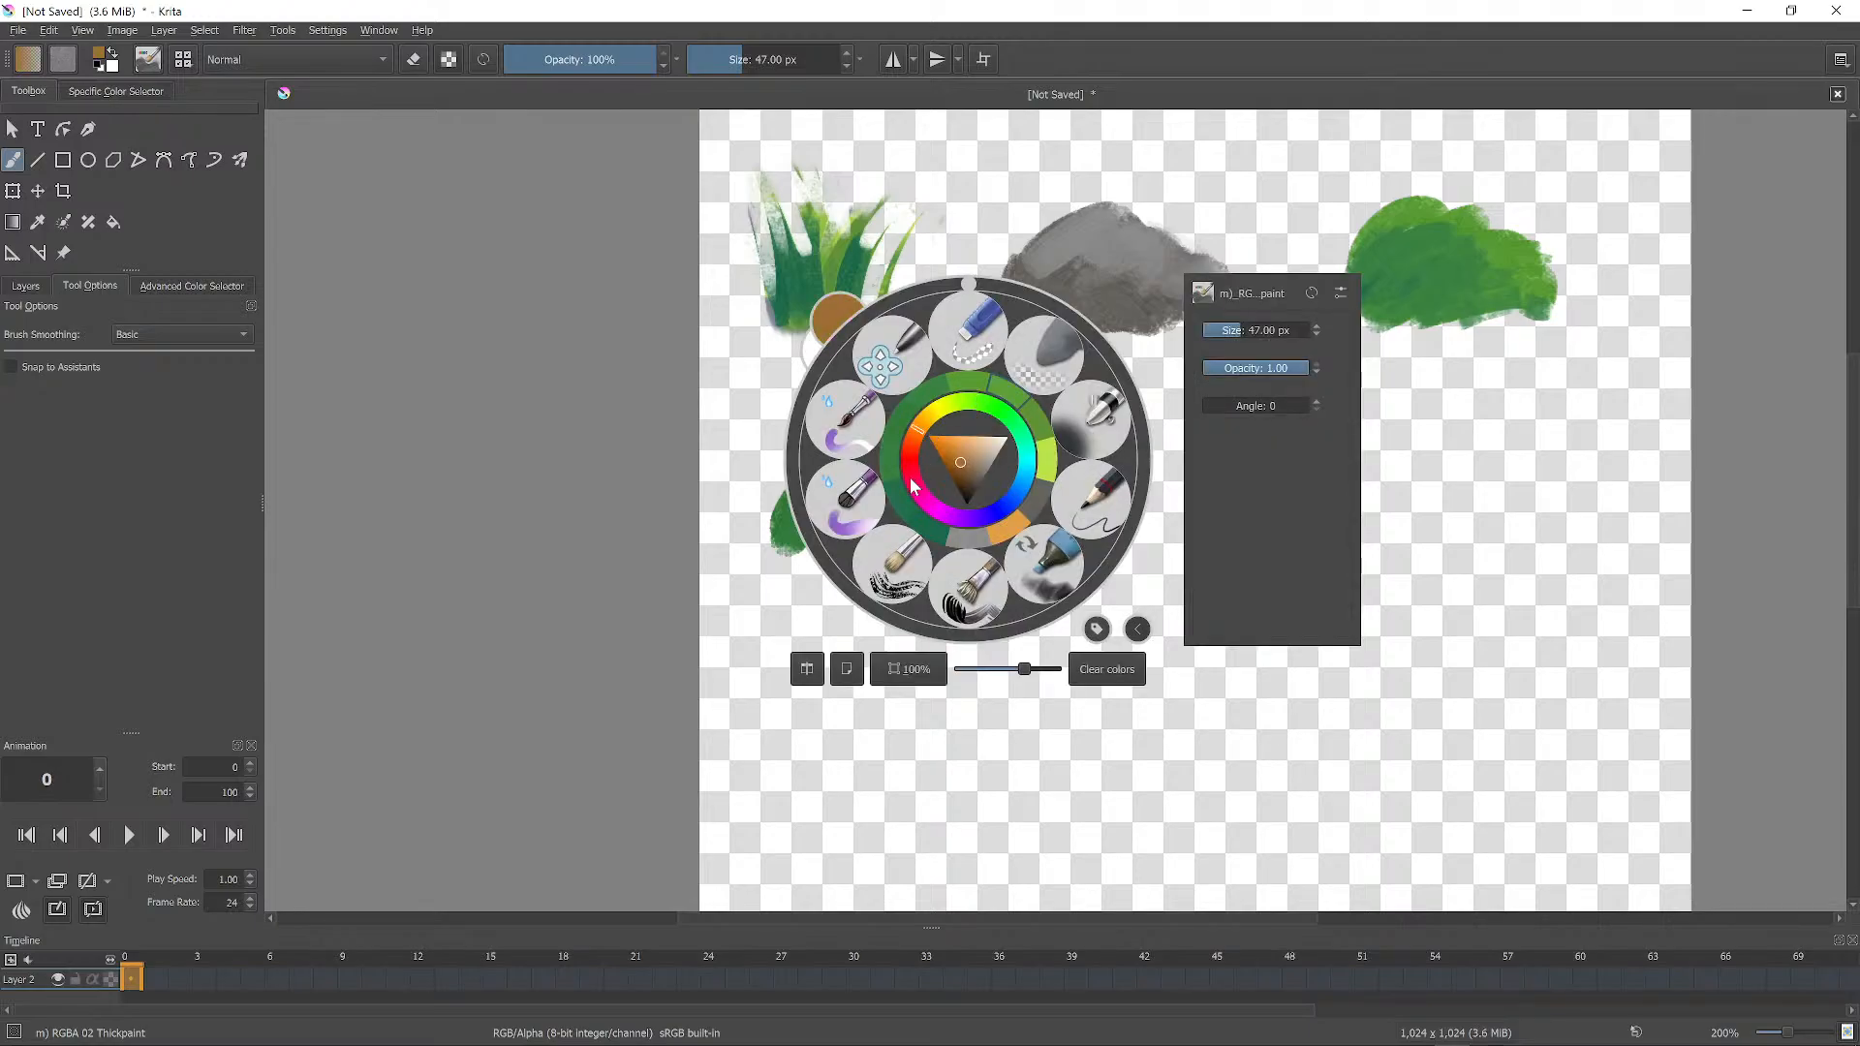
pyautogui.click(913, 484)
pyautogui.click(950, 461)
pyautogui.rightClick(1218, 330)
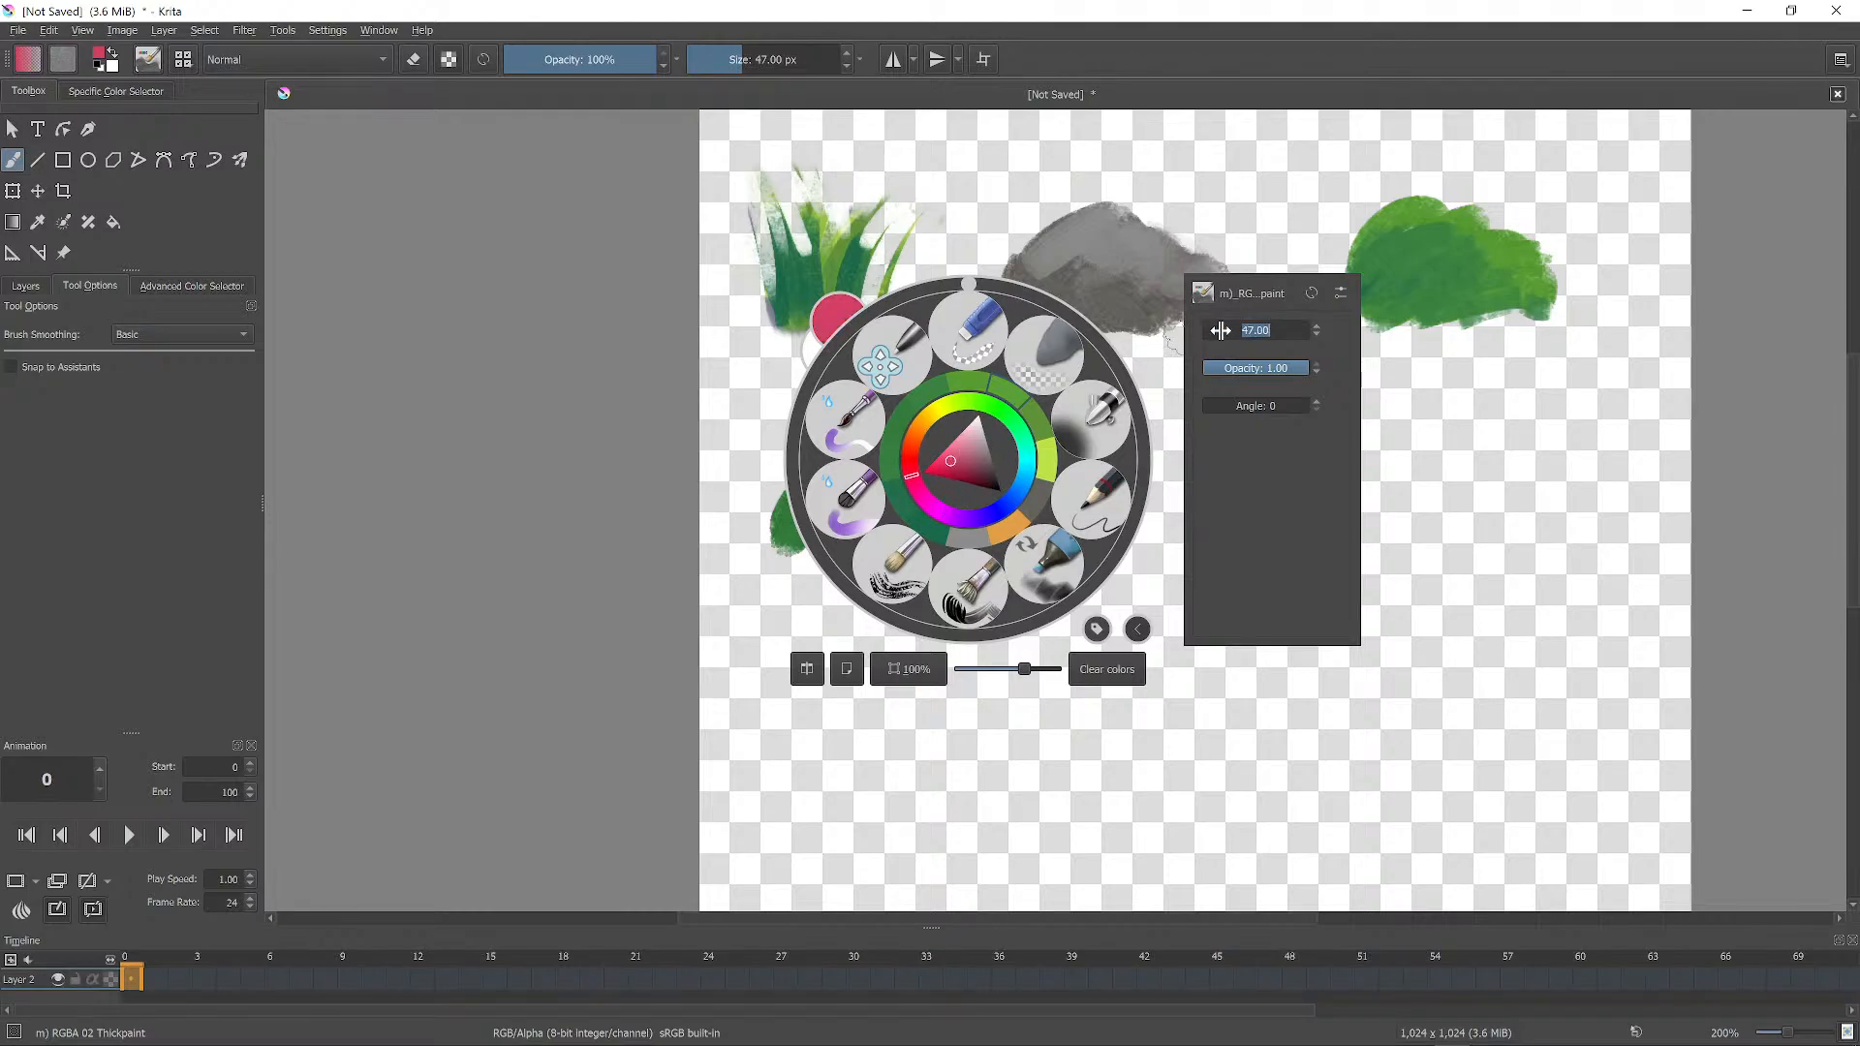
pyautogui.rightClick(1153, 361)
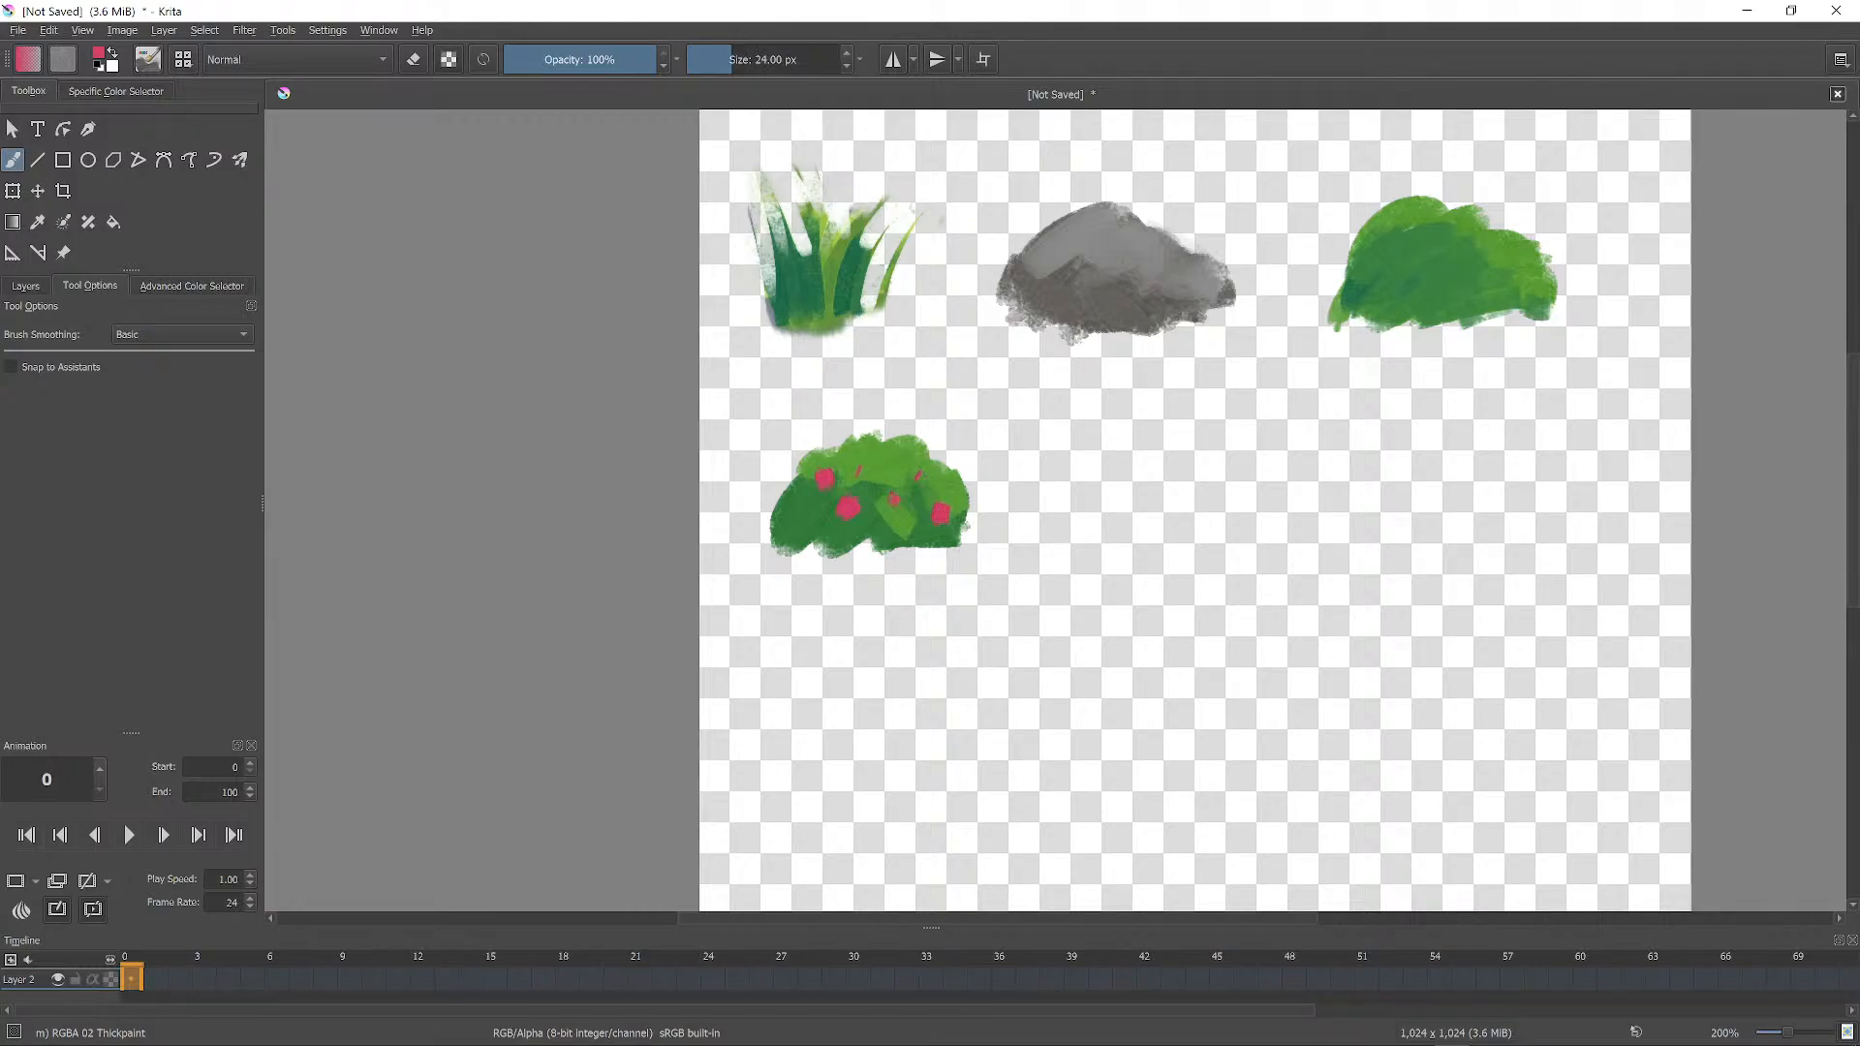
pyautogui.moveTo(896, 446); pyautogui.dragTo(889, 458)
# Switch the paint colour back to a dark olive green.
pyautogui.rightClick(1083, 312)
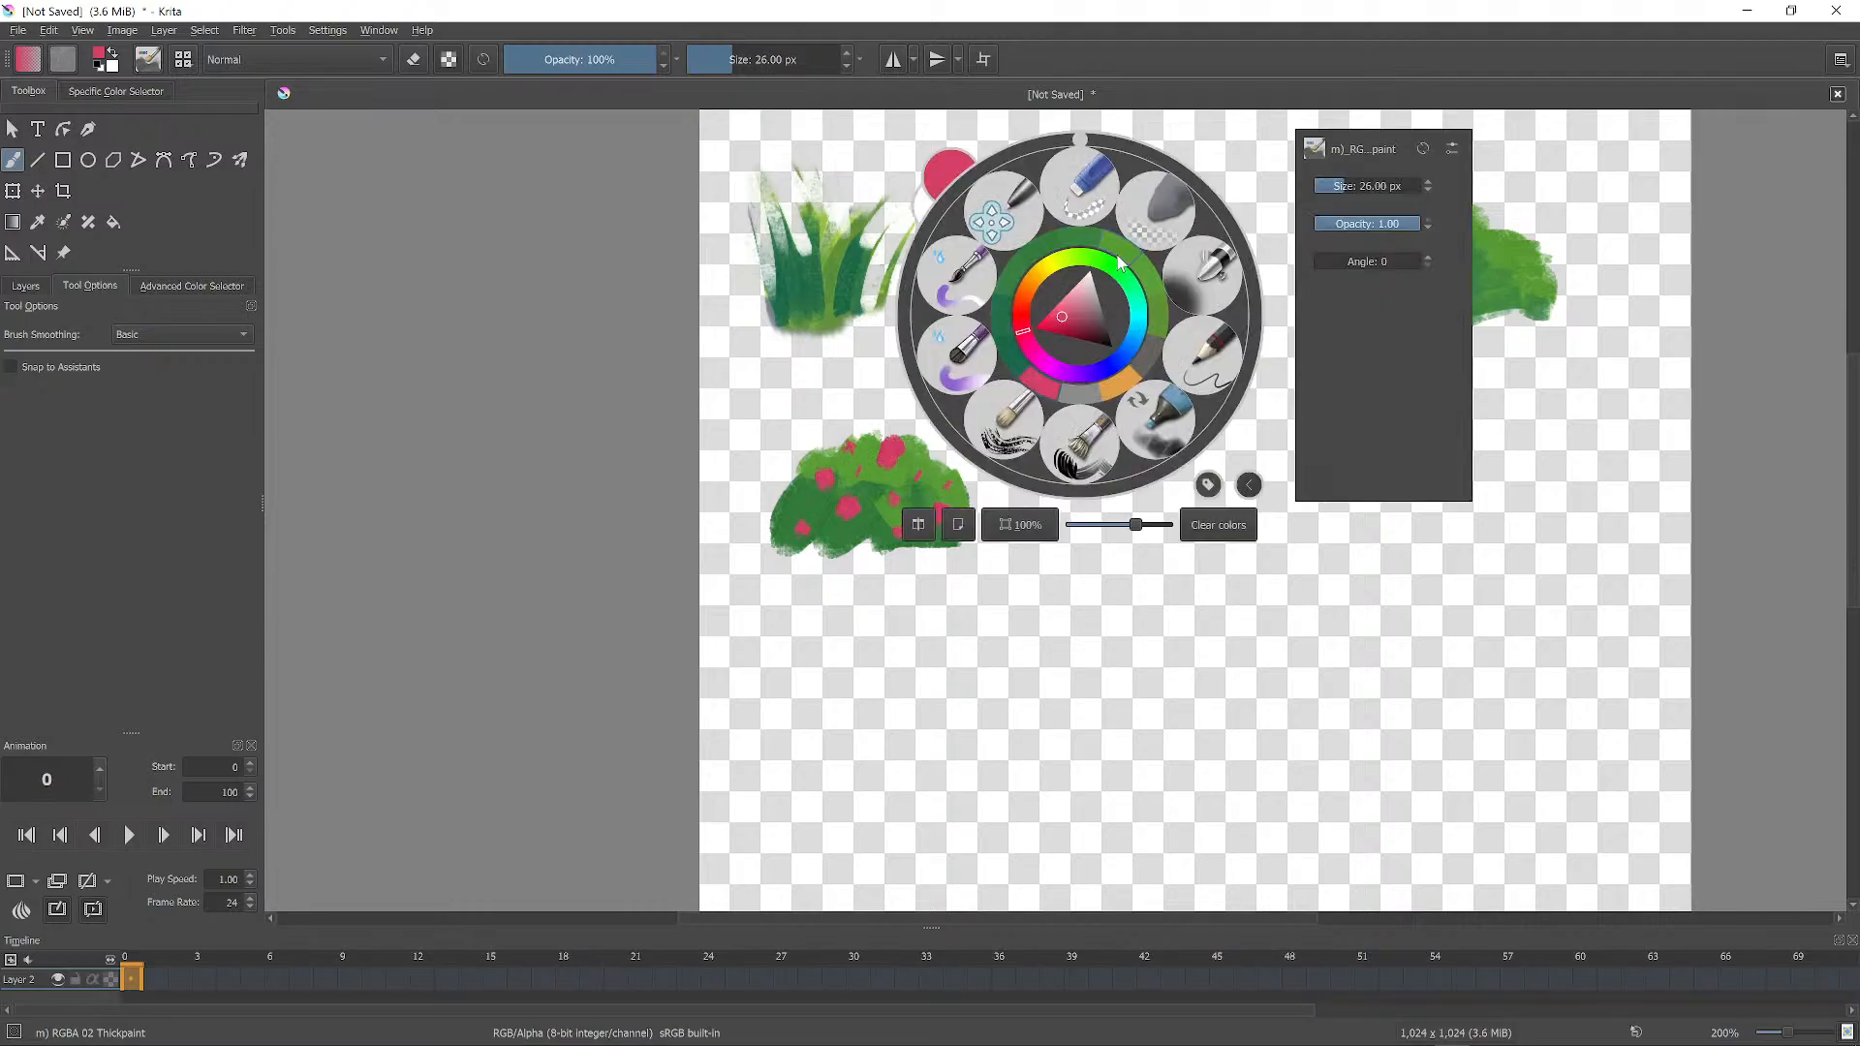
pyautogui.click(1115, 272)
pyautogui.click(1079, 301)
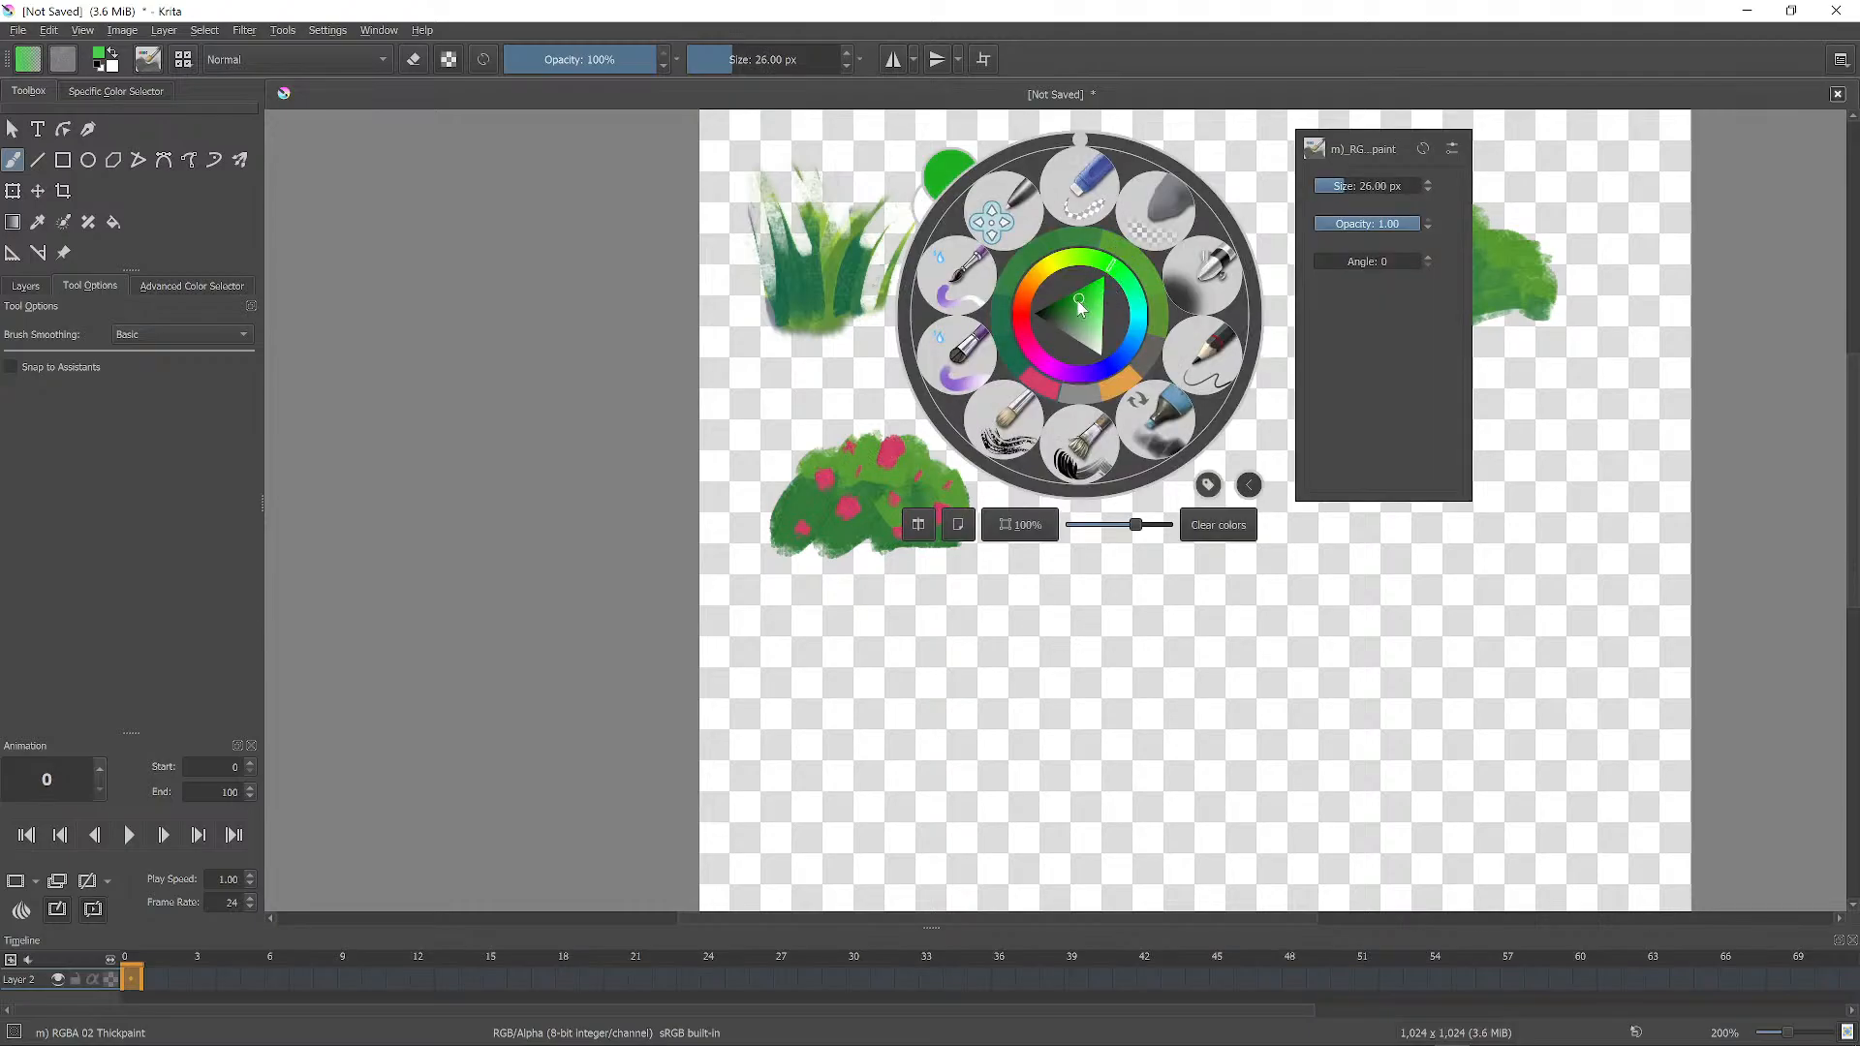
pyautogui.click(1137, 252)
pyautogui.rightClick(1140, 255)
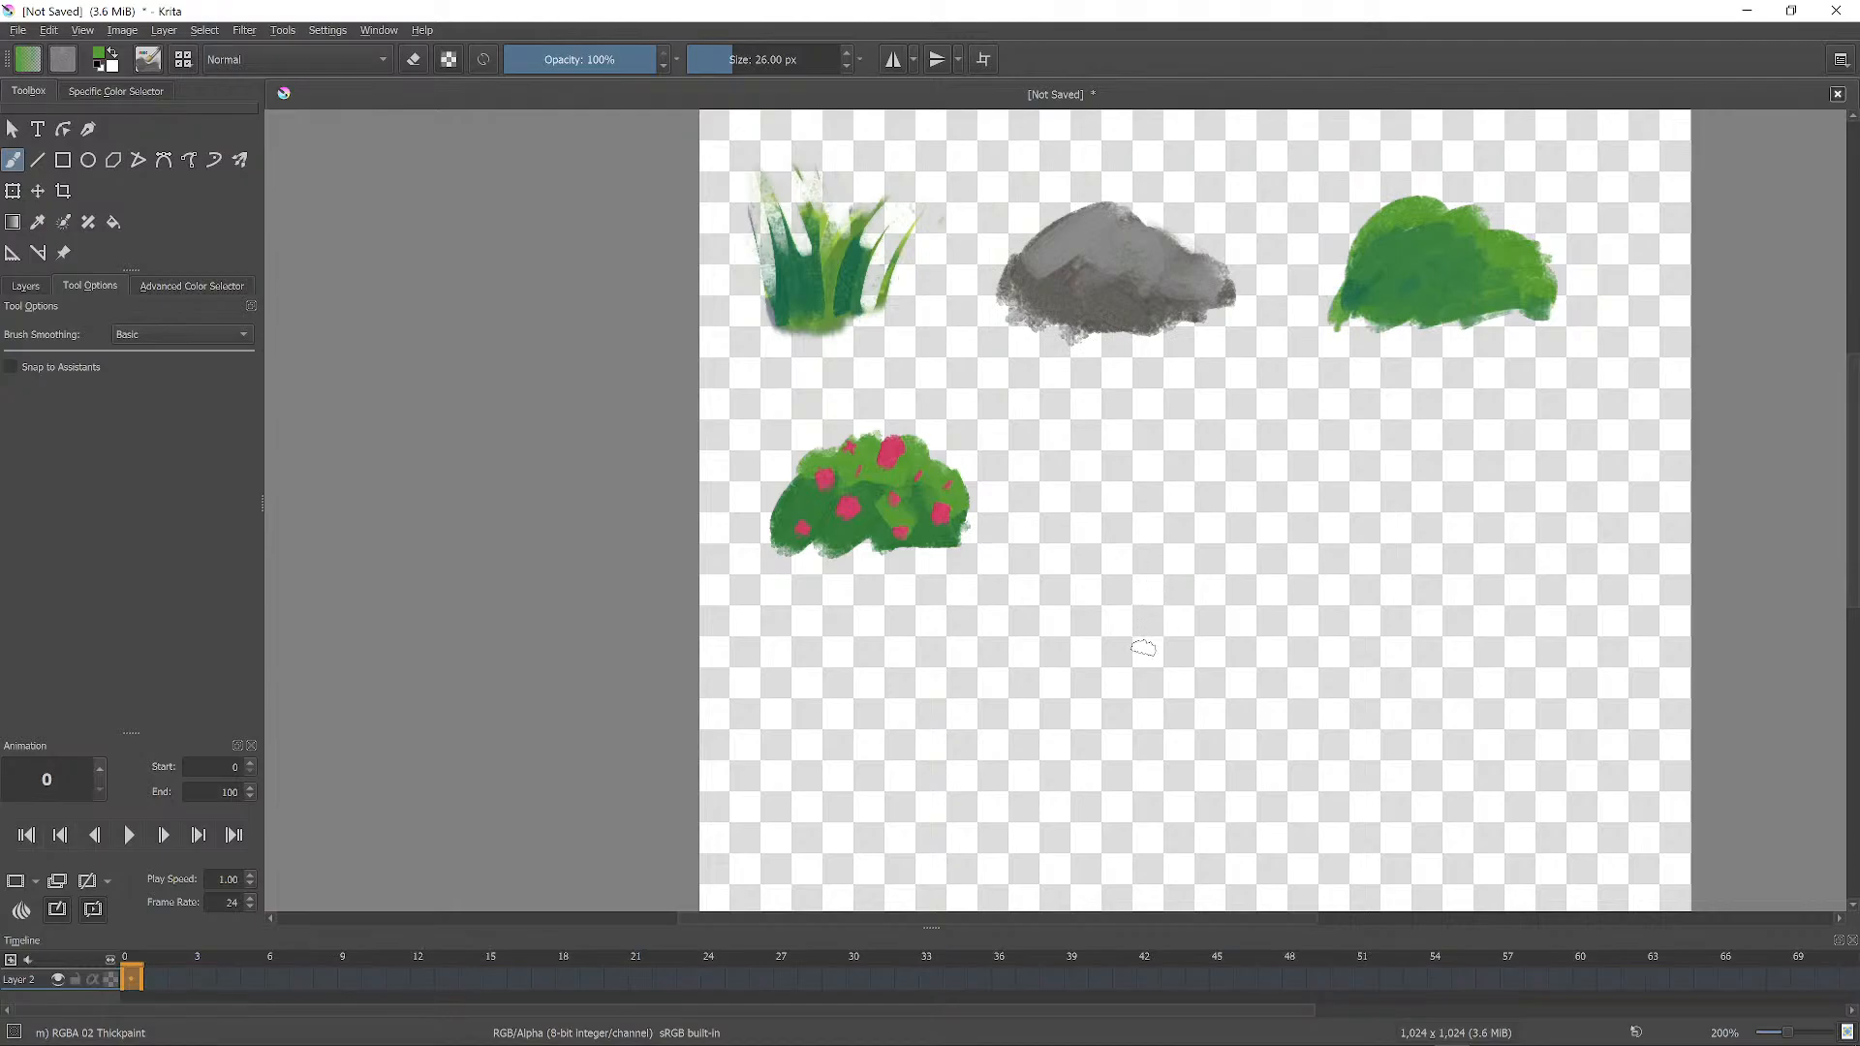
# With a much larger brush, paint a big rounded green patch beside the flowering bush.
pyautogui.moveTo(1224, 584)
pyautogui.keyDown('shift'); pyautogui.mouseDown()
pyautogui.moveTo(1451, 584)
pyautogui.moveTo(1289, 669)
pyautogui.moveTo(1419, 659)
pyautogui.moveTo(1333, 488)
pyautogui.moveTo(1570, 552)
pyautogui.moveTo(1574, 794)
pyautogui.mouseUp(); pyautogui.keyUp('shift')
pyautogui.moveTo(1481, 646)
pyautogui.mouseDown(button='middle')
pyautogui.moveTo(1462, 514)
pyautogui.moveTo(1437, 488)
pyautogui.mouseUp(button='middle')
pyautogui.moveTo(1115, 329)
pyautogui.mouseDown()
pyautogui.moveTo(1211, 698)
pyautogui.moveTo(1531, 746)
pyautogui.moveTo(1115, 775)
pyautogui.moveTo(1037, 388)
pyautogui.mouseUp()
pyautogui.moveTo(1066, 658)
pyautogui.mouseDown()
pyautogui.moveTo(1376, 823)
pyautogui.moveTo(1589, 542)
pyautogui.moveTo(1211, 281)
pyautogui.moveTo(1066, 451)
pyautogui.moveTo(1270, 542)
pyautogui.moveTo(1395, 639)
pyautogui.moveTo(1250, 484)
pyautogui.moveTo(1106, 719)
pyautogui.moveTo(1017, 813)
pyautogui.mouseUp()
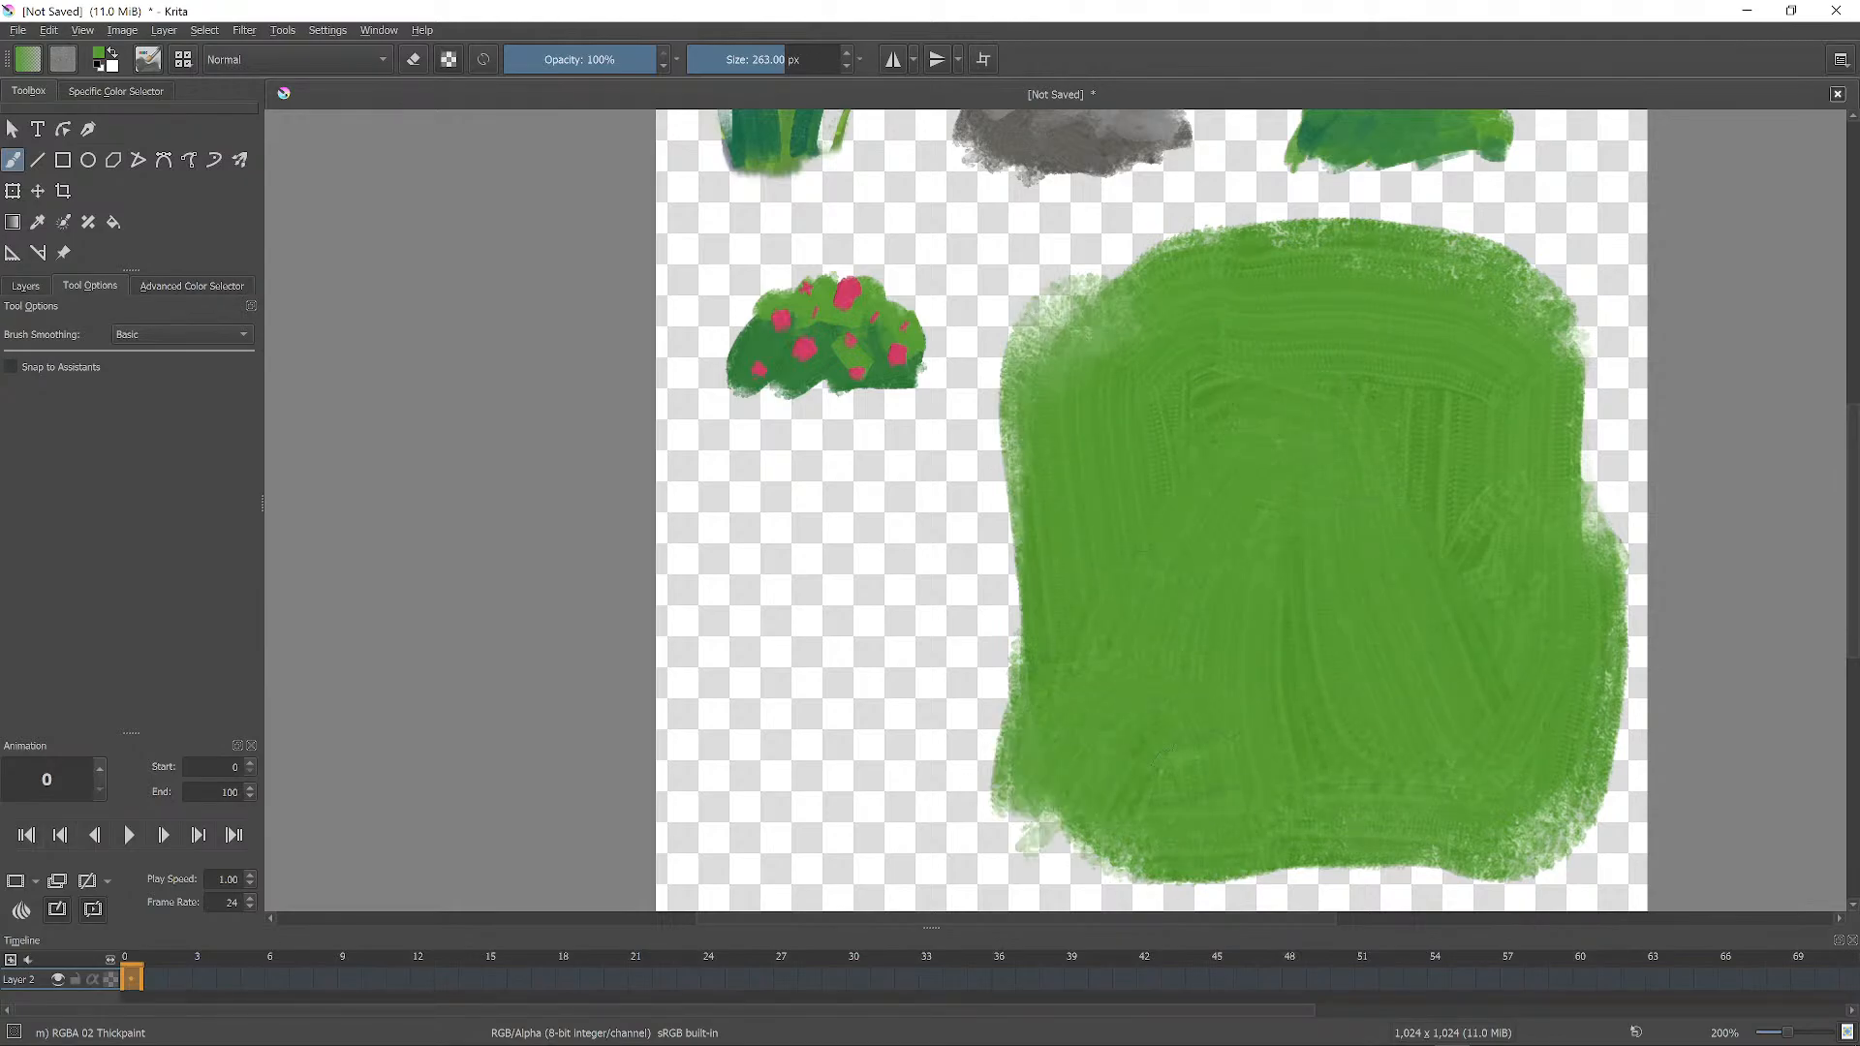
# Pick the bush's dark green from the pop-up palette and mottle the whole patch with dabs.
pyautogui.rightClick(832, 328)
pyautogui.click(724, 715)
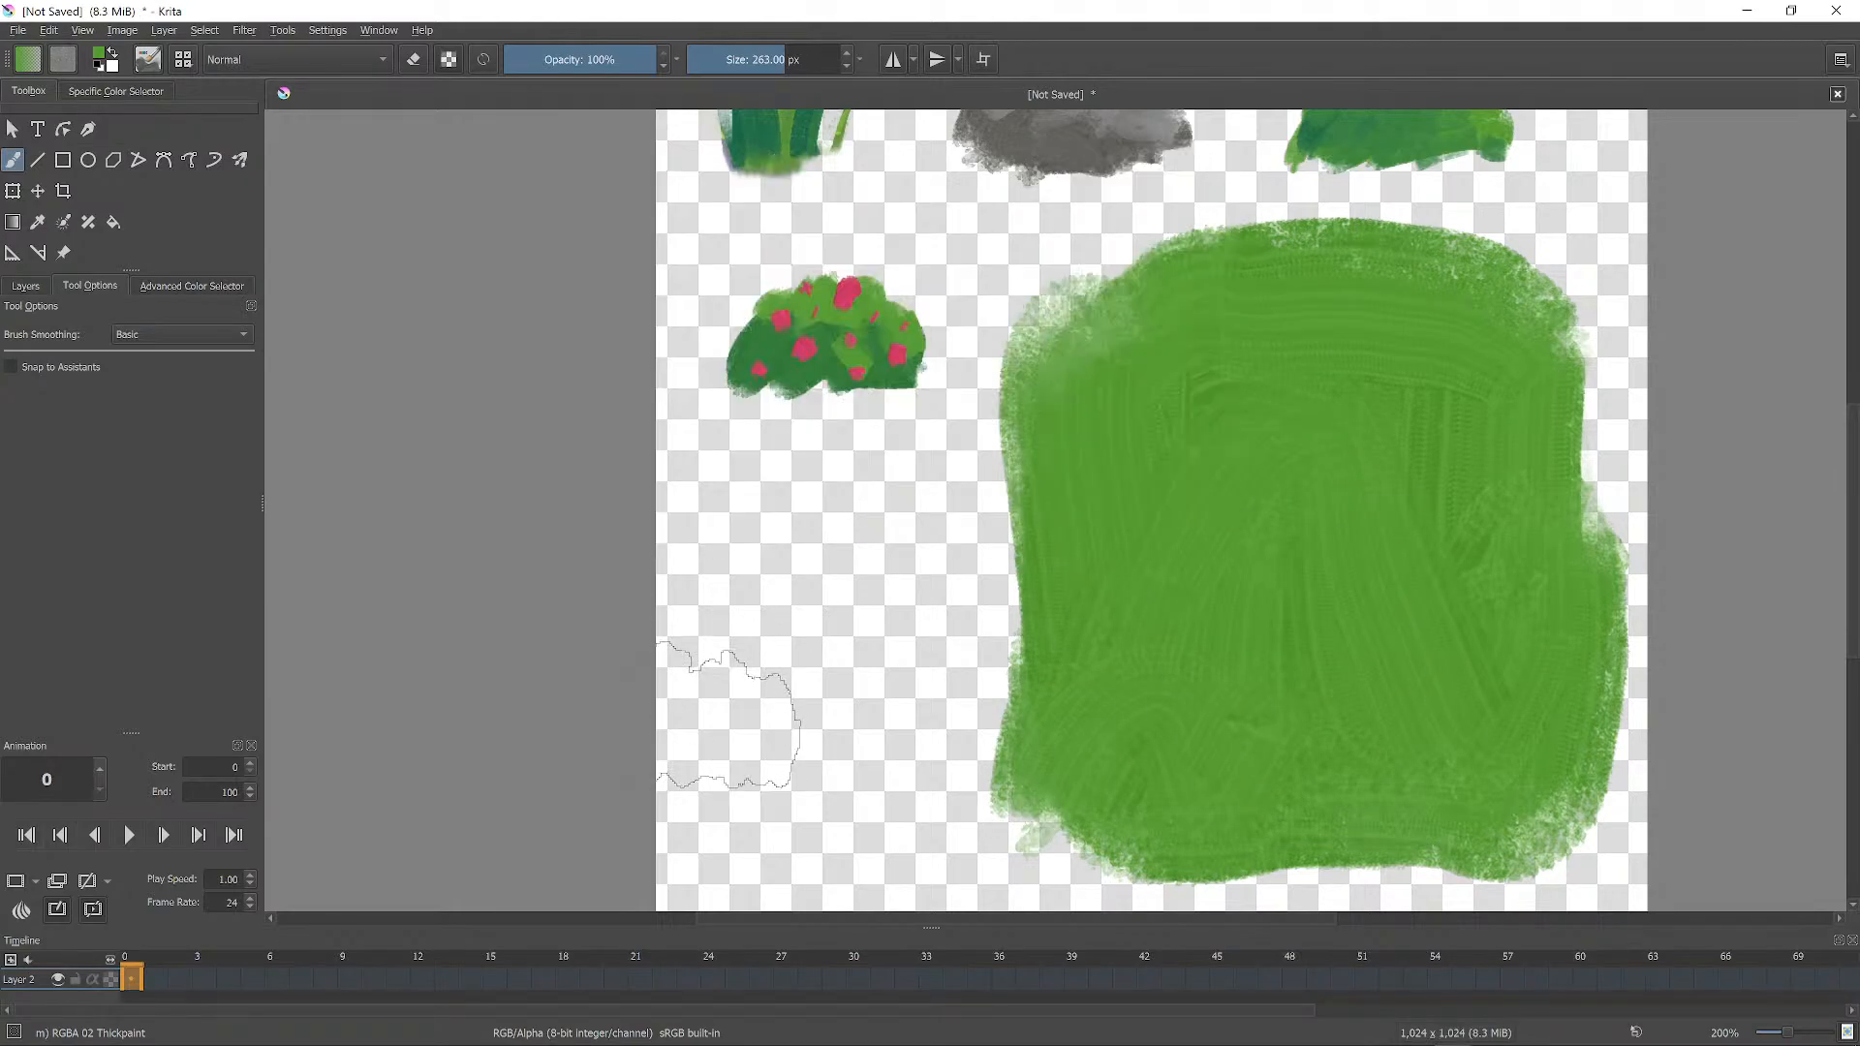
pyautogui.keyDown('ctrl'); pyautogui.click(821, 360); pyautogui.keyUp('ctrl')
pyautogui.moveTo(1114, 526)
pyautogui.mouseDown()
pyautogui.moveTo(1192, 521)
pyautogui.moveTo(1216, 567)
pyautogui.mouseUp()
pyautogui.moveTo(1206, 451); pyautogui.dragTo(1255, 504)
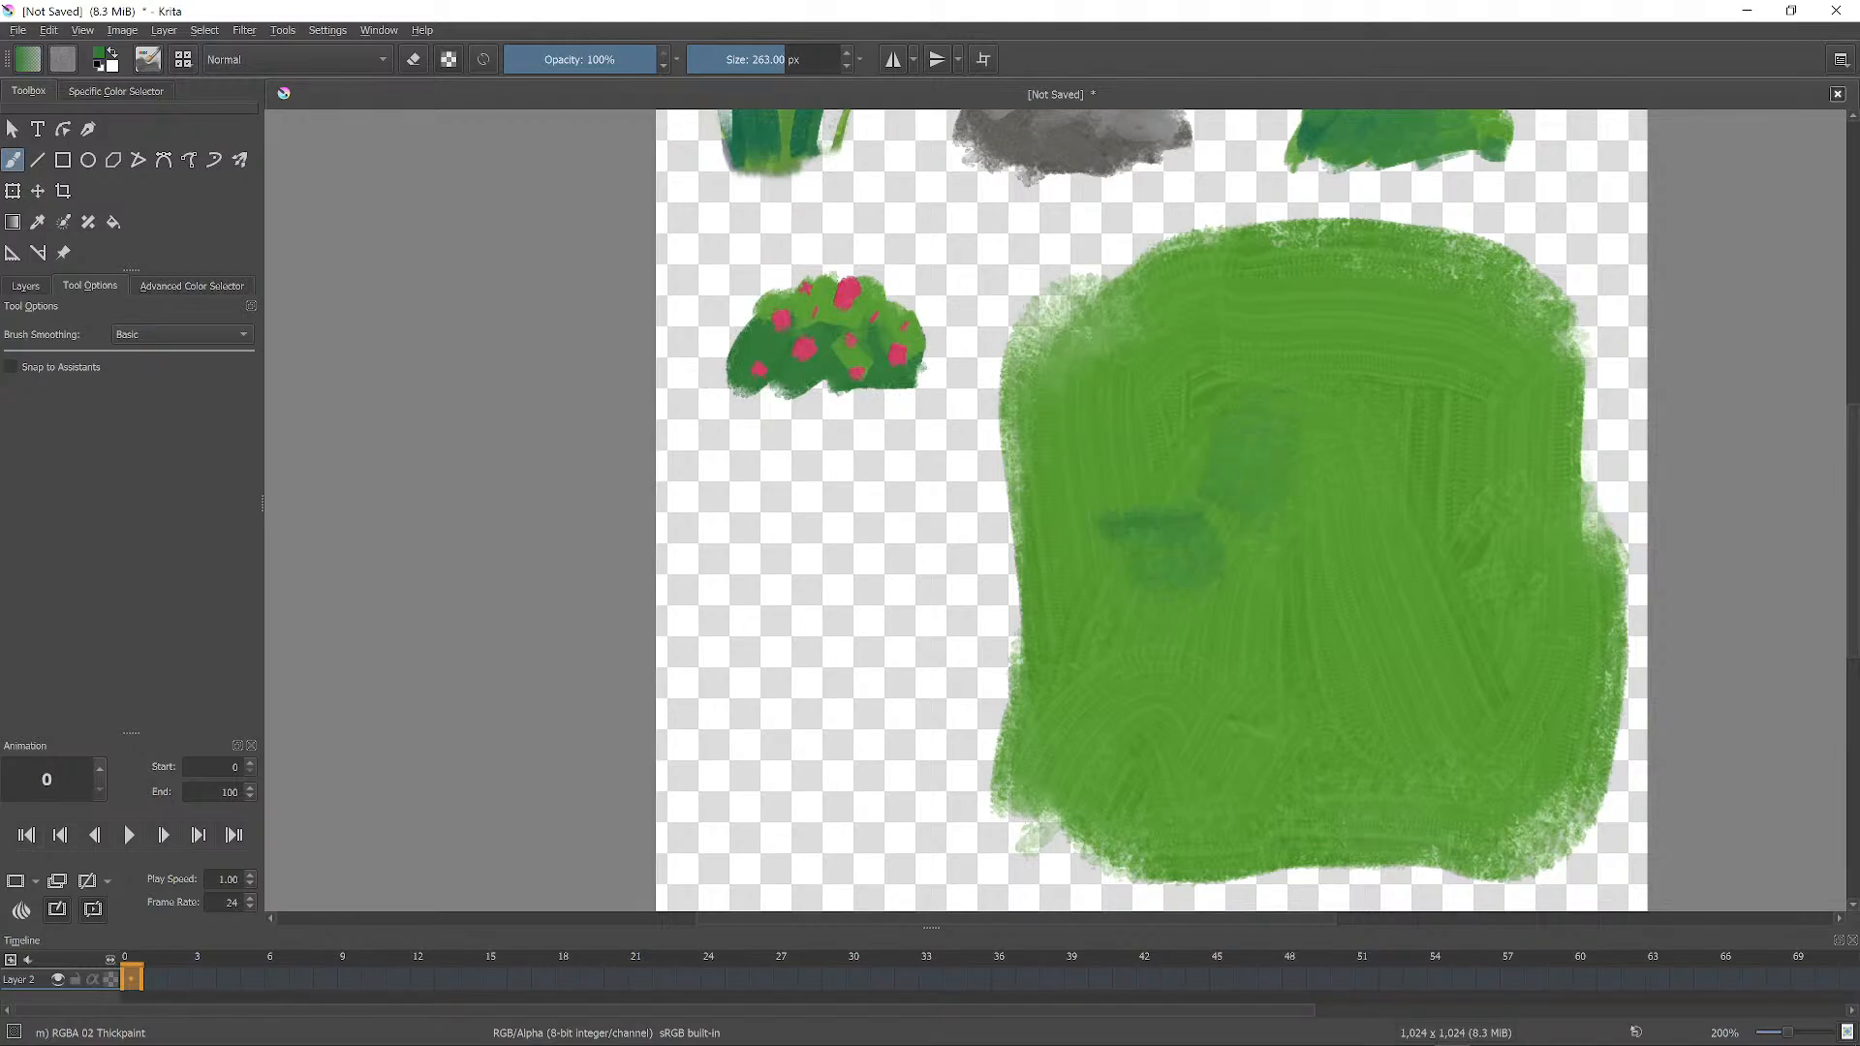
pyautogui.moveTo(1269, 358); pyautogui.dragTo(1332, 354)
pyautogui.moveTo(1332, 465); pyautogui.dragTo(1410, 552)
pyautogui.moveTo(1328, 650); pyautogui.dragTo(1308, 681)
pyautogui.moveTo(1180, 746); pyautogui.dragTo(1198, 760)
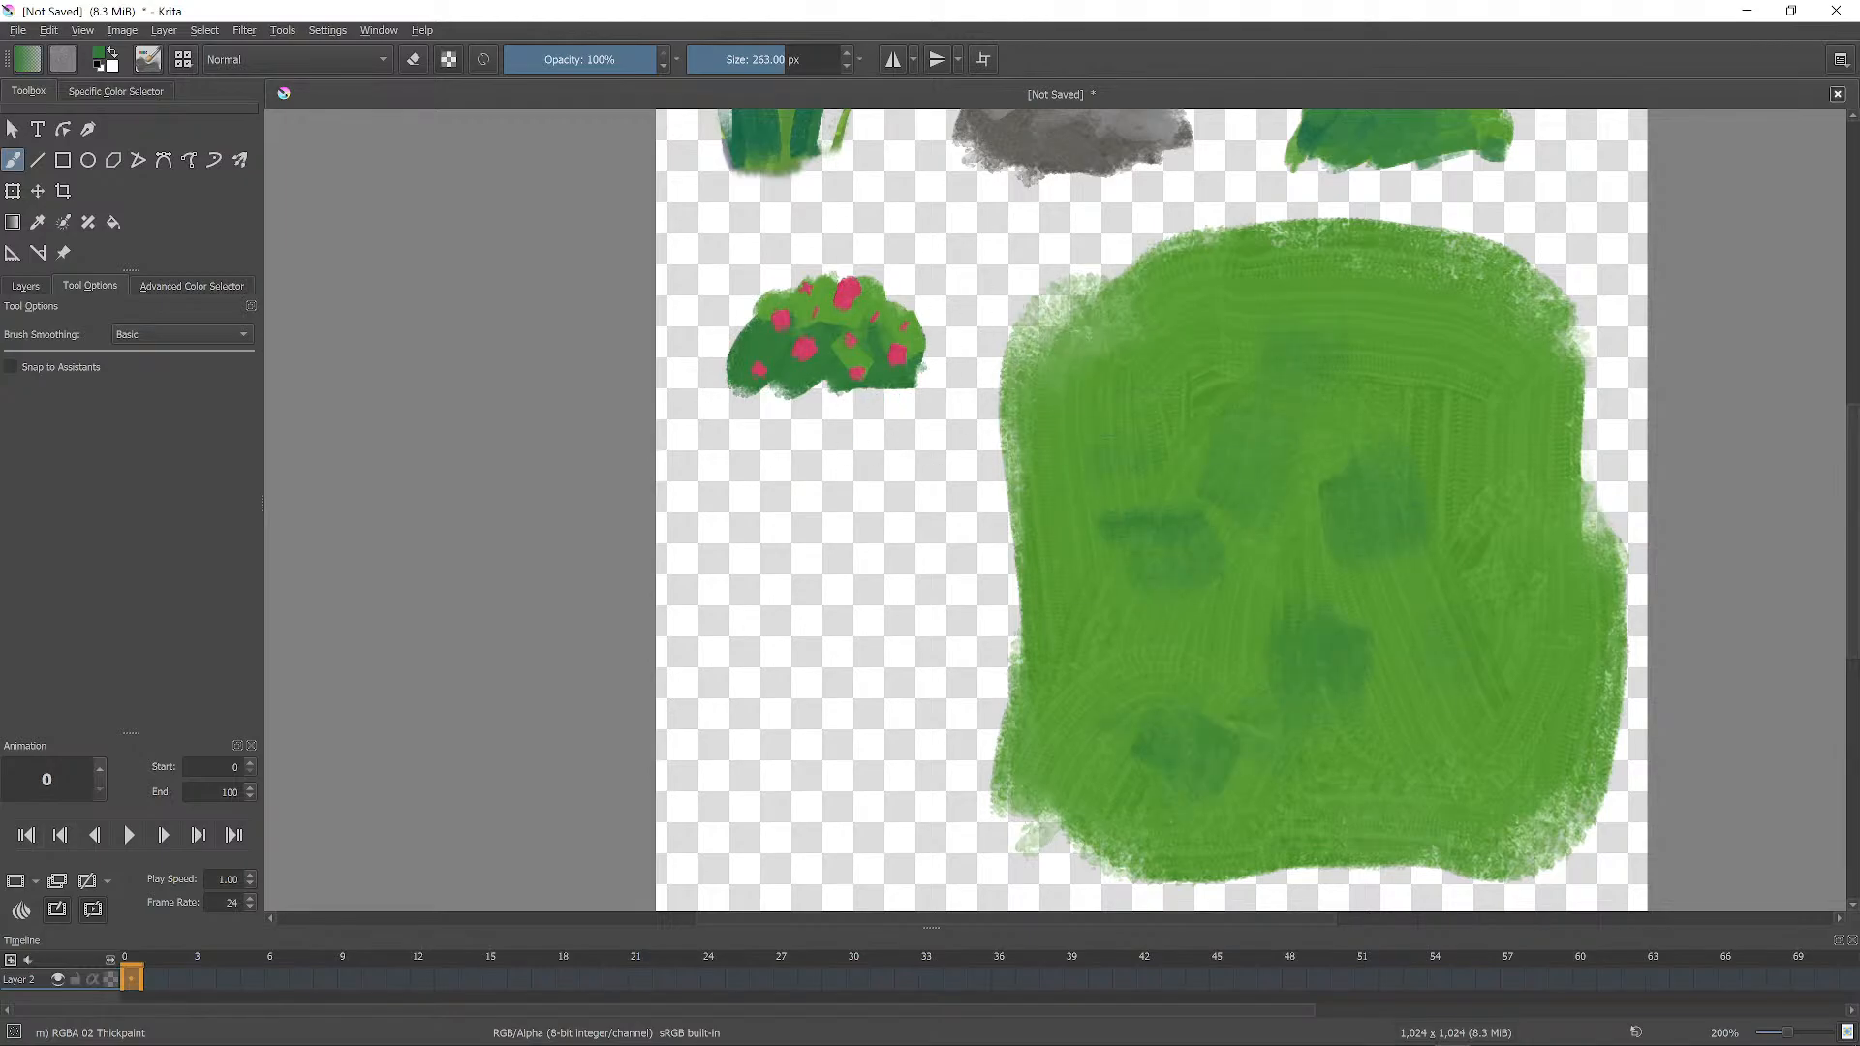
pyautogui.moveTo(1136, 412); pyautogui.dragTo(1177, 370)
pyautogui.moveTo(1279, 561); pyautogui.dragTo(1267, 586)
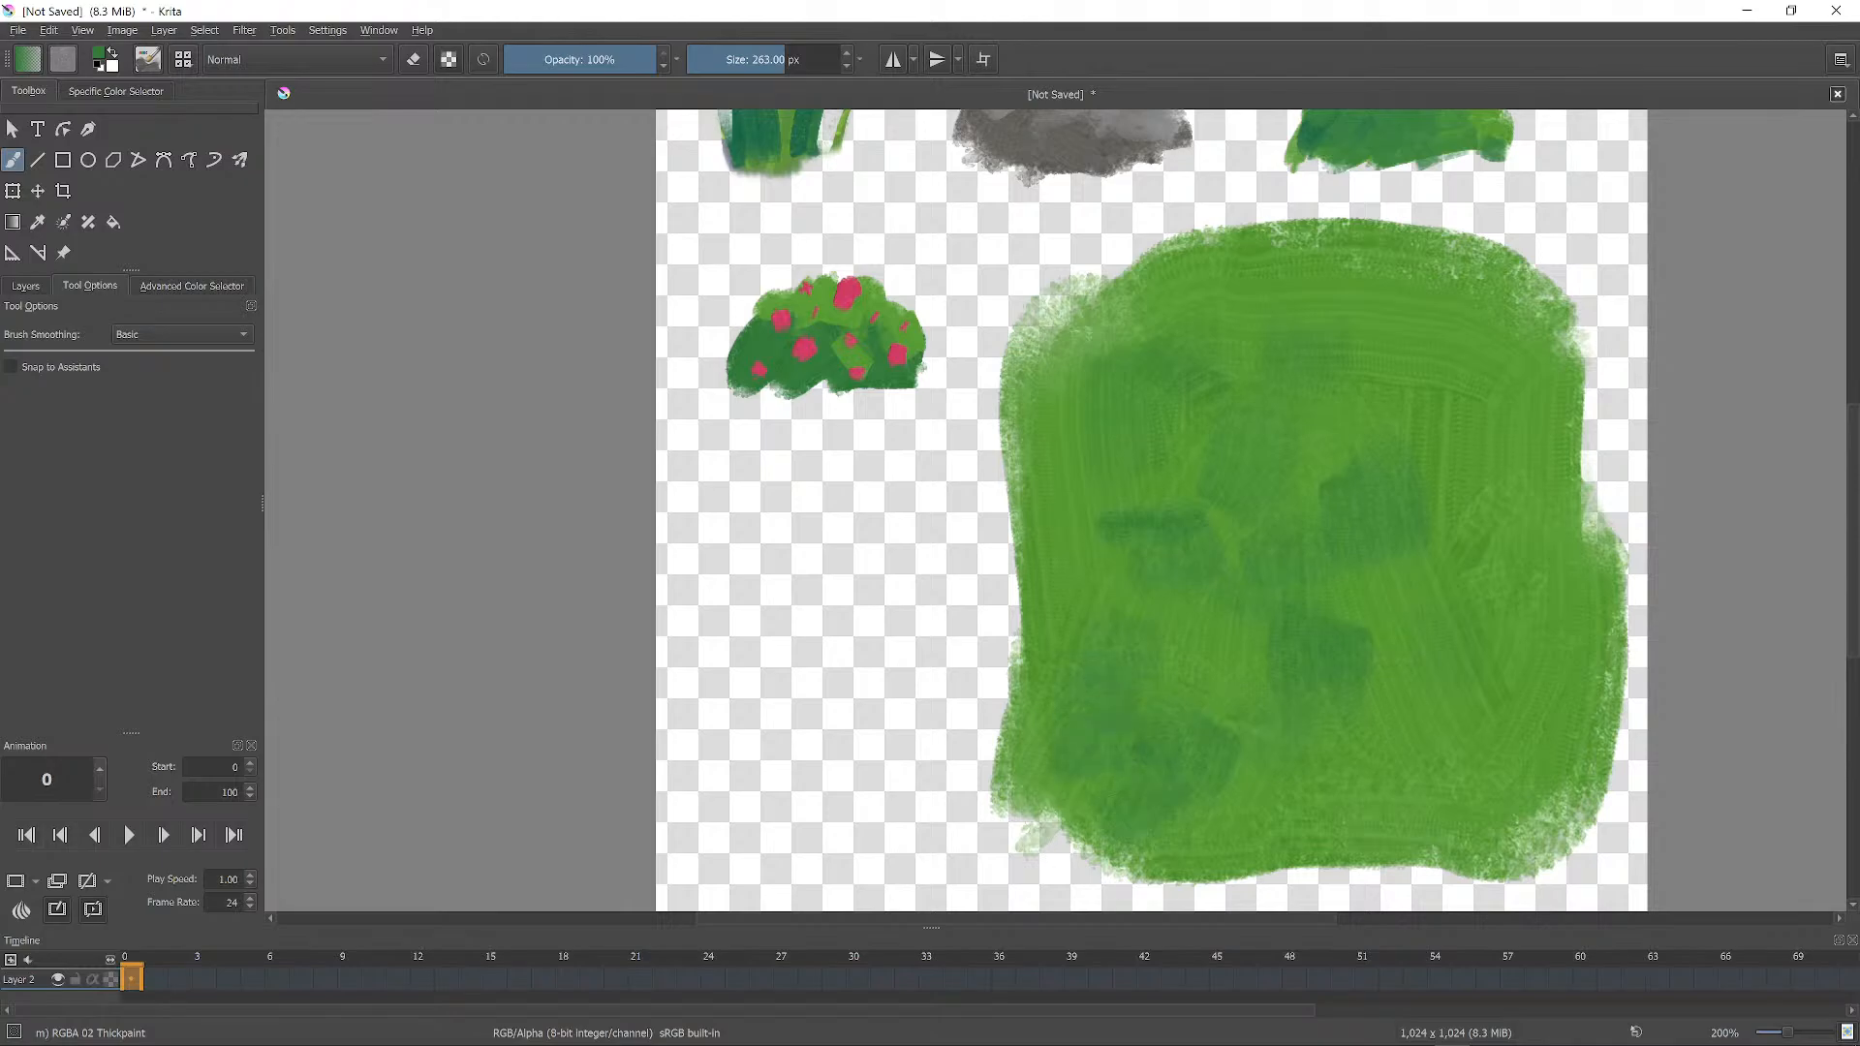
pyautogui.moveTo(1443, 775); pyautogui.dragTo(1521, 805)
pyautogui.moveTo(1434, 640); pyautogui.dragTo(1502, 668)
pyautogui.moveTo(1449, 441); pyautogui.dragTo(1502, 489)
pyautogui.moveTo(1434, 348); pyautogui.dragTo(1487, 398)
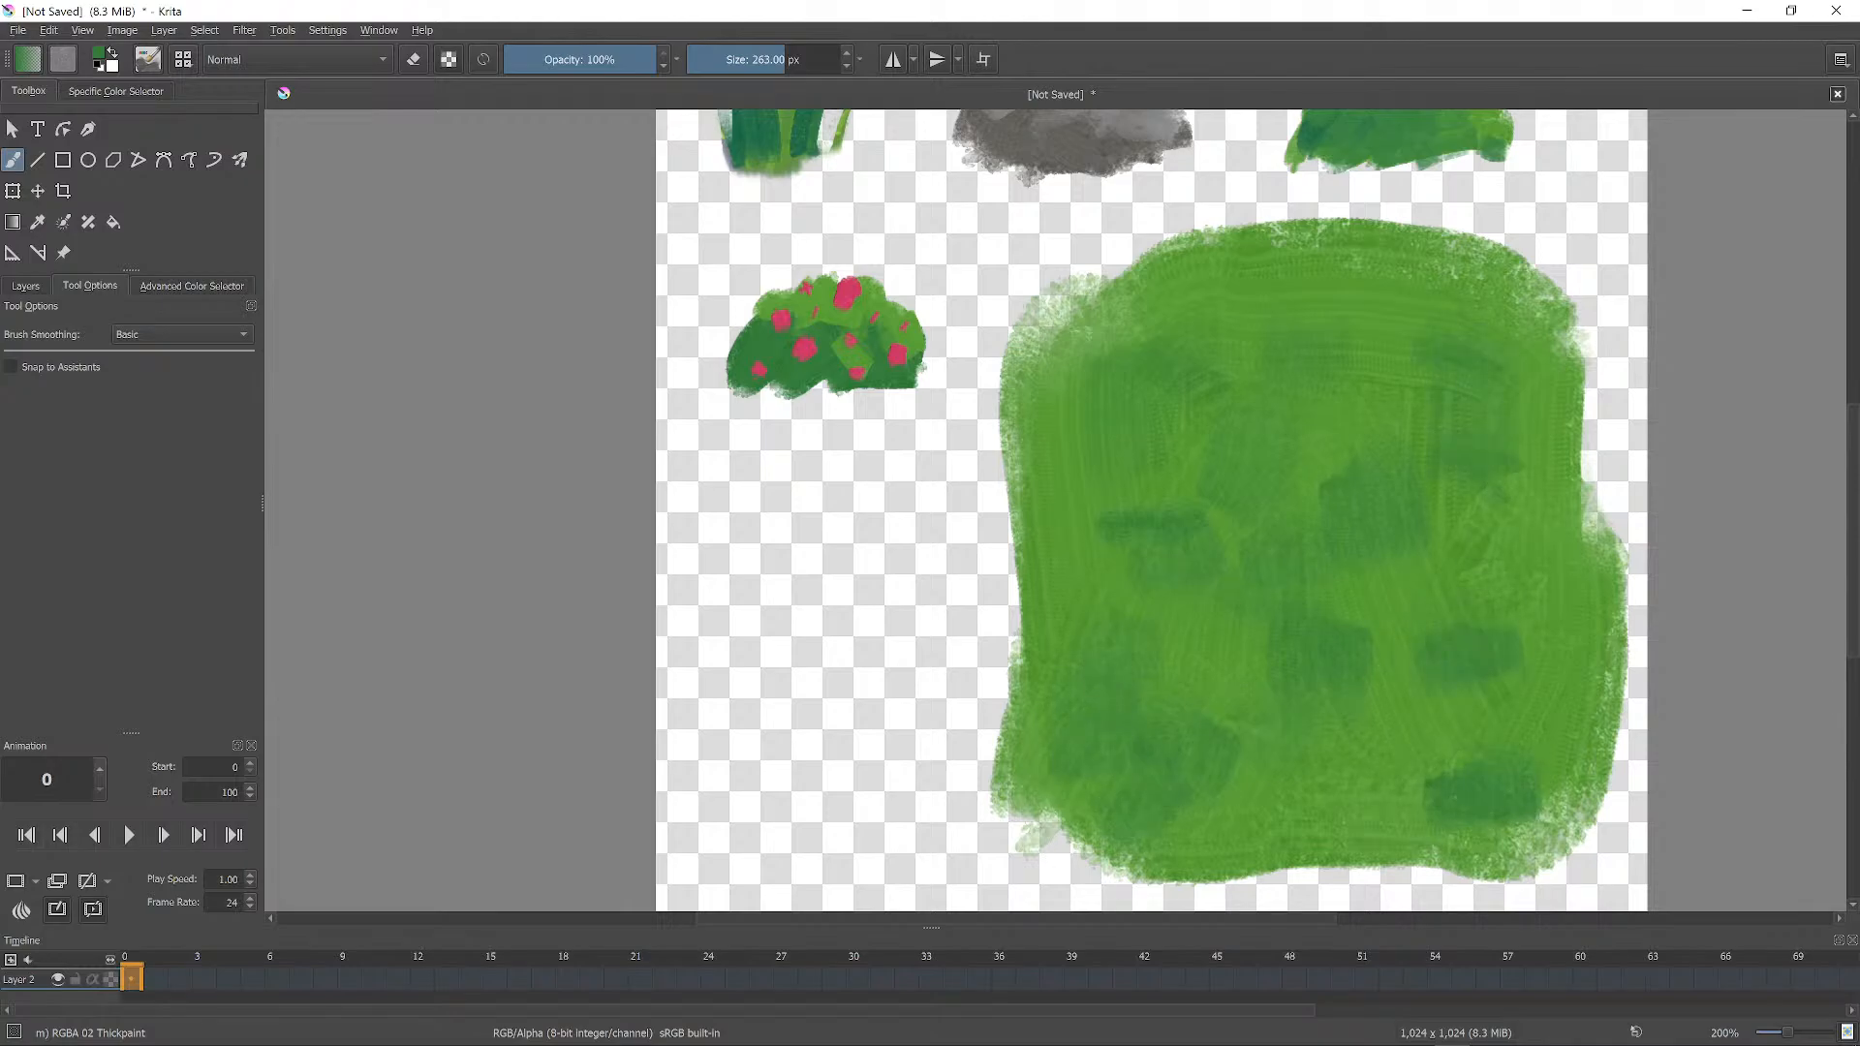
pyautogui.moveTo(1279, 320); pyautogui.dragTo(1346, 378)
pyautogui.moveTo(1085, 494); pyautogui.dragTo(1095, 518)
pyautogui.moveTo(1124, 649); pyautogui.dragTo(1134, 663)
pyautogui.moveTo(1304, 688); pyautogui.dragTo(1313, 717)
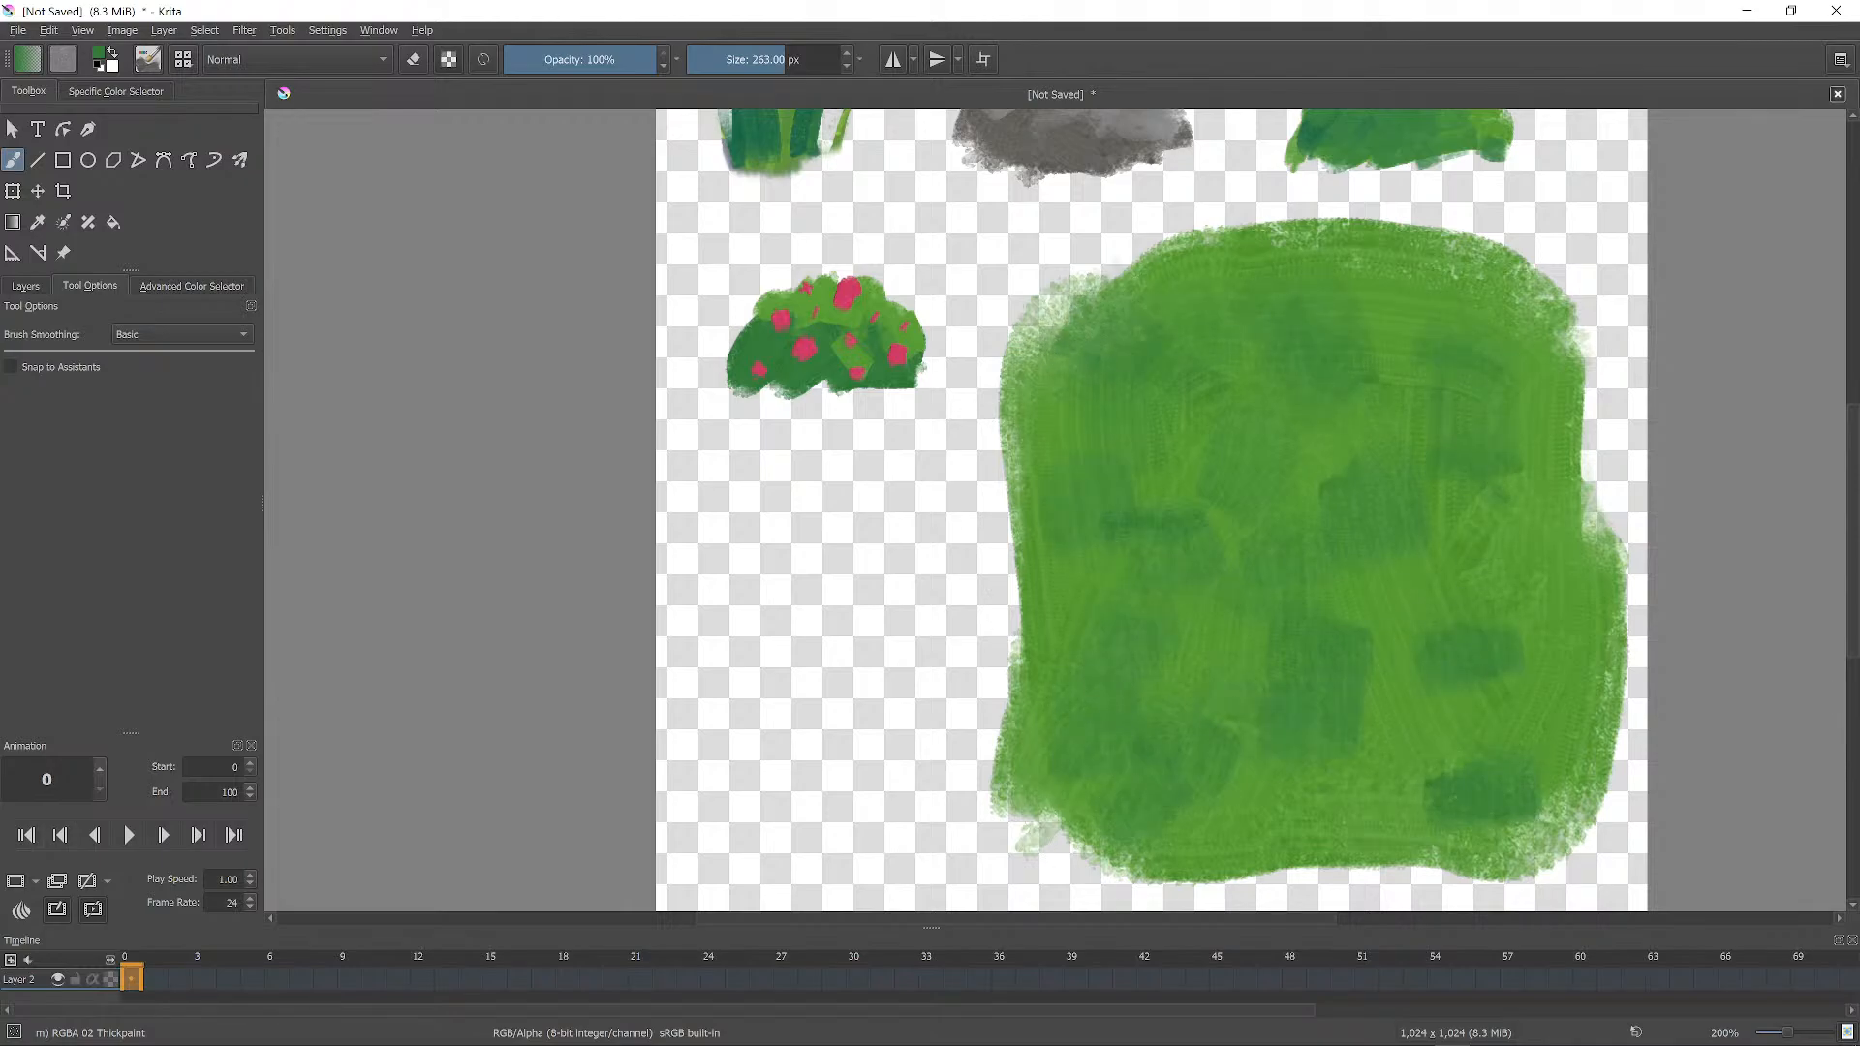
pyautogui.moveTo(1216, 756); pyautogui.dragTo(1221, 735)
pyautogui.moveTo(1196, 567); pyautogui.dragTo(1206, 586)
pyautogui.moveTo(1395, 649); pyautogui.dragTo(1454, 651)
pyautogui.moveTo(1453, 799); pyautogui.dragTo(1354, 793)
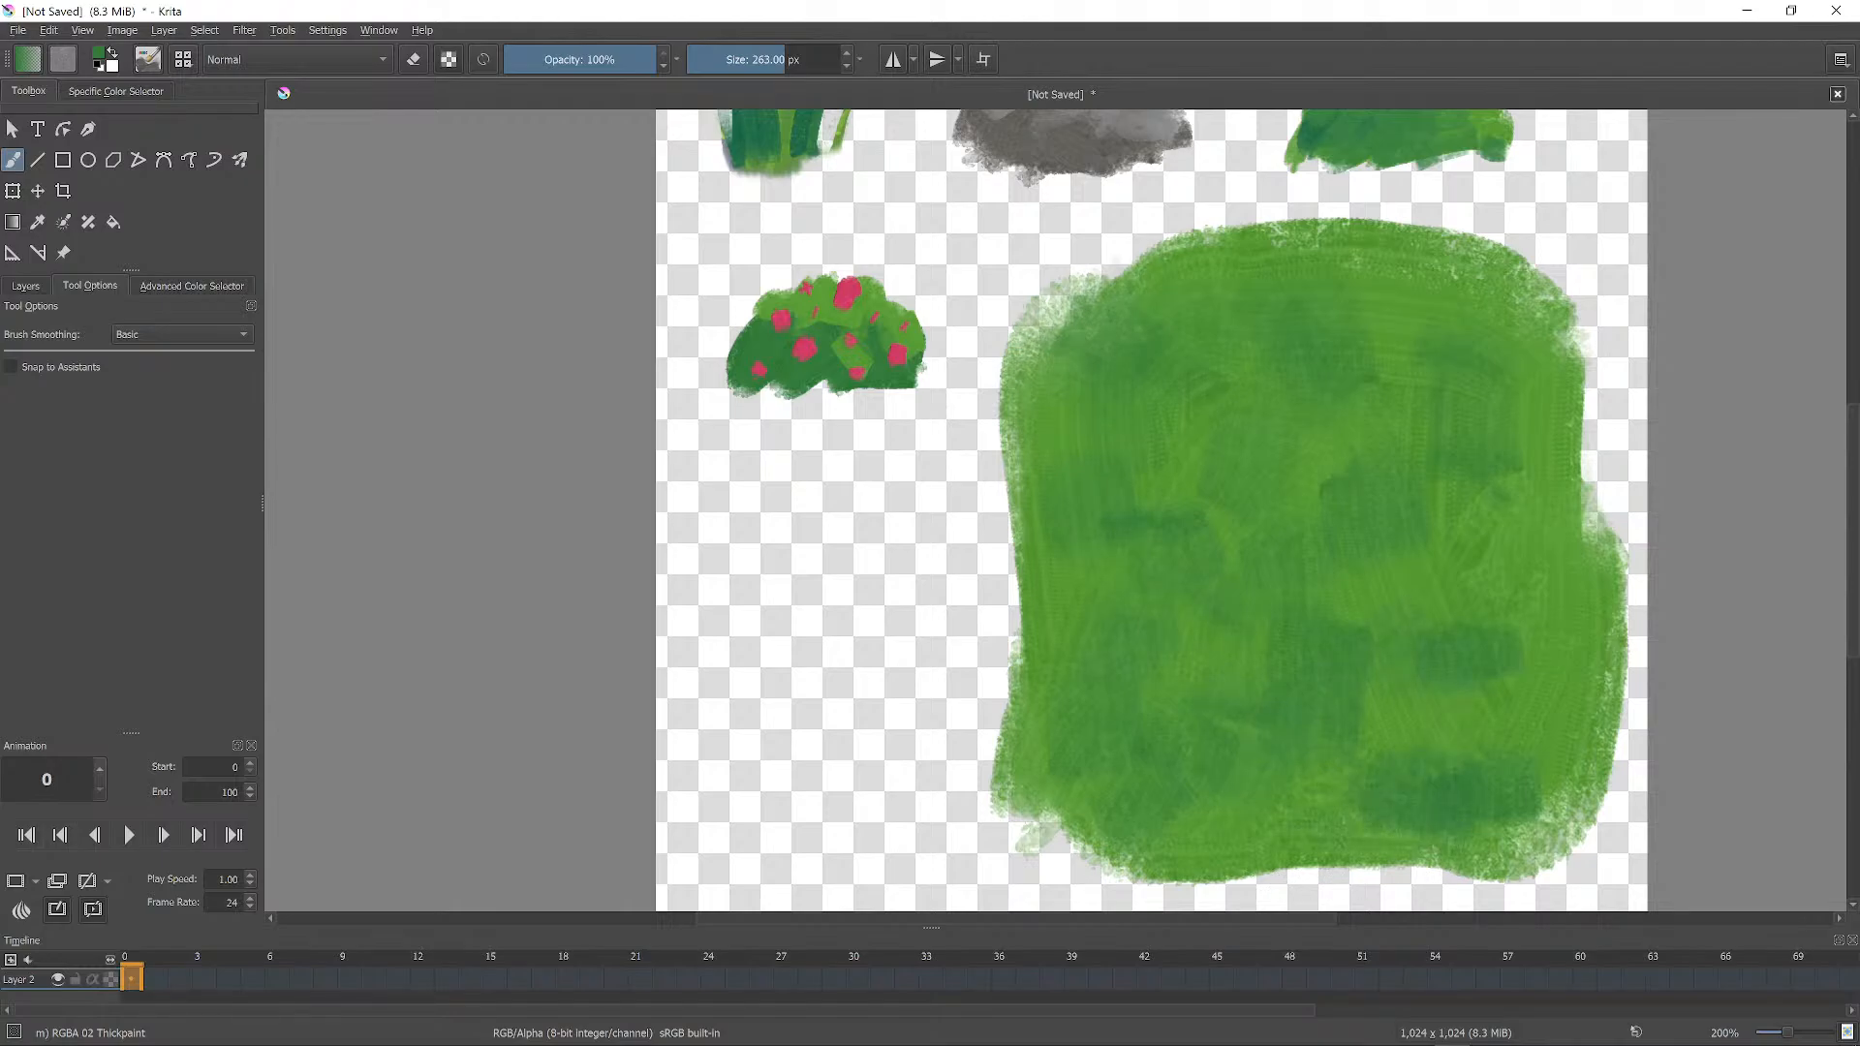
pyautogui.moveTo(1550, 693); pyautogui.dragTo(1468, 717)
pyautogui.moveTo(1521, 557)
pyautogui.mouseDown()
pyautogui.moveTo(1501, 591)
pyautogui.moveTo(1405, 582)
pyautogui.mouseUp()
pyautogui.moveTo(1400, 334); pyautogui.dragTo(1419, 310)
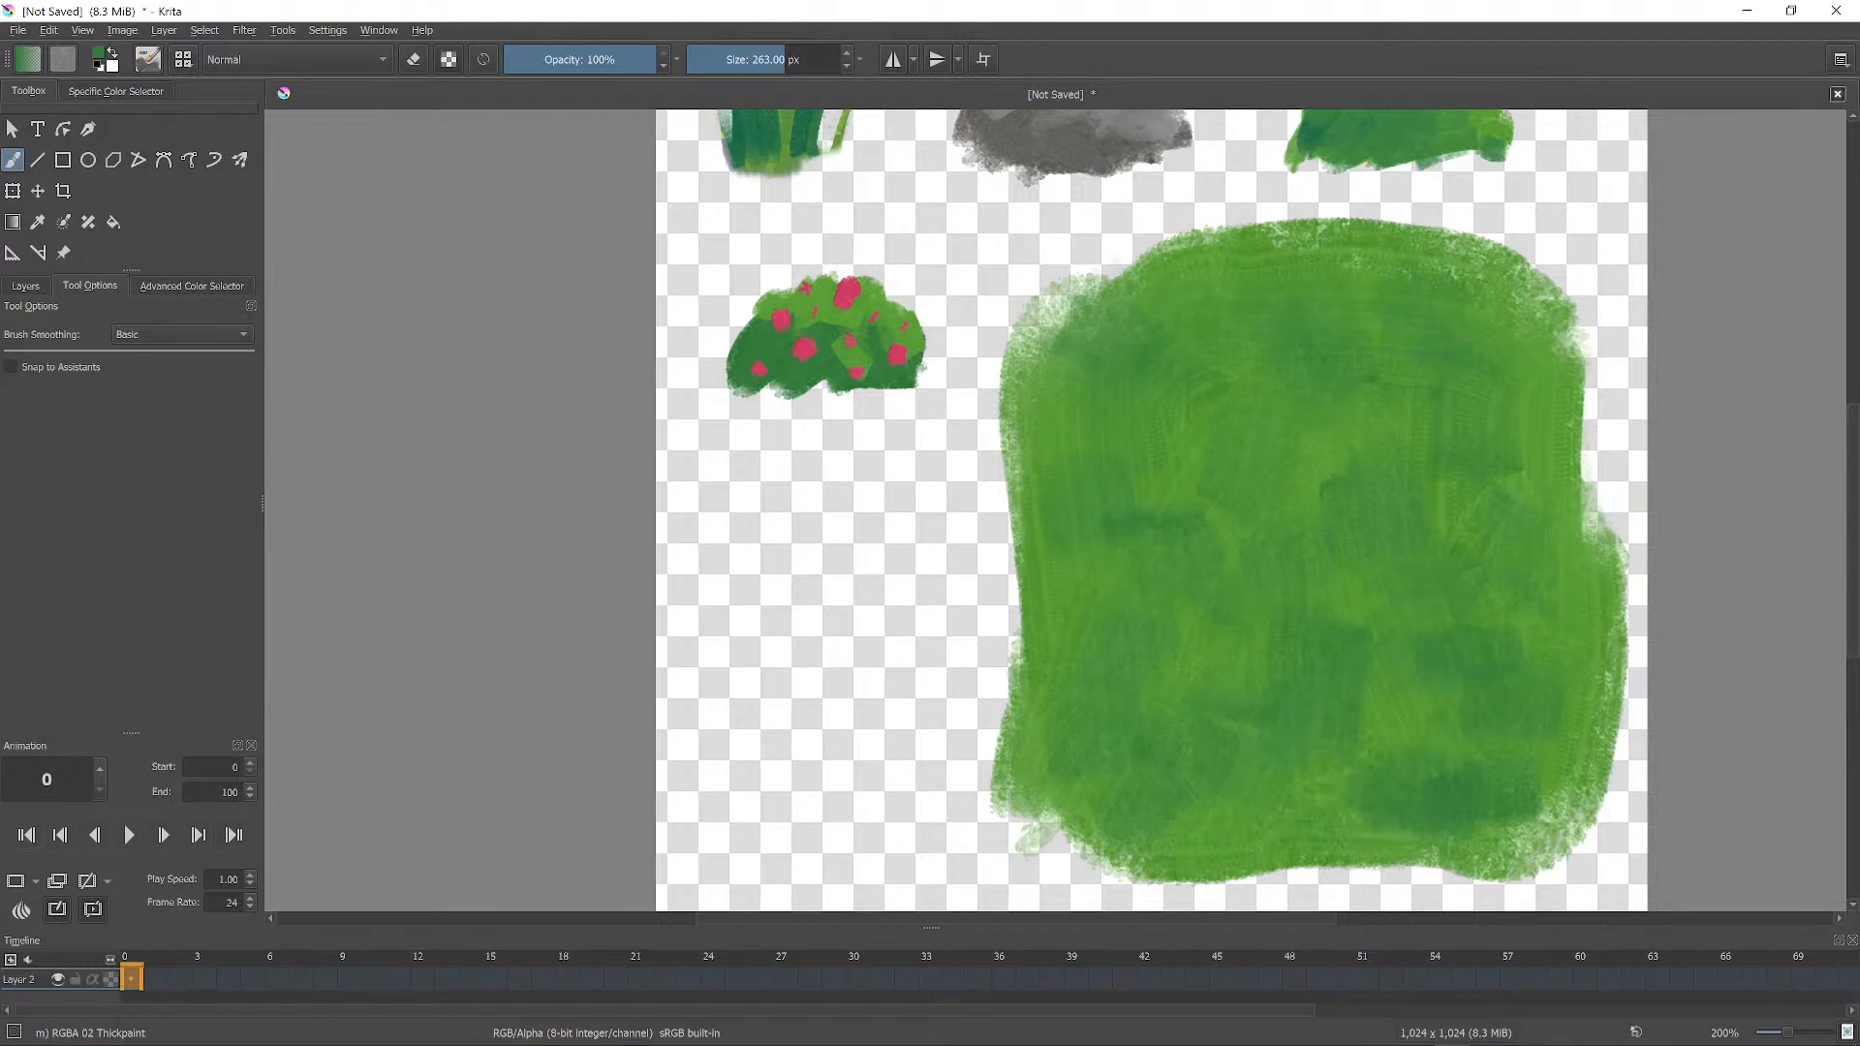
pyautogui.moveTo(1201, 302); pyautogui.dragTo(1187, 295)
pyautogui.moveTo(1048, 335); pyautogui.dragTo(1078, 296)
pyautogui.moveTo(1456, 521)
pyautogui.keyDown('ctrl'); pyautogui.mouseDown(button='middle')
pyautogui.moveTo(1473, 582)
pyautogui.moveTo(1493, 515)
pyautogui.mouseUp(button='middle'); pyautogui.keyUp('ctrl')
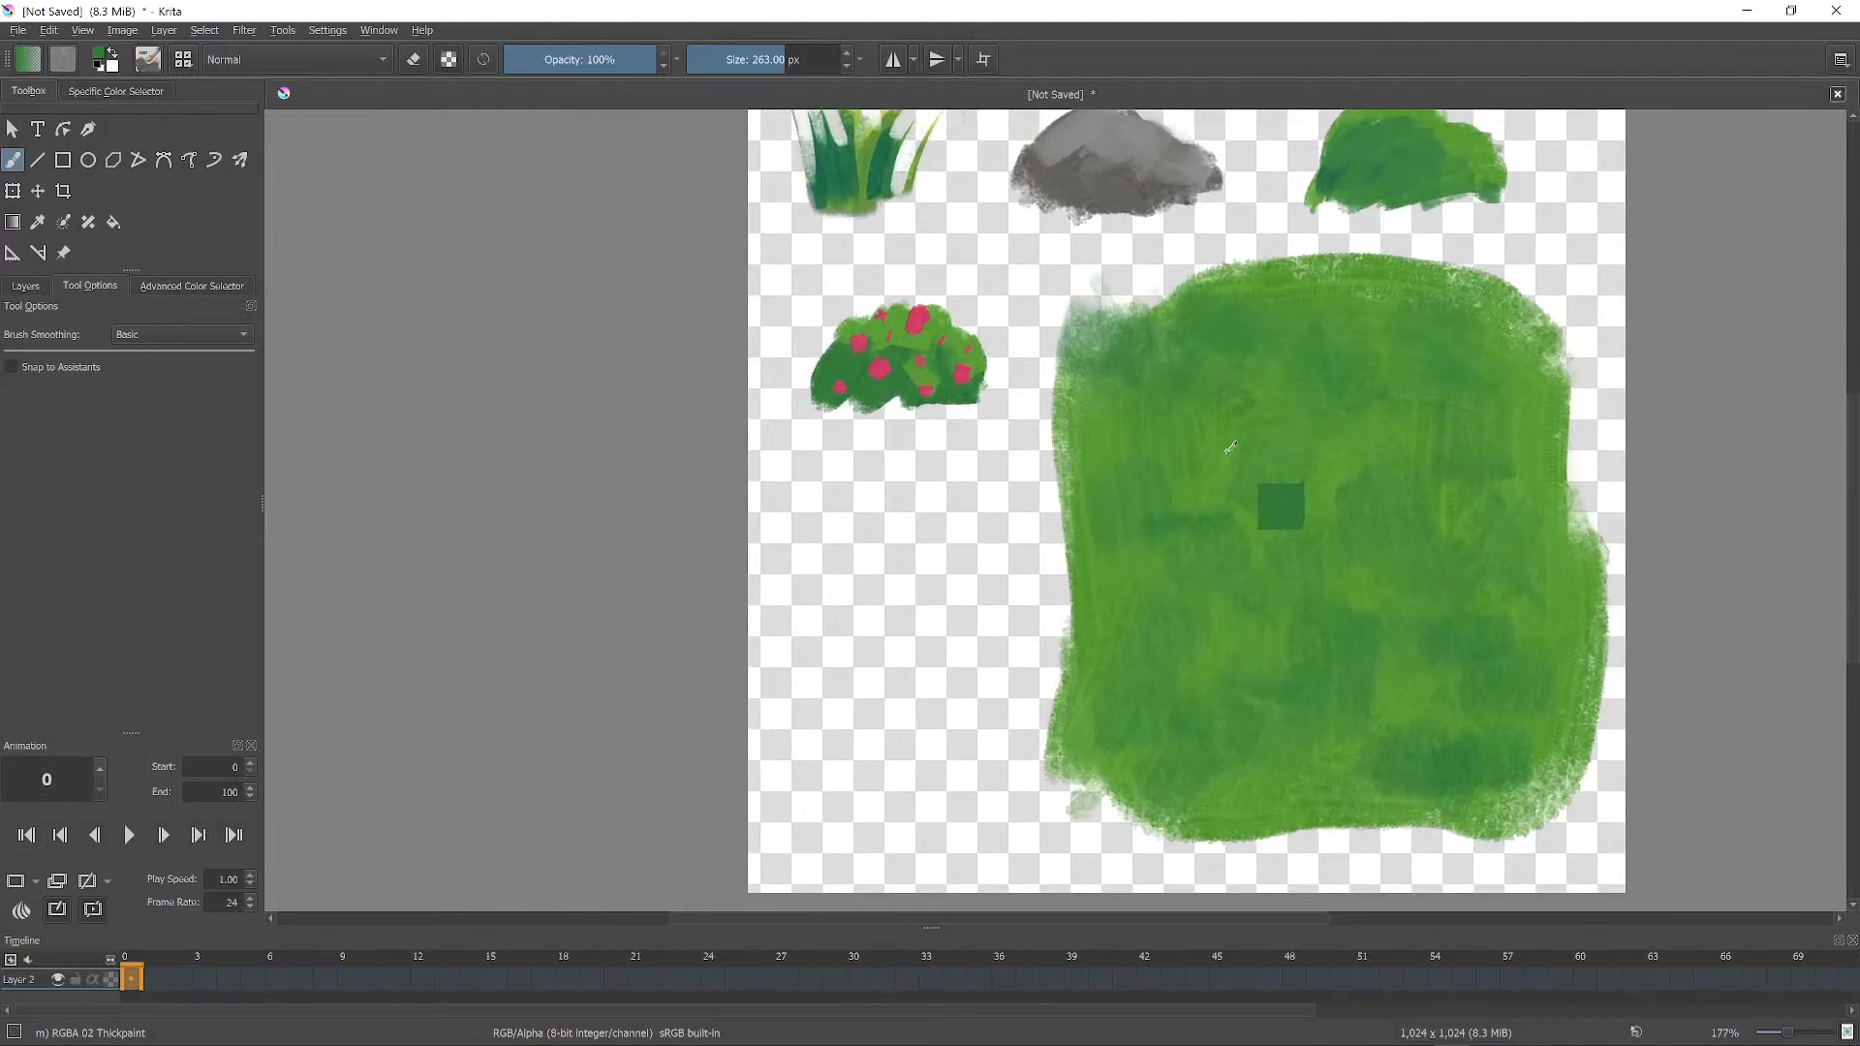
# With a smaller brush, paint two small grey stones on the grass patch.
pyautogui.keyDown('ctrl'); pyautogui.click(919, 320); pyautogui.keyUp('ctrl')
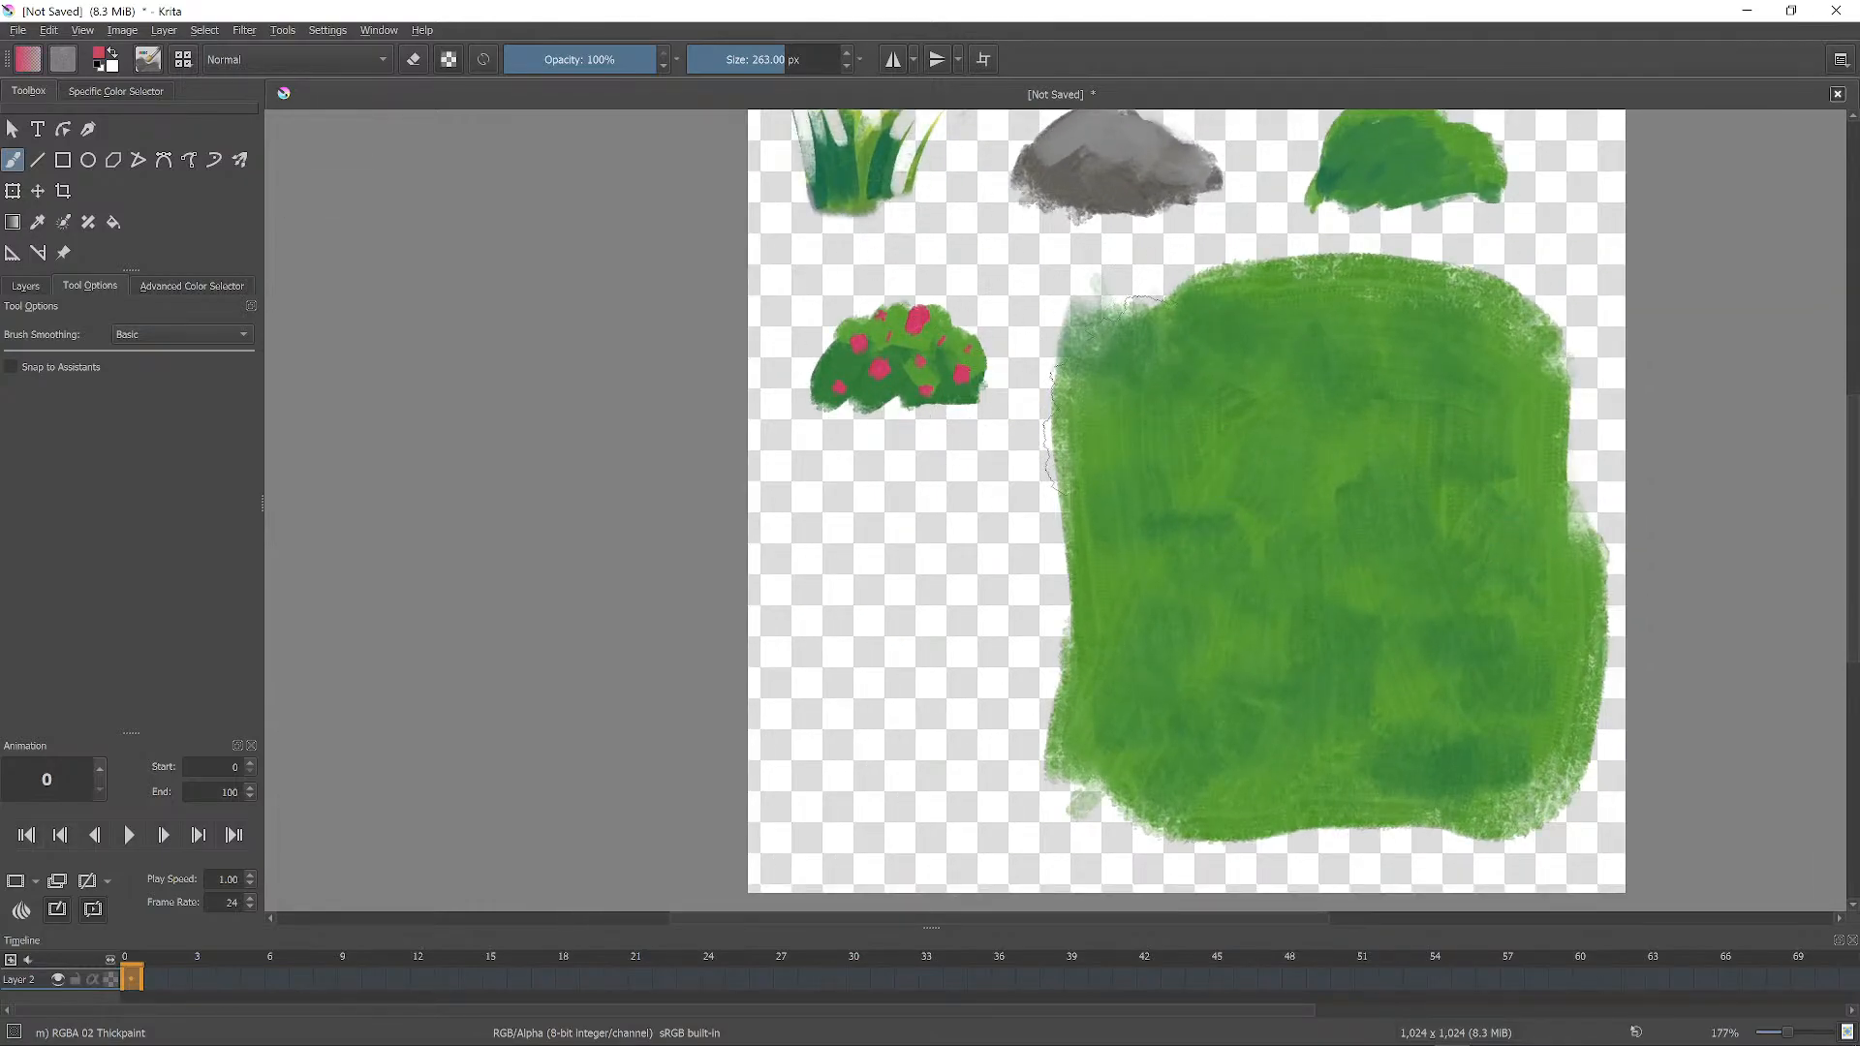
pyautogui.press('[')
pyautogui.press('[')
pyautogui.press('[')
pyautogui.press('[')
pyautogui.press('[')
pyautogui.press('[')
pyautogui.press('[')
pyautogui.press('[')
pyautogui.press('[')
pyautogui.press('[')
pyautogui.press('[')
pyautogui.press('[')
pyautogui.press('[')
pyautogui.press('[')
pyautogui.press('[')
pyautogui.press('[')
pyautogui.press('[')
pyautogui.press('[')
pyautogui.press('[')
pyautogui.press('[')
pyautogui.press('[')
pyautogui.press('[')
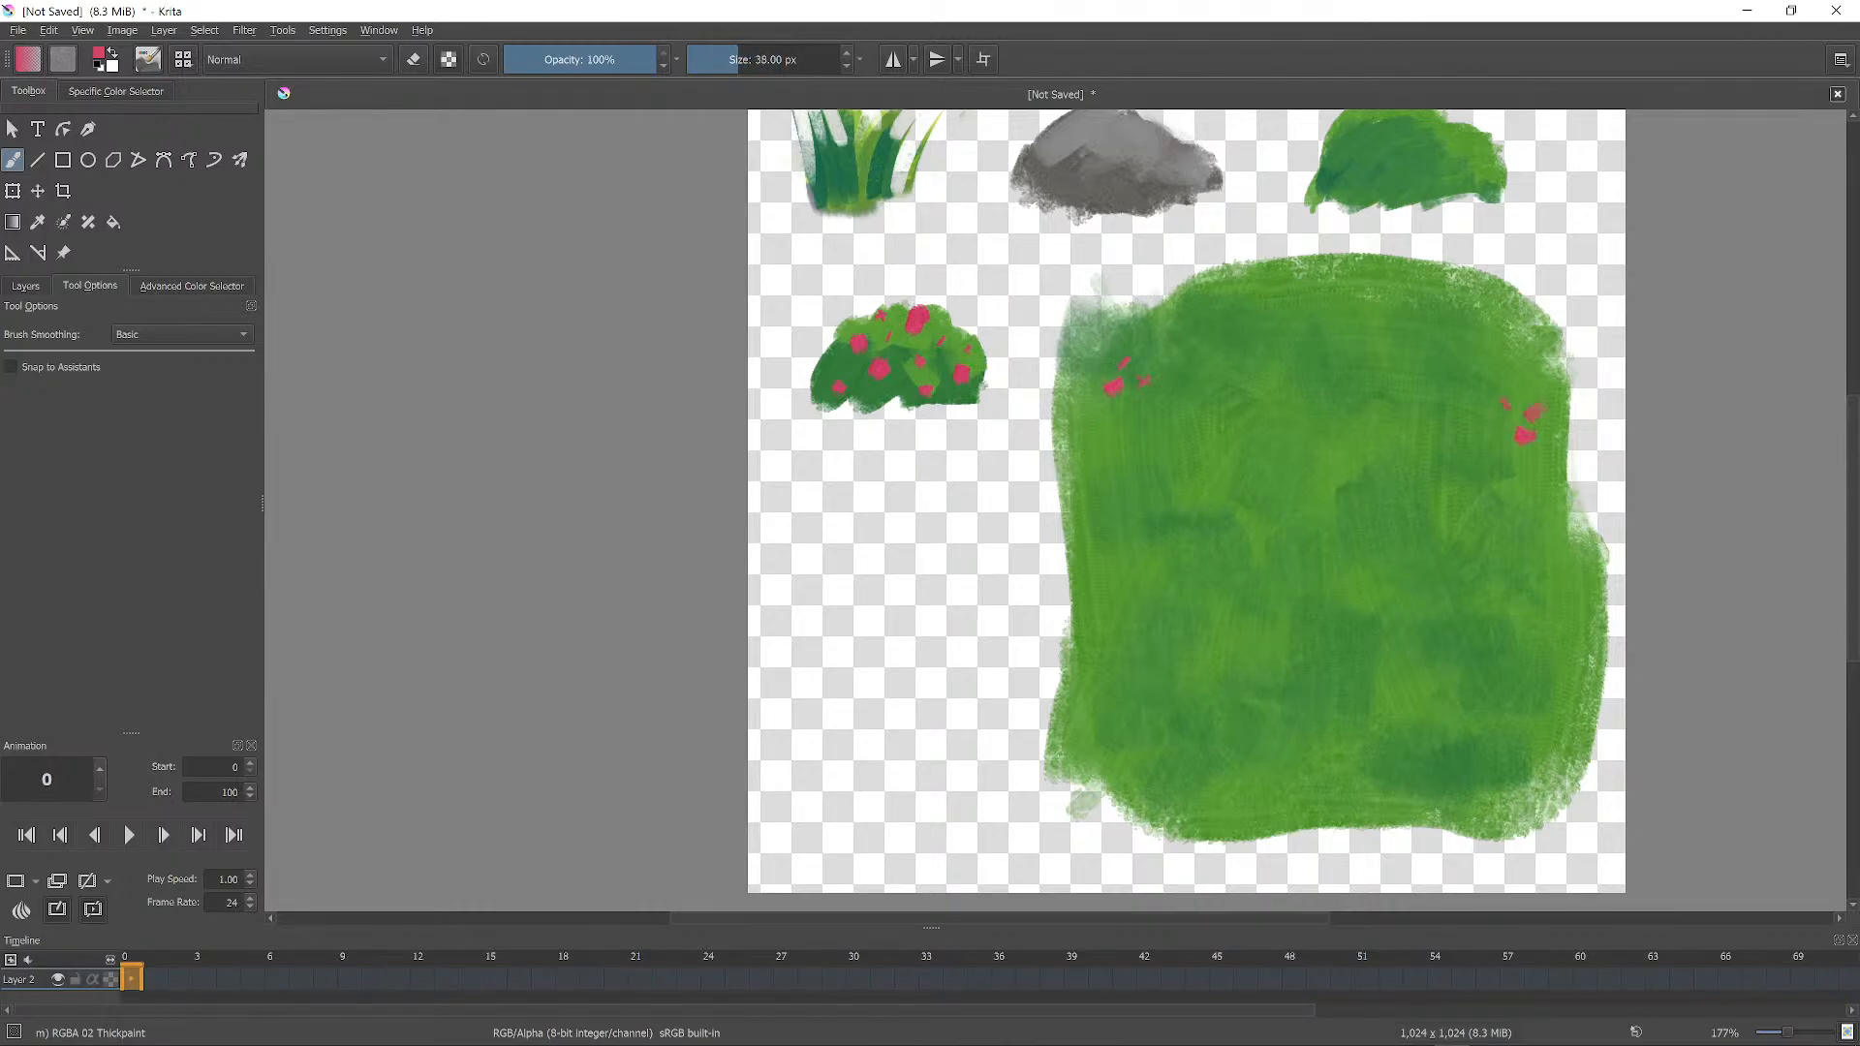
pyautogui.keyDown('ctrl'); pyautogui.click(1114, 215); pyautogui.keyUp('ctrl')
pyautogui.moveTo(1182, 513); pyautogui.dragTo(1204, 546)
pyautogui.keyDown('ctrl'); pyautogui.click(1104, 181); pyautogui.keyUp('ctrl')
pyautogui.moveTo(1155, 705); pyautogui.dragTo(1195, 698)
pyautogui.keyDown('ctrl'); pyautogui.click(1136, 293); pyautogui.keyUp('ctrl')
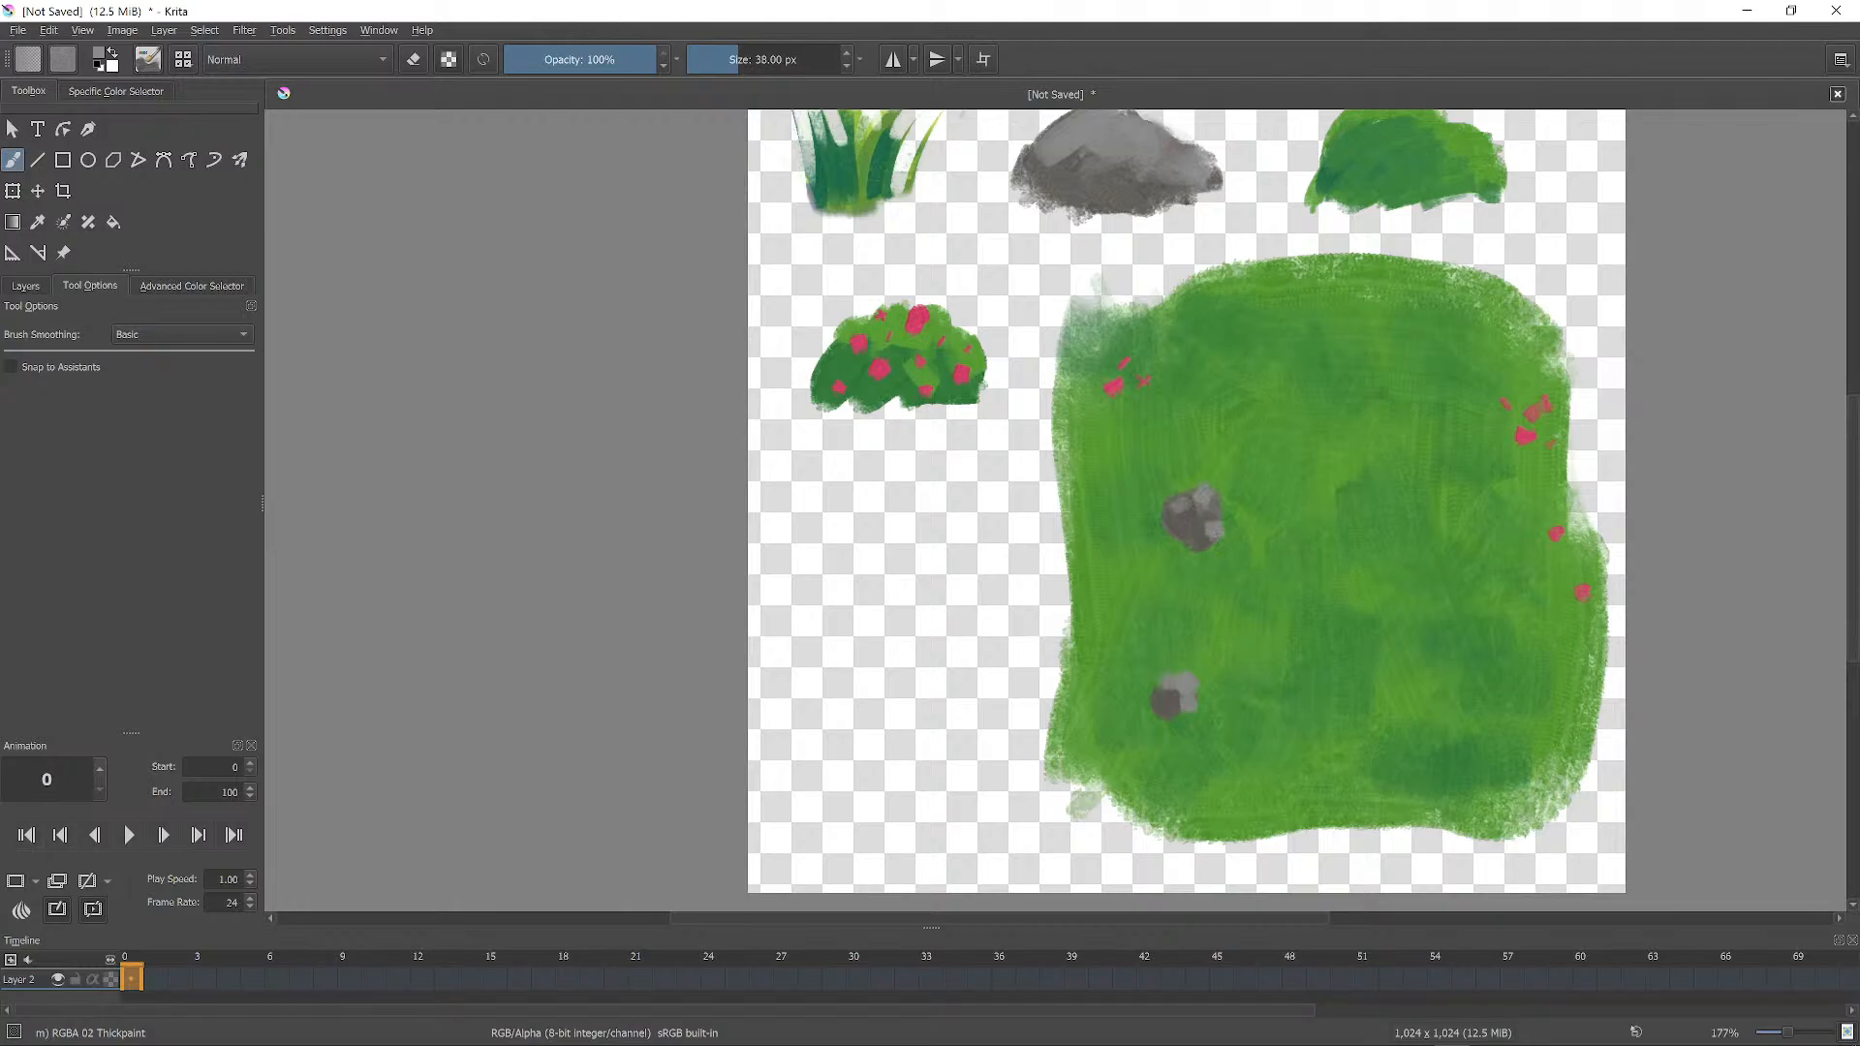
pyautogui.moveTo(1424, 609)
pyautogui.keyDown('ctrl'); pyautogui.mouseDown(button='middle')
pyautogui.moveTo(1424, 663)
pyautogui.moveTo(1424, 627)
pyautogui.mouseUp(button='middle'); pyautogui.keyUp('ctrl')
pyautogui.keyDown('ctrl'); pyautogui.click(1240, 504); pyautogui.keyUp('ctrl')
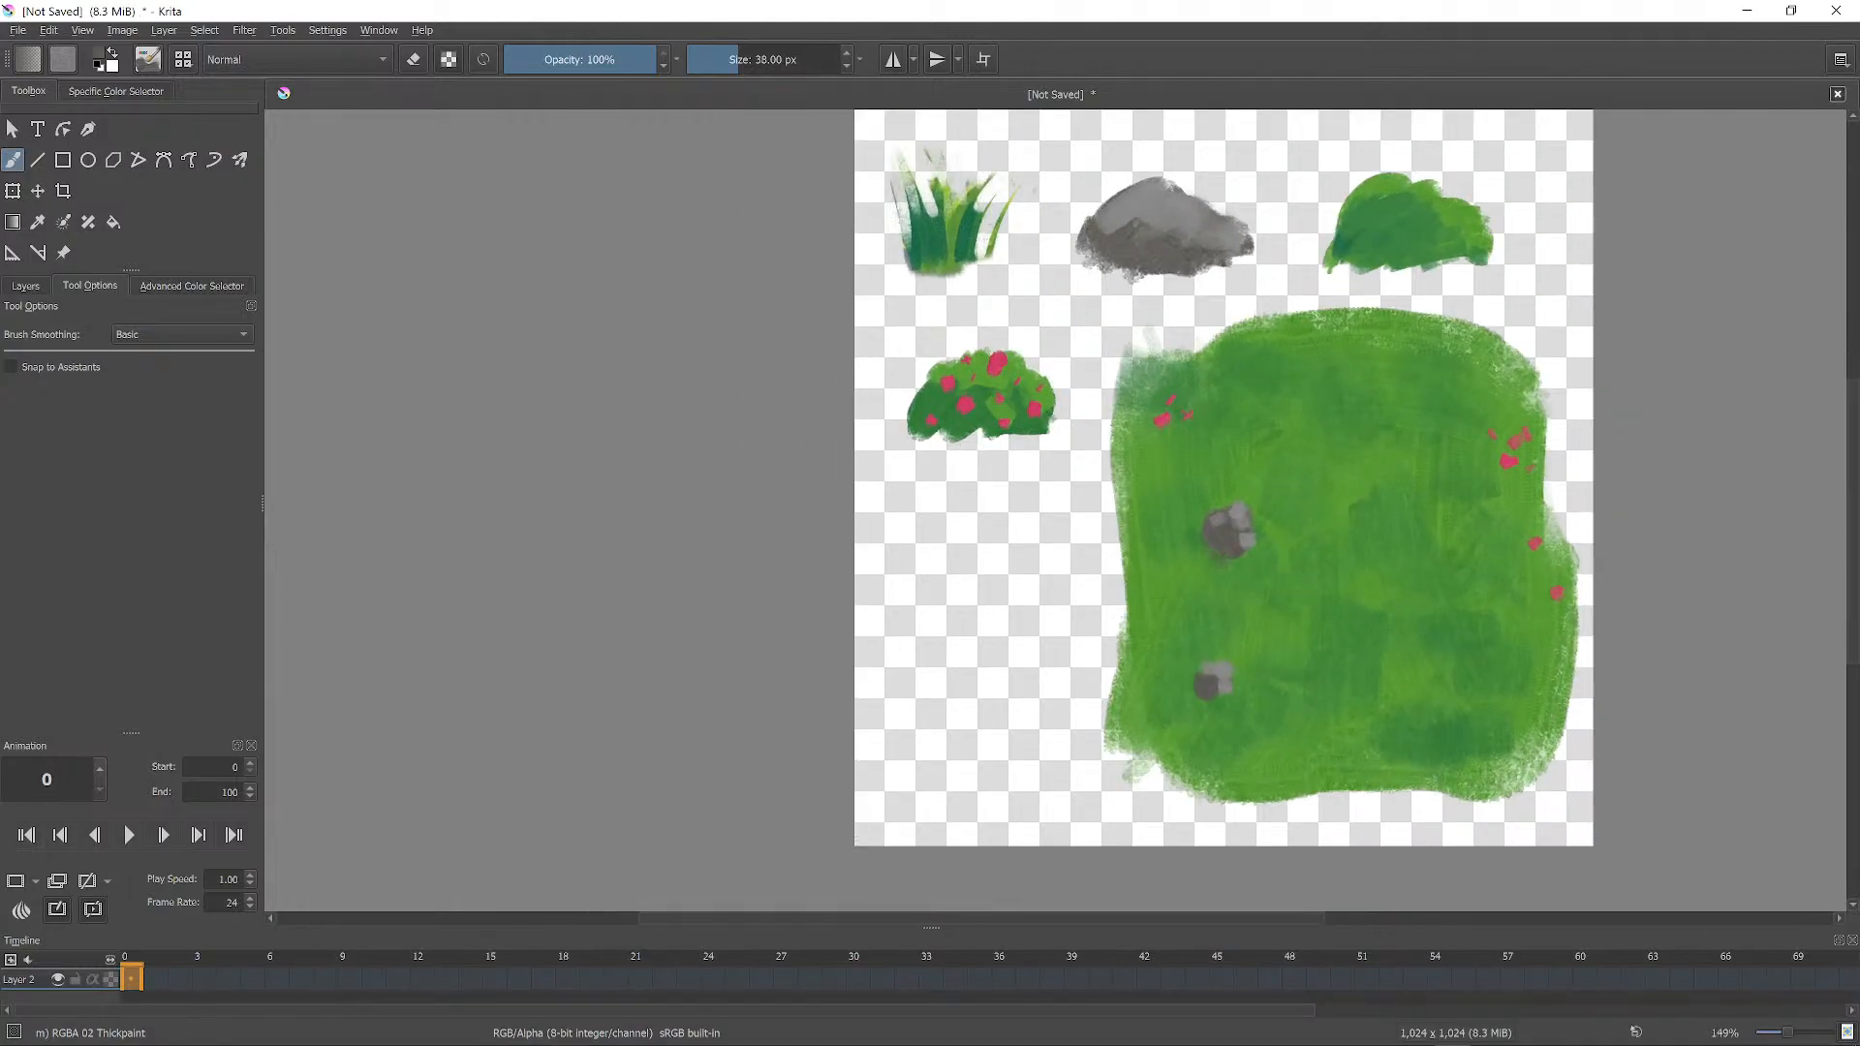
pyautogui.keyDown('ctrl'); pyautogui.click(1202, 687); pyautogui.keyUp('ctrl')
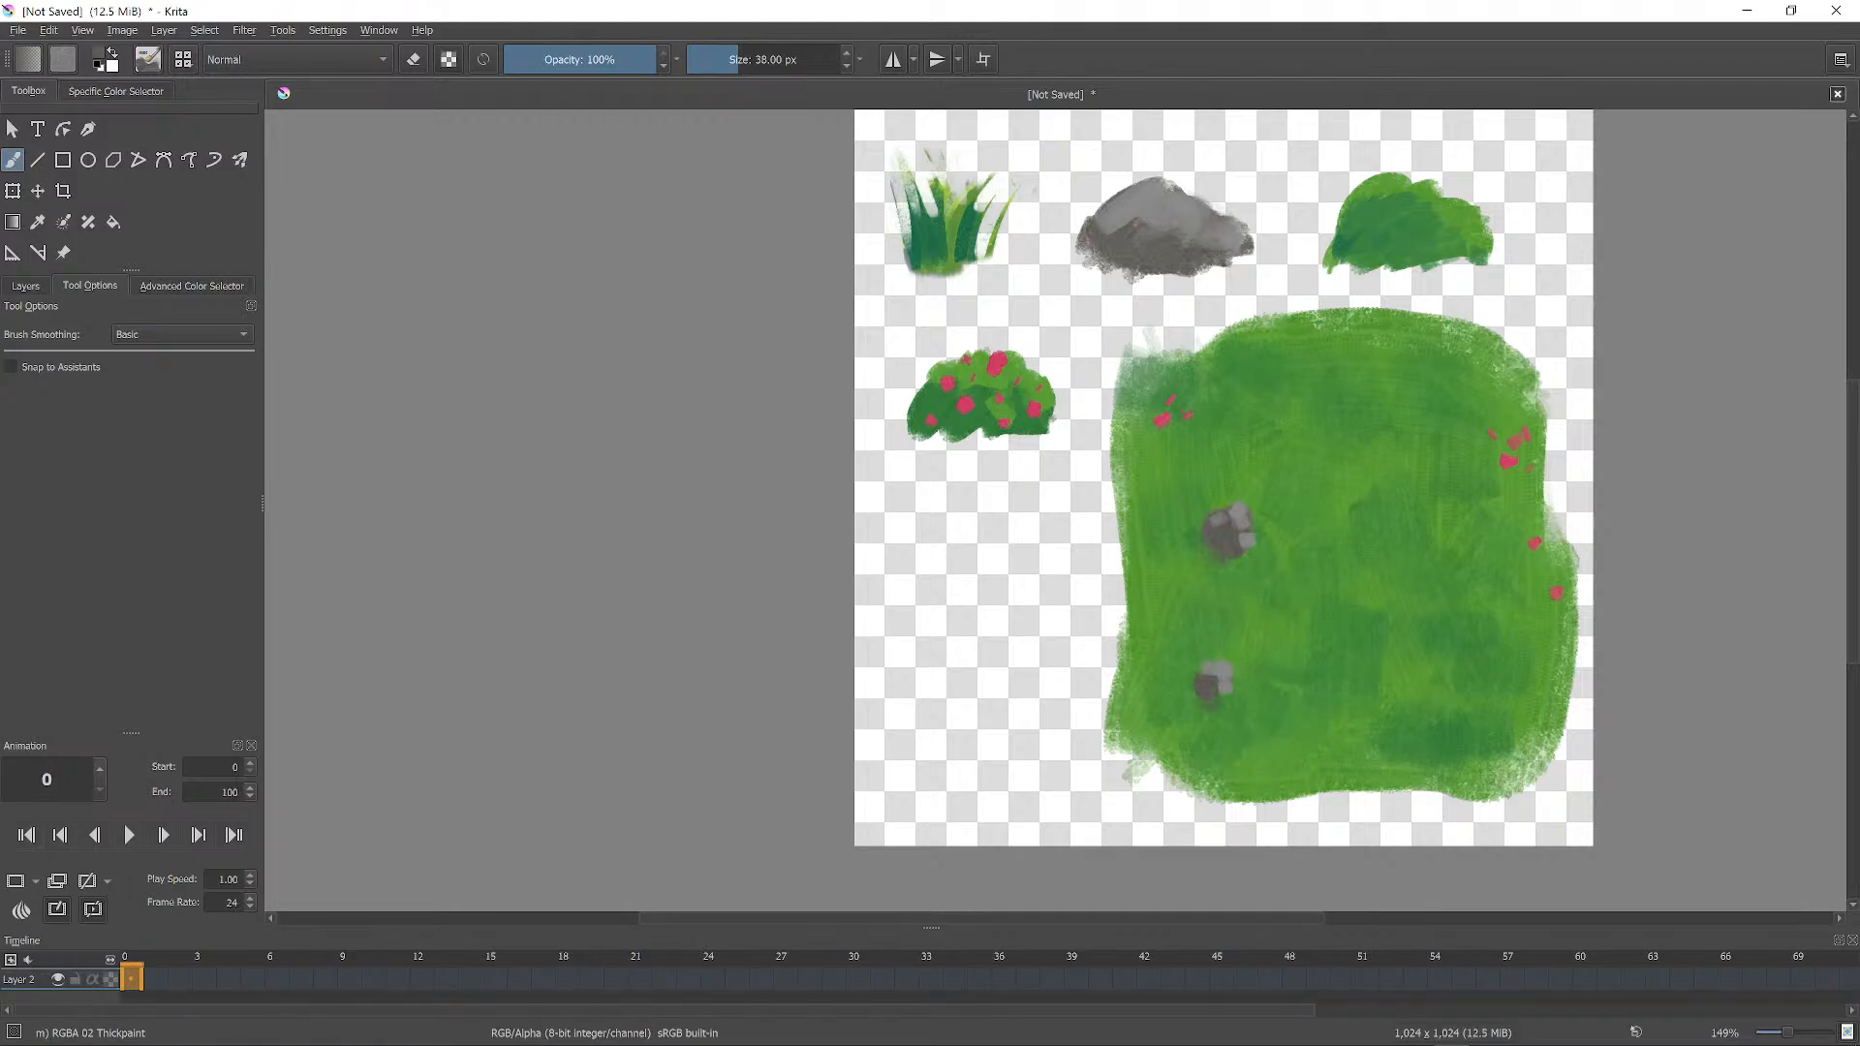
# Repaint the patch's bottom and lower right with sampled mid and lighter greens.
pyautogui.keyDown('ctrl'); pyautogui.click(1454, 736); pyautogui.keyUp('ctrl')
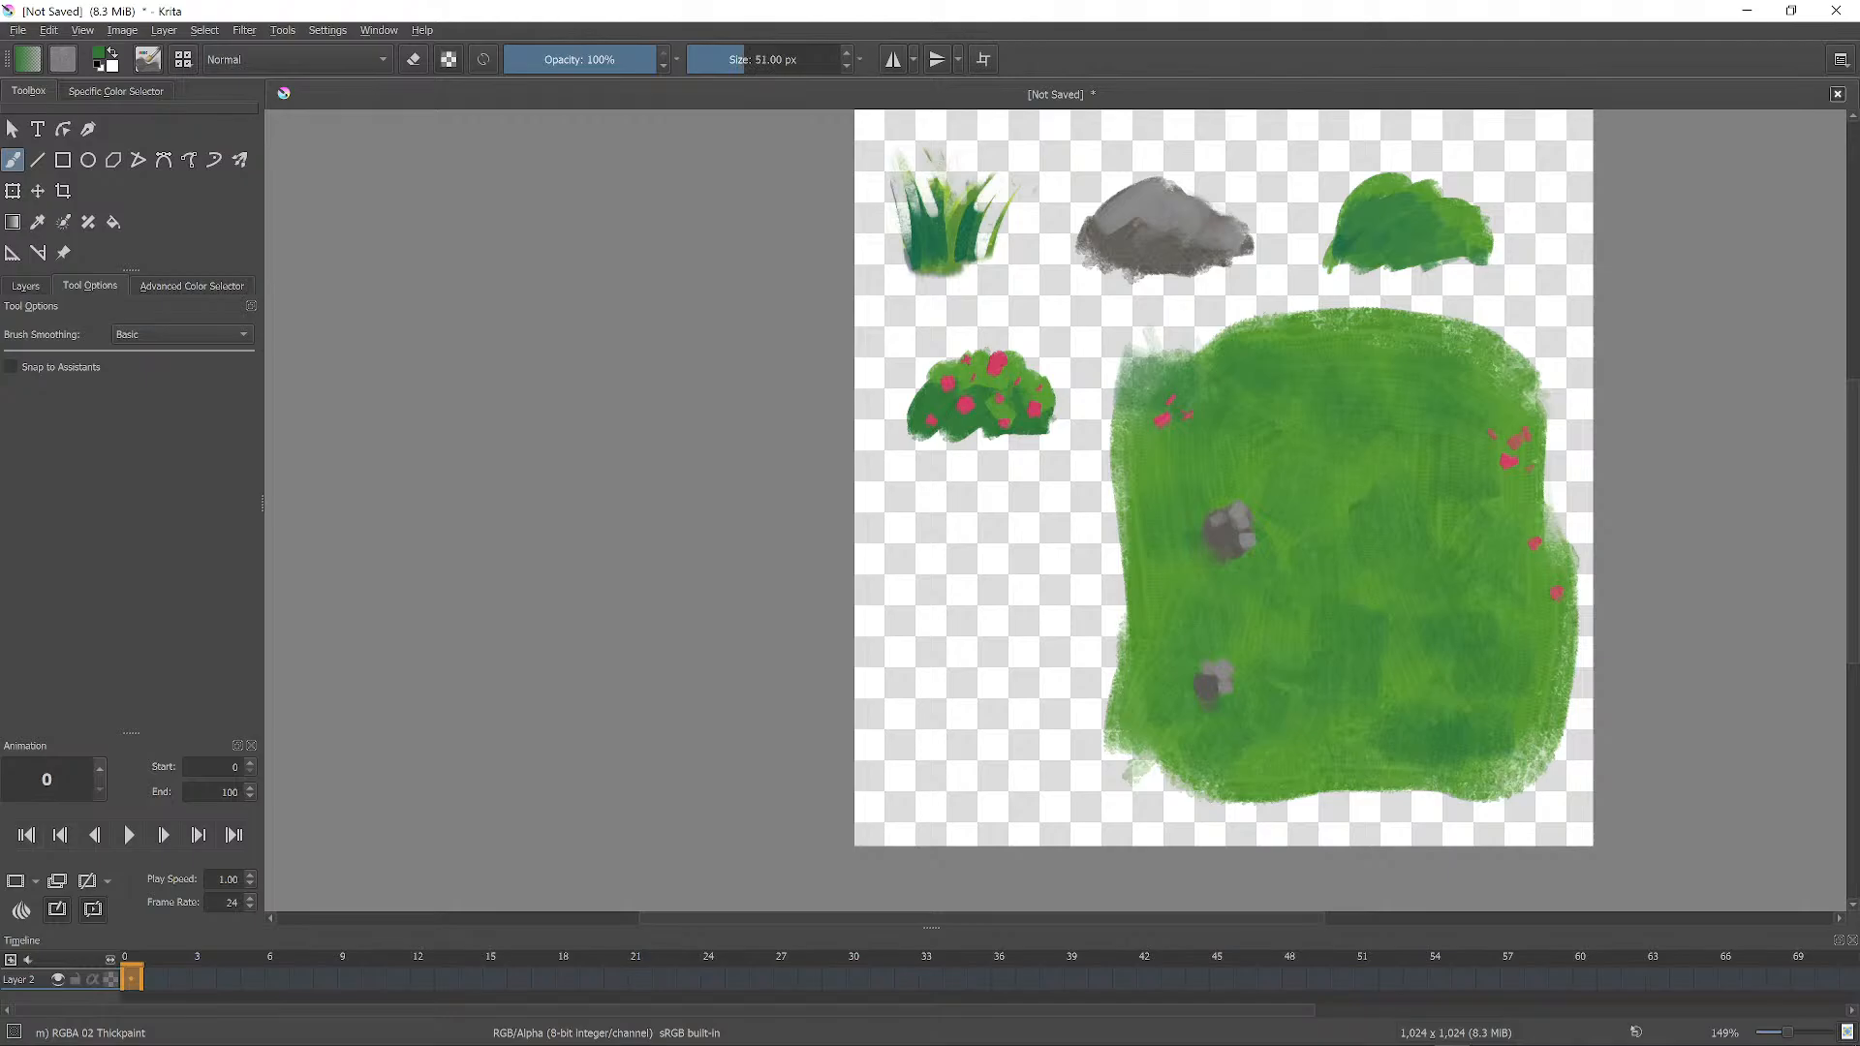
pyautogui.moveTo(1303, 775)
pyautogui.mouseDown()
pyautogui.moveTo(1506, 795)
pyautogui.moveTo(1556, 746)
pyautogui.moveTo(1541, 703)
pyautogui.mouseUp()
pyautogui.moveTo(1356, 738)
pyautogui.mouseDown()
pyautogui.moveTo(1216, 790)
pyautogui.moveTo(1153, 775)
pyautogui.moveTo(1294, 819)
pyautogui.moveTo(1552, 722)
pyautogui.mouseUp()
pyautogui.moveTo(1421, 686)
pyautogui.mouseDown()
pyautogui.moveTo(1458, 712)
pyautogui.moveTo(1519, 686)
pyautogui.moveTo(1492, 783)
pyautogui.mouseUp()
pyautogui.moveTo(1594, 681)
pyautogui.mouseDown()
pyautogui.moveTo(1516, 679)
pyautogui.moveTo(1526, 737)
pyautogui.moveTo(1434, 731)
pyautogui.moveTo(1386, 760)
pyautogui.moveTo(1259, 751)
pyautogui.mouseUp()
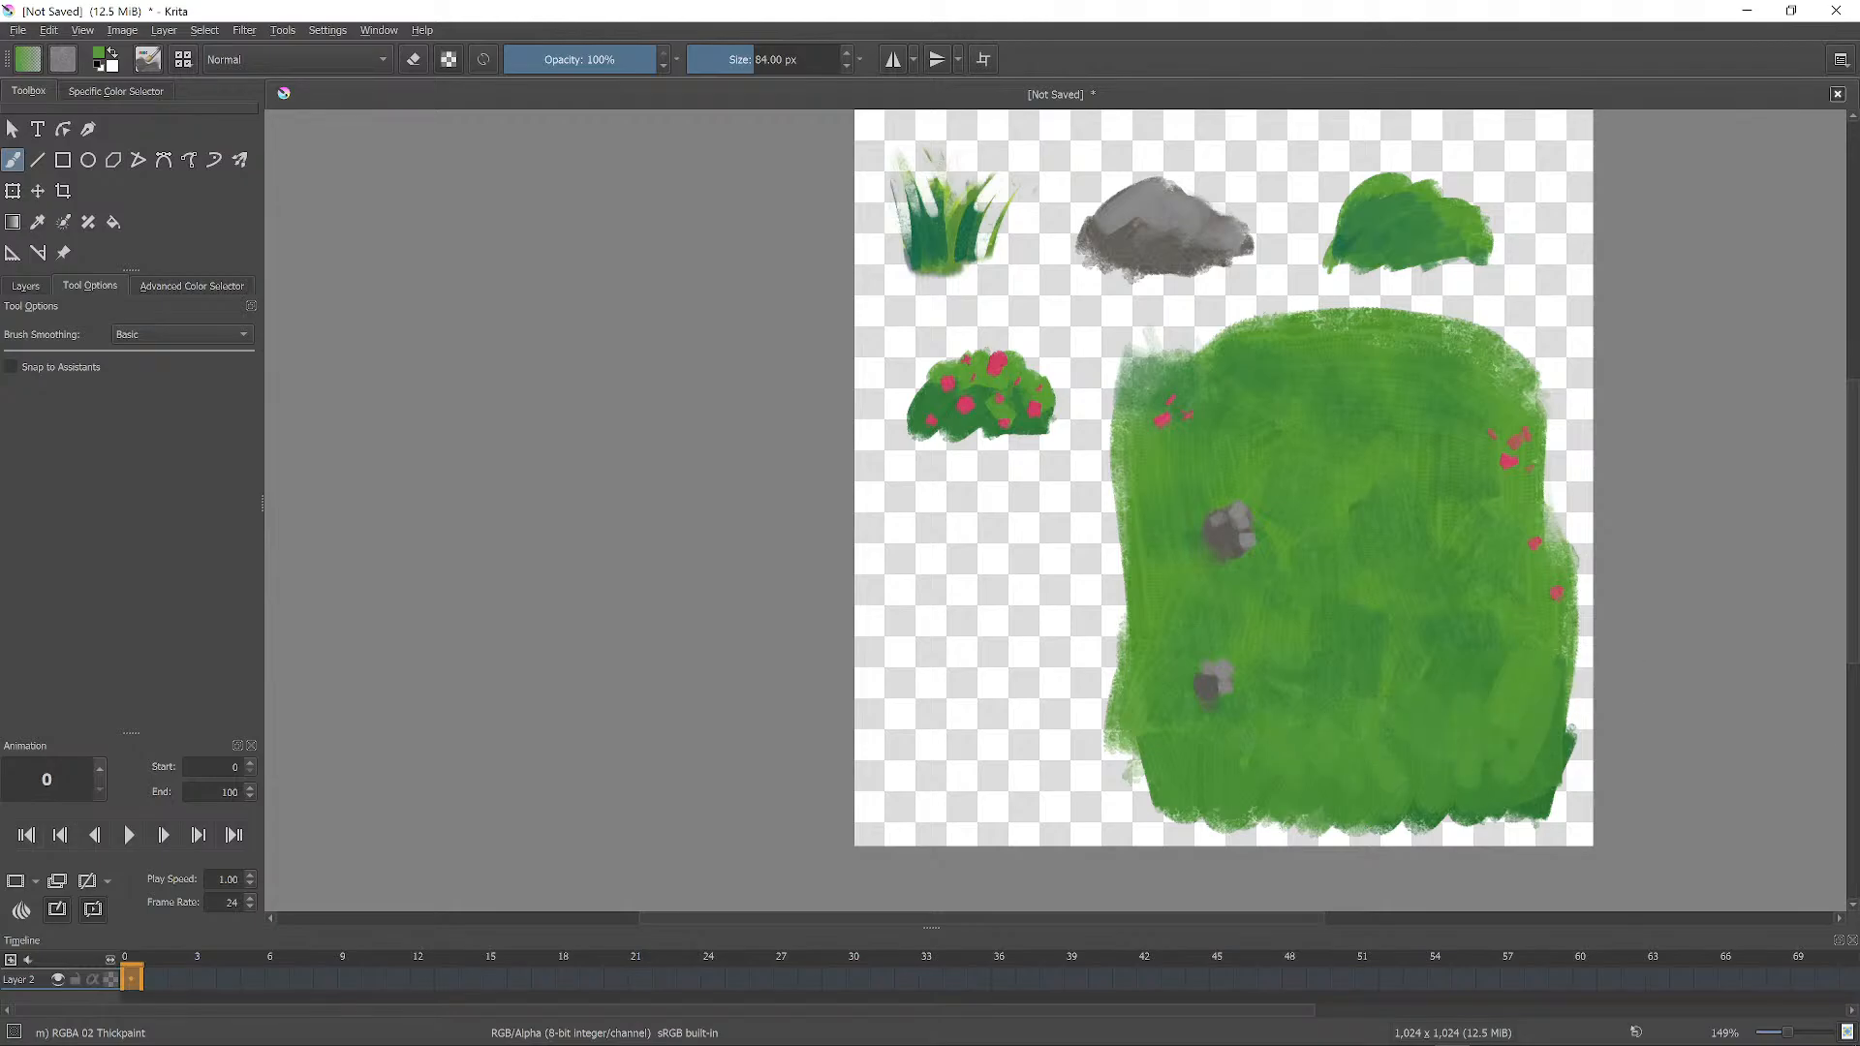
pyautogui.keyDown('ctrl'); pyautogui.click(1161, 634); pyautogui.keyUp('ctrl')
pyautogui.keyDown('ctrl'); pyautogui.click(1324, 517); pyautogui.keyUp('ctrl')
pyautogui.moveTo(1400, 640); pyautogui.dragTo(1434, 751)
pyautogui.keyDown('ctrl'); pyautogui.click(1451, 803); pyautogui.keyUp('ctrl')
# Darken the patch's left and top edges, then balance lighter and darker greens on the right.
pyautogui.moveTo(1113, 429); pyautogui.dragTo(1134, 805)
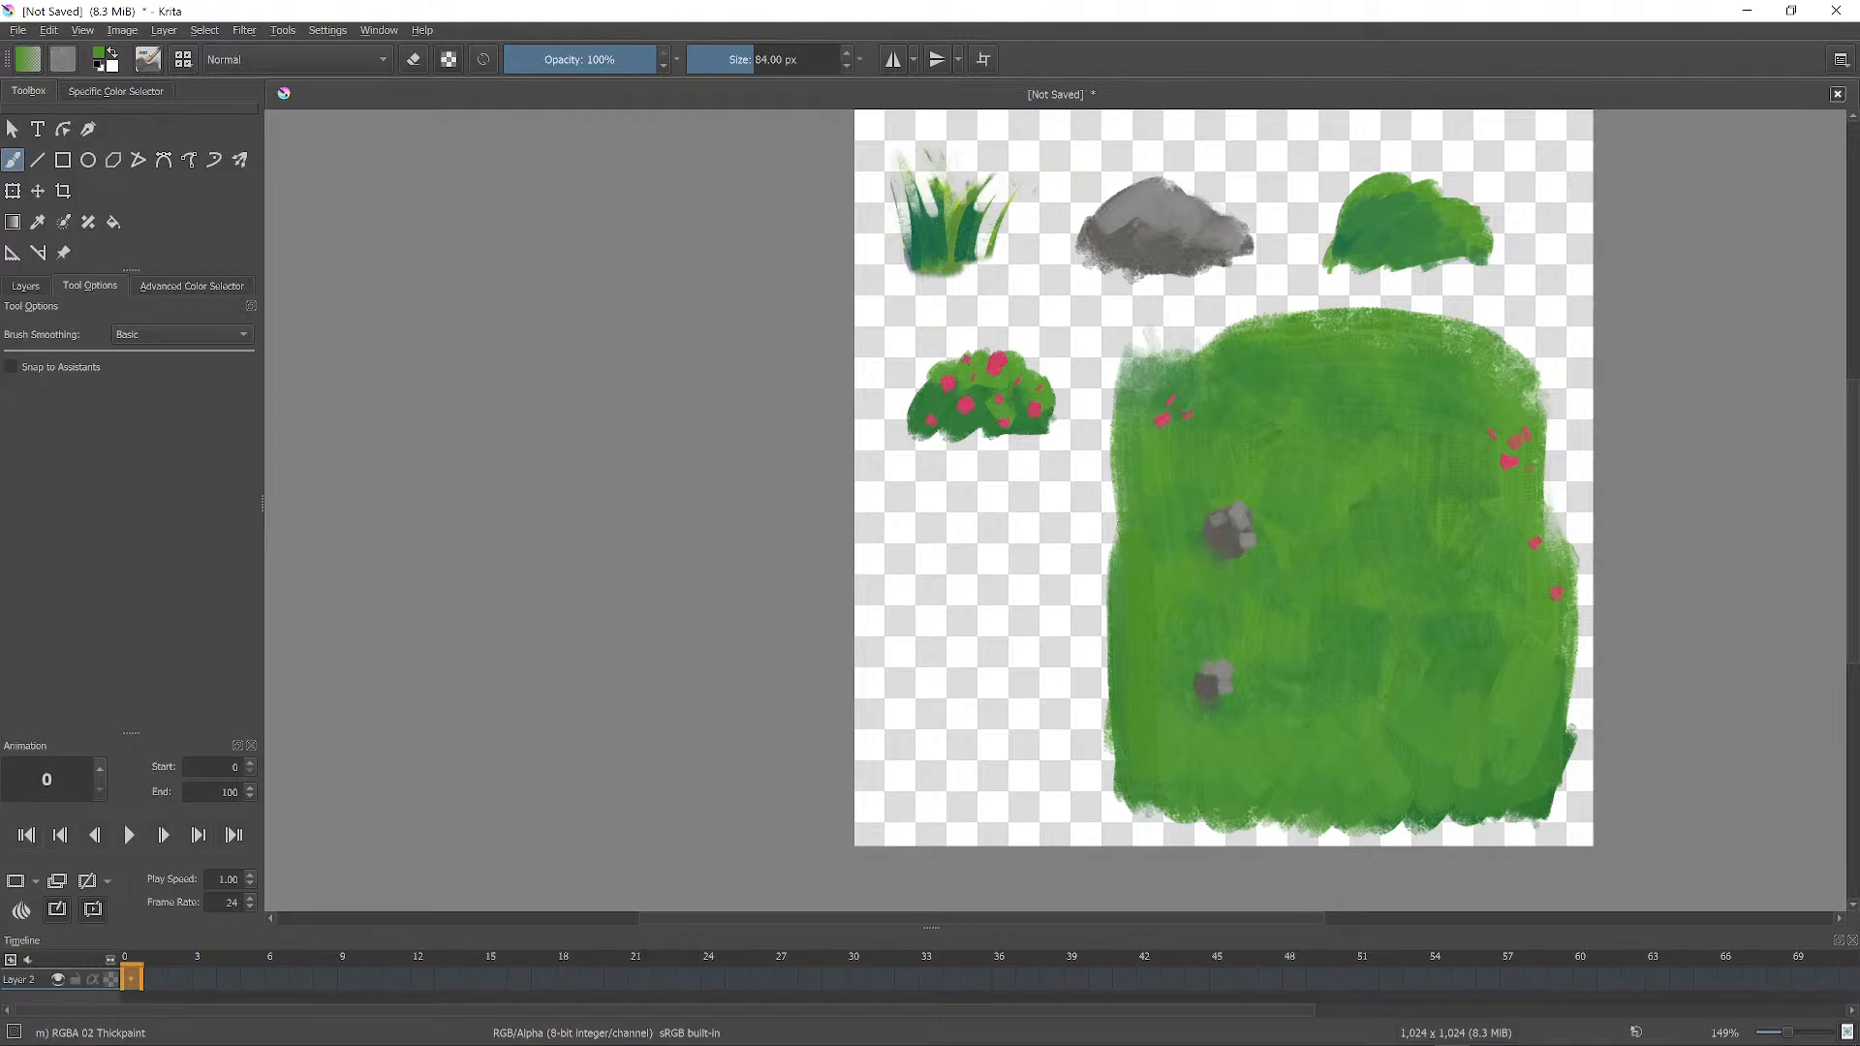
pyautogui.moveTo(1119, 547); pyautogui.dragTo(1108, 433)
pyautogui.moveTo(1236, 344)
pyautogui.mouseDown()
pyautogui.moveTo(1192, 356)
pyautogui.moveTo(1129, 335)
pyautogui.moveTo(1139, 373)
pyautogui.moveTo(1279, 319)
pyautogui.mouseUp()
pyautogui.moveTo(1158, 324)
pyautogui.mouseDown()
pyautogui.moveTo(1124, 382)
pyautogui.moveTo(1223, 334)
pyautogui.mouseUp()
pyautogui.keyDown('ctrl'); pyautogui.click(1478, 374); pyautogui.keyUp('ctrl')
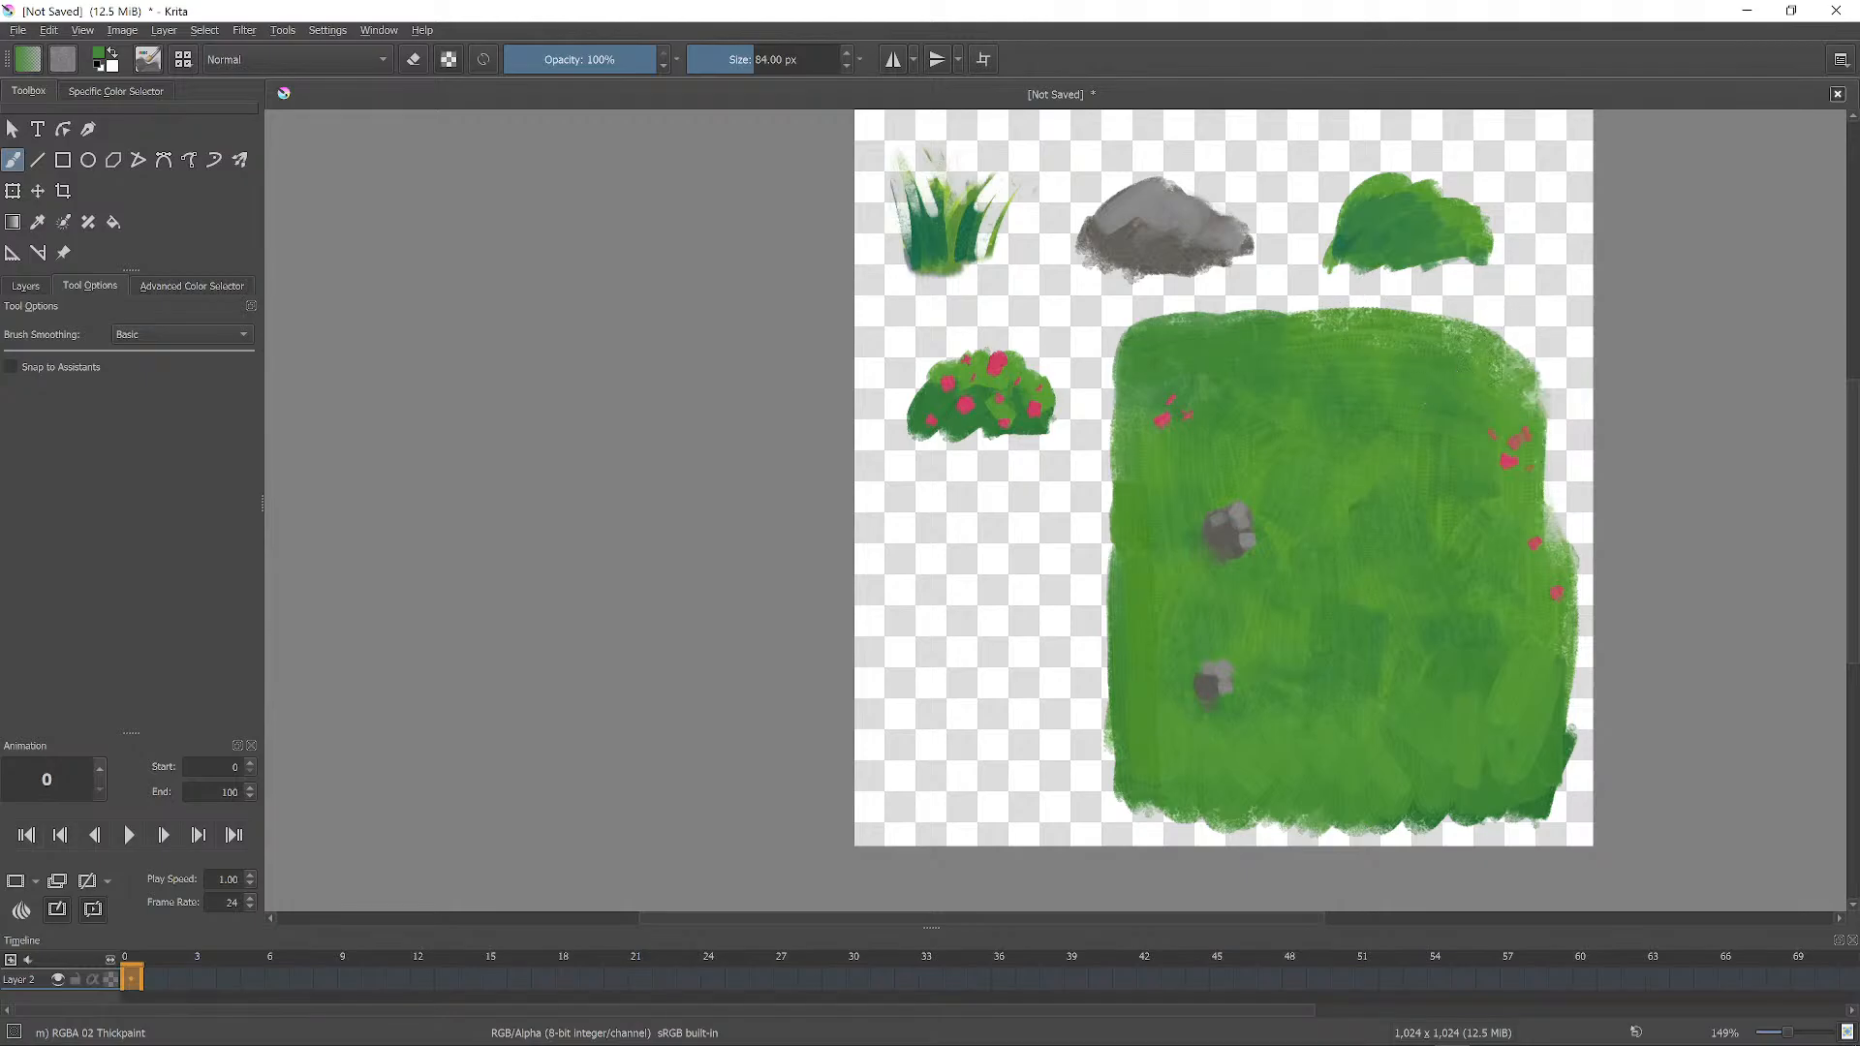
pyautogui.moveTo(1463, 360)
pyautogui.mouseDown()
pyautogui.moveTo(1536, 351)
pyautogui.moveTo(1550, 380)
pyautogui.moveTo(1554, 412)
pyautogui.moveTo(1533, 399)
pyautogui.moveTo(1557, 477)
pyautogui.moveTo(1556, 450)
pyautogui.moveTo(1565, 804)
pyautogui.mouseUp()
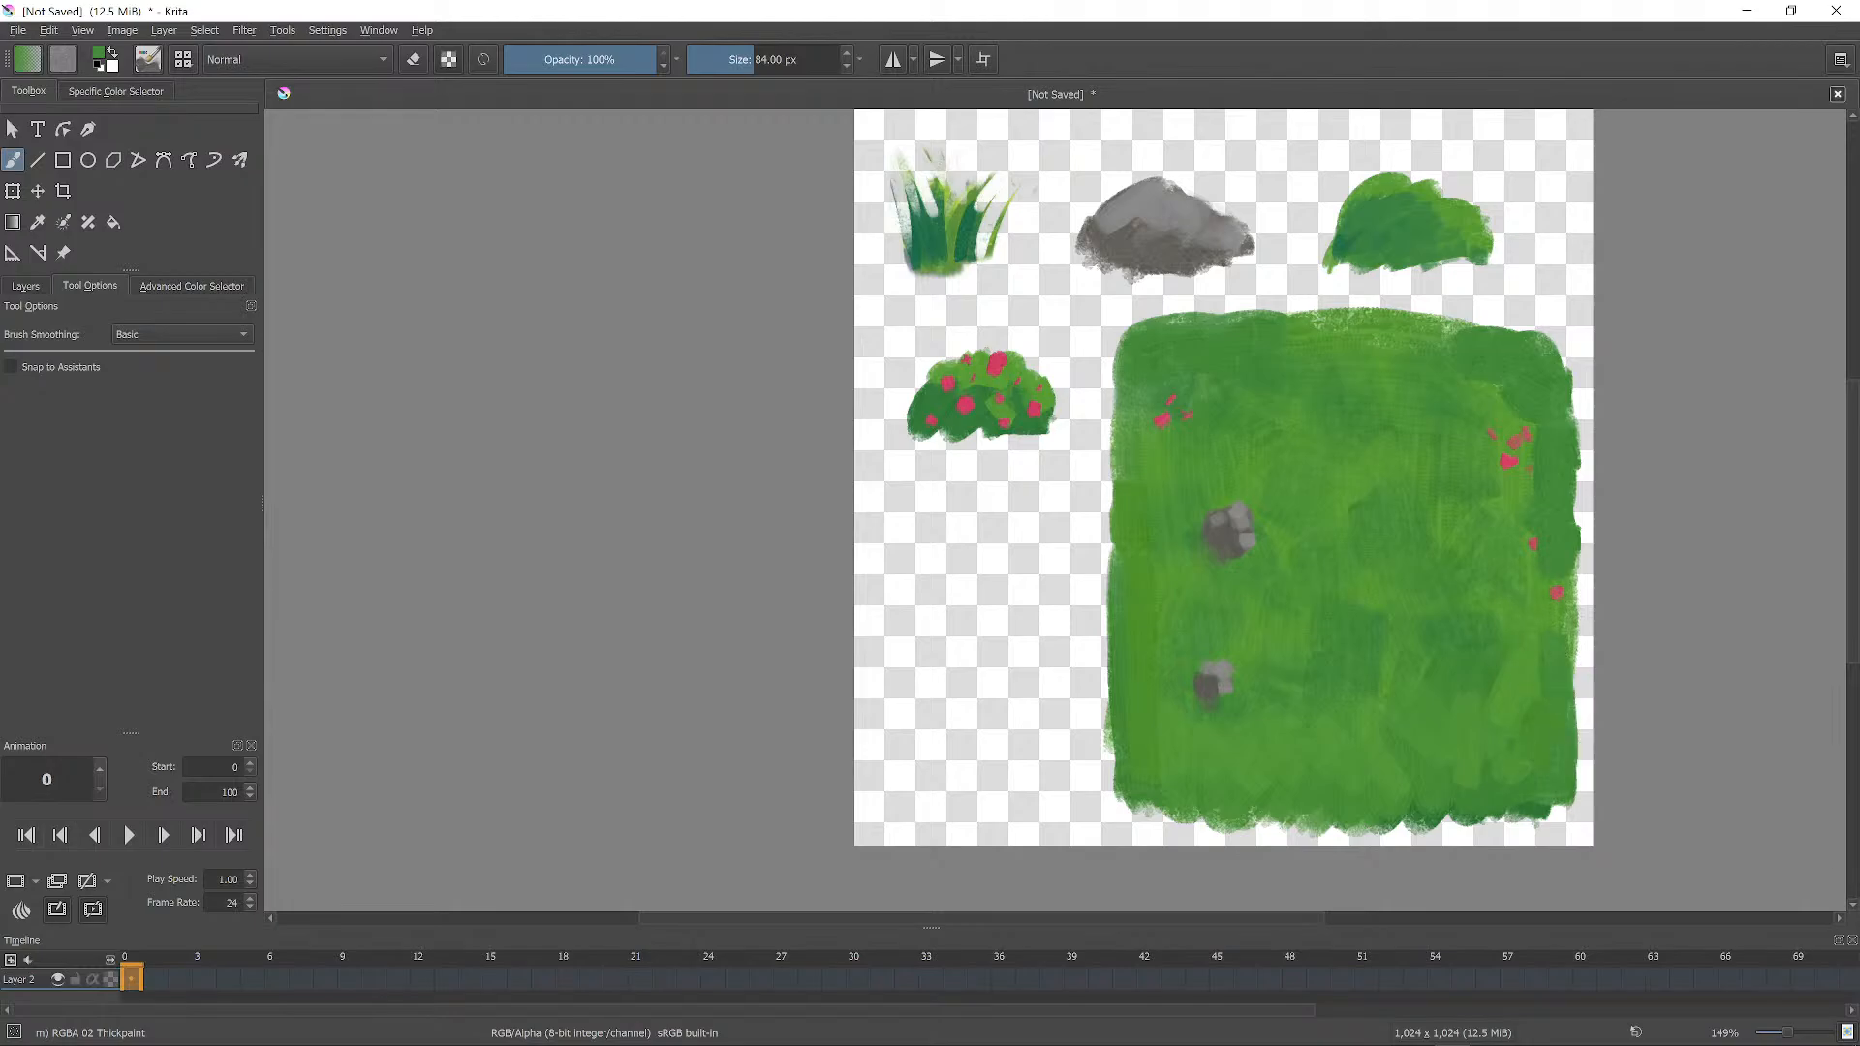
pyautogui.keyDown('ctrl'); pyautogui.click(1533, 671); pyautogui.keyUp('ctrl')
pyautogui.moveTo(1550, 683)
pyautogui.mouseDown()
pyautogui.moveTo(1527, 757)
pyautogui.moveTo(1473, 789)
pyautogui.moveTo(1412, 762)
pyautogui.moveTo(1416, 724)
pyautogui.moveTo(1367, 688)
pyautogui.moveTo(1366, 647)
pyautogui.mouseUp()
pyautogui.moveTo(1353, 416)
pyautogui.mouseDown()
pyautogui.moveTo(1332, 372)
pyautogui.moveTo(1170, 341)
pyautogui.mouseUp()
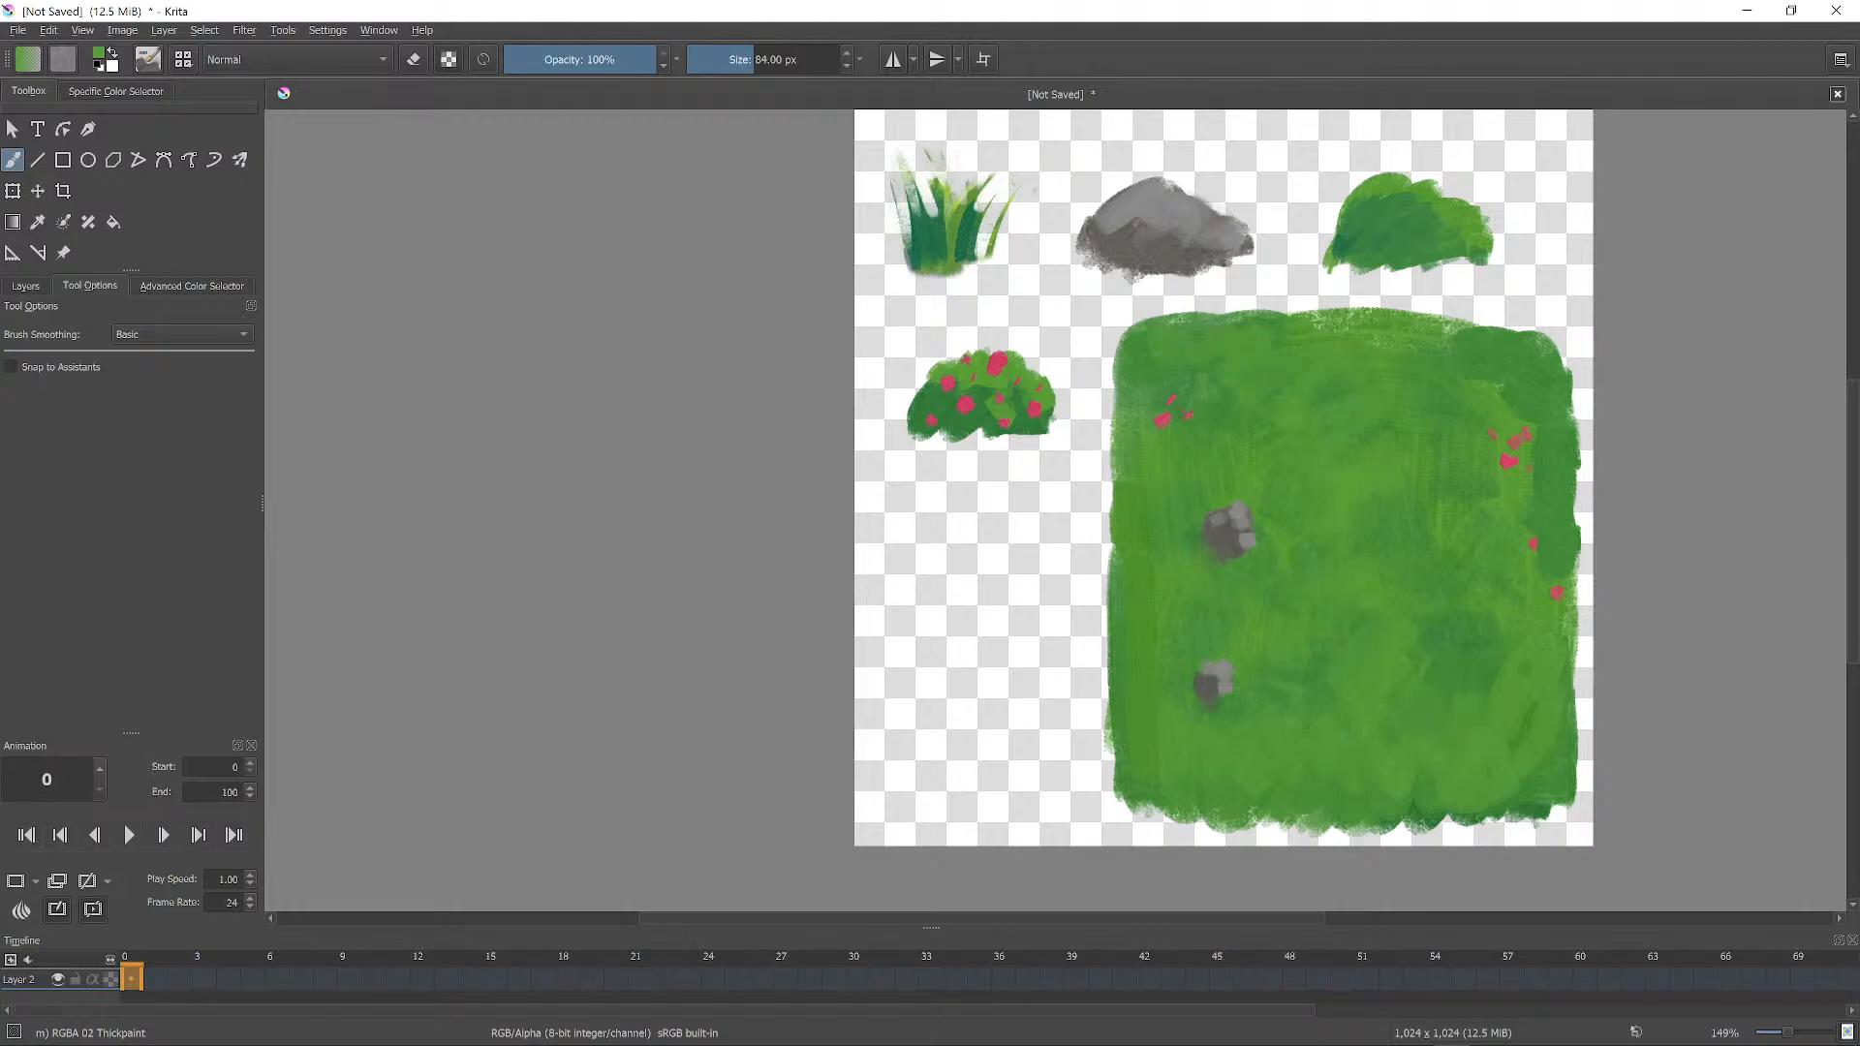
pyautogui.keyDown('ctrl'); pyautogui.click(1409, 604); pyautogui.keyUp('ctrl')
pyautogui.moveTo(1490, 606); pyautogui.dragTo(1510, 626)
pyautogui.scroll(-2, 1450, 521)
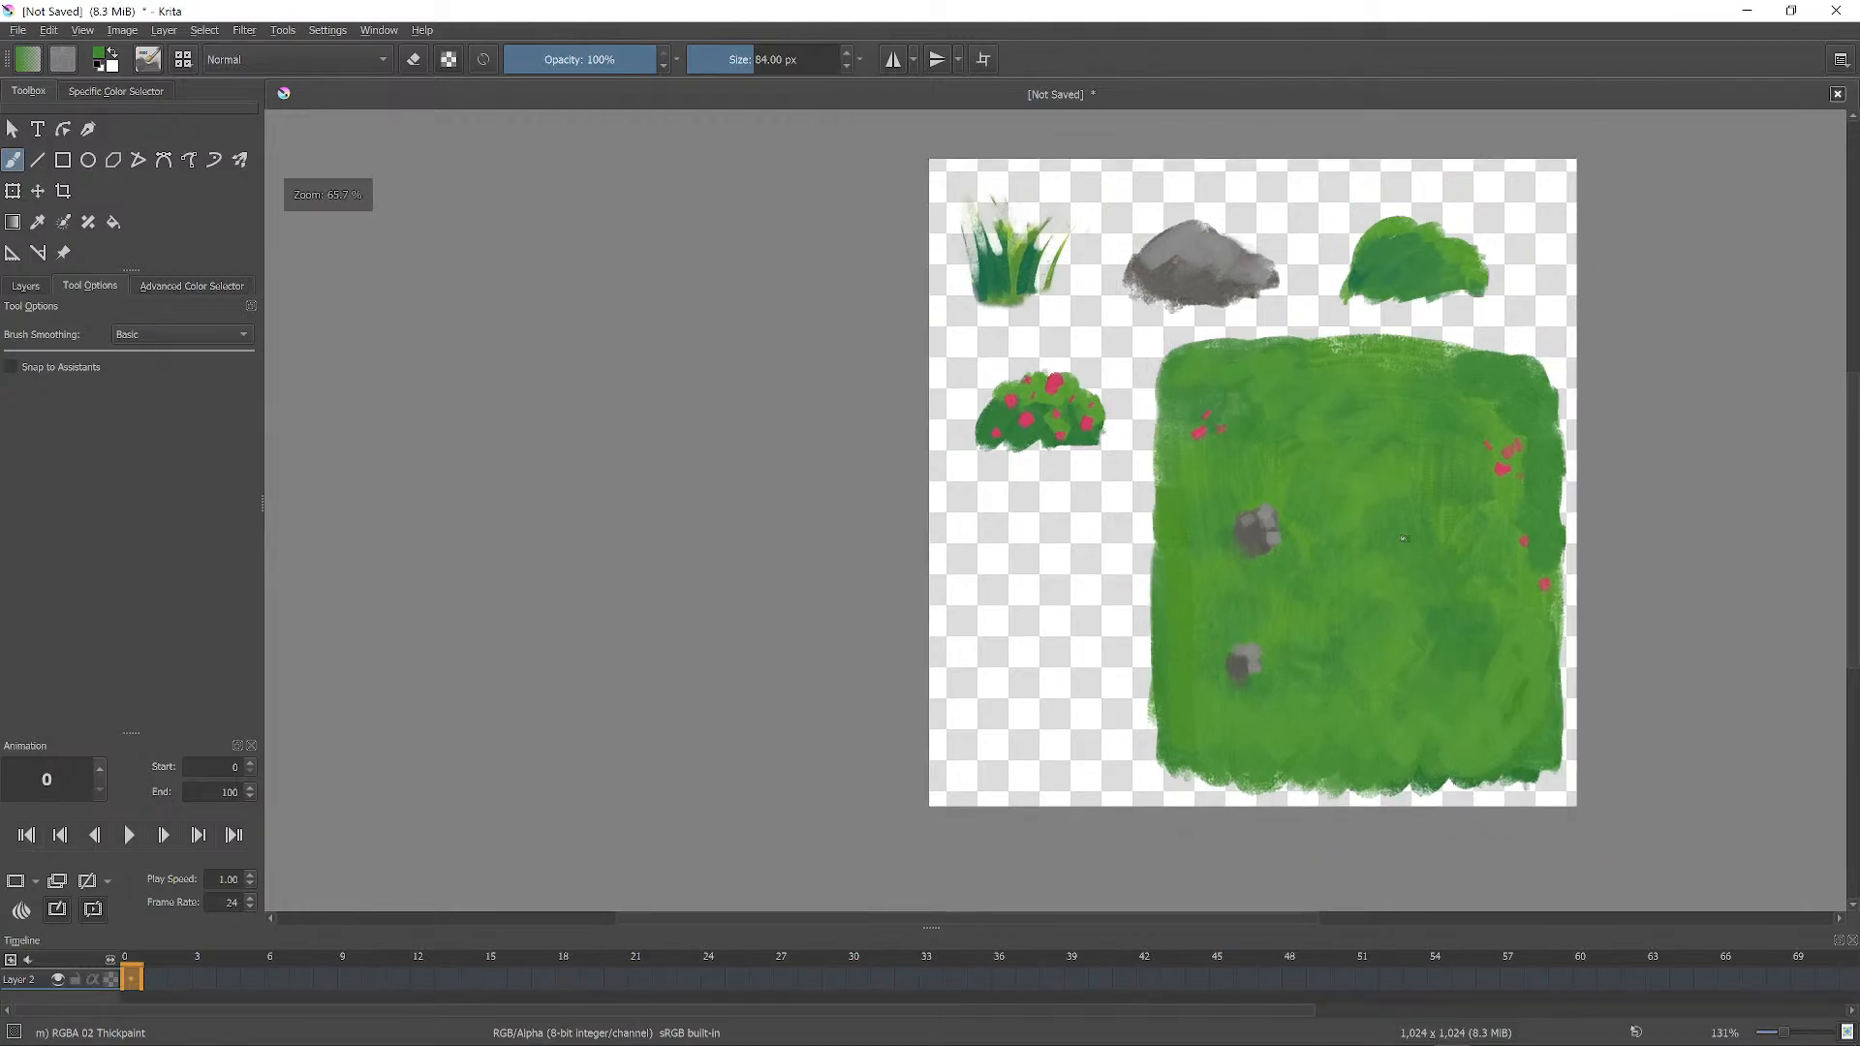
pyautogui.scroll(1, 1450, 521)
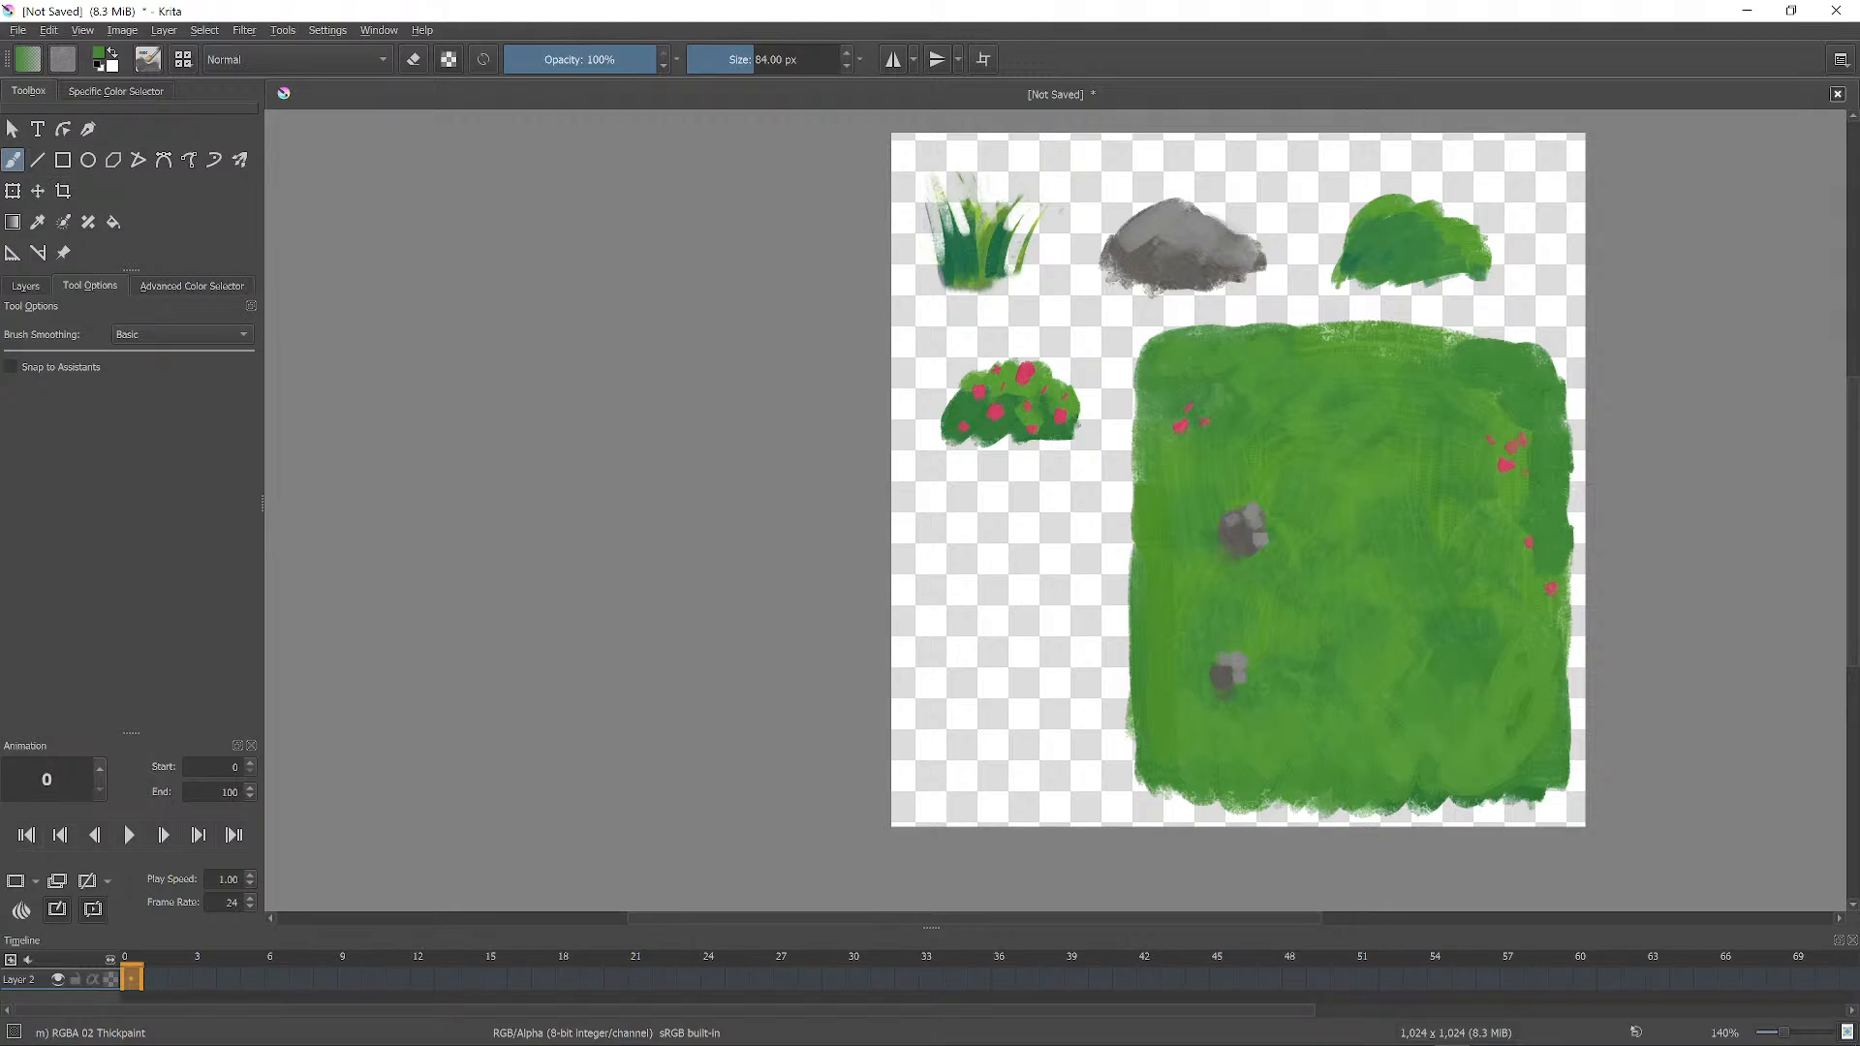
# Choose a greyish brown from the pop-up palette and paint a trunk below the bush.
pyautogui.rightClick(1049, 562)
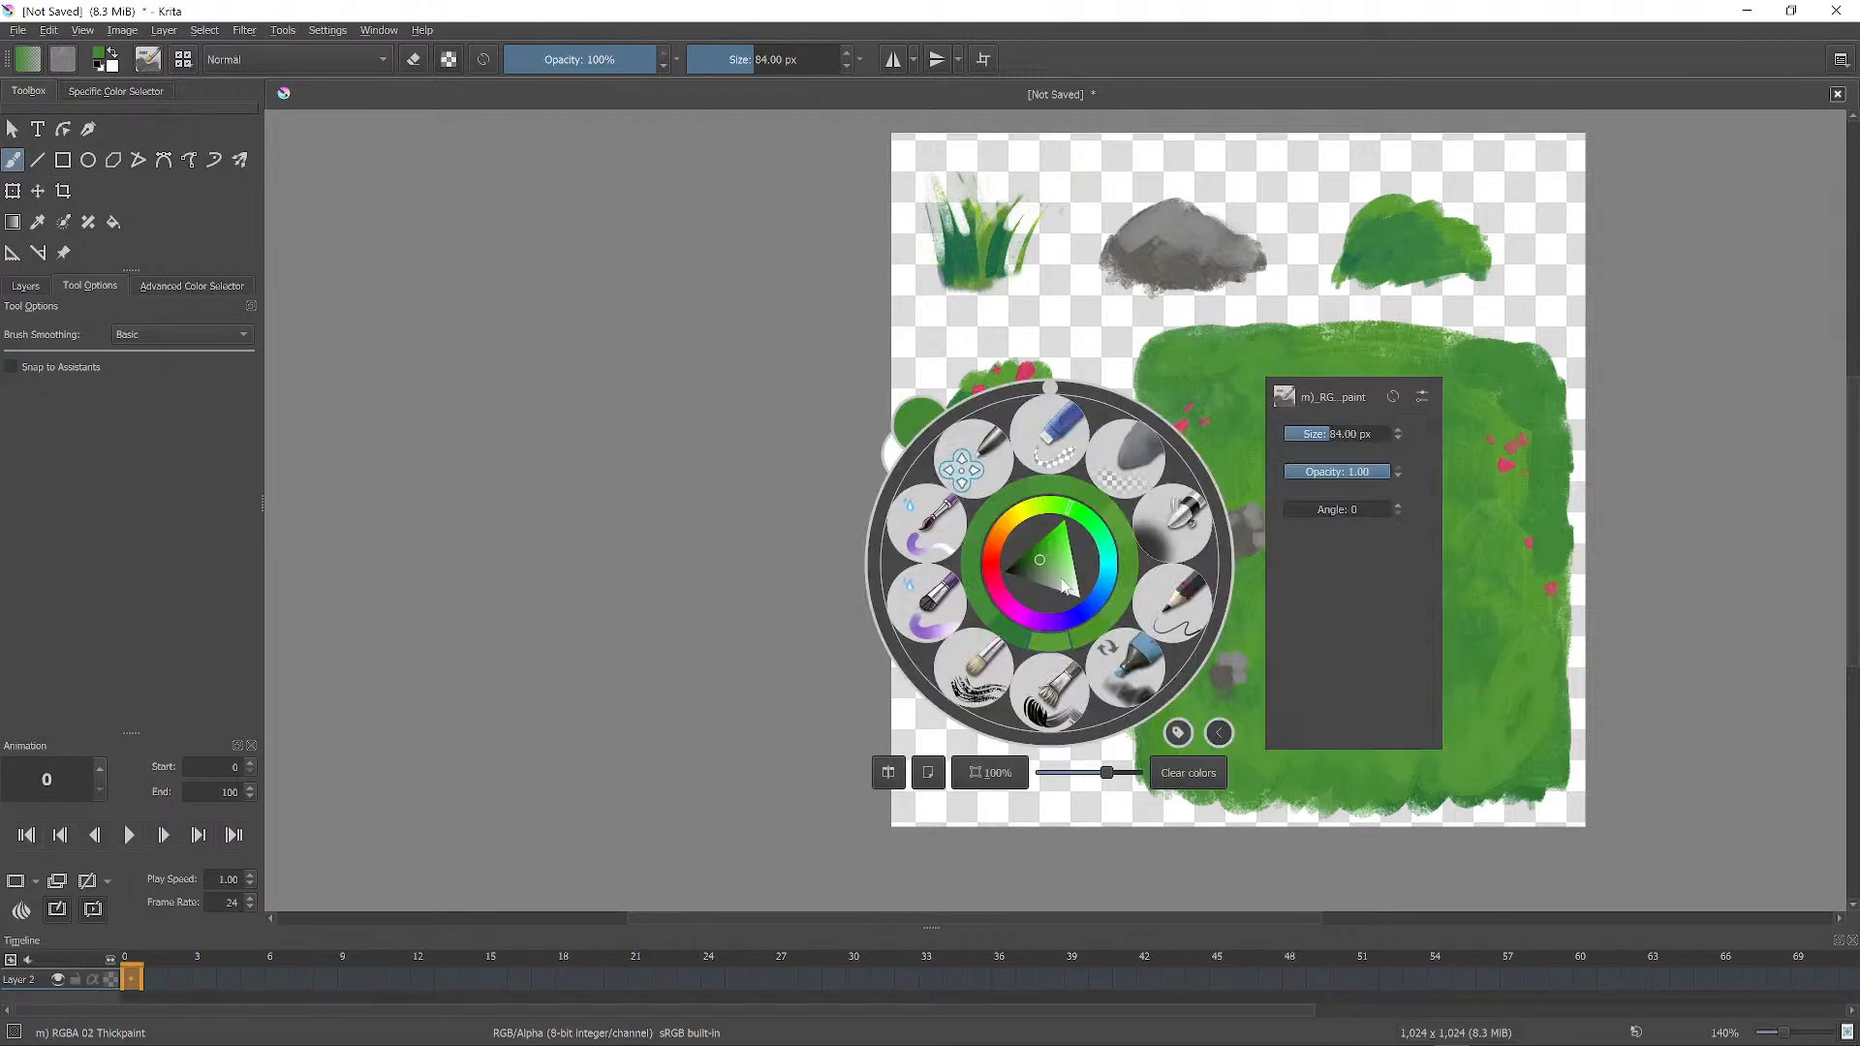
pyautogui.click(998, 571)
pyautogui.click(1051, 576)
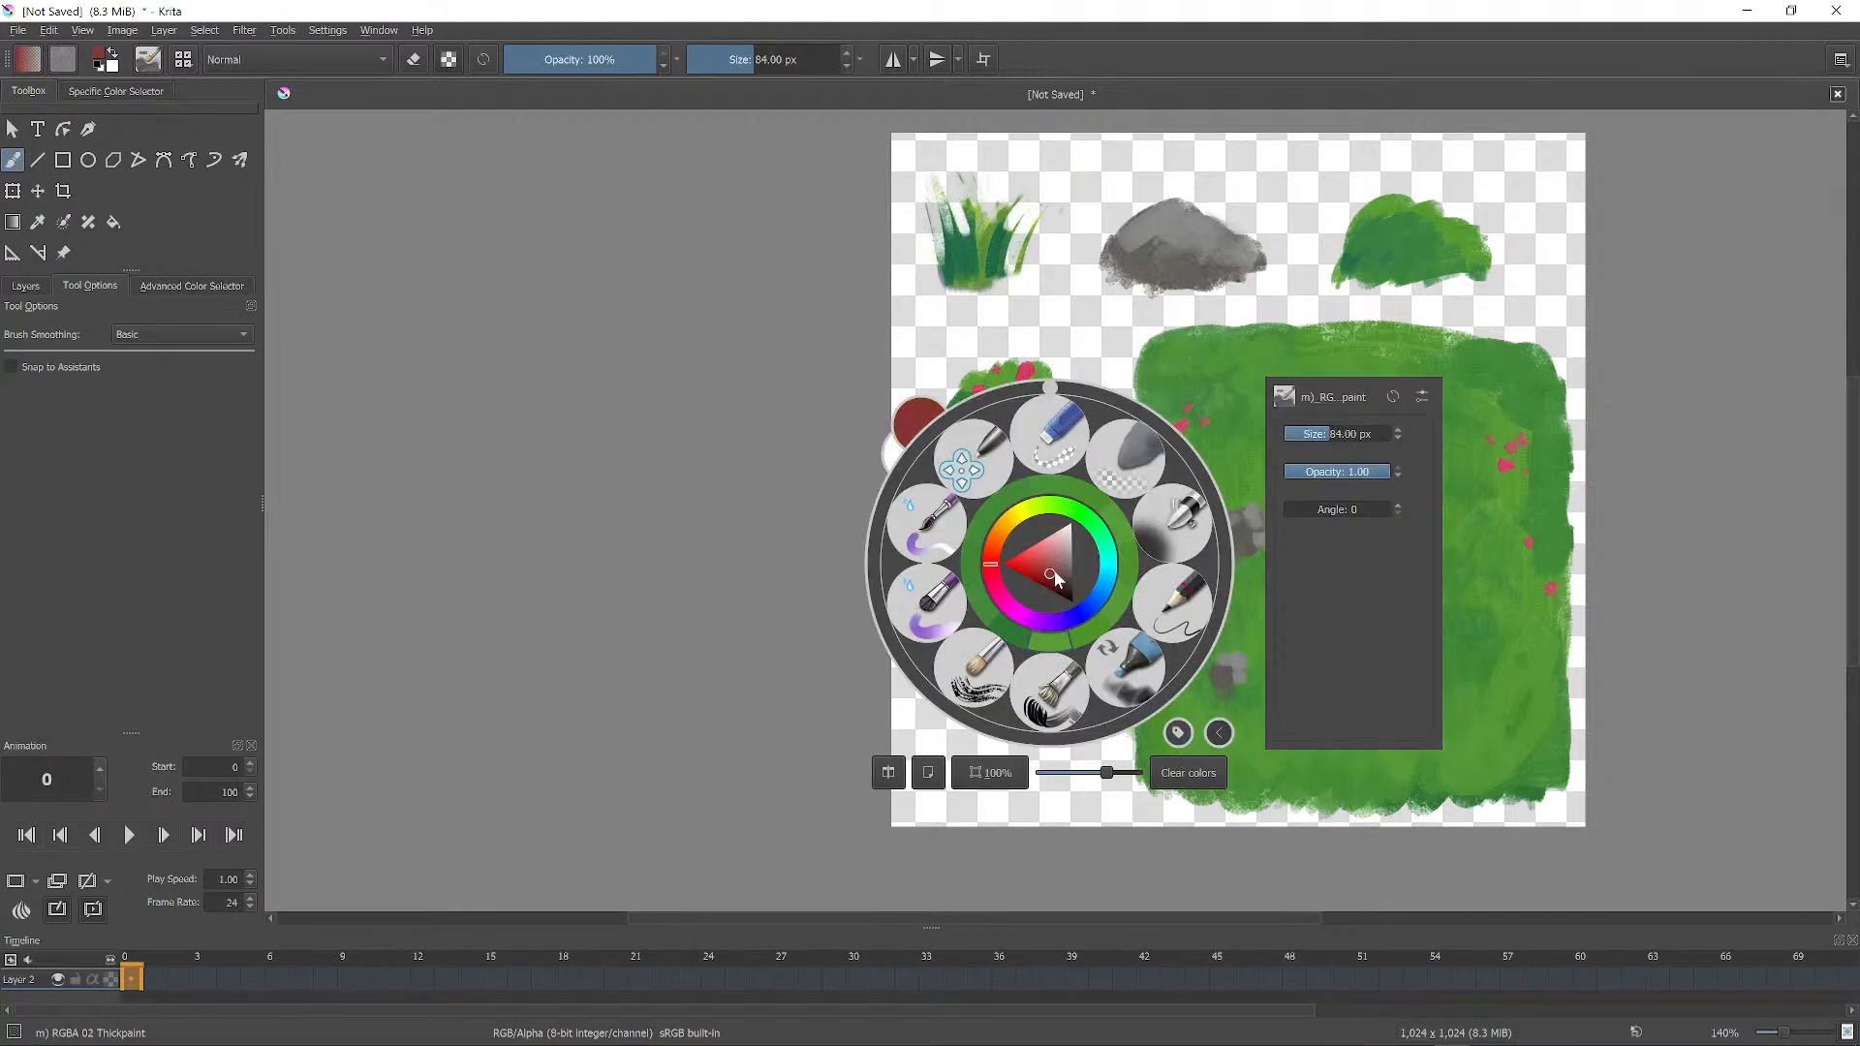
pyautogui.click(1065, 575)
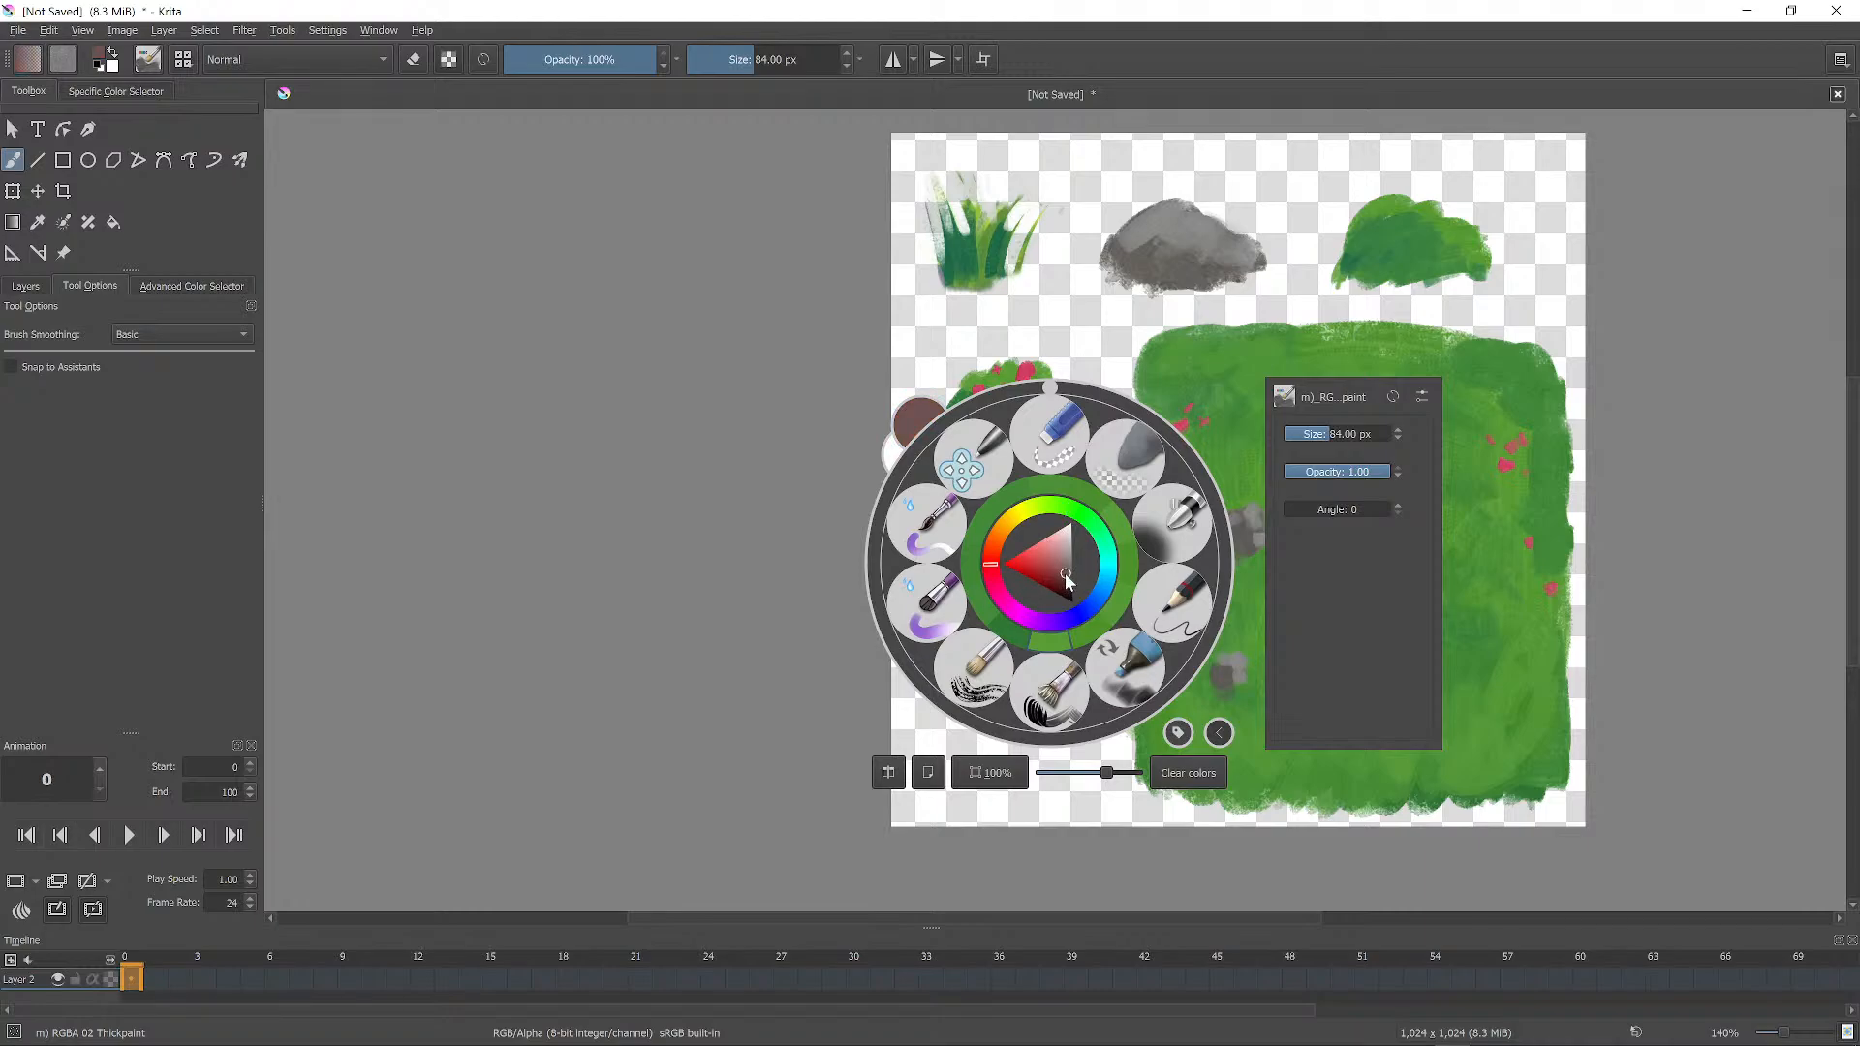
pyautogui.click(1214, 313)
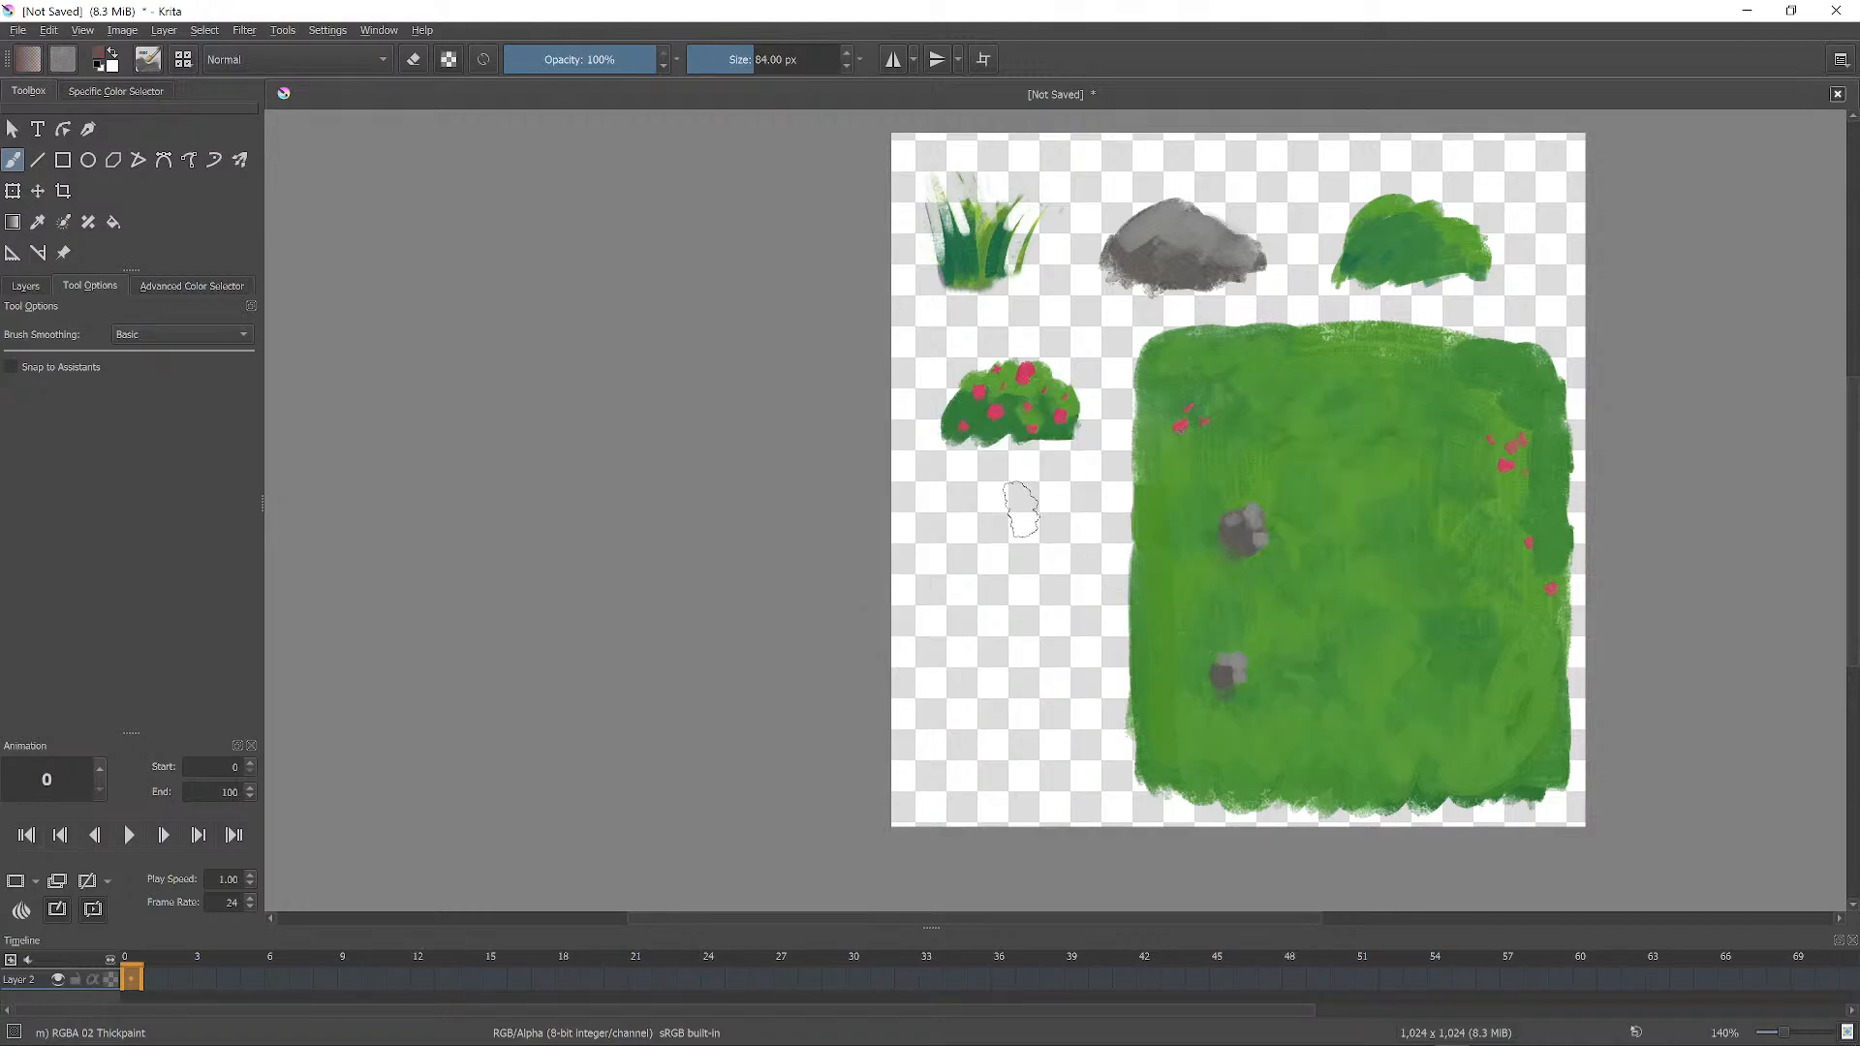
pyautogui.moveTo(991, 531)
pyautogui.mouseDown()
pyautogui.moveTo(1044, 528)
pyautogui.moveTo(982, 544)
pyautogui.moveTo(1027, 717)
pyautogui.moveTo(1046, 581)
pyautogui.moveTo(939, 630)
pyautogui.moveTo(960, 643)
pyautogui.moveTo(988, 780)
pyautogui.moveTo(1032, 804)
pyautogui.moveTo(1066, 765)
pyautogui.moveTo(1047, 542)
pyautogui.mouseUp()
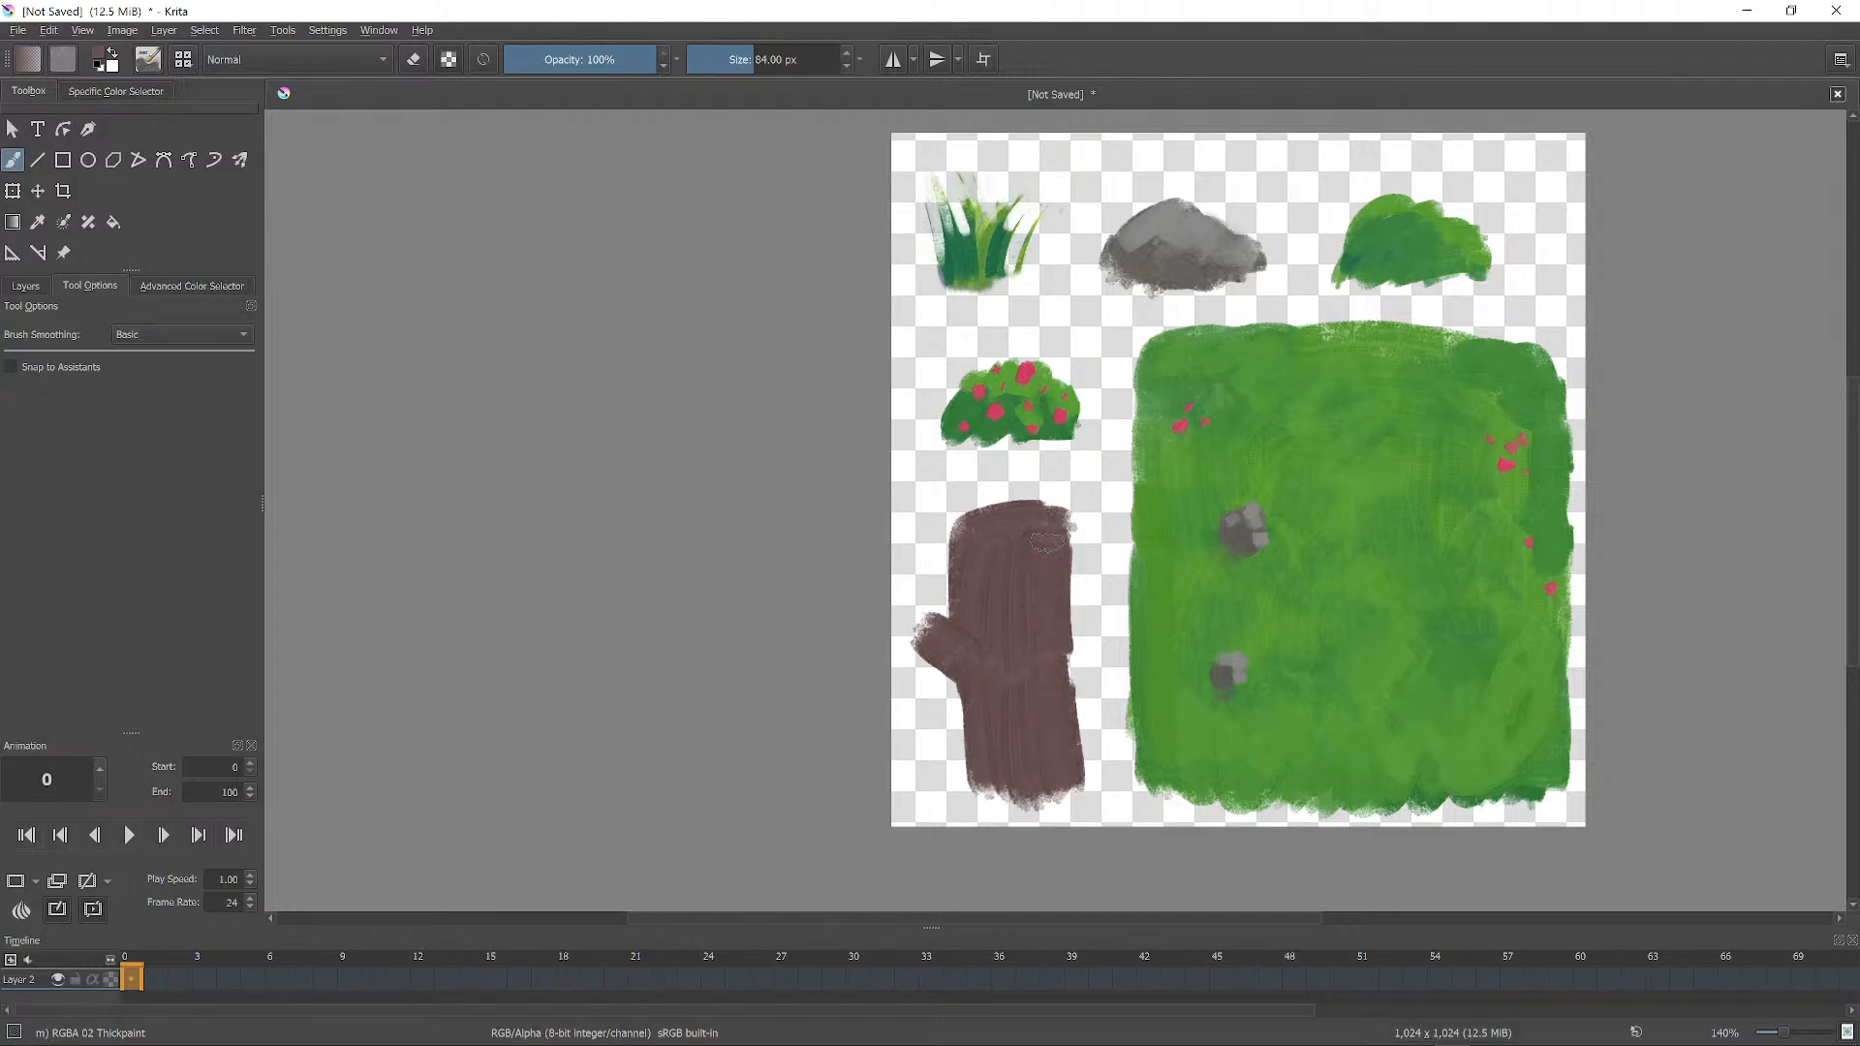
# Shade the trunk's right side and a thin line down it with darker orange-brown.
pyautogui.rightClick(1035, 625)
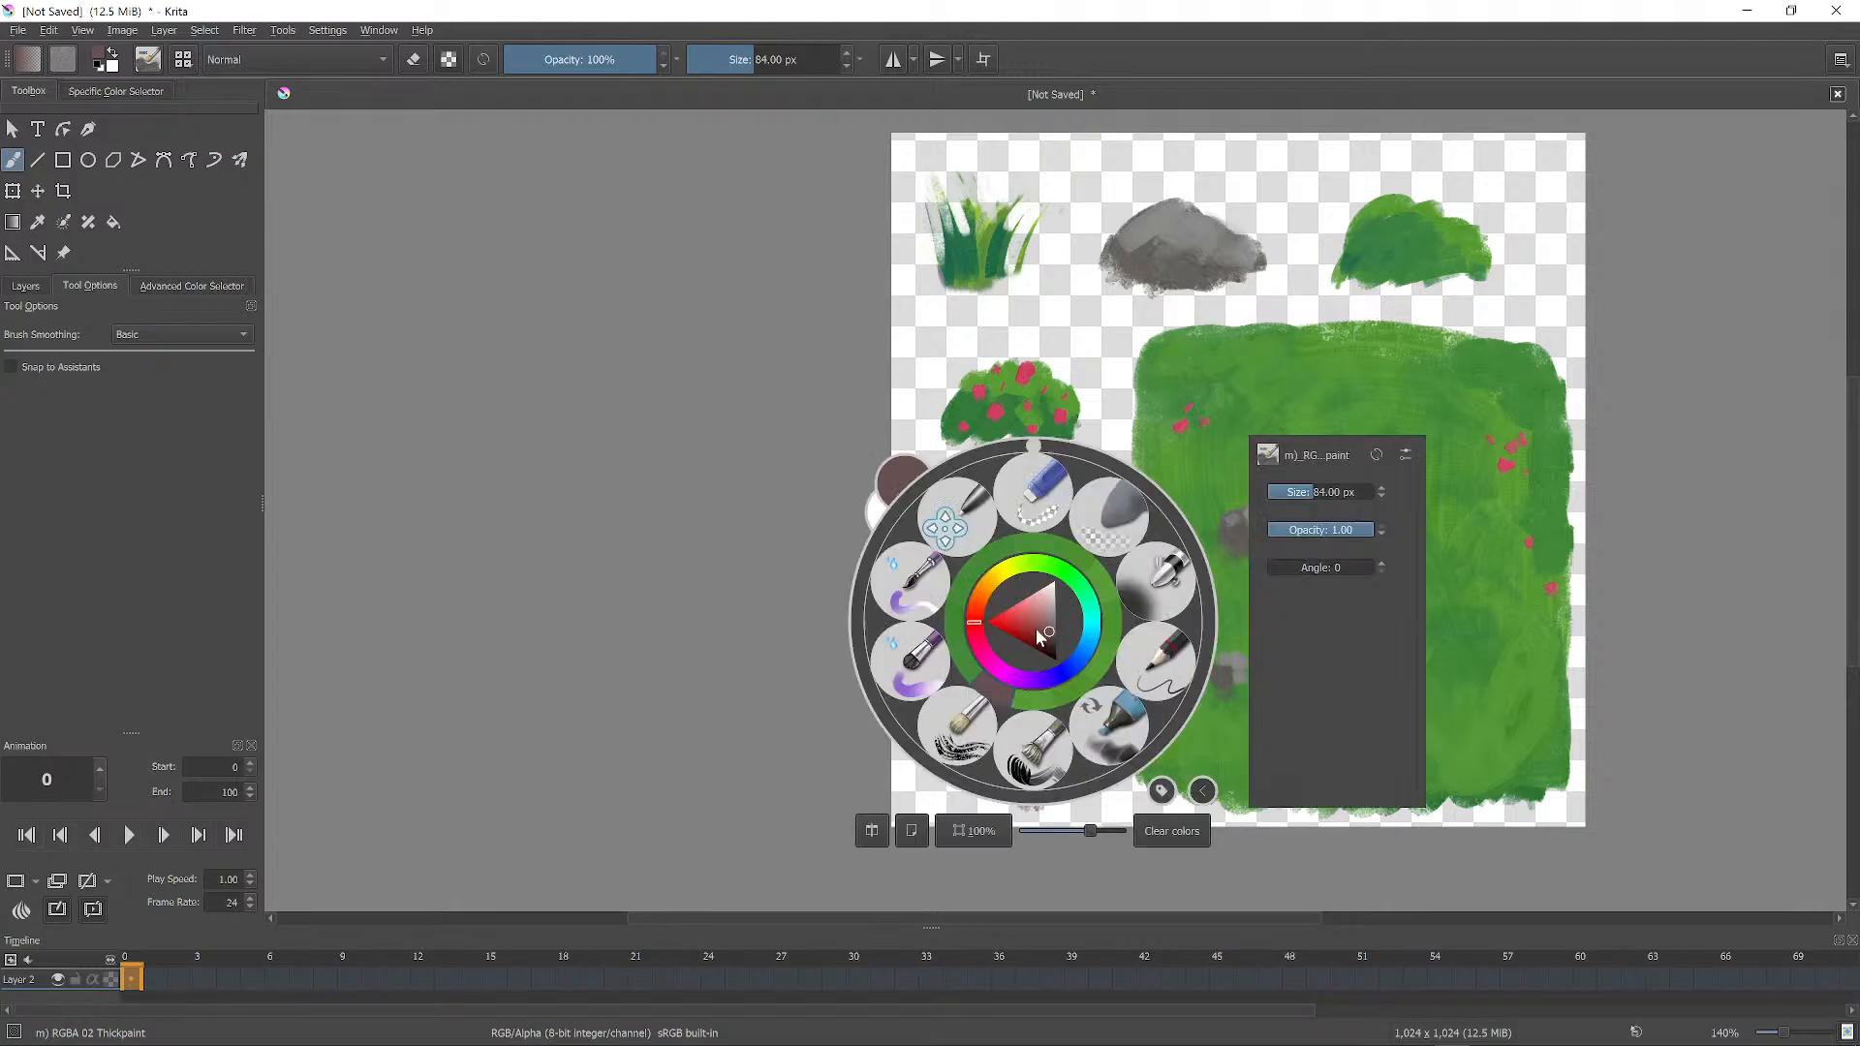
pyautogui.click(1054, 639)
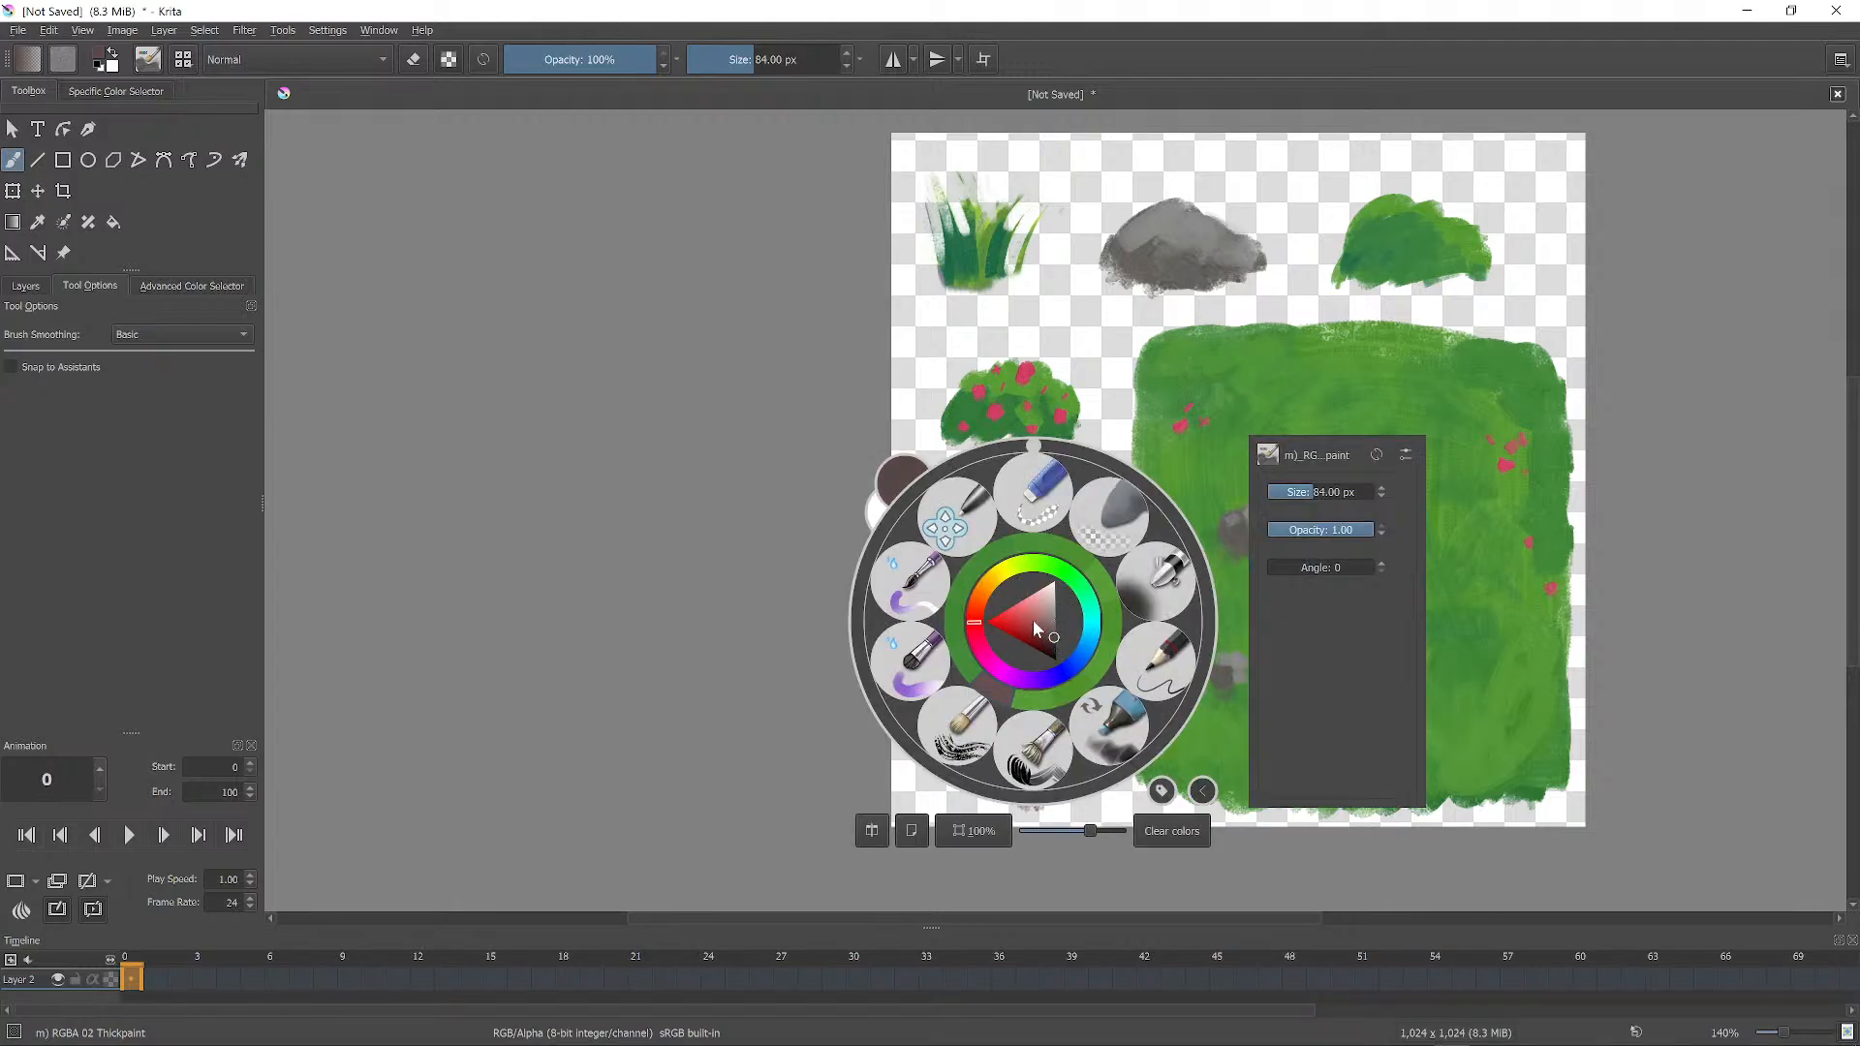
pyautogui.click(981, 600)
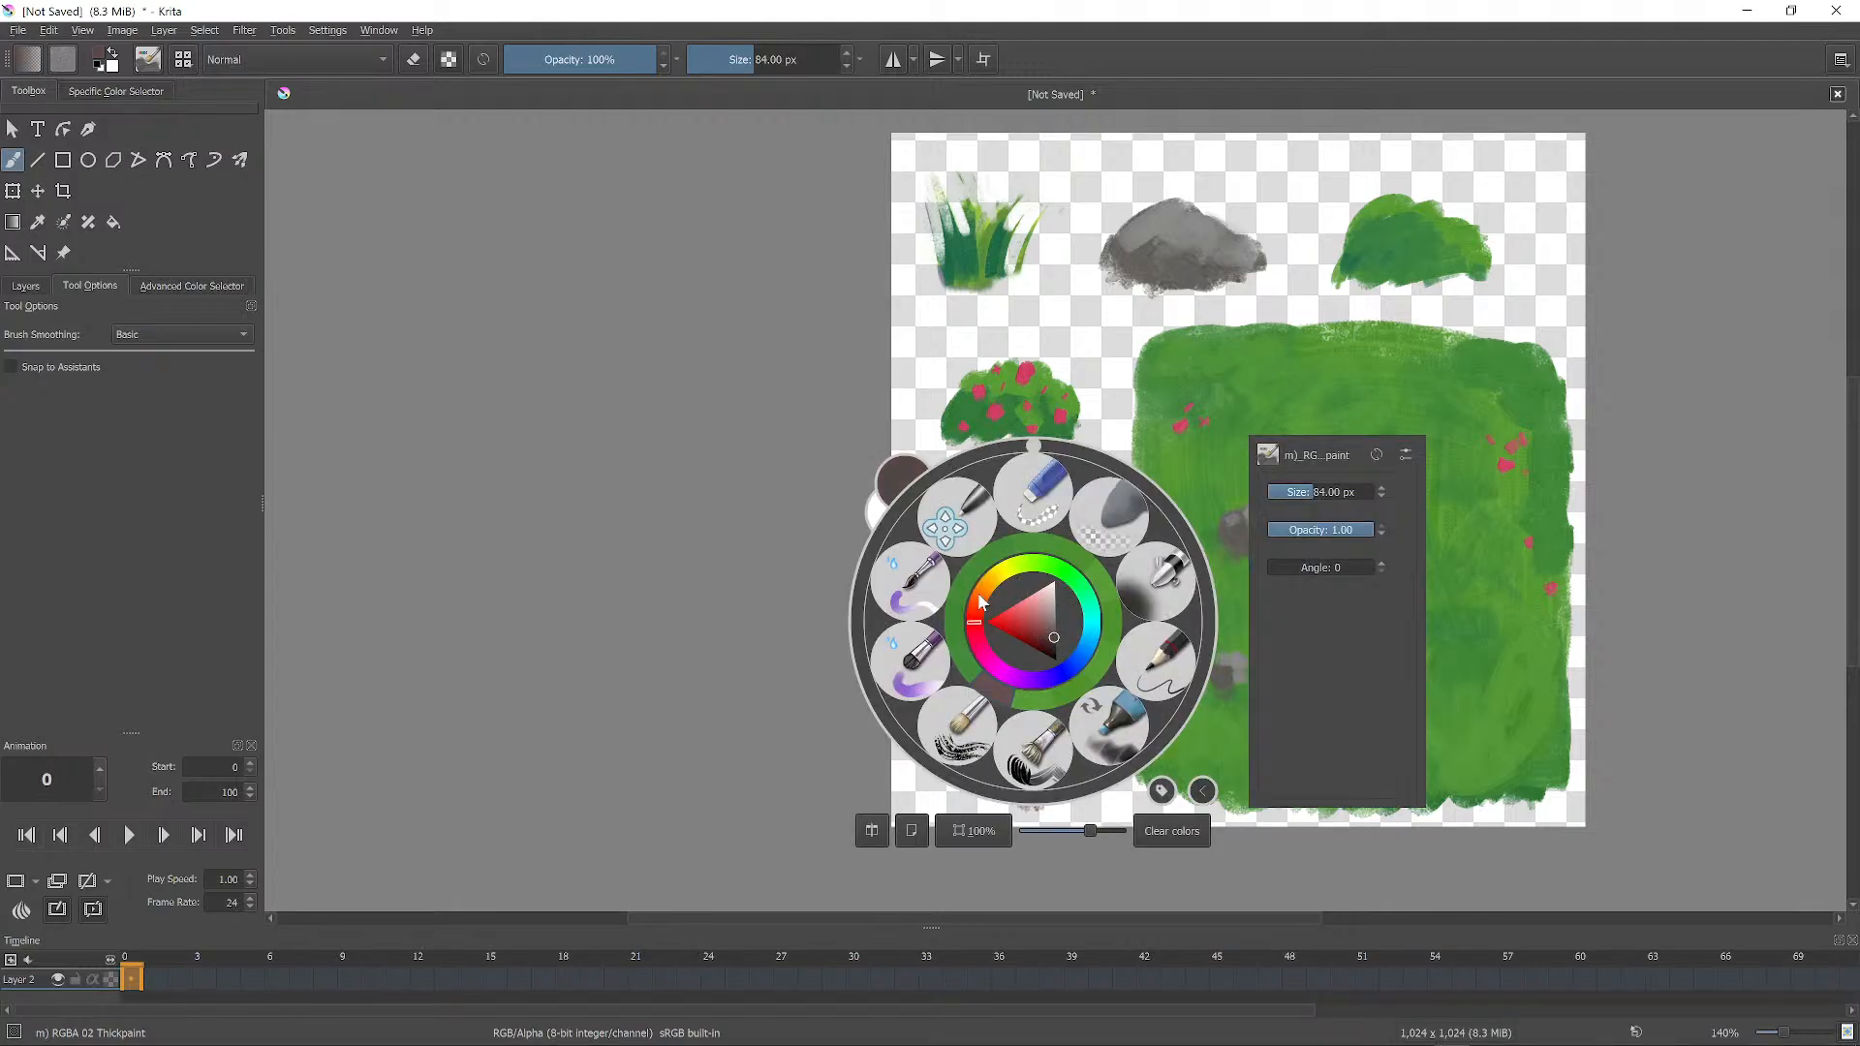
pyautogui.click(1170, 583)
pyautogui.moveTo(1039, 516)
pyautogui.mouseDown()
pyautogui.moveTo(1044, 756)
pyautogui.moveTo(1051, 703)
pyautogui.mouseUp()
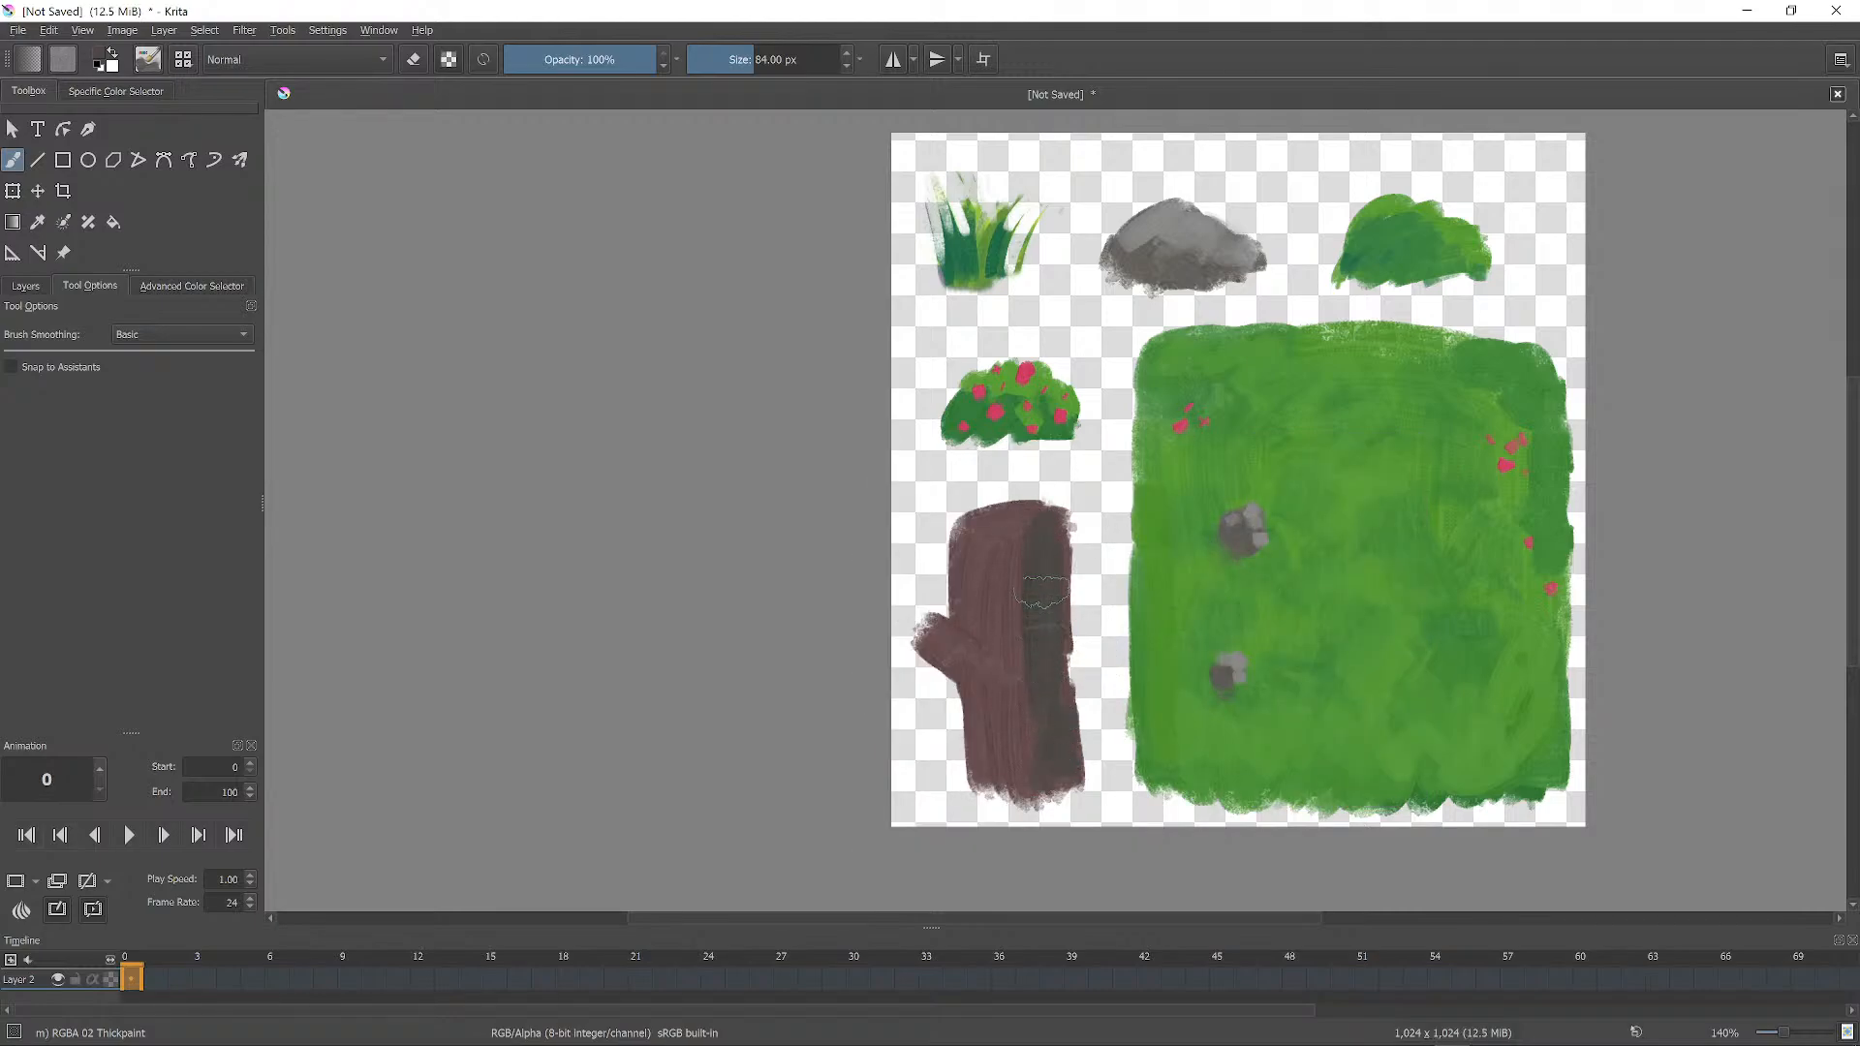
pyautogui.press('[')
pyautogui.press('[')
pyautogui.press('[')
pyautogui.press('[')
pyautogui.press('[')
pyautogui.moveTo(1003, 567); pyautogui.dragTo(1018, 772)
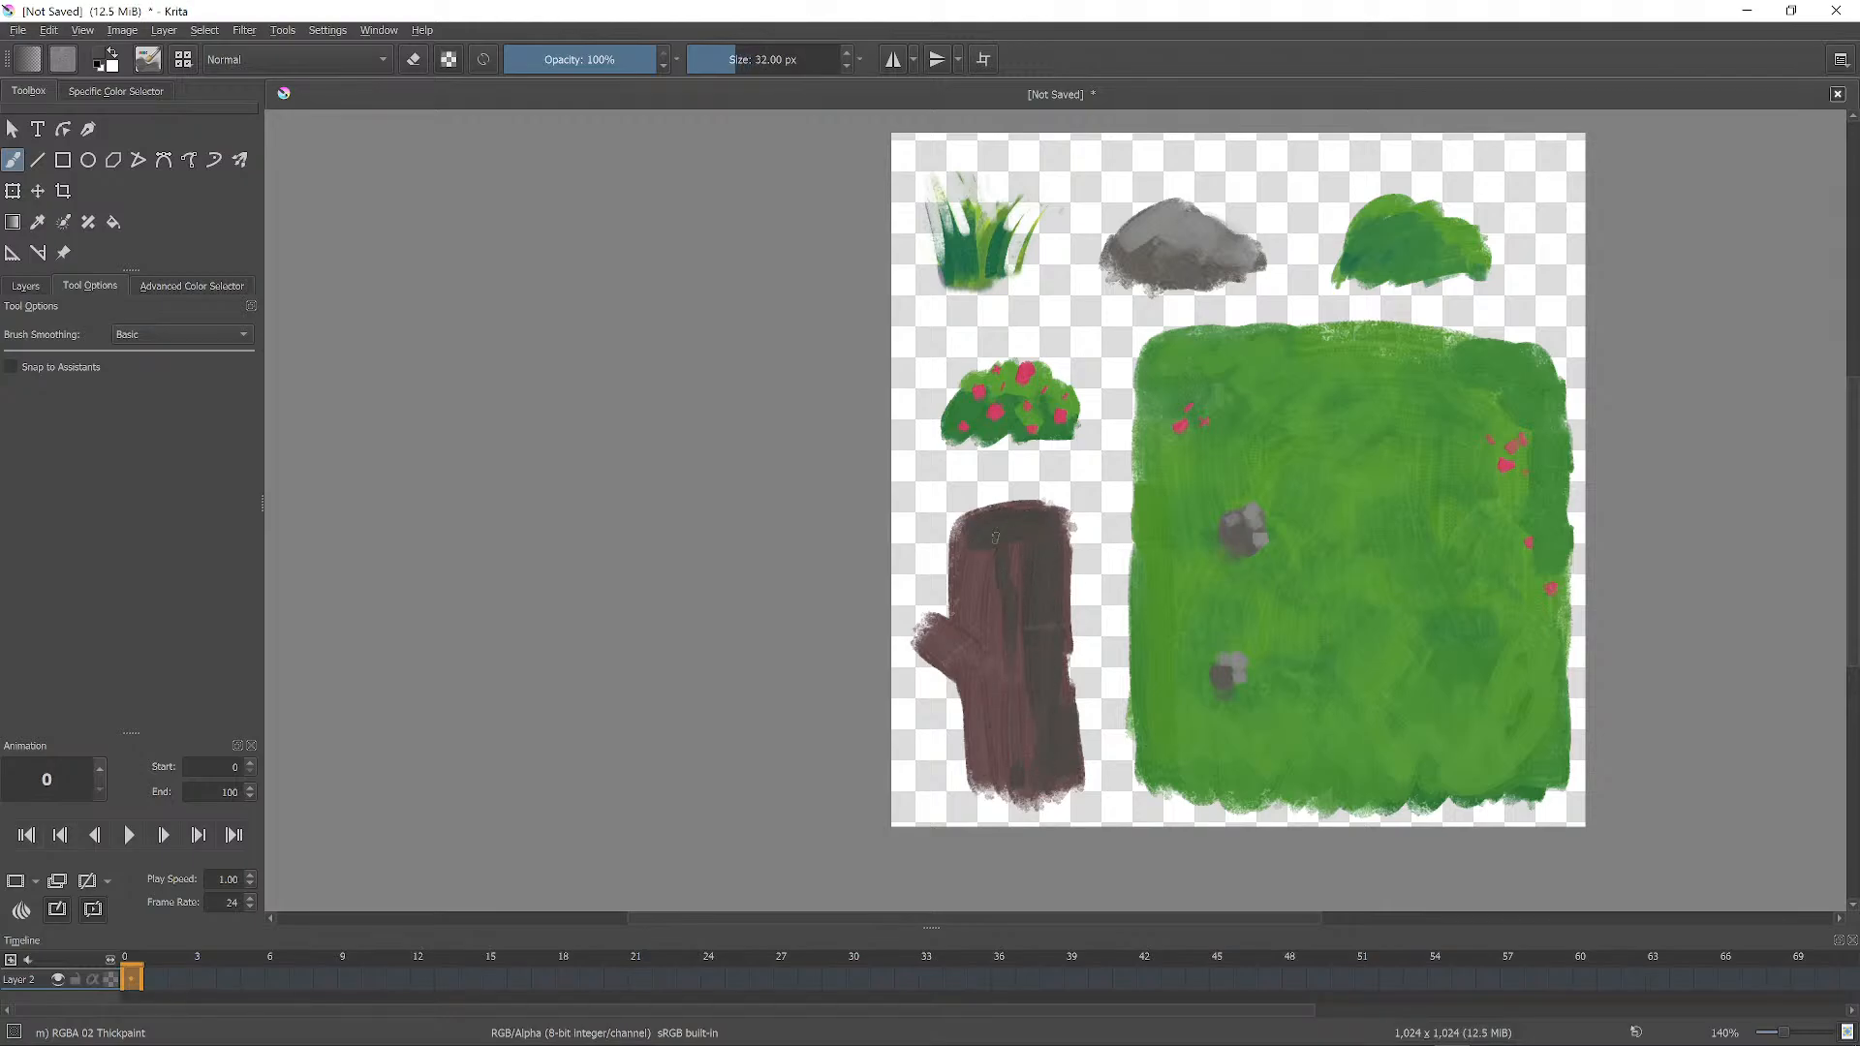
pyautogui.rightClick(1082, 708)
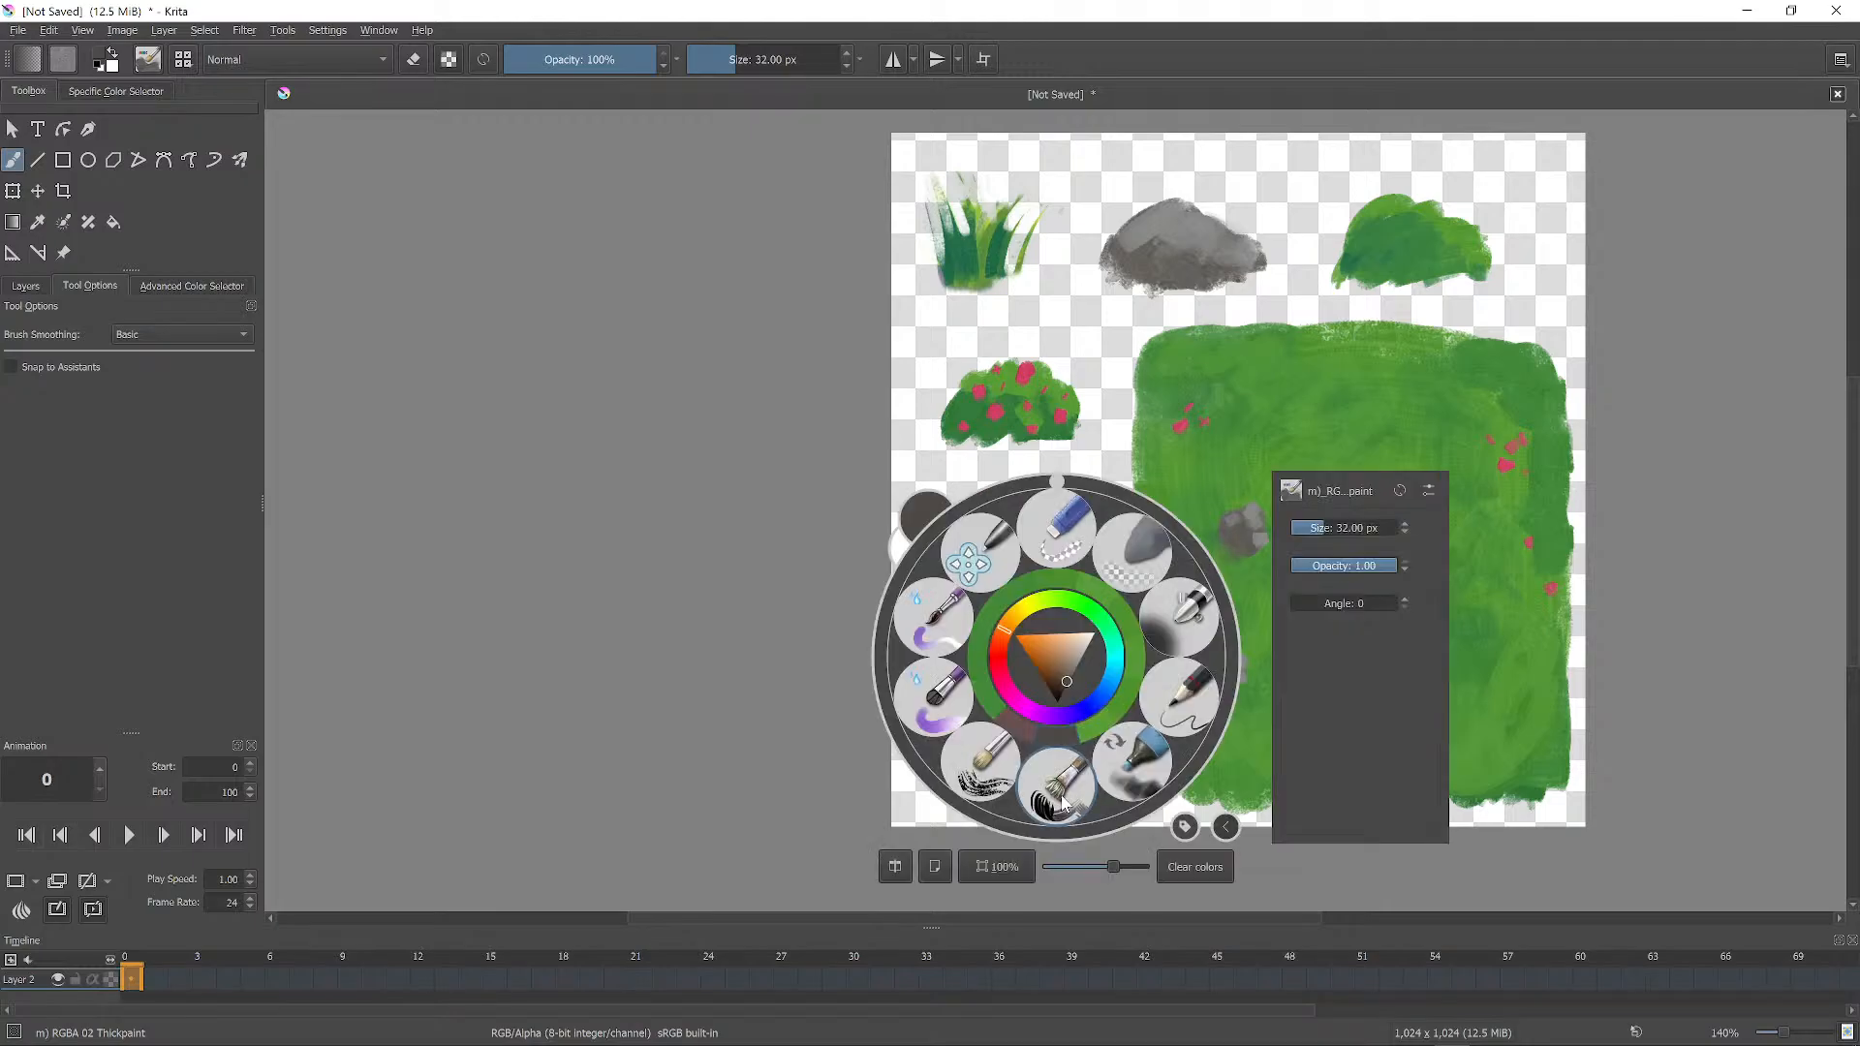
pyautogui.click(1092, 361)
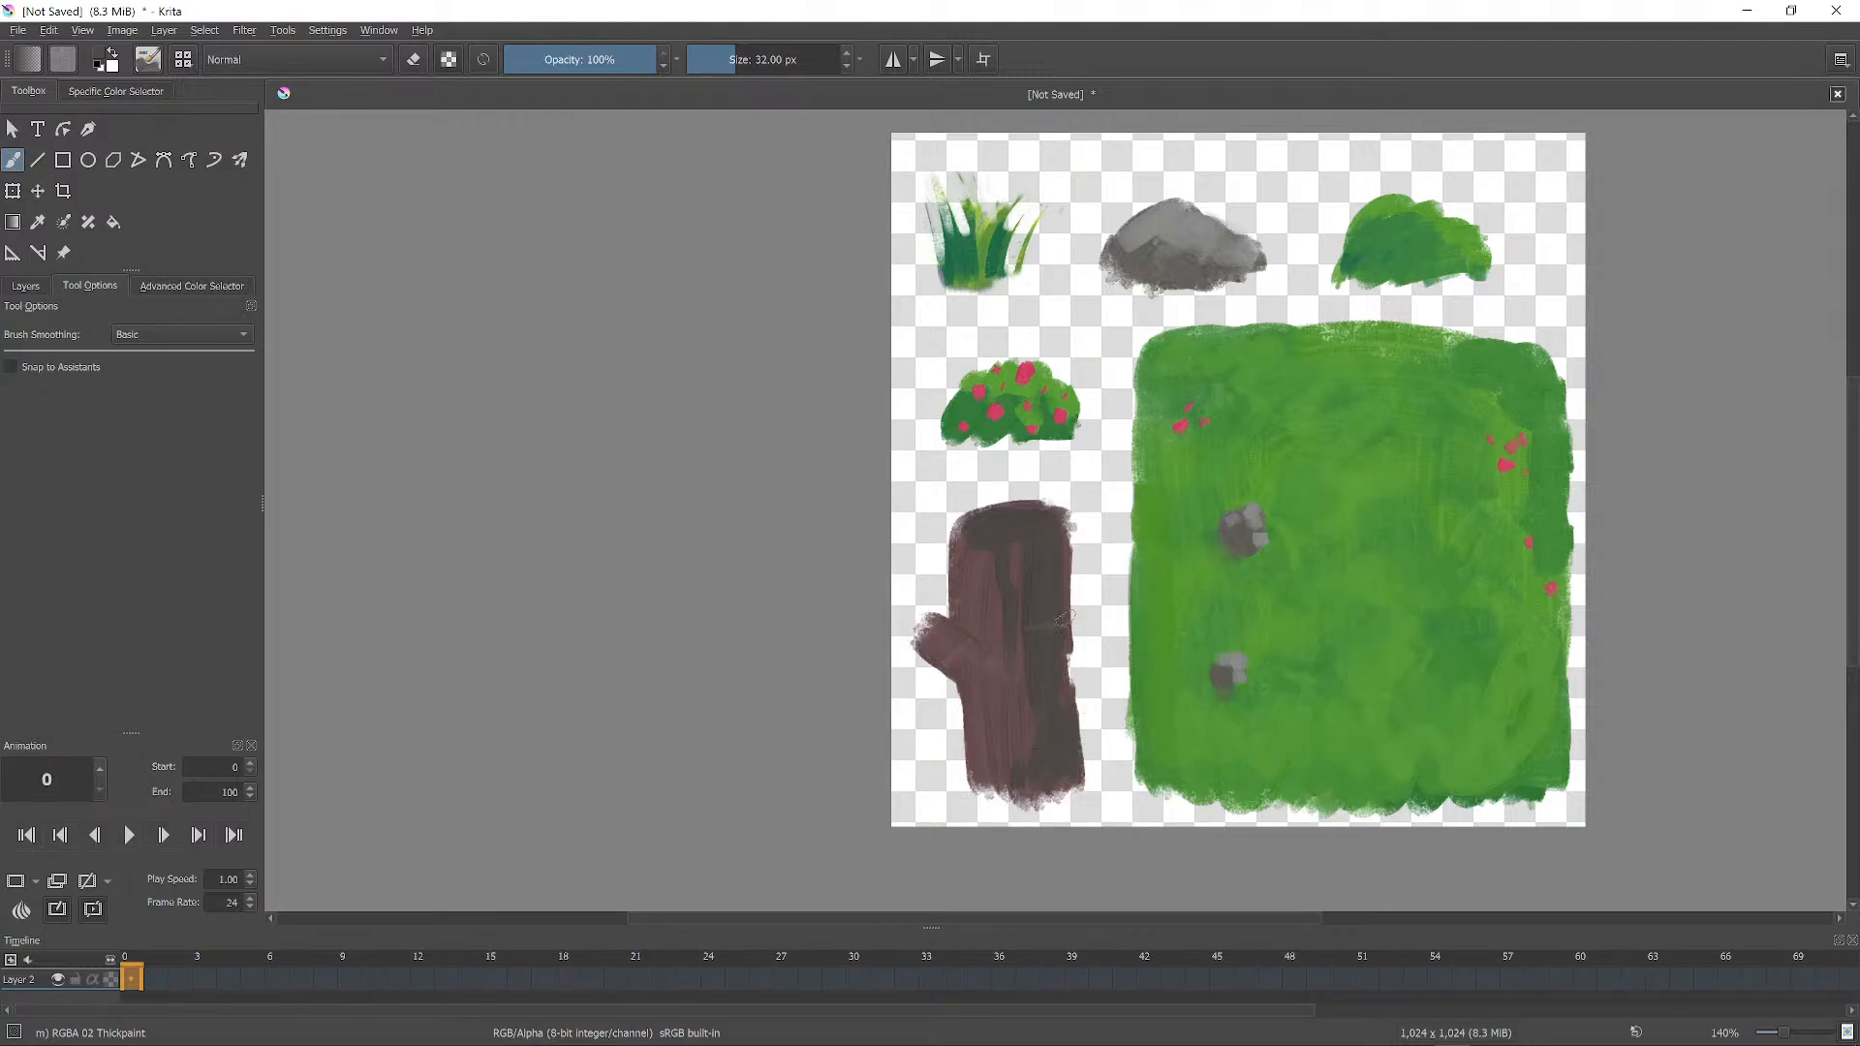
# Switch to eraser mode and trim the trunk's left, right and branch edges clean.
pyautogui.press('e')
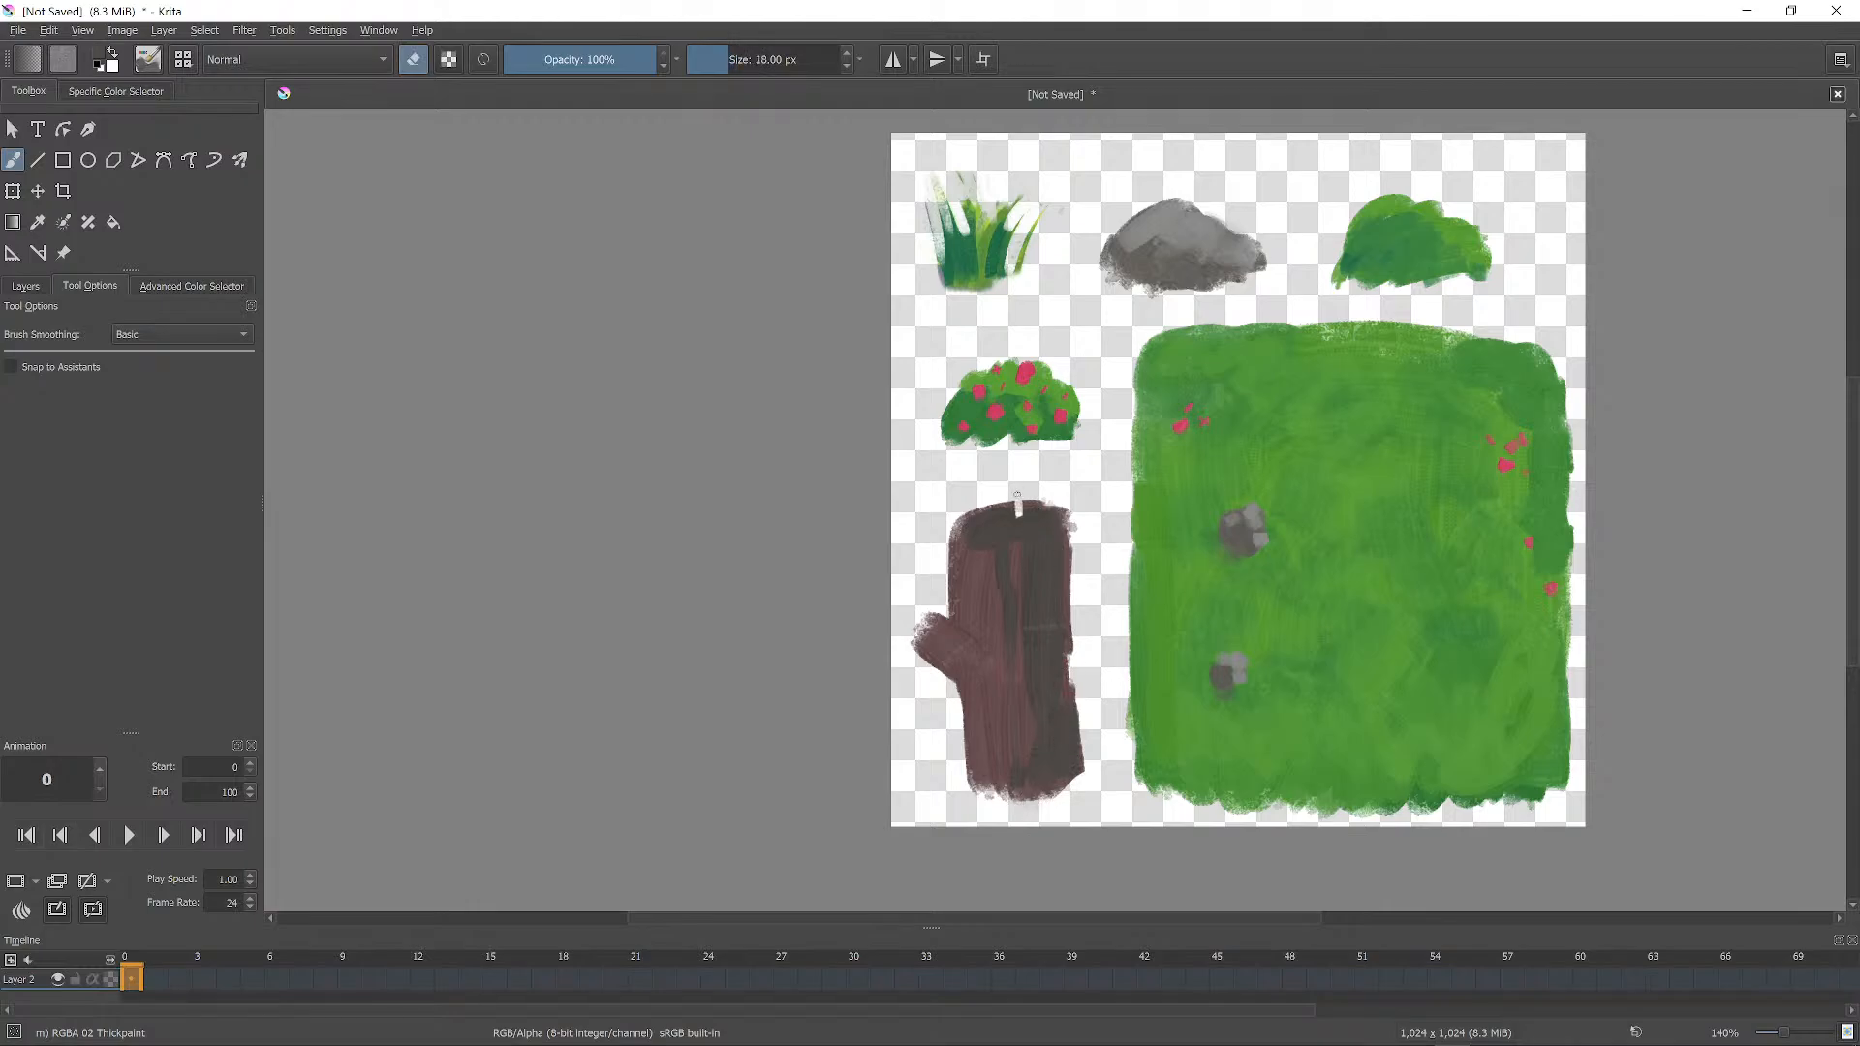
pyautogui.moveTo(1067, 523); pyautogui.dragTo(1076, 735)
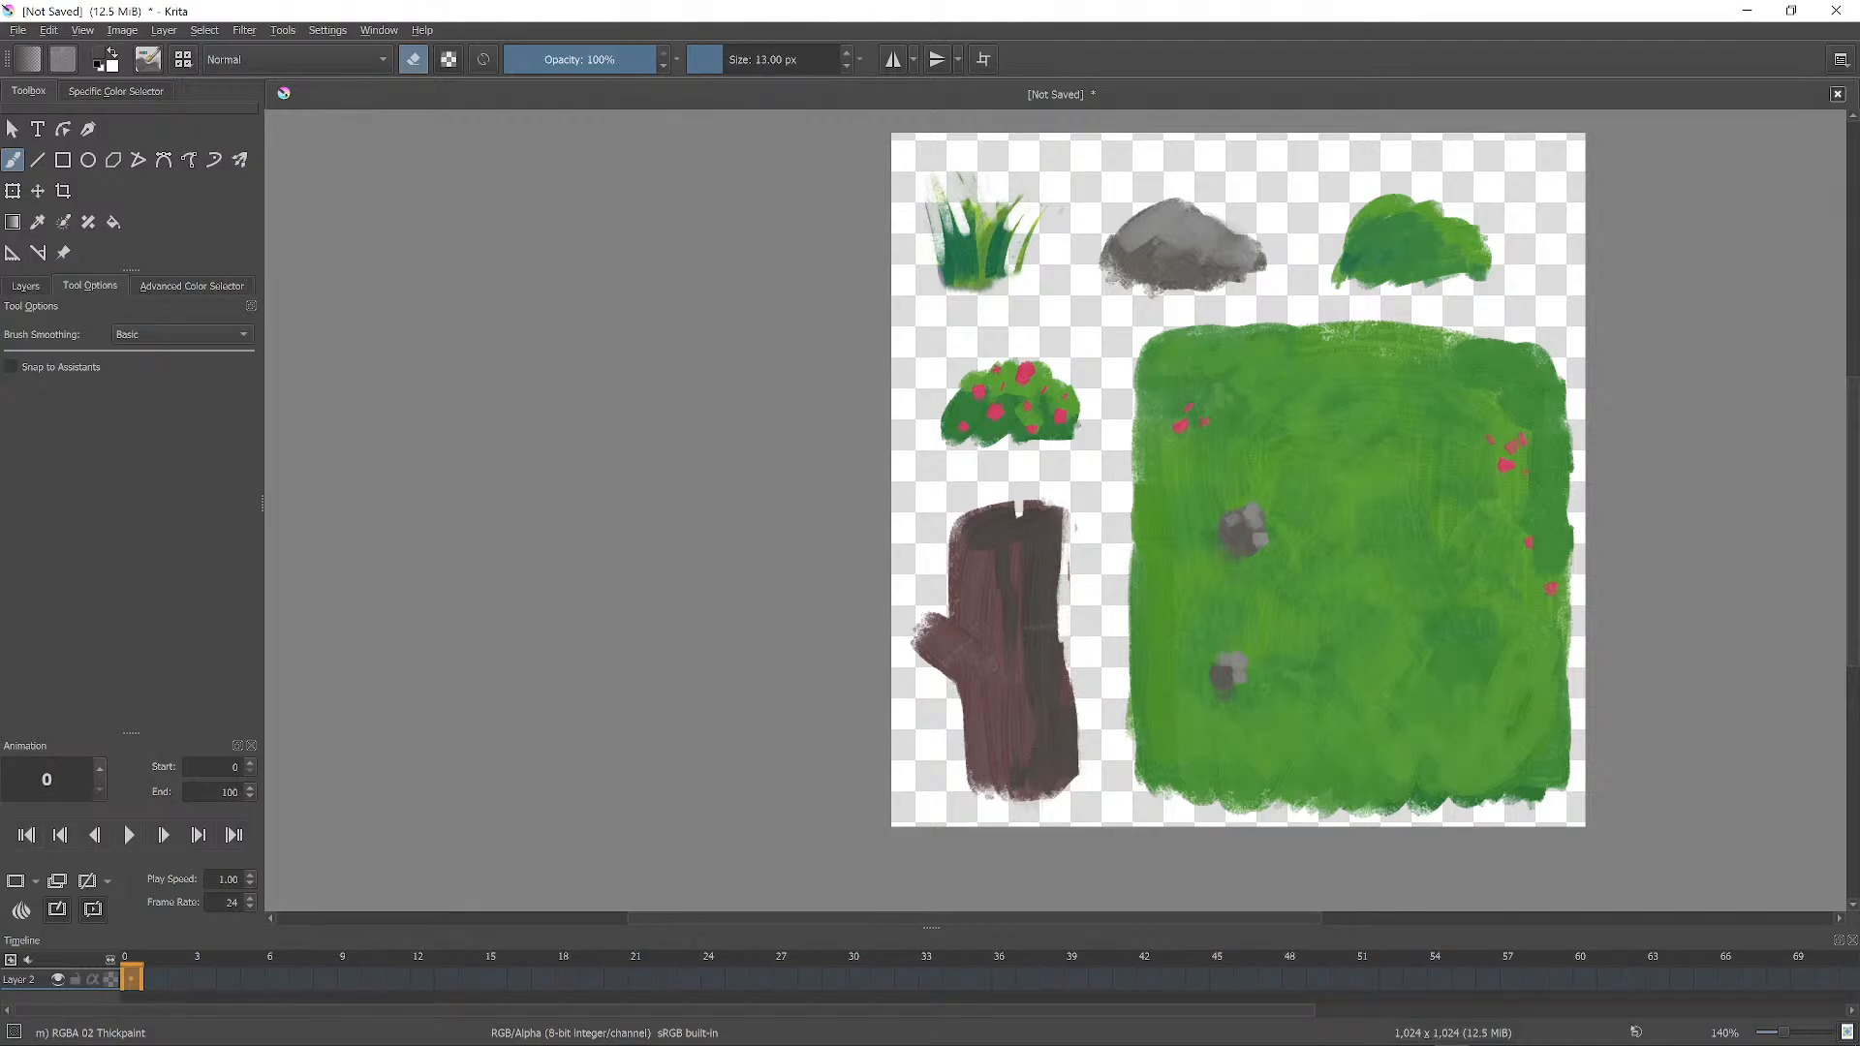
pyautogui.moveTo(952, 634); pyautogui.dragTo(954, 593)
pyautogui.moveTo(968, 692); pyautogui.dragTo(973, 793)
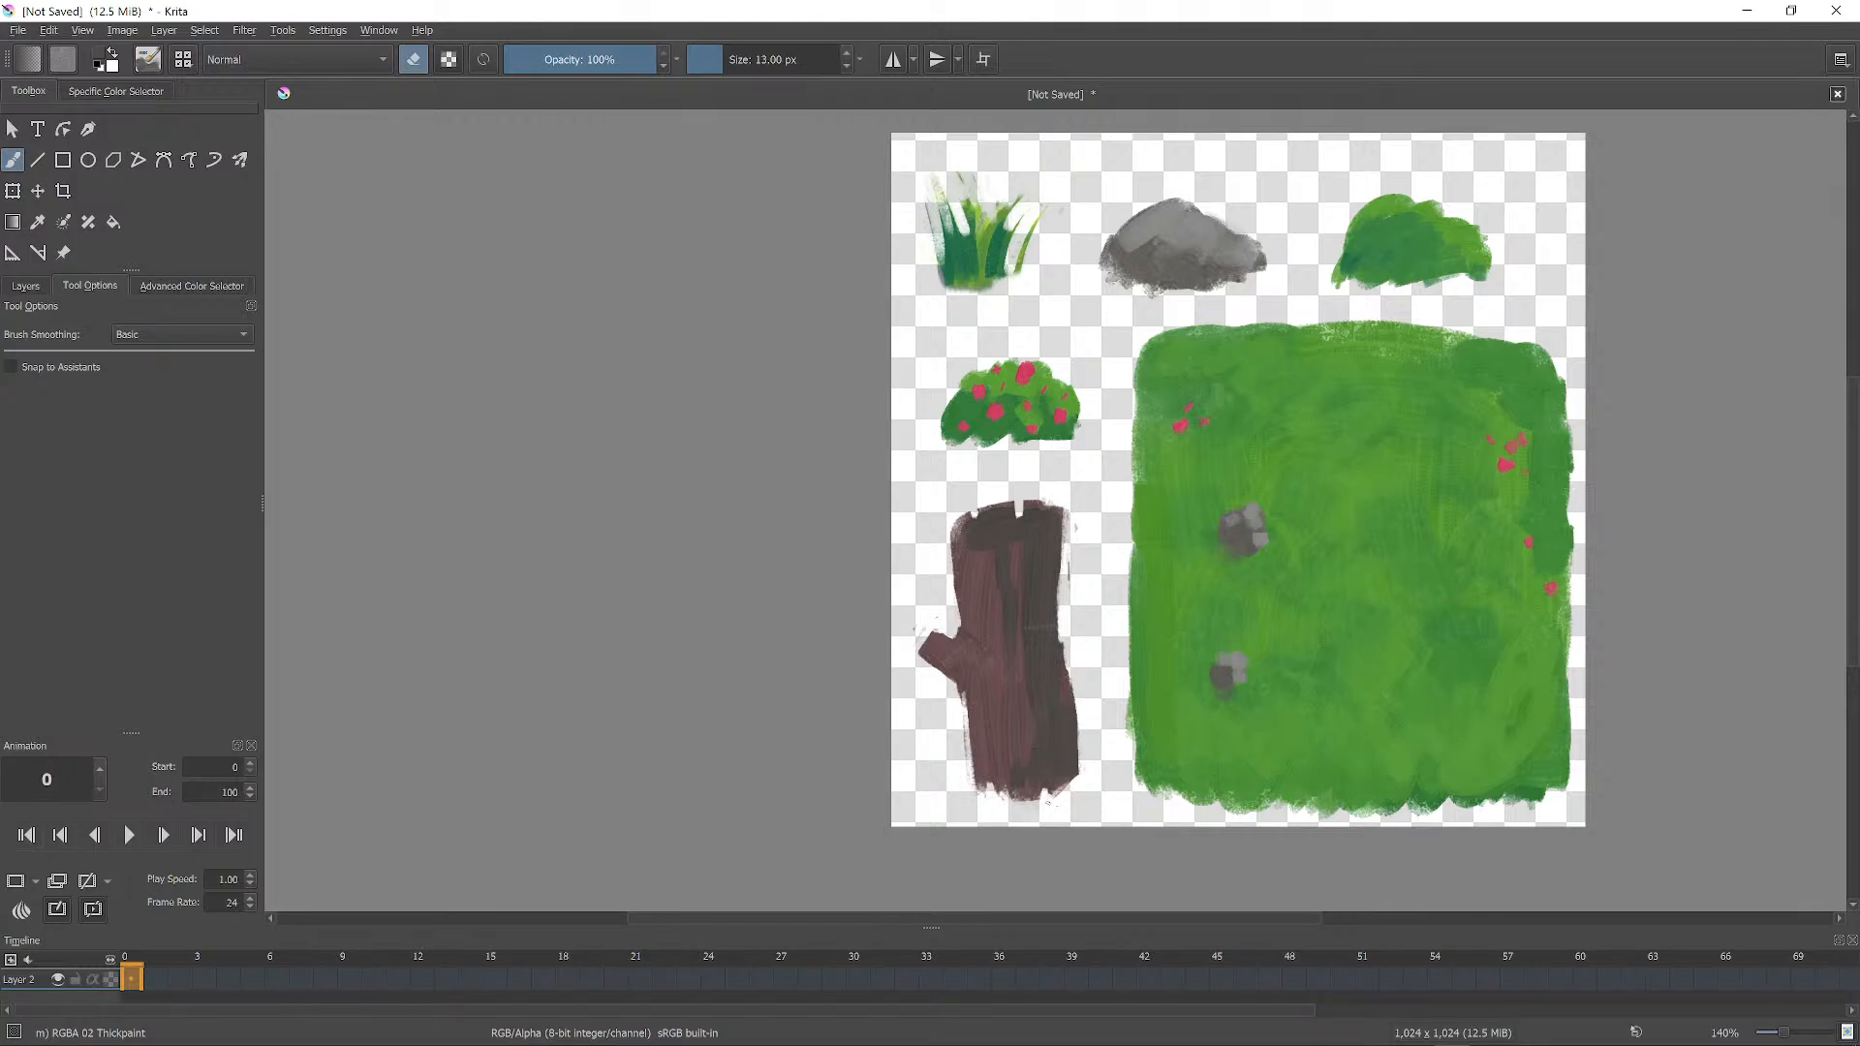
pyautogui.moveTo(1072, 672)
pyautogui.mouseDown()
pyautogui.moveTo(1074, 775)
pyautogui.moveTo(1075, 754)
pyautogui.mouseUp()
pyautogui.scroll(-3, 1056, 510)
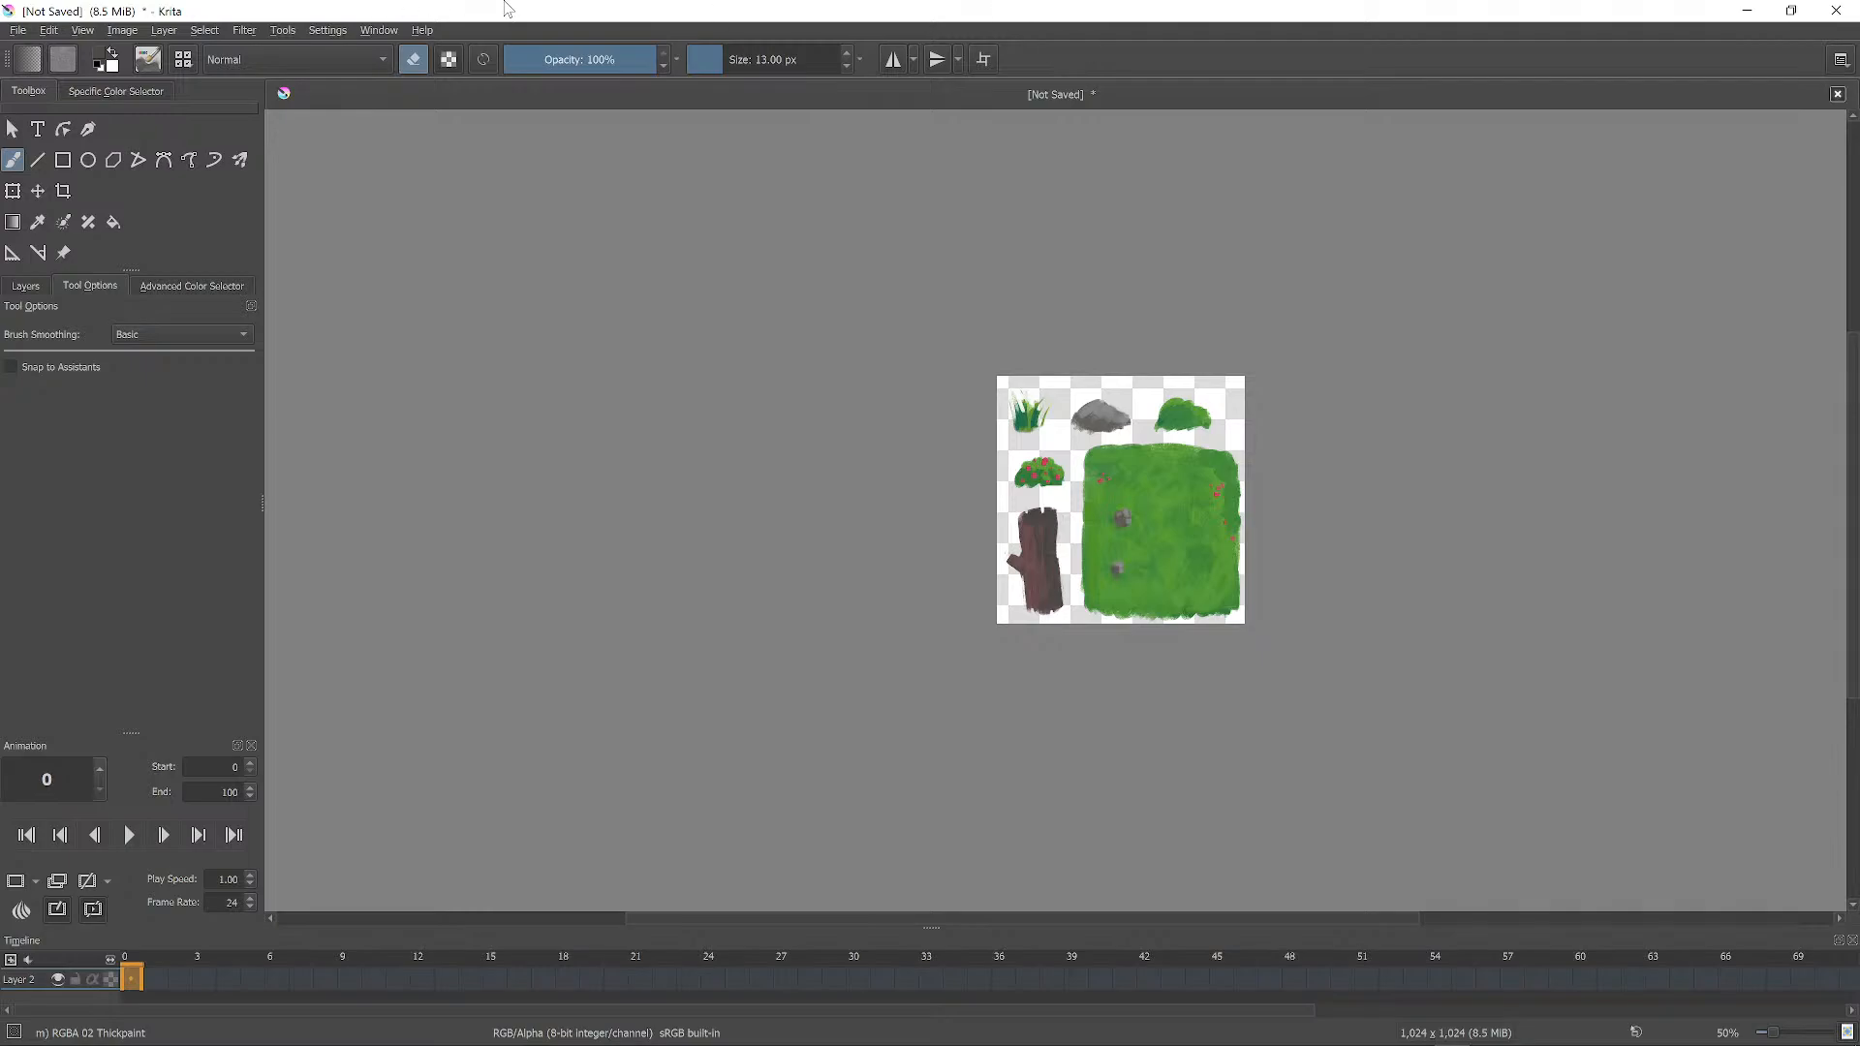
# Begin exporting the sprite sheet to the Desktop in PNG format.
pyautogui.click(18, 31)
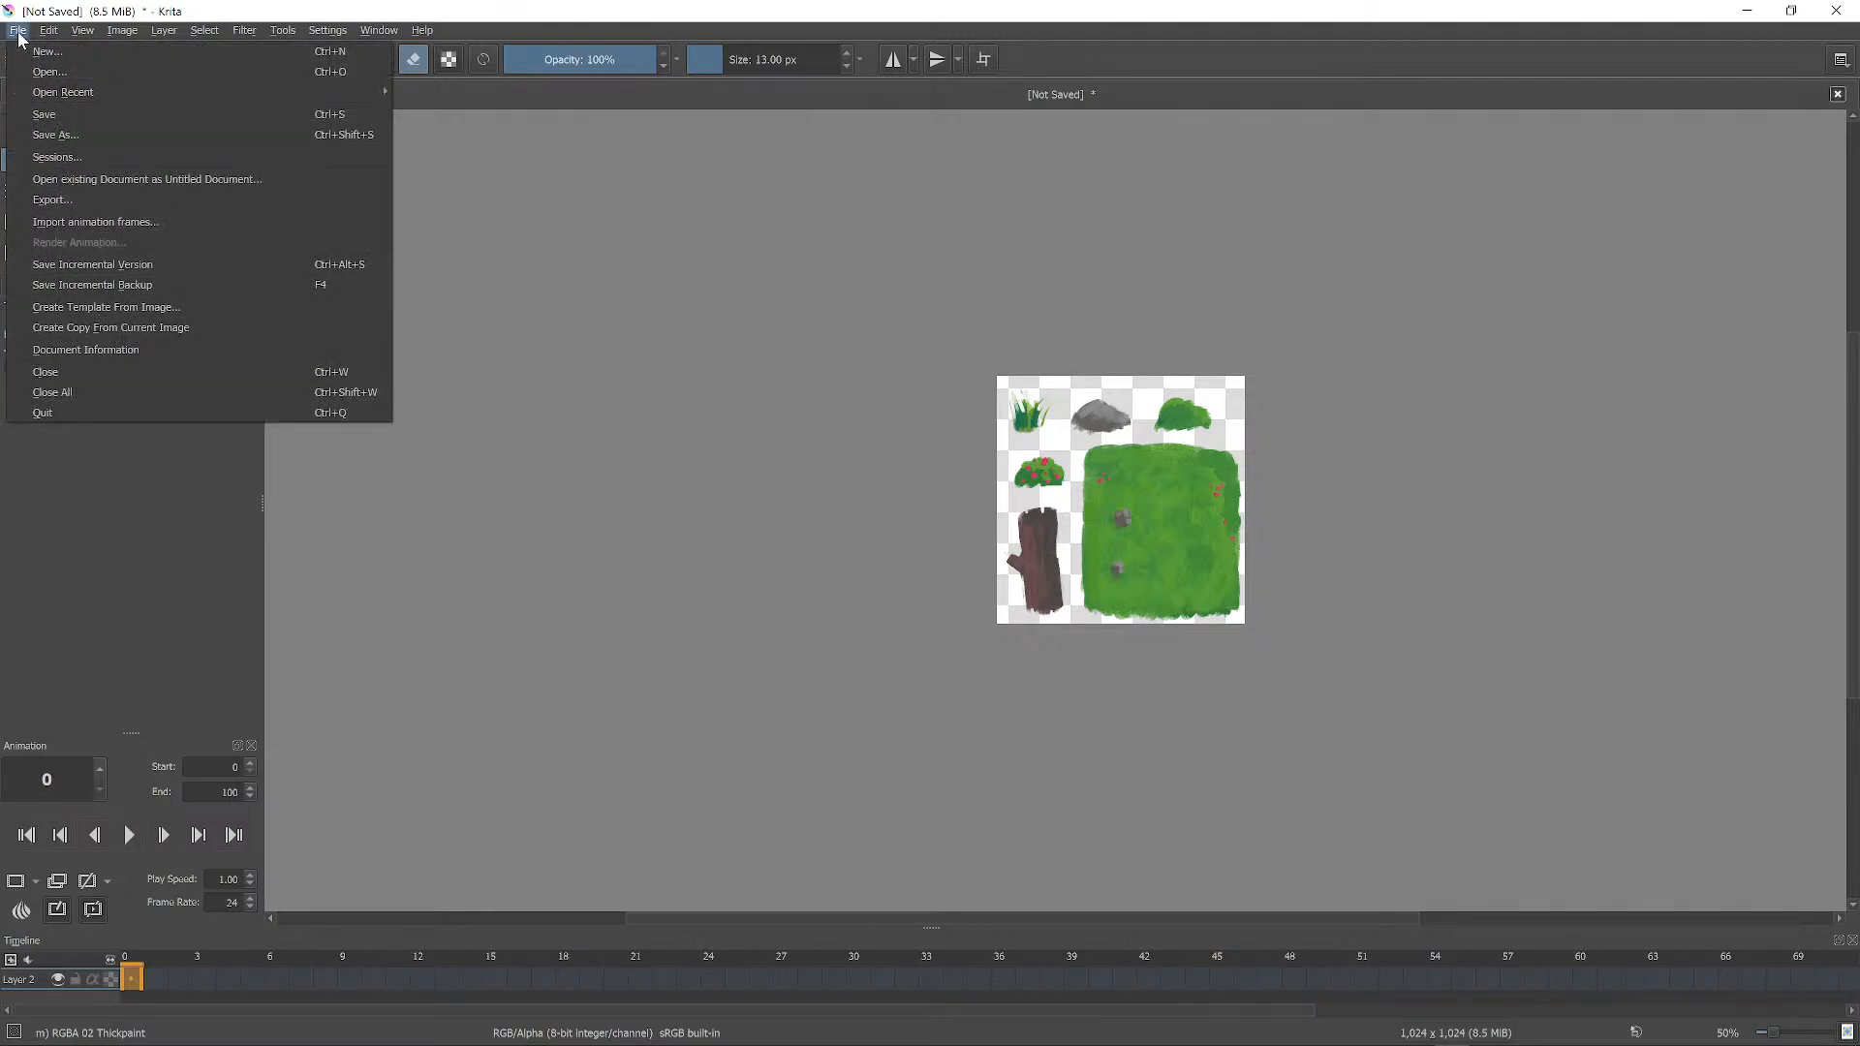
pyautogui.click(76, 203)
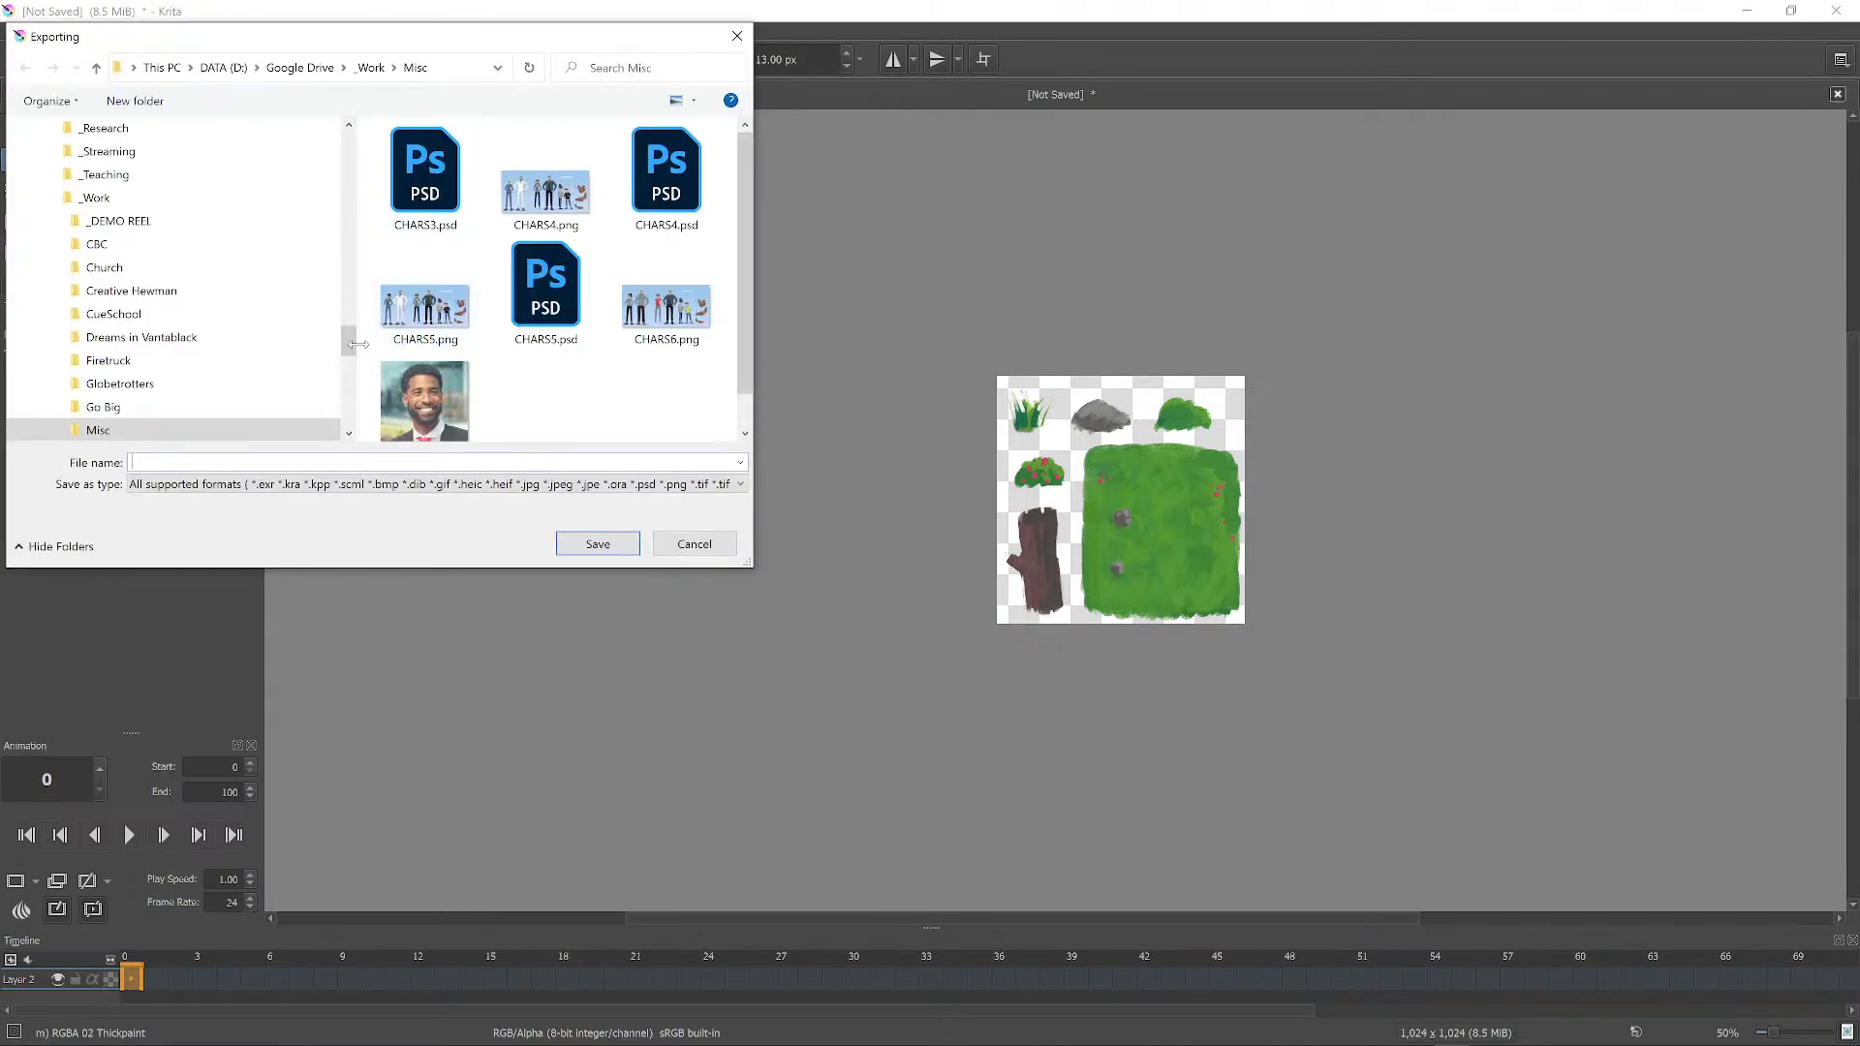
pyautogui.moveTo(351, 338); pyautogui.dragTo(352, 124)
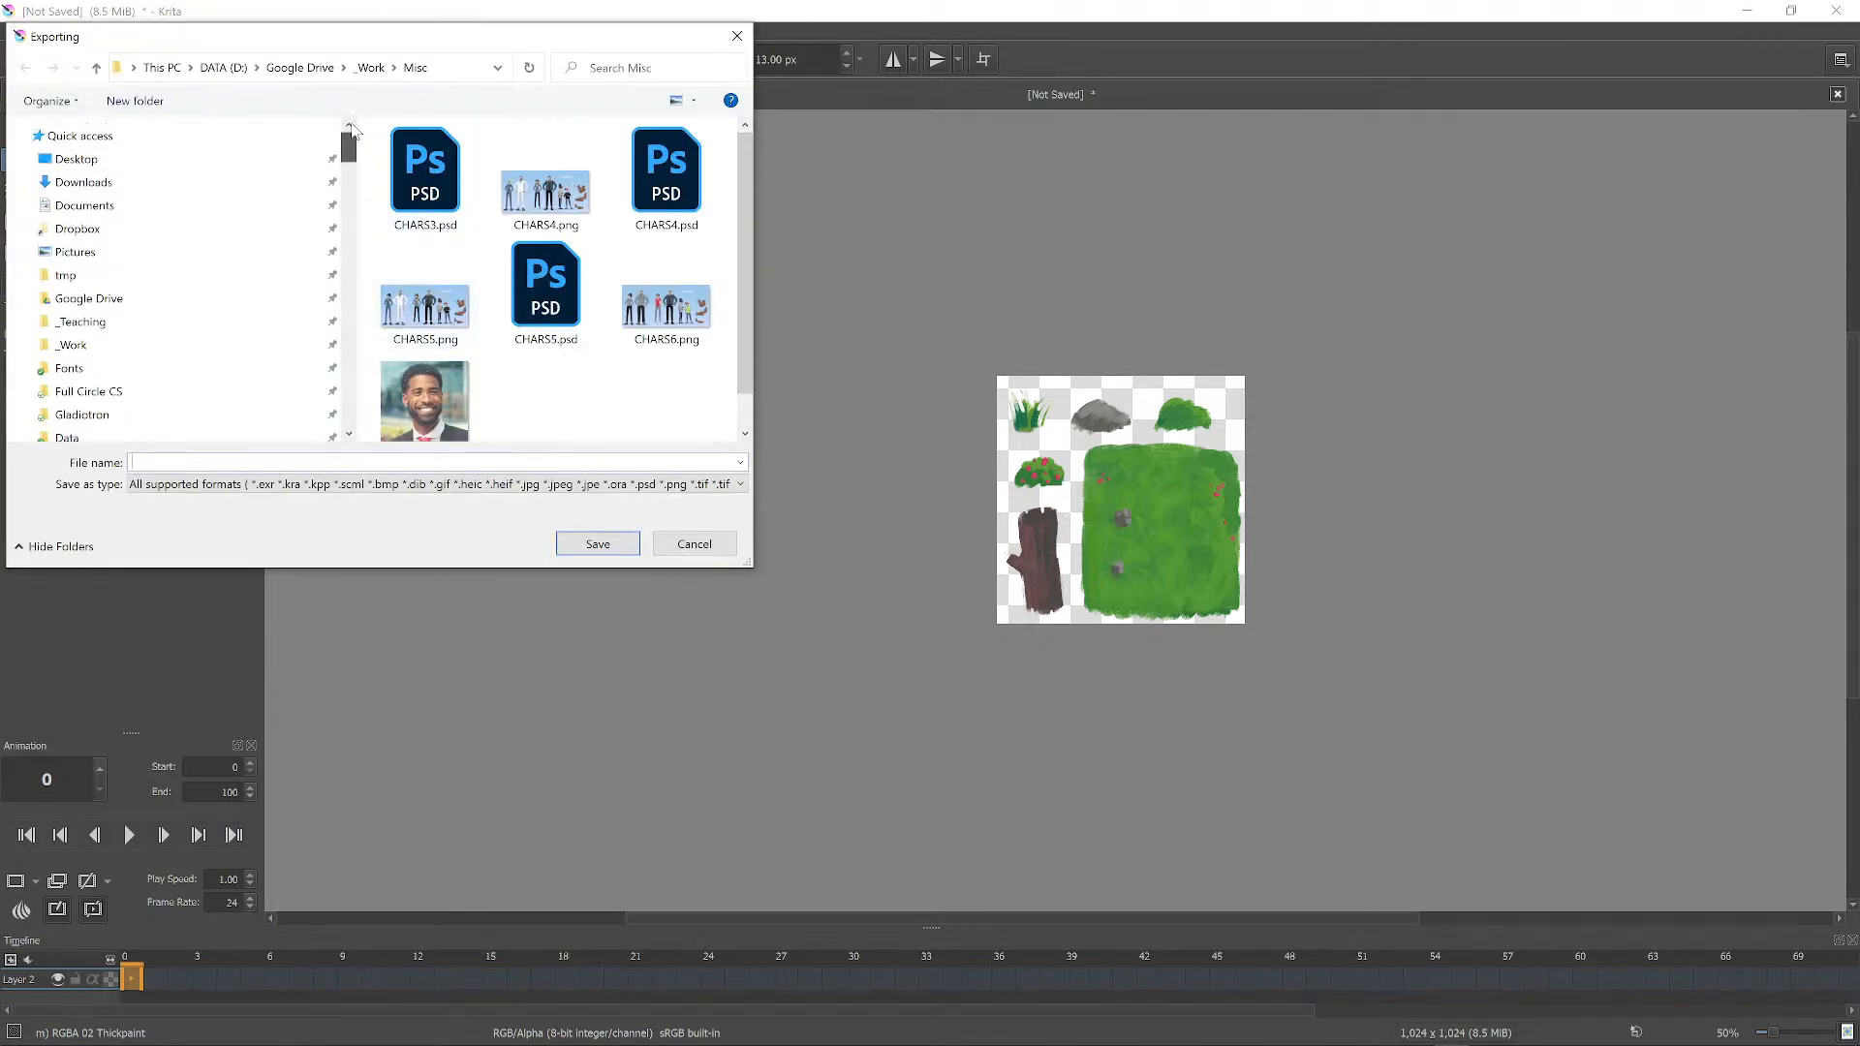
pyautogui.click(136, 160)
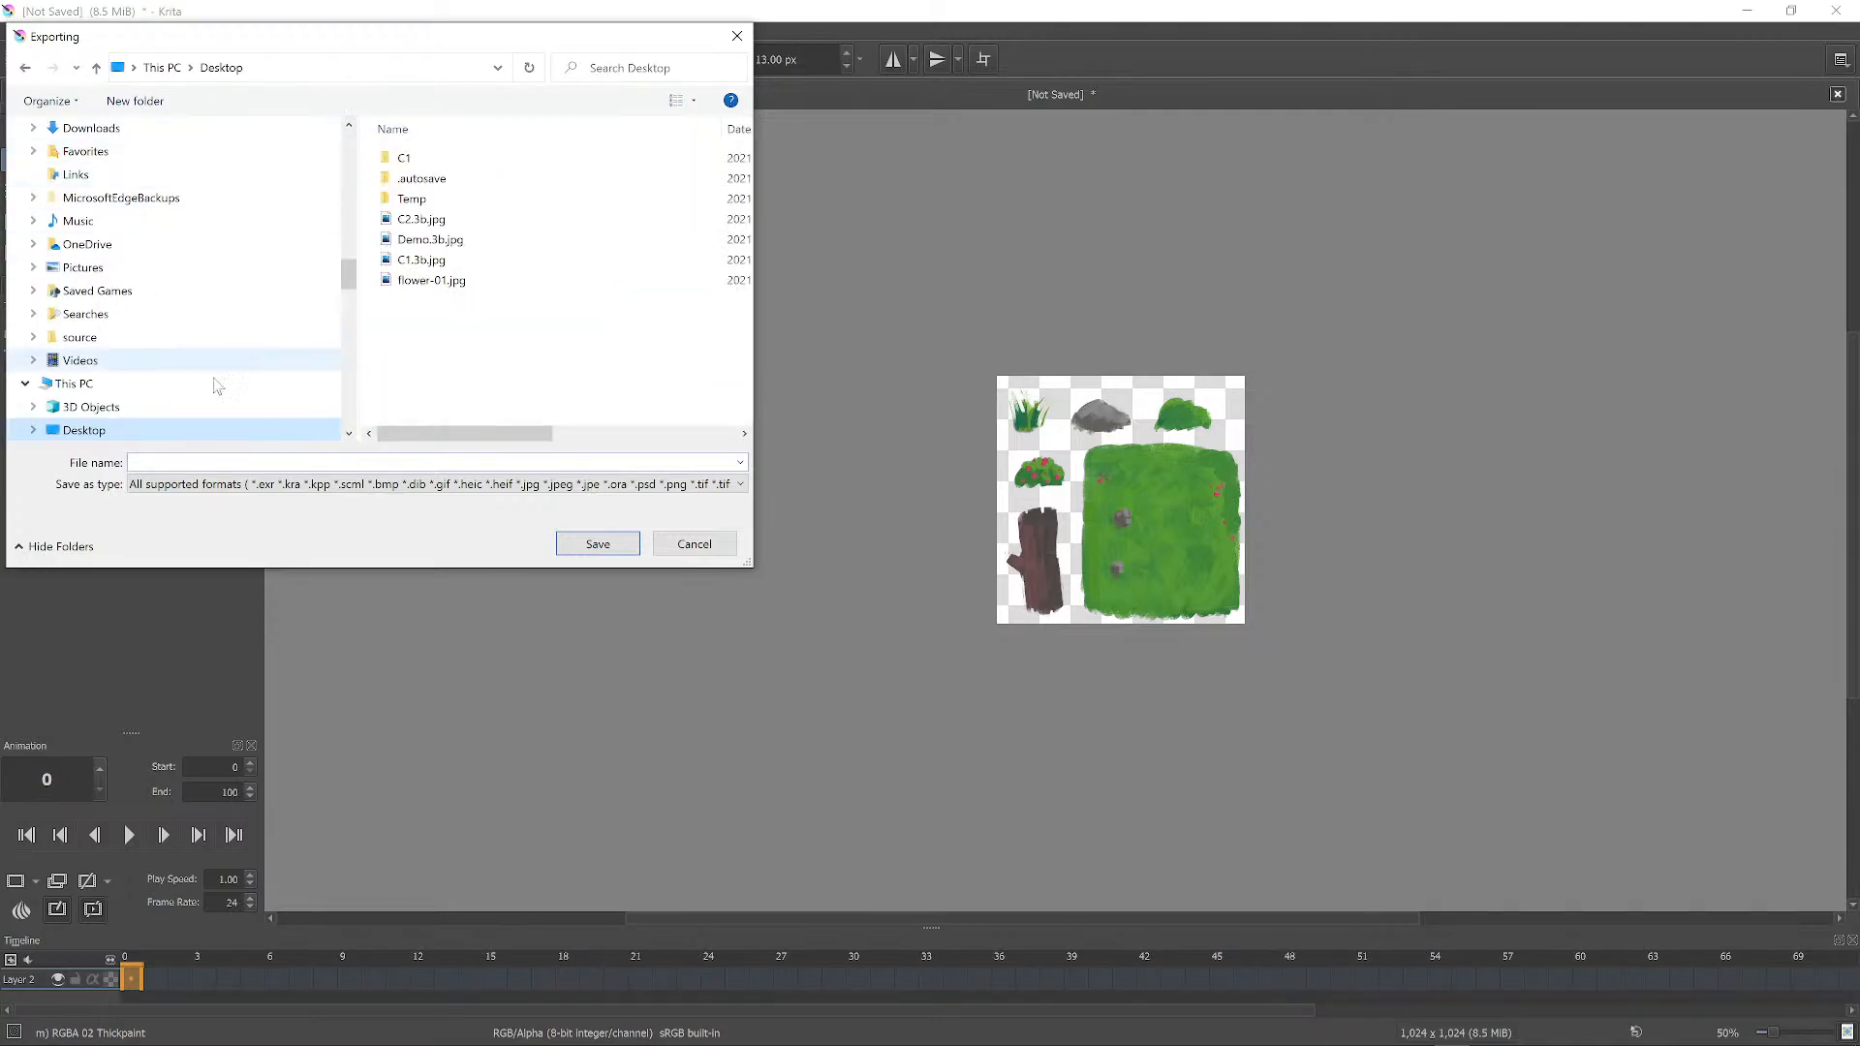
pyautogui.click(303, 486)
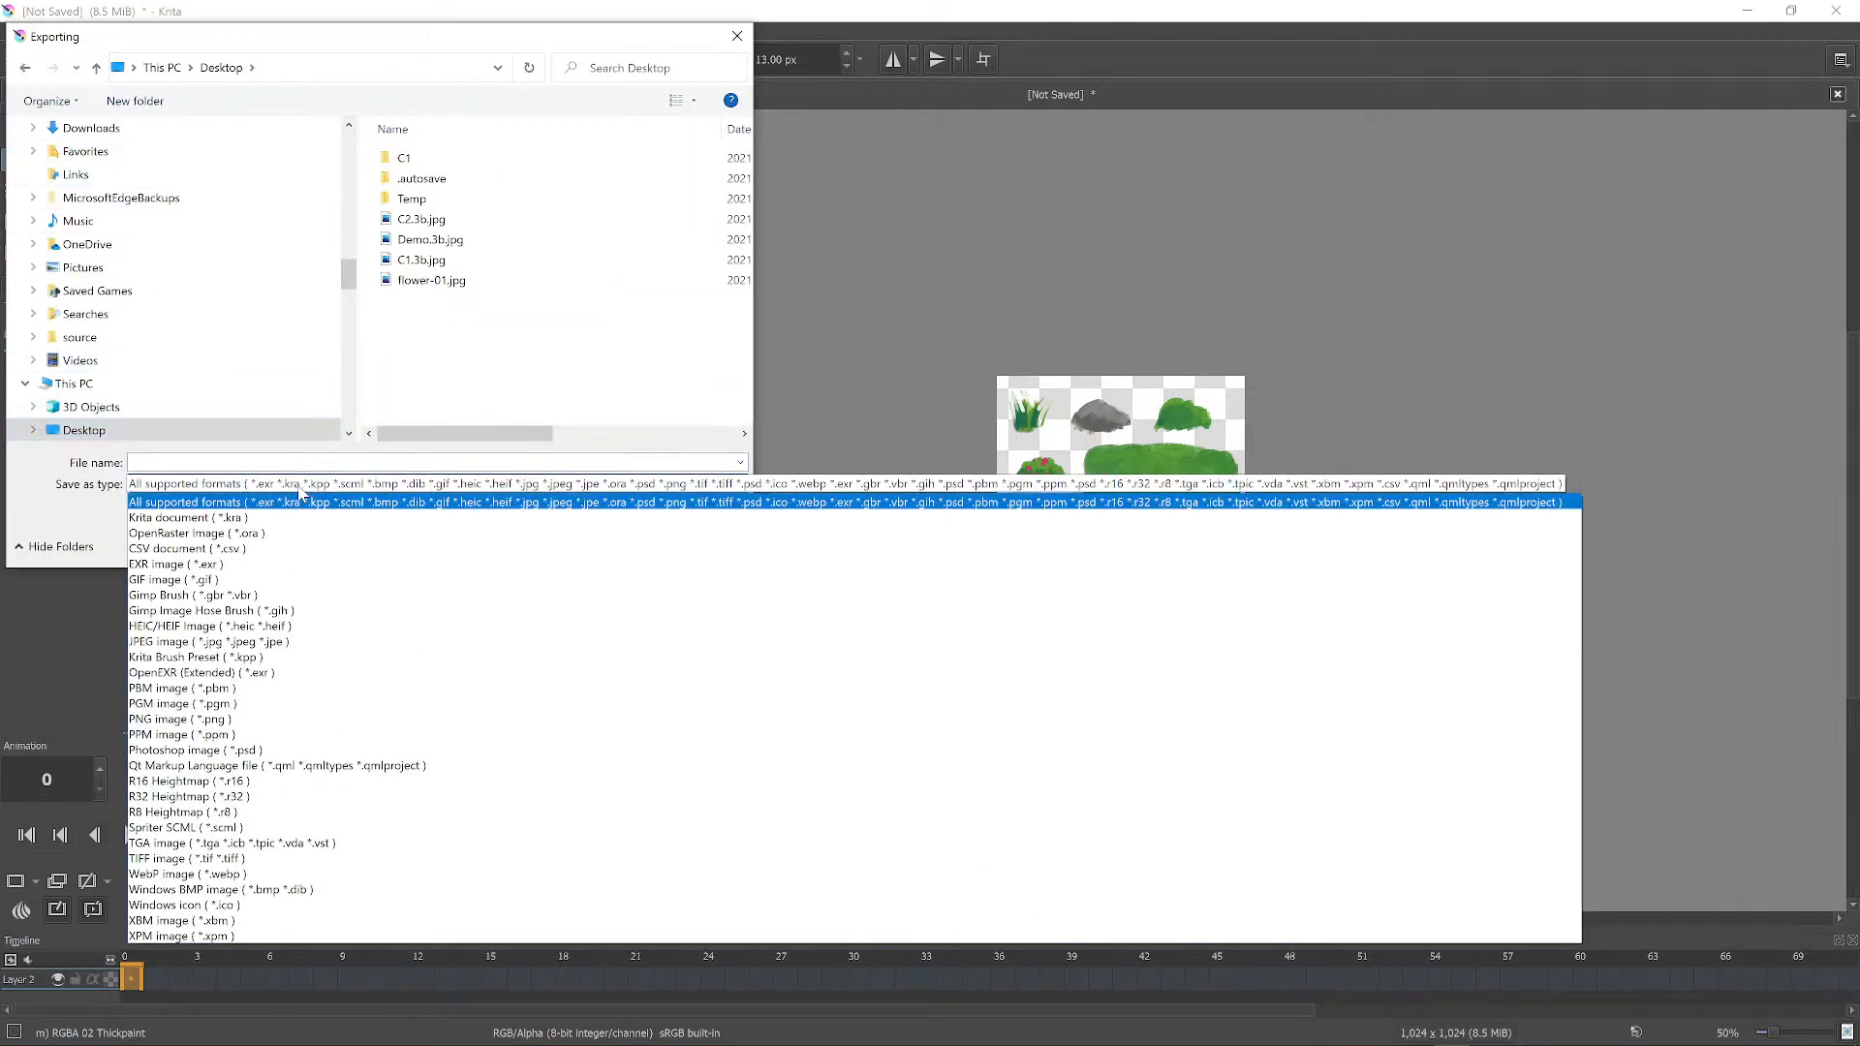
pyautogui.click(222, 722)
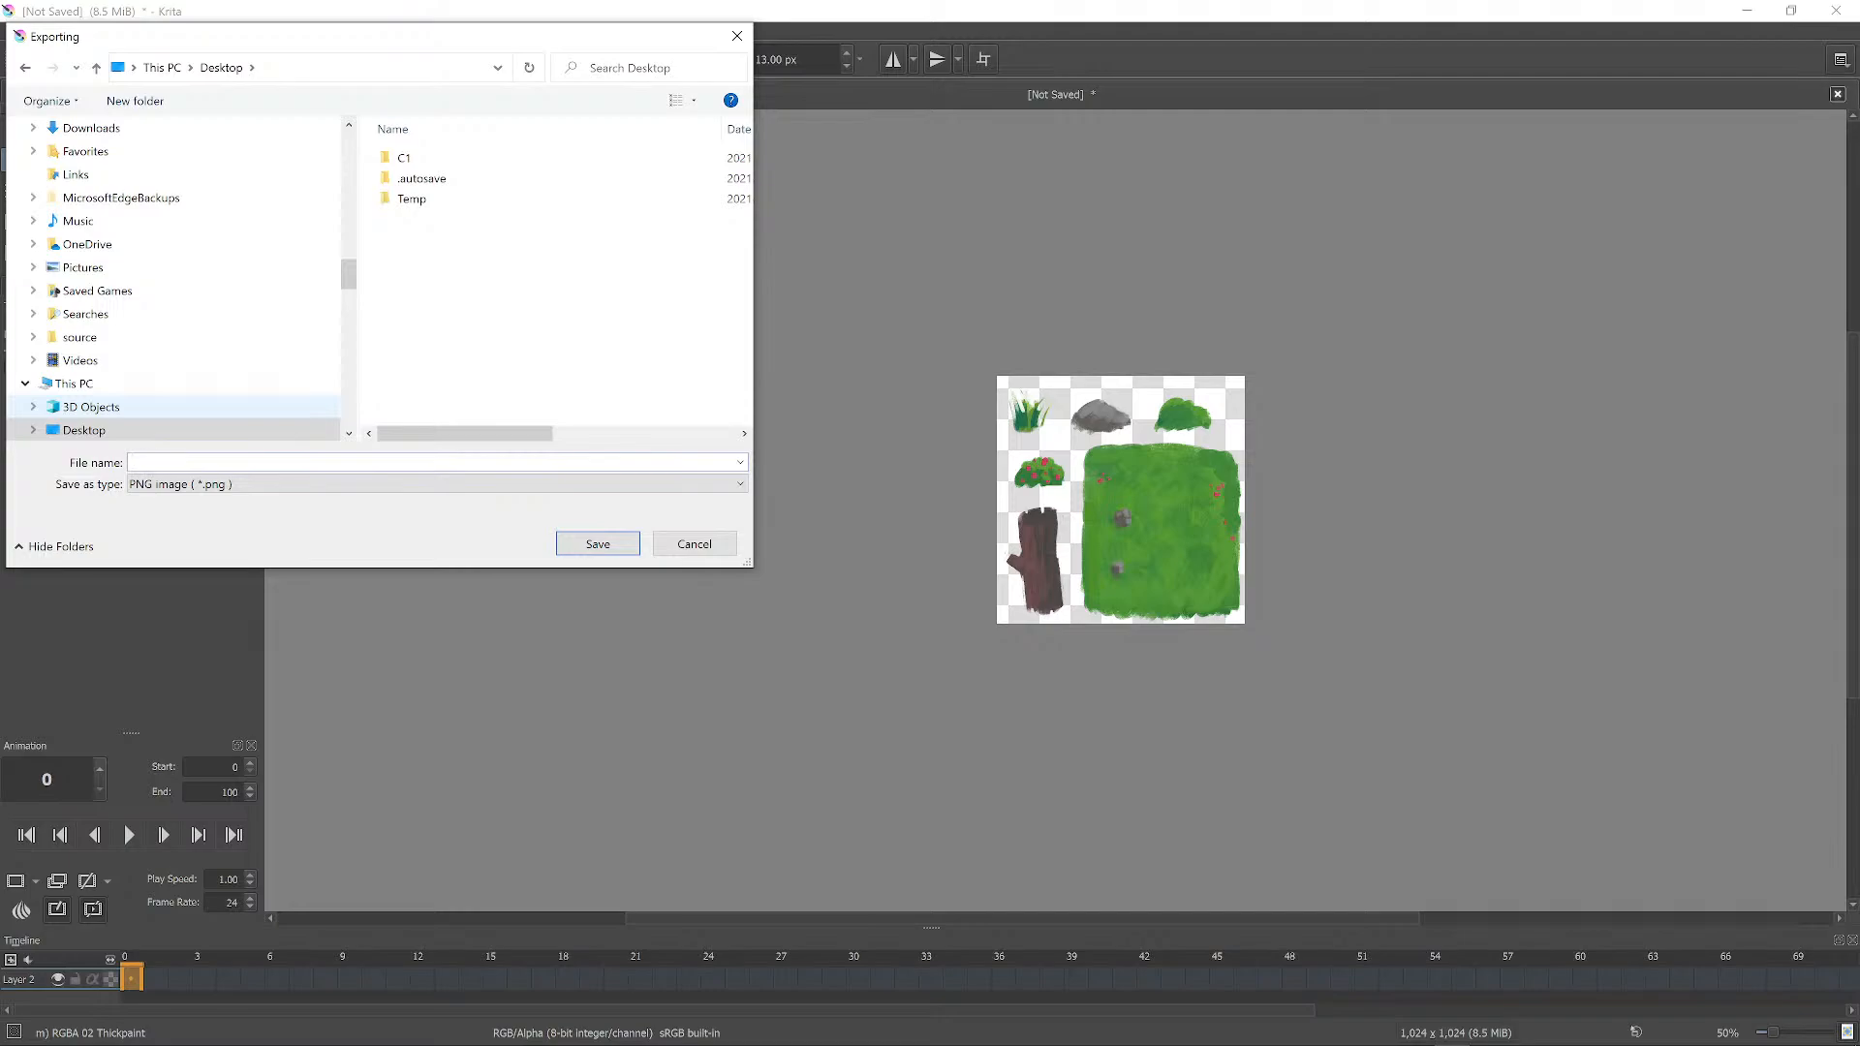
# Save it as MeadowTextures.png with the default PNG options, then minimize Krita.
pyautogui.write('MeadowTextures')
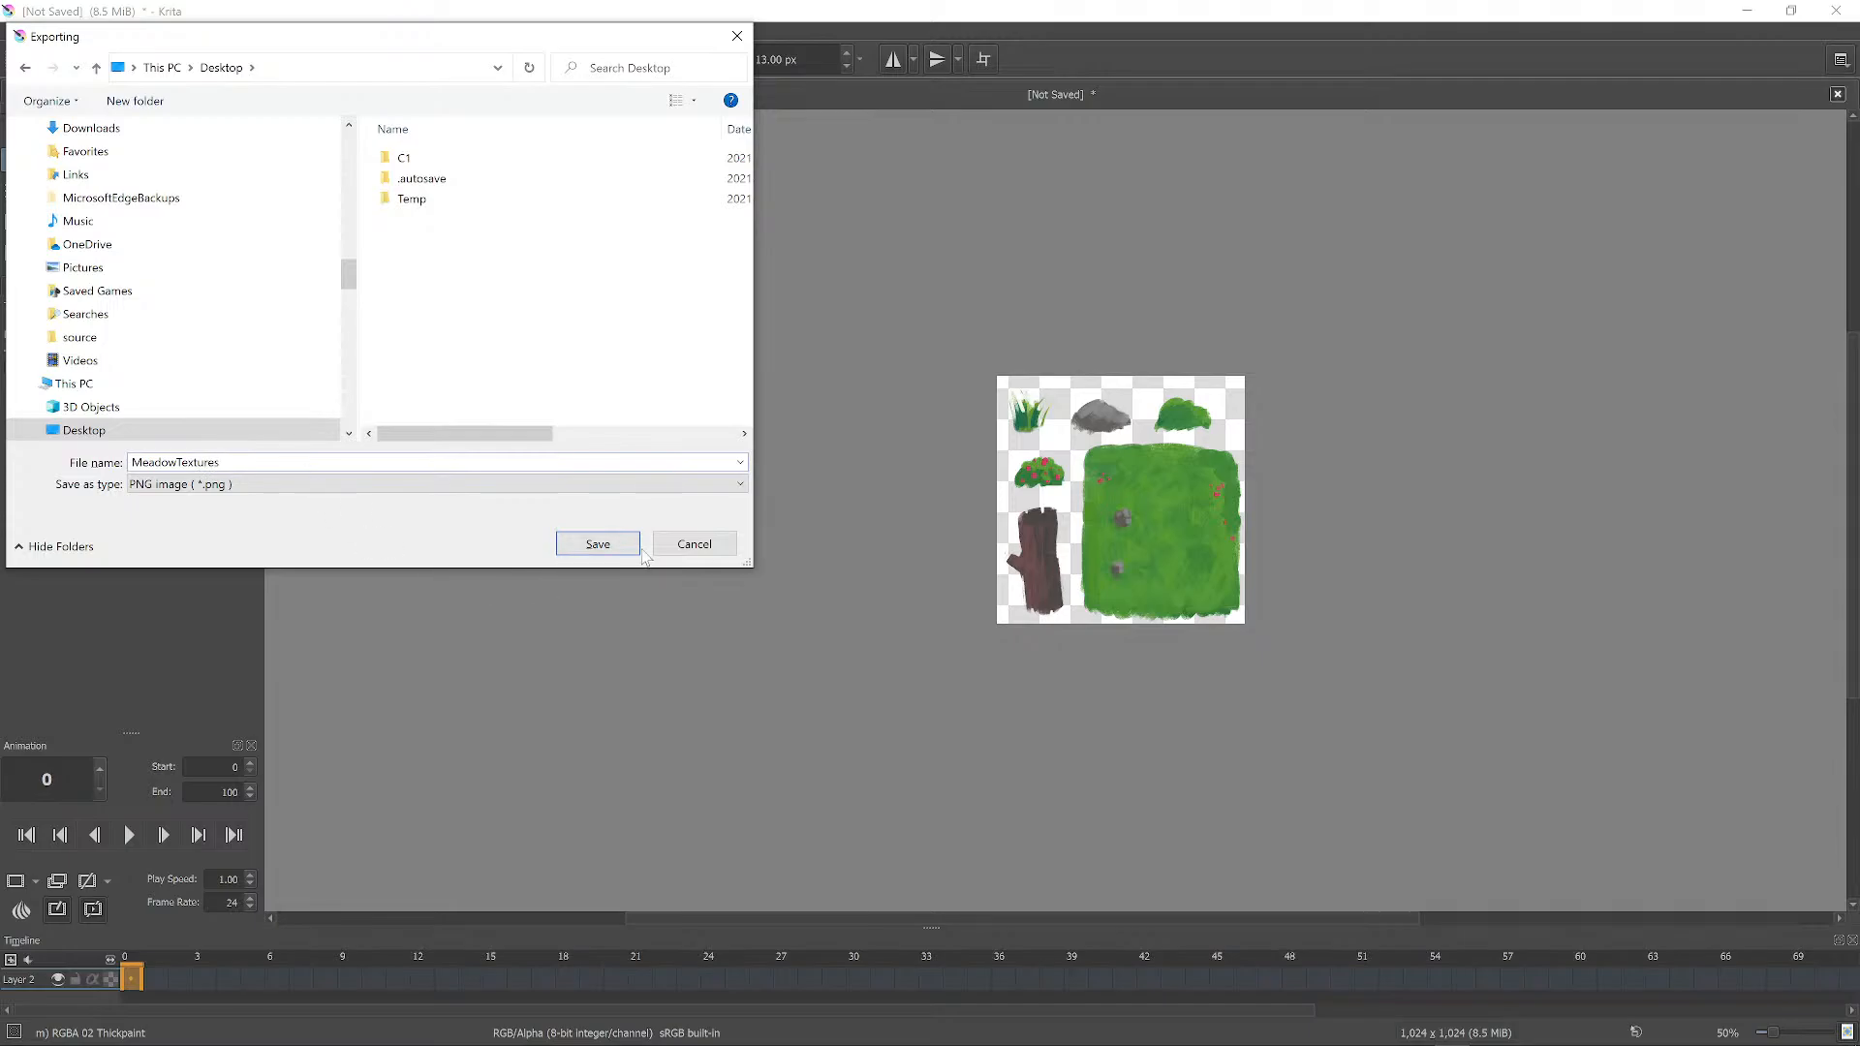
pyautogui.click(631, 546)
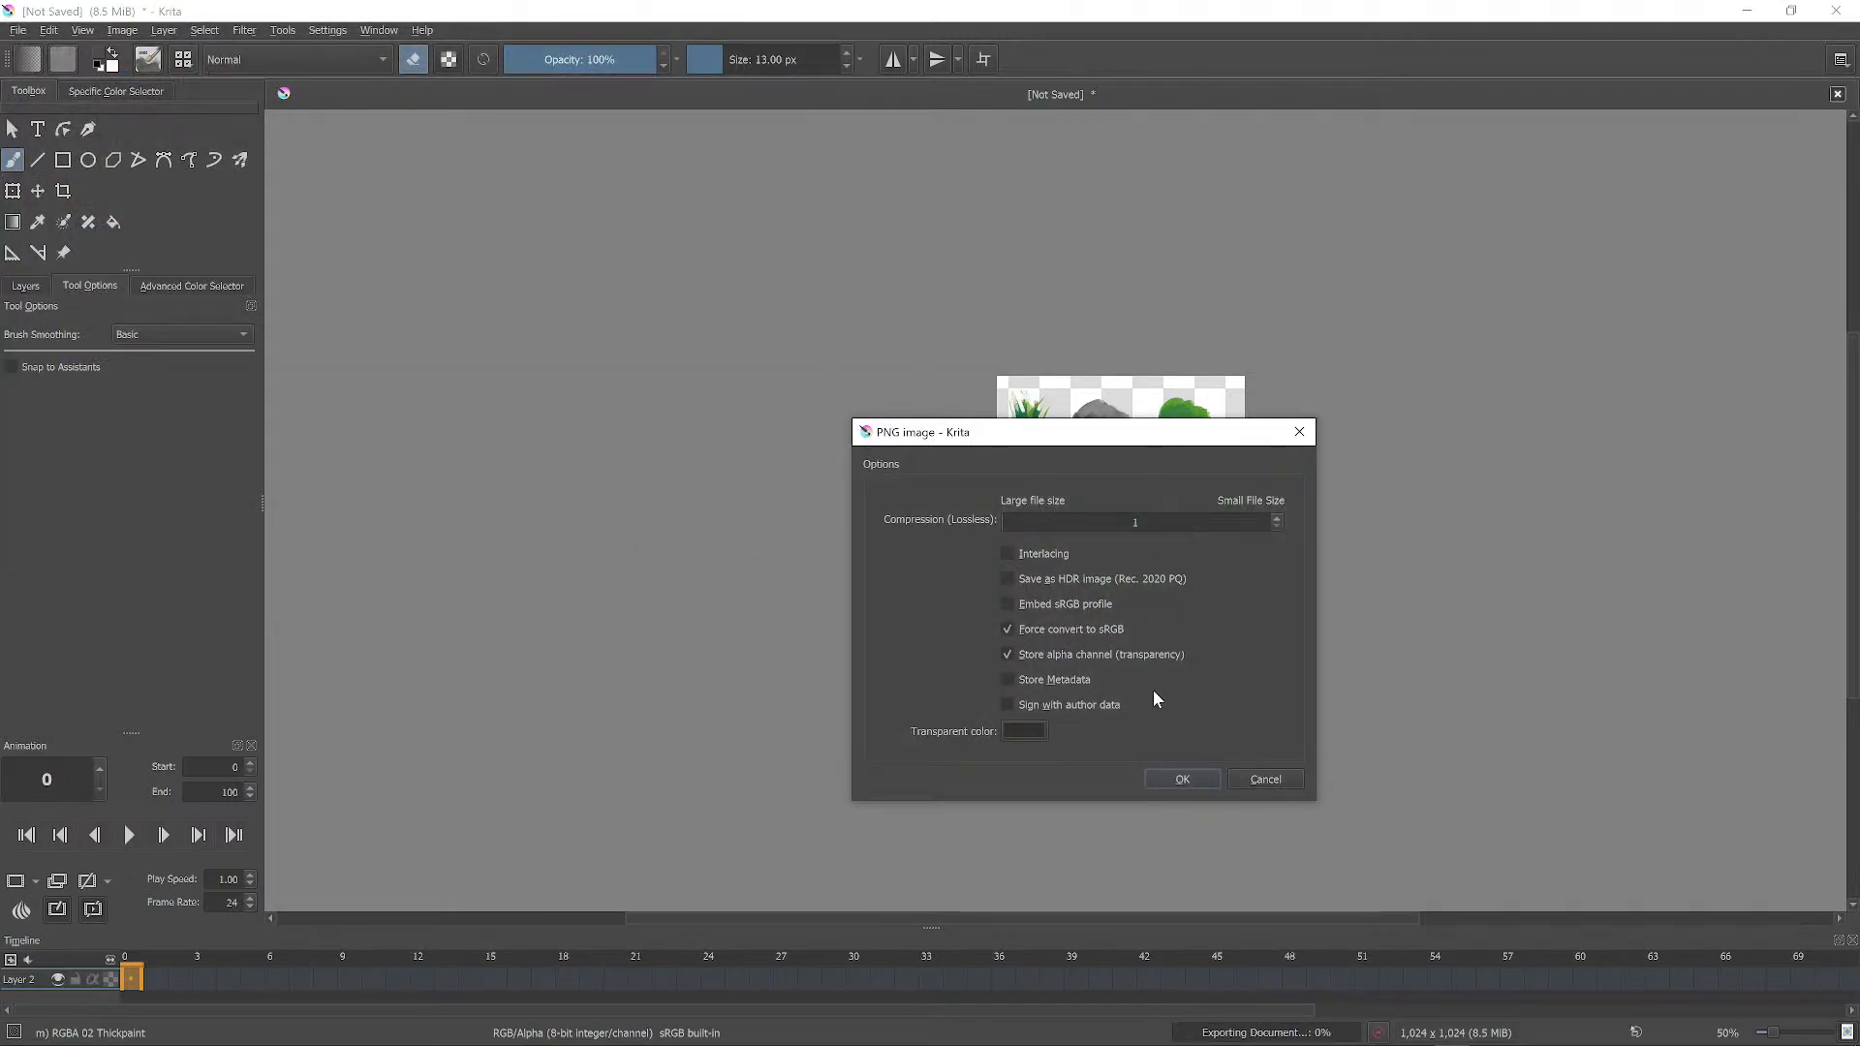
pyautogui.click(1184, 777)
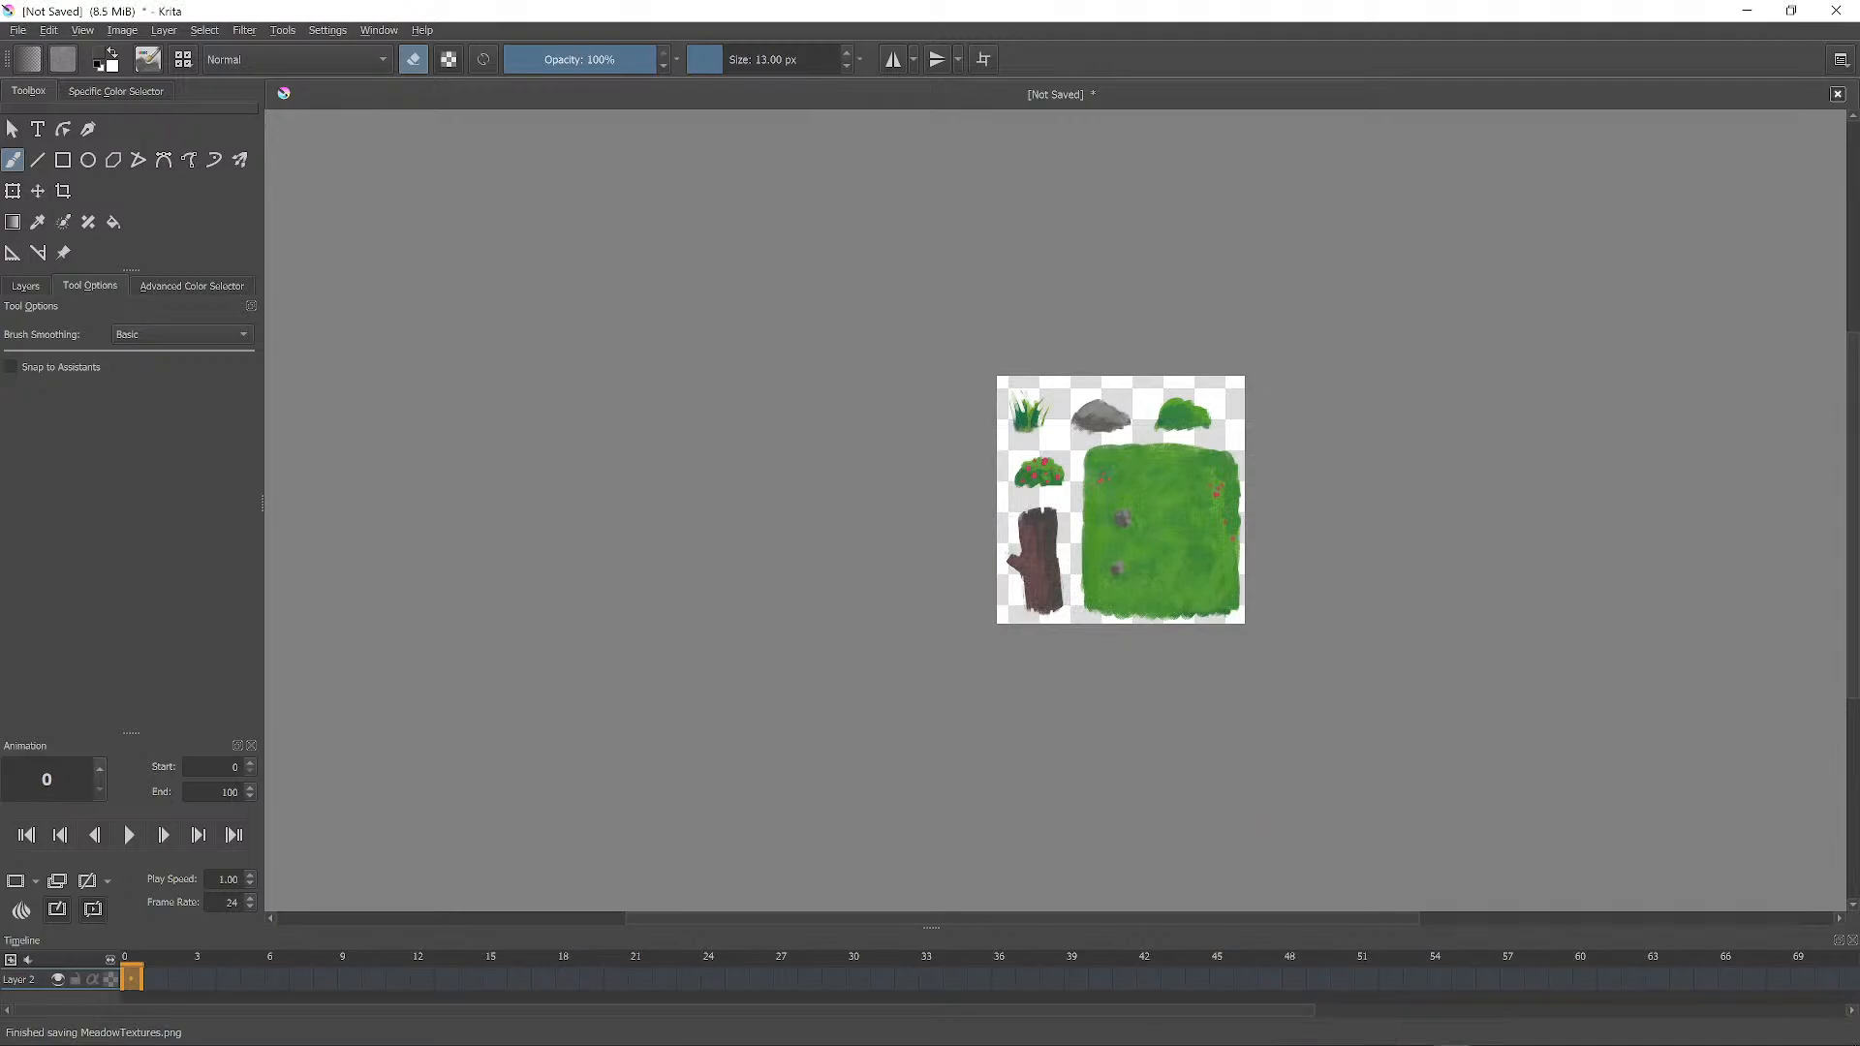
pyautogui.click(1747, 11)
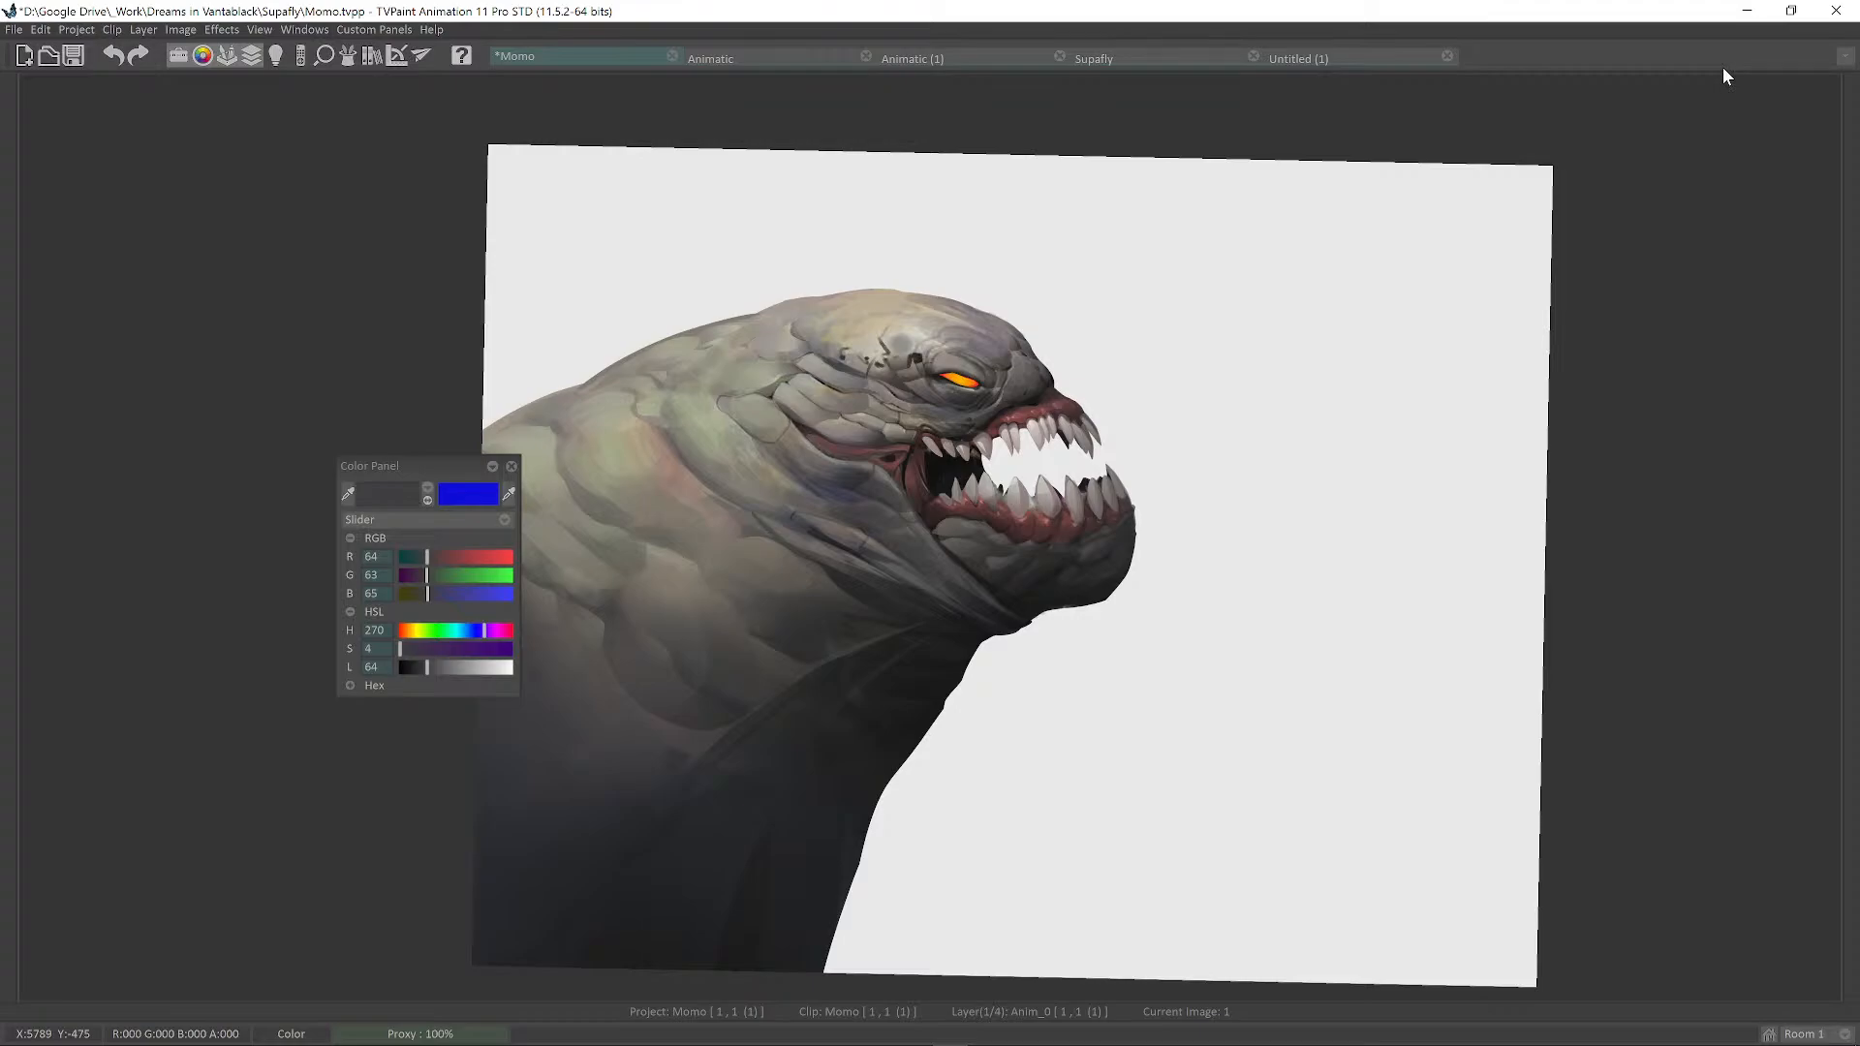
# Switch from TVPaint Animation to the Blender scene window via the taskbar's Blender preview.
pyautogui.moveTo(1855, 85)
pyautogui.moveTo(930, 1037)
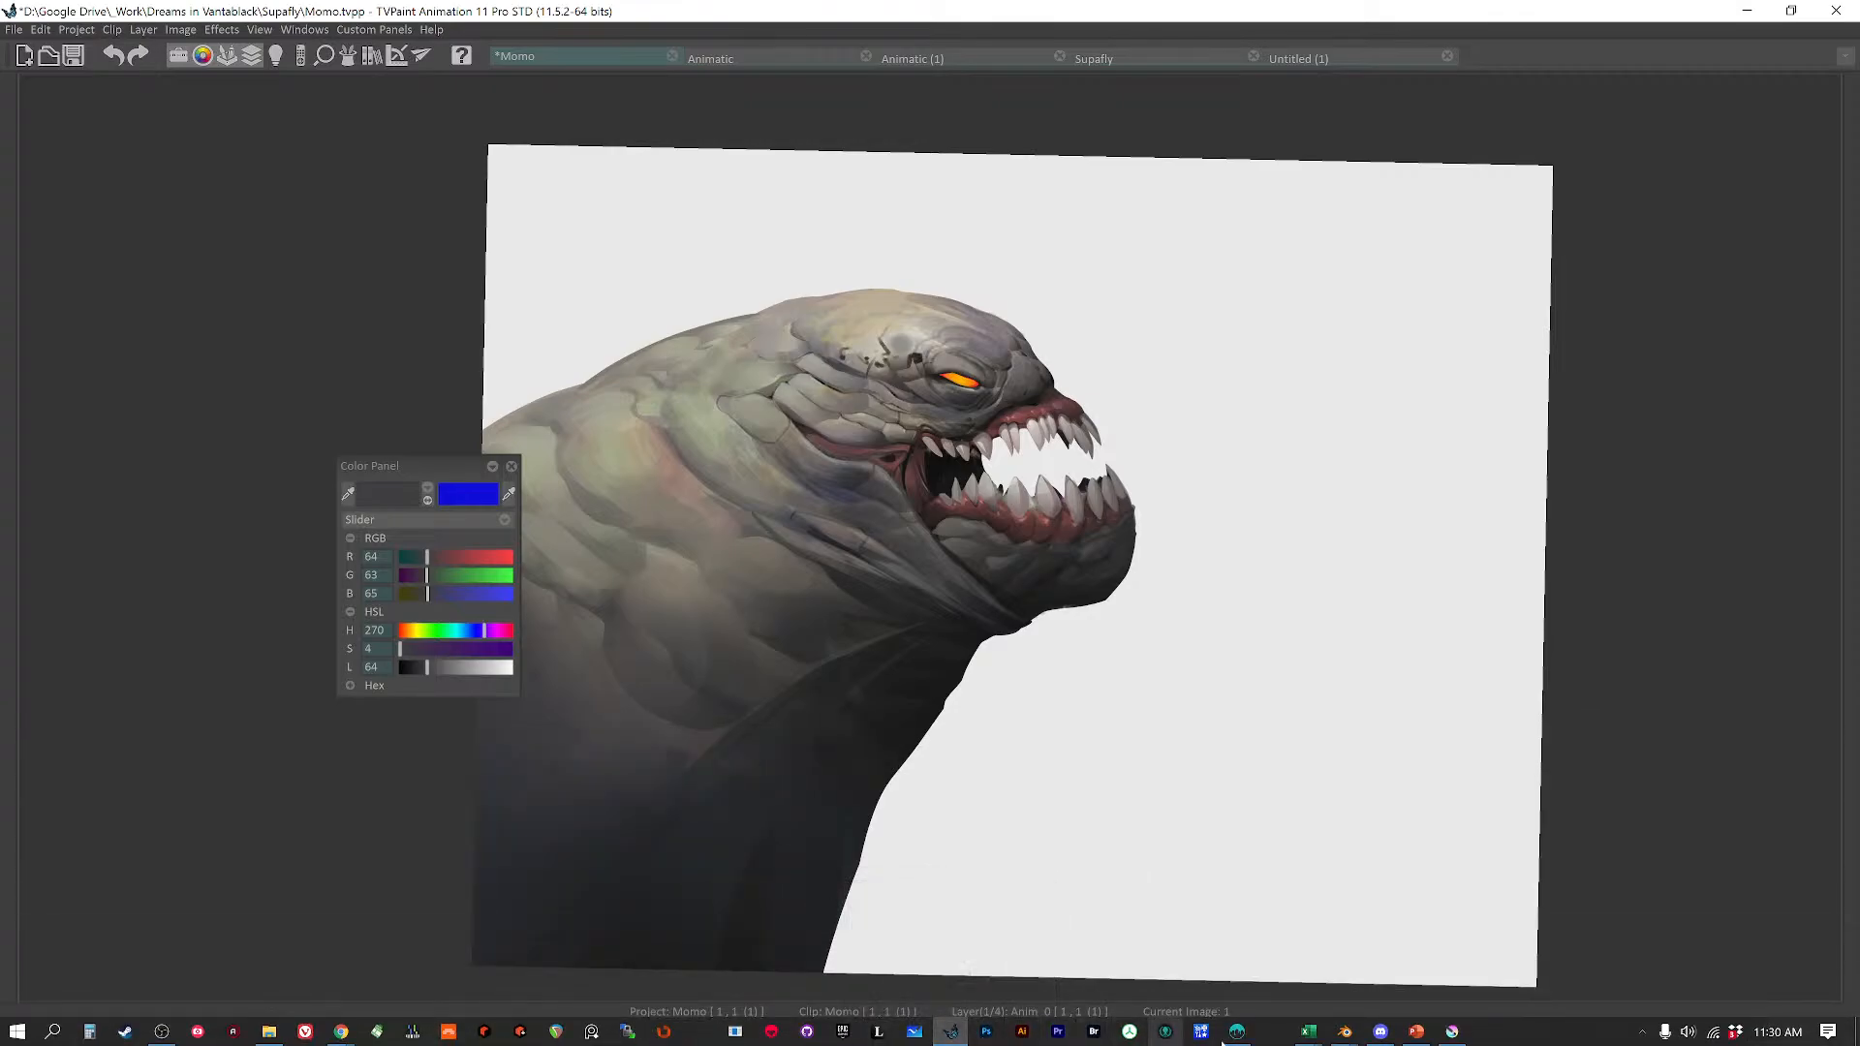
pyautogui.moveTo(1381, 1032)
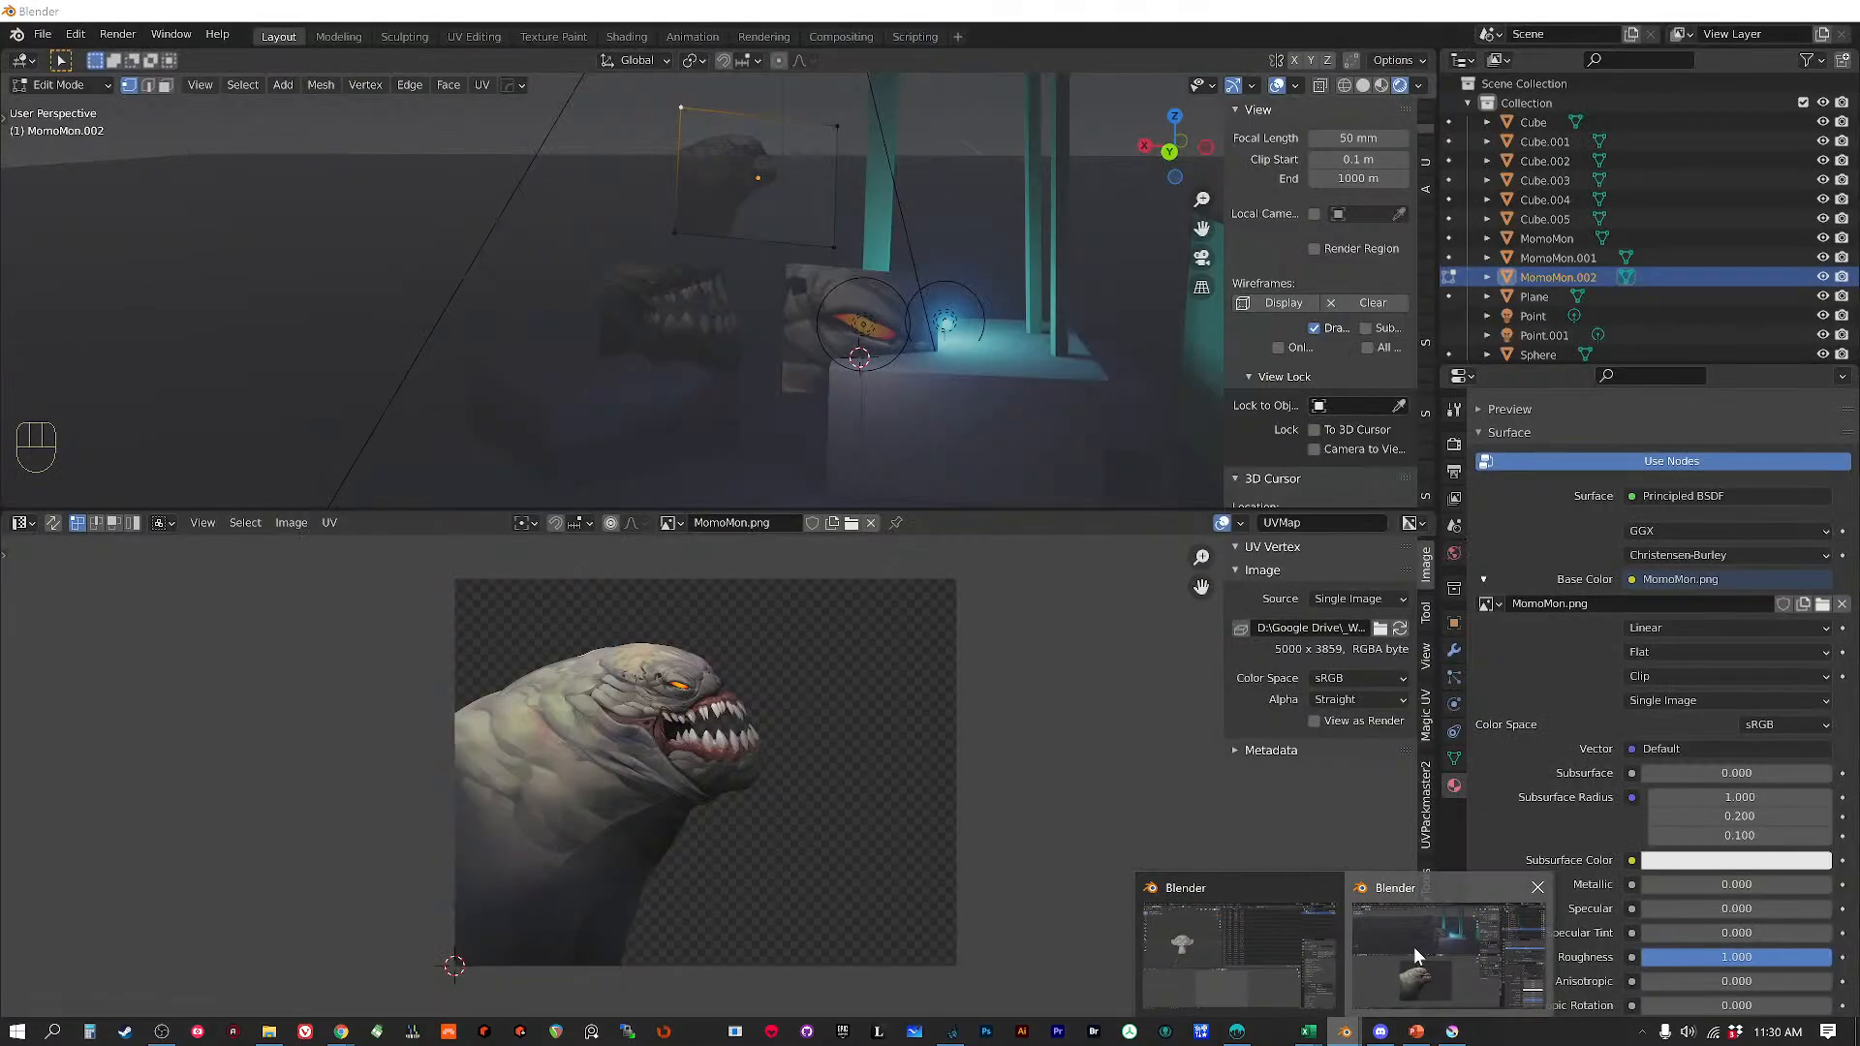
pyautogui.click(1417, 951)
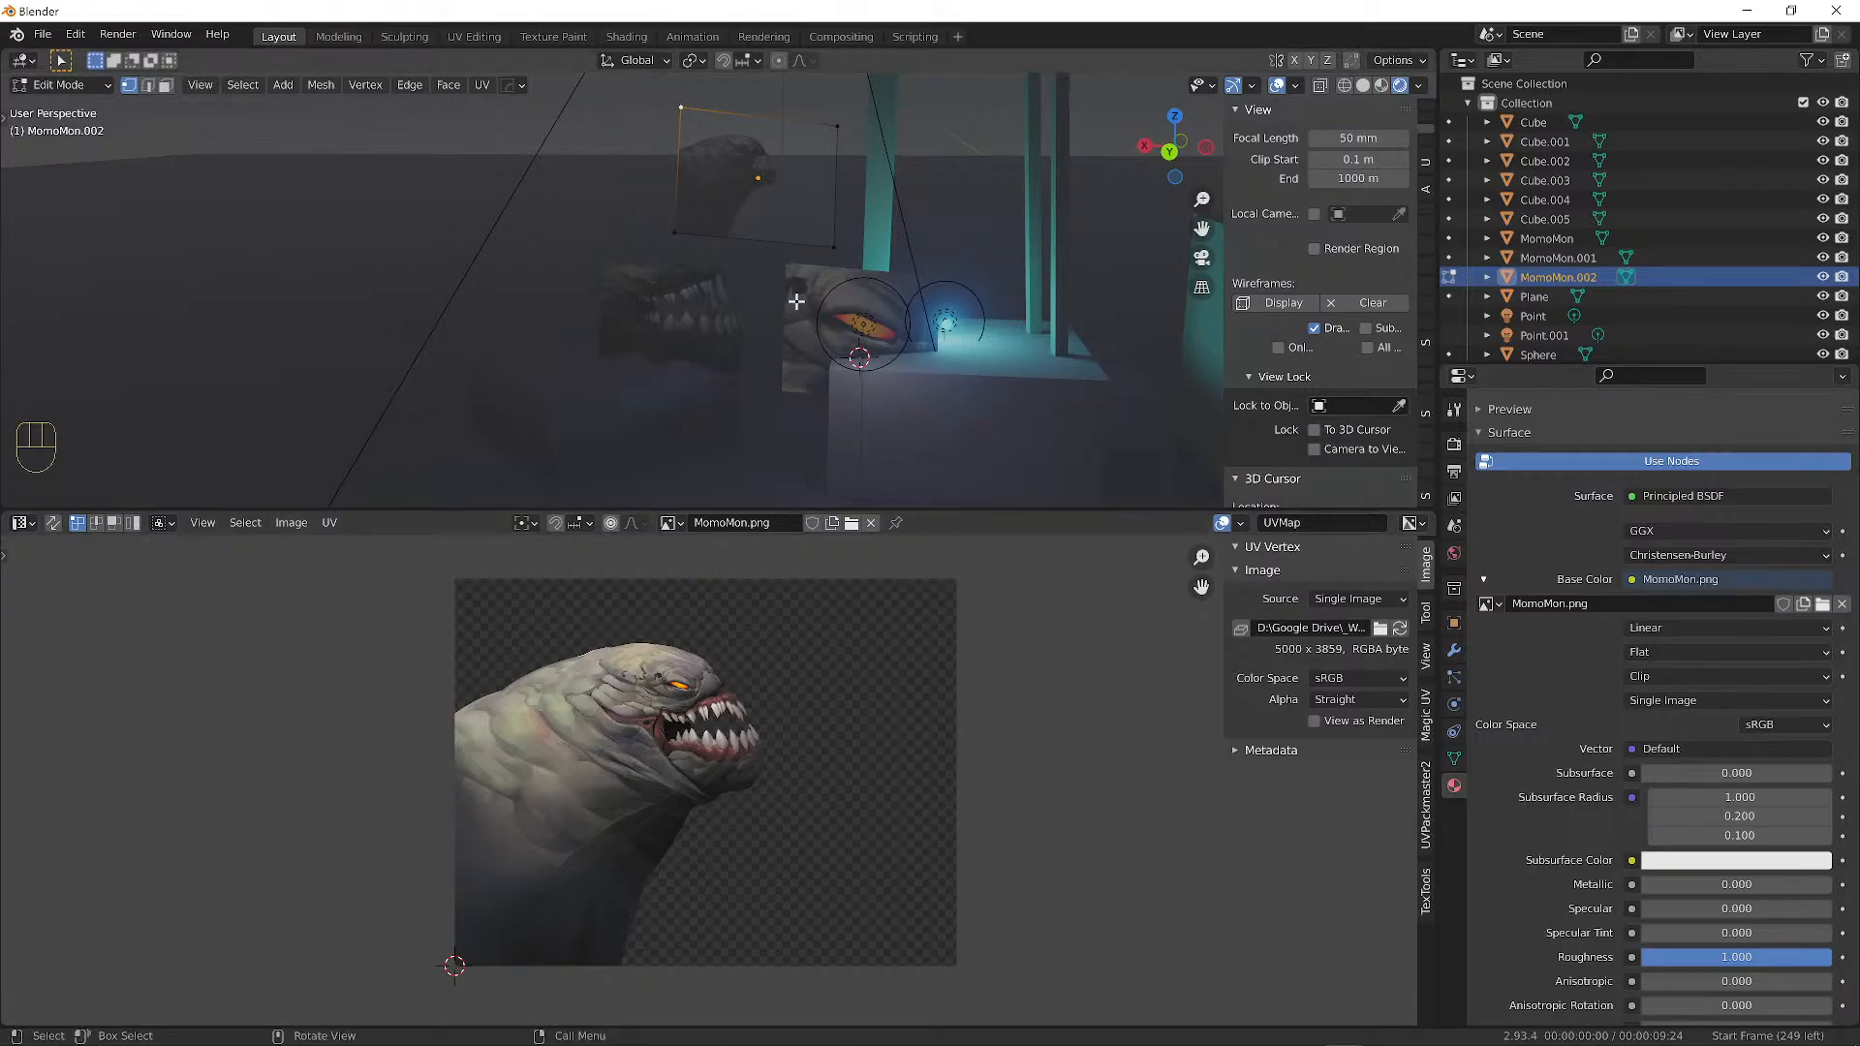
# In Object Mode, delete the extra MomoMon and MomoMon.001 planes.
pyautogui.keyDown('alt'); pyautogui.moveTo(893, 374); pyautogui.dragTo(601, 214); pyautogui.keyUp('alt')
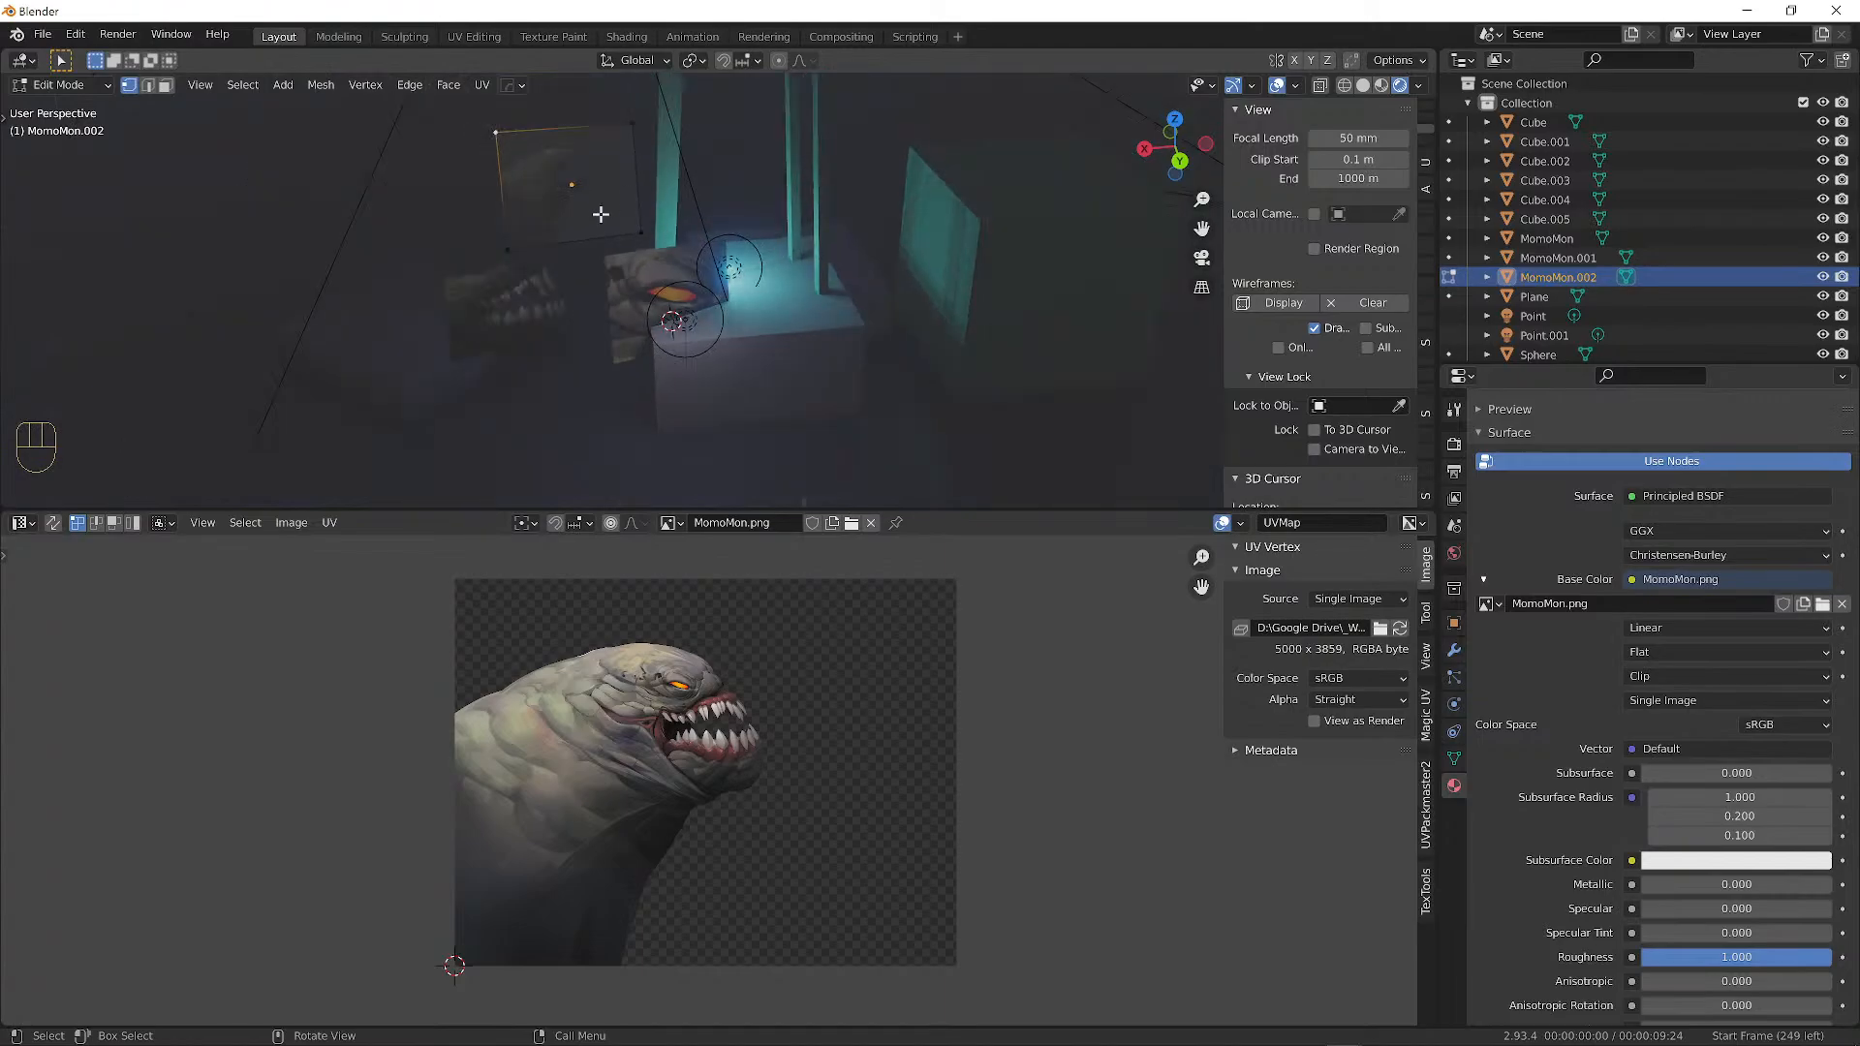
pyautogui.press('Tab')
pyautogui.click(634, 278)
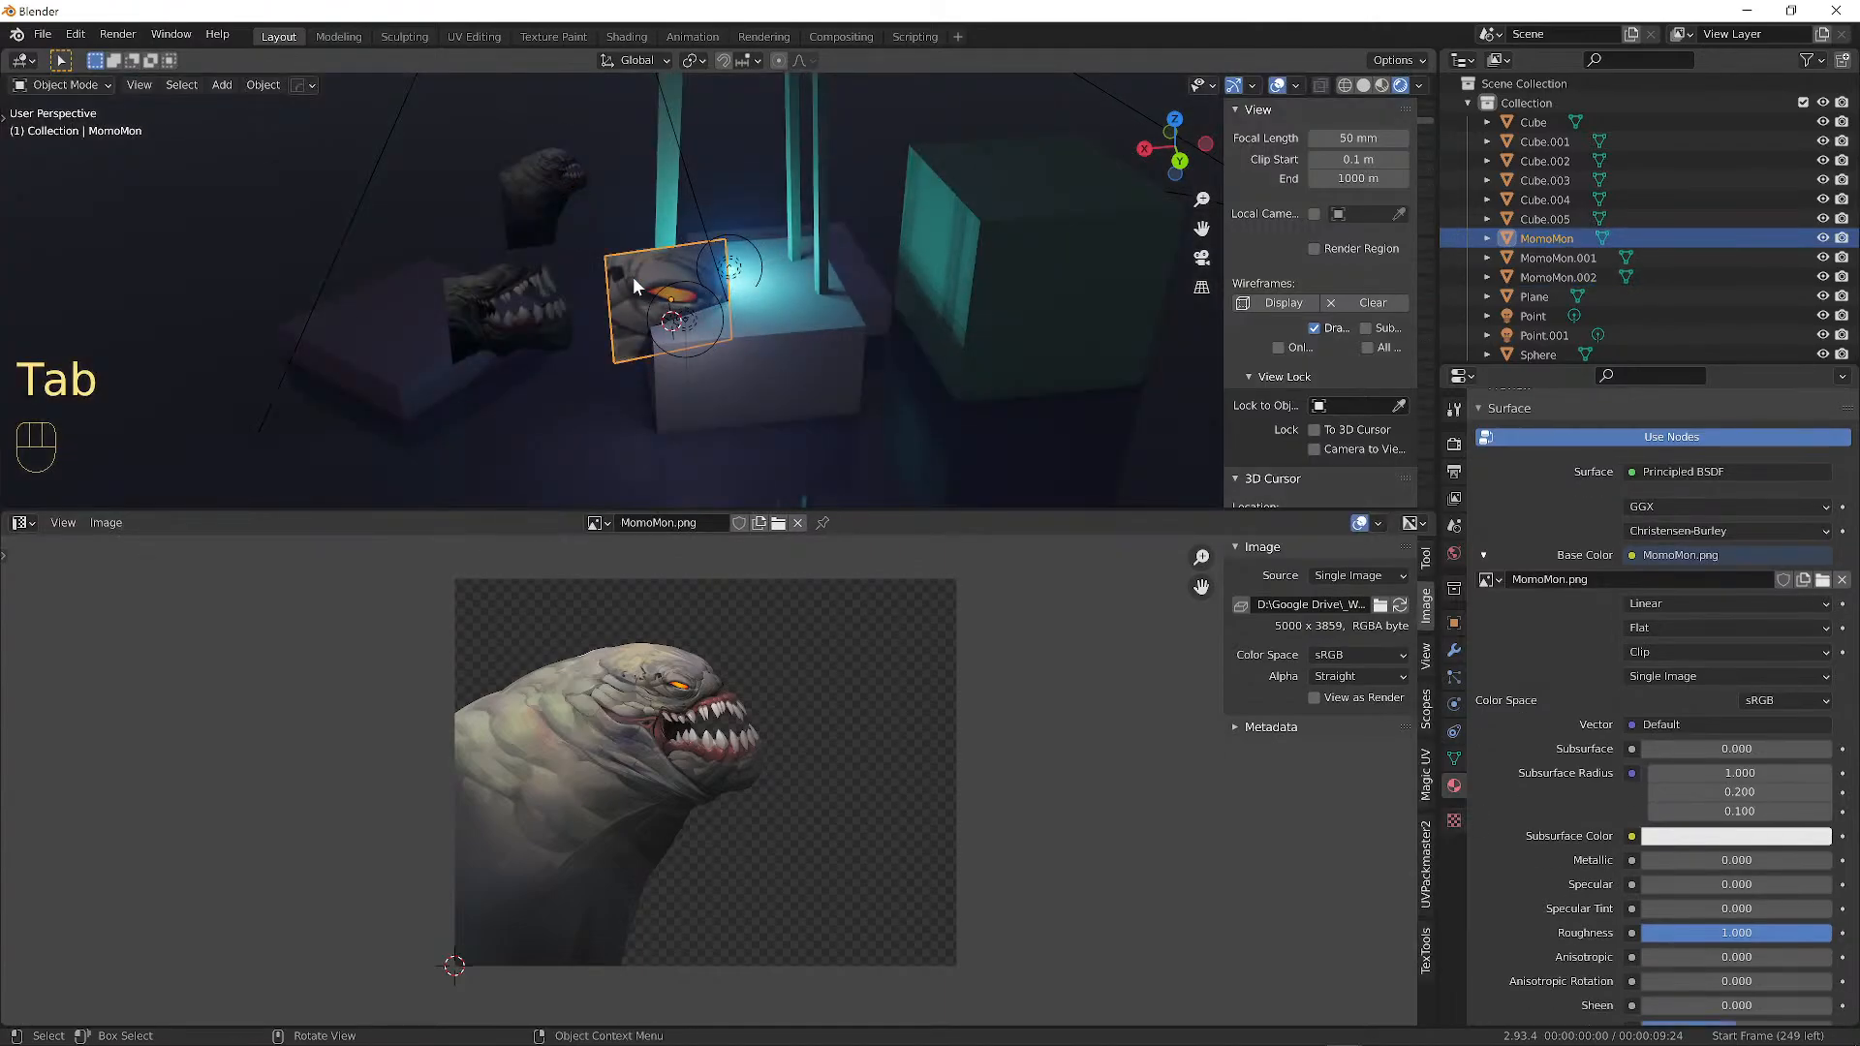
pyautogui.press('Delete')
pyautogui.click(504, 295)
pyautogui.press('Delete')
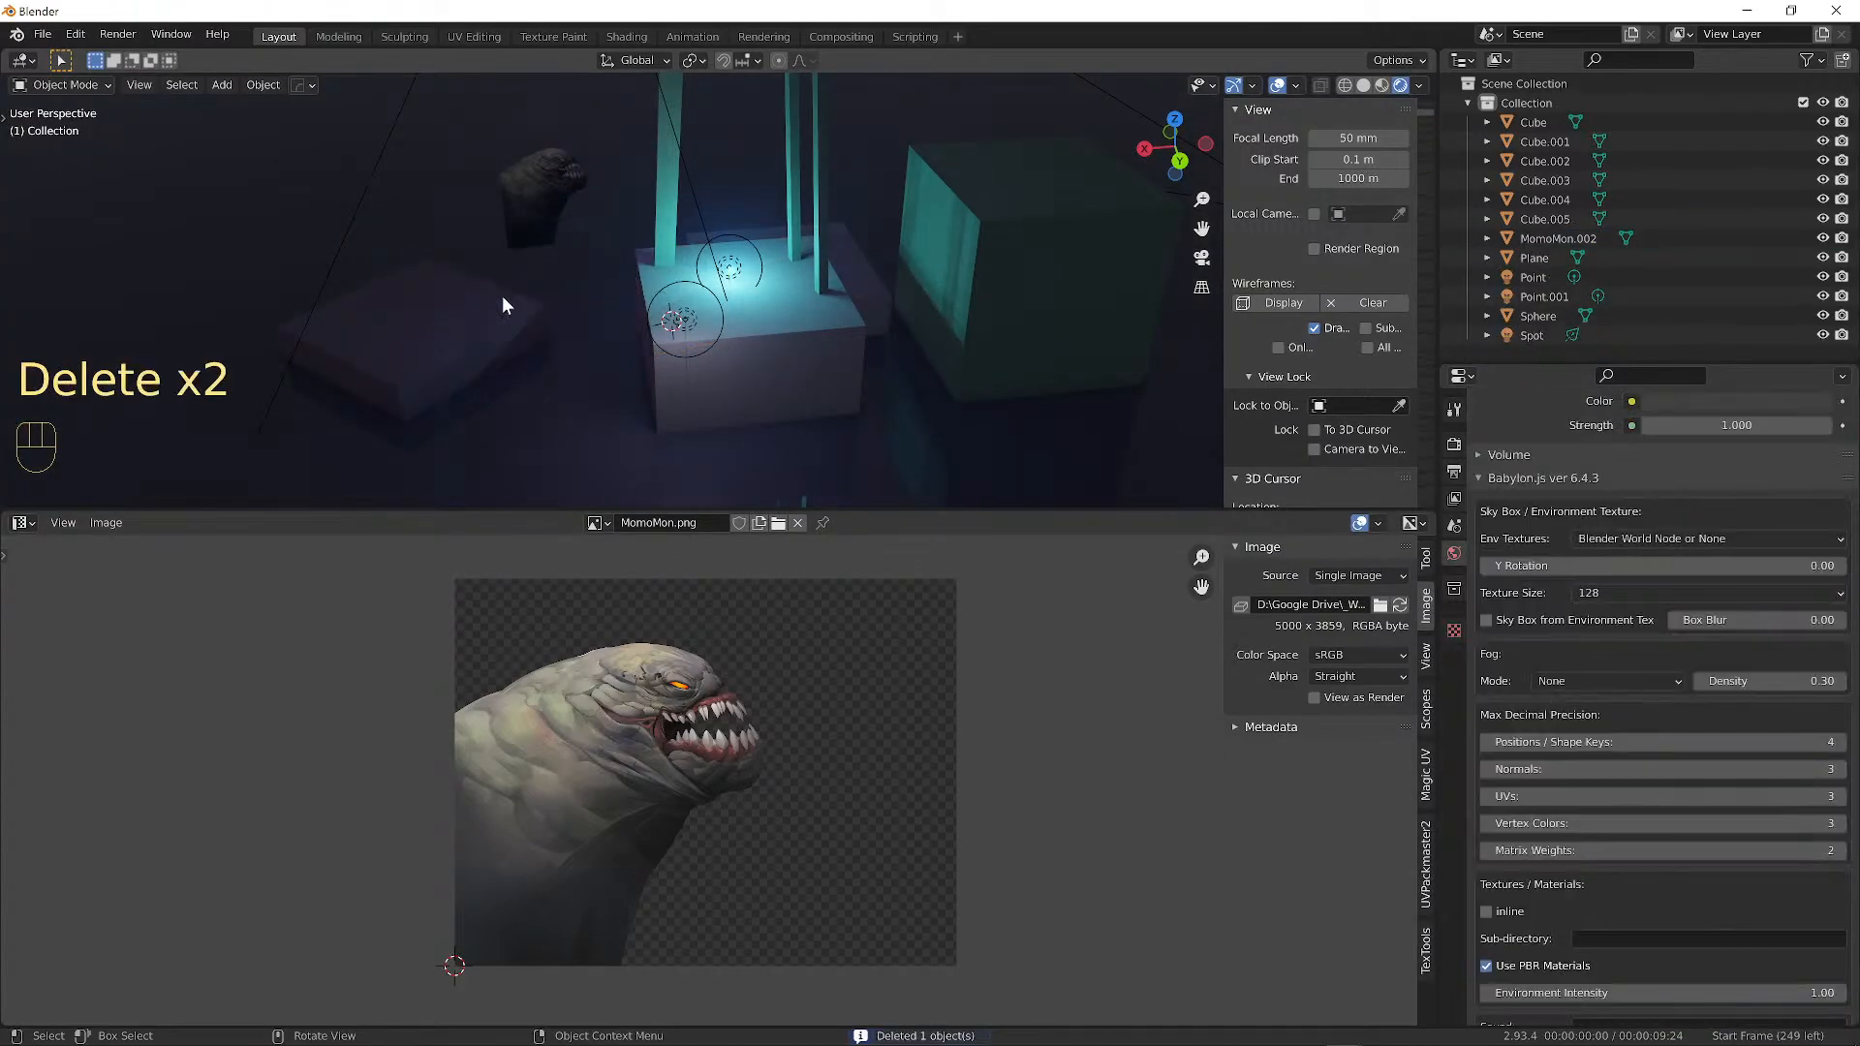
# Scale up MomoMon.002 and move it to stand in front of the camera.
pyautogui.click(561, 188)
pyautogui.keyDown('alt'); pyautogui.moveTo(562, 154); pyautogui.dragTo(550, 208); pyautogui.keyUp('alt')
pyautogui.press('s')
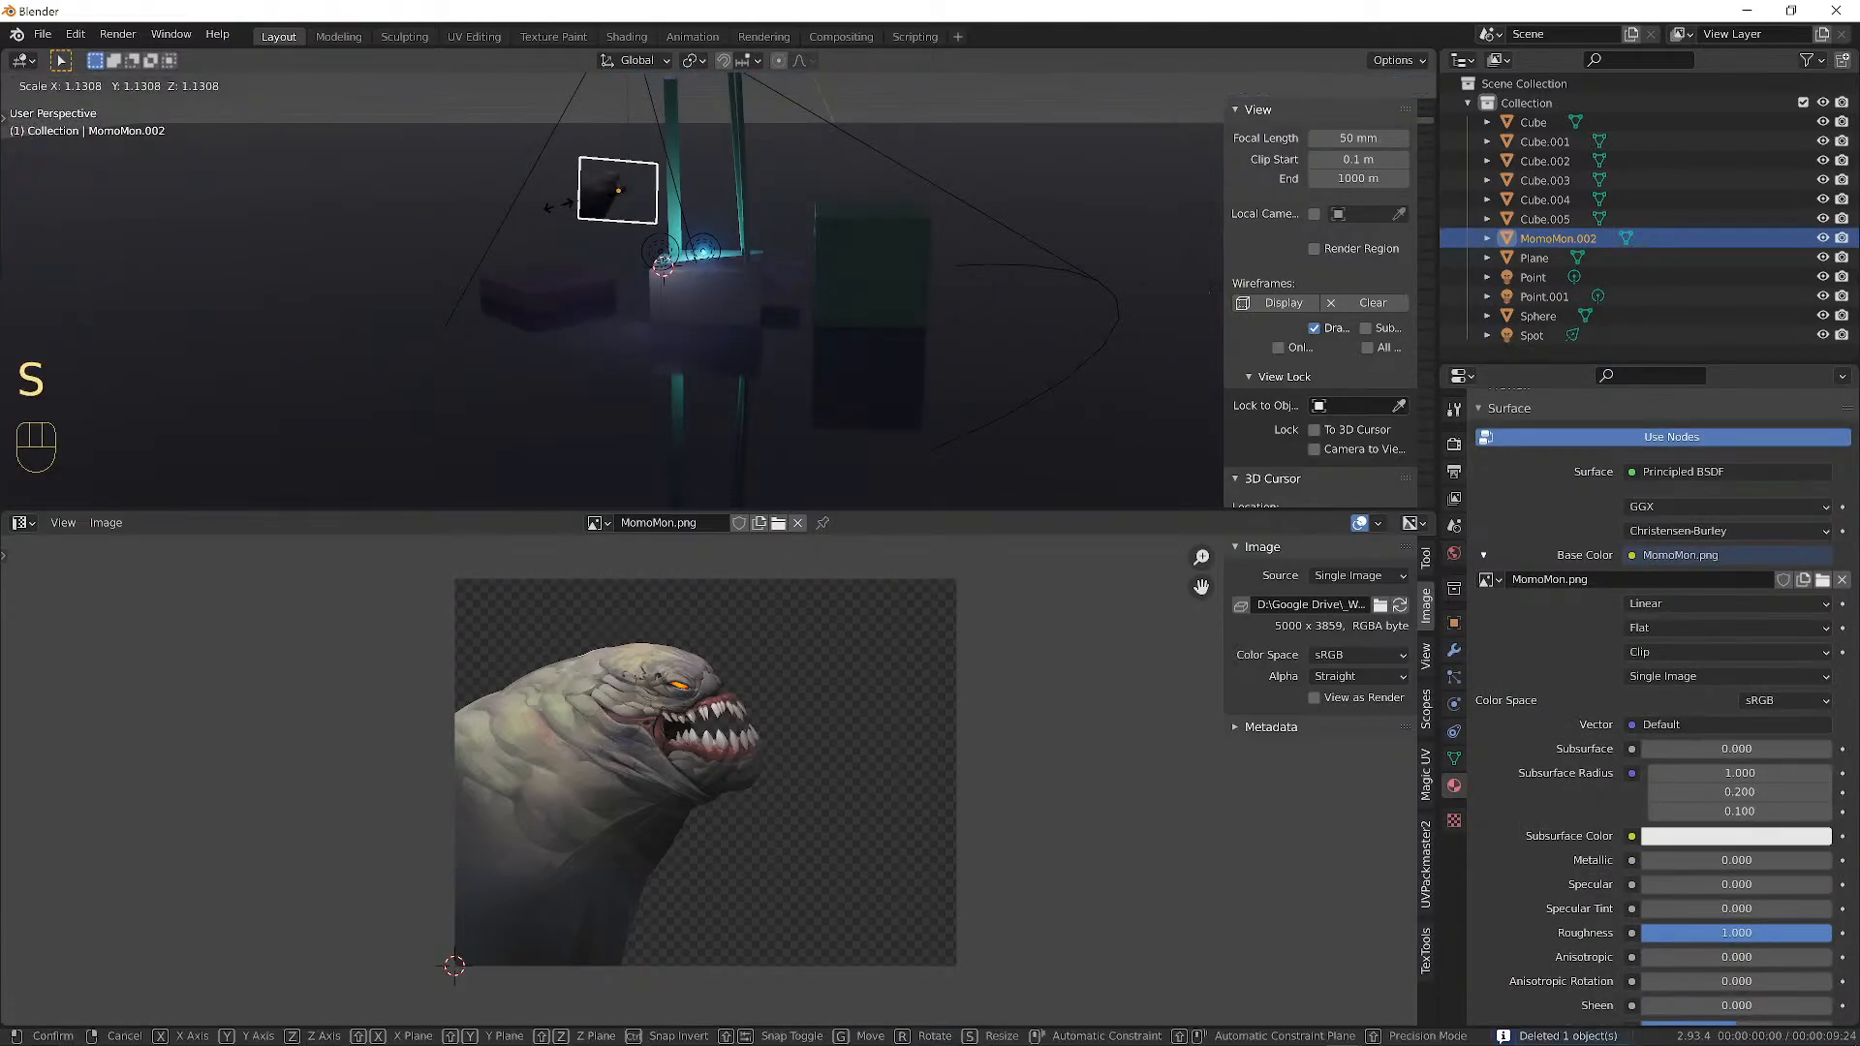
pyautogui.click(252, 321)
pyautogui.keyDown('alt'); pyautogui.moveTo(252, 322); pyautogui.dragTo(863, 345); pyautogui.keyUp('alt')
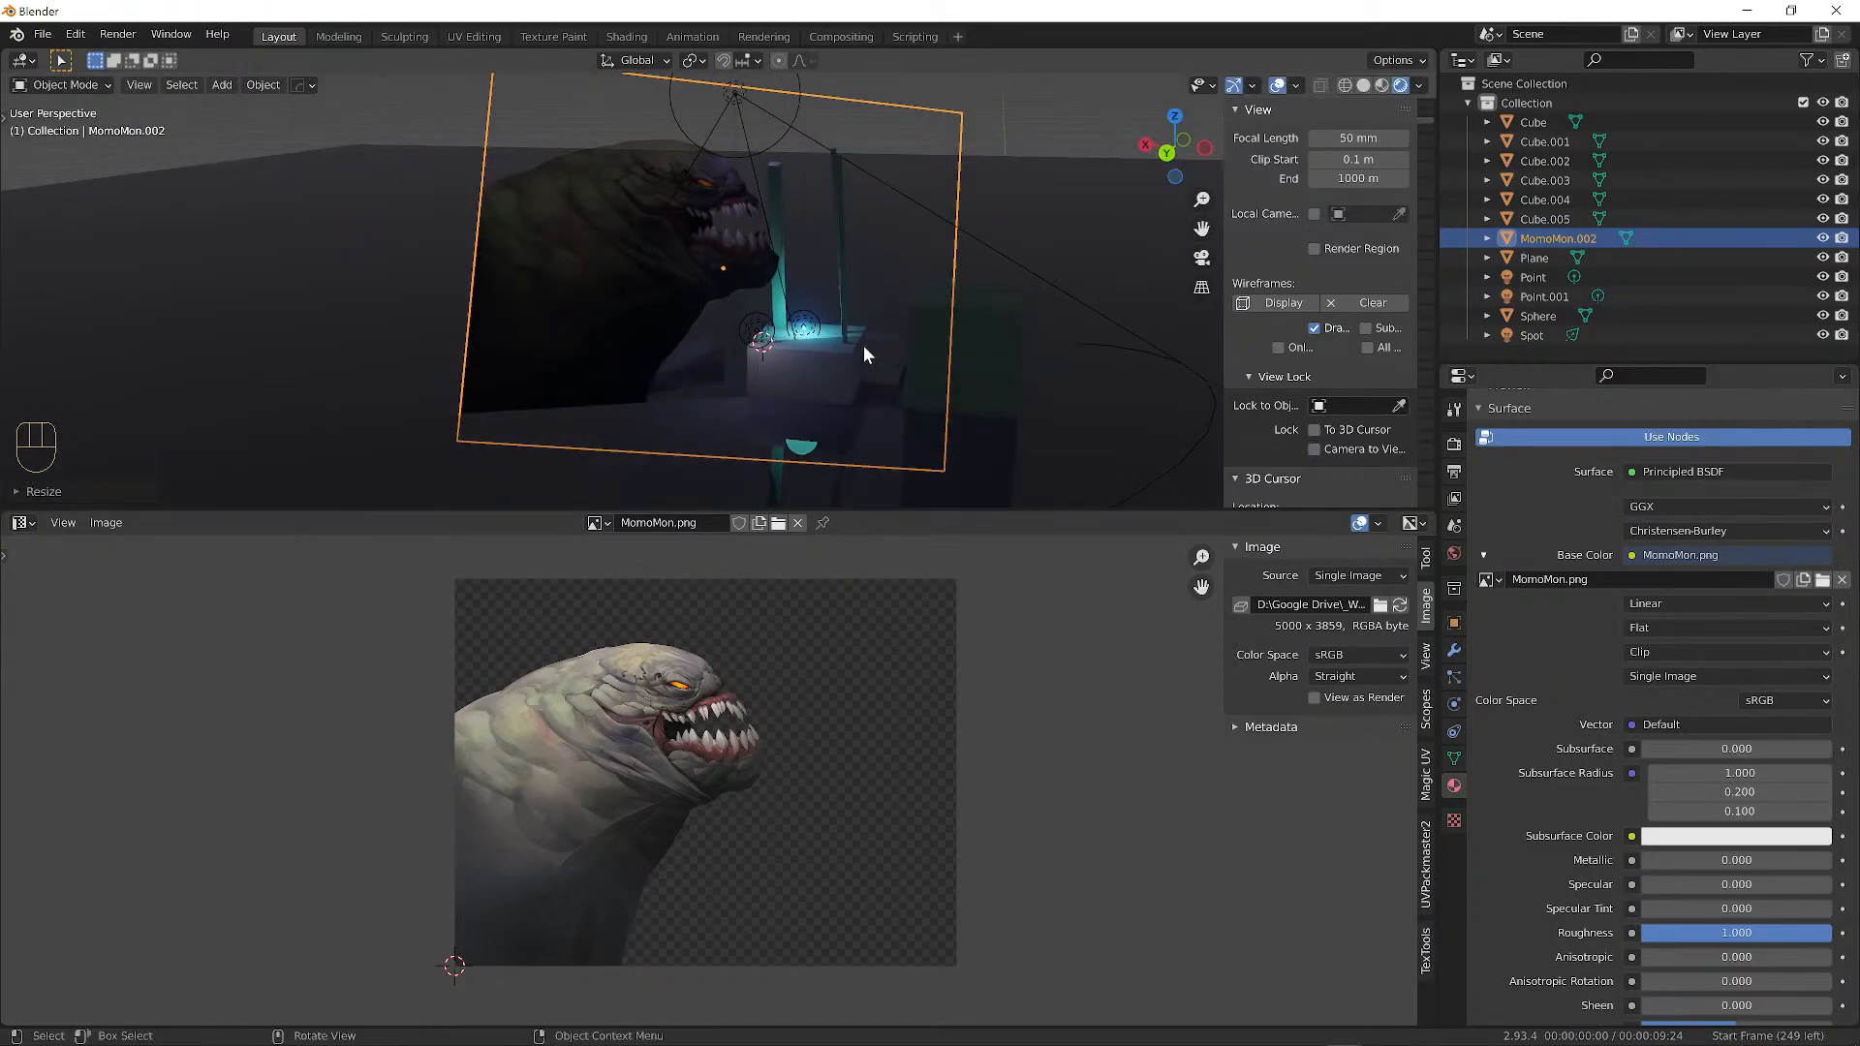
pyautogui.press('g')
pyautogui.click(786, 292)
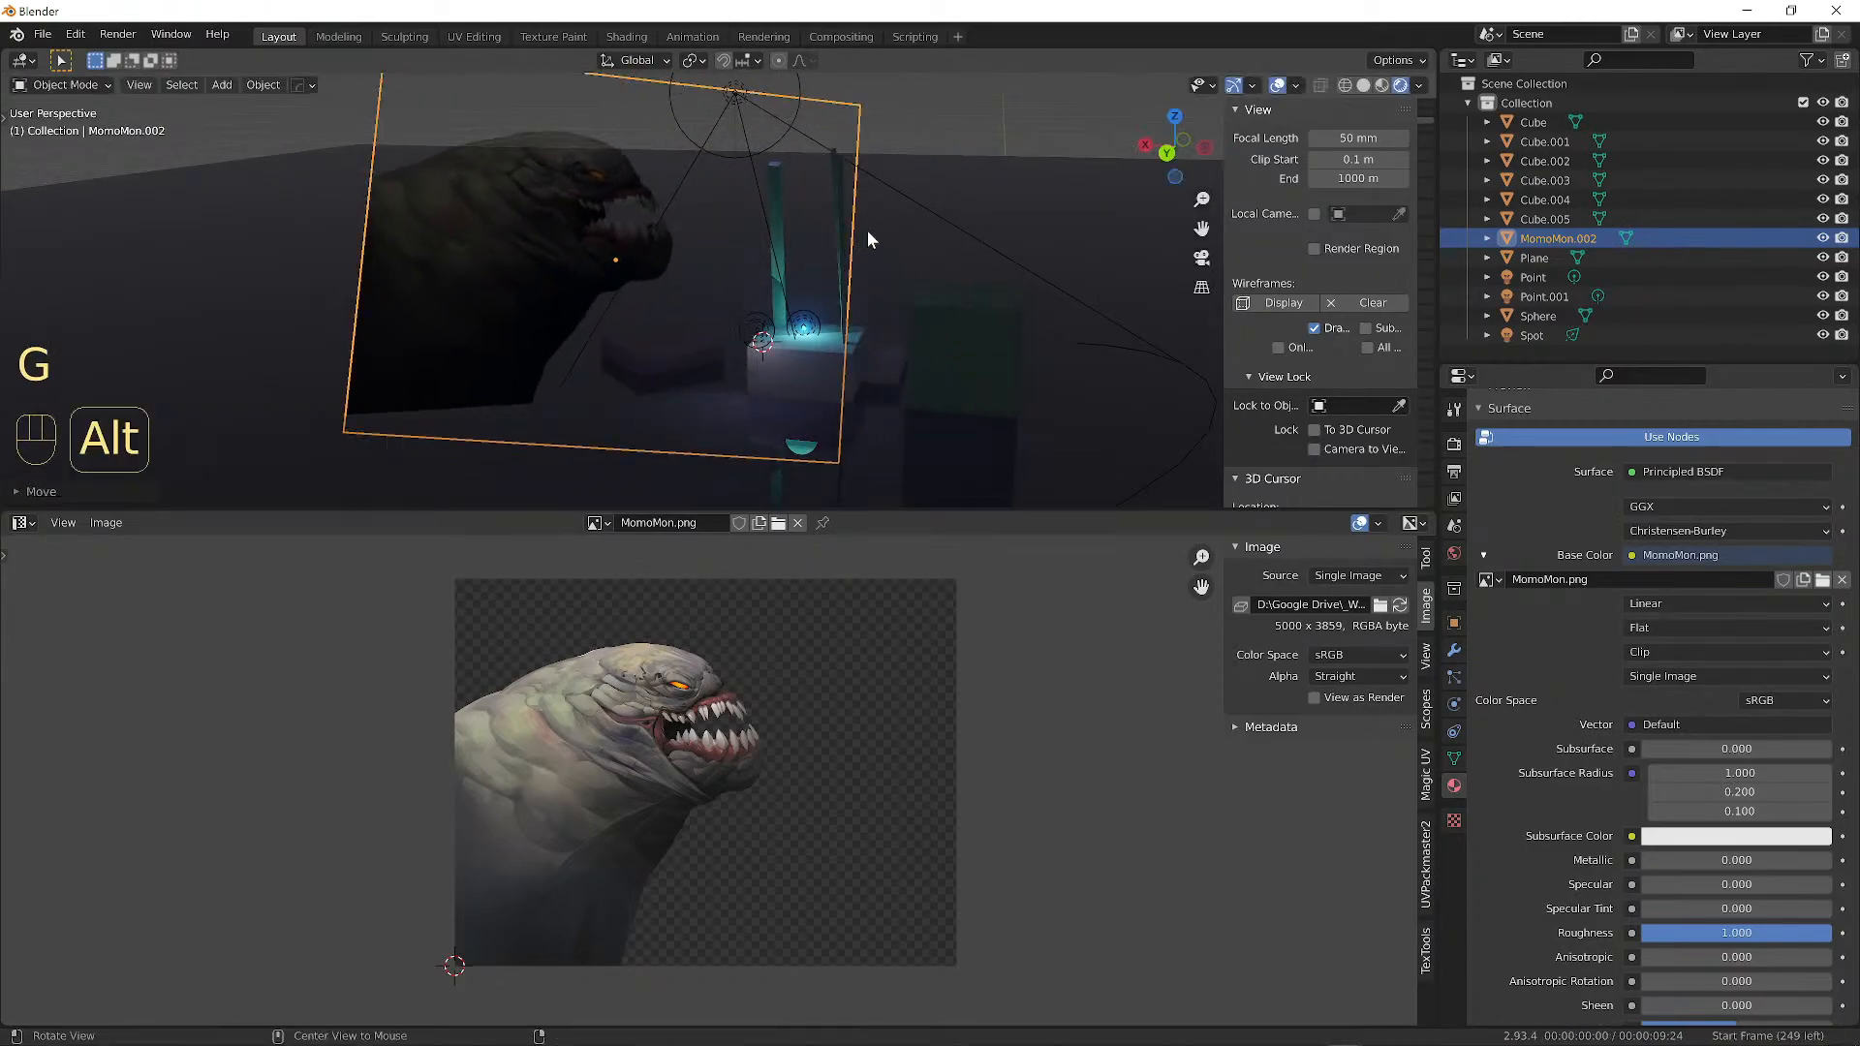
pyautogui.keyDown('alt'); pyautogui.moveTo(868, 230); pyautogui.dragTo(870, 311); pyautogui.keyUp('alt')
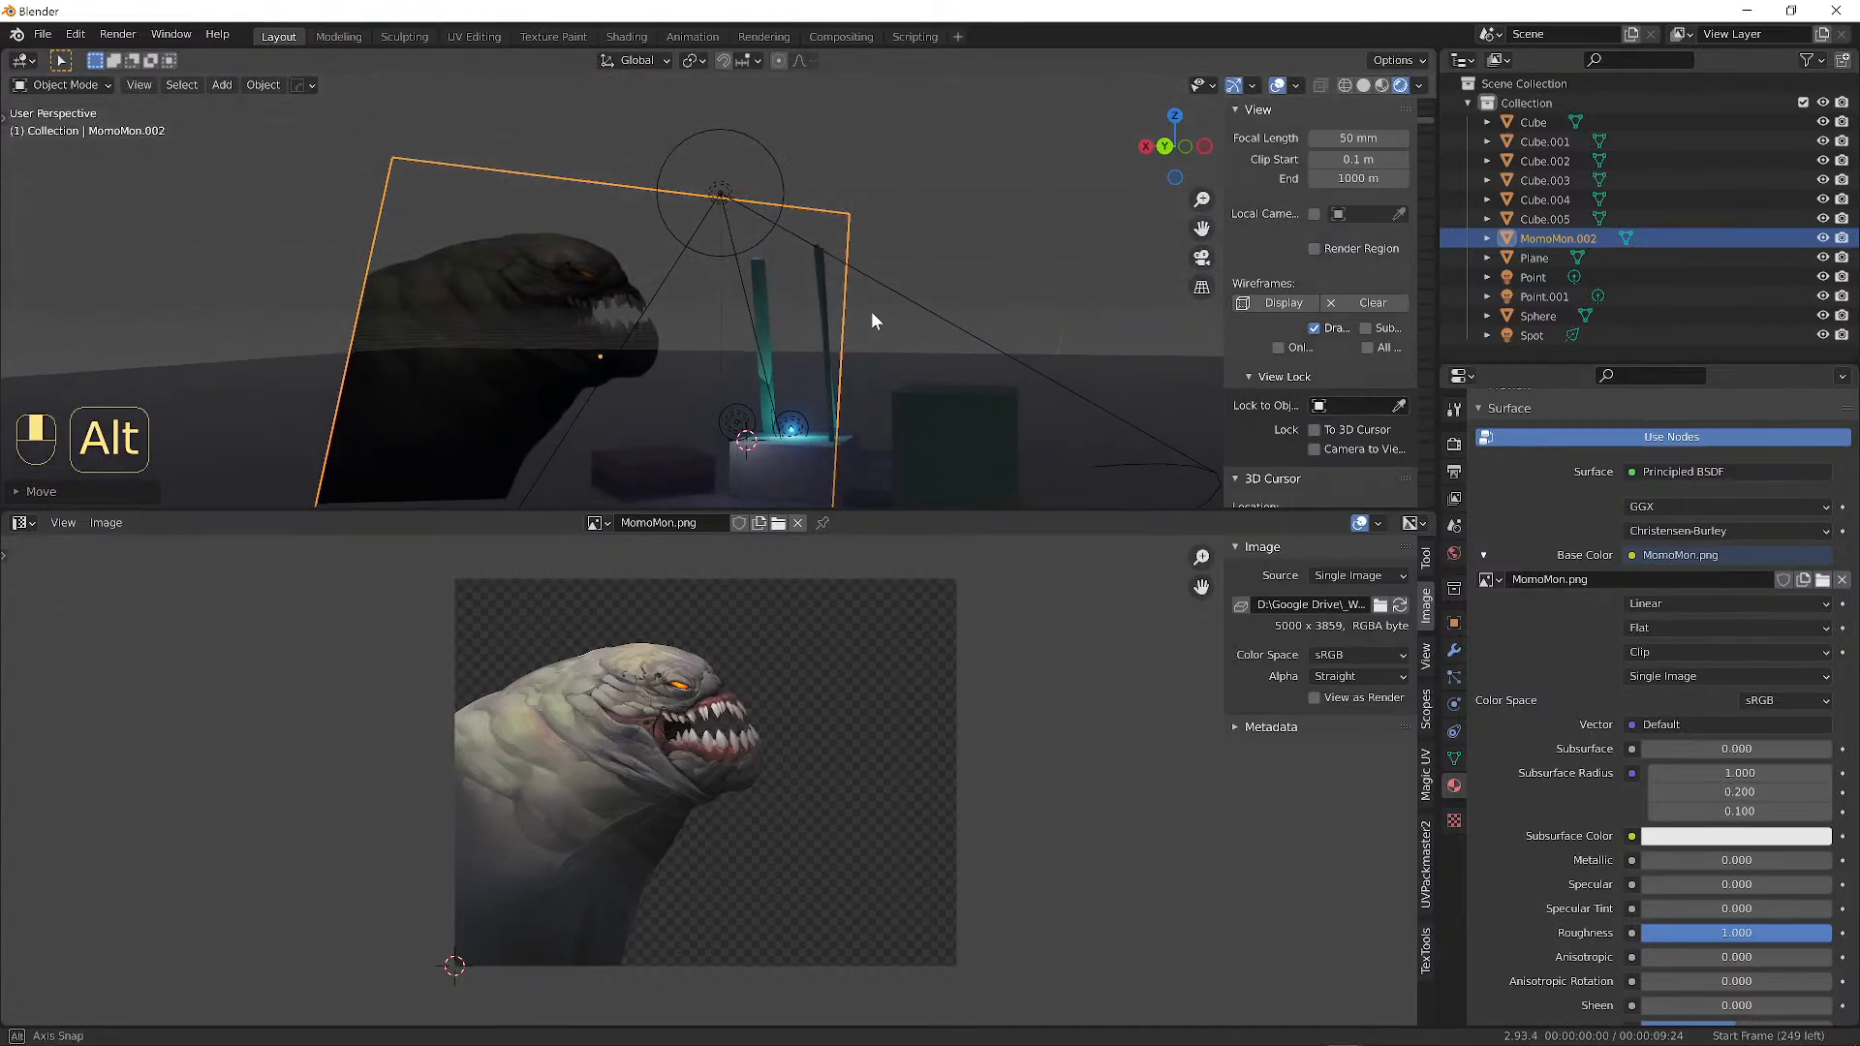
pyautogui.keyDown('alt'); pyautogui.moveTo(921, 225); pyautogui.dragTo(871, 255); pyautogui.keyUp('alt')
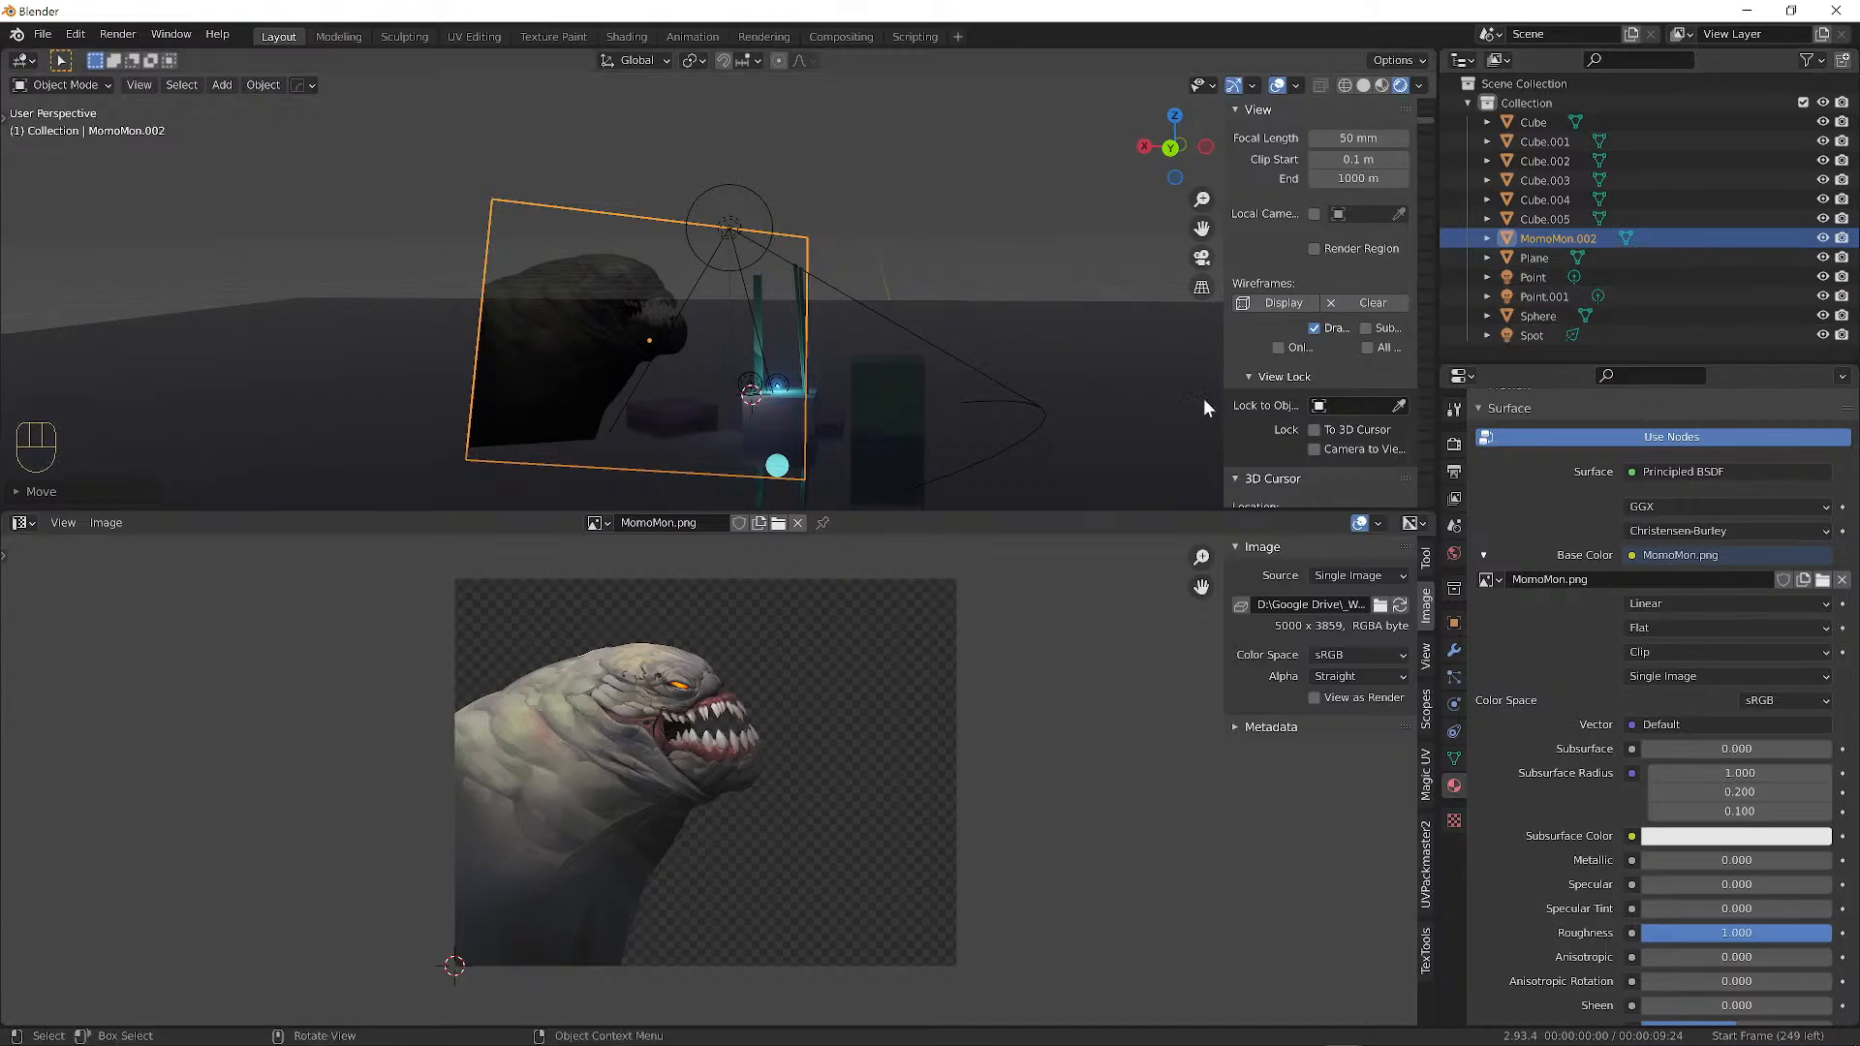
pyautogui.click(853, 442)
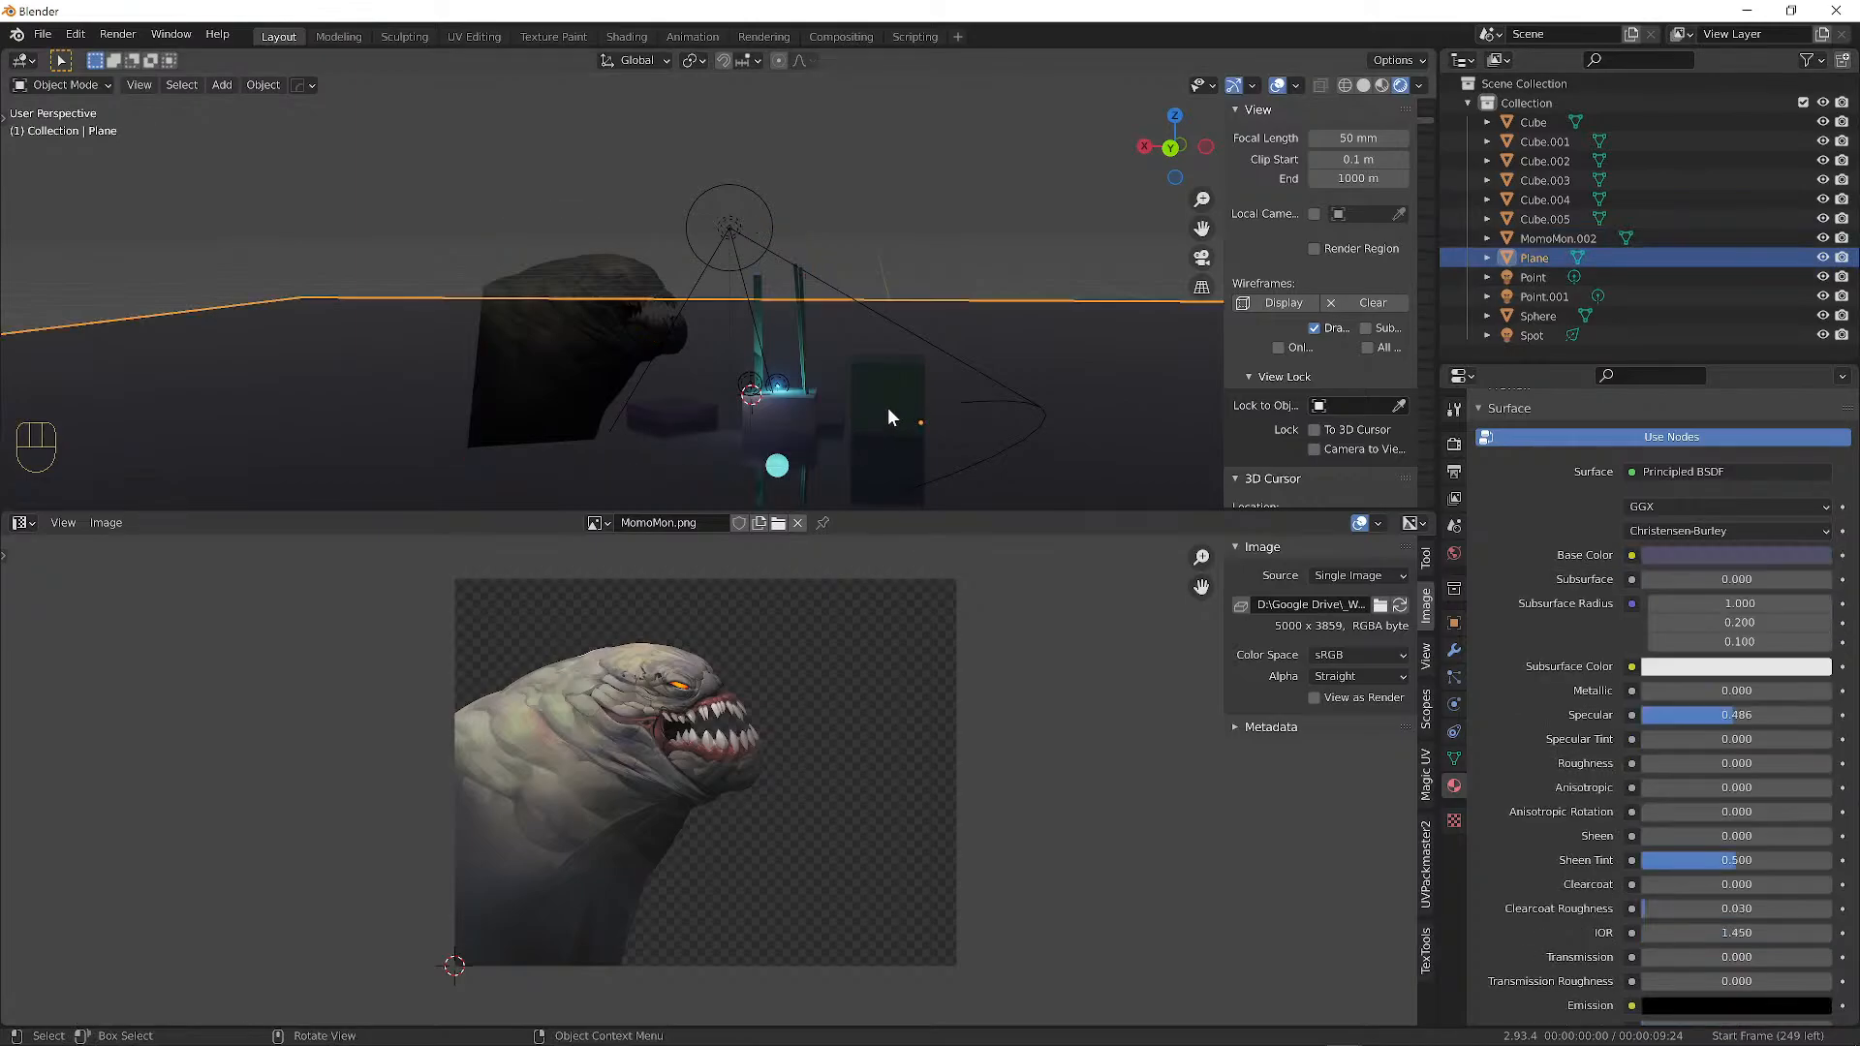
pyautogui.hotkey('shift', 'a')
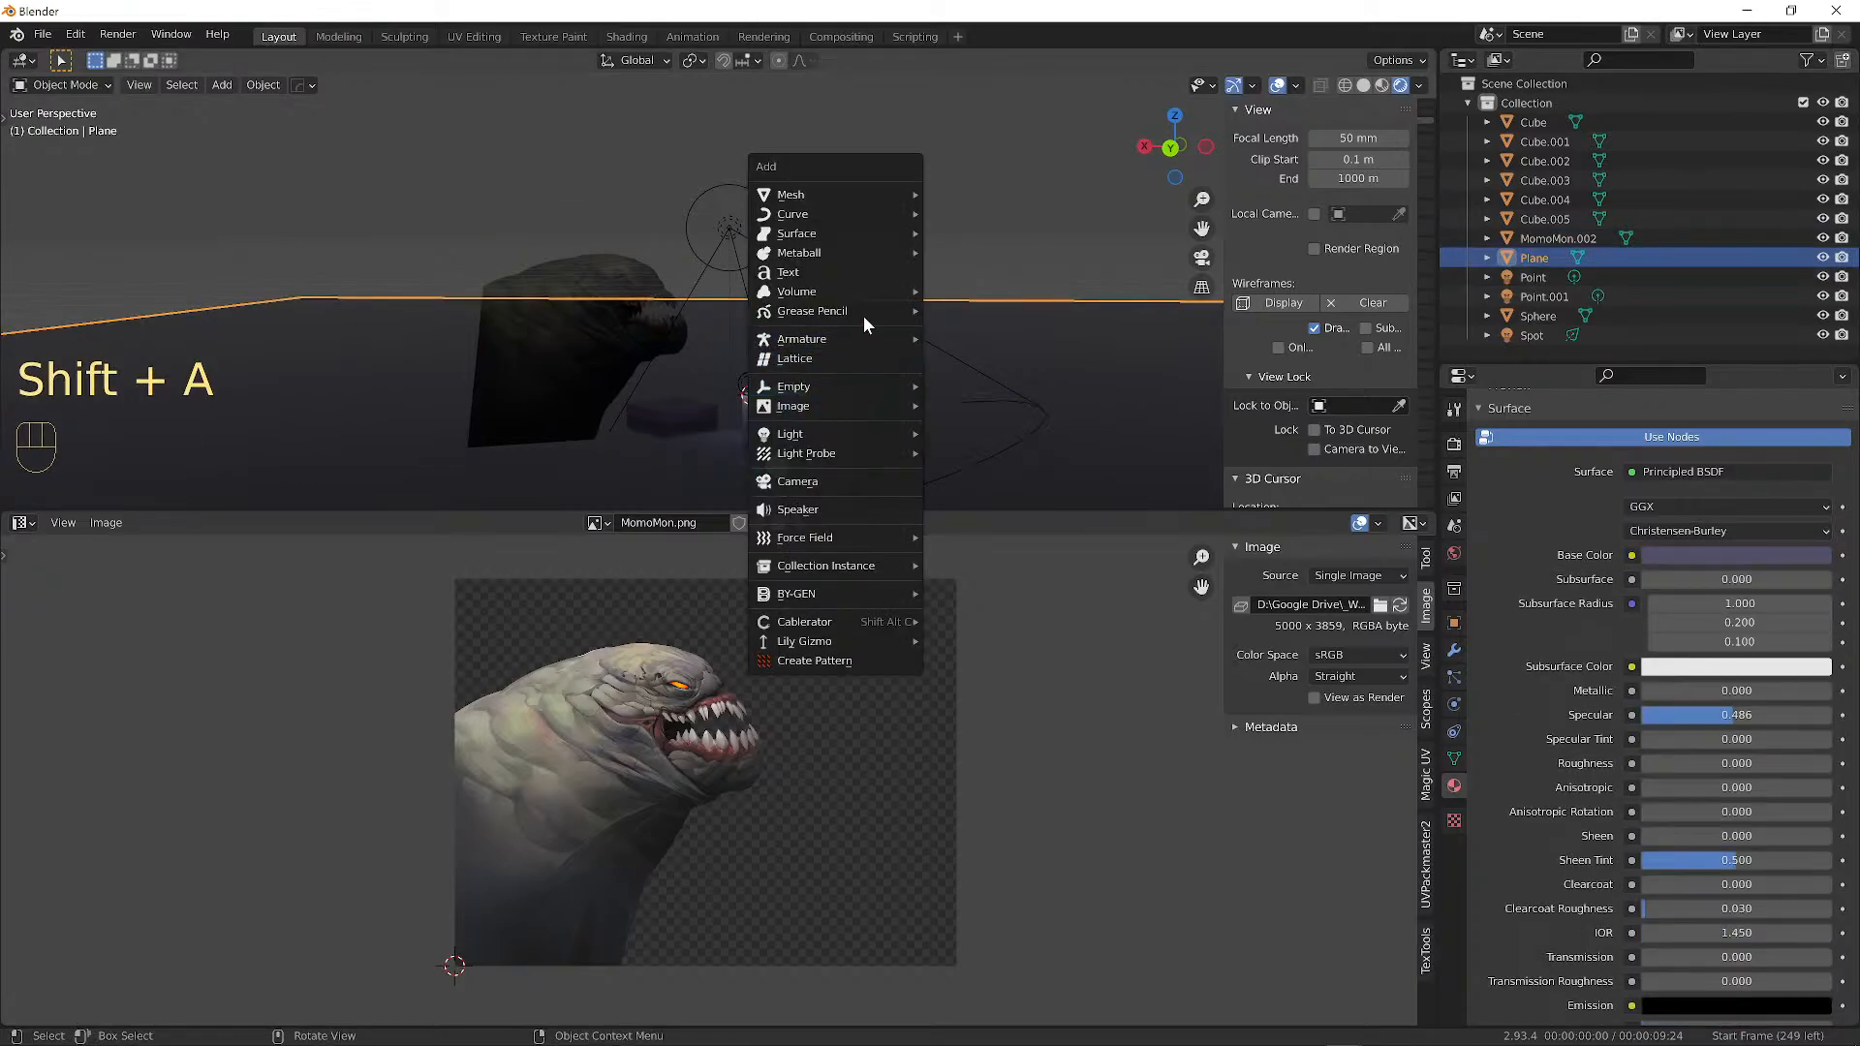
# Add a Sun light and trackball-rotate it to a new angle.
pyautogui.moveTo(856, 441)
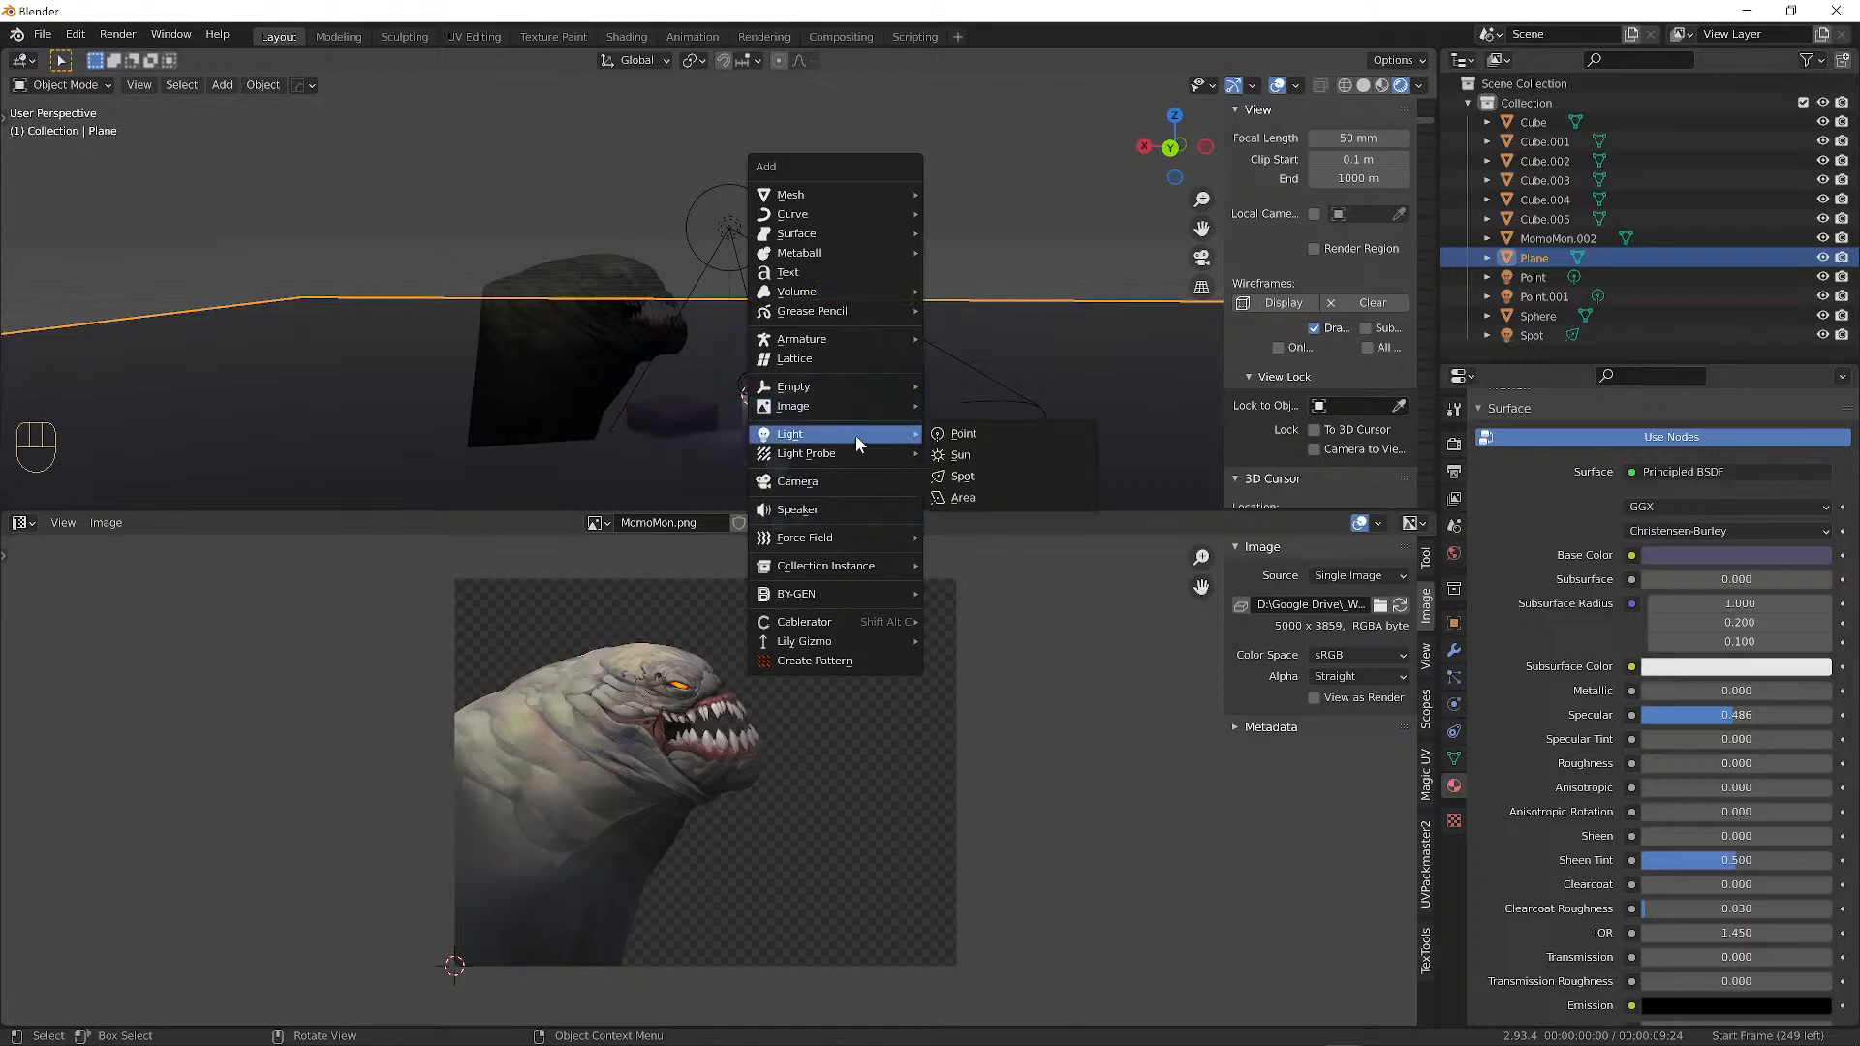
pyautogui.click(984, 457)
pyautogui.moveTo(856, 276)
pyautogui.mouseDown(button='middle')
pyautogui.moveTo(988, 282)
pyautogui.moveTo(830, 266)
pyautogui.moveTo(868, 276)
pyautogui.mouseUp(button='middle')
pyautogui.scroll(2, 657, 259)
pyautogui.press('r')
pyautogui.press('r')
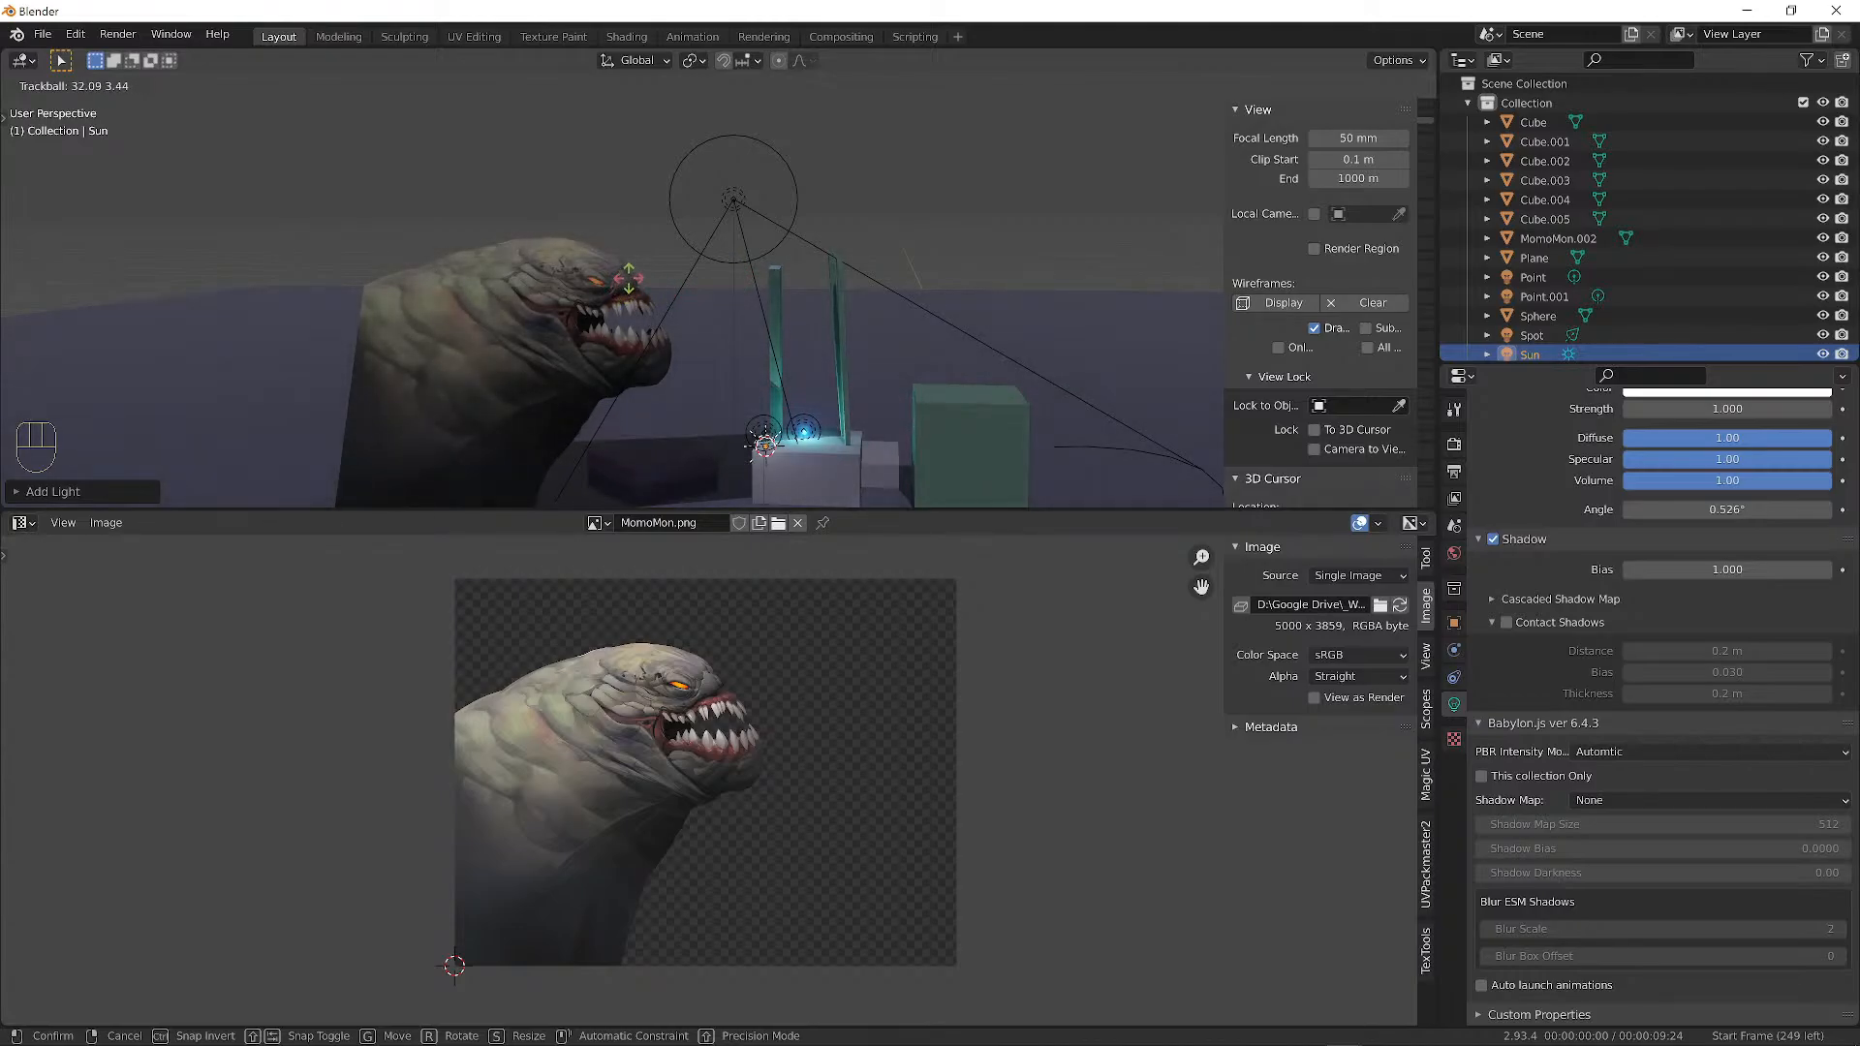
pyautogui.click(622, 287)
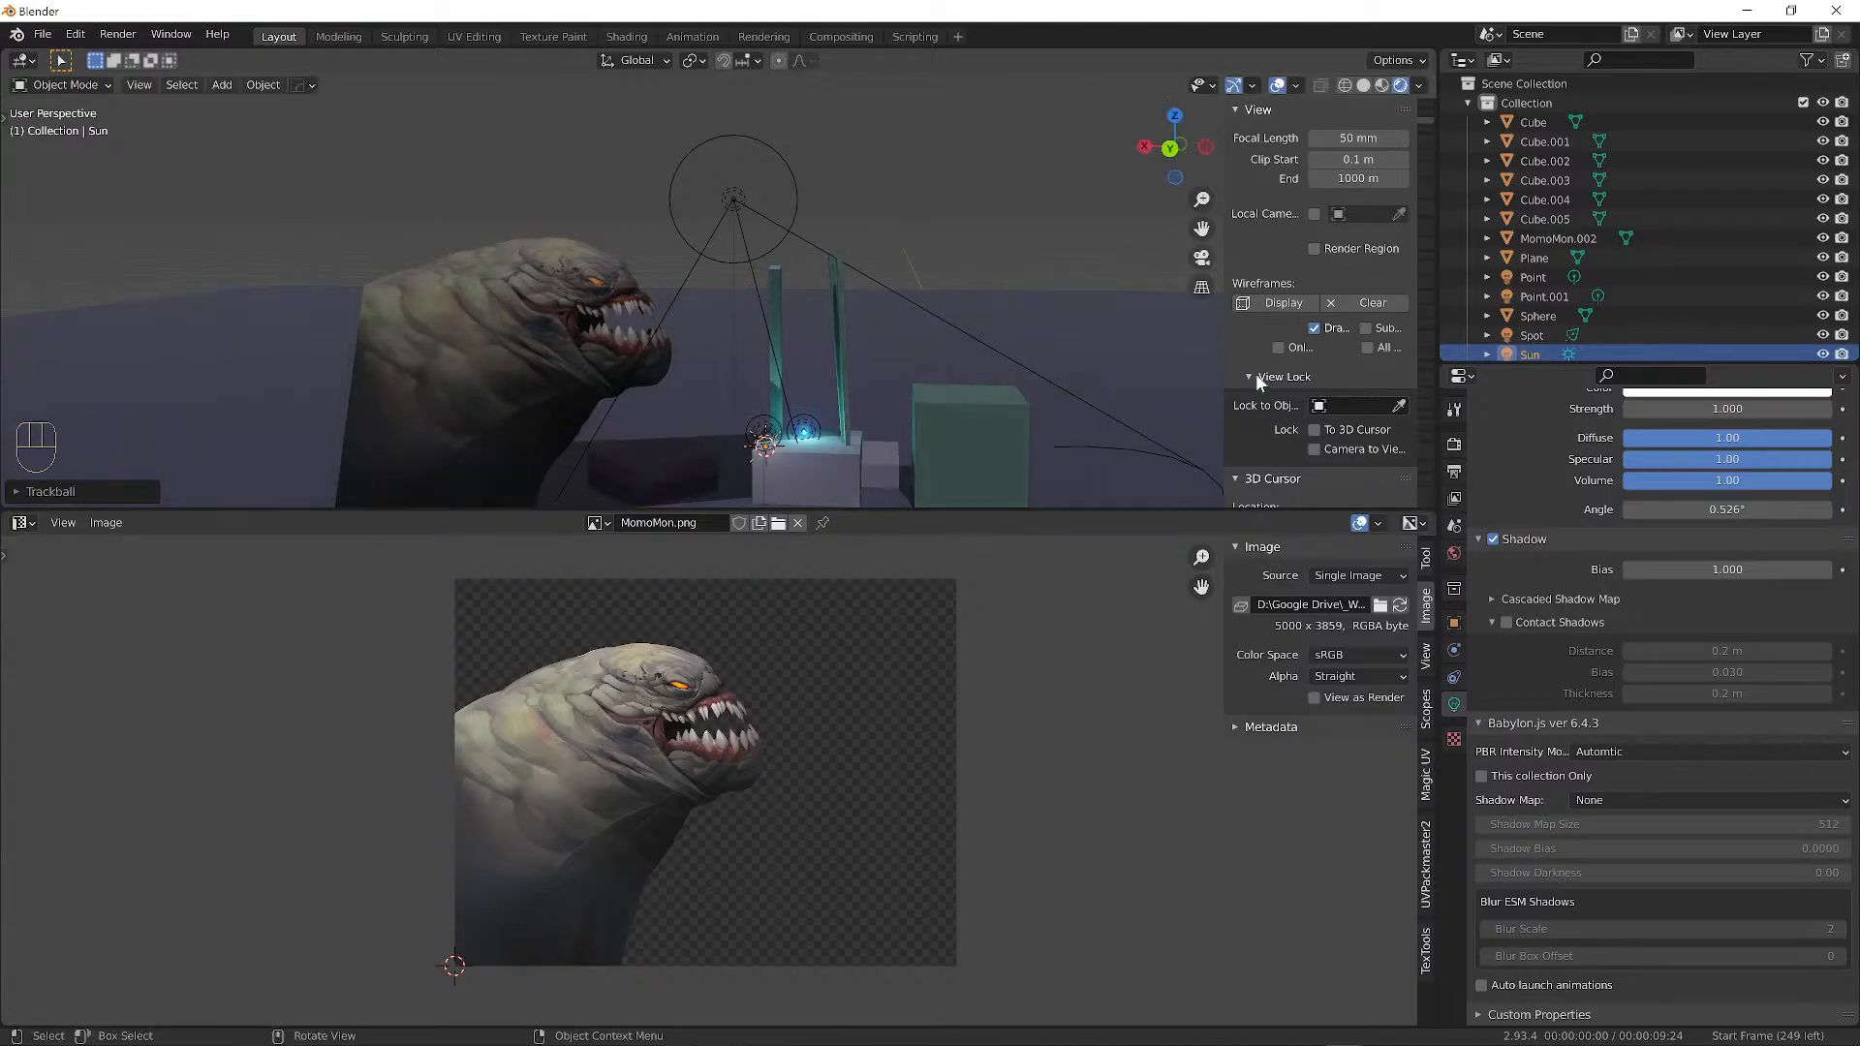
# Turn off the sun's shadows and lower its strength to 0.816.
pyautogui.click(1493, 540)
pyautogui.moveTo(763, 381); pyautogui.dragTo(760, 351, button='middle')
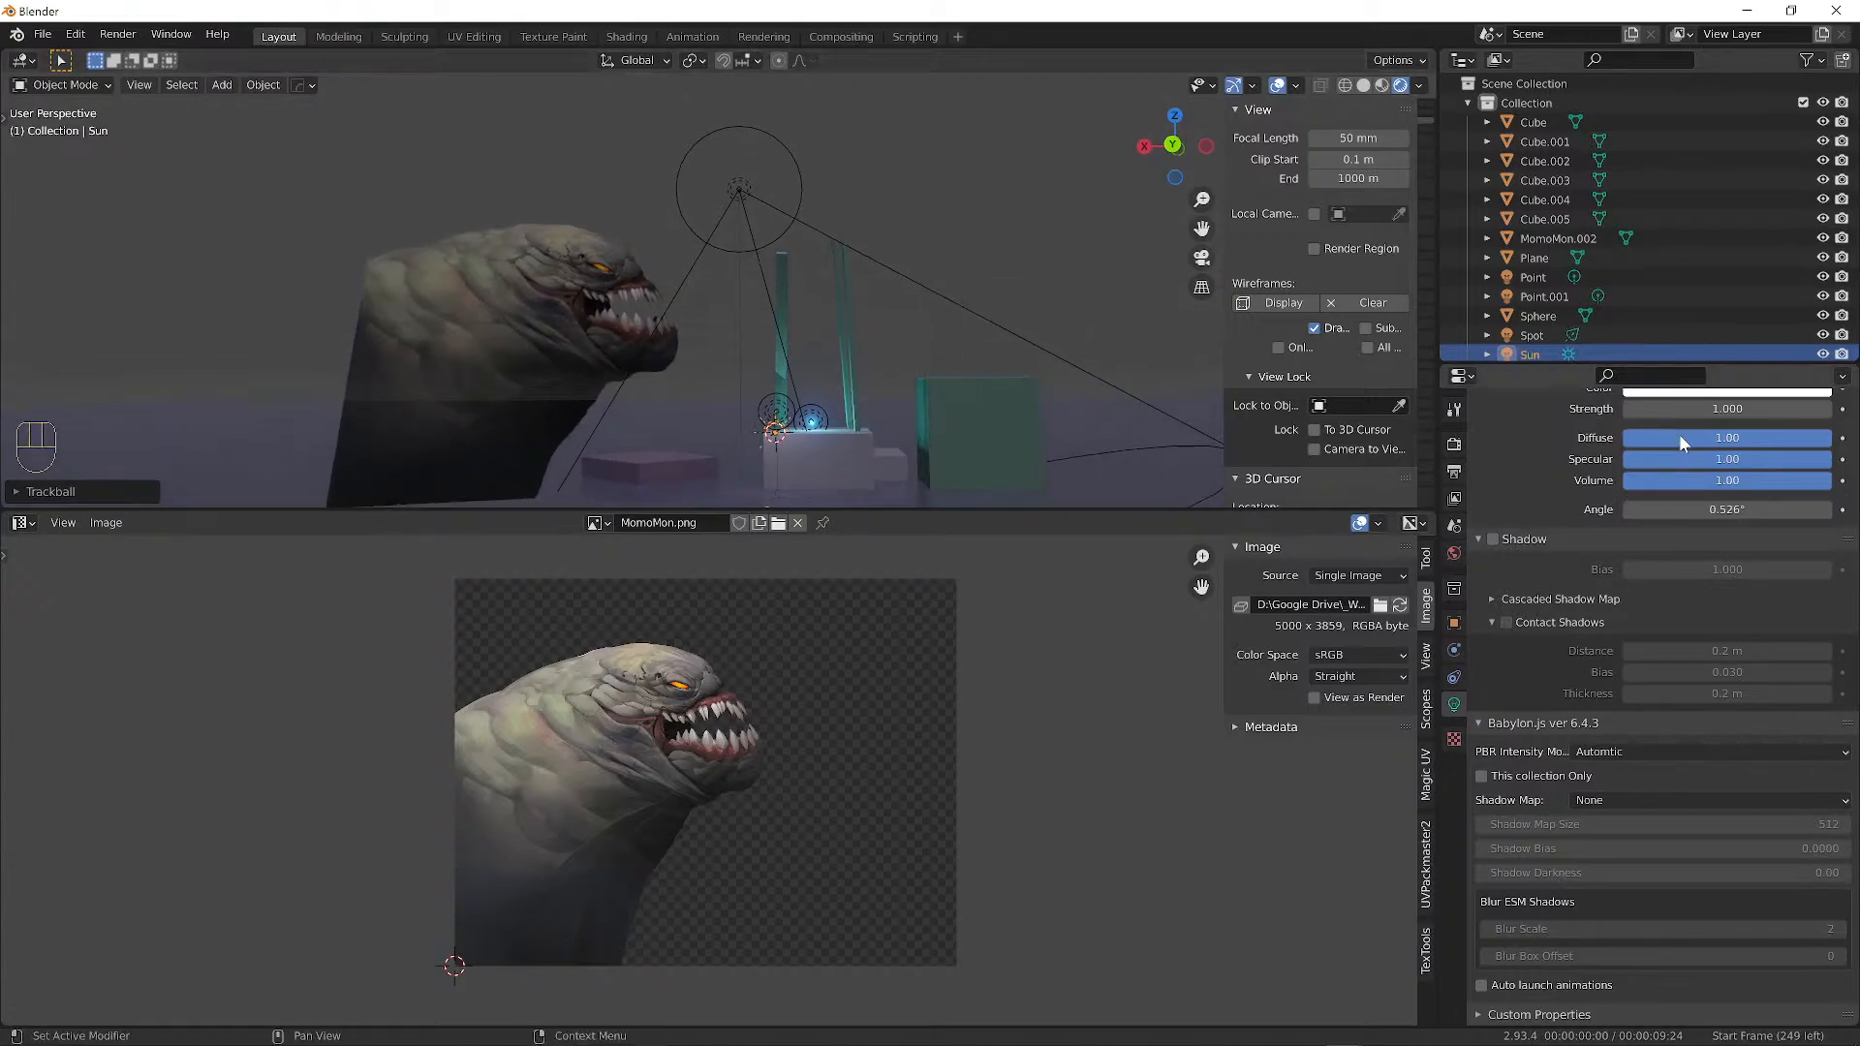
pyautogui.scroll(2, 1681, 441)
pyautogui.keyDown('shift'); pyautogui.moveTo(1681, 486); pyautogui.dragTo(1638, 487); pyautogui.keyUp('shift')
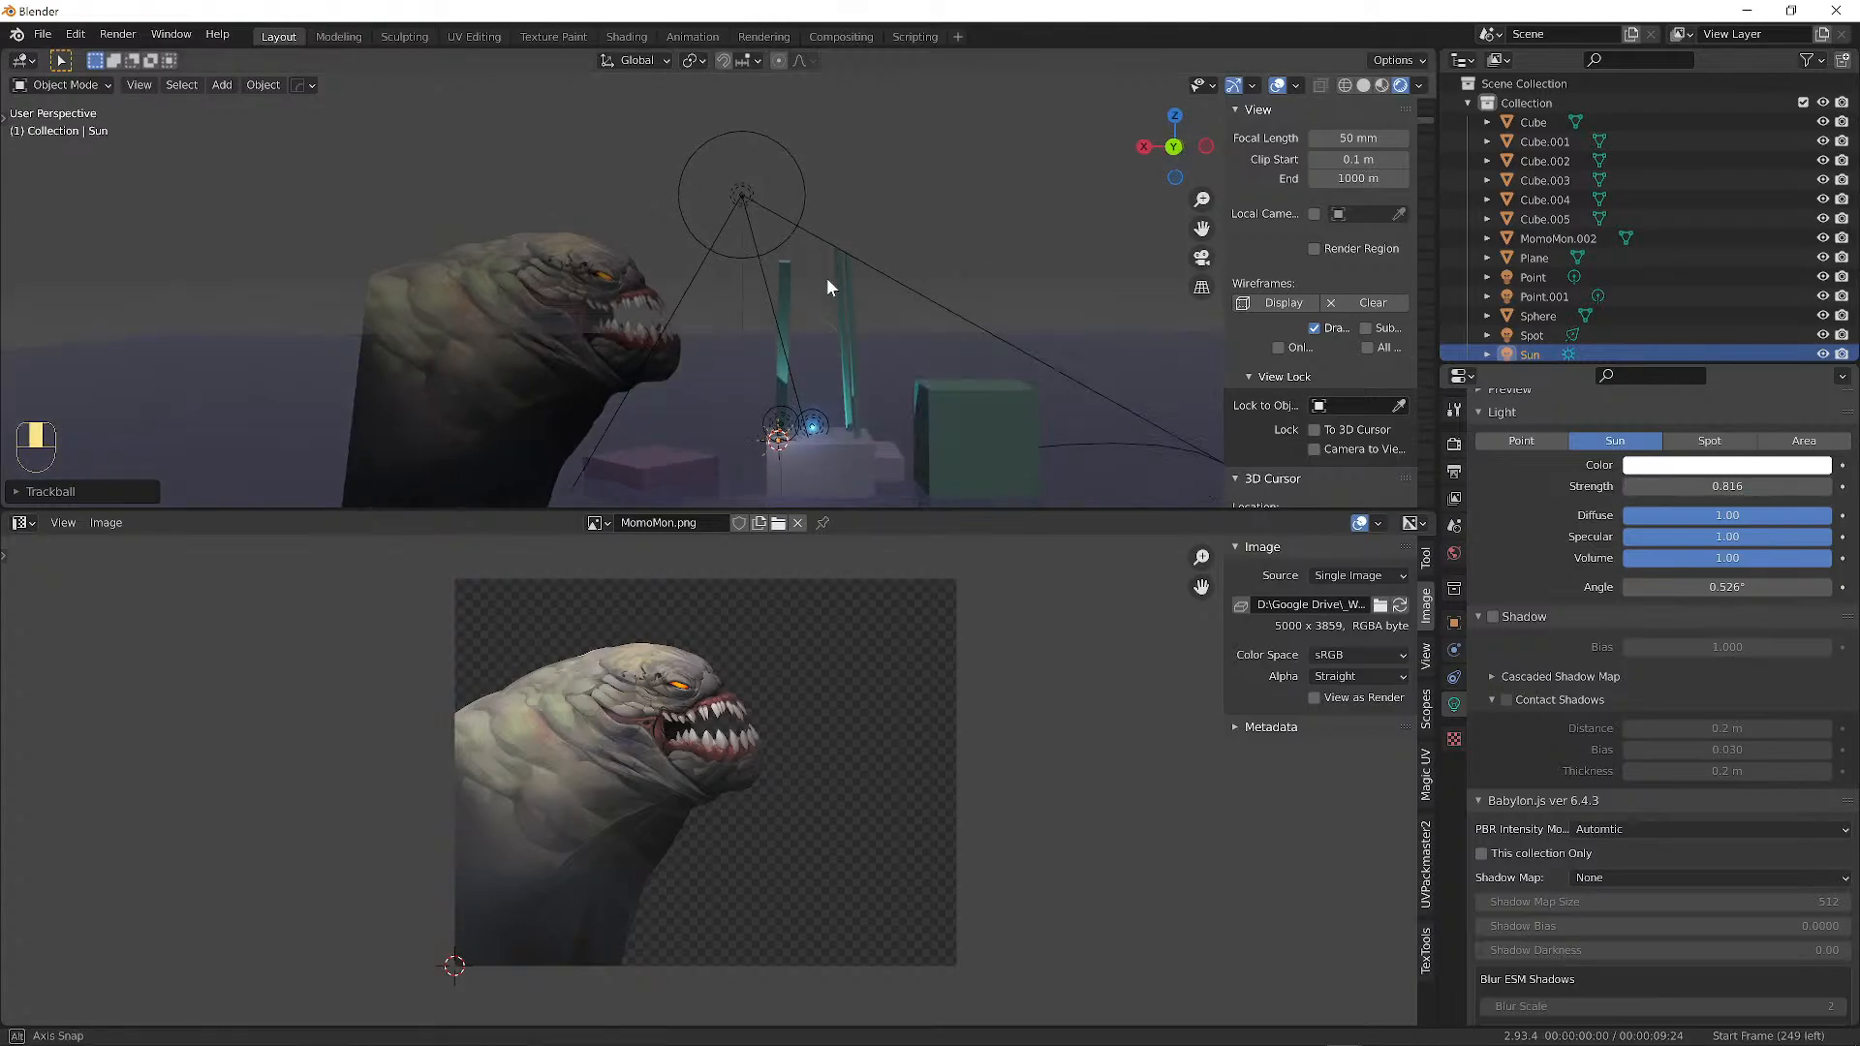
pyautogui.moveTo(828, 278); pyautogui.dragTo(859, 257, button='middle')
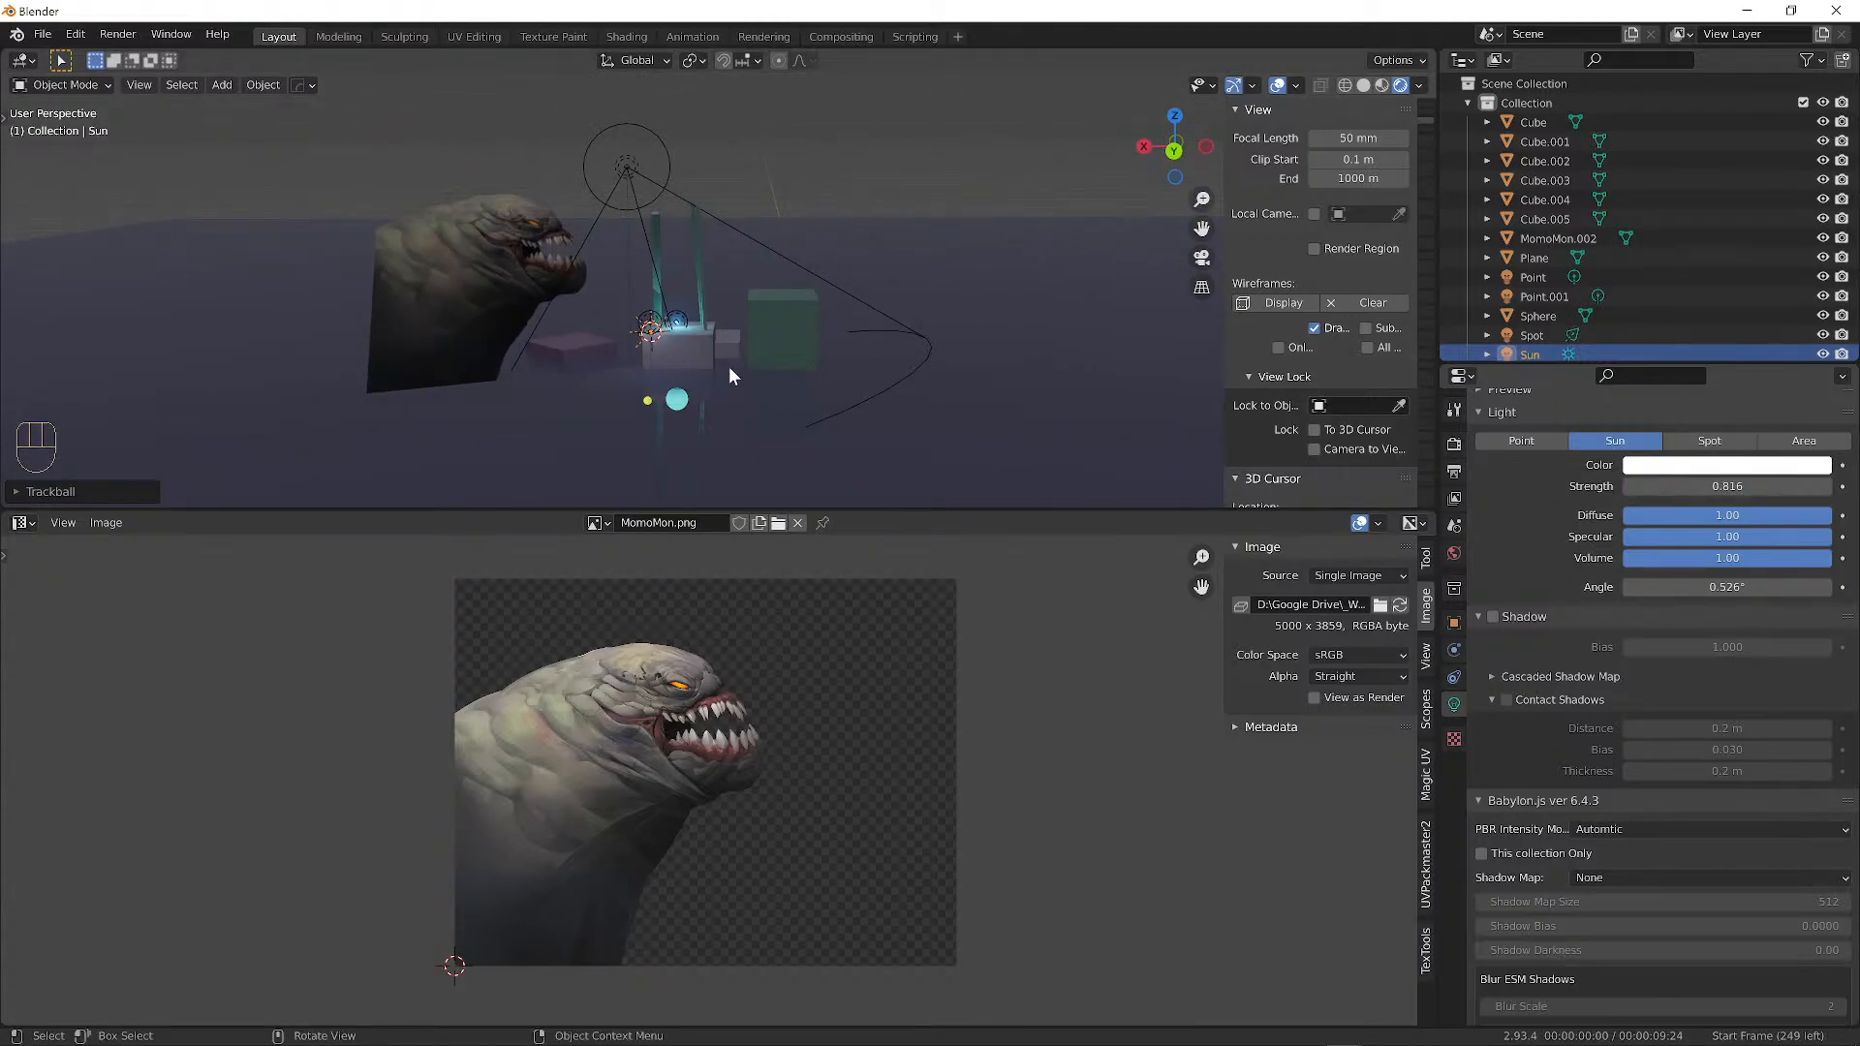
# Place the 3D cursor on the ground near the creature plane.
pyautogui.keyDown('shift'); pyautogui.rightClick(750, 397); pyautogui.keyUp('shift')
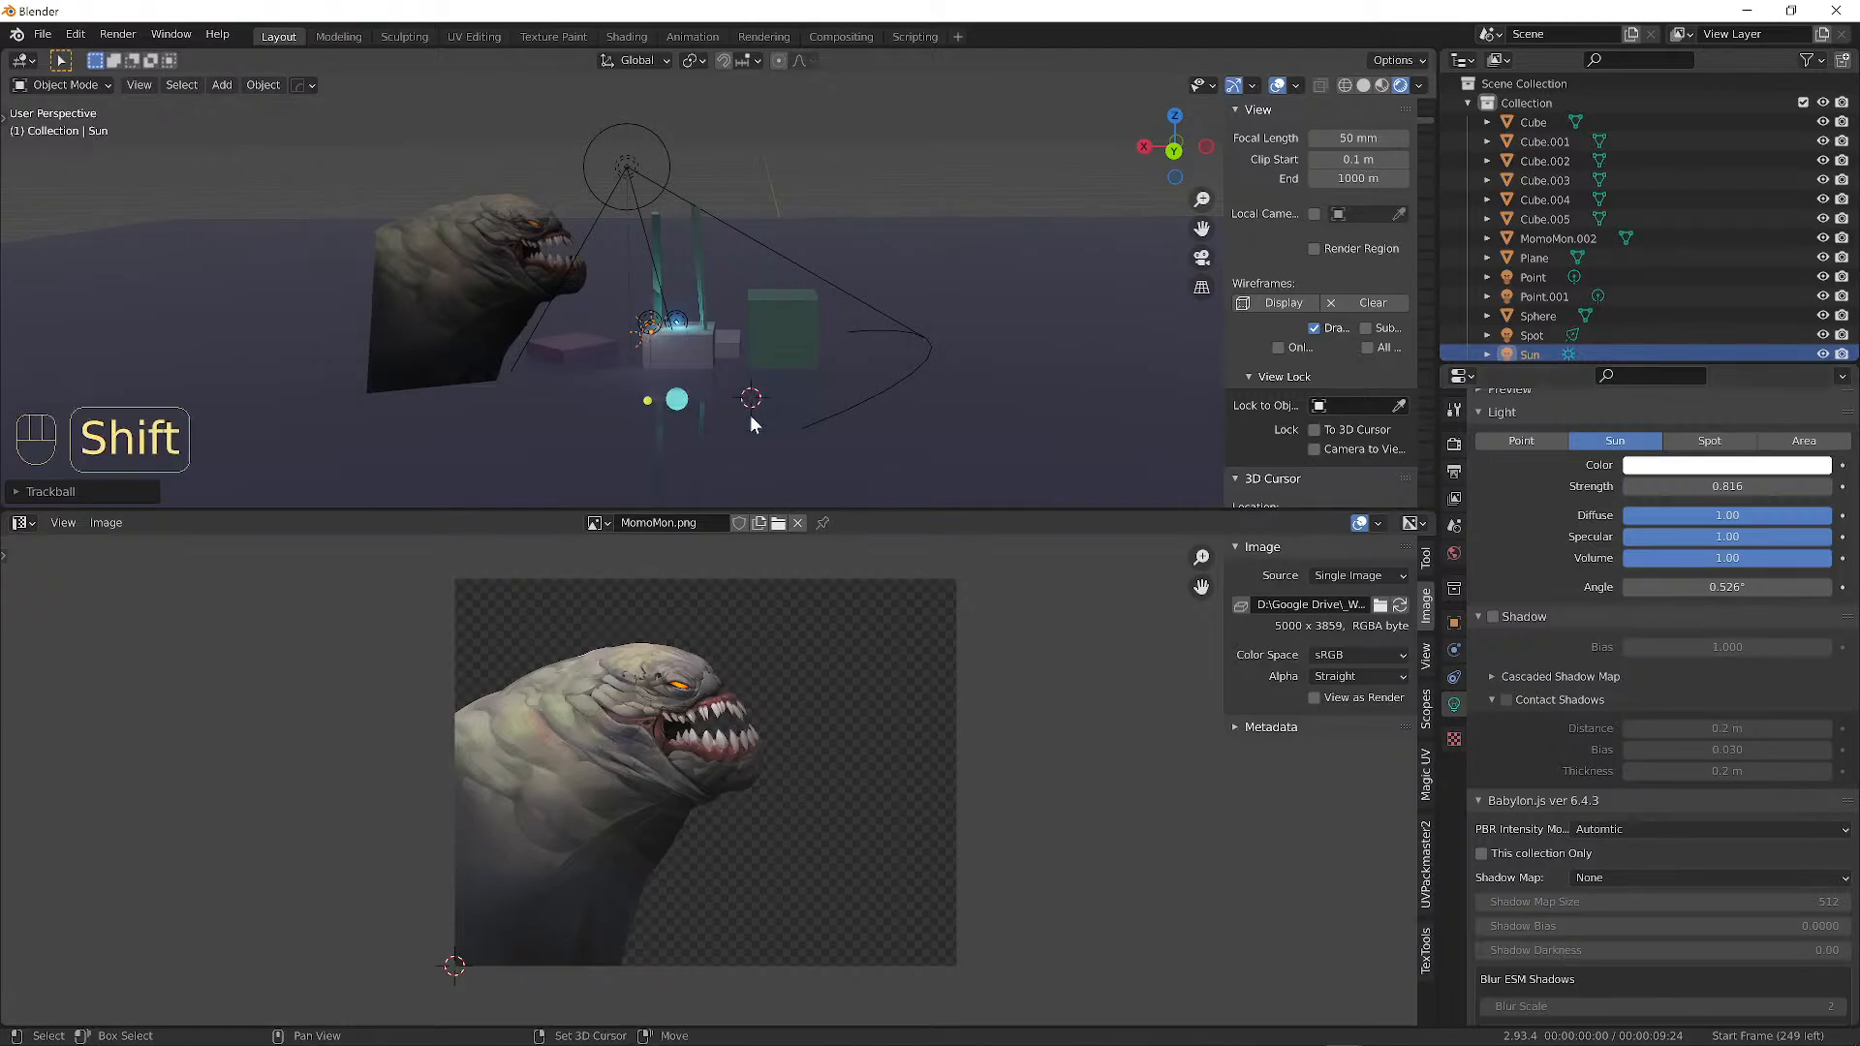
pyautogui.scroll(3, 841, 391)
pyautogui.keyDown('alt'); pyautogui.moveTo(839, 403); pyautogui.dragTo(781, 246, button='middle'); pyautogui.keyUp('alt')
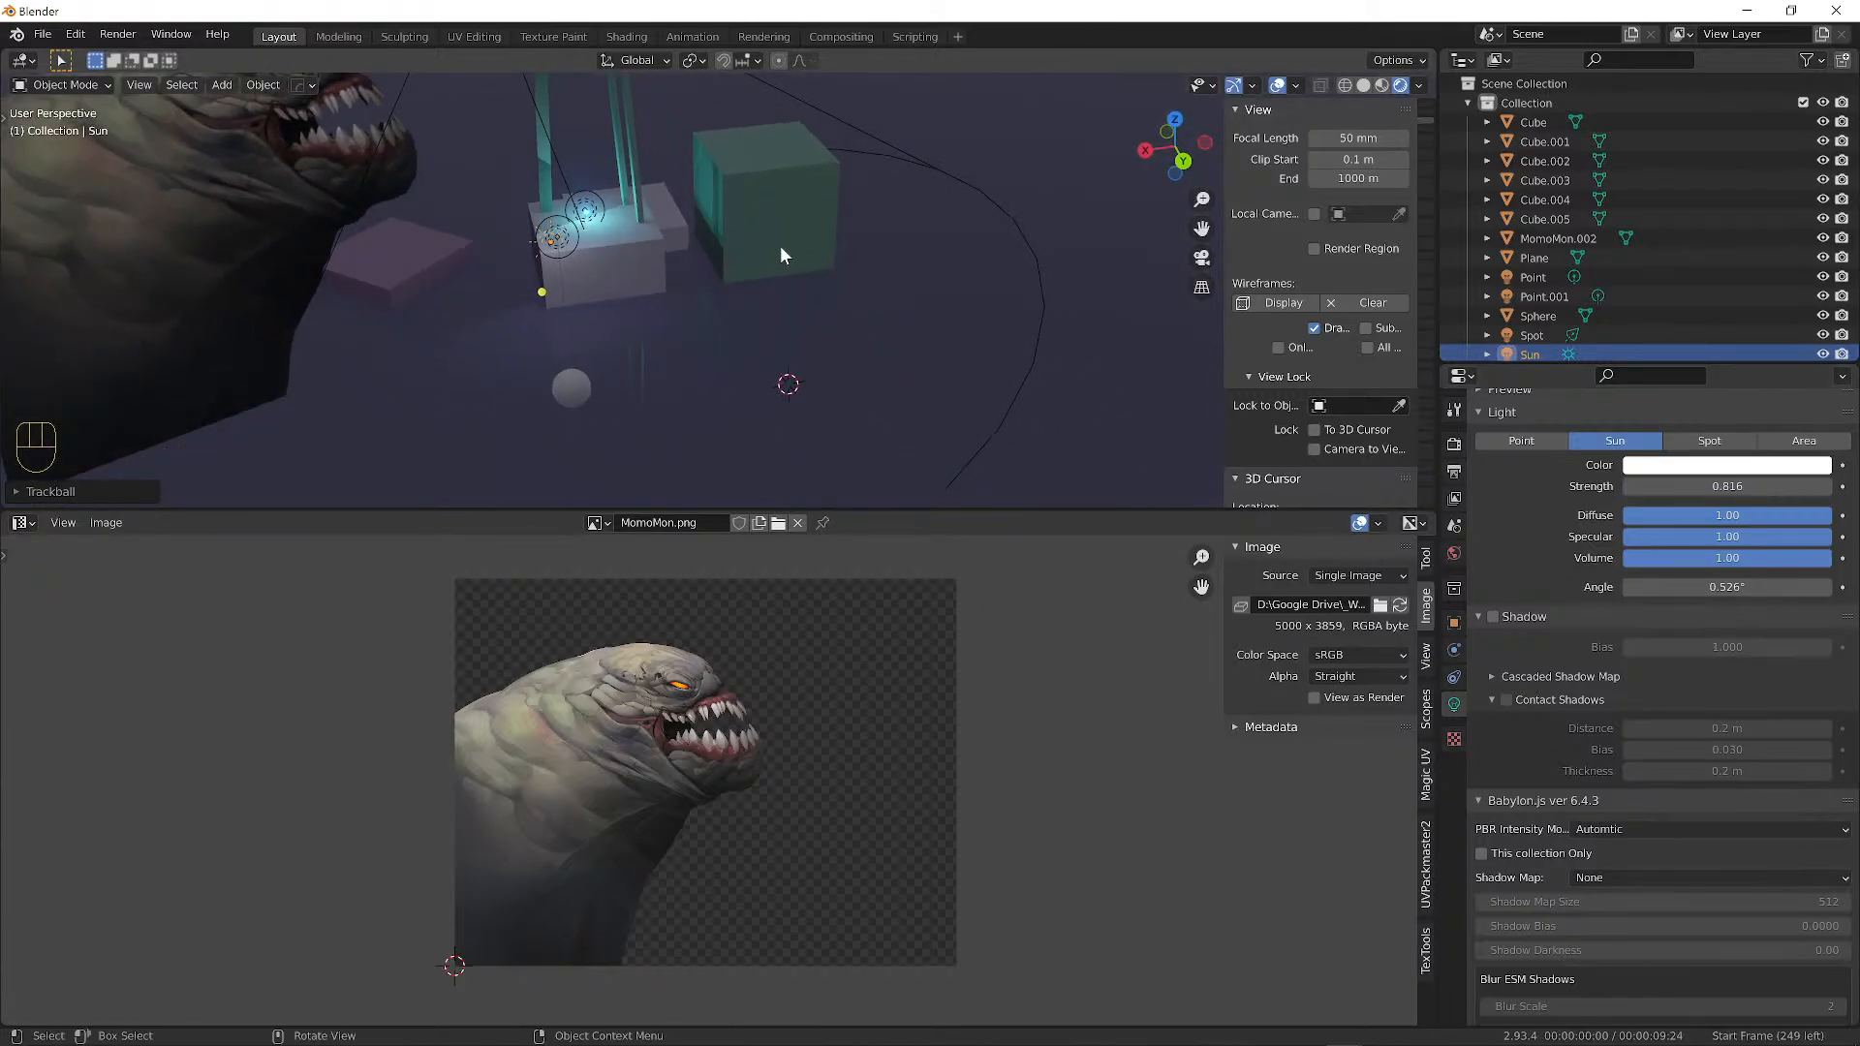
pyautogui.hotkey('shift', 'a')
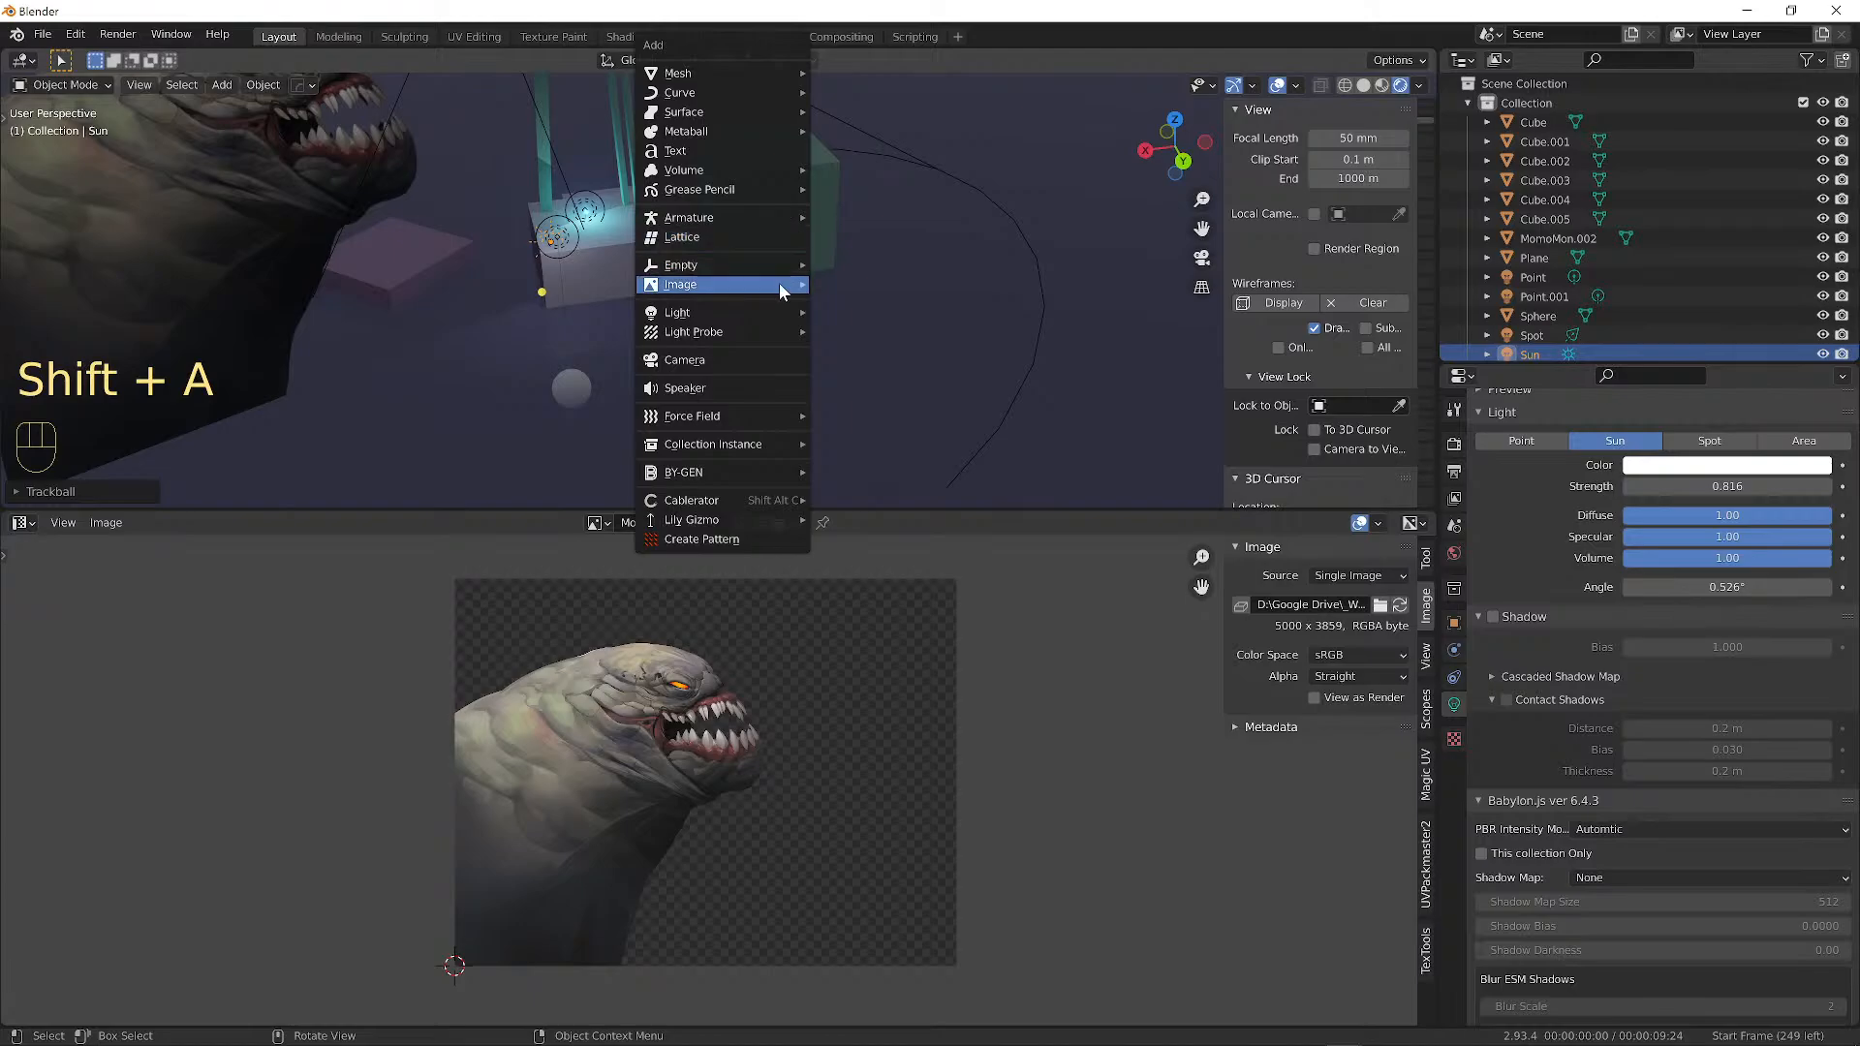
# Import Desktop/MeadowTextures.png as an image plane.
pyautogui.moveTo(779, 283)
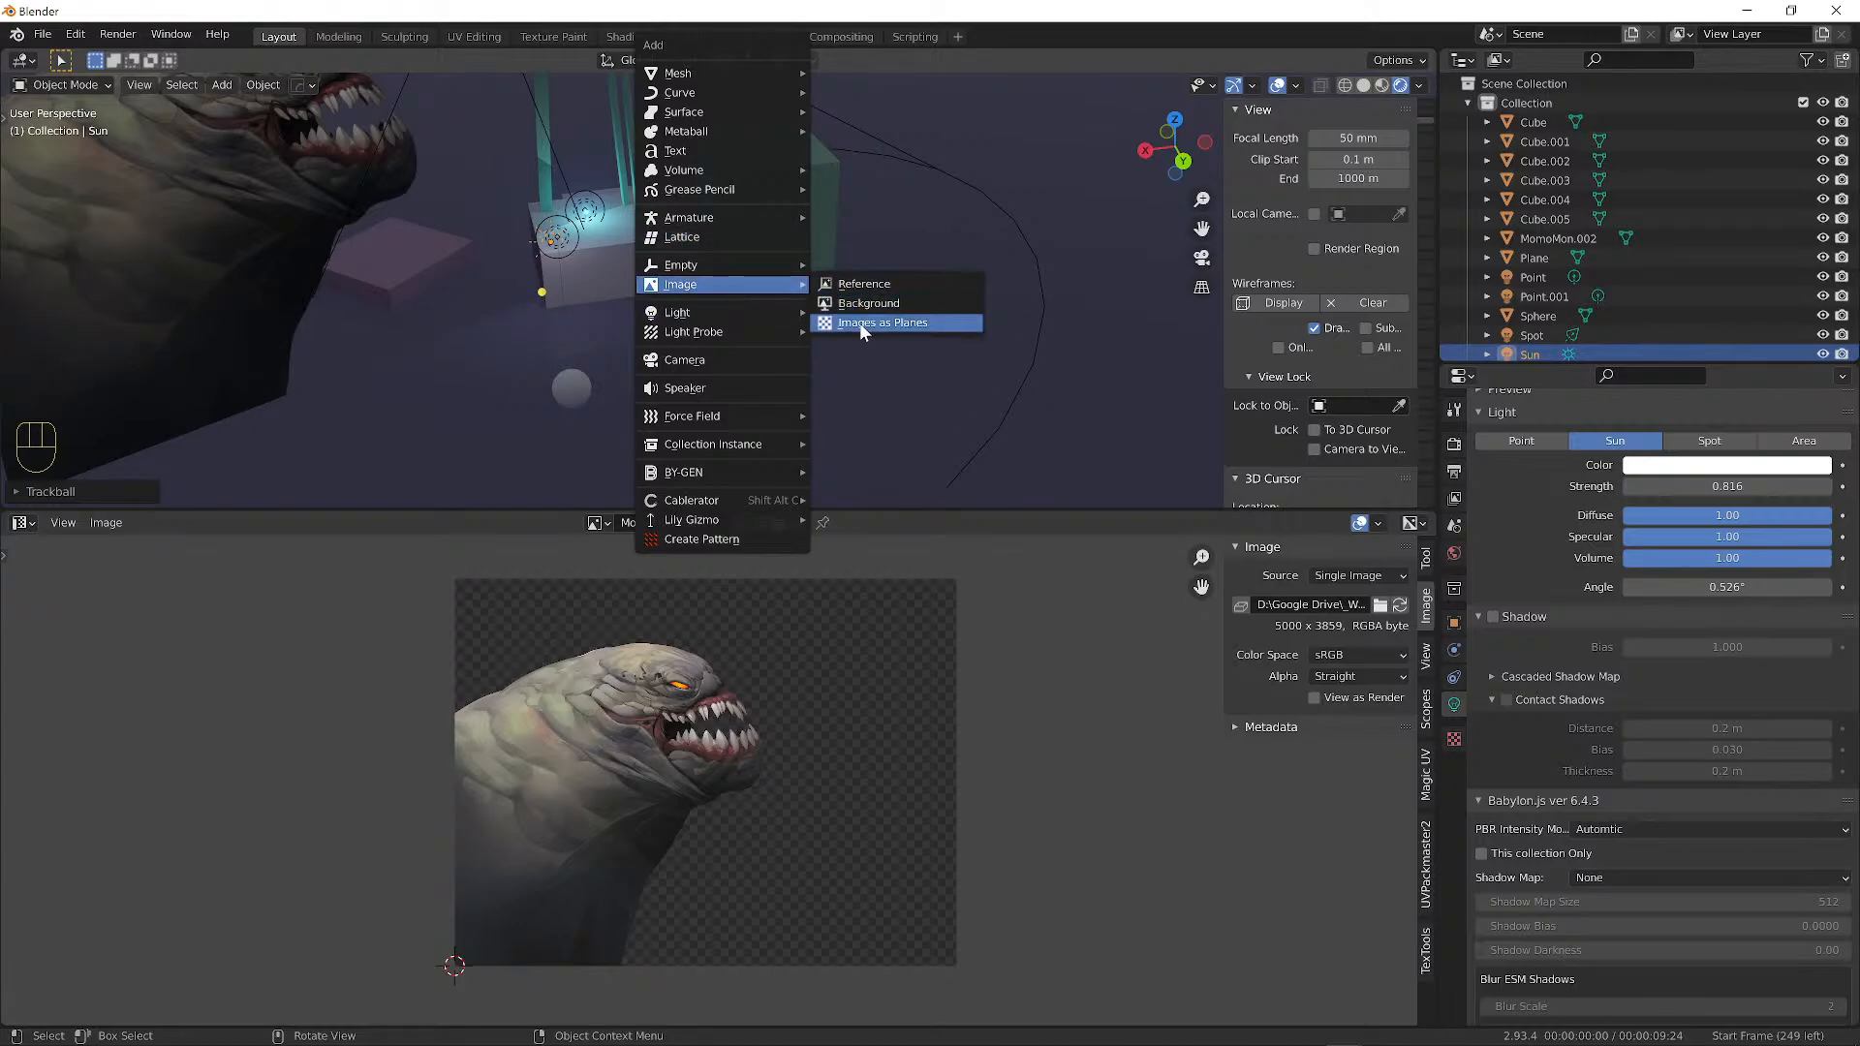
pyautogui.click(858, 323)
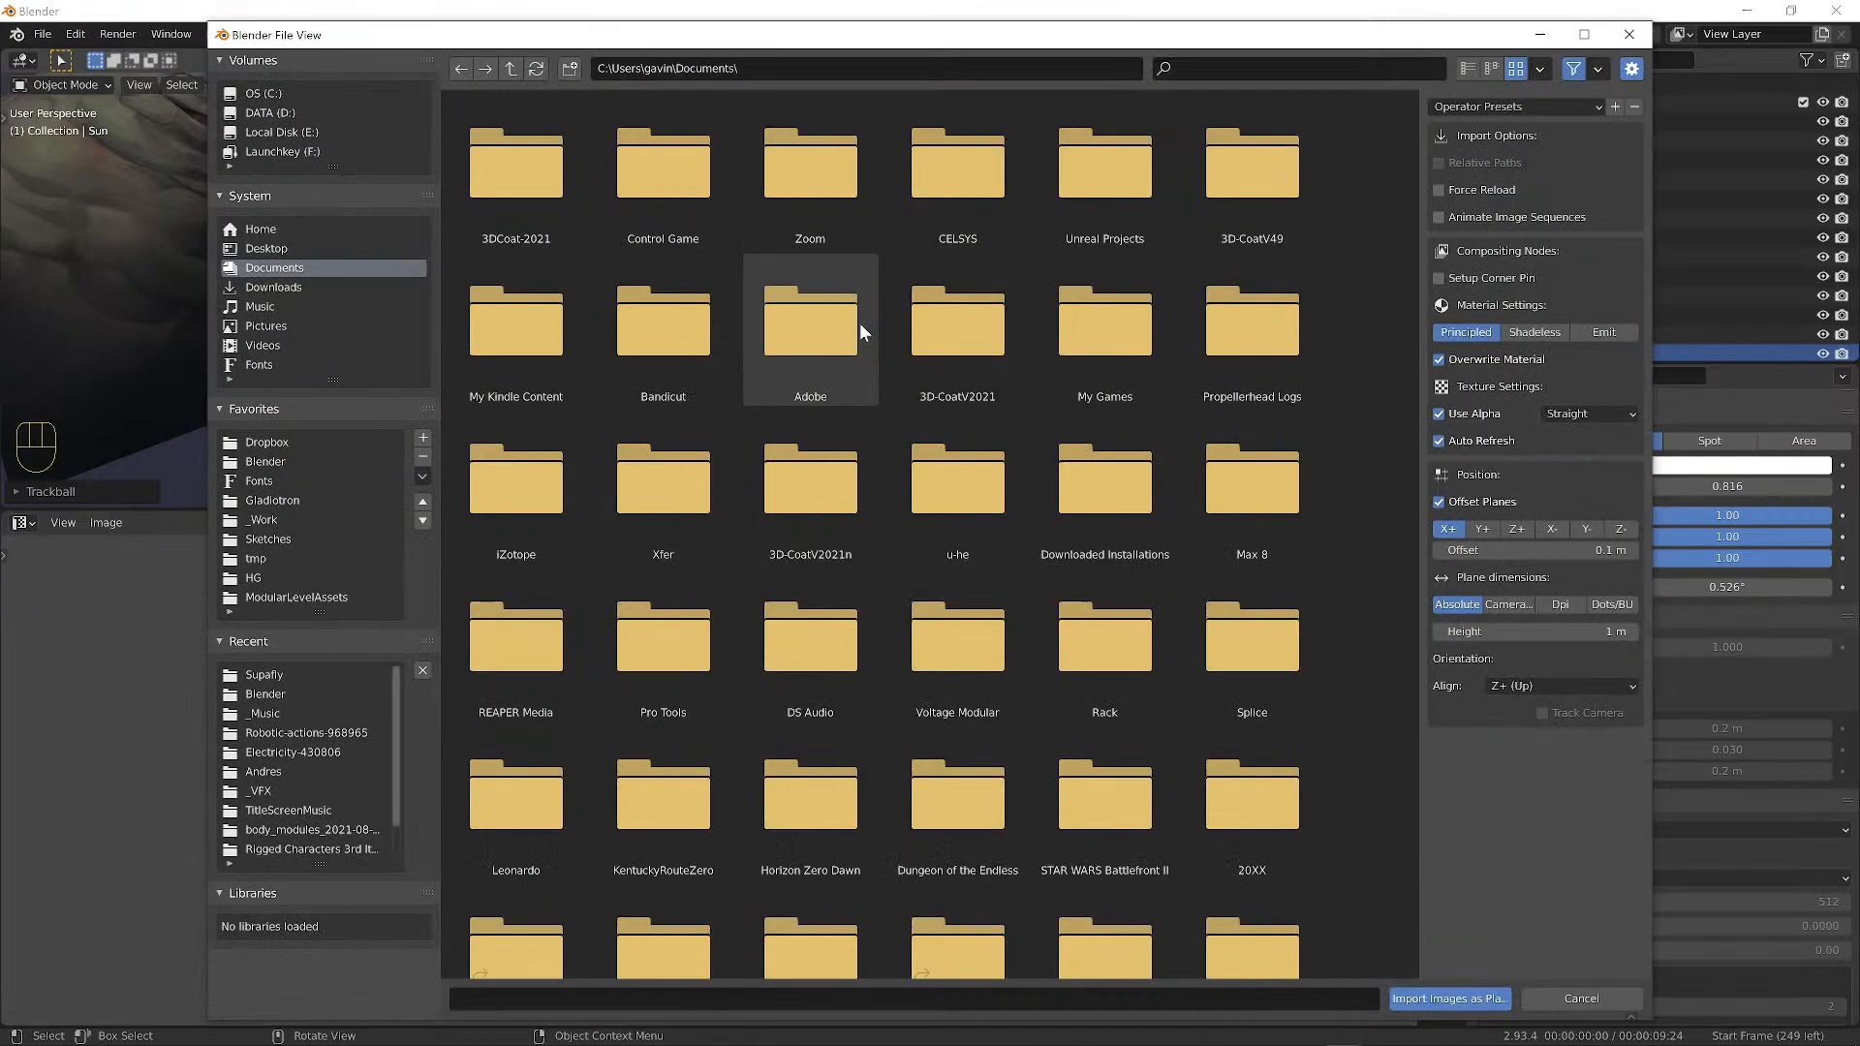
pyautogui.click(266, 248)
pyautogui.click(950, 186)
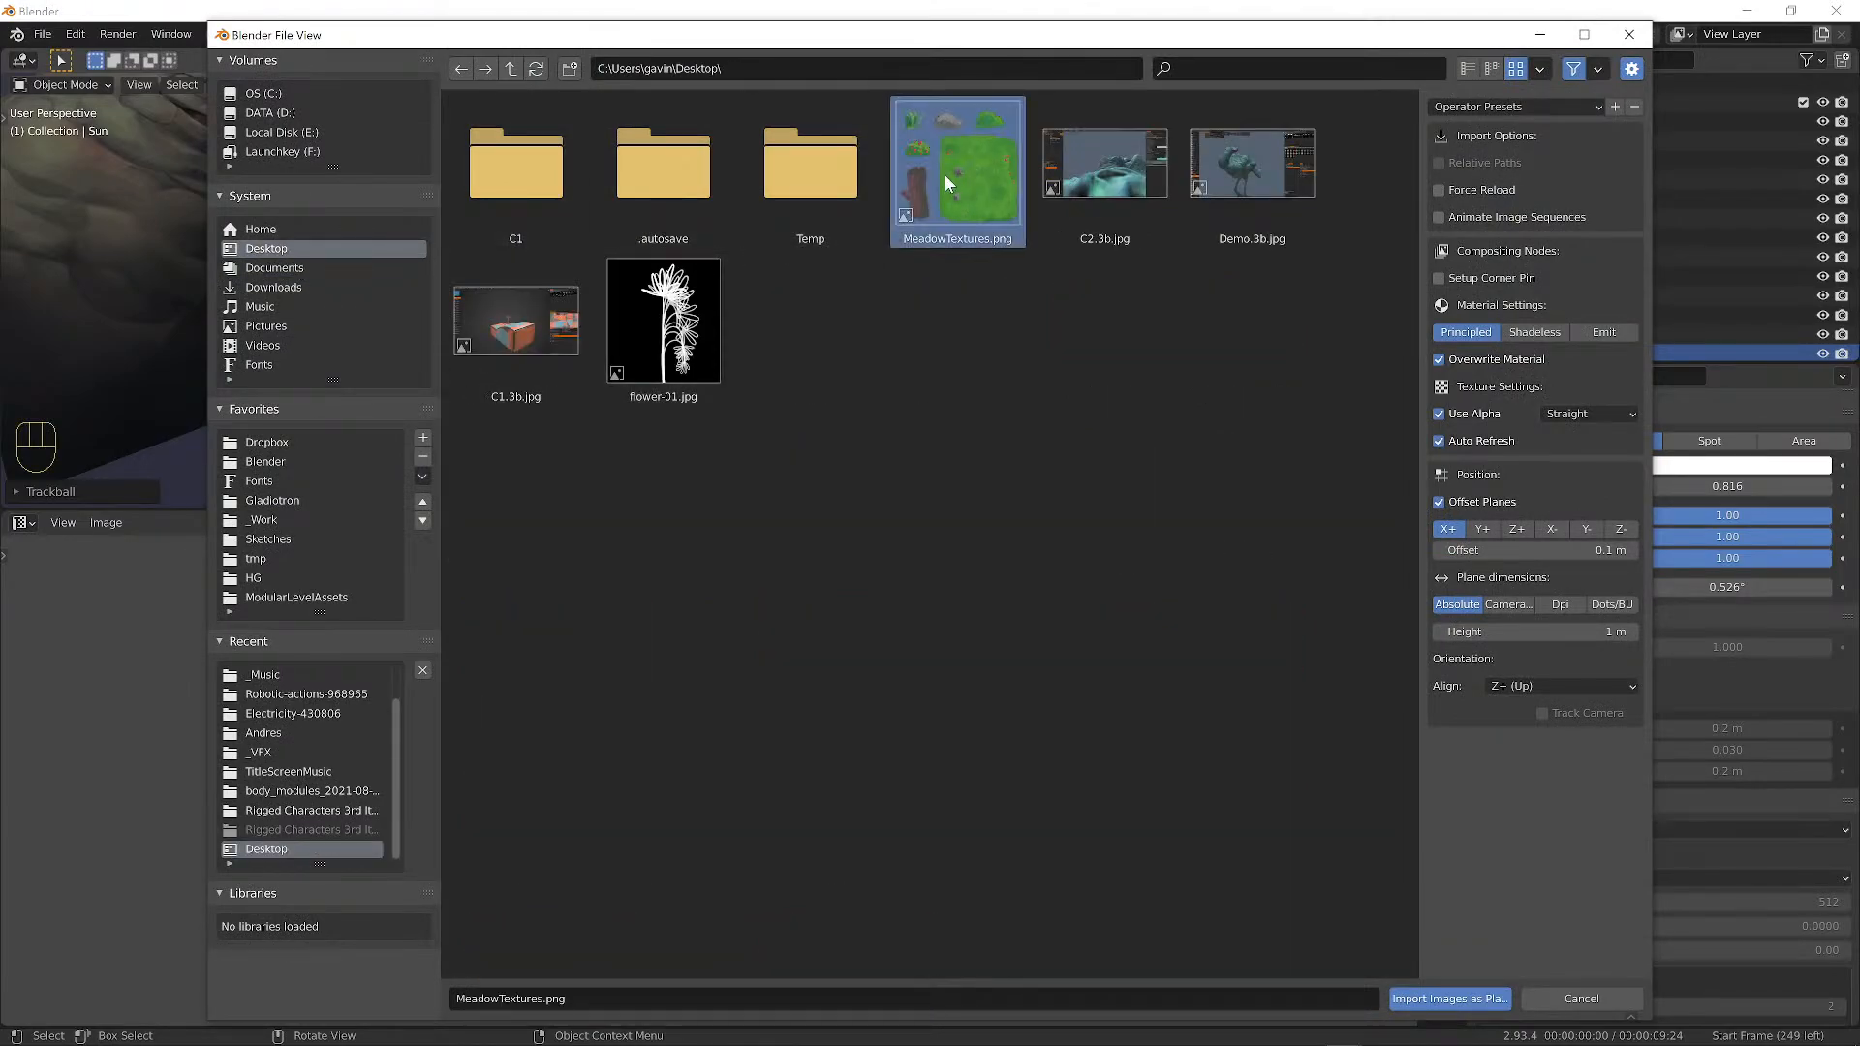
pyautogui.click(1439, 1002)
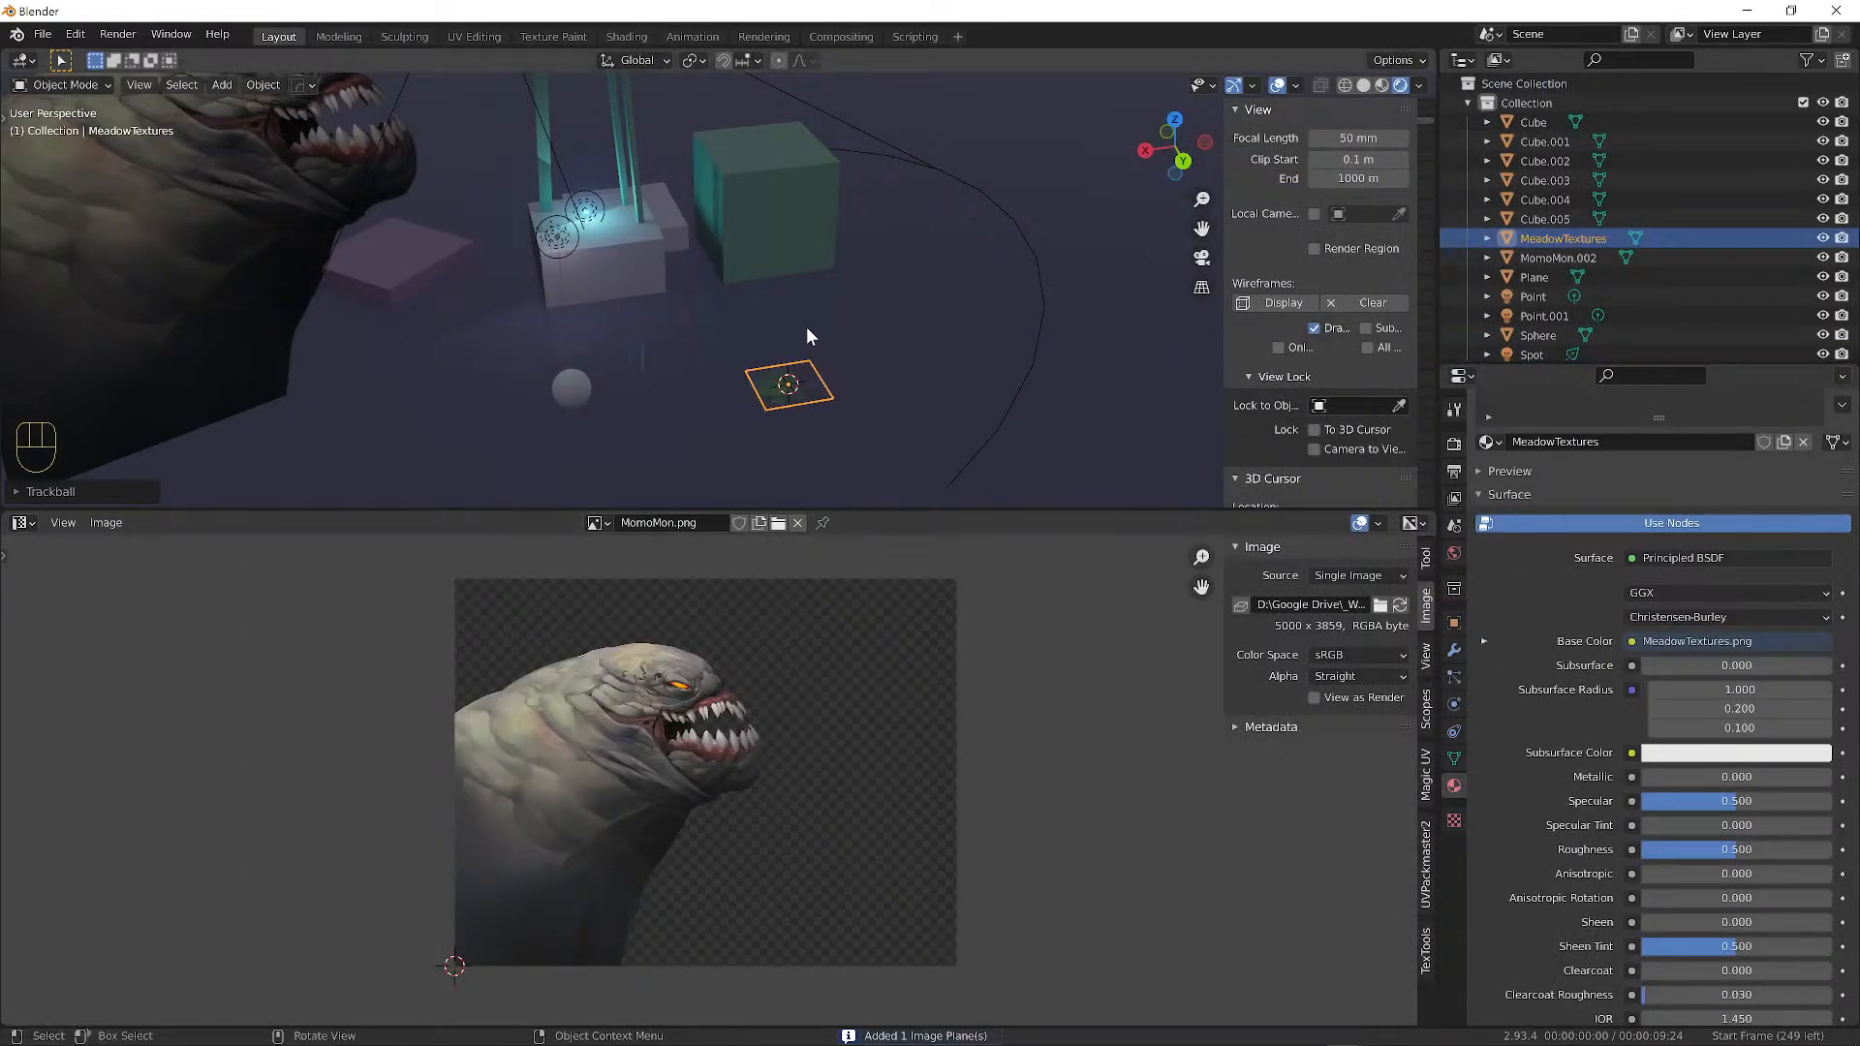
# Enlarge the meadow plane and move it vertically along Z.
pyautogui.press('s')
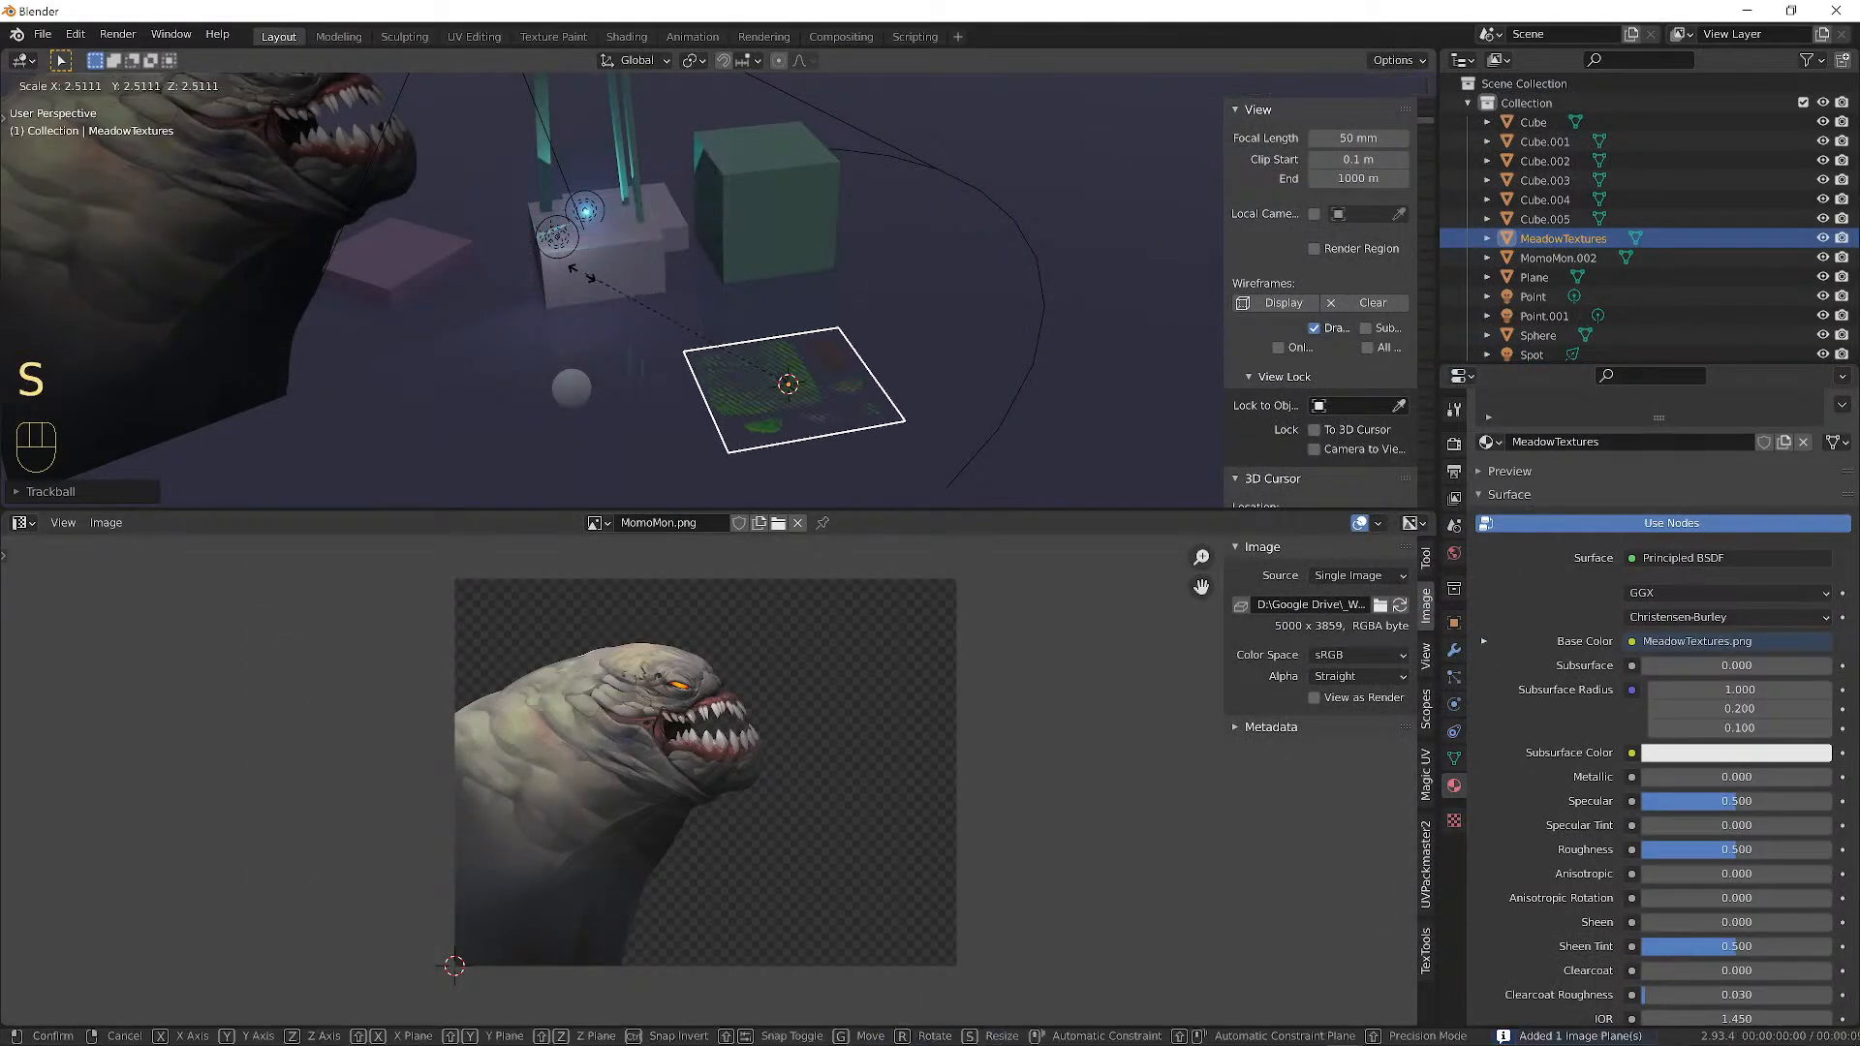
pyautogui.click(492, 402)
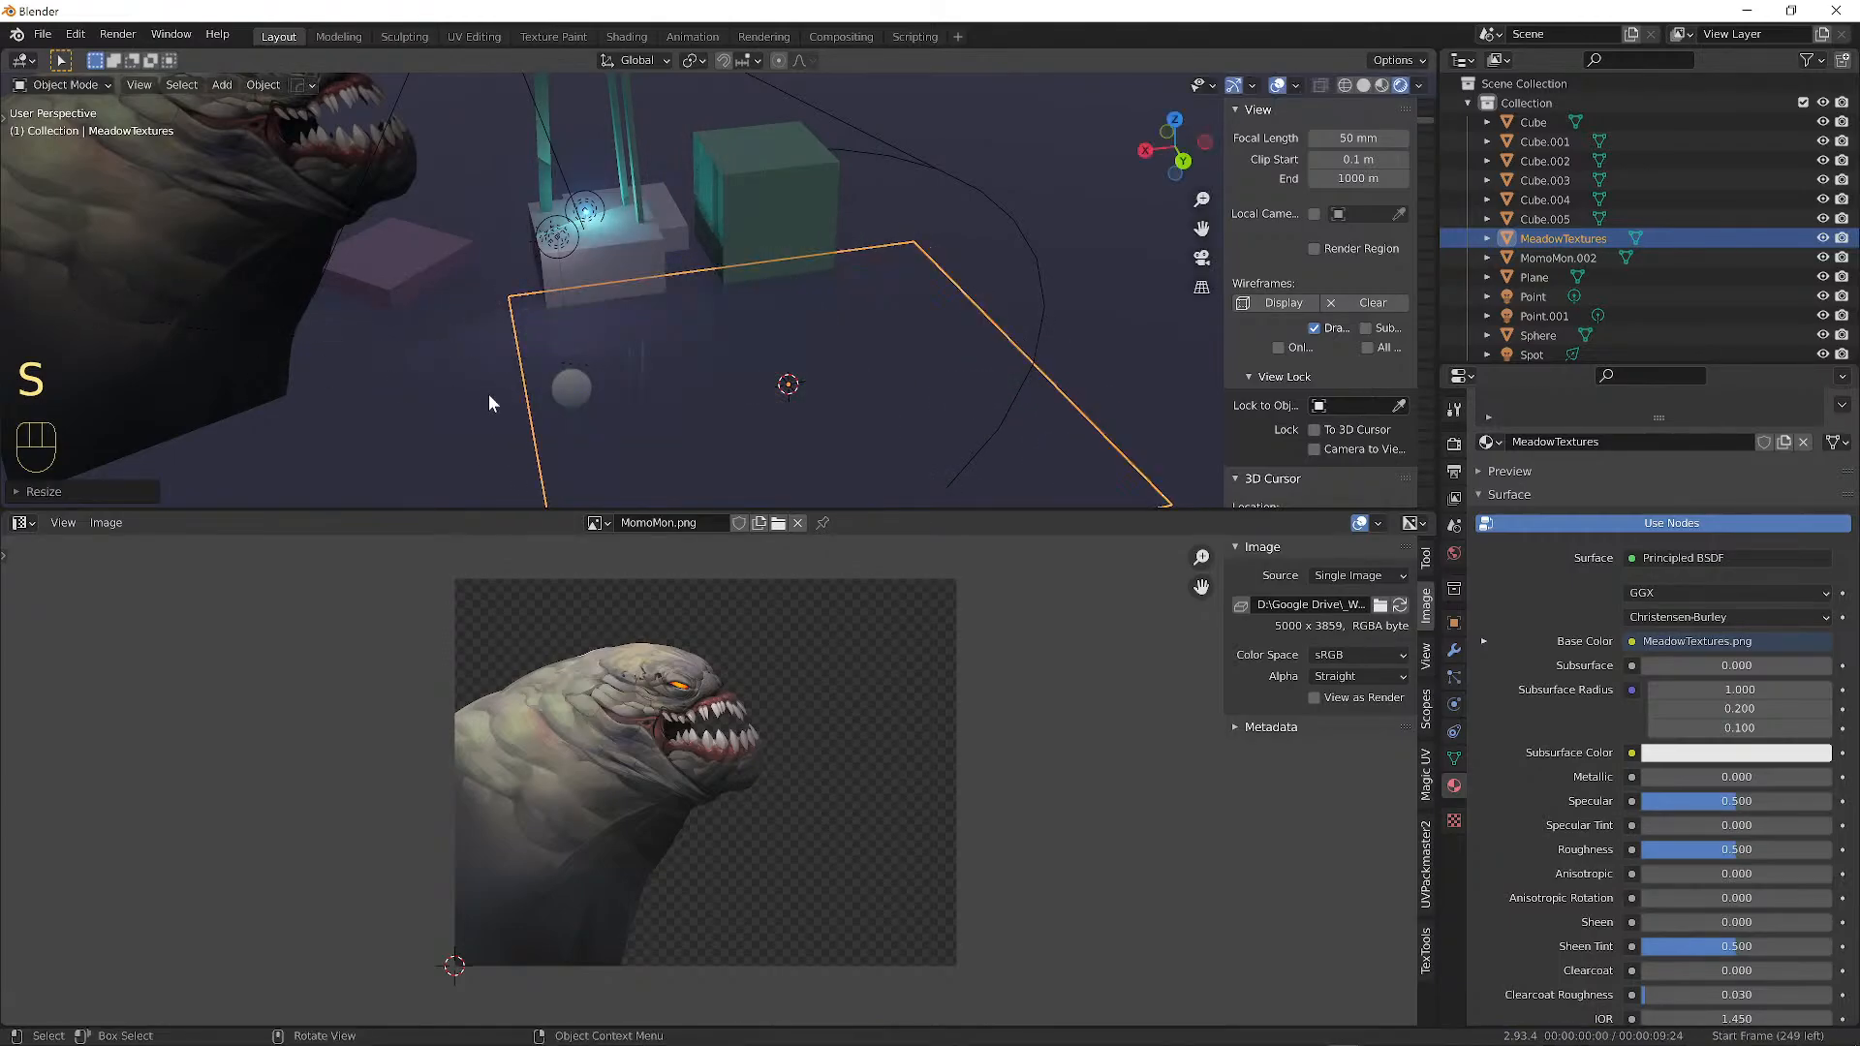
pyautogui.press('g')
pyautogui.press('z')
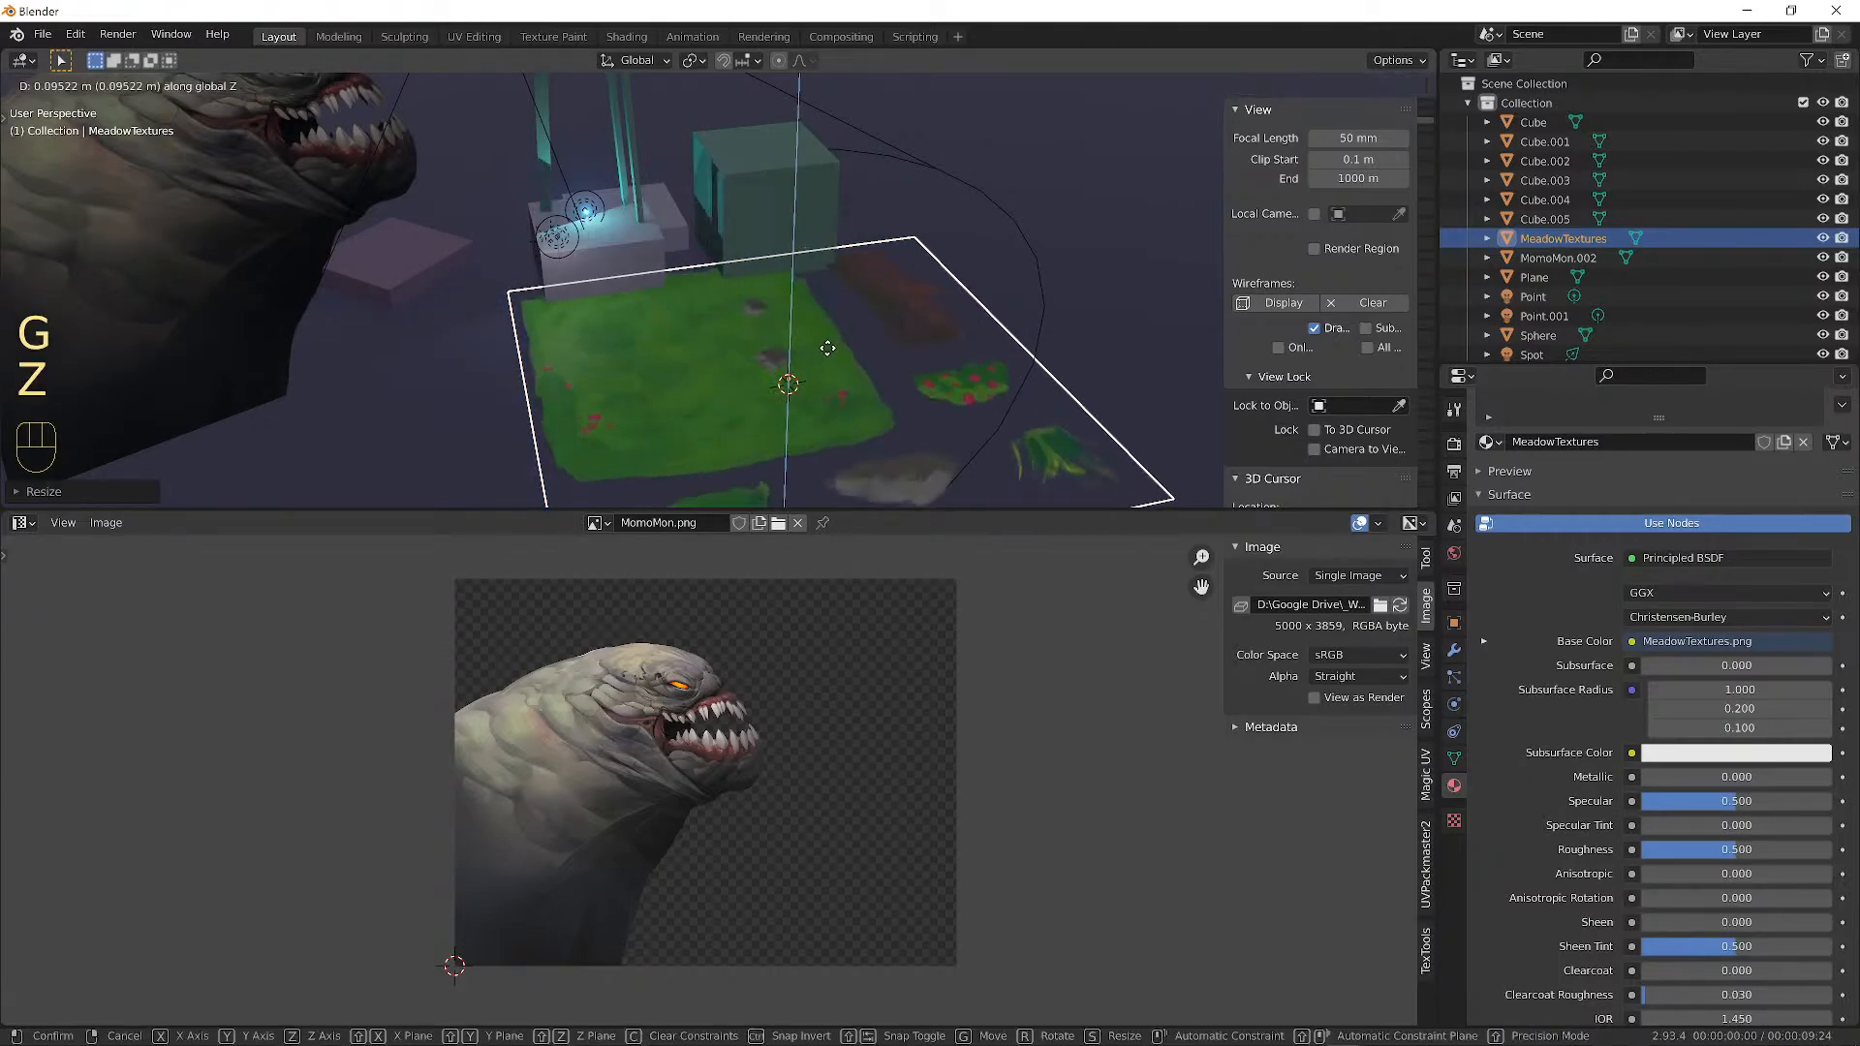
pyautogui.click(955, 334)
pyautogui.moveTo(956, 334); pyautogui.dragTo(822, 230, button='middle')
# Duplicate the meadow plane along X so MeadowTextures.001 sits beside the original.
pyautogui.hotkey('shift', 'd')
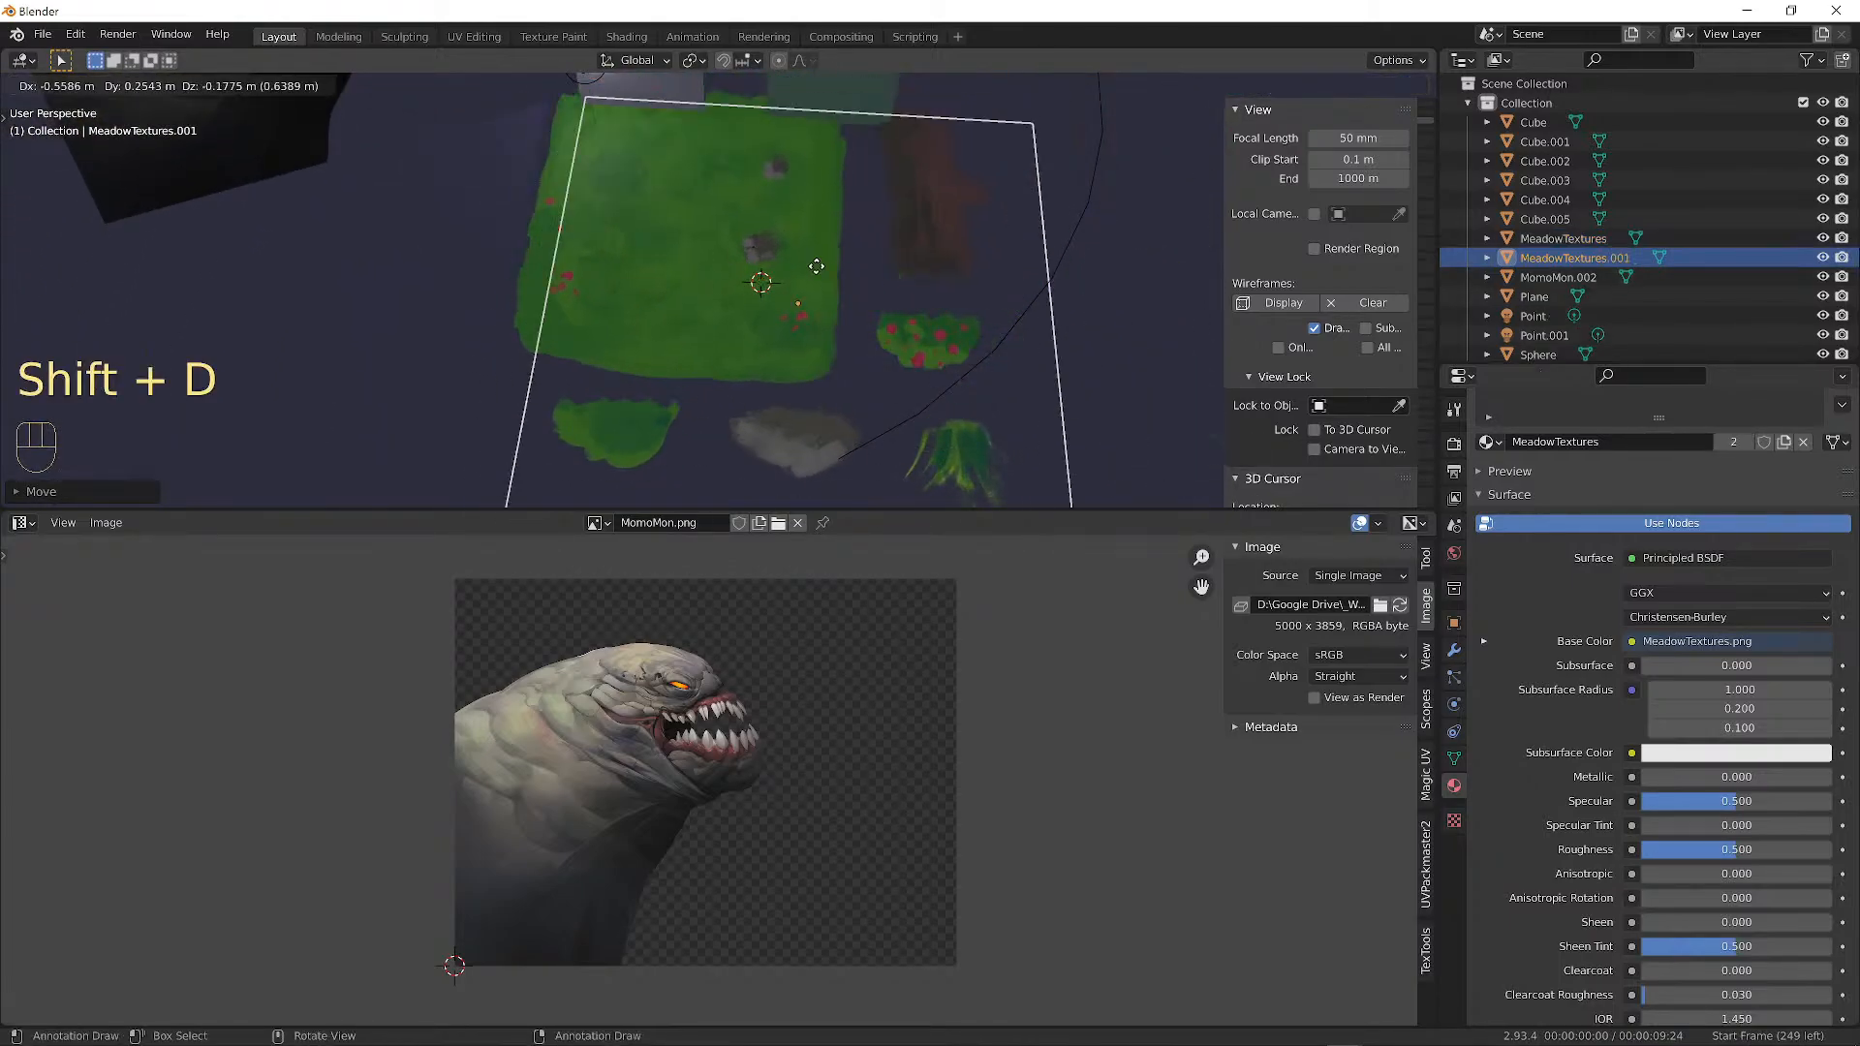
pyautogui.press('x')
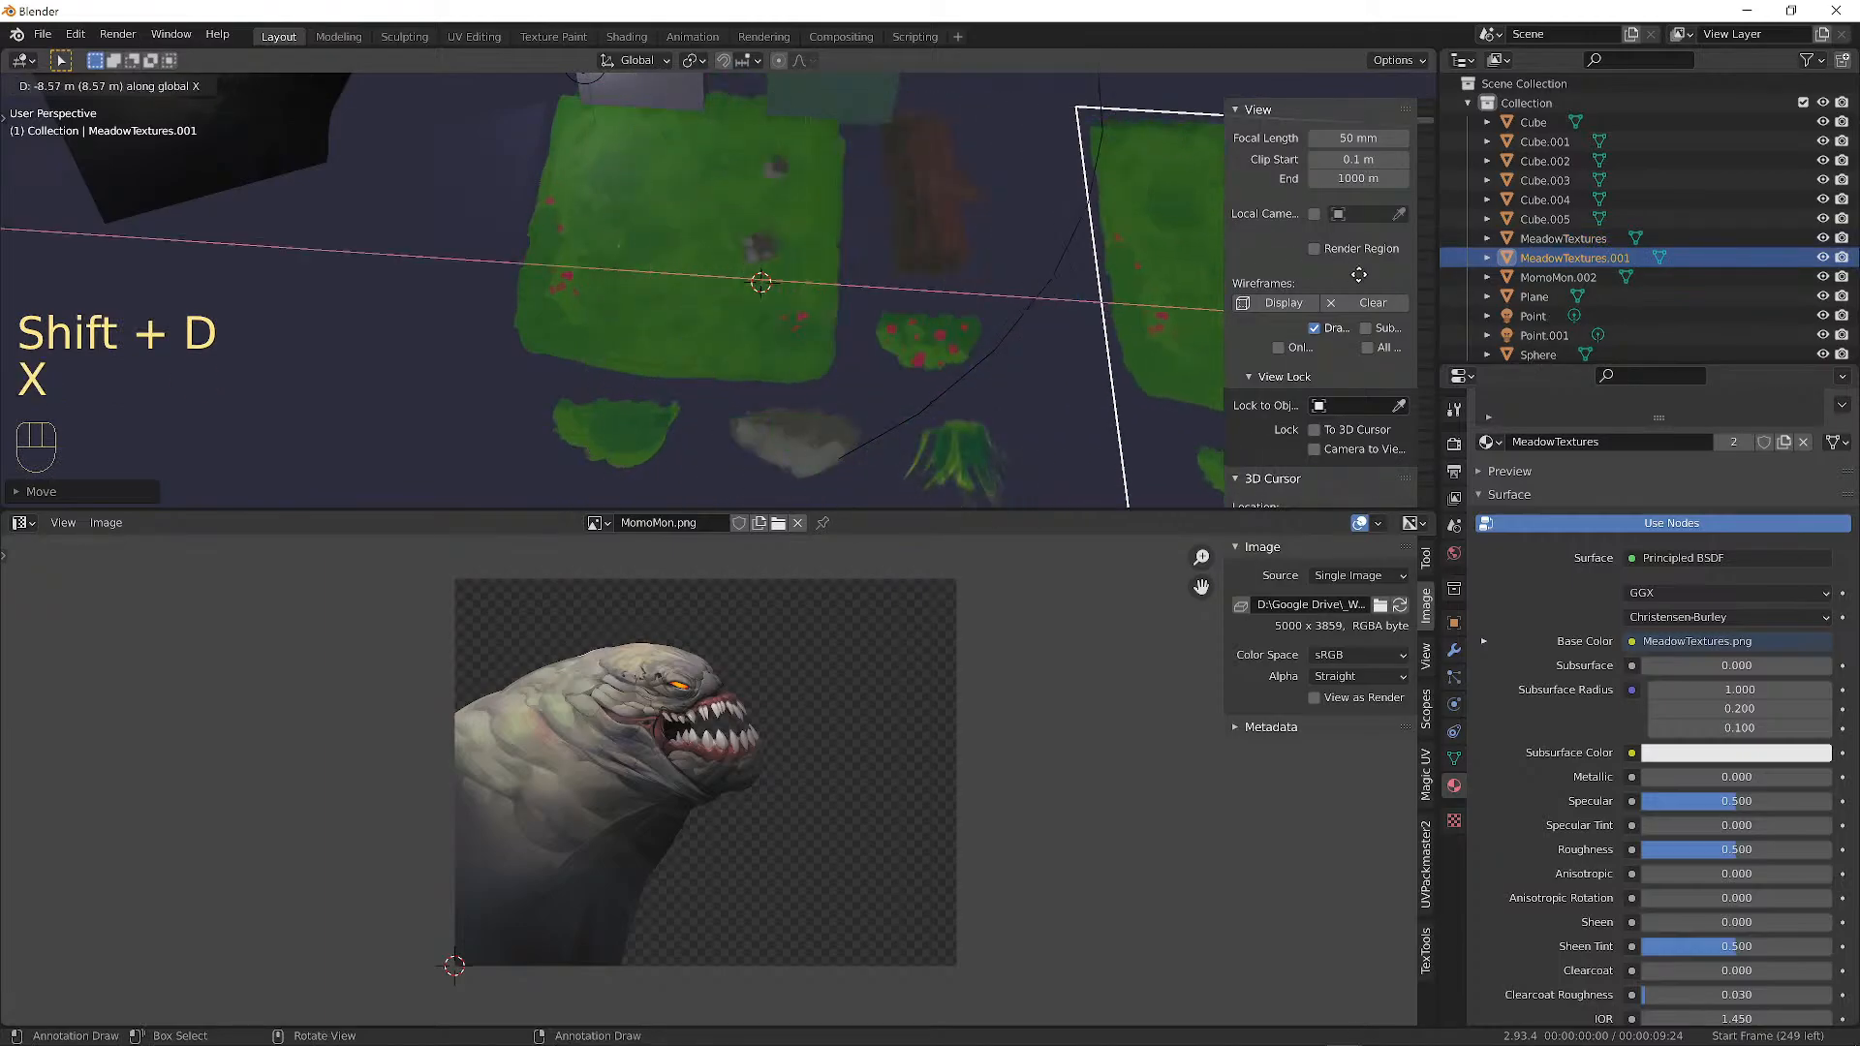
pyautogui.click(1368, 274)
pyautogui.click(700, 259)
pyautogui.scroll(-3, 717, 242)
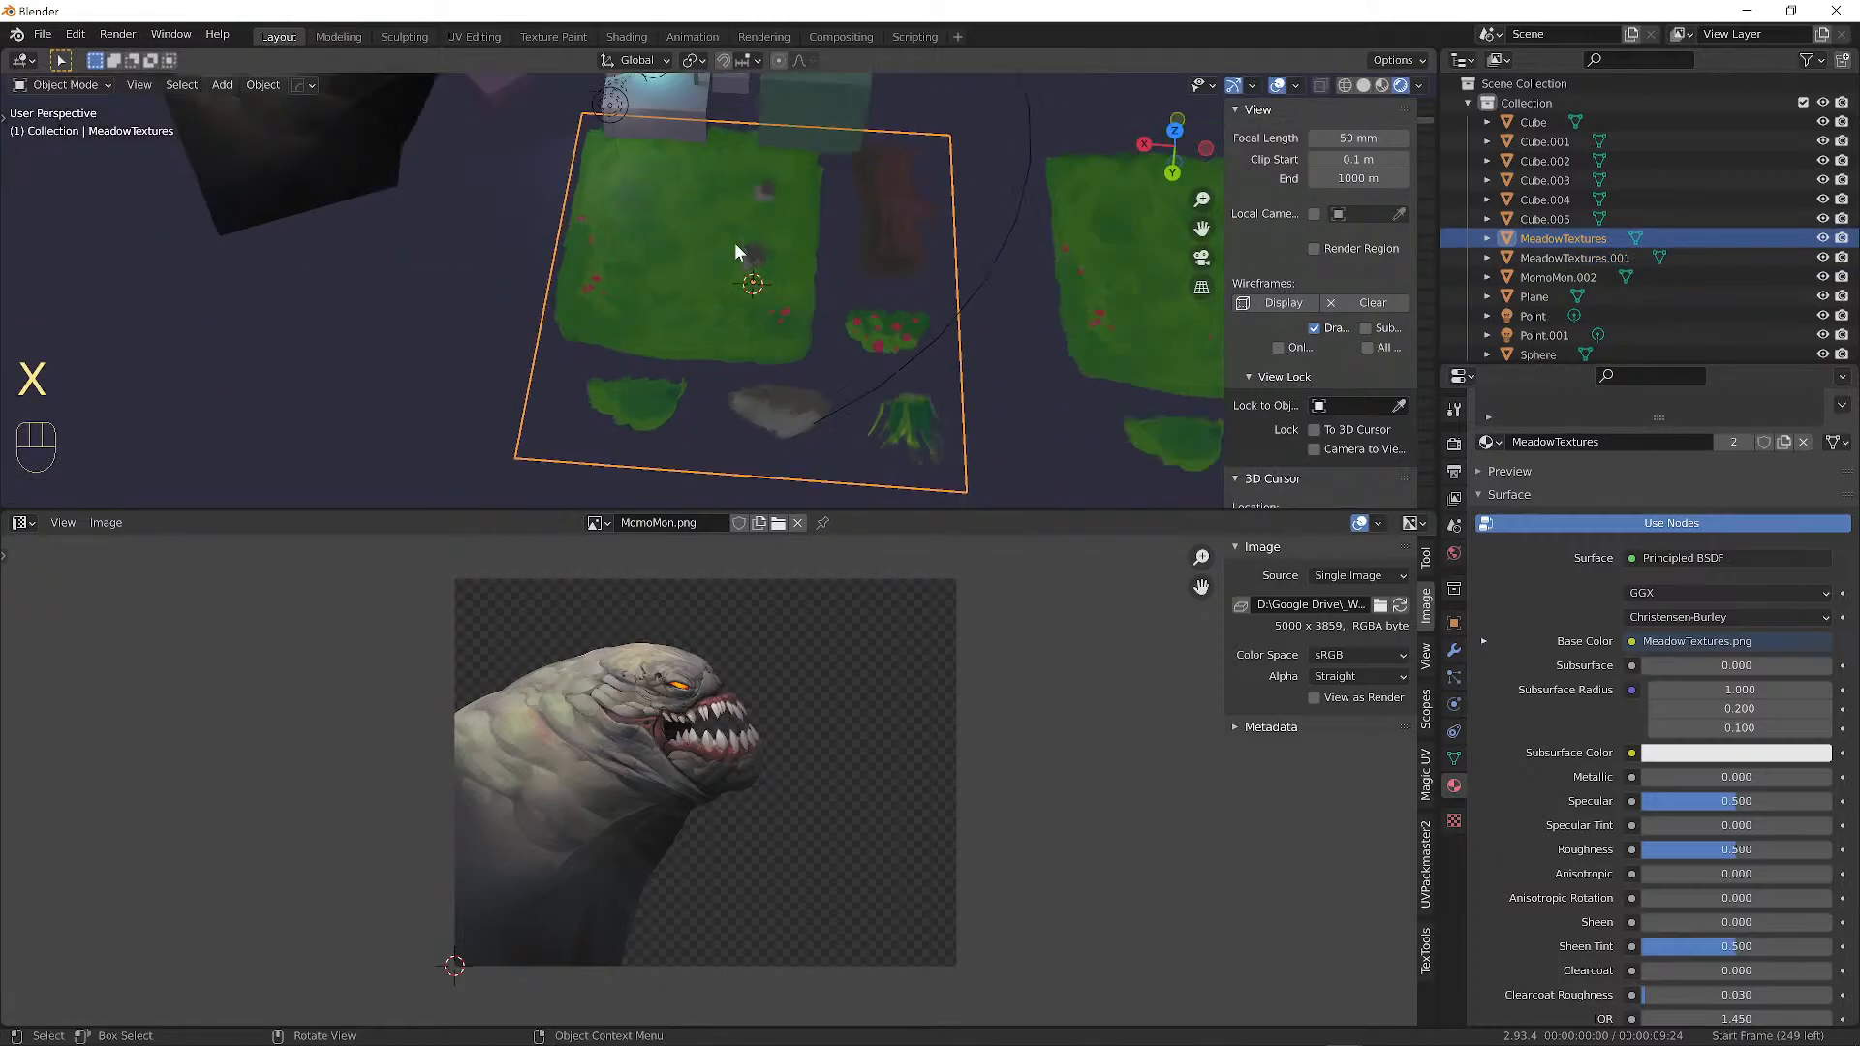
pyautogui.keyDown('alt'); pyautogui.moveTo(810, 257); pyautogui.dragTo(748, 254); pyautogui.keyUp('alt')
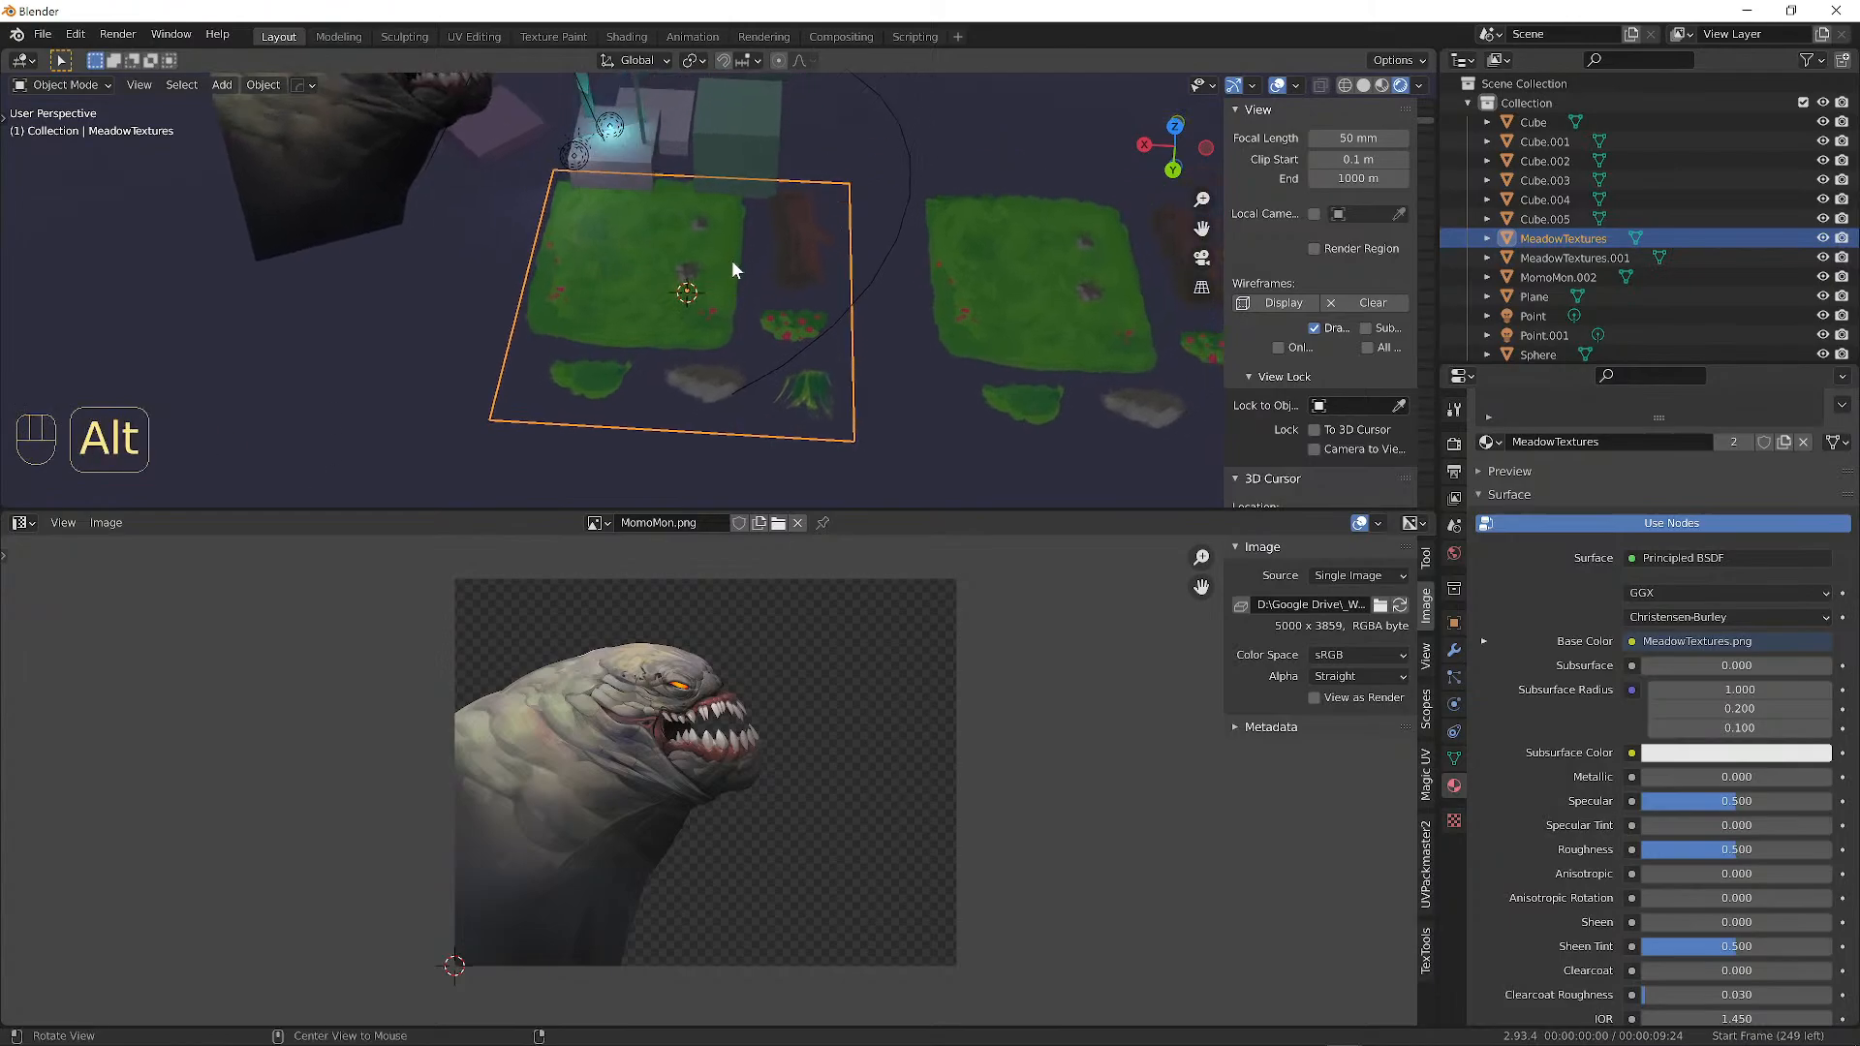
# Enter Edit Mode on the meadow plane and select its entire UV face.
pyautogui.press('Tab')
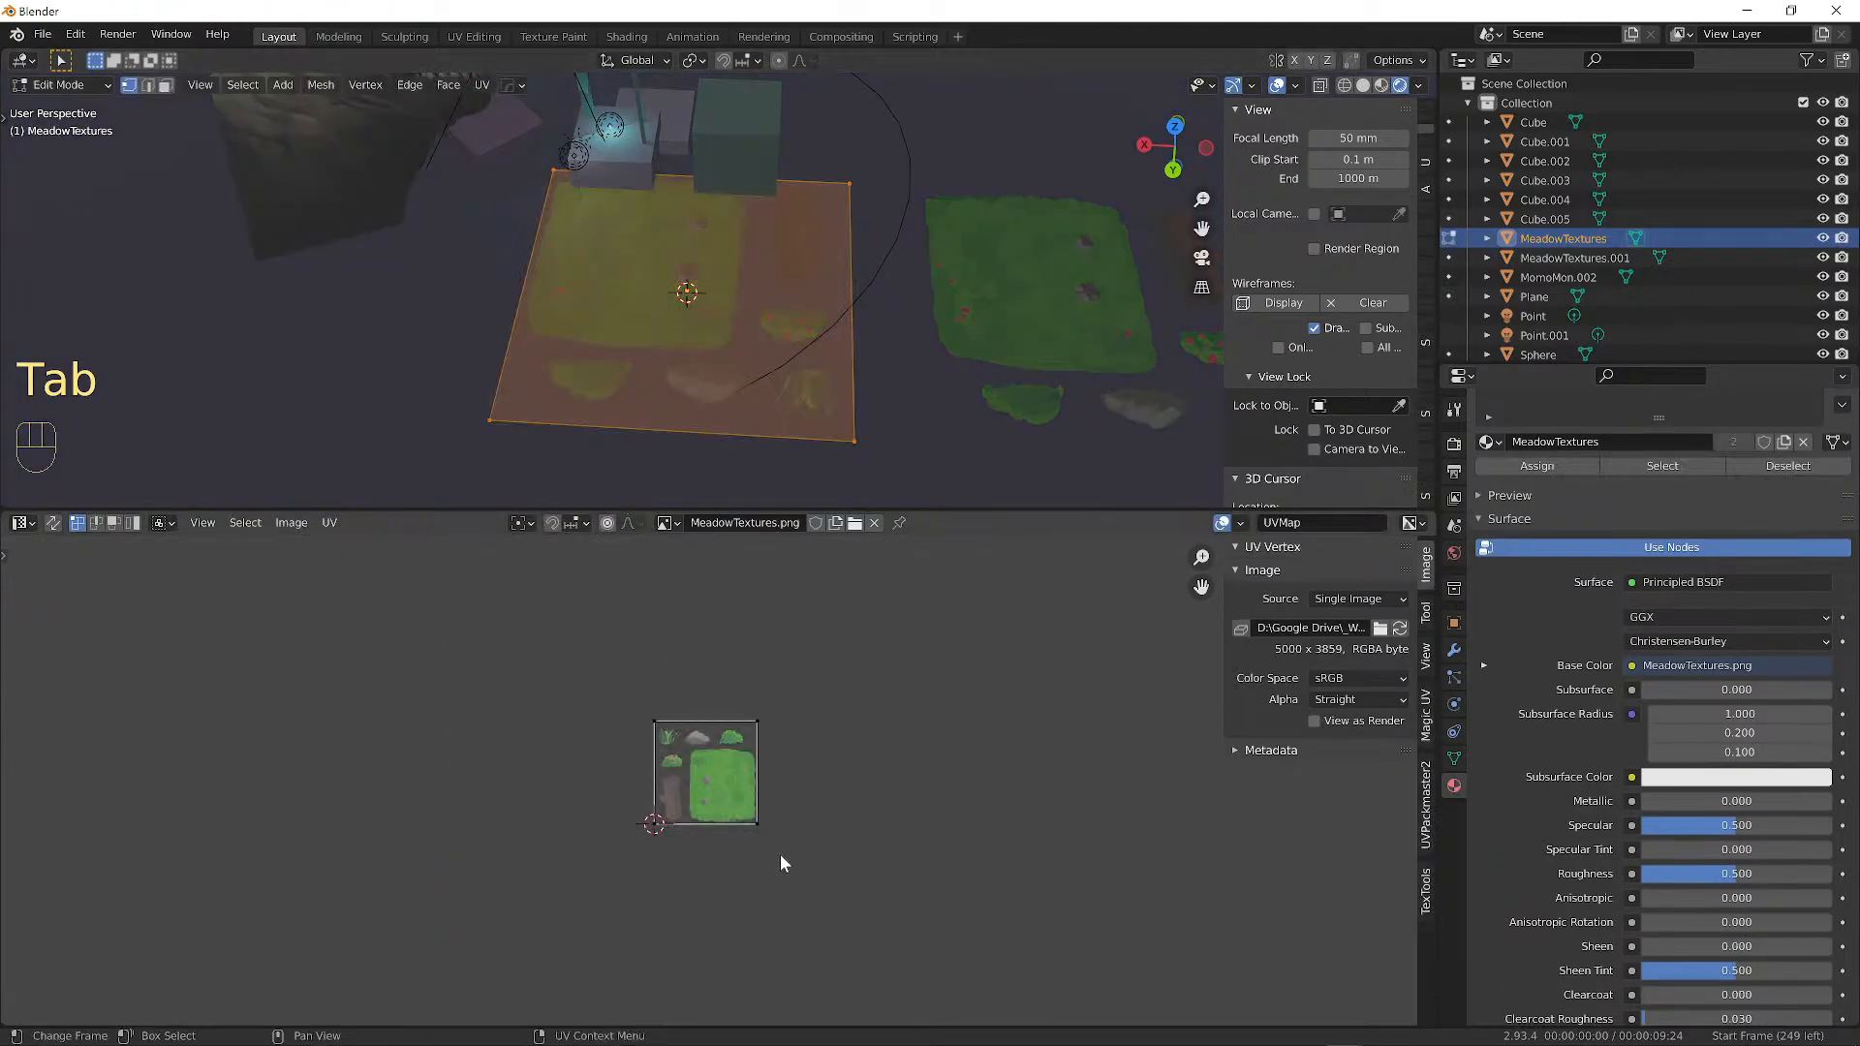
pyautogui.scroll(3, 785, 805)
pyautogui.scroll(1, 787, 778)
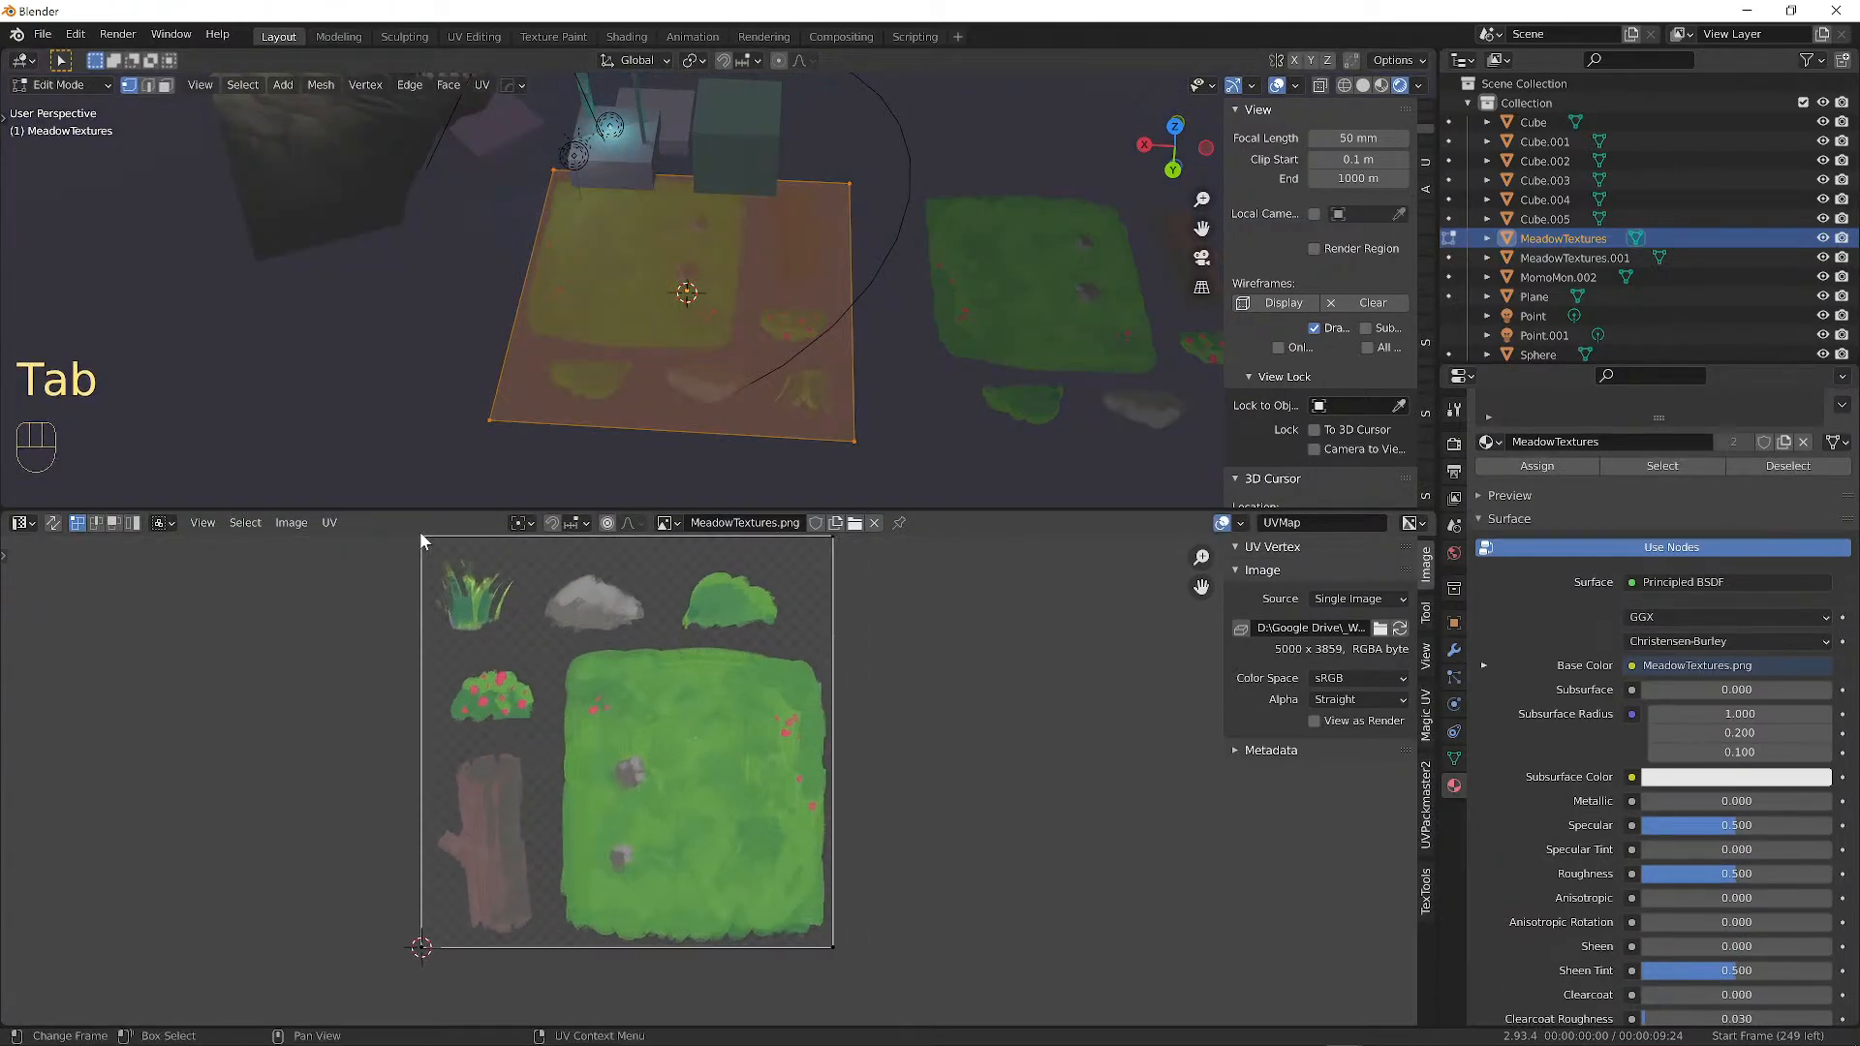
pyautogui.click(421, 533)
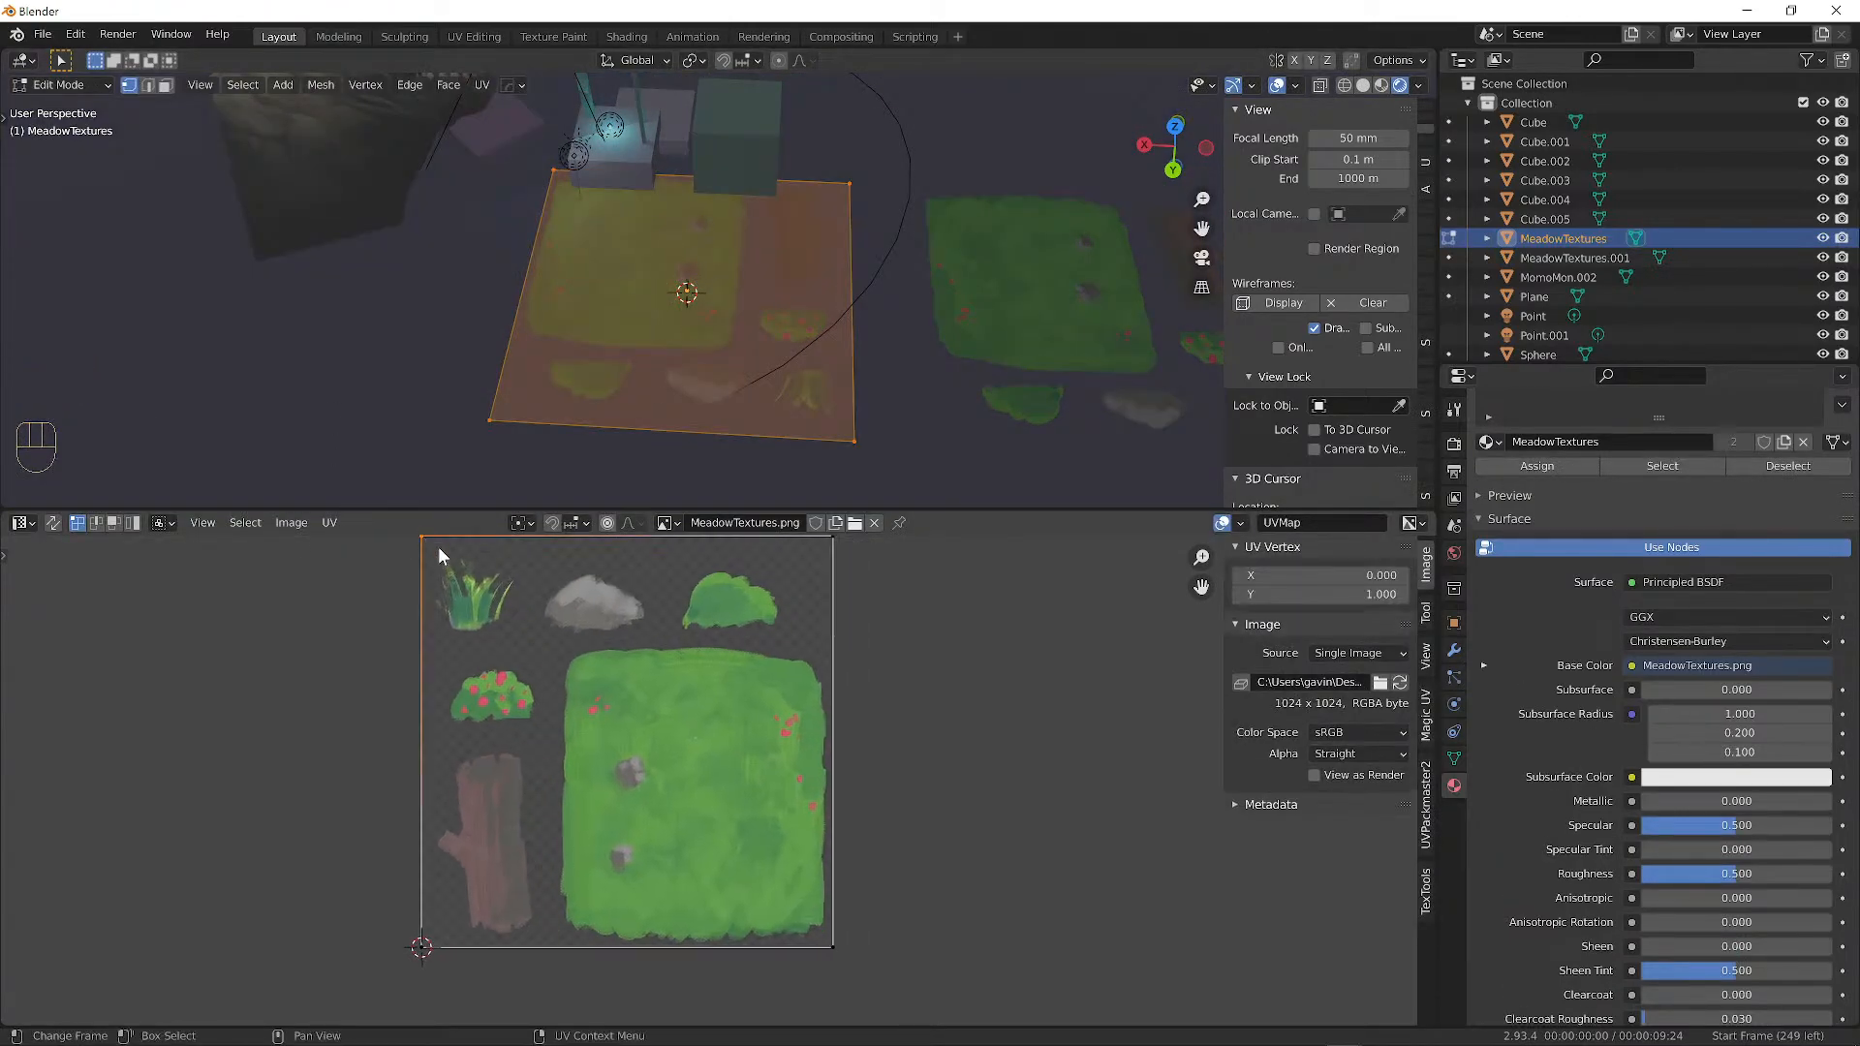
pyautogui.keyDown('shift'); pyautogui.click(424, 944); pyautogui.keyUp('shift')
pyautogui.keyDown('alt'); pyautogui.keyDown('shift'); pyautogui.moveTo(799, 620); pyautogui.dragTo(737, 556); pyautogui.keyUp('shift'); pyautogui.keyUp('alt')
pyautogui.keyDown('shift'); pyautogui.click(794, 615); pyautogui.keyUp('shift')
pyautogui.keyDown('shift'); pyautogui.click(727, 905); pyautogui.keyUp('shift')
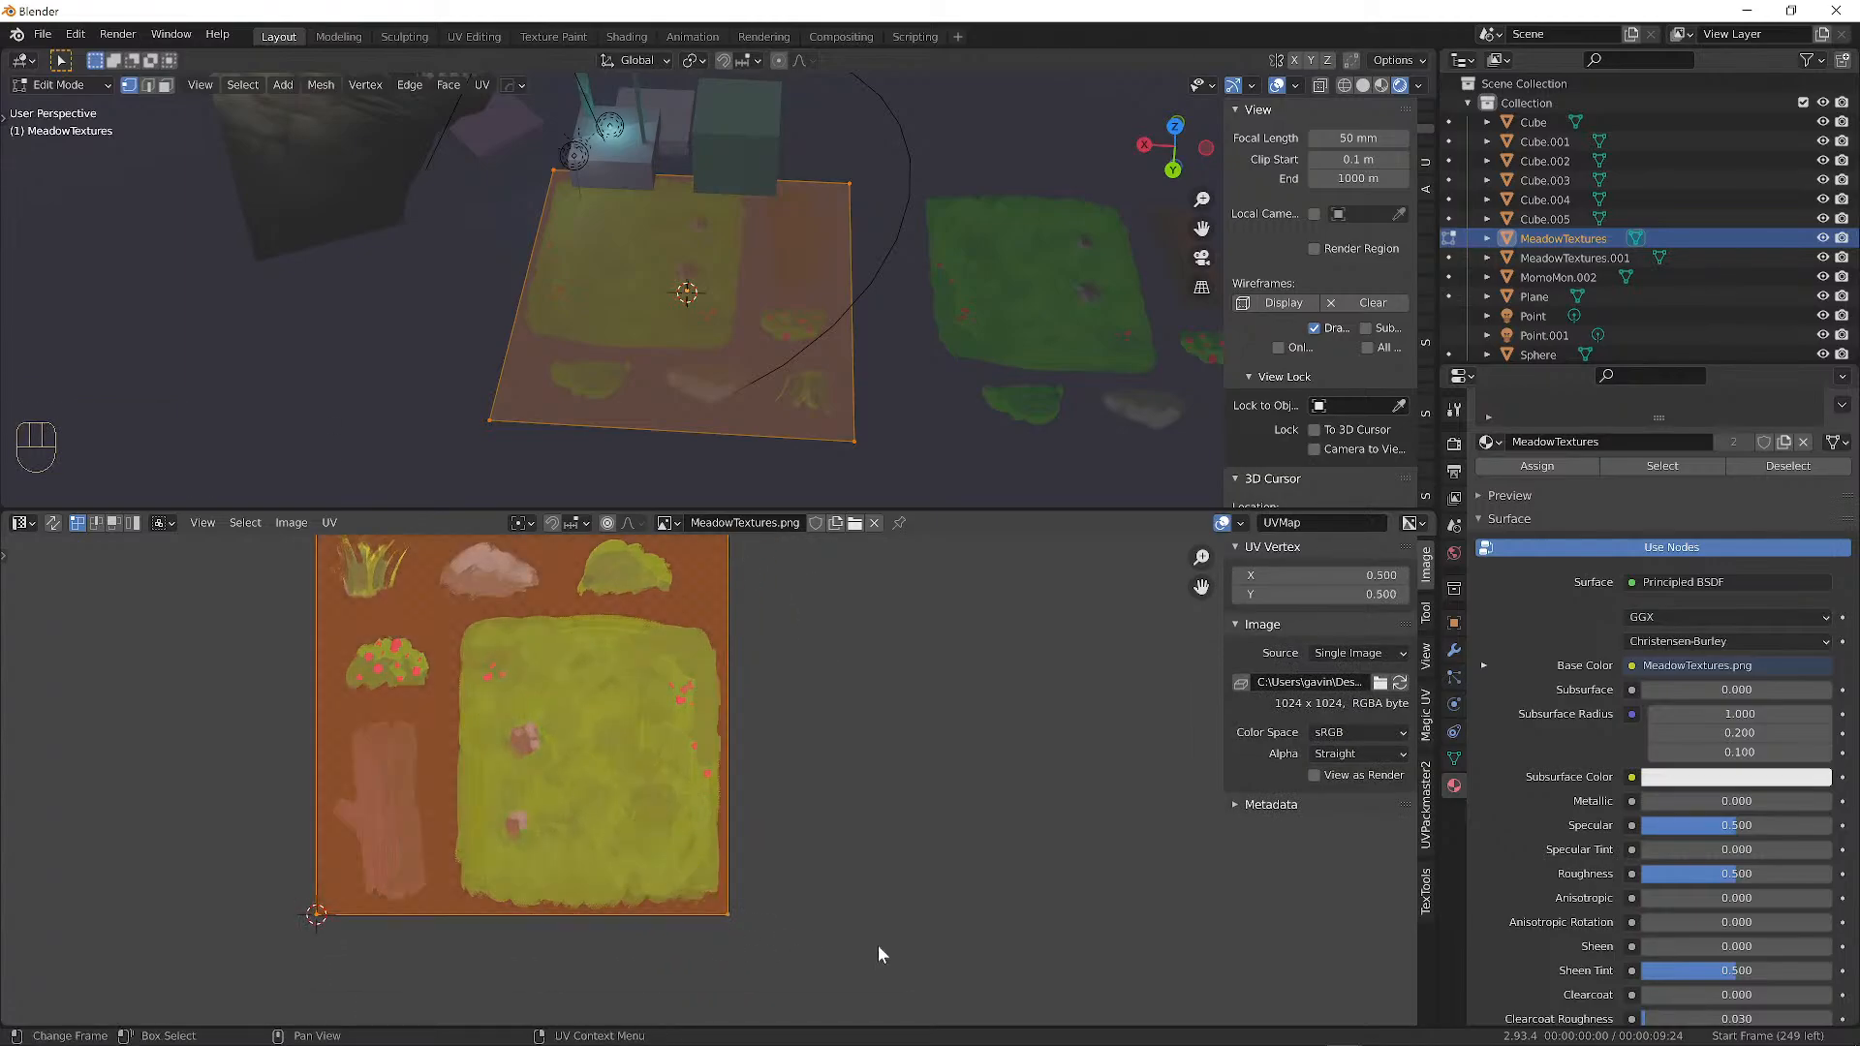
# Shrink the UV face onto the large grass square, then return to Object Mode.
pyautogui.press('s')
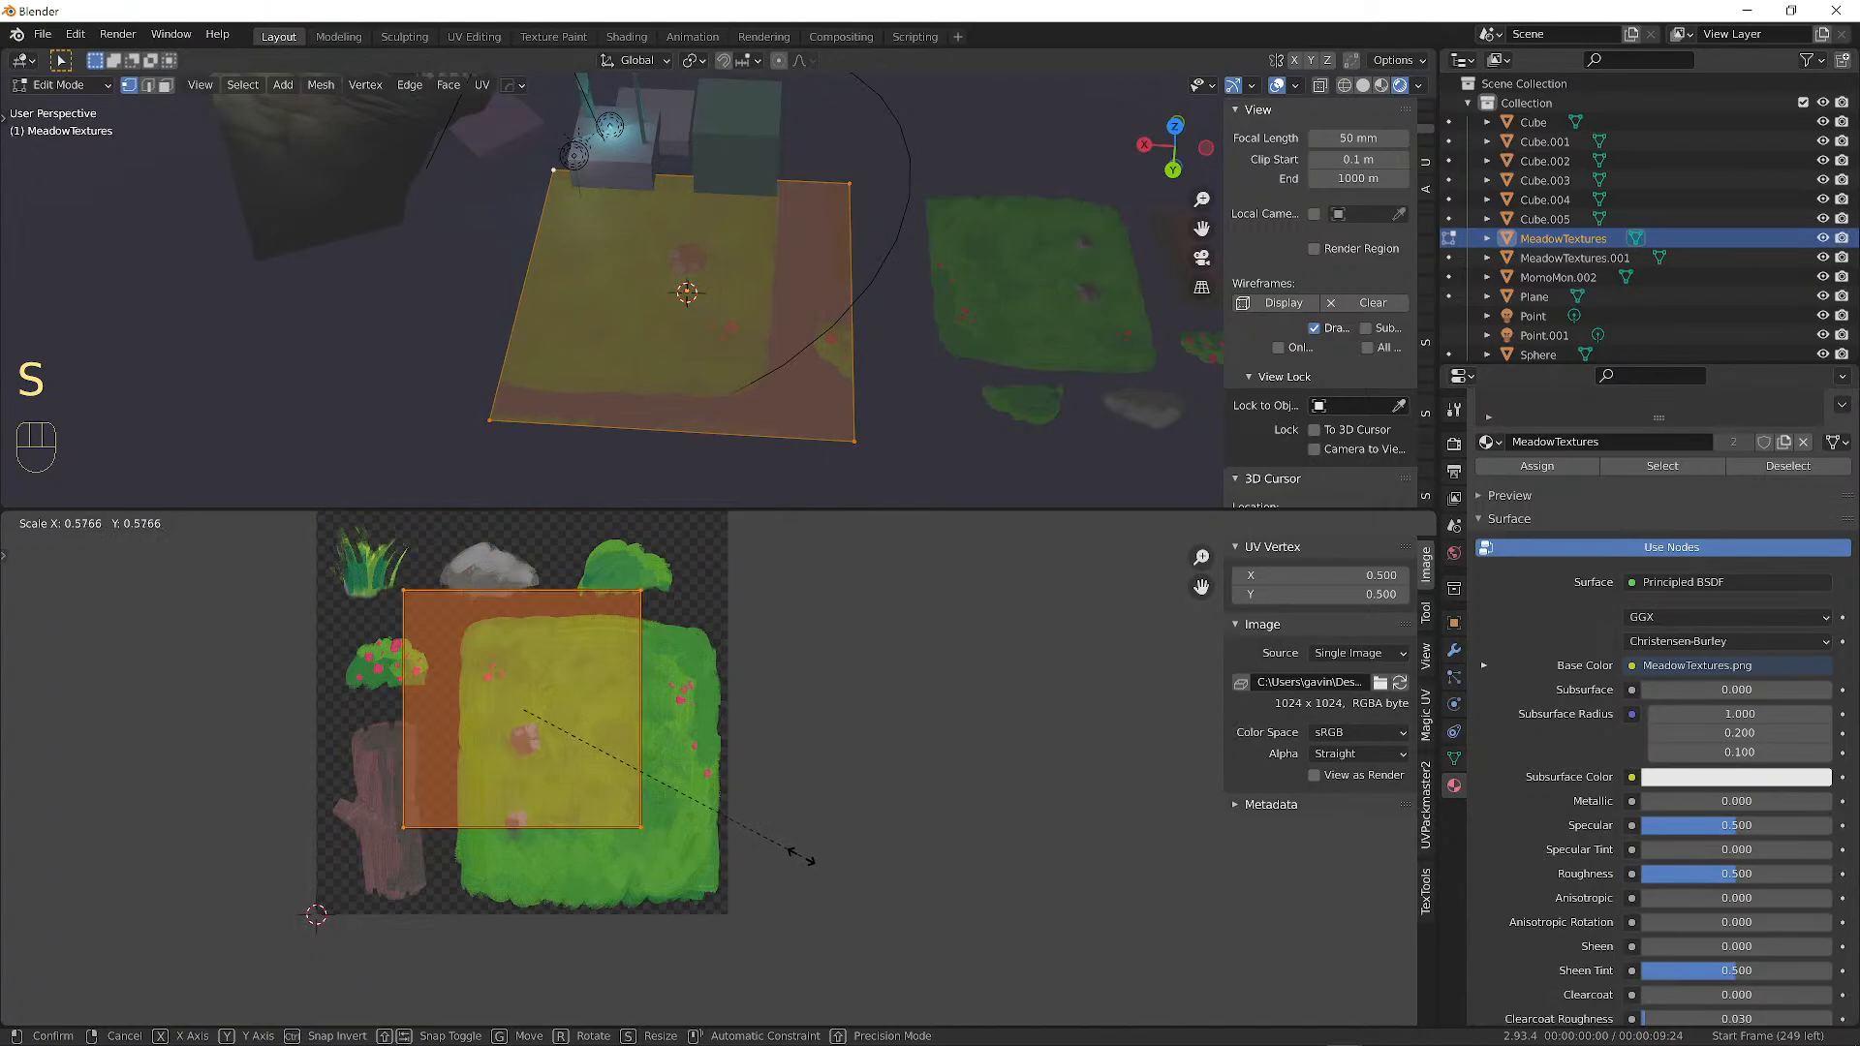
pyautogui.click(803, 856)
pyautogui.press('g')
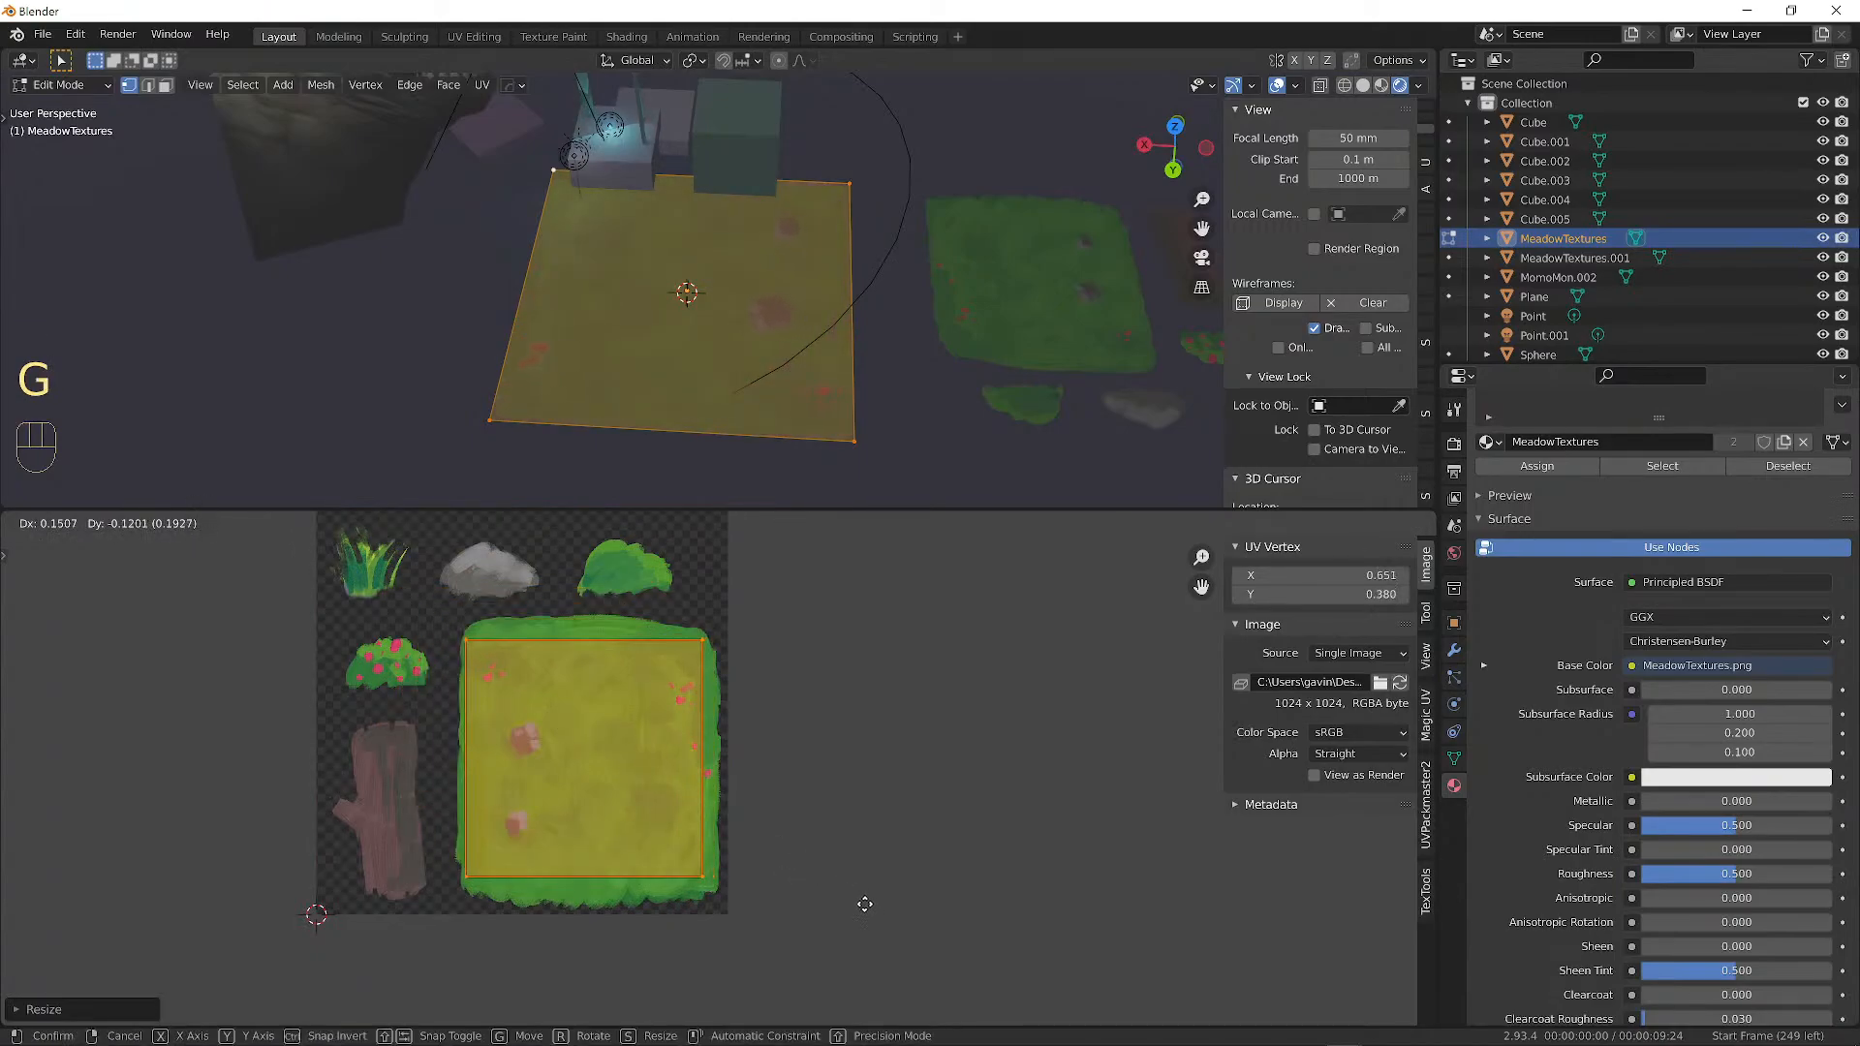
pyautogui.click(870, 915)
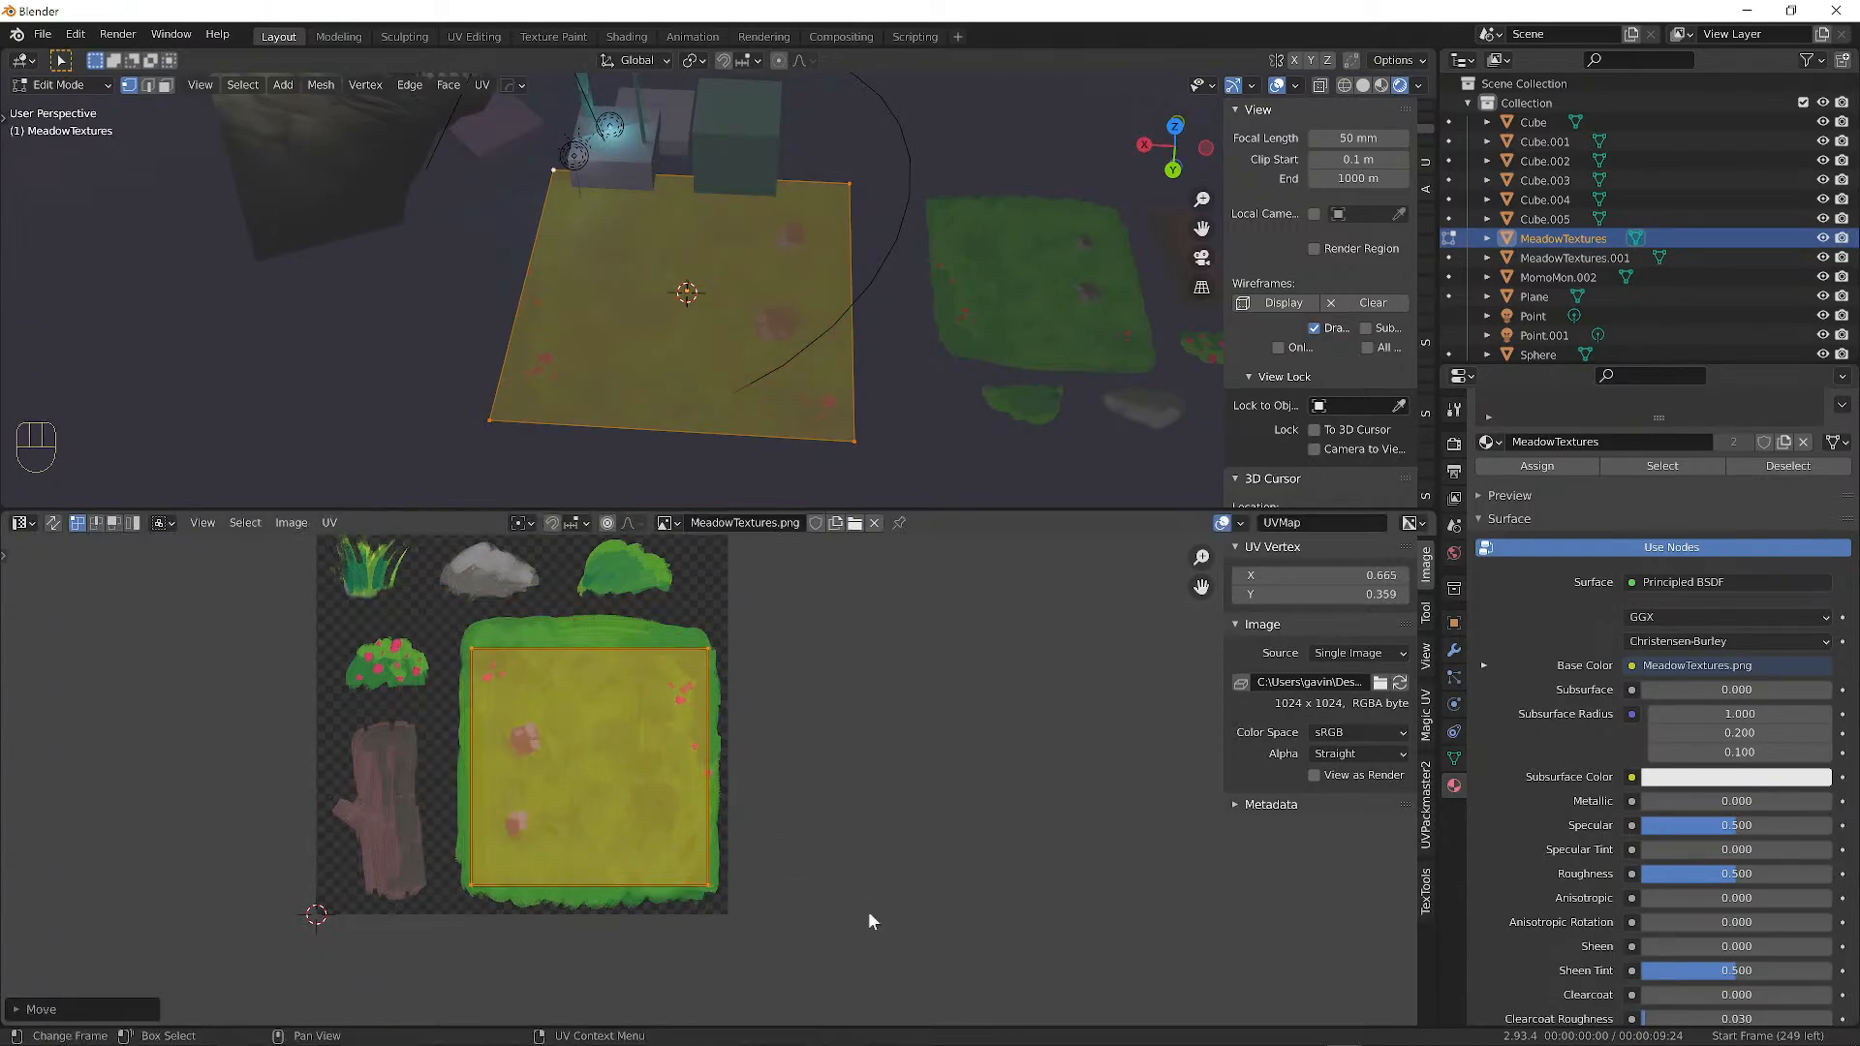
pyautogui.press('a')
pyautogui.press('a')
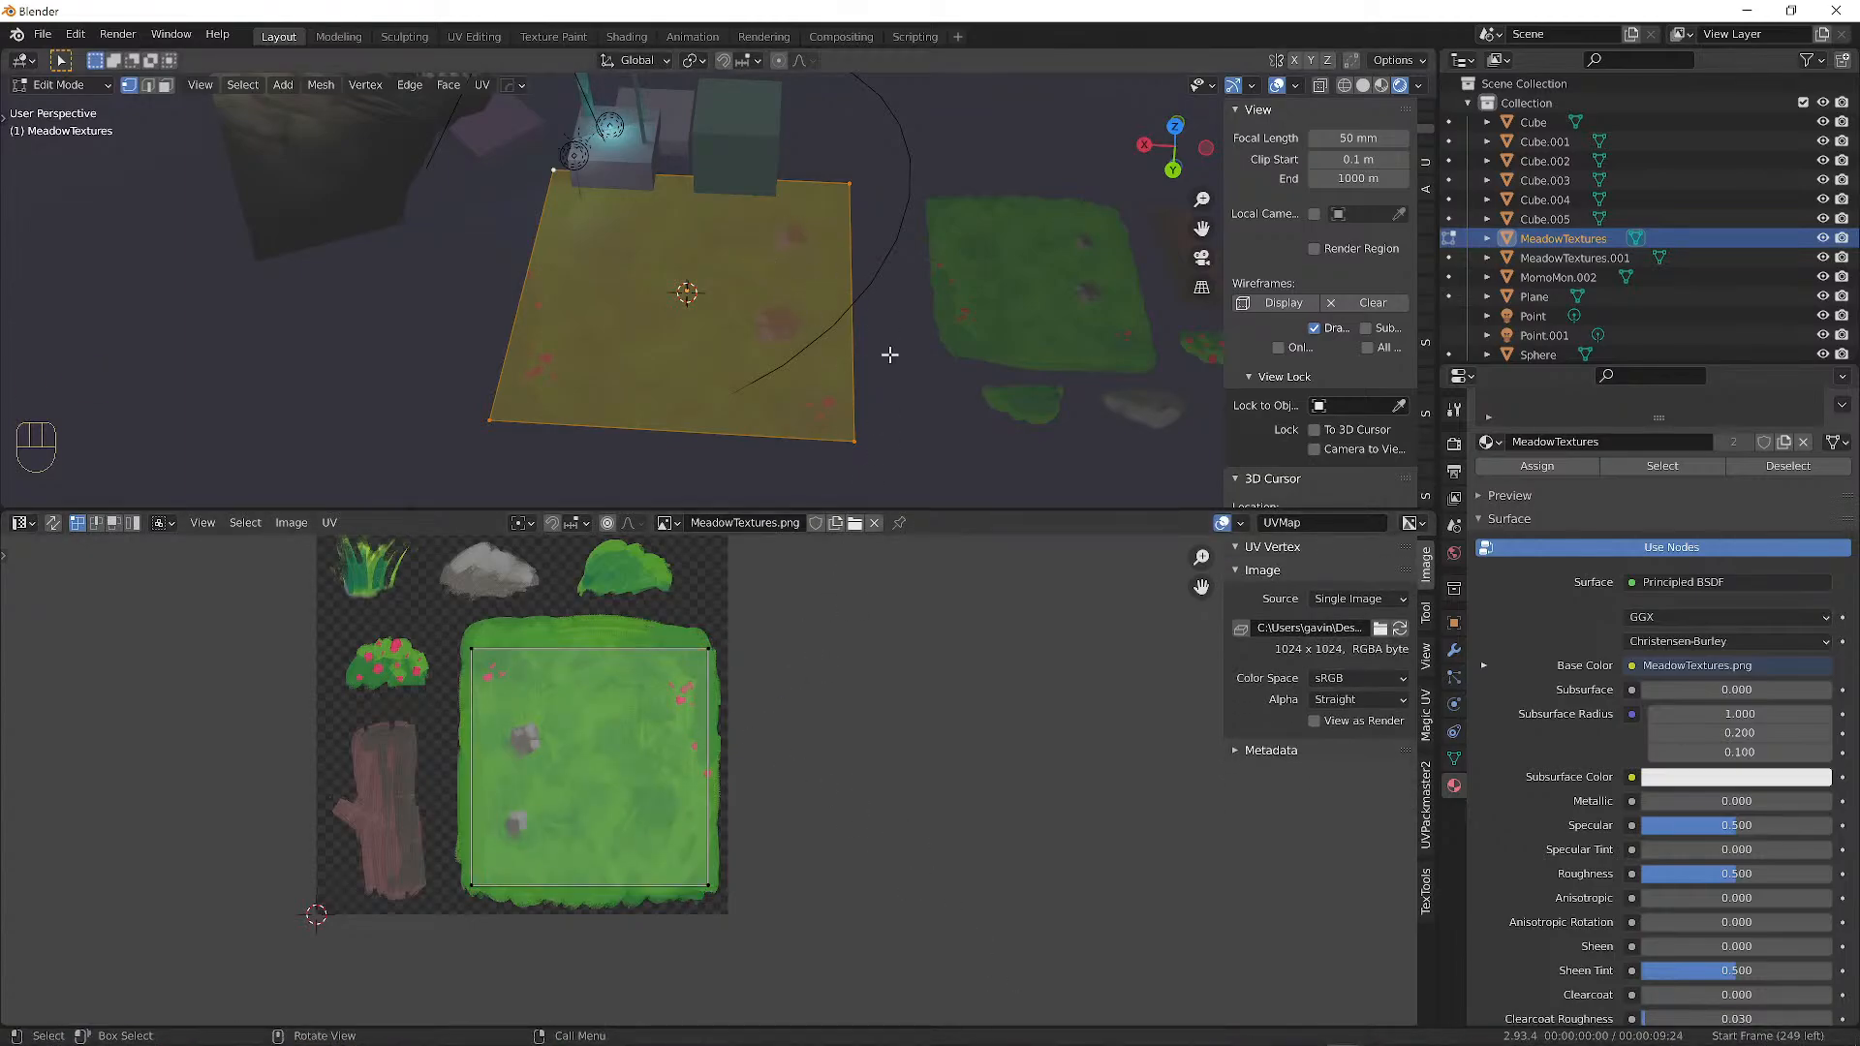
pyautogui.press('Tab')
pyautogui.press('Tab')
pyautogui.press('Tab')
pyautogui.keyDown('alt'); pyautogui.moveTo(811, 294); pyautogui.dragTo(753, 254); pyautogui.keyUp('alt')
# Select the MeadowTextures ground plane and scale it up.
pyautogui.click(753, 254)
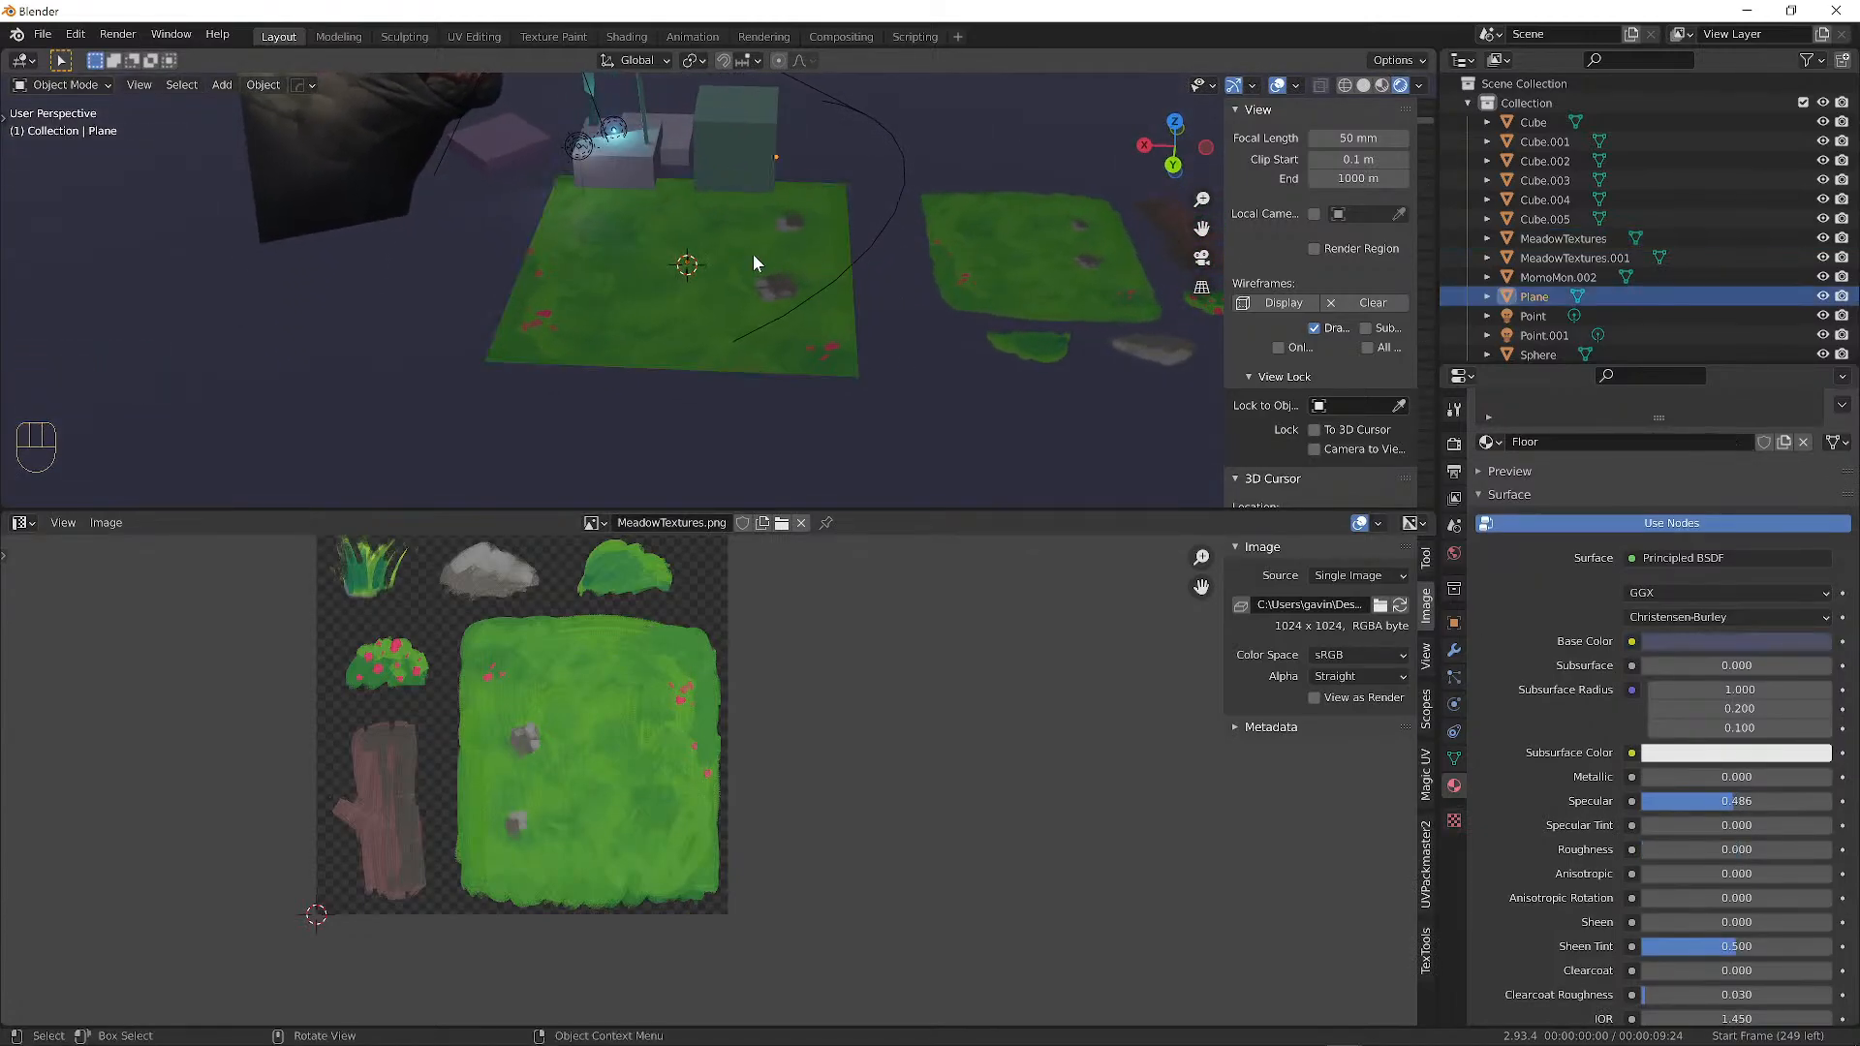
pyautogui.click(753, 254)
pyautogui.press('s')
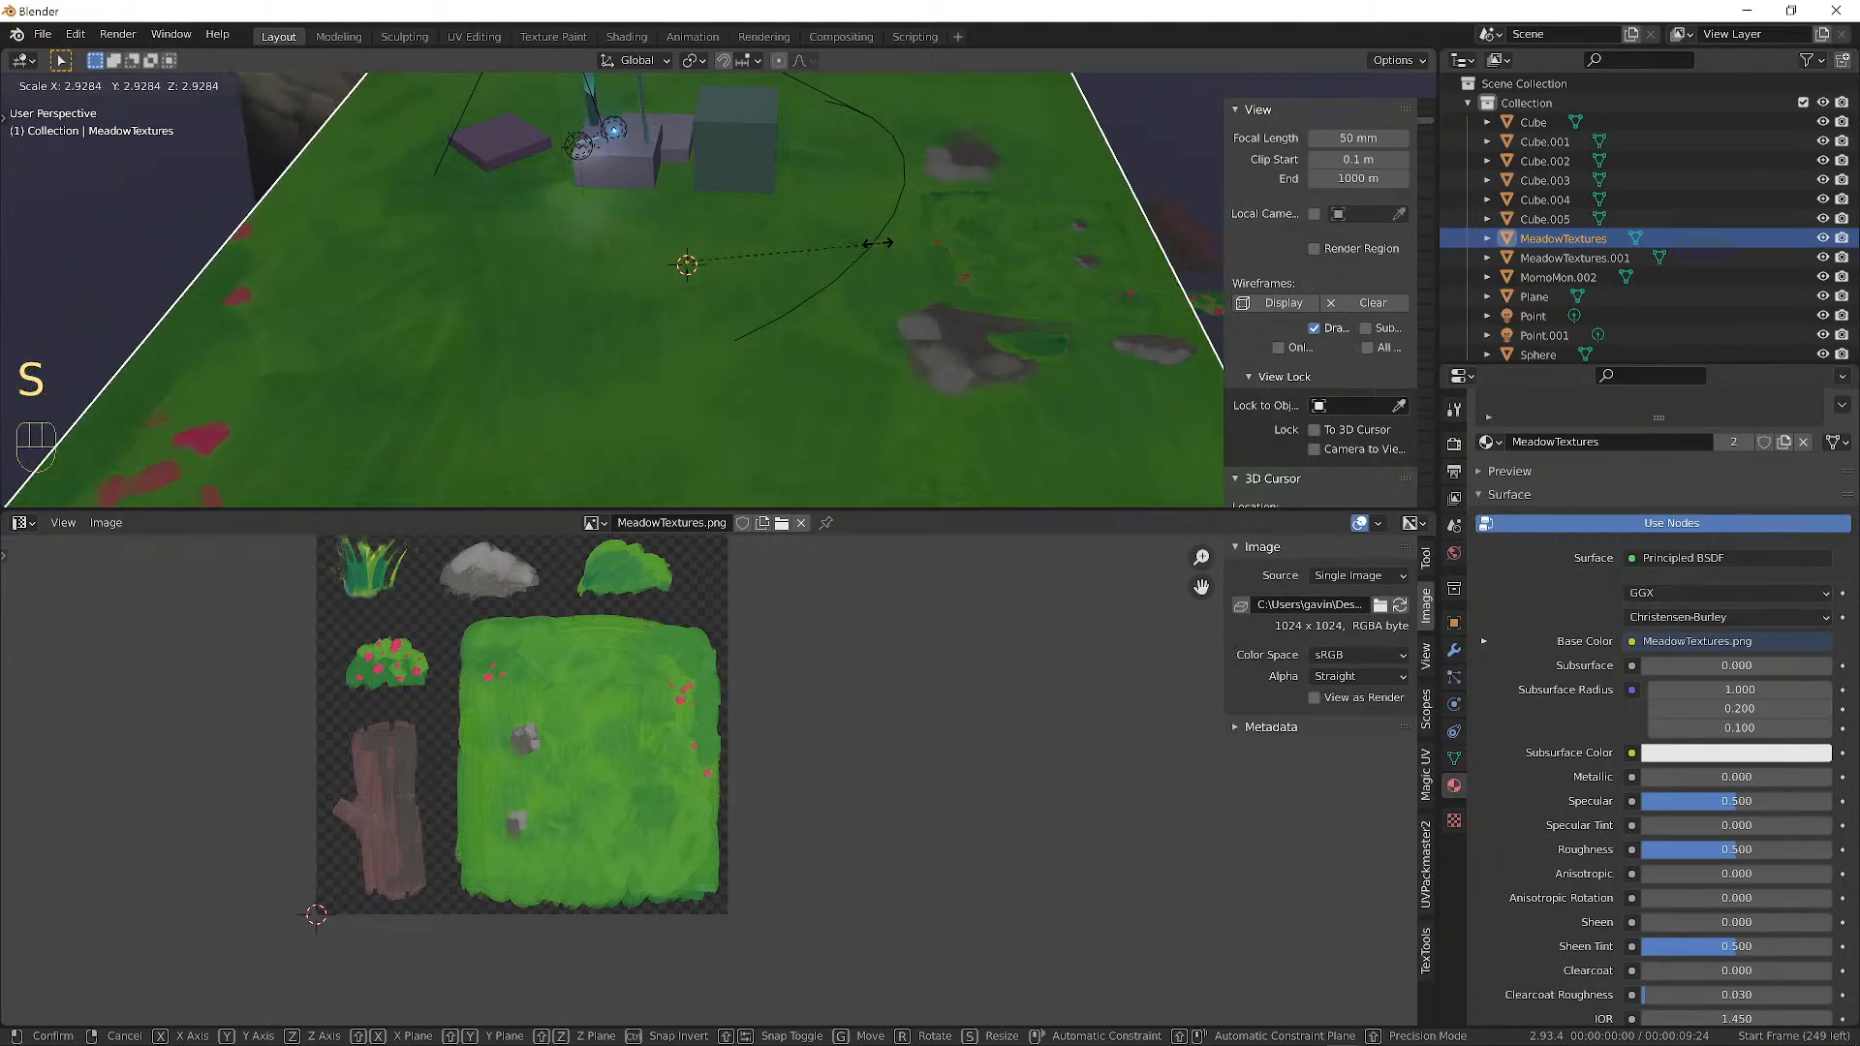
pyautogui.click(839, 242)
pyautogui.keyDown('alt'); pyautogui.moveTo(839, 243); pyautogui.dragTo(734, 356); pyautogui.keyUp('alt')
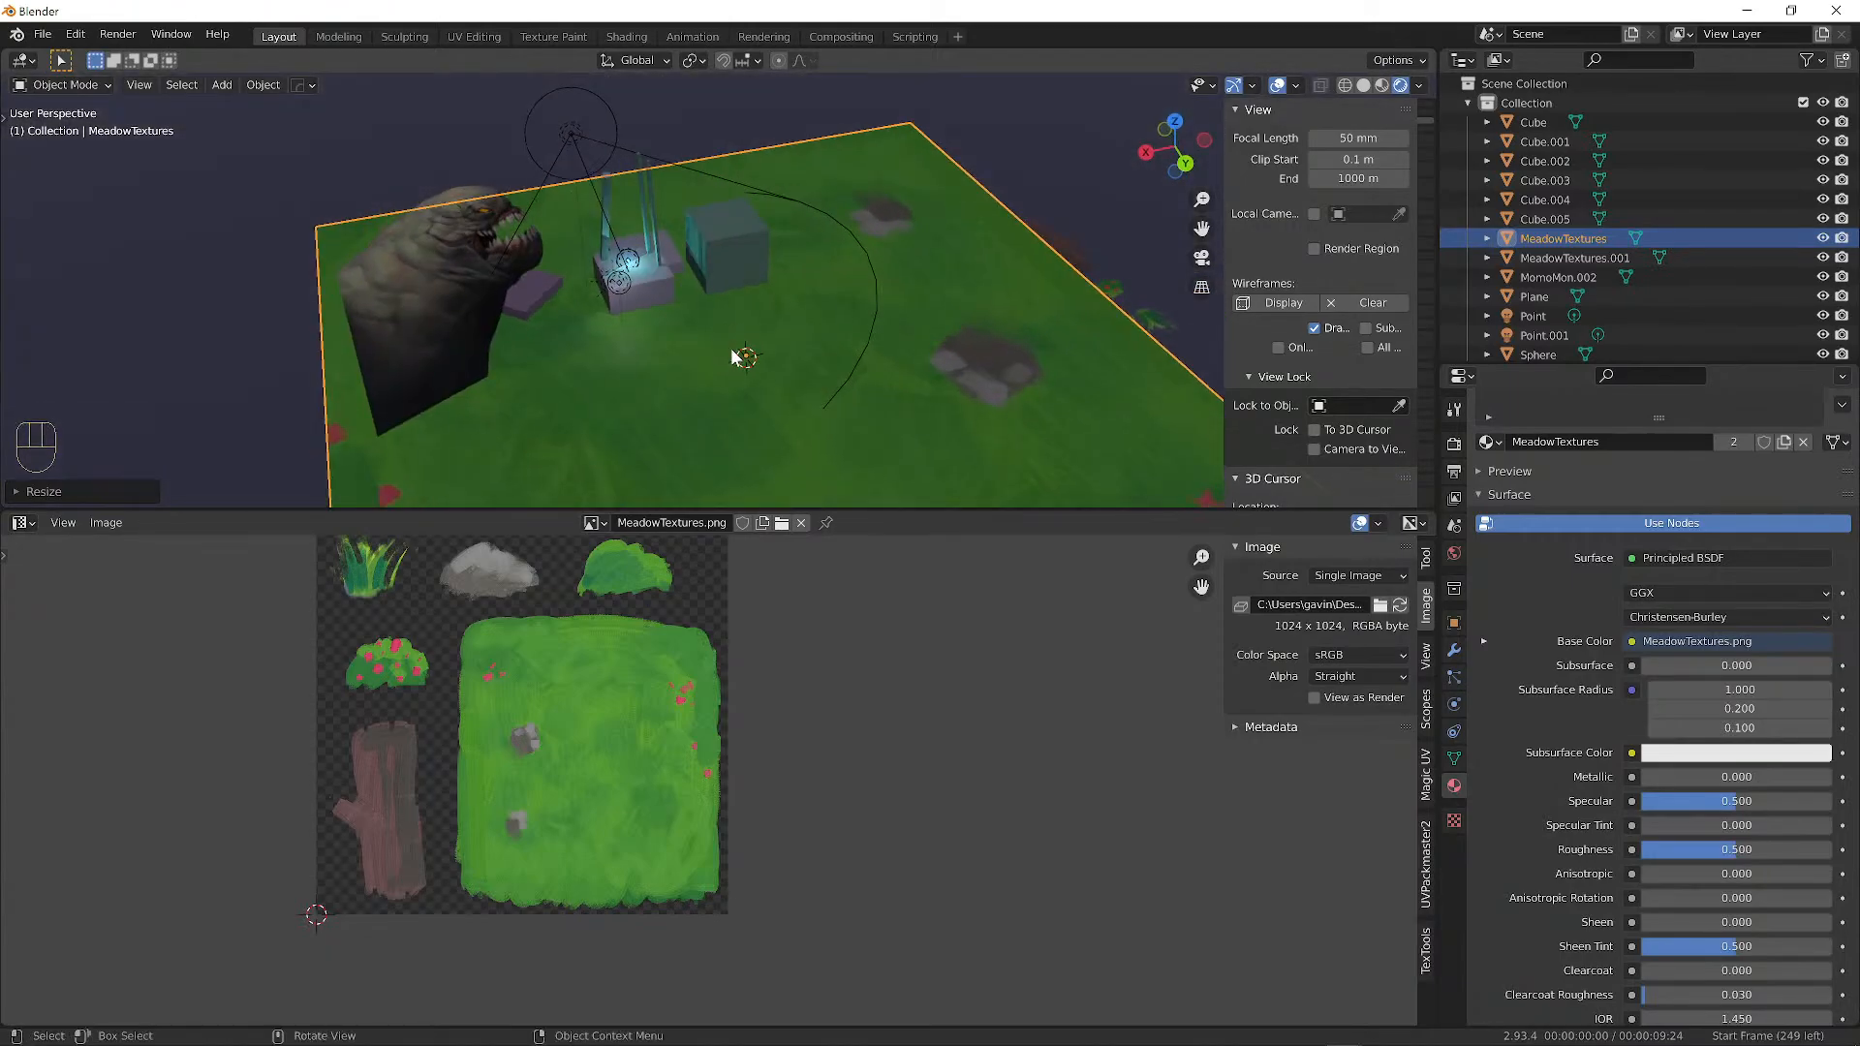
pyautogui.scroll(3, 733, 356)
pyautogui.scroll(3, 543, 620)
pyautogui.scroll(-2, 543, 619)
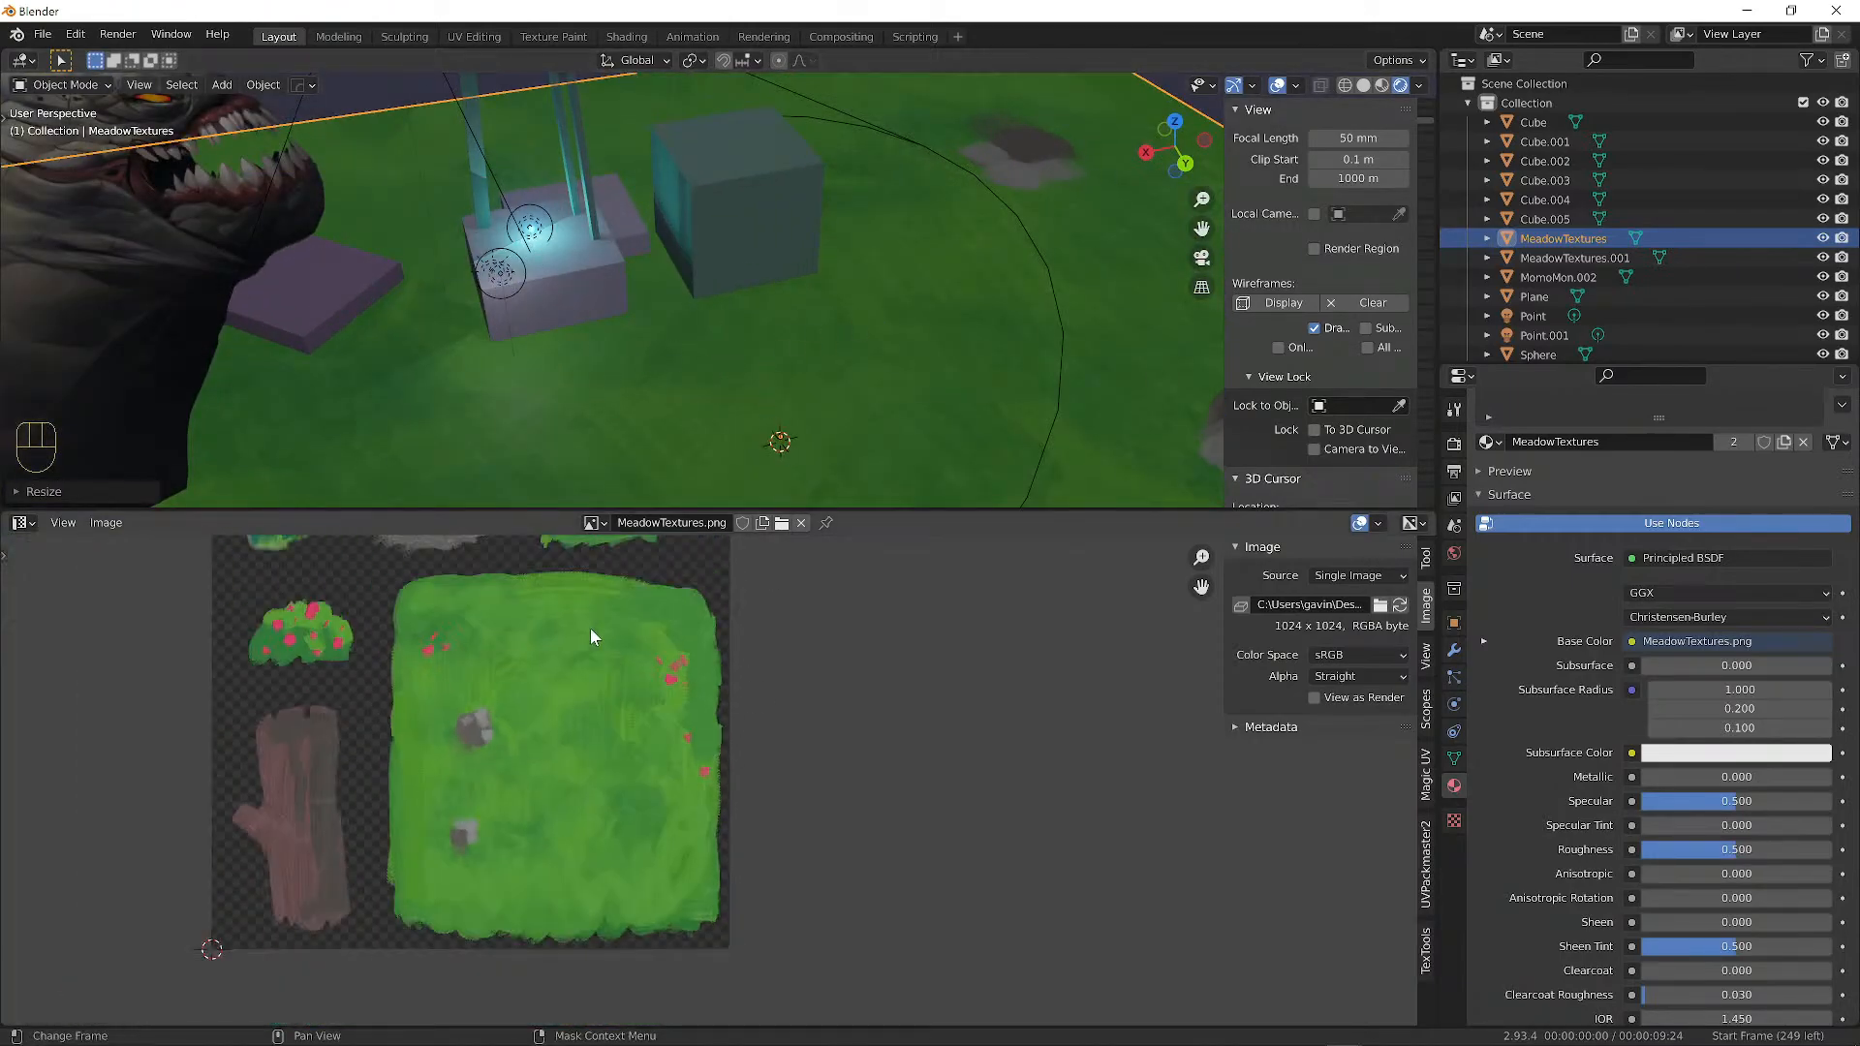
pyautogui.keyDown('alt'); pyautogui.keyDown('shift'); pyautogui.moveTo(640, 667); pyautogui.dragTo(831, 759); pyautogui.keyUp('shift'); pyautogui.keyUp('alt')
pyautogui.scroll(-2, 719, 618)
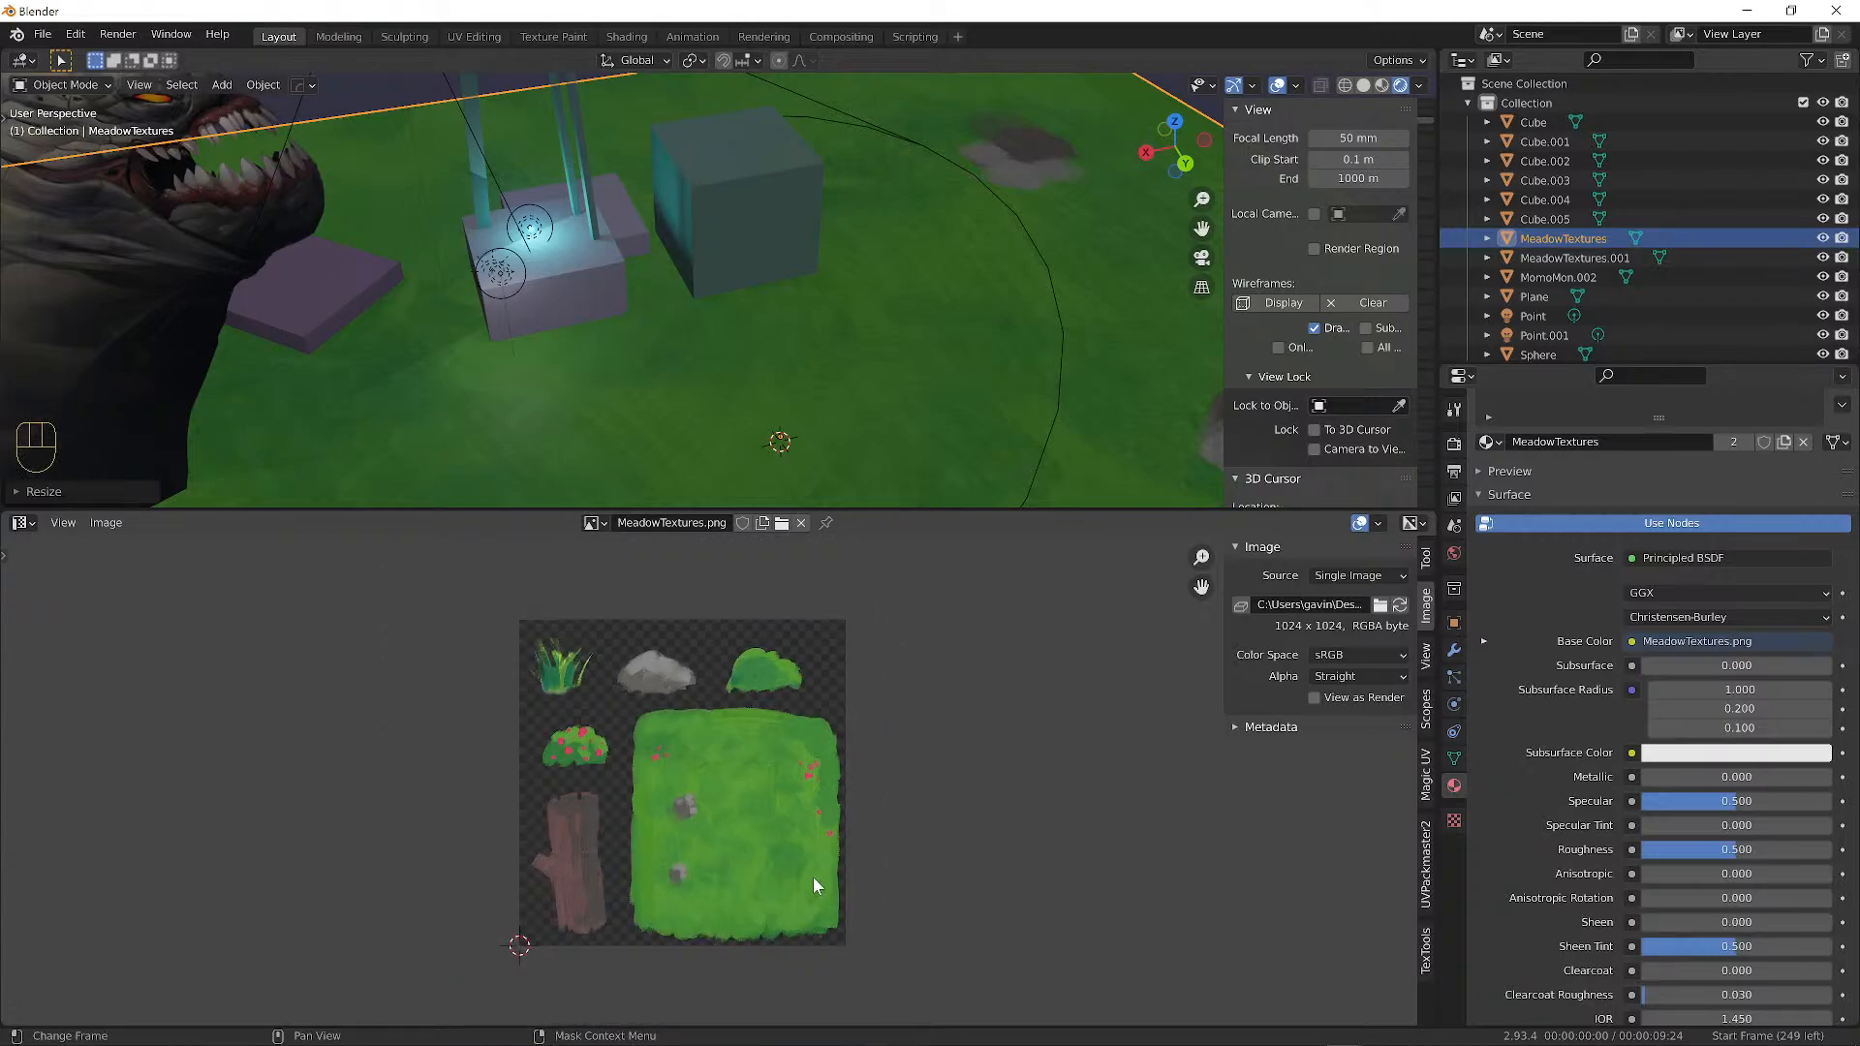
pyautogui.scroll(2, 811, 903)
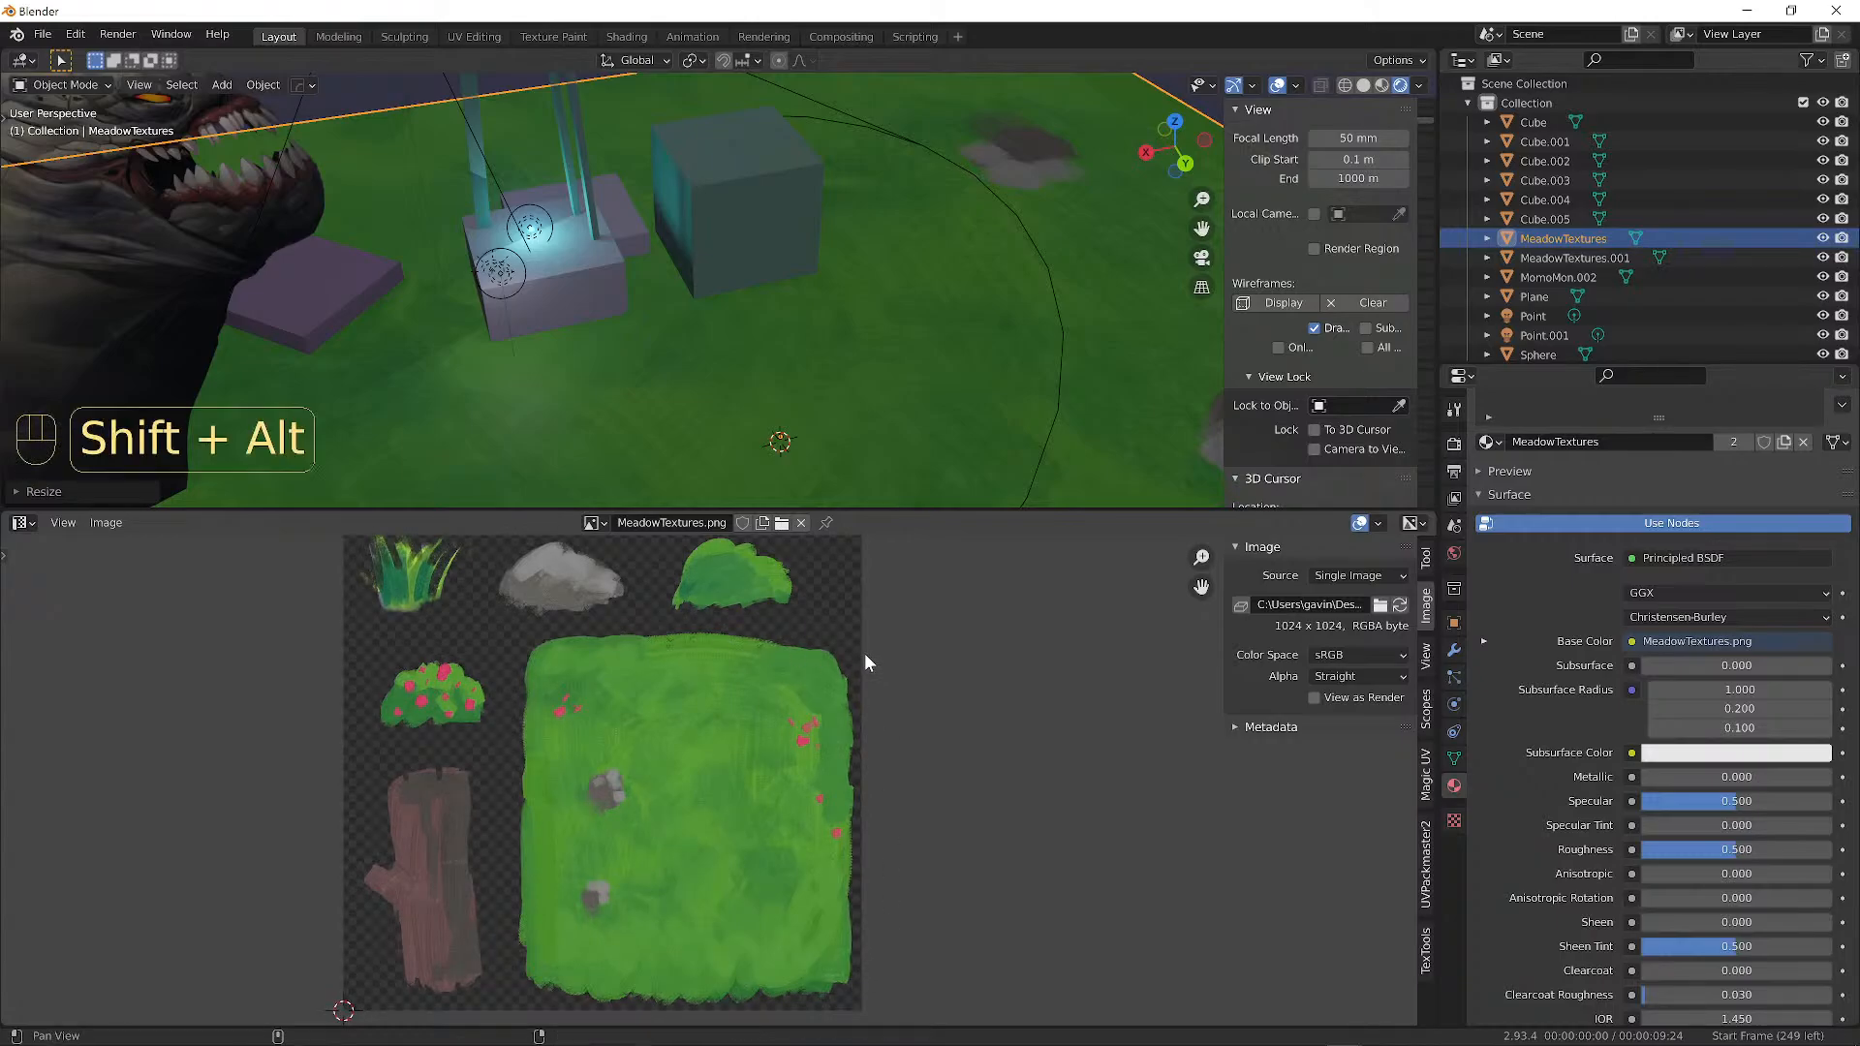
pyautogui.keyDown('alt'); pyautogui.keyDown('shift'); pyautogui.moveTo(864, 653); pyautogui.dragTo(840, 694); pyautogui.keyUp('shift'); pyautogui.keyUp('alt')
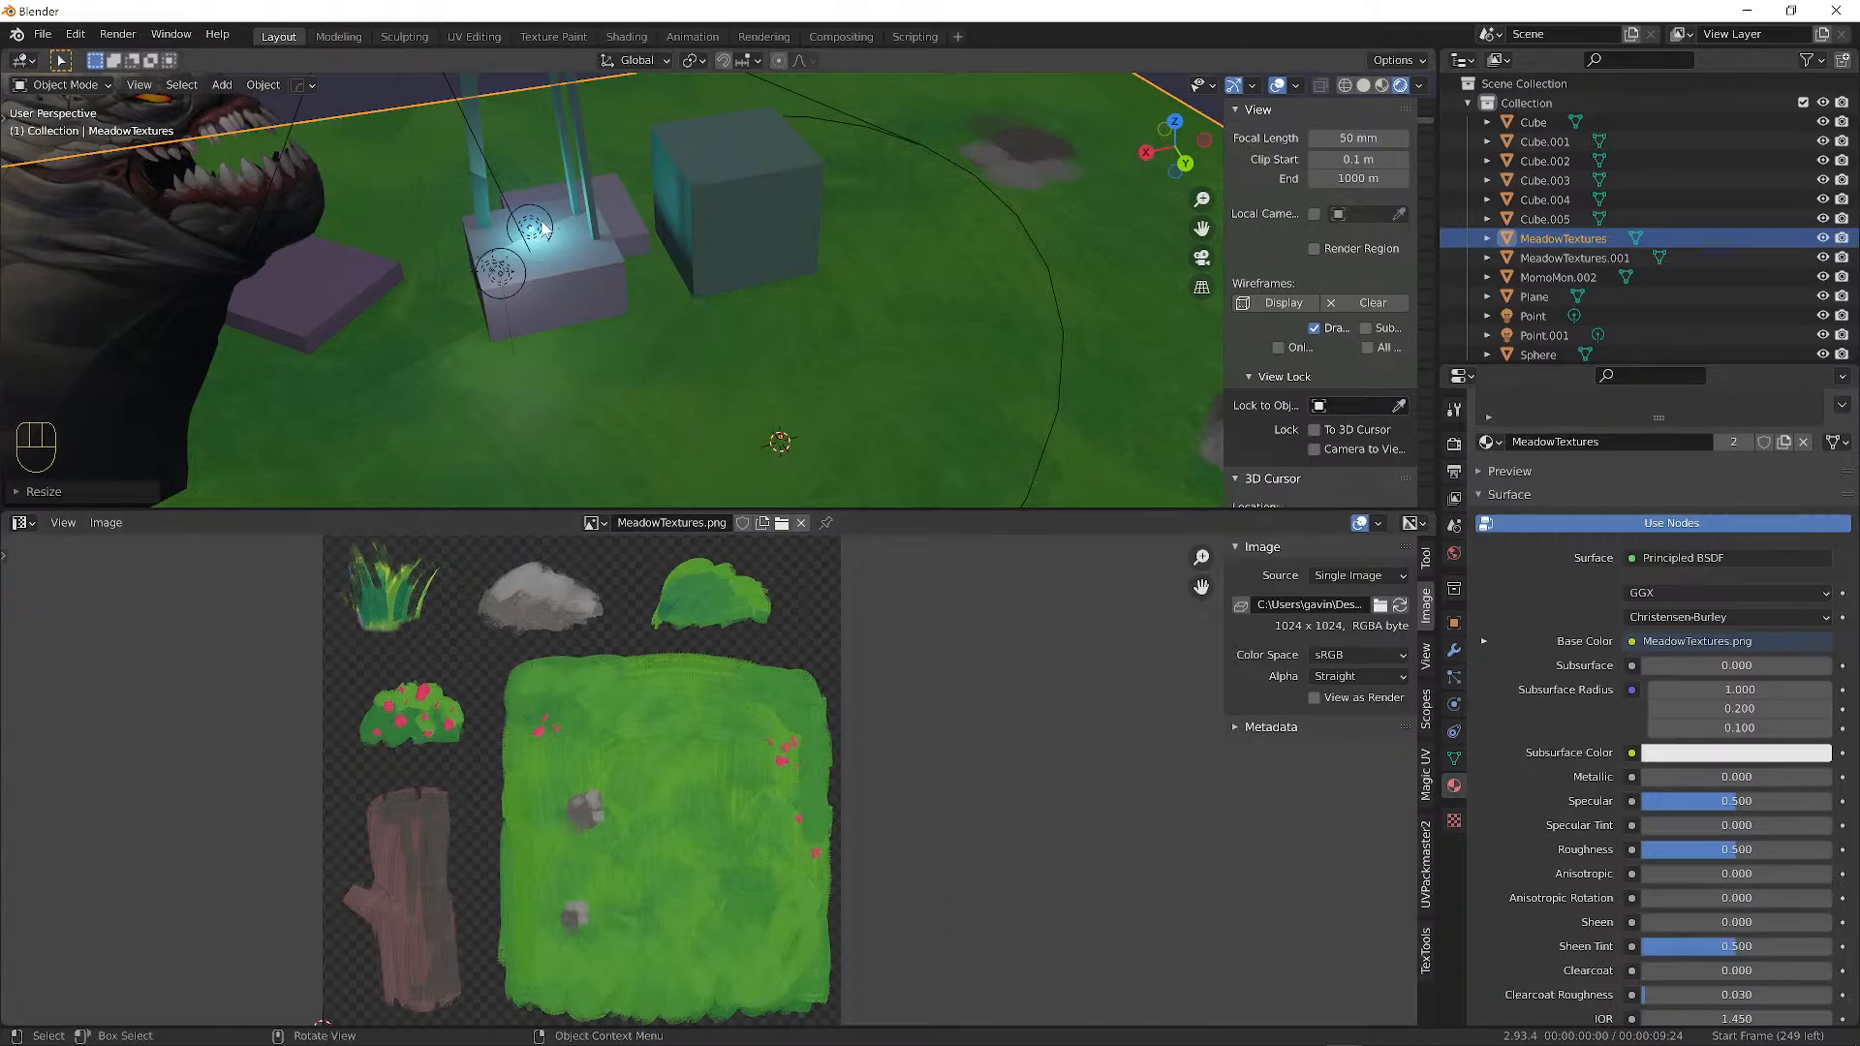
pyautogui.scroll(-5, 535, 281)
pyautogui.scroll(8, 684, 359)
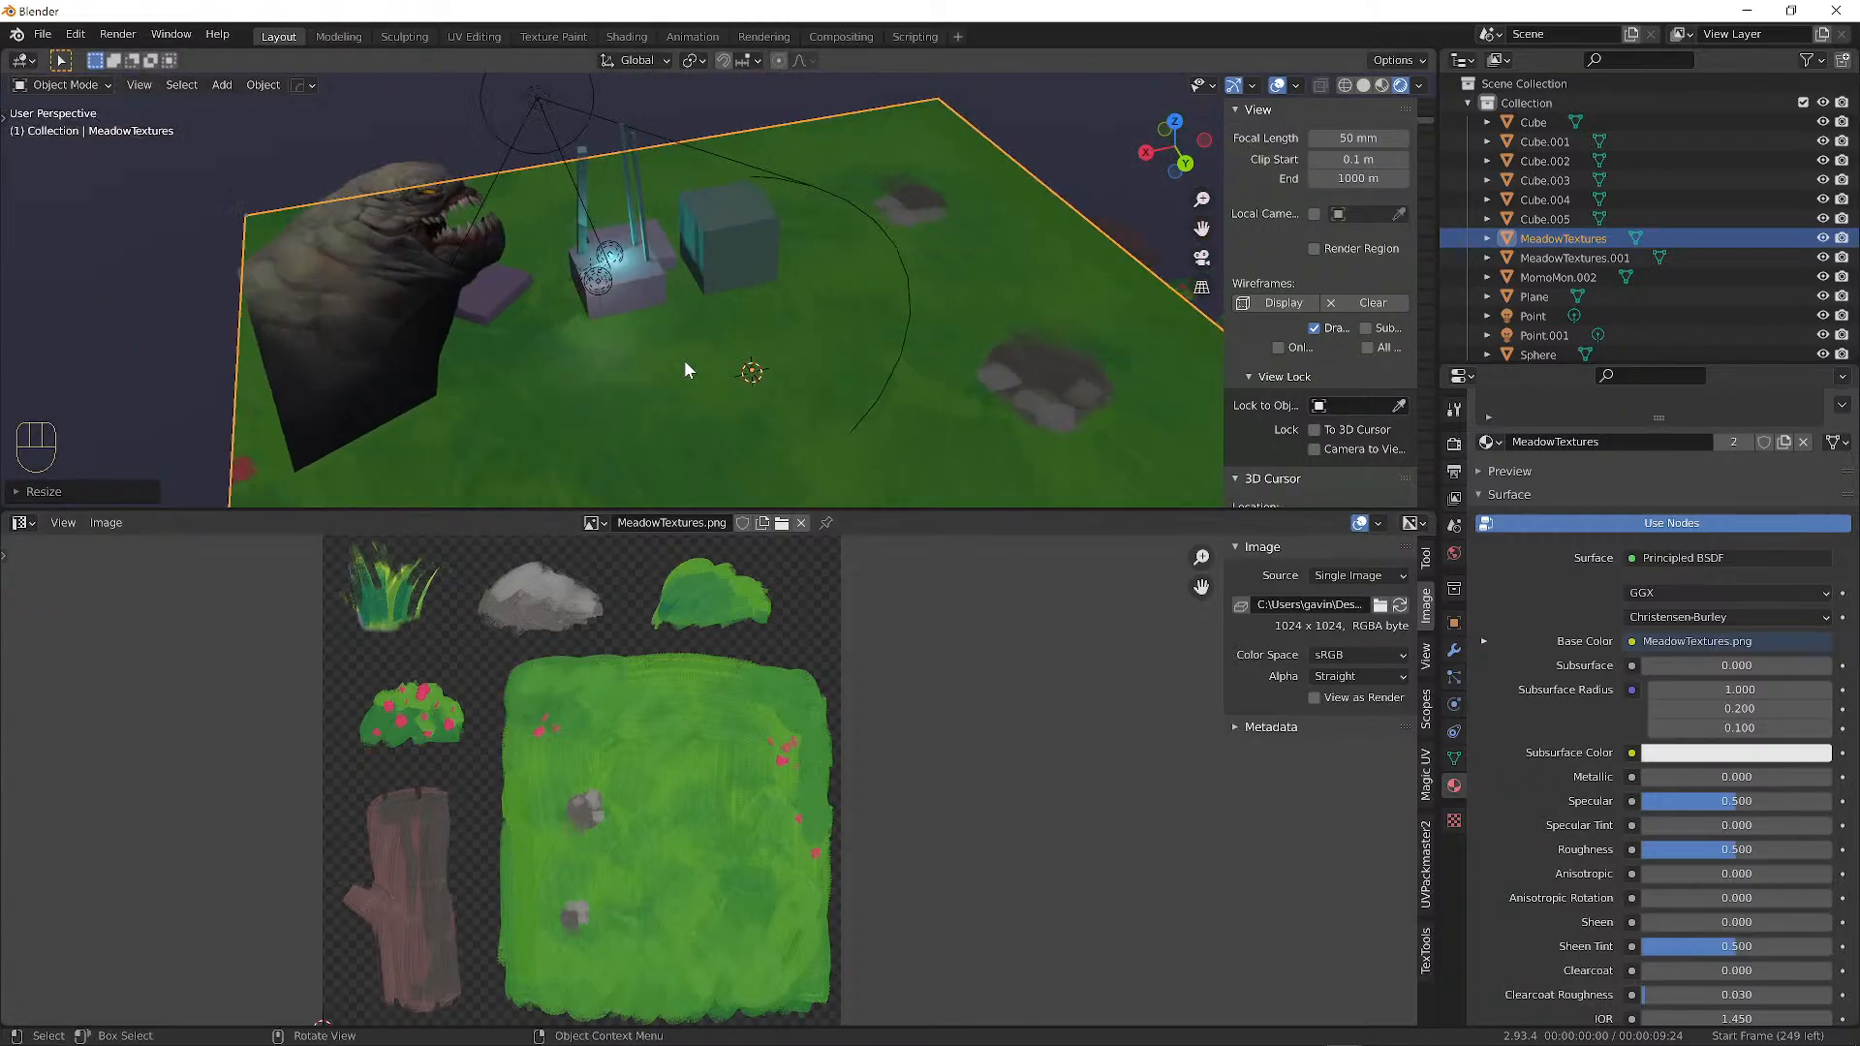
pyautogui.scroll(-8, 694, 349)
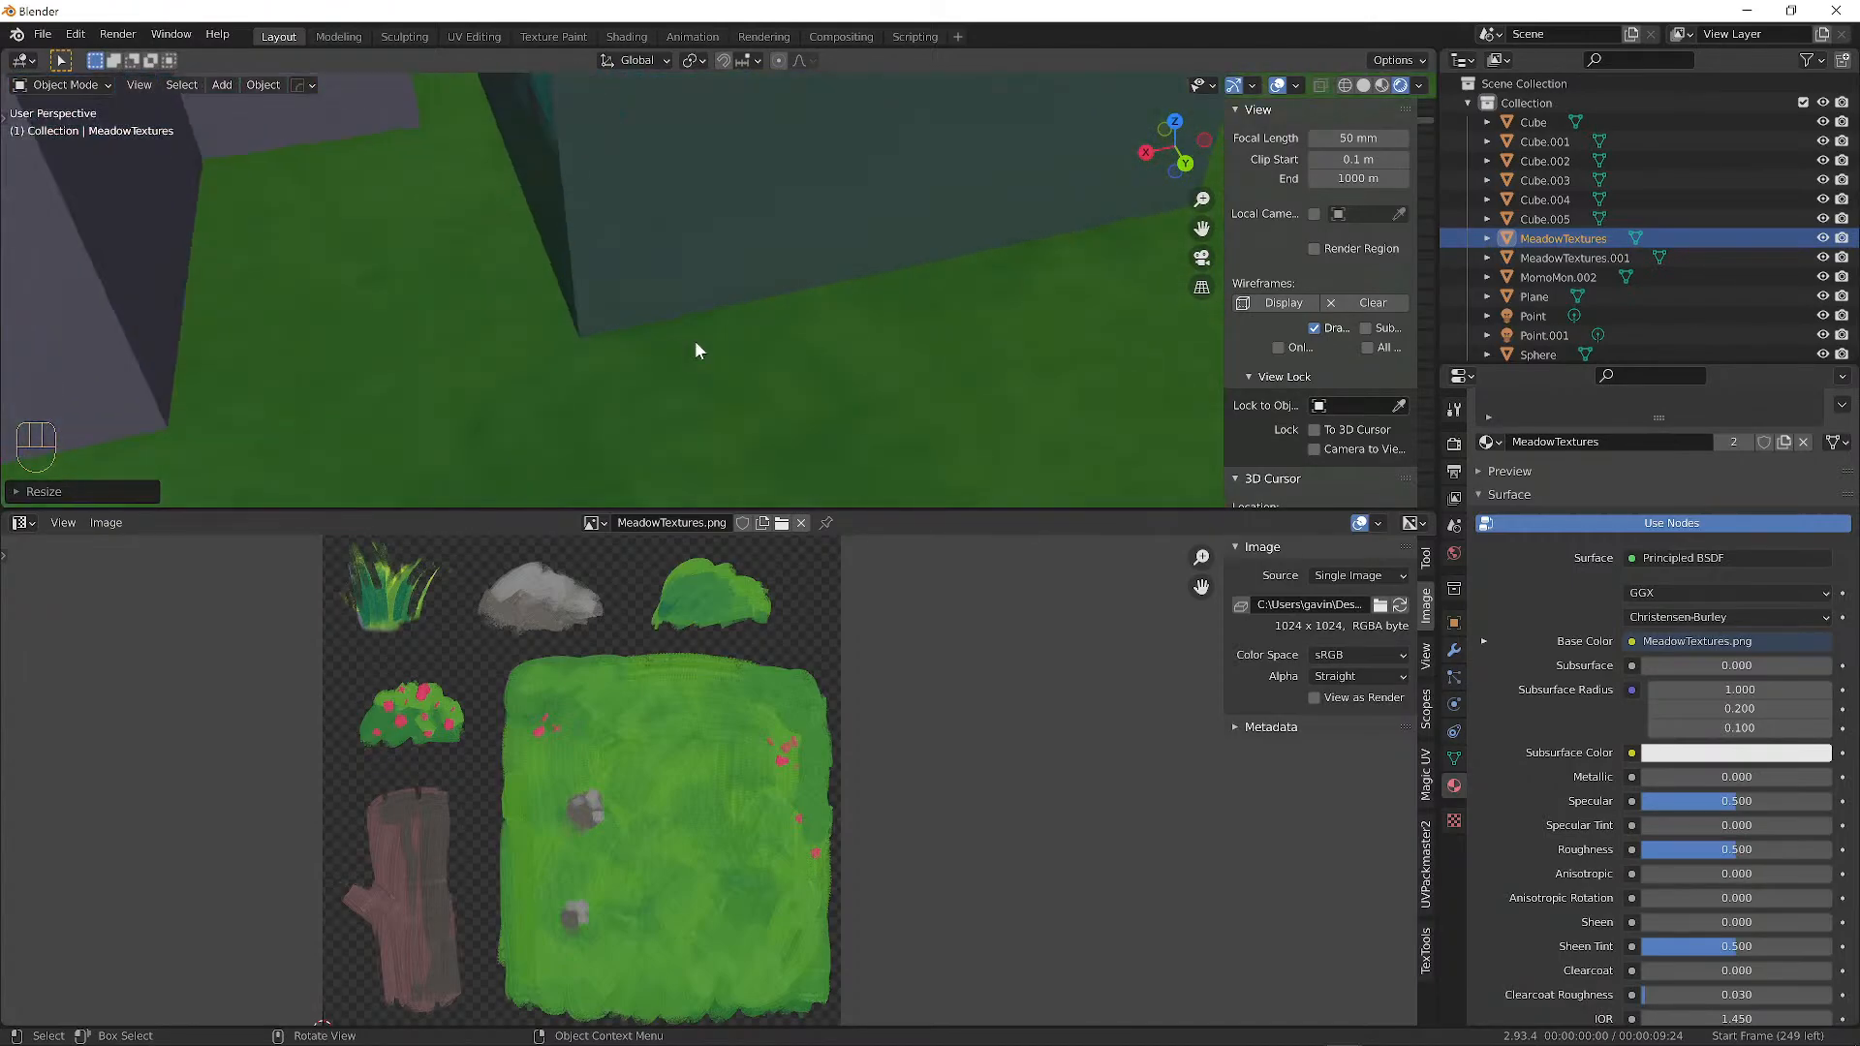
pyautogui.moveTo(774, 321)
pyautogui.mouseDown(button='middle')
pyautogui.moveTo(698, 300)
pyautogui.moveTo(726, 261)
pyautogui.moveTo(801, 302)
pyautogui.moveTo(724, 287)
pyautogui.moveTo(738, 317)
pyautogui.mouseUp(button='middle')
# Scale the ground further to reach the horizon, then select the MomoMon.002 creature plane.
pyautogui.press('s')
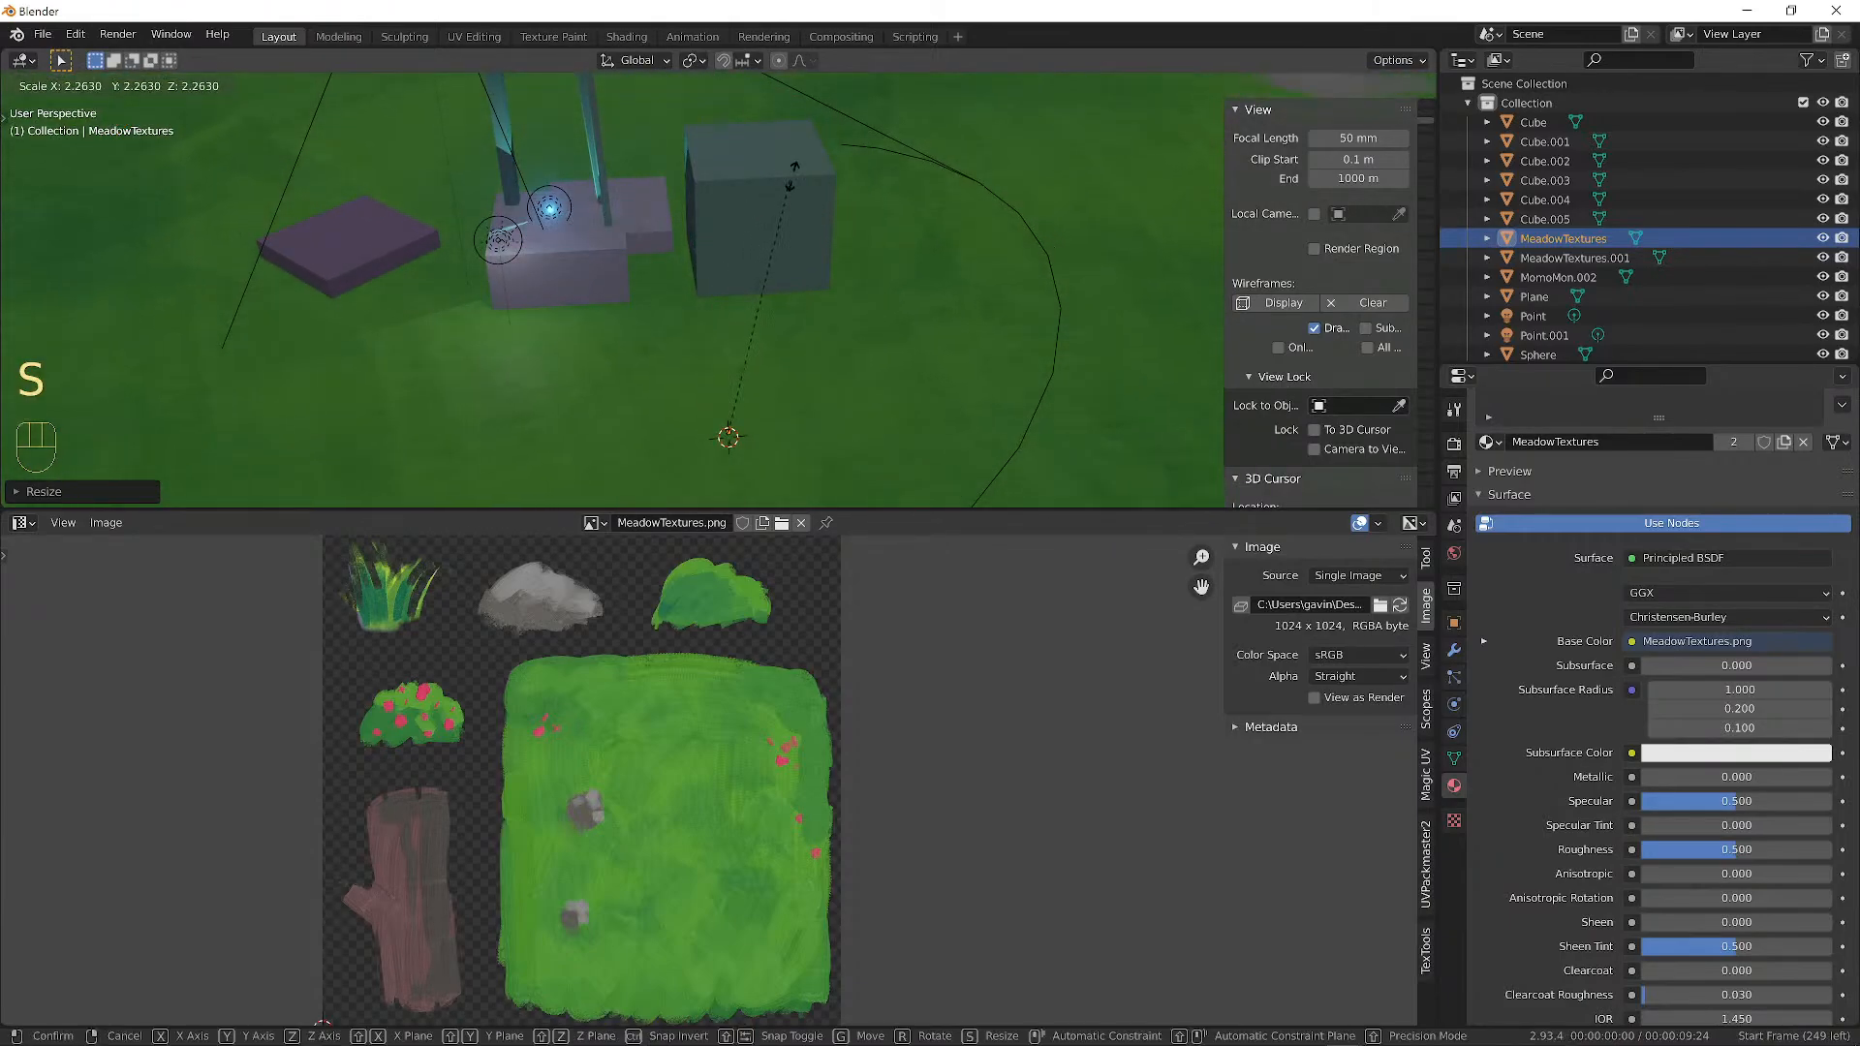
pyautogui.click(959, 392)
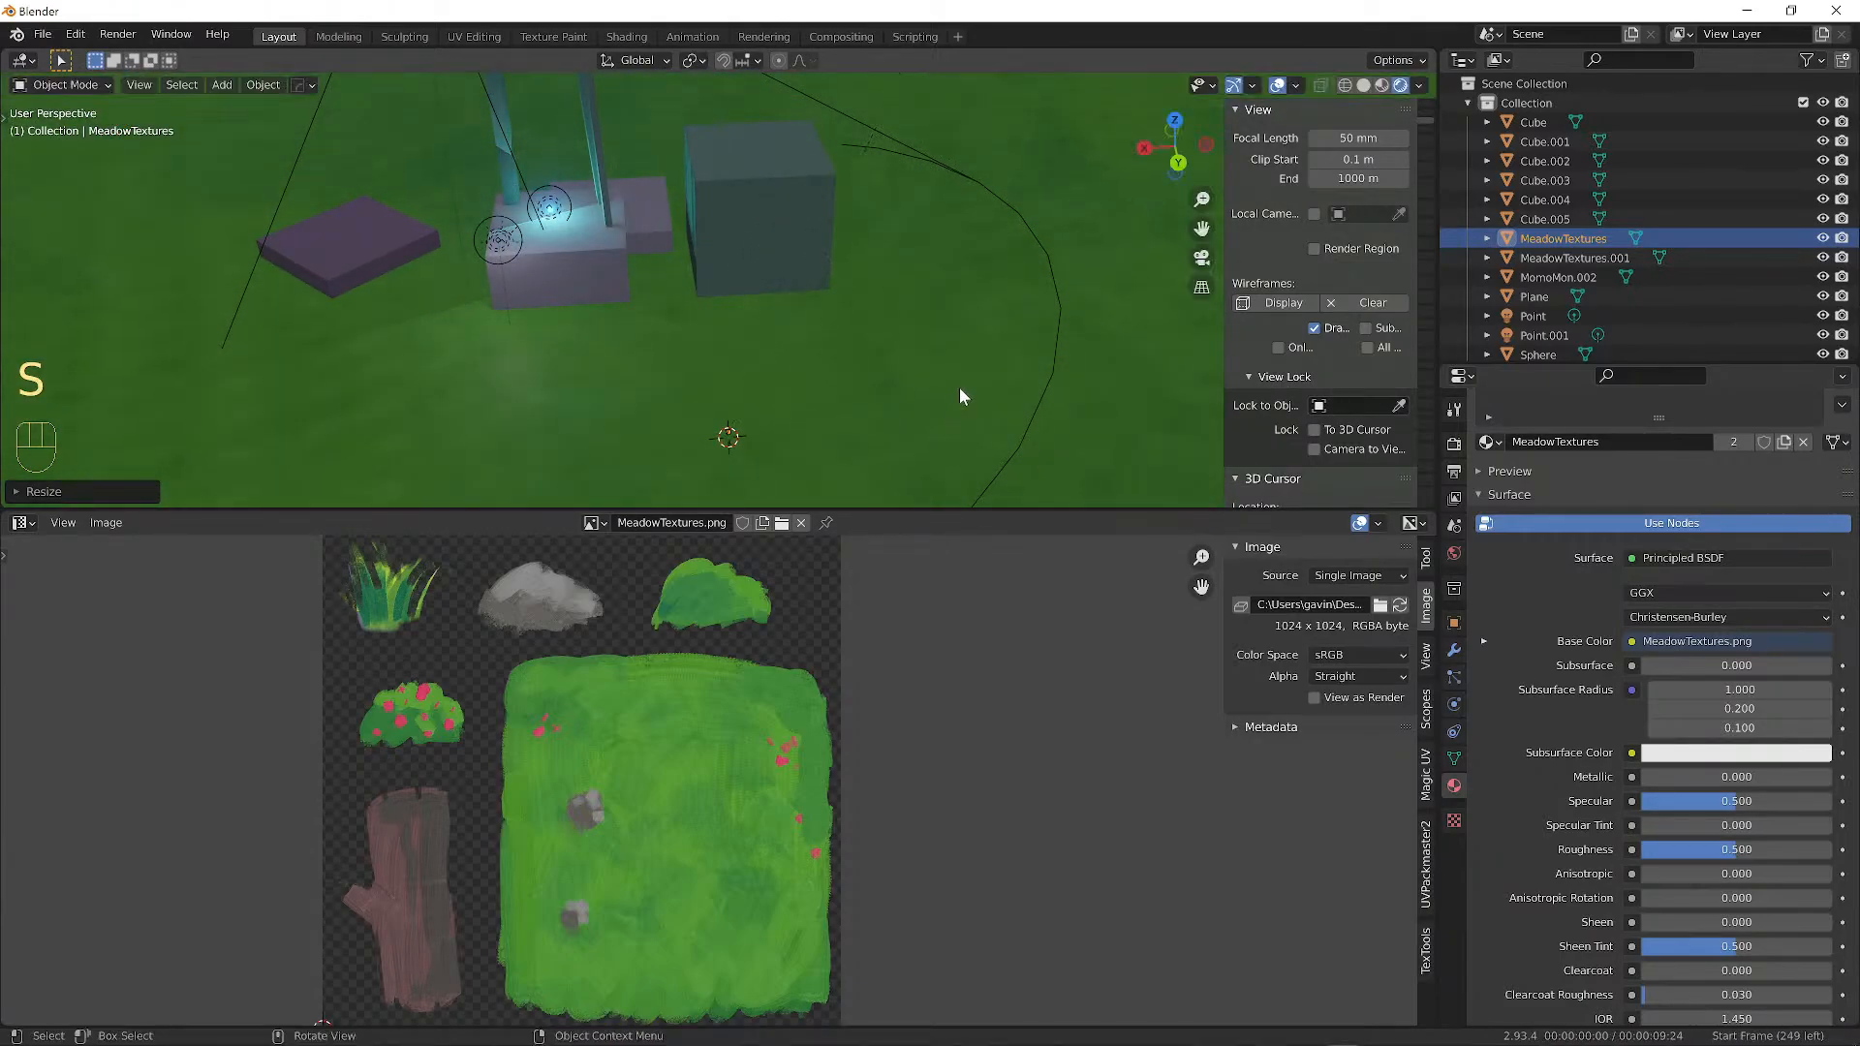
pyautogui.scroll(-7, 959, 382)
pyautogui.scroll(-5, 926, 378)
pyautogui.moveTo(925, 379); pyautogui.dragTo(882, 368, button='middle')
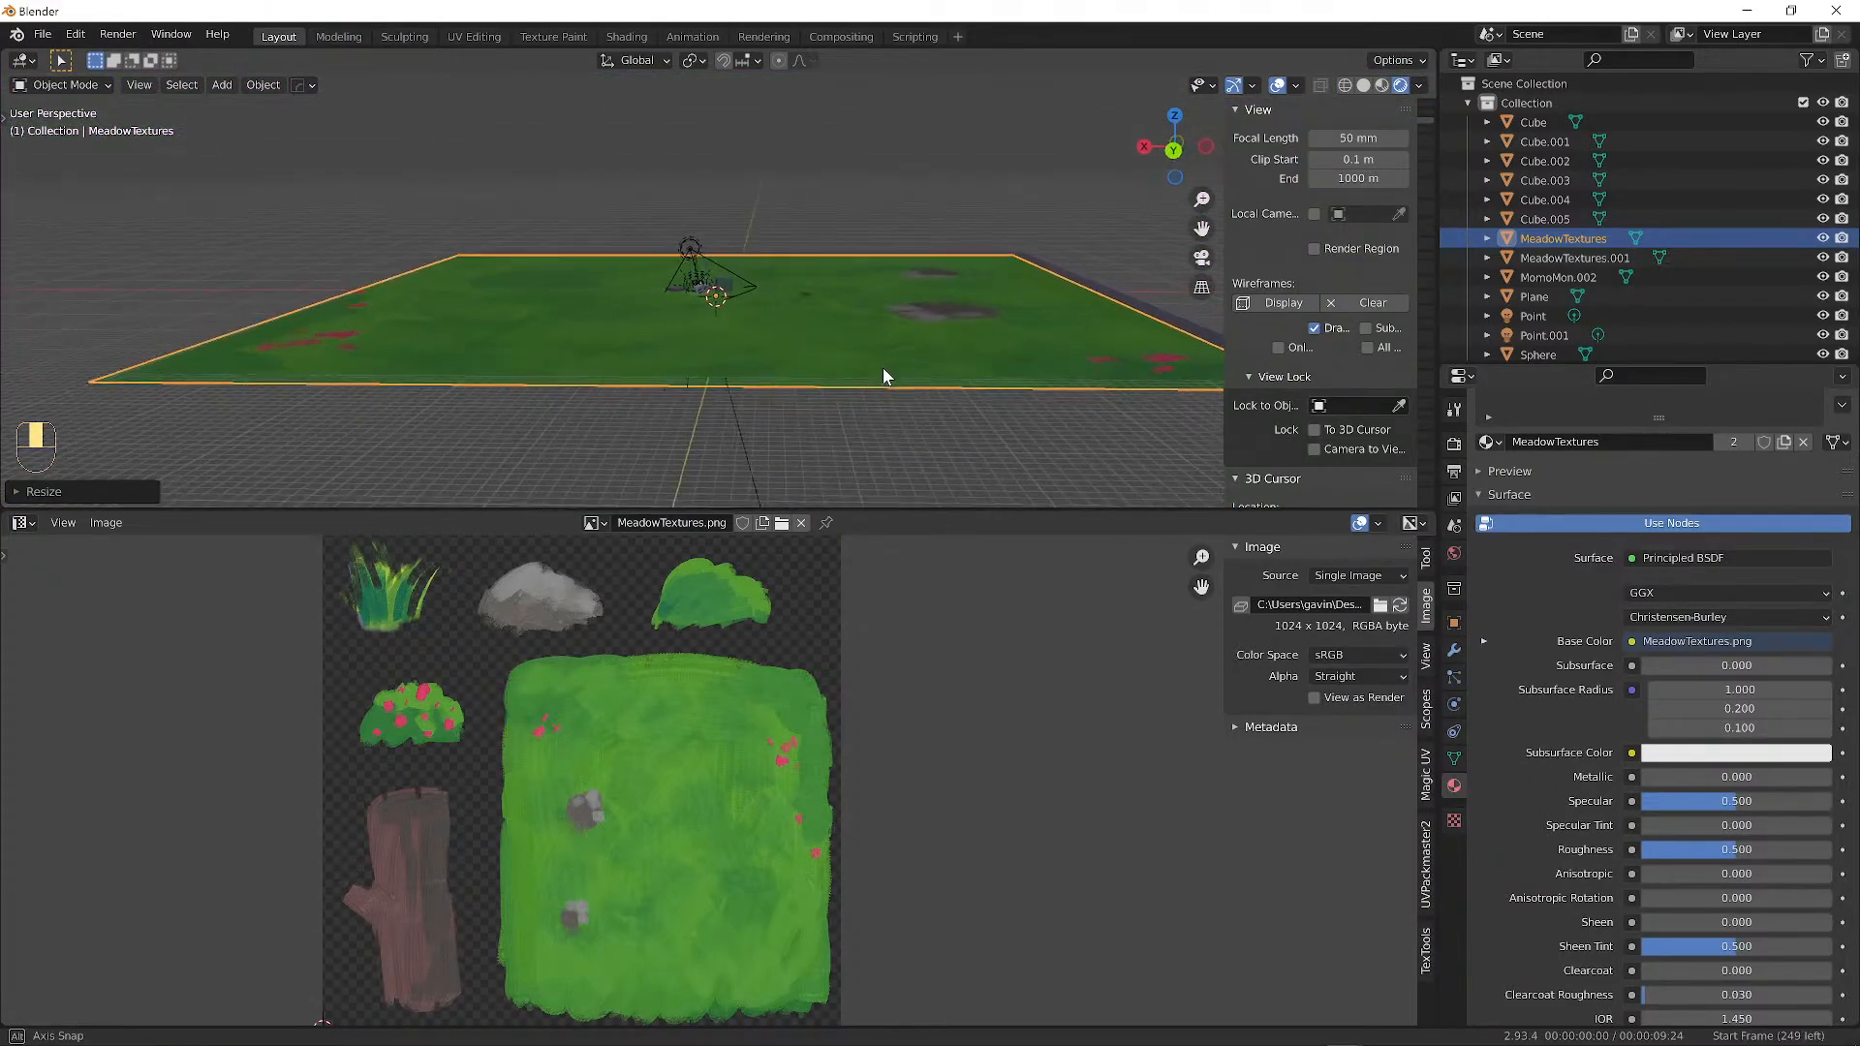
pyautogui.scroll(10, 748, 341)
pyautogui.scroll(3, 748, 341)
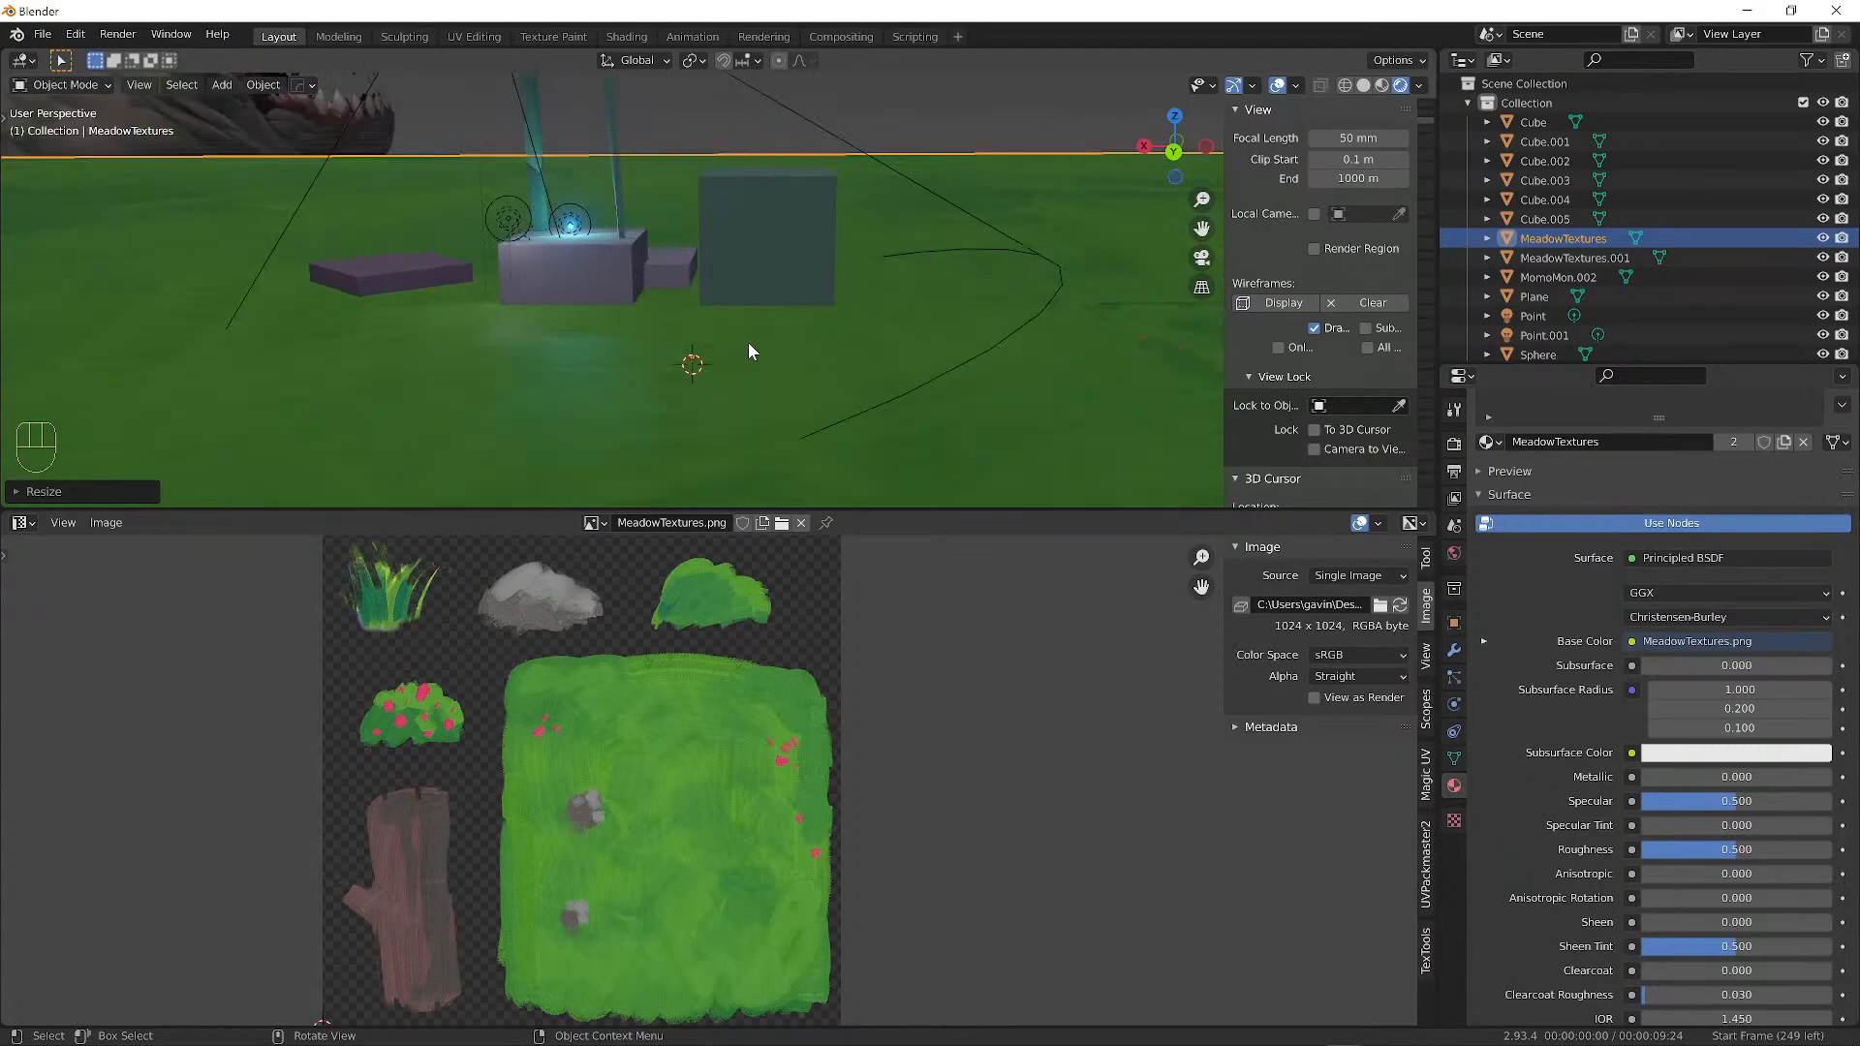
pyautogui.scroll(5, 763, 374)
pyautogui.scroll(-10, 558, 388)
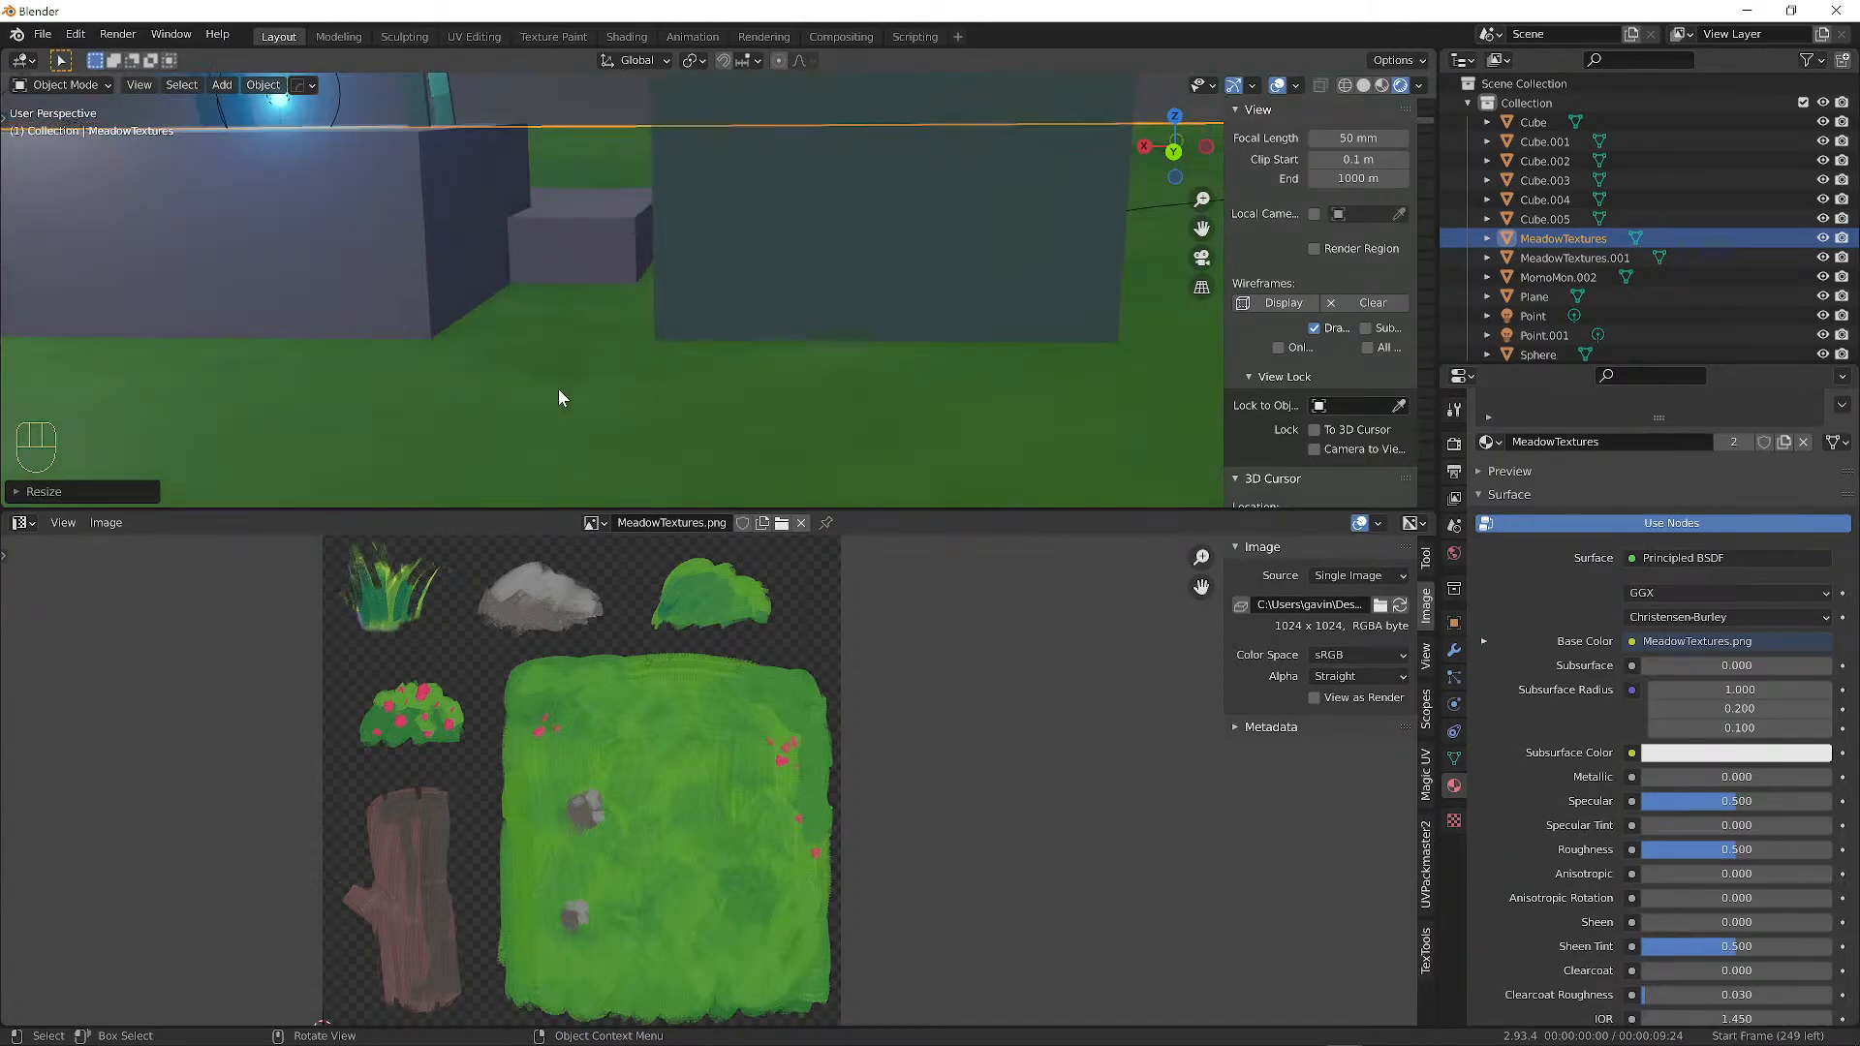
pyautogui.moveTo(564, 385); pyautogui.dragTo(669, 363, button='middle')
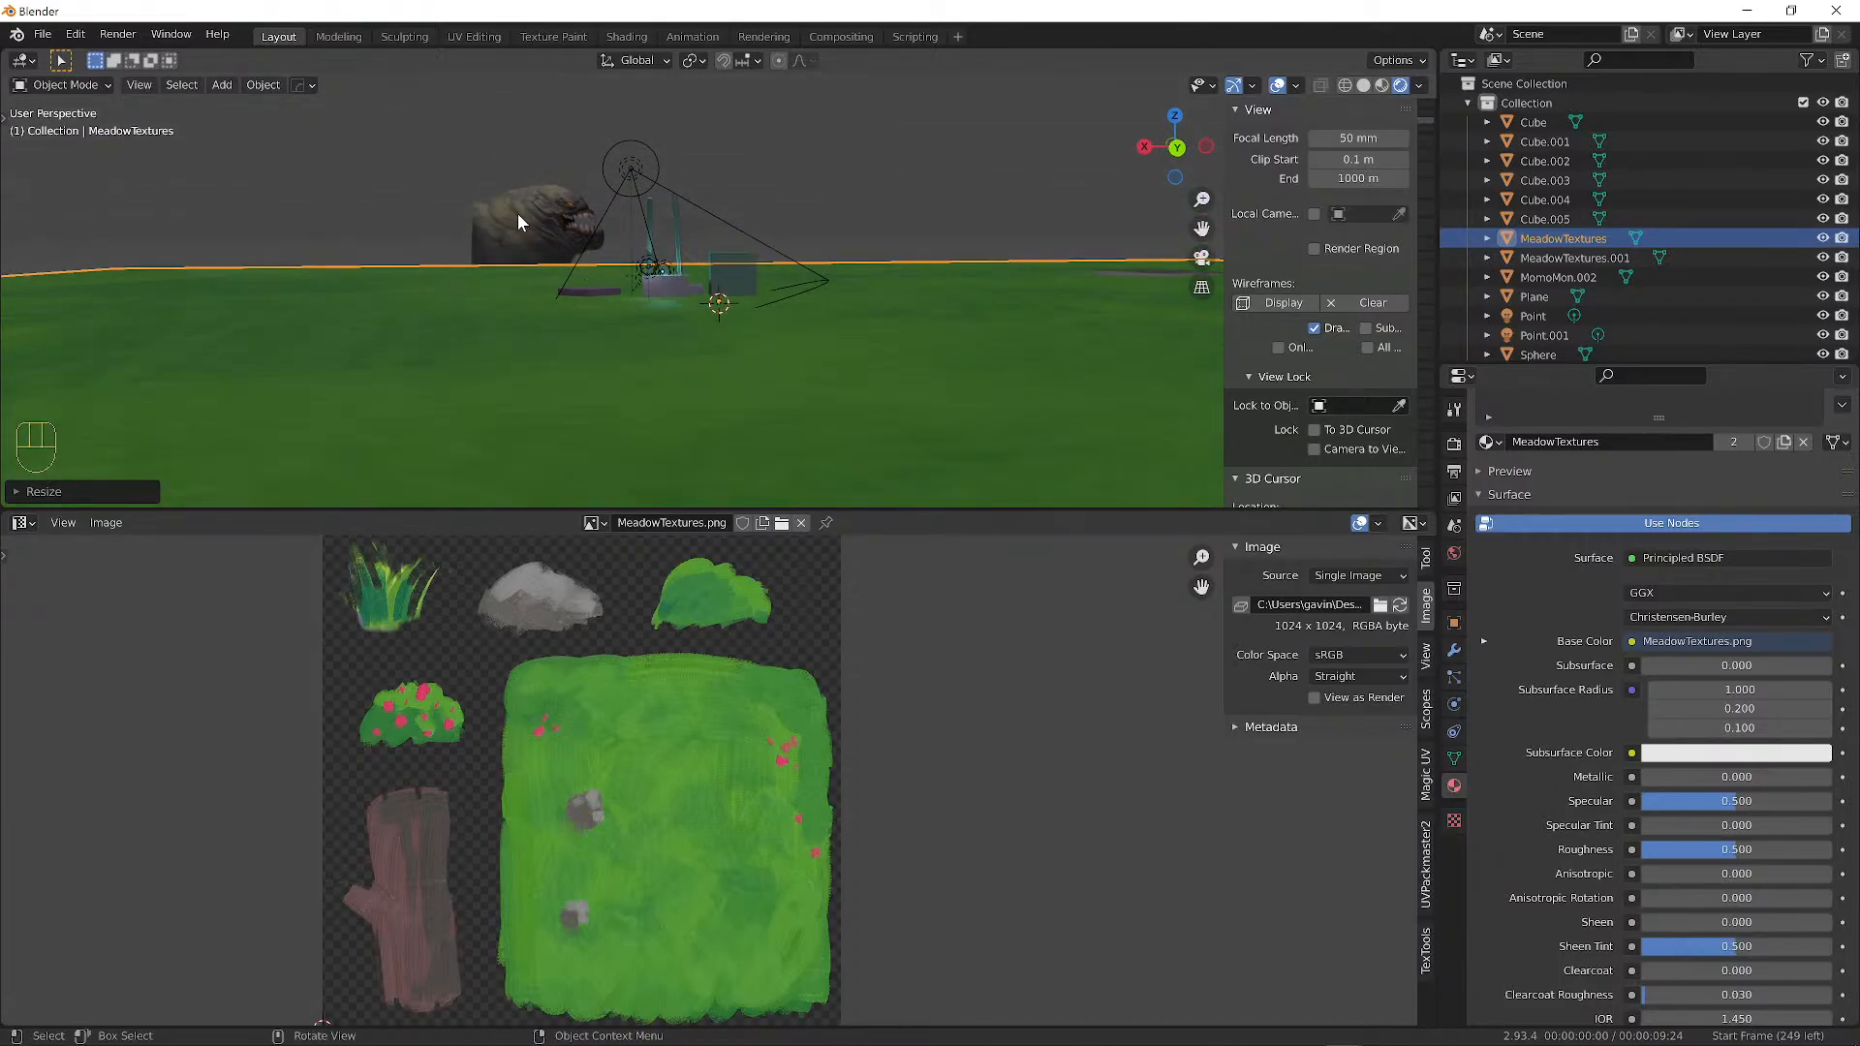
pyautogui.moveTo(517, 213); pyautogui.dragTo(603, 366, button='middle')
pyautogui.click(446, 180)
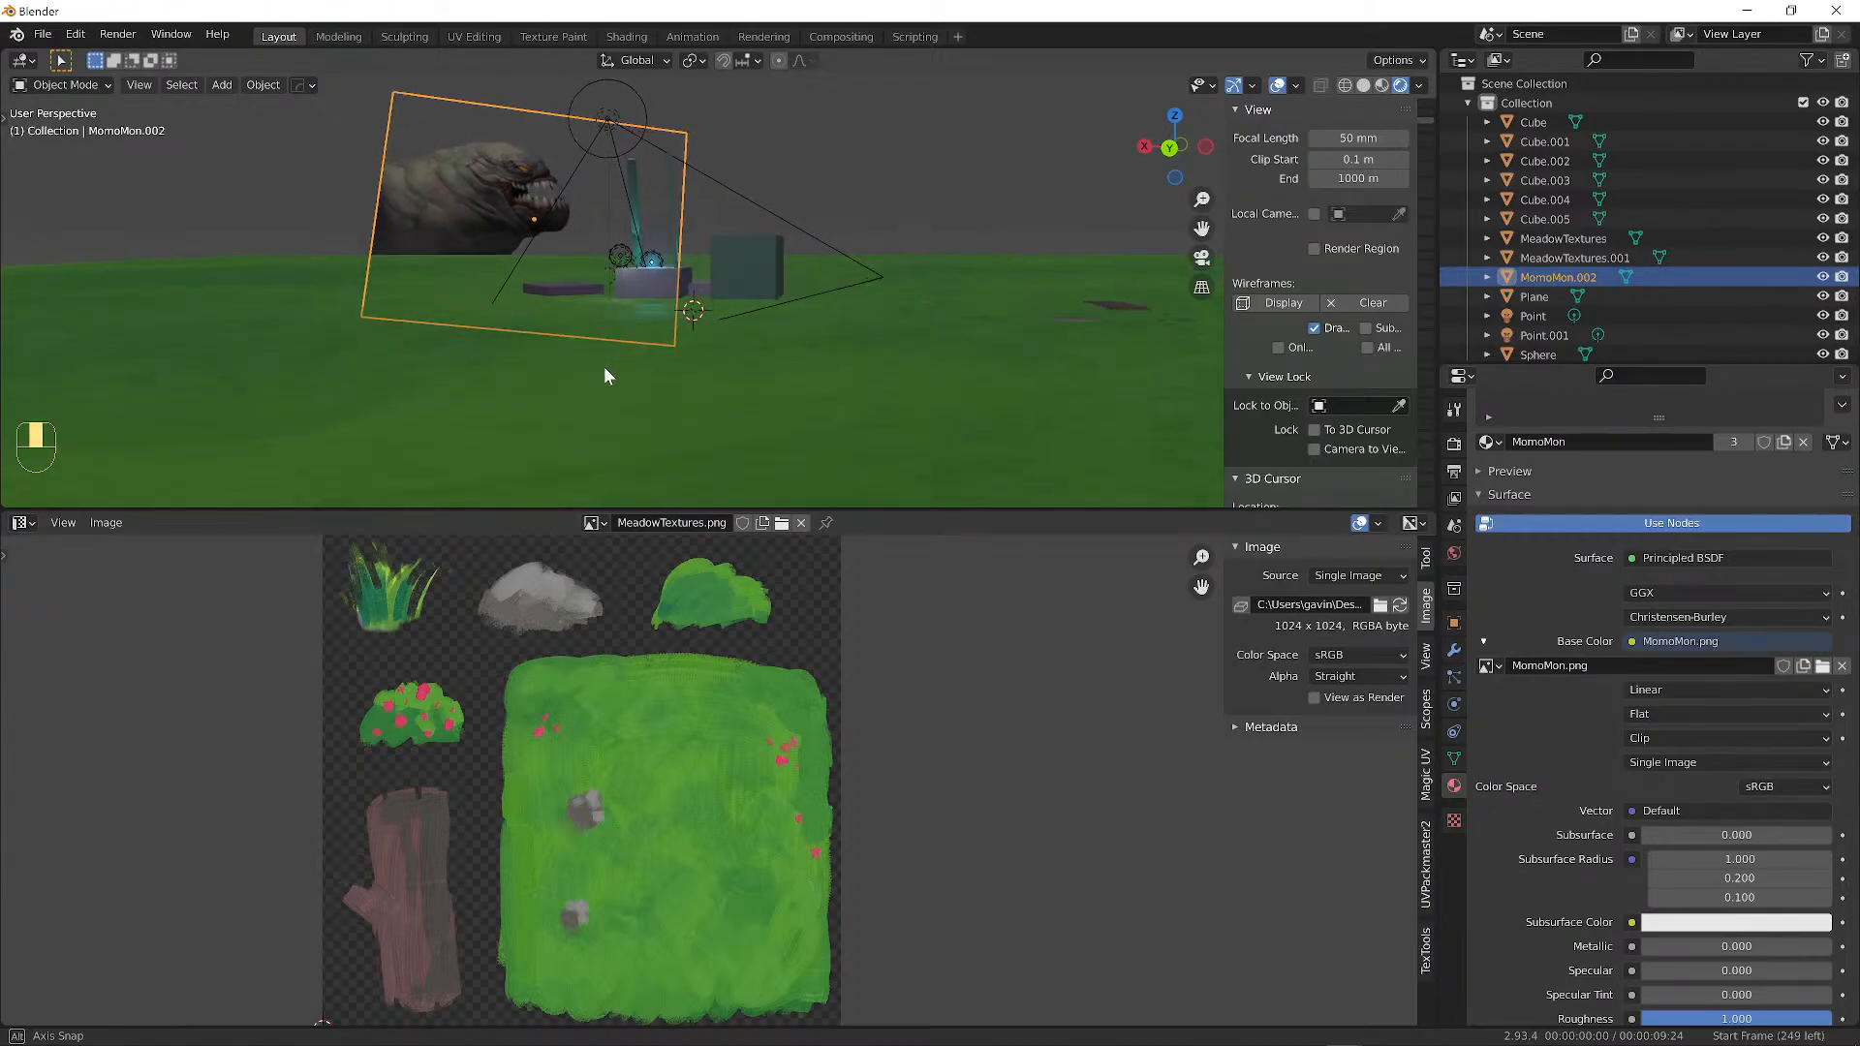
pyautogui.scroll(-5, 1647, 857)
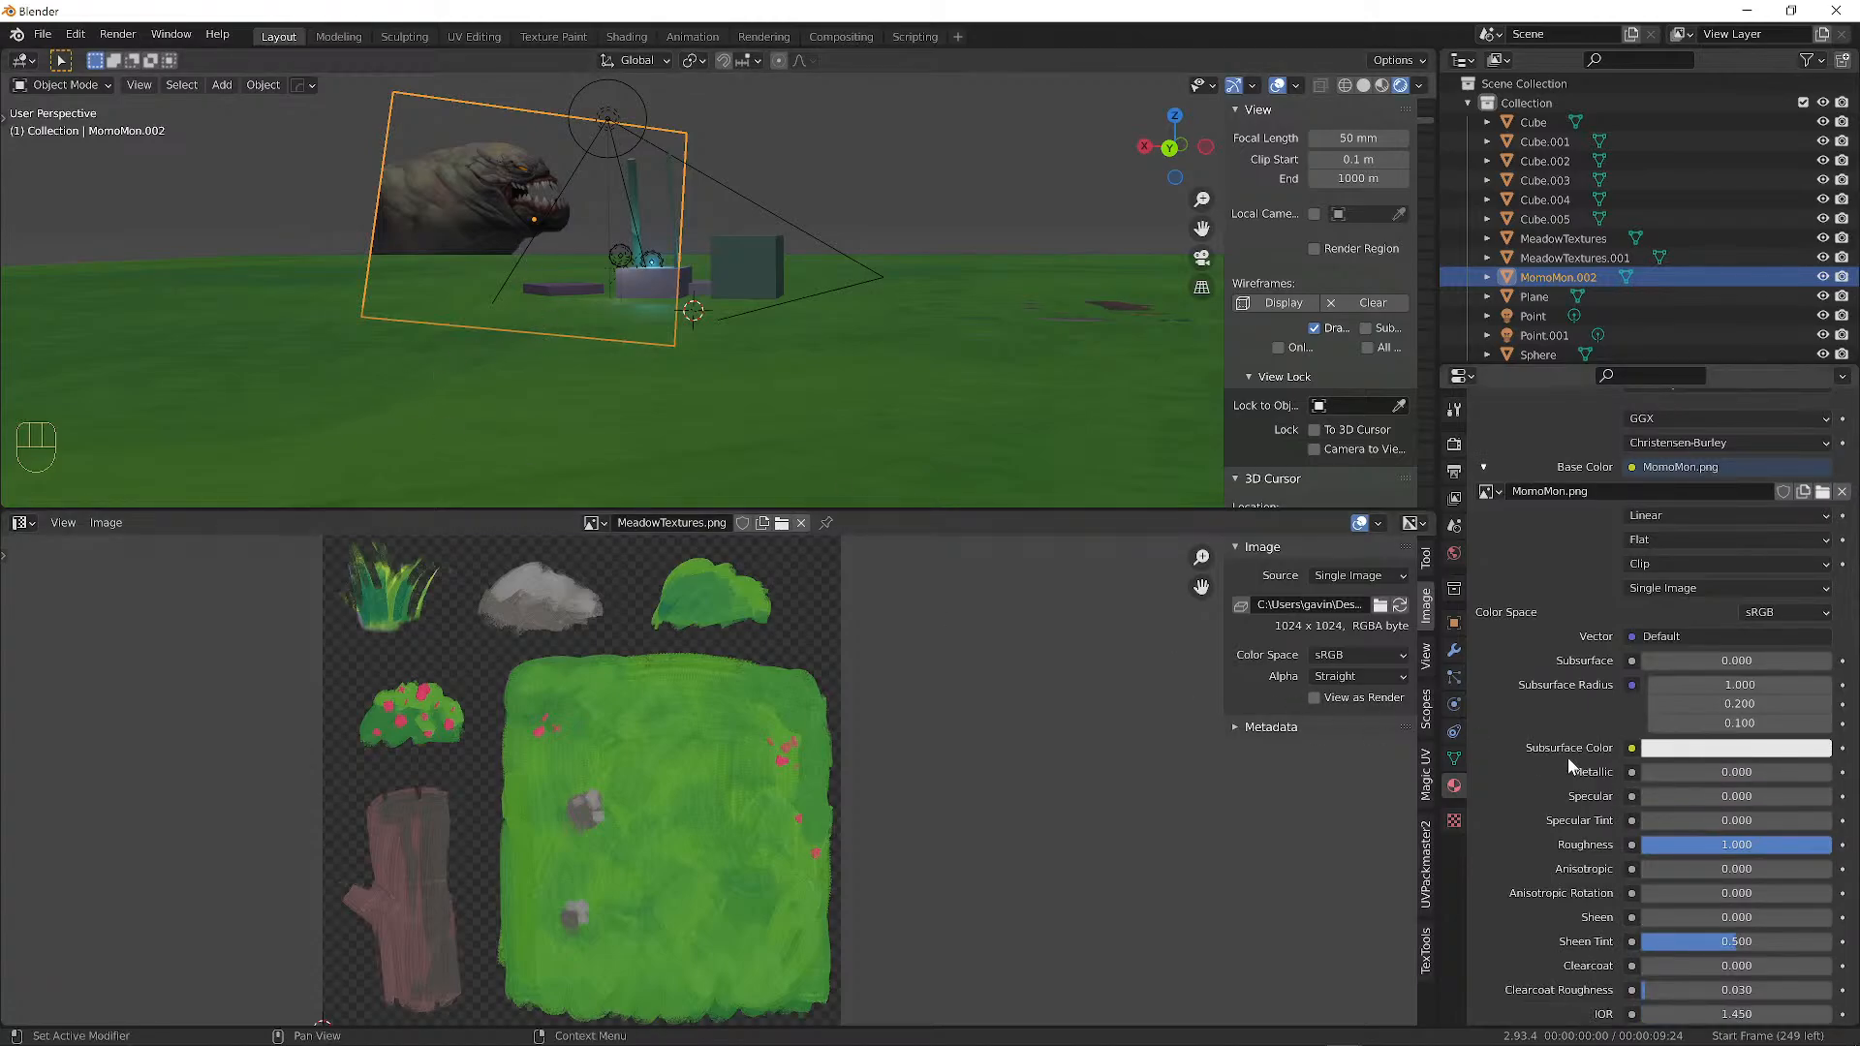
# Switch the MomoMon.002 material's Blend Mode from Alpha Blend to Alpha Clip.
pyautogui.scroll(-12, 1609, 740)
pyautogui.scroll(-6, 1606, 740)
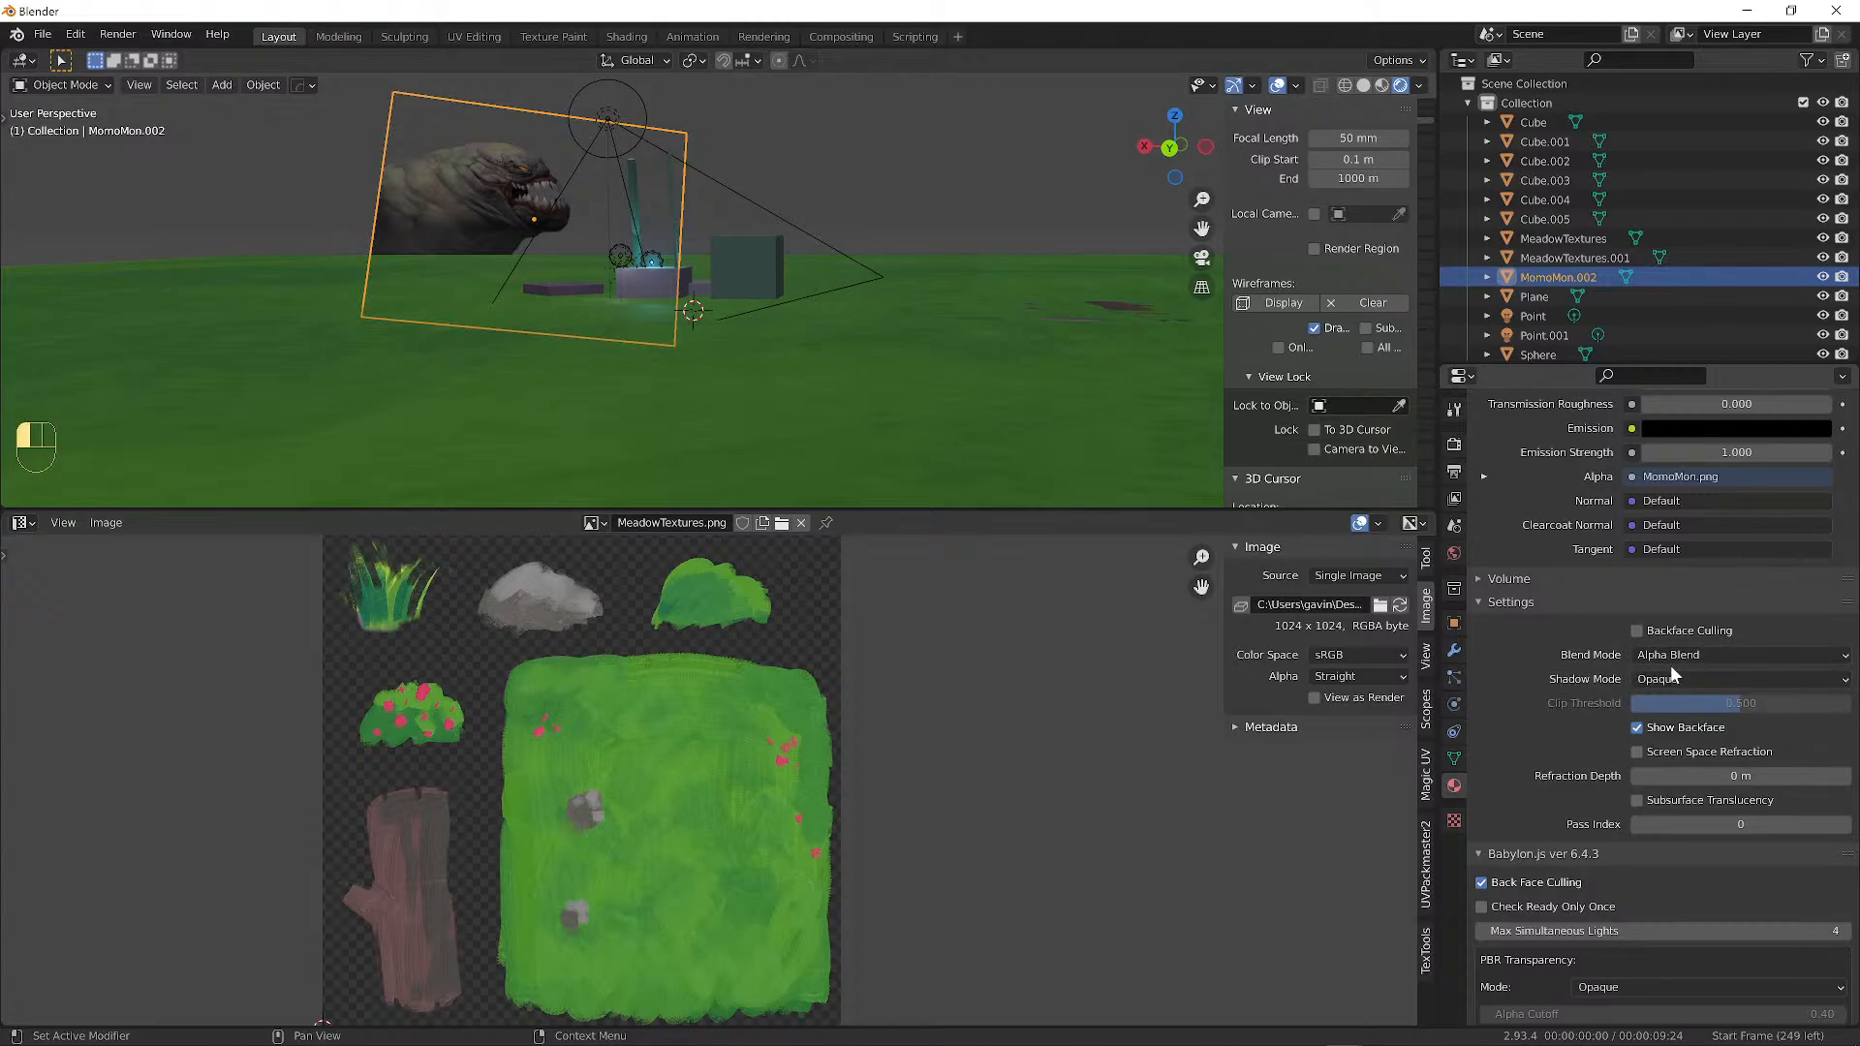
pyautogui.click(1674, 656)
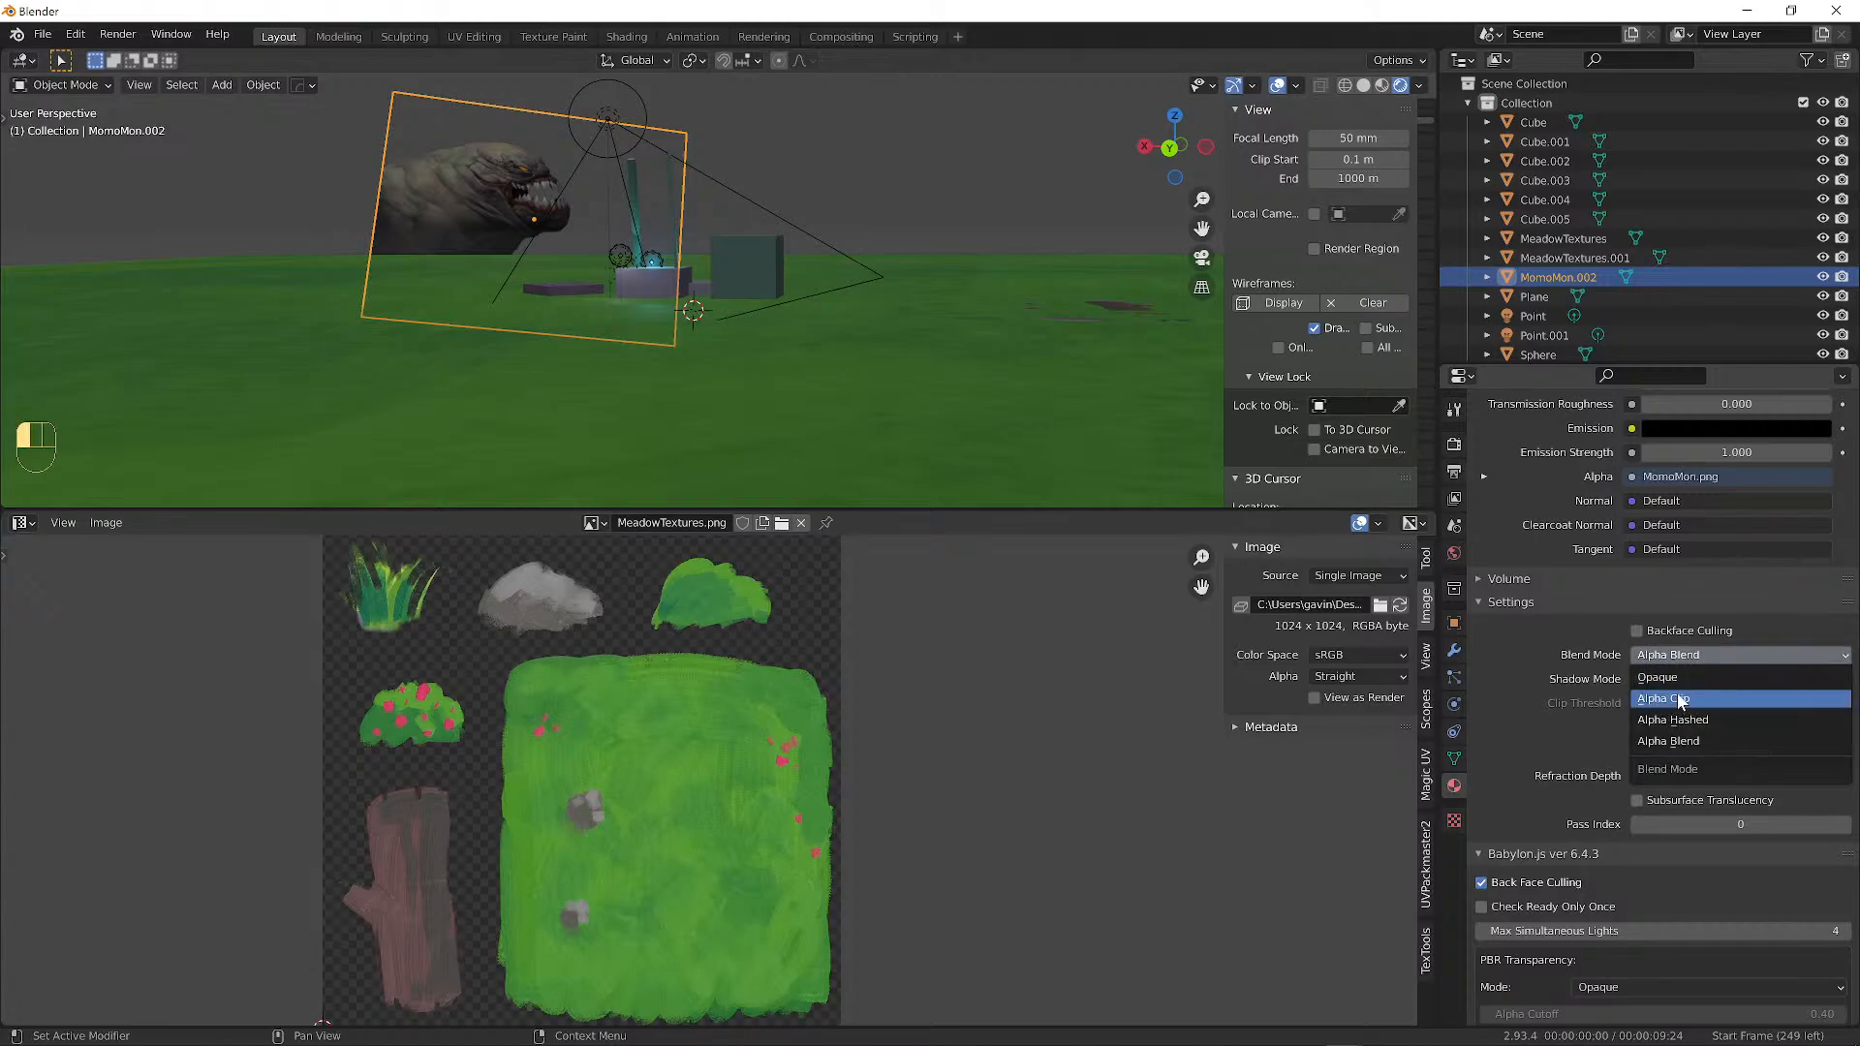
pyautogui.click(1680, 699)
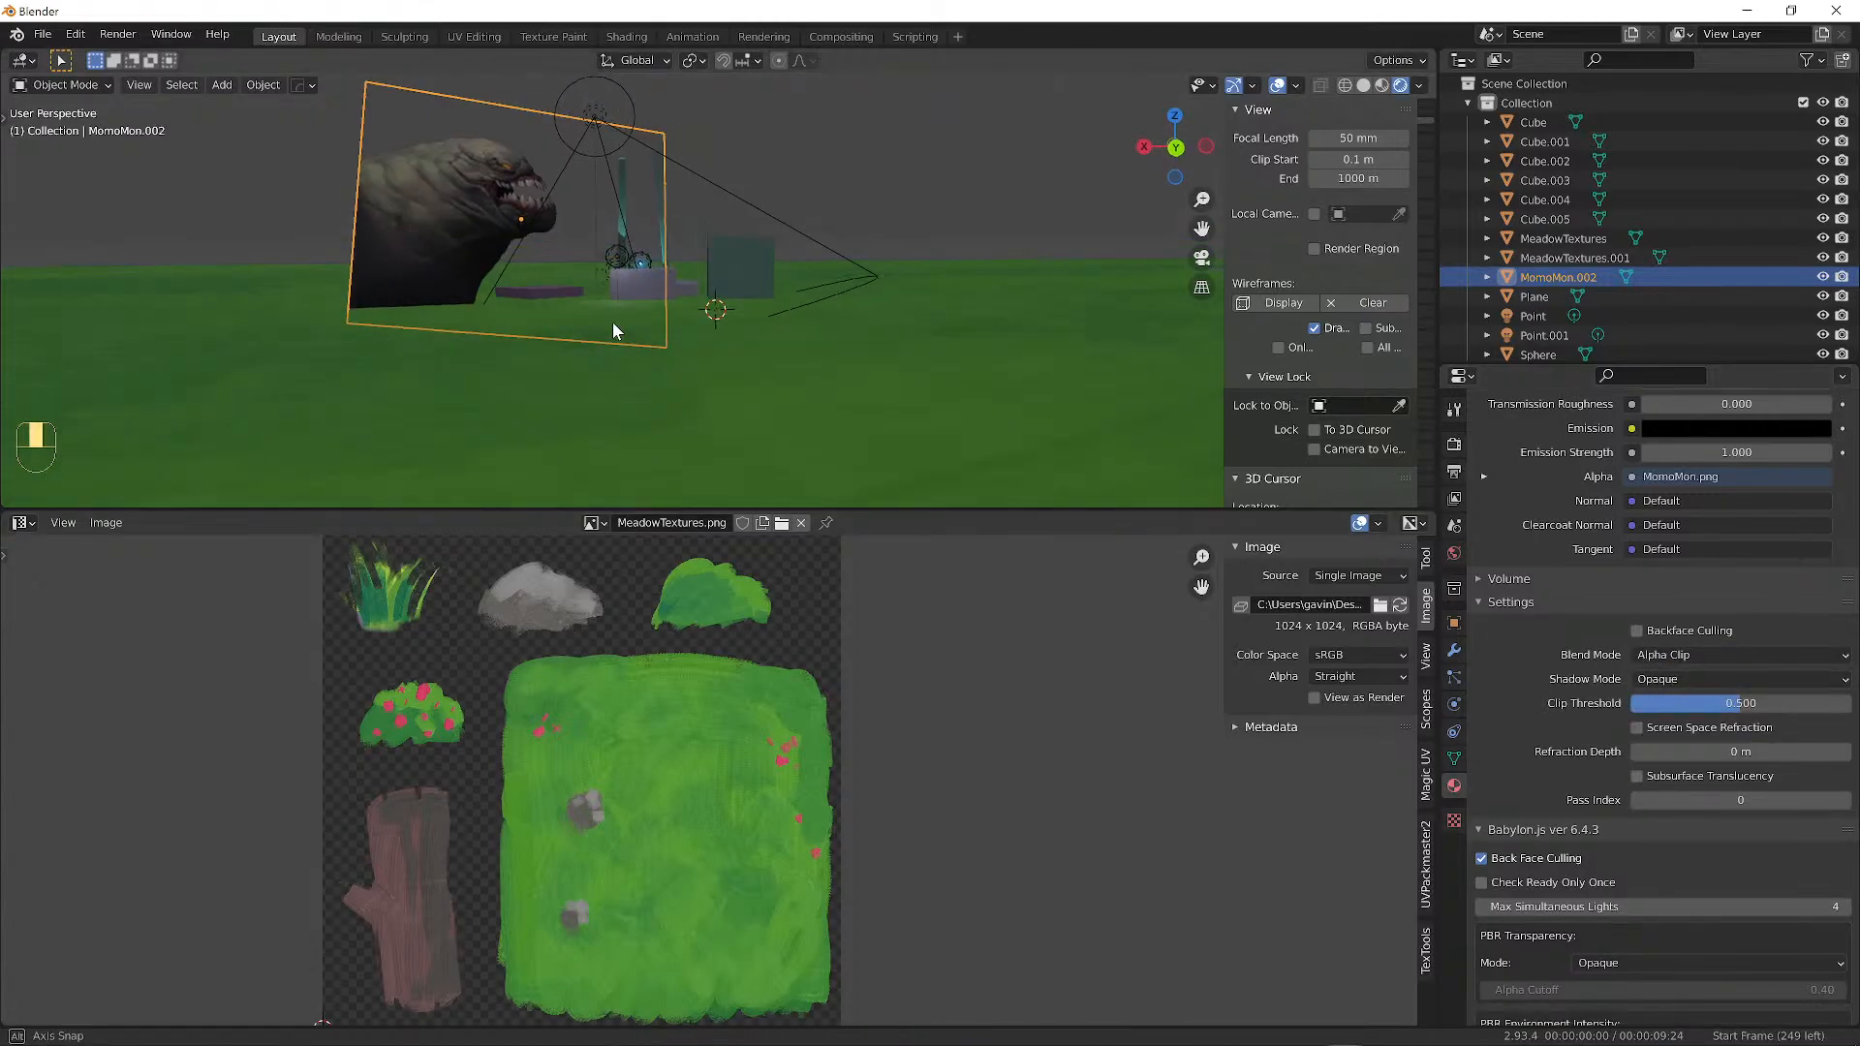
pyautogui.keyDown('alt'); pyautogui.moveTo(519, 300); pyautogui.dragTo(780, 360); pyautogui.keyUp('alt')
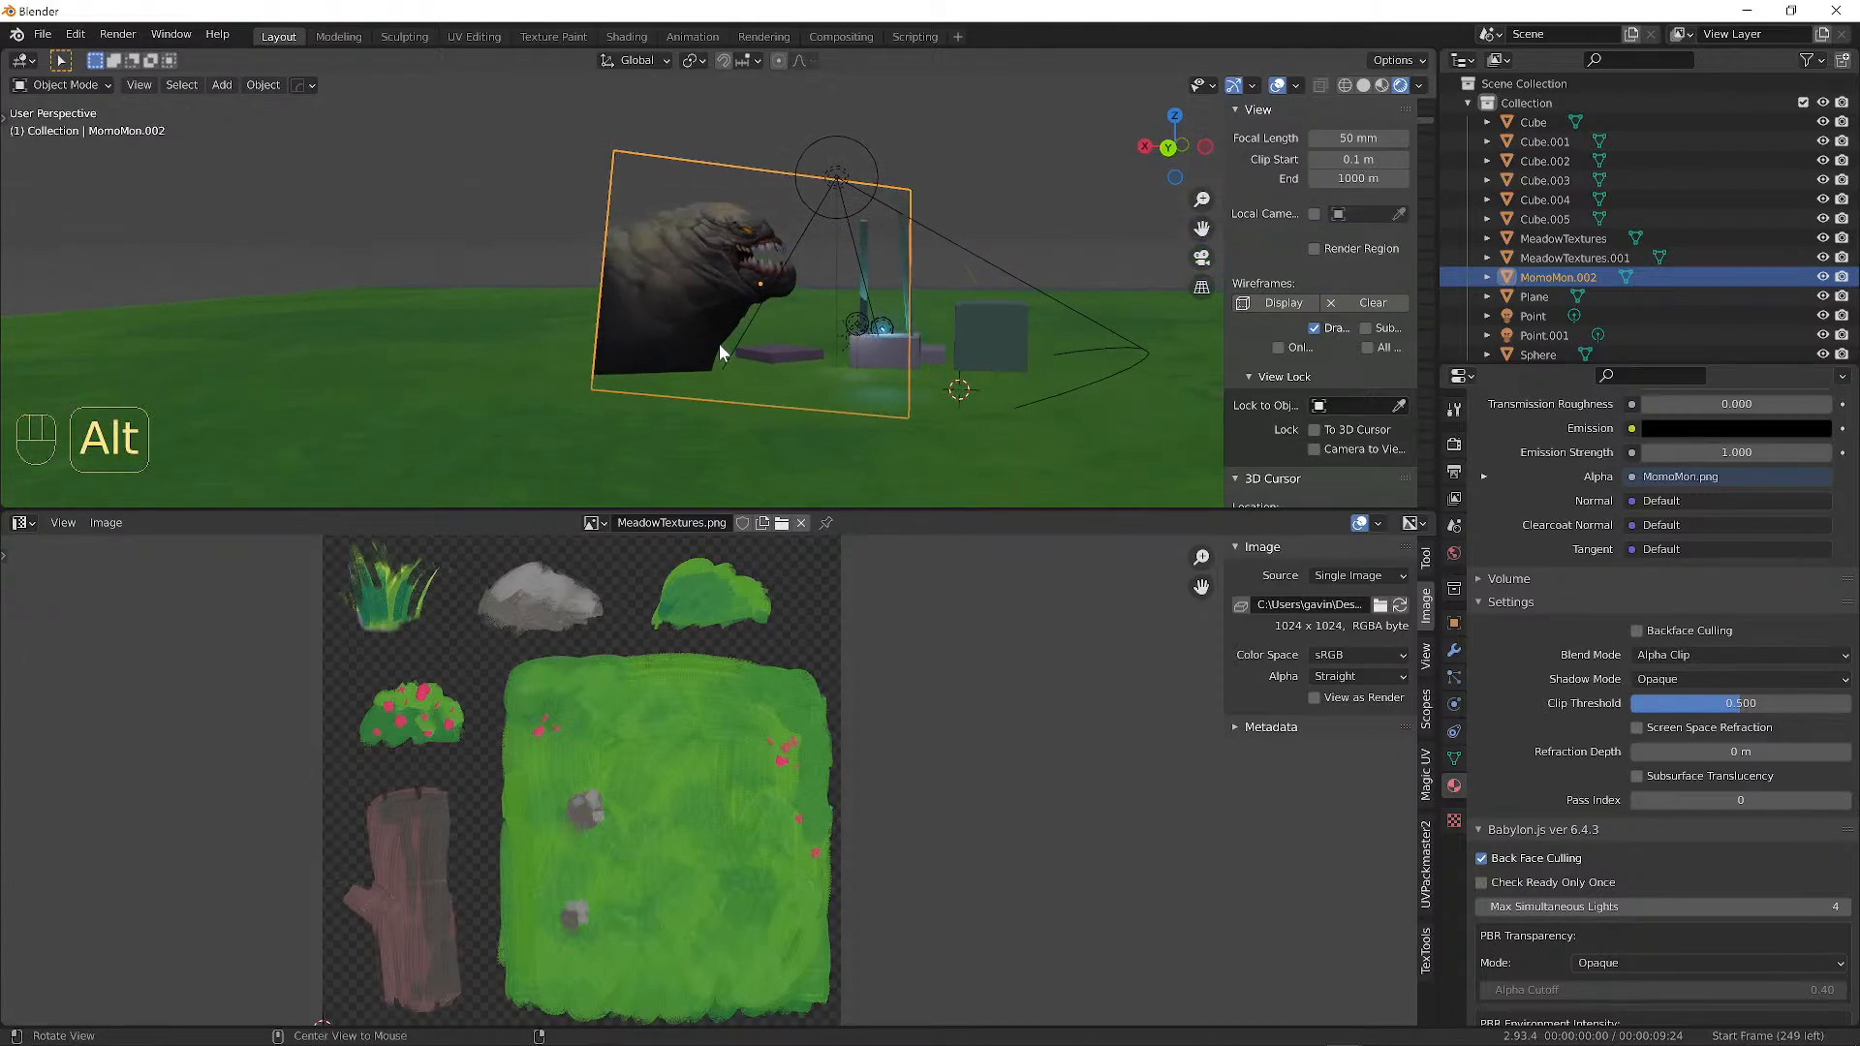
# Adjust the MomoMon.002 material's Clip Threshold to 0.341 so the creature shows solidly.
pyautogui.scroll(6, 786, 362)
pyautogui.keyDown('alt'); pyautogui.keyDown('shift'); pyautogui.moveTo(818, 155); pyautogui.dragTo(831, 343); pyautogui.keyUp('shift'); pyautogui.keyUp('alt')
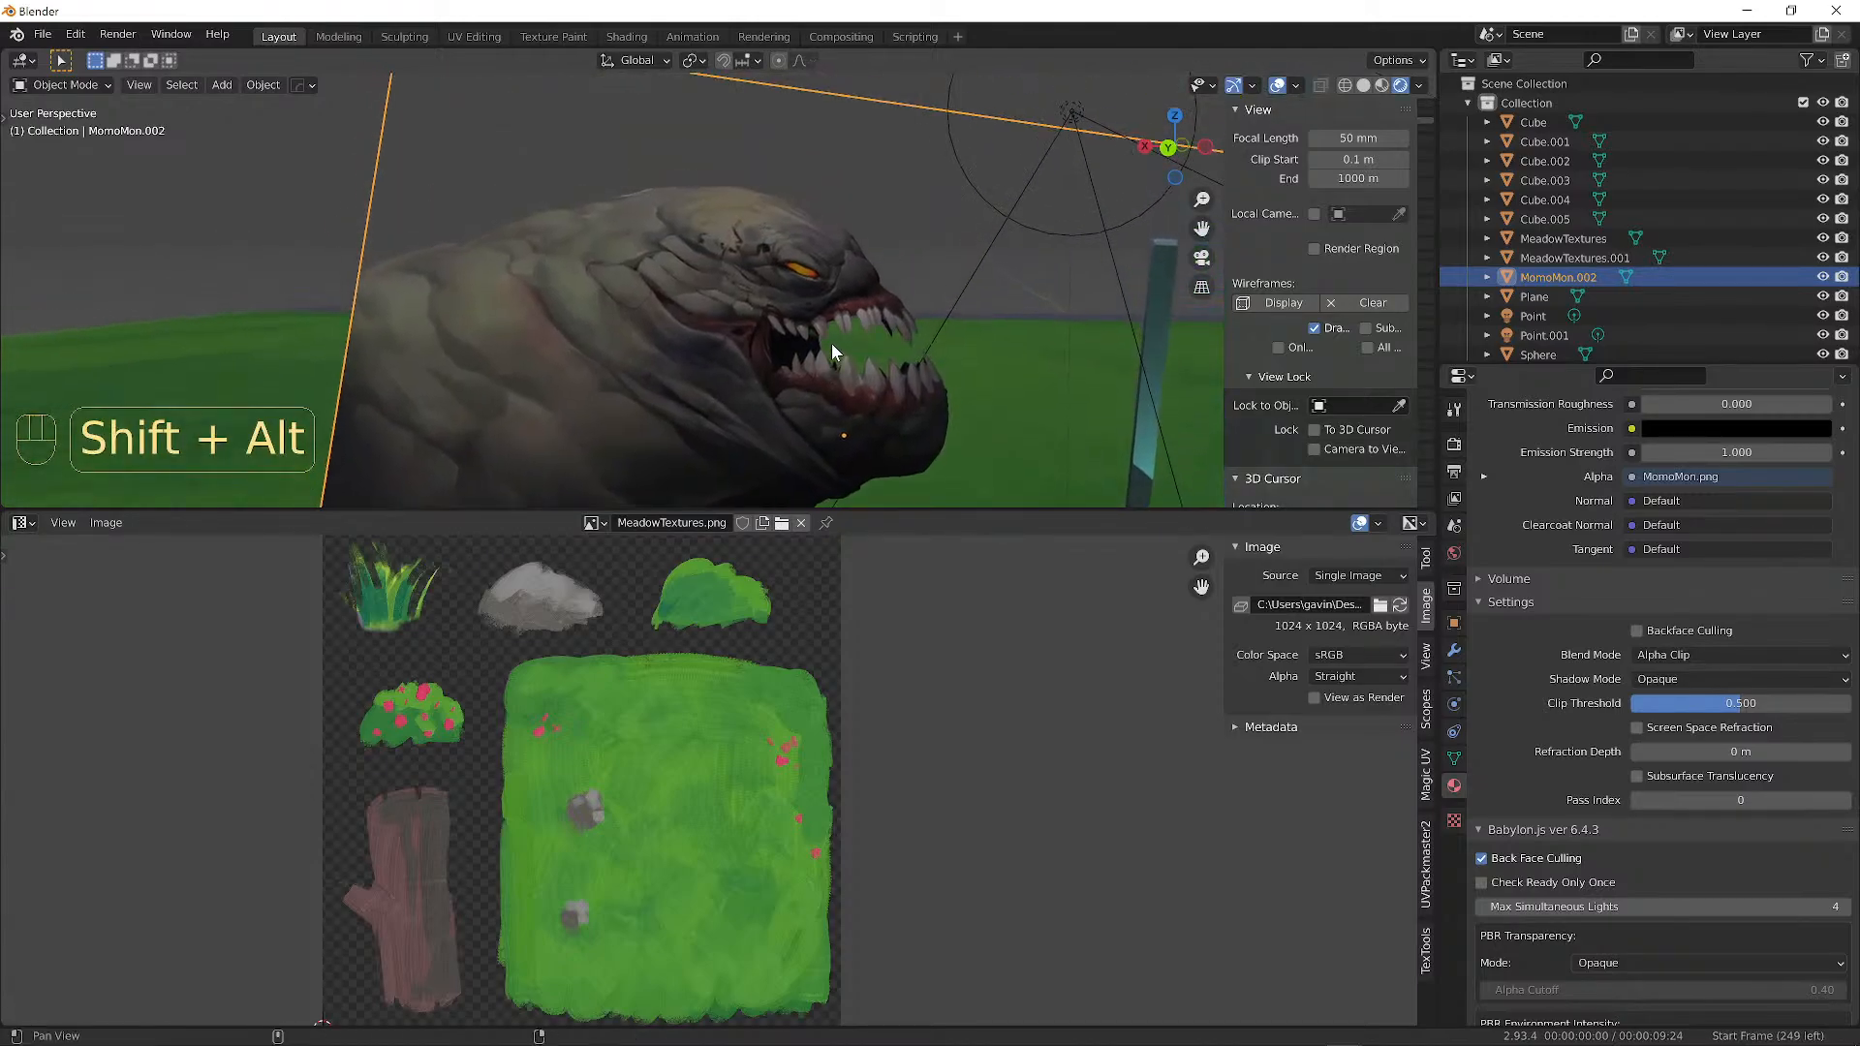
pyautogui.scroll(4, 865, 329)
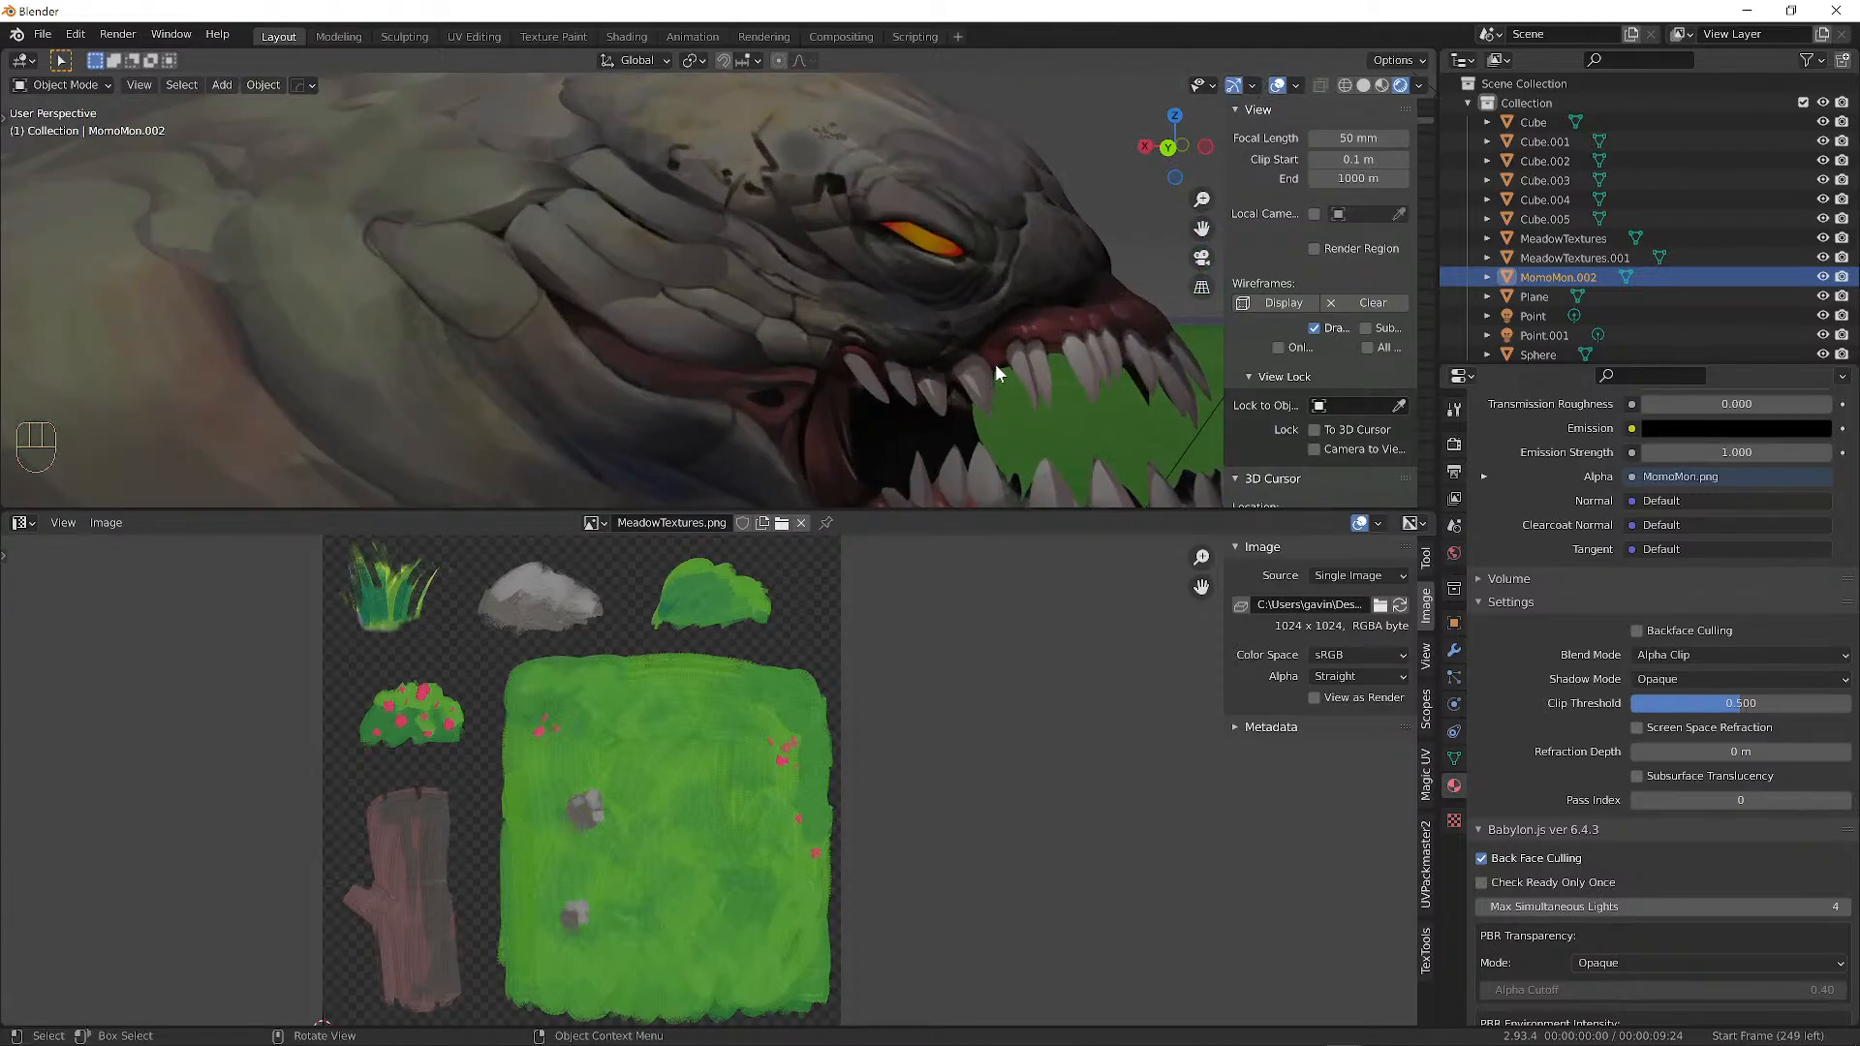
pyautogui.scroll(-4, 973, 283)
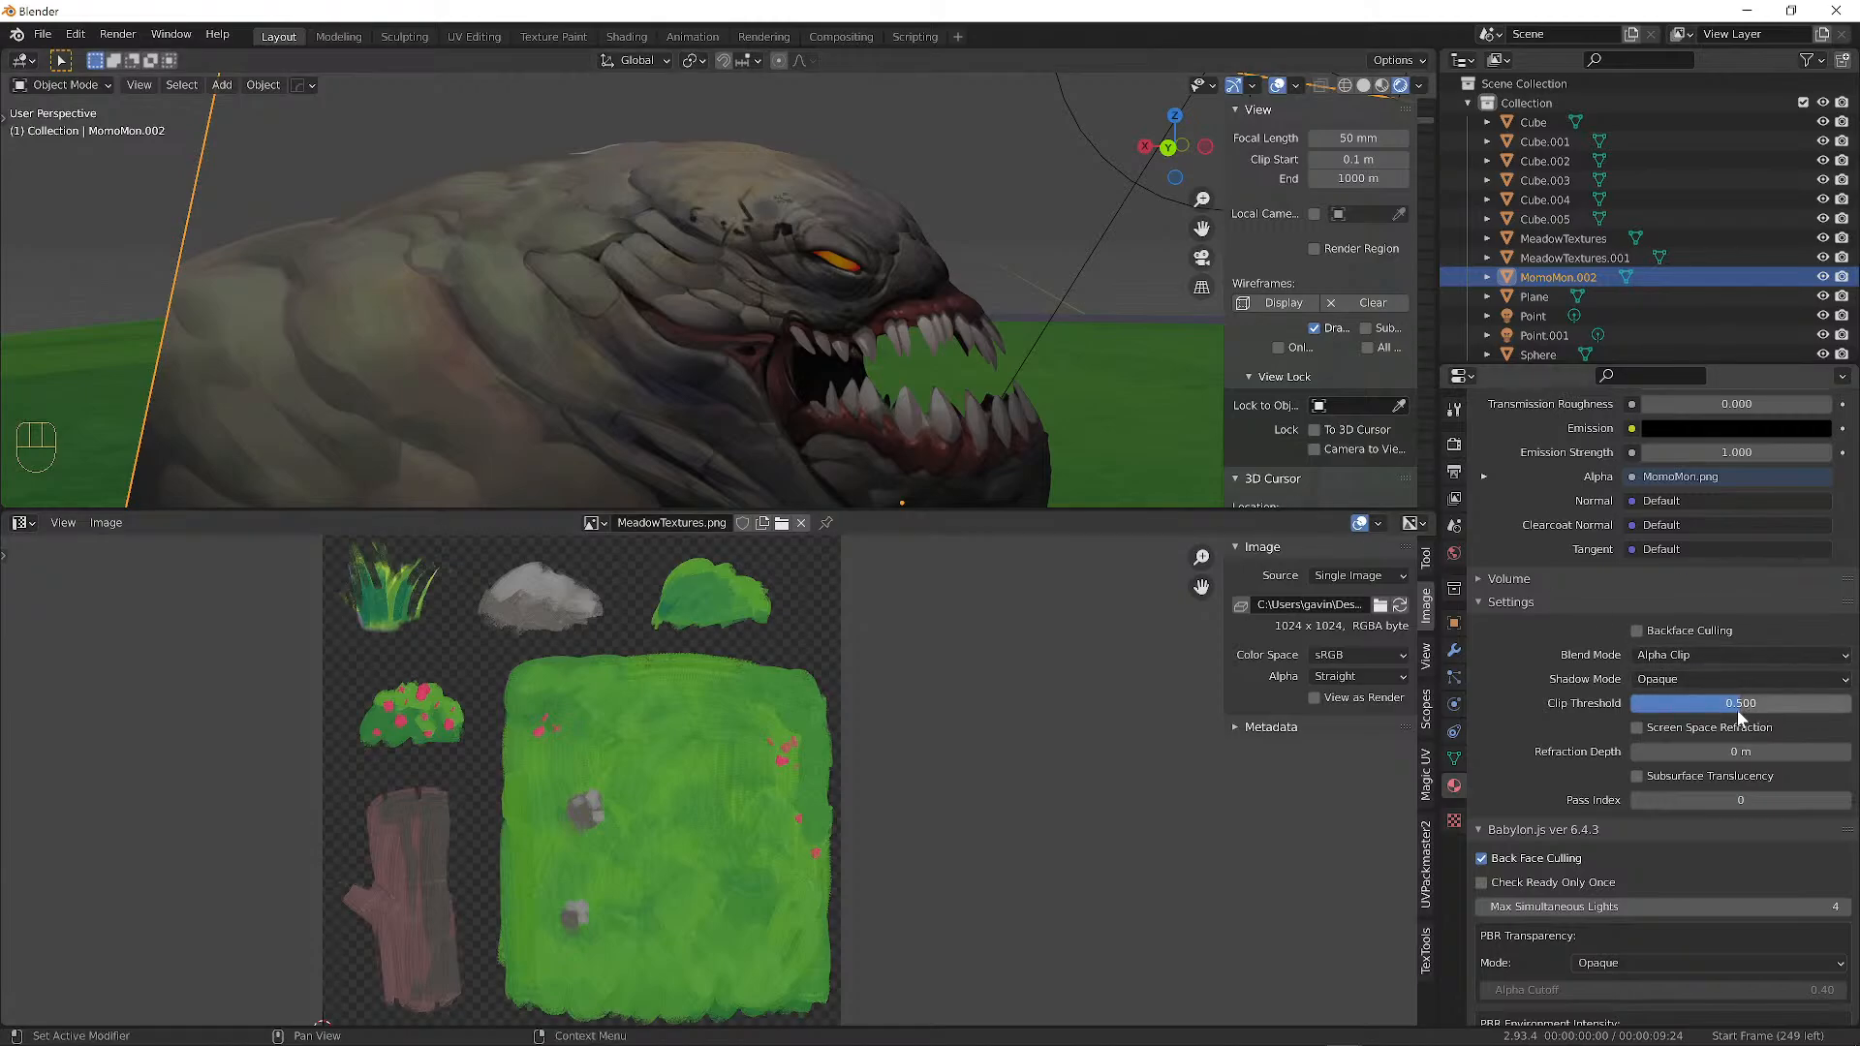
pyautogui.moveTo(591, 302); pyautogui.dragTo(1296, 461, button='middle')
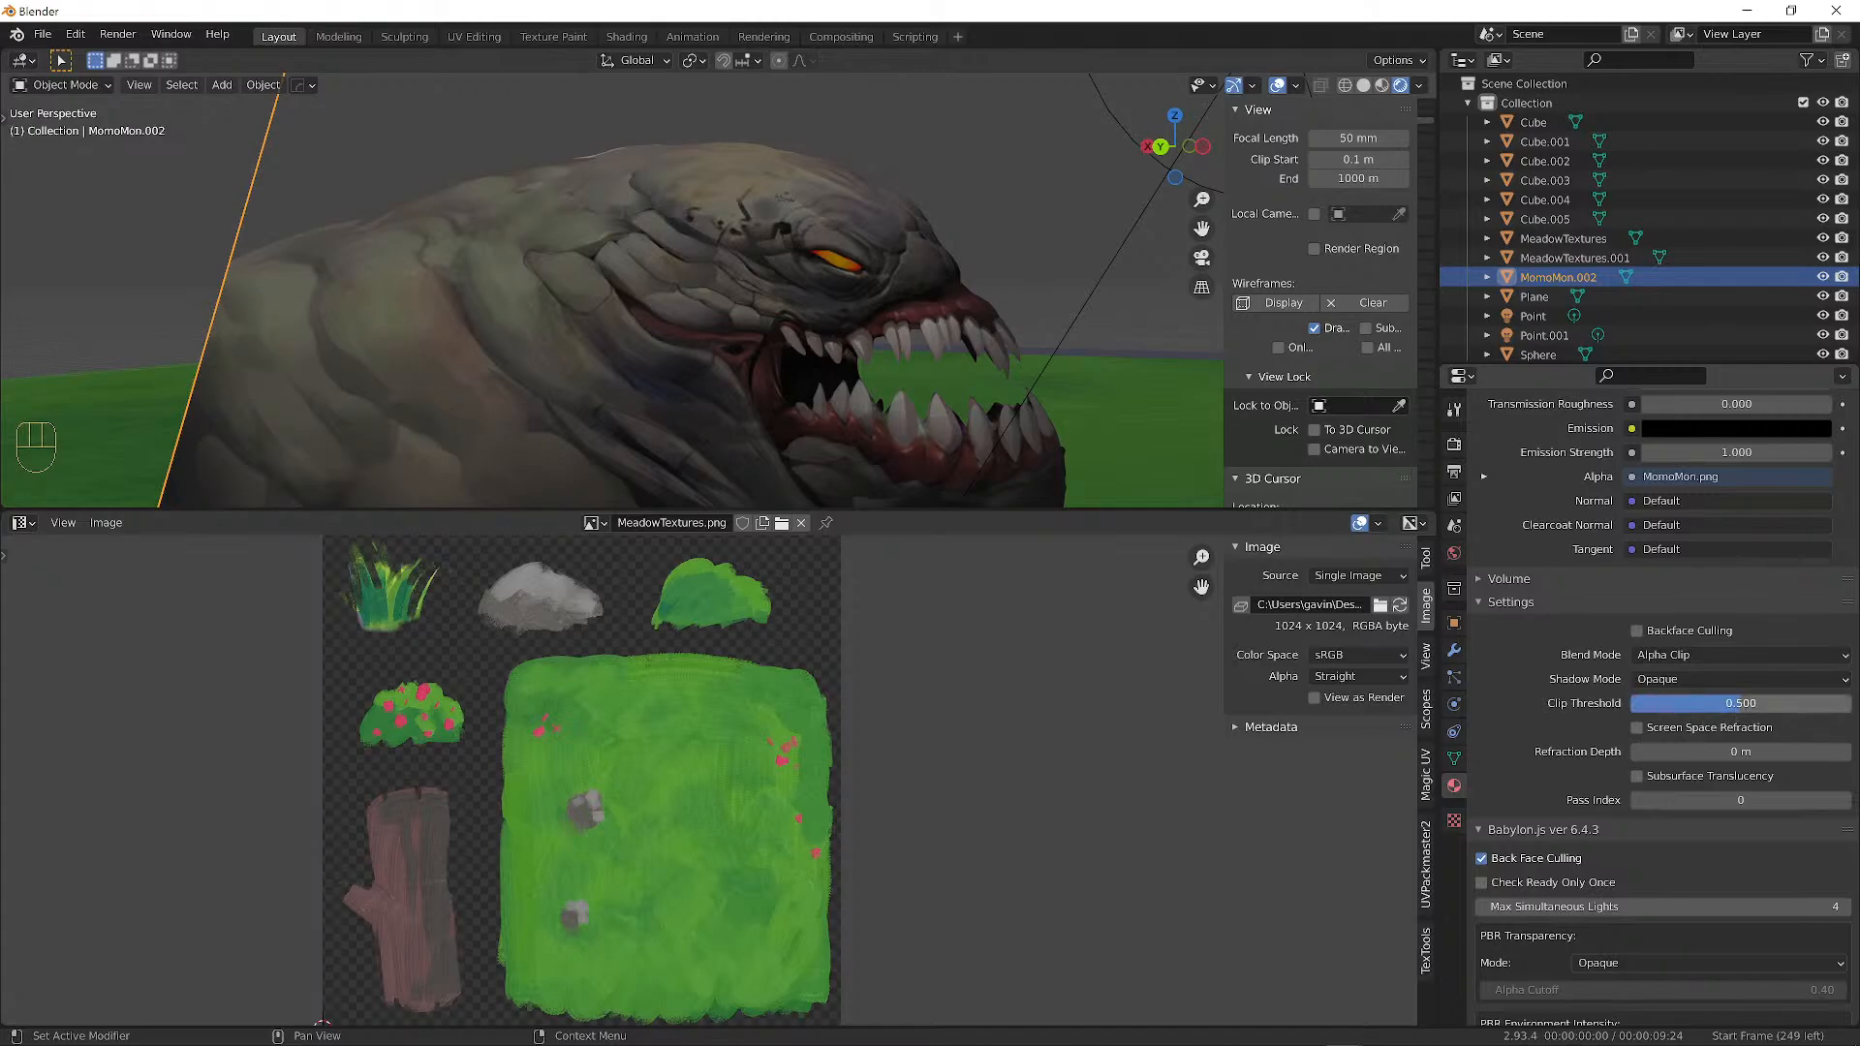
pyautogui.moveTo(1784, 703); pyautogui.dragTo(1847, 704)
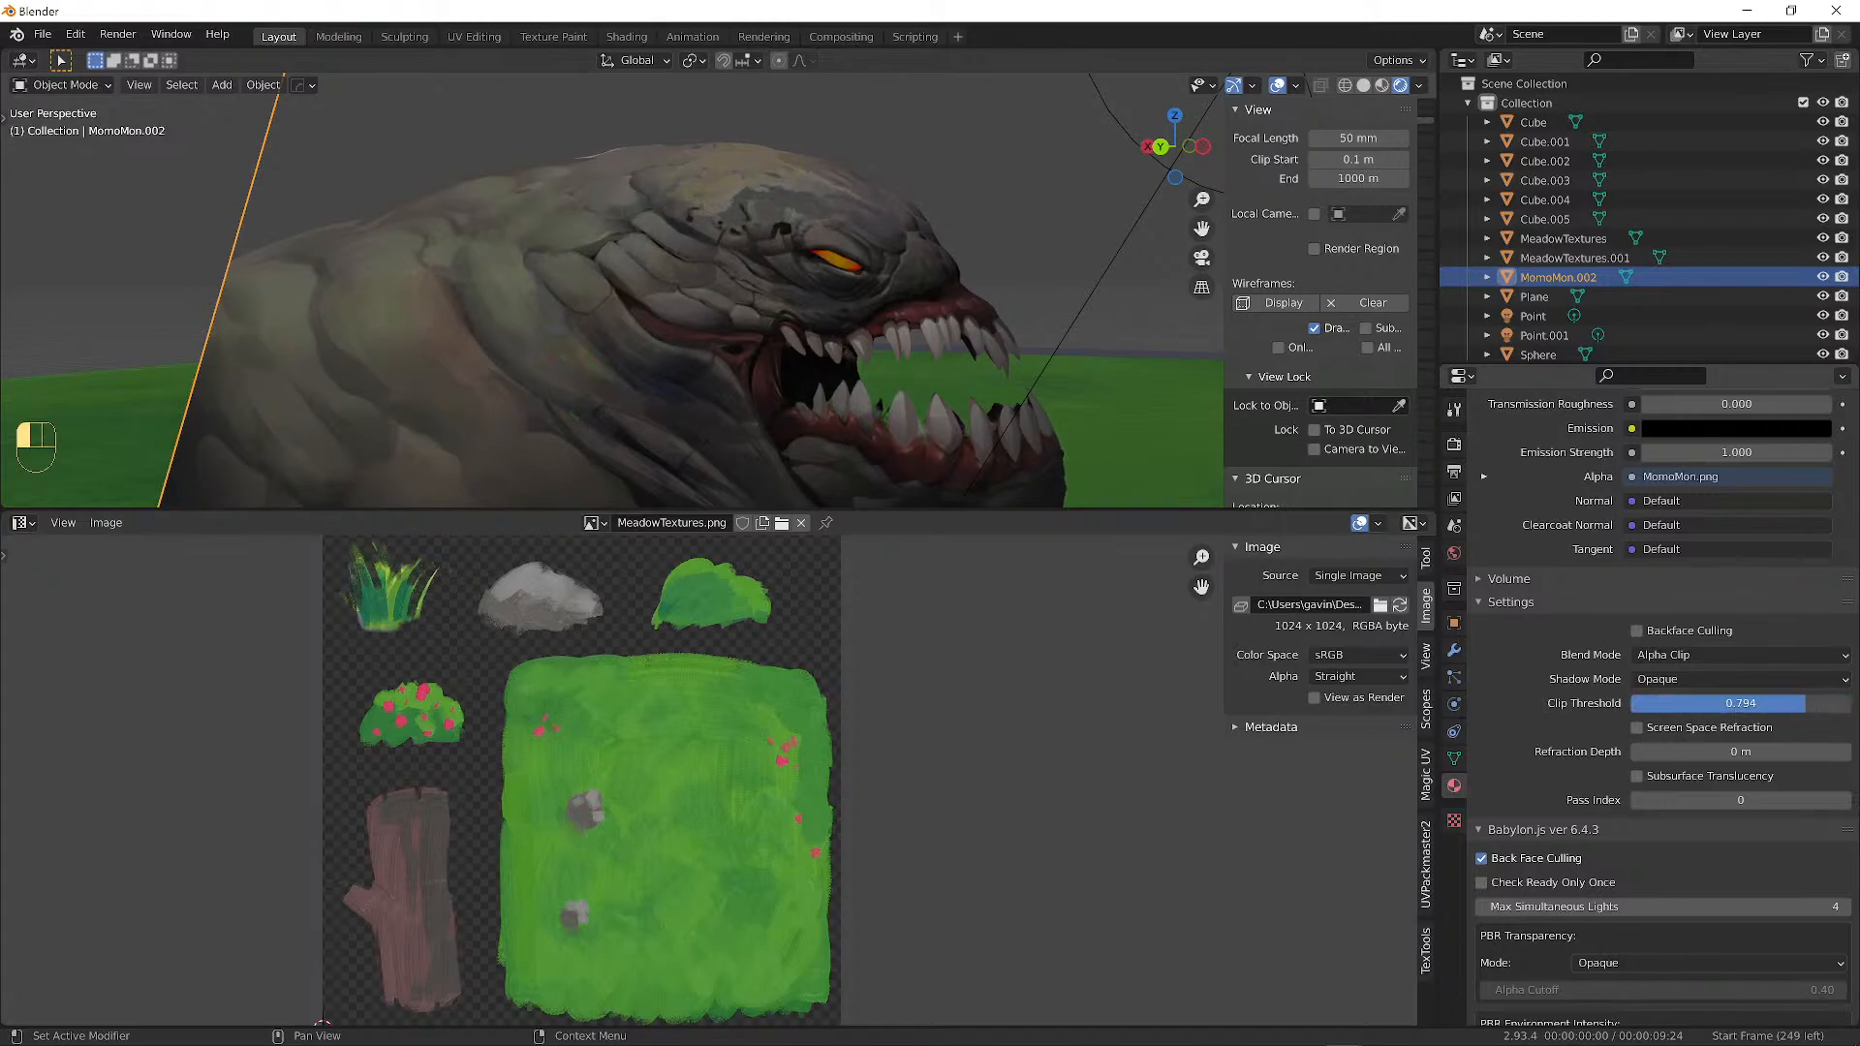
pyautogui.moveTo(1835, 703); pyautogui.dragTo(1831, 704)
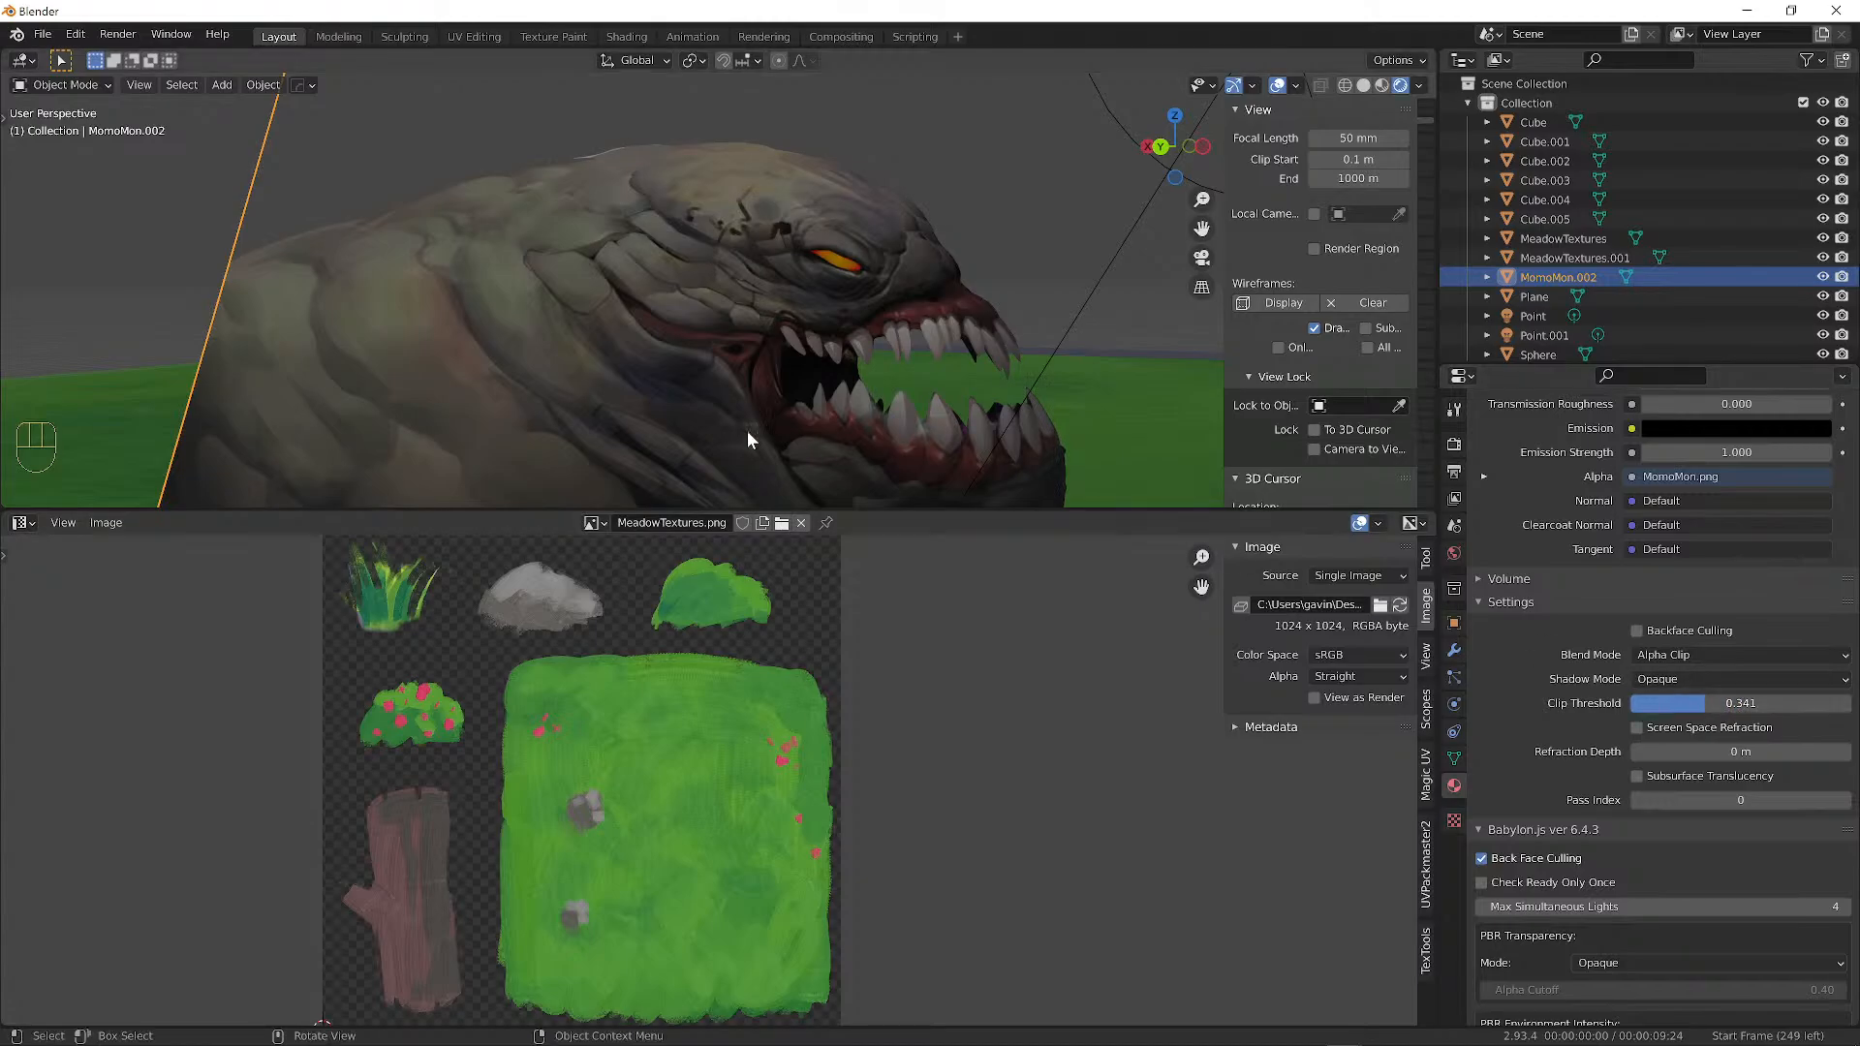
pyautogui.scroll(-4, 749, 421)
pyautogui.moveTo(753, 386)
pyautogui.mouseDown(button='middle')
pyautogui.moveTo(783, 346)
pyautogui.moveTo(834, 419)
pyautogui.moveTo(920, 444)
pyautogui.moveTo(798, 389)
pyautogui.moveTo(822, 392)
pyautogui.moveTo(783, 397)
pyautogui.moveTo(856, 382)
pyautogui.moveTo(1061, 403)
pyautogui.moveTo(754, 378)
pyautogui.moveTo(785, 373)
pyautogui.mouseUp(button='middle')
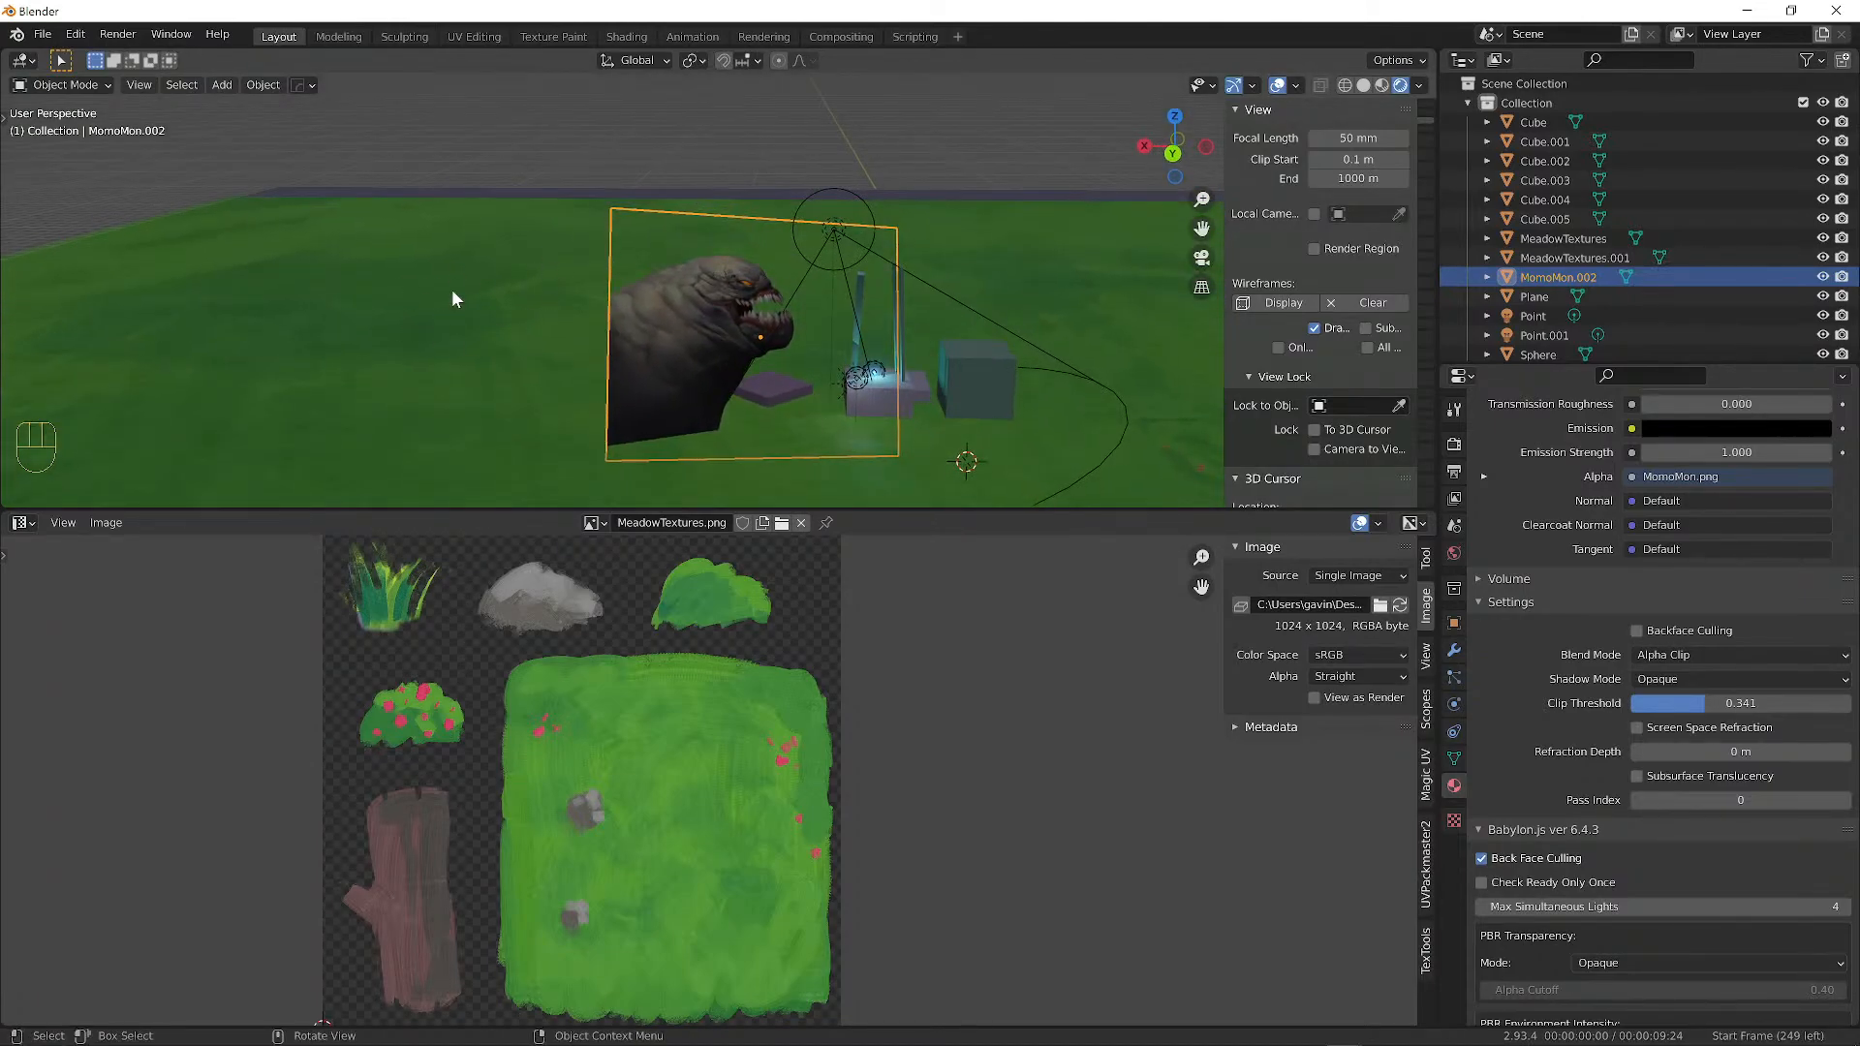
# Shrink the grass ground plane and reposition it.
pyautogui.scroll(-5, 452, 289)
pyautogui.scroll(7, 456, 299)
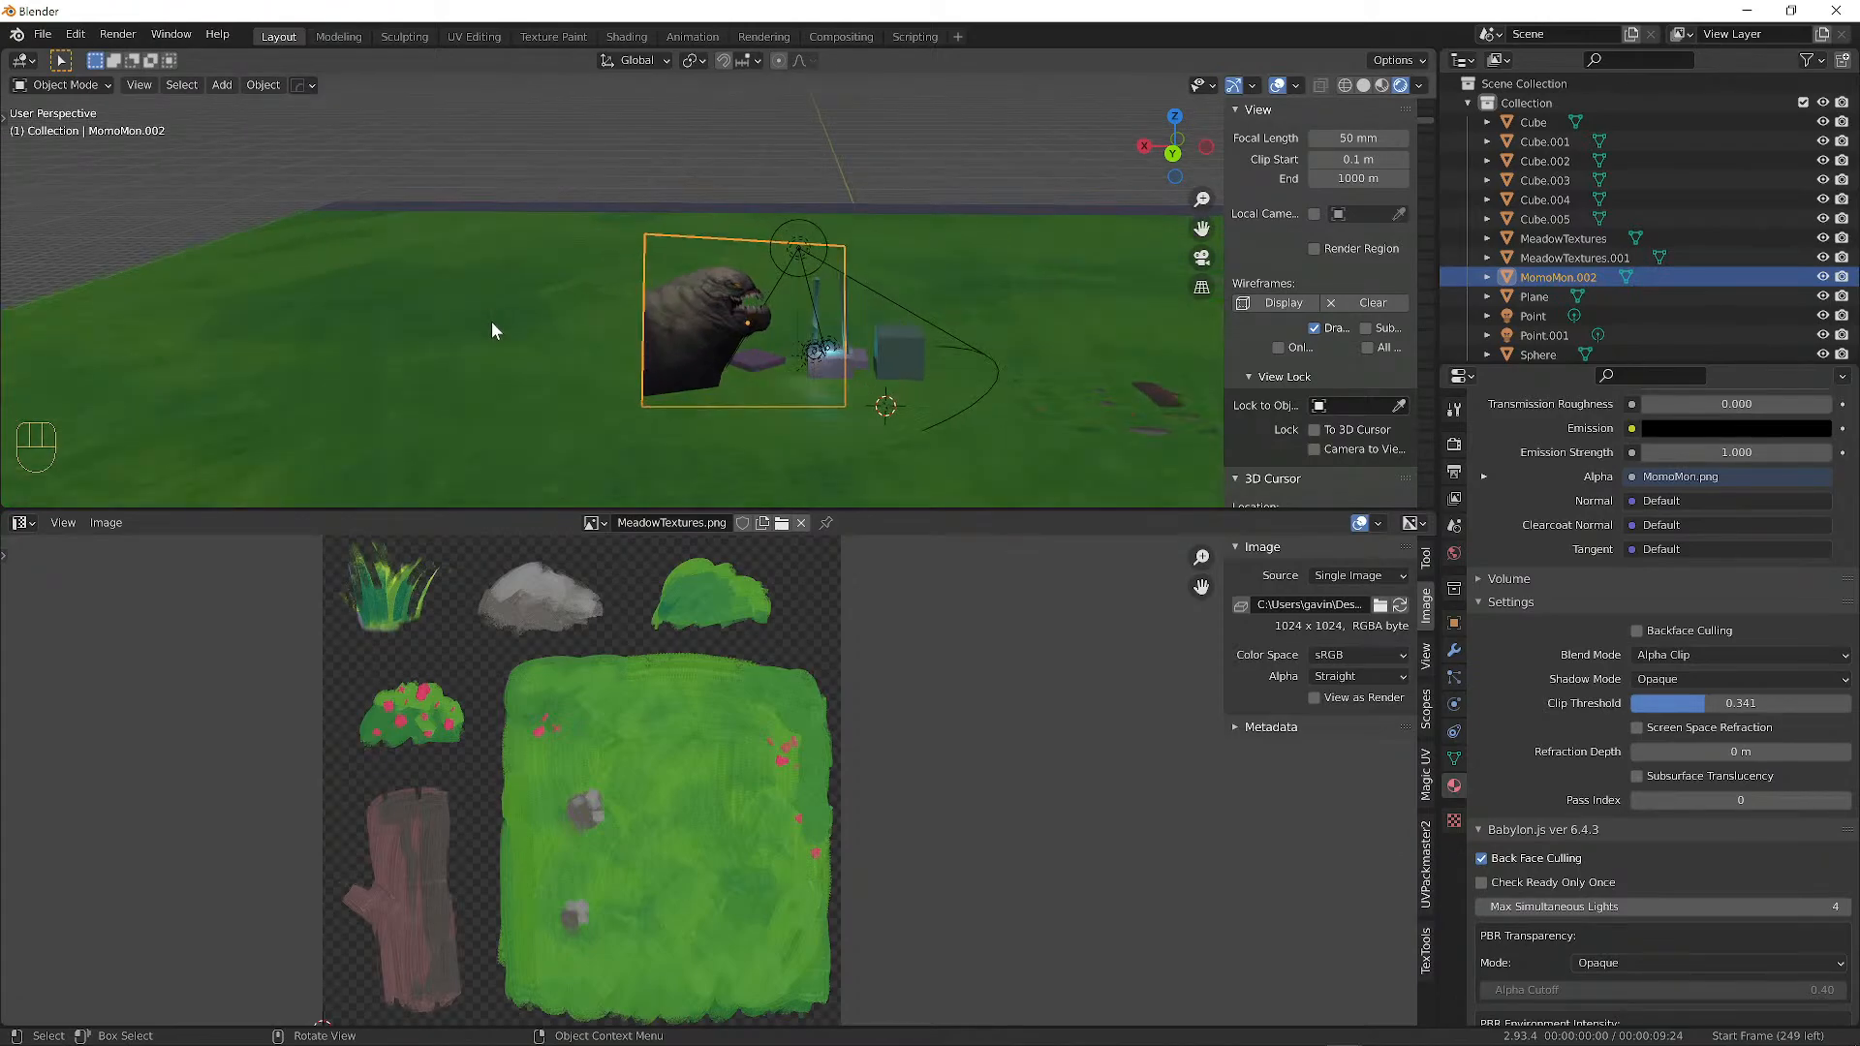
pyautogui.click(443, 311)
pyautogui.press('s')
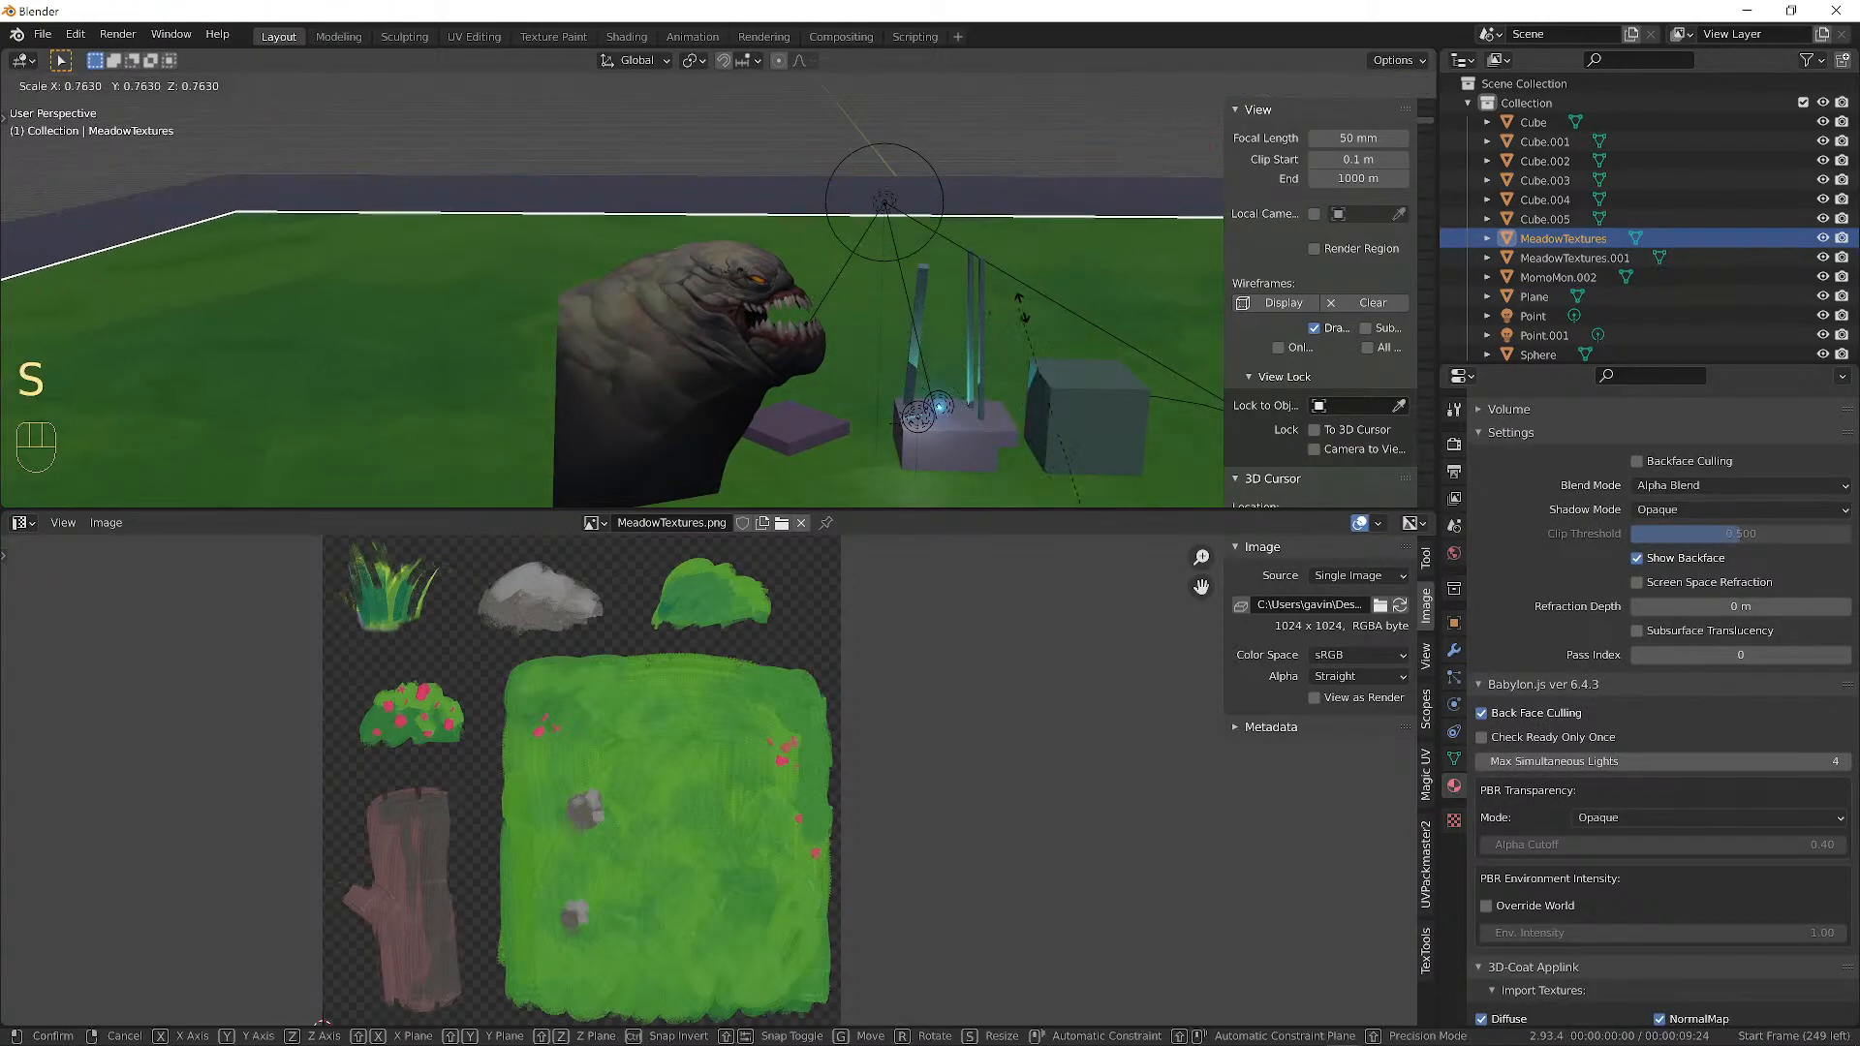
pyautogui.click(1097, 426)
pyautogui.keyDown('alt'); pyautogui.keyDown('shift'); pyautogui.moveTo(1093, 416); pyautogui.dragTo(908, 191); pyautogui.keyUp('shift'); pyautogui.keyUp('alt')
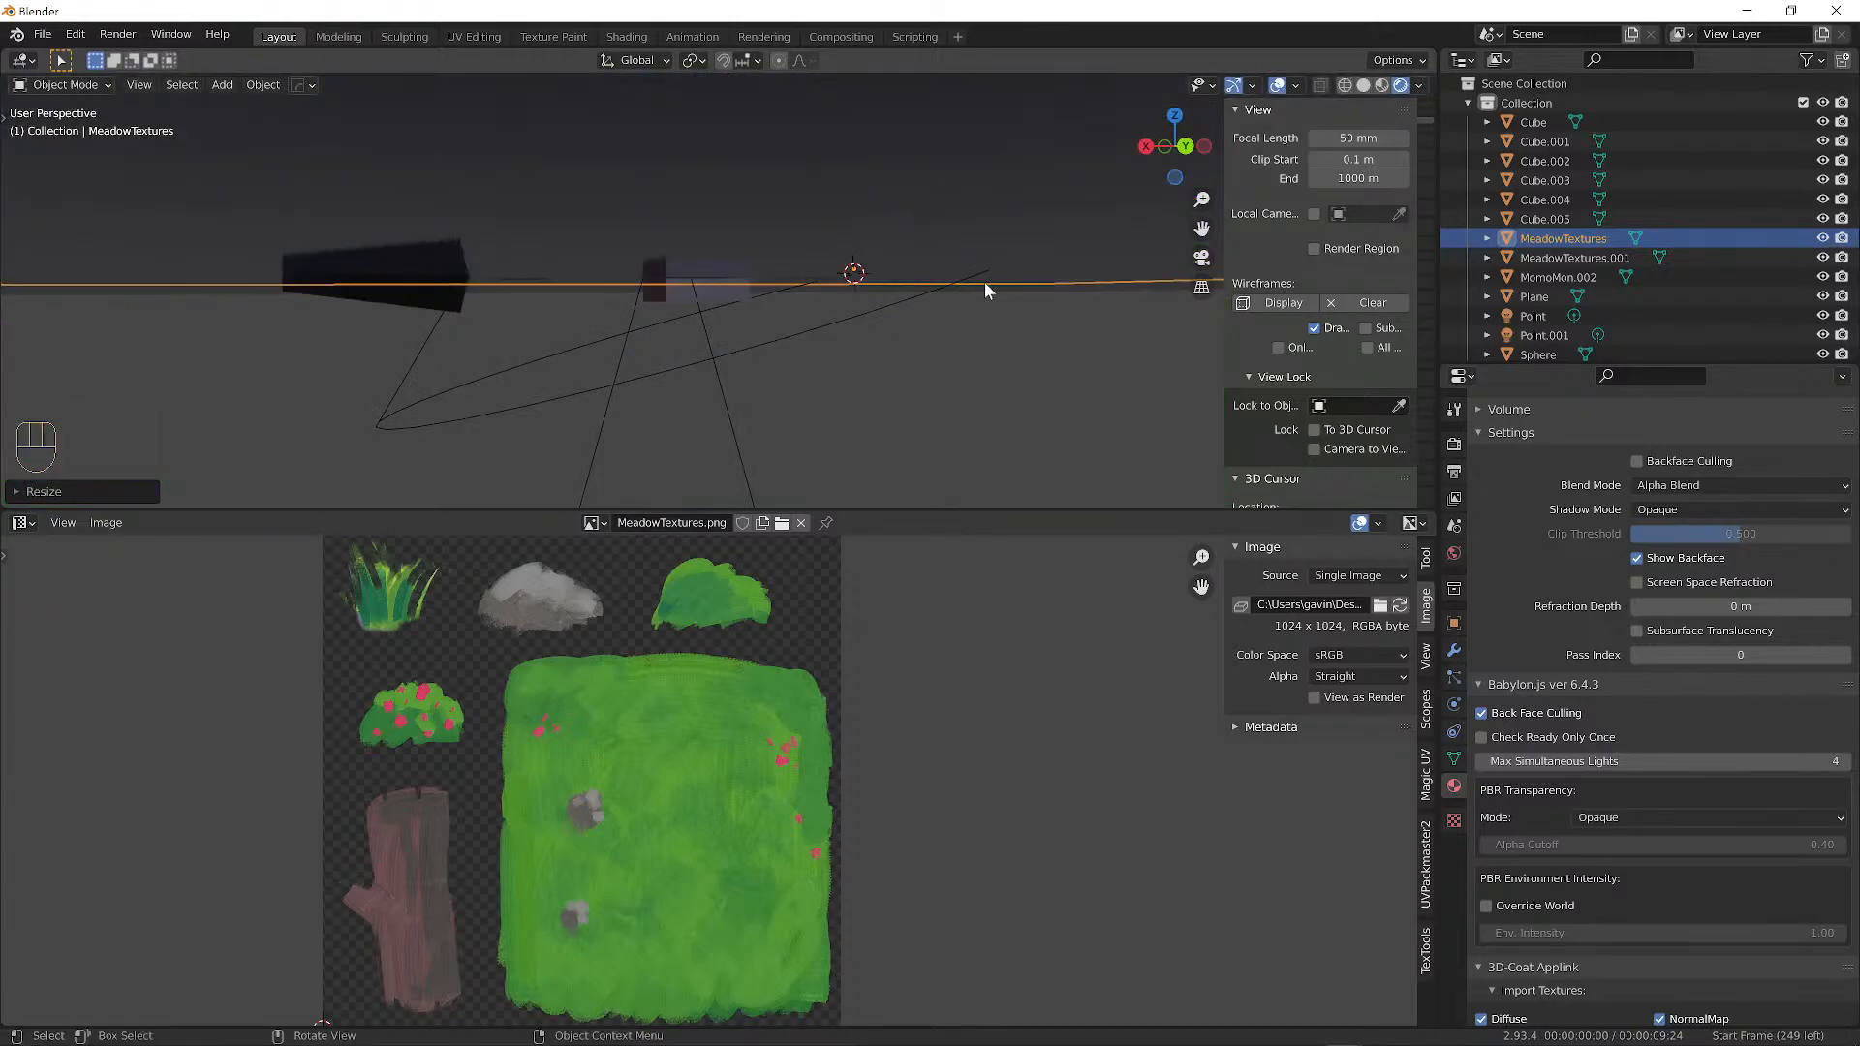
pyautogui.moveTo(985, 281)
pyautogui.keyDown('alt'); pyautogui.mouseDown()
pyautogui.moveTo(982, 302)
pyautogui.moveTo(1001, 250)
pyautogui.mouseUp(); pyautogui.keyUp('alt')
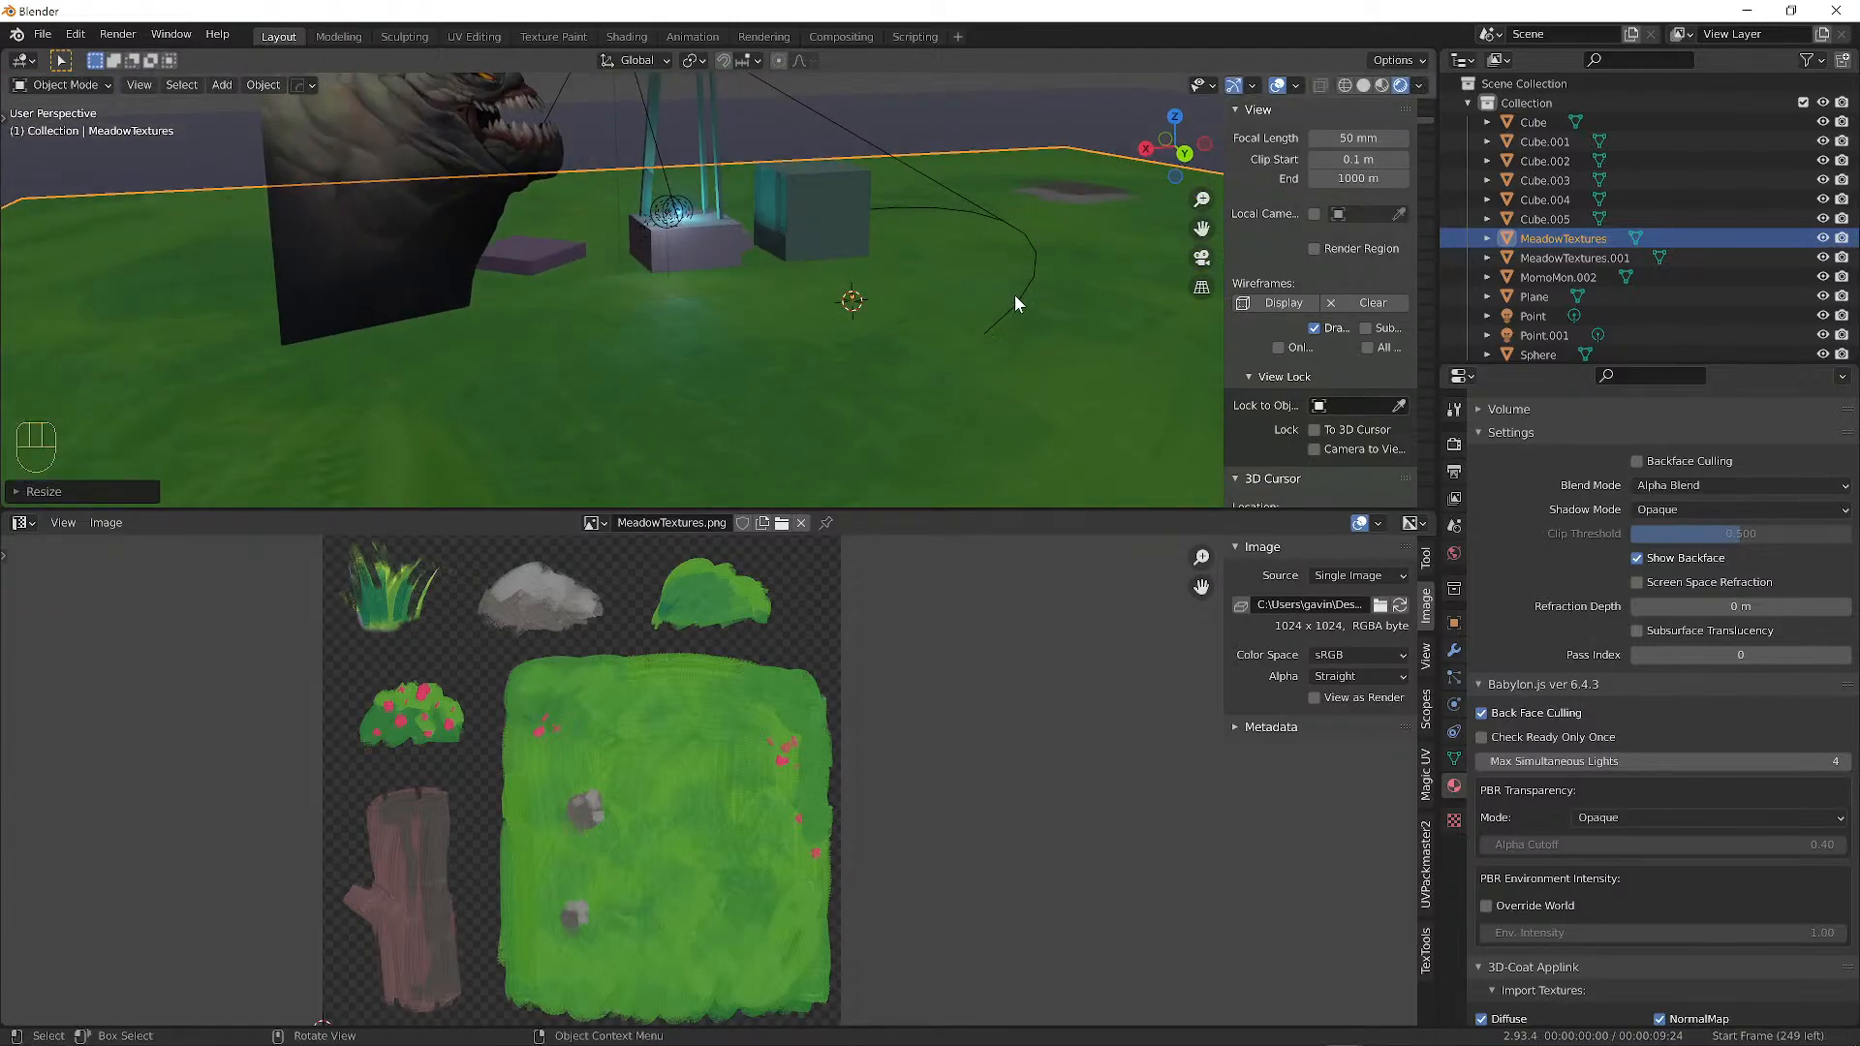
pyautogui.press('g')
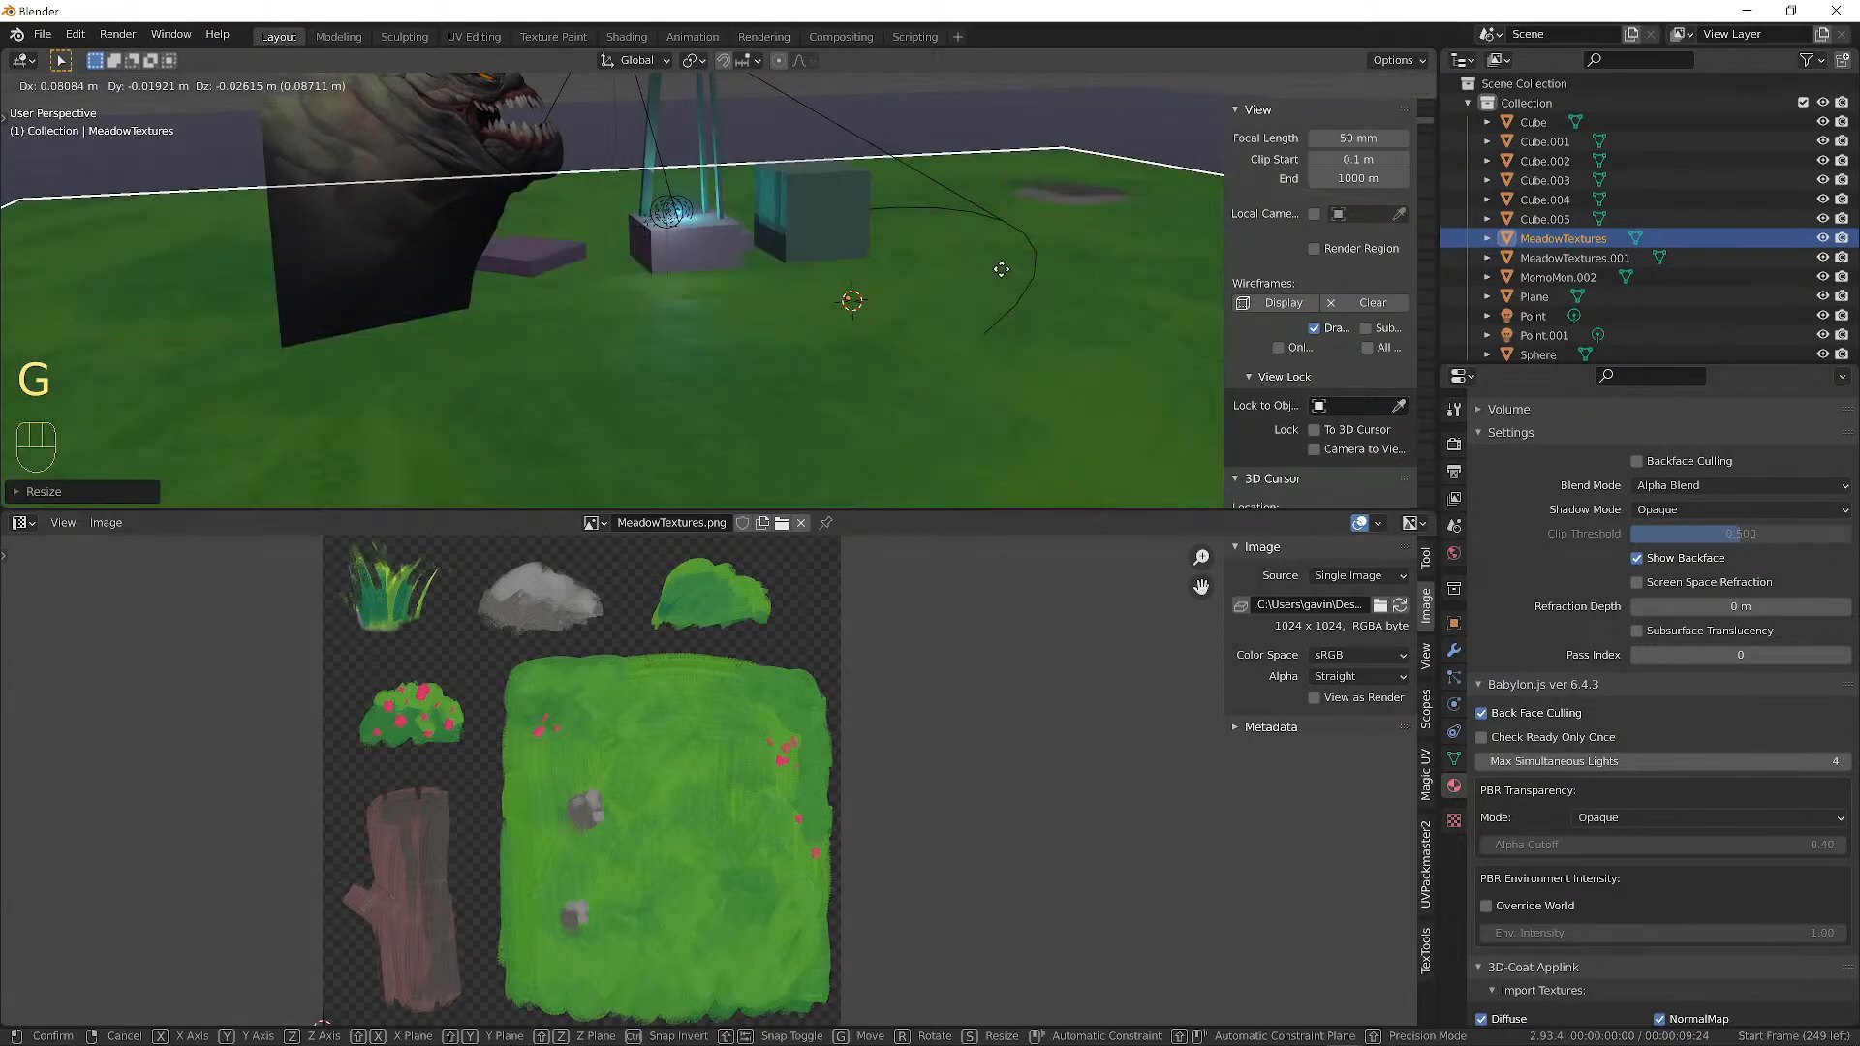
pyautogui.click(1047, 274)
# Move MeadowTextures.001 up to the right and set its material to Alpha Clip.
pyautogui.click(1133, 281)
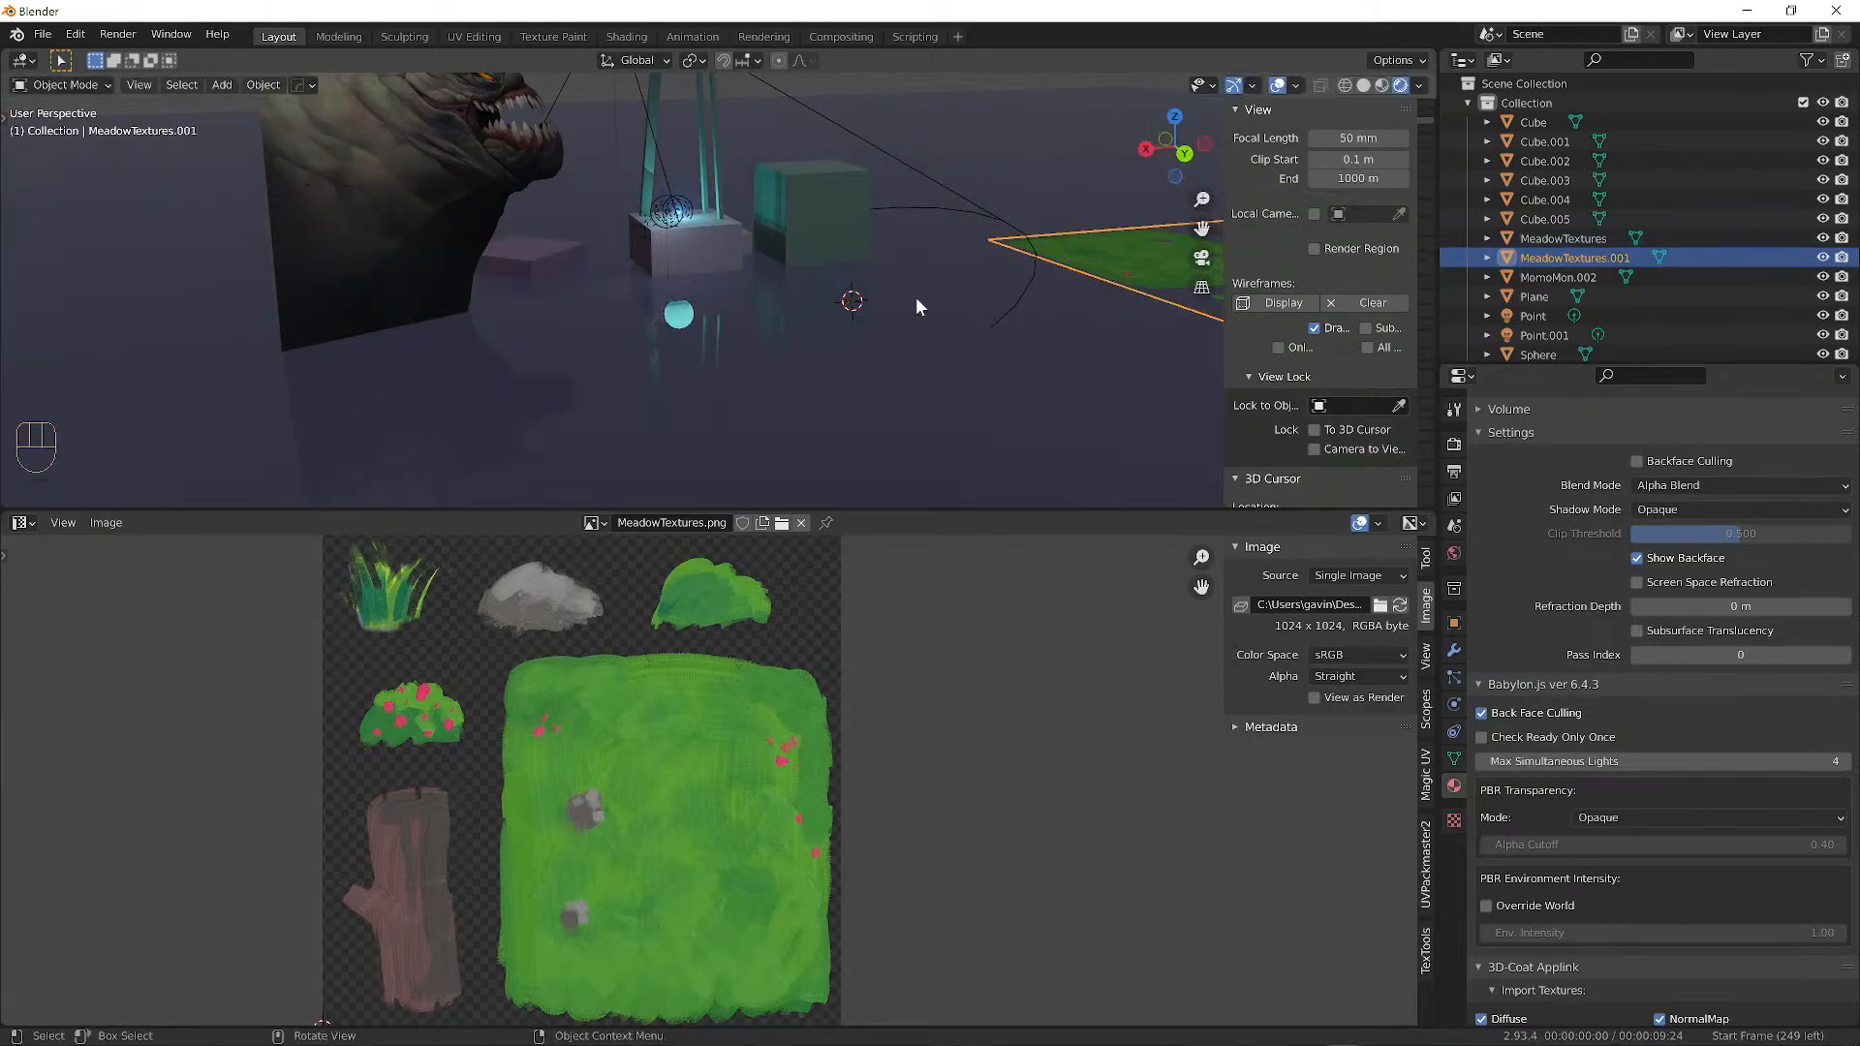
pyautogui.press('g')
pyautogui.click(884, 181)
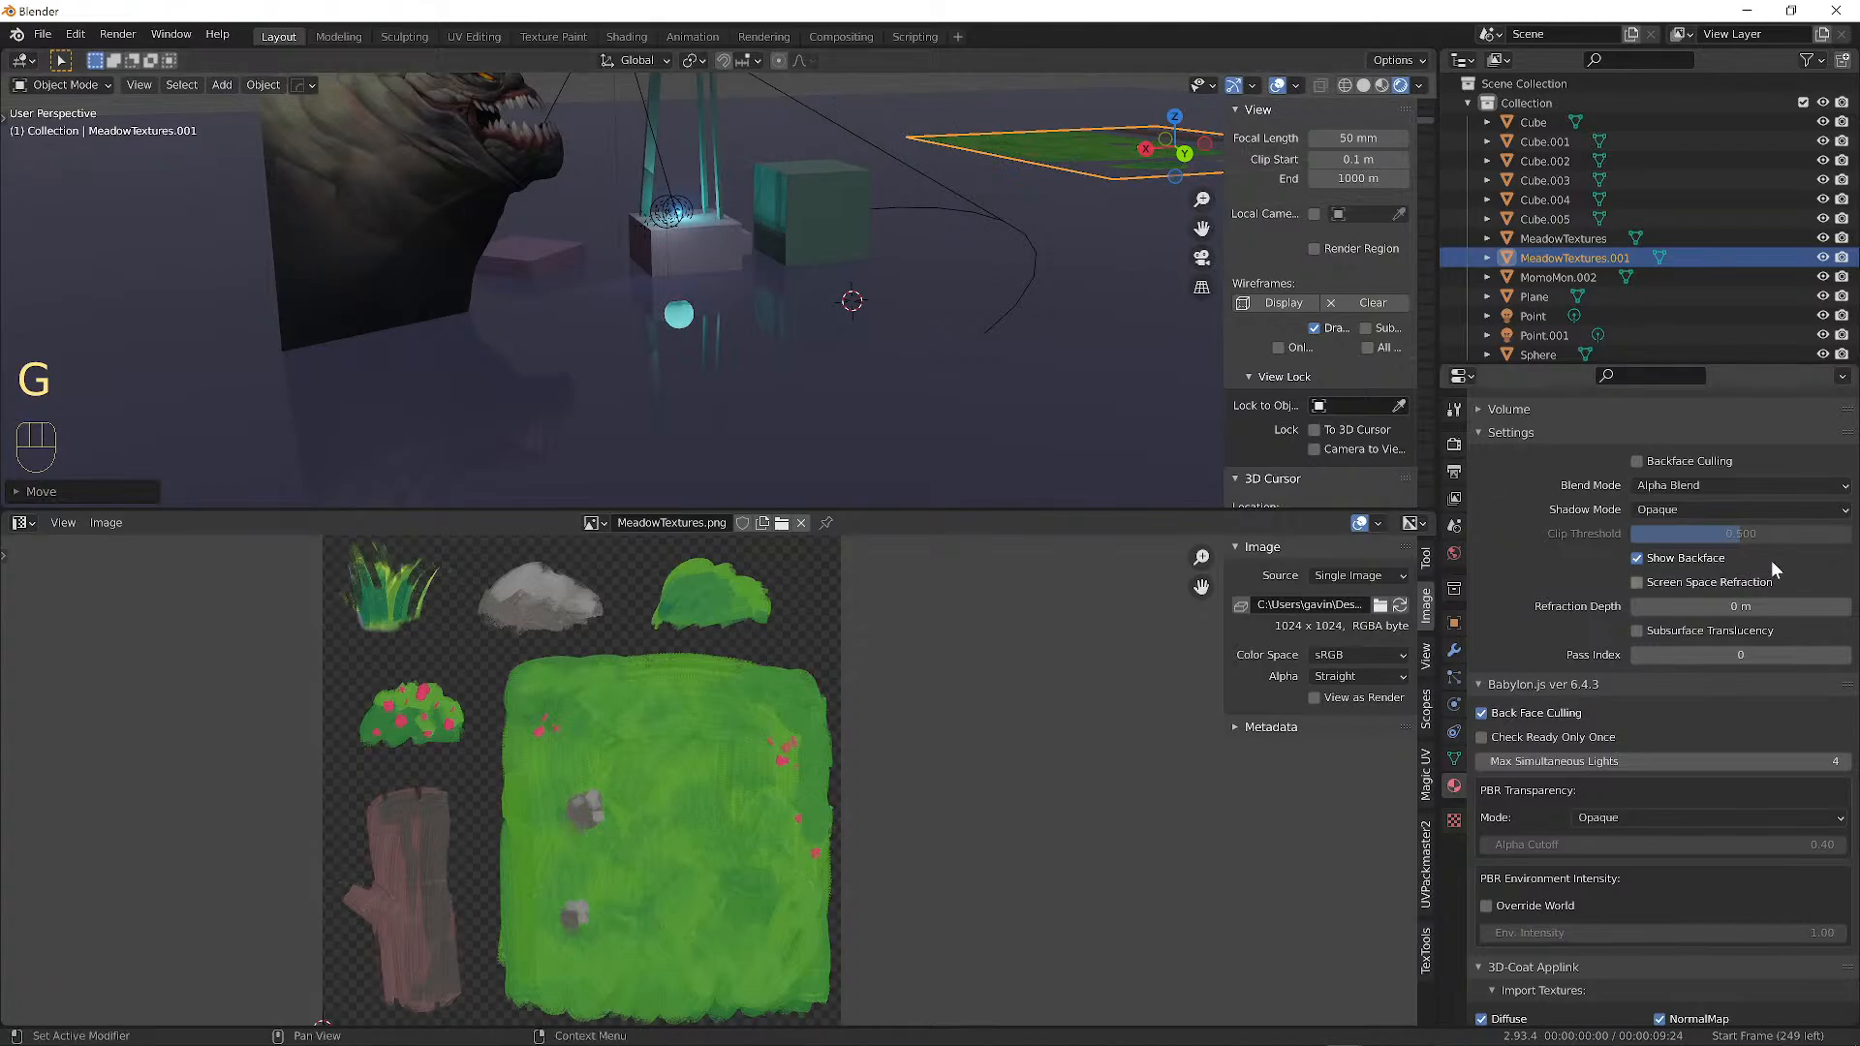
pyautogui.click(1669, 486)
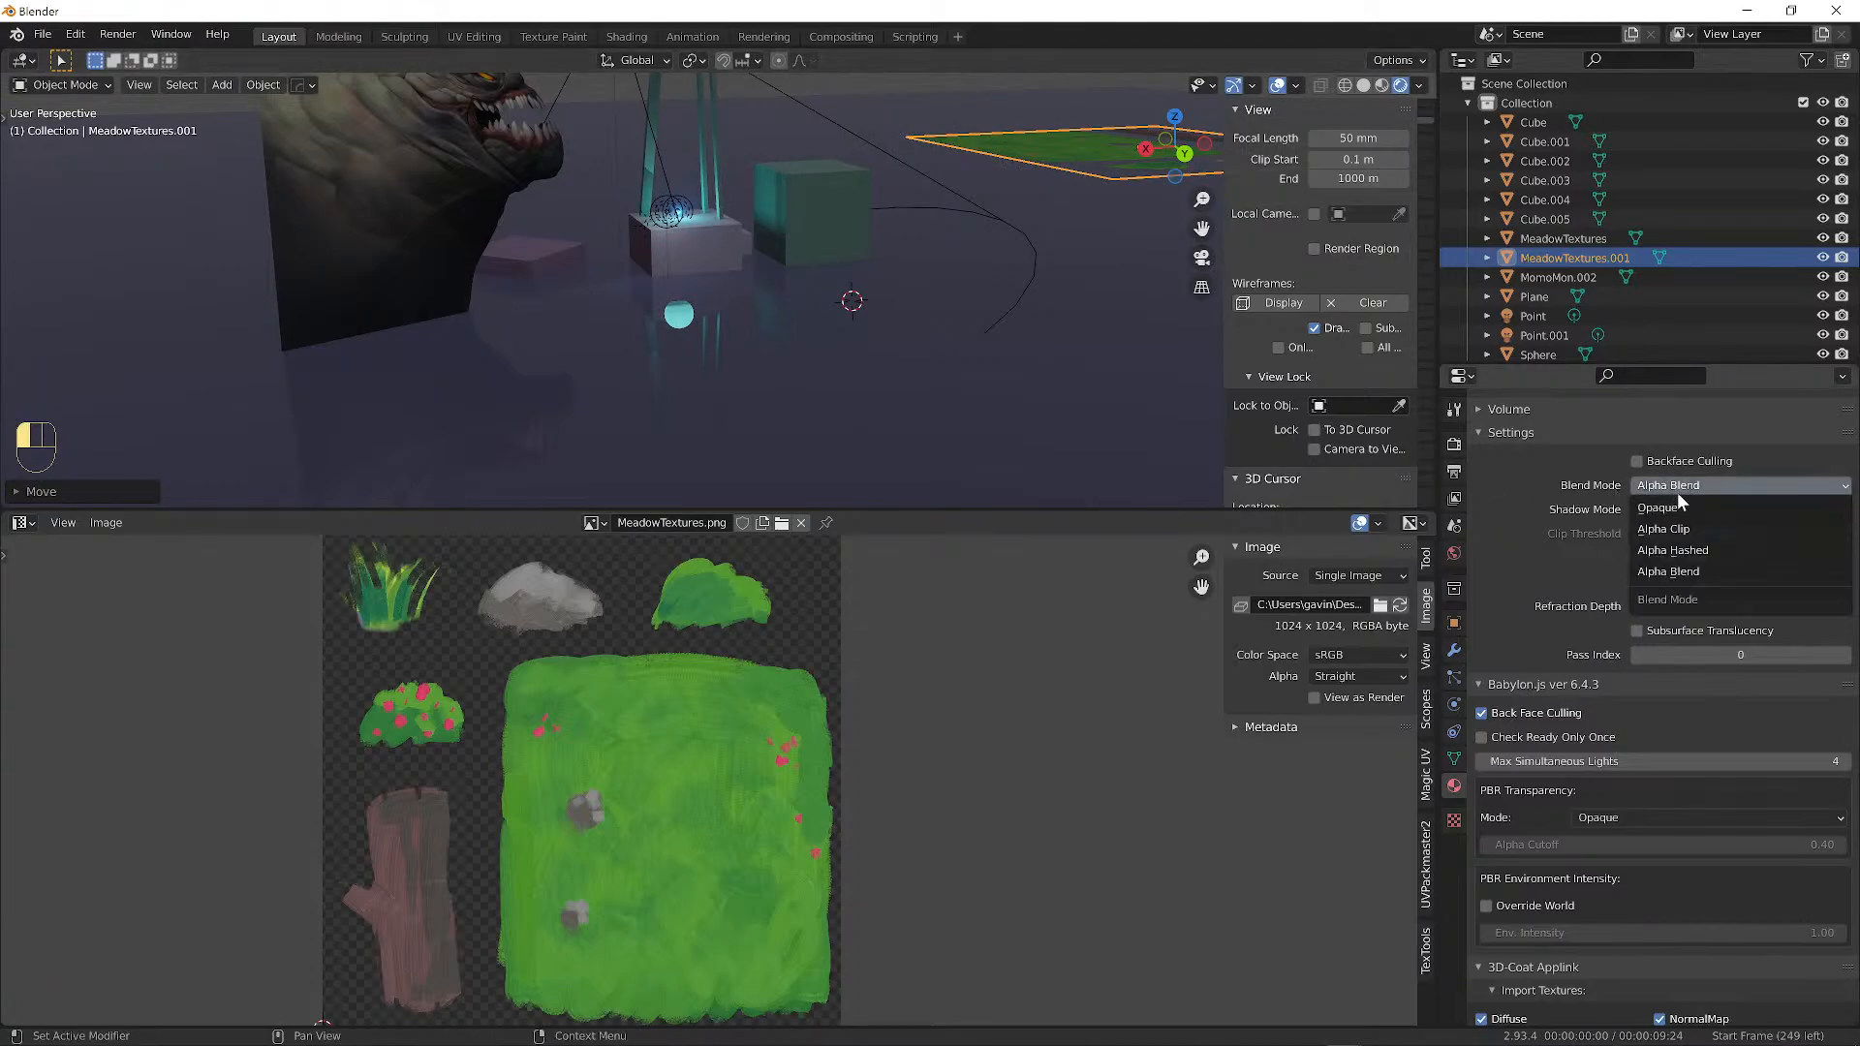
pyautogui.click(1681, 533)
pyautogui.keyDown('alt'); pyautogui.moveTo(840, 306); pyautogui.dragTo(839, 316, button='middle'); pyautogui.keyUp('alt')
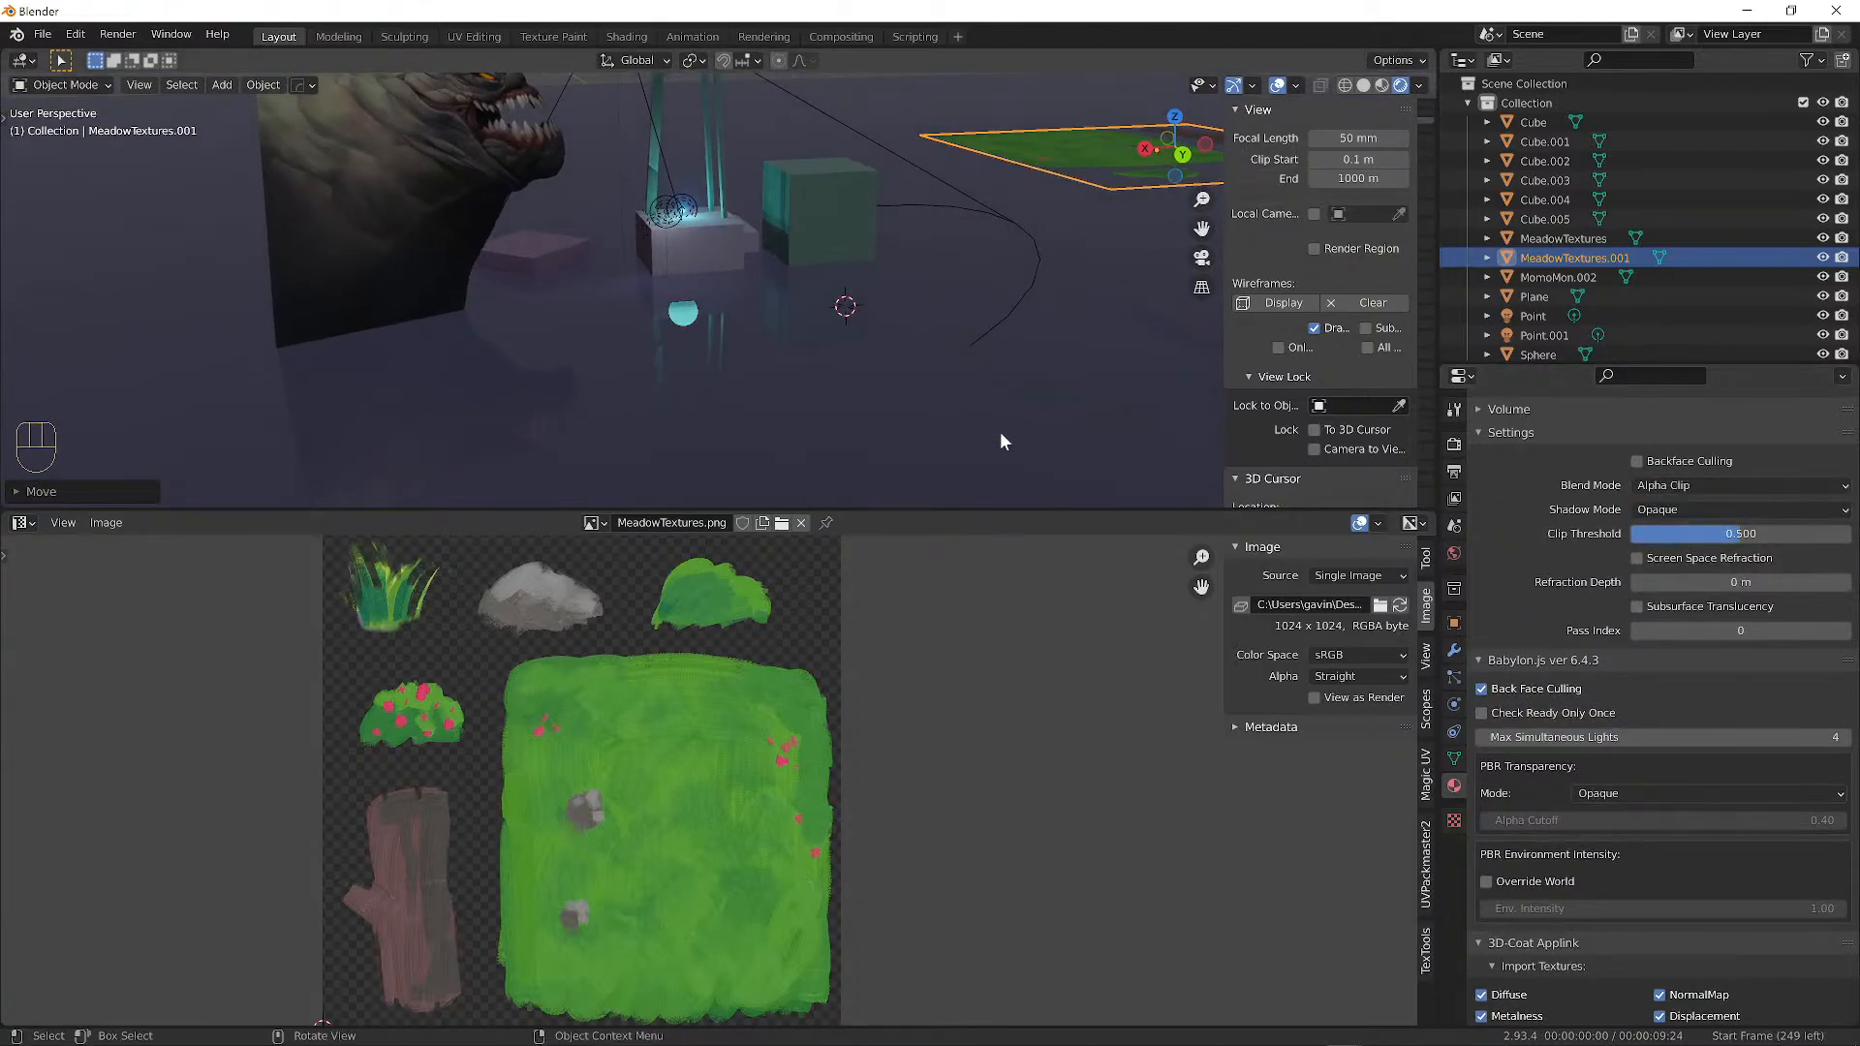
pyautogui.keyDown('alt'); pyautogui.moveTo(1002, 436); pyautogui.dragTo(1029, 359, button='middle'); pyautogui.keyUp('alt')
# Raise the grass ground plane vertically along Z.
pyautogui.click(968, 306)
pyautogui.keyDown('alt'); pyautogui.moveTo(1013, 258); pyautogui.dragTo(1011, 295, button='middle'); pyautogui.keyUp('alt')
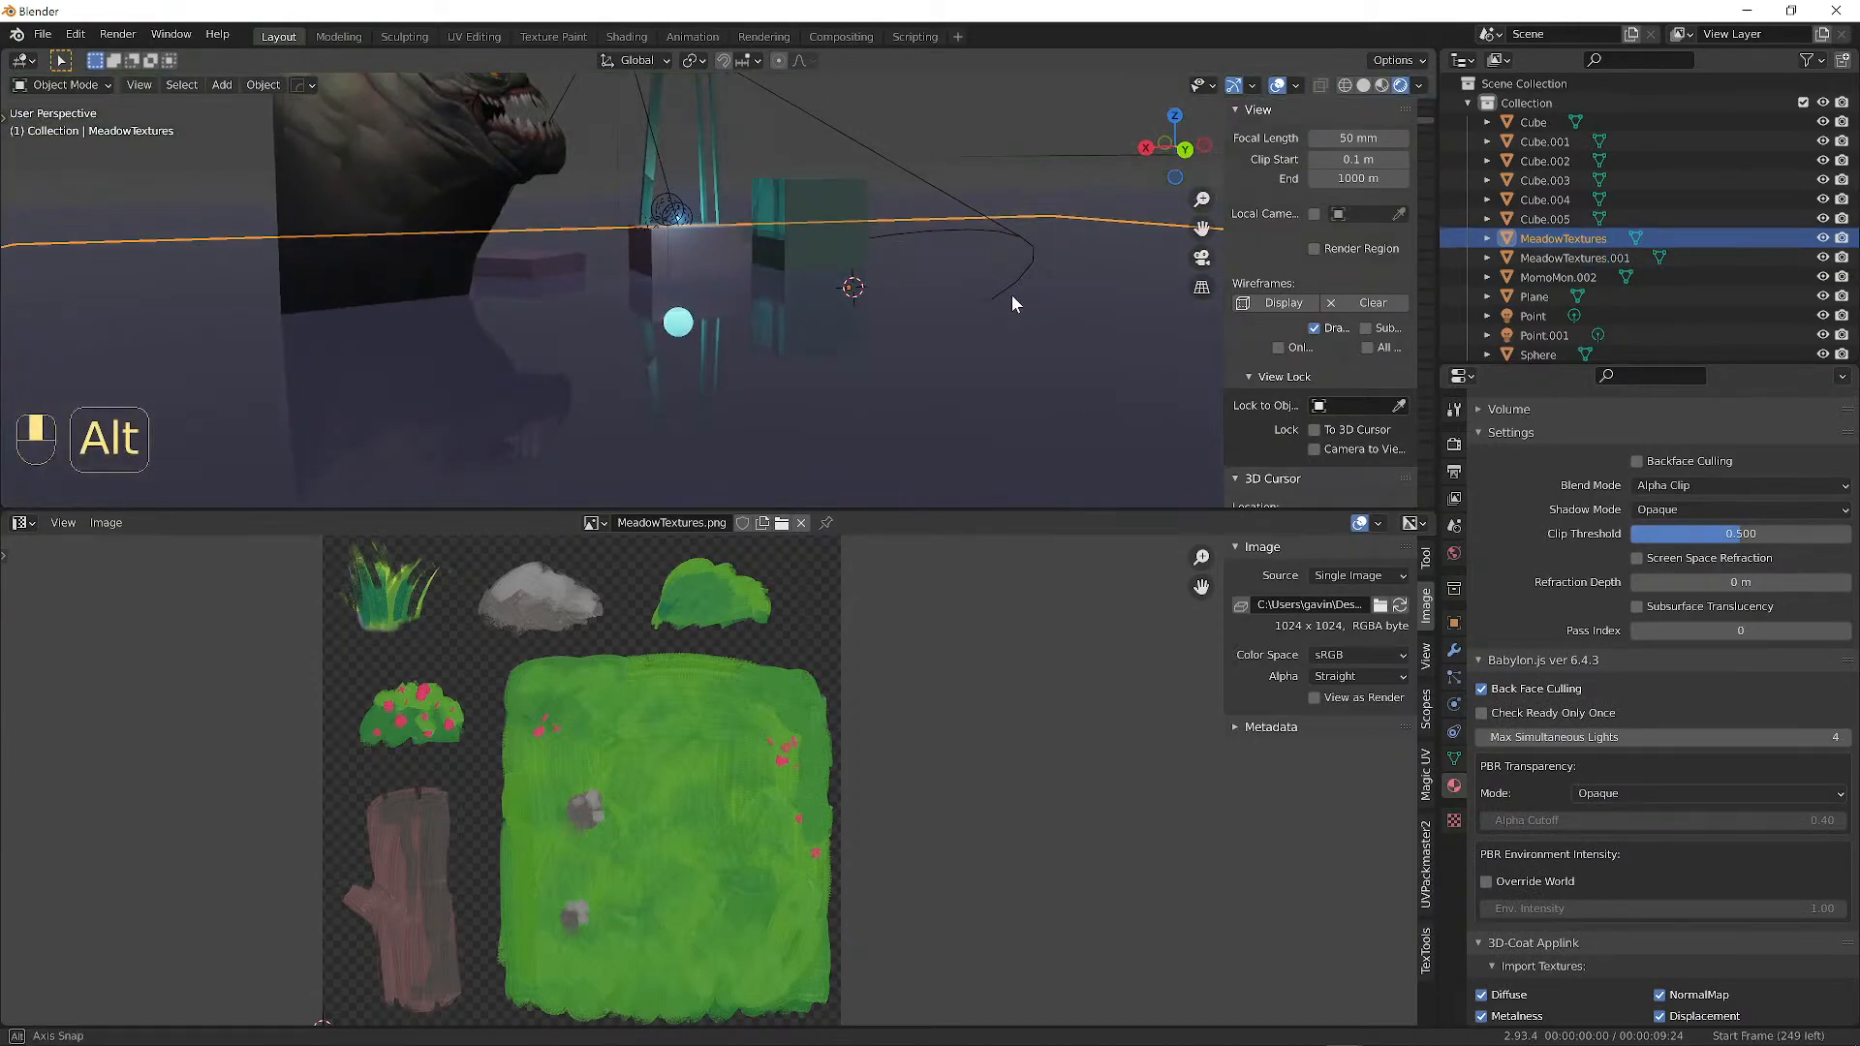
pyautogui.press('g')
pyautogui.press('z')
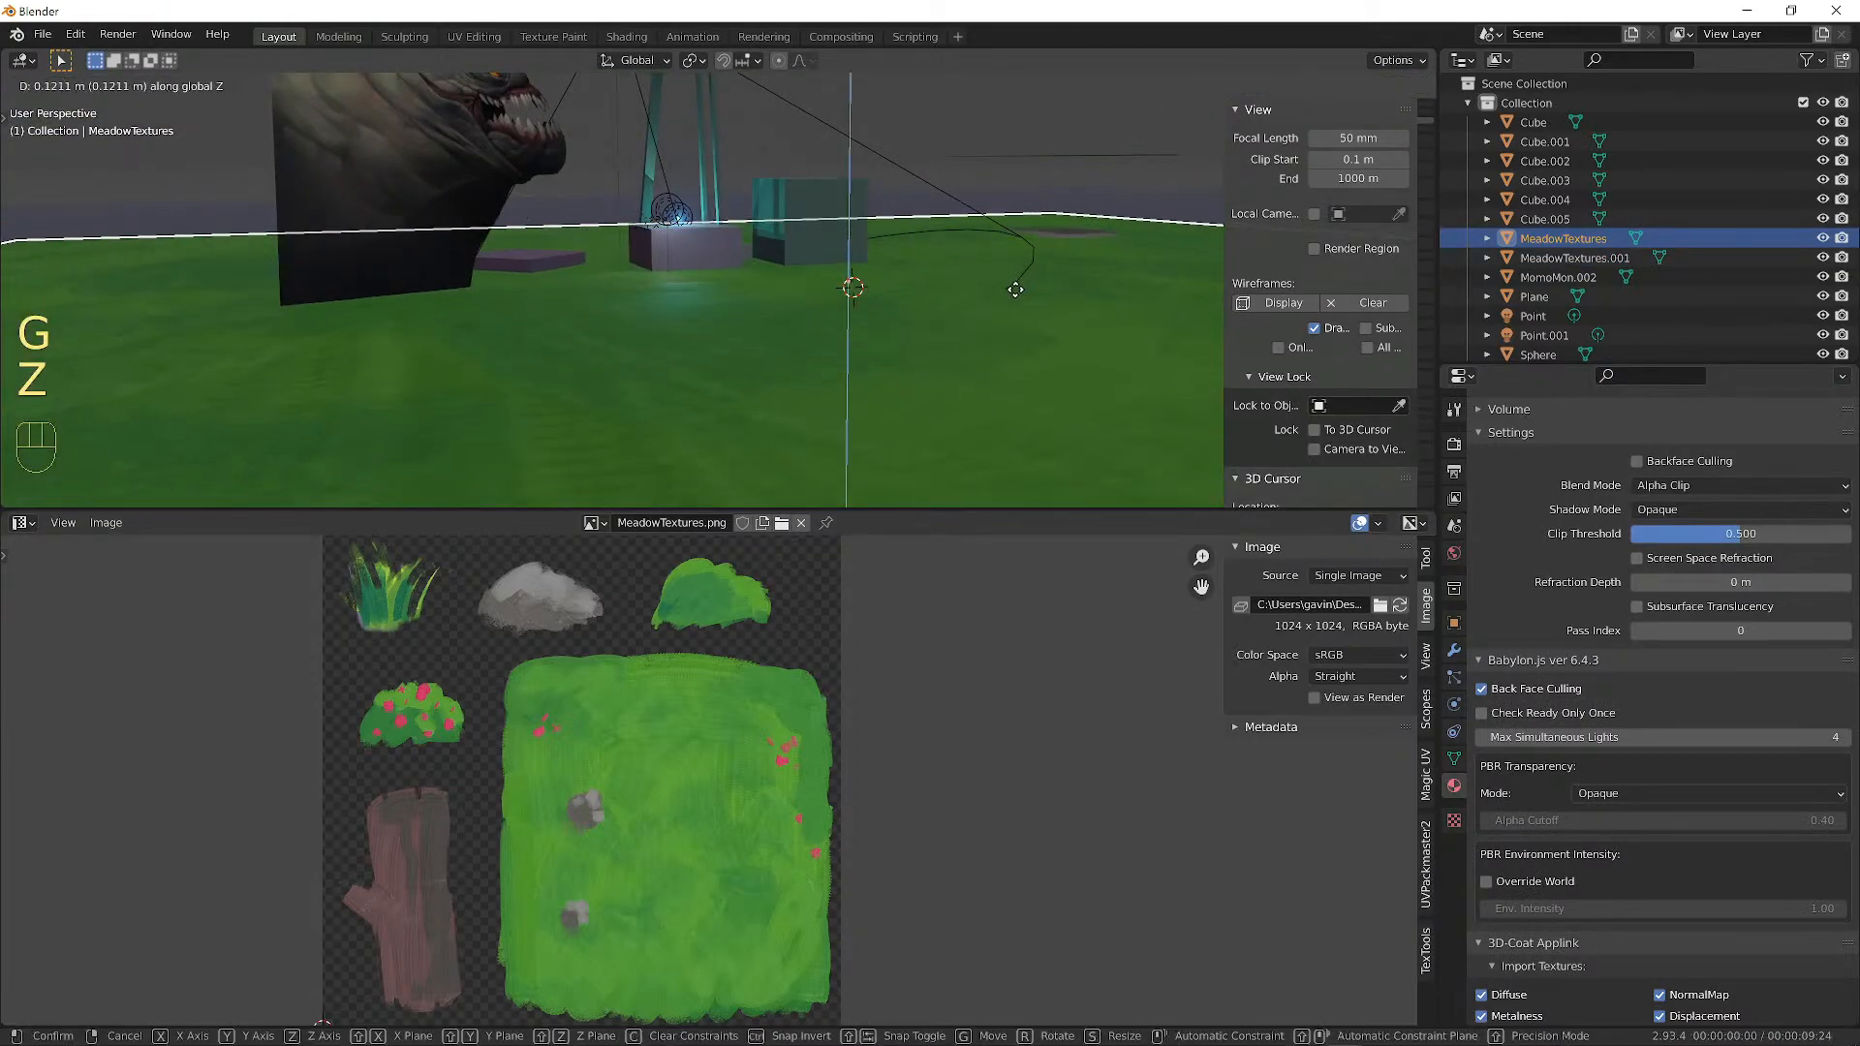
pyautogui.click(1022, 263)
pyautogui.keyDown('alt'); pyautogui.moveTo(1027, 242); pyautogui.dragTo(1061, 261, button='middle'); pyautogui.keyUp('alt')
# Rotate MeadowTextures.001 upright and place it in front of the pillars.
pyautogui.click(1056, 240)
pyautogui.press('r')
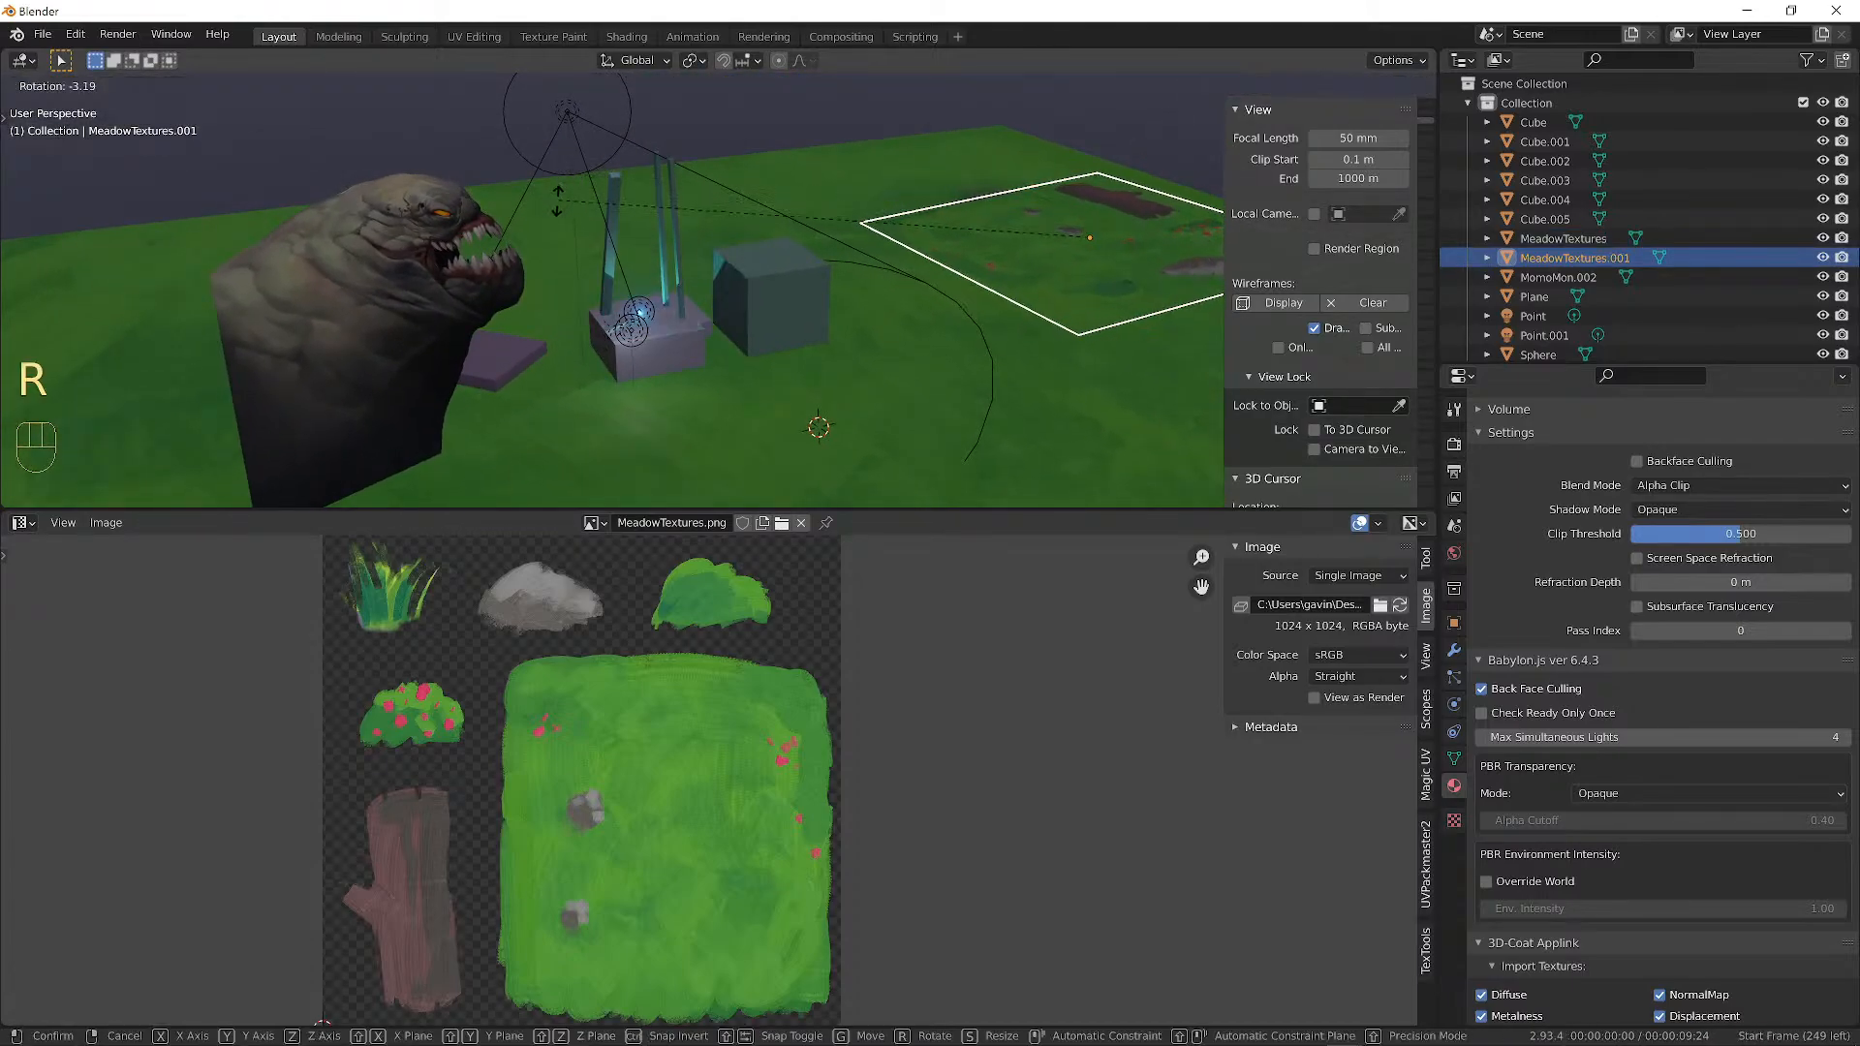
pyautogui.click(1119, 190)
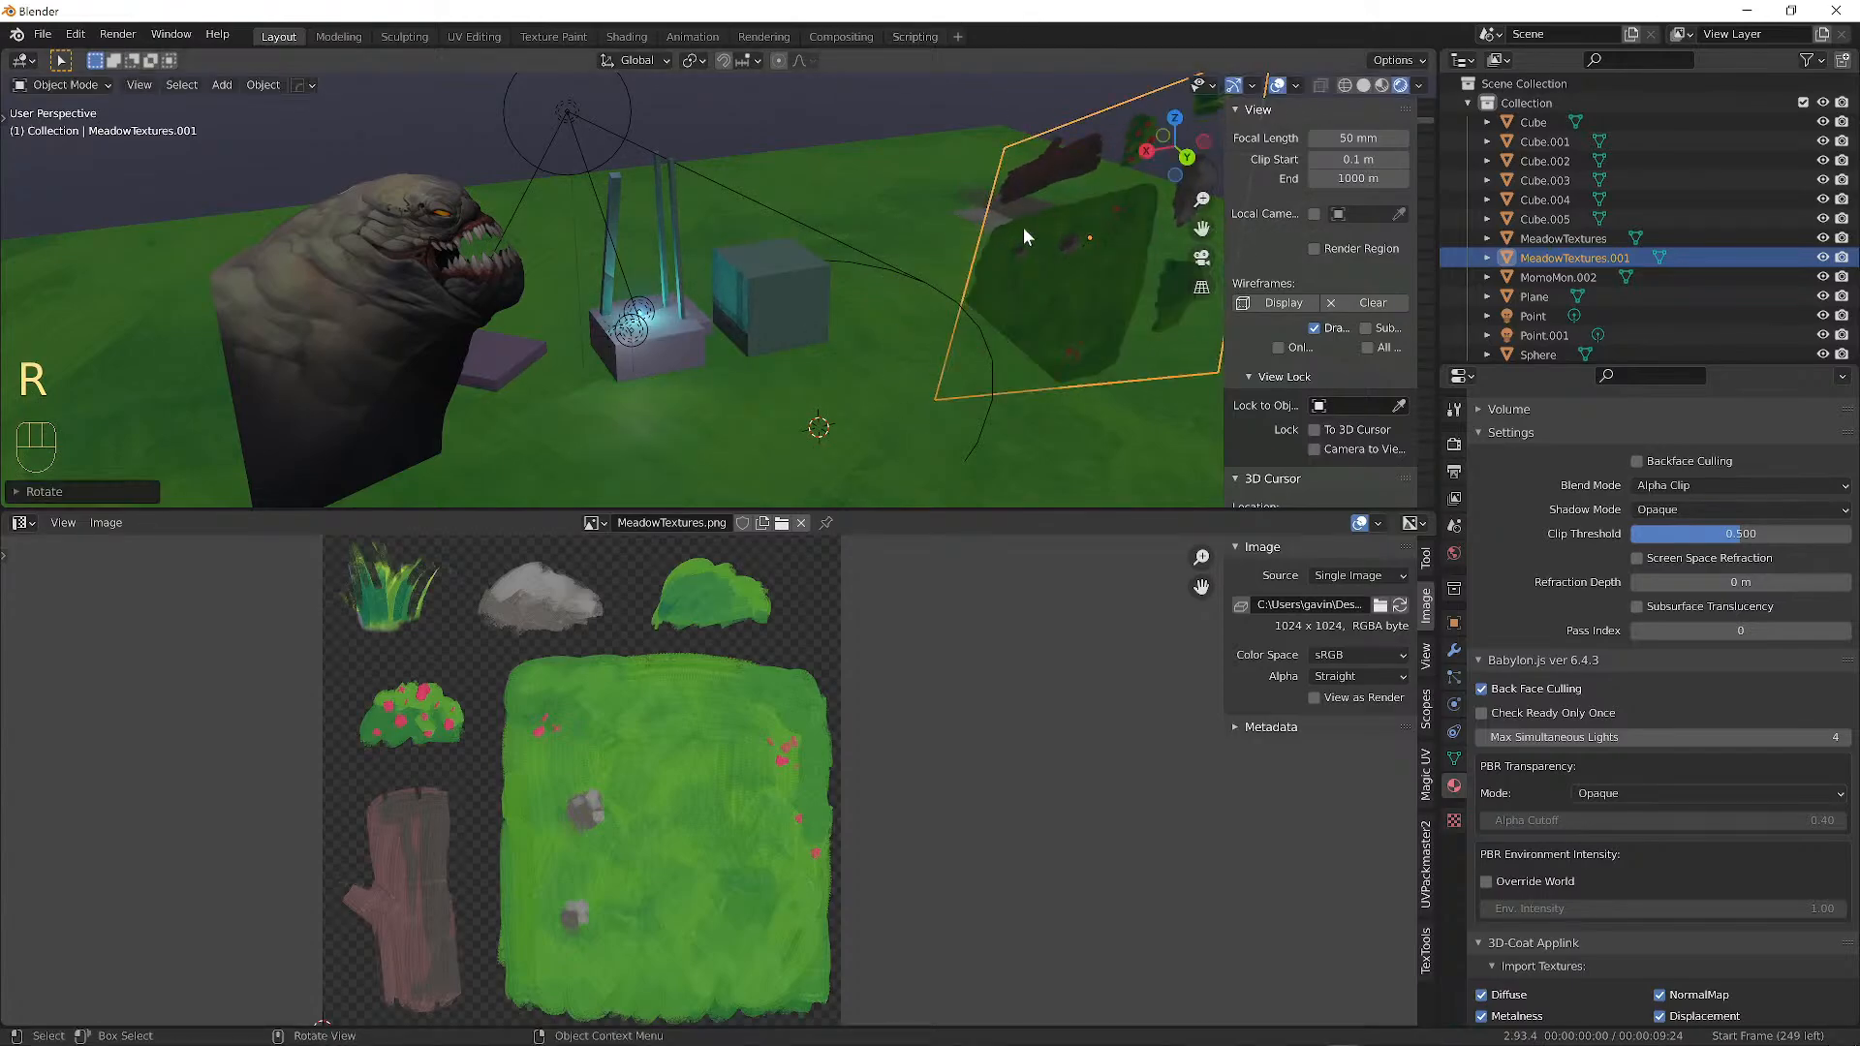
pyautogui.press('r')
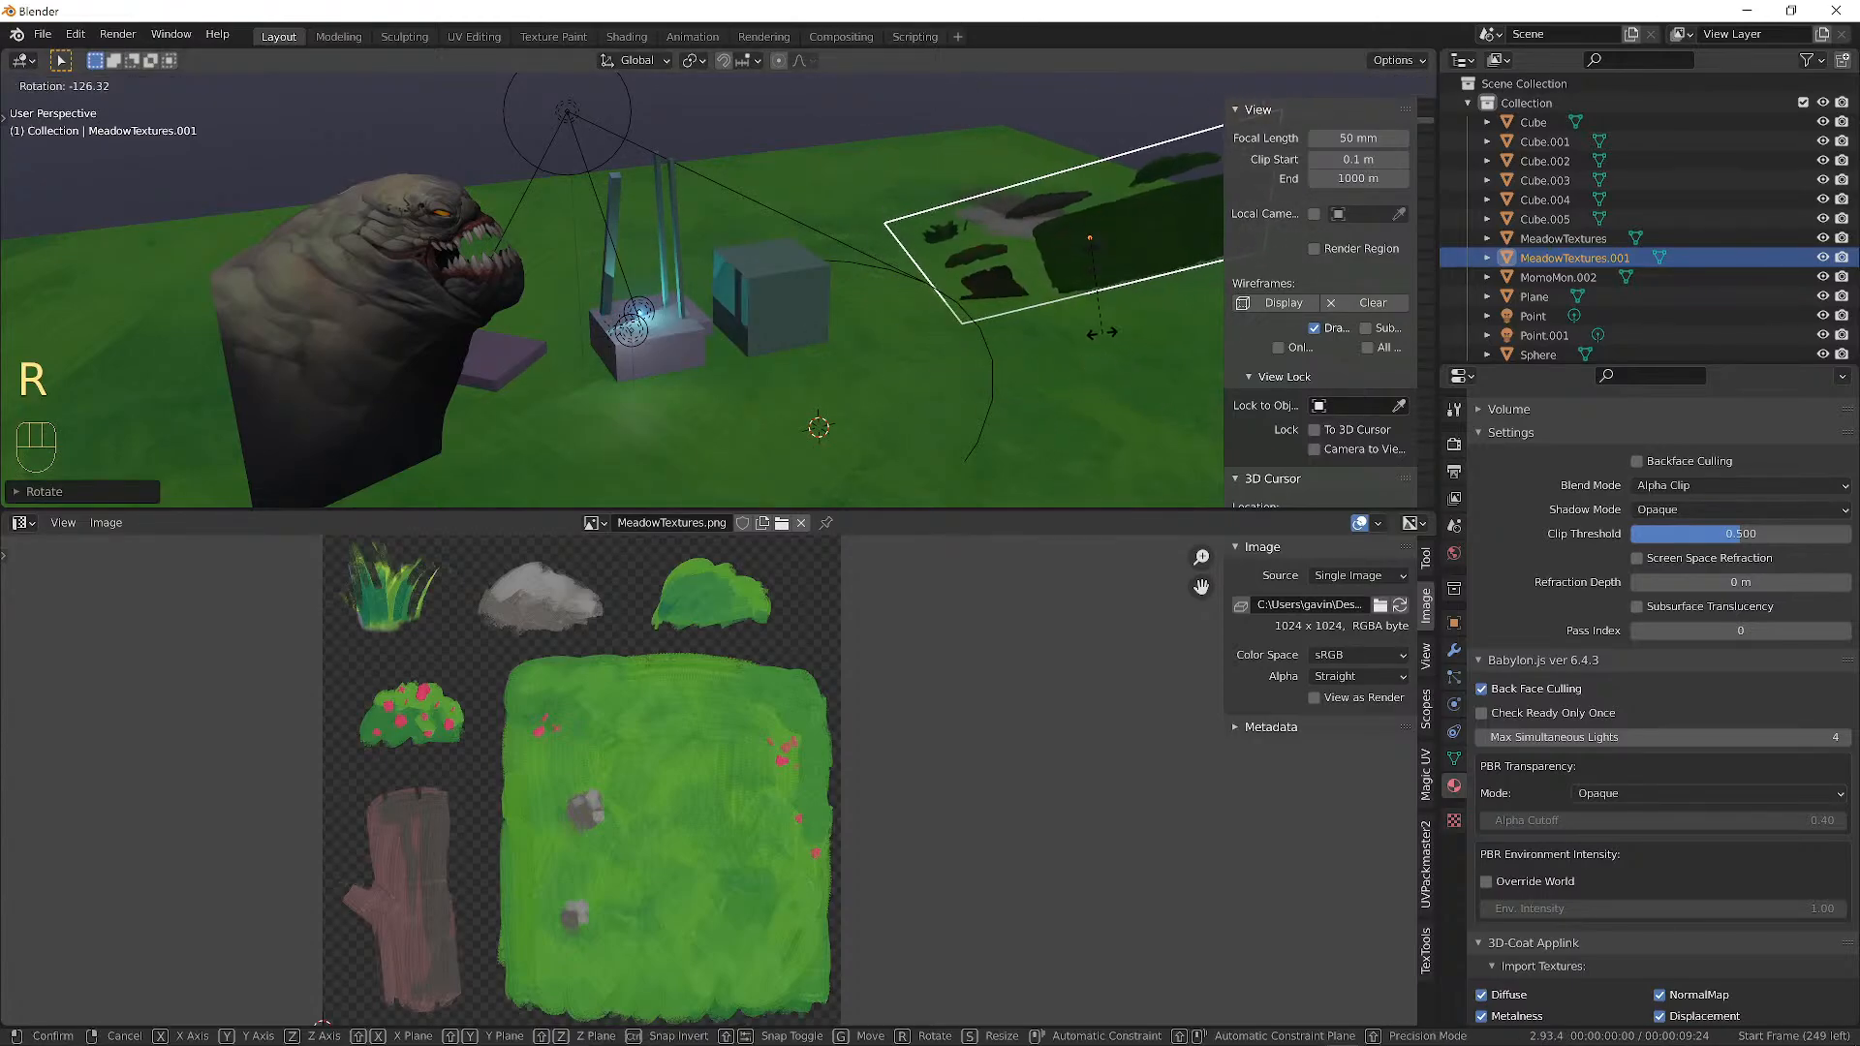
pyautogui.press('r')
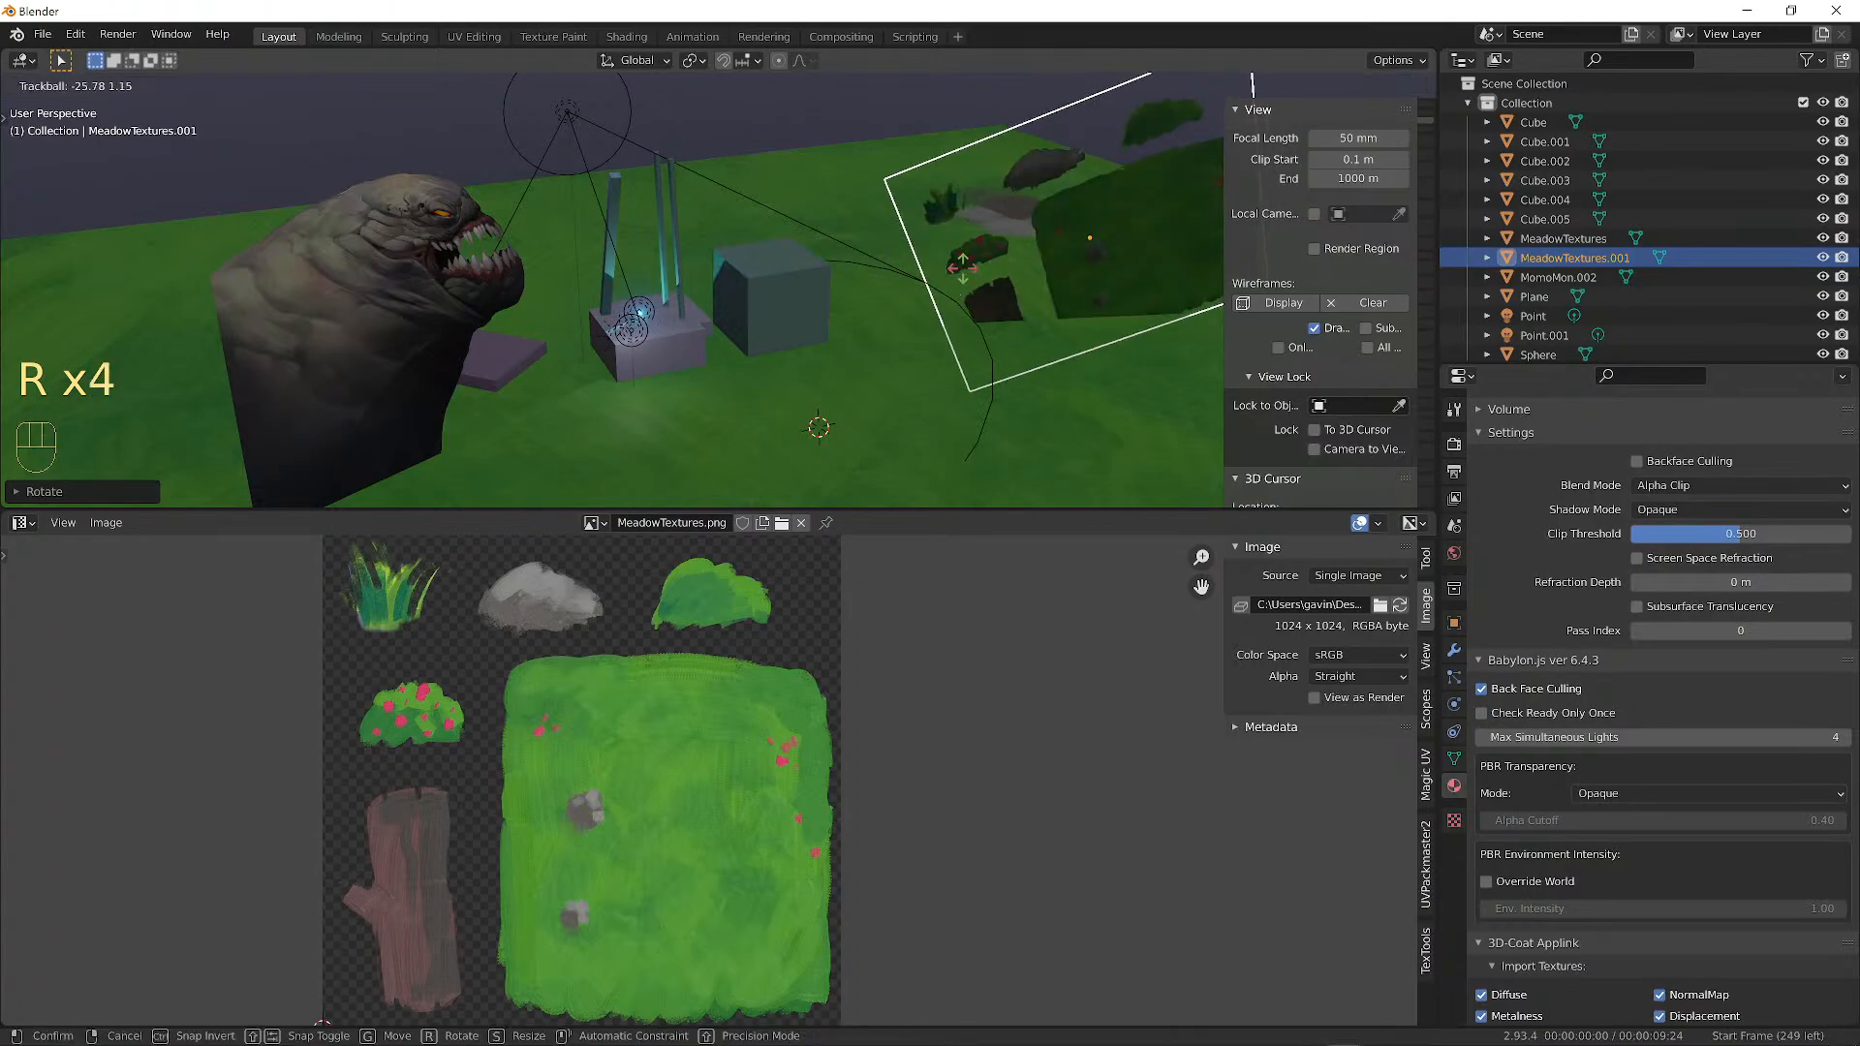
pyautogui.click(1011, 247)
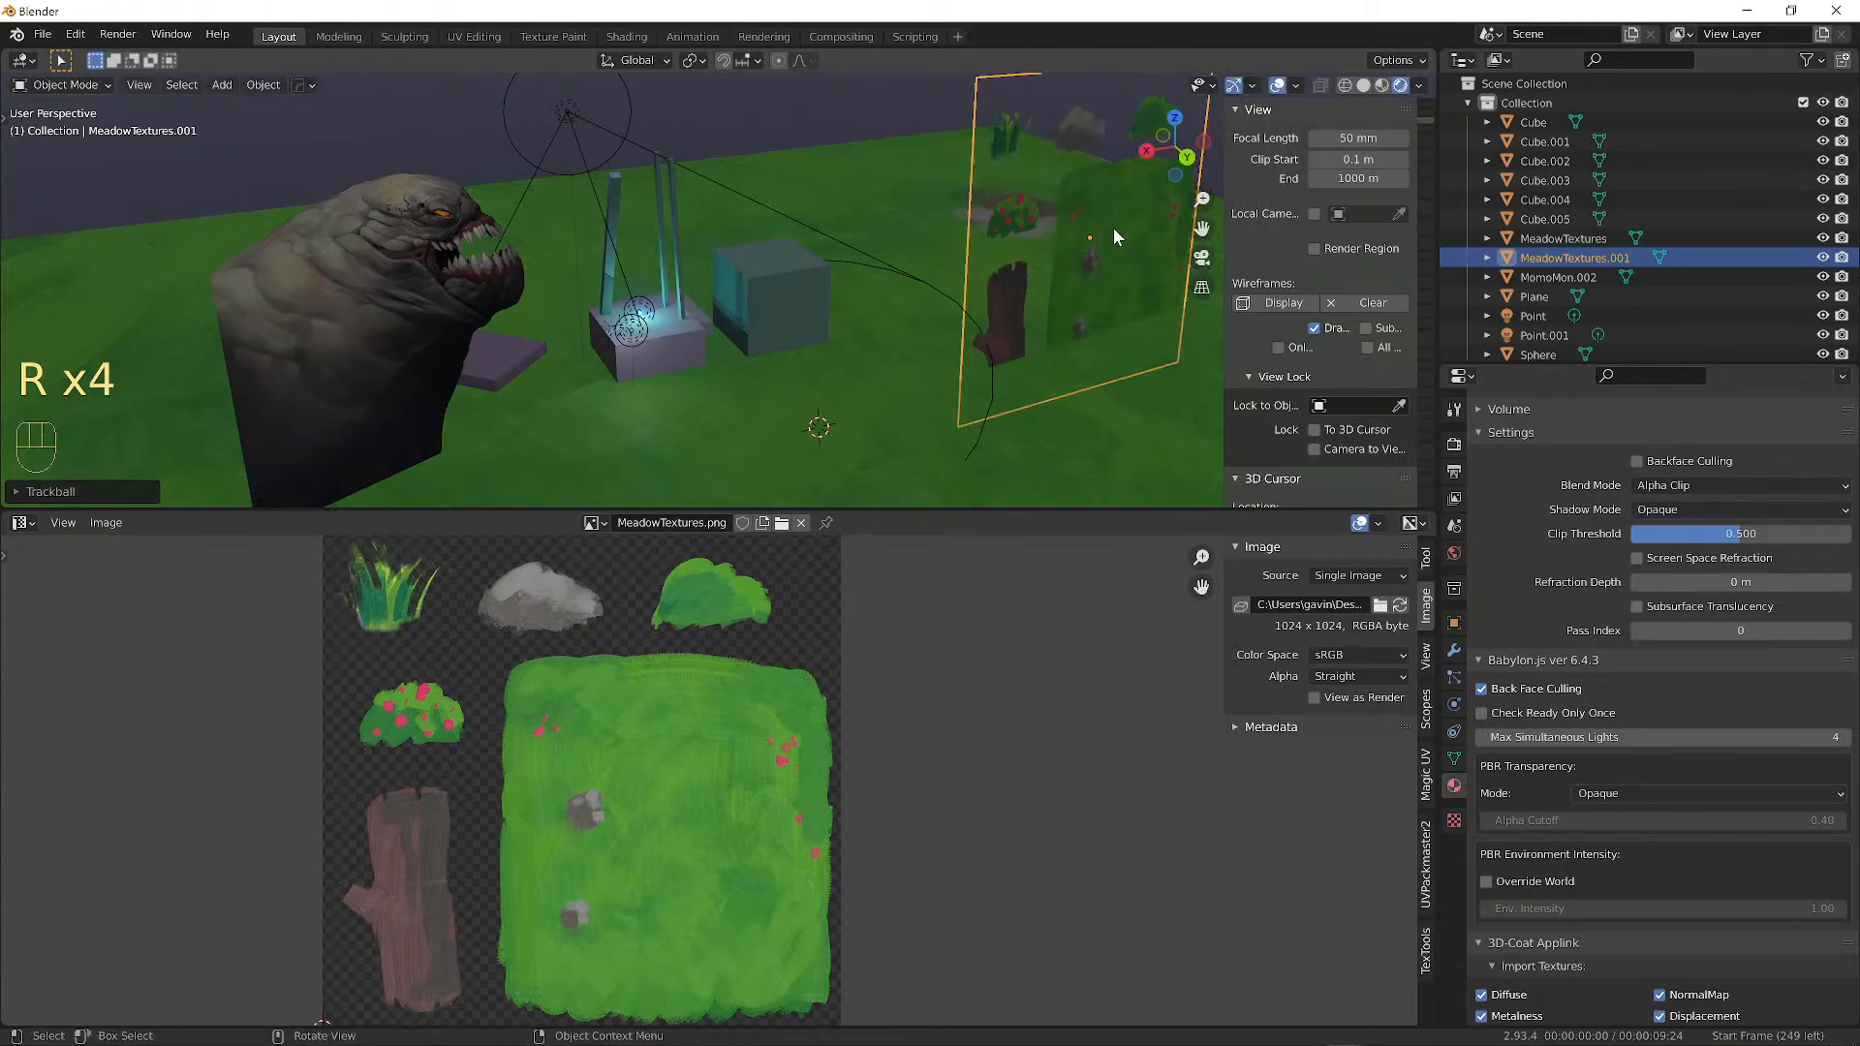
pyautogui.press('g')
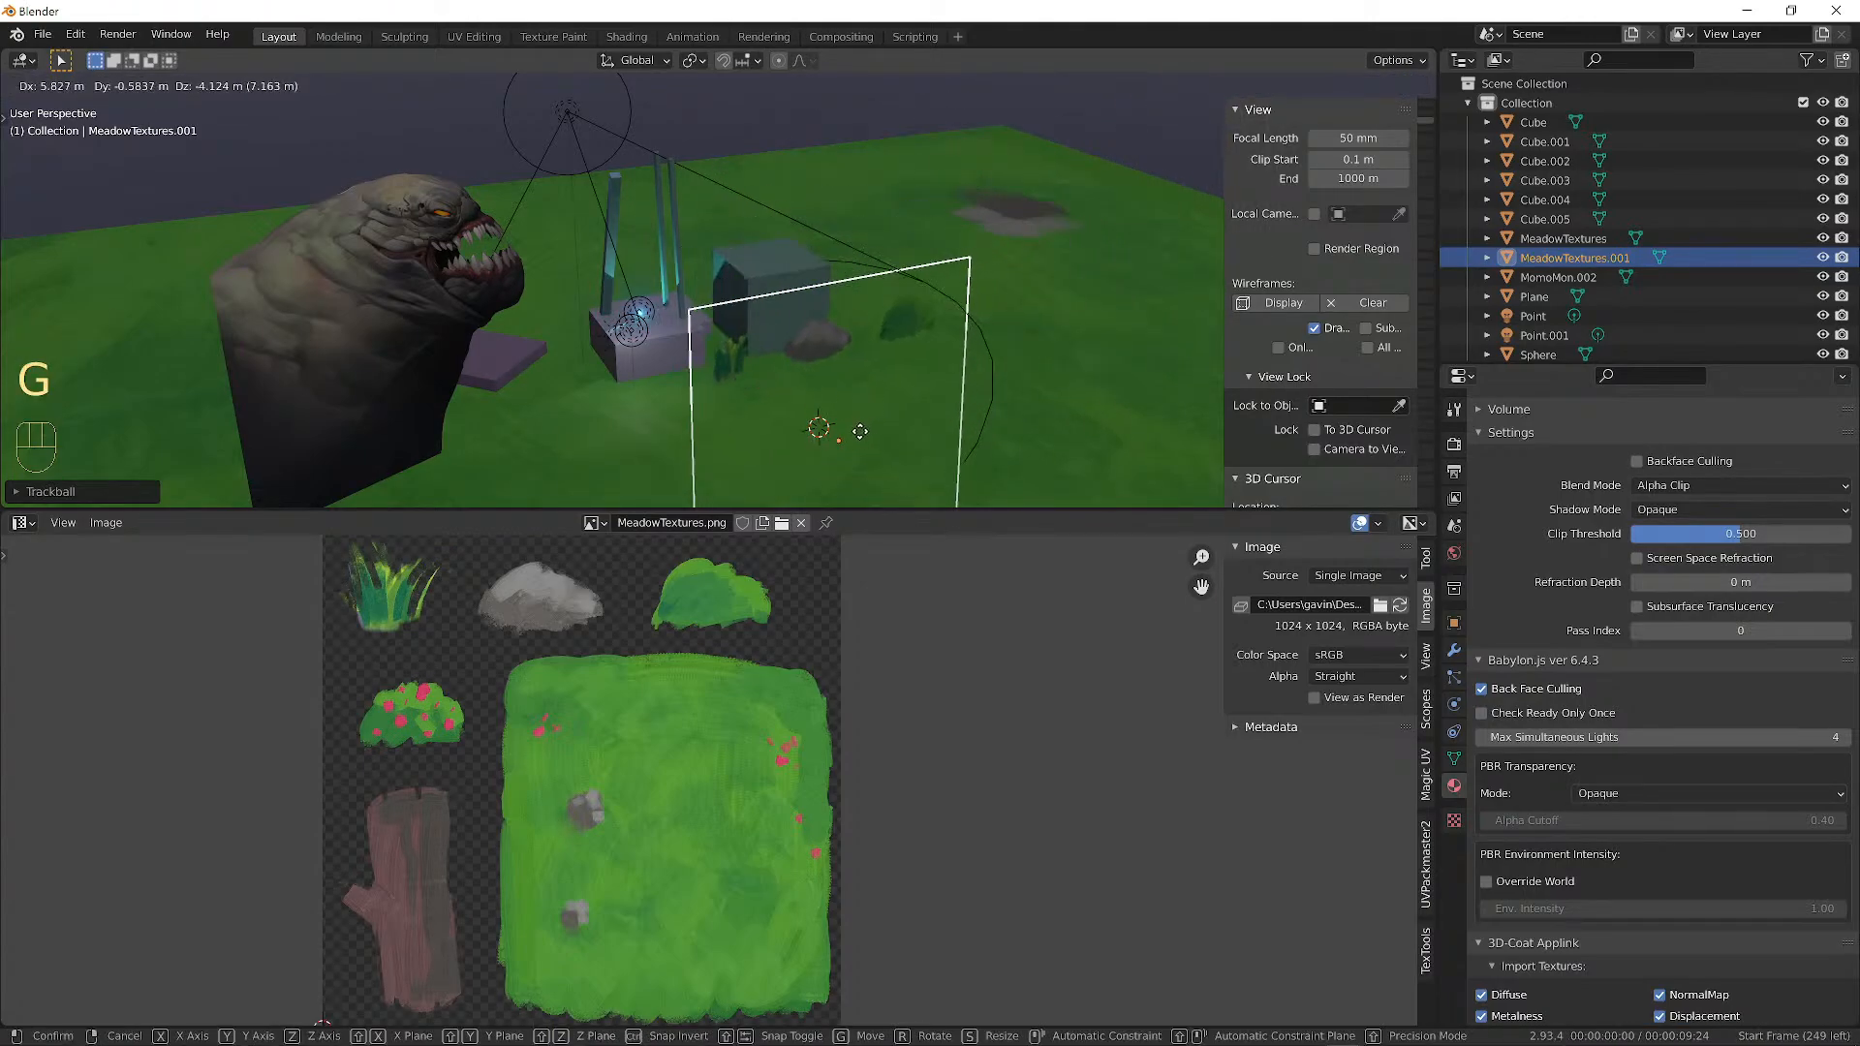
pyautogui.click(866, 362)
pyautogui.keyDown('alt'); pyautogui.moveTo(866, 363); pyautogui.dragTo(847, 316); pyautogui.keyUp('alt')
# Scale the plane's UV square down and move it over the grey rock sprite.
pyautogui.press('Tab')
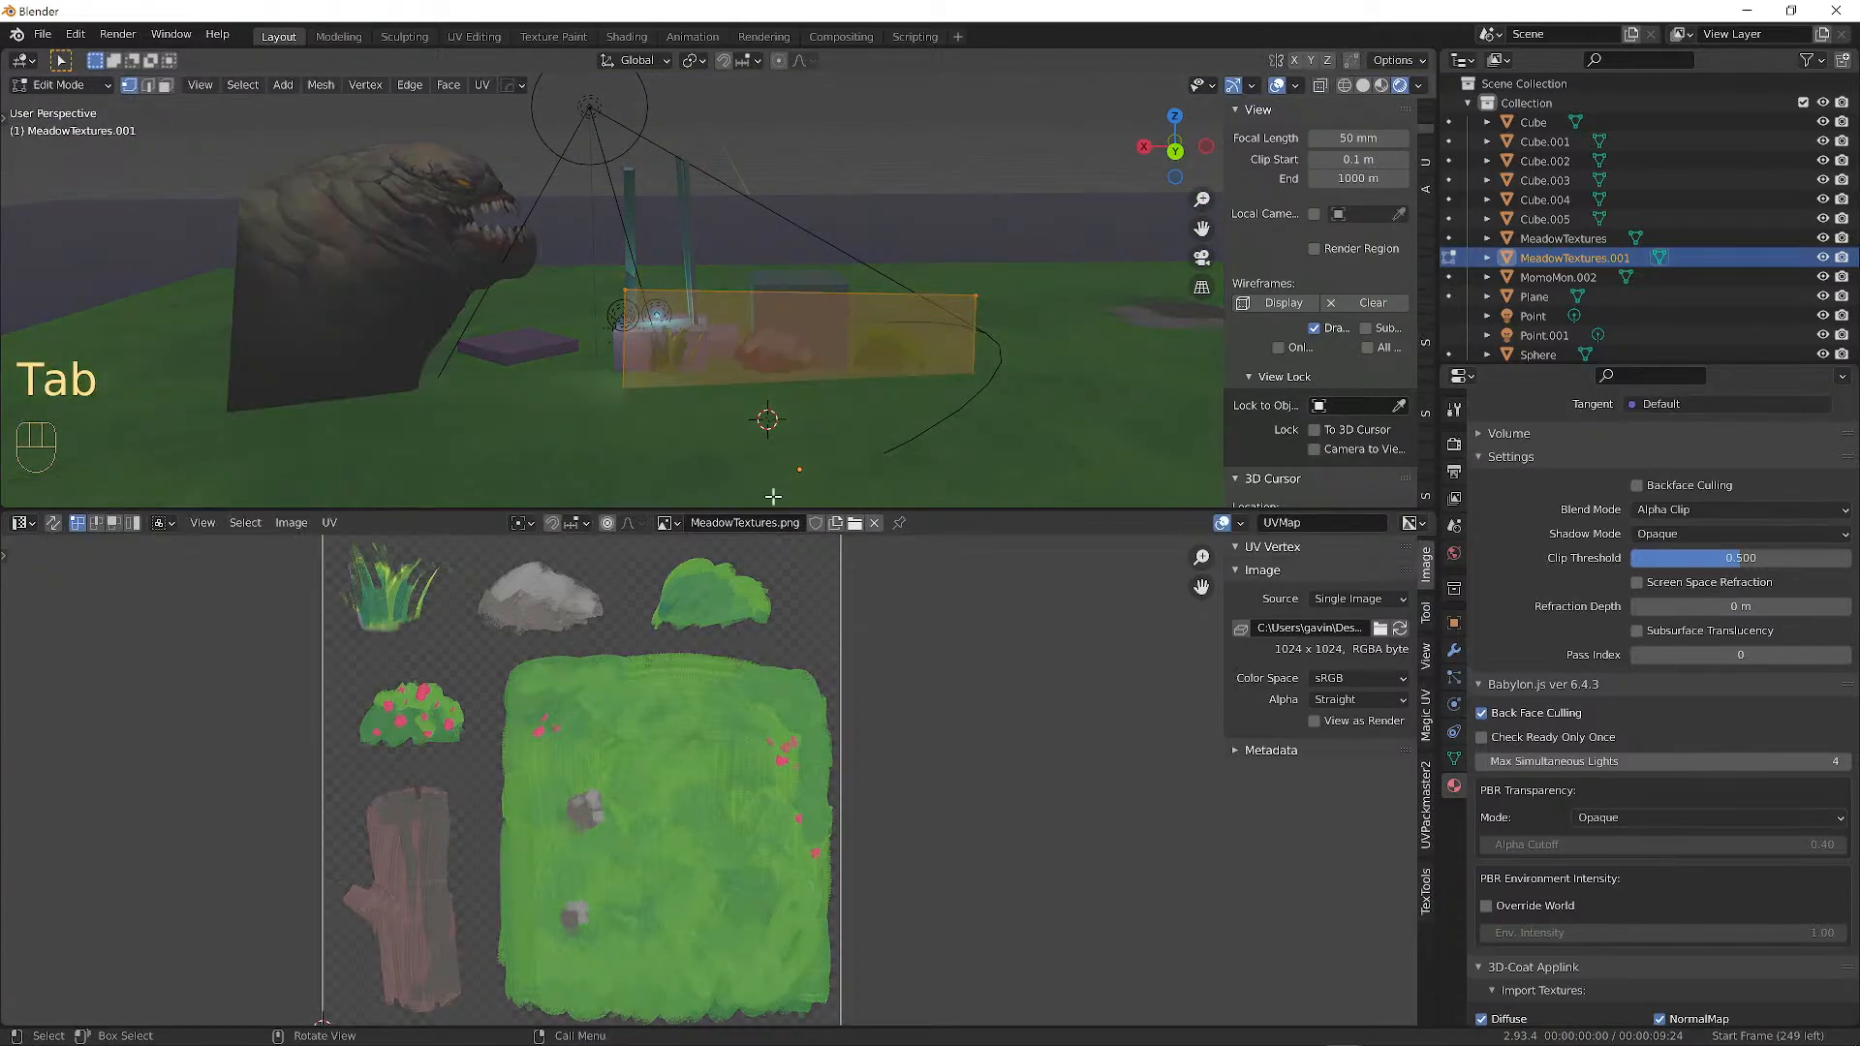
pyautogui.scroll(-2, 675, 745)
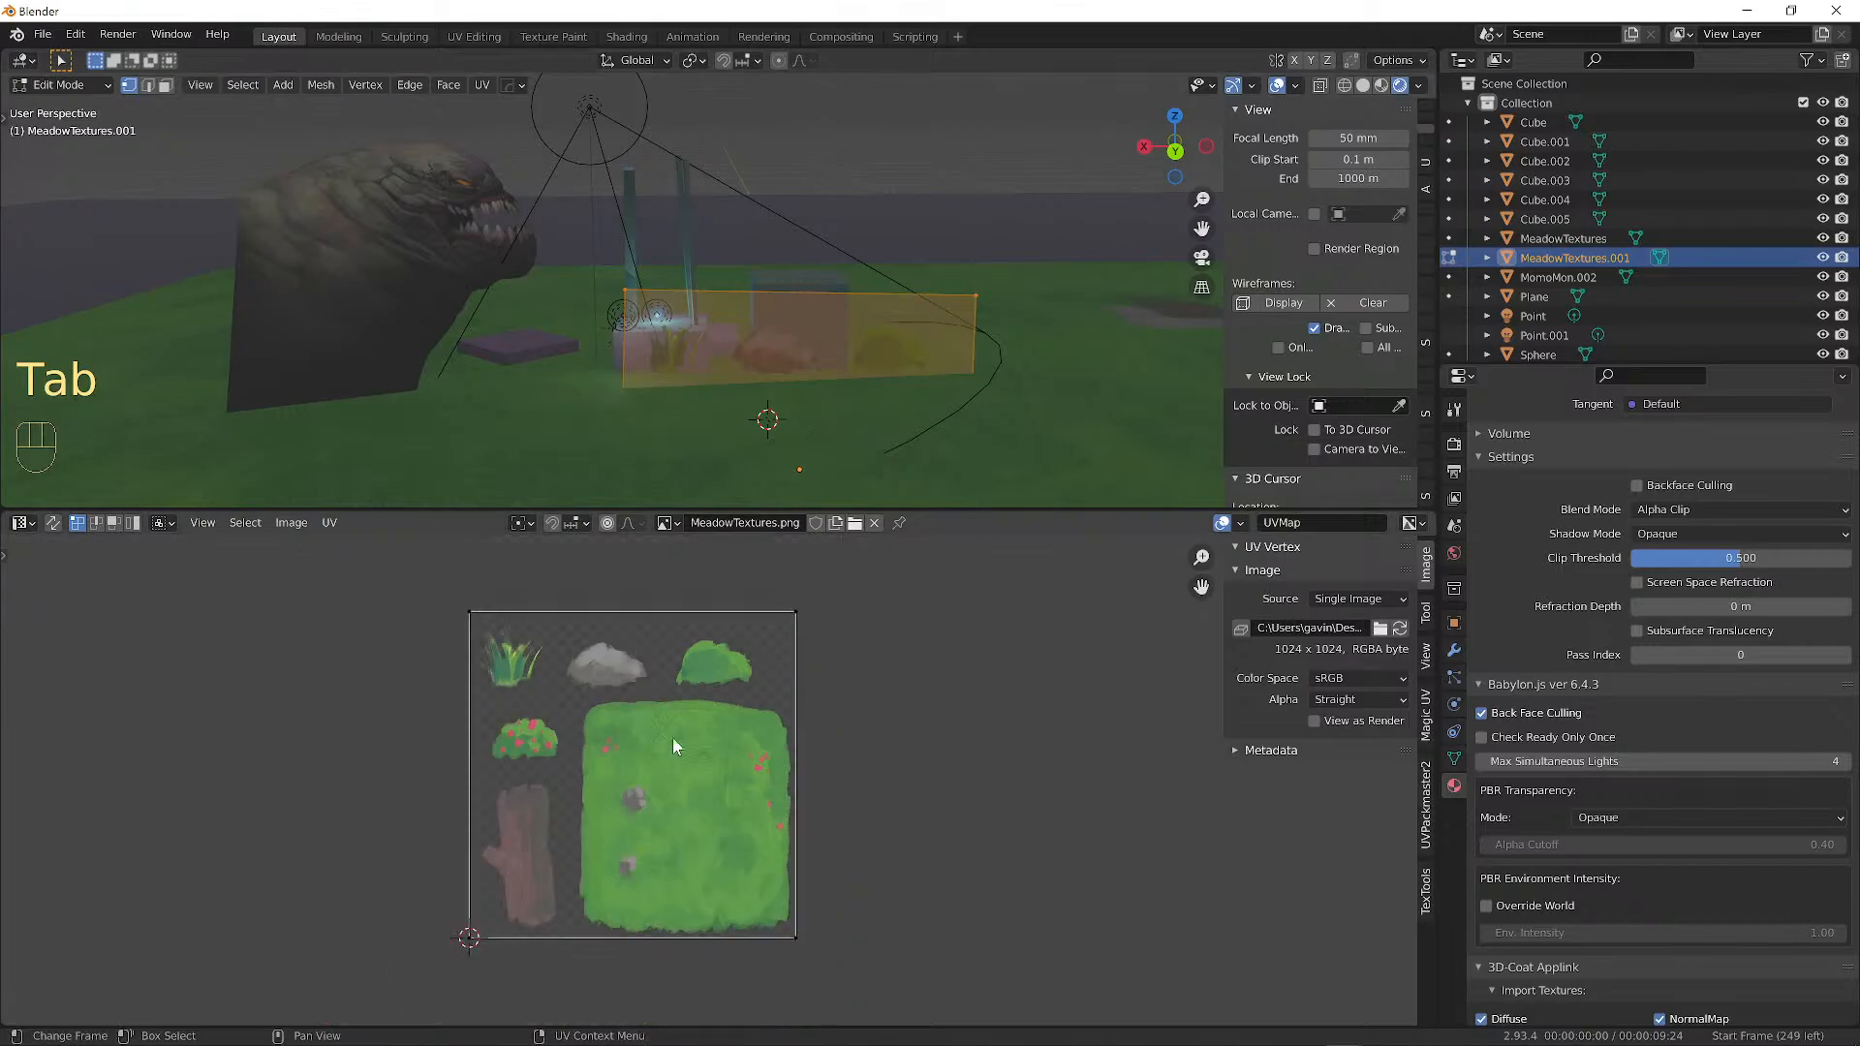
pyautogui.click(795, 938)
pyautogui.press('a')
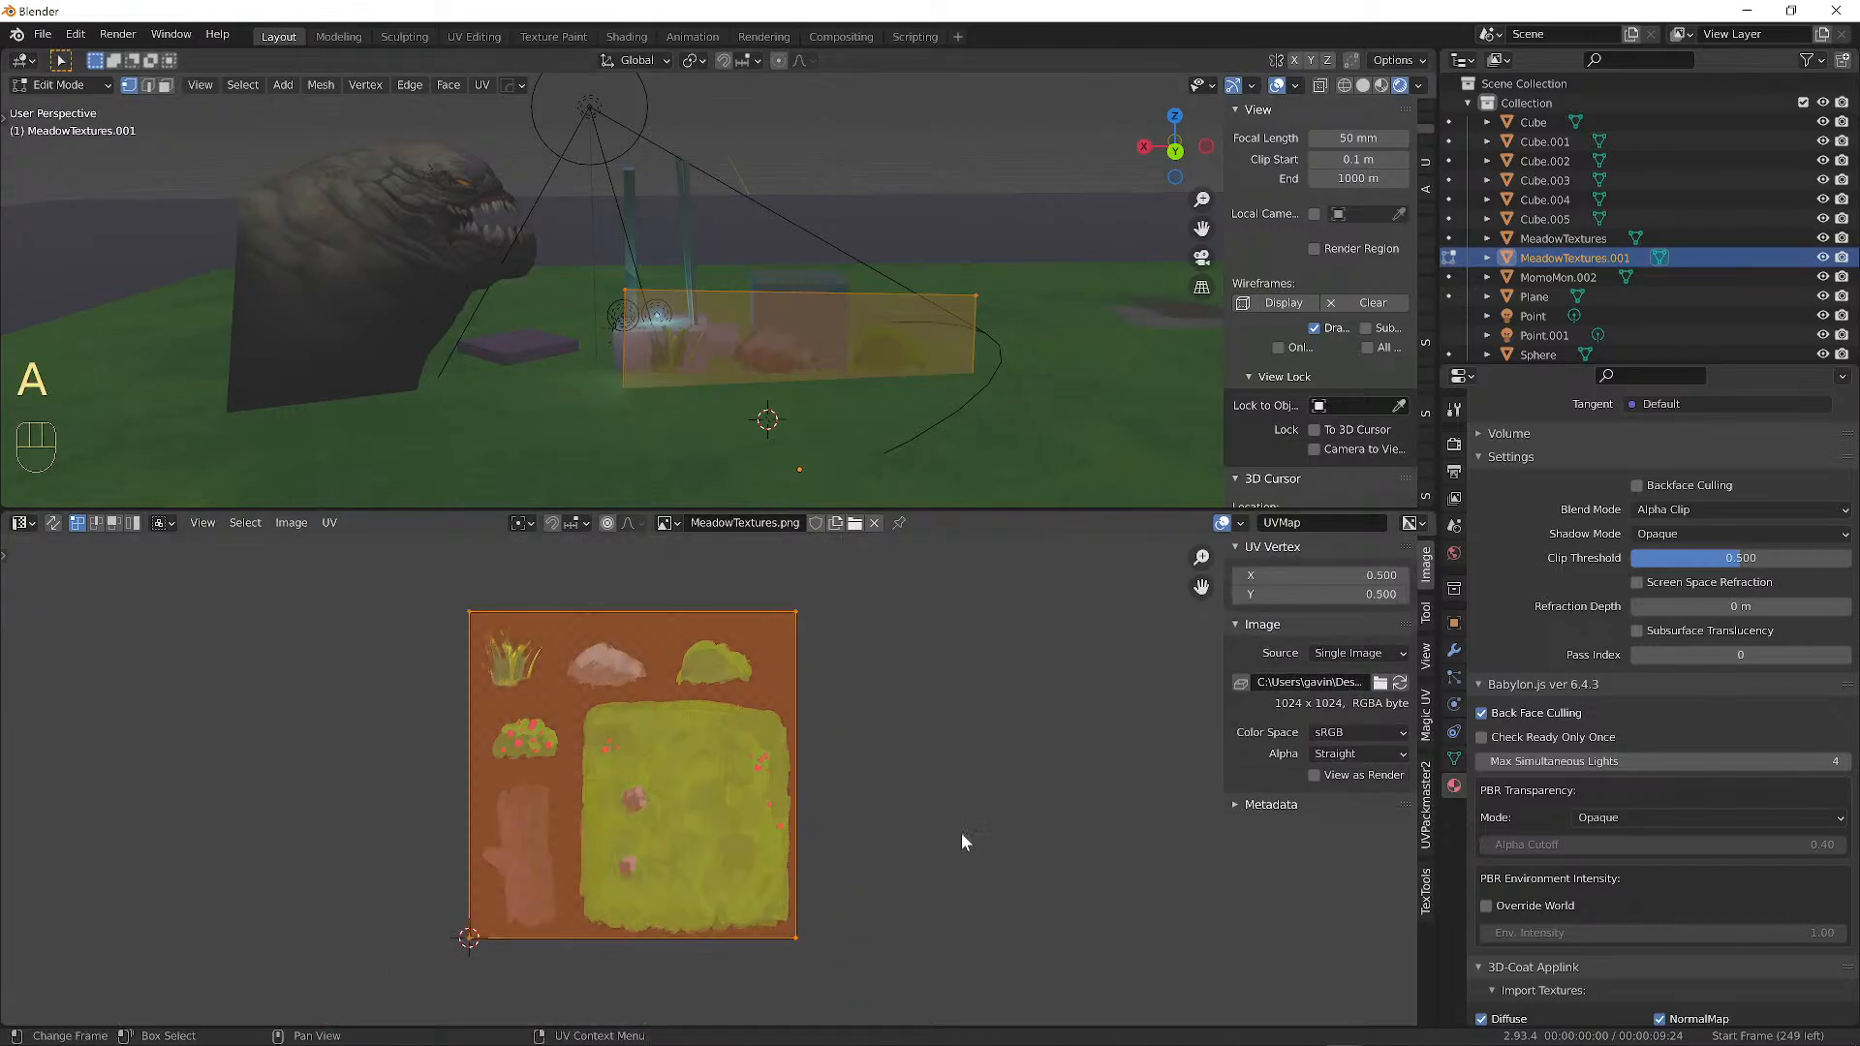
pyautogui.press('s')
pyautogui.click(694, 713)
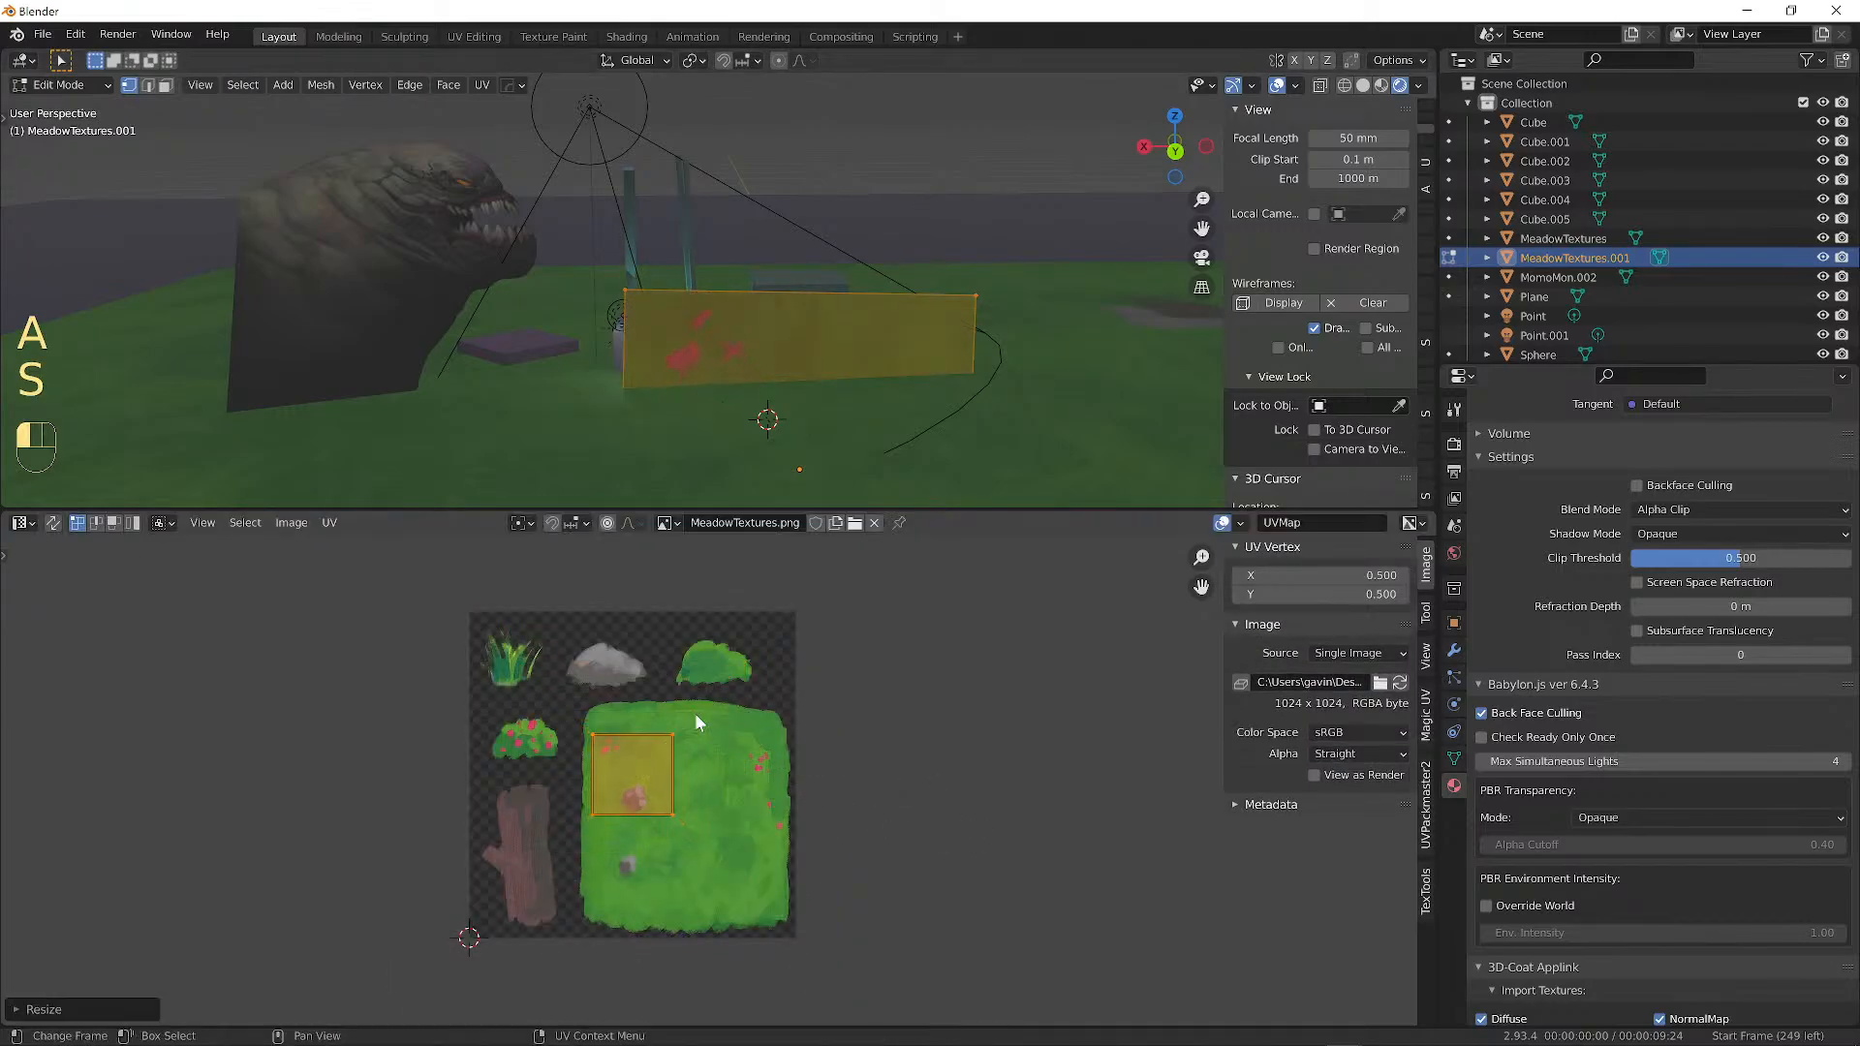
pyautogui.press('g')
pyautogui.click(665, 601)
pyautogui.scroll(4, 659, 644)
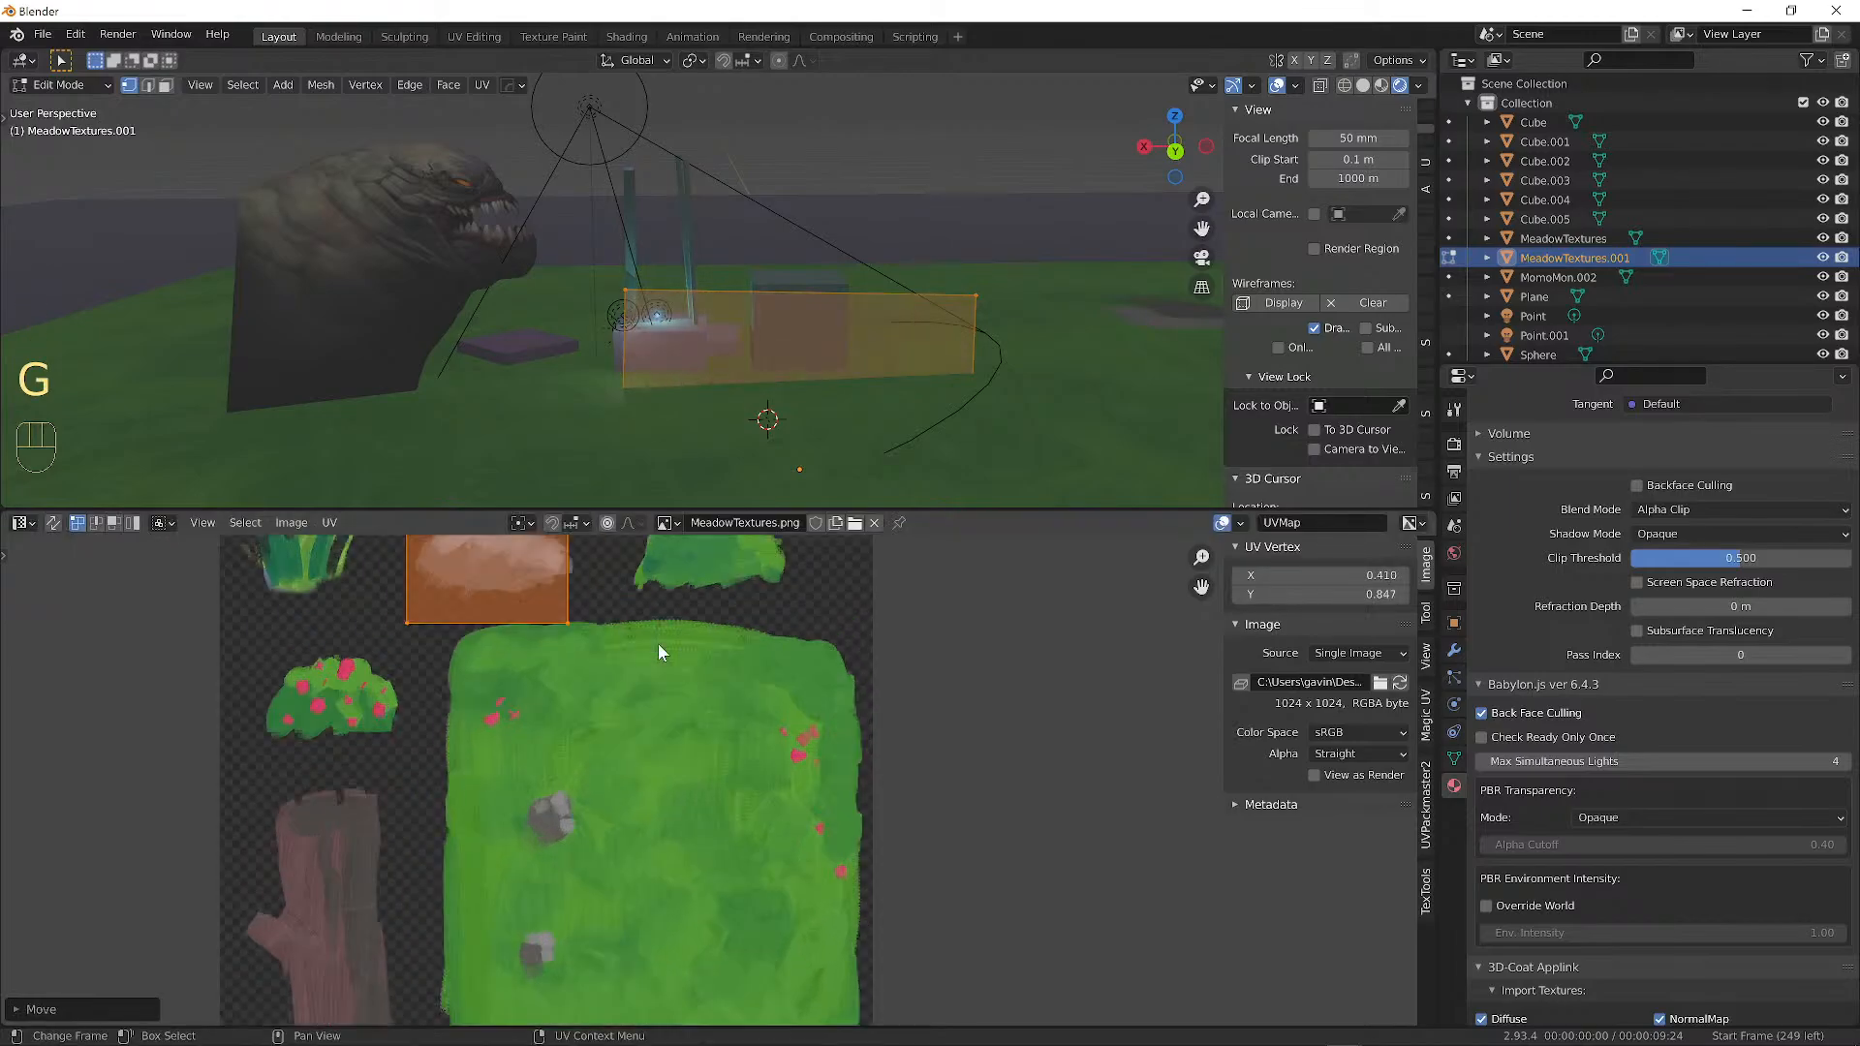
pyautogui.keyDown('shift'); pyautogui.moveTo(547, 620); pyautogui.dragTo(787, 803, button='middle'); pyautogui.keyUp('shift')
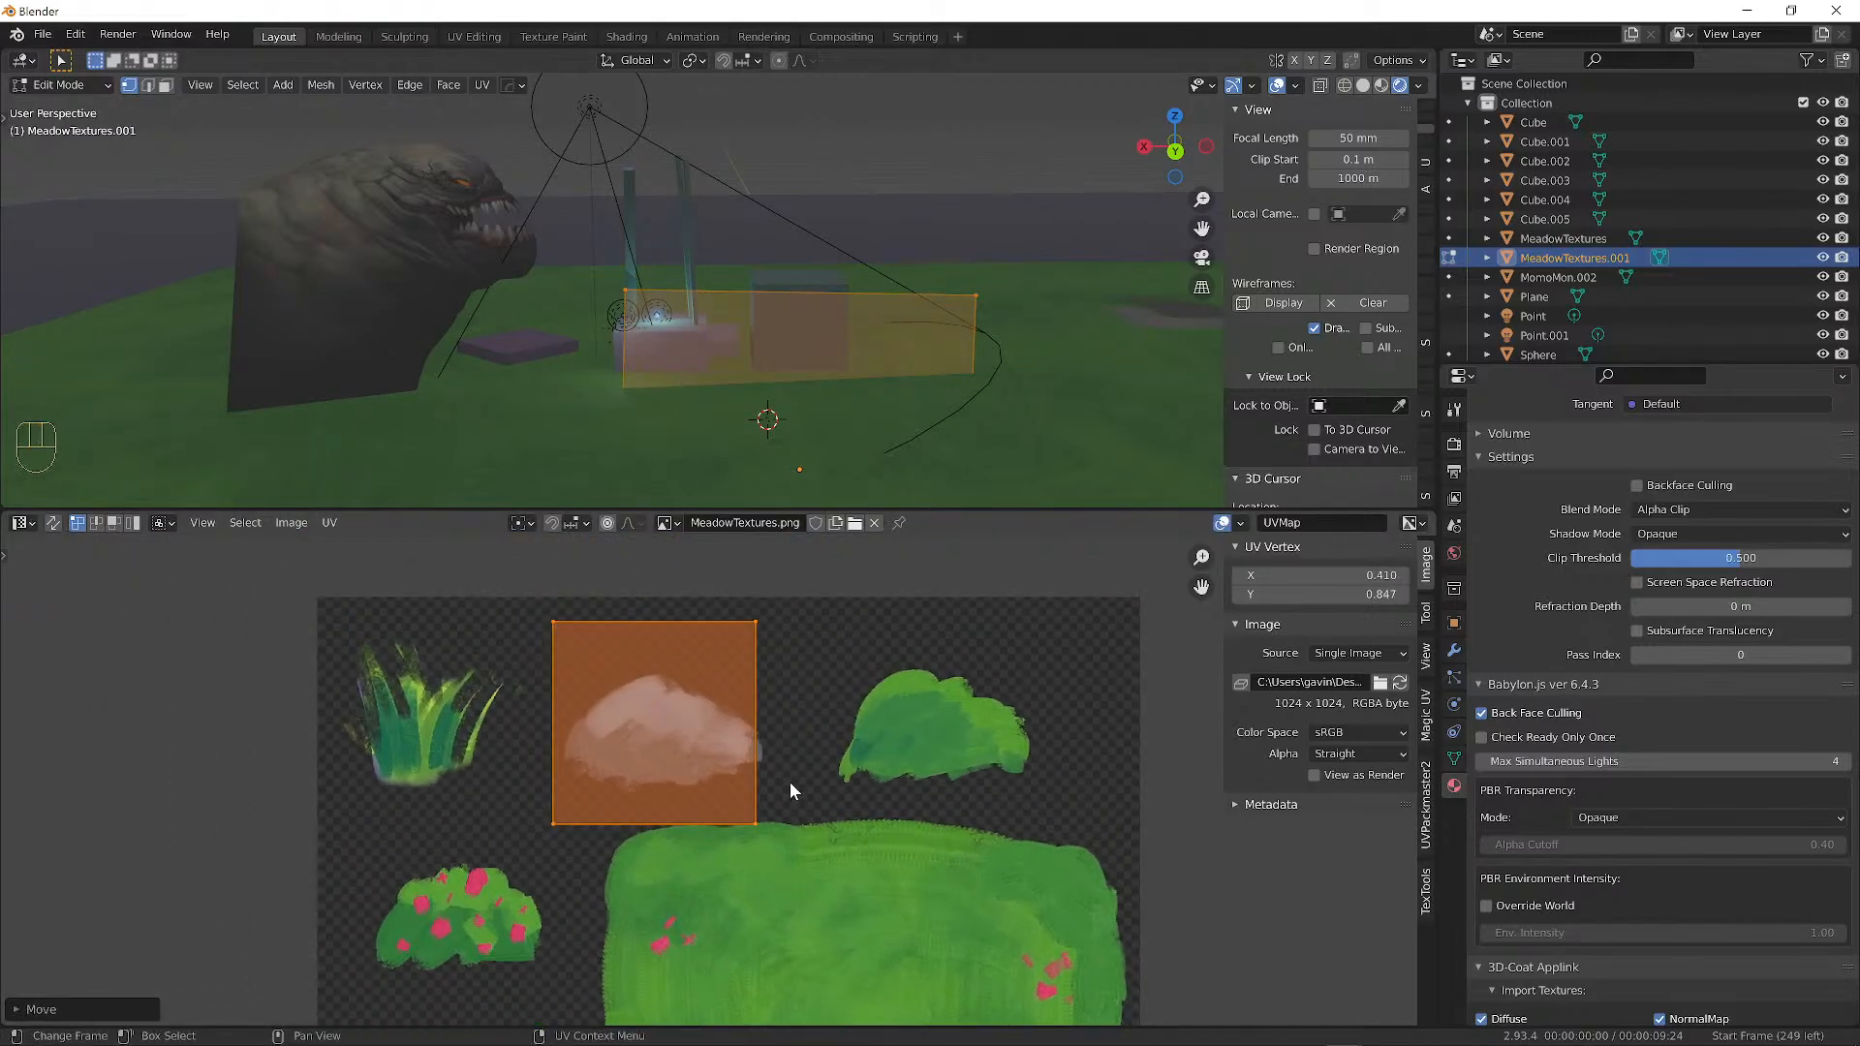
pyautogui.press('g')
pyautogui.click(775, 664)
# Reshape the UV corners, widening the right side and lowering the top corners around the rock.
pyautogui.rightClick(769, 686)
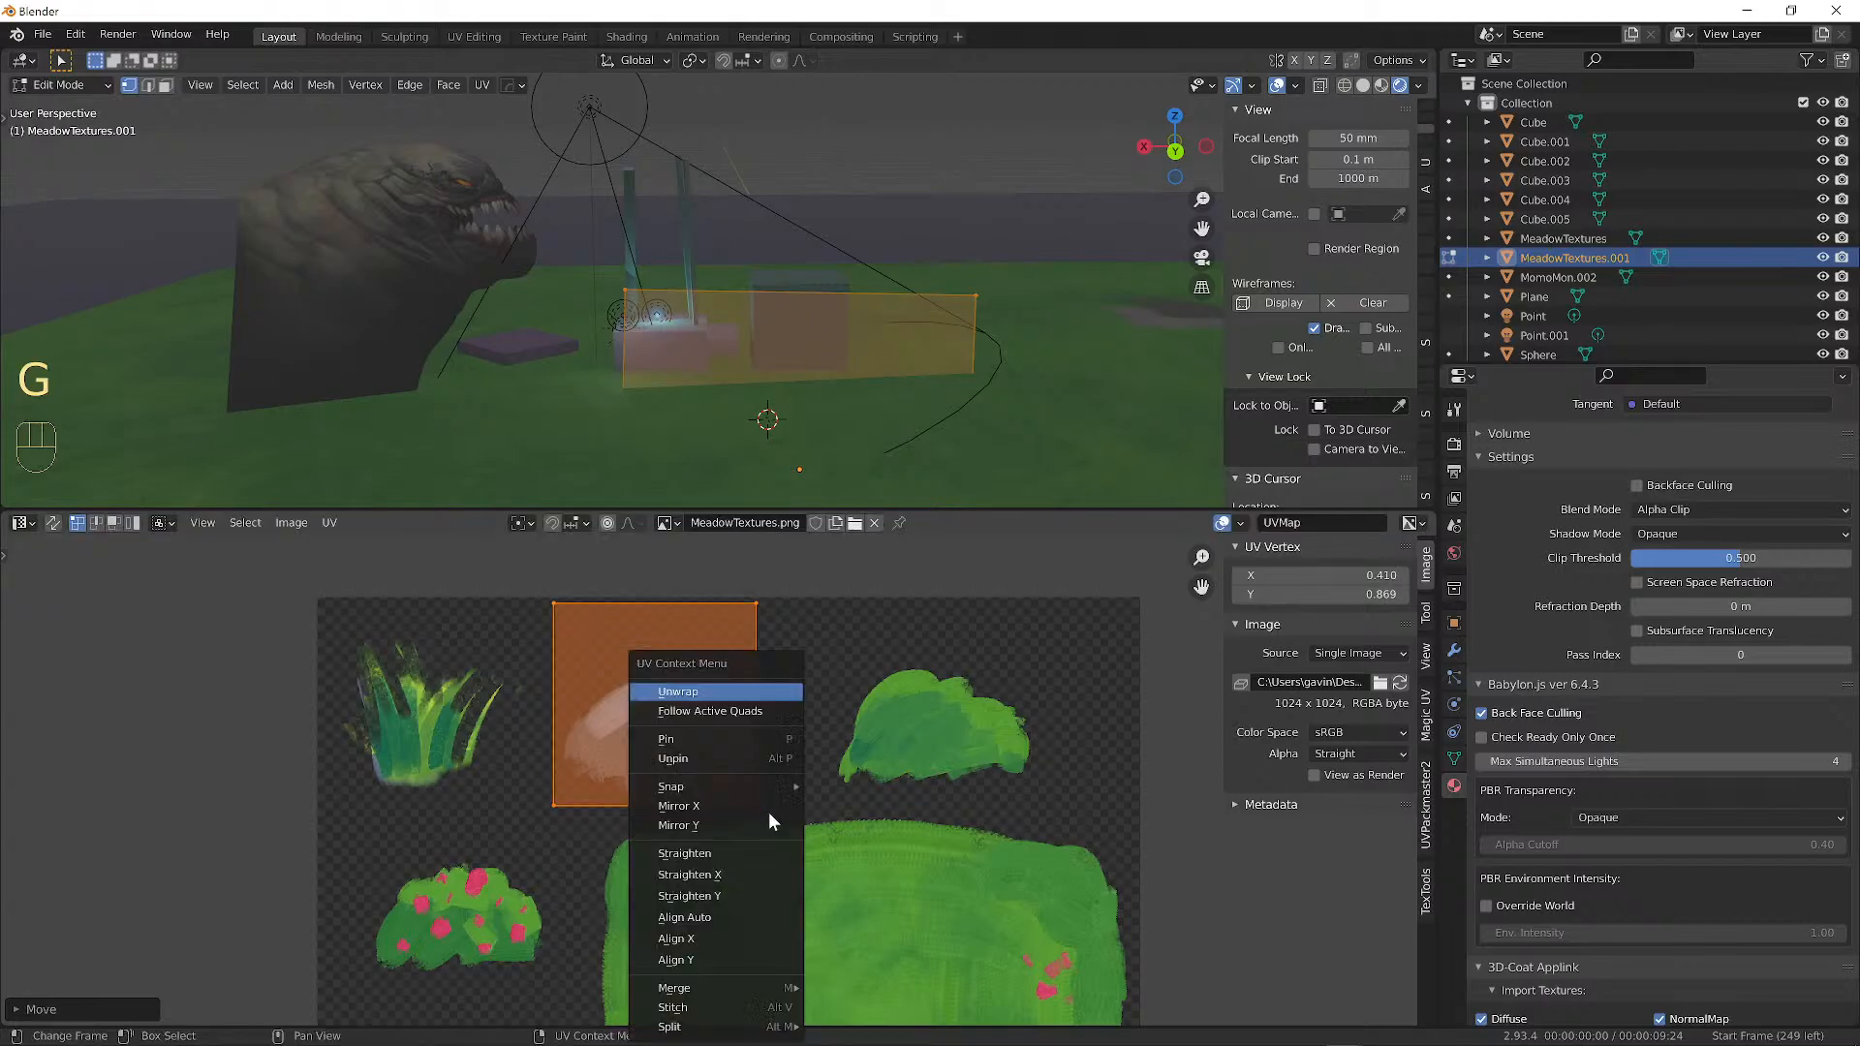
pyautogui.click(754, 725)
pyautogui.click(763, 789)
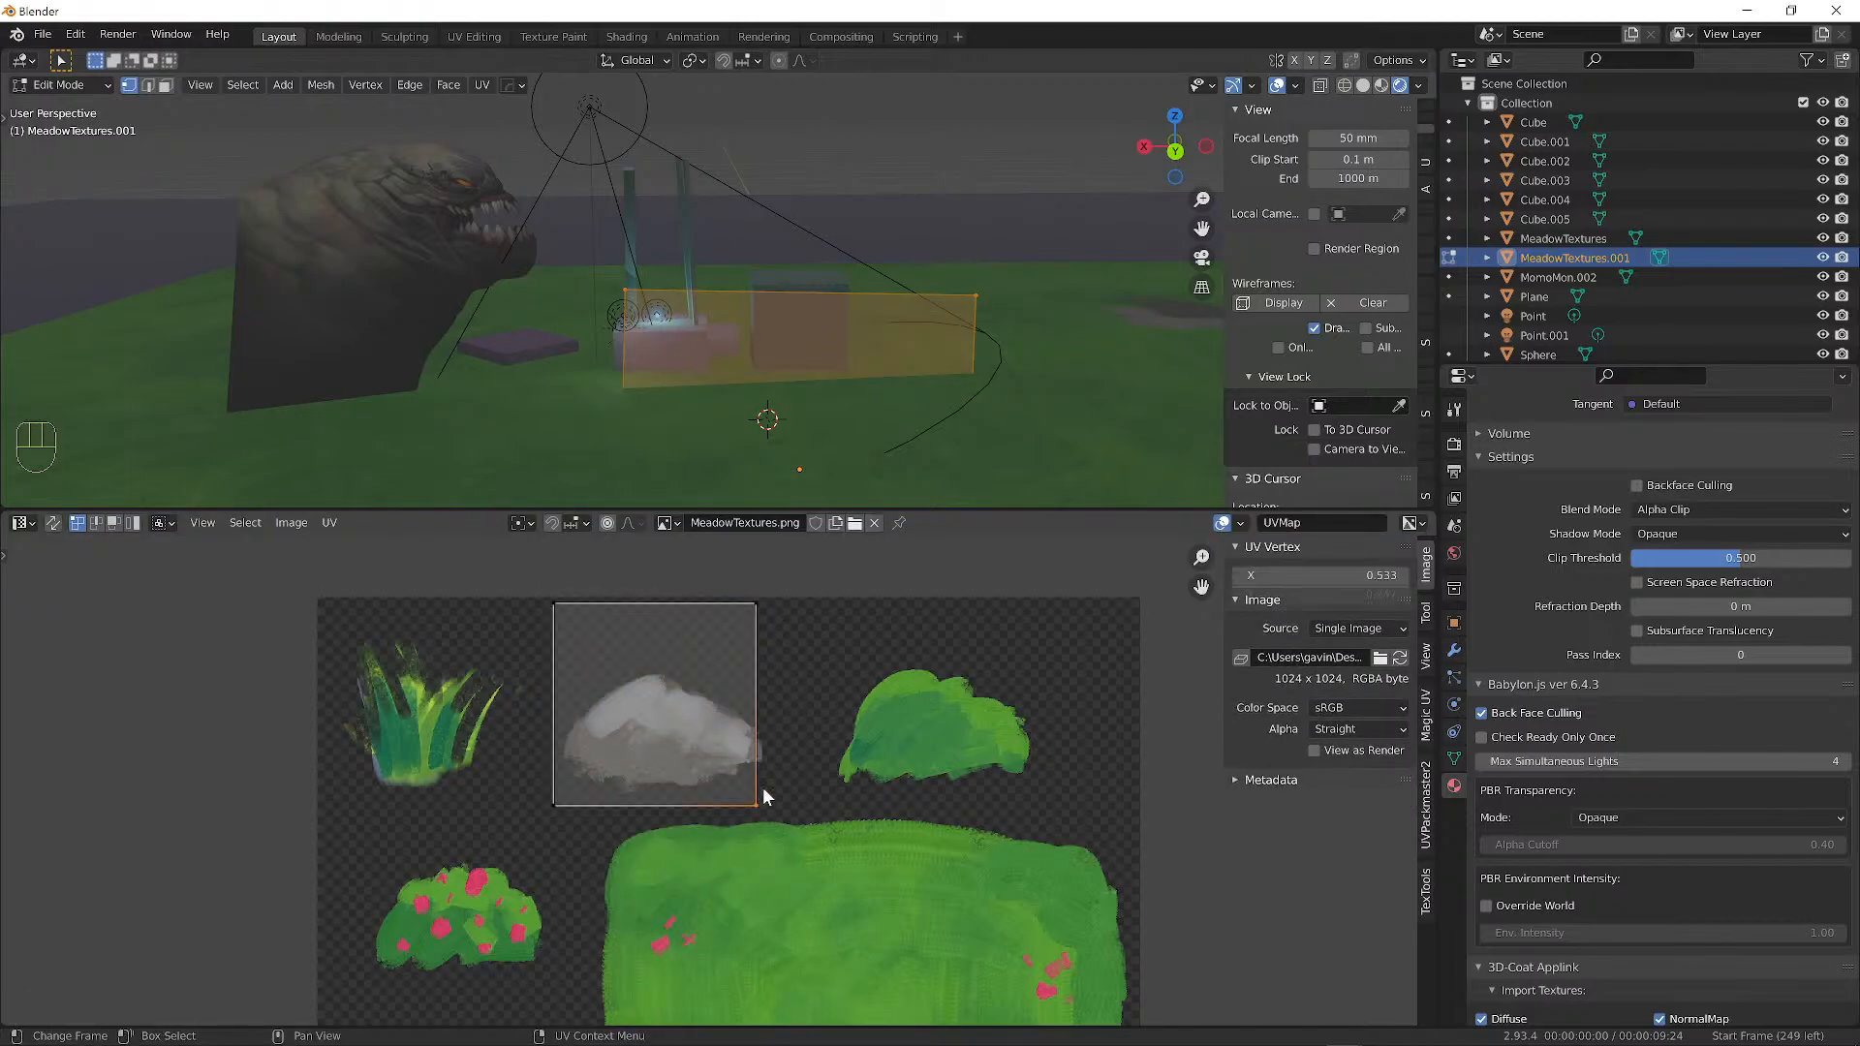
pyautogui.keyDown('shift'); pyautogui.click(763, 607); pyautogui.keyUp('shift')
pyautogui.press('g')
pyautogui.click(791, 614)
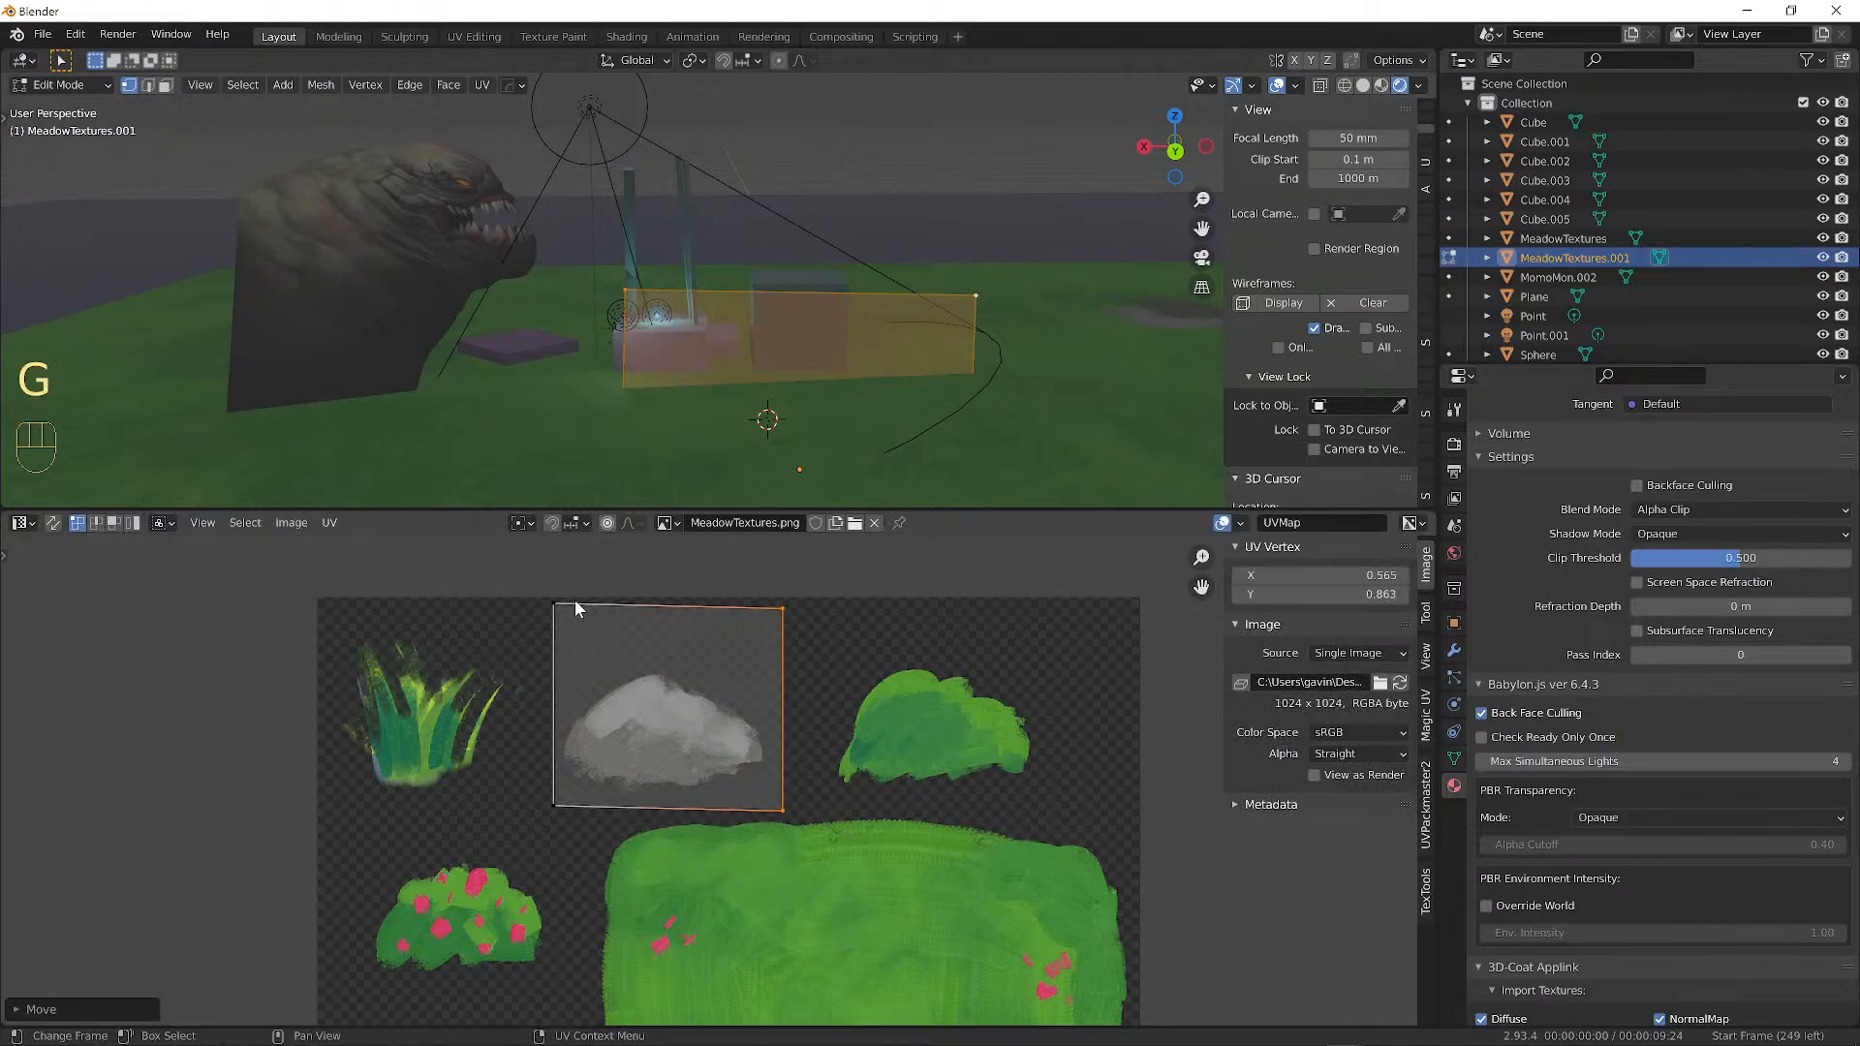
pyautogui.click(554, 607)
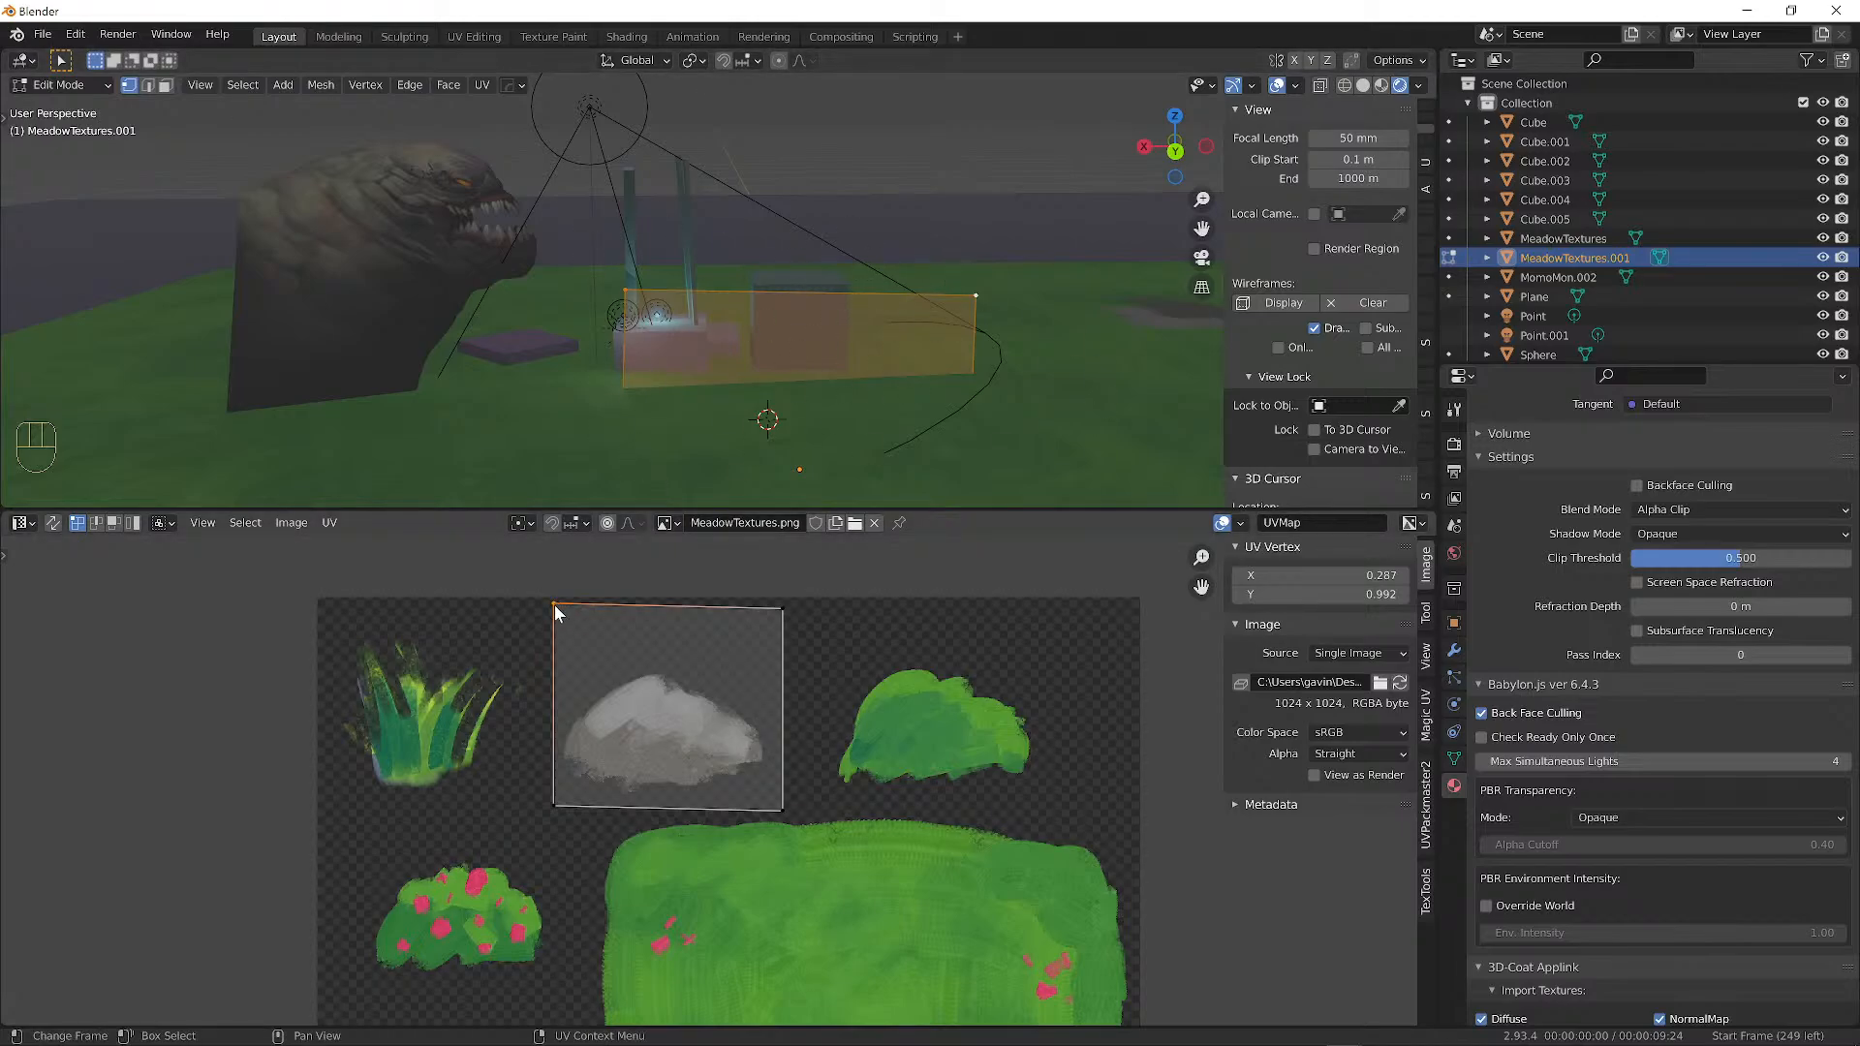
pyautogui.press('g')
pyautogui.click(555, 681)
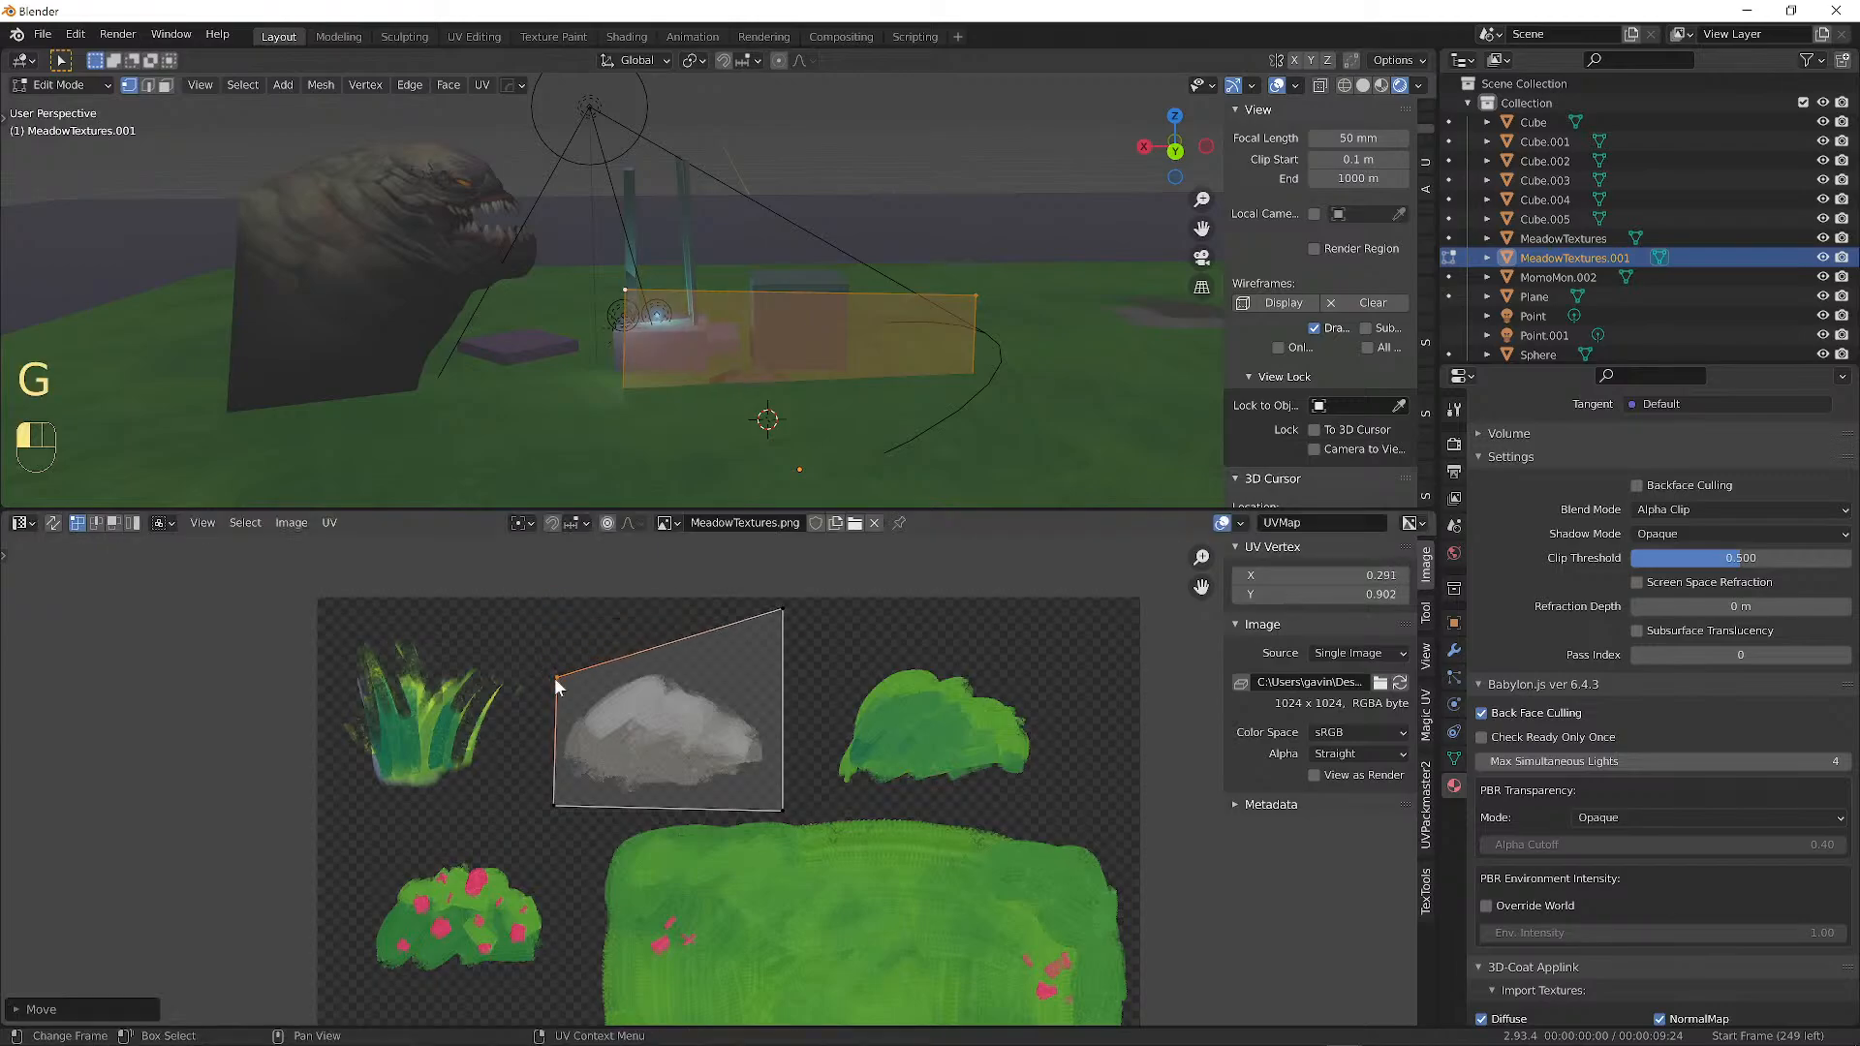
pyautogui.click(783, 611)
pyautogui.press('g')
pyautogui.click(778, 653)
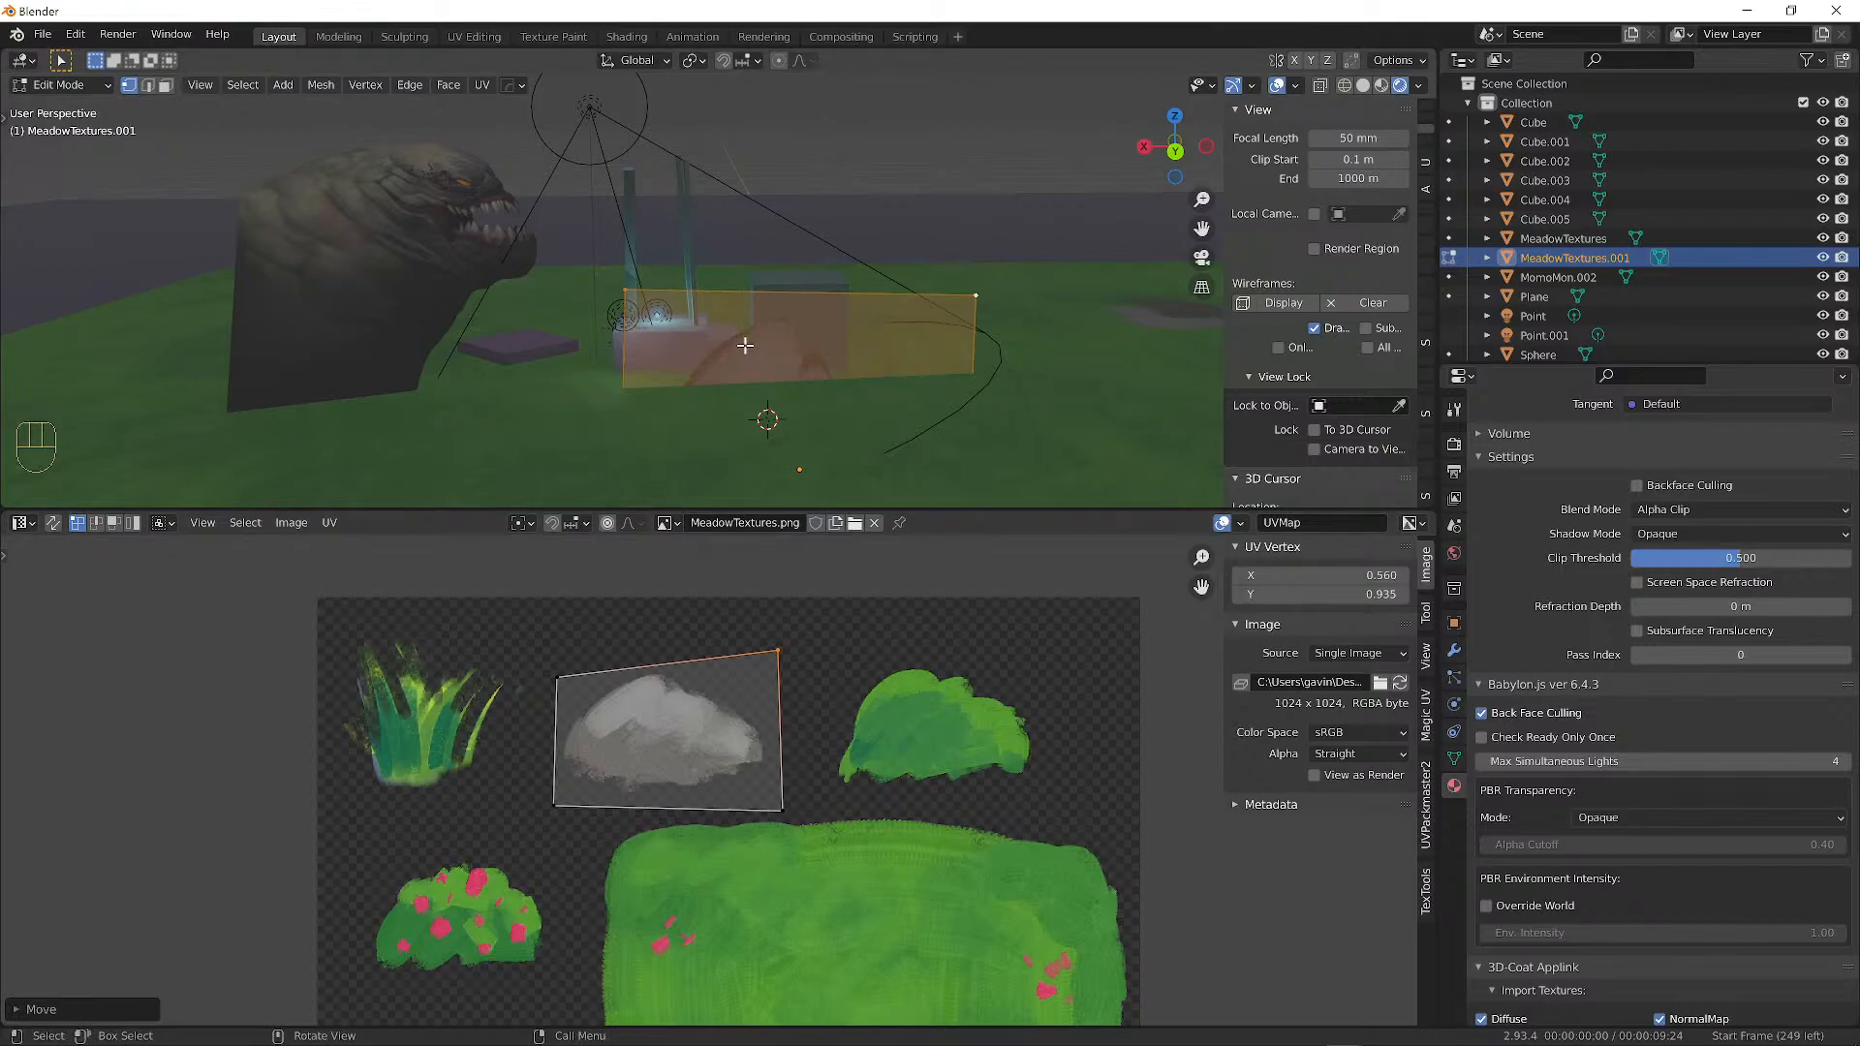
# In Edit Mode, move the rock plane's mesh up, shrink it, then lower it toward the ground.
pyautogui.press('g')
pyautogui.click(714, 129)
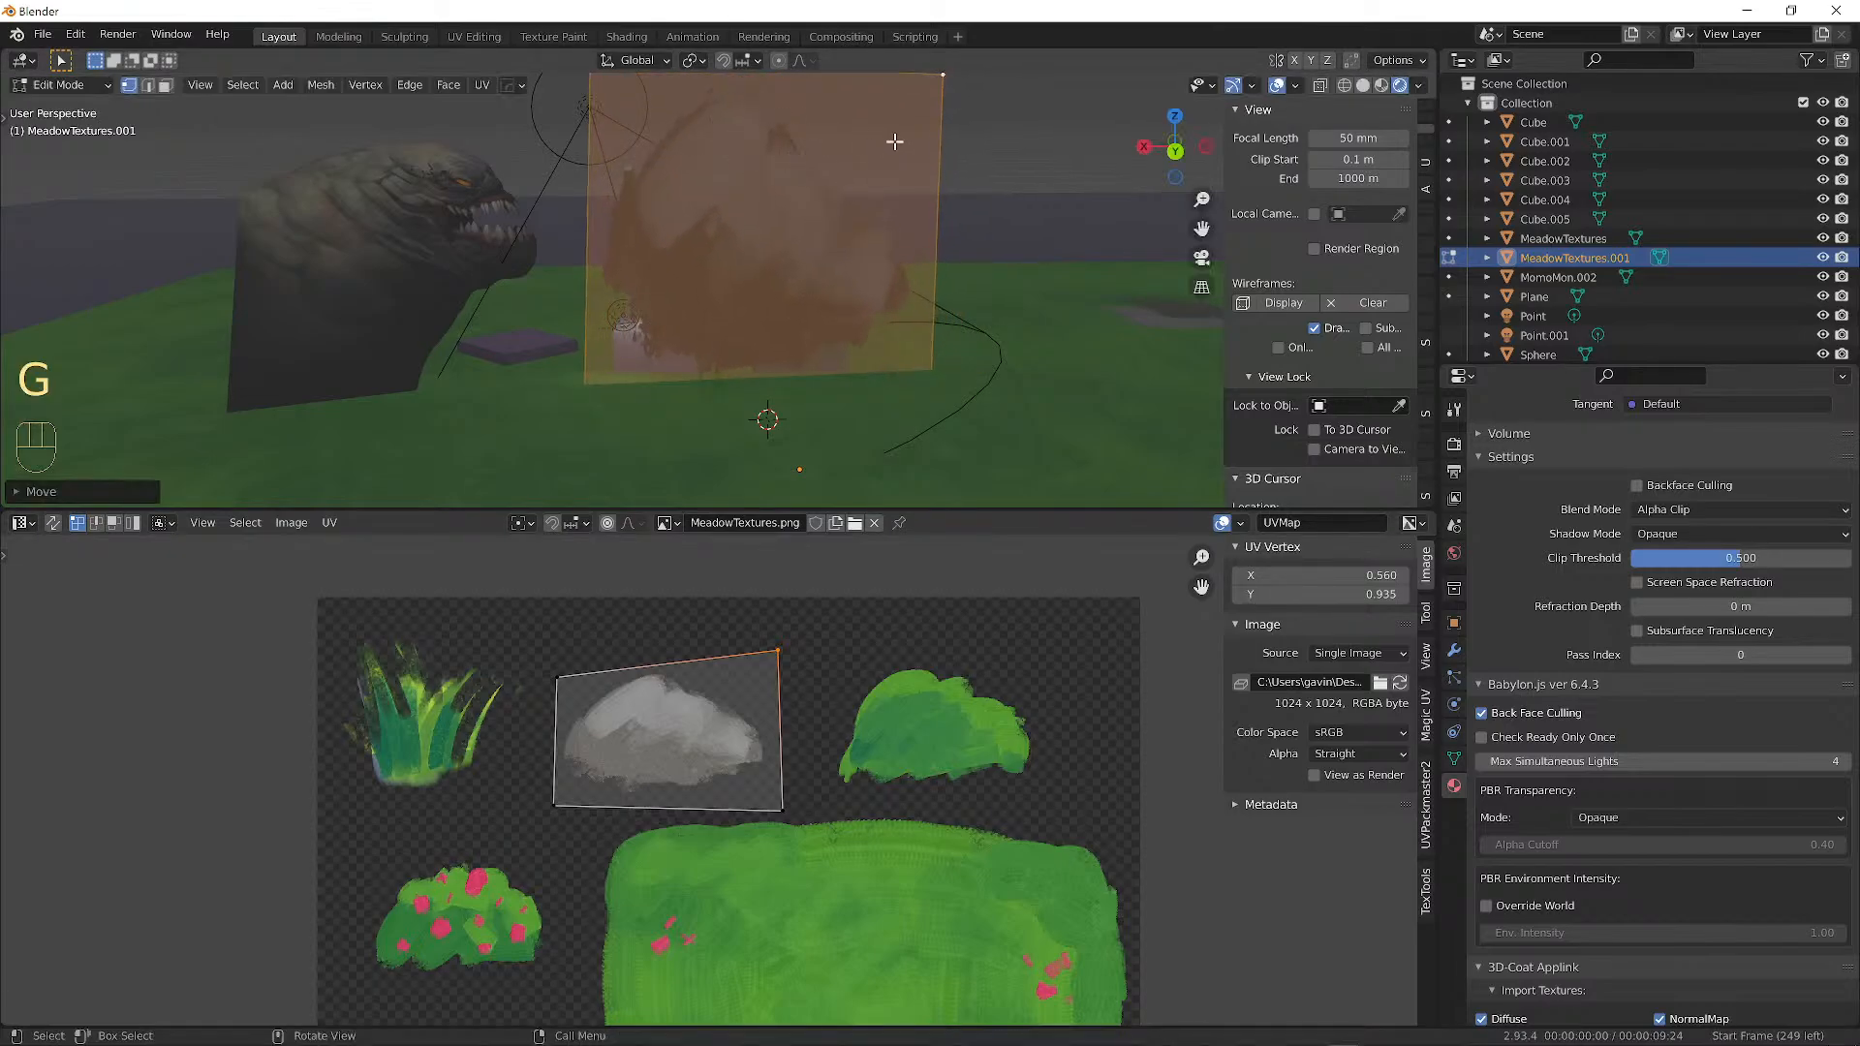
pyautogui.scroll(-2, 894, 142)
pyautogui.press('s')
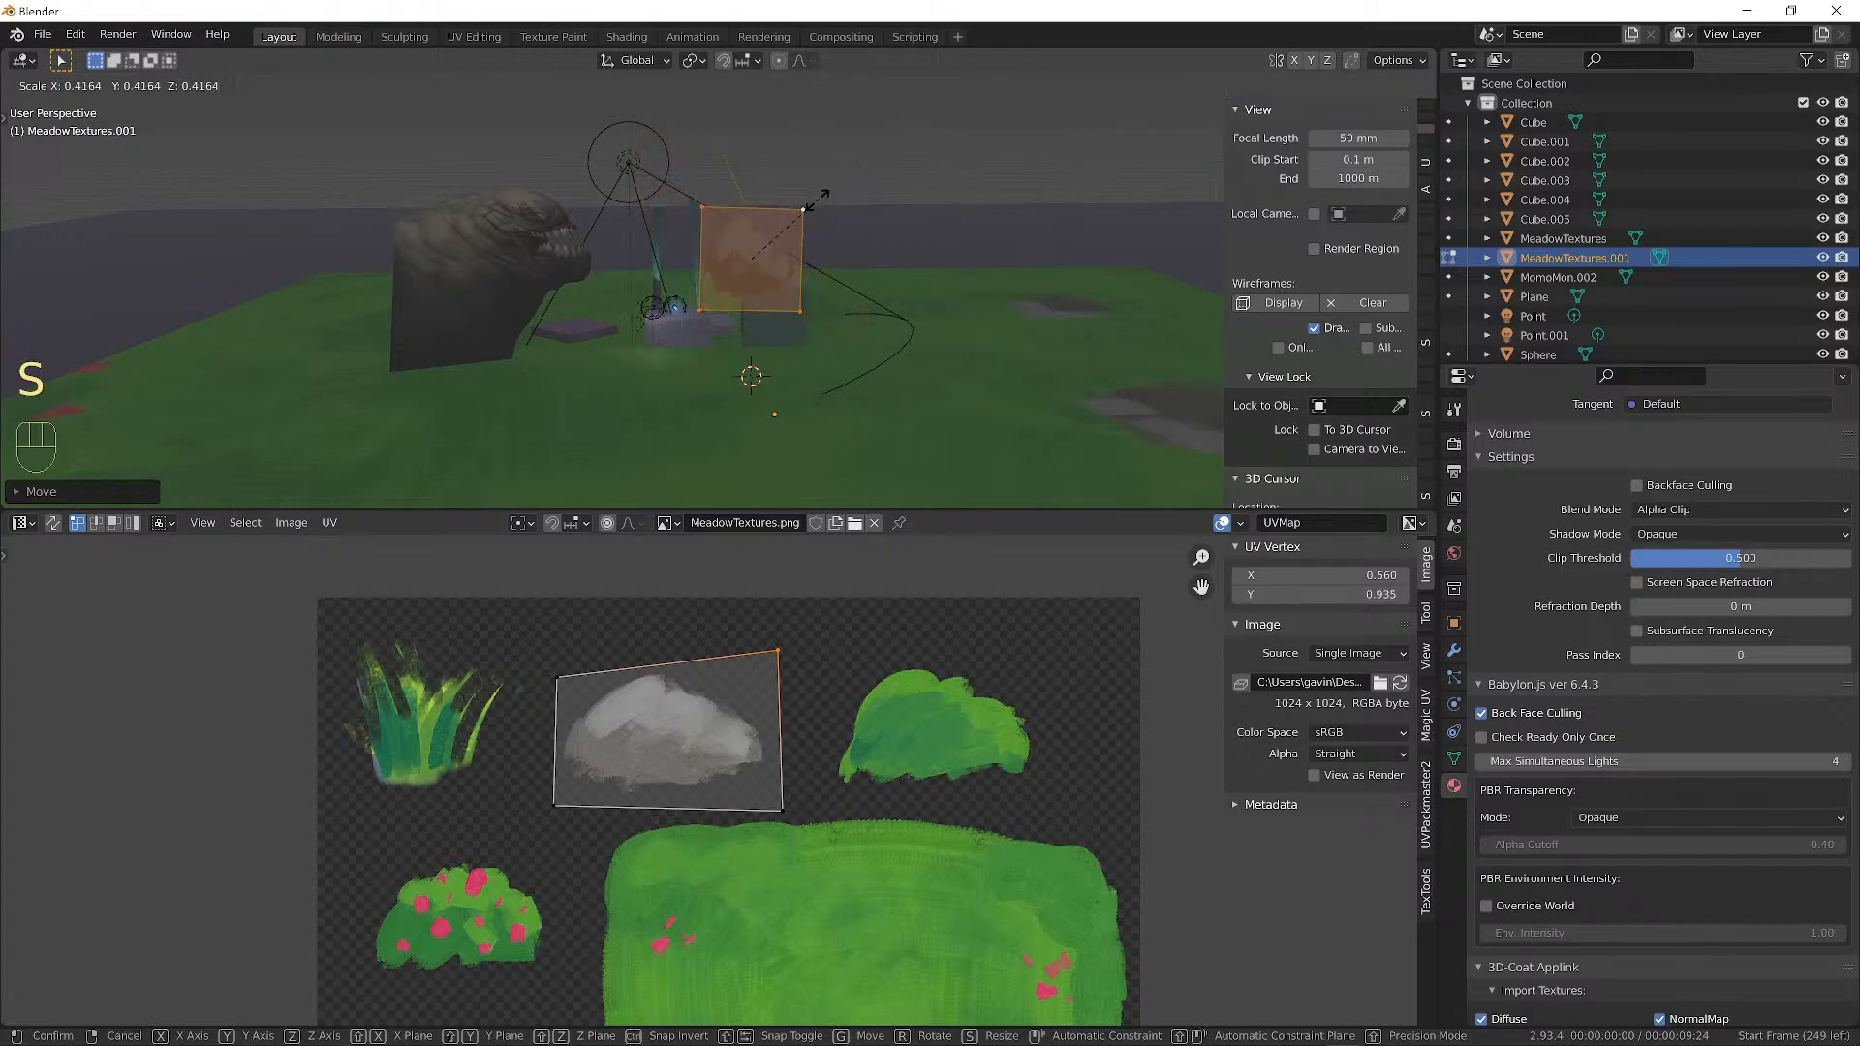
pyautogui.click(858, 246)
pyautogui.scroll(1, 858, 246)
pyautogui.scroll(2, 858, 247)
pyautogui.keyDown('alt'); pyautogui.keyDown('shift'); pyautogui.moveTo(917, 187); pyautogui.dragTo(876, 222); pyautogui.keyUp('shift'); pyautogui.keyUp('alt')
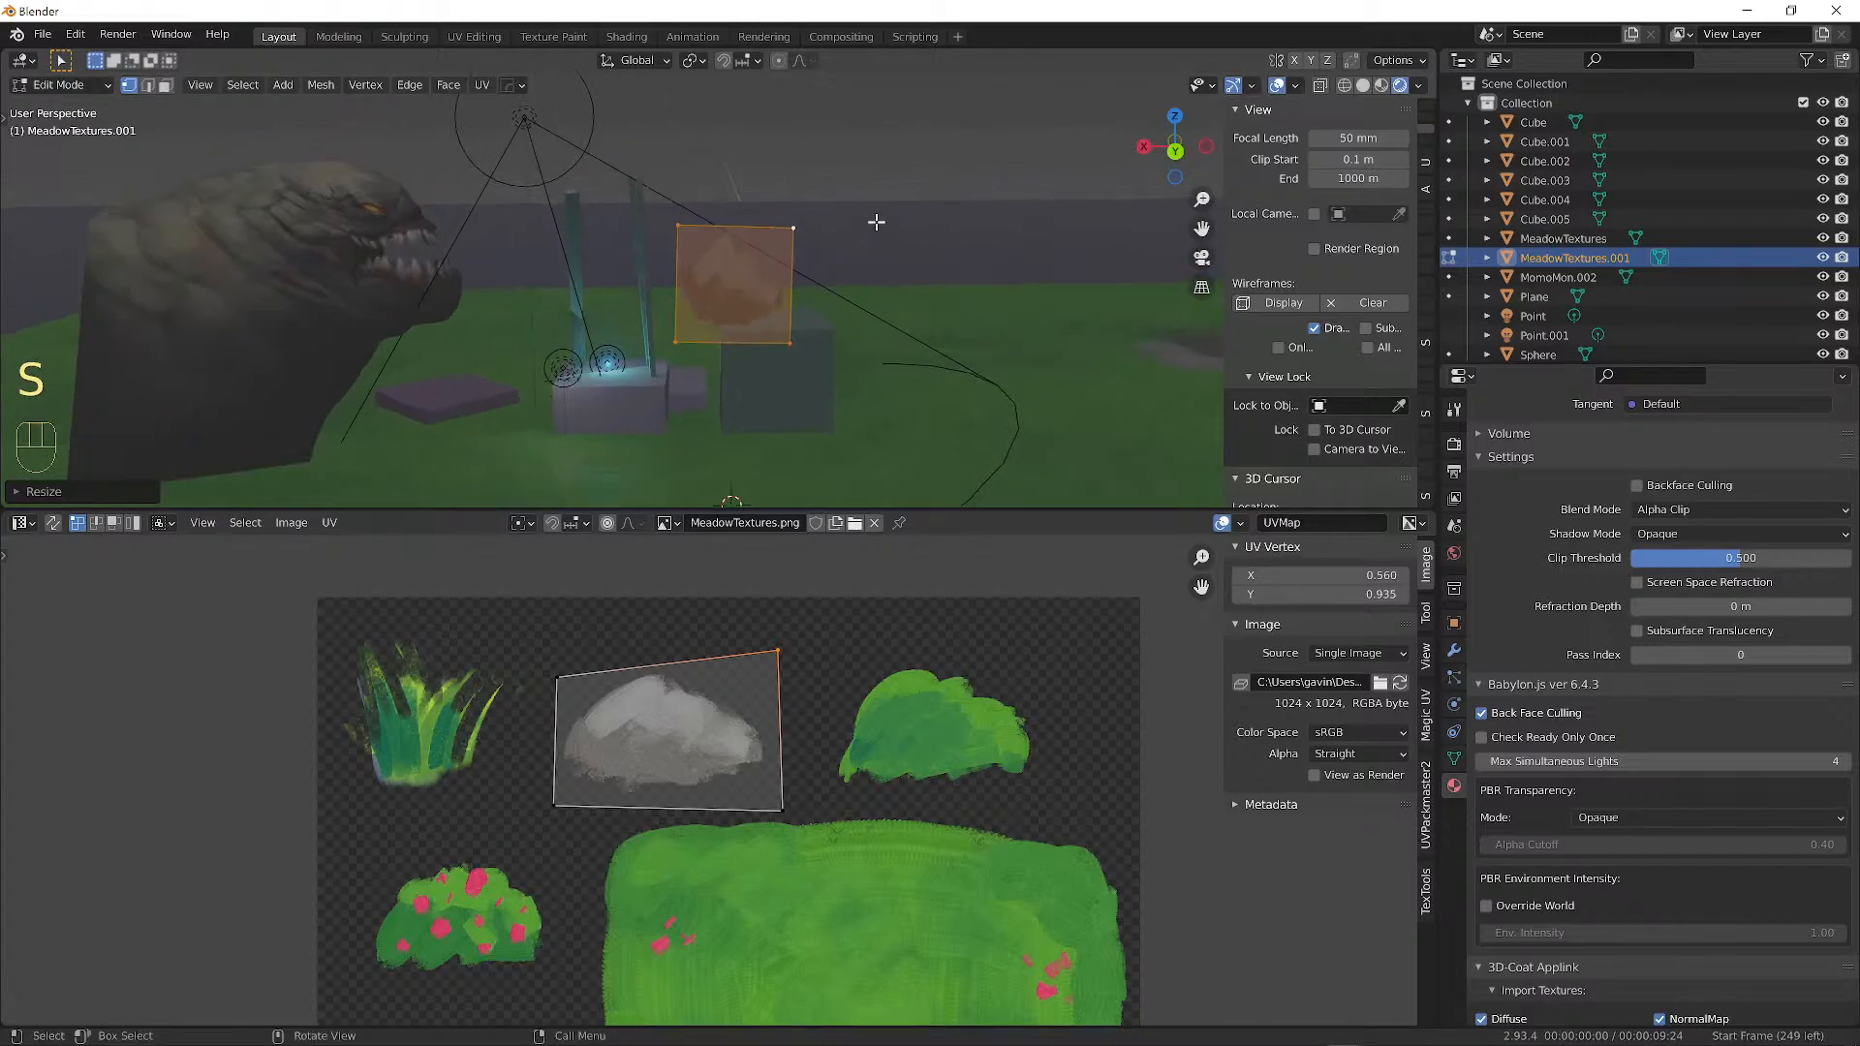
pyautogui.press('g')
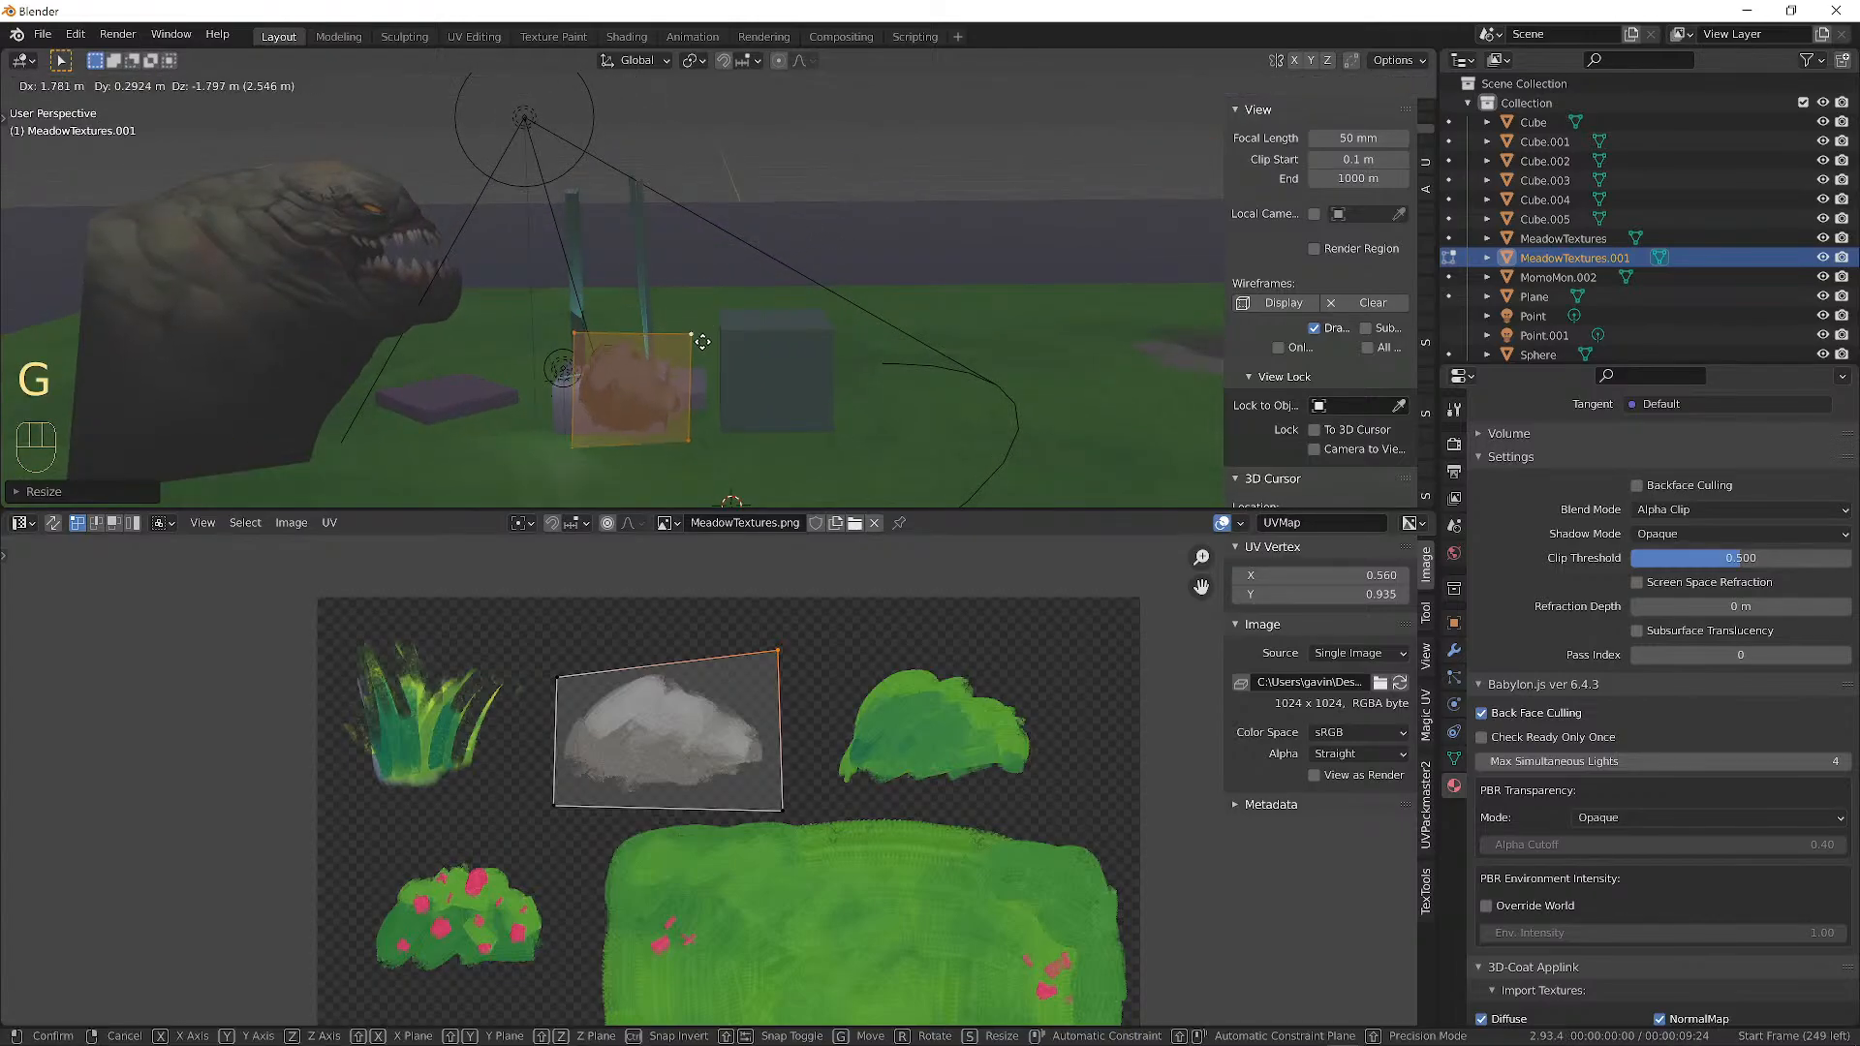
pyautogui.click(700, 373)
# Squash the rock card along Z, seat it on the grass beside the pillar base, and duplicate it.
pyautogui.press('Tab')
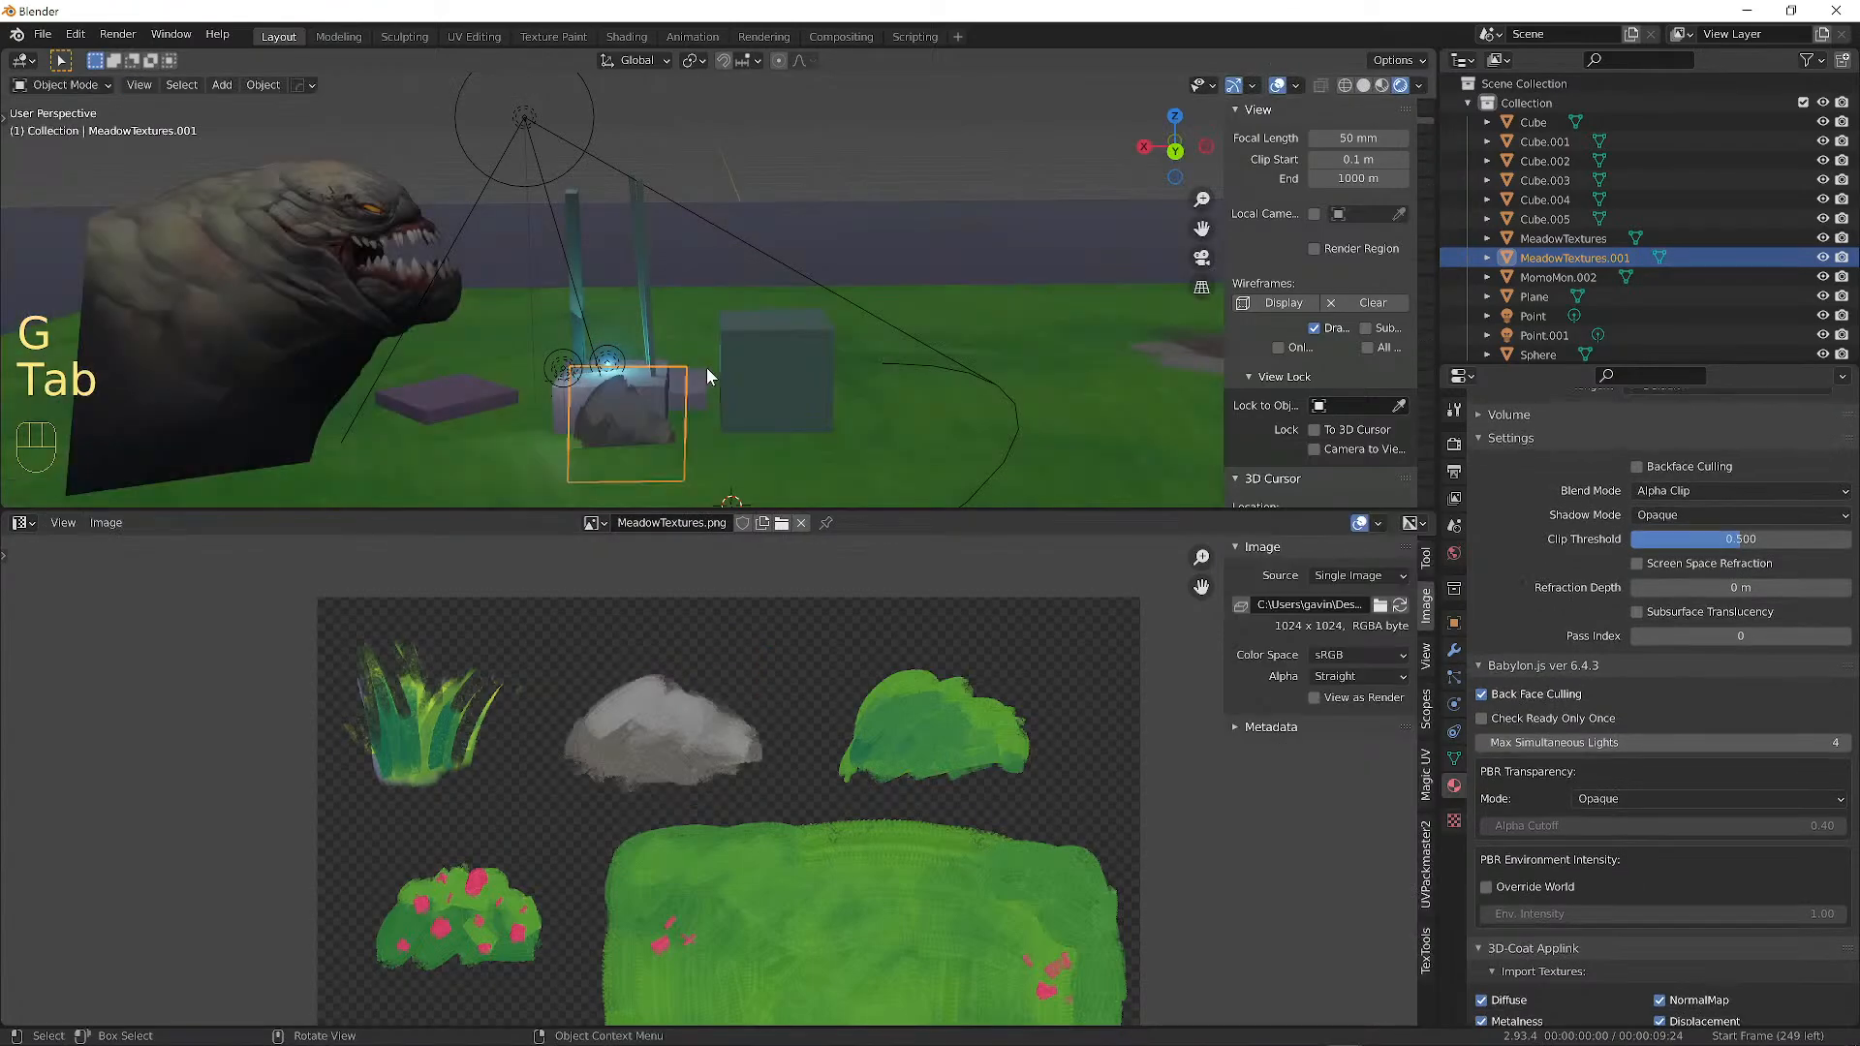
pyautogui.scroll(-2, 825, 271)
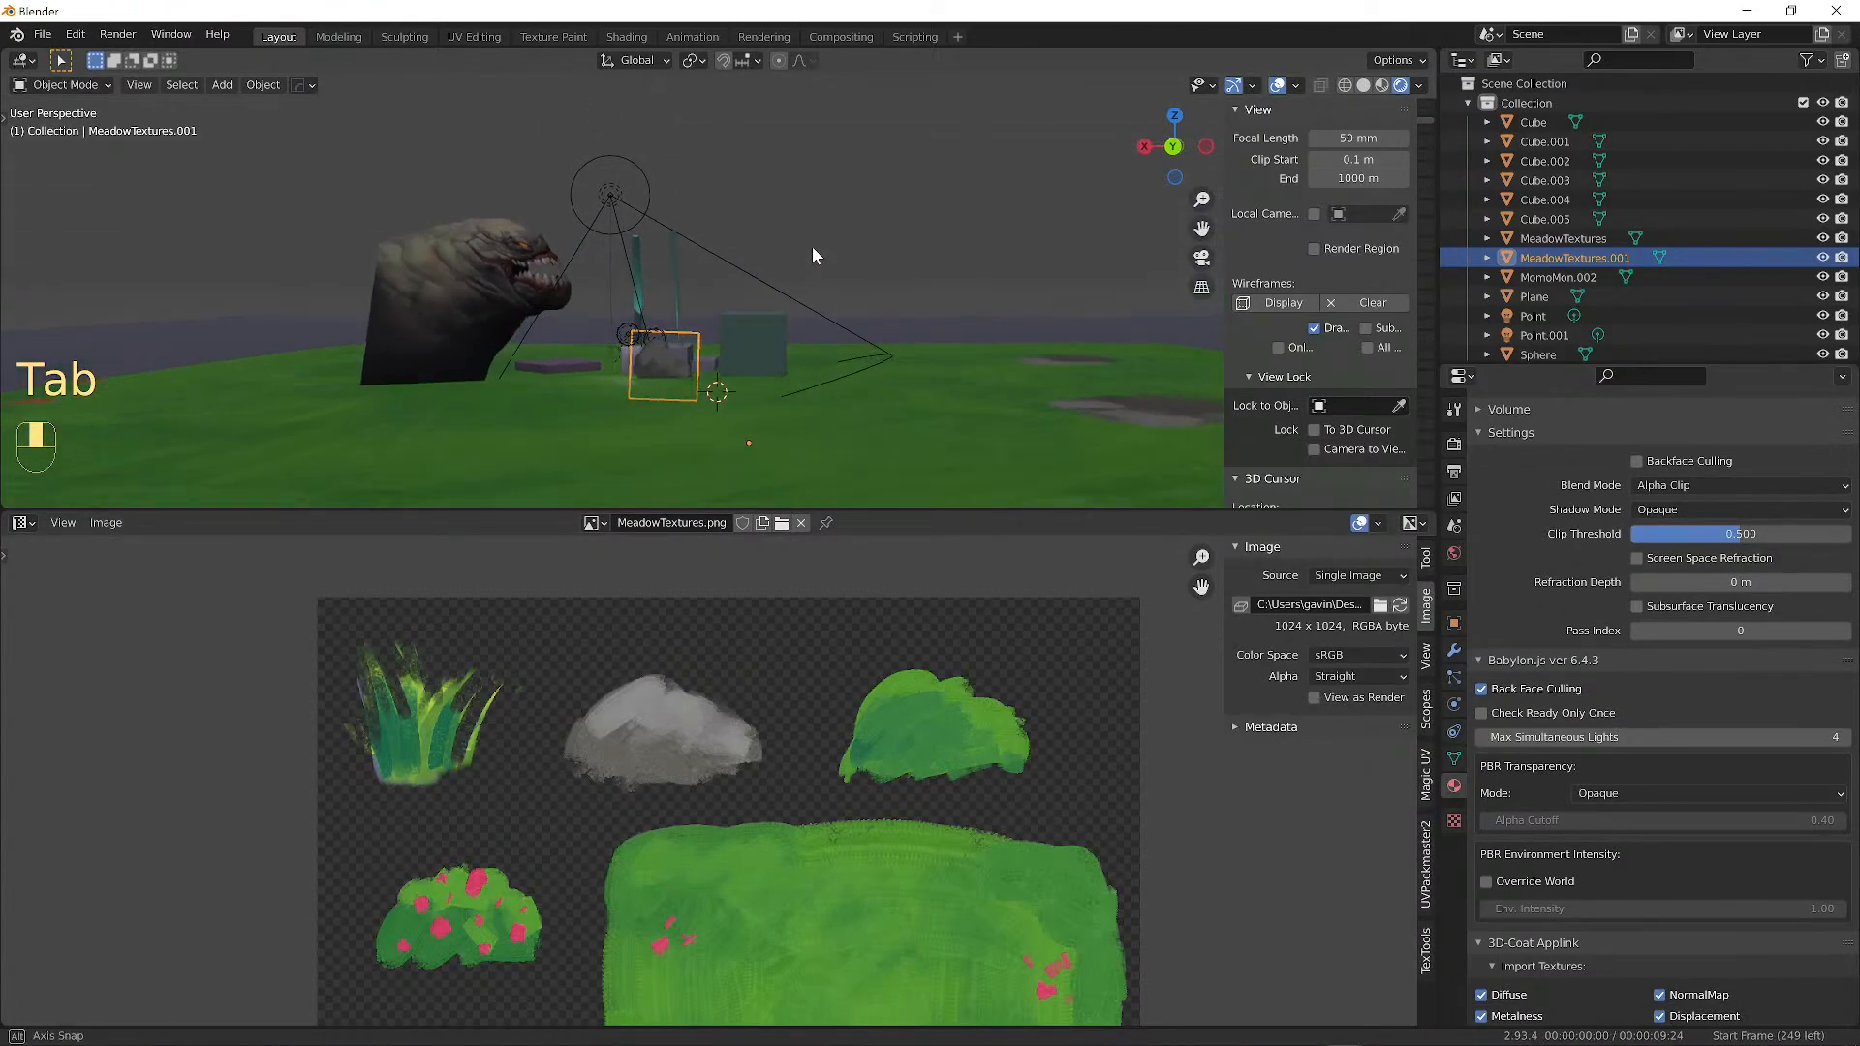
pyautogui.scroll(3, 812, 246)
pyautogui.moveTo(714, 344)
pyautogui.keyDown('alt'); pyautogui.keyDown('shift'); pyautogui.mouseDown()
pyautogui.moveTo(708, 279)
pyautogui.moveTo(728, 316)
pyautogui.mouseUp(); pyautogui.keyUp('shift'); pyautogui.keyUp('alt')
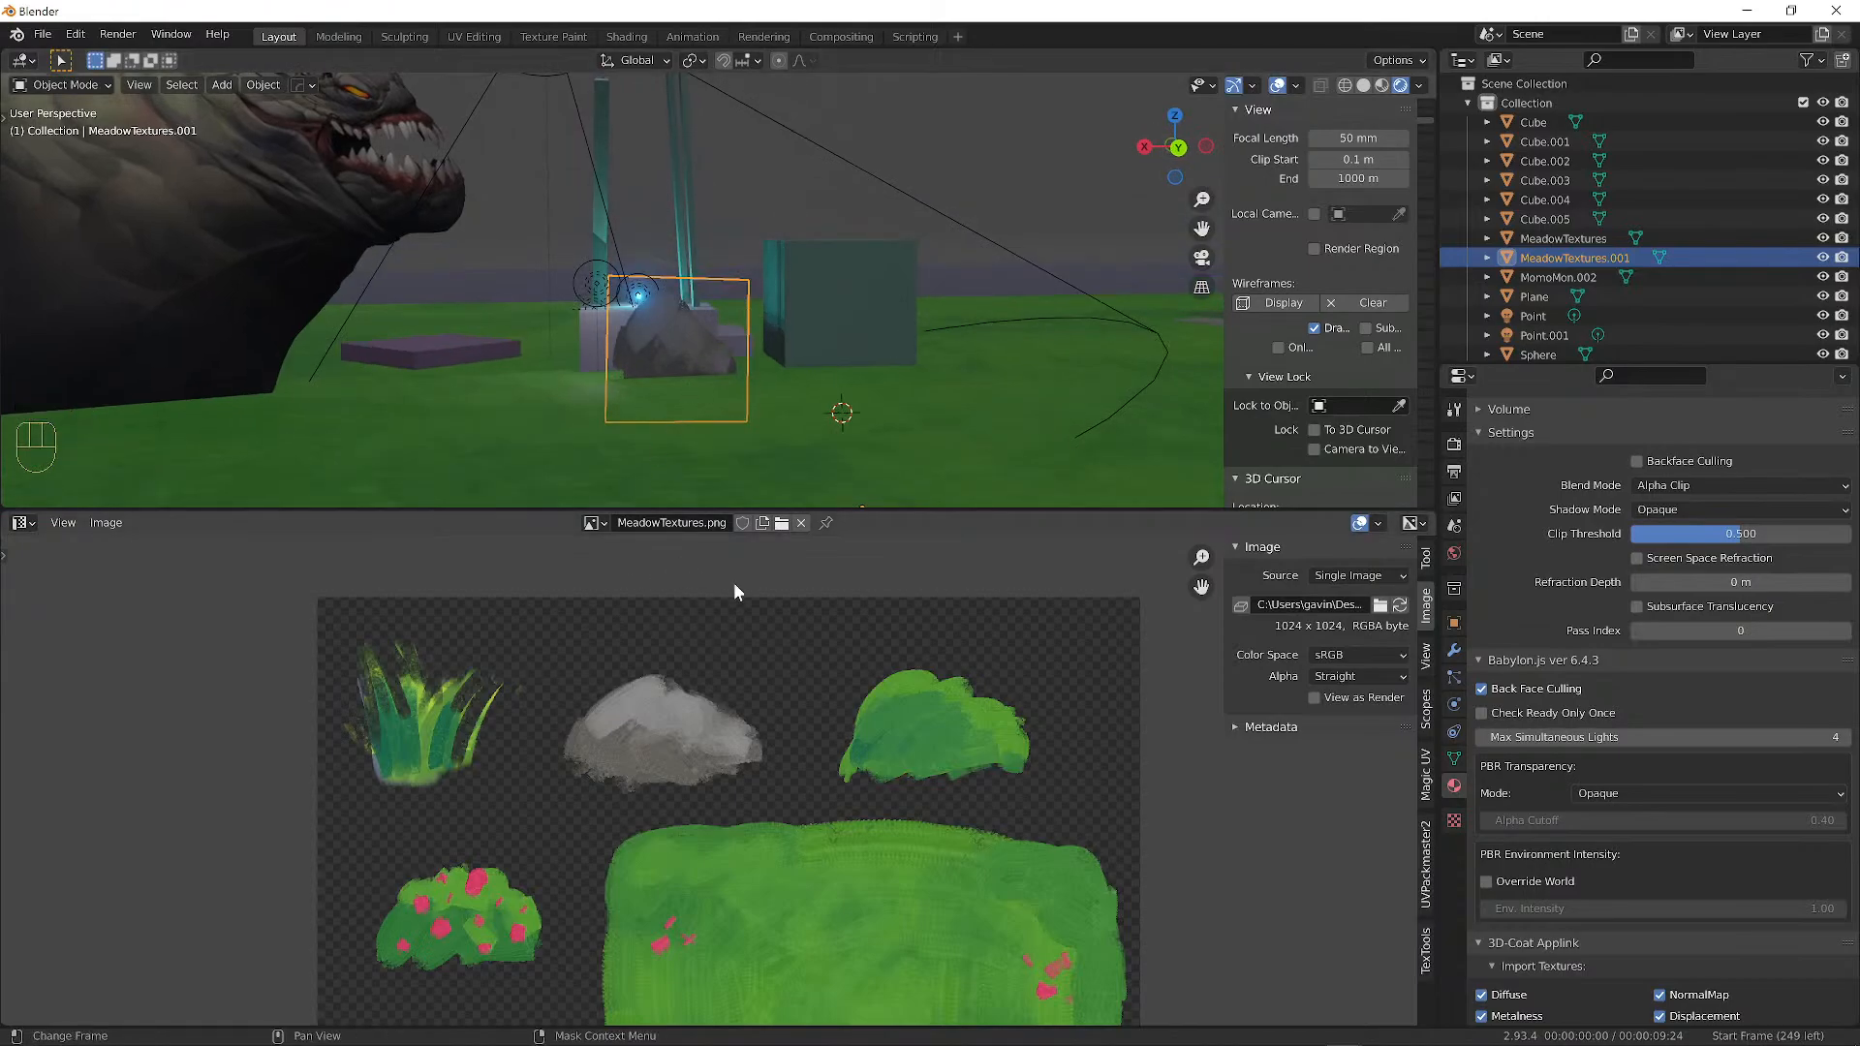
pyautogui.scroll(2, 673, 327)
pyautogui.press('s')
pyautogui.press('z')
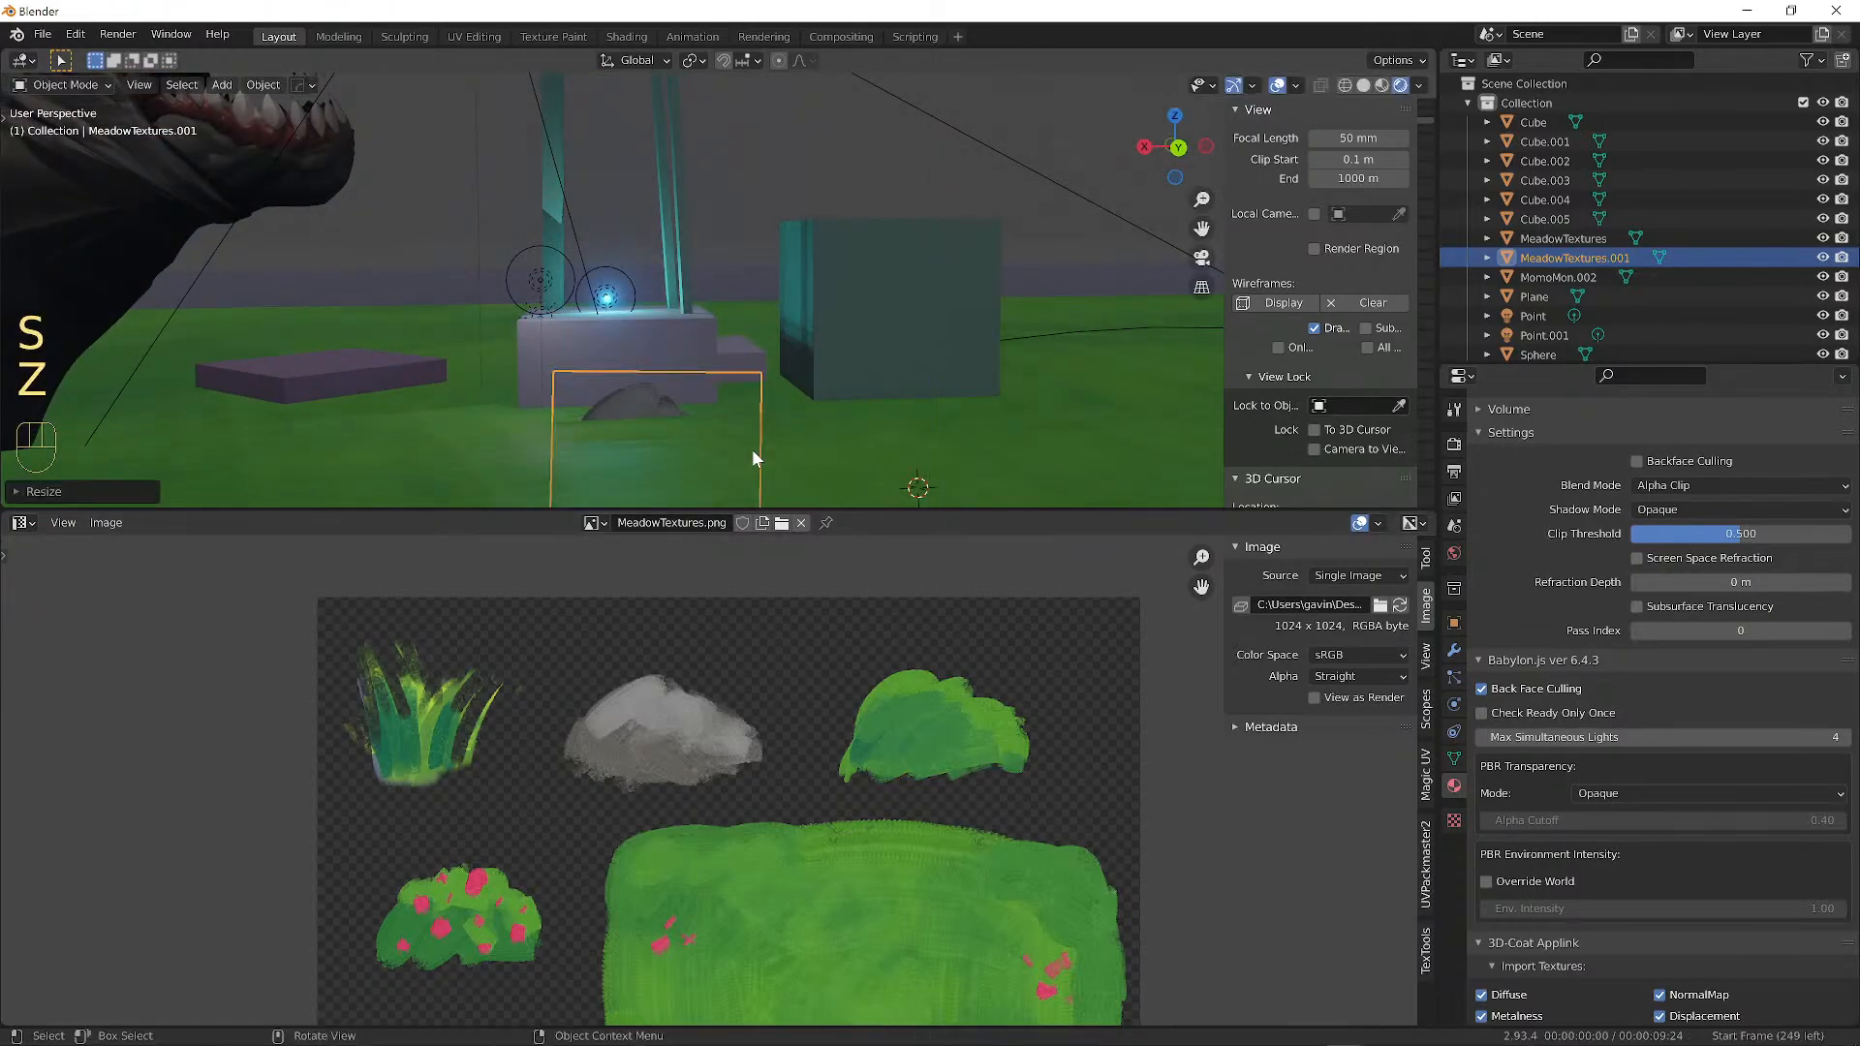
pyautogui.press('g')
pyautogui.click(752, 340)
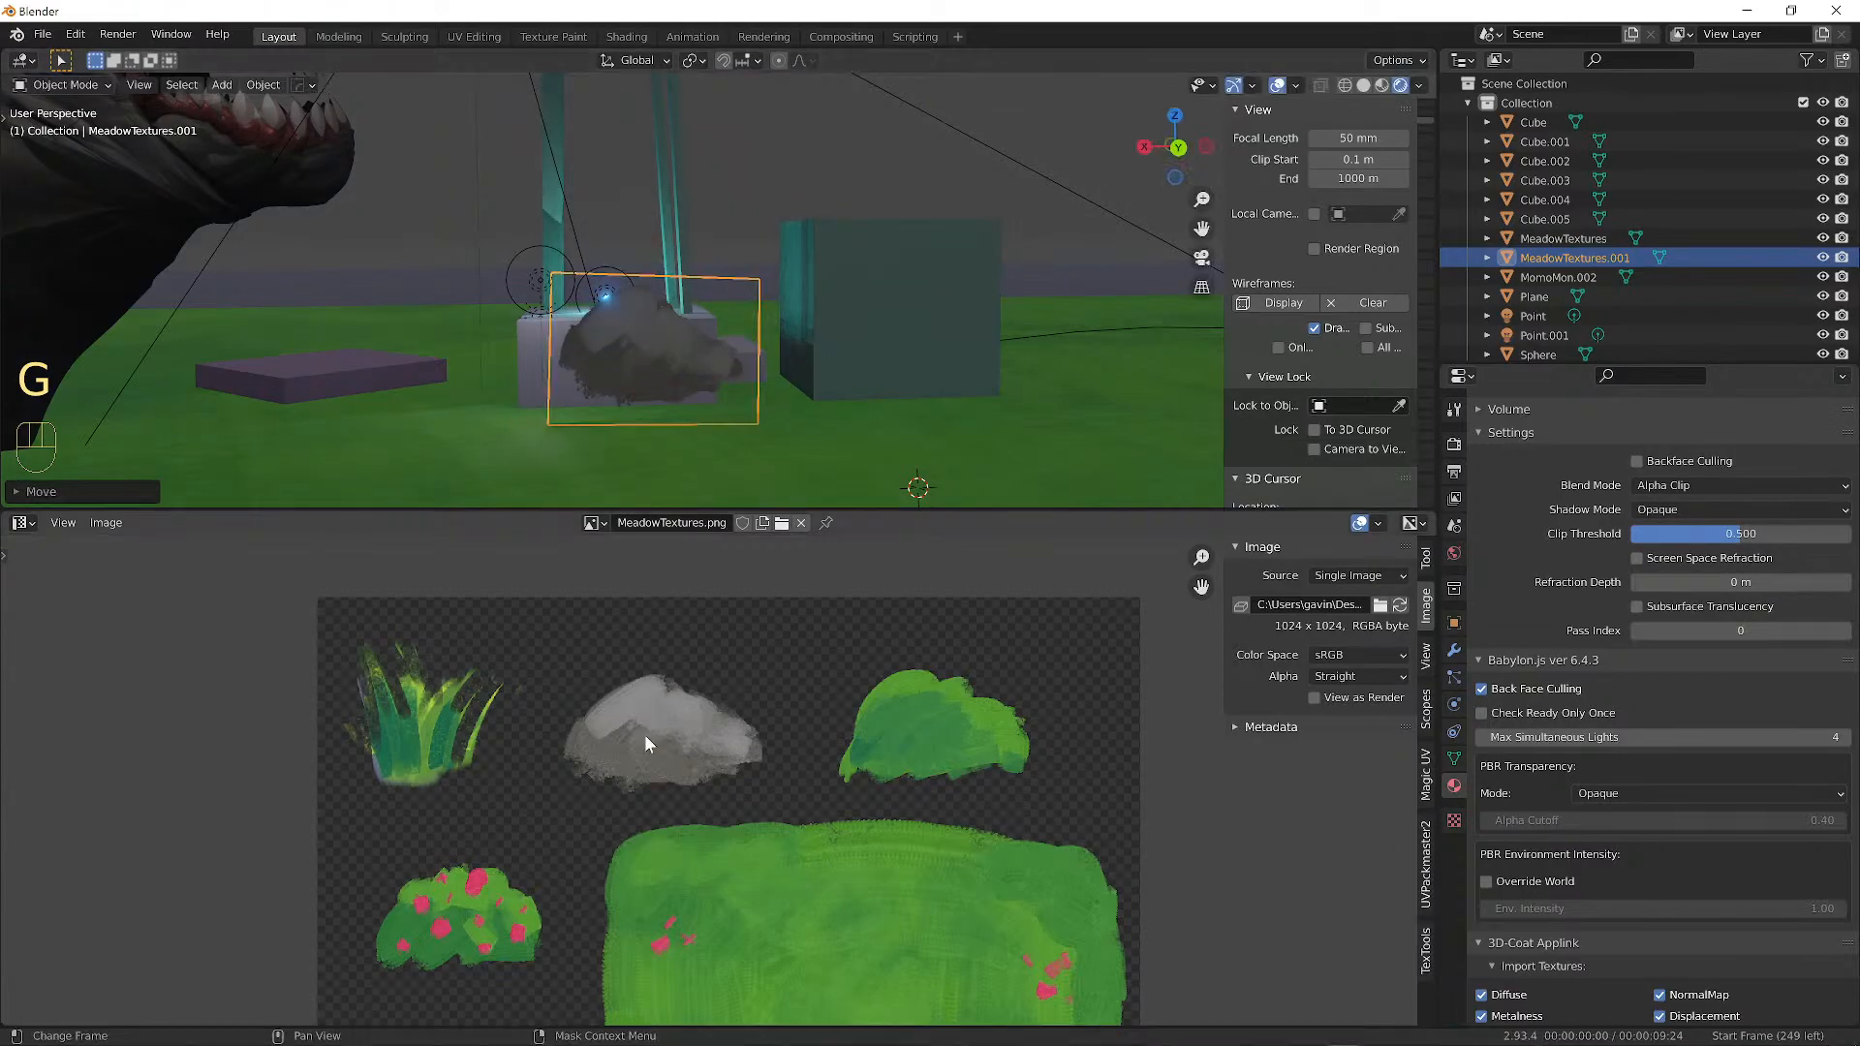
pyautogui.keyDown('alt'); pyautogui.moveTo(660, 400); pyautogui.dragTo(789, 329); pyautogui.keyUp('alt')
pyautogui.press('g')
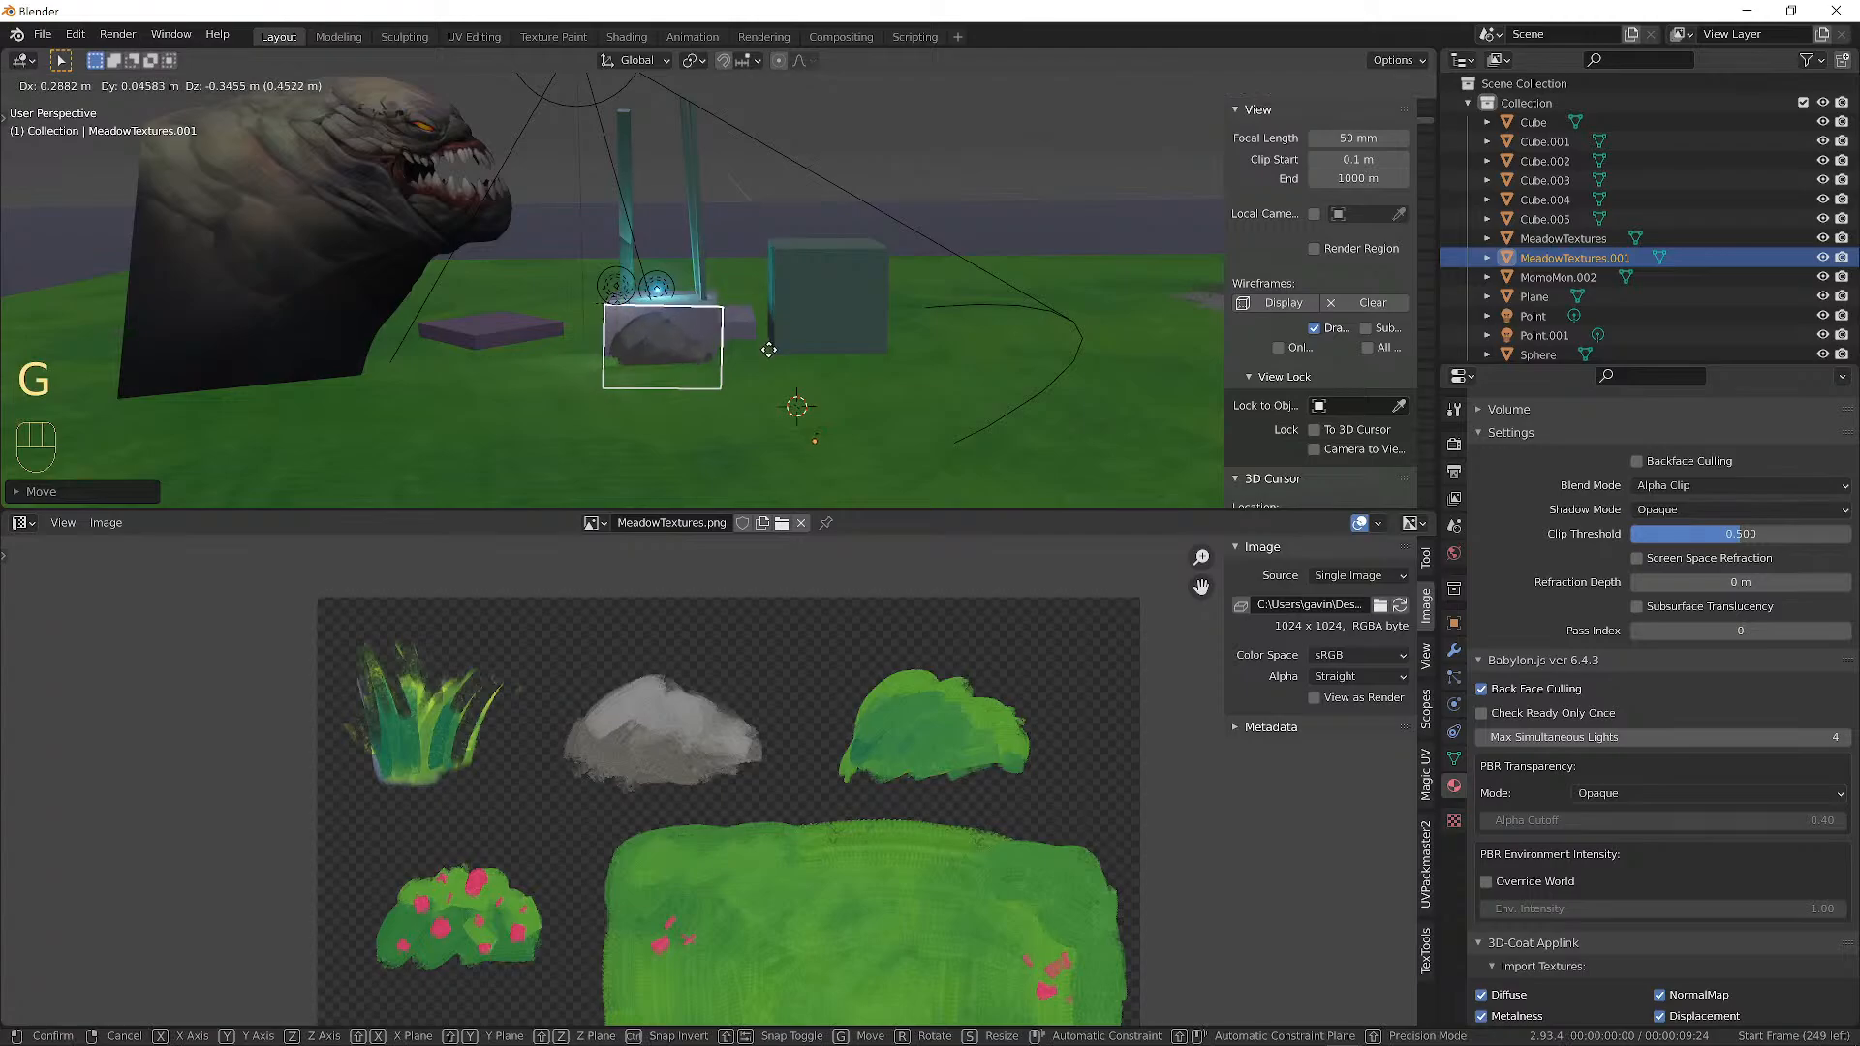
pyautogui.click(768, 350)
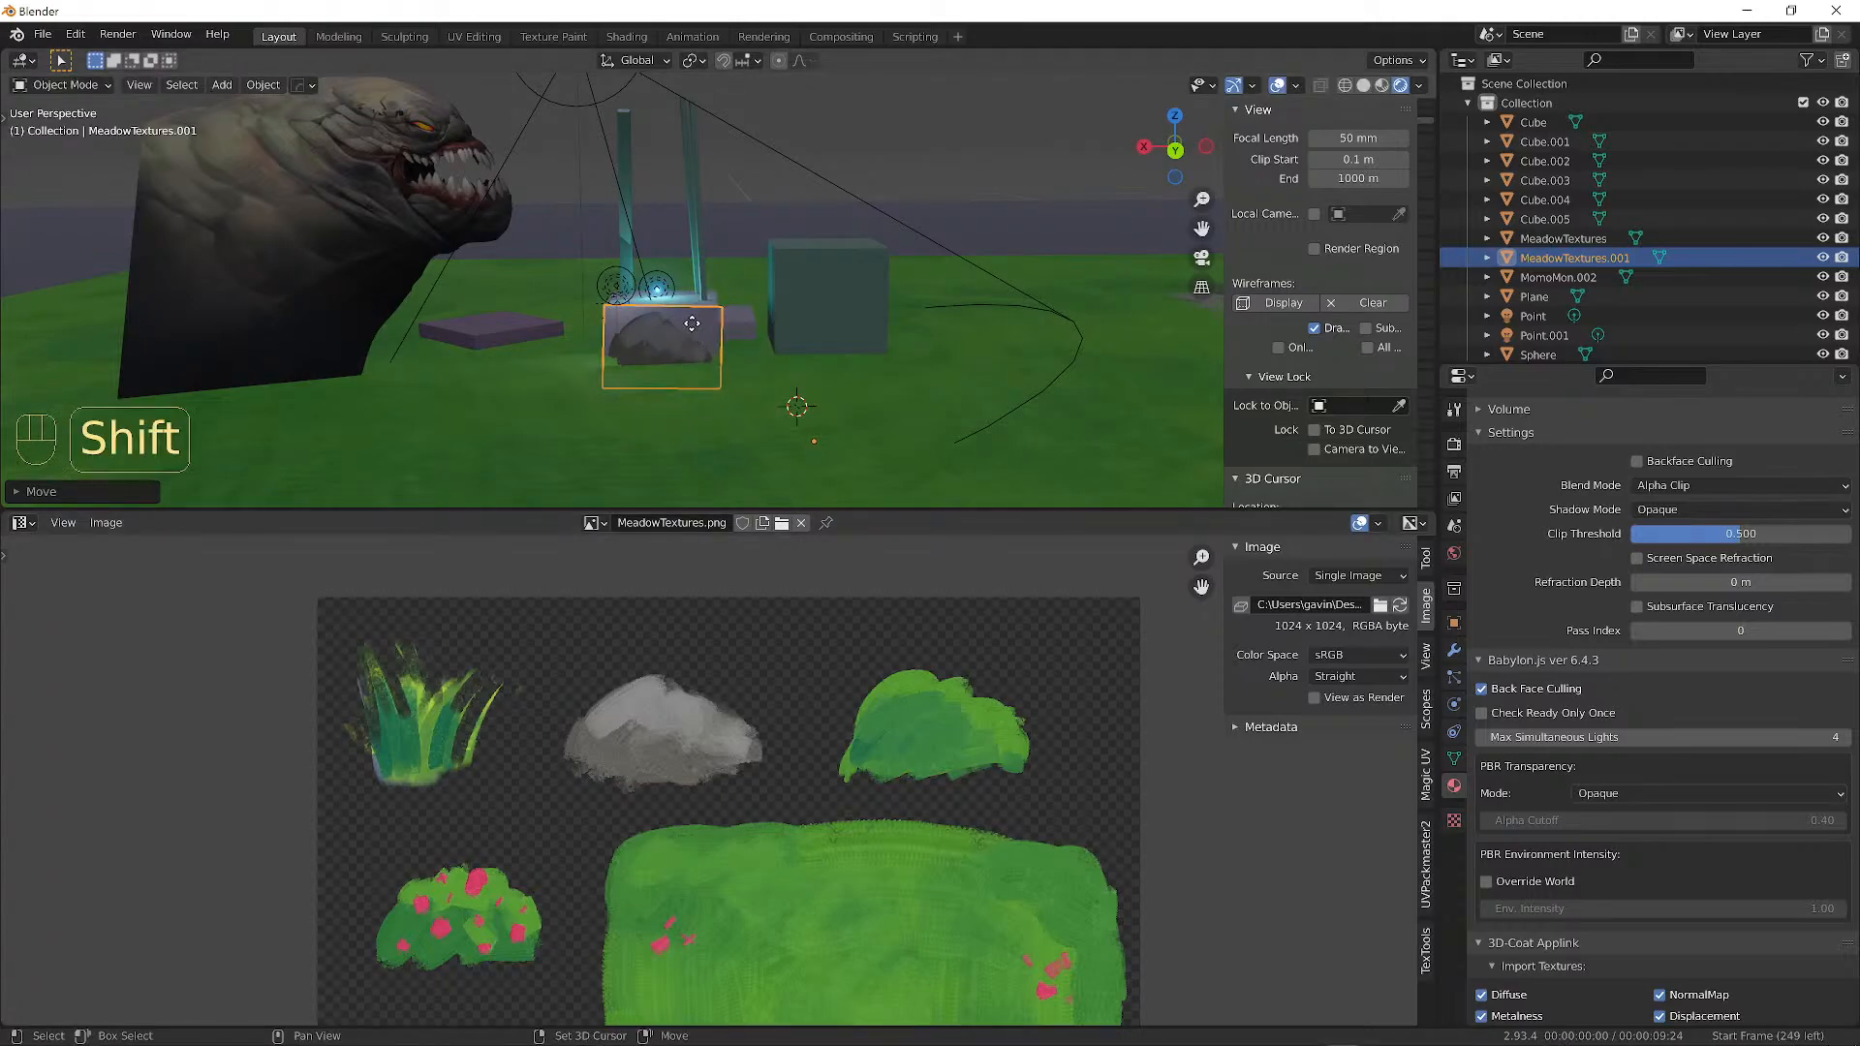
pyautogui.hotkey('shift', 'd')
# Place the copy right of the rock and remap its UV face onto the green bush.
pyautogui.click(875, 337)
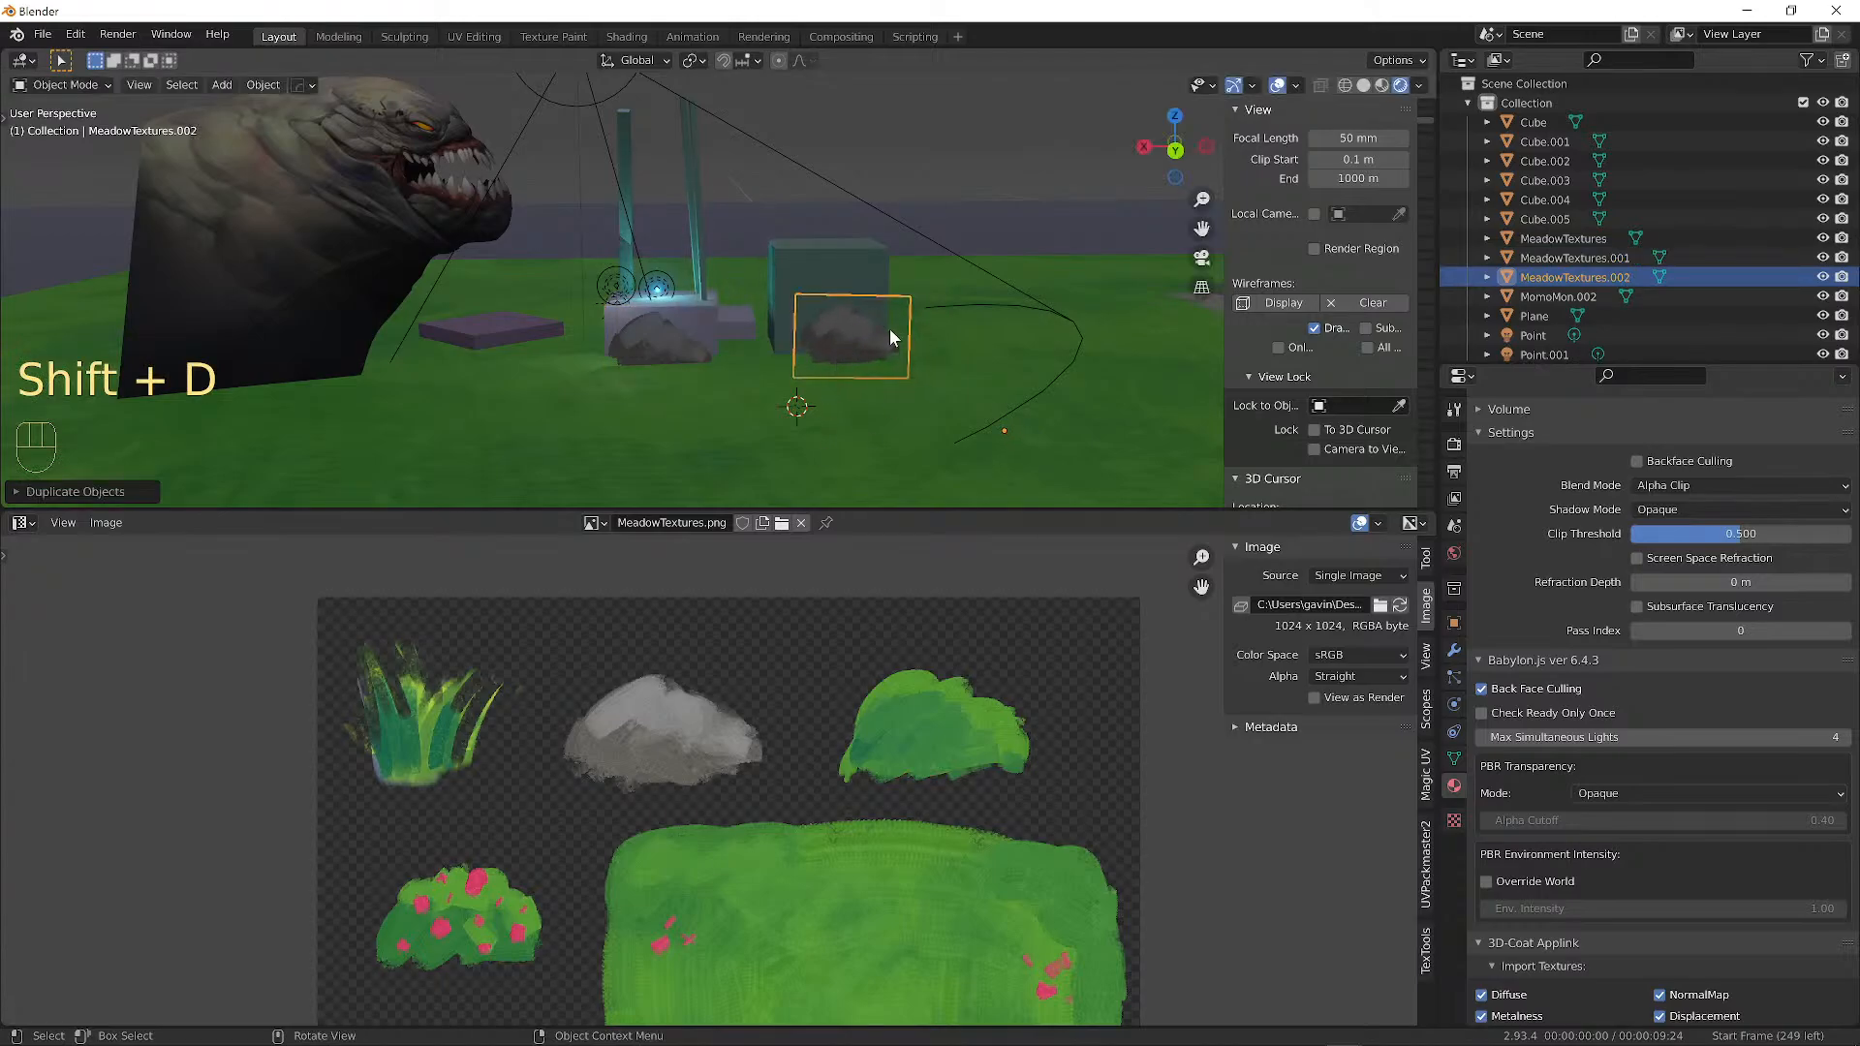
pyautogui.press('Tab')
pyautogui.press('g')
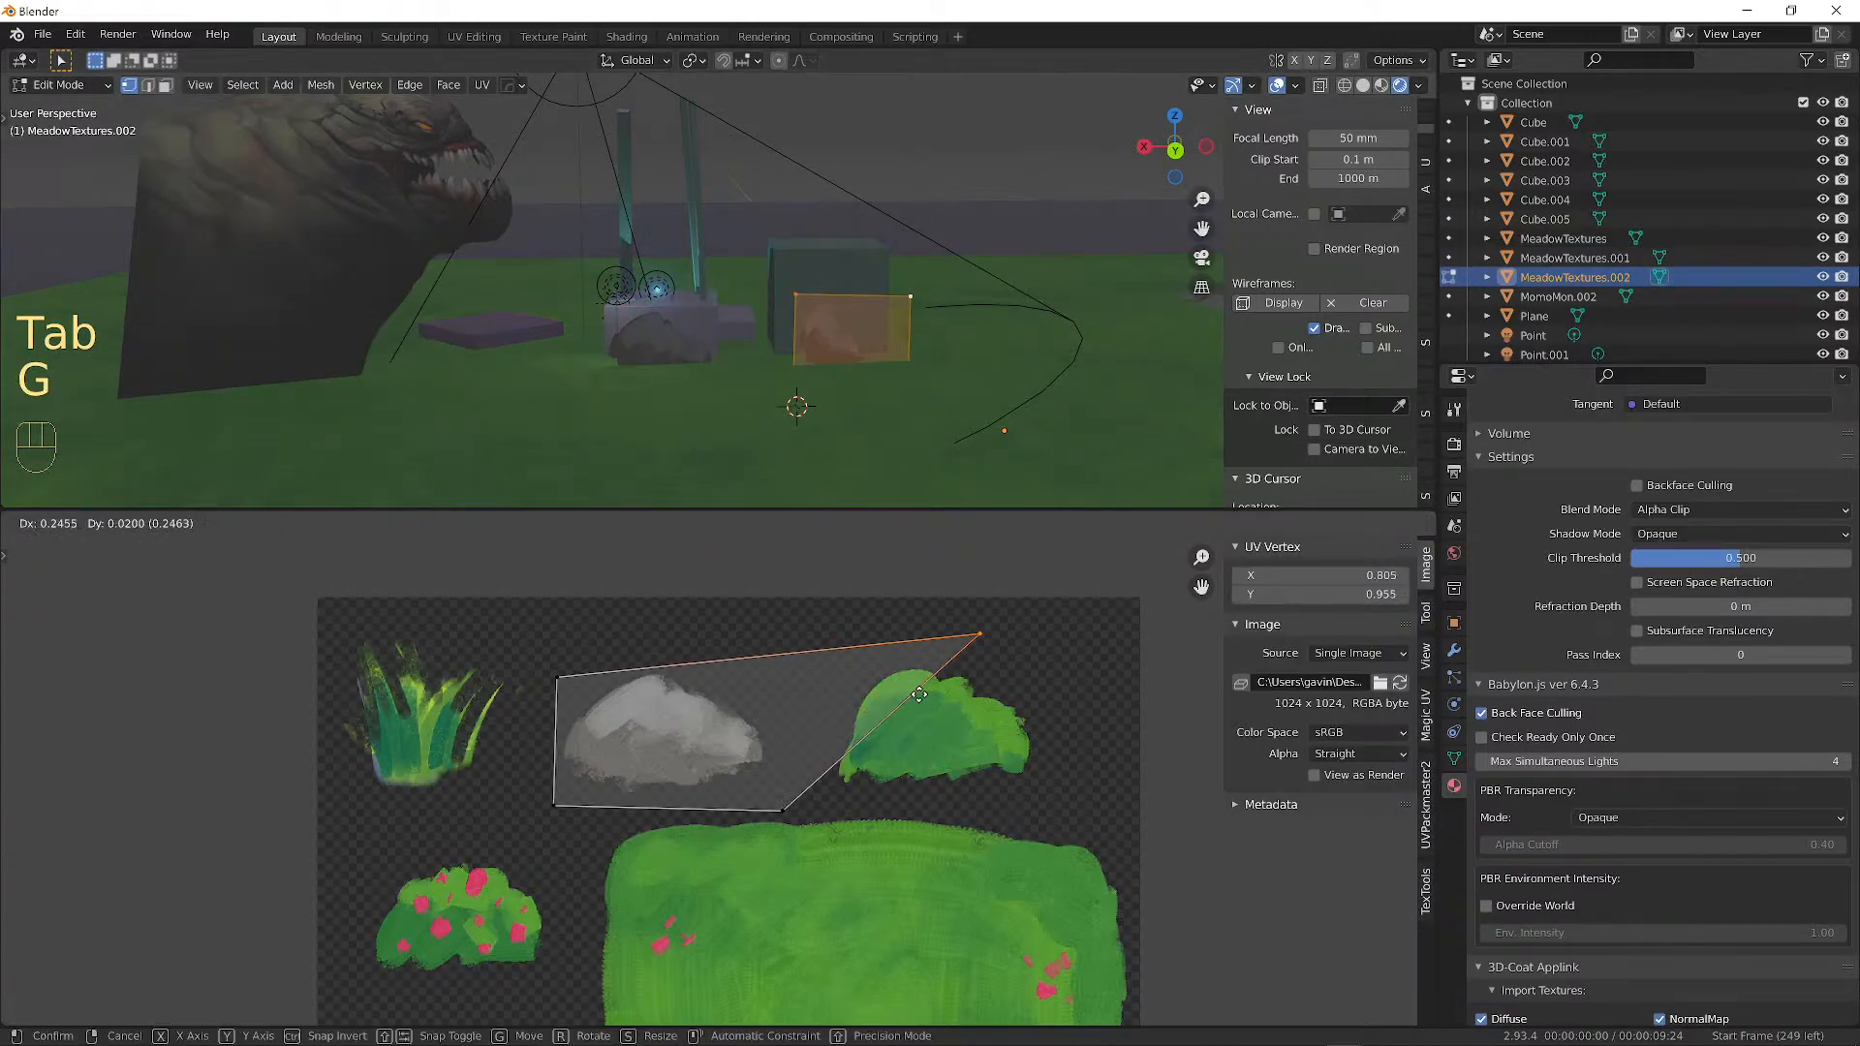
pyautogui.rightClick(920, 695)
pyautogui.press('a')
pyautogui.press('g')
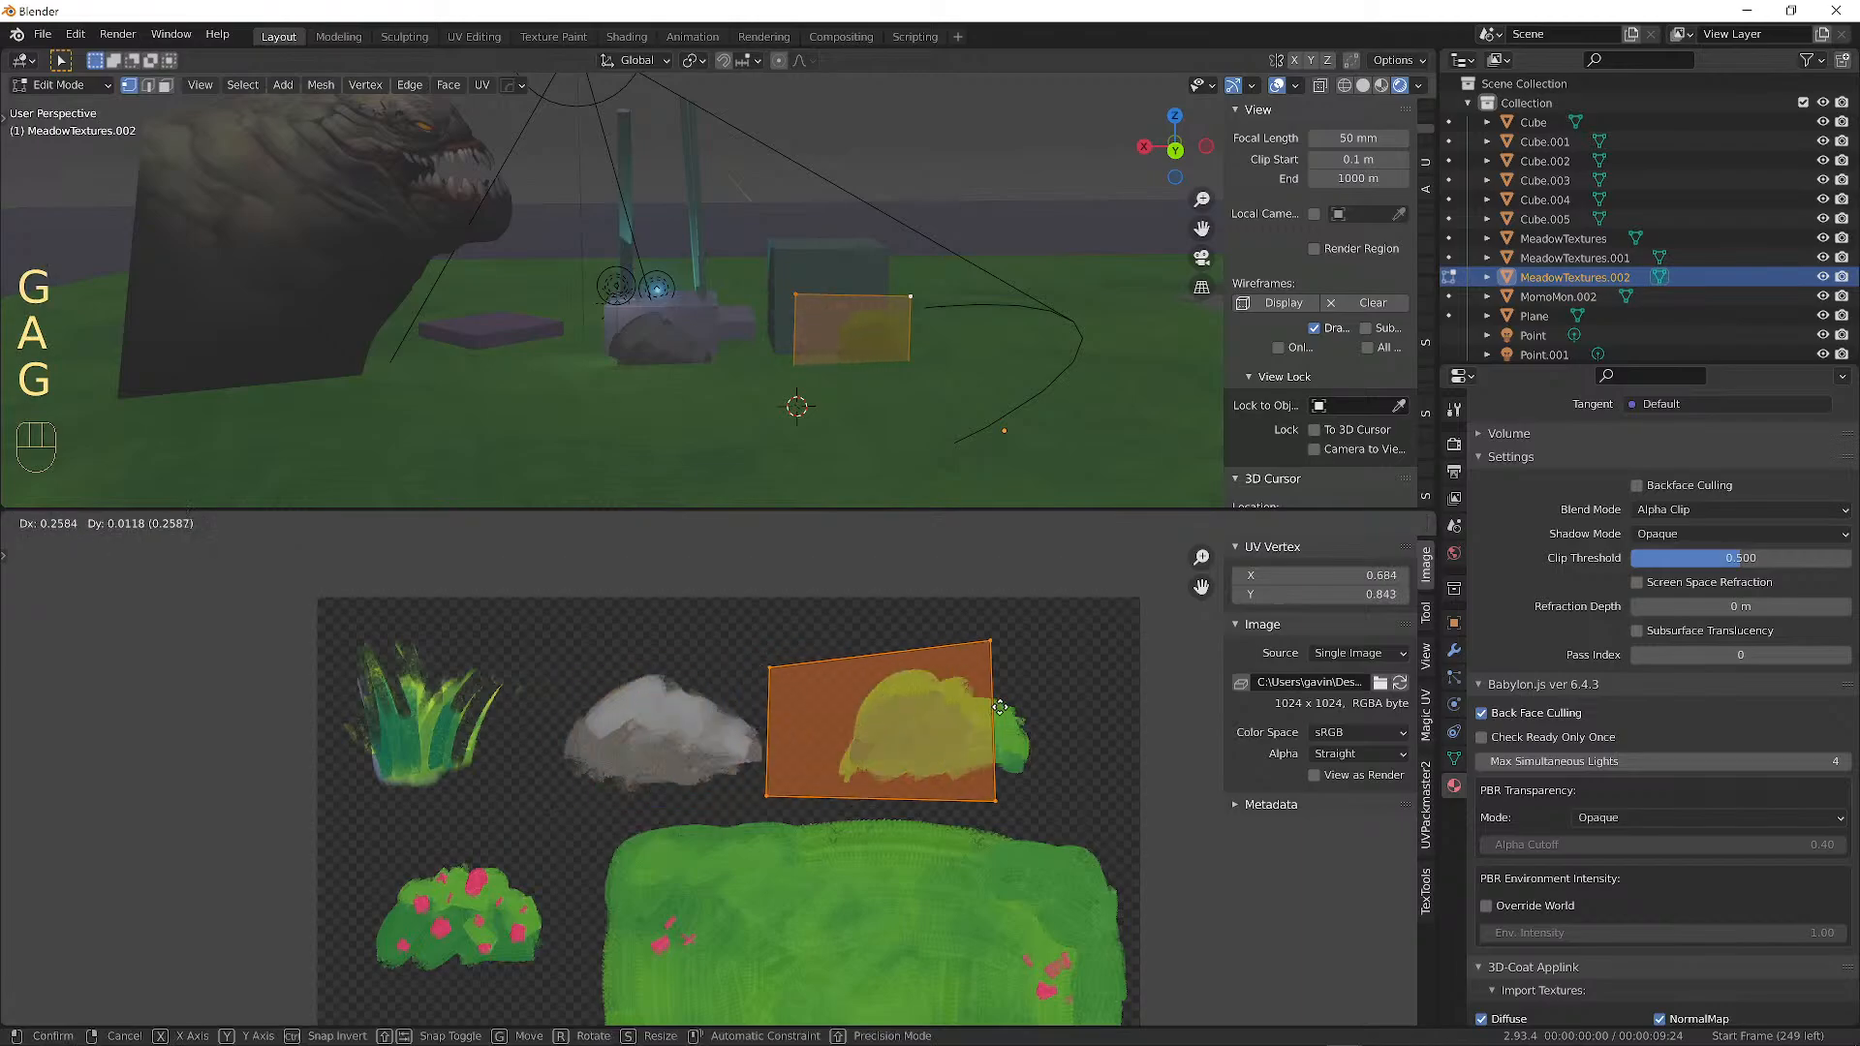
pyautogui.click(1052, 711)
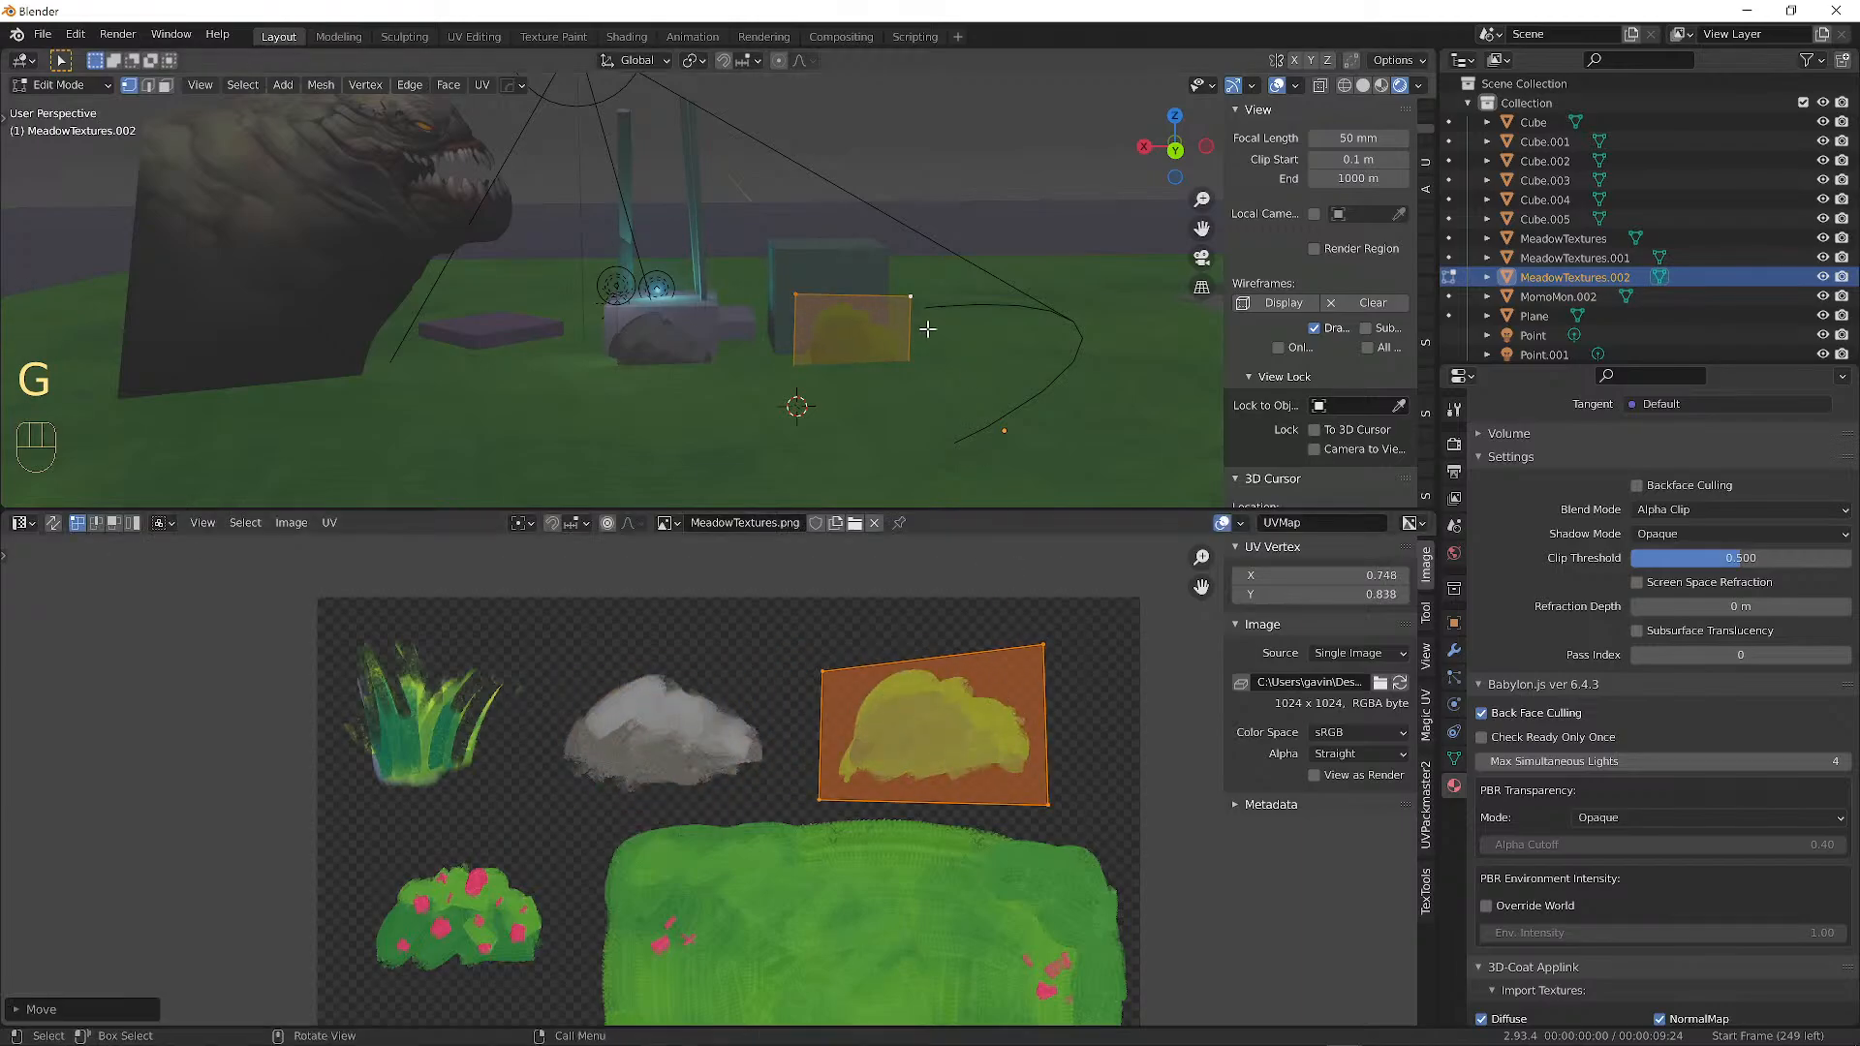
pyautogui.press('Tab')
pyautogui.keyDown('shift'); pyautogui.moveTo(980, 340); pyautogui.dragTo(824, 363, button='middle'); pyautogui.keyUp('shift')
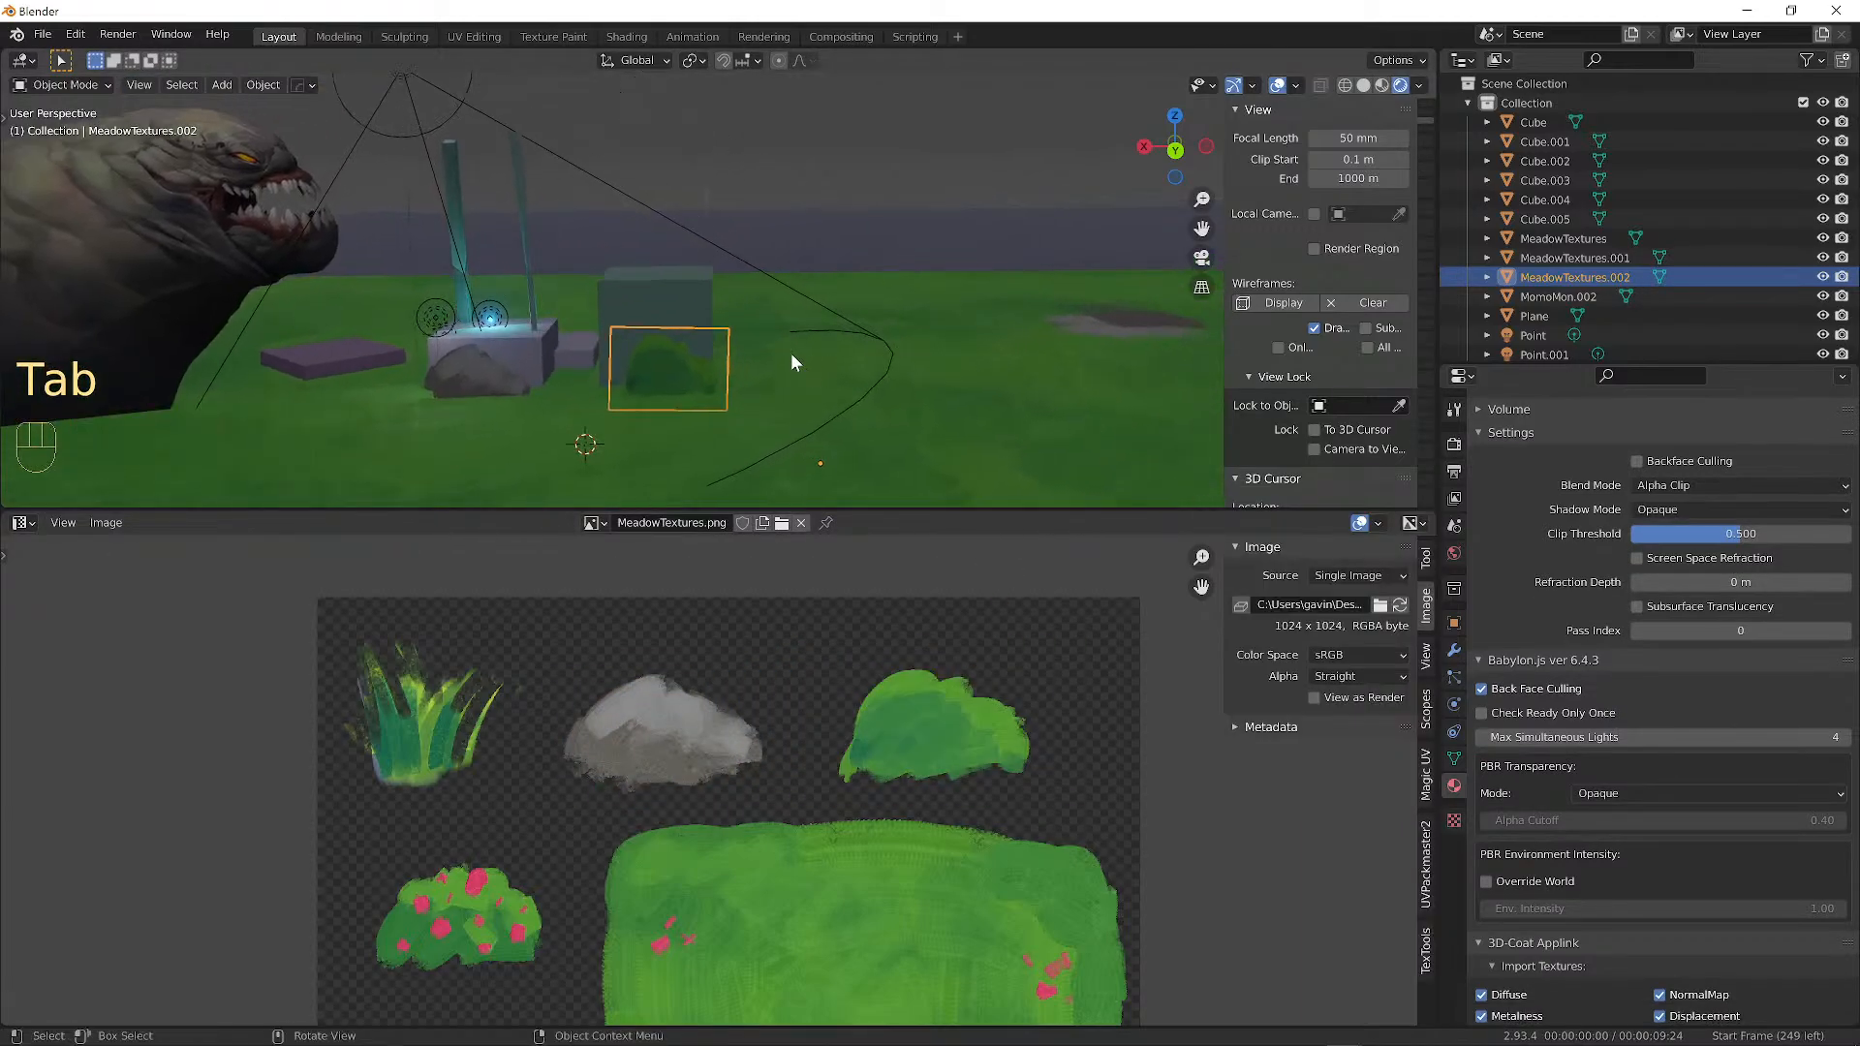
# Duplicate the bush card further right, remap its UVs to the red-flower bush, and duplicate it again.
pyautogui.hotkey('shift', 'd')
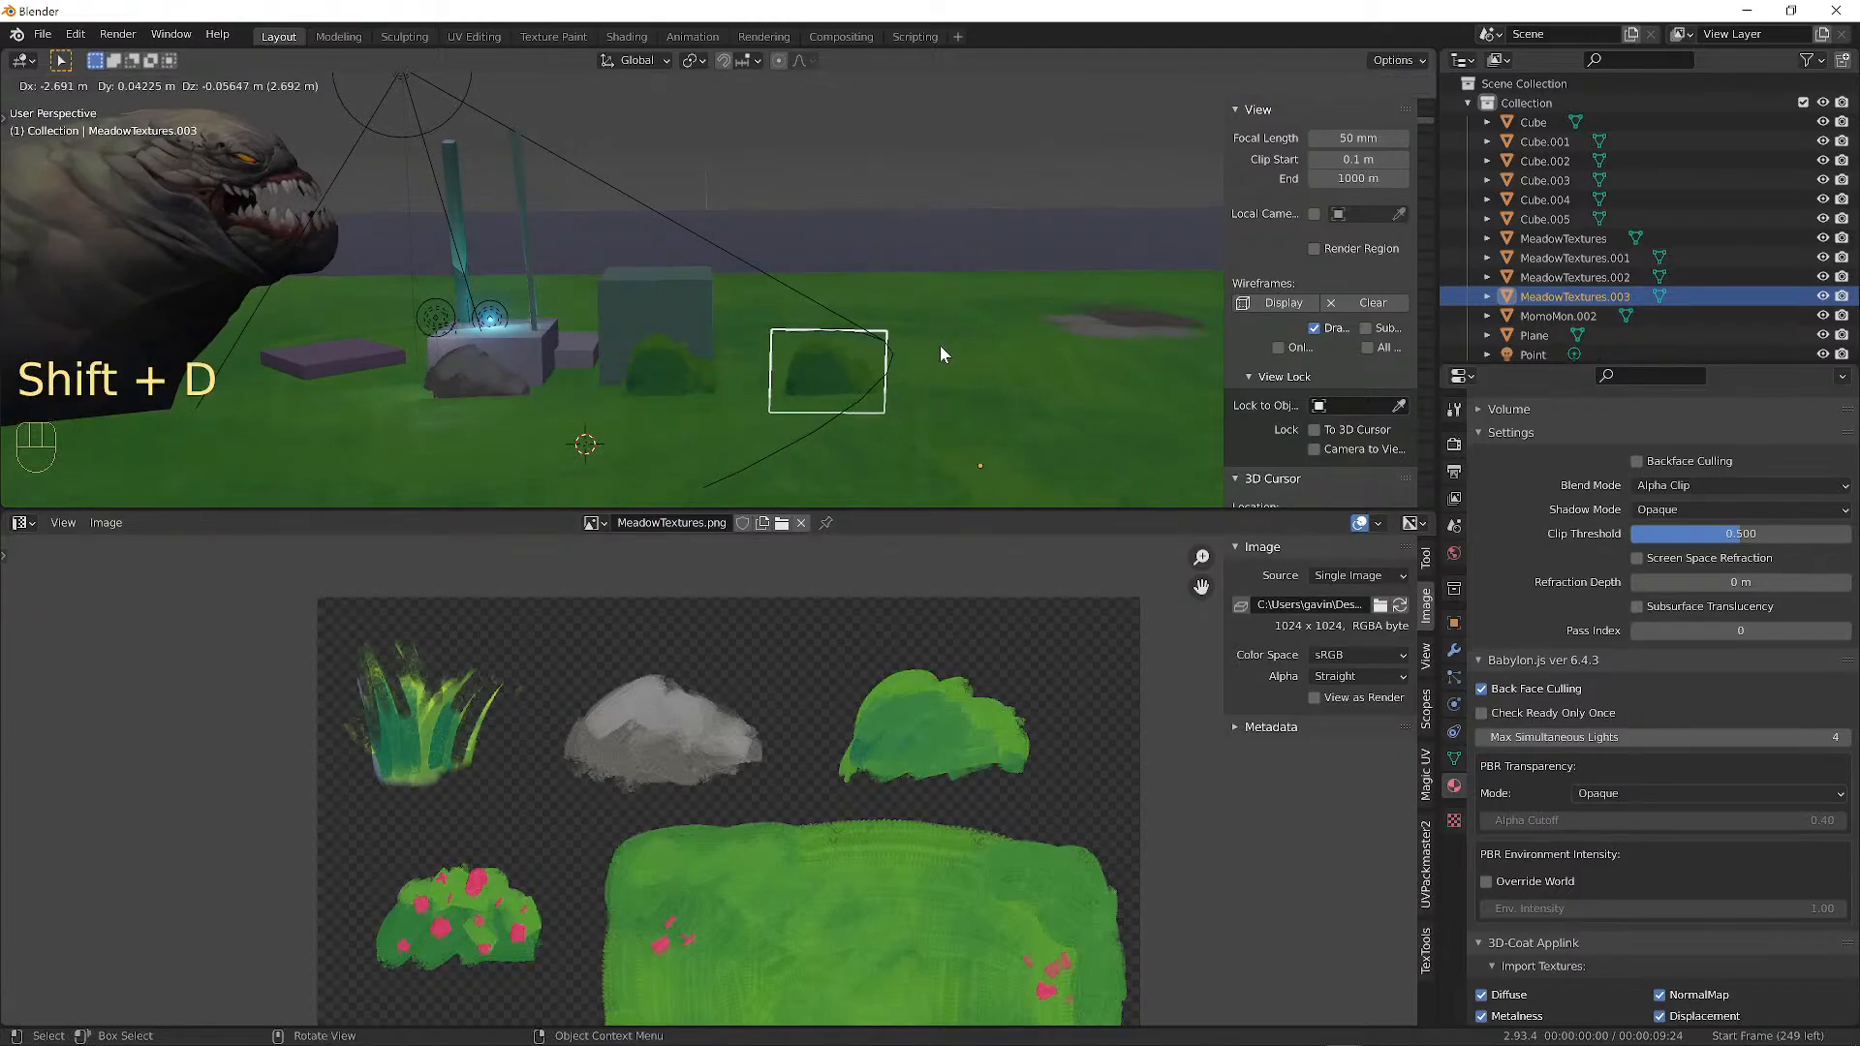
pyautogui.click(940, 346)
pyautogui.press('Tab')
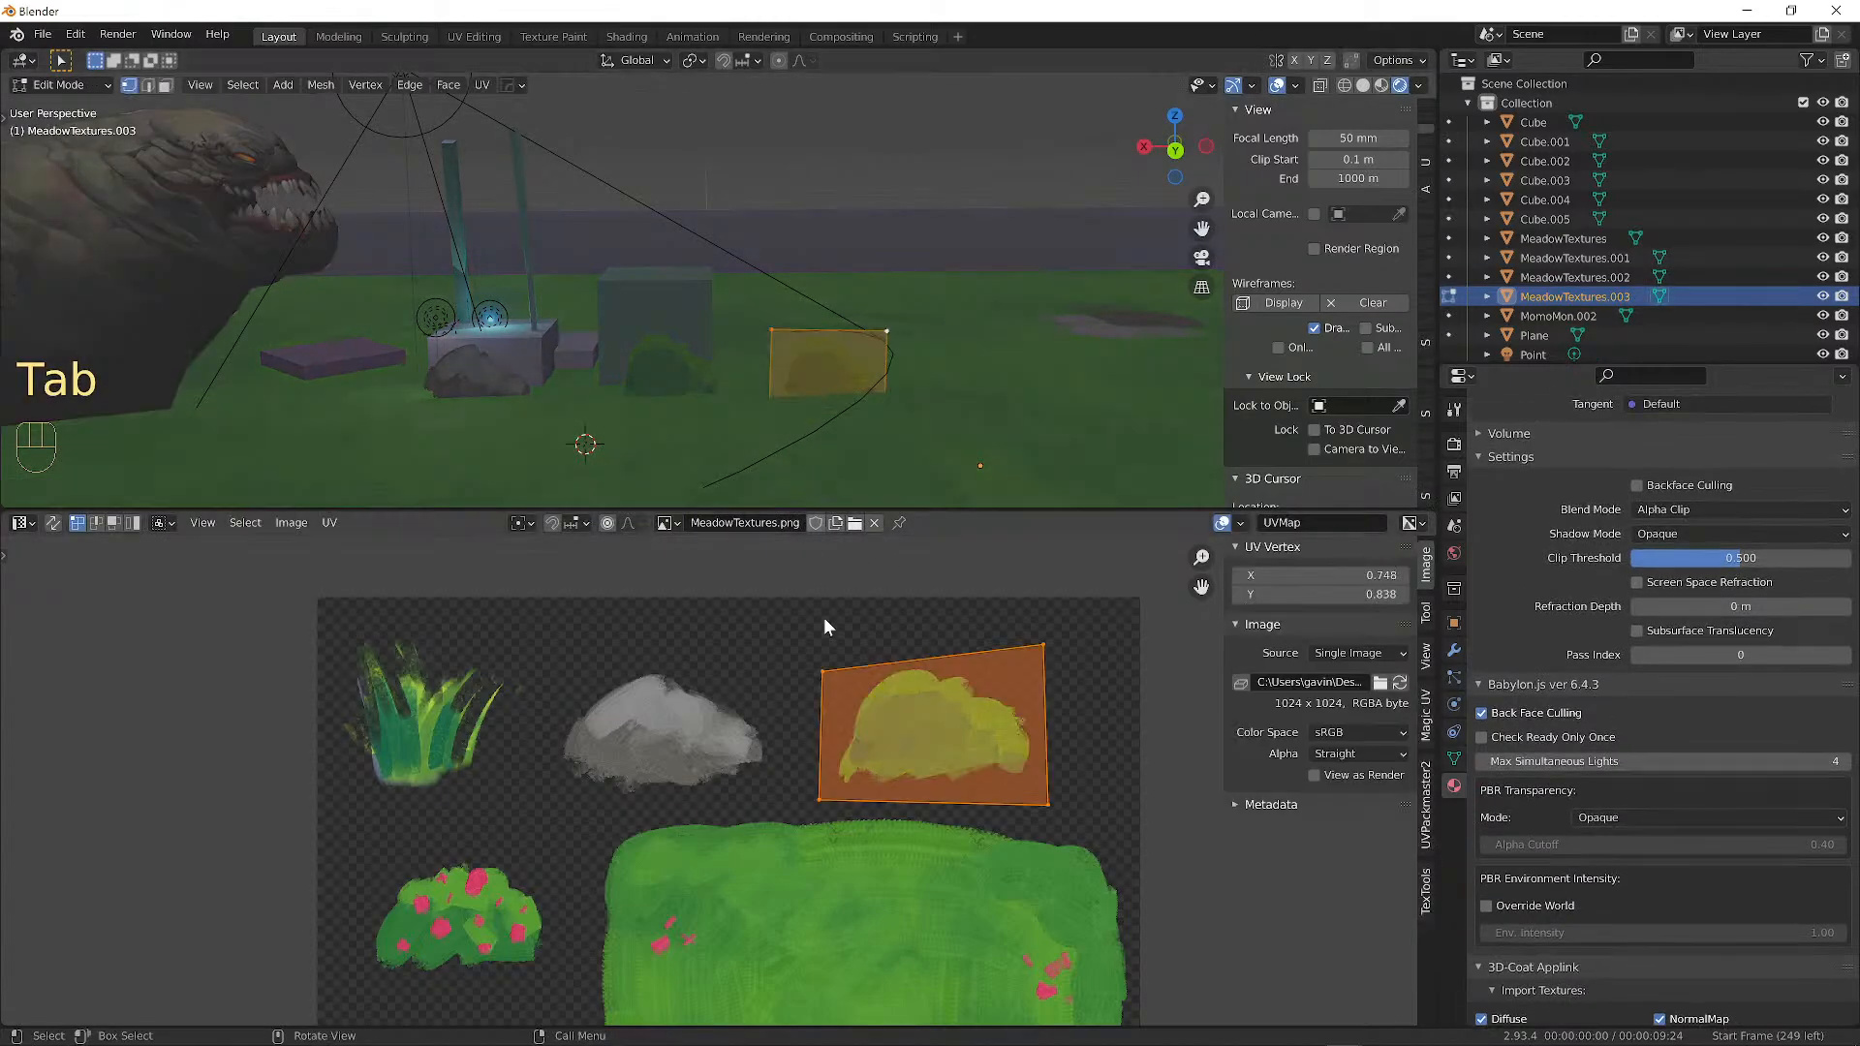
pyautogui.press('g')
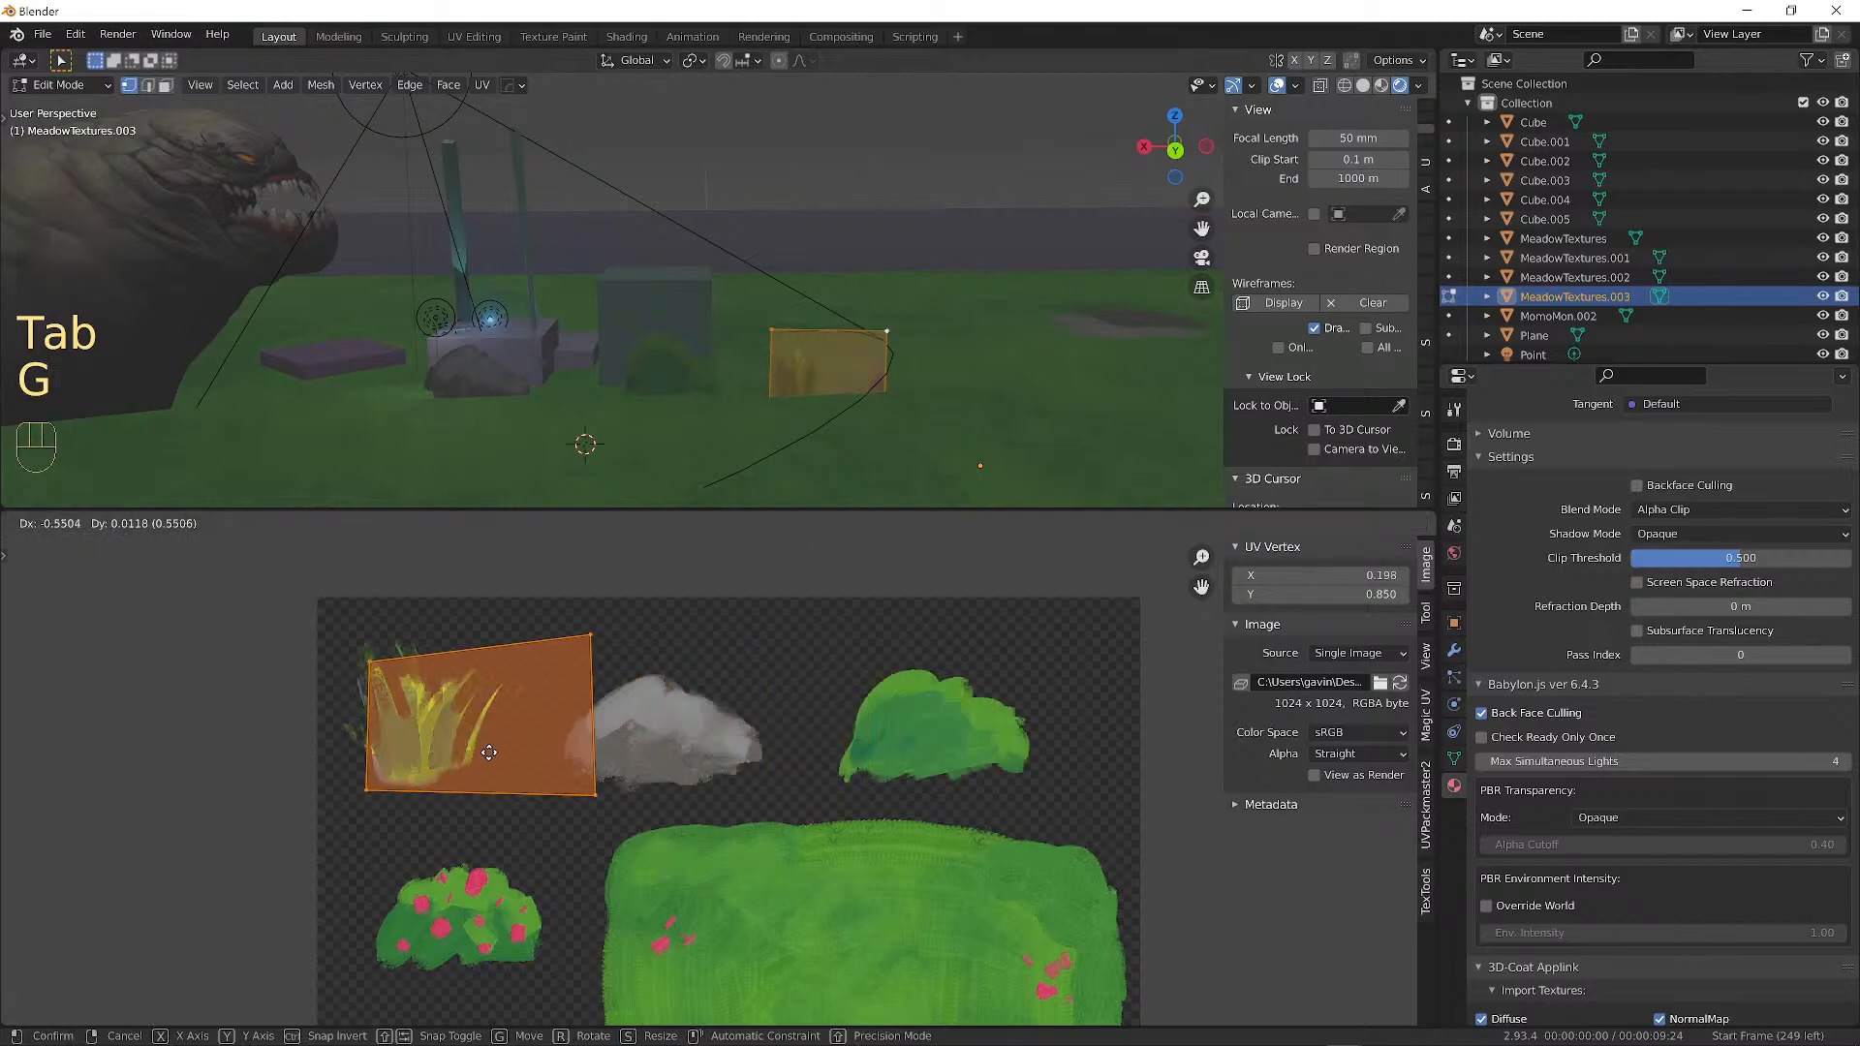
pyautogui.click(474, 950)
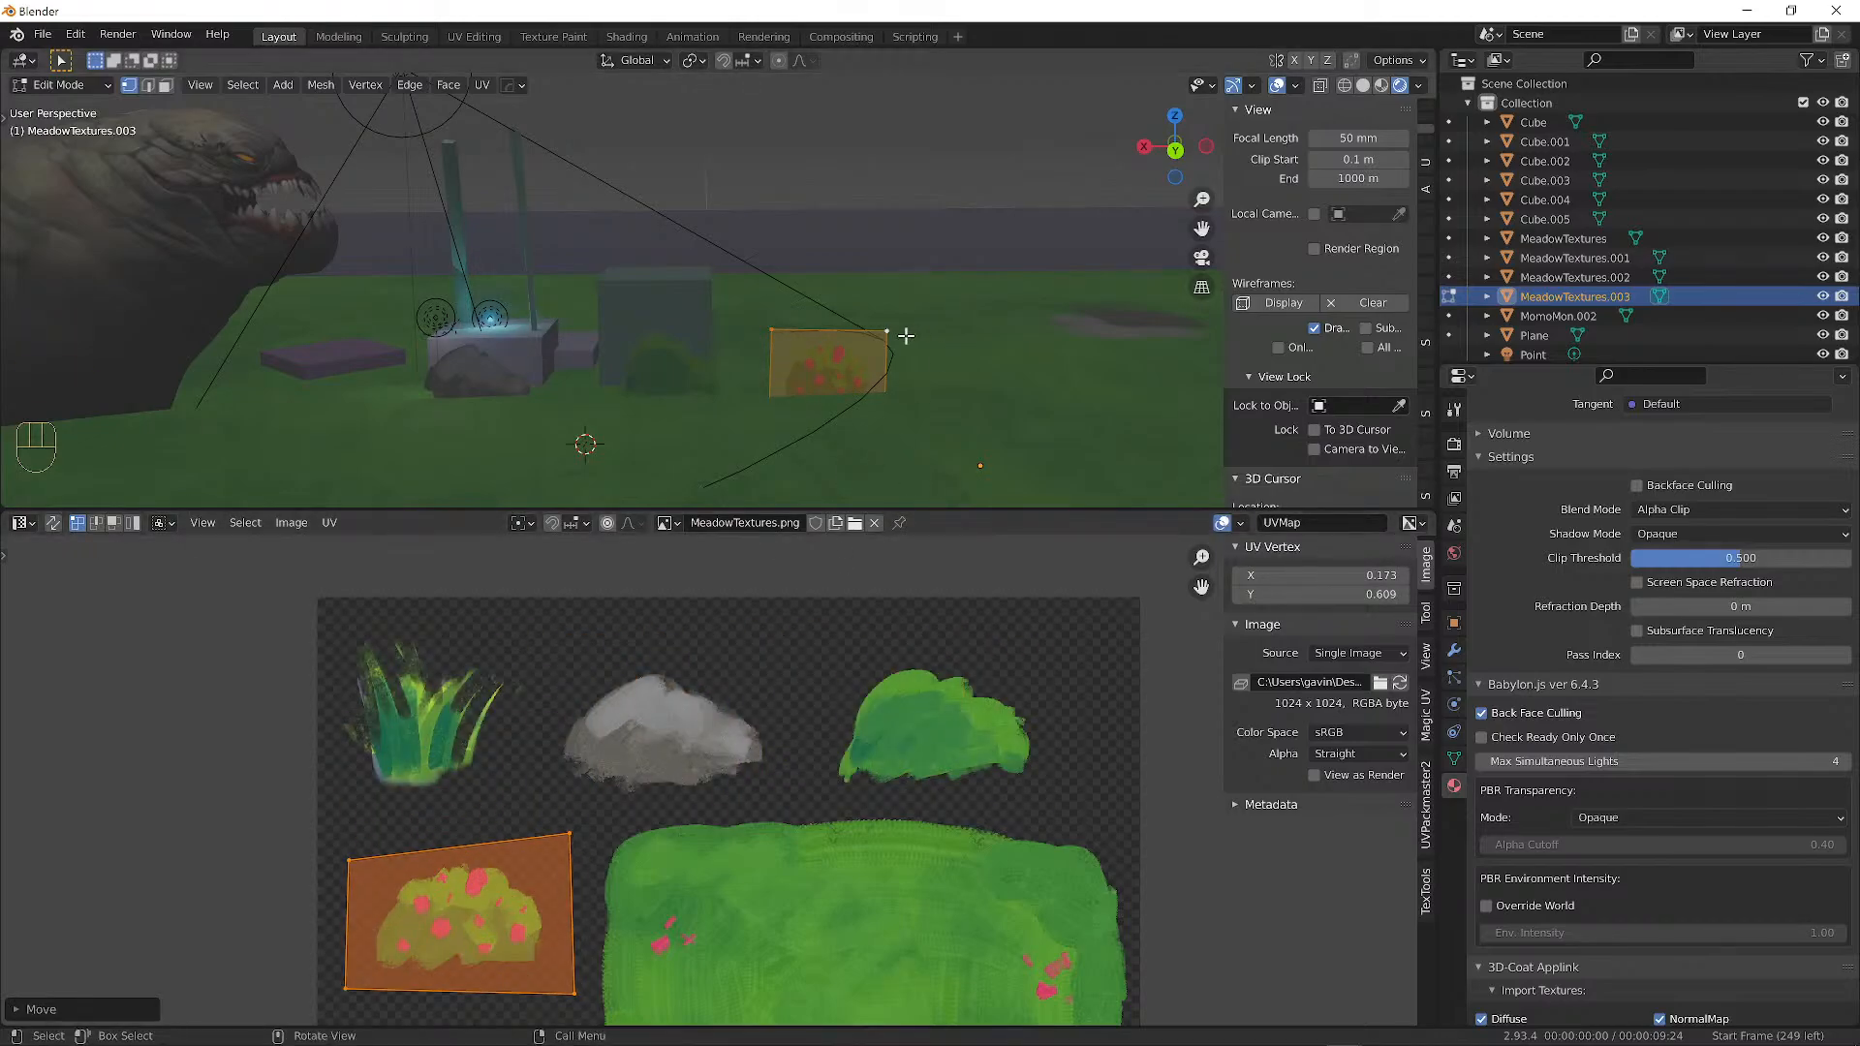
pyautogui.press('Tab')
pyautogui.hotkey('shift', 'd')
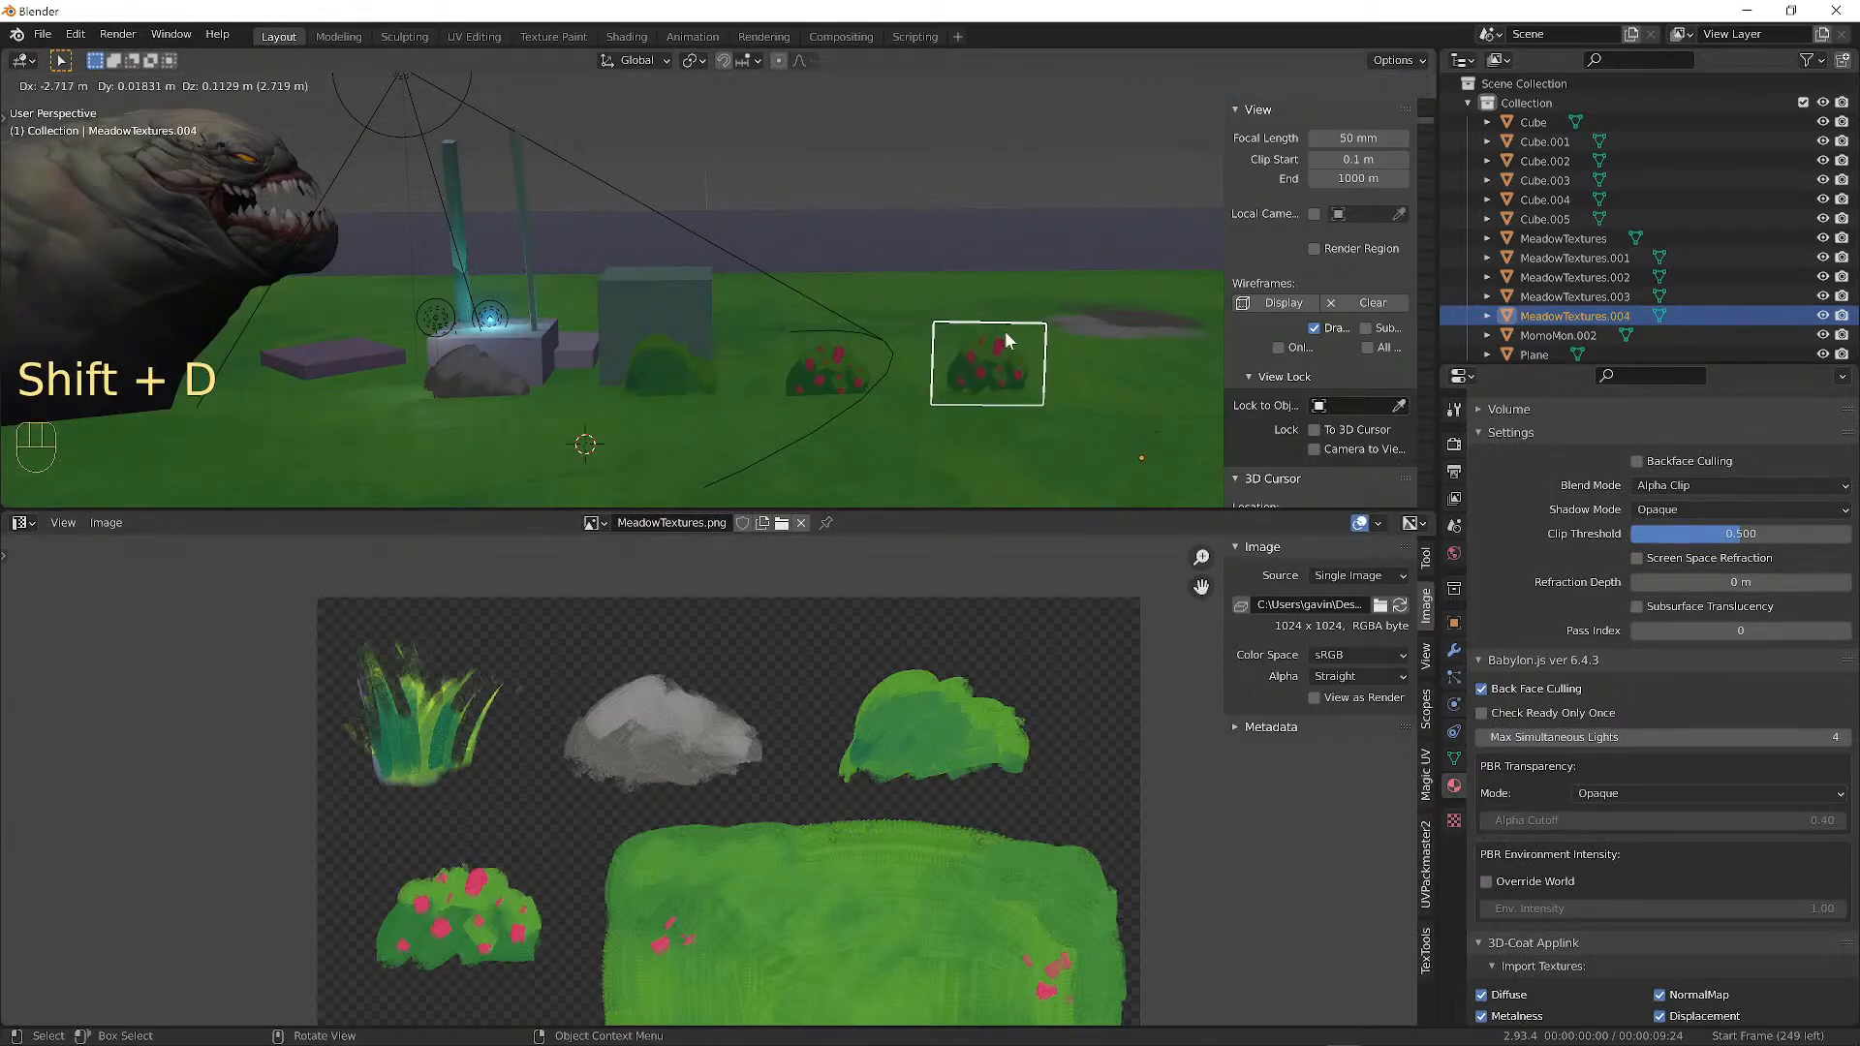
# Place the new copy further right and move its UV face over the grass tuft.
pyautogui.click(1005, 336)
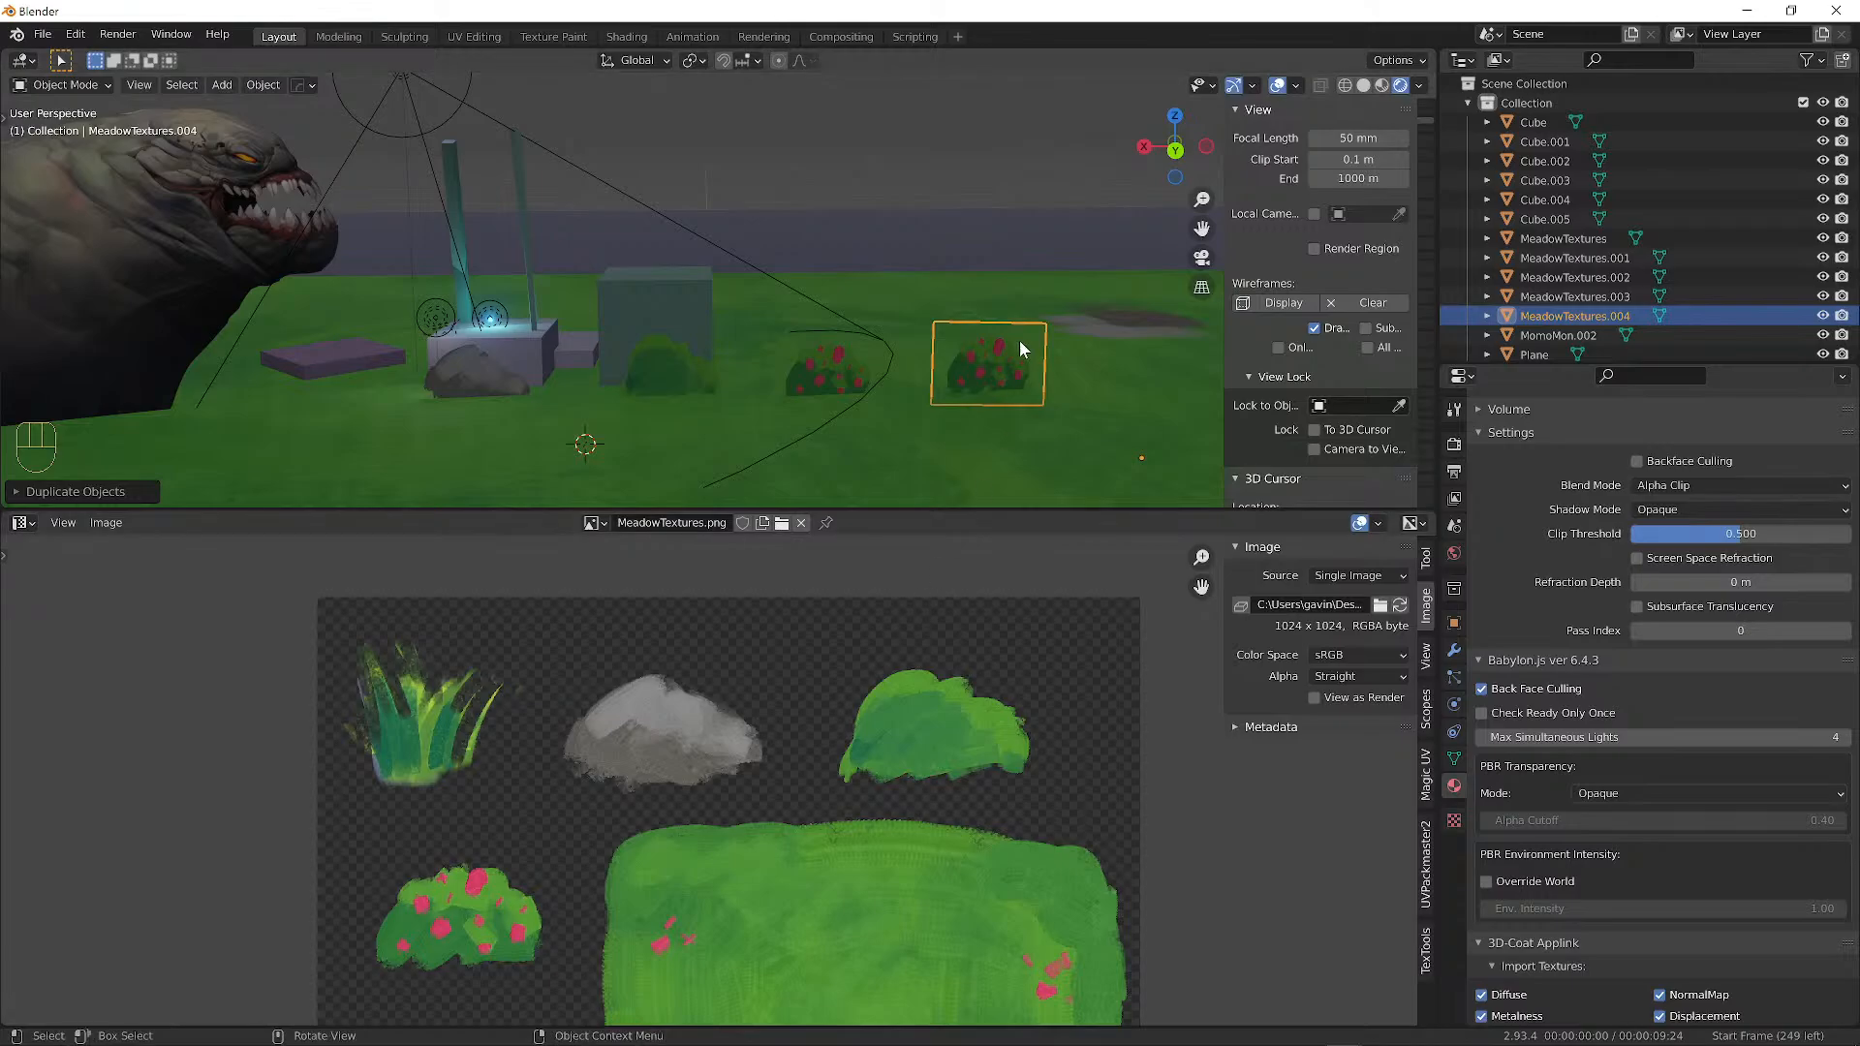
pyautogui.press('Tab')
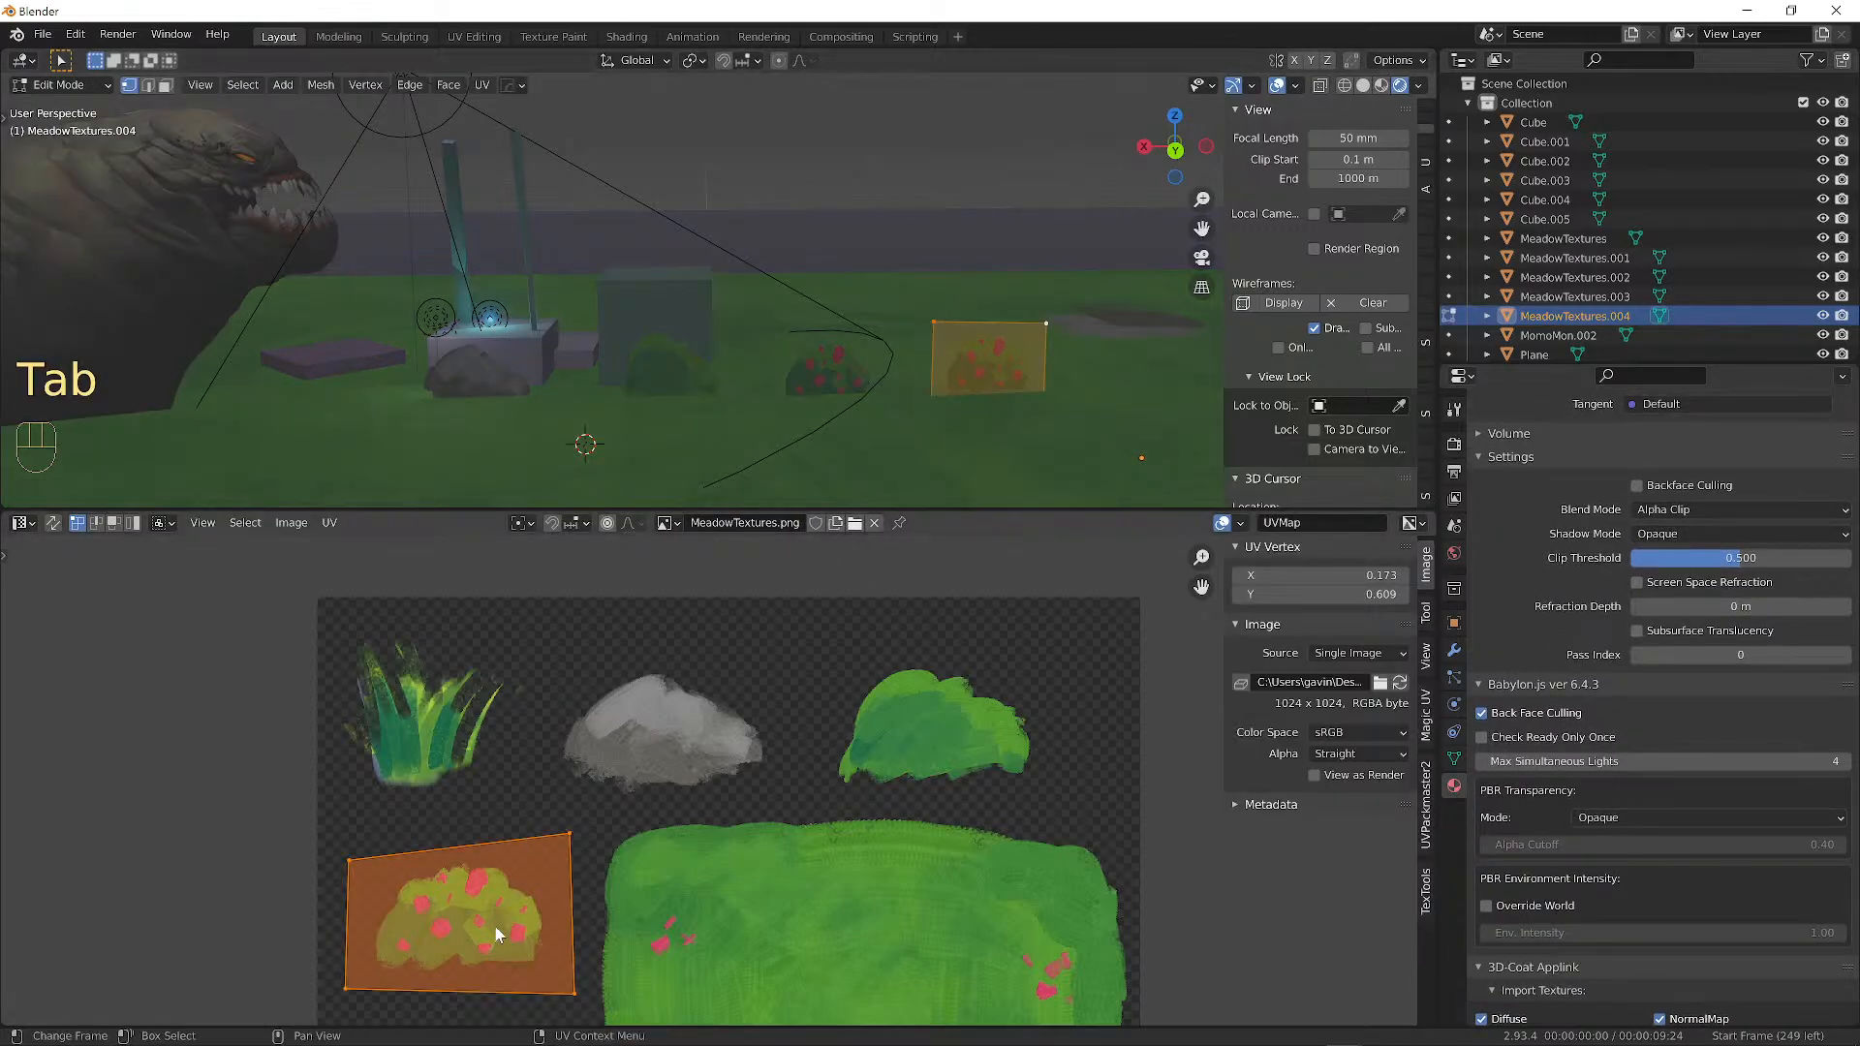
pyautogui.press('g')
pyautogui.click(420, 723)
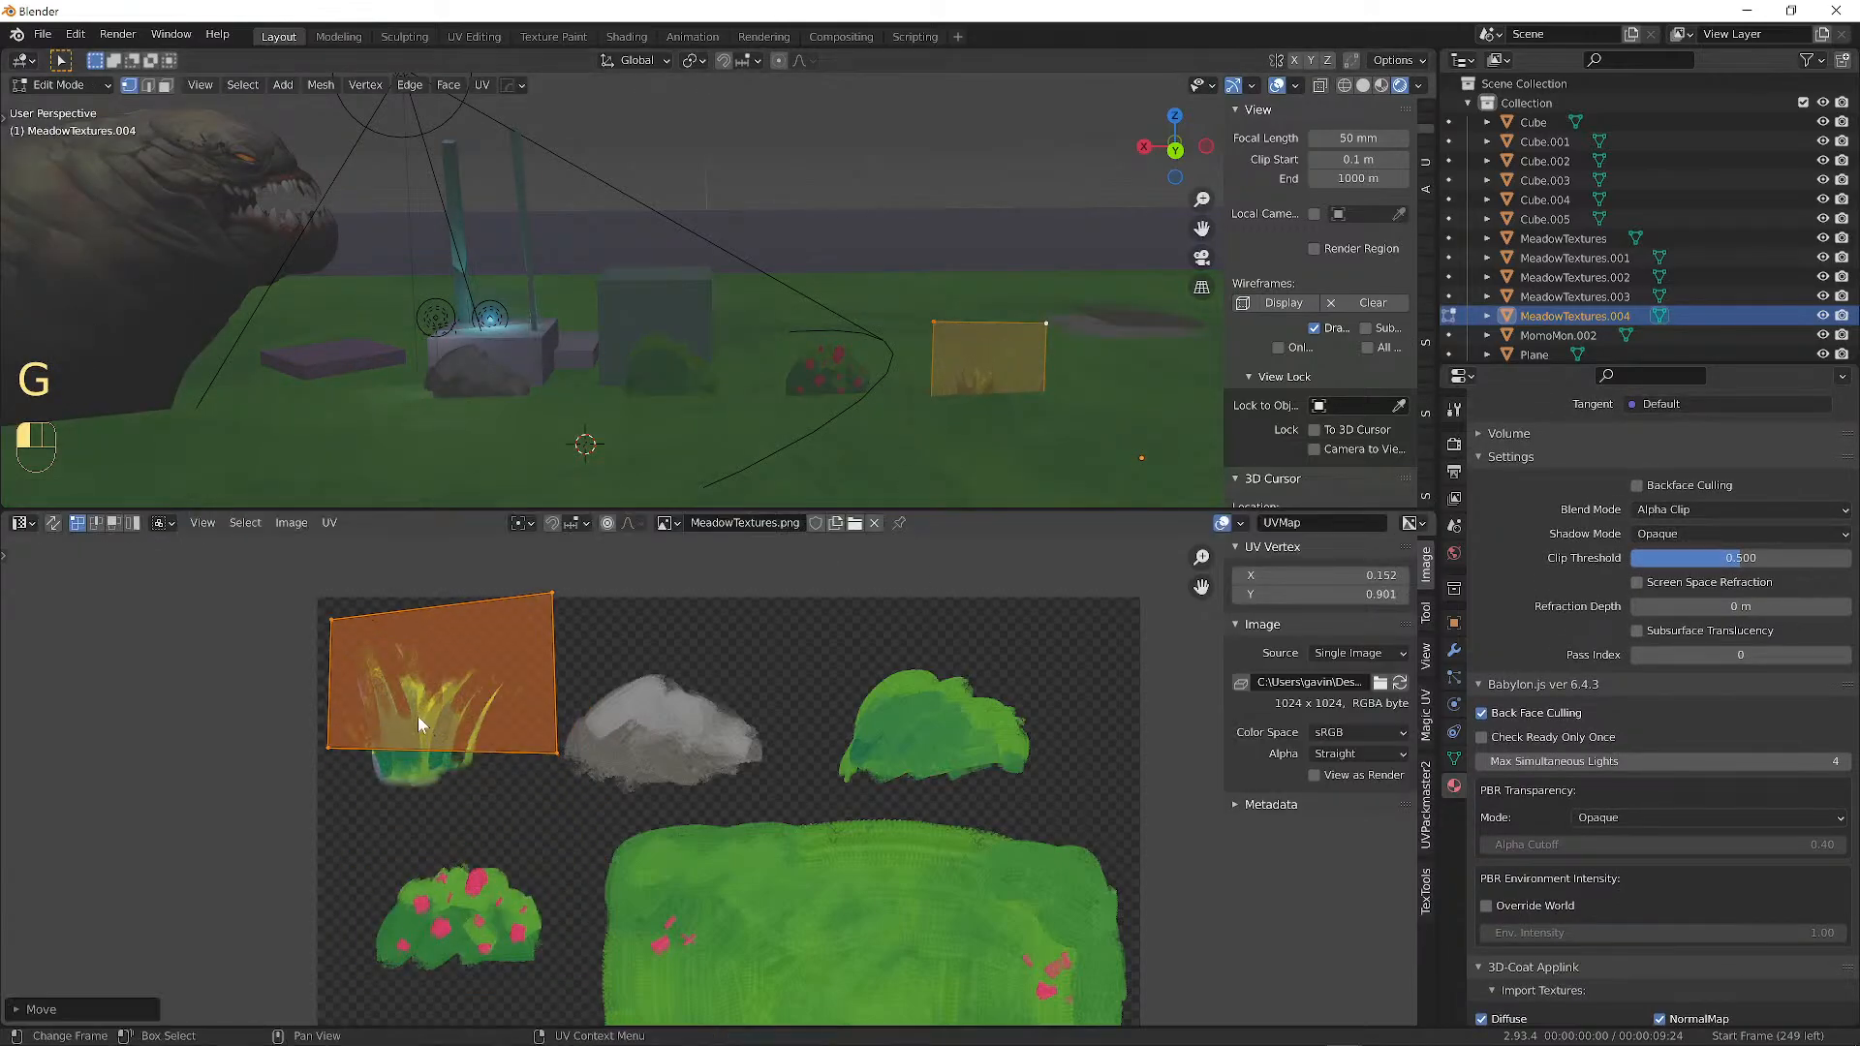
# Pull each of the four UV corners inward around the grass tuft.
pyautogui.click(555, 754)
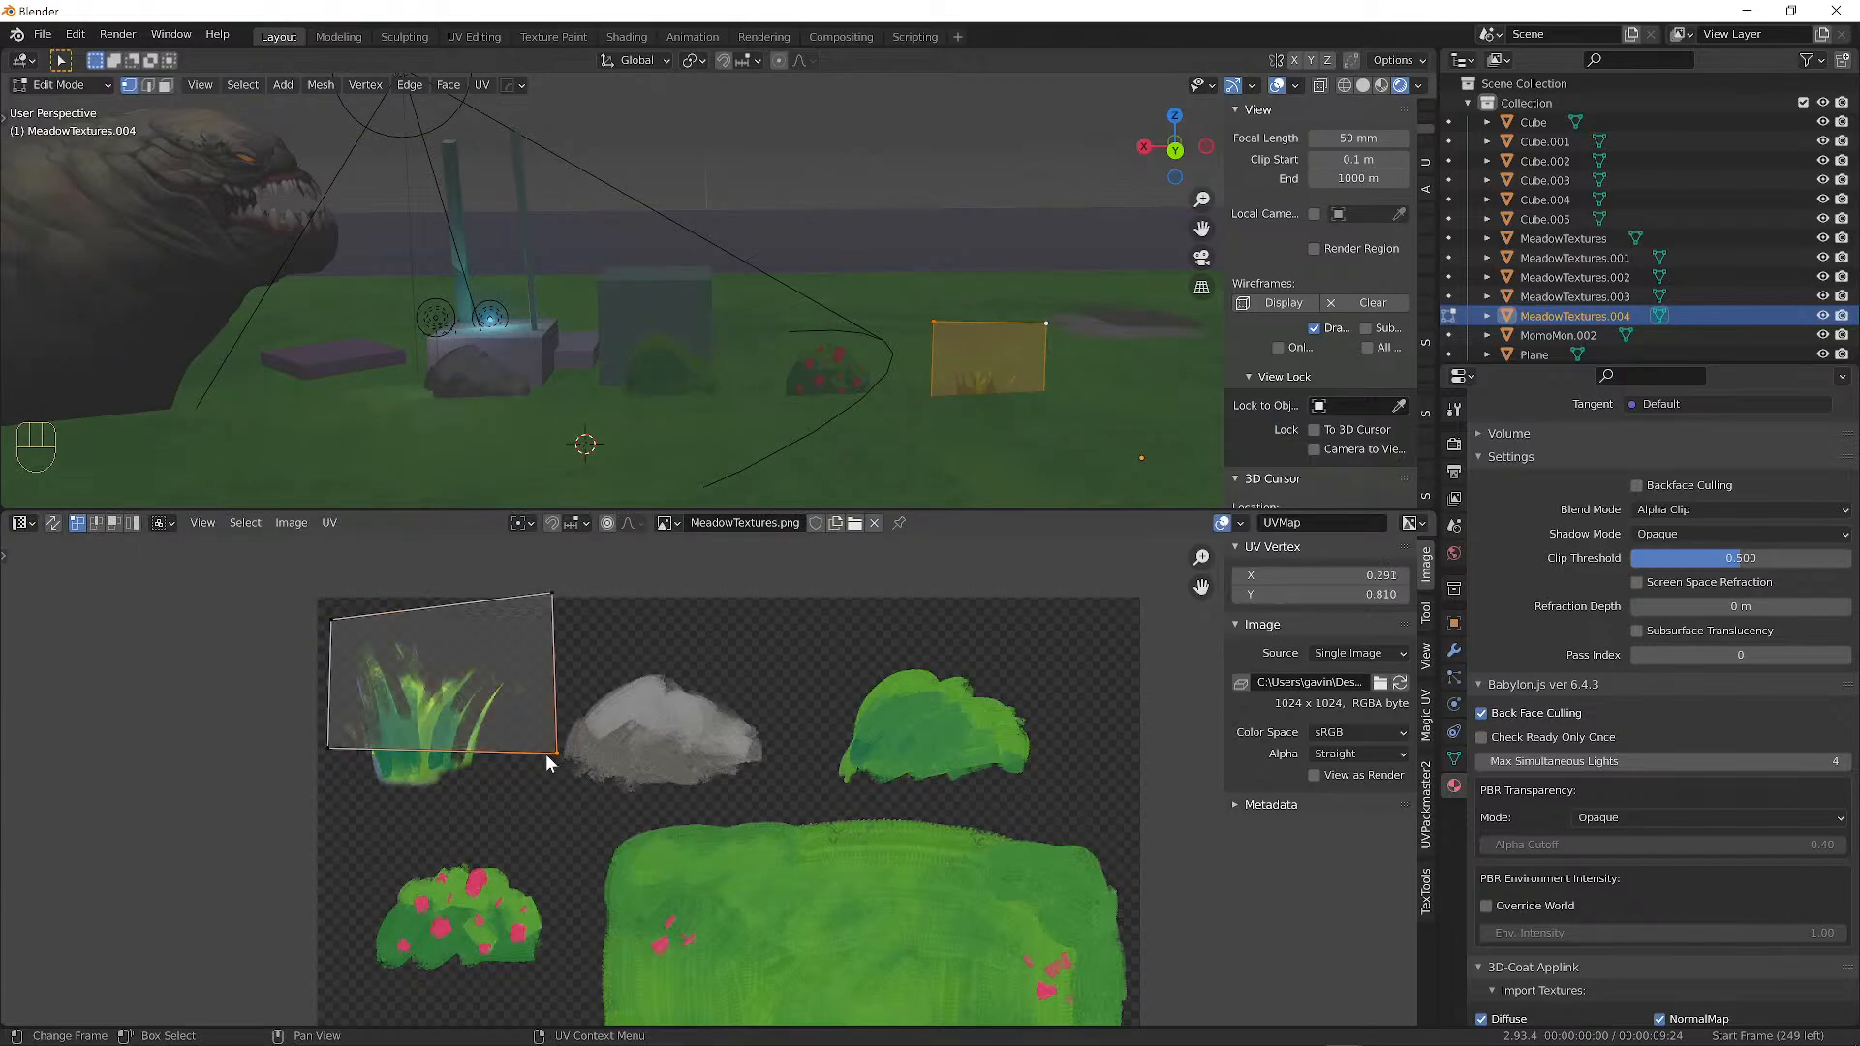
pyautogui.press('g')
pyautogui.click(490, 803)
pyautogui.click(550, 593)
pyautogui.press('g')
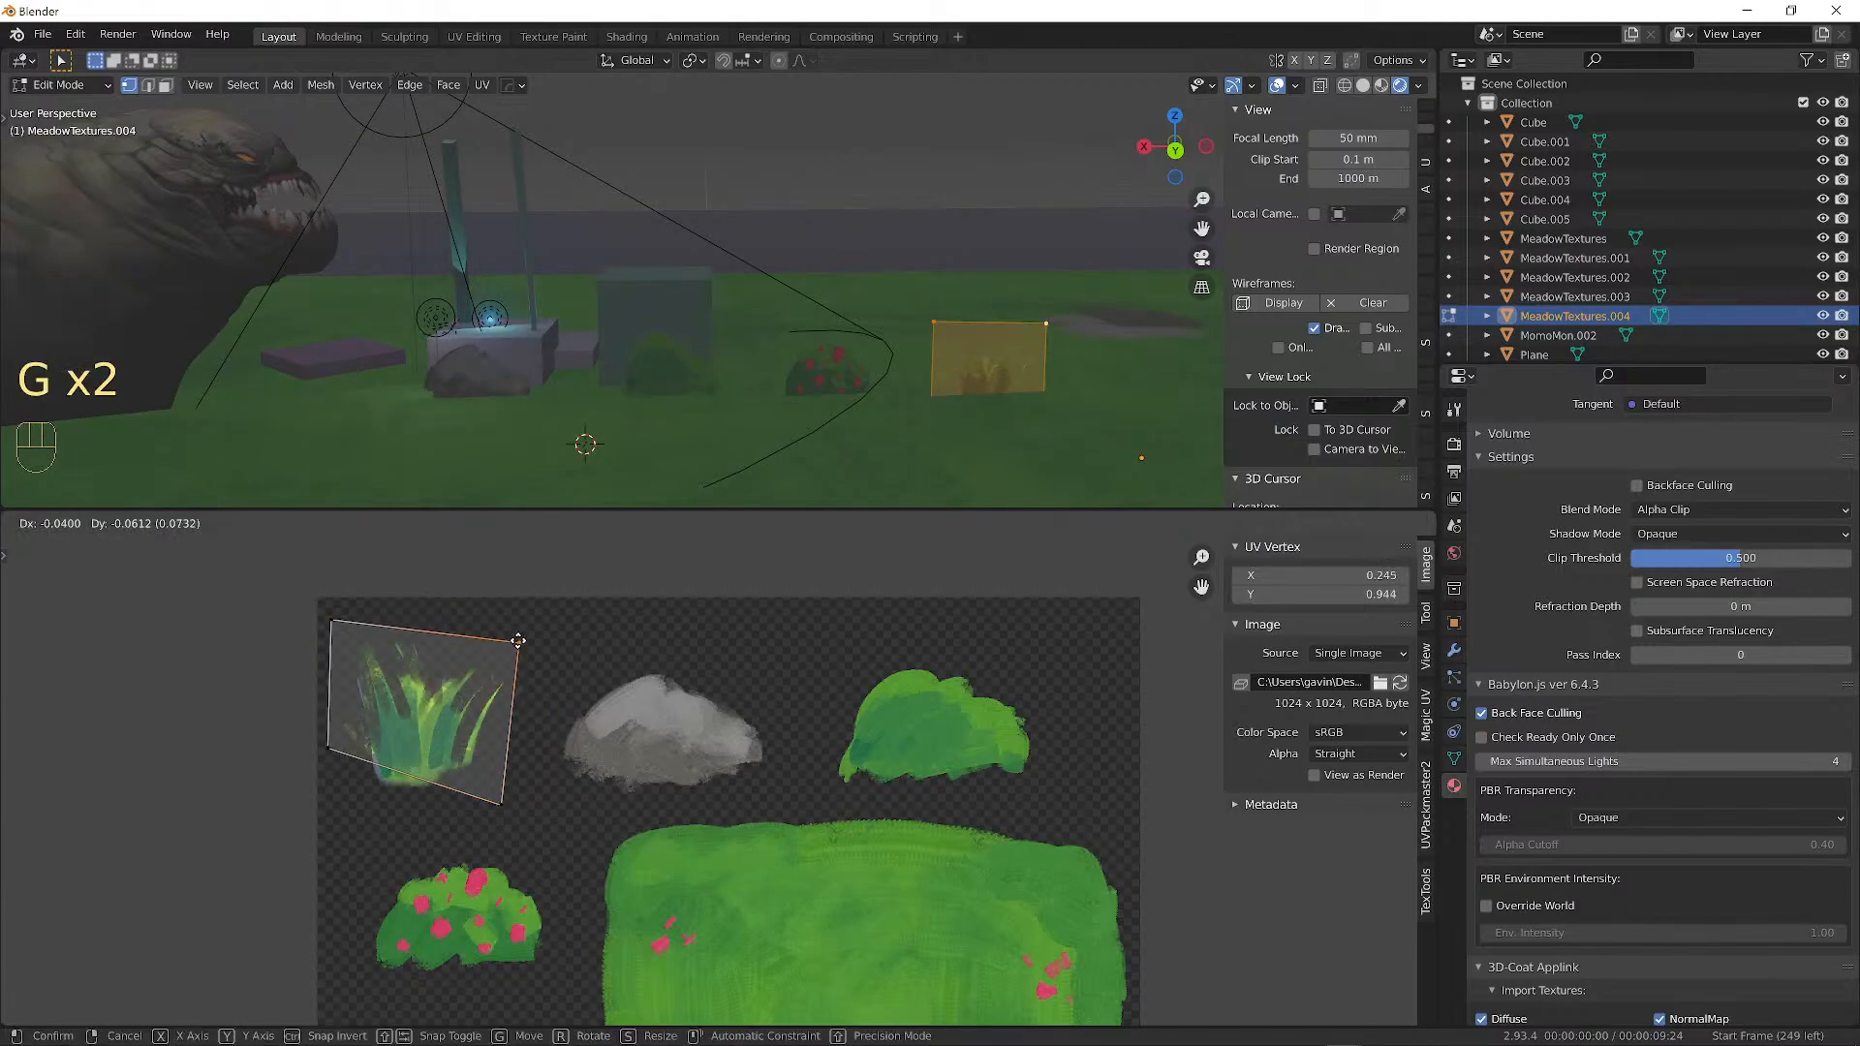
pyautogui.click(510, 647)
pyautogui.click(332, 741)
pyautogui.press('g')
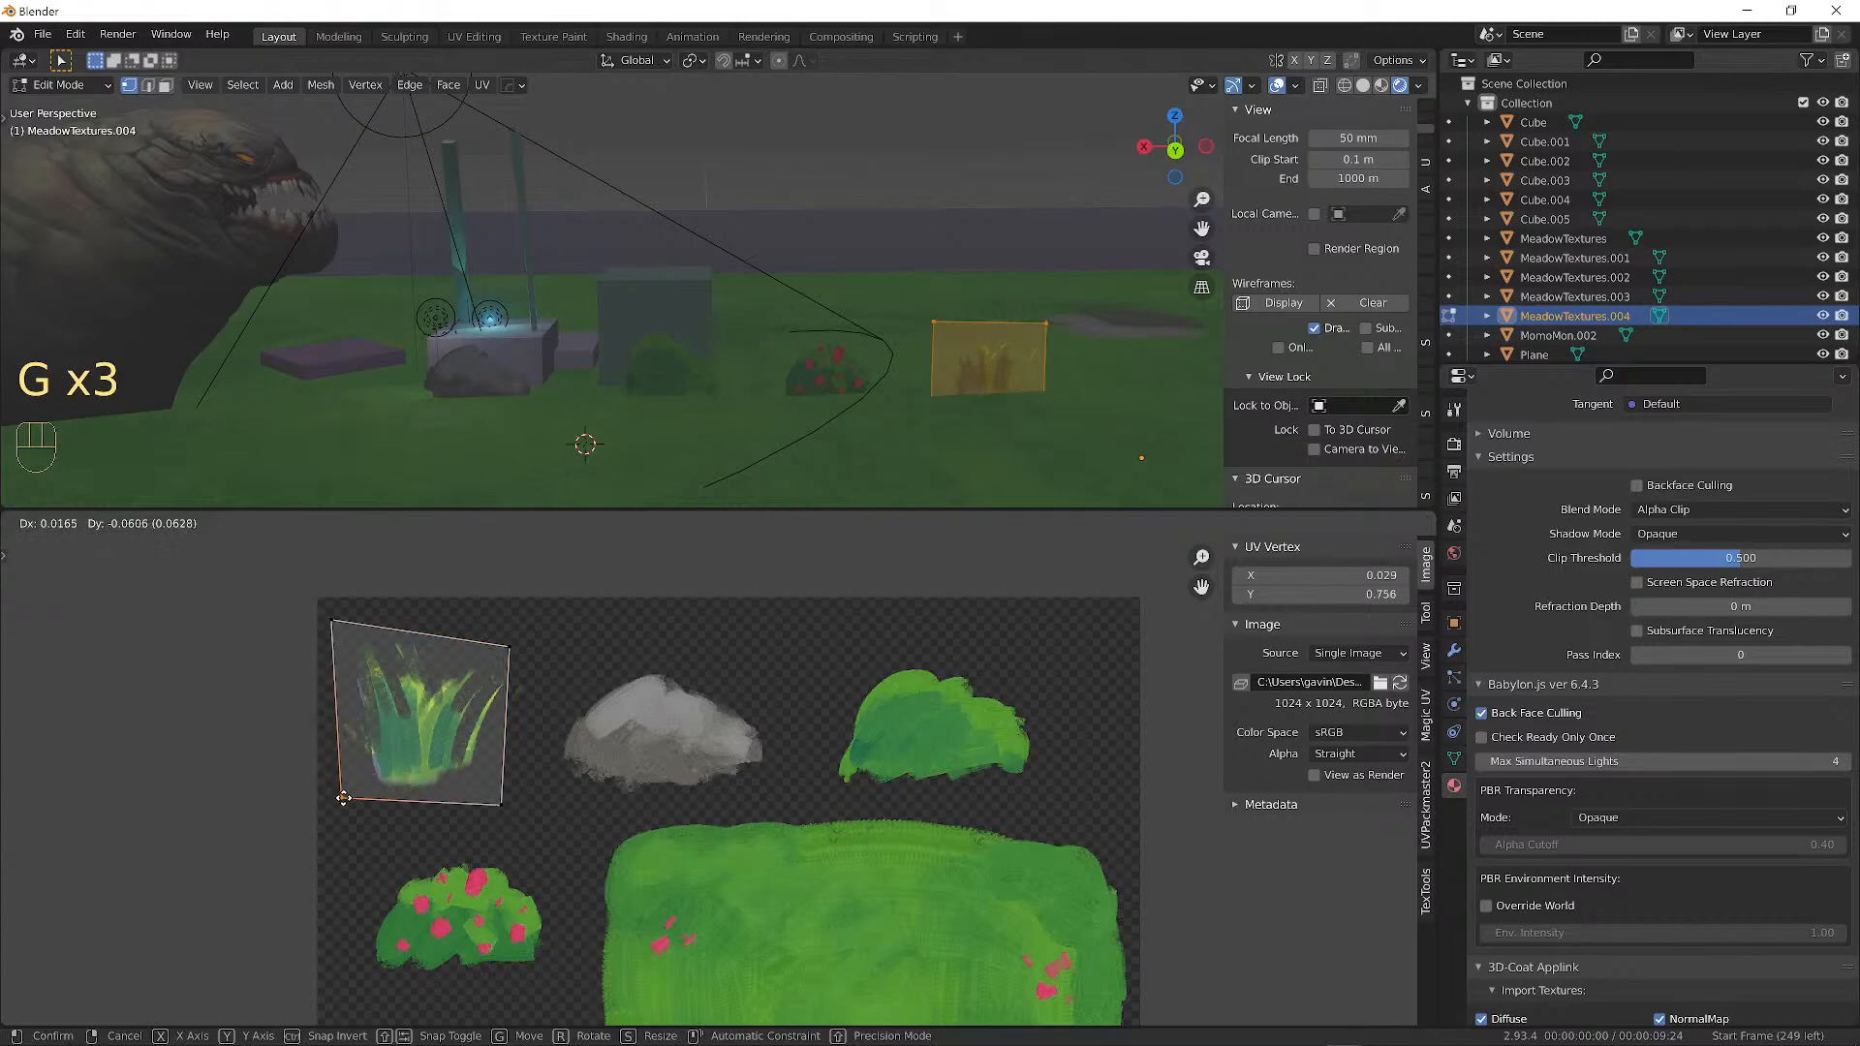
pyautogui.click(335, 684)
pyautogui.click(335, 621)
pyautogui.press('g')
pyautogui.click(336, 631)
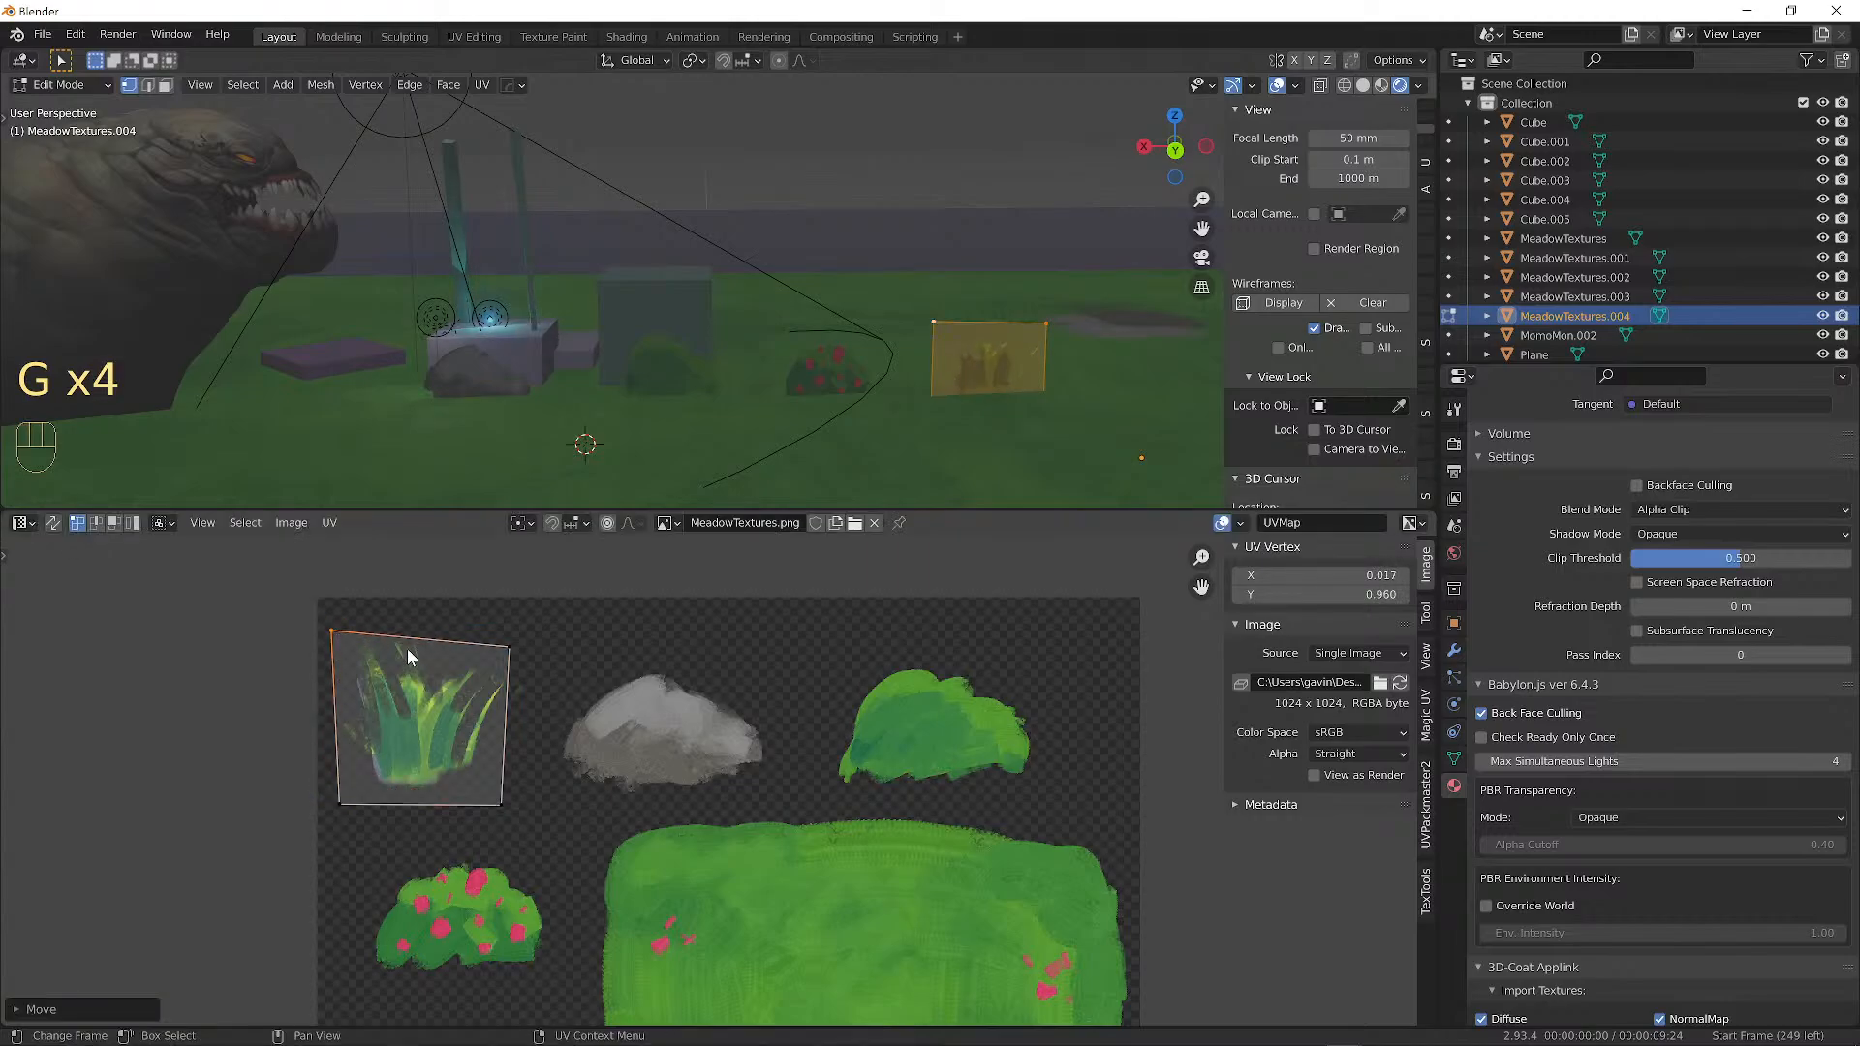
# Fine-tune the top and bottom UV corners so they frame only the grass tuft.
pyautogui.press('g')
pyautogui.click(510, 647)
pyautogui.click(510, 647)
pyautogui.press('g')
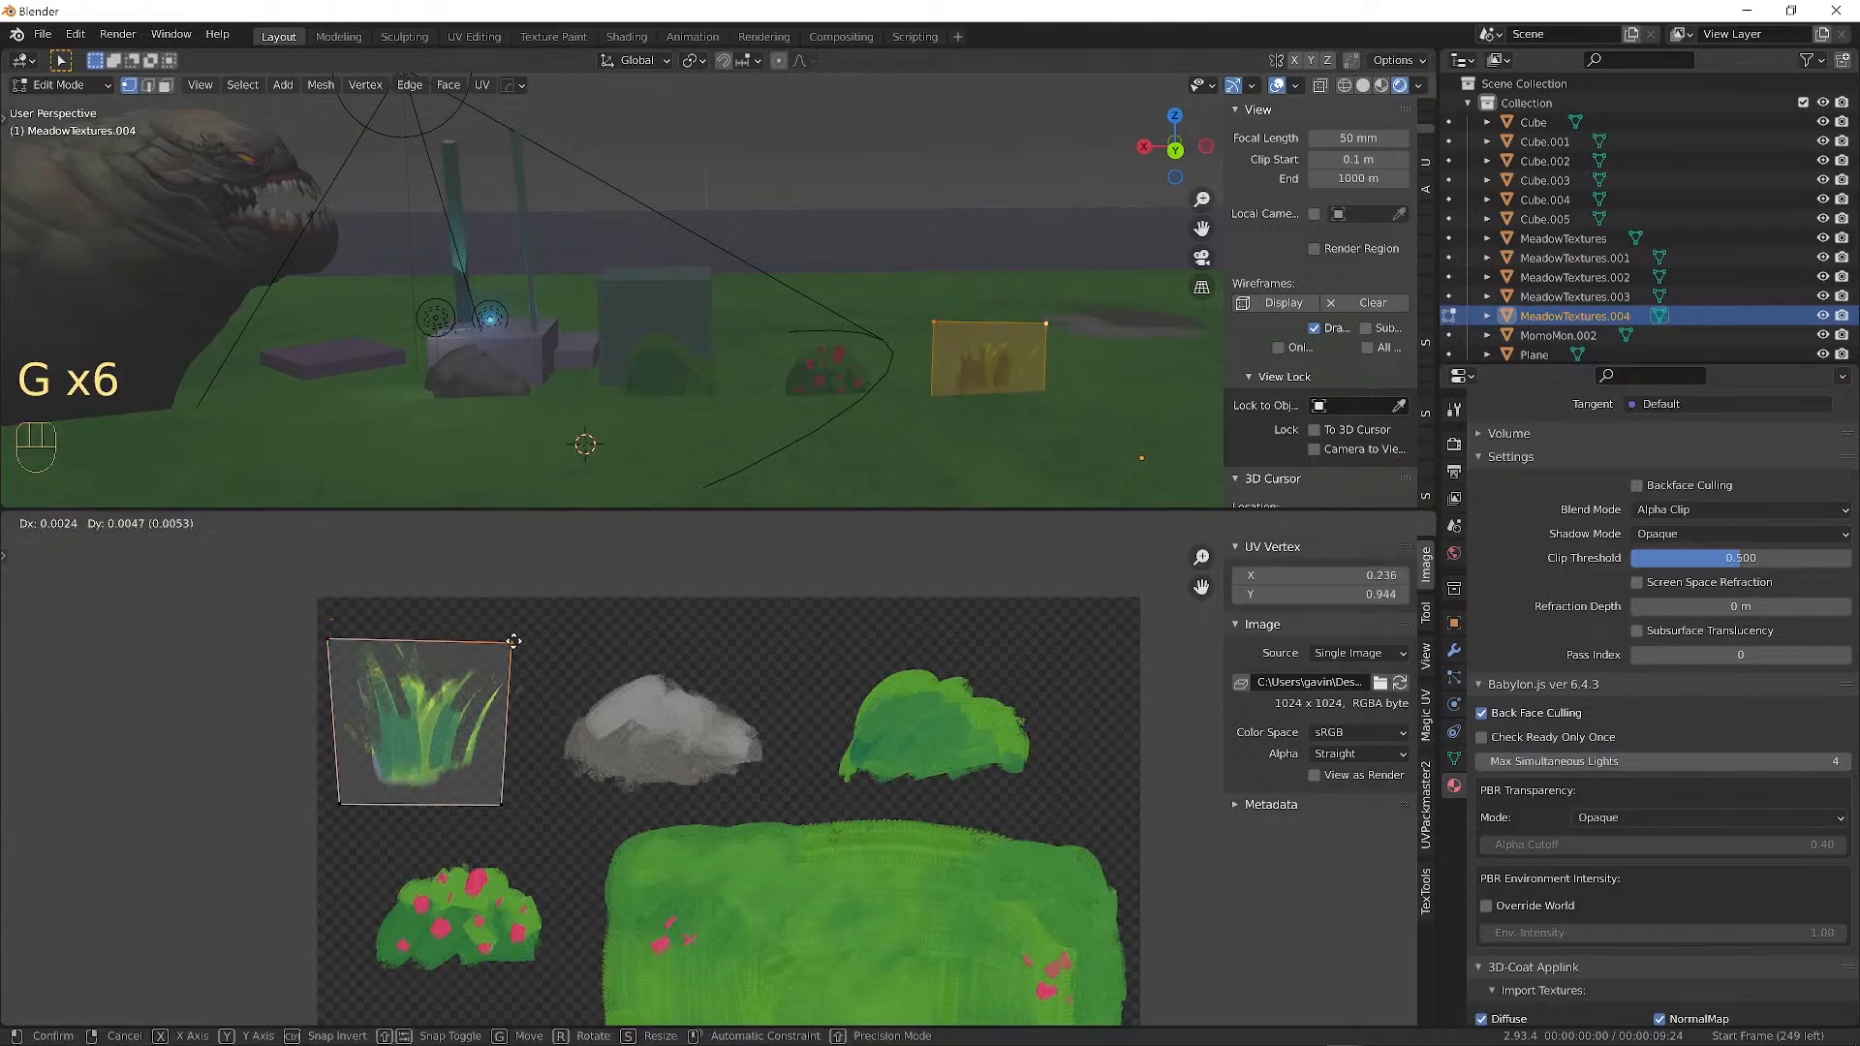
pyautogui.click(511, 642)
pyautogui.click(502, 805)
pyautogui.press('g')
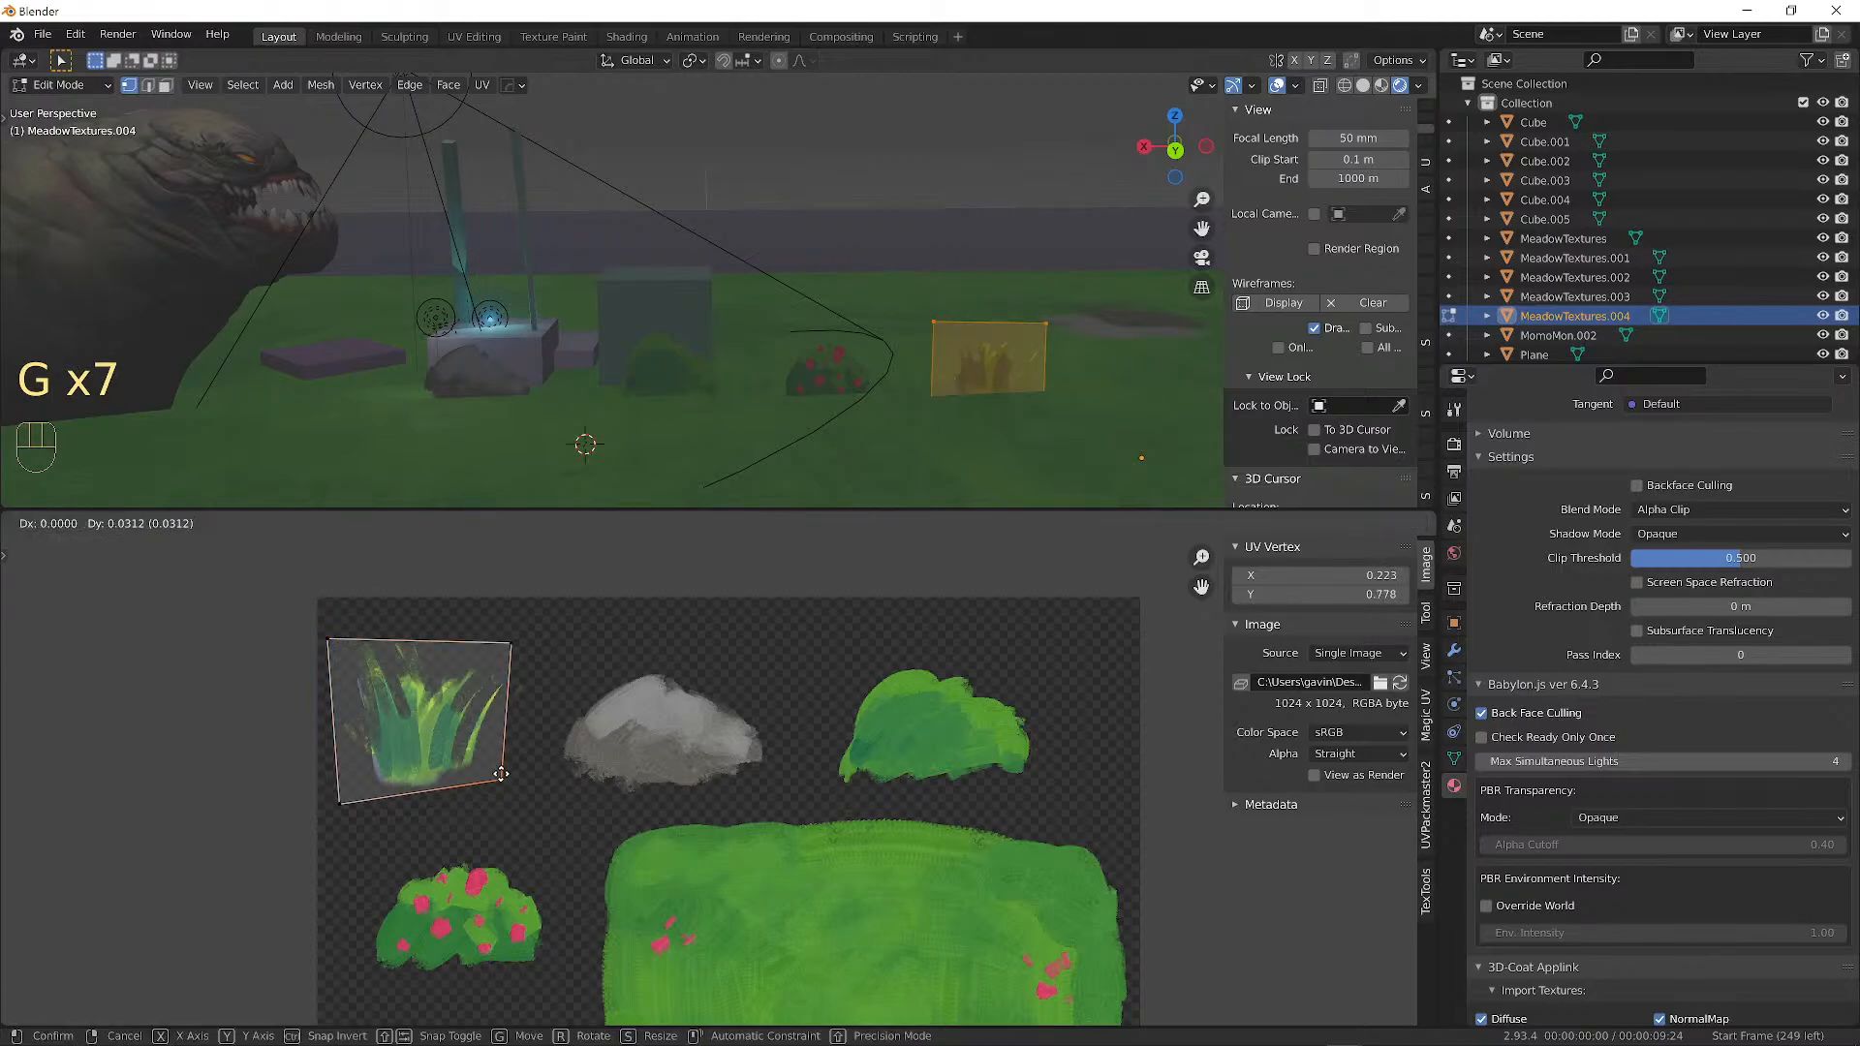
pyautogui.click(499, 784)
pyautogui.click(336, 802)
pyautogui.press('g')
pyautogui.click(338, 790)
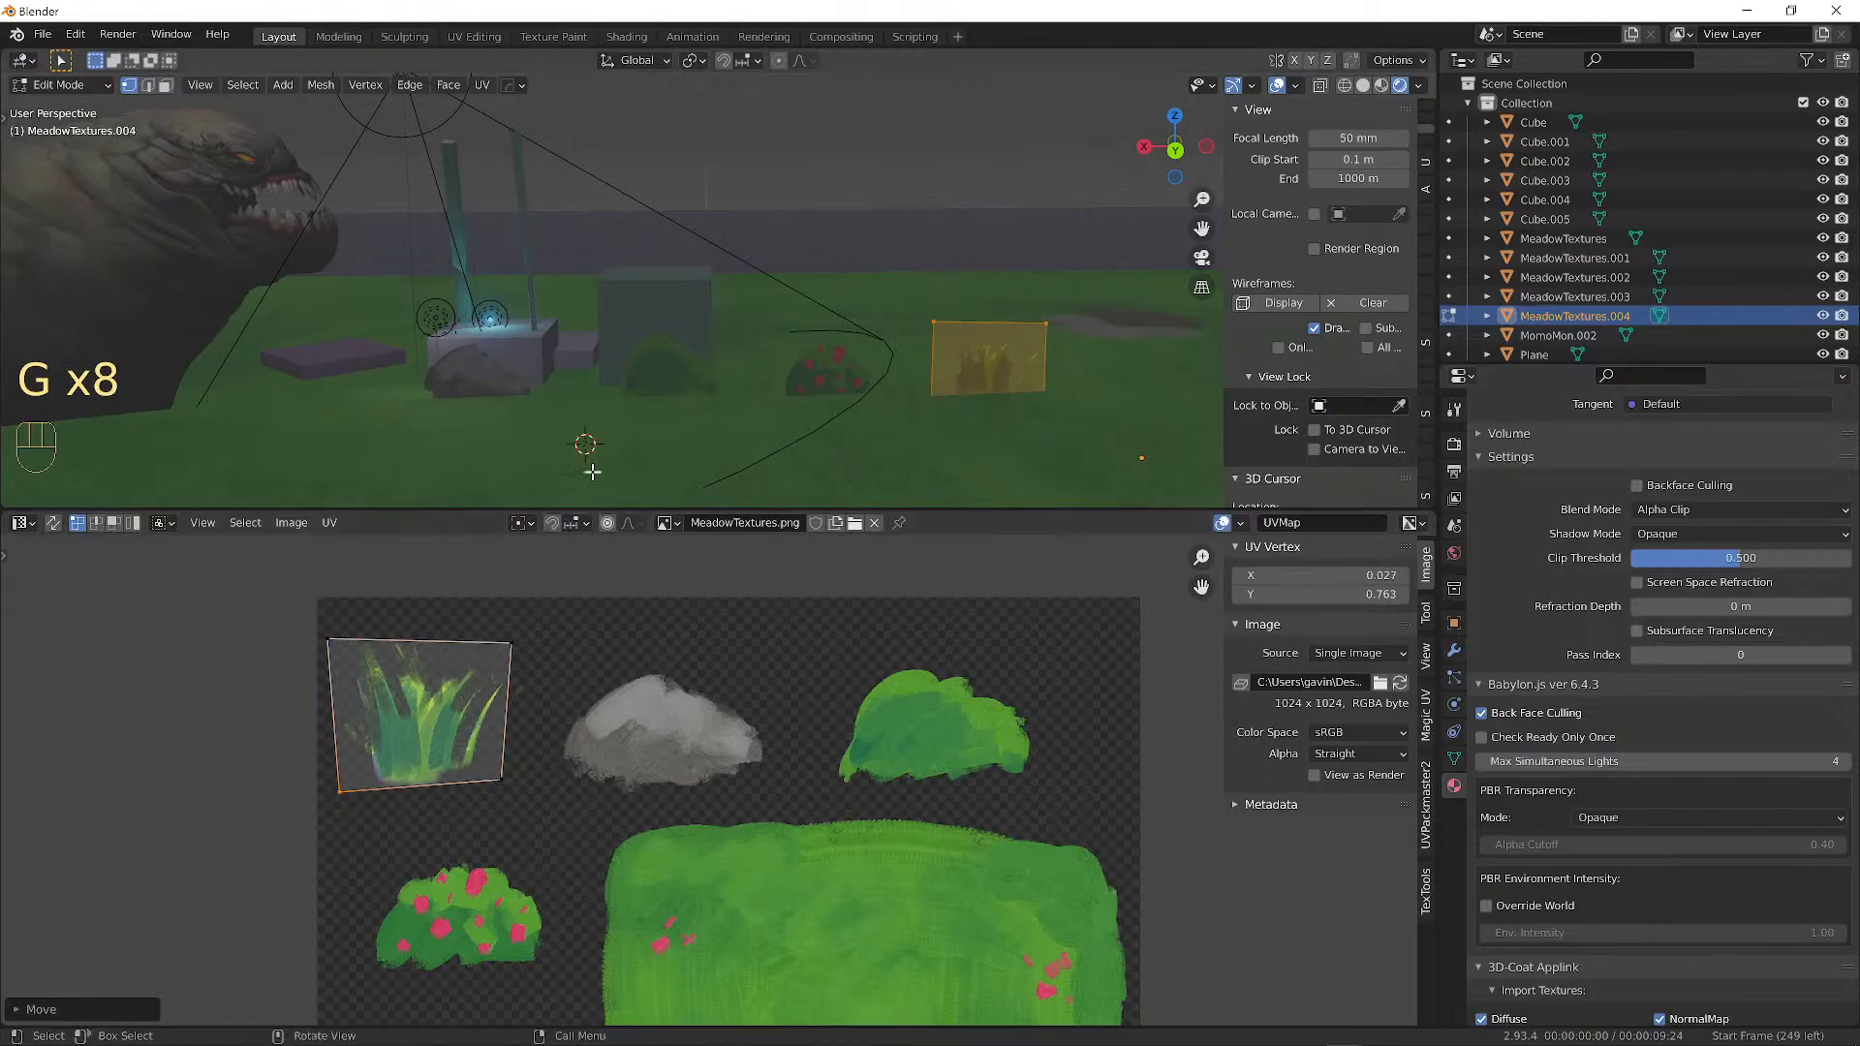
pyautogui.press('Tab')
# Select the grass card MeadowTextures.004, shrink it, and move it over the meadow ground.
pyautogui.moveTo(950, 351); pyautogui.dragTo(823, 352, button='middle')
pyautogui.click(972, 353)
pyautogui.click(933, 357)
pyautogui.press('g')
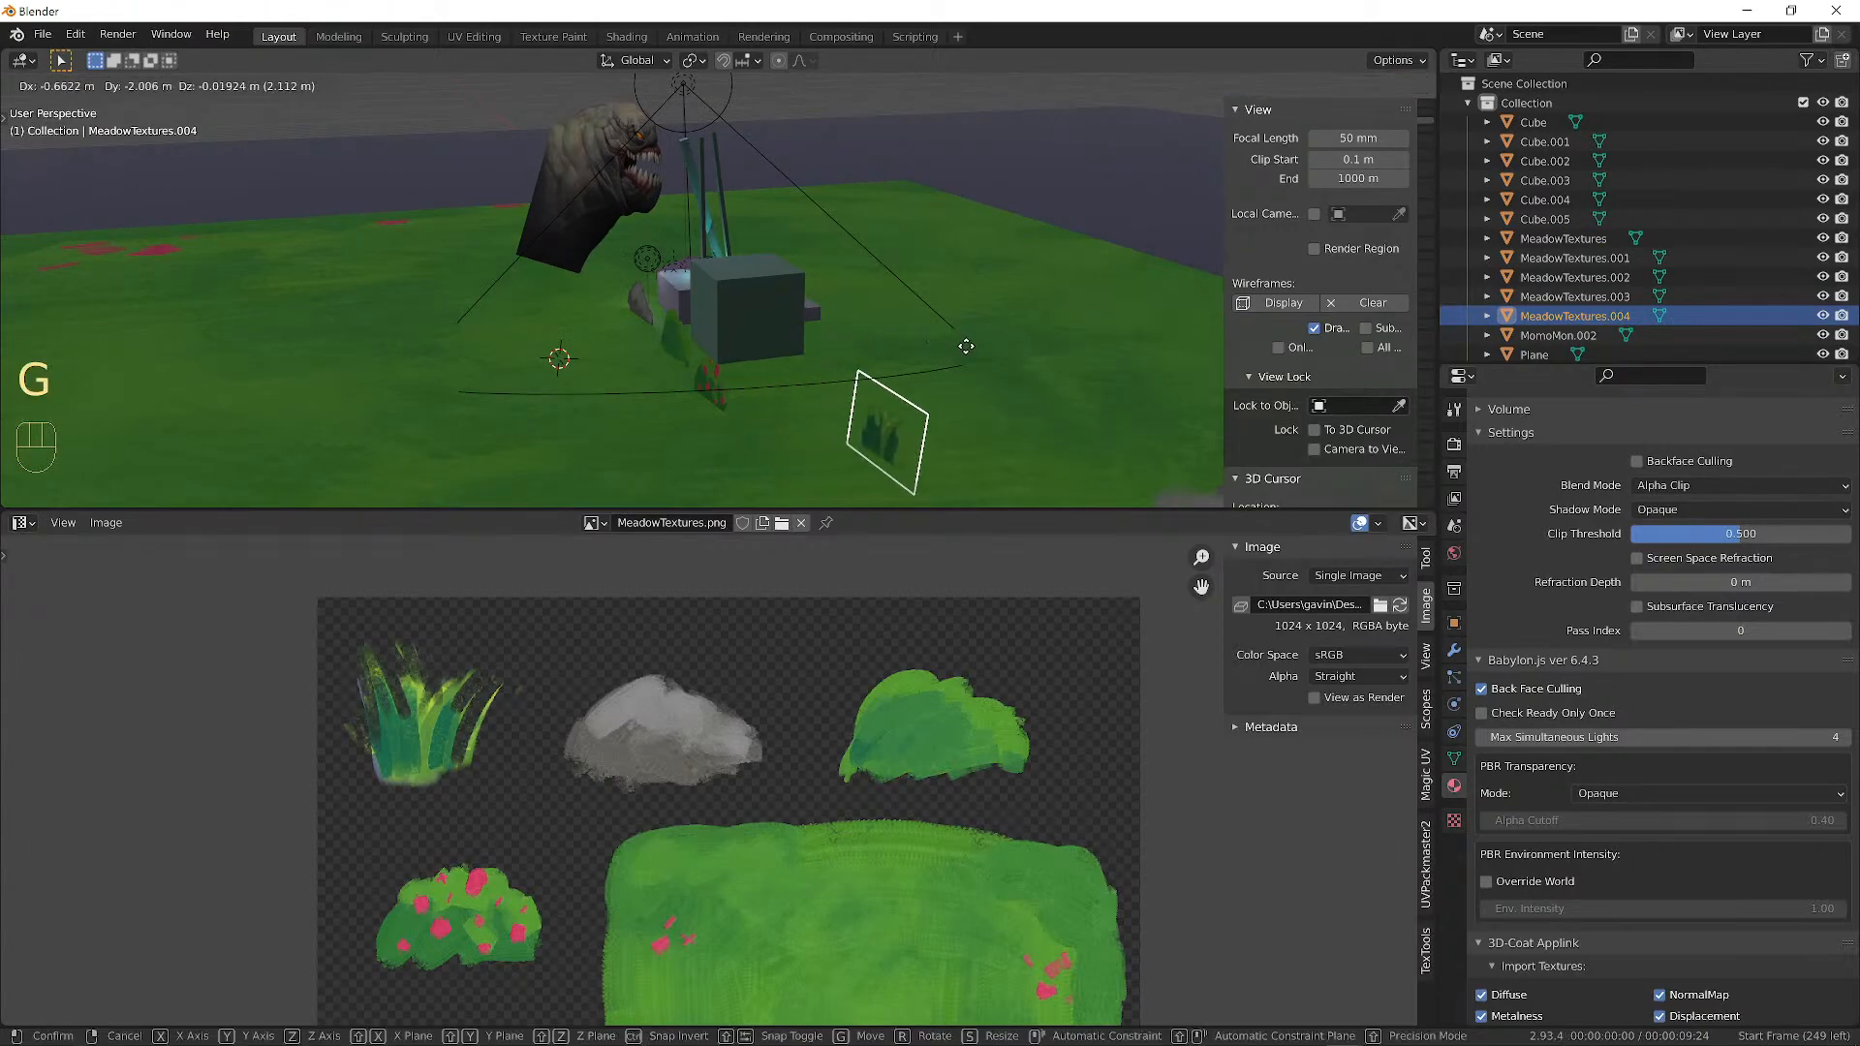
pyautogui.click(950, 349)
pyautogui.press('s')
pyautogui.click(904, 419)
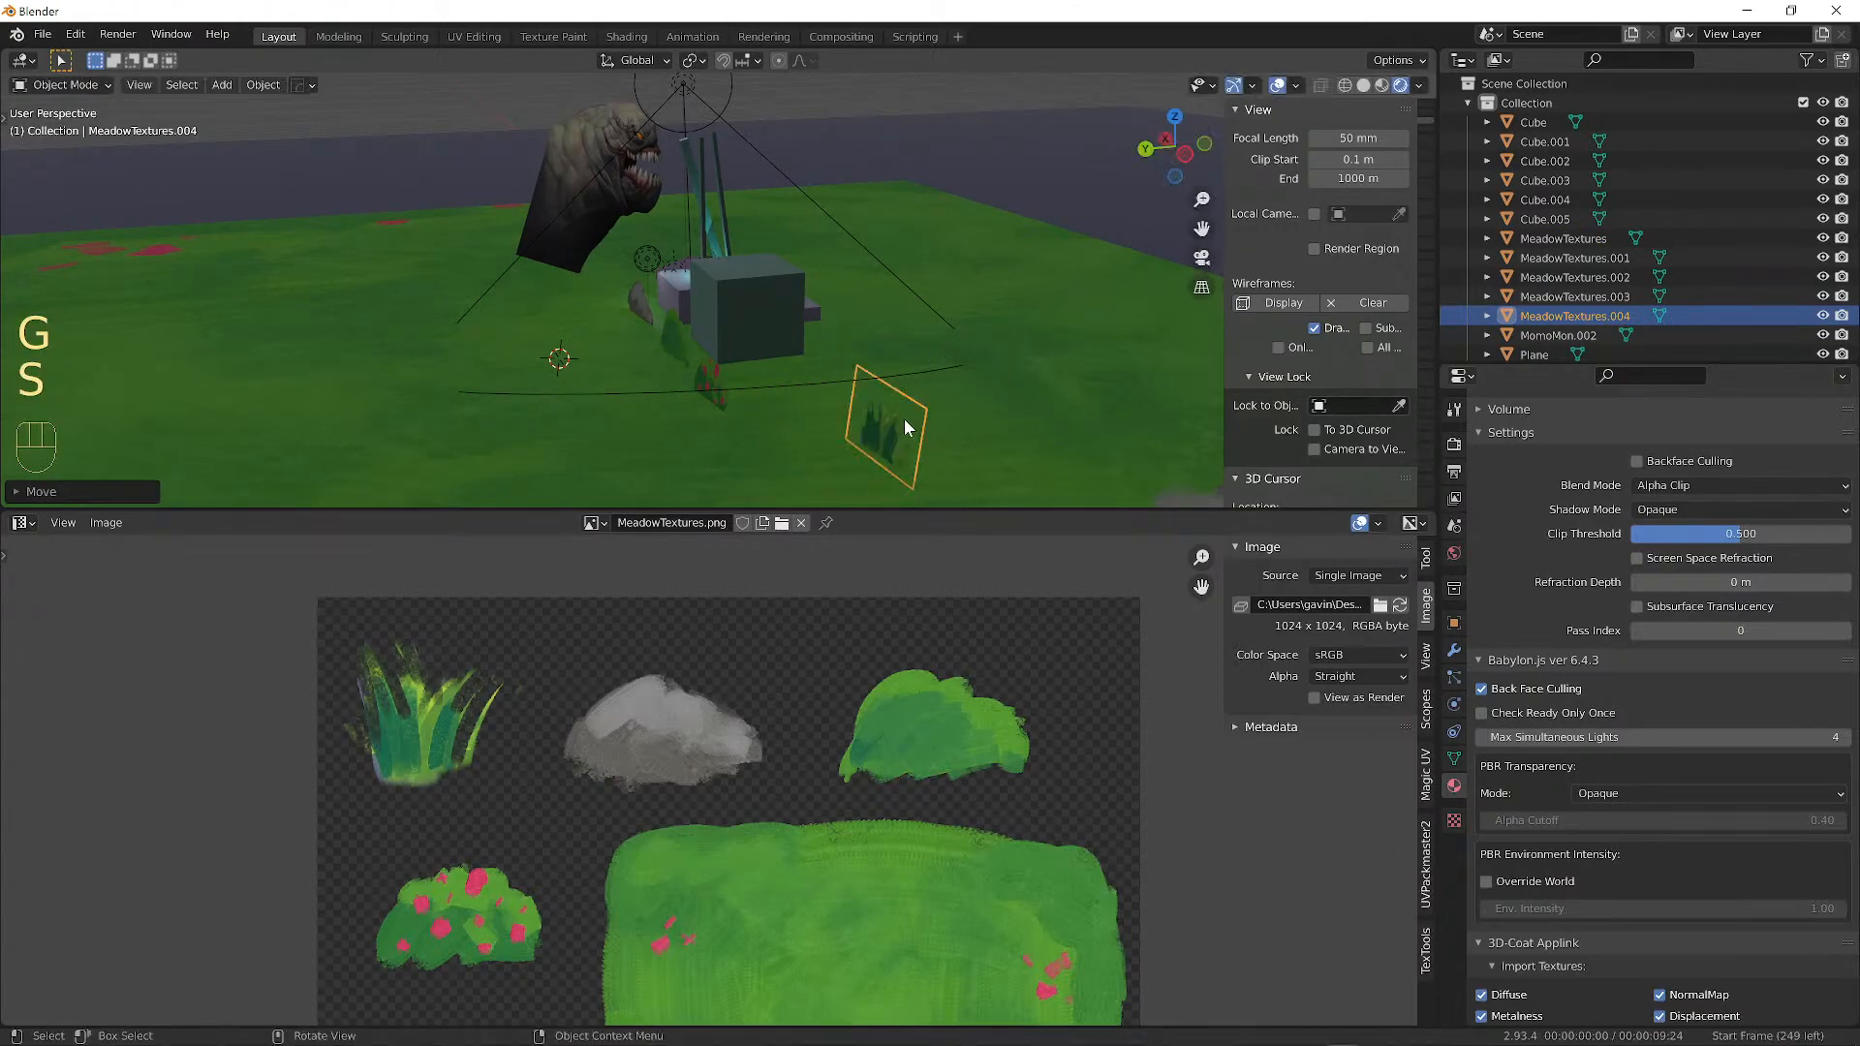
pyautogui.keyDown('alt'); pyautogui.moveTo(904, 418); pyautogui.dragTo(1104, 403, button='middle'); pyautogui.keyUp('alt')
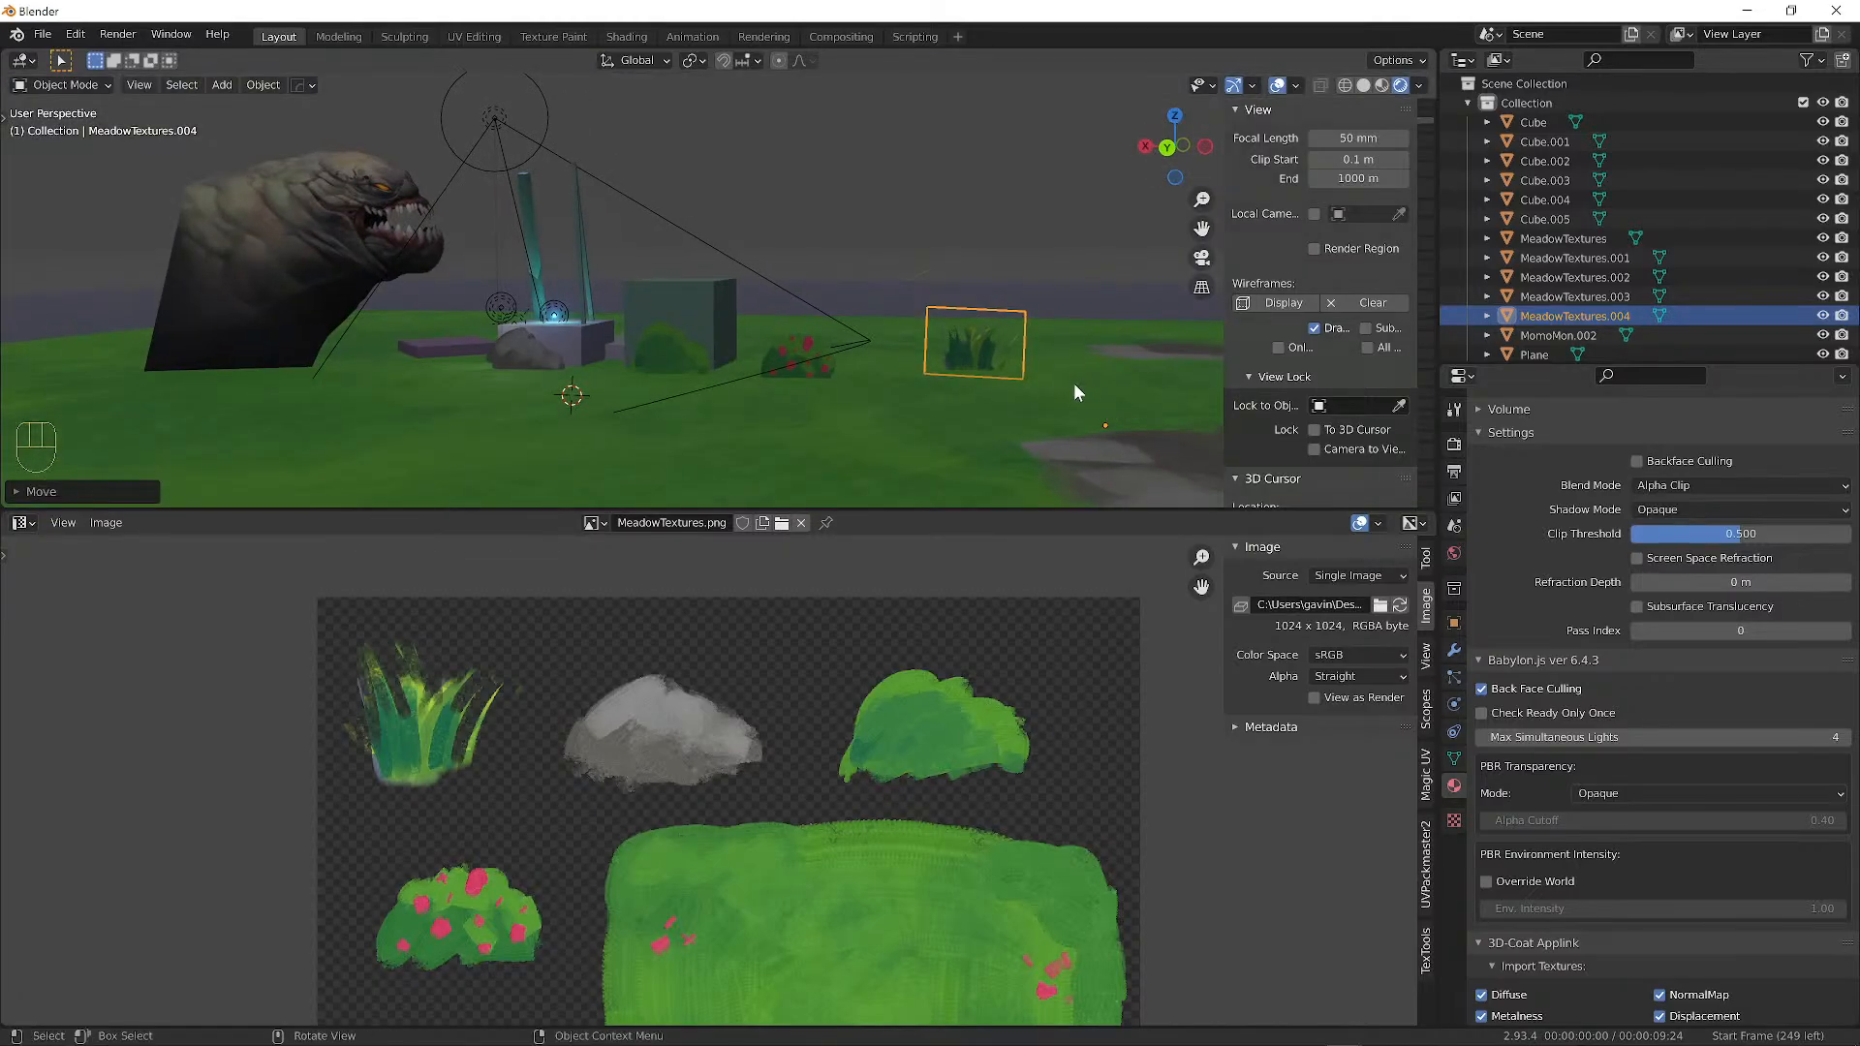
pyautogui.press('g')
pyautogui.click(972, 226)
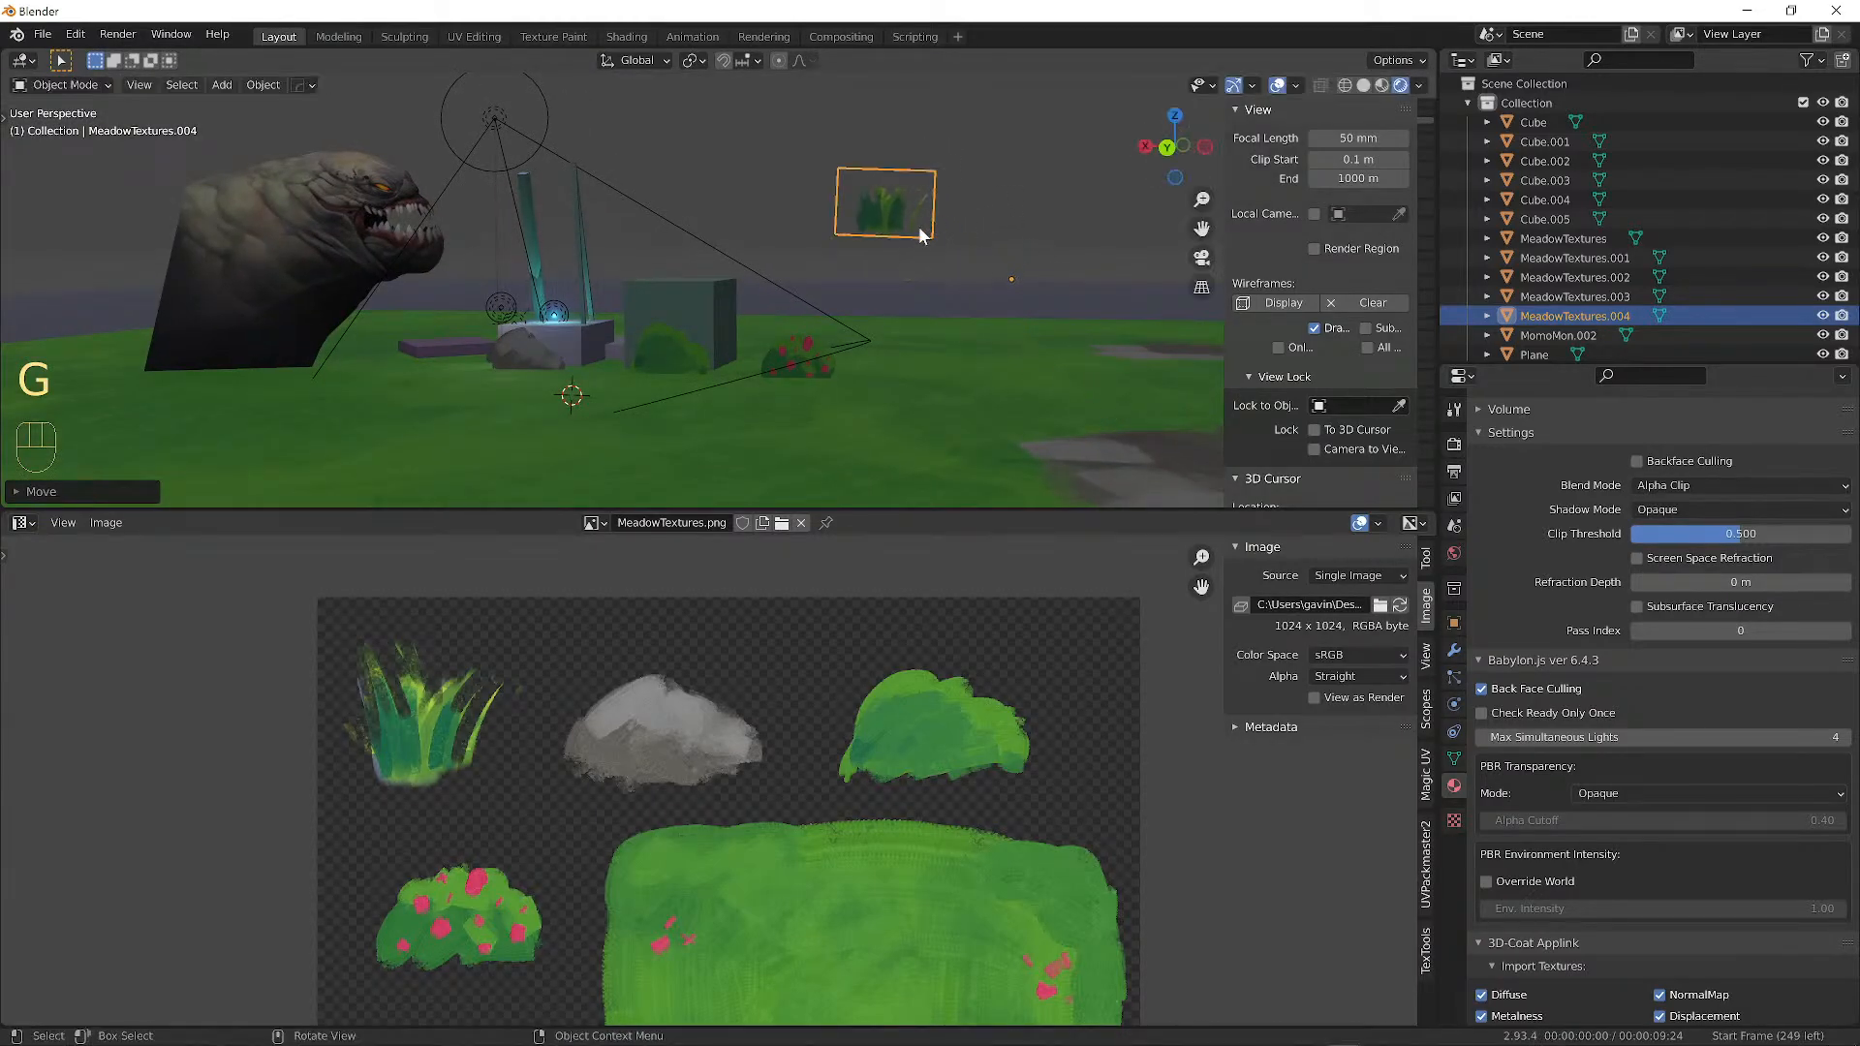
# Shift the grass card's mesh in Edit Mode so it sits correctly on the ground.
pyautogui.press('Tab')
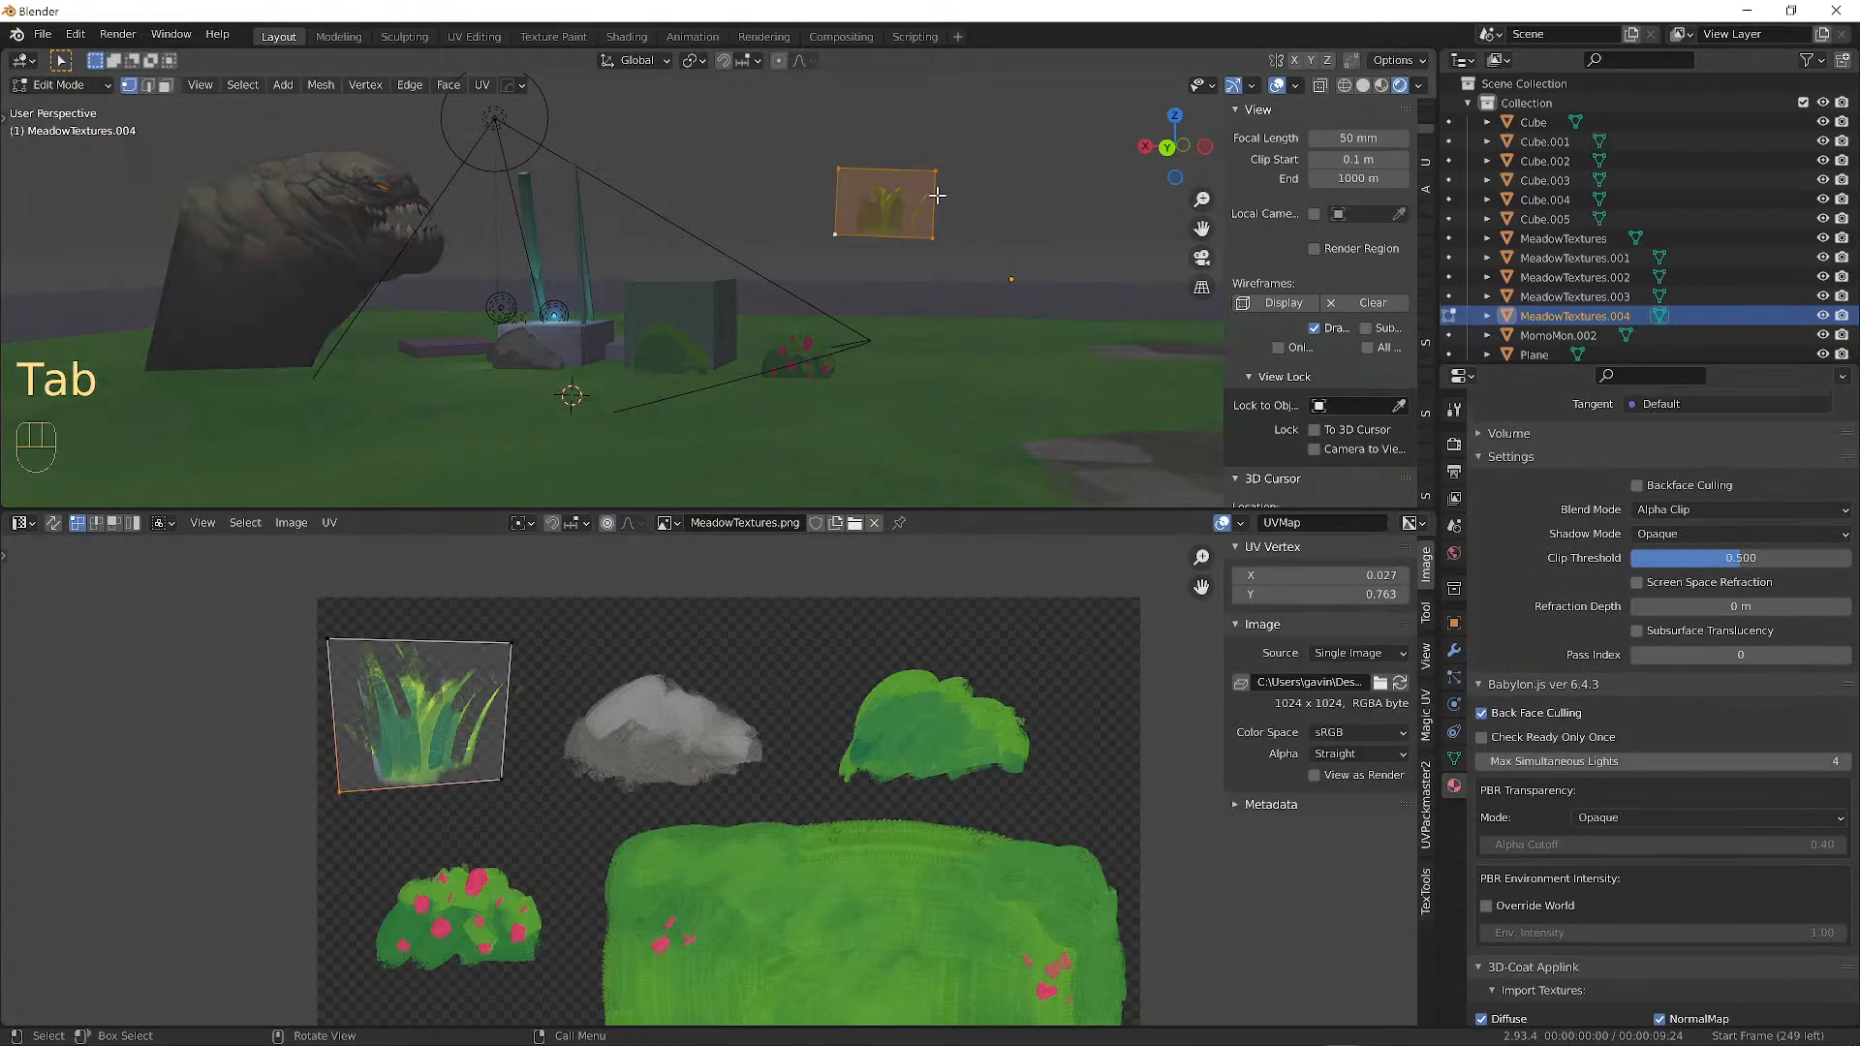
pyautogui.press('g')
pyautogui.click(1056, 247)
pyautogui.moveTo(1056, 246); pyautogui.dragTo(914, 311, button='middle')
pyautogui.press('g')
pyautogui.click(804, 251)
pyautogui.press('g')
pyautogui.click(785, 245)
pyautogui.press('g')
pyautogui.click(967, 242)
pyautogui.press('Tab')
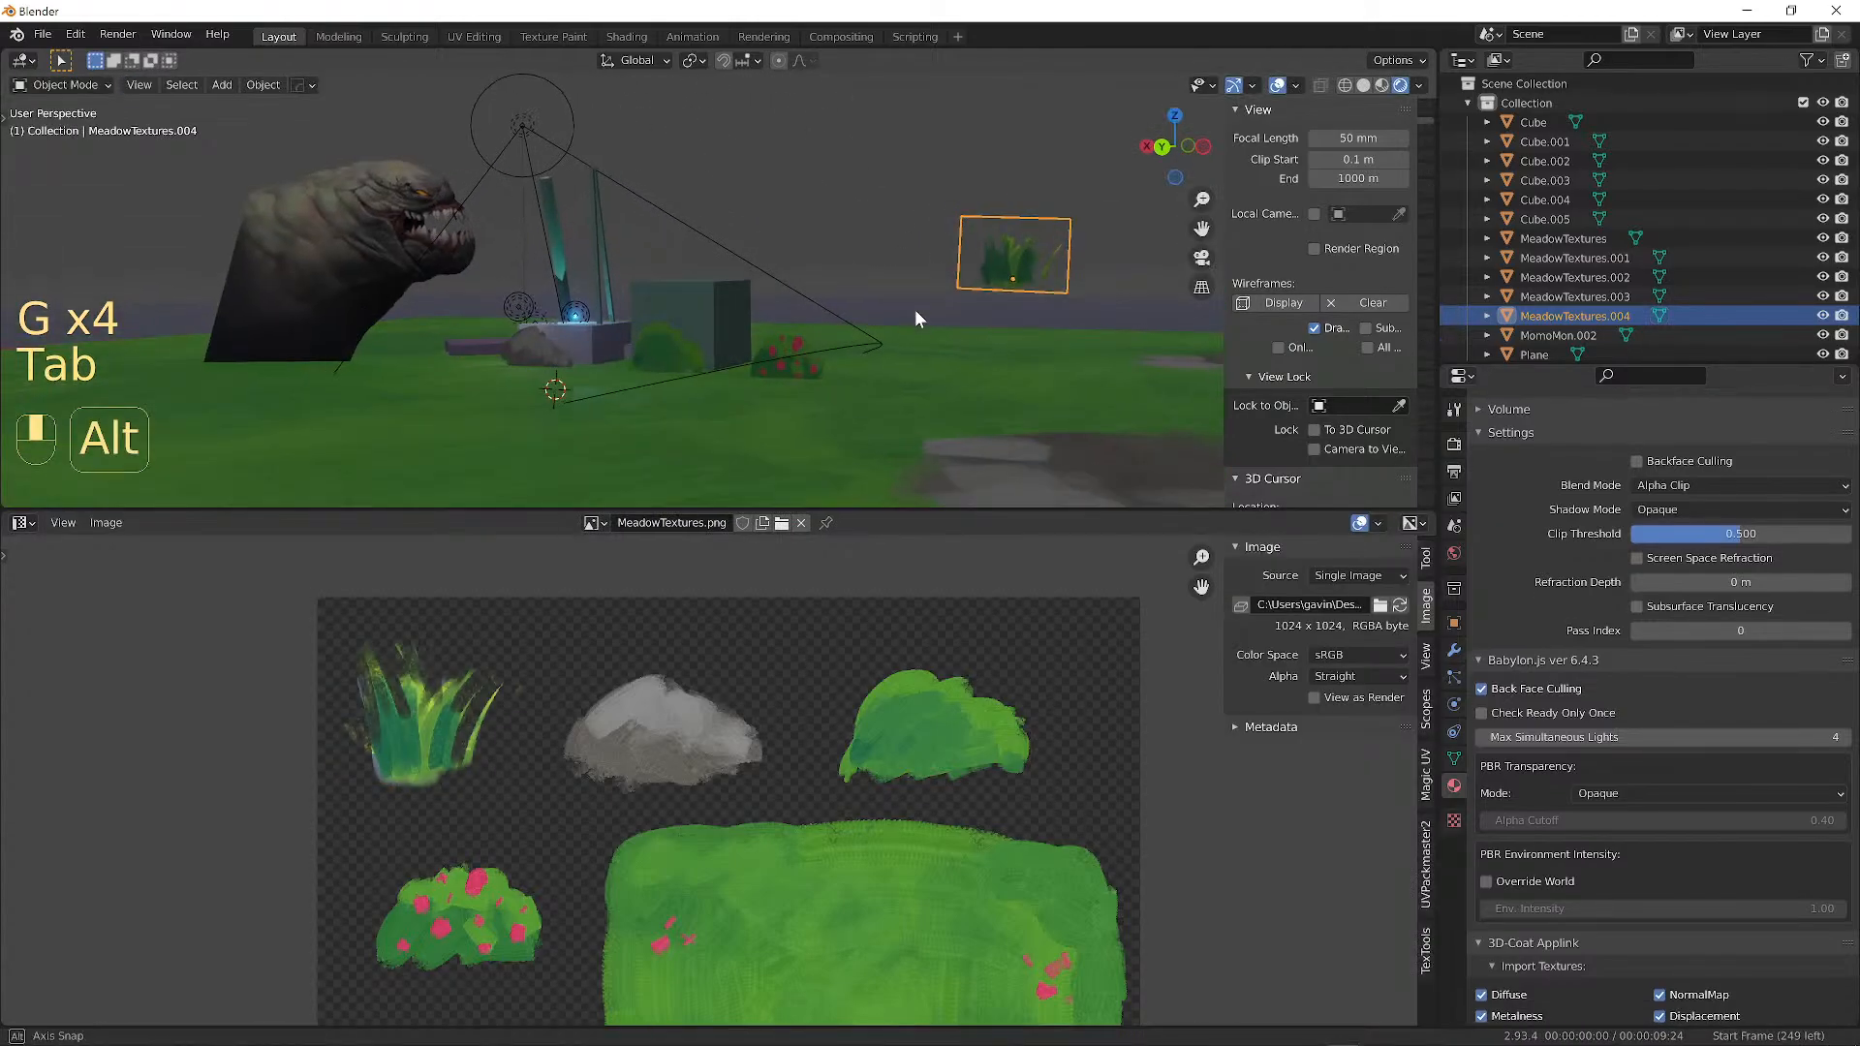
# Shrink the grass card further and settle it on the ground near the monster.
pyautogui.press('g')
pyautogui.click(886, 378)
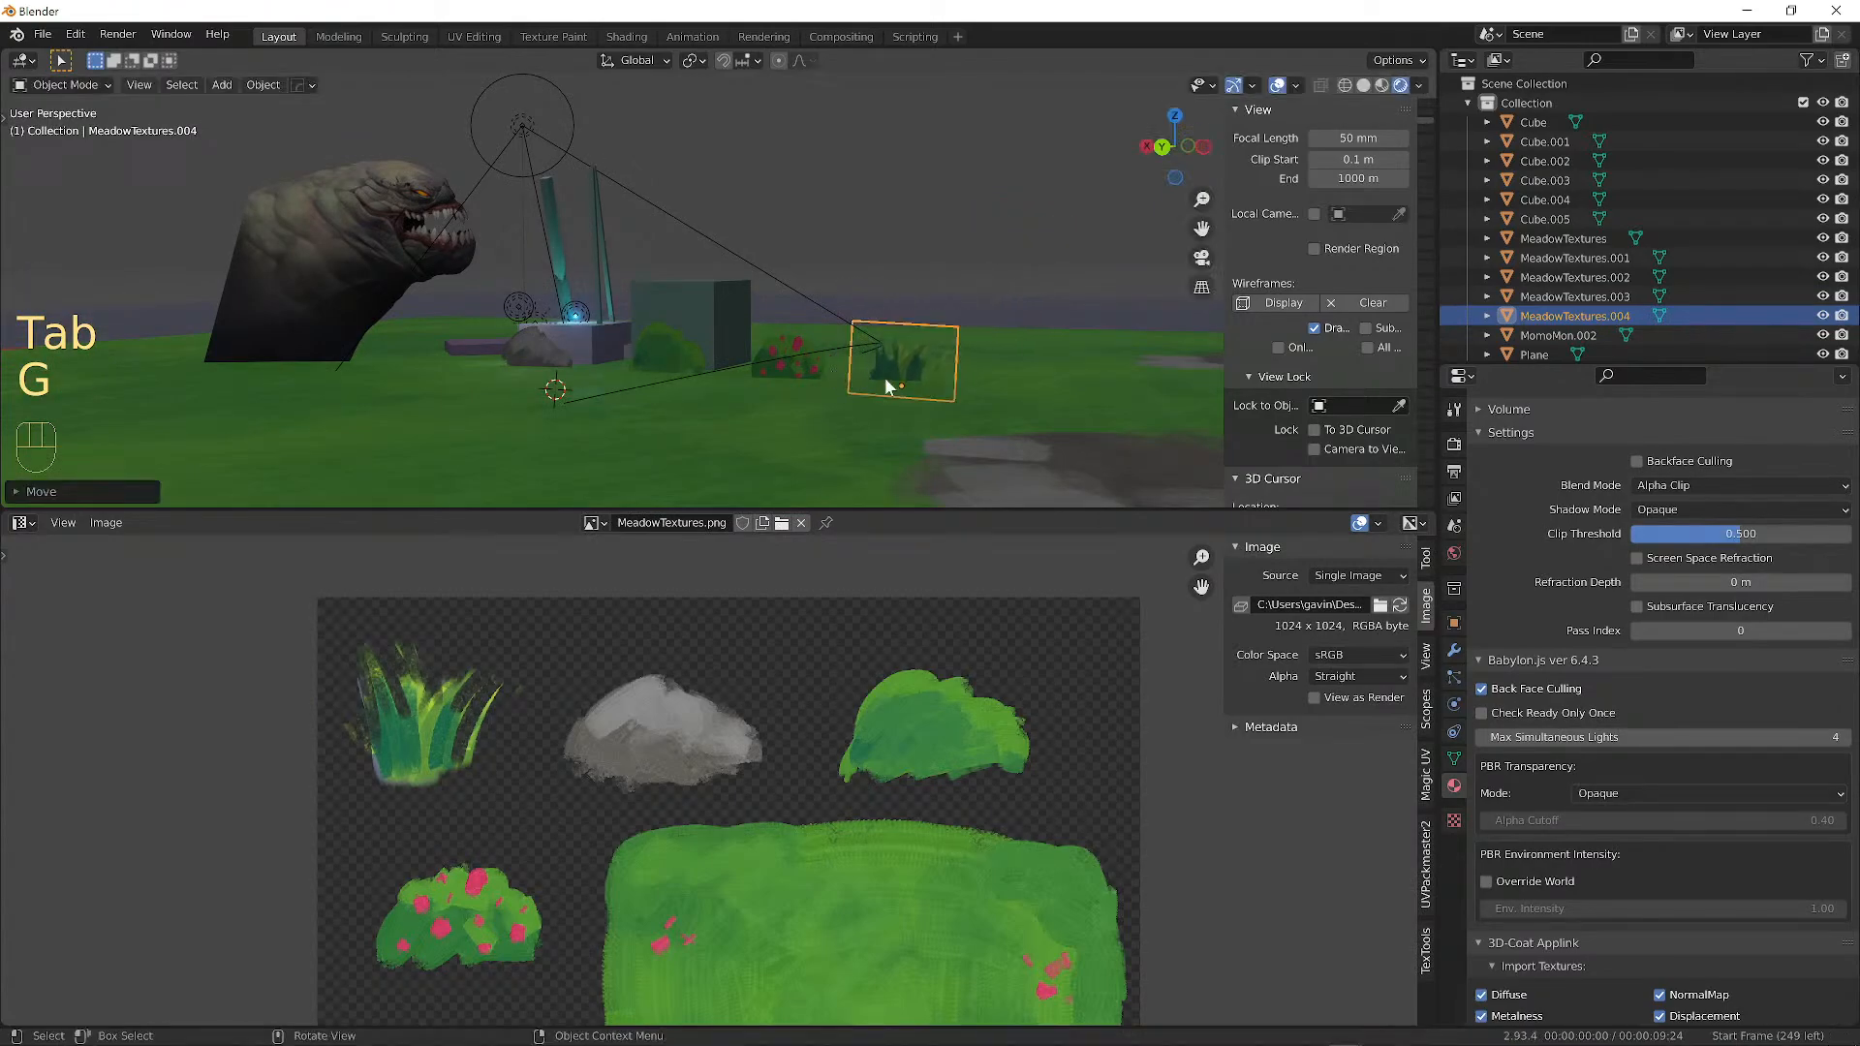
pyautogui.press('s')
pyautogui.click(942, 389)
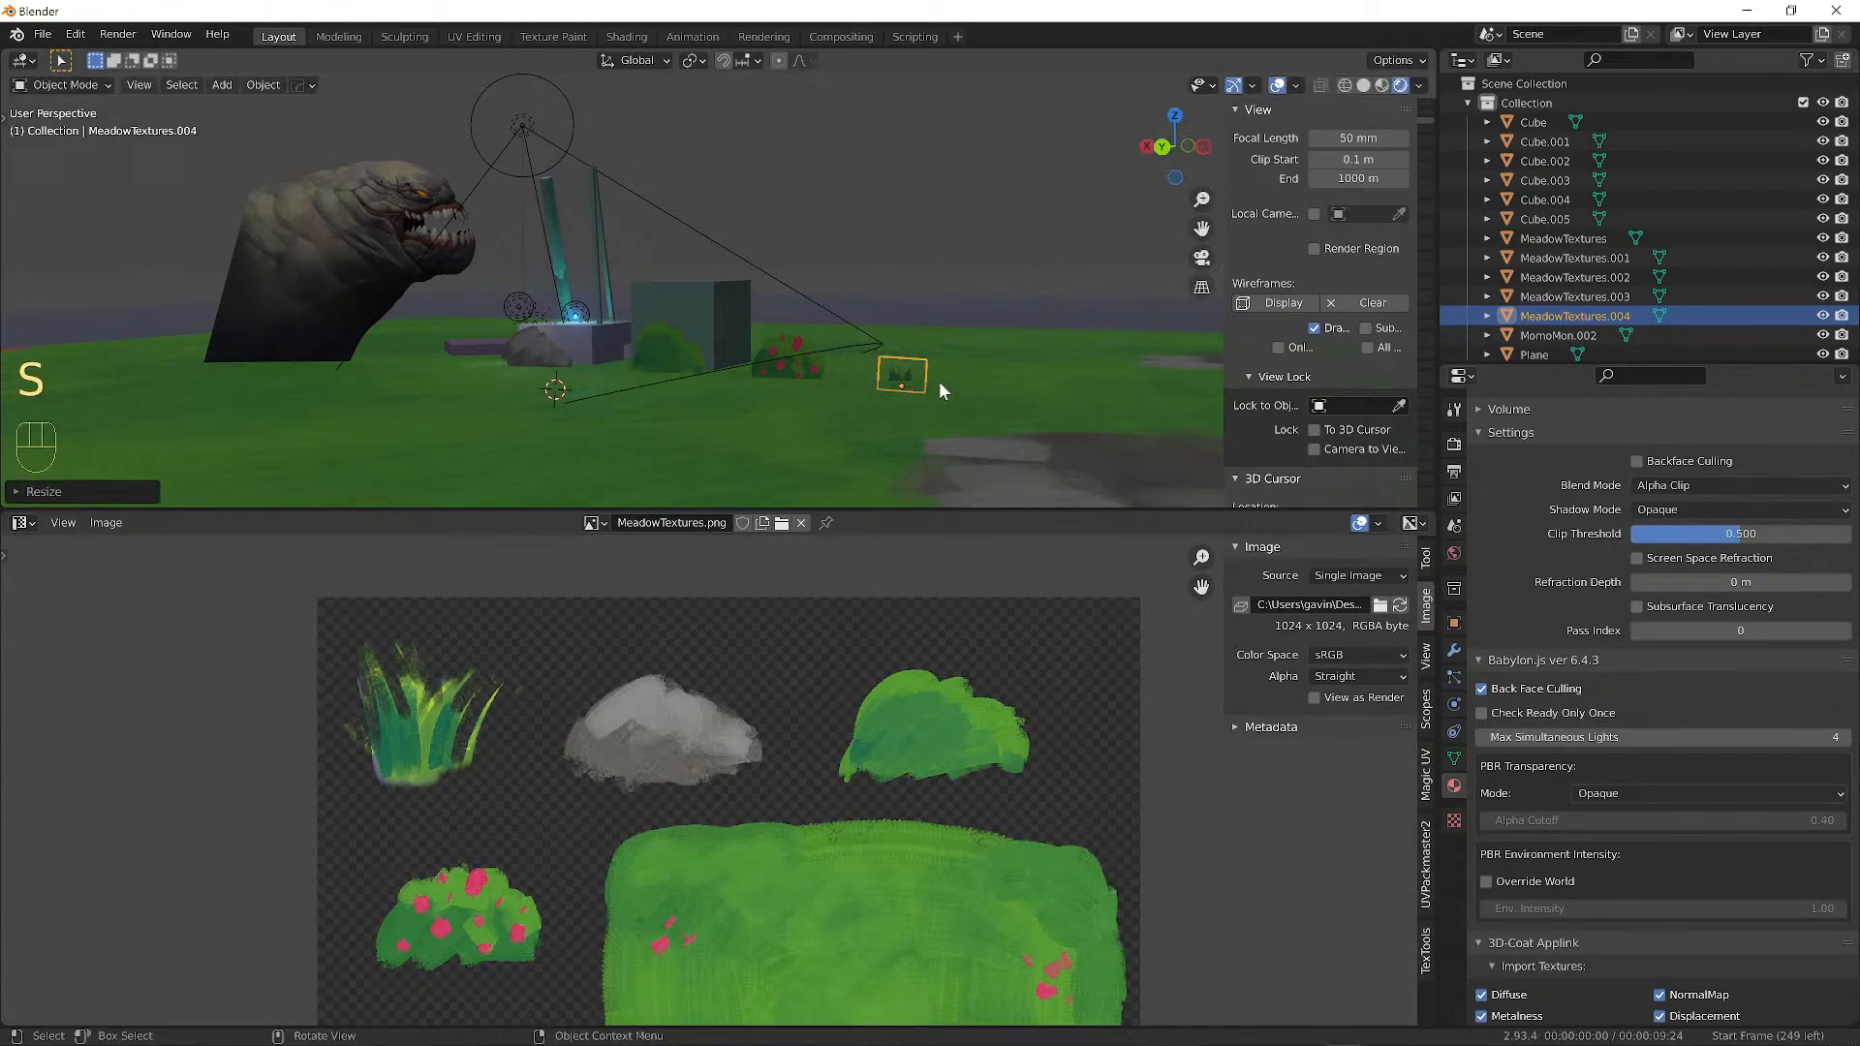
pyautogui.press('g')
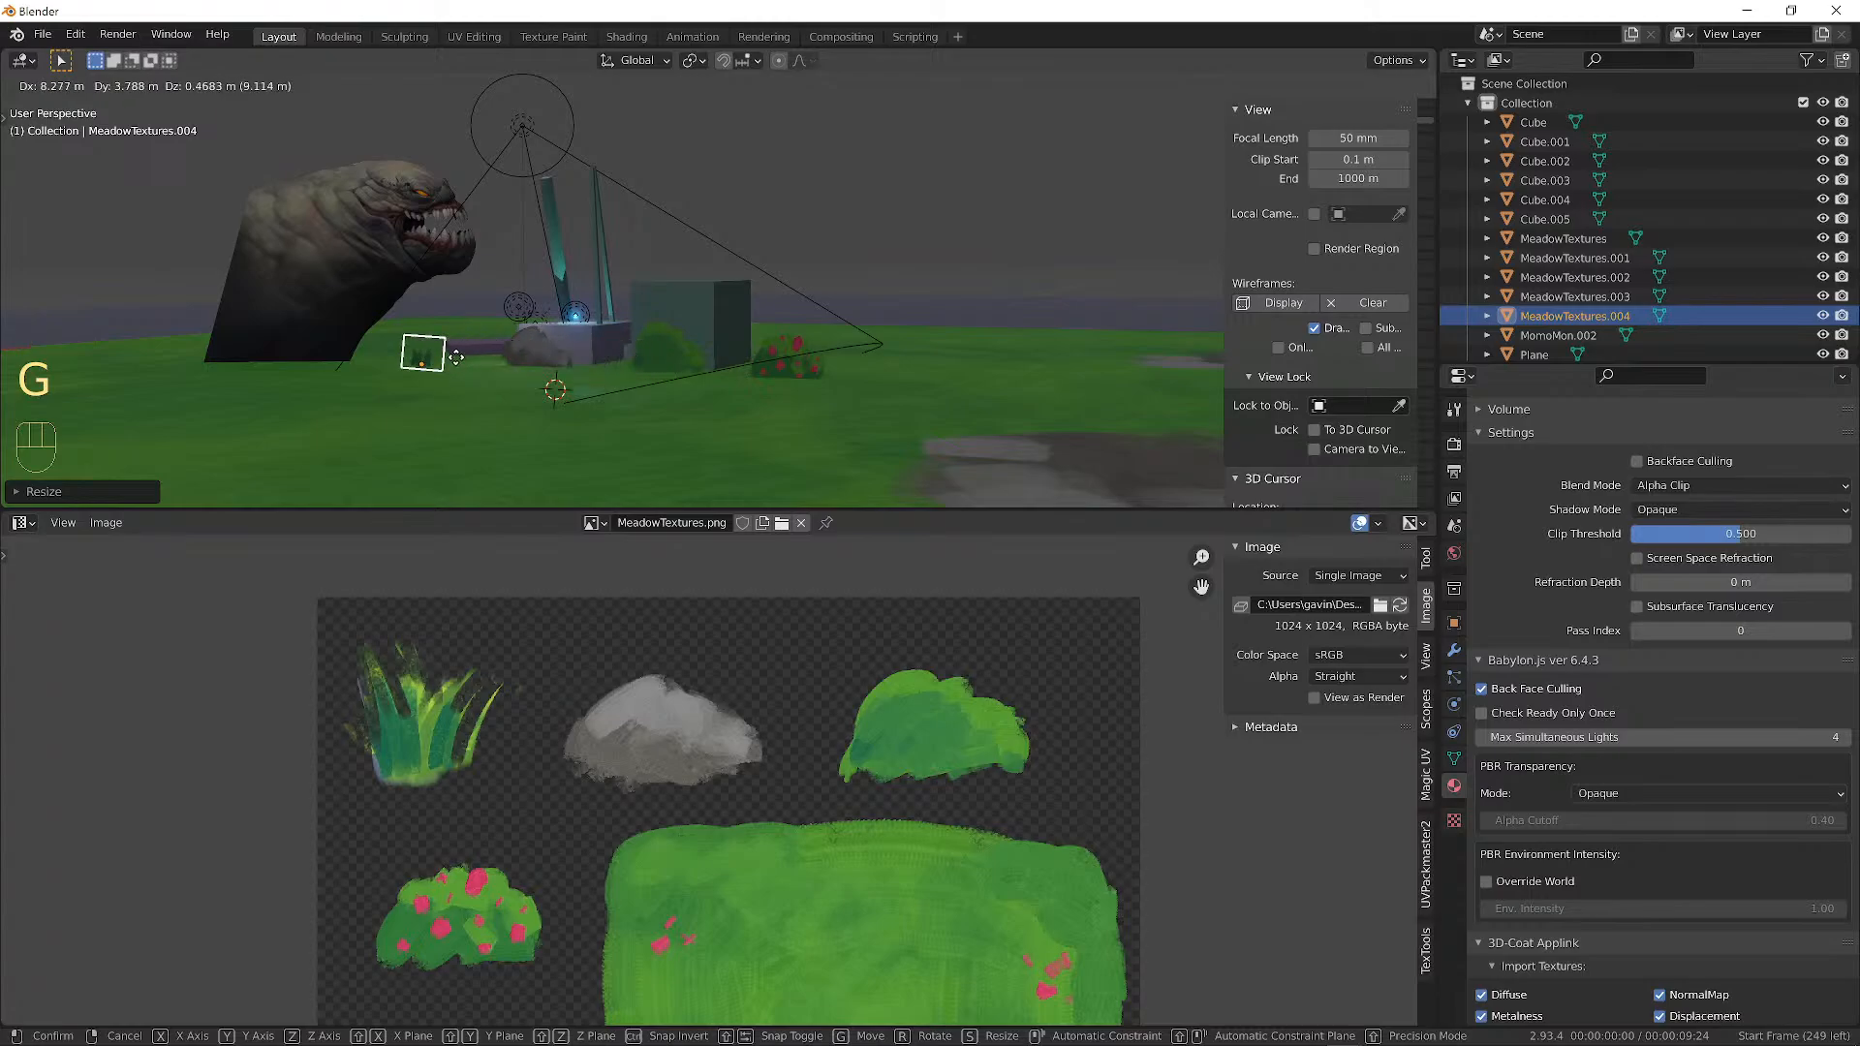
pyautogui.click(380, 354)
pyautogui.keyDown('alt'); pyautogui.keyDown('shift'); pyautogui.moveTo(398, 353); pyautogui.dragTo(694, 323); pyautogui.keyUp('shift'); pyautogui.keyUp('alt')
pyautogui.press('g')
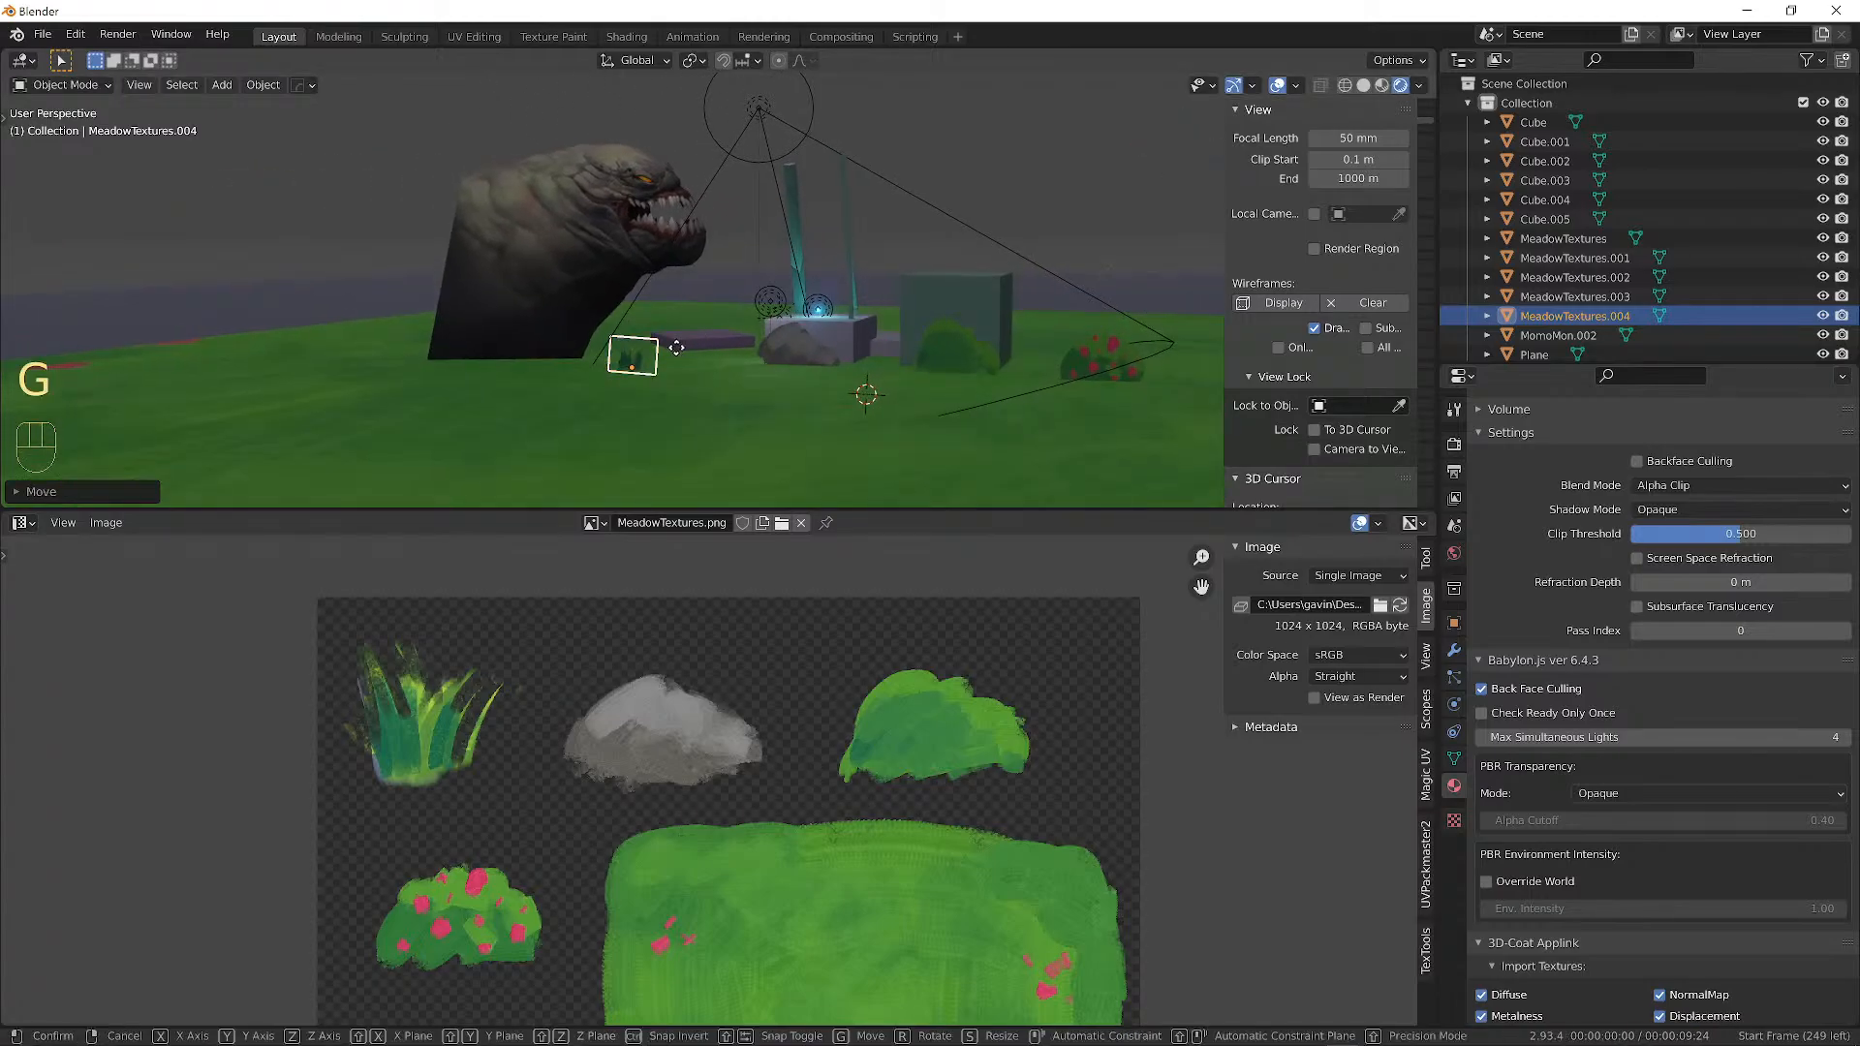
pyautogui.click(672, 370)
# From top view, duplicate grass cards across the ground plane, creating MeadowTextures.005 and MeadowTextures.006.
pyautogui.moveTo(673, 370); pyautogui.dragTo(732, 376, button='middle')
pyautogui.scroll(-1, 689, 350)
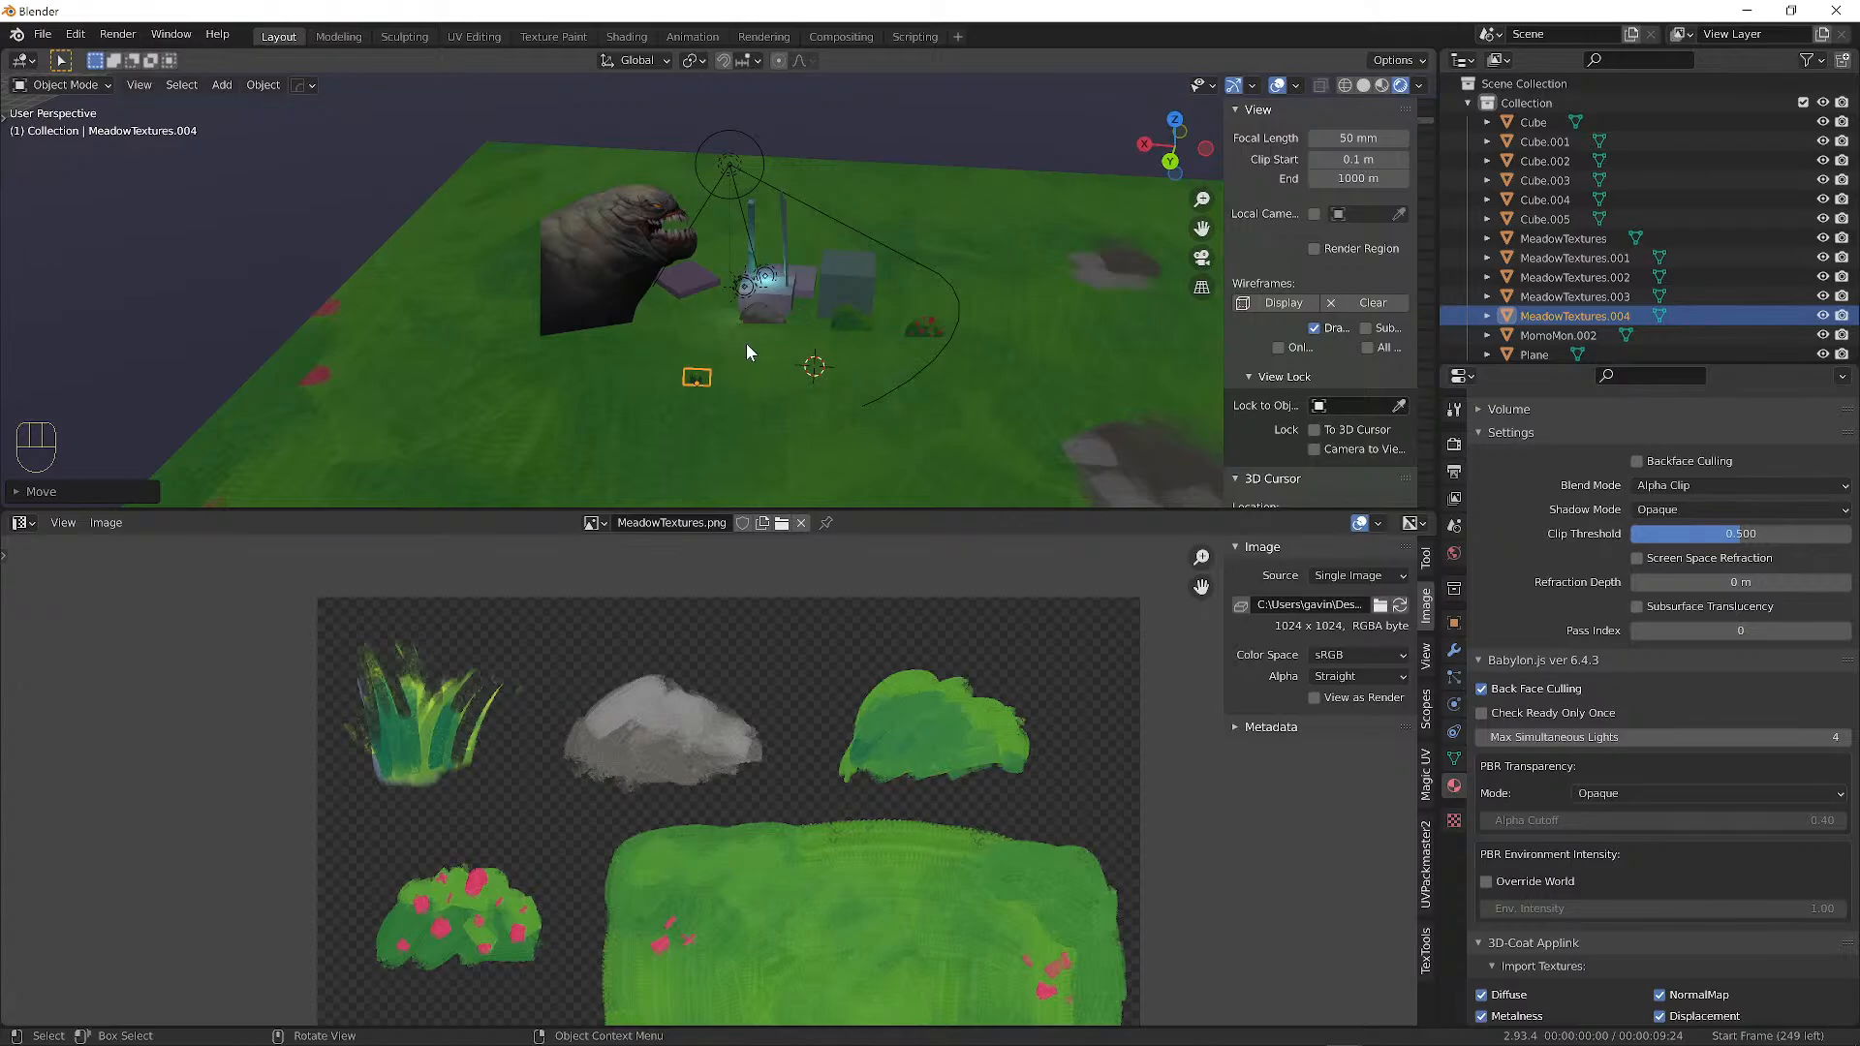
pyautogui.press('KP_7')
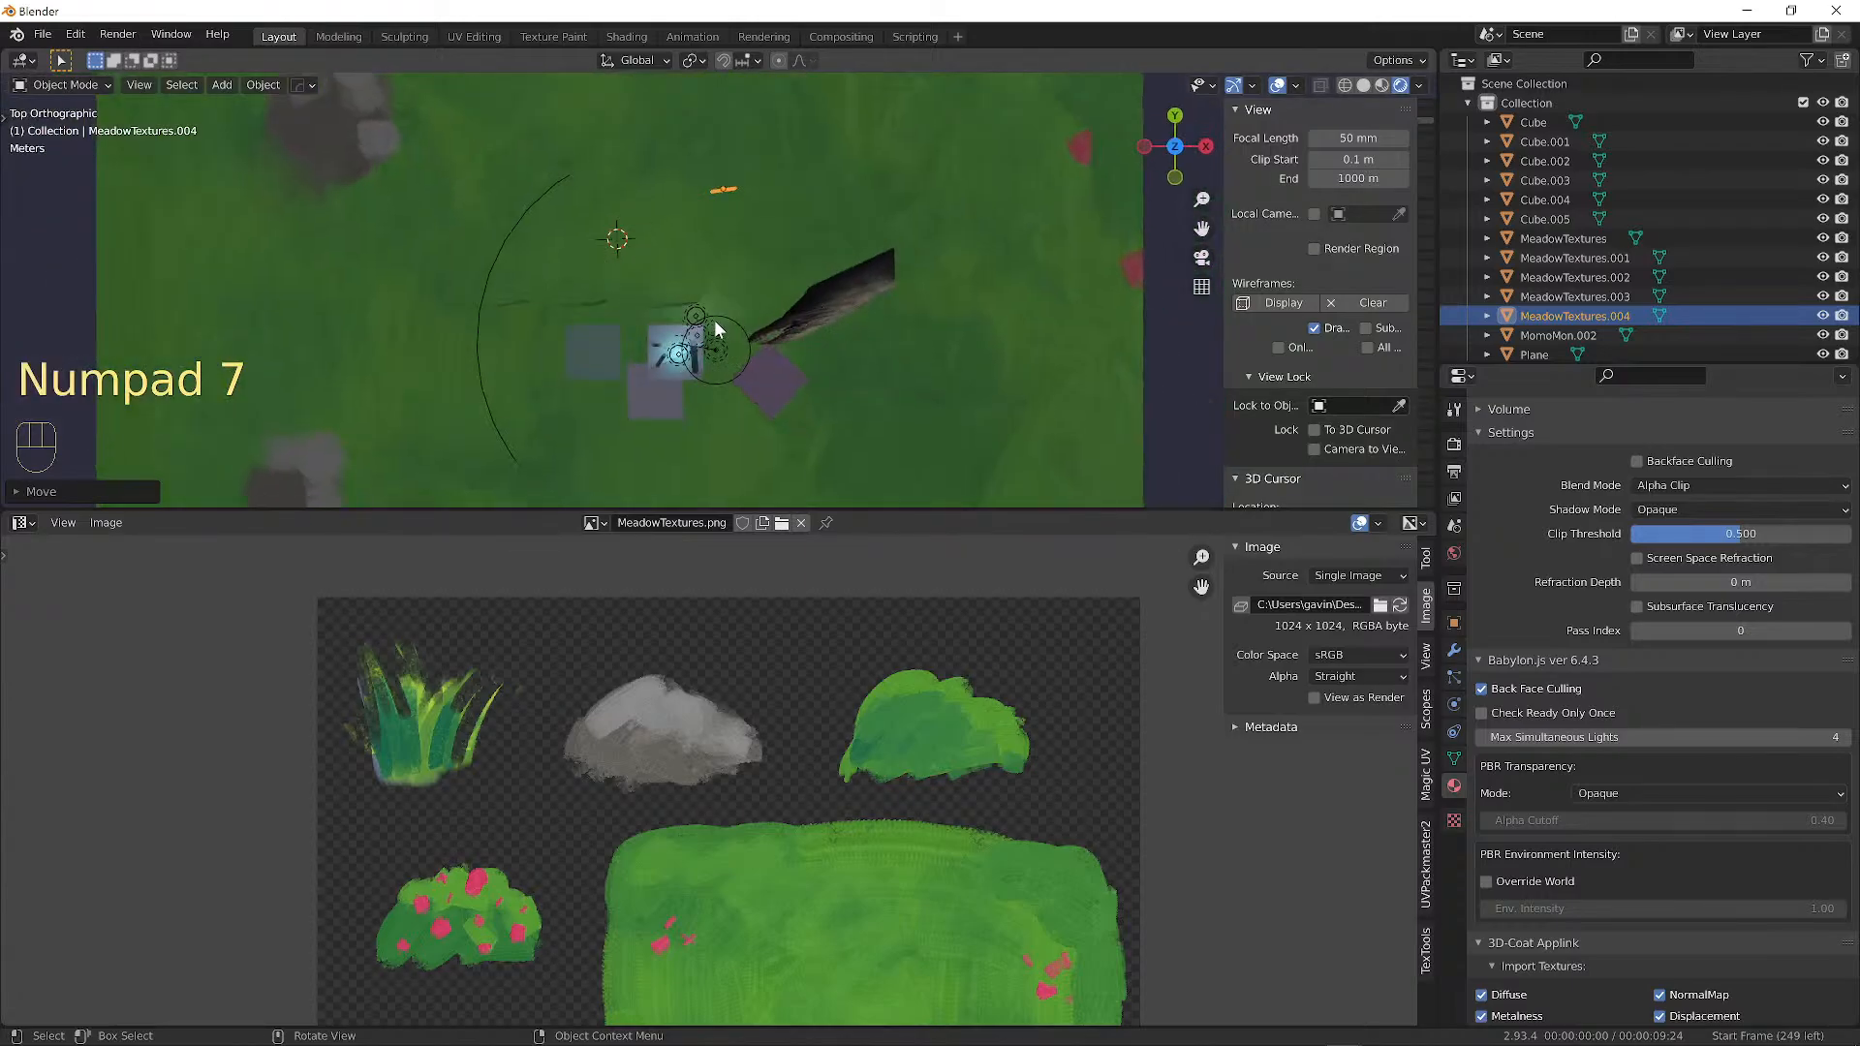
pyautogui.scroll(5, 829, 159)
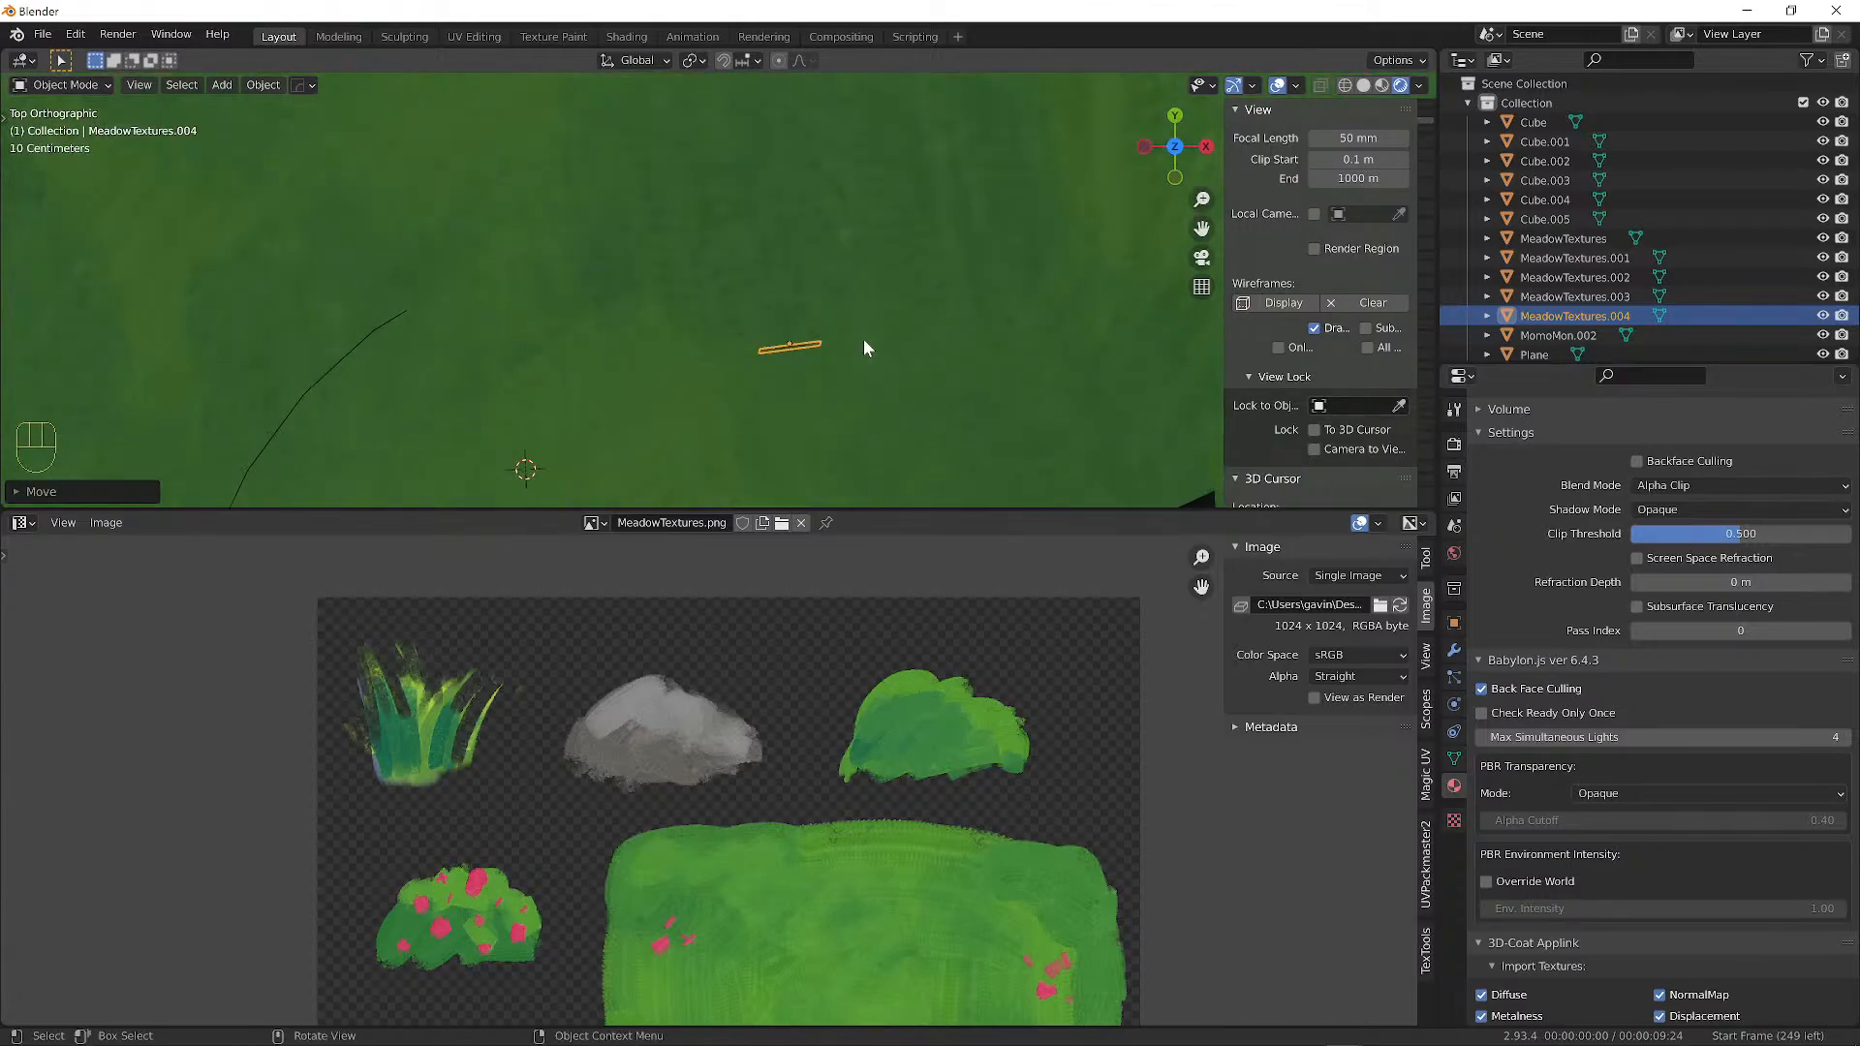
pyautogui.hotkey('shift', 'd')
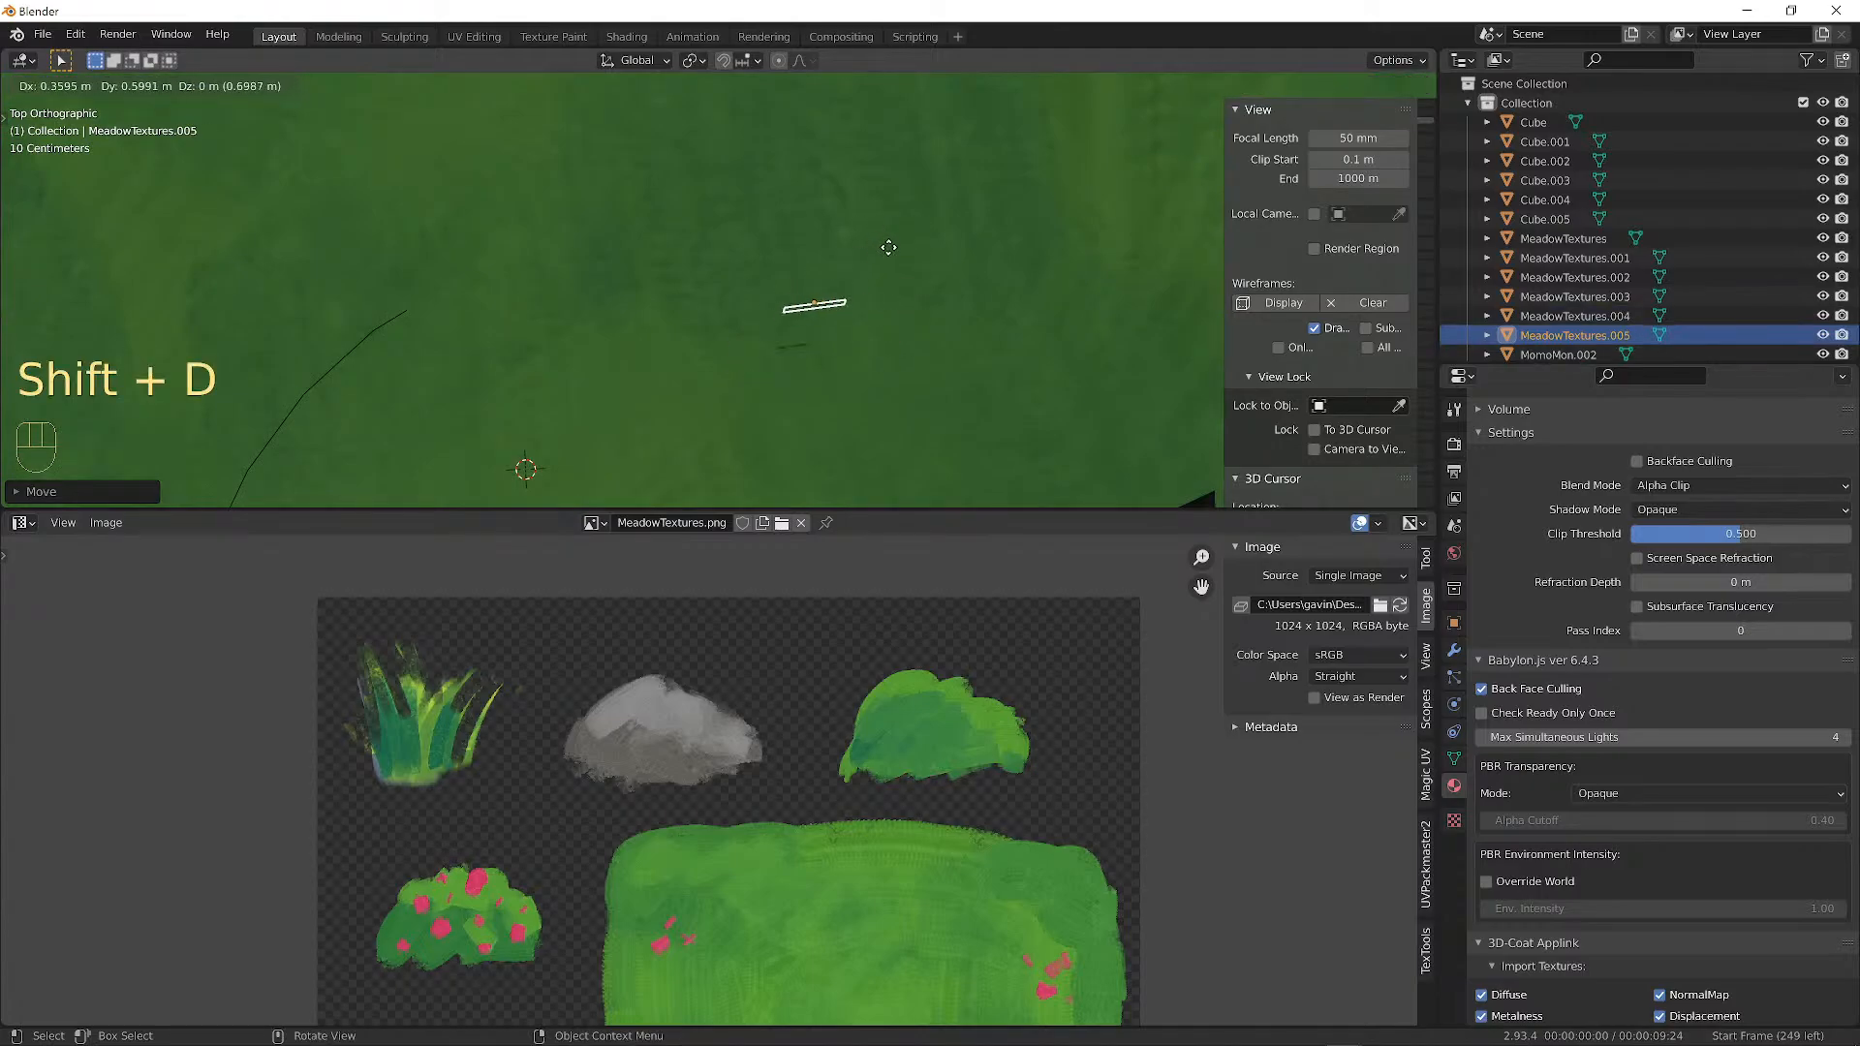
pyautogui.press('shift')
pyautogui.hotkey('shift', 'z')
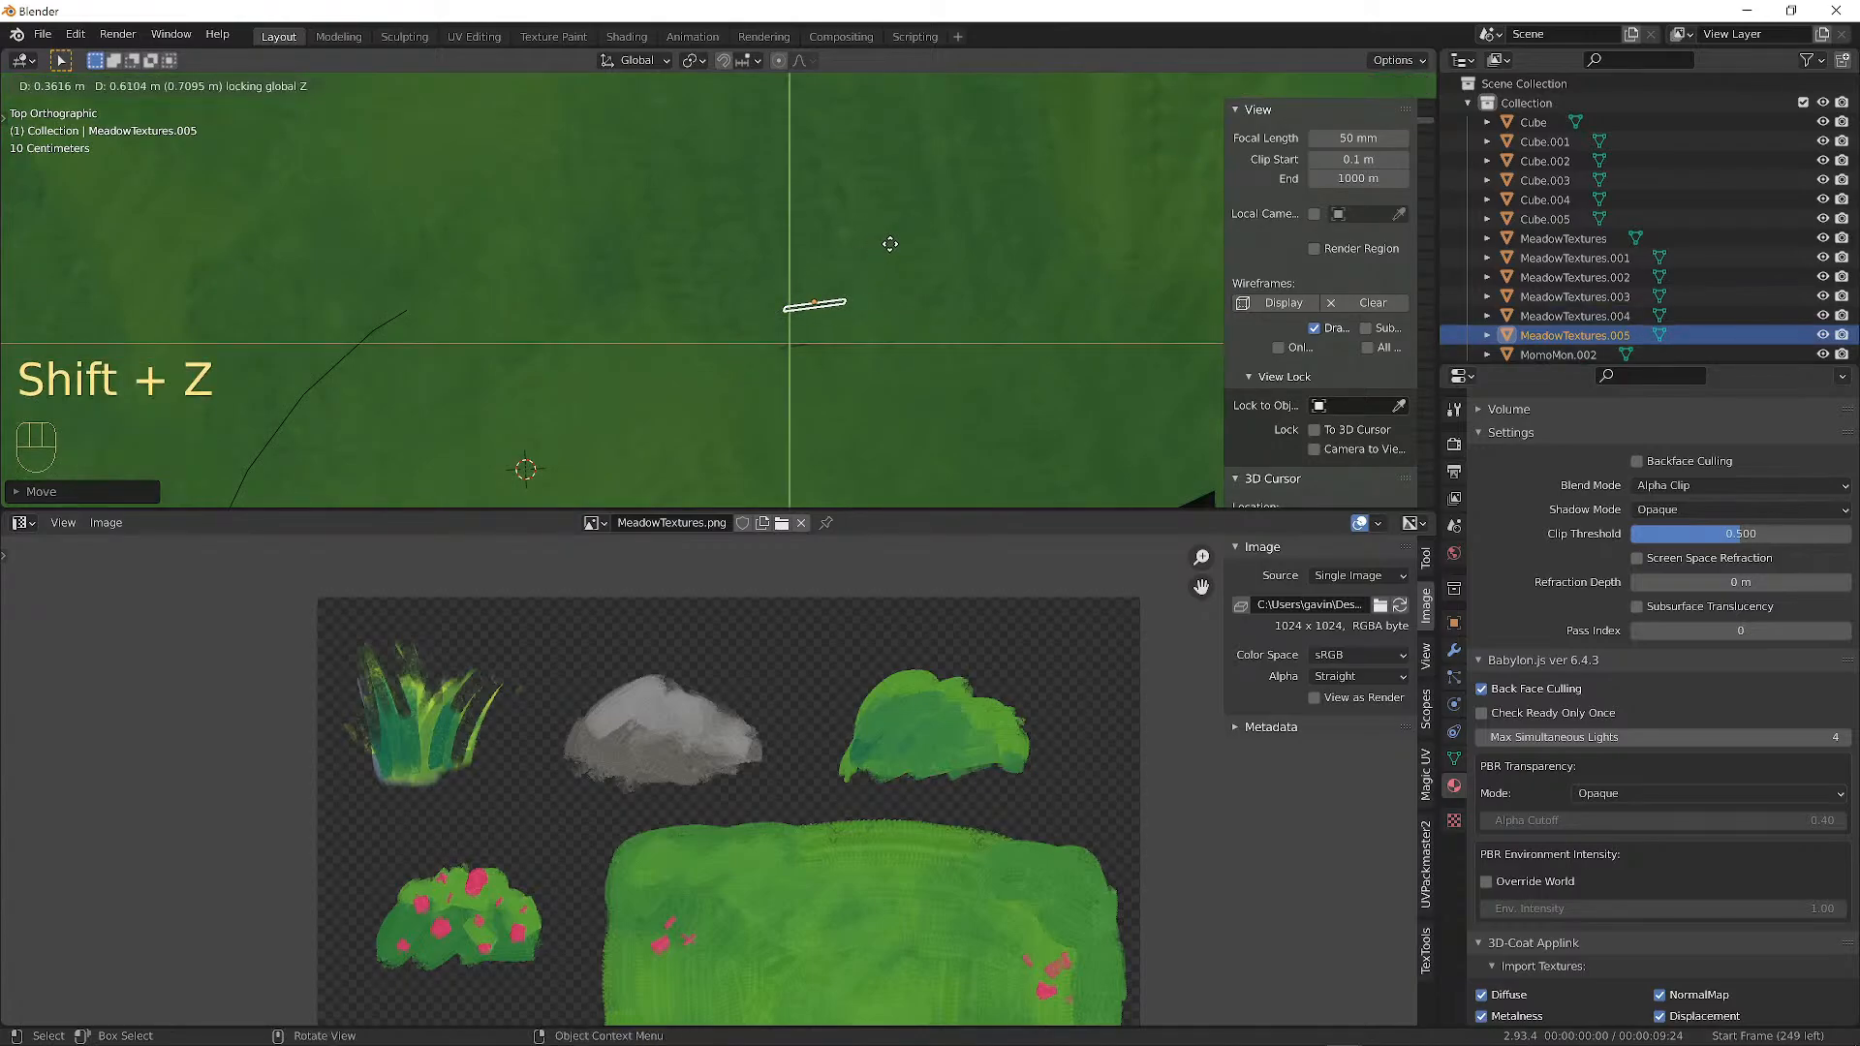
pyautogui.click(542, 387)
pyautogui.keyDown('shift'); pyautogui.moveTo(584, 404); pyautogui.dragTo(891, 298, button='middle'); pyautogui.keyUp('shift')
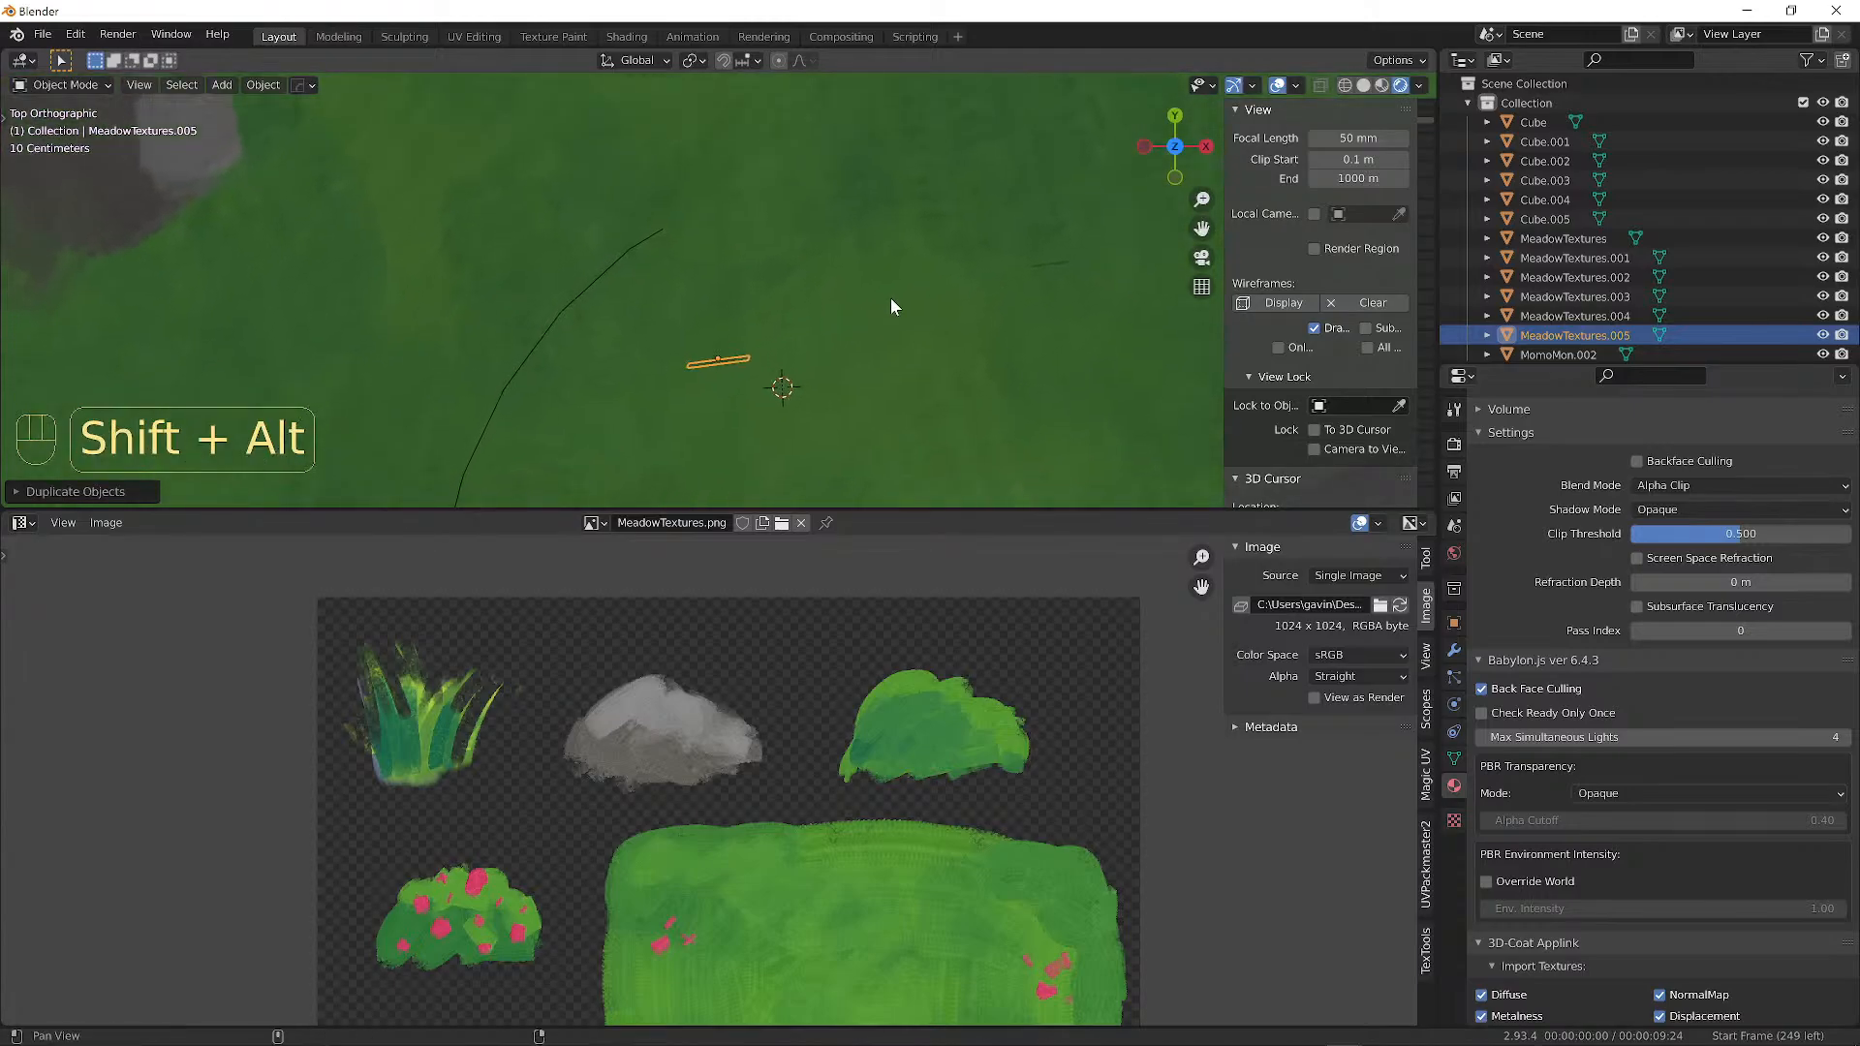
pyautogui.keyDown('shift'); pyautogui.click(1053, 262); pyautogui.keyUp('shift')
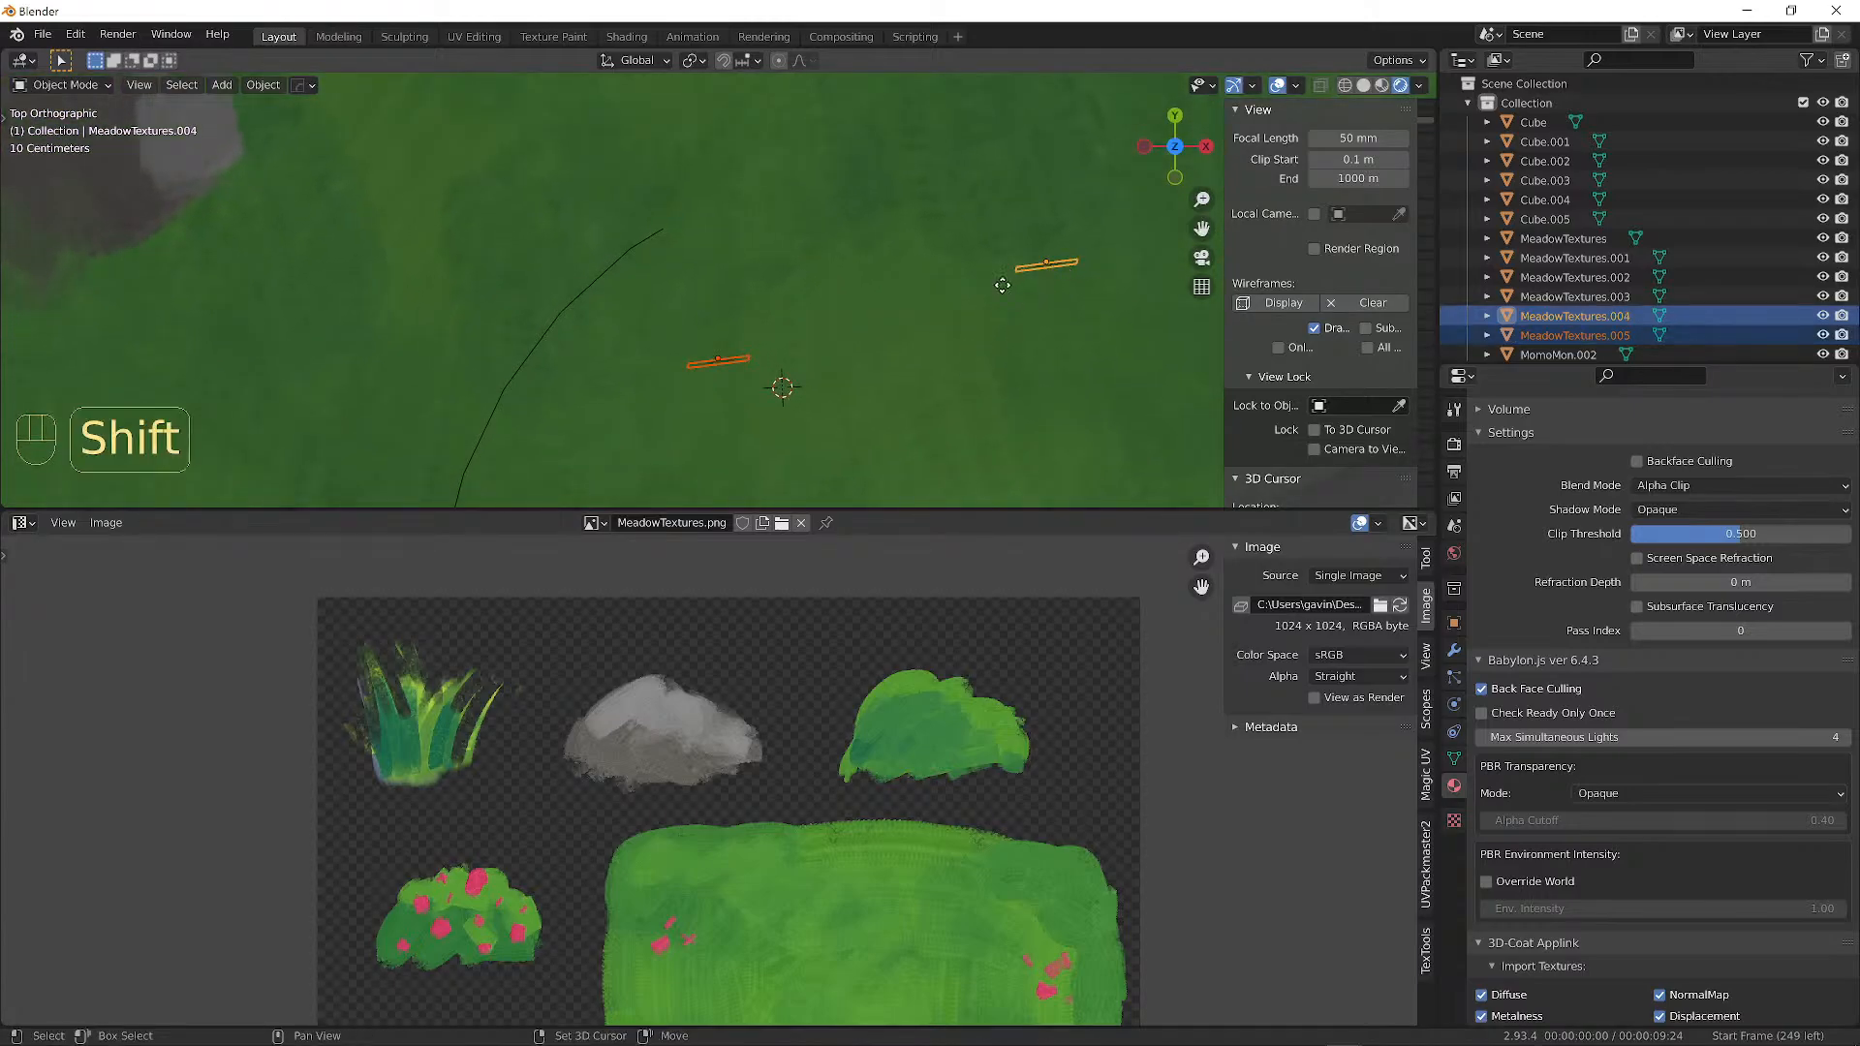
pyautogui.hotkey('shift', 'd')
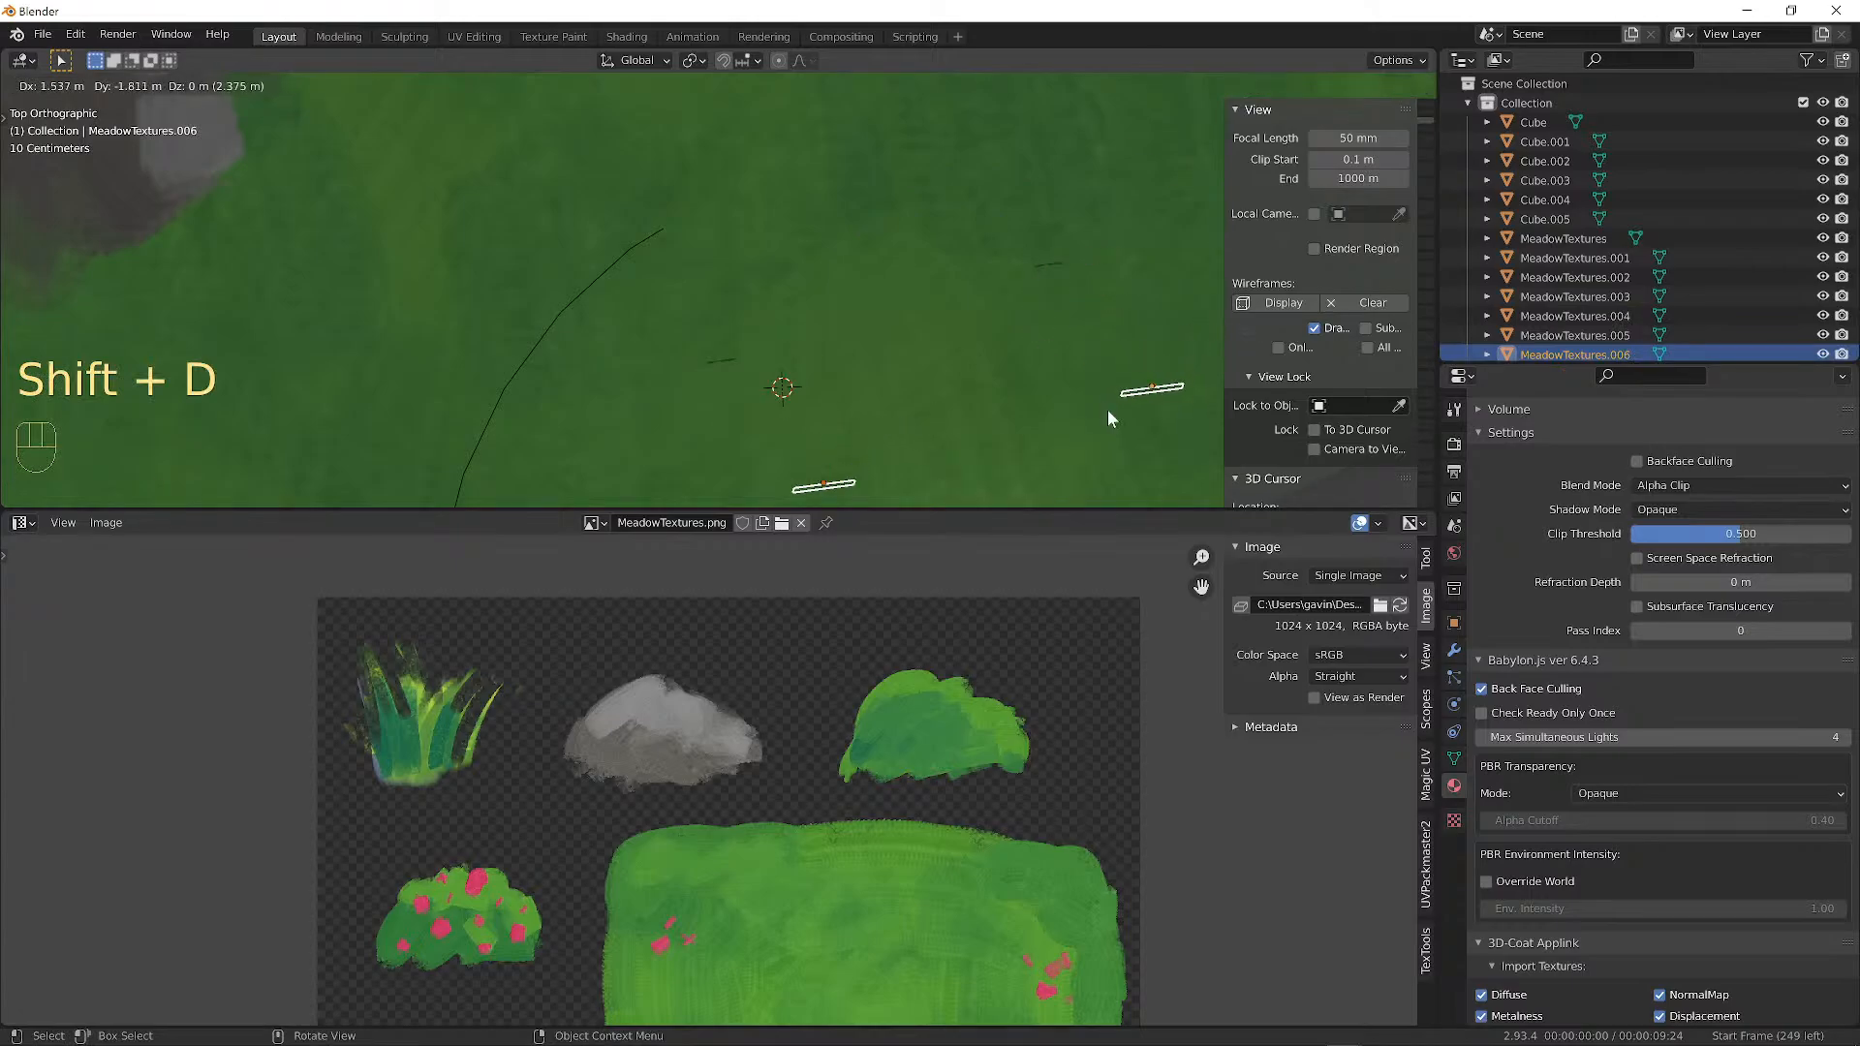
pyautogui.click(1107, 410)
pyautogui.keyDown('alt'); pyautogui.keyDown('shift'); pyautogui.moveTo(1107, 410); pyautogui.dragTo(963, 317); pyautogui.keyUp('shift'); pyautogui.keyUp('alt')
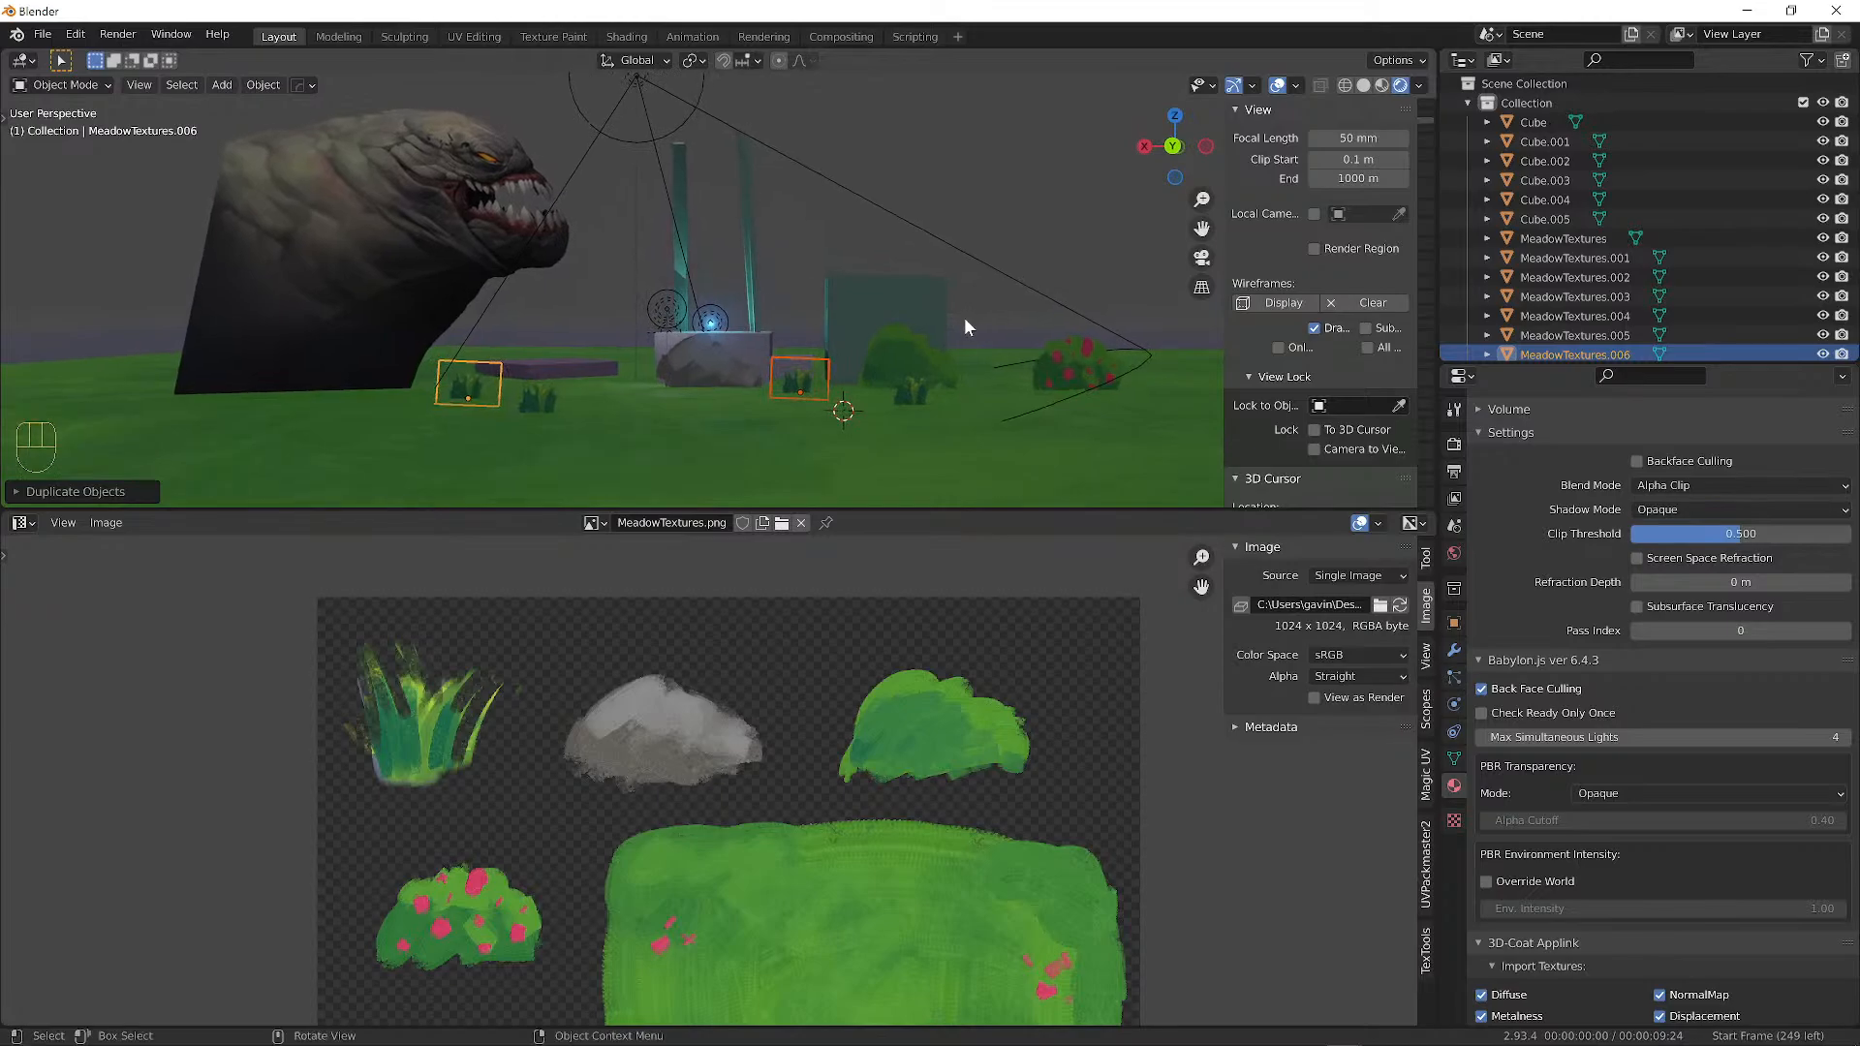
# Shrink the rock card and move it further left.
pyautogui.press('a')
pyautogui.press('a')
pyautogui.scroll(-2, 959, 318)
pyautogui.moveTo(957, 318); pyautogui.dragTo(899, 325, button='middle')
pyautogui.scroll(2, 831, 311)
pyautogui.click(734, 365)
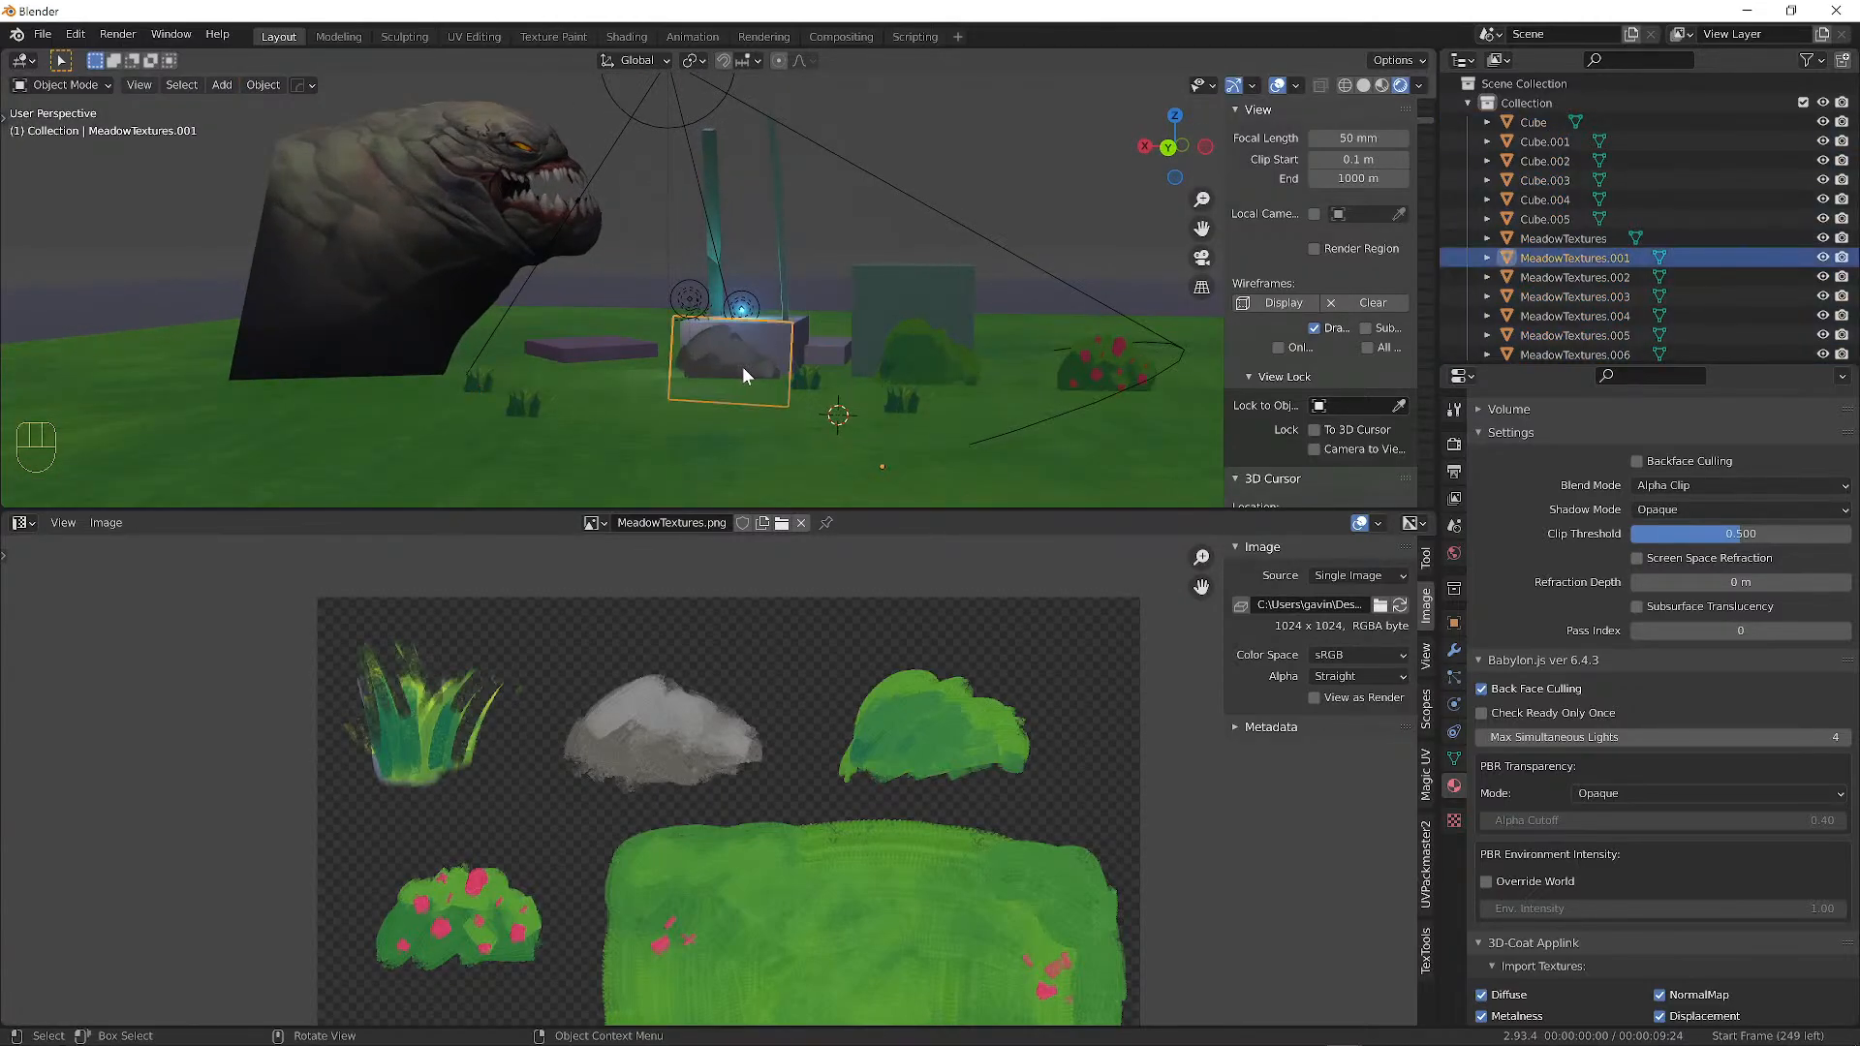
pyautogui.press('s')
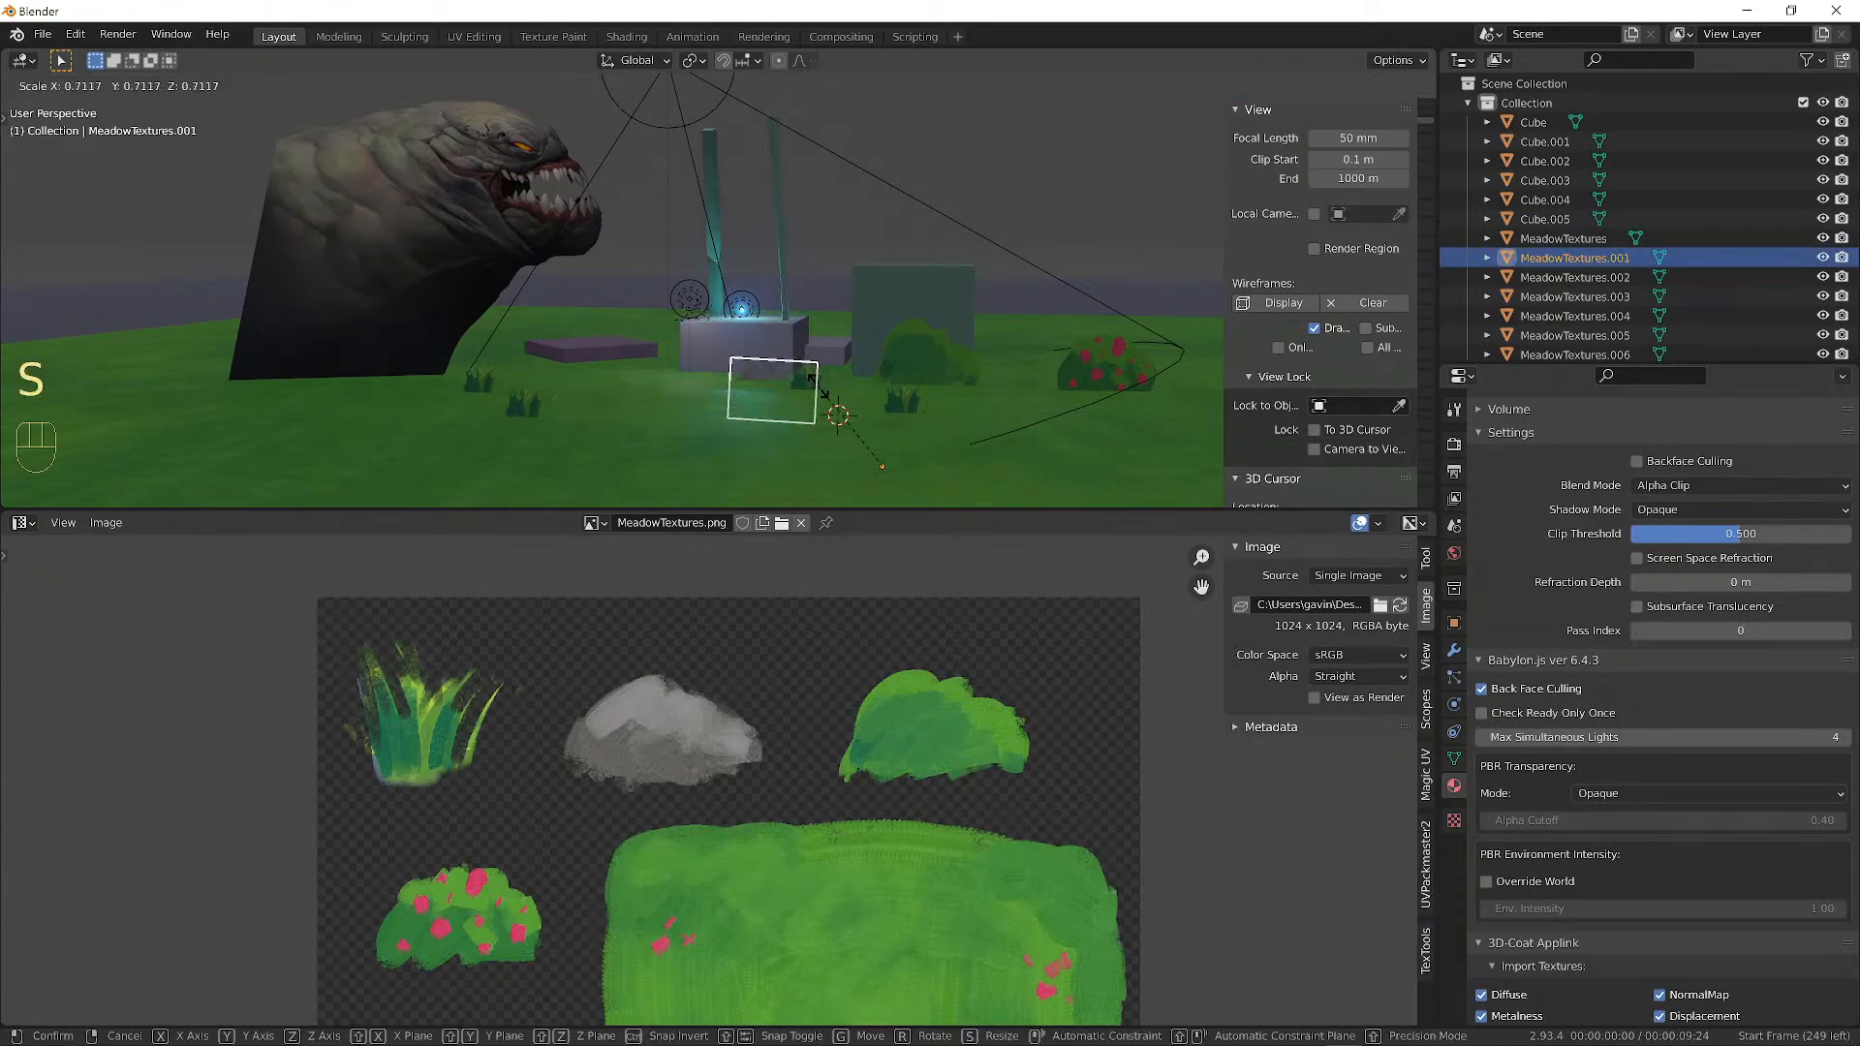
pyautogui.click(839, 415)
pyautogui.press('g')
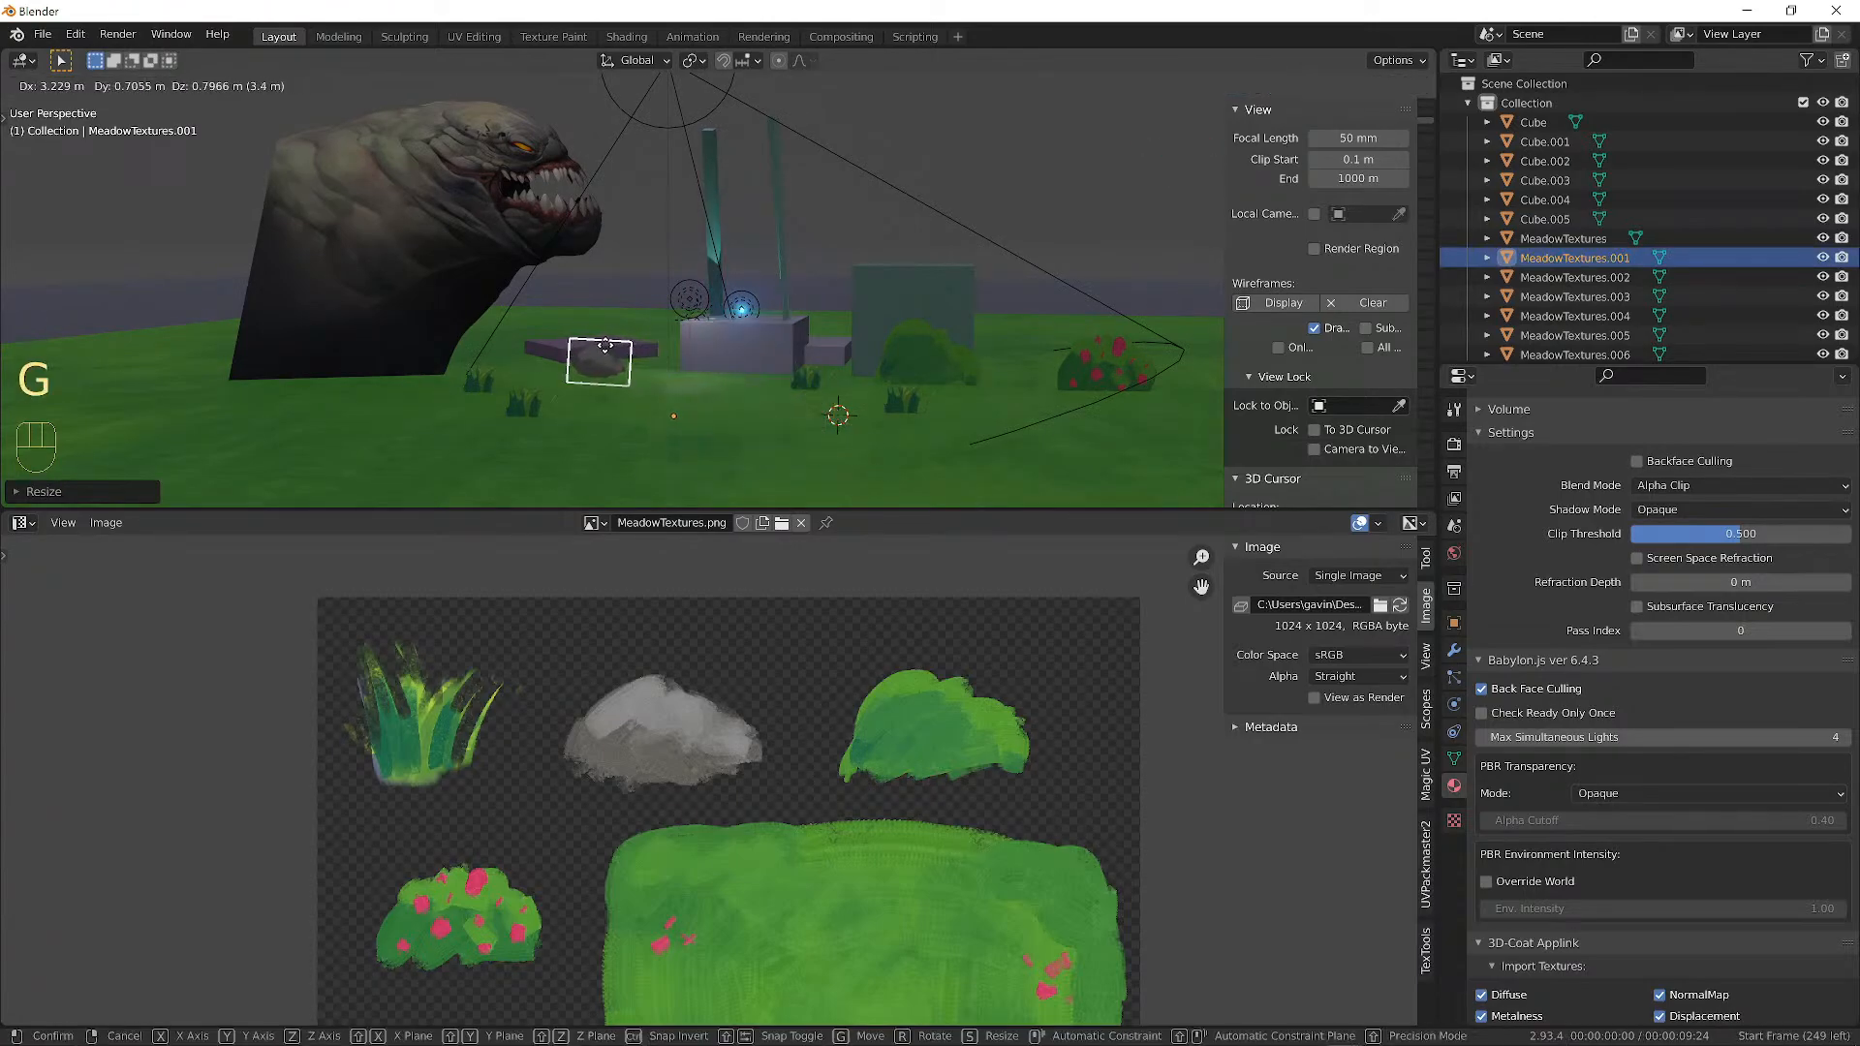
pyautogui.click(567, 342)
# Slide the flowering bush card along the Y axis, then deselect everything.
pyautogui.moveTo(600, 335); pyautogui.dragTo(828, 390, button='middle')
pyautogui.click(967, 345)
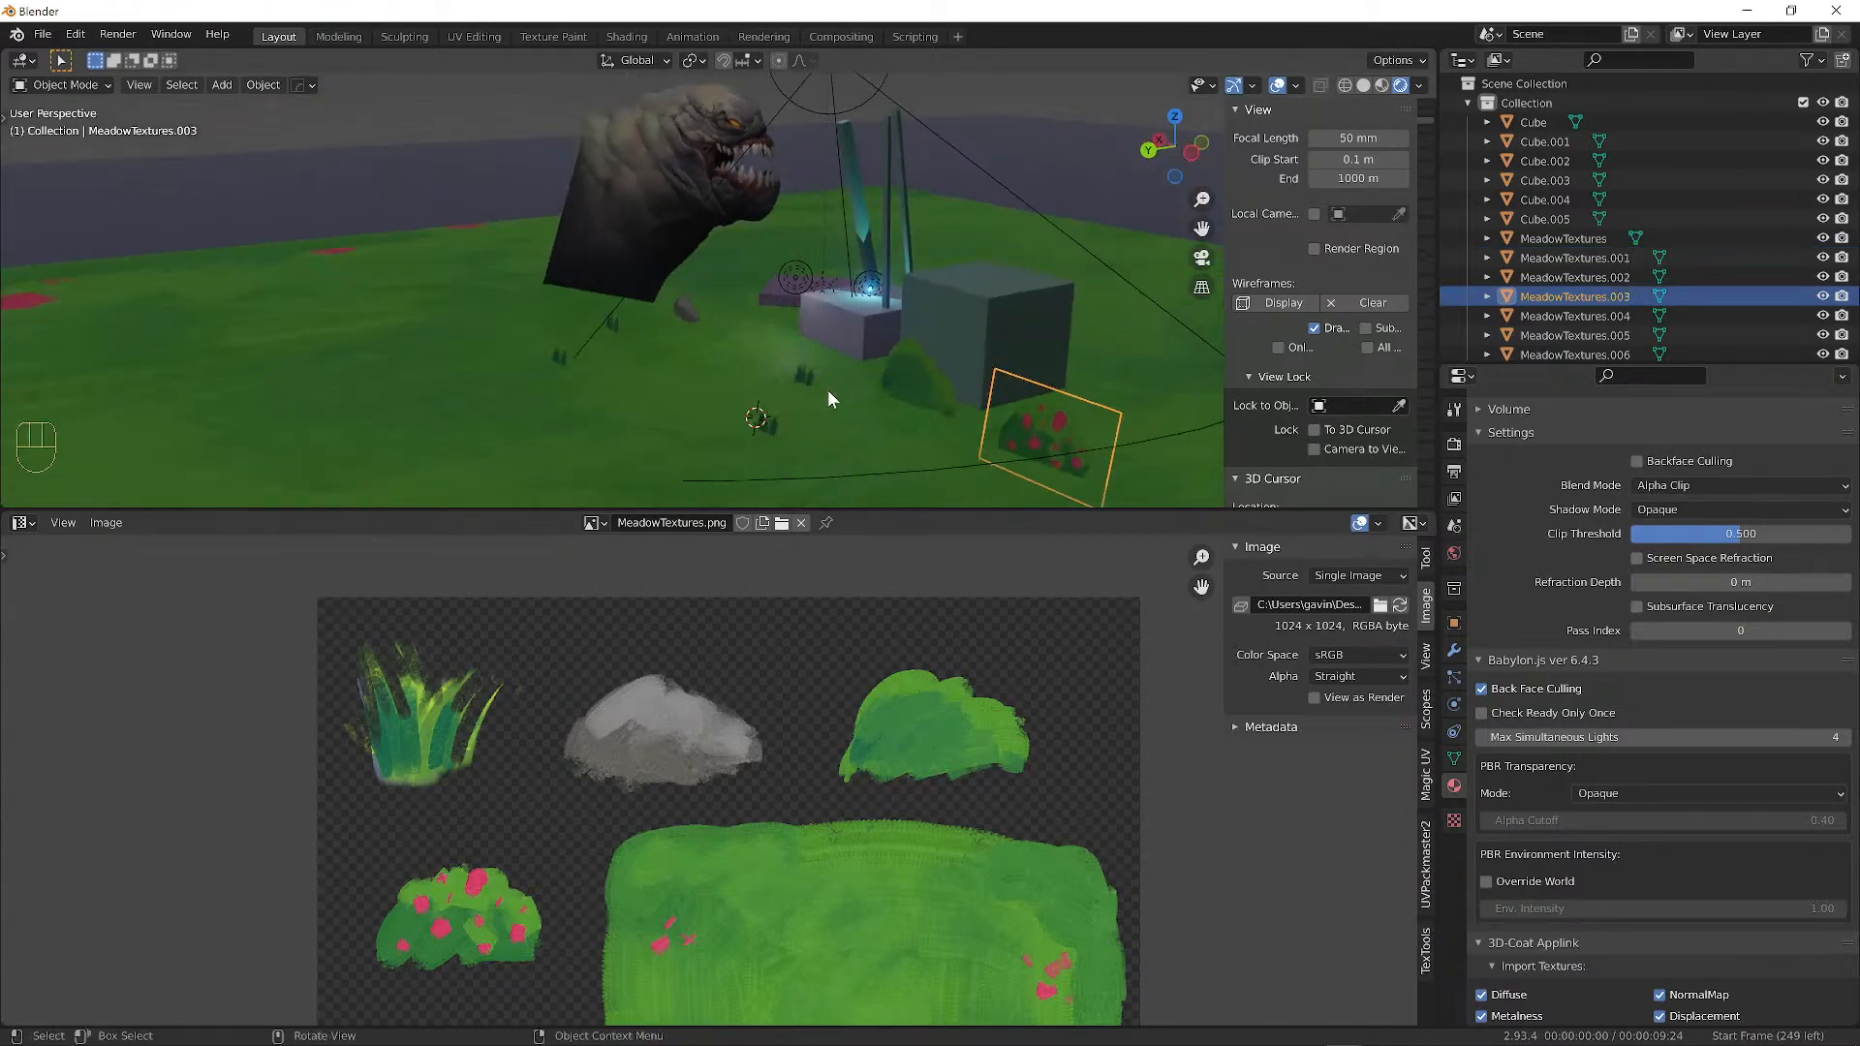
pyautogui.press('g')
pyautogui.press('y')
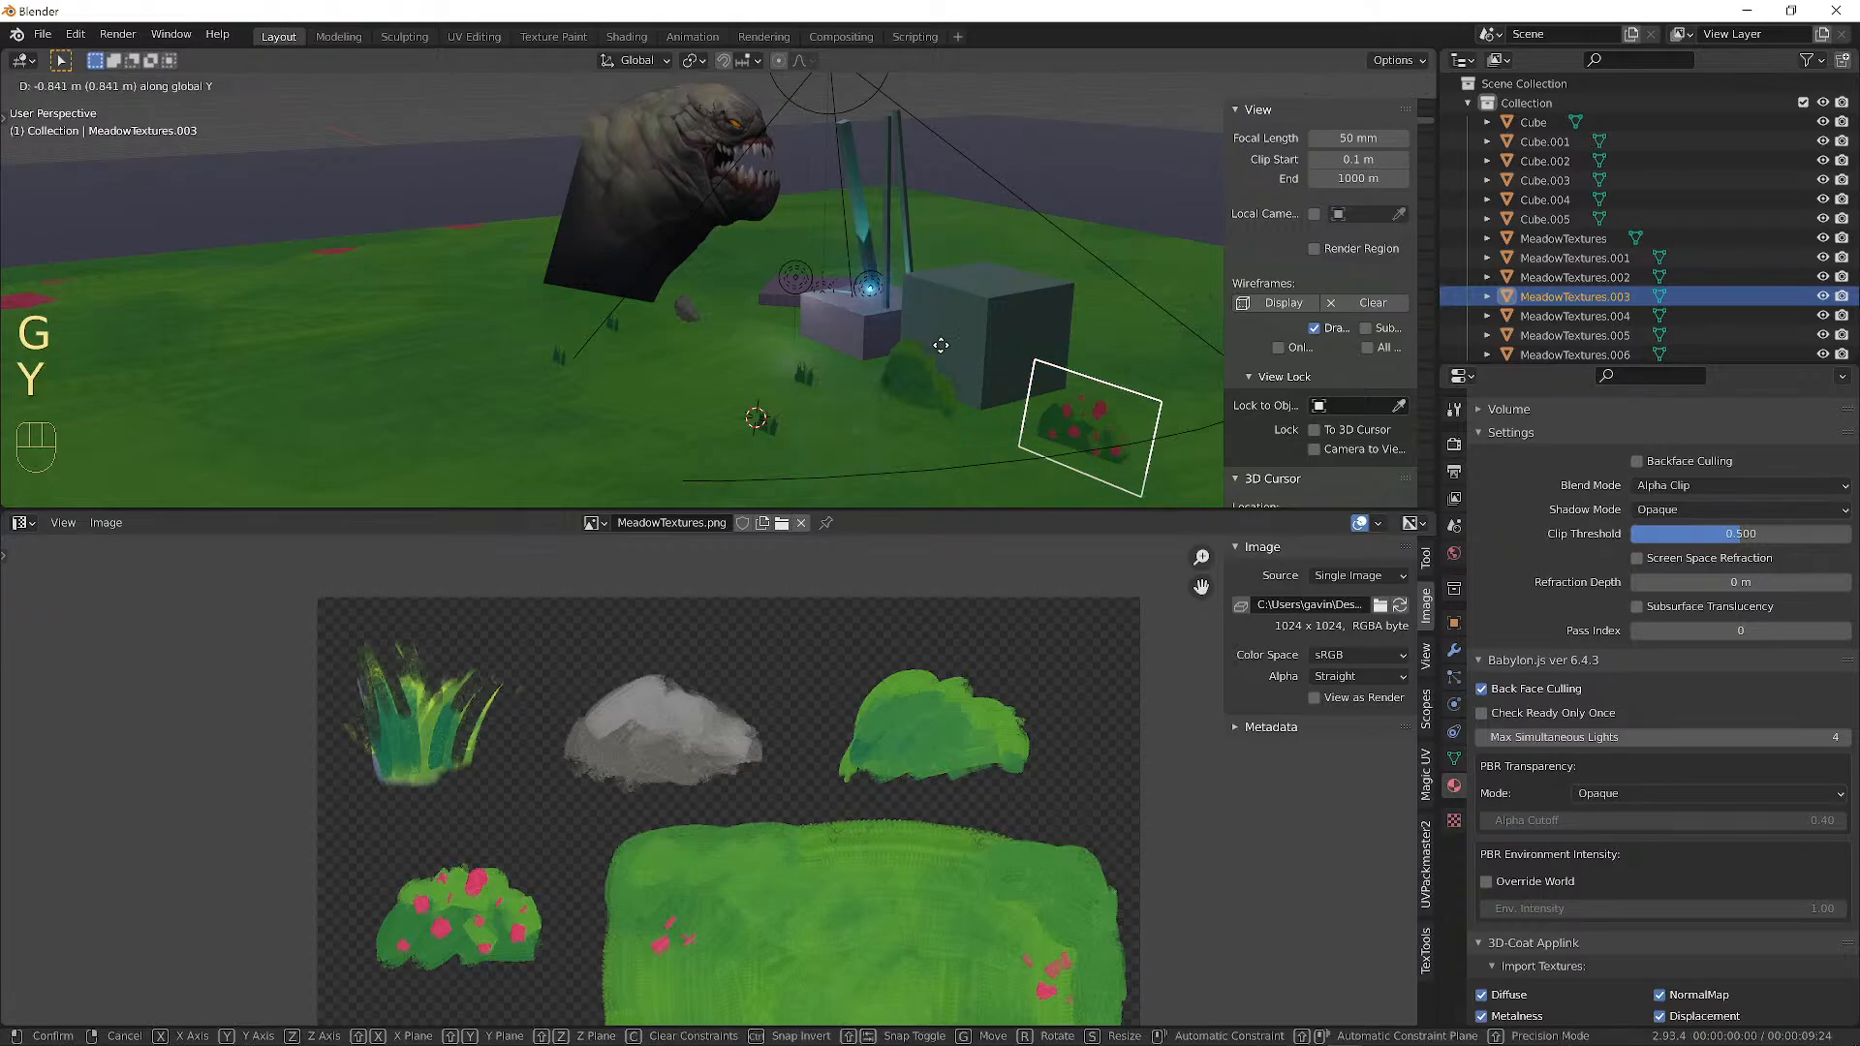
pyautogui.click(1141, 229)
pyautogui.moveTo(1141, 228); pyautogui.dragTo(968, 376, button='middle')
pyautogui.press('a')
pyautogui.press('a')
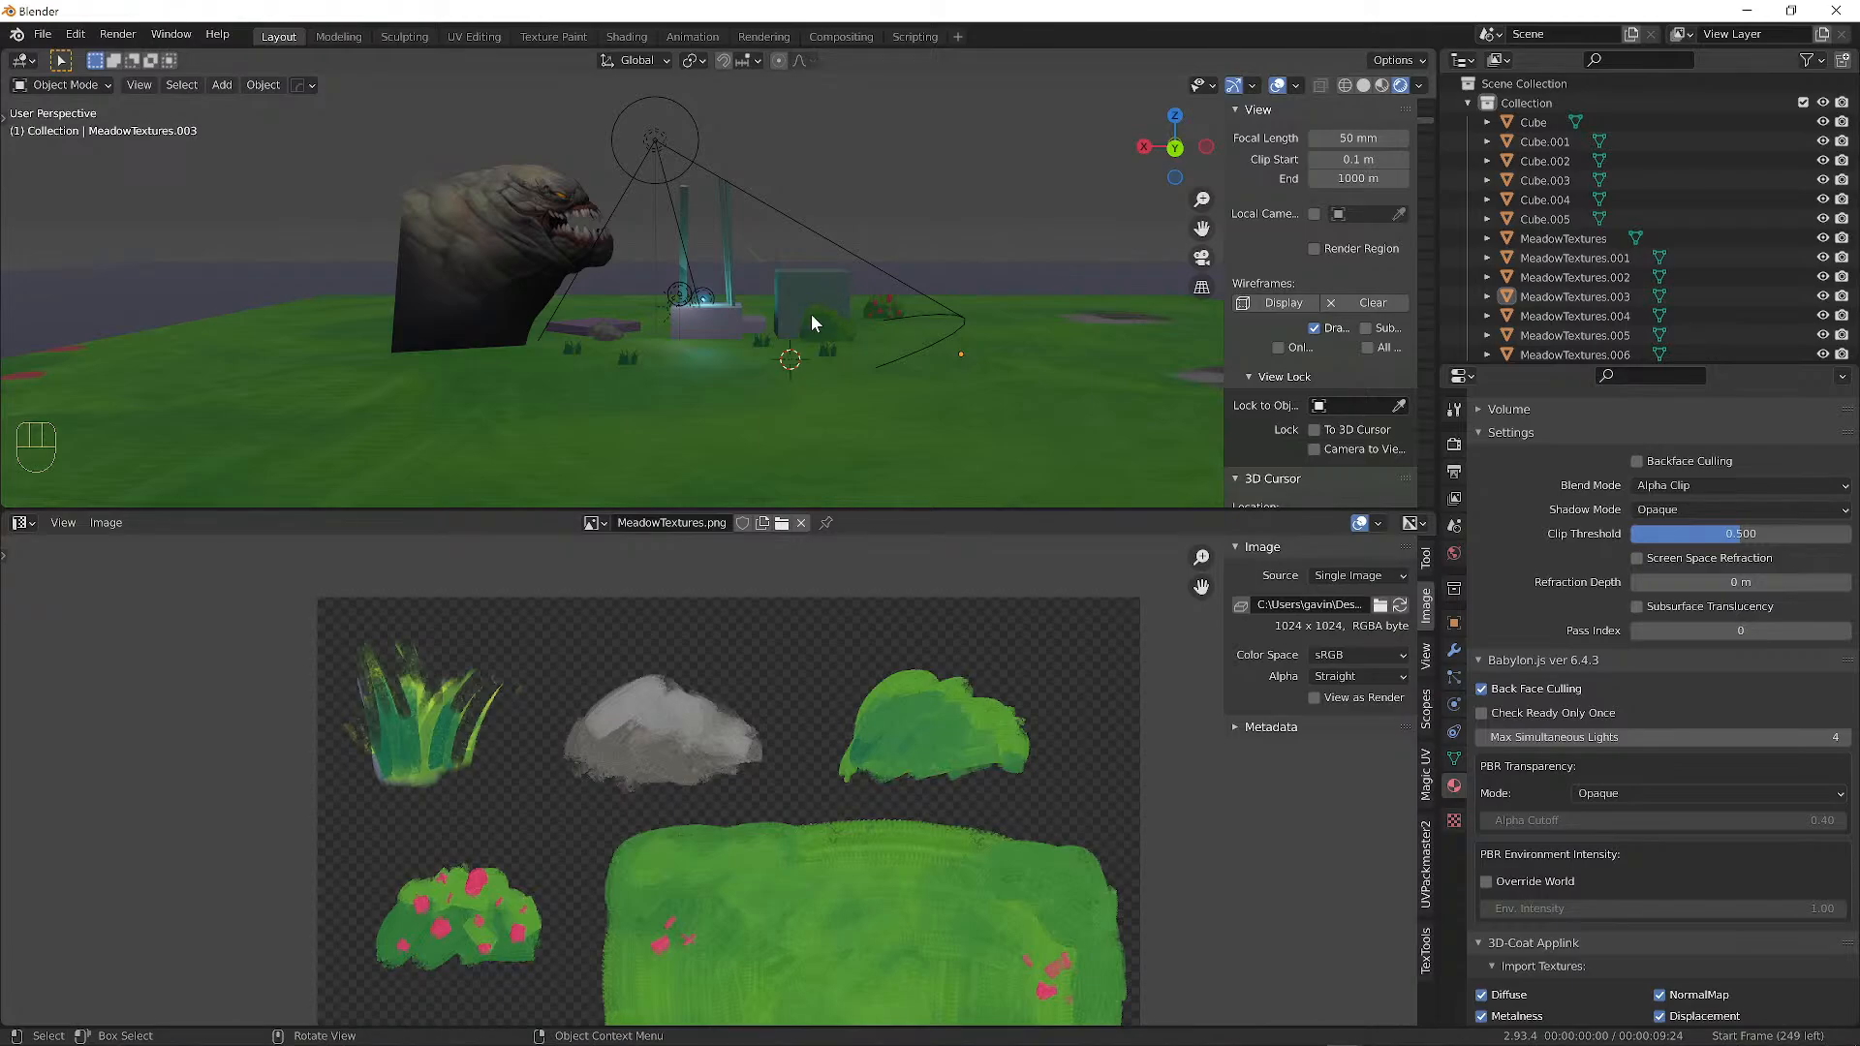
# Switch to Krita showing the 1024×1024 meadow texture sheet.
pyautogui.moveTo(584, 1040)
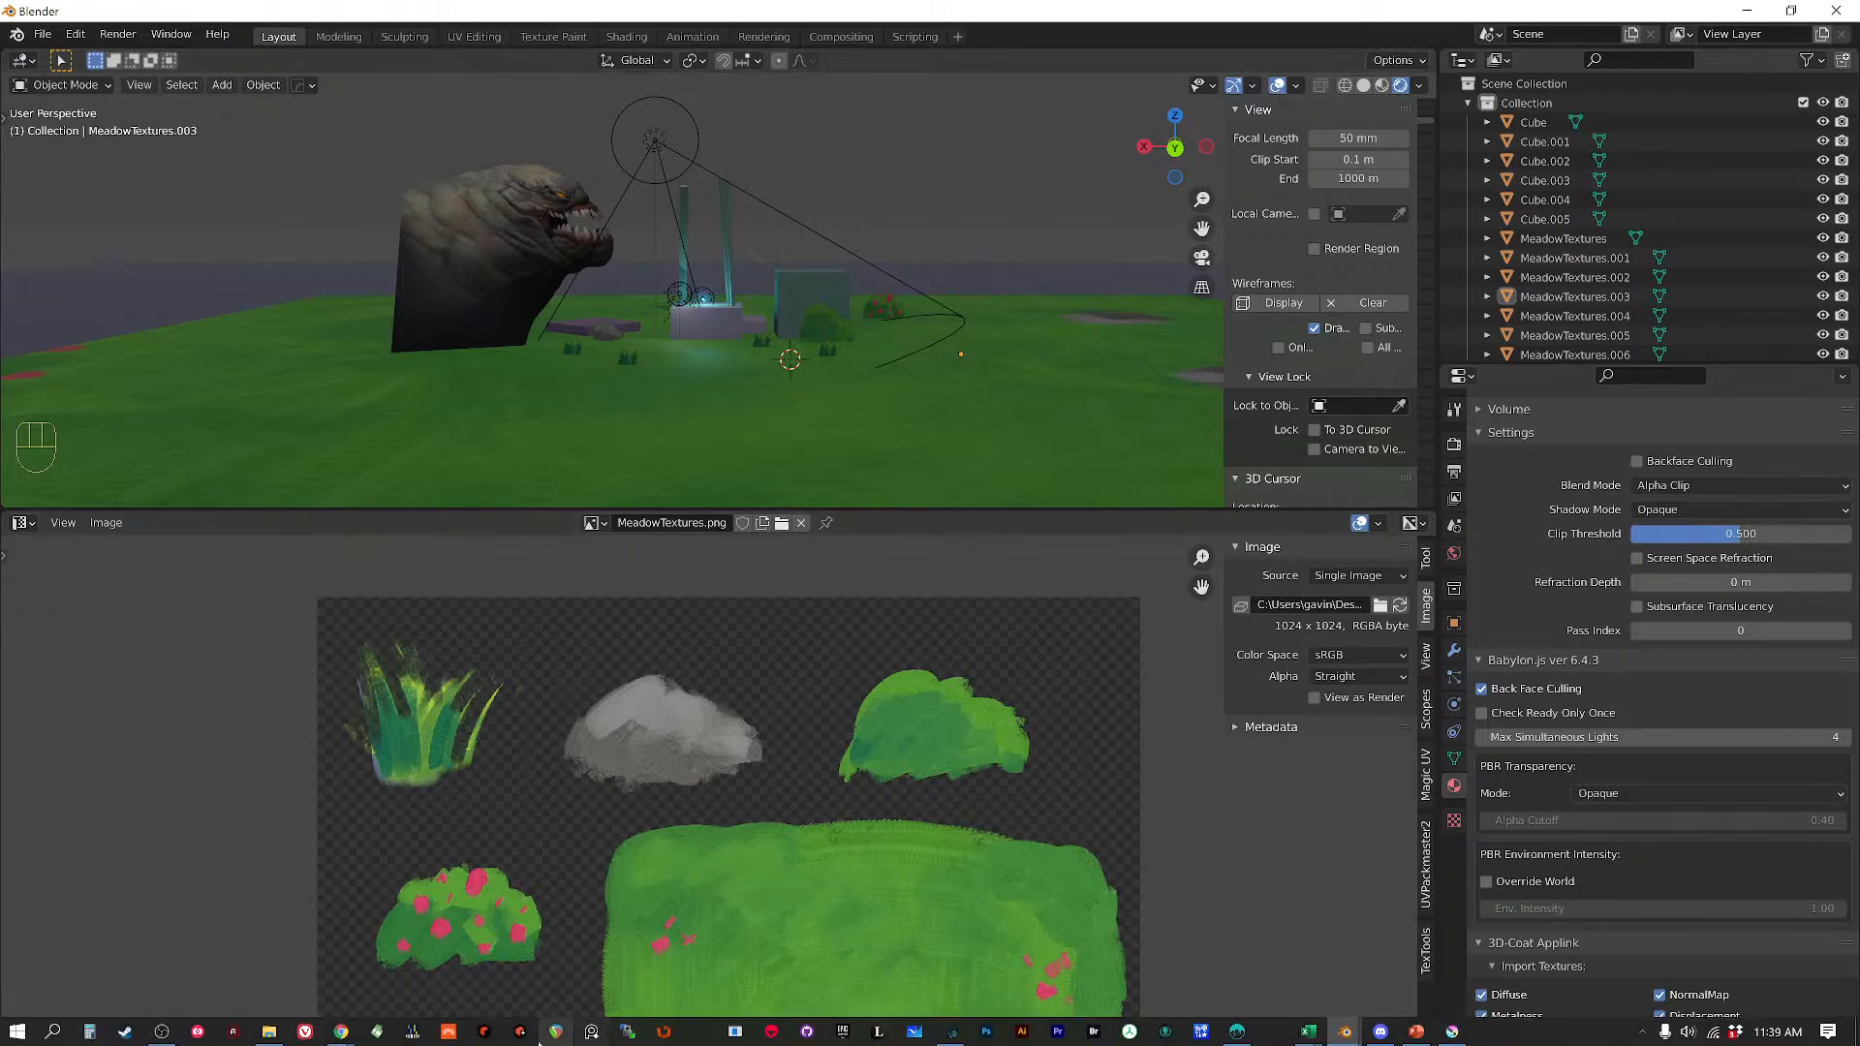
pyautogui.moveTo(339, 1034)
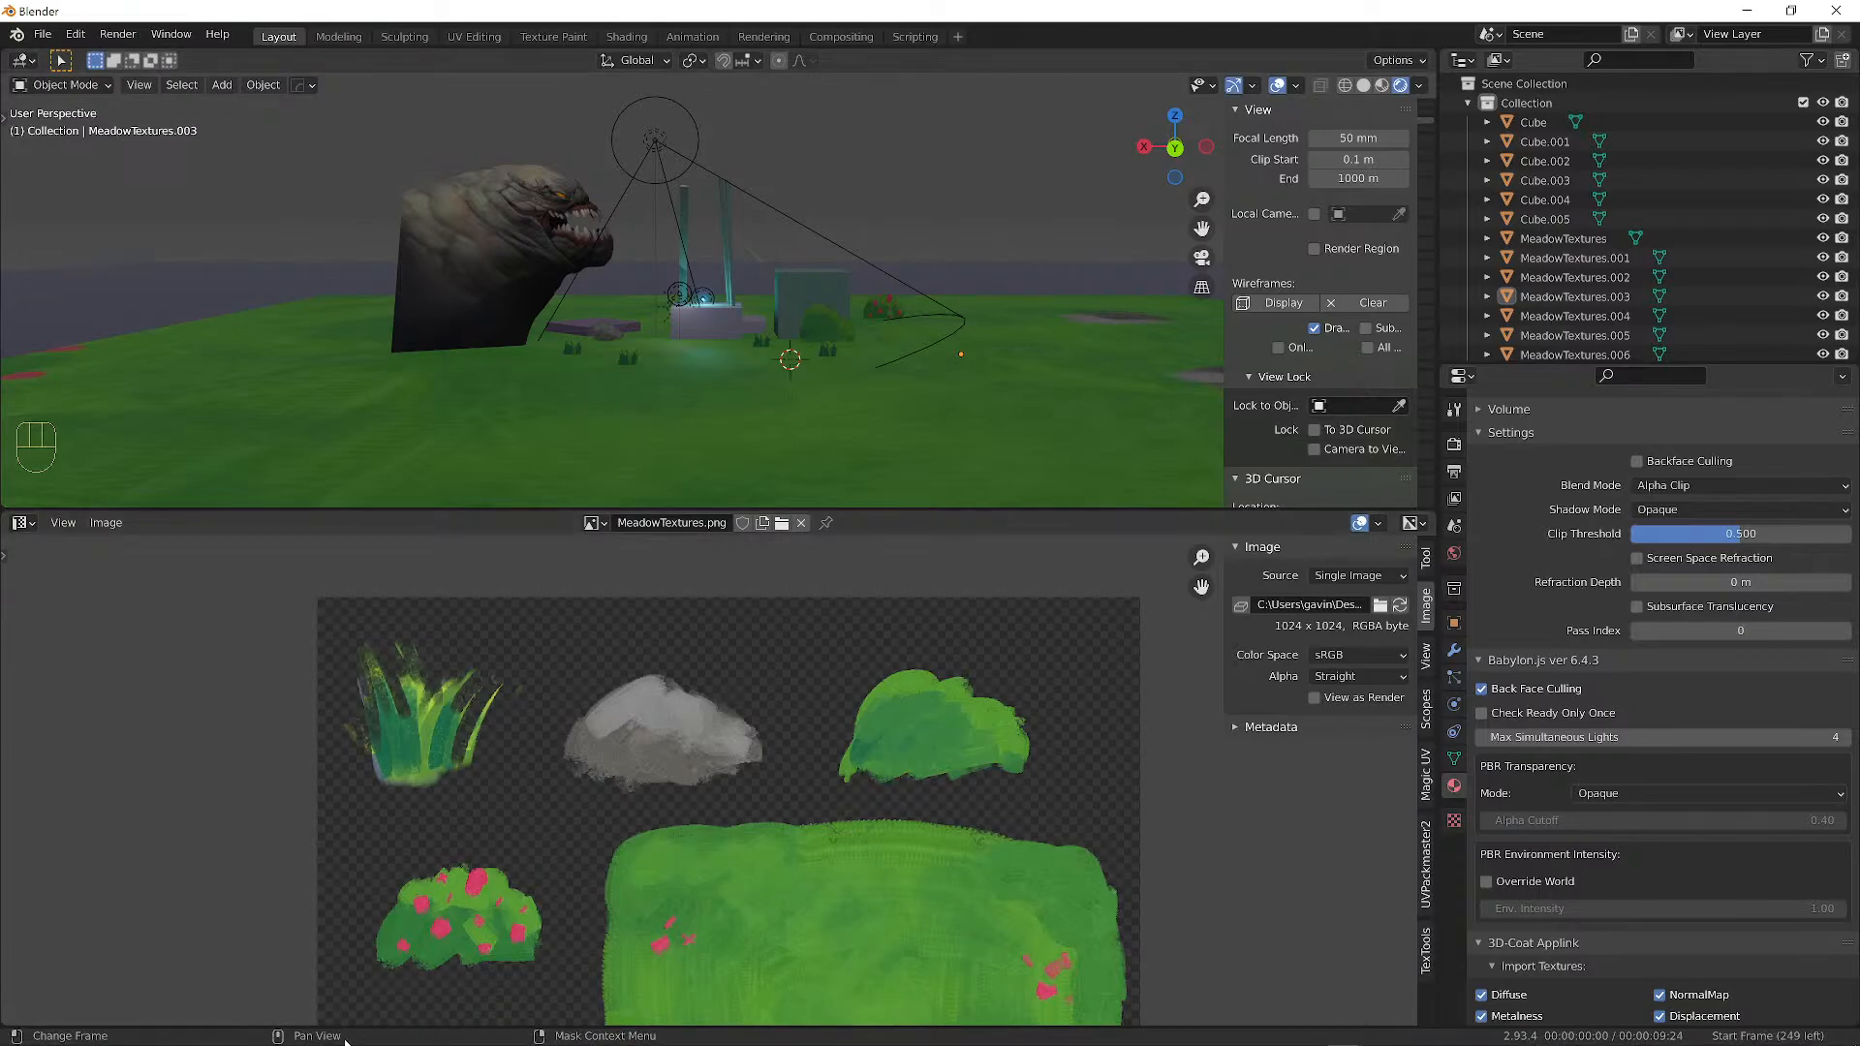
pyautogui.moveTo(349, 1045)
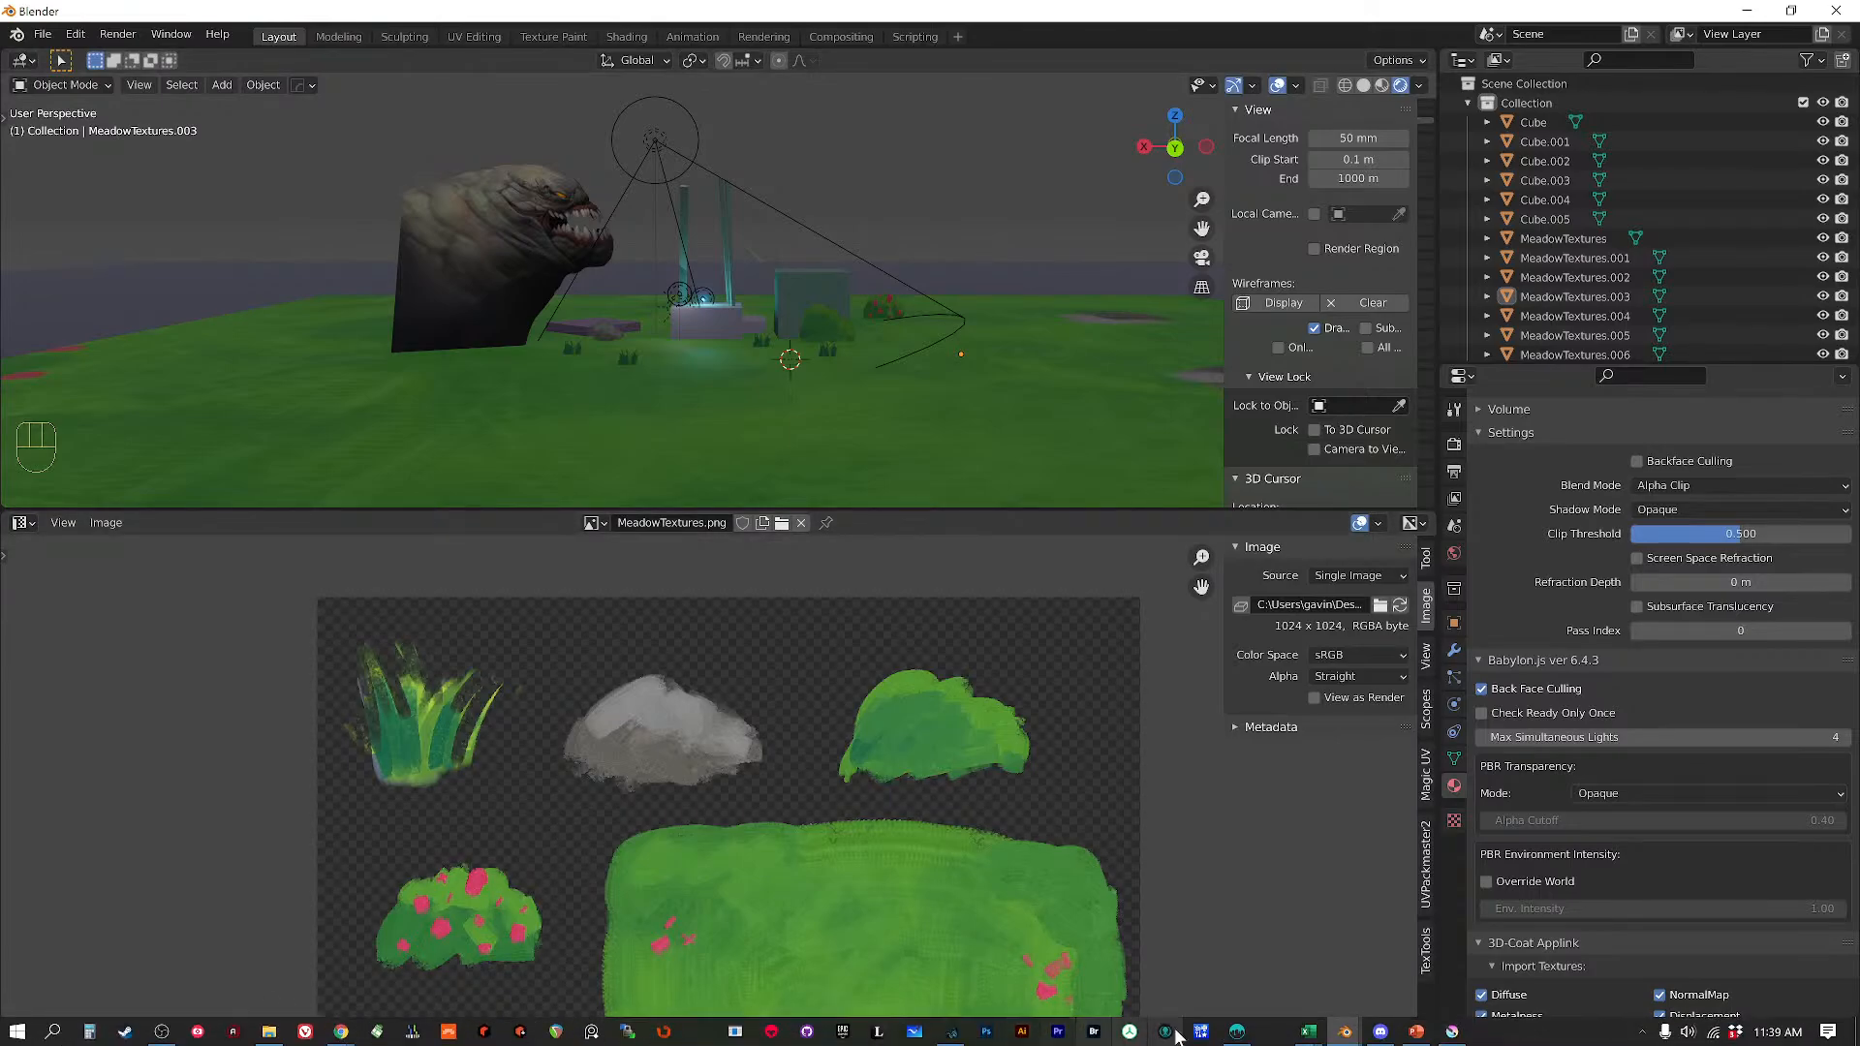
pyautogui.click(1416, 1033)
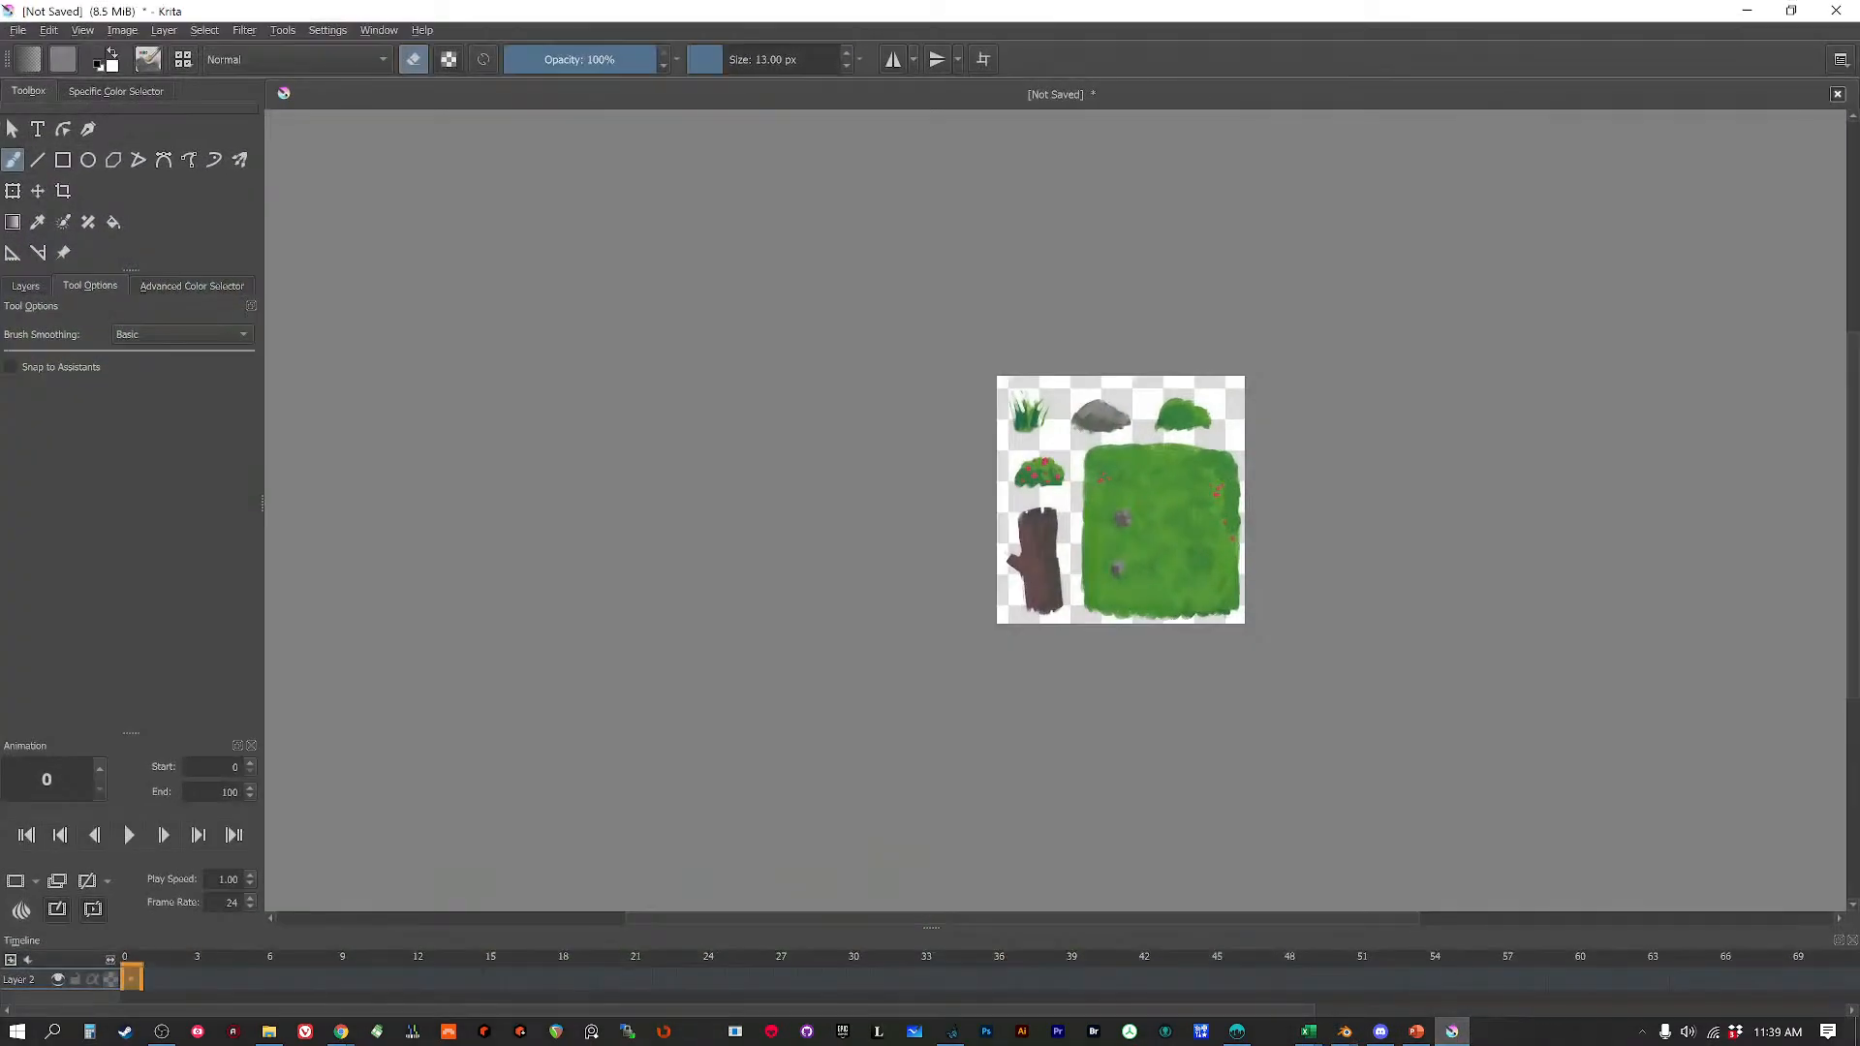
# Create a new 1024×1024 texture document in Krita.
pyautogui.click(17, 30)
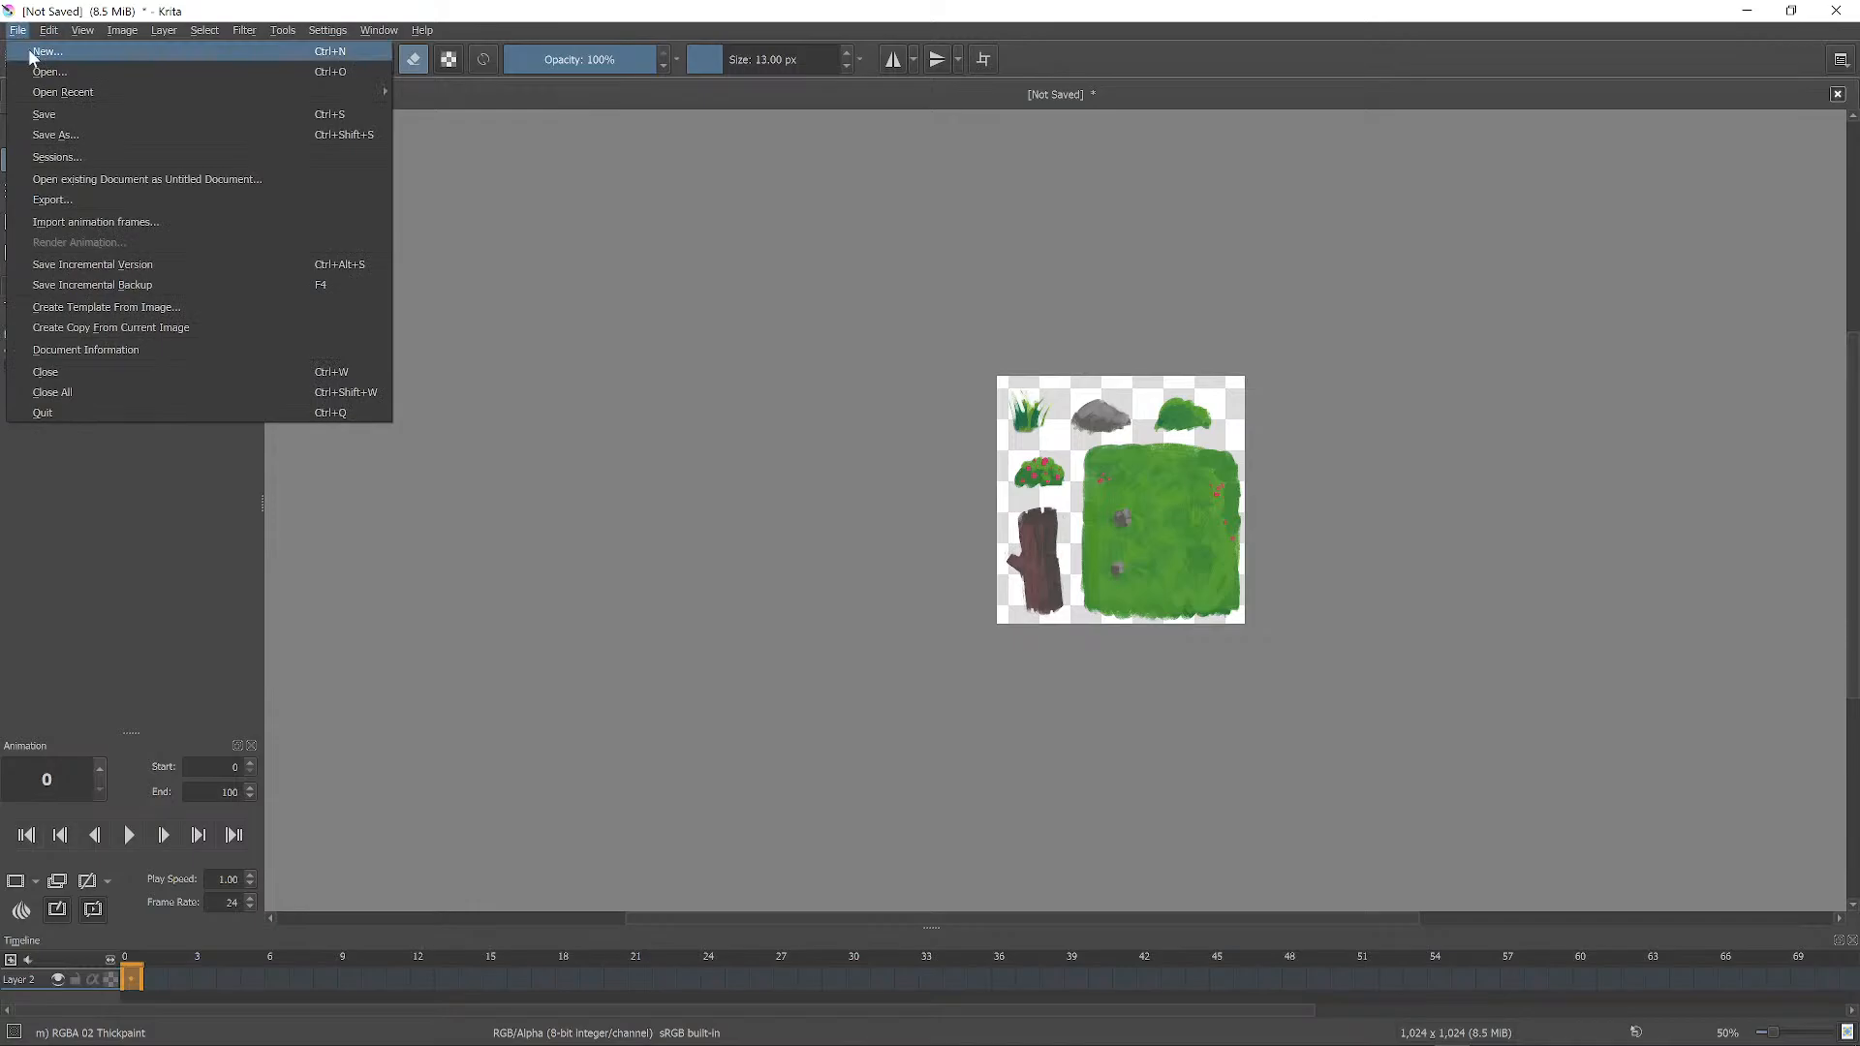
pyautogui.click(44, 51)
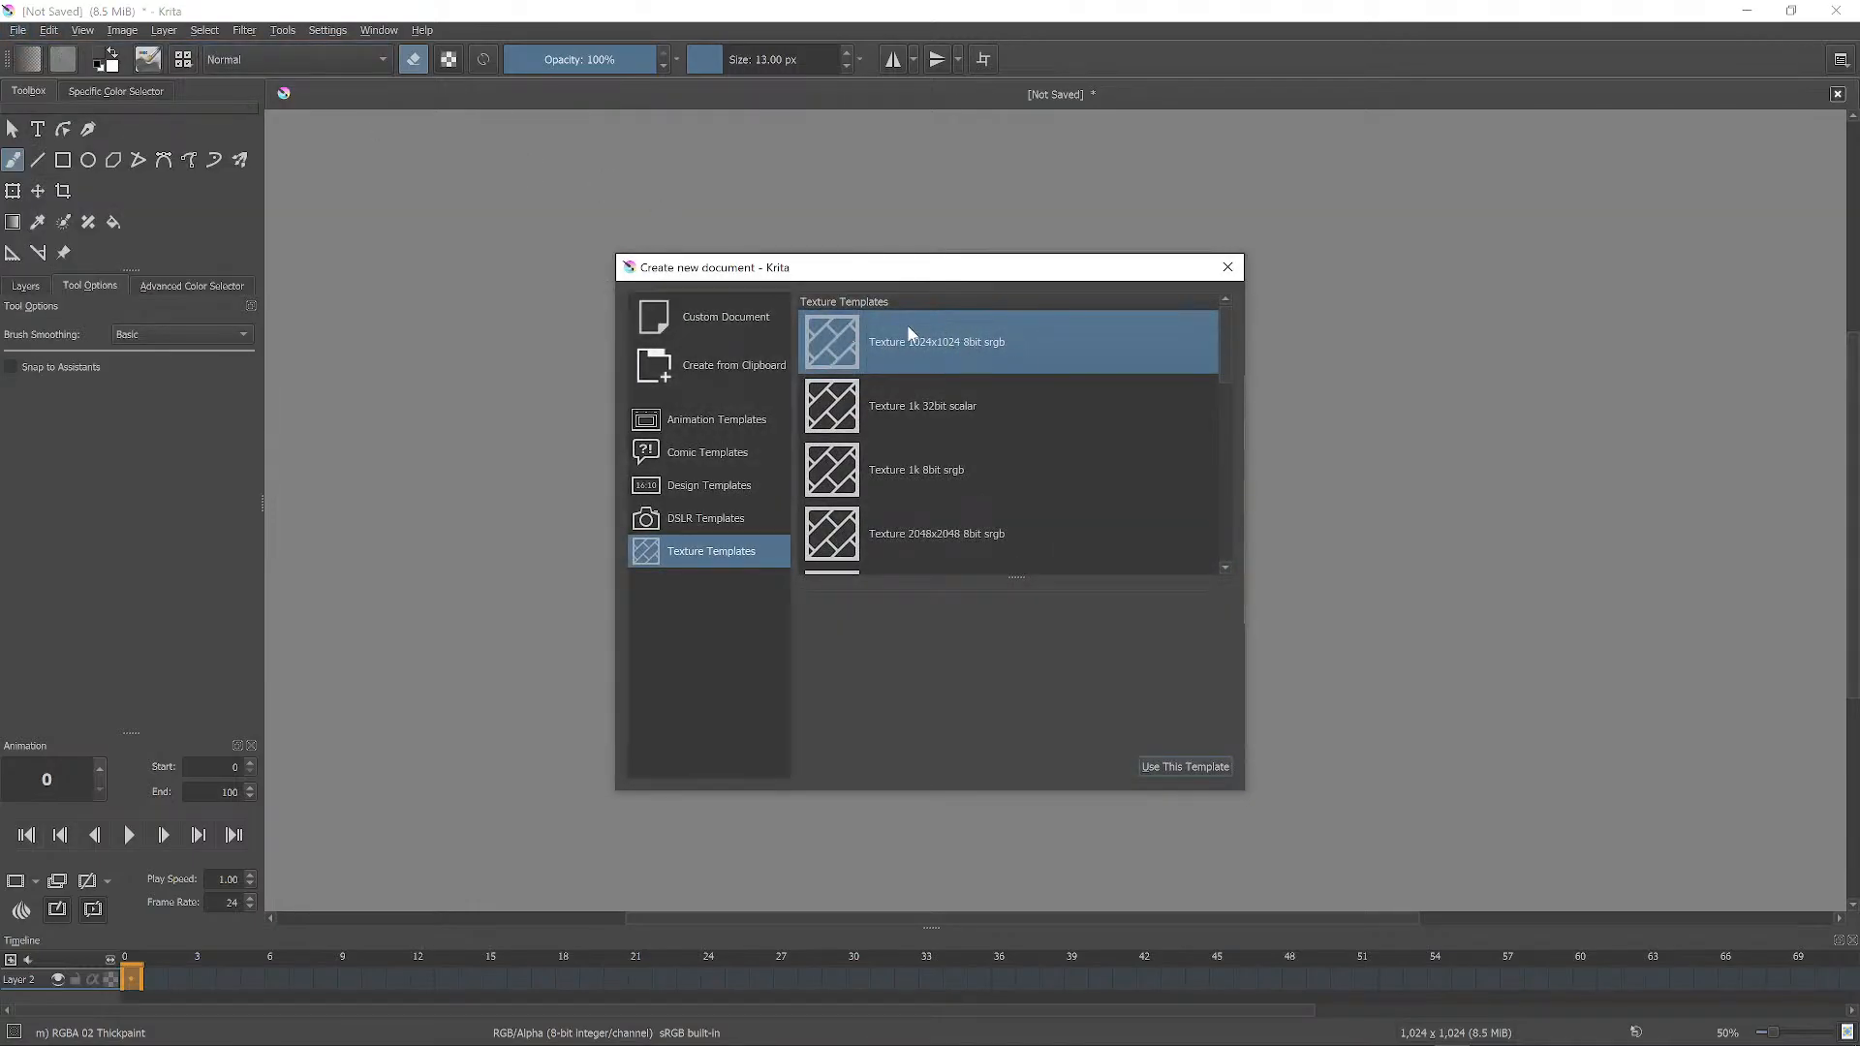
pyautogui.click(1182, 765)
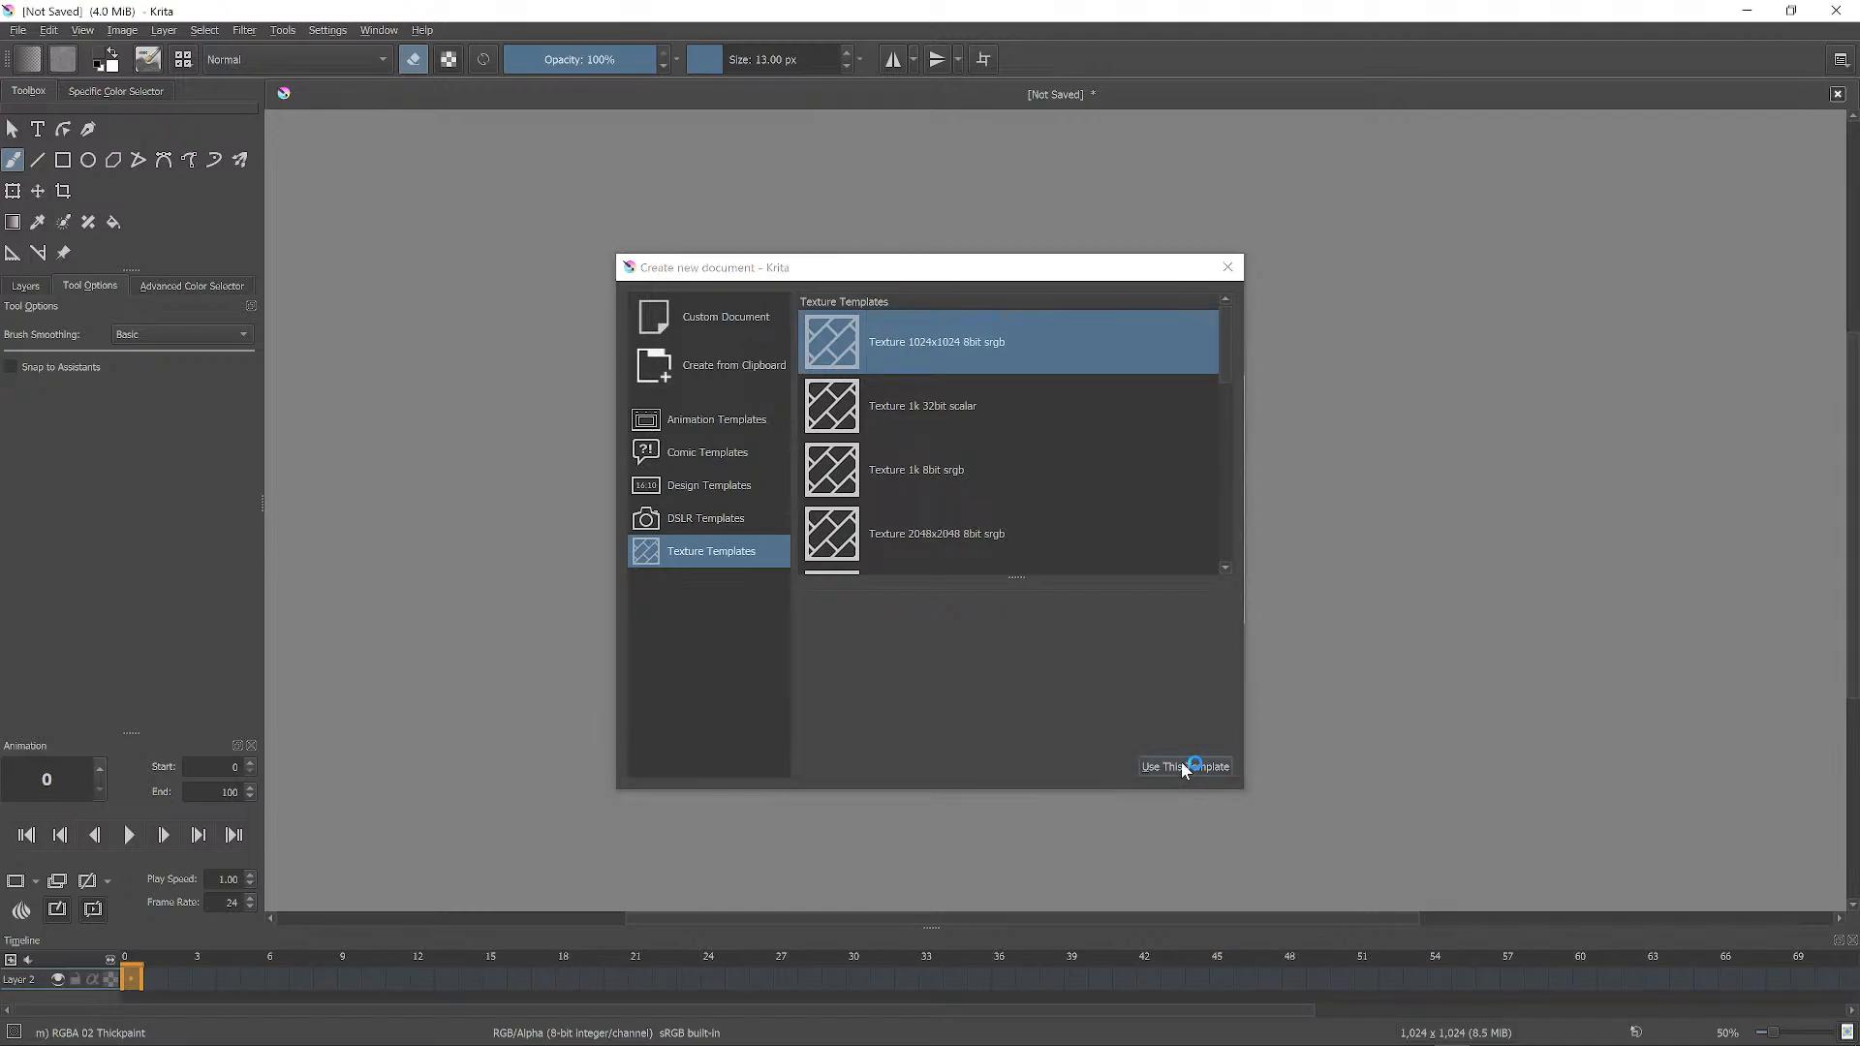
pyautogui.scroll(-5, 1010, 324)
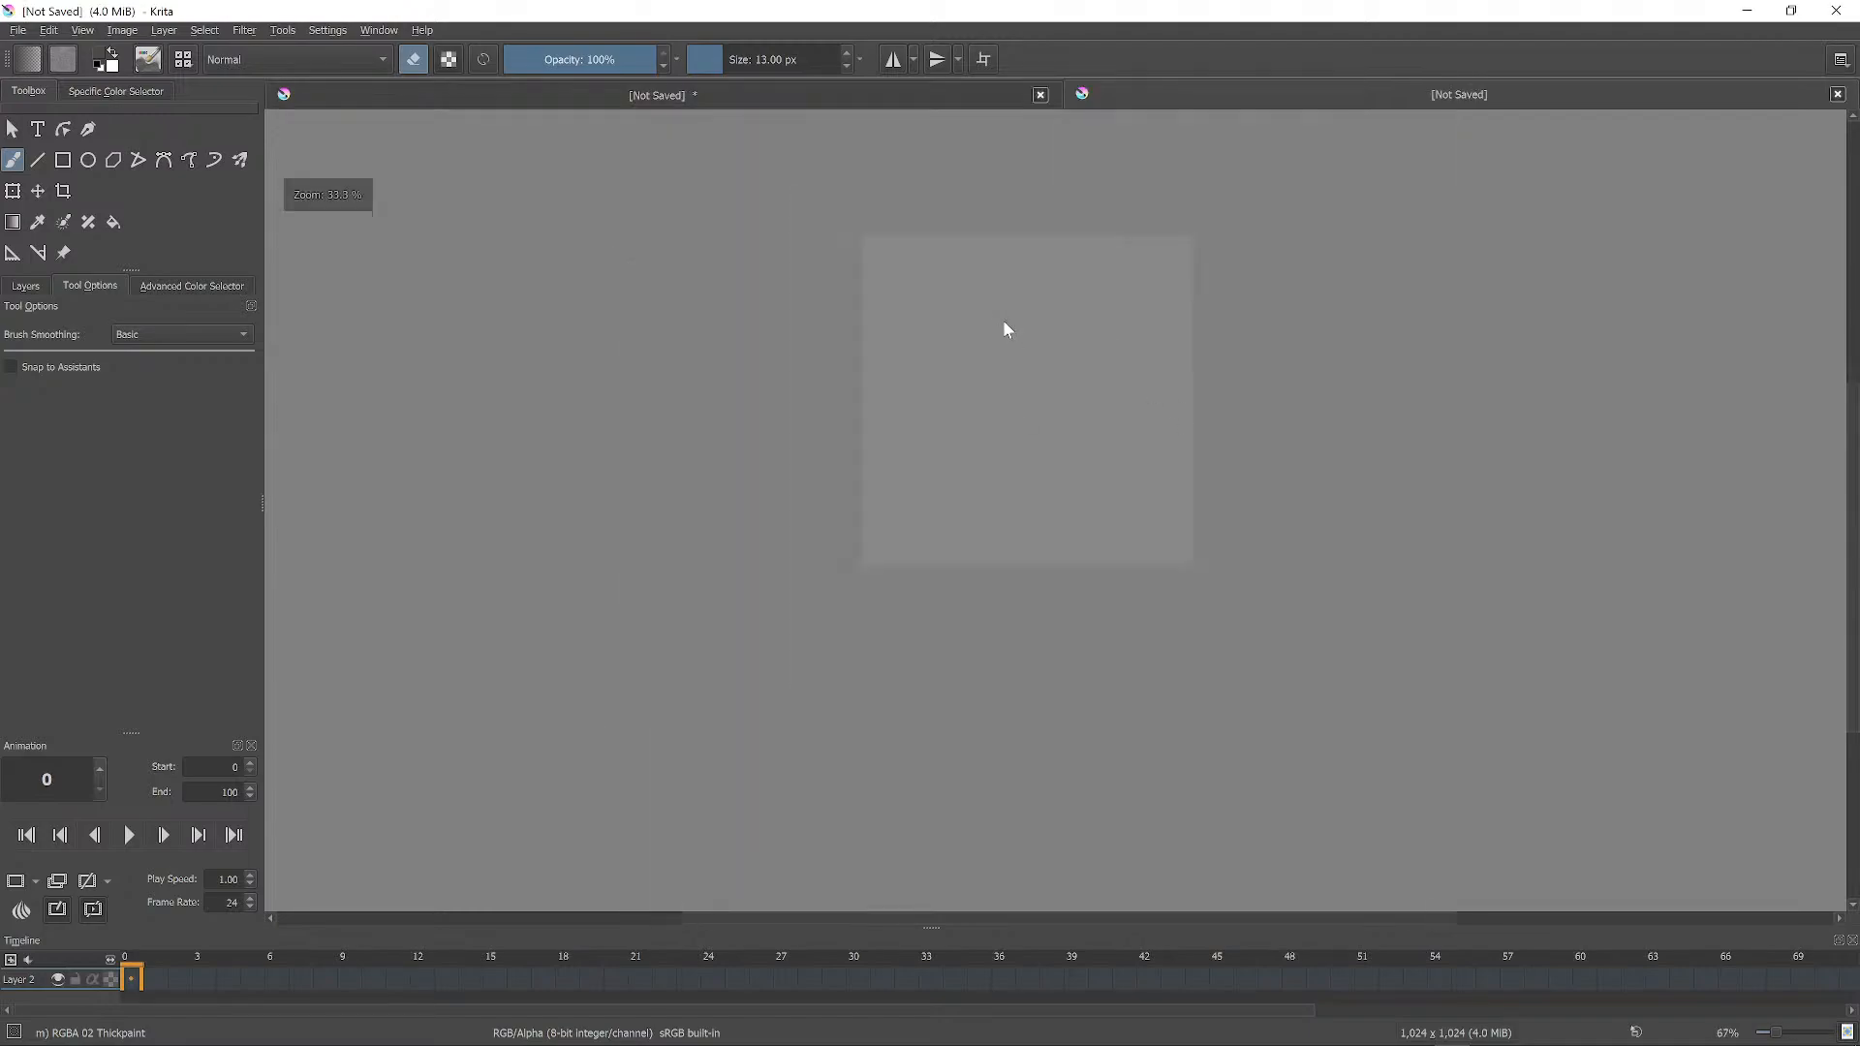
pyautogui.scroll(2, 991, 419)
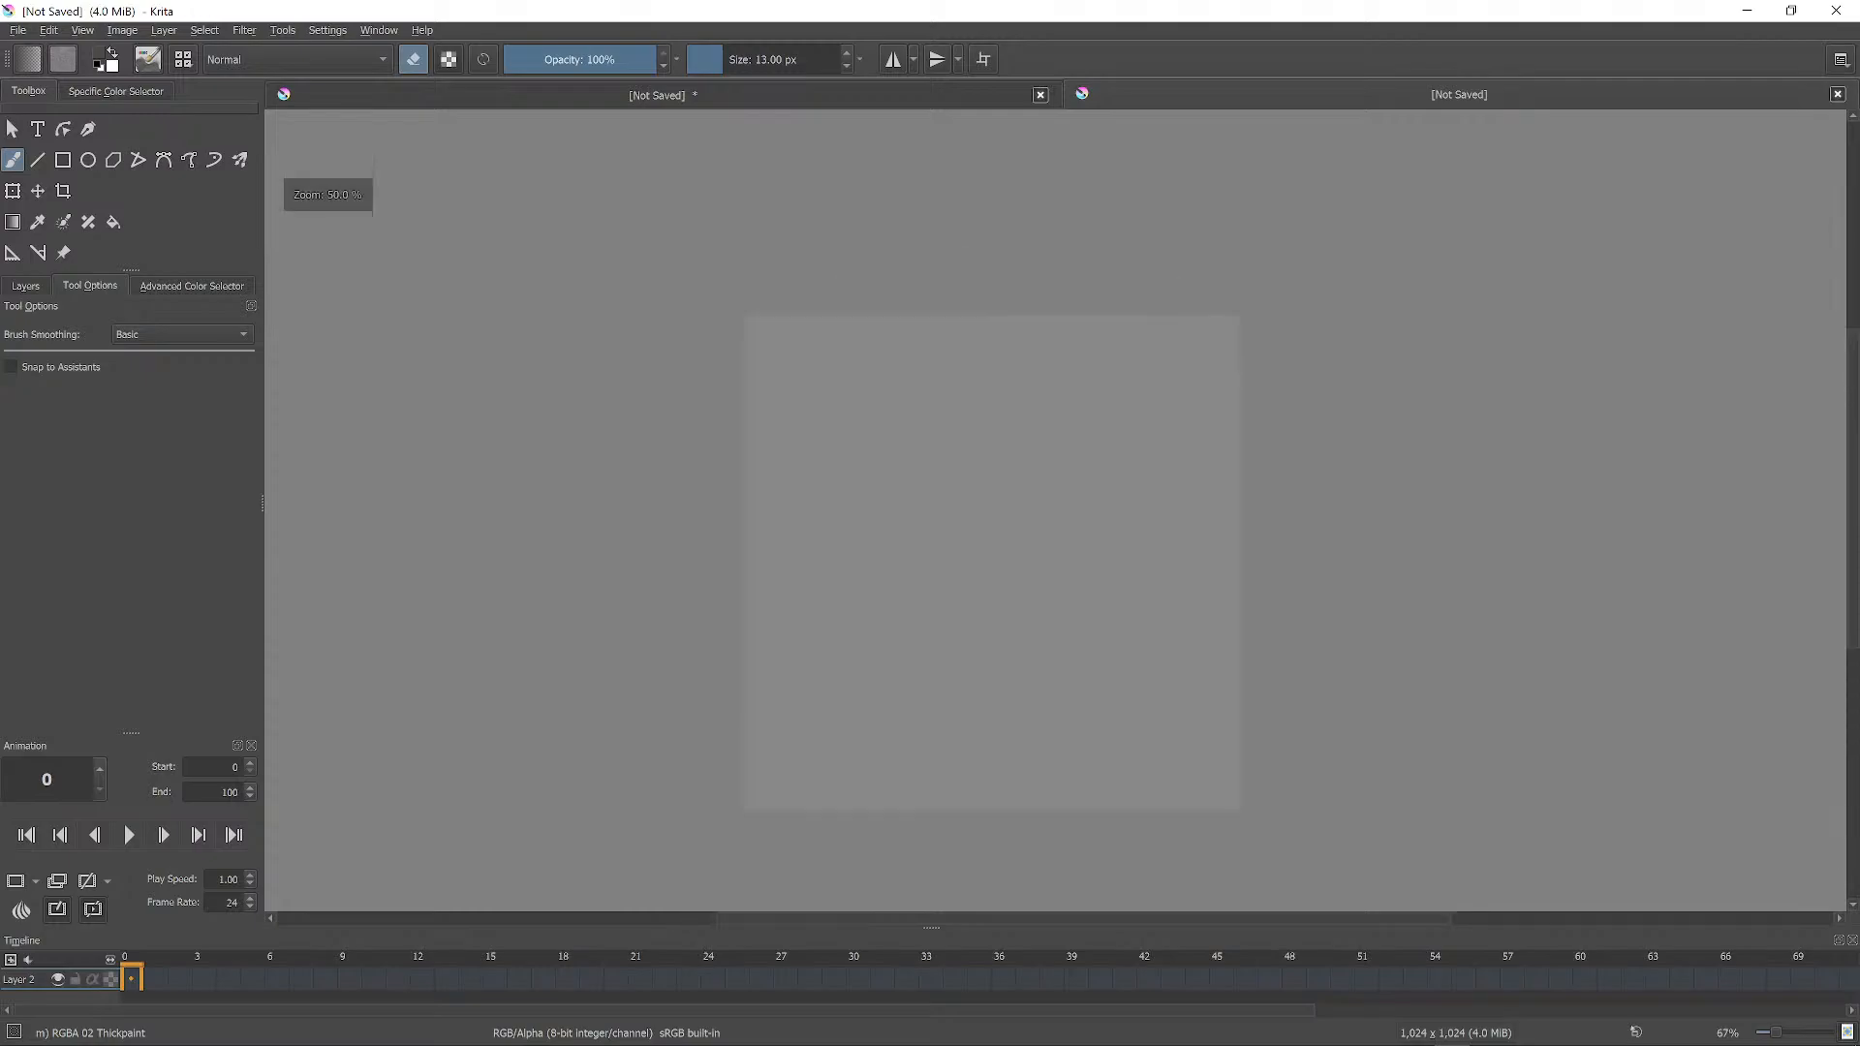
pyautogui.scroll(-1, 1025, 187)
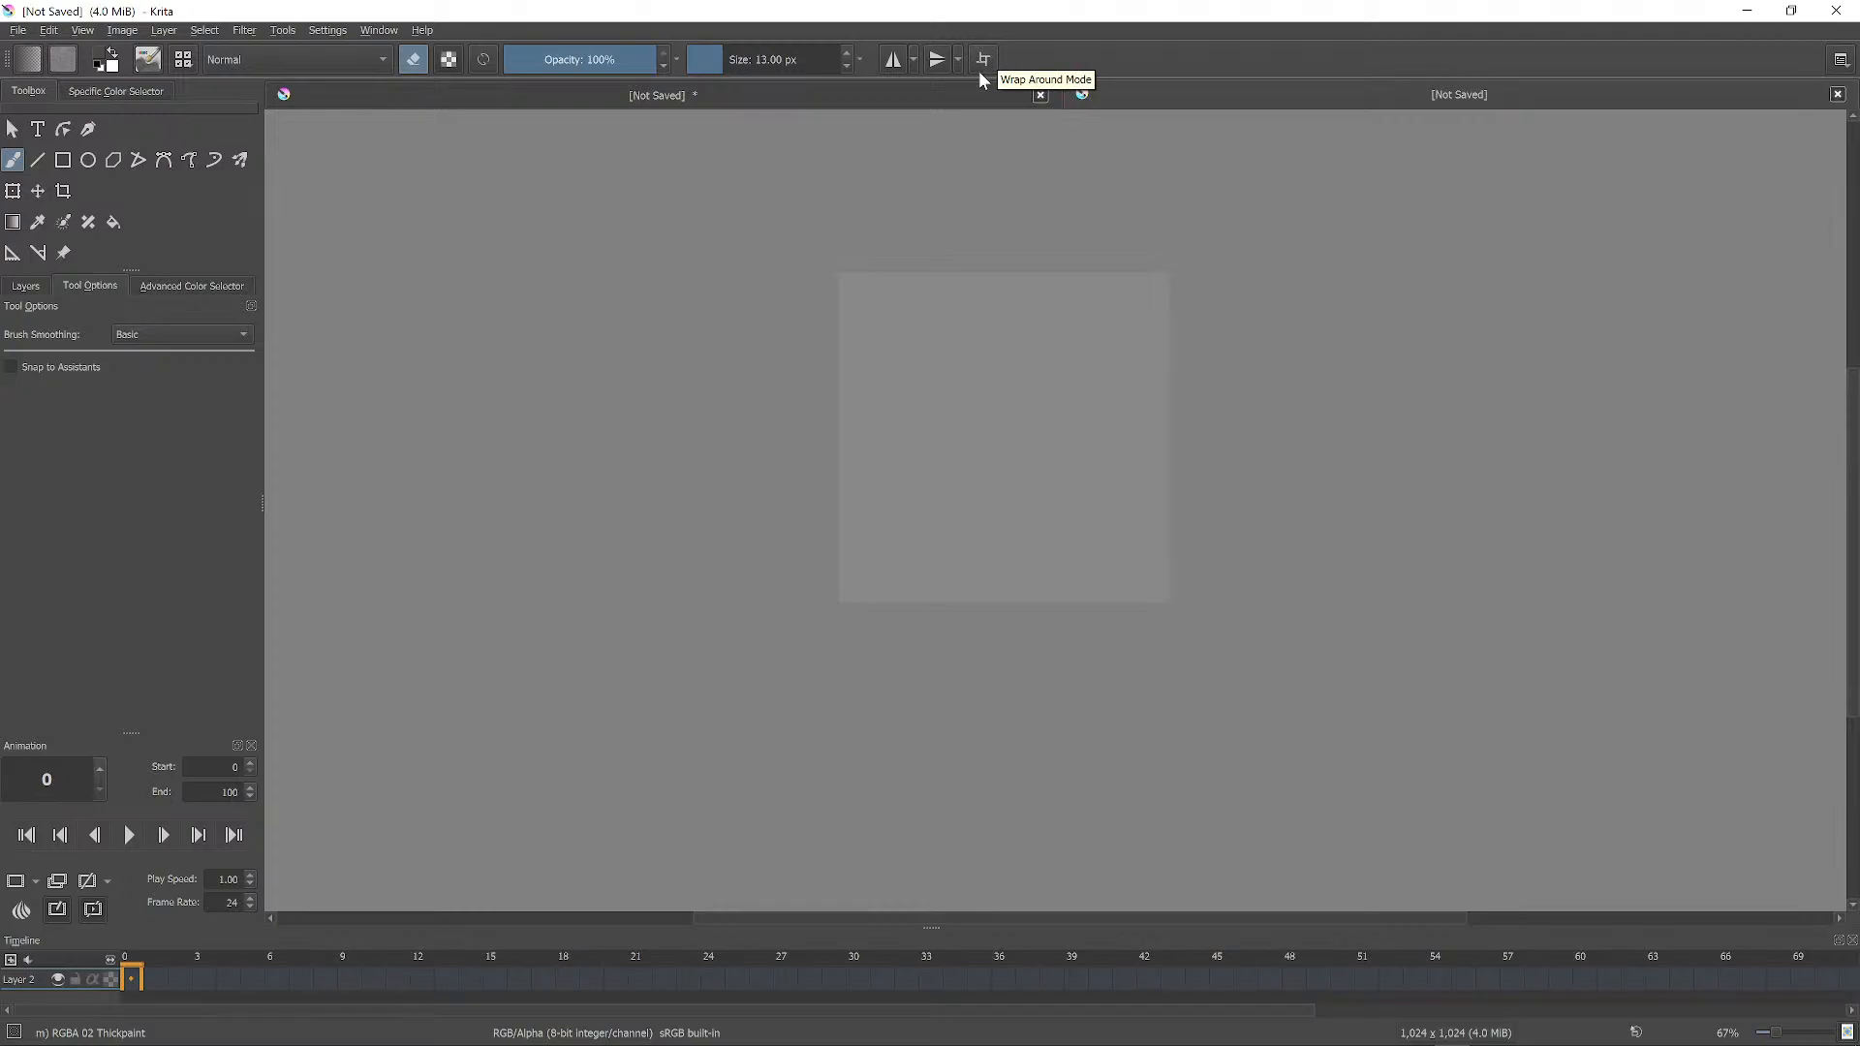
# Turn on Wrap Around Mode and pick green from the pop-up palette's hue ring.
pyautogui.click(981, 68)
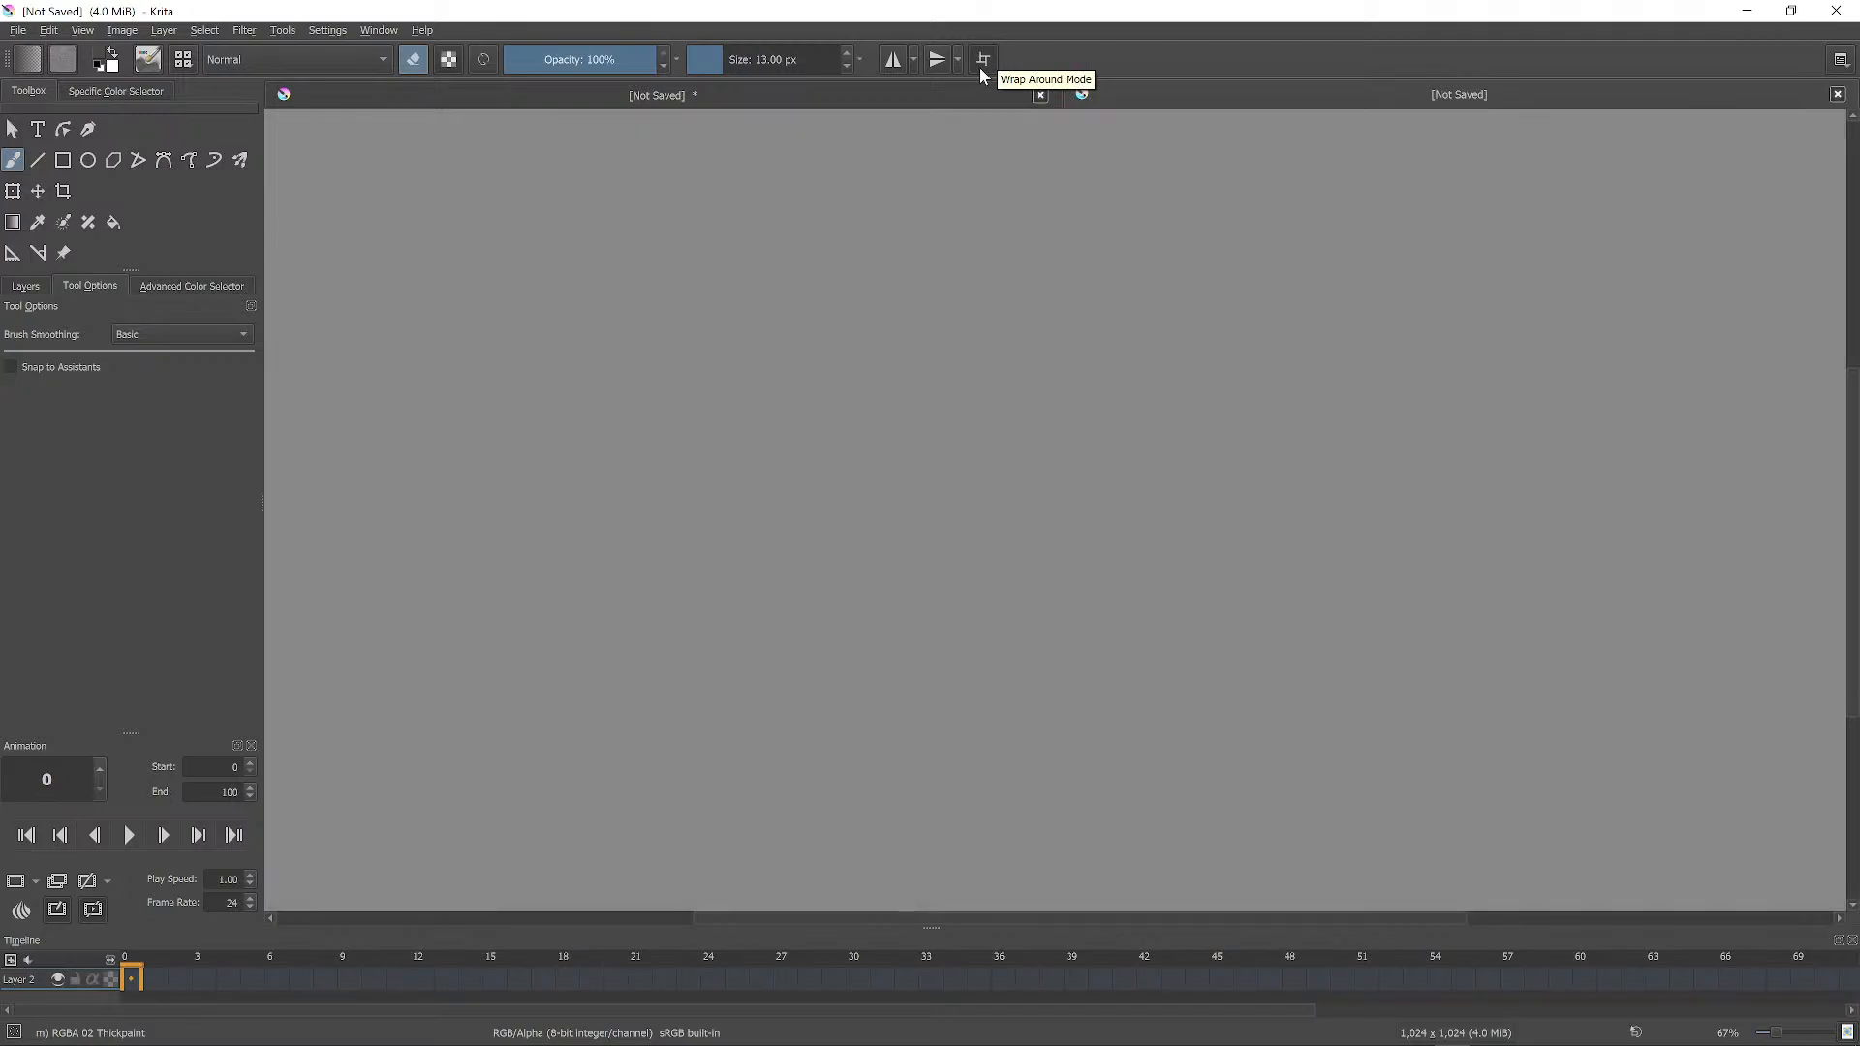
pyautogui.click(983, 62)
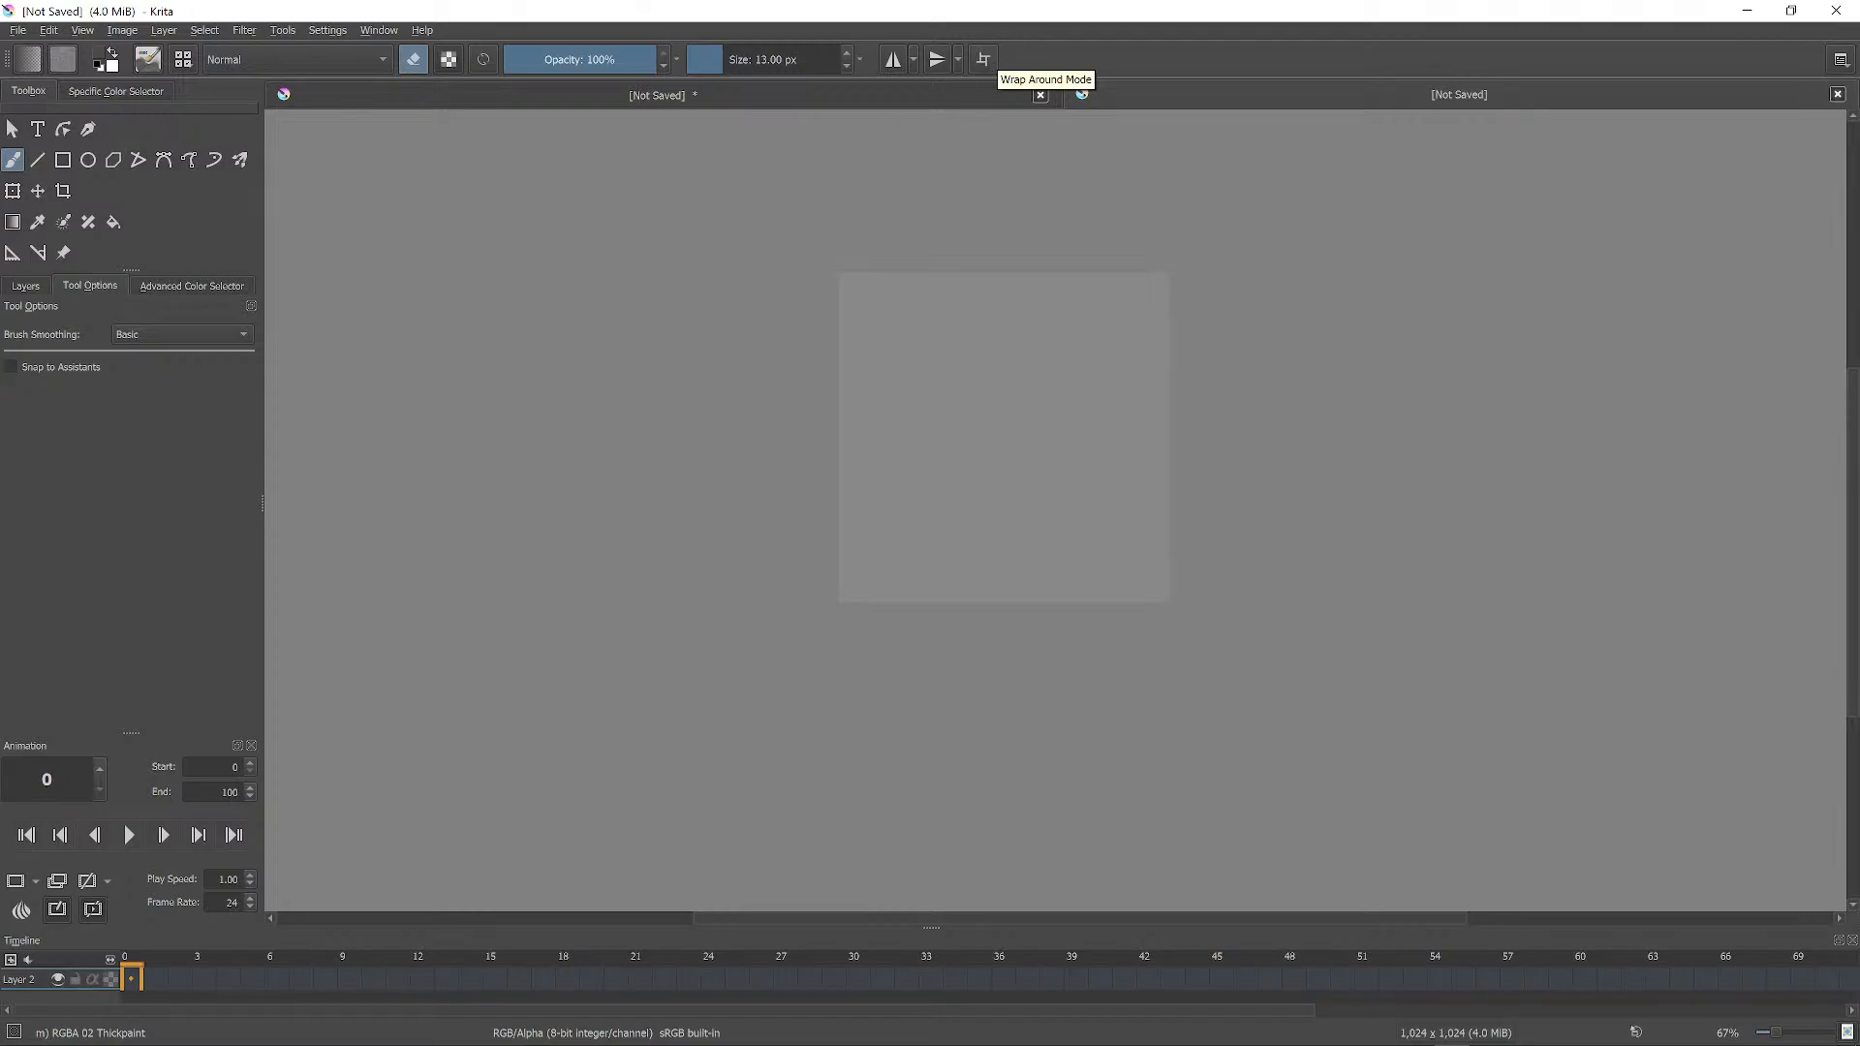
pyautogui.click(985, 60)
pyautogui.click(984, 60)
pyautogui.click(984, 60)
pyautogui.rightClick(1032, 380)
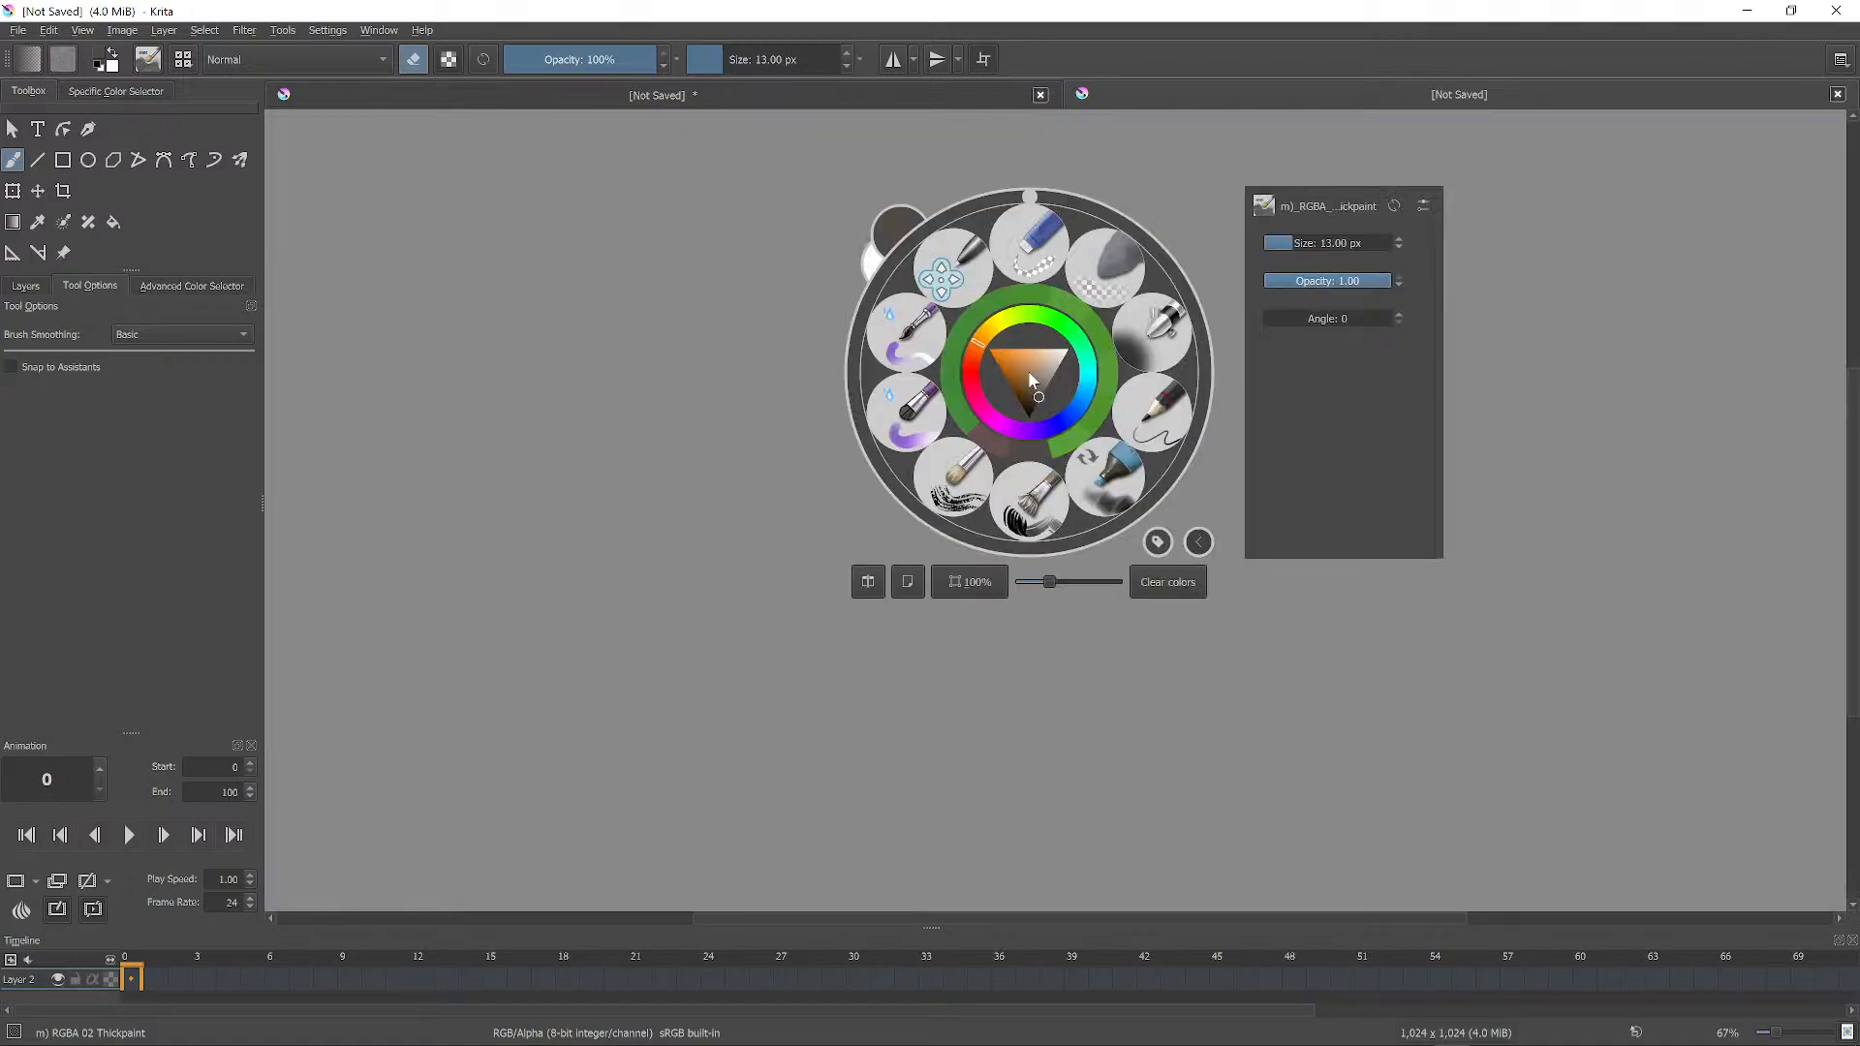
pyautogui.click(1054, 308)
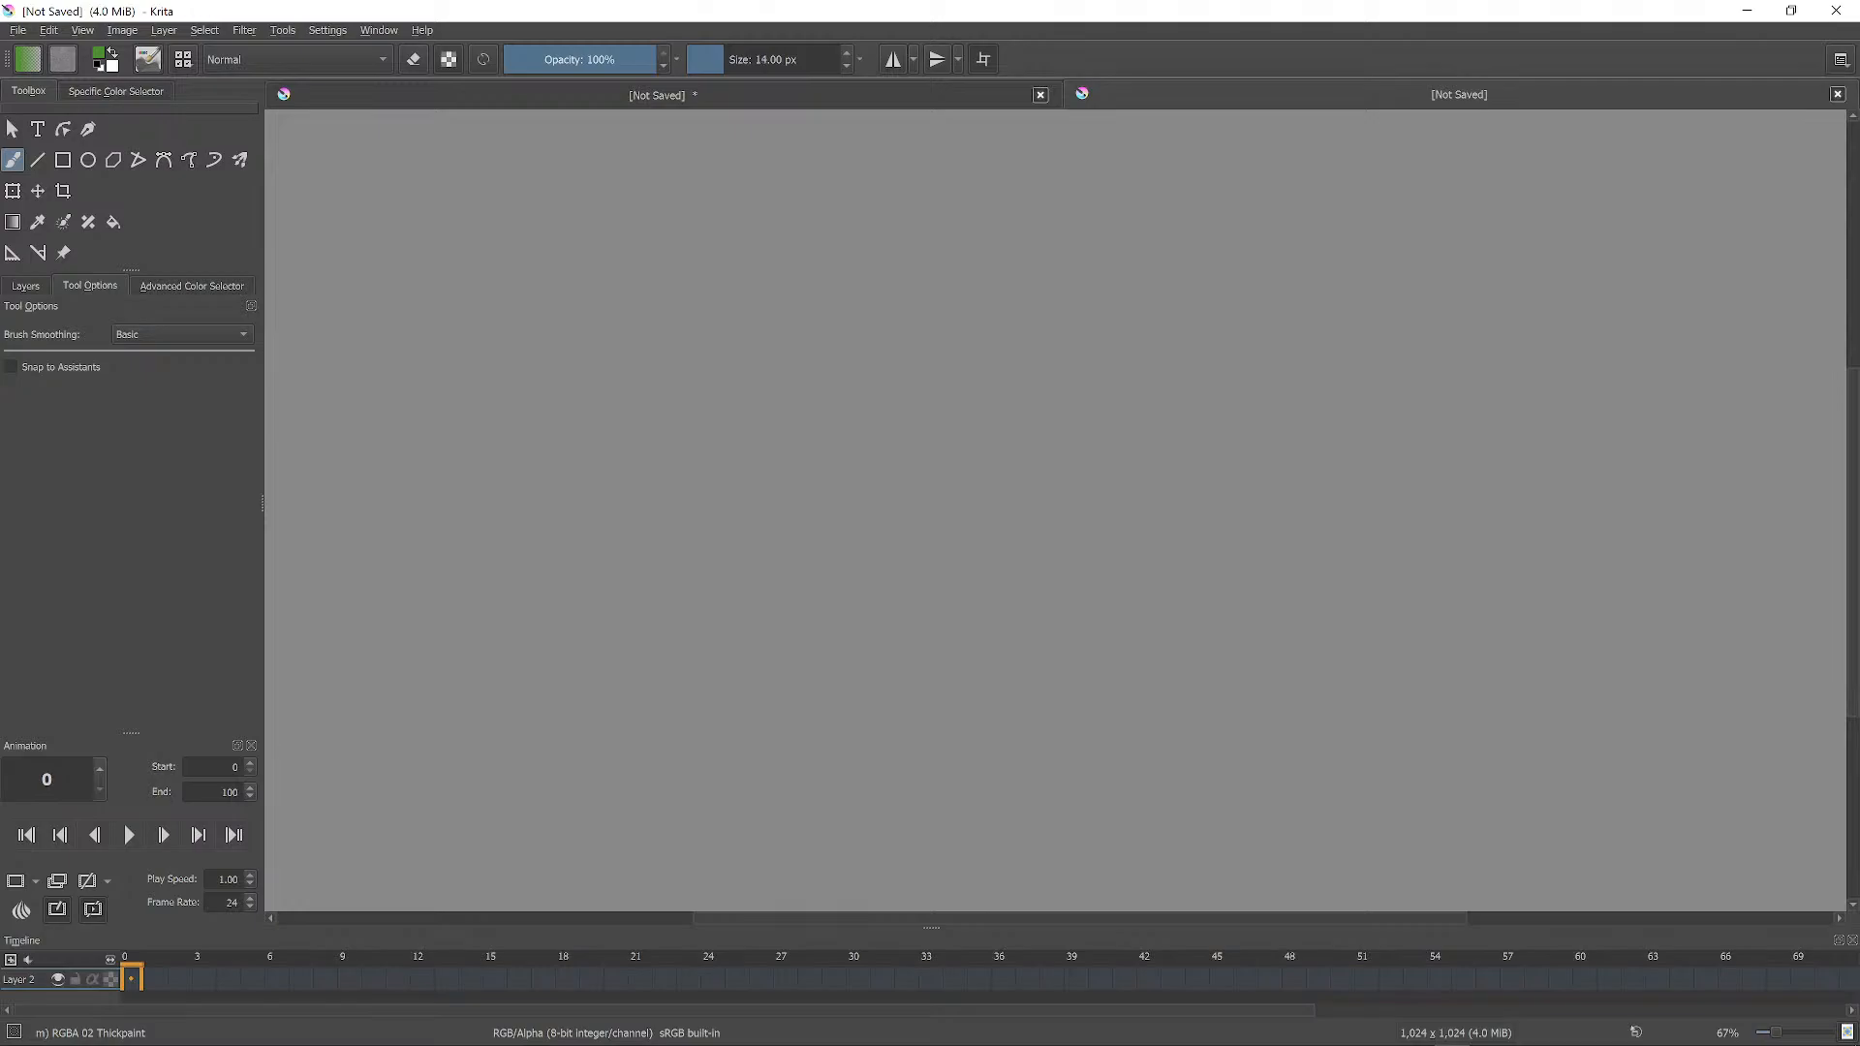
# Enlarge the brush up to 390 px and cover the whole canvas with broad green strokes.
pyautogui.press(']')
pyautogui.press(']')
pyautogui.press(']')
pyautogui.press(']')
pyautogui.press(']')
pyautogui.press(']')
pyautogui.press(']')
pyautogui.press(']')
pyautogui.press(']')
pyautogui.press(']')
pyautogui.press(']')
pyautogui.press(']')
pyautogui.press(']')
pyautogui.press(']')
pyautogui.press(']')
pyautogui.moveTo(1008, 411)
pyautogui.mouseDown()
pyautogui.moveTo(1001, 474)
pyautogui.moveTo(1073, 471)
pyautogui.mouseUp()
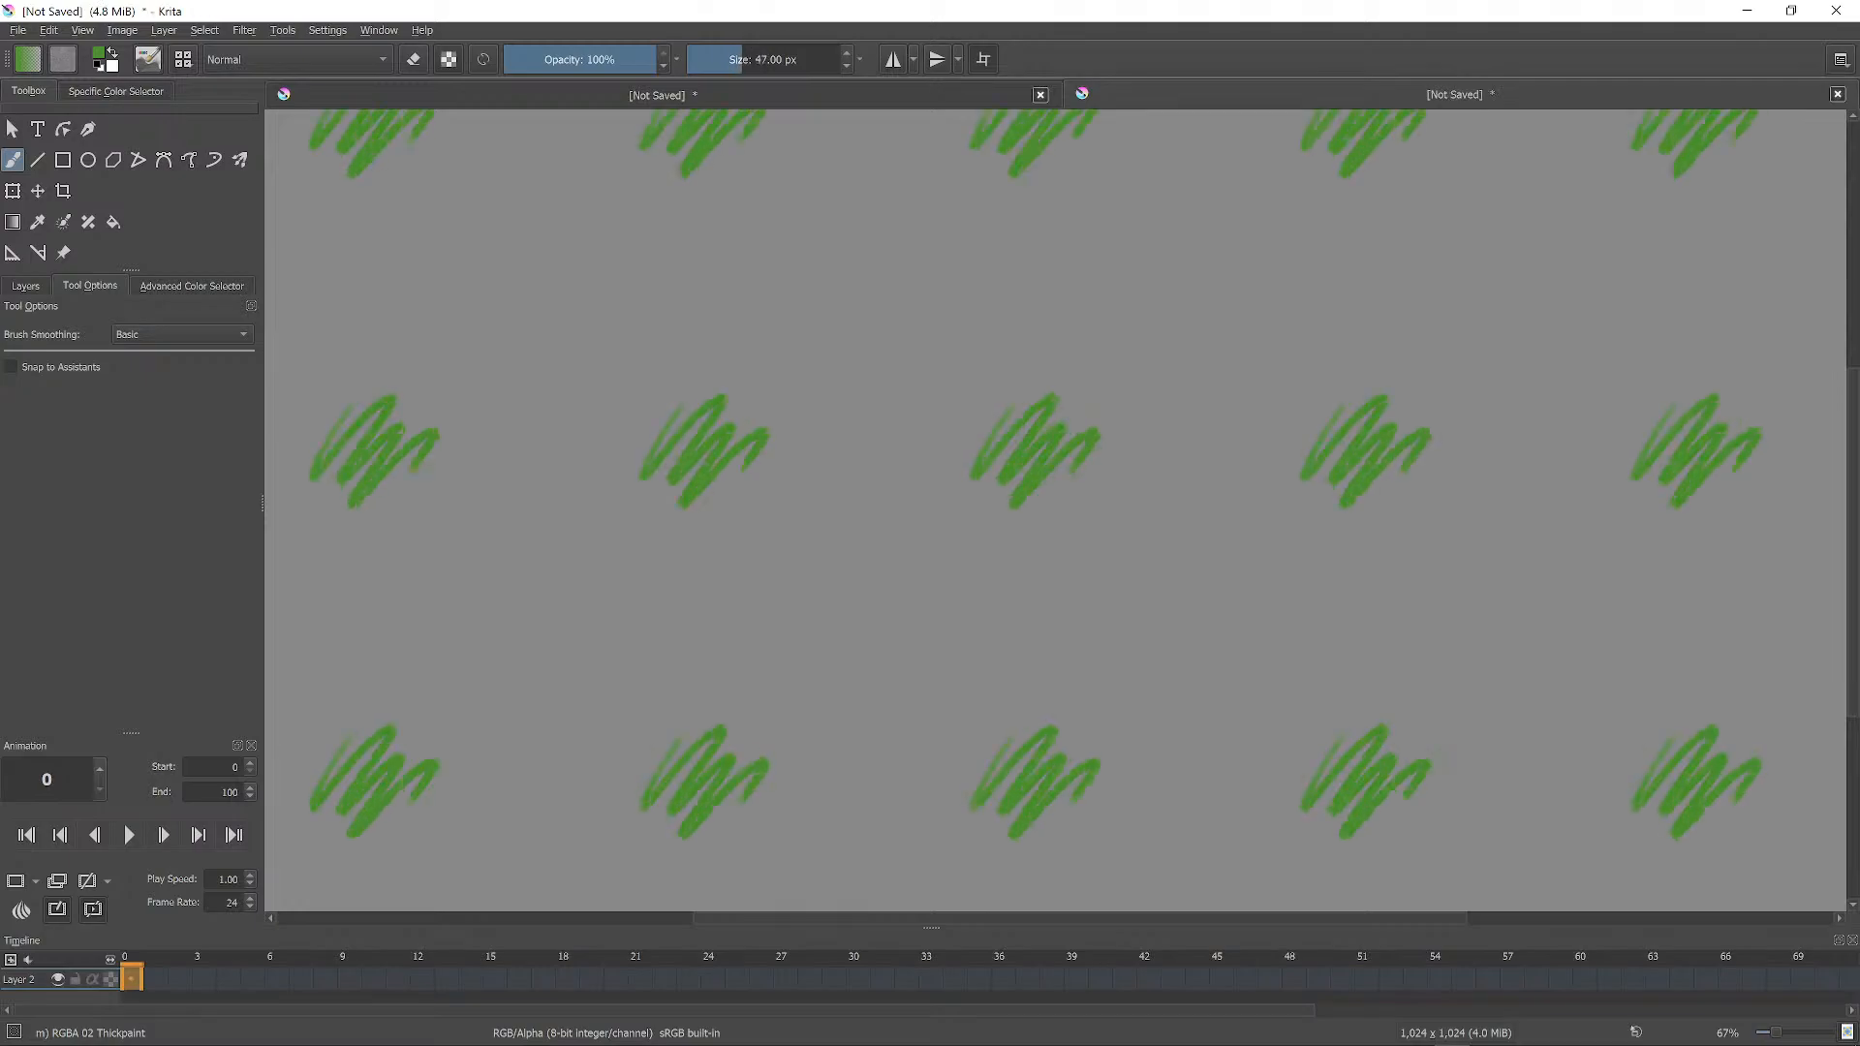
pyautogui.press(']')
pyautogui.press(']')
pyautogui.press(']')
pyautogui.press(']')
pyautogui.press(']')
pyautogui.press(']')
pyautogui.press(']')
pyautogui.press(']')
pyautogui.press(']')
pyautogui.press(']')
pyautogui.press(']')
pyautogui.press(']')
pyautogui.press(']')
pyautogui.press(']')
pyautogui.press(']')
pyautogui.moveTo(1074, 370)
pyautogui.mouseDown()
pyautogui.moveTo(934, 487)
pyautogui.moveTo(1019, 312)
pyautogui.moveTo(904, 375)
pyautogui.moveTo(1071, 221)
pyautogui.moveTo(1101, 446)
pyautogui.moveTo(1153, 547)
pyautogui.moveTo(1207, 567)
pyautogui.moveTo(1348, 542)
pyautogui.moveTo(1262, 707)
pyautogui.moveTo(1207, 741)
pyautogui.moveTo(1303, 707)
pyautogui.moveTo(1153, 630)
pyautogui.moveTo(1236, 600)
pyautogui.moveTo(1186, 611)
pyautogui.moveTo(1250, 572)
pyautogui.moveTo(1264, 513)
pyautogui.moveTo(1104, 533)
pyautogui.mouseUp()
pyautogui.press(']')
pyautogui.press(']')
pyautogui.press(']')
pyautogui.press(']')
pyautogui.press(']')
pyautogui.press(']')
pyautogui.press(']')
pyautogui.press(']')
pyautogui.press(']')
pyautogui.press(']')
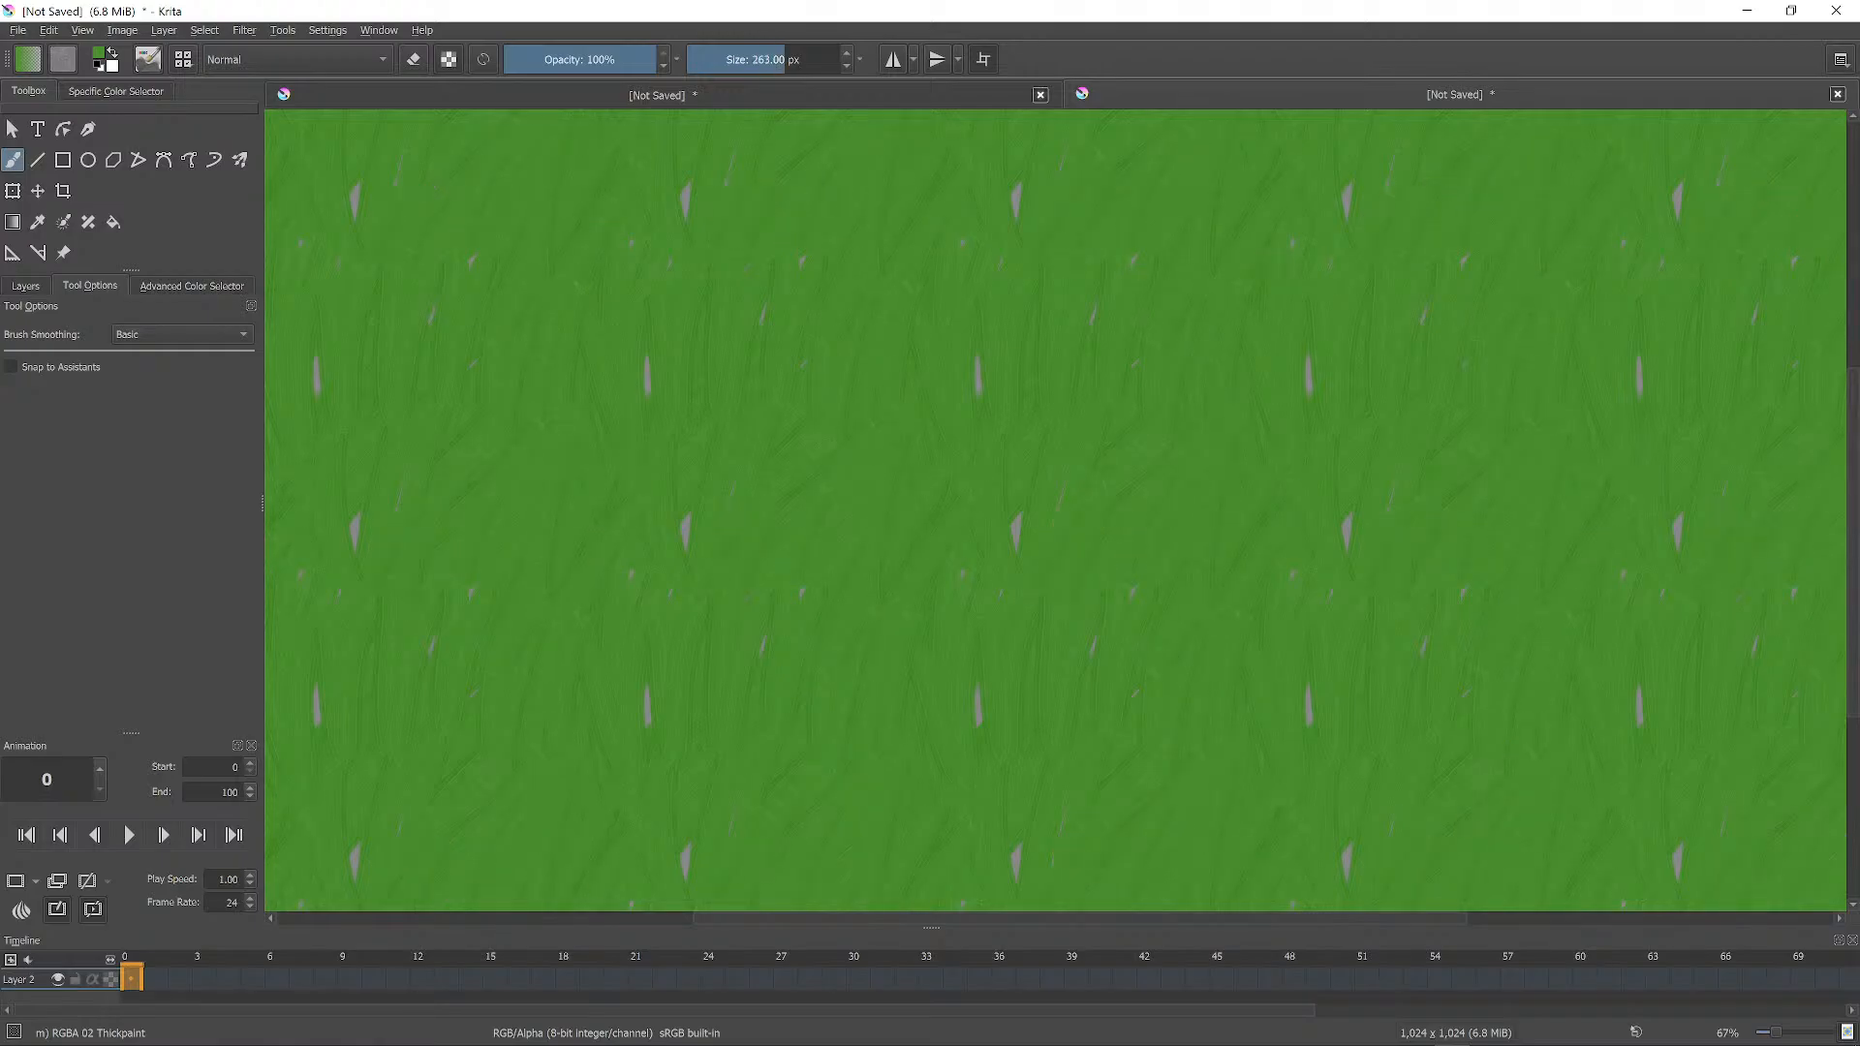
pyautogui.press(']')
pyautogui.press(']')
pyautogui.press(']')
pyautogui.press(']')
pyautogui.press(']')
pyautogui.press(']')
pyautogui.moveTo(1347, 528); pyautogui.dragTo(1308, 397)
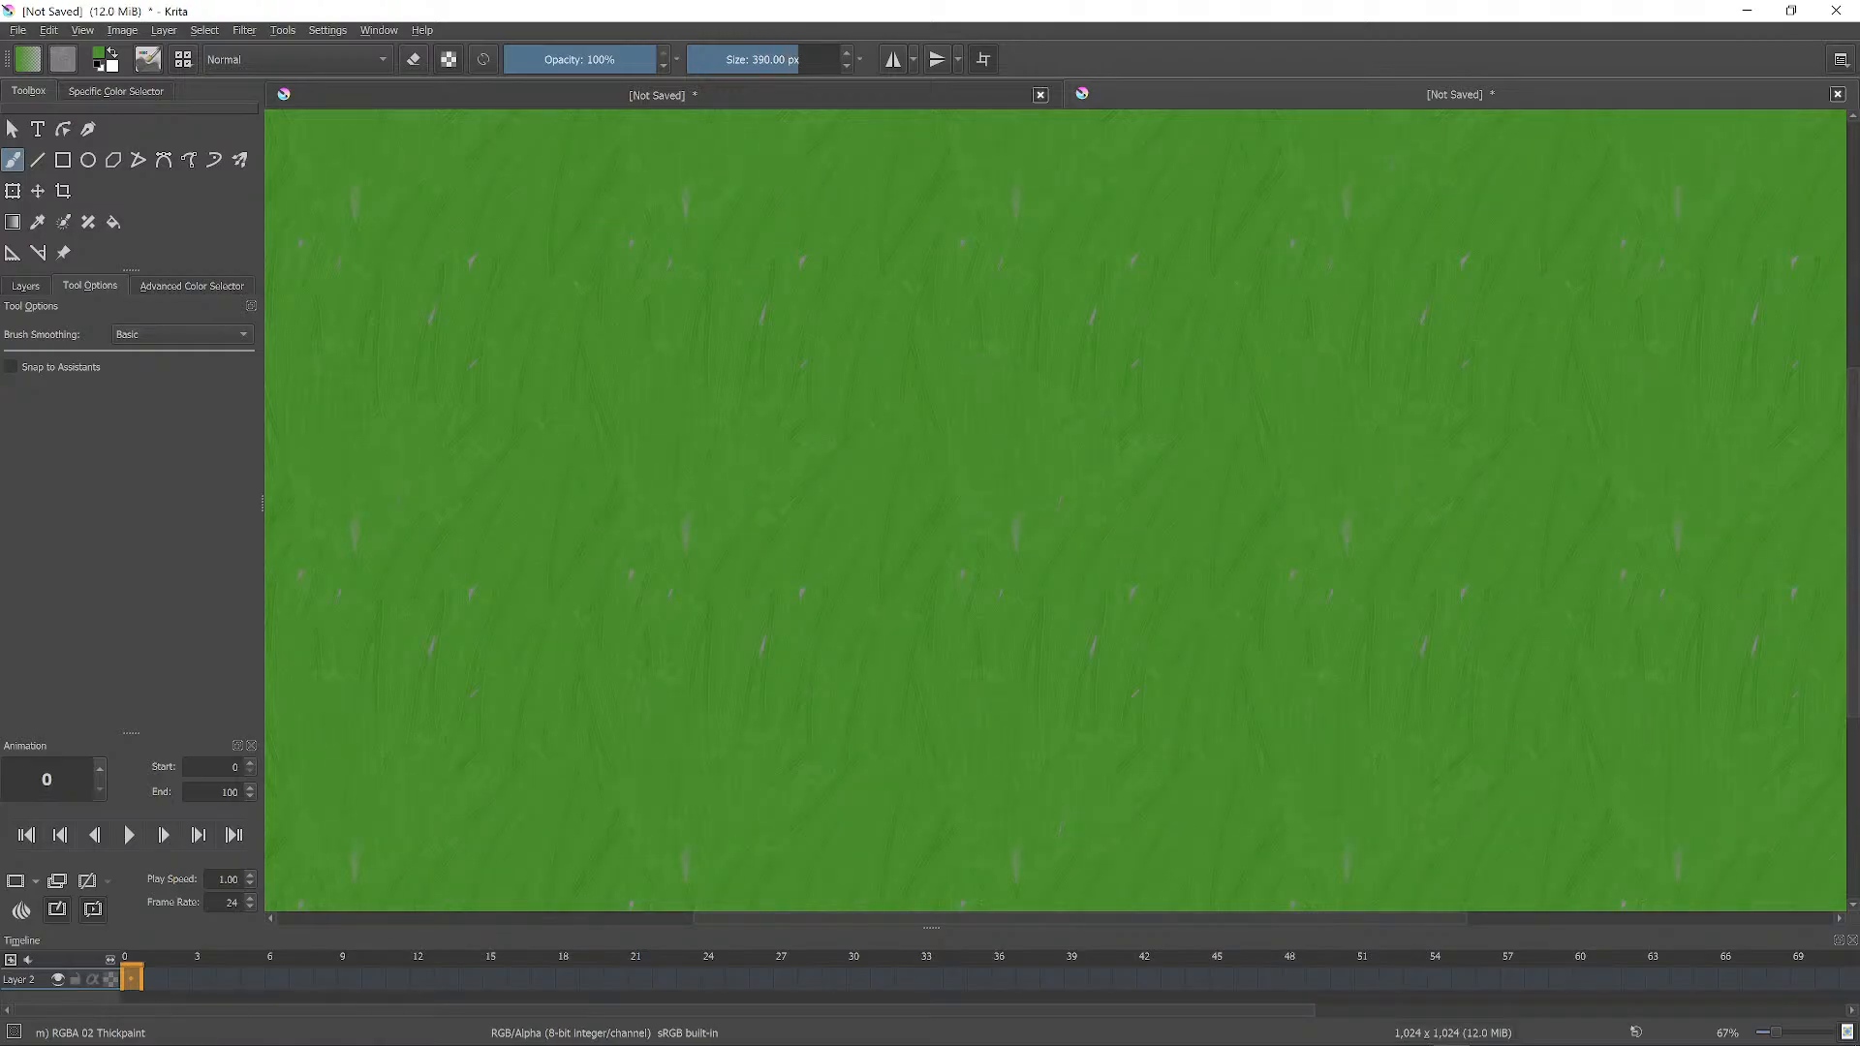
# Layer lighter, darker and mid-green strokes to give the green base a mottled look.
pyautogui.rightClick(1122, 463)
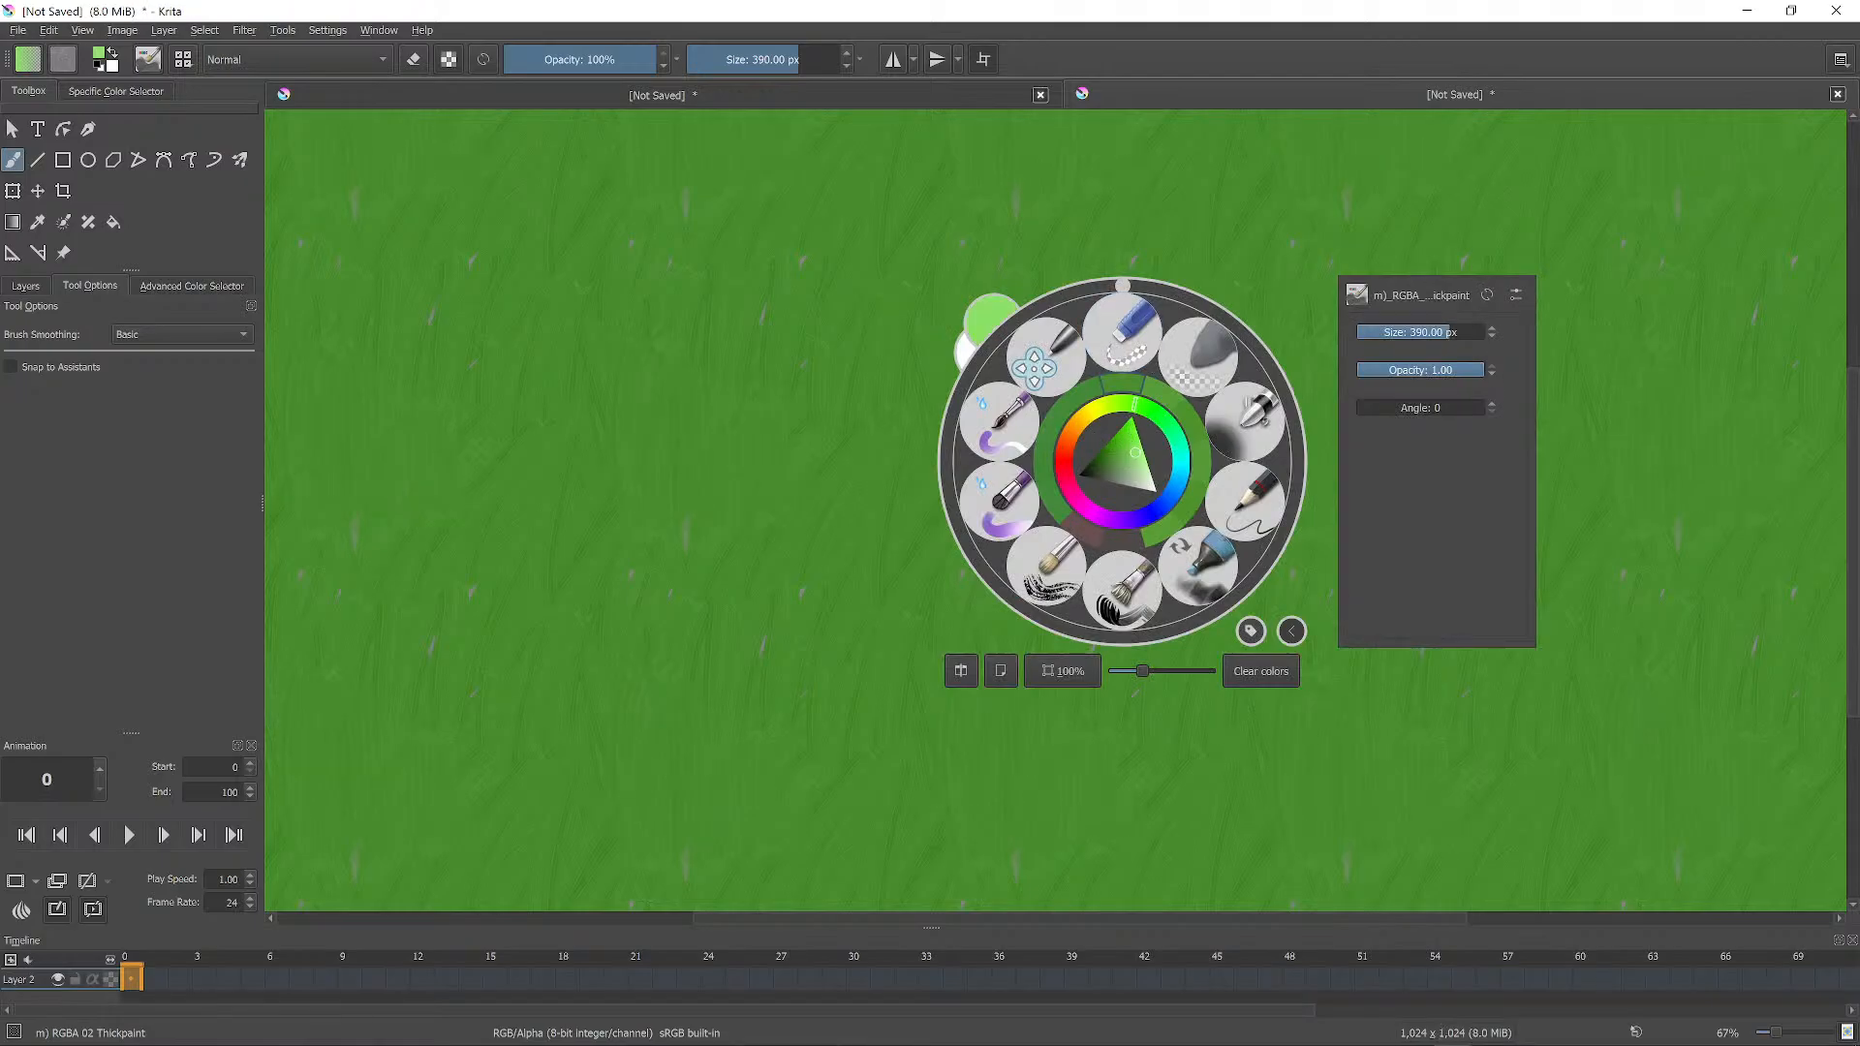
pyautogui.rightClick(1135, 452)
pyautogui.moveTo(1097, 366); pyautogui.dragTo(1089, 296)
pyautogui.moveTo(1008, 232)
pyautogui.mouseDown()
pyautogui.moveTo(1004, 257)
pyautogui.moveTo(915, 257)
pyautogui.moveTo(1064, 227)
pyautogui.moveTo(872, 387)
pyautogui.moveTo(819, 469)
pyautogui.mouseUp()
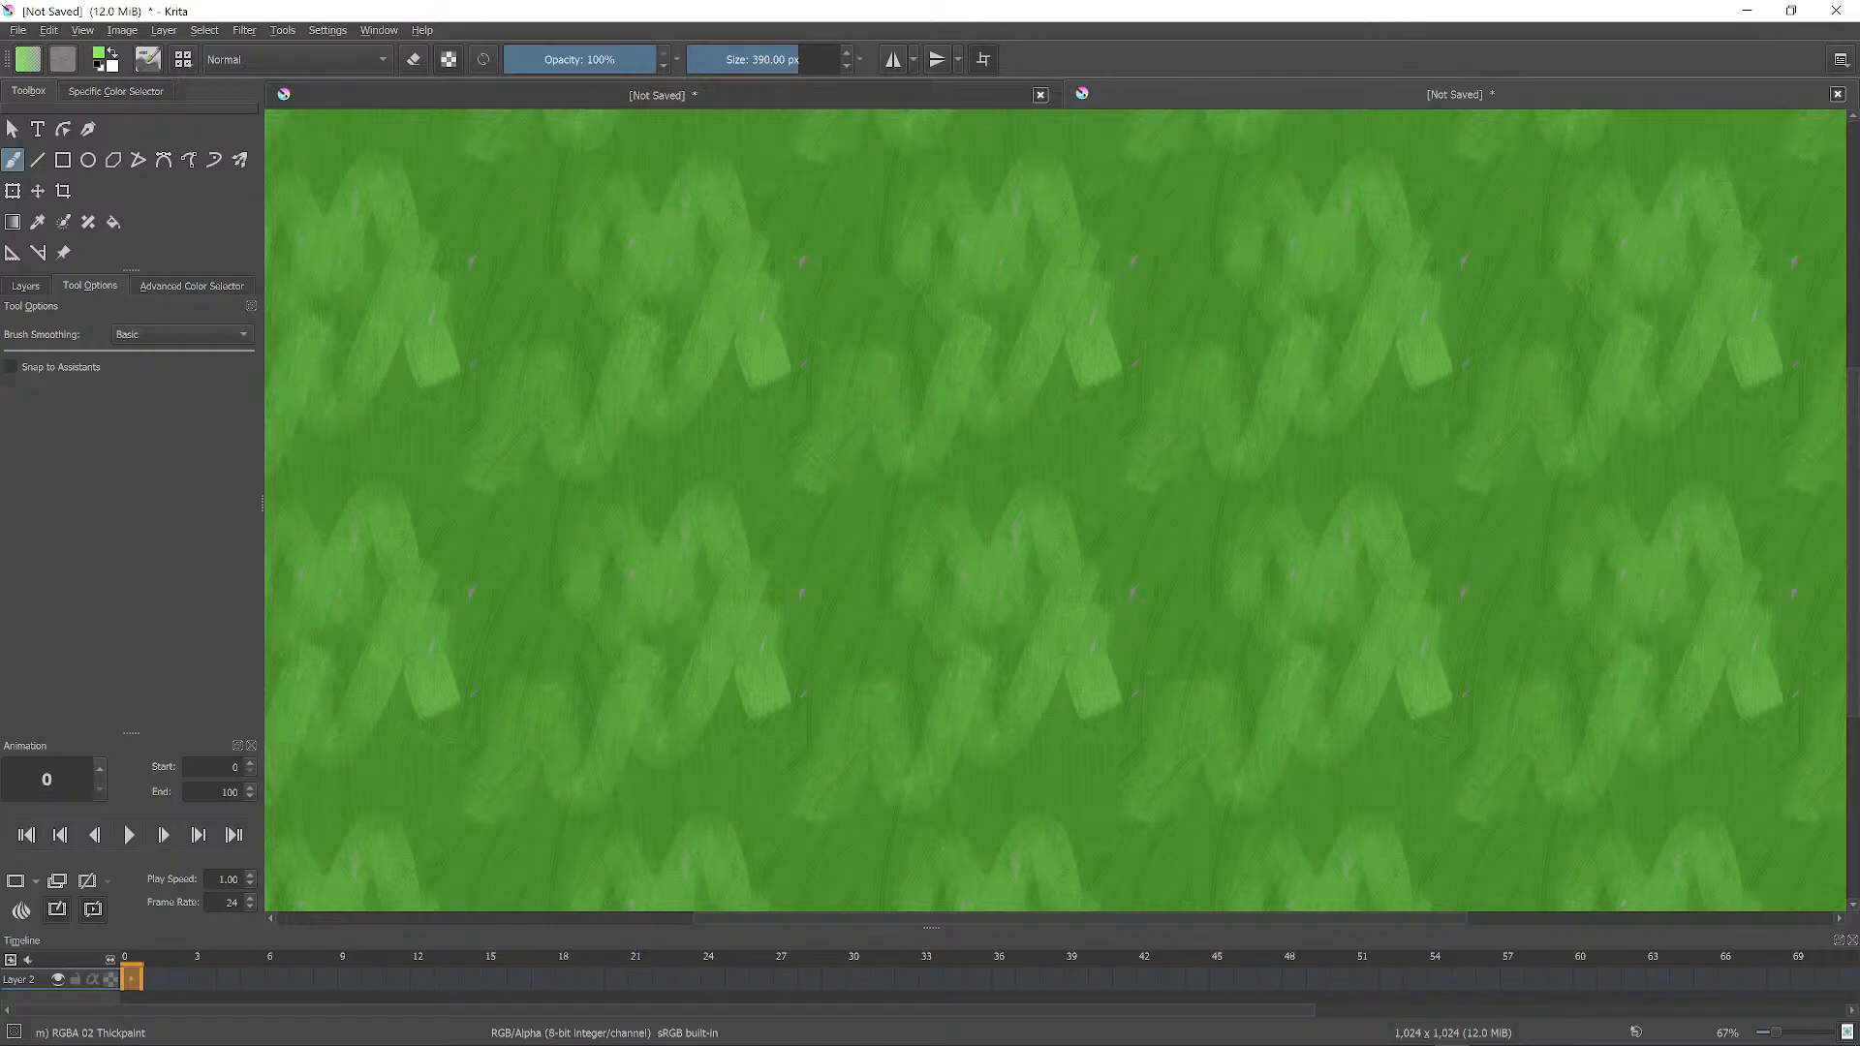
pyautogui.keyDown('ctrl'); pyautogui.click(841, 320); pyautogui.keyUp('ctrl')
pyautogui.moveTo(843, 319)
pyautogui.mouseDown()
pyautogui.moveTo(820, 363)
pyautogui.moveTo(949, 373)
pyautogui.moveTo(1032, 455)
pyautogui.moveTo(911, 453)
pyautogui.moveTo(1115, 514)
pyautogui.mouseUp()
pyautogui.moveTo(1095, 358)
pyautogui.mouseDown()
pyautogui.moveTo(1066, 291)
pyautogui.moveTo(979, 261)
pyautogui.mouseUp()
pyautogui.moveTo(1052, 208)
pyautogui.mouseDown()
pyautogui.moveTo(1148, 247)
pyautogui.moveTo(1174, 193)
pyautogui.moveTo(1338, 160)
pyautogui.moveTo(1211, 208)
pyautogui.mouseUp()
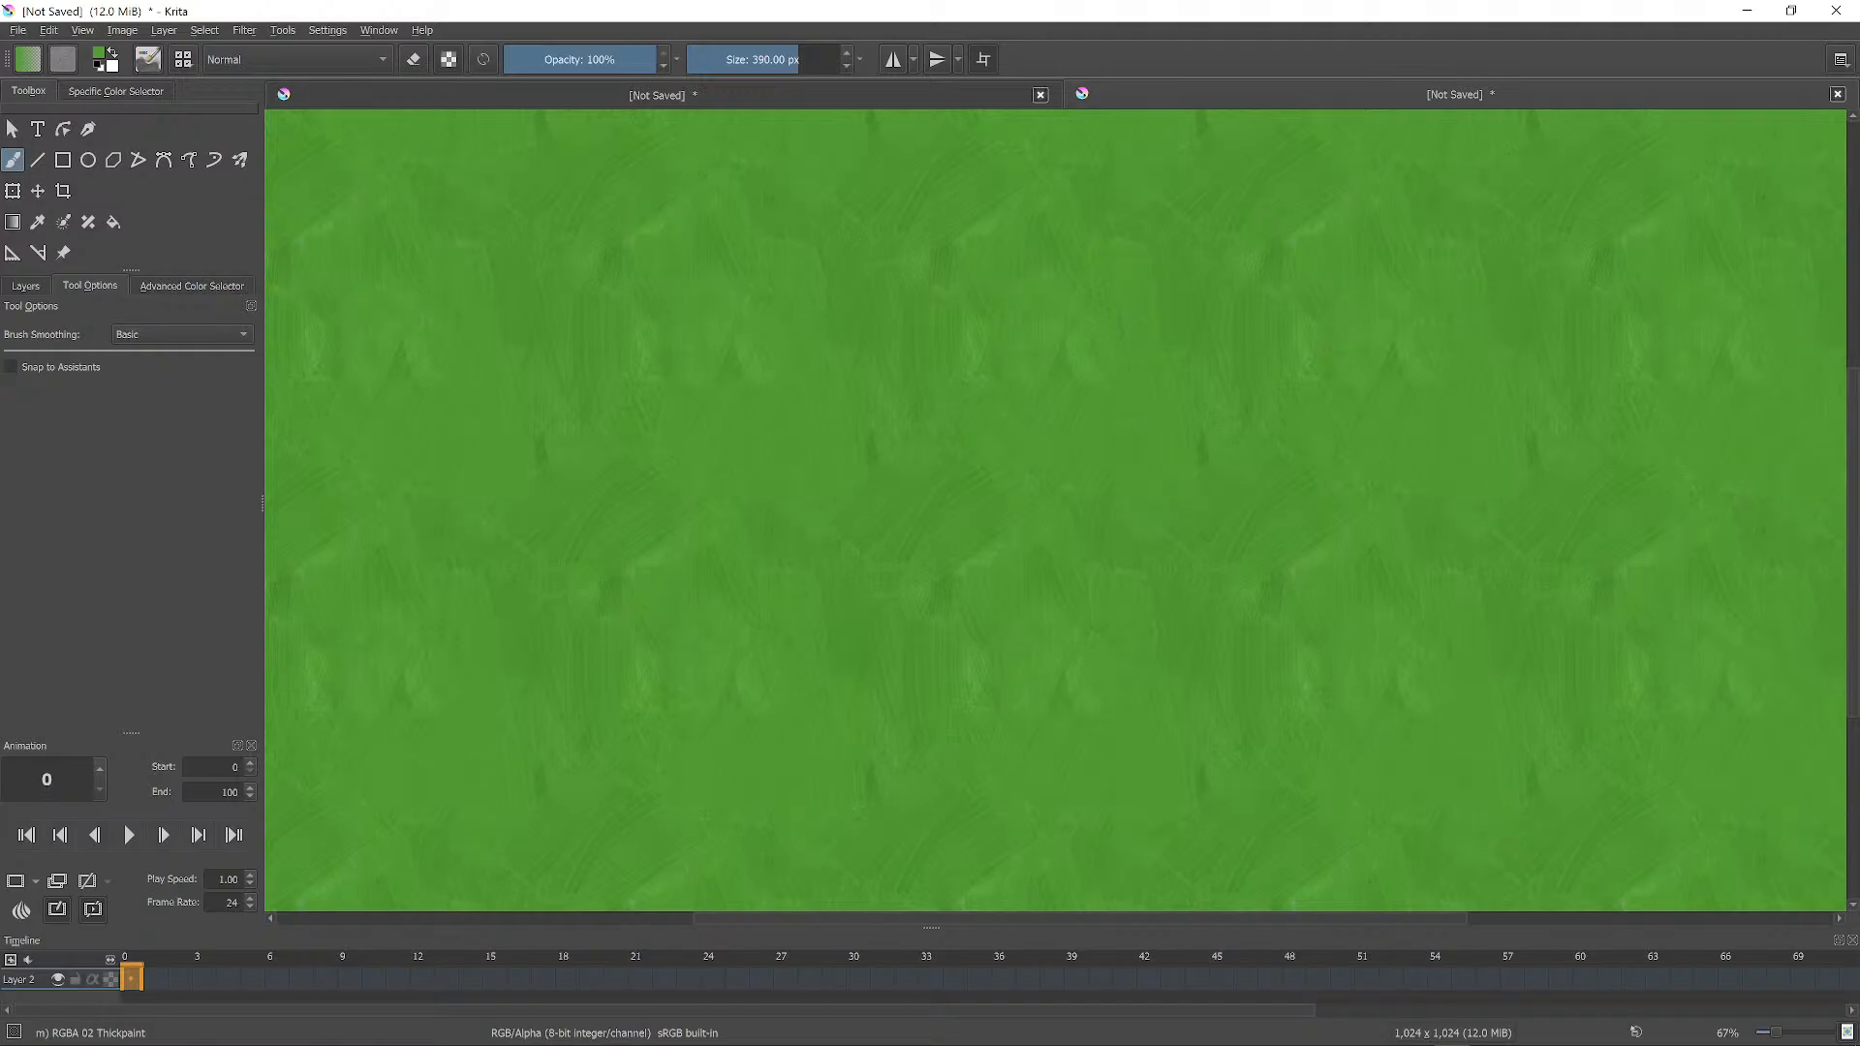
# Paint teal spots, then sample the mid green and paint over the light patches.
pyautogui.rightClick(1183, 472)
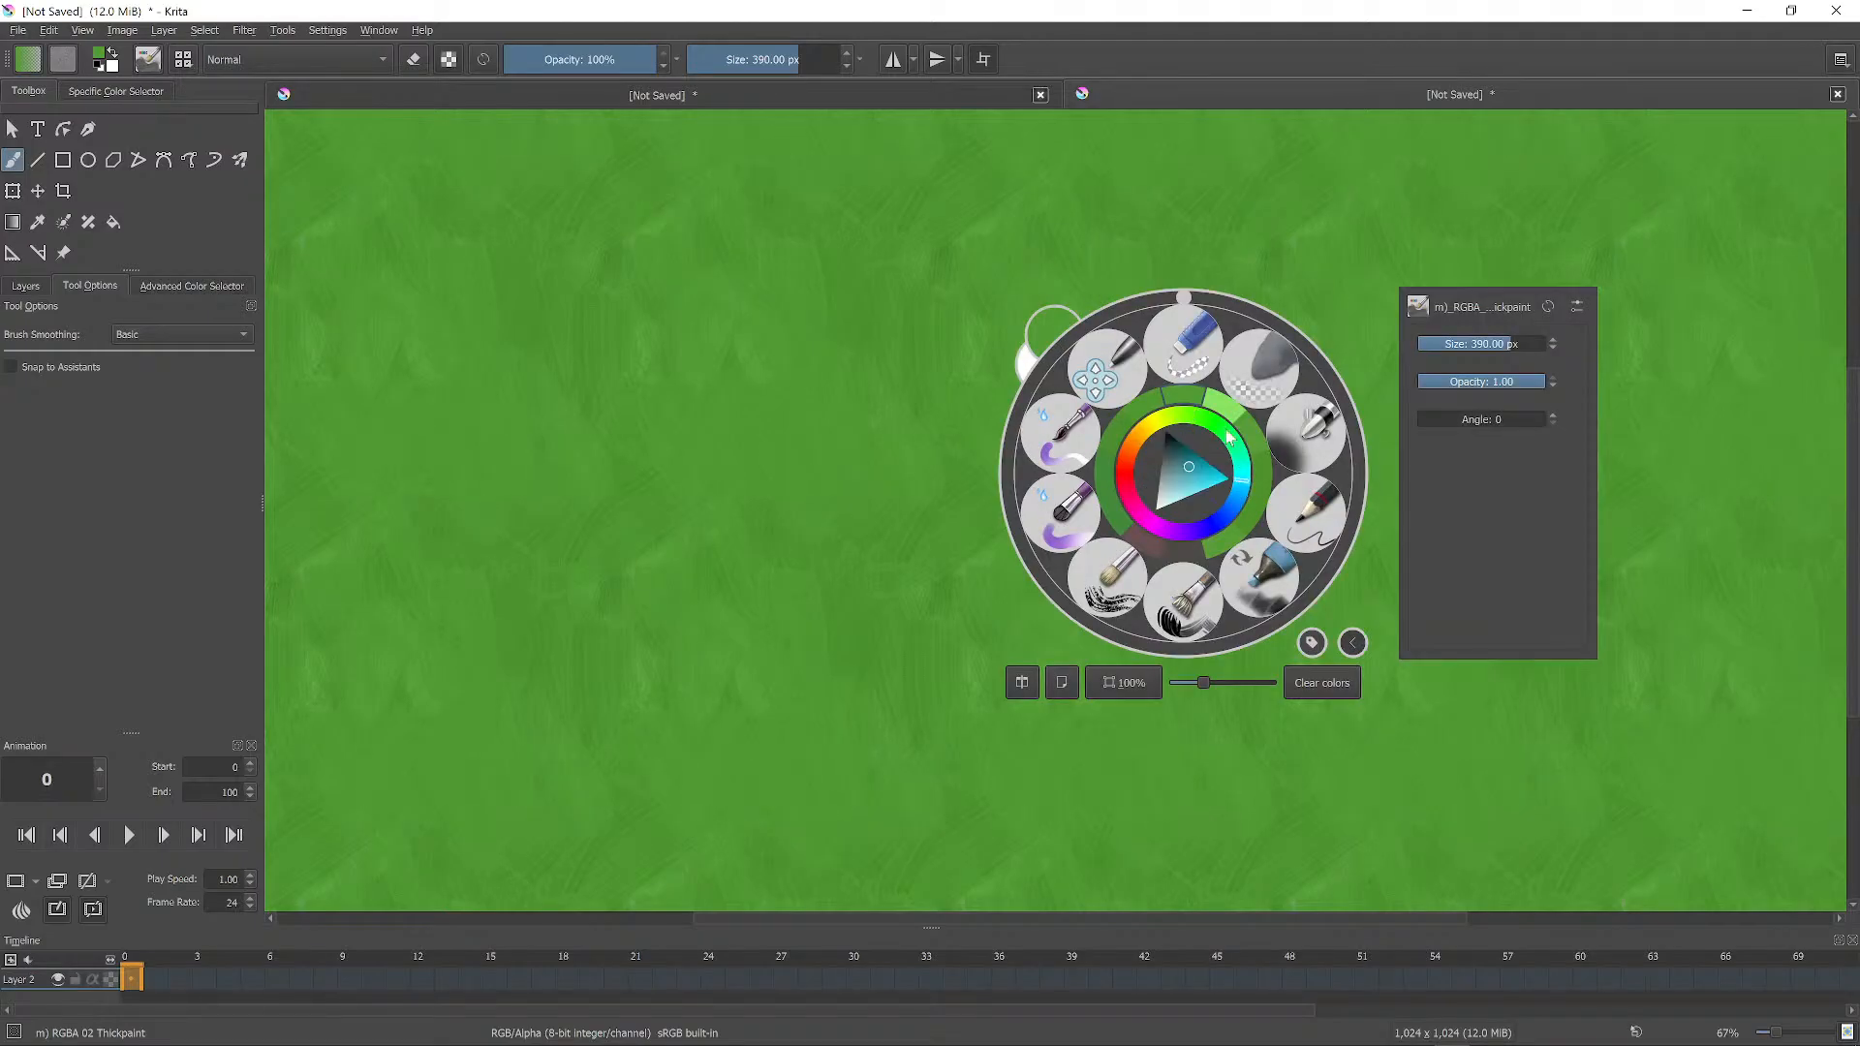
pyautogui.click(1186, 452)
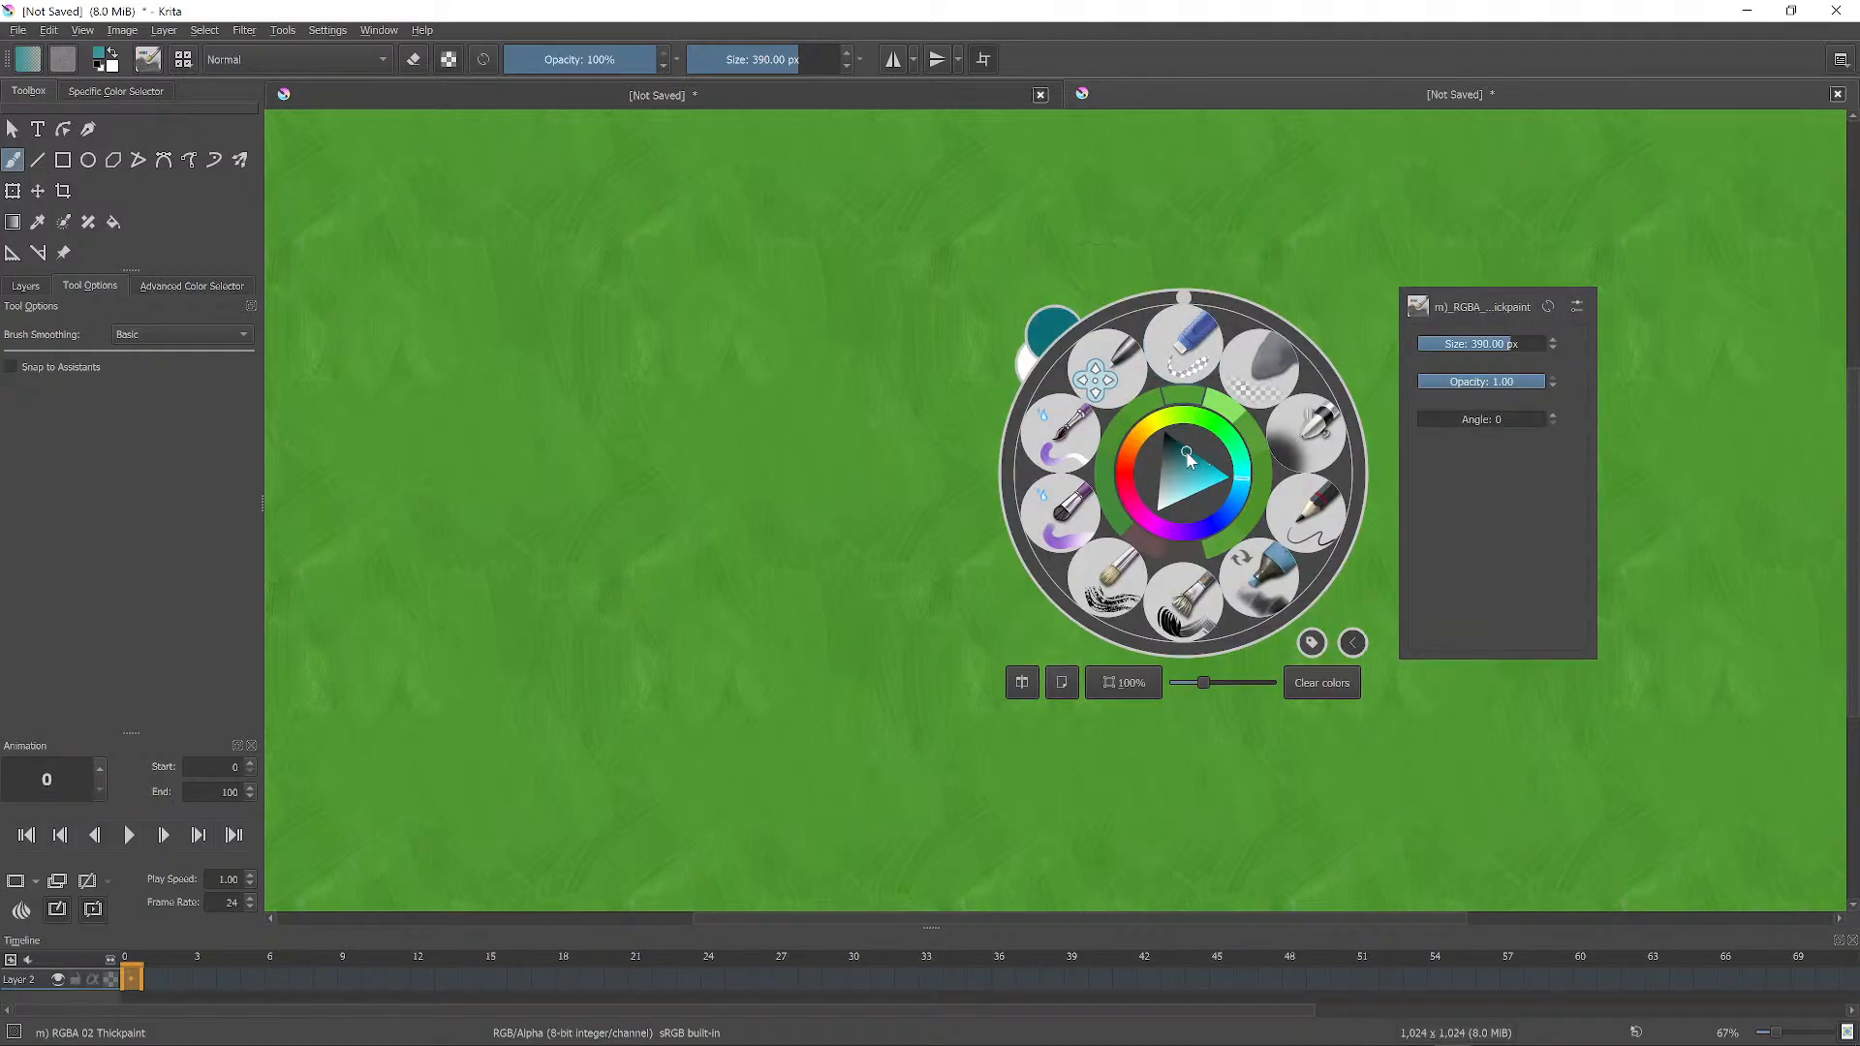
pyautogui.click(1045, 246)
pyautogui.moveTo(1063, 383)
pyautogui.mouseDown()
pyautogui.moveTo(1101, 376)
pyautogui.moveTo(1077, 432)
pyautogui.moveTo(1107, 308)
pyautogui.moveTo(853, 441)
pyautogui.moveTo(959, 552)
pyautogui.mouseUp()
pyautogui.keyDown('ctrl'); pyautogui.click(1112, 369); pyautogui.keyUp('ctrl')
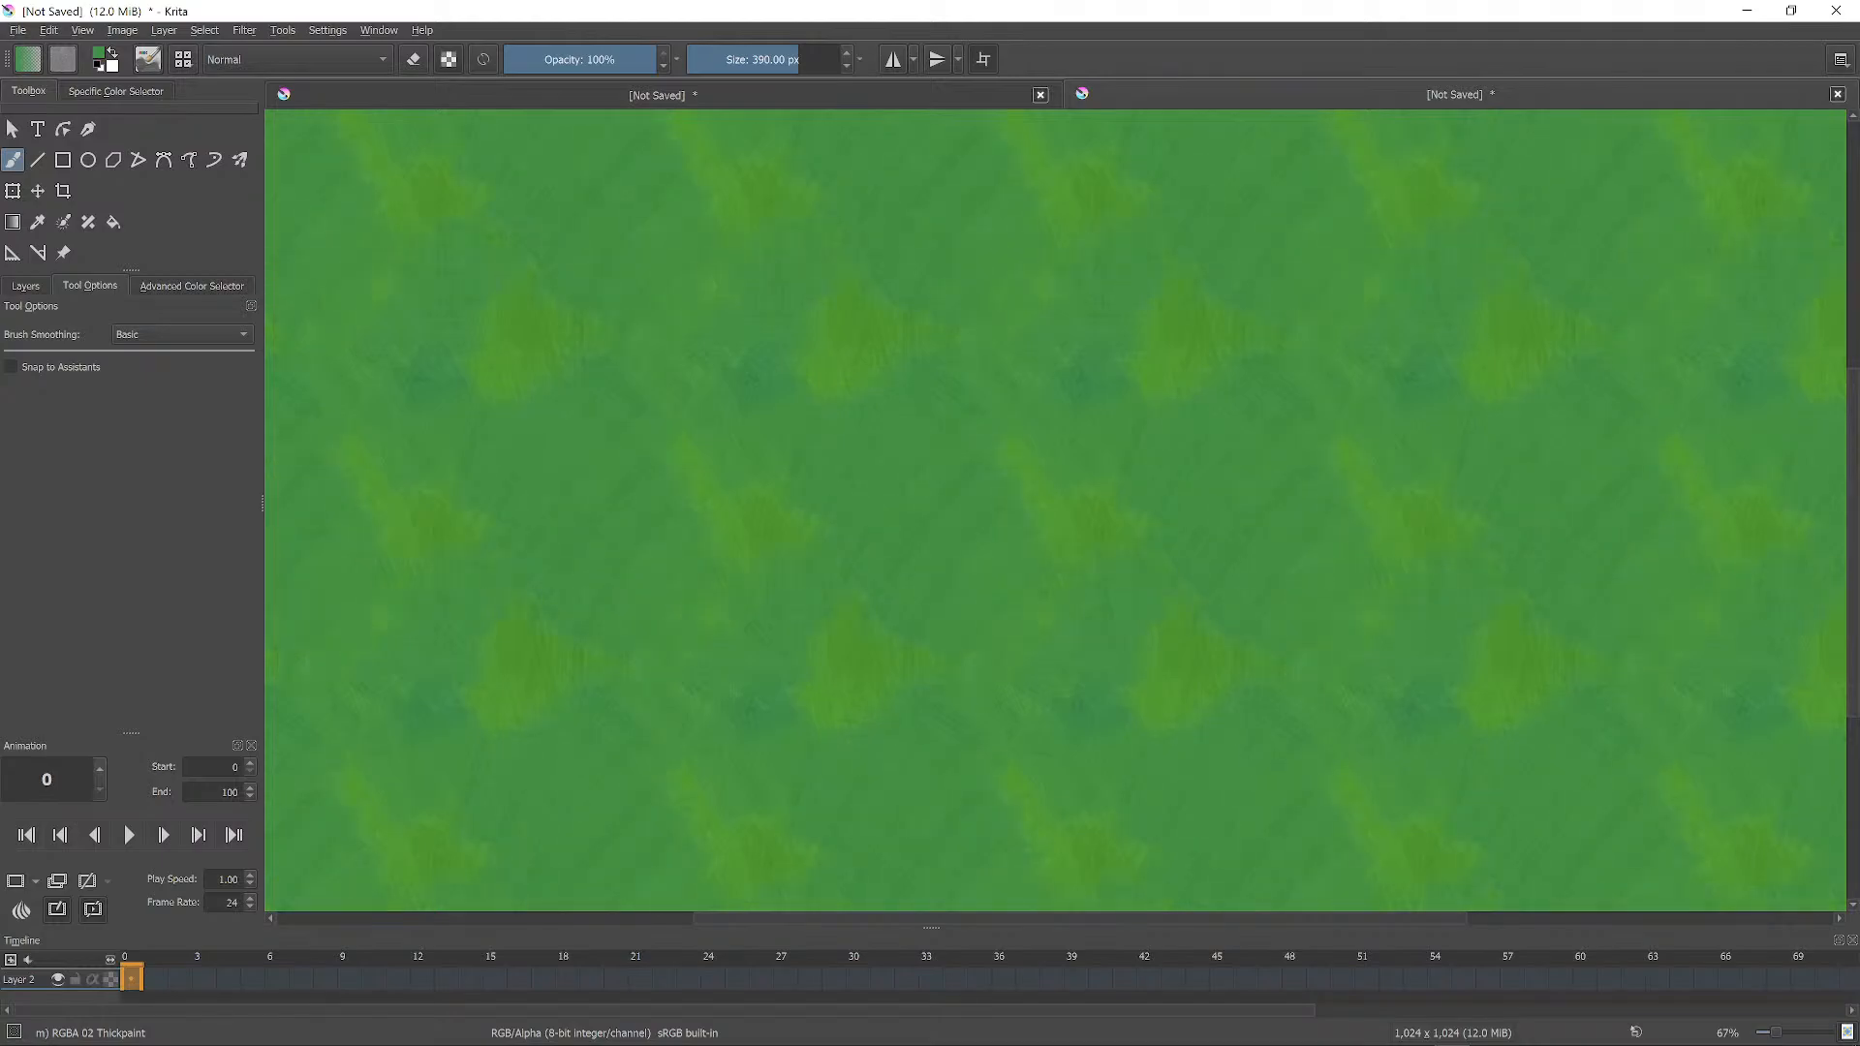
pyautogui.moveTo(1163, 383); pyautogui.dragTo(1167, 325)
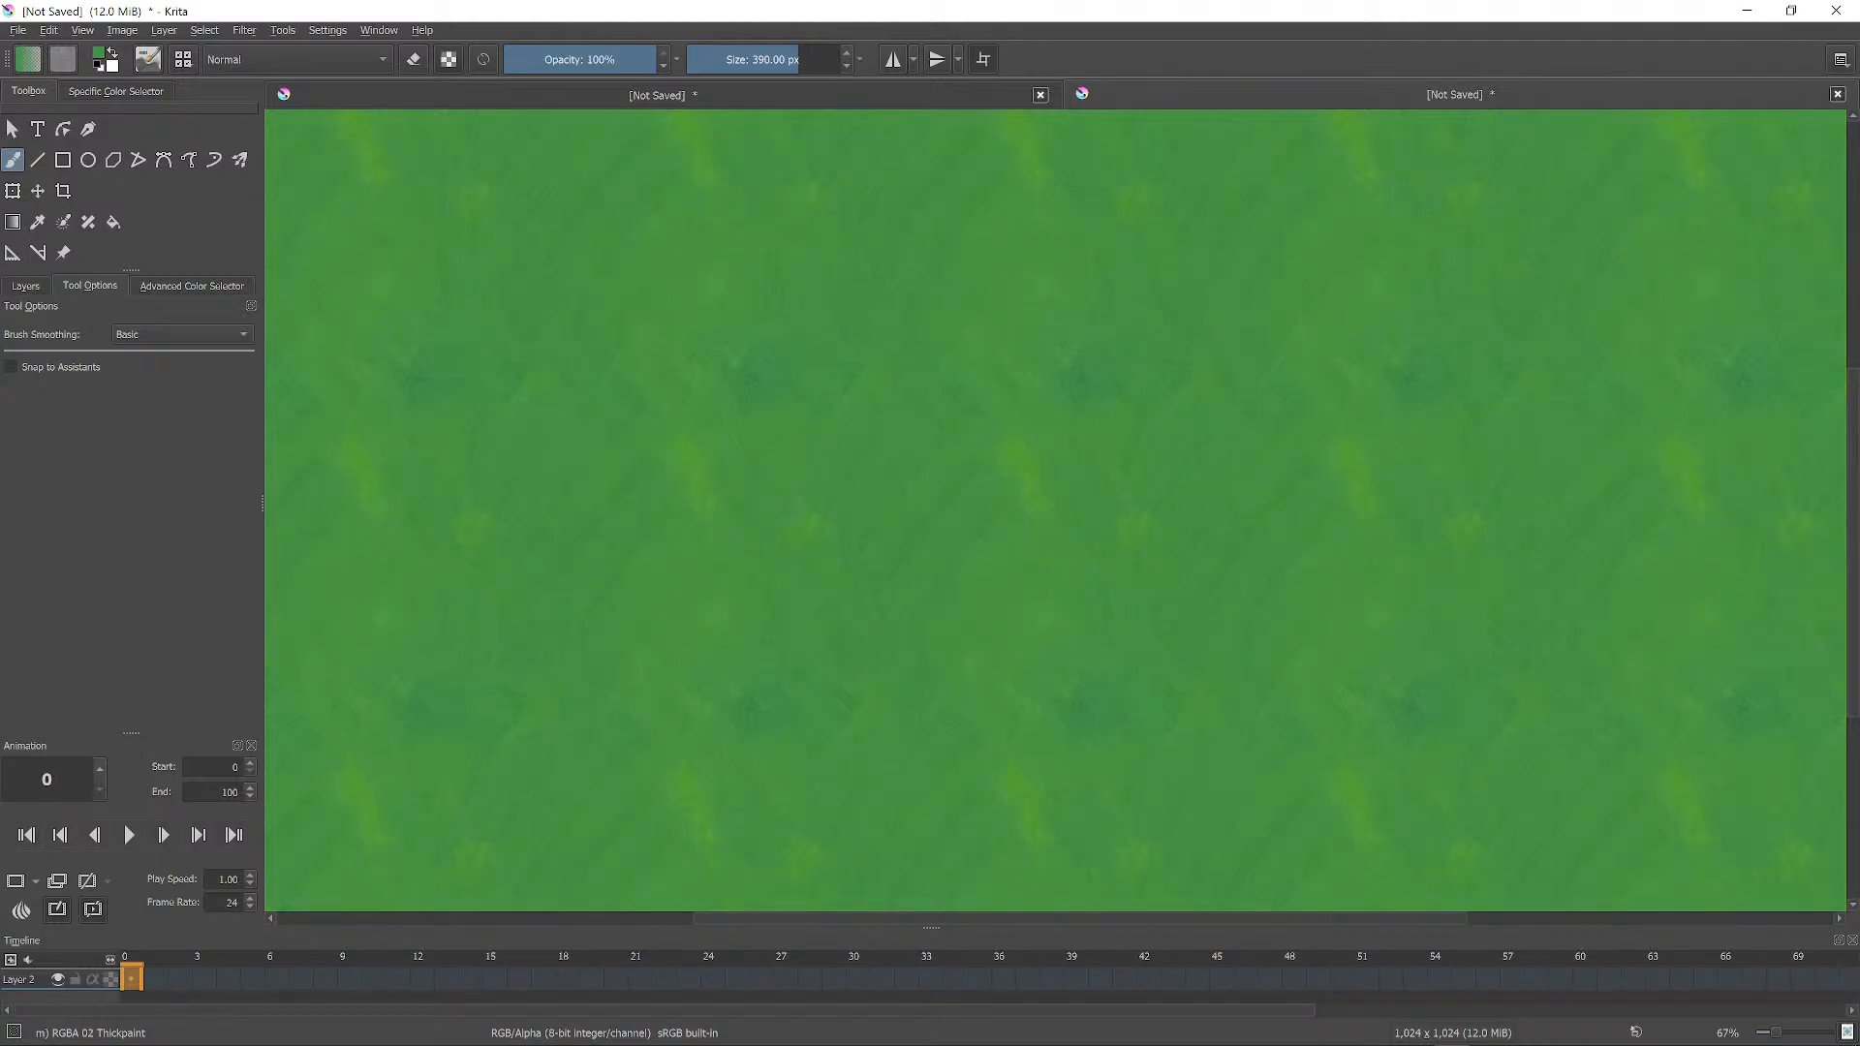
pyautogui.keyDown('ctrl'); pyautogui.moveTo(1132, 469); pyautogui.dragTo(1180, 347, button='middle'); pyautogui.keyUp('ctrl')
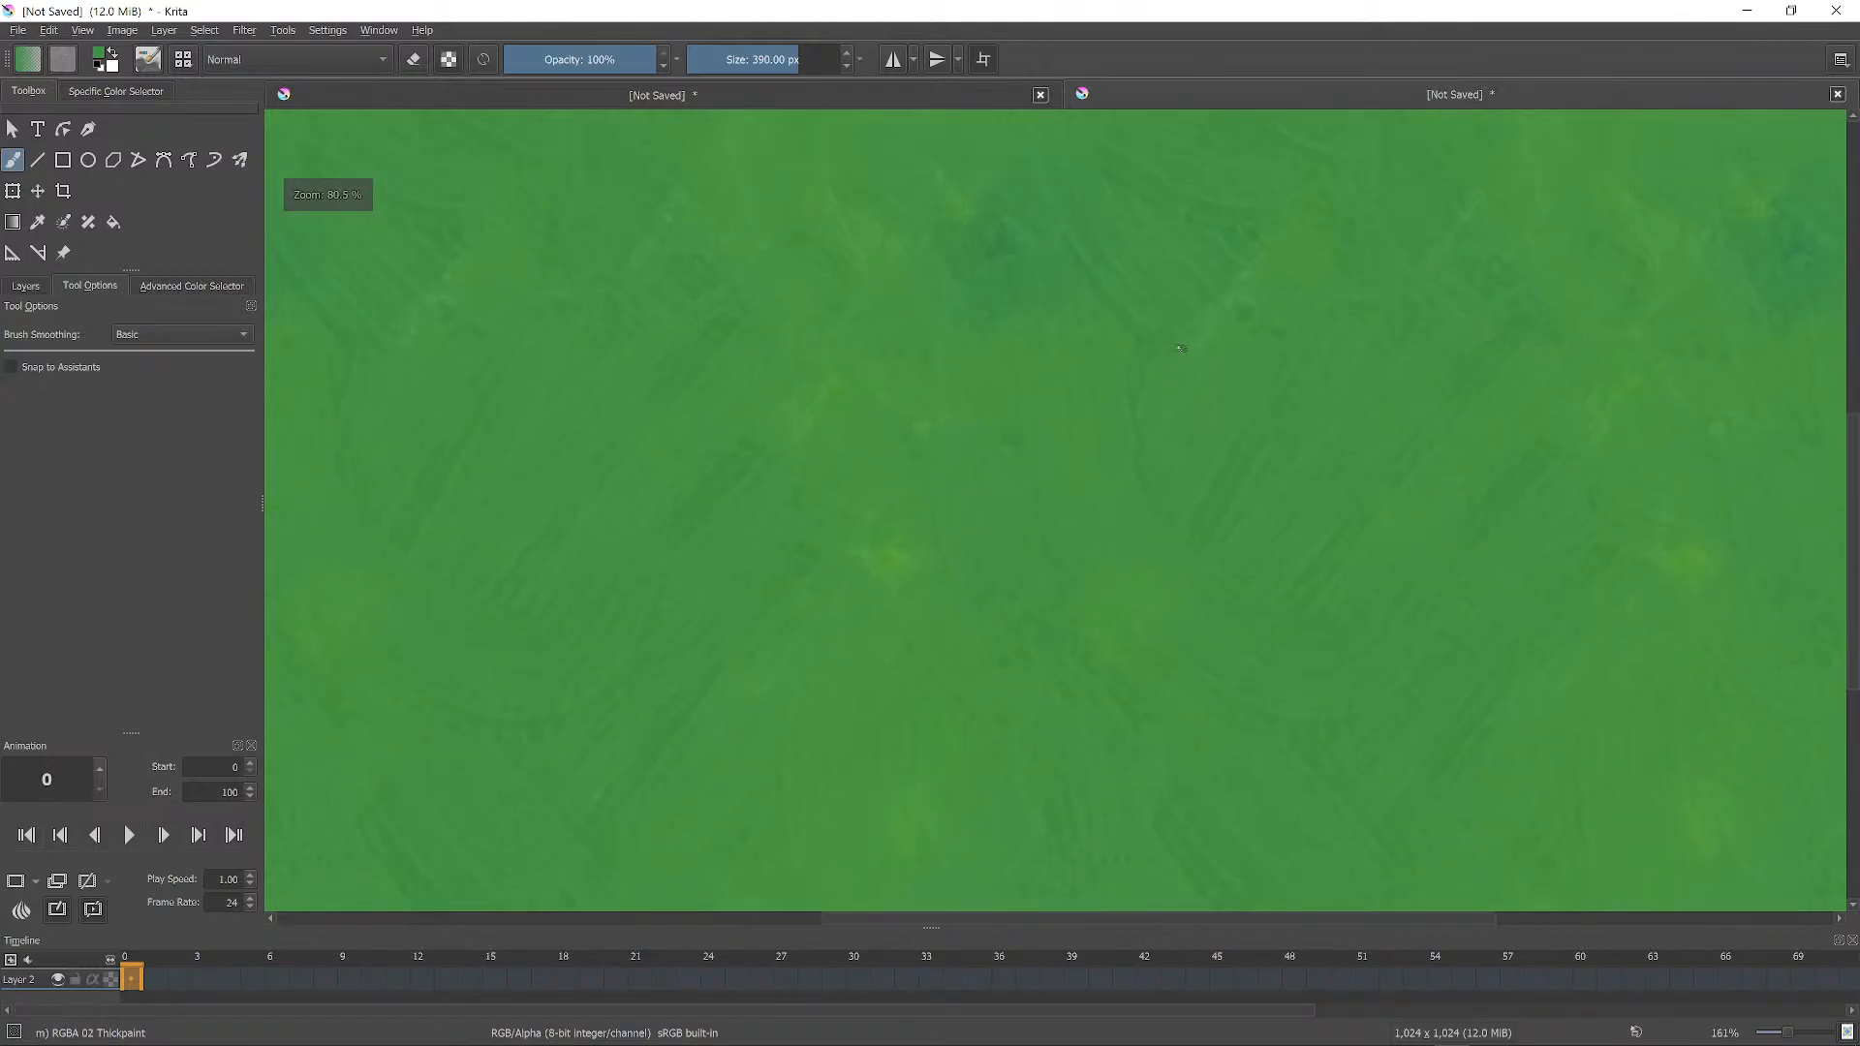
# Switch to the Dry Brushing preset, shrink the brush and paint dark-green grass blades.
pyautogui.rightClick(1093, 472)
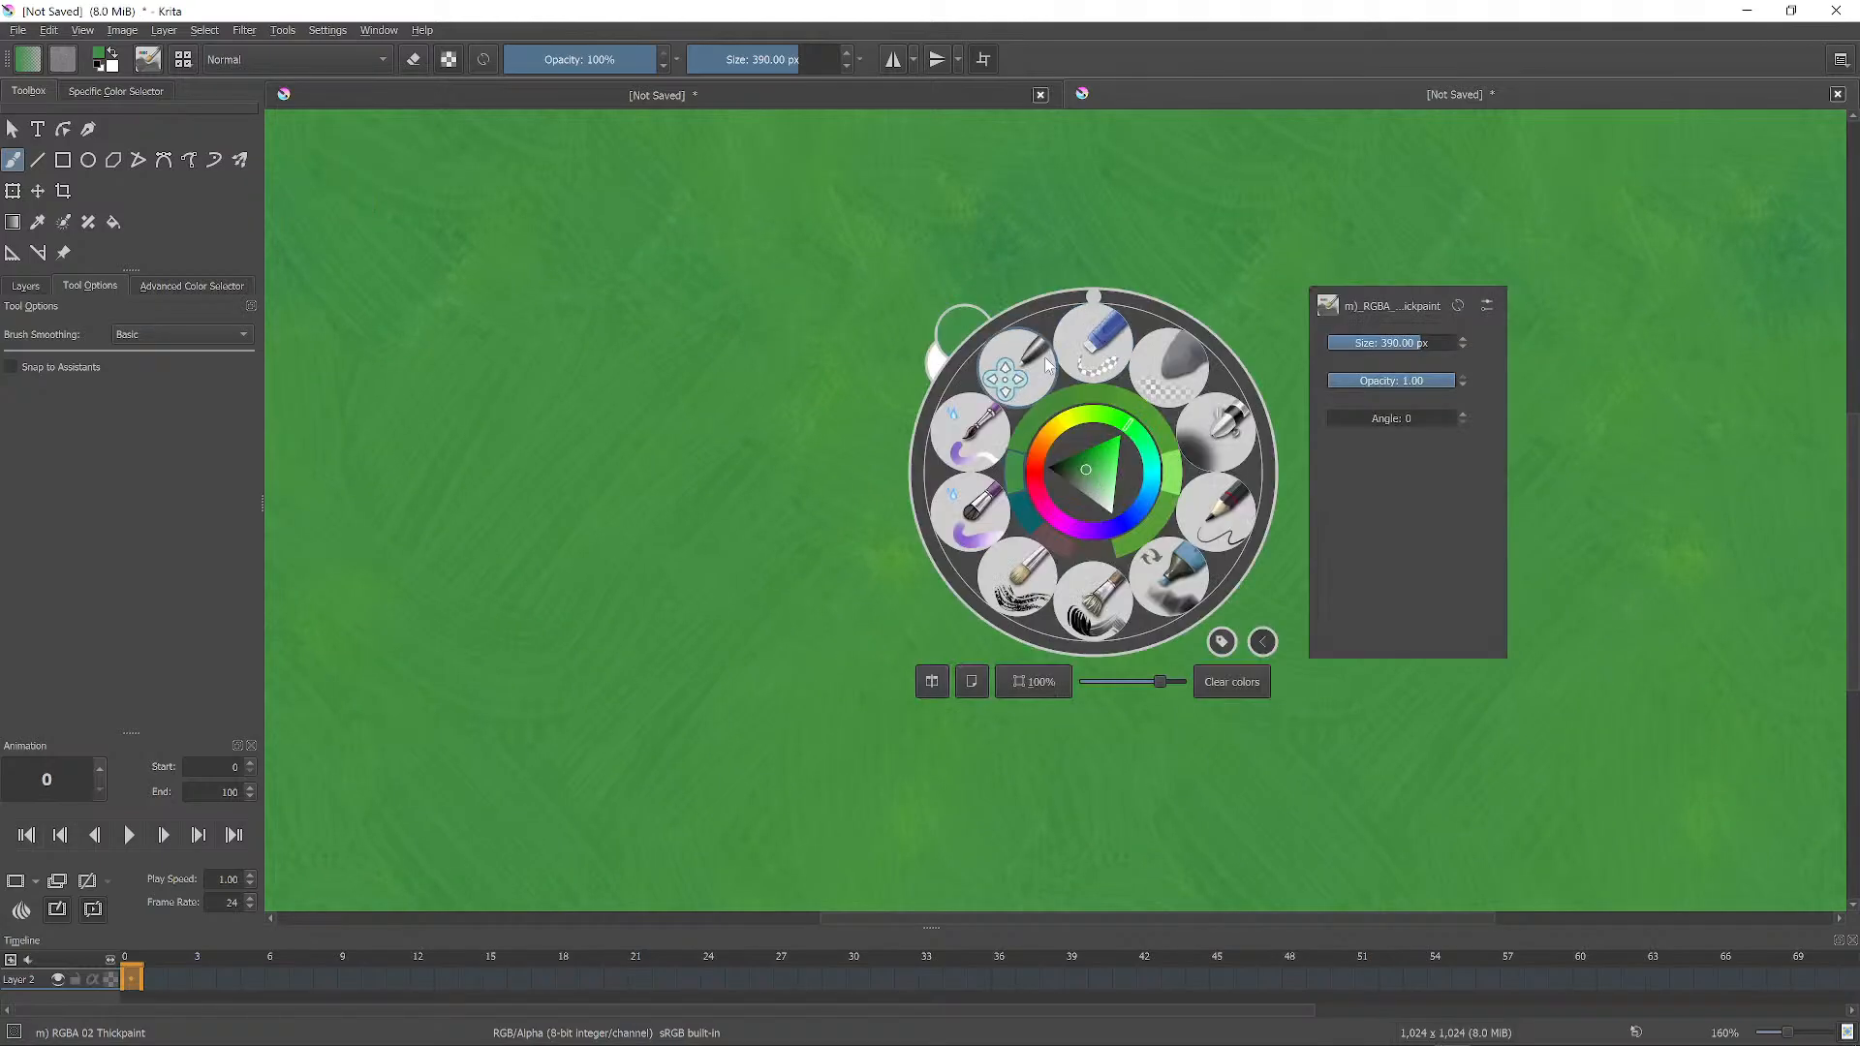
pyautogui.click(1017, 580)
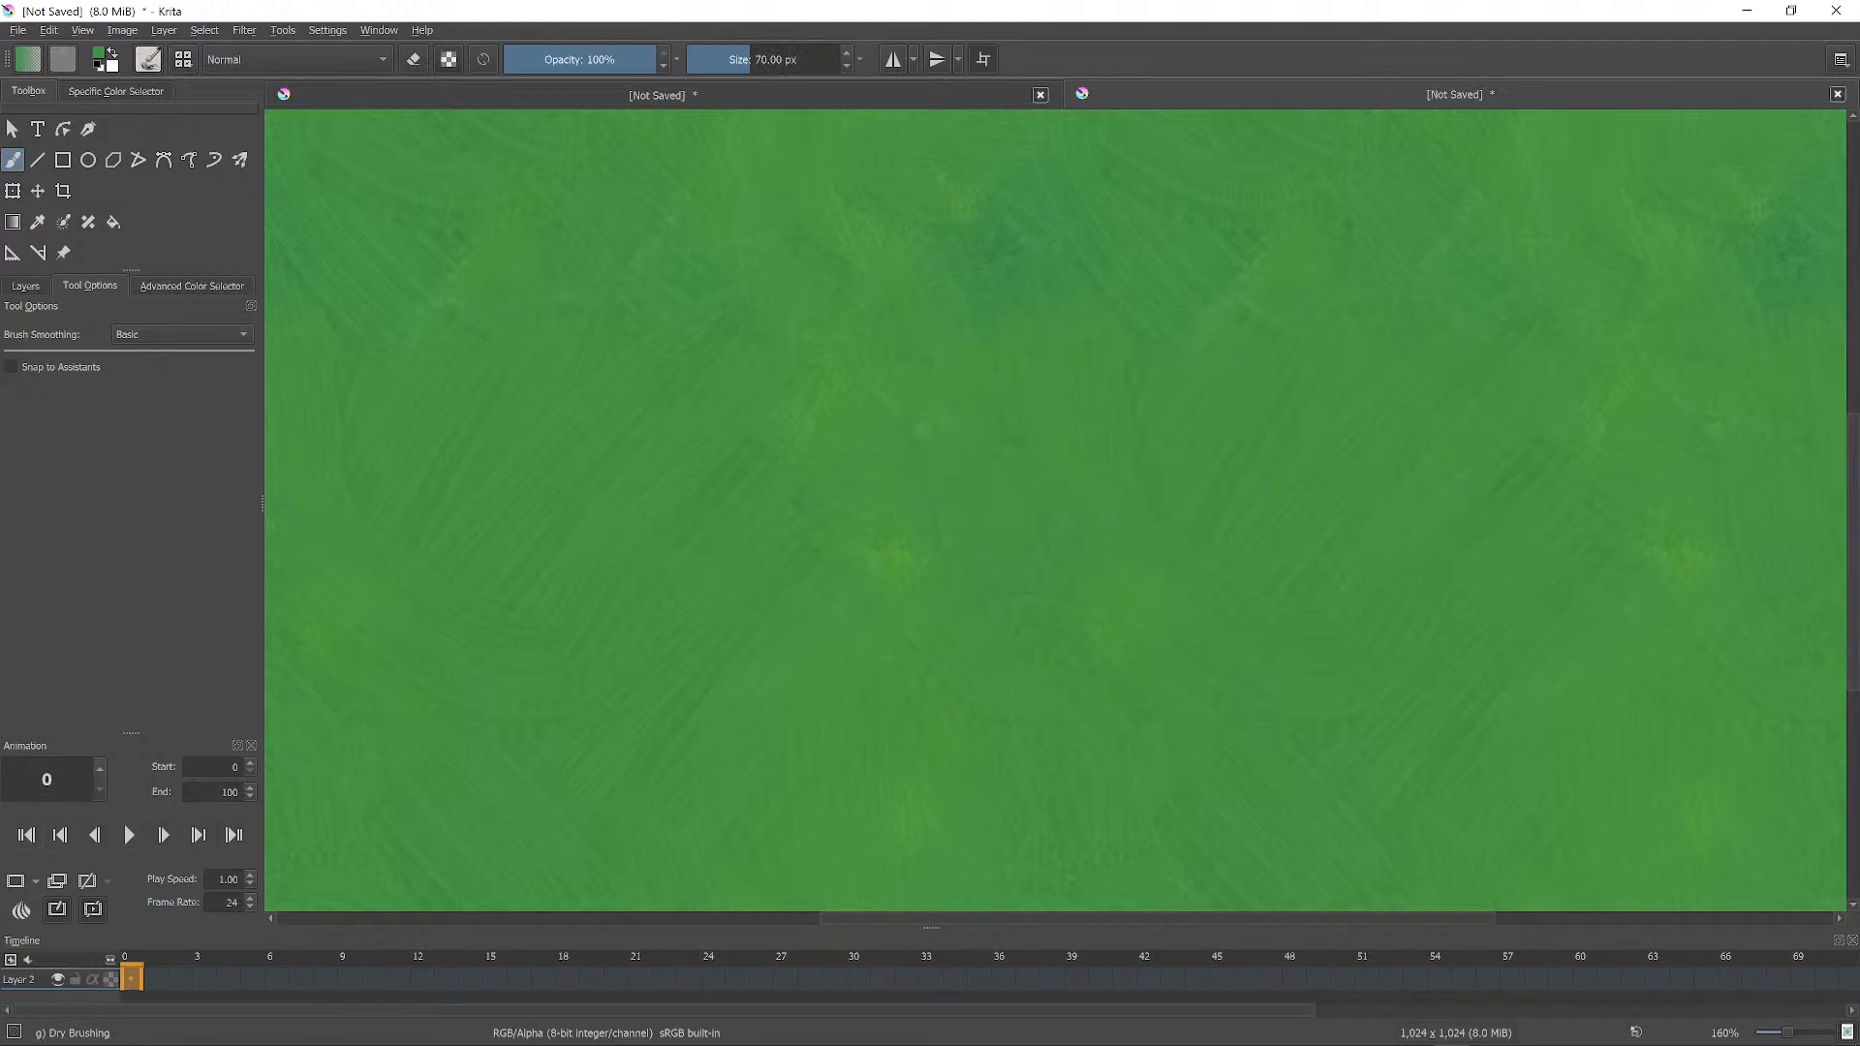
pyautogui.rightClick(1069, 534)
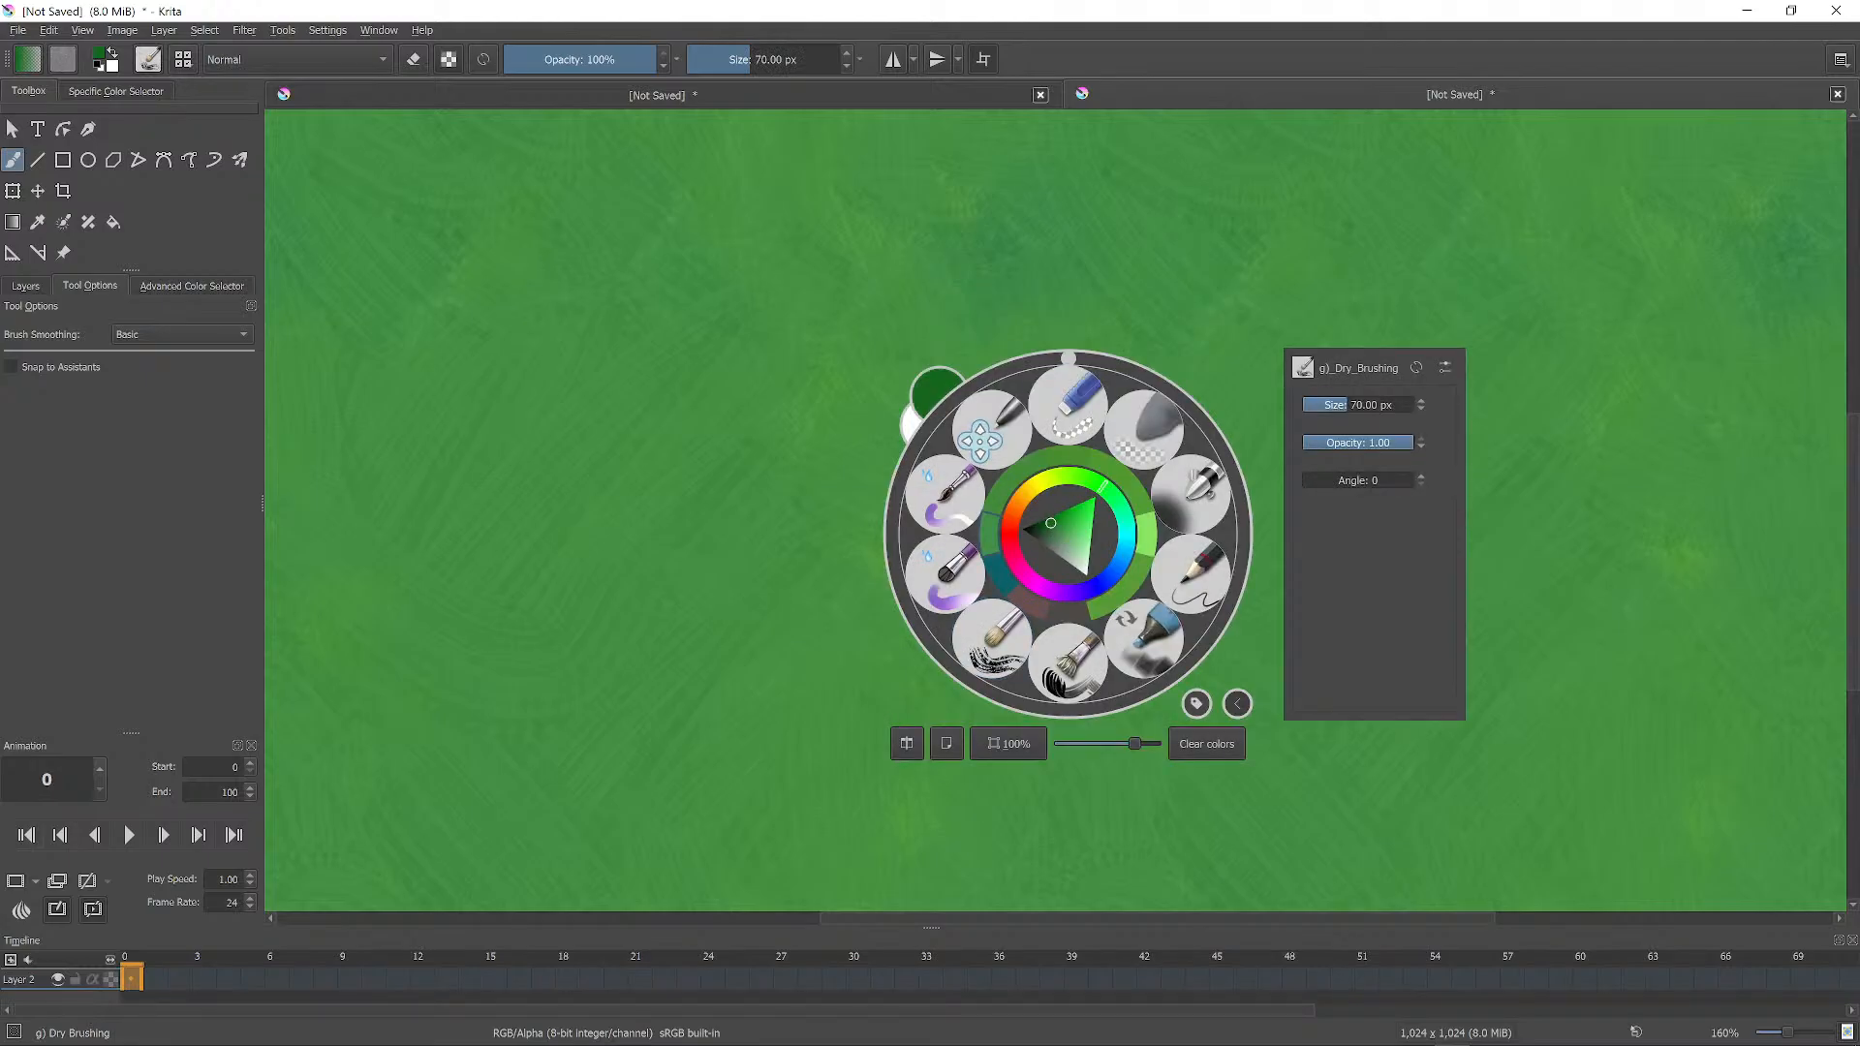
pyautogui.rightClick(1051, 523)
pyautogui.press('[')
pyautogui.press('[')
pyautogui.press('[')
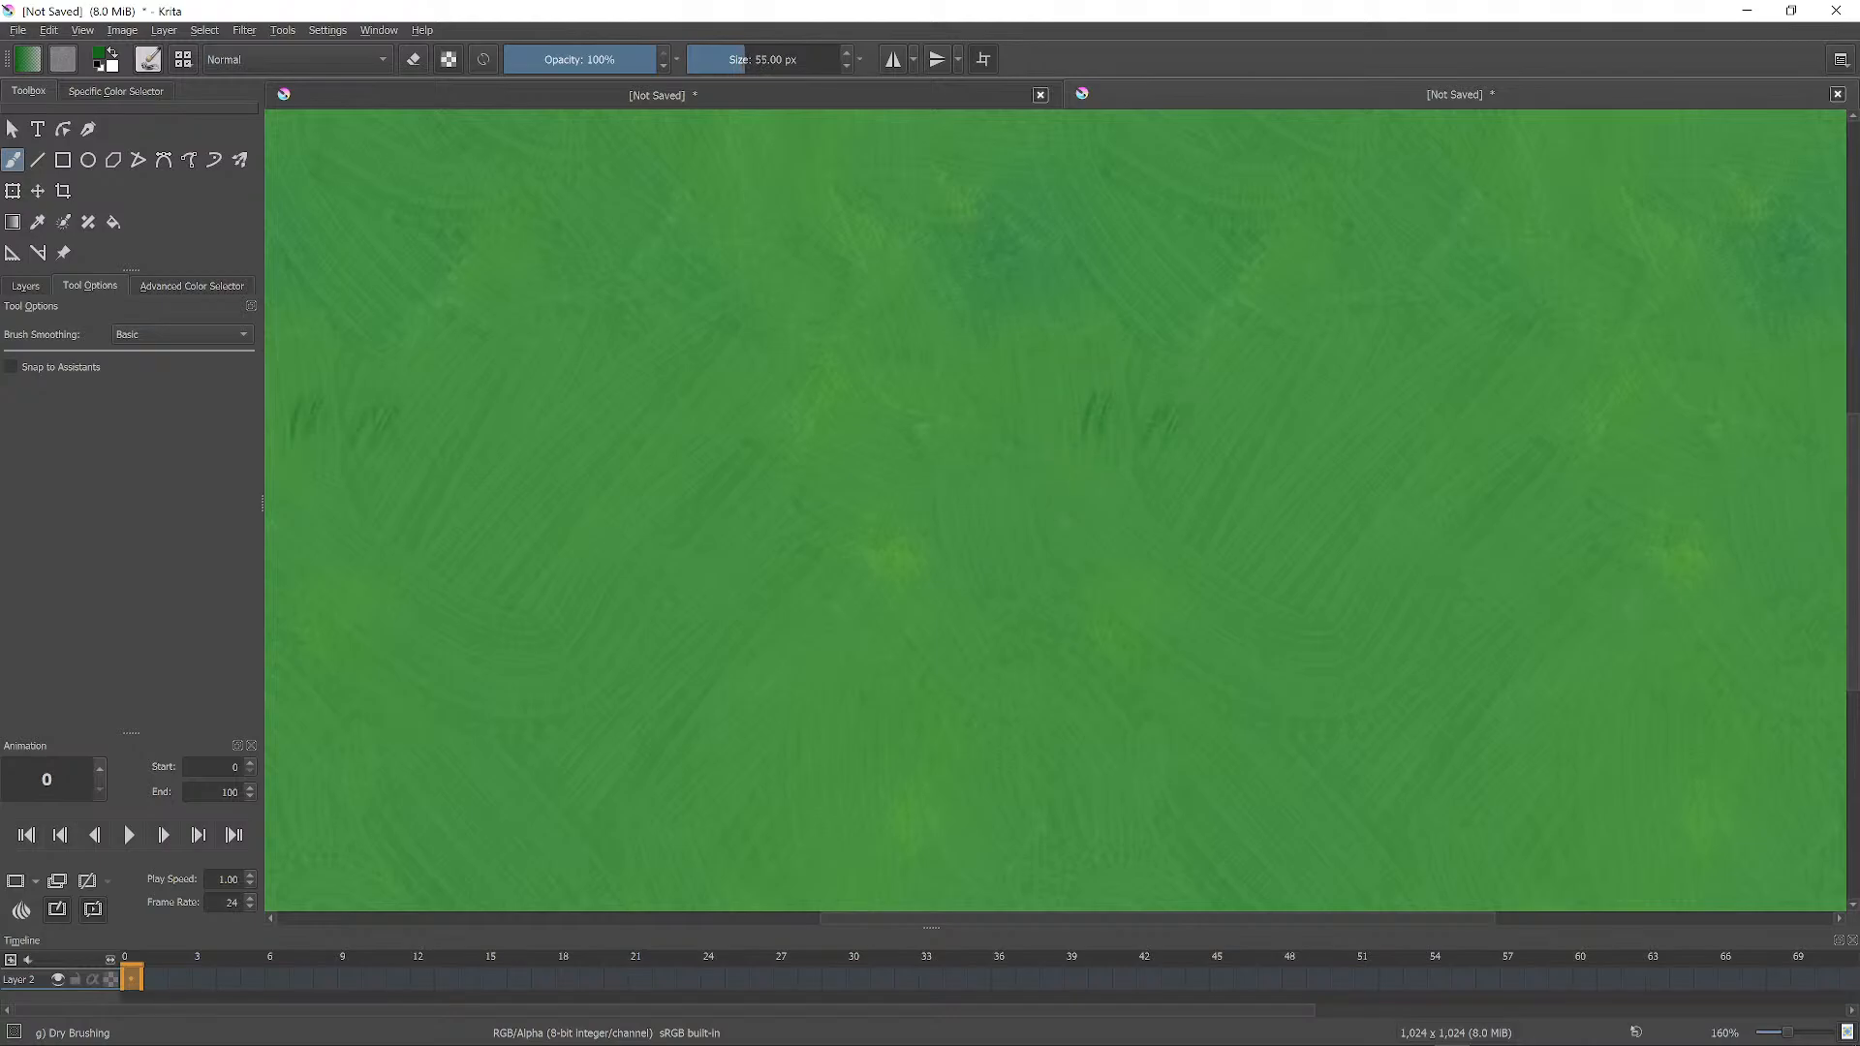
pyautogui.moveTo(976, 429)
pyautogui.mouseDown()
pyautogui.moveTo(994, 487)
pyautogui.moveTo(1037, 519)
pyautogui.mouseUp()
pyautogui.moveTo(1126, 456); pyautogui.dragTo(1095, 527)
# Add more dark-green grass blades across the canvas, enlarging the brush to 84 px.
pyautogui.press(']')
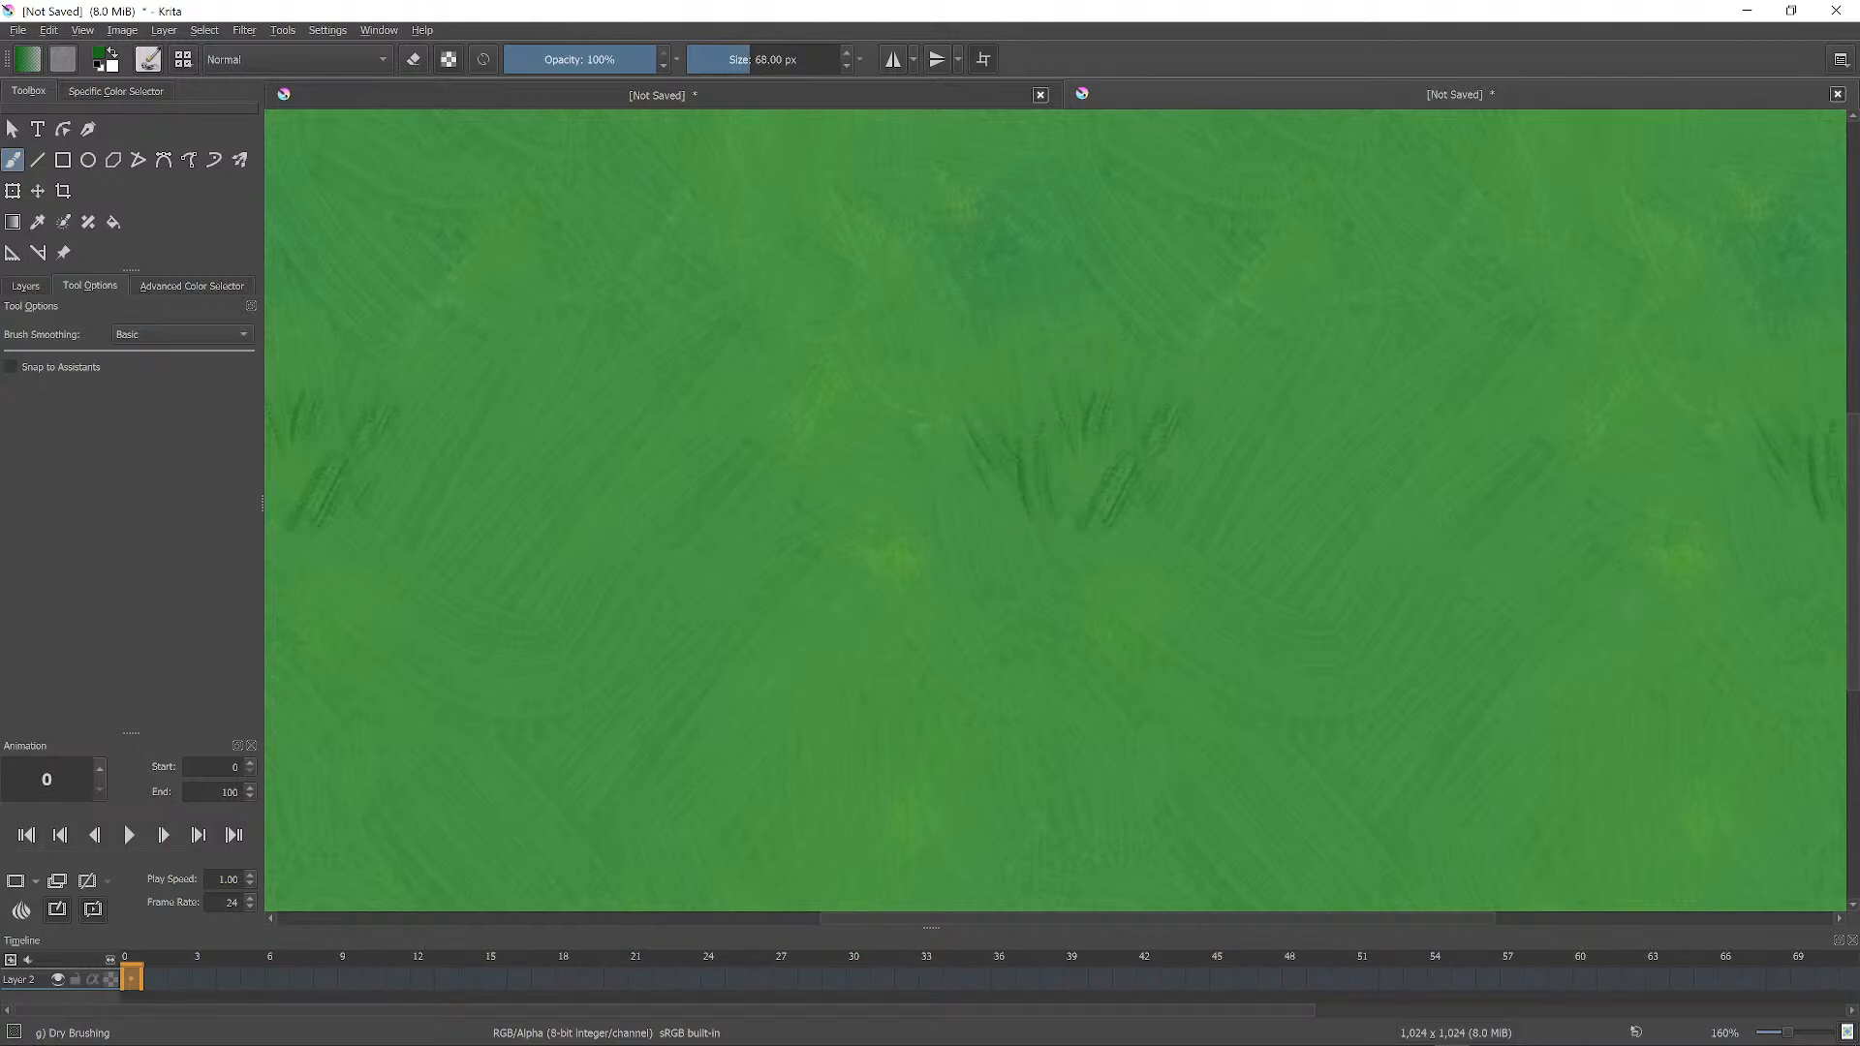
pyautogui.moveTo(1023, 297); pyautogui.dragTo(1040, 389)
pyautogui.moveTo(973, 318)
pyautogui.mouseDown()
pyautogui.moveTo(983, 368)
pyautogui.moveTo(1046, 418)
pyautogui.moveTo(978, 481)
pyautogui.mouseUp()
pyautogui.scroll(-3, 1144, 318)
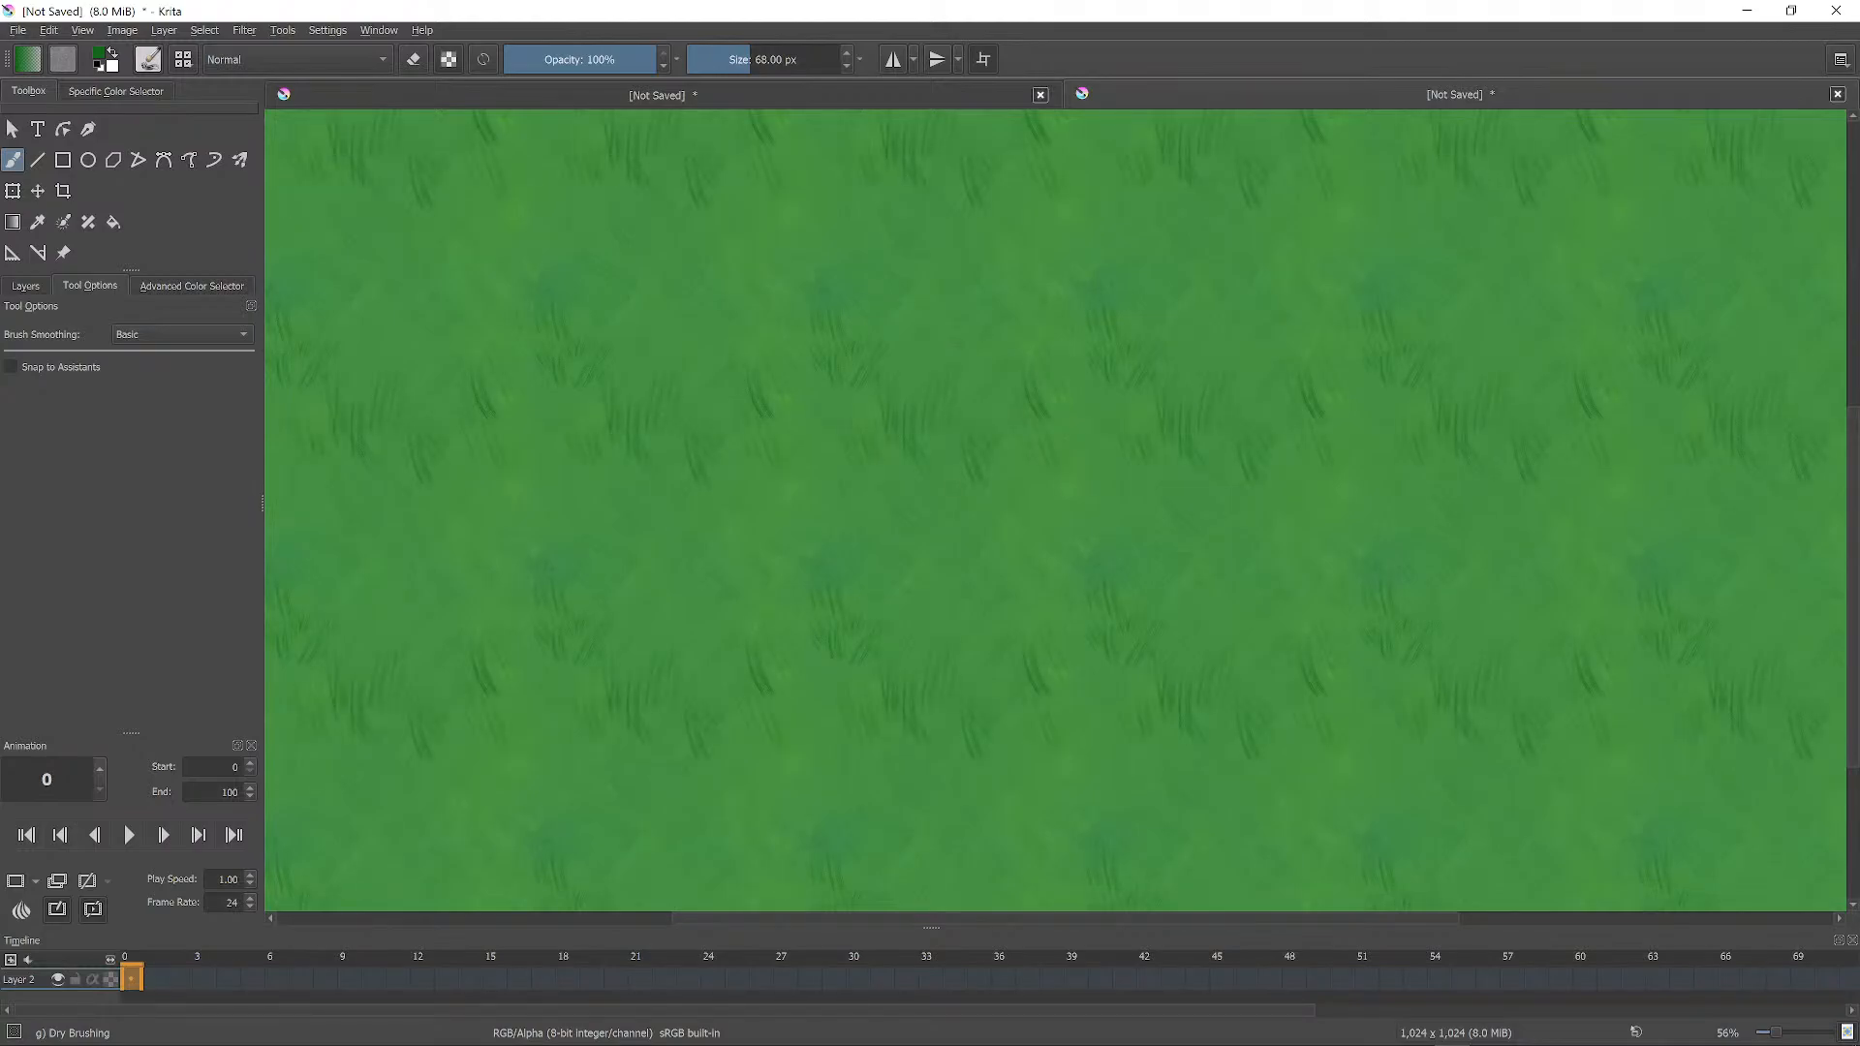
pyautogui.moveTo(841, 441); pyautogui.dragTo(856, 498)
pyautogui.moveTo(919, 449); pyautogui.dragTo(898, 505)
pyautogui.press(']')
pyautogui.press(']')
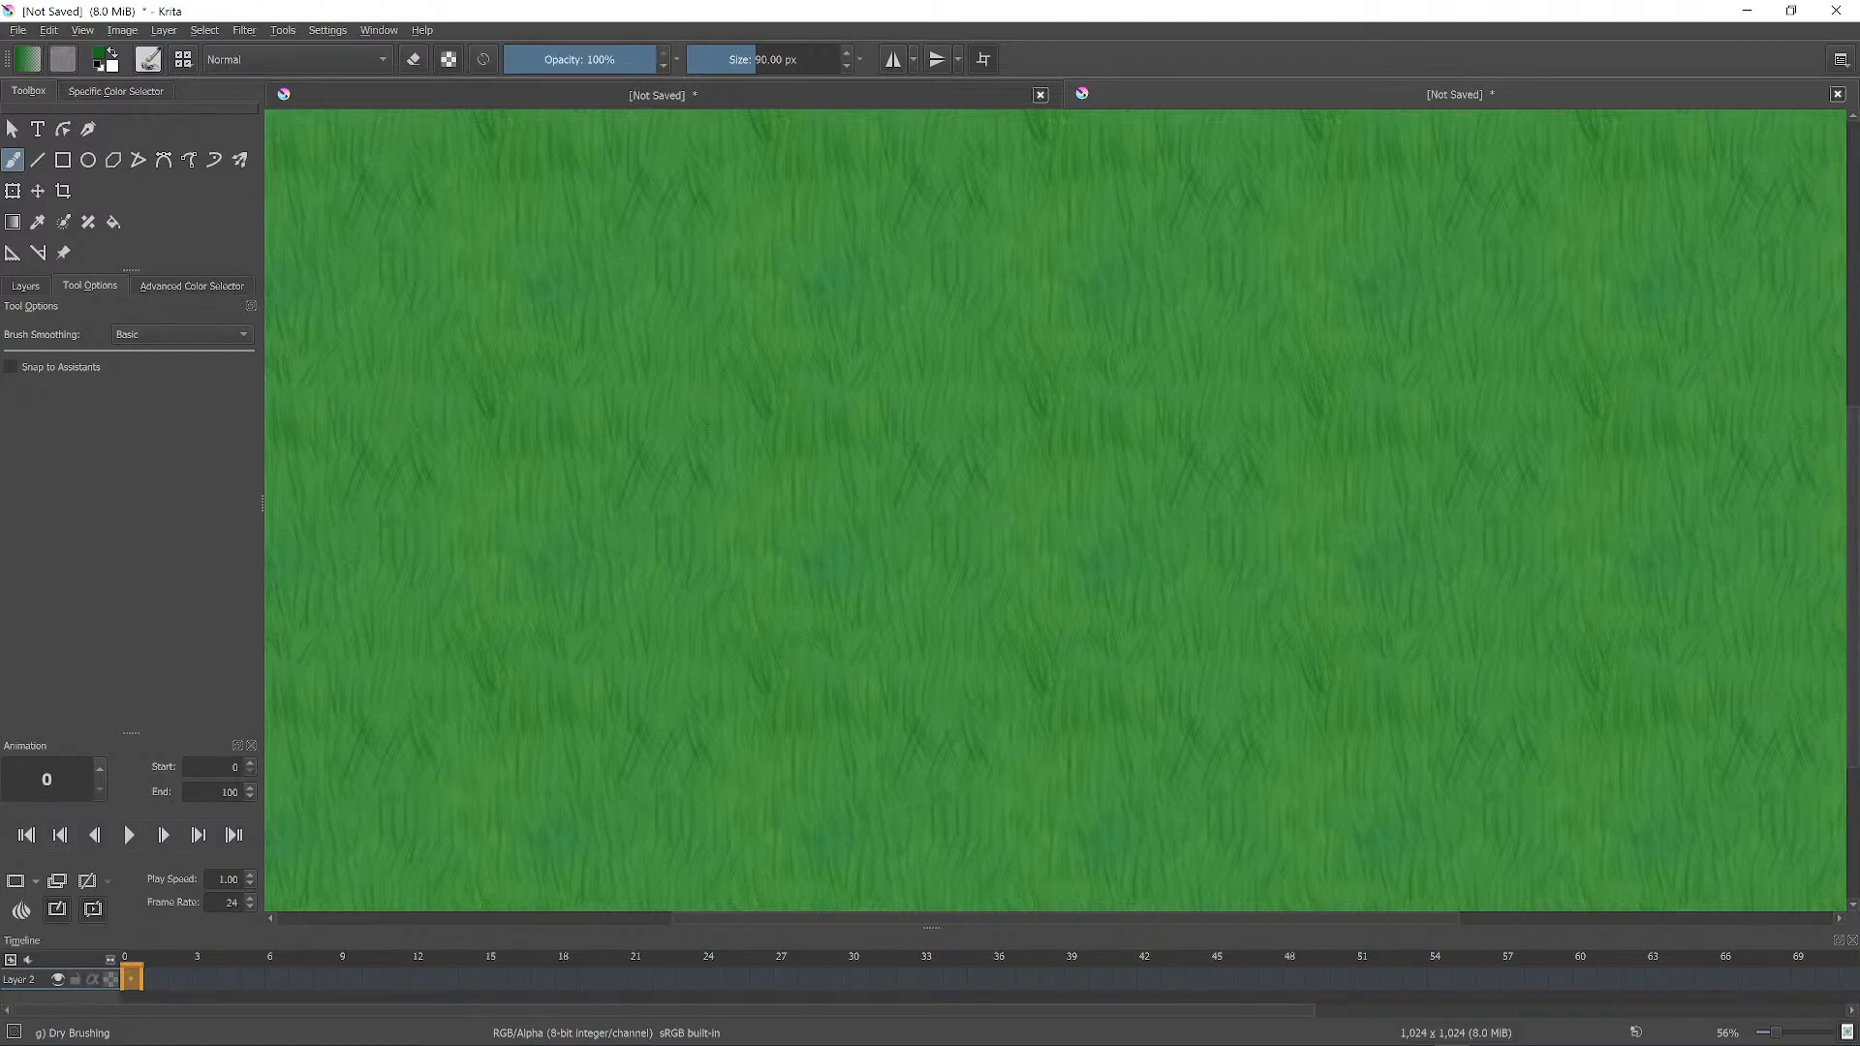
pyautogui.scroll(-3, 1056, 510)
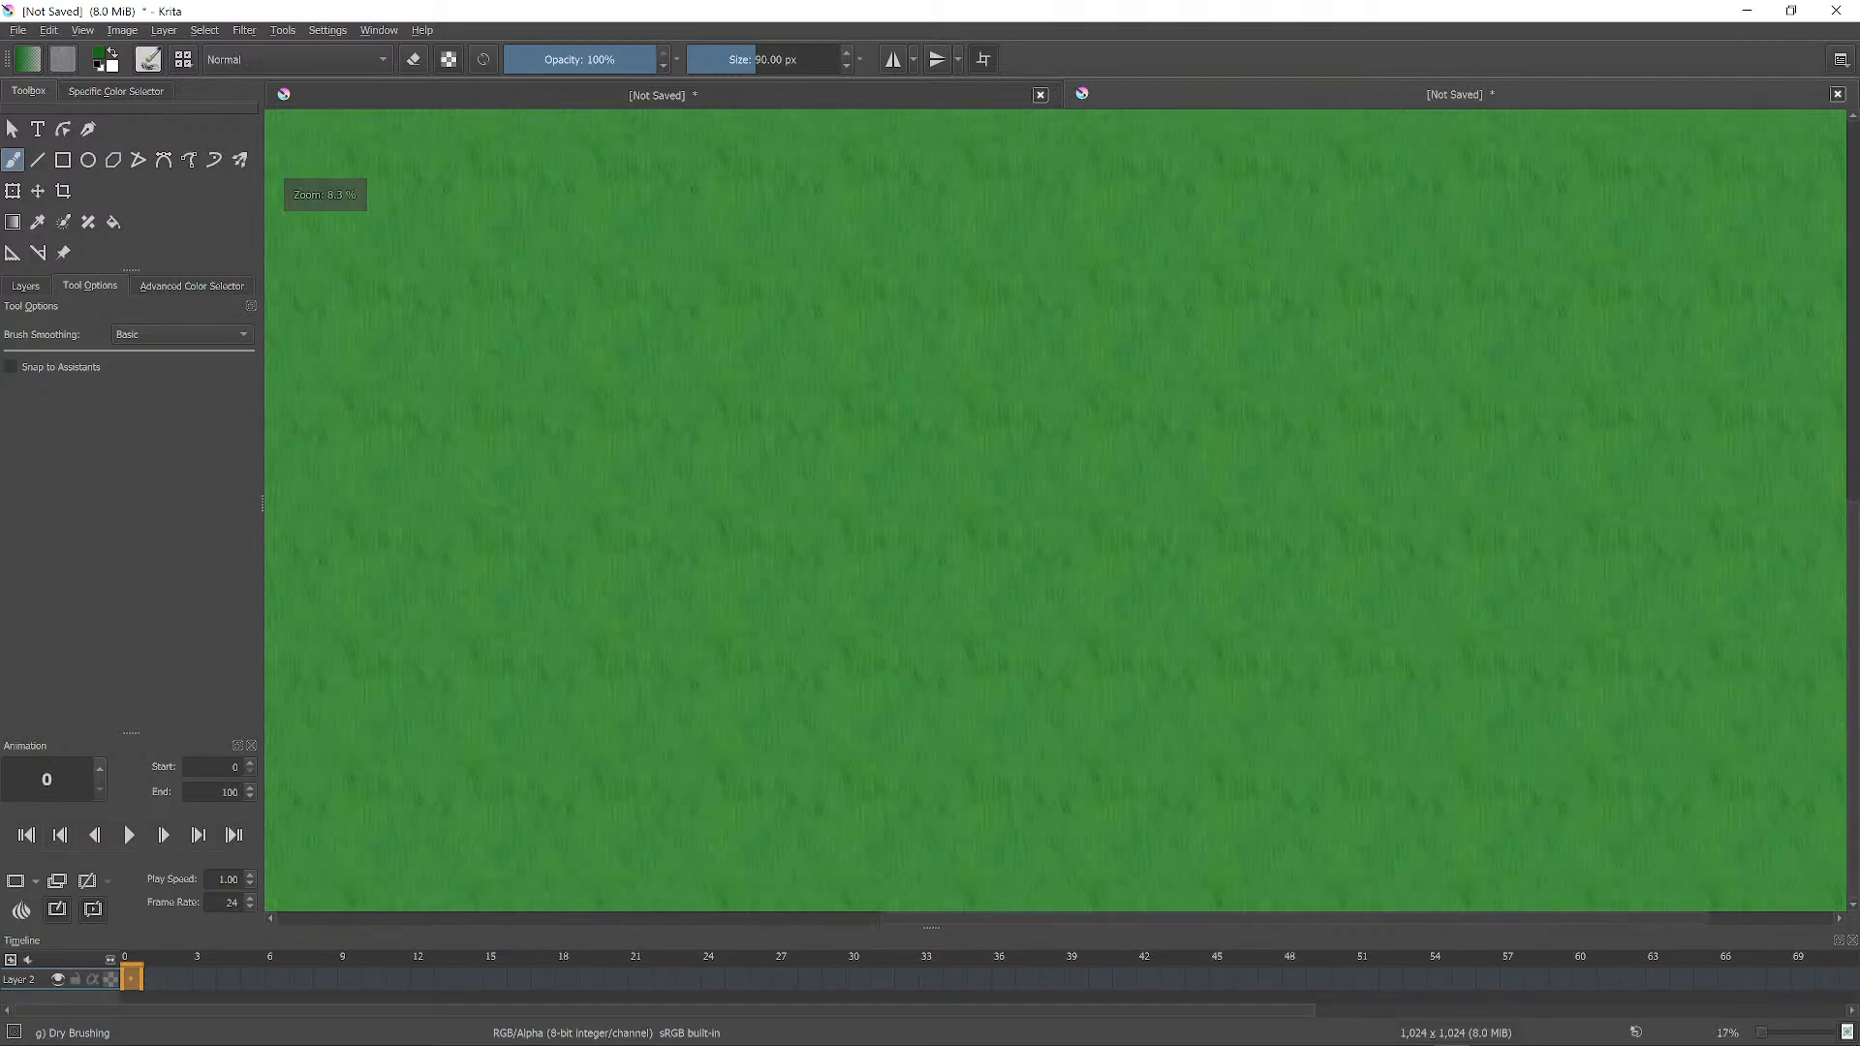
pyautogui.scroll(1, 387, 291)
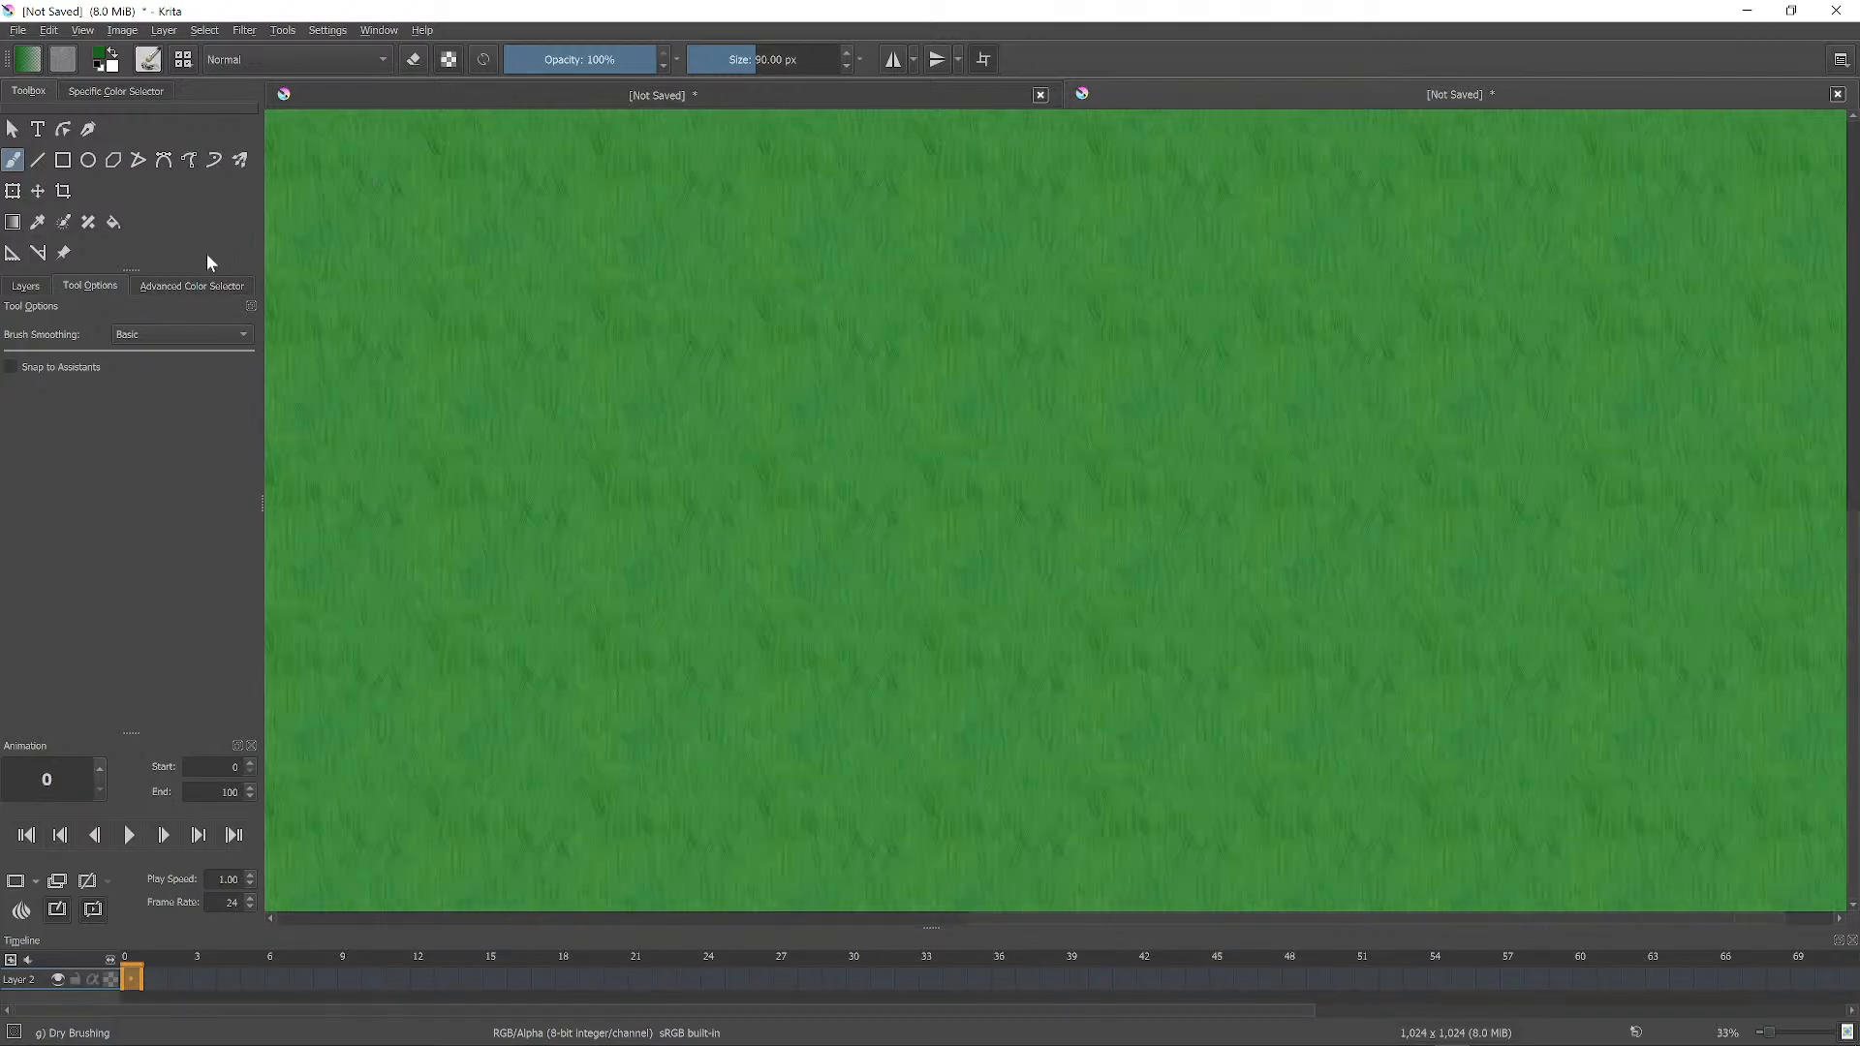
# Export the texture as TileableGrass.png, accepting the default PNG options.
pyautogui.click(21, 33)
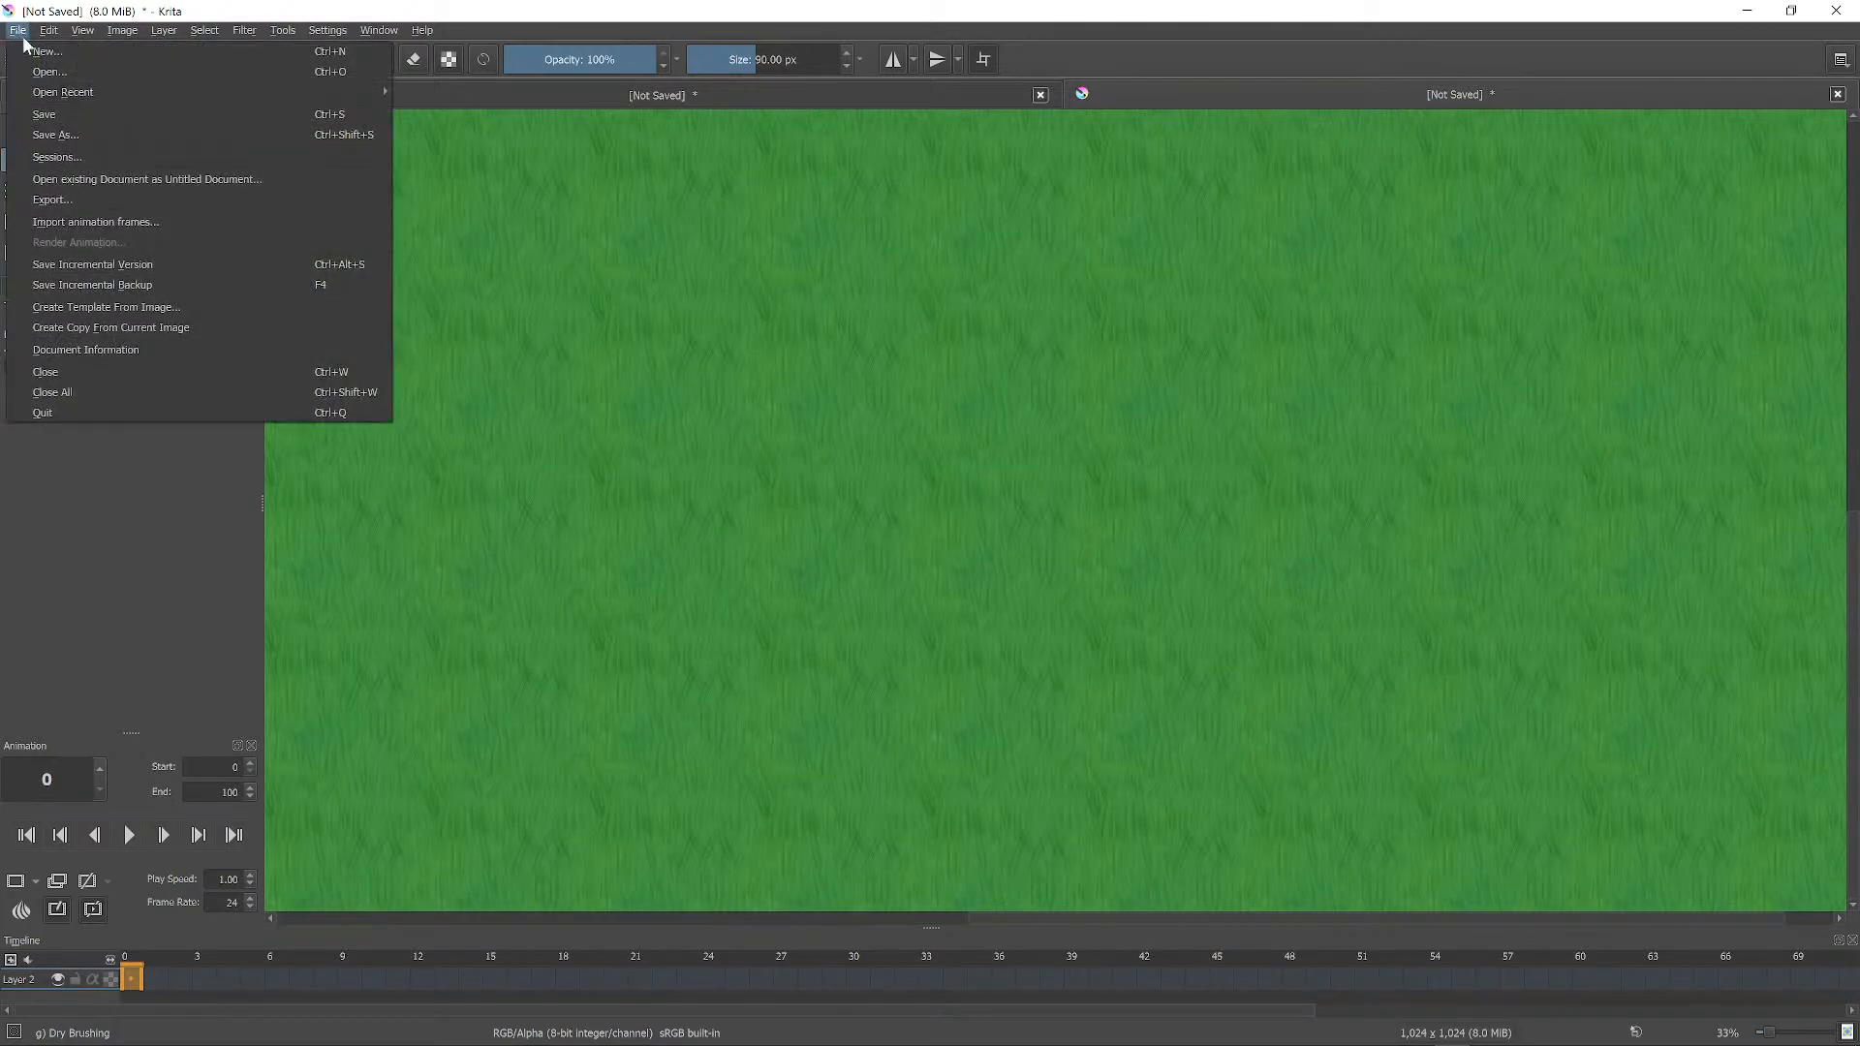
pyautogui.click(100, 201)
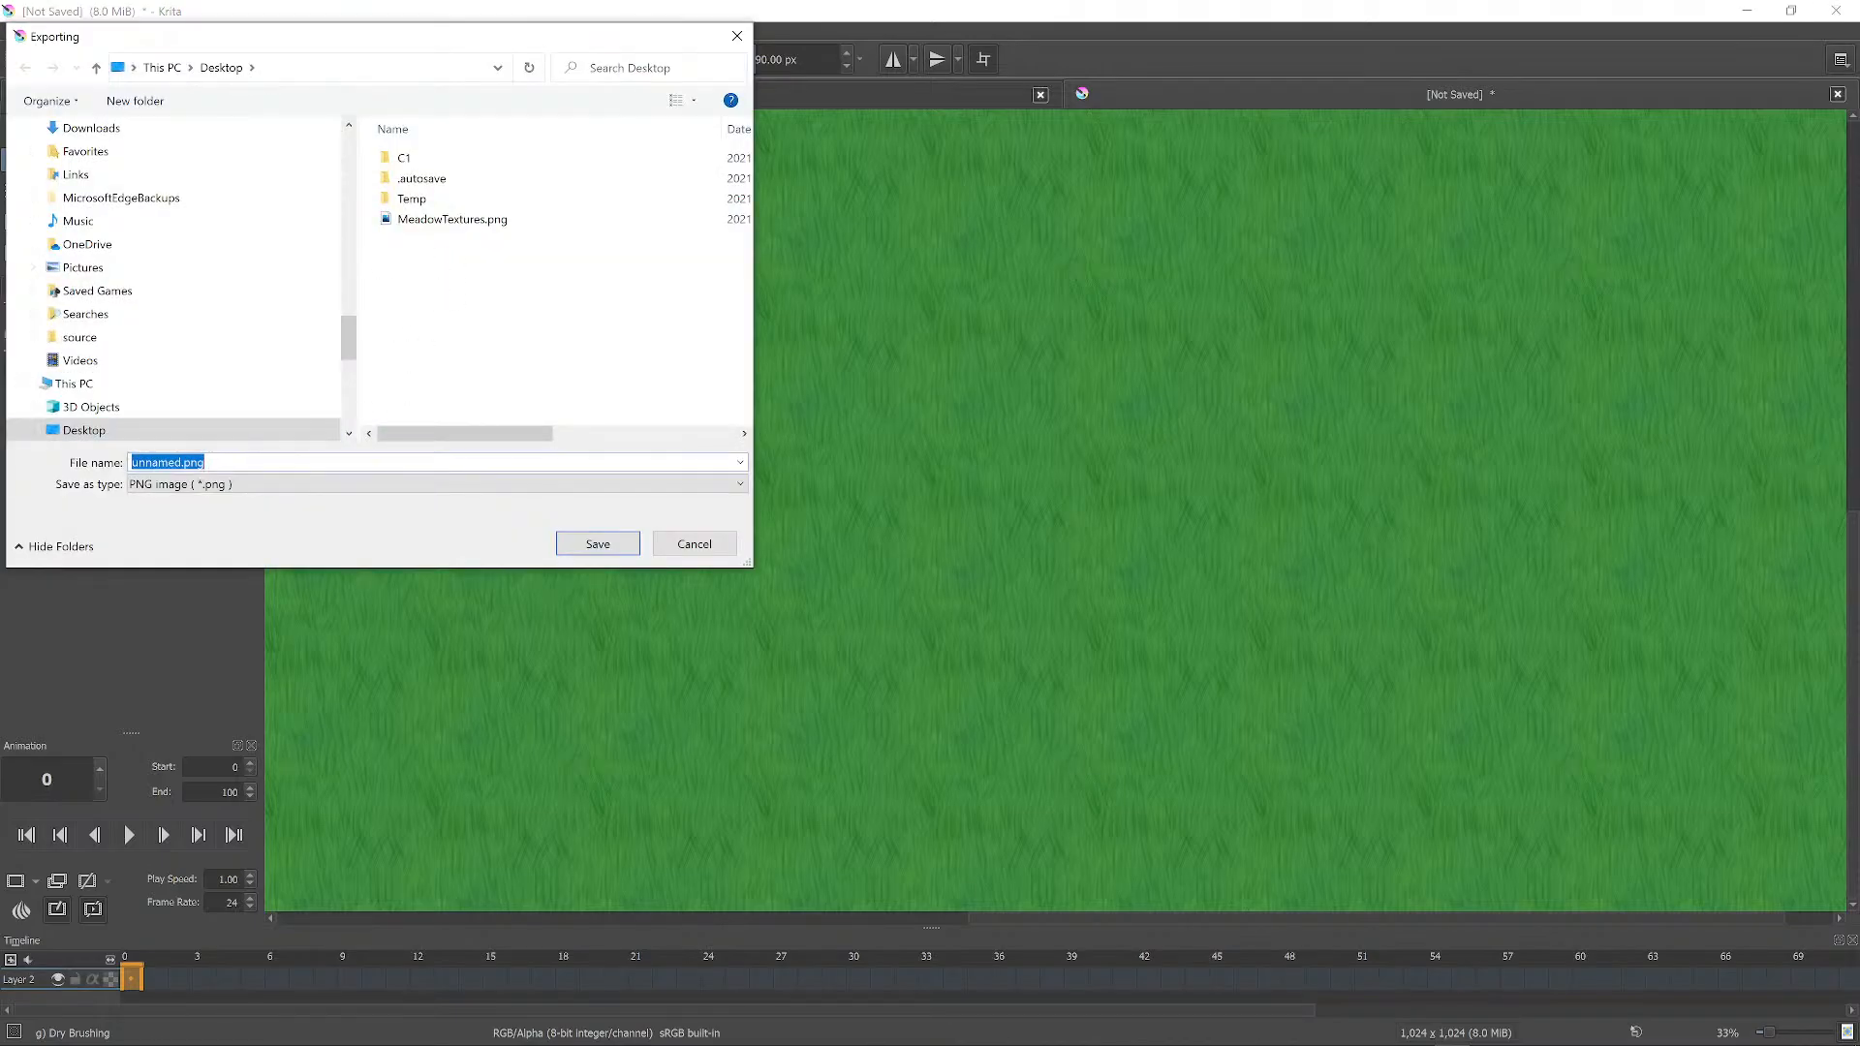
pyautogui.write('TileableGrass')
pyautogui.click(610, 547)
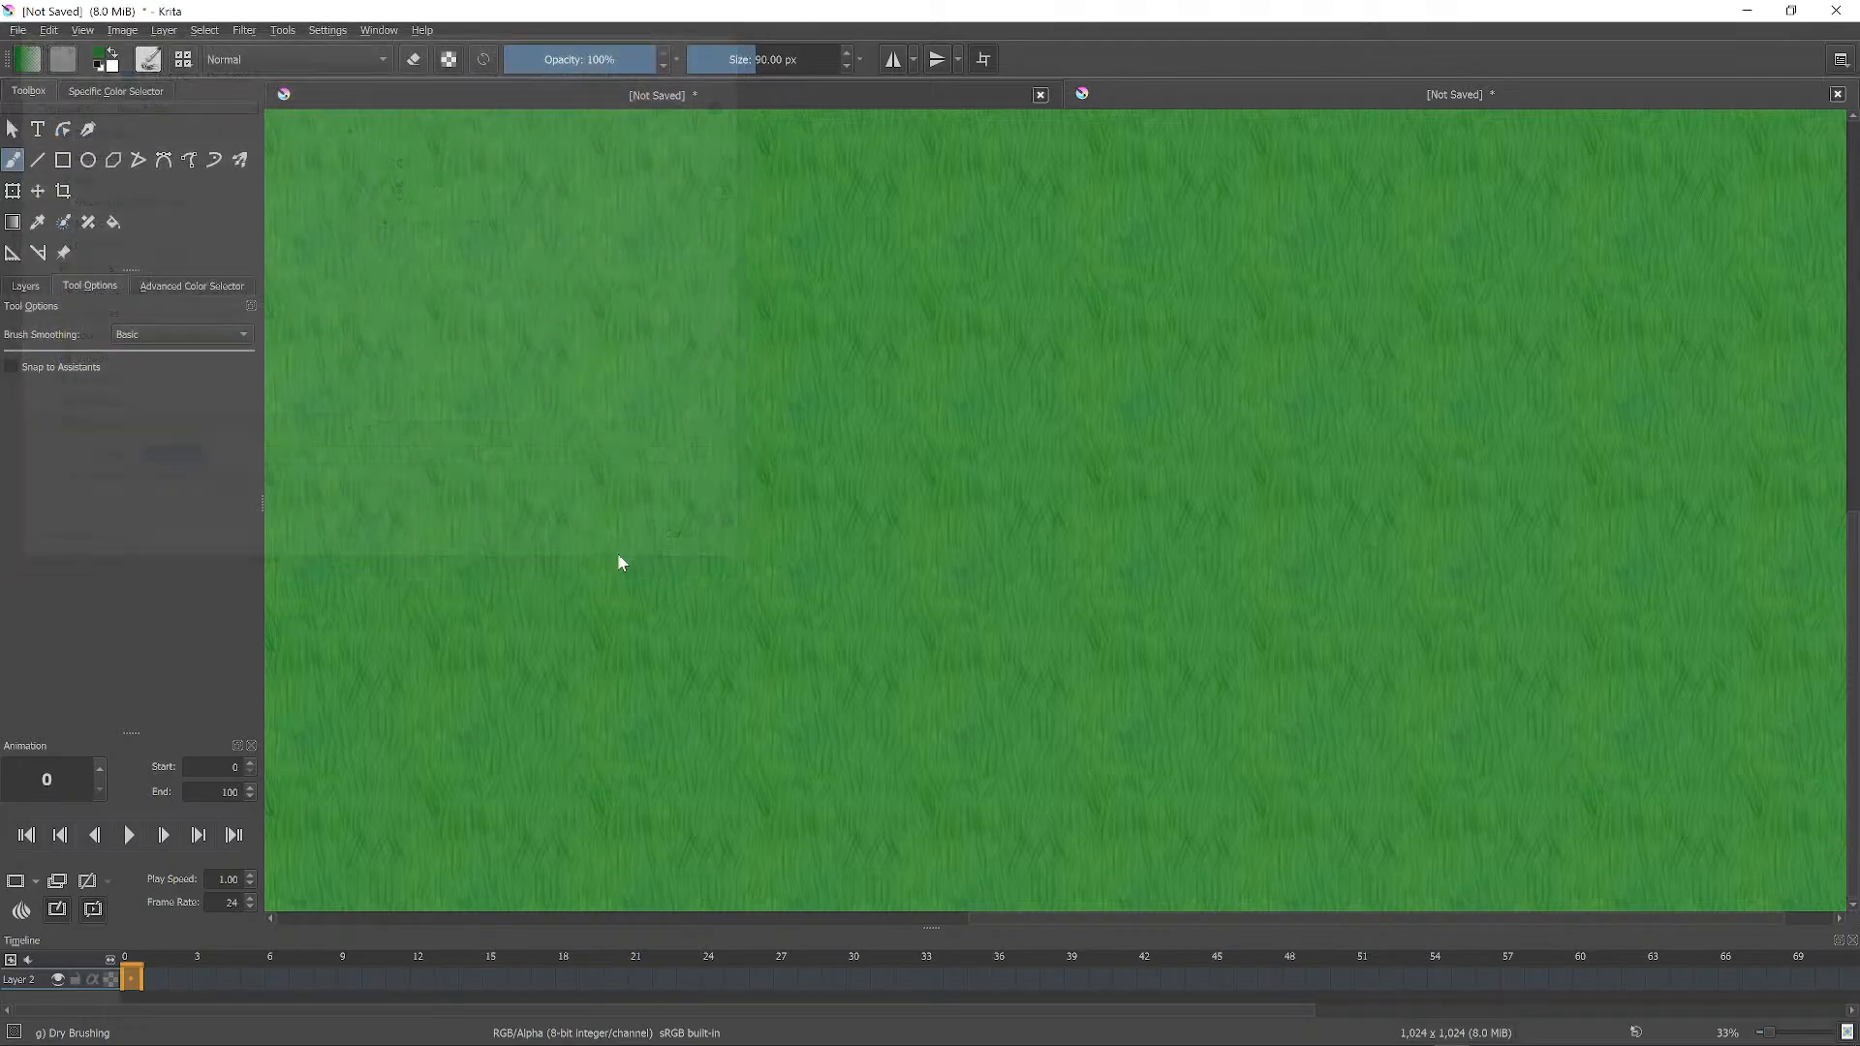
pyautogui.click(1182, 803)
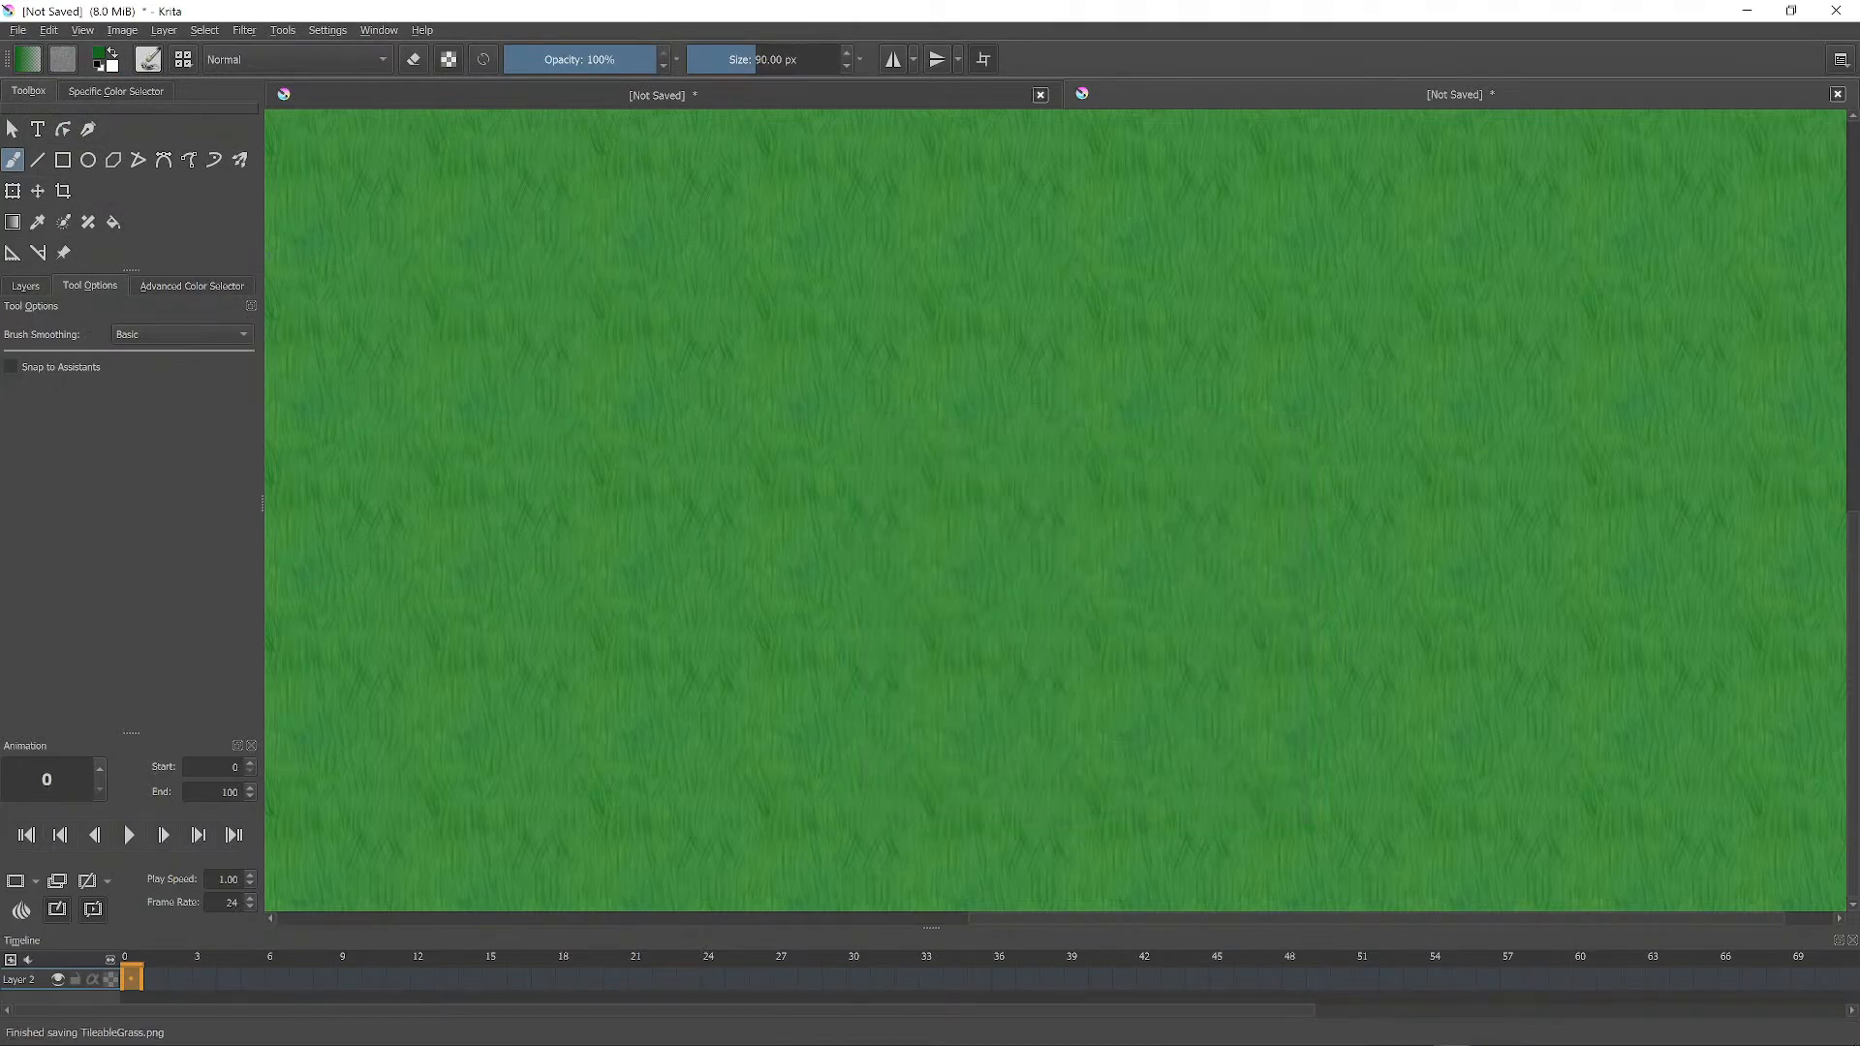
pyautogui.moveTo(1129, 1042)
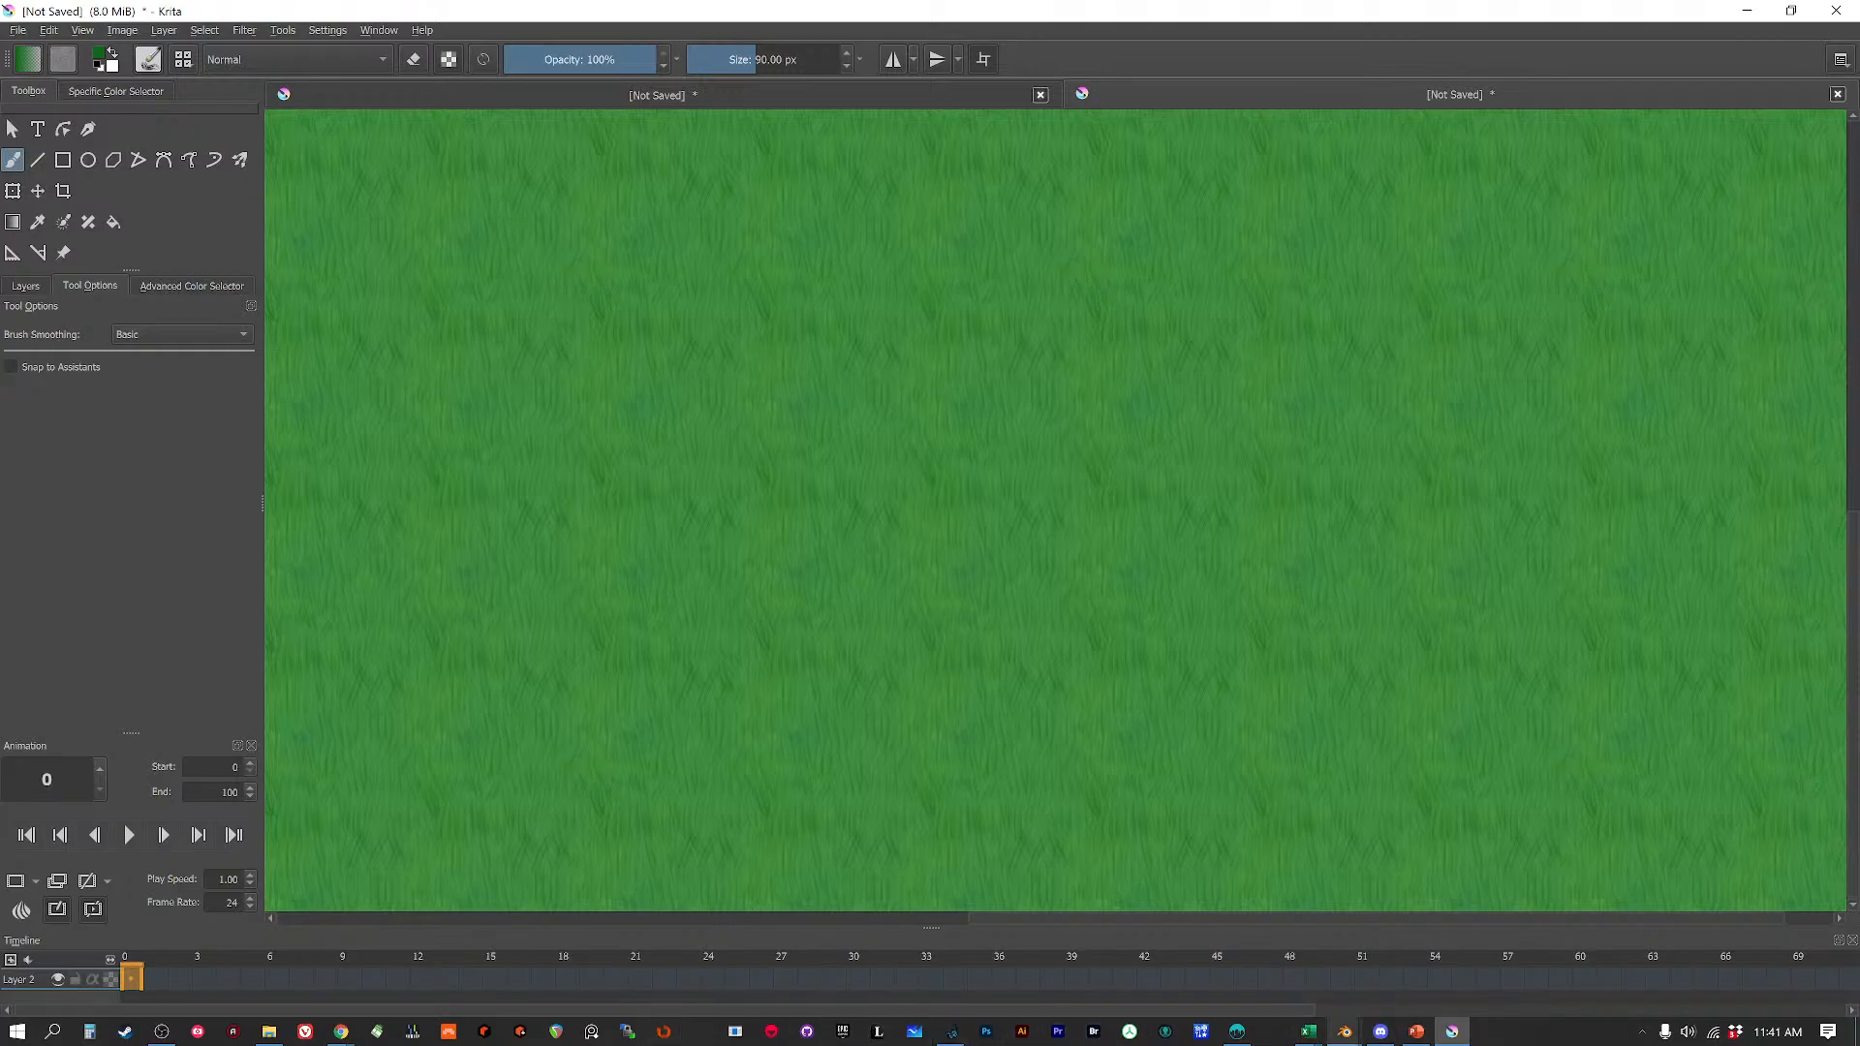
# Switch back to Blender and select the MeadowTextures ground plane.
pyautogui.moveTo(1335, 1036)
pyautogui.click(1384, 962)
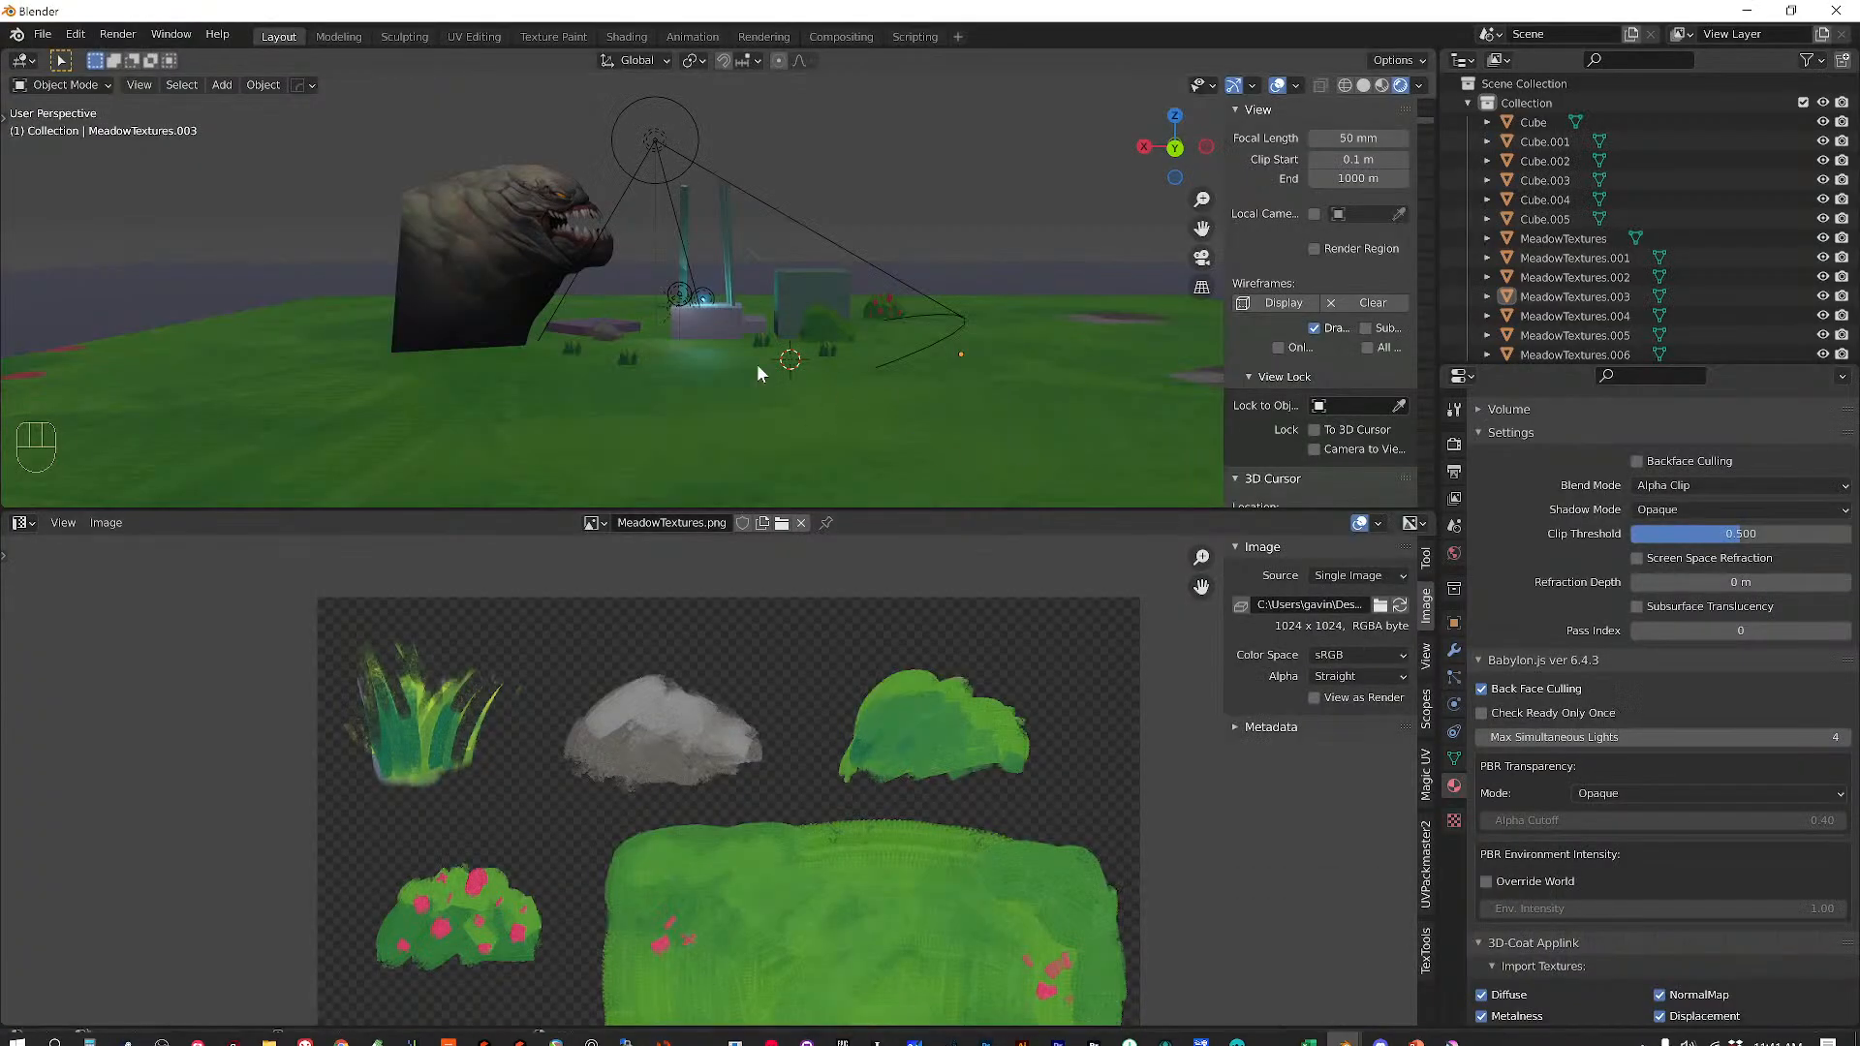
pyautogui.moveTo(844, 415); pyautogui.dragTo(845, 312, button='middle')
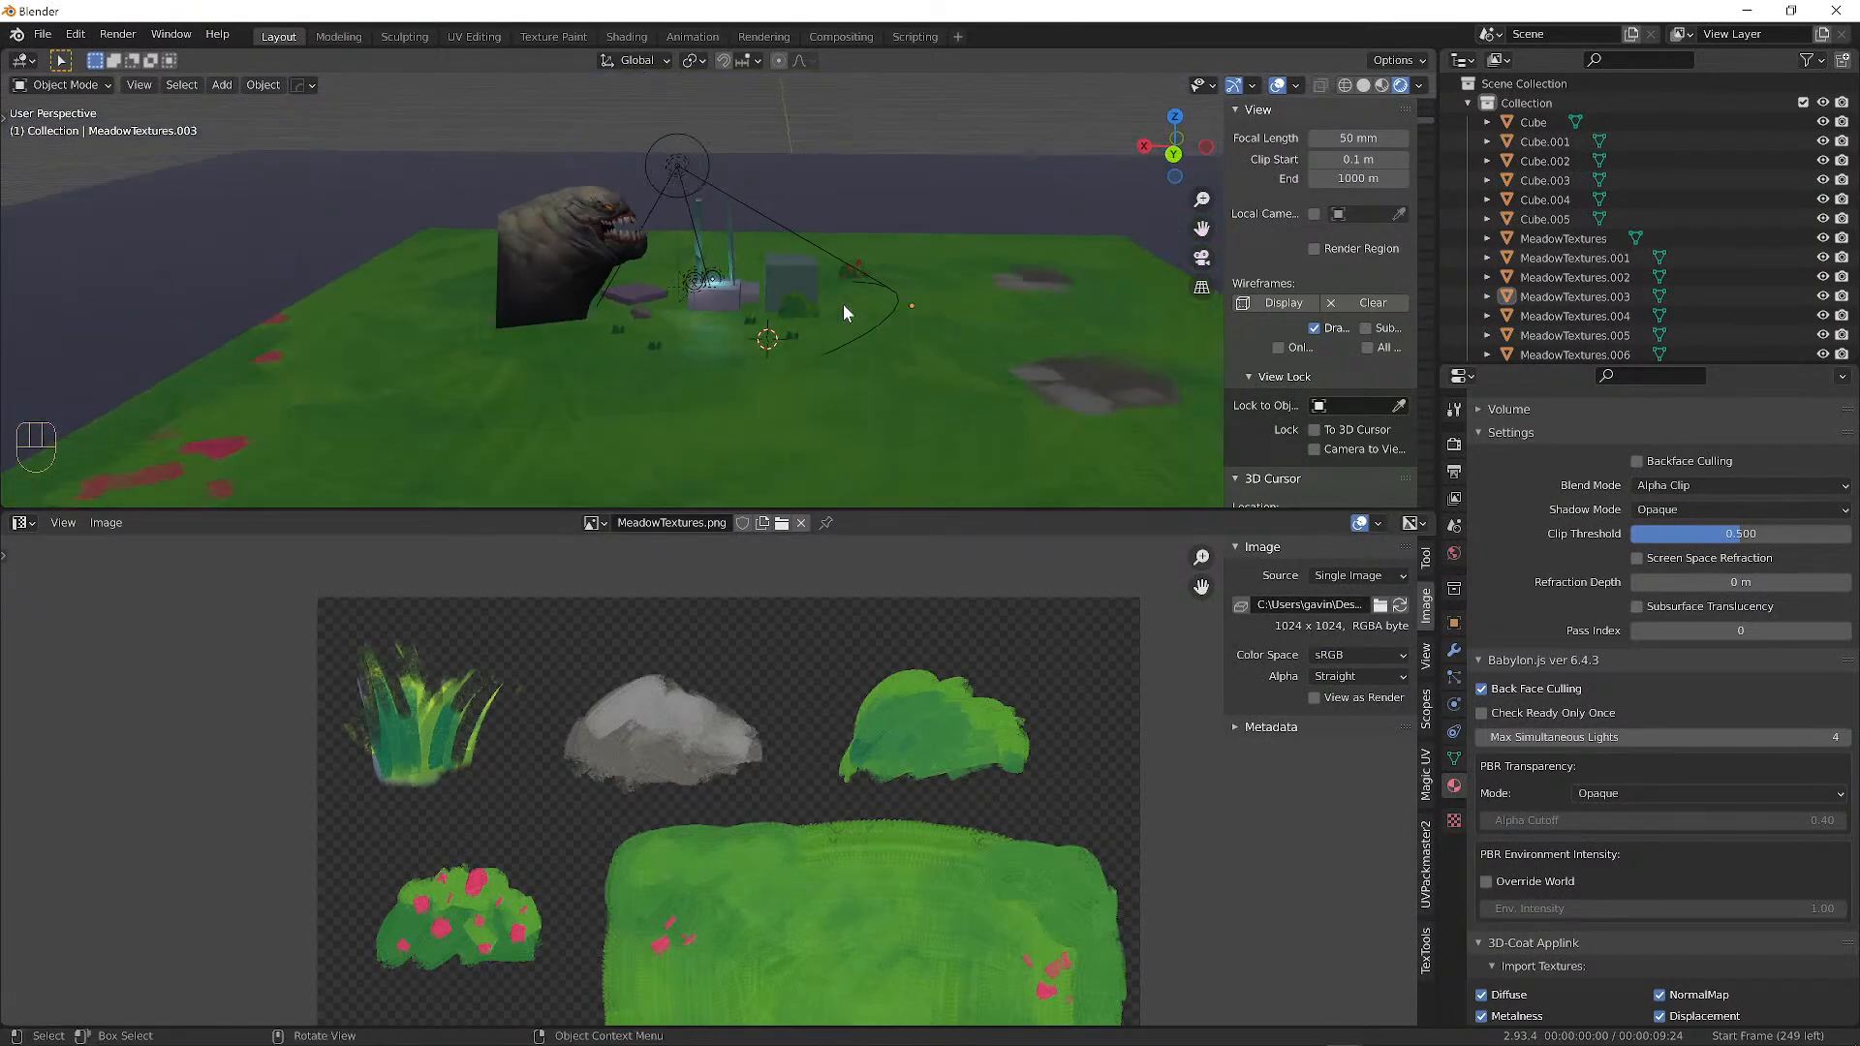
pyautogui.keyDown('alt'); pyautogui.keyDown('shift'); pyautogui.moveTo(957, 379); pyautogui.dragTo(713, 222, button='middle'); pyautogui.keyUp('shift'); pyautogui.keyUp('alt')
pyautogui.scroll(-1, 713, 223)
pyautogui.click(672, 200)
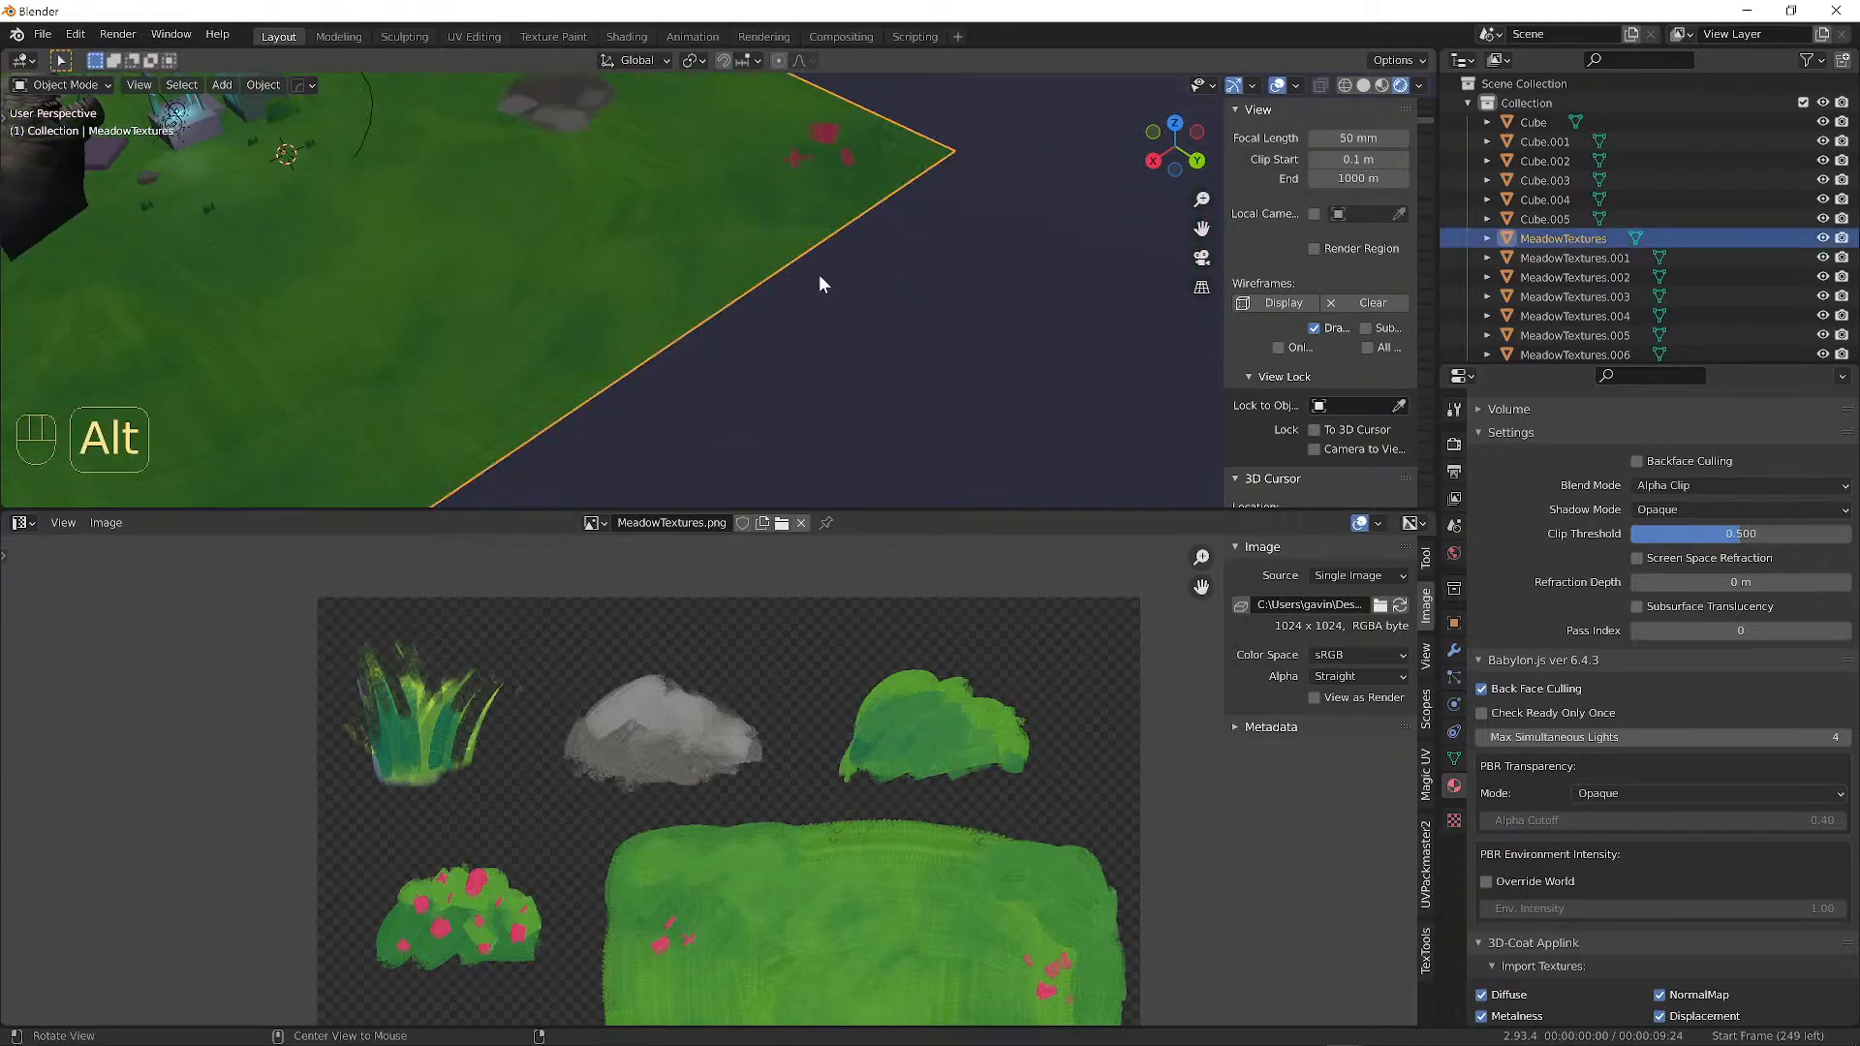
pyautogui.keyDown('alt'); pyautogui.moveTo(818, 275); pyautogui.dragTo(843, 248, button='middle'); pyautogui.keyUp('alt')
pyautogui.click(951, 254)
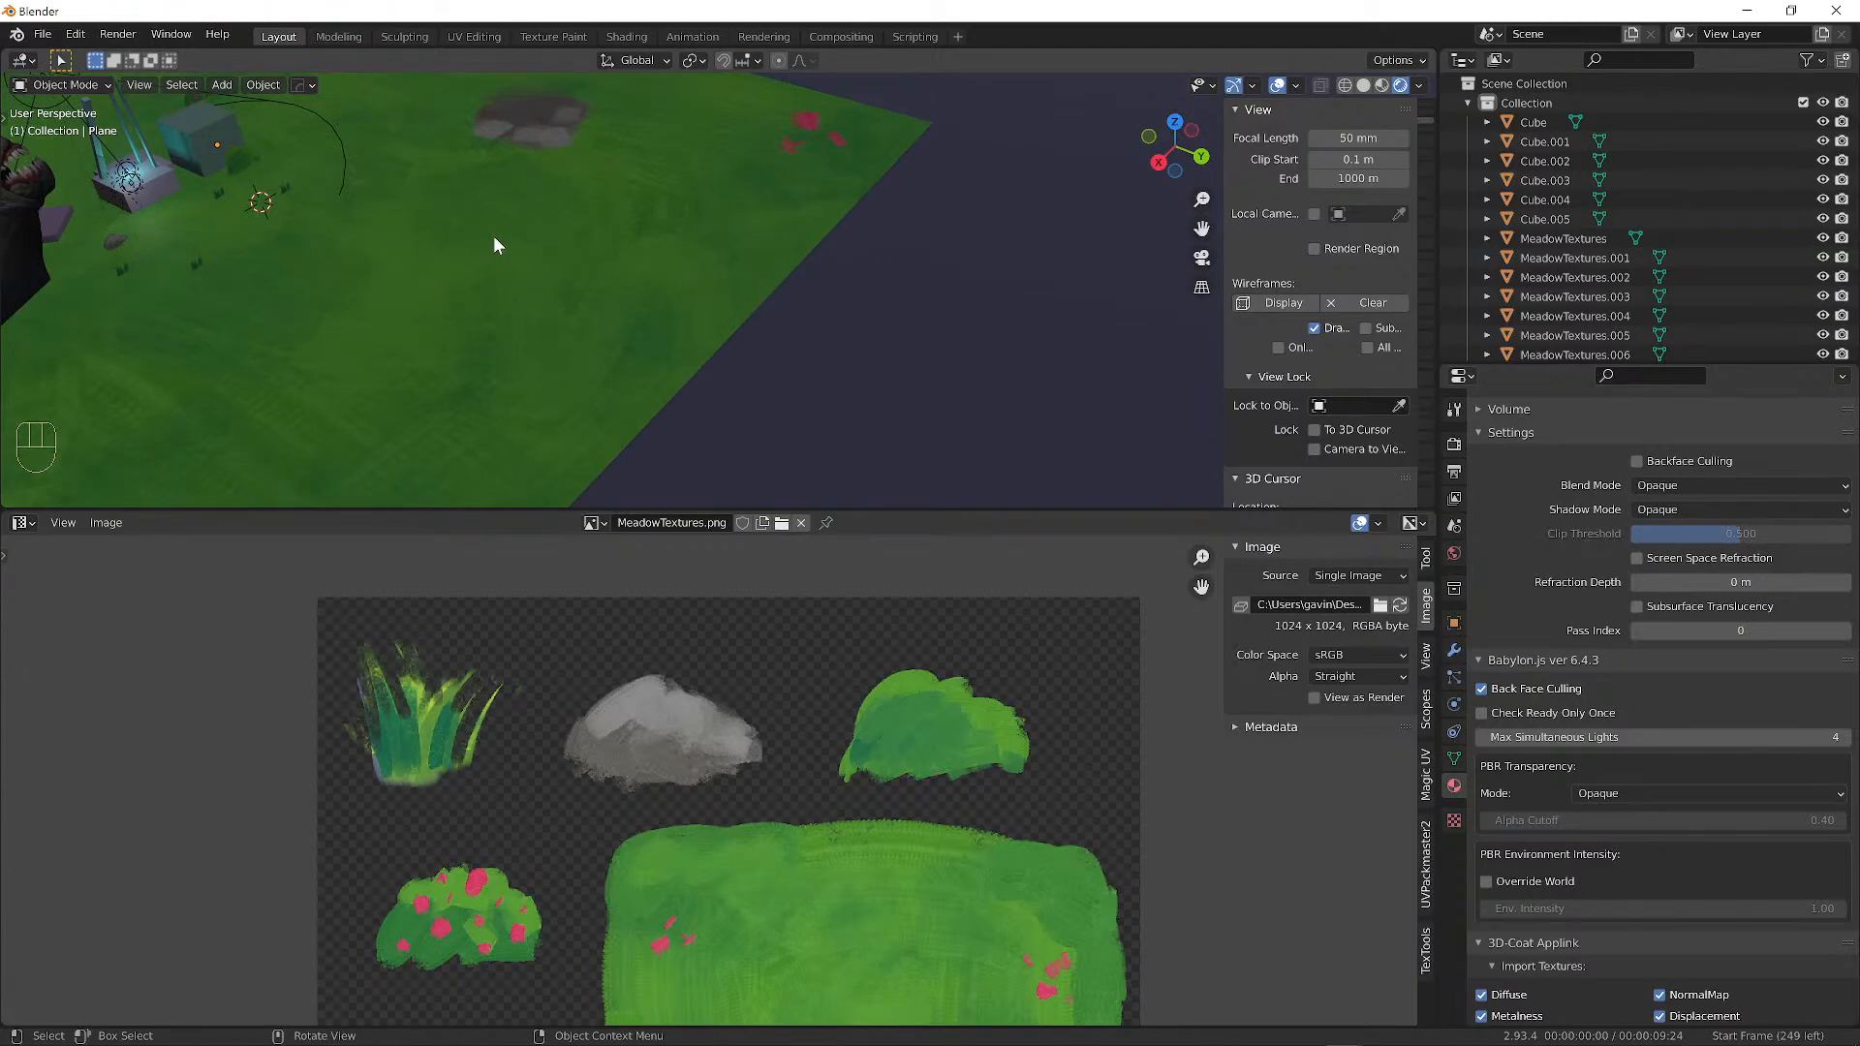
pyautogui.scroll(-2, 520, 237)
pyautogui.click(846, 272)
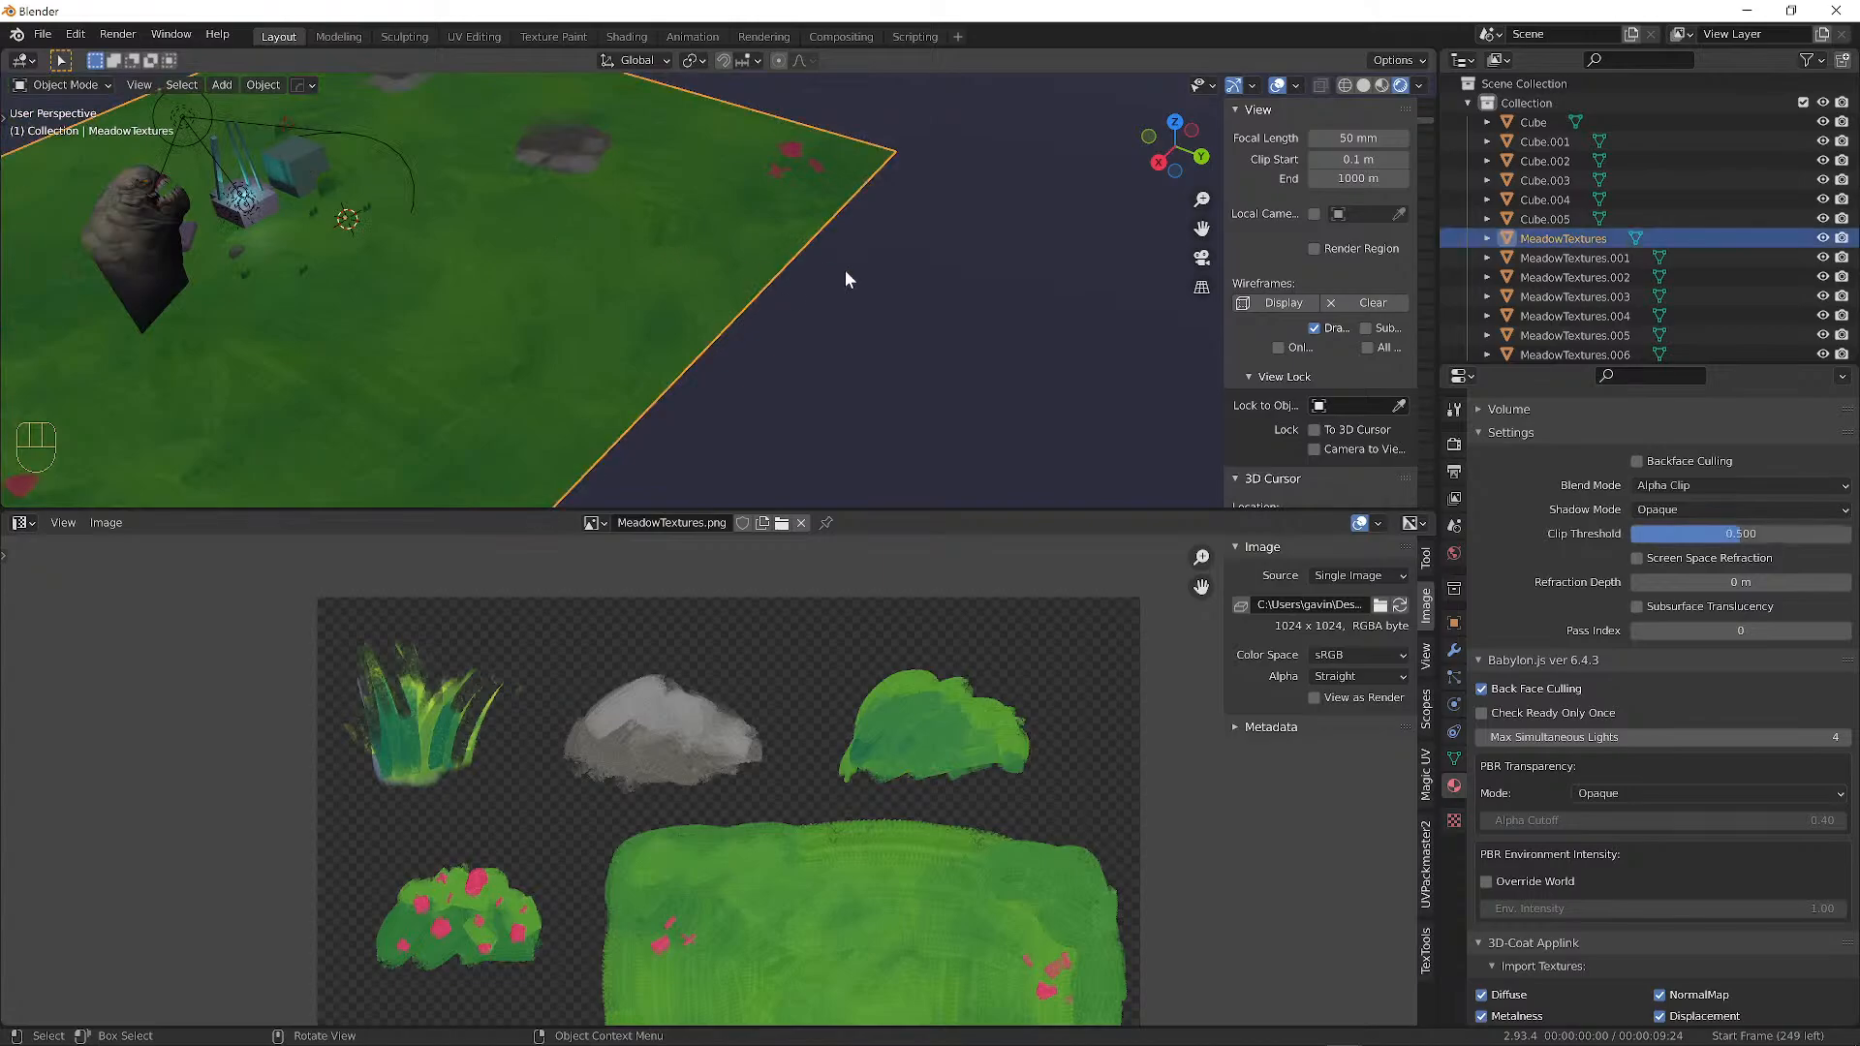
# Scale the ground plane down to a smaller patch and frame it in the view.
pyautogui.press('s')
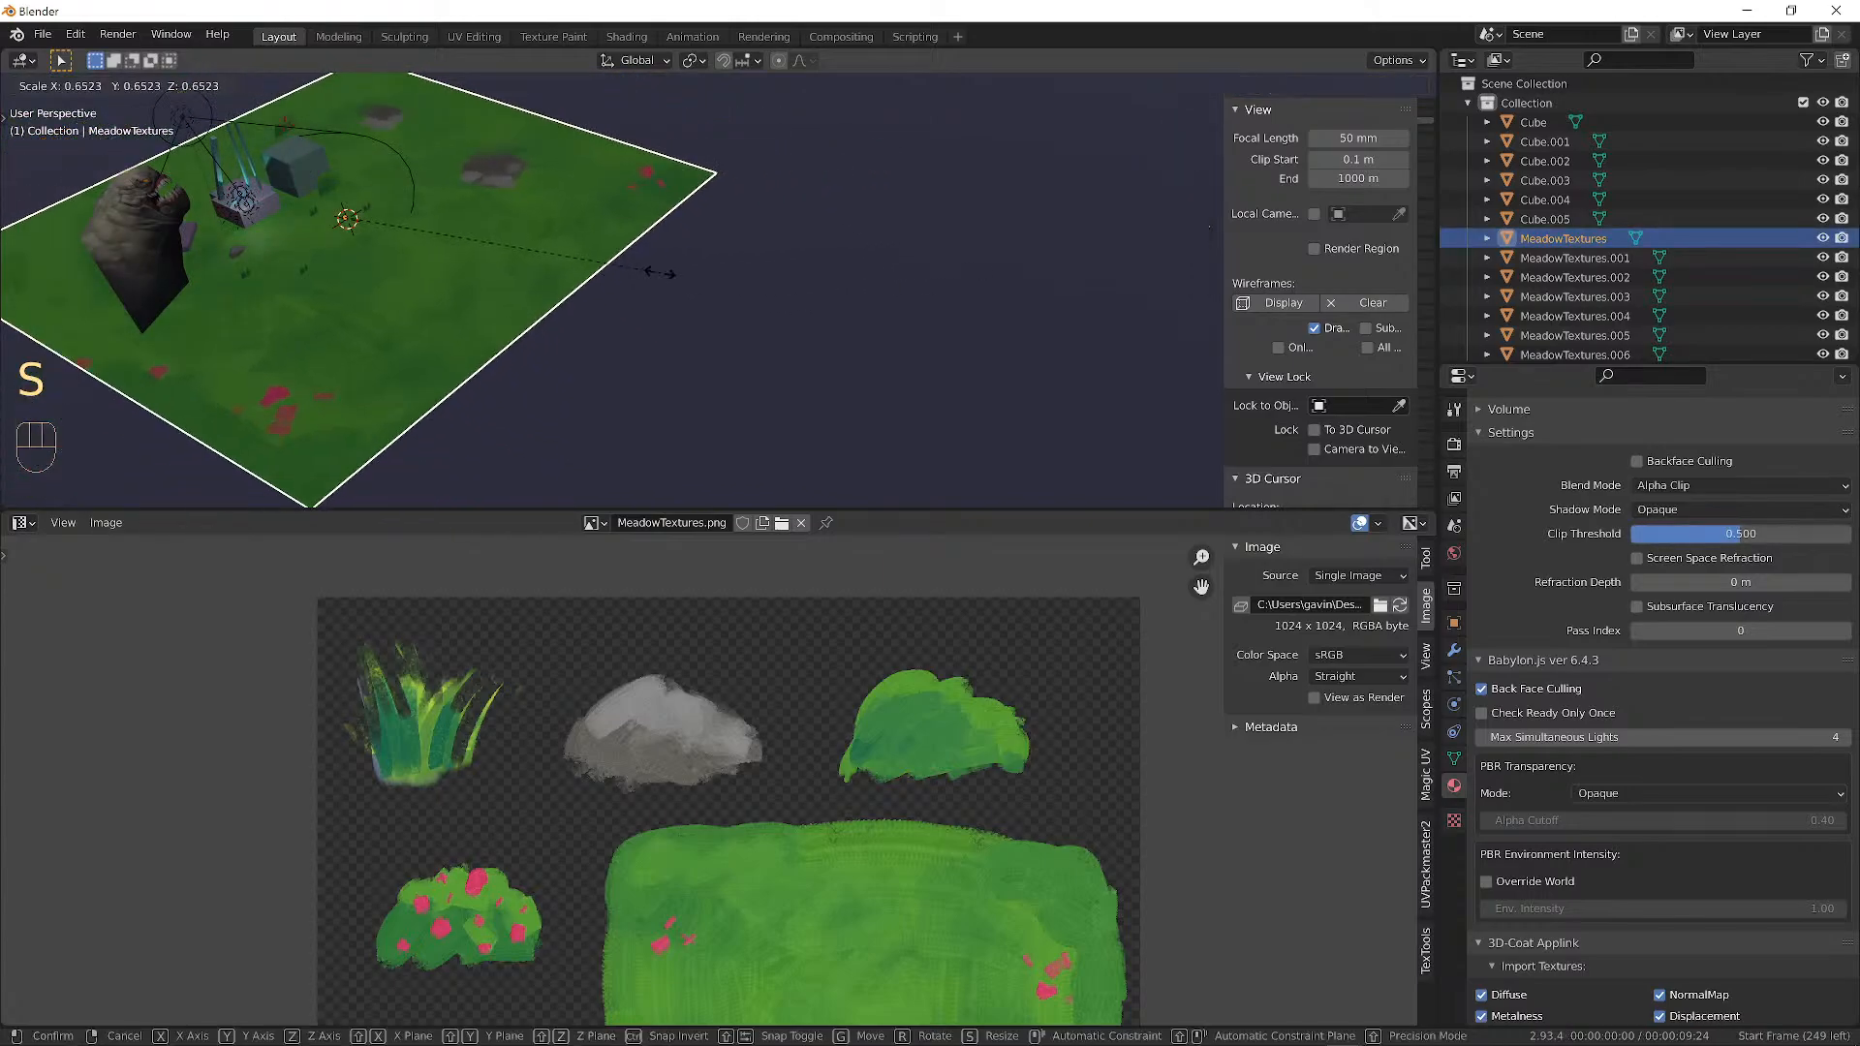
pyautogui.click(444, 231)
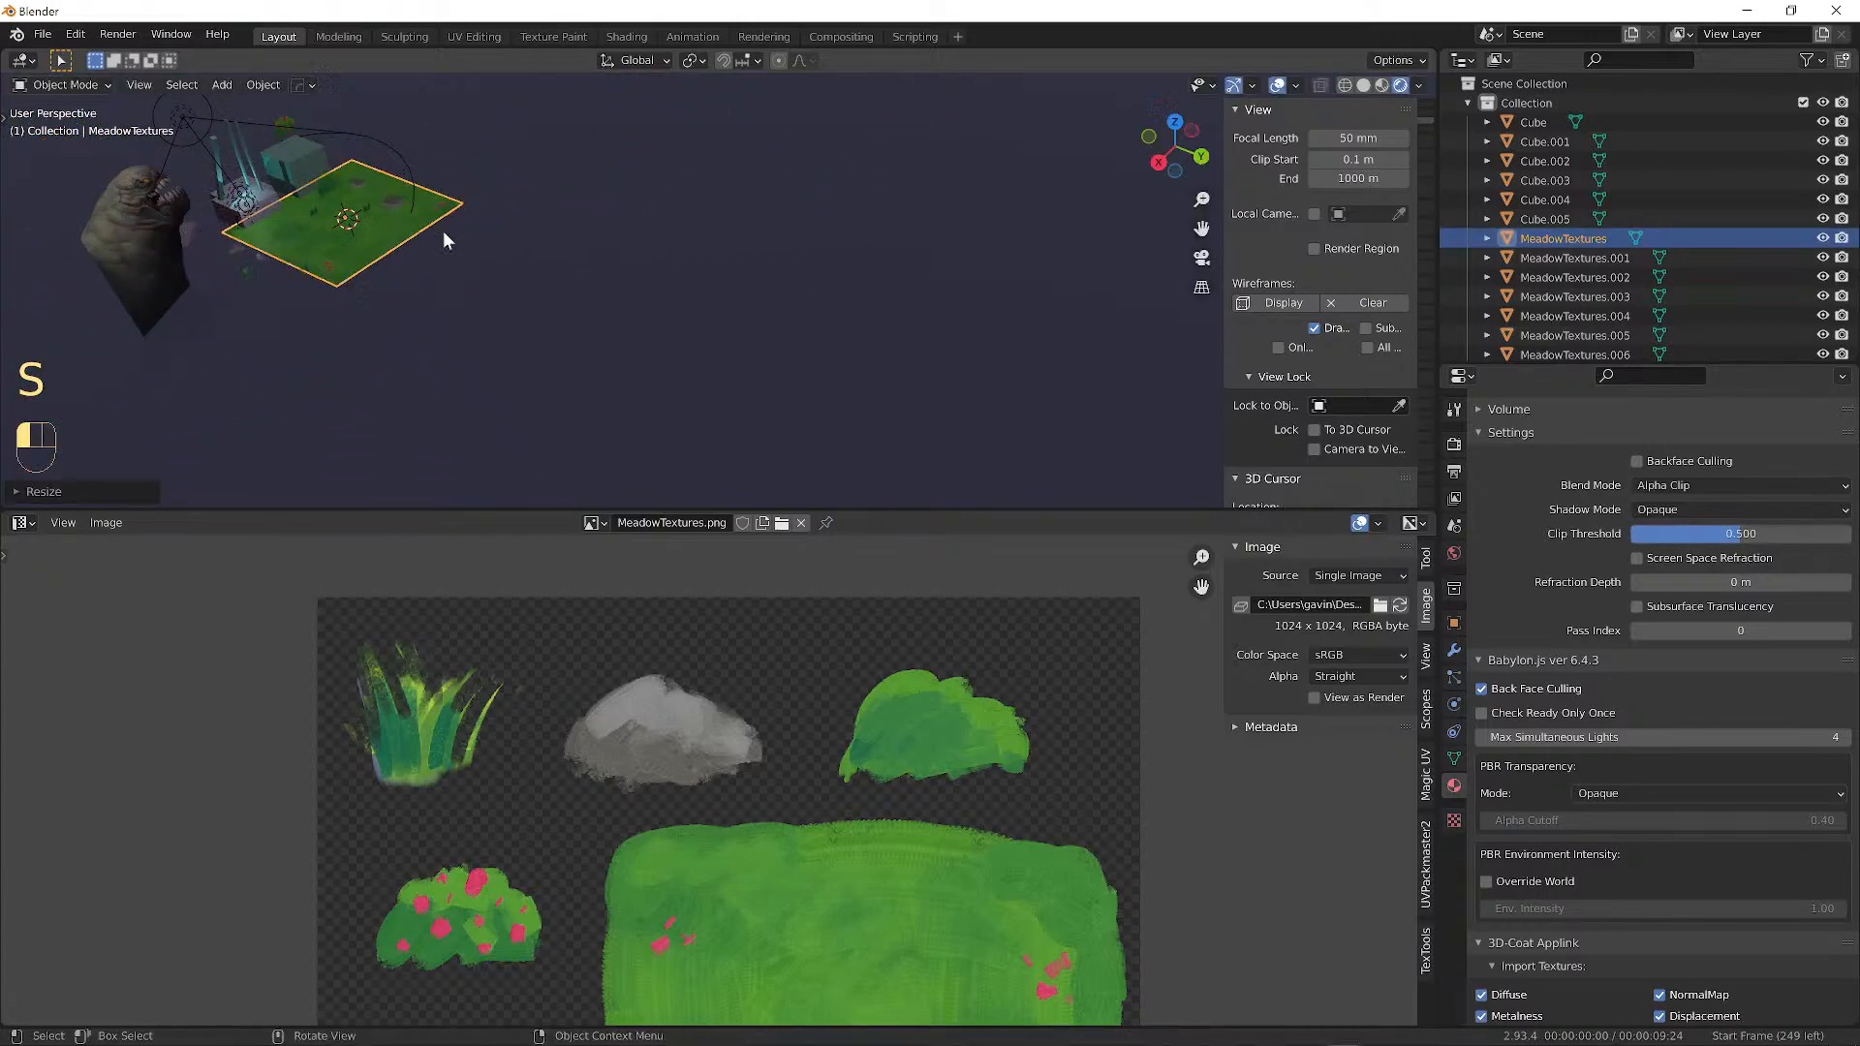
pyautogui.keyDown('alt'); pyautogui.moveTo(444, 230); pyautogui.dragTo(417, 264, button='middle'); pyautogui.keyUp('alt')
pyautogui.keyDown('alt'); pyautogui.keyDown('shift'); pyautogui.moveTo(417, 263); pyautogui.dragTo(520, 468, button='middle'); pyautogui.keyUp('shift'); pyautogui.keyUp('alt')
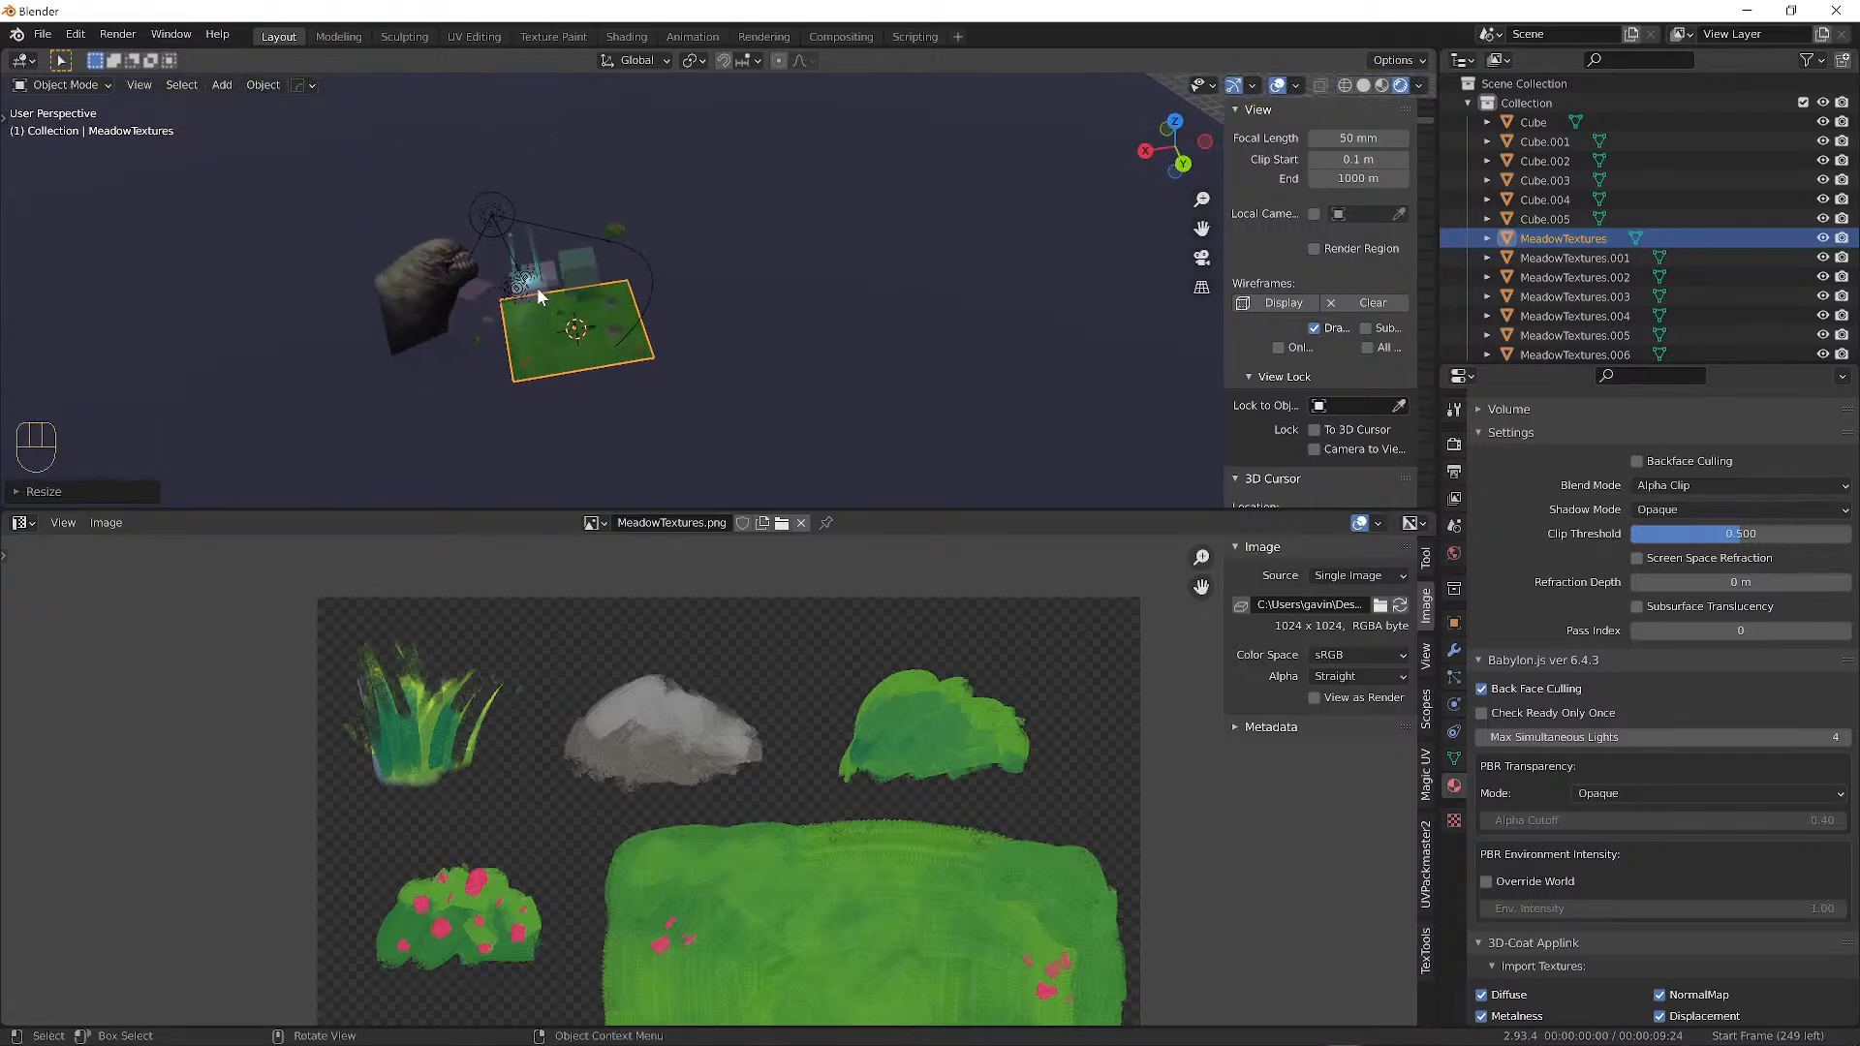
pyautogui.press('KP_Decimal')
pyautogui.keyDown('alt'); pyautogui.moveTo(715, 291); pyautogui.dragTo(560, 359, button='middle'); pyautogui.keyUp('alt')
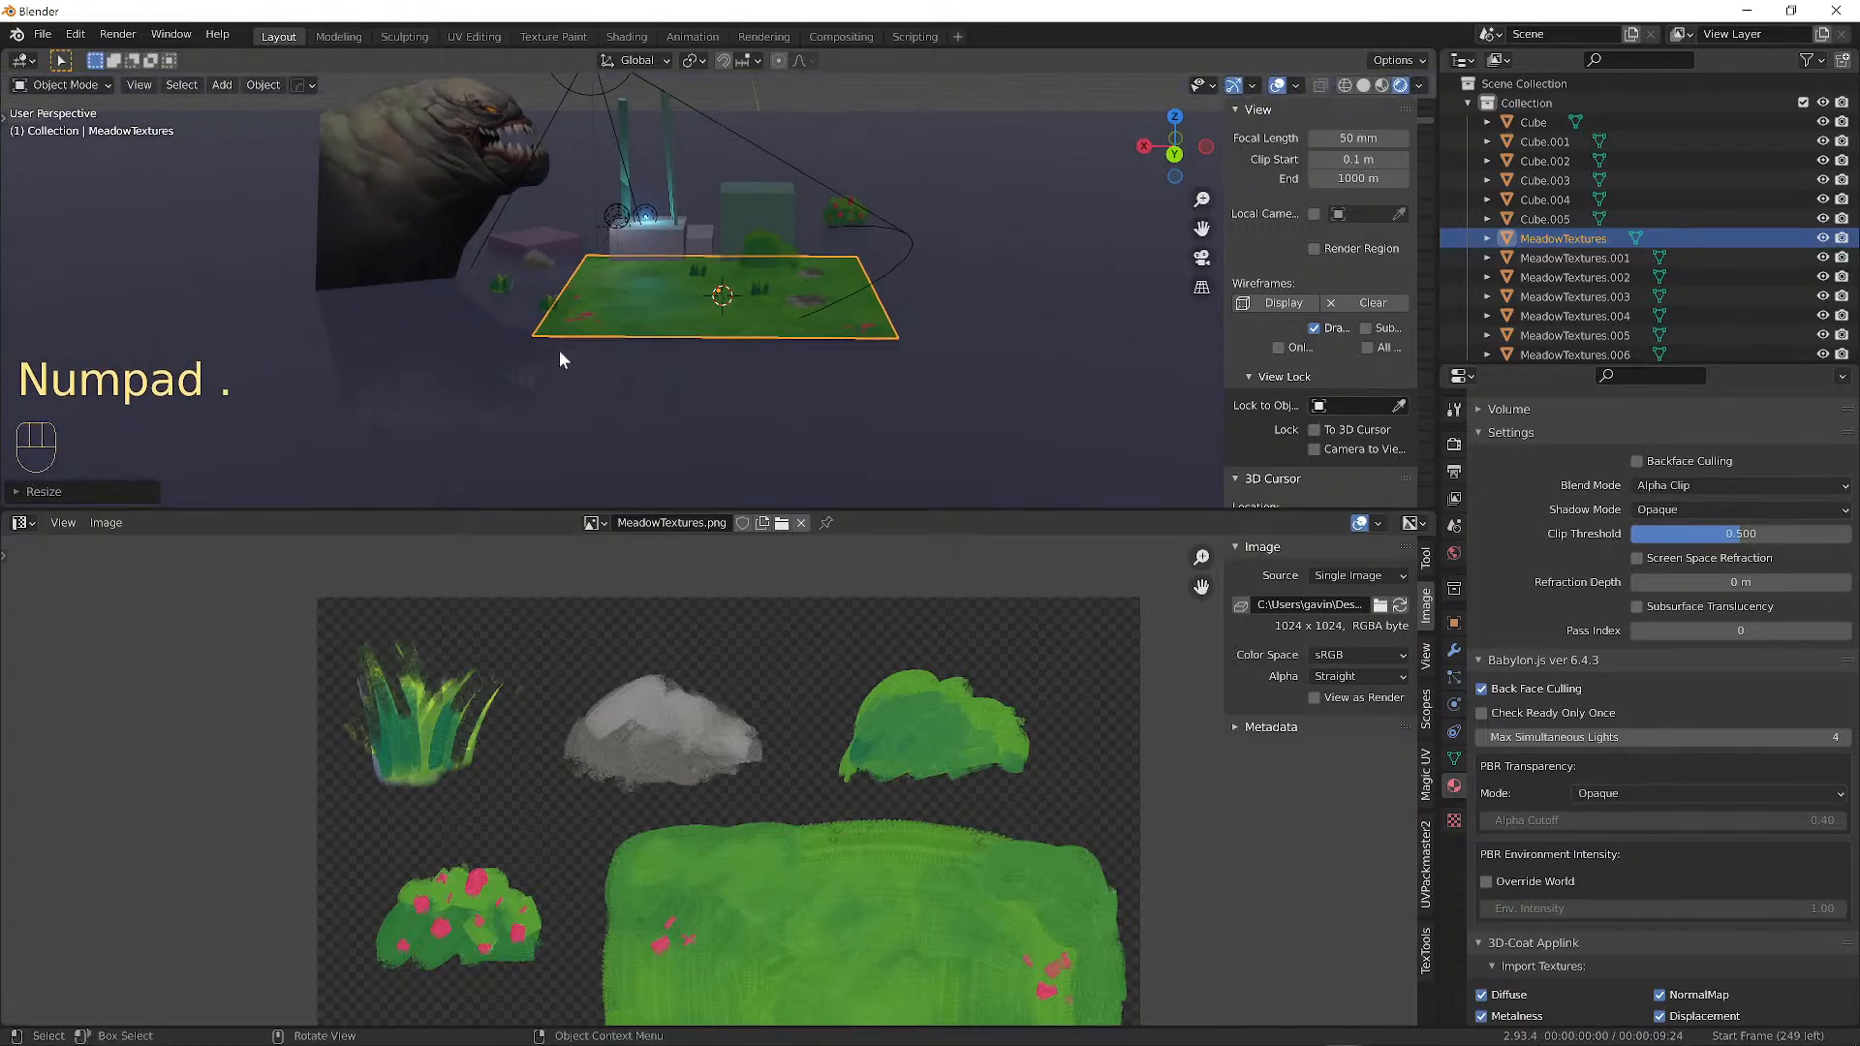
pyautogui.scroll(7, 756, 237)
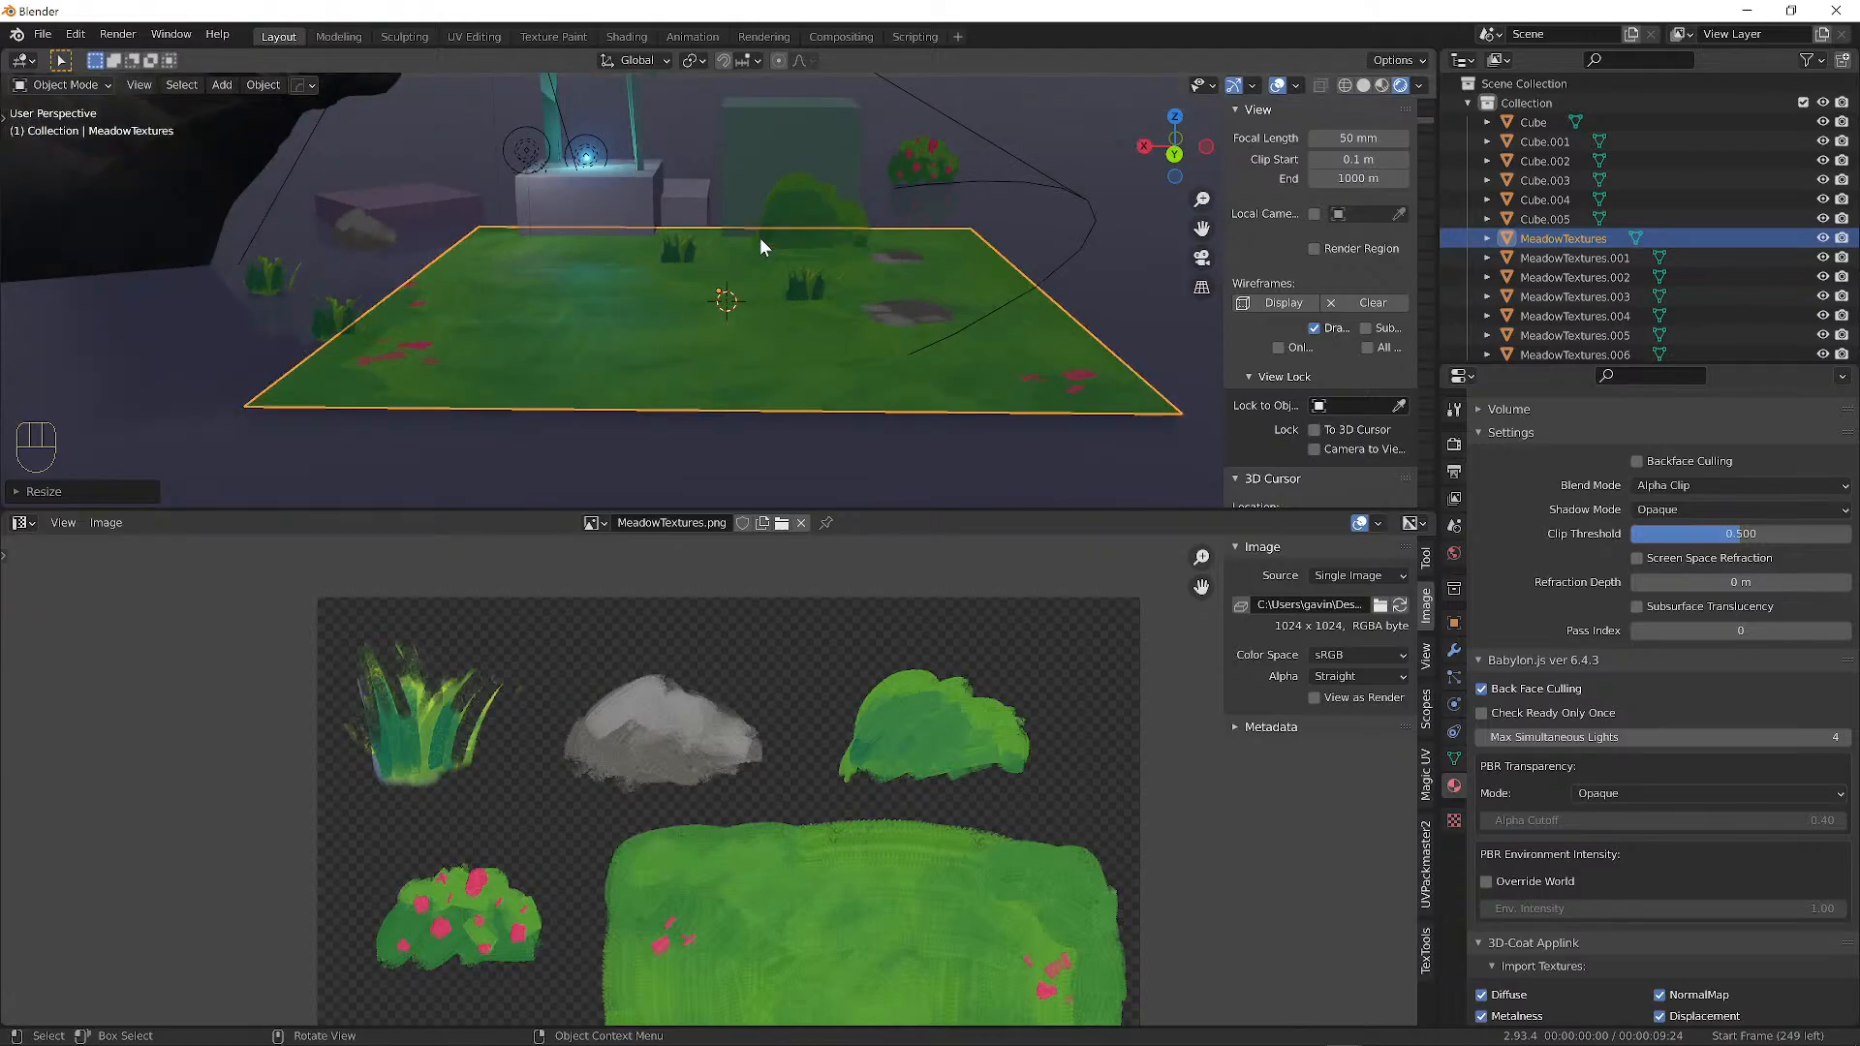
pyautogui.keyDown('alt'); pyautogui.moveTo(521, 212); pyautogui.dragTo(677, 294, button='middle'); pyautogui.keyUp('alt')
pyautogui.scroll(-4, 677, 287)
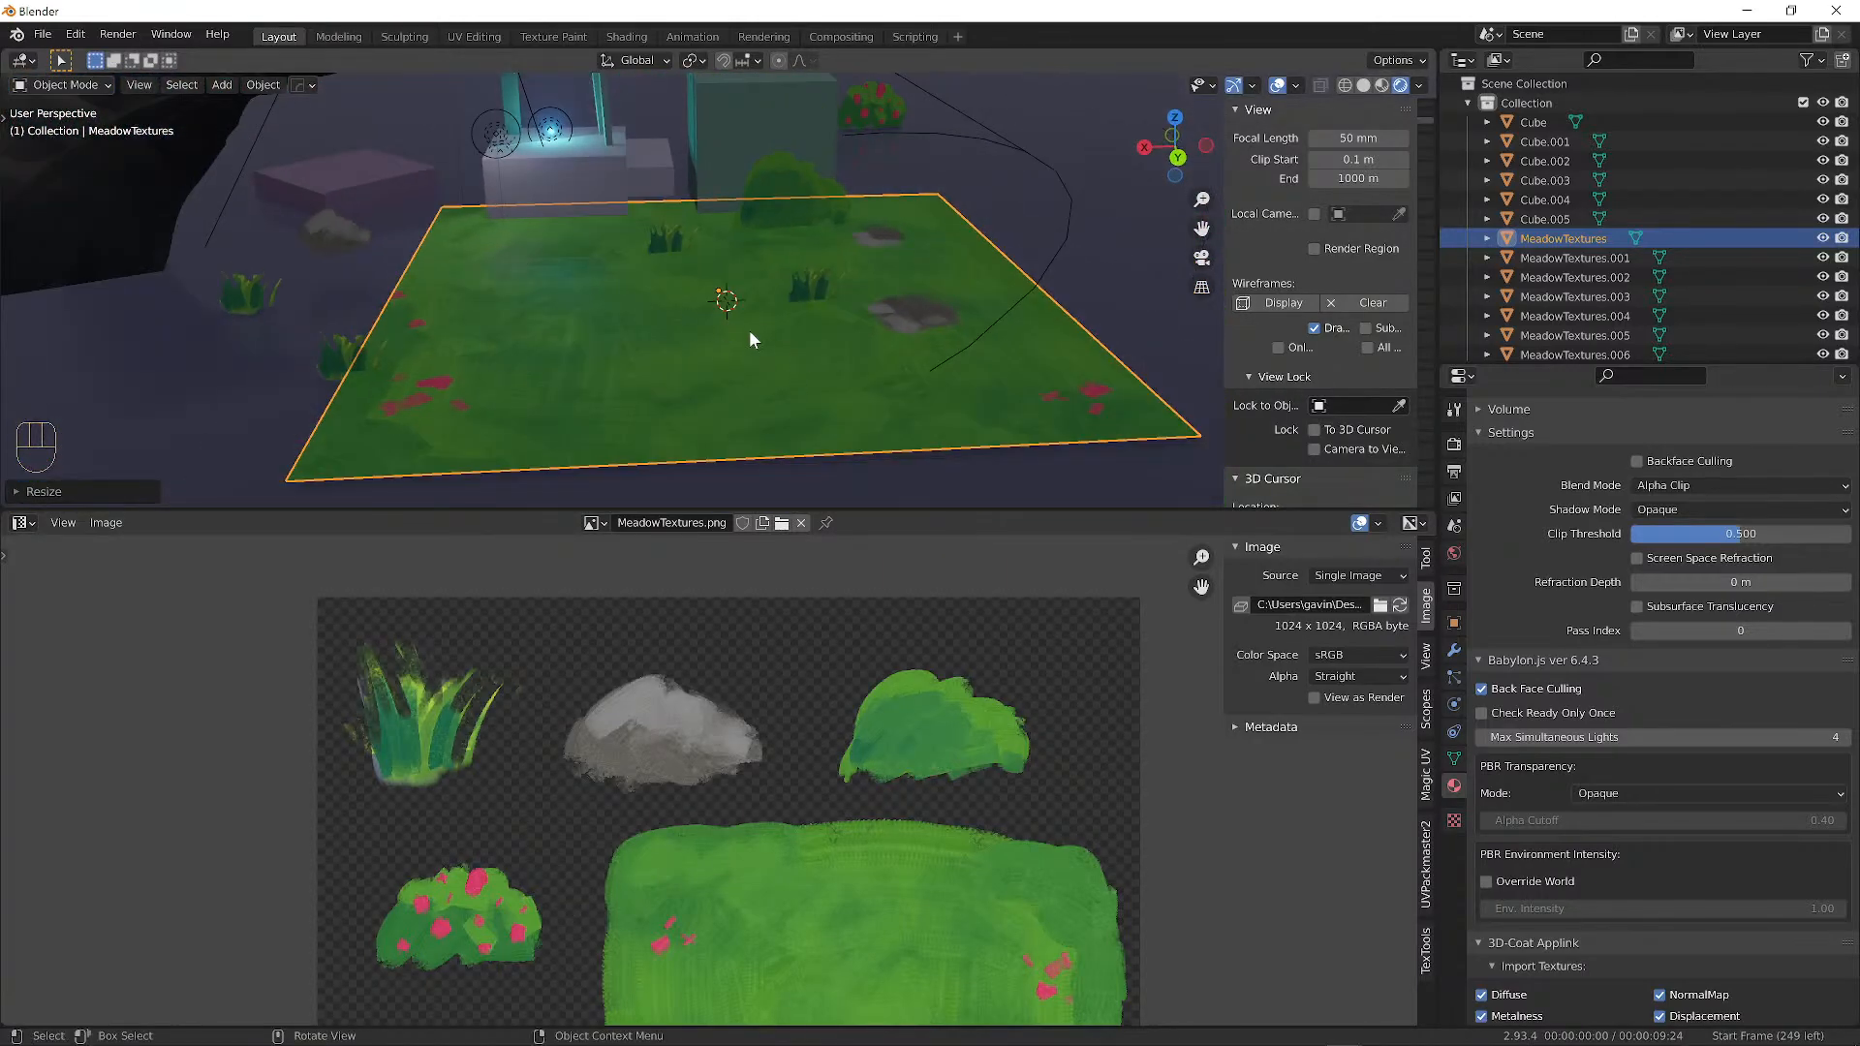
# Place the 3D cursor on the ground just left of the plane.
pyautogui.hotkey('shift', 'a')
pyautogui.moveTo(744, 323)
pyautogui.scroll(-3, 862, 295)
pyautogui.moveTo(715, 235); pyautogui.dragTo(624, 292, button='middle')
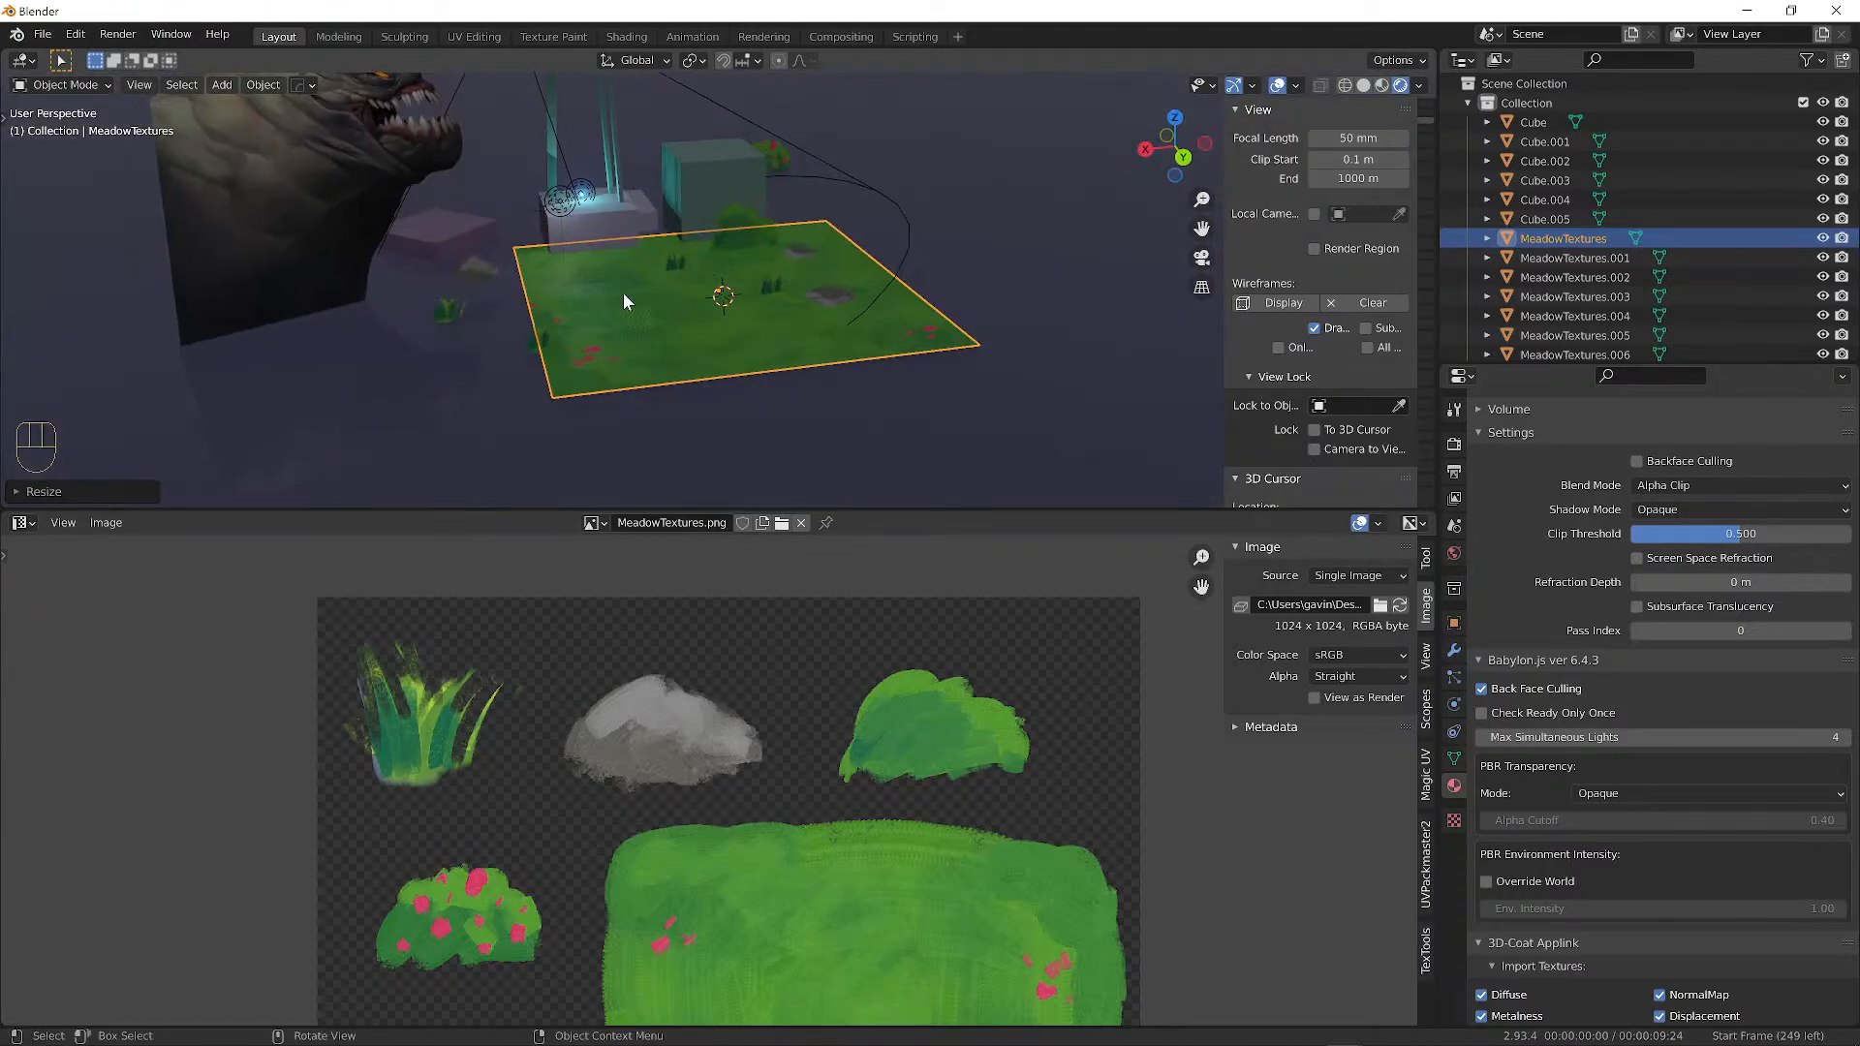
pyautogui.keyDown('shift'); pyautogui.rightClick(485, 353); pyautogui.keyUp('shift')
# Add a new plane at the 3D cursor.
pyautogui.hotkey('shift', 'a')
pyautogui.moveTo(422, 153)
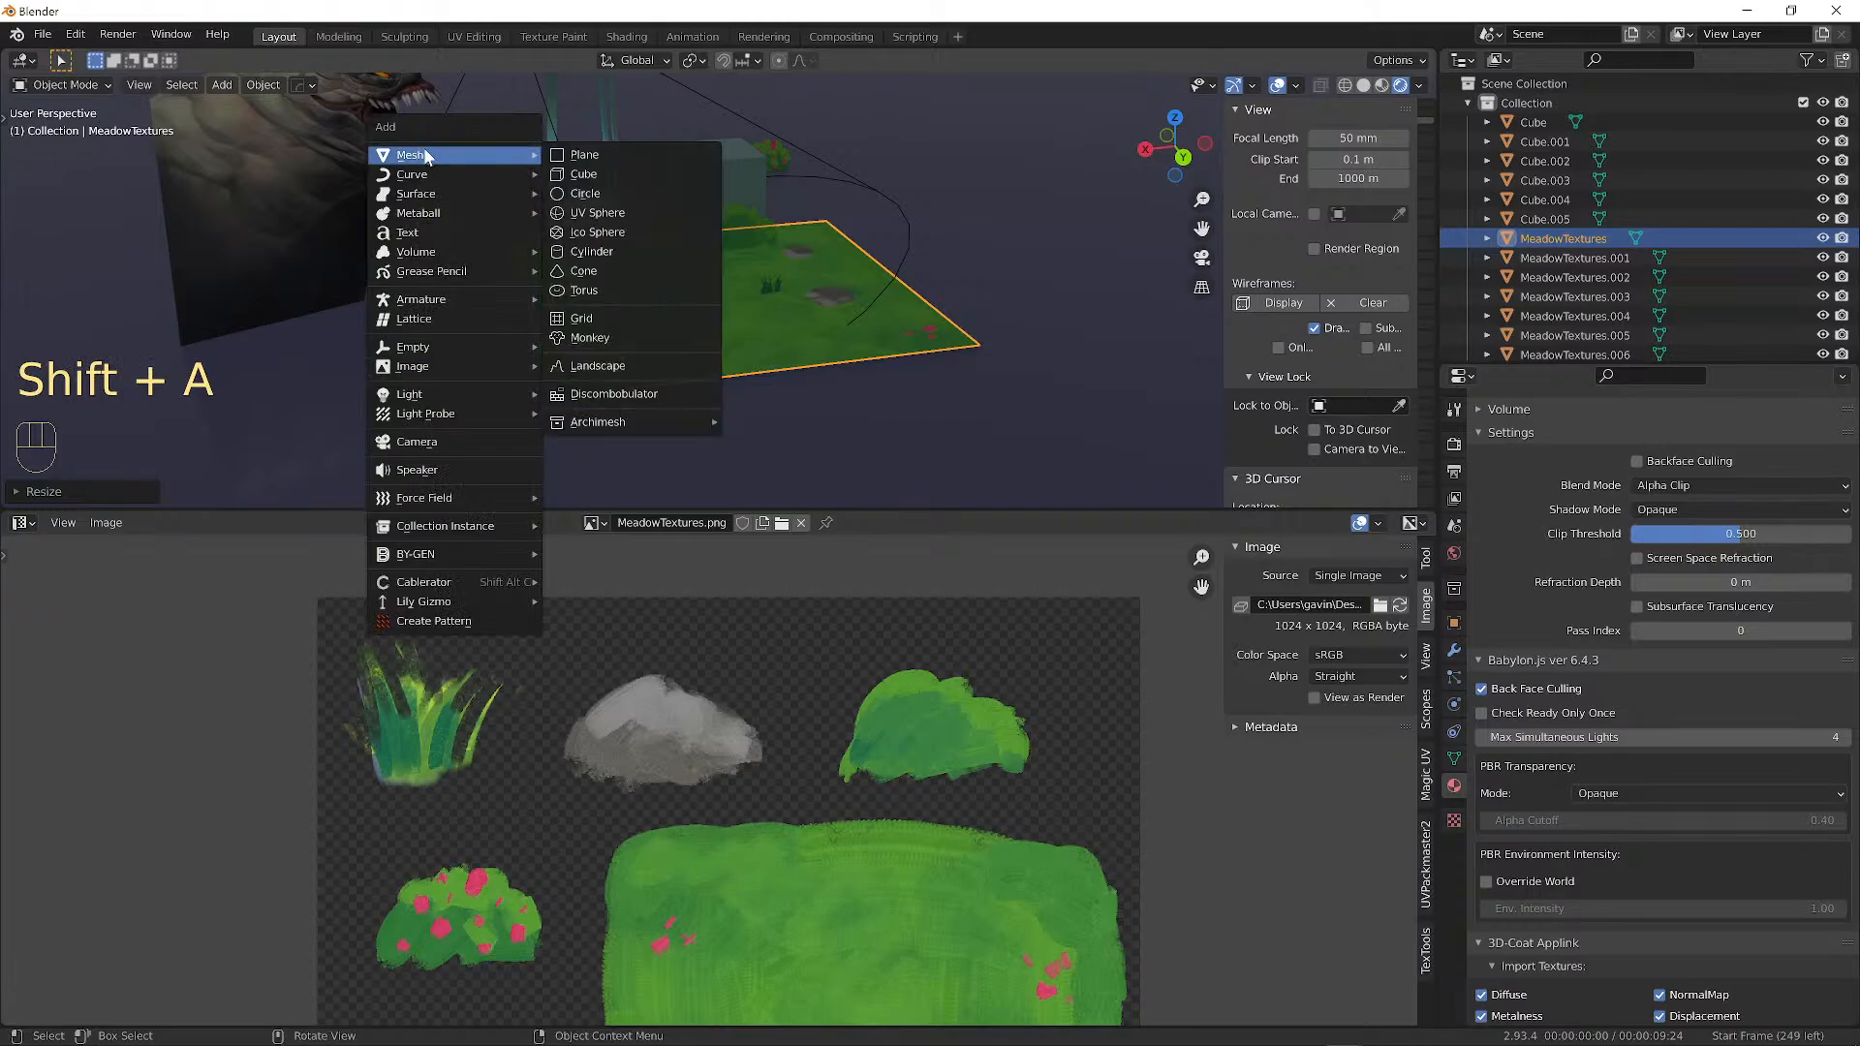
pyautogui.click(585, 157)
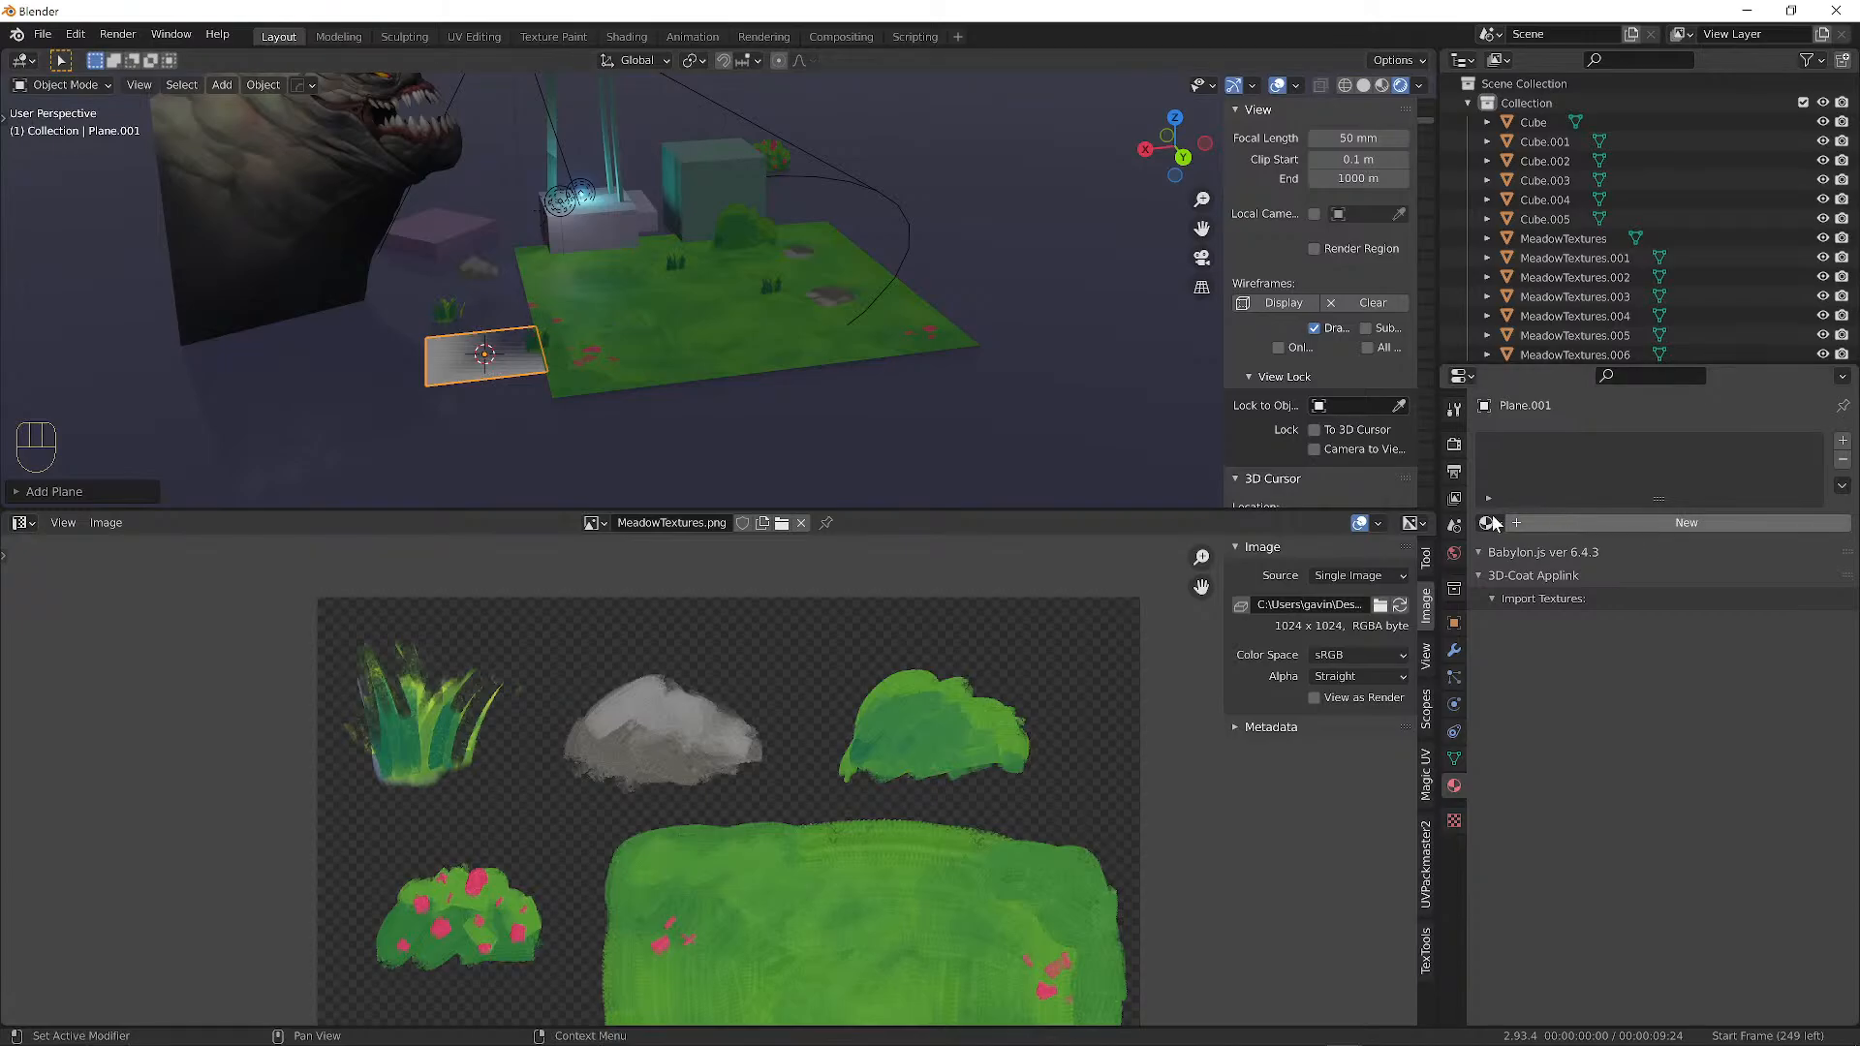
# Give the plane a new material named TileableGrass.
pyautogui.click(1653, 522)
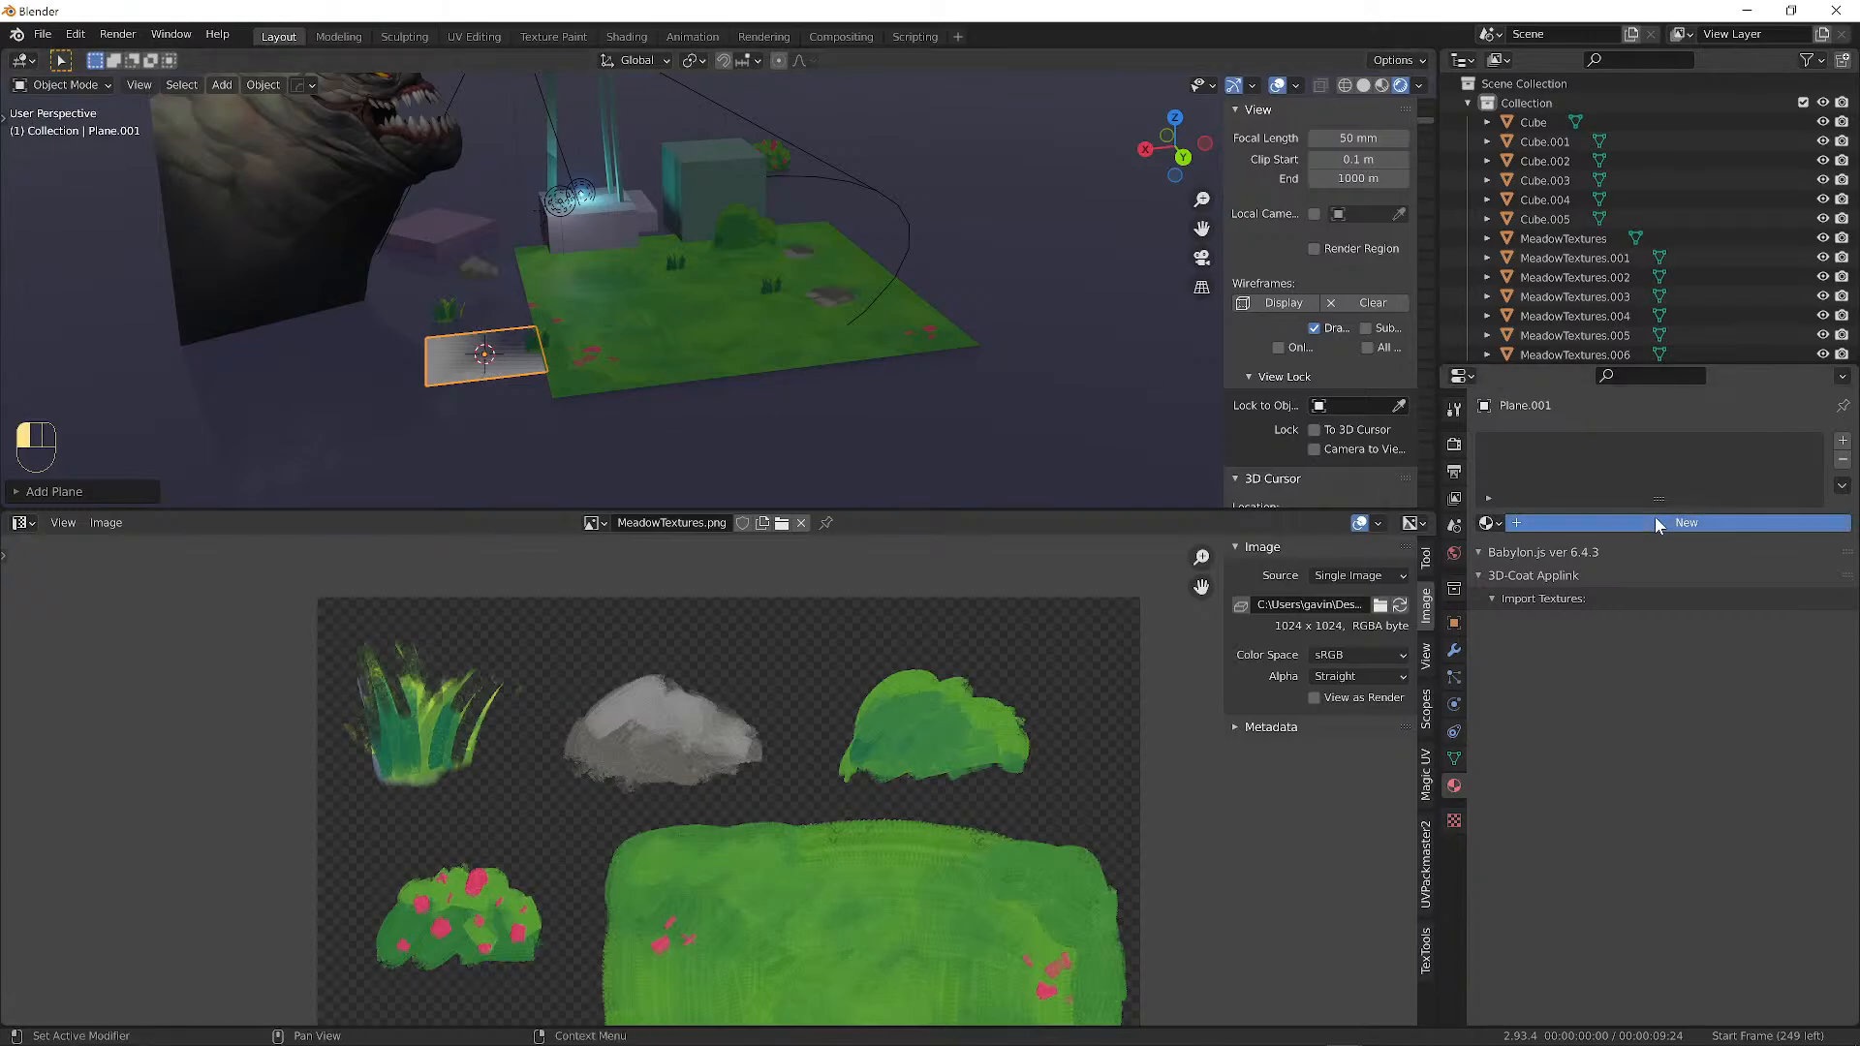
pyautogui.doubleClick(1586, 531)
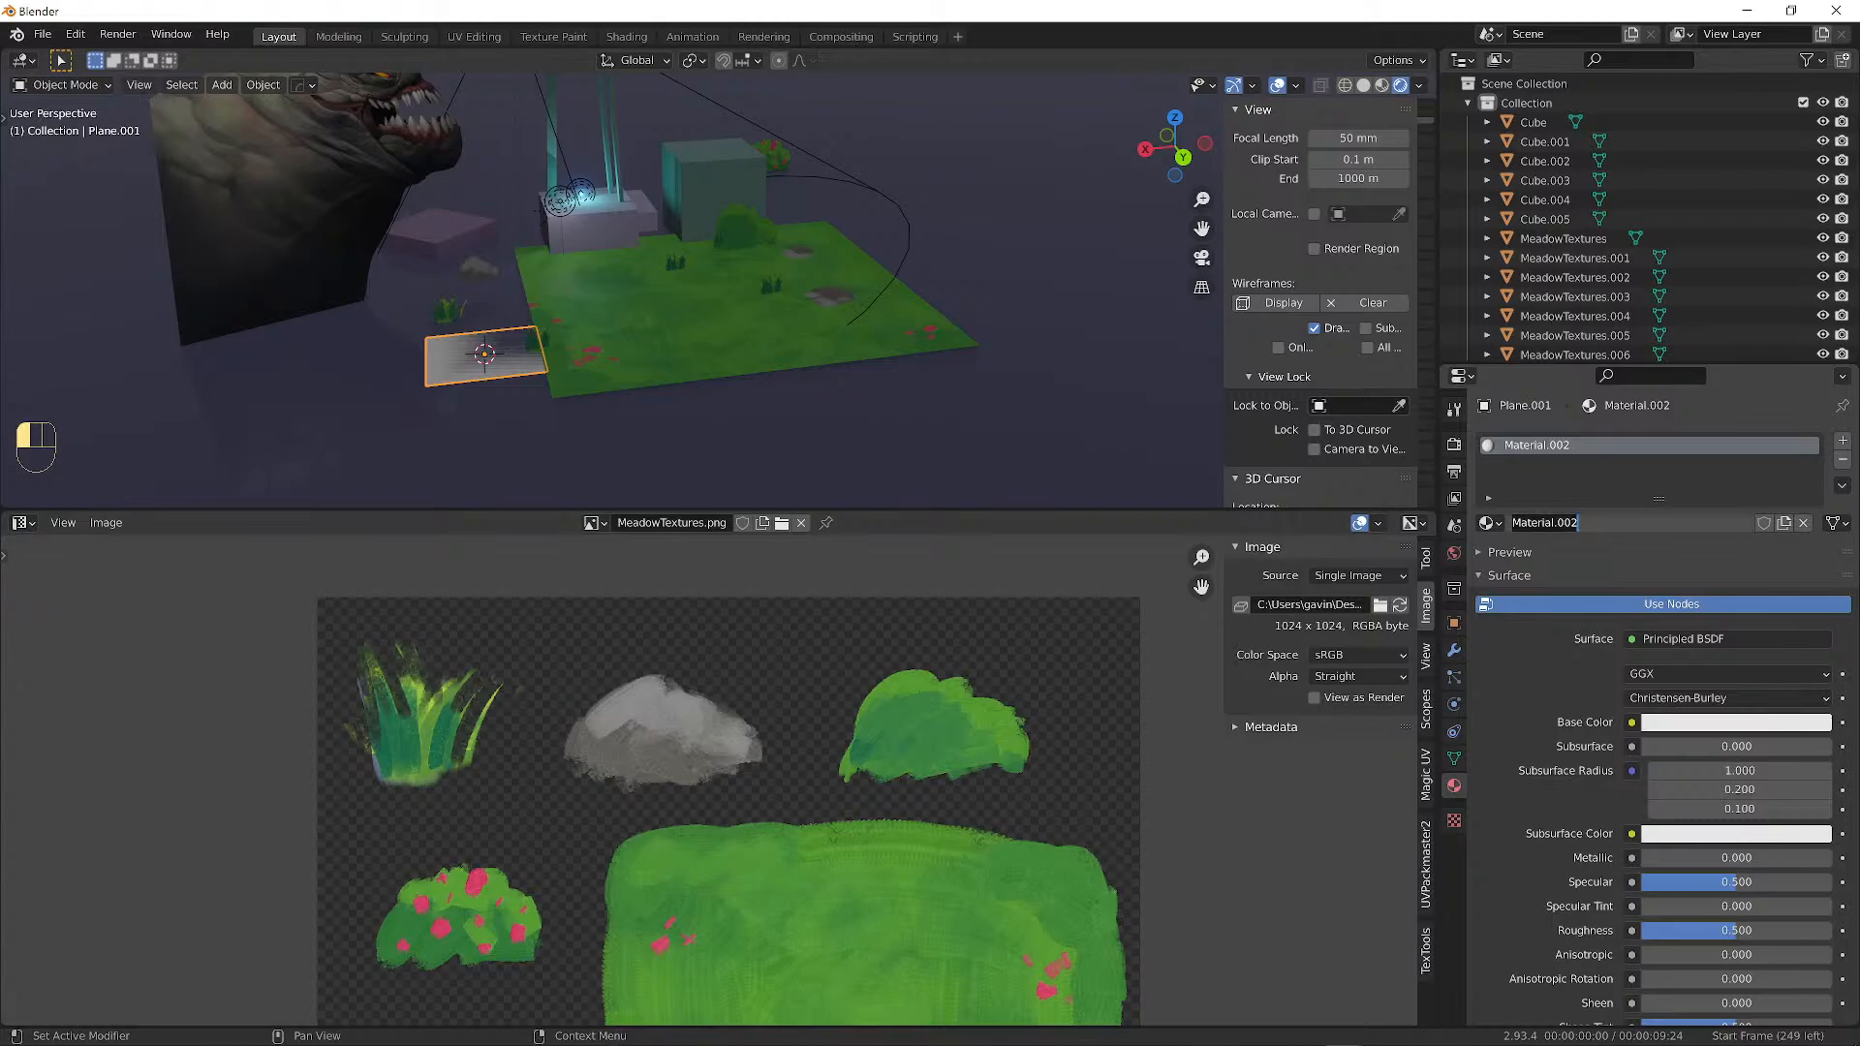
pyautogui.write('T')
pyautogui.write('ilabk')
pyautogui.press('BackSpace')
pyautogui.write('leGrass')
pyautogui.press('Left')
pyautogui.press('Left')
pyautogui.press('Left')
pyautogui.press('Left')
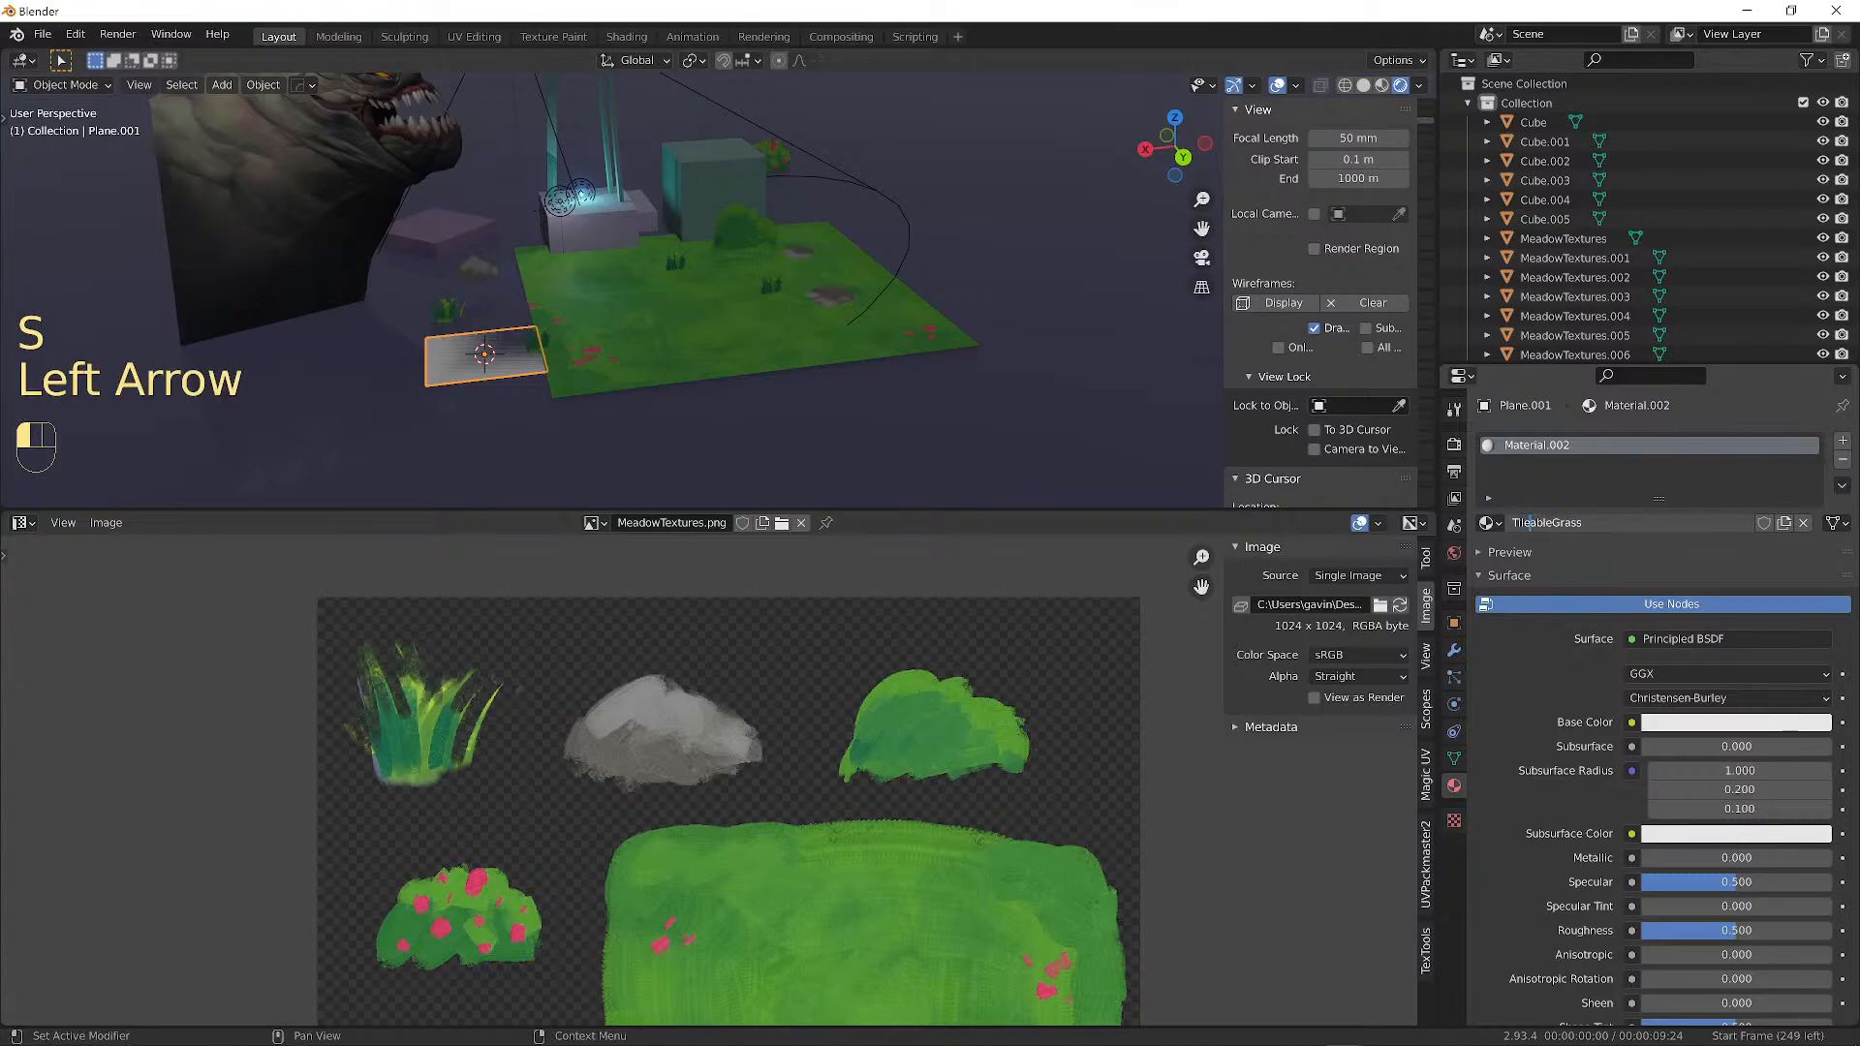
pyautogui.press('Return')
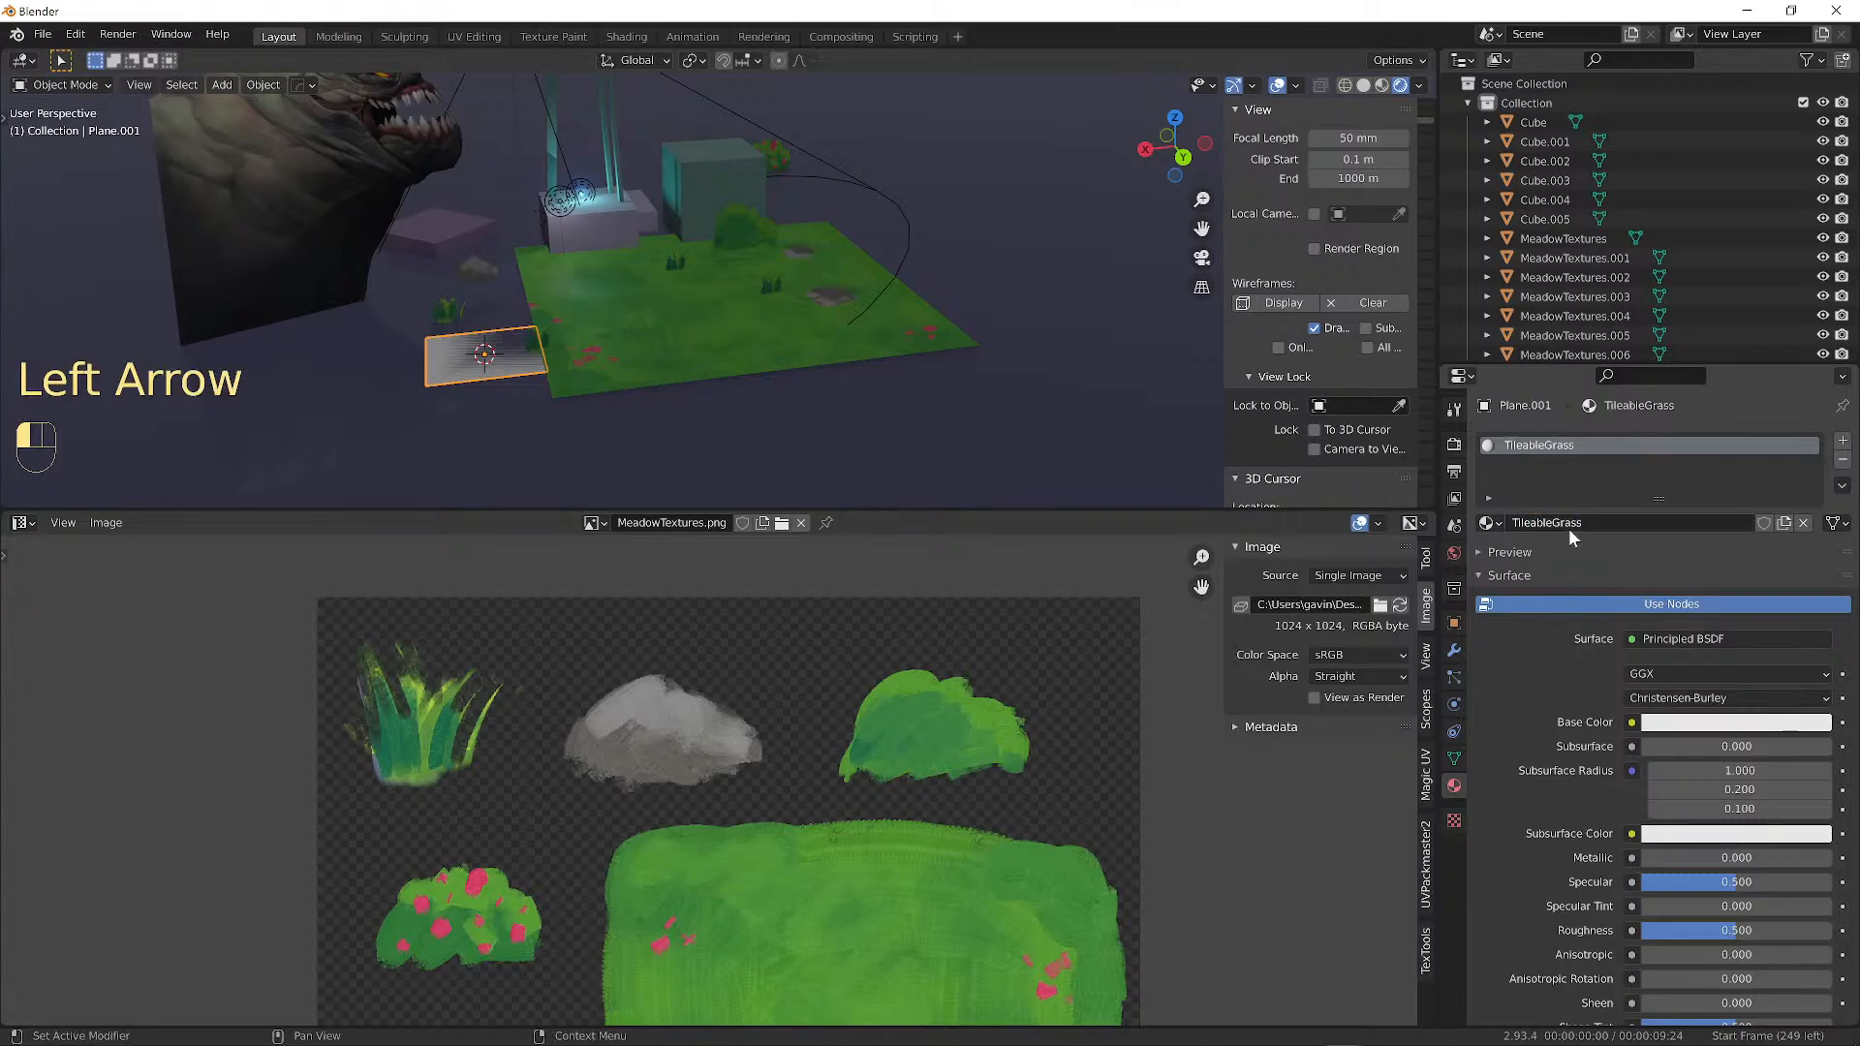
# Set the material's Base Color to an Image Texture.
pyautogui.click(1631, 722)
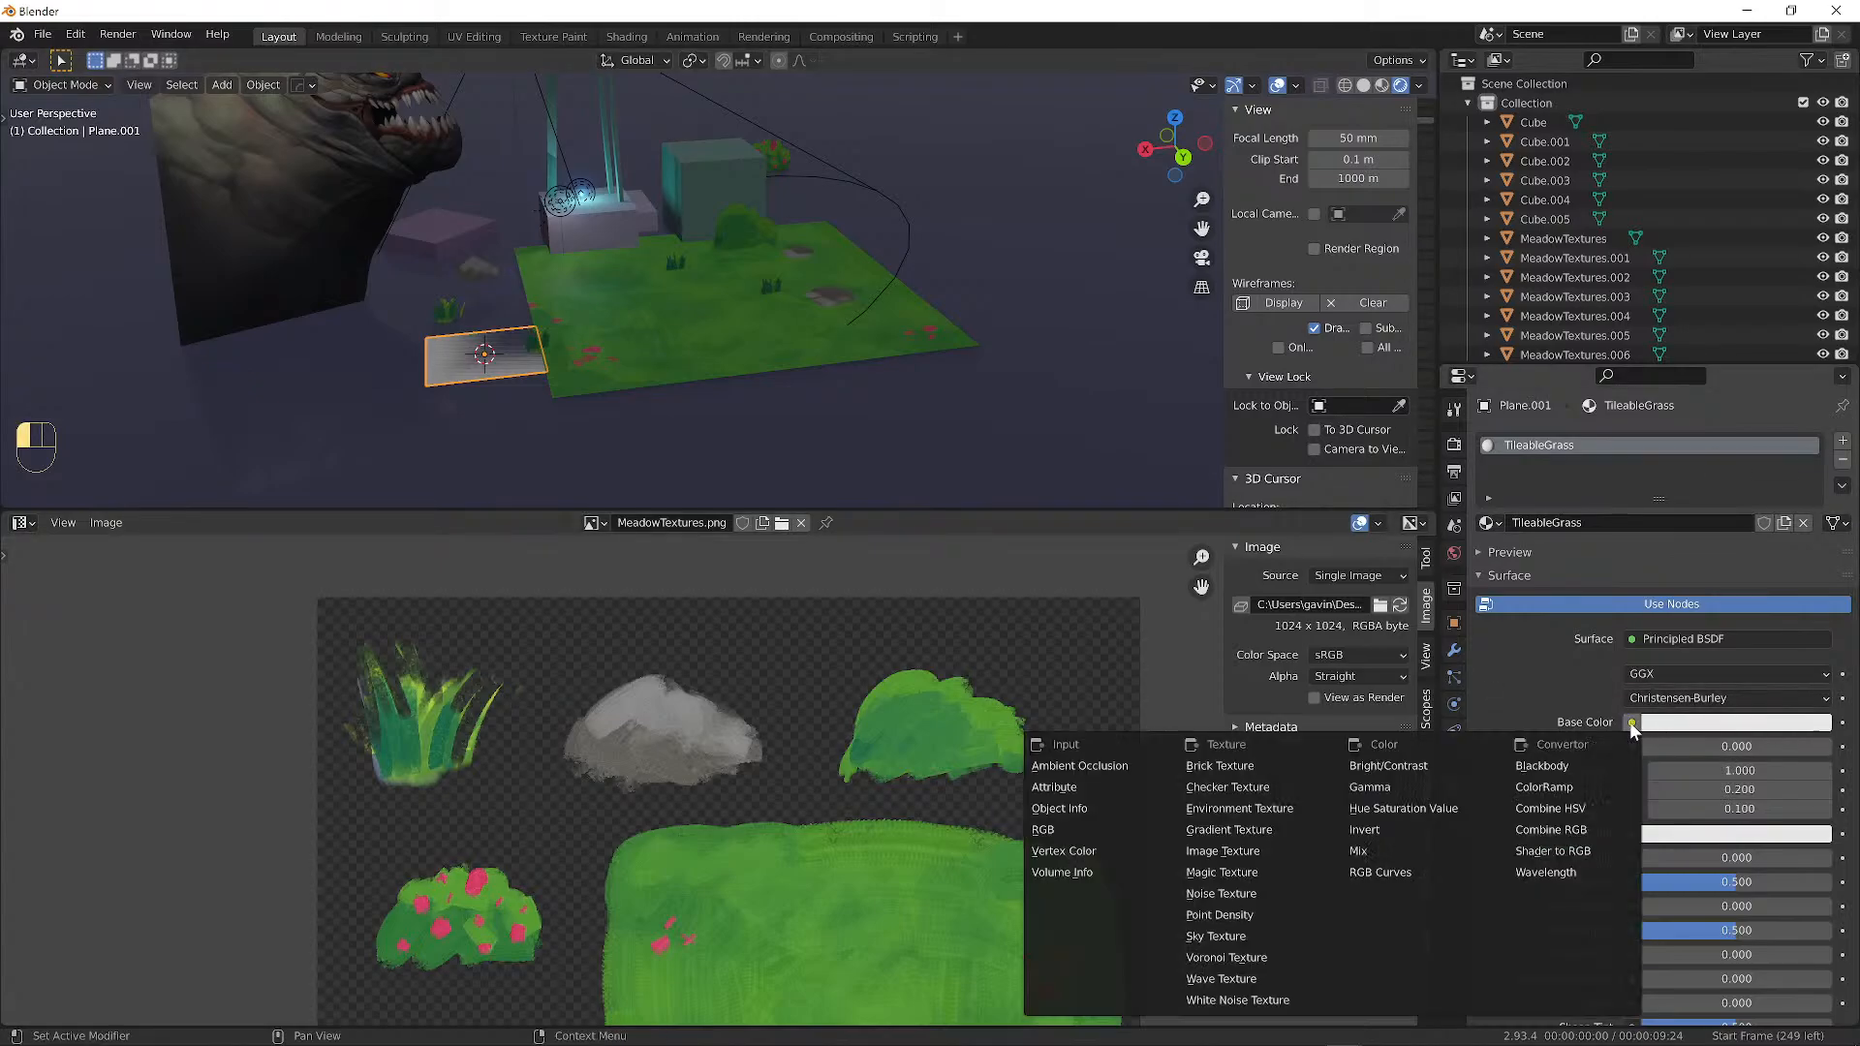
pyautogui.click(1259, 850)
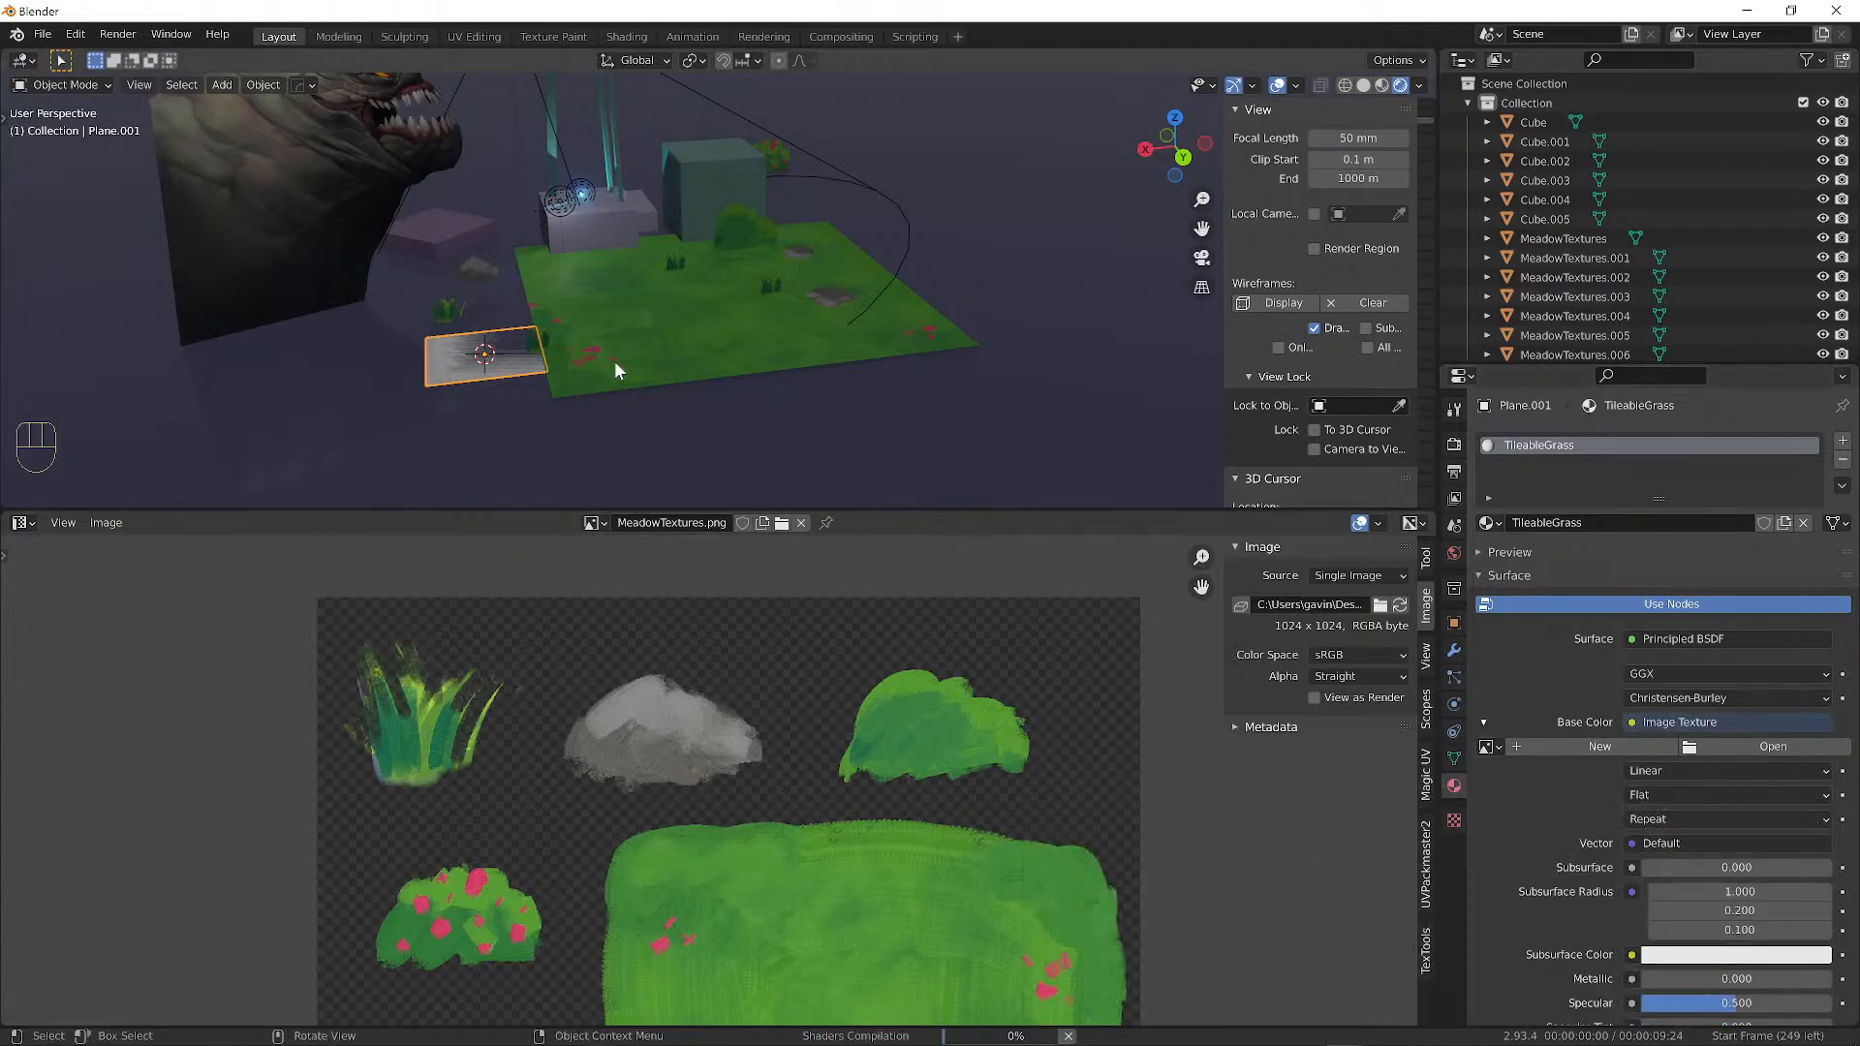
pyautogui.keyDown('alt'); pyautogui.moveTo(497, 330); pyautogui.dragTo(568, 304); pyautogui.keyUp('alt')
pyautogui.scroll(2, 457, 337)
# Inspect Plane.001's full 0–1 UV square in Edit Mode, then return to Object Mode unchanged.
pyautogui.press('Tab')
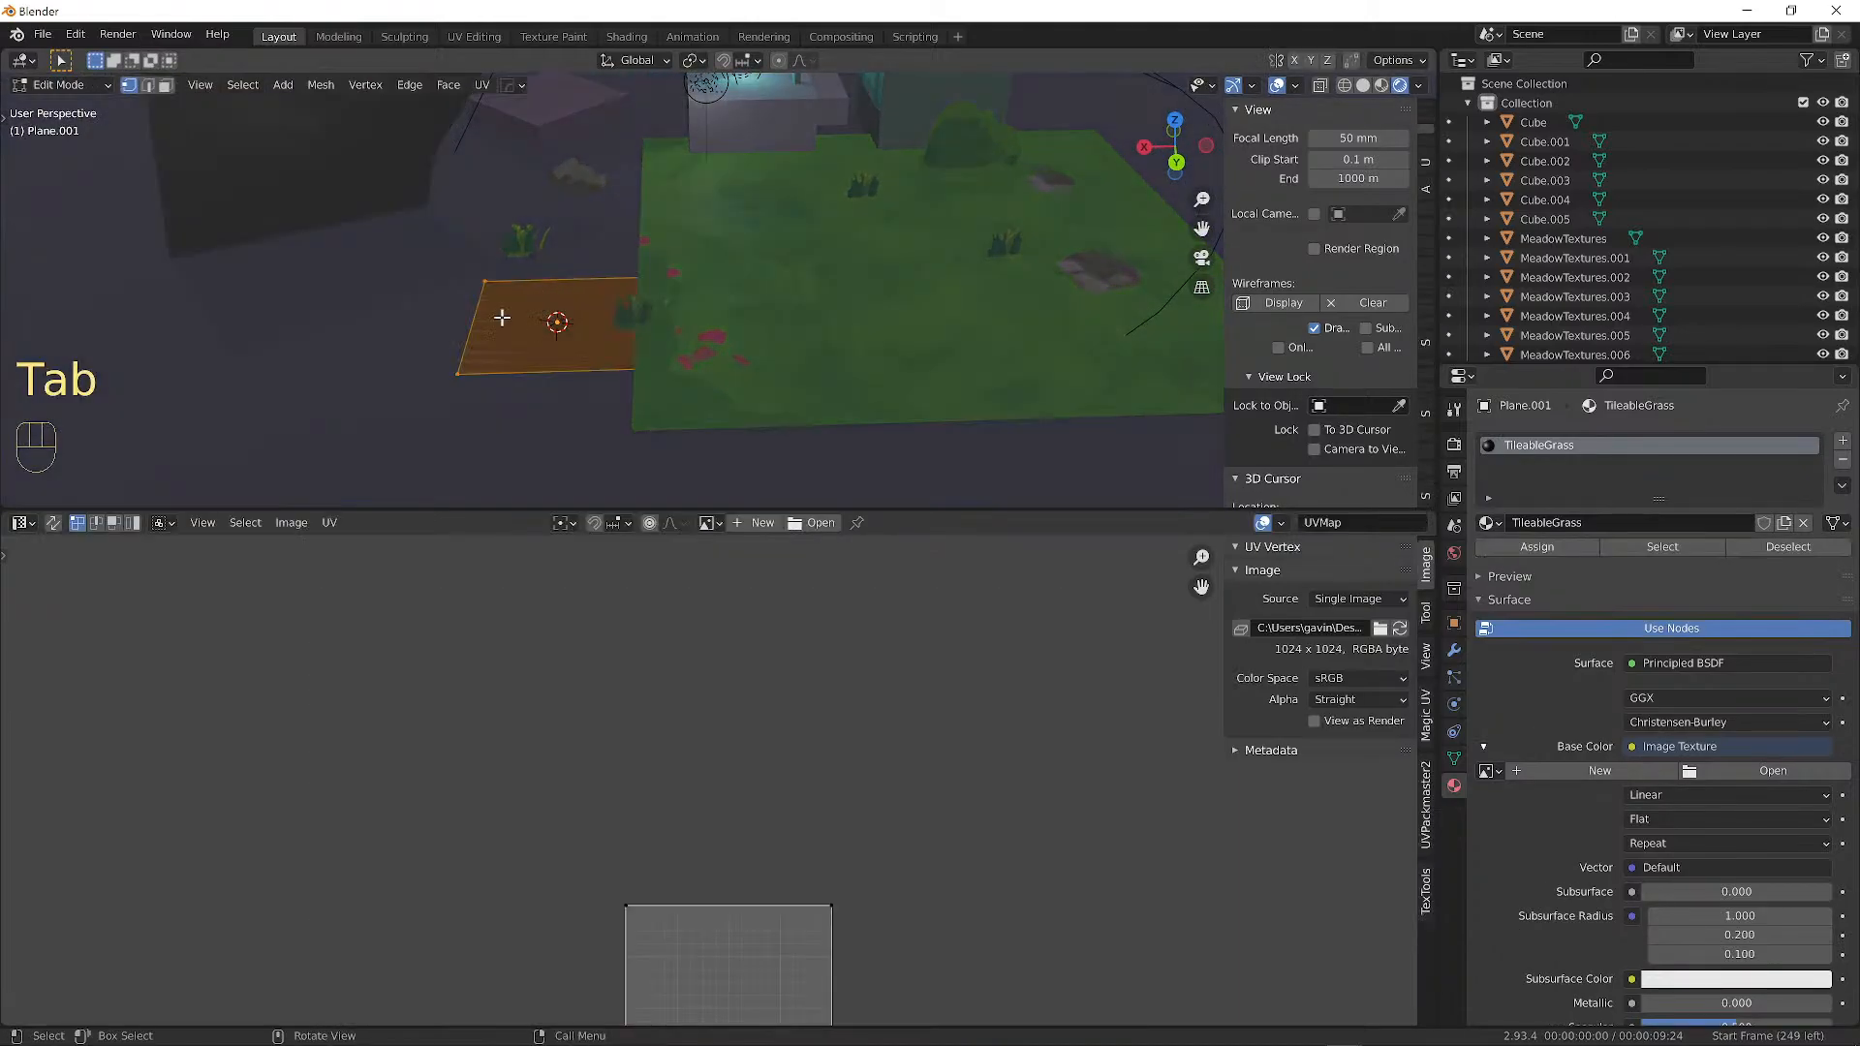
pyautogui.scroll(3, 502, 267)
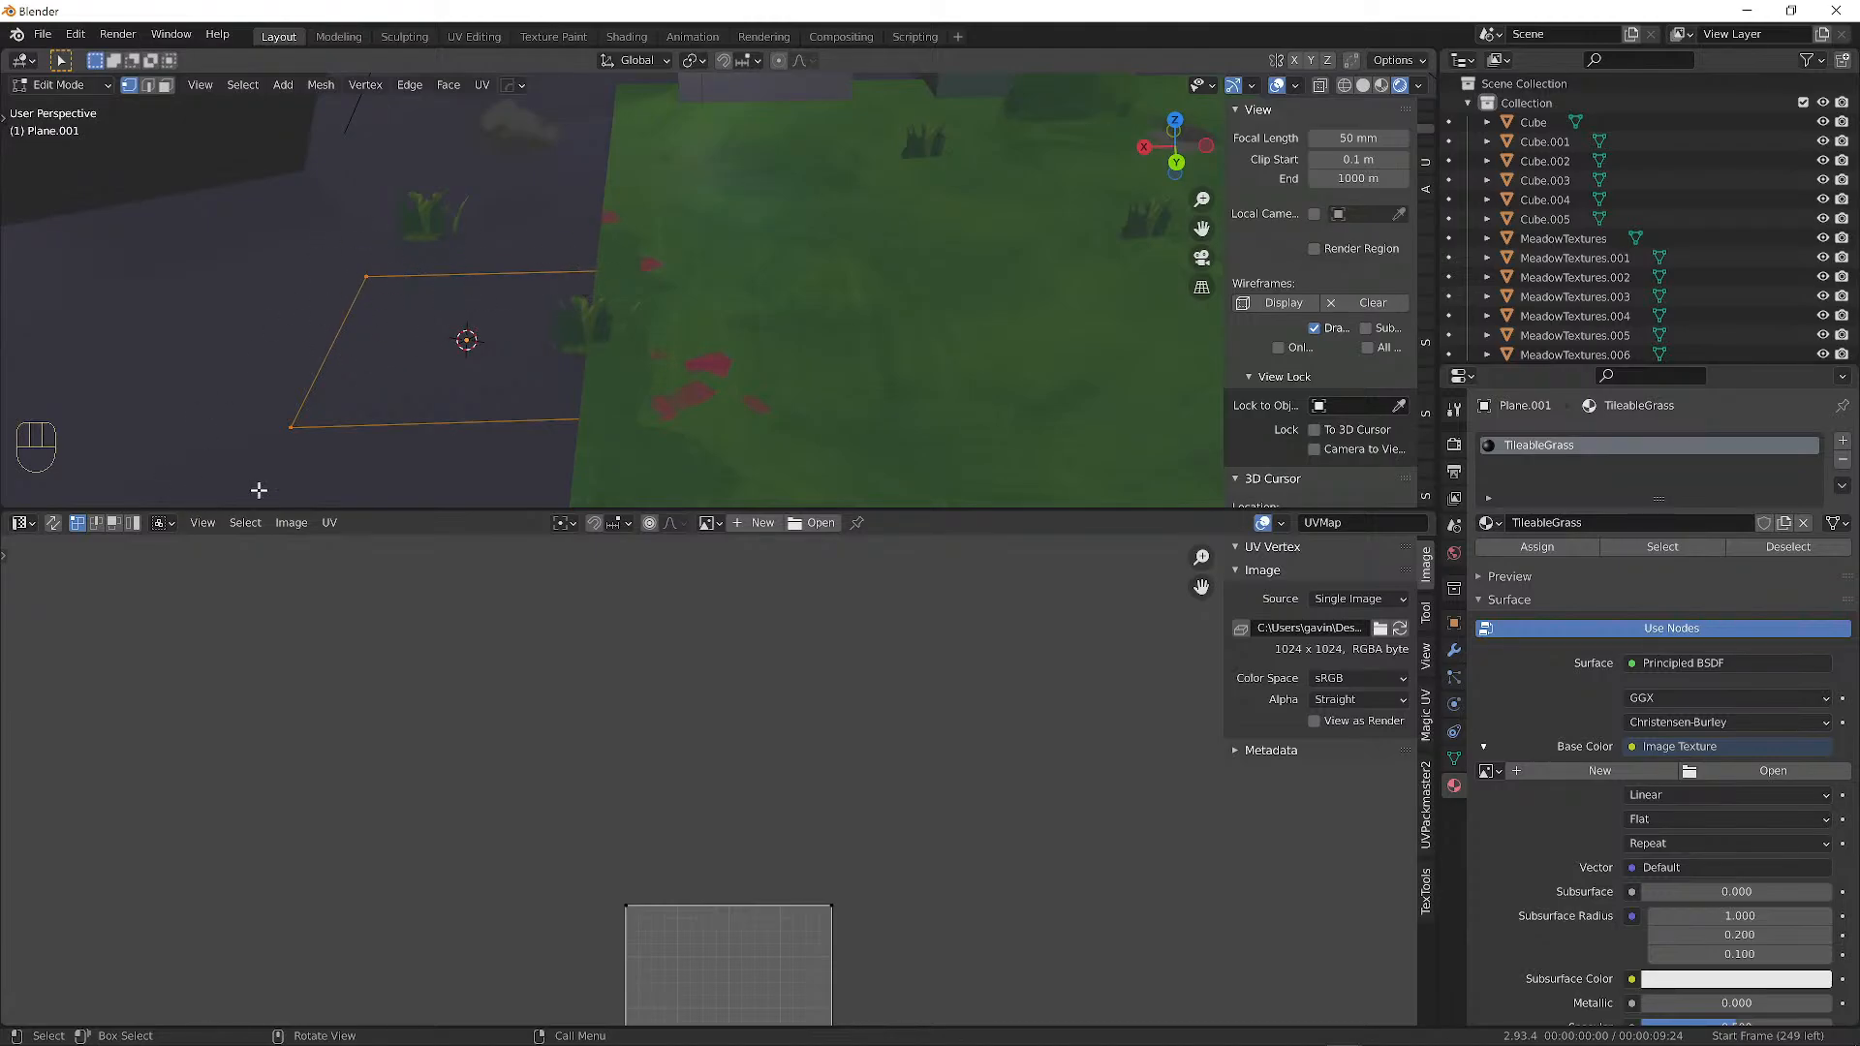
pyautogui.keyDown('shift'); pyautogui.moveTo(744, 897); pyautogui.dragTo(694, 632, button='middle'); pyautogui.keyUp('shift')
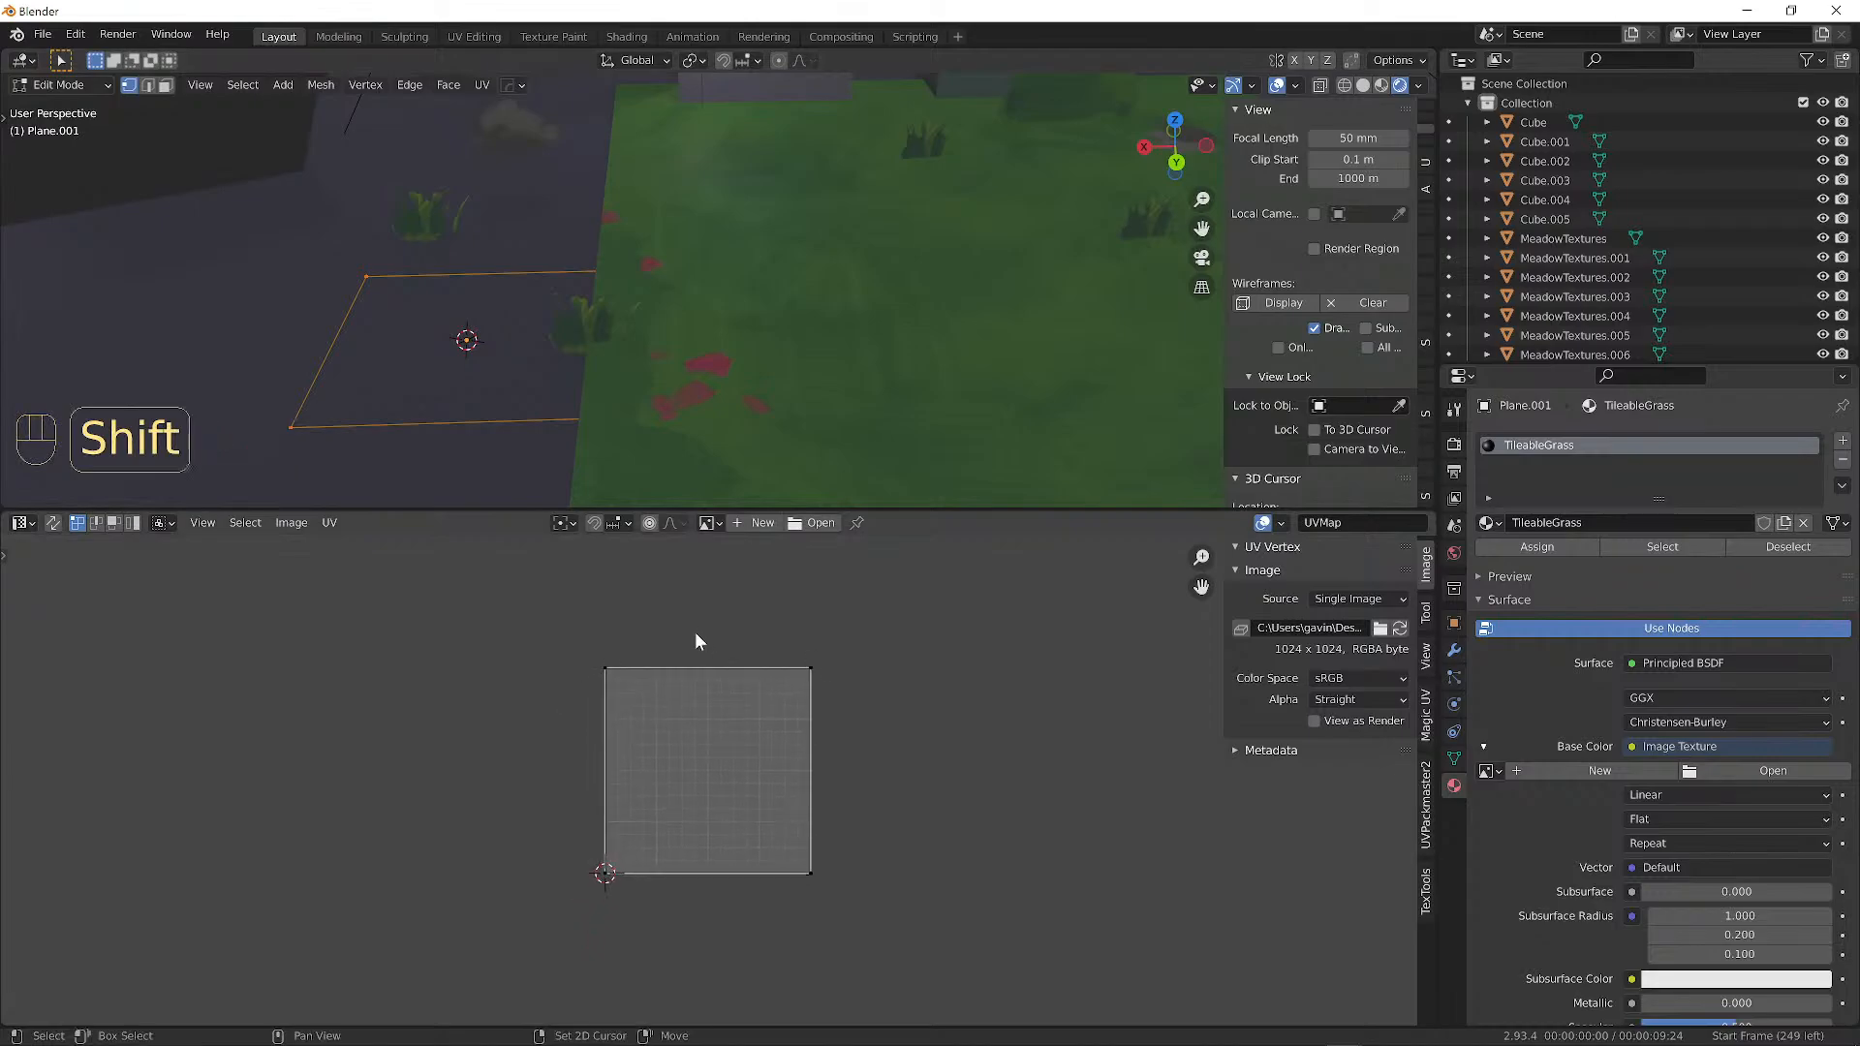
pyautogui.scroll(1, 607, 641)
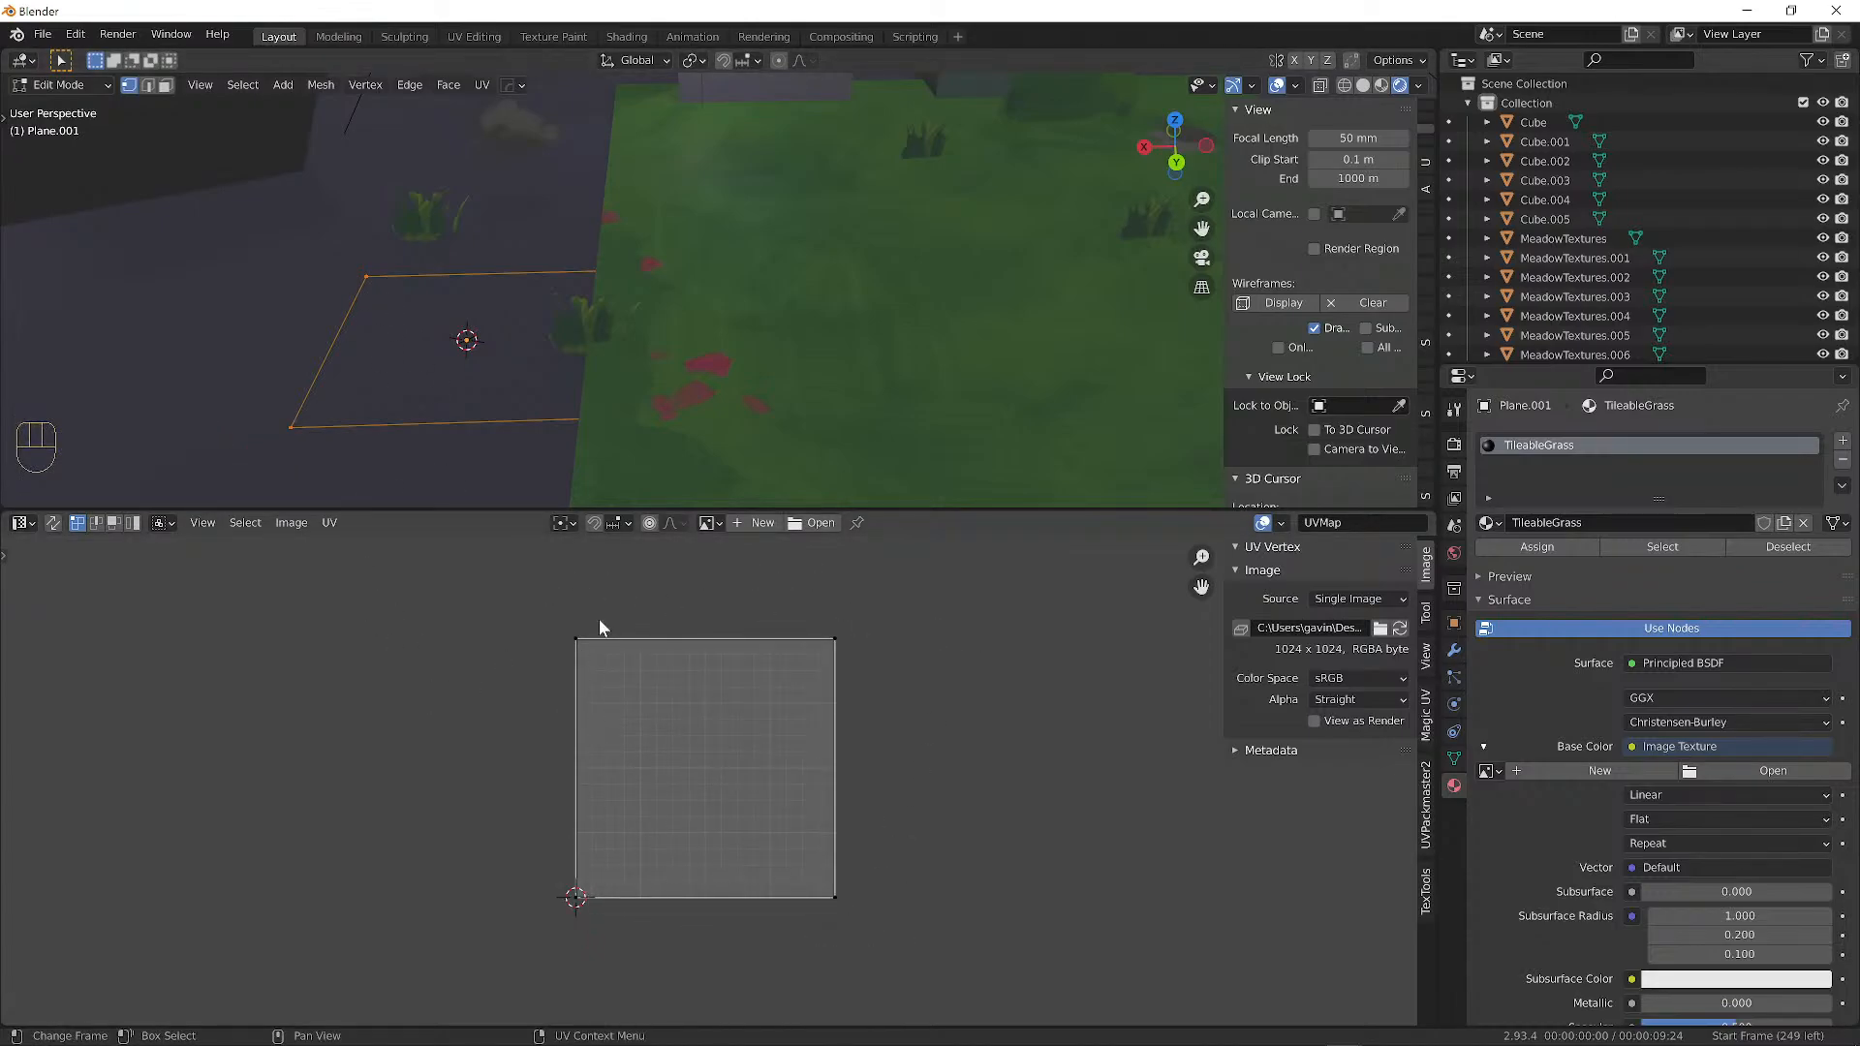
pyautogui.click(578, 640)
pyautogui.press('g')
pyautogui.rightClick(708, 761)
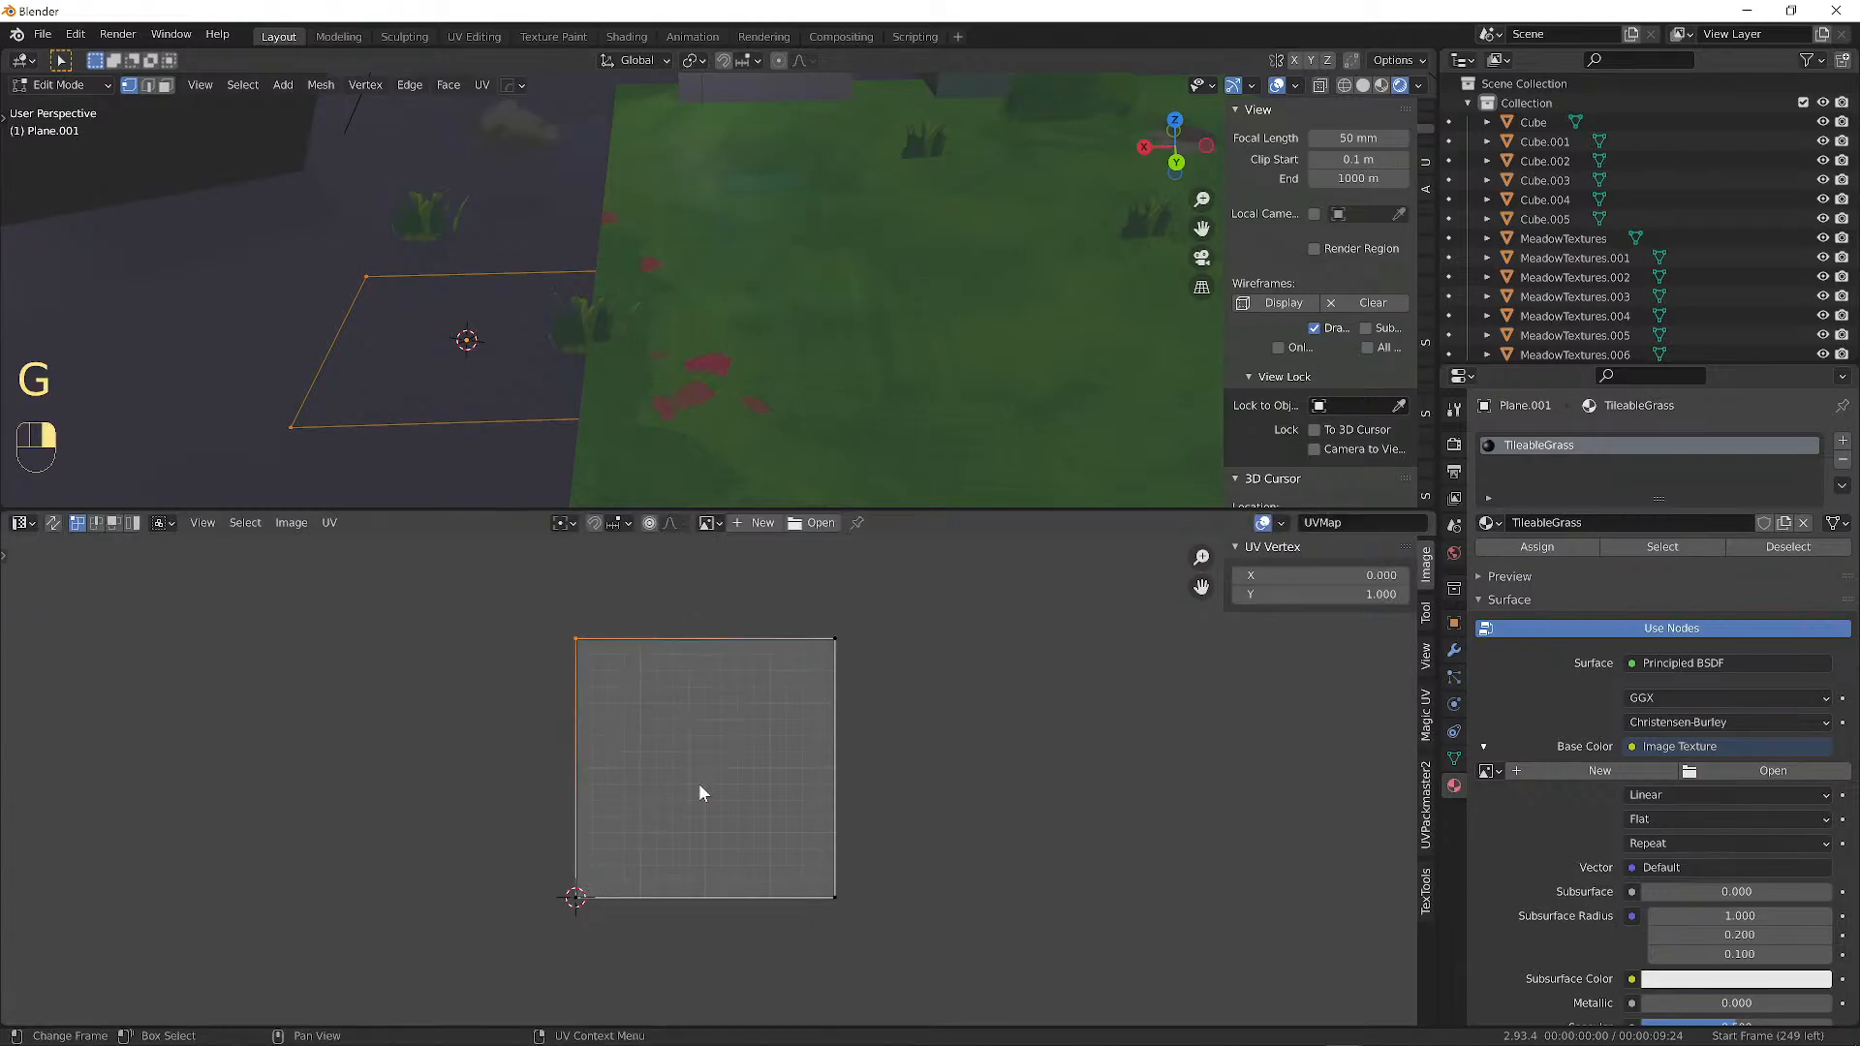
pyautogui.press('Tab')
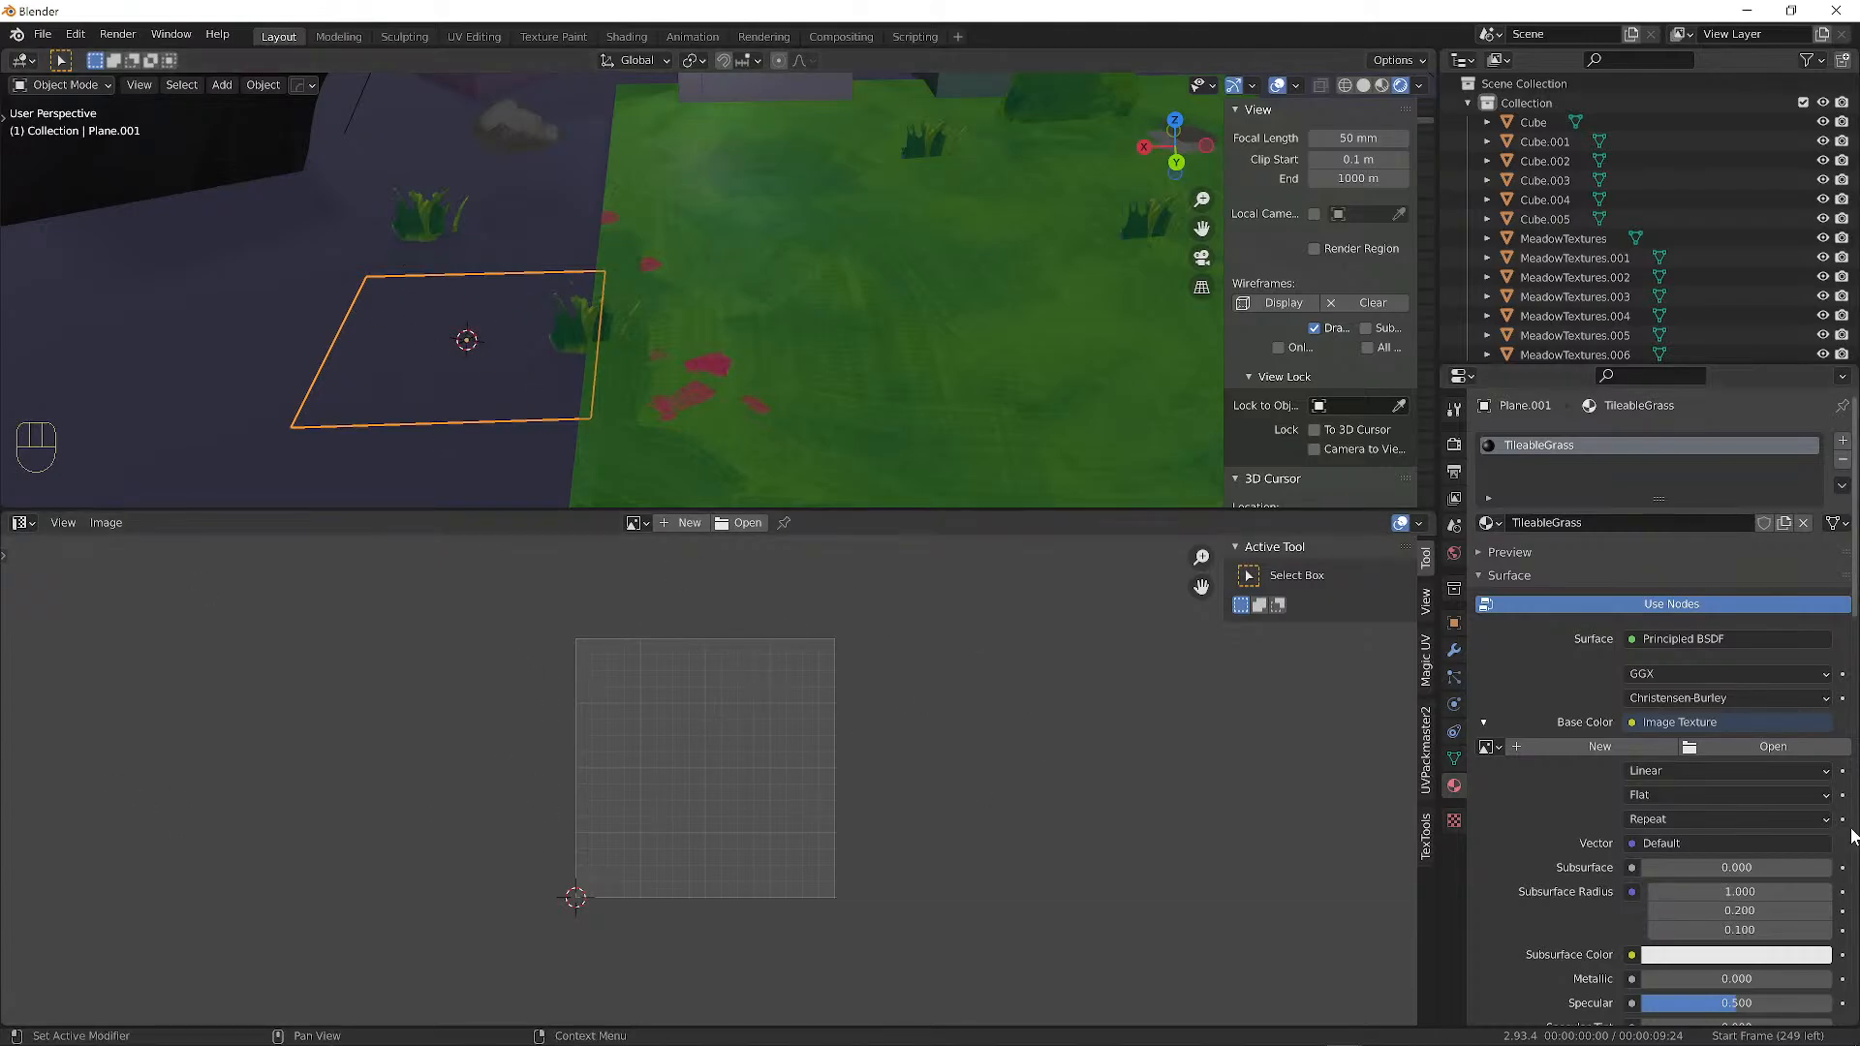
# Switch to Solid shading and select several MeadowTextures planes in turn.
pyautogui.click(1364, 86)
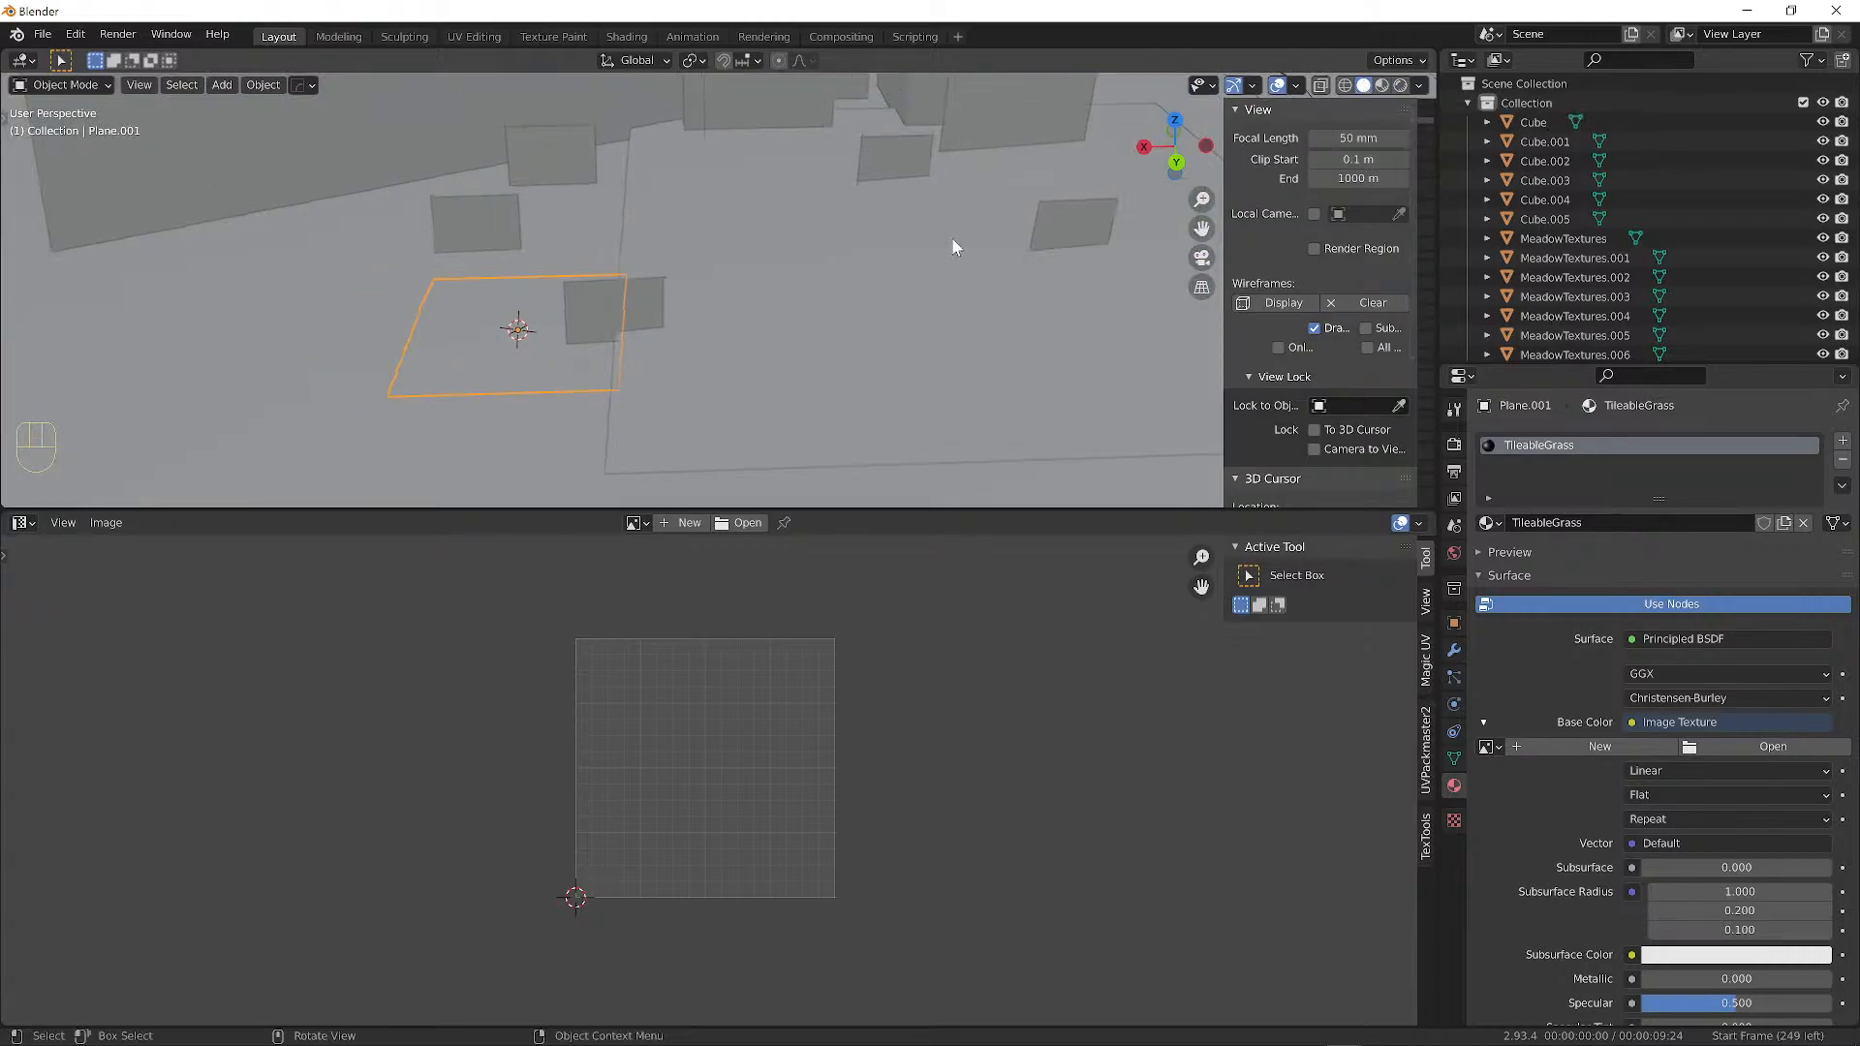
pyautogui.scroll(-5, 951, 233)
pyautogui.moveTo(944, 230); pyautogui.dragTo(876, 215, button='middle')
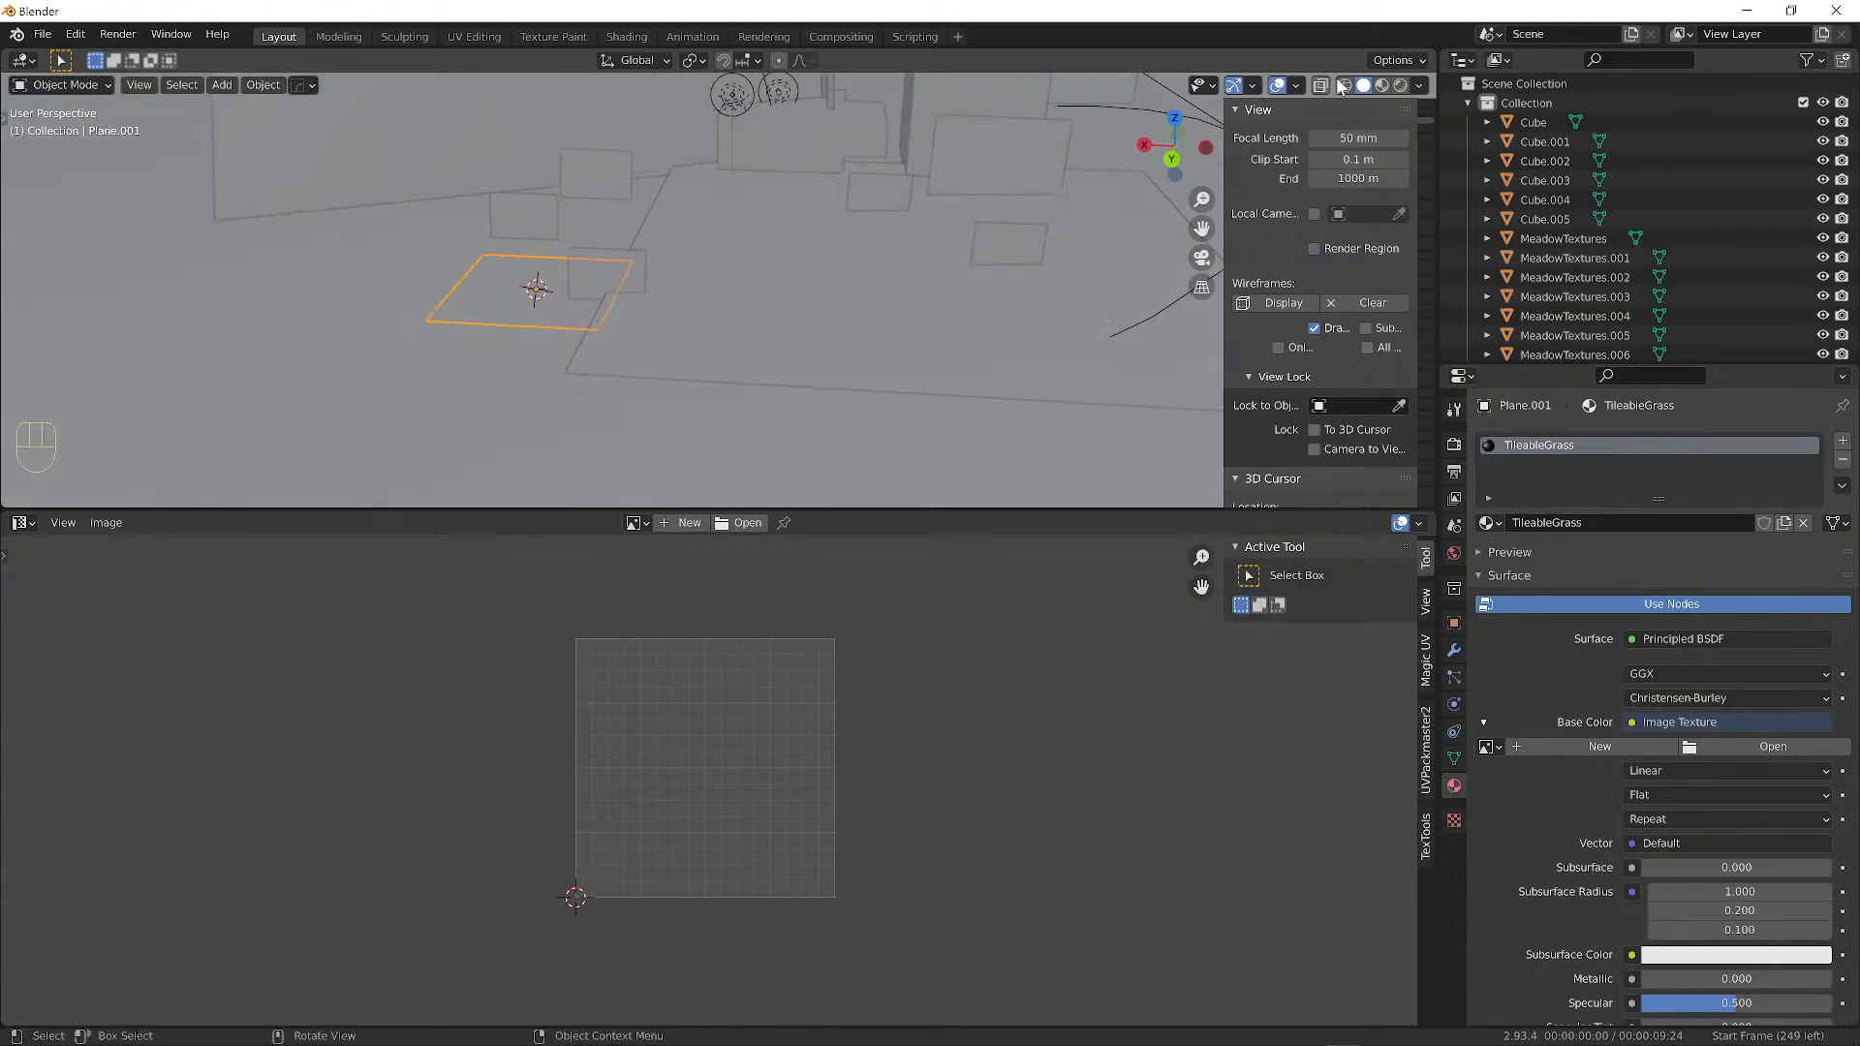
pyautogui.click(907, 197)
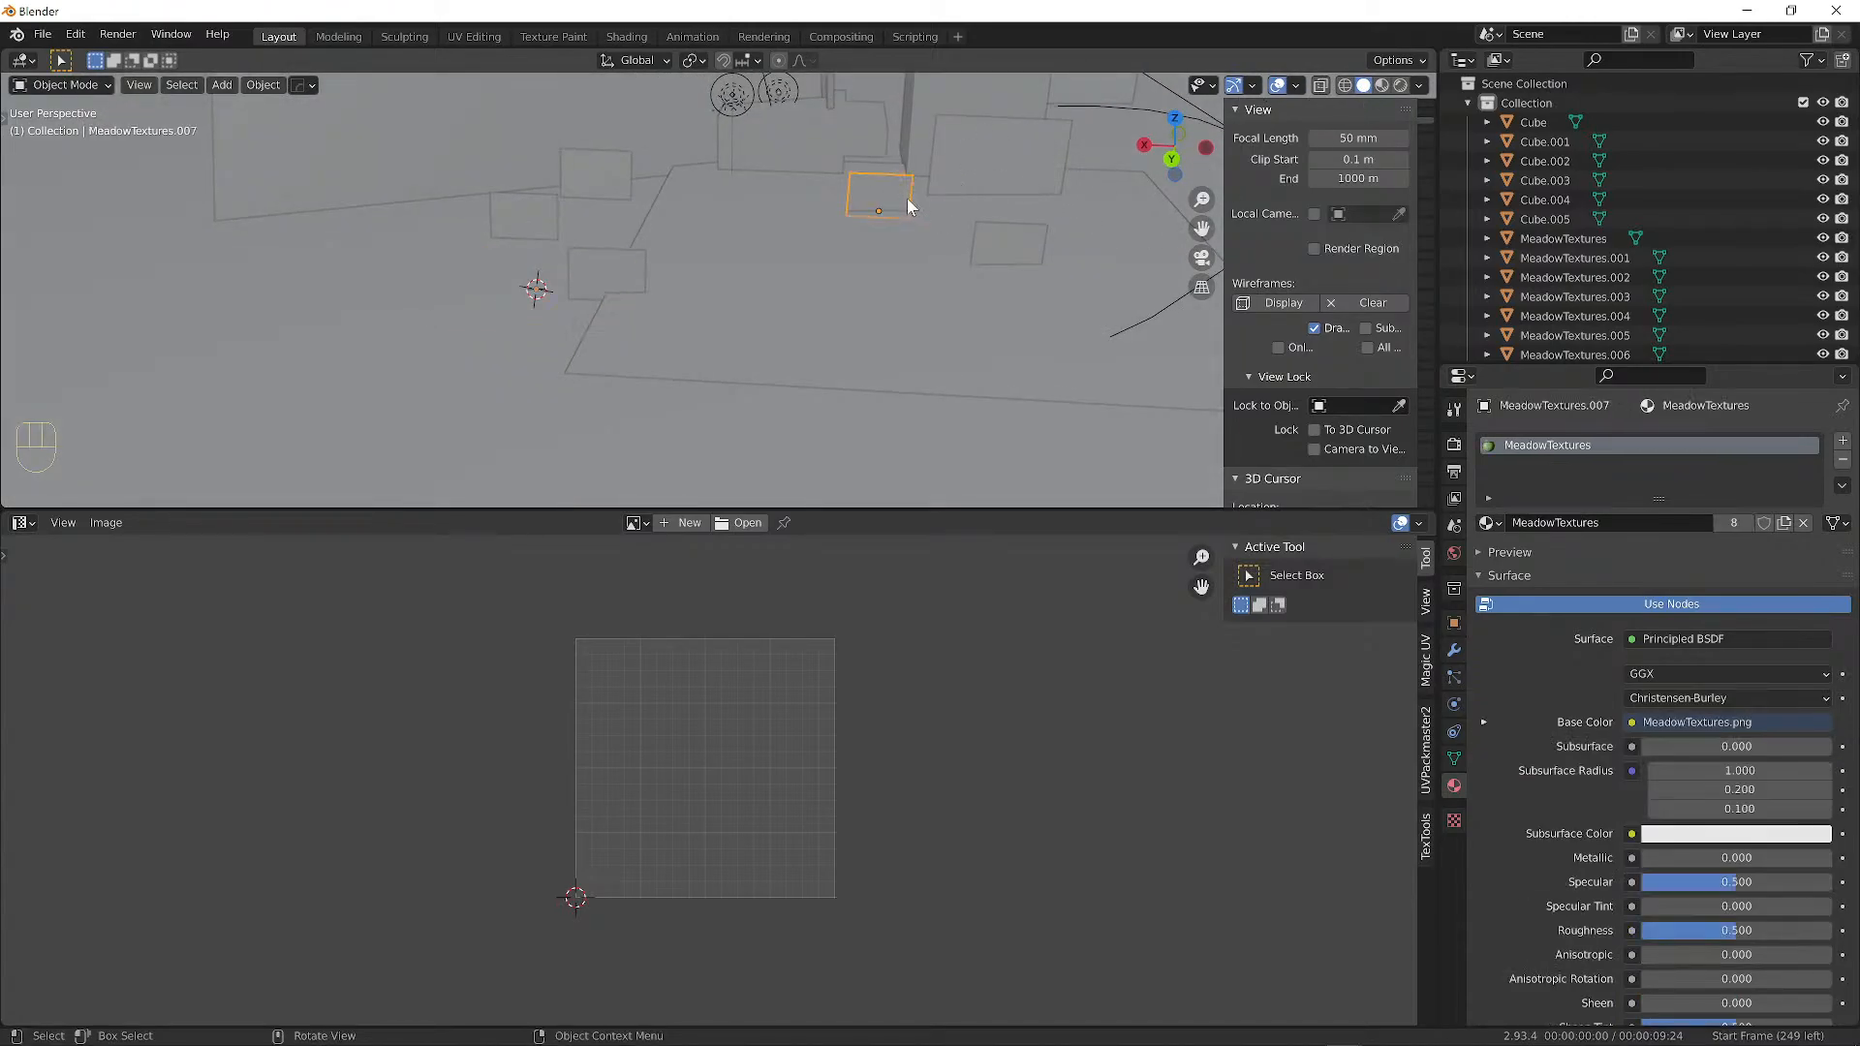
pyautogui.click(1020, 232)
pyautogui.click(1025, 152)
pyautogui.click(581, 163)
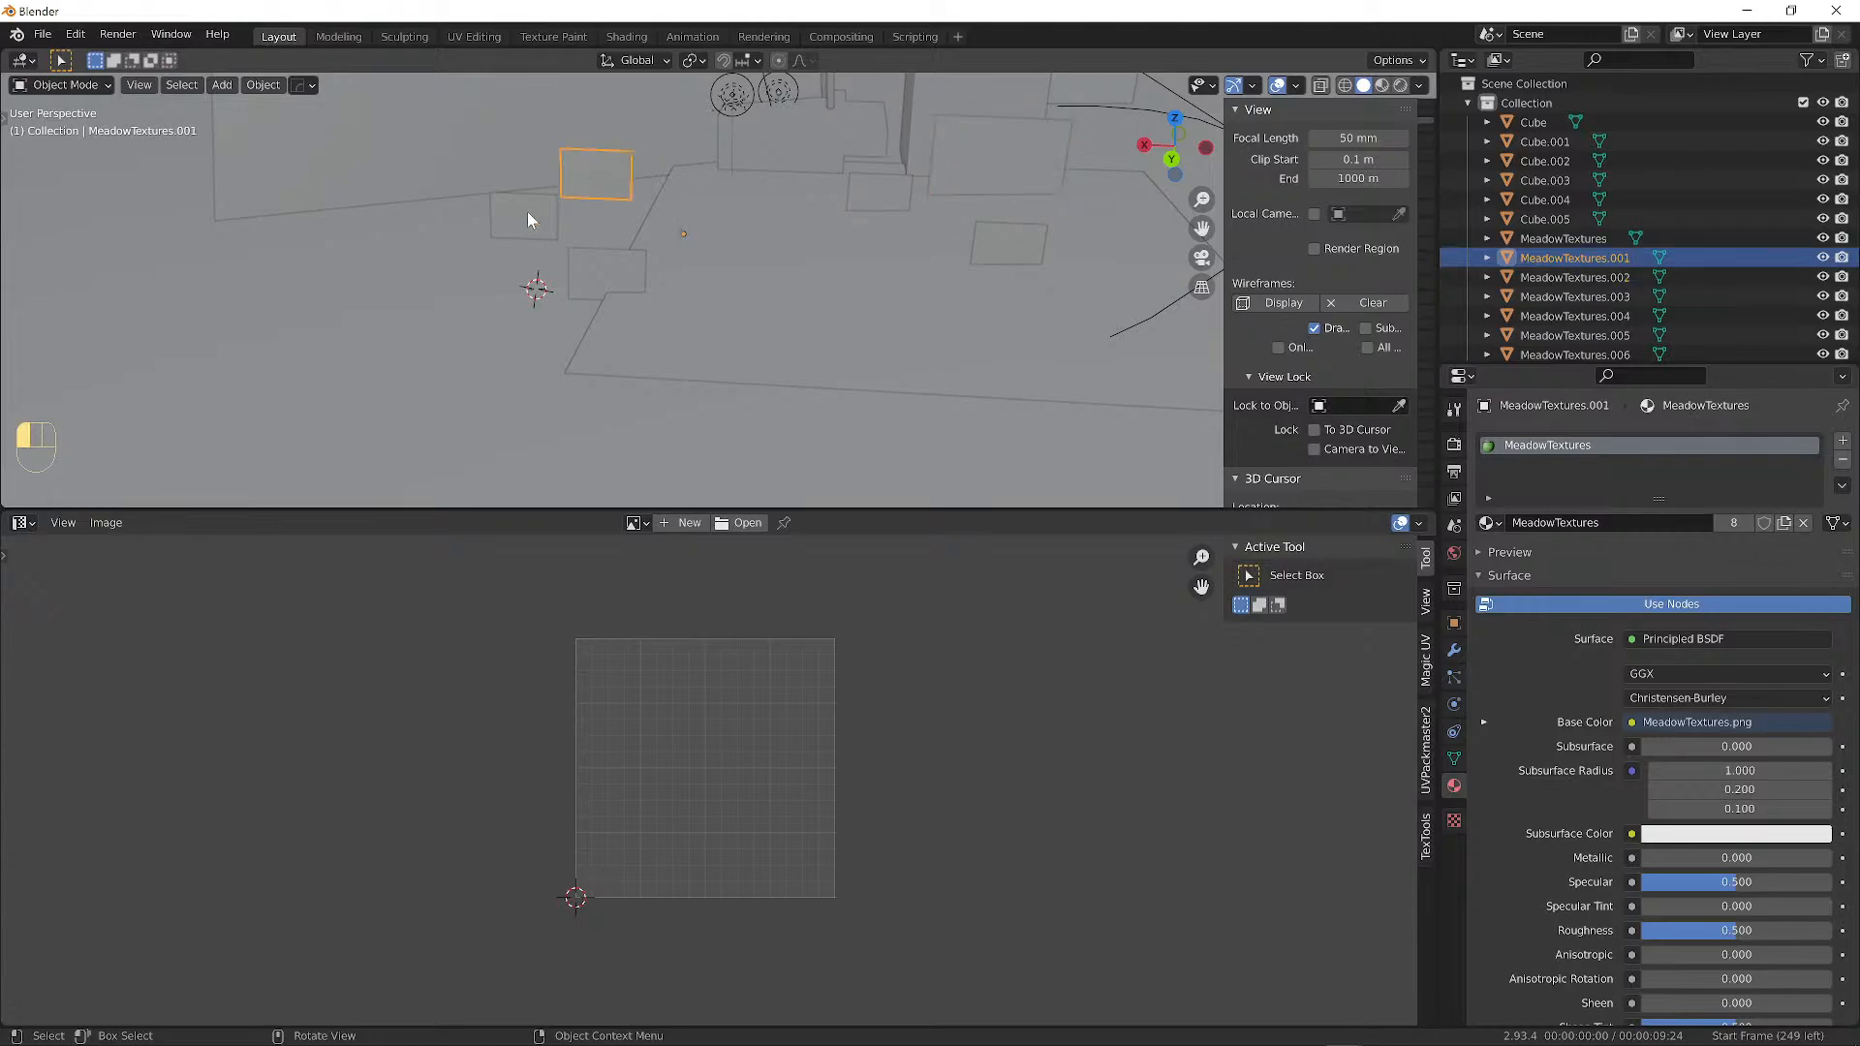
pyautogui.click(527, 211)
# Select the Cube and display the scene in Material Preview shading.
pyautogui.click(589, 173)
pyautogui.click(561, 180)
pyautogui.click(593, 159)
pyautogui.click(1025, 101)
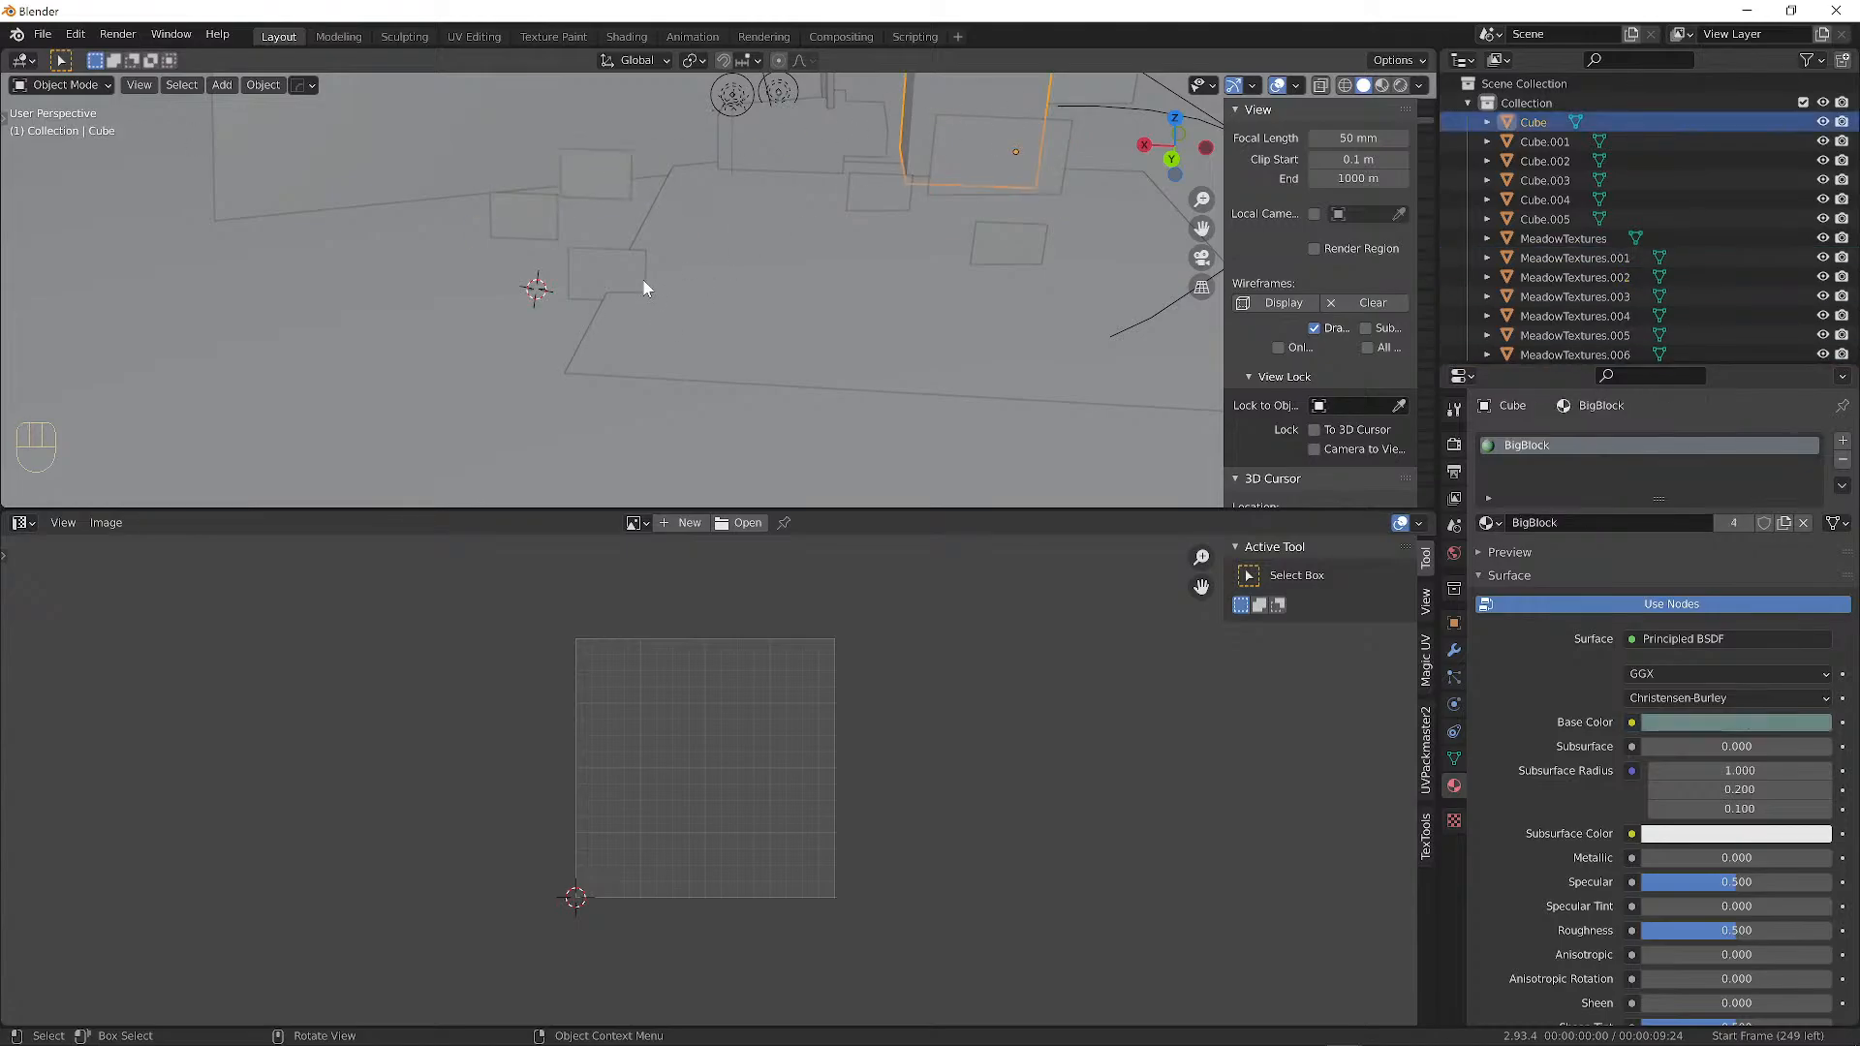
pyautogui.click(1382, 85)
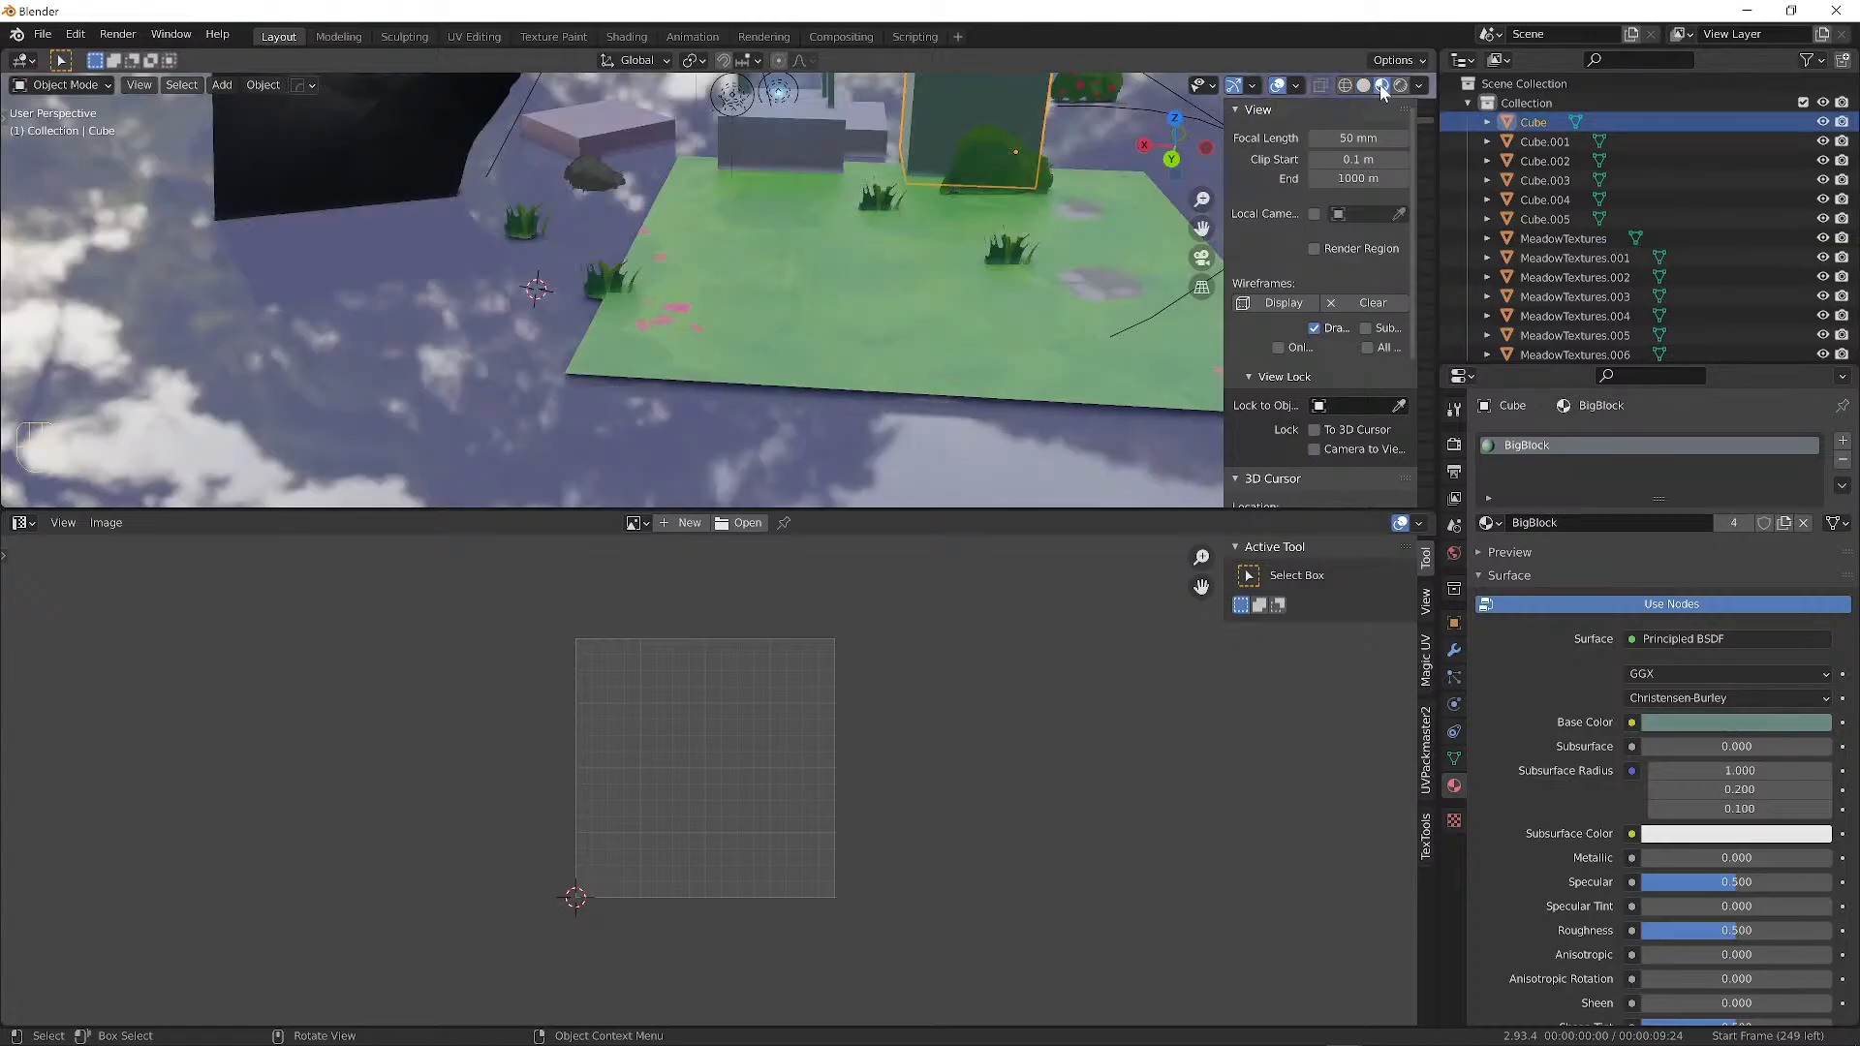
# In Rendered shading, load TileableGrass.png from the Desktop as the BigBlock Base Color texture.
pyautogui.moveTo(931, 281); pyautogui.dragTo(936, 256, button='middle')
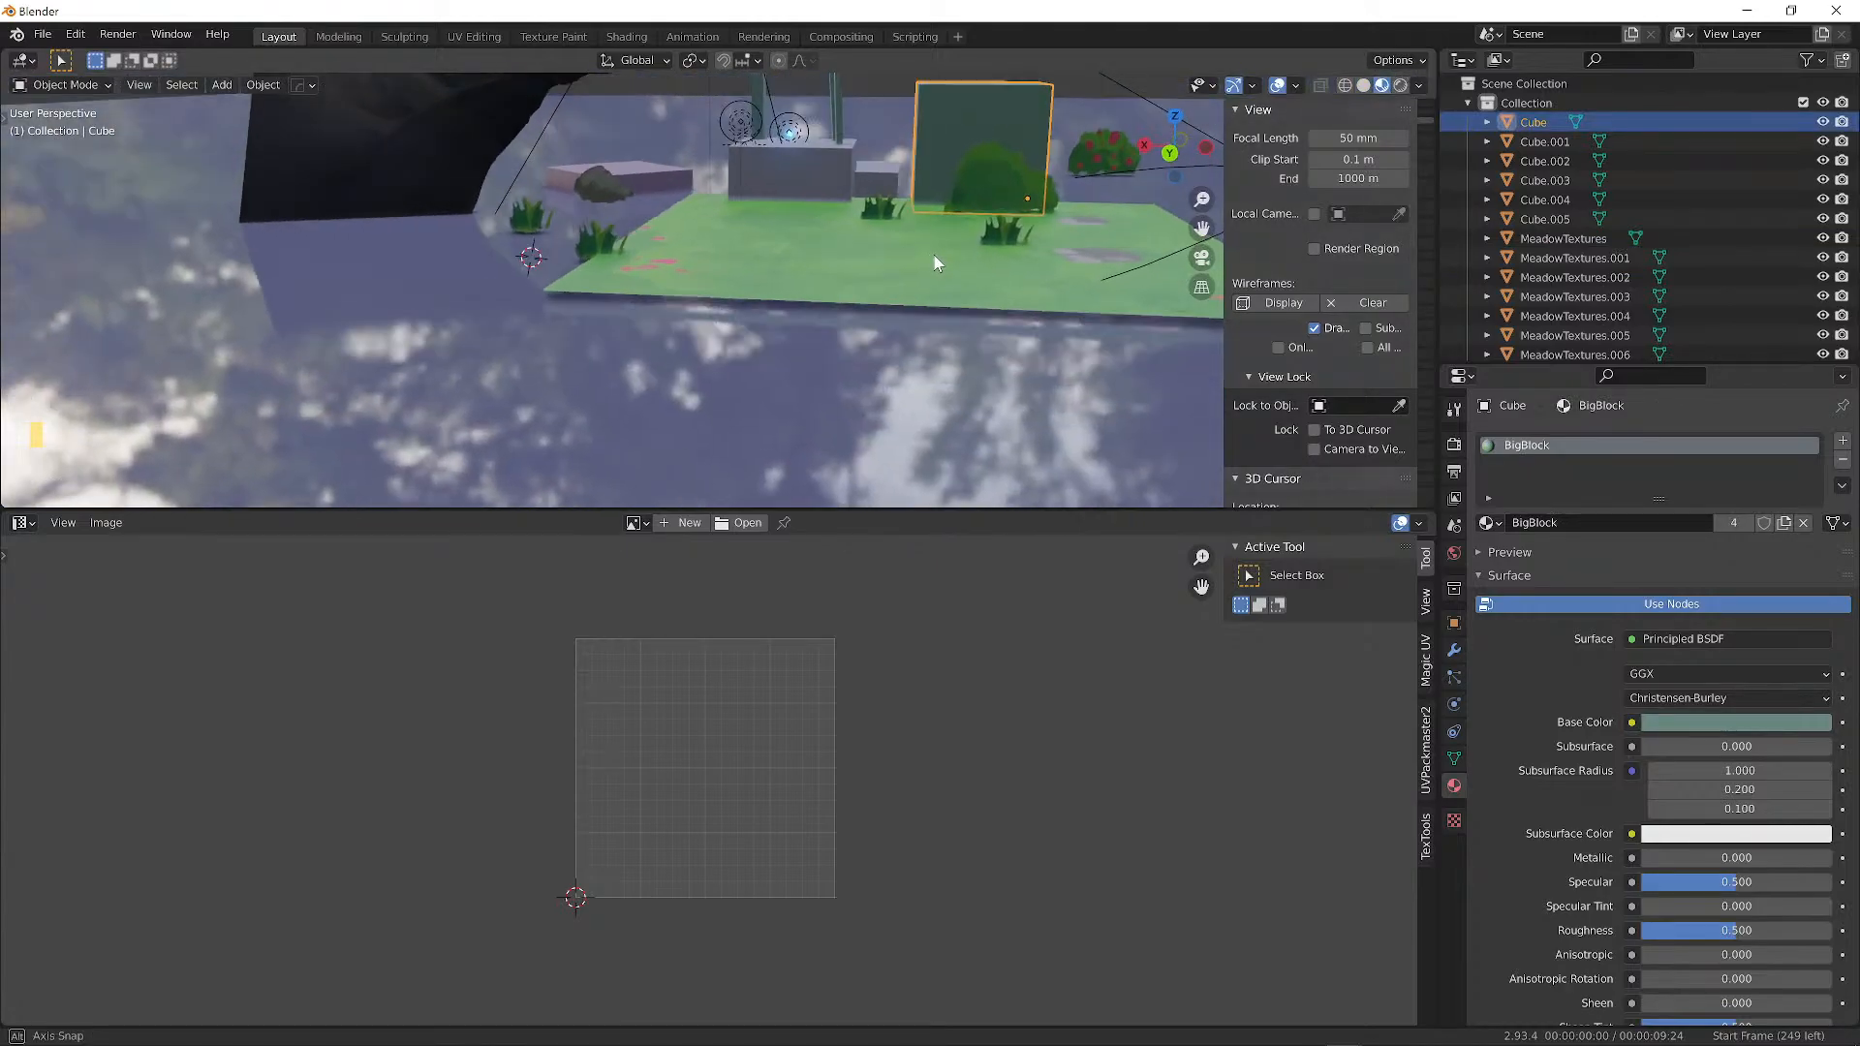
pyautogui.click(1399, 87)
pyautogui.moveTo(853, 233)
pyautogui.keyDown('alt'); pyautogui.mouseDown()
pyautogui.moveTo(876, 241)
pyautogui.moveTo(775, 298)
pyautogui.mouseUp(); pyautogui.keyUp('alt')
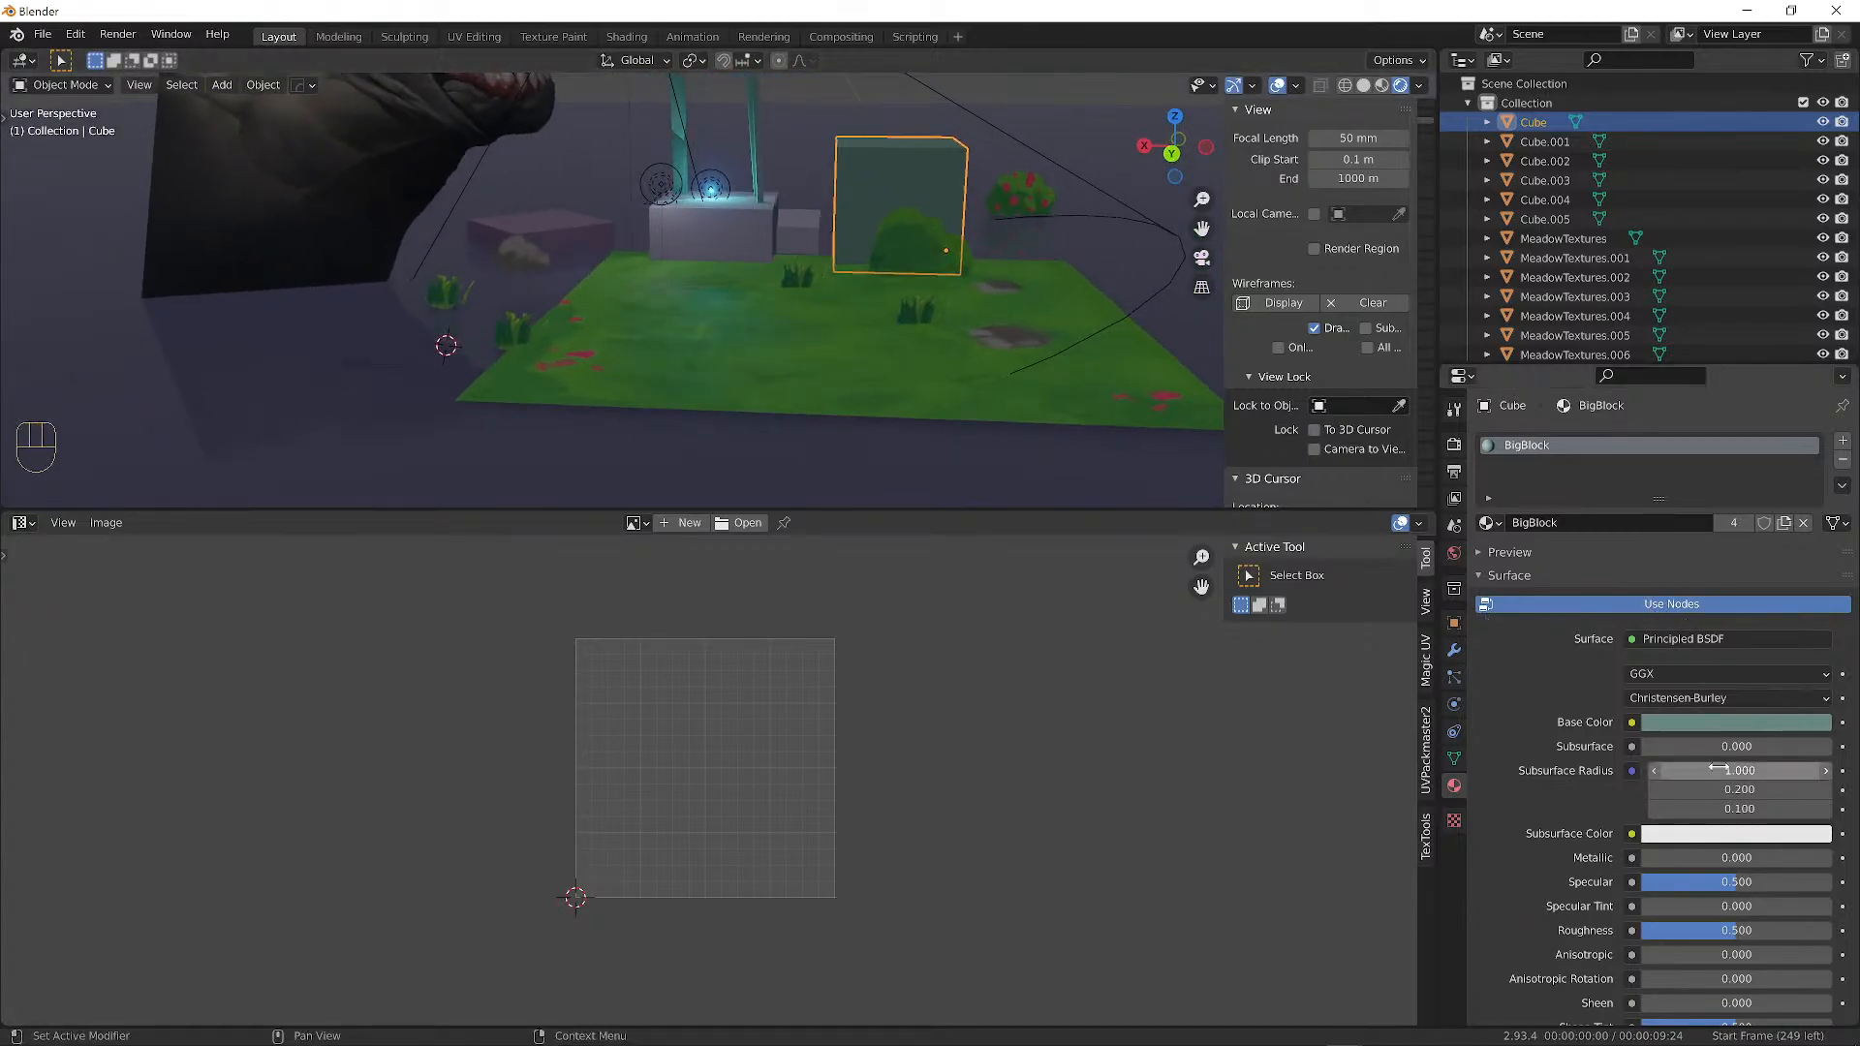
pyautogui.click(1634, 722)
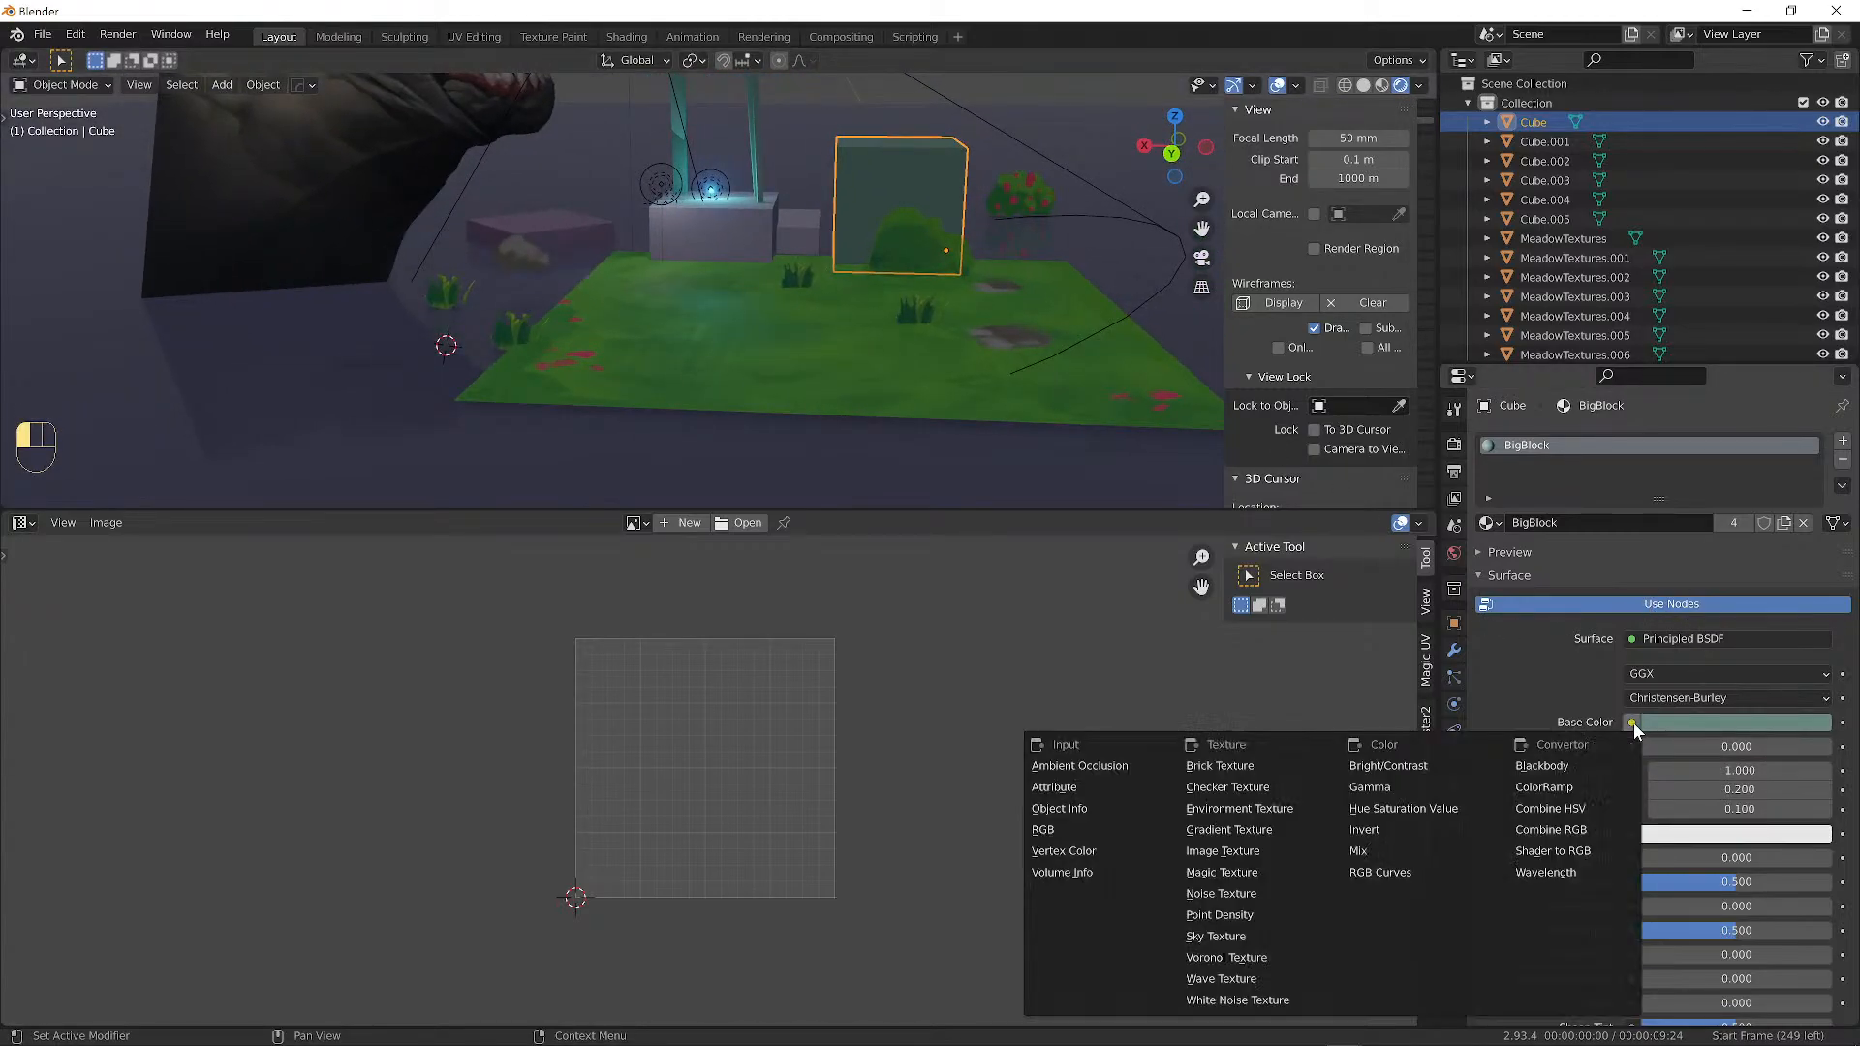
pyautogui.click(1231, 851)
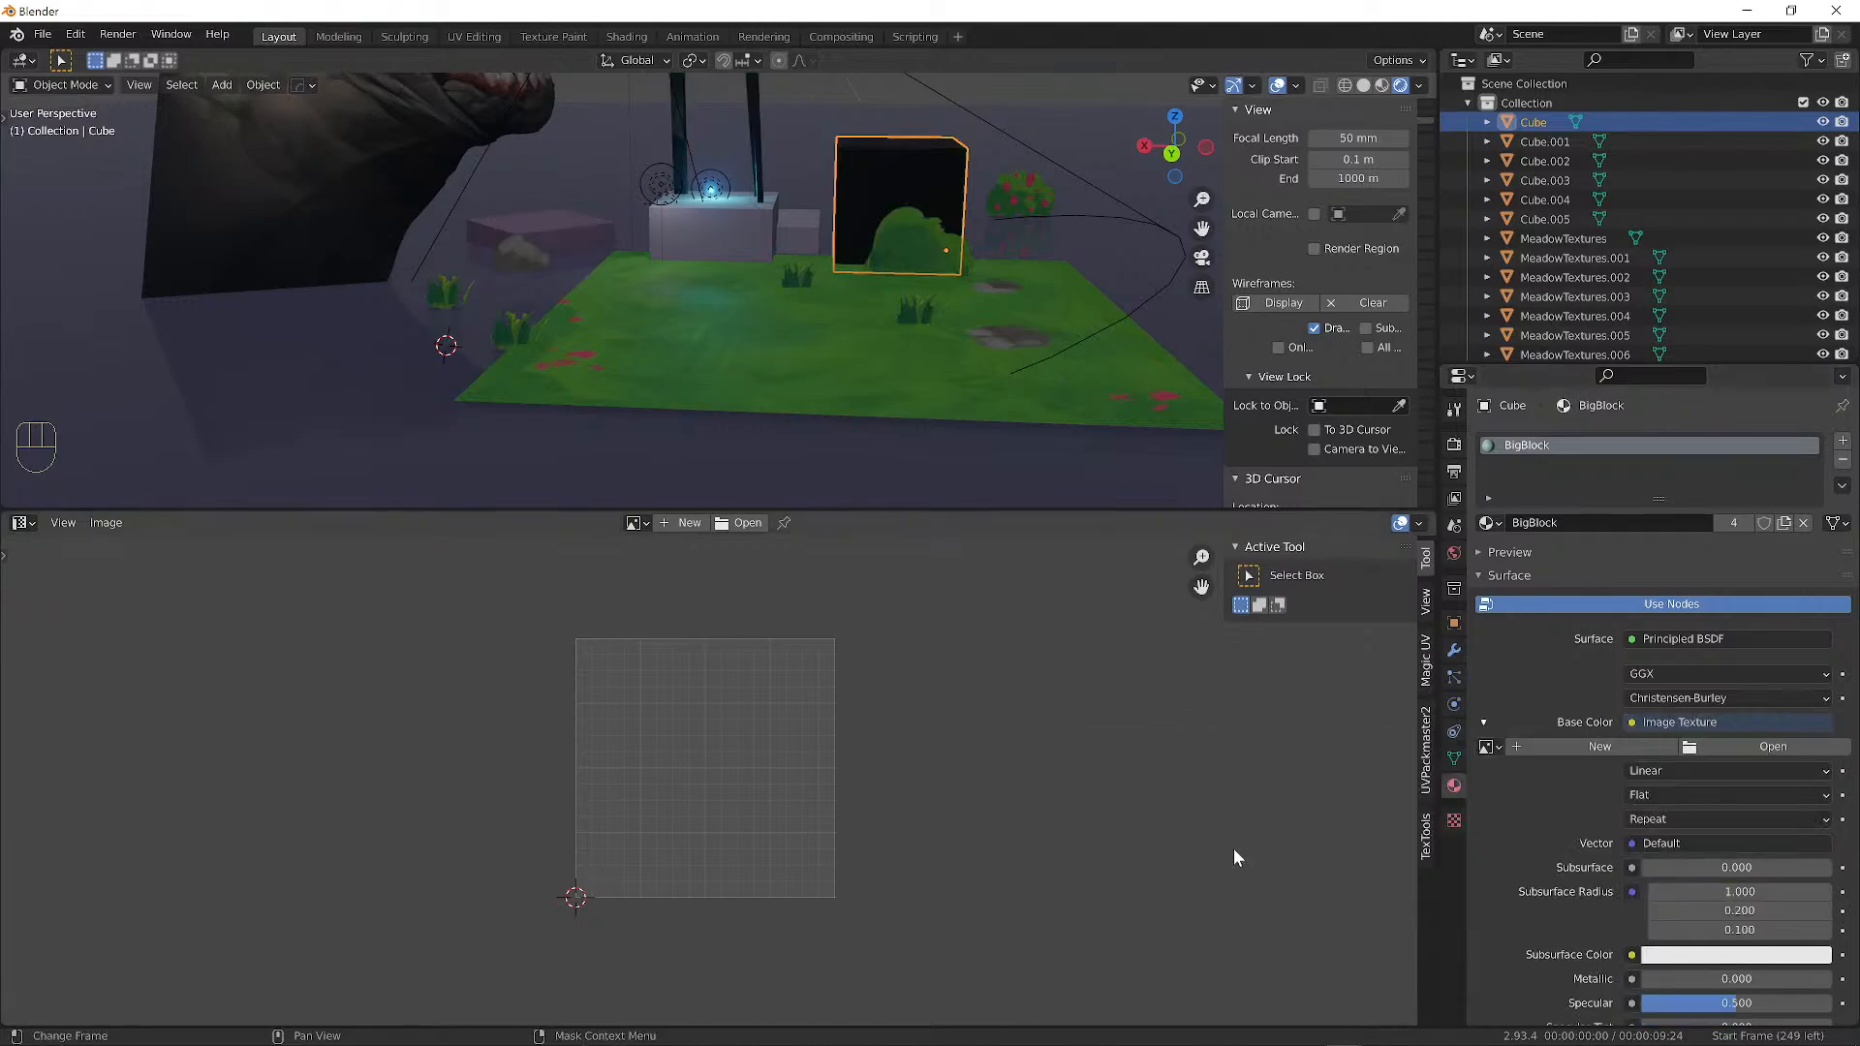
pyautogui.click(1750, 746)
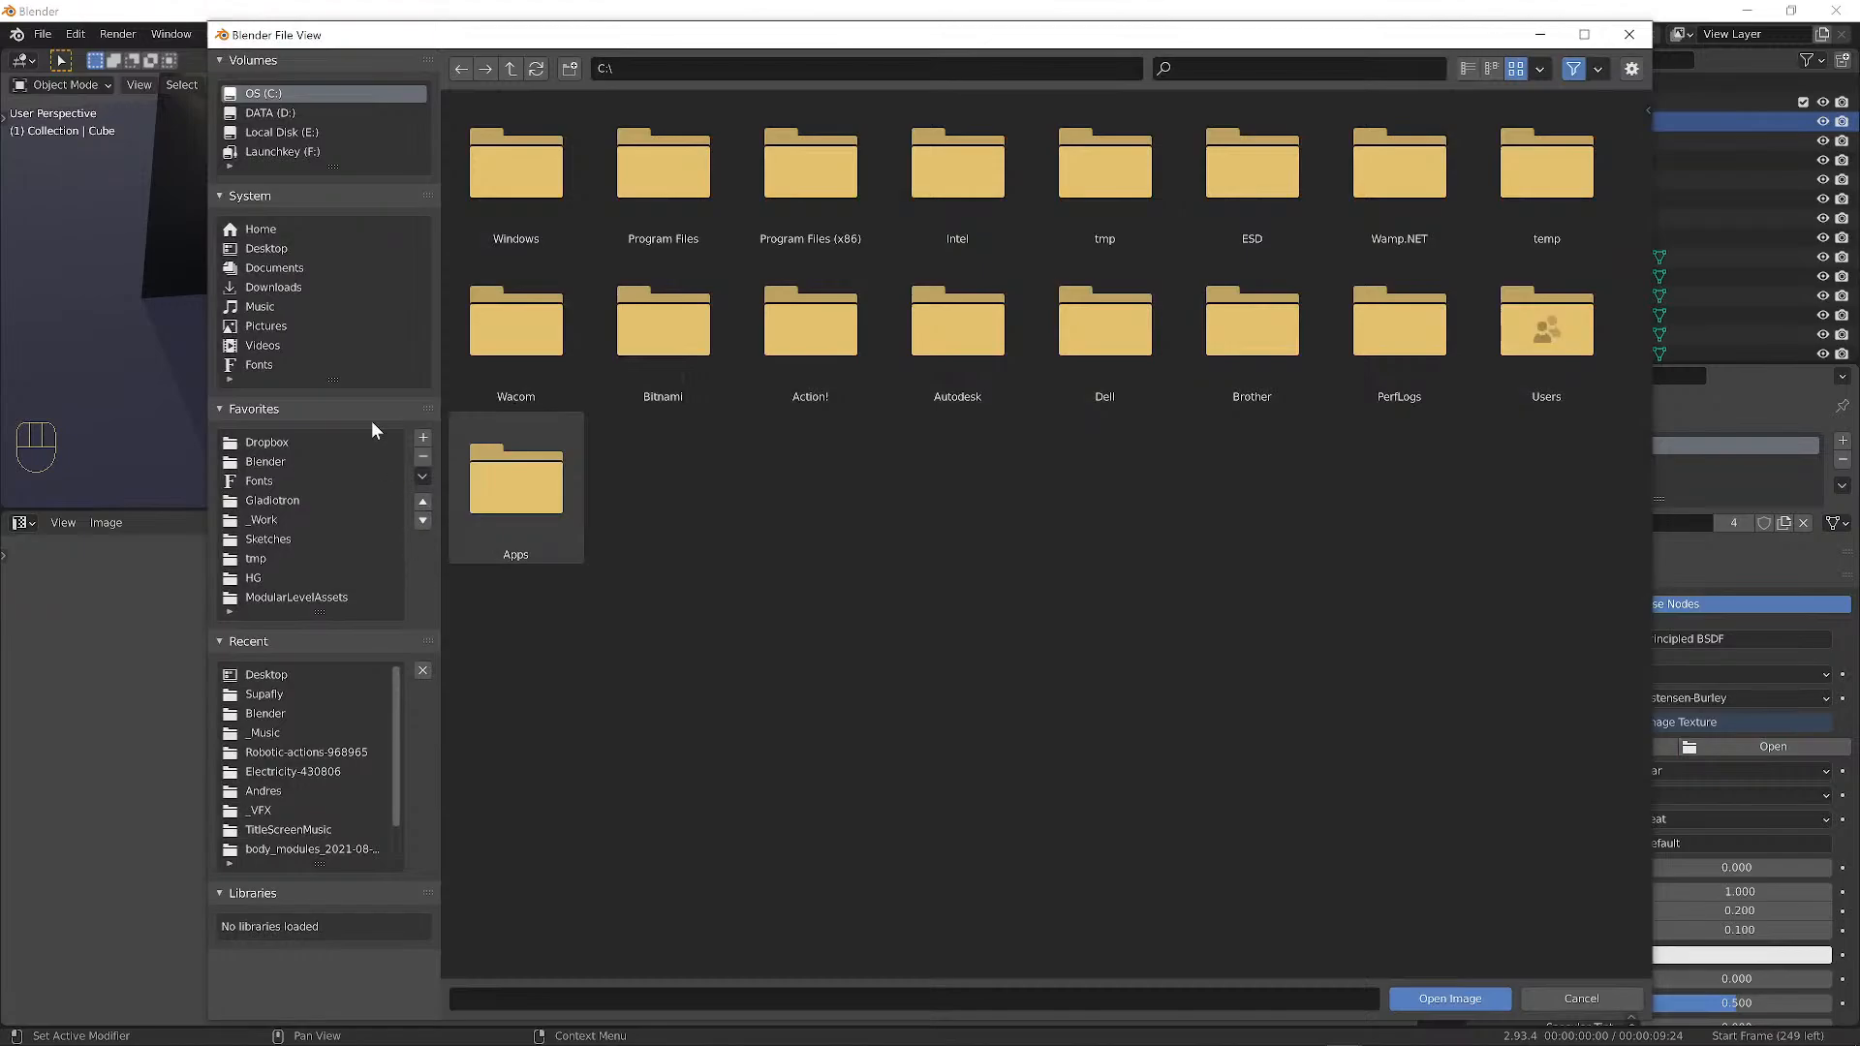
pyautogui.click(271, 254)
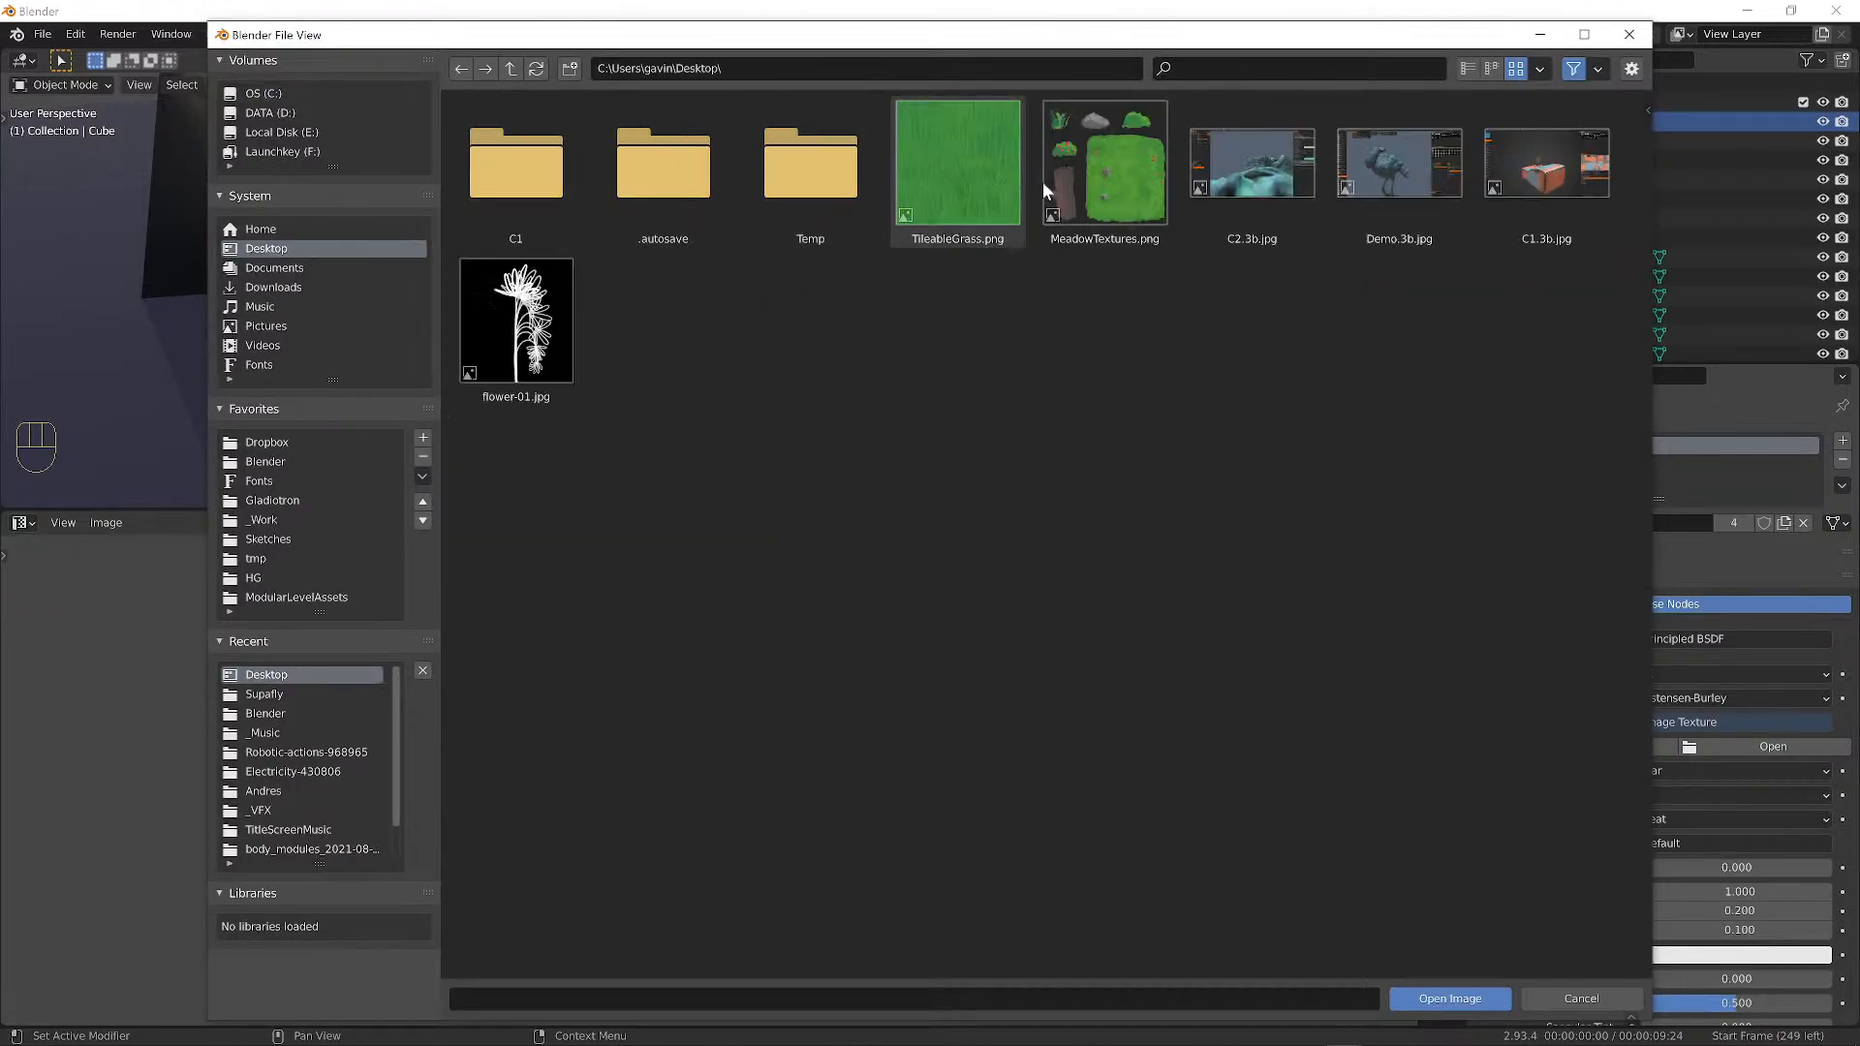
pyautogui.click(969, 164)
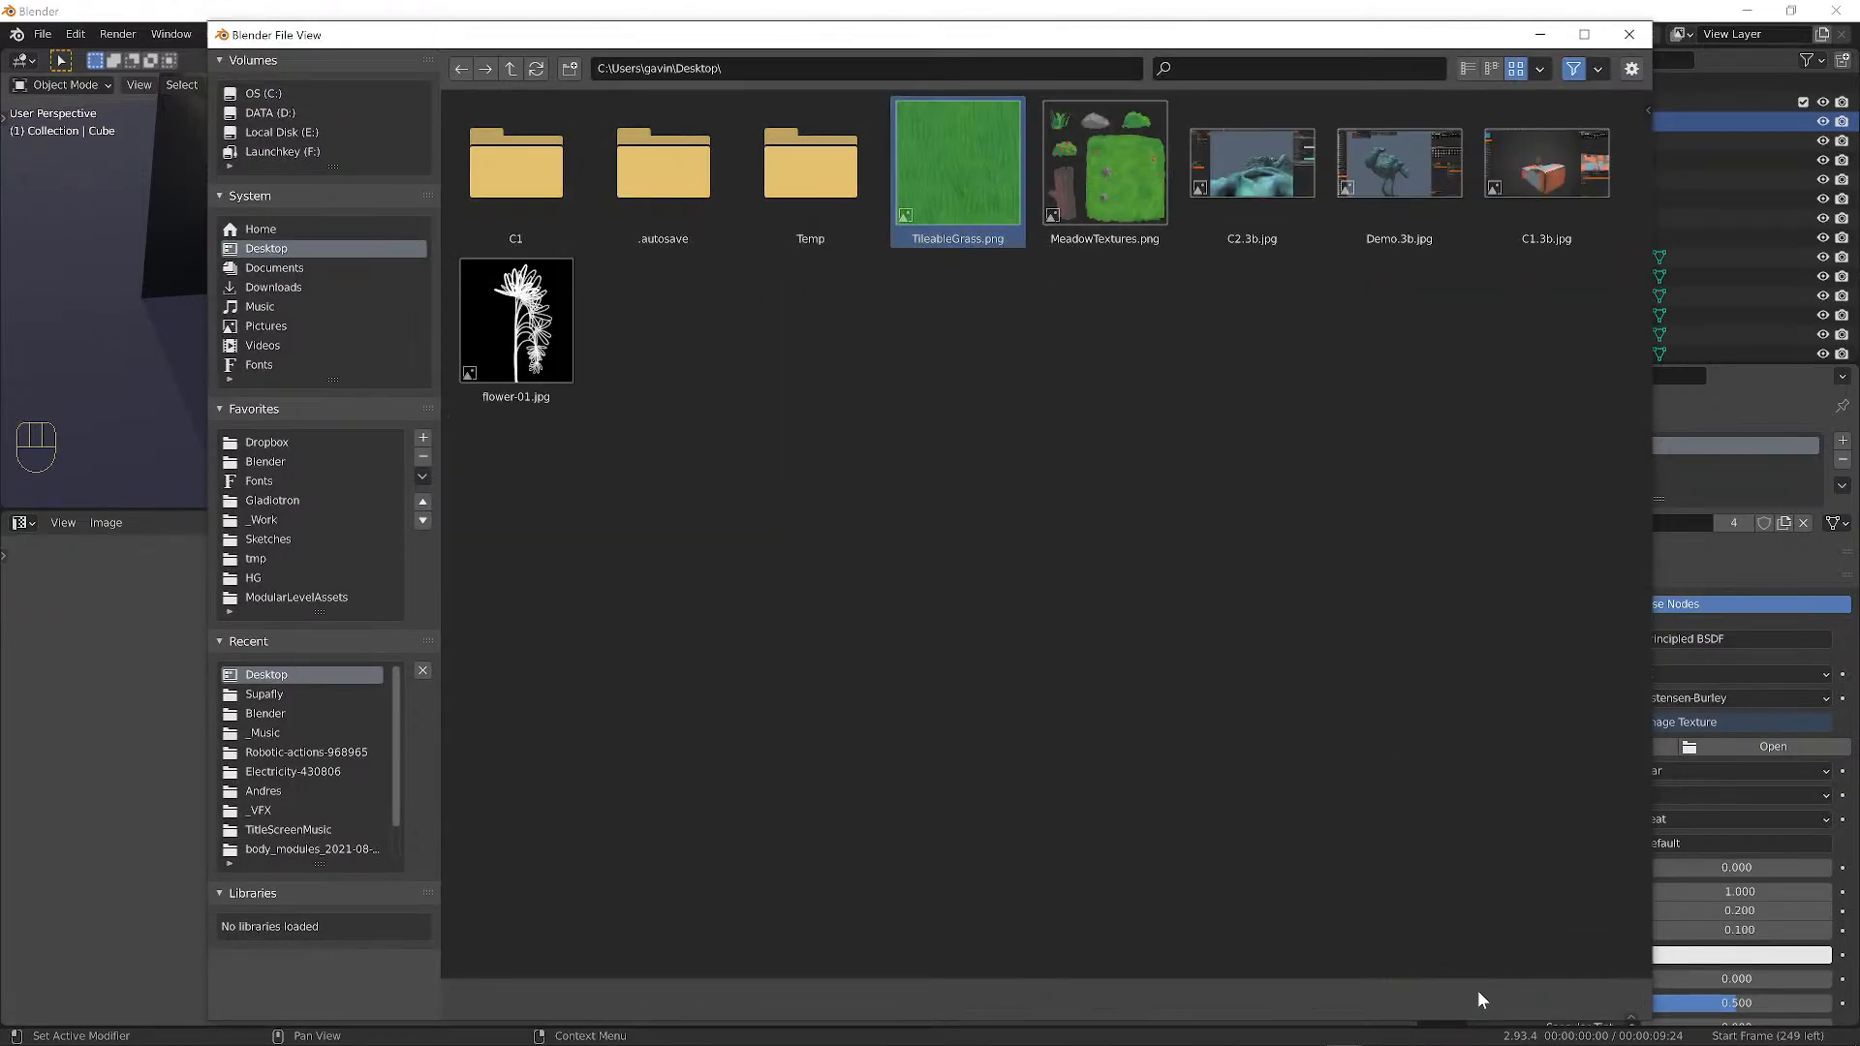
pyautogui.click(1479, 994)
# Move the textured cube along Z to a new height over the meadow.
pyautogui.keyDown('alt'); pyautogui.moveTo(1039, 434); pyautogui.dragTo(888, 355); pyautogui.keyUp('alt')
pyautogui.keyDown('alt'); pyautogui.moveTo(888, 354); pyautogui.dragTo(857, 364, button='middle'); pyautogui.keyUp('alt')
pyautogui.keyDown('shift'); pyautogui.moveTo(584, 449); pyautogui.dragTo(695, 298, button='middle'); pyautogui.keyUp('shift')
pyautogui.press('g')
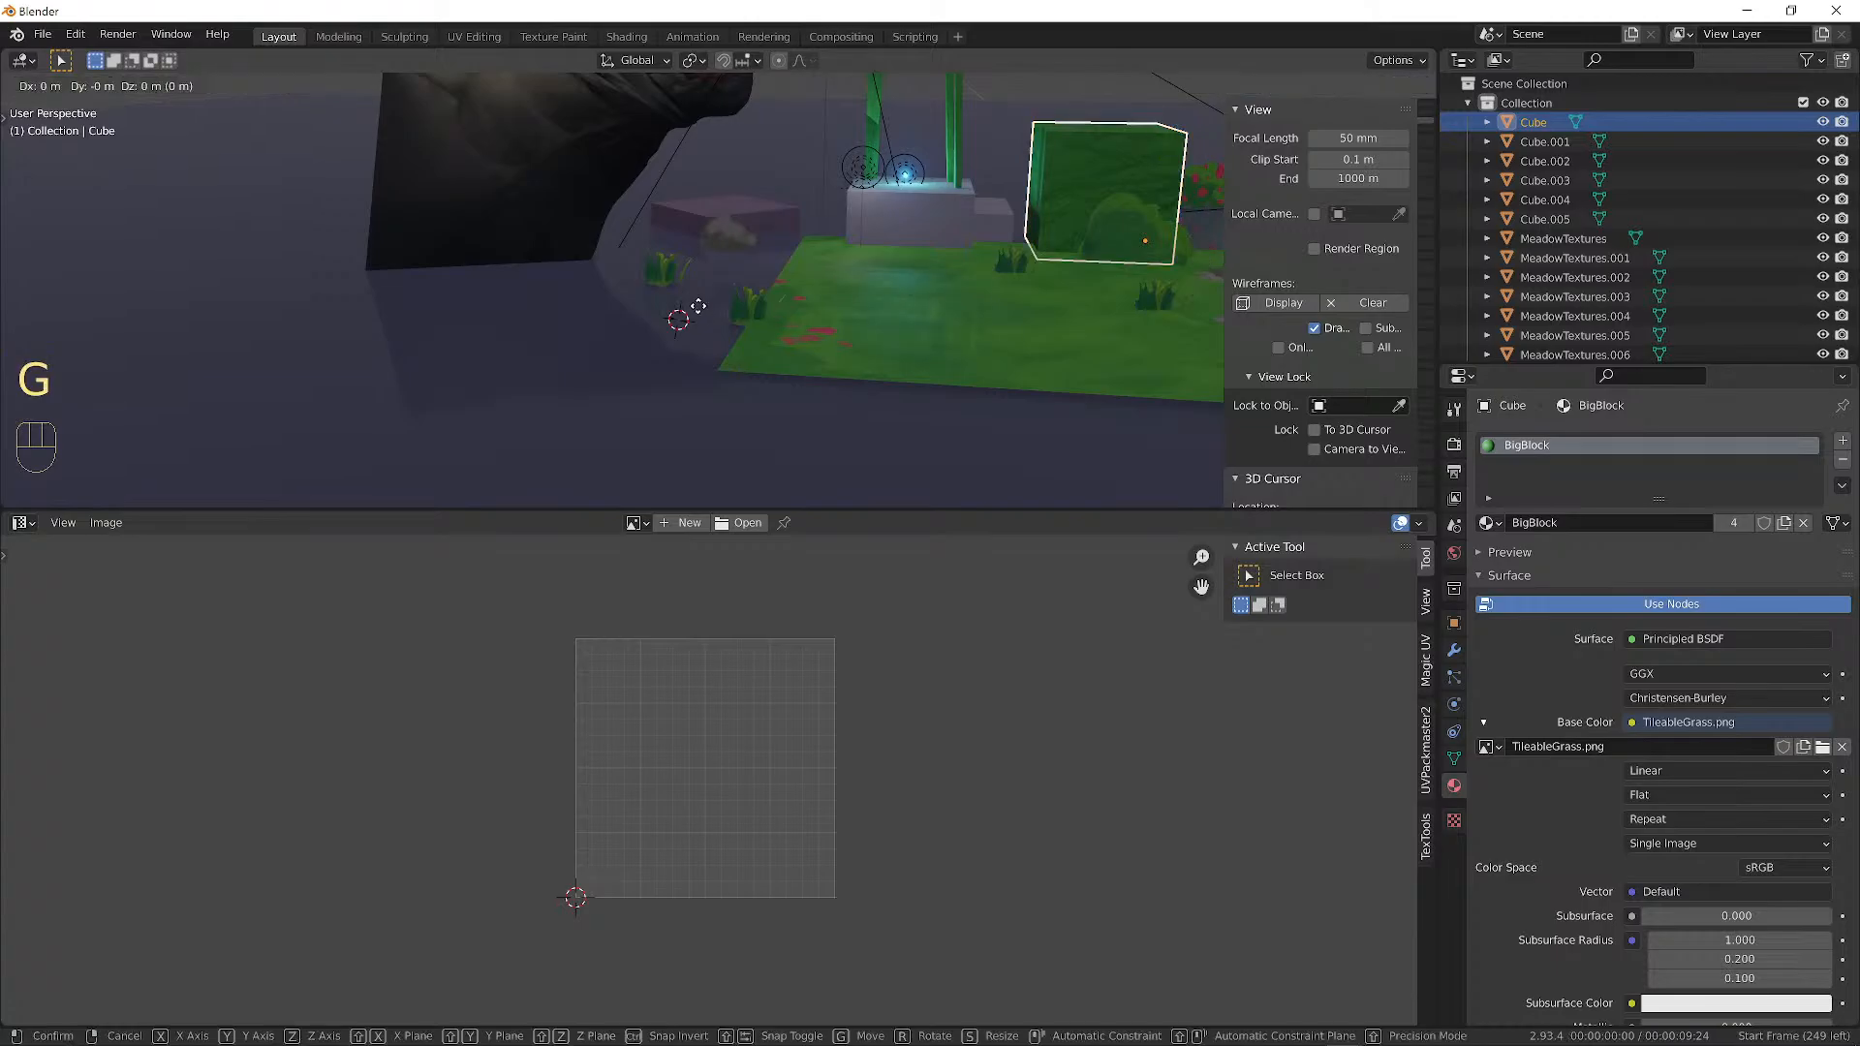
pyautogui.press('z')
pyautogui.click(704, 303)
pyautogui.keyDown('alt'); pyautogui.moveTo(955, 258); pyautogui.dragTo(1043, 310, button='middle'); pyautogui.keyUp('alt')
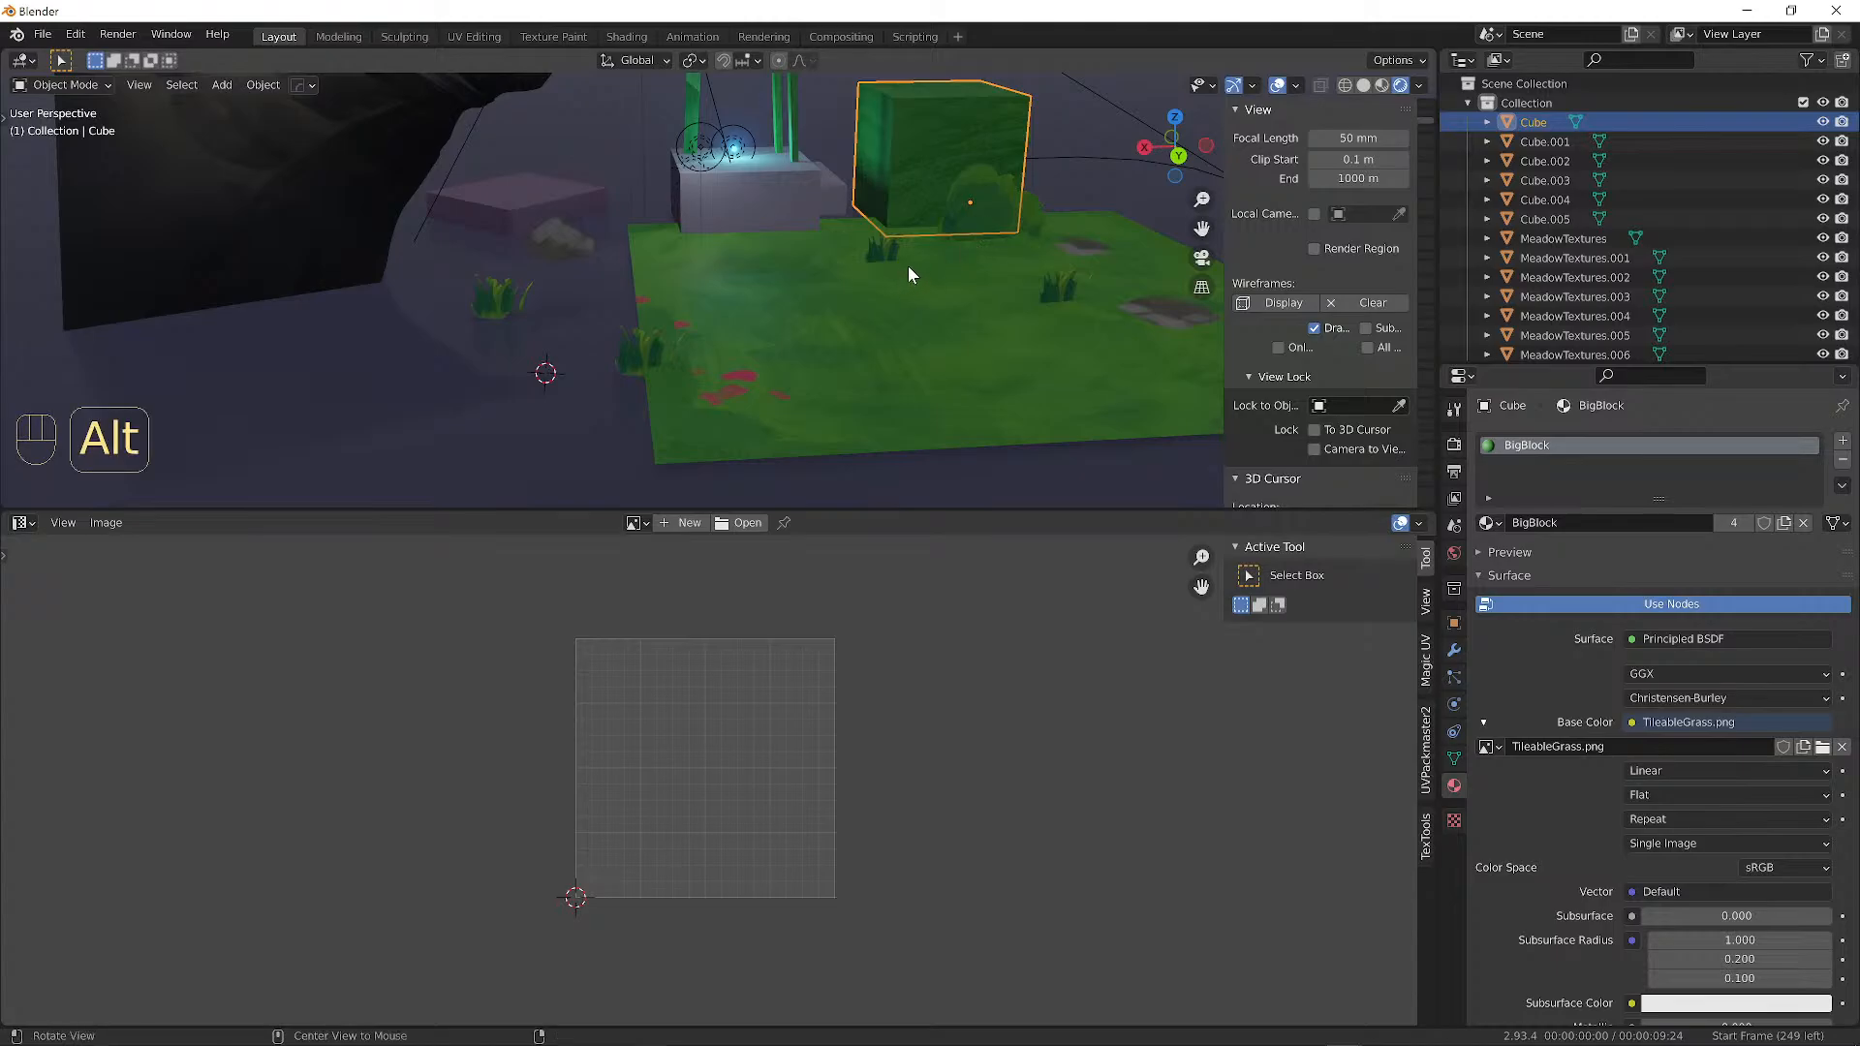
# Raise Plane.001 about 0.26 m along Z so it sits level with the grass ground.
pyautogui.keyDown('alt'); pyautogui.moveTo(909, 266); pyautogui.dragTo(925, 228, button='middle'); pyautogui.keyUp('alt')
pyautogui.click(616, 295)
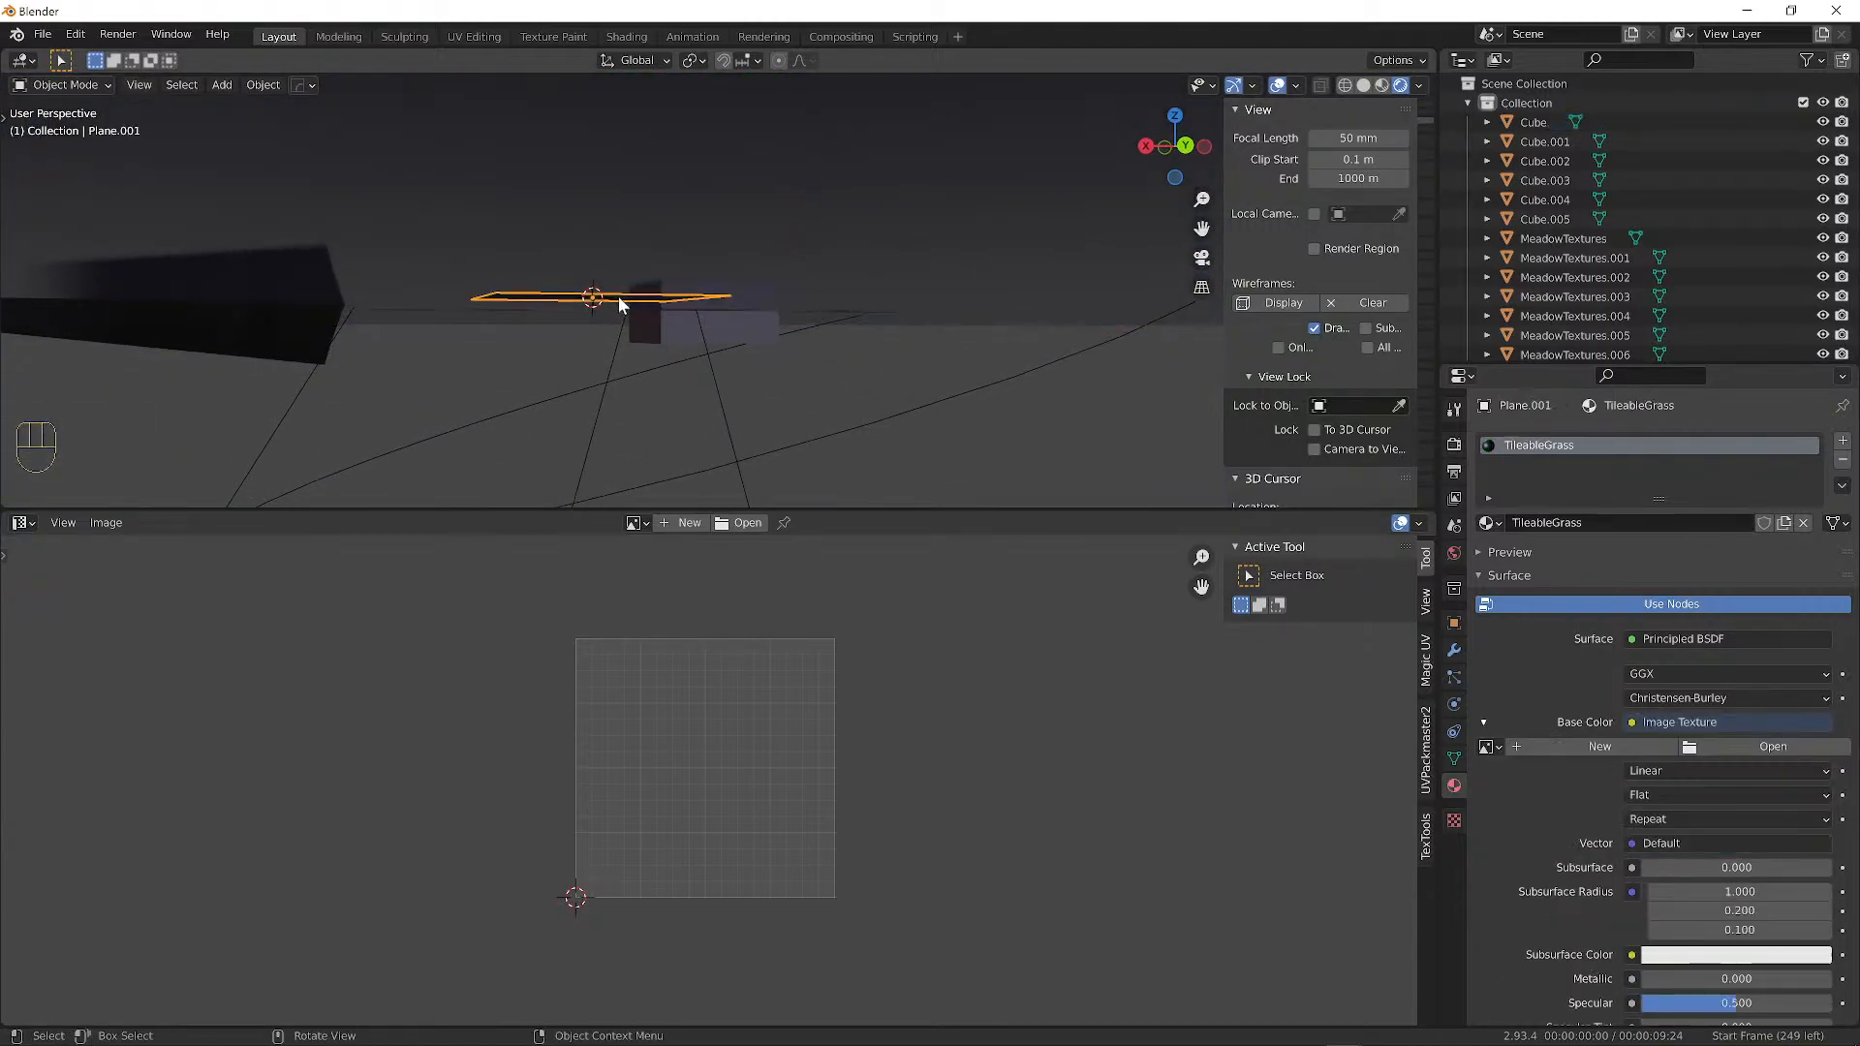
pyautogui.keyDown('alt'); pyautogui.moveTo(618, 297); pyautogui.dragTo(672, 316, button='middle'); pyautogui.keyUp('alt')
pyautogui.press('g')
pyautogui.press('z')
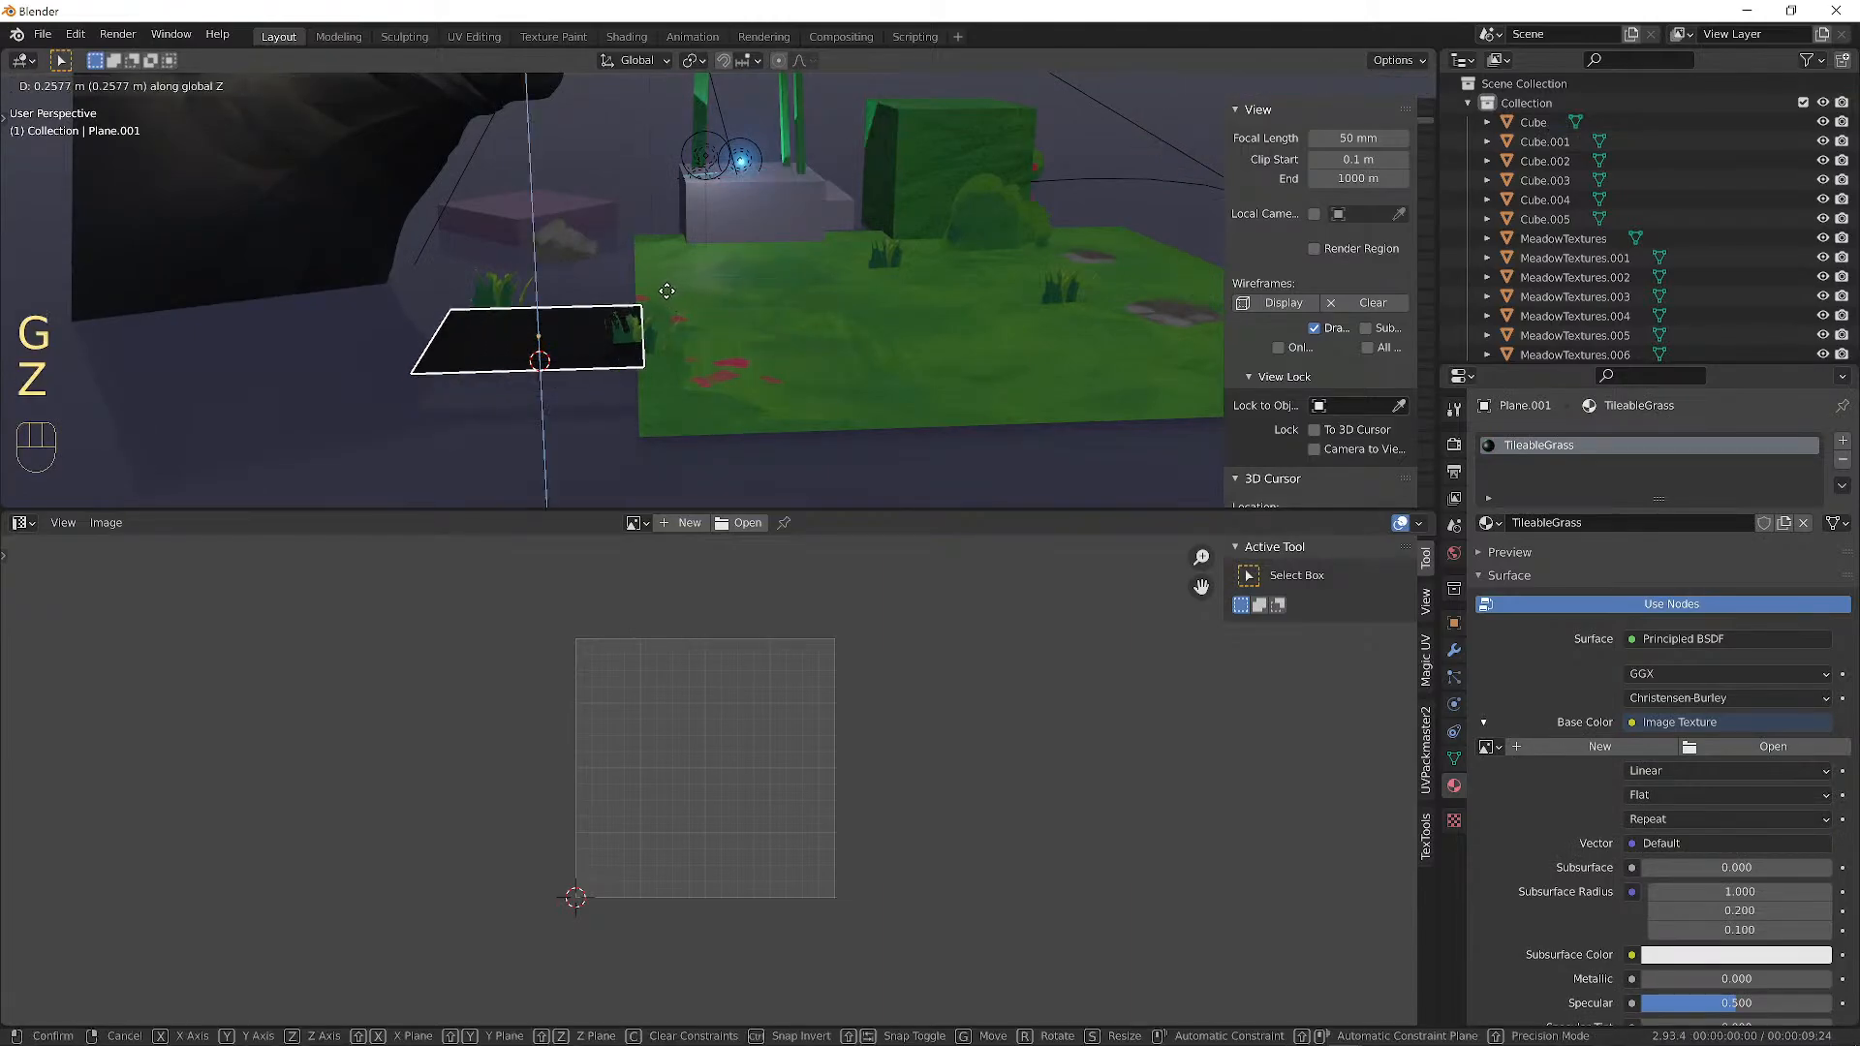
pyautogui.click(768, 316)
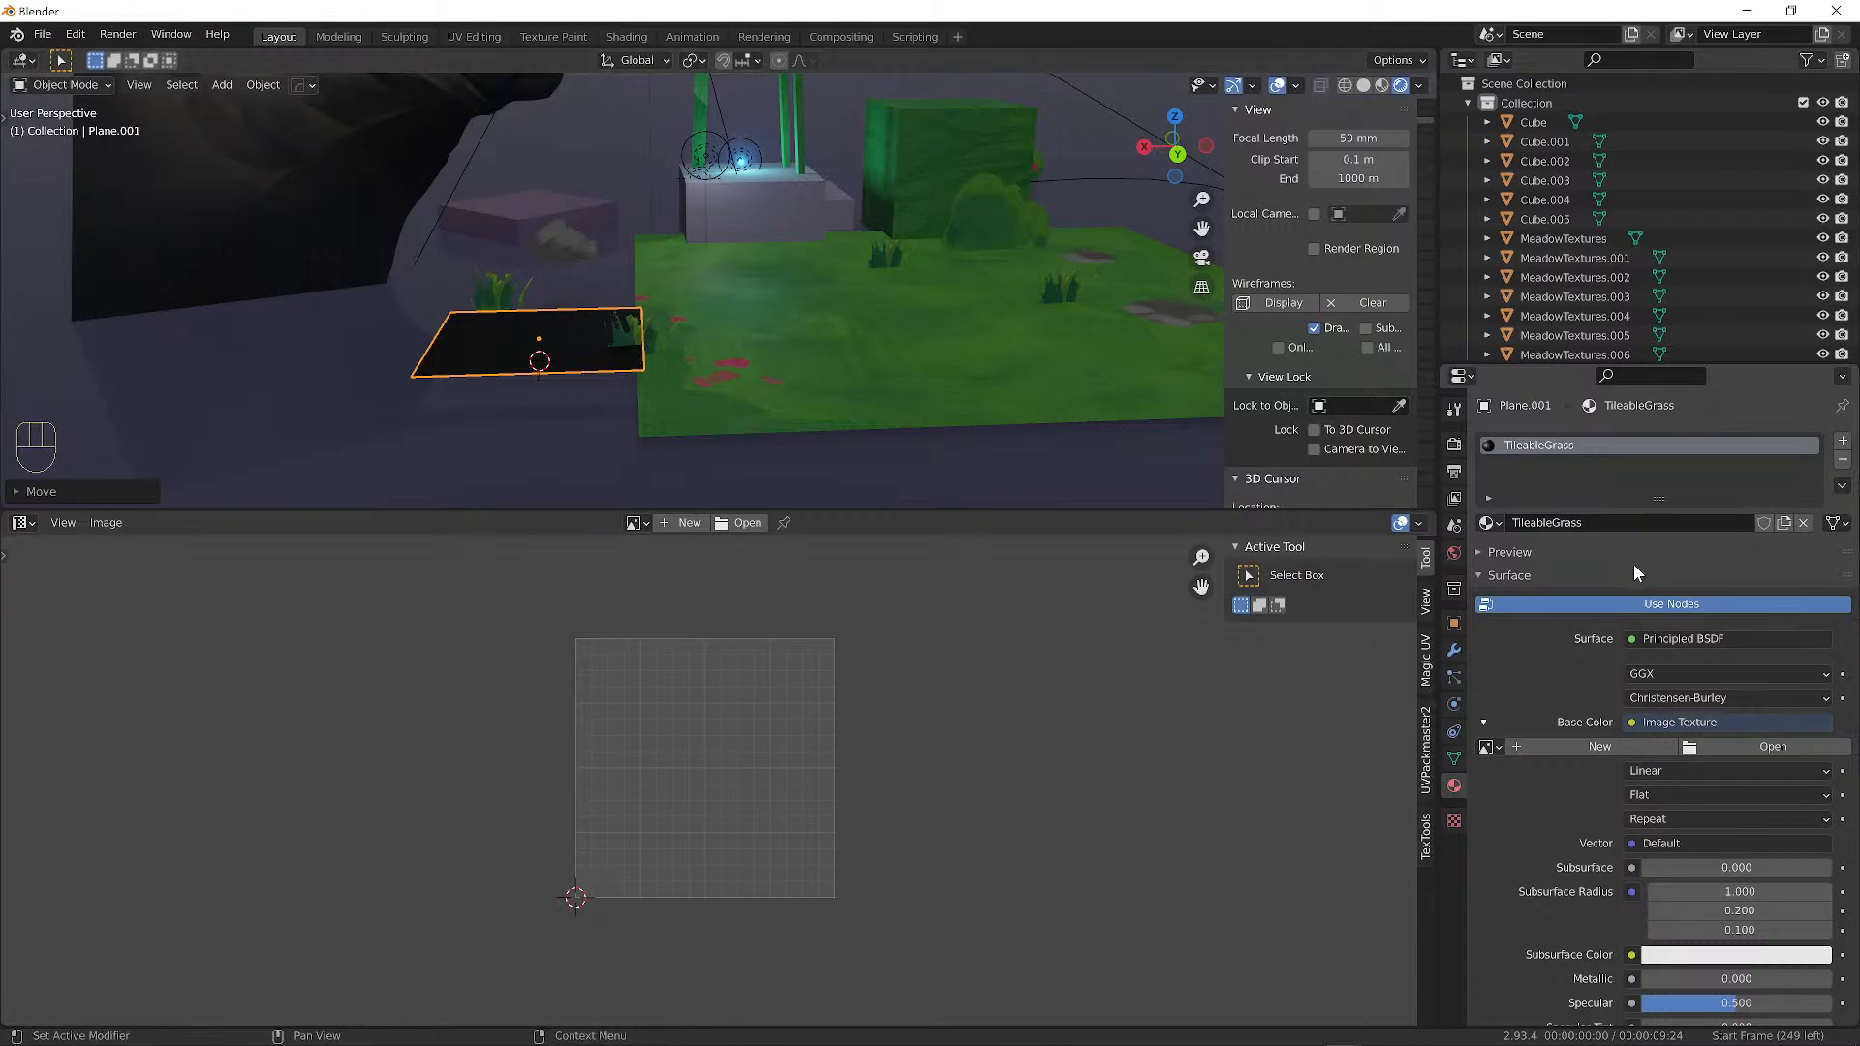
# Select the pedestal block Cube.001 and view it beside the grass cube.
pyautogui.keyDown('alt'); pyautogui.moveTo(731, 308); pyautogui.dragTo(1075, 274); pyautogui.keyUp('alt')
pyautogui.scroll(5, 779, 305)
pyautogui.click(580, 400)
pyautogui.scroll(-2, 824, 225)
pyautogui.keyDown('alt'); pyautogui.keyDown('shift'); pyautogui.moveTo(1017, 270); pyautogui.dragTo(463, 260); pyautogui.keyUp('shift'); pyautogui.keyUp('alt')
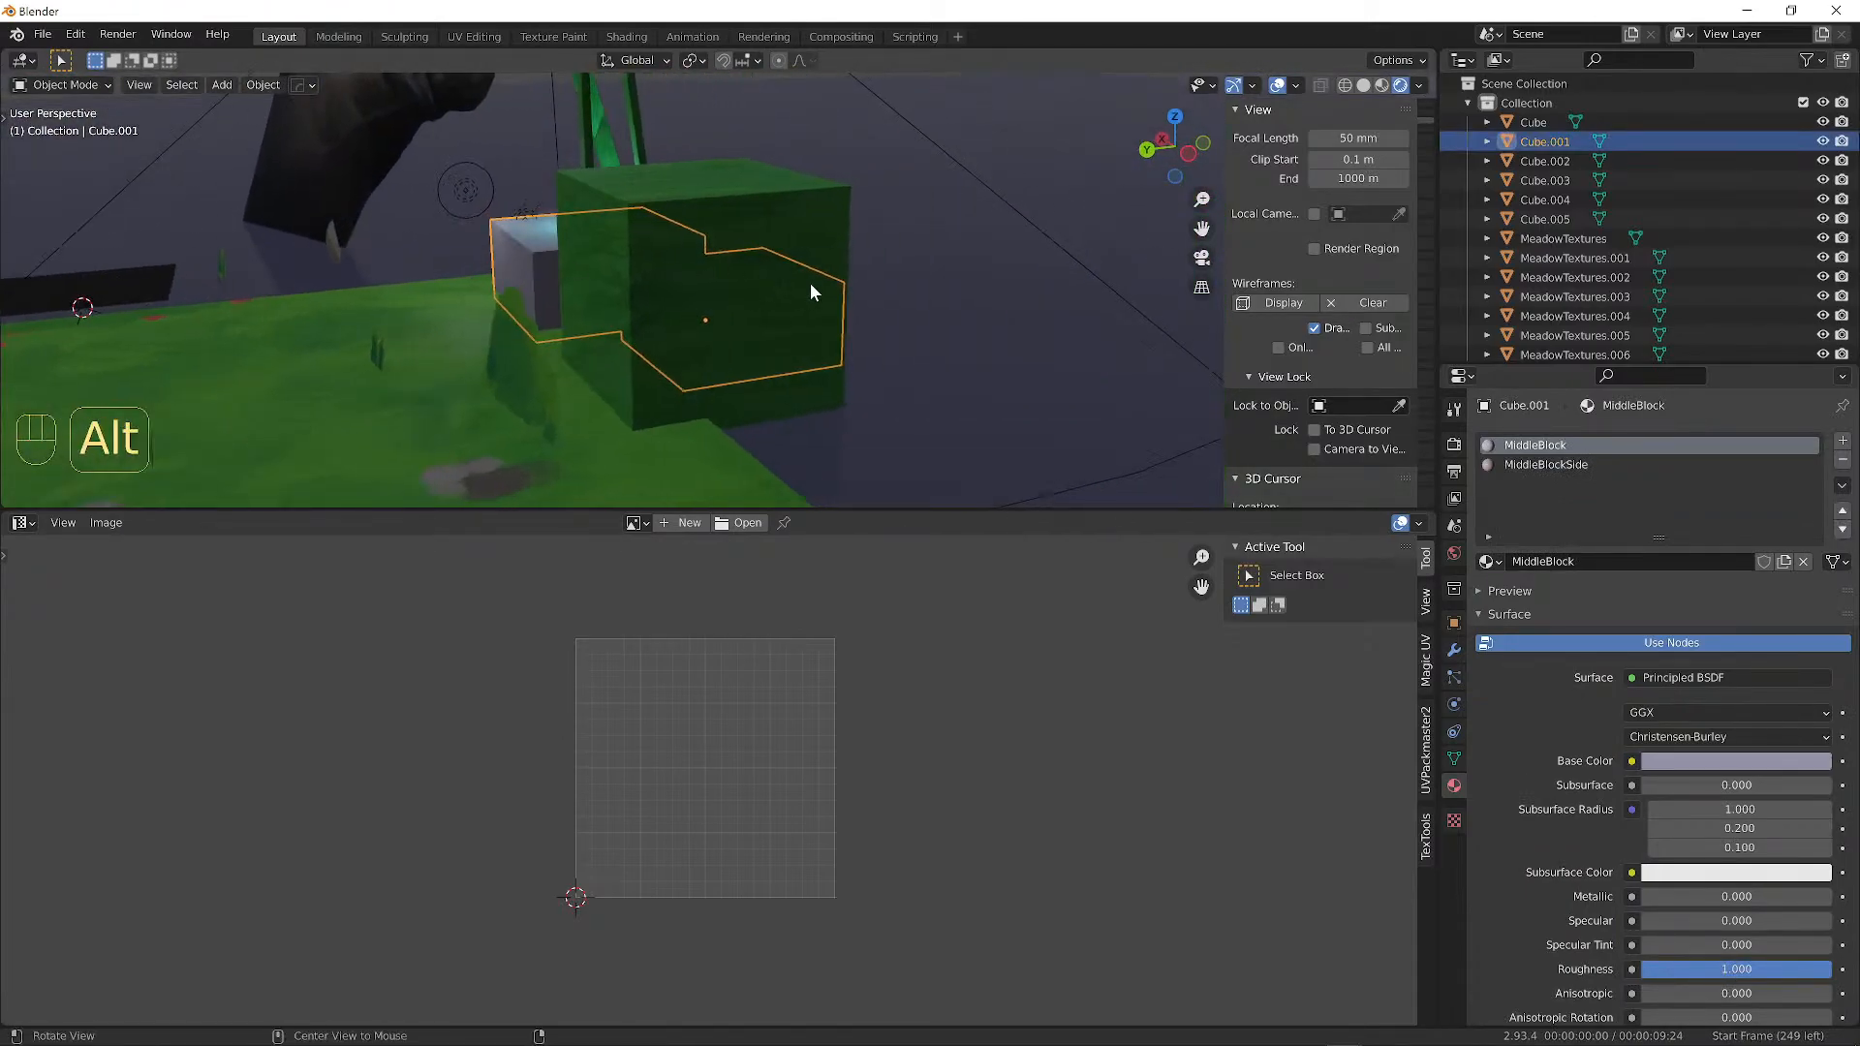
pyautogui.keyDown('alt'); pyautogui.moveTo(810, 283); pyautogui.dragTo(805, 215); pyautogui.keyUp('alt')
# Add a Bevel modifier to the grass cube with 3 segments and a 0.23 m amount.
pyautogui.click(805, 215)
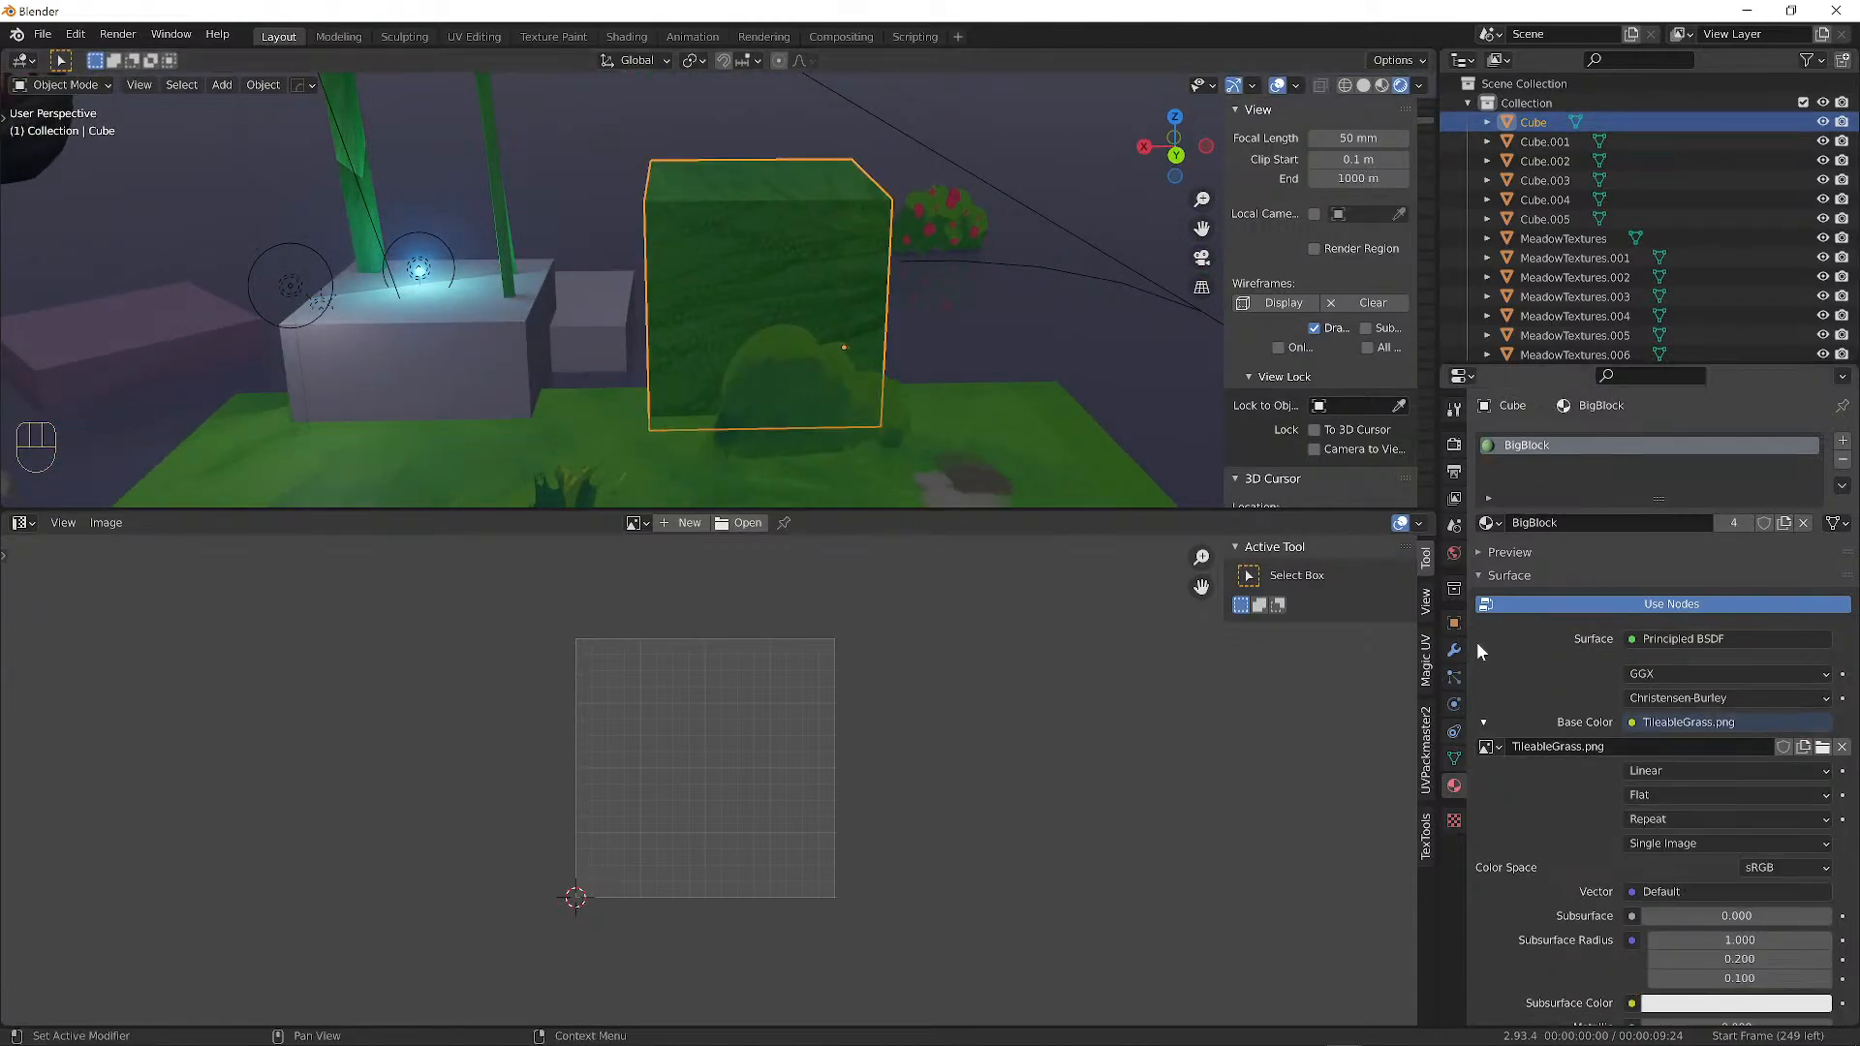
pyautogui.click(1453, 650)
pyautogui.click(1562, 441)
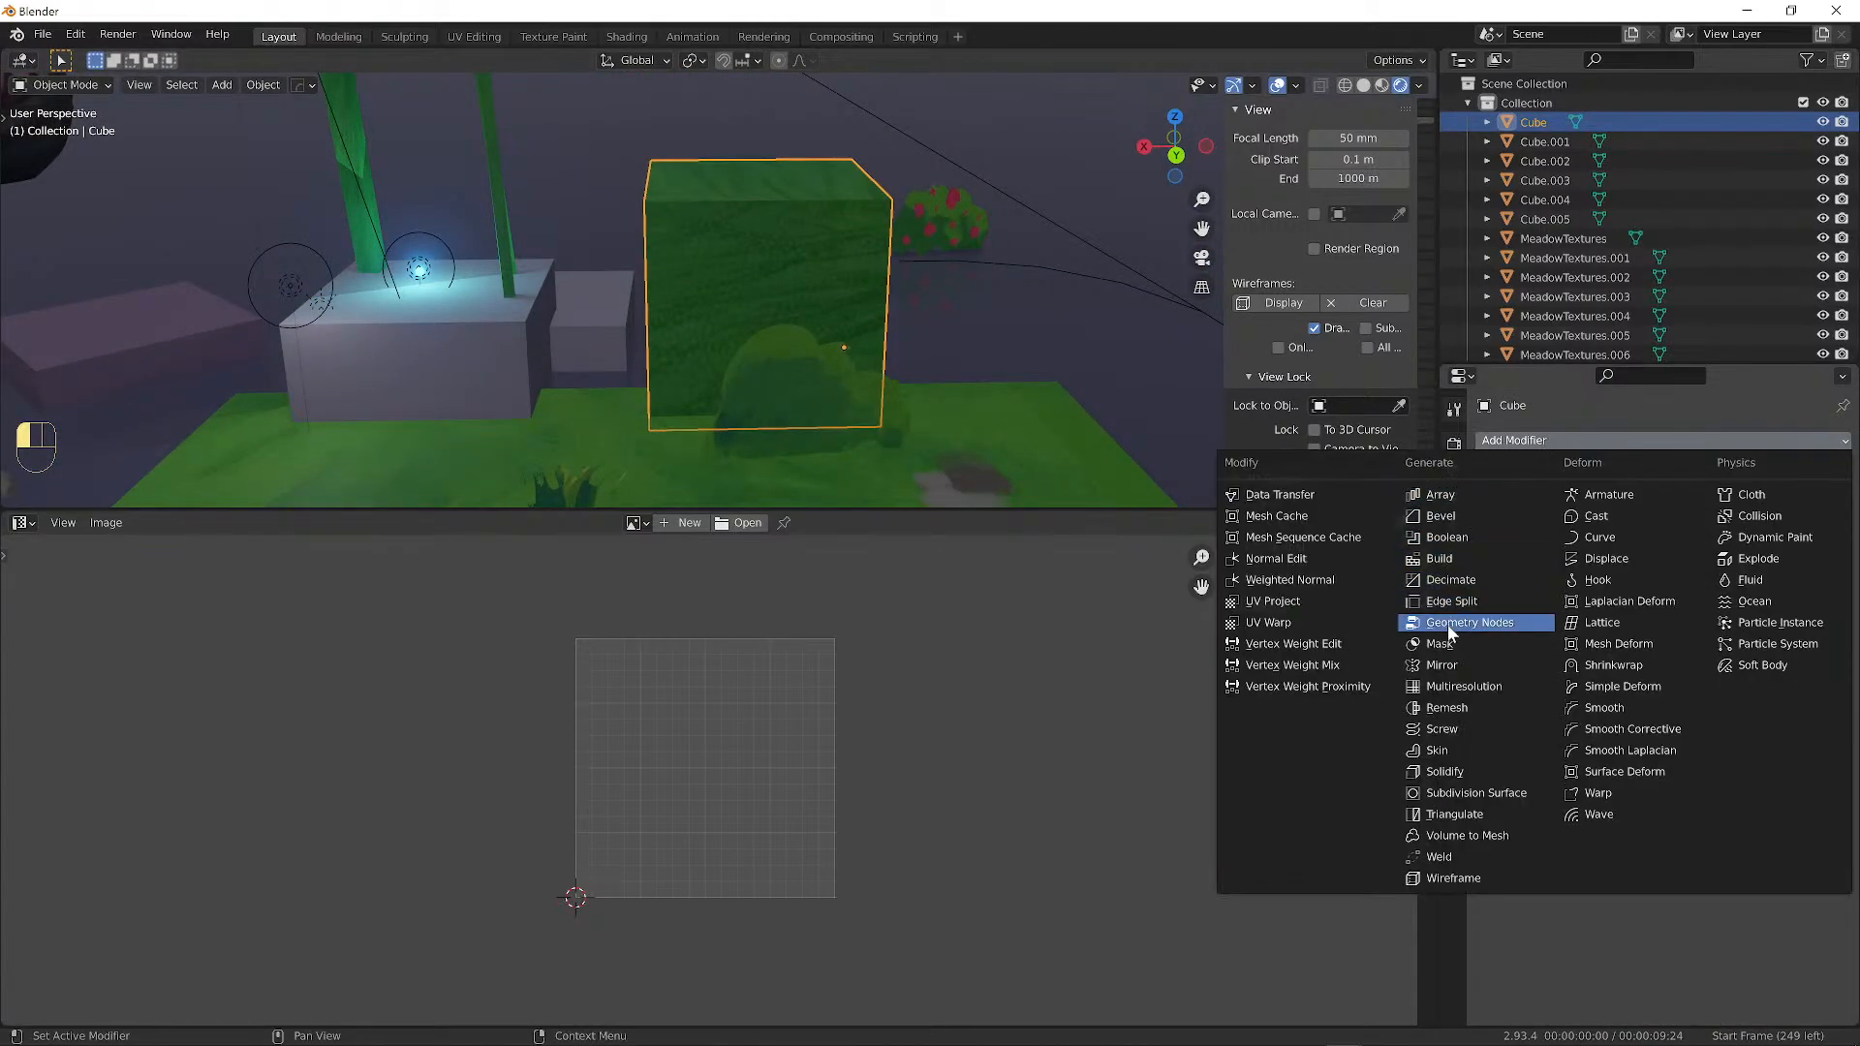
pyautogui.click(1449, 518)
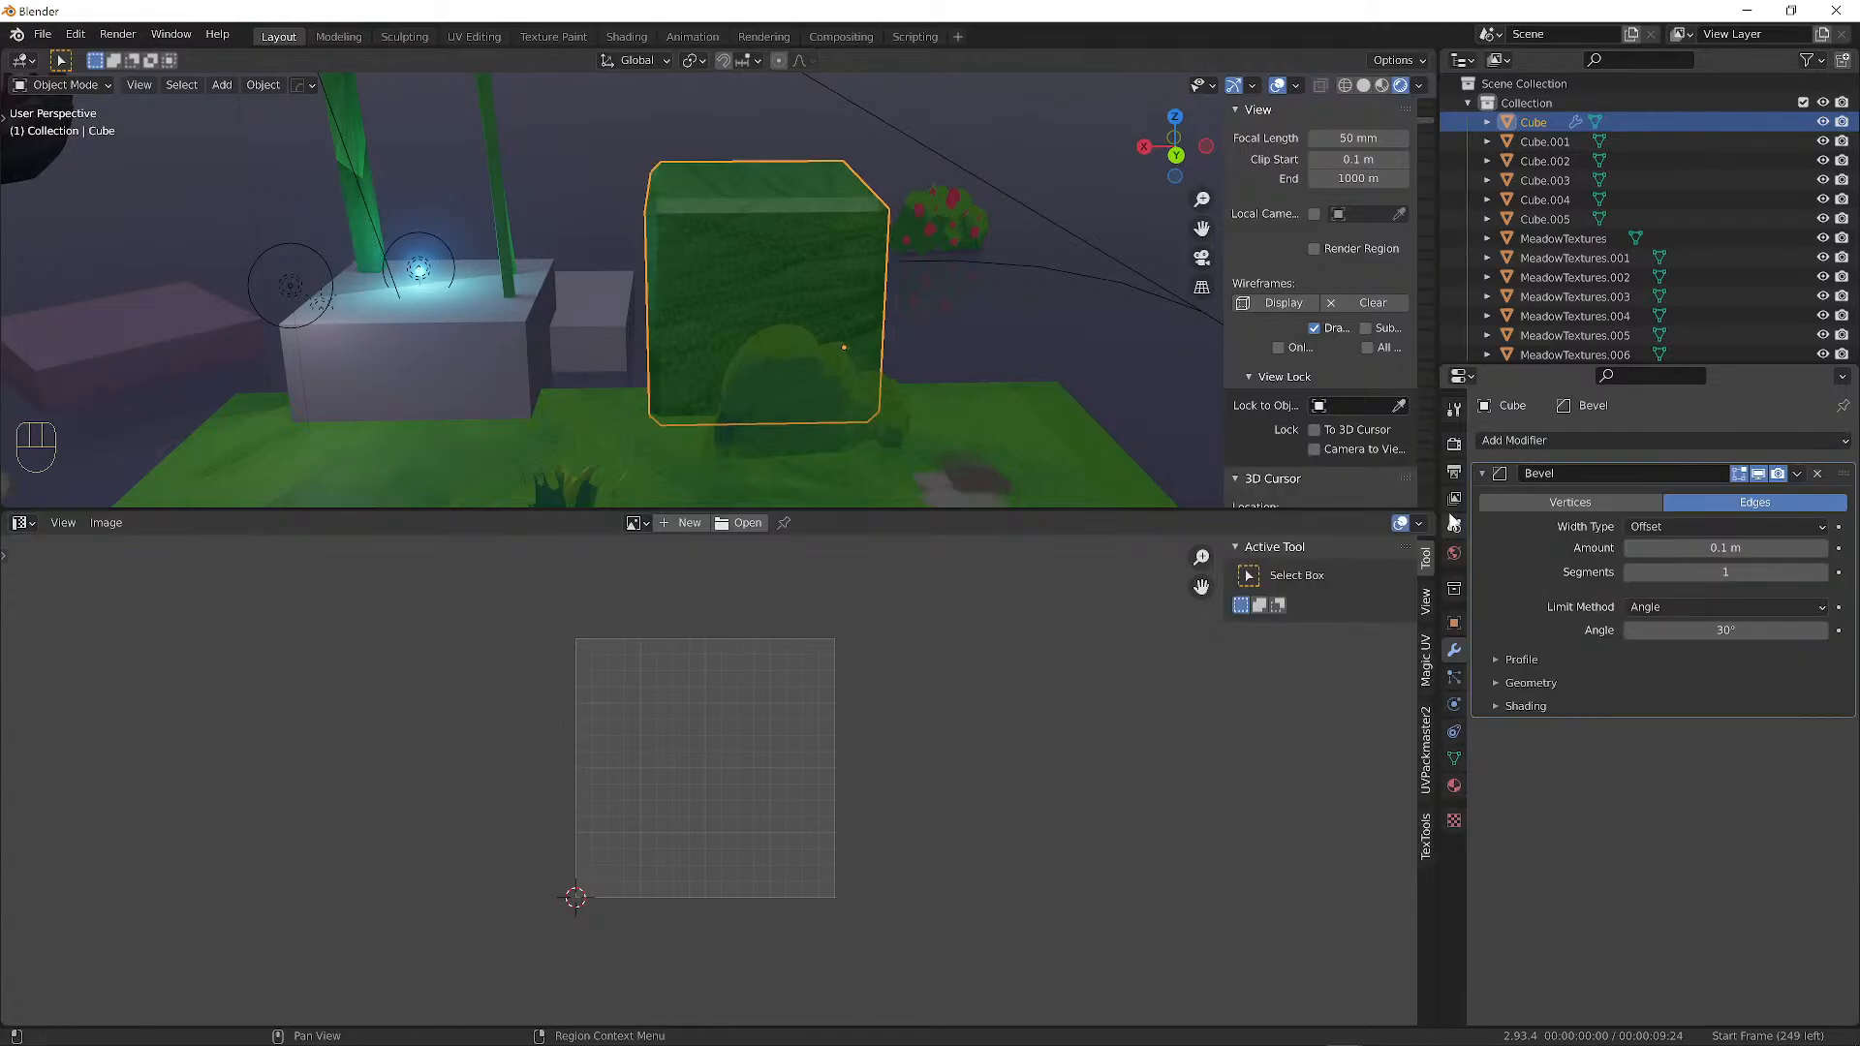
pyautogui.click(1821, 573)
pyautogui.click(1822, 572)
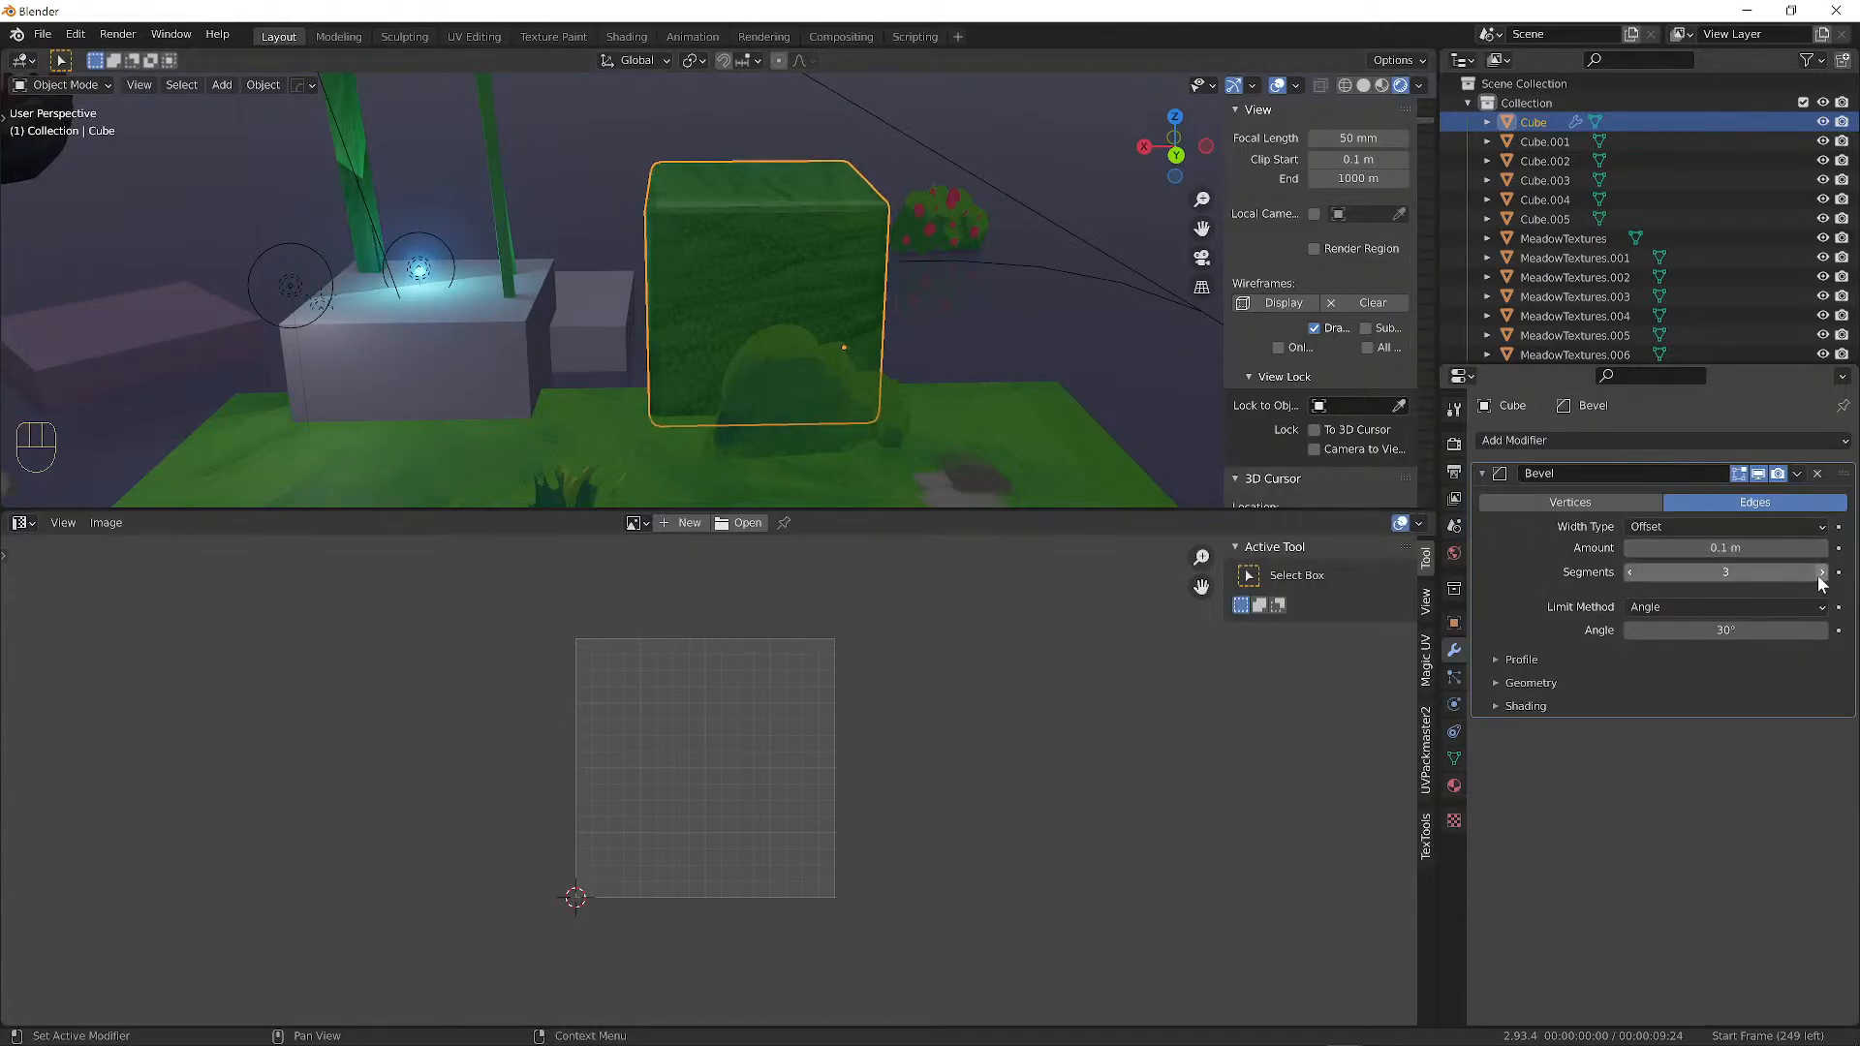
pyautogui.moveTo(1824, 548)
pyautogui.mouseDown()
pyautogui.moveTo(1847, 549)
pyautogui.moveTo(1811, 544)
pyautogui.mouseUp()
pyautogui.moveTo(930, 335)
pyautogui.keyDown('alt'); pyautogui.mouseDown()
pyautogui.moveTo(585, 343)
pyautogui.moveTo(781, 327)
pyautogui.moveTo(928, 349)
pyautogui.mouseUp(); pyautogui.keyUp('alt')
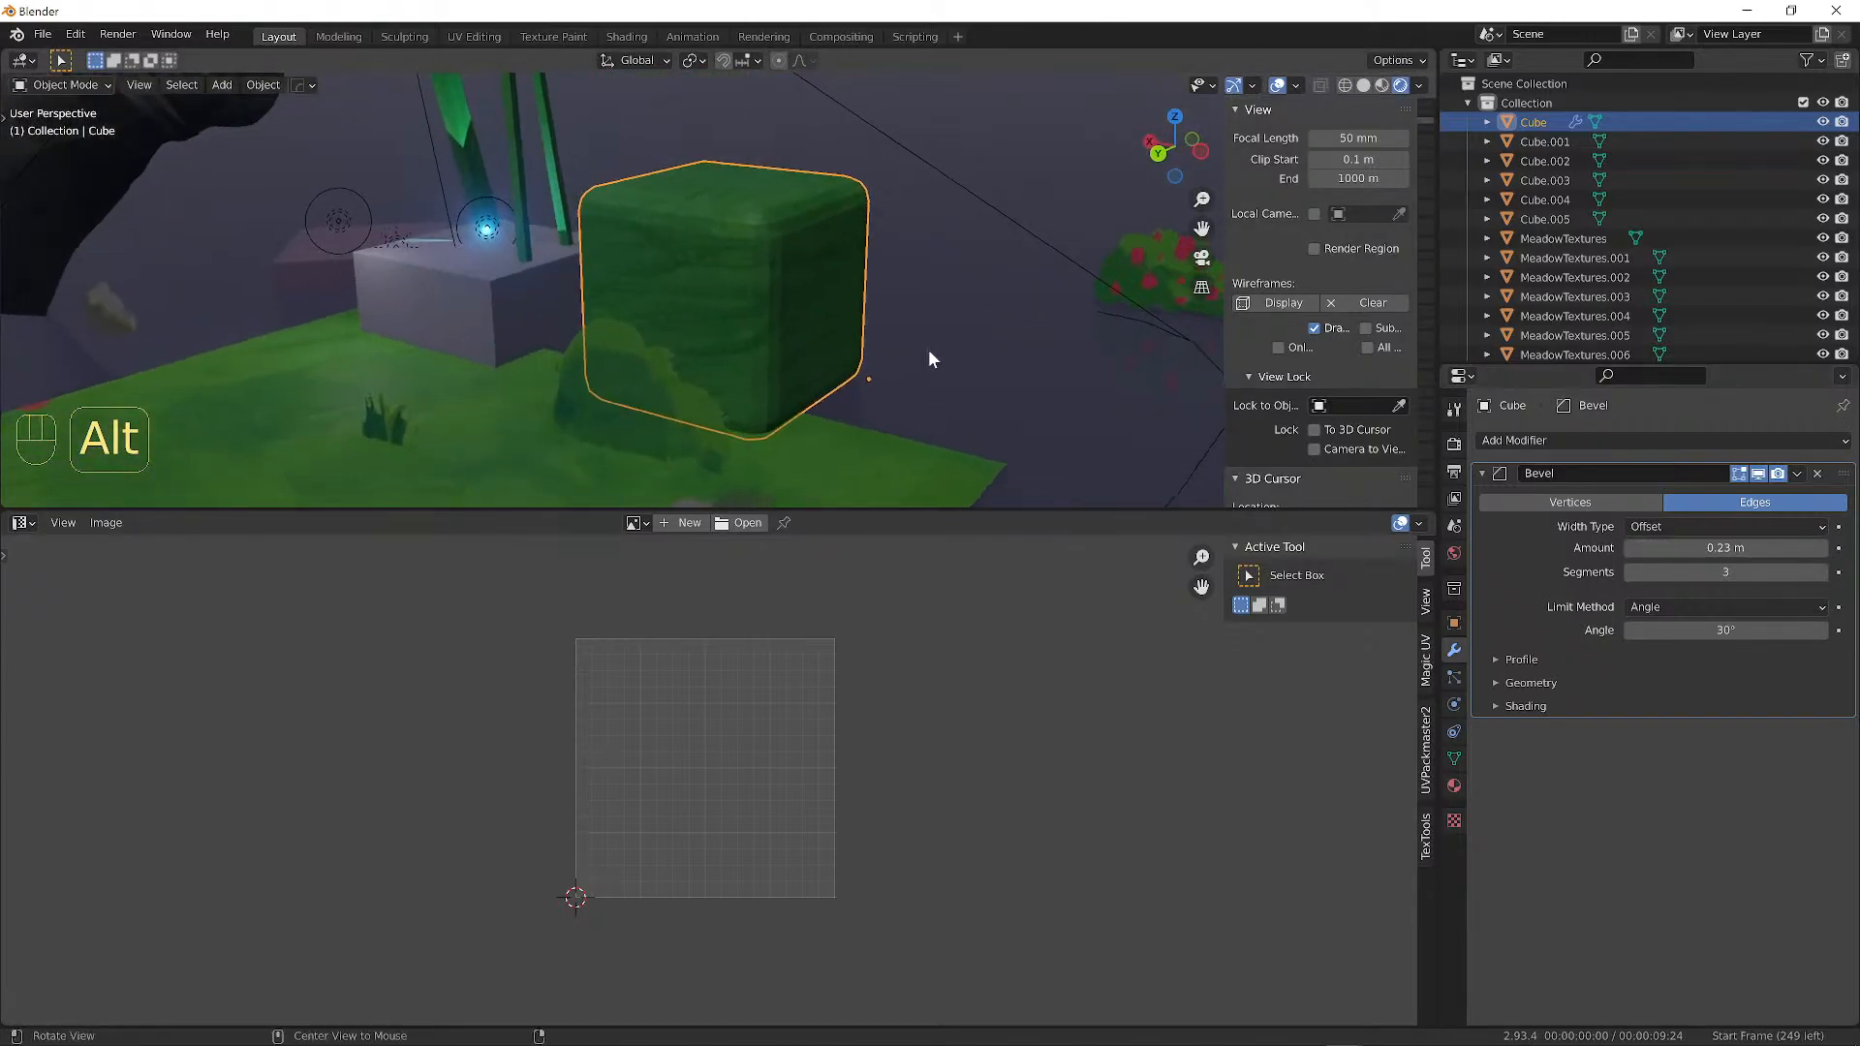
# Set the cube material's Roughness to 1.000 and Specular to 0.
pyautogui.click(1455, 786)
pyautogui.scroll(-6, 1706, 858)
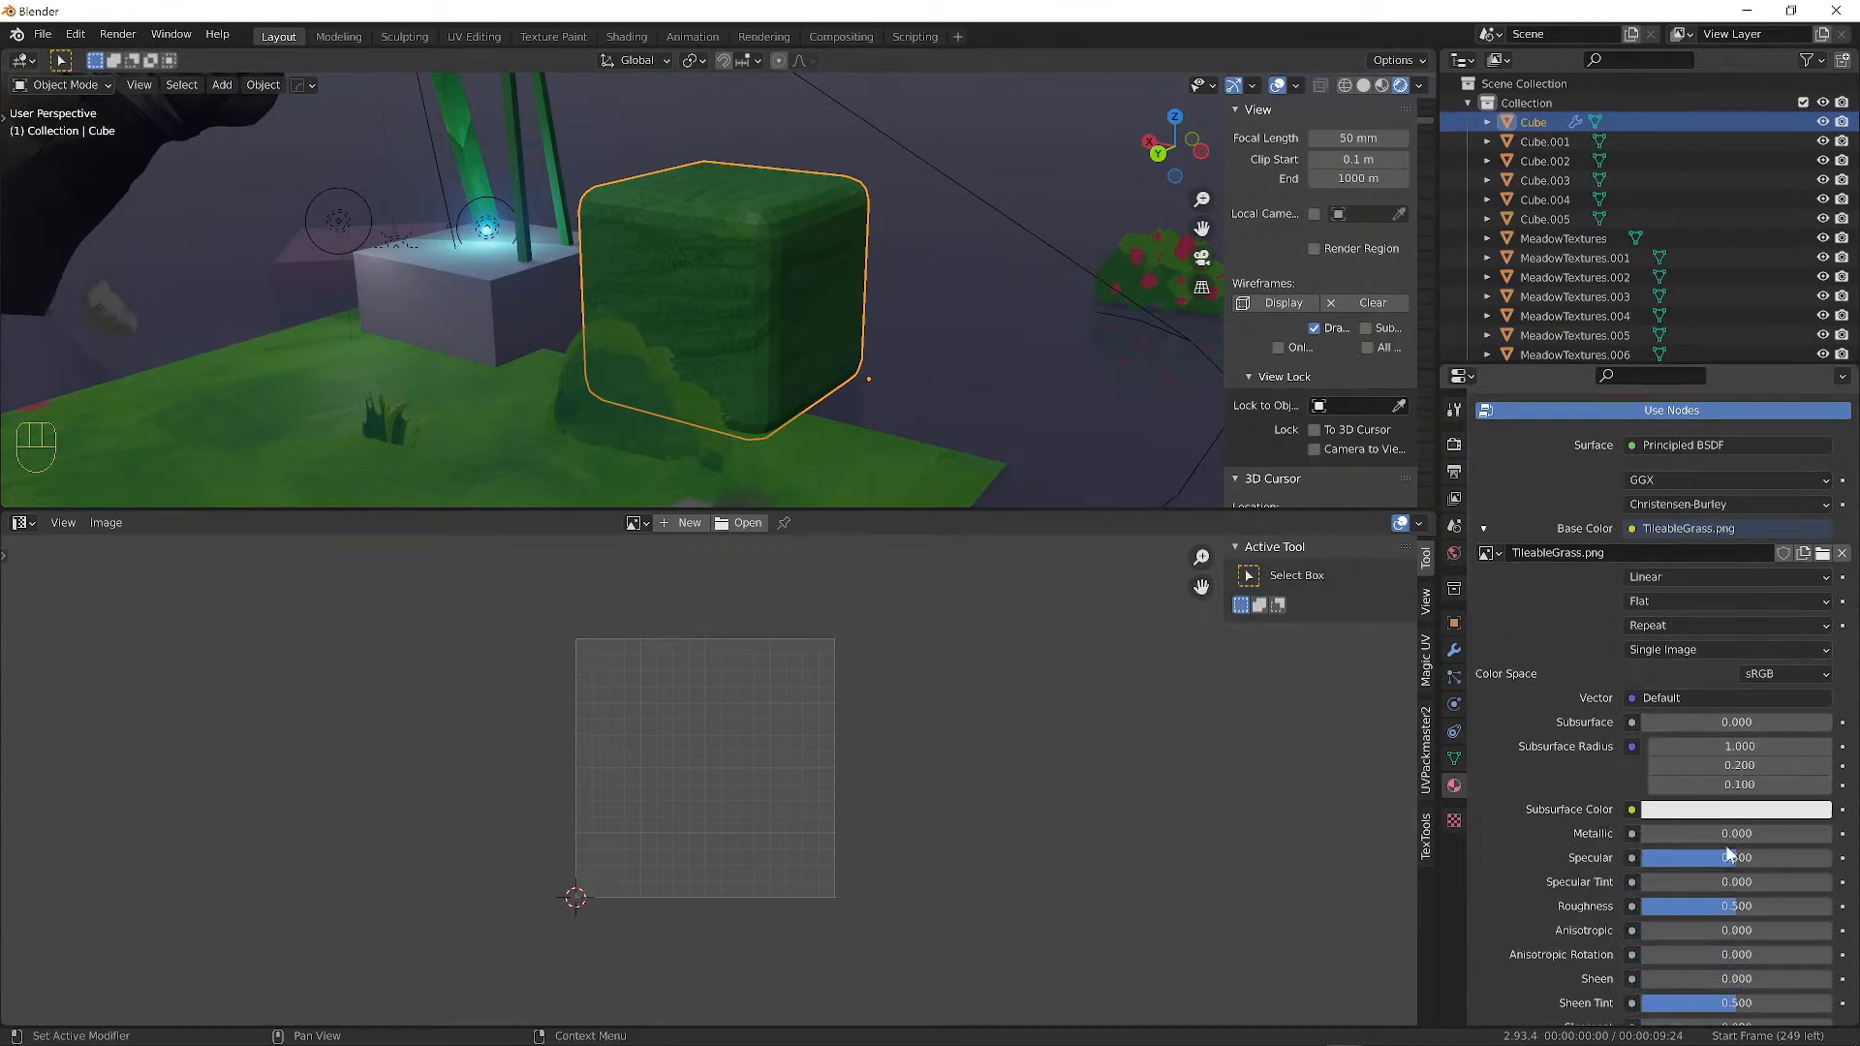
pyautogui.scroll(-2, 1729, 853)
pyautogui.moveTo(1739, 849); pyautogui.dragTo(1759, 845)
pyautogui.press('BackSpace')
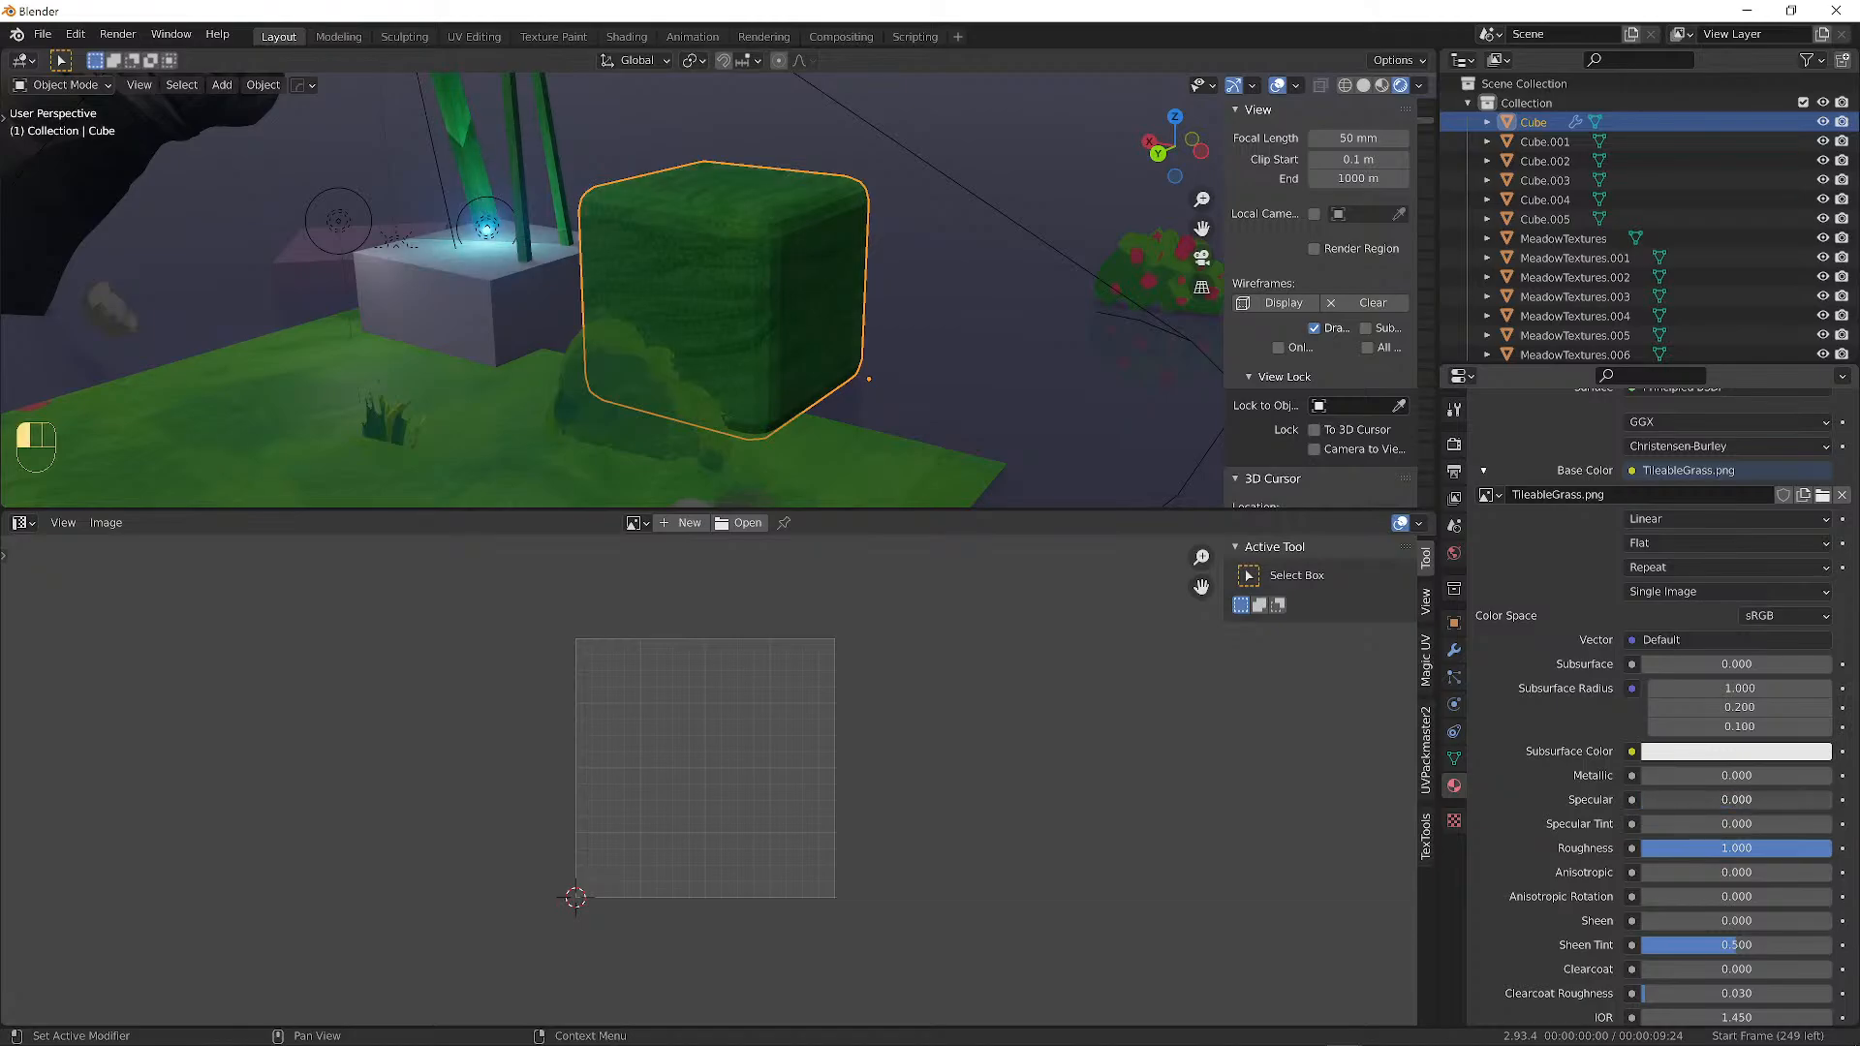
pyautogui.moveTo(1062, 455); pyautogui.dragTo(641, 235, button='middle')
# Load TileableGrass.png from the Desktop as Plane.001's Base Color image texture.
pyautogui.click(610, 237)
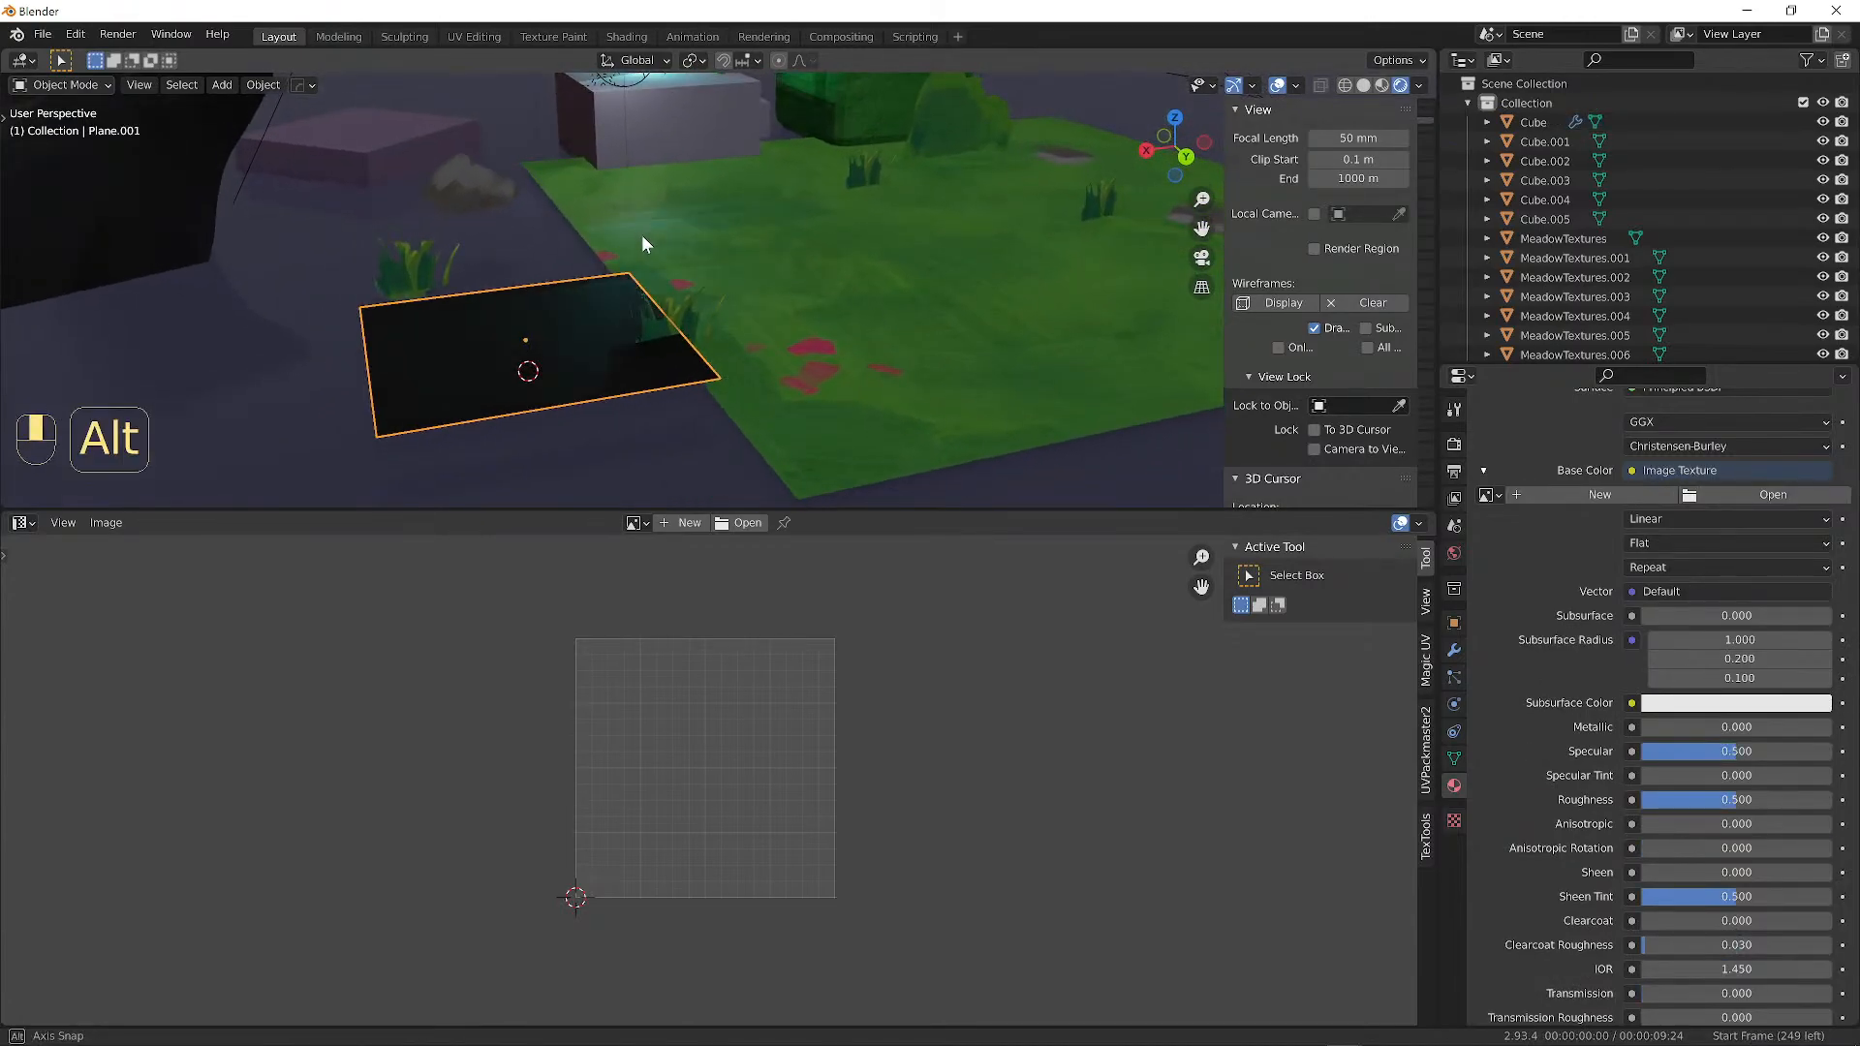
pyautogui.scroll(2, 1685, 649)
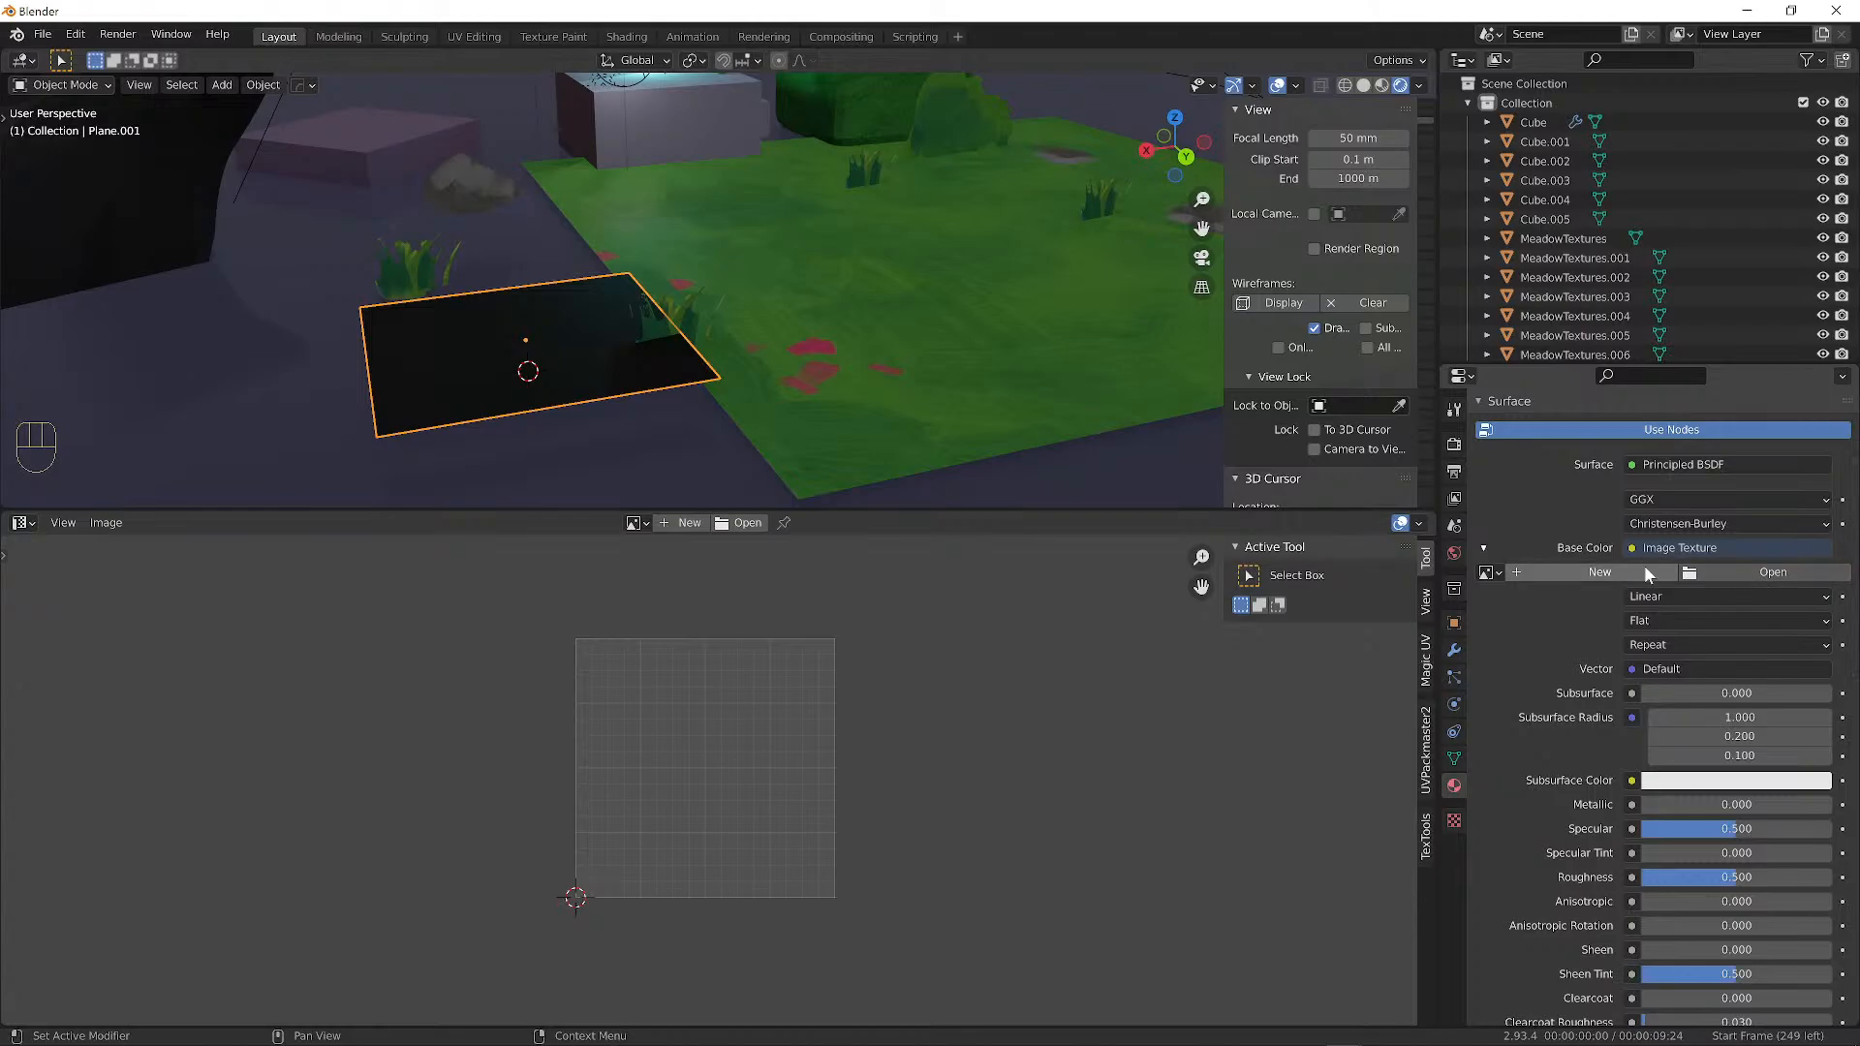
pyautogui.click(1487, 573)
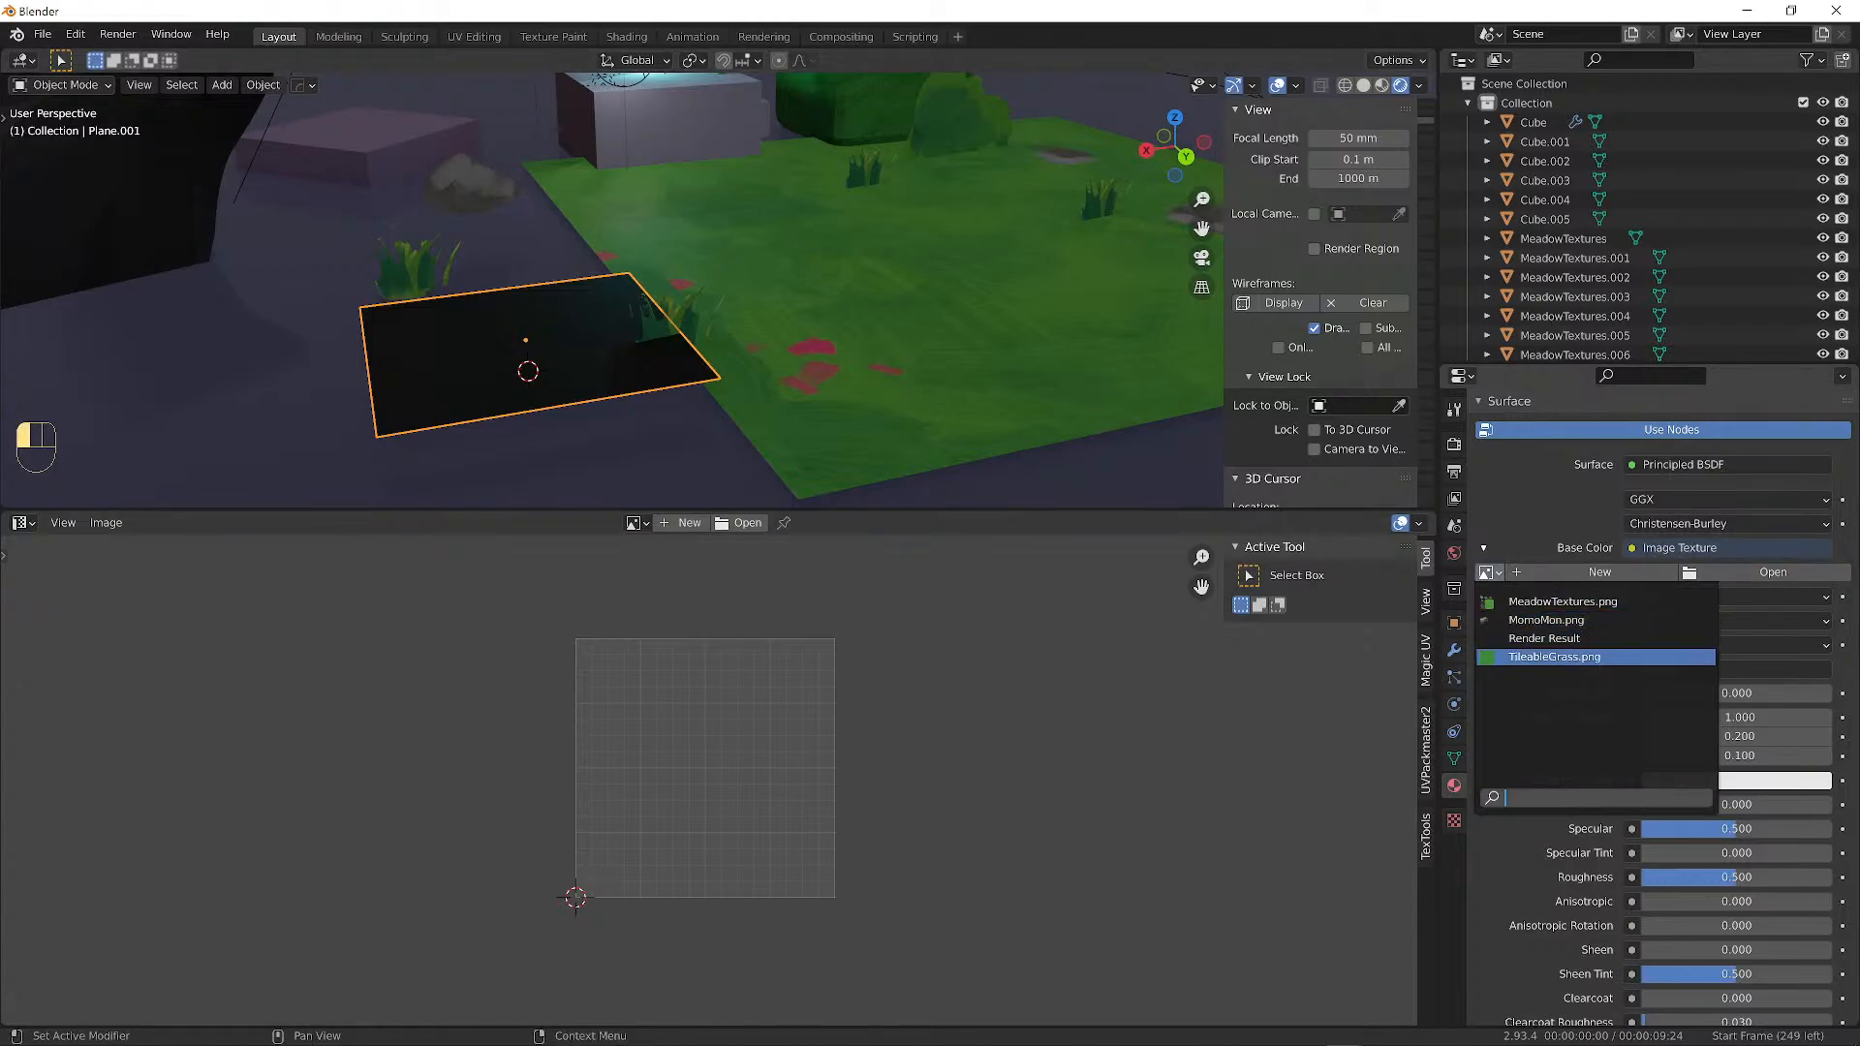
pyautogui.click(1519, 853)
pyautogui.click(1738, 571)
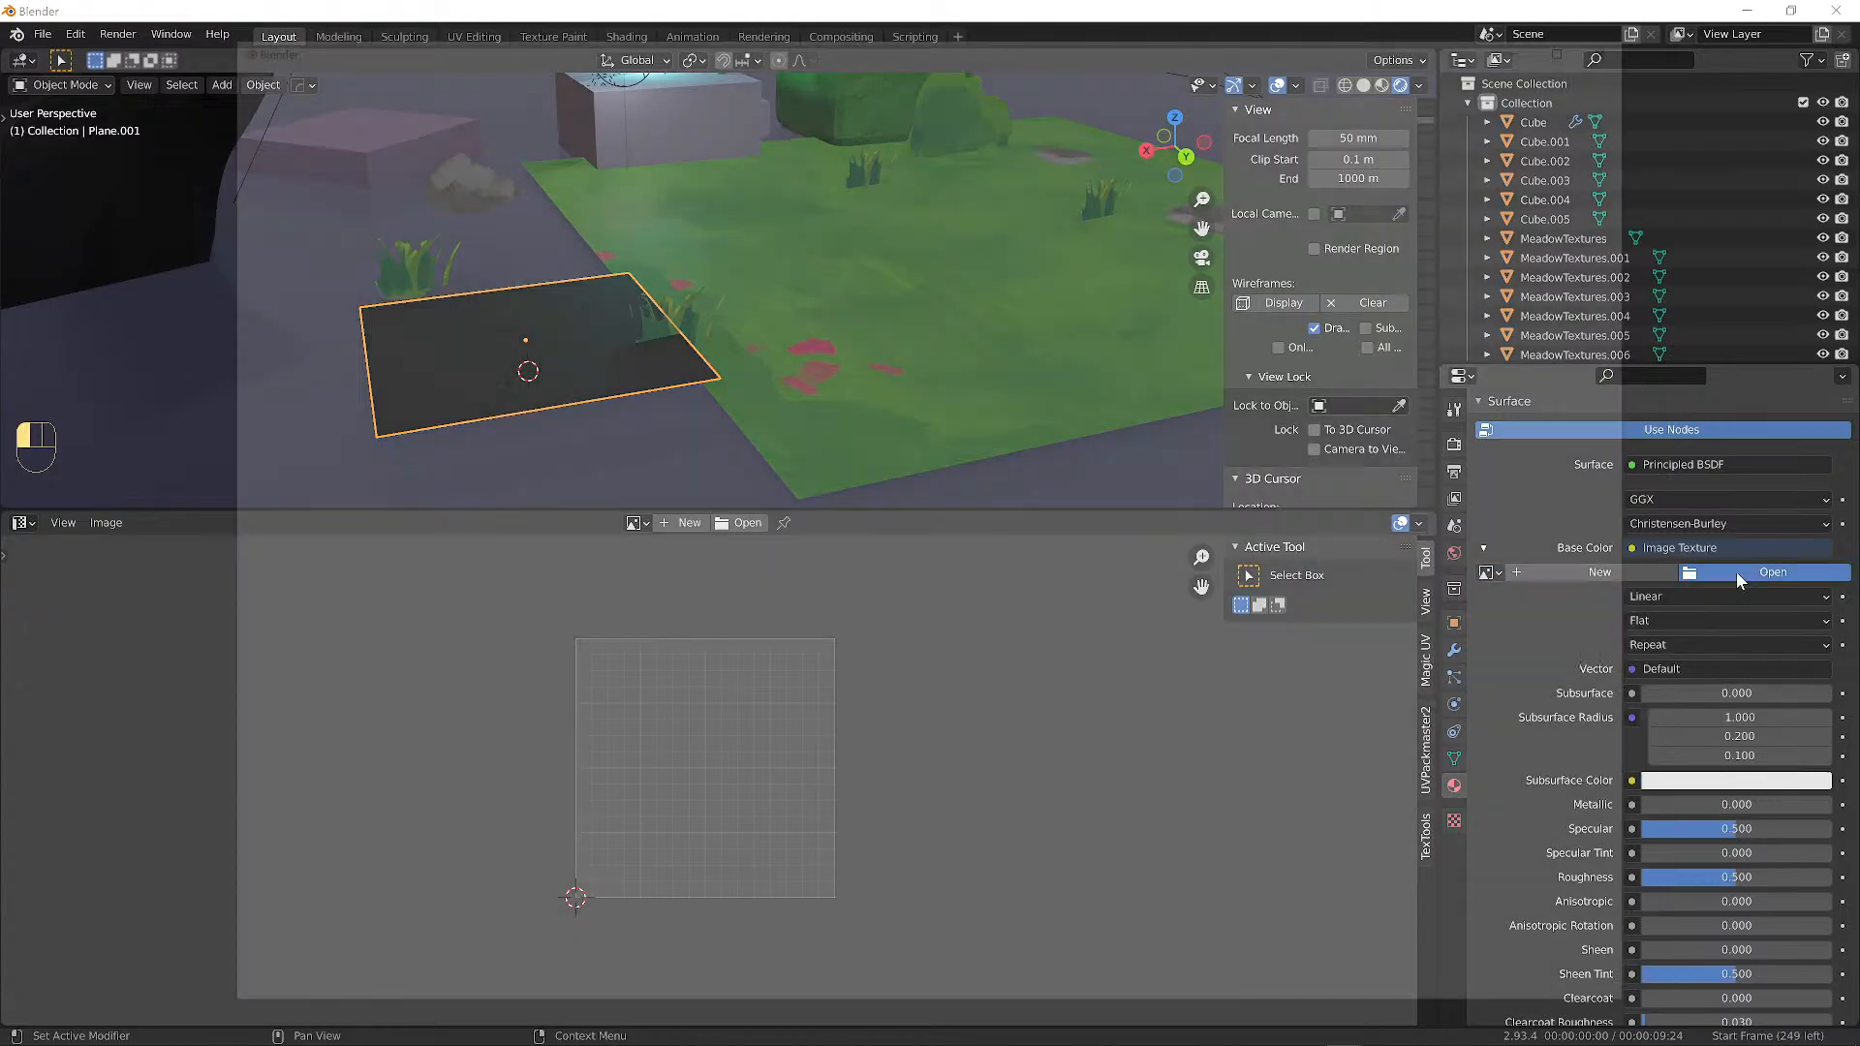
pyautogui.click(263, 248)
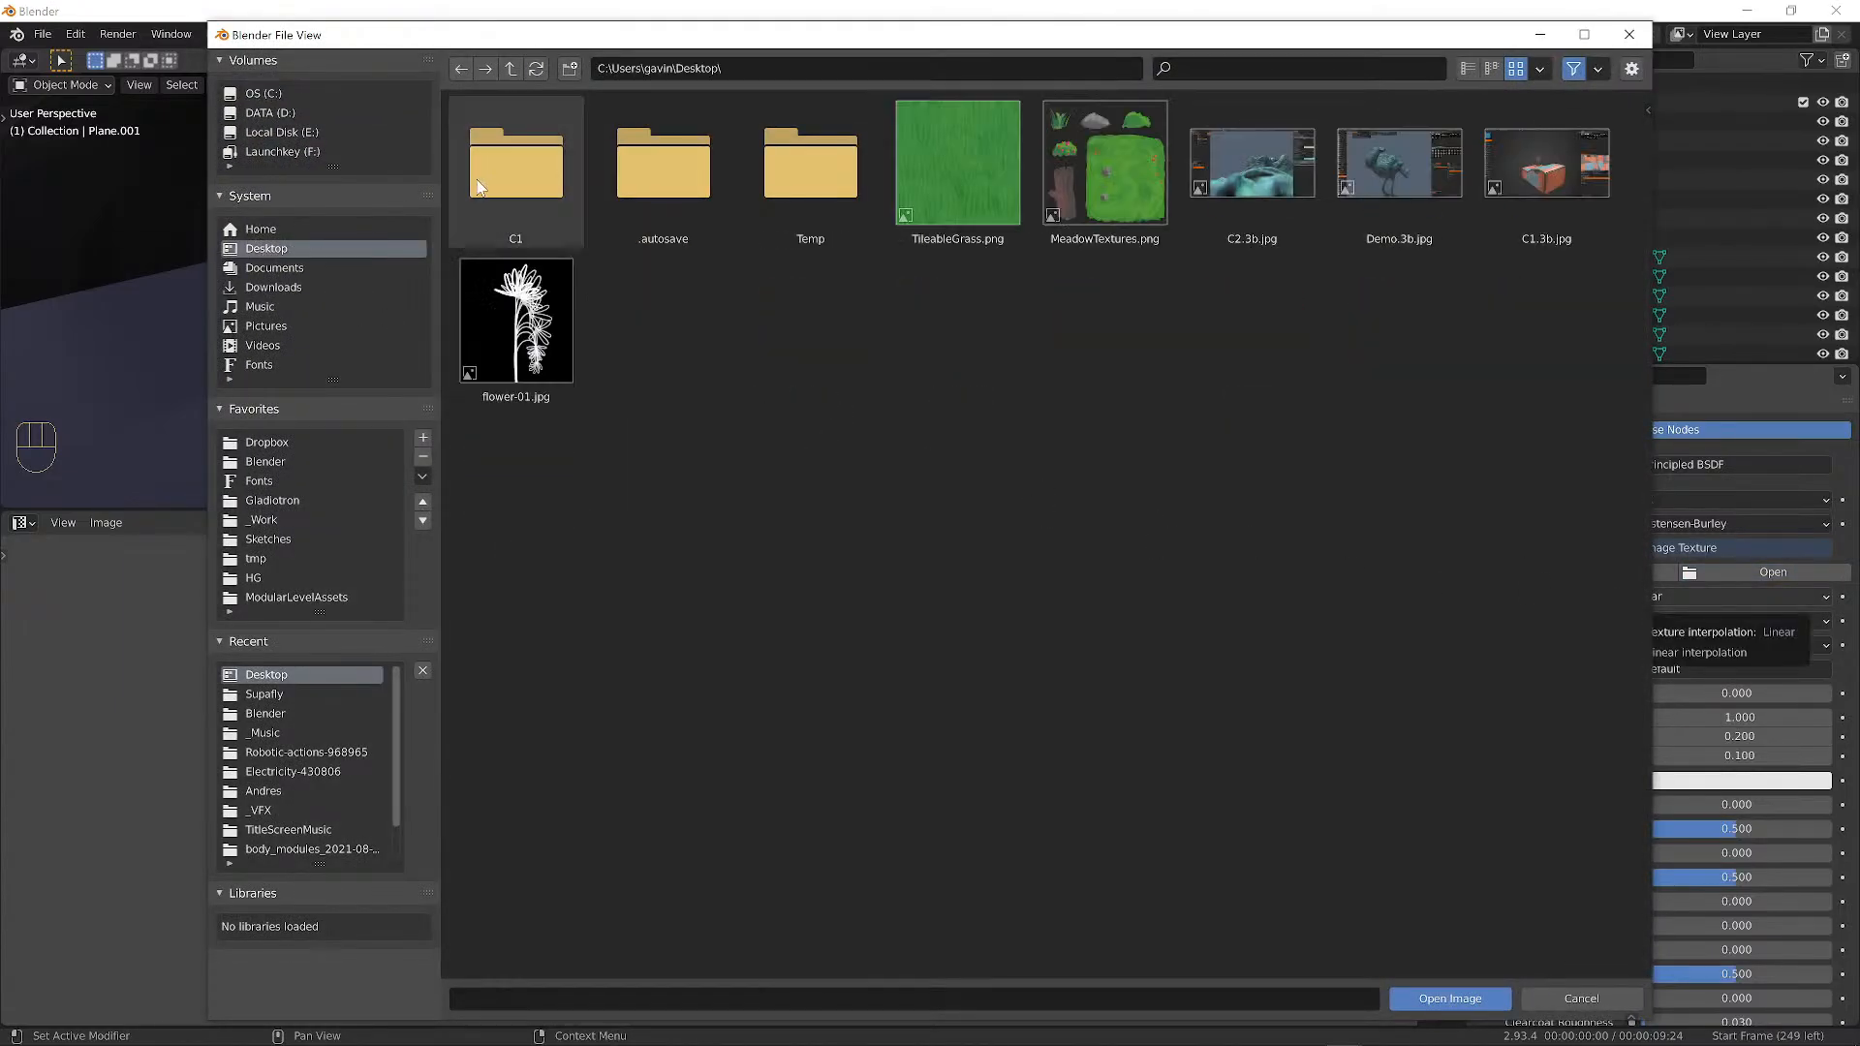
pyautogui.click(959, 166)
pyautogui.click(1451, 999)
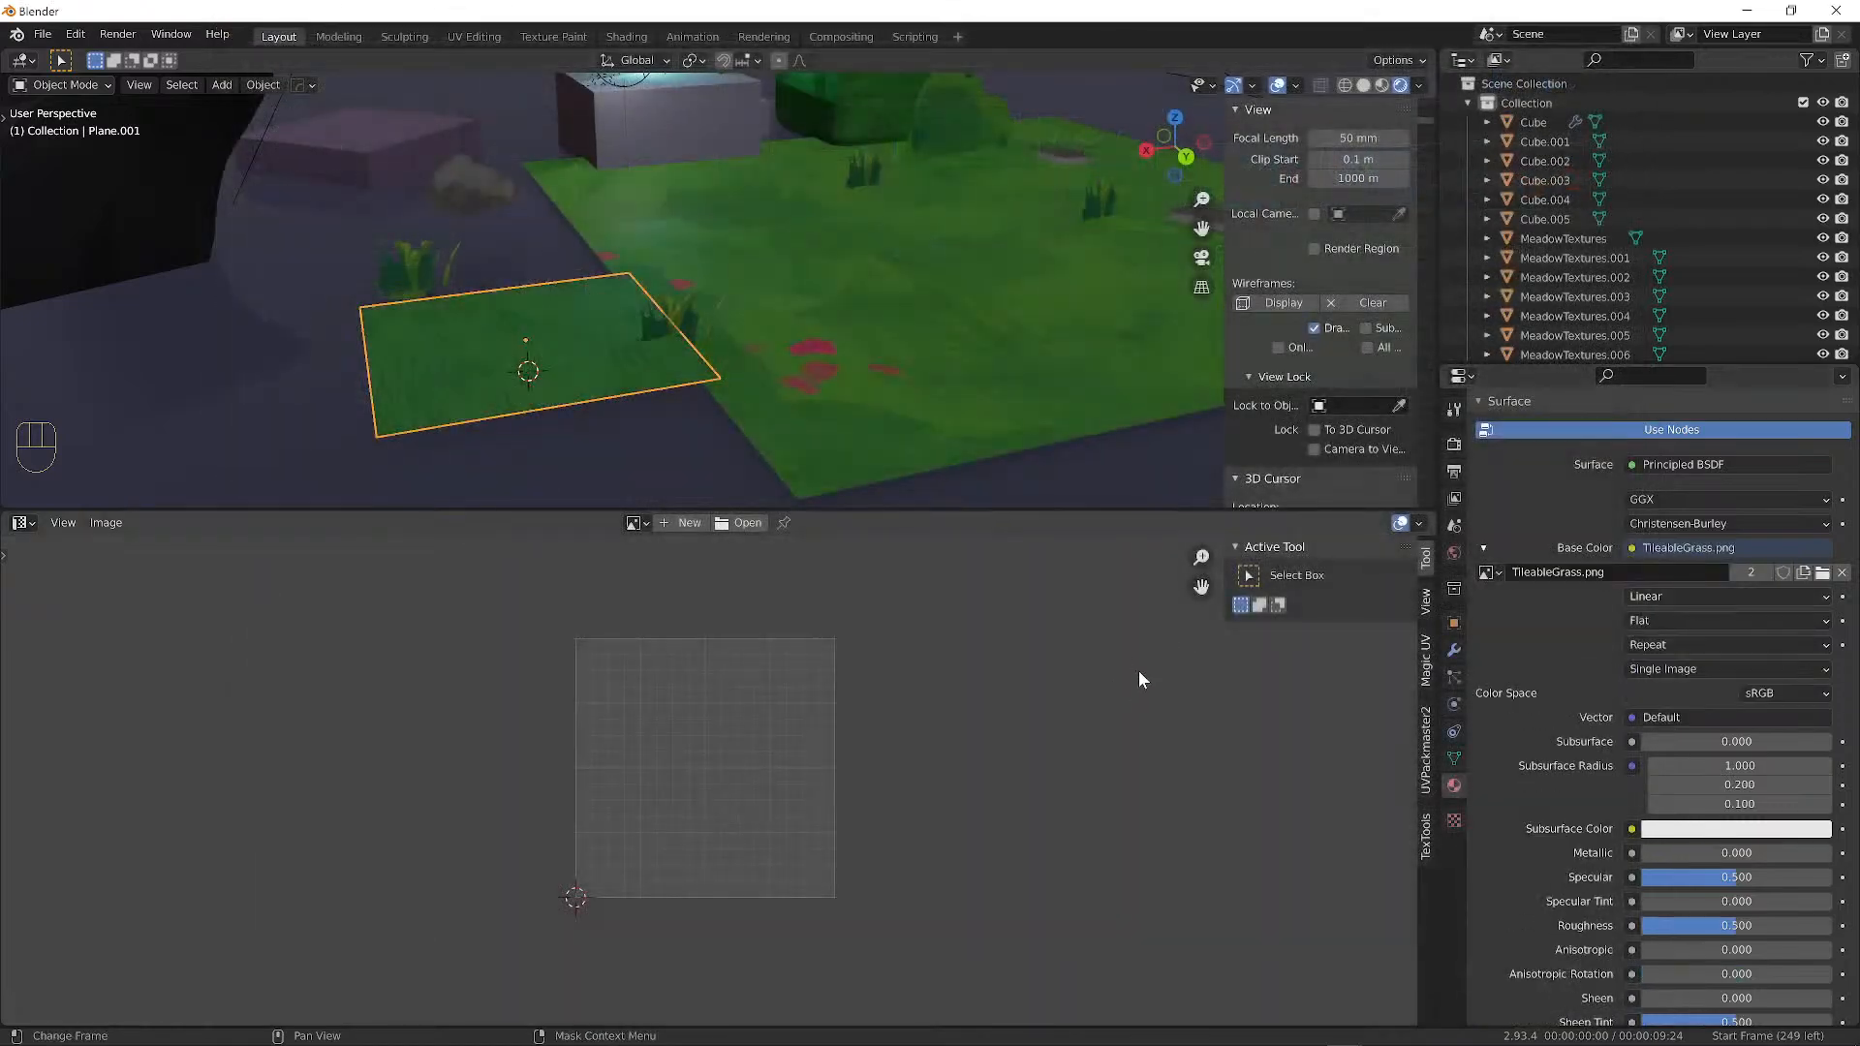
pyautogui.keyDown('alt'); pyautogui.moveTo(545, 316); pyautogui.dragTo(668, 276); pyautogui.keyUp('alt')
pyautogui.keyDown('alt'); pyautogui.moveTo(669, 277); pyautogui.dragTo(707, 320); pyautogui.keyUp('alt')
pyautogui.scroll(4, 653, 351)
pyautogui.scroll(-6, 651, 327)
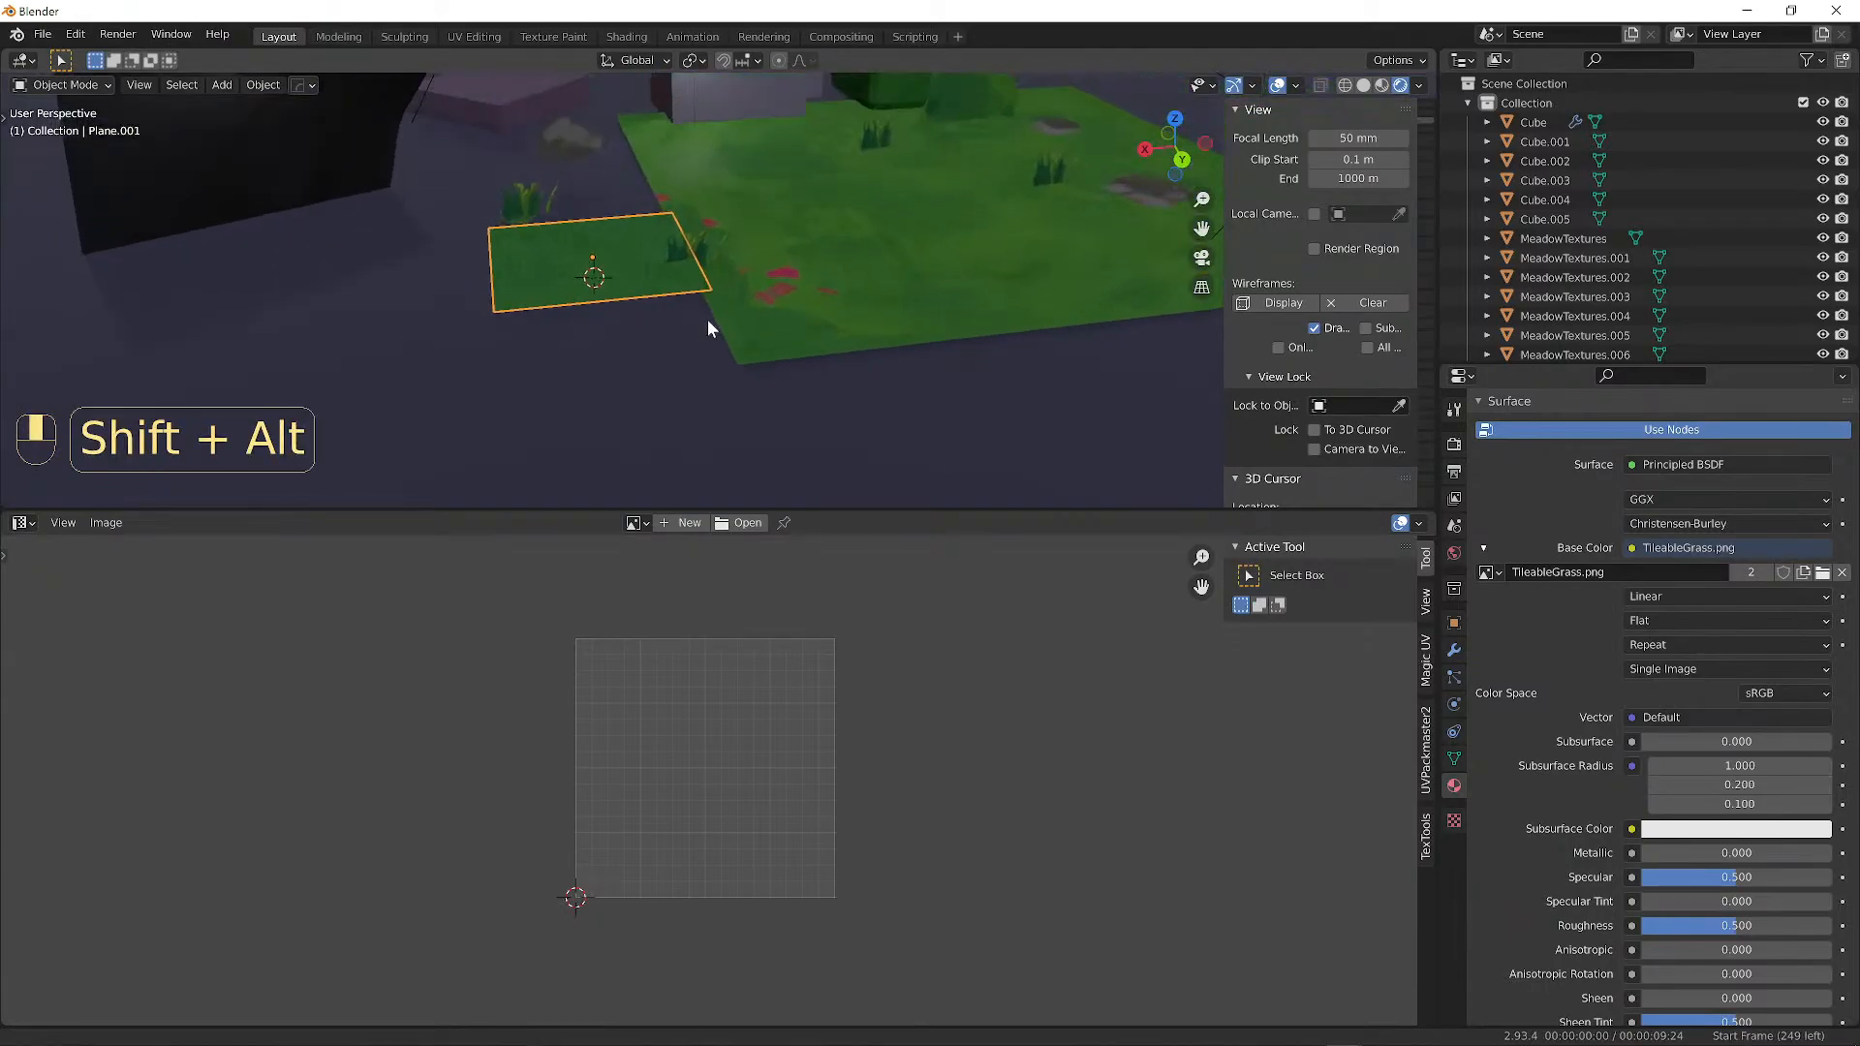
# Add an Array modifier with Count 6 to Plane.001, forming a long grass strip.
pyautogui.click(1454, 650)
pyautogui.click(1530, 440)
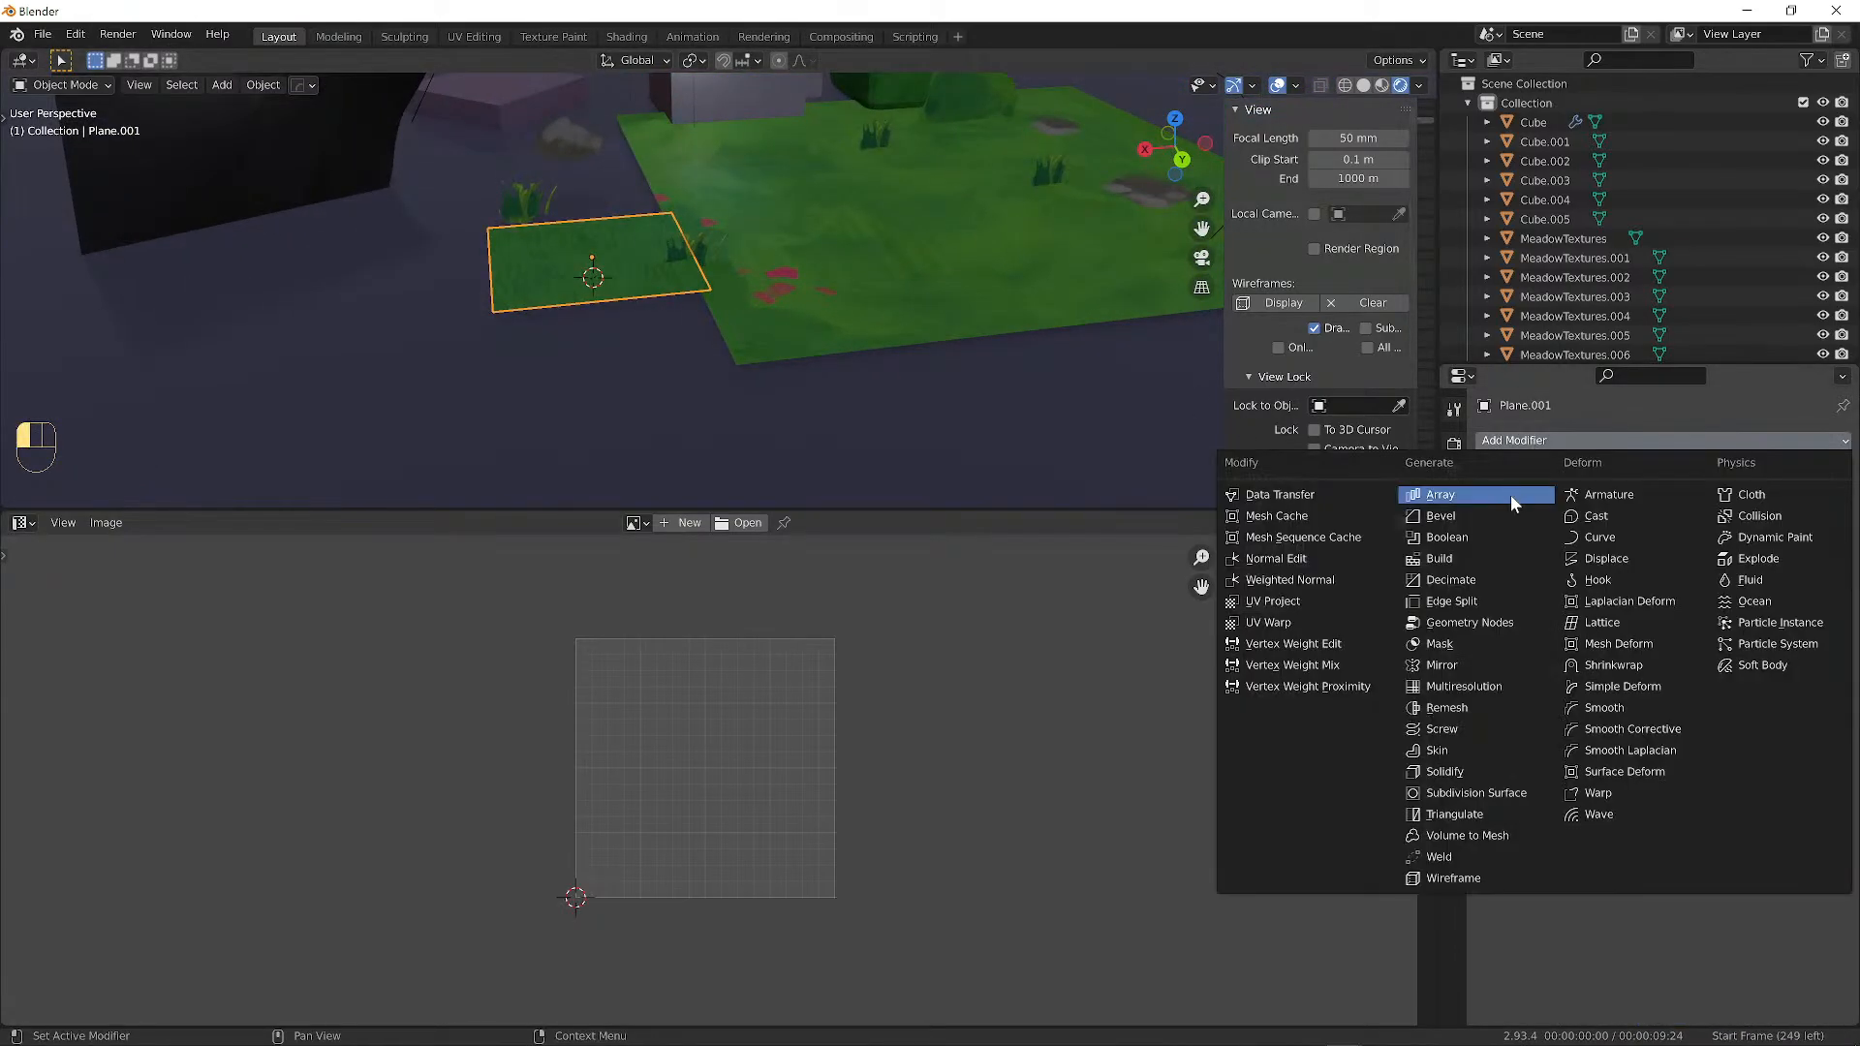
pyautogui.click(1419, 495)
pyautogui.keyDown('alt'); pyautogui.moveTo(600, 310); pyautogui.dragTo(725, 308); pyautogui.keyUp('alt')
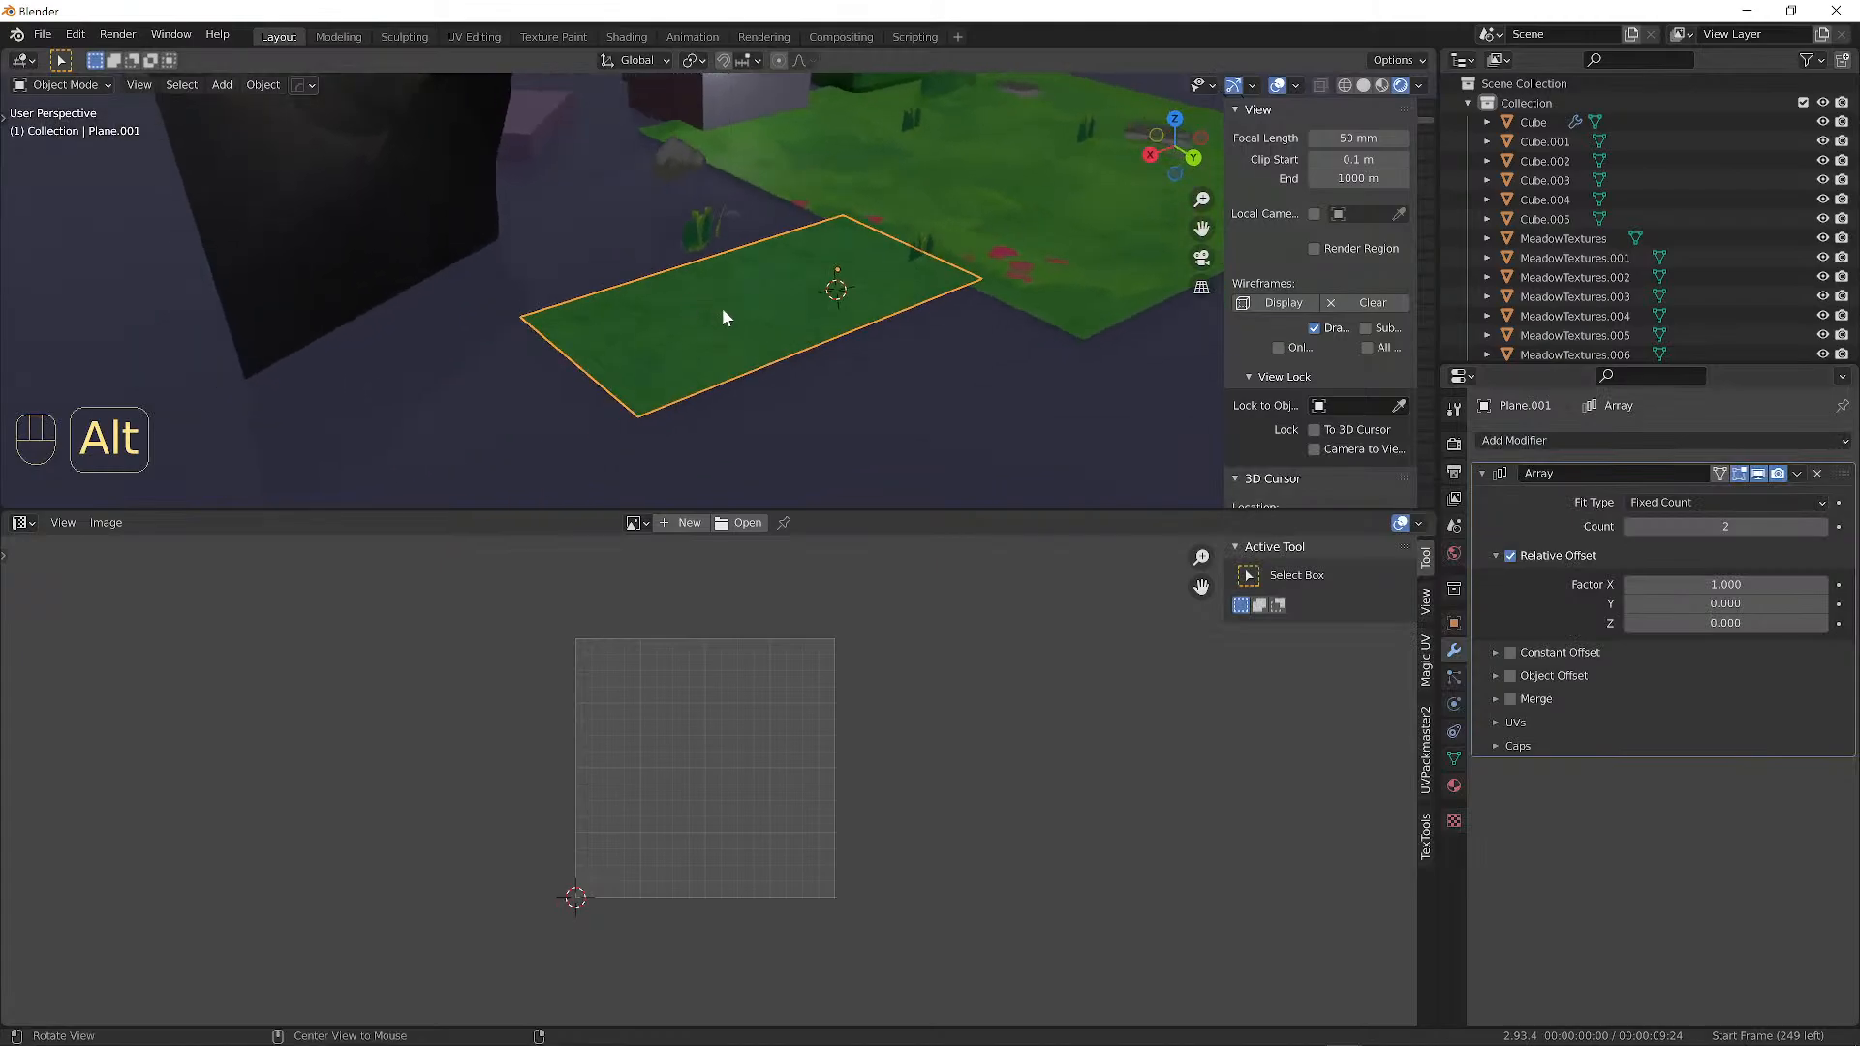
pyautogui.moveTo(1774, 528); pyautogui.dragTo(1821, 528)
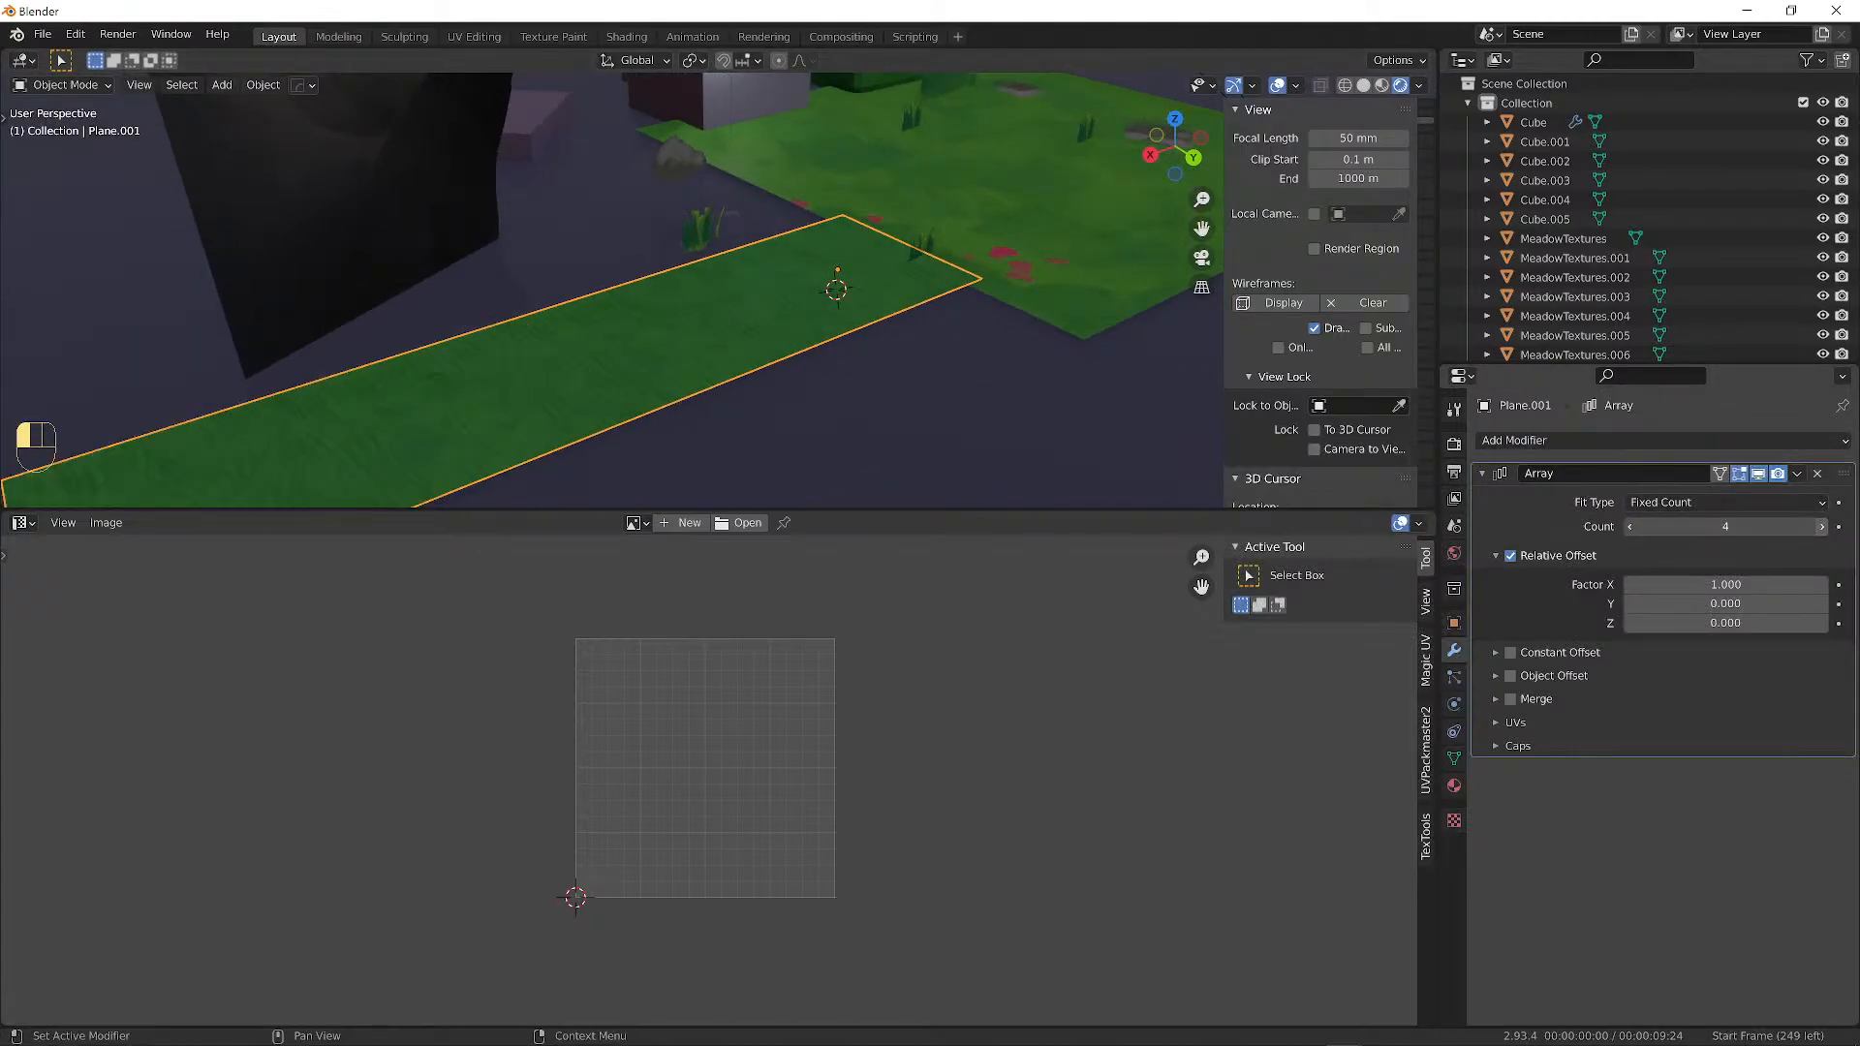
pyautogui.scroll(-3, 866, 334)
pyautogui.keyDown('alt'); pyautogui.moveTo(864, 324); pyautogui.dragTo(746, 266); pyautogui.keyUp('alt')
pyautogui.scroll(6, 793, 273)
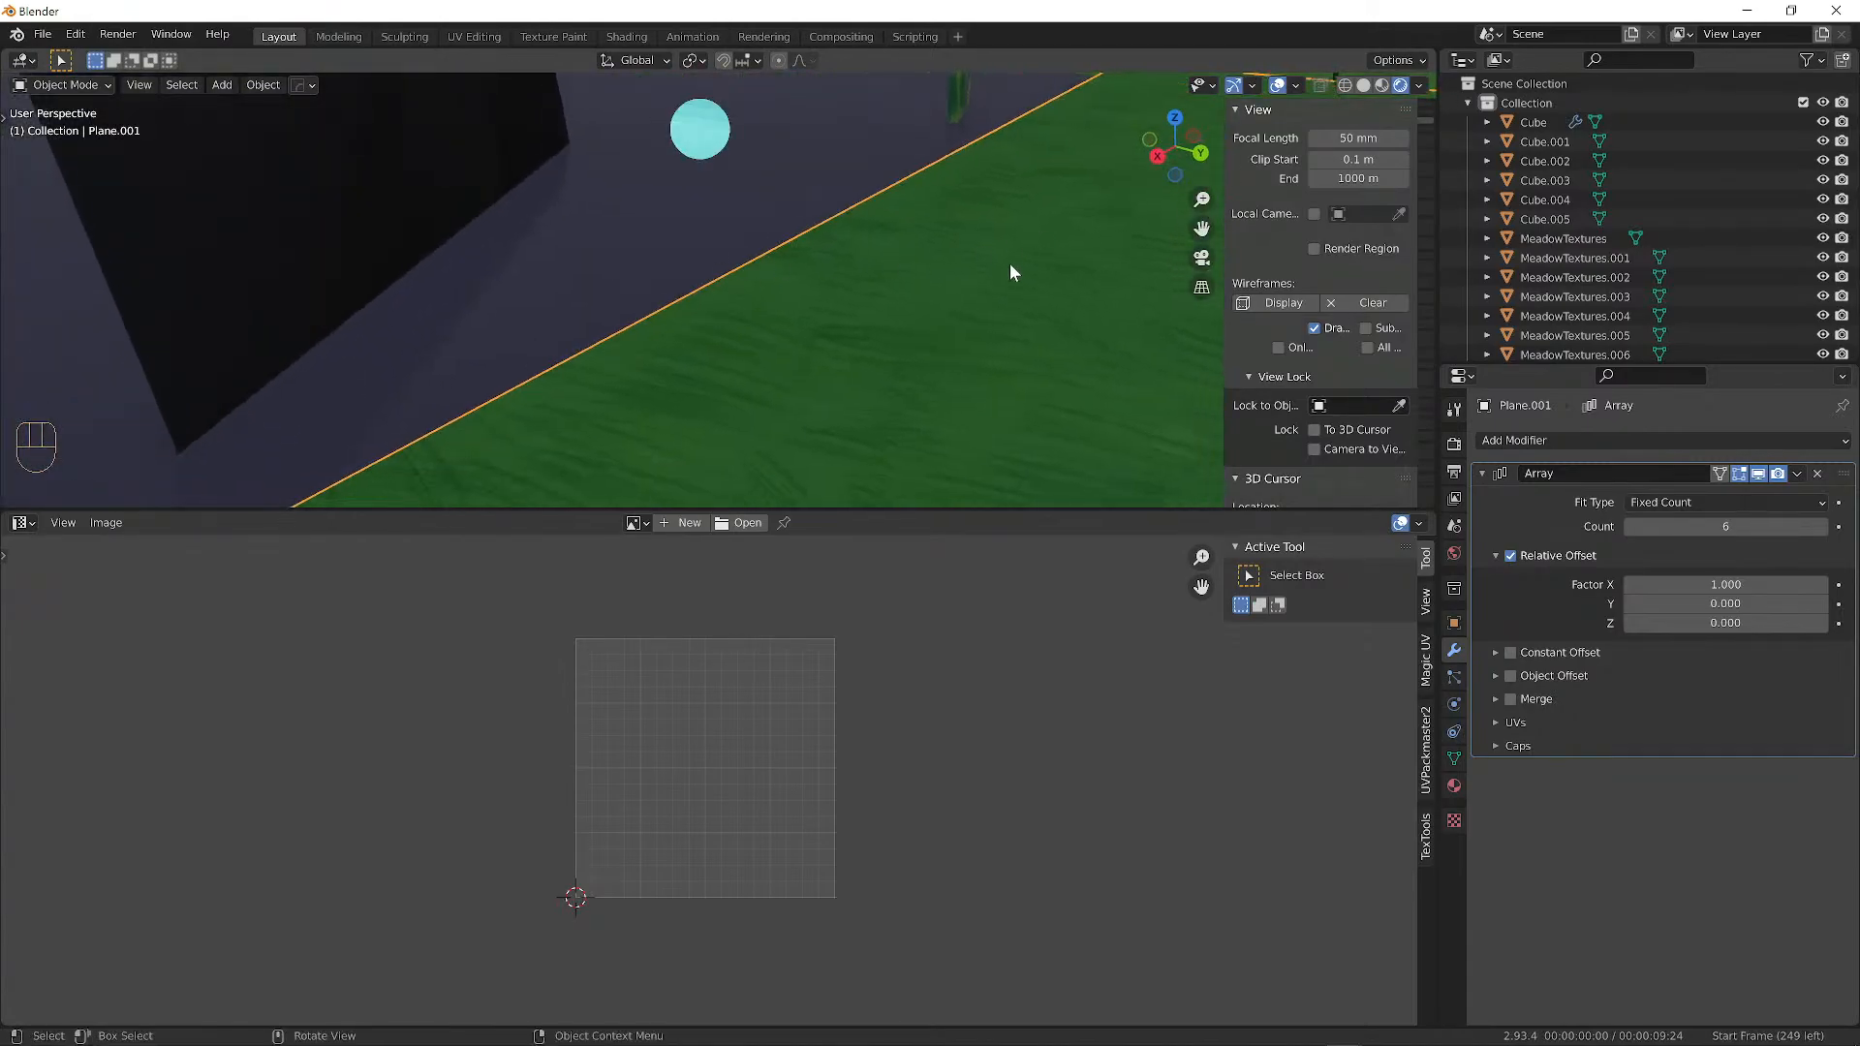
pyautogui.scroll(-4, 900, 330)
pyautogui.keyDown('alt'); pyautogui.moveTo(901, 324); pyautogui.dragTo(843, 282); pyautogui.keyUp('alt')
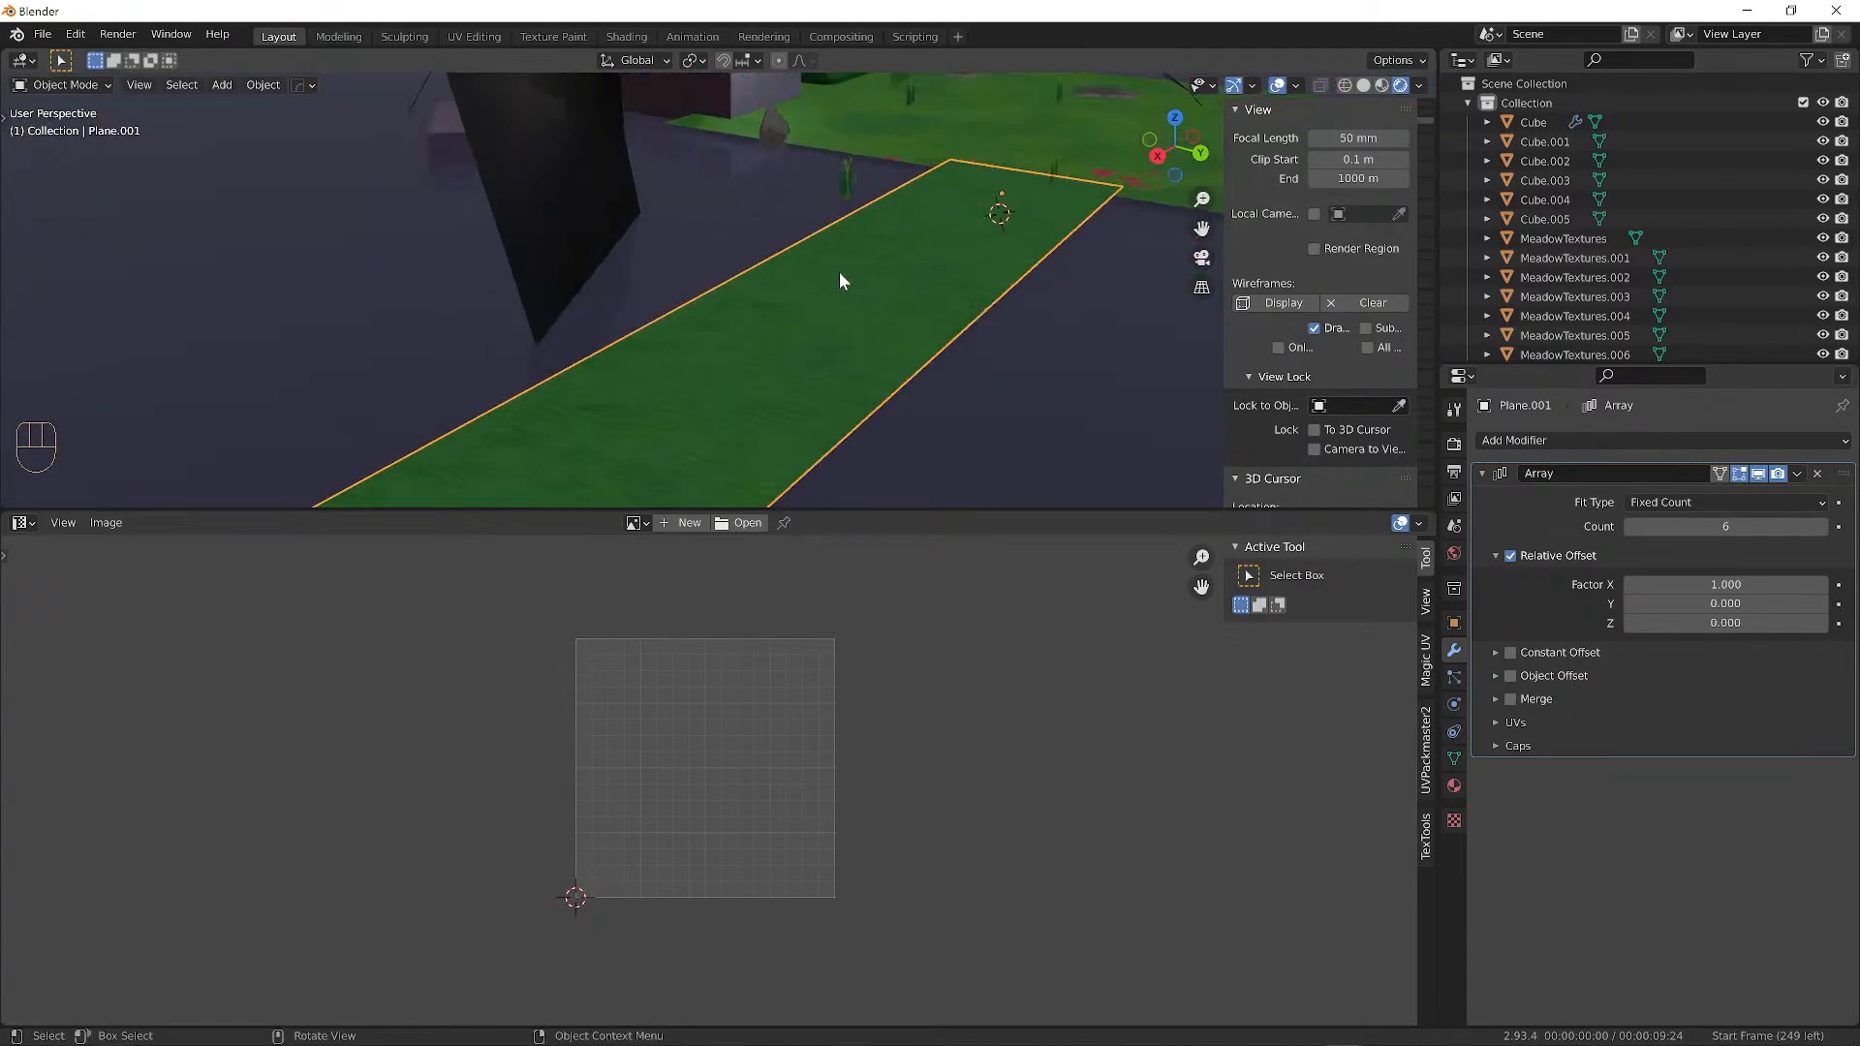
# Enter Edit Mode to view the strip's TileableGrass.png mapping, then return to Object Mode.
pyautogui.press('Tab')
pyautogui.keyDown('alt'); pyautogui.moveTo(1026, 206); pyautogui.dragTo(656, 239); pyautogui.keyUp('alt')
pyautogui.keyDown('alt'); pyautogui.keyDown('shift'); pyautogui.moveTo(503, 339); pyautogui.dragTo(768, 264); pyautogui.keyUp('shift'); pyautogui.keyUp('alt')
pyautogui.keyDown('alt'); pyautogui.keyDown('shift'); pyautogui.moveTo(914, 336); pyautogui.dragTo(490, 259); pyautogui.keyUp('shift'); pyautogui.keyUp('alt')
pyautogui.press('Tab')
pyautogui.scroll(-5, 781, 333)
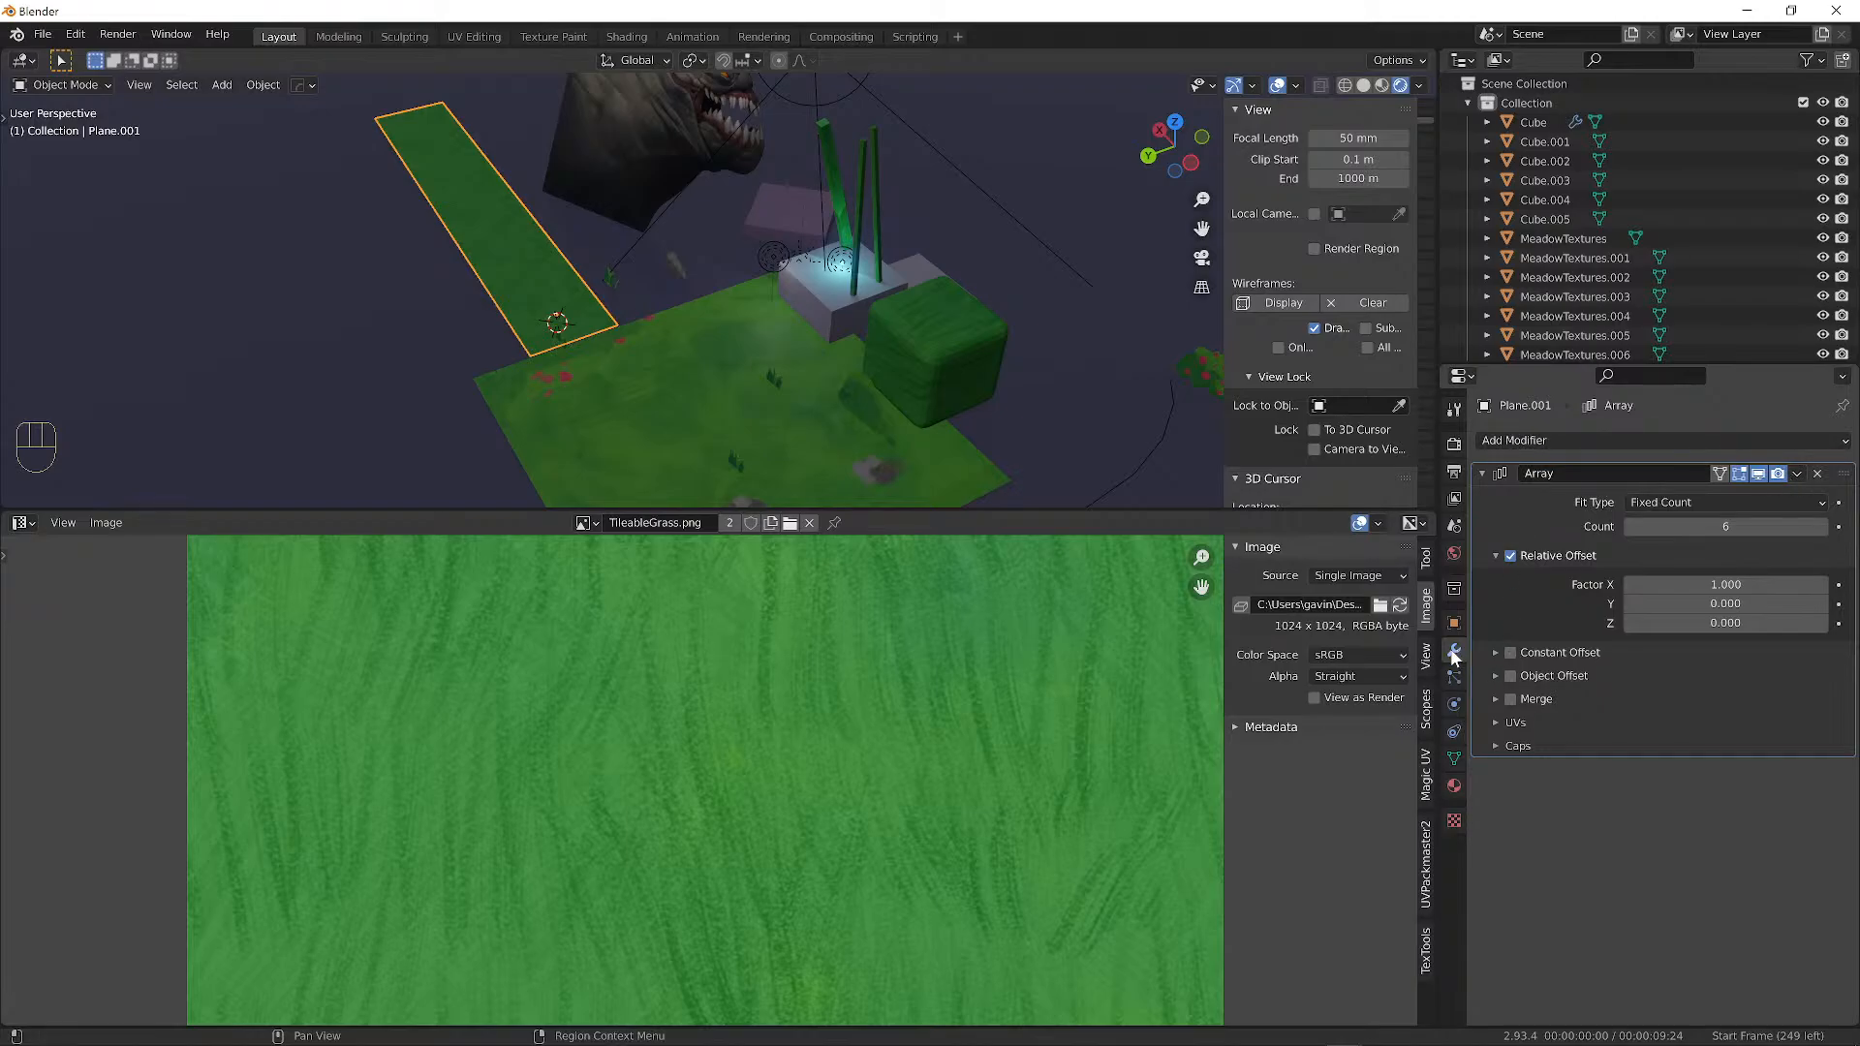
# Add a second Array modifier with Factor X 0, Y 1 and Count 7.
pyautogui.click(1505, 441)
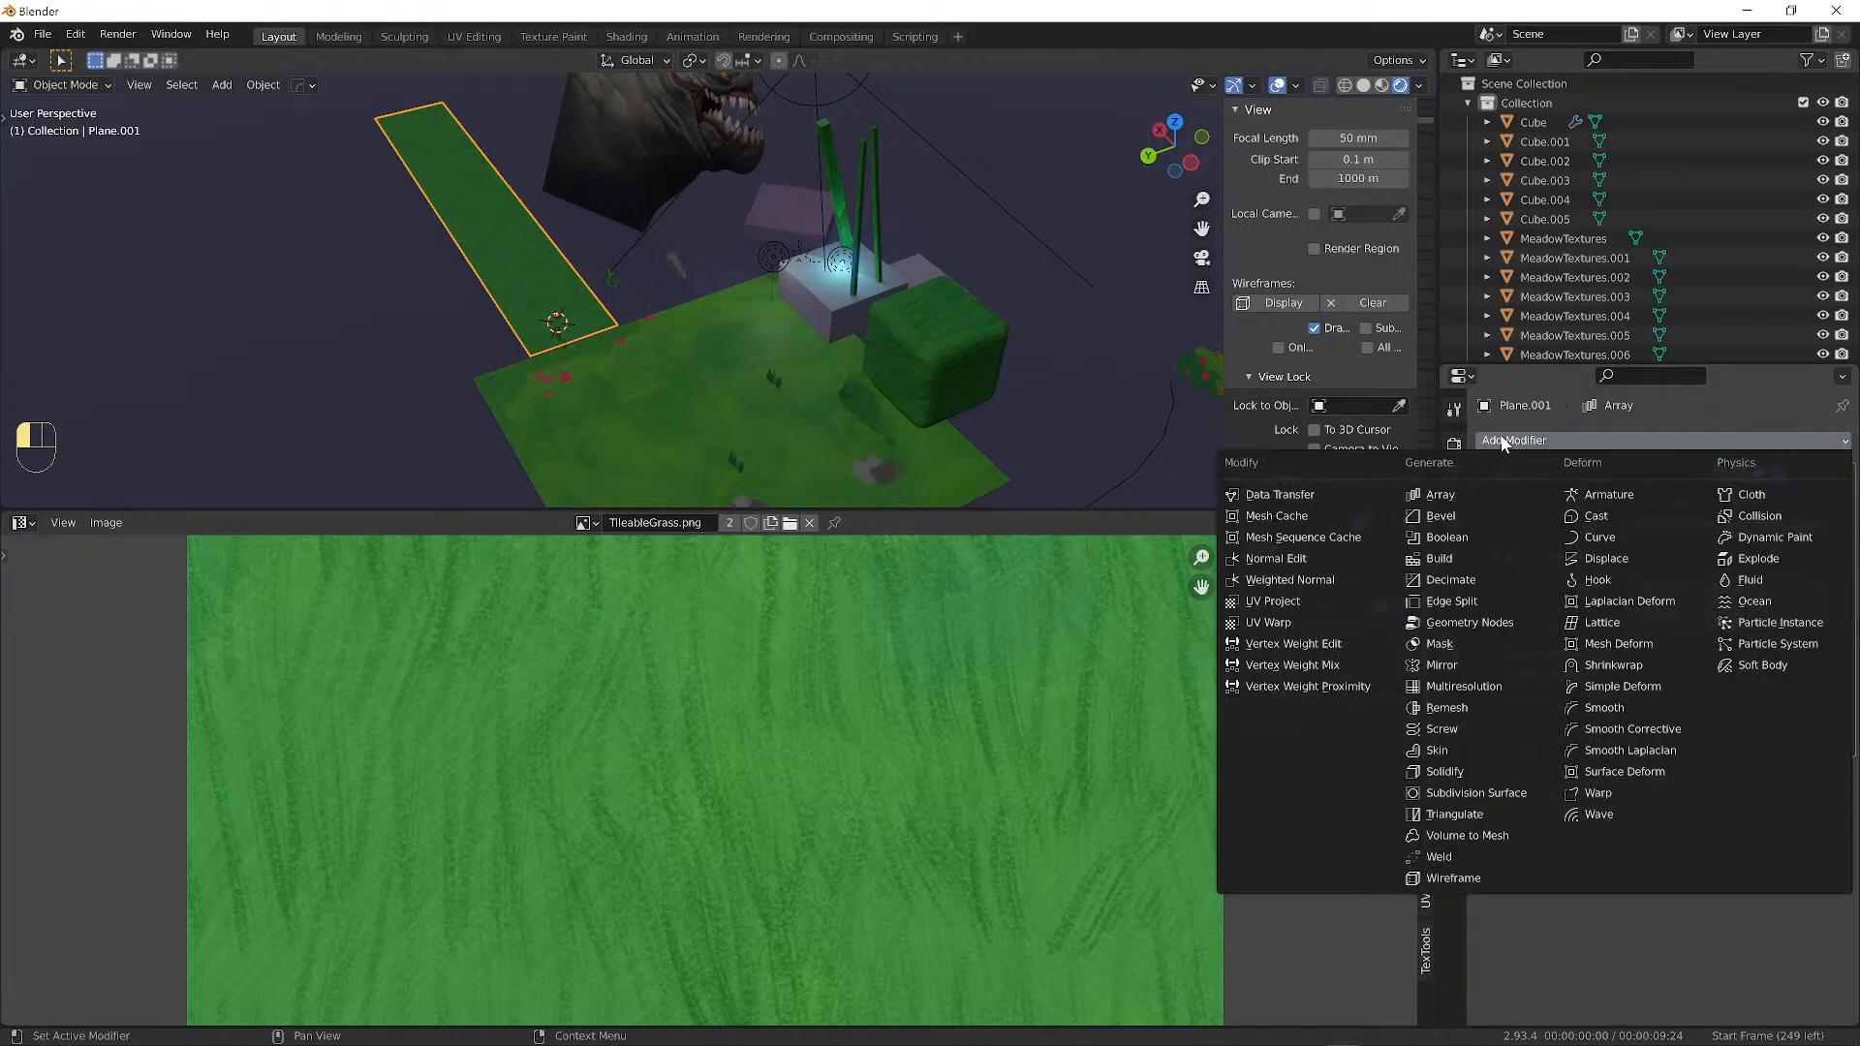
pyautogui.click(1441, 495)
pyautogui.scroll(-1, 1744, 741)
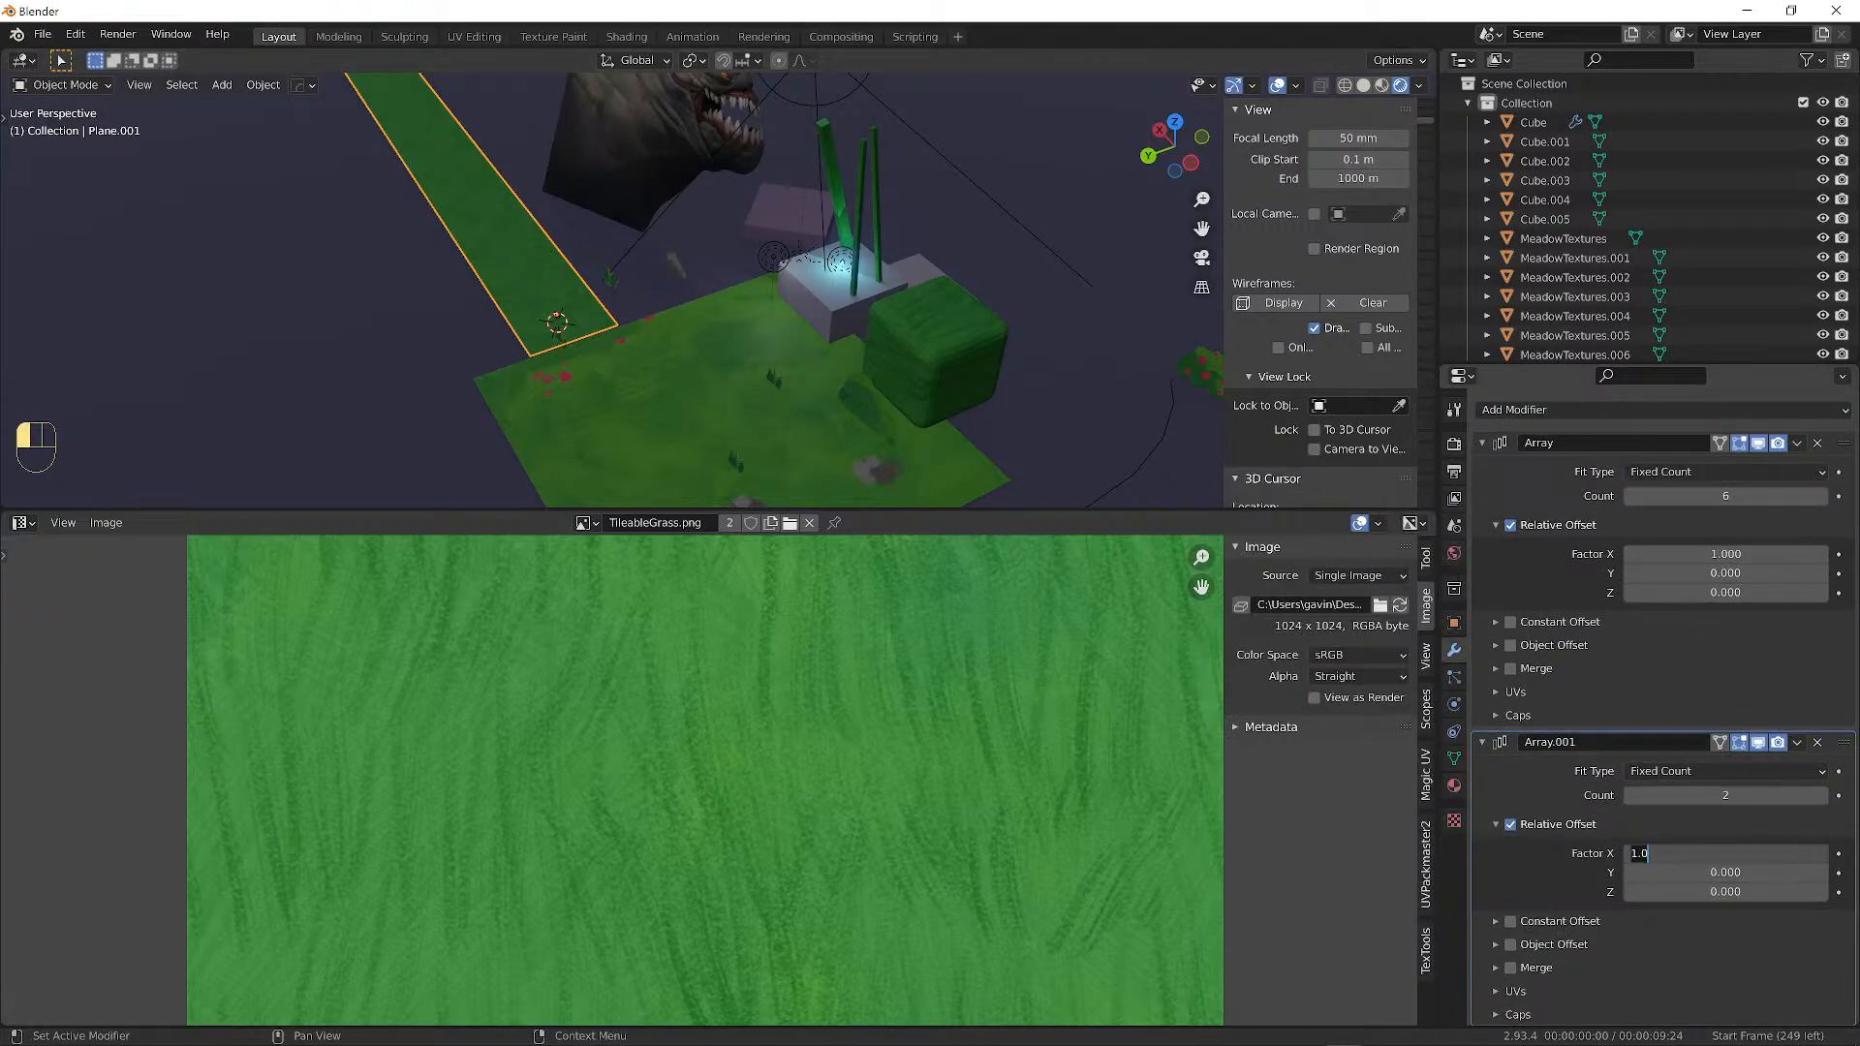
pyautogui.press('Tab')
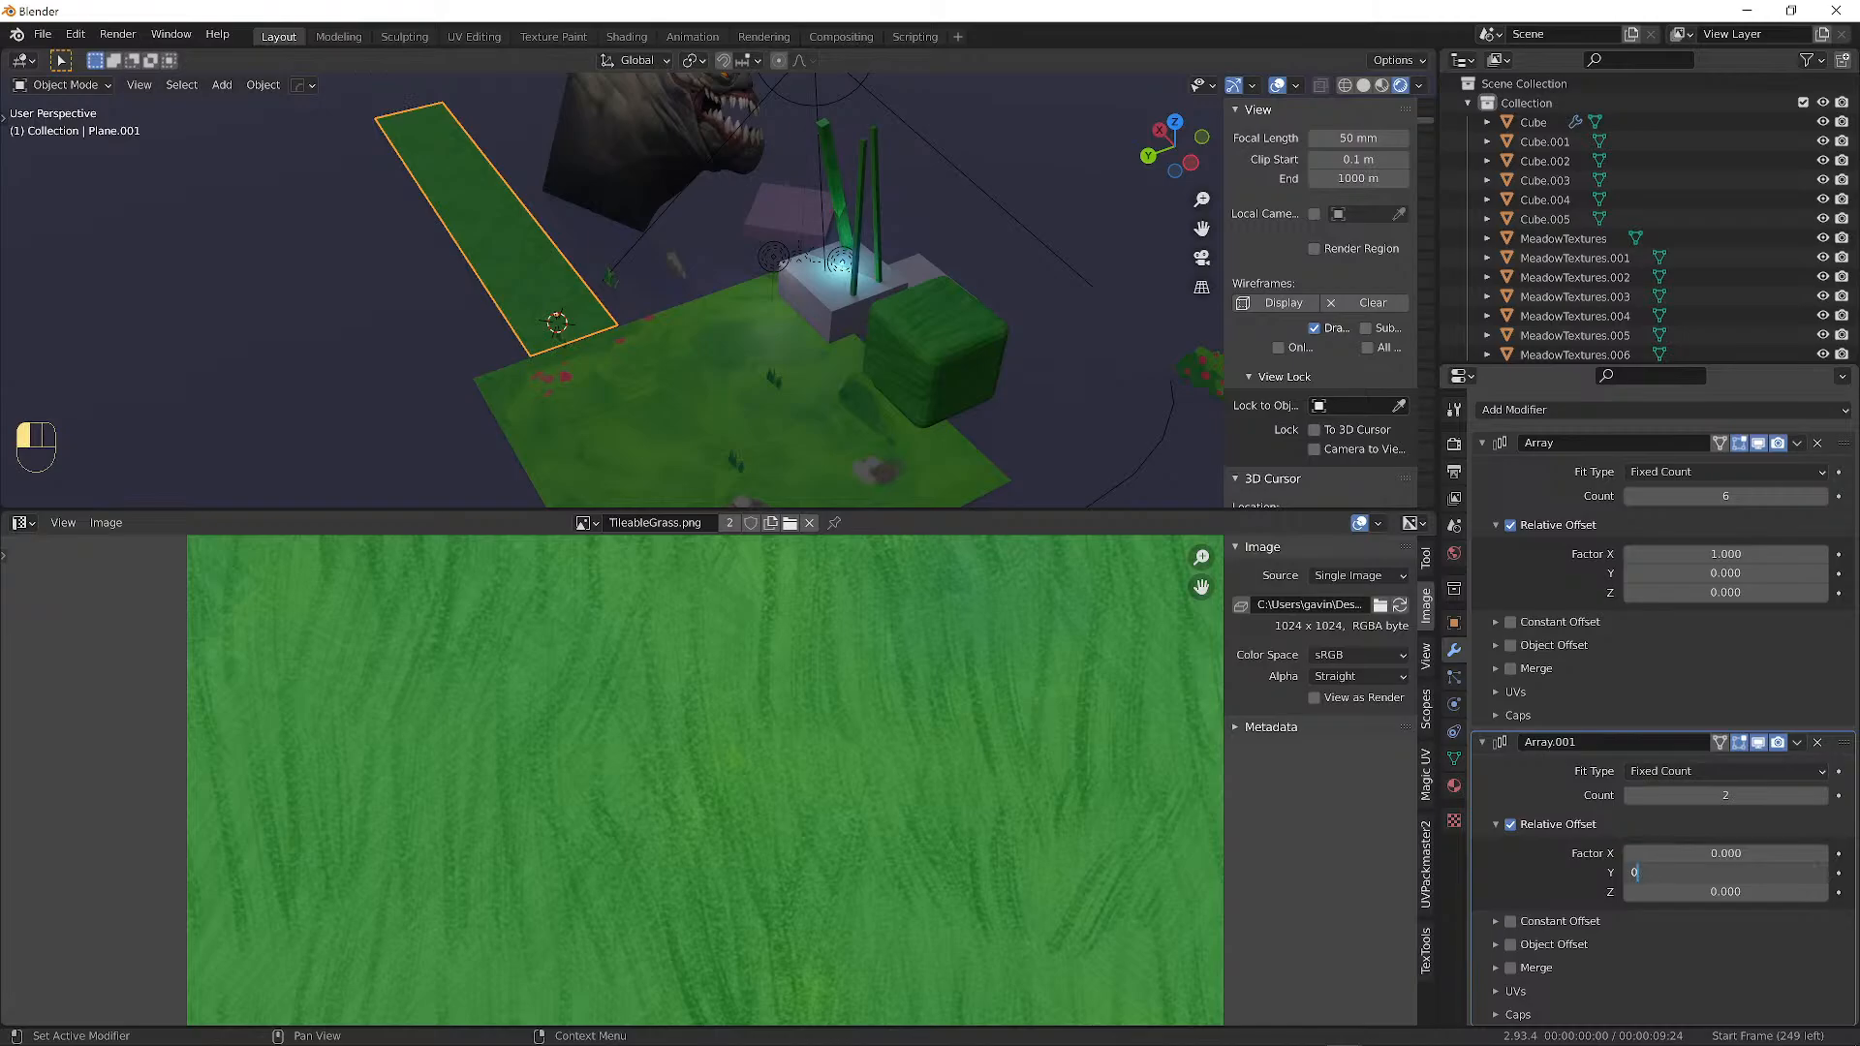
pyautogui.press('Return')
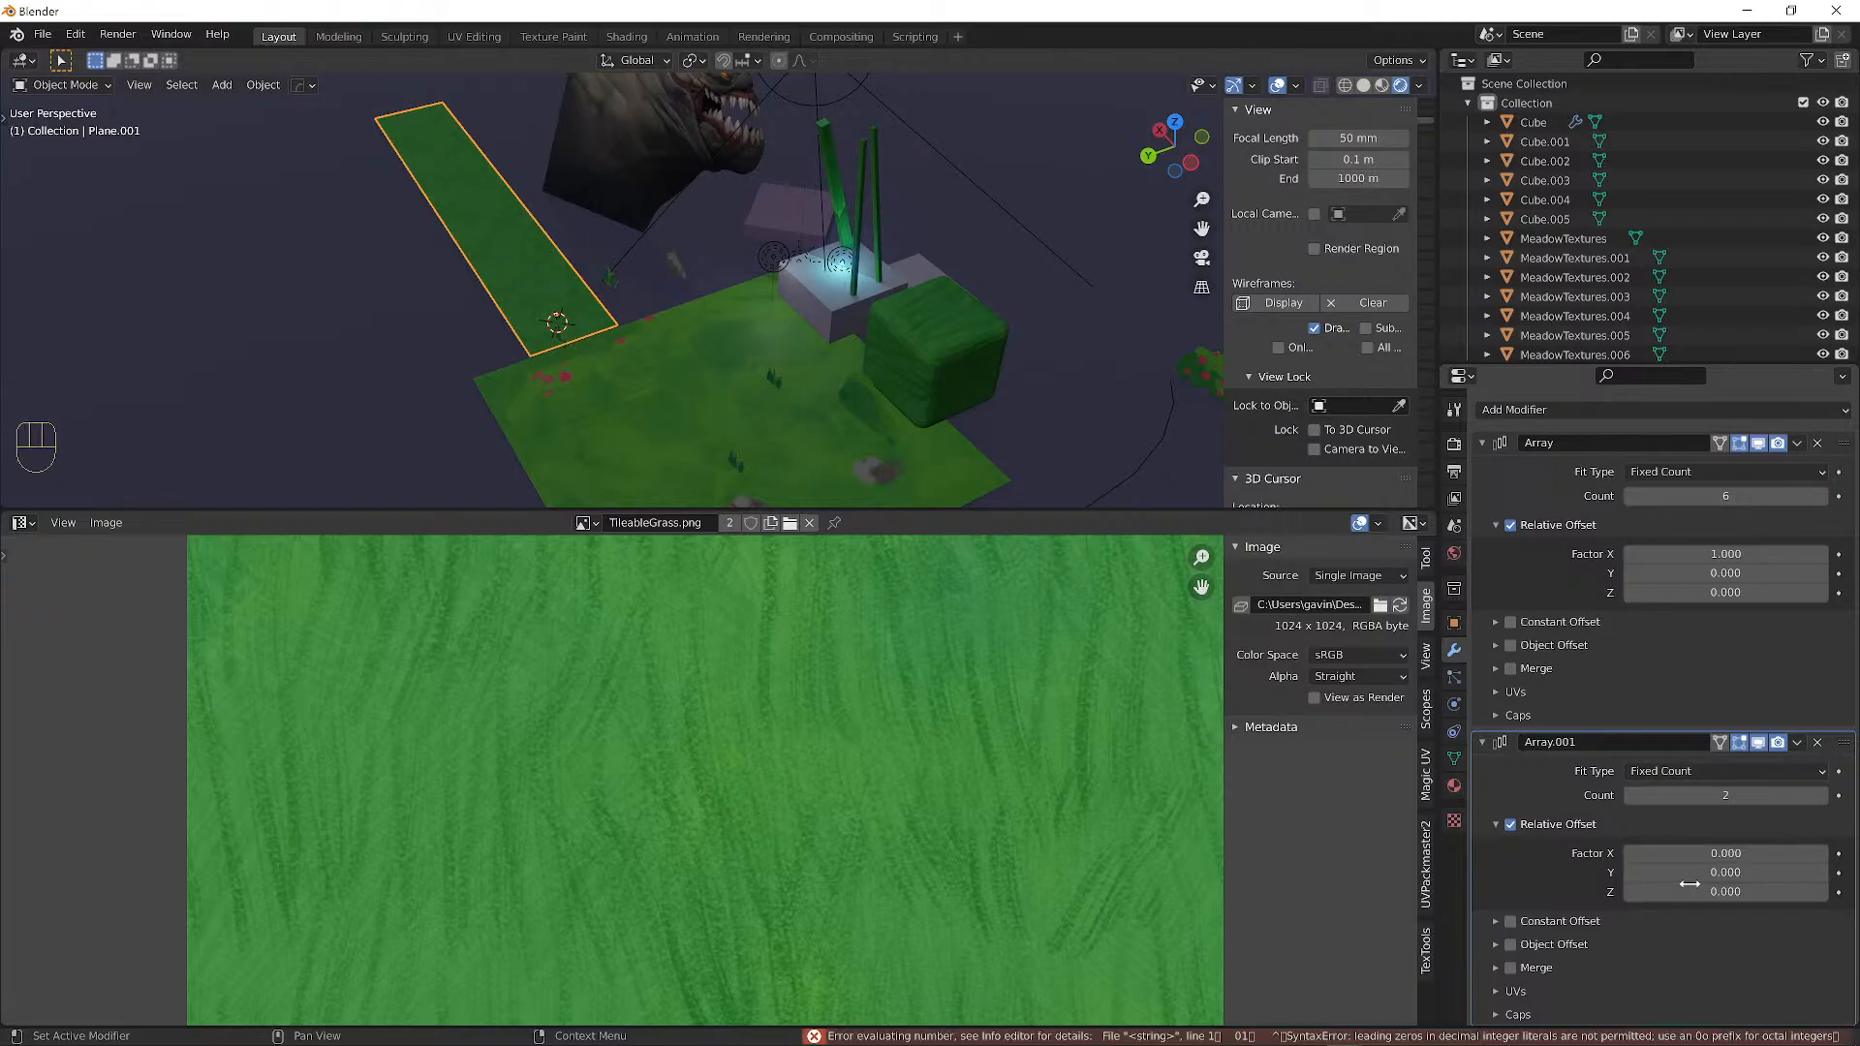
pyautogui.press('Return')
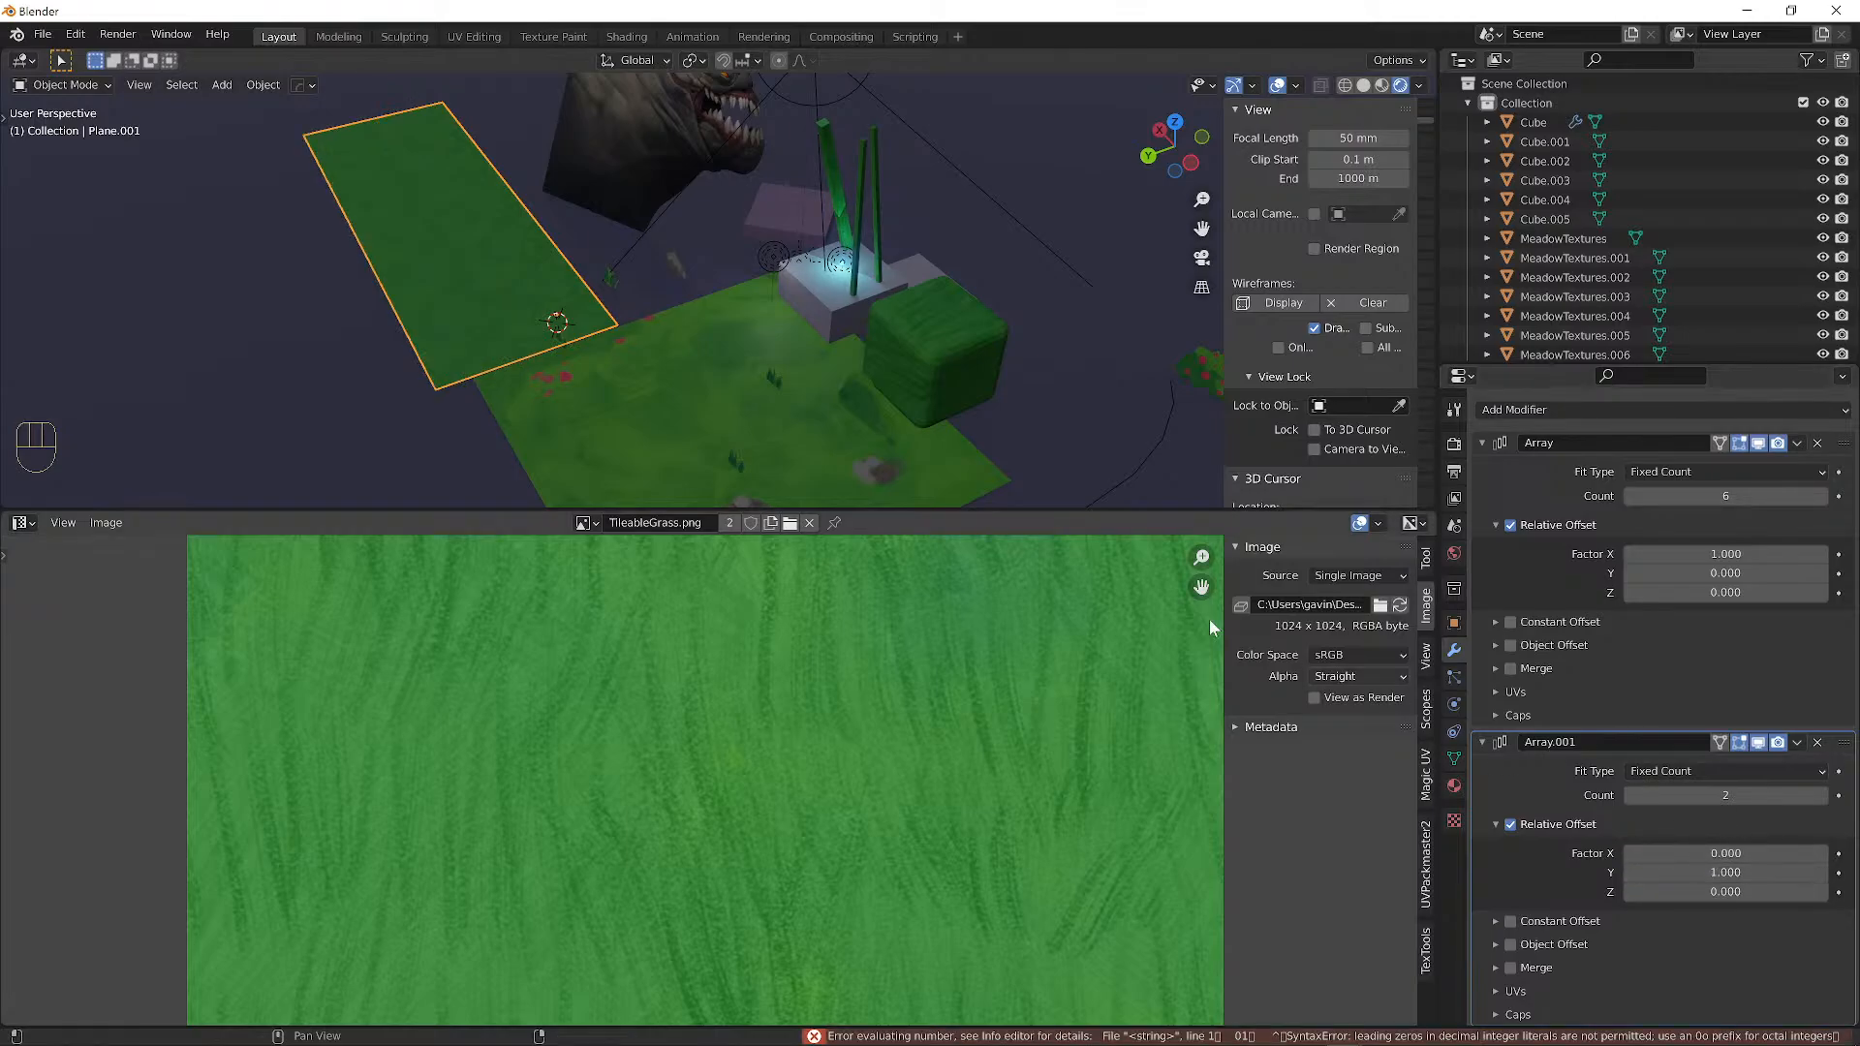
pyautogui.scroll(-2, 820, 398)
pyautogui.click(1823, 796)
pyautogui.click(1822, 795)
pyautogui.click(1822, 796)
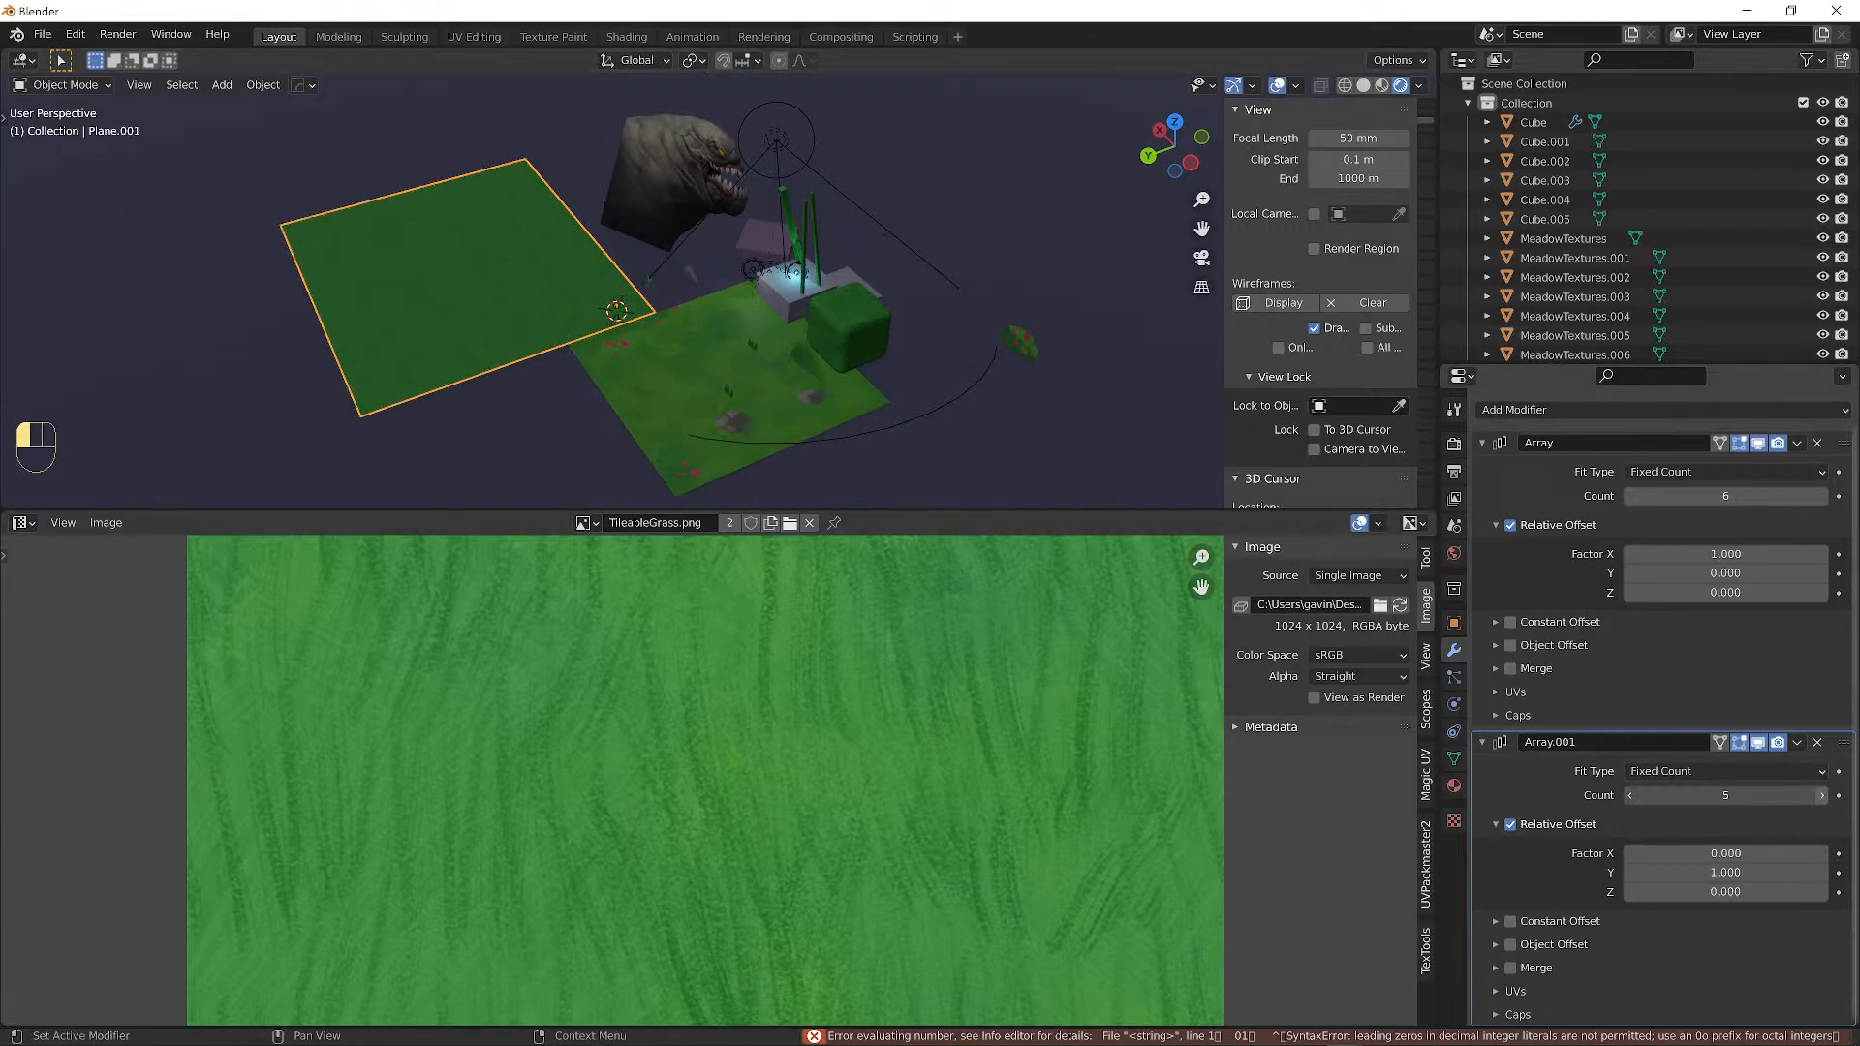
pyautogui.click(1822, 795)
pyautogui.click(1823, 796)
# Move the grass sheet horizontally, excluding Z, into place under the meadow.
pyautogui.press('g')
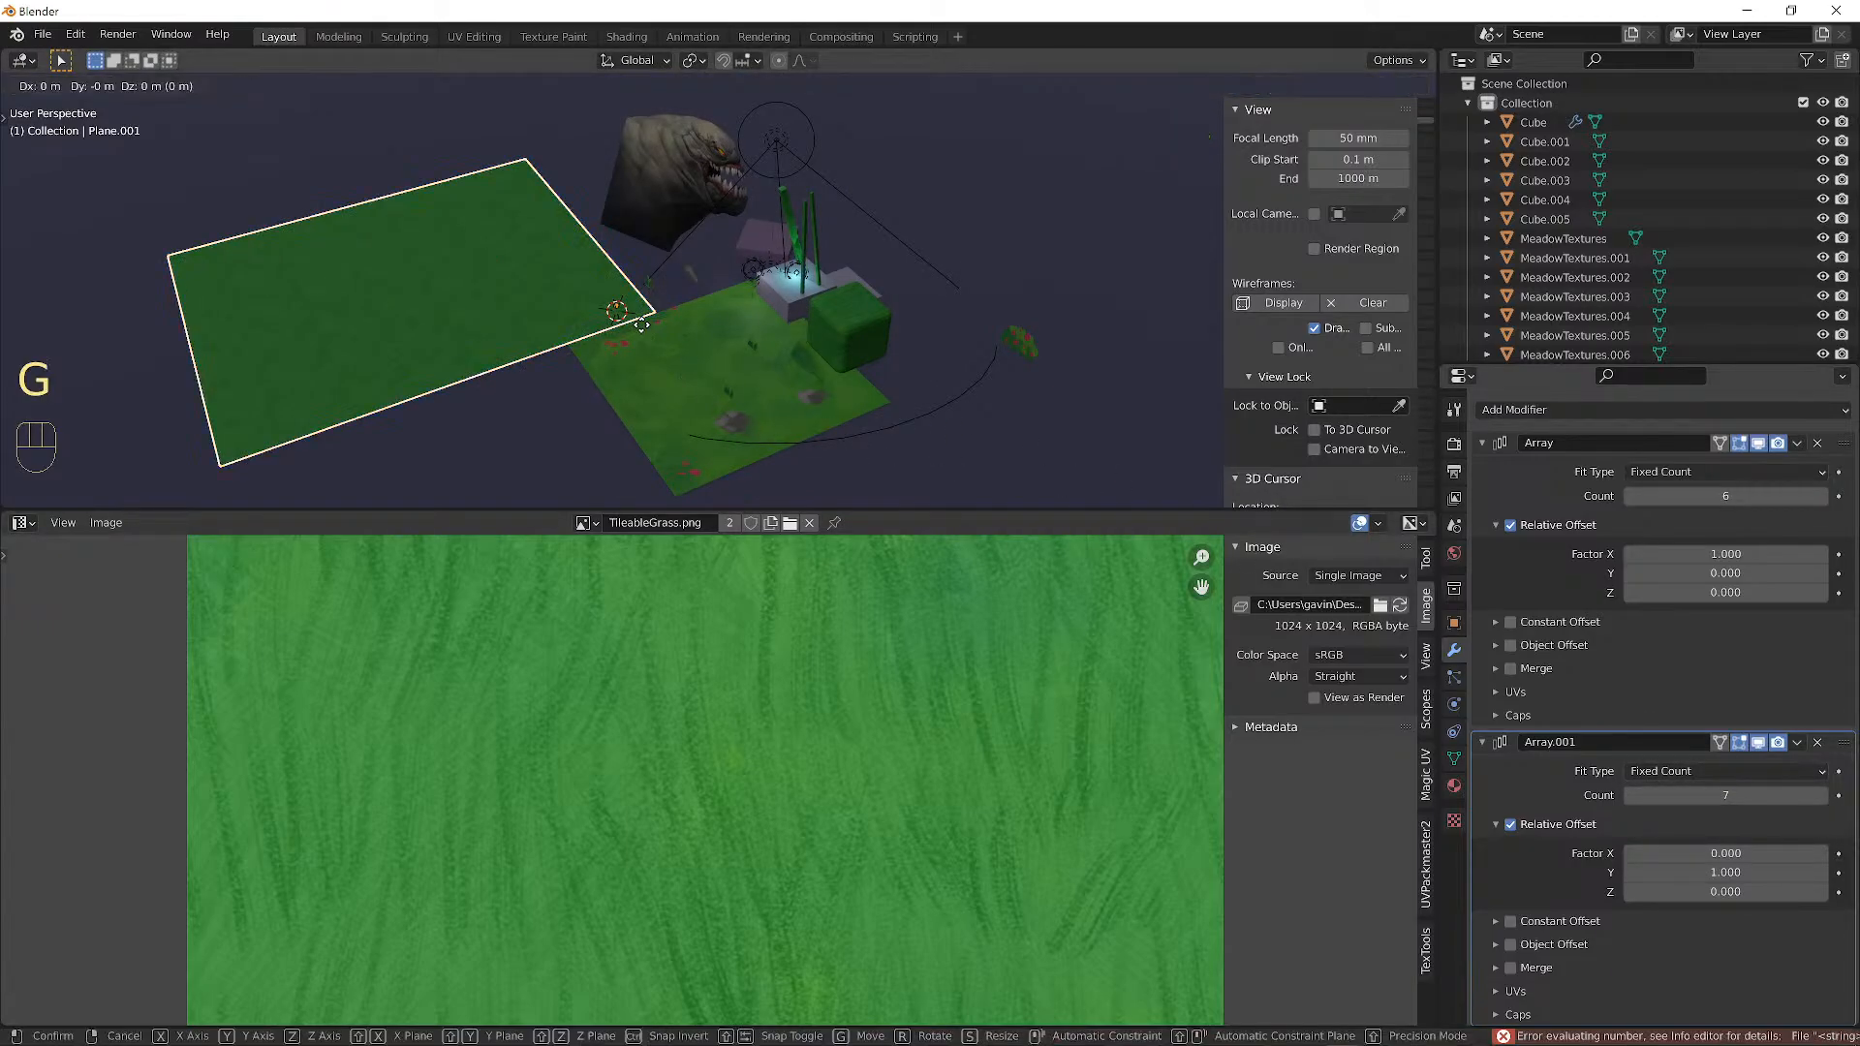
pyautogui.hotkey('shift', 'z')
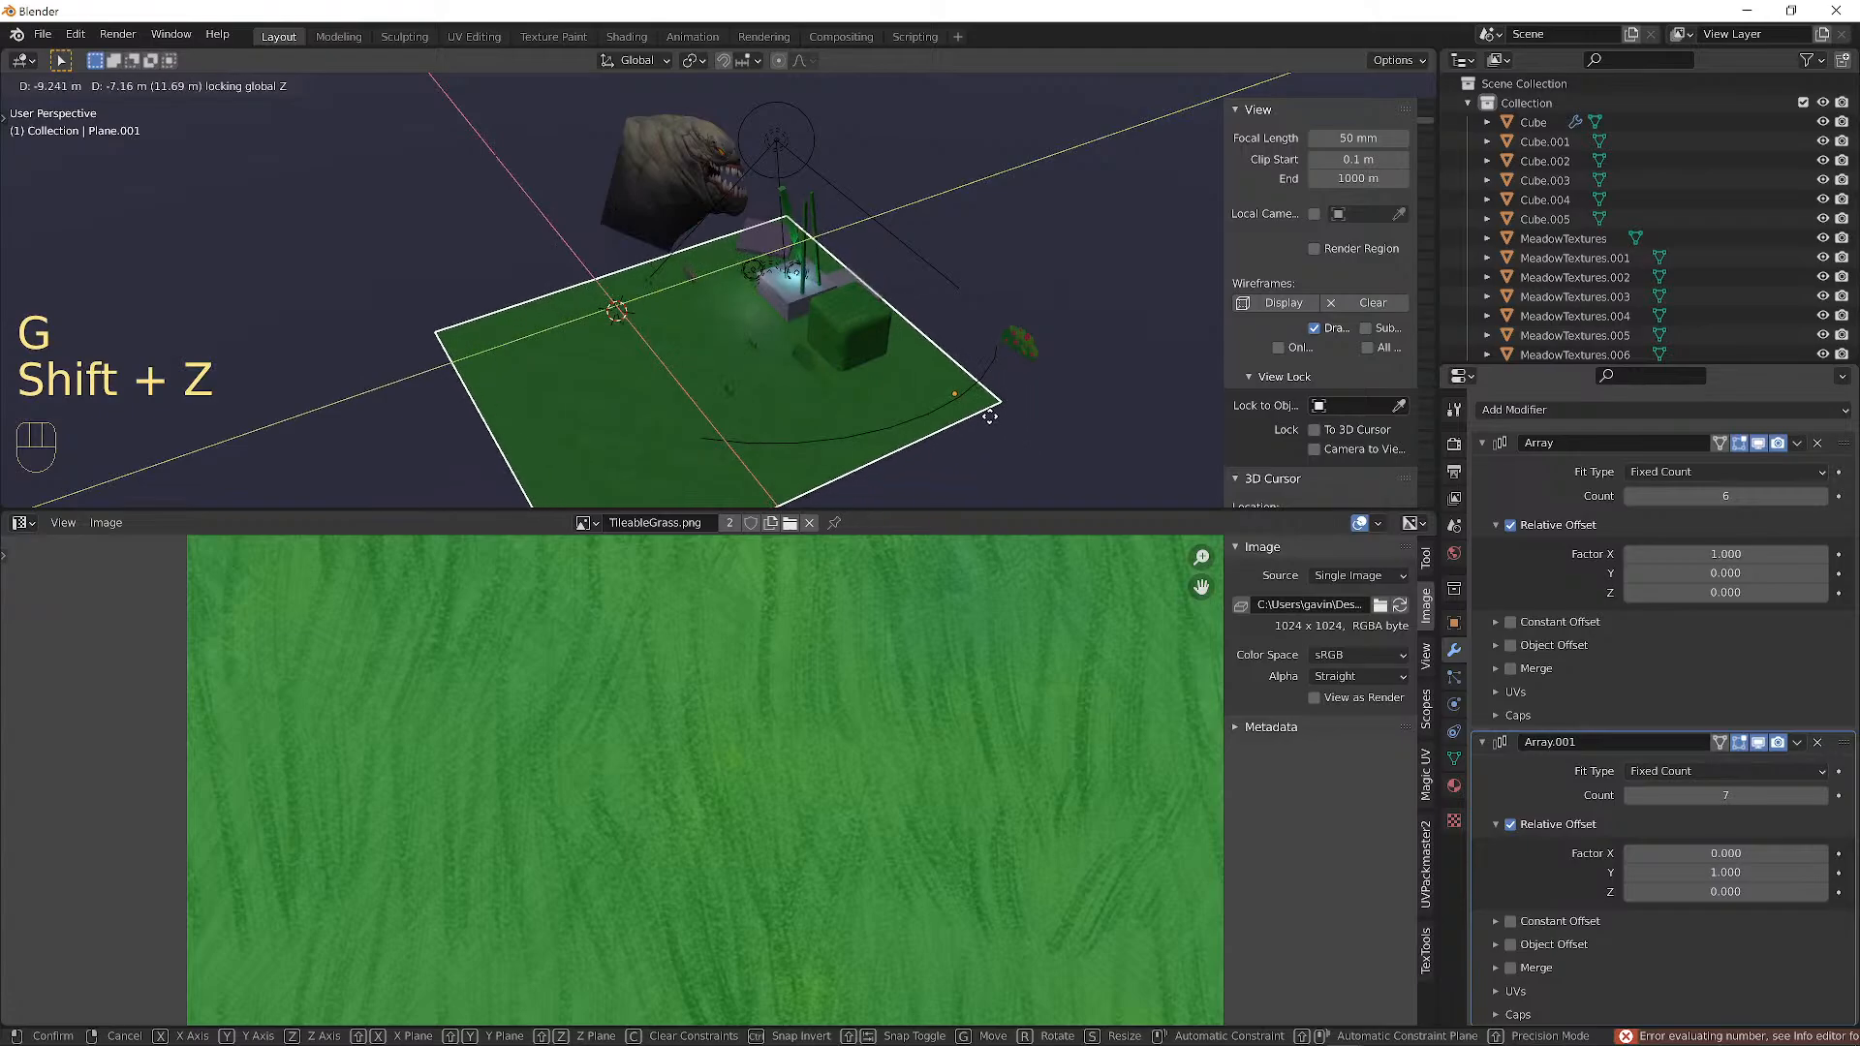
pyautogui.click(989, 416)
pyautogui.keyDown('alt'); pyautogui.moveTo(857, 403); pyautogui.dragTo(950, 318); pyautogui.keyUp('alt')
pyautogui.scroll(6, 909, 335)
# Lower the sheet beneath the meadow, then put MeadowTextures into Edit Mode.
pyautogui.press('g')
pyautogui.press('z')
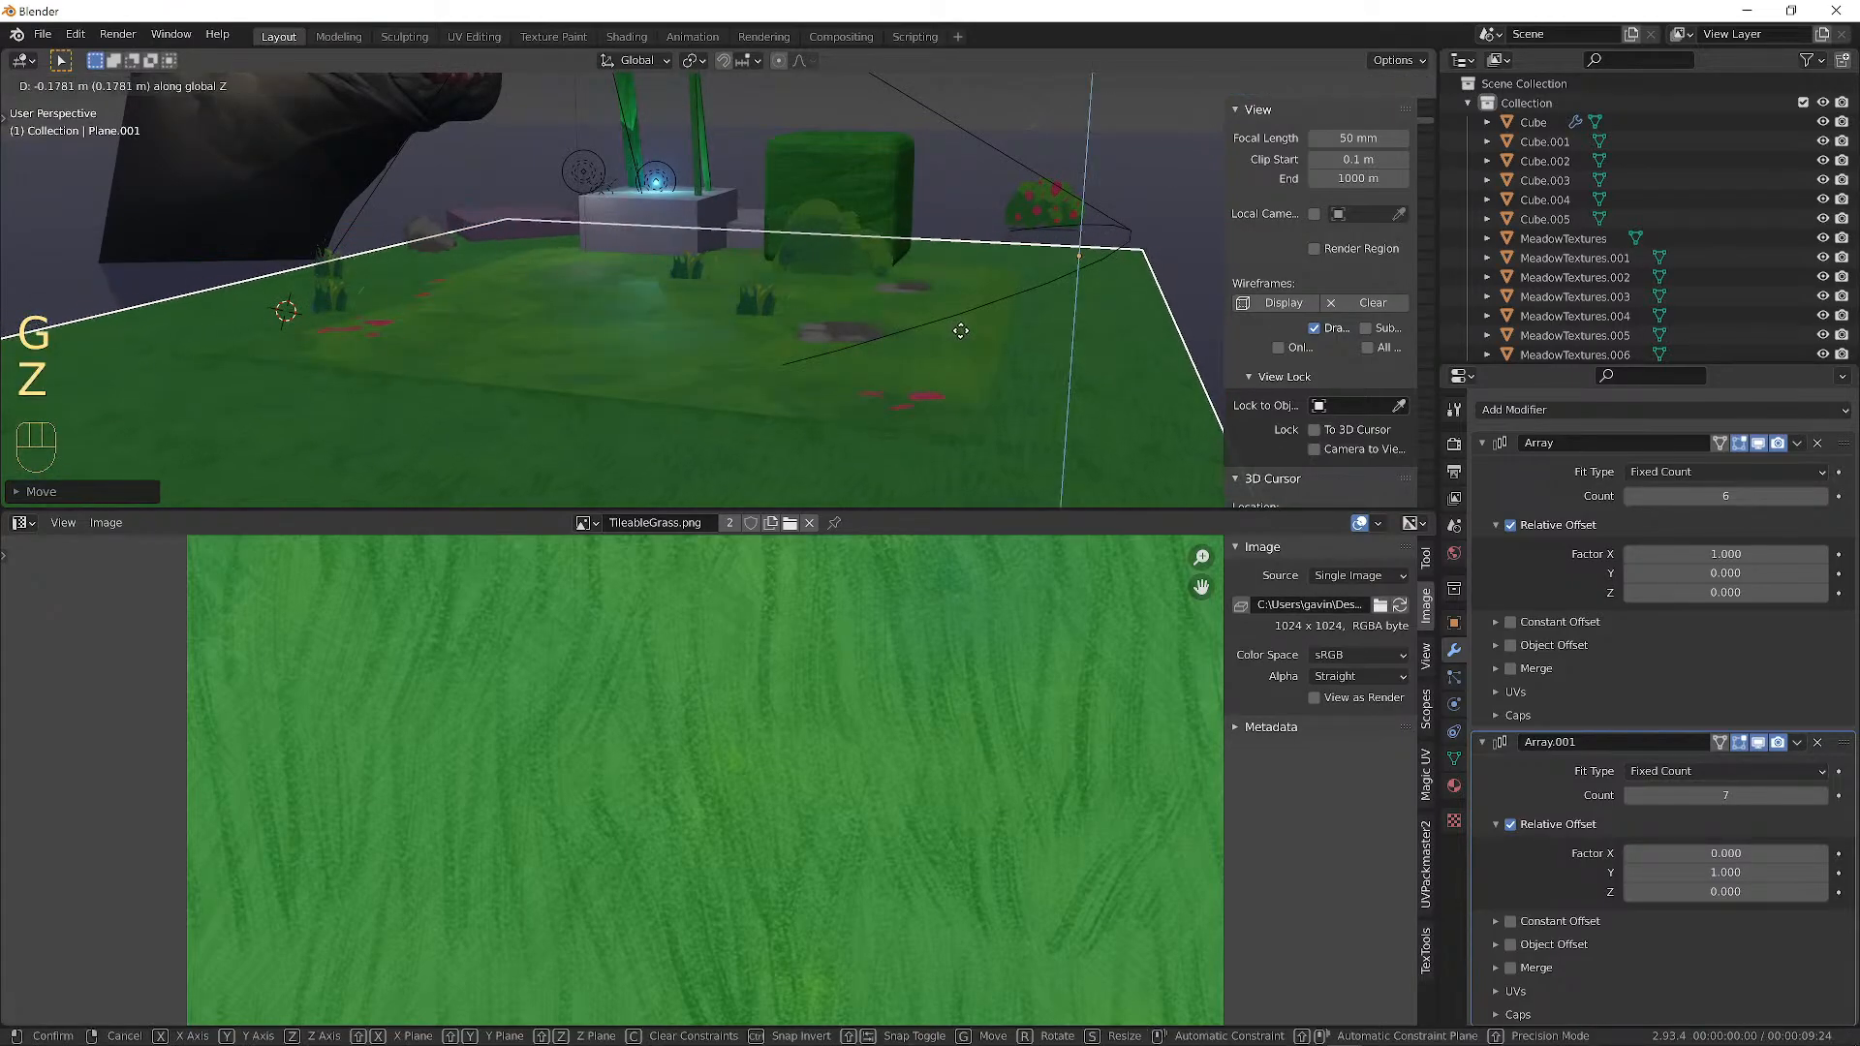
pyautogui.click(964, 328)
pyautogui.keyDown('alt'); pyautogui.moveTo(723, 335); pyautogui.dragTo(602, 333); pyautogui.keyUp('alt')
pyautogui.scroll(2, 767, 339)
pyautogui.scroll(-3, 847, 369)
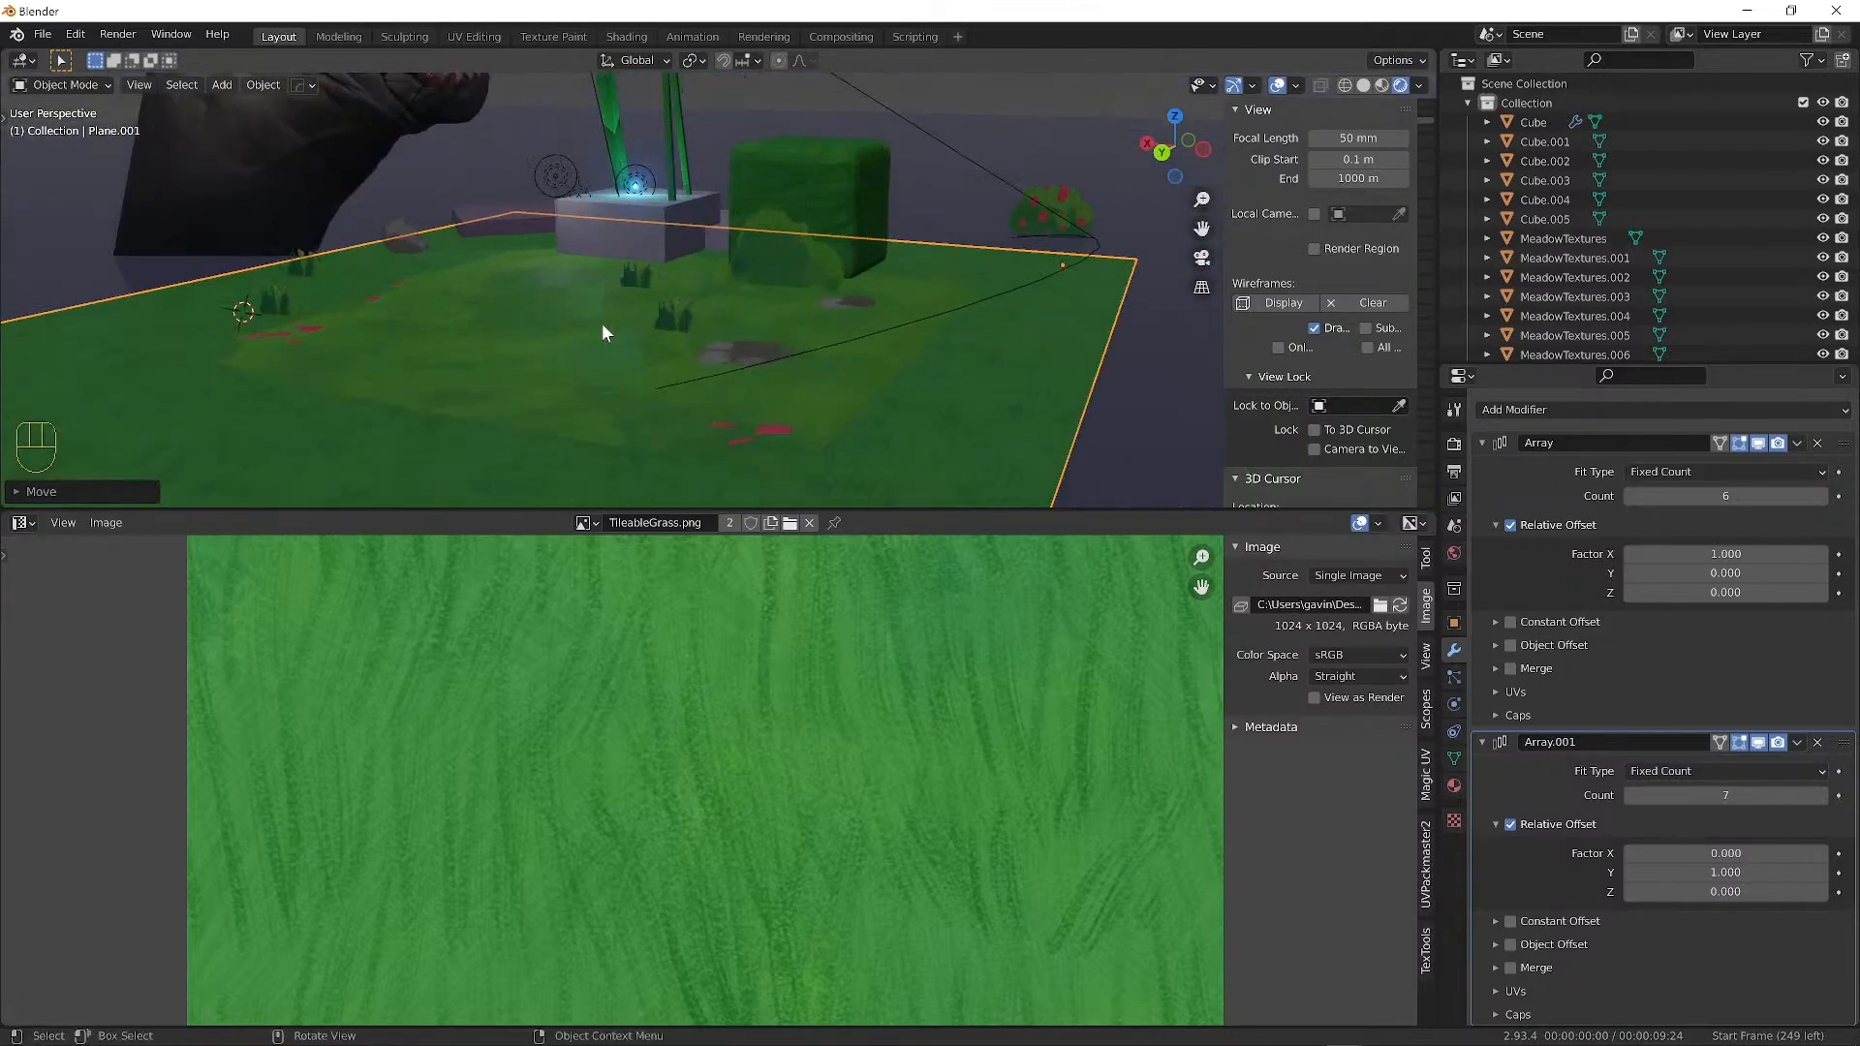
pyautogui.click(586, 323)
pyautogui.press('Tab')
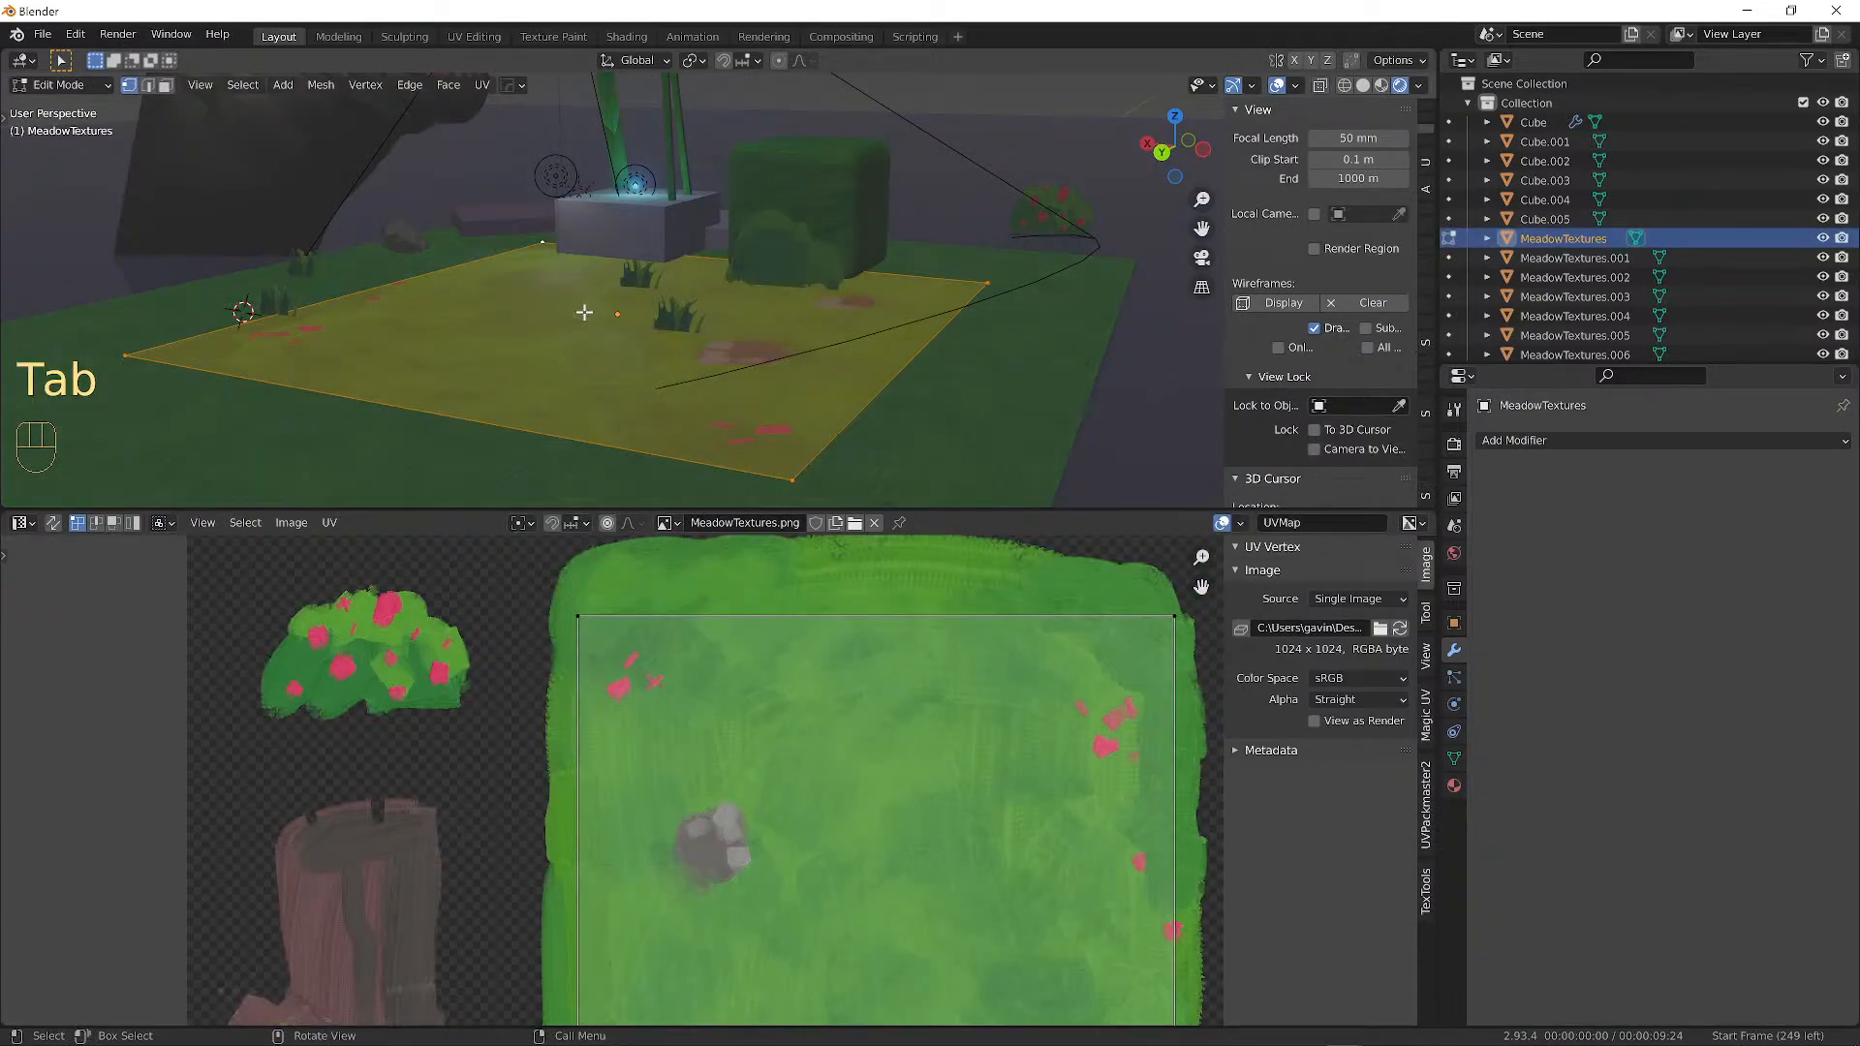
# Subdivide the ground plane with 10 cuts.
pyautogui.rightClick(584, 312)
pyautogui.click(542, 339)
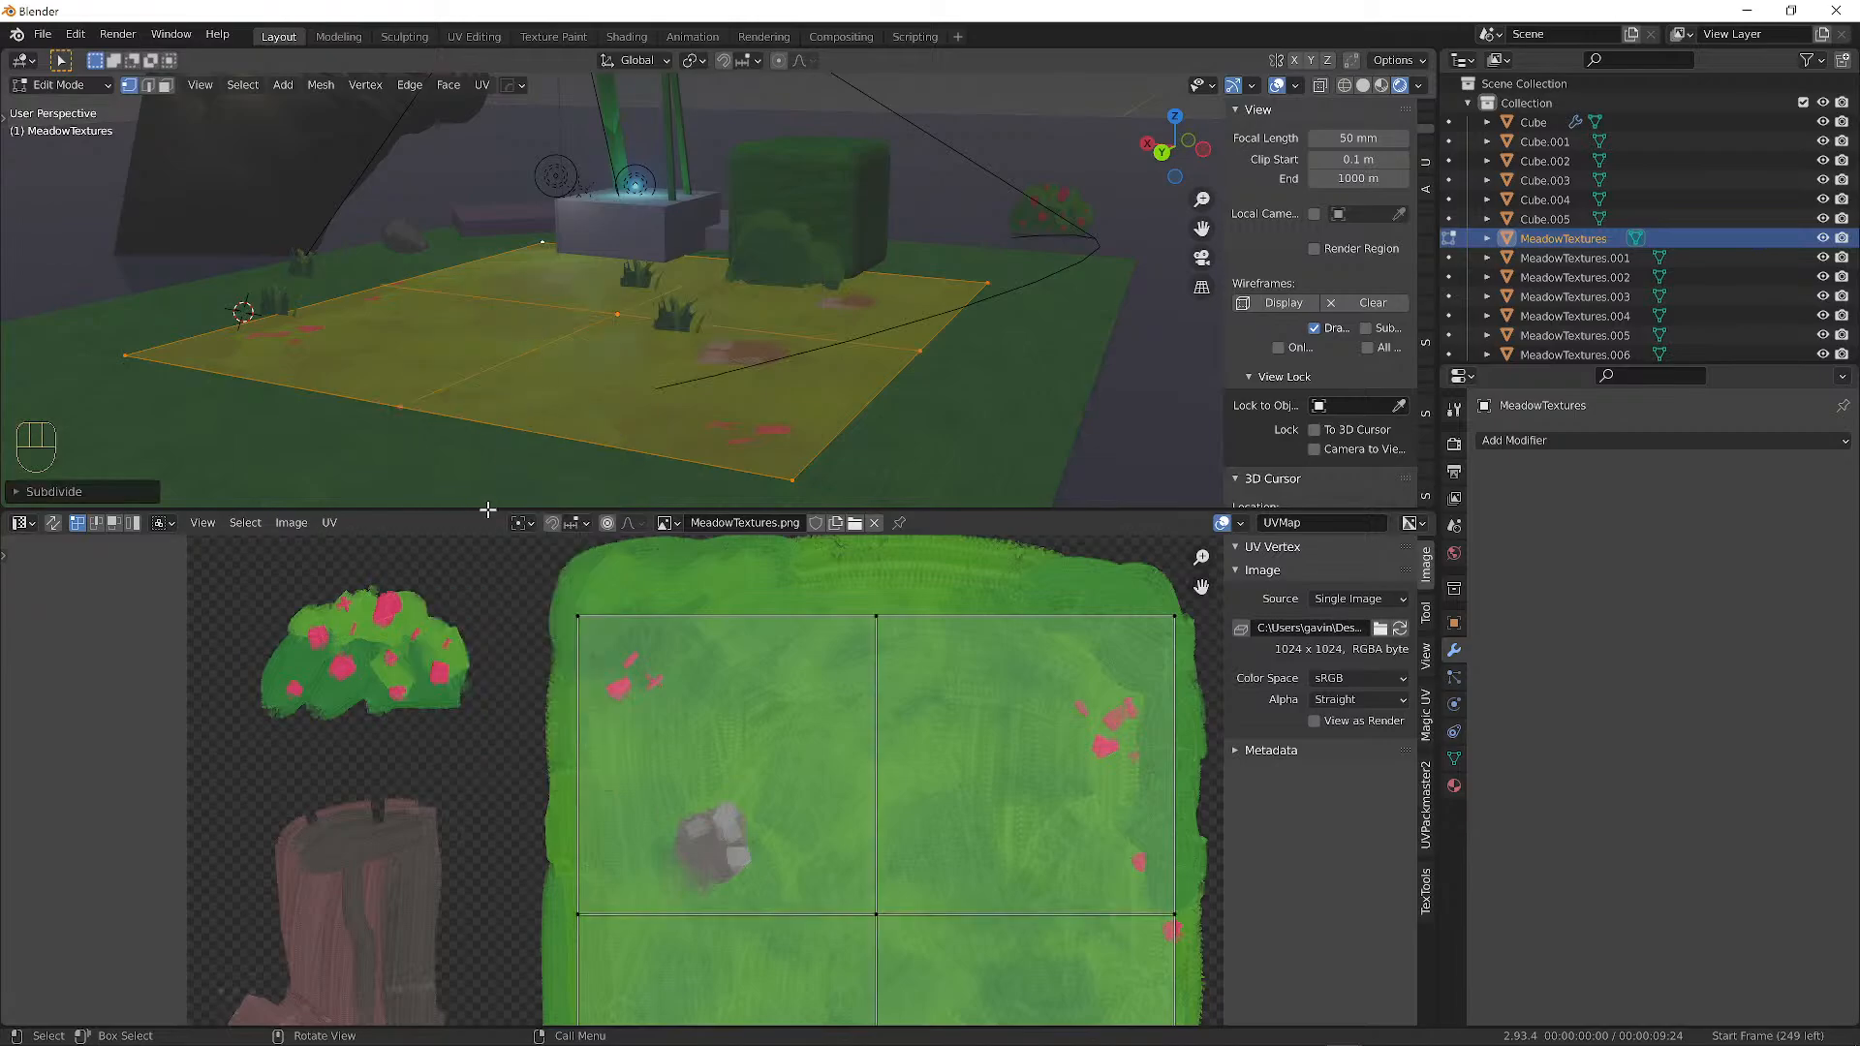
pyautogui.click(19, 491)
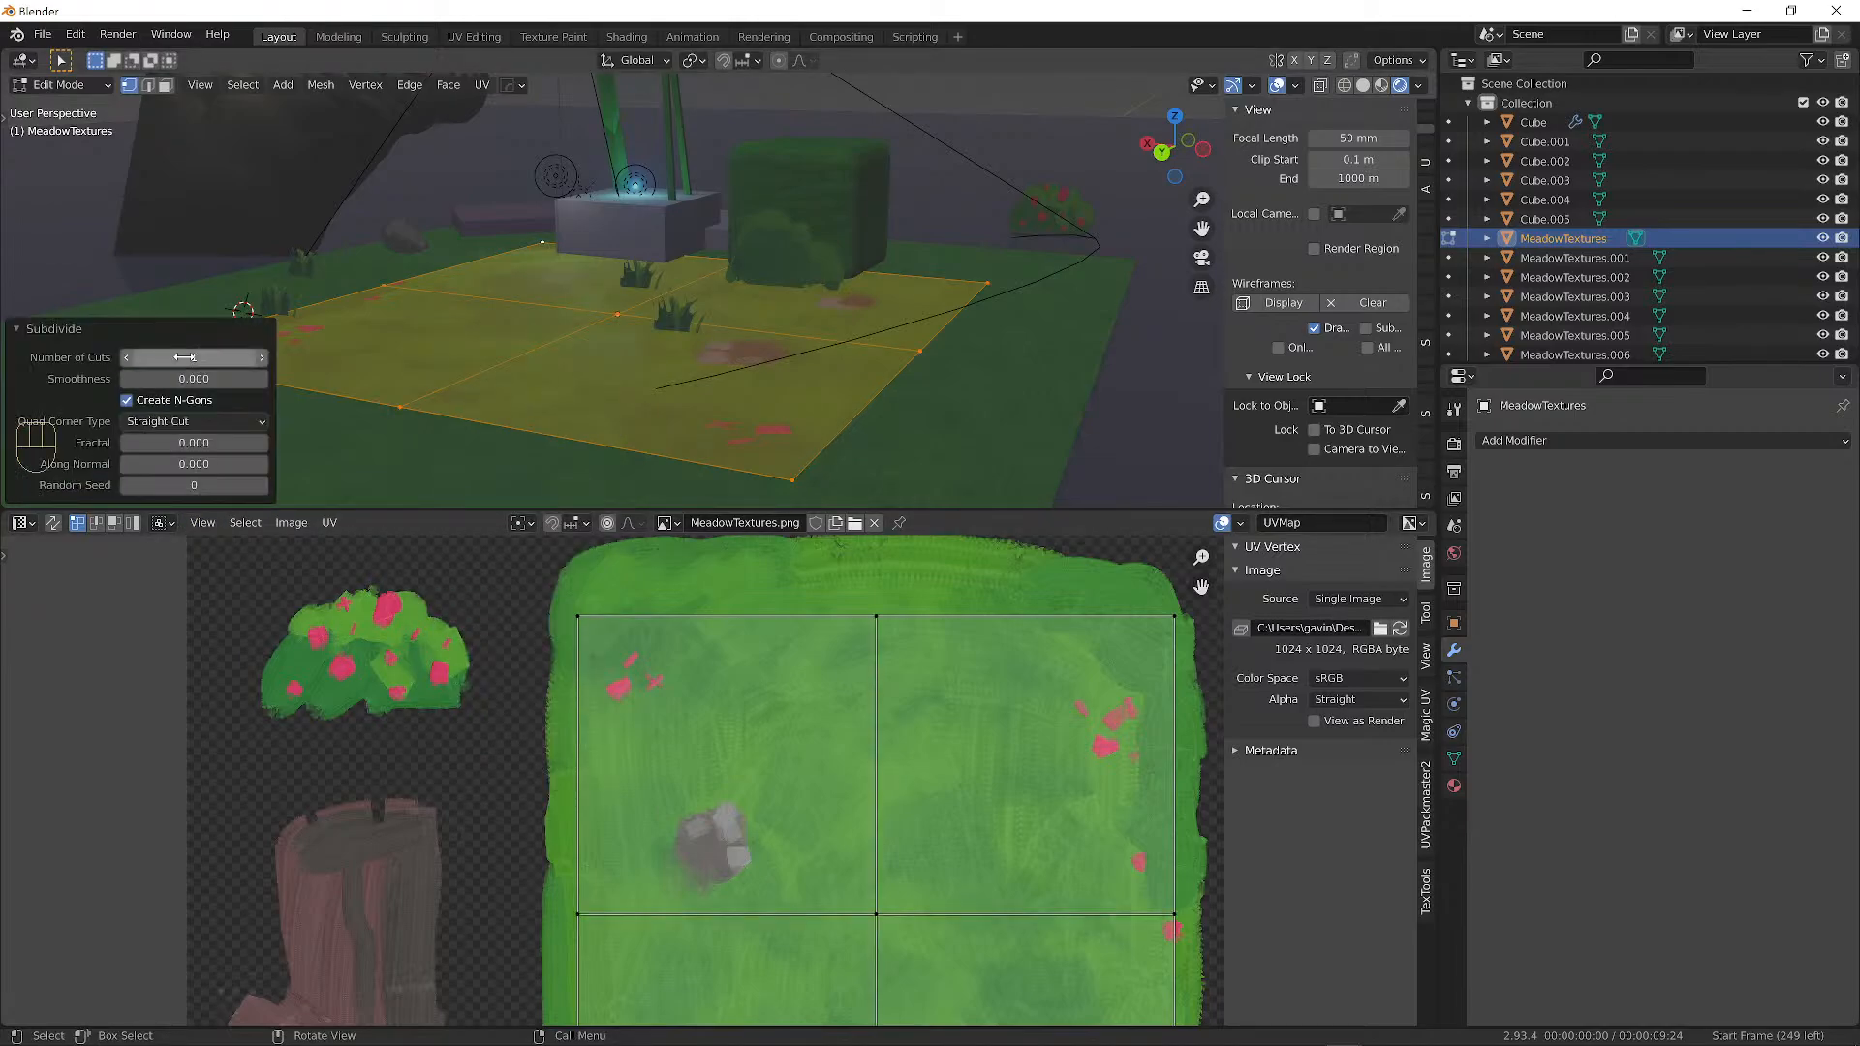
pyautogui.moveTo(186, 358); pyautogui.dragTo(324, 358)
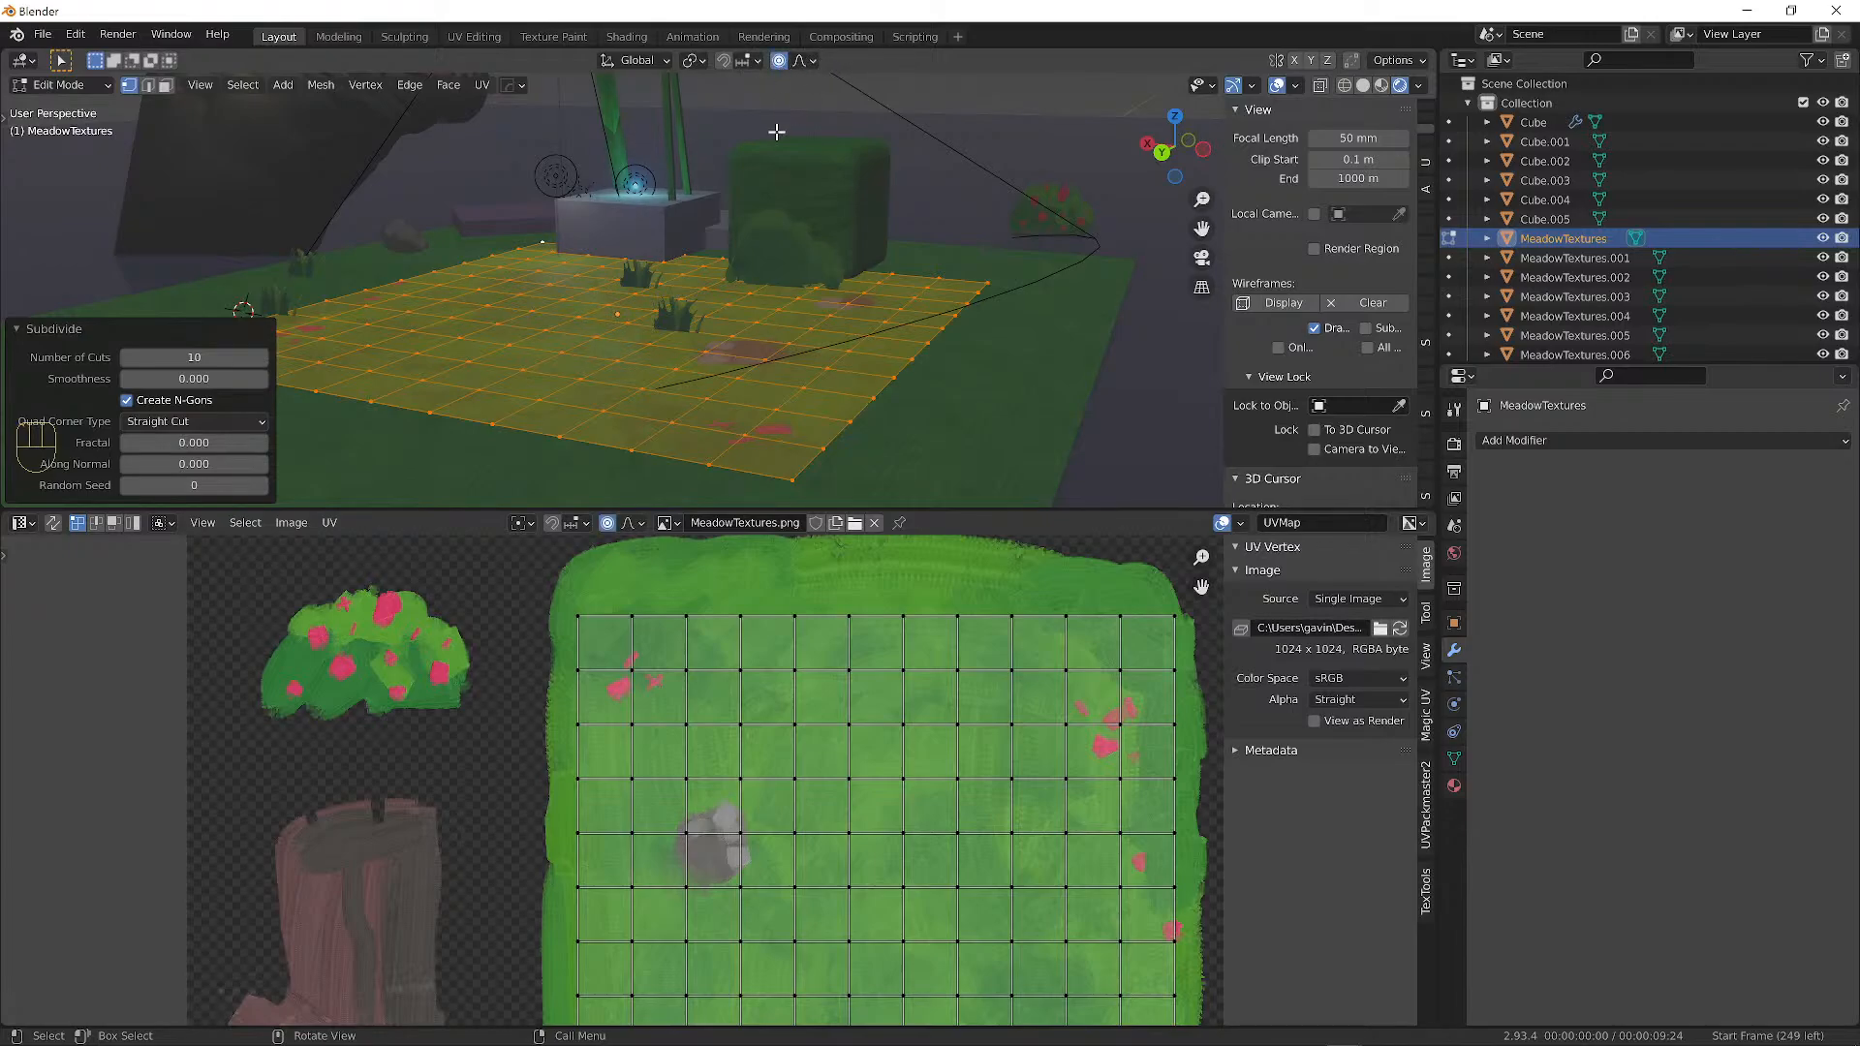
# Raise two ground vertices with proportional editing into the first two soft hills.
pyautogui.click(539, 307)
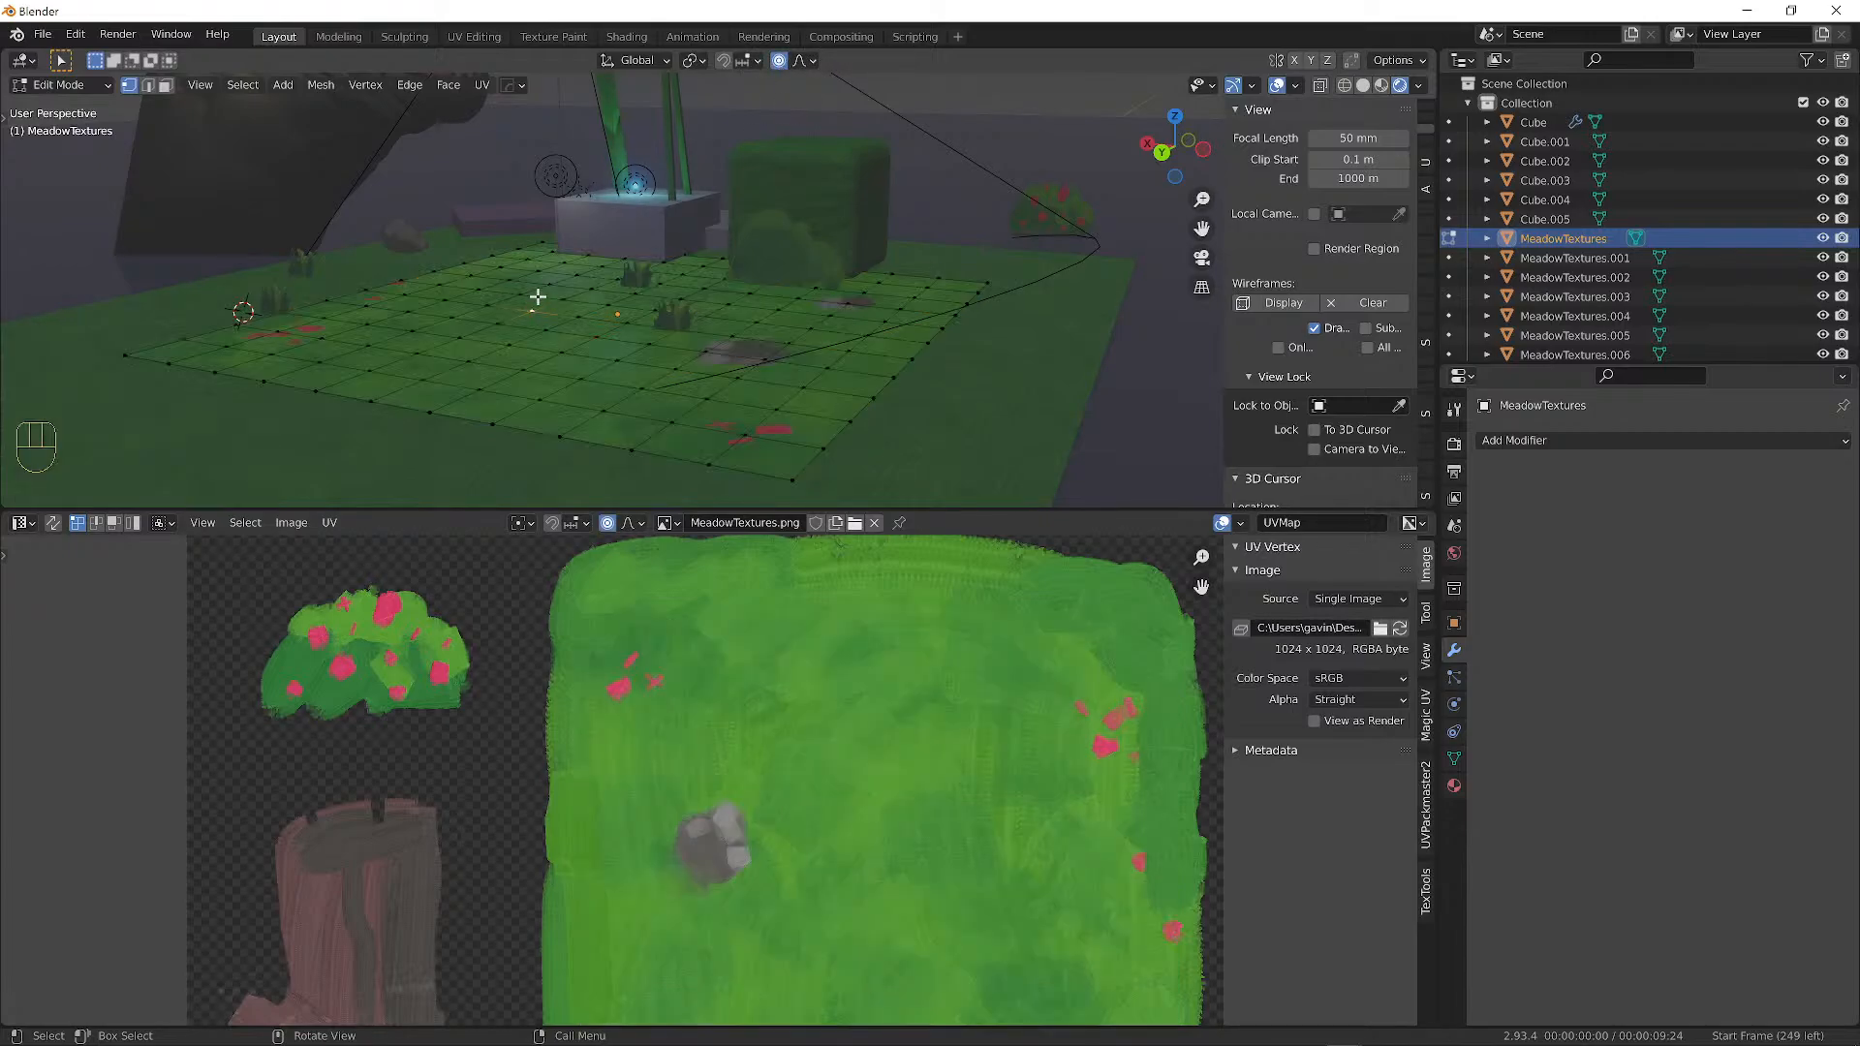
pyautogui.press('g')
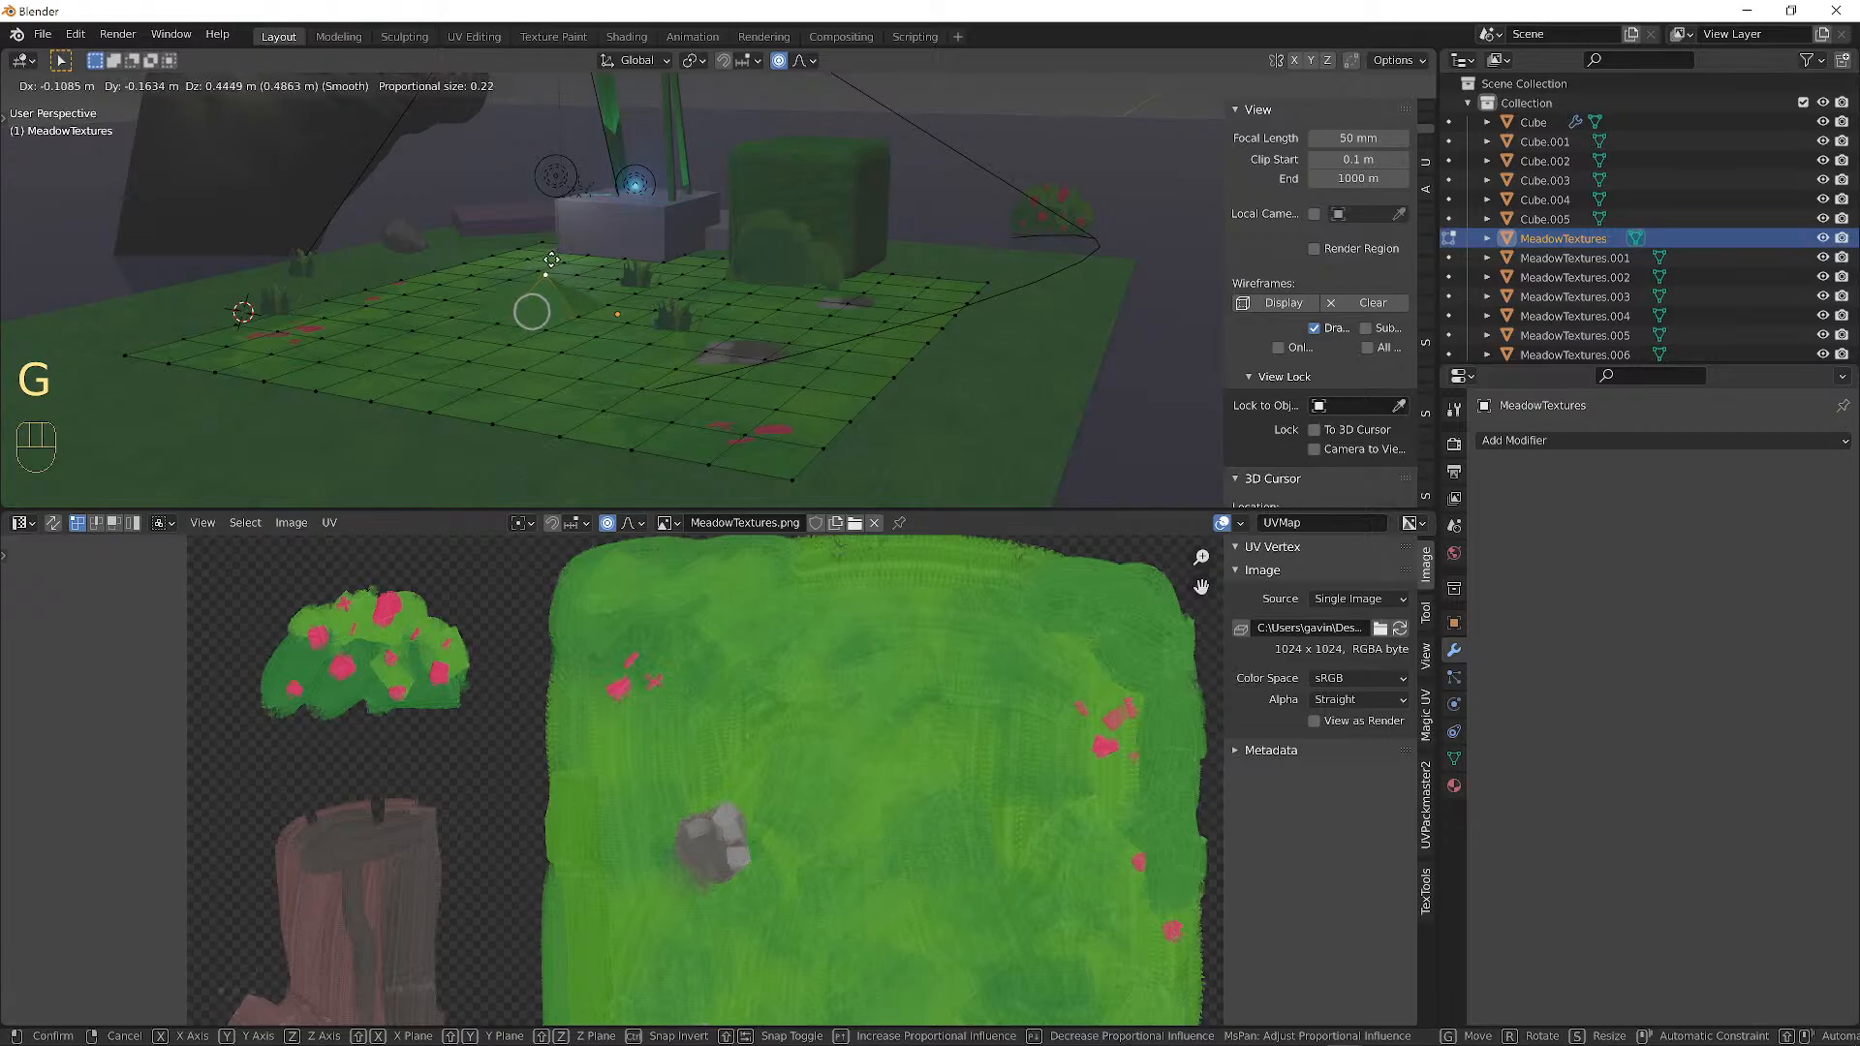
pyautogui.scroll(-20, 563, 263)
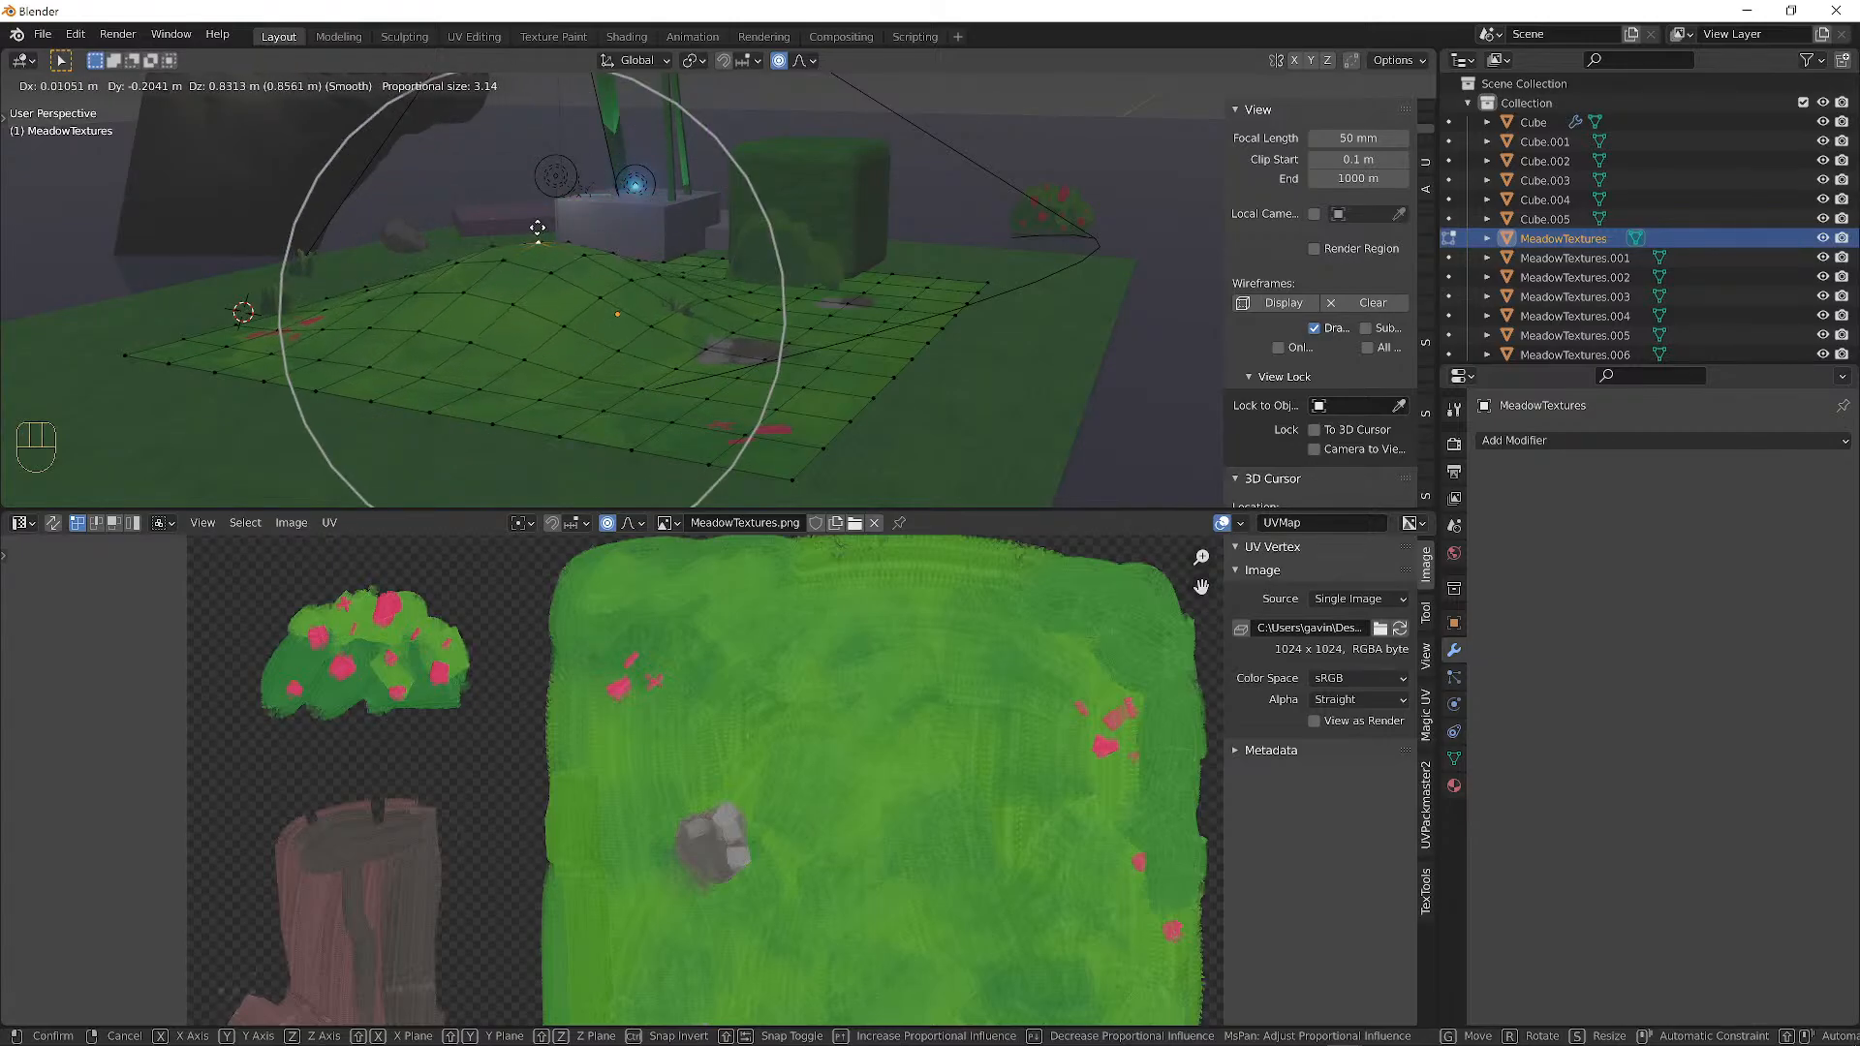
pyautogui.click(540, 251)
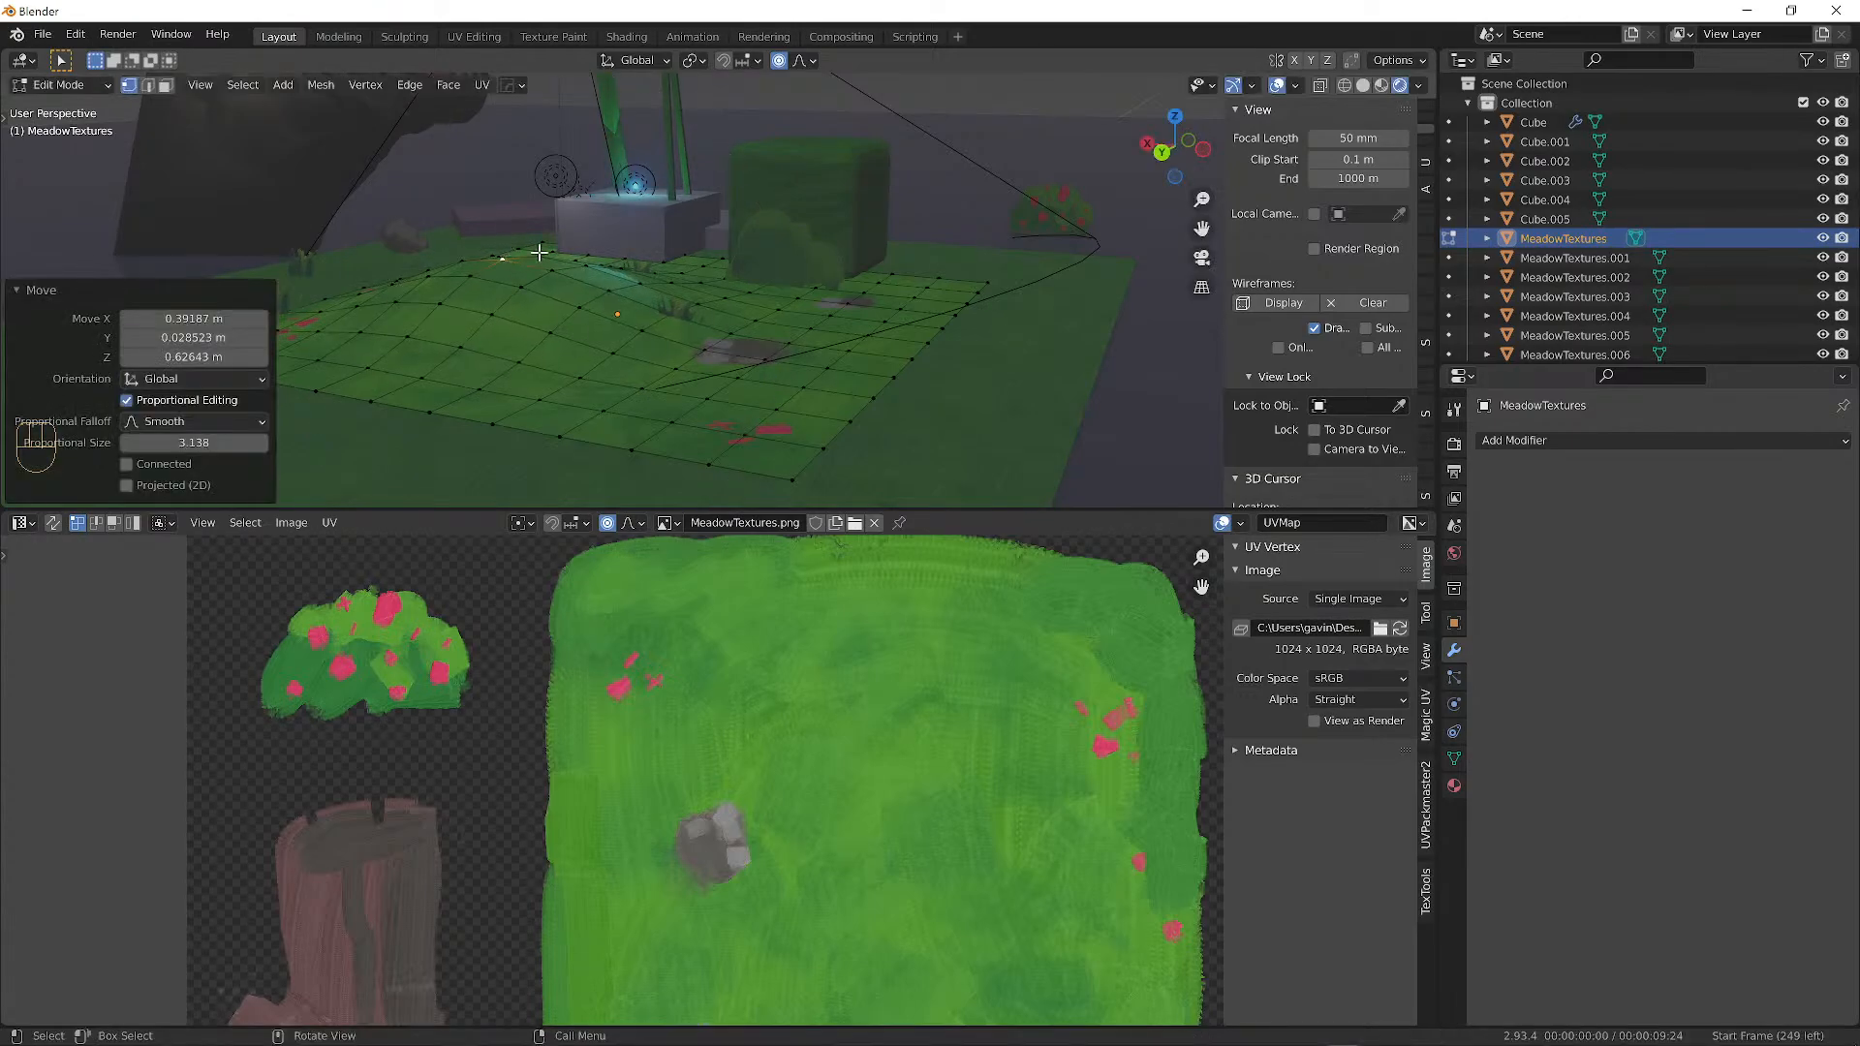
pyautogui.click(979, 295)
pyautogui.press('g')
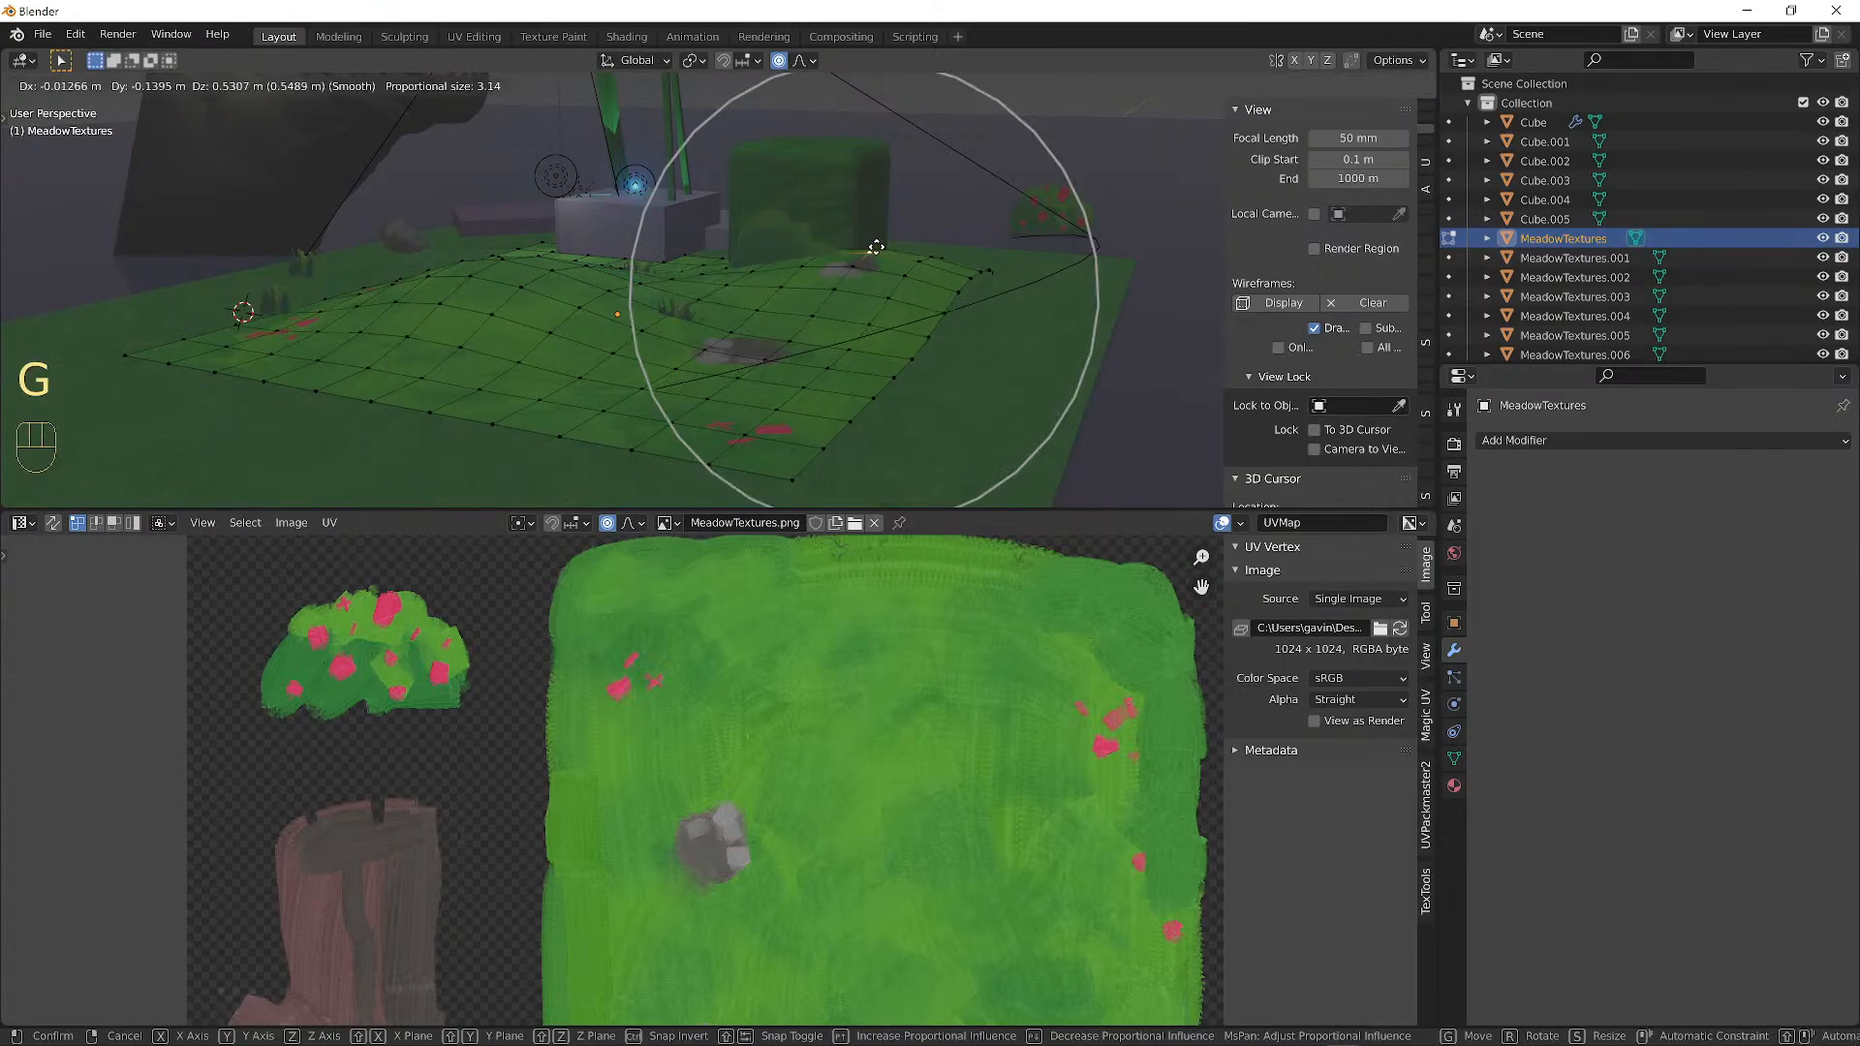
pyautogui.click(876, 249)
pyautogui.click(990, 266)
pyautogui.press('g')
pyautogui.click(1056, 283)
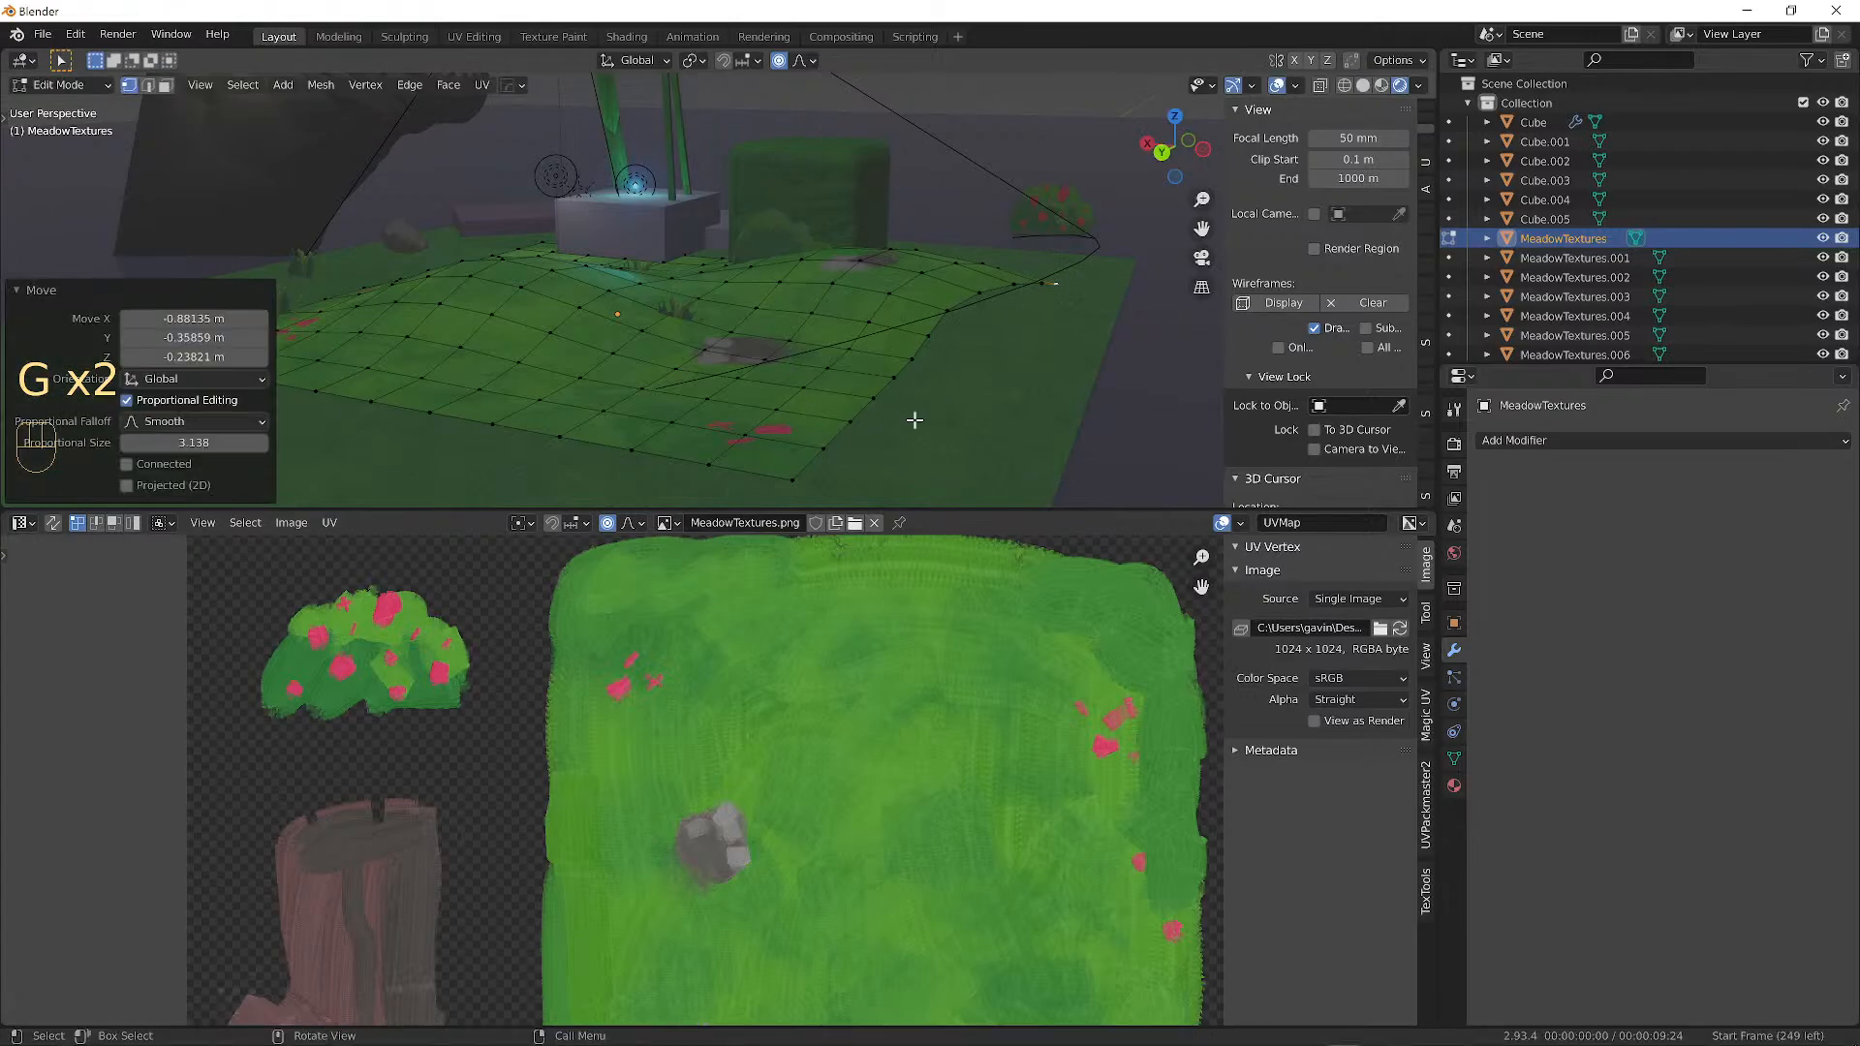
# Reshape more of the slope with four further soft proportional vertex moves.
pyautogui.press('g')
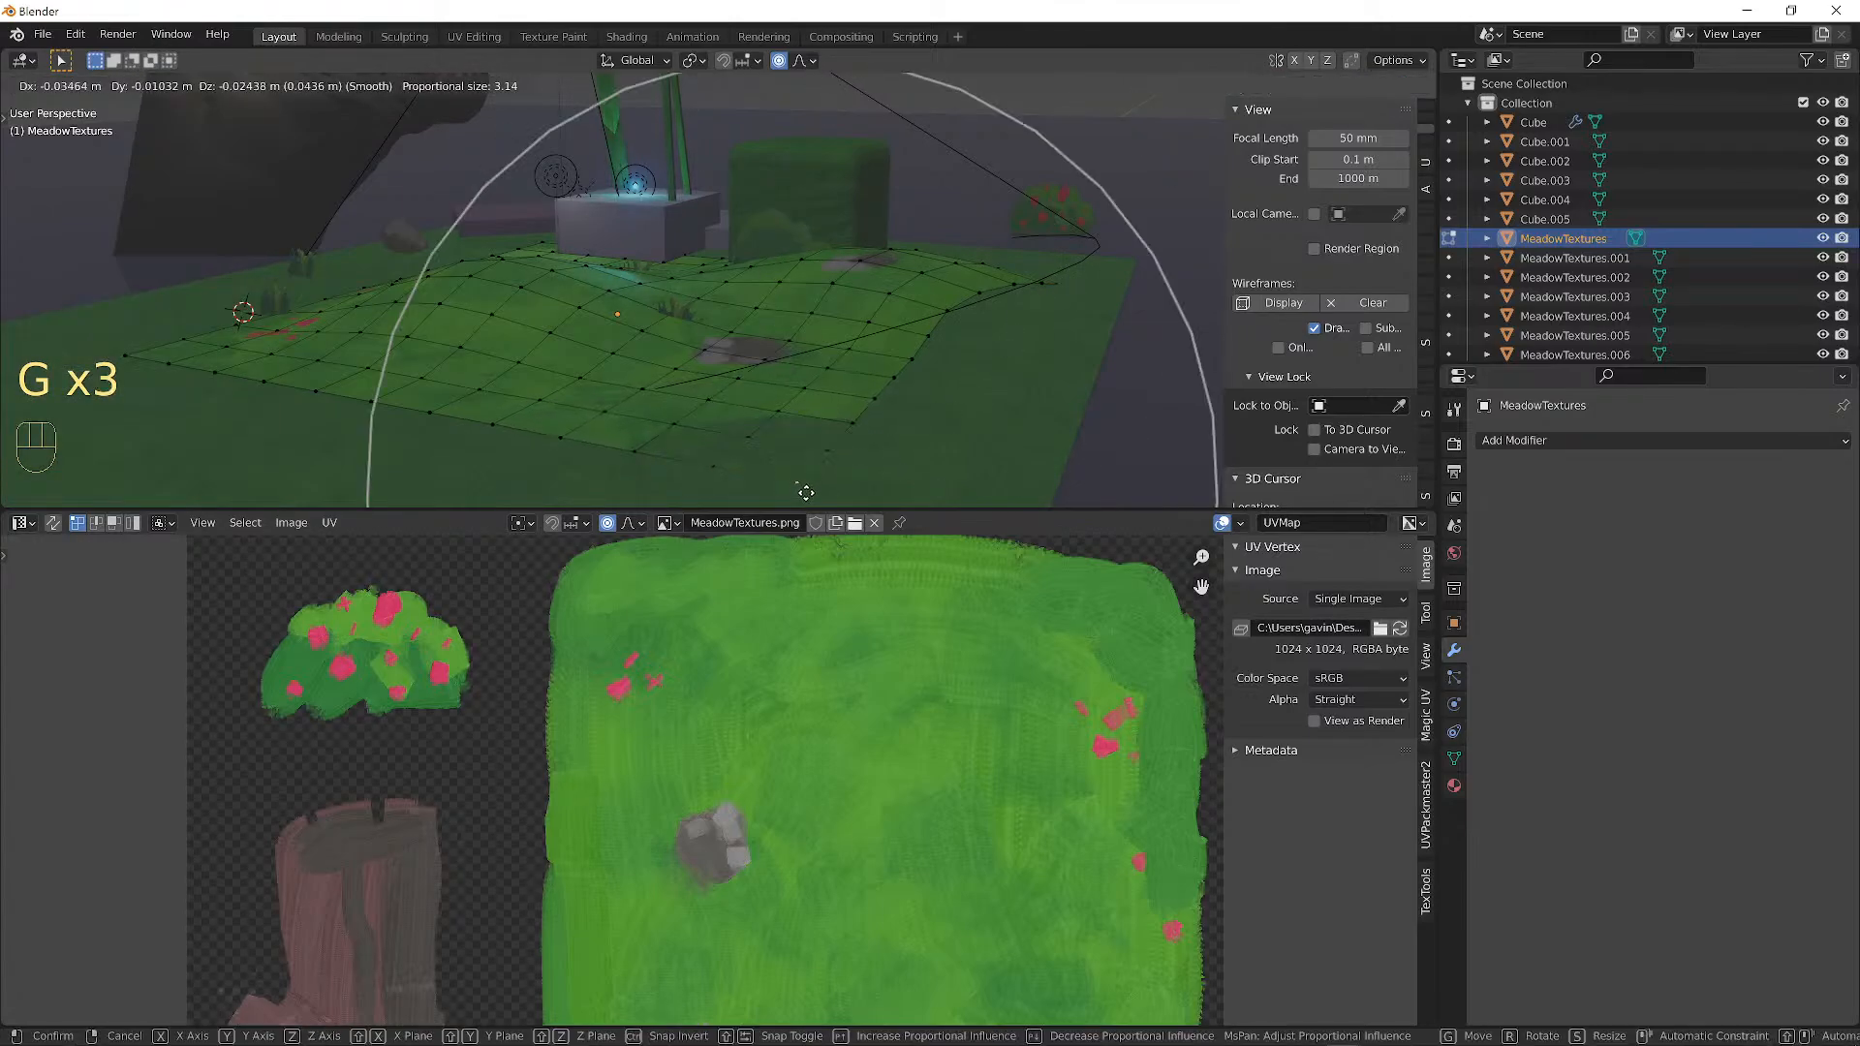
pyautogui.click(806, 487)
pyautogui.press('g')
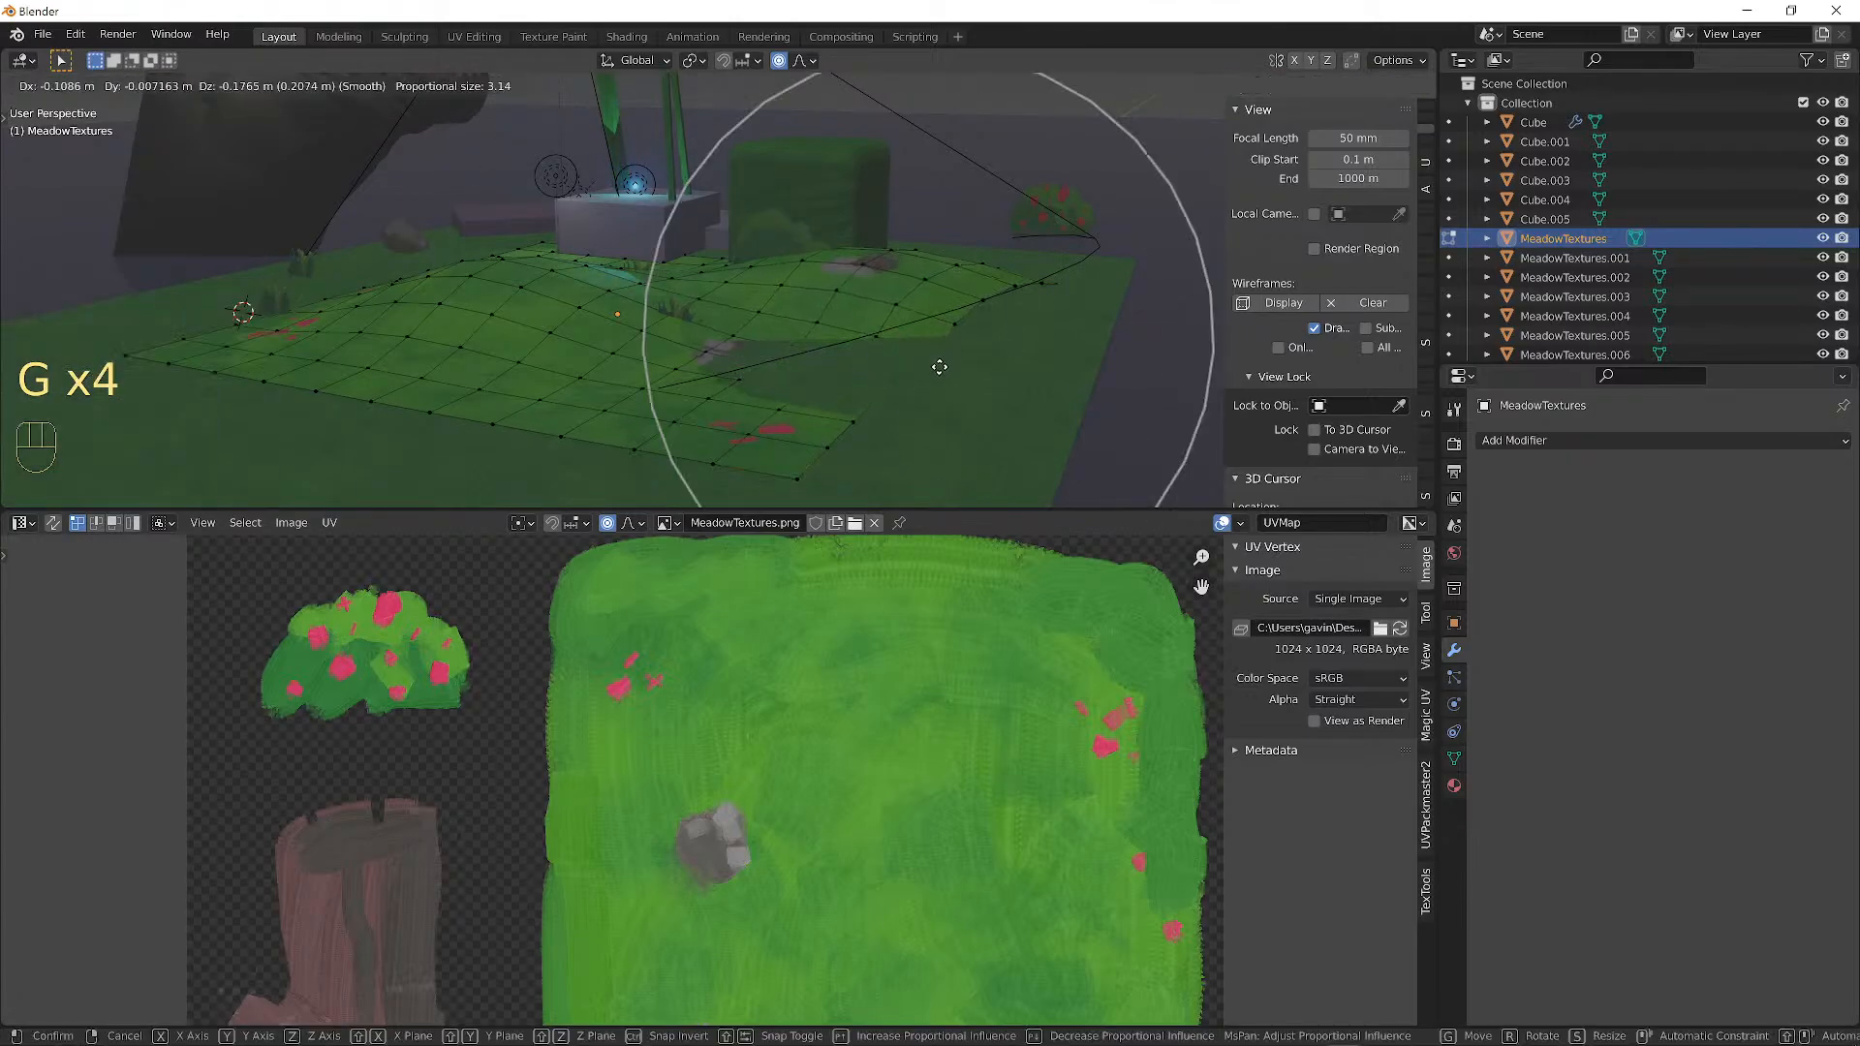
pyautogui.click(943, 356)
pyautogui.press('g')
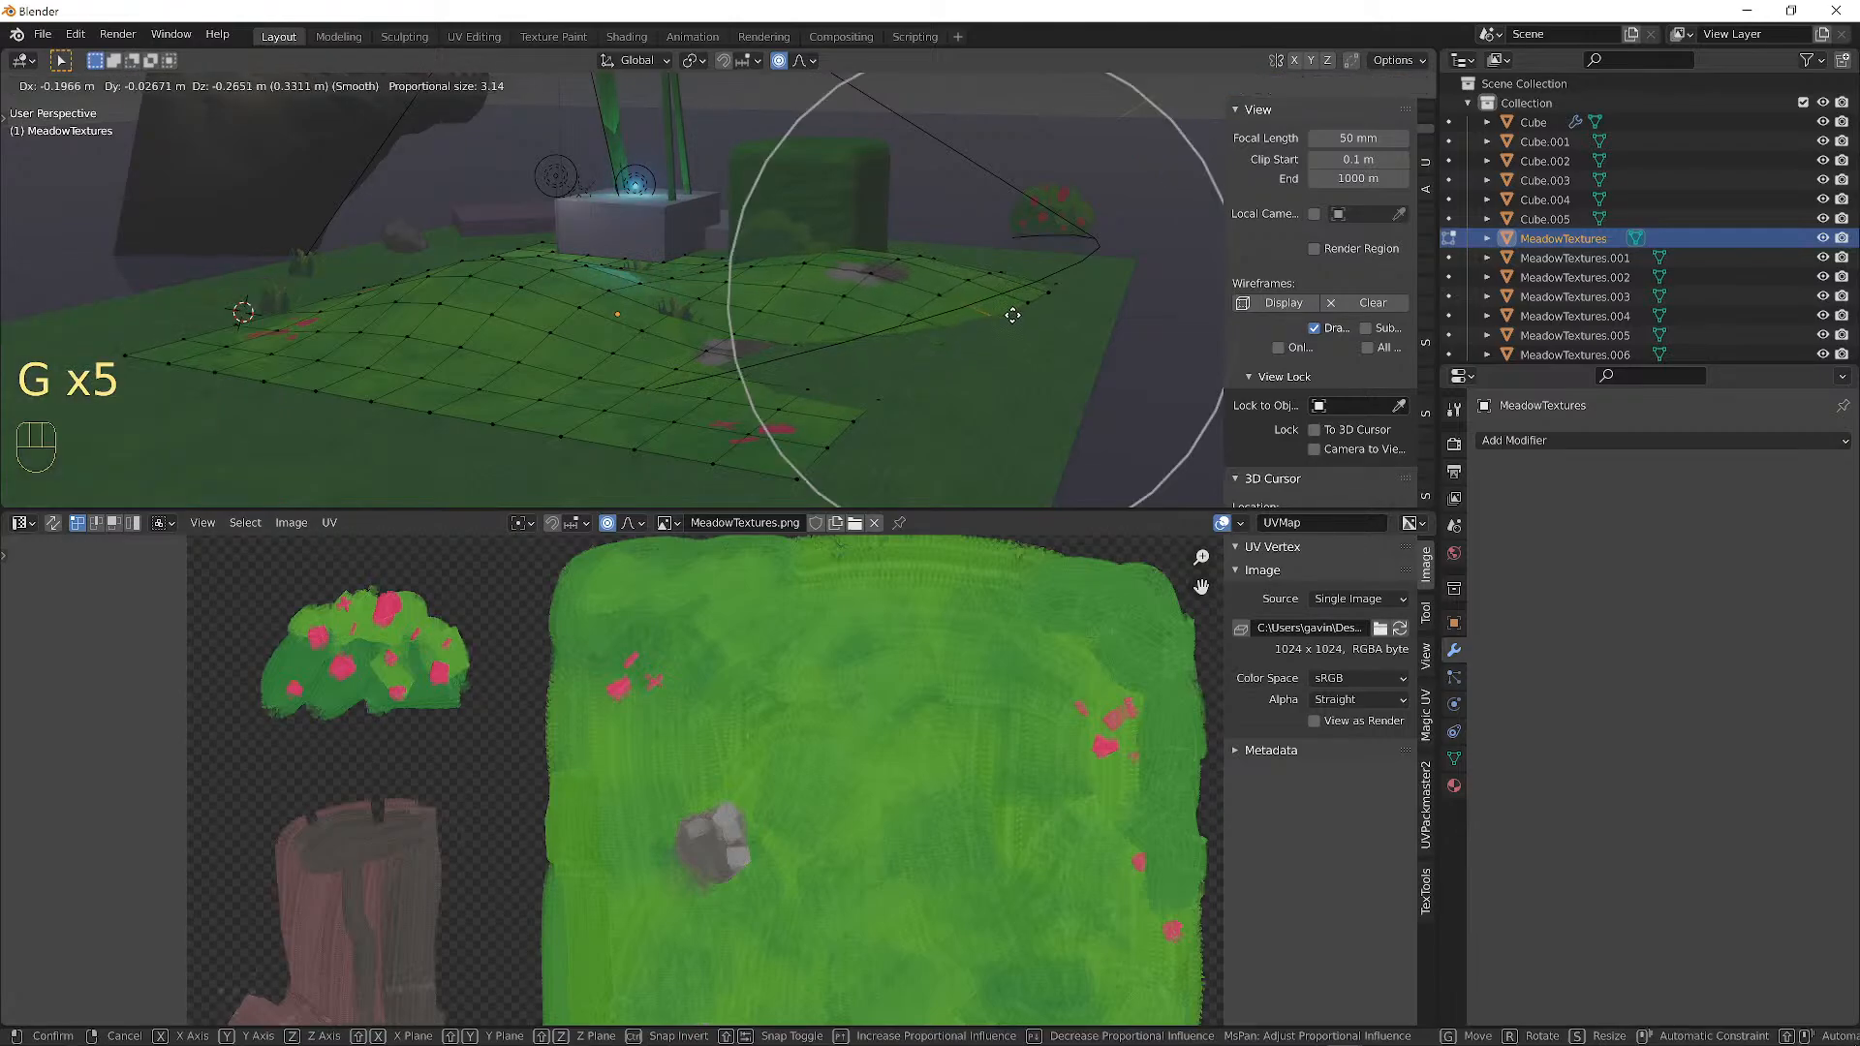
pyautogui.click(1018, 322)
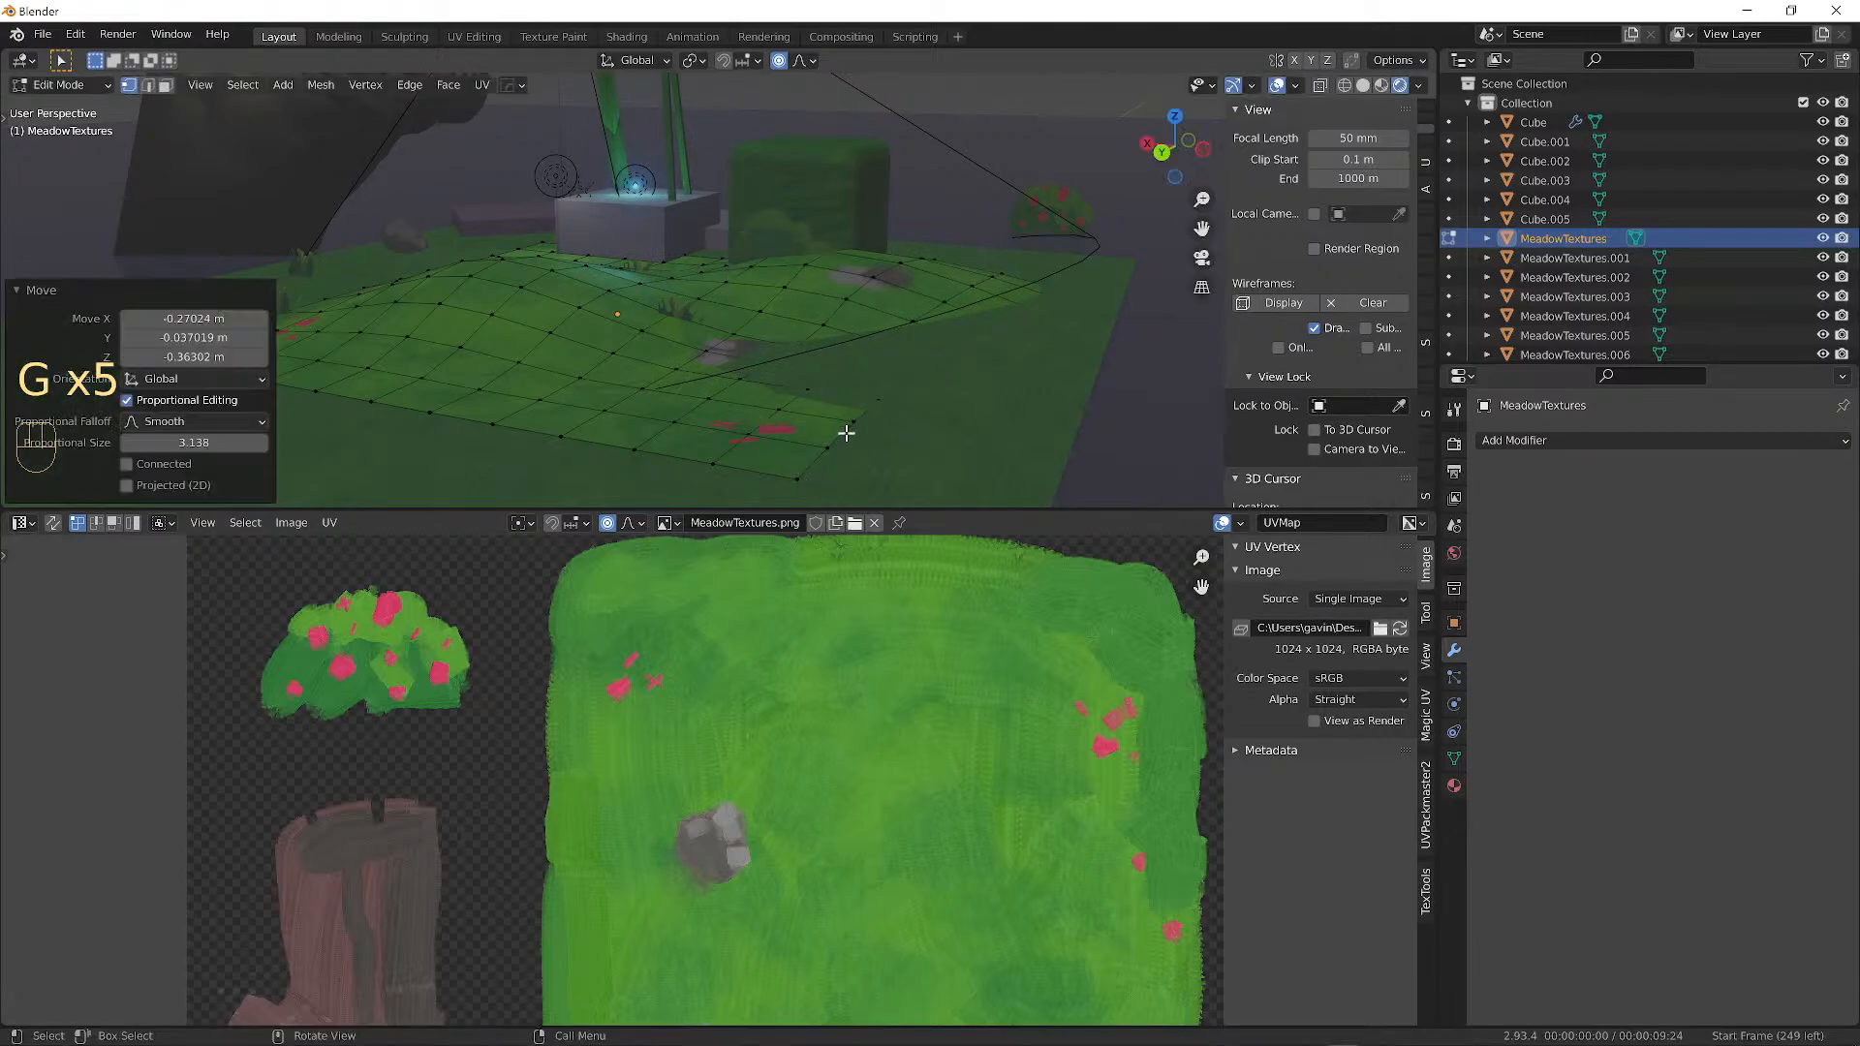
pyautogui.press('g')
pyautogui.click(828, 472)
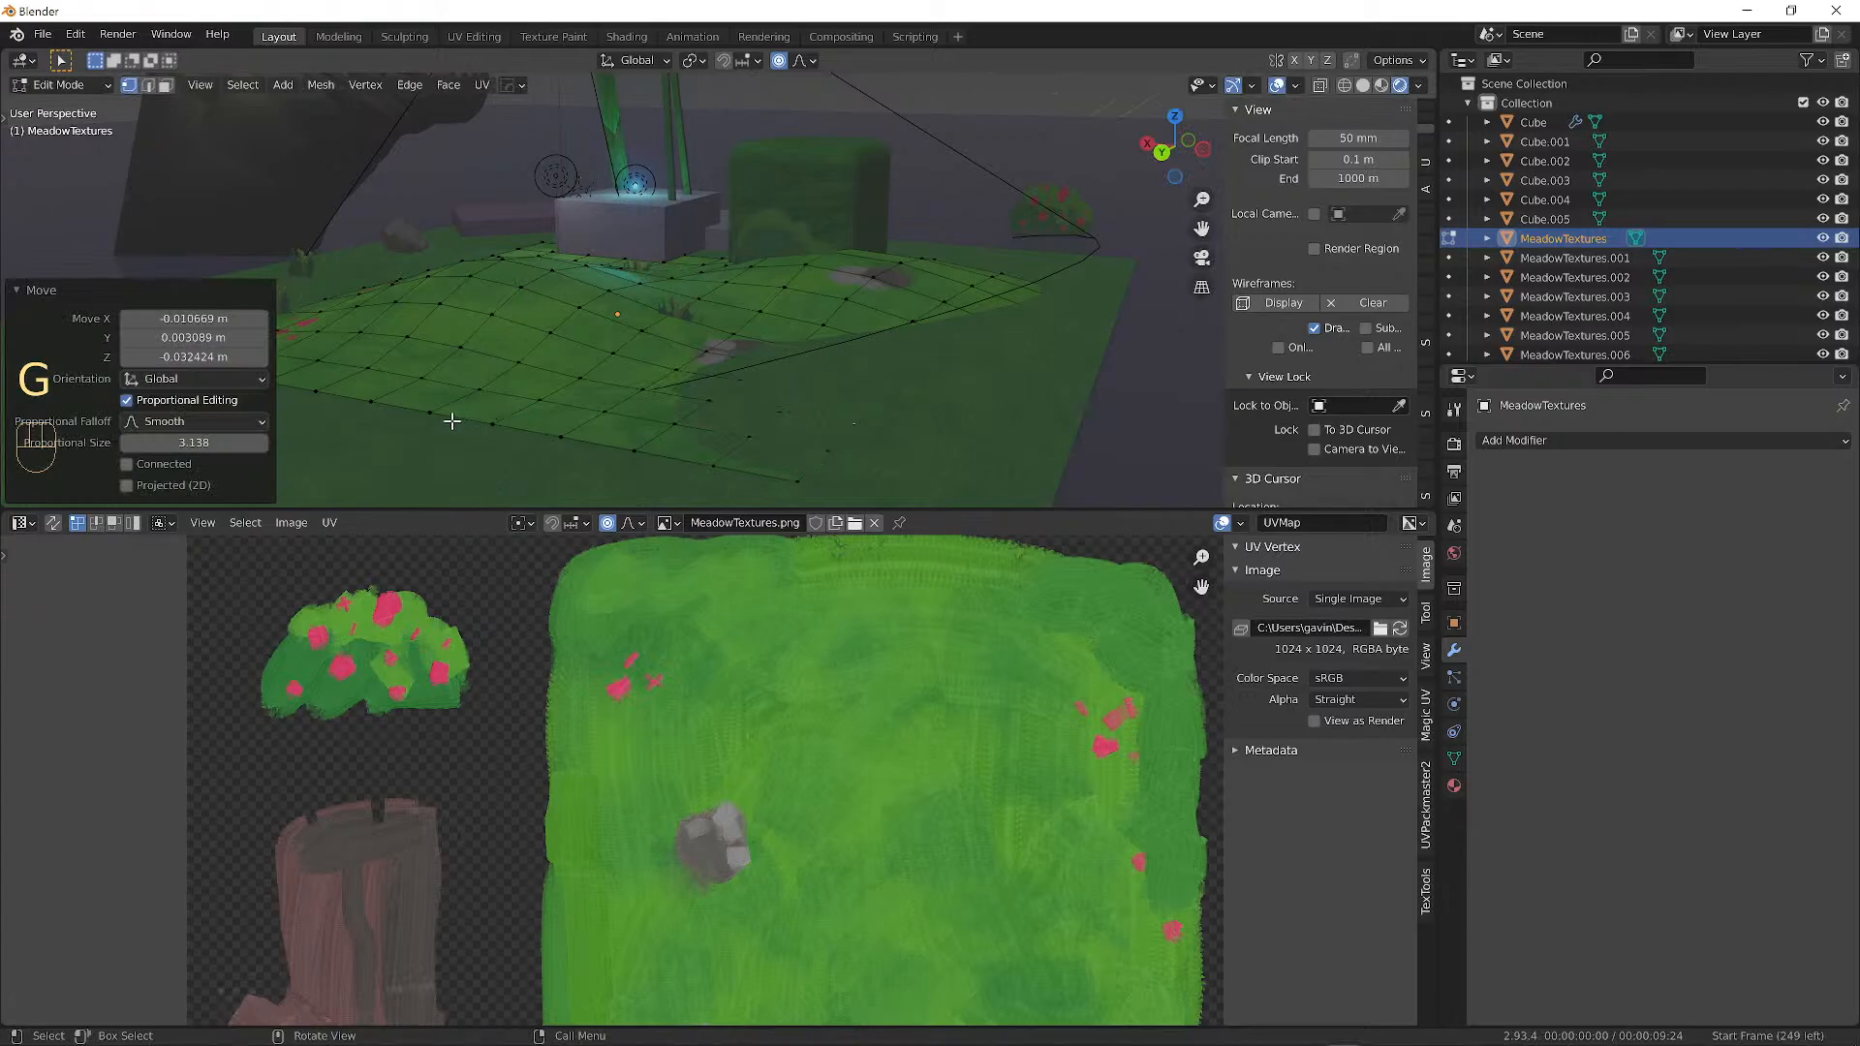
pyautogui.press('g')
pyautogui.click(412, 419)
# Shift ground vertices near the block sideways, excluding Z, and reshape the surrounding ground.
pyautogui.moveTo(415, 415); pyautogui.dragTo(532, 382, button='middle')
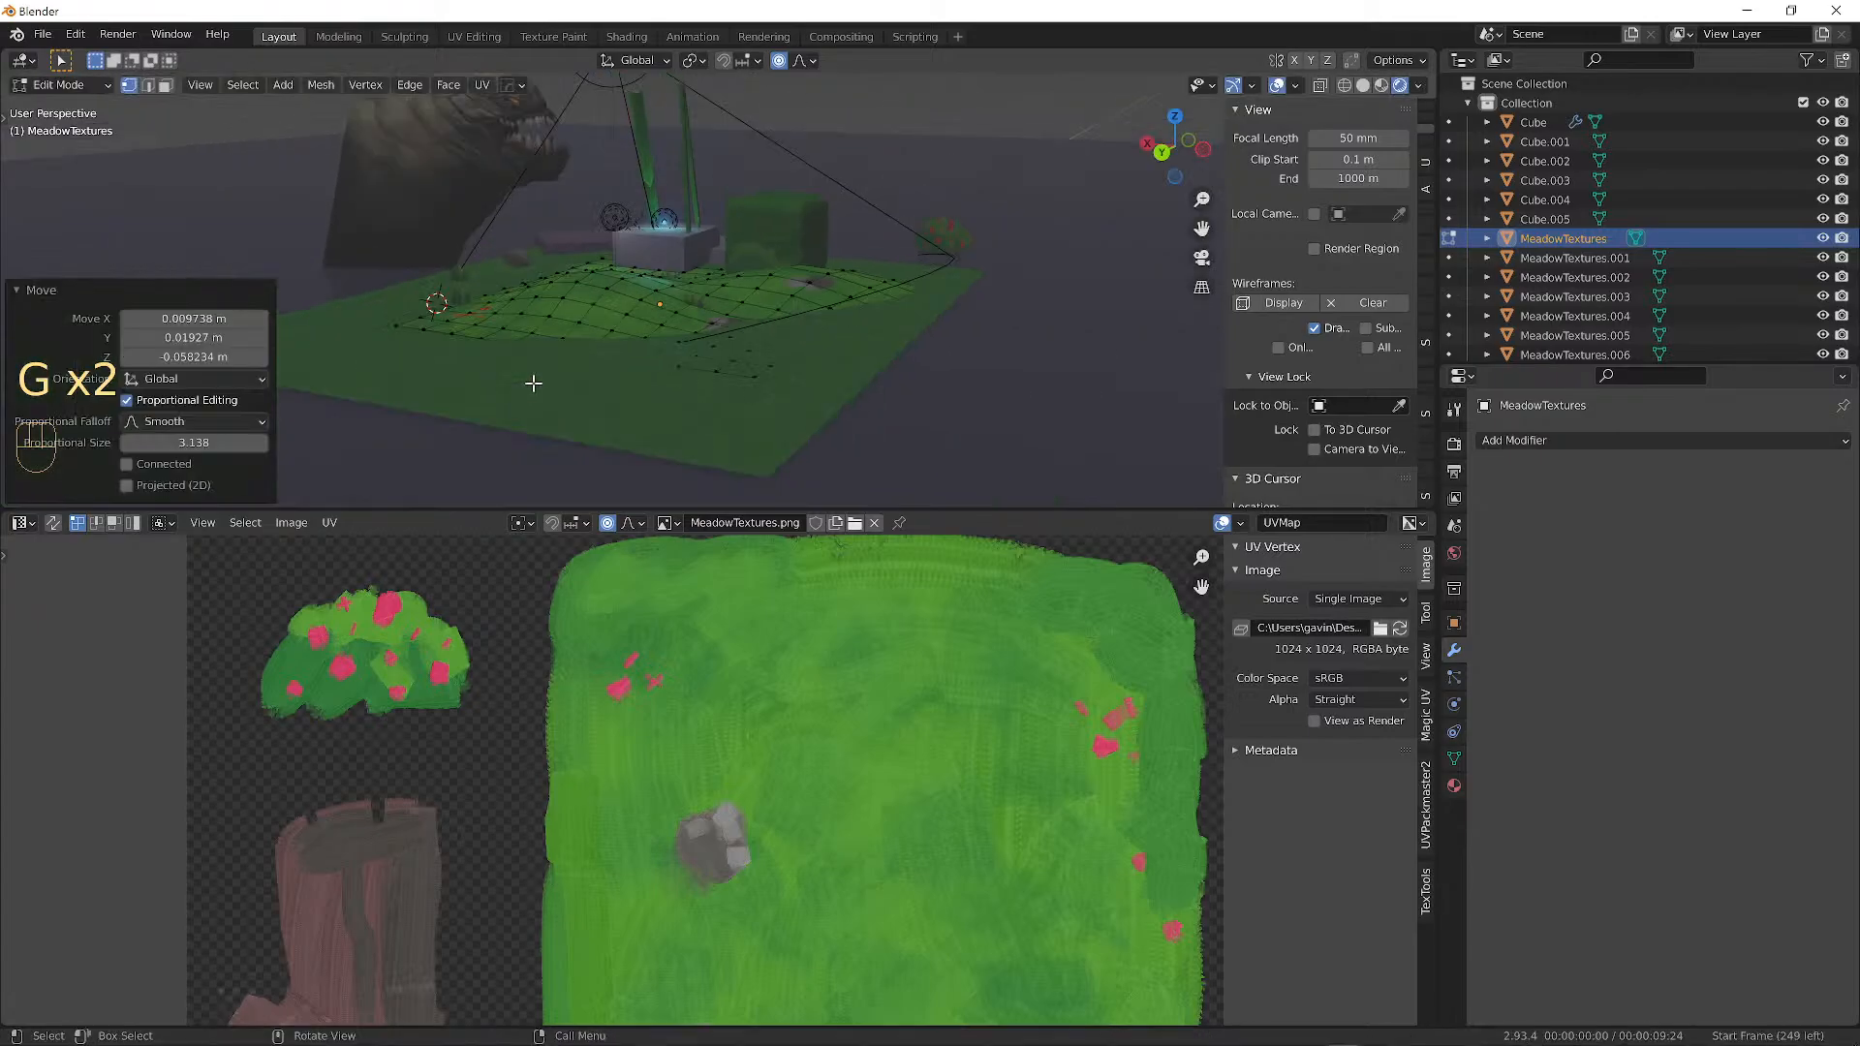
pyautogui.keyDown('alt'); pyautogui.moveTo(533, 383); pyautogui.dragTo(789, 332); pyautogui.keyUp('alt')
pyautogui.scroll(3, 740, 347)
pyautogui.click(744, 343)
pyautogui.press('g')
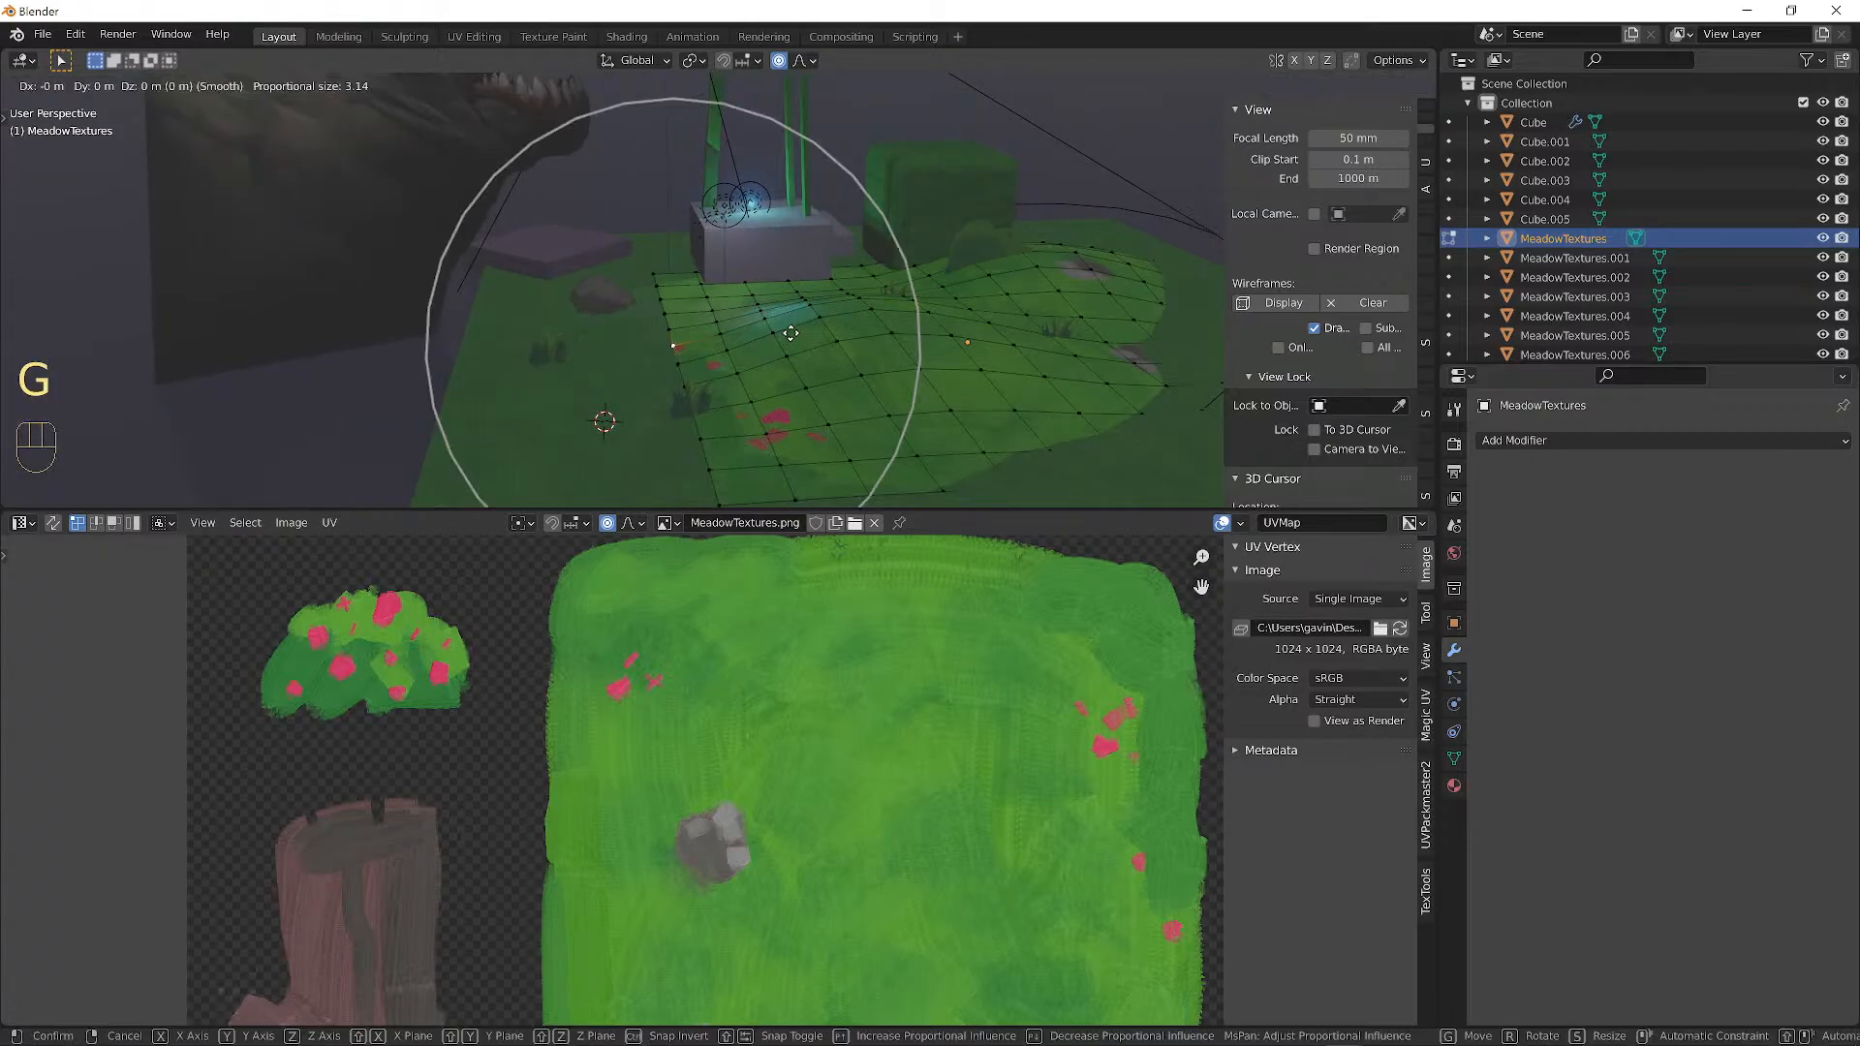
pyautogui.hotkey('shift', 'z')
pyautogui.click(688, 337)
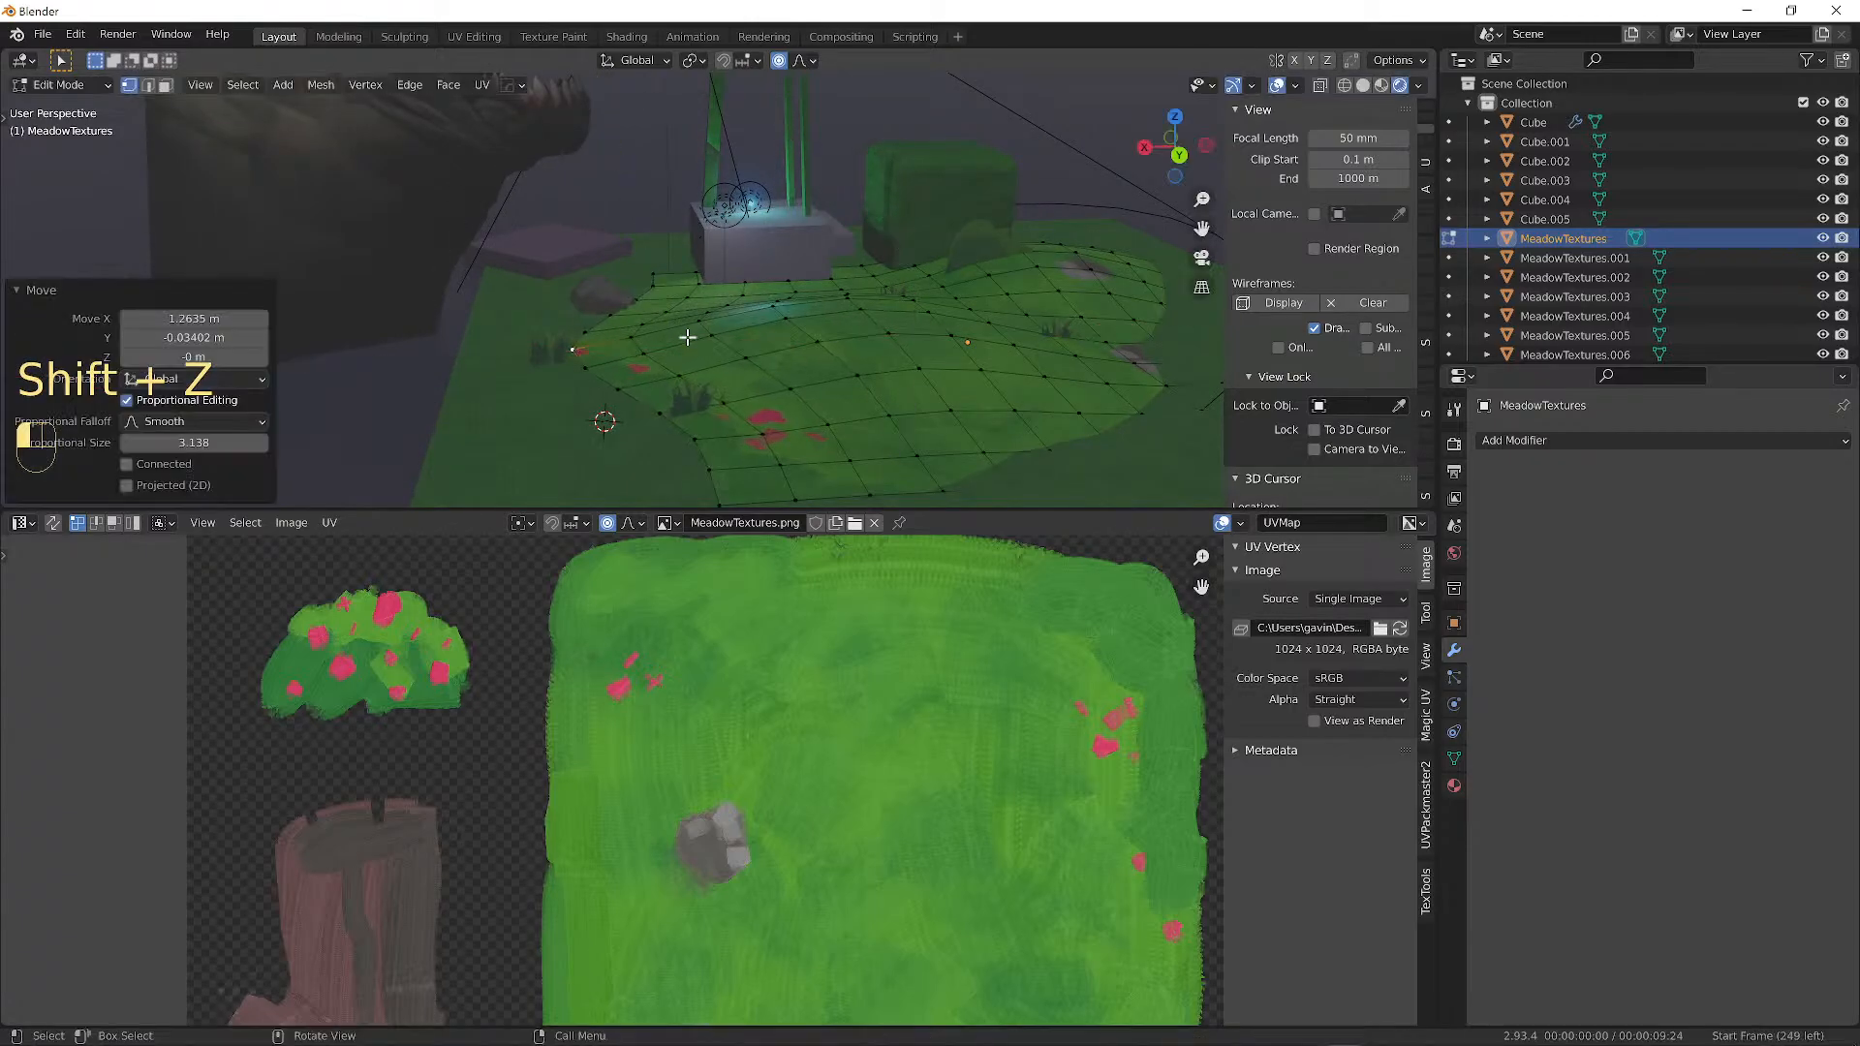
pyautogui.press('g')
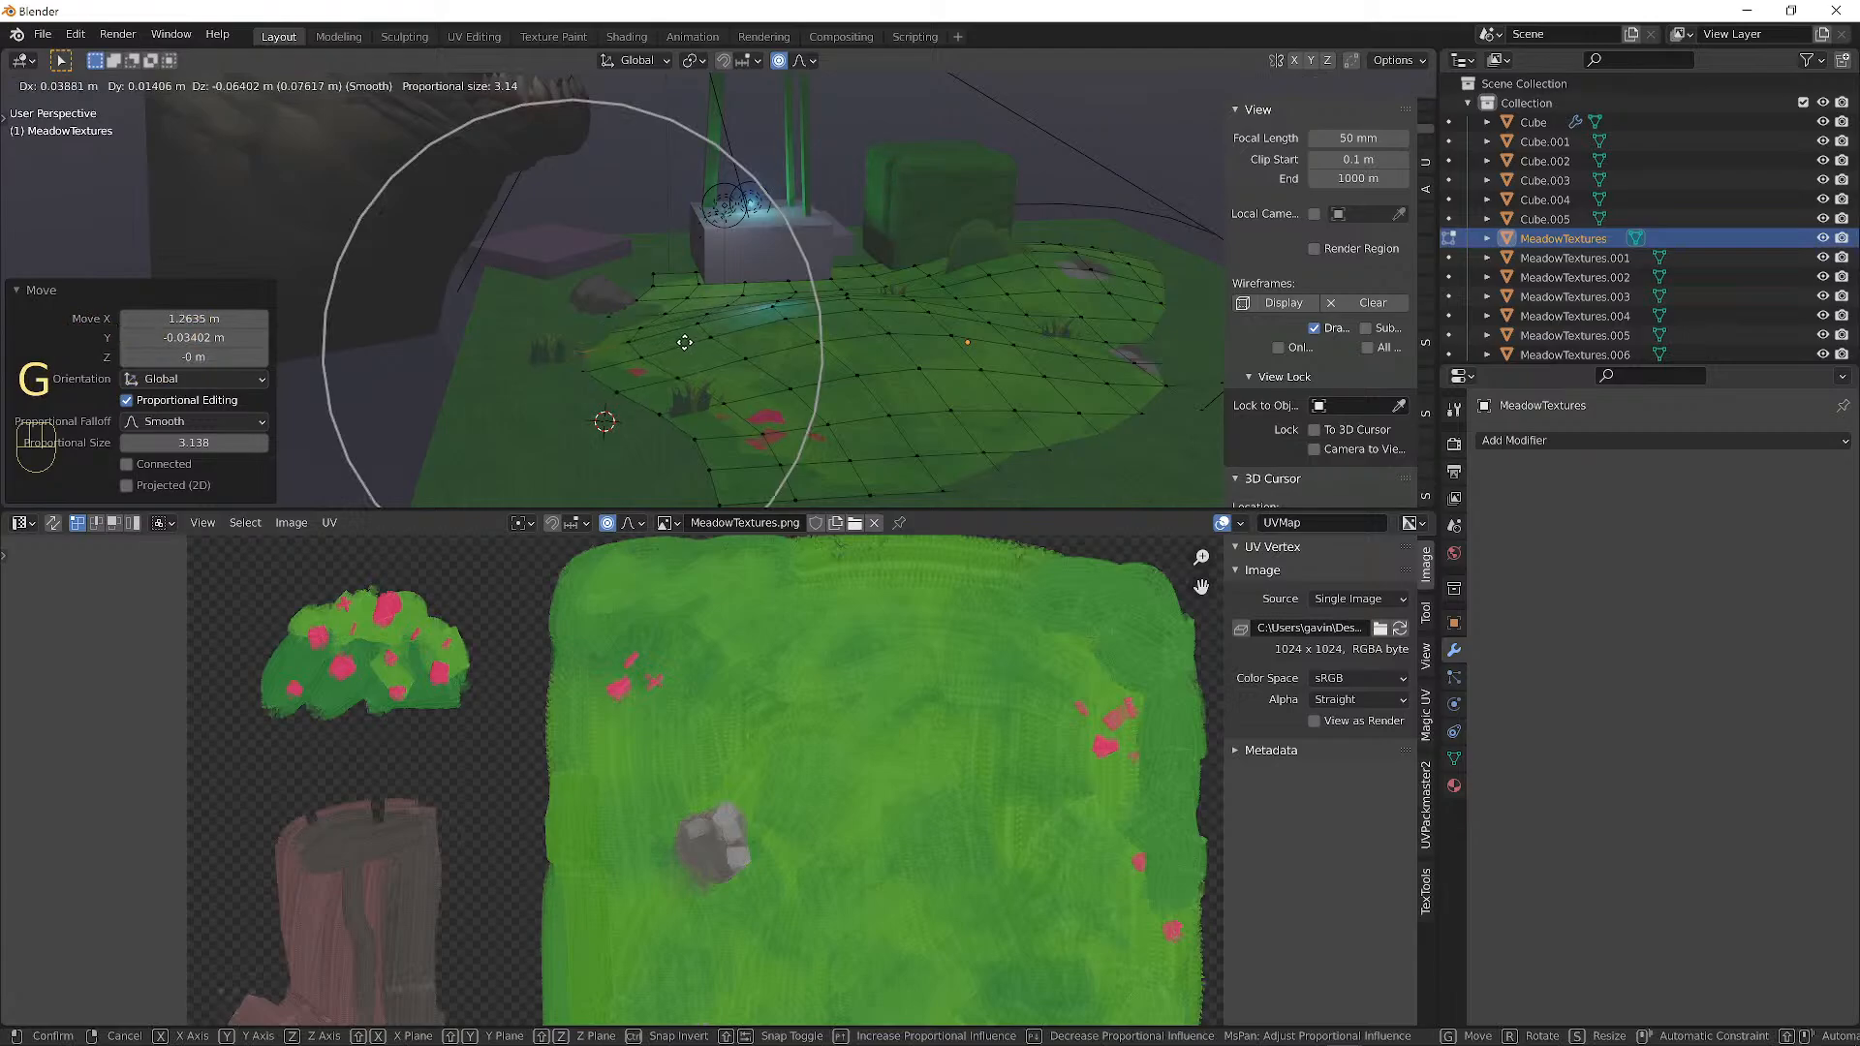
pyautogui.click(704, 358)
pyautogui.press('g')
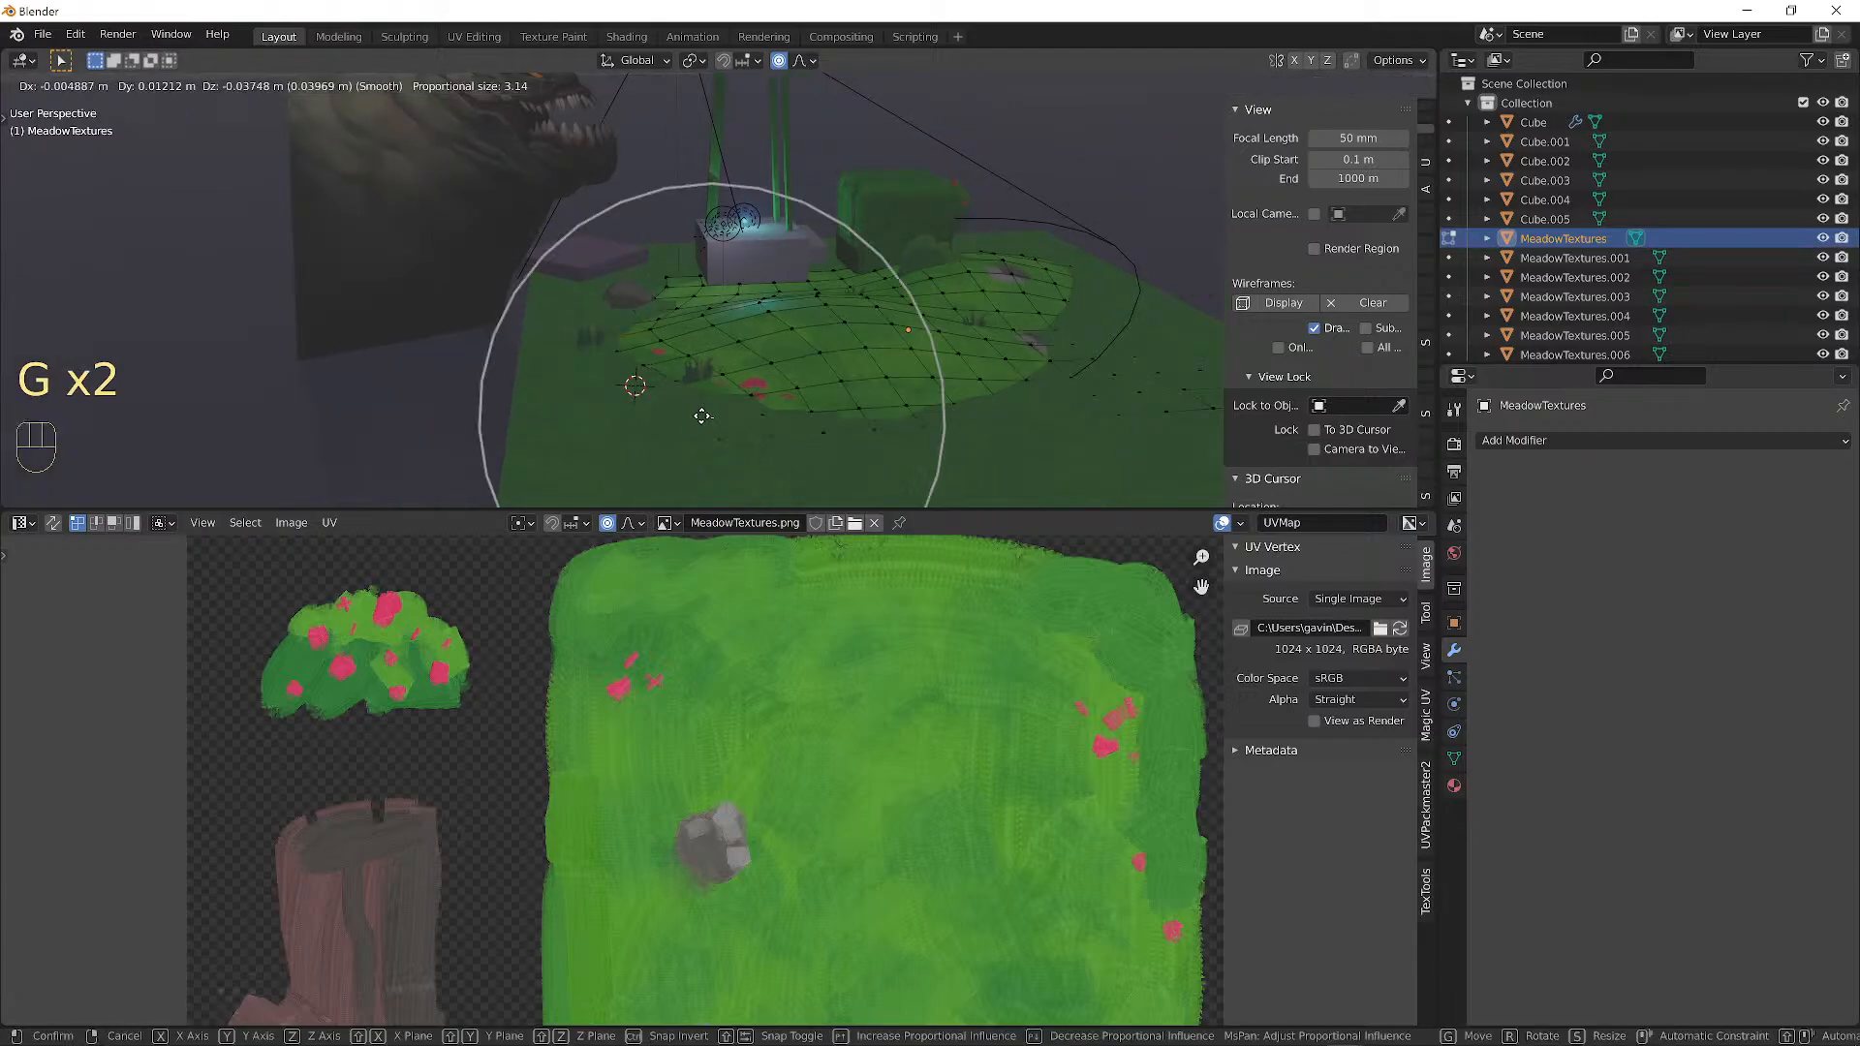
pyautogui.click(705, 412)
# Raise the final hills on the remaining ground with three more blended moves.
pyautogui.moveTo(704, 413); pyautogui.dragTo(689, 324, button='middle')
pyautogui.press('g')
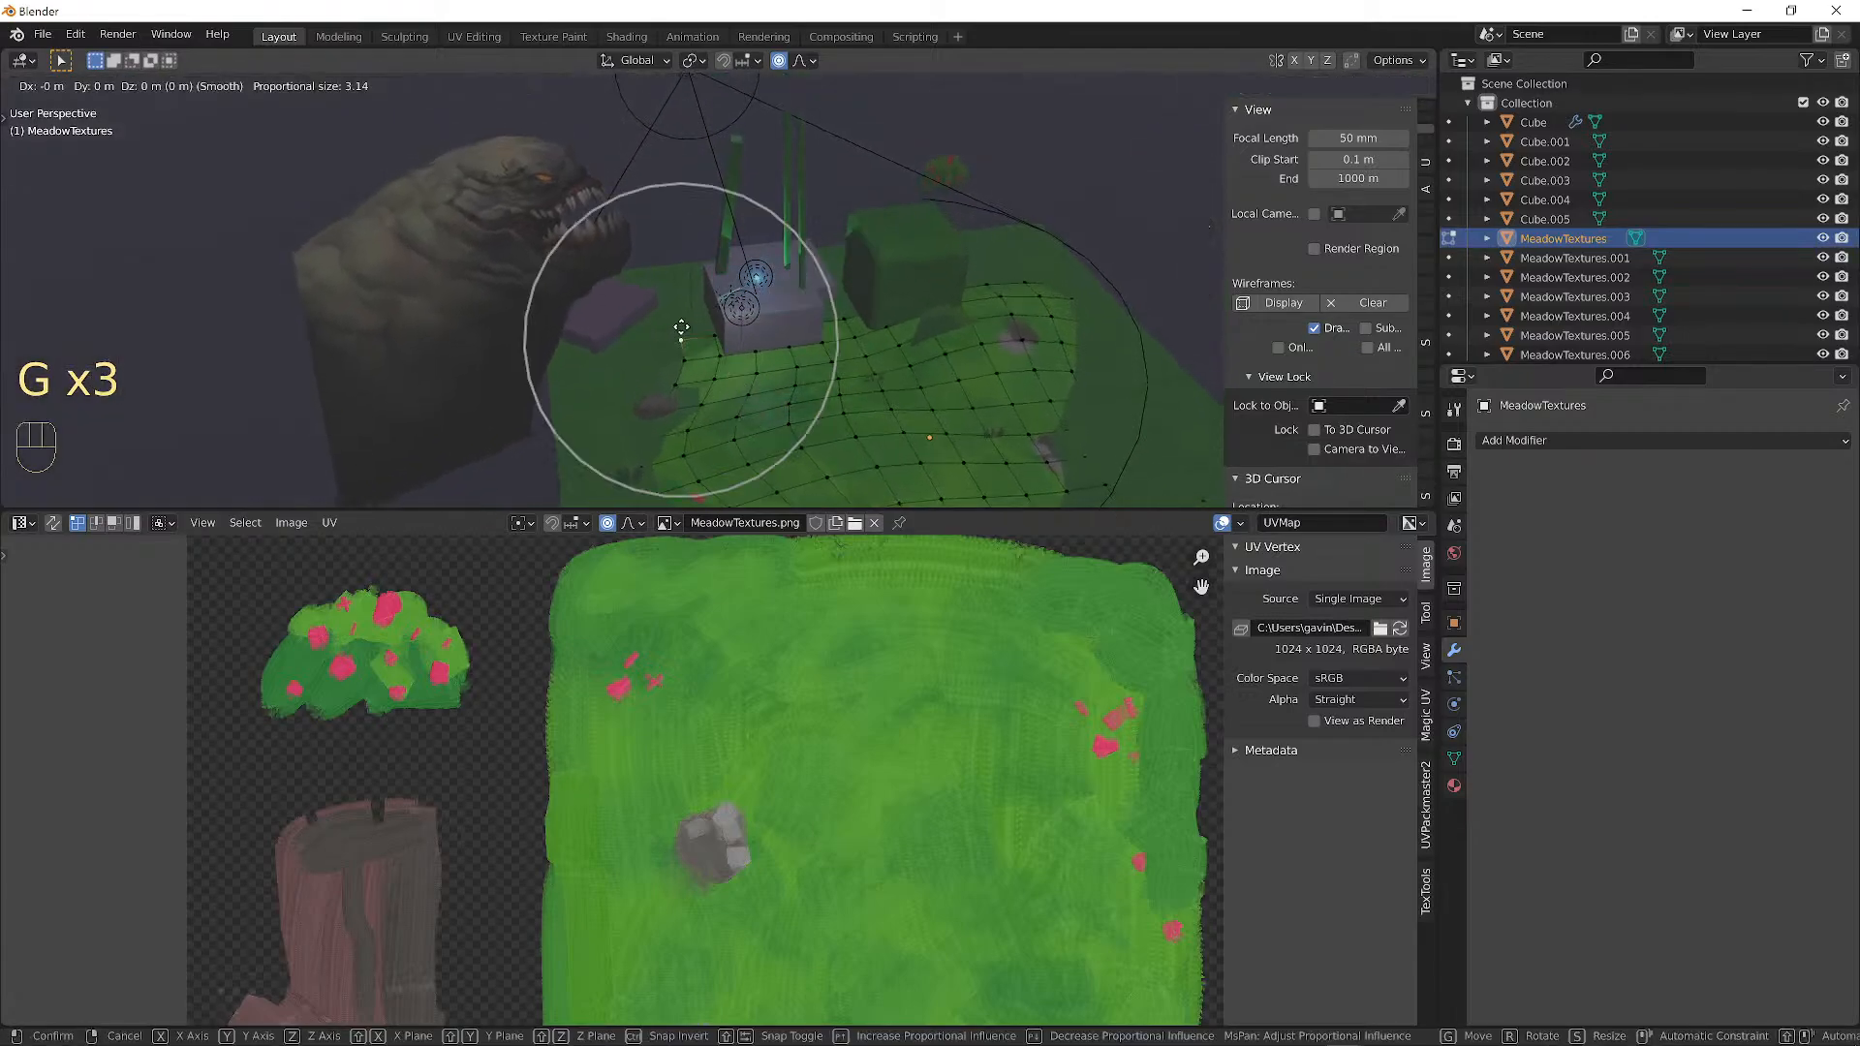
pyautogui.click(671, 328)
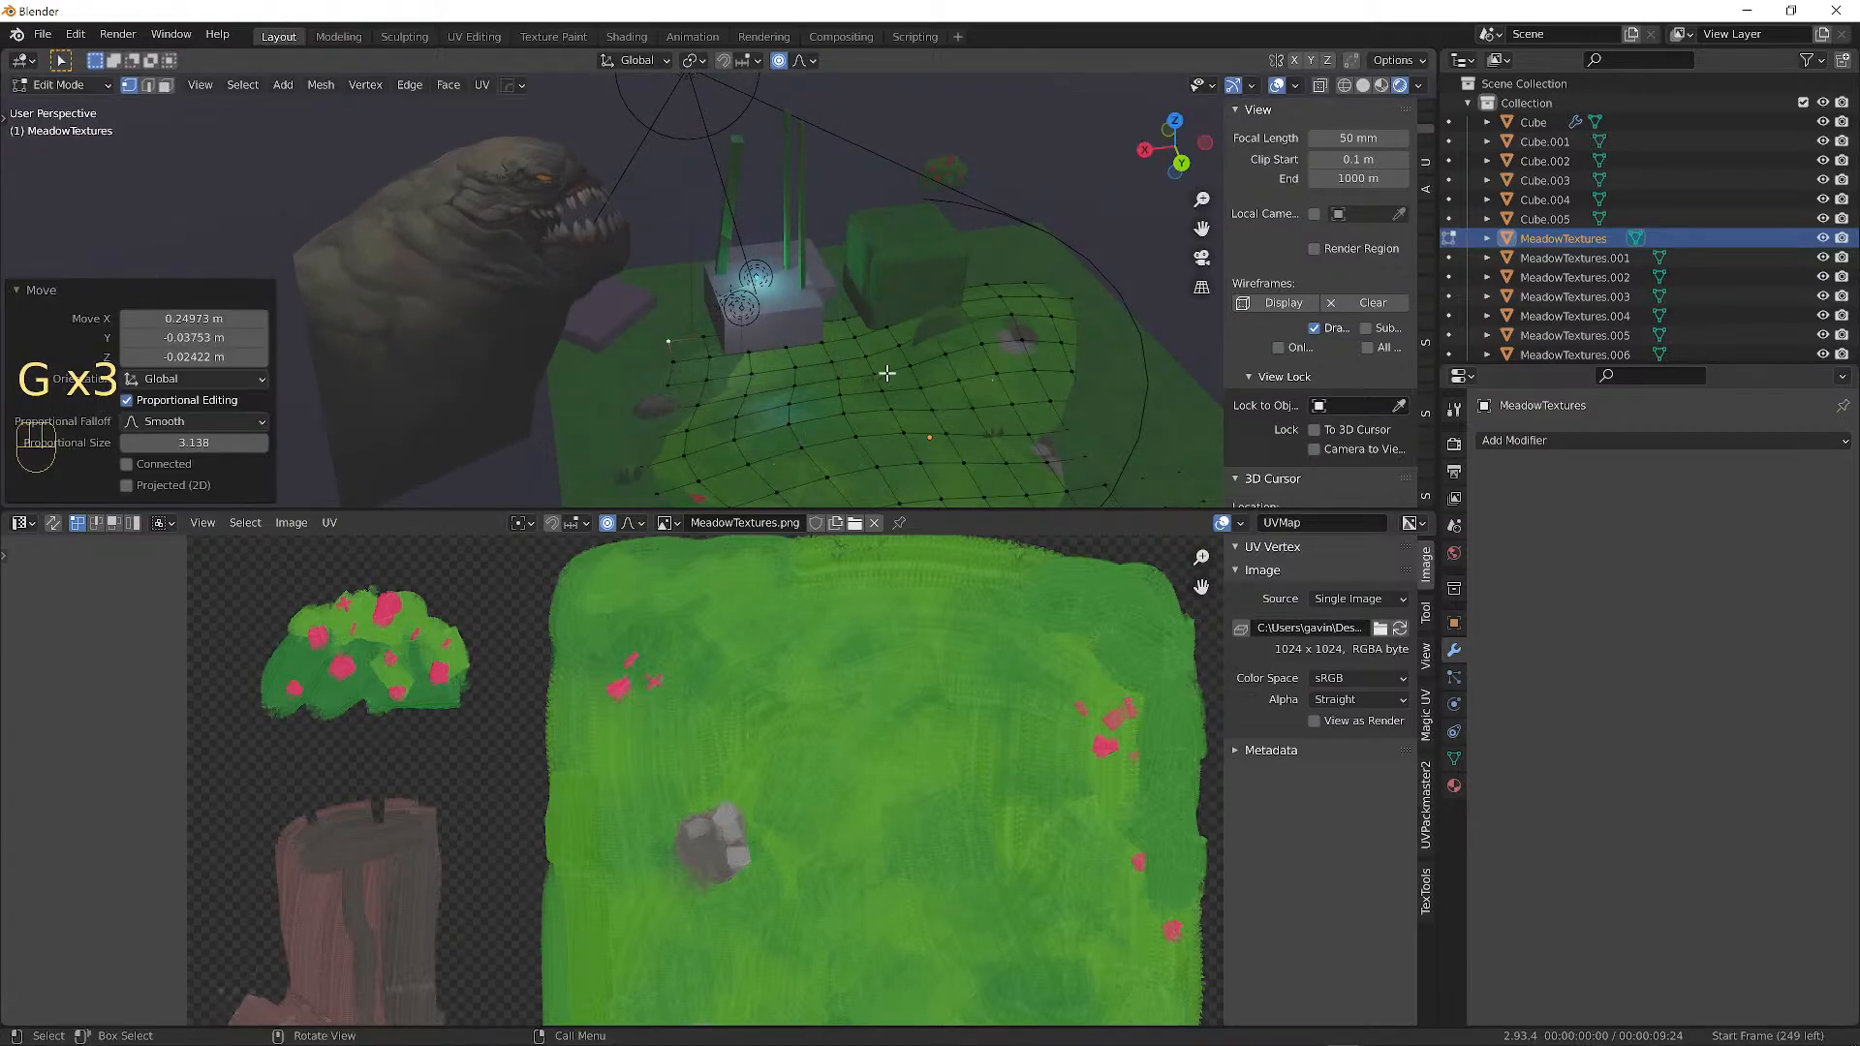
pyautogui.moveTo(887, 373); pyautogui.dragTo(485, 285, button='middle')
pyautogui.press('g')
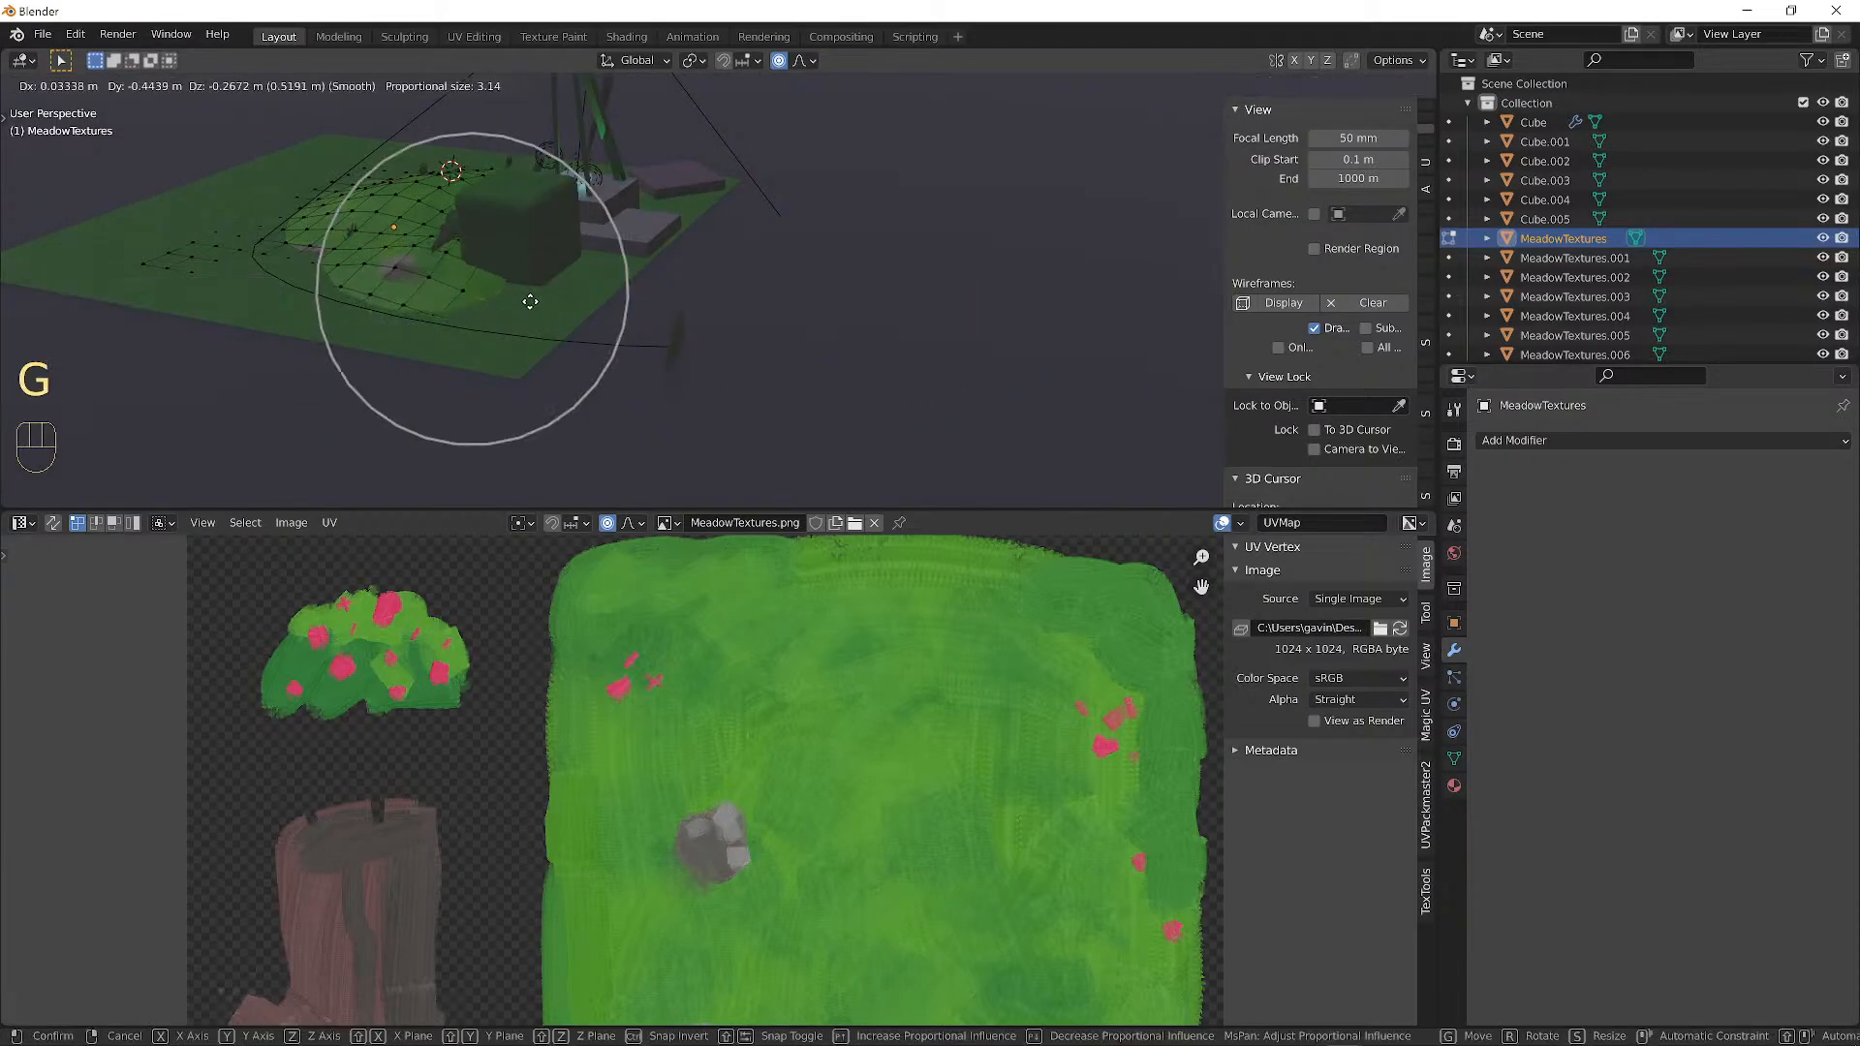
pyautogui.click(506, 305)
pyautogui.press('g')
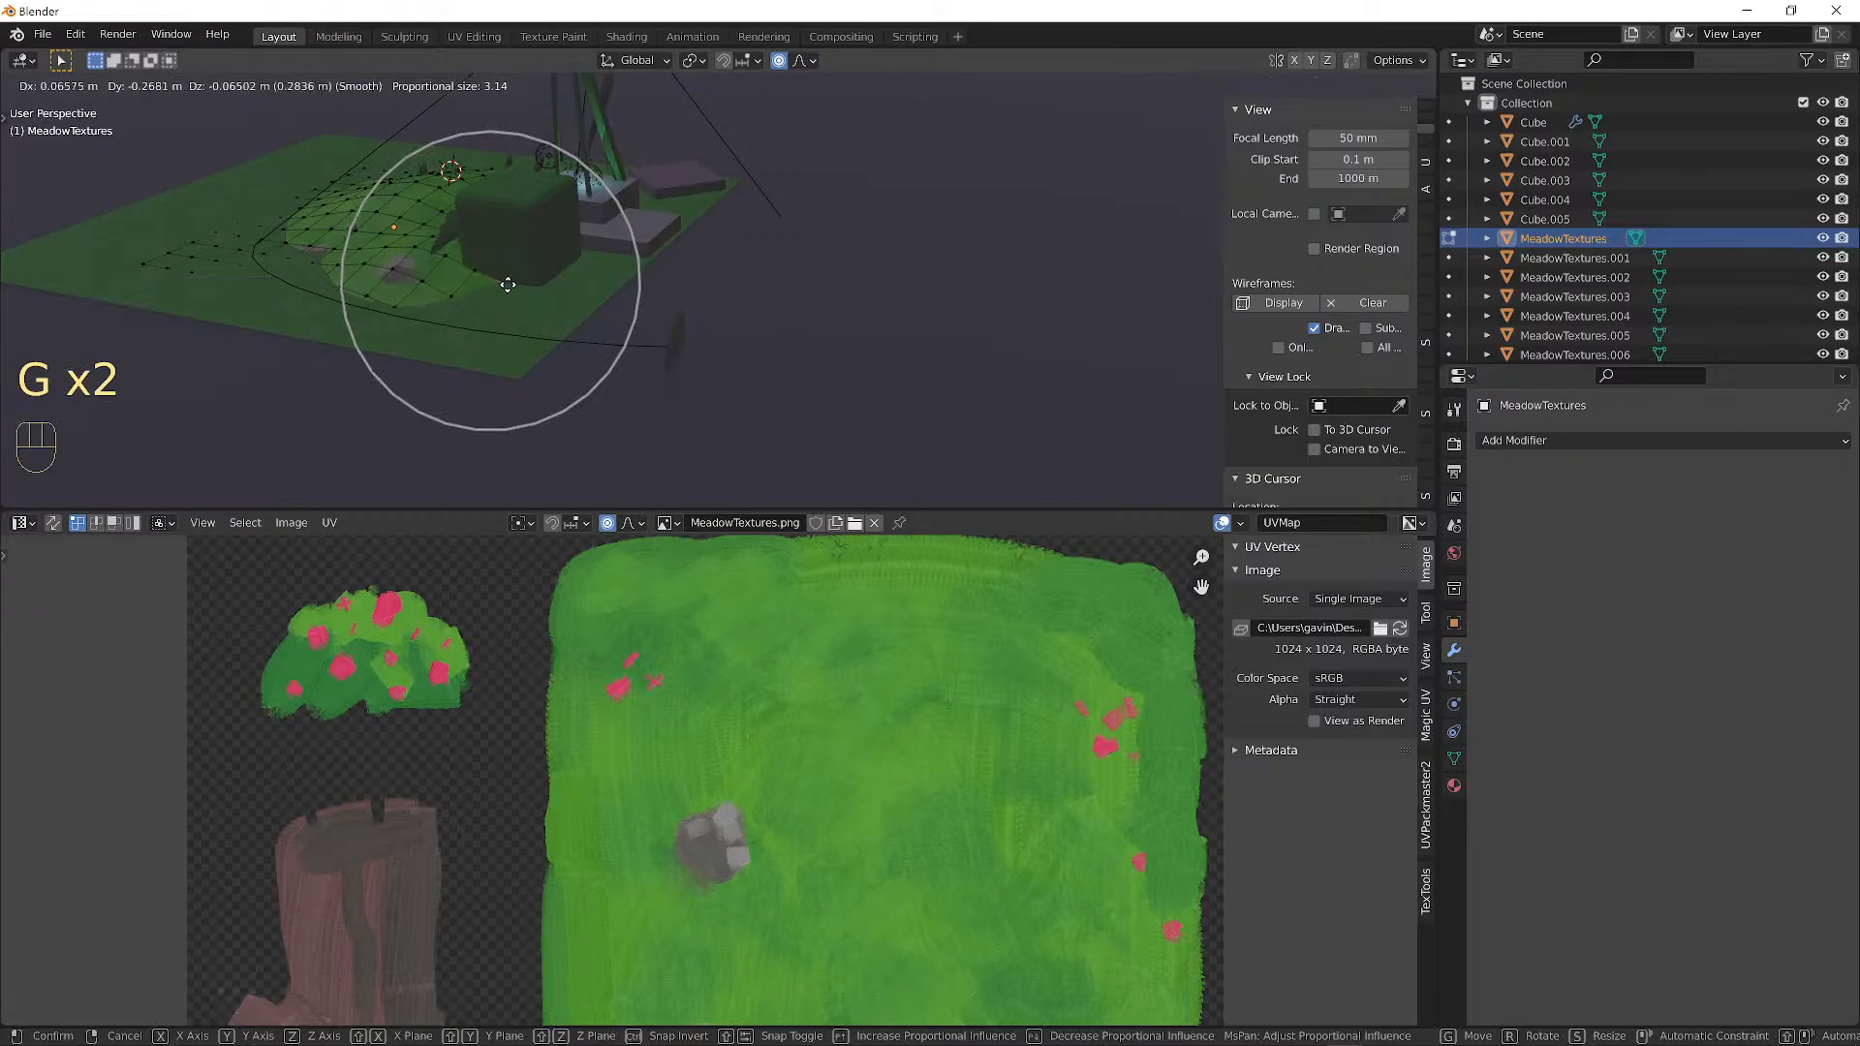
pyautogui.click(508, 284)
pyautogui.moveTo(508, 284); pyautogui.dragTo(851, 254, button='middle')
# Return to Object Mode, clear the selection and orbit over the meadow.
pyautogui.press('Tab')
pyautogui.press('Tab')
pyautogui.press('Tab')
pyautogui.press('Tab')
pyautogui.press('a')
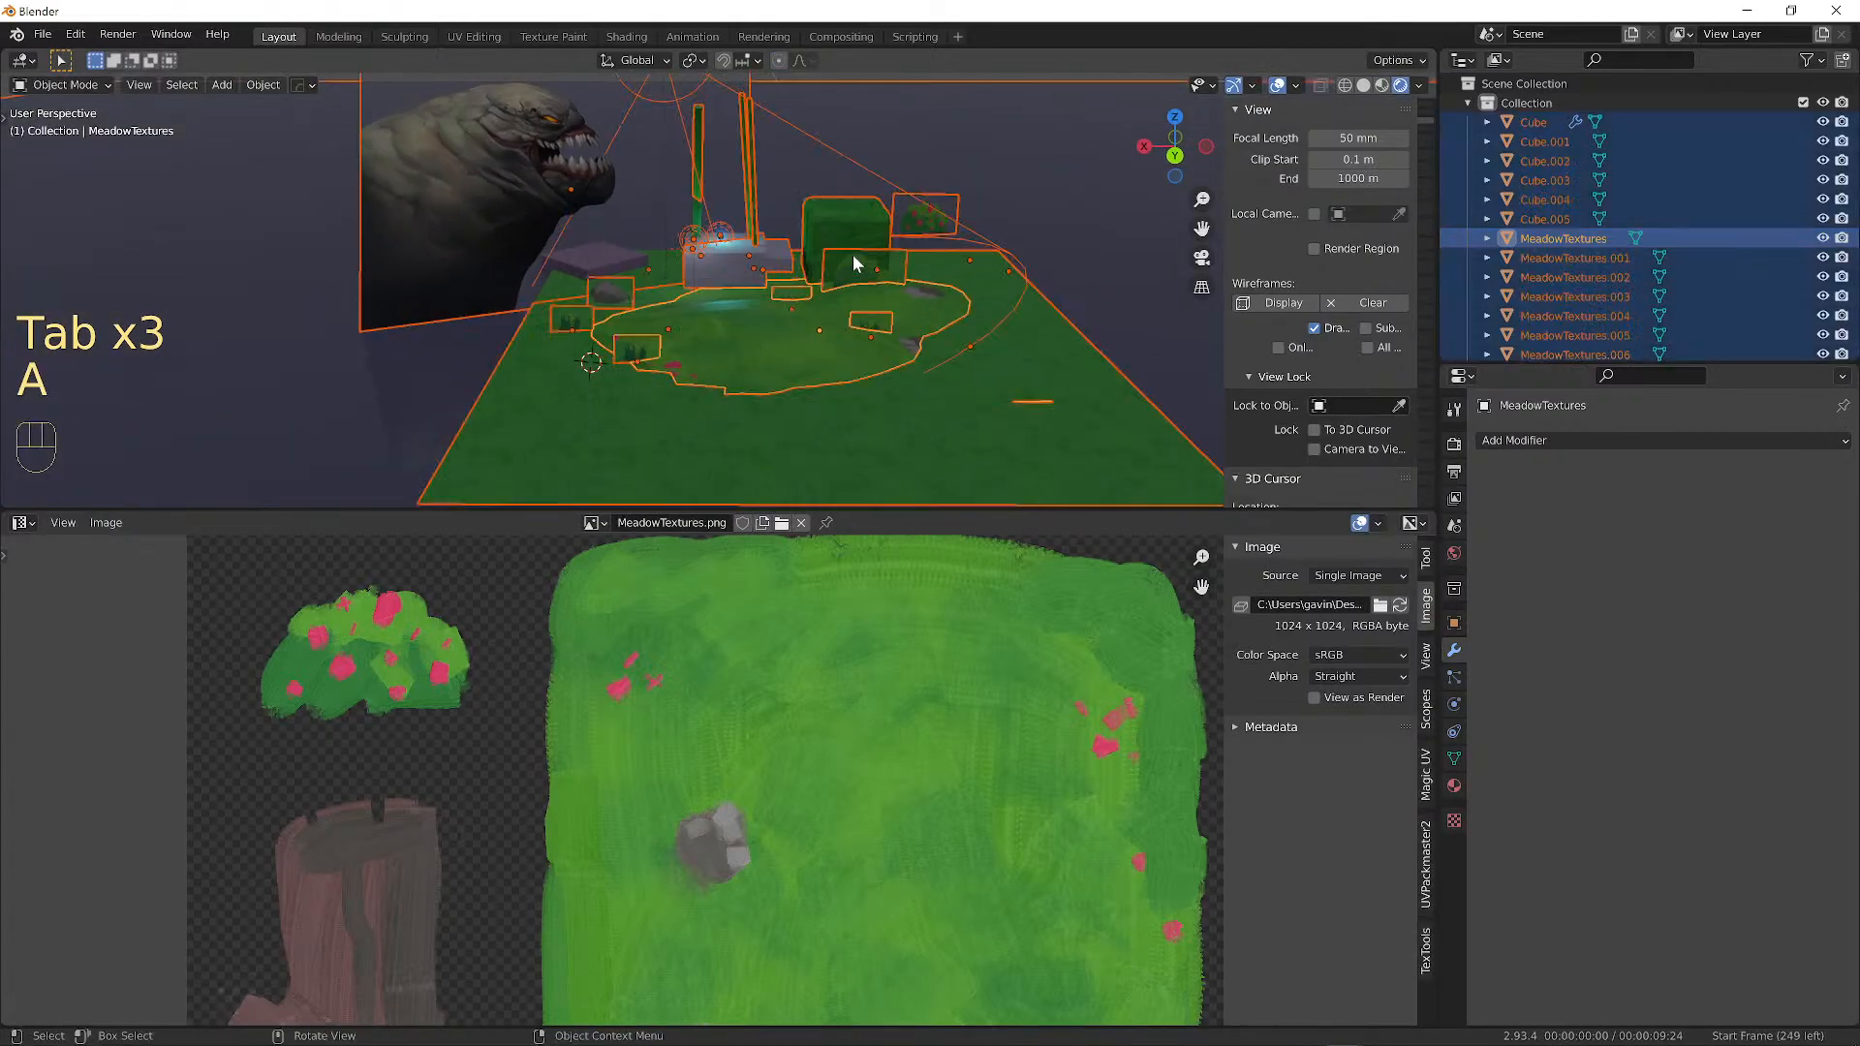
pyautogui.press('a')
pyautogui.keyDown('alt'); pyautogui.moveTo(978, 259); pyautogui.dragTo(978, 184, button='middle'); pyautogui.keyUp('alt')
pyautogui.keyDown('alt'); pyautogui.moveTo(979, 184); pyautogui.dragTo(856, 194, button='middle'); pyautogui.keyUp('alt')
pyautogui.moveTo(857, 195)
pyautogui.keyDown('alt'); pyautogui.mouseDown(button='middle')
pyautogui.moveTo(893, 180)
pyautogui.moveTo(1023, 199)
pyautogui.moveTo(1027, 176)
pyautogui.moveTo(831, 178)
pyautogui.mouseUp(button='middle'); pyautogui.keyUp('alt')
# Duplicate the grass cube to the left, scale it to 0.656 and raise it onto the ground.
pyautogui.click(897, 170)
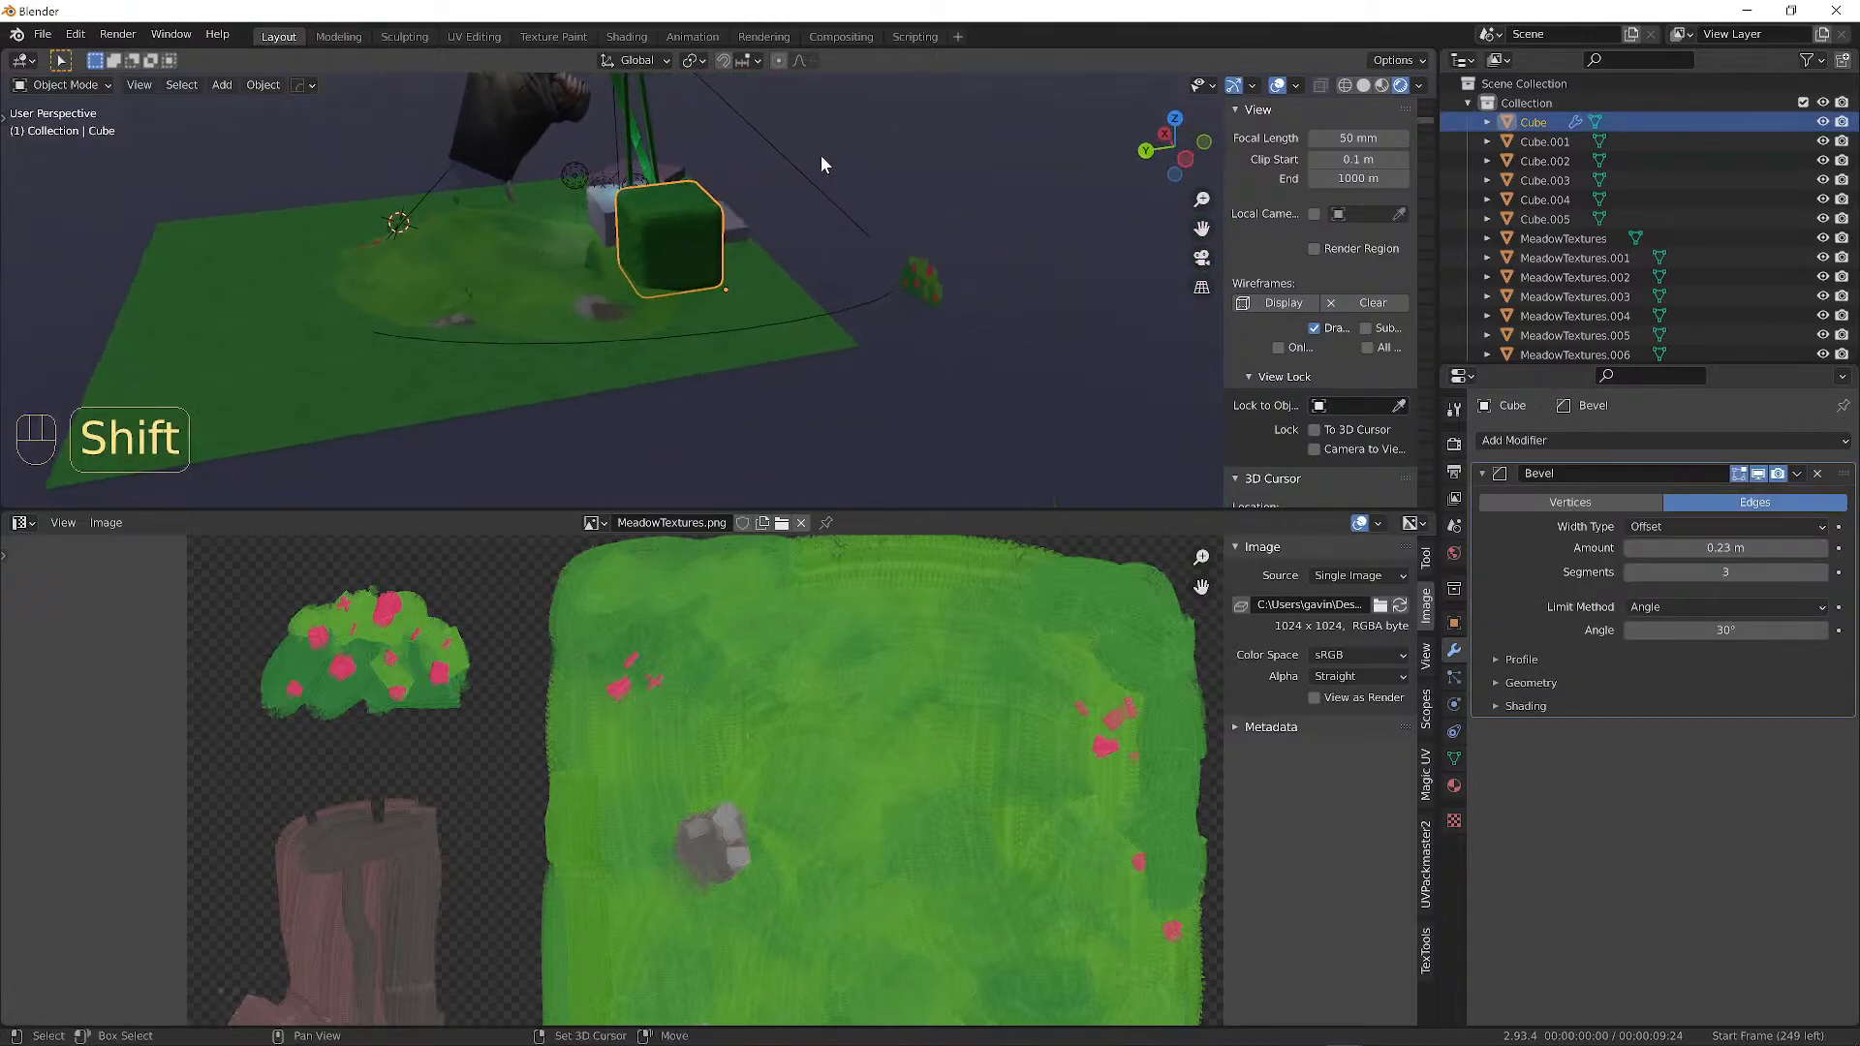
pyautogui.hotkey('shift', 'd')
pyautogui.click(396, 189)
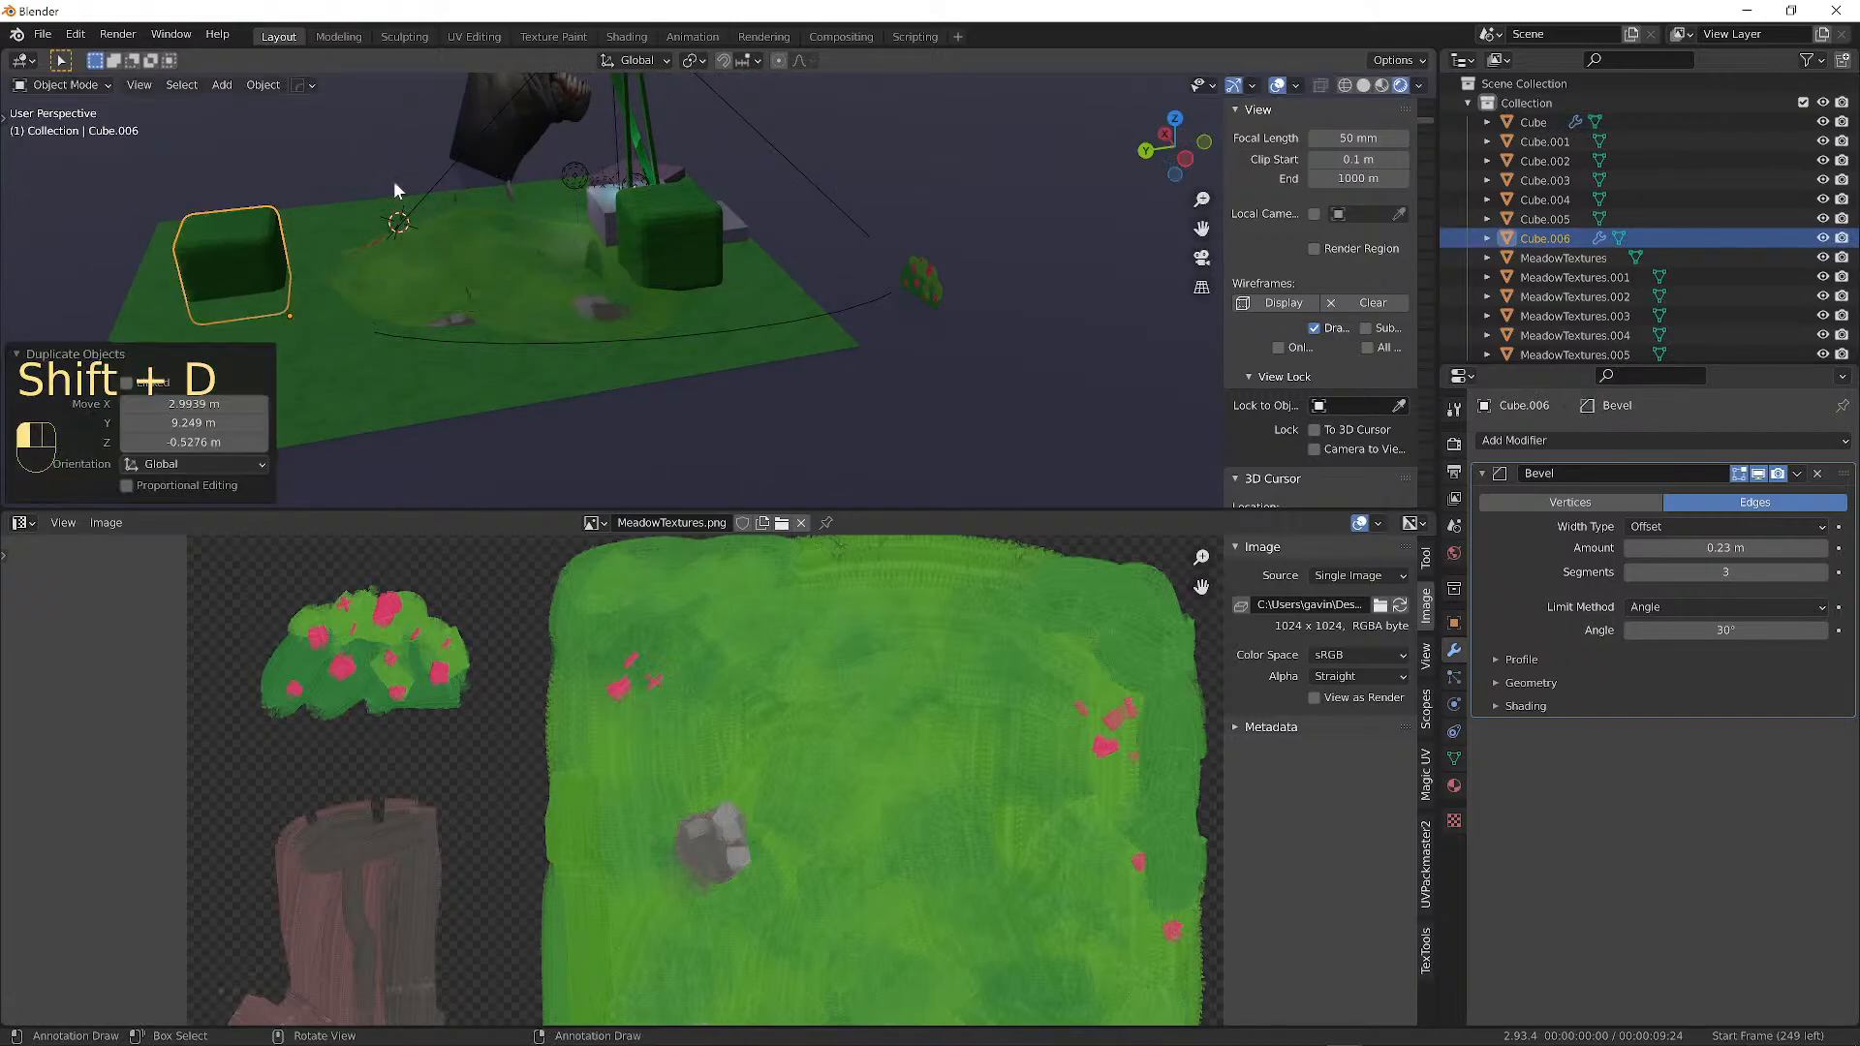
pyautogui.press('s')
pyautogui.click(341, 193)
pyautogui.press('g')
pyautogui.press('z')
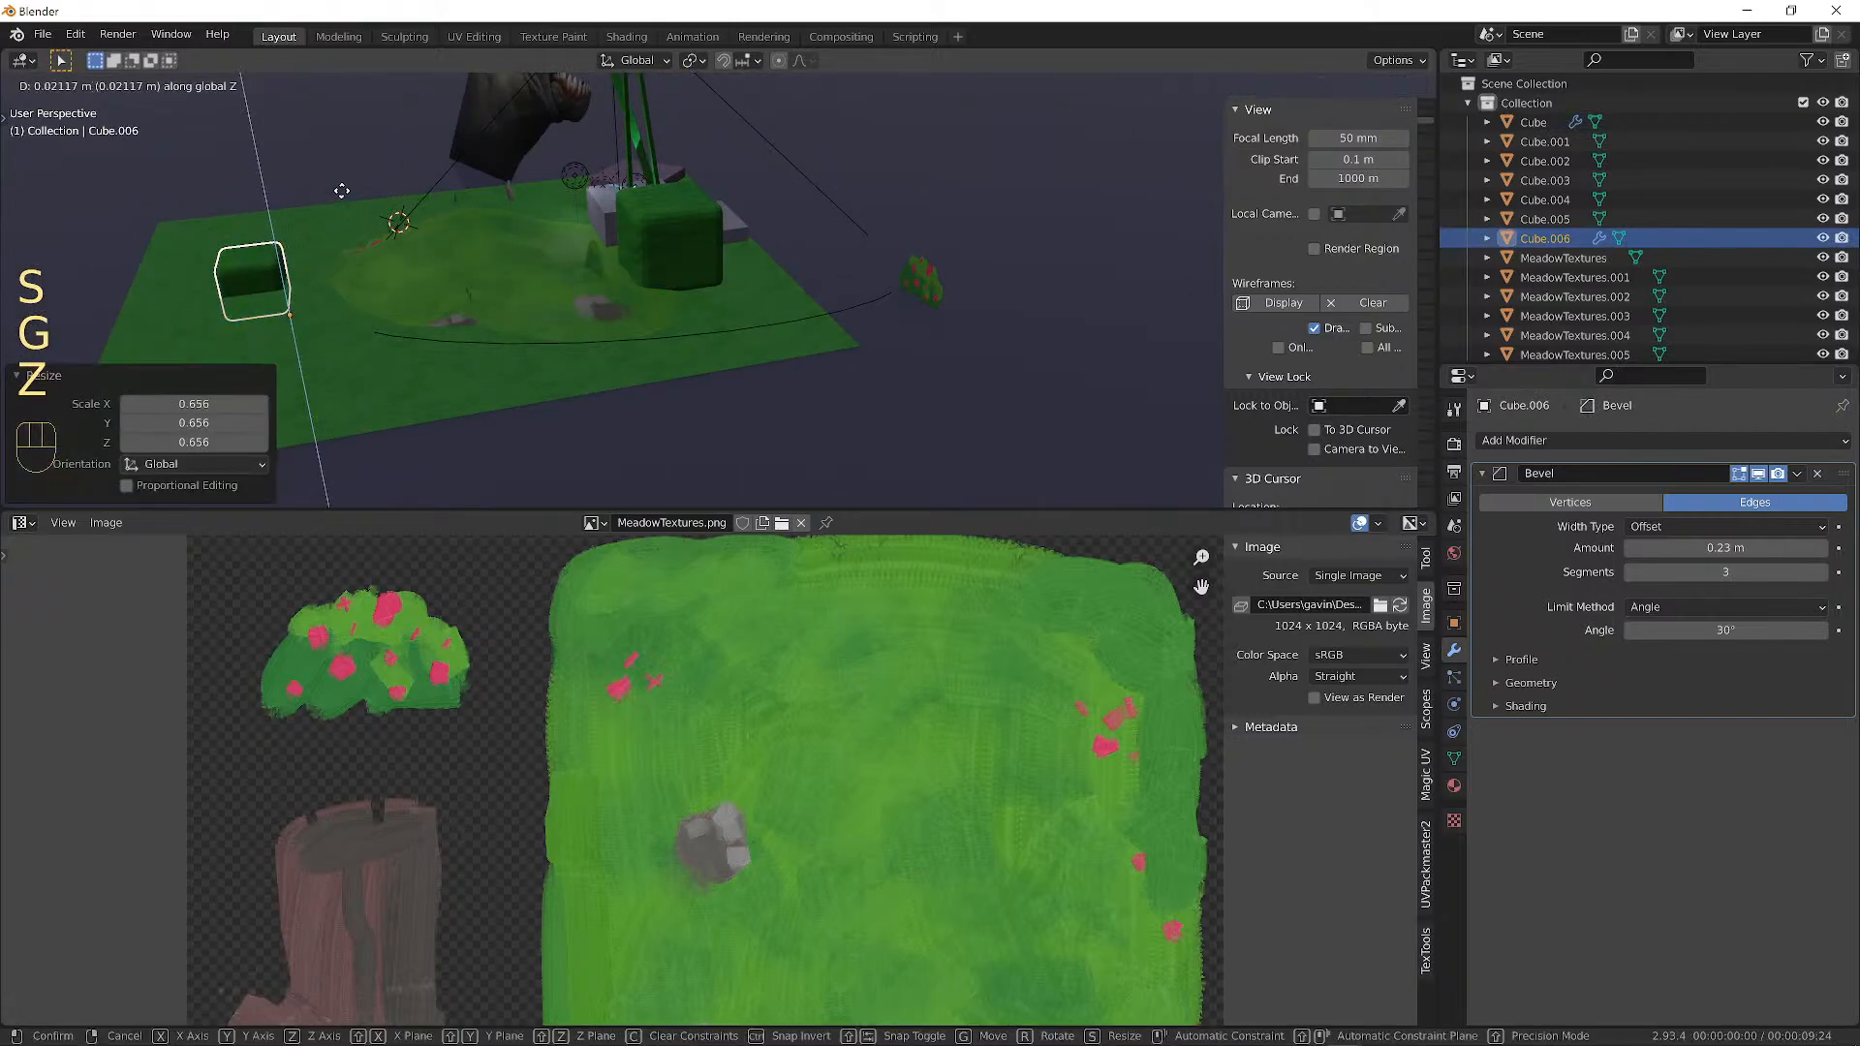
pyautogui.click(343, 178)
# Duplicate the small cube and place the second copy elsewhere on the meadow, keeping its height.
pyautogui.keyDown('alt'); pyautogui.moveTo(357, 184); pyautogui.dragTo(735, 230); pyautogui.keyUp('alt')
pyautogui.scroll(2, 551, 254)
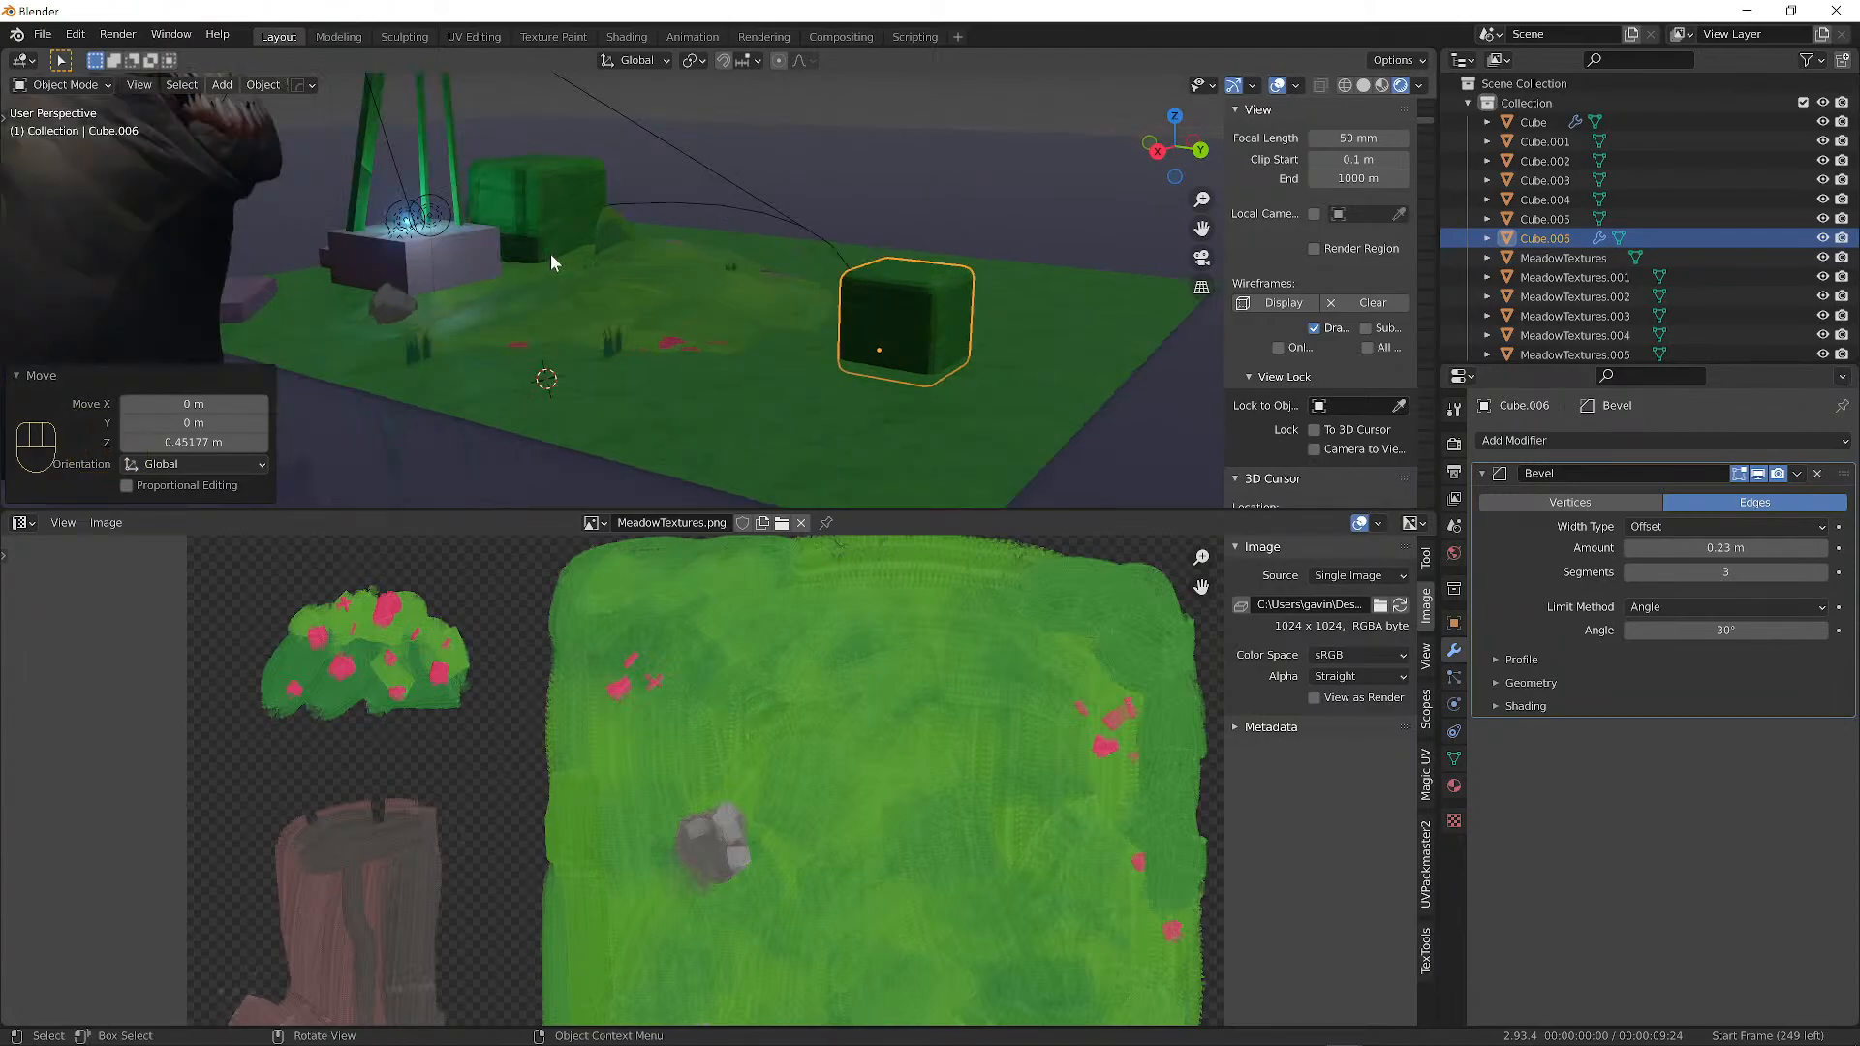
pyautogui.moveTo(1009, 300); pyautogui.dragTo(926, 309, button='middle')
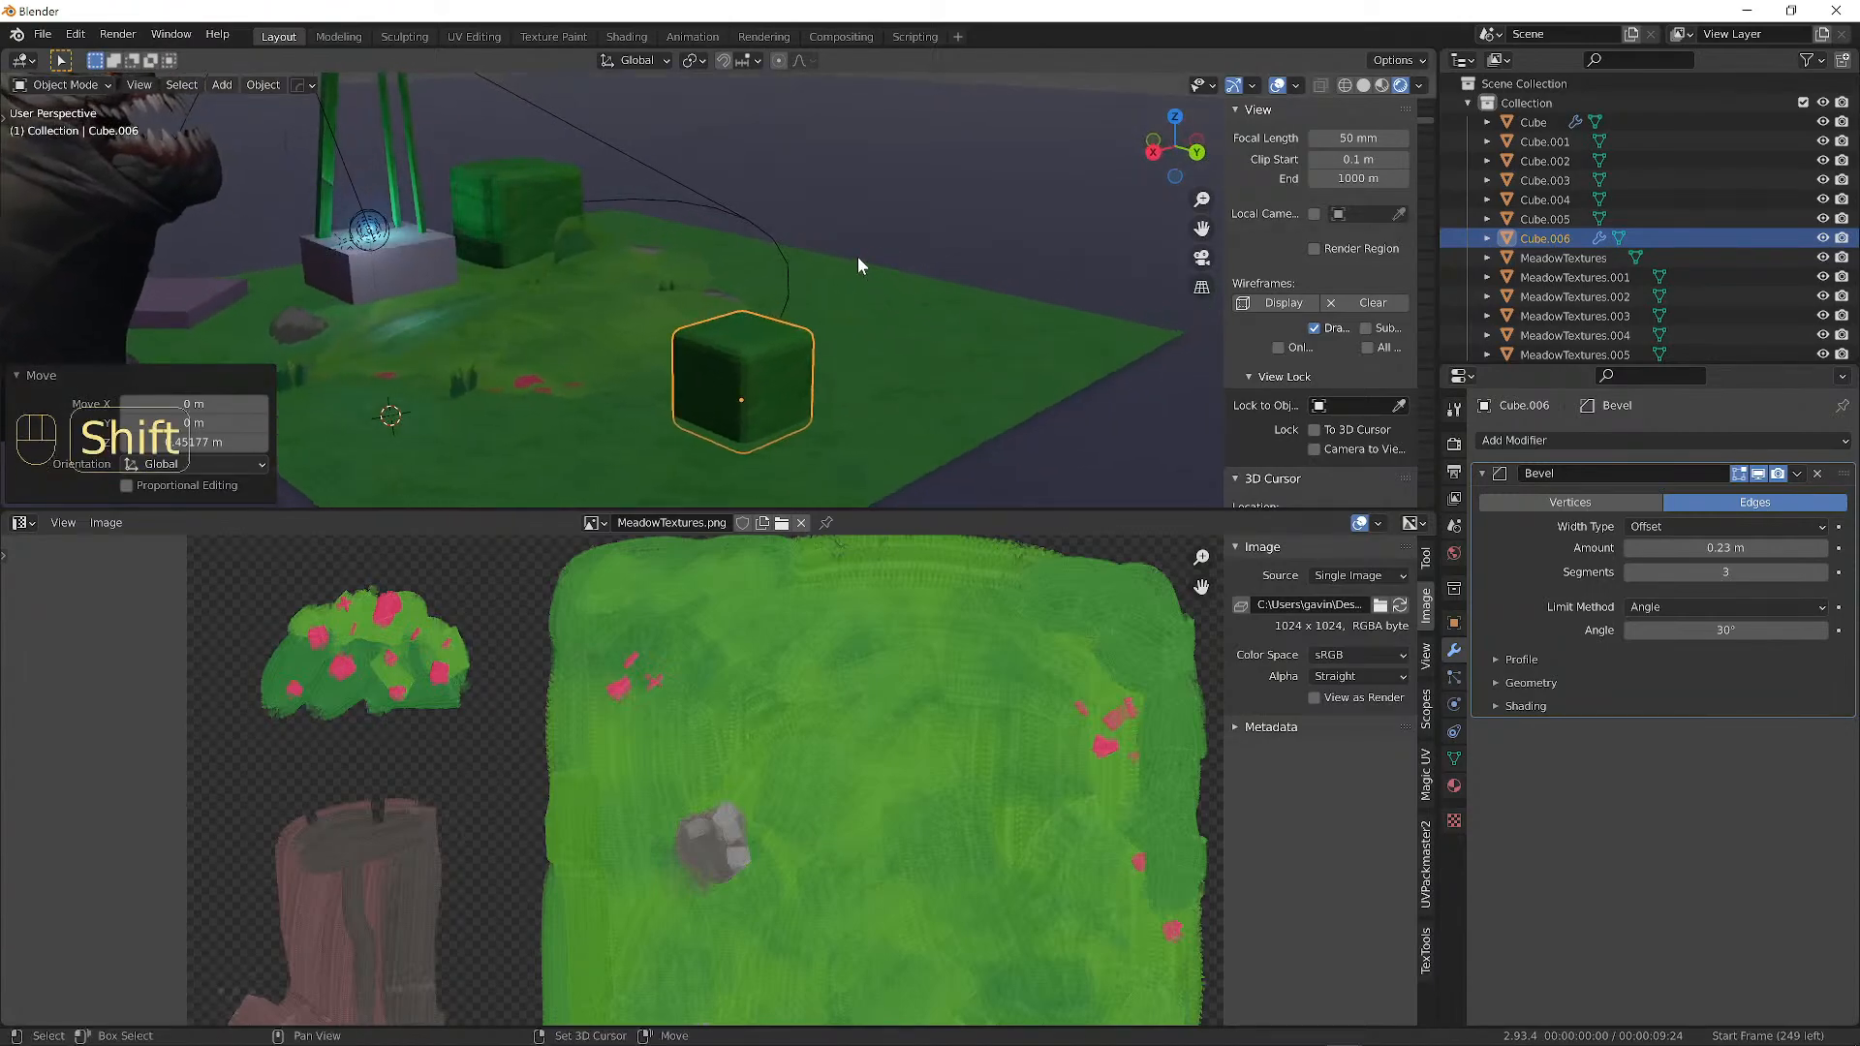
pyautogui.hotkey('shift', 'd')
pyautogui.hotkey('shift', 'z')
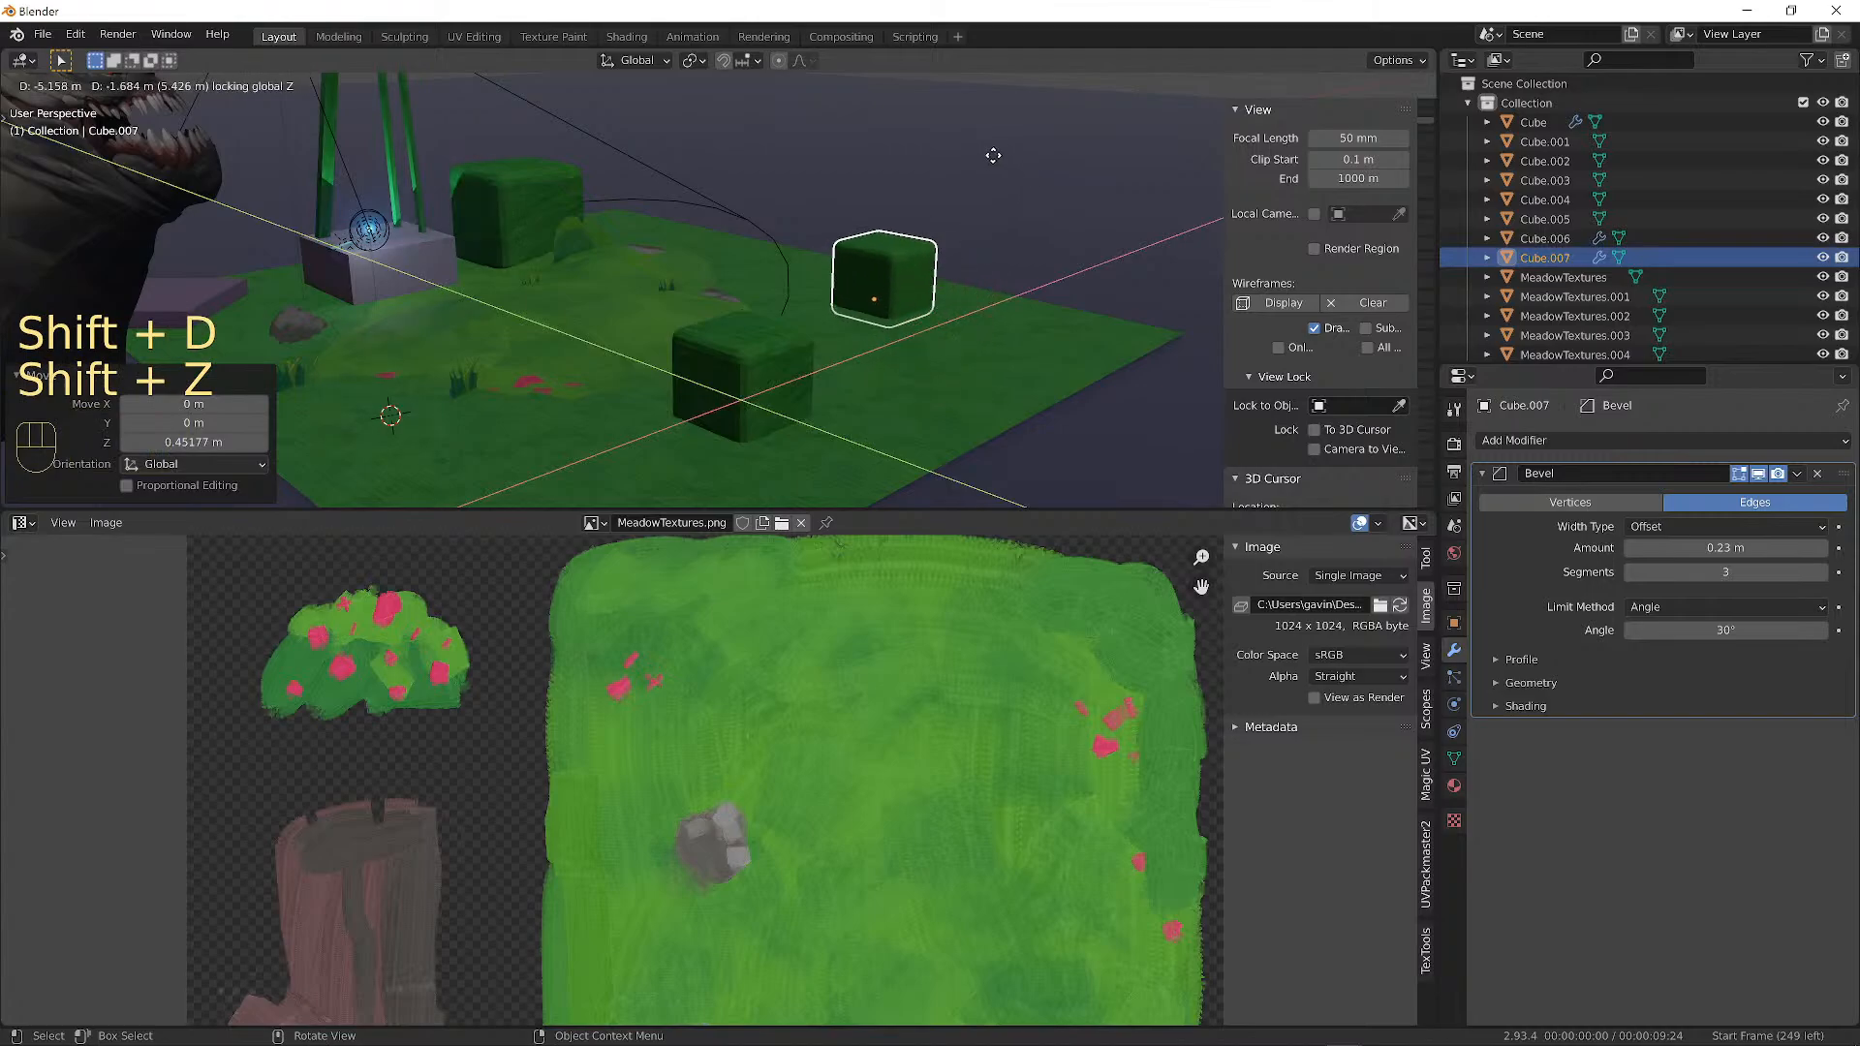
pyautogui.click(930, 145)
pyautogui.keyDown('alt'); pyautogui.moveTo(928, 144); pyautogui.dragTo(789, 236); pyautogui.keyUp('alt')
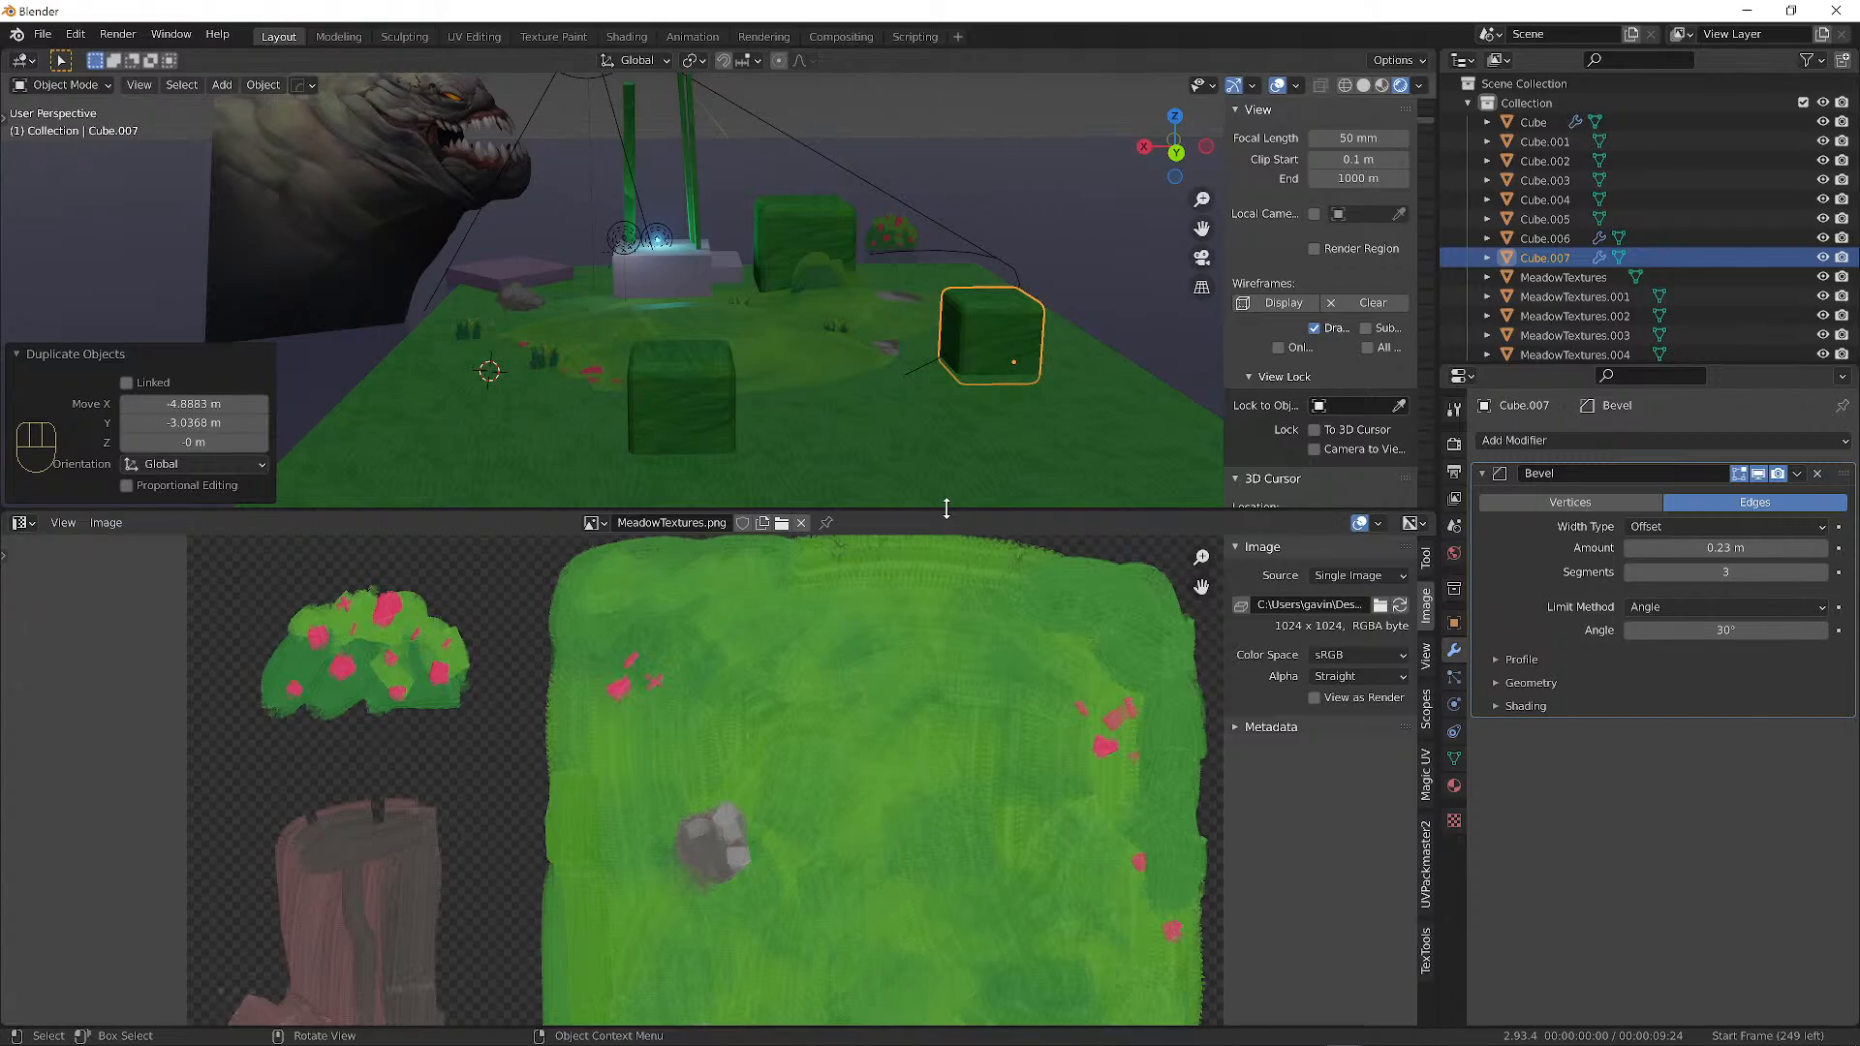
# Select the original large grass cube and view it from a higher corner.
pyautogui.scroll(-3, 903, 492)
pyautogui.scroll(-4, 845, 586)
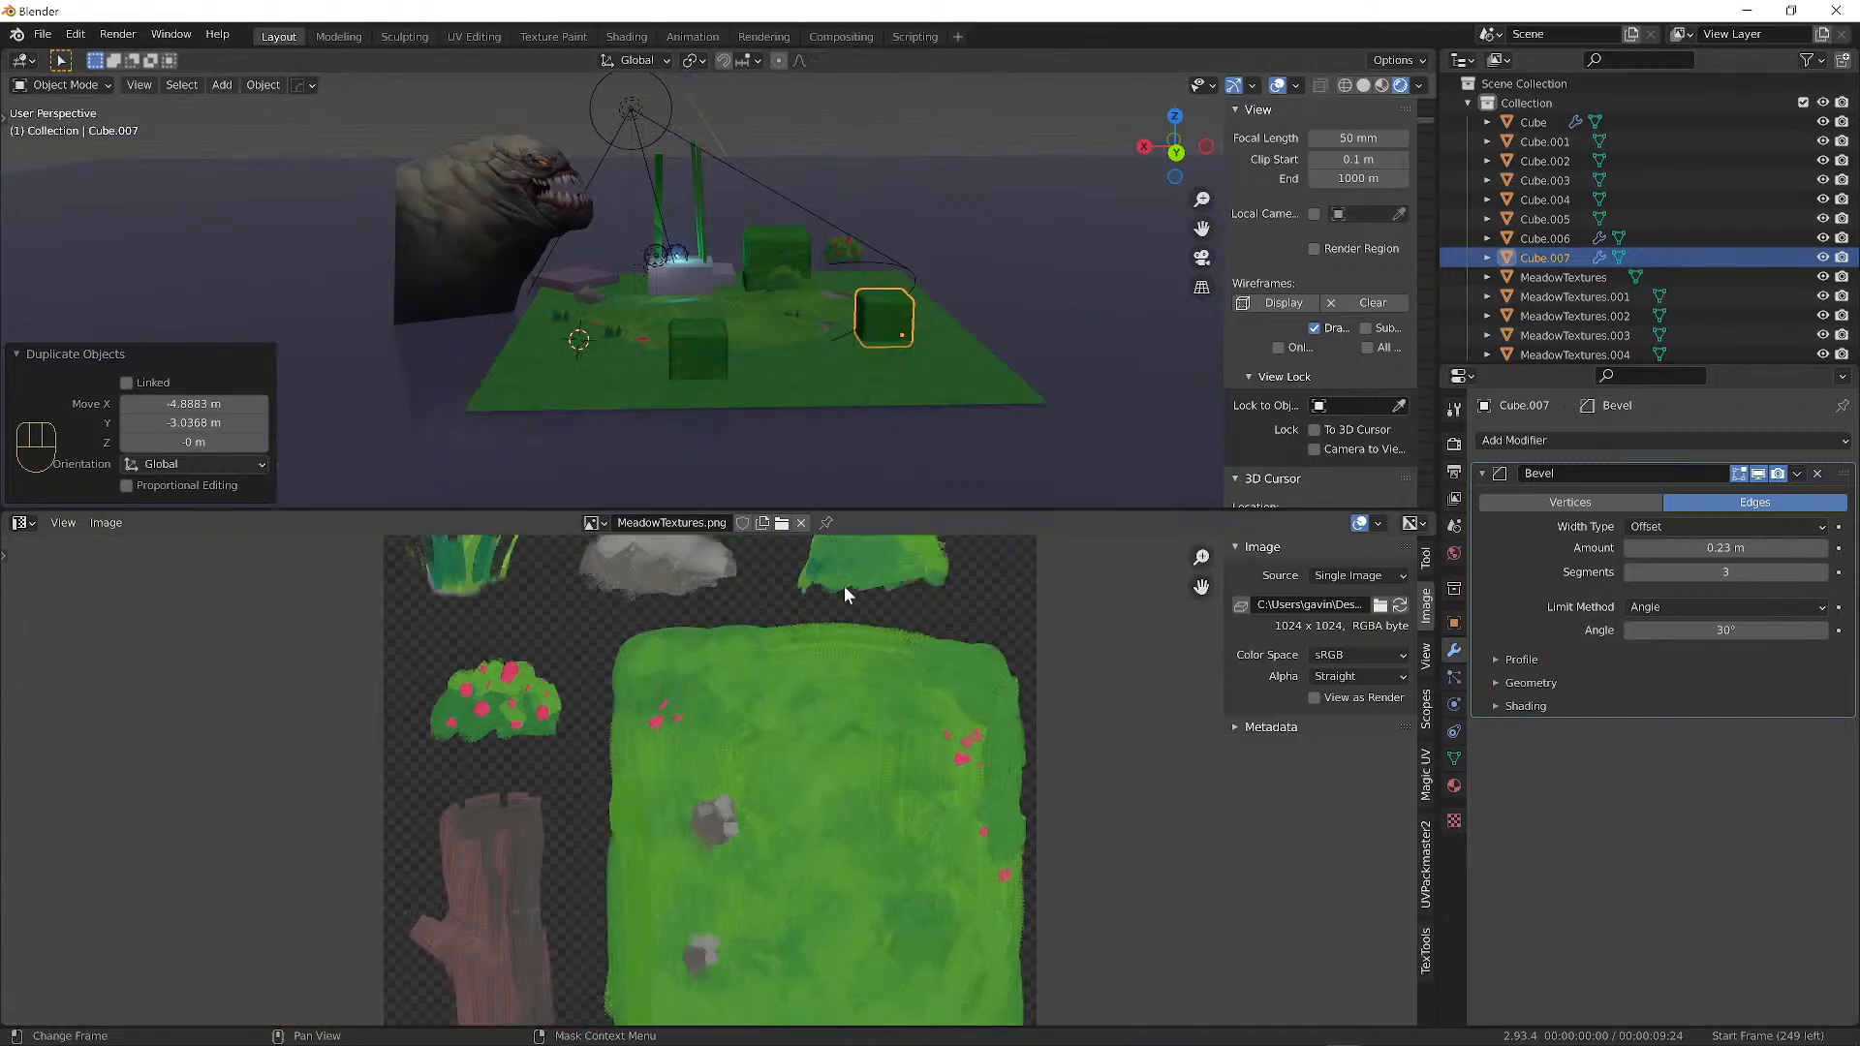
pyautogui.scroll(2, 678, 655)
pyautogui.keyDown('alt'); pyautogui.keyDown('shift'); pyautogui.moveTo(759, 645); pyautogui.dragTo(856, 815); pyautogui.keyUp('shift'); pyautogui.keyUp('alt')
pyautogui.scroll(6, 684, 263)
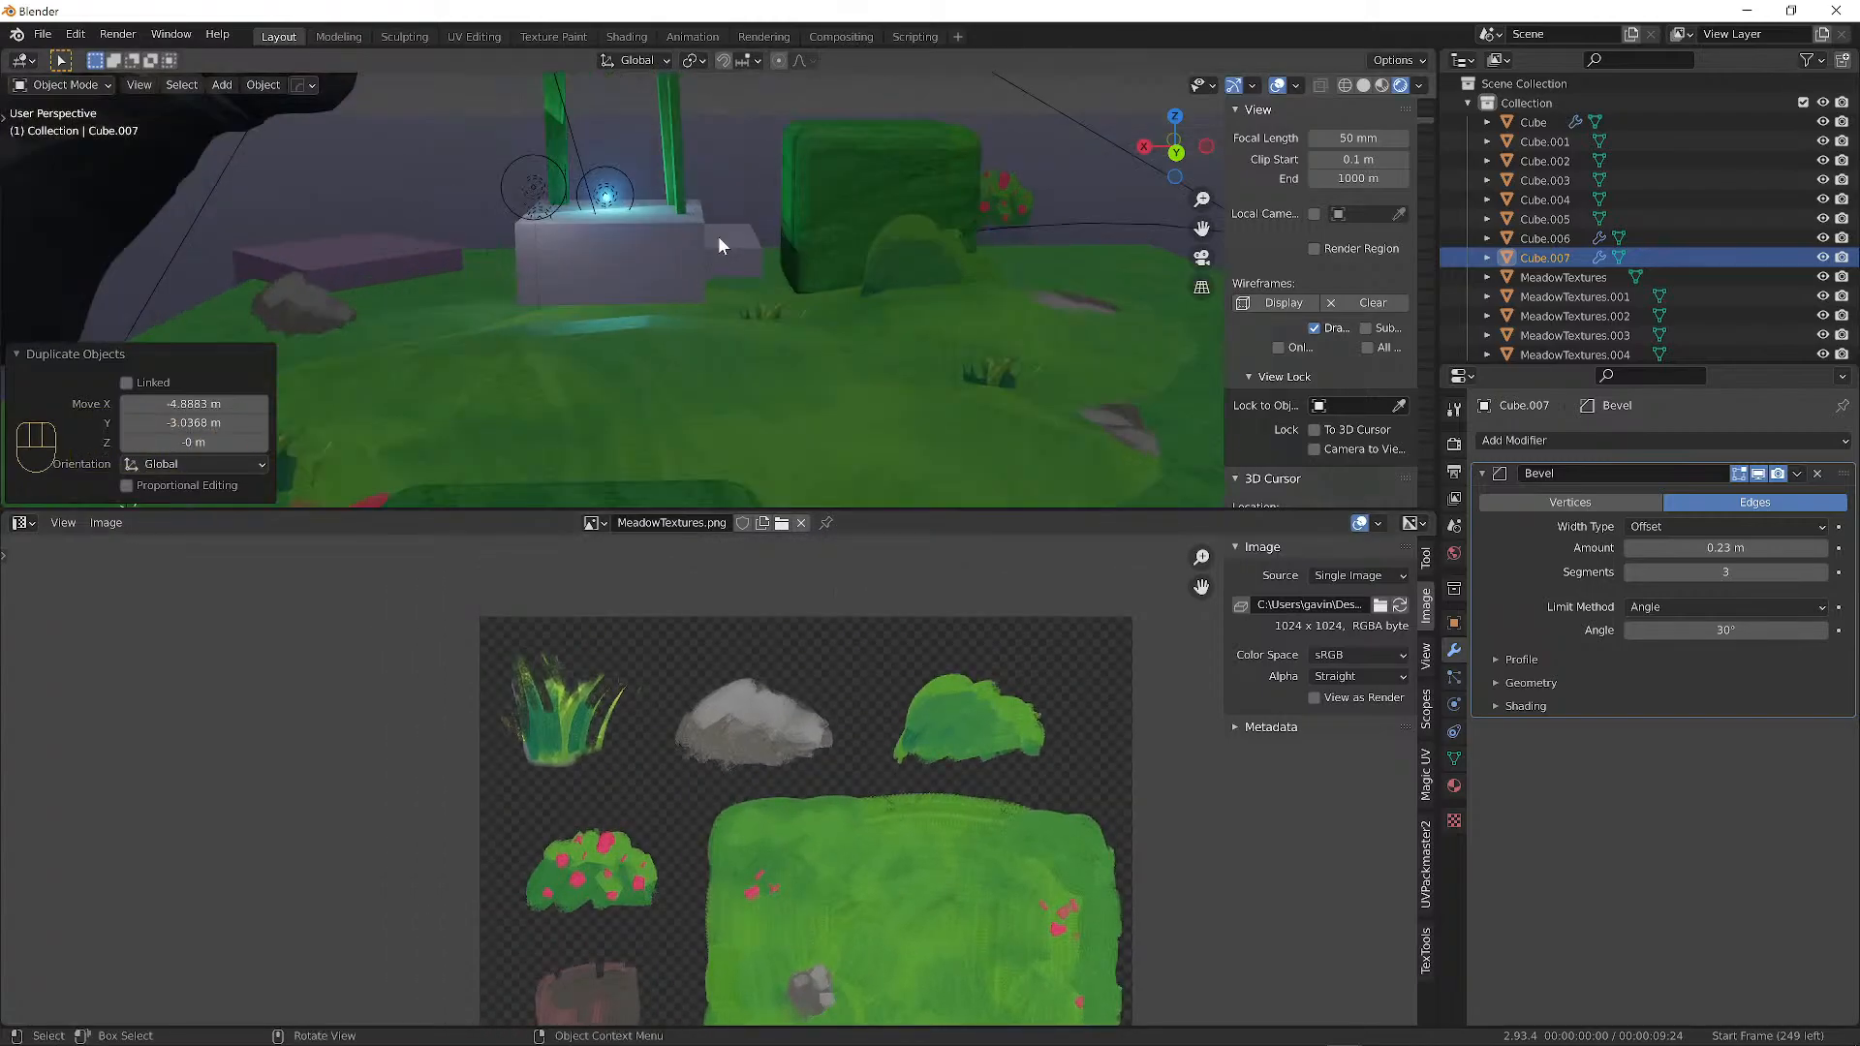
pyautogui.moveTo(718, 236)
pyautogui.keyDown('alt'); pyautogui.mouseDown()
pyautogui.moveTo(665, 196)
pyautogui.moveTo(741, 215)
pyautogui.mouseUp(); pyautogui.keyUp('alt')
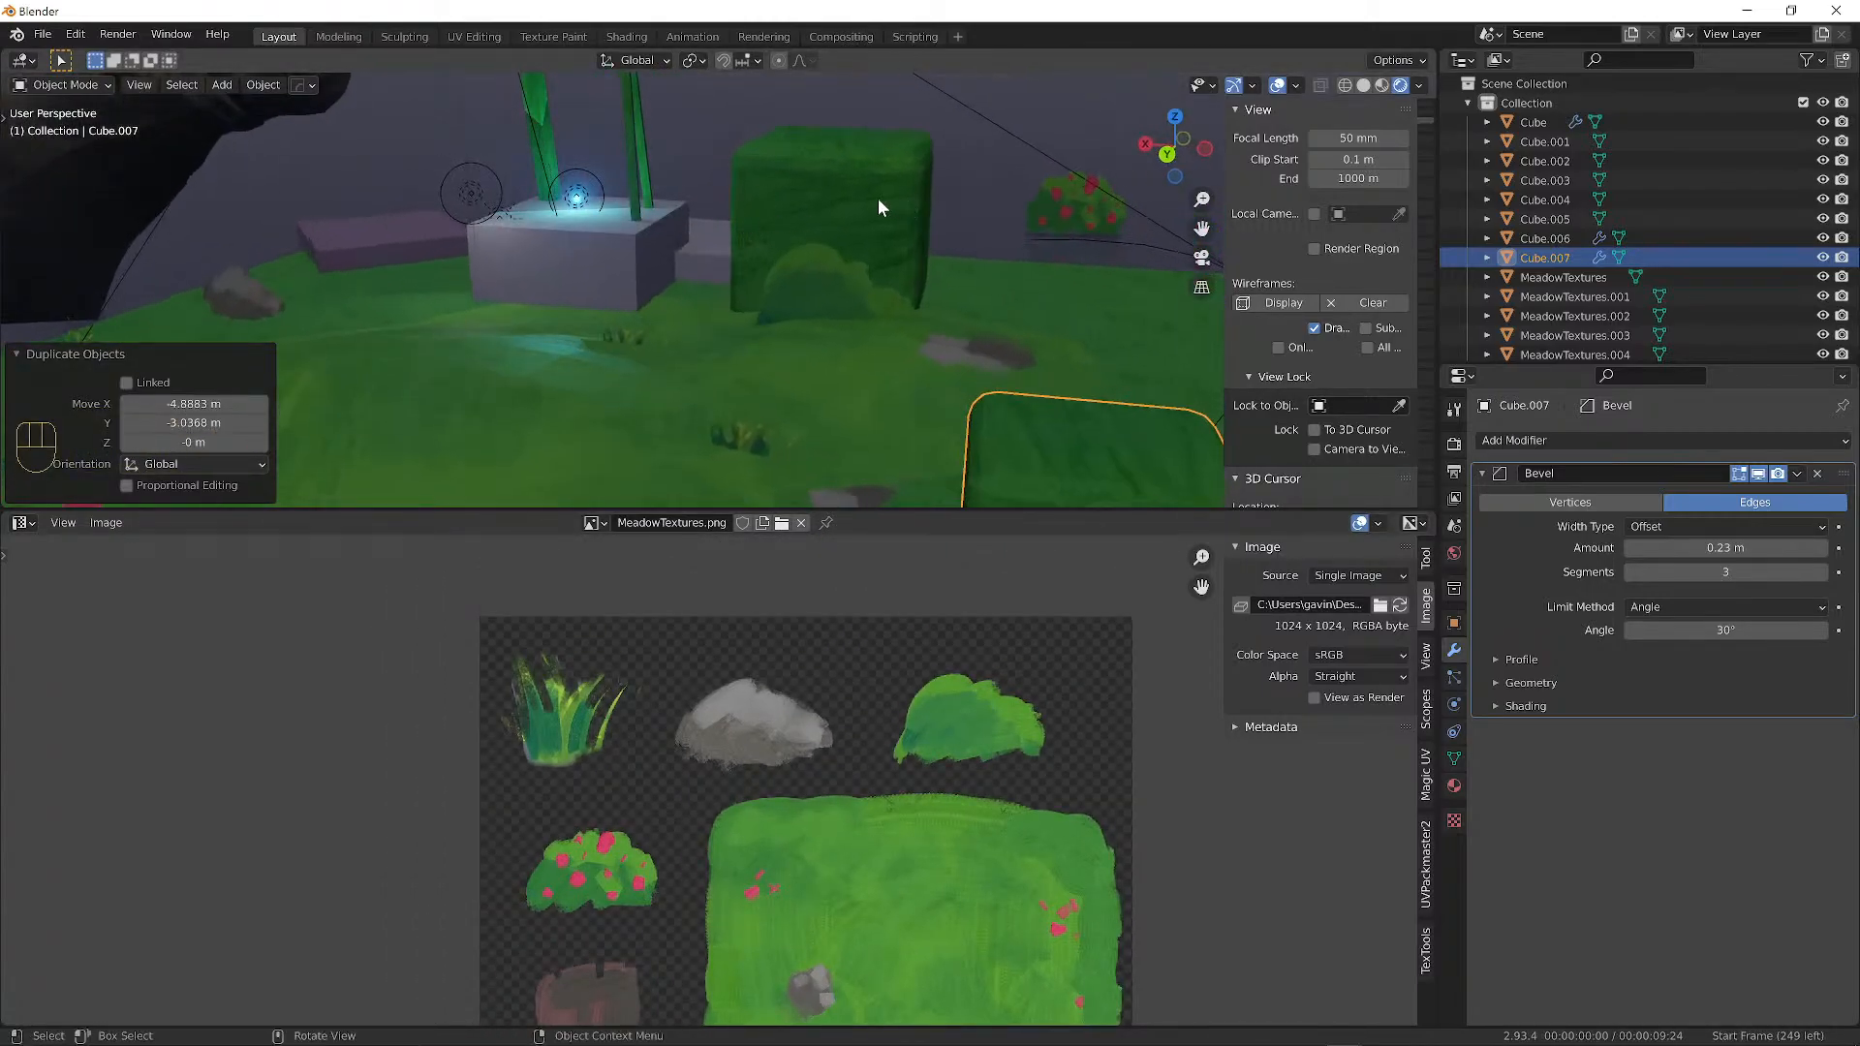
pyautogui.scroll(-5, 866, 208)
pyautogui.scroll(4, 860, 200)
pyautogui.click(808, 200)
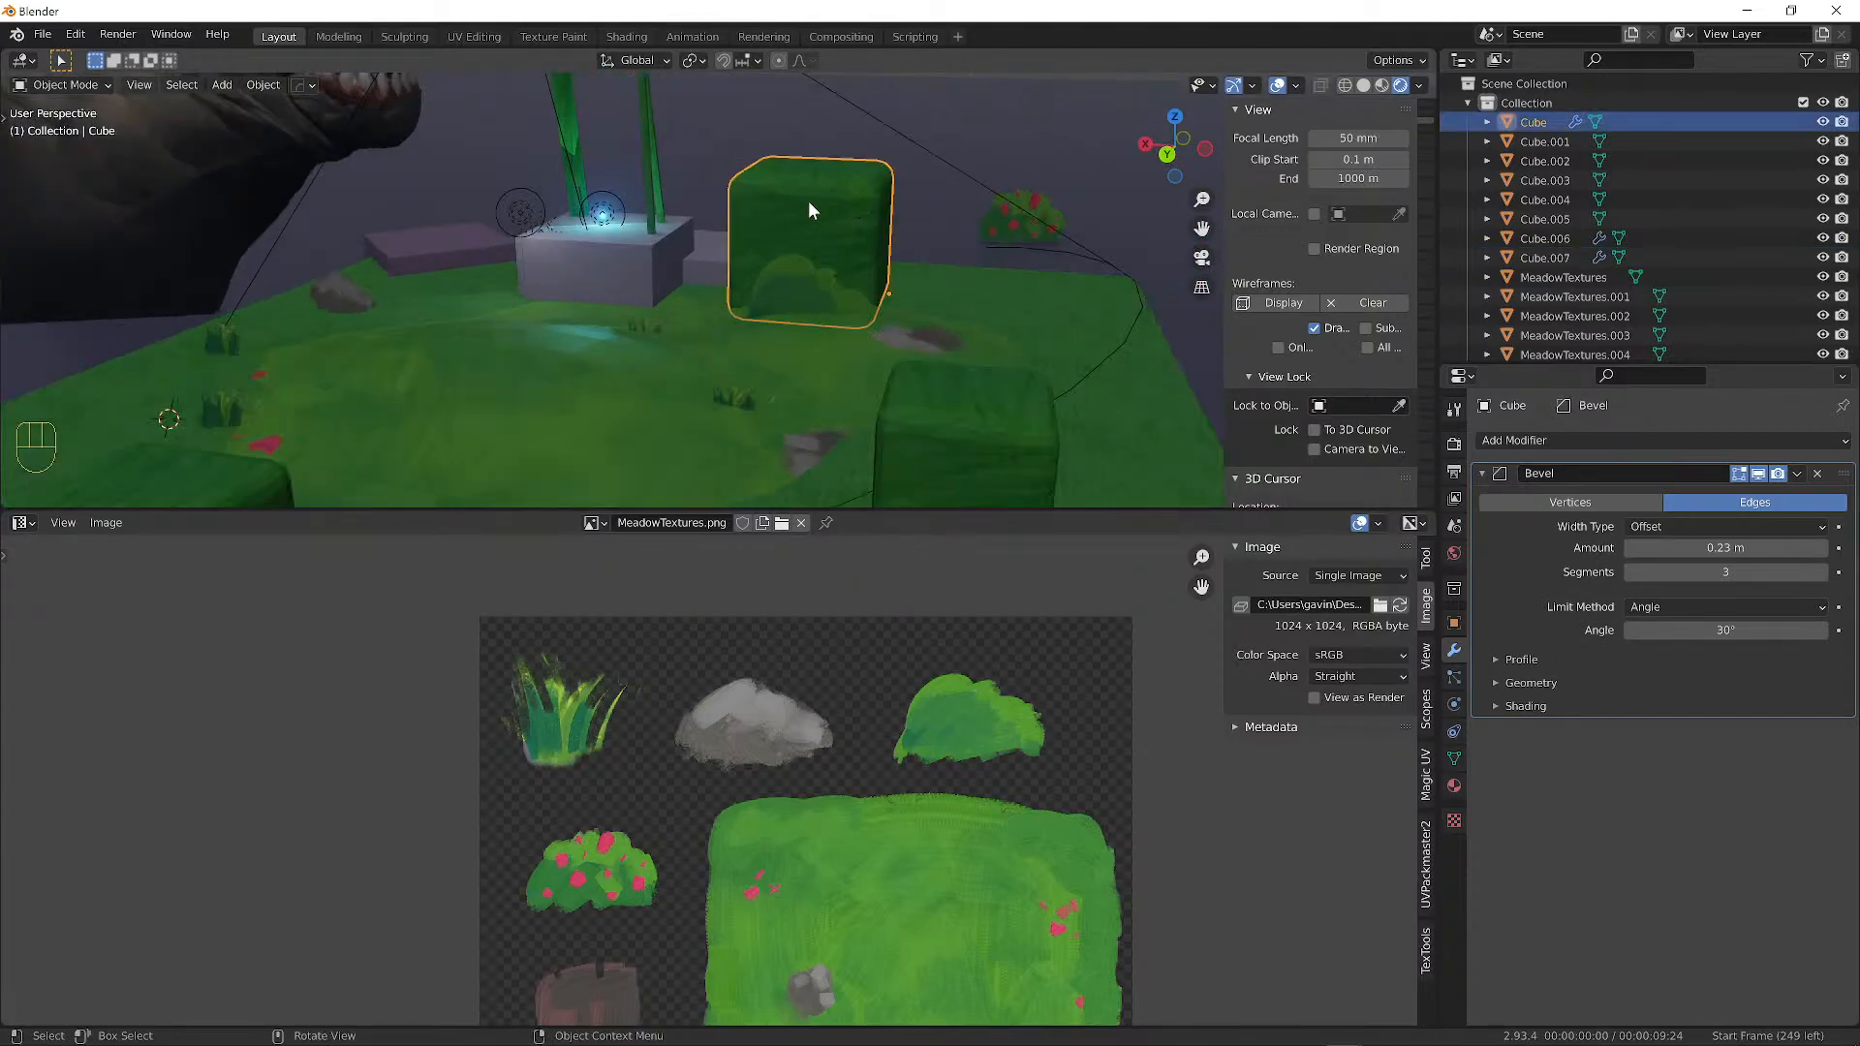
pyautogui.scroll(3, 867, 201)
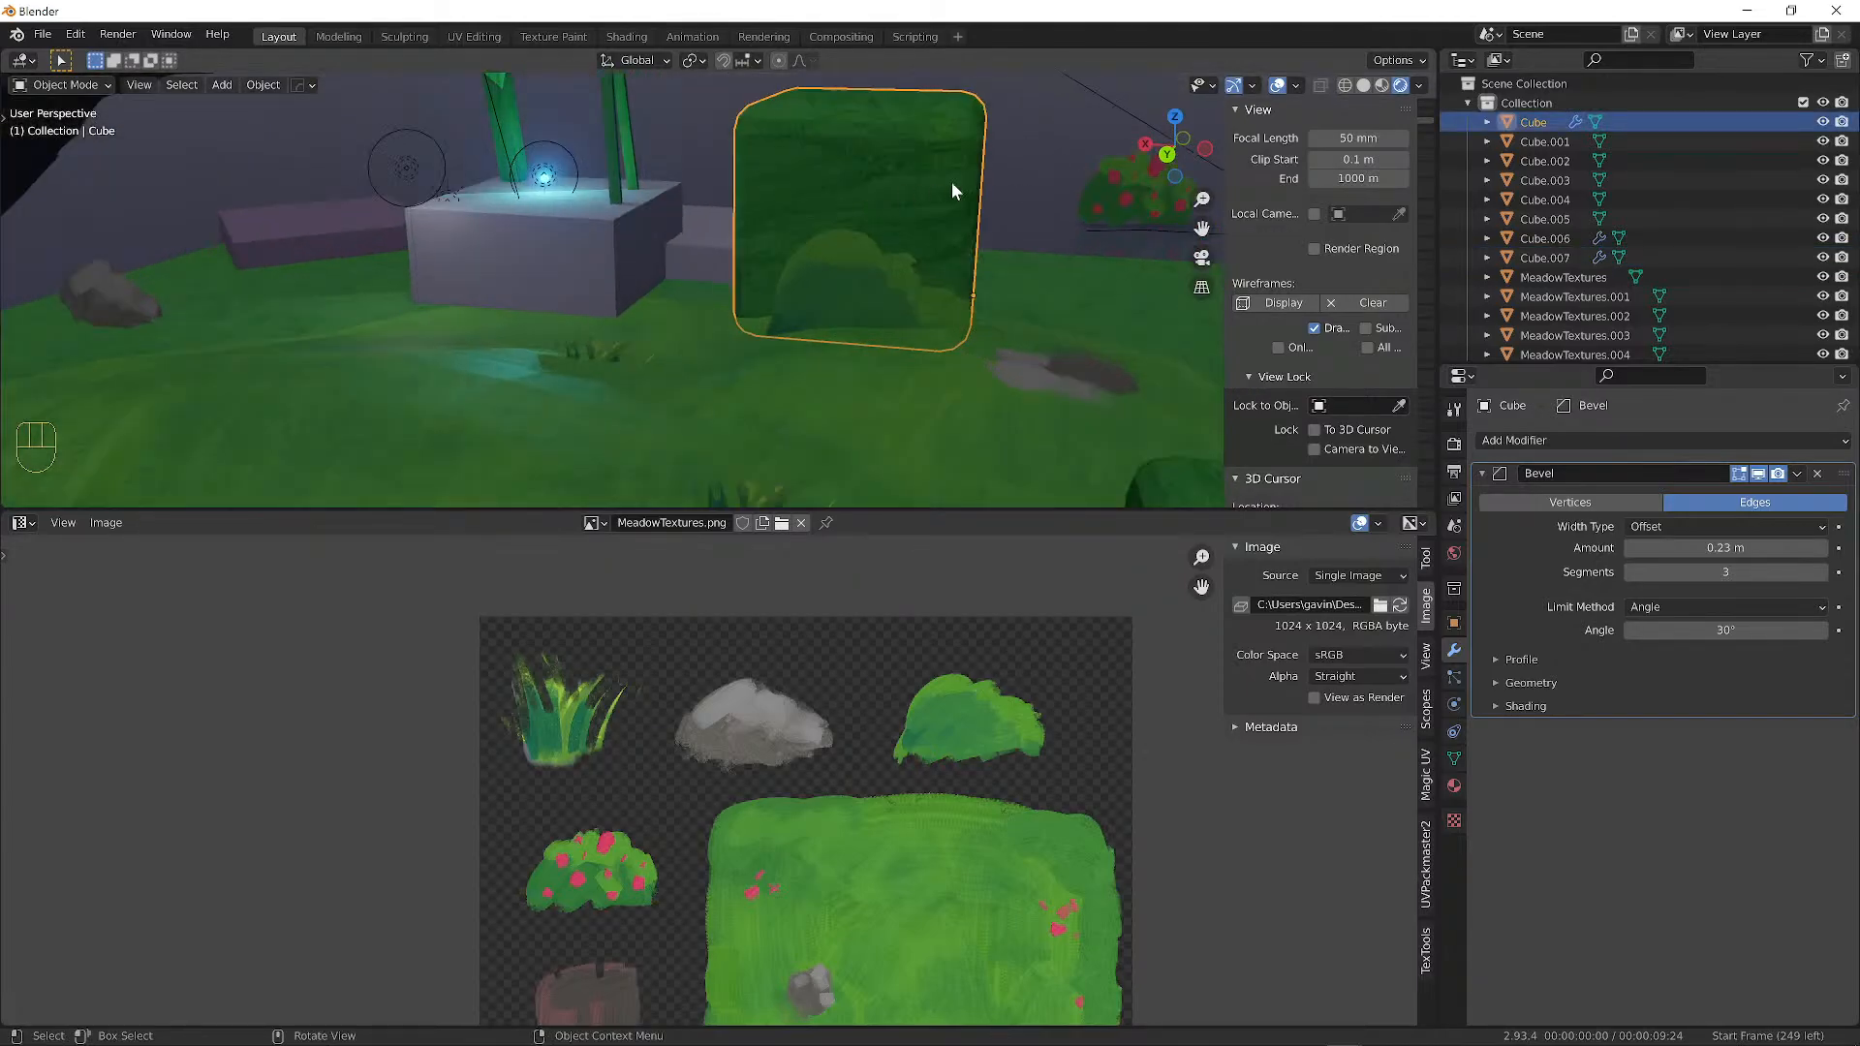
pyautogui.keyDown('alt'); pyautogui.moveTo(955, 184); pyautogui.dragTo(932, 215); pyautogui.keyUp('alt')
# Enter Edit Mode on the cube, bring its UV layout into view and test-move a corner point.
pyautogui.press('Tab')
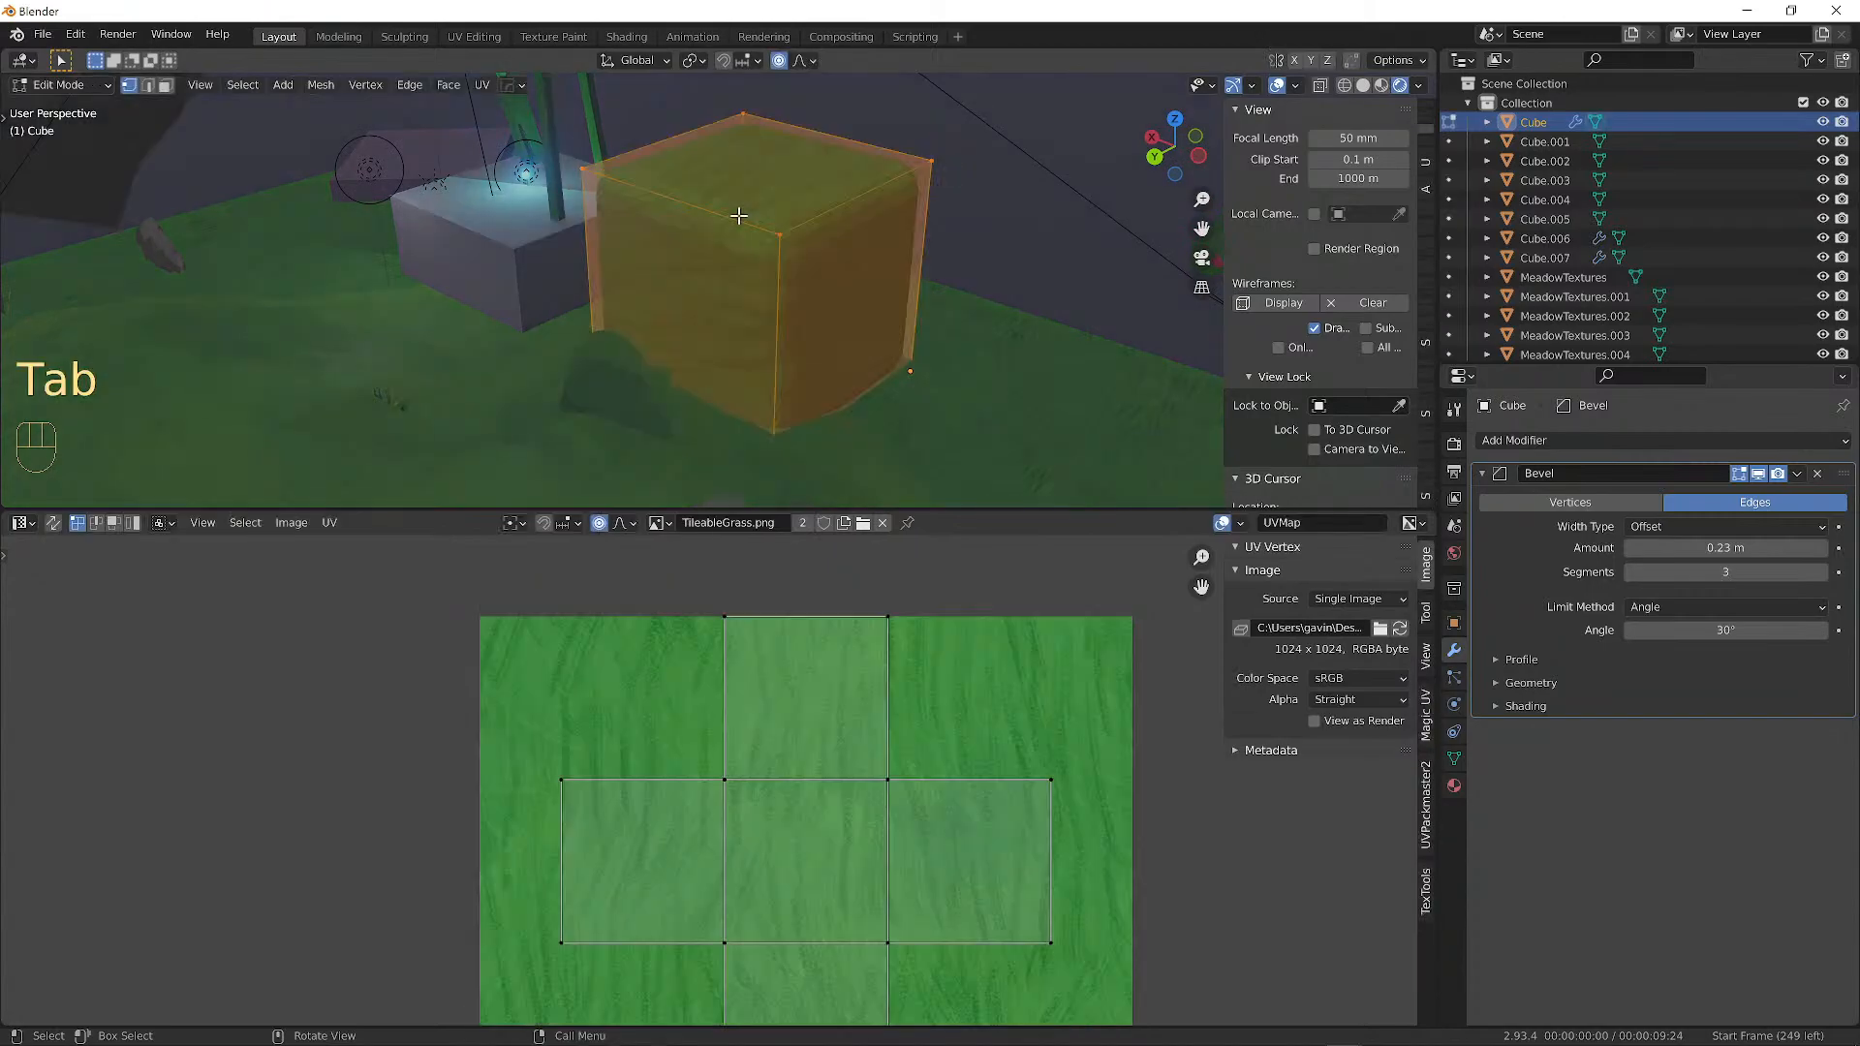
pyautogui.scroll(-2, 809, 764)
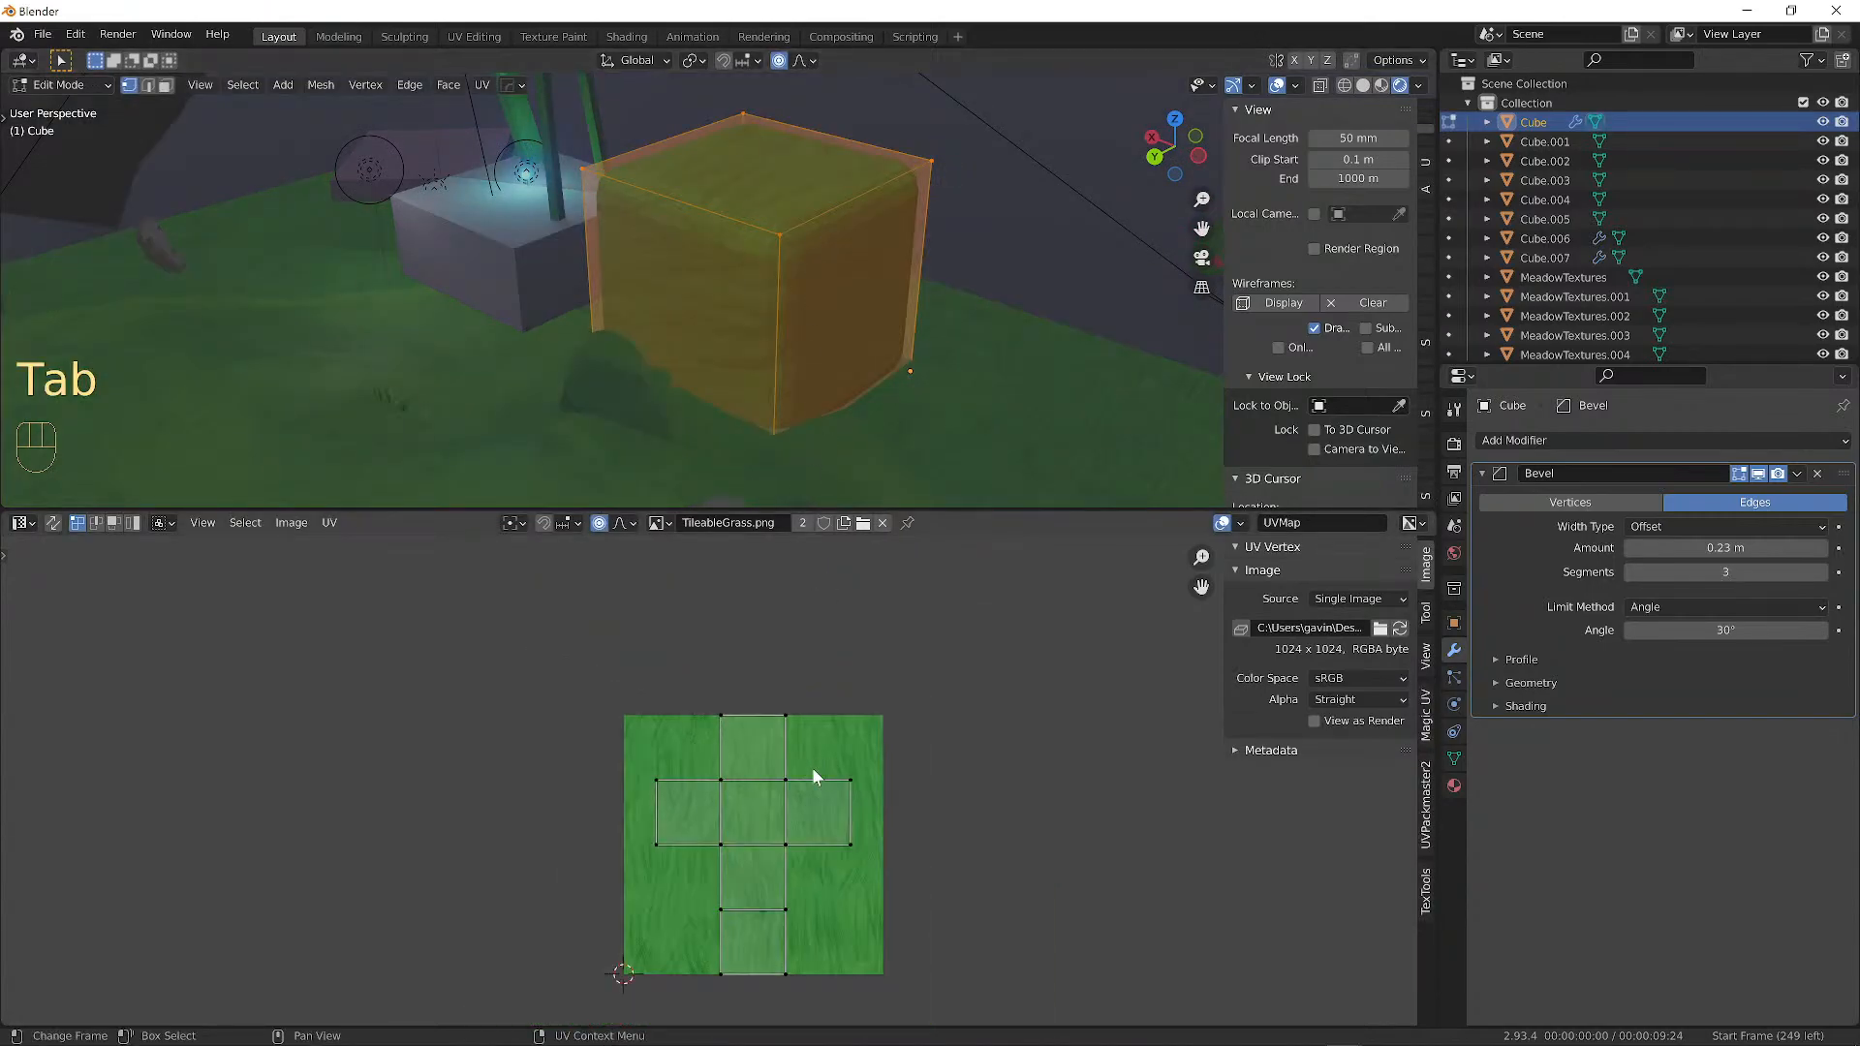
pyautogui.keyDown('alt'); pyautogui.keyDown('shift'); pyautogui.moveTo(812, 771); pyautogui.dragTo(767, 745); pyautogui.keyUp('shift'); pyautogui.keyUp('alt')
pyautogui.scroll(2, 747, 433)
pyautogui.scroll(4, 710, 740)
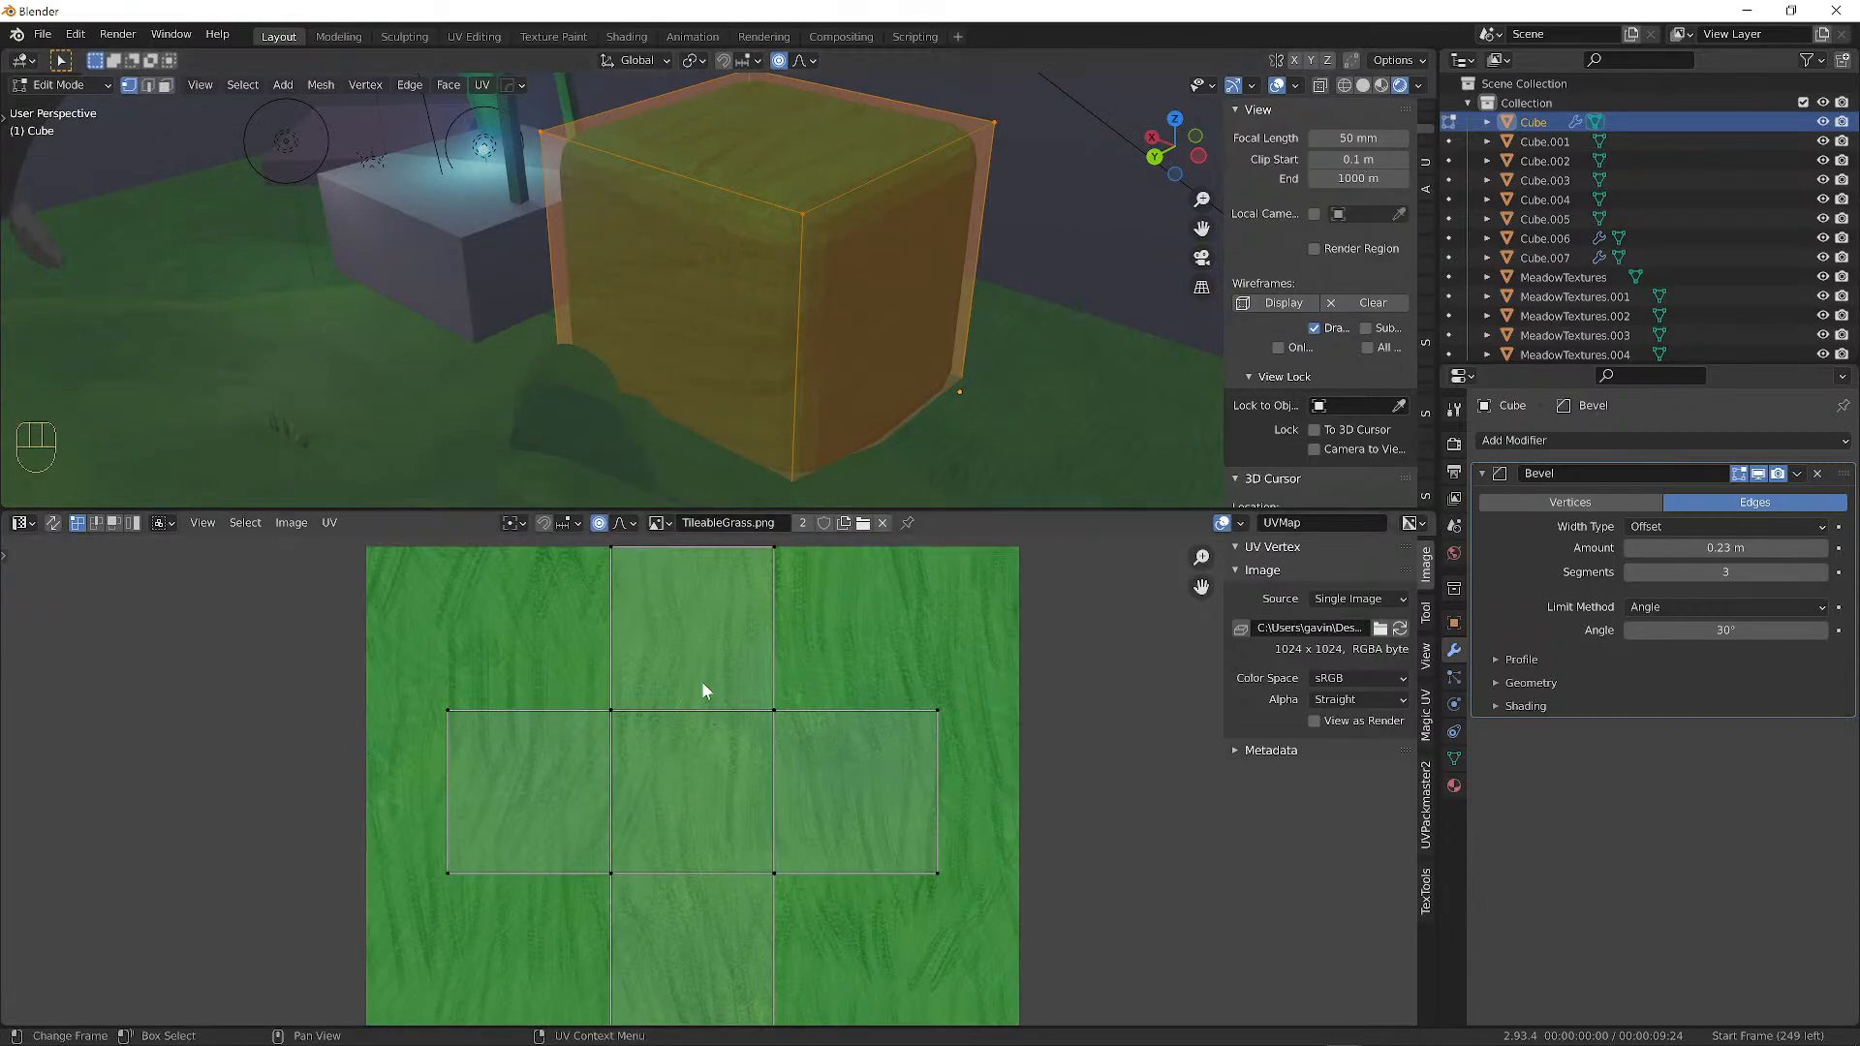
pyautogui.scroll(-2, 702, 682)
pyautogui.scroll(2, 723, 693)
pyautogui.click(783, 705)
pyautogui.keyDown('alt'); pyautogui.keyDown('shift'); pyautogui.moveTo(864, 659); pyautogui.dragTo(765, 718); pyautogui.keyUp('shift'); pyautogui.keyUp('alt')
pyautogui.press('g')
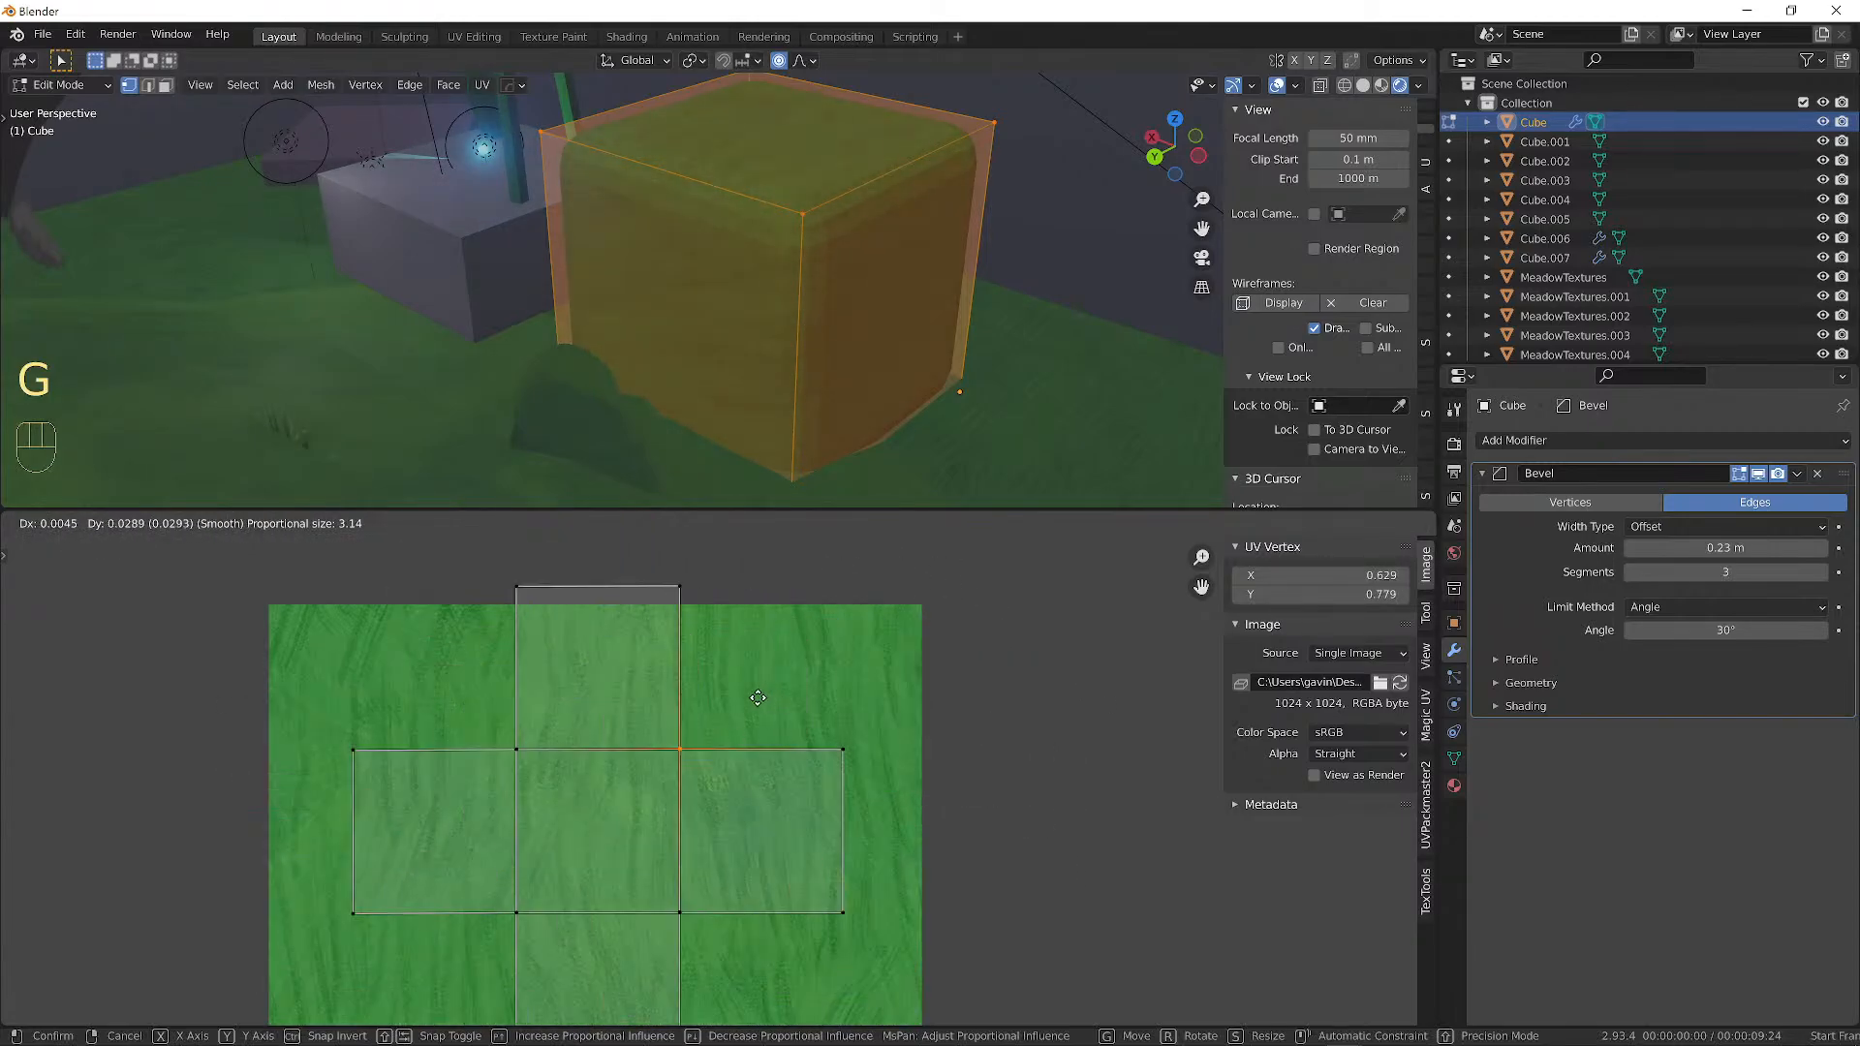
pyautogui.press('Escape')
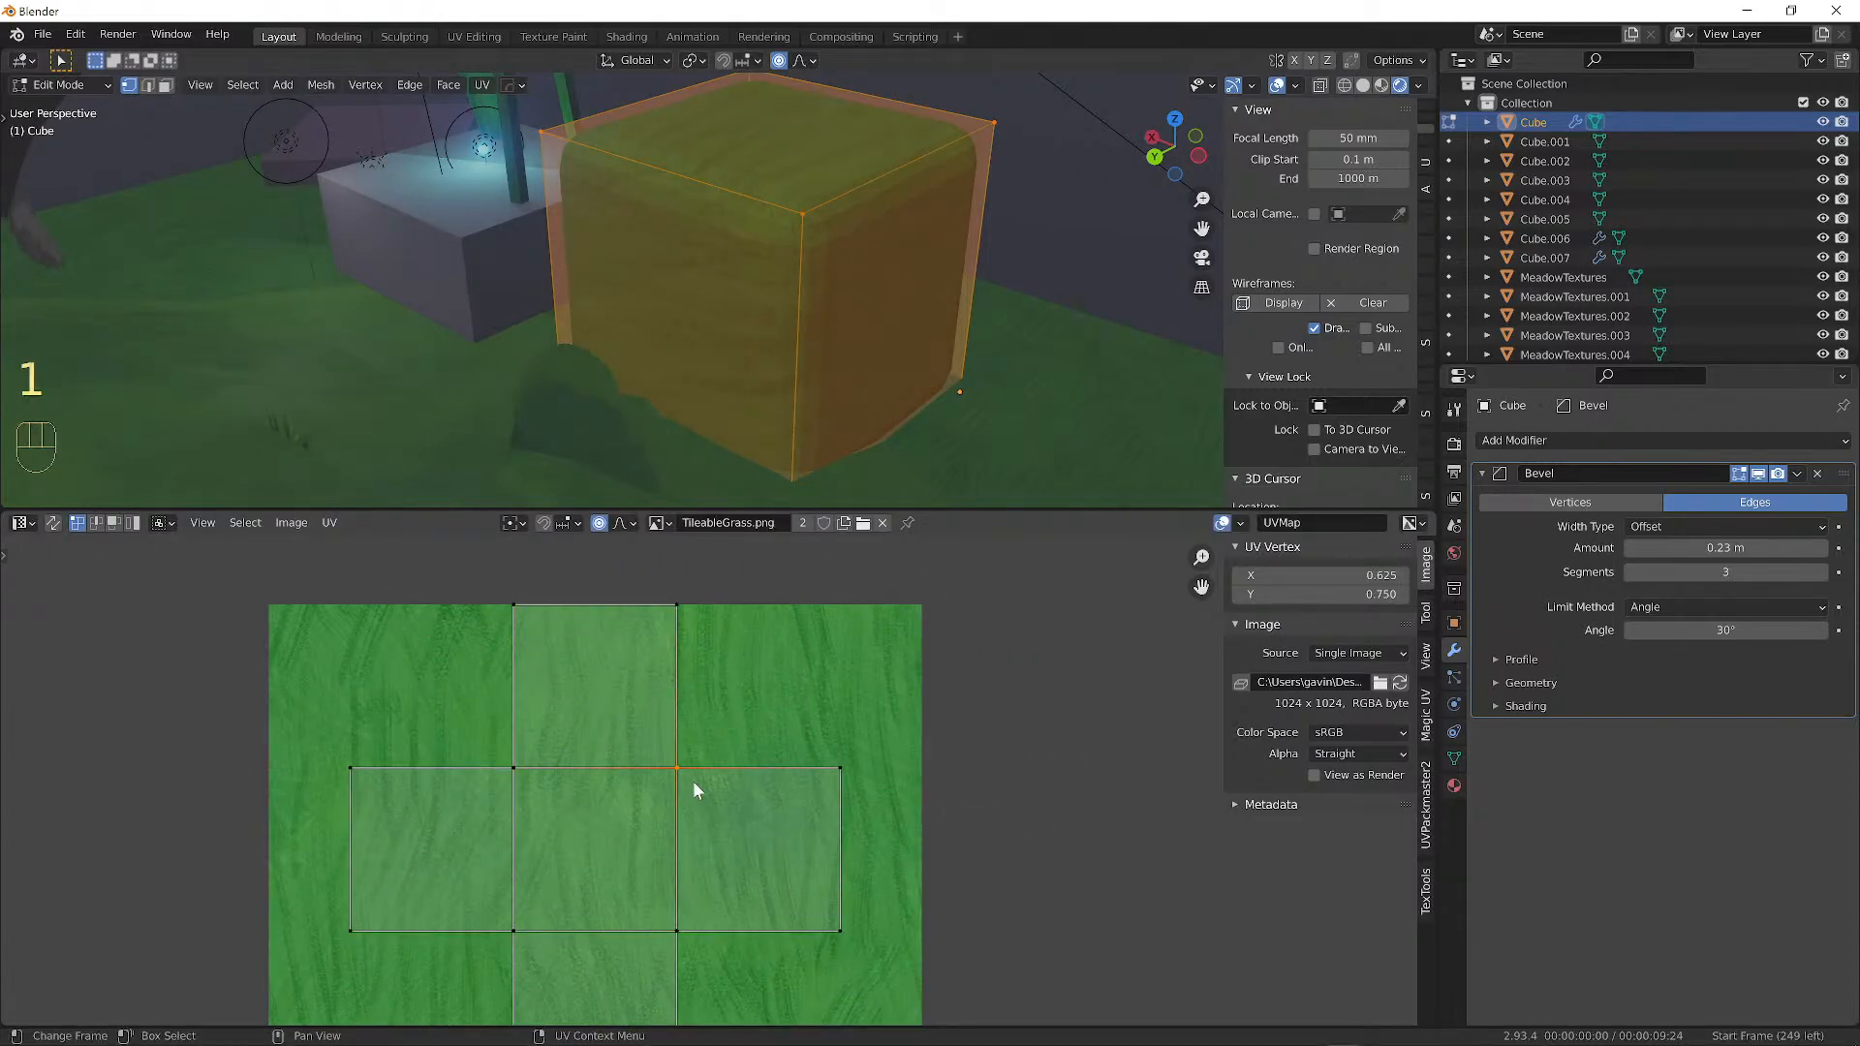
# Turn off proportional editing and retry, then cancel, the UV point moves.
pyautogui.click(599, 523)
pyautogui.press('g')
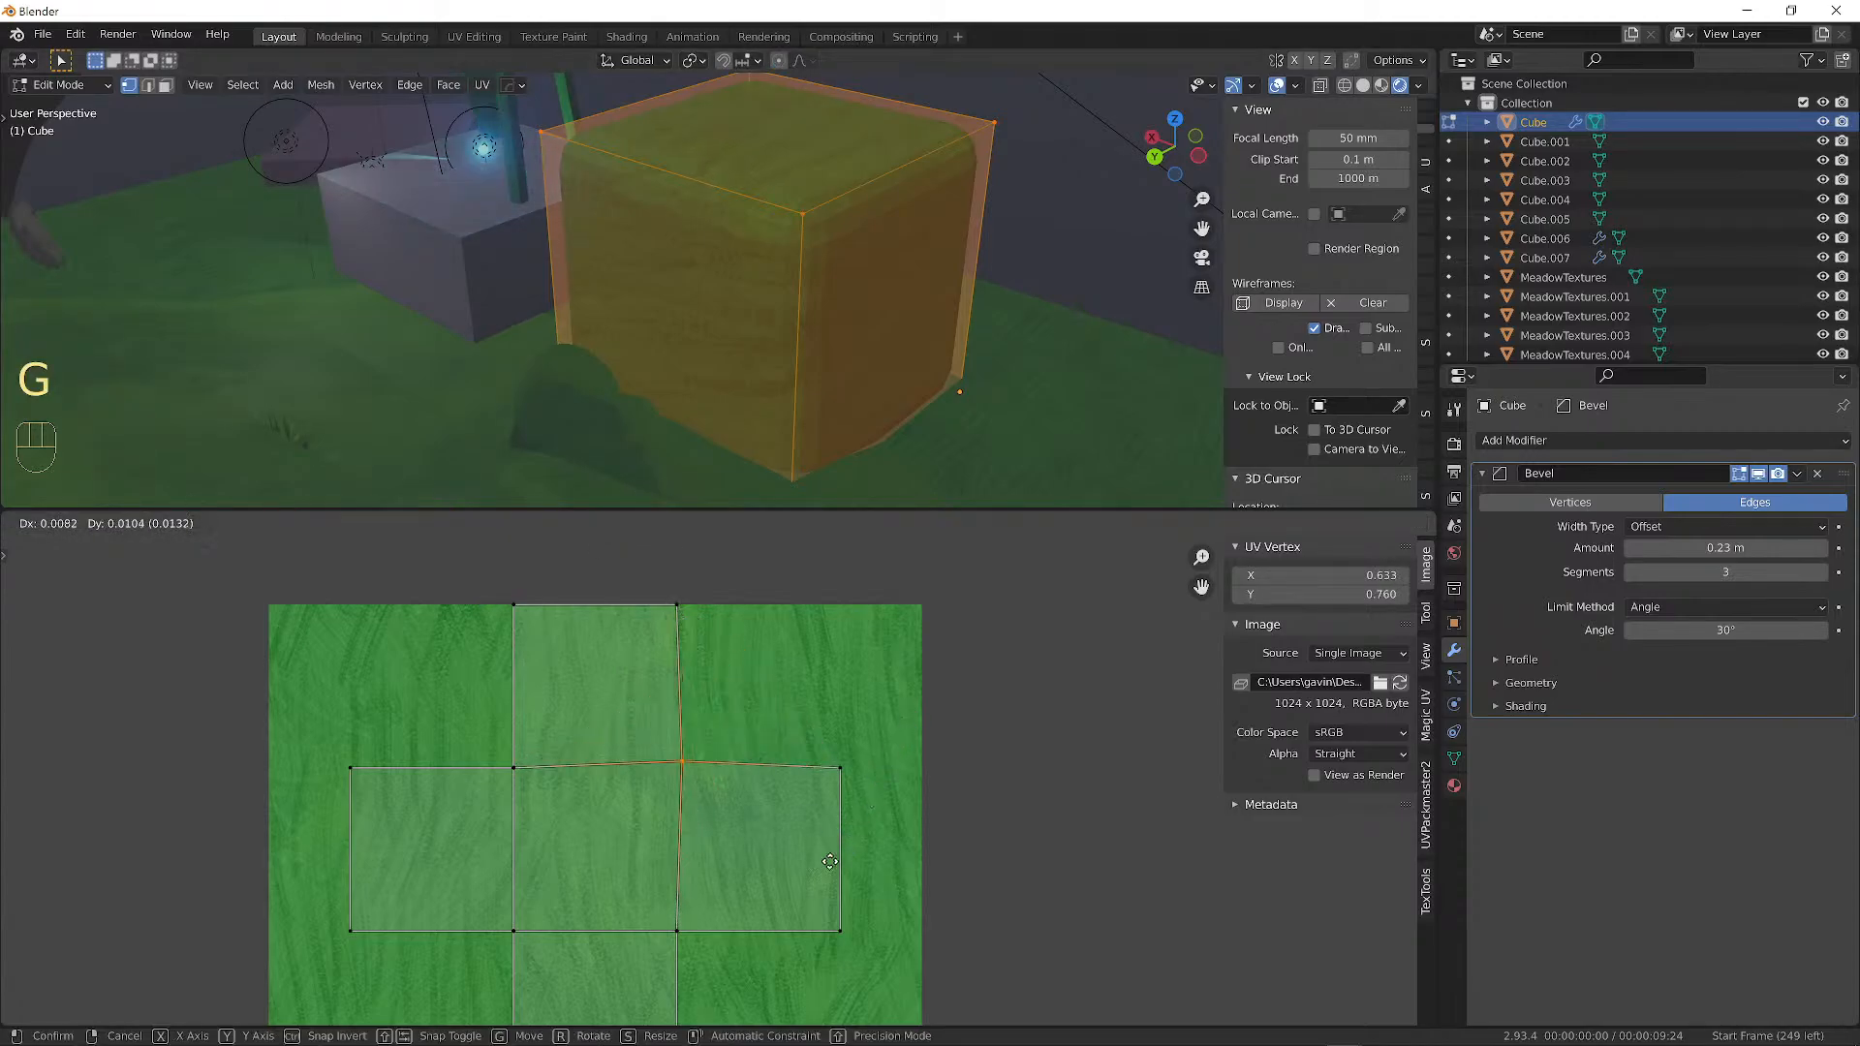
pyautogui.rightClick(786, 905)
pyautogui.moveTo(865, 355); pyautogui.dragTo(641, 446, button='middle')
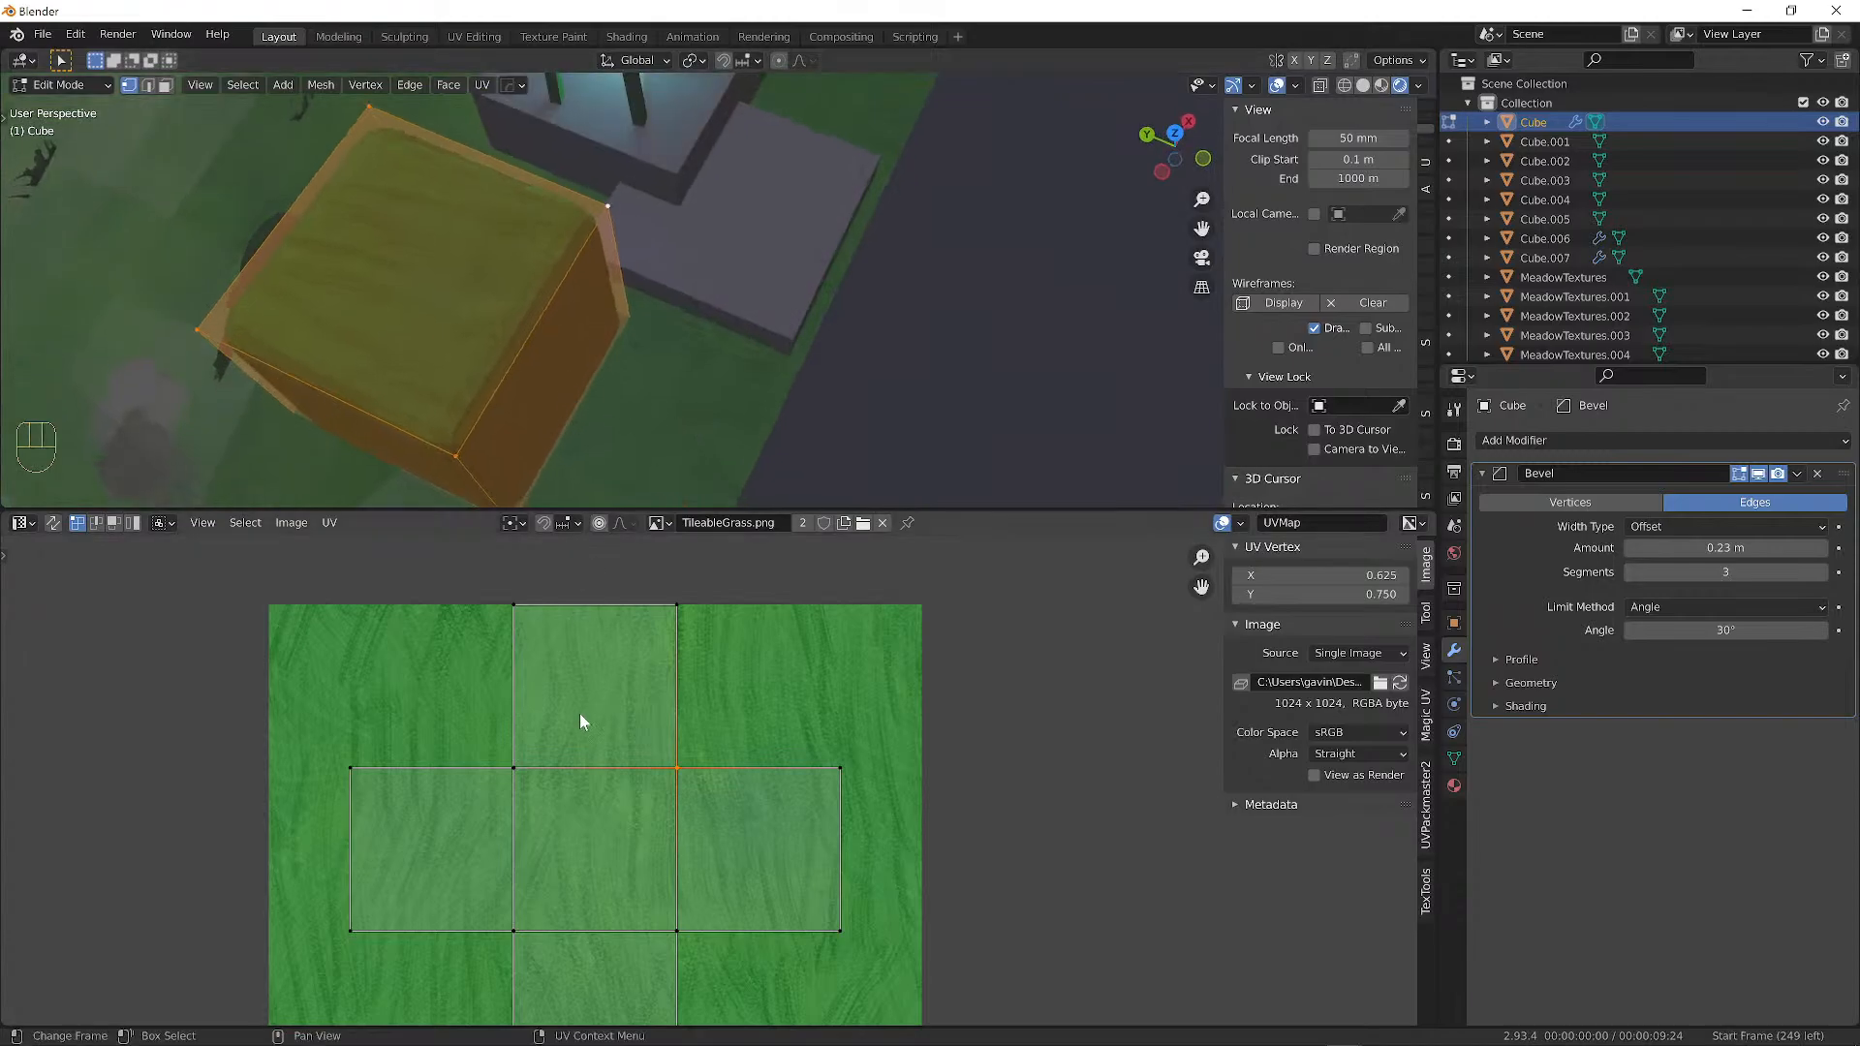
pyautogui.press('g')
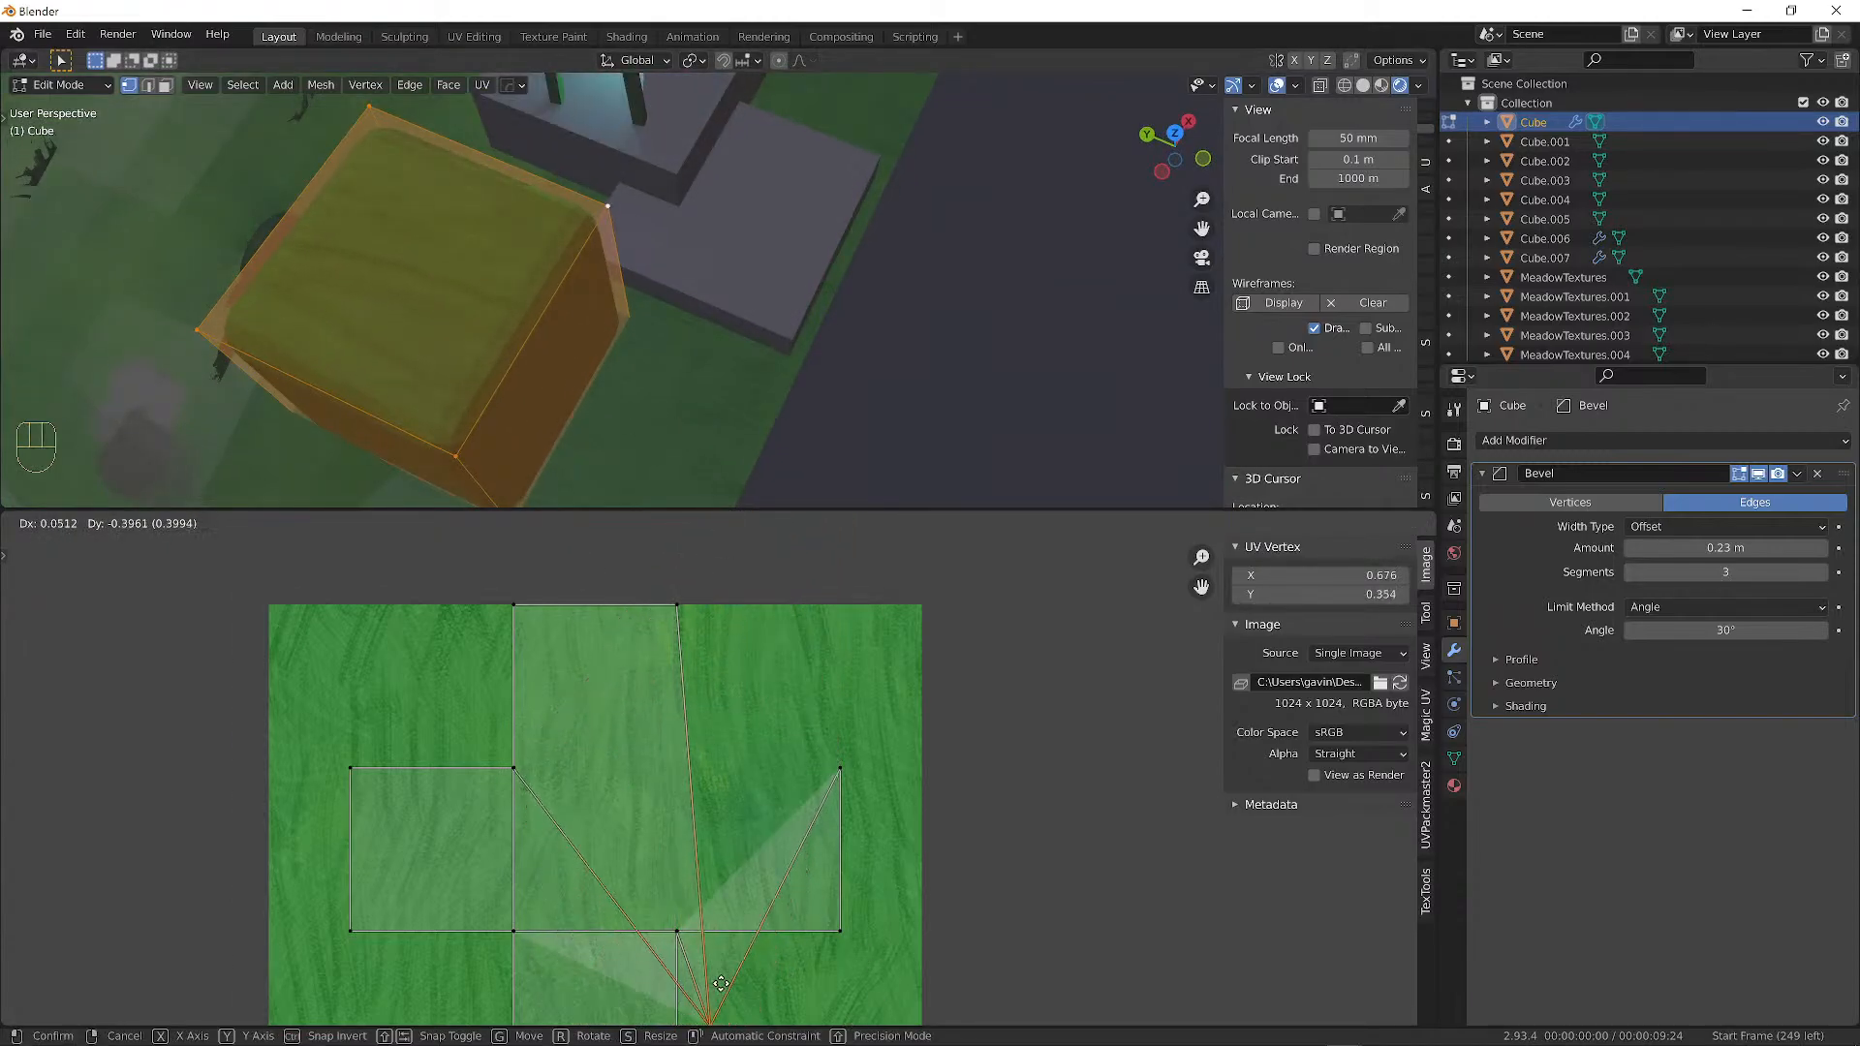
pyautogui.rightClick(693, 643)
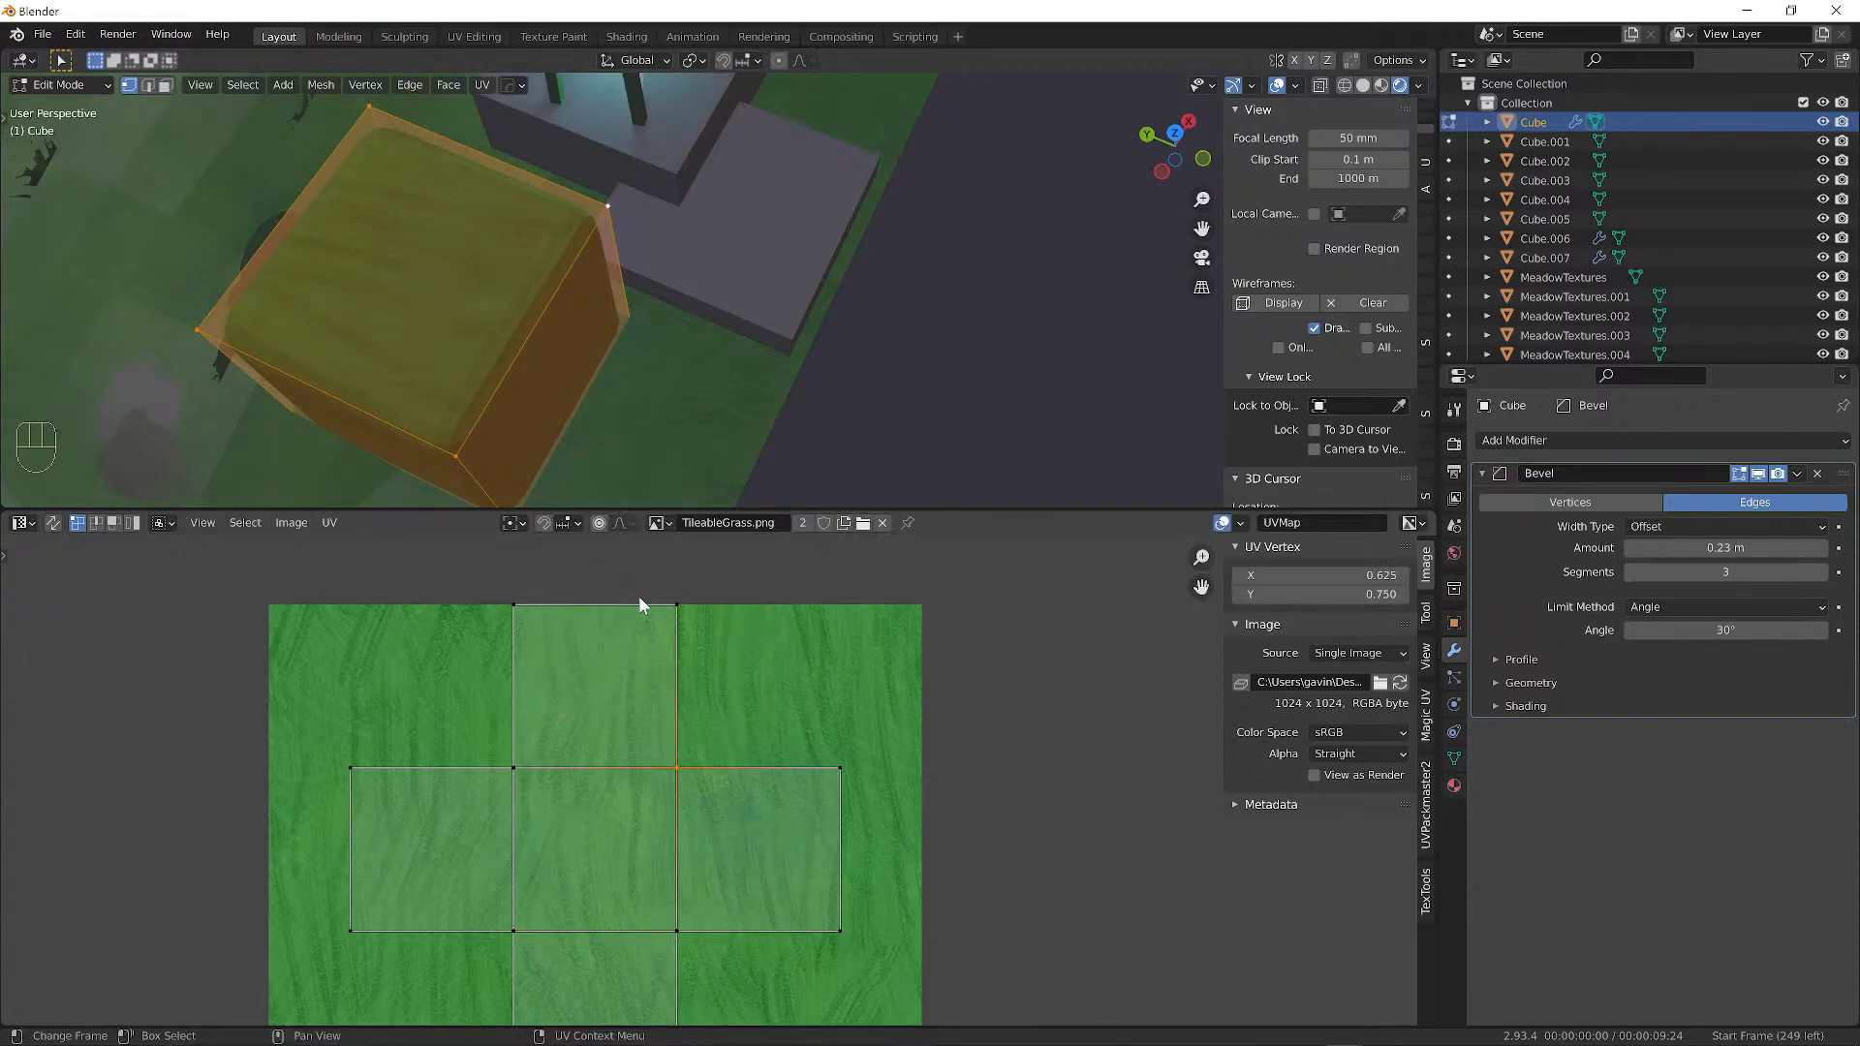
# Scale all the cube's UV islands larger within the grass image and begin moving them.
pyautogui.scroll(-3, 640, 599)
pyautogui.moveTo(706, 772); pyautogui.dragTo(722, 715, button='middle')
pyautogui.press('s')
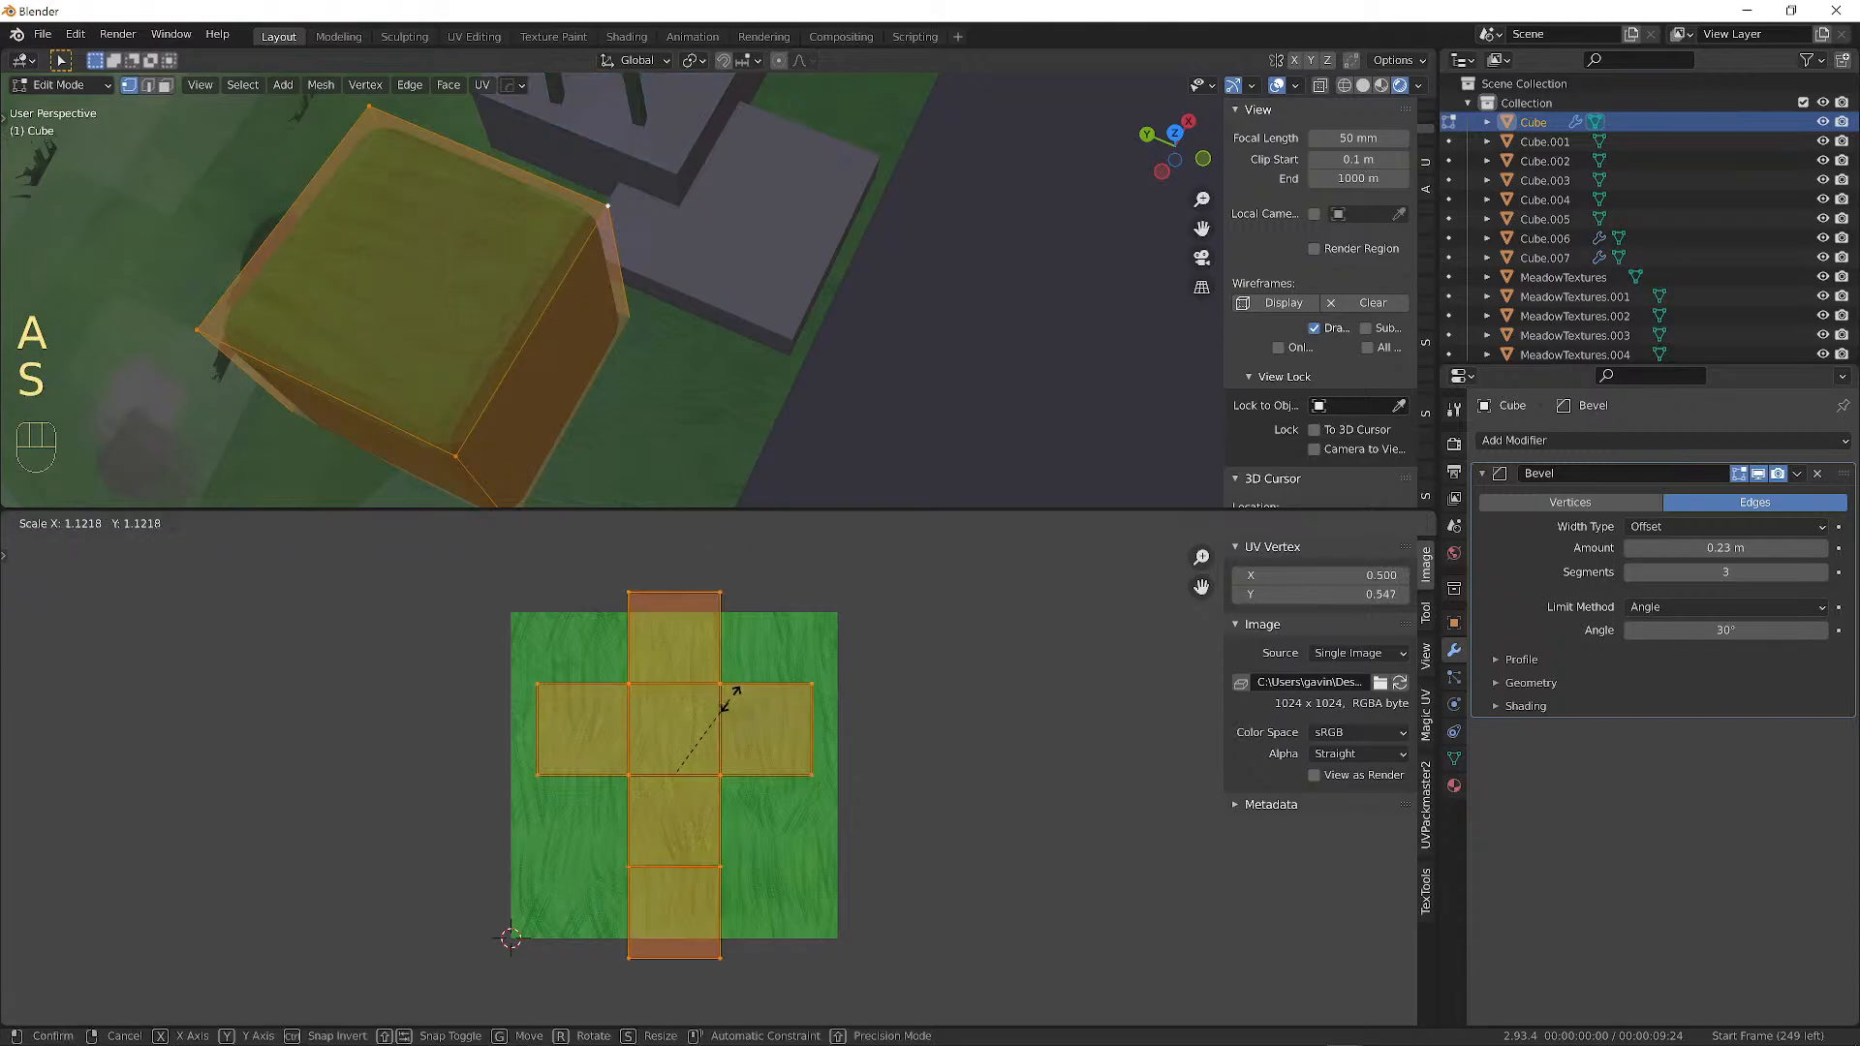
pyautogui.click(752, 759)
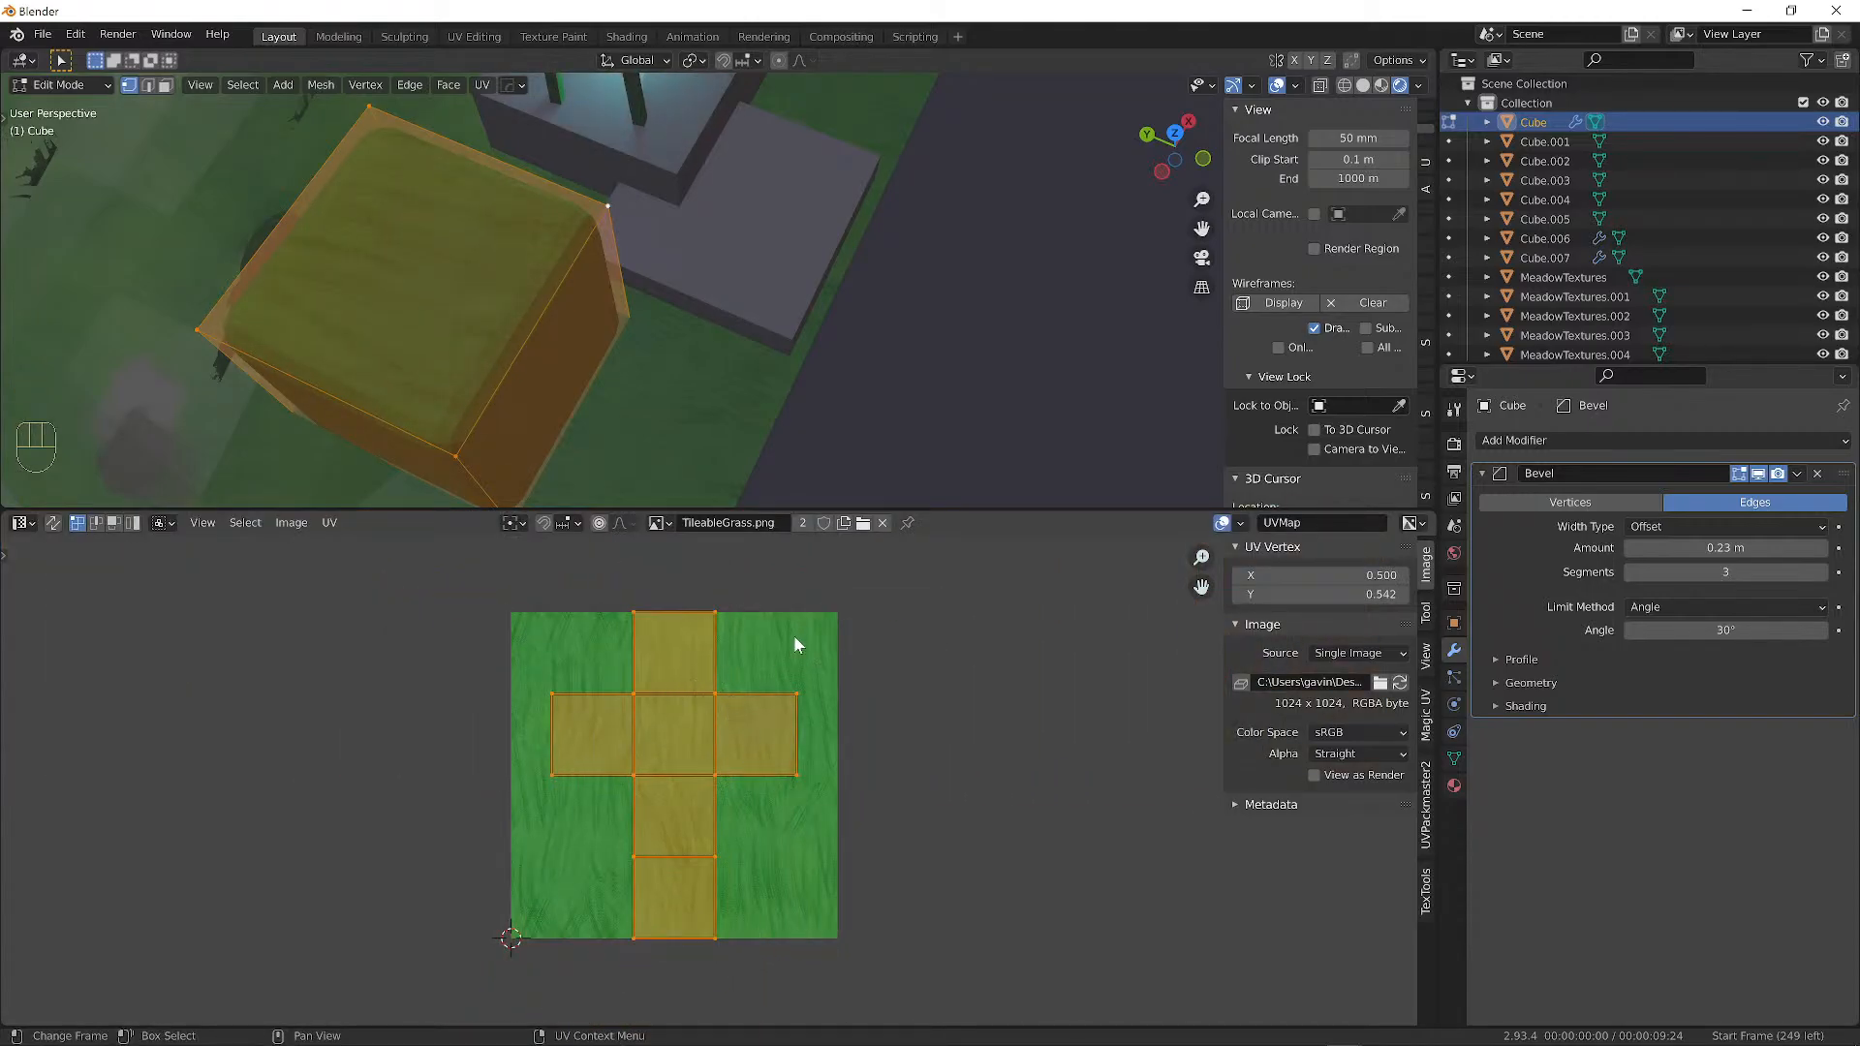
pyautogui.keyDown('alt'); pyautogui.keyDown('shift'); pyautogui.moveTo(760, 704); pyautogui.dragTo(667, 718, button='middle'); pyautogui.keyUp('shift'); pyautogui.keyUp('alt')
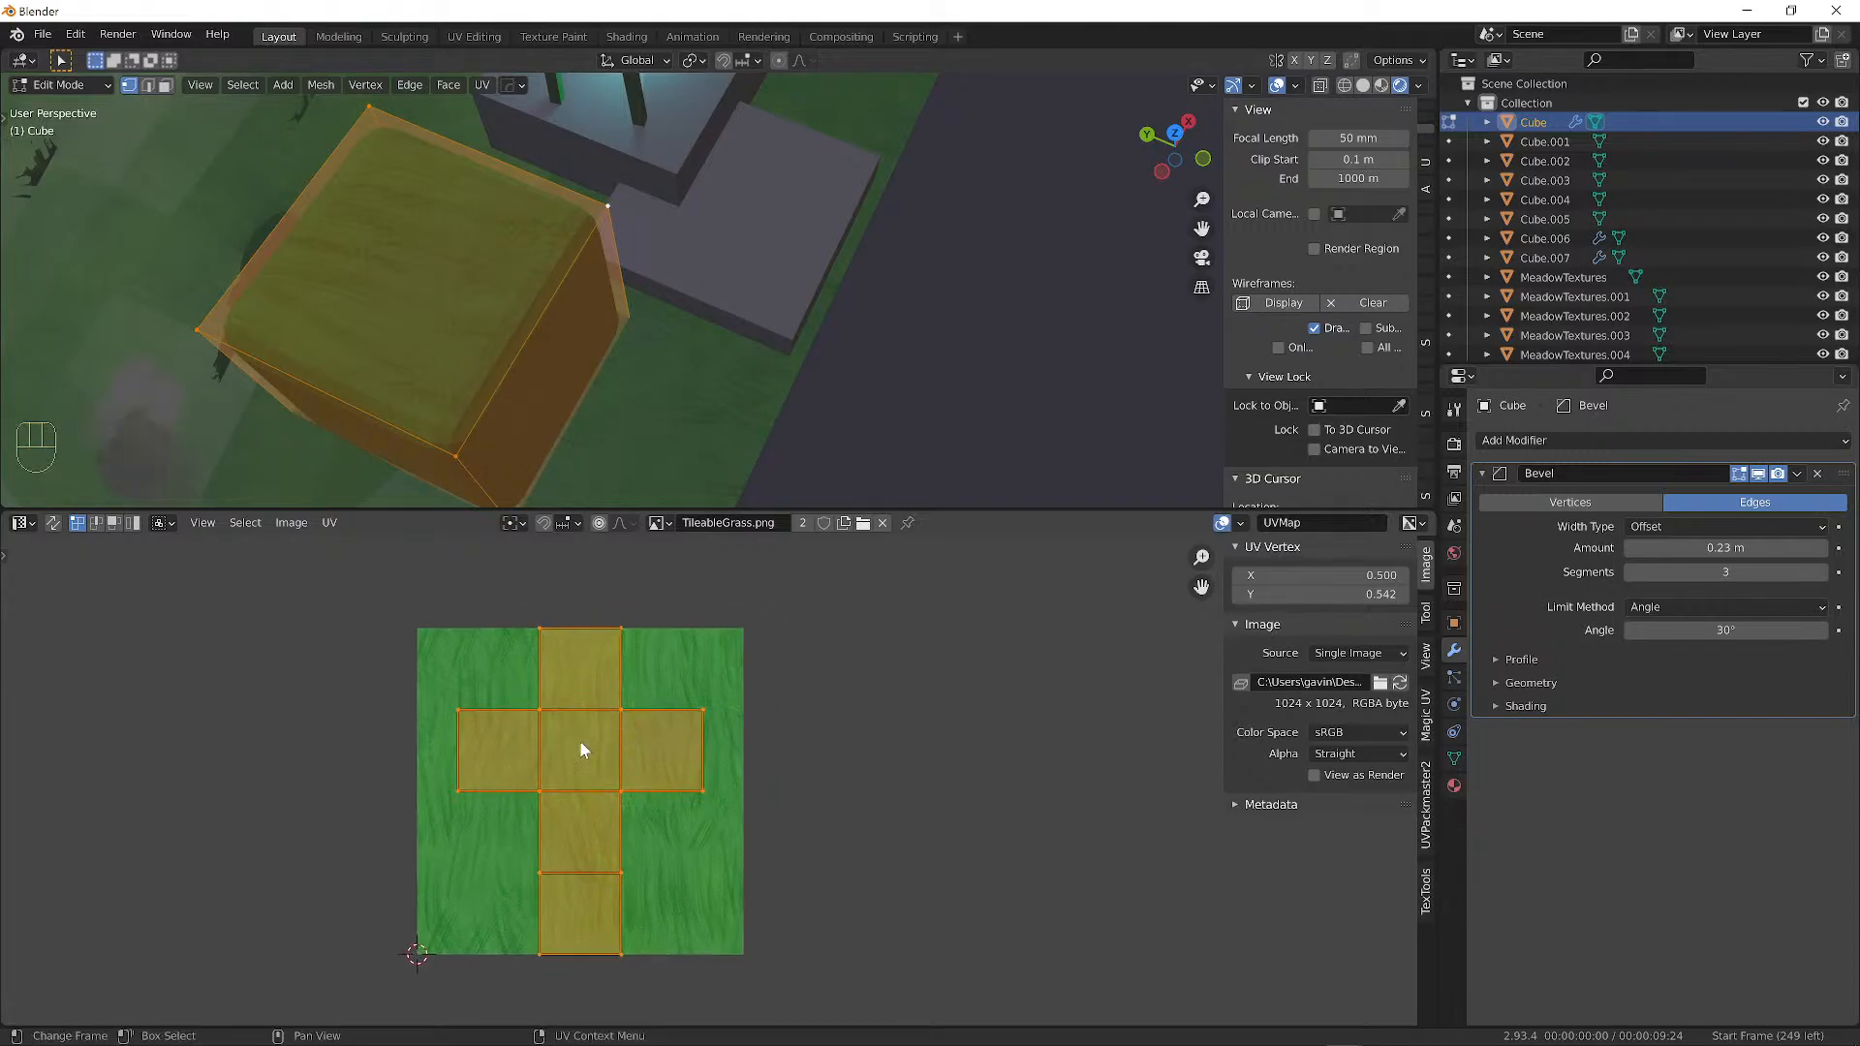
pyautogui.press('g')
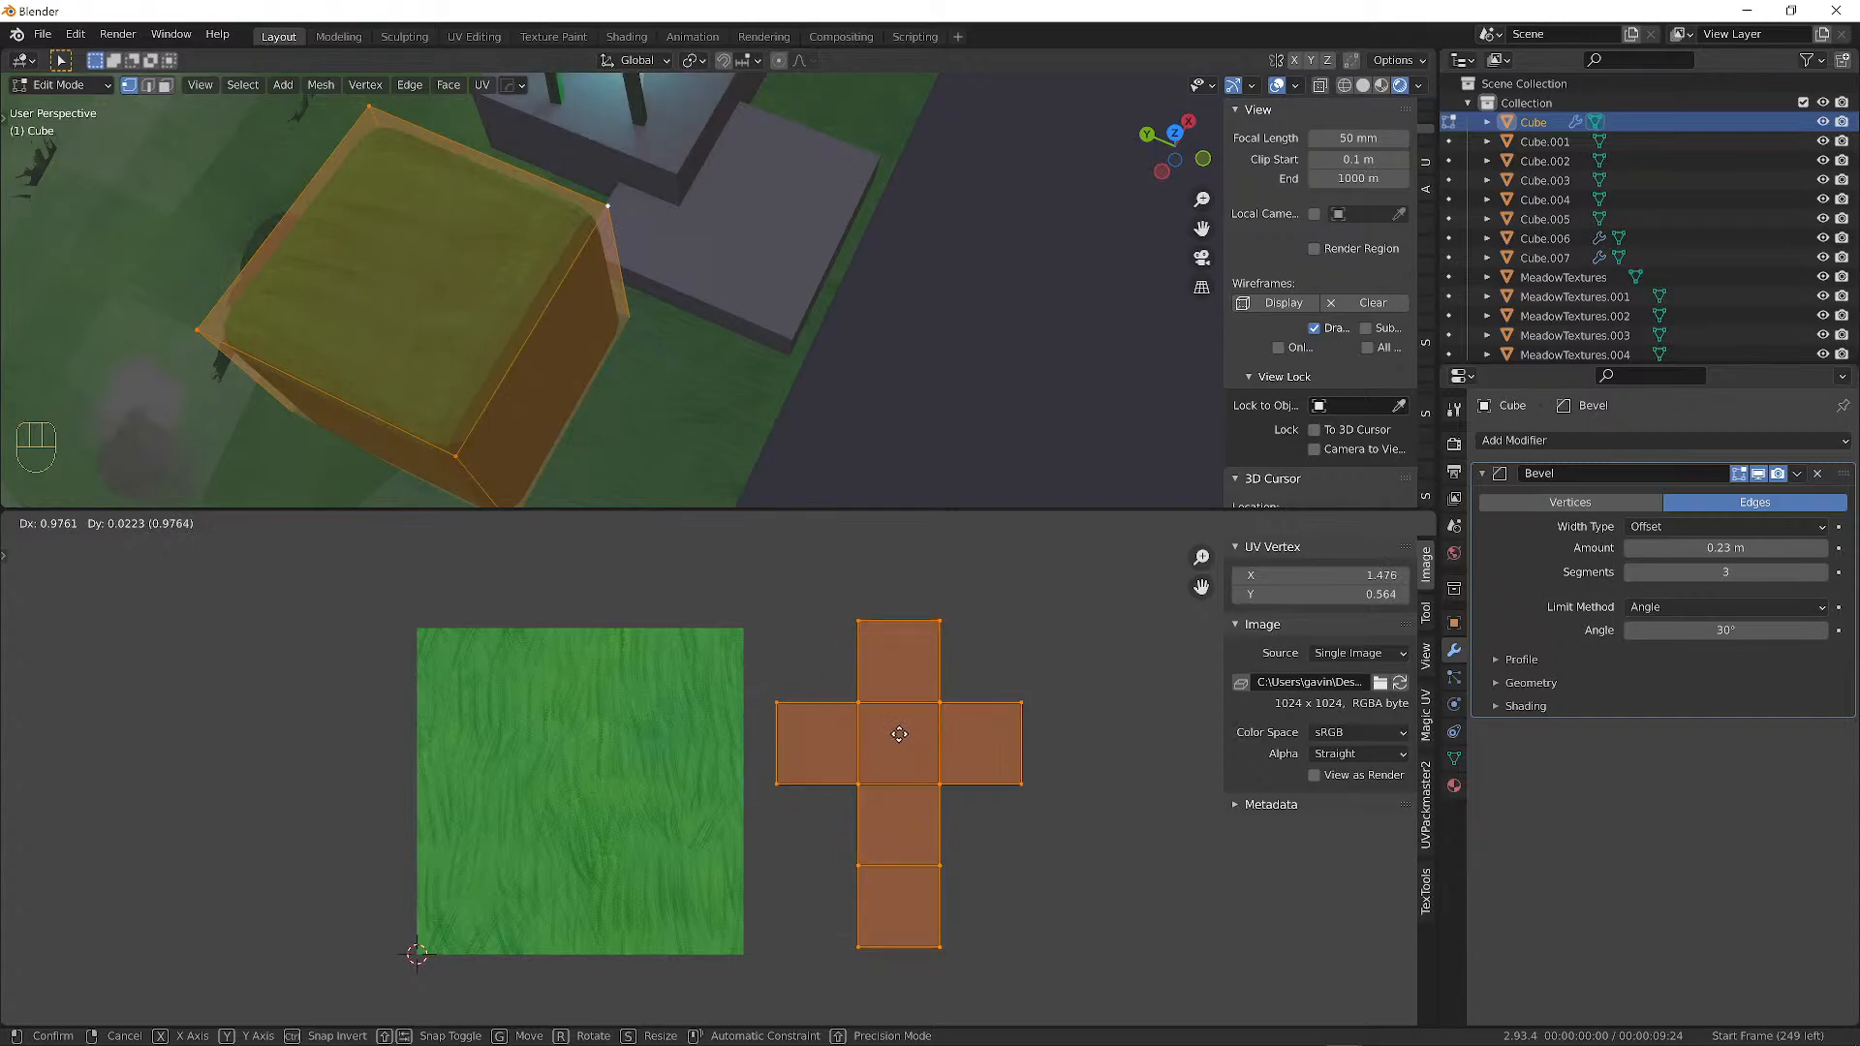
# Place the UV islands right of the image, then undo them back onto the texture.
pyautogui.click(899, 735)
pyautogui.moveTo(455, 392); pyautogui.dragTo(615, 290, button='middle')
pyautogui.scroll(-3, 397, 239)
pyautogui.scroll(-2, 291, 213)
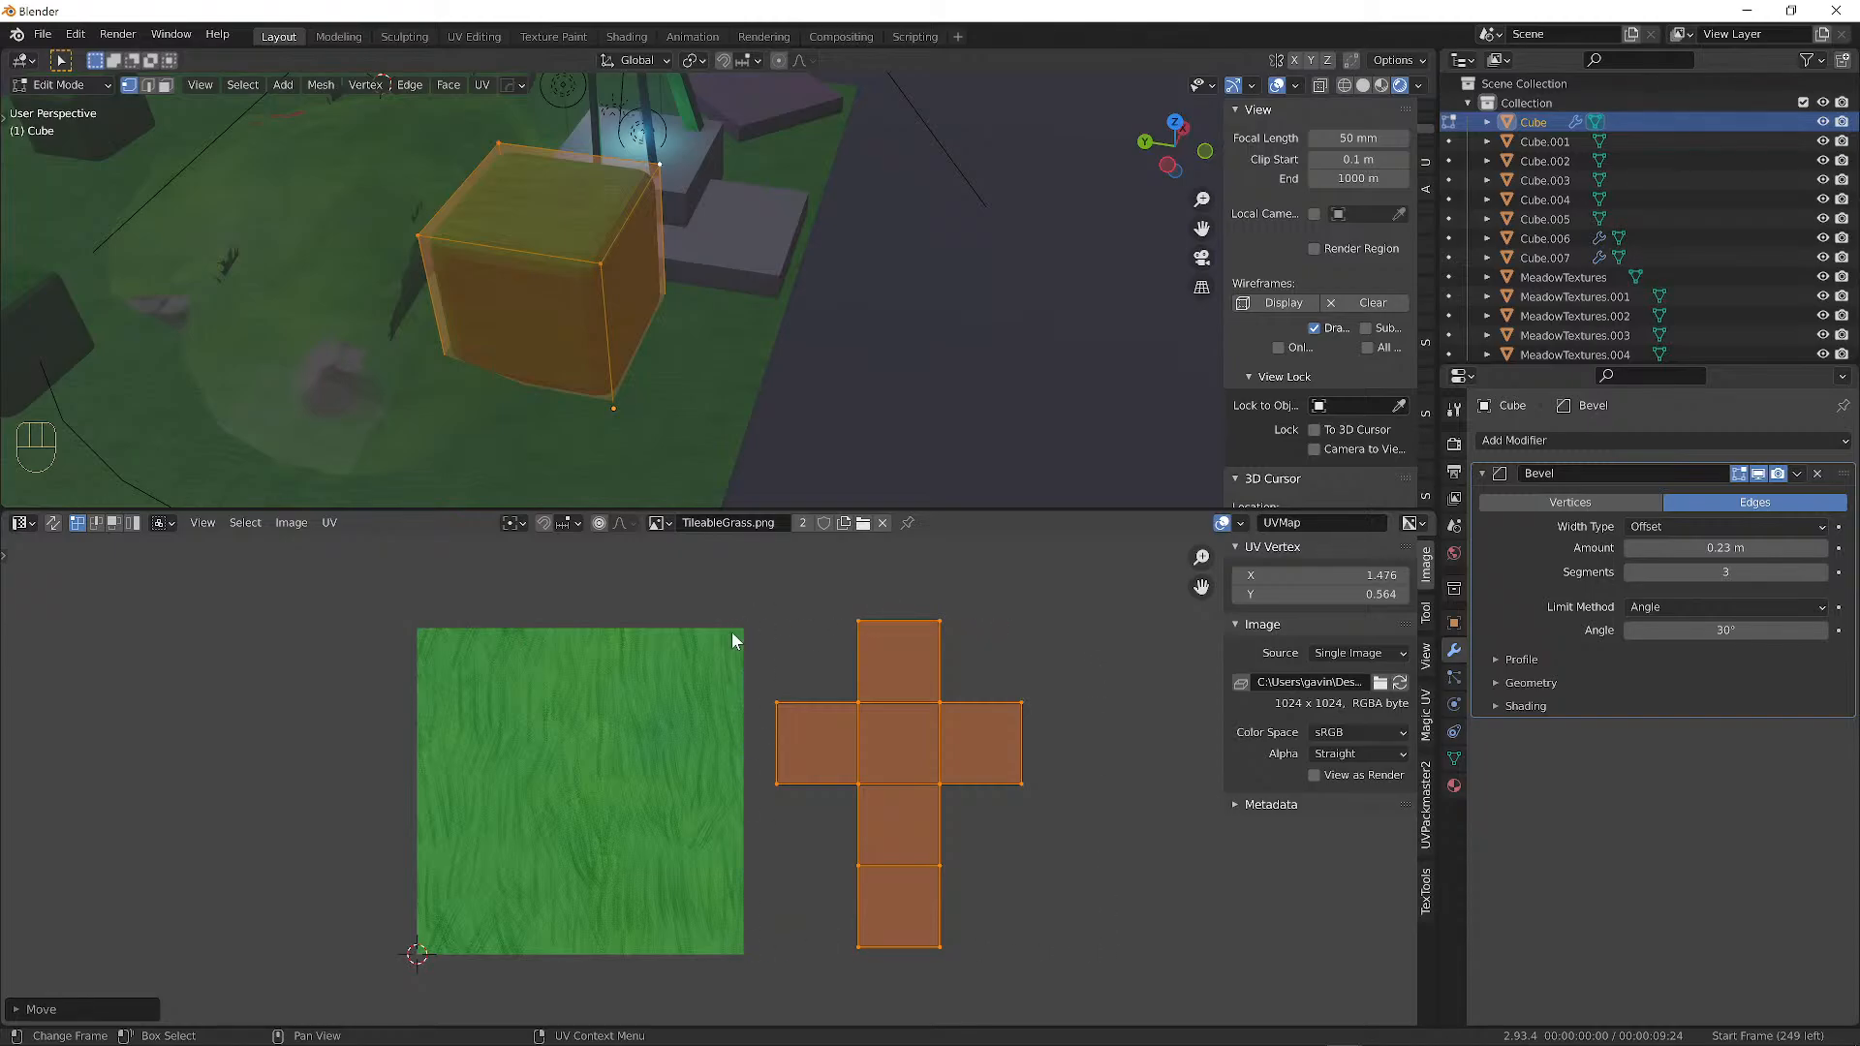
pyautogui.press('g')
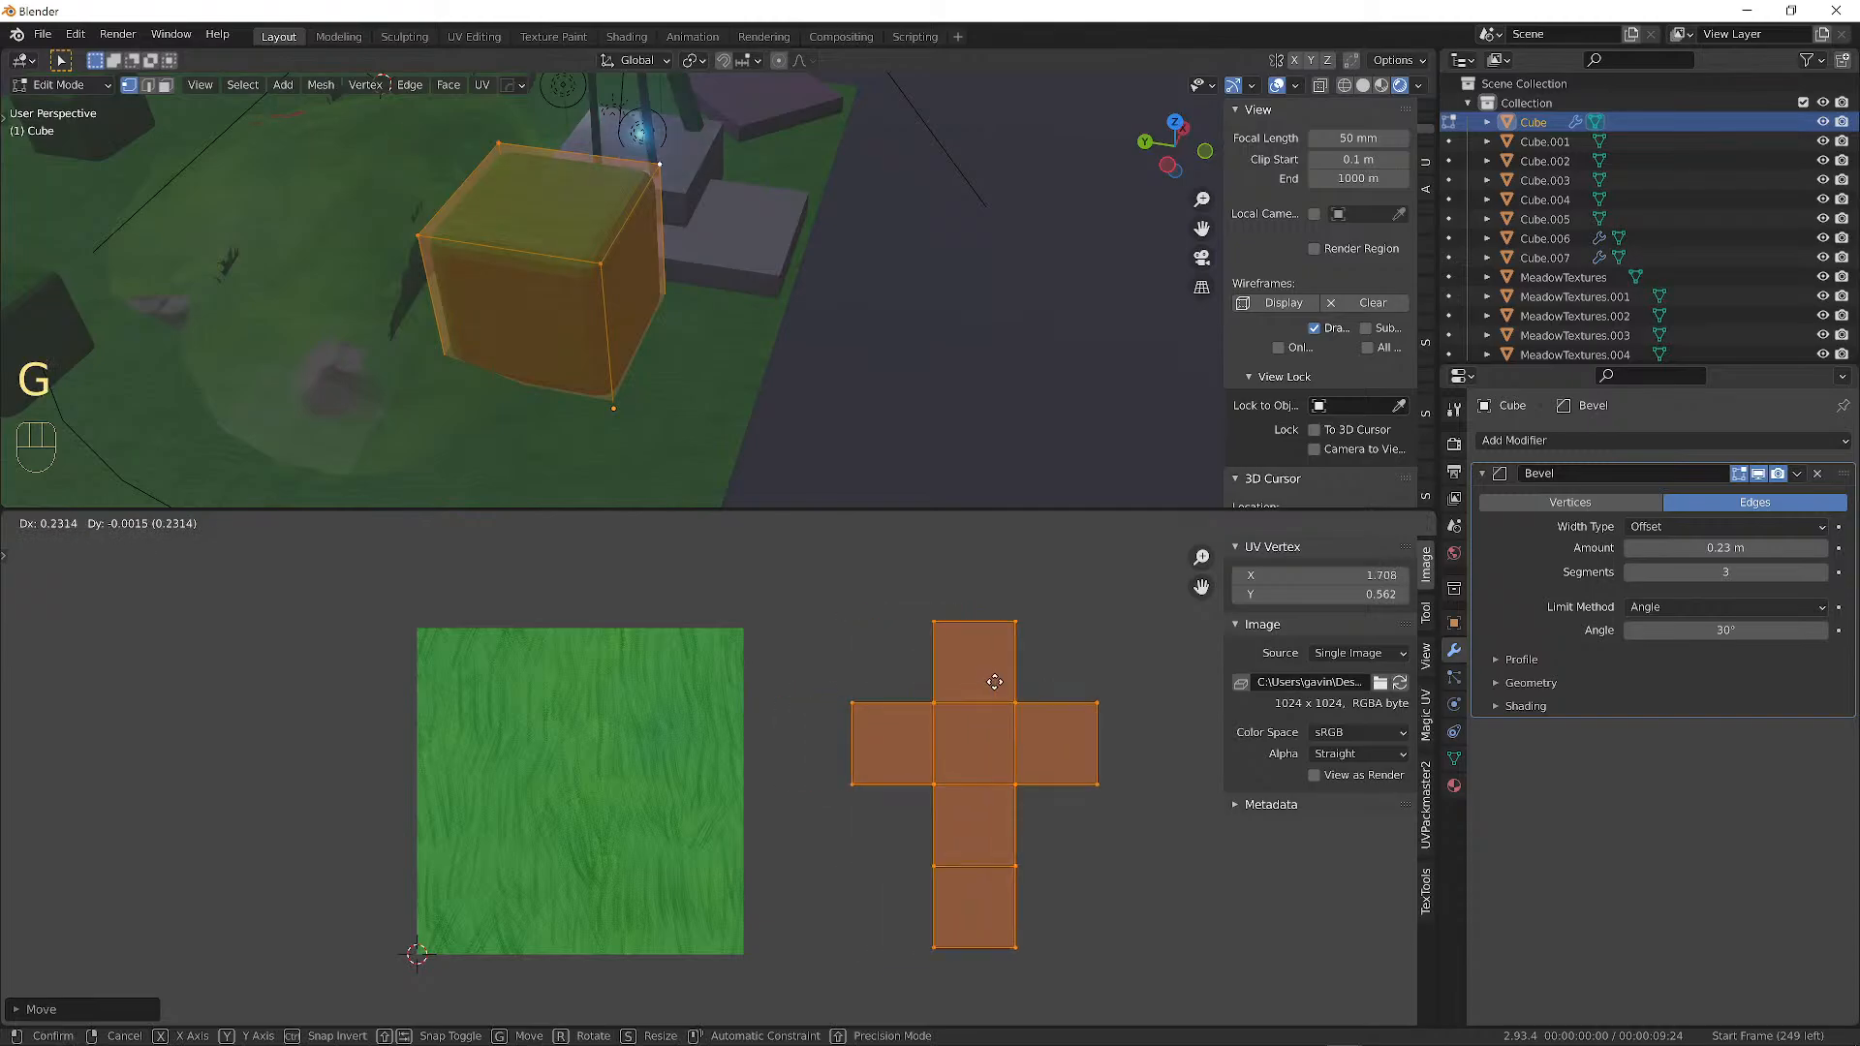
pyautogui.rightClick(557, 688)
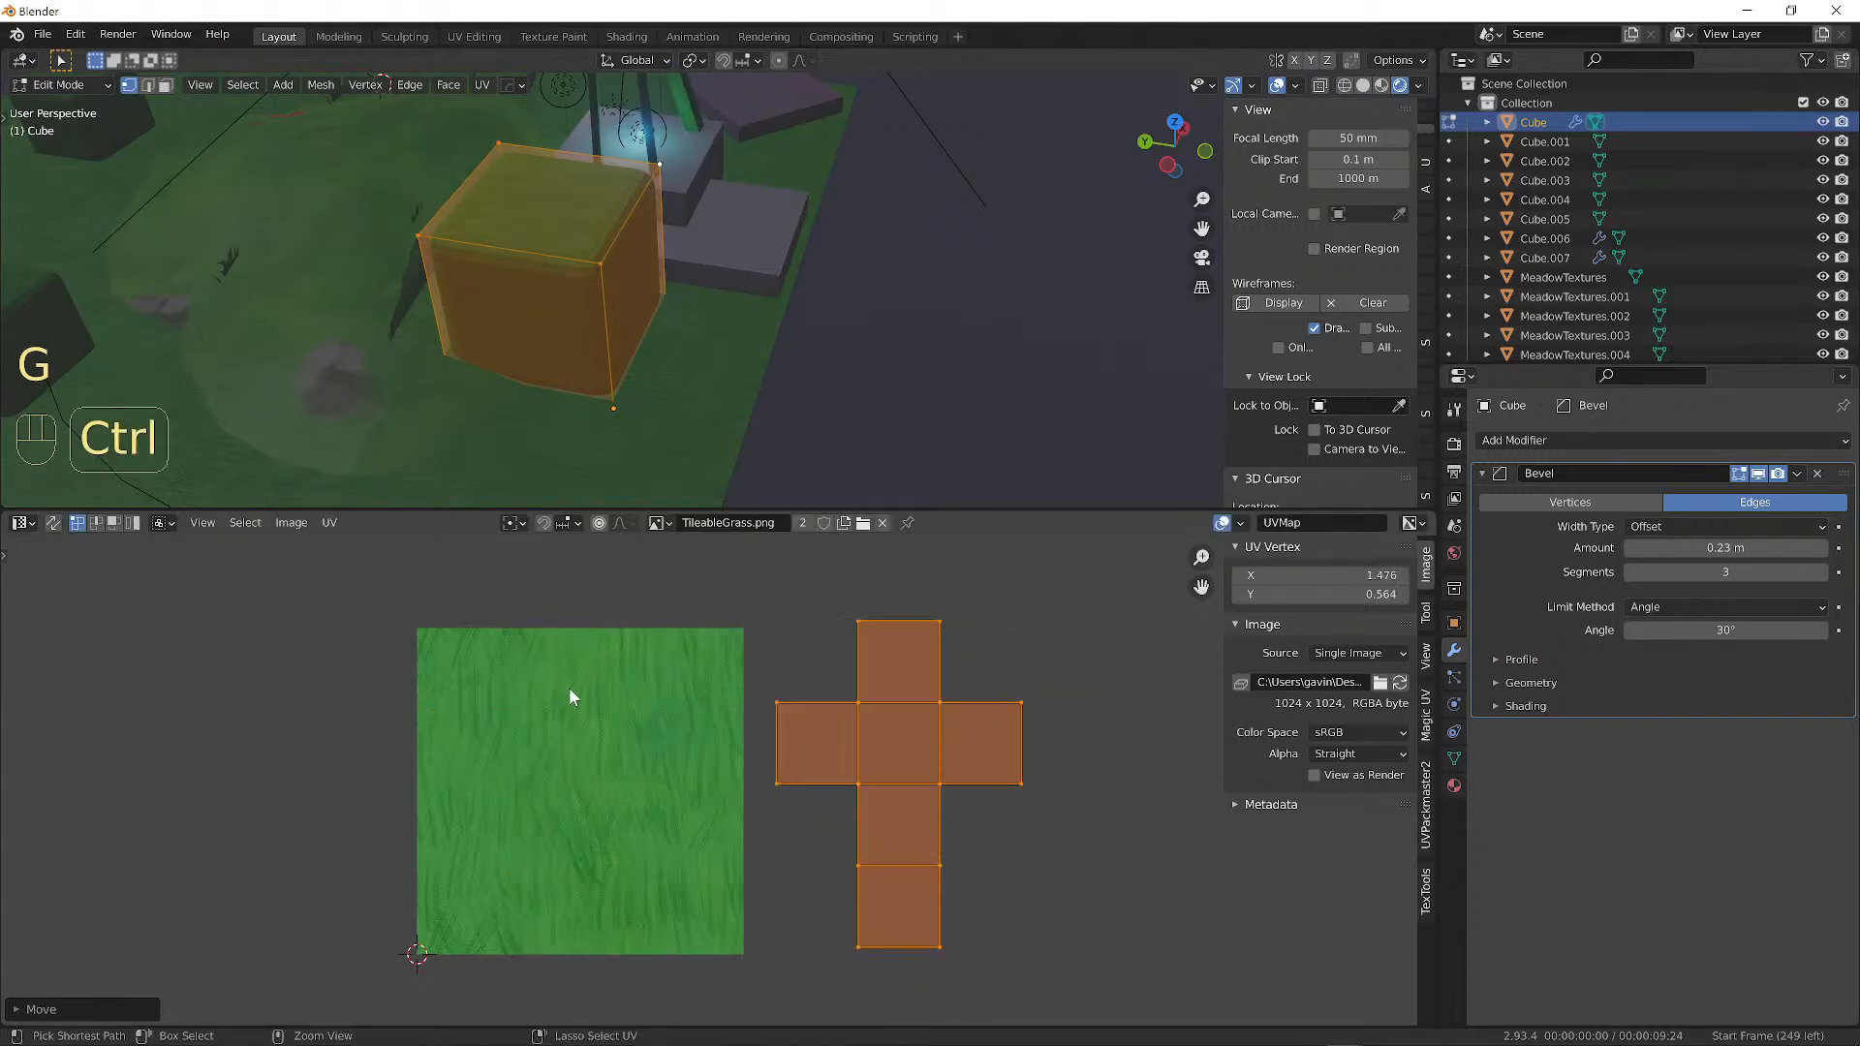
pyautogui.hotkey('ctrl', 'z')
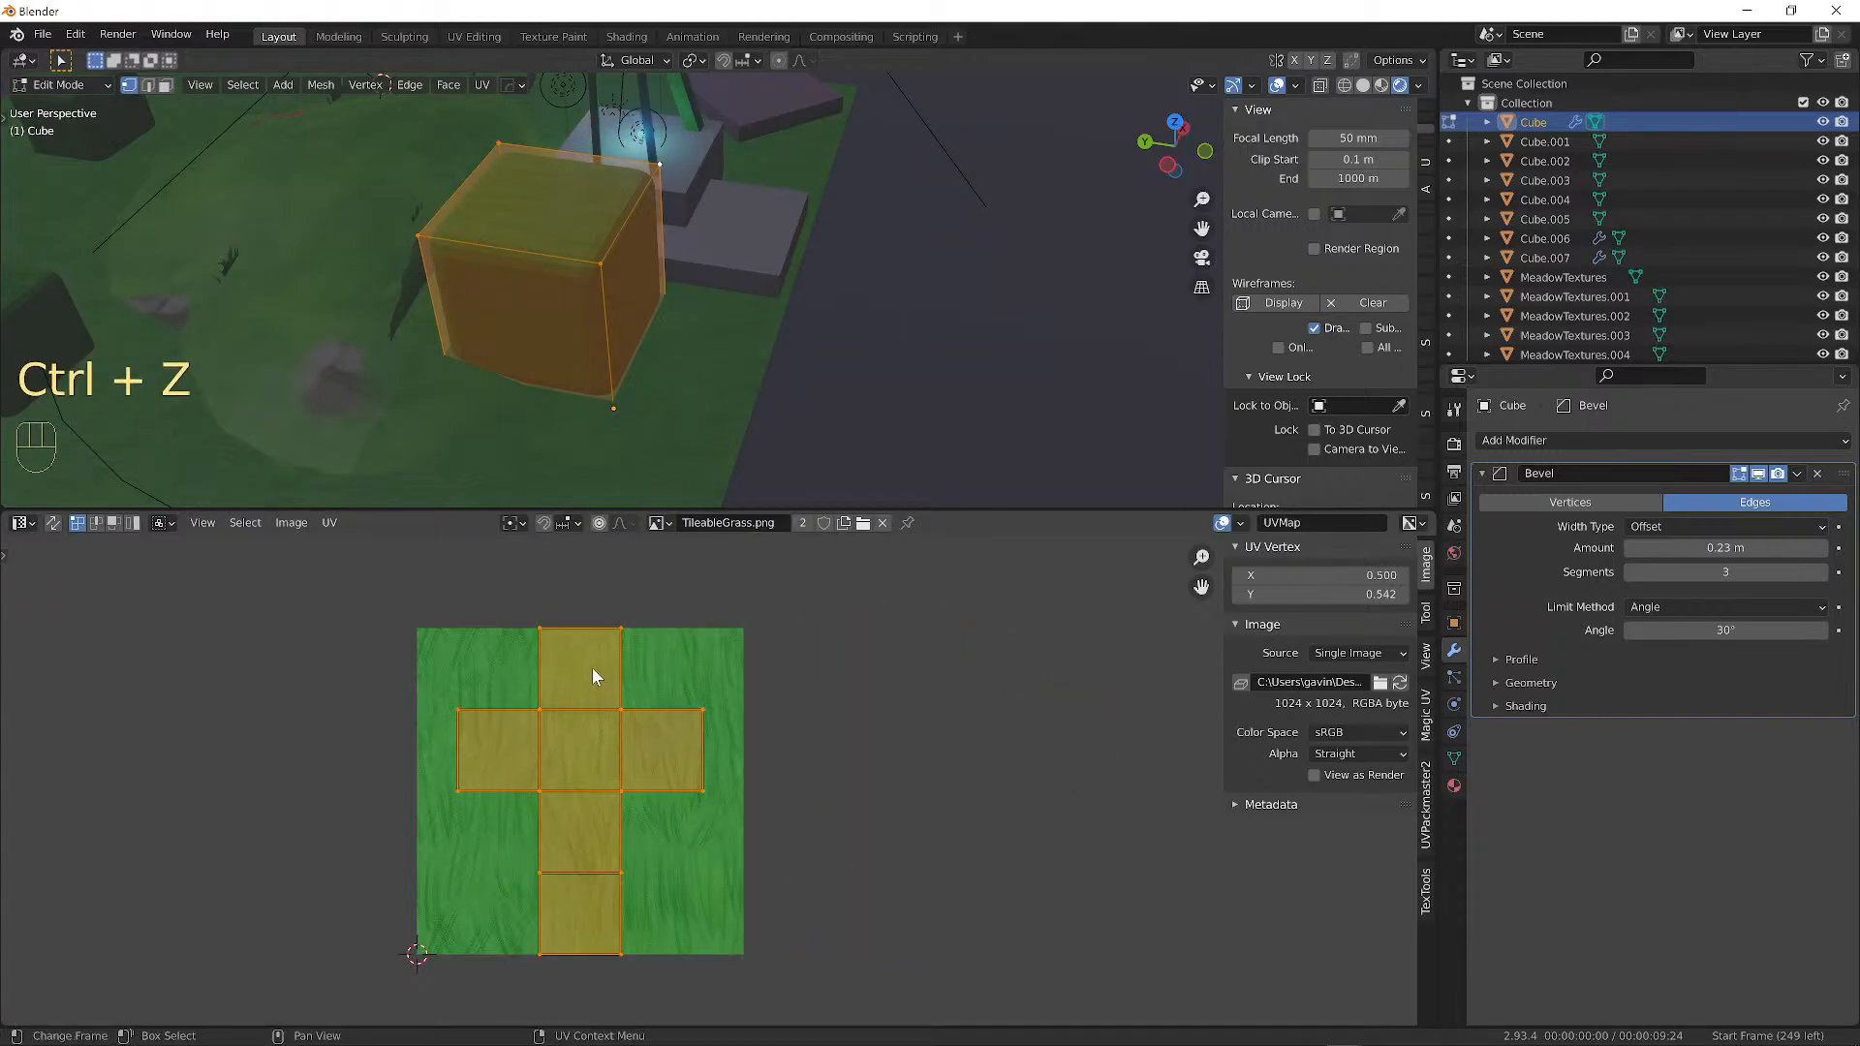
# Offset the UV island exactly 1 unit along X.
pyautogui.press('g')
pyautogui.press('x')
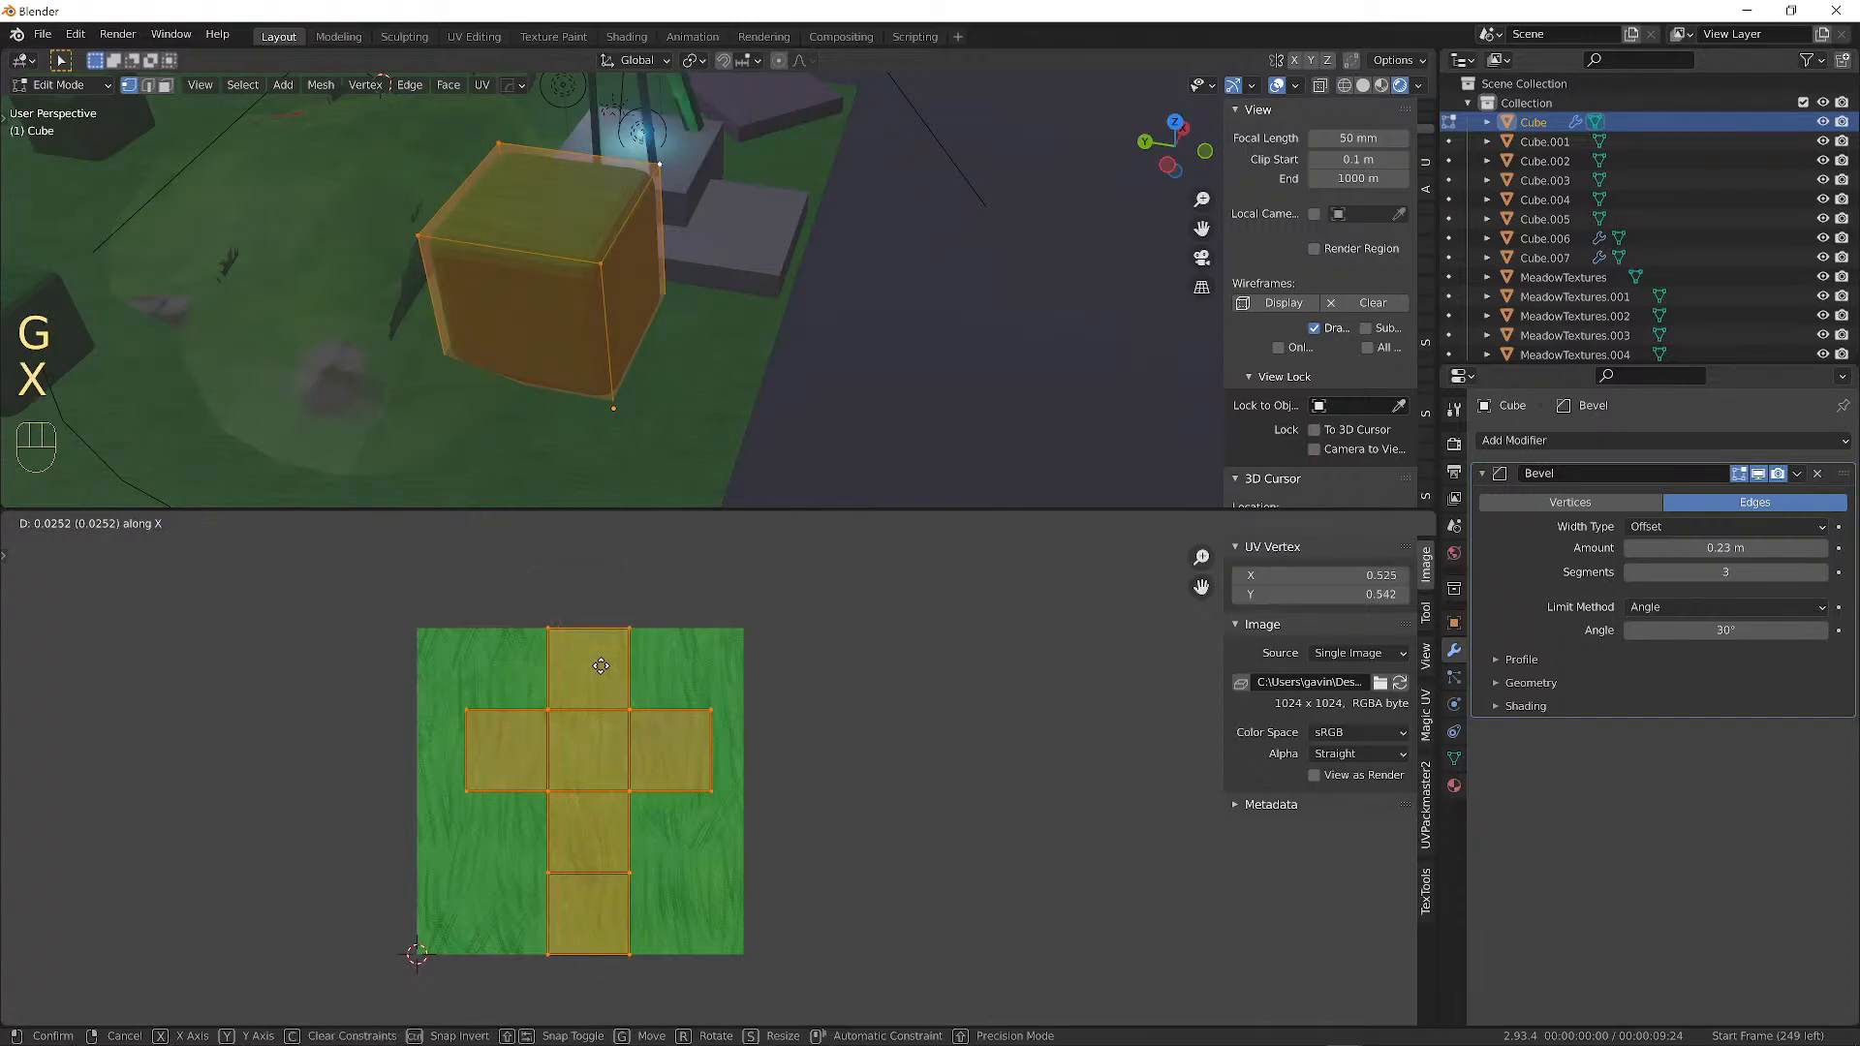
pyautogui.press('1')
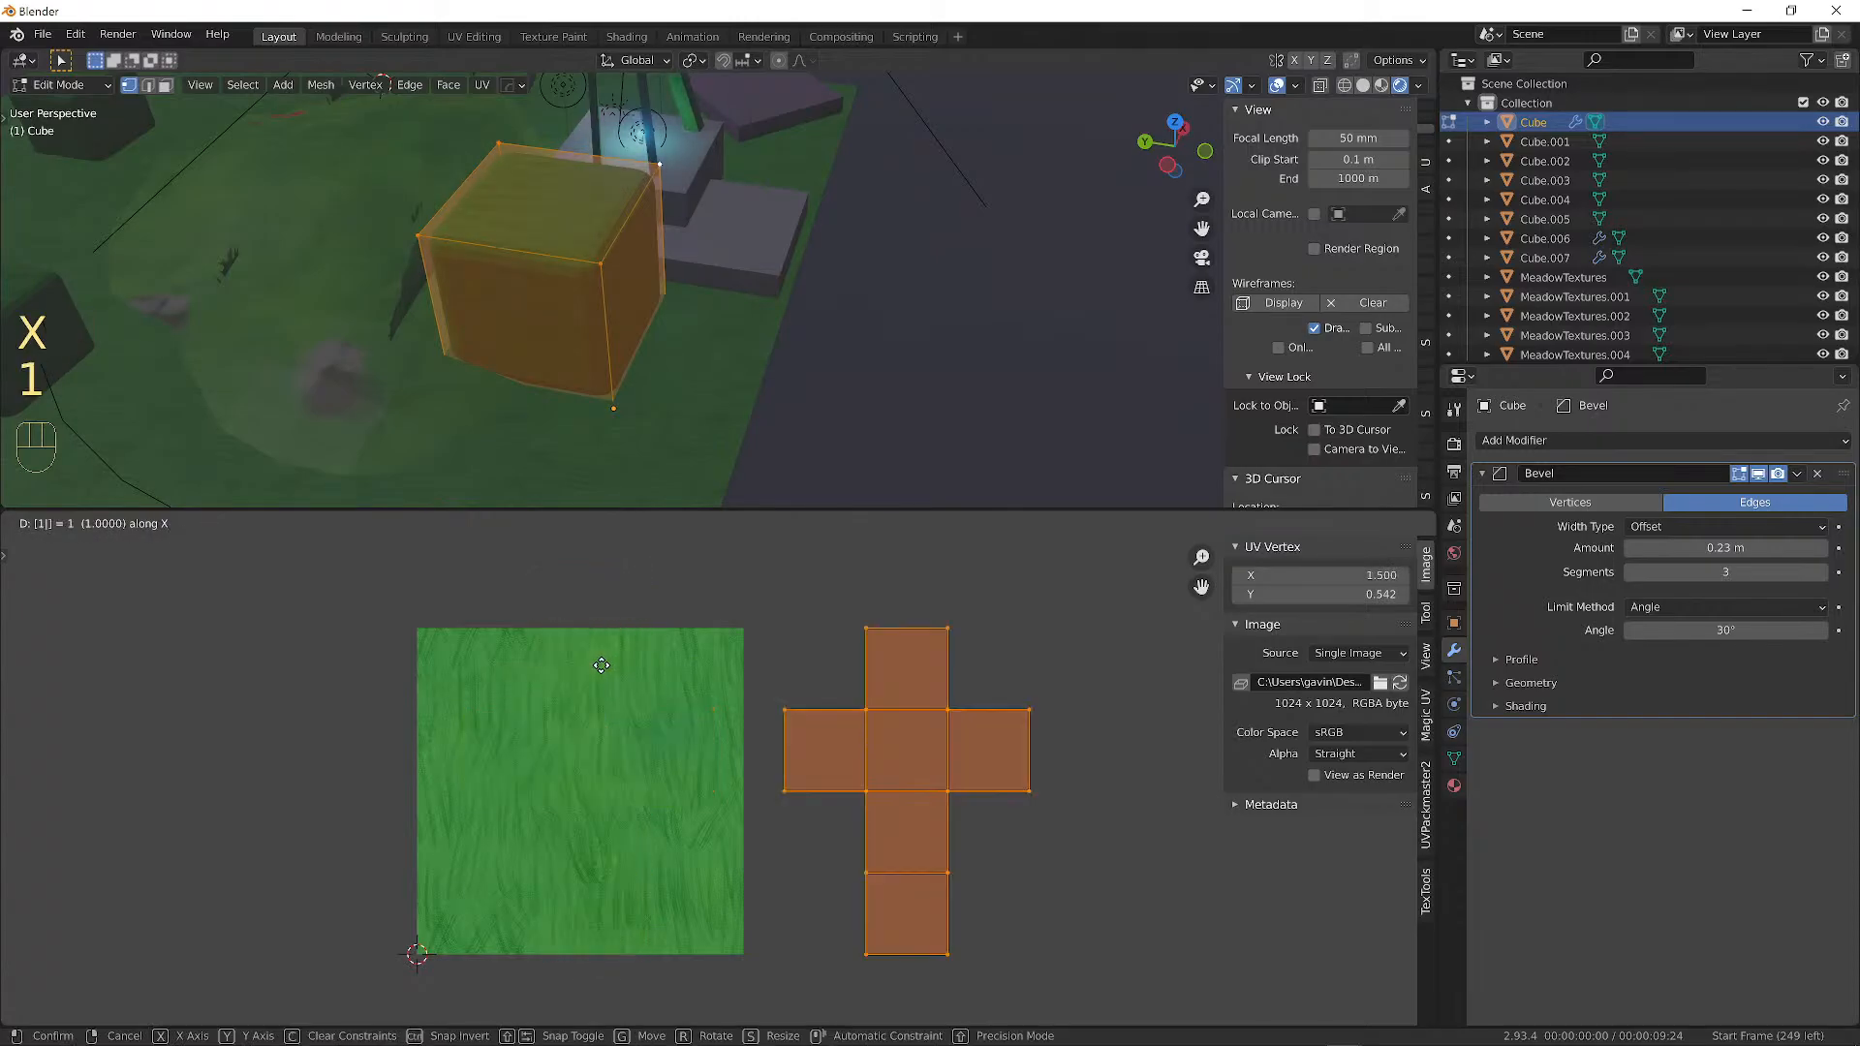
pyautogui.click(939, 655)
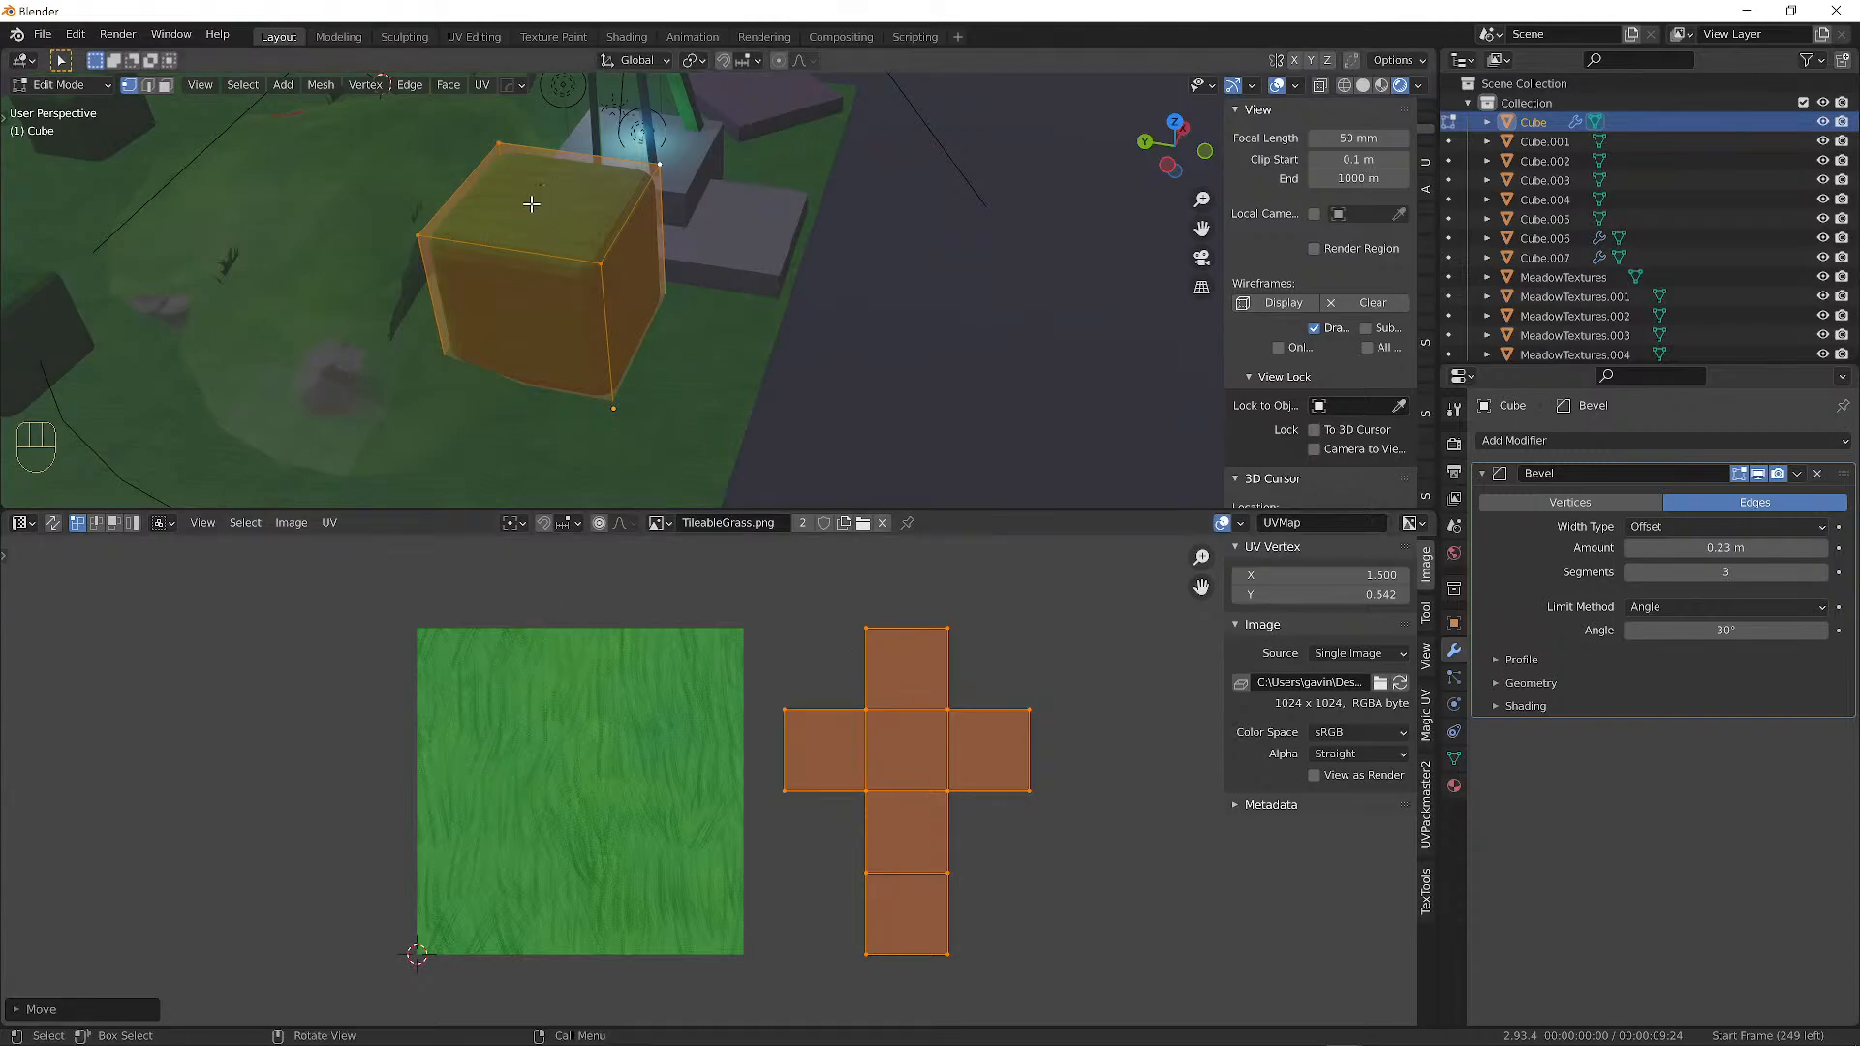
pyautogui.scroll(1, 654, 315)
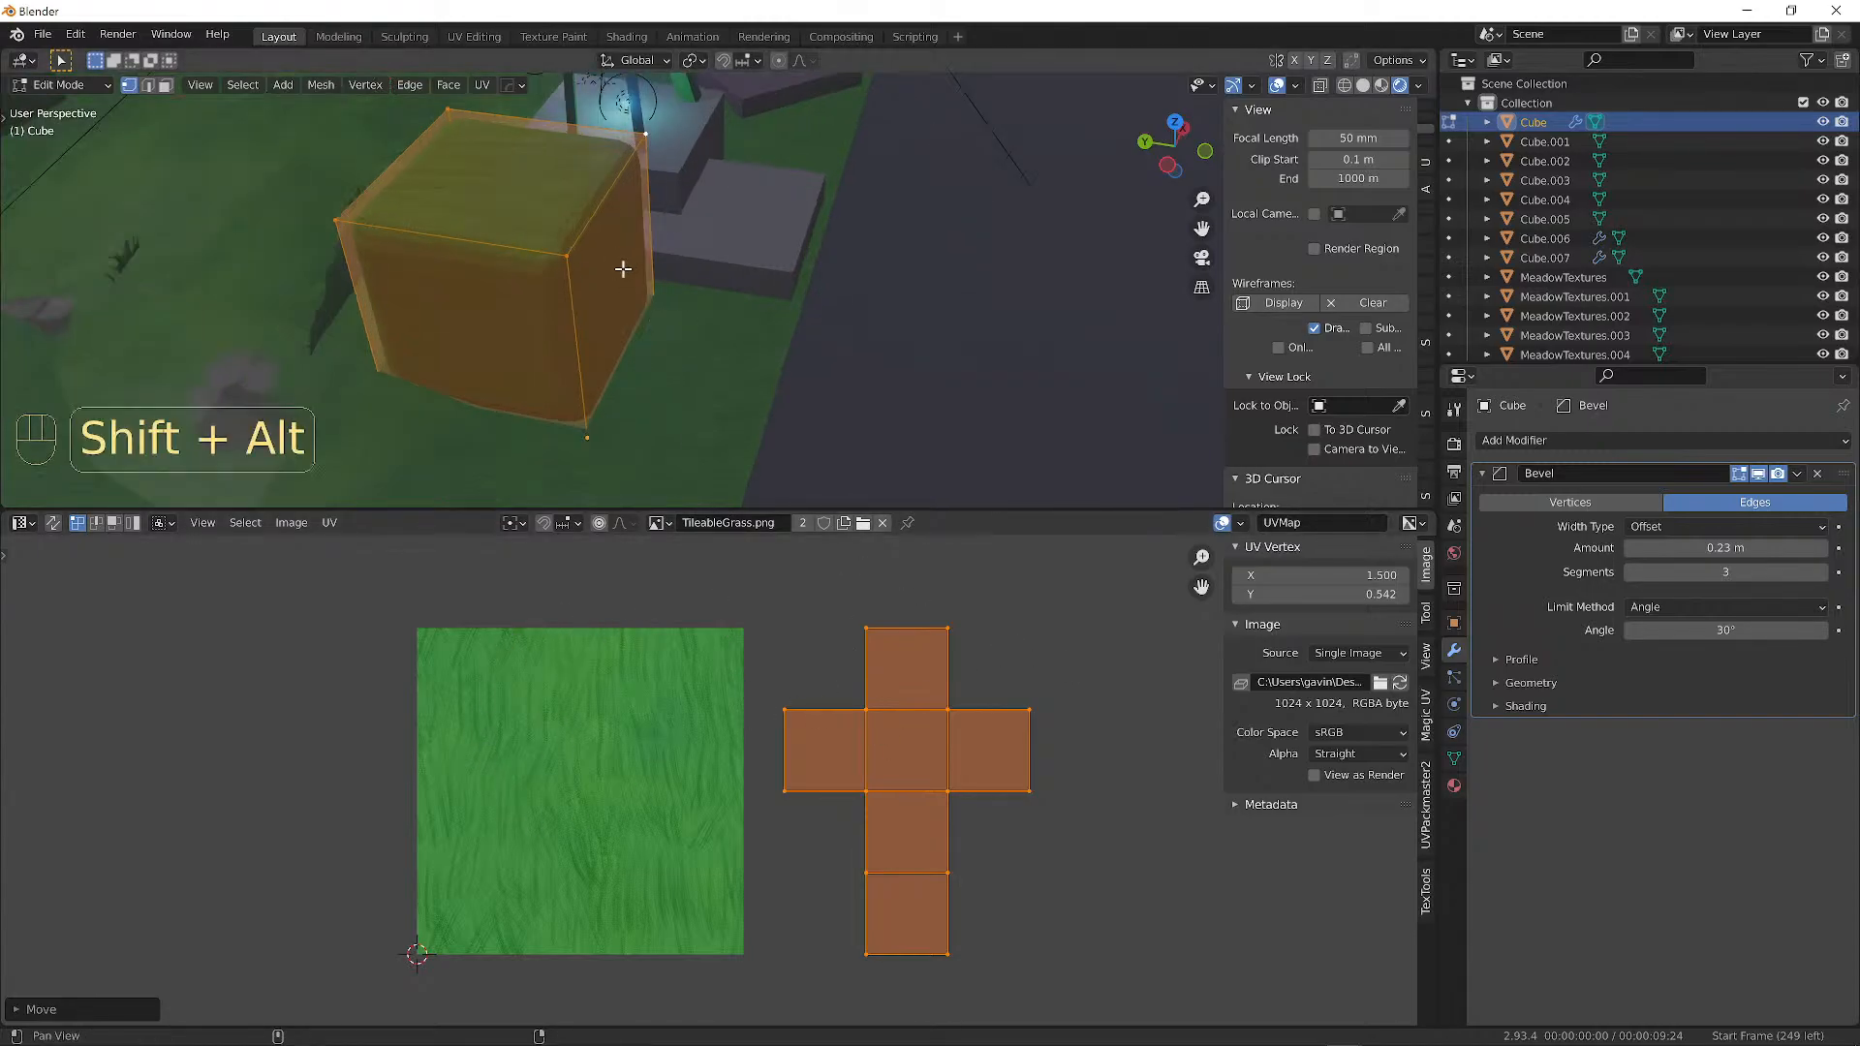
pyautogui.keyDown('alt'); pyautogui.keyDown('shift'); pyautogui.moveTo(623, 270); pyautogui.dragTo(761, 305); pyautogui.keyUp('shift'); pyautogui.keyUp('alt')
# Turn off viewport overlays and redo the 1-unit X offset of the UV island.
pyautogui.click(1272, 86)
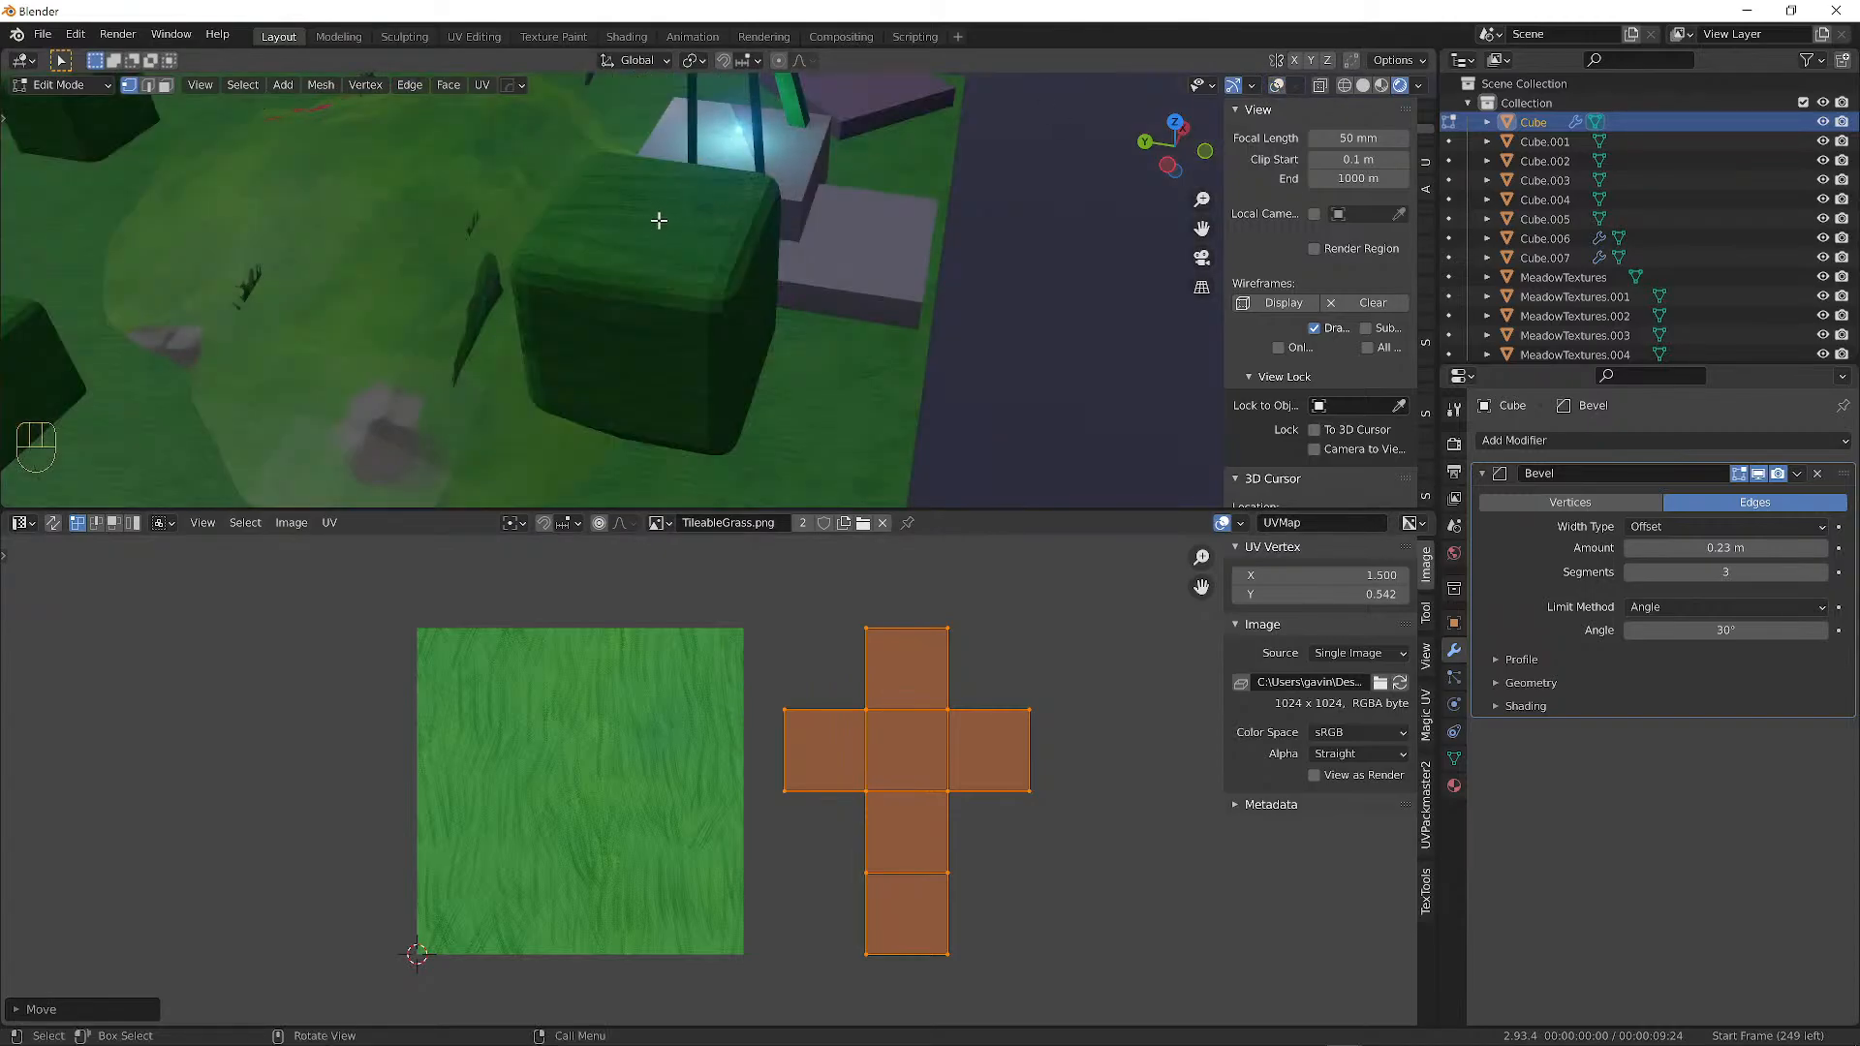
pyautogui.hotkey('ctrl', 'z')
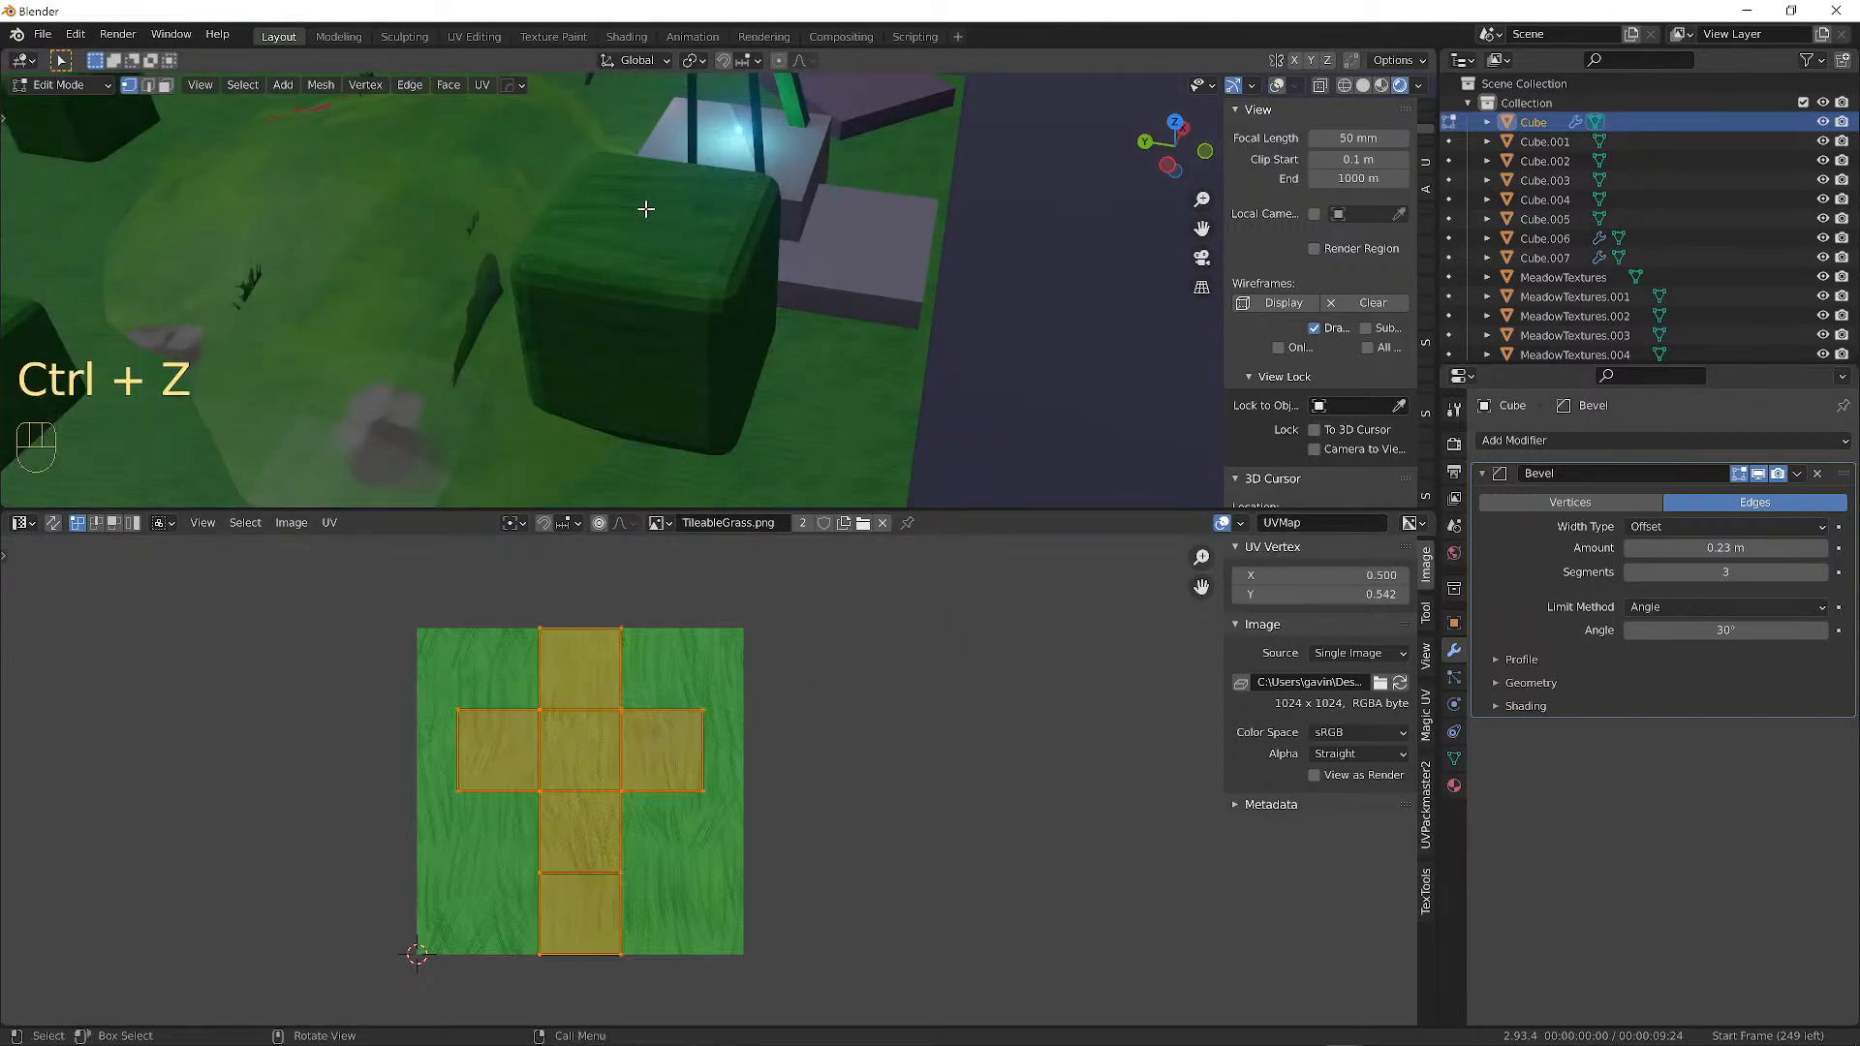
pyautogui.press('g')
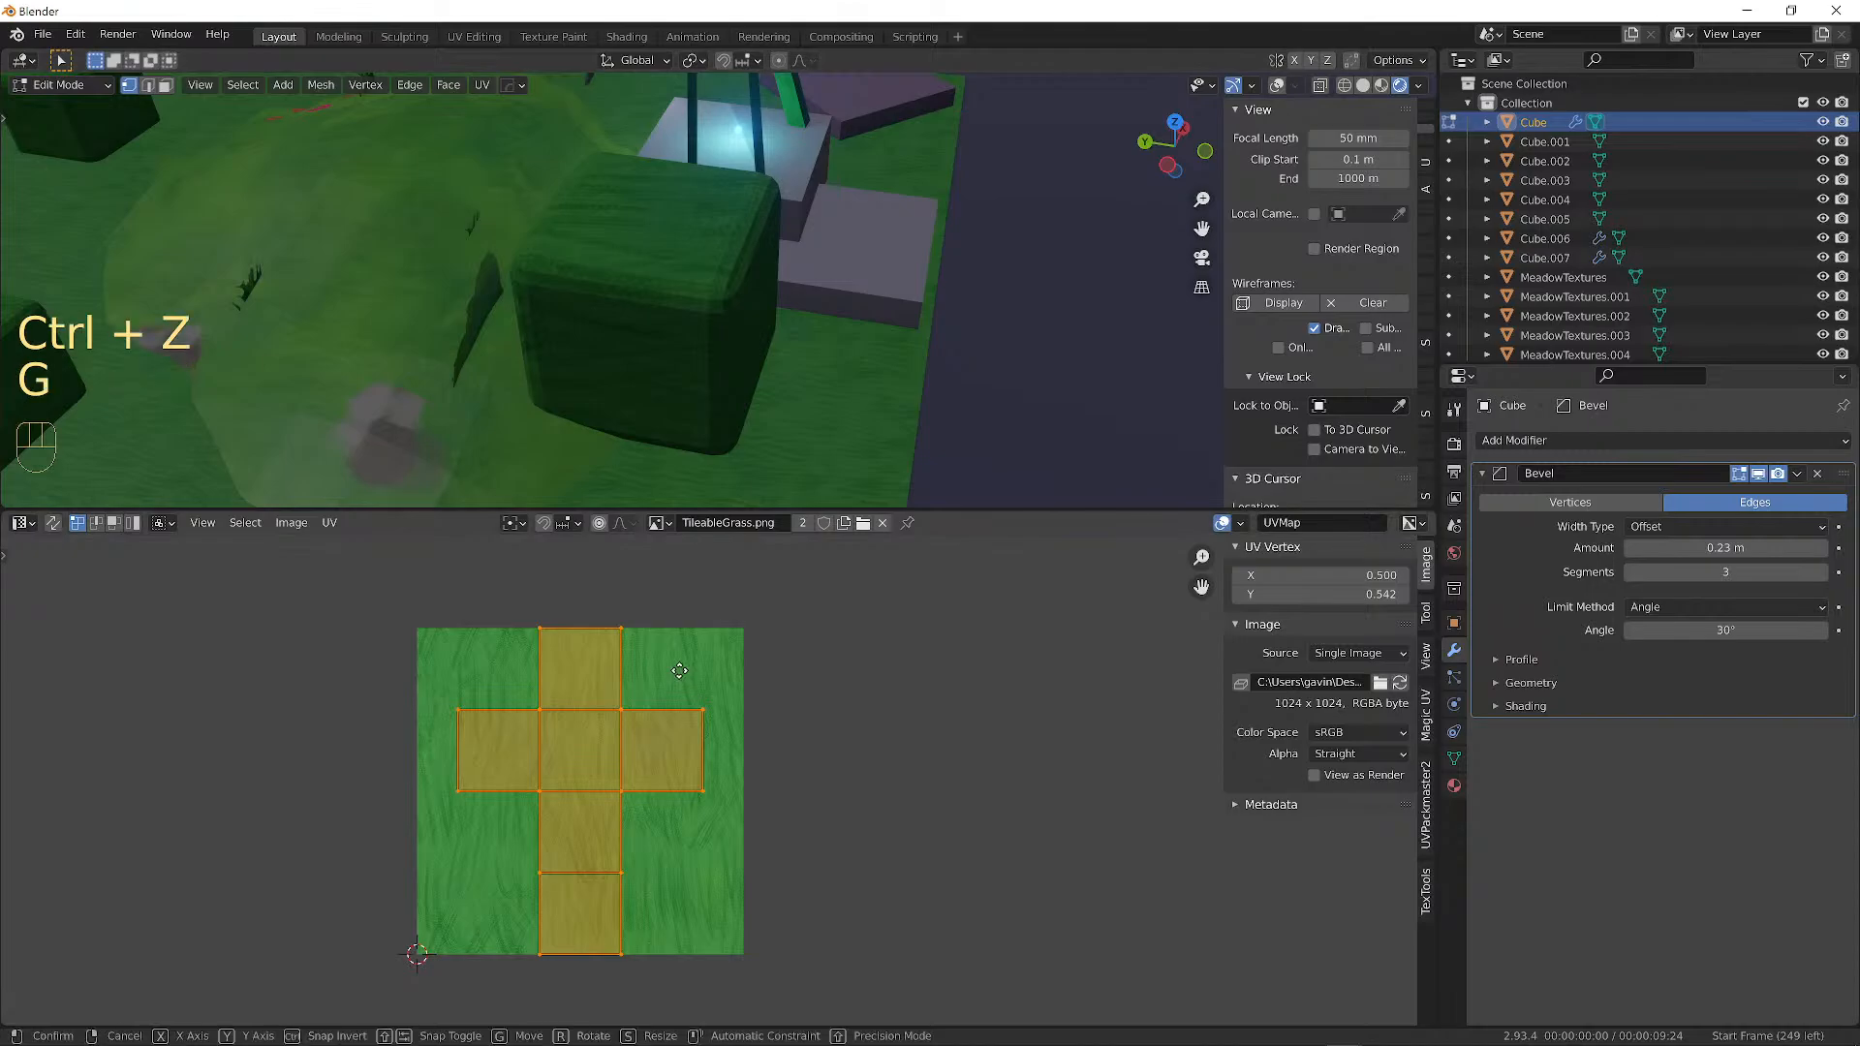
pyautogui.press('x')
pyautogui.press('1')
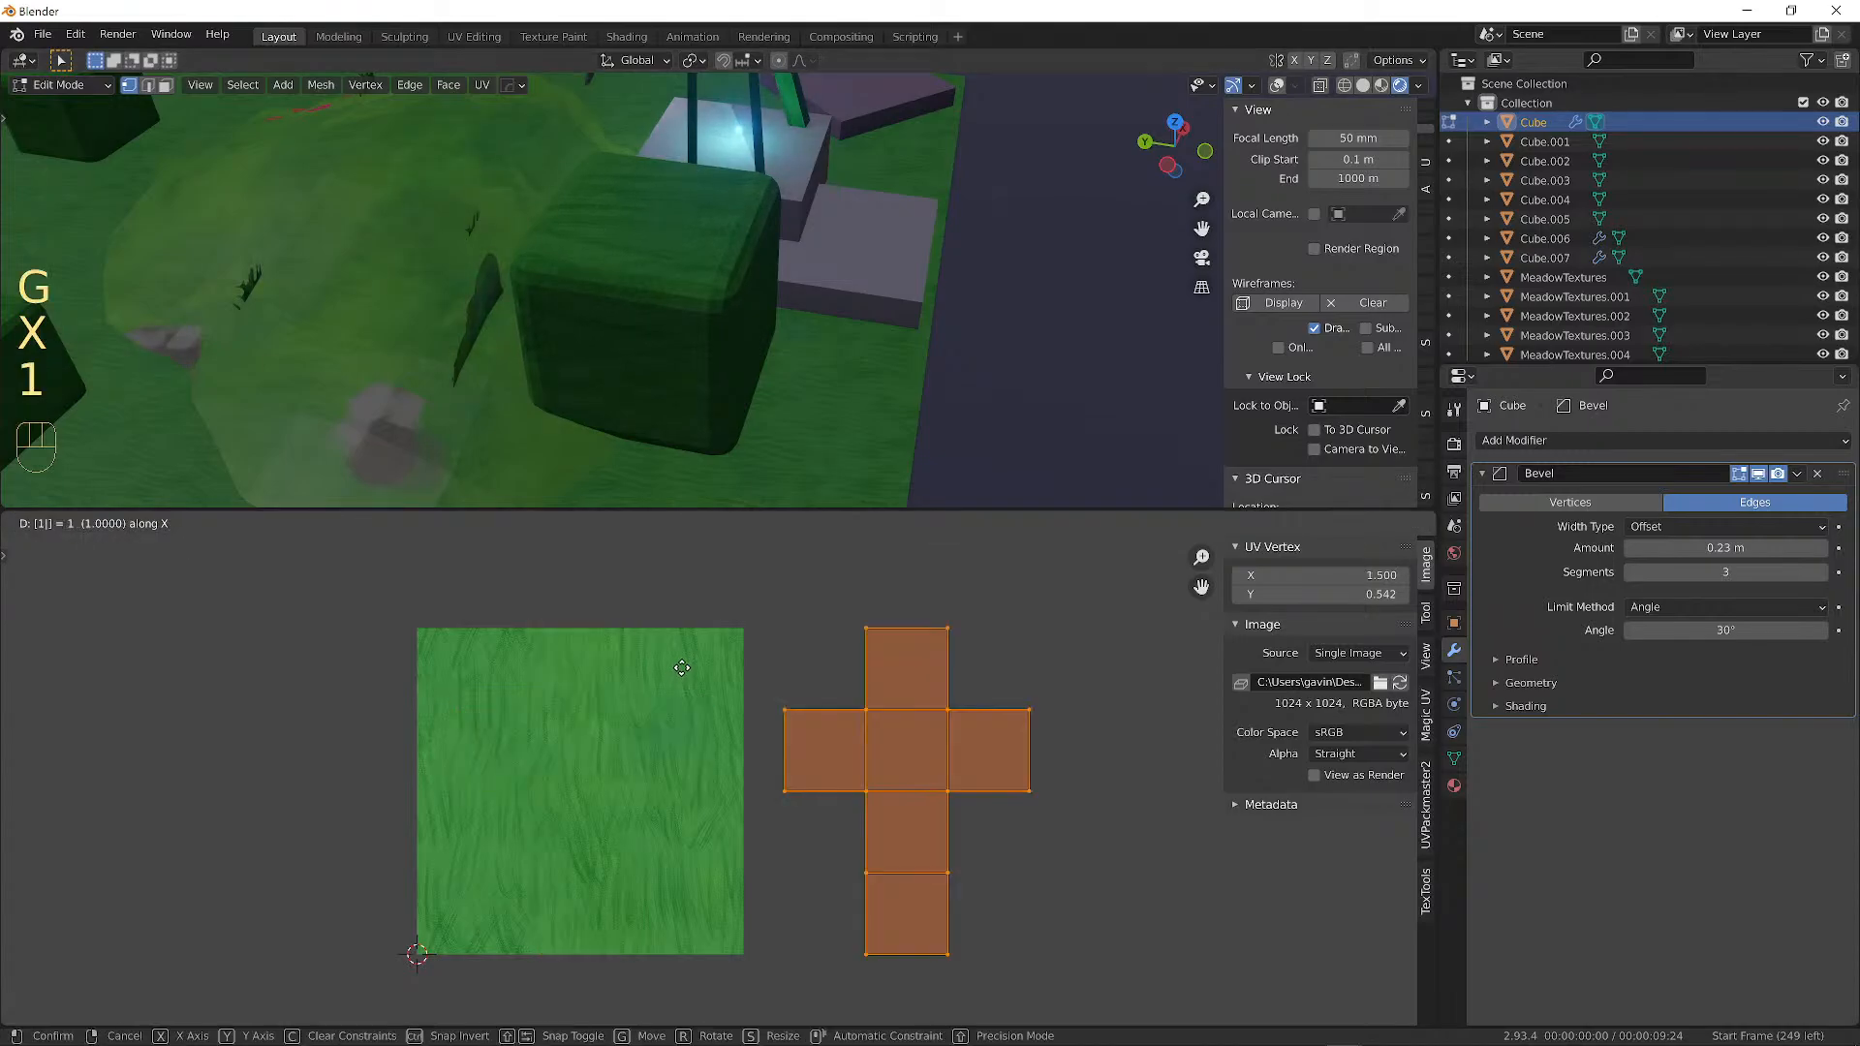
pyautogui.press('Return')
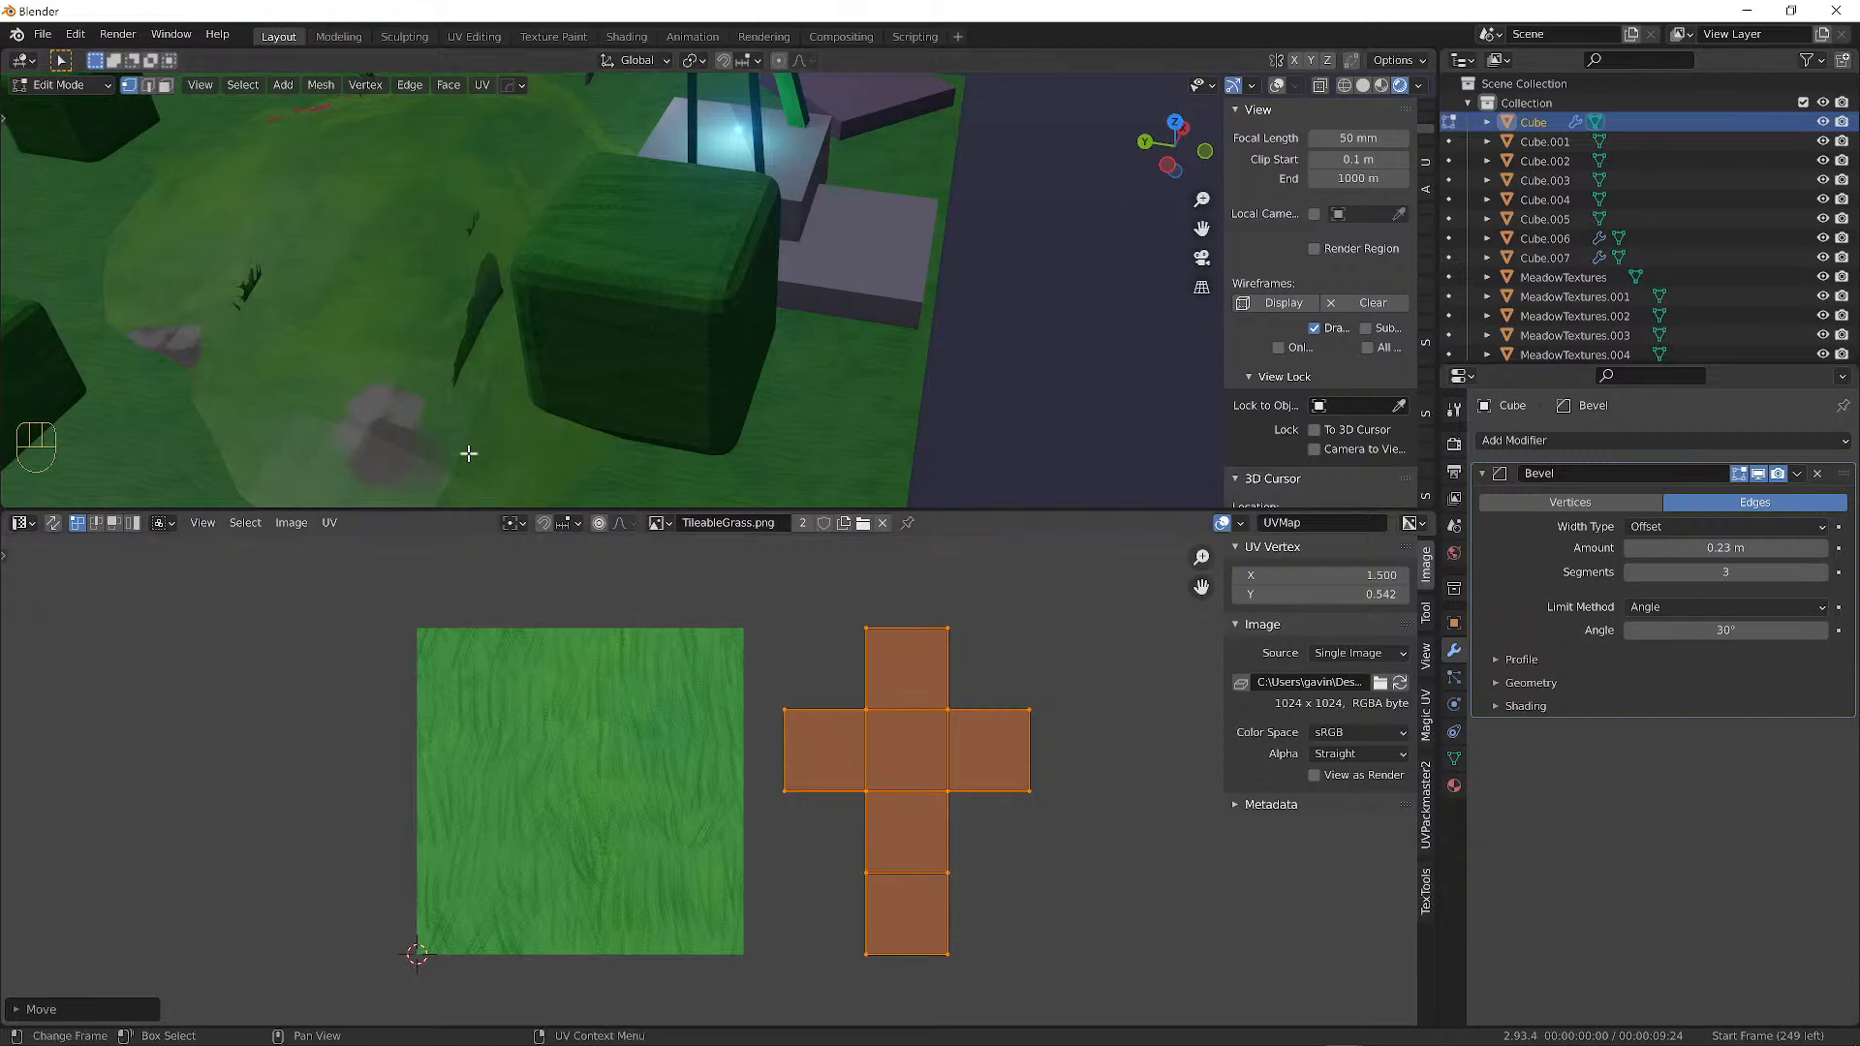
pyautogui.moveTo(469, 454); pyautogui.dragTo(620, 310, button='middle')
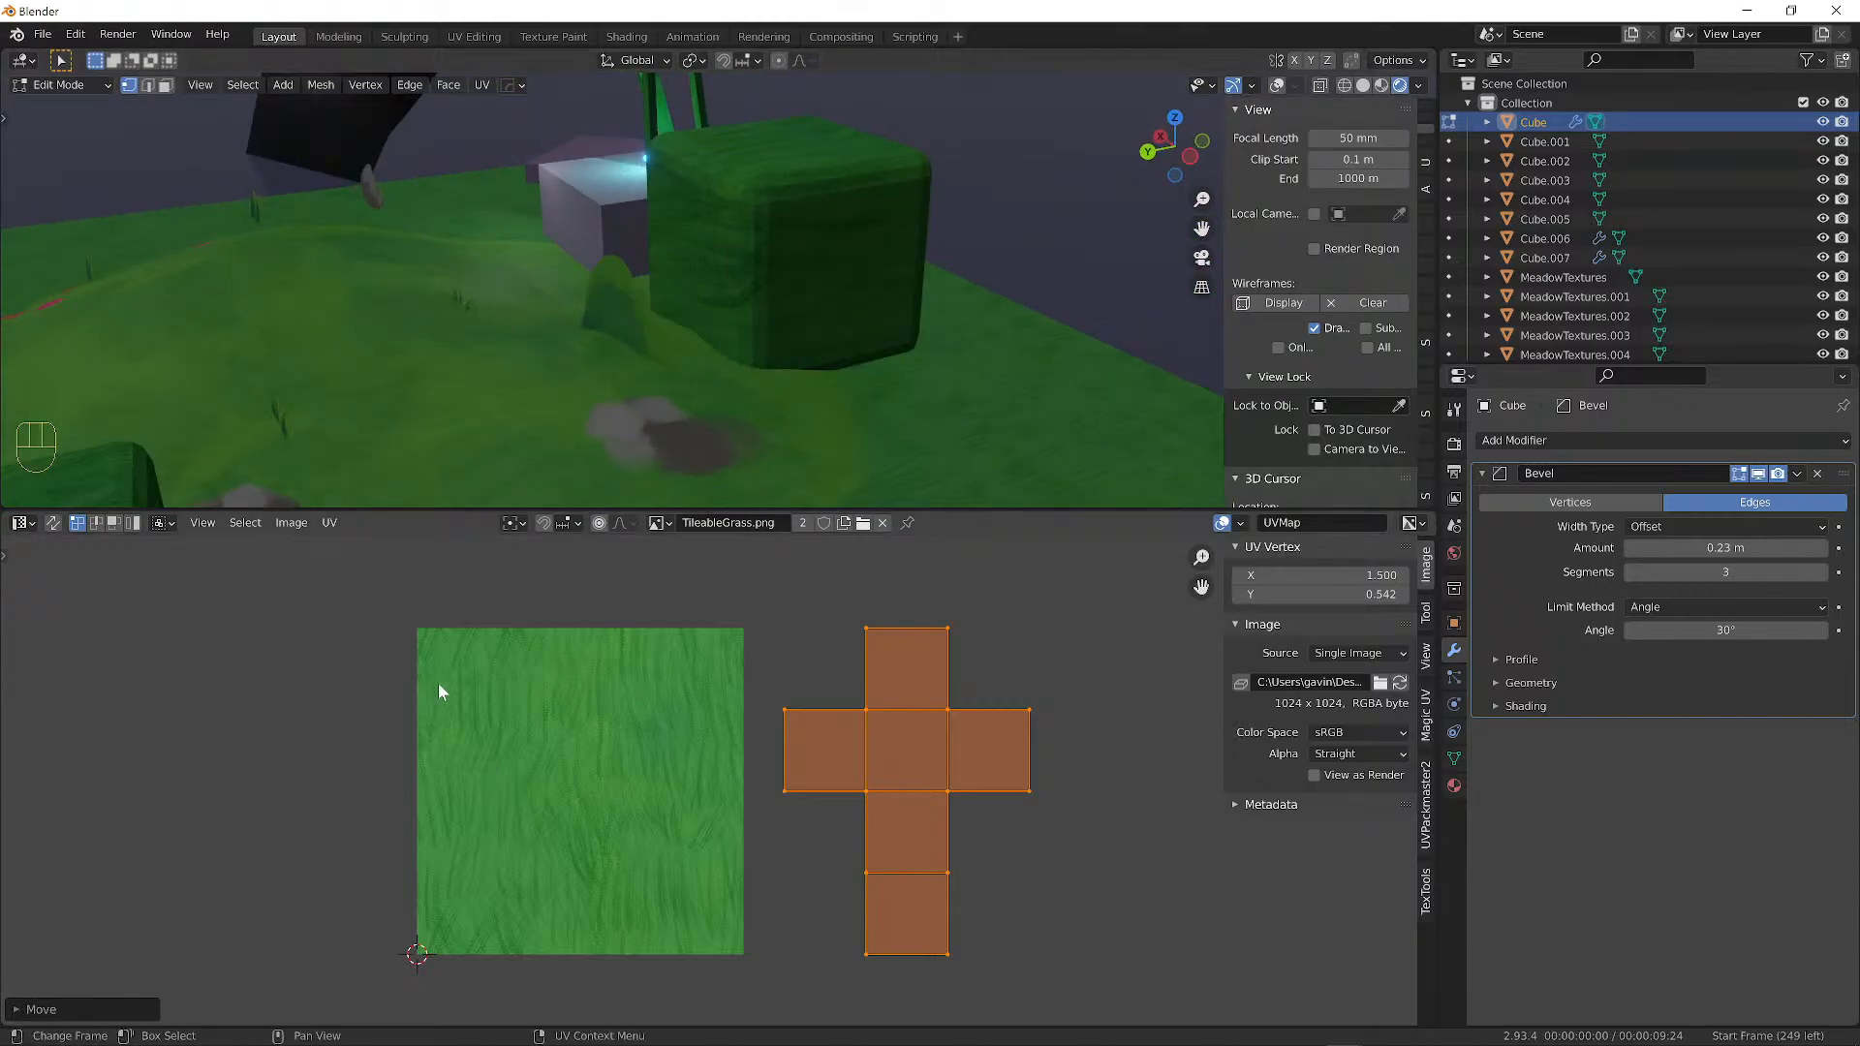
# Undo the offset to return the UV island onto the texture, then scale it much larger.
pyautogui.hotkey('ctrl', 'z')
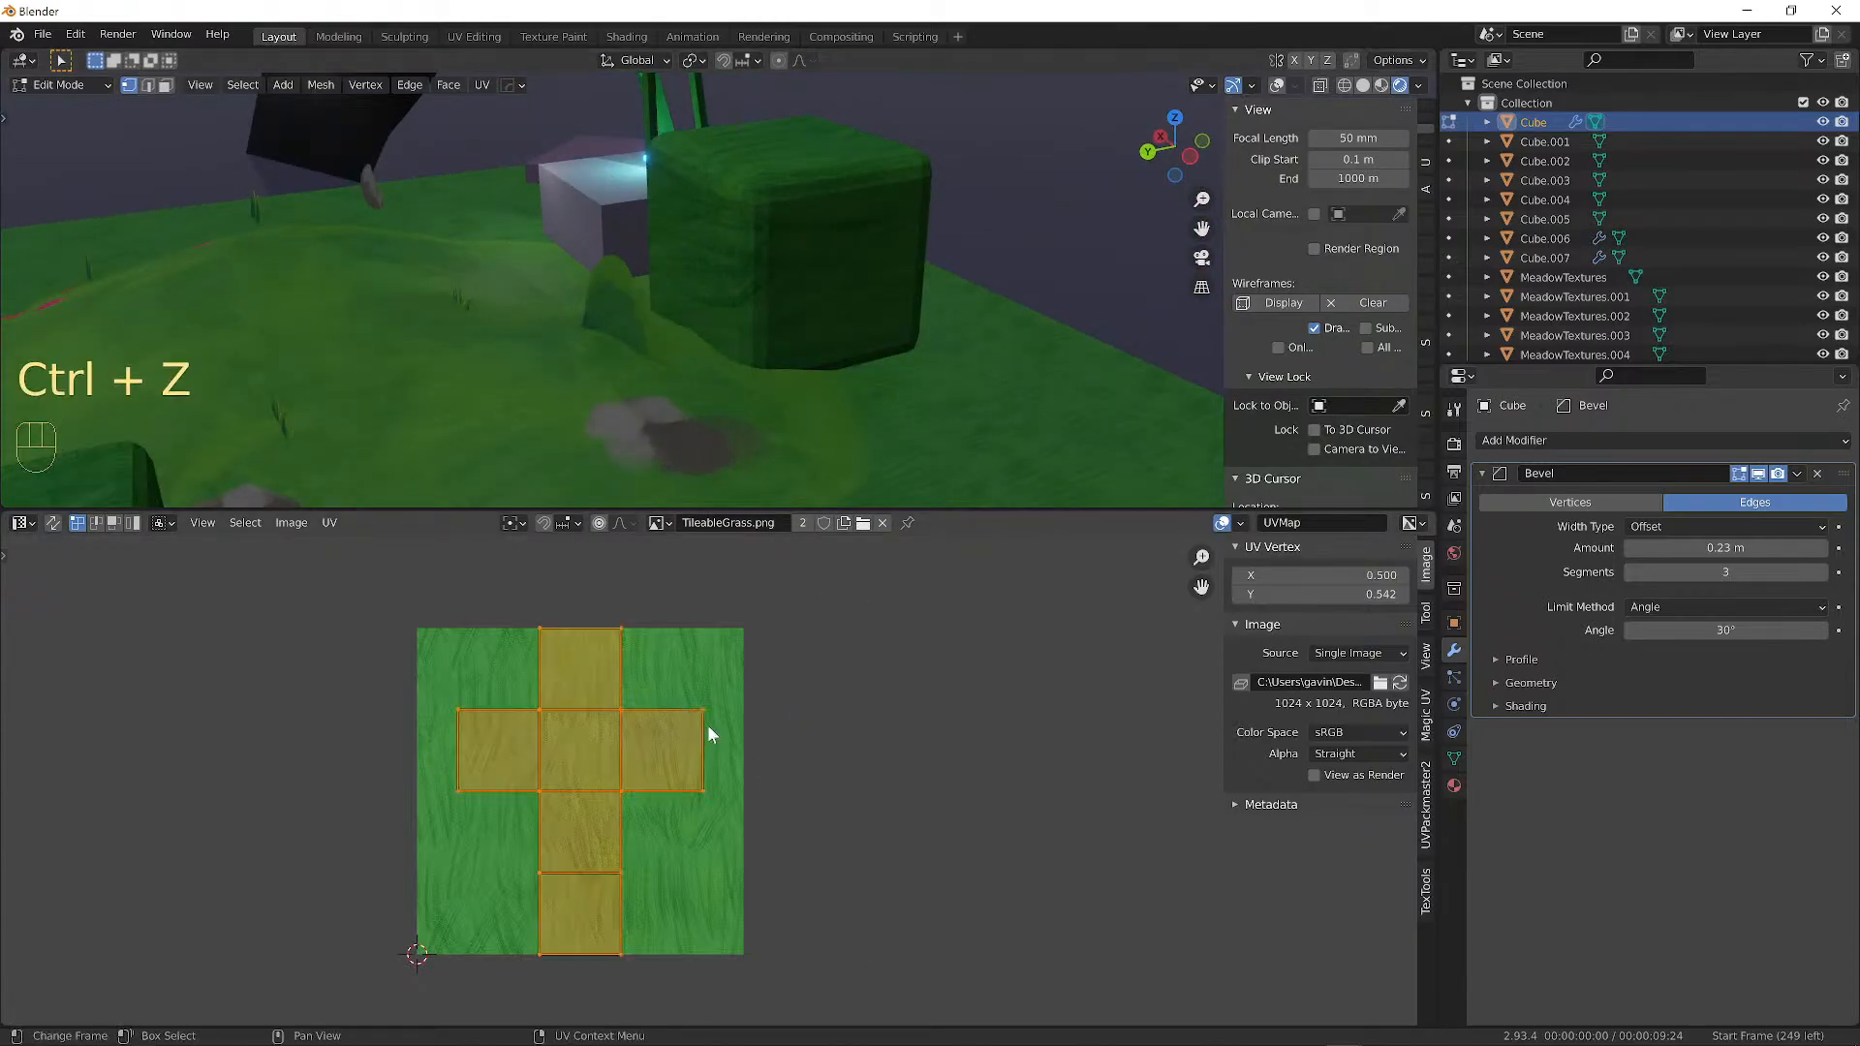
pyautogui.moveTo(892, 133); pyautogui.dragTo(801, 208, button='middle')
pyautogui.scroll(2, 801, 207)
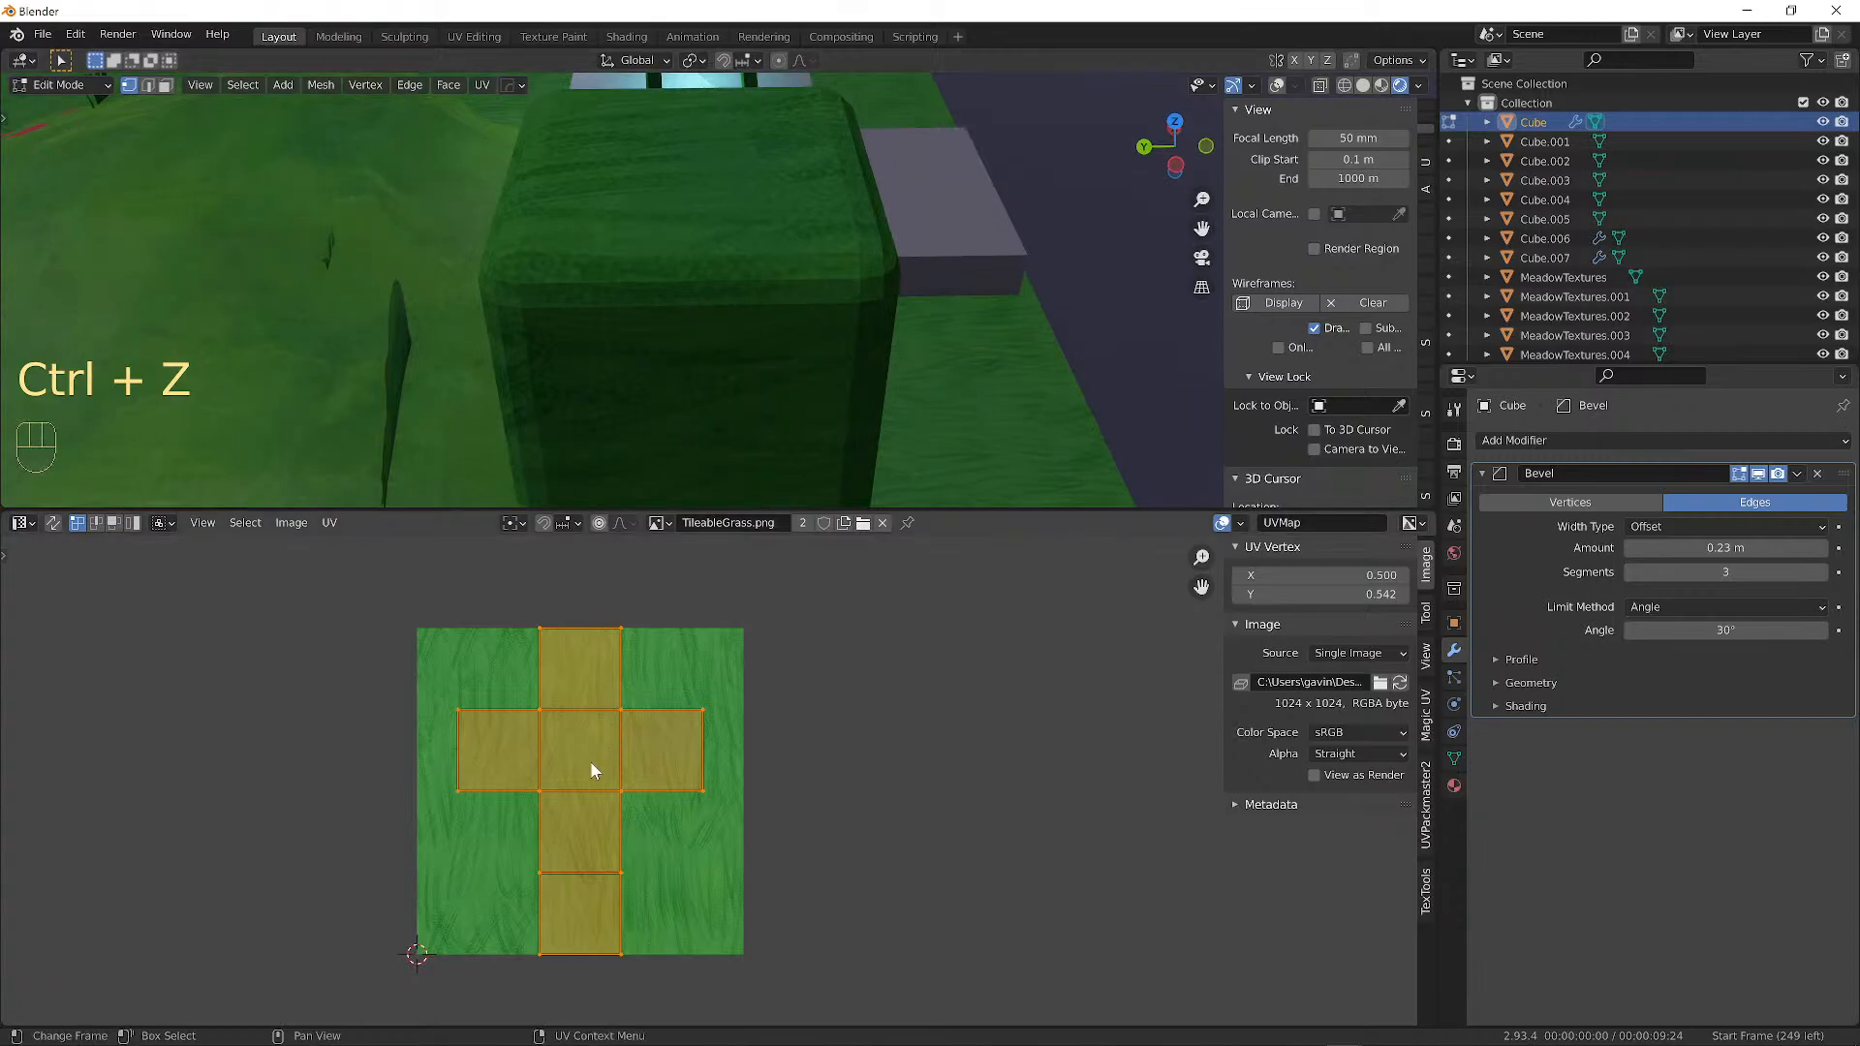
pyautogui.press('s')
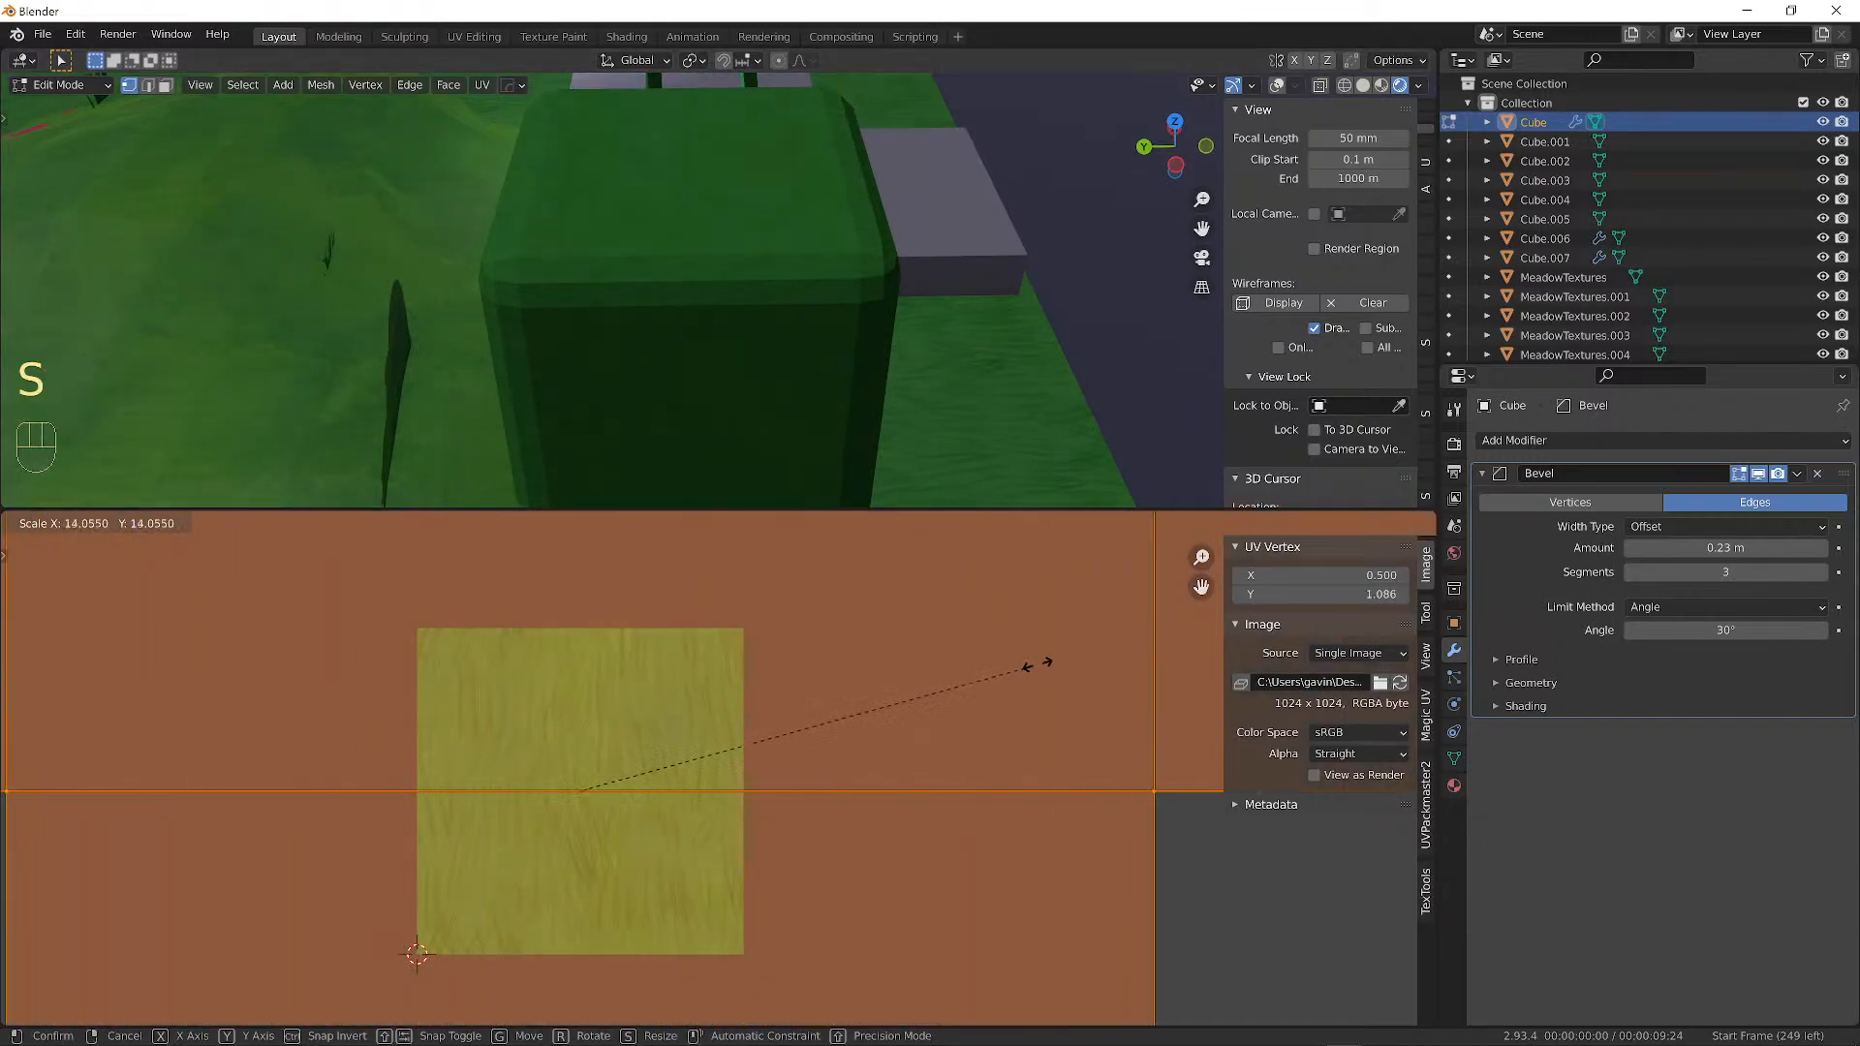
pyautogui.click(1050, 669)
pyautogui.moveTo(892, 198); pyautogui.dragTo(739, 278, button='middle')
pyautogui.scroll(3, 714, 280)
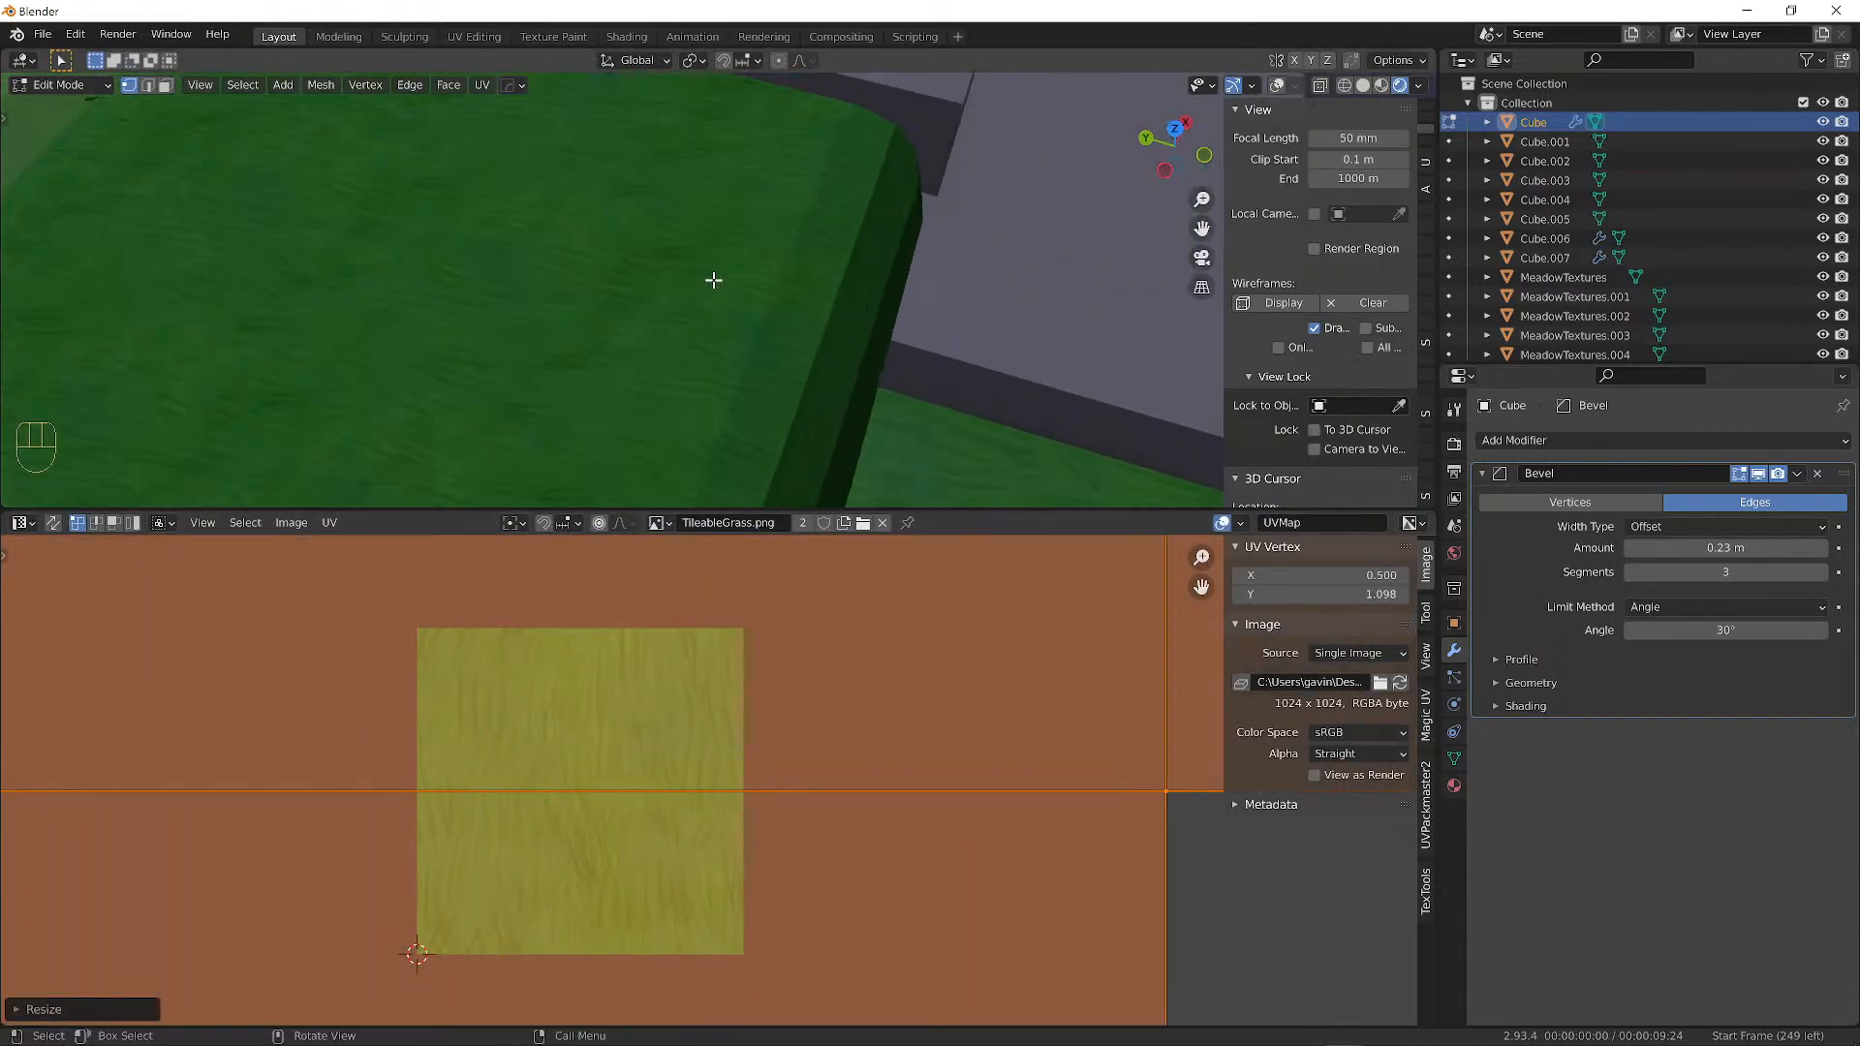
# Switch the 3D view to Material Preview shading.
pyautogui.click(1380, 84)
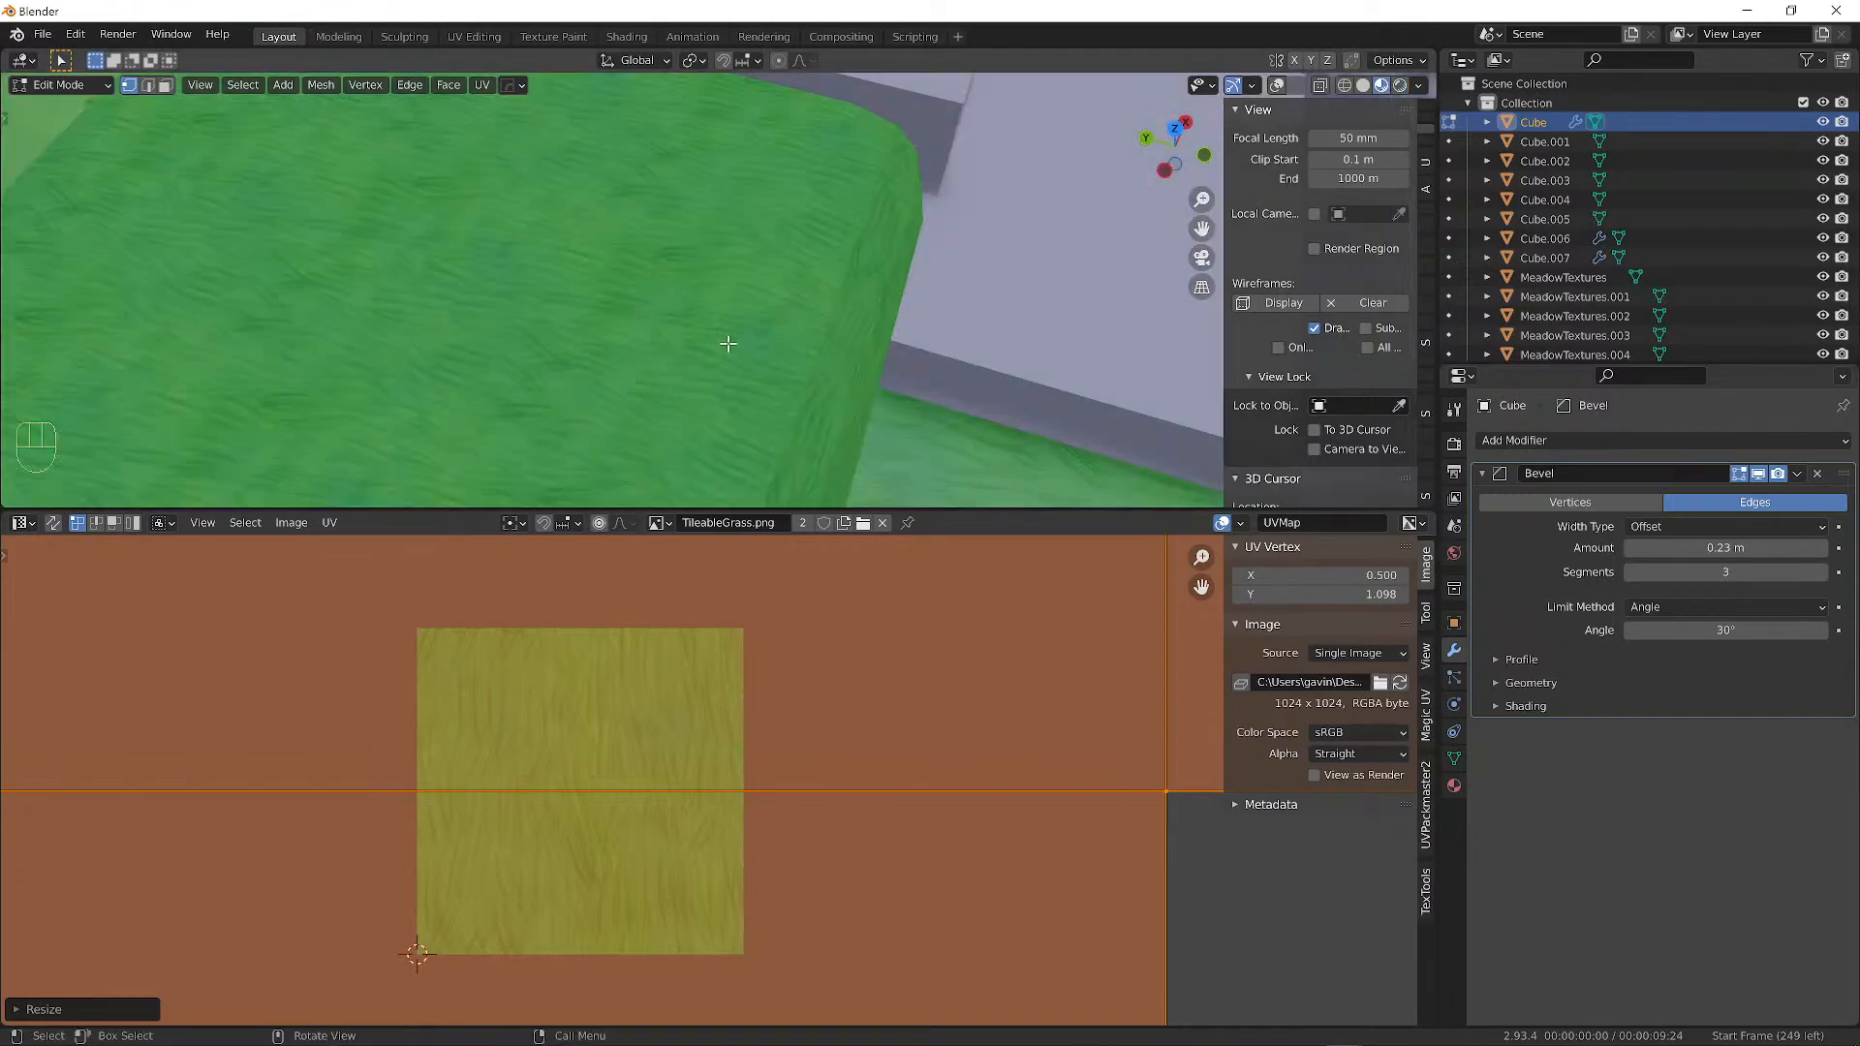
pyautogui.scroll(-3, 711, 315)
pyautogui.moveTo(711, 315); pyautogui.dragTo(853, 329, button='middle')
# Resize the UV cross until it roughly fills TileableGrass.png.
pyautogui.press('s')
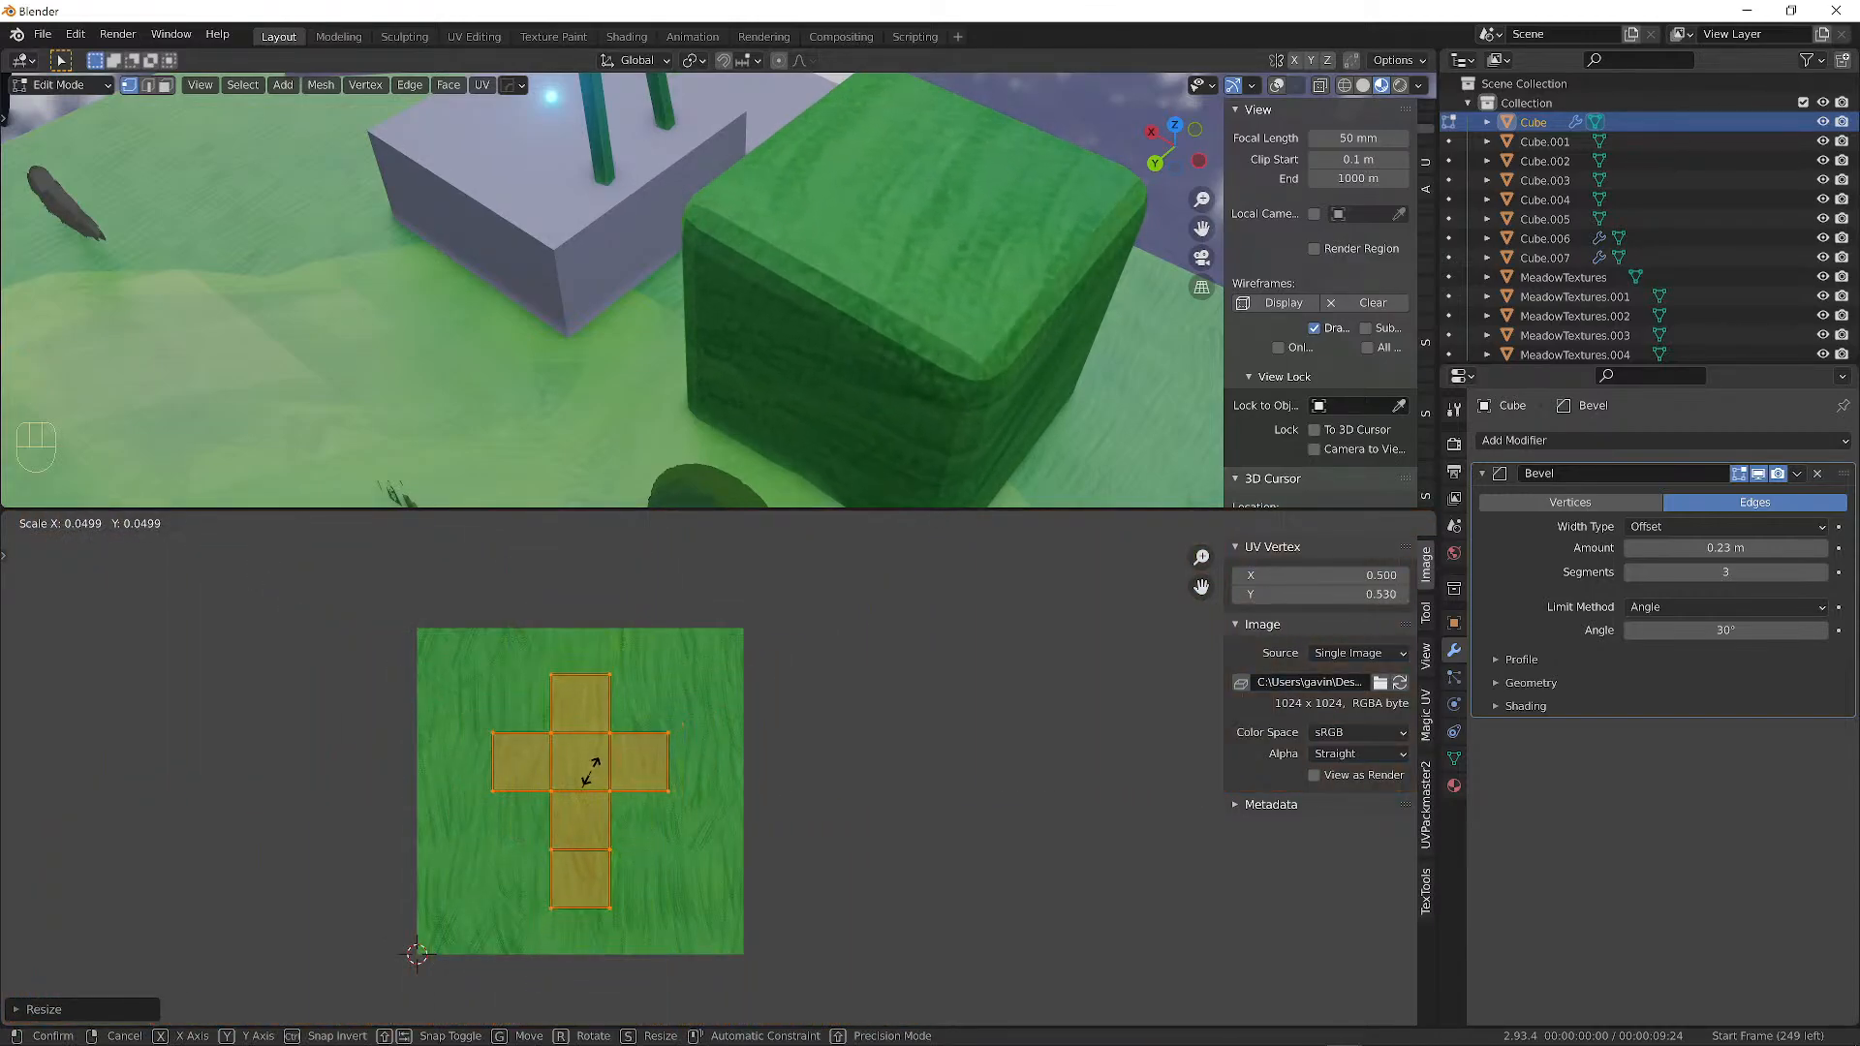
pyautogui.click(596, 772)
pyautogui.press('s')
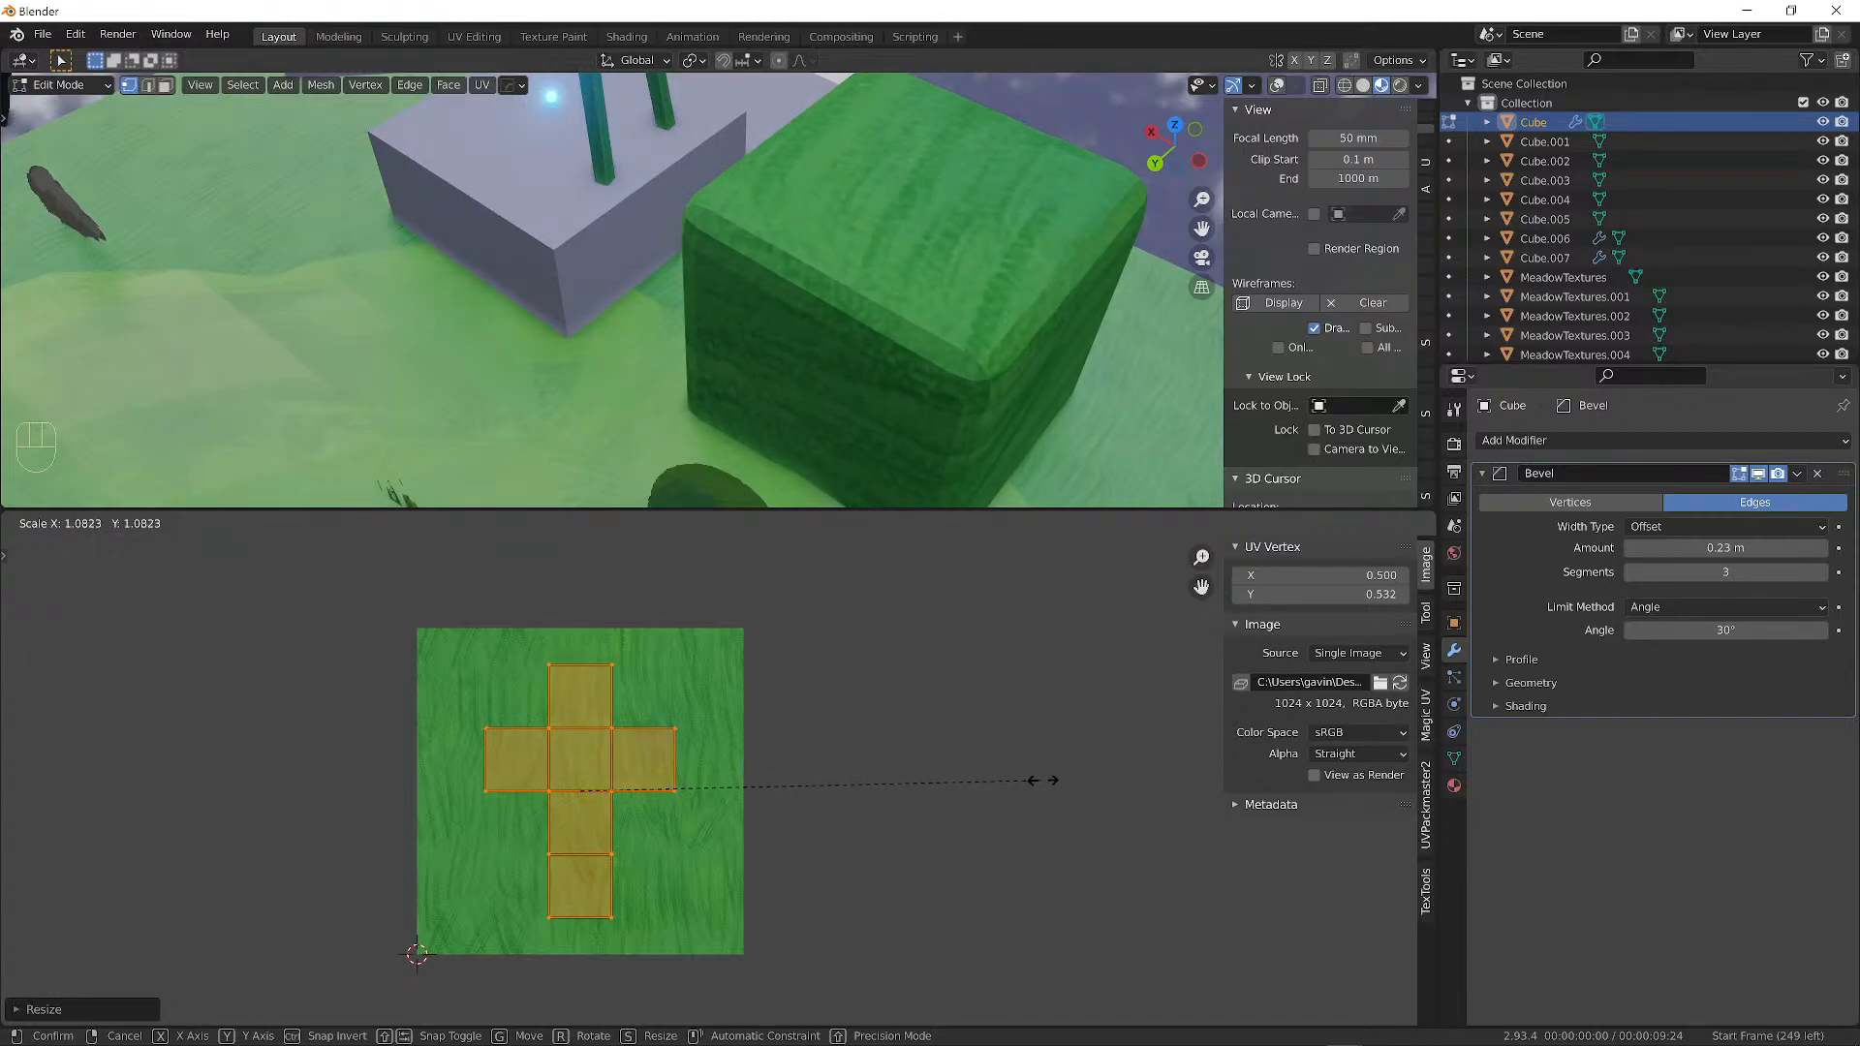
pyautogui.click(1175, 766)
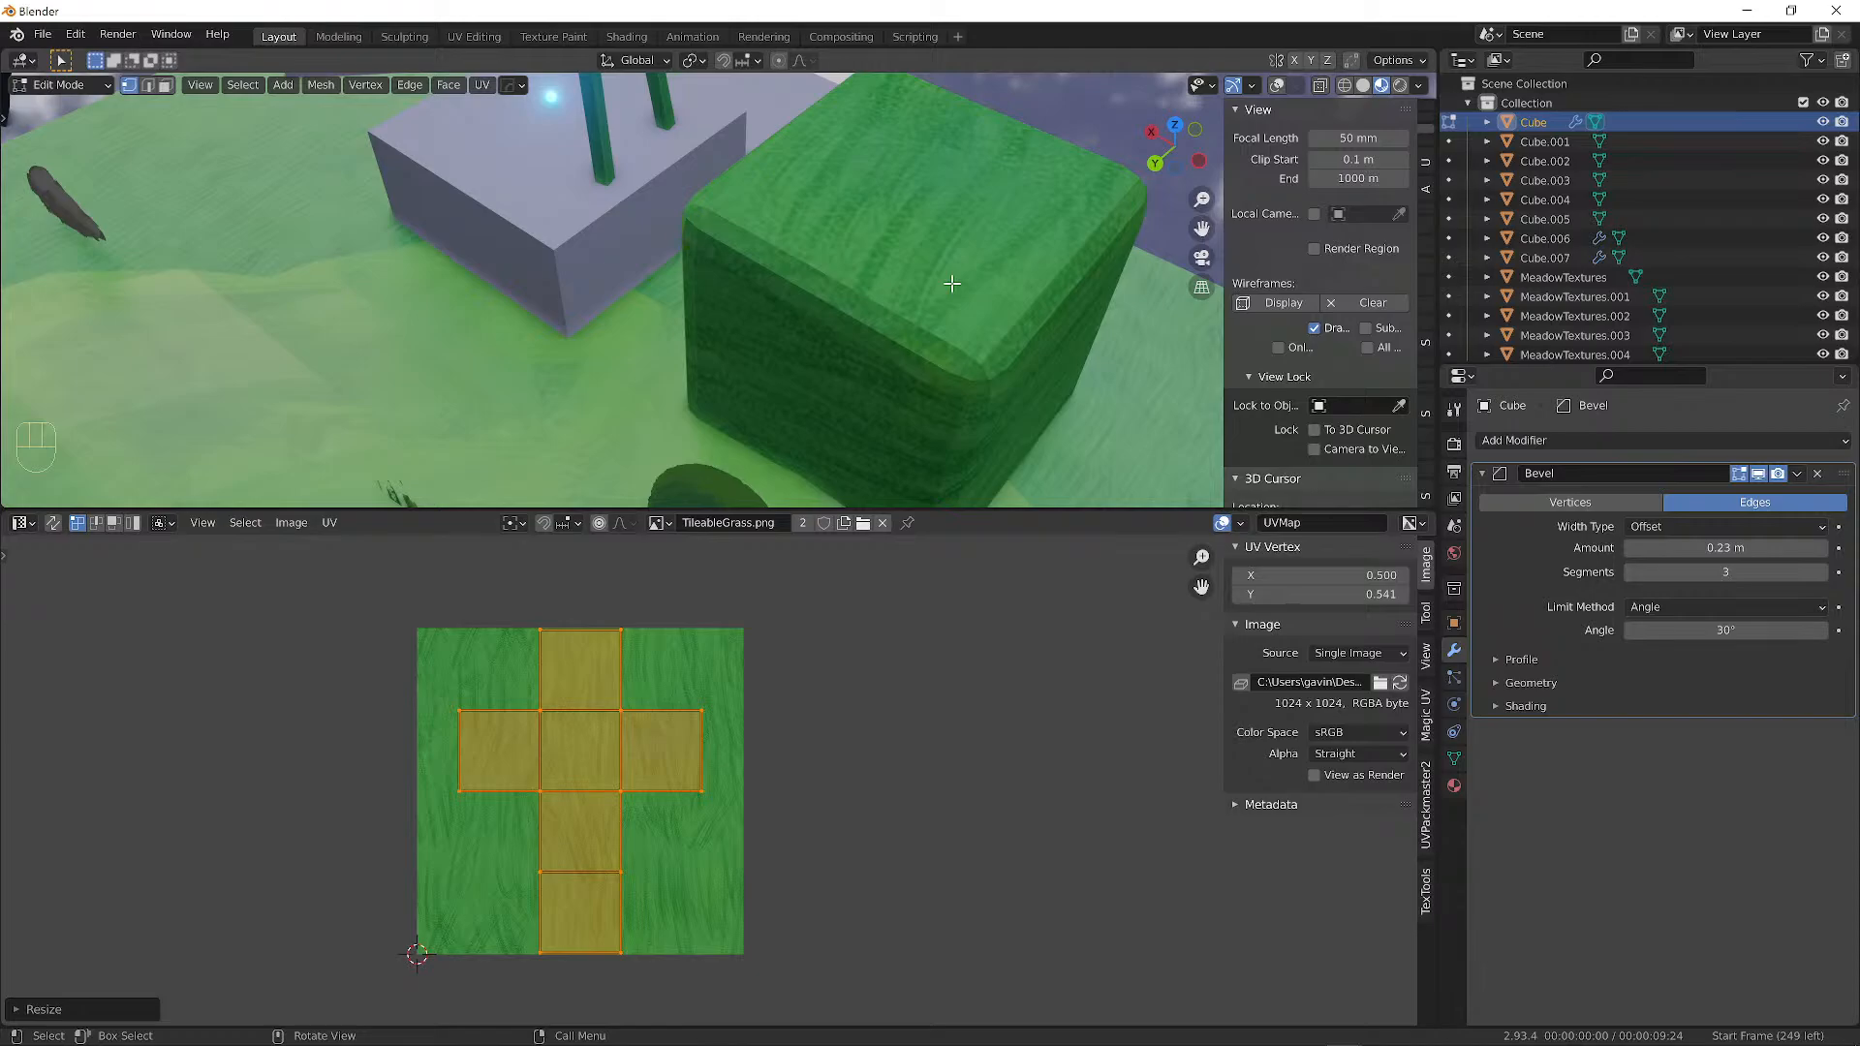
pyautogui.moveTo(741, 332)
pyautogui.mouseDown(button='middle')
pyautogui.moveTo(627, 278)
pyautogui.moveTo(743, 287)
pyautogui.moveTo(820, 253)
pyautogui.moveTo(781, 248)
pyautogui.moveTo(814, 233)
pyautogui.mouseUp(button='middle')
pyautogui.scroll(-2, 819, 253)
pyautogui.scroll(-4, 821, 249)
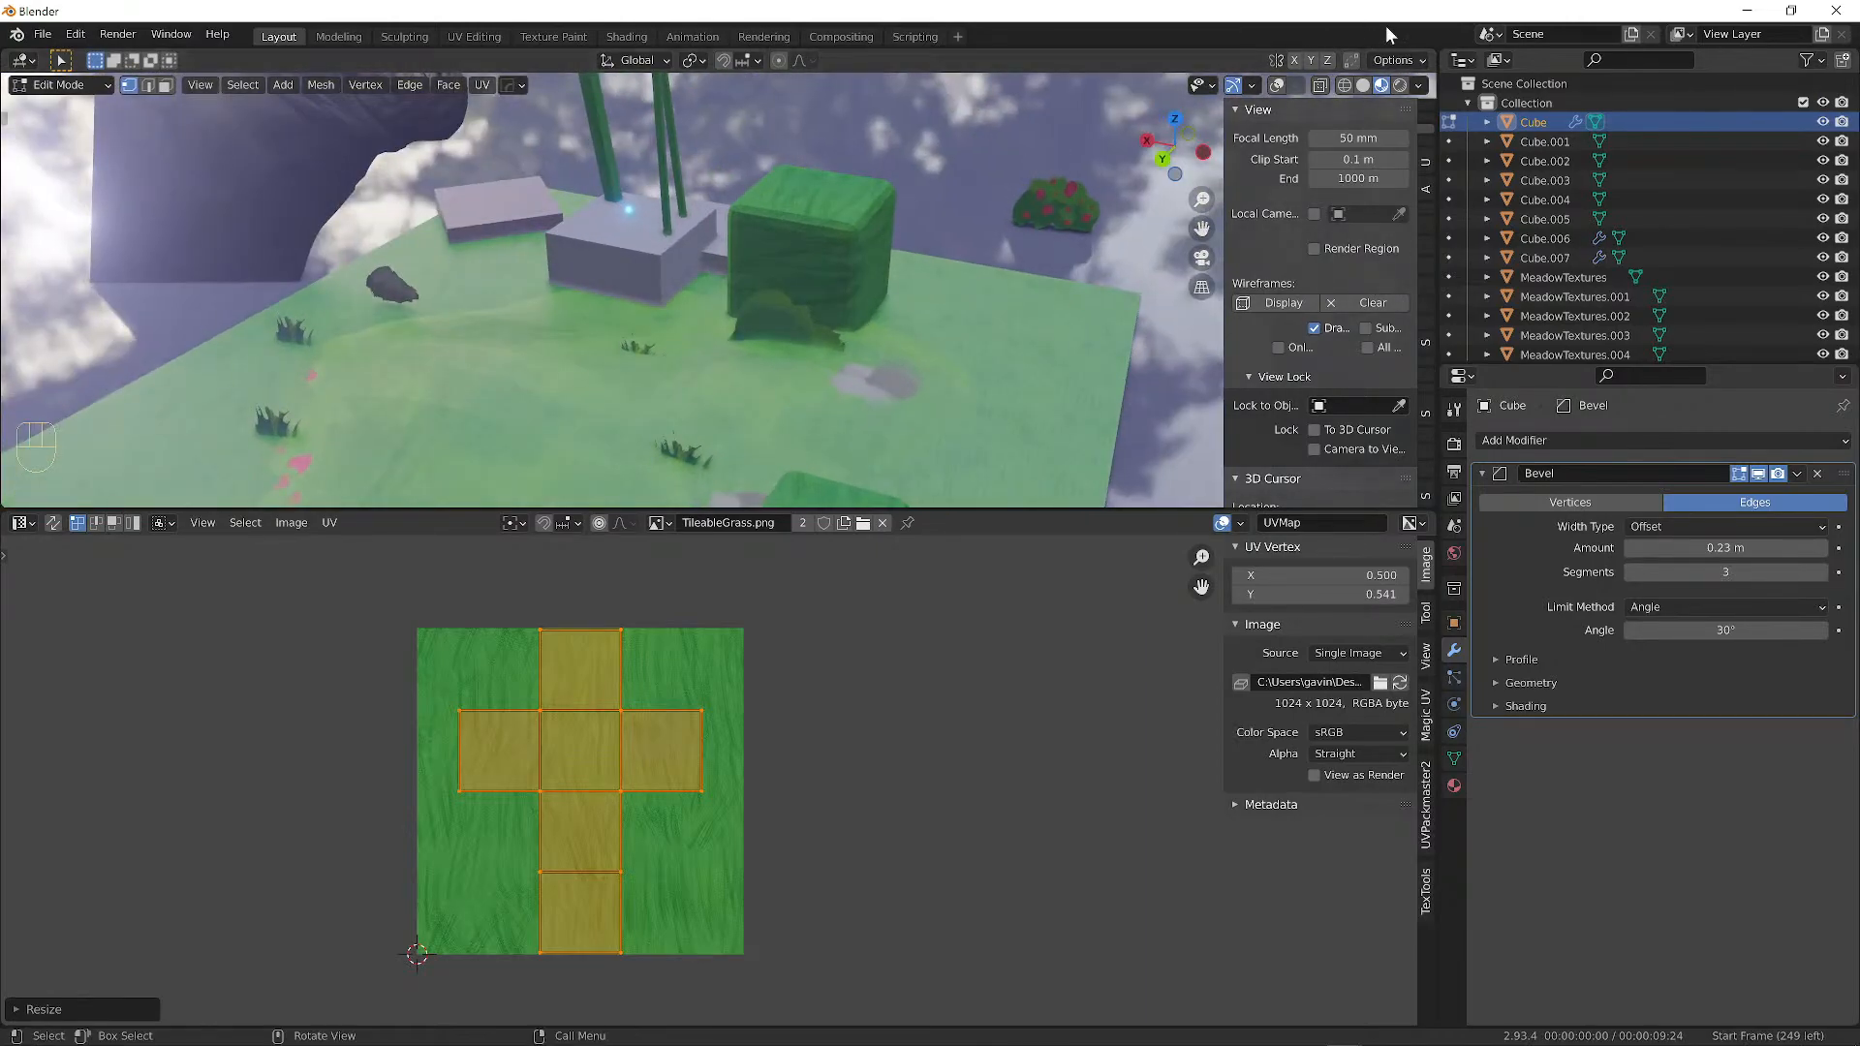
# Switch to Rendered shading, deselect the UV faces and bring Chrome's course page forward.
pyautogui.click(1399, 85)
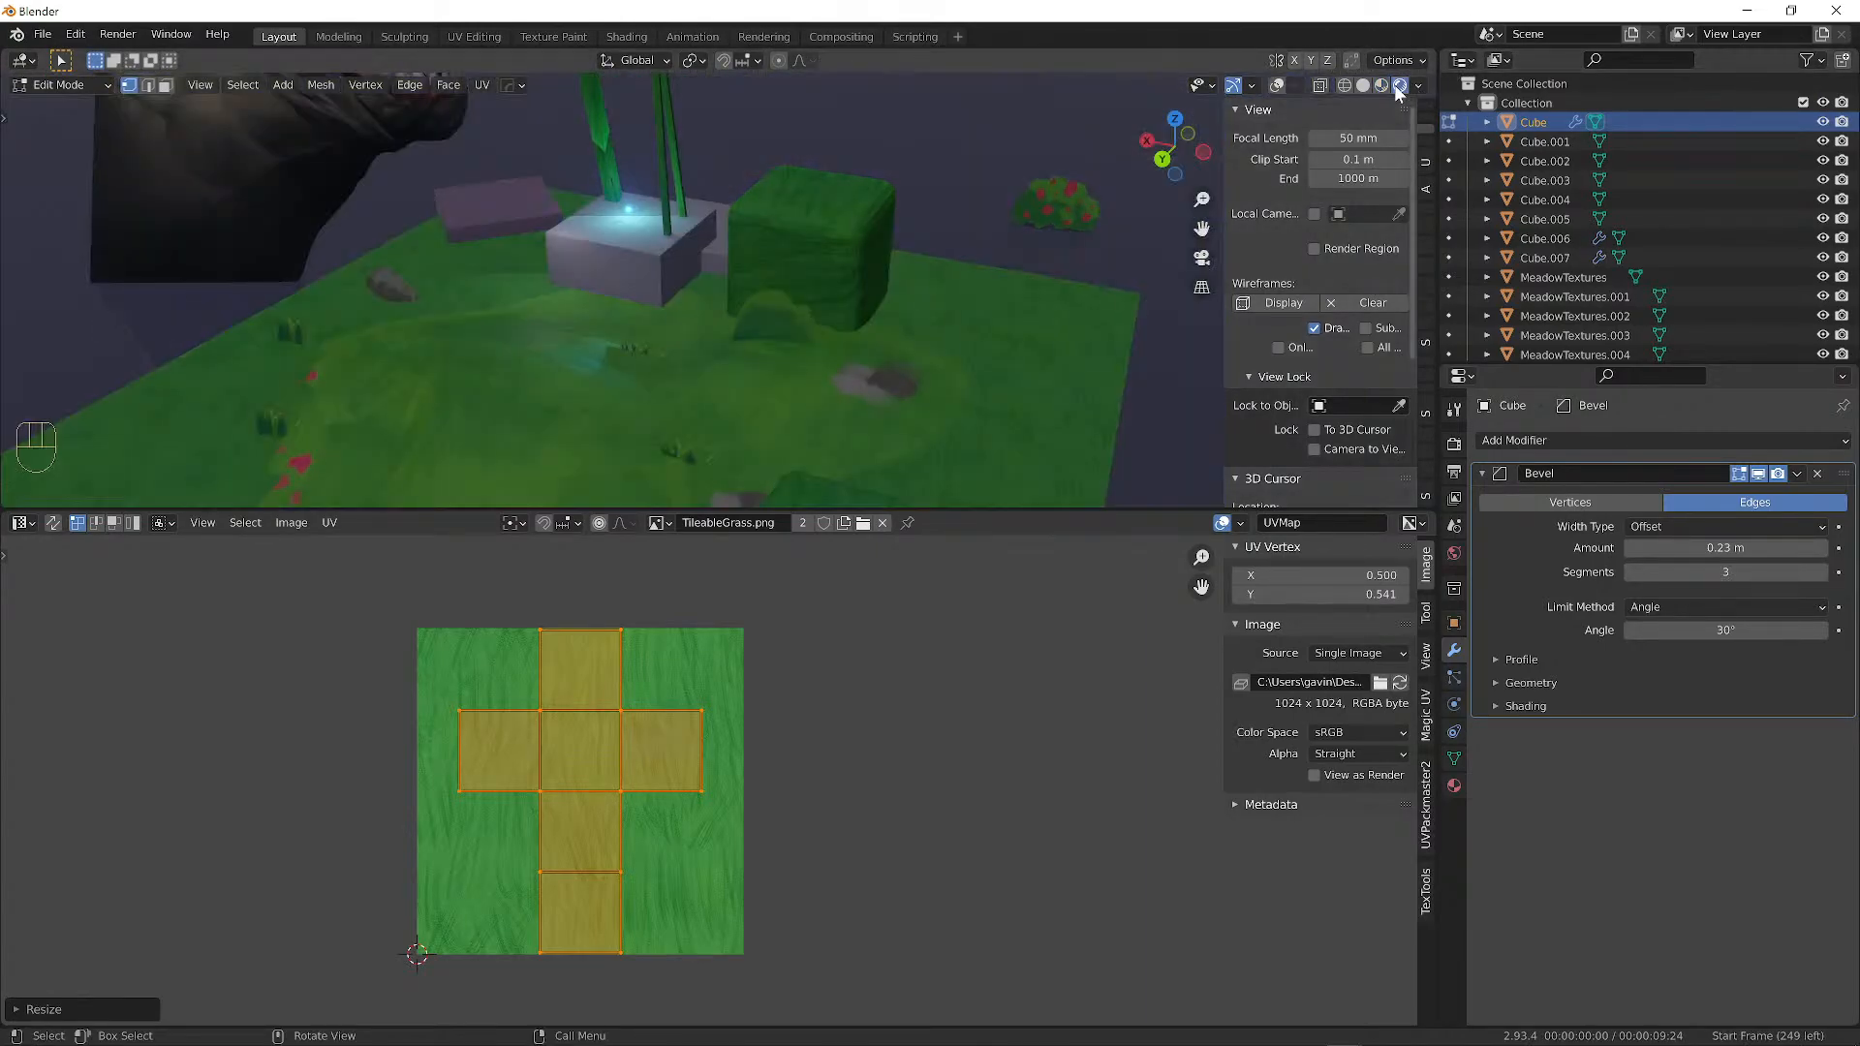
pyautogui.moveTo(657, 345)
pyautogui.mouseDown(button='middle')
pyautogui.moveTo(721, 357)
pyautogui.moveTo(726, 379)
pyautogui.moveTo(707, 382)
pyautogui.moveTo(722, 390)
pyautogui.moveTo(708, 359)
pyautogui.moveTo(752, 407)
pyautogui.moveTo(781, 374)
pyautogui.moveTo(698, 382)
pyautogui.moveTo(563, 320)
pyautogui.moveTo(416, 339)
pyautogui.moveTo(426, 353)
pyautogui.mouseUp(button='middle')
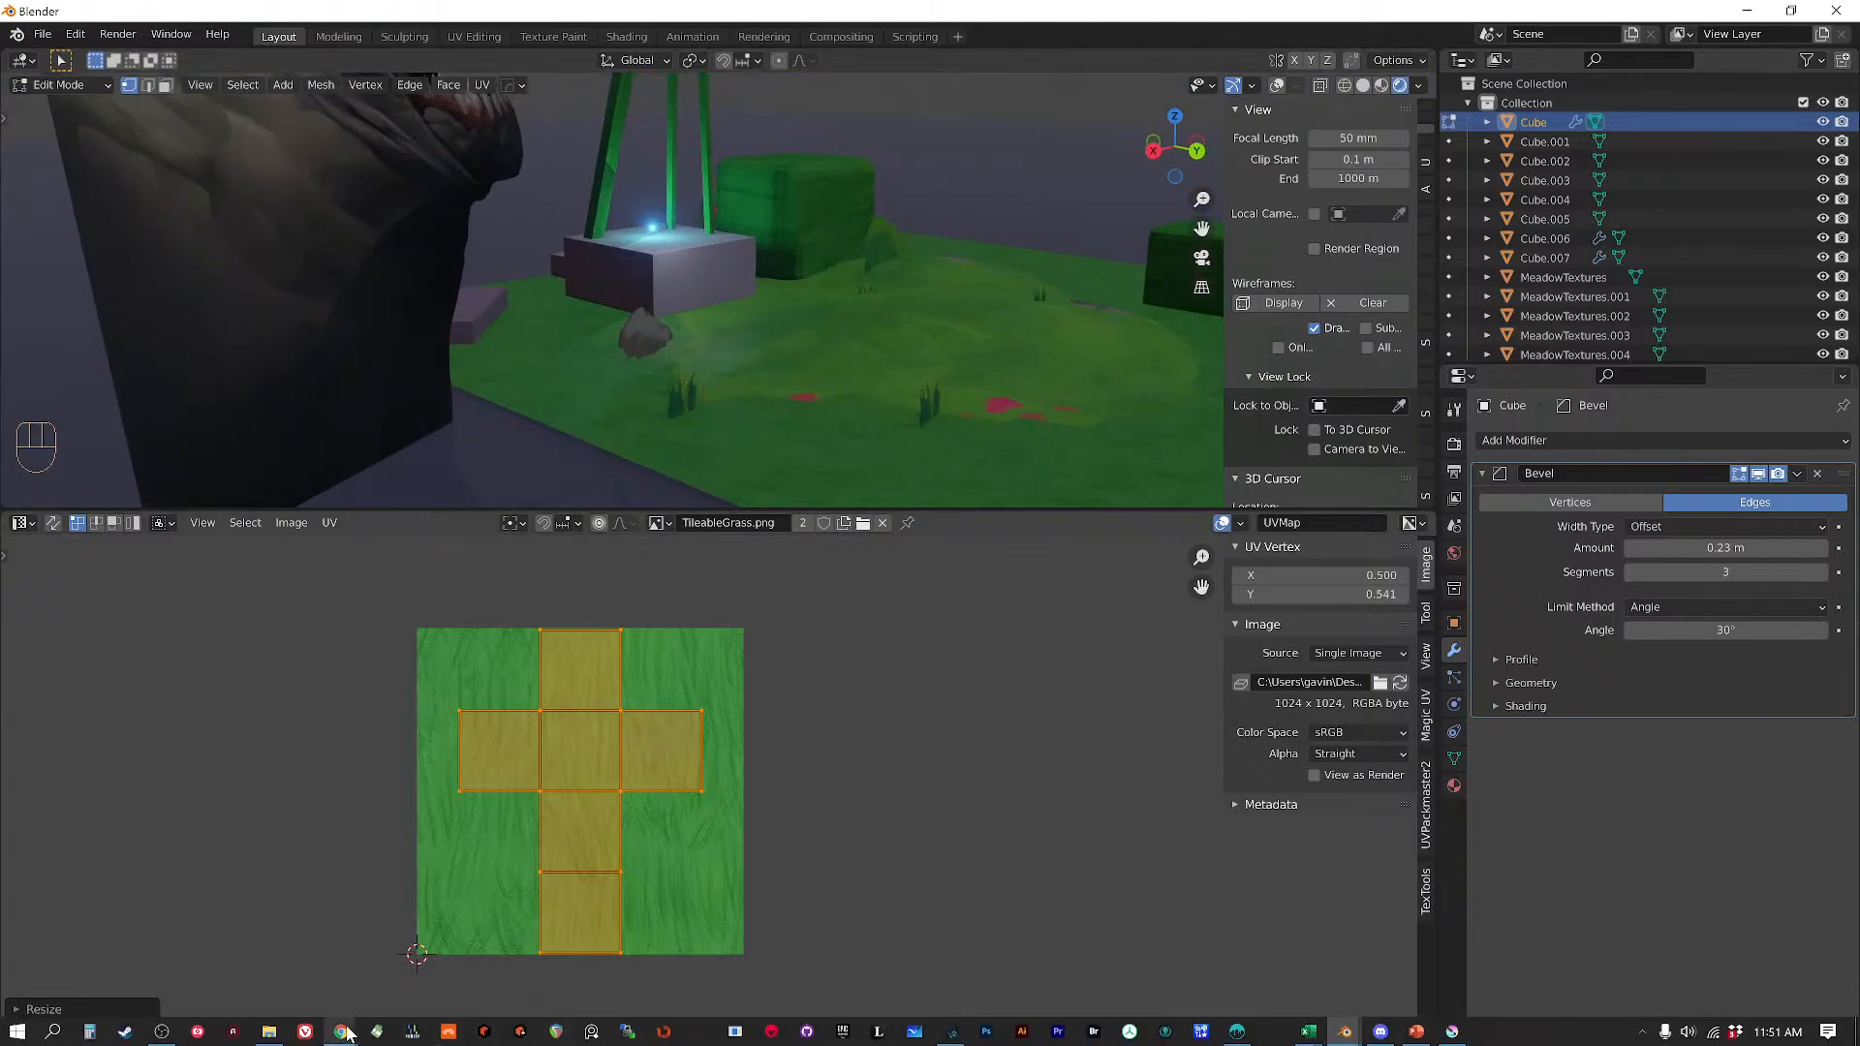
pyautogui.moveTo(344, 1033)
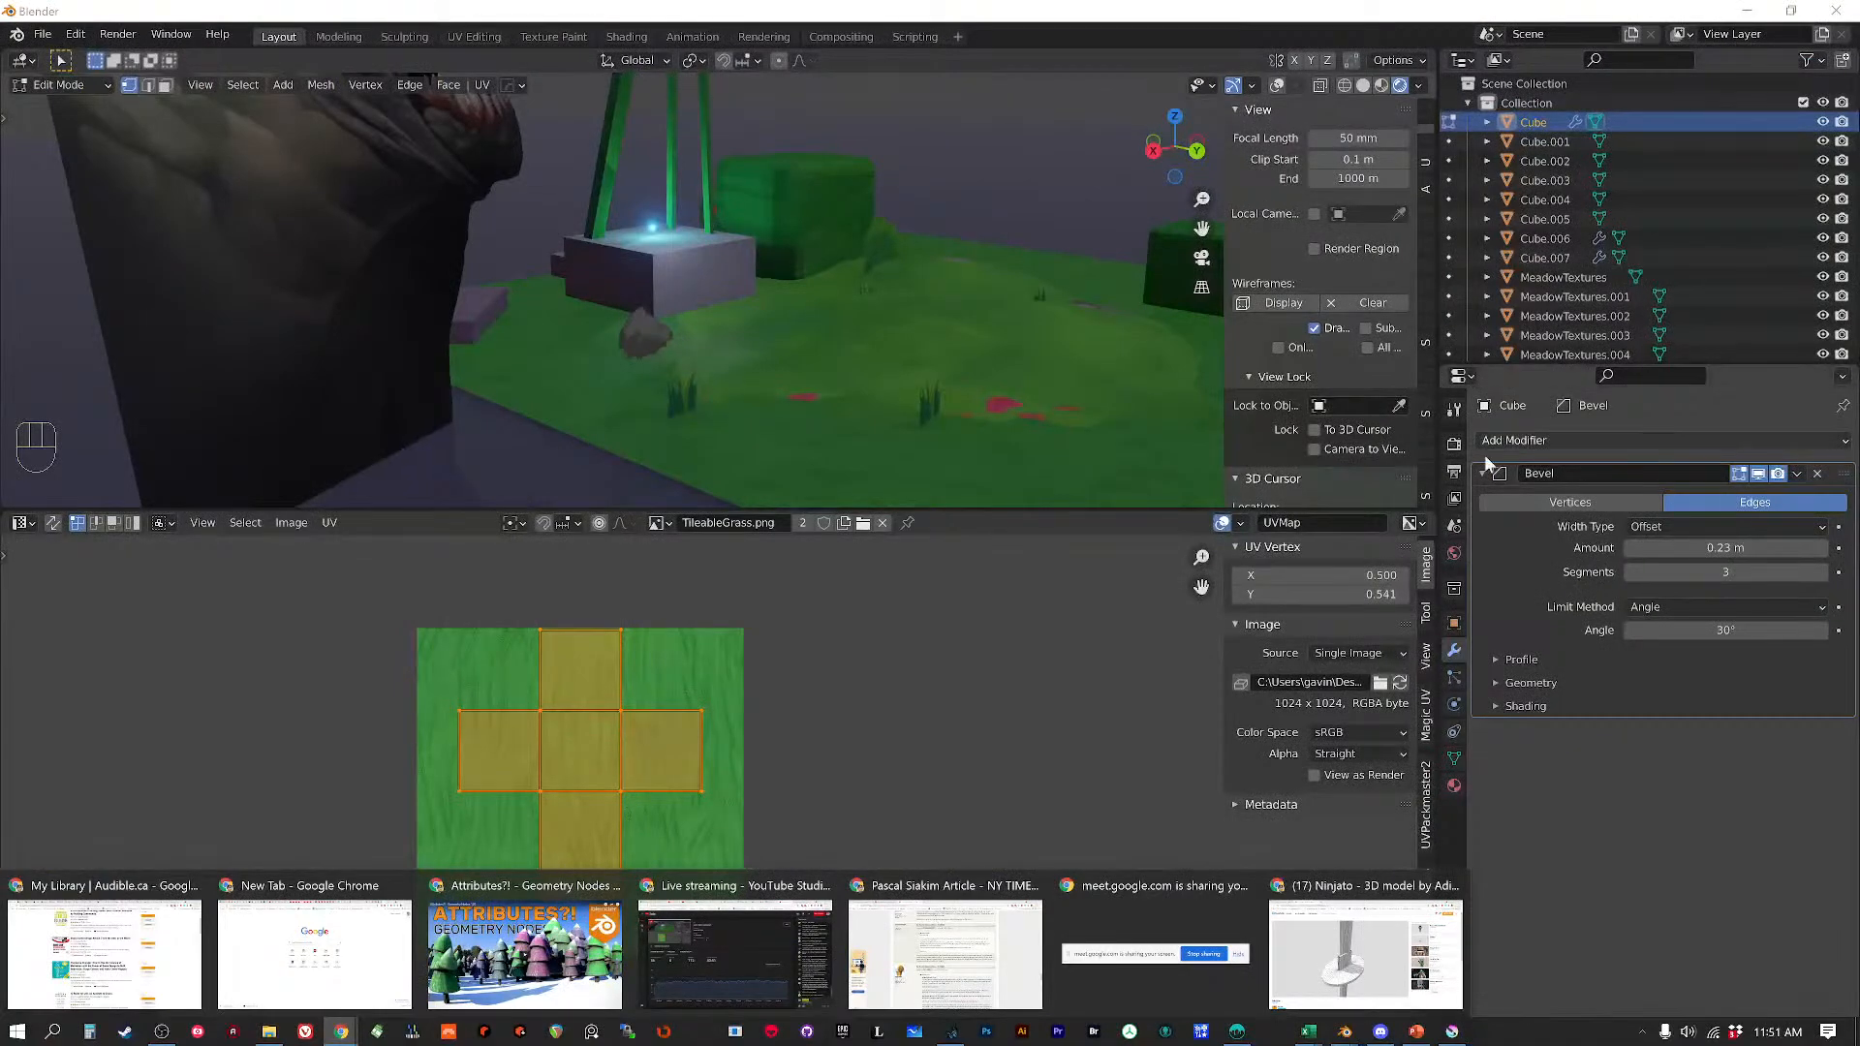
pyautogui.click(965, 717)
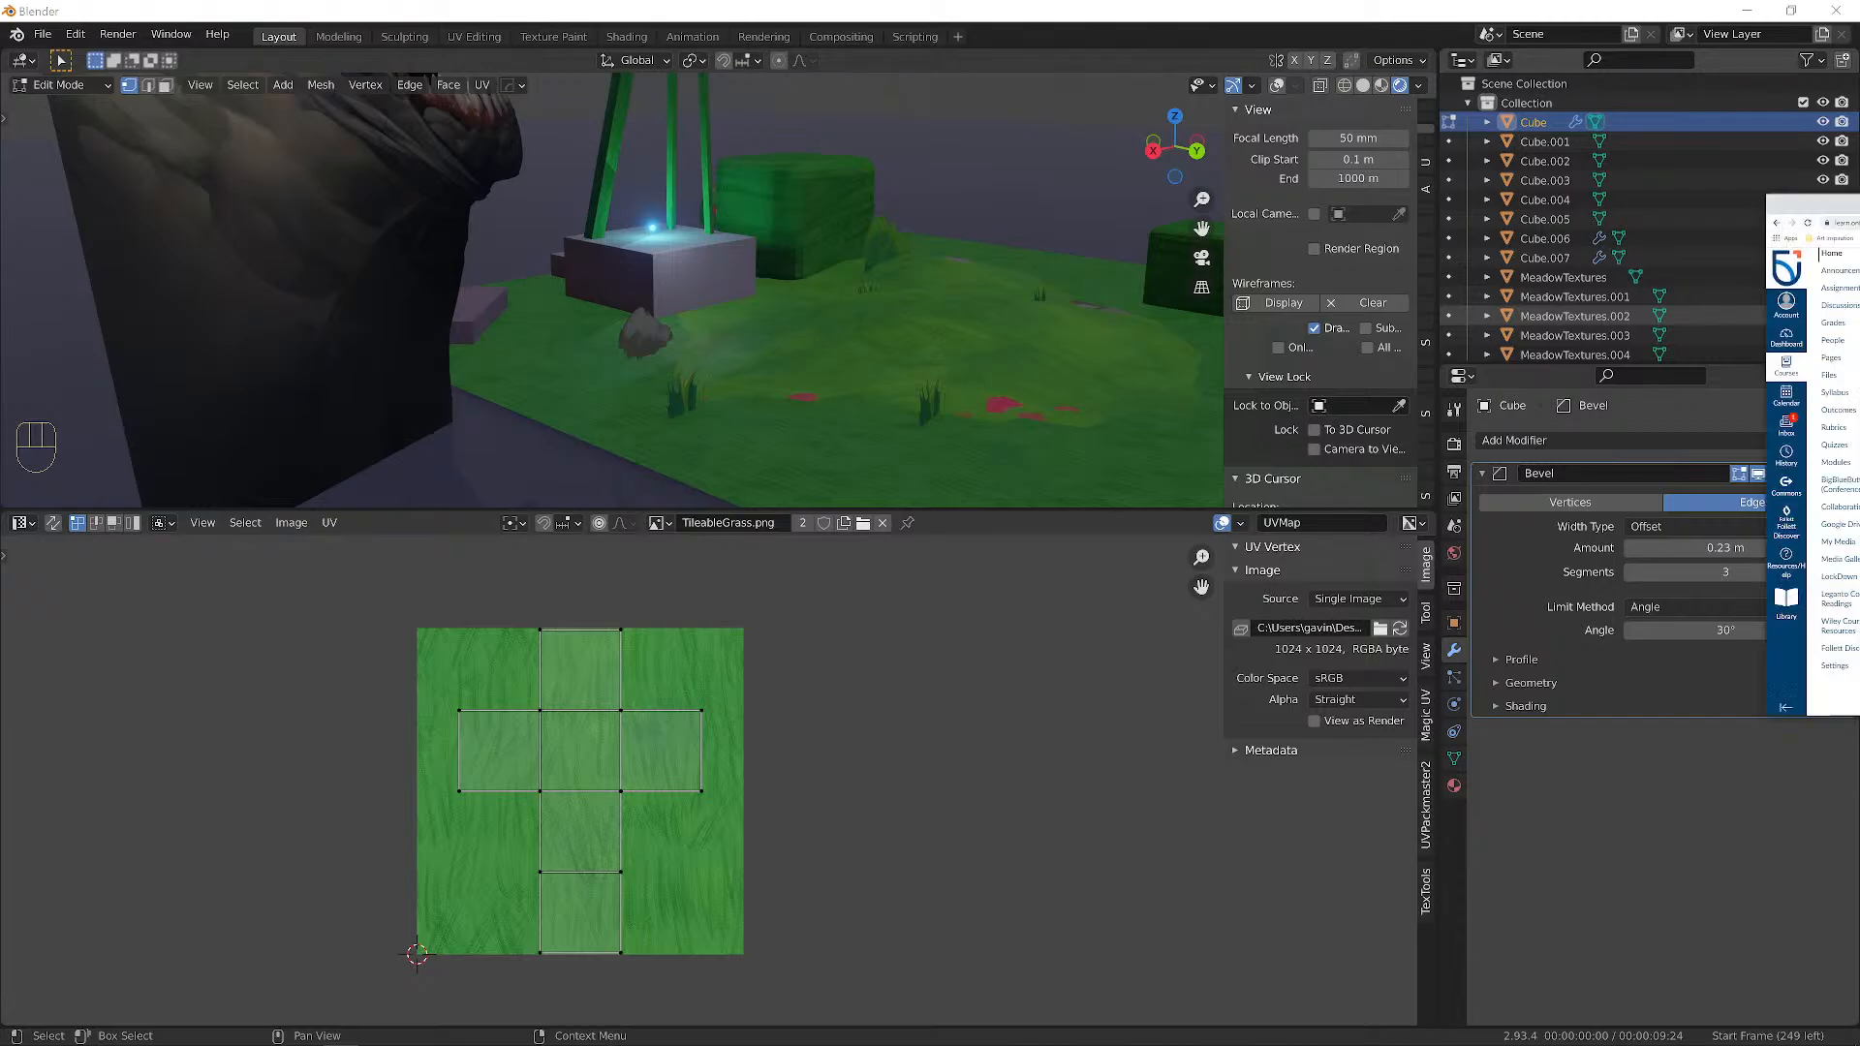
pyautogui.moveTo(1859, 228); pyautogui.dragTo(863, 2)
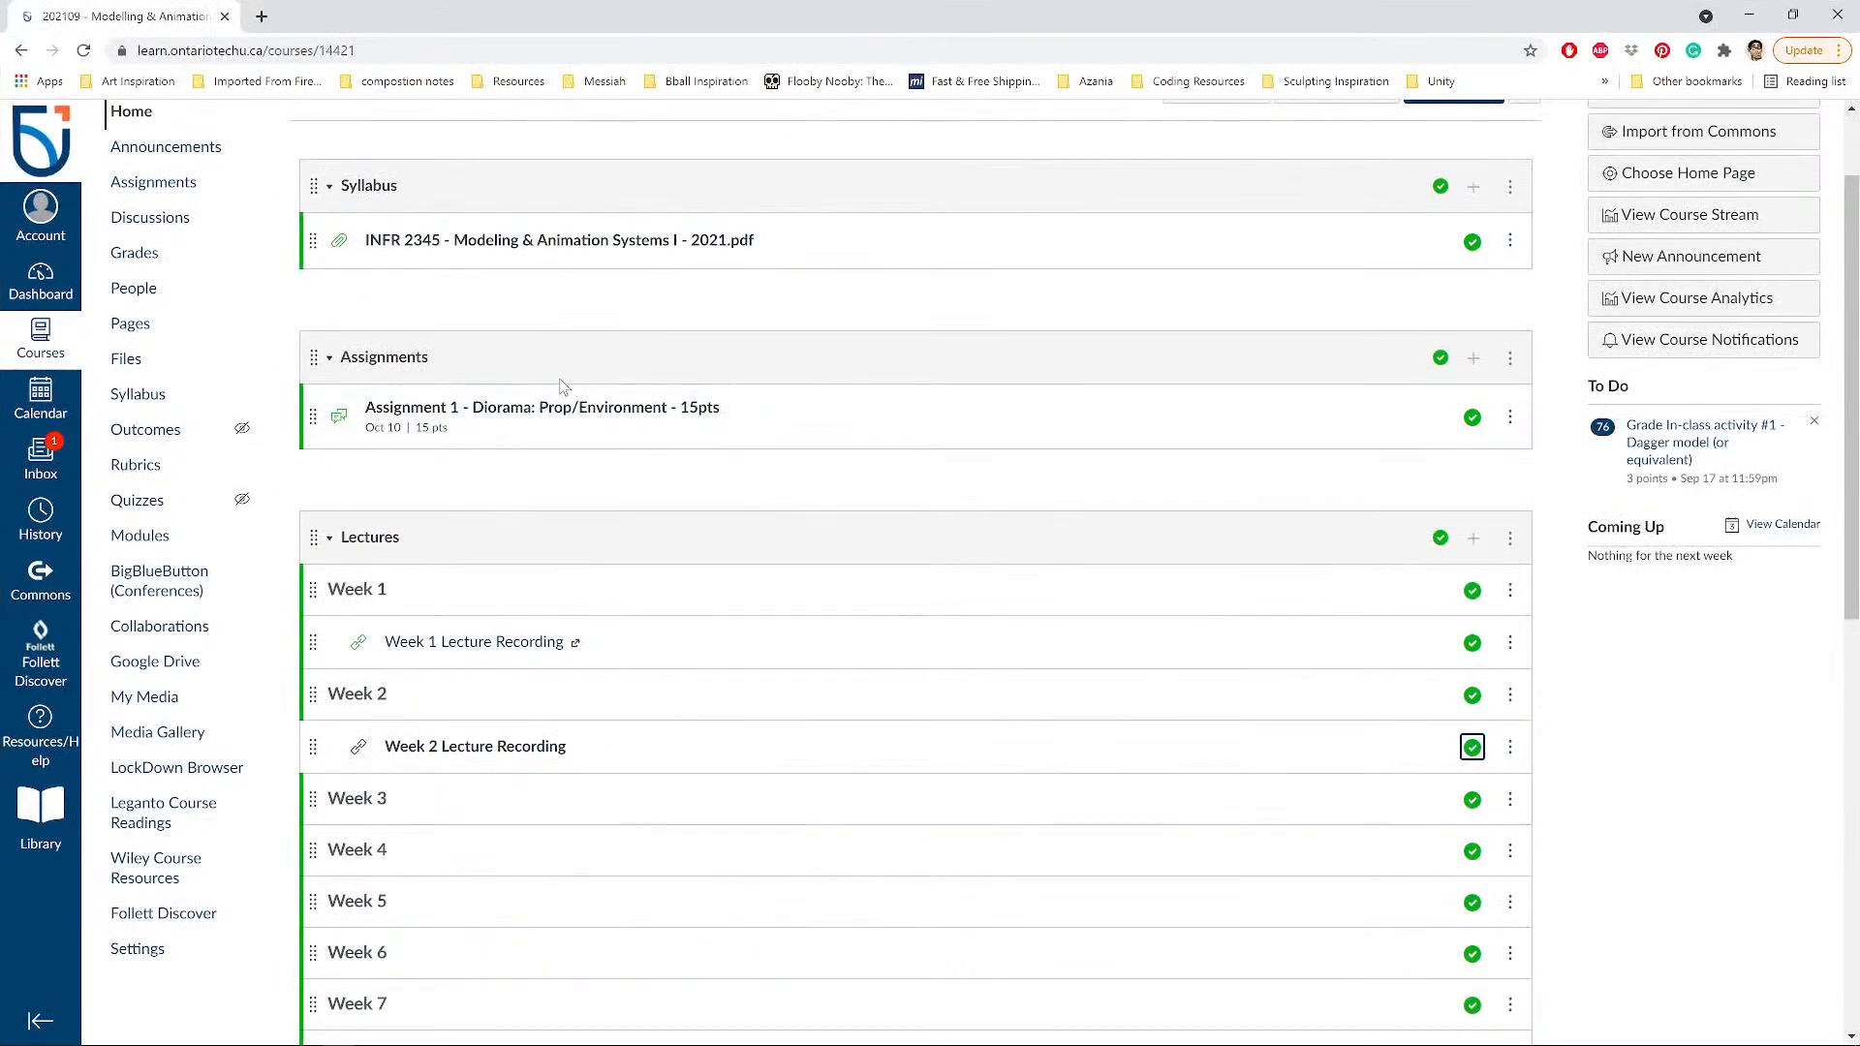
# Open the Assignment 1 - Diorama page and check October 2021 on the taskbar calendar.
pyautogui.click(567, 415)
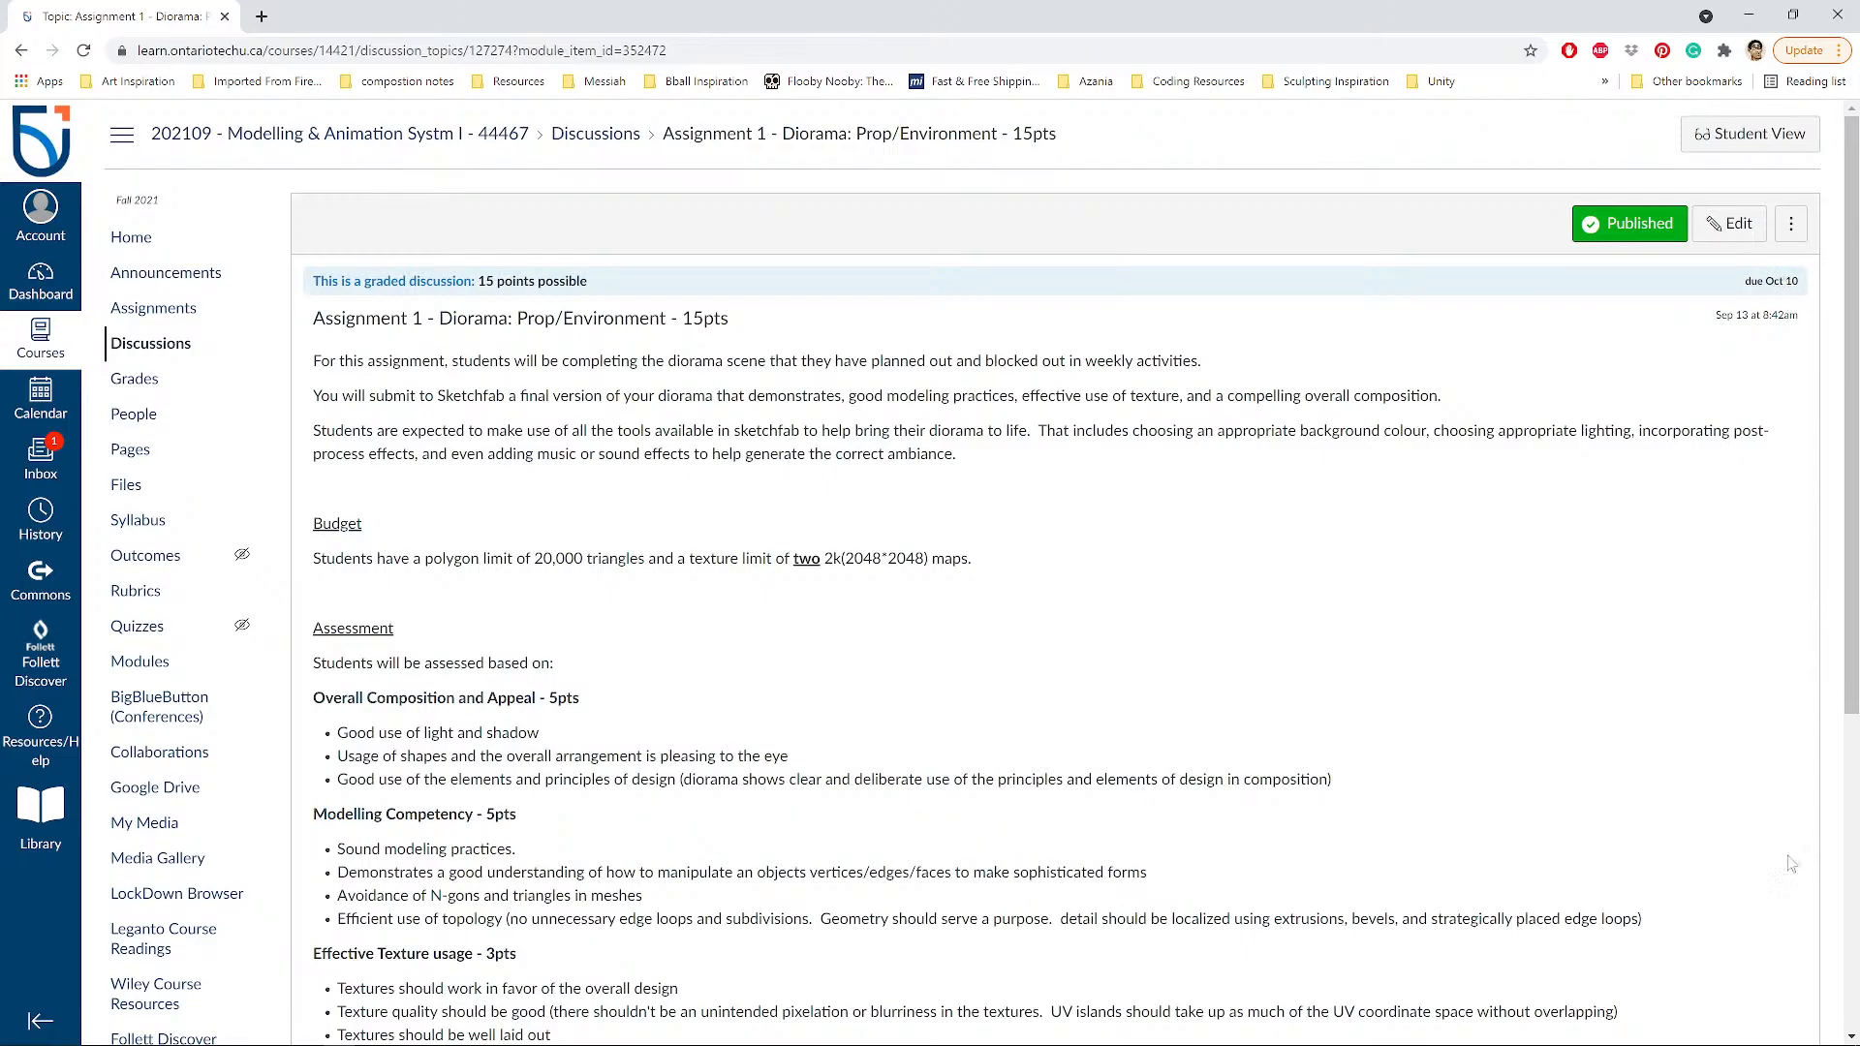
pyautogui.moveTo(1773, 1029)
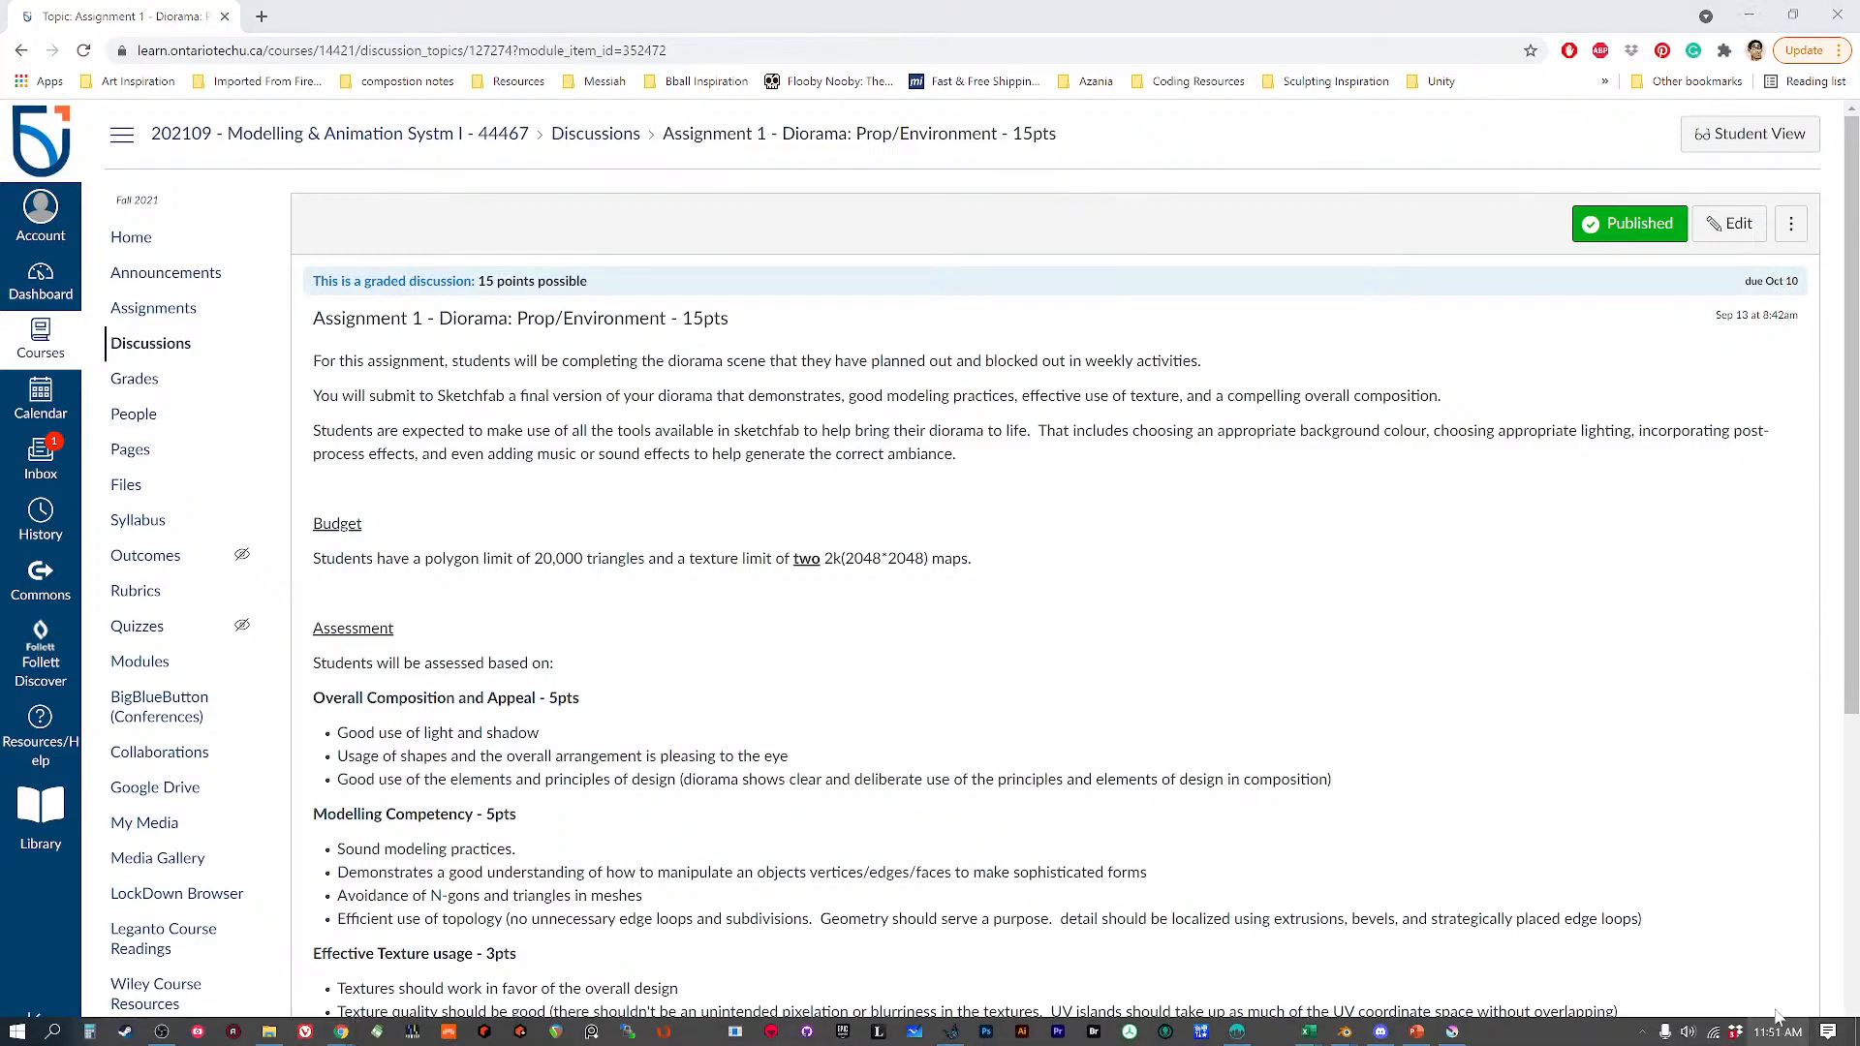
pyautogui.click(1778, 1029)
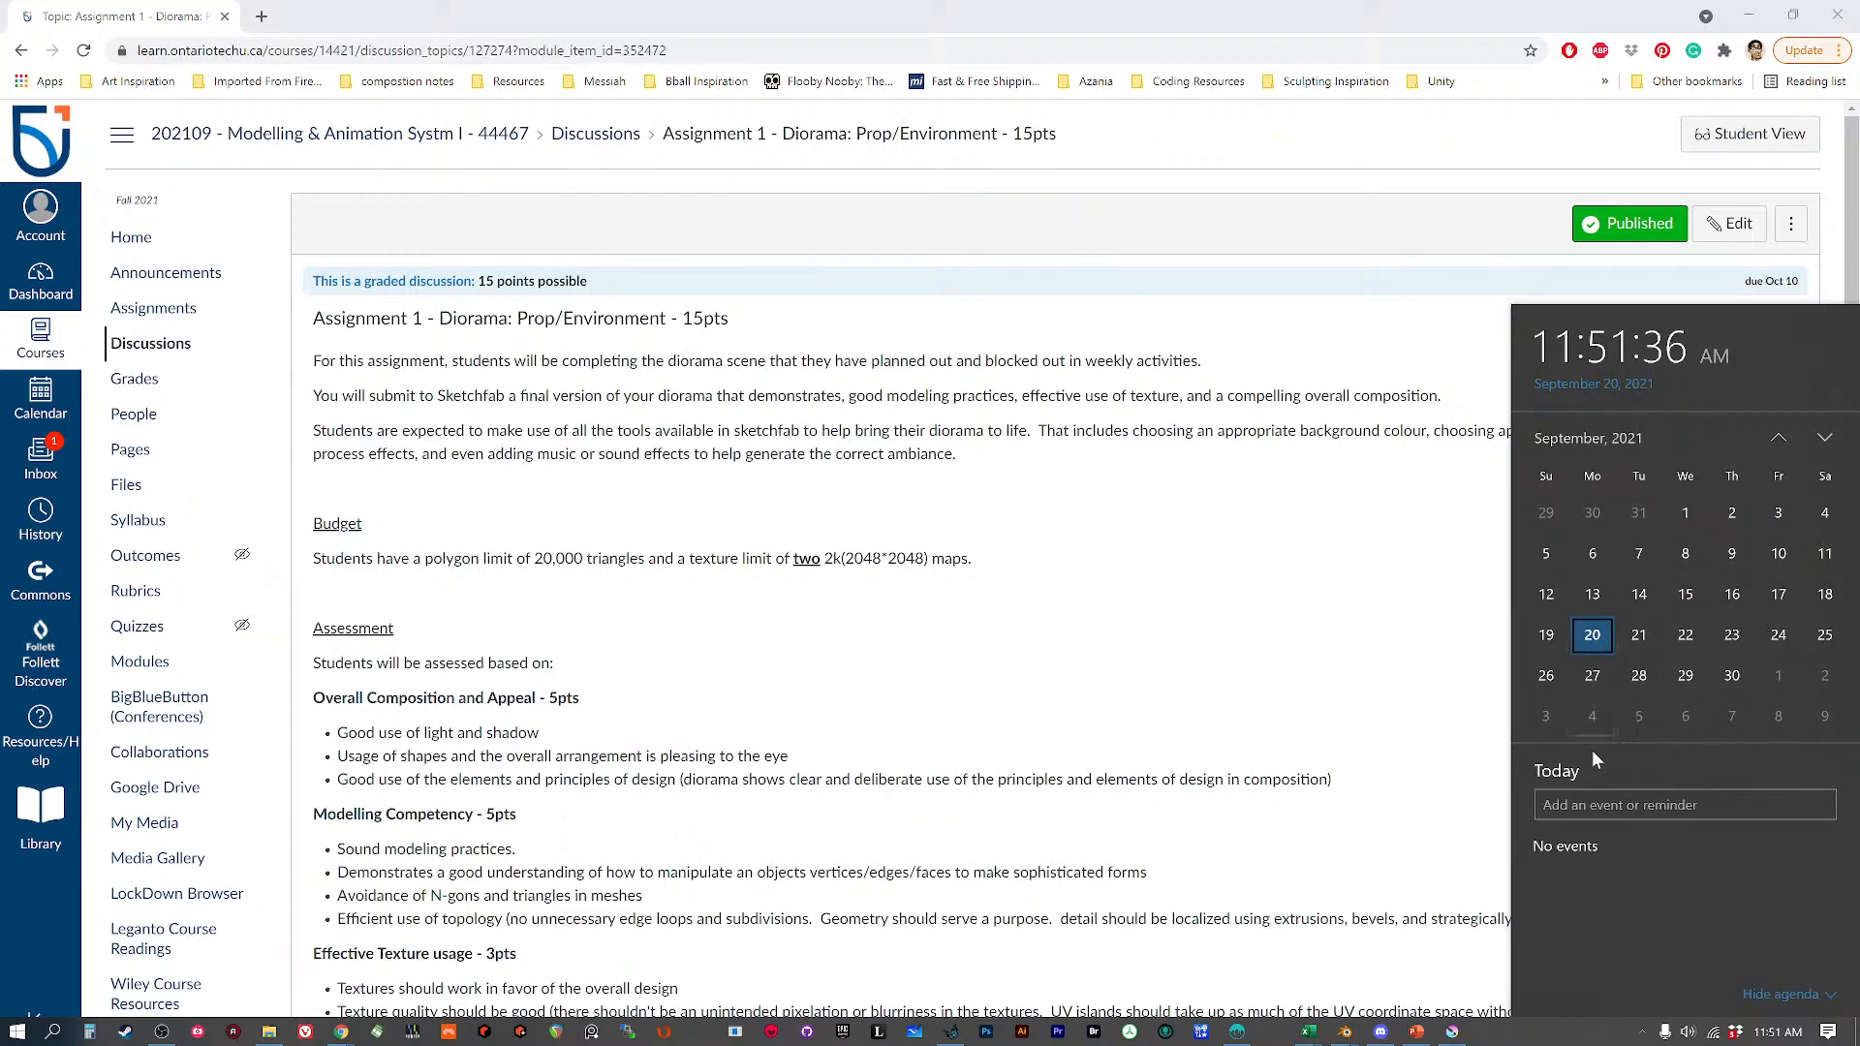
pyautogui.click(1822, 438)
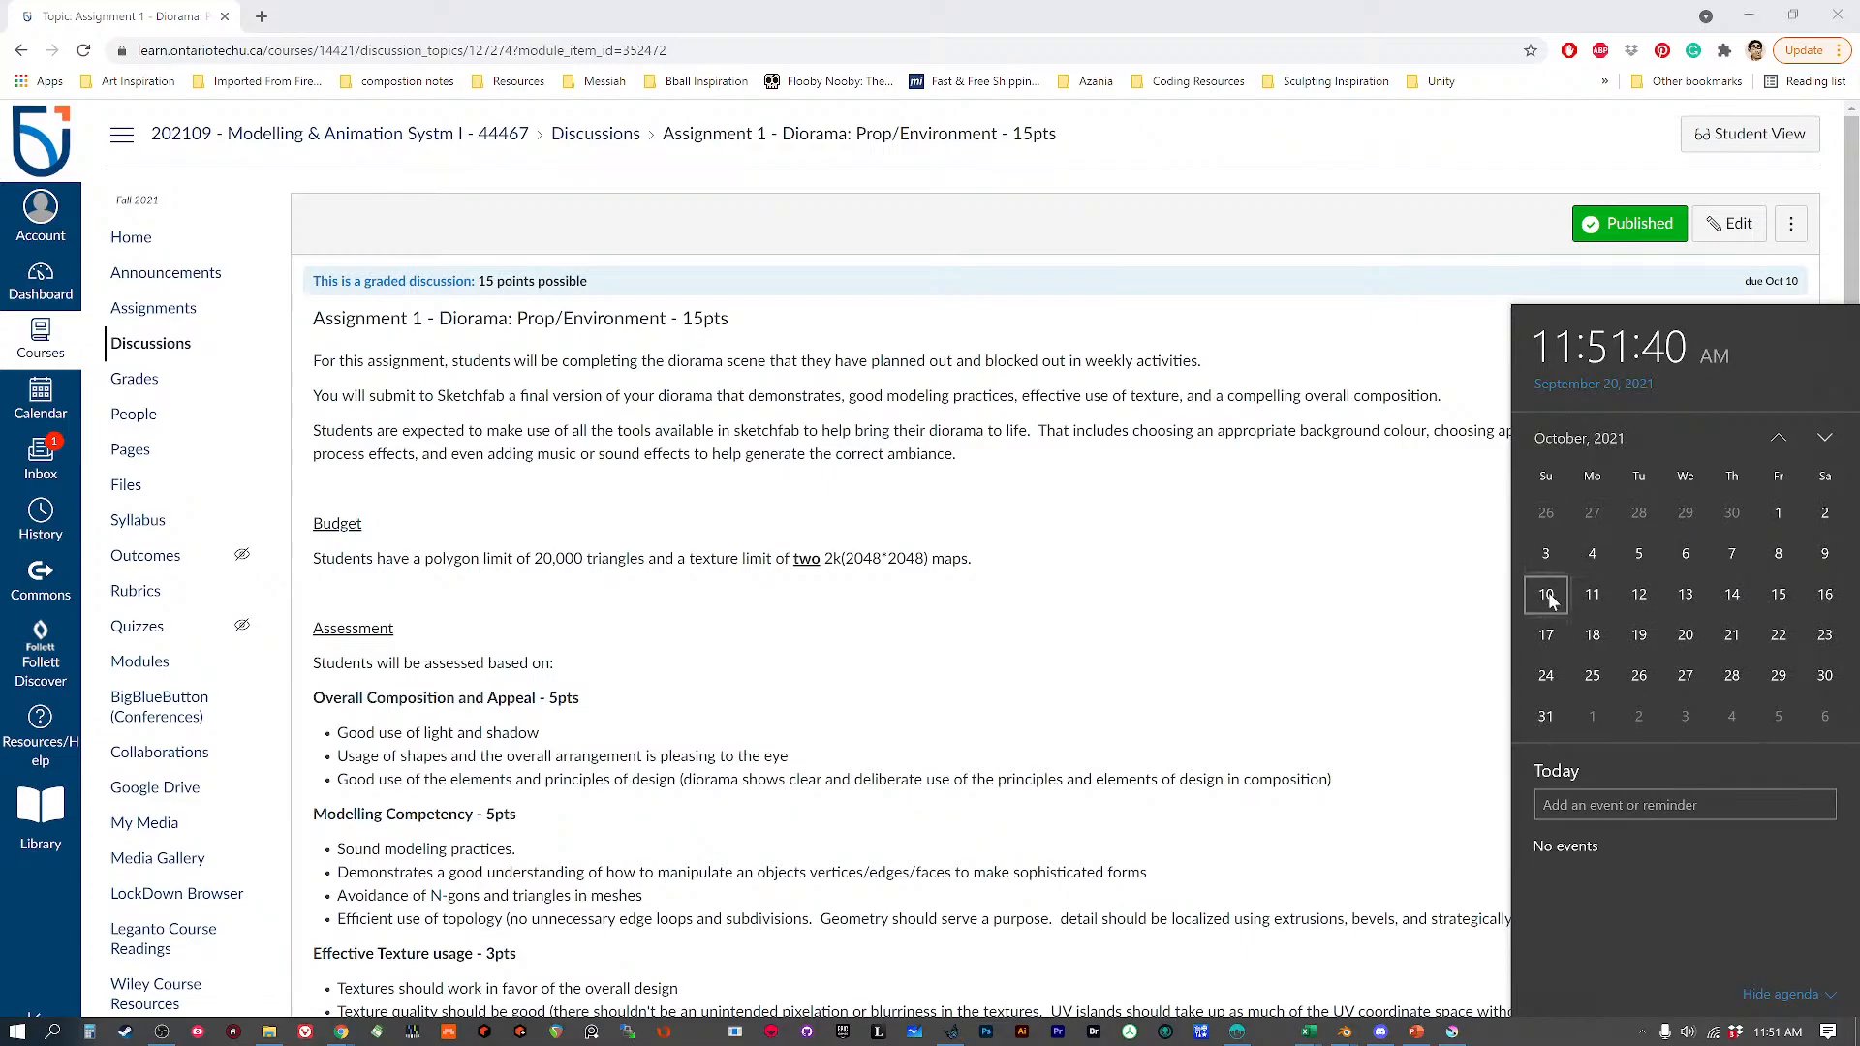
pyautogui.click(692, 551)
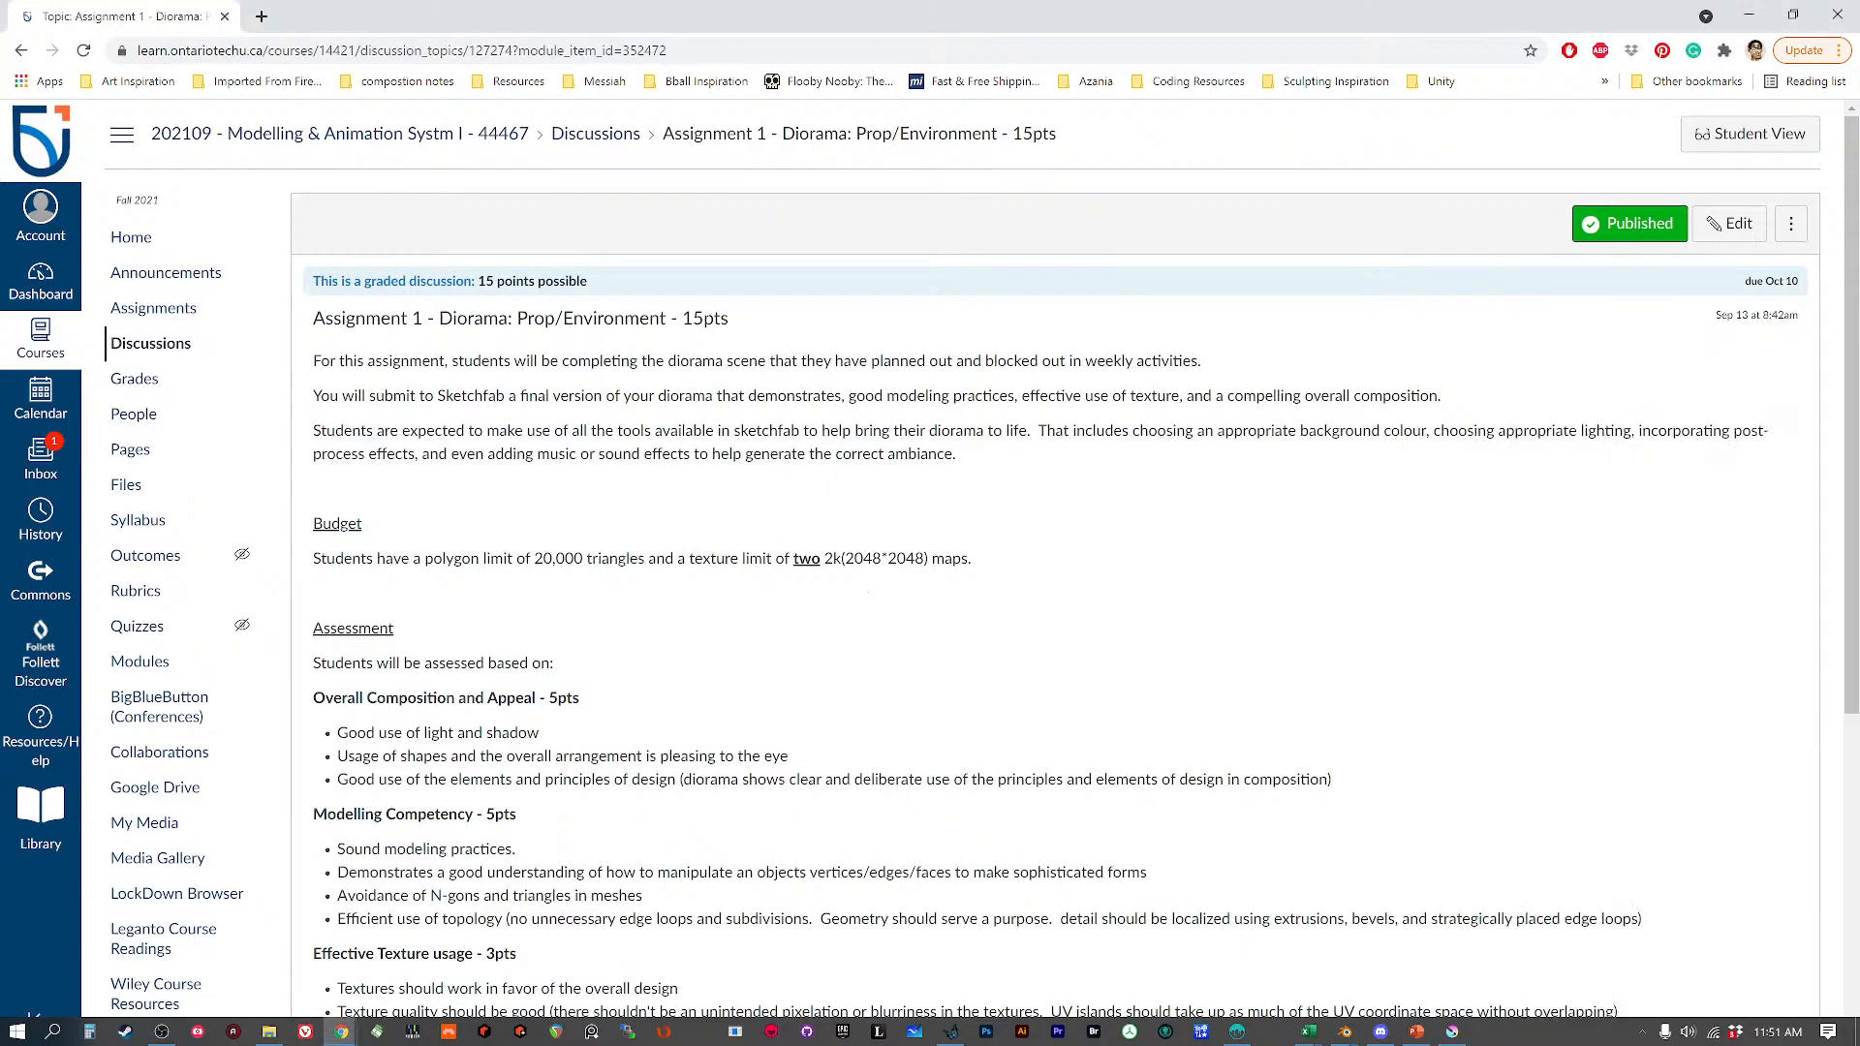
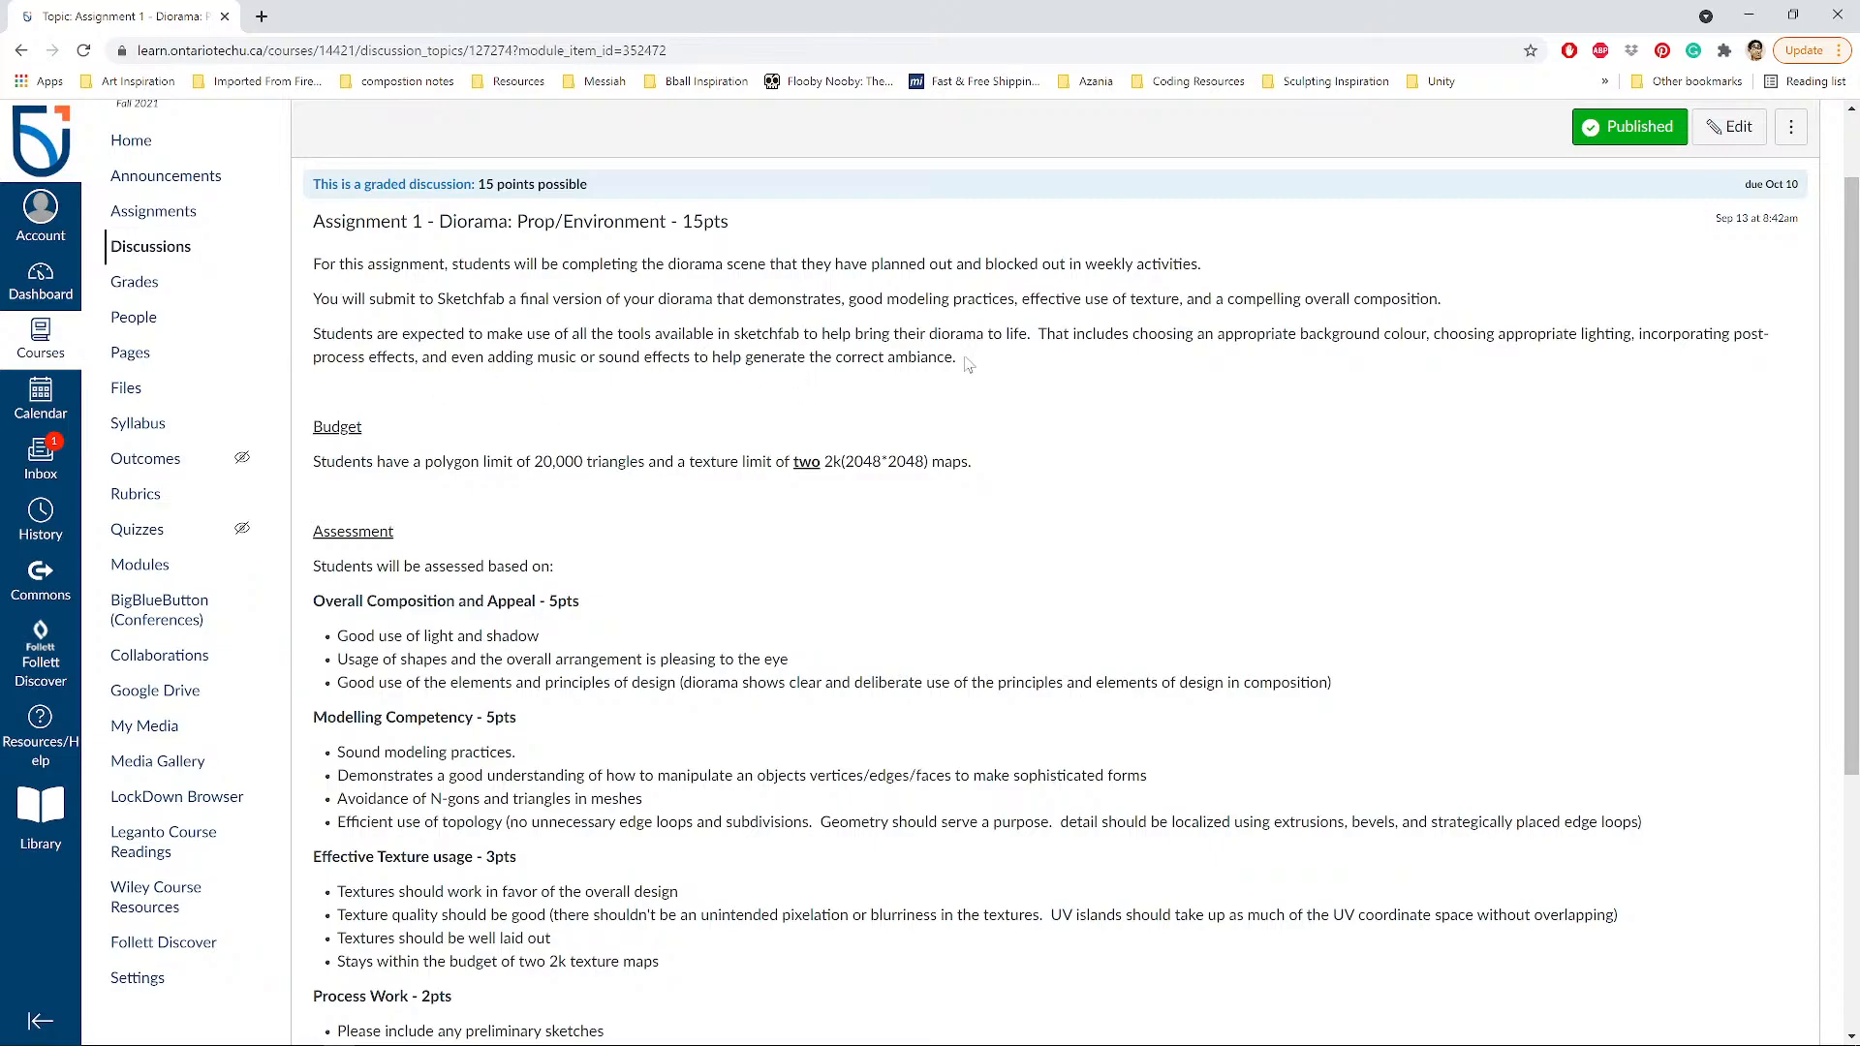
# Highlight the Budget heading on the Assignment 1 - Diorama page.
pyautogui.scroll(-3, 969, 364)
pyautogui.scroll(2, 938, 316)
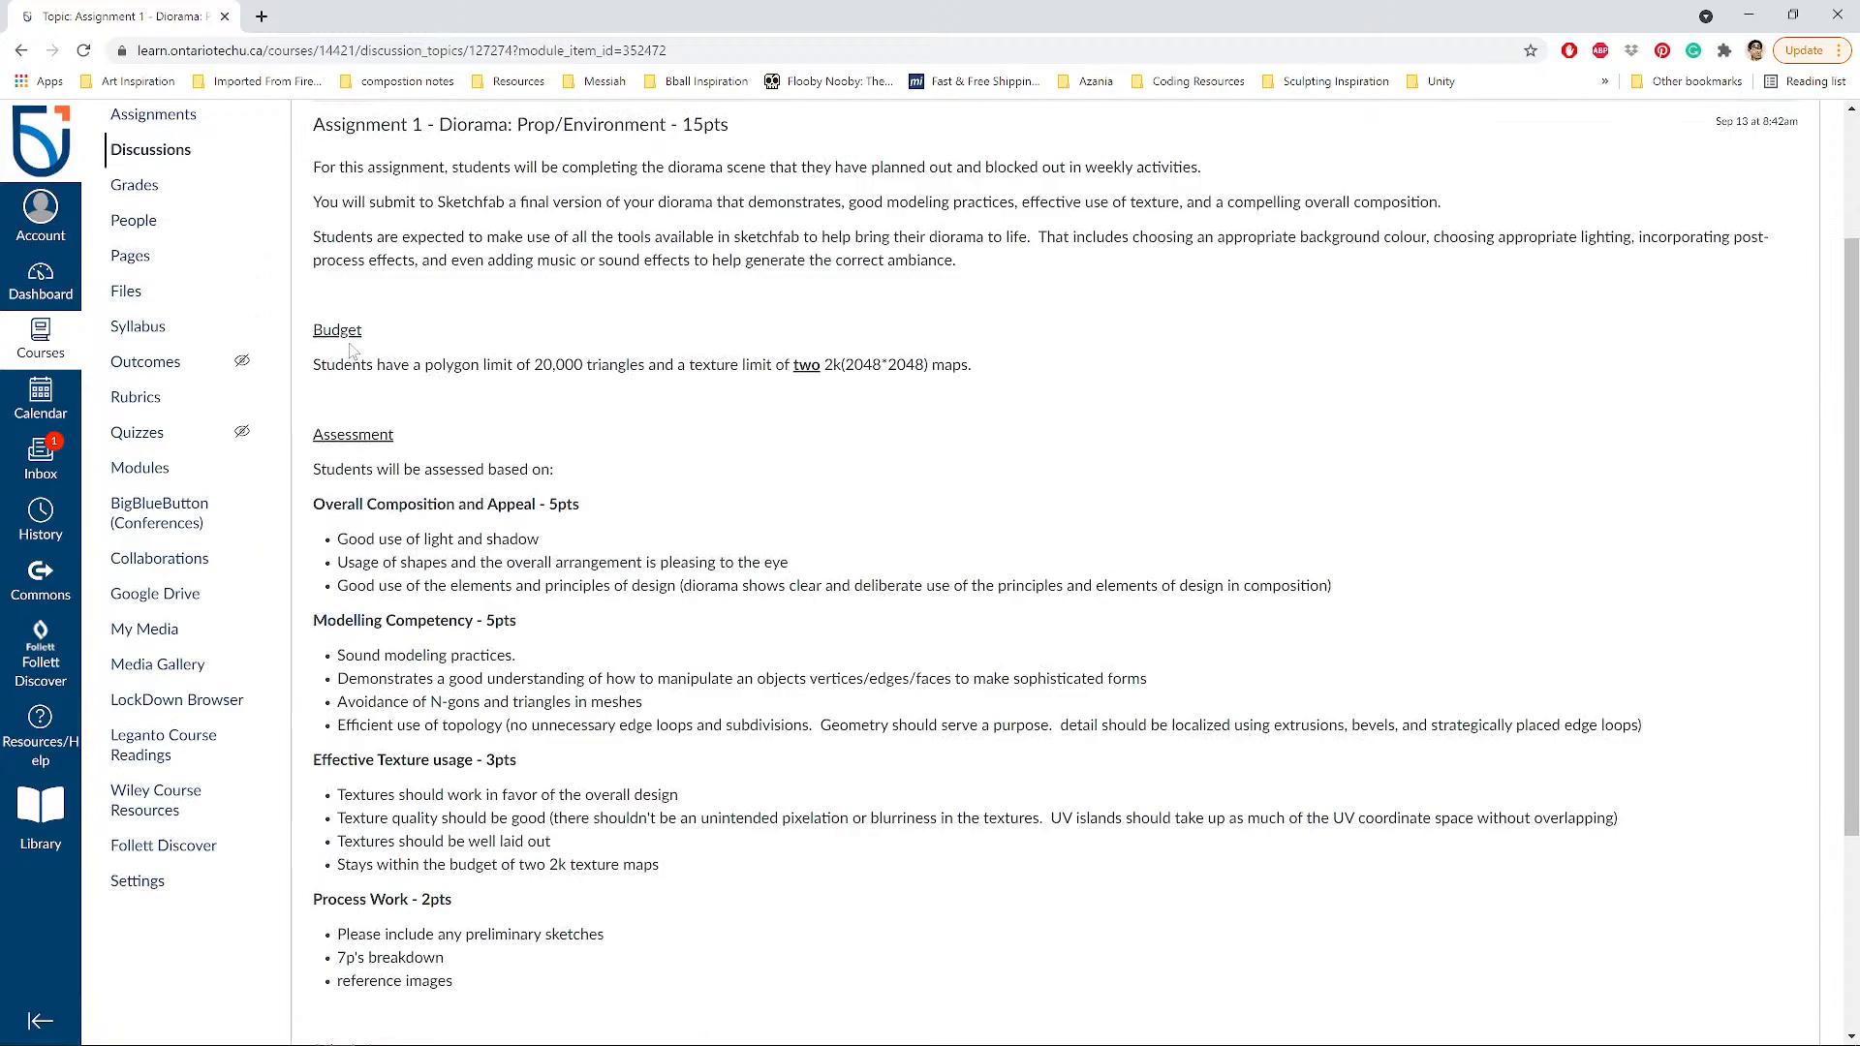
pyautogui.moveTo(313, 330); pyautogui.dragTo(358, 330)
pyautogui.click(364, 332)
pyautogui.moveTo(313, 329); pyautogui.dragTo(372, 335)
# Highlight the 20,000-triangle limit, the 2048*2048 texture size and the polygon limit wording.
pyautogui.moveTo(534, 366); pyautogui.dragTo(553, 366)
pyautogui.moveTo(853, 366); pyautogui.dragTo(897, 366)
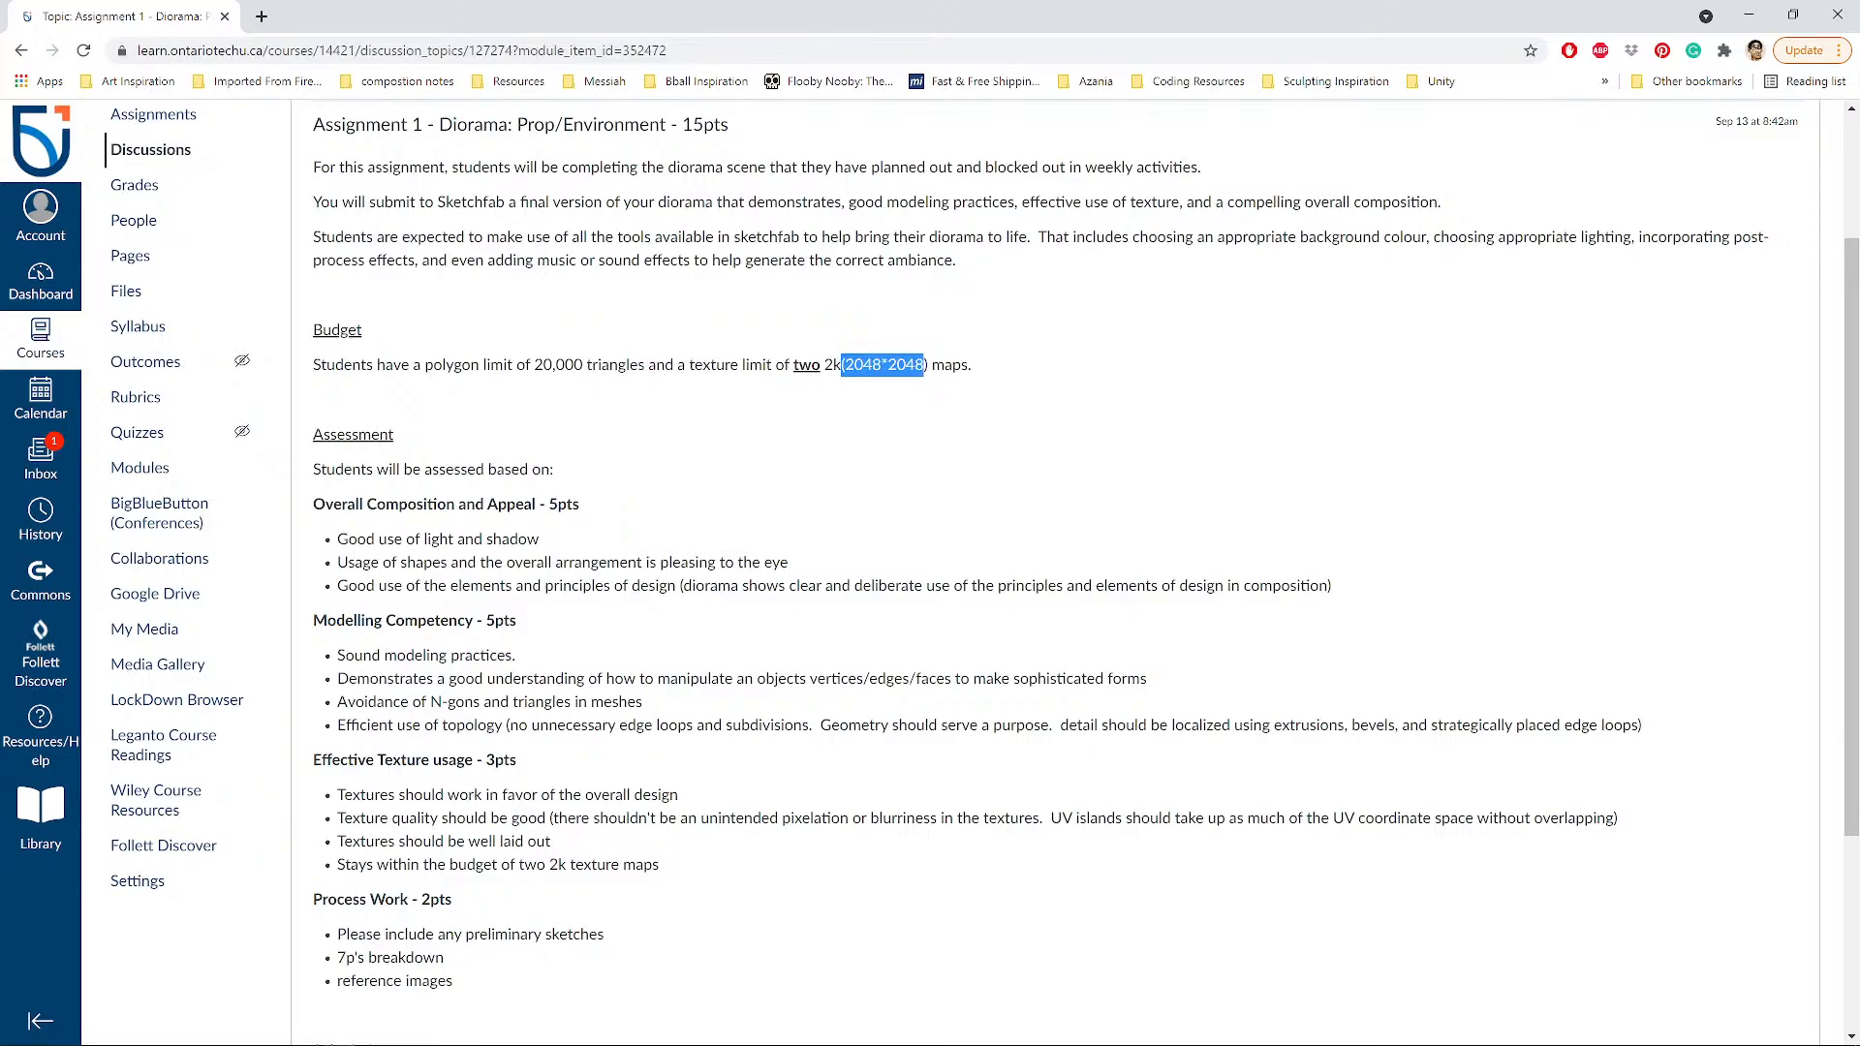
pyautogui.click(924, 367)
pyautogui.moveTo(845, 366); pyautogui.dragTo(907, 365)
pyautogui.moveTo(410, 364); pyautogui.dragTo(533, 366)
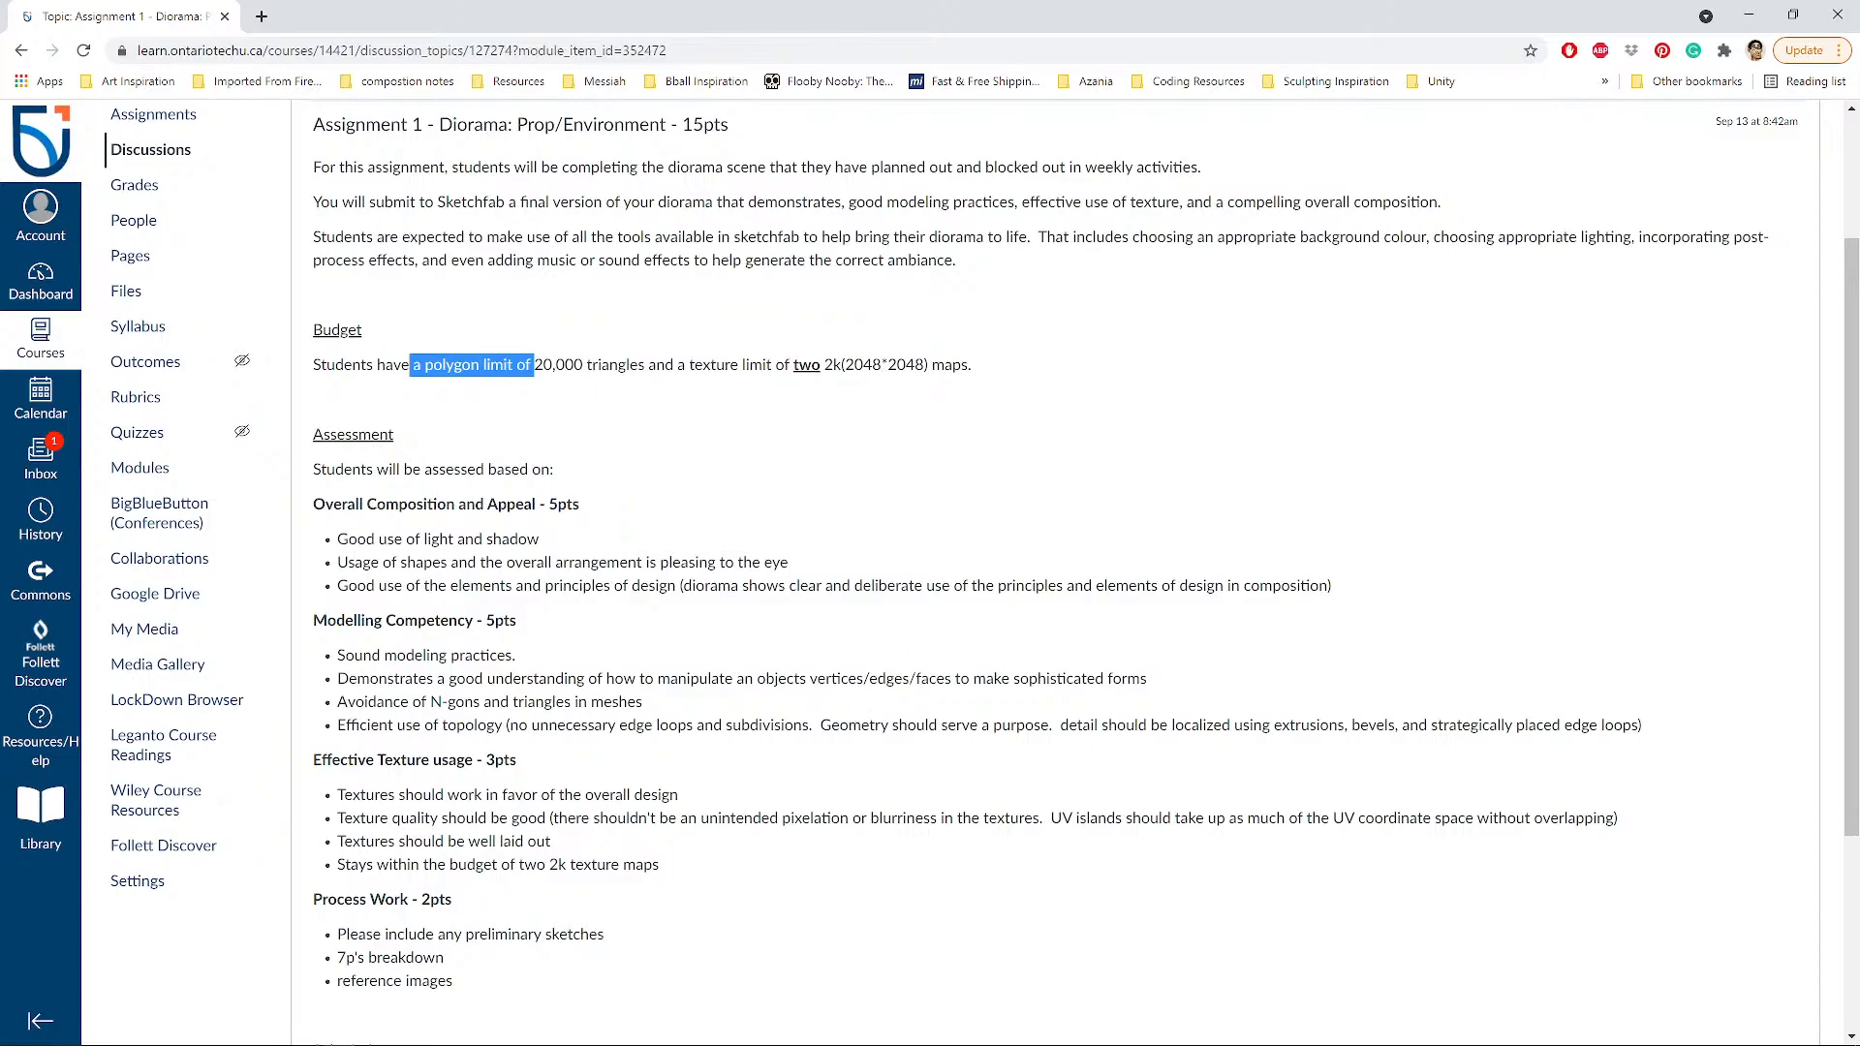
# On TVPaint's Untitled (1) canvas, draw a square labelled 2K on top and side, split into quadrants.
pyautogui.click(950, 1031)
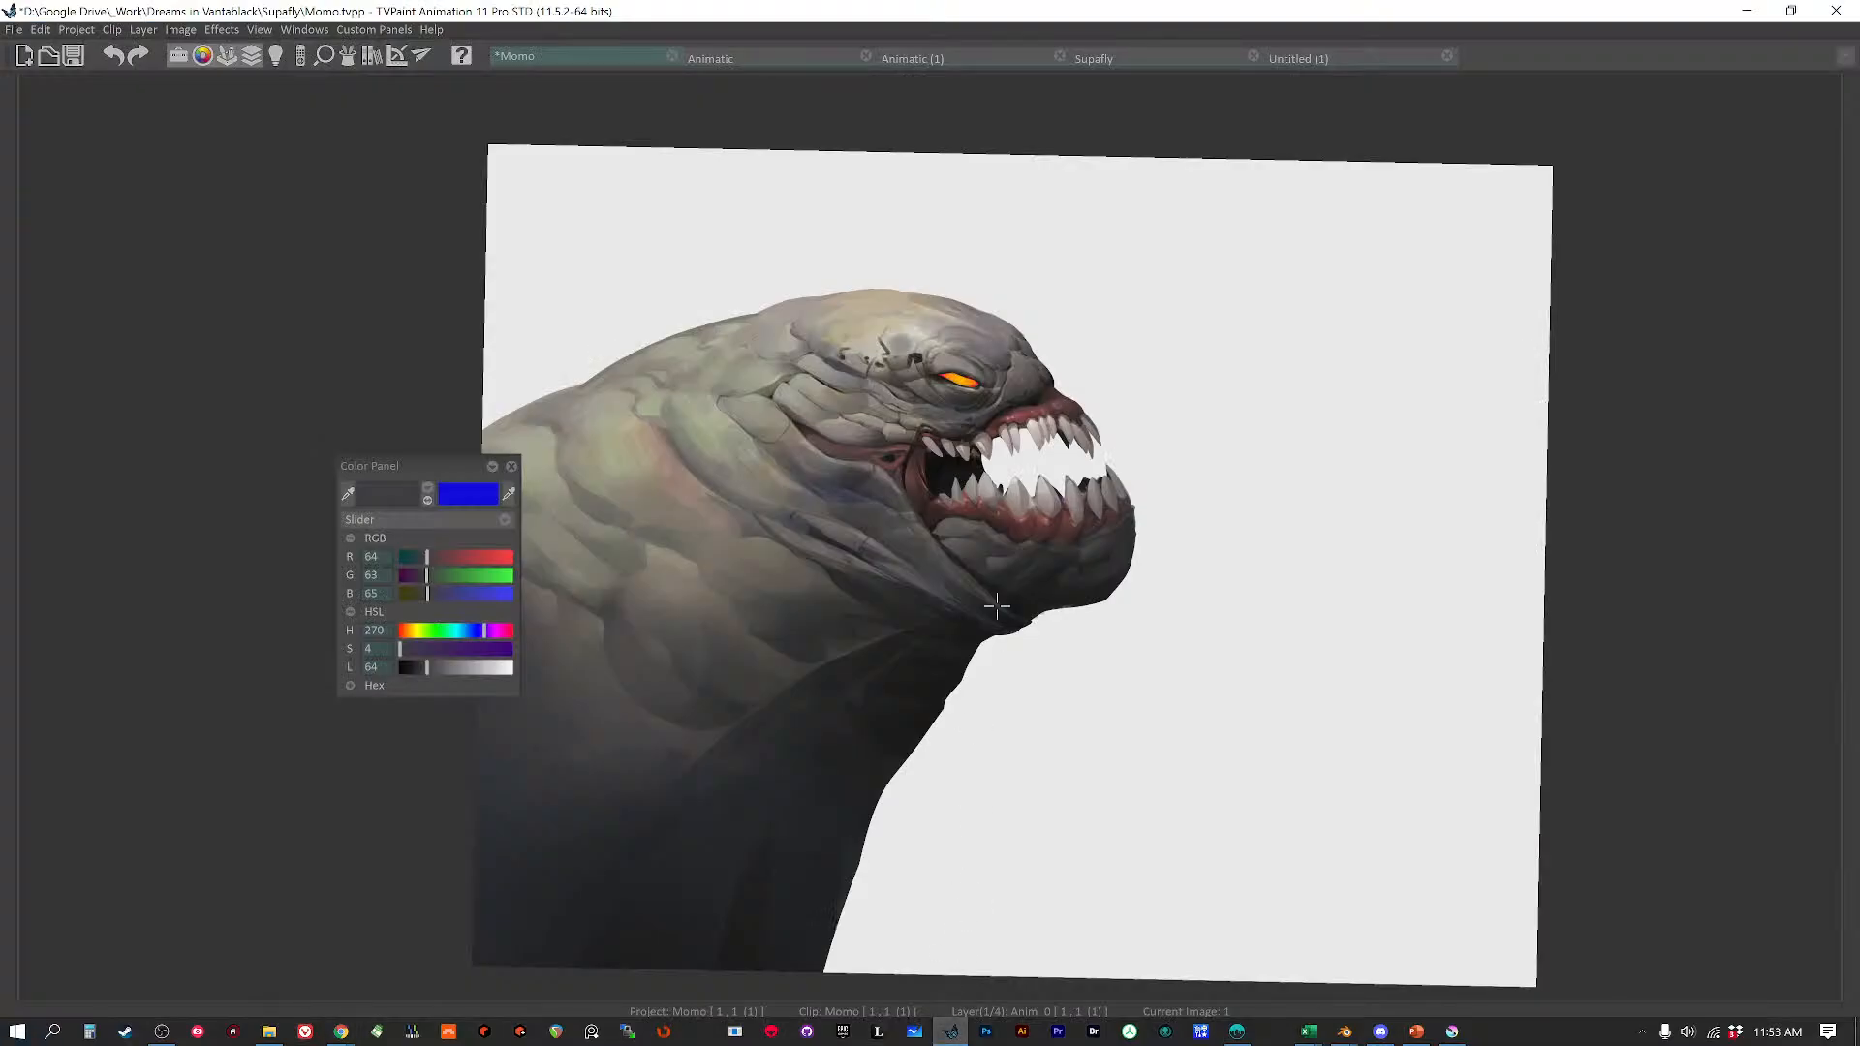
pyautogui.click(1325, 58)
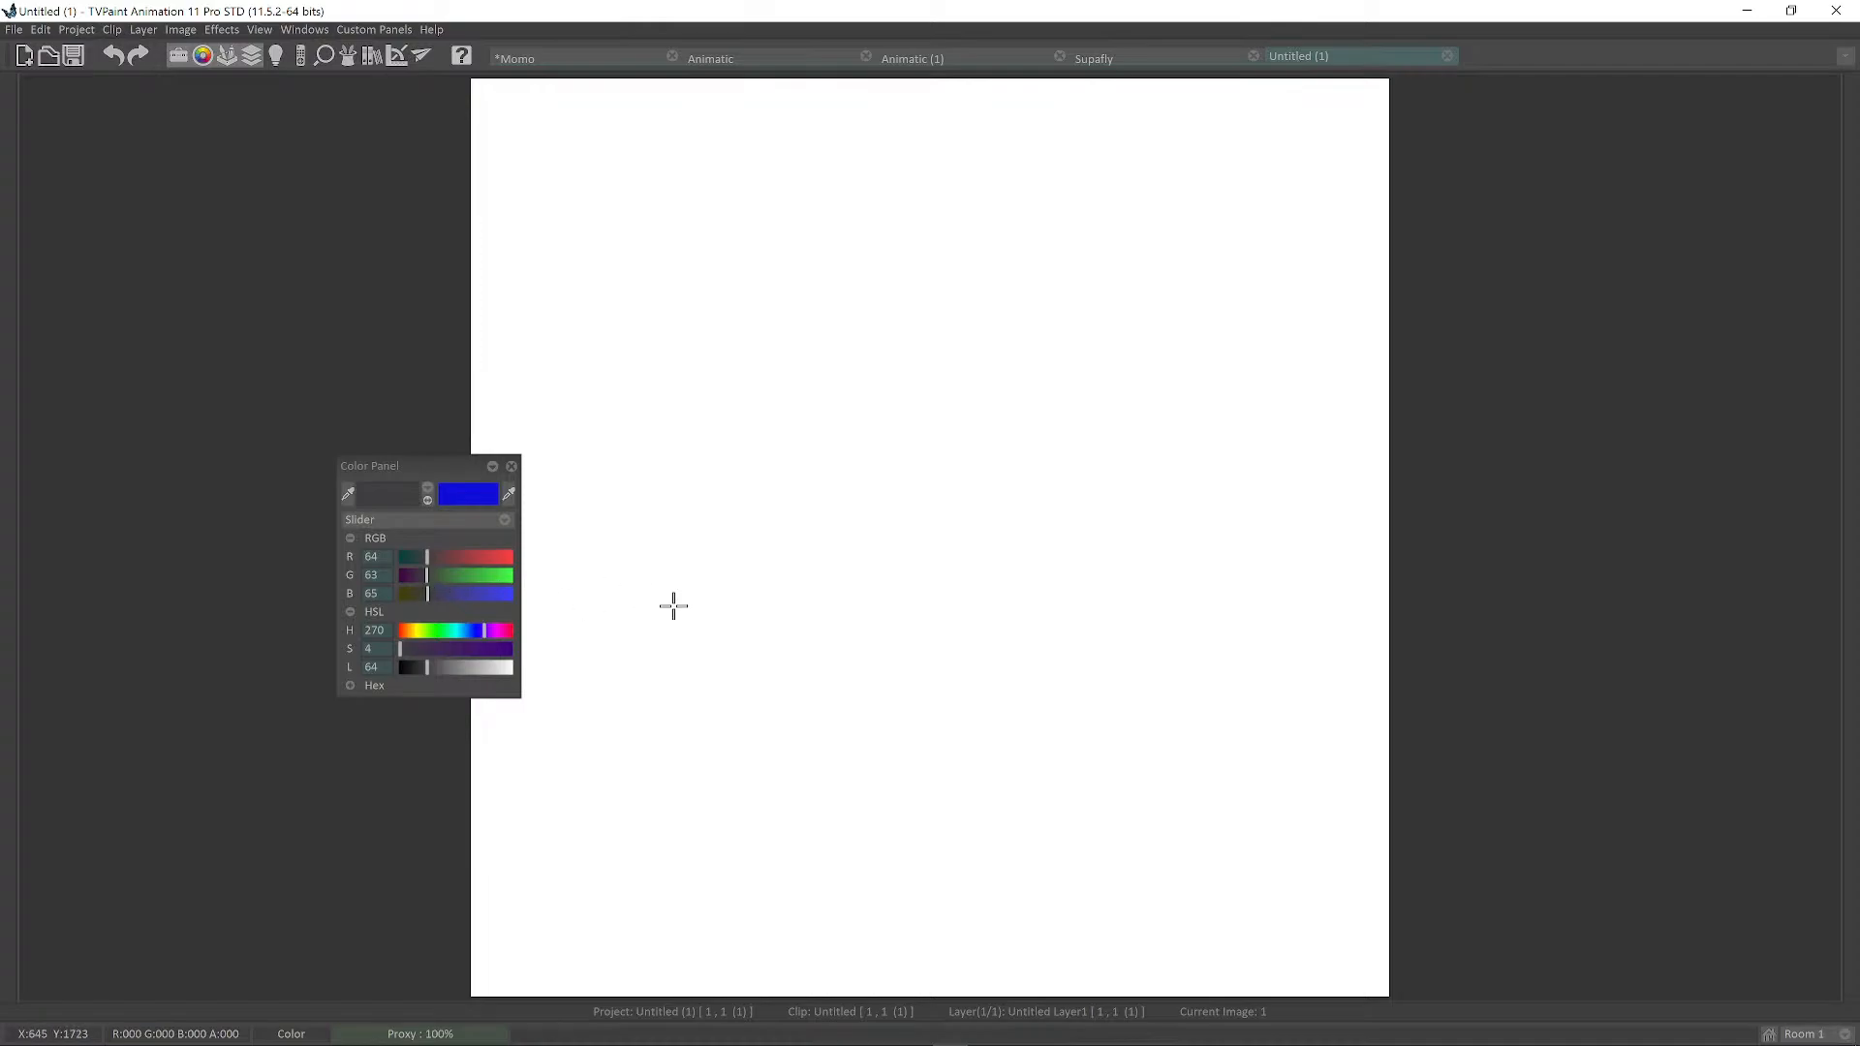
pyautogui.moveTo(684, 245)
pyautogui.mouseDown()
pyautogui.moveTo(681, 458)
pyautogui.moveTo(878, 246)
pyautogui.moveTo(904, 447)
pyautogui.mouseUp()
pyautogui.moveTo(678, 489); pyautogui.dragTo(935, 477)
pyautogui.moveTo(772, 260)
pyautogui.mouseDown()
pyautogui.moveTo(820, 287)
pyautogui.moveTo(856, 246)
pyautogui.moveTo(860, 283)
pyautogui.mouseUp()
pyautogui.moveTo(1029, 441); pyautogui.dragTo(1064, 436)
pyautogui.moveTo(1072, 398); pyautogui.dragTo(1071, 436)
pyautogui.moveTo(1101, 404); pyautogui.dragTo(1115, 416)
pyautogui.scroll(1, 969, 406)
pyautogui.moveTo(762, 261); pyautogui.dragTo(780, 686)
pyautogui.moveTo(567, 465); pyautogui.dragTo(995, 463)
# Draw a curve from the upper-left quadrant to a small box left of the grid.
pyautogui.moveTo(842, 433); pyautogui.dragTo(1034, 445, button='middle')
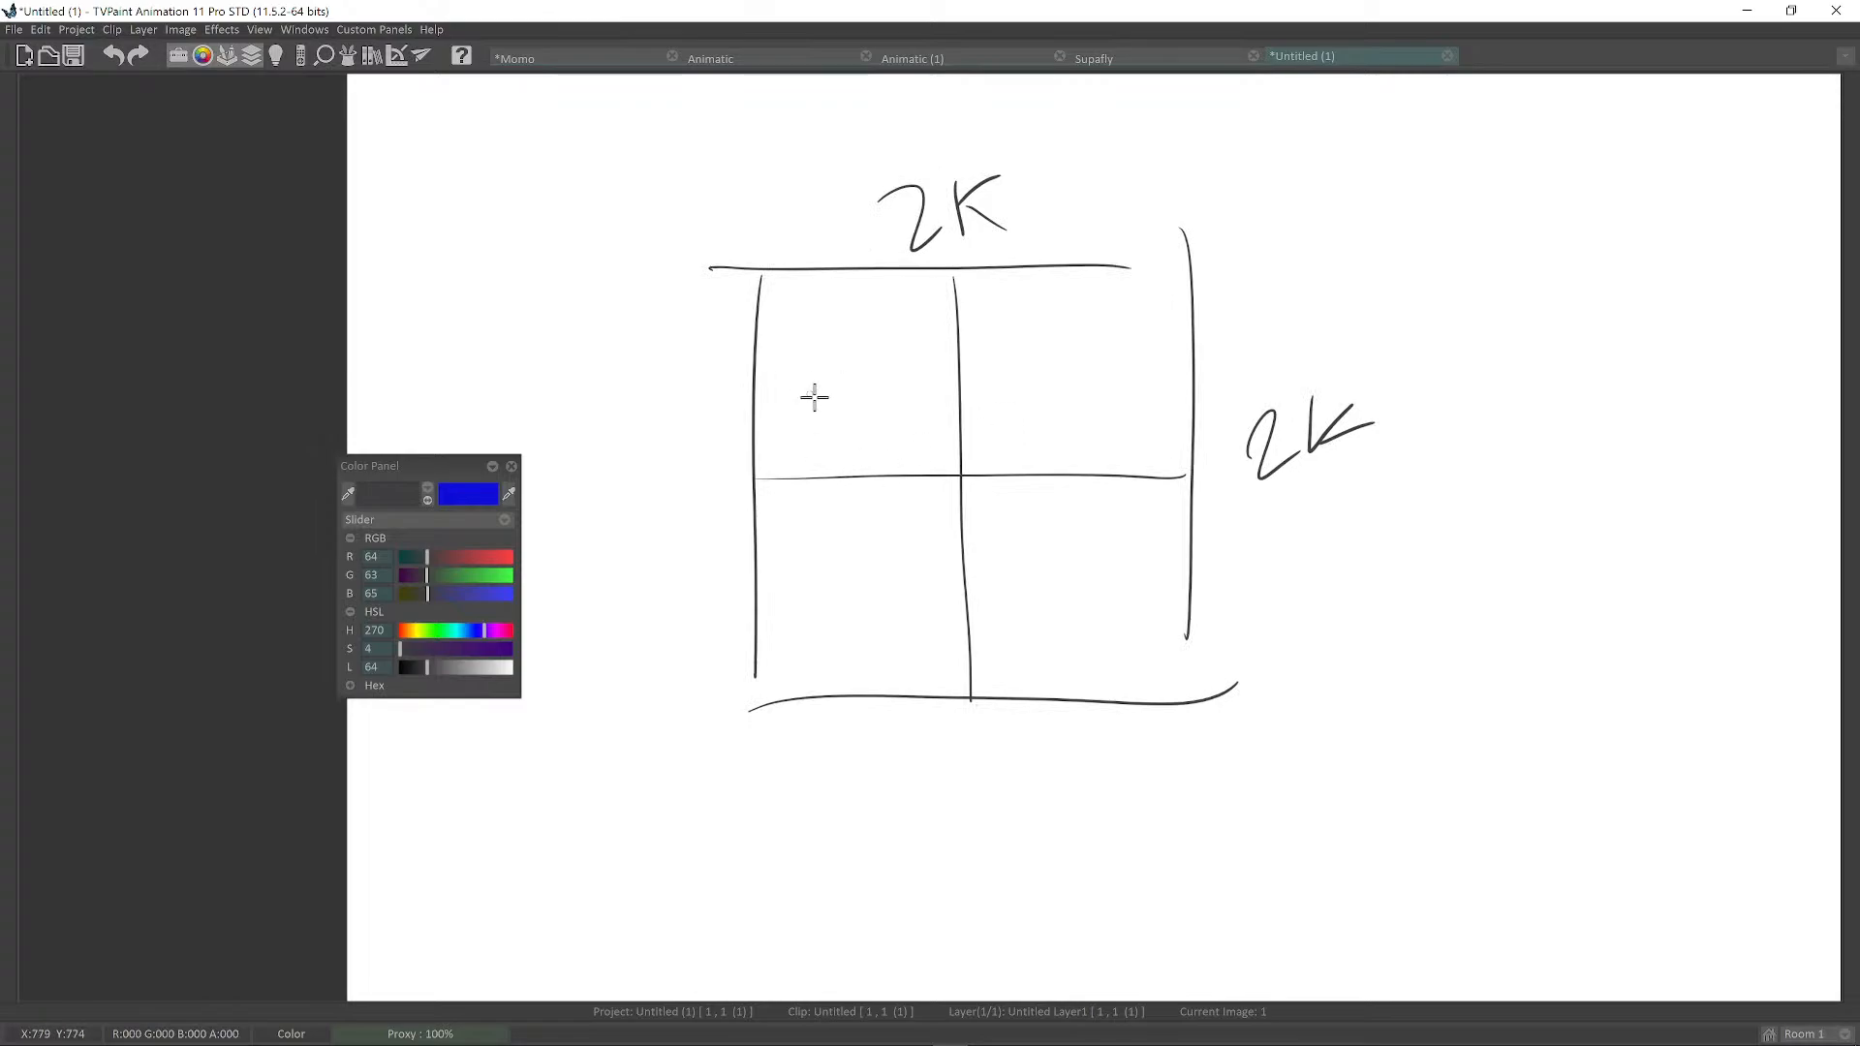
pyautogui.moveTo(814, 398); pyautogui.dragTo(956, 377, button='middle')
pyautogui.moveTo(992, 349); pyautogui.dragTo(752, 458)
pyautogui.moveTo(810, 430); pyautogui.dragTo(911, 396, button='middle')
pyautogui.moveTo(660, 386)
pyautogui.mouseDown()
pyautogui.moveTo(839, 381)
pyautogui.moveTo(665, 543)
pyautogui.moveTo(785, 545)
pyautogui.mouseUp()
pyautogui.moveTo(839, 381); pyautogui.dragTo(822, 554)
# Label the small box 1K on top and side and retrace its outline.
pyautogui.moveTo(726, 317); pyautogui.dragTo(726, 354)
pyautogui.moveTo(755, 321)
pyautogui.mouseDown()
pyautogui.moveTo(756, 358)
pyautogui.moveTo(788, 350)
pyautogui.mouseUp()
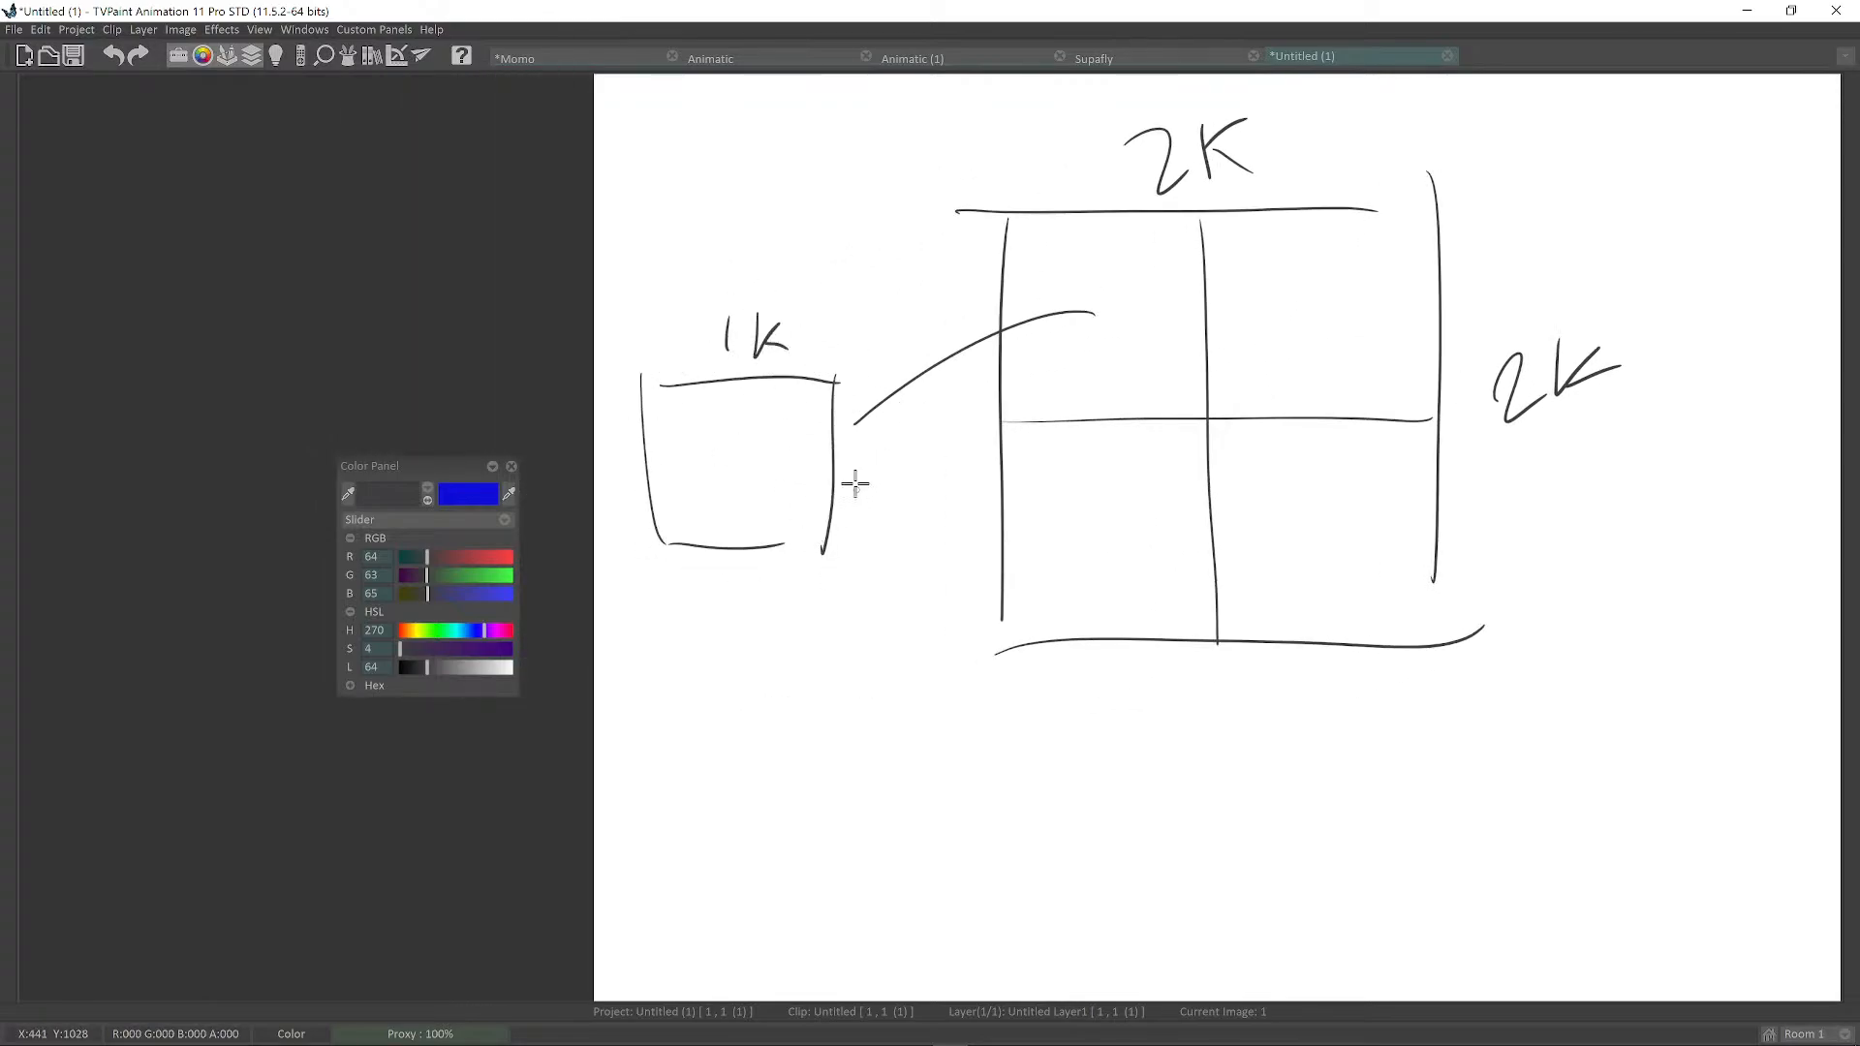
pyautogui.moveTo(864, 471); pyautogui.dragTo(864, 489)
pyautogui.moveTo(891, 447); pyautogui.dragTo(890, 476)
pyautogui.moveTo(912, 449)
pyautogui.mouseDown()
pyautogui.moveTo(902, 467)
pyautogui.moveTo(928, 472)
pyautogui.mouseUp()
pyautogui.scroll(1, 982, 487)
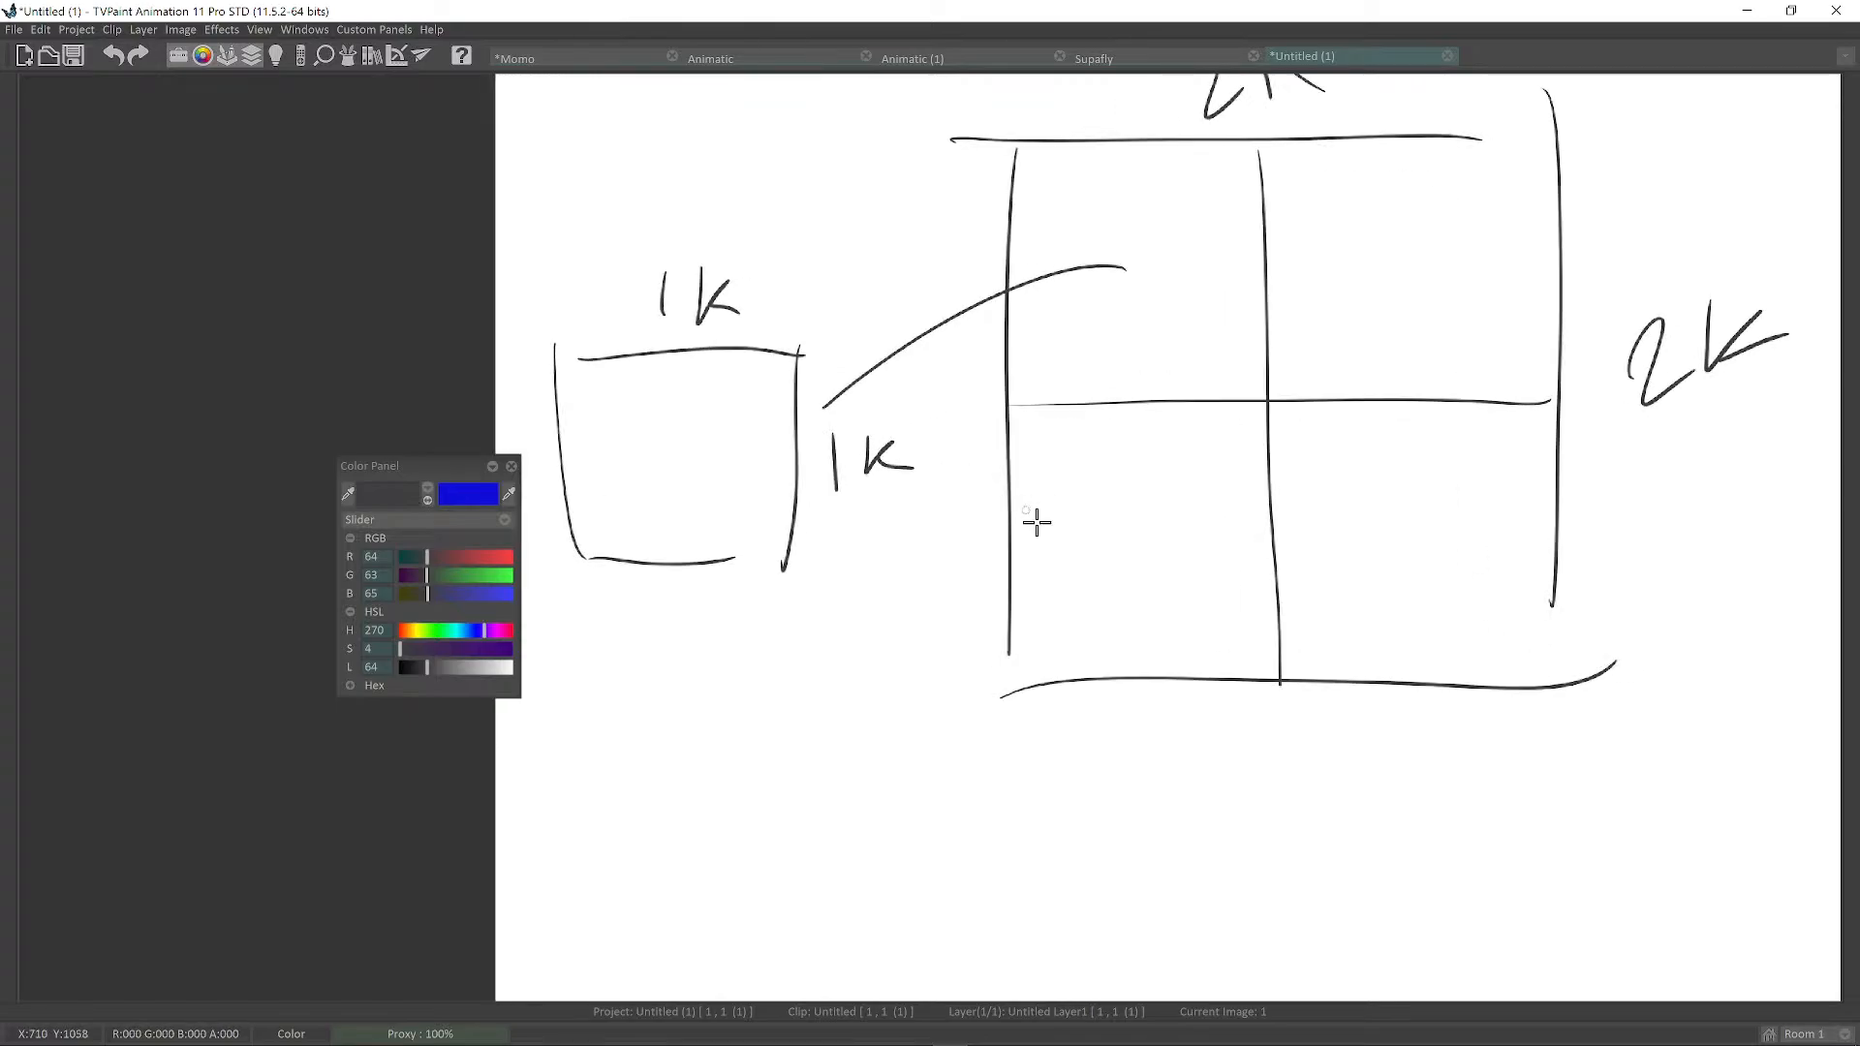
pyautogui.moveTo(1034, 520); pyautogui.dragTo(1167, 588, button='middle')
pyautogui.moveTo(686, 419)
pyautogui.mouseDown()
pyautogui.moveTo(938, 417)
pyautogui.moveTo(919, 644)
pyautogui.moveTo(717, 627)
pyautogui.moveTo(906, 632)
pyautogui.mouseUp()
pyautogui.moveTo(930, 555); pyautogui.dragTo(978, 577, button='middle')
pyautogui.scroll(2, 800, 479)
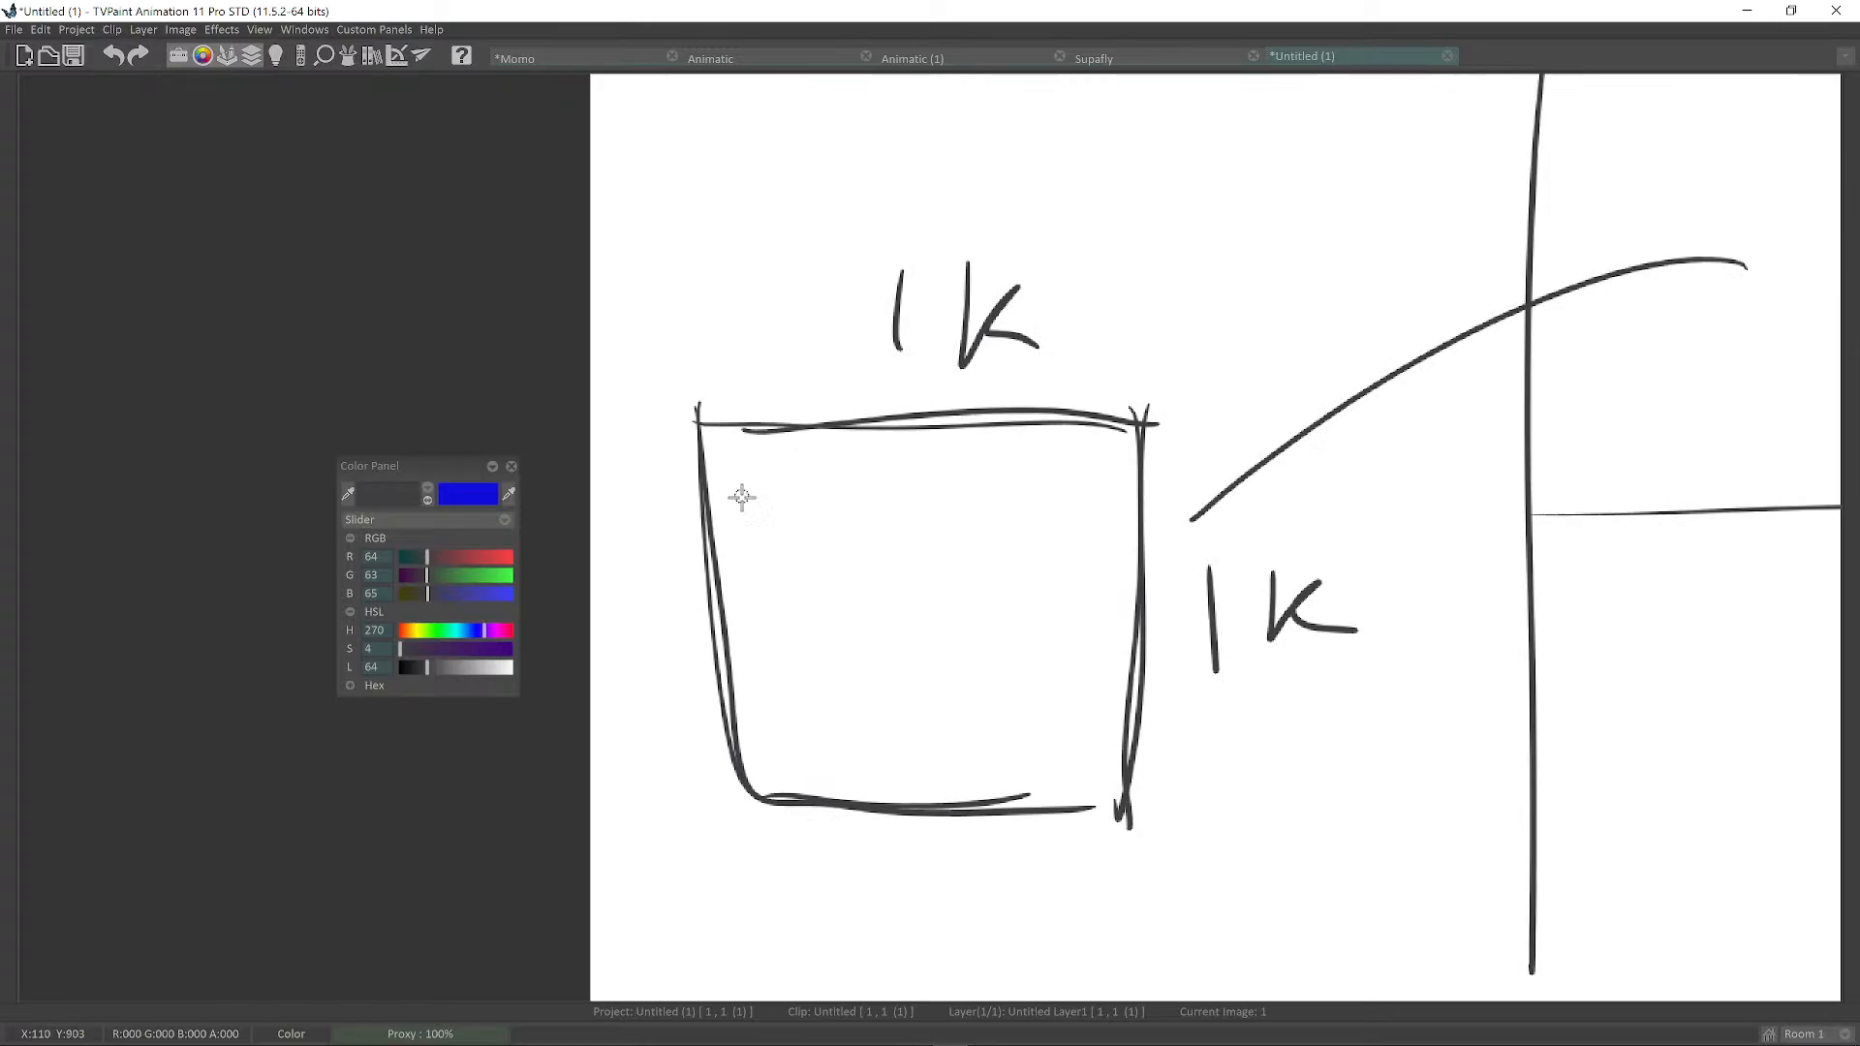
# Sketch a crown, three cloud shapes and a tall hooked shape inside the 1K box.
pyautogui.moveTo(733, 467); pyautogui.dragTo(743, 504)
pyautogui.moveTo(735, 468); pyautogui.dragTo(783, 496)
pyautogui.moveTo(739, 504); pyautogui.dragTo(783, 502)
pyautogui.moveTo(873, 433); pyautogui.dragTo(818, 424, button='middle')
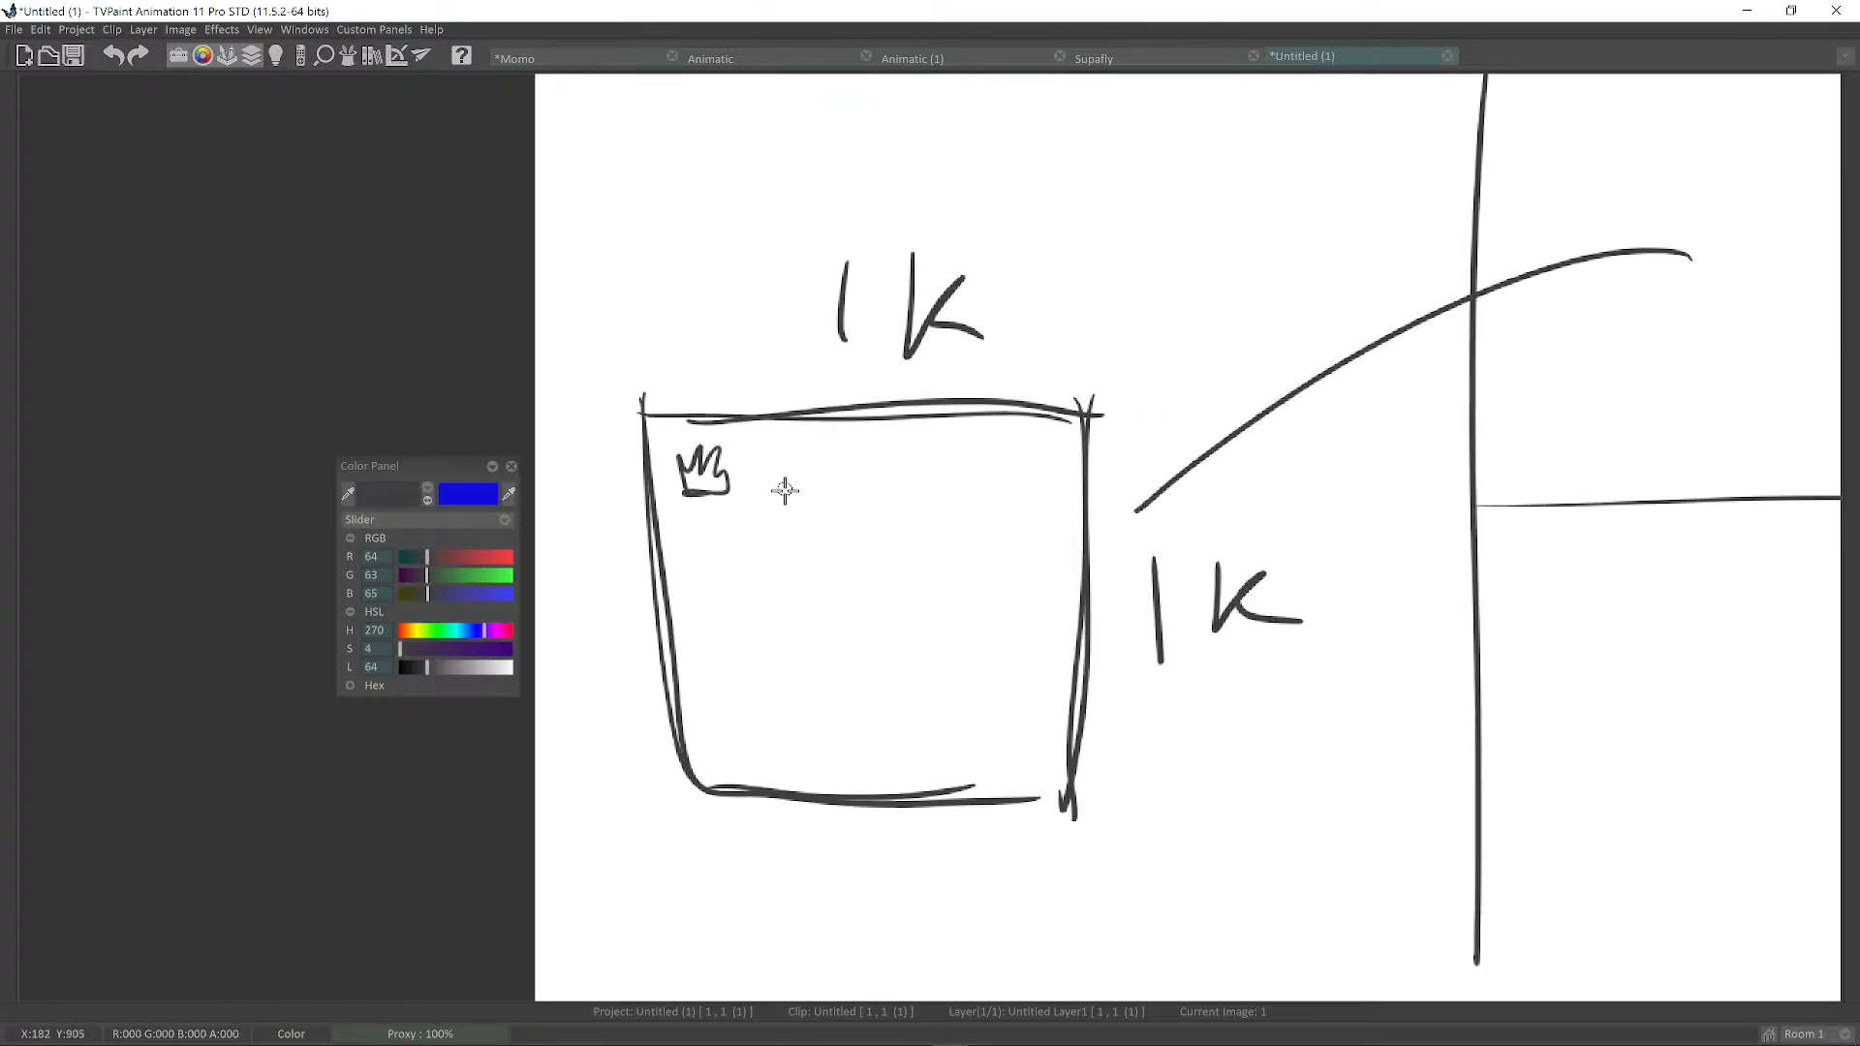
pyautogui.moveTo(785, 491)
pyautogui.mouseDown()
pyautogui.moveTo(853, 469)
pyautogui.moveTo(779, 503)
pyautogui.mouseUp()
pyautogui.moveTo(954, 494); pyautogui.dragTo(923, 511, button='middle')
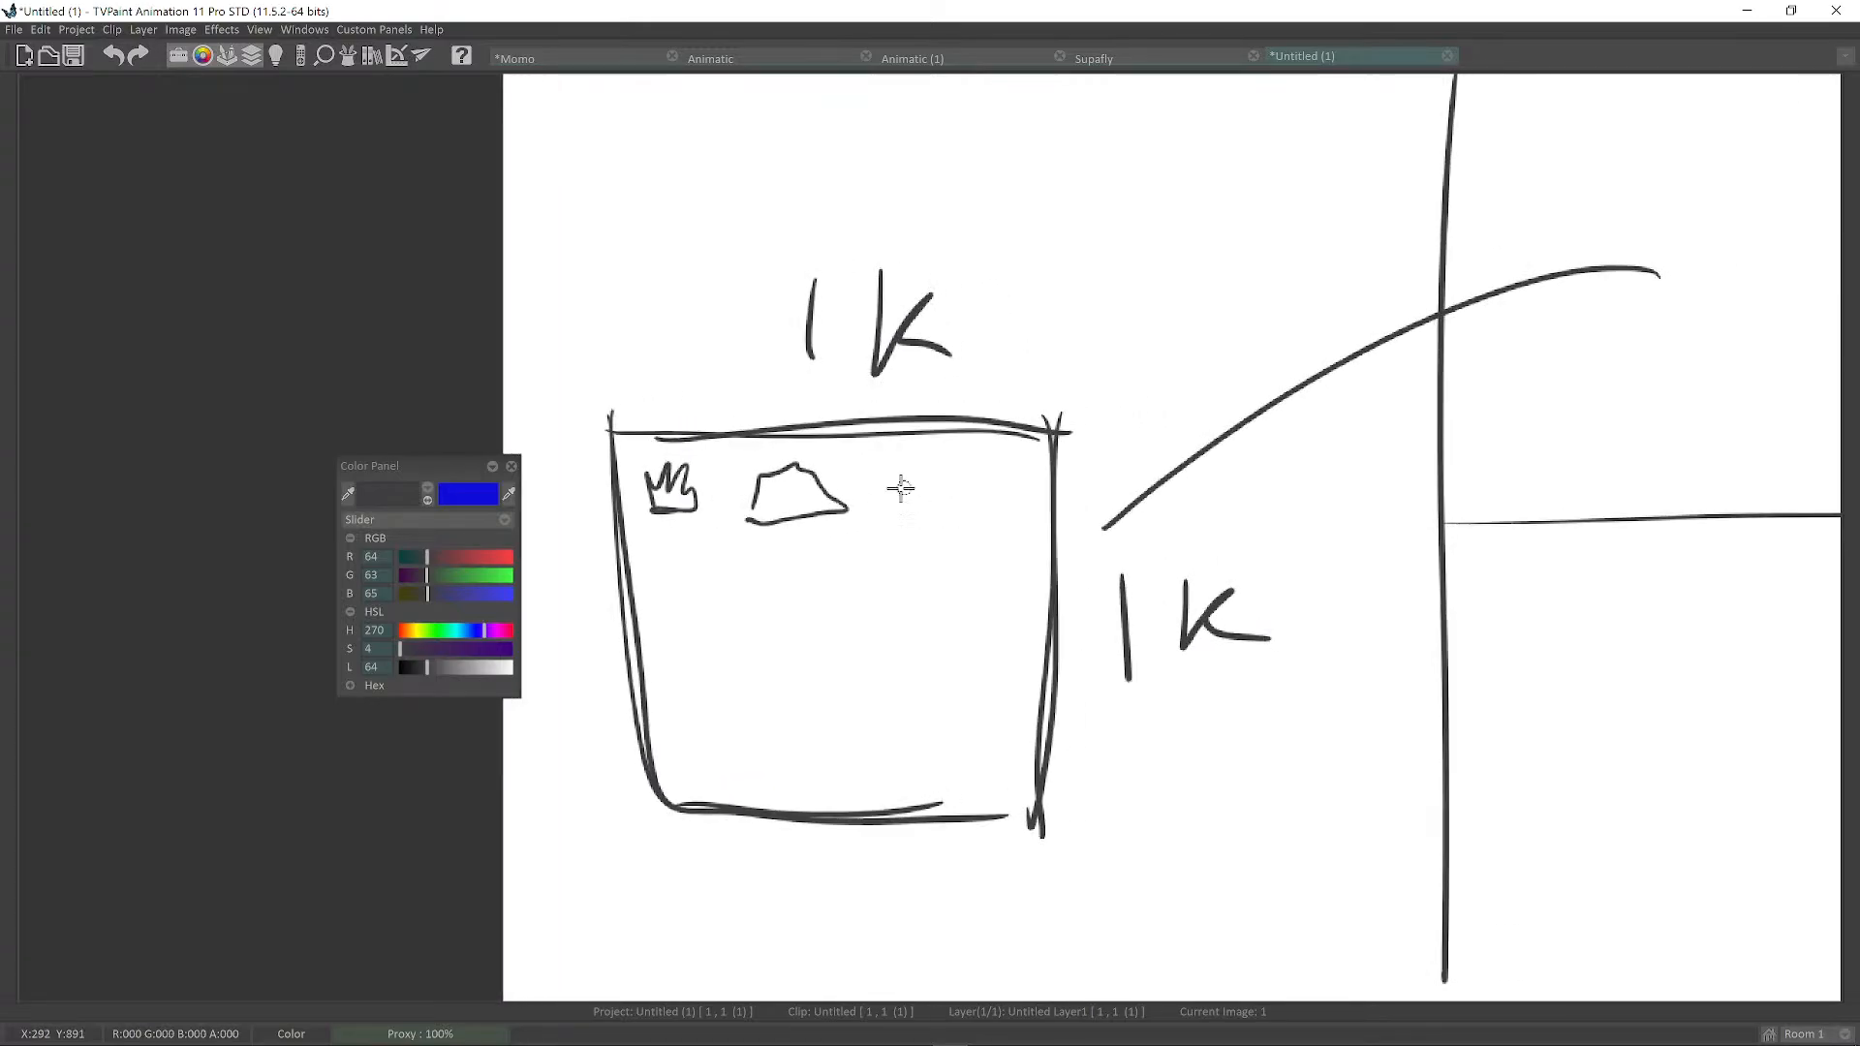
pyautogui.moveTo(879, 514)
pyautogui.mouseDown()
pyautogui.moveTo(1001, 502)
pyautogui.moveTo(884, 523)
pyautogui.mouseUp()
pyautogui.moveTo(822, 552); pyautogui.dragTo(973, 499, button='middle')
pyautogui.moveTo(799, 546)
pyautogui.mouseDown()
pyautogui.moveTo(816, 506)
pyautogui.moveTo(839, 575)
pyautogui.moveTo(802, 558)
pyautogui.mouseUp()
pyautogui.moveTo(1009, 493); pyautogui.dragTo(959, 478, button='middle')
pyautogui.moveTo(816, 582)
pyautogui.mouseDown()
pyautogui.moveTo(765, 668)
pyautogui.moveTo(801, 717)
pyautogui.moveTo(817, 594)
pyautogui.moveTo(812, 722)
pyautogui.mouseUp()
# Add a large rounded rectangle to the 1K box and bring the full diagram into view.
pyautogui.moveTo(1005, 542); pyautogui.dragTo(967, 540, button='middle')
pyautogui.moveTo(1018, 486)
pyautogui.mouseDown()
pyautogui.moveTo(851, 486)
pyautogui.moveTo(959, 714)
pyautogui.moveTo(1070, 499)
pyautogui.moveTo(860, 577)
pyautogui.moveTo(1066, 689)
pyautogui.mouseUp()
pyautogui.scroll(-3, 1129, 554)
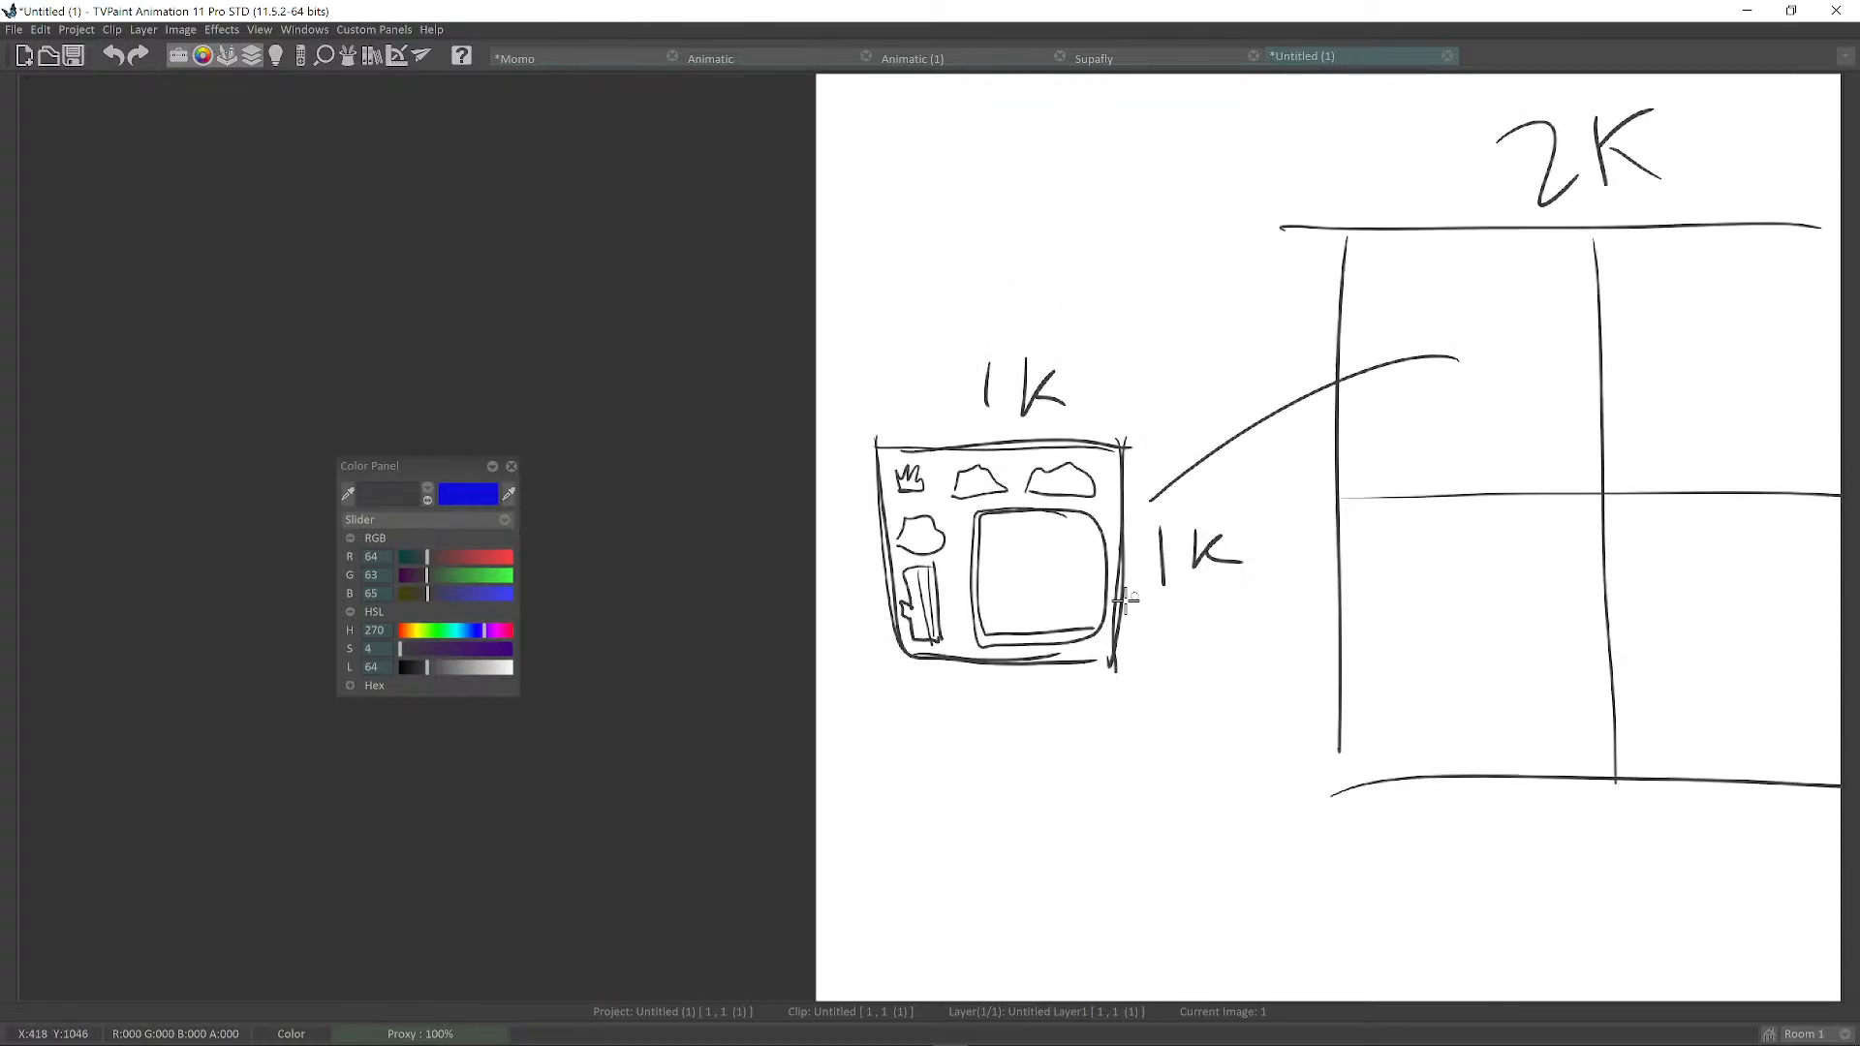
pyautogui.moveTo(1130, 577); pyautogui.dragTo(987, 620, button='middle')
pyautogui.moveTo(1009, 502); pyautogui.dragTo(961, 531, button='middle')
pyautogui.scroll(1, 978, 579)
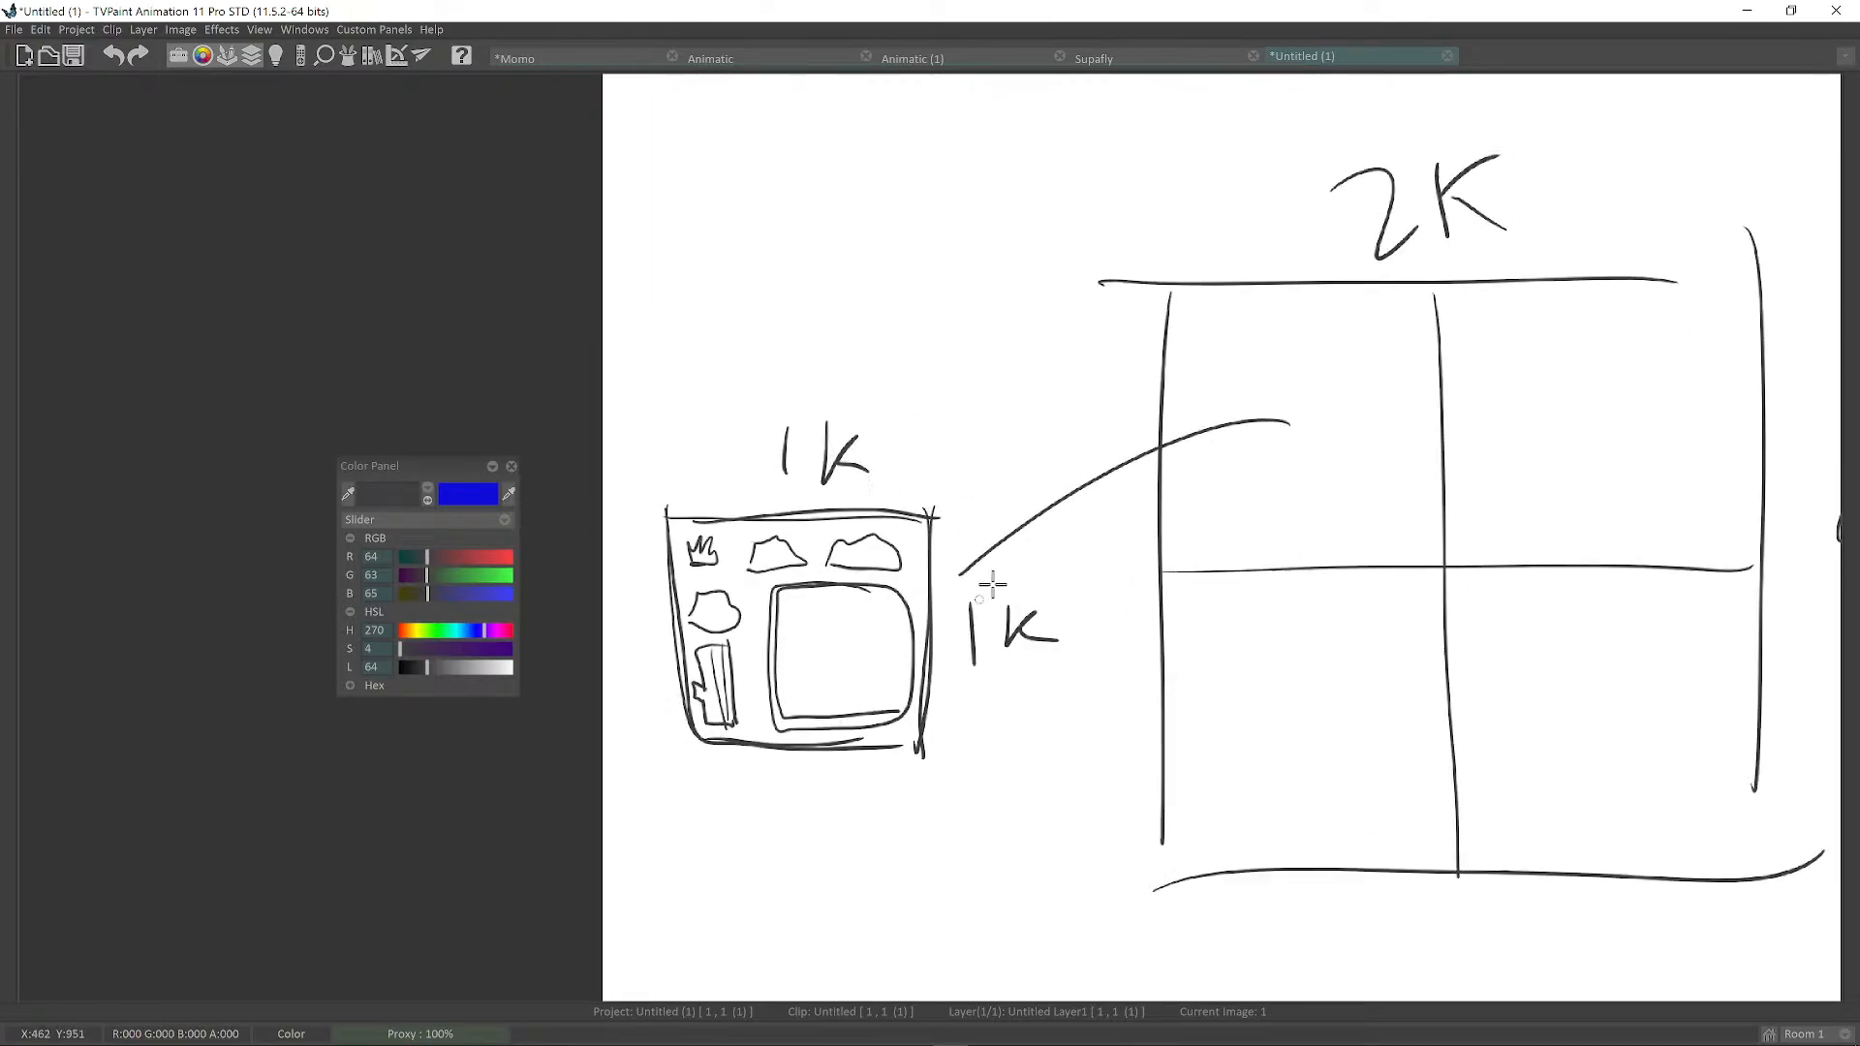
pyautogui.scroll(-1, 1007, 589)
pyautogui.scroll(1, 1027, 593)
pyautogui.scroll(-2, 1017, 565)
pyautogui.moveTo(1089, 602)
pyautogui.mouseDown(button='middle')
pyautogui.moveTo(1010, 563)
pyautogui.moveTo(886, 621)
pyautogui.mouseUp(button='middle')
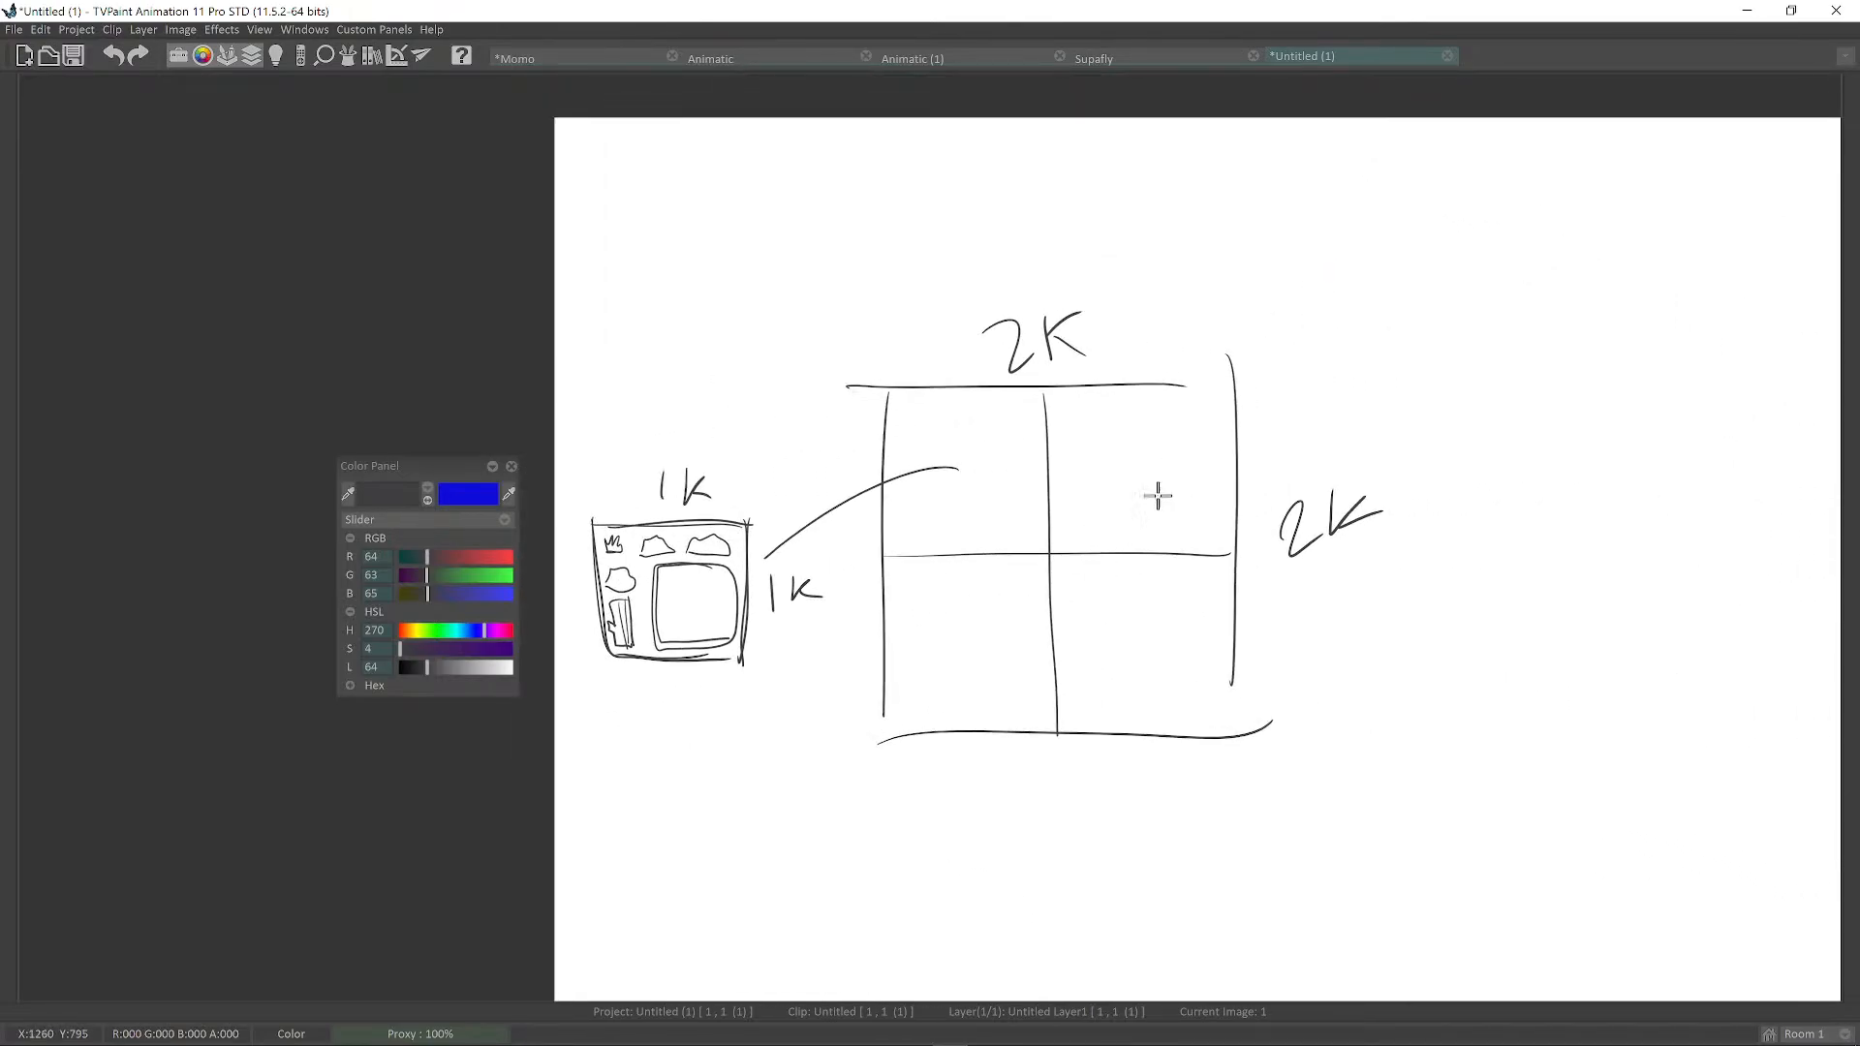
# Draw a second square to the right and split it into four quadrants.
pyautogui.moveTo(1523, 366); pyautogui.dragTo(1304, 353, button='middle')
pyautogui.moveTo(1260, 351); pyautogui.dragTo(1483, 346)
pyautogui.moveTo(1260, 344)
pyautogui.mouseDown()
pyautogui.moveTo(1256, 688)
pyautogui.moveTo(1579, 672)
pyautogui.moveTo(1601, 341)
pyautogui.moveTo(1638, 700)
pyautogui.mouseUp()
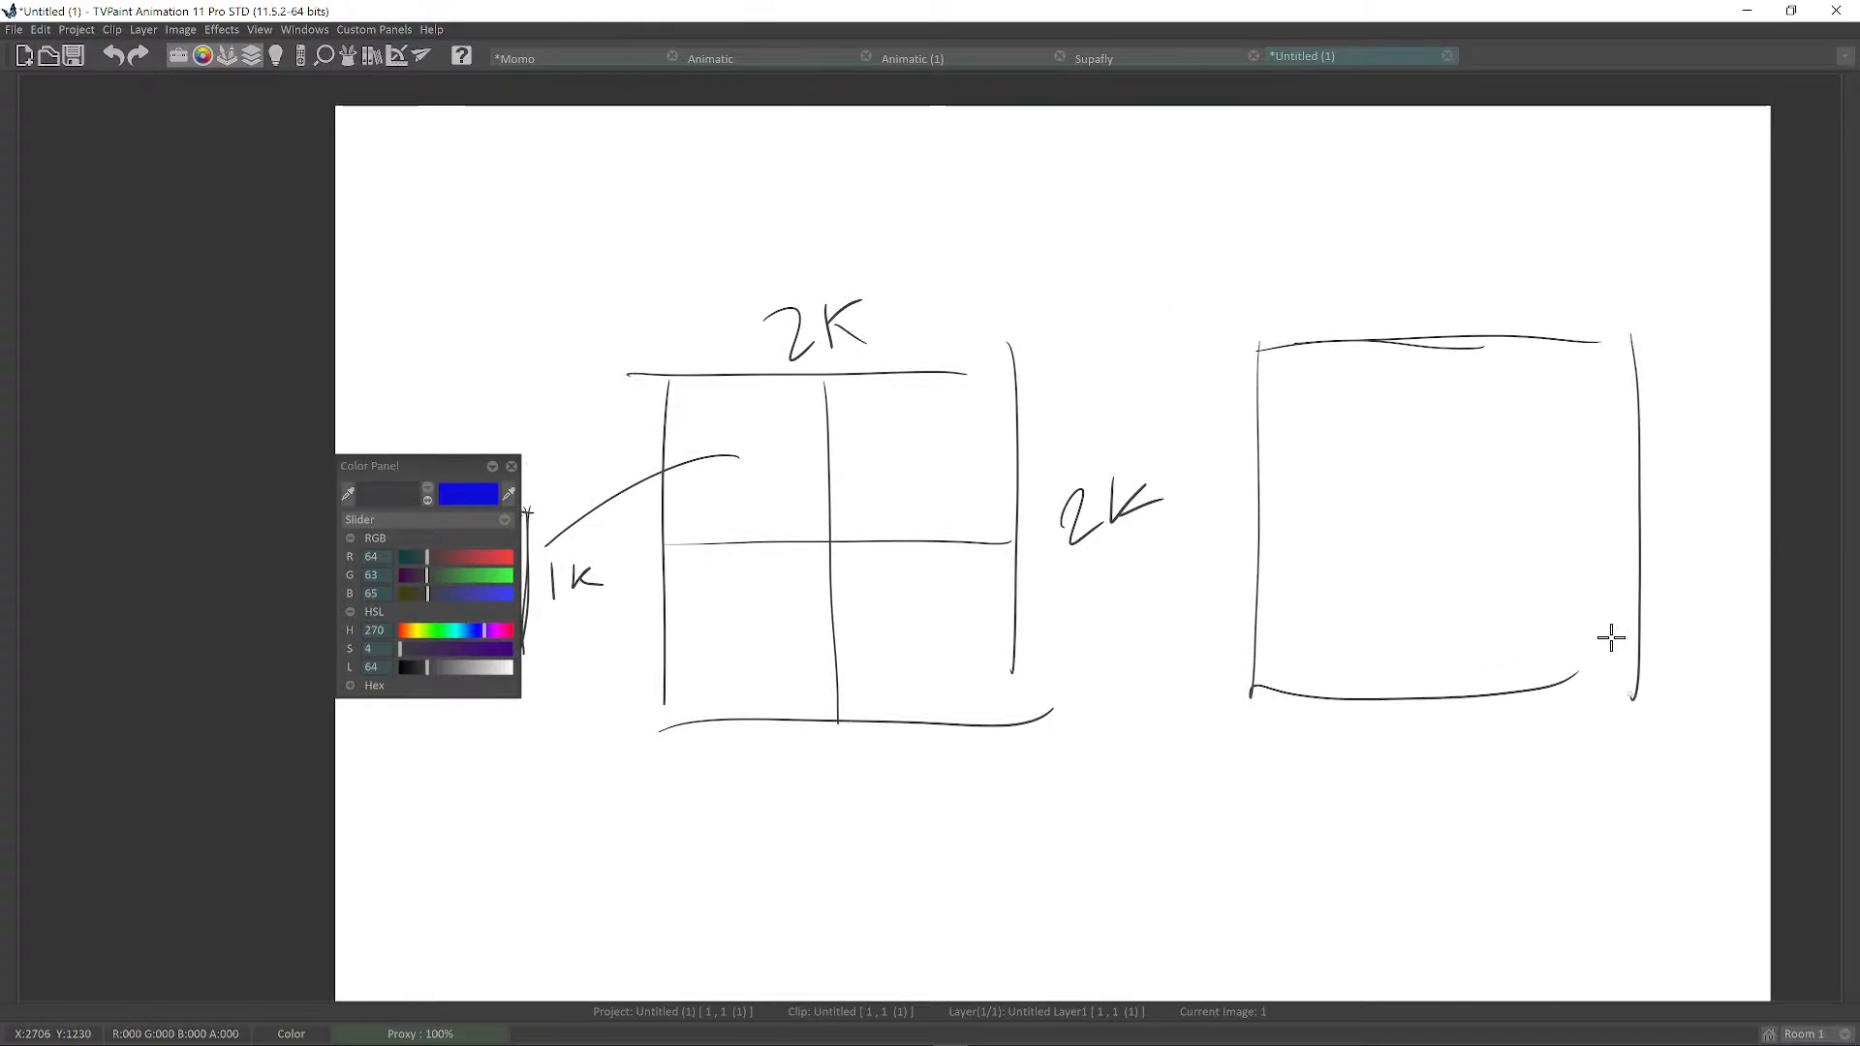
pyautogui.moveTo(1446, 342); pyautogui.dragTo(1445, 696)
pyautogui.moveTo(1240, 501); pyautogui.dragTo(1611, 505)
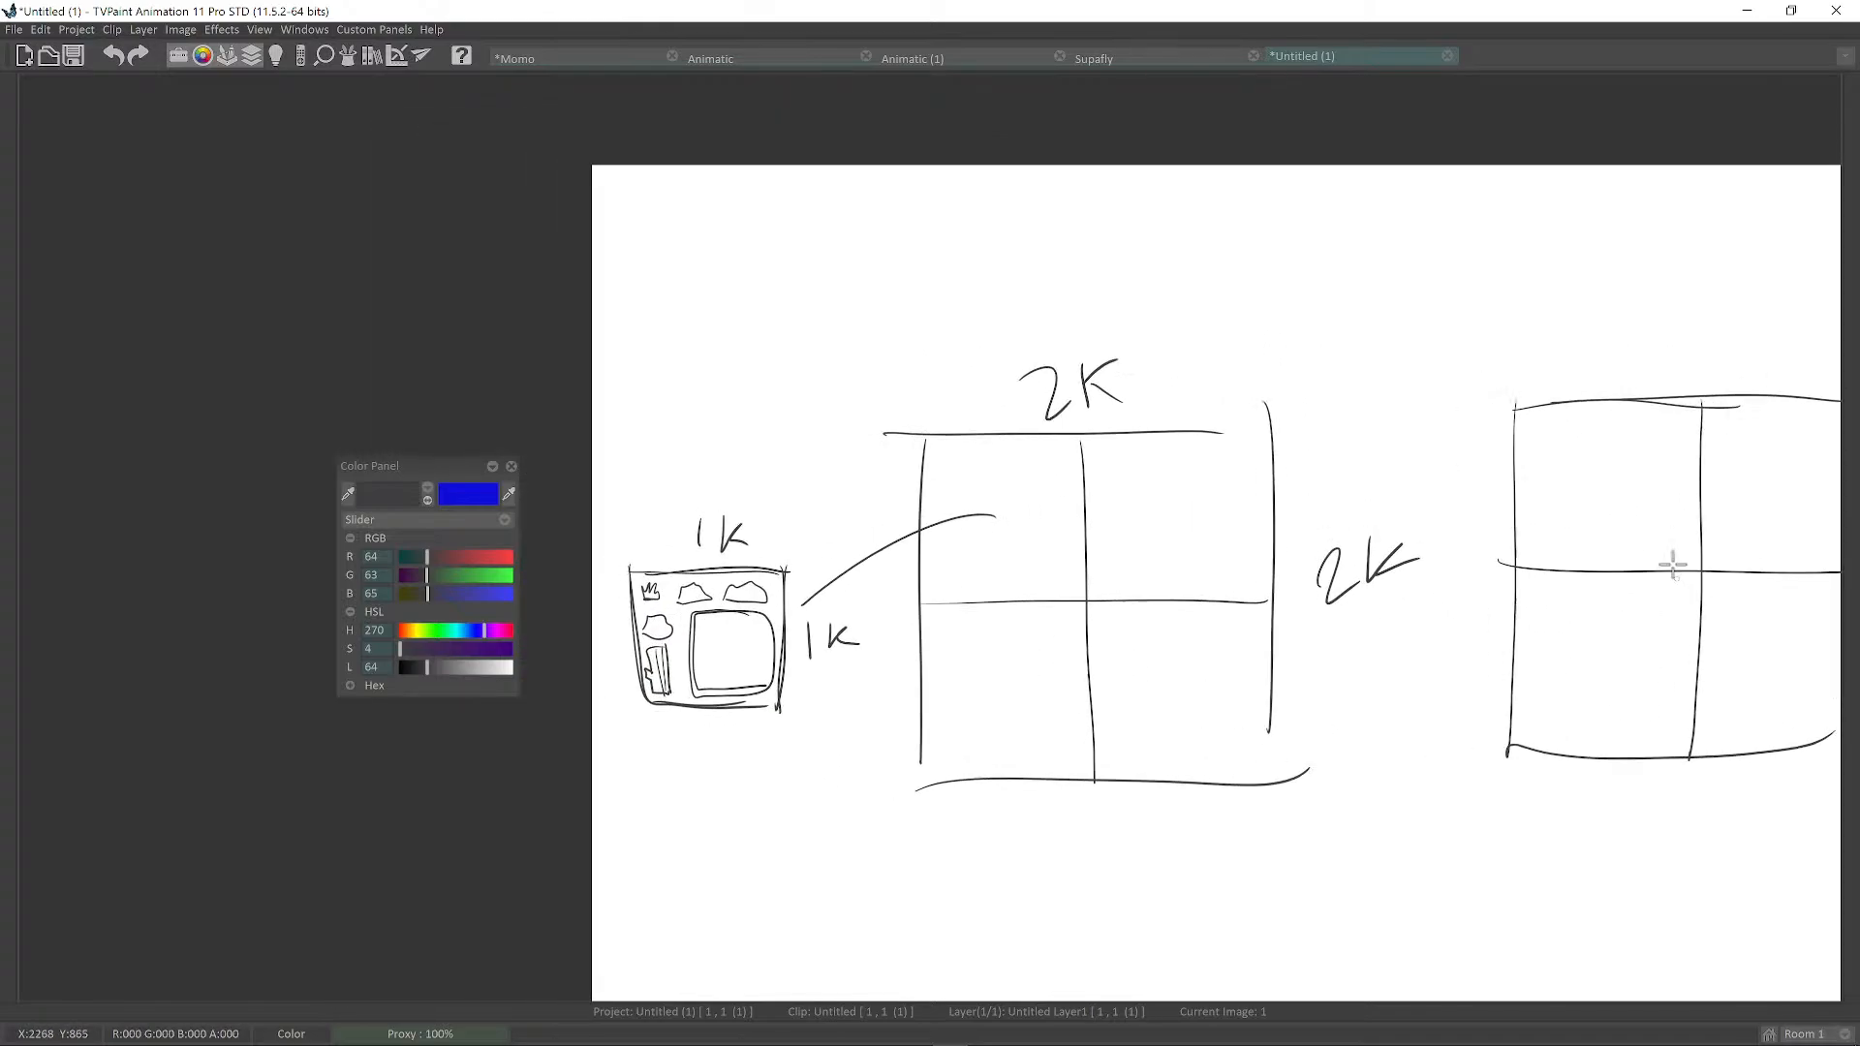
# Write an underlined '2 × 2K' heading above the squares.
pyautogui.moveTo(1184, 256)
pyautogui.mouseDown()
pyautogui.moveTo(1272, 264)
pyautogui.moveTo(1249, 269)
pyautogui.mouseUp()
pyautogui.moveTo(1281, 243); pyautogui.dragTo(1169, 266, button='middle')
pyautogui.moveTo(1221, 254); pyautogui.dragTo(1279, 279)
pyautogui.moveTo(1299, 231)
pyautogui.mouseDown()
pyautogui.moveTo(1300, 272)
pyautogui.moveTo(1343, 270)
pyautogui.mouseUp()
pyautogui.scroll(2, 1347, 276)
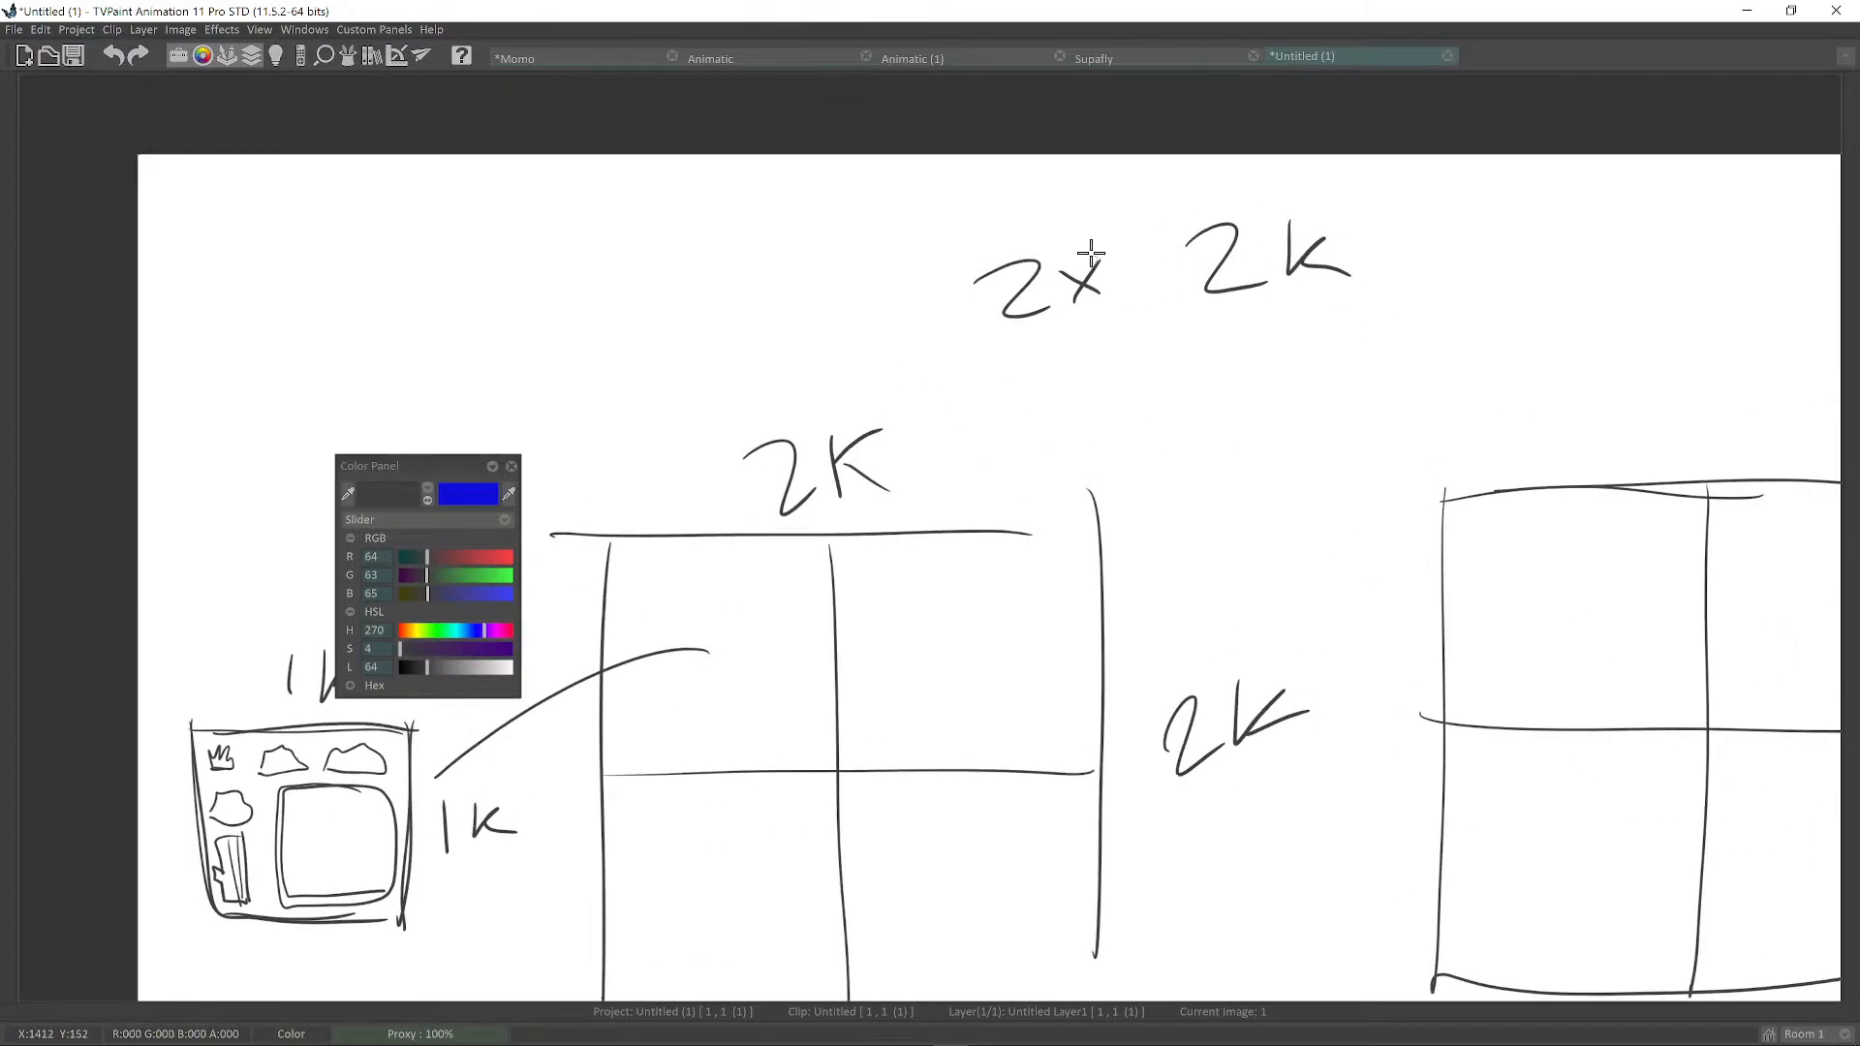
pyautogui.moveTo(1074, 293)
pyautogui.mouseDown(button='right')
pyautogui.moveTo(1115, 235)
pyautogui.moveTo(1076, 332)
pyautogui.mouseUp(button='right')
pyautogui.moveTo(1154, 287); pyautogui.dragTo(1140, 303, button='middle')
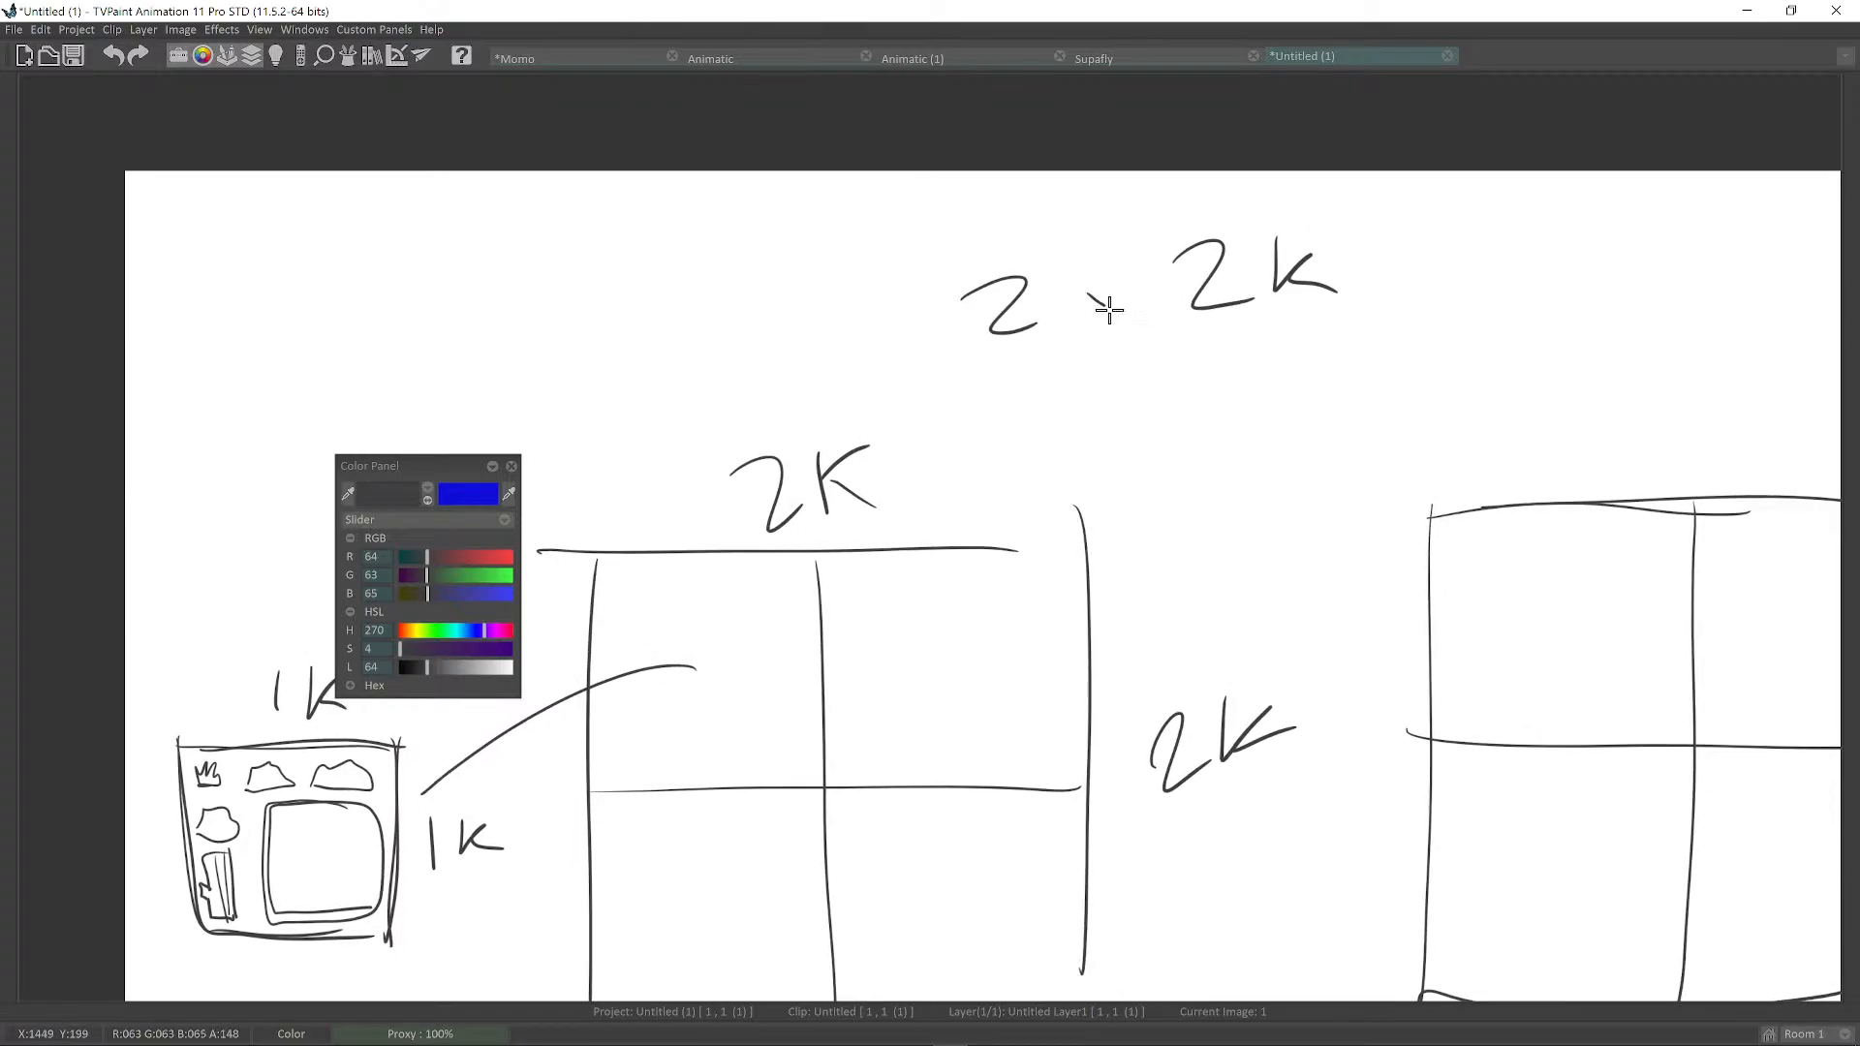
pyautogui.scroll(-3, 1293, 383)
pyautogui.moveTo(1082, 367); pyautogui.dragTo(1339, 333)
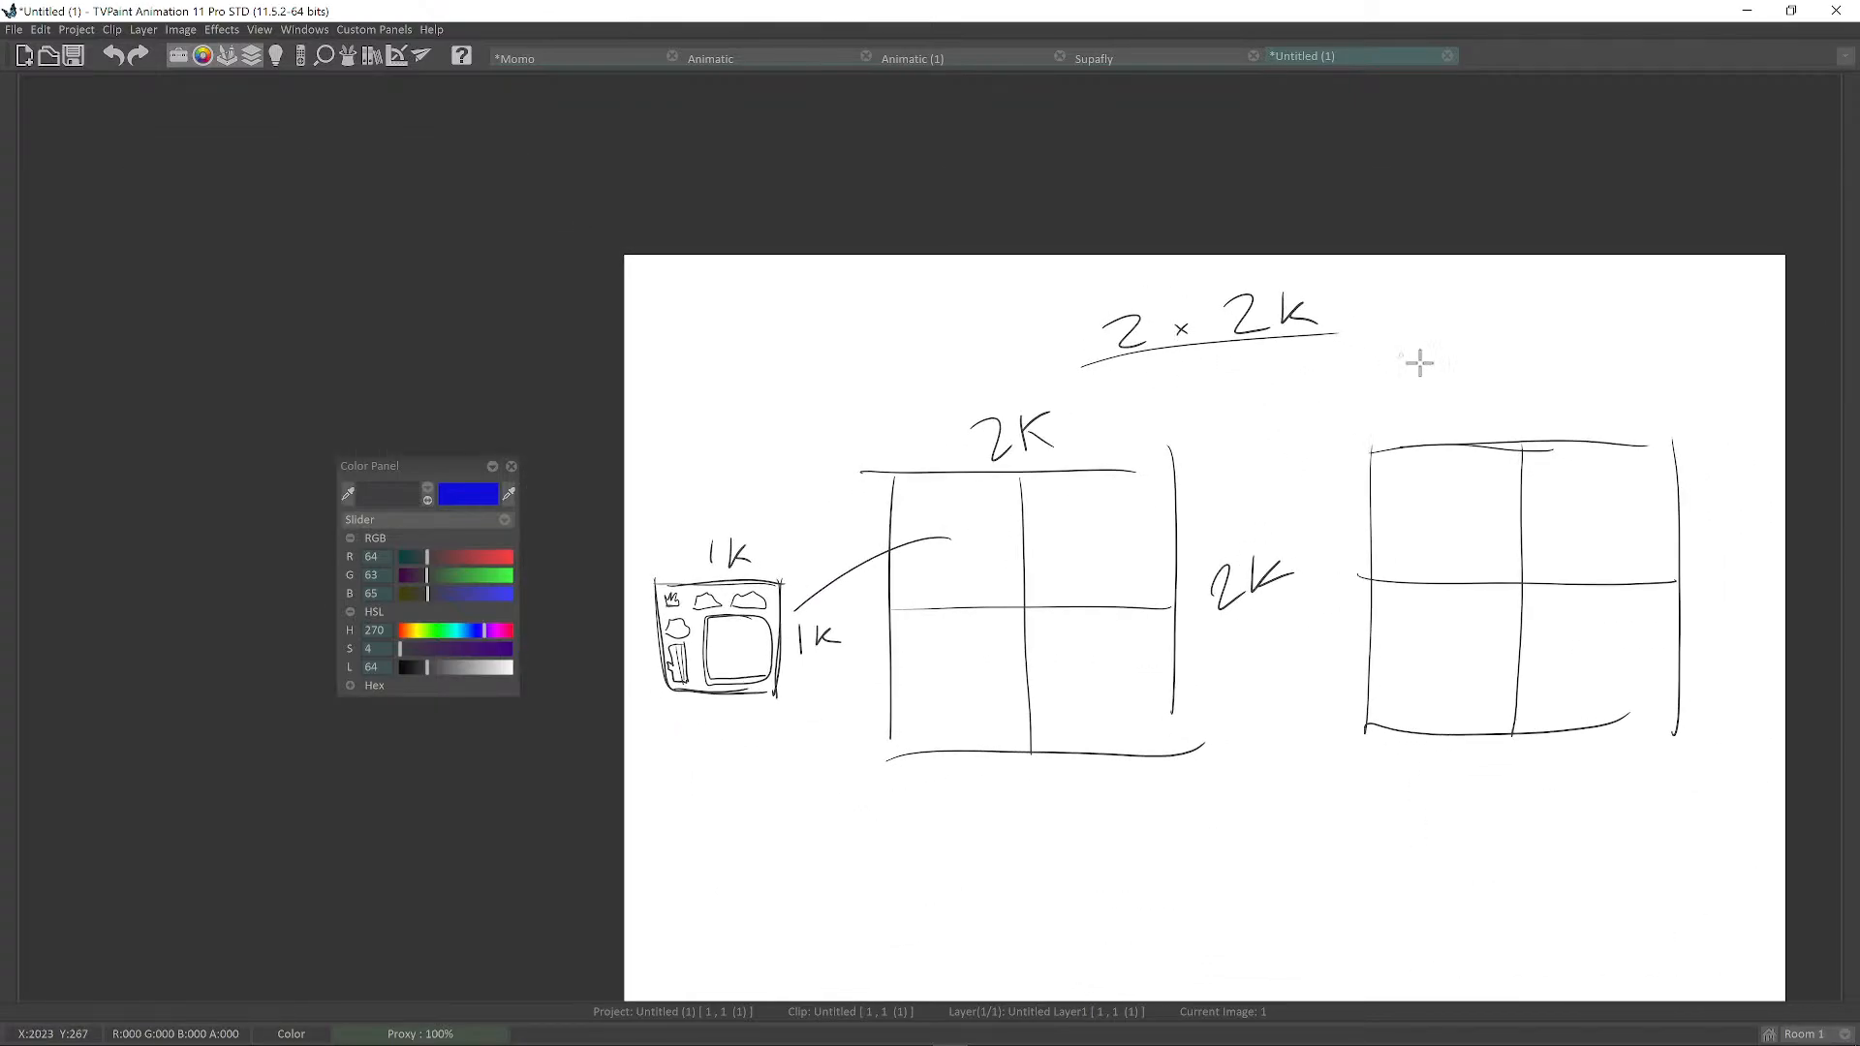
# Retrace the edges of the middle and right grids.
pyautogui.moveTo(1585, 614); pyautogui.dragTo(1570, 610, button='middle')
pyautogui.scroll(2, 1572, 610)
pyautogui.moveTo(1387, 586); pyautogui.dragTo(1531, 562, button='middle')
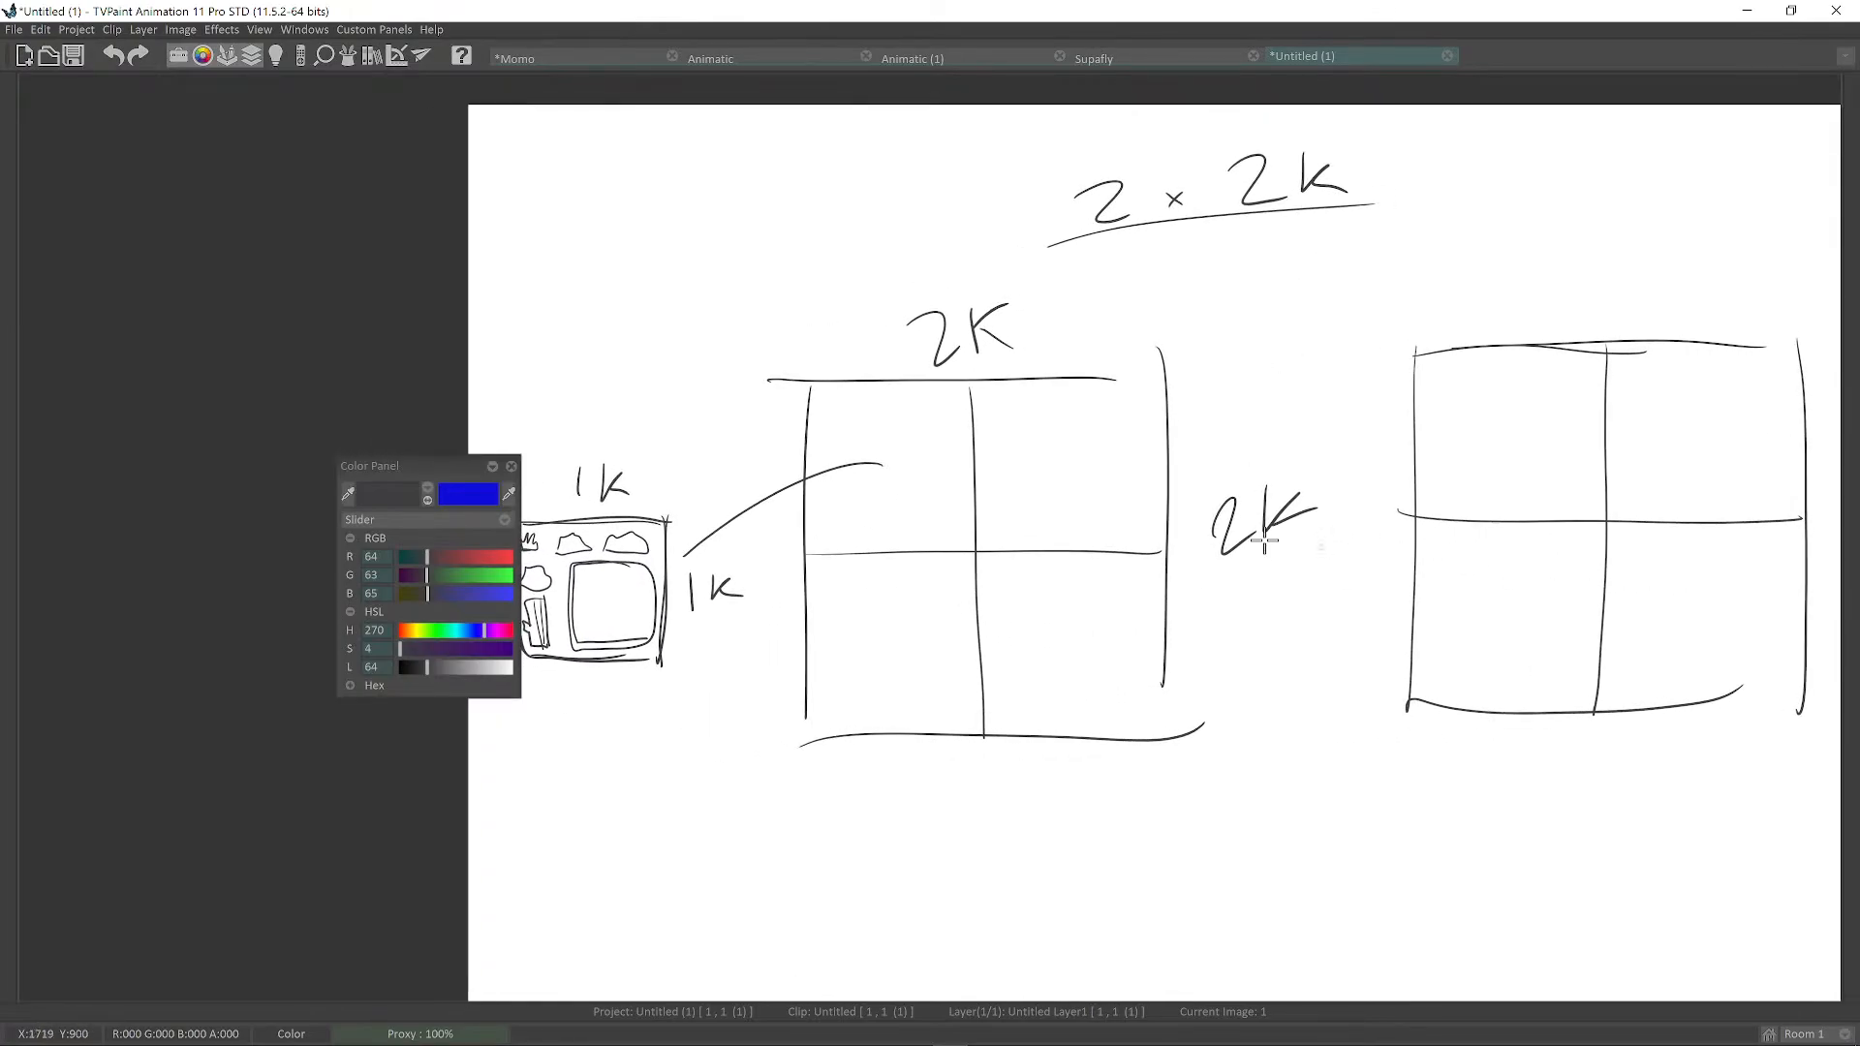
pyautogui.moveTo(888, 458); pyautogui.dragTo(1006, 492, button='middle')
pyautogui.moveTo(917, 403)
pyautogui.mouseDown()
pyautogui.moveTo(936, 786)
pyautogui.moveTo(1216, 774)
pyautogui.mouseUp()
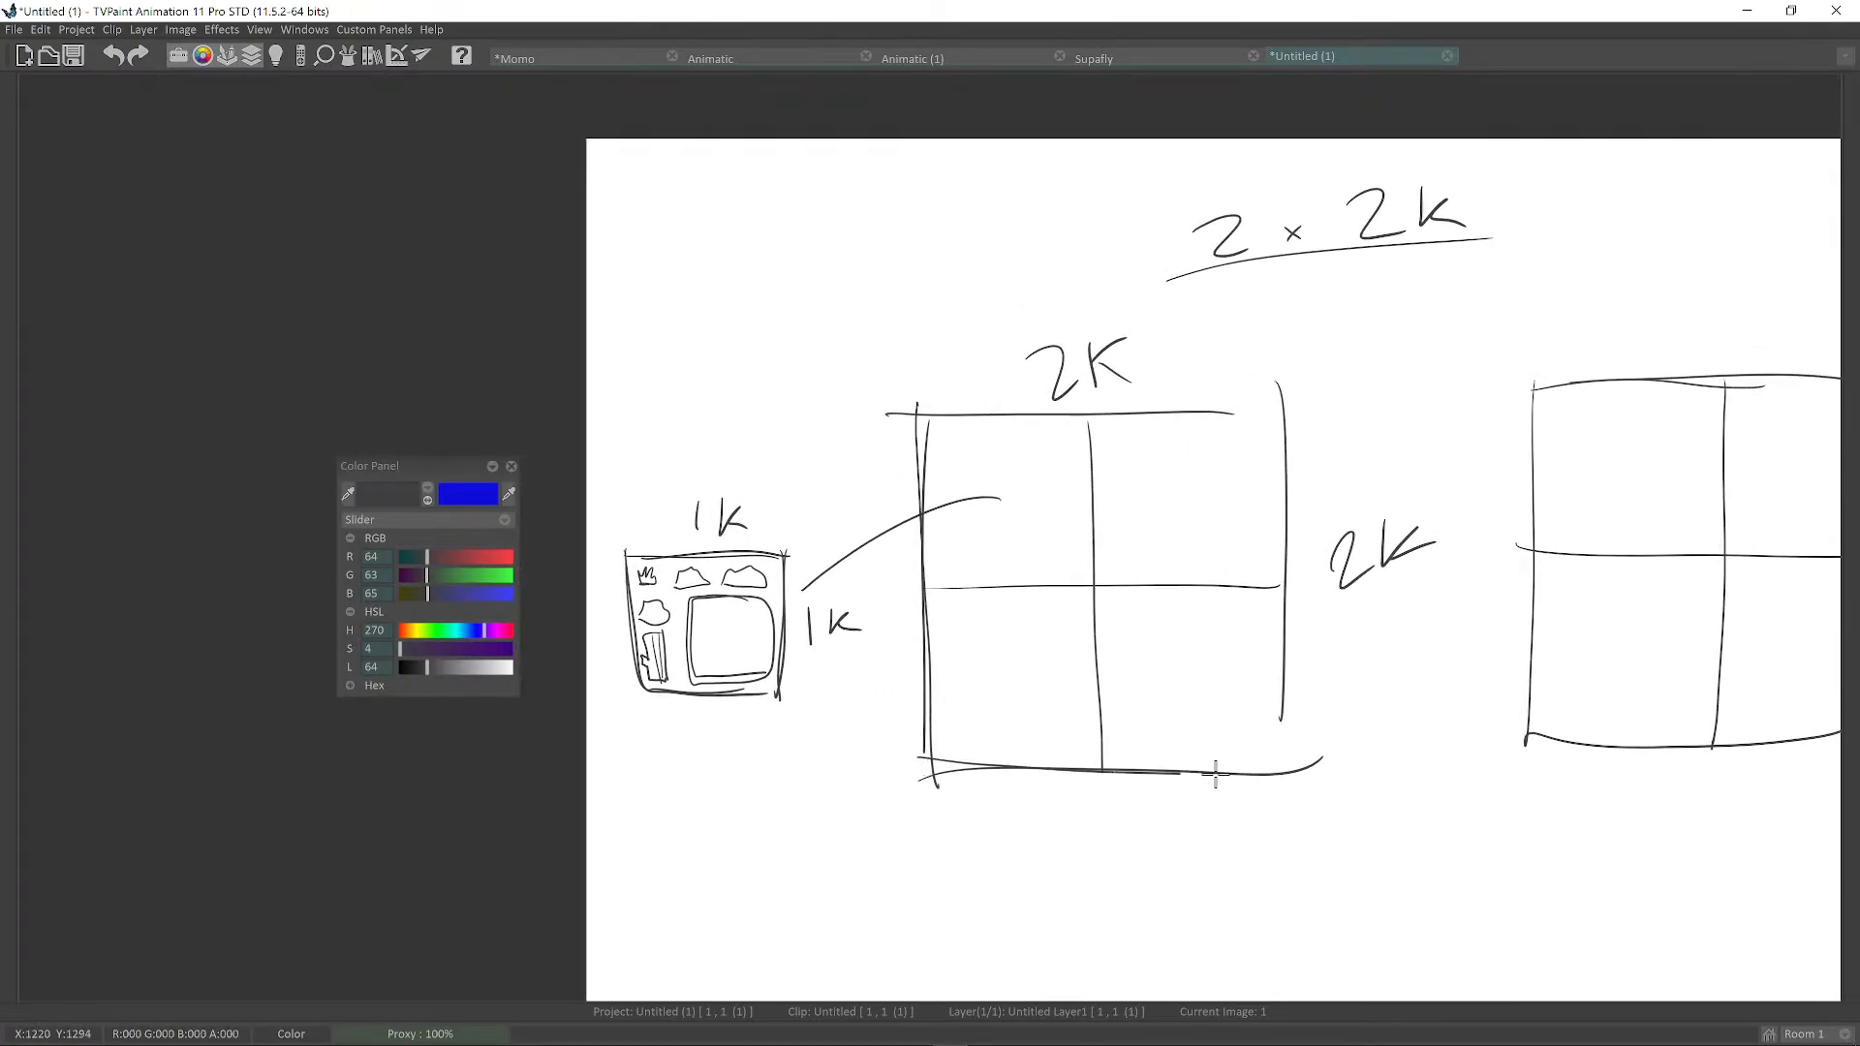
pyautogui.moveTo(930, 416)
pyautogui.mouseDown()
pyautogui.moveTo(1313, 412)
pyautogui.moveTo(1287, 775)
pyautogui.mouseUp()
pyautogui.moveTo(1459, 587); pyautogui.dragTo(1289, 586, button='middle')
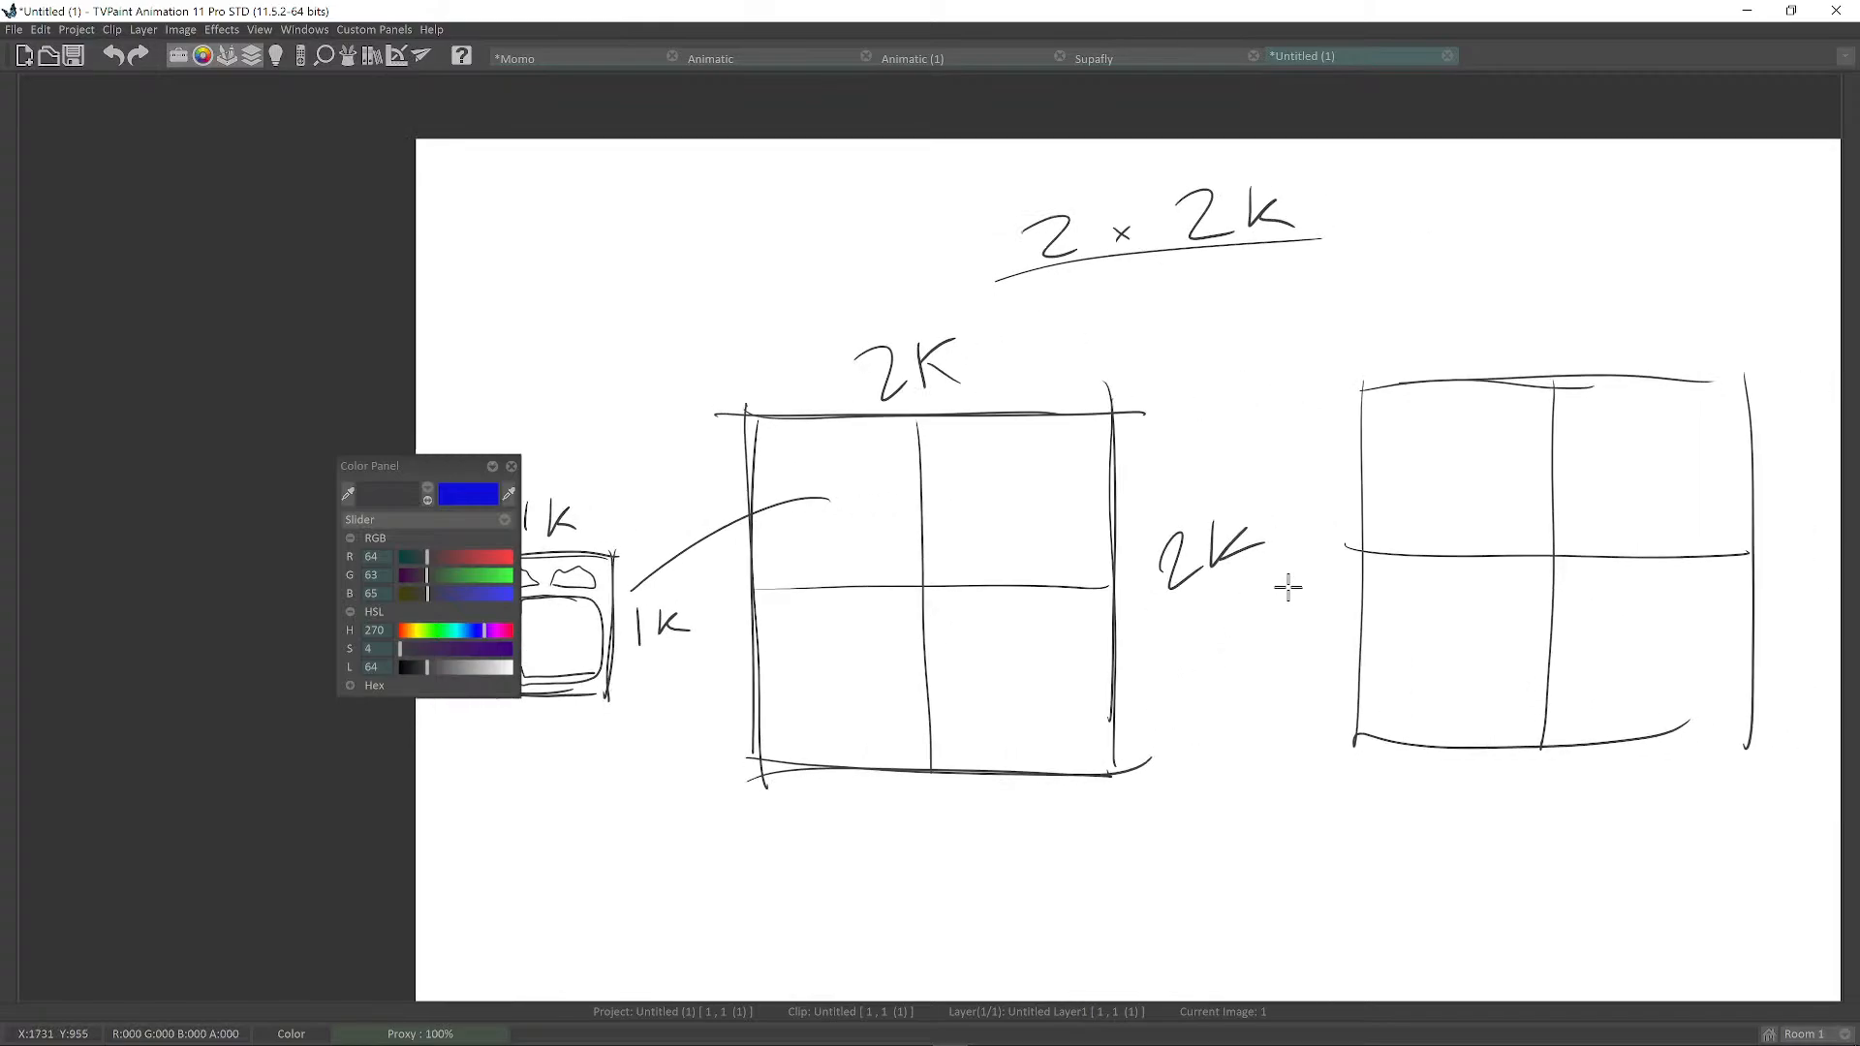
pyautogui.moveTo(1362, 384); pyautogui.dragTo(1358, 768)
pyautogui.moveTo(1377, 728); pyautogui.dragTo(1276, 742, button='middle')
pyautogui.moveTo(1250, 758); pyautogui.dragTo(1659, 744)
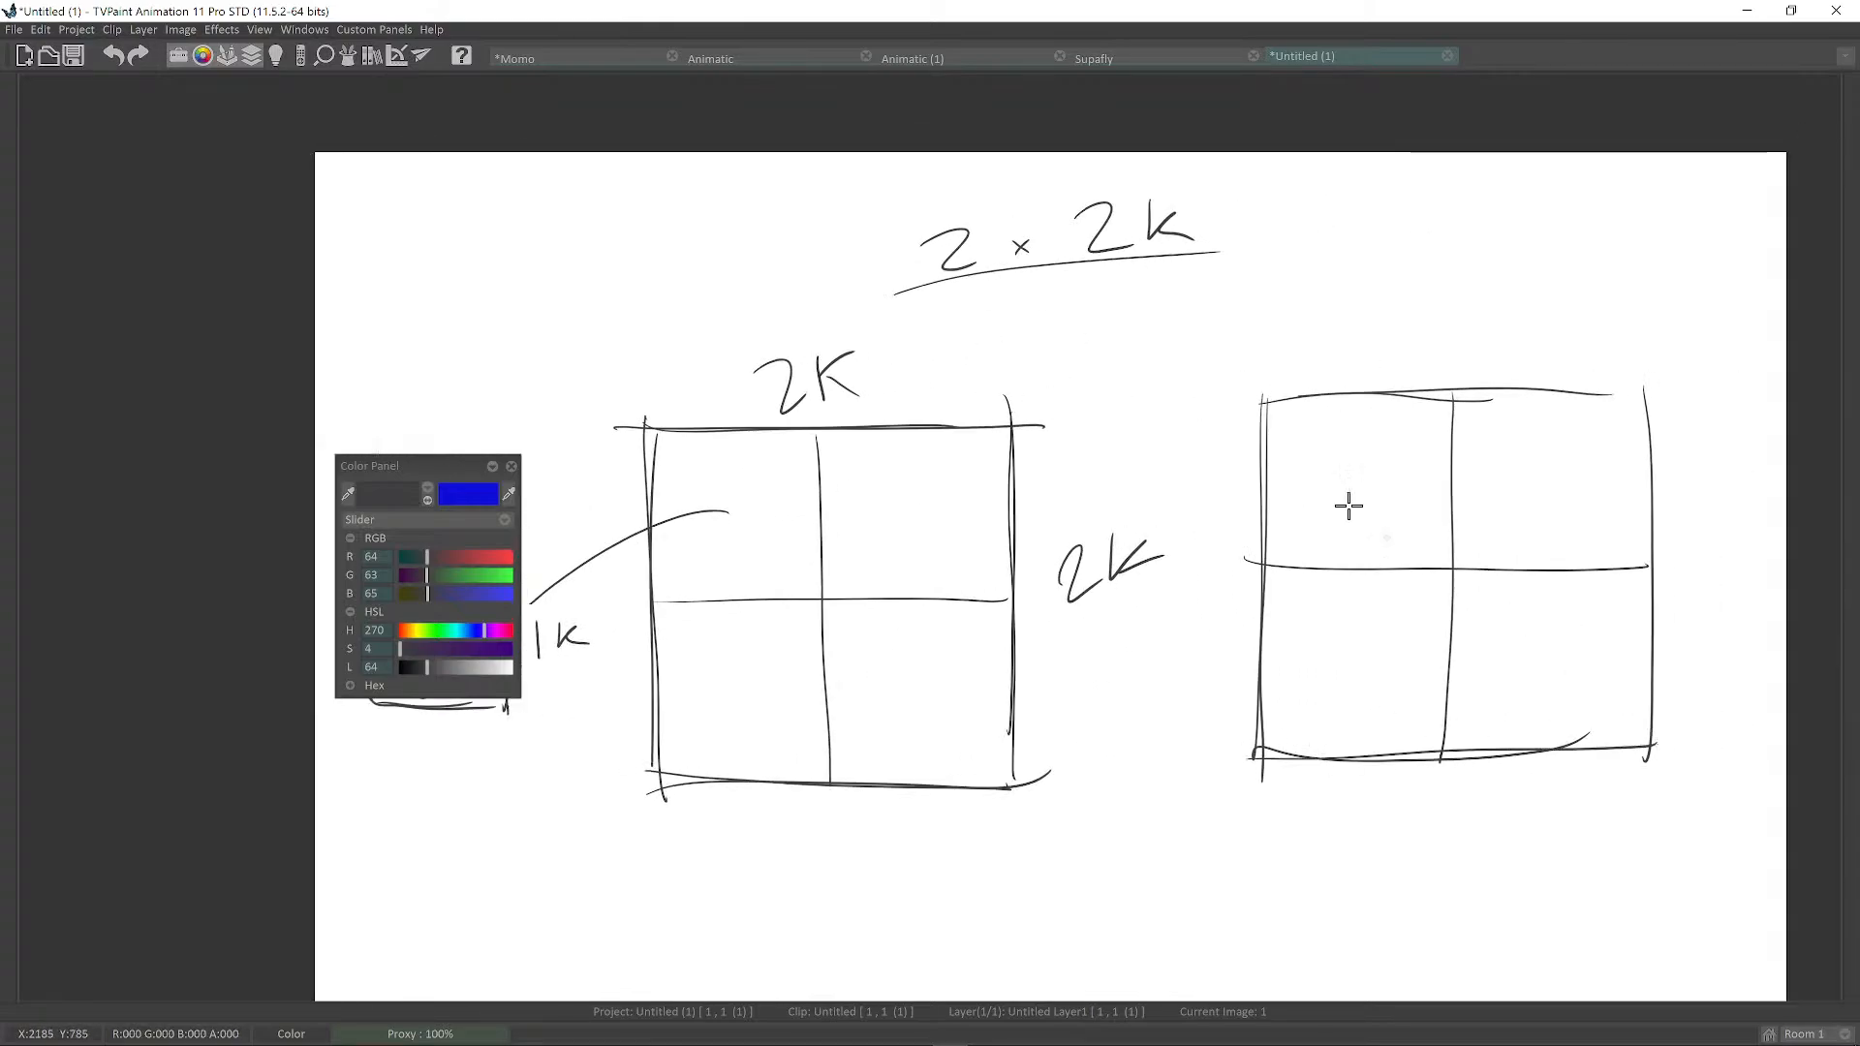
pyautogui.moveTo(1248, 401)
pyautogui.mouseDown()
pyautogui.moveTo(1626, 389)
pyautogui.moveTo(1638, 739)
pyautogui.mouseUp()
# Label the right grid 2K along its top and side.
pyautogui.scroll(-1, 1555, 562)
pyautogui.moveTo(1447, 347); pyautogui.dragTo(1485, 369)
pyautogui.moveTo(1499, 339); pyautogui.dragTo(1497, 369)
pyautogui.moveTo(1515, 341); pyautogui.dragTo(1518, 358)
pyautogui.moveTo(1669, 543); pyautogui.dragTo(1705, 562)
pyautogui.moveTo(1728, 531); pyautogui.dragTo(1730, 560)
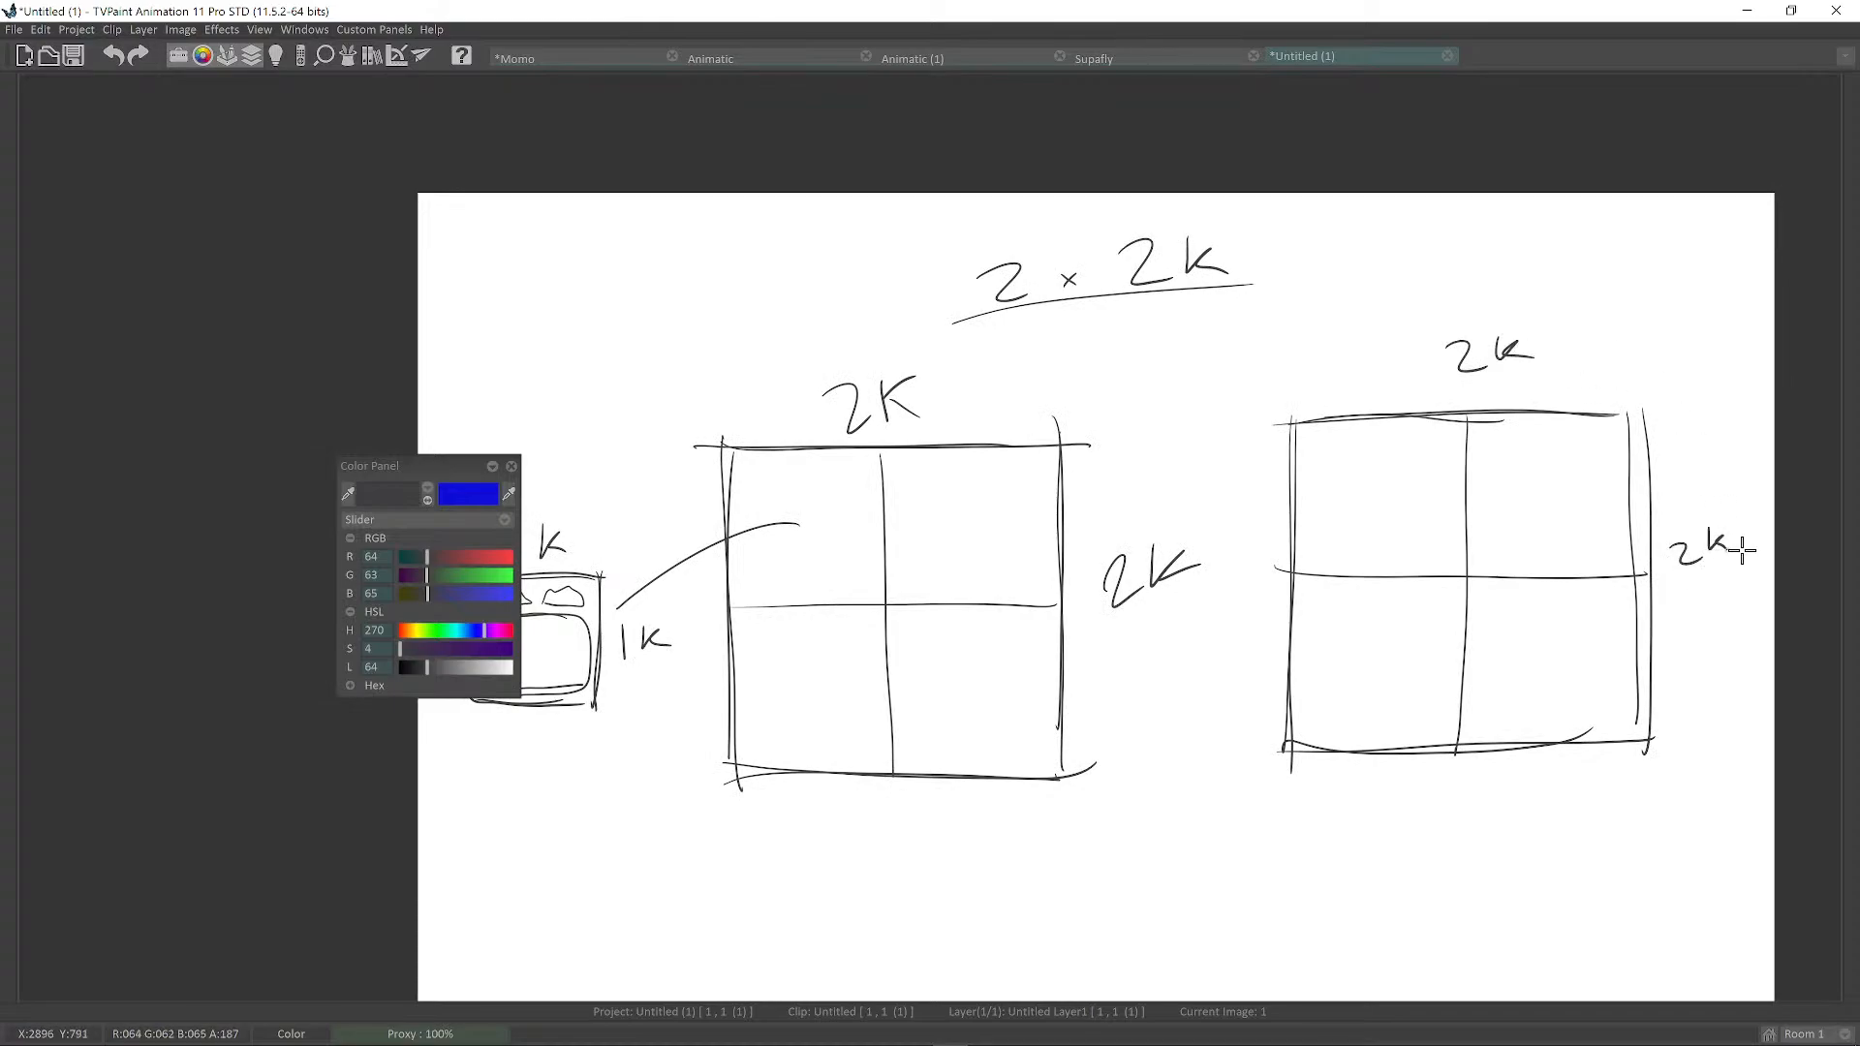
pyautogui.scroll(-3, 1706, 581)
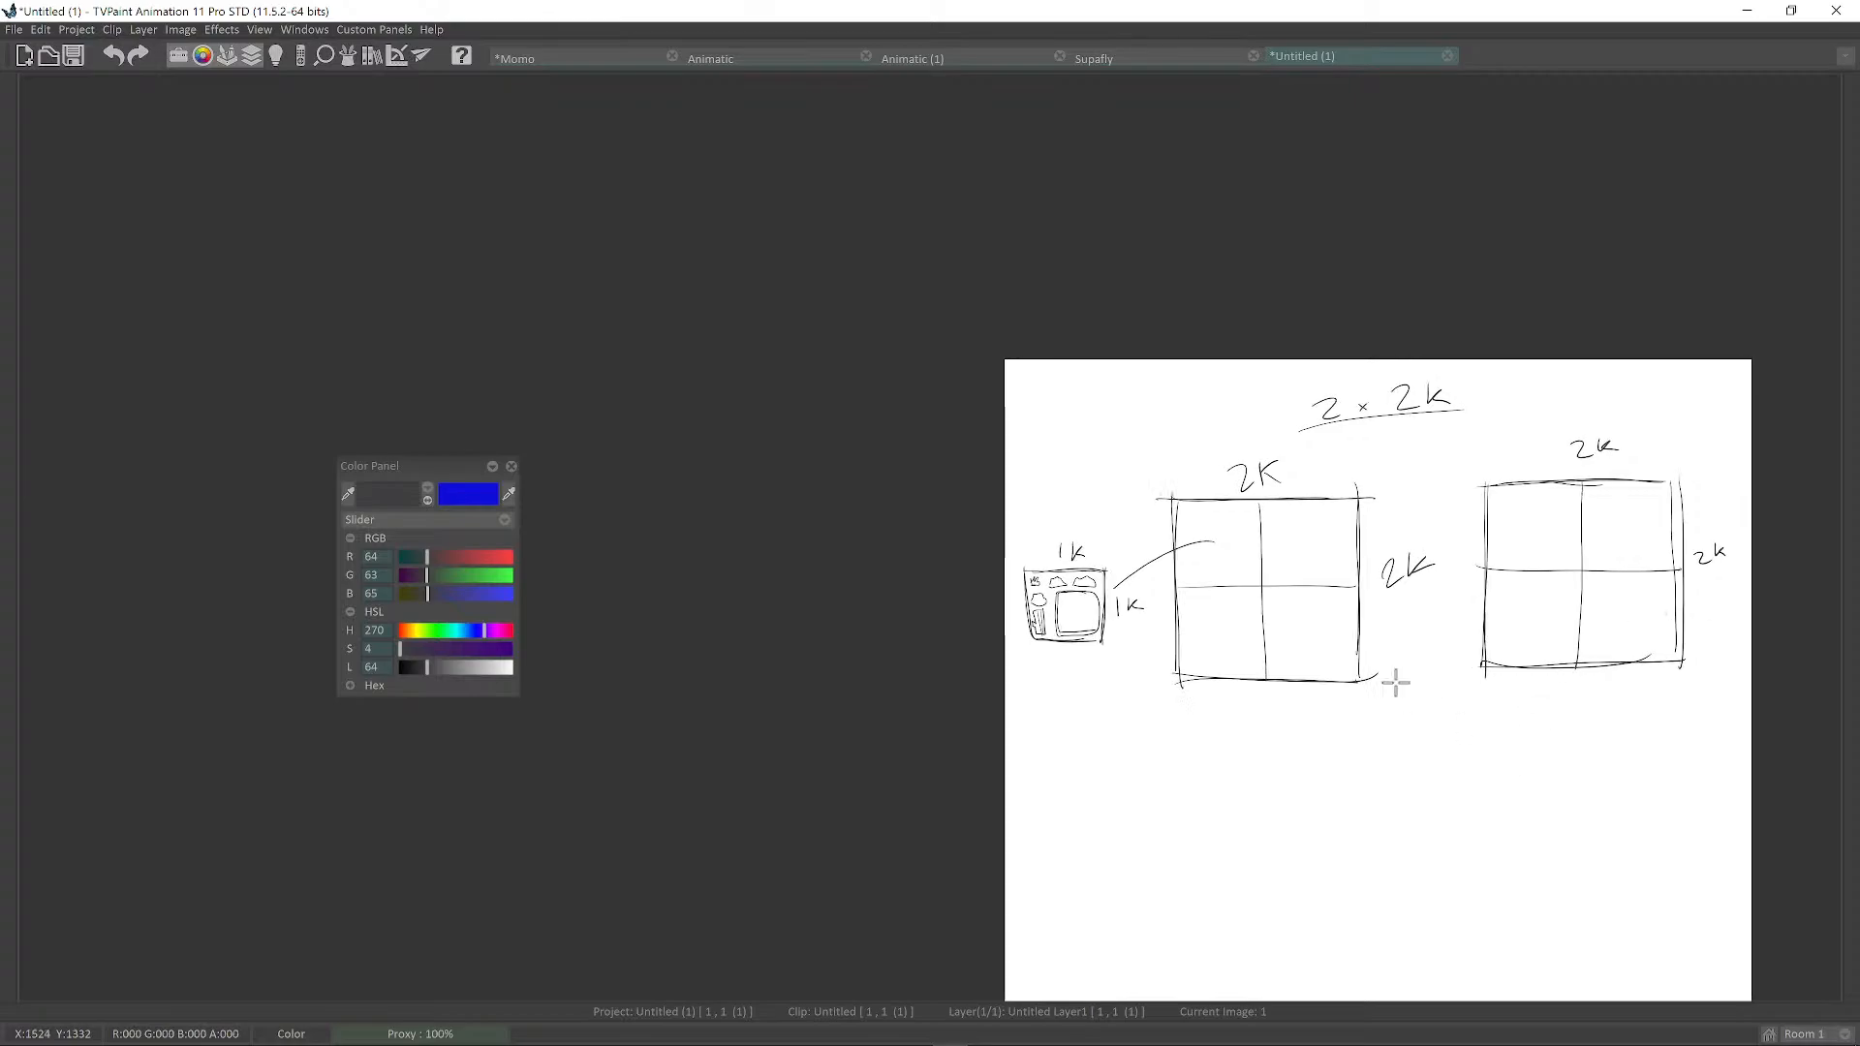
# Draw a 2K-tall, 4K-wide box below the grids, split down the middle.
pyautogui.scroll(2, 1395, 673)
pyautogui.moveTo(1380, 692); pyautogui.dragTo(1209, 626, button='middle')
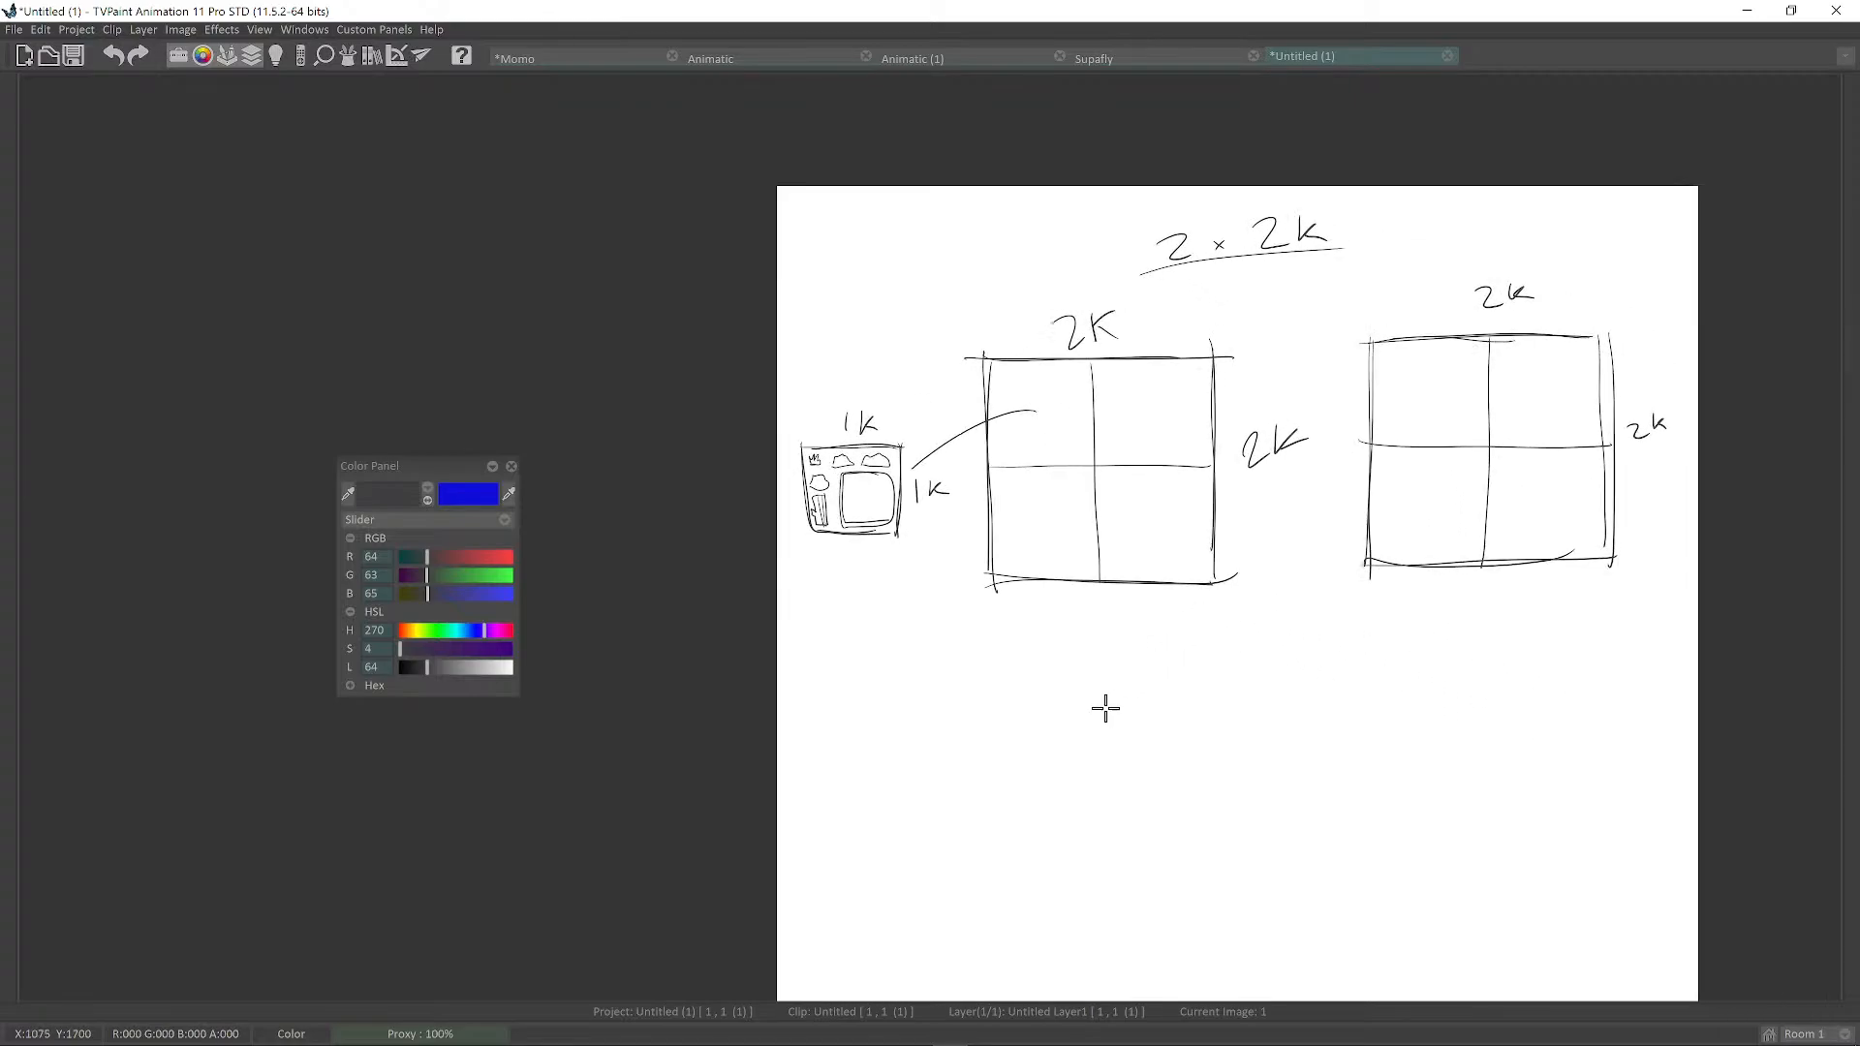
pyautogui.moveTo(1075, 731); pyautogui.dragTo(1120, 742)
pyautogui.moveTo(1163, 706); pyautogui.dragTo(1151, 692, button='middle')
pyautogui.moveTo(1151, 640)
pyautogui.mouseDown()
pyautogui.moveTo(1150, 766)
pyautogui.moveTo(1308, 624)
pyautogui.moveTo(1482, 661)
pyautogui.moveTo(1484, 775)
pyautogui.mouseUp()
pyautogui.moveTo(1147, 782); pyautogui.dragTo(1493, 780)
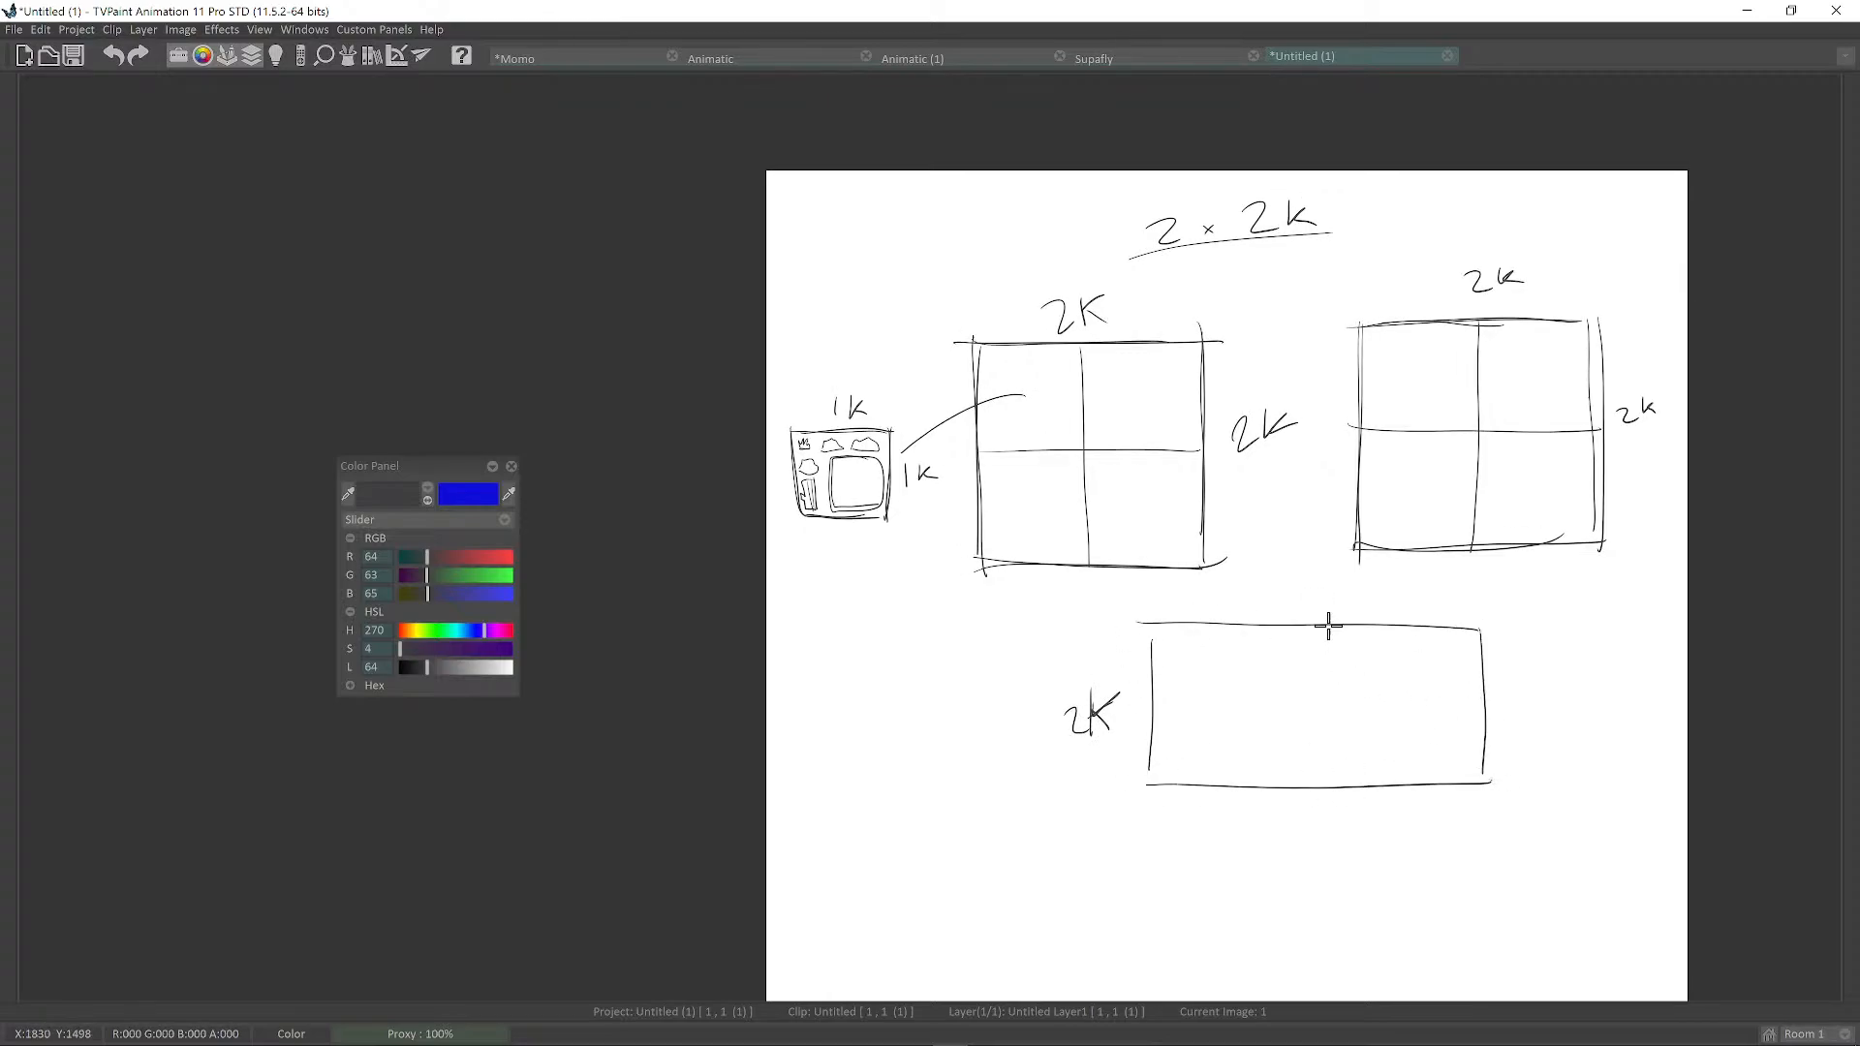
pyautogui.moveTo(1326, 627); pyautogui.dragTo(1323, 802)
pyautogui.moveTo(1308, 583); pyautogui.dragTo(1324, 611)
pyautogui.moveTo(1345, 594); pyautogui.dragTo(1348, 617)
# Sketch four small squares labelled 1K.
pyautogui.scroll(2, 1395, 632)
pyautogui.scroll(-3, 1317, 686)
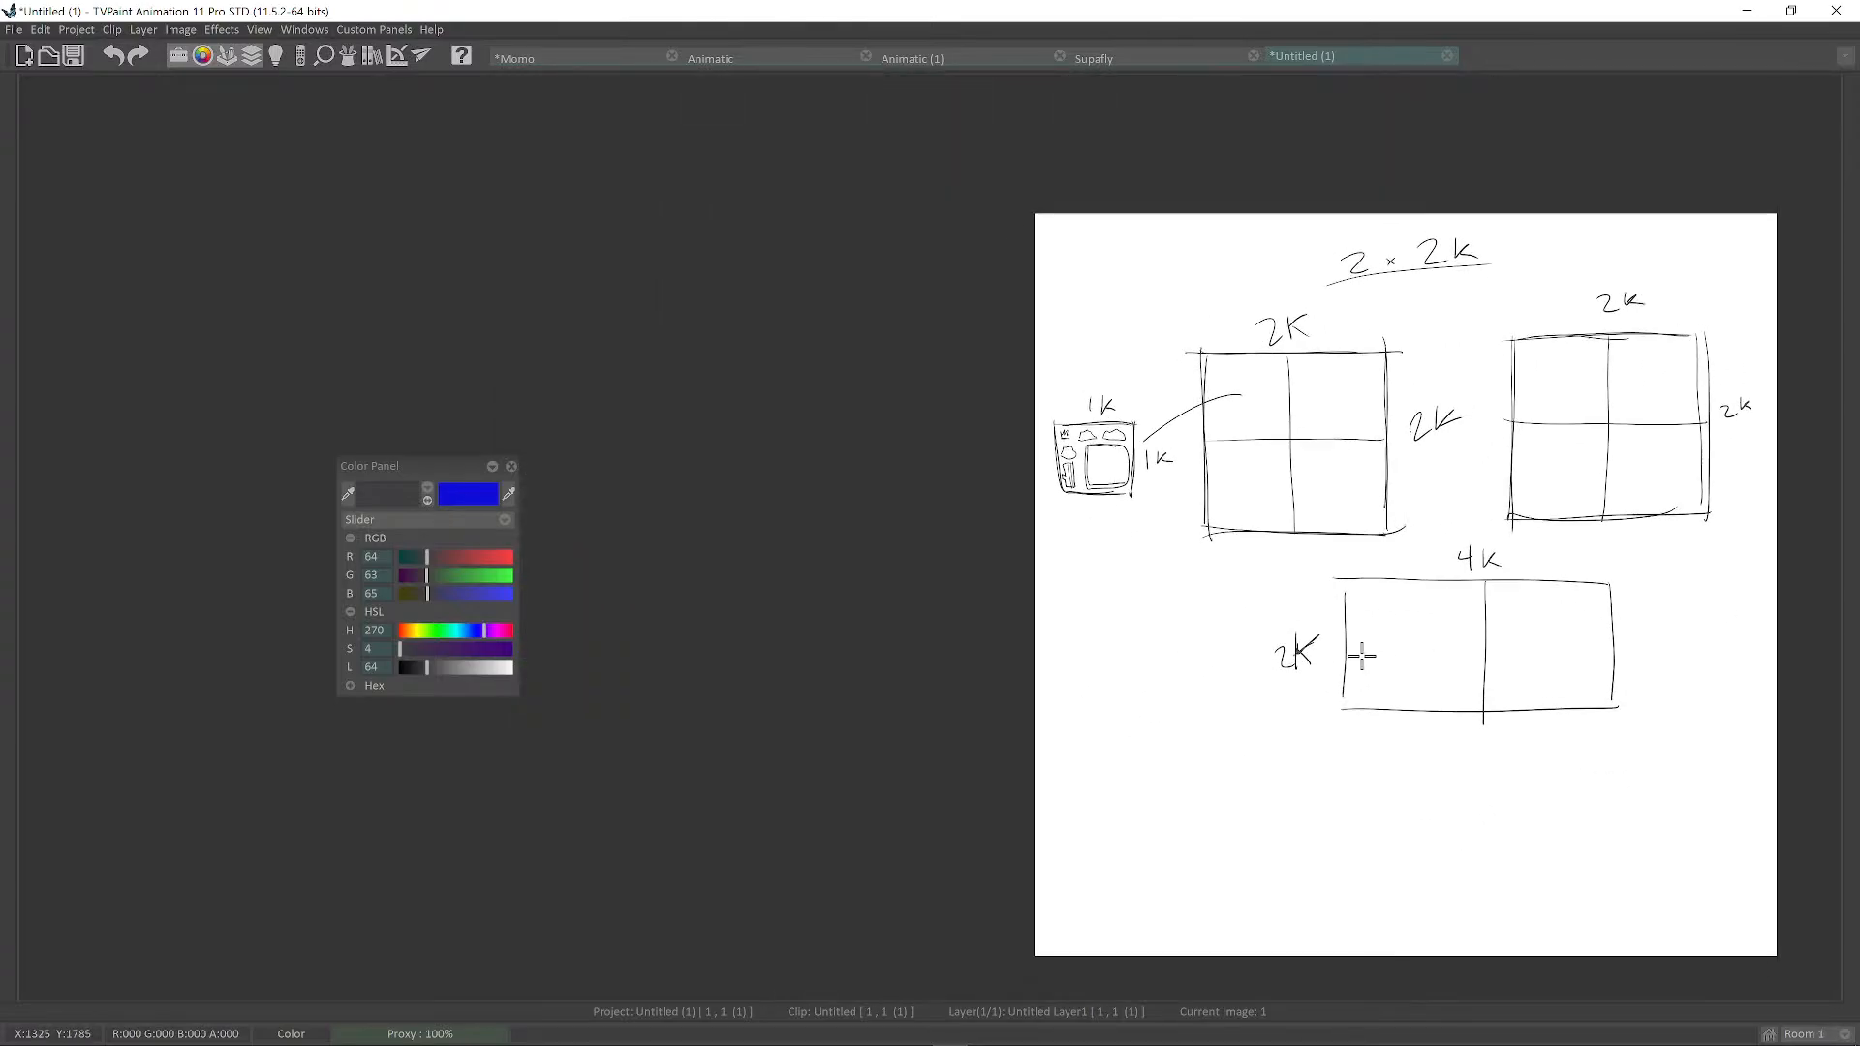
pyautogui.scroll(1, 1183, 622)
pyautogui.moveTo(1043, 577)
pyautogui.mouseDown()
pyautogui.moveTo(1105, 567)
pyautogui.moveTo(1049, 717)
pyautogui.moveTo(1101, 710)
pyautogui.mouseUp()
pyautogui.moveTo(1107, 652); pyautogui.dragTo(1108, 702)
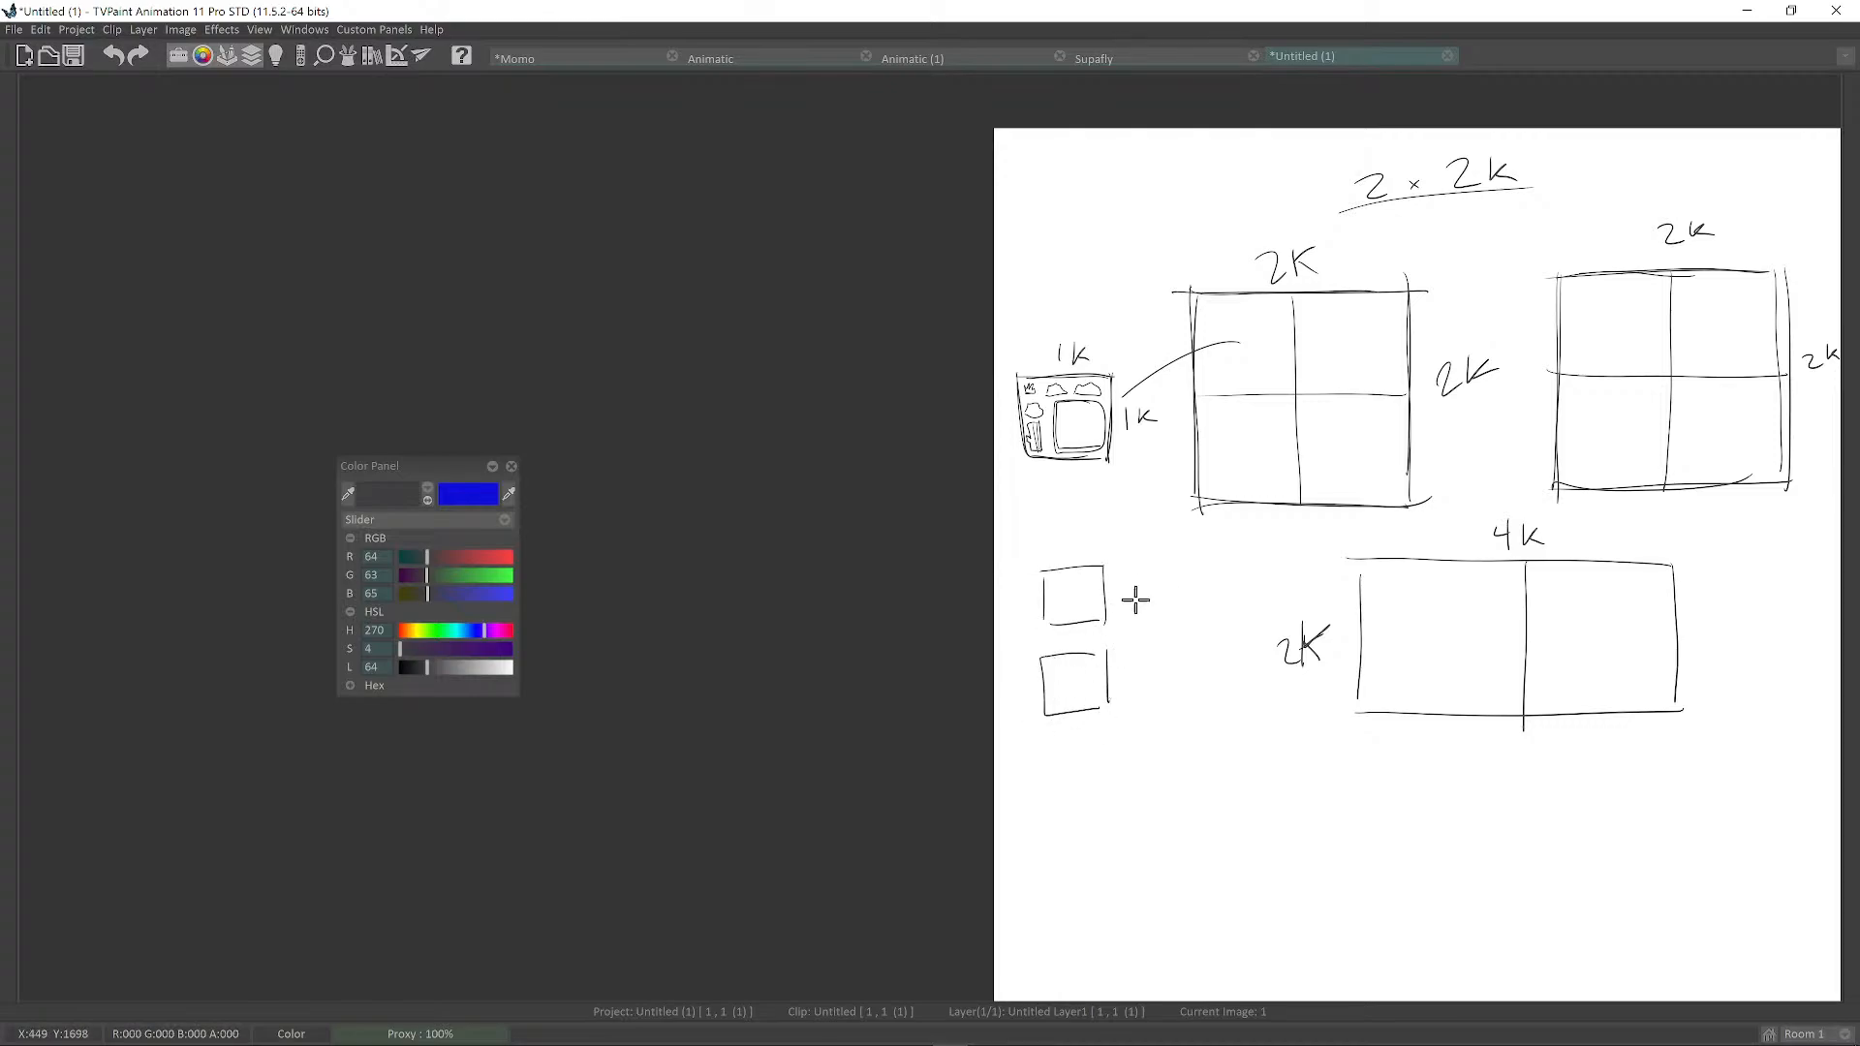
pyautogui.moveTo(1139, 565)
pyautogui.mouseDown()
pyautogui.moveTo(1140, 625)
pyautogui.moveTo(1189, 620)
pyautogui.mouseUp()
pyautogui.moveTo(1193, 560); pyautogui.dragTo(1200, 699)
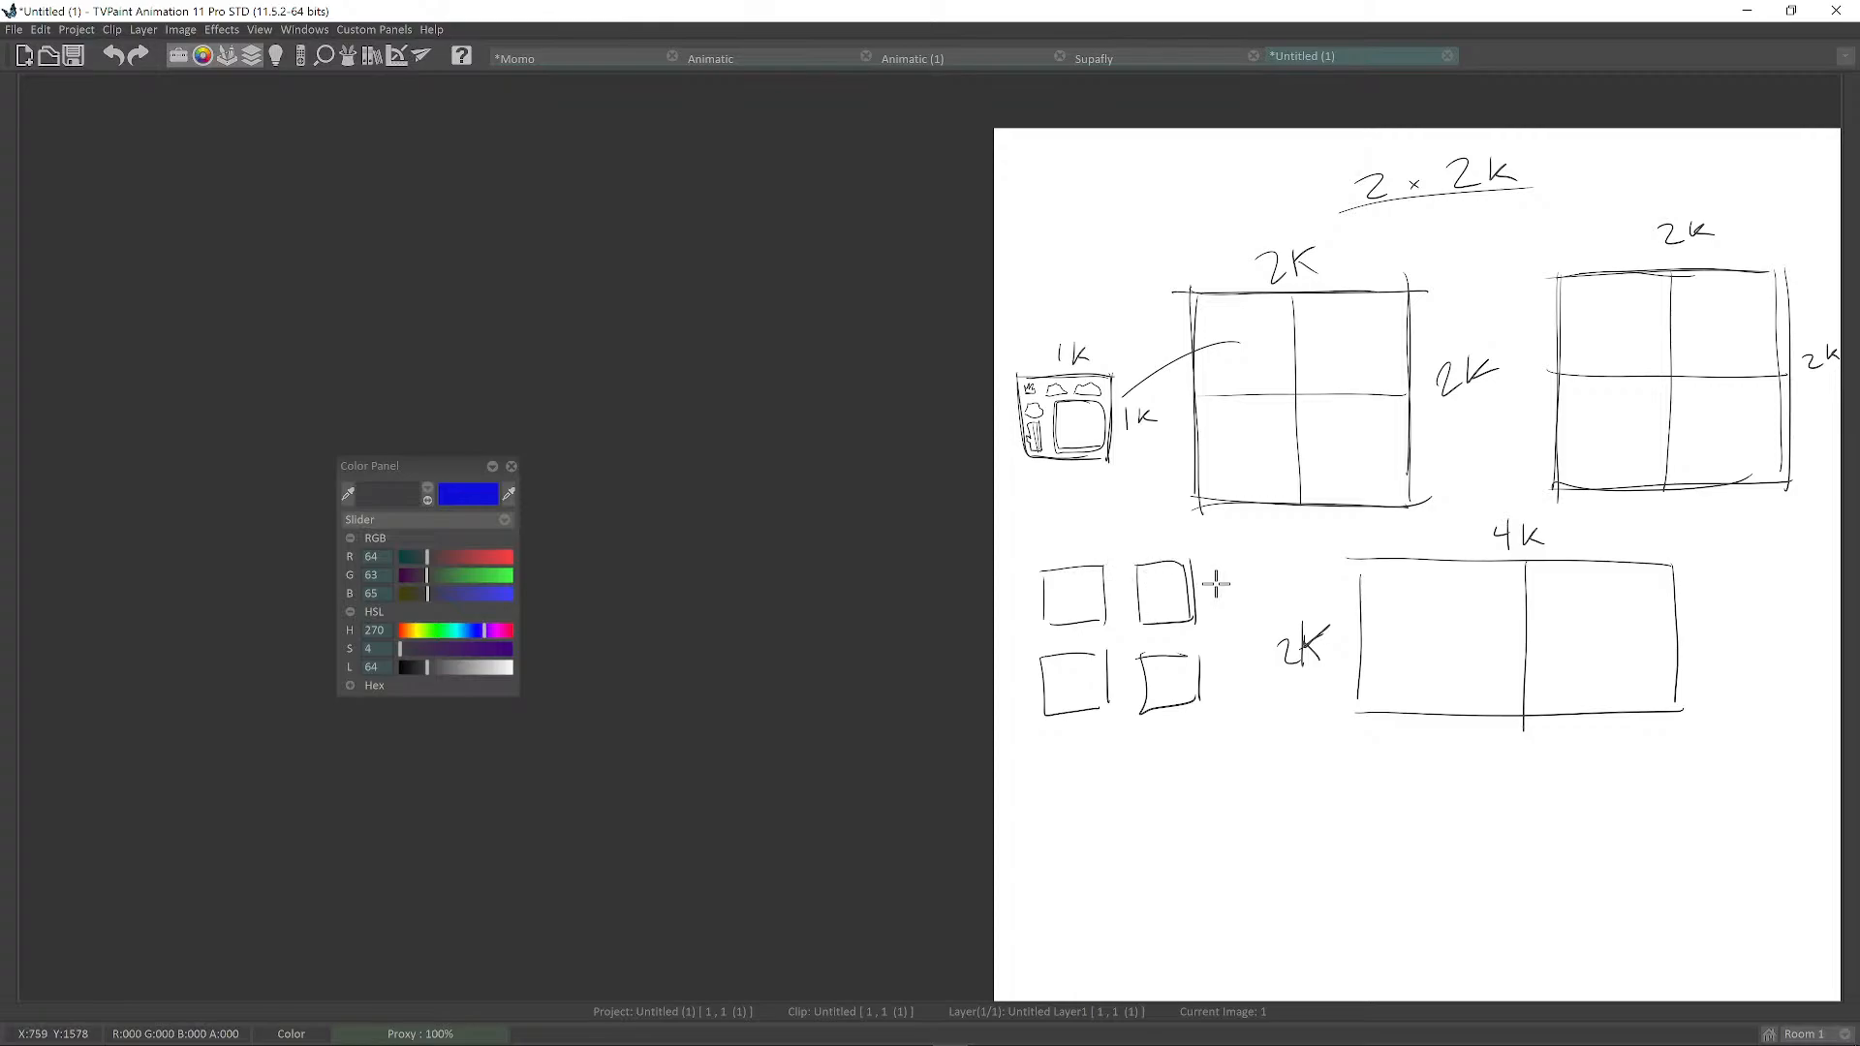
pyautogui.moveTo(1208, 591); pyautogui.dragTo(1209, 598)
pyautogui.moveTo(1221, 573); pyautogui.dragTo(1219, 589)
pyautogui.moveTo(1233, 571); pyautogui.dragTo(1233, 588)
pyautogui.scroll(1, 1253, 691)
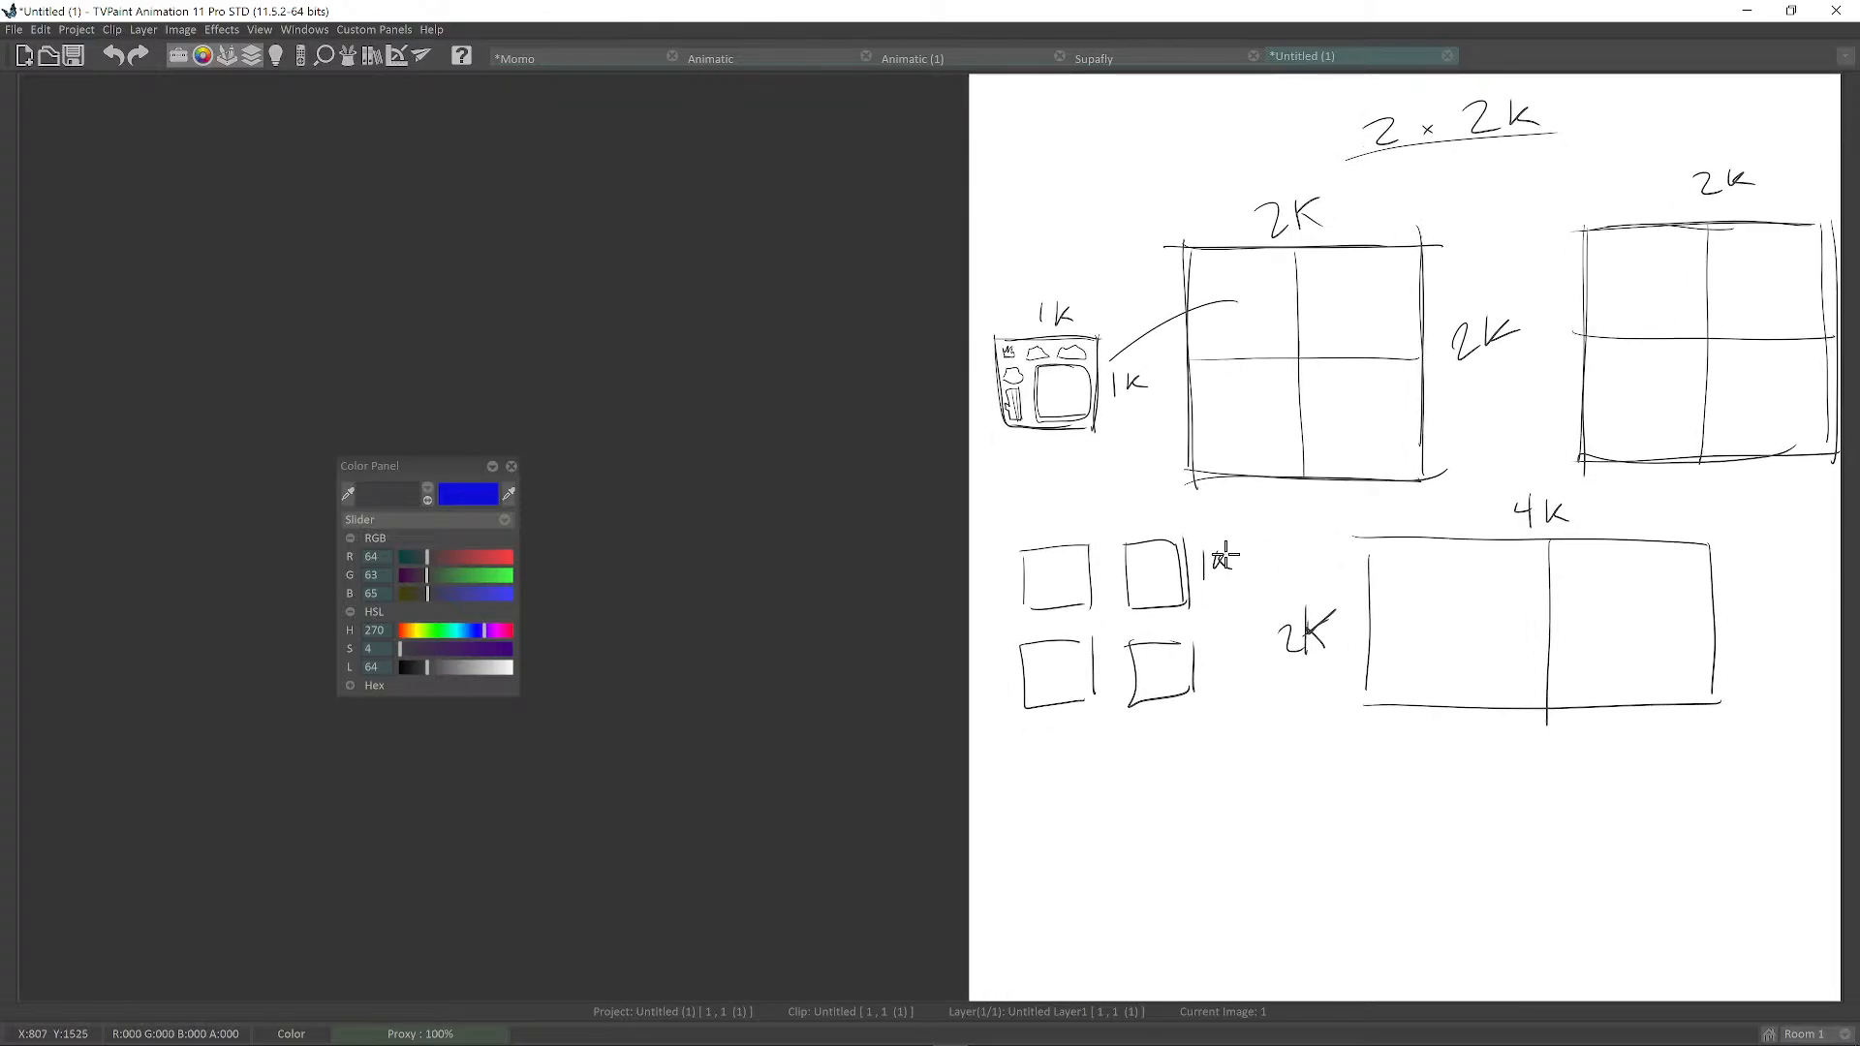
pyautogui.moveTo(1243, 560); pyautogui.dragTo(1270, 492, button='middle')
# Draw a large square labelled 2K and enclose it with the 1K squares in an outline.
pyautogui.moveTo(1065, 697); pyautogui.dragTo(1214, 686)
pyautogui.moveTo(1058, 705); pyautogui.dragTo(1066, 829)
pyautogui.moveTo(1070, 843); pyautogui.dragTo(1187, 841)
pyautogui.moveTo(1231, 681); pyautogui.dragTo(1237, 845)
pyautogui.moveTo(1251, 746); pyautogui.dragTo(1272, 769)
pyautogui.moveTo(1282, 738); pyautogui.dragTo(1279, 763)
pyautogui.moveTo(1302, 740)
pyautogui.mouseDown()
pyautogui.moveTo(1285, 751)
pyautogui.moveTo(1309, 756)
pyautogui.mouseUp()
pyautogui.scroll(-1, 1328, 741)
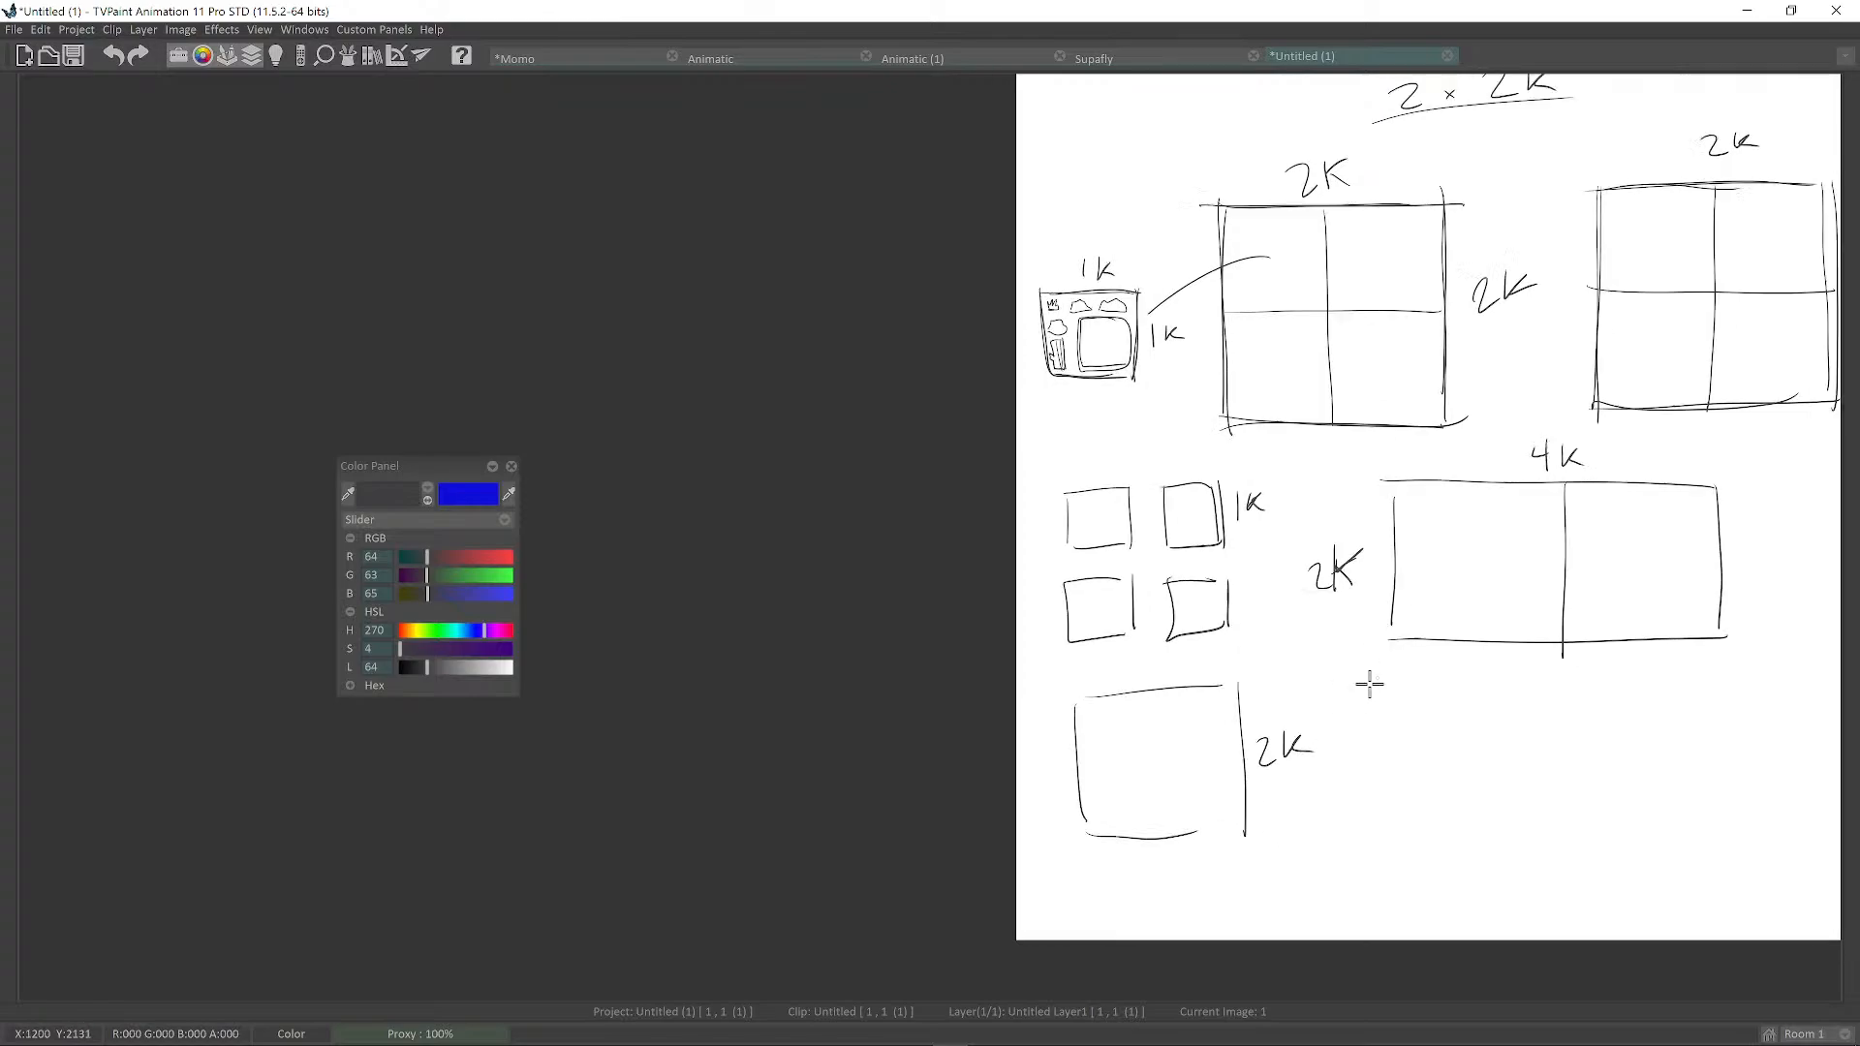
pyautogui.scroll(1, 1370, 685)
pyautogui.moveTo(1008, 463)
pyautogui.mouseDown()
pyautogui.moveTo(1279, 447)
pyautogui.moveTo(1303, 796)
pyautogui.moveTo(1125, 872)
pyautogui.moveTo(1056, 870)
pyautogui.mouseUp()
pyautogui.scroll(-1, 1172, 759)
pyautogui.scroll(-1, 1357, 623)
pyautogui.scroll(3, 1205, 381)
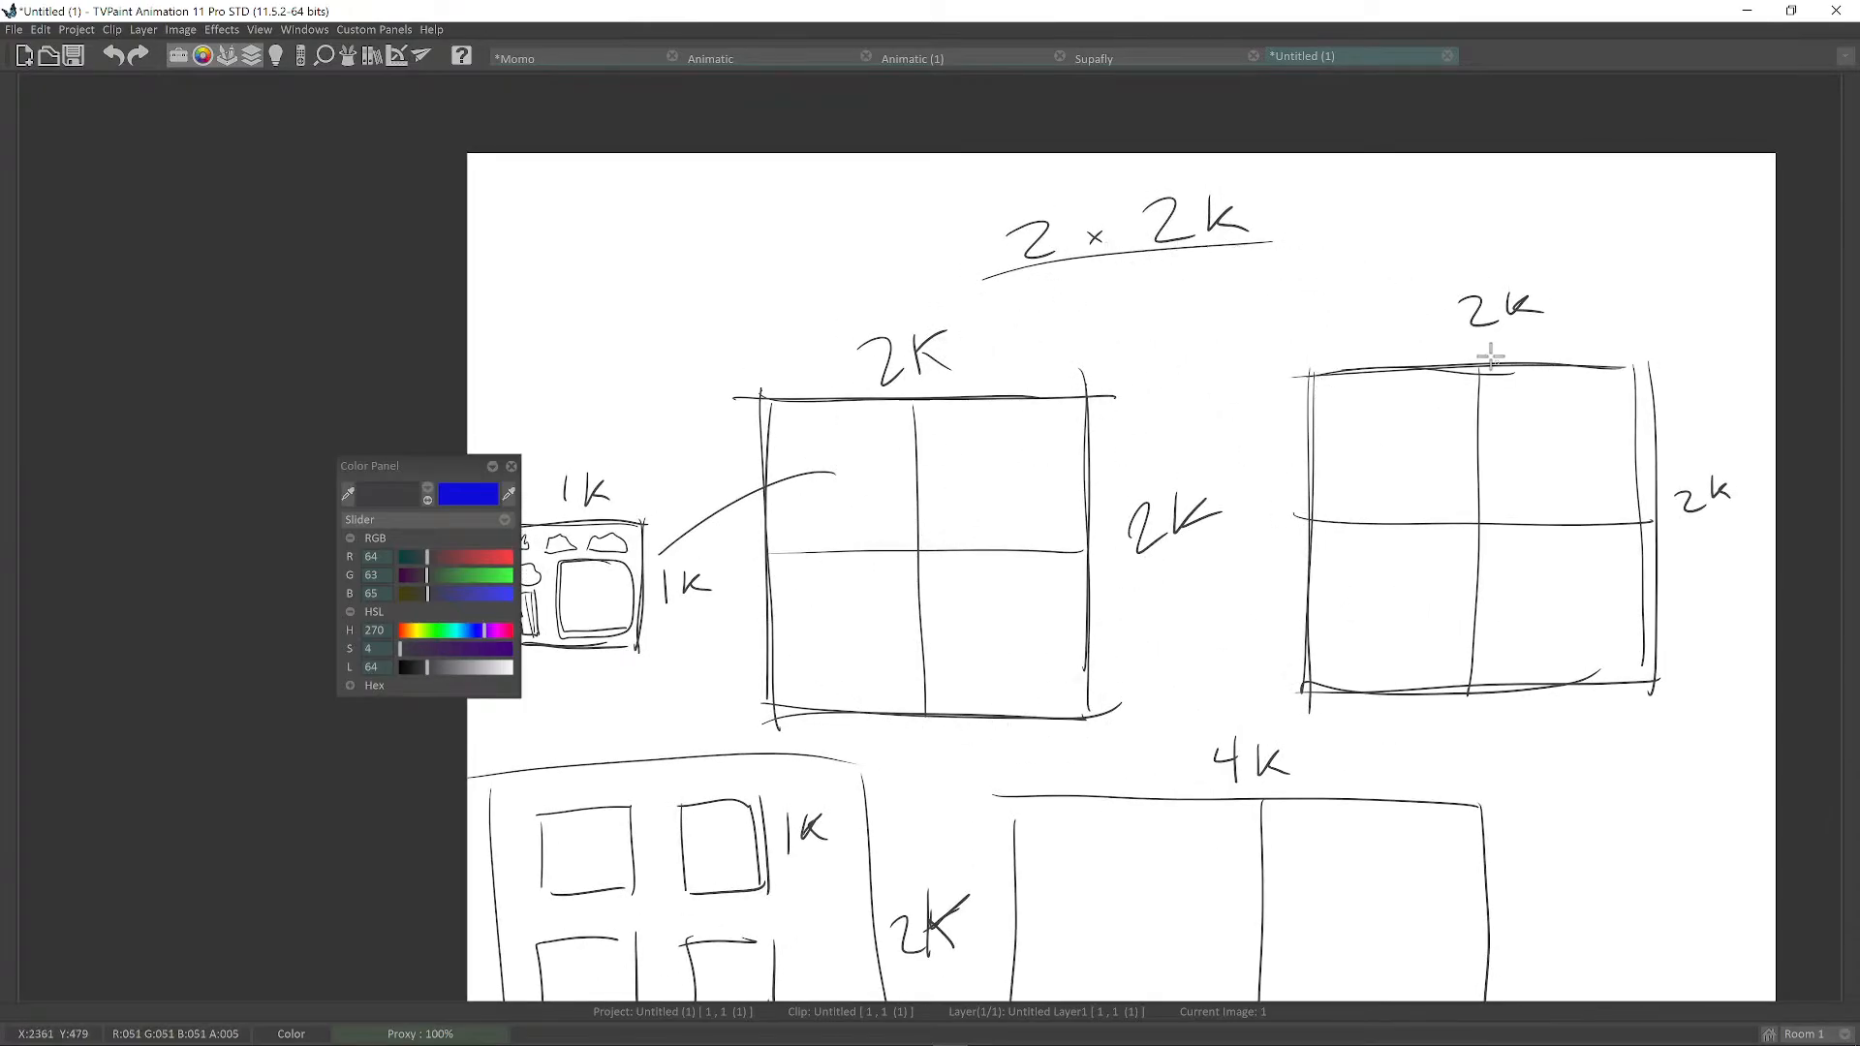
# Write '2048 x 2048' beneath the 2 × 2K heading.
pyautogui.moveTo(1328, 381); pyautogui.dragTo(1424, 340, button='middle')
pyautogui.moveTo(1037, 324); pyautogui.dragTo(1020, 538, button='middle')
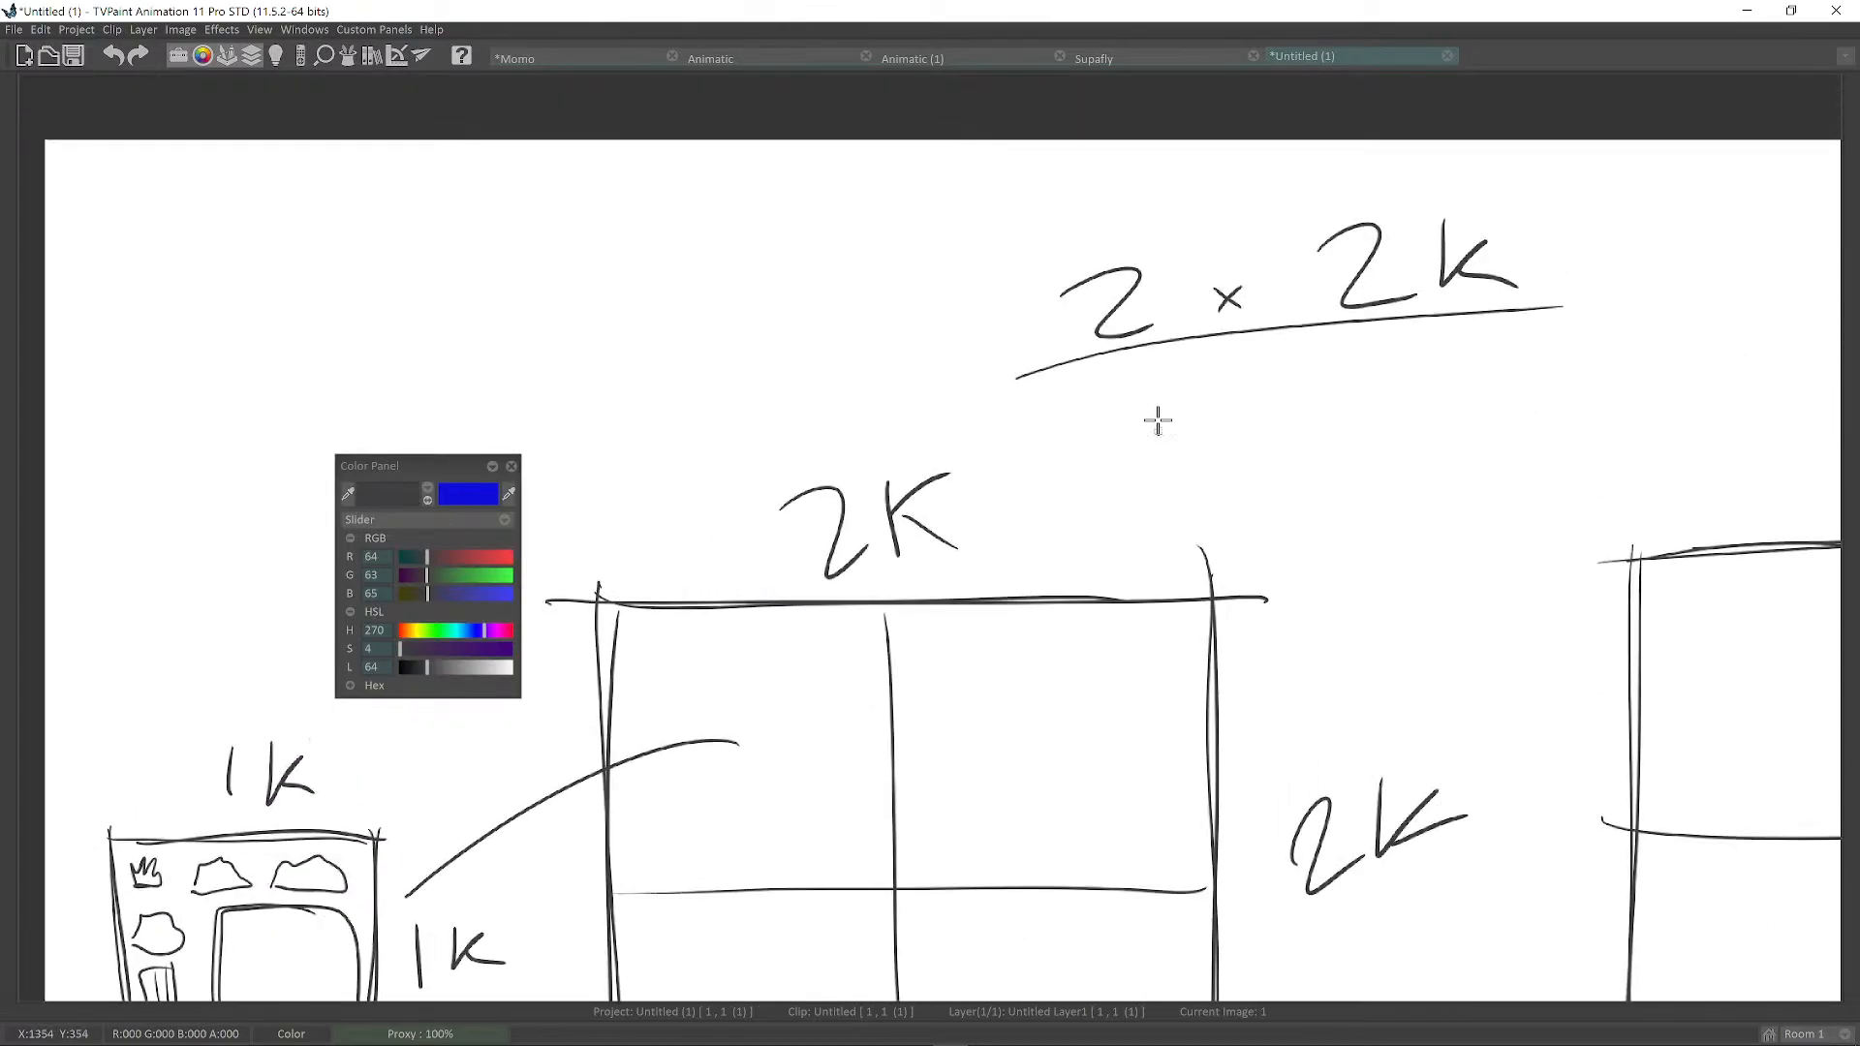
pyautogui.moveTo(1124, 468); pyautogui.dragTo(1166, 484)
pyautogui.moveTo(1184, 451)
pyautogui.mouseDown()
pyautogui.moveTo(1169, 457)
pyautogui.moveTo(1220, 457)
pyautogui.mouseUp()
pyautogui.moveTo(1218, 435); pyautogui.dragTo(1223, 474)
pyautogui.moveTo(1247, 428)
pyautogui.mouseDown()
pyautogui.moveTo(1249, 450)
pyautogui.moveTo(1247, 419)
pyautogui.moveTo(1301, 436)
pyautogui.mouseUp()
pyautogui.moveTo(1302, 410)
pyautogui.mouseDown()
pyautogui.moveTo(1287, 441)
pyautogui.moveTo(1365, 418)
pyautogui.moveTo(1384, 391)
pyautogui.mouseUp()
pyautogui.moveTo(1411, 376)
pyautogui.mouseDown()
pyautogui.moveTo(1430, 405)
pyautogui.moveTo(1465, 360)
pyautogui.mouseUp()
pyautogui.moveTo(1104, 553); pyautogui.dragTo(1521, 405)
pyautogui.scroll(-4, 1462, 449)
pyautogui.scroll(3, 1459, 528)
pyautogui.moveTo(1462, 536); pyautogui.dragTo(1403, 565, button='middle')
pyautogui.scroll(2, 1434, 552)
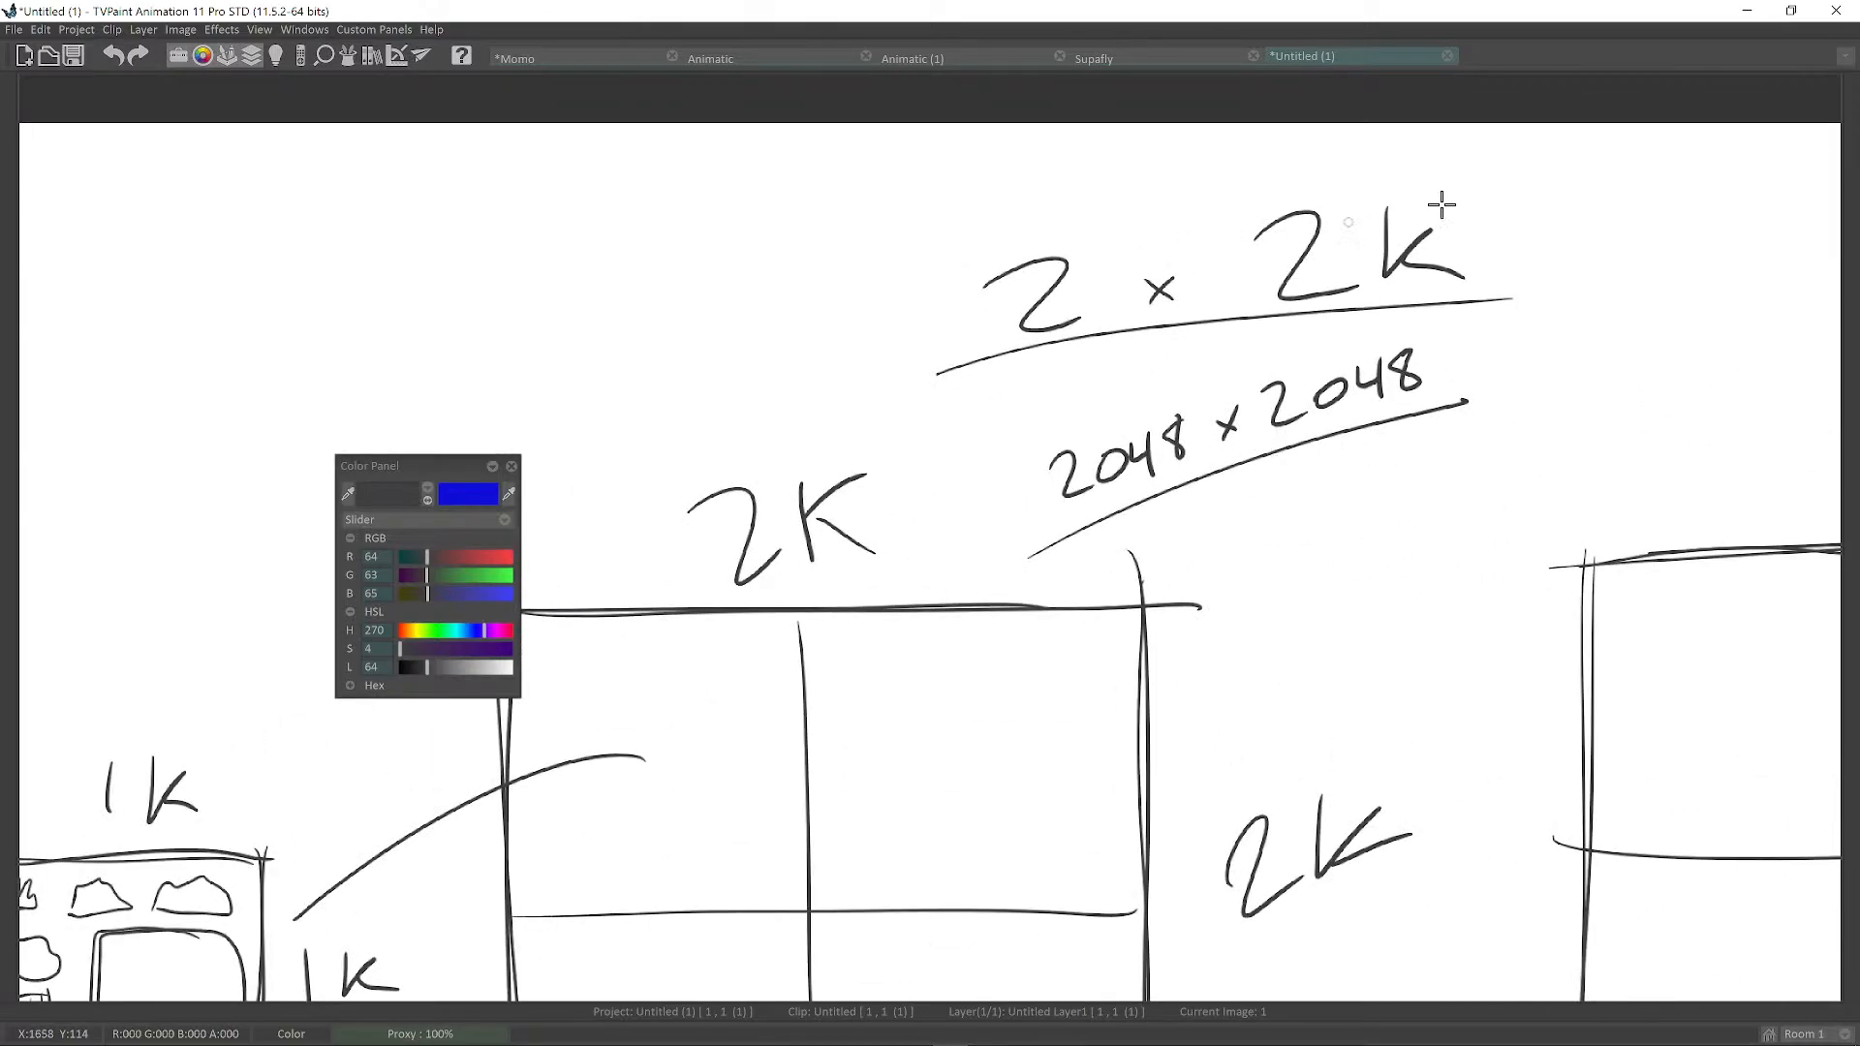
# Minimize TVPaint to show the Diorama assignment and highlight the Overall Composition and Appeal heading.
pyautogui.click(1749, 16)
pyautogui.moveTo(1027, 505); pyautogui.dragTo(899, 480)
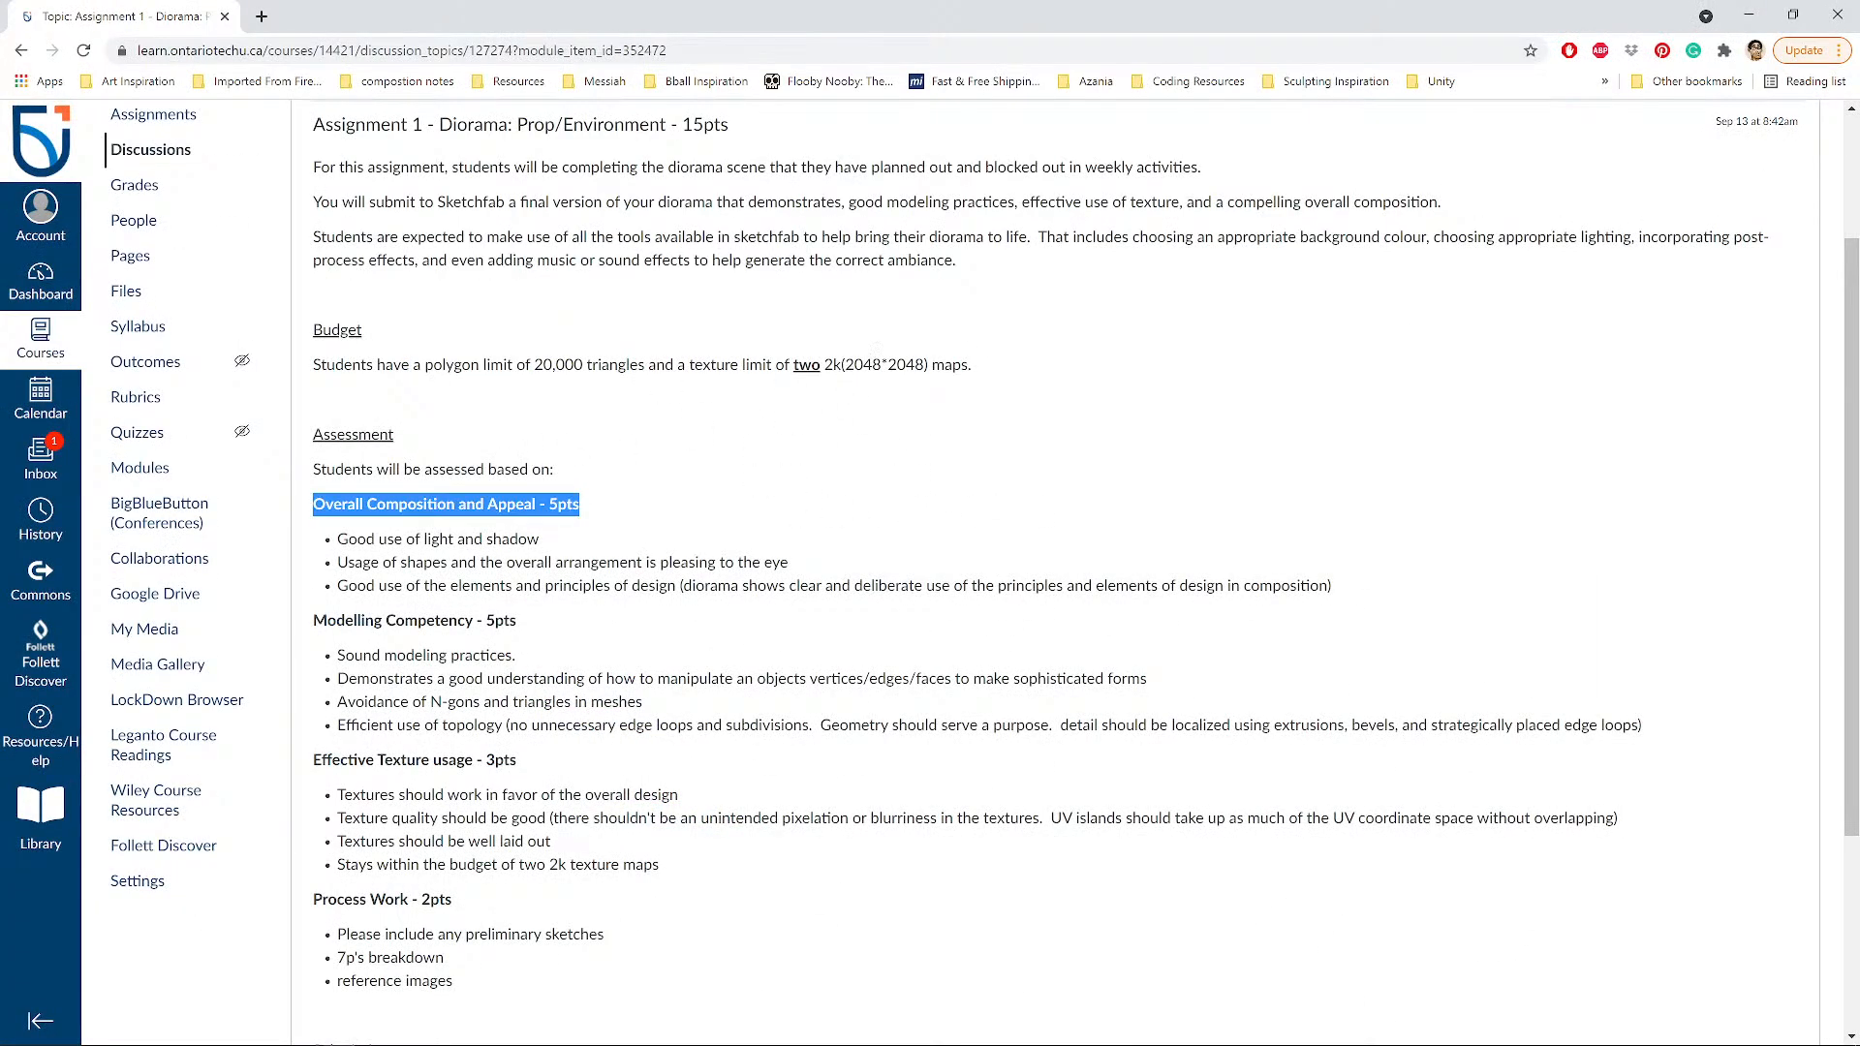
pyautogui.click(899, 481)
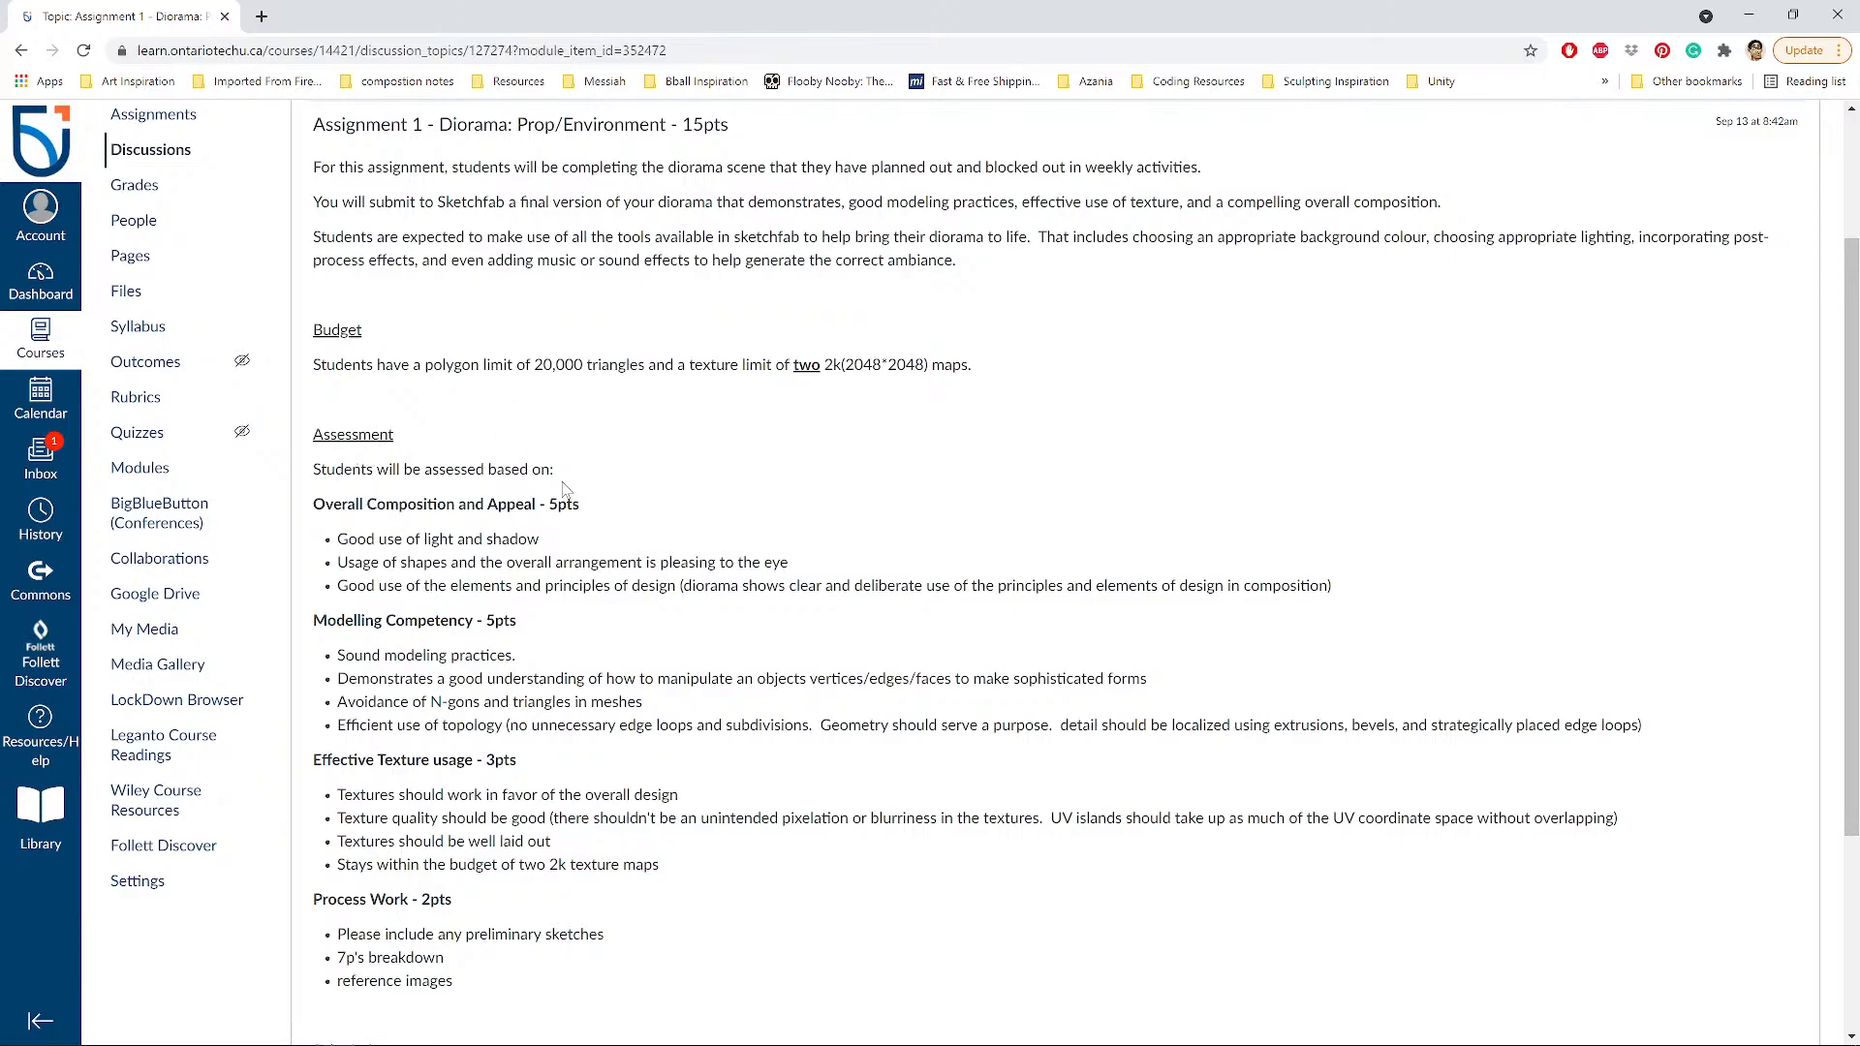
pyautogui.scroll(-1, 436, 432)
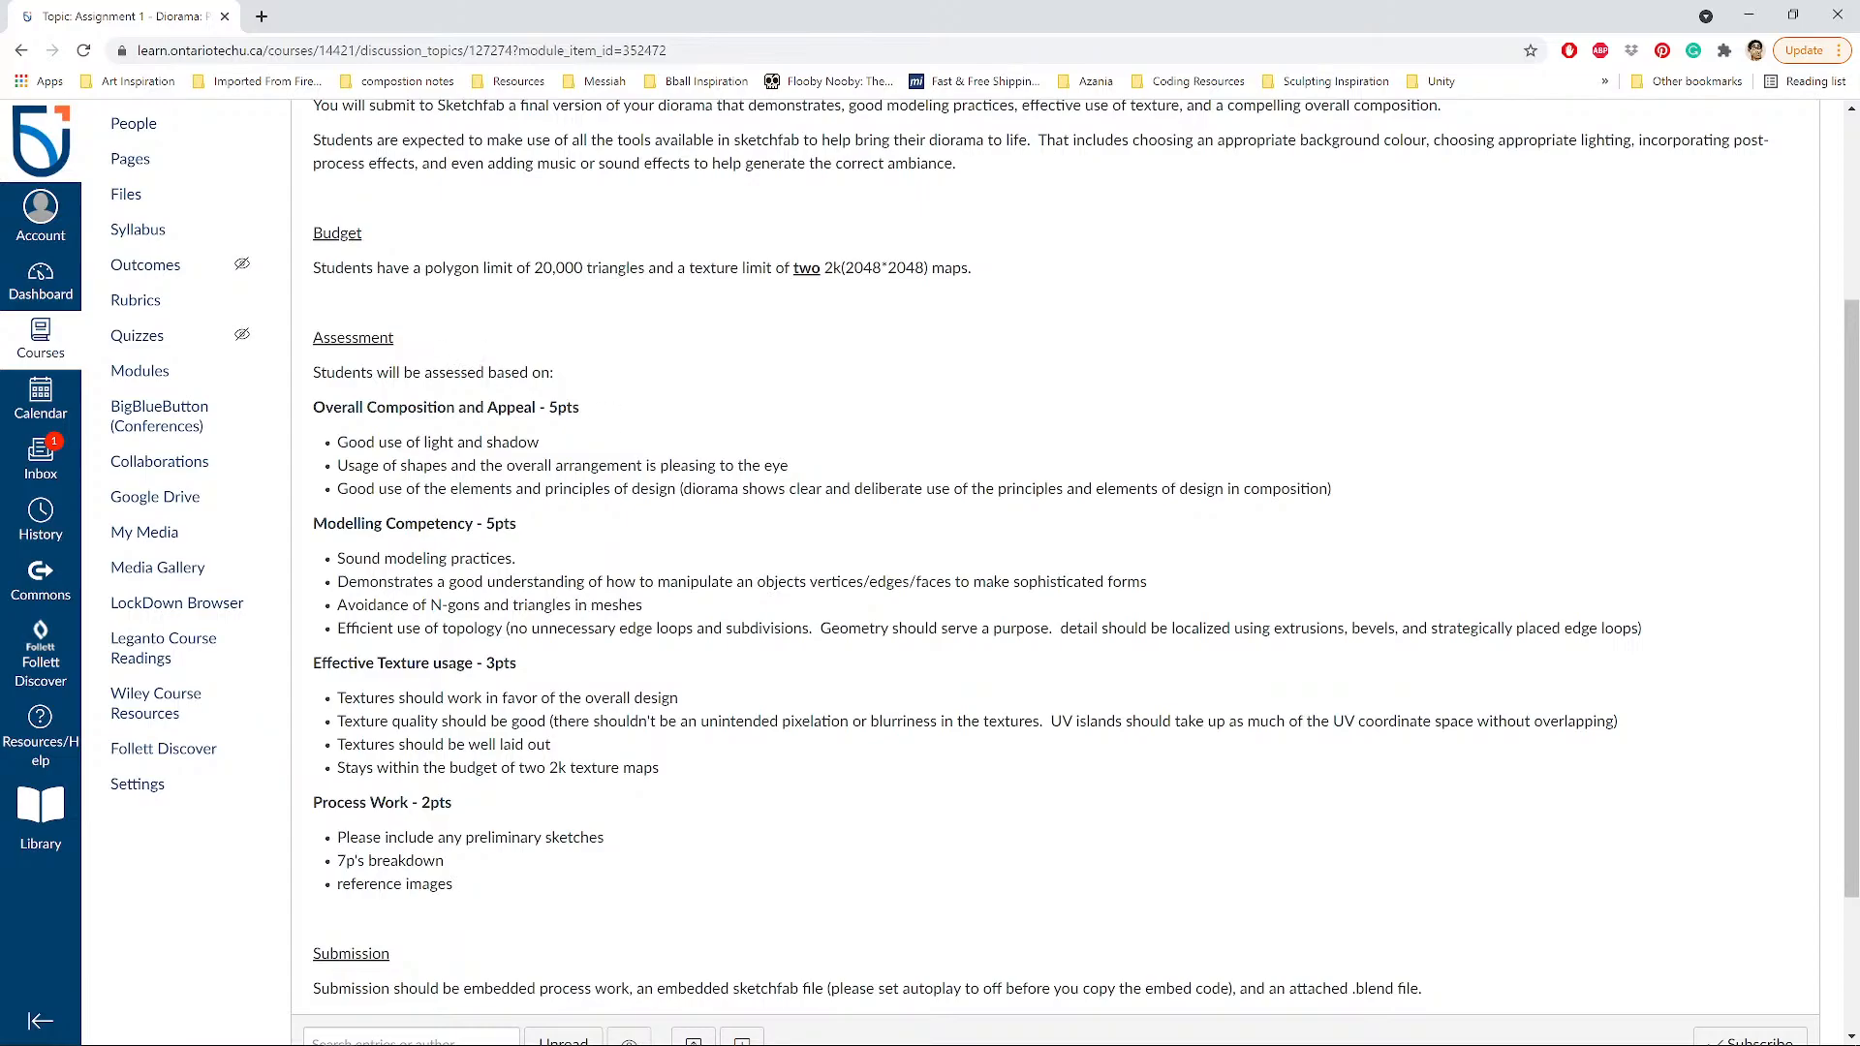
# Highlight the light-and-shadow and shape arrangement criteria in turn.
pyautogui.moveTo(337, 442); pyautogui.dragTo(543, 445)
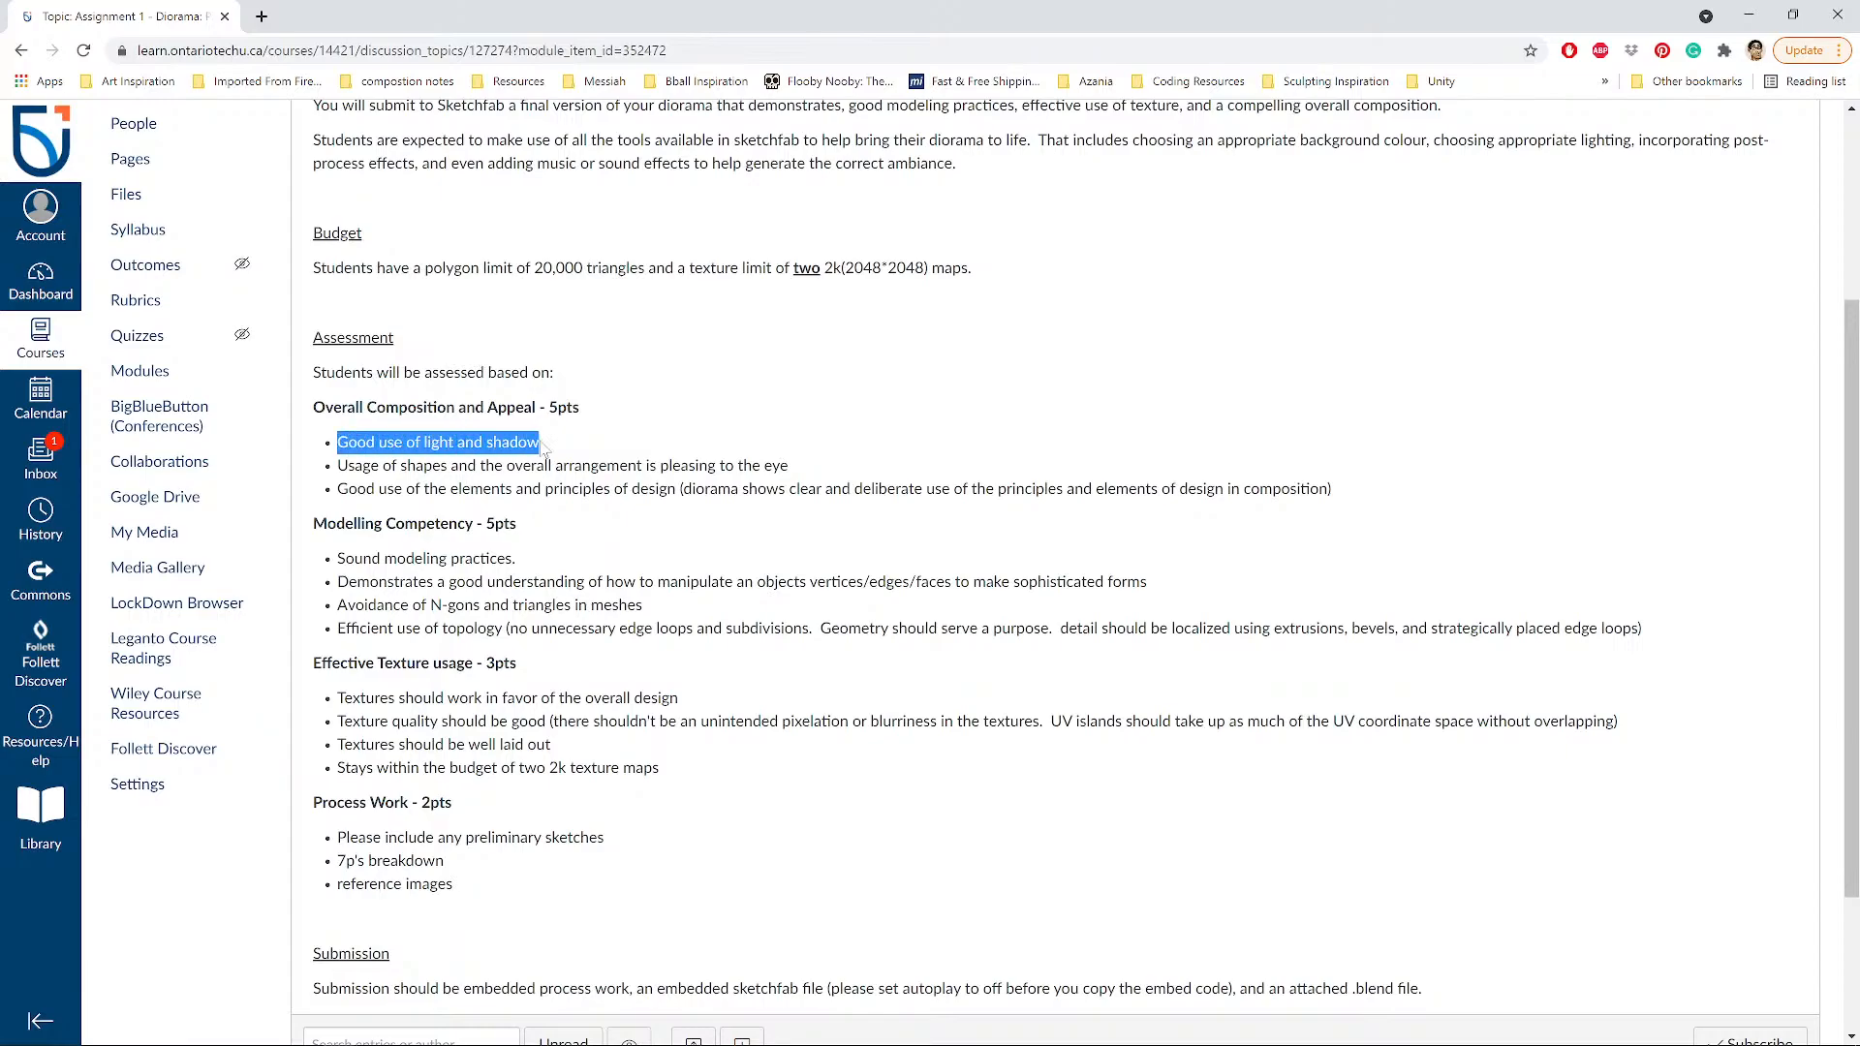
pyautogui.click(543, 446)
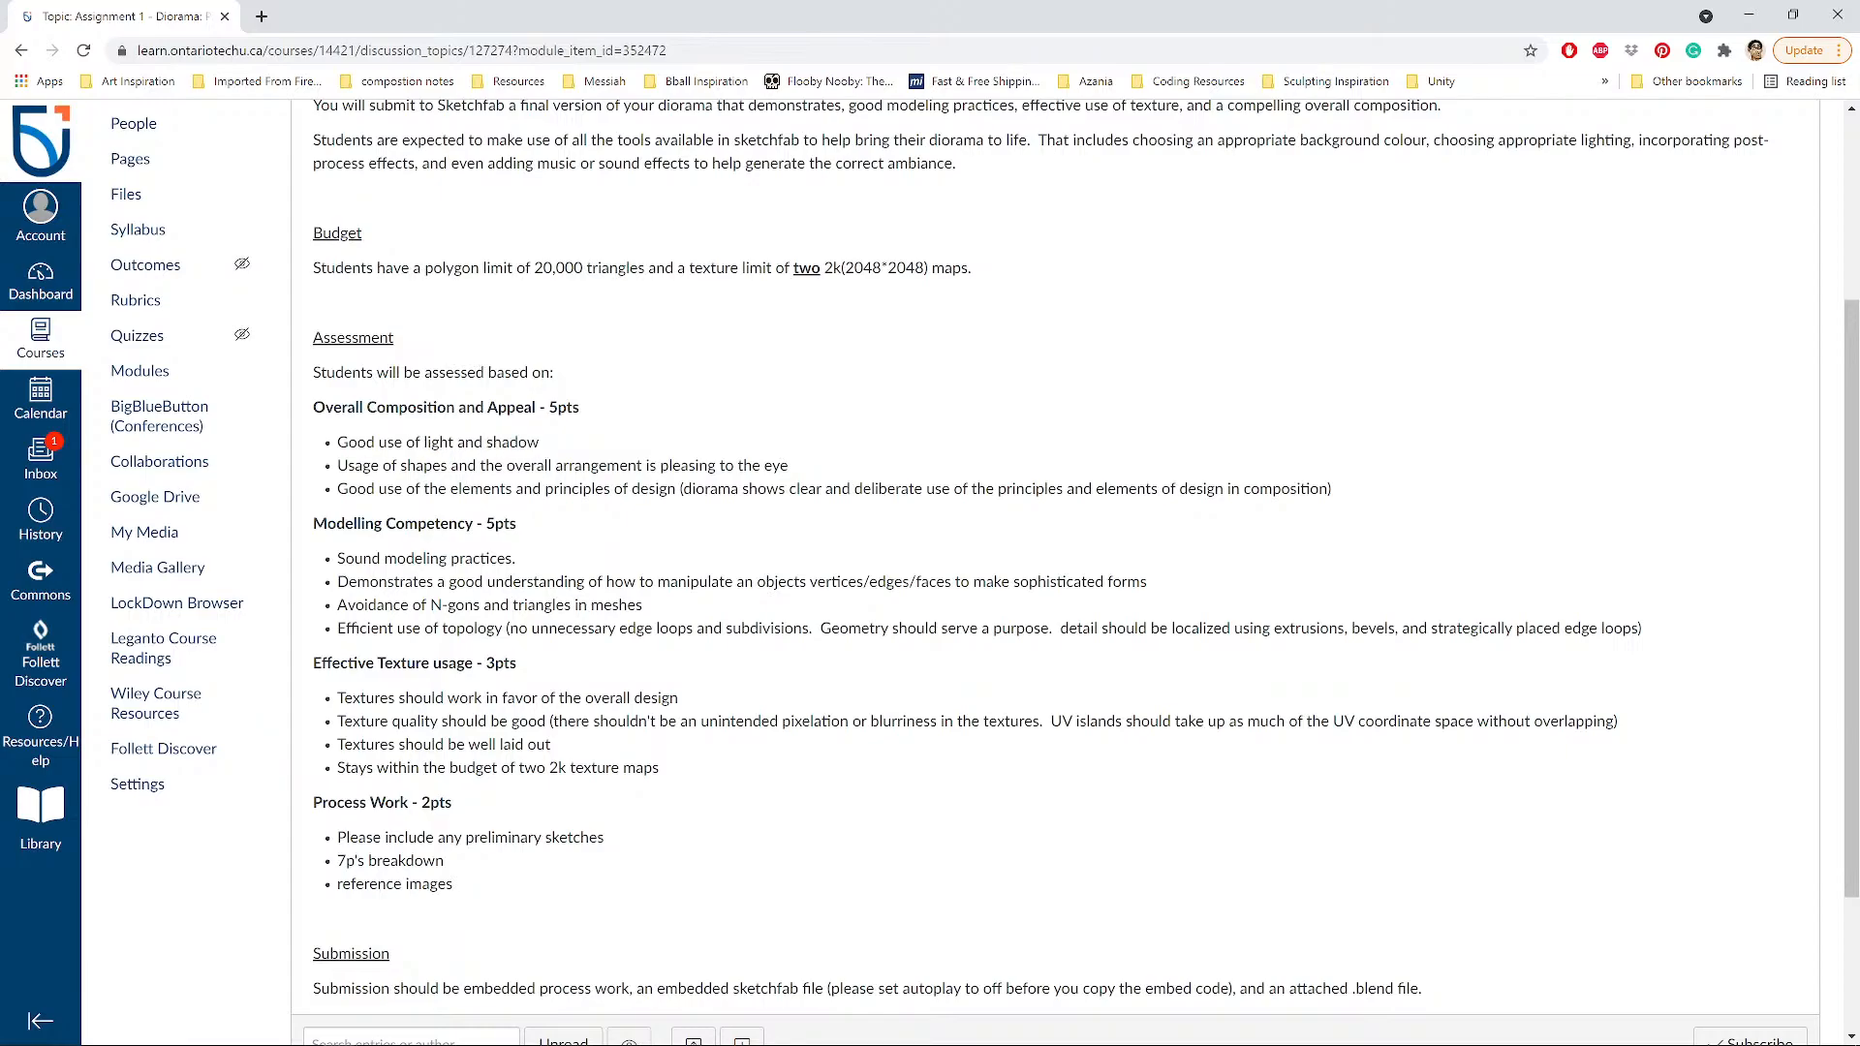
pyautogui.moveTo(337, 442); pyautogui.dragTo(526, 443)
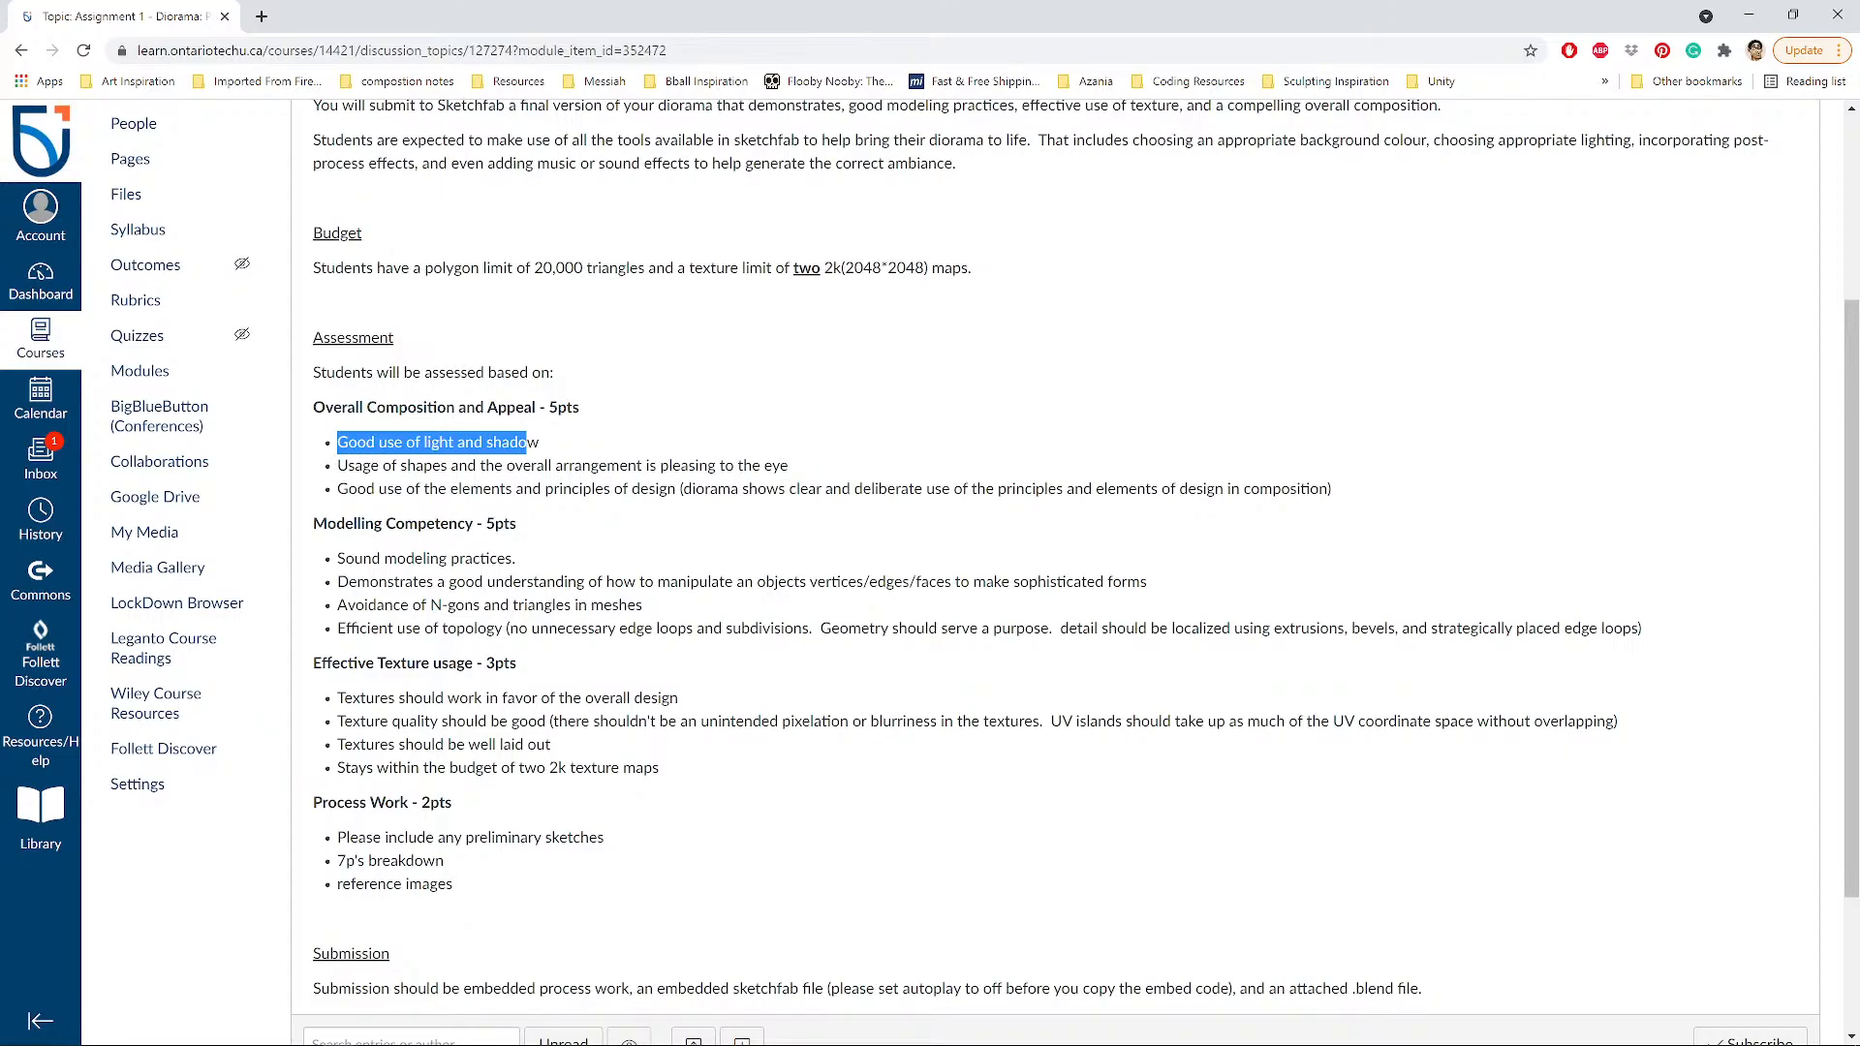
pyautogui.moveTo(338, 466); pyautogui.dragTo(807, 482)
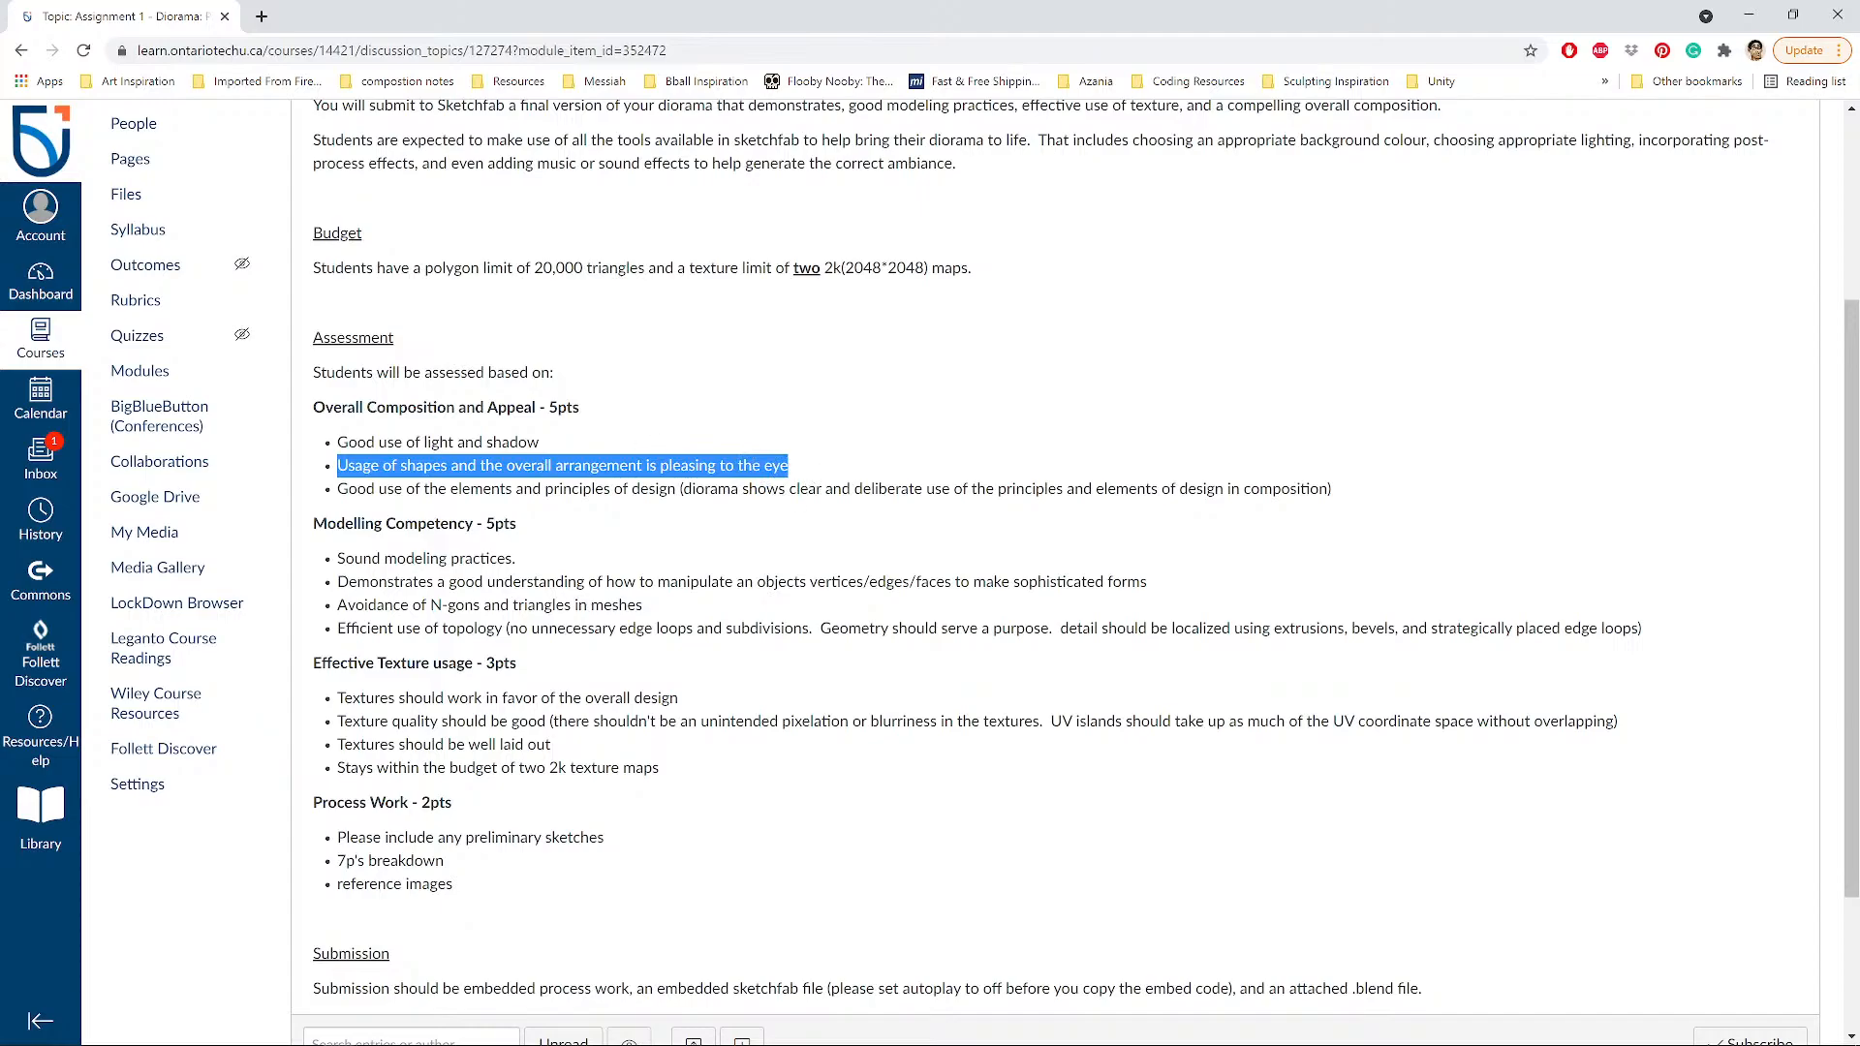
pyautogui.click(338, 490)
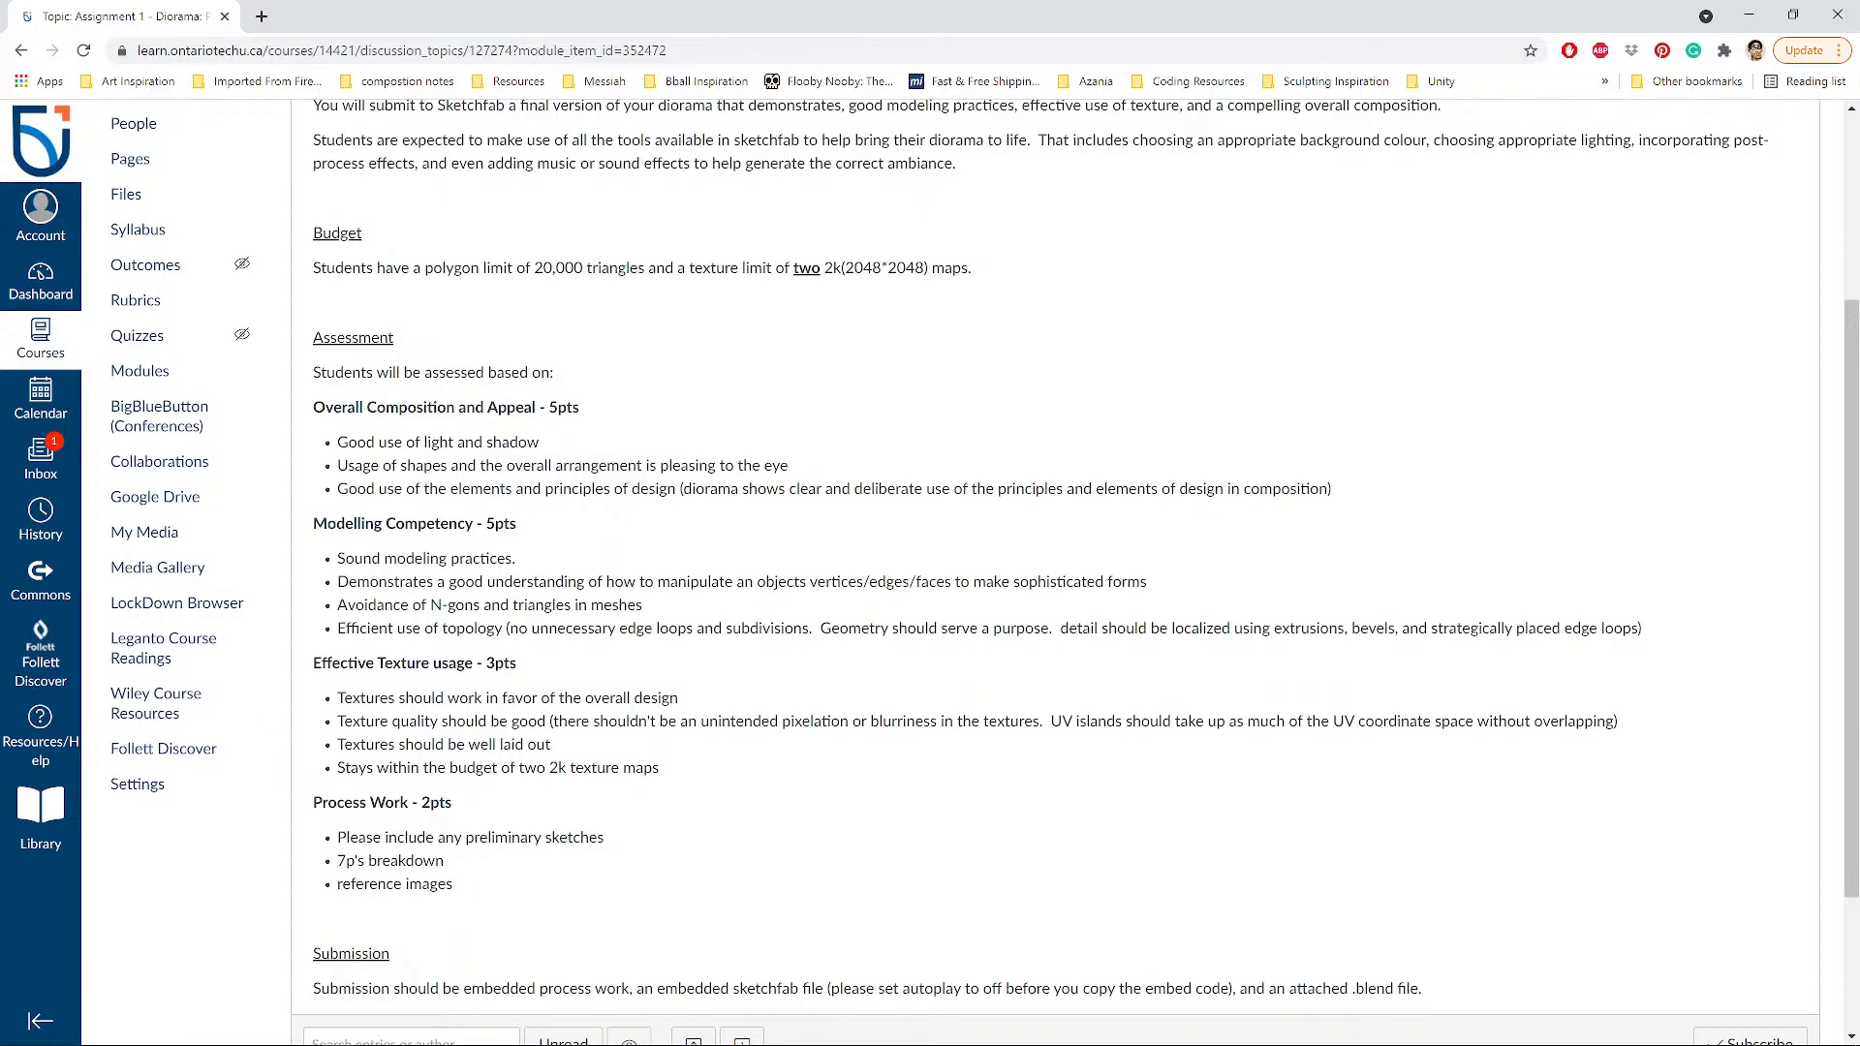
pyautogui.moveTo(510, 604); pyautogui.dragTo(571, 605)
pyautogui.moveTo(430, 604); pyautogui.dragTo(480, 604)
pyautogui.click(480, 604)
pyautogui.moveTo(510, 605); pyautogui.dragTo(574, 605)
pyautogui.click(390, 630)
pyautogui.moveTo(337, 628); pyautogui.dragTo(811, 645)
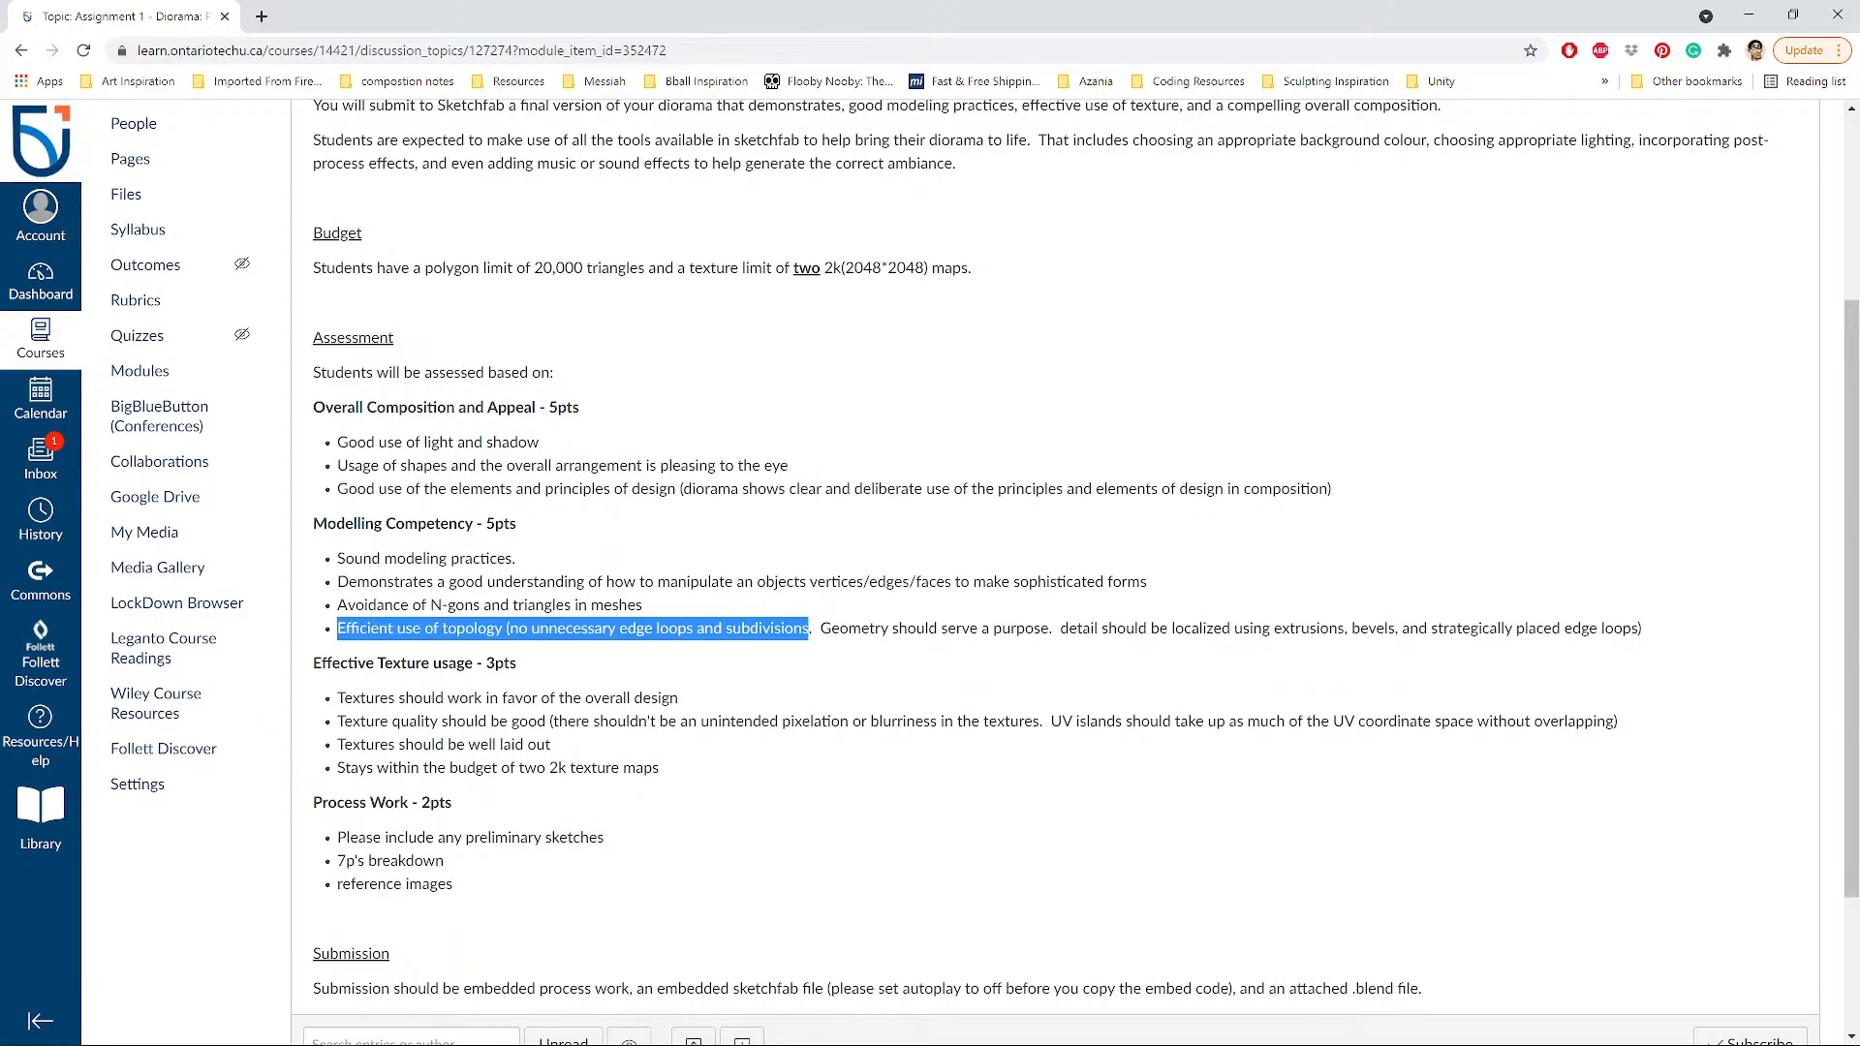
pyautogui.click(1147, 643)
pyautogui.moveTo(1126, 628); pyautogui.dragTo(1651, 644)
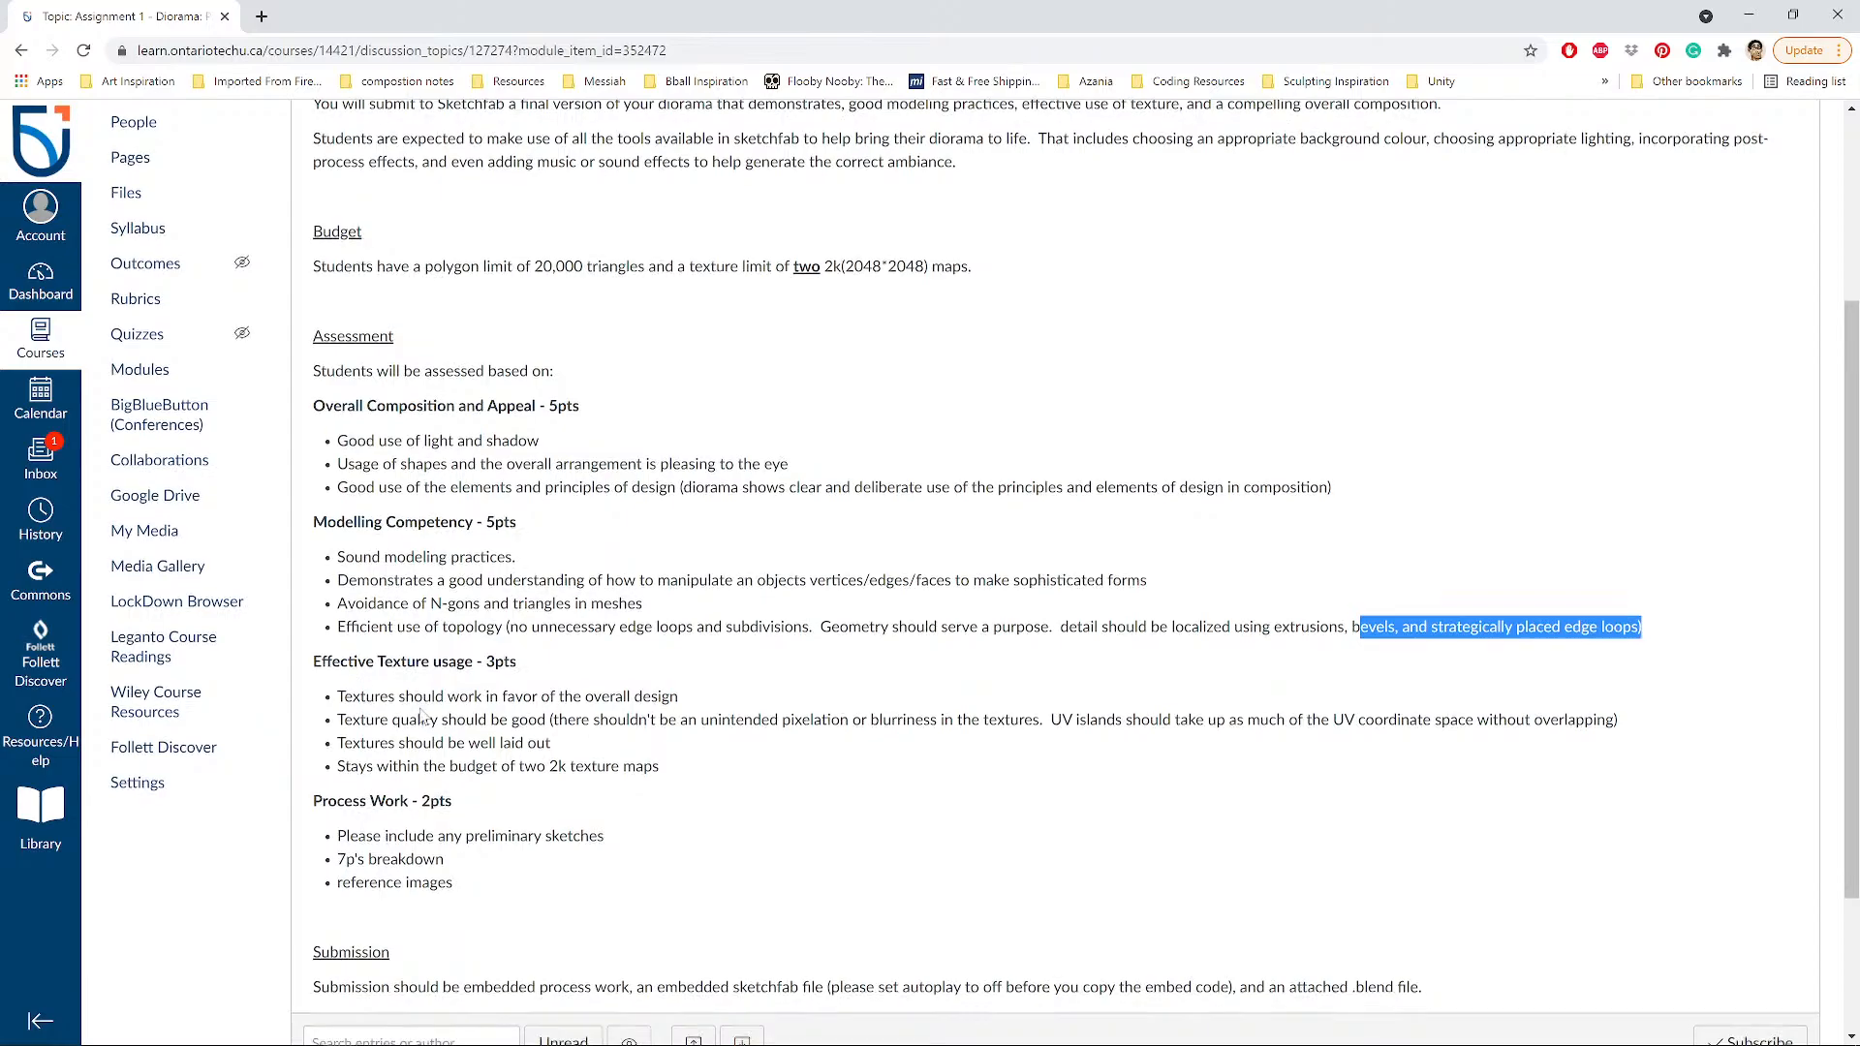
pyautogui.scroll(-1, 387, 692)
pyautogui.moveTo(337, 602); pyautogui.dragTo(683, 612)
pyautogui.click(680, 616)
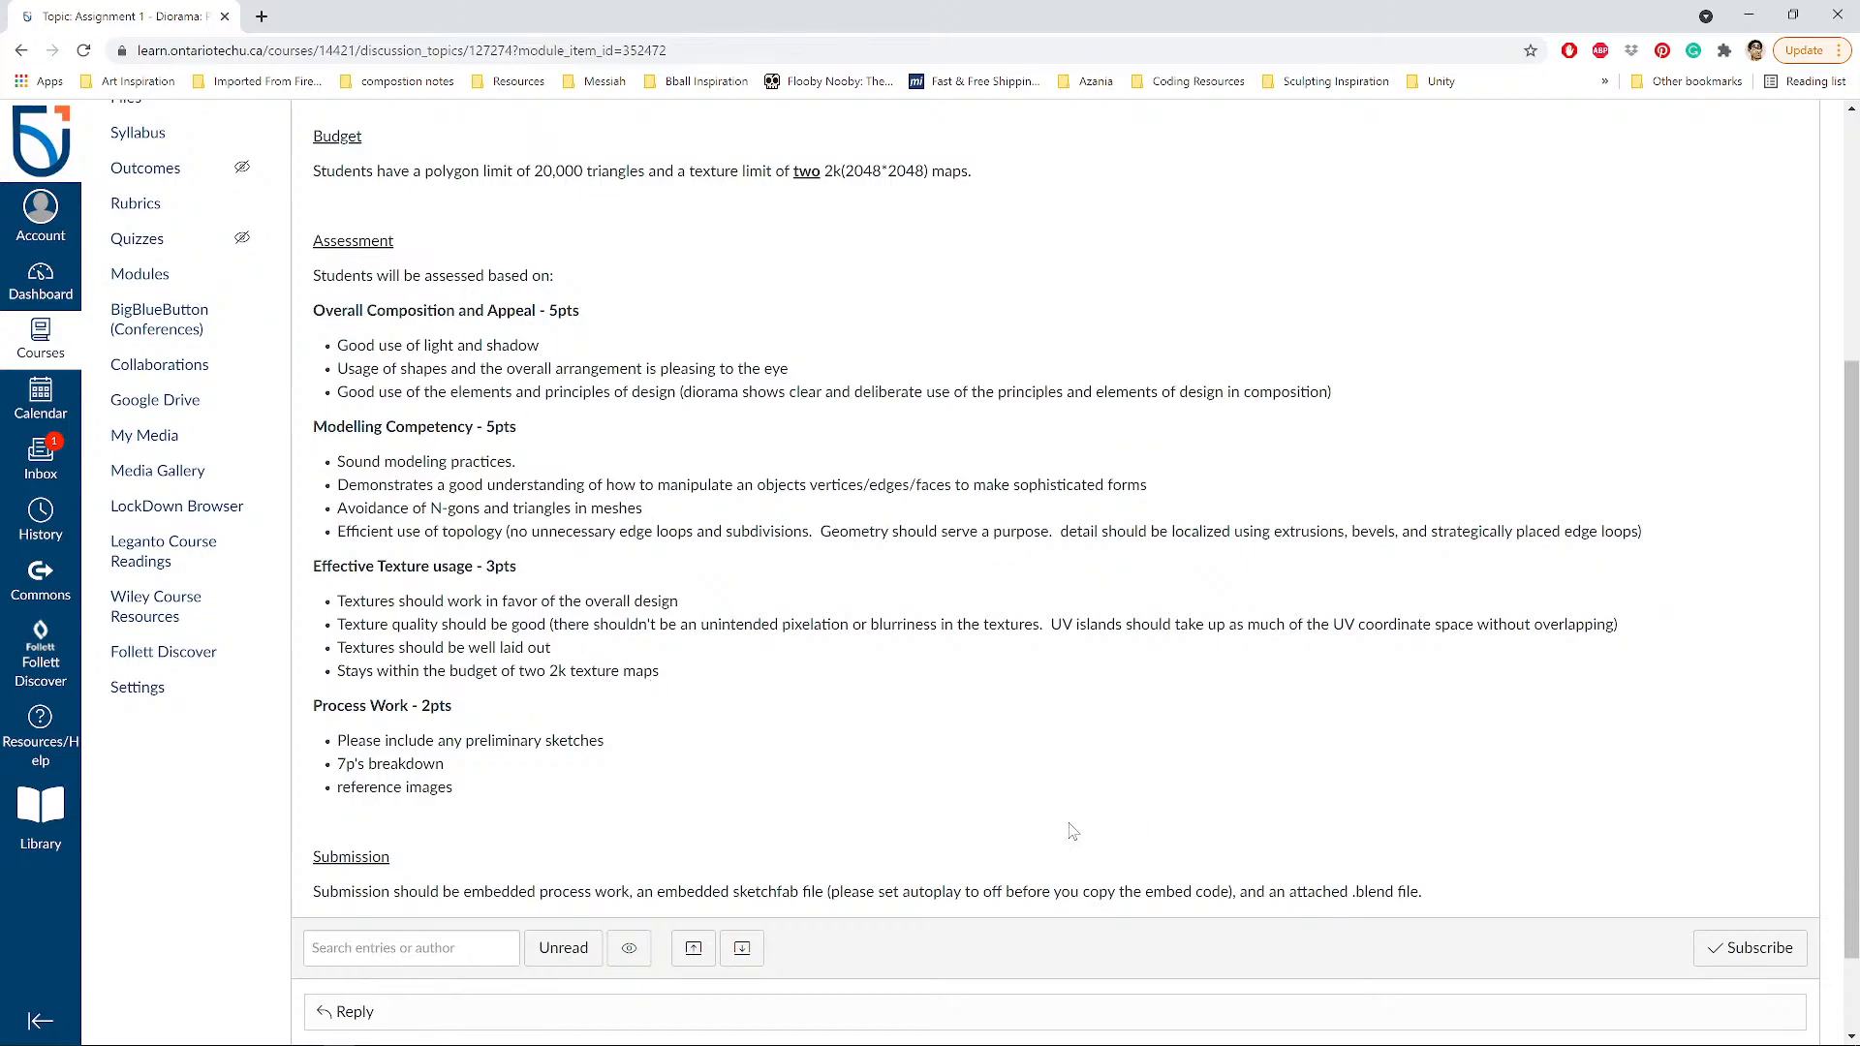
# Highlight the 7p's breakdown under Process Work in the diorama brief.
pyautogui.scroll(-1, 376, 741)
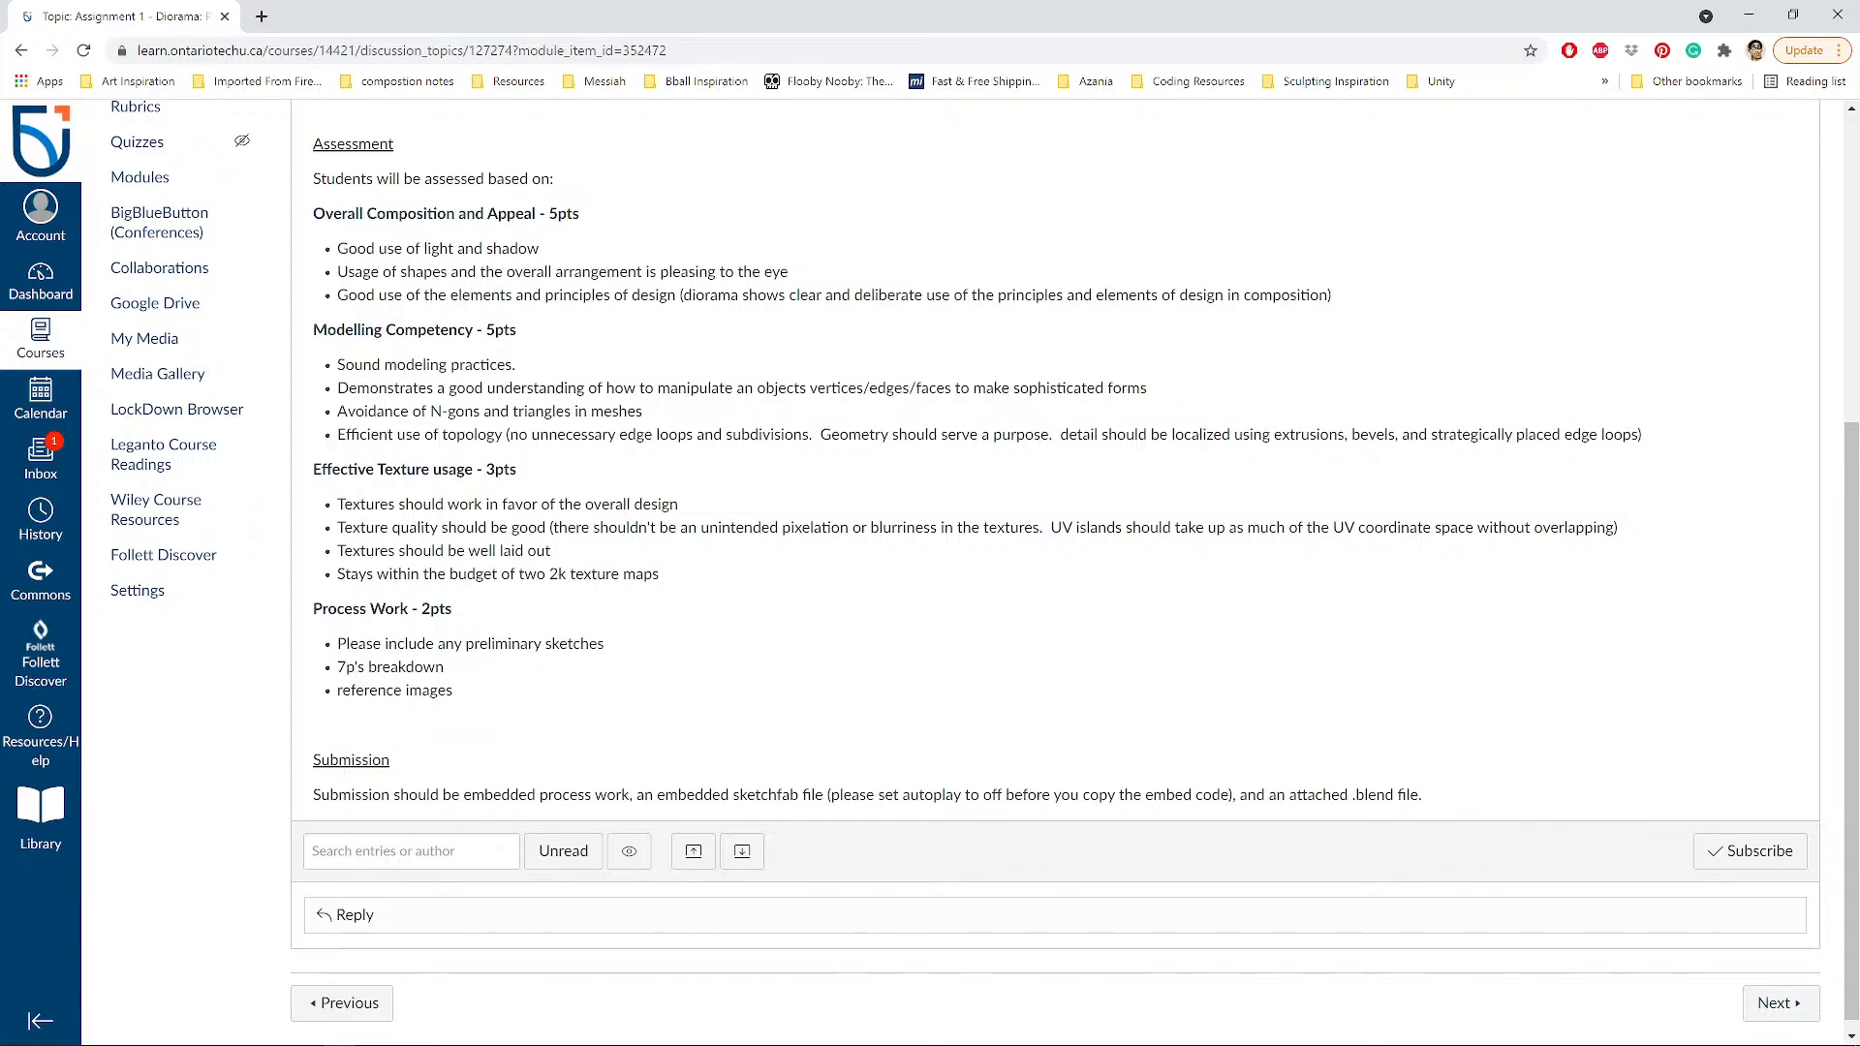
pyautogui.doubleClick(349, 667)
pyautogui.moveTo(363, 668); pyautogui.dragTo(455, 668)
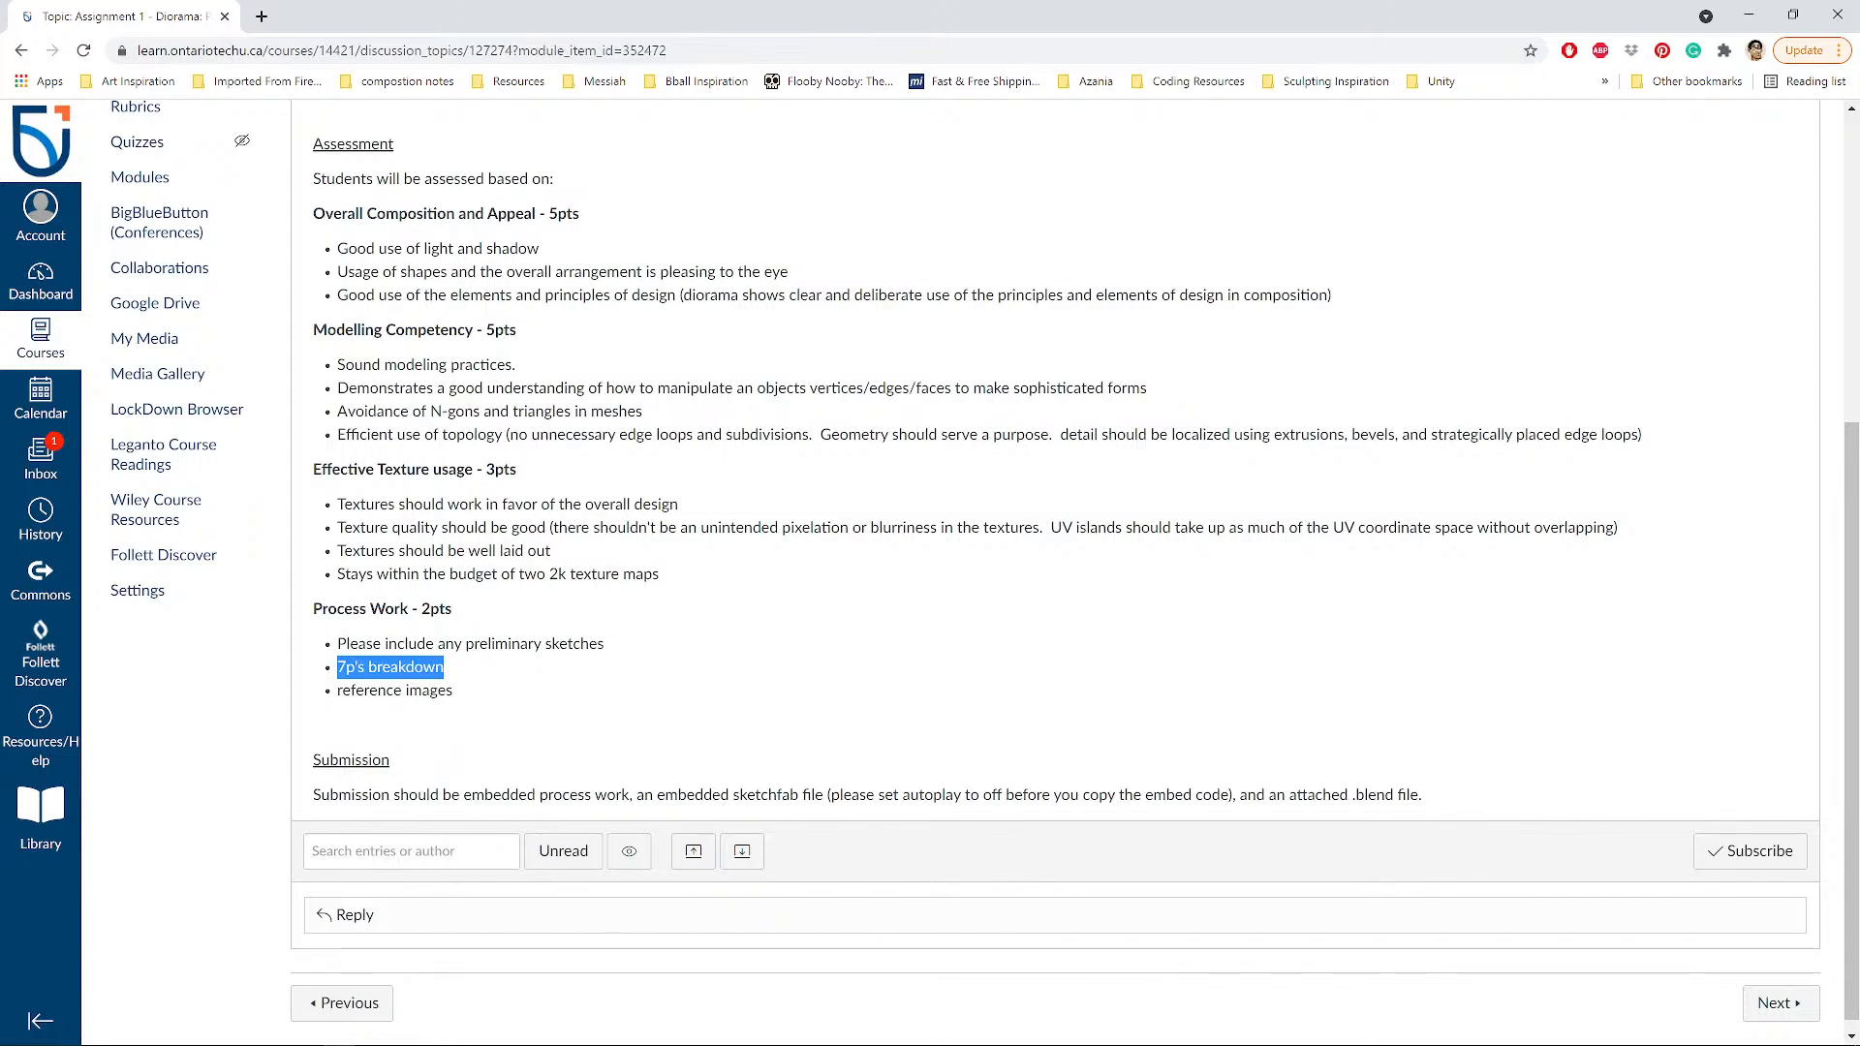
pyautogui.click(340, 675)
pyautogui.moveTo(337, 668); pyautogui.dragTo(448, 666)
pyautogui.scroll(-1, 452, 671)
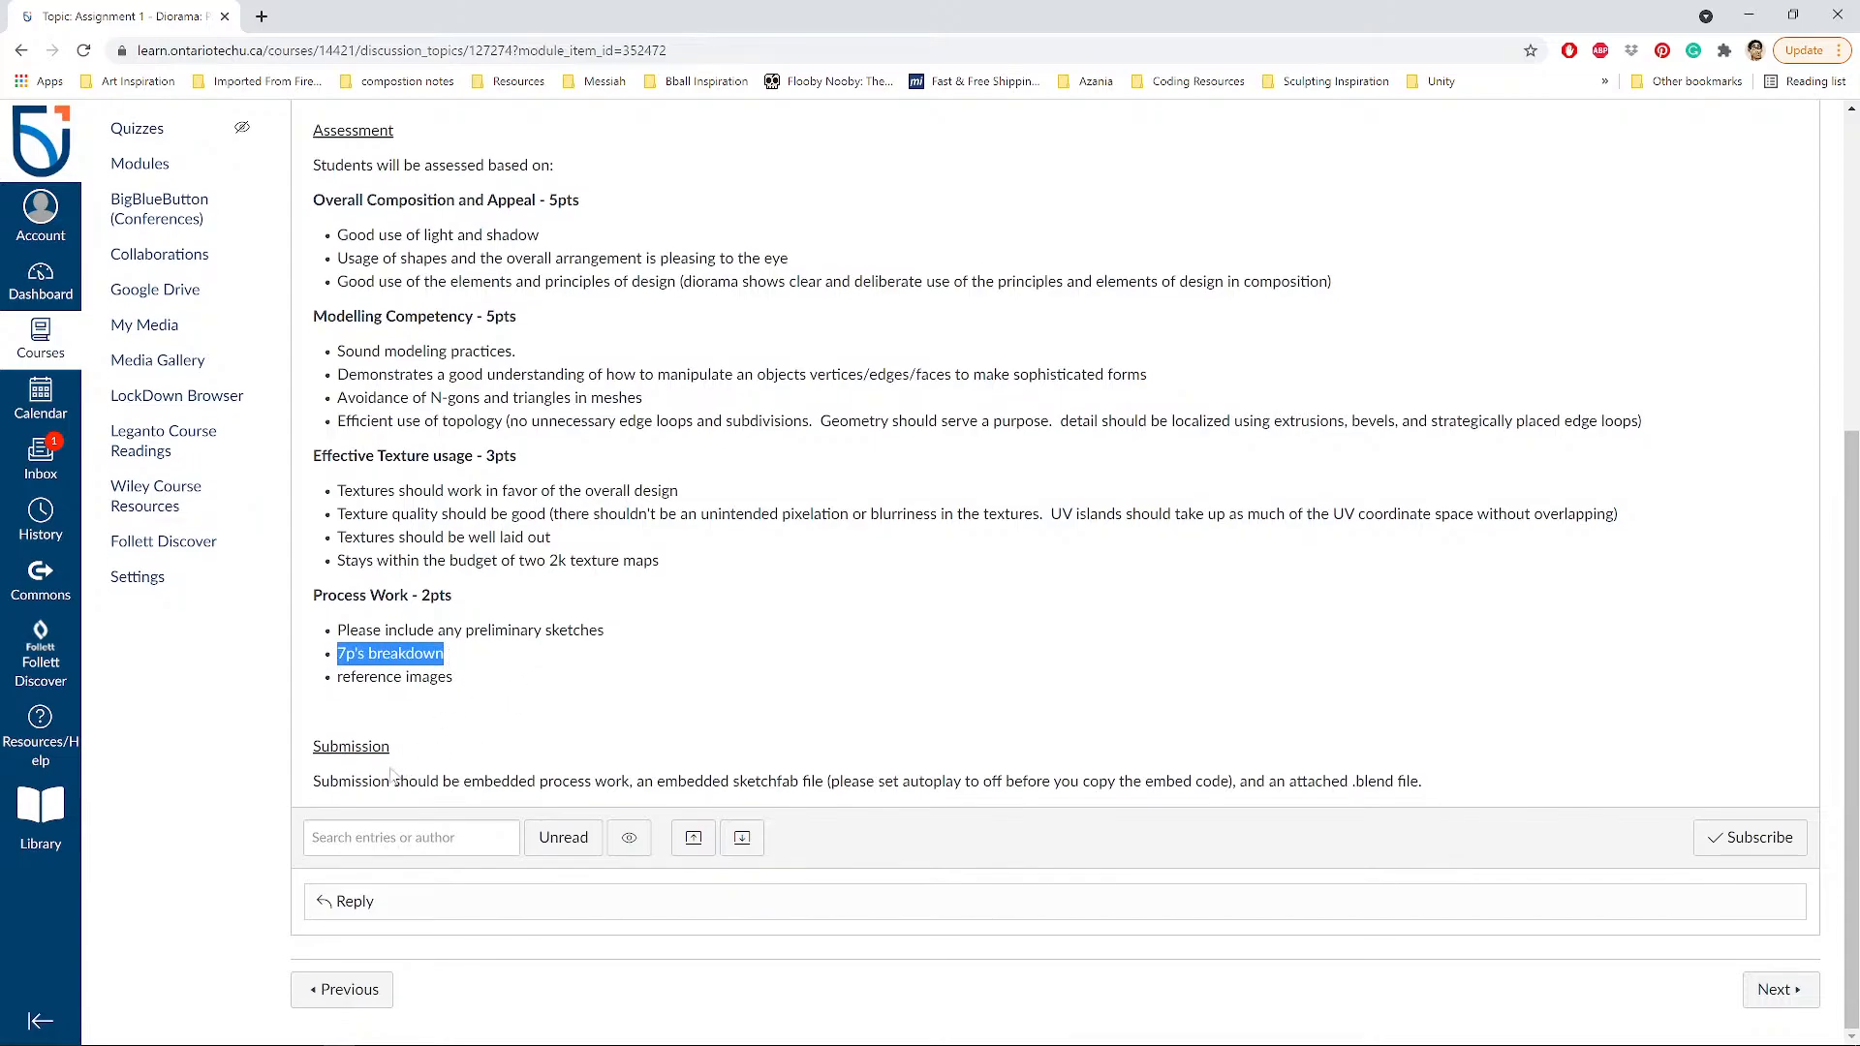
pyautogui.click(348, 653)
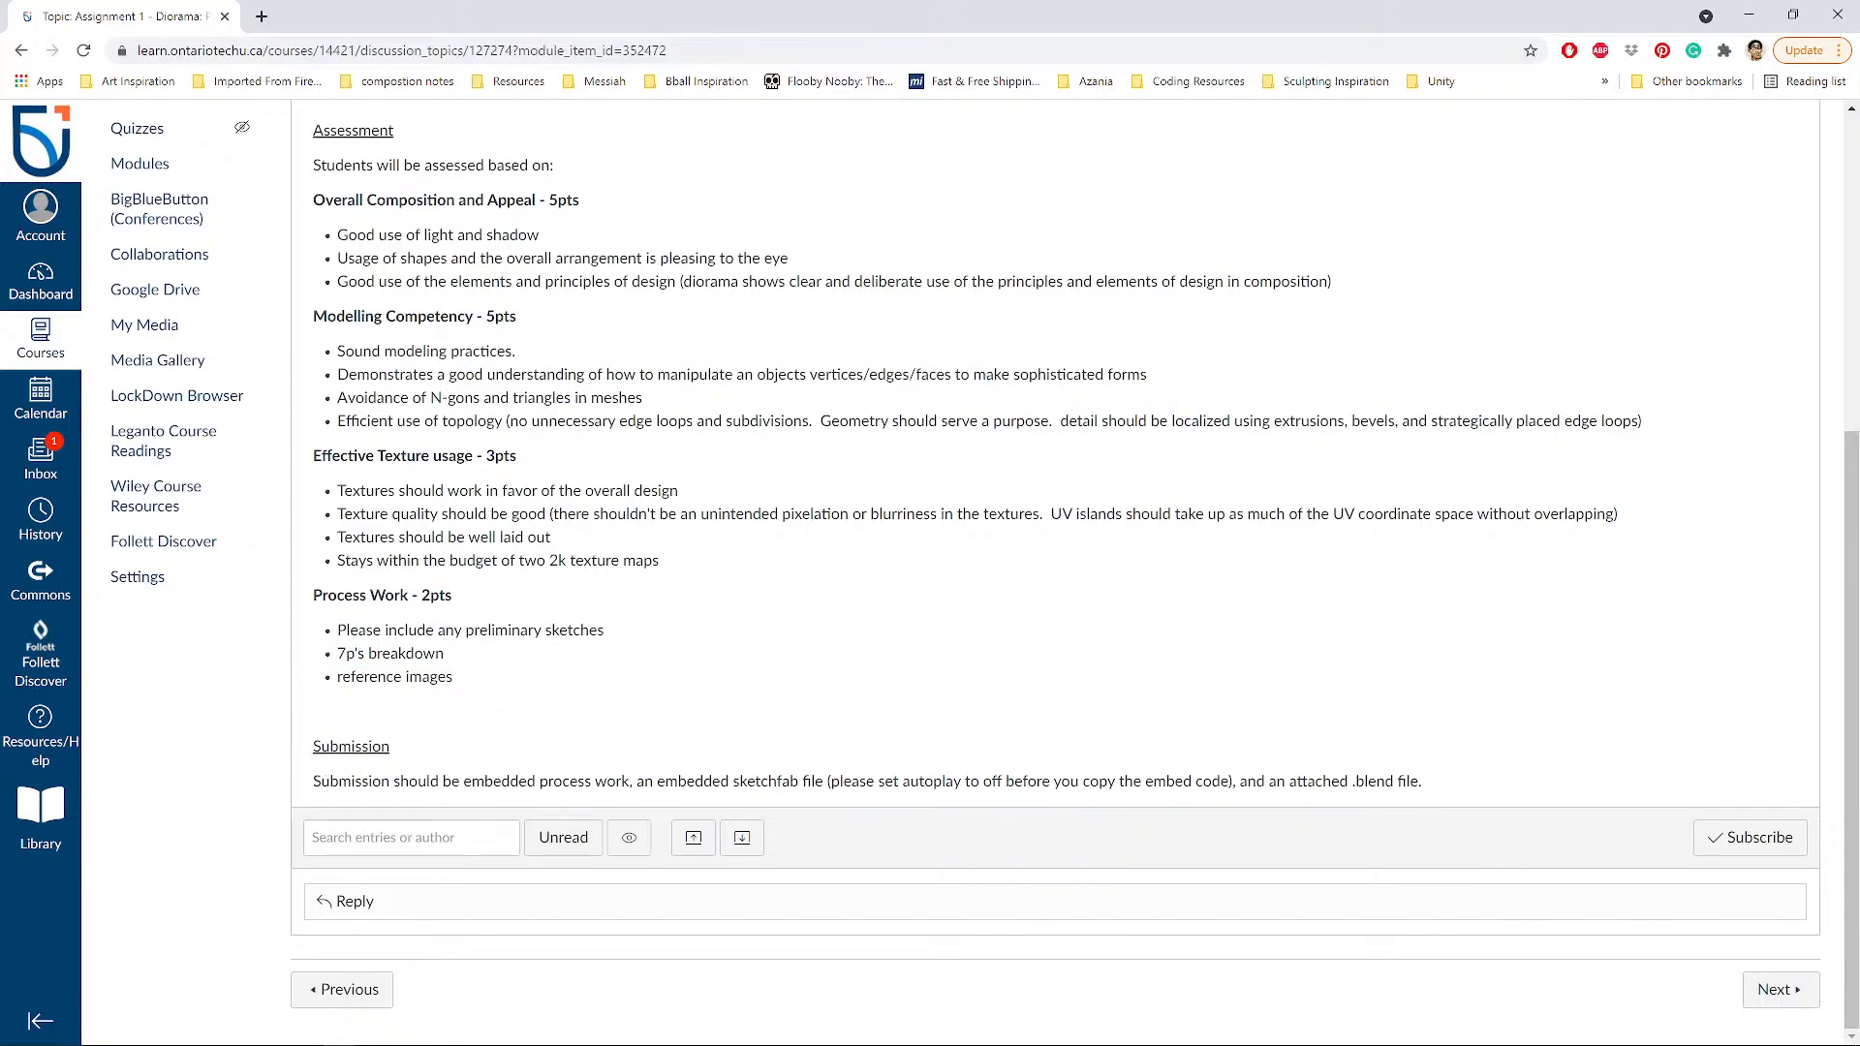
# Highlight the Submission requirements, then scroll back to the top of the page.
pyautogui.doubleClick(320, 783)
pyautogui.moveTo(393, 783); pyautogui.dragTo(1424, 784)
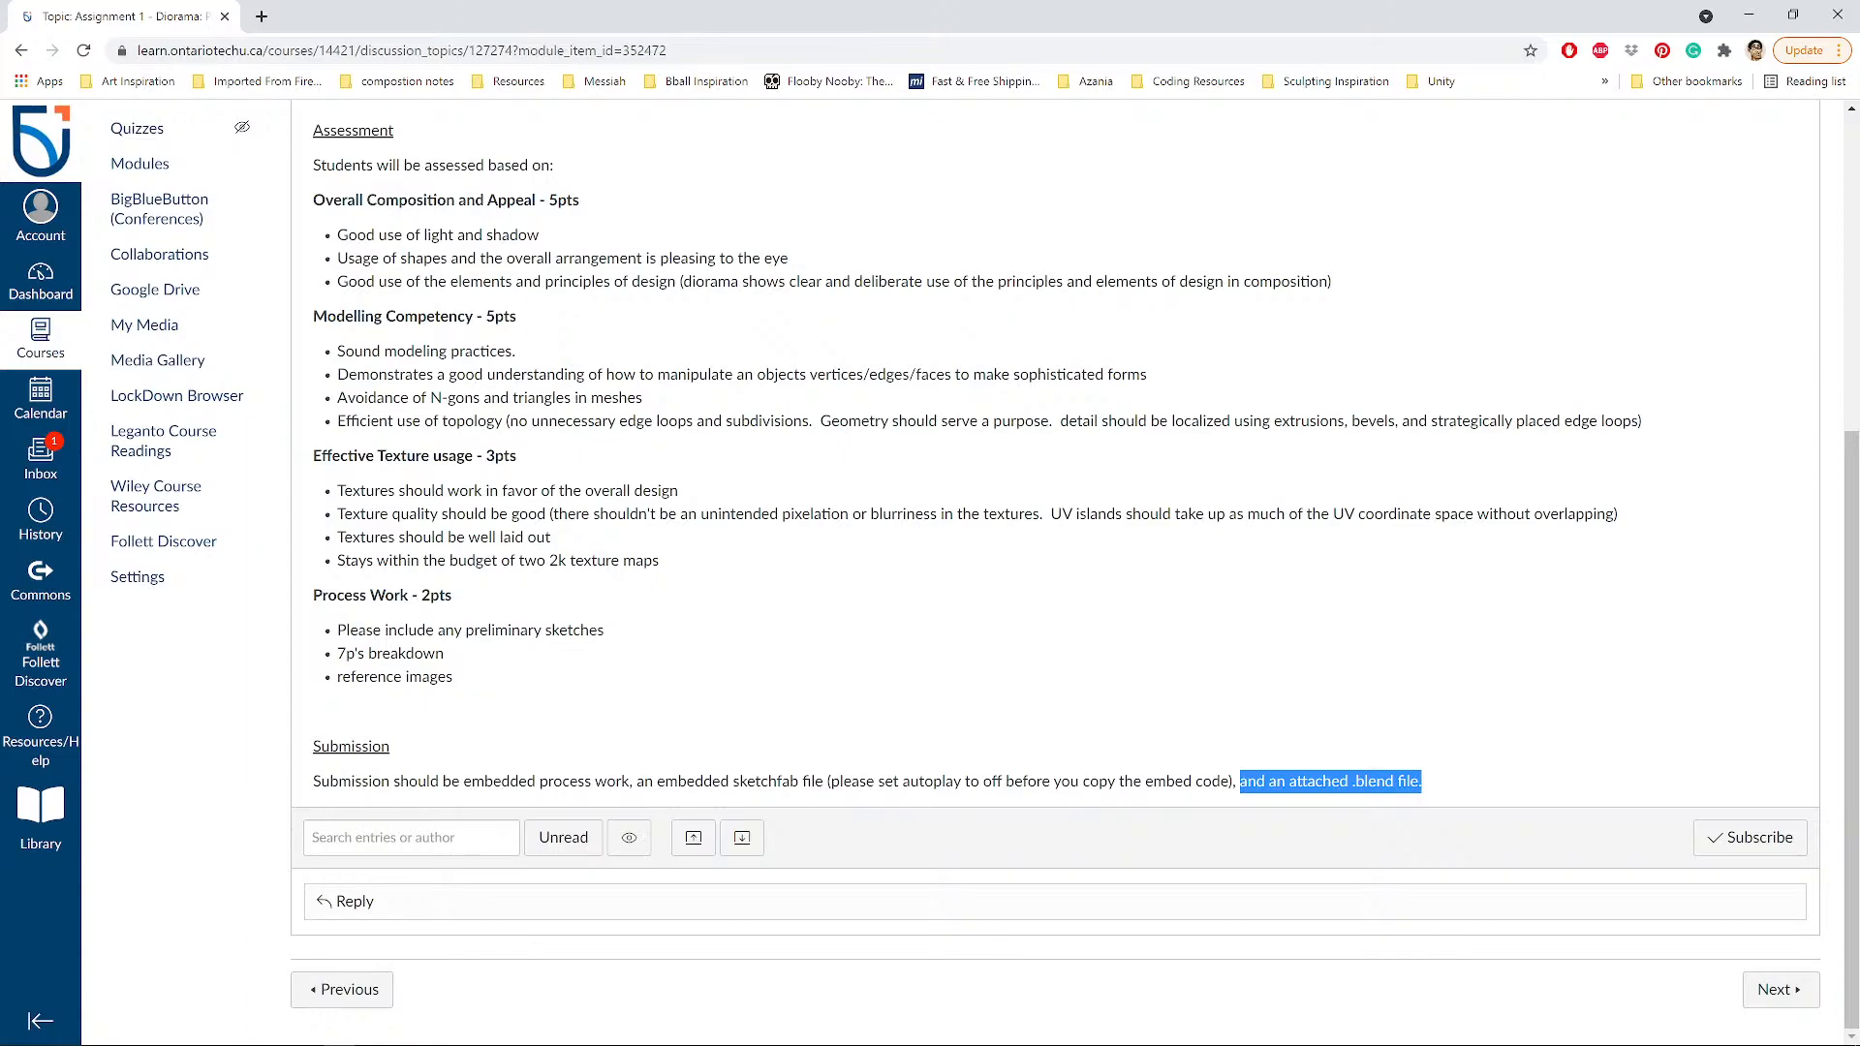
pyautogui.scroll(5, 401, 509)
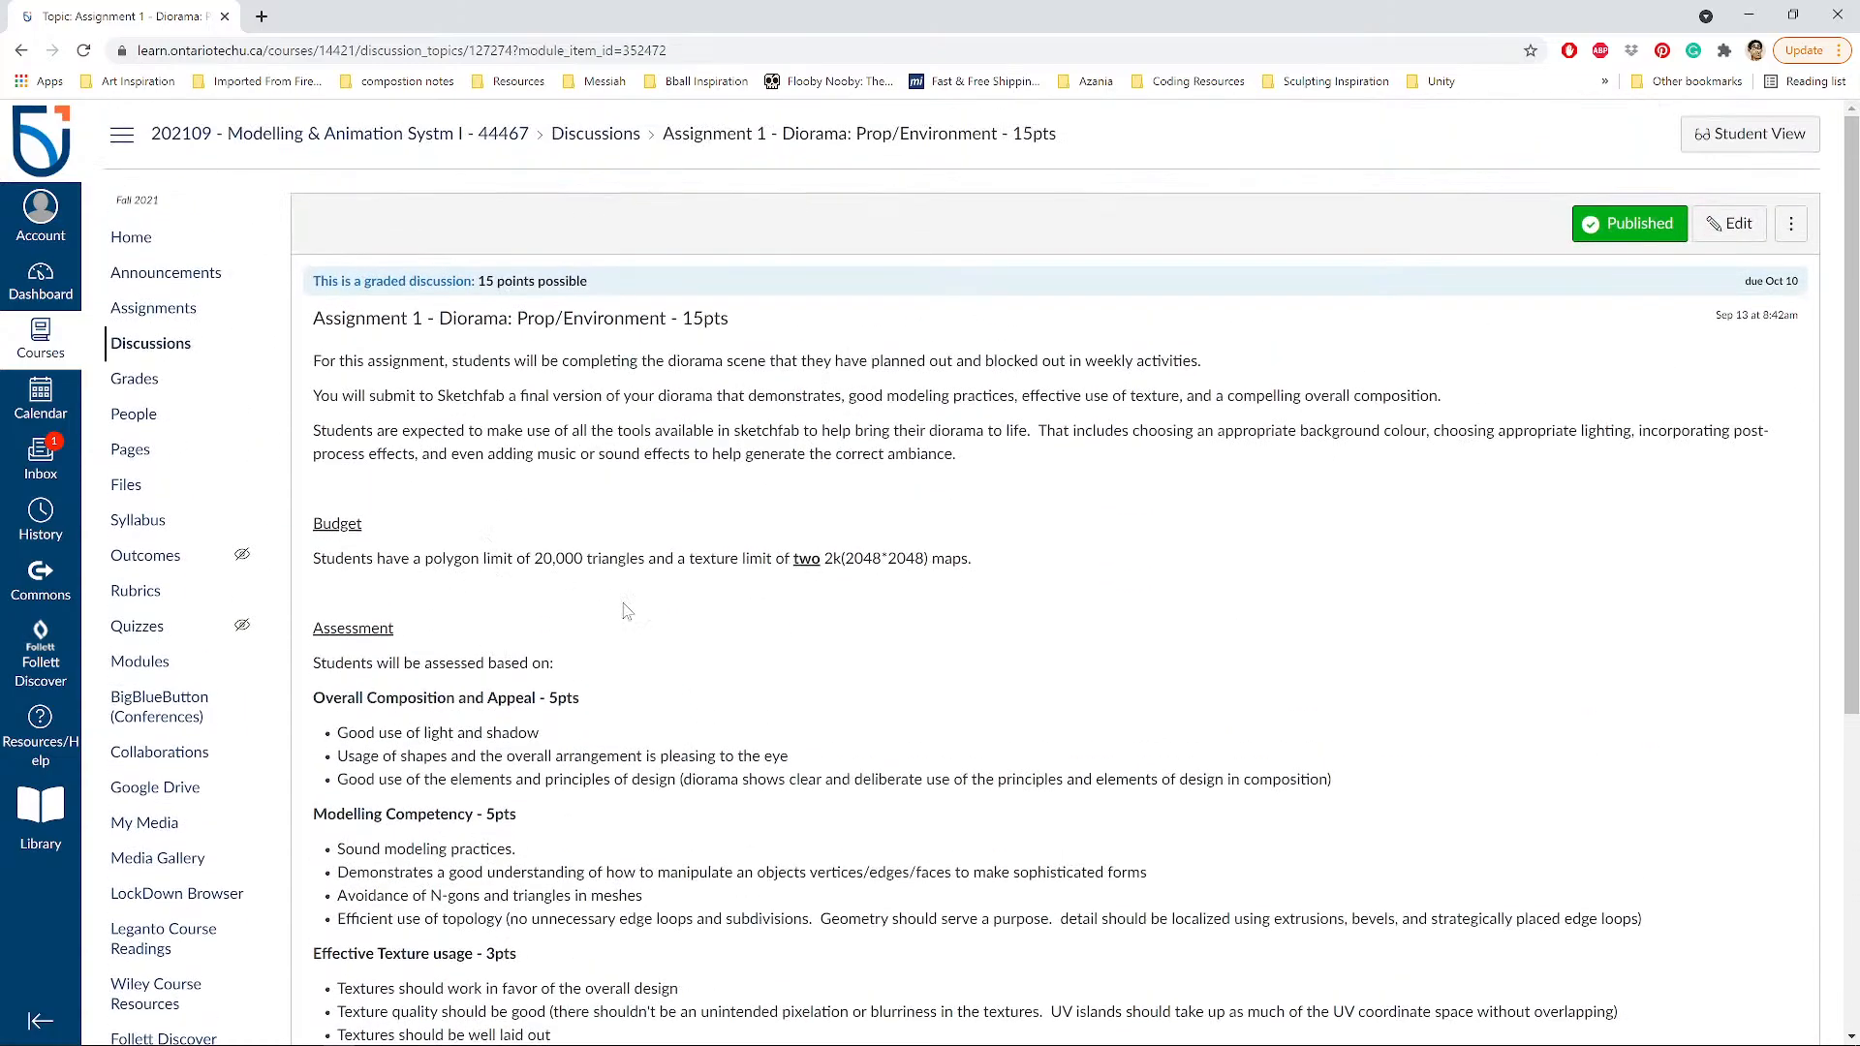
# Publish In-class activity #2 from the Discussions list and open its discussion.
pyautogui.click(608, 138)
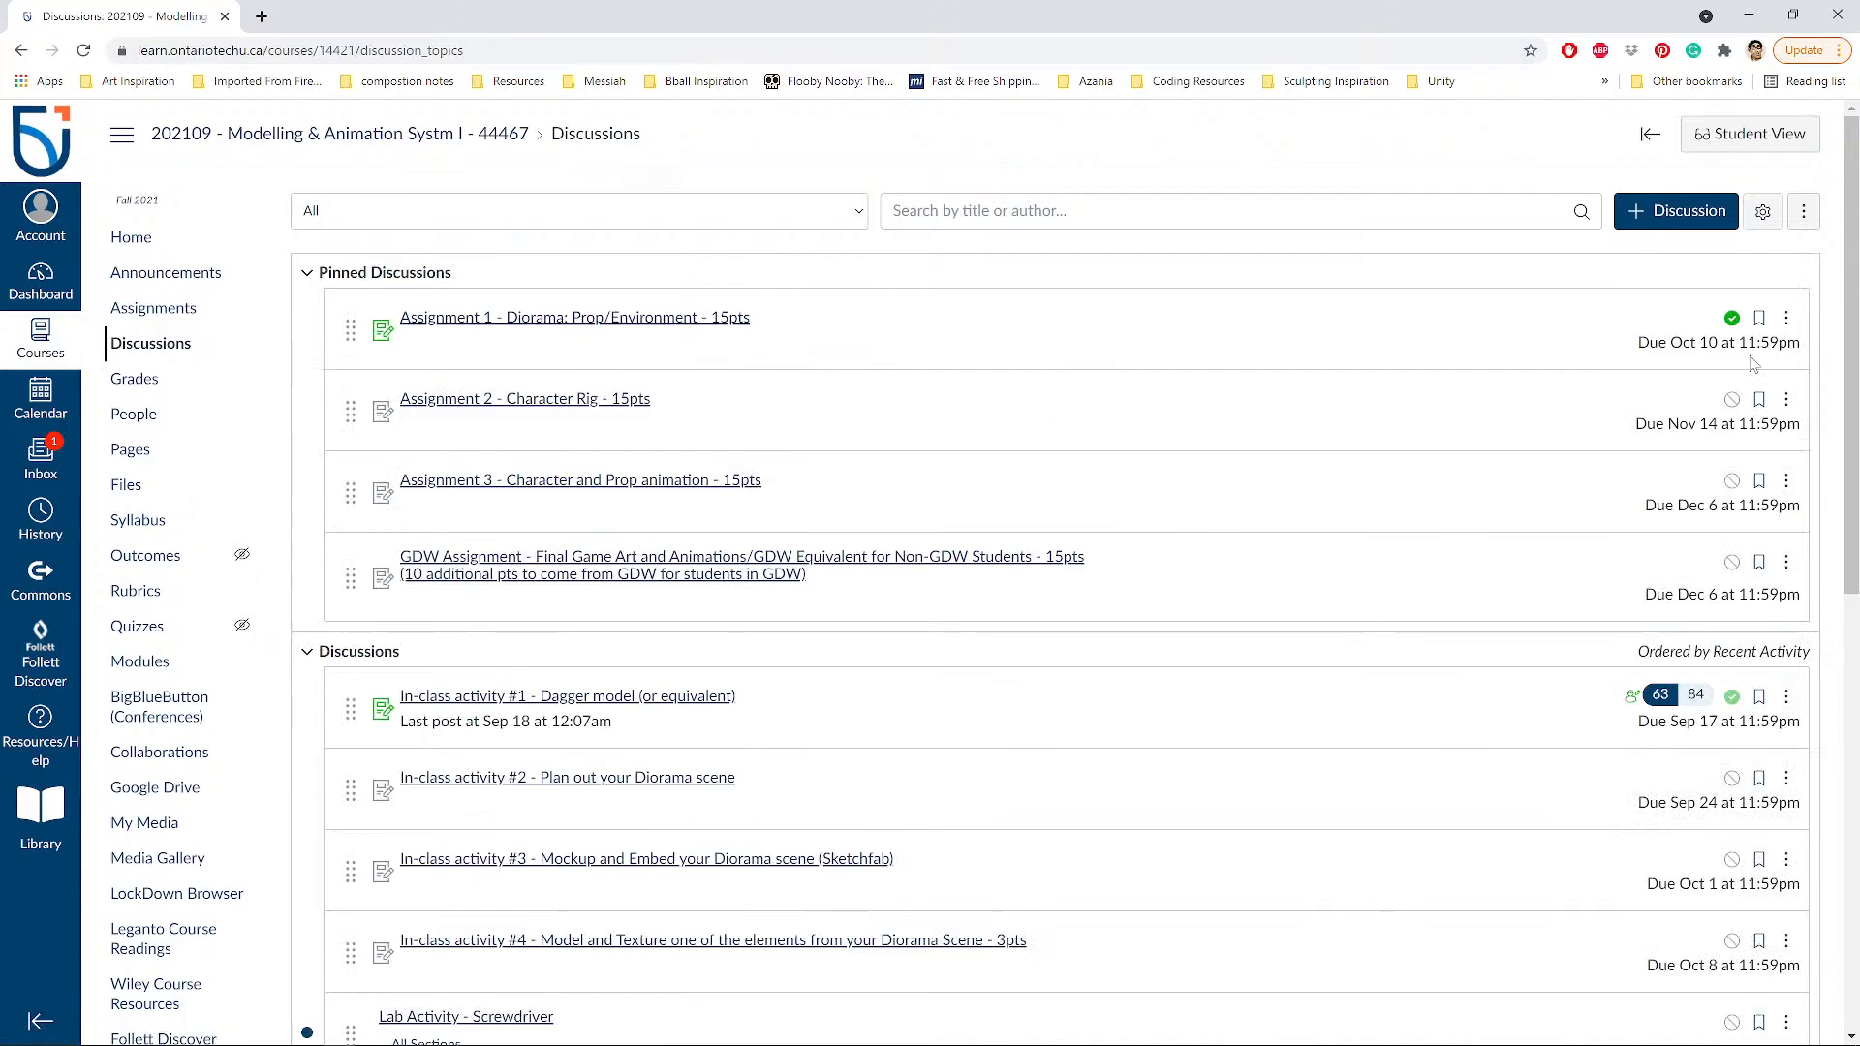
pyautogui.scroll(-2, 1621, 549)
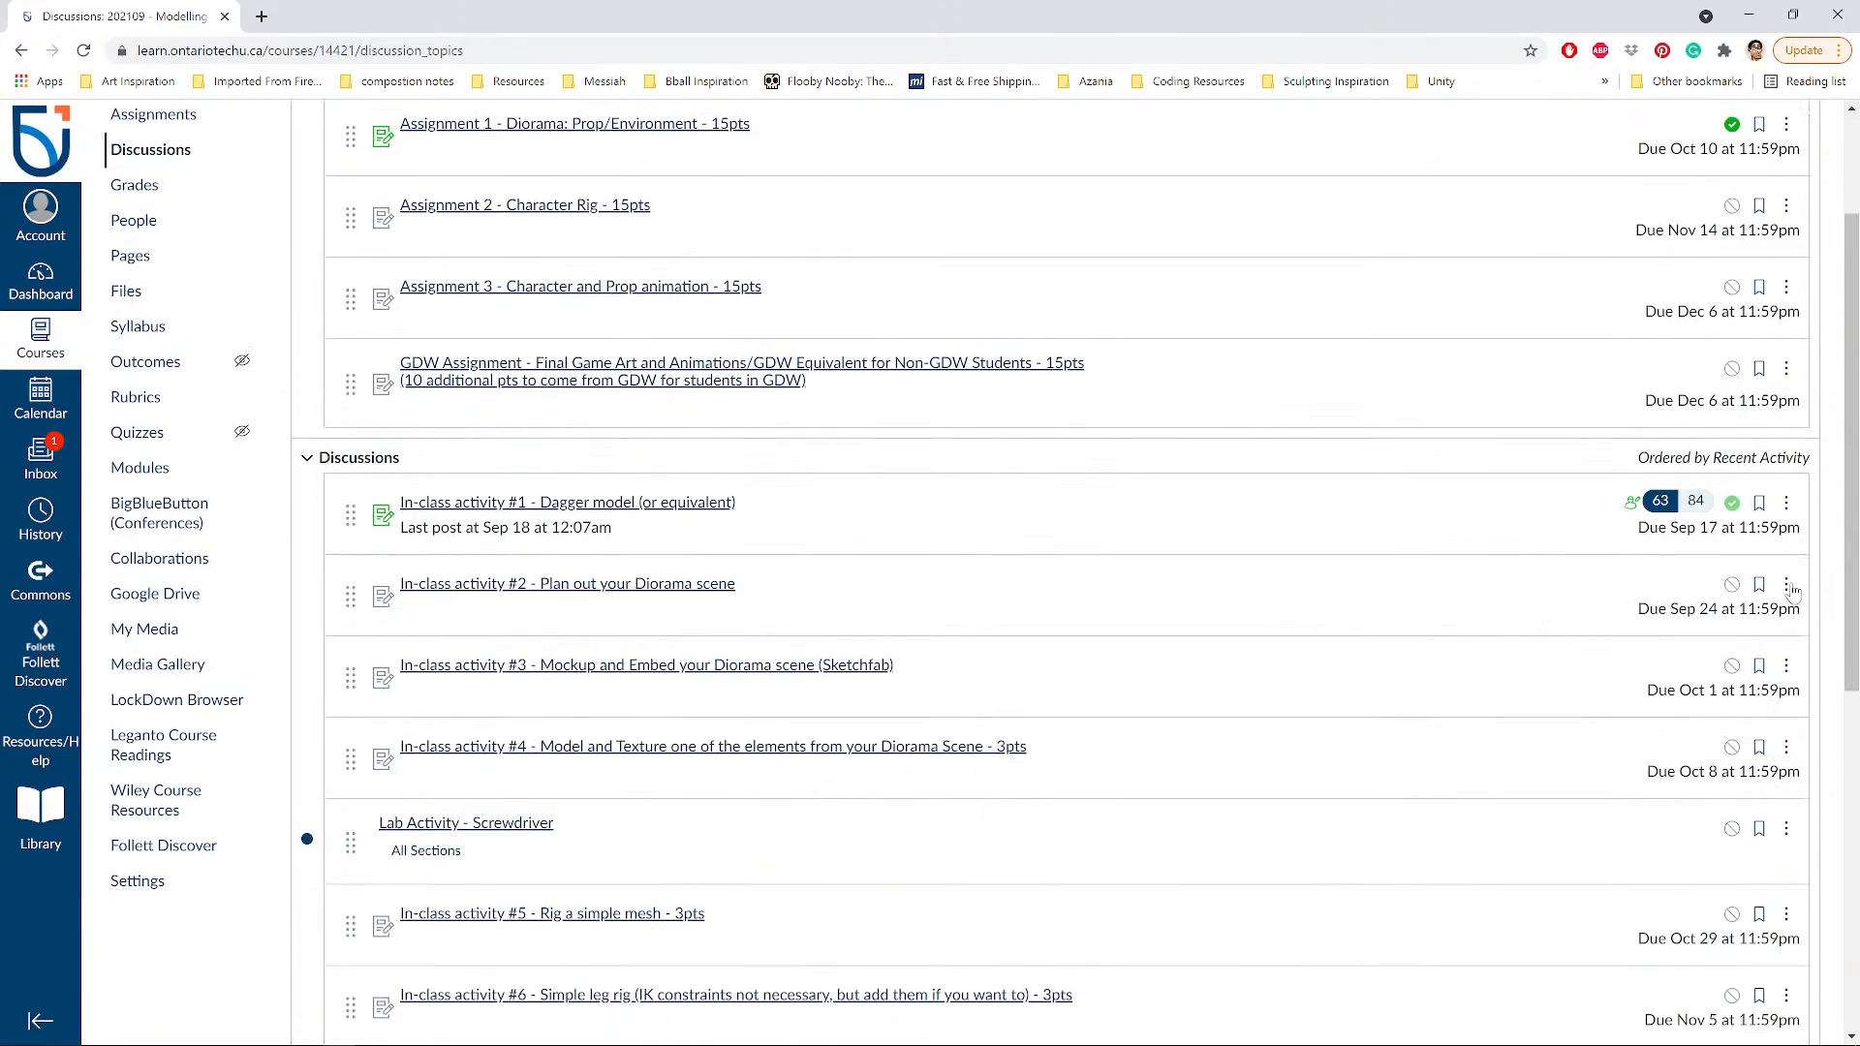
pyautogui.click(1733, 585)
pyautogui.click(583, 586)
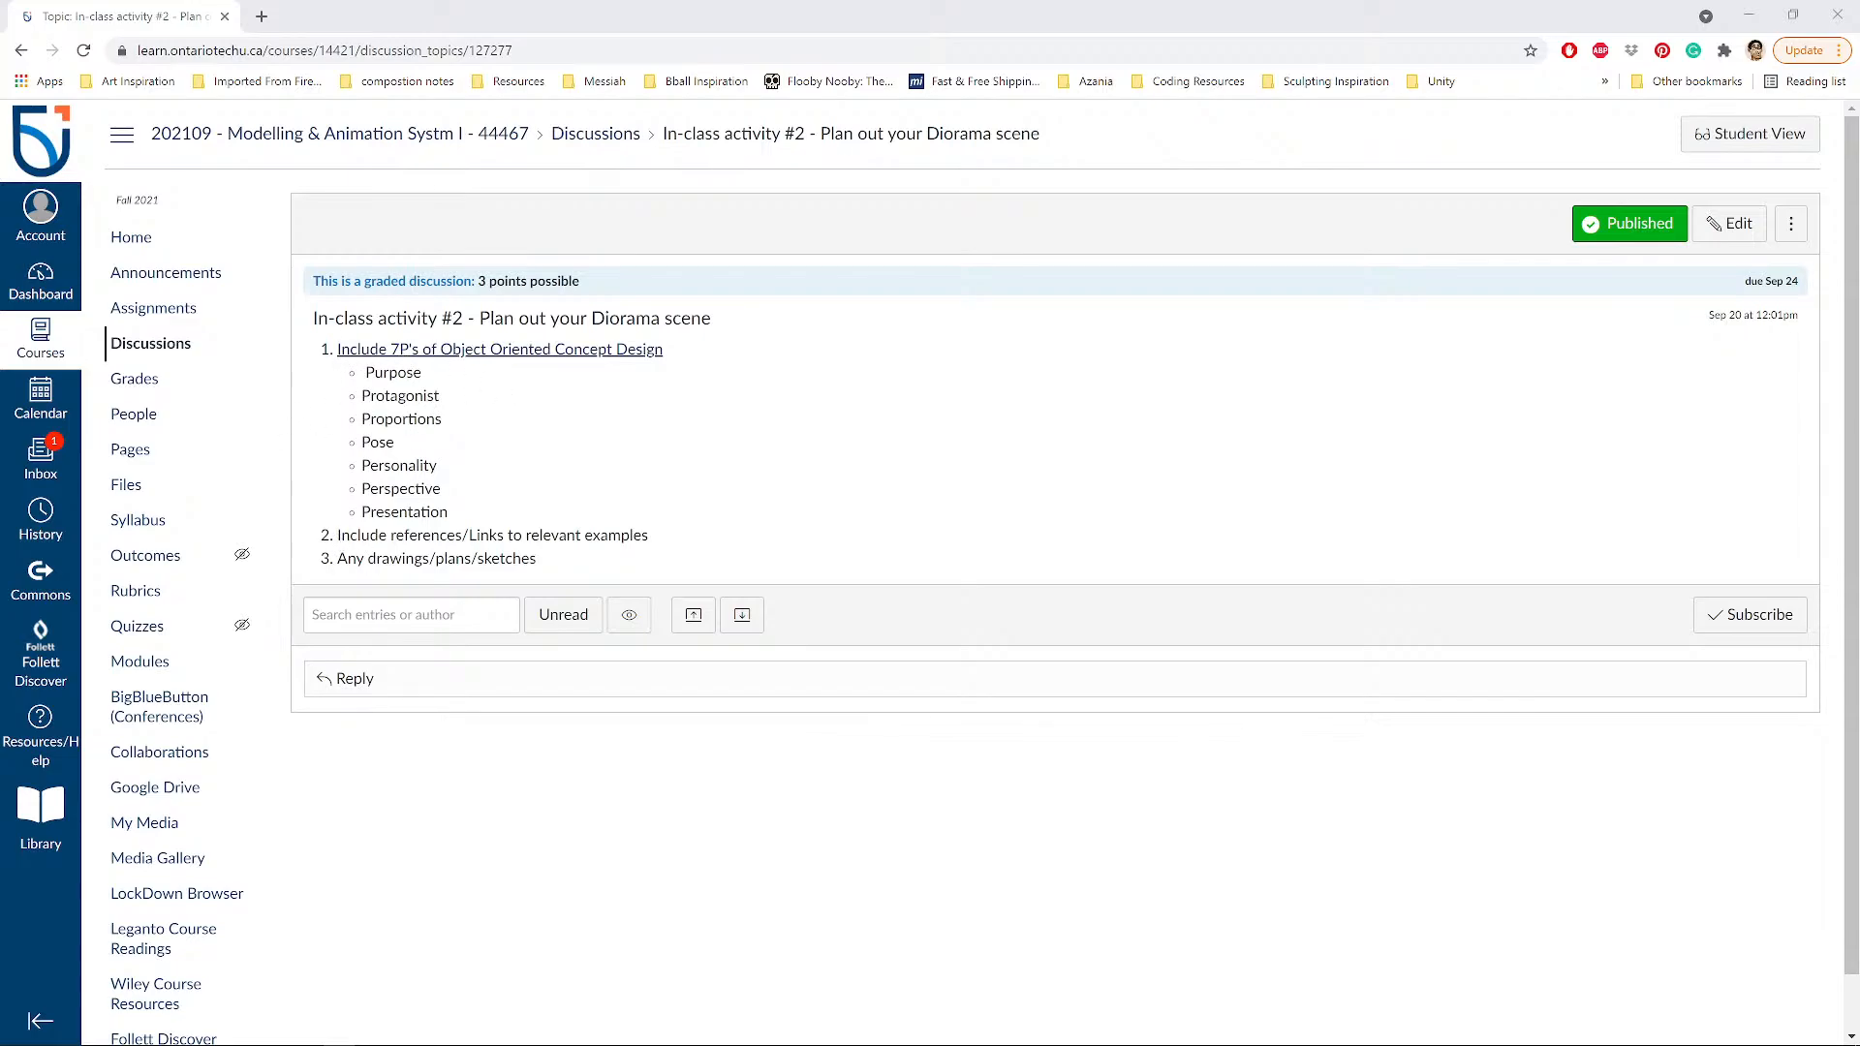
# Open the 7P's of Object Oriented Concept Design page and scroll through its hand-drawn diagram.
pyautogui.click(471, 350)
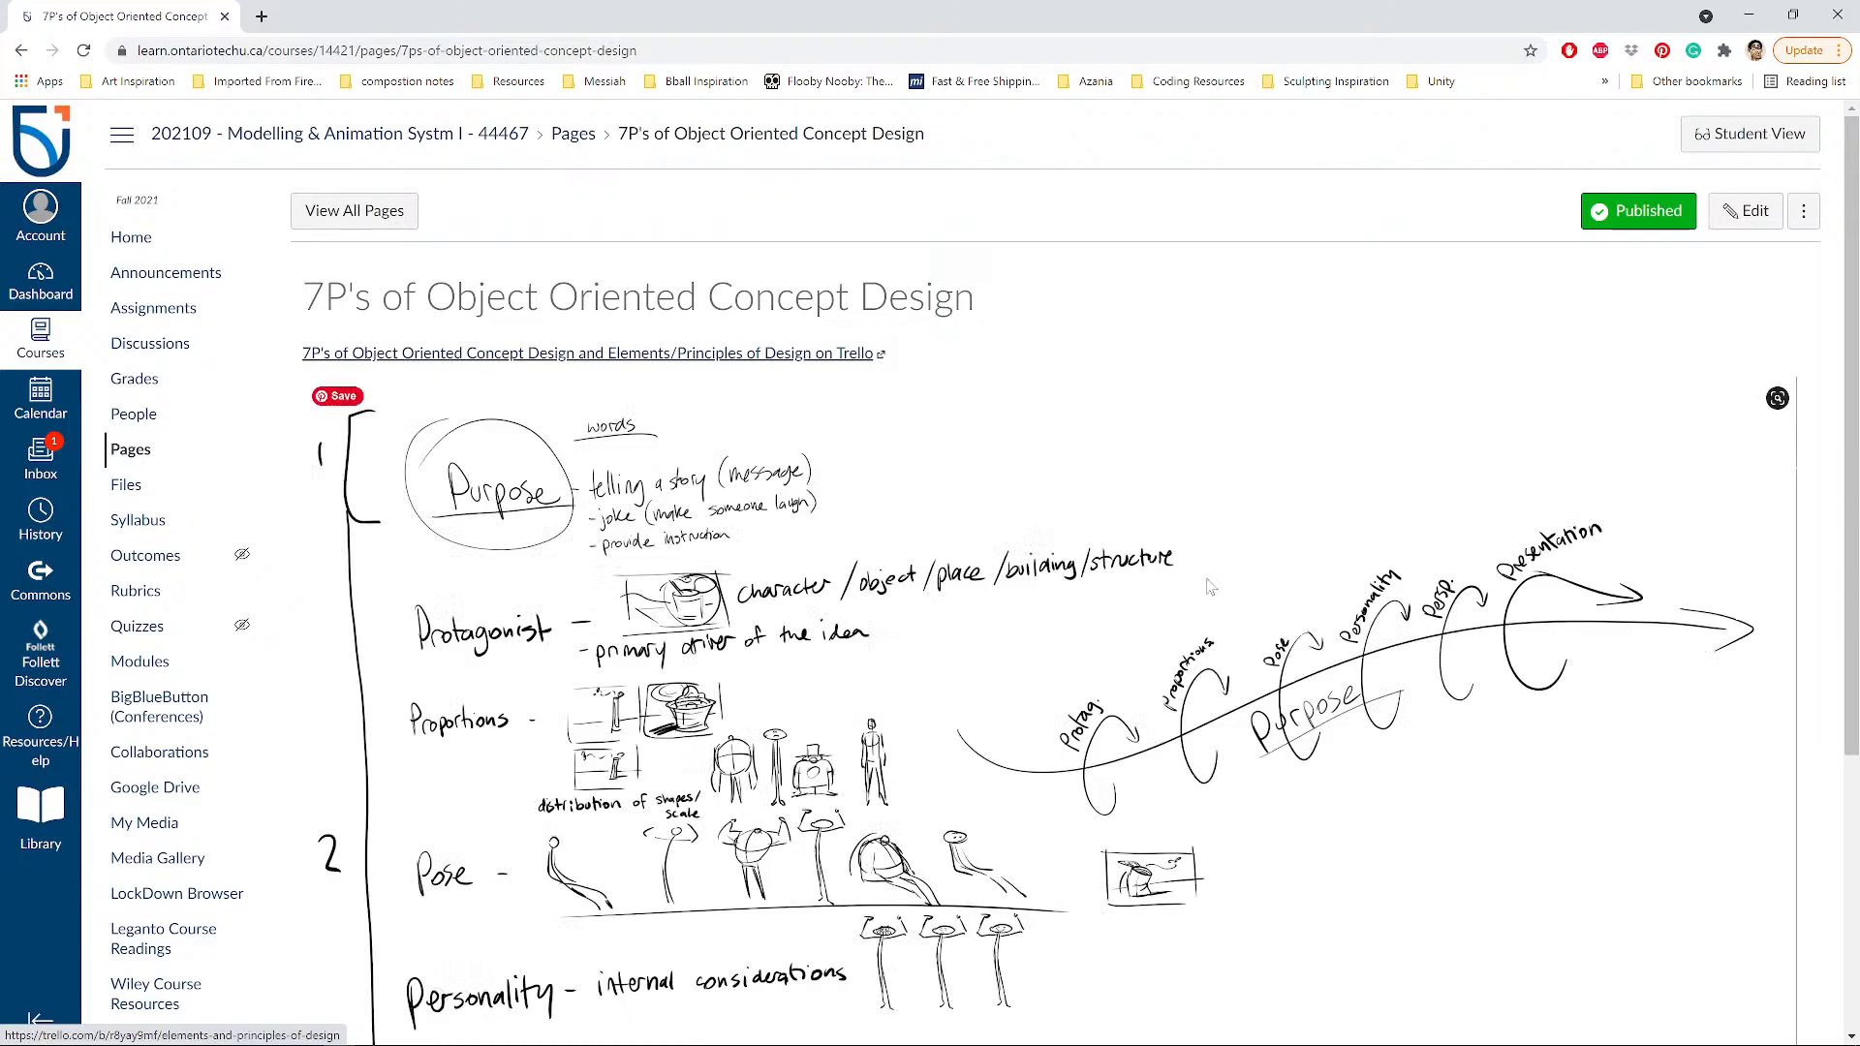
pyautogui.scroll(-3, 1209, 523)
pyautogui.scroll(2, 1209, 524)
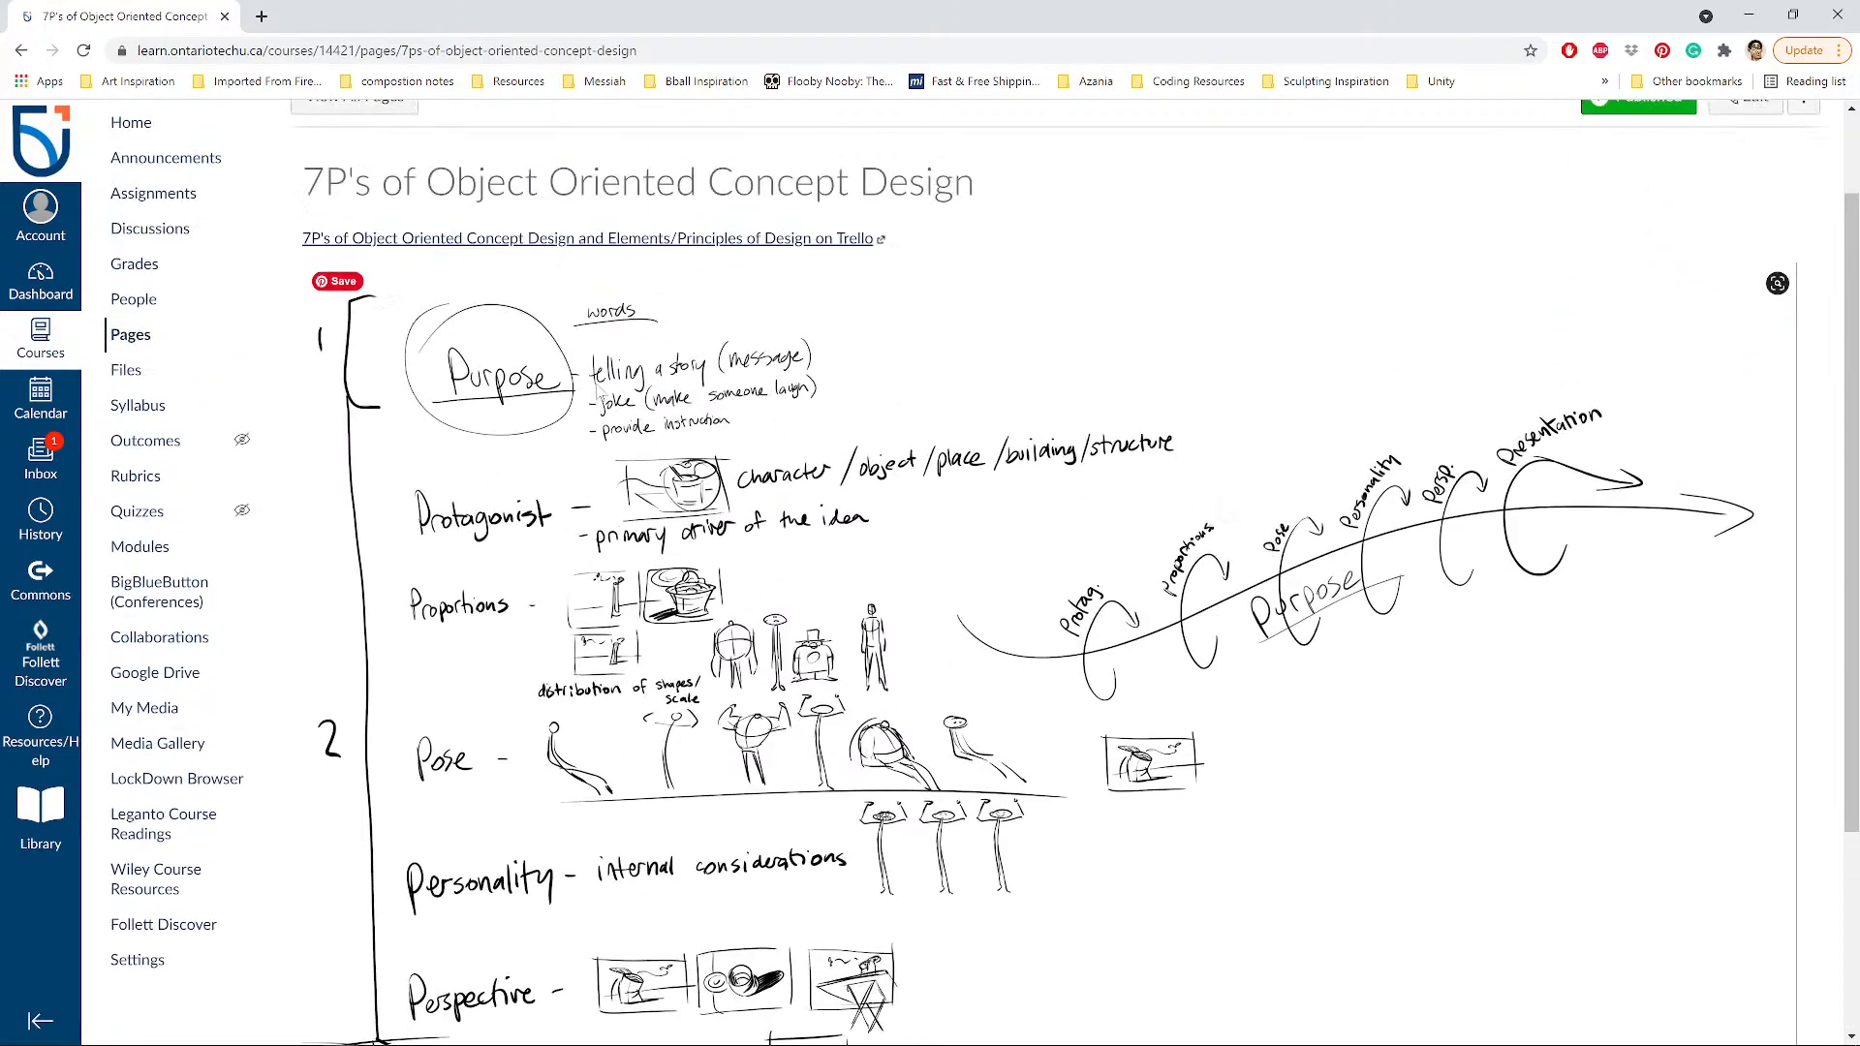
pyautogui.scroll(-2, 532, 370)
pyautogui.scroll(2, 426, 290)
pyautogui.scroll(-2, 736, 448)
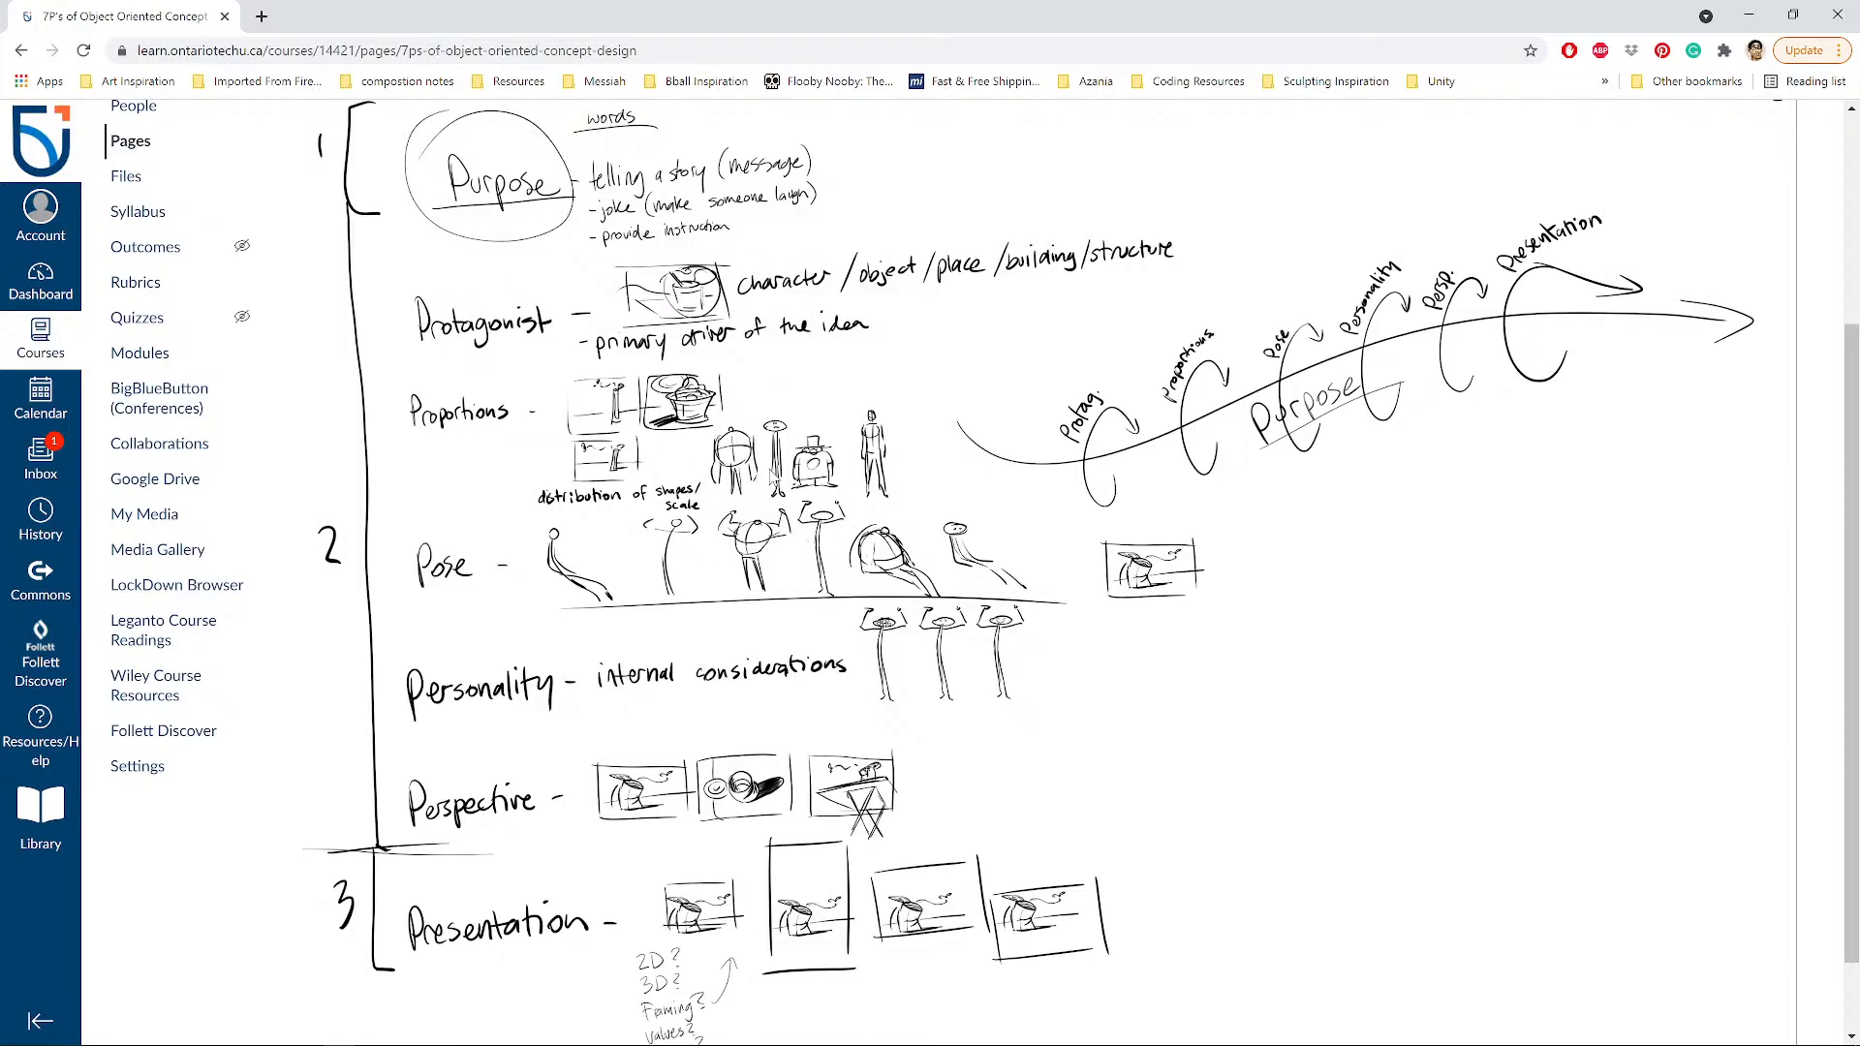
pyautogui.scroll(3, 775, 477)
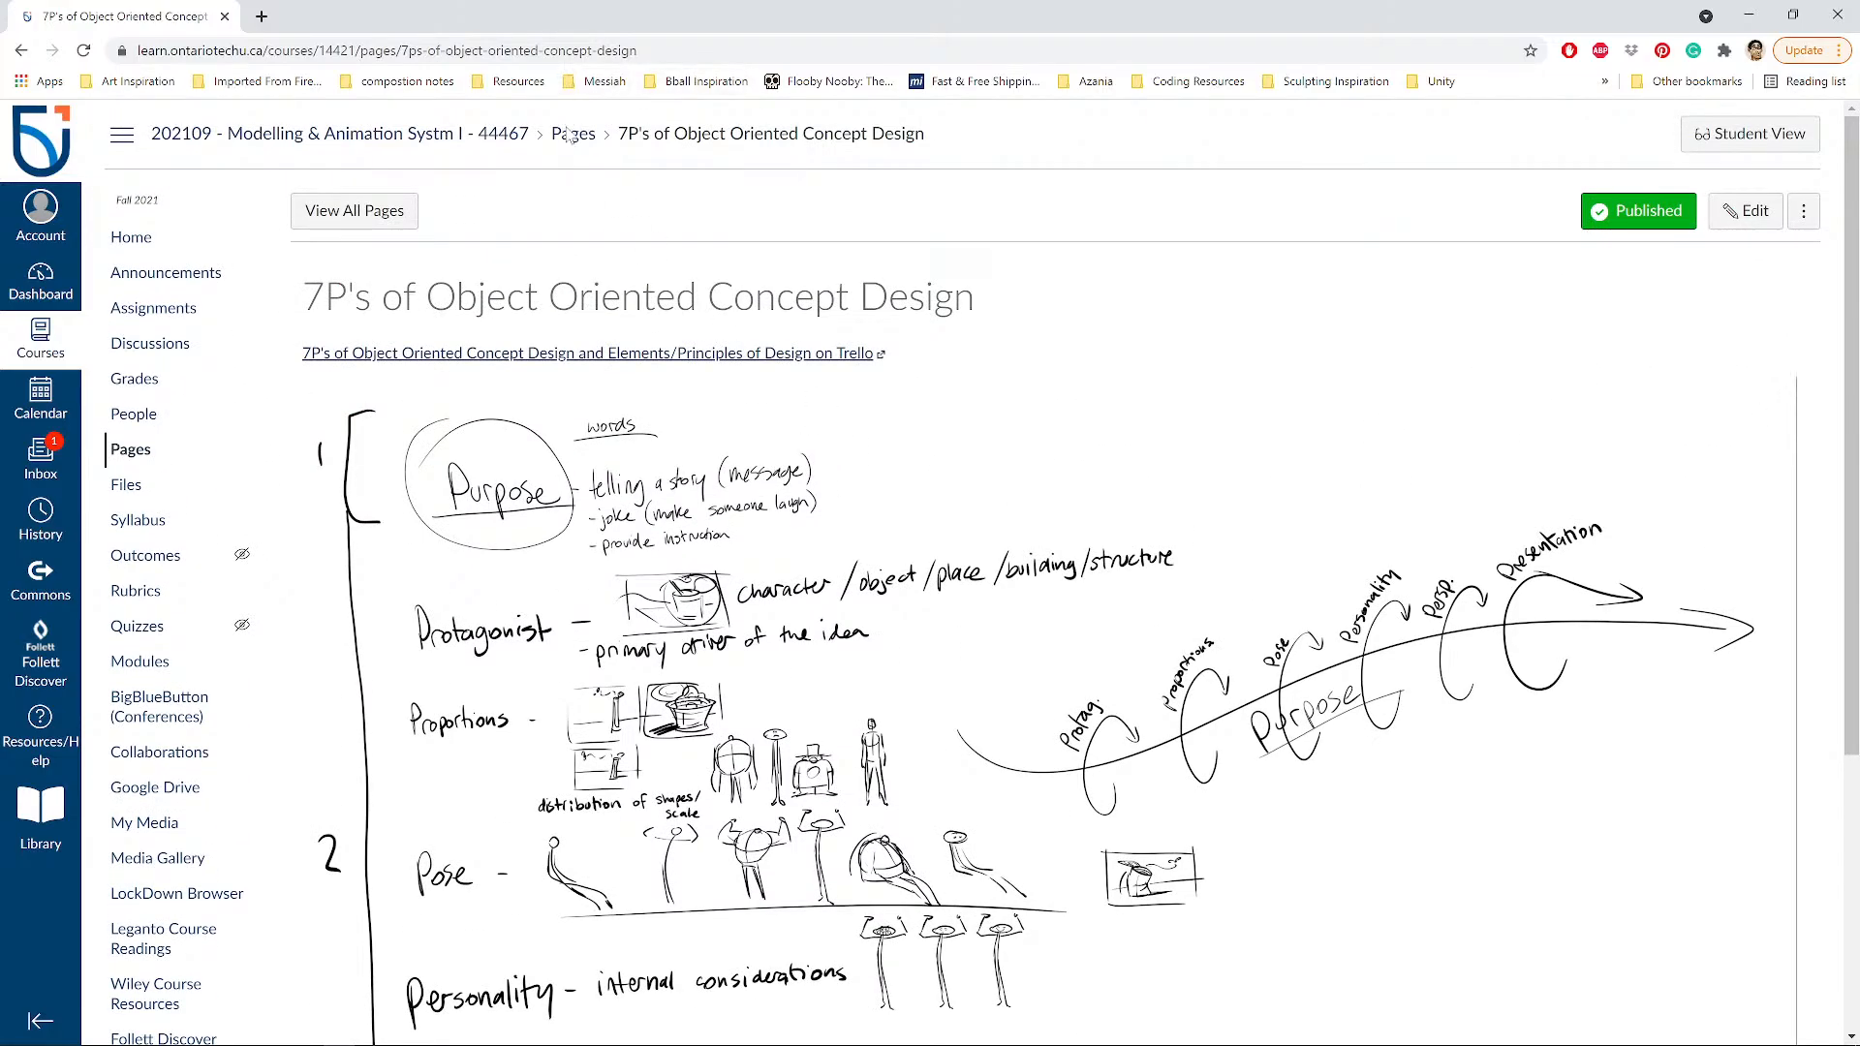
# Return to In-class activity #2 and highlight the 7P list, references, and sketches requirements.
pyautogui.click(20, 50)
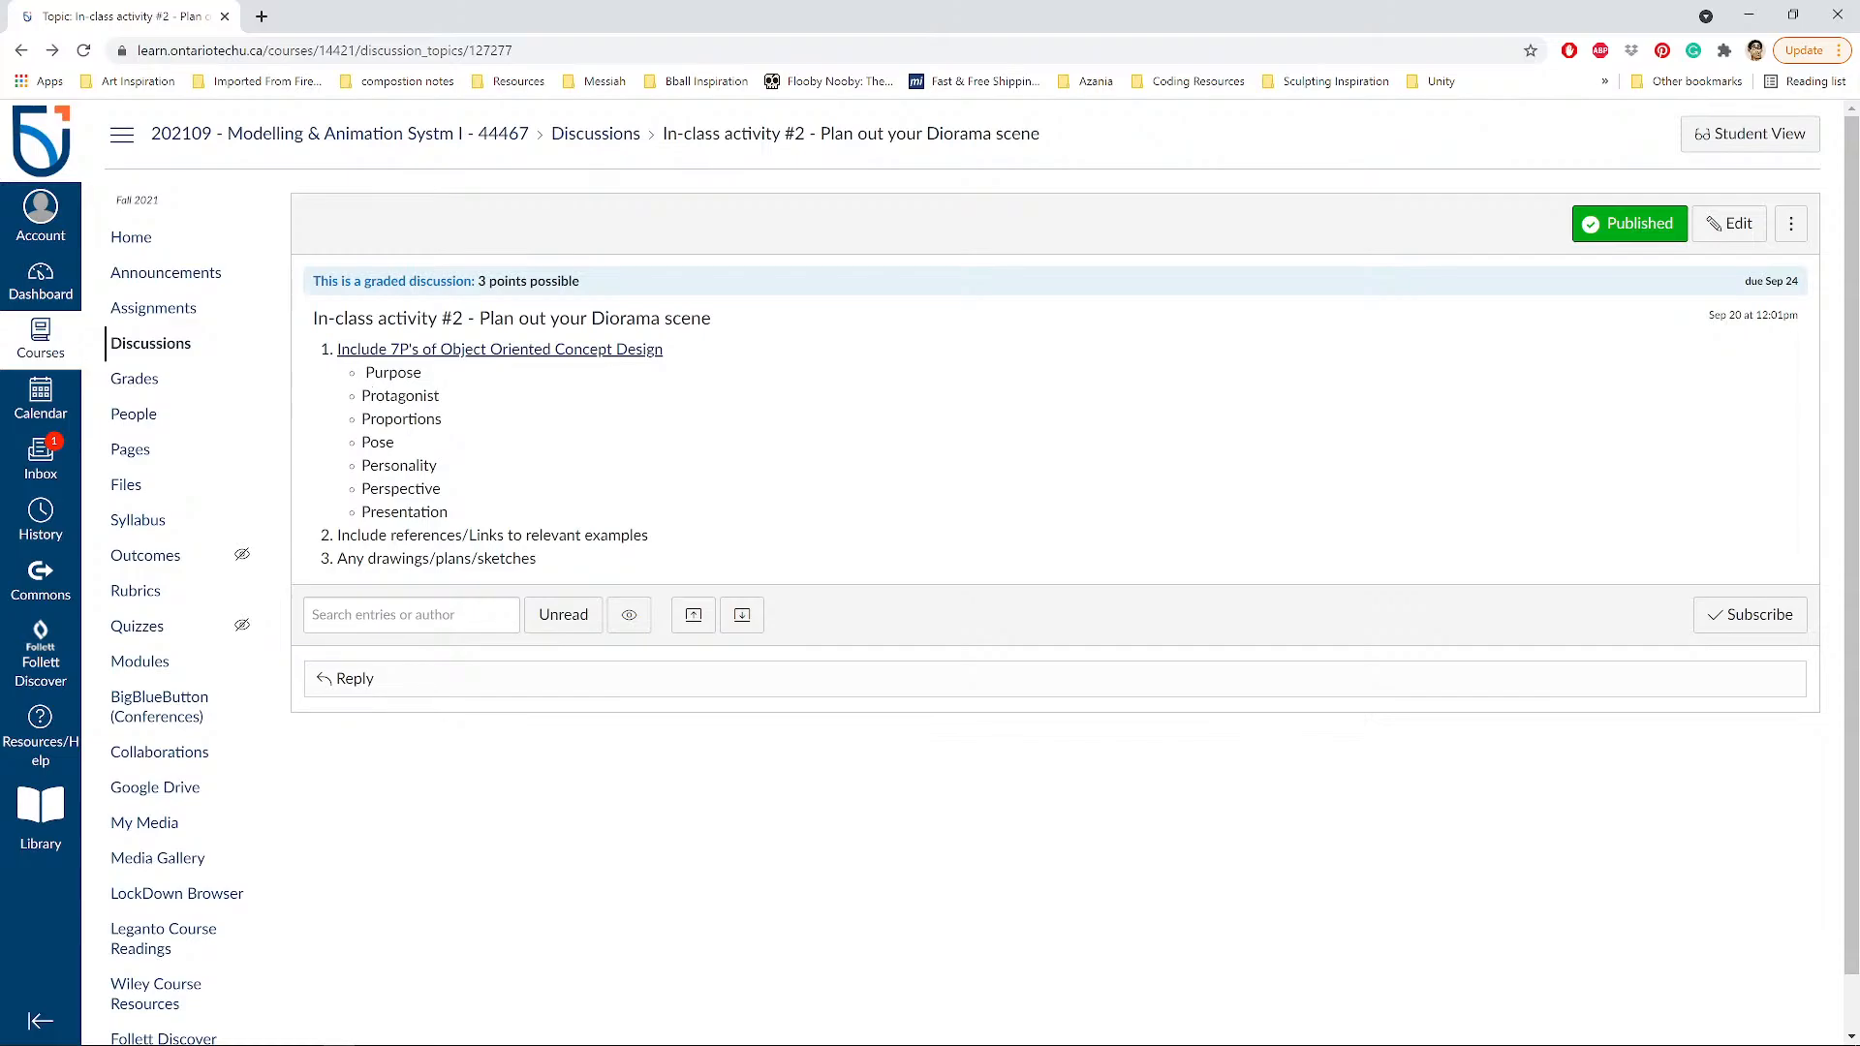
pyautogui.moveTo(364, 372); pyautogui.dragTo(465, 514)
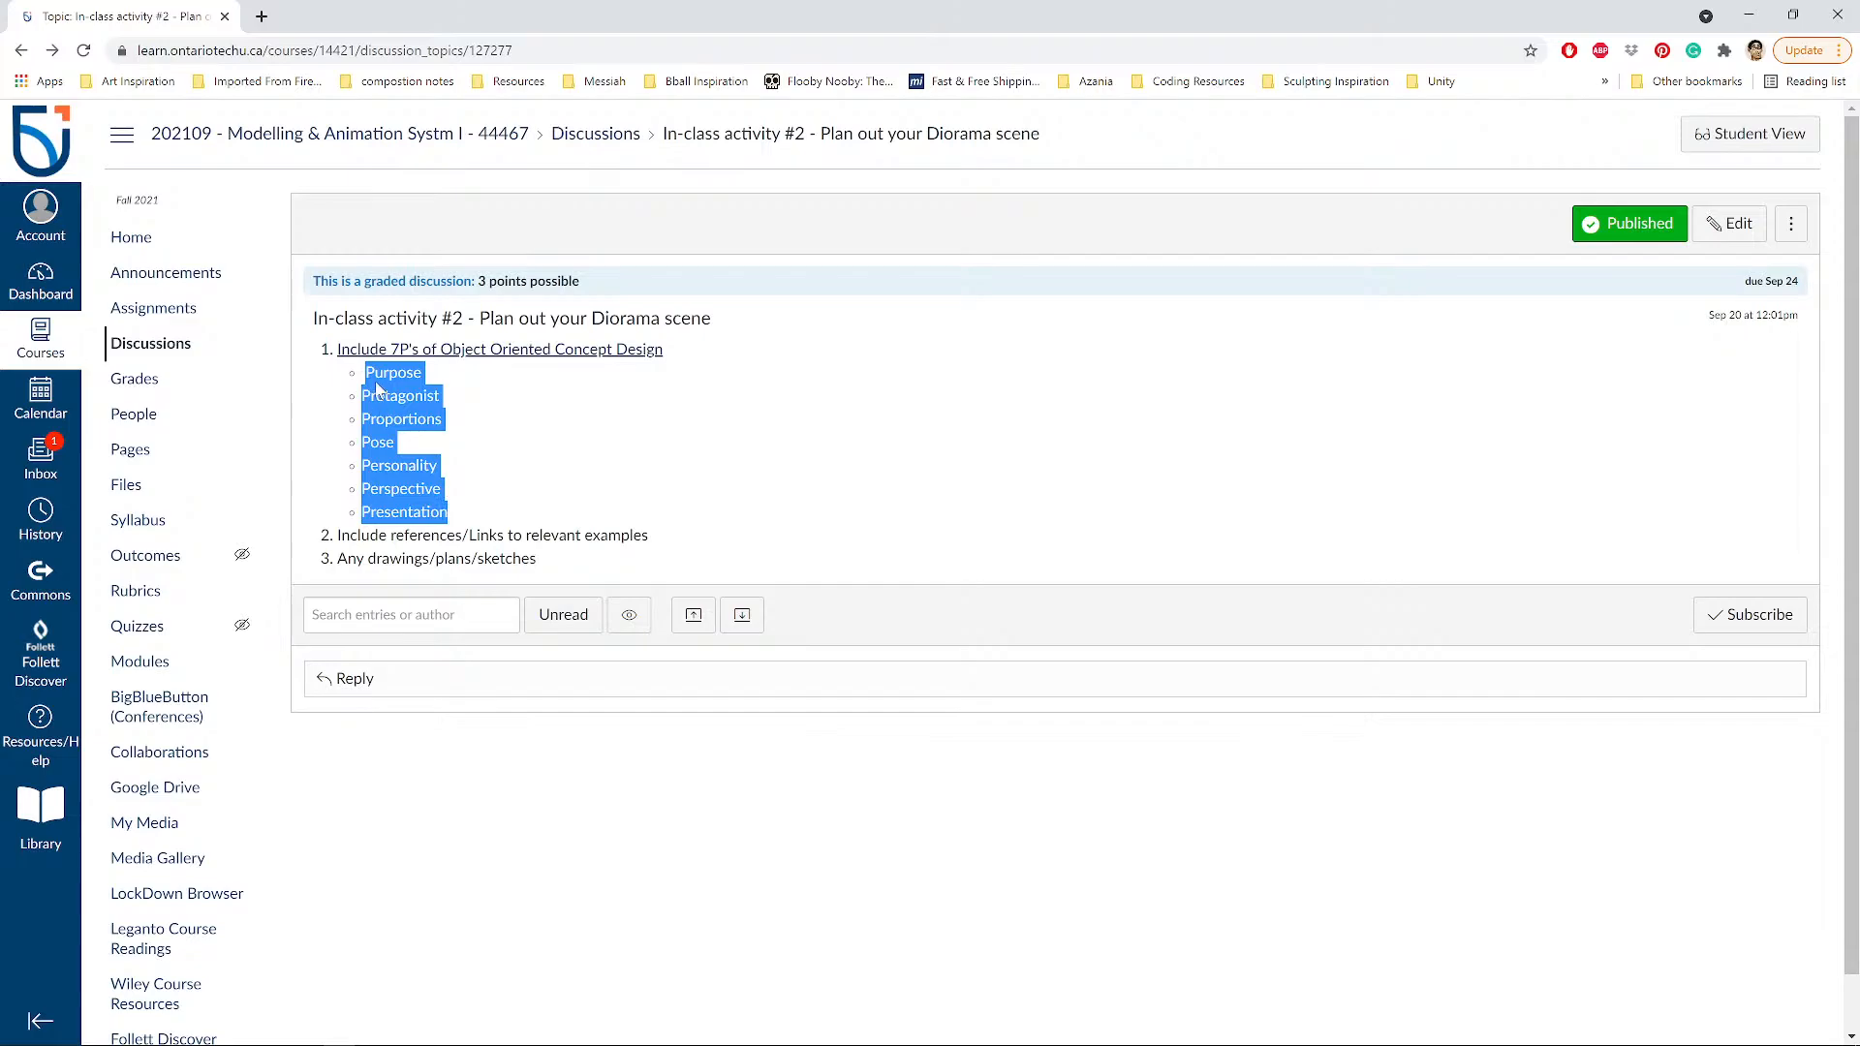
pyautogui.click(467, 513)
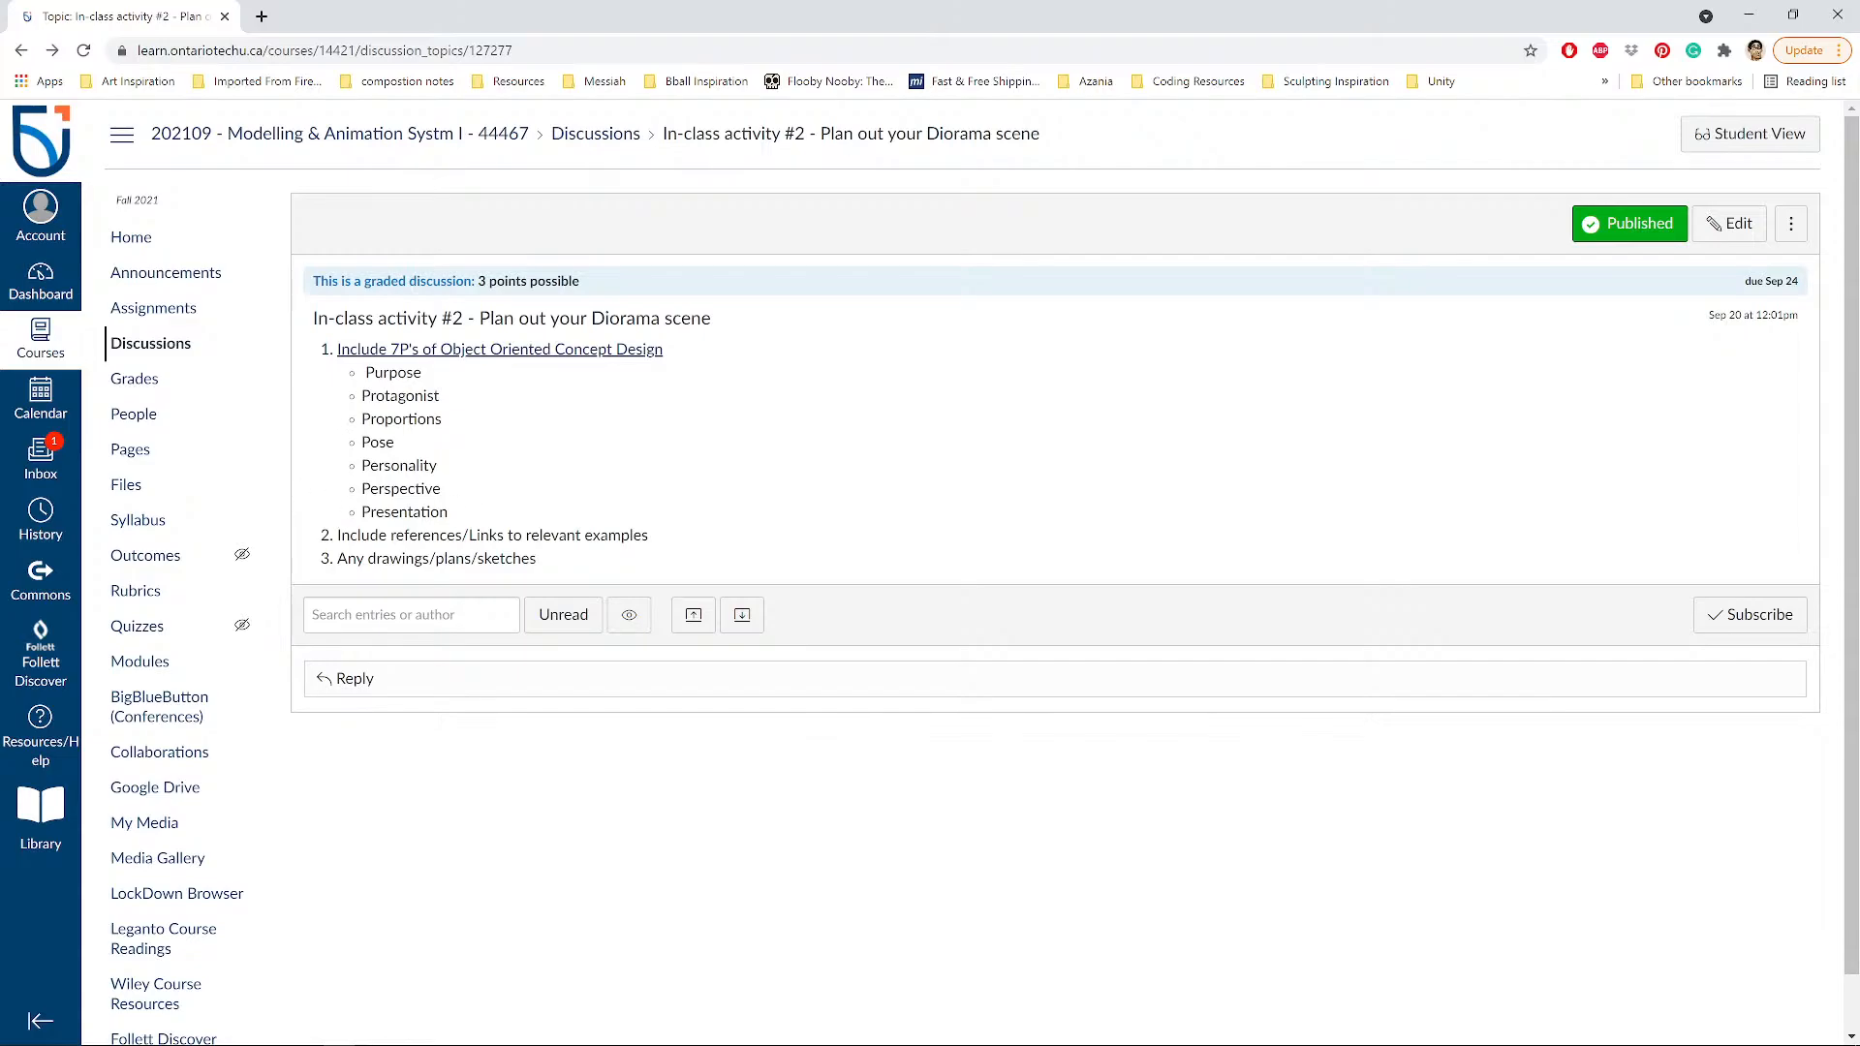
pyautogui.moveTo(337, 536); pyautogui.dragTo(658, 541)
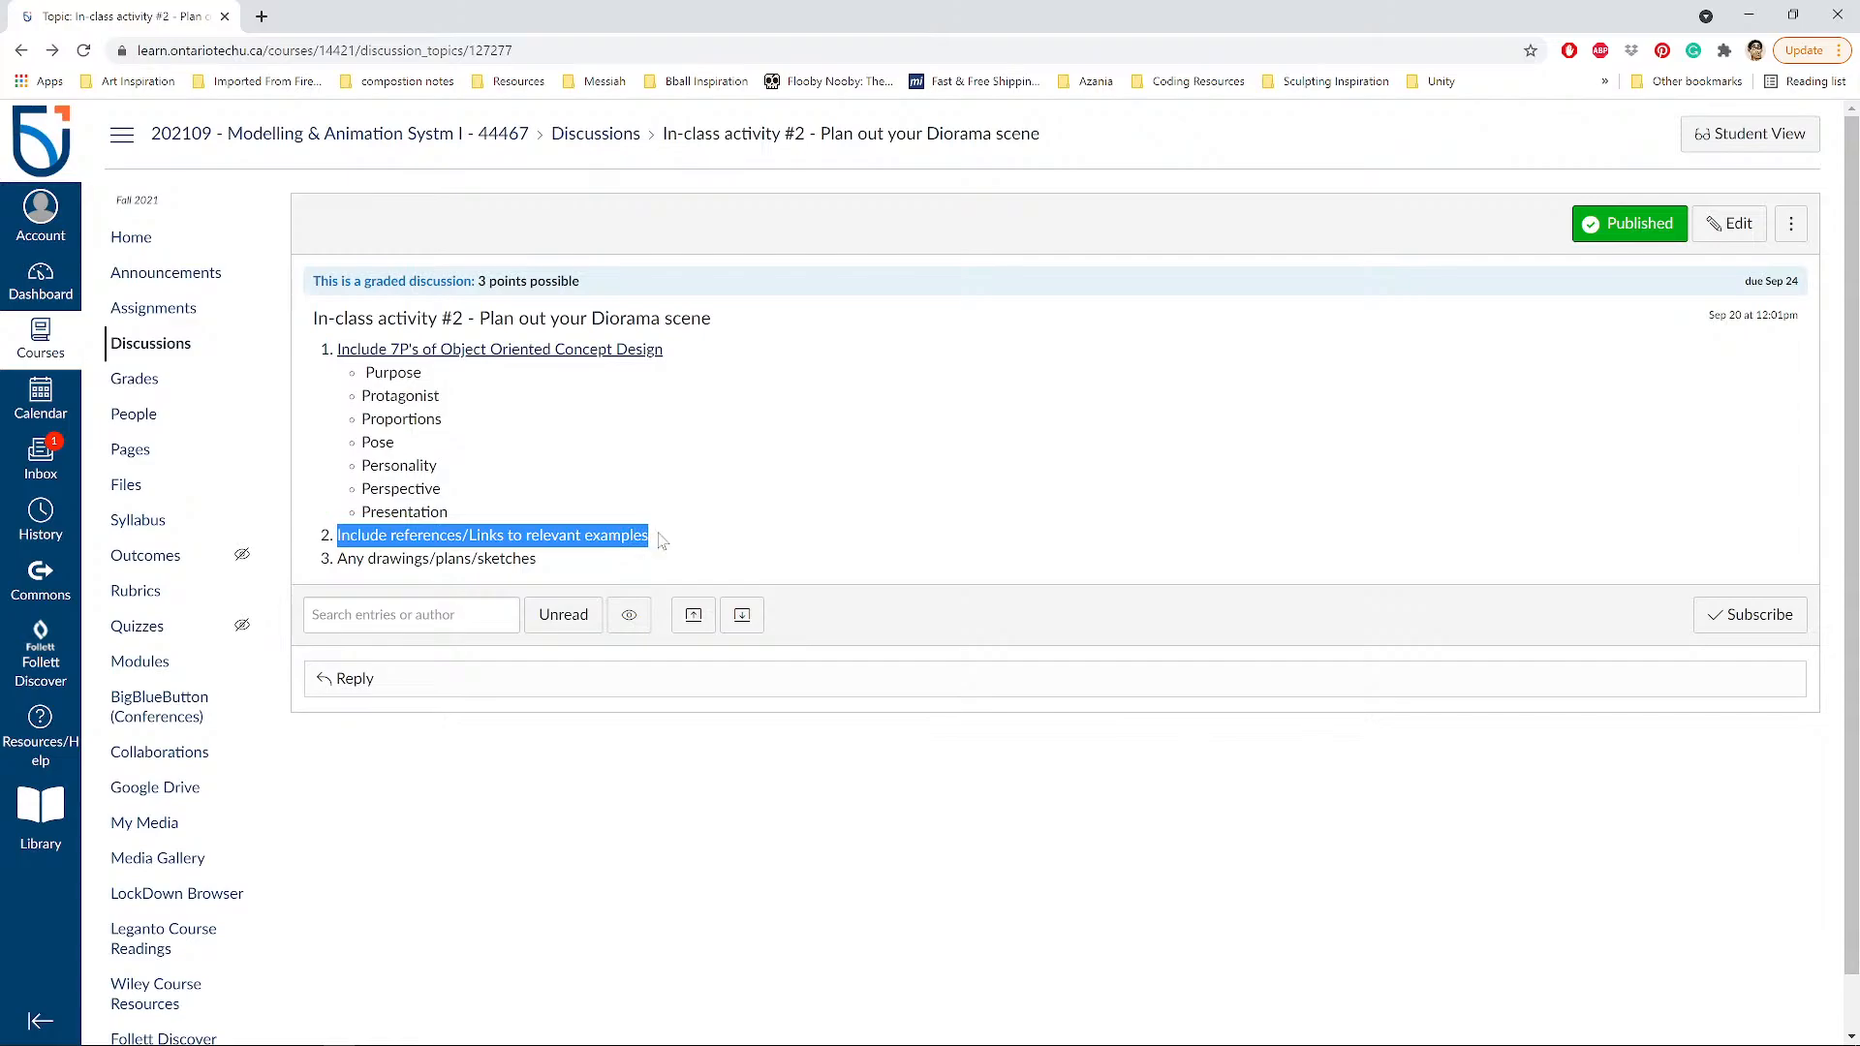
pyautogui.click(341, 562)
pyautogui.moveTo(339, 560); pyautogui.dragTo(543, 568)
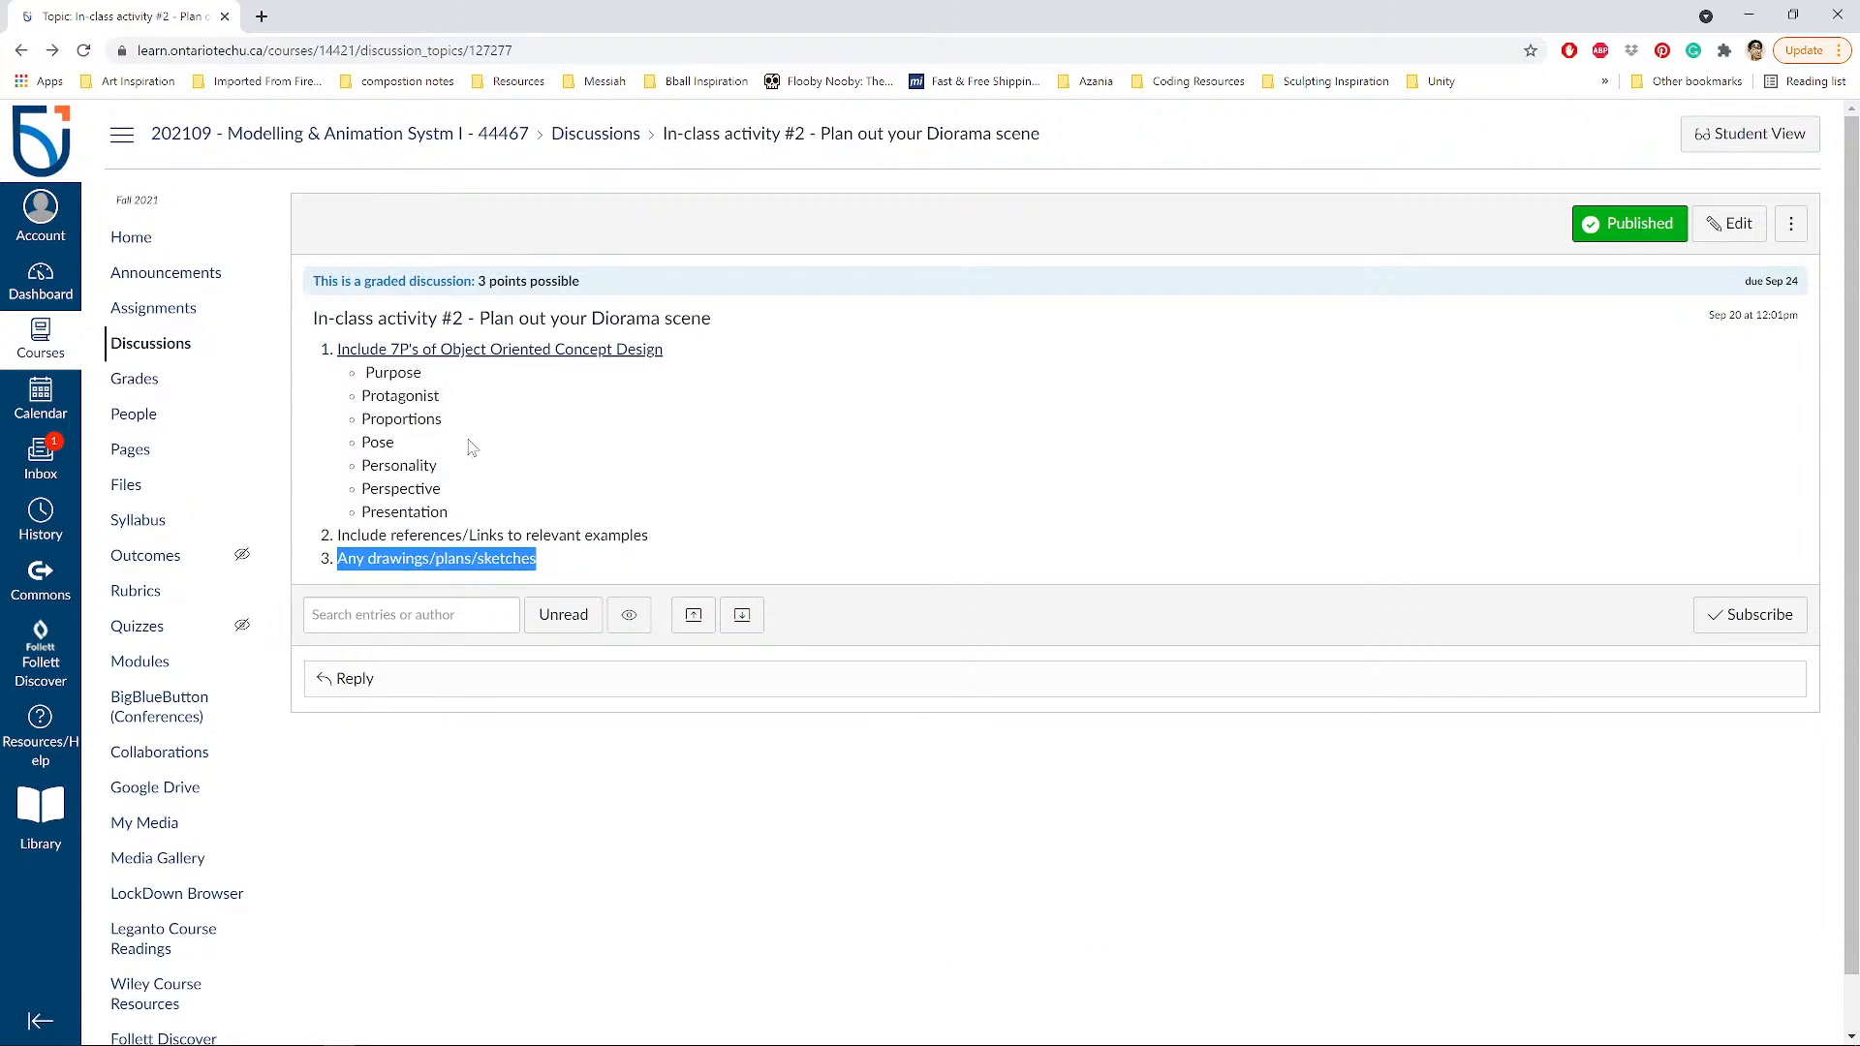
# Load sketchfab.com in a new browser tab.
pyautogui.click(262, 16)
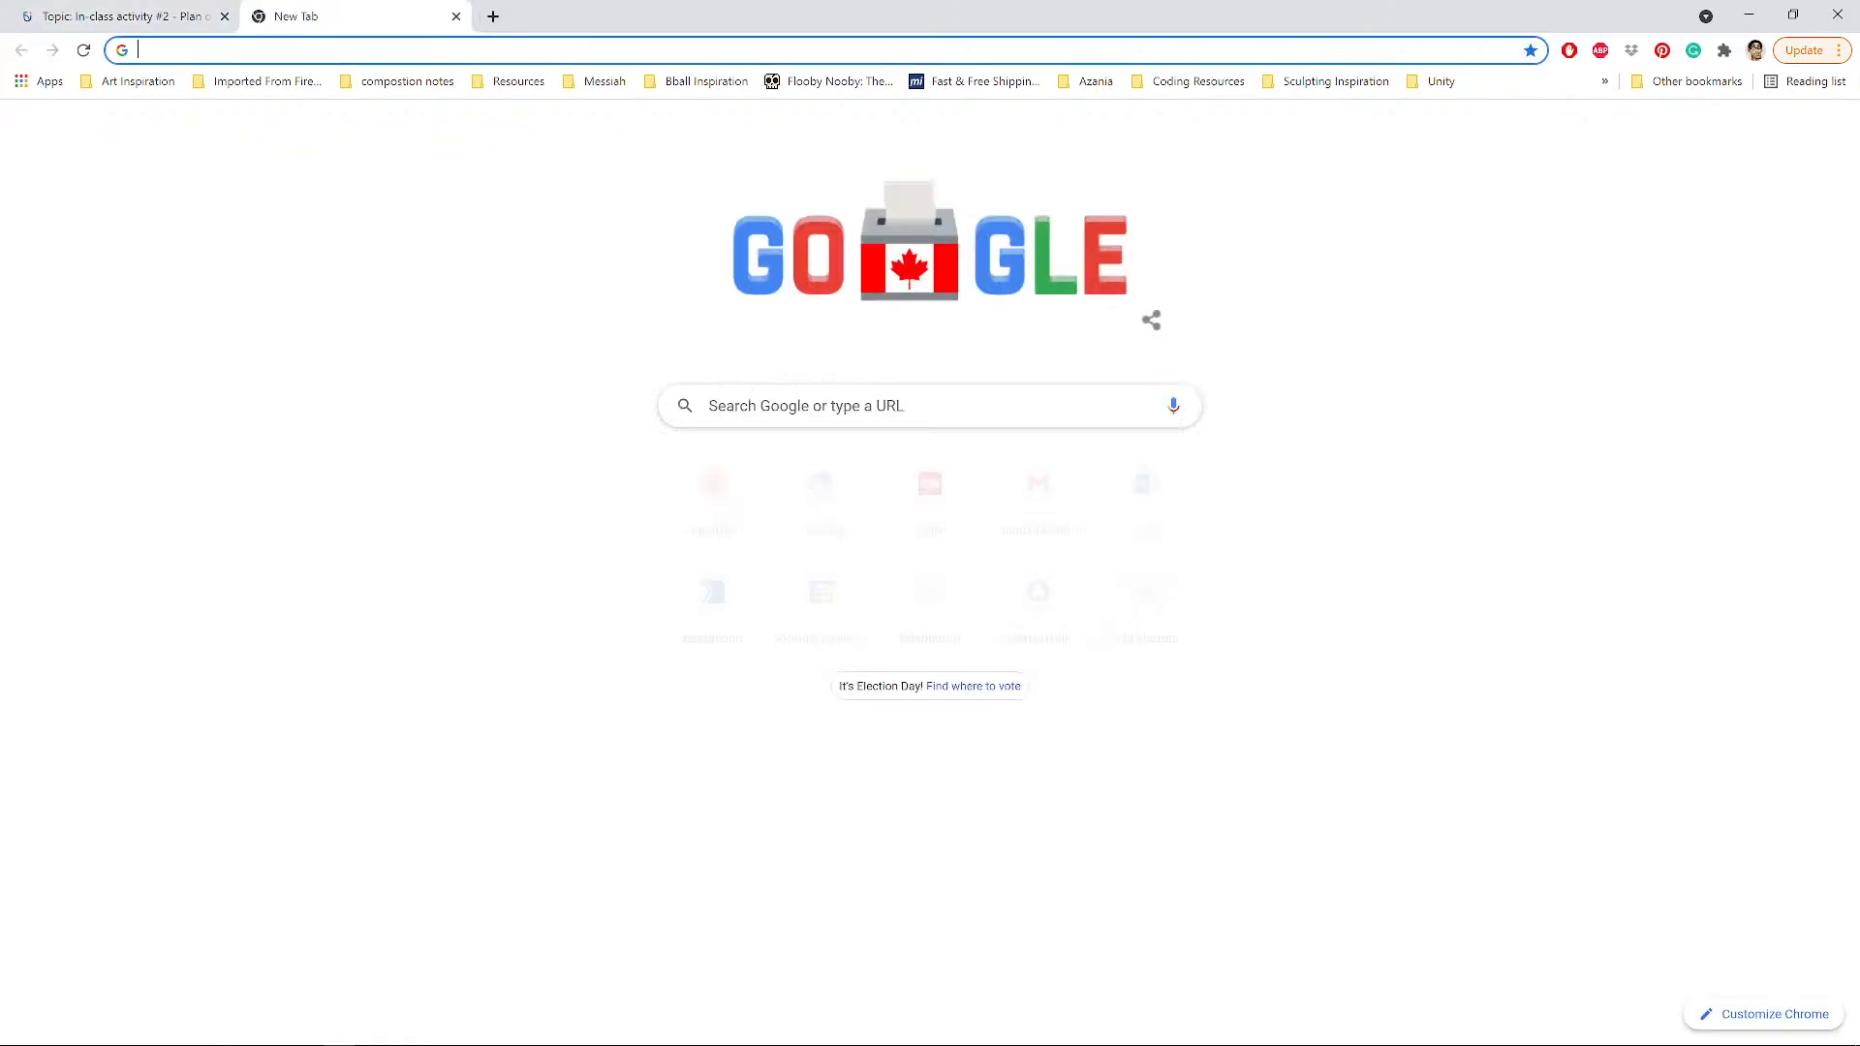
pyautogui.write('sketchfab.com')
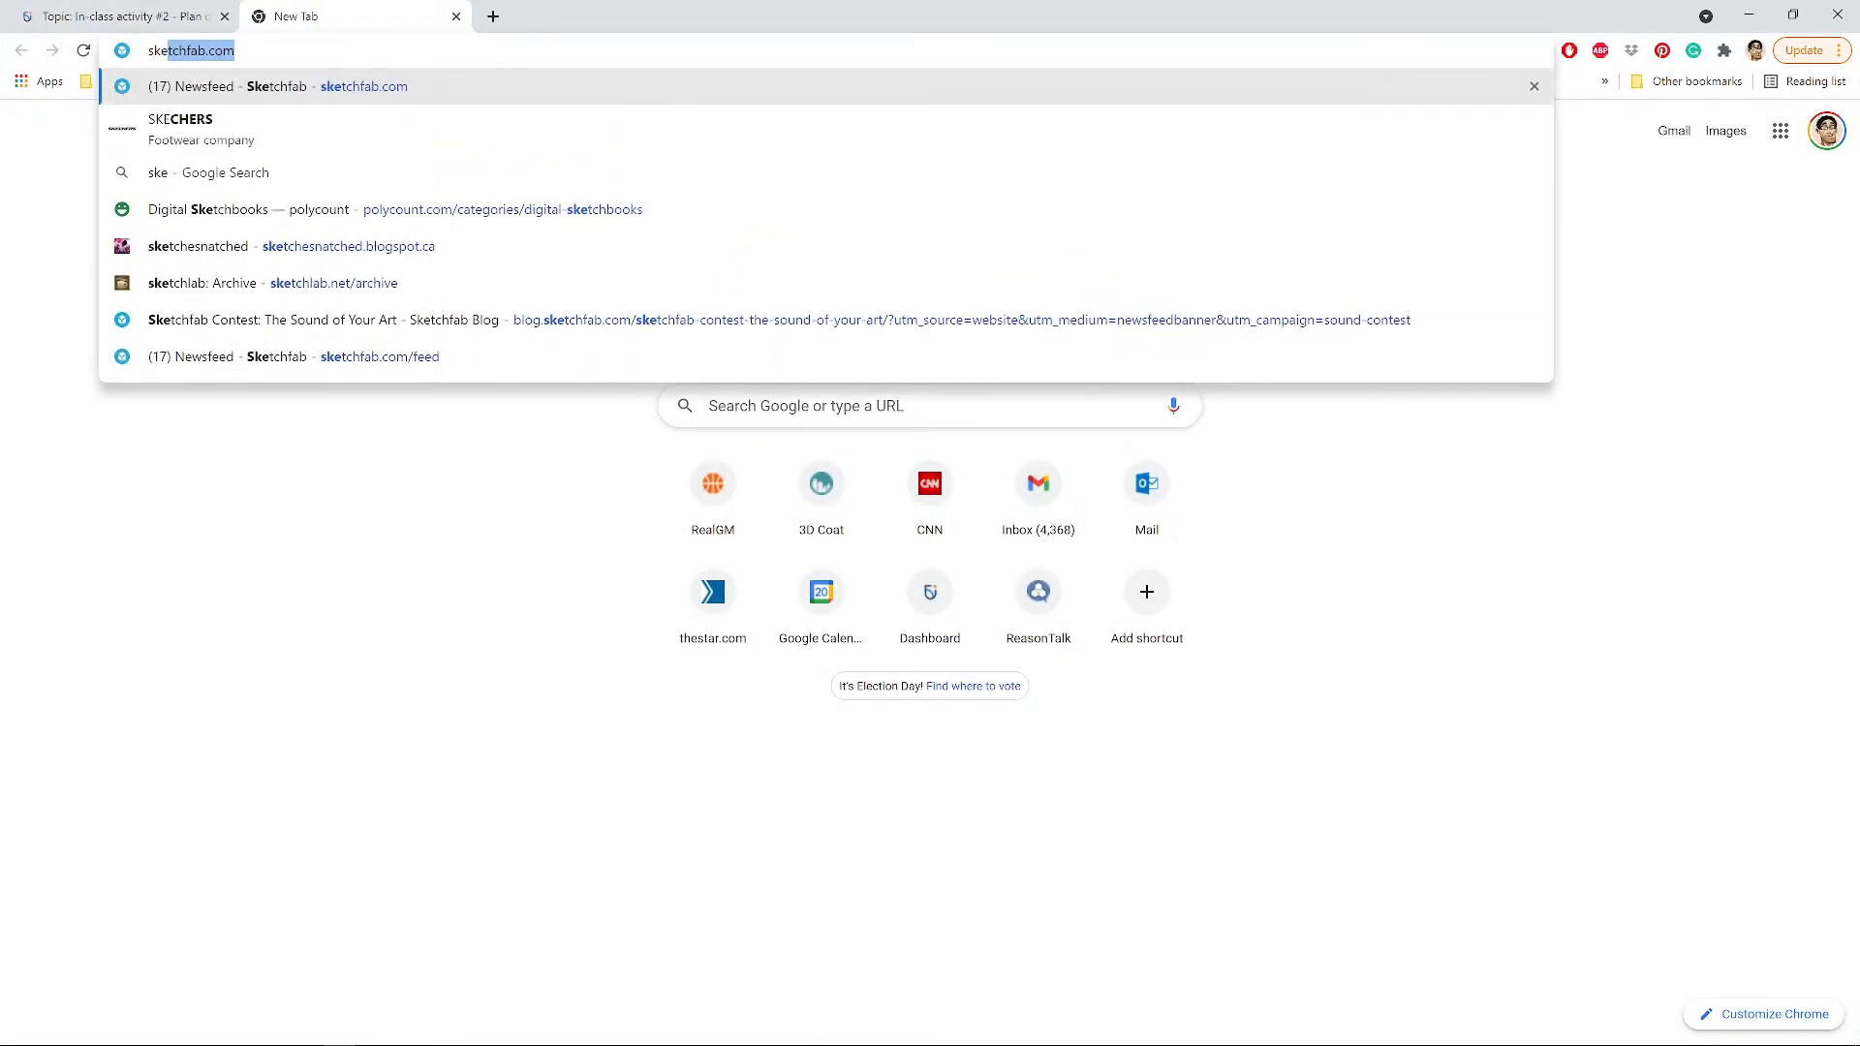
pyautogui.press('Return')
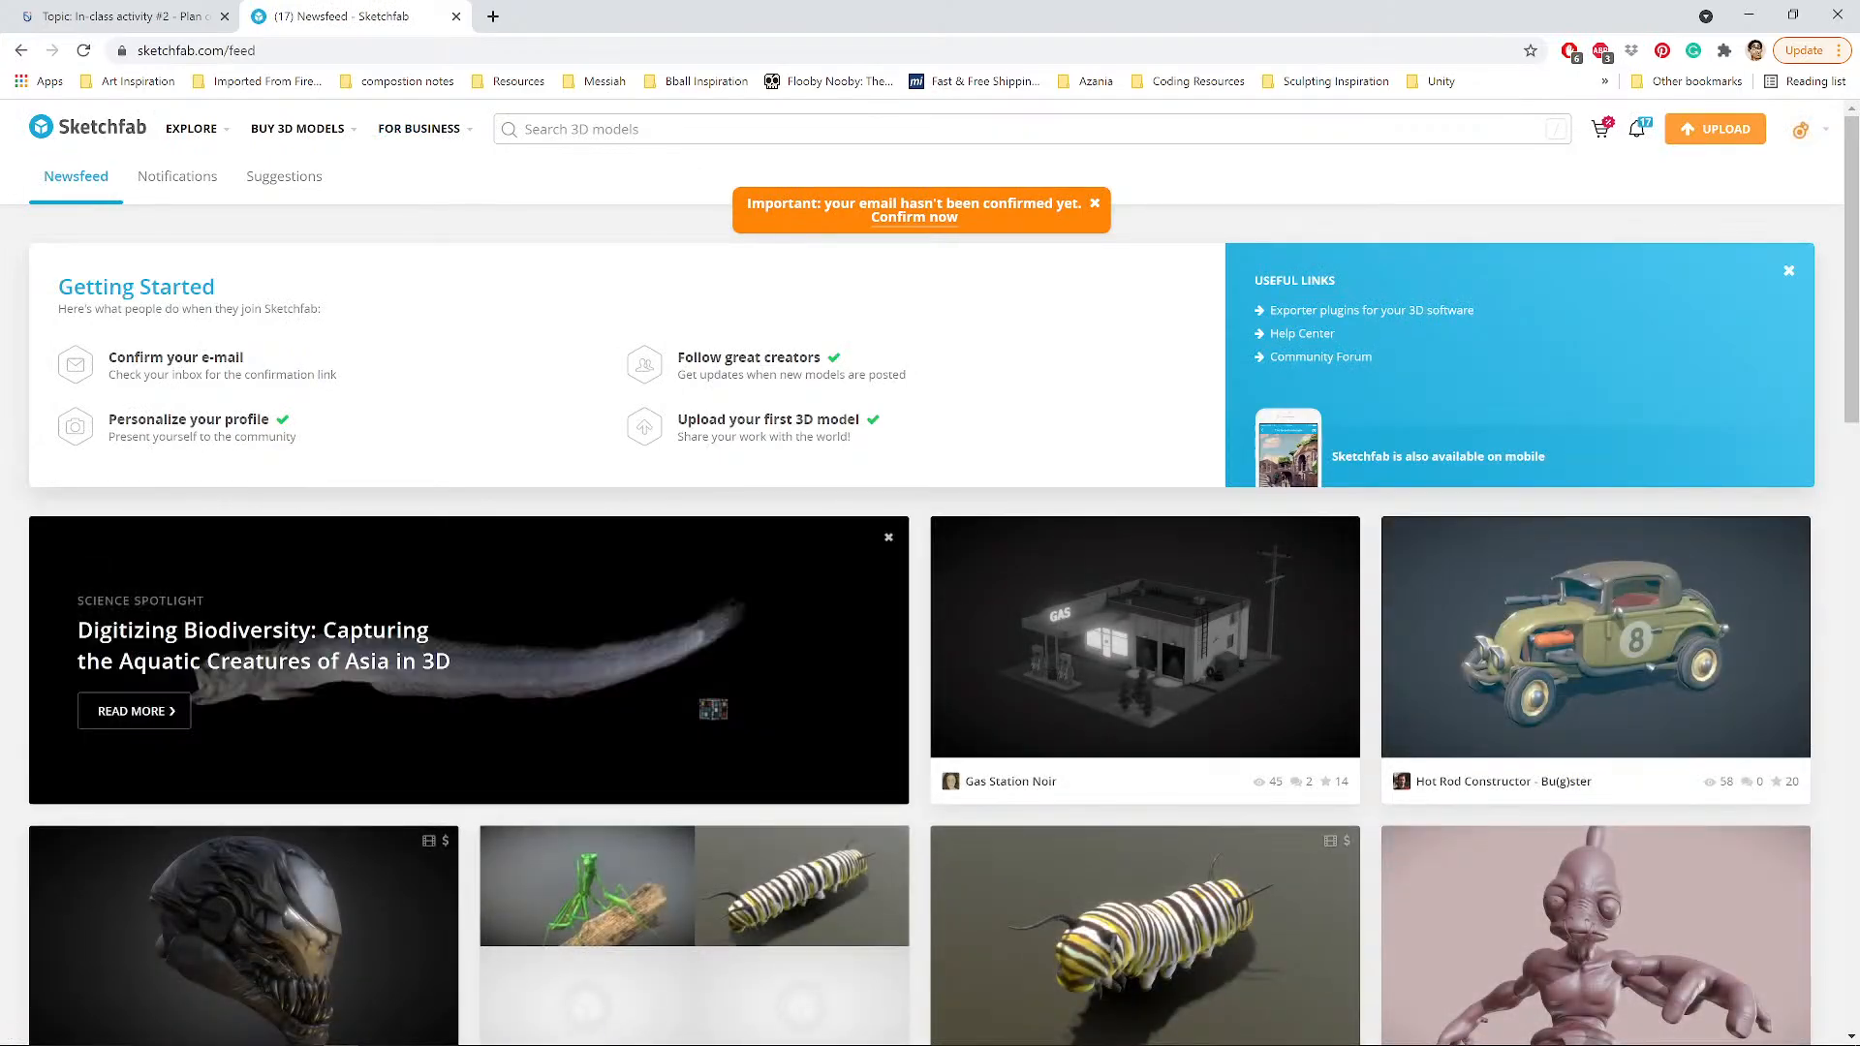
# Search Sketchfab for 'diorama' and open the Forest Valley Diorama model.
pyautogui.click(736, 129)
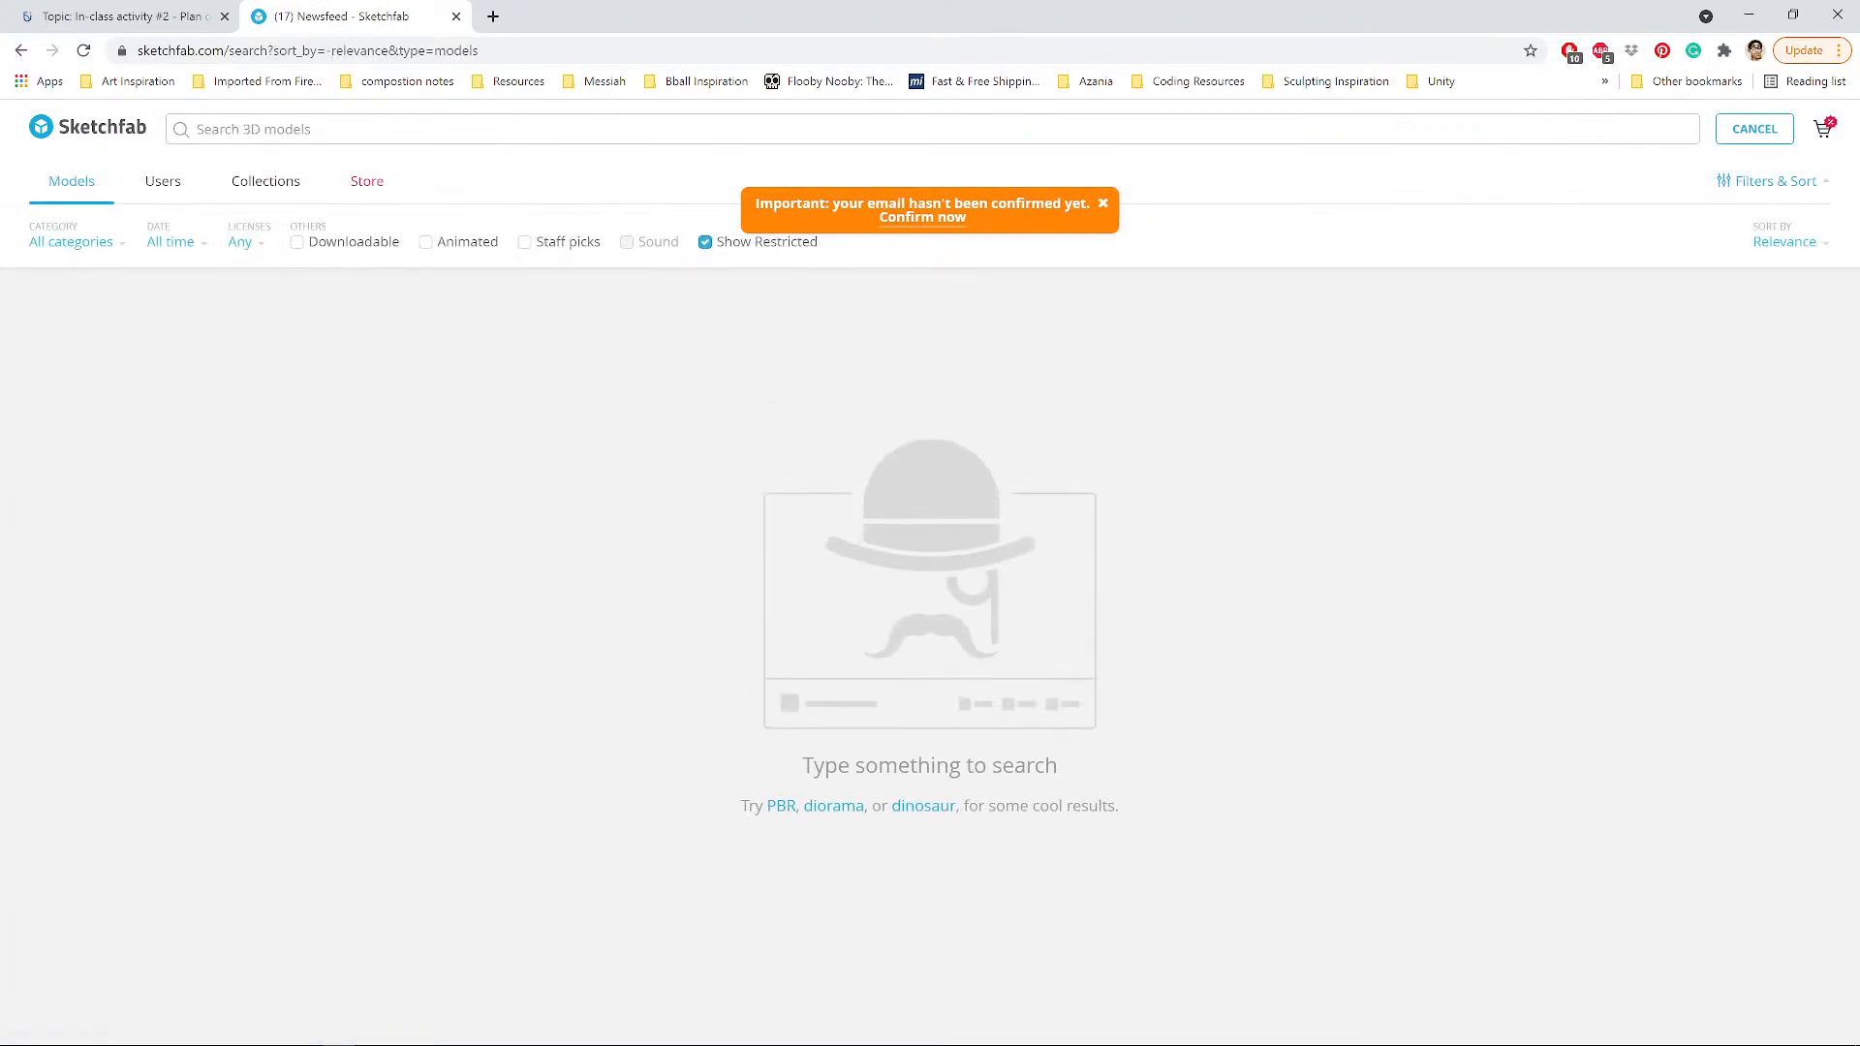
pyautogui.write('diorama')
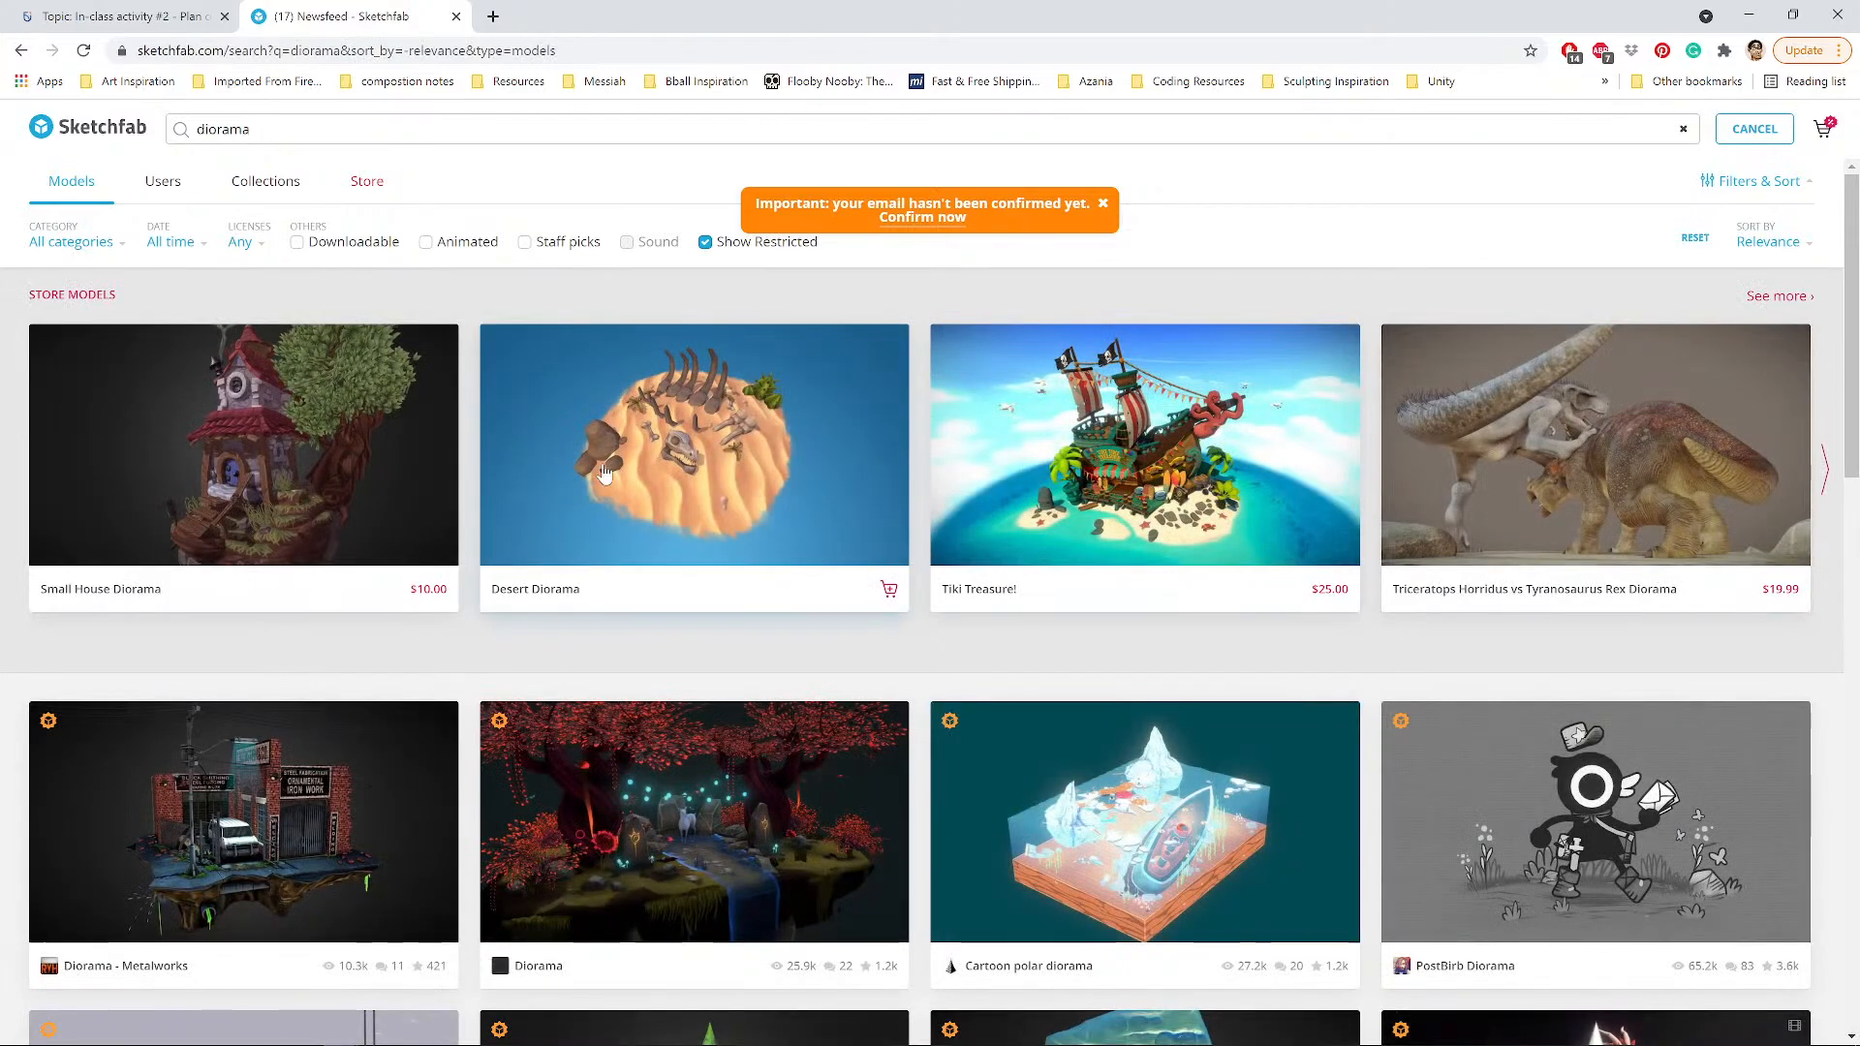
pyautogui.scroll(-2, 1569, 489)
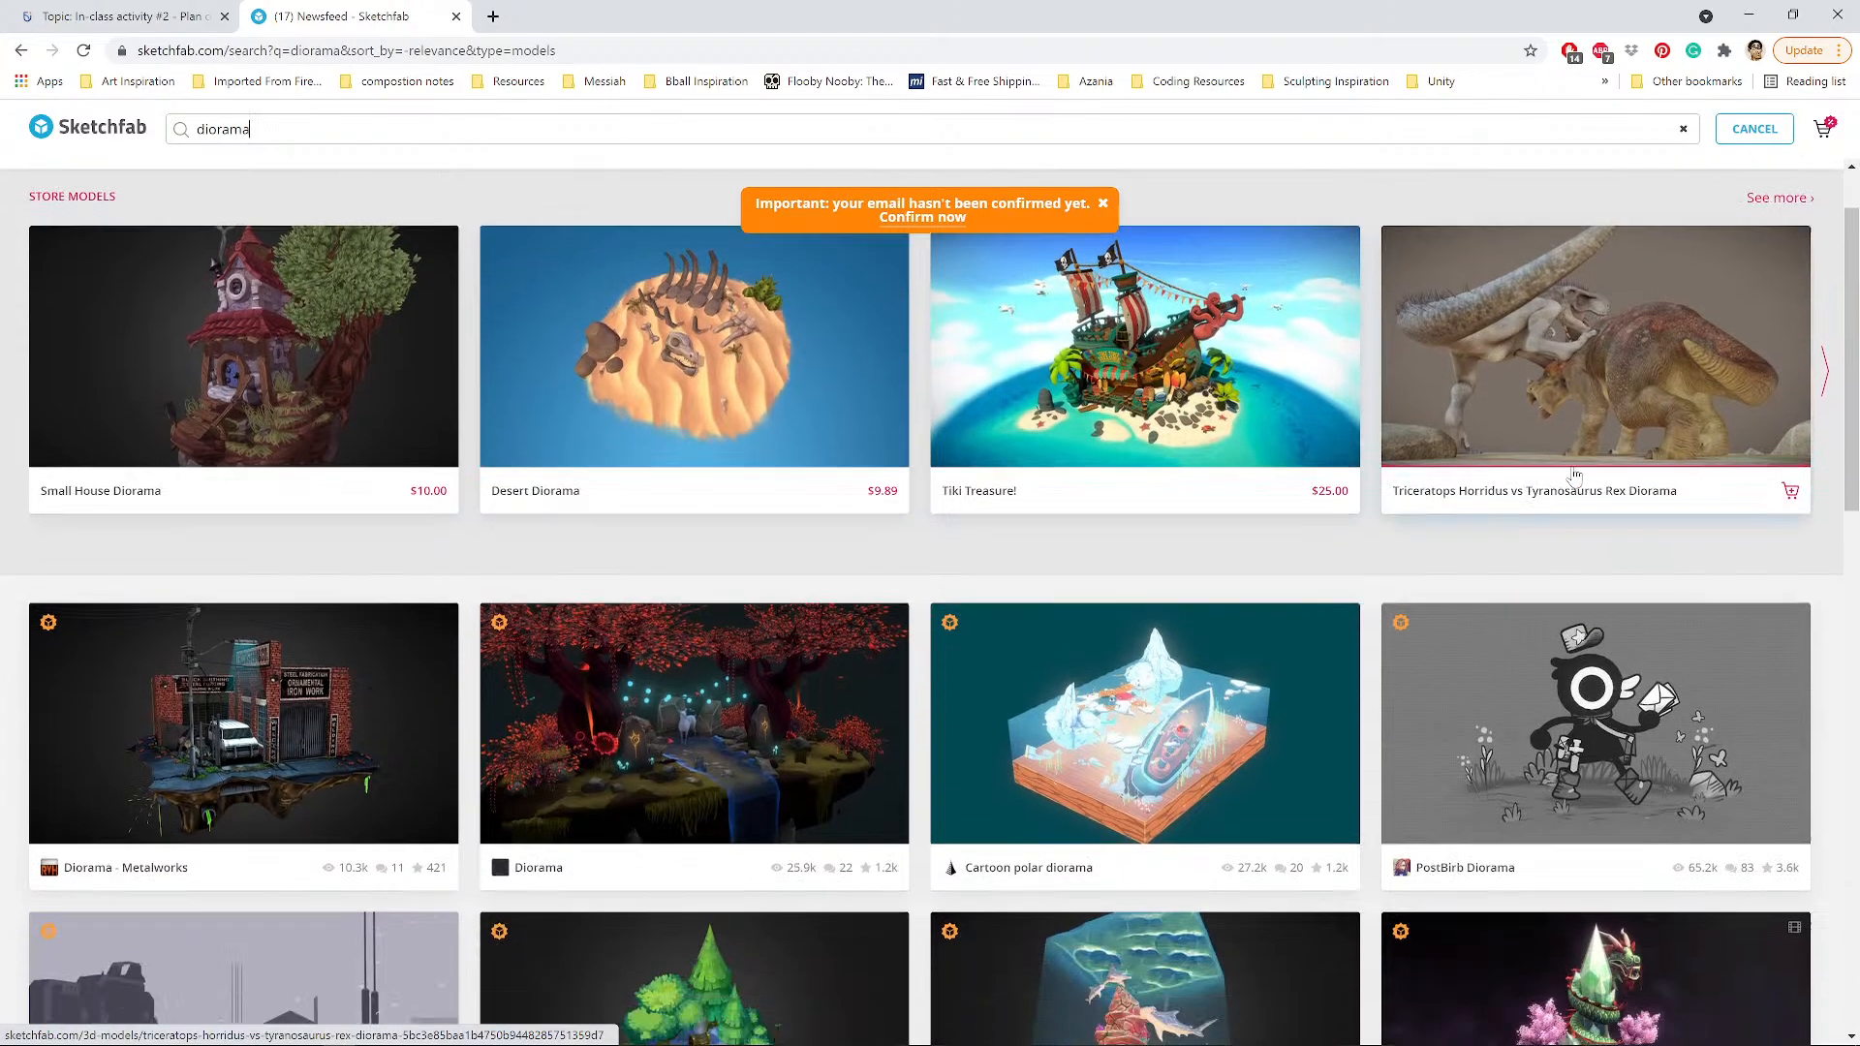
pyautogui.scroll(-2, 1657, 595)
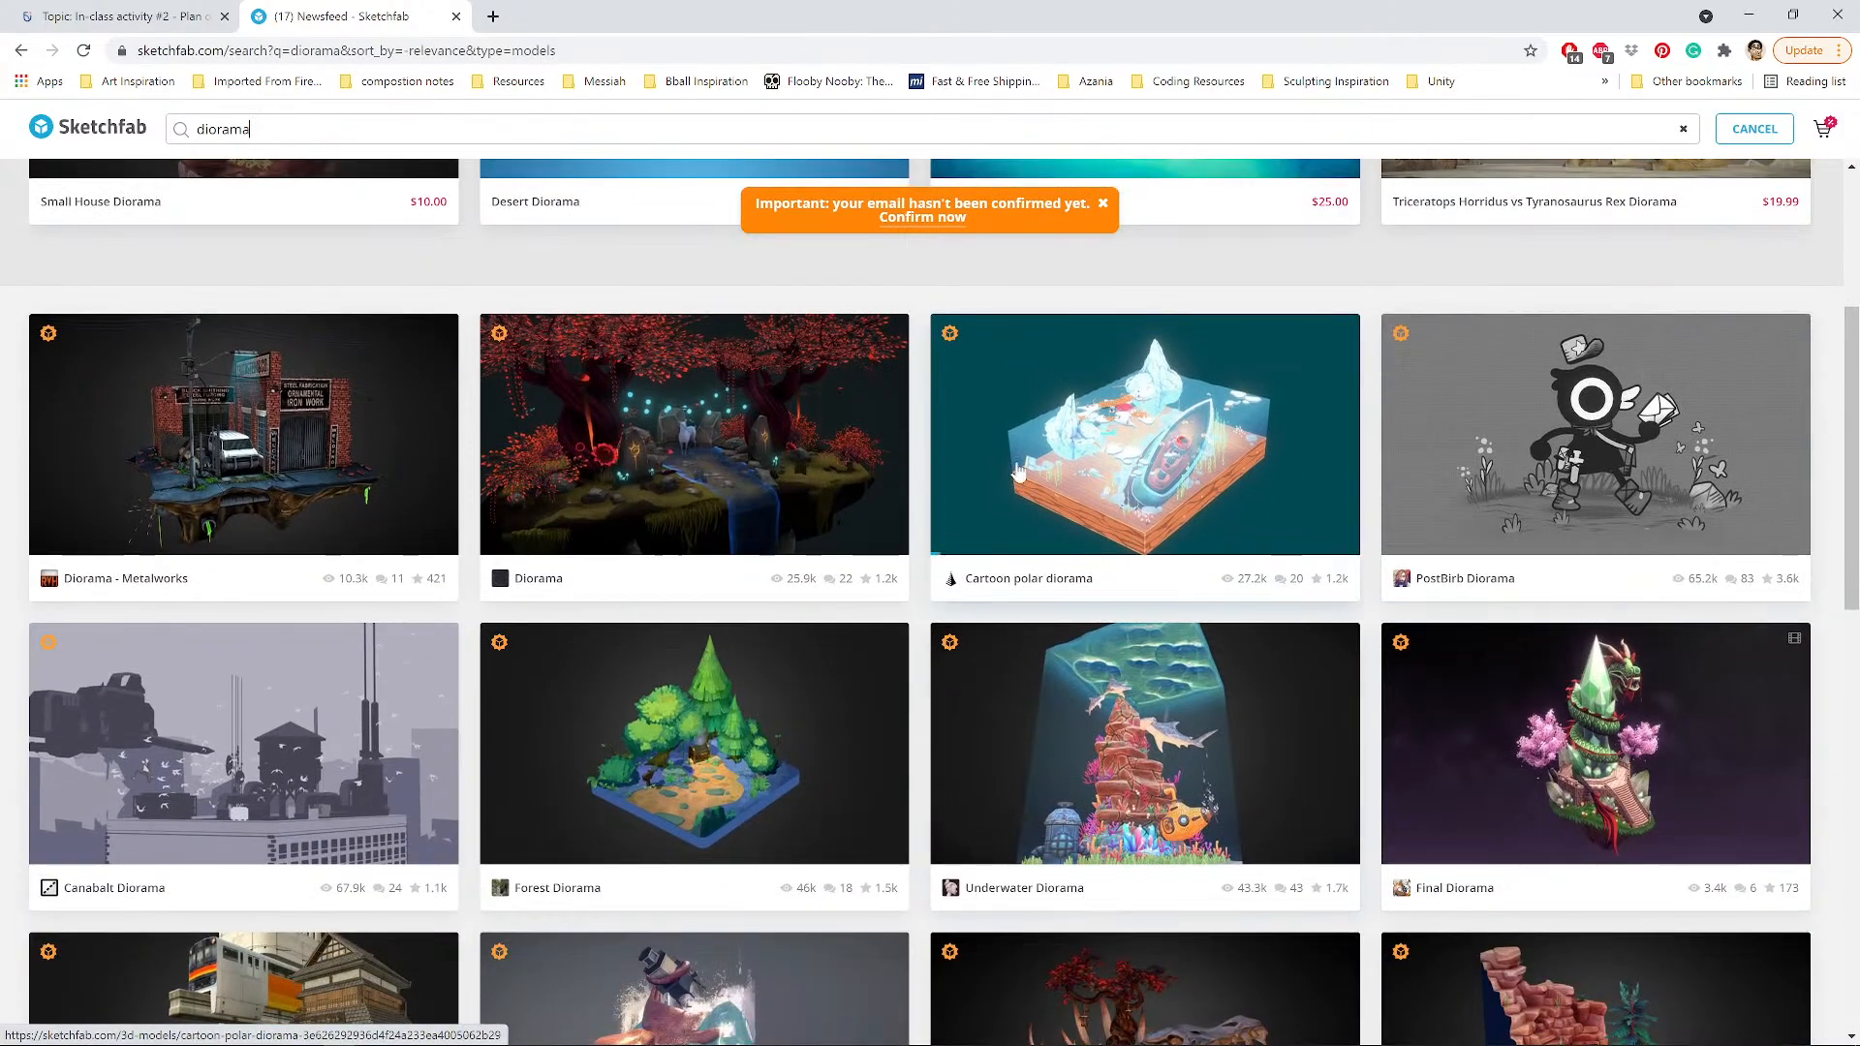
pyautogui.scroll(-2, 310, 572)
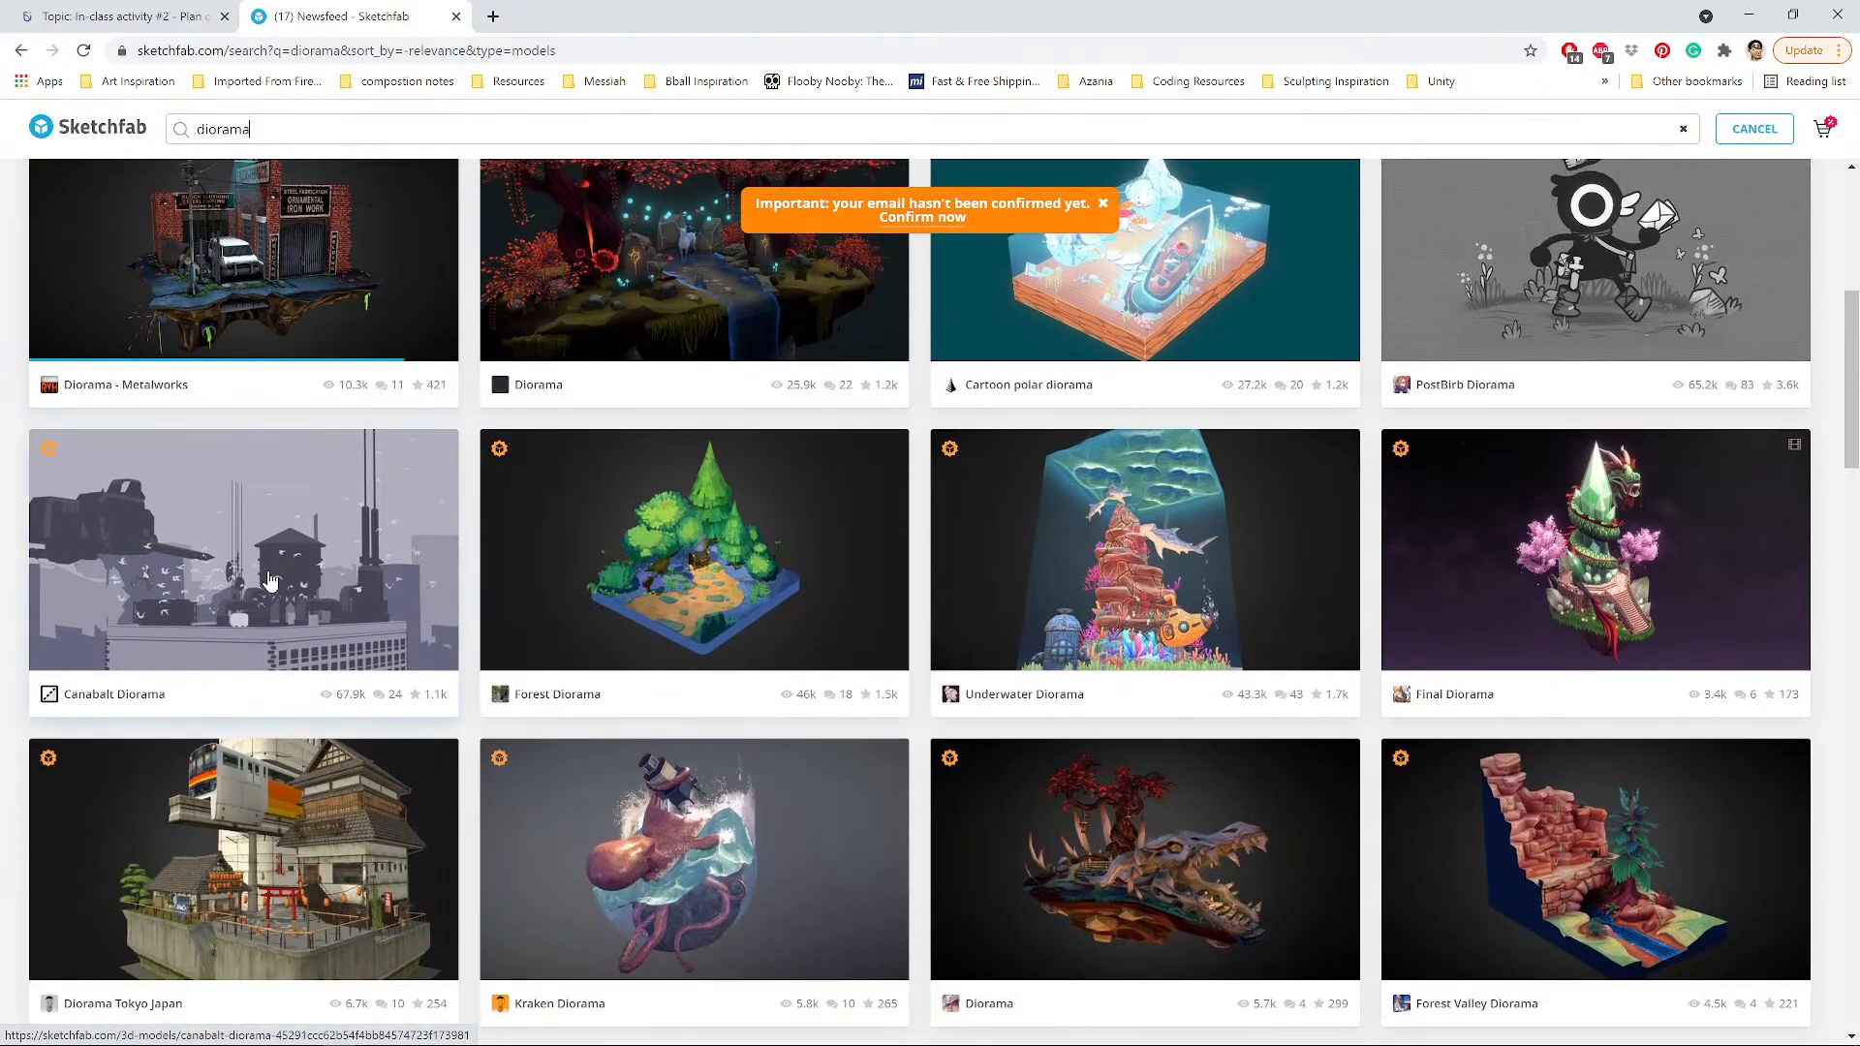
pyautogui.scroll(-1, 304, 594)
pyautogui.scroll(-2, 1391, 752)
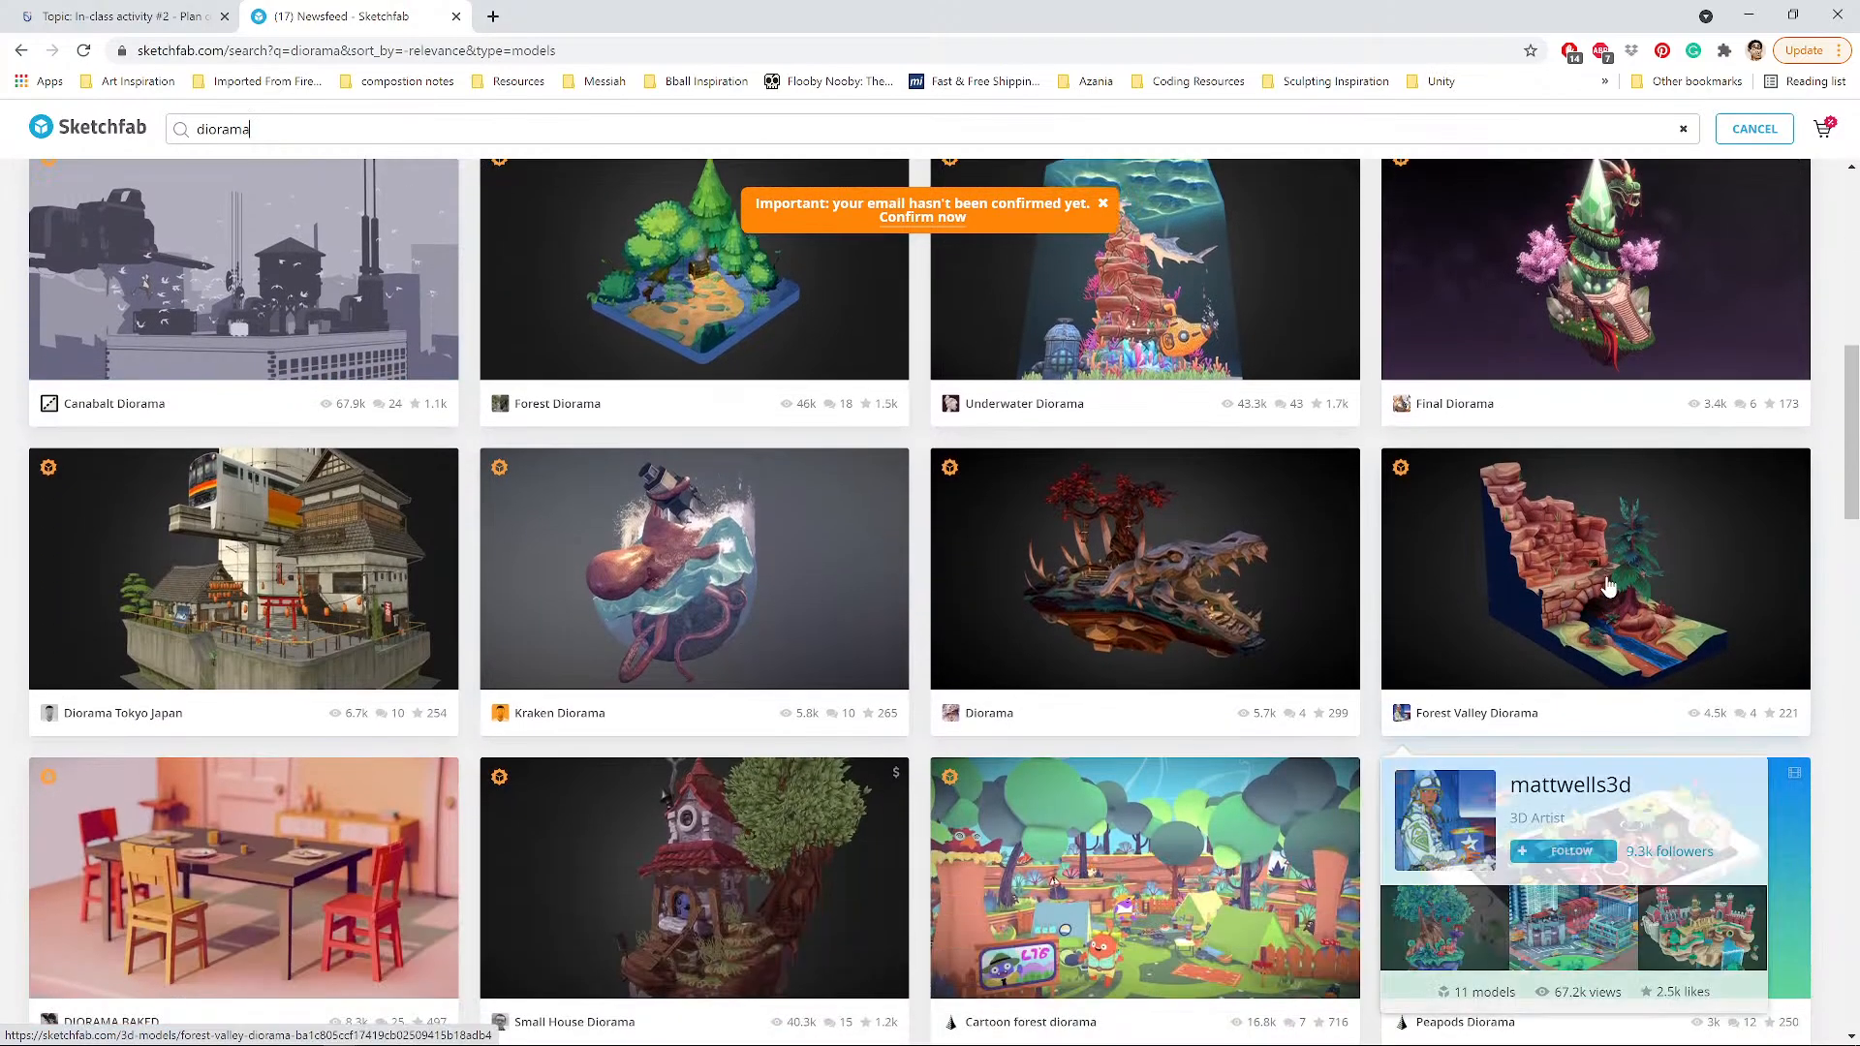
pyautogui.click(1611, 585)
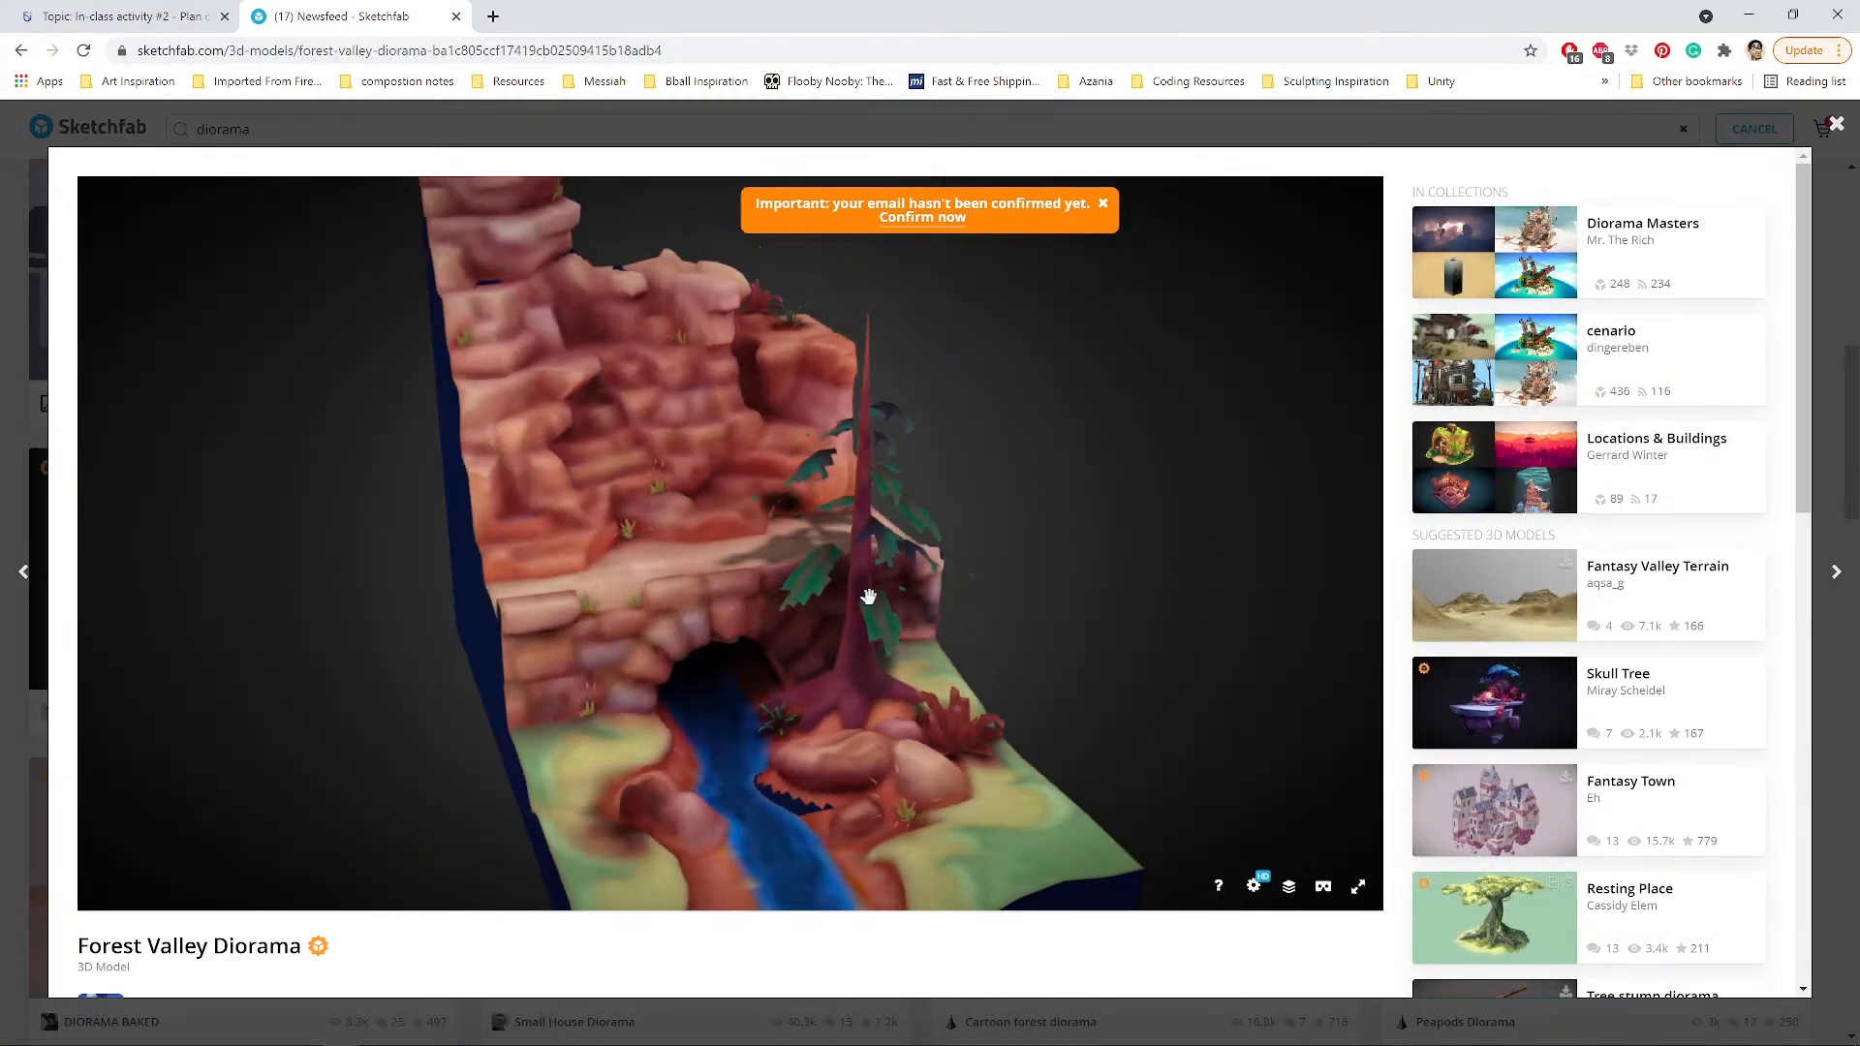
# Zoom in on the Forest Valley Diorama and orbit until the rock wall faces front.
pyautogui.scroll(5, 916, 601)
pyautogui.moveTo(918, 602); pyautogui.dragTo(884, 450, button='right')
pyautogui.moveTo(885, 450)
pyautogui.mouseDown()
pyautogui.moveTo(914, 432)
pyautogui.moveTo(922, 474)
pyautogui.moveTo(863, 465)
pyautogui.moveTo(852, 438)
pyautogui.moveTo(891, 462)
pyautogui.moveTo(857, 441)
pyautogui.moveTo(615, 459)
pyautogui.moveTo(876, 432)
pyautogui.moveTo(903, 459)
pyautogui.moveTo(921, 382)
pyautogui.moveTo(946, 540)
pyautogui.moveTo(922, 526)
pyautogui.moveTo(936, 502)
pyautogui.mouseUp()
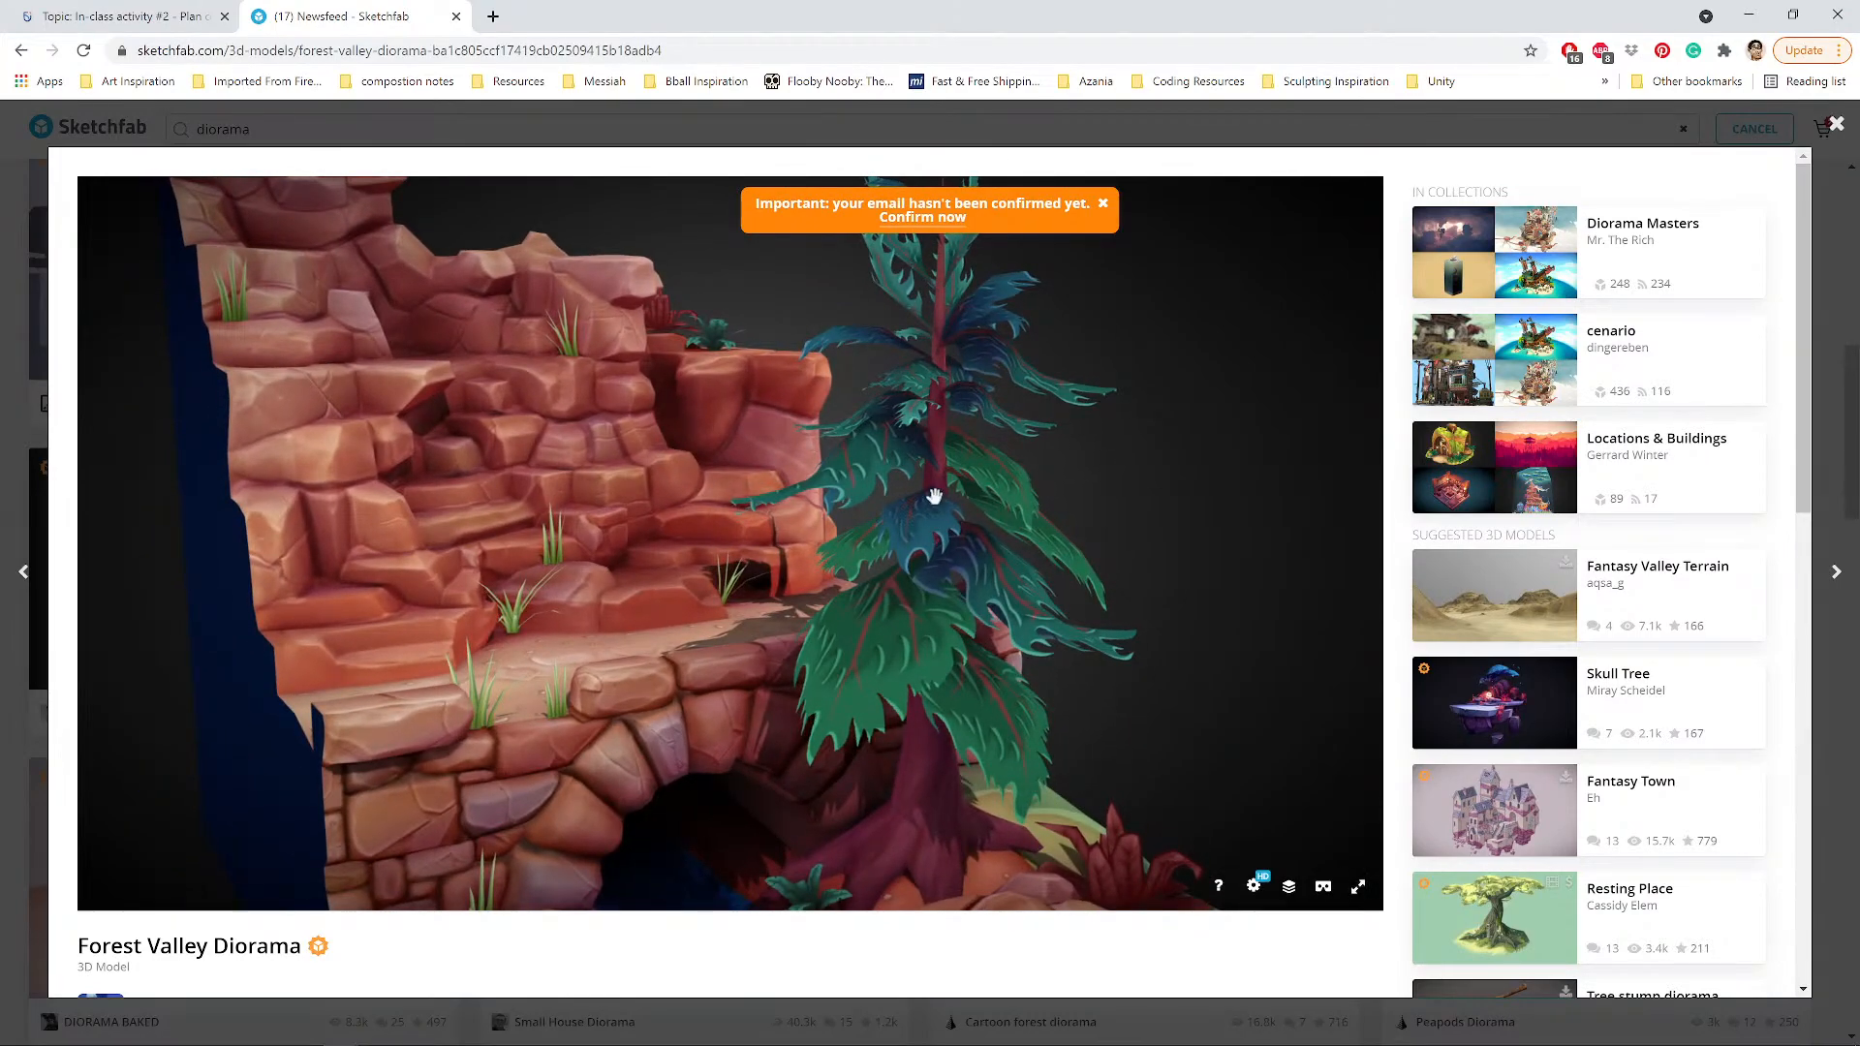
pyautogui.moveTo(853, 499)
pyautogui.mouseDown()
pyautogui.moveTo(785, 510)
pyautogui.moveTo(845, 502)
pyautogui.mouseUp()
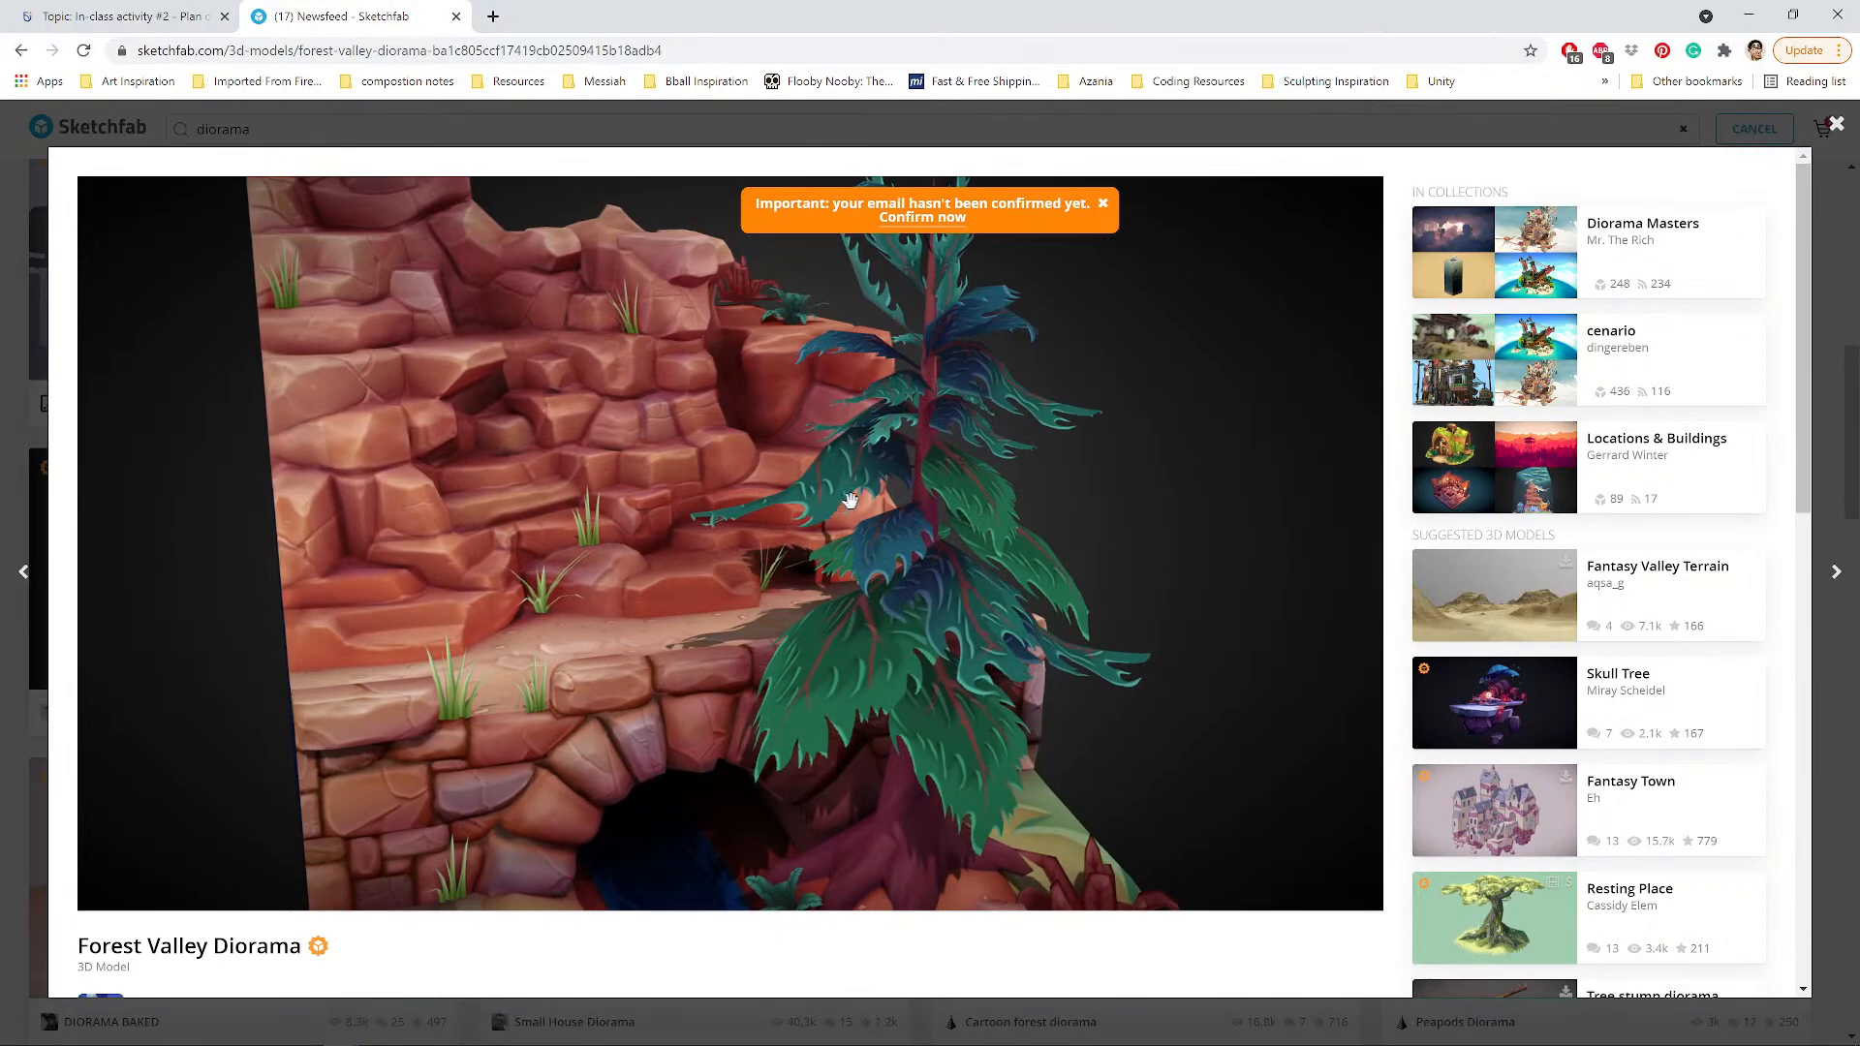